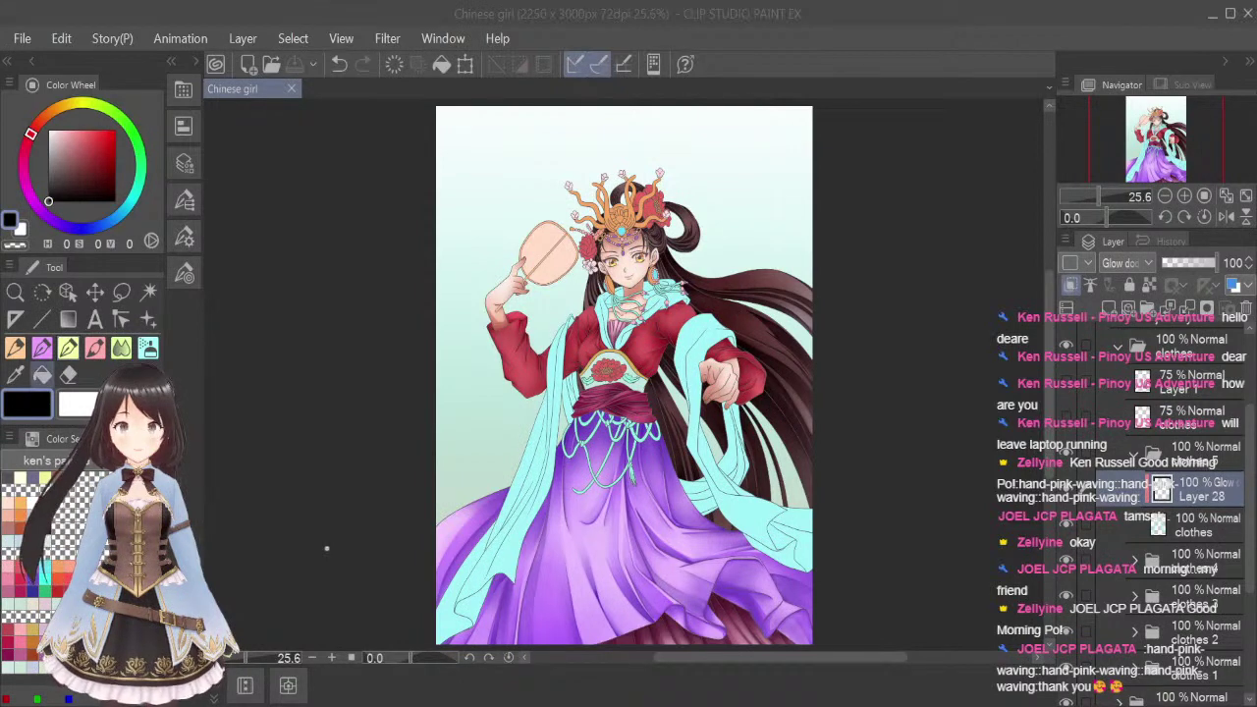
Try blue and teal palette swatches against the light cyan sampled from the ribbon
left_click(15, 375)
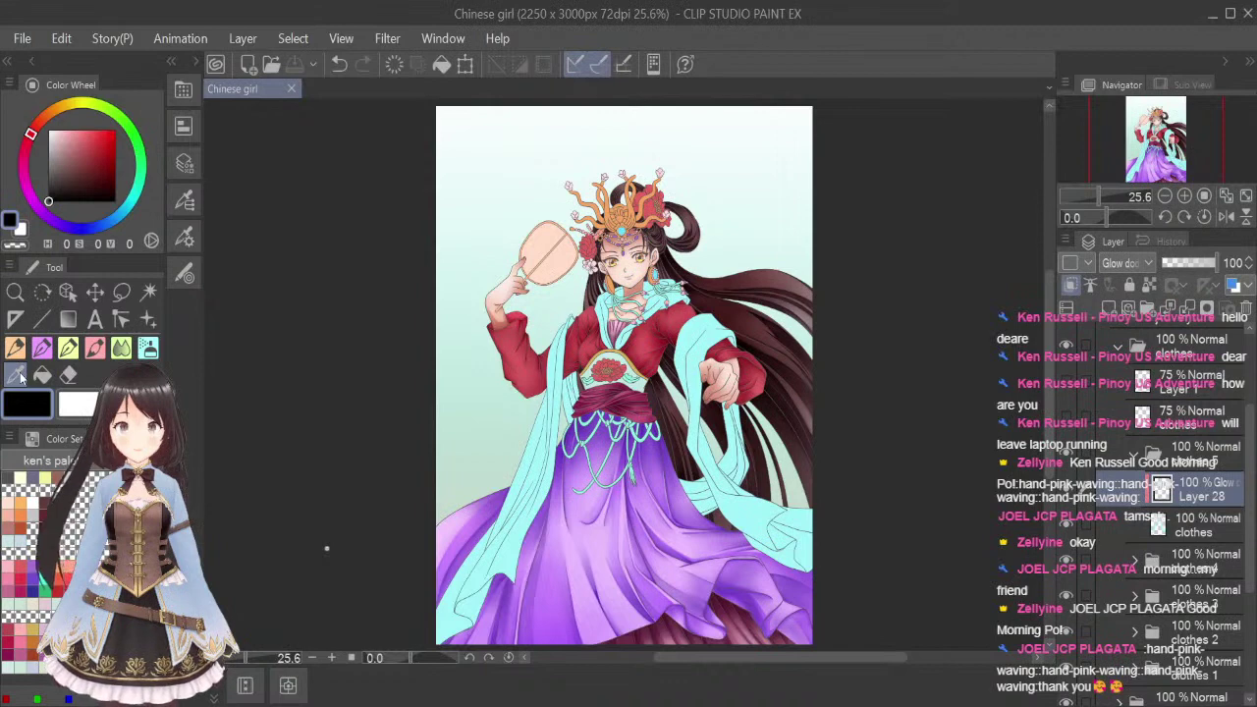
left_click(556, 367)
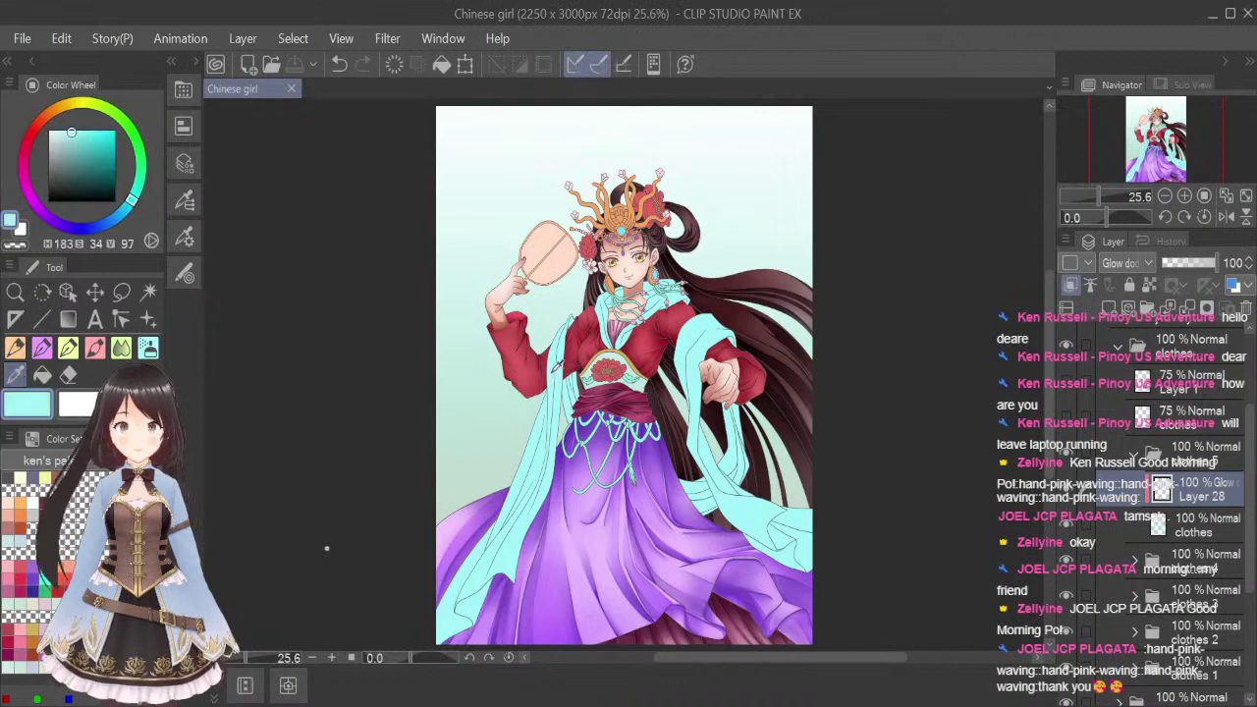
left_click(49, 562)
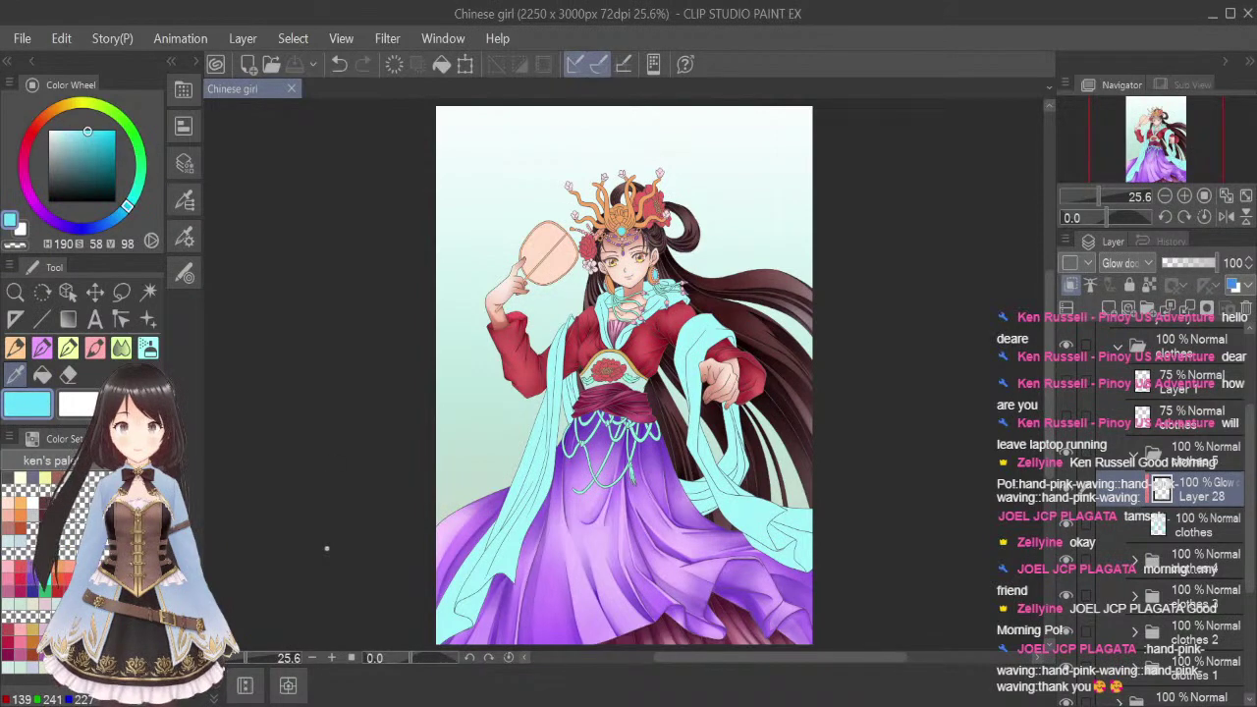
left_click(554, 357)
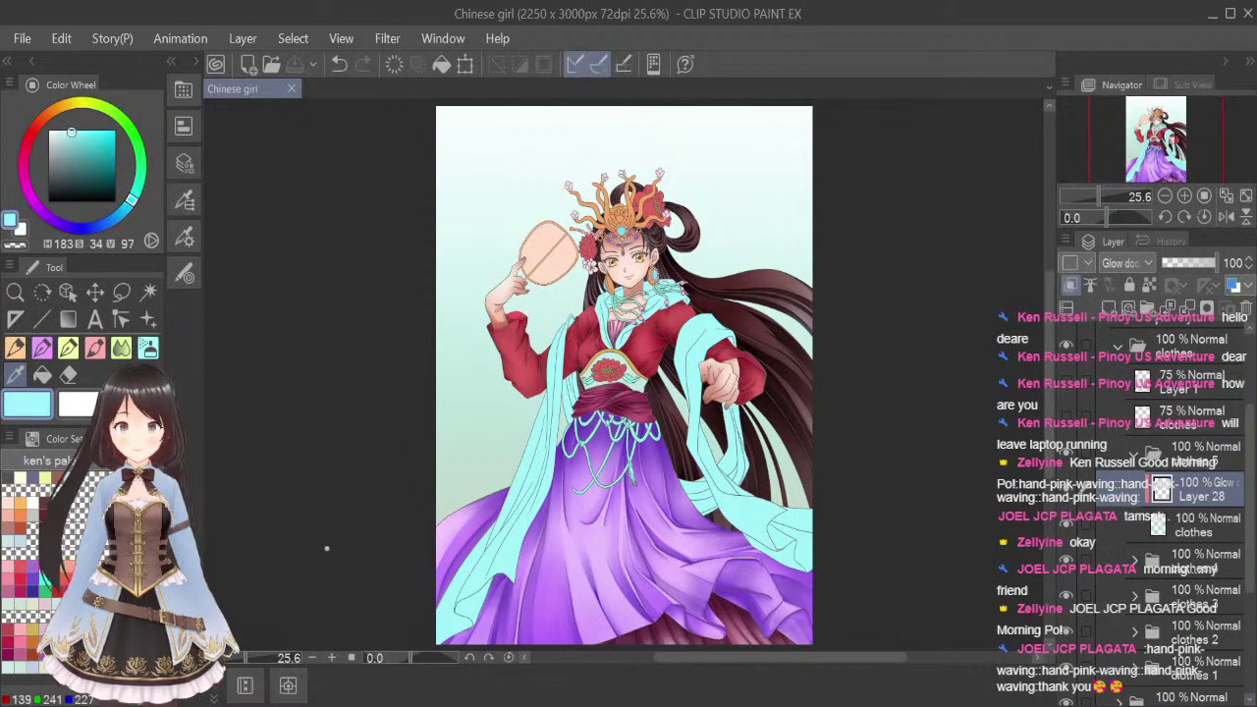
left_click(49, 591)
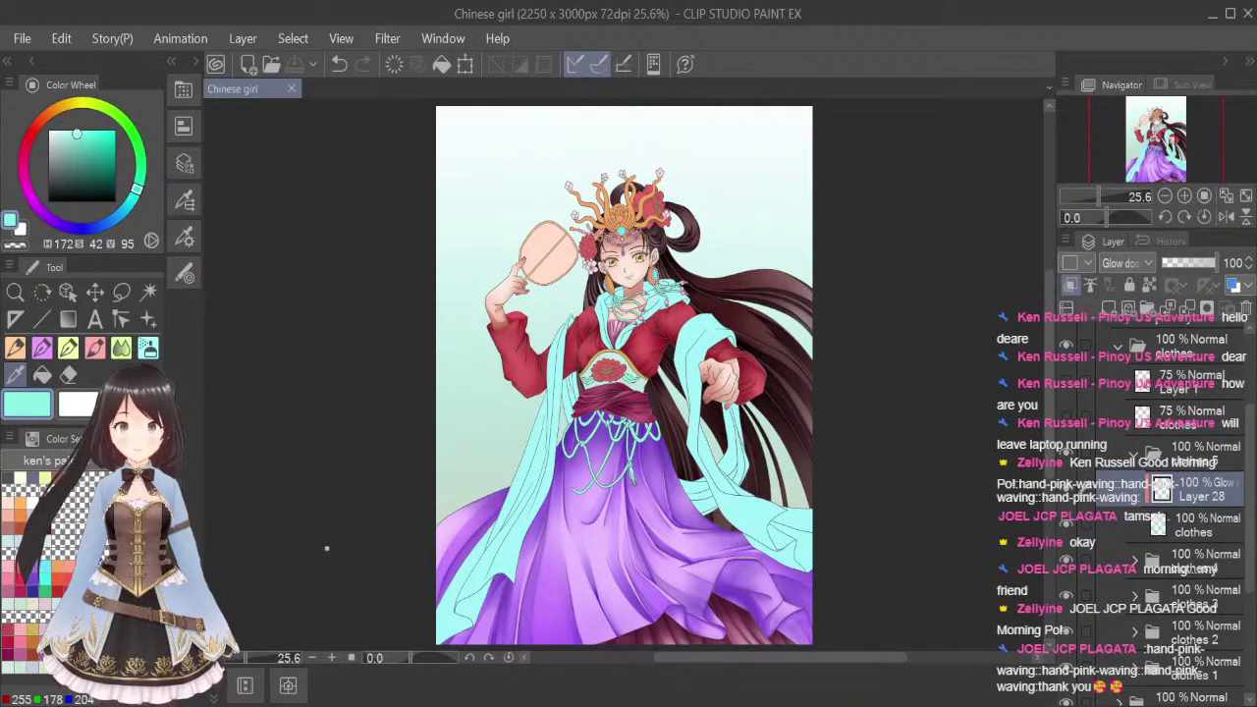
Sample the ribbon's light cyan and adjust it to a deeper teal, up to hue 168, saturation 55, value 73
left_click(556, 368)
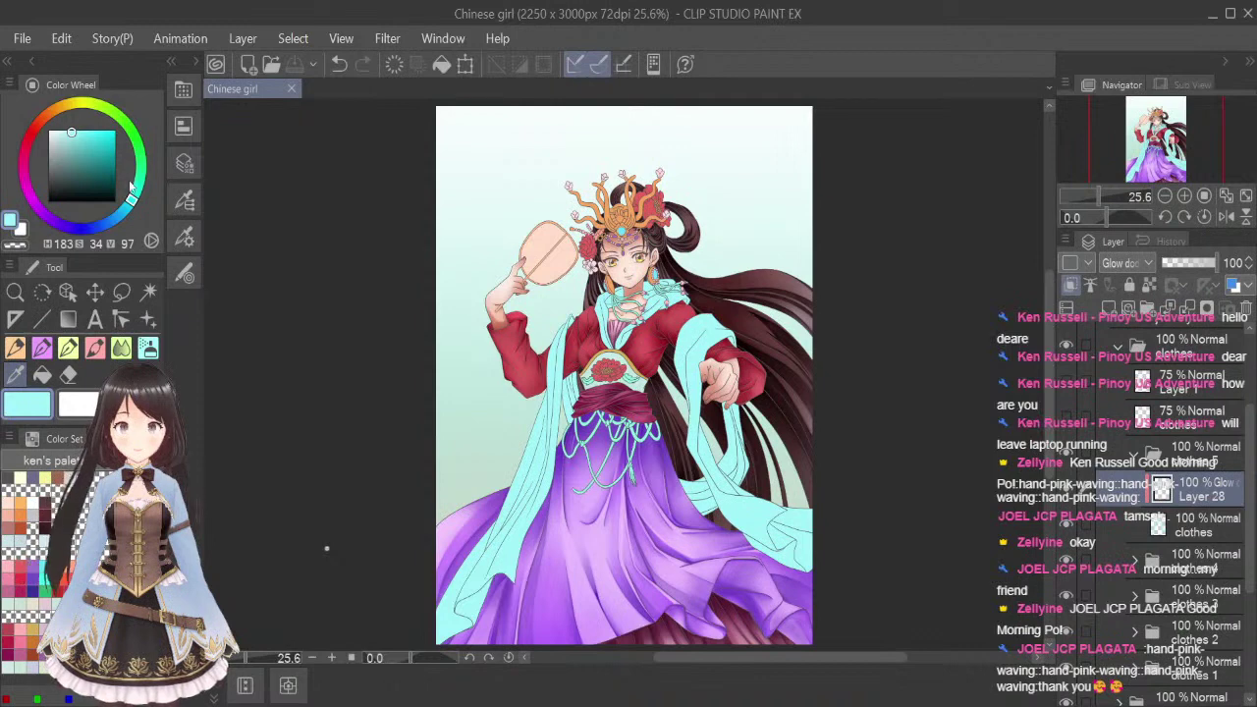
left_click_drag(135, 204, 137, 198)
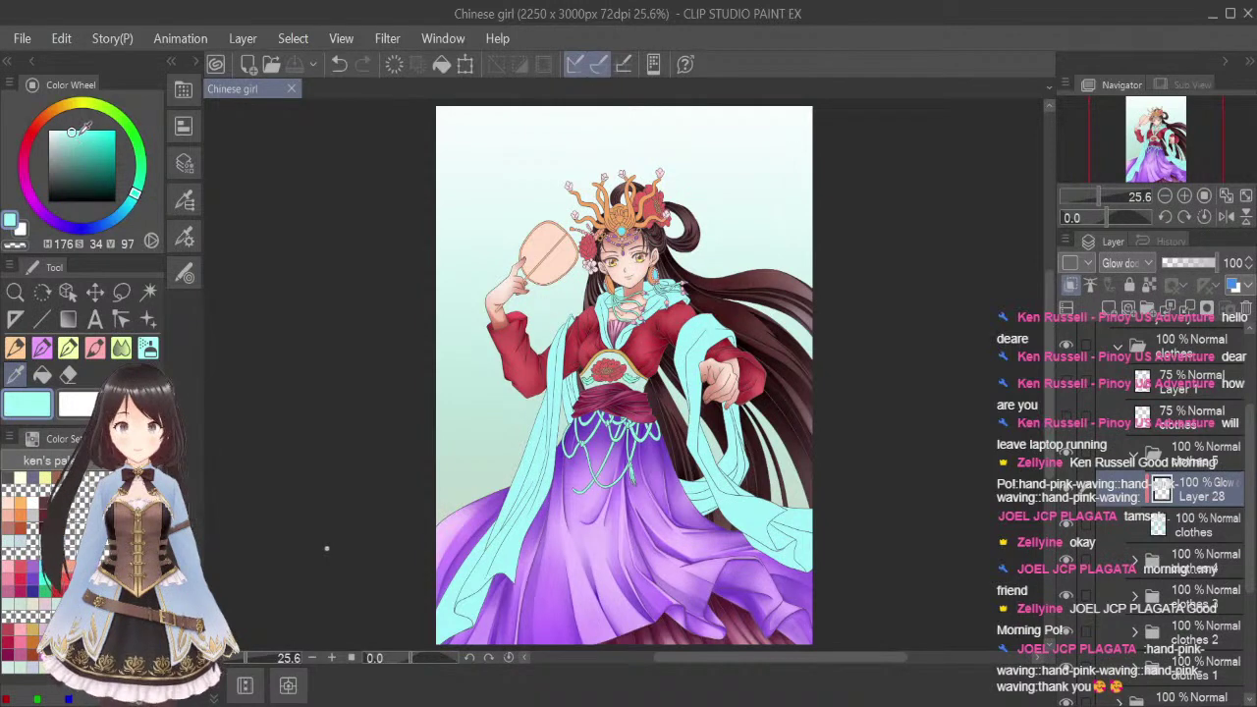
left_click(85, 131)
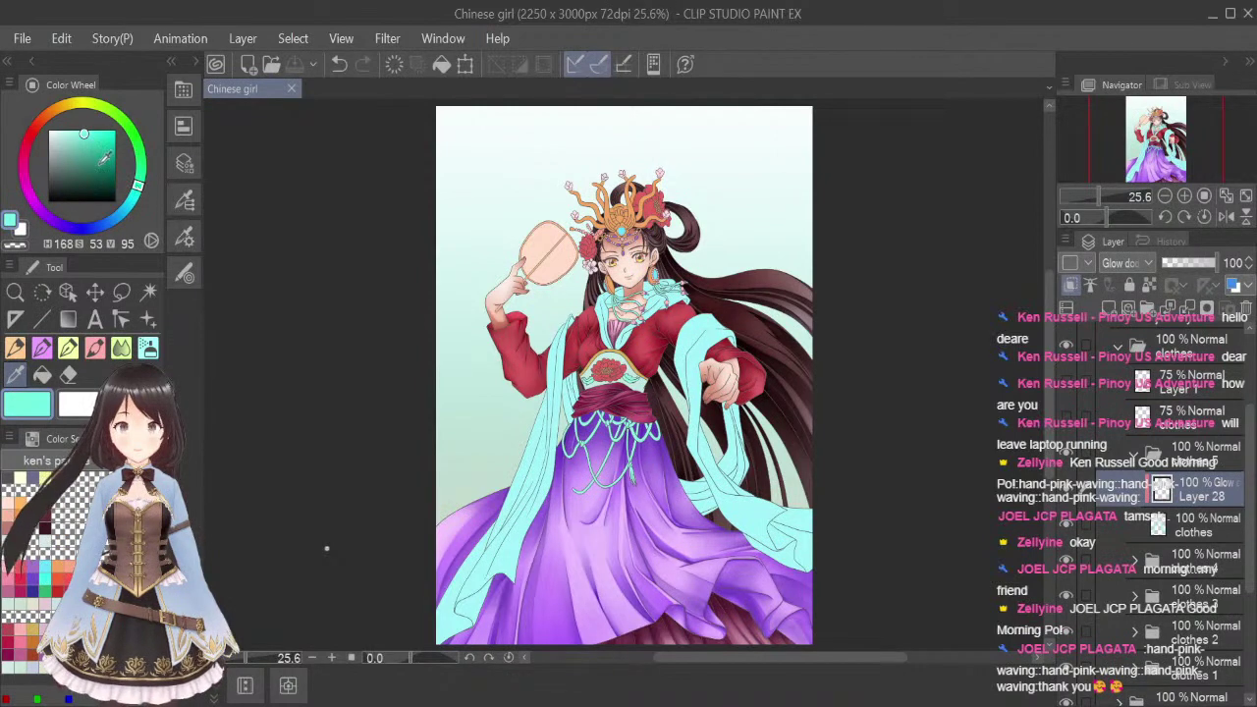
left_click(85, 149)
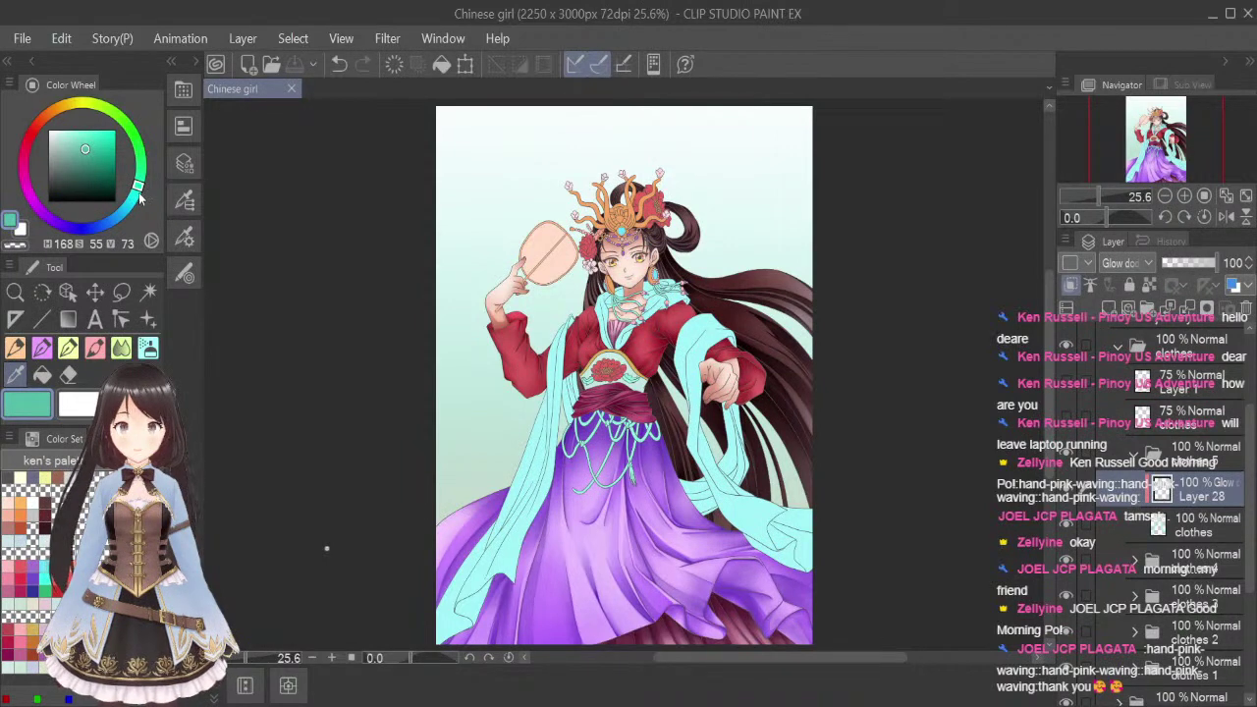
Airbrush soft highlights over the cyan ribbons on the glow dodge Layer 28 using pale pink with hue 348, saturation 9, value 88
left_click(26, 147)
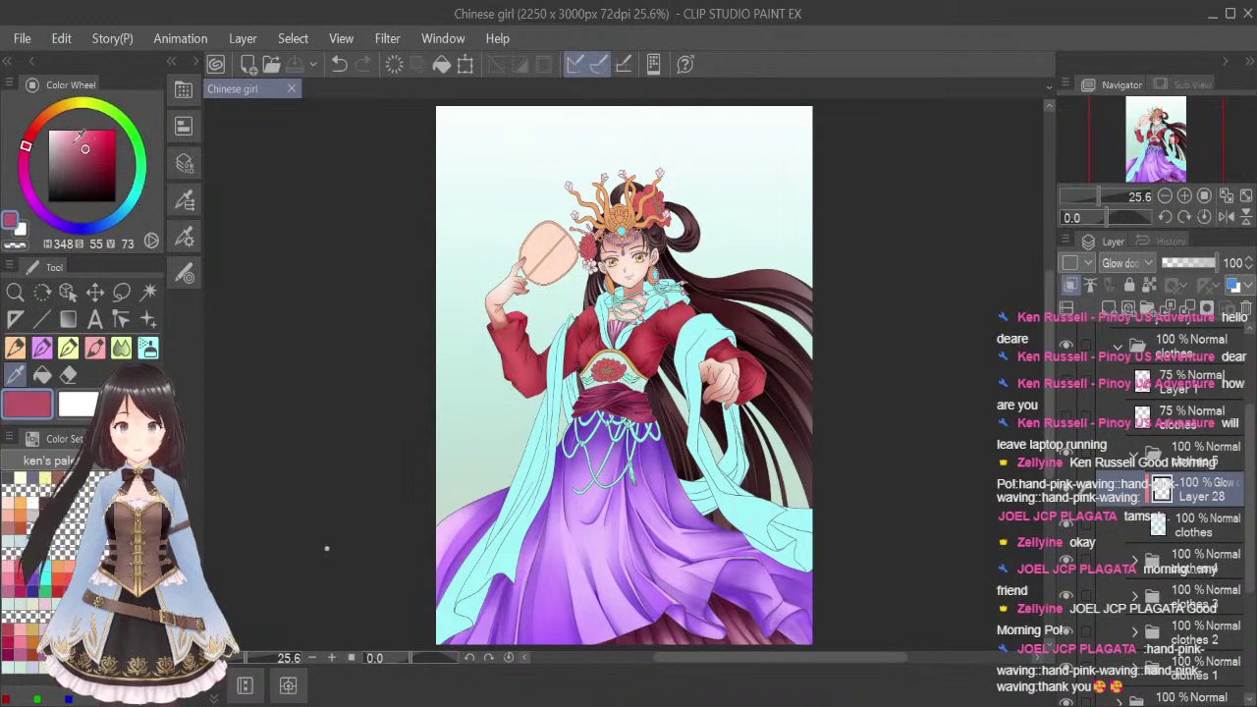
left_click(56, 134)
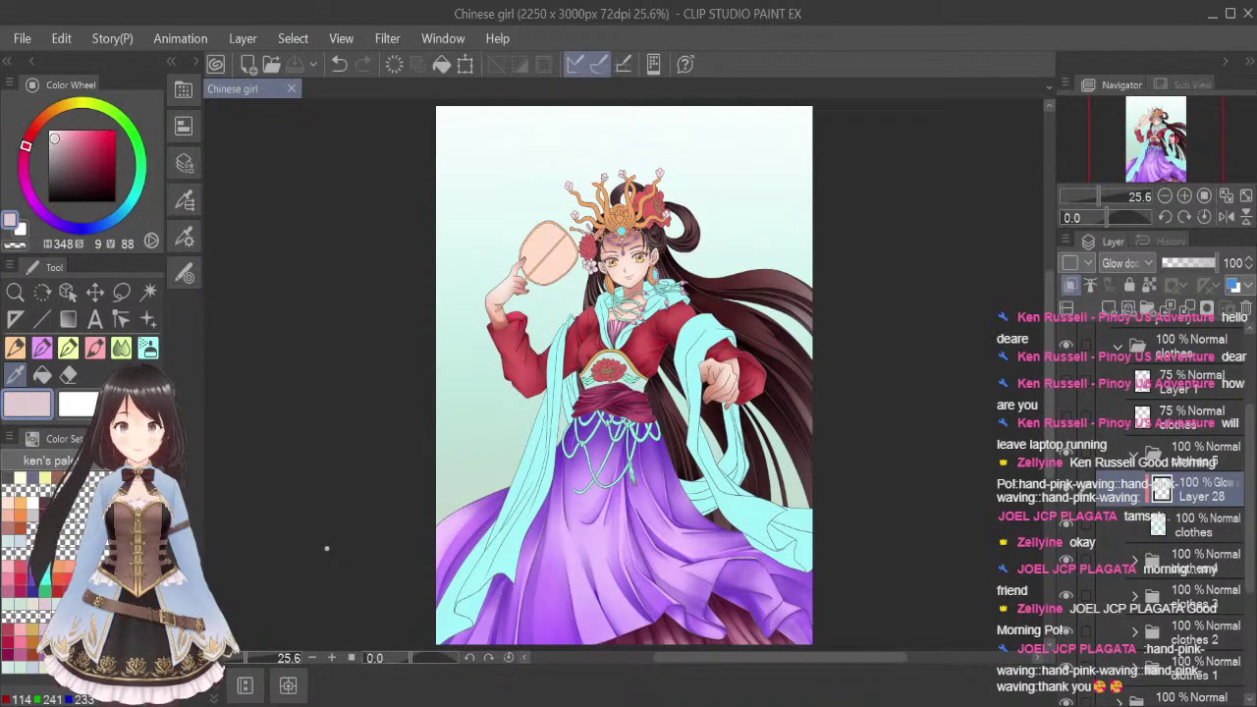
left_click(699, 339)
left_click(148, 348)
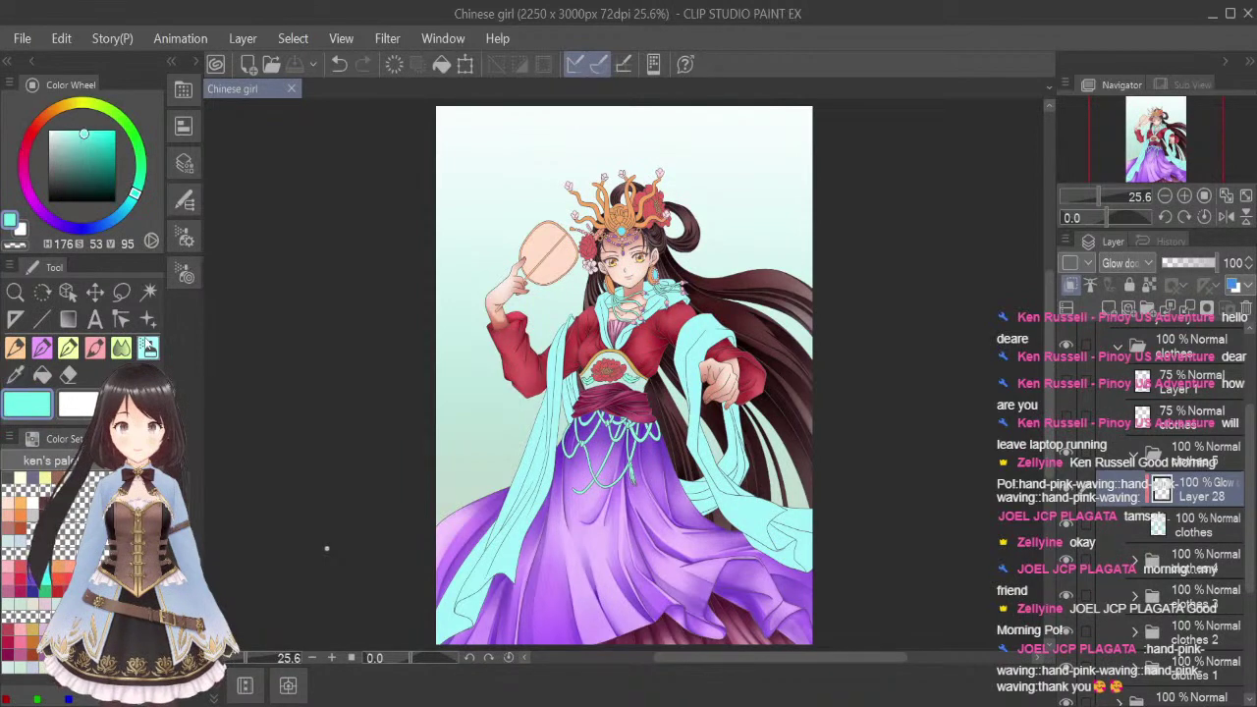
left_click(83, 591)
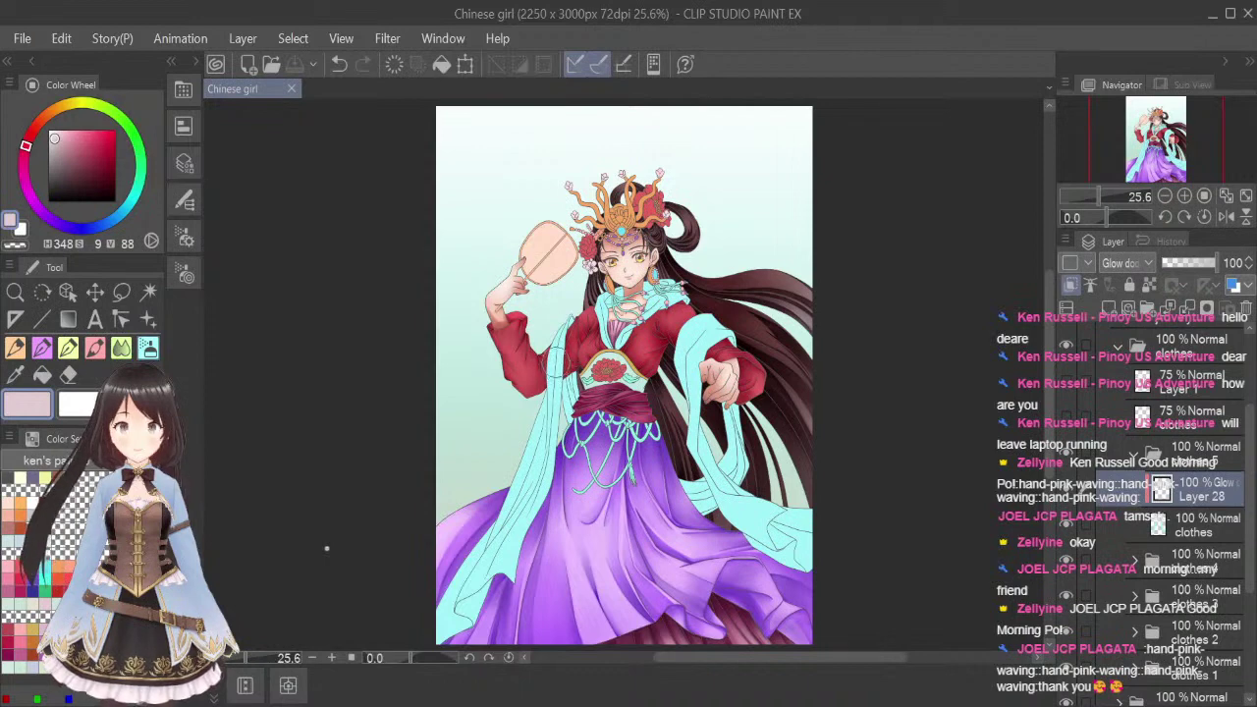
left_click_drag(555, 367, 533, 455)
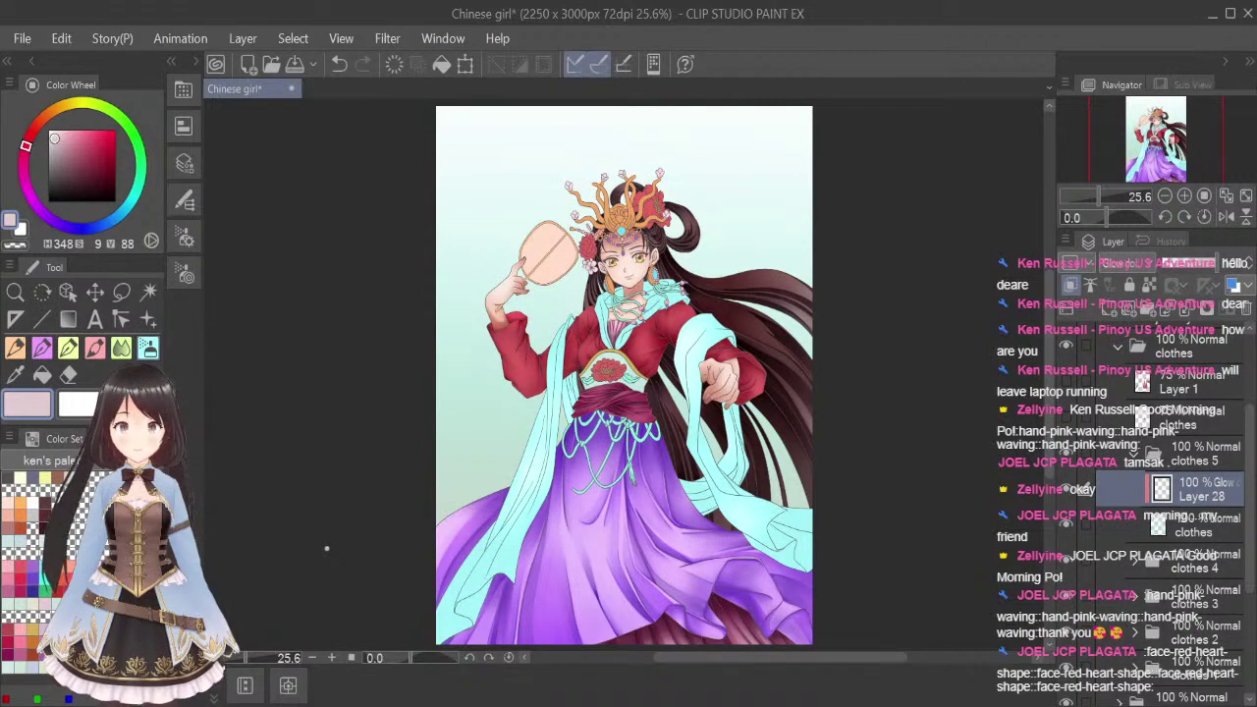
Refine the glow on the cyan ribbons and collar, alternating between transparent colour for erasing and the pale pink
left_click(15, 244)
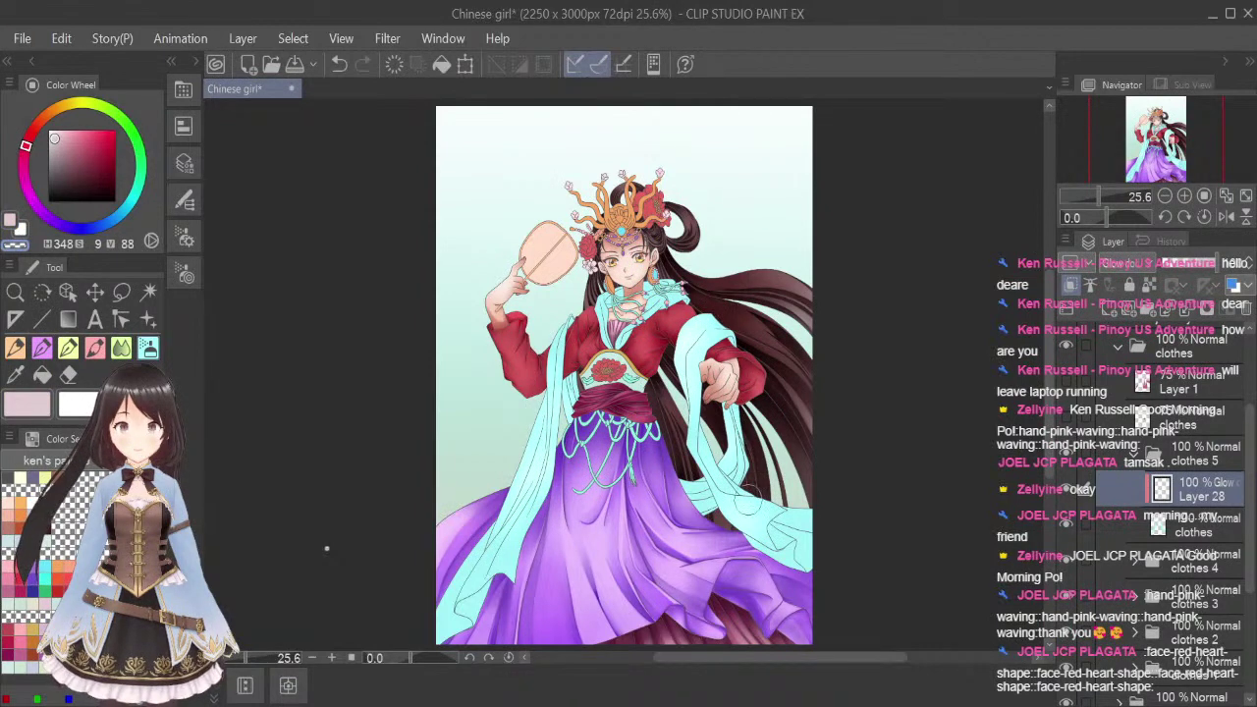
left_click(26, 405)
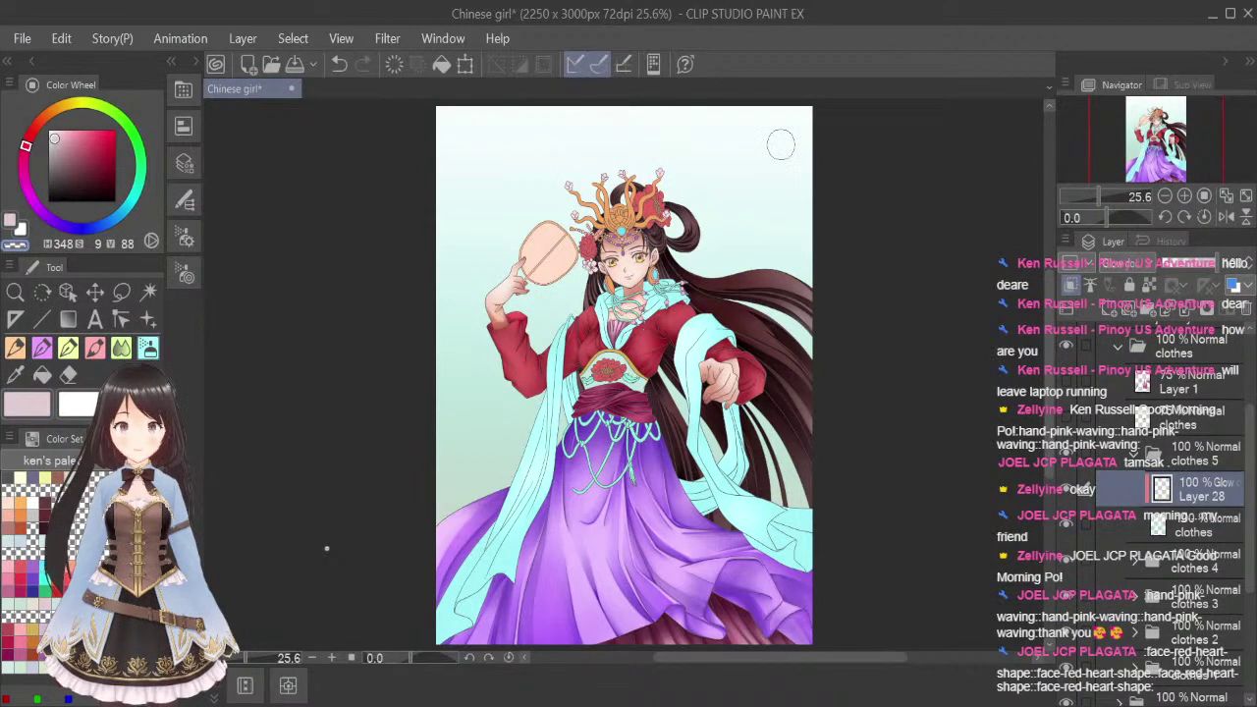
key("c")
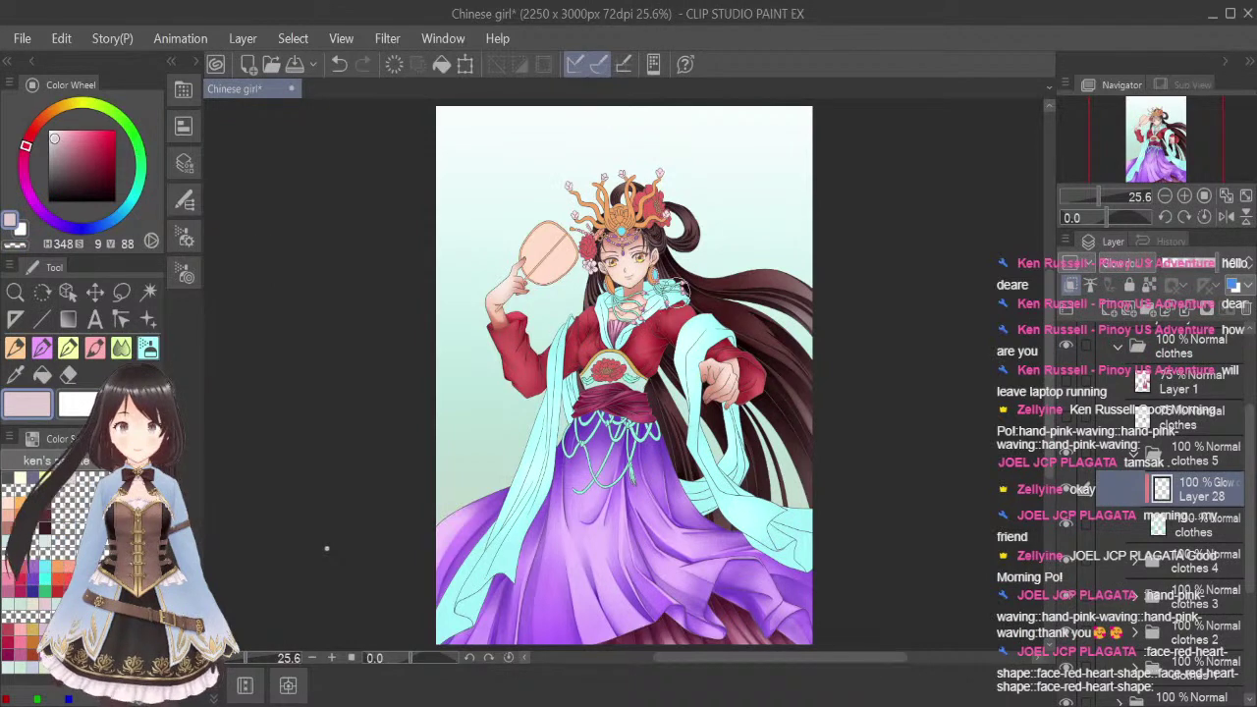
key("c")
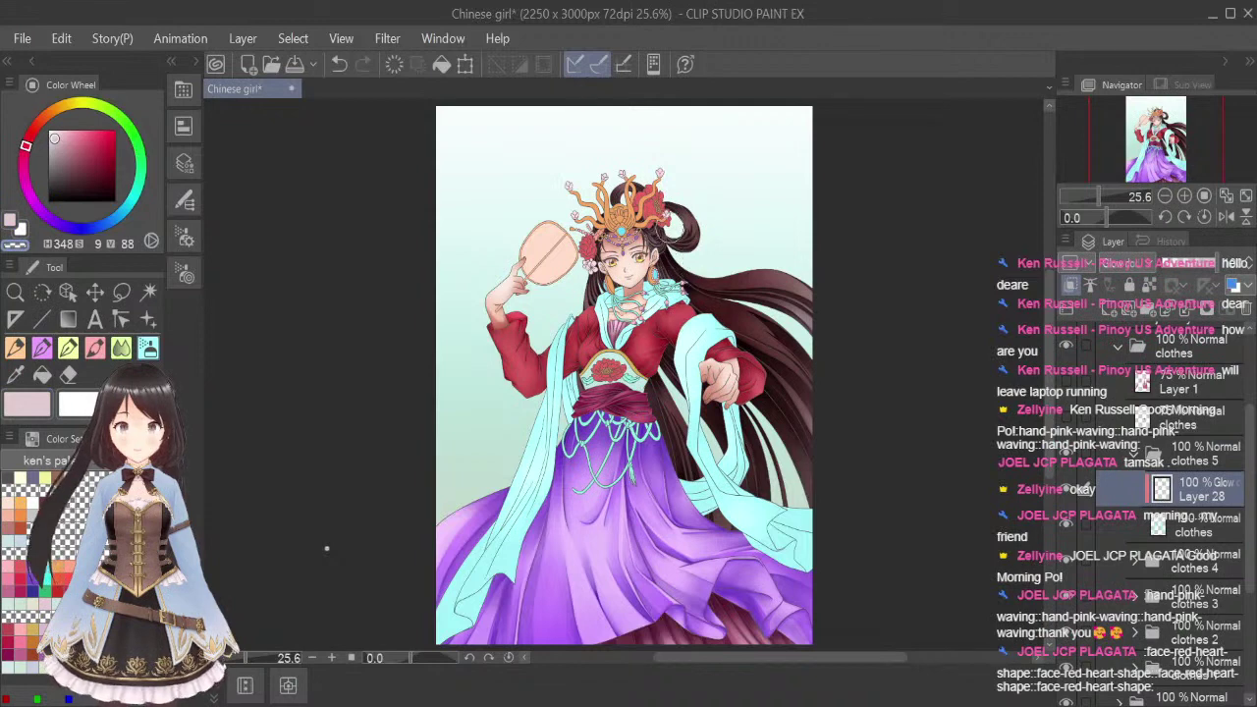
left_click(22, 403)
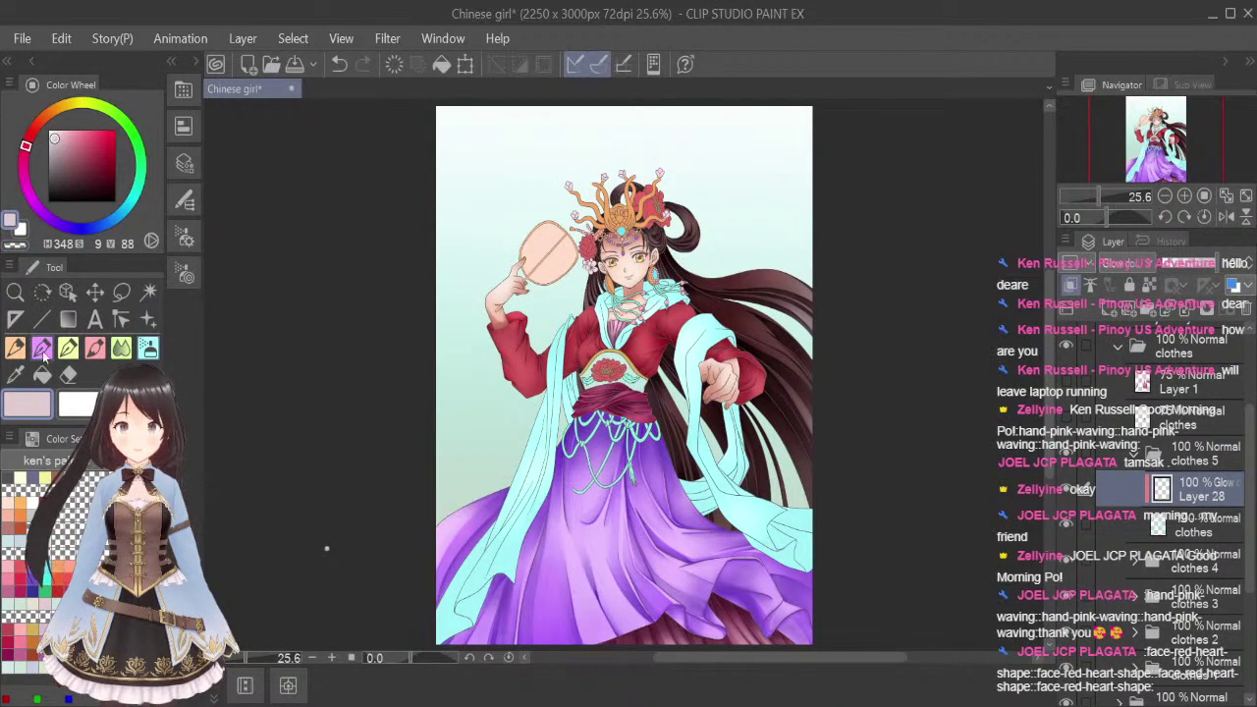
Pick the teal with hue 176, saturation 53, value 95, and add a Multiply layer above the glow layer
key("i")
left_click(46, 567)
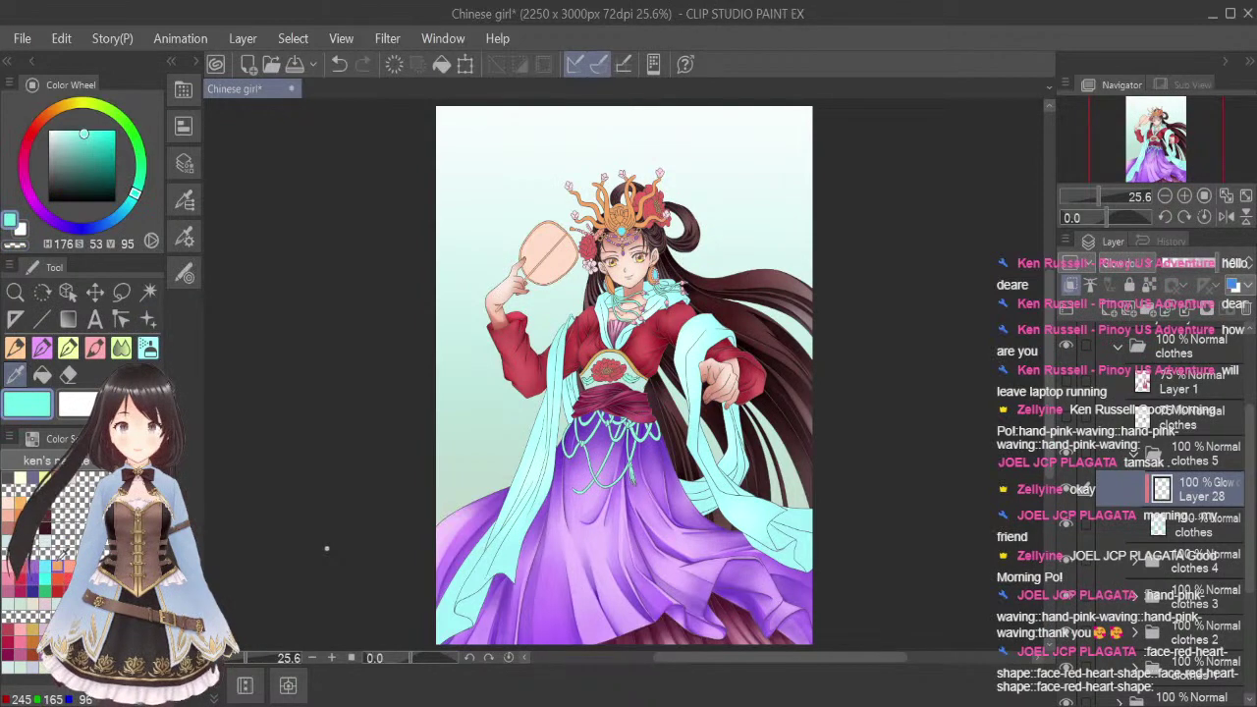
left_click(1107, 310)
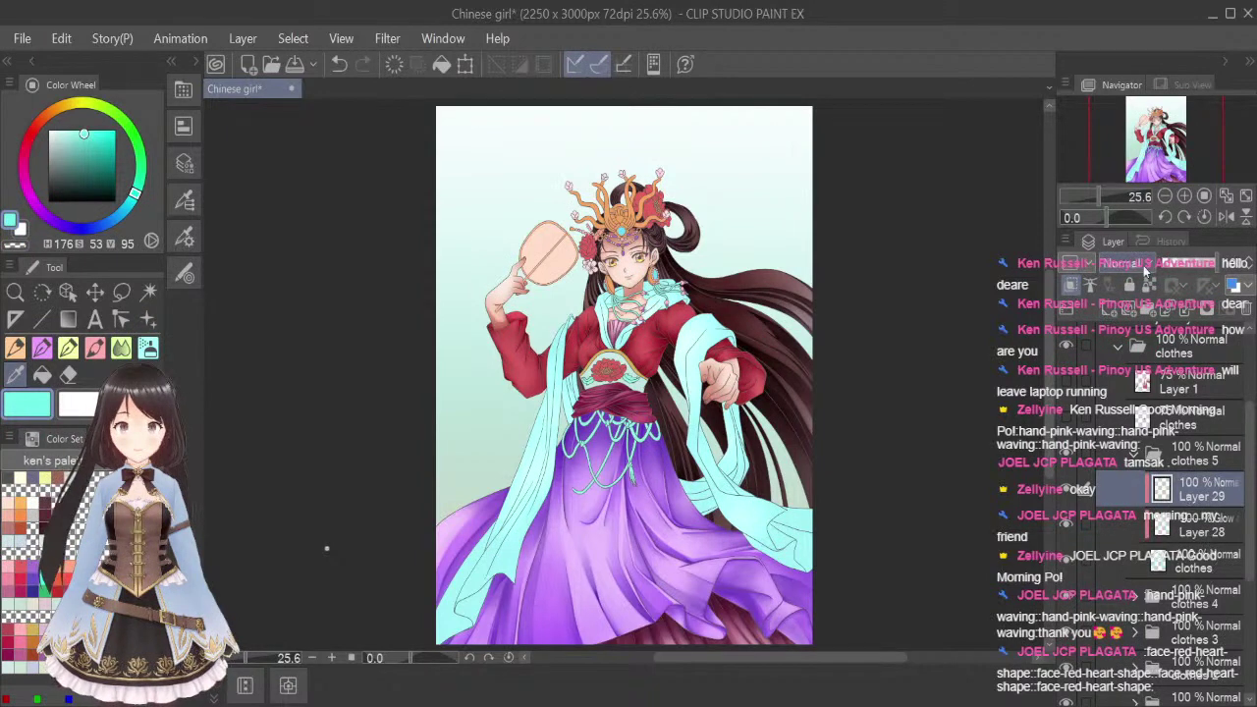
left_click(1132, 333)
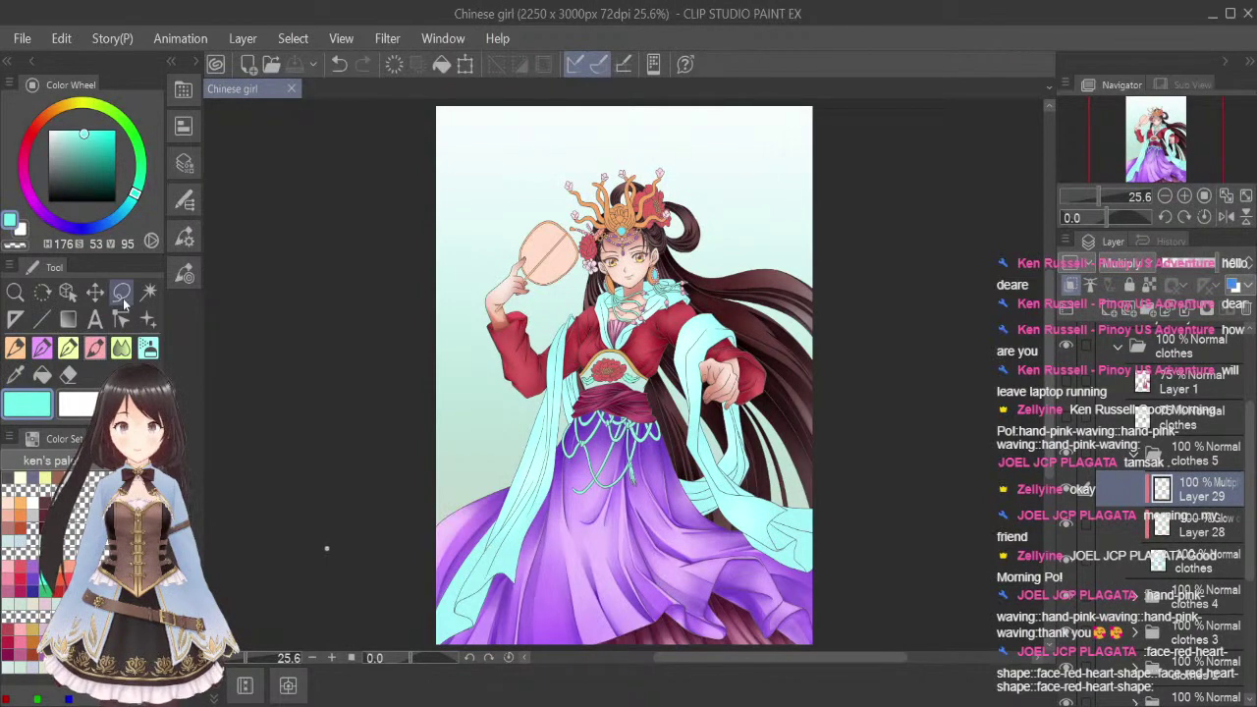
Paint teal shadows along the folds of the cyan collar around the neck on the Multiply layer
scroll(641, 298, "up", 3)
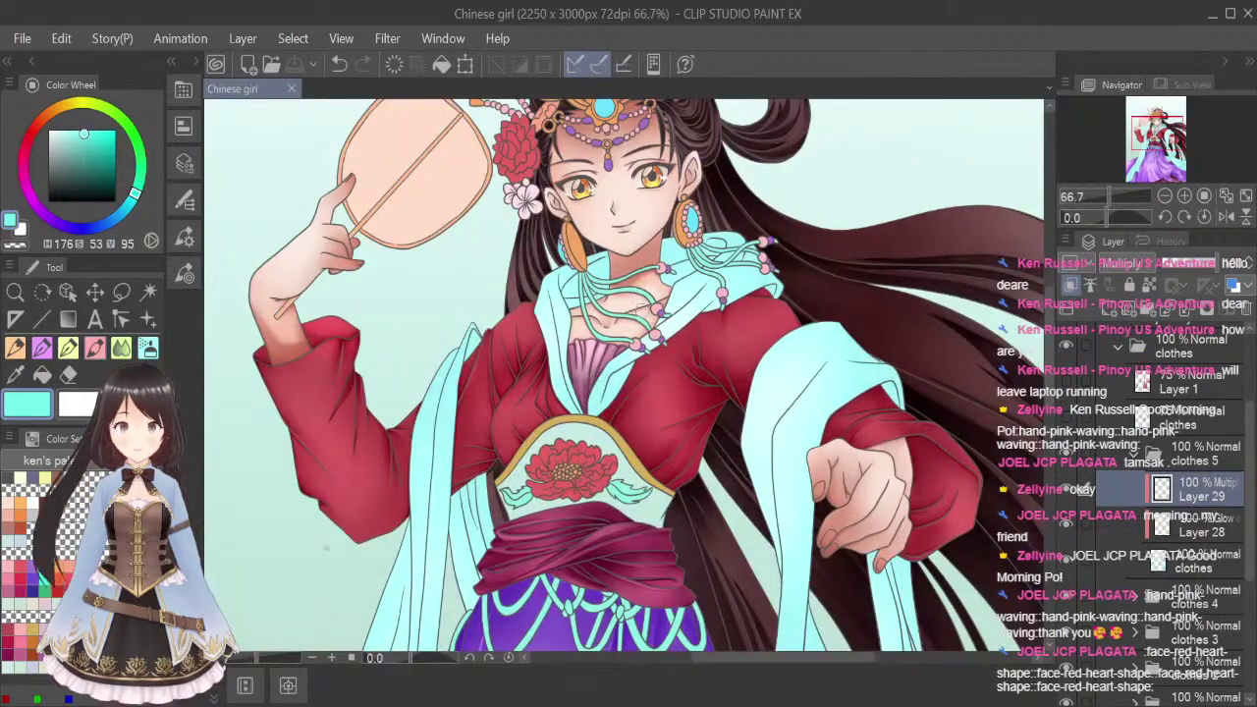
scroll(395, 317, "up", 1)
scroll(395, 317, "up", 1)
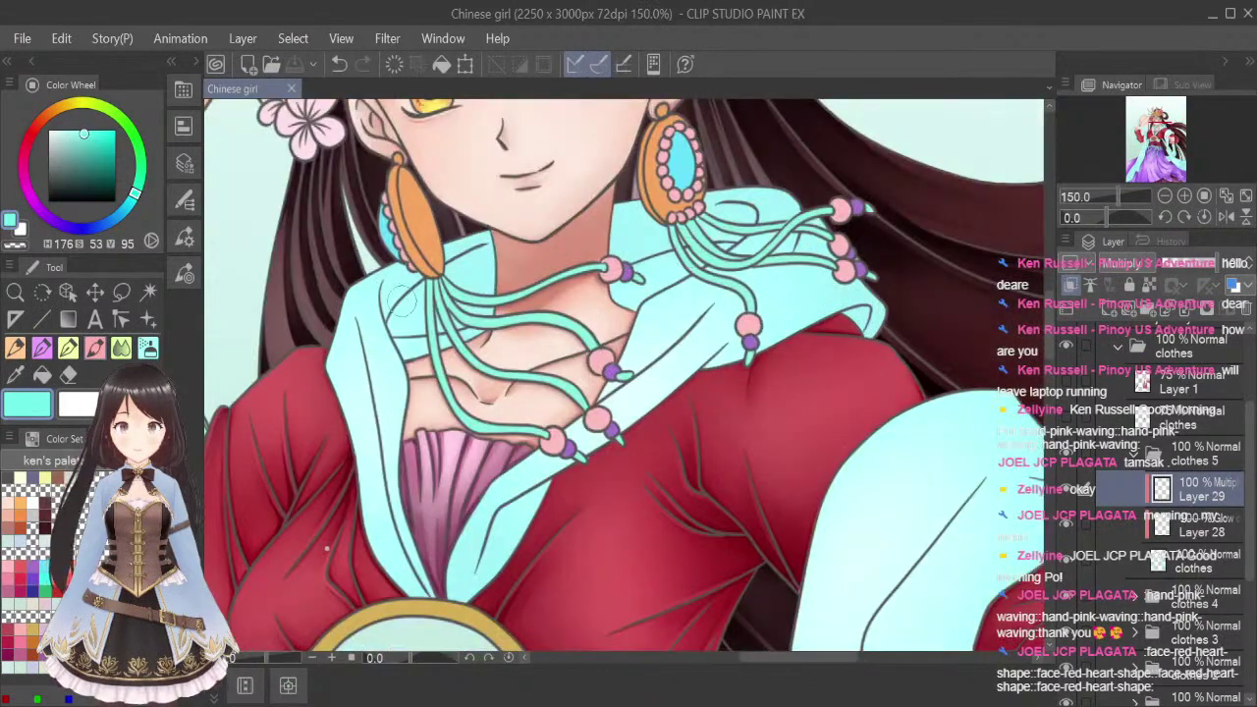
mouse_move(395, 317)
left_mouse_down()
mouse_move(423, 303)
mouse_move(393, 324)
mouse_move(436, 312)
mouse_move(396, 334)
mouse_move(483, 315)
left_mouse_up()
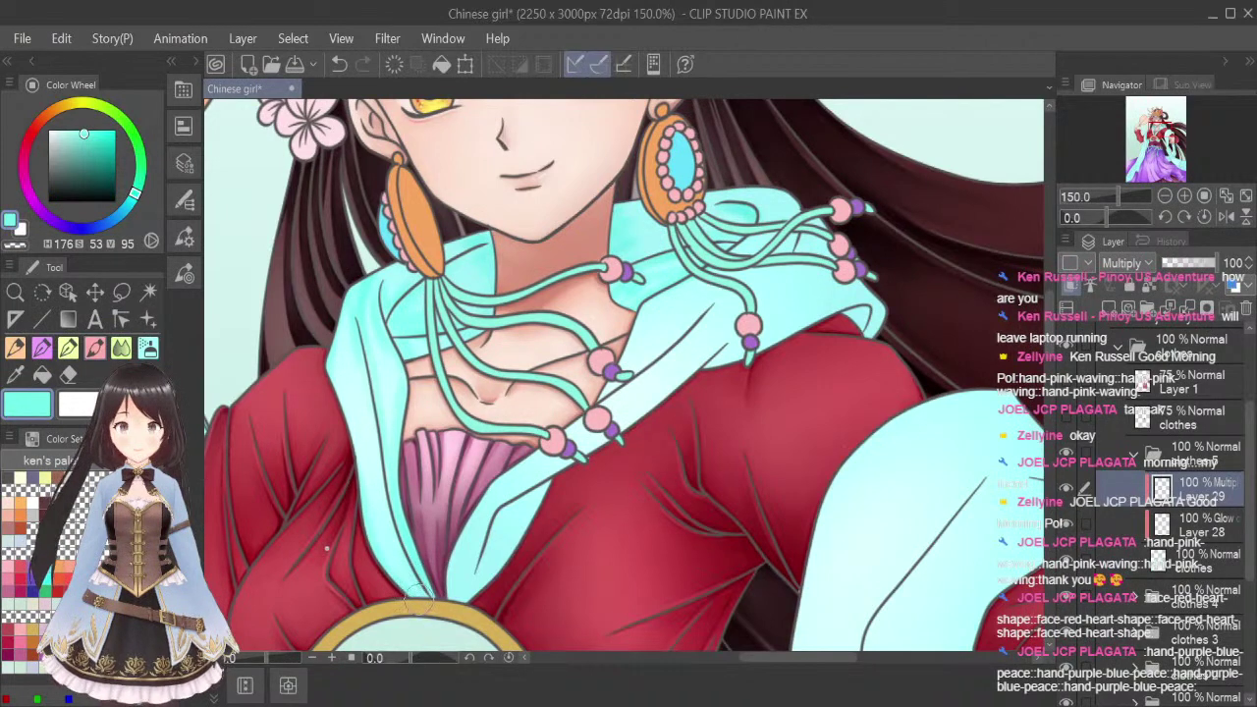
Soften the teal collar shading with the airbrush, blending tool and transparent colour, and save the drawing
left_click(147, 350)
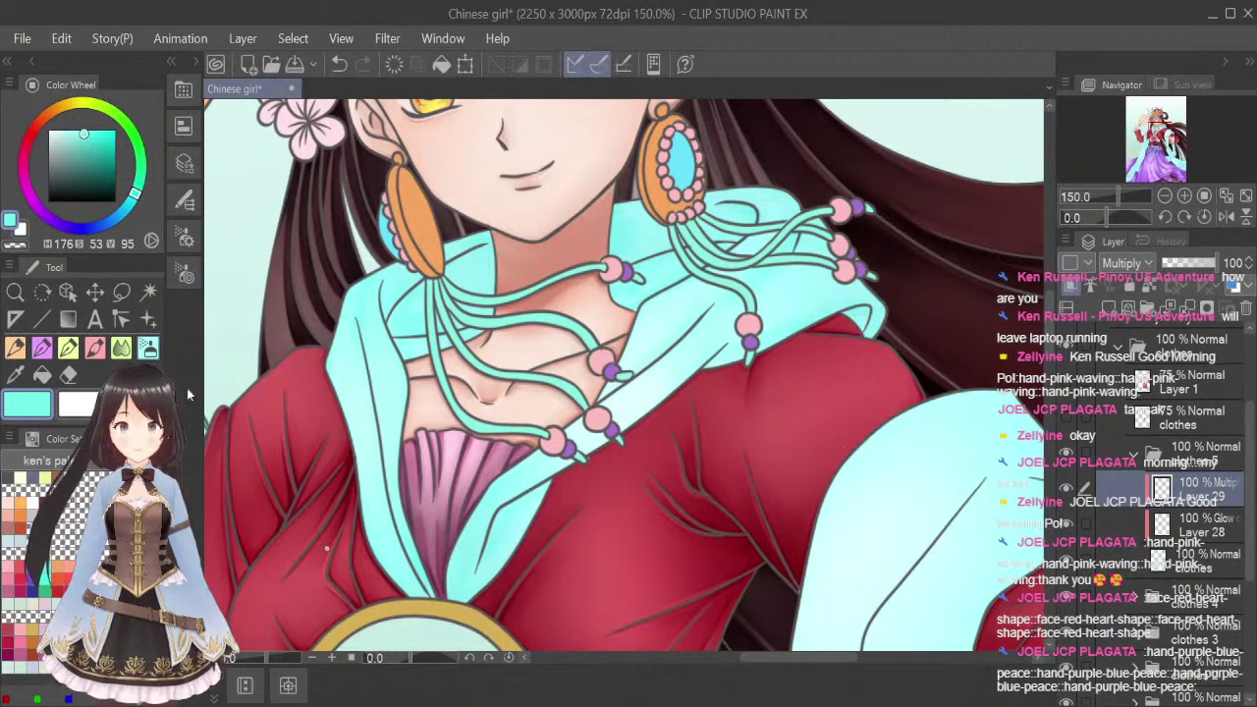
left_click(121, 349)
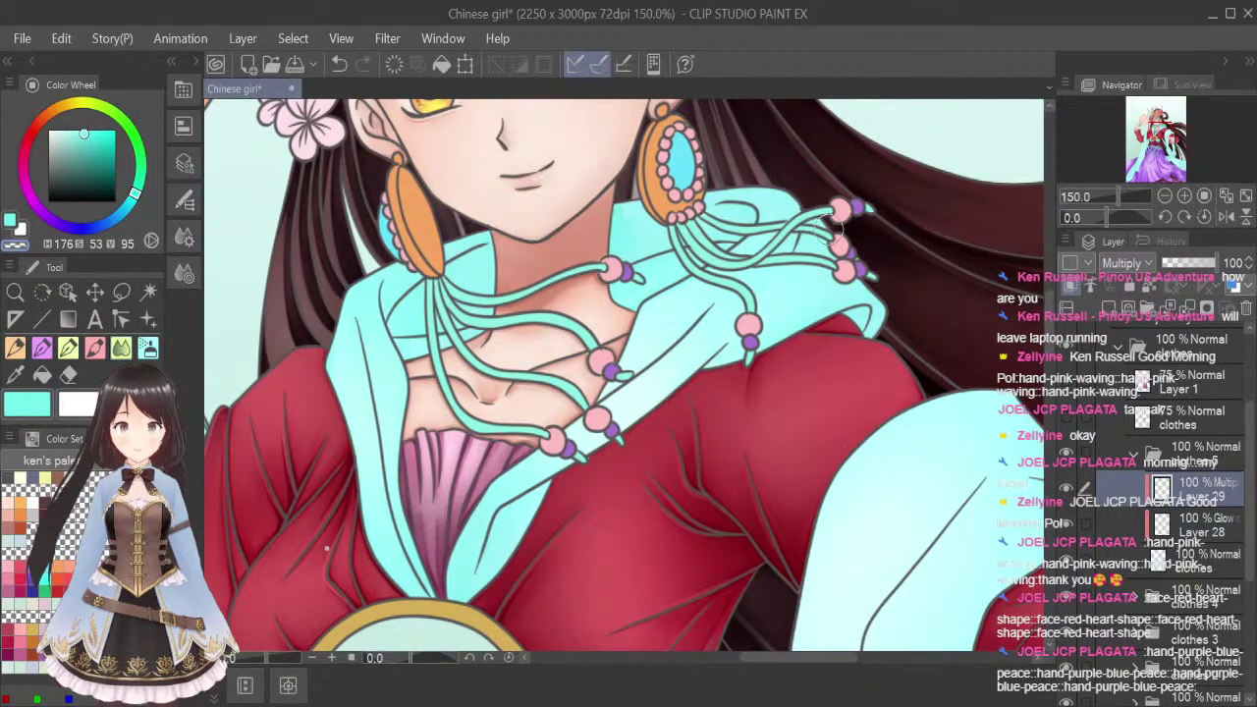
left_click(33, 407)
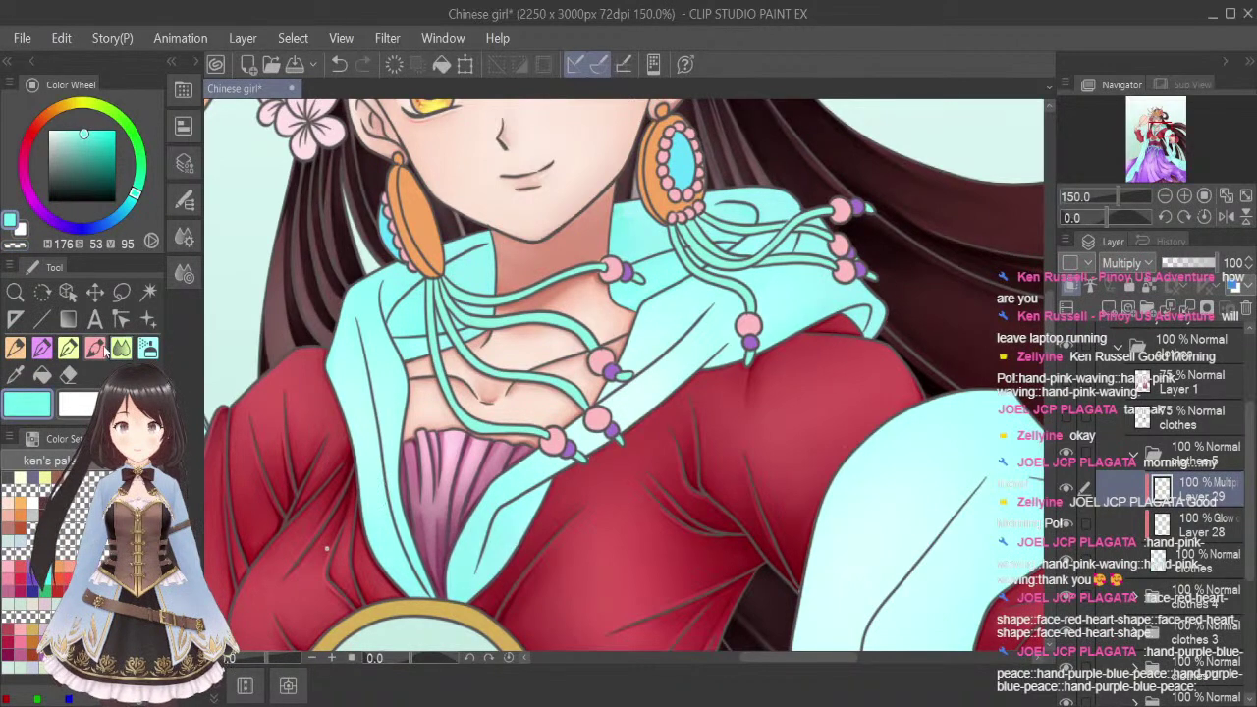
left_click(102, 349)
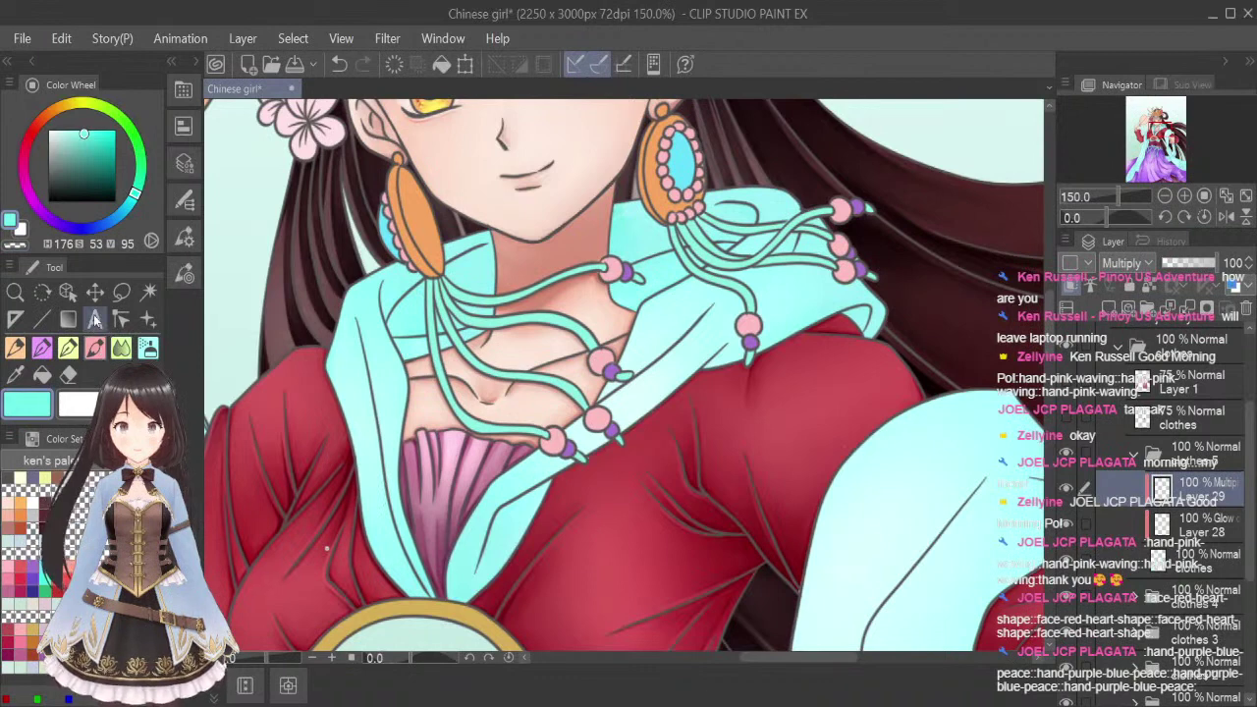
key("ctrl+s")
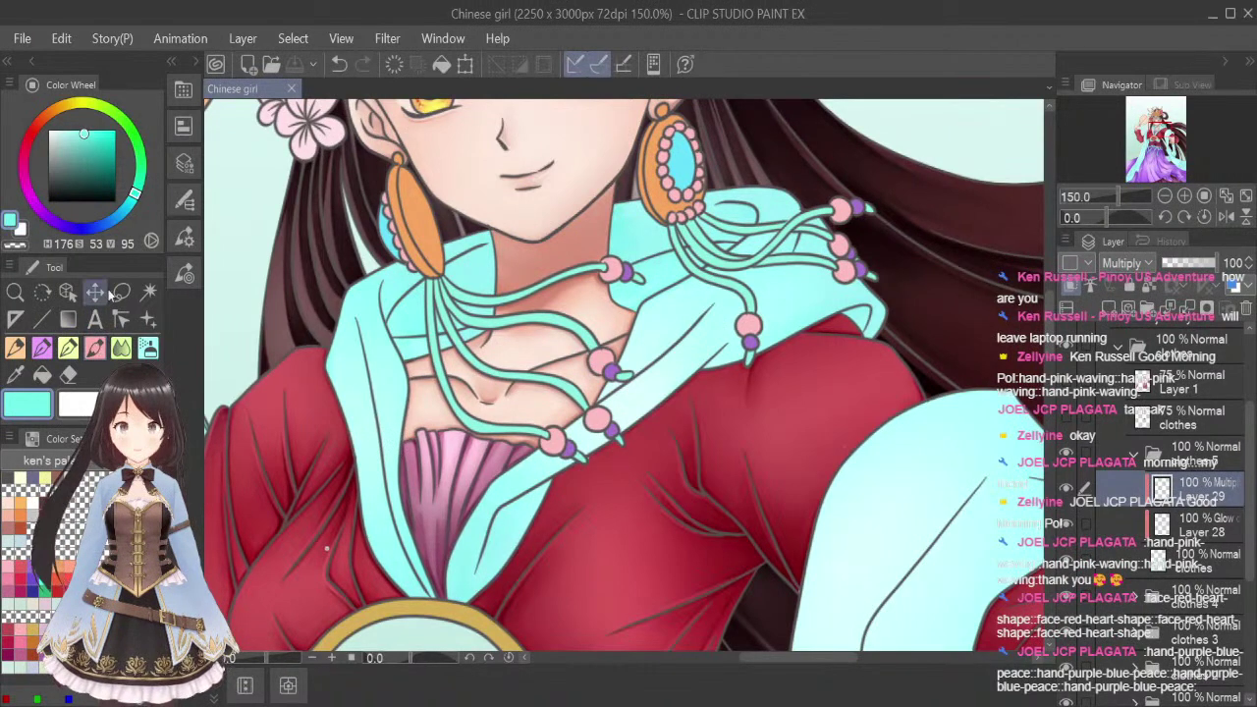
Paint a teal shadow along the collar's inner fold beside the neck on the Multiply layer and blend its edges
scroll(752, 240, "up", 1)
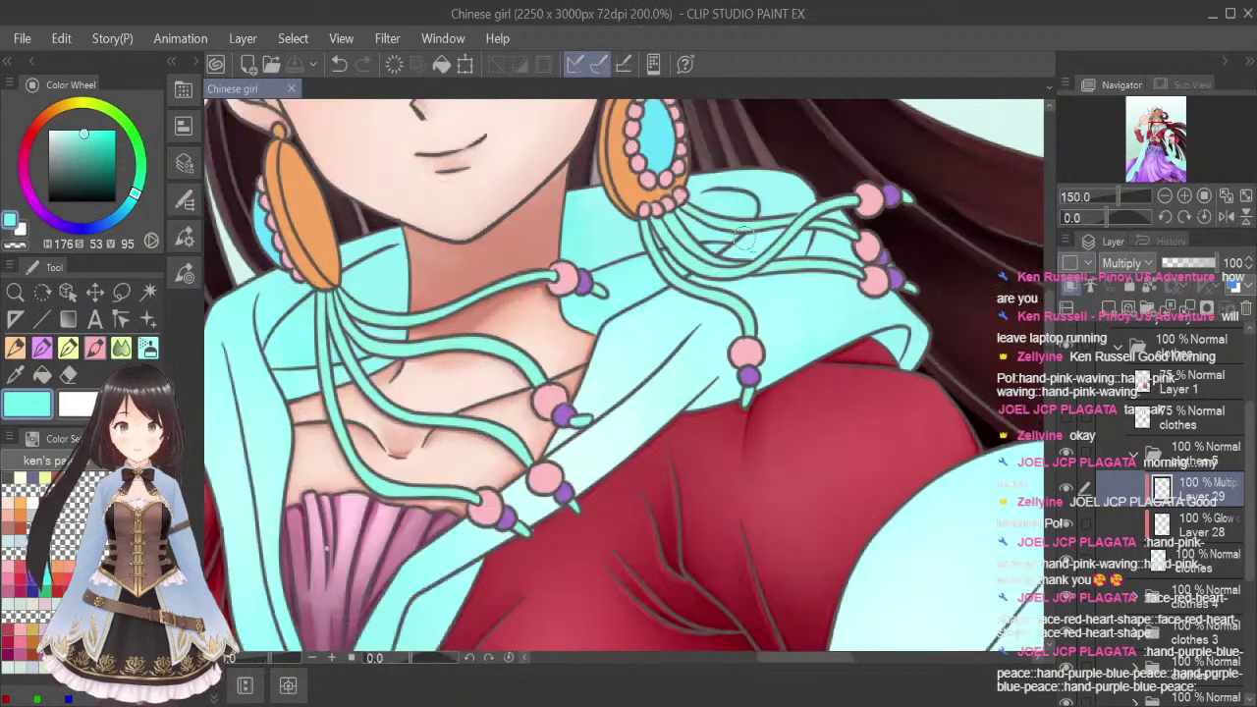
mouse_move(563, 306)
left_mouse_down()
mouse_move(590, 319)
mouse_move(573, 297)
mouse_move(597, 324)
mouse_move(613, 314)
left_mouse_up()
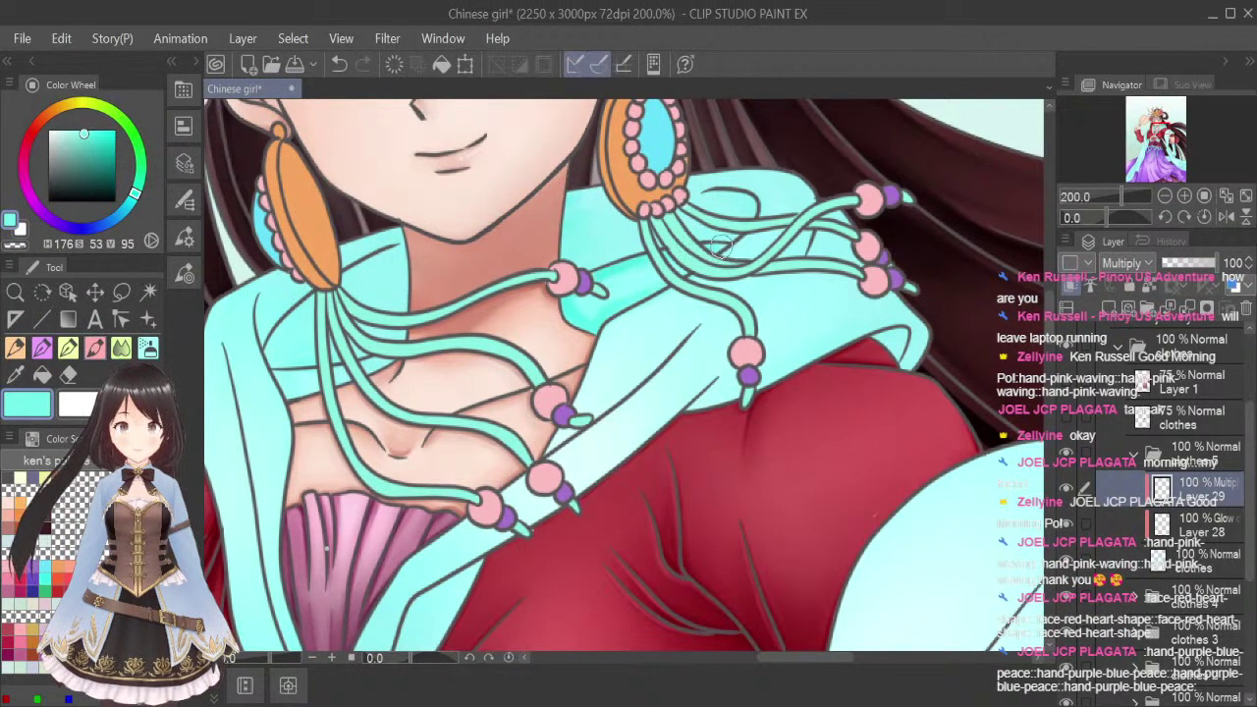
left_click(121, 348)
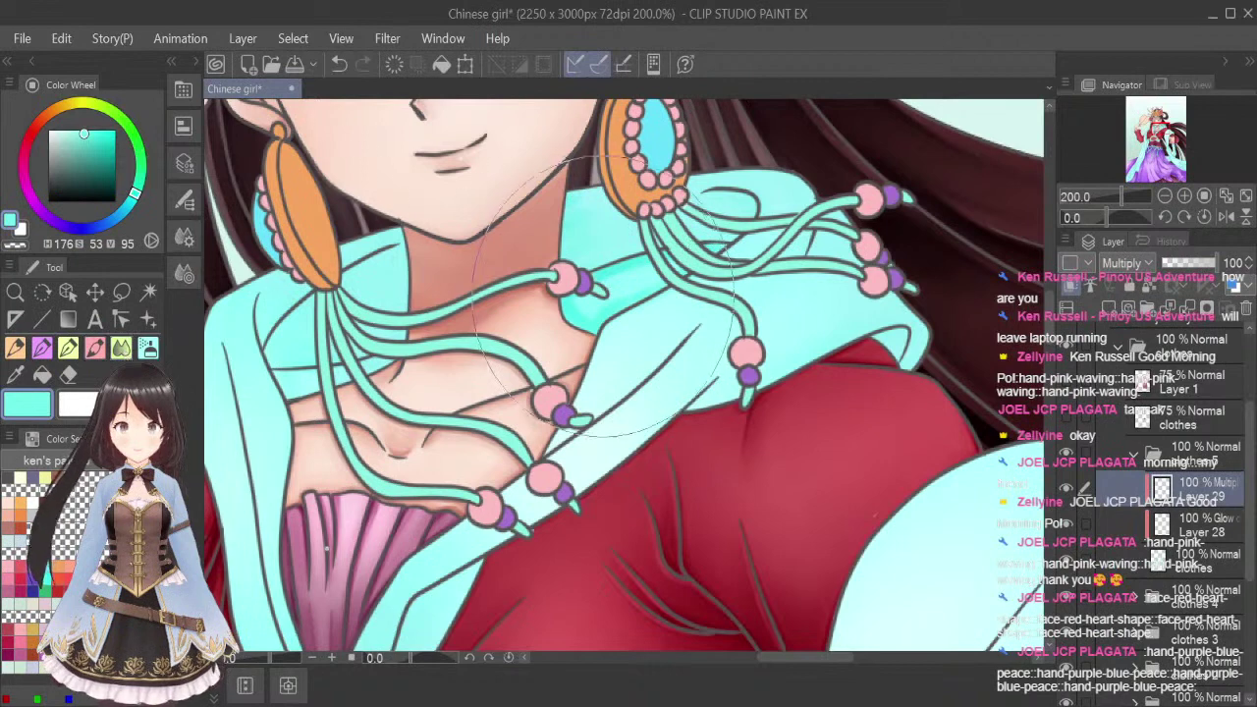
mouse_move(592, 308)
left_mouse_down()
mouse_move(690, 258)
mouse_move(578, 321)
mouse_move(643, 282)
mouse_move(614, 294)
left_mouse_up()
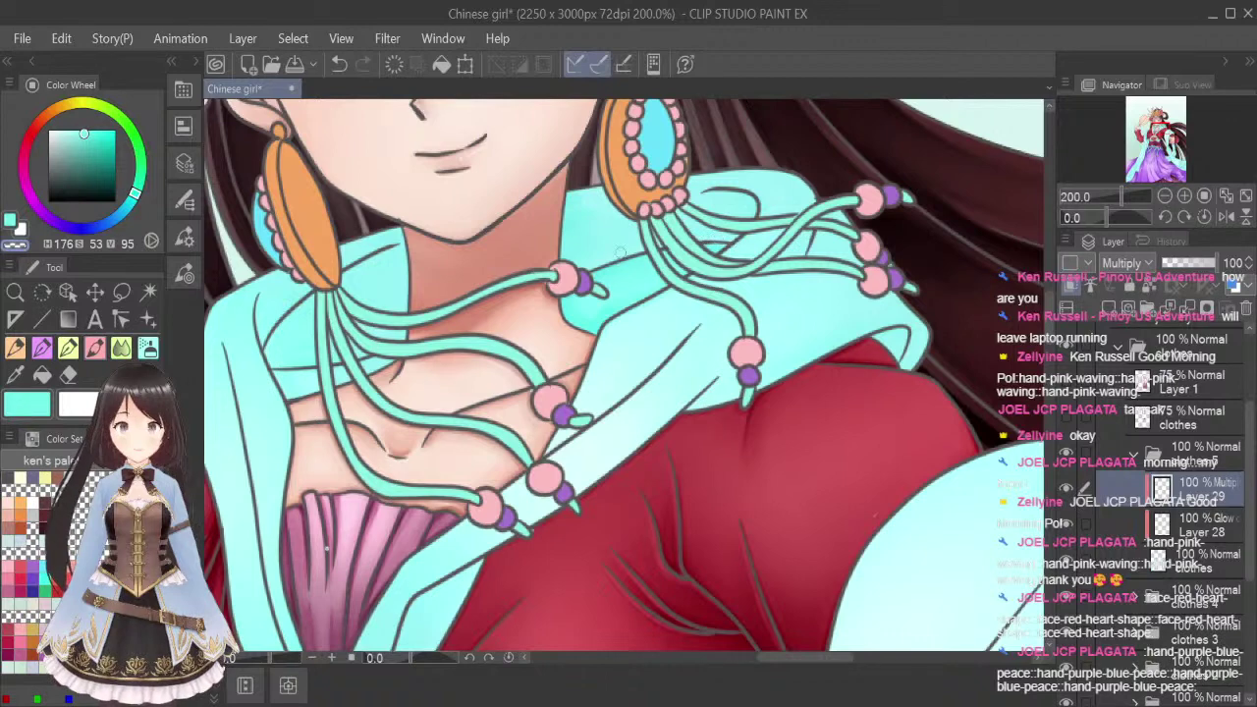
Add teal shading to the raised back of the collar beside the earring and blend it with a smaller brush
left_click(30, 404)
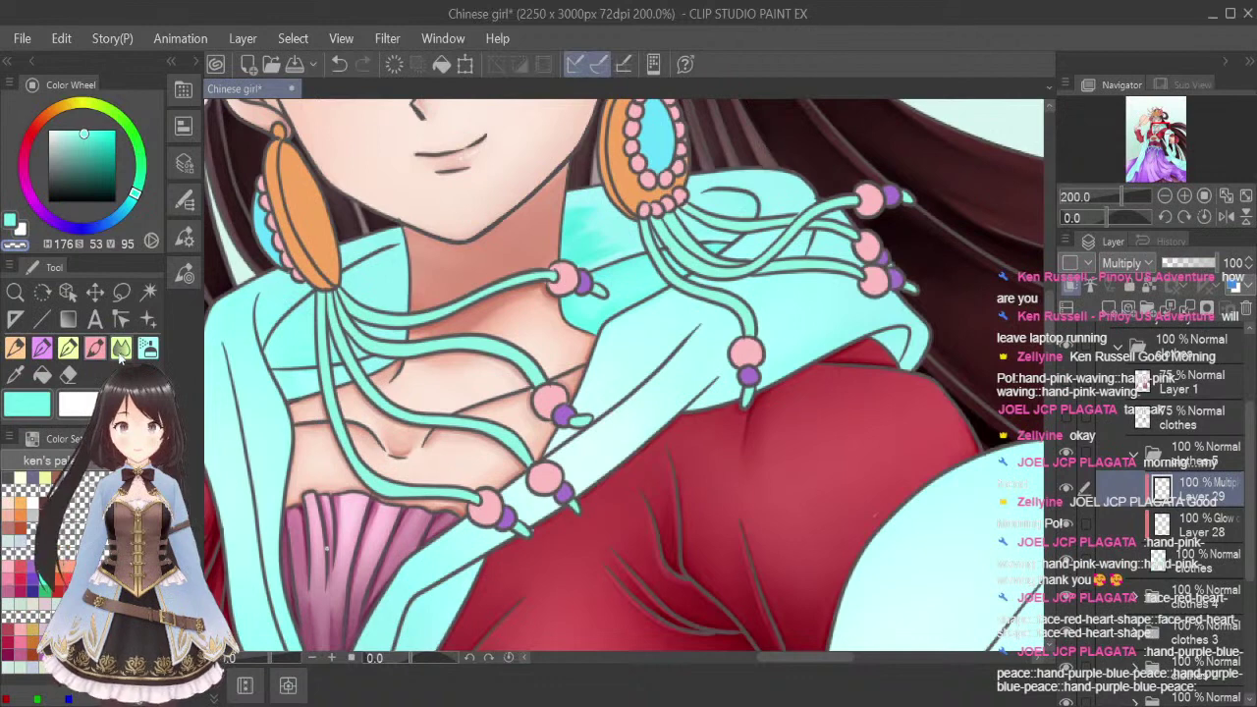
key("j")
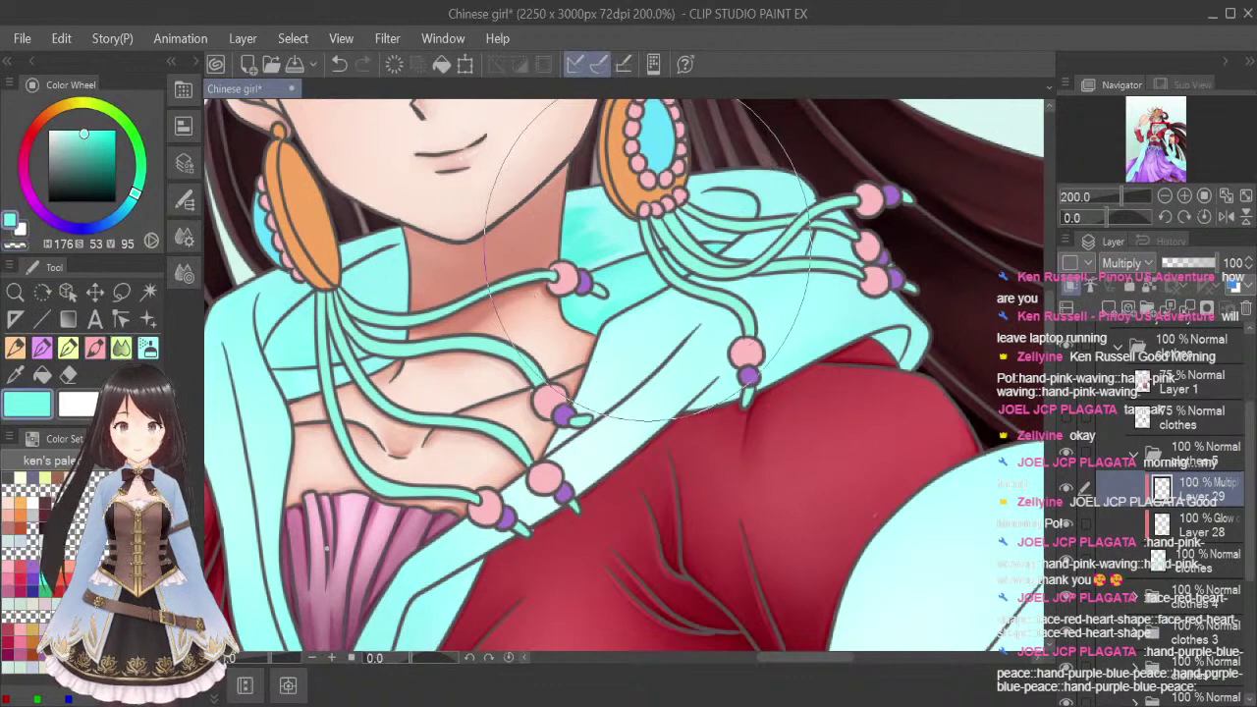
key("bracketleft")
key("bracketleft")
key("bracketleft")
key("bracketleft")
key("bracketleft")
key("bracketleft")
key("bracketleft")
key("bracketleft")
key("bracketleft")
key("bracketleft")
key("bracketleft")
key("bracketleft")
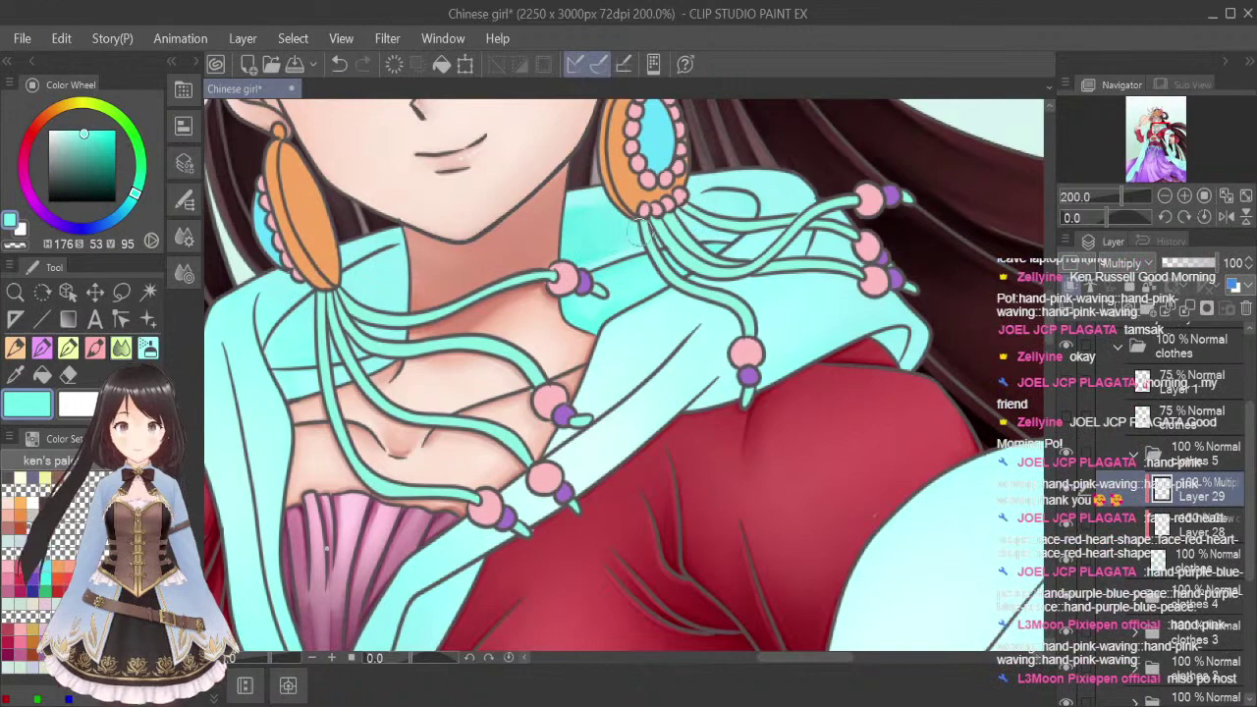
Shade the inside of the curled collar fold above the earring tassels in teal and soften it with the blending tool
left_click(94, 350)
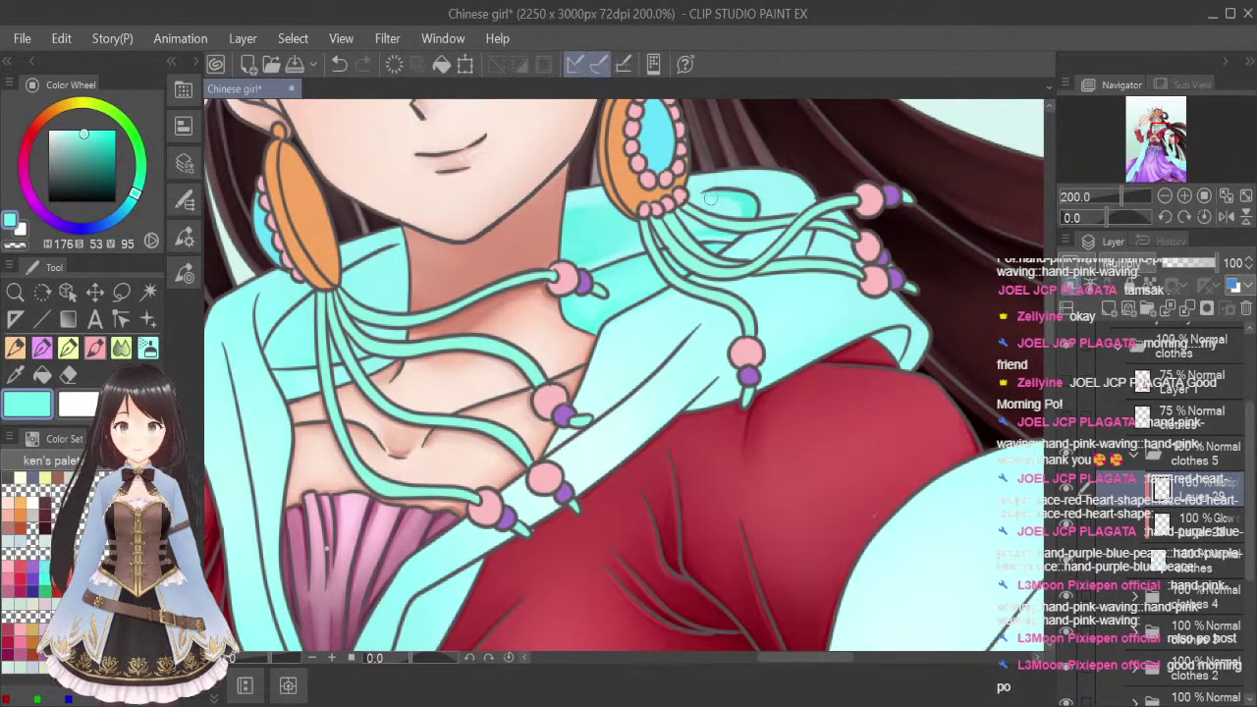
key("]")
key("[")
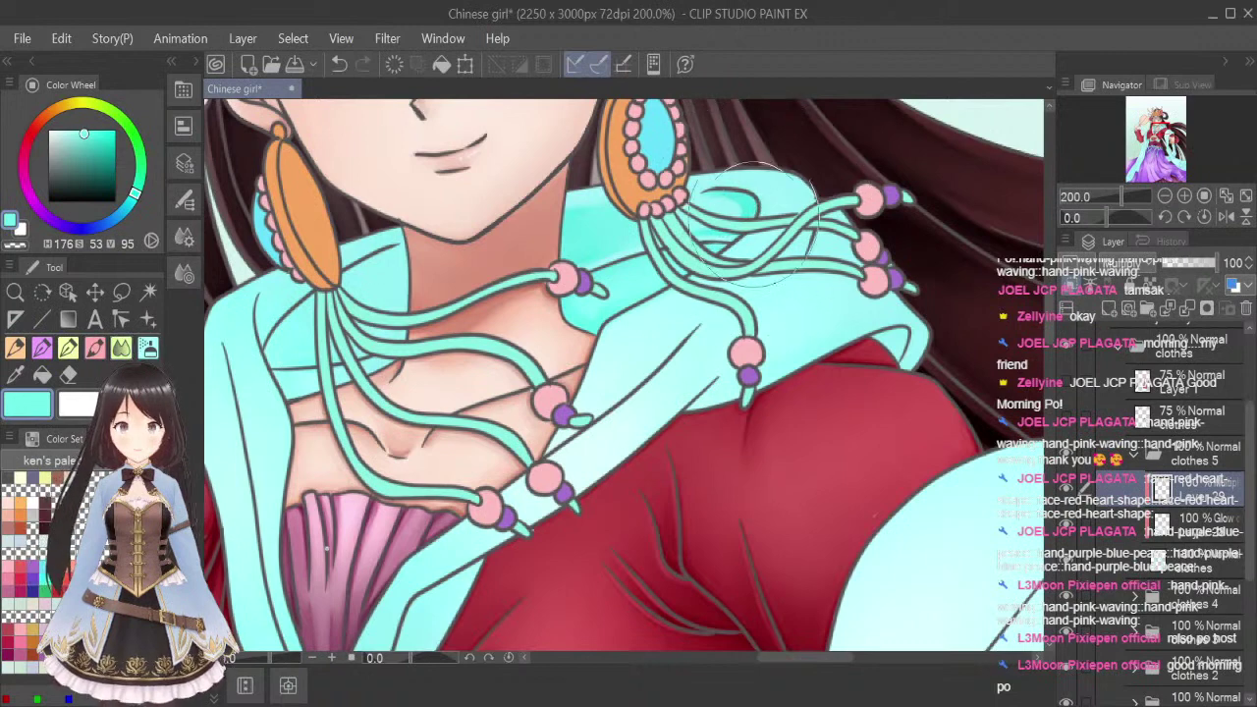
key("bracketleft")
key("bracketleft")
key("bracketleft")
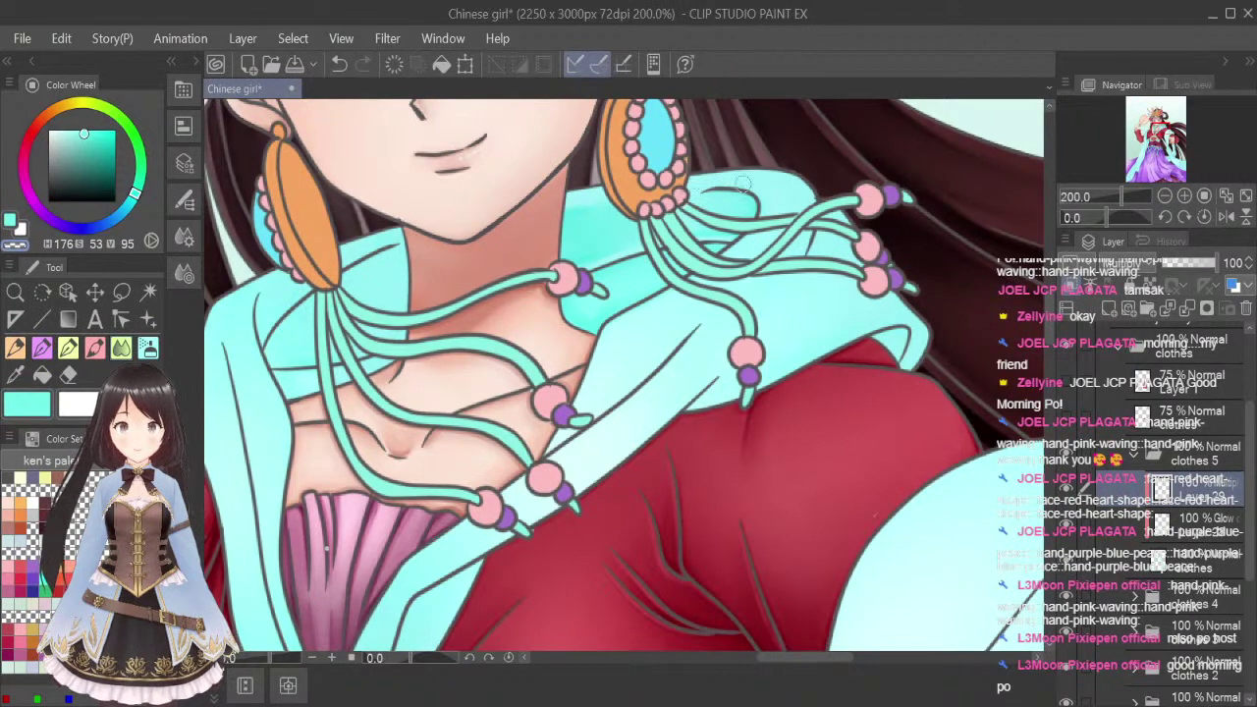
Paint teal shadows over the wide collar flap on the shoulder around the earring tassels and blend them
left_click(28, 403)
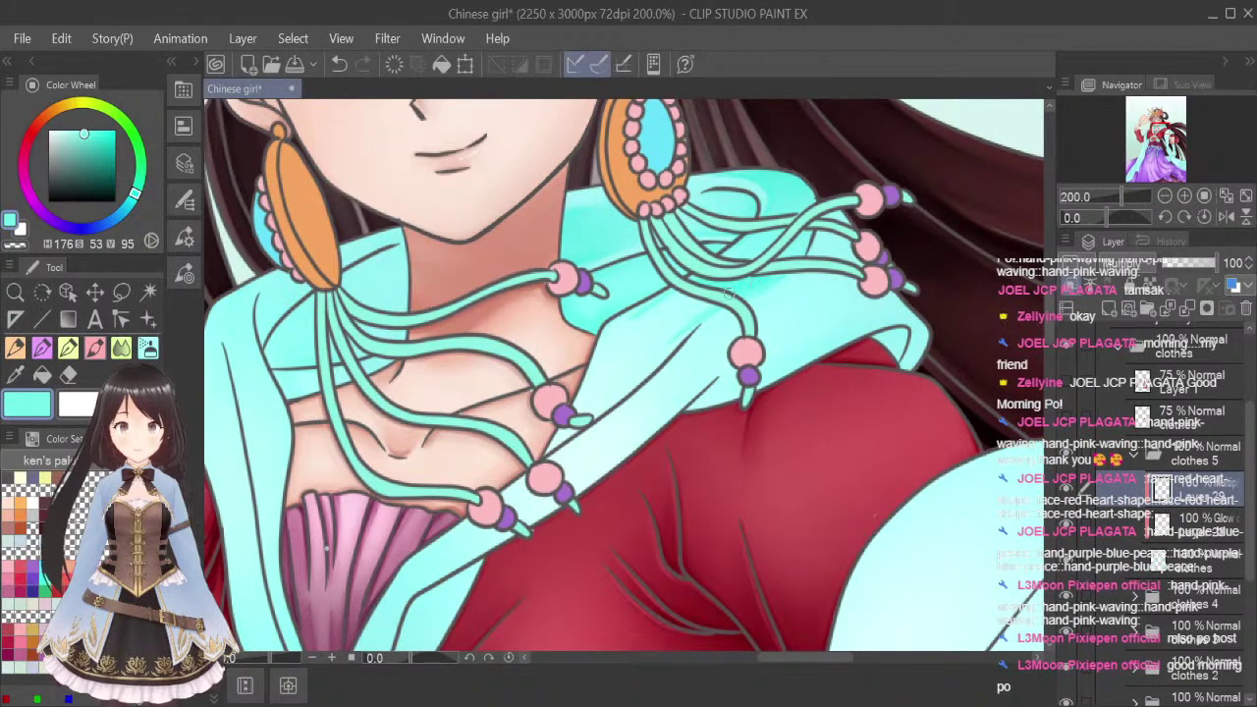
left_click(121, 348)
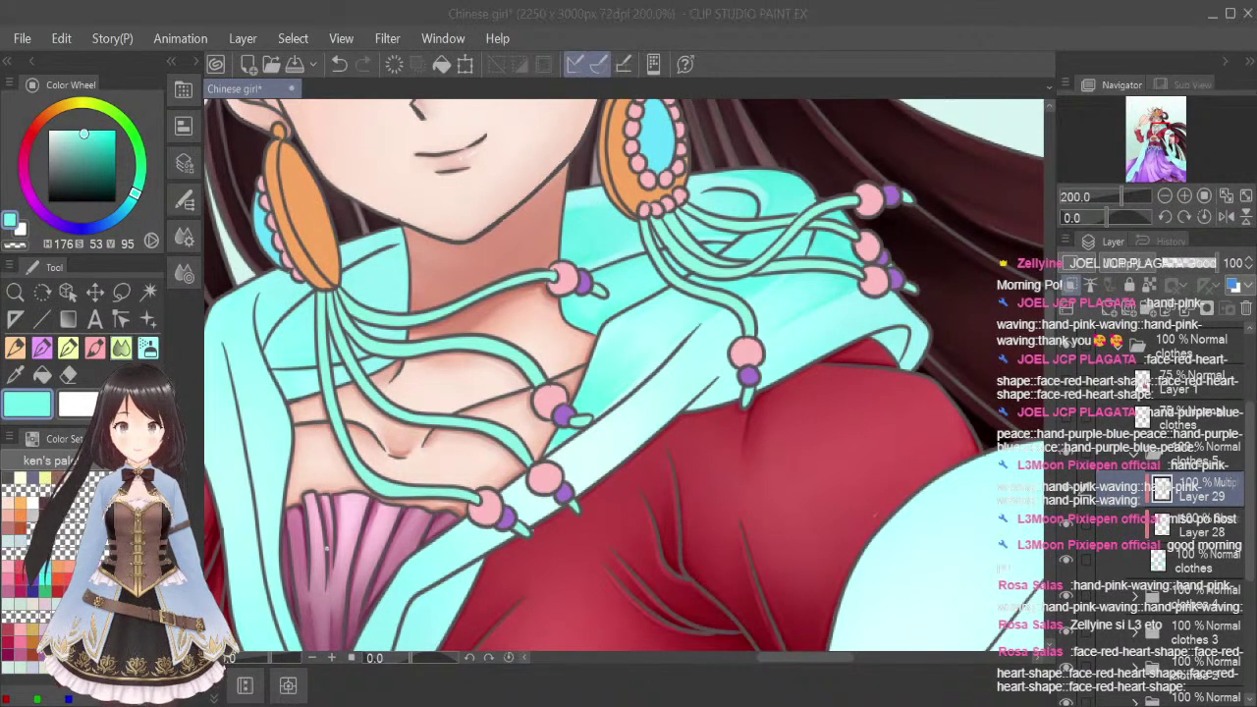
key("alt+Tab")
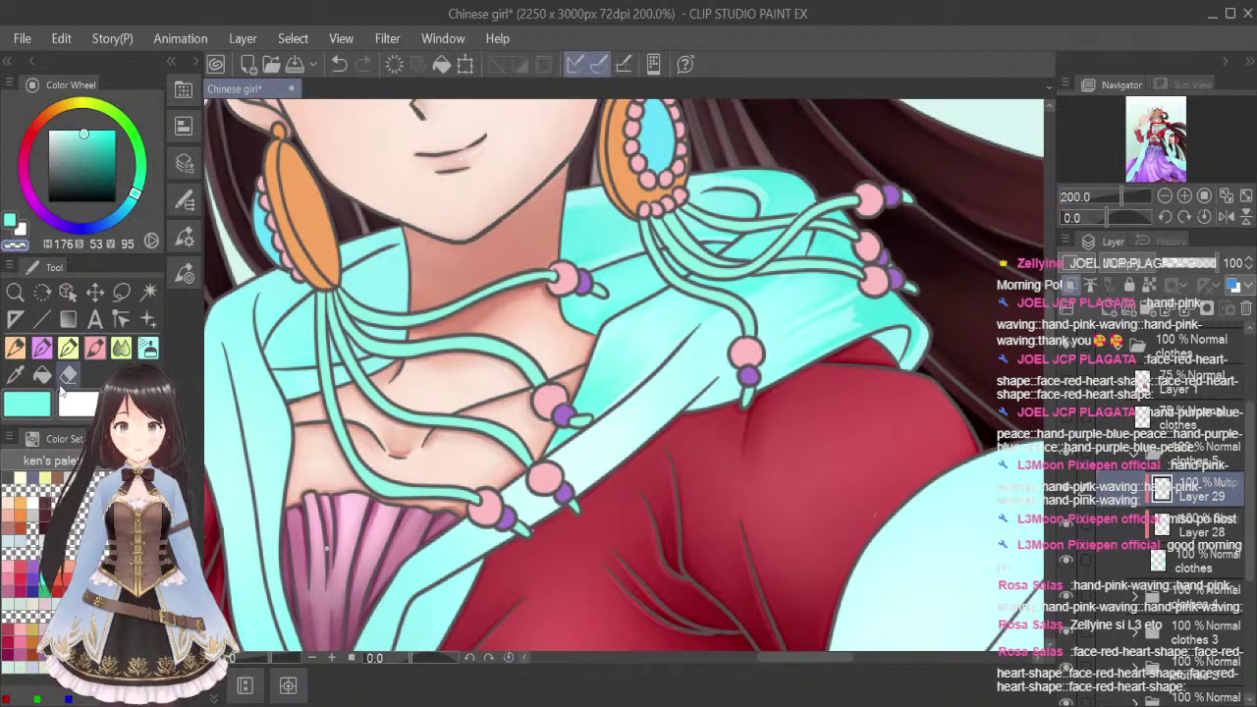
left_click(121, 349)
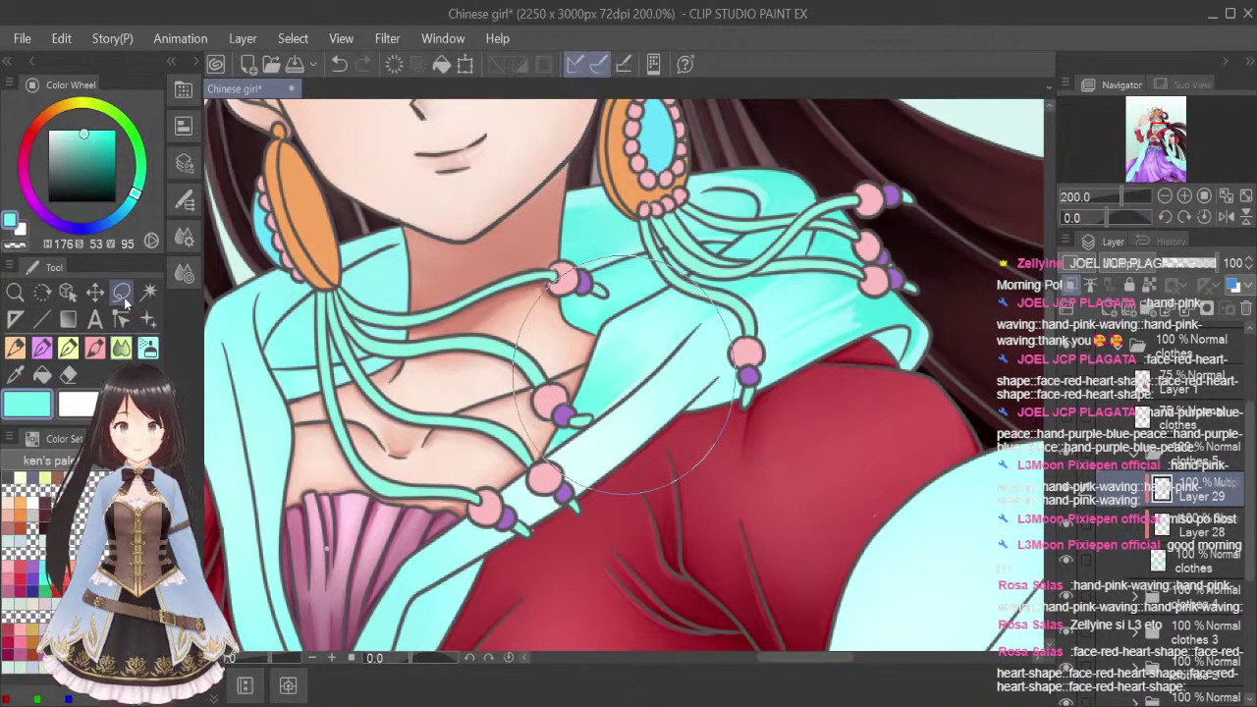
mouse_move(864, 326)
left_mouse_down()
mouse_move(786, 349)
mouse_move(857, 302)
mouse_move(847, 324)
mouse_move(729, 378)
mouse_move(848, 316)
mouse_move(773, 354)
left_mouse_up()
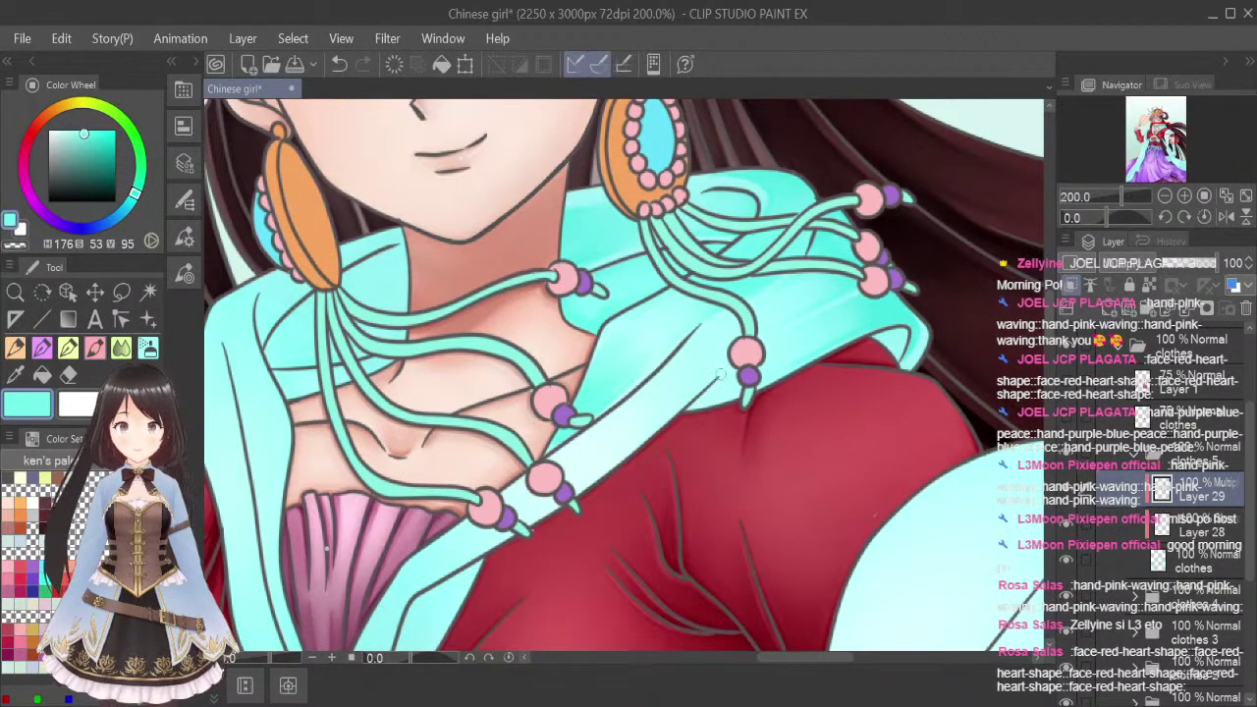
mouse_move(729, 371)
left_mouse_down()
mouse_move(699, 396)
mouse_move(712, 400)
left_mouse_up()
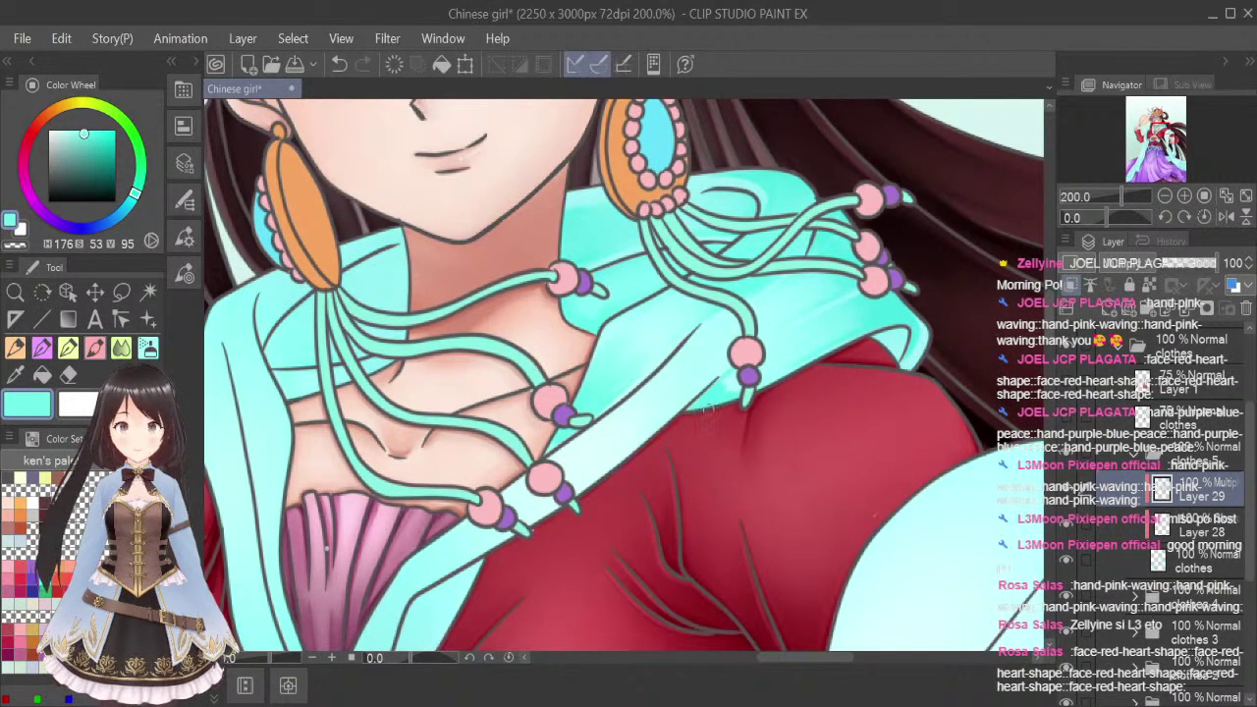
Shade the collar's long front band with teal streaks between the tassel beads and smooth them with the blending tool
key("j")
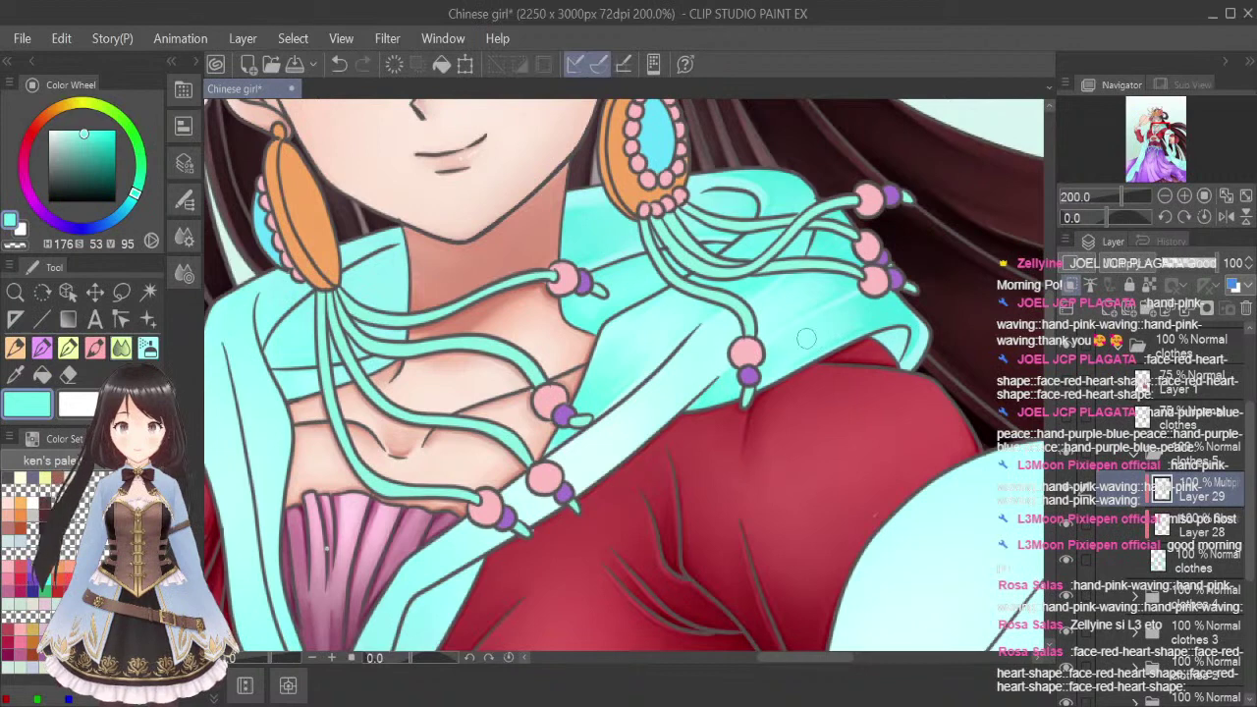
left_click(119, 349)
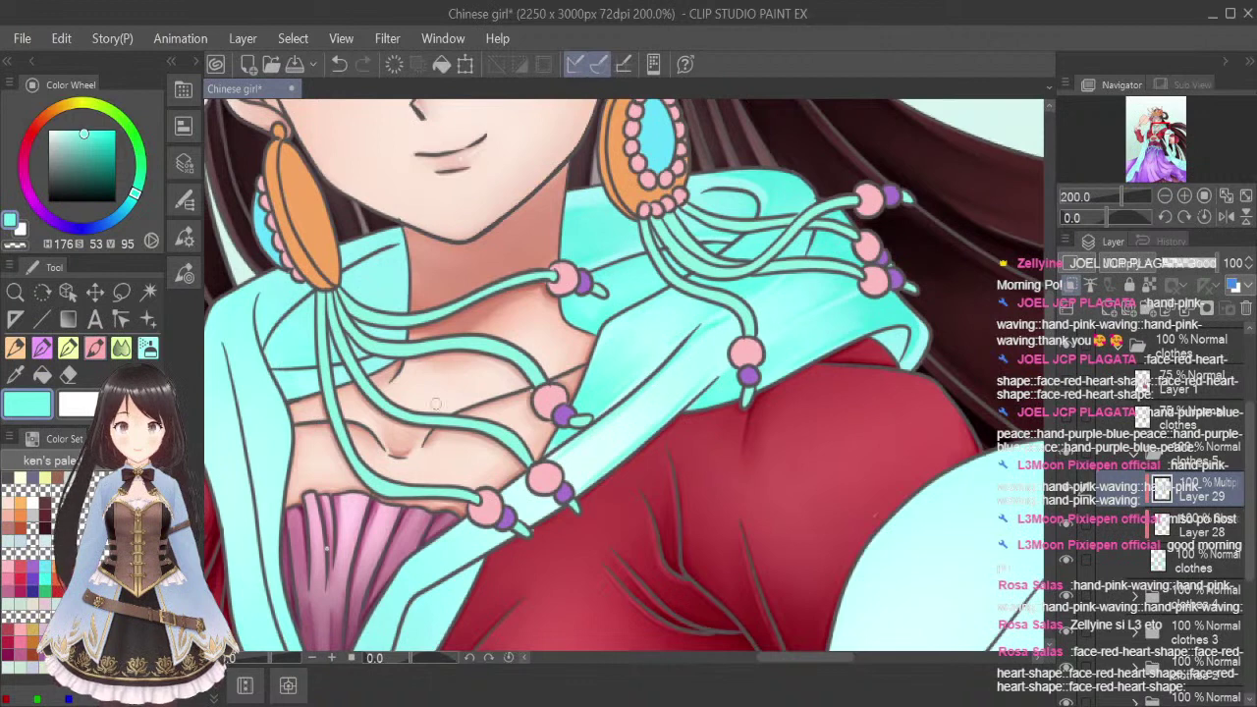
left_click(120, 352)
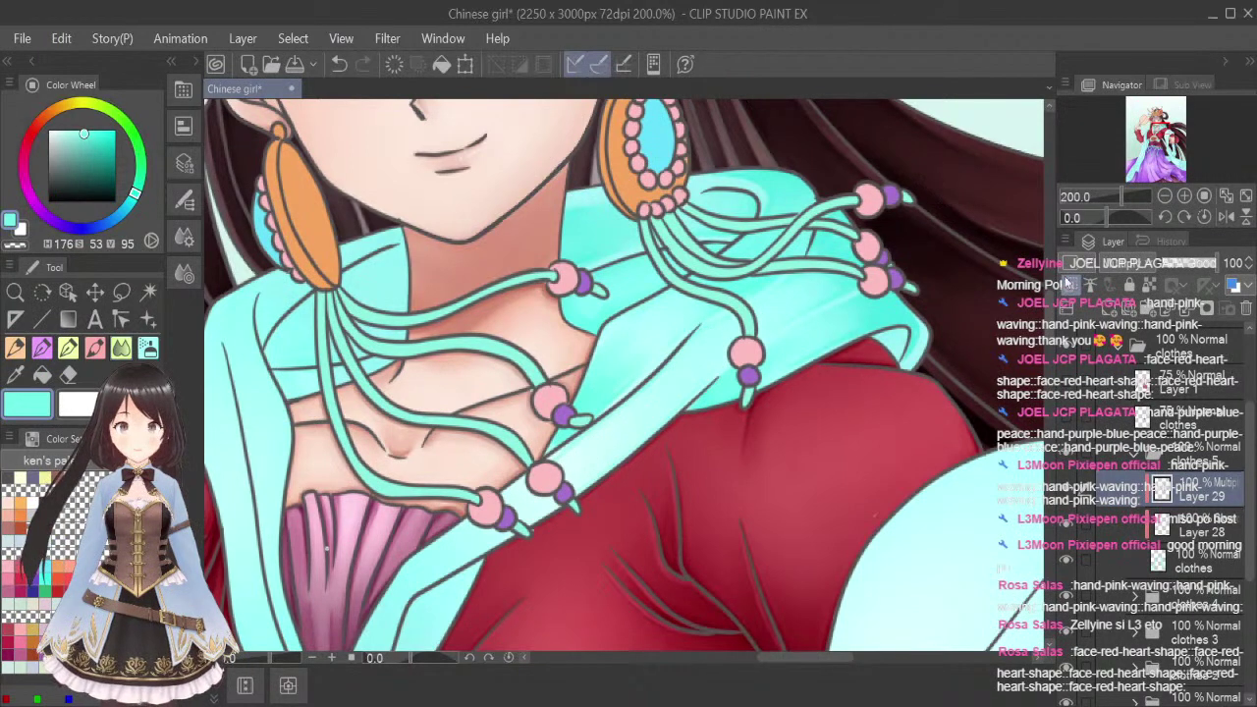
Paint teal shadows on the folded lower end of the collar, between the pink pleats and the gold-edged waist panel
scroll(1050, 309, "down", 3)
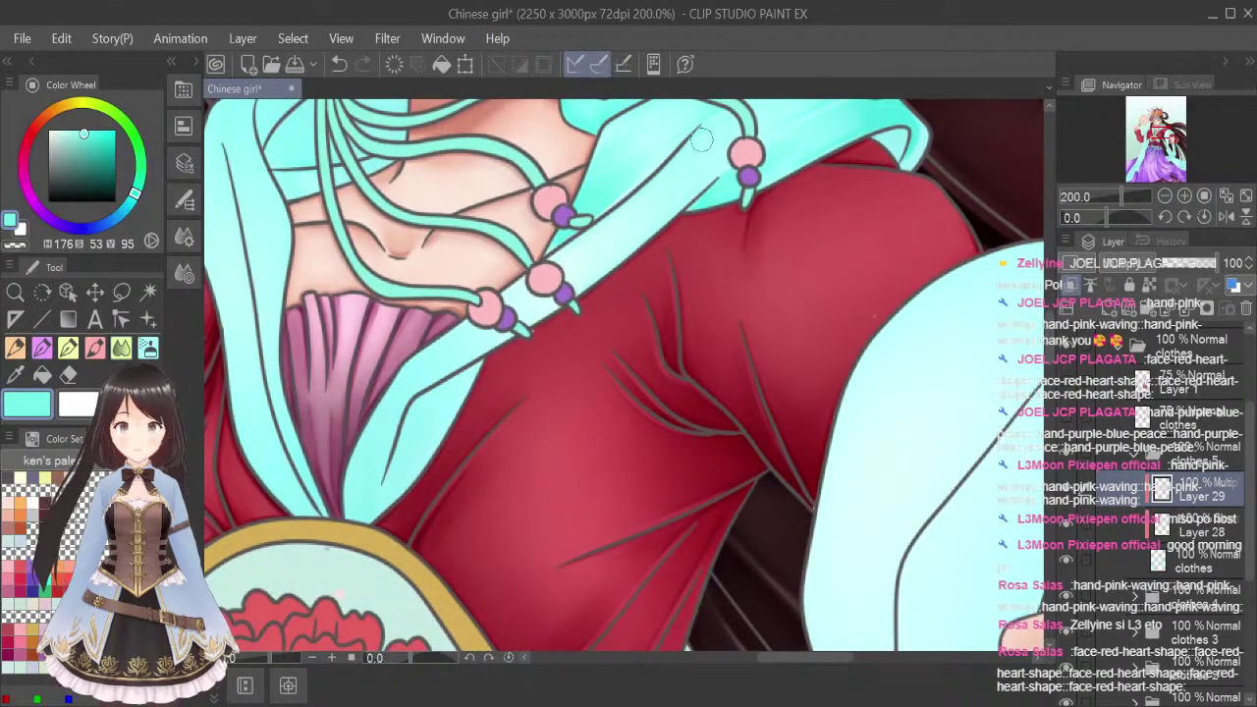
left_click(95, 349)
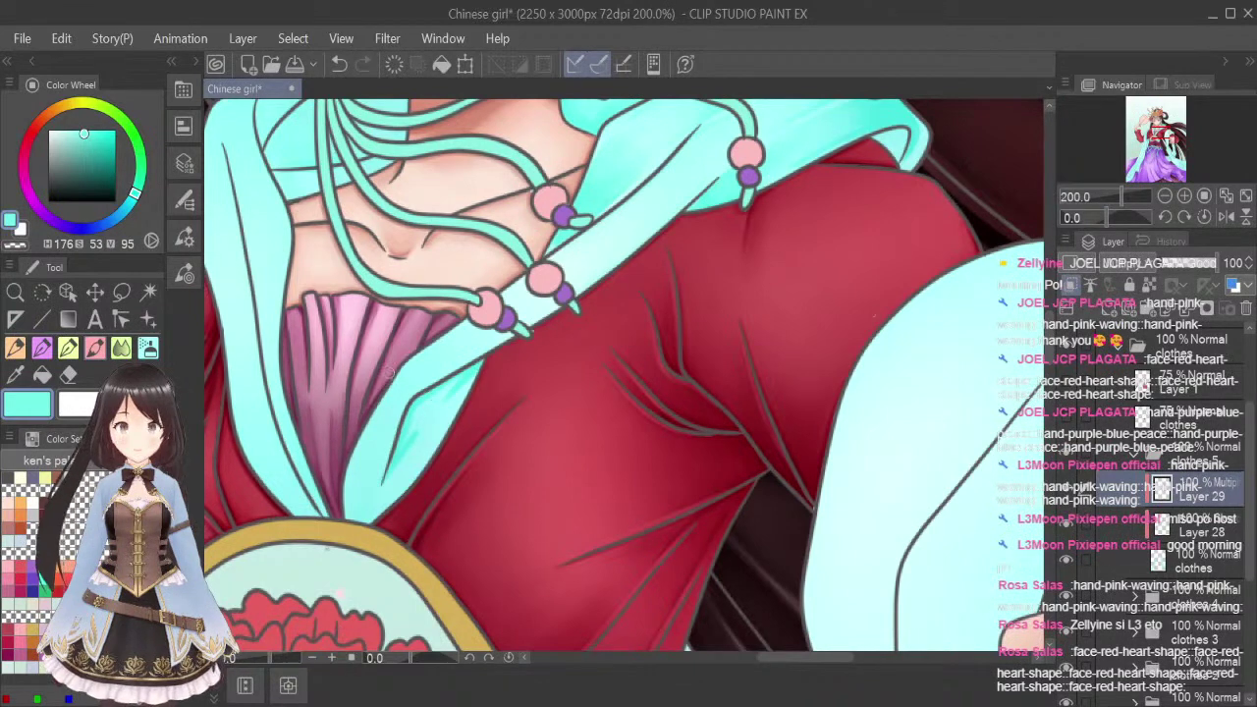
left_click(121, 349)
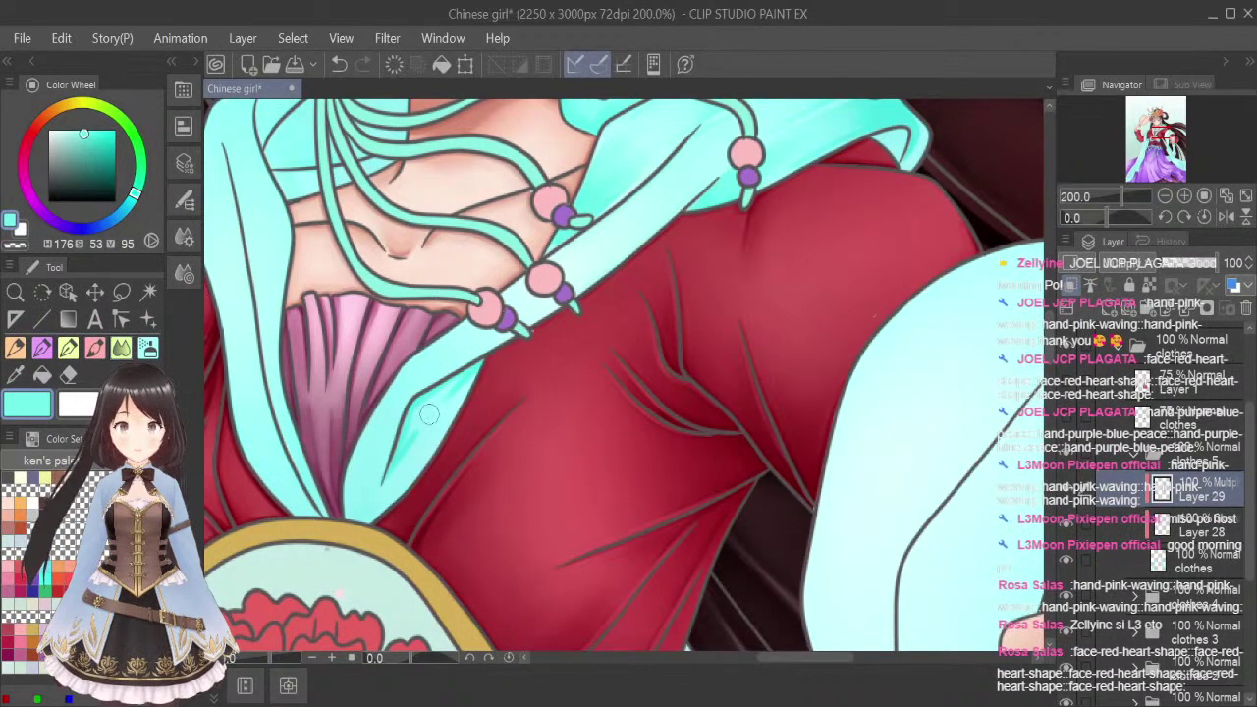
mouse_move(429, 414)
left_mouse_down()
mouse_move(402, 449)
mouse_move(443, 388)
mouse_move(401, 447)
mouse_move(466, 380)
mouse_move(416, 418)
mouse_move(473, 370)
mouse_move(401, 445)
left_mouse_up()
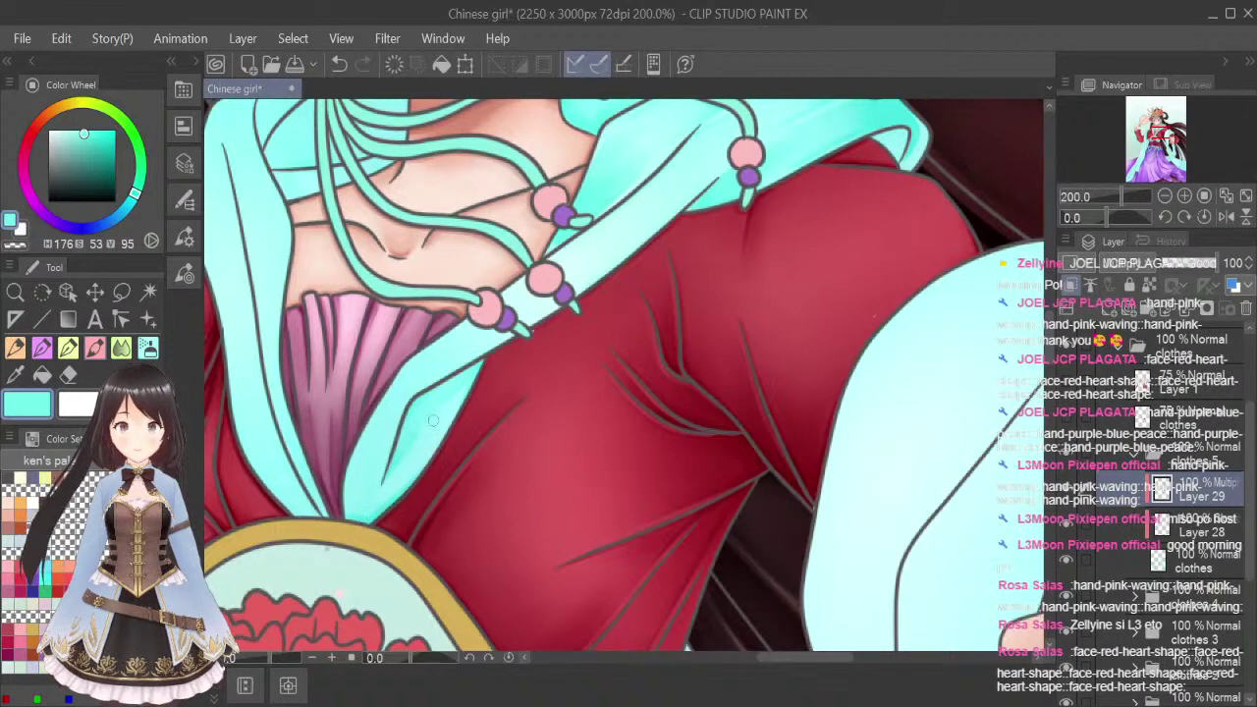
mouse_move(360, 521)
left_mouse_down()
mouse_move(371, 412)
mouse_move(412, 345)
mouse_move(355, 515)
mouse_move(344, 491)
left_mouse_up()
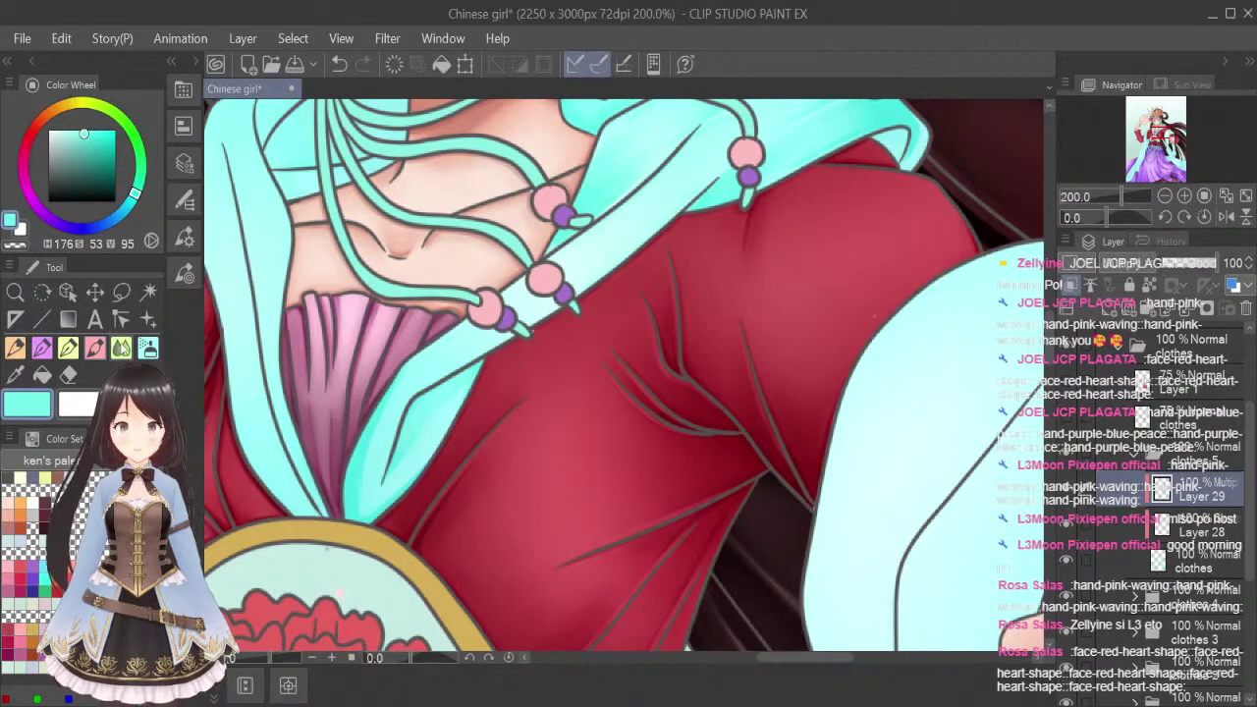
Blend the teal shading on the collar's lower end and along its front band into smooth gradients
left_click(120, 347)
mouse_move(475, 371)
left_mouse_down()
mouse_move(454, 432)
mouse_move(383, 511)
left_mouse_up()
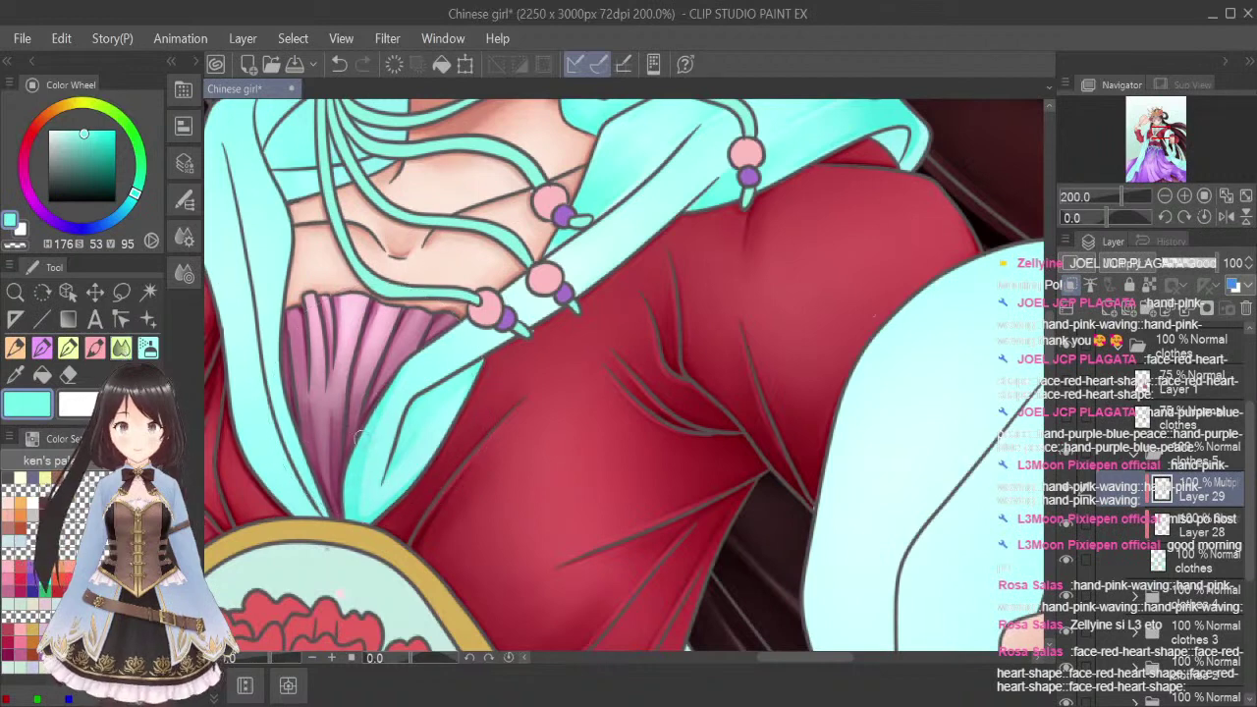
left_click(121, 349)
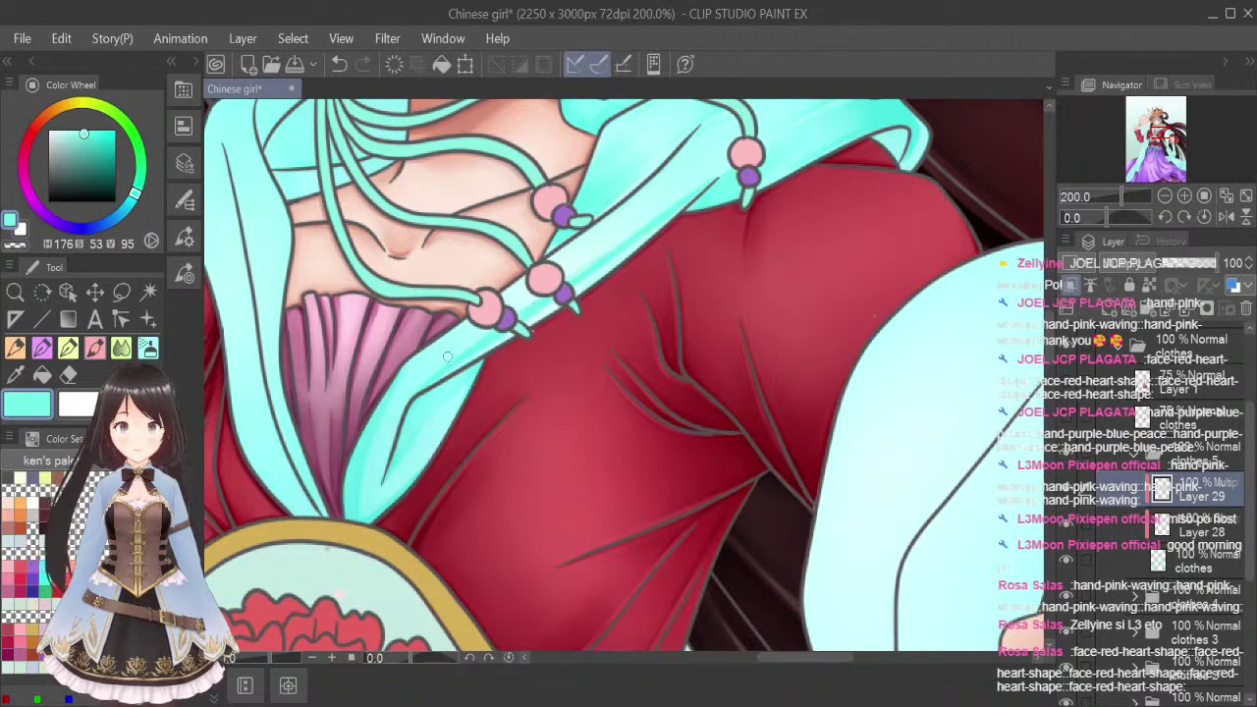
left_click(122, 347)
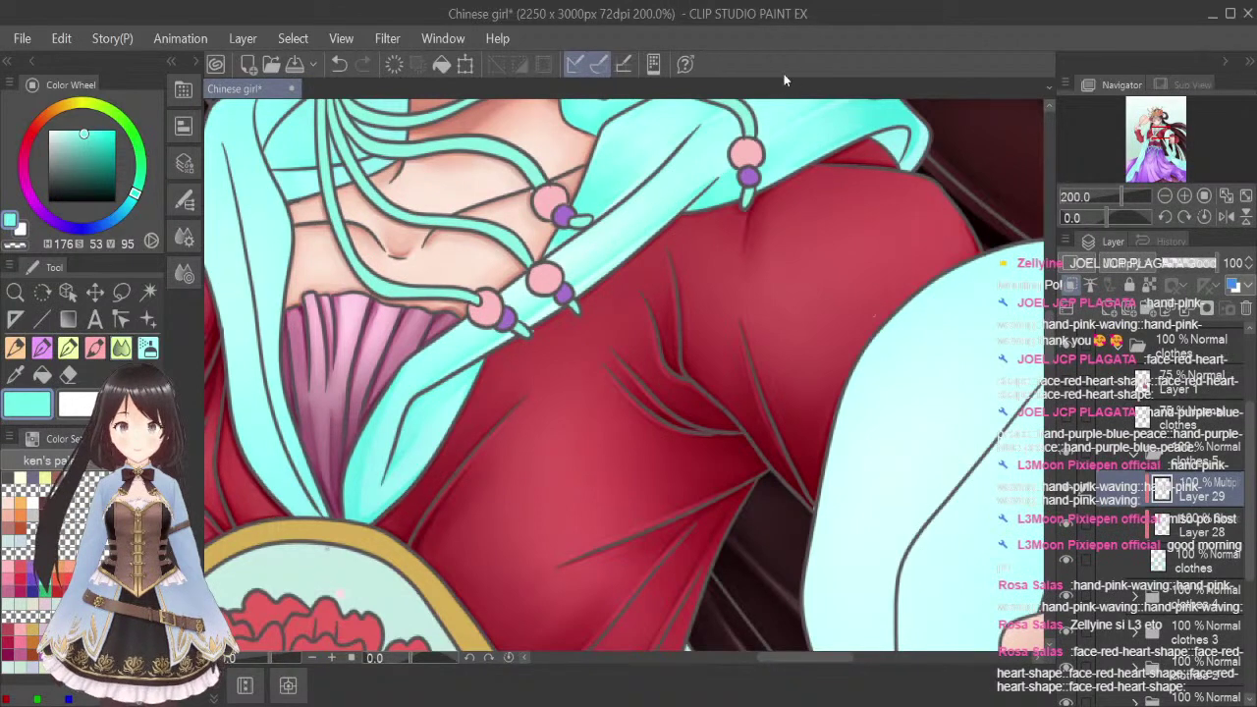
Shade the collar's inner fold behind the orange earring's tassels in teal and blend it with a smaller brush
scroll(701, 307, "down", 2)
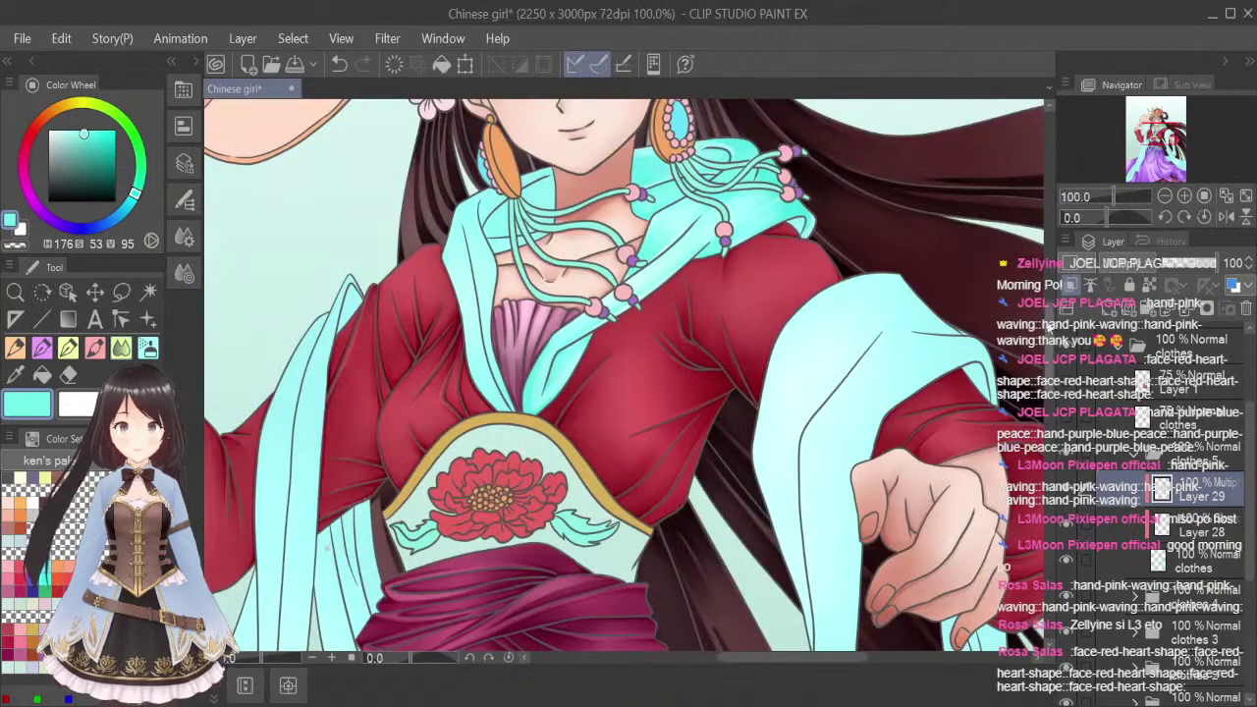
left_click_drag(1049, 329, 1049, 314)
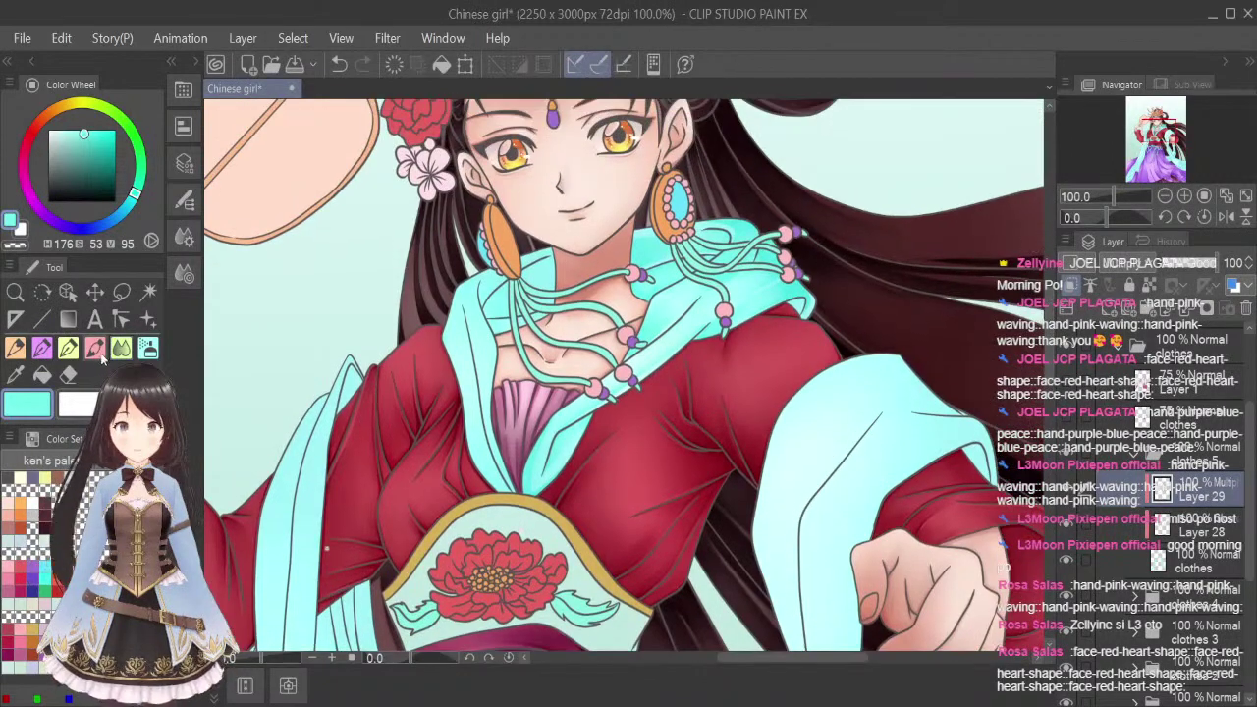
left_click(101, 359)
scroll(534, 293, "up", 2)
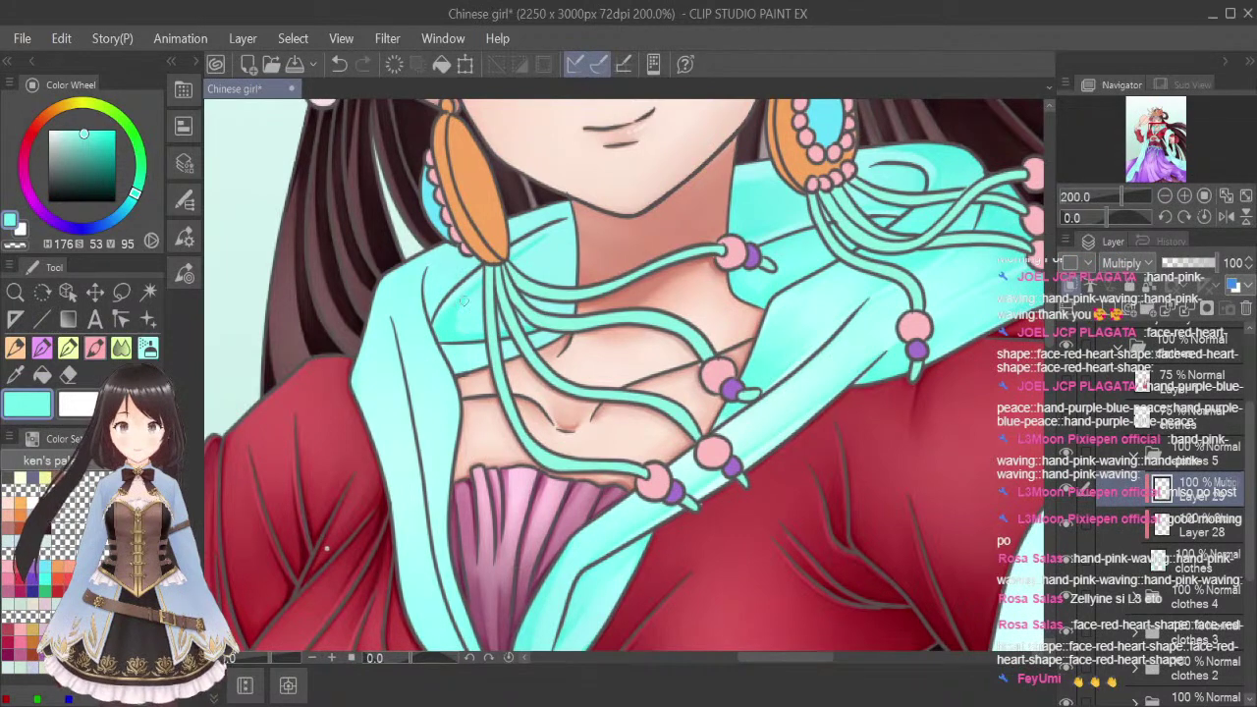
left_click(121, 346)
key("bracketleft")
key("bracketleft")
key("bracketleft")
key("bracketleft")
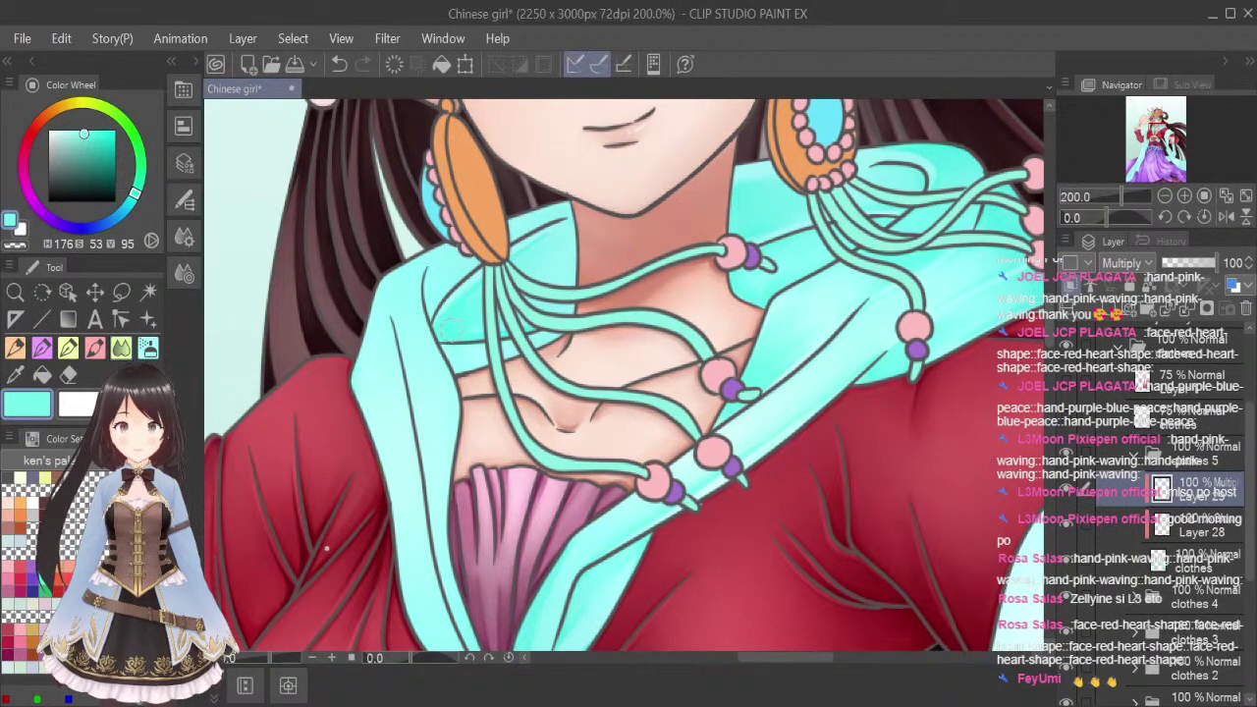
Lighten the collar's inner fold behind the orange earring's tassels with transparent colour and blend the edges
left_click(95, 349)
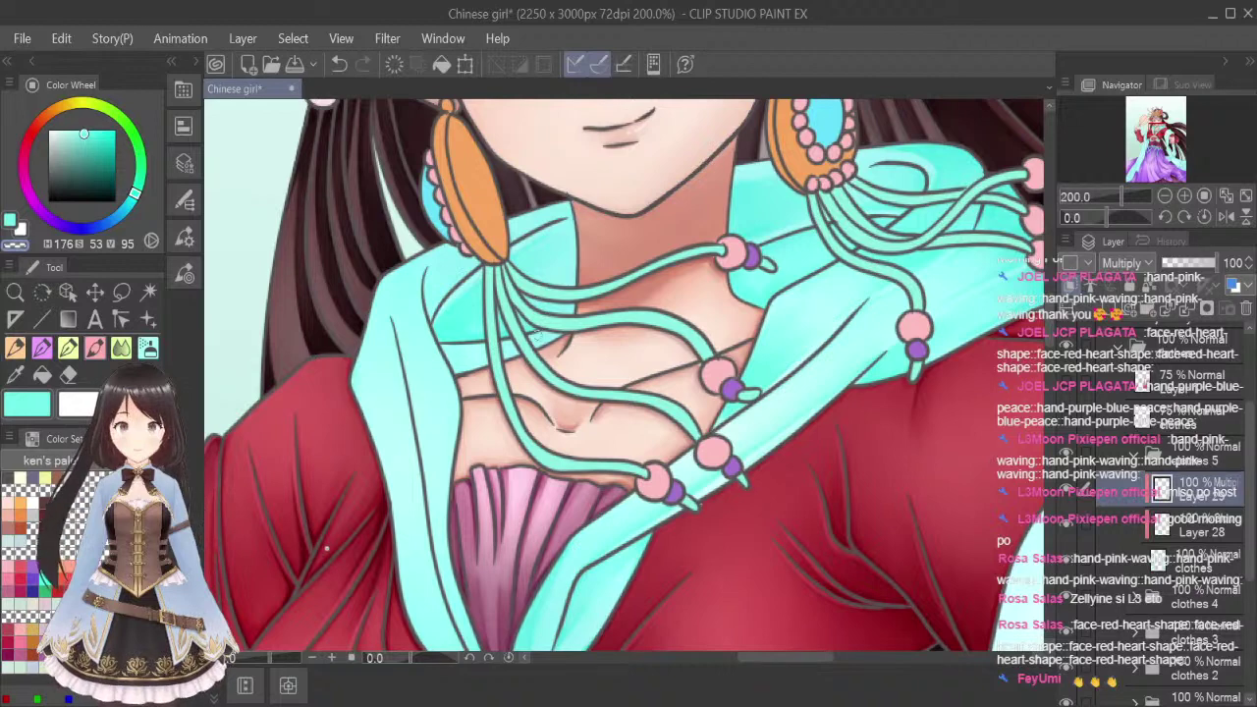
left_click(120, 349)
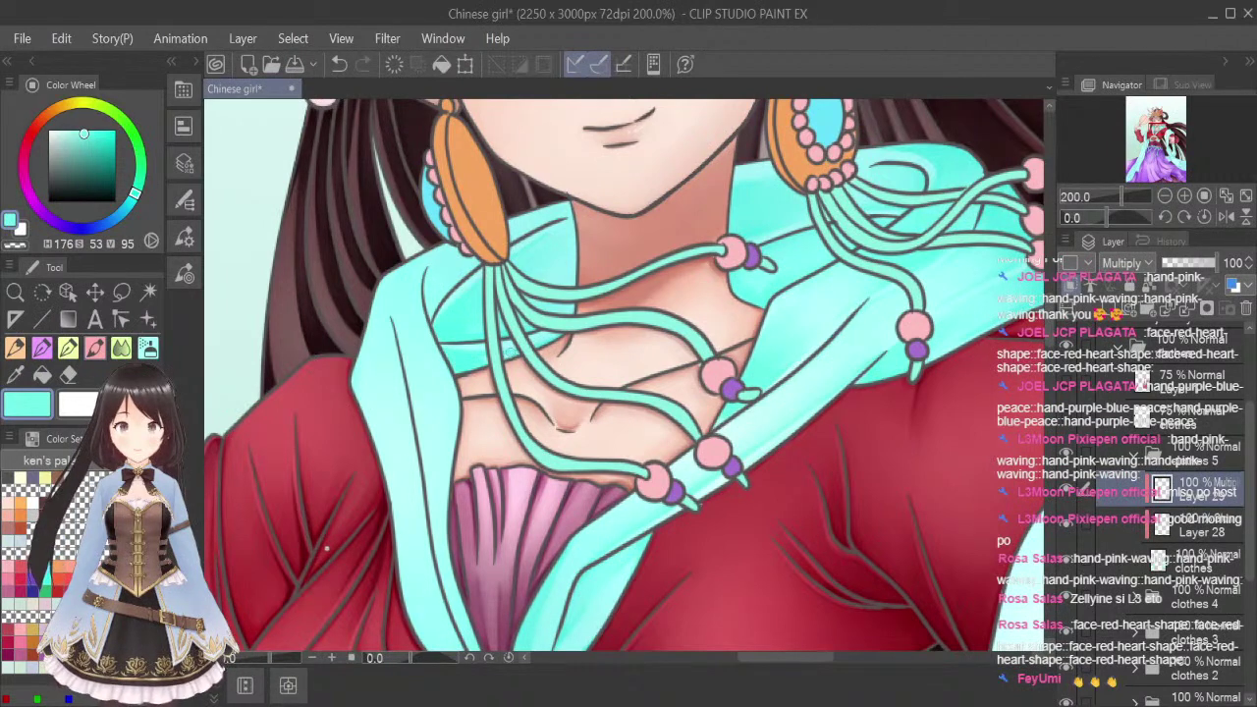
key("j")
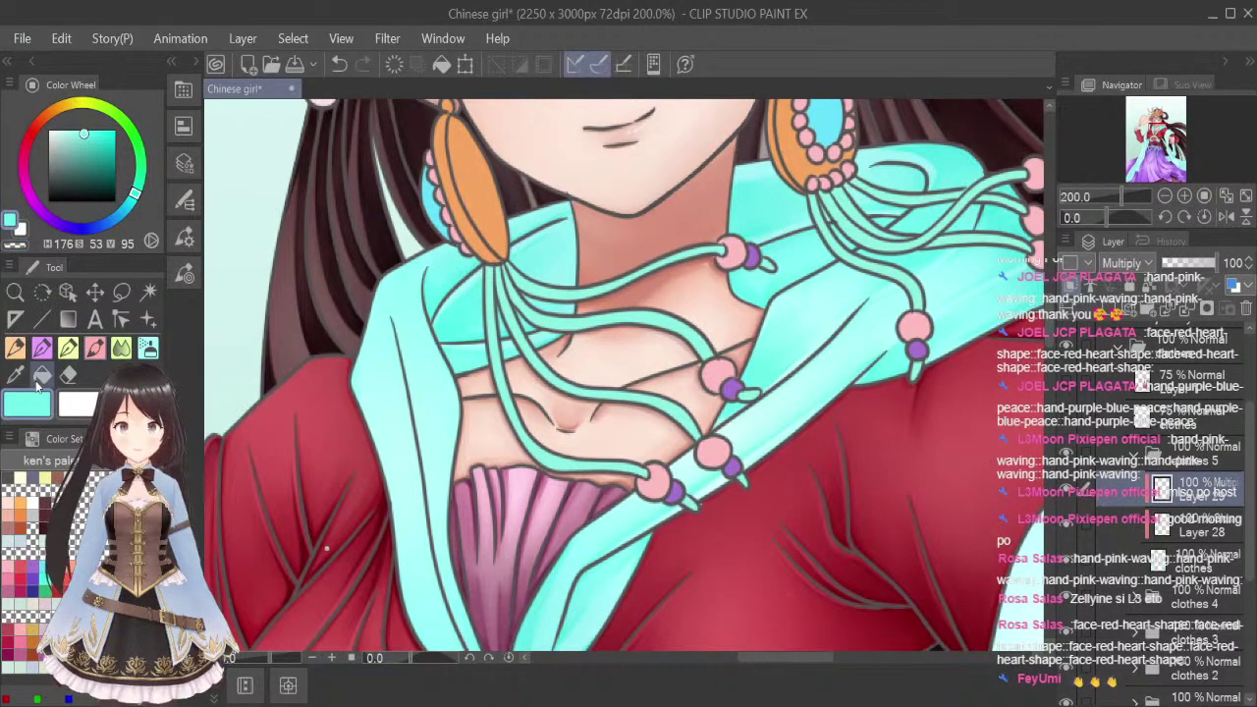
Shade the collar's narrow band beside the pink pleats and blend the shading from its shoulder fold down to the gold-edged waist panel
scroll(1053, 334, "down", 5)
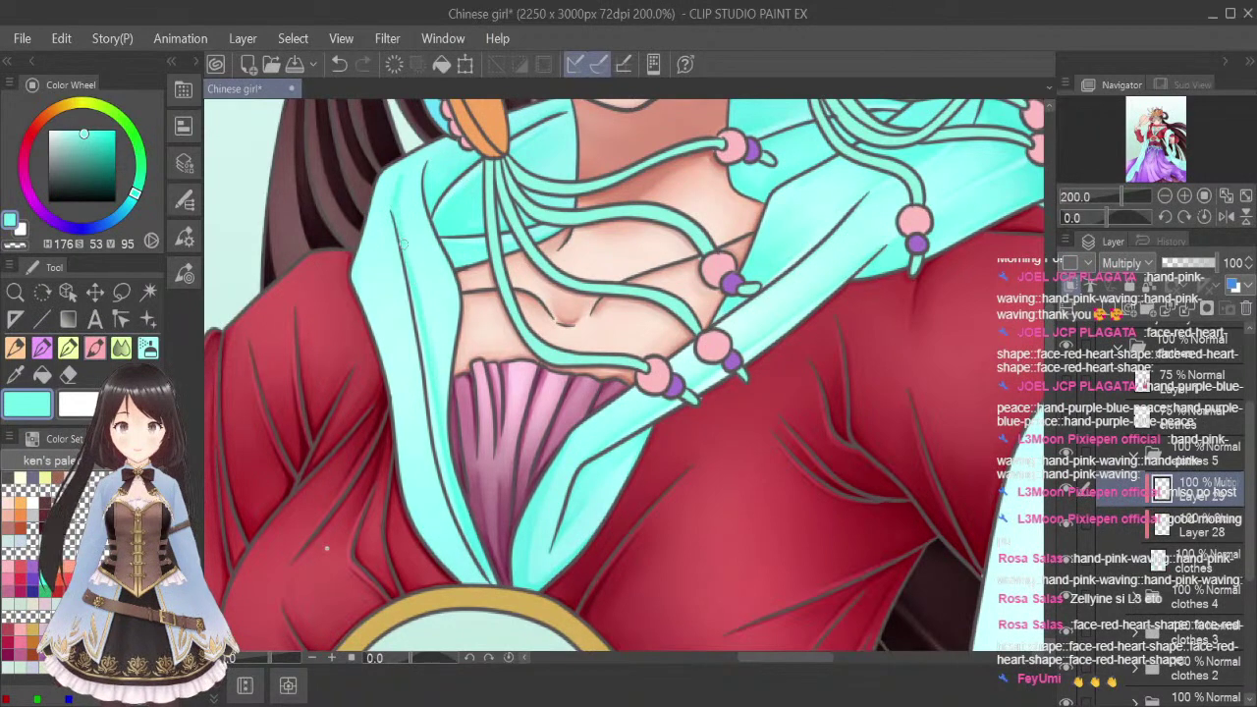
left_click_drag(402, 227, 431, 352)
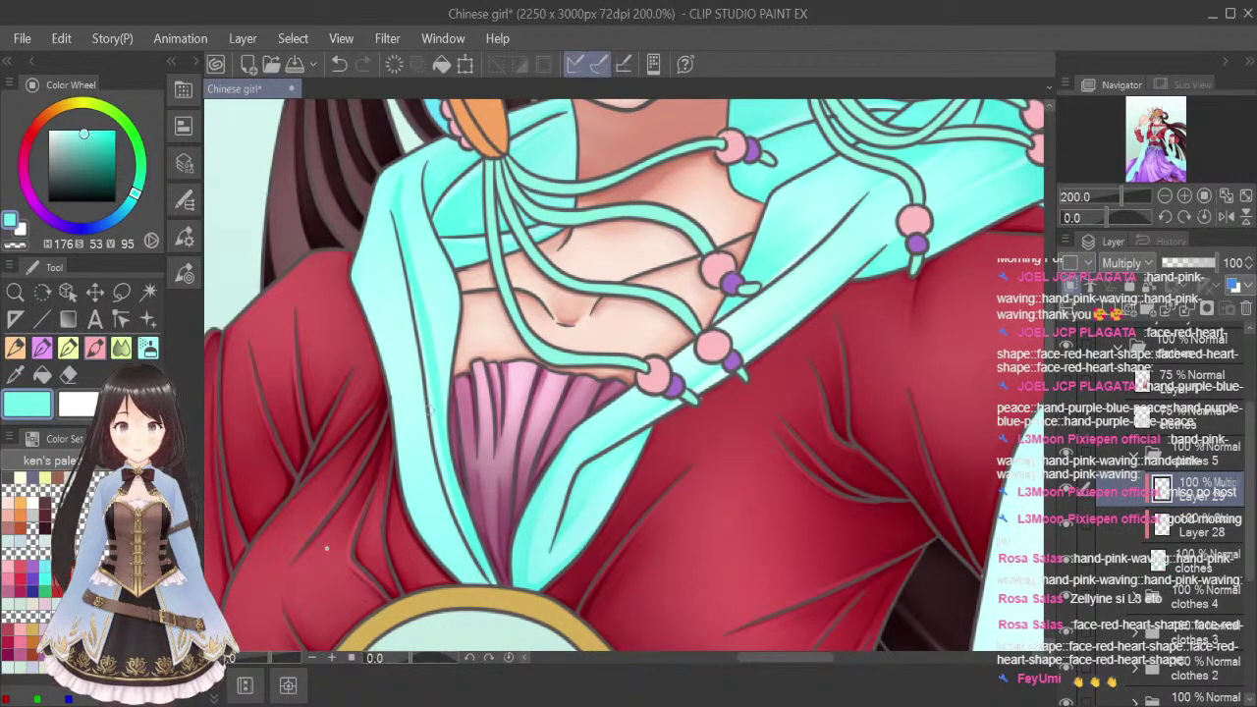
key("j")
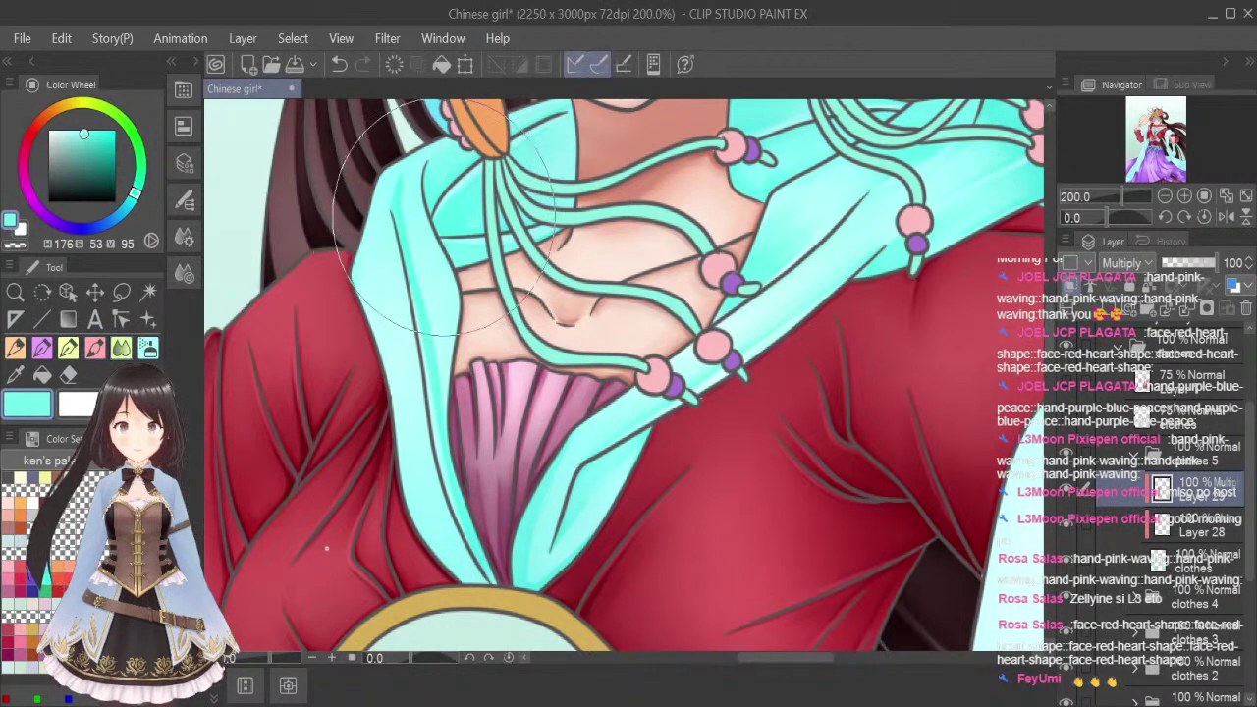
key("j")
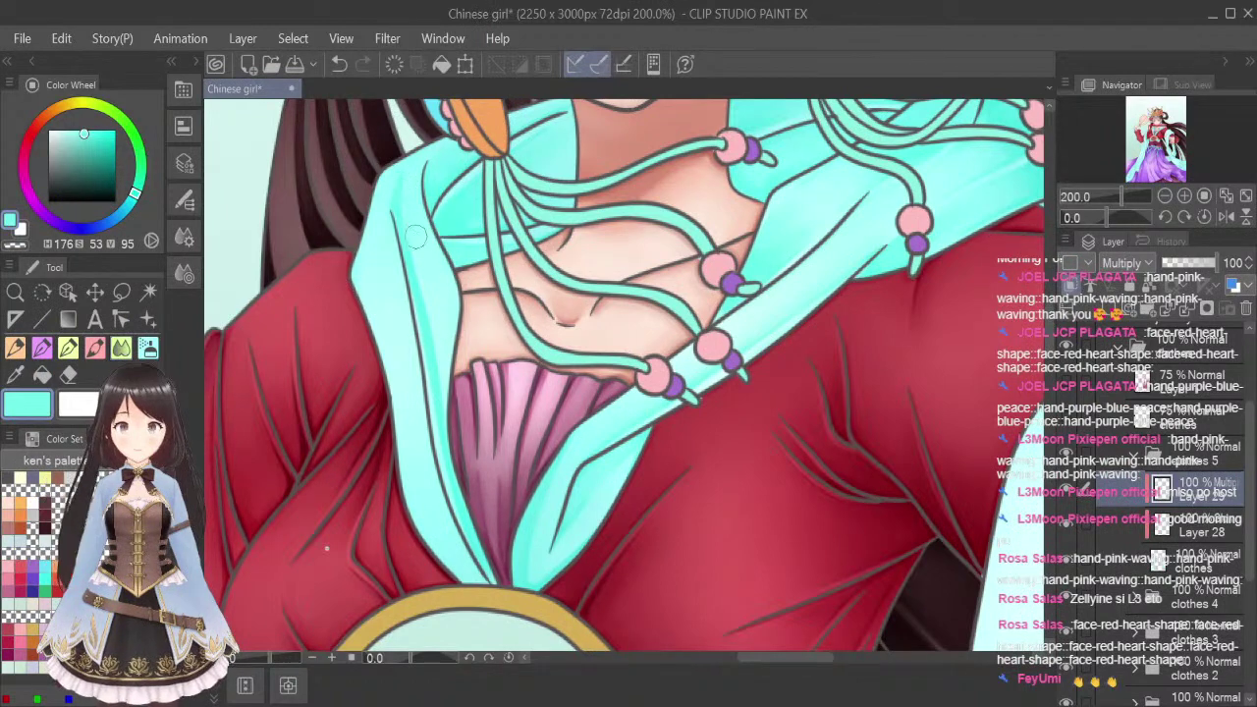
left_click_drag(403, 205, 441, 343)
left_click_drag(409, 233, 449, 415)
left_click_drag(429, 286, 459, 496)
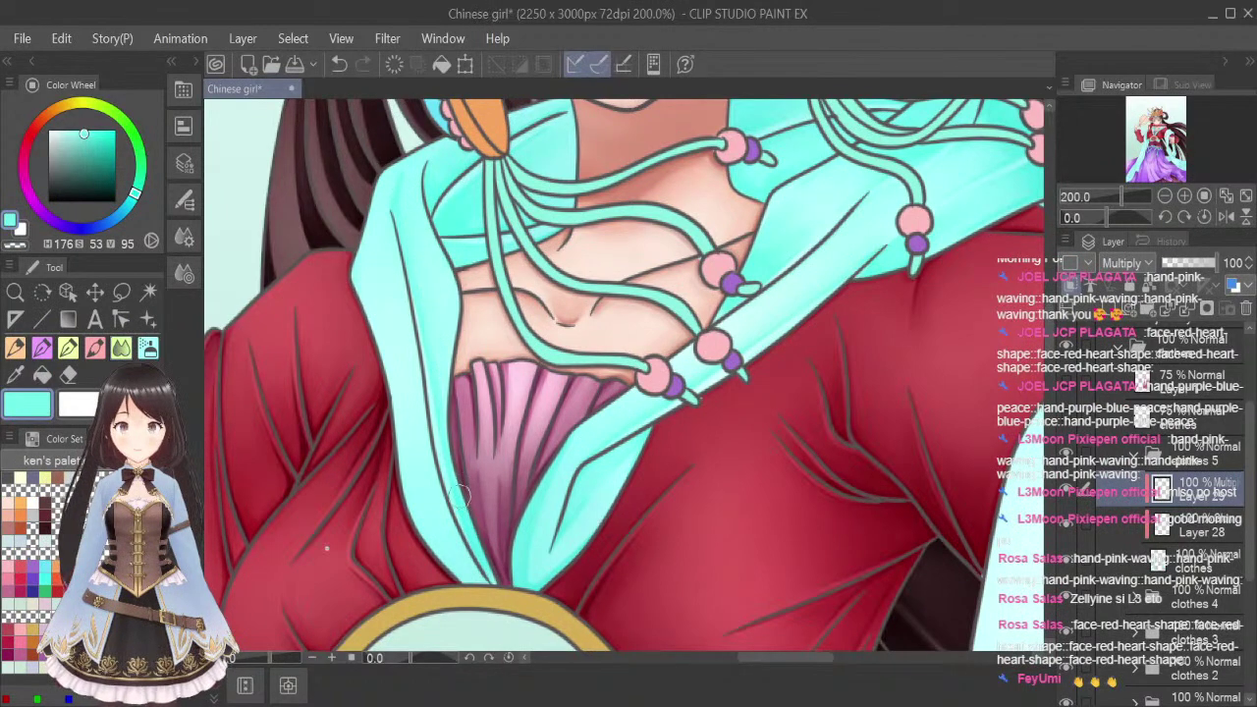
left_click_drag(441, 387, 500, 578)
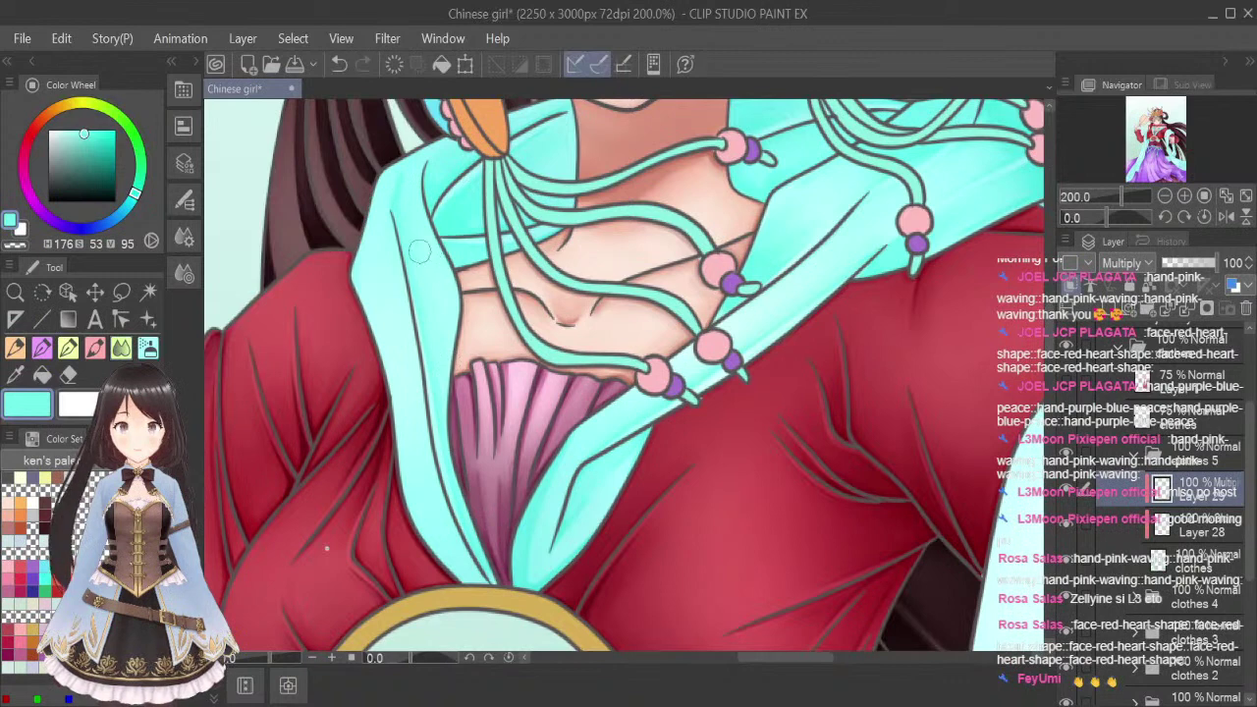
mouse_move(405, 213)
left_mouse_down()
mouse_move(425, 183)
mouse_move(423, 147)
left_mouse_up()
left_click_drag(399, 190, 443, 137)
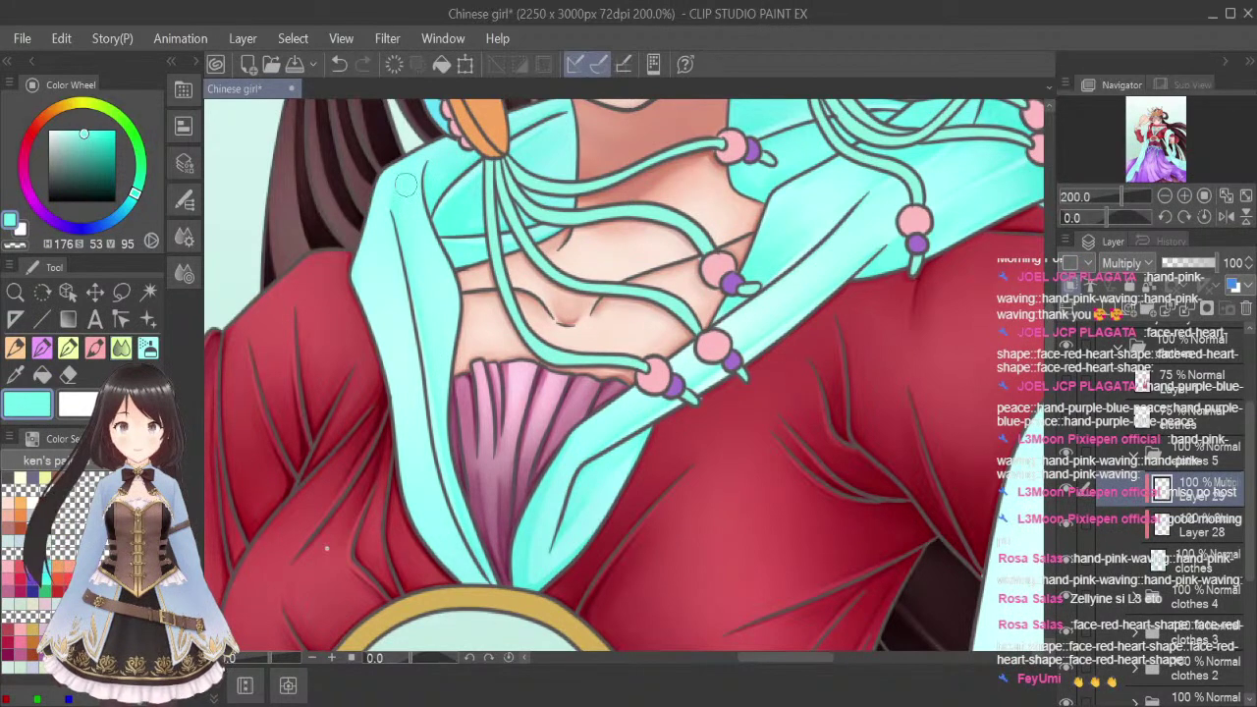
Carve light streaks along the outer edge of the narrow collar band with transparent colour and blend them softly
left_click(15, 245)
left_click(96, 348)
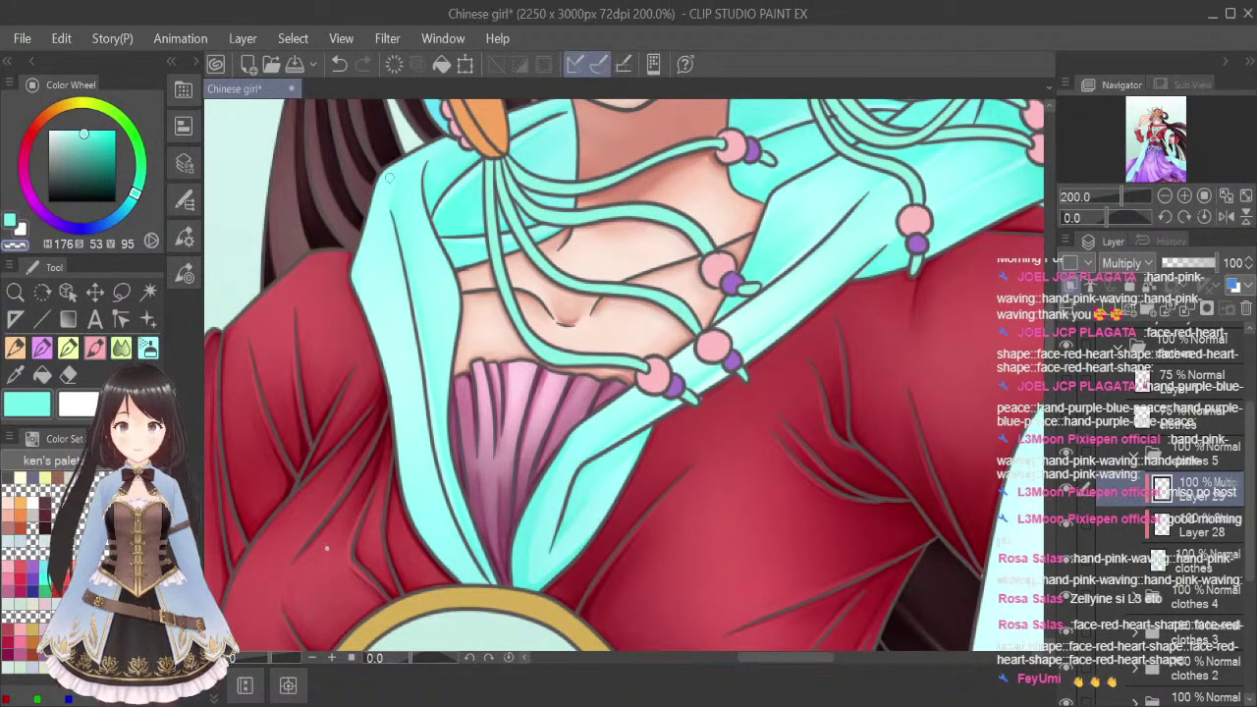
left_click_drag(387, 184, 434, 140)
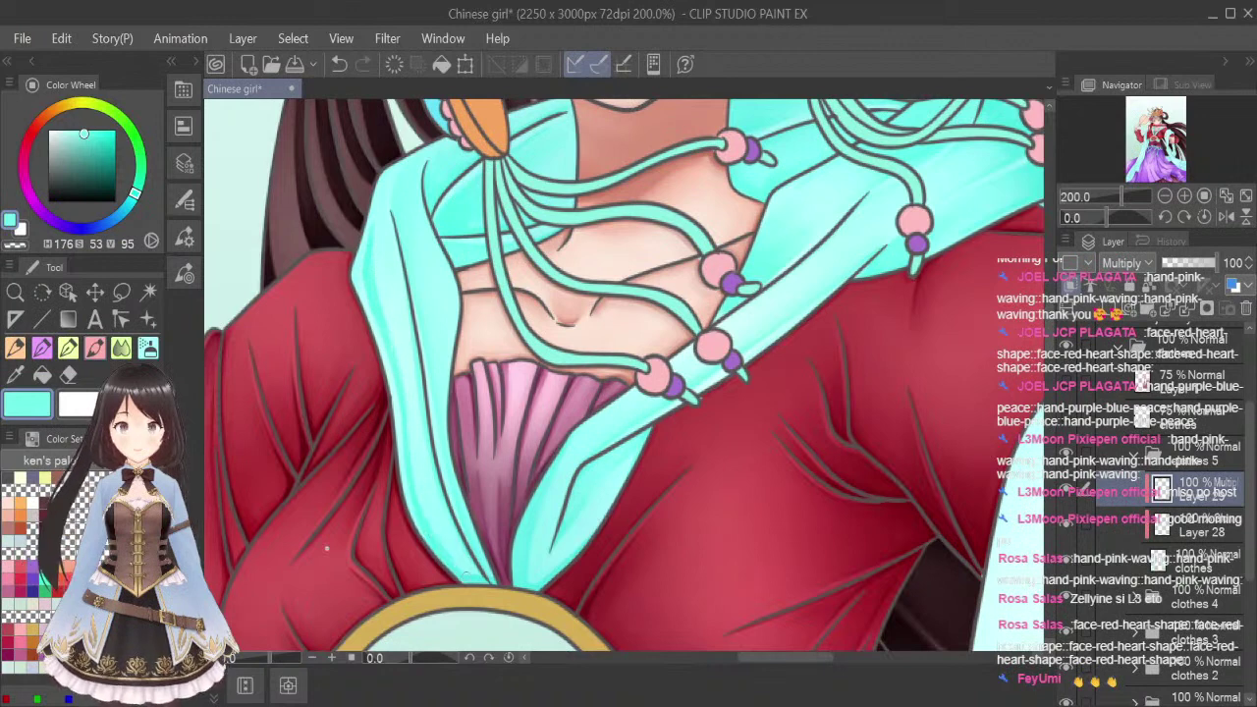
left_click(120, 348)
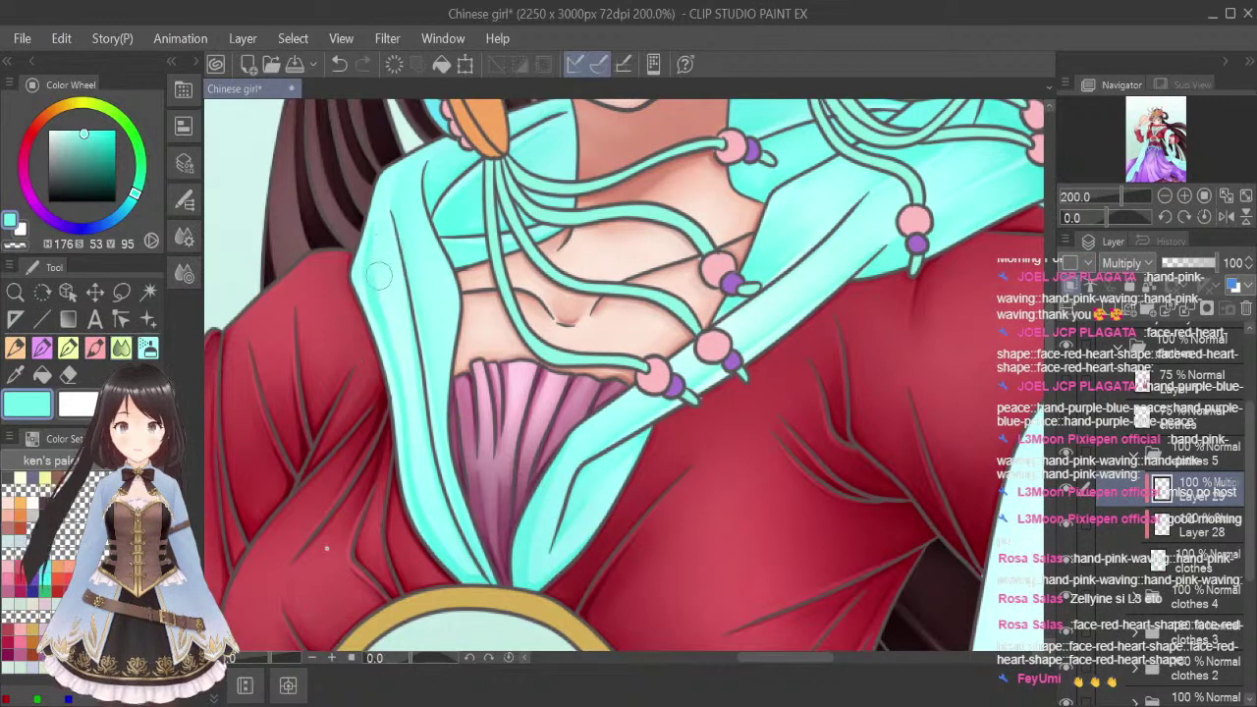
mouse_move(398, 324)
left_mouse_down()
mouse_move(378, 234)
mouse_move(443, 543)
mouse_move(424, 486)
mouse_move(464, 563)
mouse_move(383, 278)
mouse_move(386, 224)
mouse_move(417, 434)
left_mouse_up()
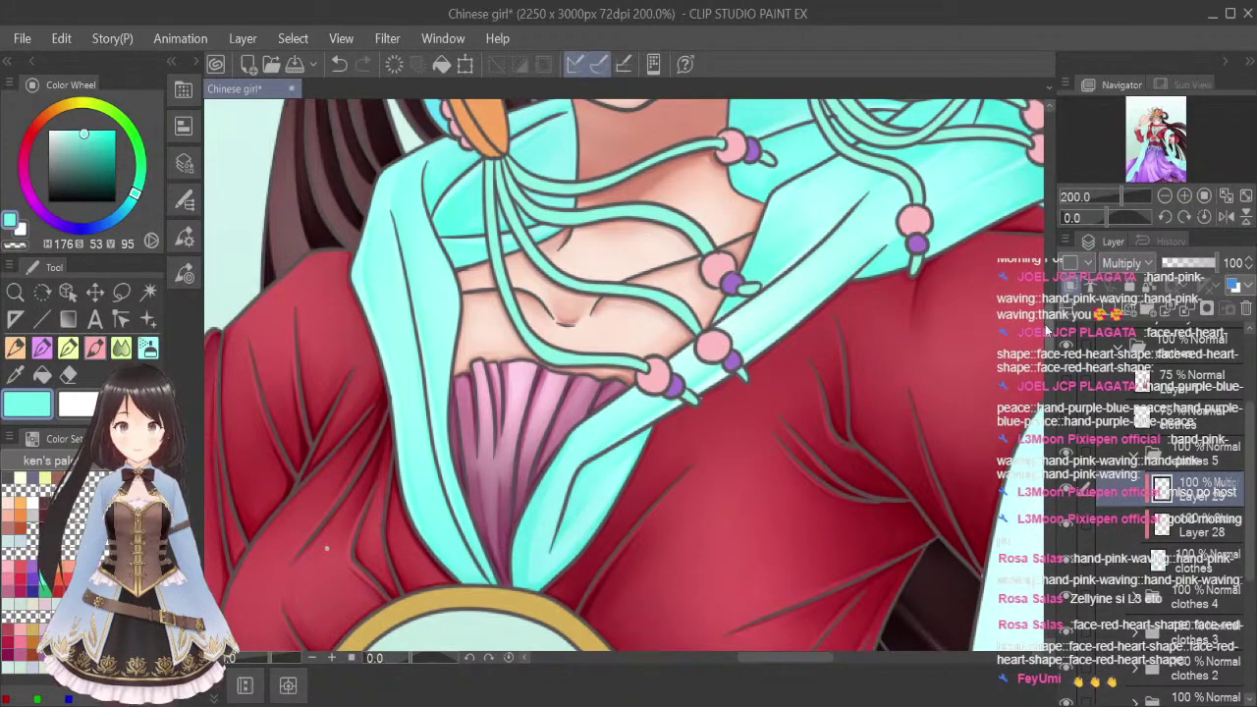
Lighten the wide collar fold between the neck and the beaded earring's hanging tassel, and blend it
scroll(734, 328, "up", 3)
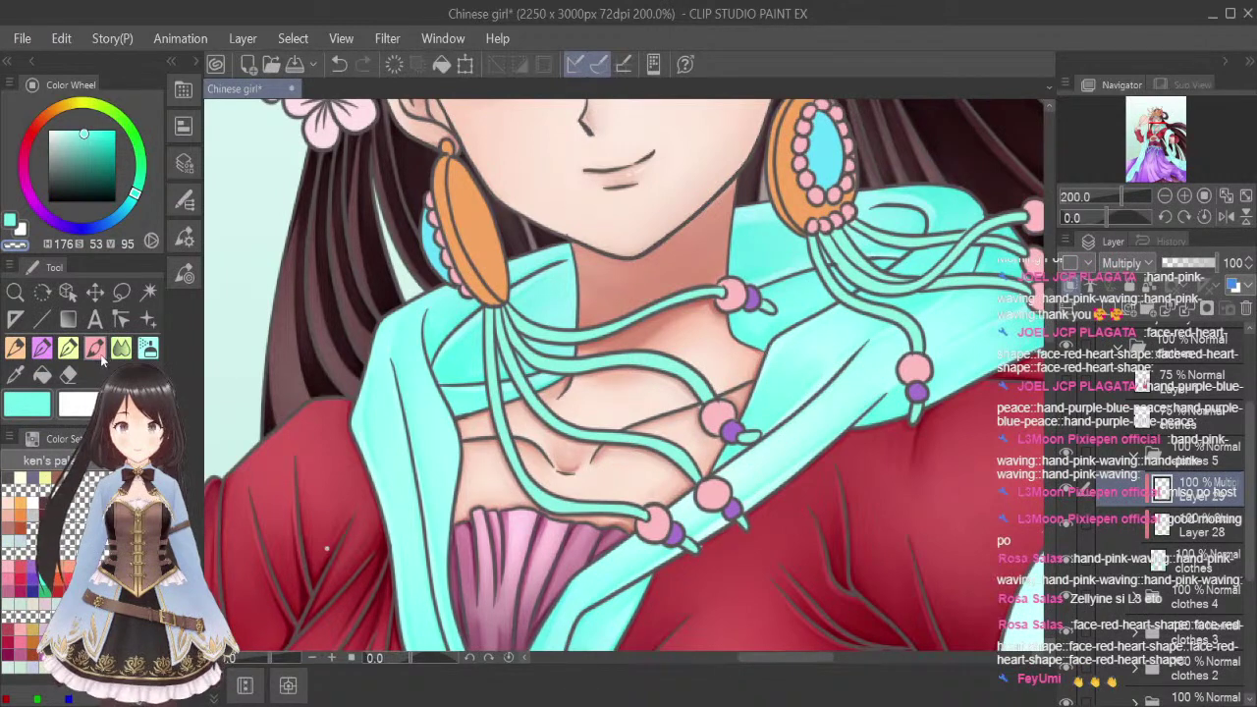
left_click(32, 408)
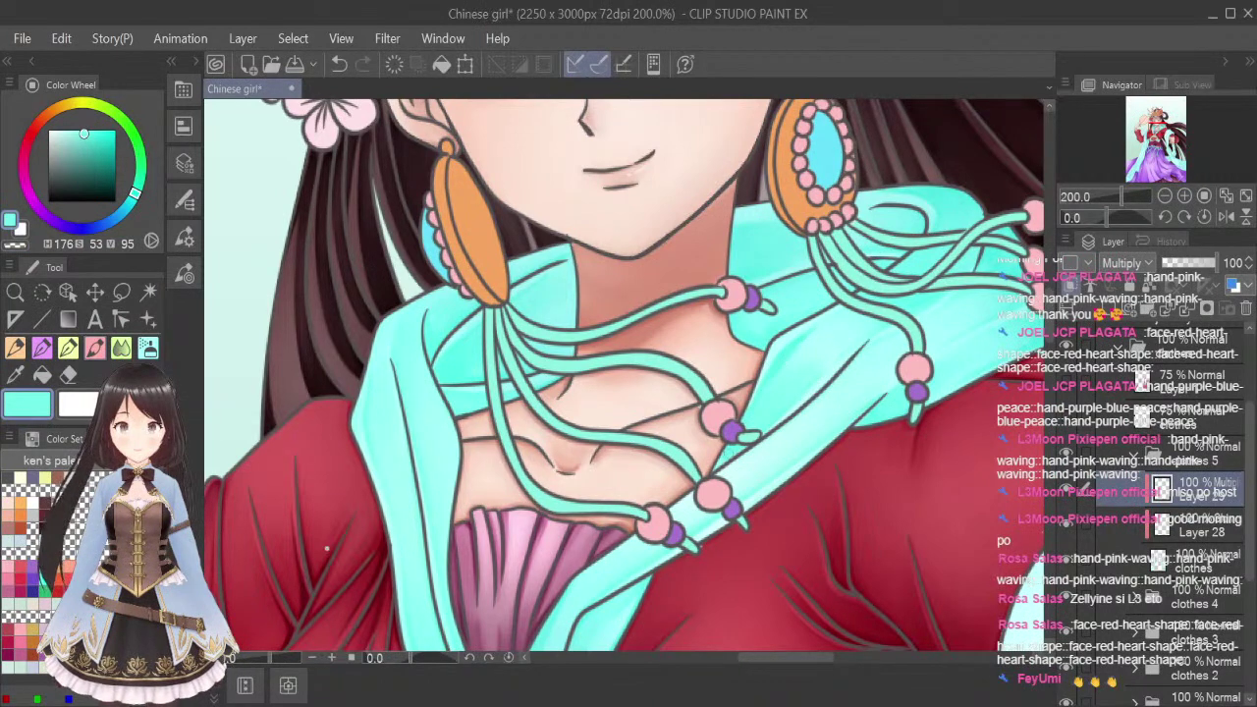
left_click(120, 348)
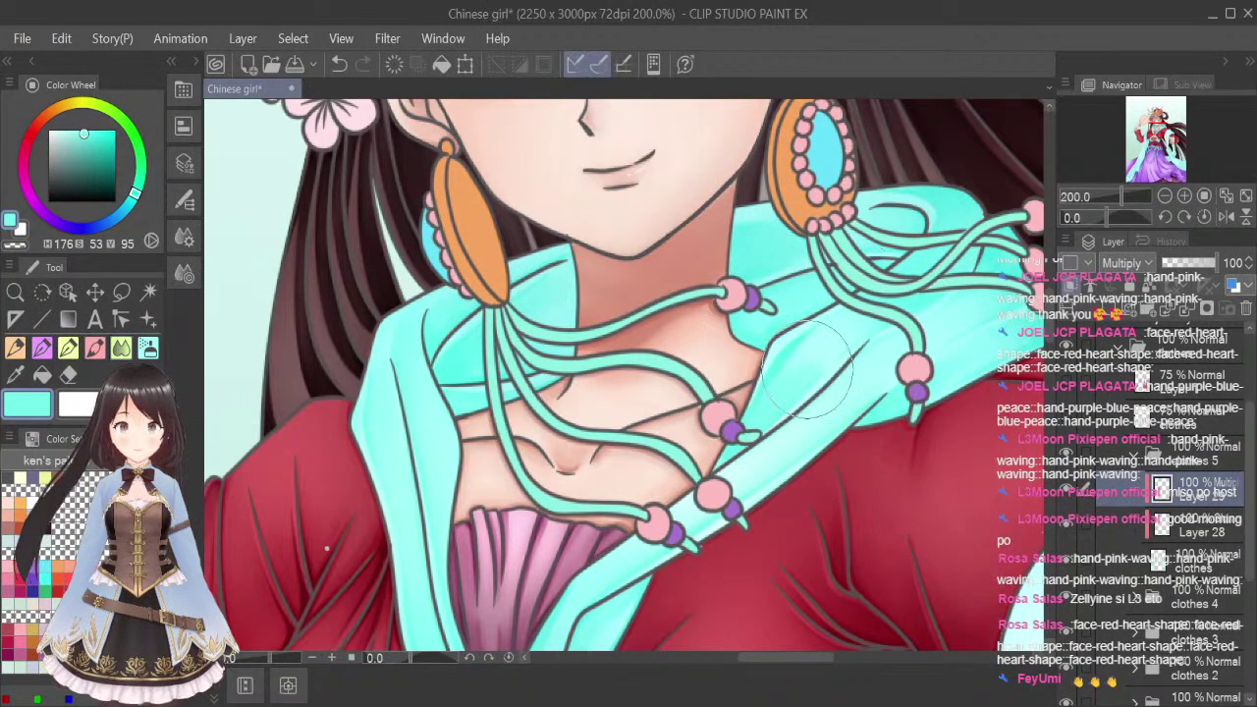
mouse_move(807, 369)
left_mouse_down()
mouse_move(764, 393)
mouse_move(824, 328)
mouse_move(776, 376)
mouse_move(821, 330)
mouse_move(786, 360)
left_mouse_up()
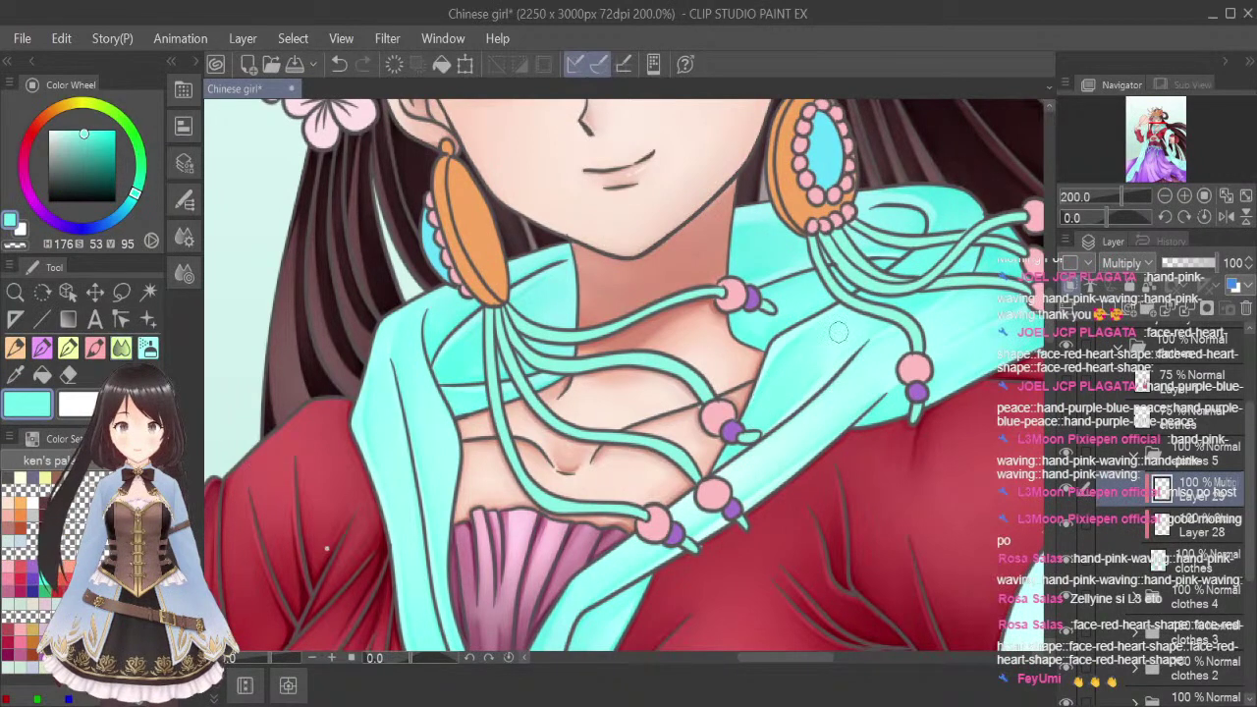
Brush transparent highlights into the collar folds beneath the beaded earring's tassels and blend them with a smaller brush size
left_click(96, 350)
key("c")
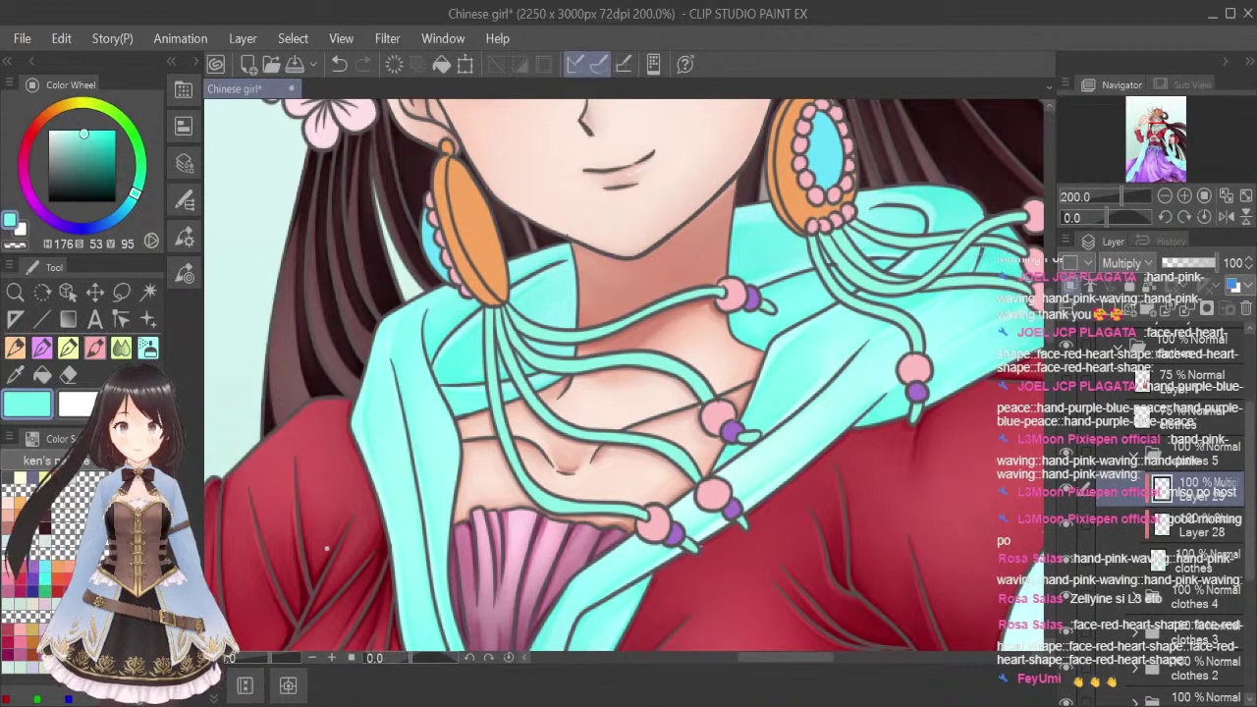
left_click(121, 348)
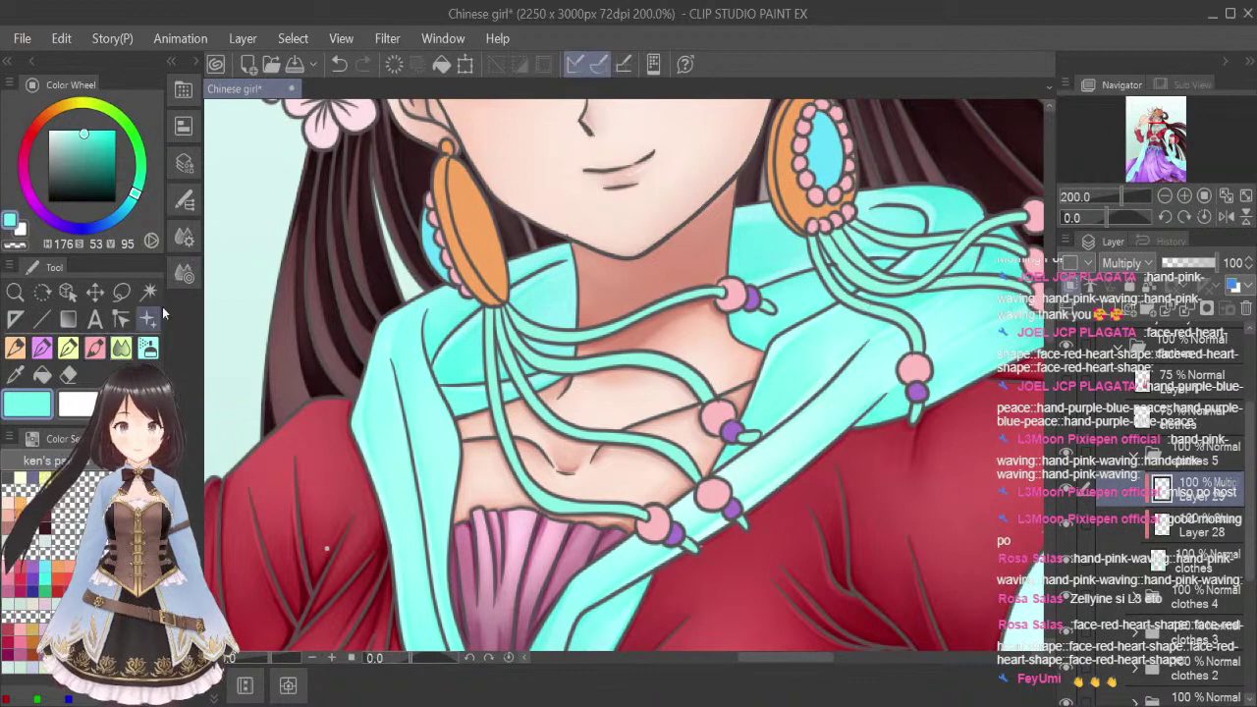
key("bracketleft")
key("bracketleft")
key("bracketleft")
key("bracketleft")
key("bracketleft")
key("bracketleft")
key("bracketleft")
key("bracketleft")
key("bracketleft")
key("bracketleft")
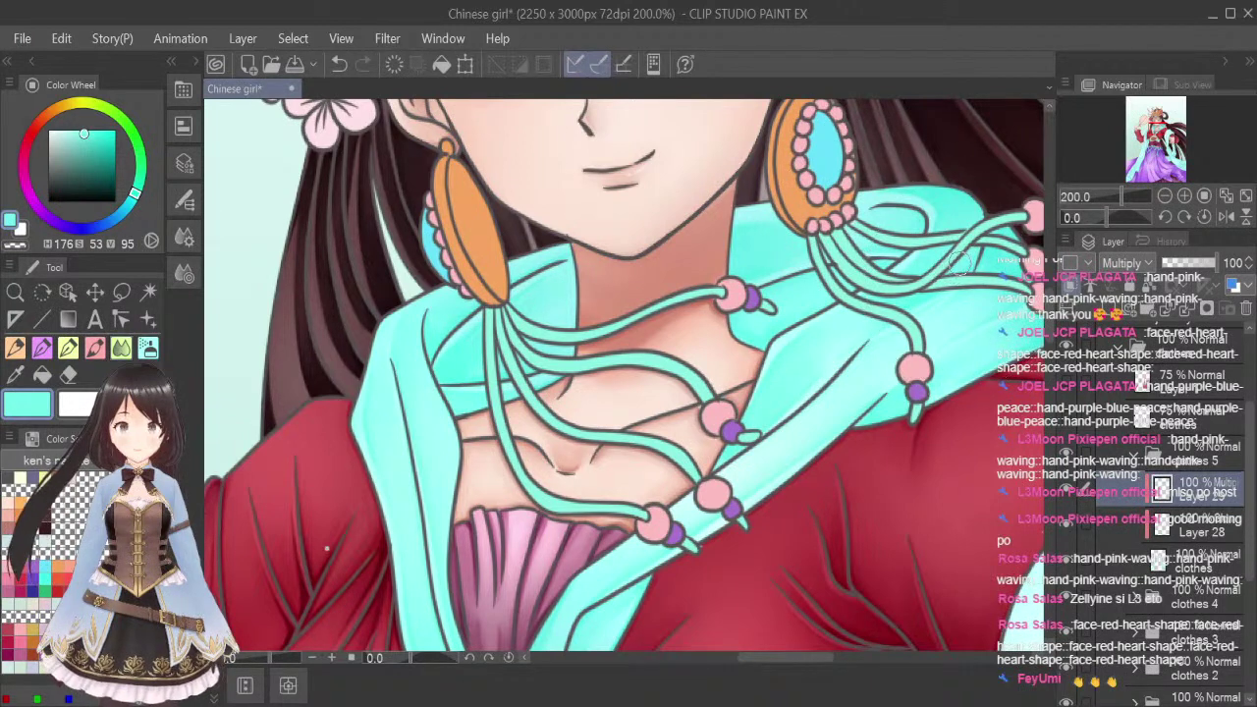
Add light streaks to the collar beside the single hanging pink bead and smooth them with a reduced blending size
left_click(95, 348)
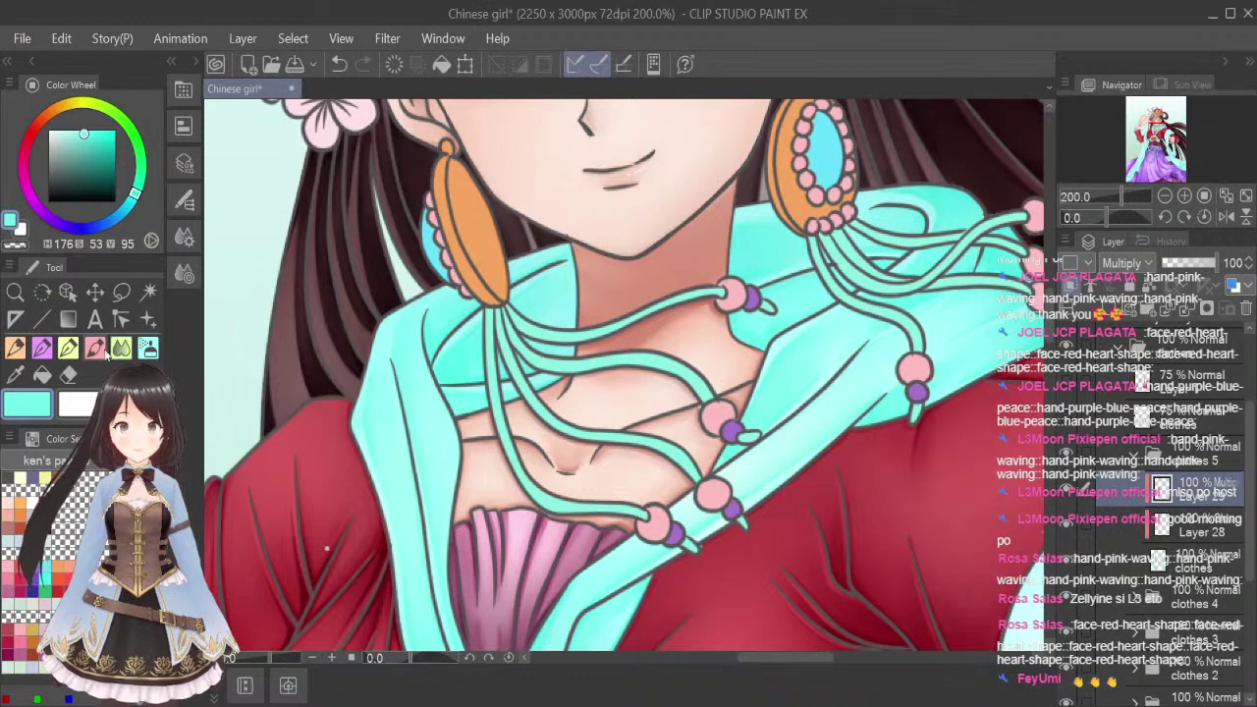
key("c")
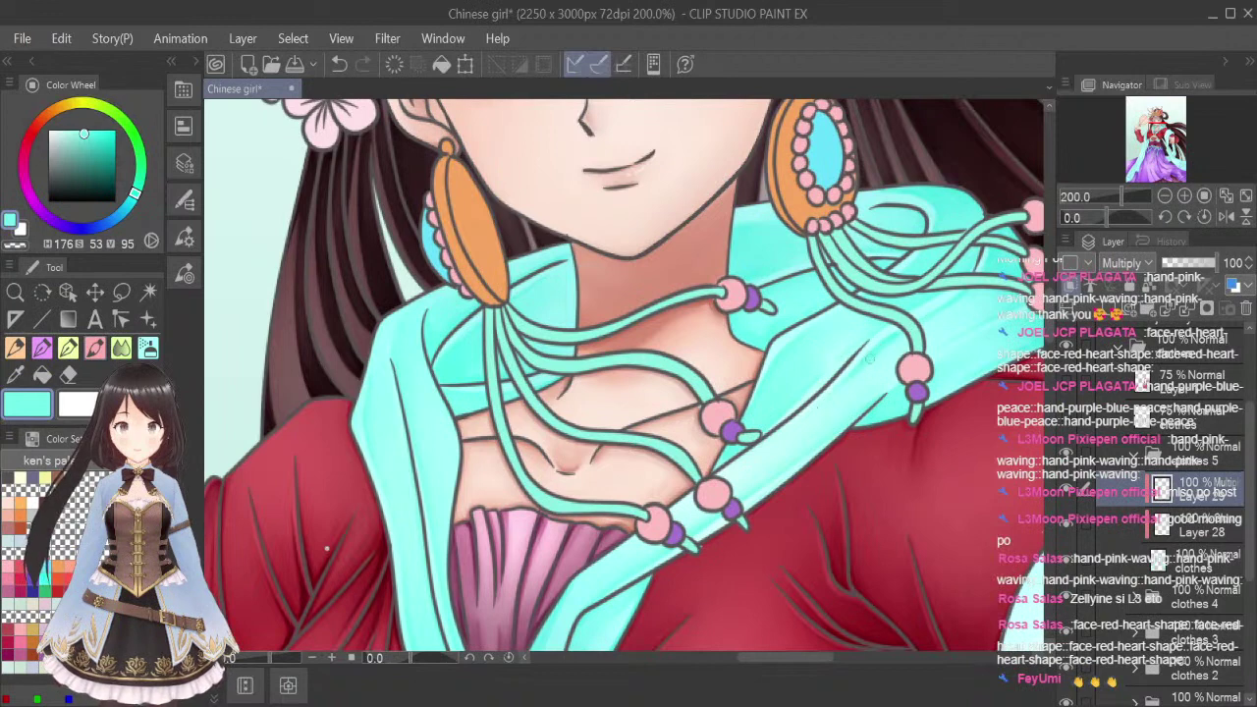
left_click(121, 348)
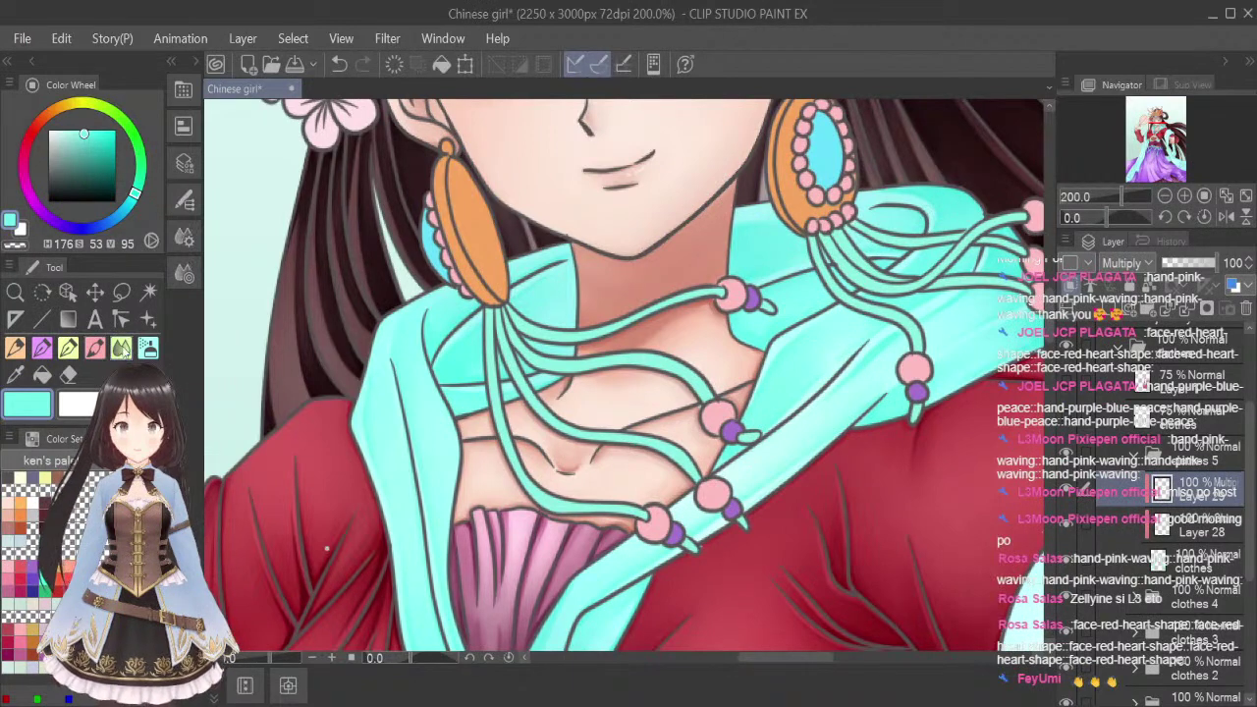
key("bracketleft")
key("bracketleft")
key("bracketleft")
key("bracketleft")
key("bracketleft")
key("bracketleft")
key("bracketleft")
key("bracketleft")
key("bracketleft")
key("bracketleft")
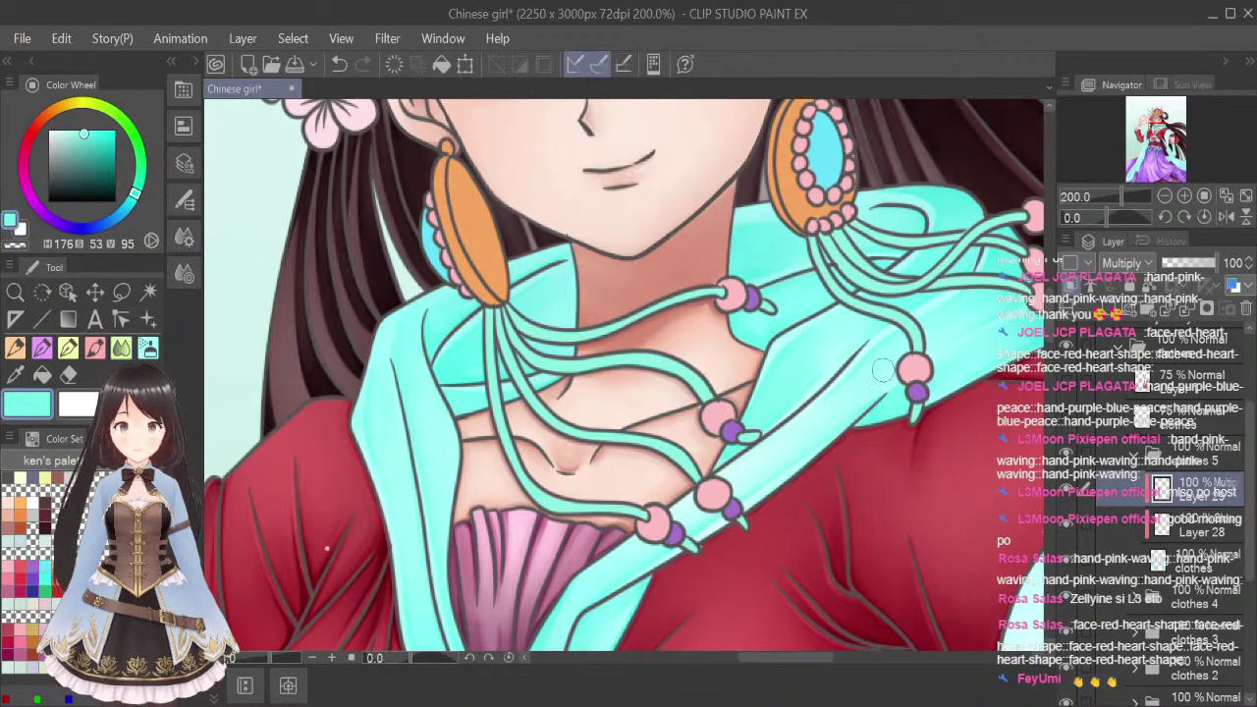
Paint highlight streaks across the collar's shoulder drape below the clustered tassel beads and blend them
left_click_drag(807, 661, 832, 663)
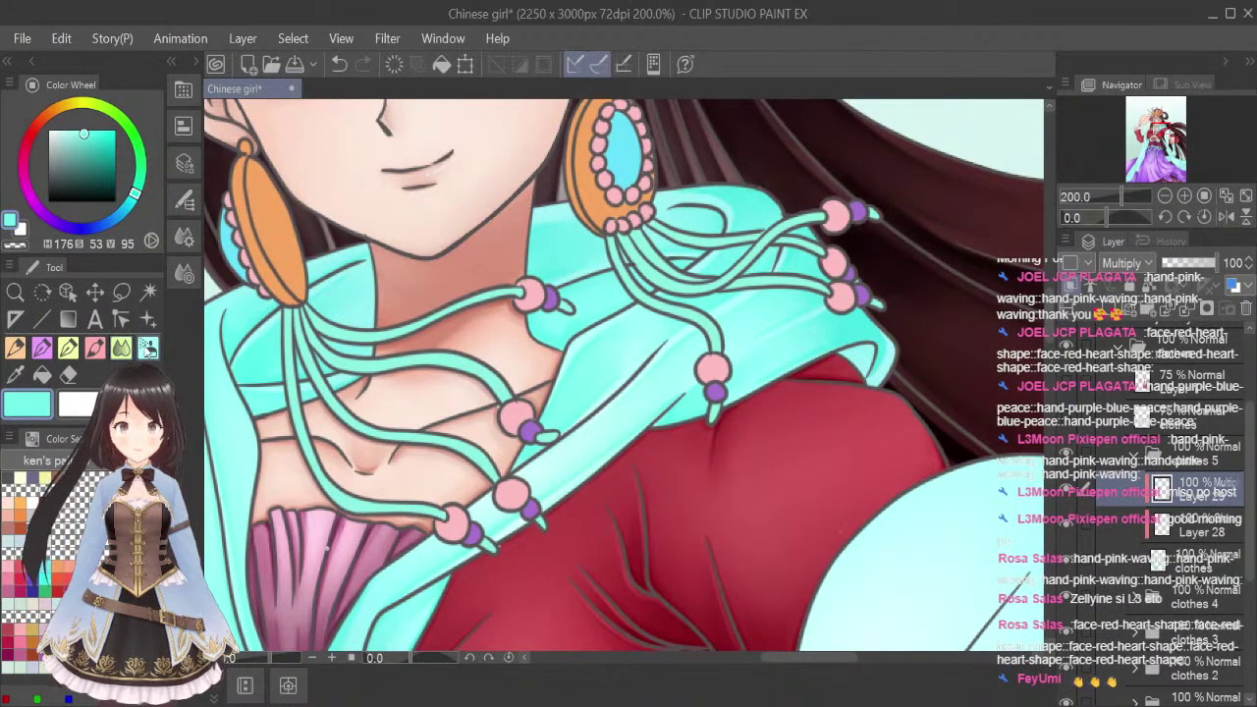
key("c")
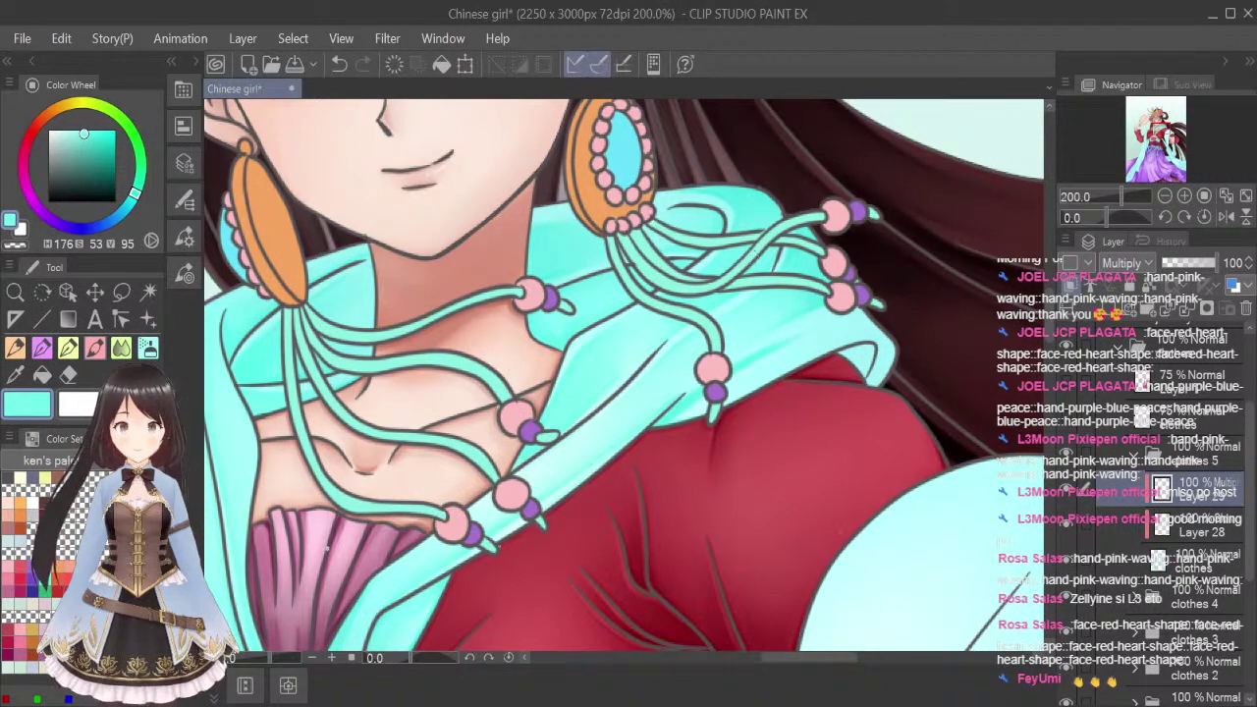
key("j")
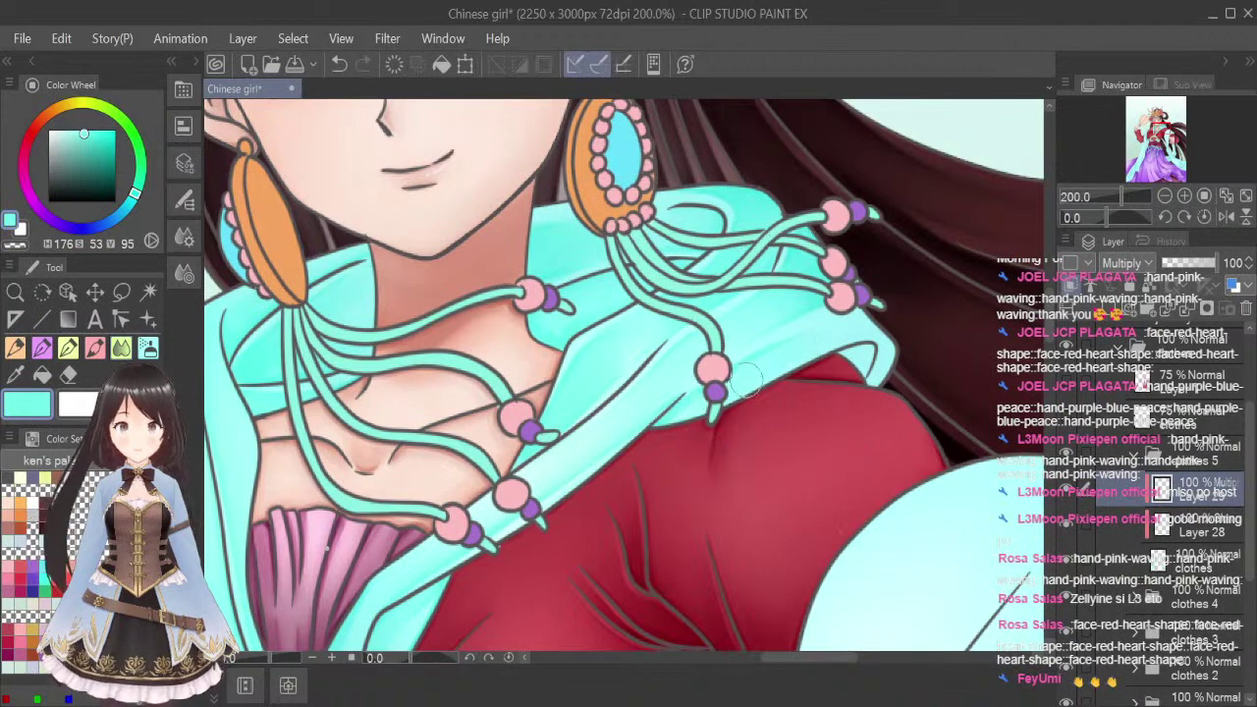
Refine the shading on the remaining collar folds around both earrings' tassels, blending with a smaller brush size
left_click(149, 293)
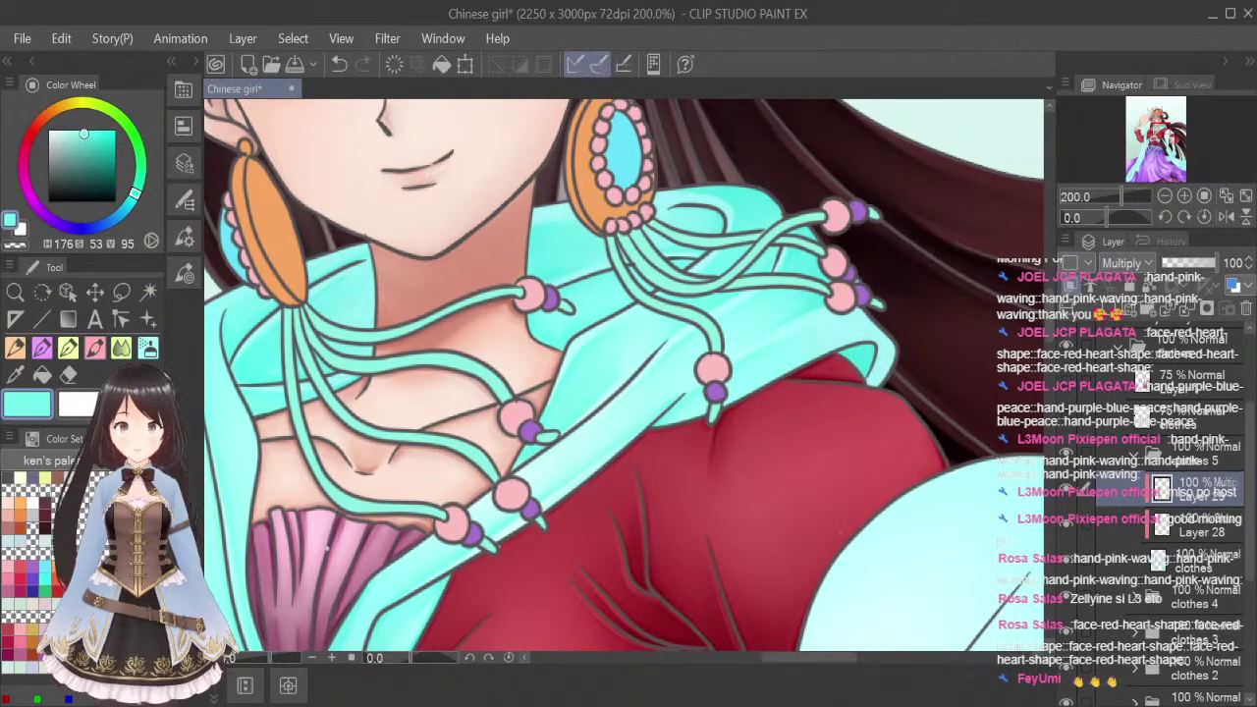
left_click(122, 348)
key("bracketleft")
key("bracketleft")
key("bracketleft")
key("bracketleft")
key("bracketleft")
key("bracketleft")
key("bracketleft")
key("bracketleft")
key("bracketleft")
key("bracketleft")
key("bracketleft")
key("bracketleft")
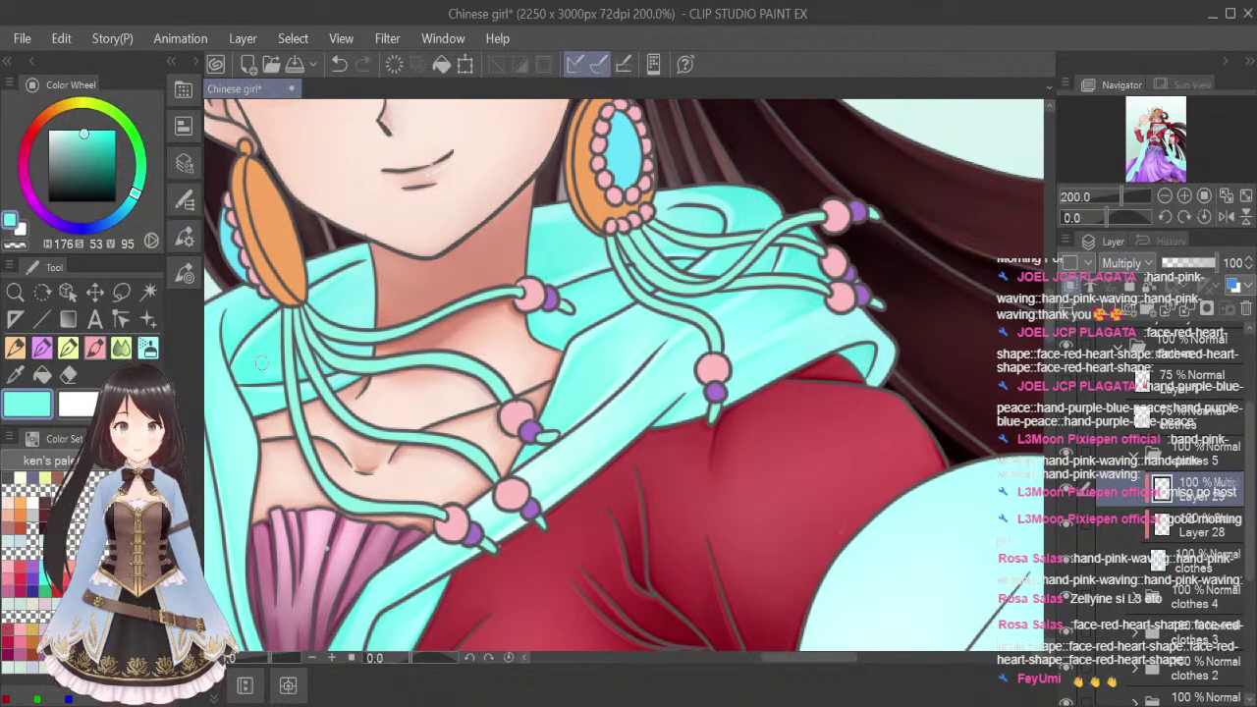
Choose a darker teal with H 168, S 55, V 73 as the colour for the shading brush
scroll(841, 283, "down", 2)
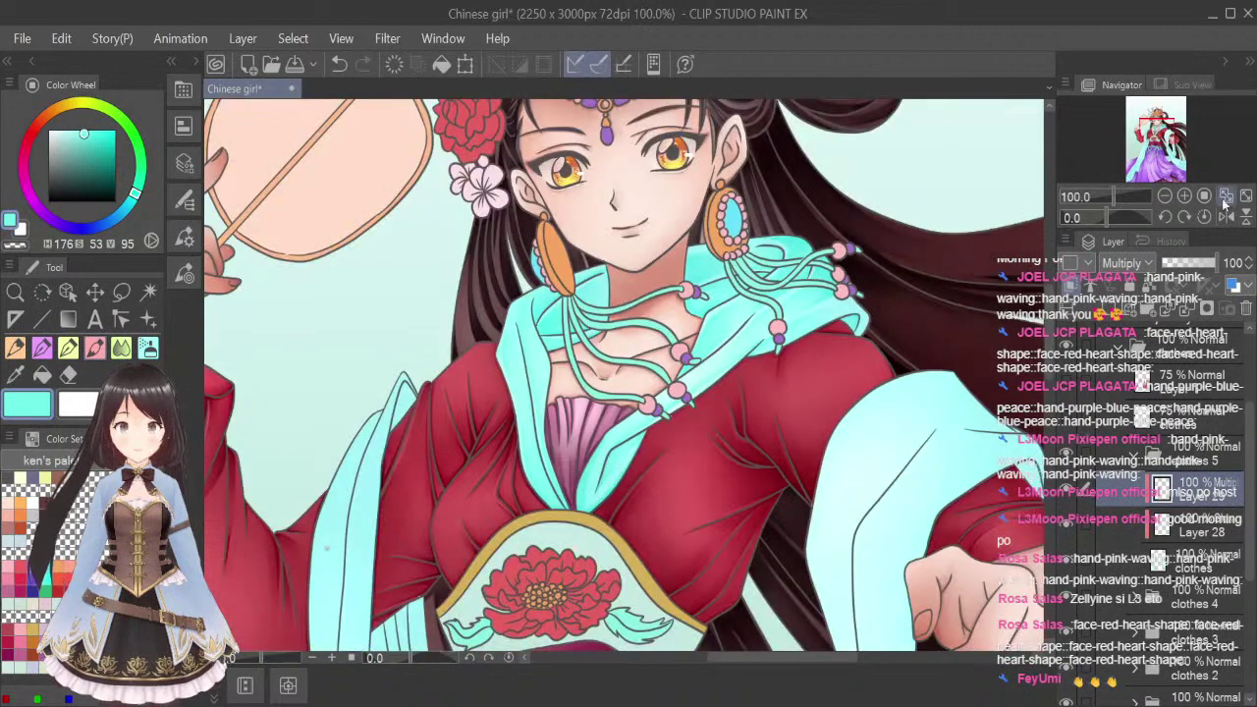
left_click(15, 374)
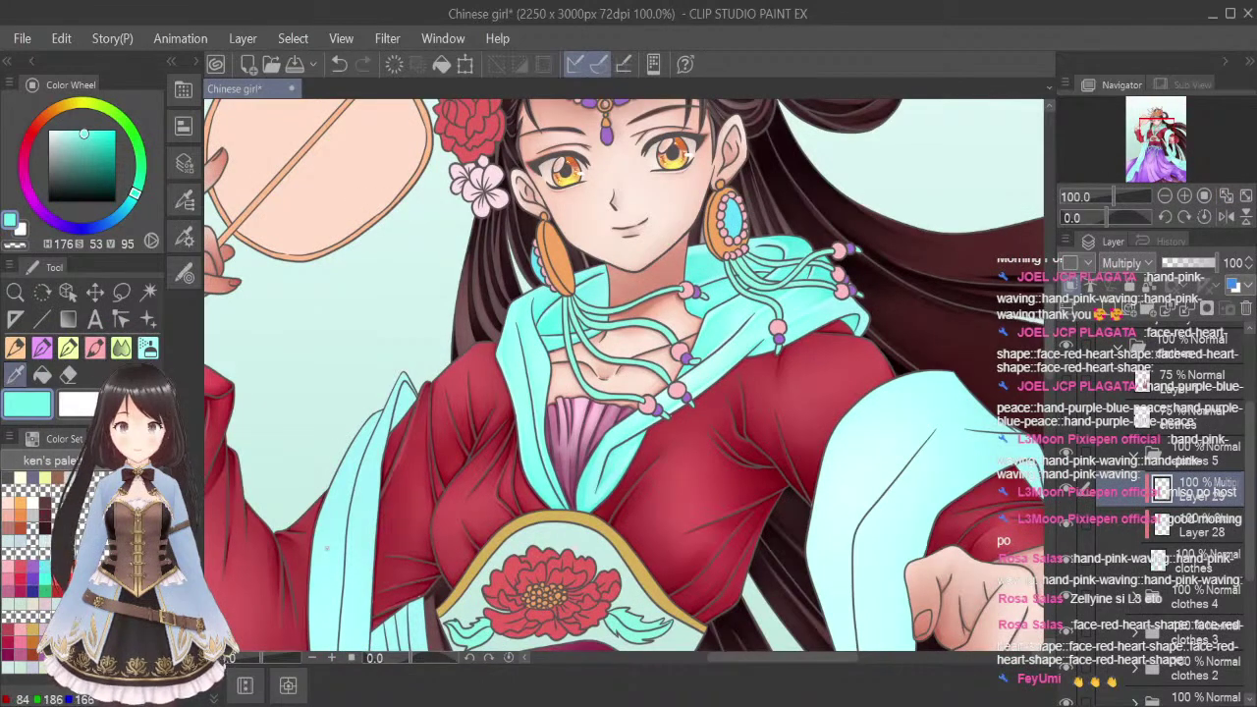
left_click(47, 591)
left_click(95, 348)
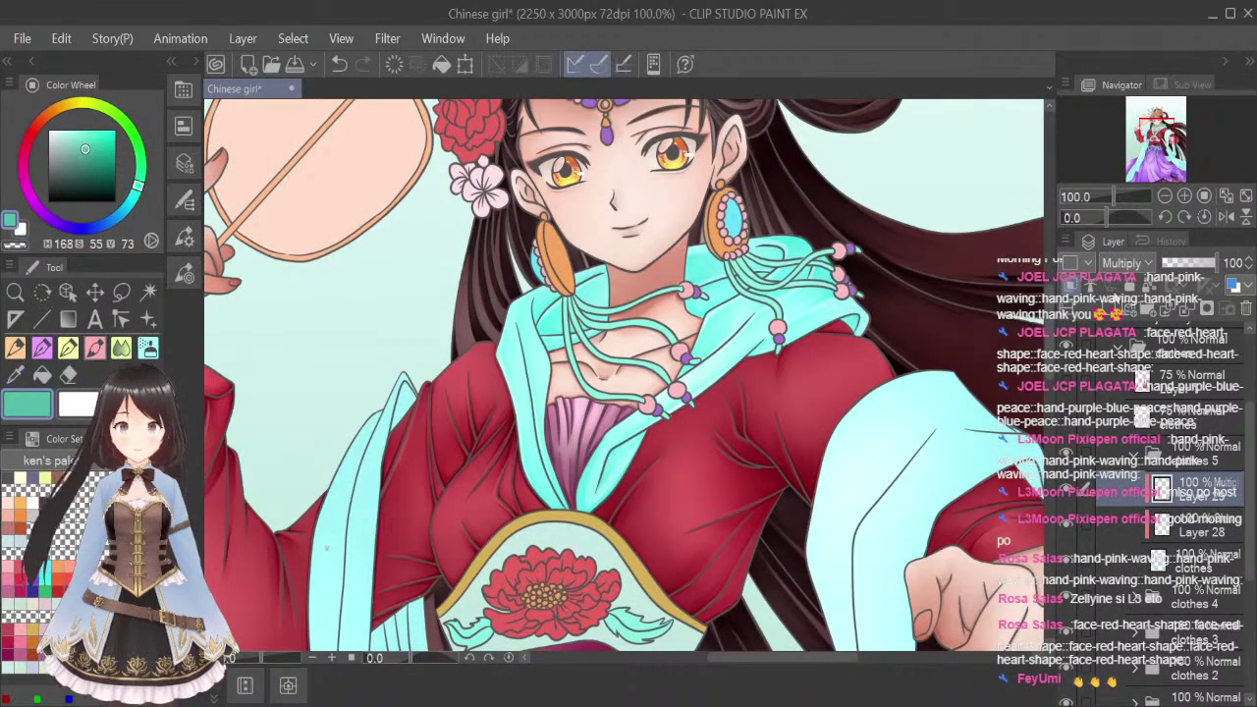
Add a new clipped layer in Multiply mode above the existing collar shading layers and save the illustration
left_click(1109, 309)
left_click(1070, 286)
left_click(1142, 267)
left_click(1136, 332)
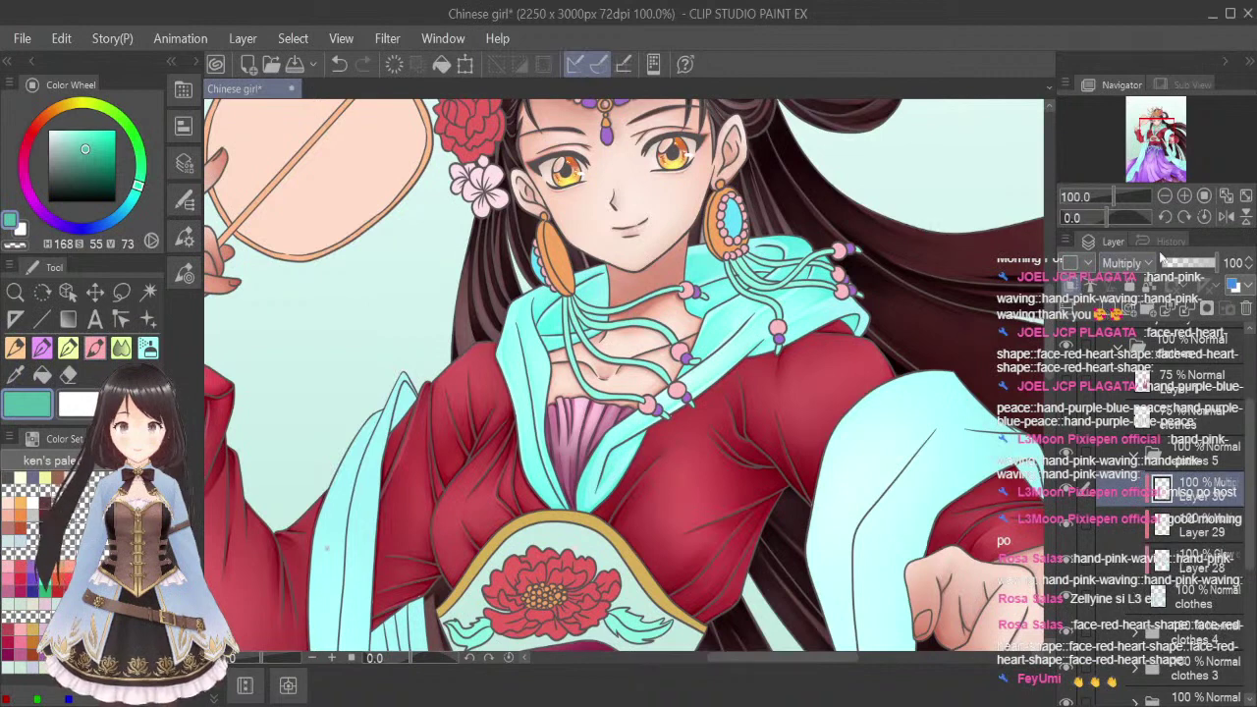
key("ctrl+s")
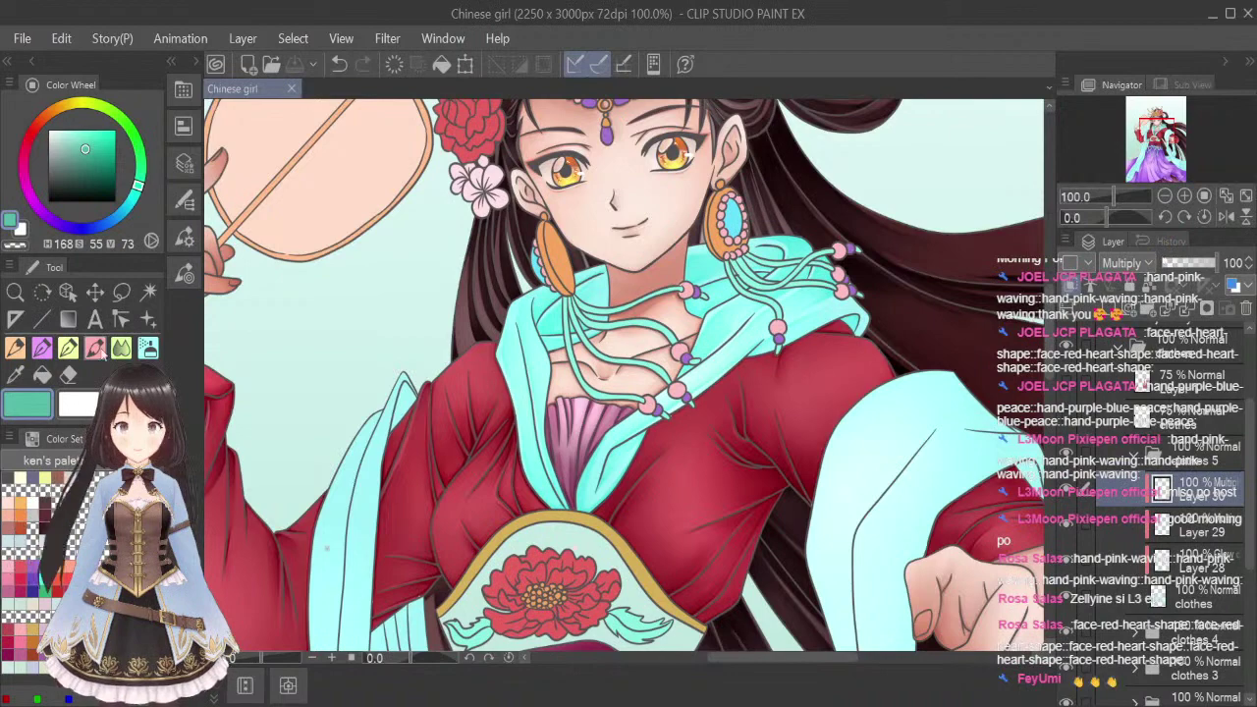
Paint darker teal shadow into the recessed collar fold beside the orange earring's tassel strands and blend it with a smaller blending brush
scroll(535, 310, "up", 5)
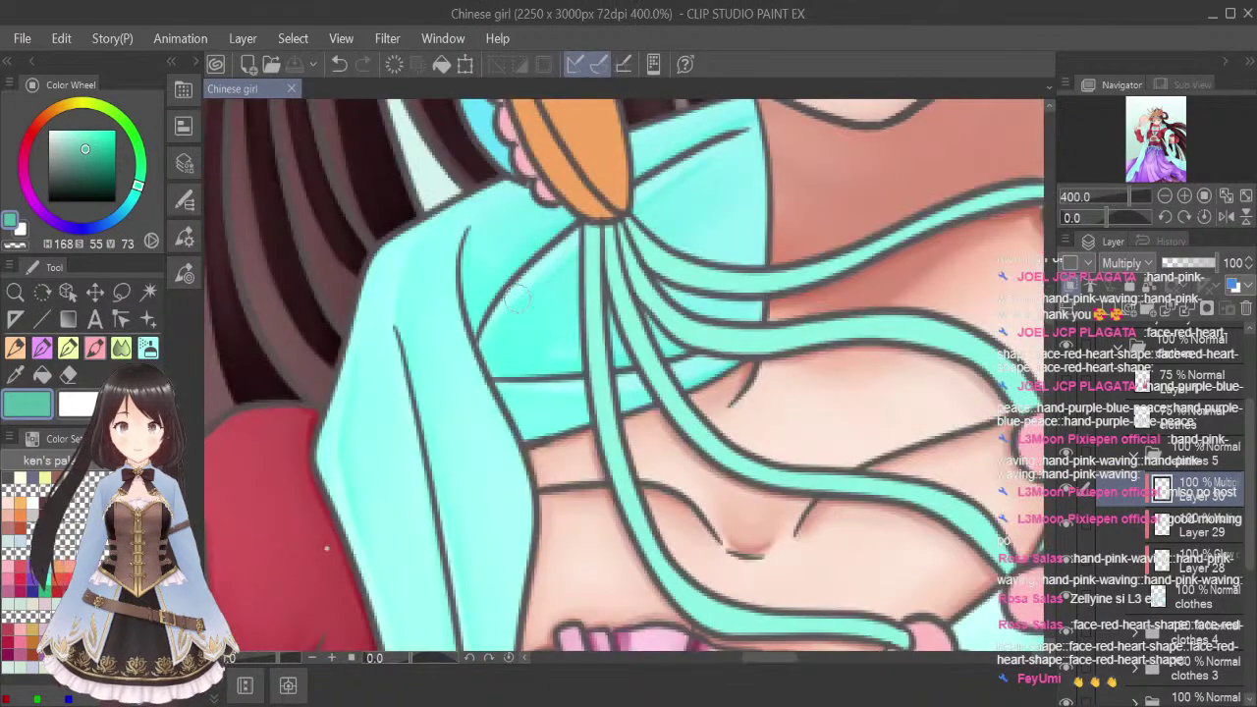
mouse_move(486, 347)
left_mouse_down()
mouse_move(578, 255)
mouse_move(487, 349)
mouse_move(556, 287)
mouse_move(539, 288)
mouse_move(492, 367)
mouse_move(508, 353)
mouse_move(507, 375)
mouse_move(686, 350)
mouse_move(643, 363)
mouse_move(682, 351)
mouse_move(529, 360)
left_mouse_up()
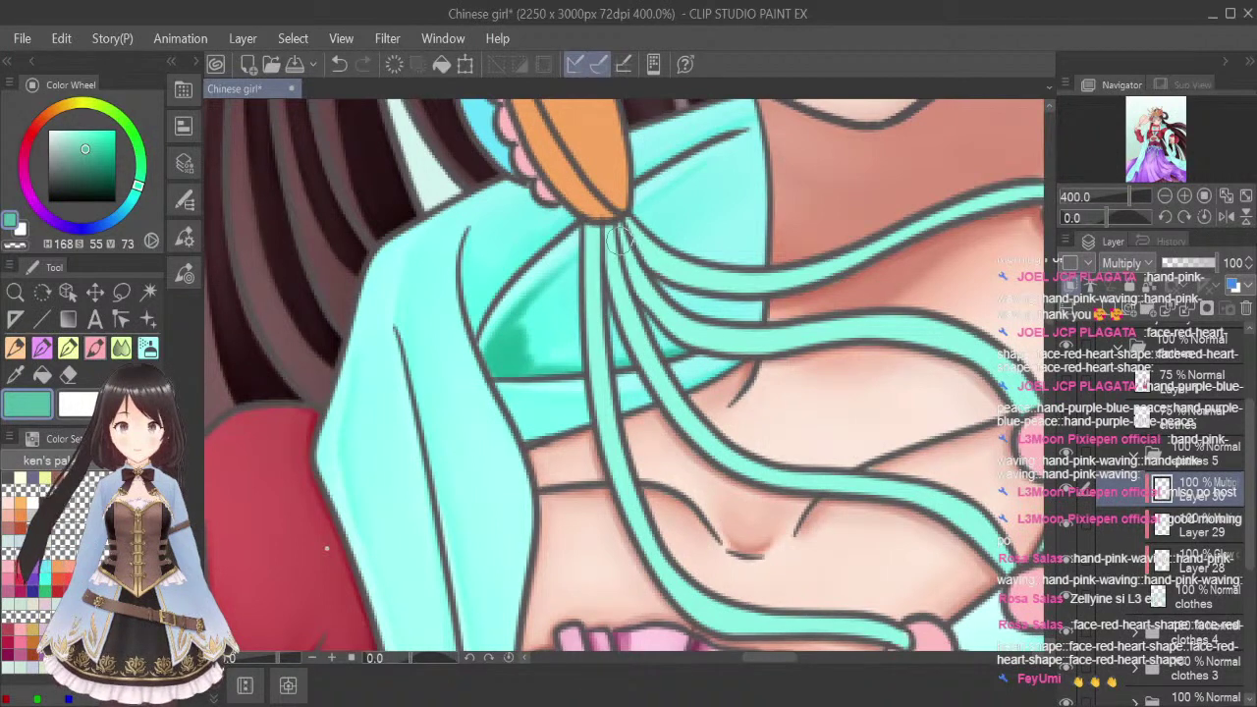
key("j")
key("bracketleft")
key("bracketleft")
key("bracketleft")
key("bracketleft")
key("bracketleft")
key("bracketleft")
key("bracketleft")
key("bracketleft")
key("bracketleft")
key("bracketleft")
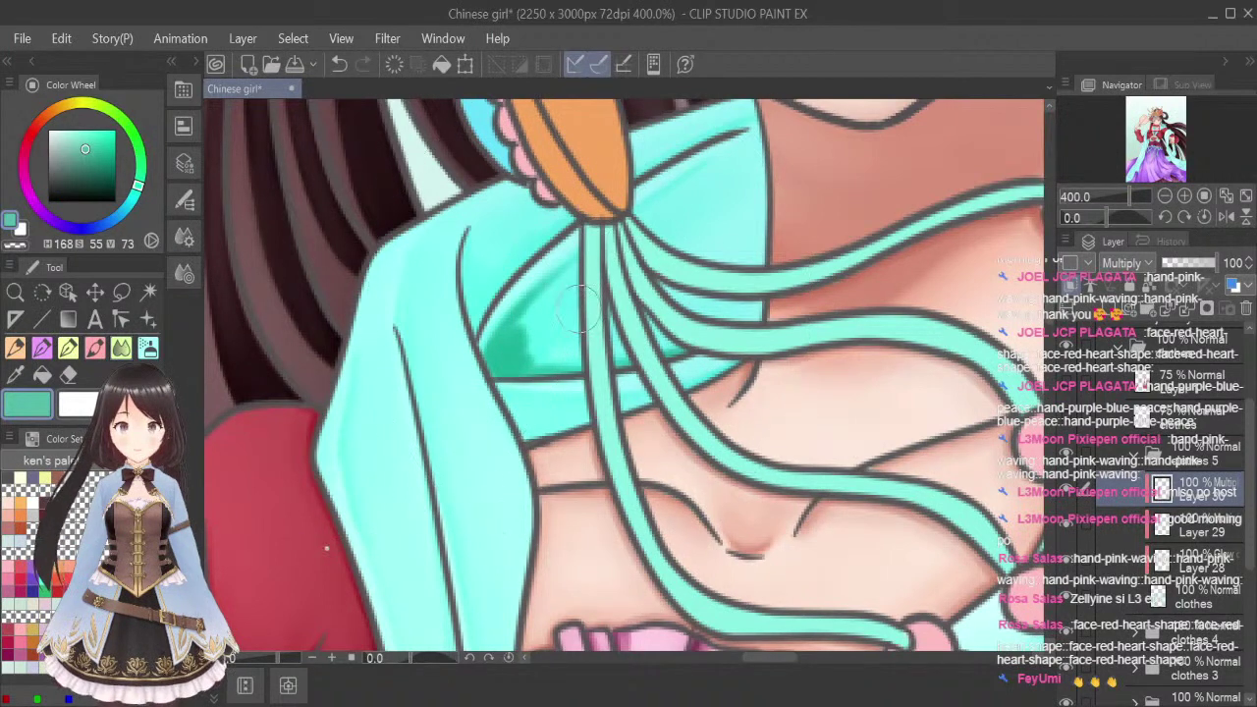
mouse_move(512, 344)
left_mouse_down()
mouse_move(633, 247)
mouse_move(493, 360)
mouse_move(588, 288)
left_mouse_up()
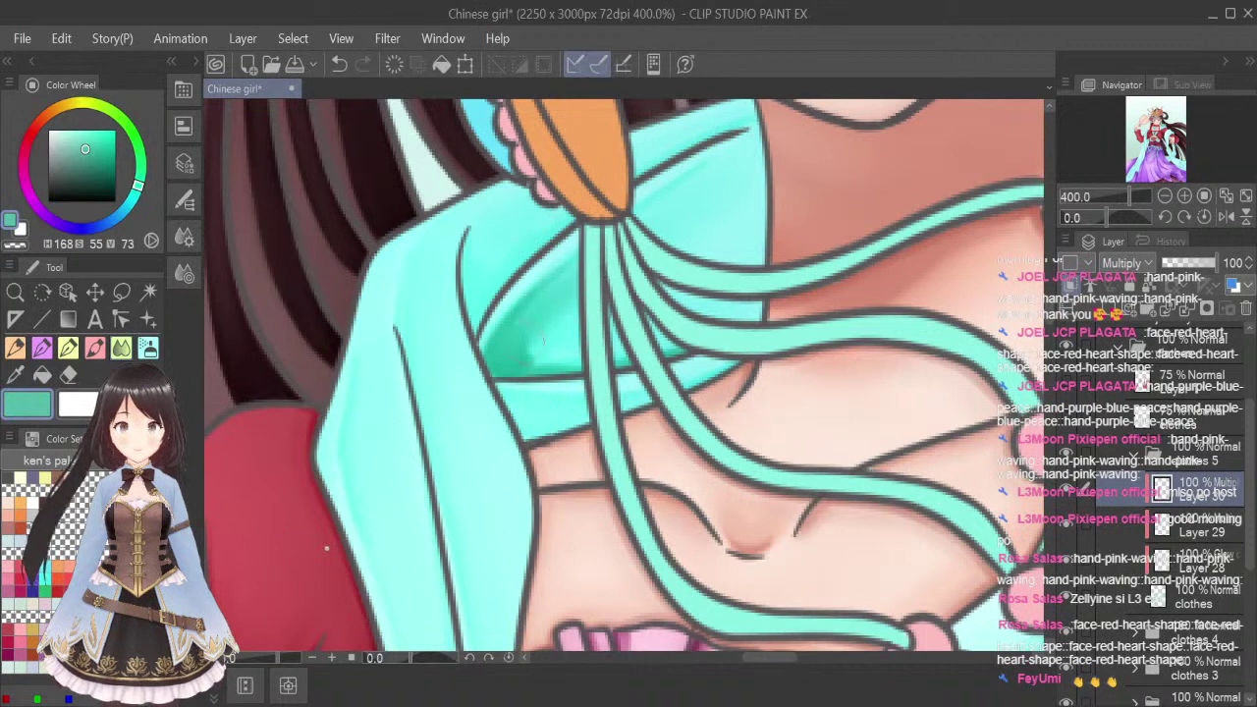
mouse_move(503, 358)
left_mouse_down()
mouse_move(590, 302)
mouse_move(598, 328)
mouse_move(512, 357)
mouse_move(595, 345)
left_mouse_up()
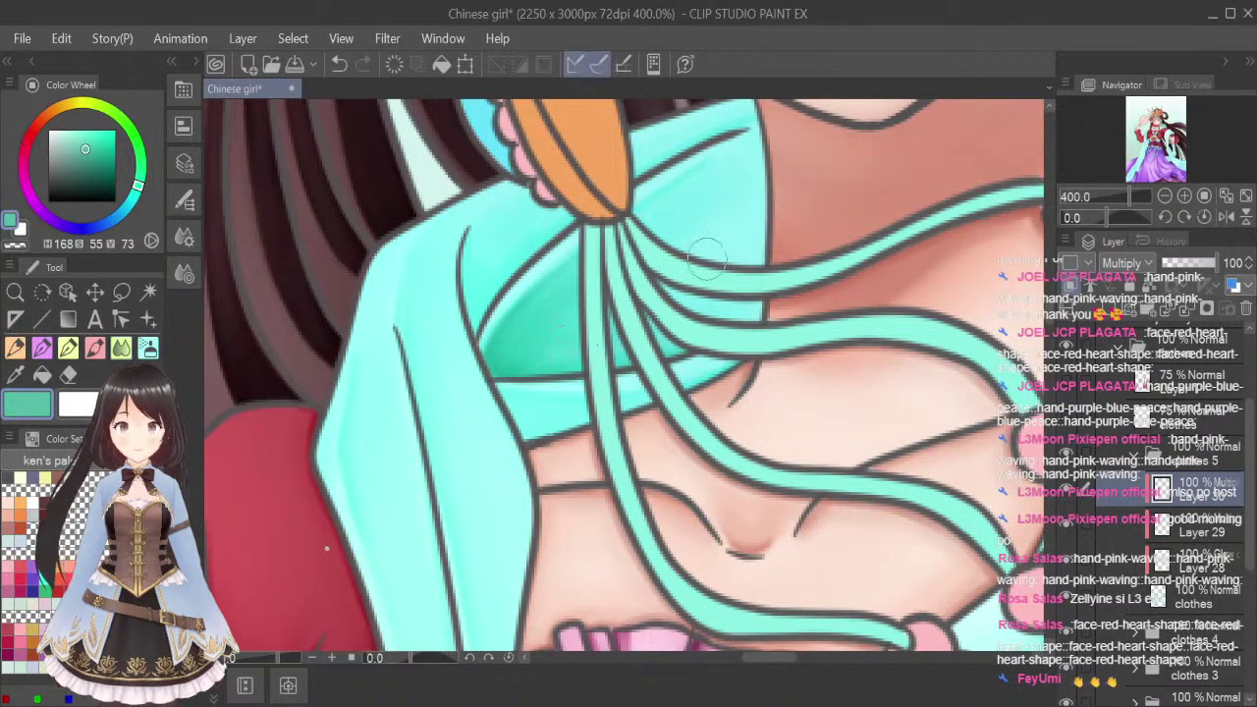
Shade the inner back of the collar behind the tassel and the fold beside the earring, using a smaller shading brush
left_click(148, 347)
key("[")
key("[")
key("[")
key("[")
key("[")
key("[")
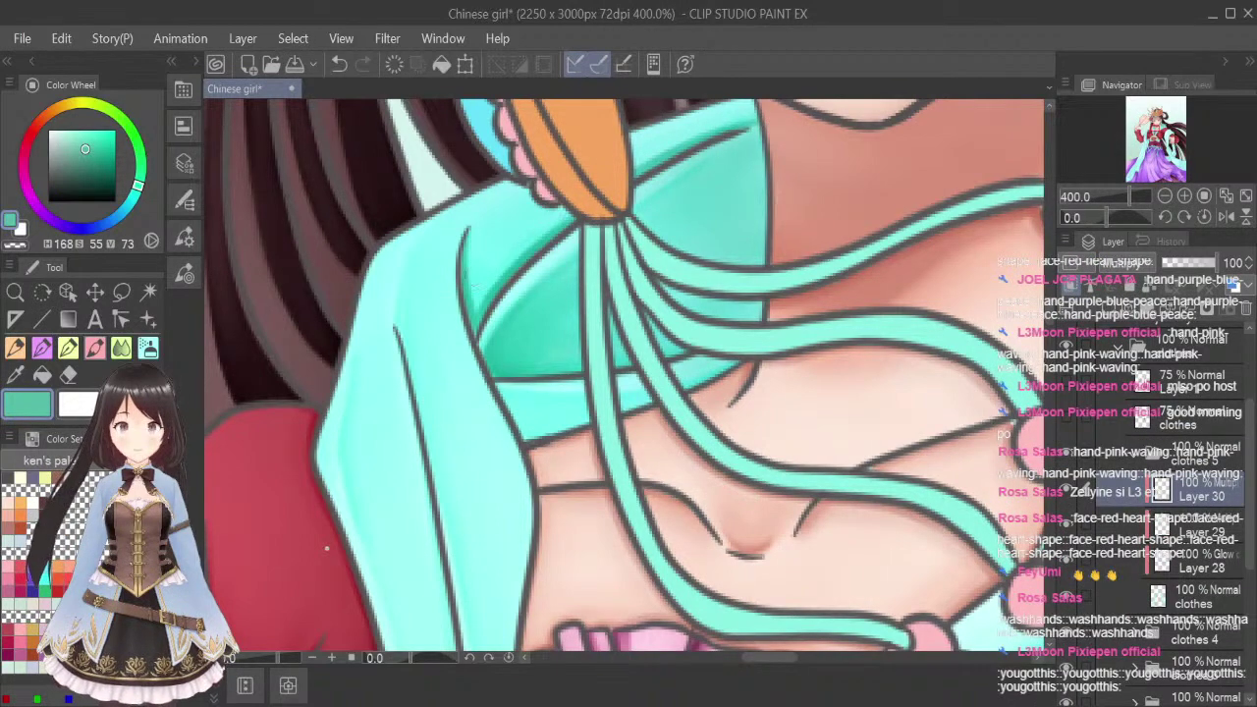
mouse_move(470, 232)
left_mouse_down()
mouse_move(460, 299)
mouse_move(535, 246)
left_mouse_up()
Blend the shadows on the collar's inner back and upper folds using a much smaller blending brush
left_click(121, 348)
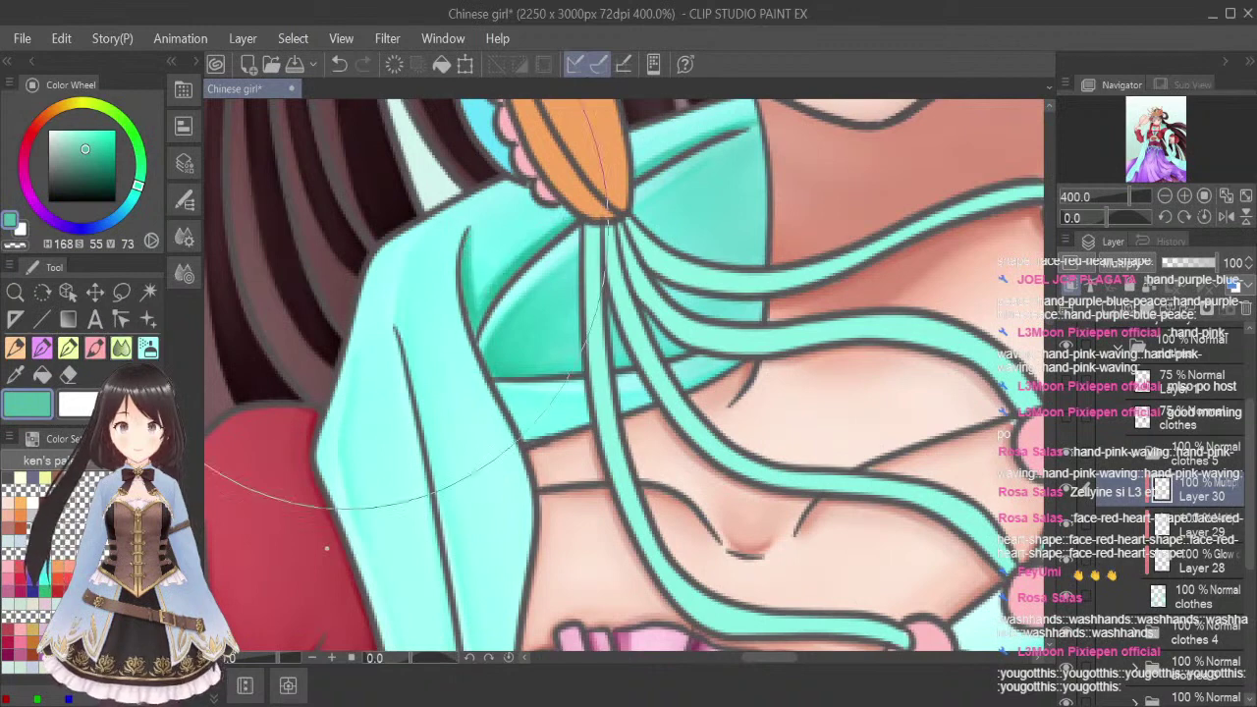
key("bracketleft")
key("bracketleft")
key("bracketleft")
key("bracketleft")
key("bracketleft")
key("bracketleft")
key("bracketleft")
key("bracketleft")
key("bracketleft")
key("bracketleft")
key("bracketleft")
key("bracketleft")
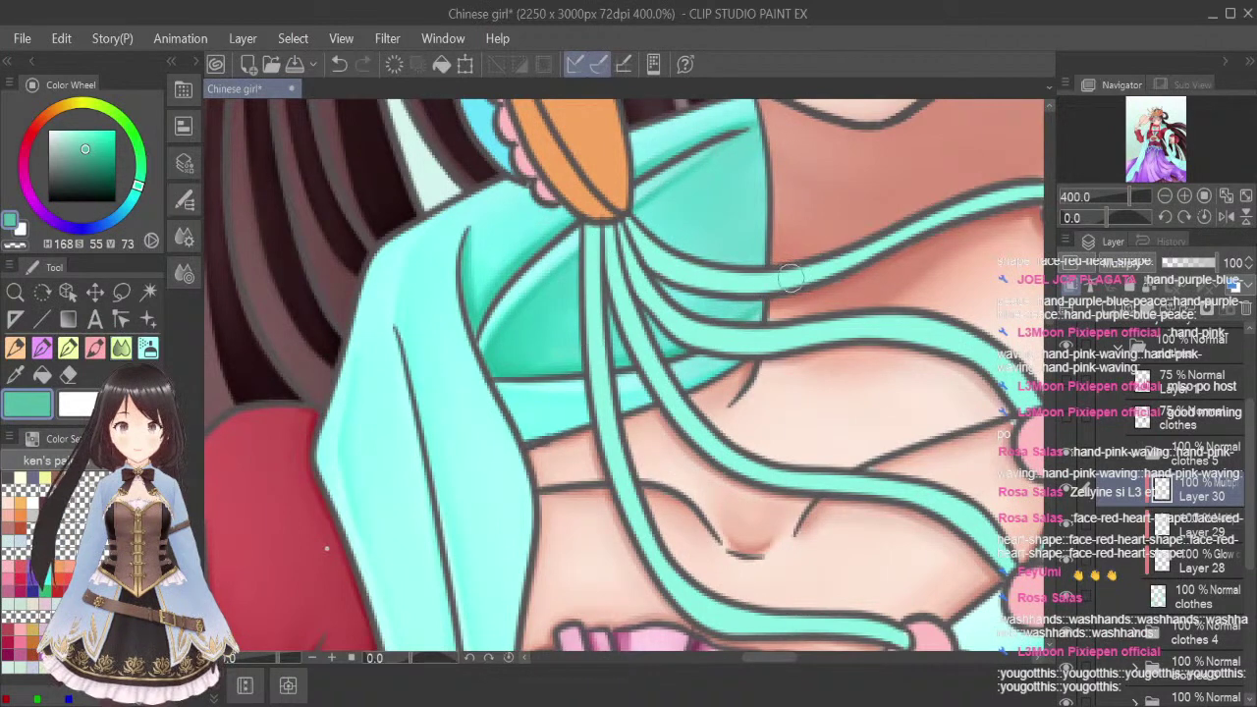
Shade the narrow collar band crossing below the tassel strands and soften its shadow edges
left_click(102, 351)
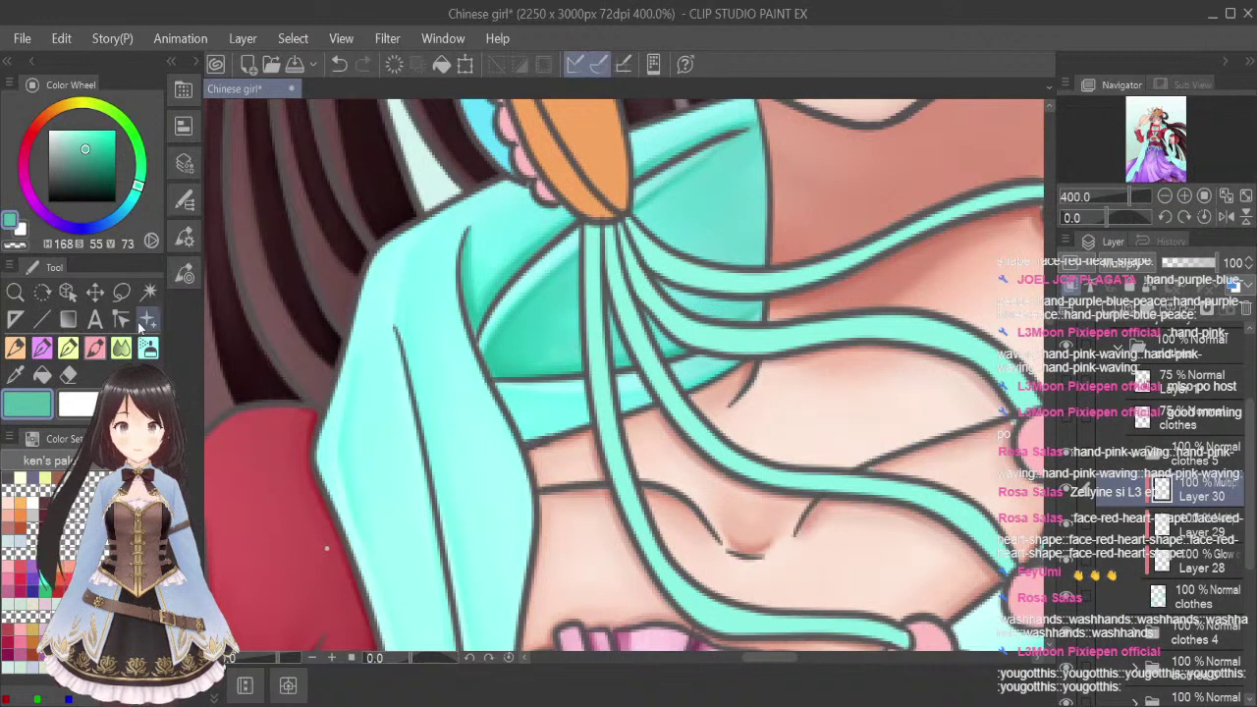
mouse_move(499, 388)
left_mouse_down()
mouse_move(592, 396)
mouse_move(522, 388)
mouse_move(662, 383)
mouse_move(582, 398)
mouse_move(701, 372)
left_mouse_up()
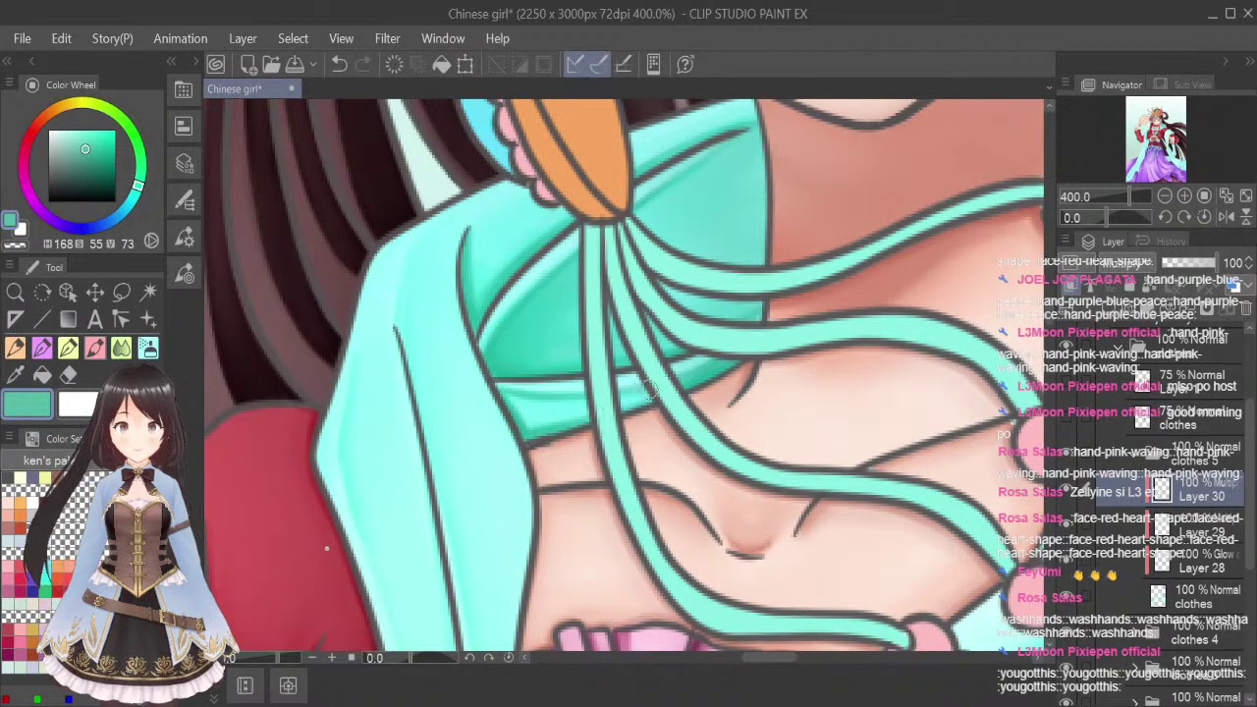
left_click_drag(499, 401, 589, 400)
key("j")
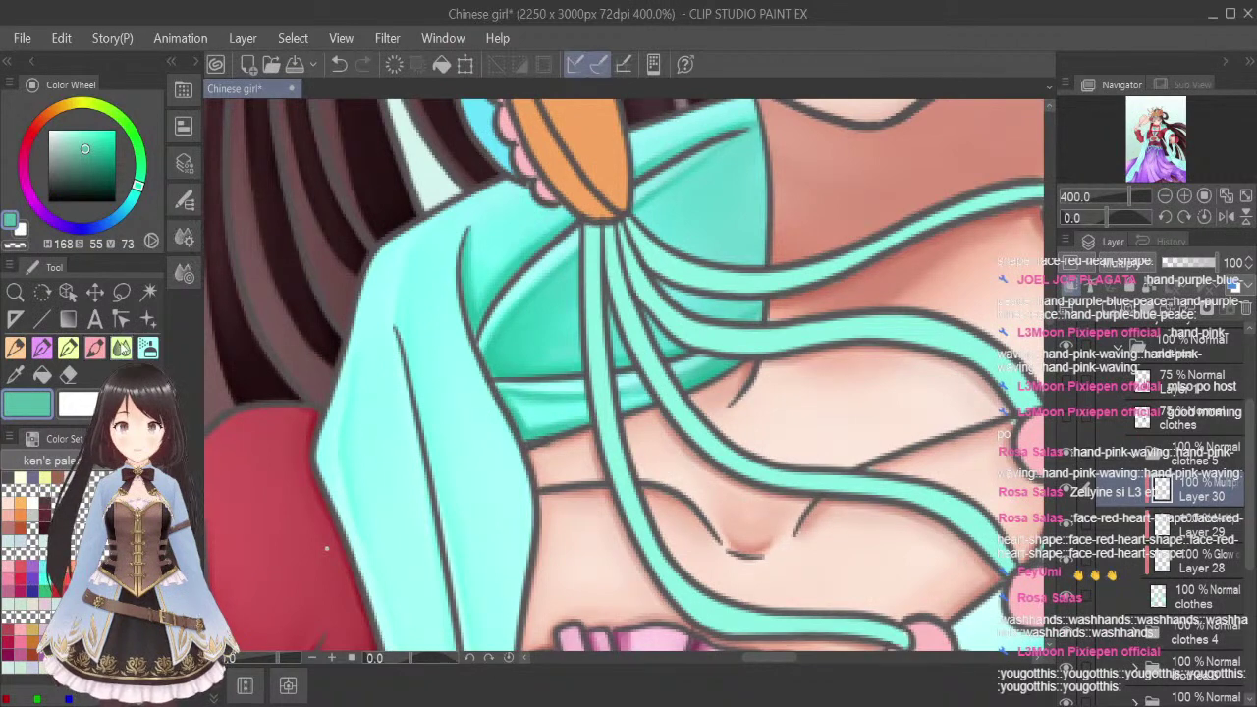
key("b")
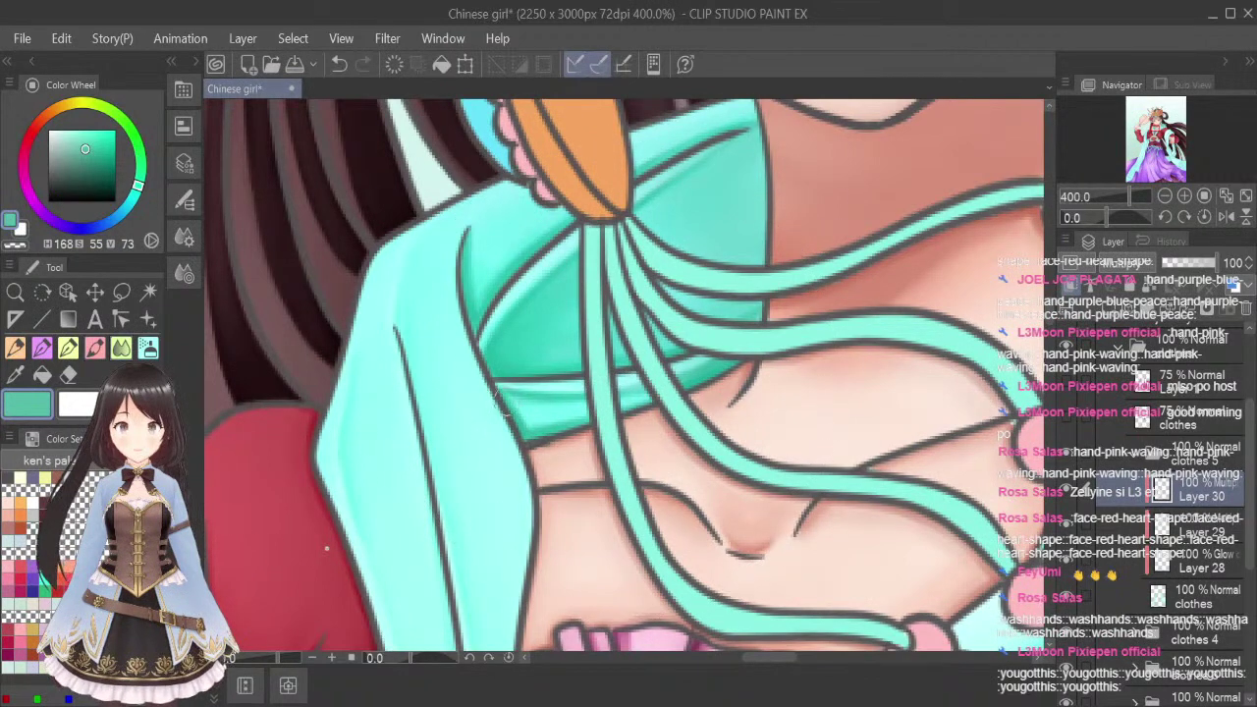
left_click_drag(504, 415, 628, 408)
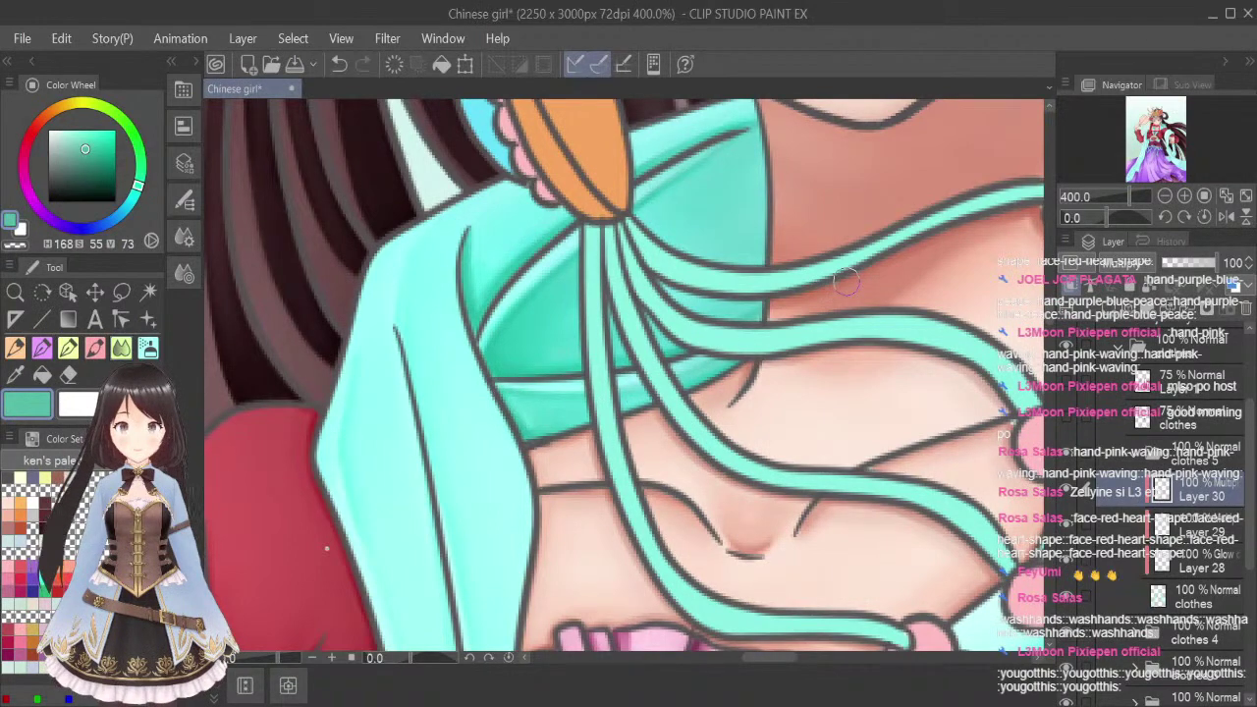
Paint a shadow along the upper fold line of the collar lapel beside the orange earring's tassel
left_click(1245, 197)
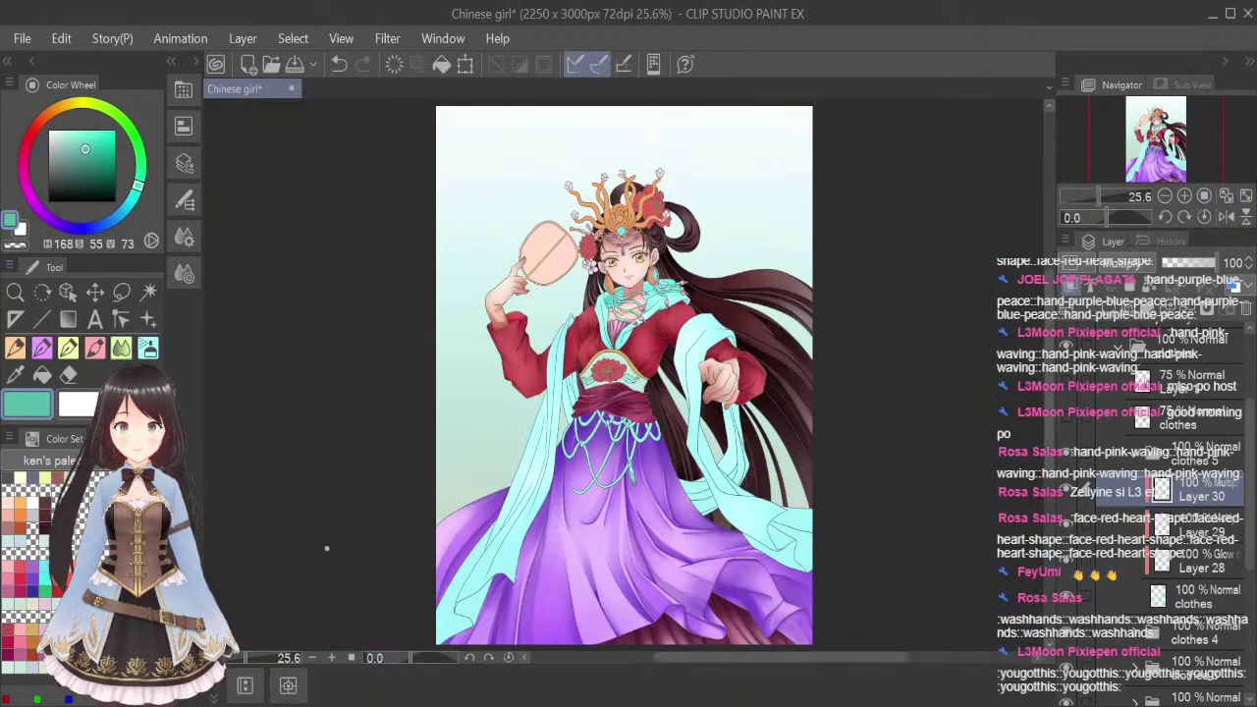
scroll(597, 265, "up", 5)
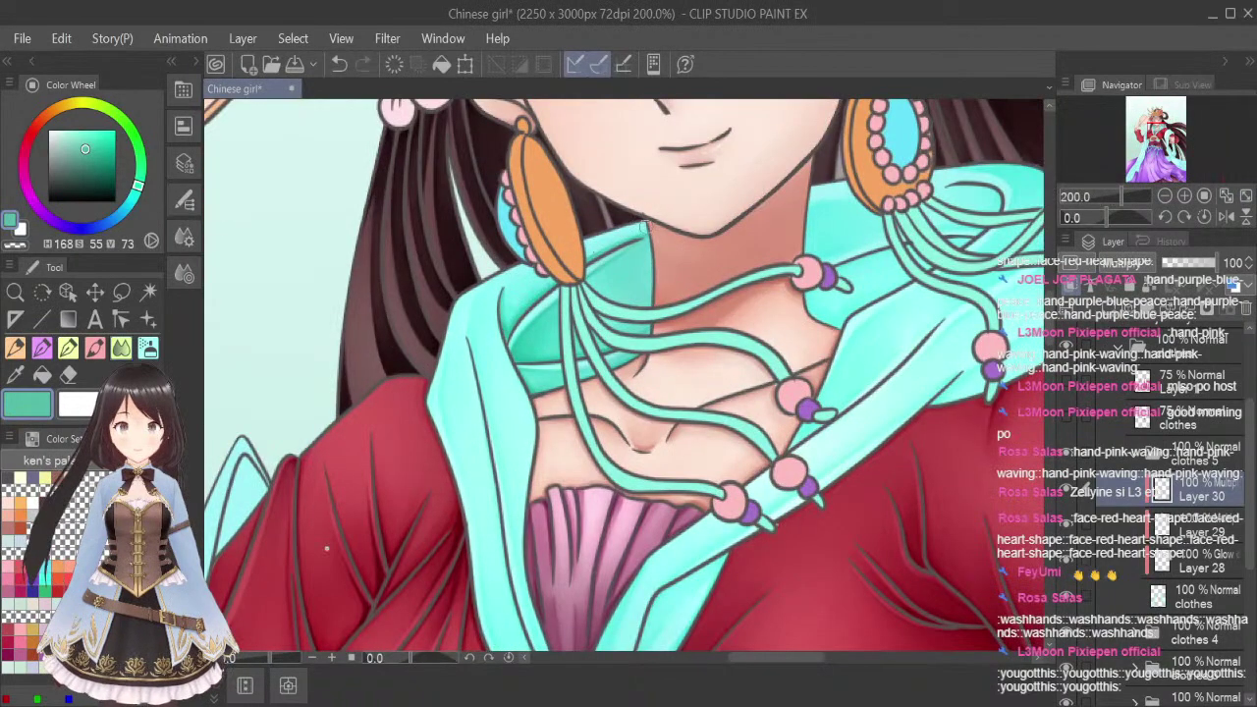
left_click(63, 379)
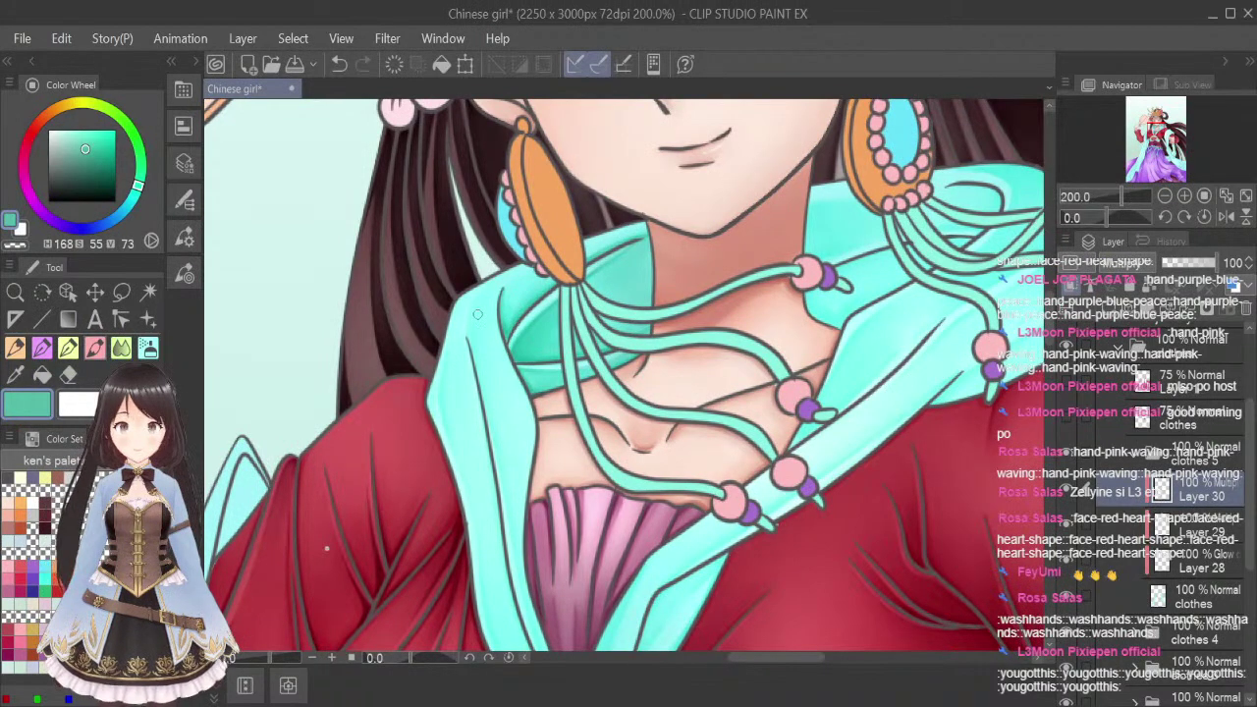
scroll(327, 548, "down", 5)
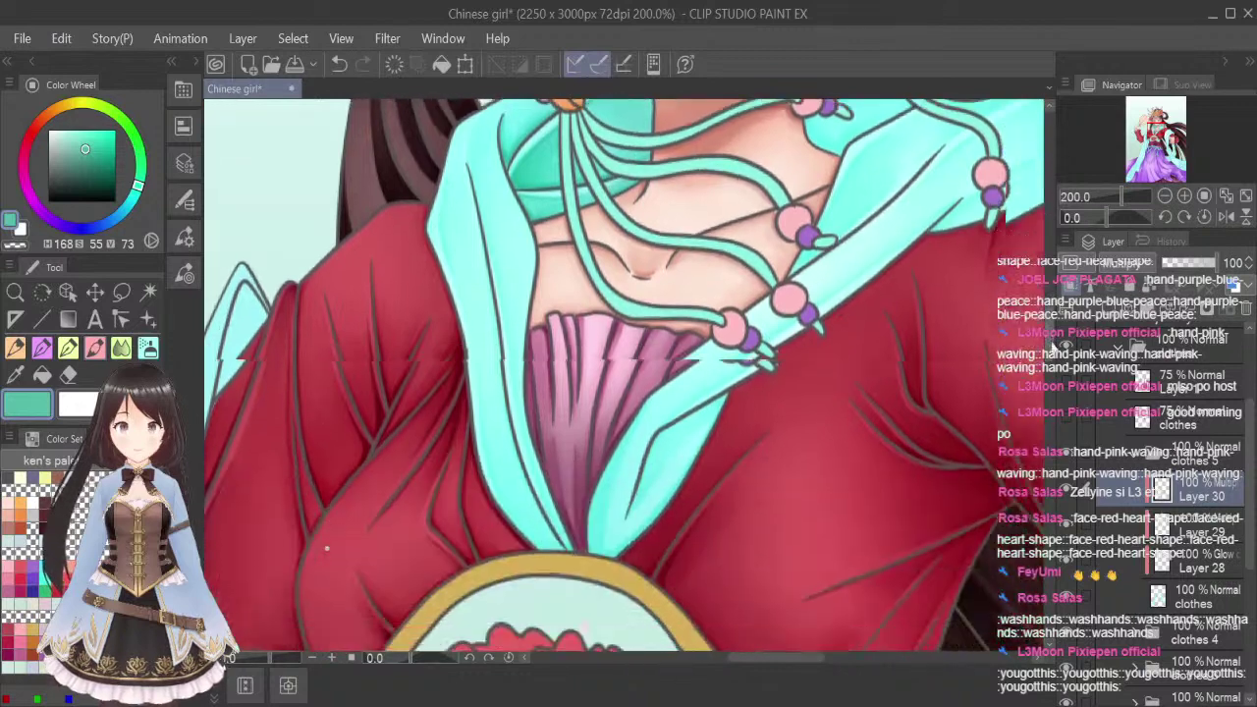
scroll(327, 547, "up", 2)
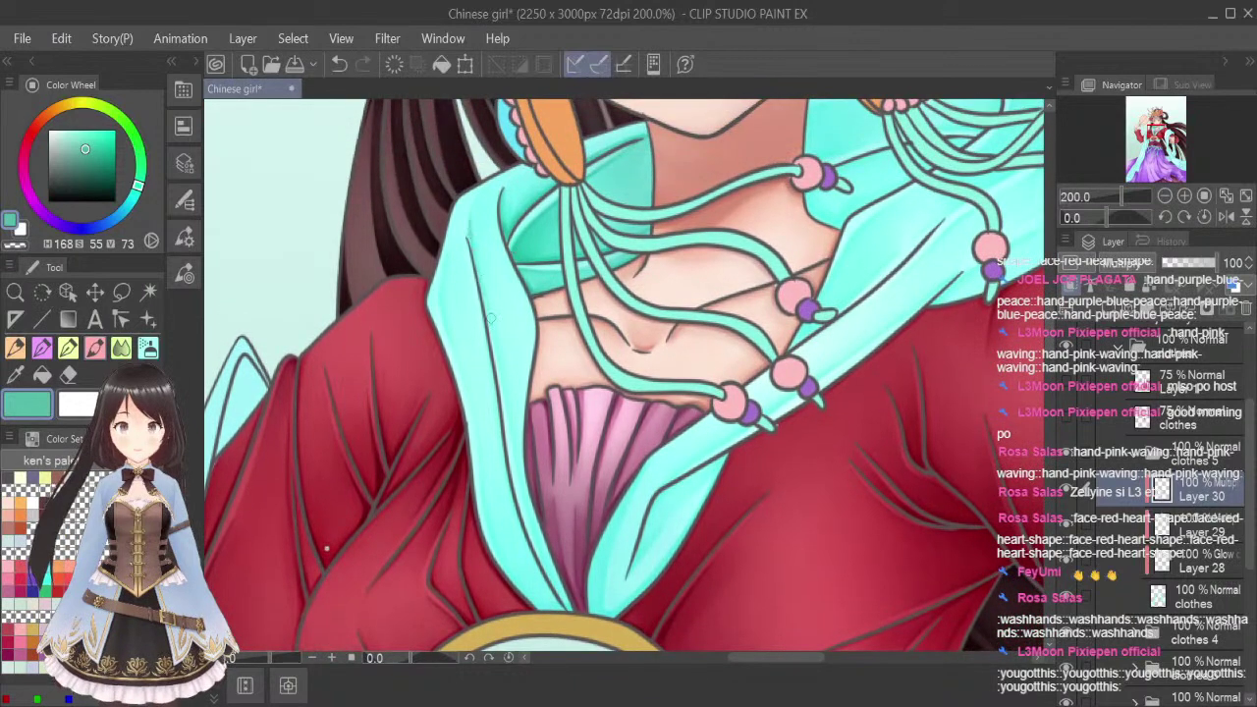
left_click_drag(473, 218, 480, 262)
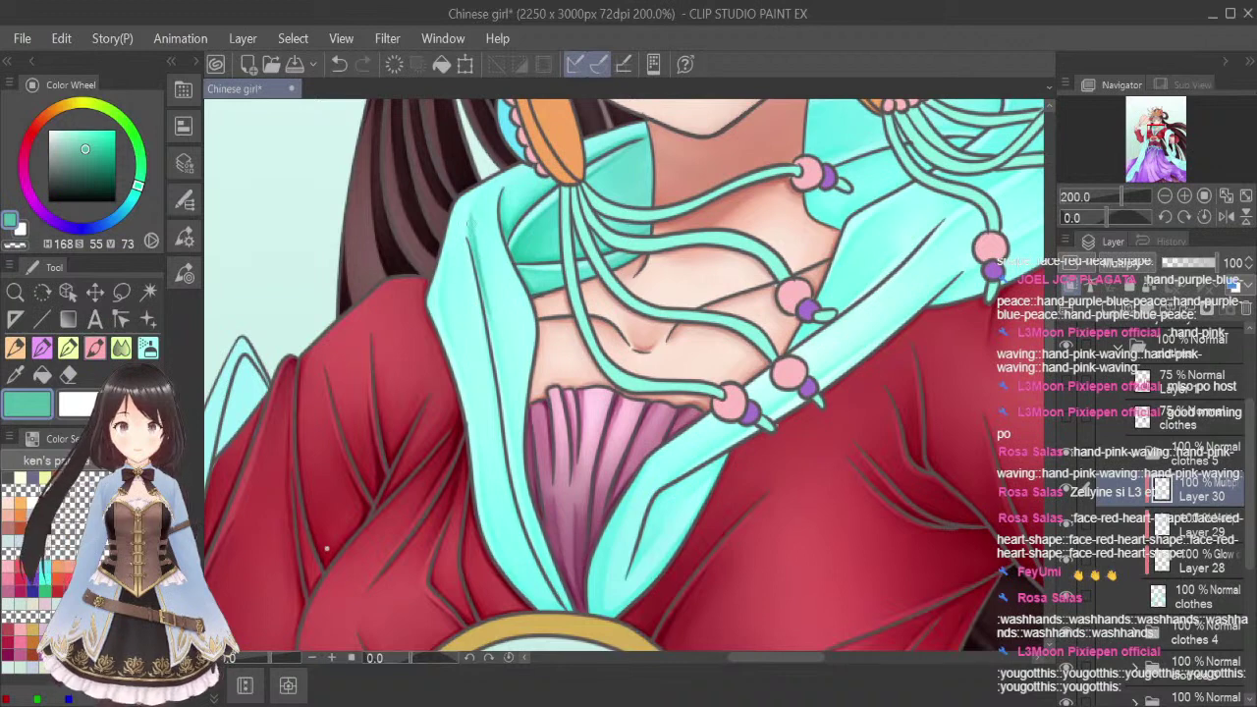
left_click_drag(475, 210, 478, 250)
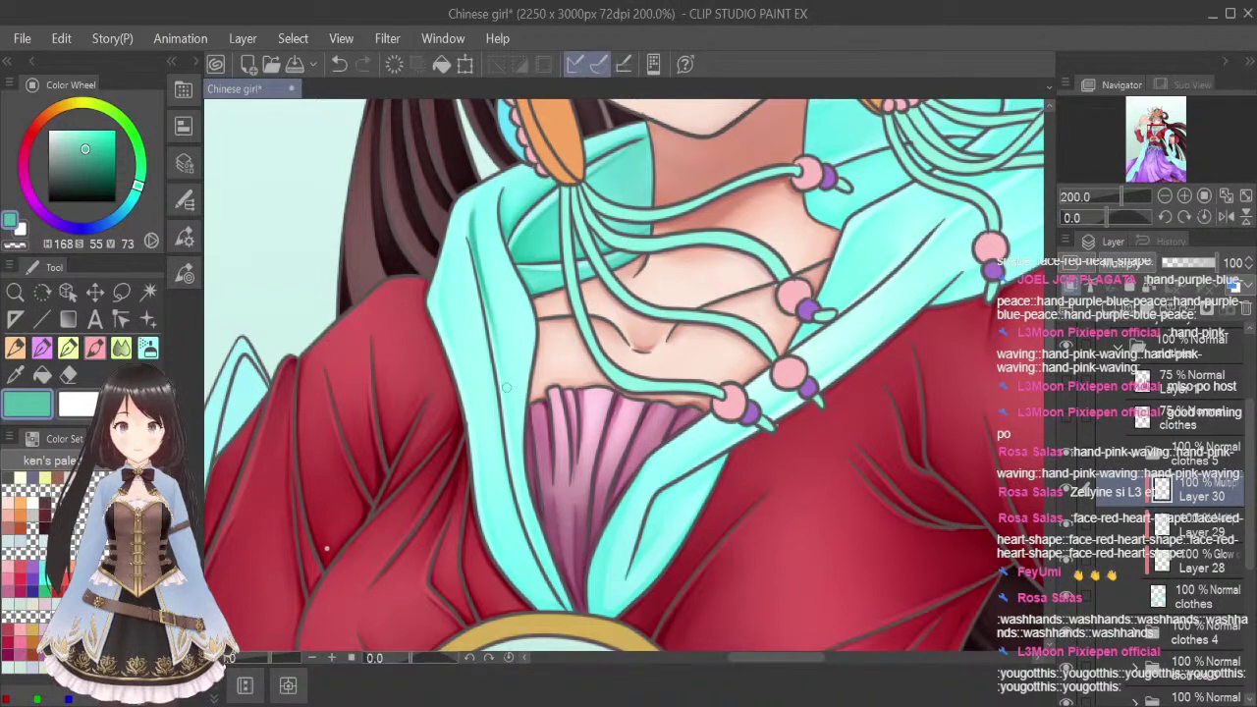
Paint shadow strokes along the same lapel's inner edge, from the neckline to its tip above the flower emblem
mouse_move(507, 387)
left_mouse_down()
mouse_move(538, 560)
mouse_move(571, 609)
left_mouse_up()
left_click_drag(544, 538, 555, 590)
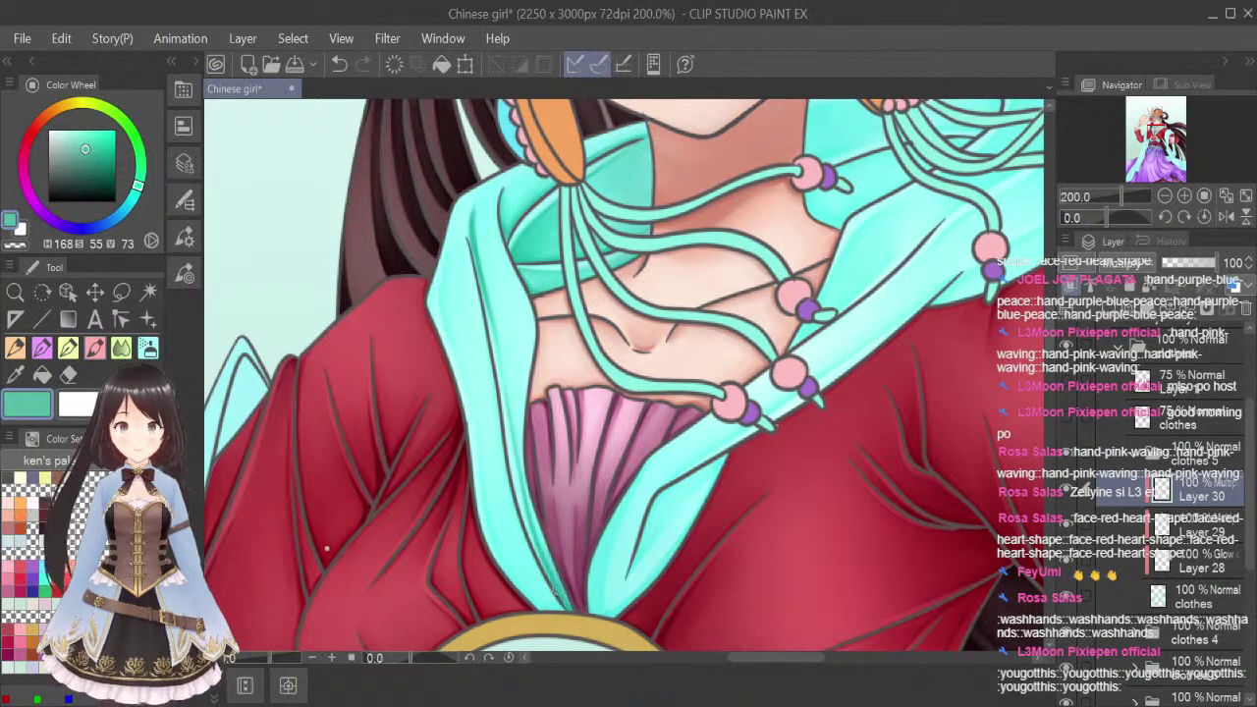
left_click_drag(527, 483, 546, 558)
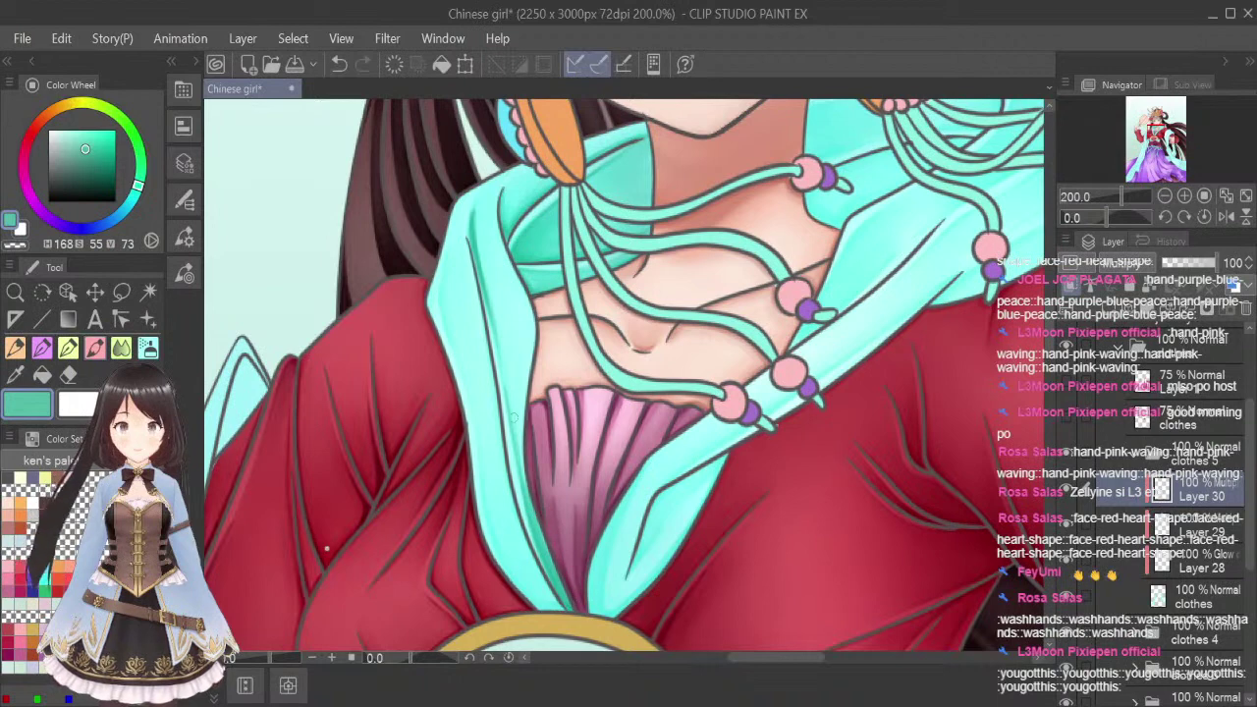
left_click_drag(520, 428, 523, 485)
left_click_drag(522, 403, 524, 485)
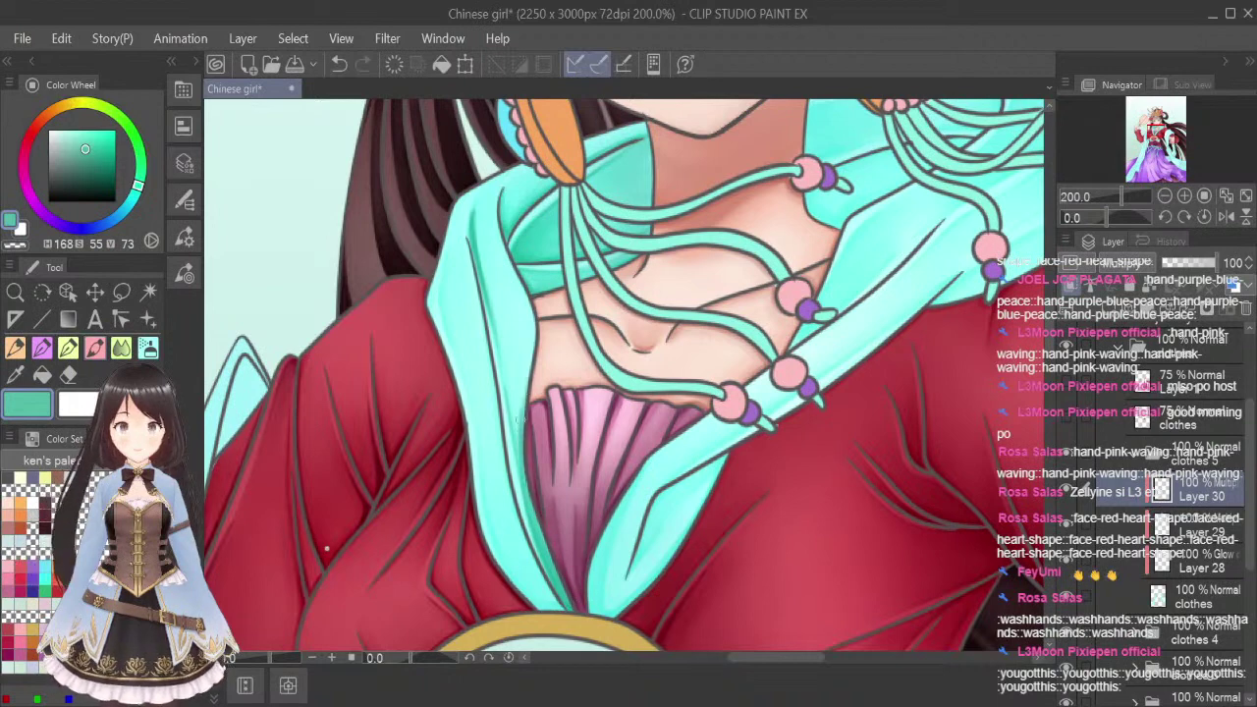
mouse_move(536, 346)
left_mouse_down()
mouse_move(524, 435)
mouse_move(537, 309)
mouse_move(527, 392)
mouse_move(498, 343)
mouse_move(519, 477)
left_mouse_up()
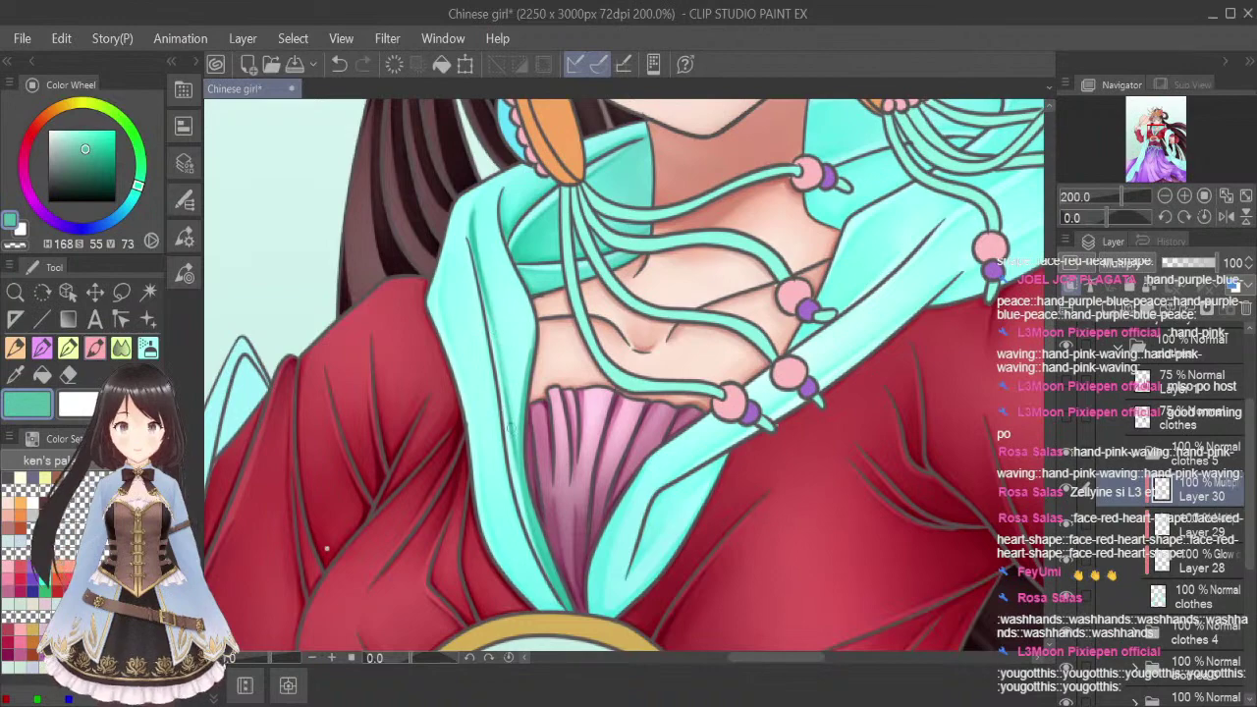
Blend the new shadows along the lapel's fold line and inner edge with a reduced blending brush size
left_click(122, 347)
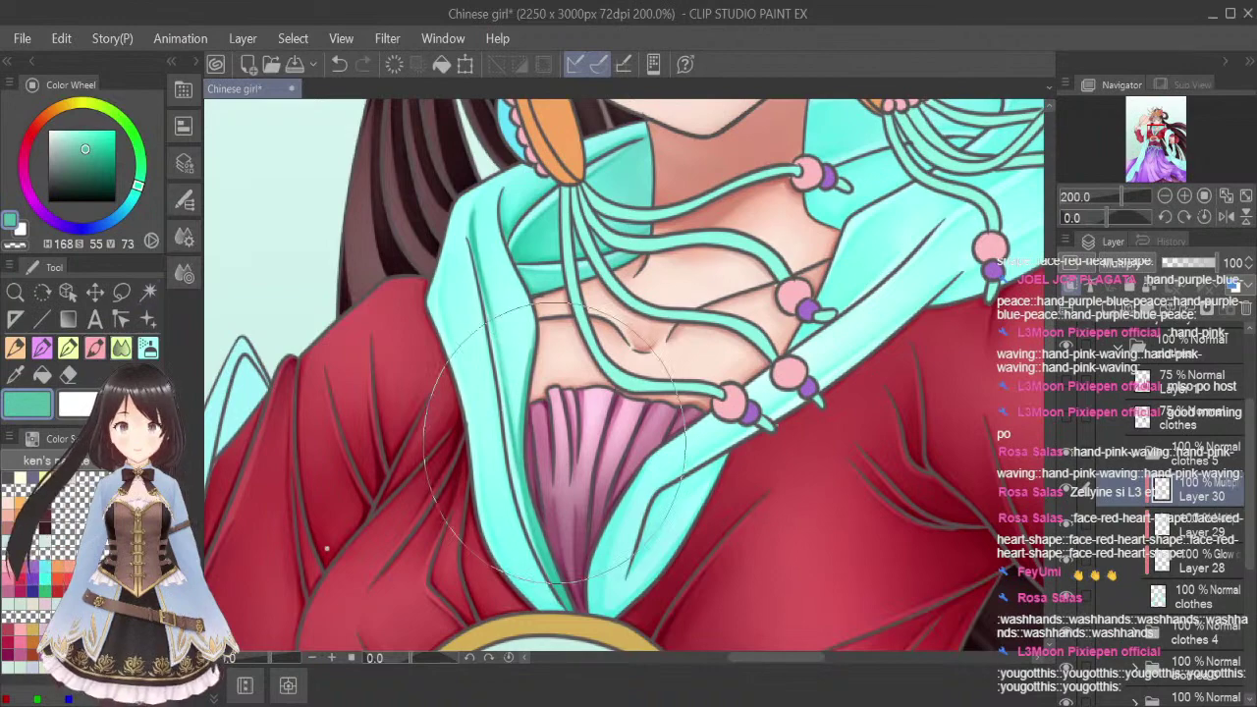
scroll(551, 441, "up", 4)
scroll(550, 398, "down", 4)
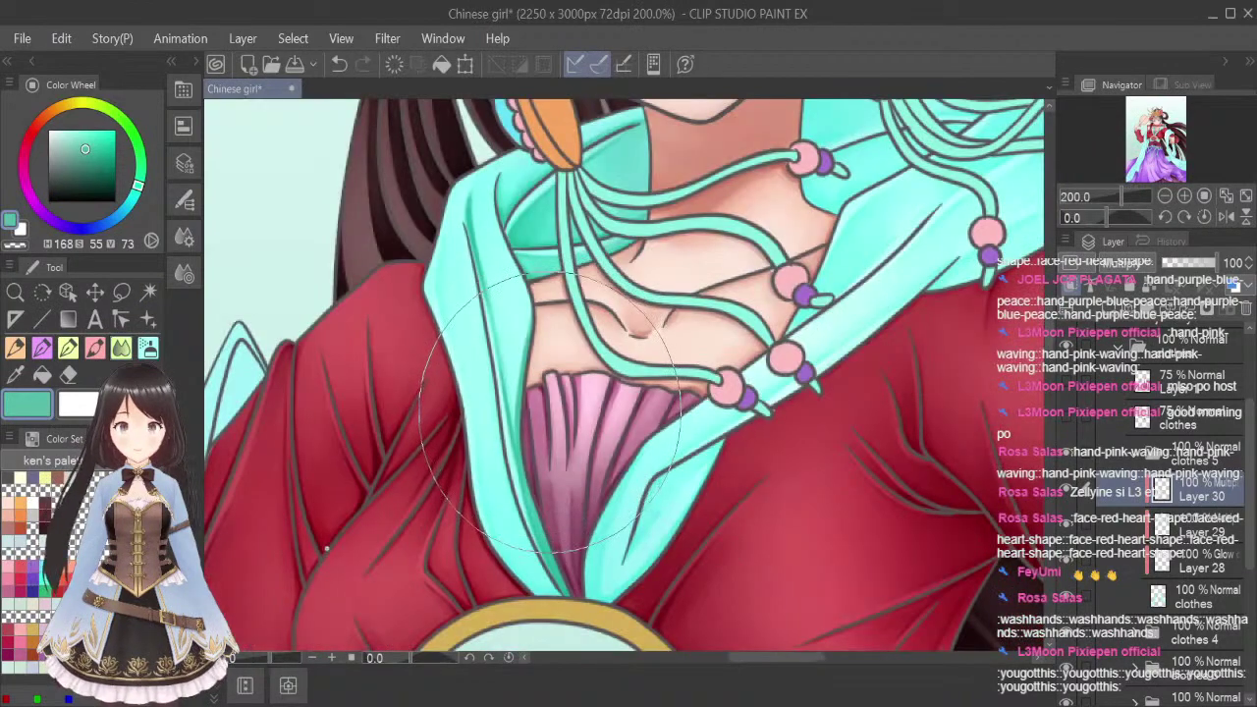
key("[")
key("[")
key("[")
key("[")
key("[")
key("[")
key("[")
key("[")
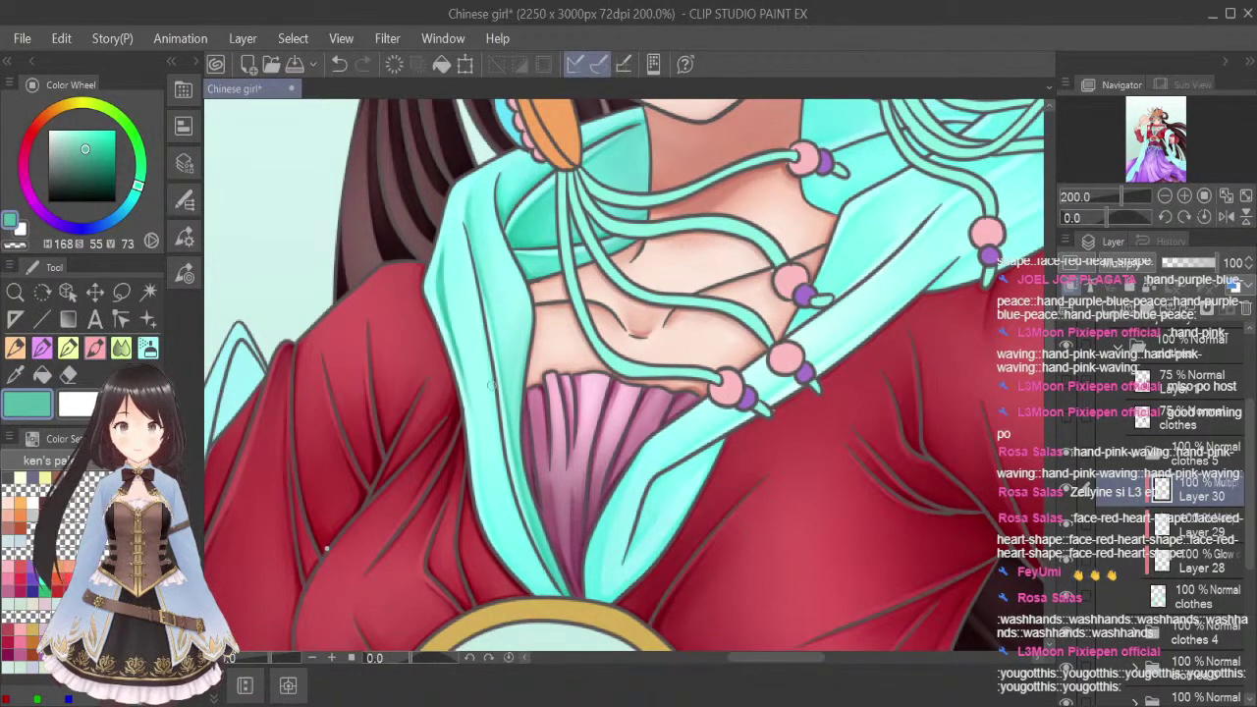
Deepen the lapel's shadows along the centre fold and outer edge, filling in its pointed lower end
left_click_drag(493, 370, 511, 509)
left_click_drag(499, 411, 527, 538)
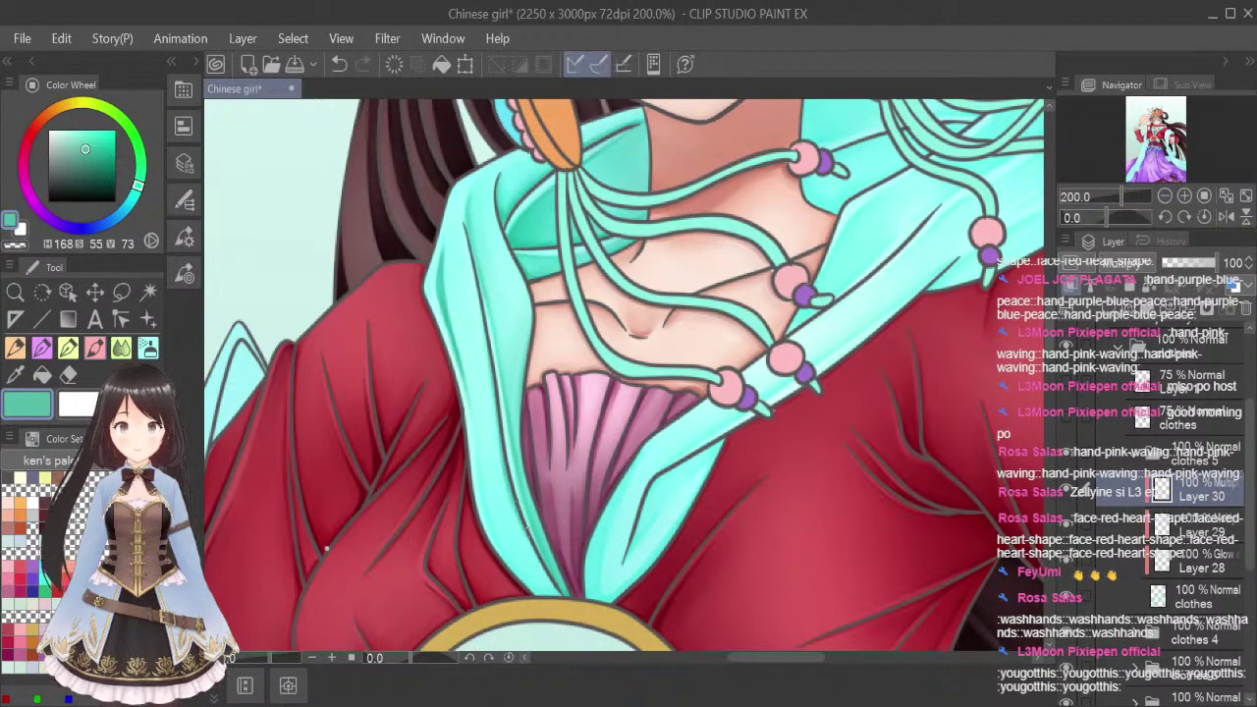
left_click_drag(509, 472, 563, 595)
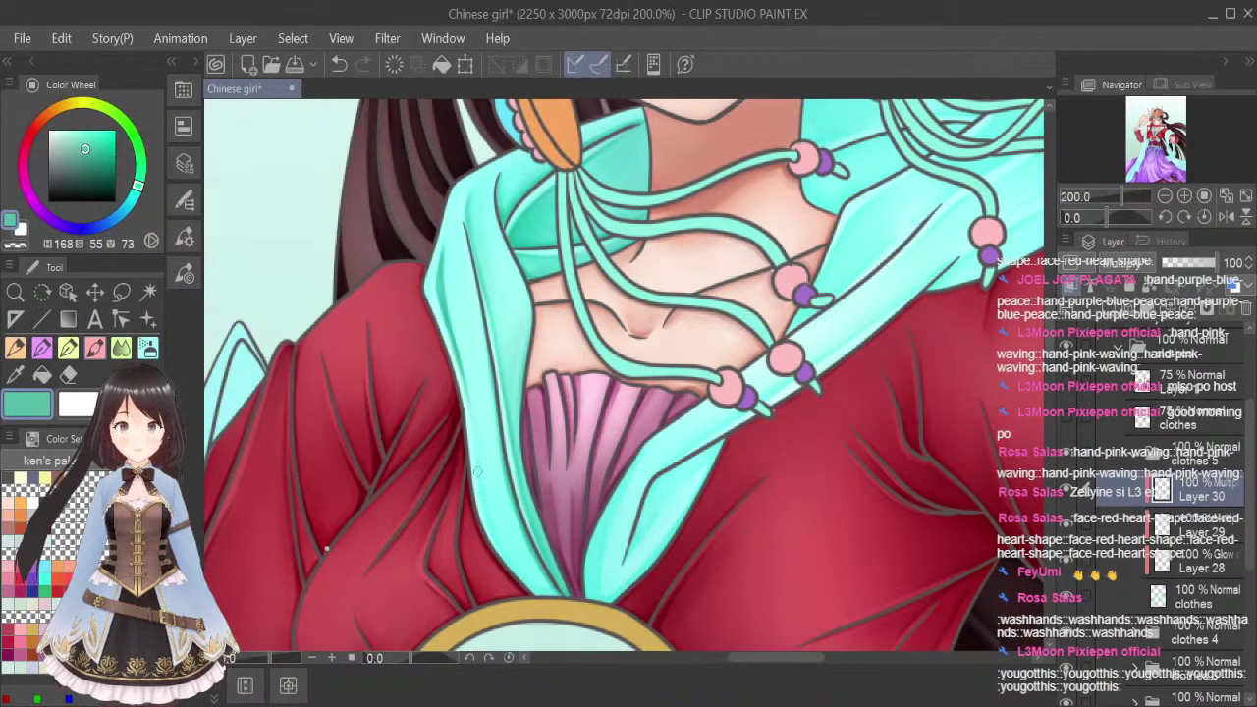
mouse_move(478, 457)
left_mouse_down()
mouse_move(512, 563)
mouse_move(550, 605)
mouse_move(530, 571)
mouse_move(553, 581)
left_mouse_up()
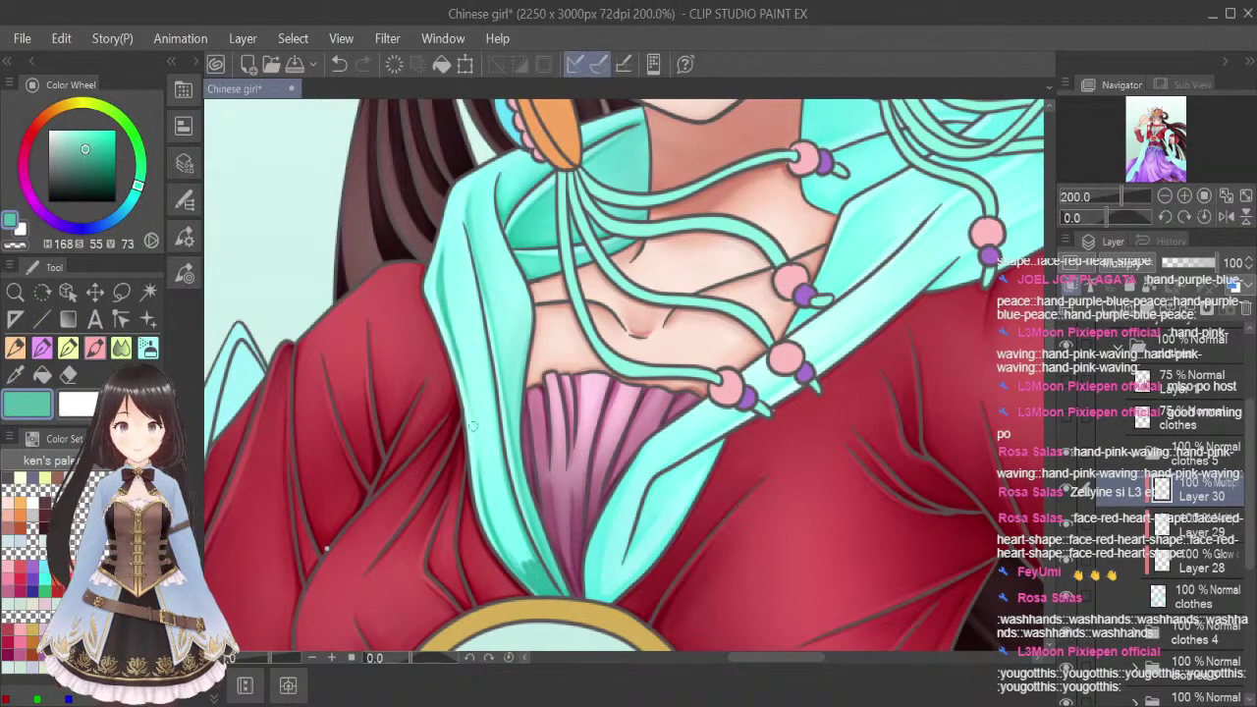
Blend the lapel's outer-edge and lower-tip shadows smoothly into the cyan base
left_click(121, 348)
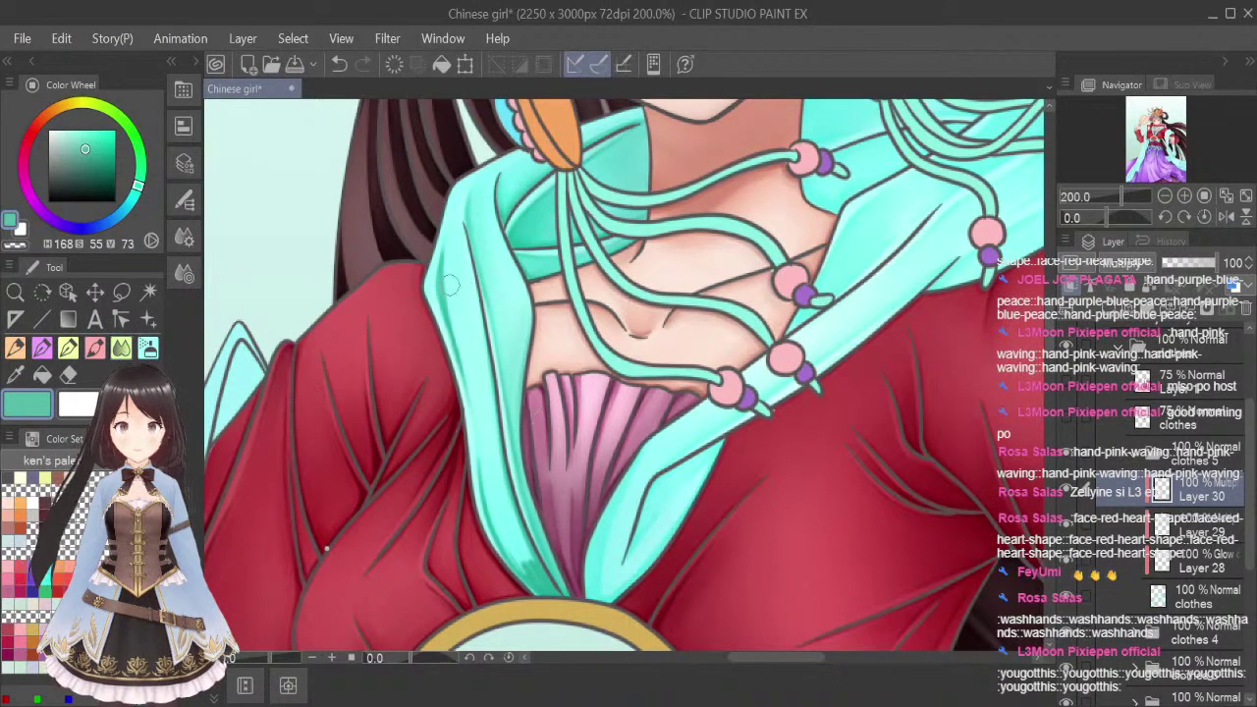
mouse_move(457, 224)
left_mouse_down()
mouse_move(448, 264)
mouse_move(470, 385)
left_mouse_up()
left_click_drag(447, 292, 480, 417)
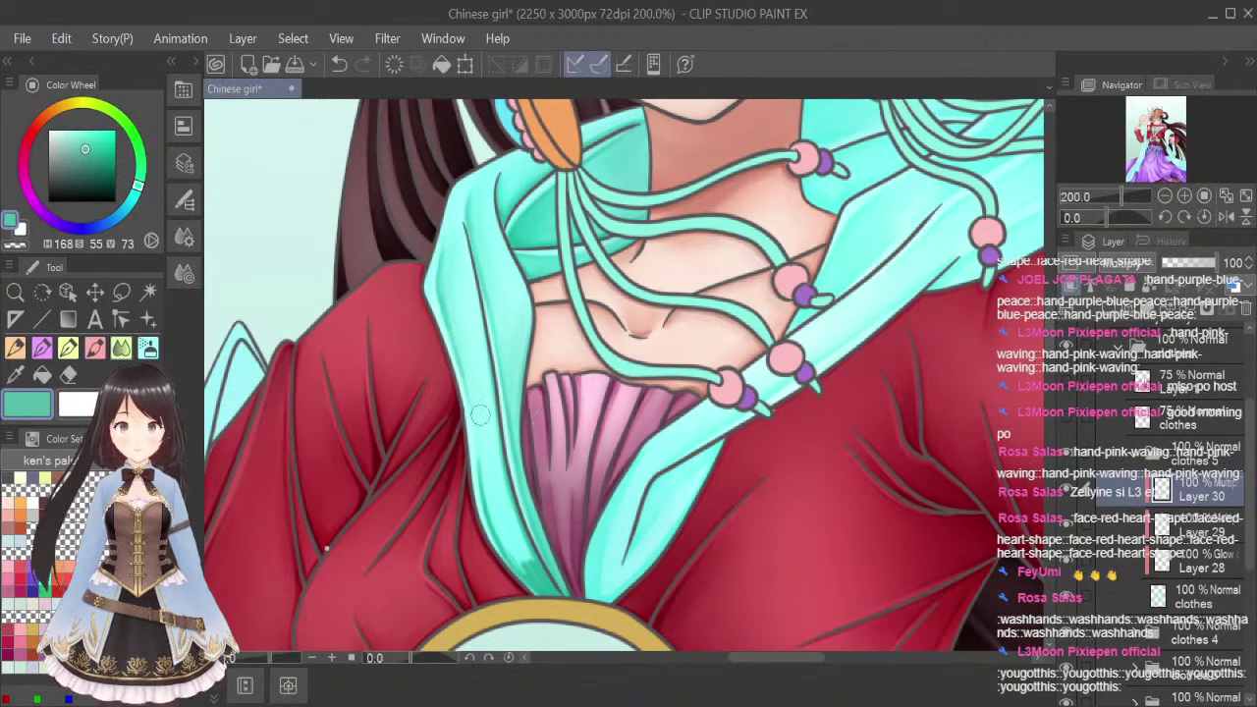
left_click_drag(457, 246, 482, 459)
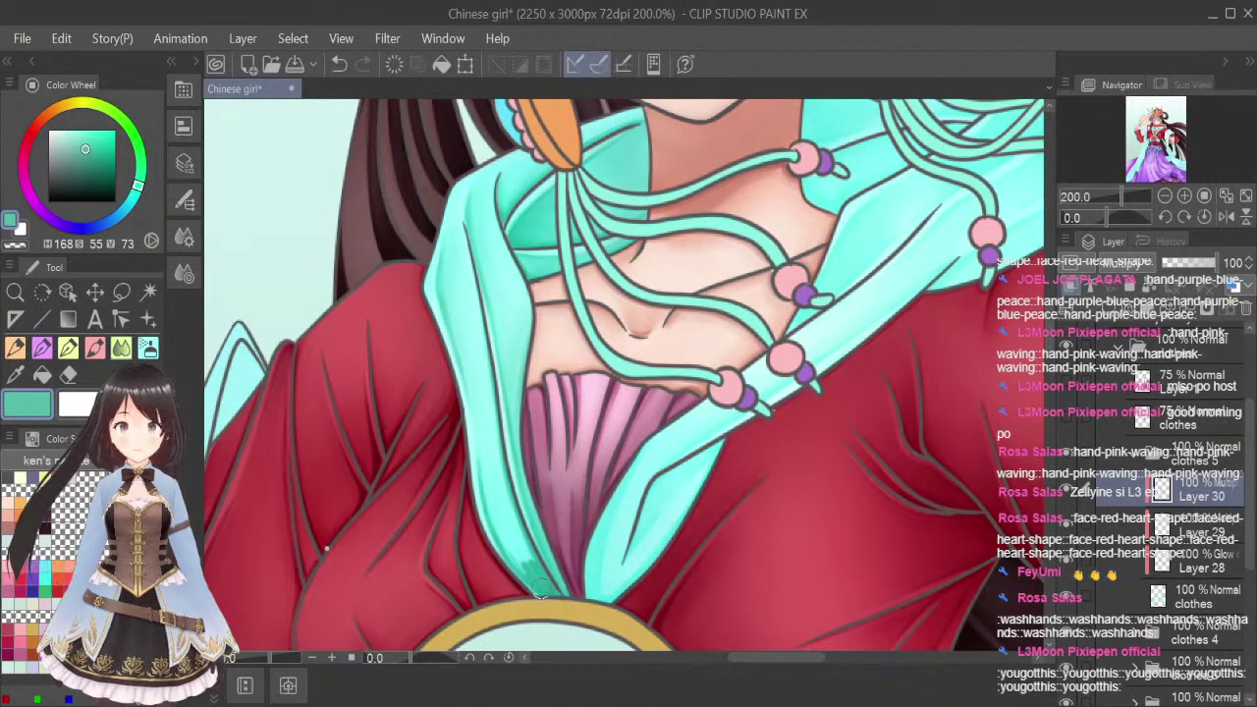
mouse_move(496, 508)
left_mouse_down()
mouse_move(541, 585)
mouse_move(525, 555)
left_mouse_up()
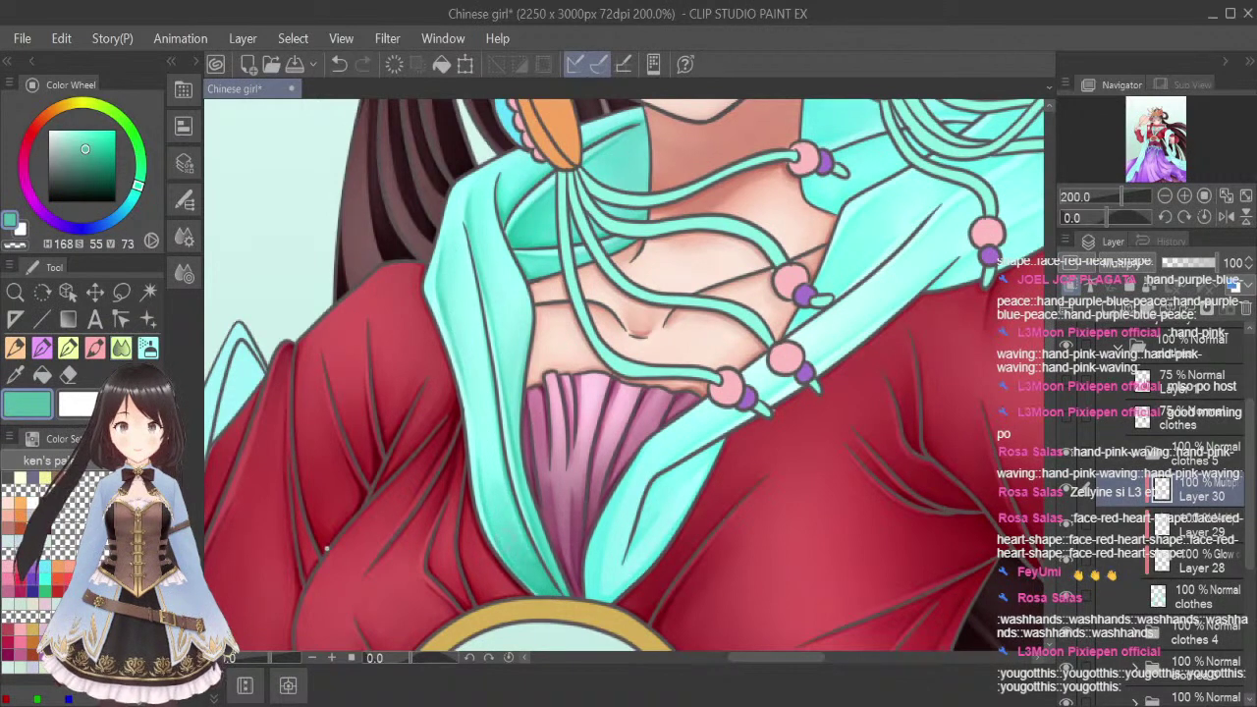
mouse_move(499, 471)
left_mouse_down()
mouse_move(486, 405)
mouse_move(504, 508)
mouse_move(480, 381)
left_mouse_up()
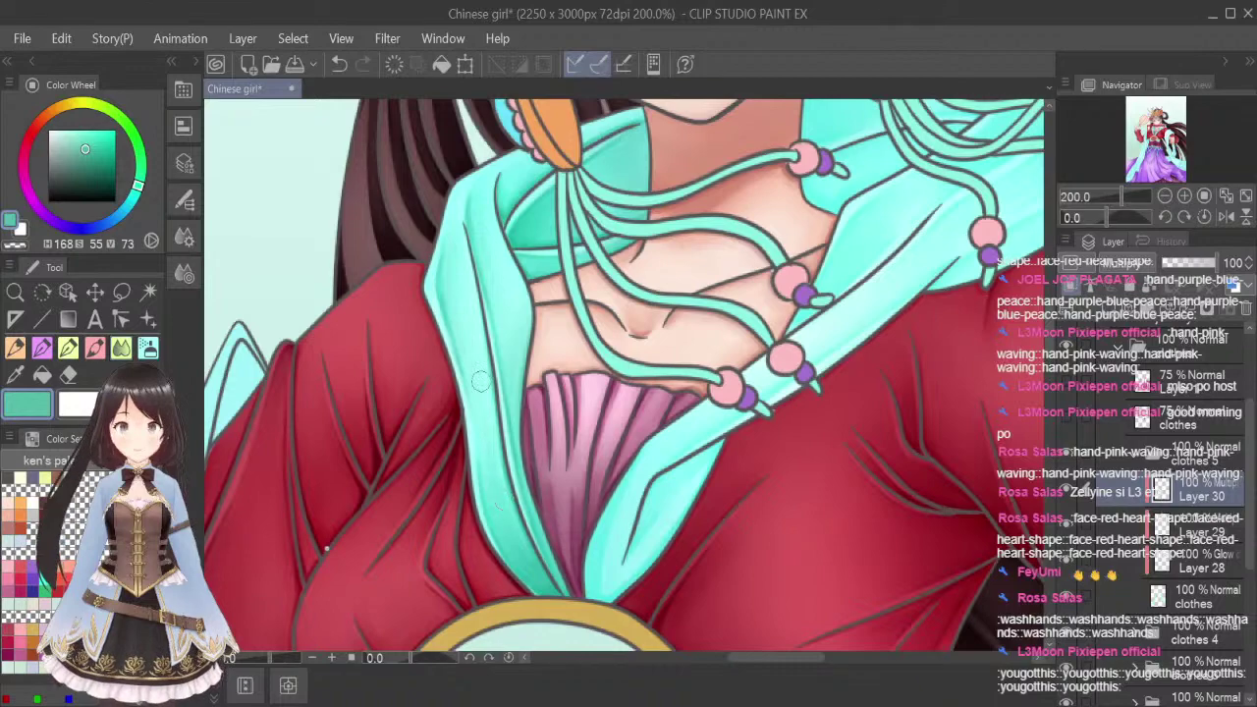
Airbrush a soft shadow onto the finished lapel's upper fold below the orange earring, undoing the first airbrush stroke near the lapel's tip
scroll(782, 439, "down", 3)
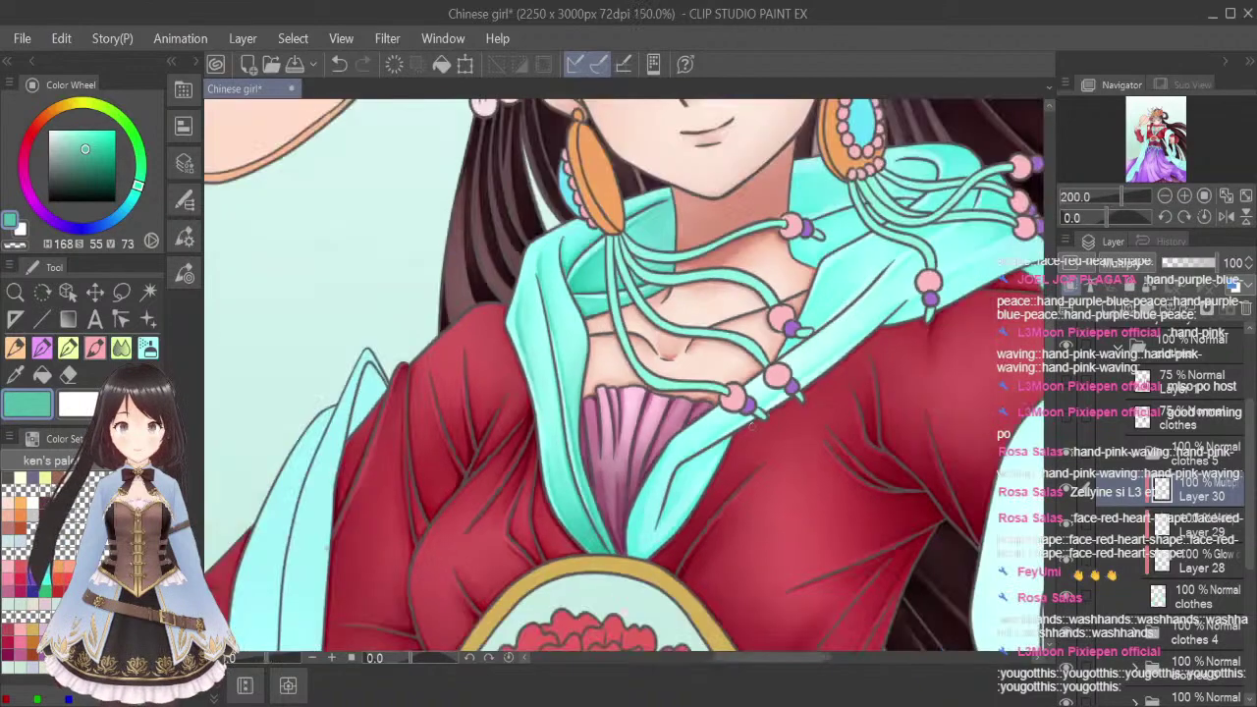
left_click(145, 354)
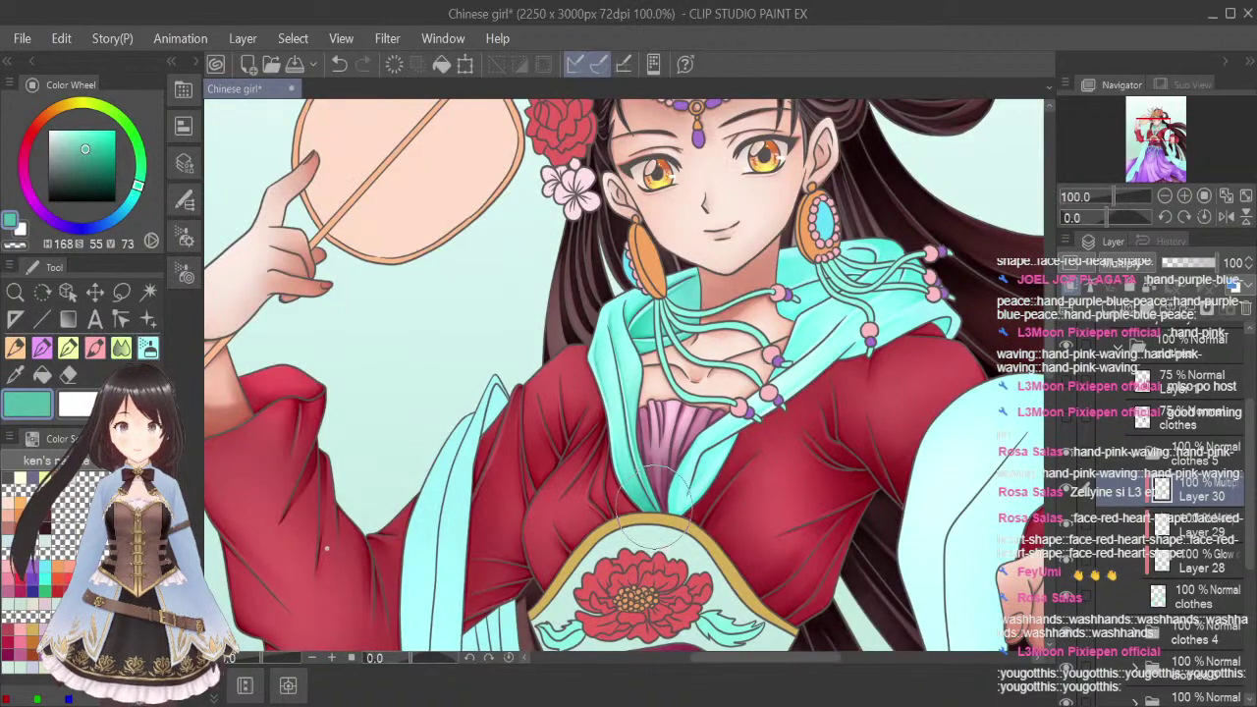
mouse_move(643, 487)
left_mouse_down()
mouse_move(656, 519)
mouse_move(643, 458)
left_mouse_up()
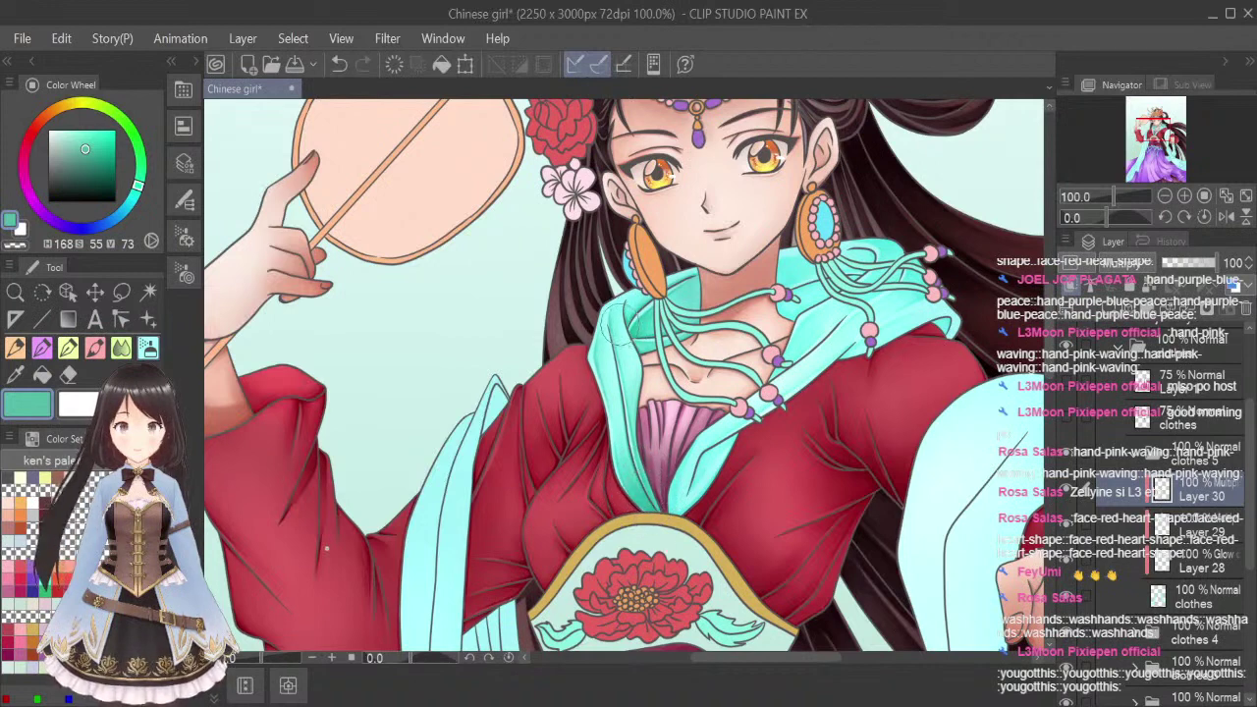
key("ctrl+z")
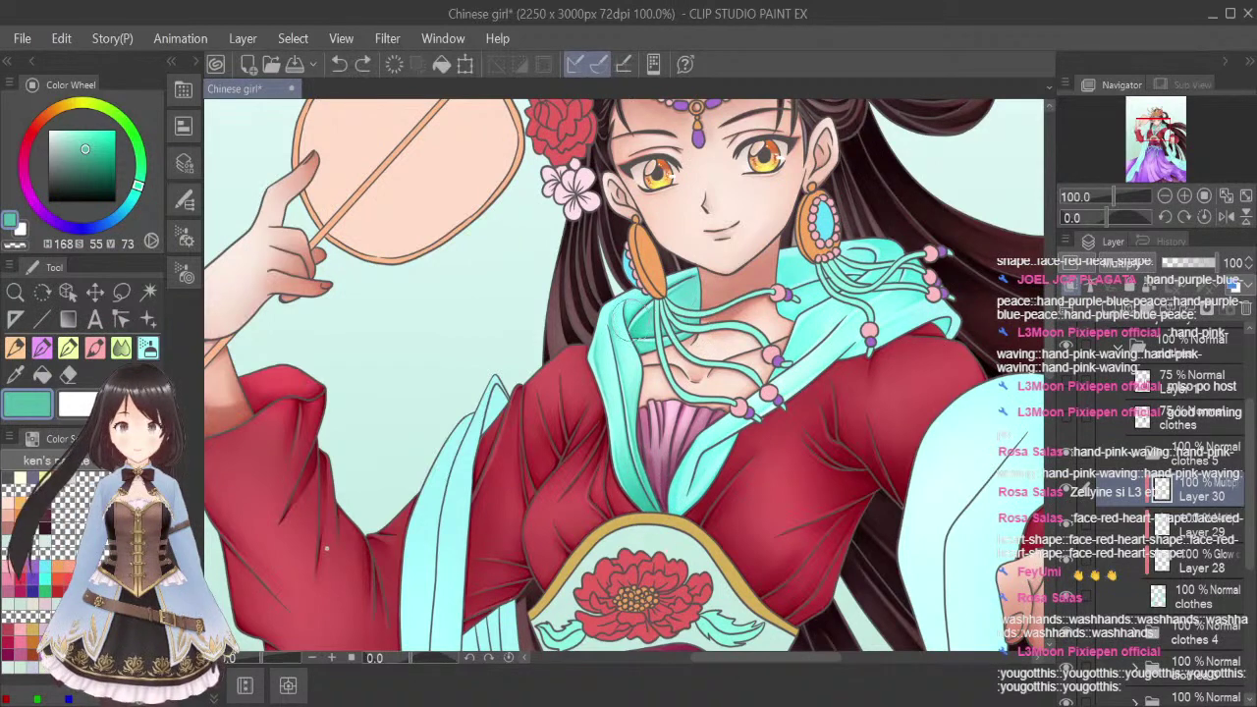
left_click_drag(628, 322, 640, 320)
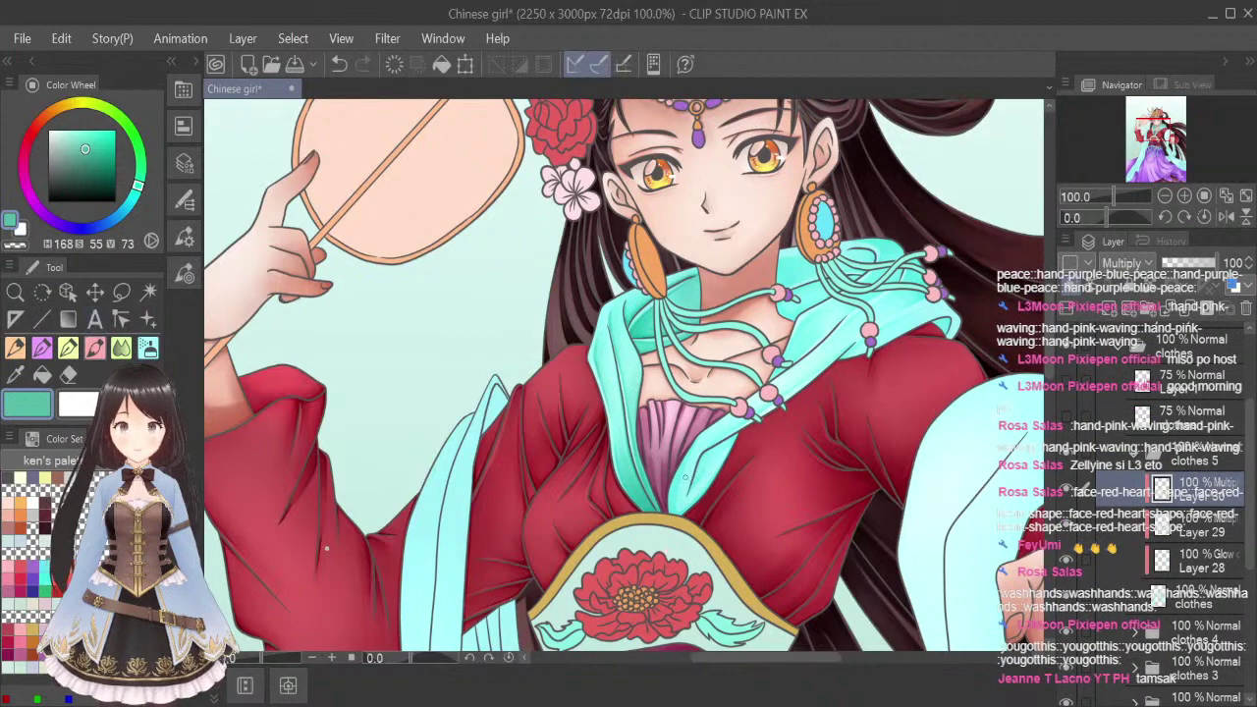
Paint shadows along the opposite lapel's fold, from the earring tassels down toward the neckline, and blend them into the cyan base
scroll(686, 476, "up", 1)
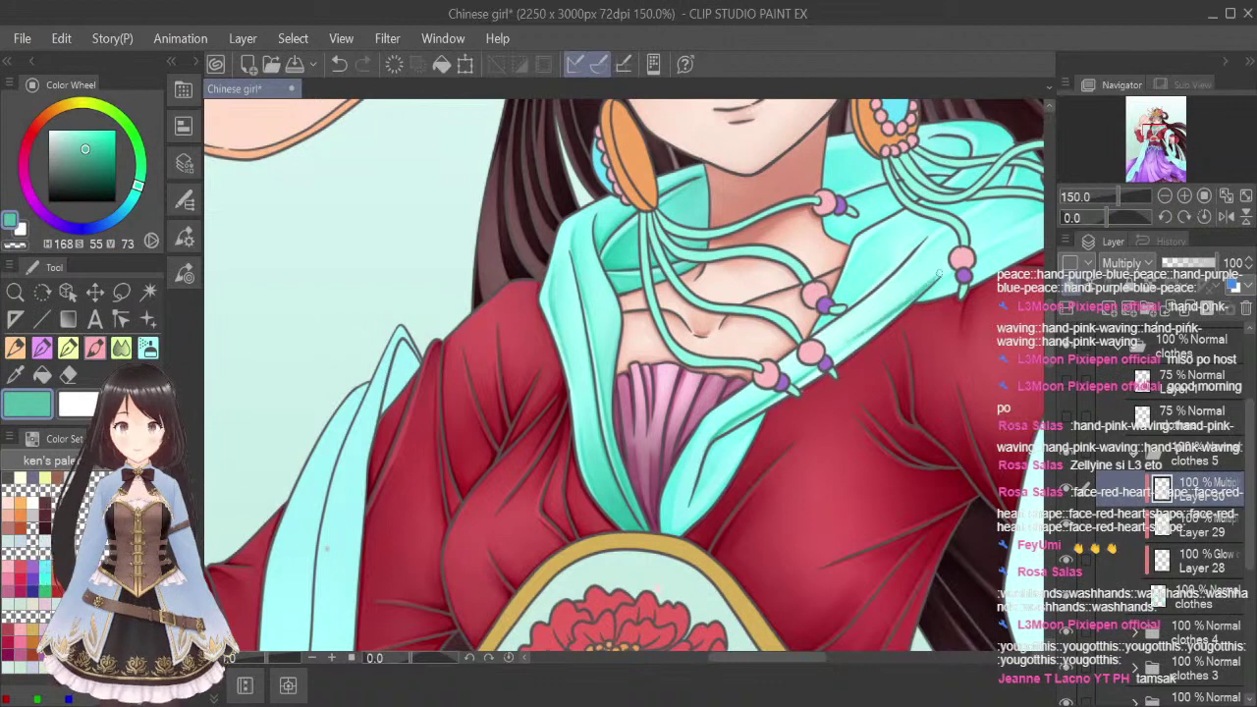
left_click(120, 349)
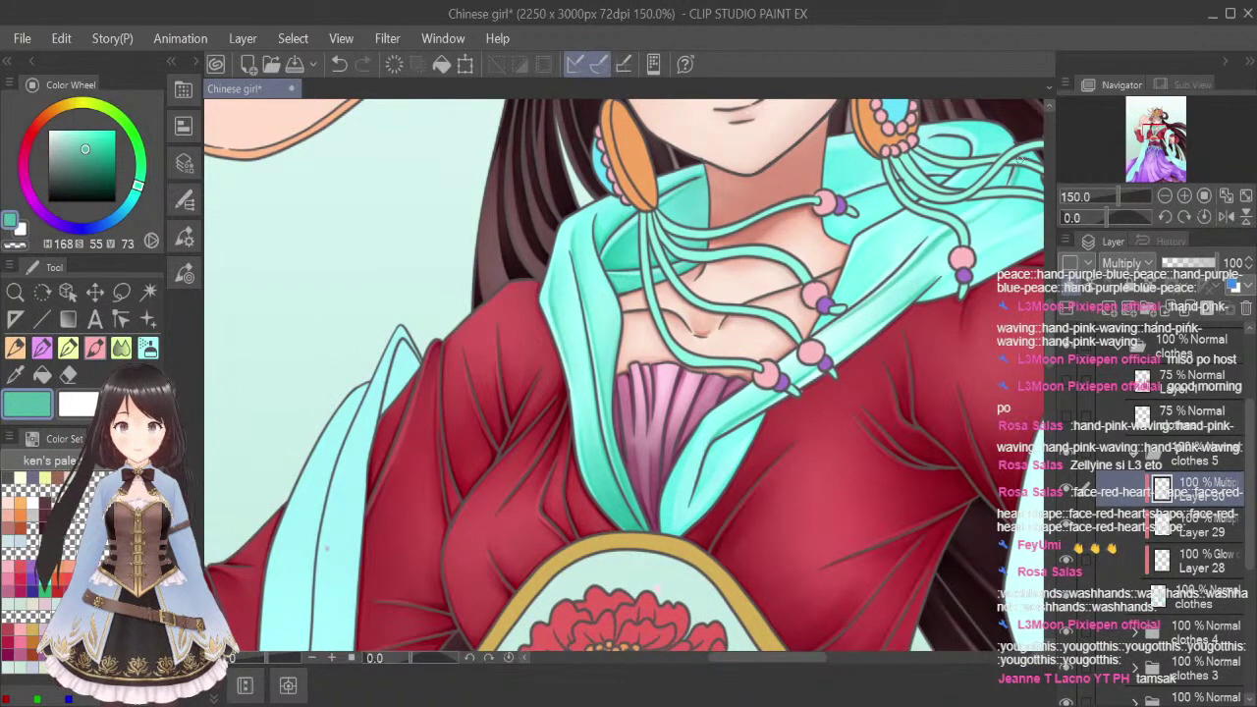
key("ctrl+z")
key("ctrl+y")
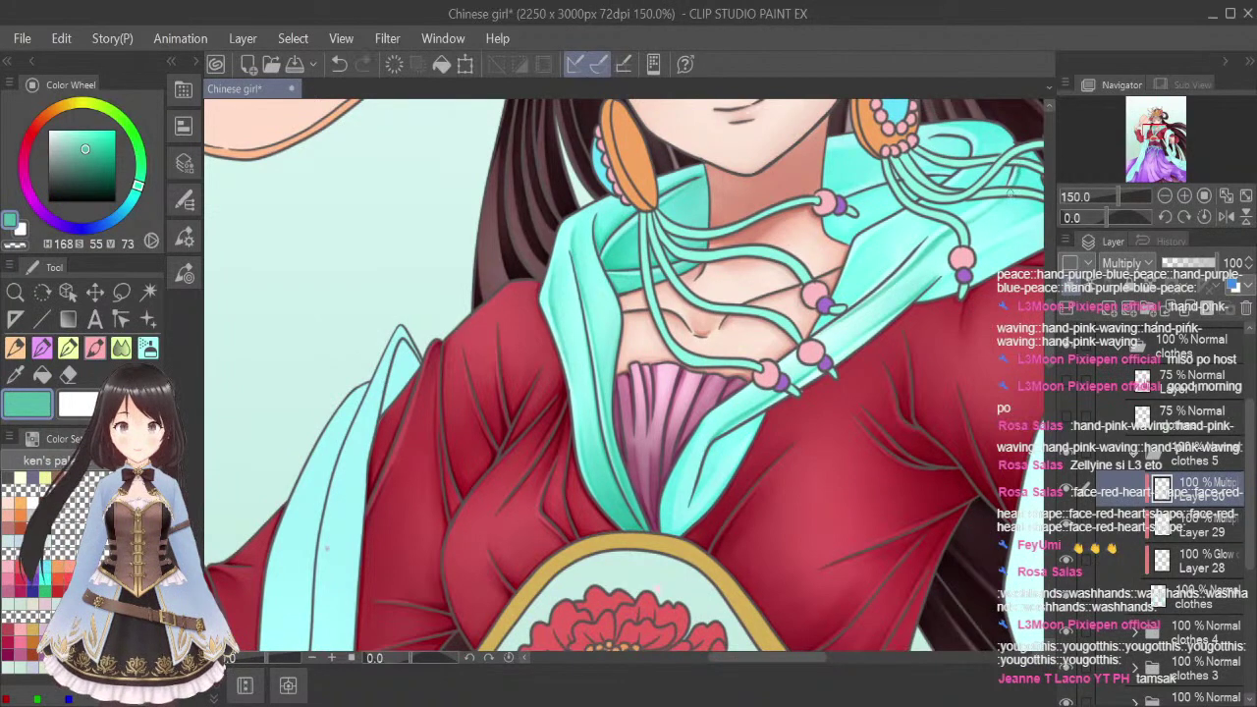
mouse_move(1018, 157)
left_mouse_down()
mouse_move(1000, 210)
mouse_move(847, 313)
left_mouse_up()
left_click(122, 347)
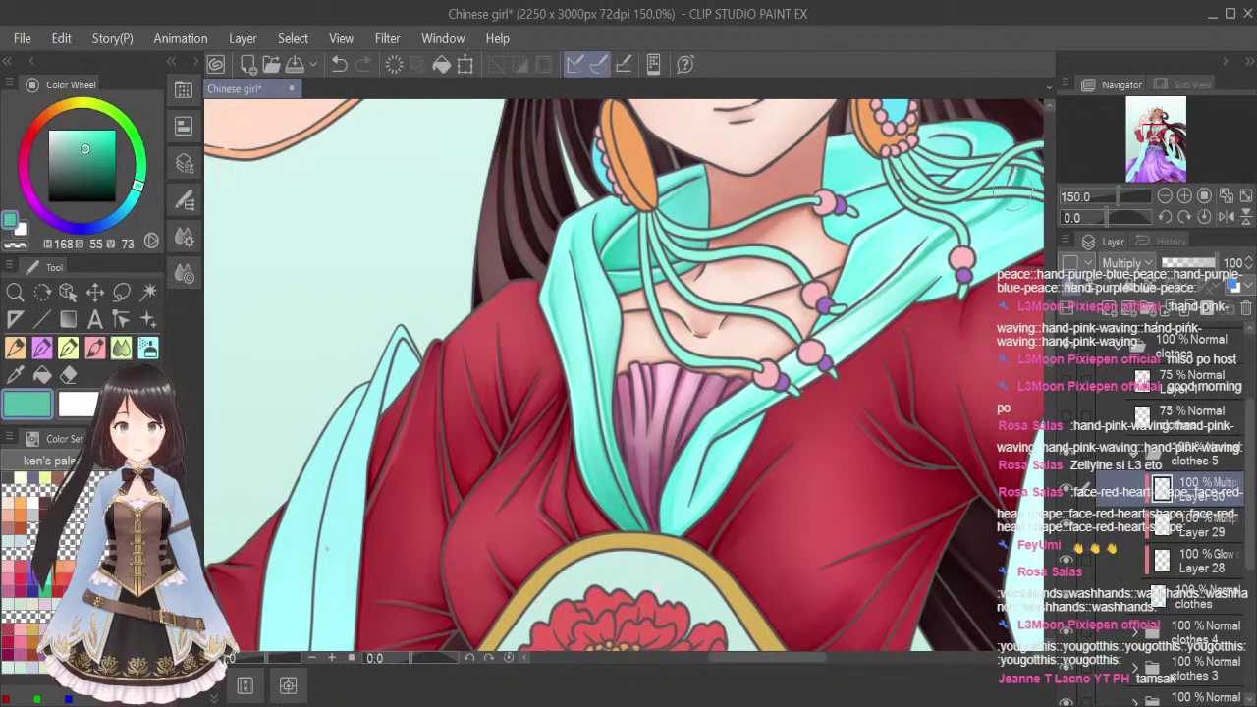
mouse_move(1012, 192)
left_mouse_down()
mouse_move(1028, 157)
mouse_move(999, 228)
mouse_move(989, 213)
left_mouse_up()
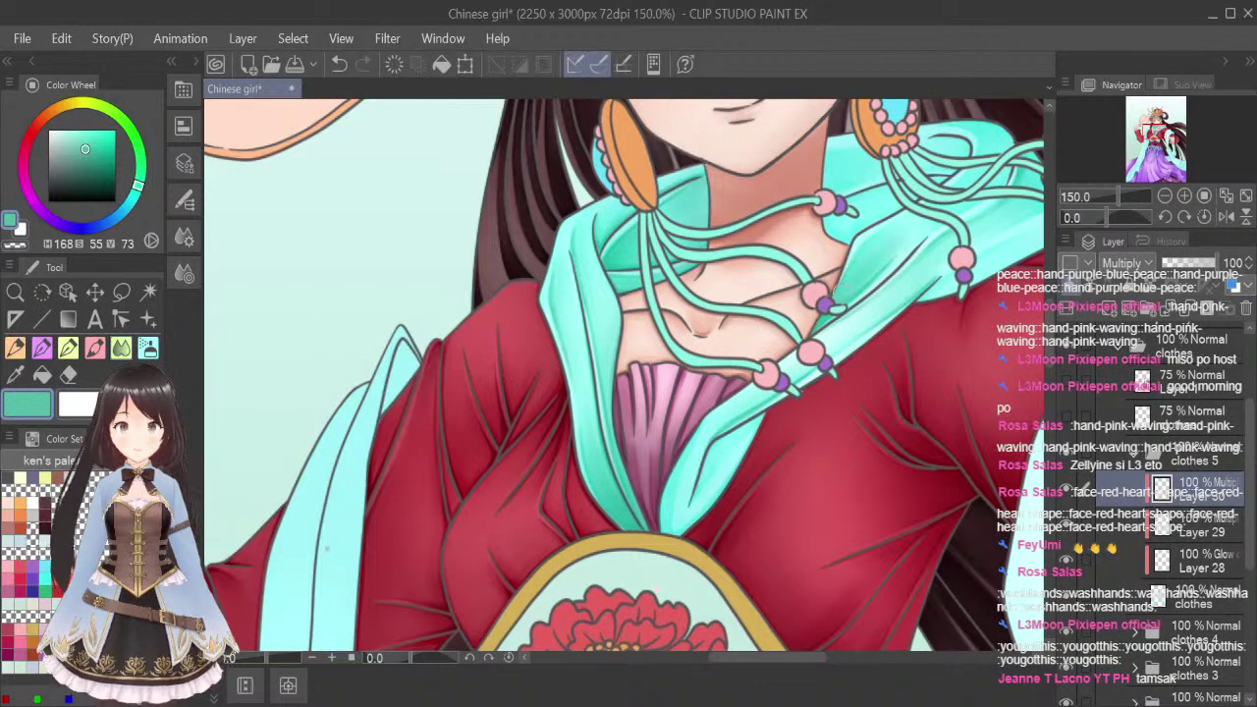
Deepen the wide fold of the collar beneath the blue-gem earring's tassels and blend the shading smoothly
left_click(95, 347)
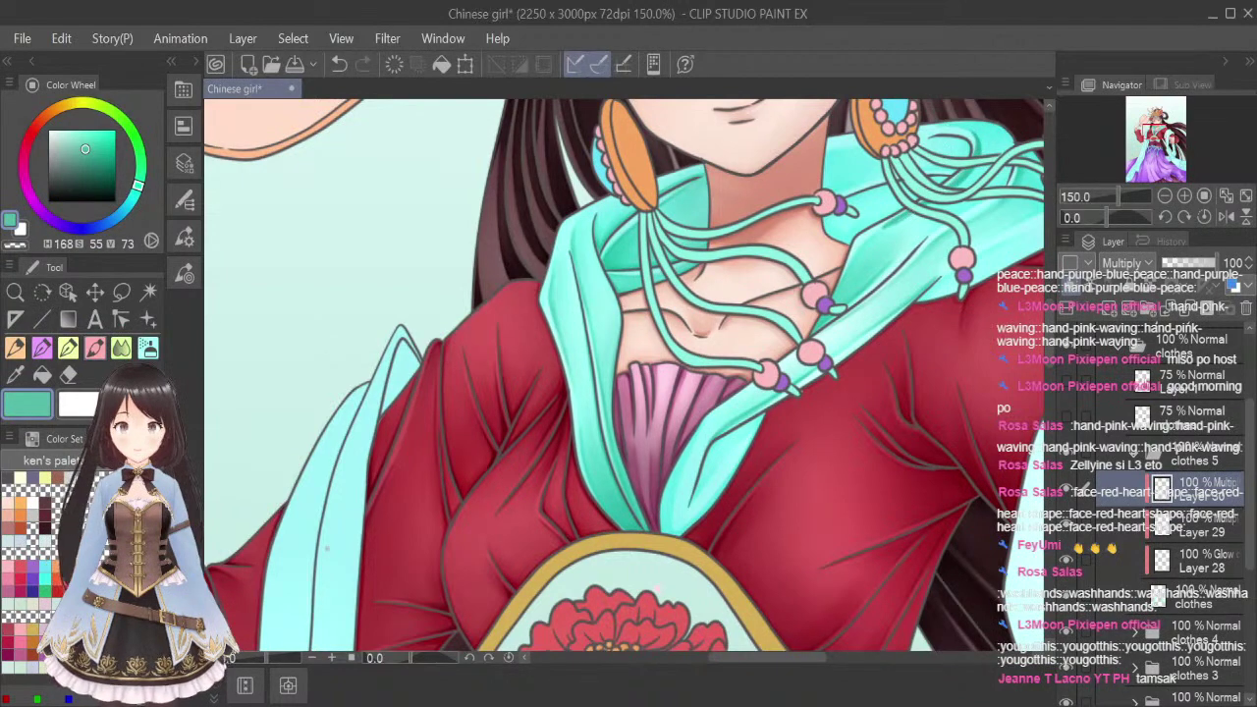
left_click(120, 347)
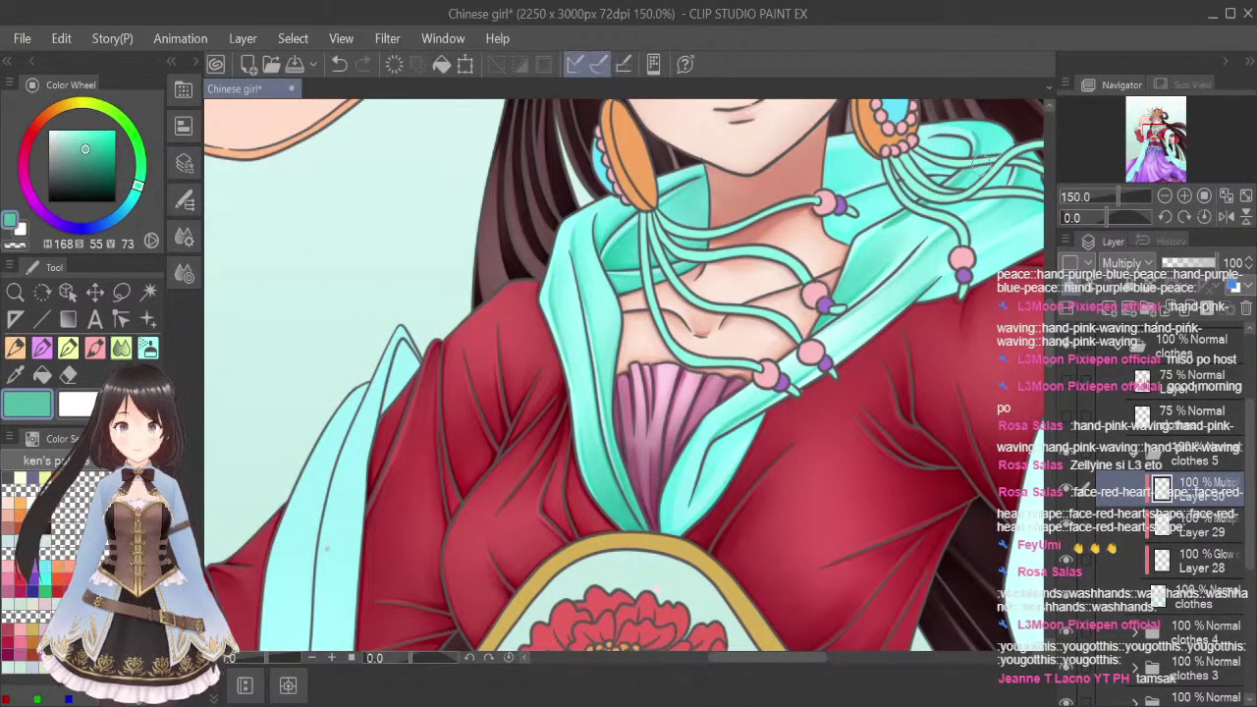
mouse_move(937, 204)
left_mouse_down()
mouse_move(856, 254)
mouse_move(877, 240)
mouse_move(865, 245)
left_mouse_up()
left_click_drag(983, 143, 985, 167)
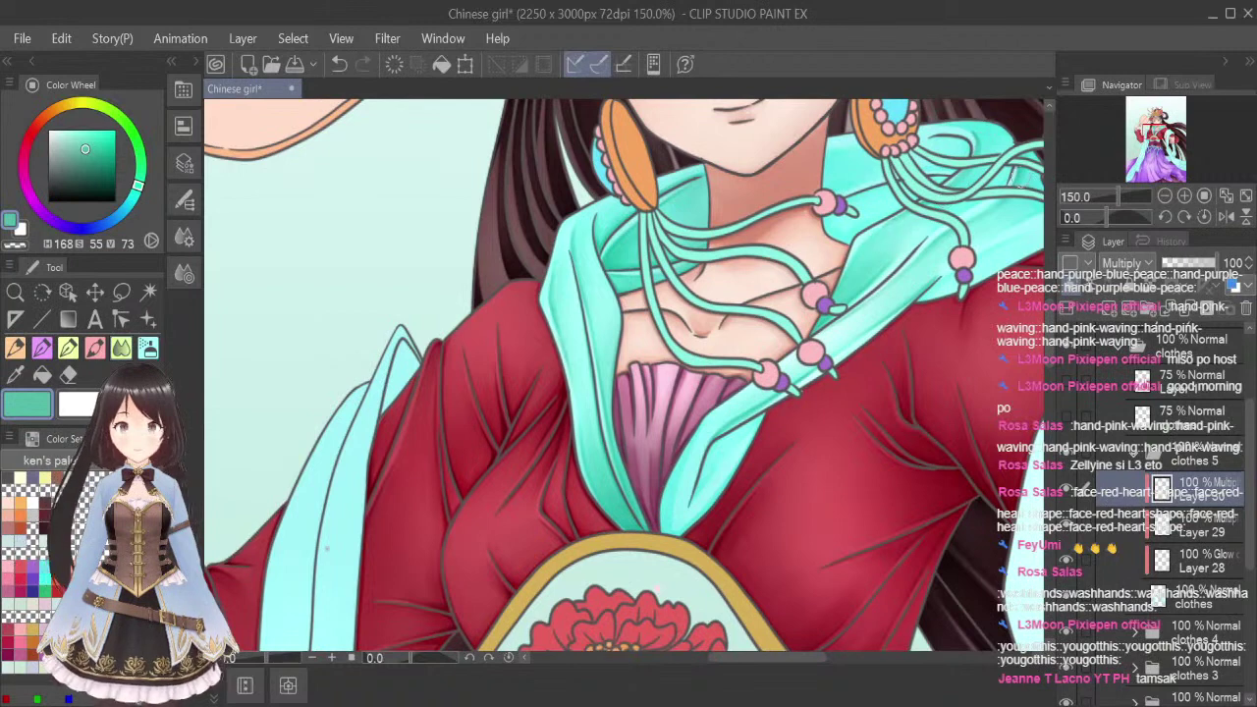
Paint shadow strokes along the second lapel's inner edge beside the pink pleated fabric, down to its tip above the emblem
left_click_drag(802, 659, 828, 662)
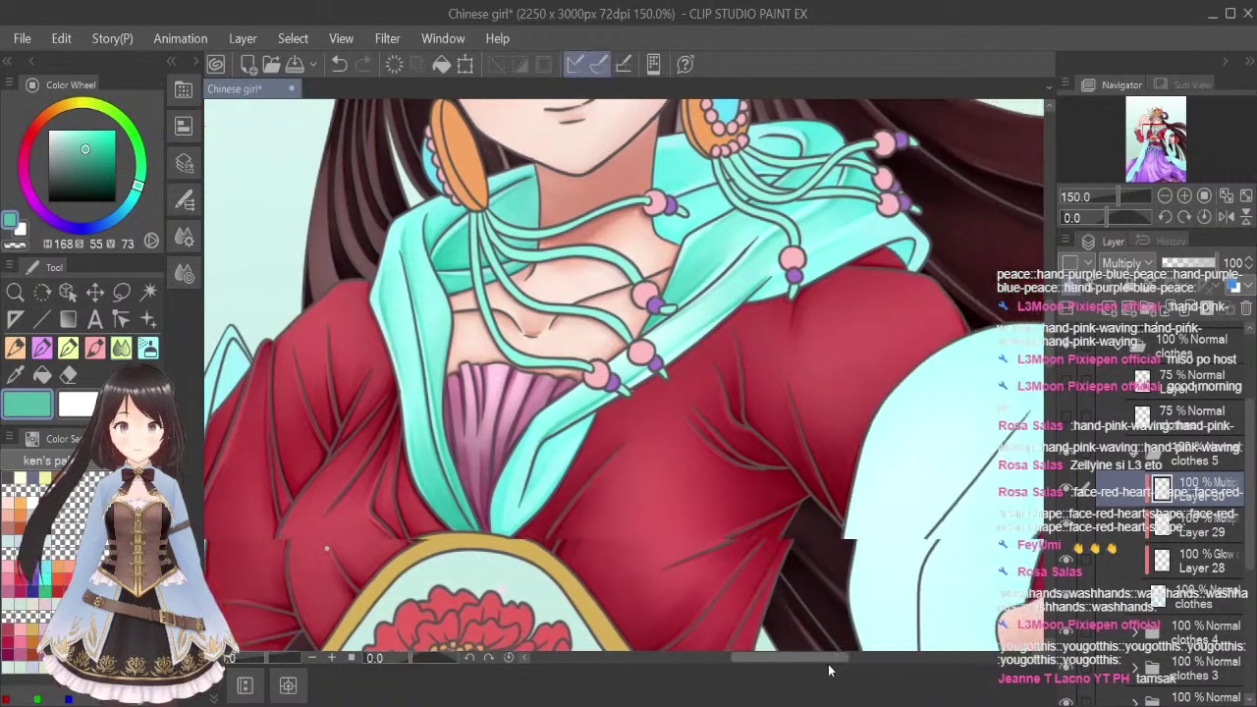
left_click(92, 348)
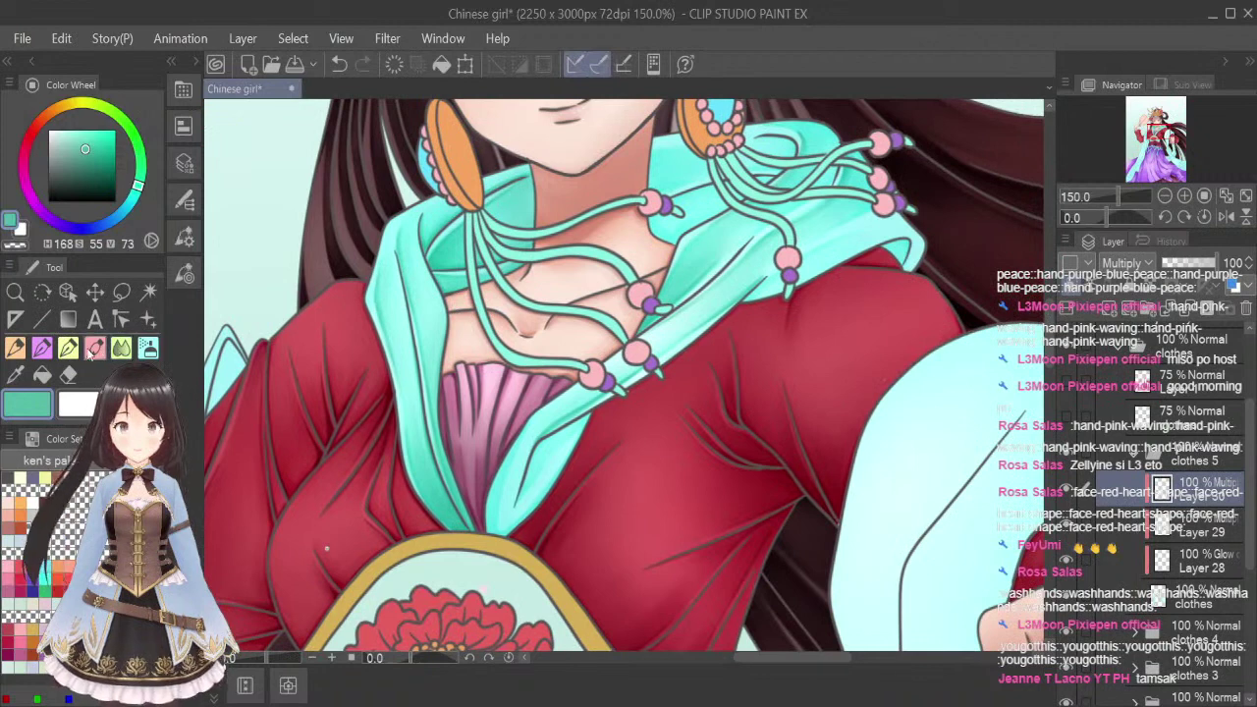
mouse_move(564, 392)
left_mouse_down()
mouse_move(536, 415)
mouse_move(555, 398)
mouse_move(508, 472)
left_mouse_up()
left_click_drag(543, 411, 497, 520)
left_click_drag(509, 474, 497, 523)
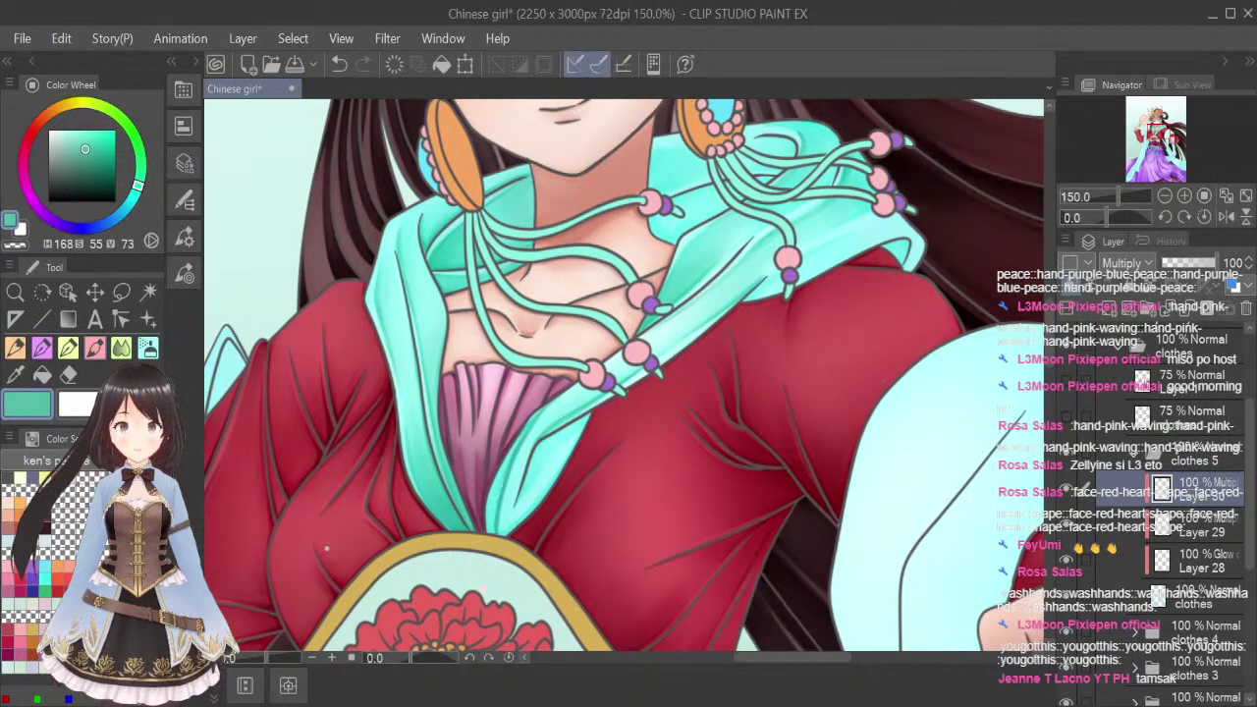
left_click_drag(499, 478, 488, 531)
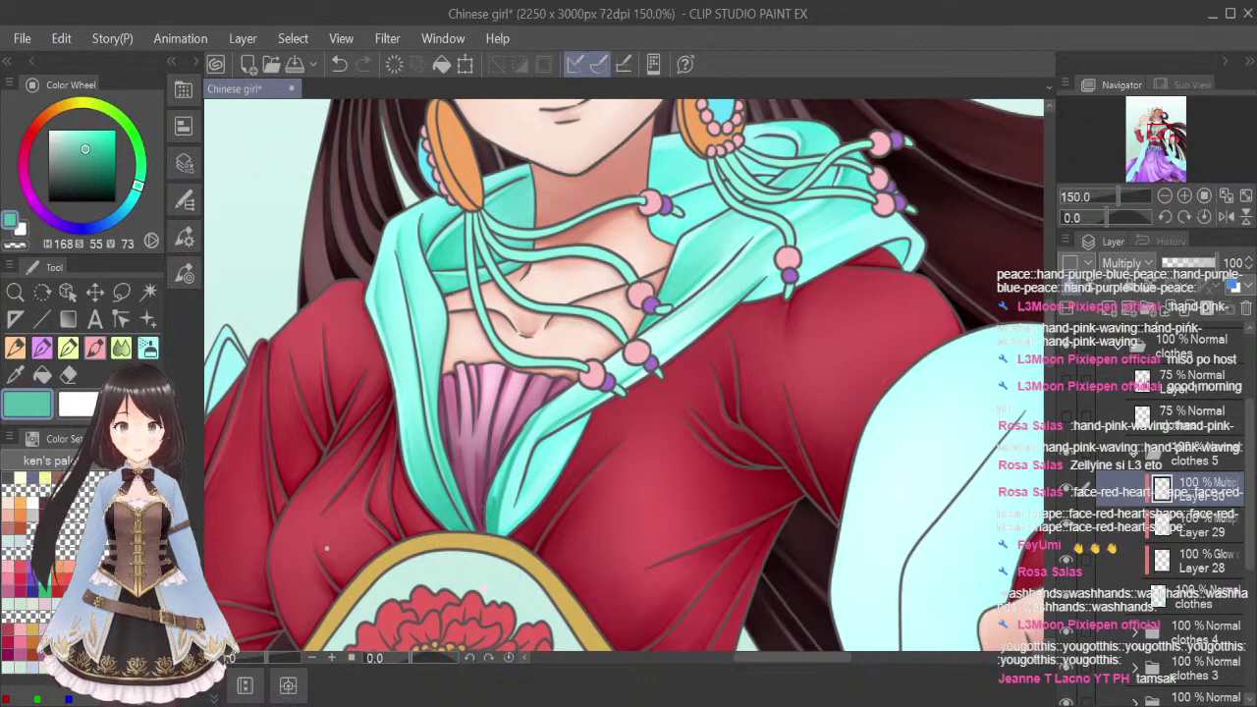
left_click_drag(577, 388, 524, 437)
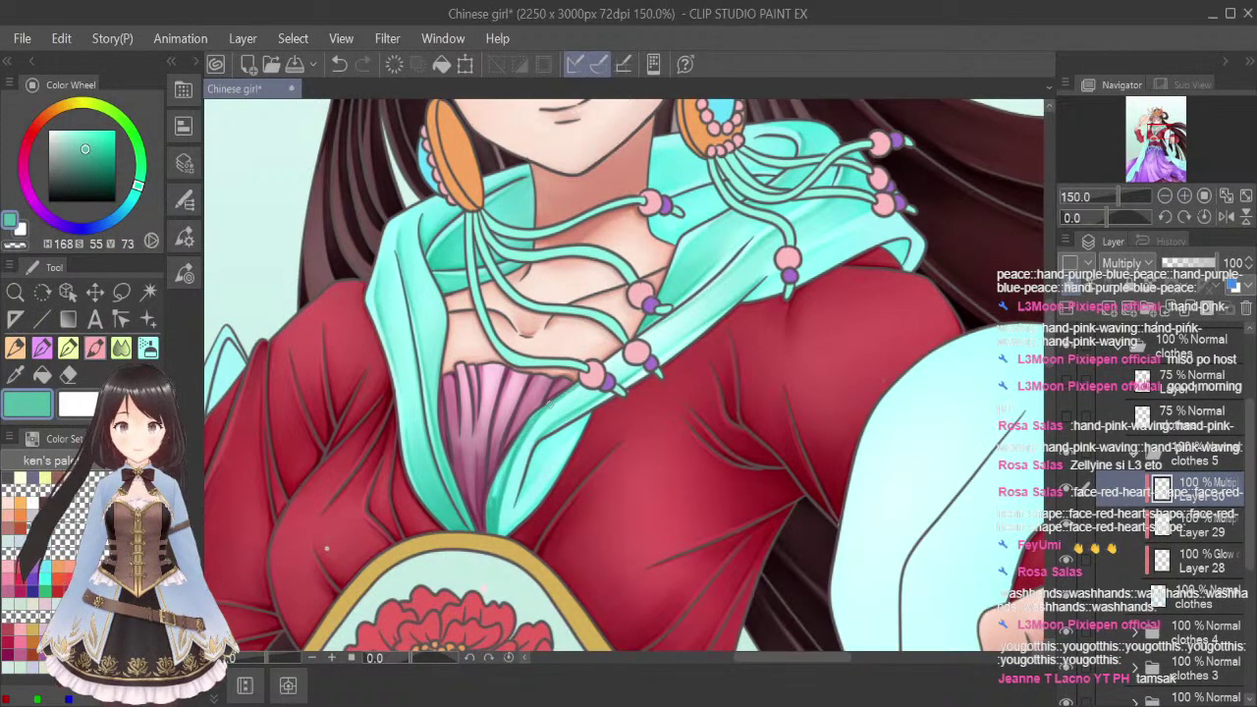
Blend the inner-edge shadows beside the pink pleats down to the lapel's tip with a reduced blending brush size
left_click(122, 348)
key("bracketleft")
key("bracketleft")
key("bracketleft")
key("bracketleft")
key("bracketleft")
key("bracketleft")
key("bracketleft")
key("bracketleft")
left_click_drag(550, 402, 521, 418)
mouse_move(574, 378)
left_mouse_down()
mouse_move(533, 405)
mouse_move(489, 524)
left_mouse_up()
left_click_drag(495, 473, 481, 513)
left_click_drag(558, 387, 479, 526)
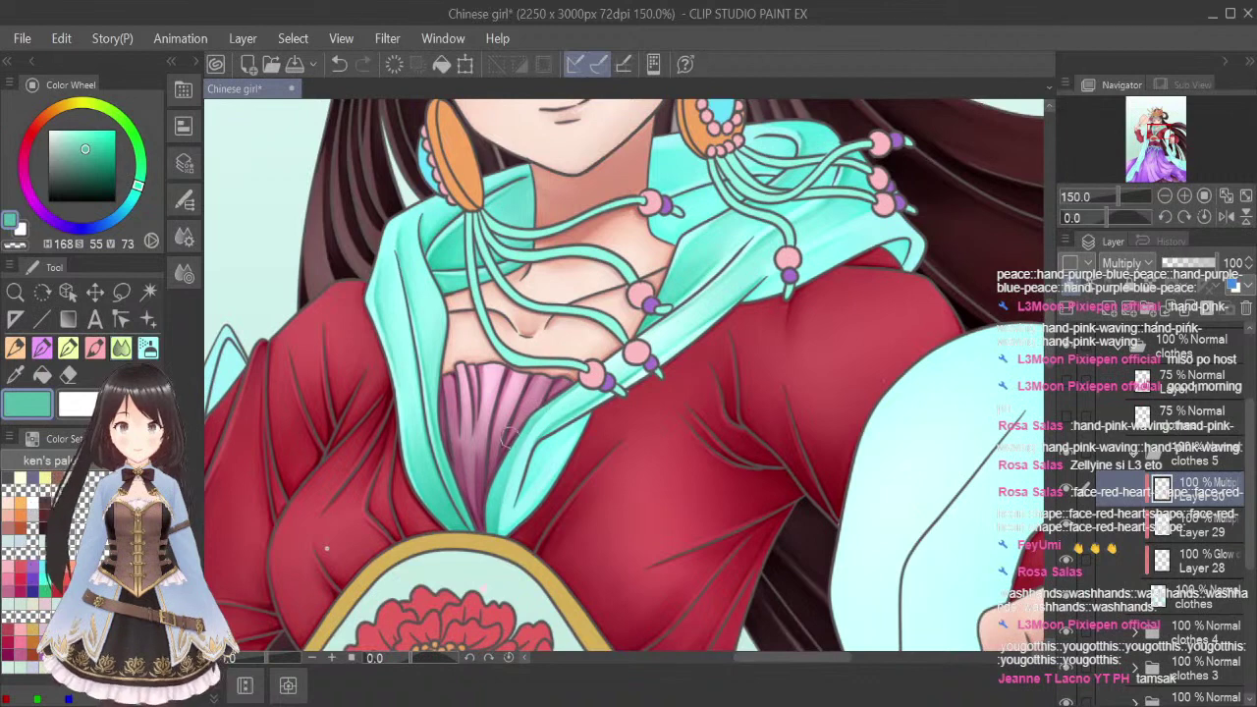
Paint shadows along the fold line and outer edge of the second lapel's lower end, and blend them
left_click(96, 345)
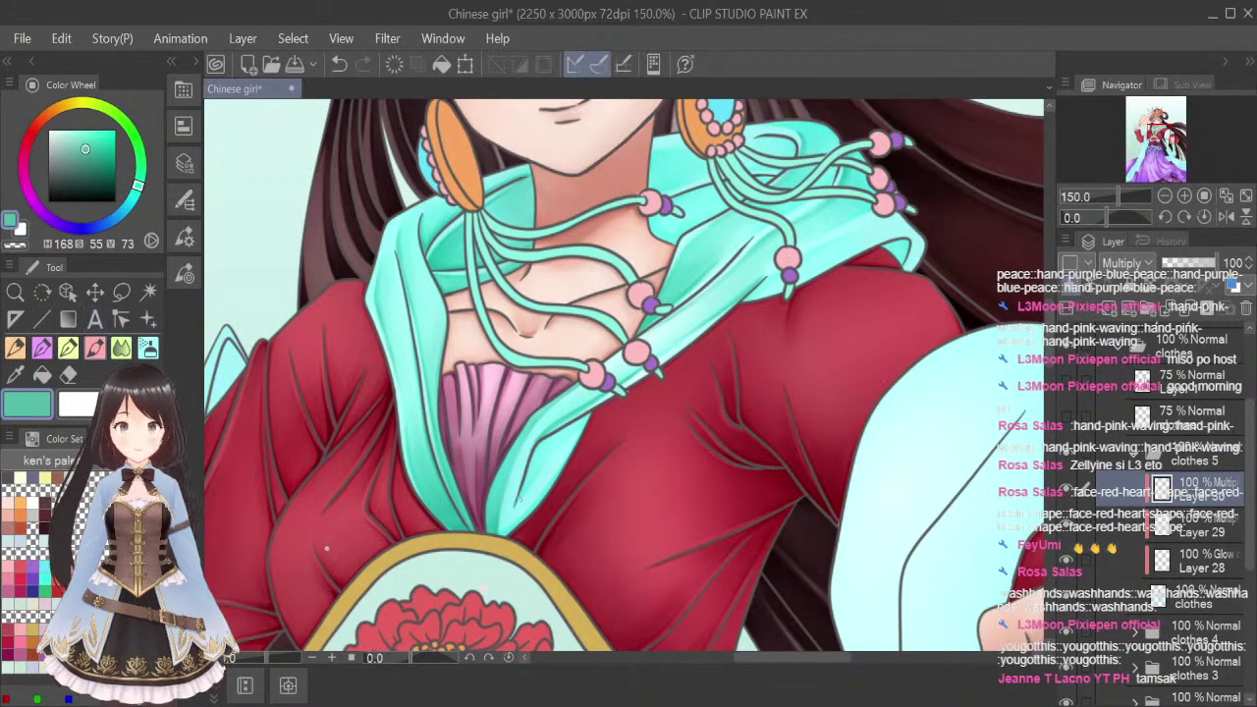
mouse_move(511, 515)
left_mouse_down()
mouse_move(536, 444)
mouse_move(529, 468)
mouse_move(540, 441)
mouse_move(581, 417)
left_mouse_up()
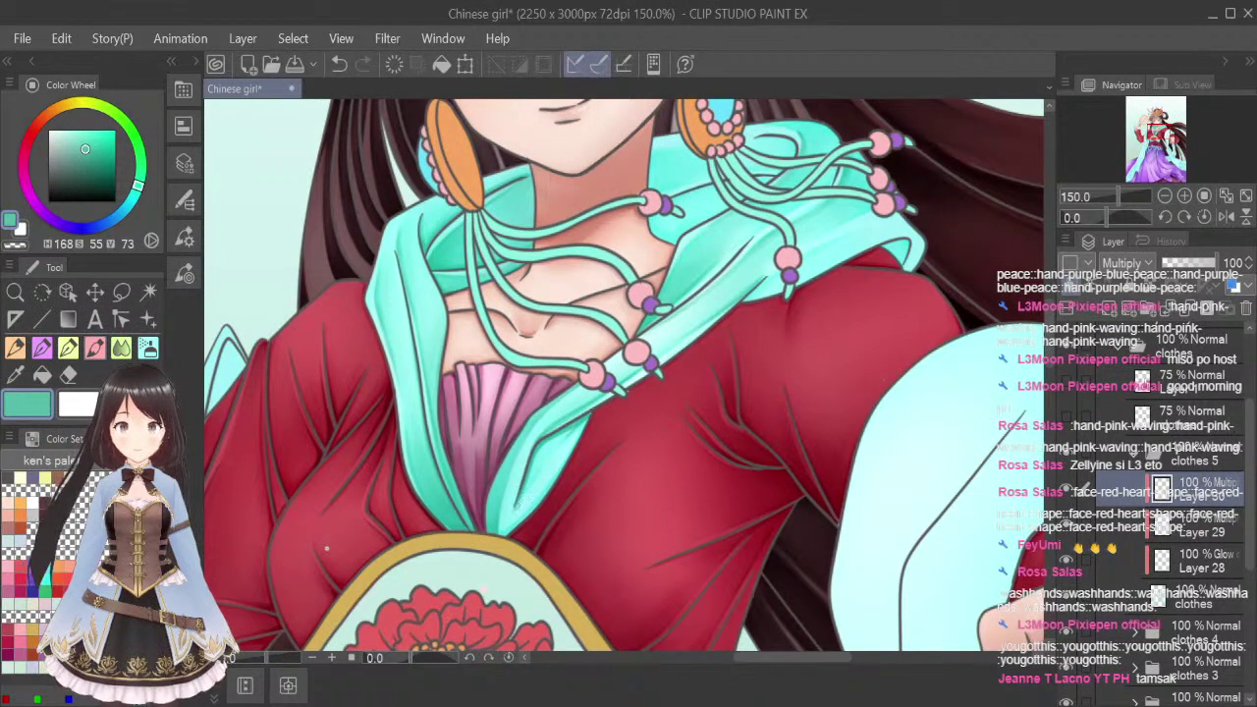
left_click_drag(585, 415, 555, 482)
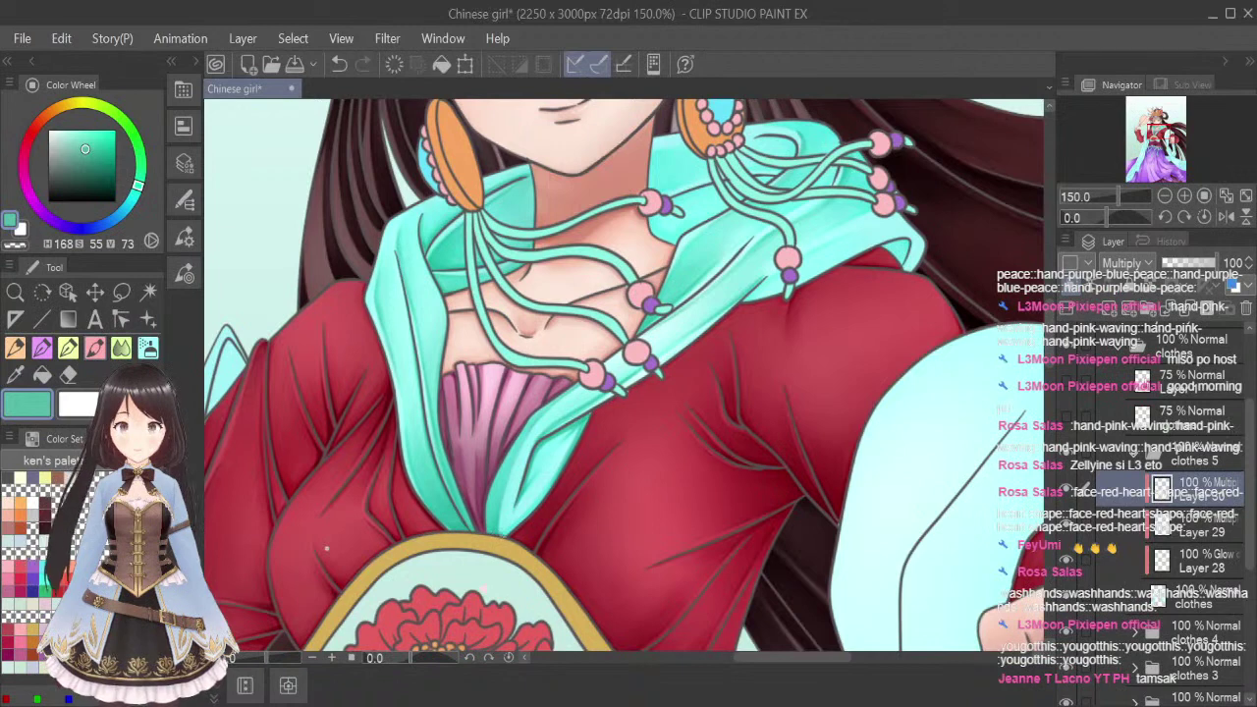
mouse_move(498, 533)
left_mouse_down()
mouse_move(560, 463)
mouse_move(550, 454)
mouse_move(524, 488)
mouse_move(570, 420)
mouse_move(517, 488)
mouse_move(568, 453)
mouse_move(583, 422)
mouse_move(523, 526)
mouse_move(589, 431)
mouse_move(498, 543)
mouse_move(538, 508)
mouse_move(494, 545)
mouse_move(566, 480)
mouse_move(499, 539)
mouse_move(580, 438)
left_mouse_up()
left_click(120, 347)
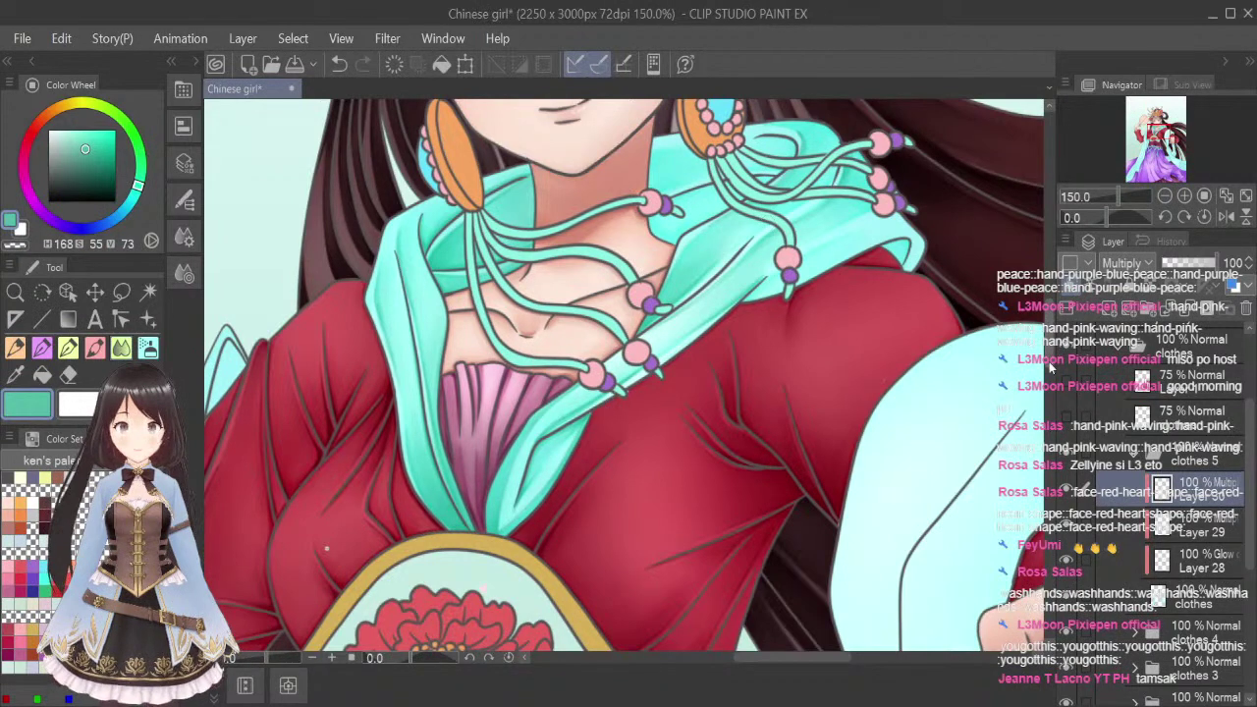
Paint shadows on the collar's turned fold over the shoulder below the tassel beads, undoing a misplaced stroke first
scroll(1050, 354, "up", 3)
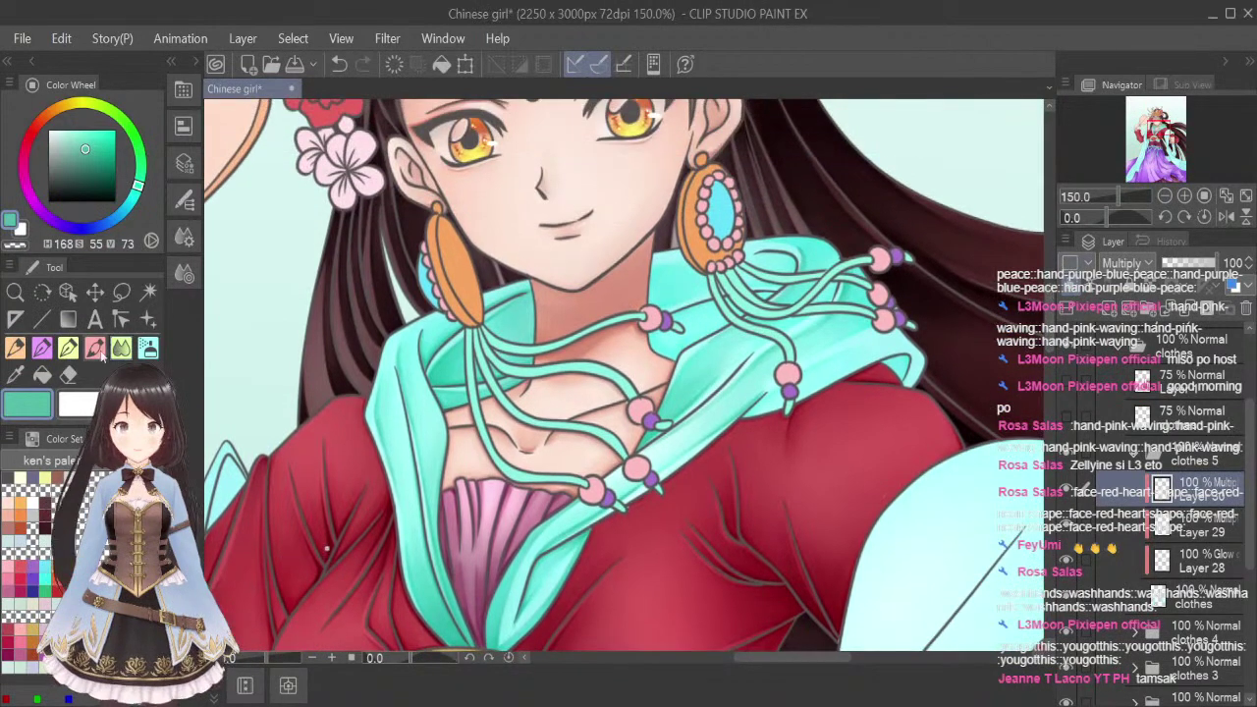
scroll(899, 365, "up", 1)
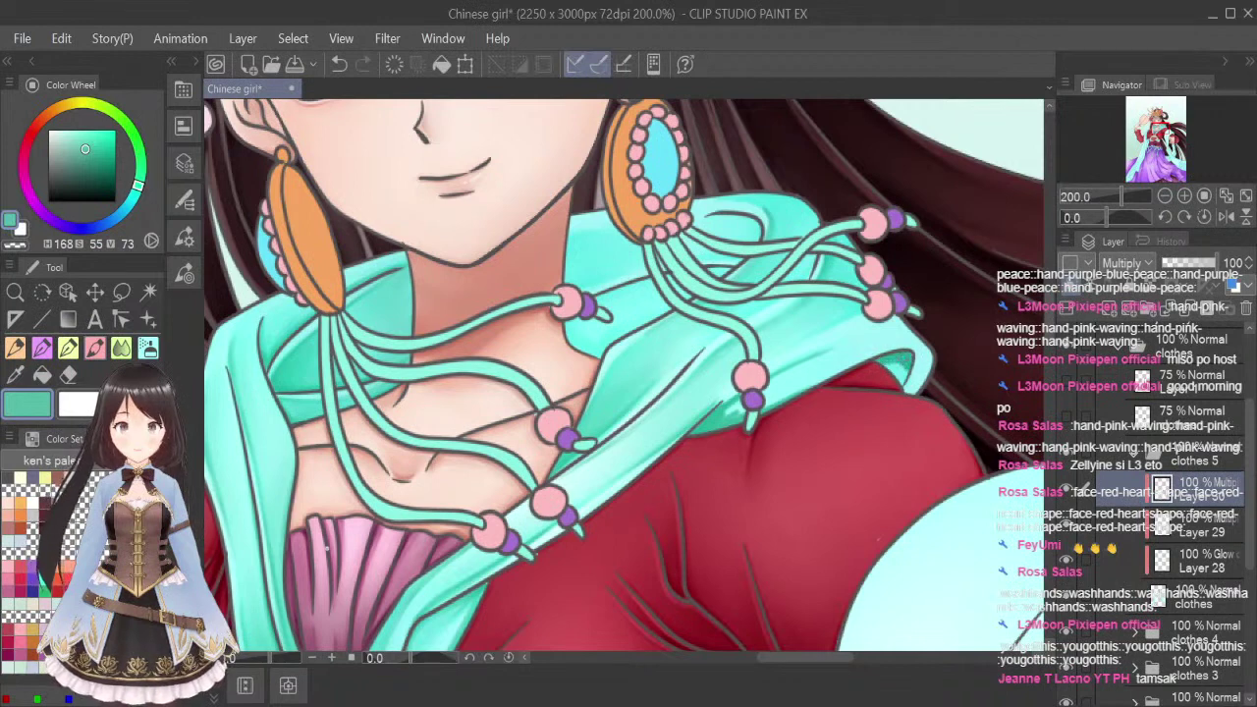
key("j")
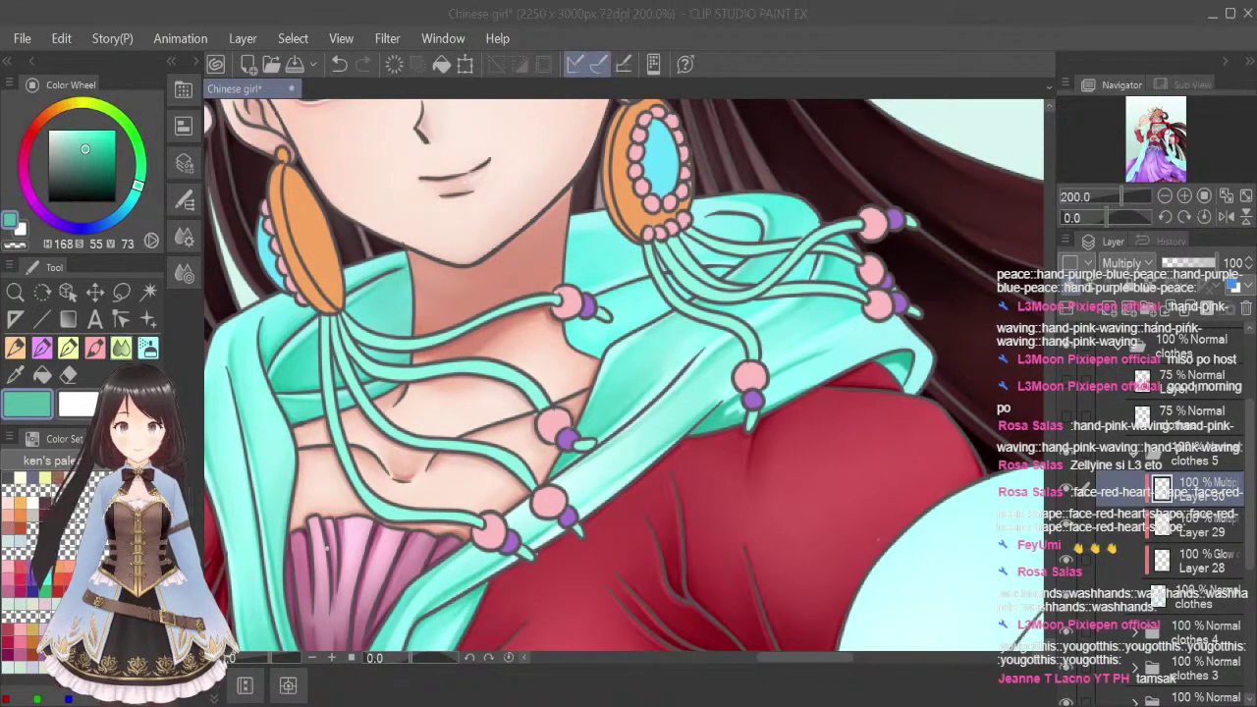
left_click_drag(842, 362, 778, 385)
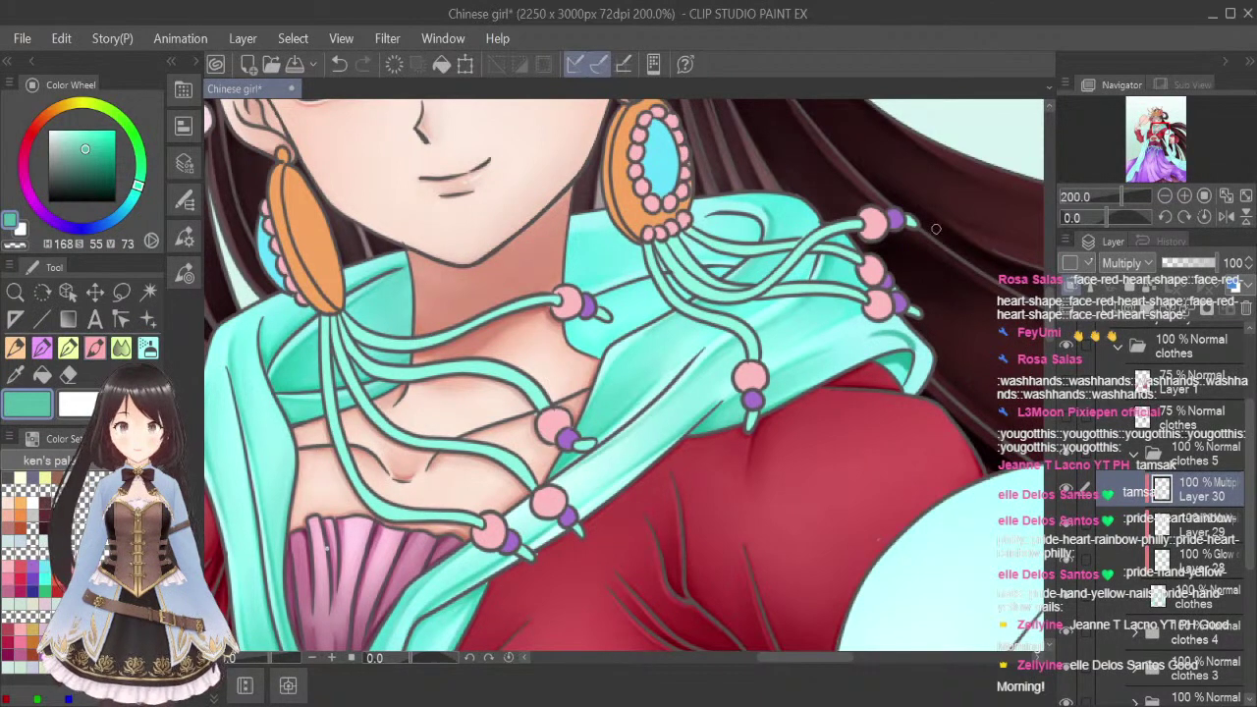
key("ctrl+z")
mouse_move(866, 336)
left_mouse_down()
mouse_move(895, 336)
mouse_move(917, 372)
left_mouse_up()
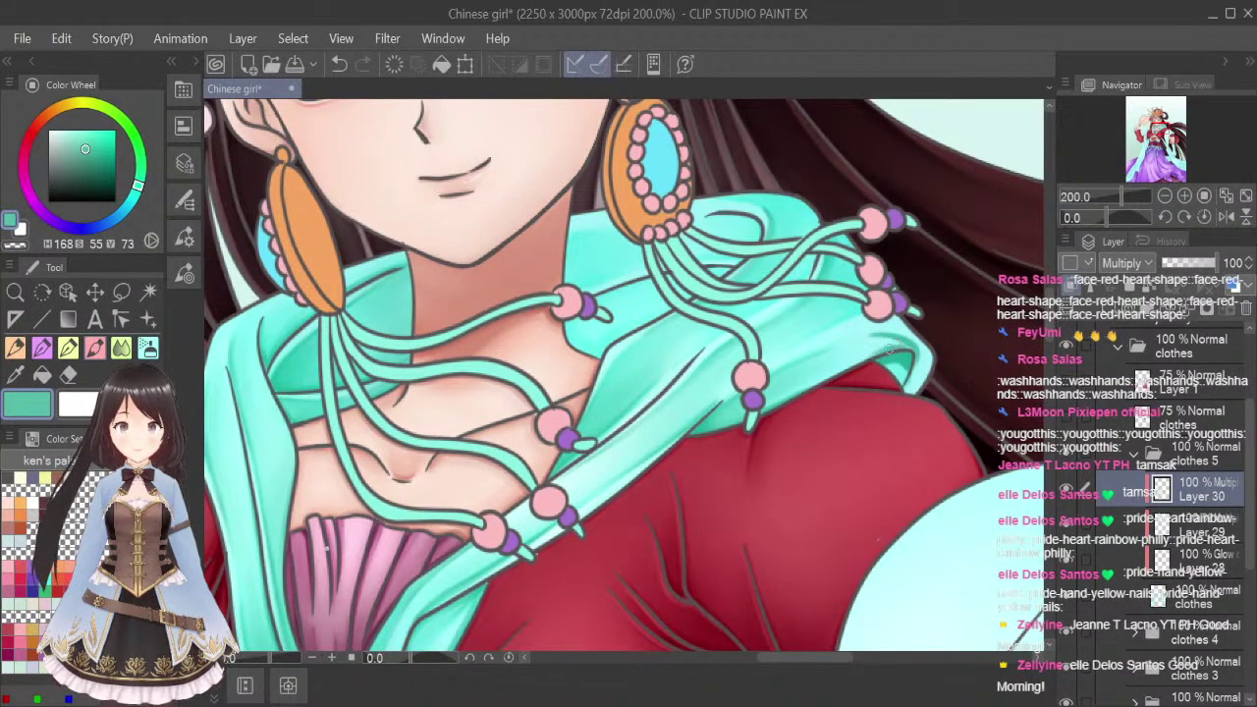
Blend the shoulder fold's shadows into the cyan collar and smooth the shading between the tassel cords
left_click(120, 347)
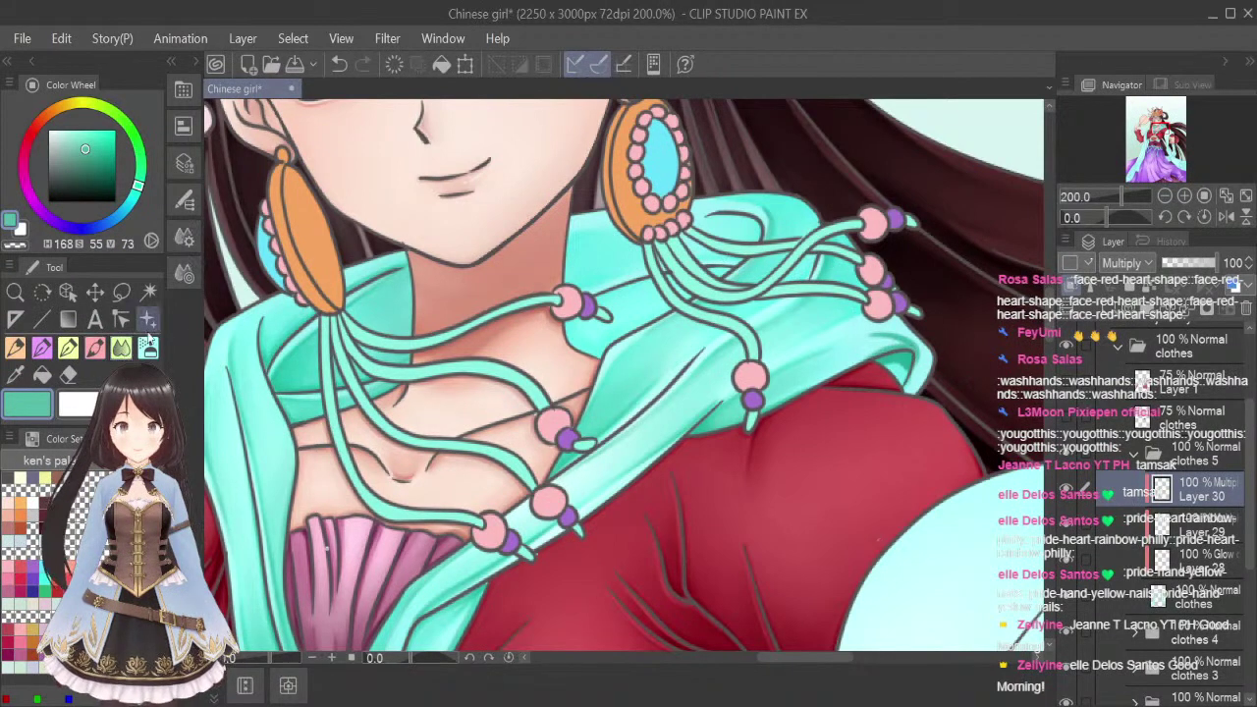
left_click_drag(898, 341, 898, 349)
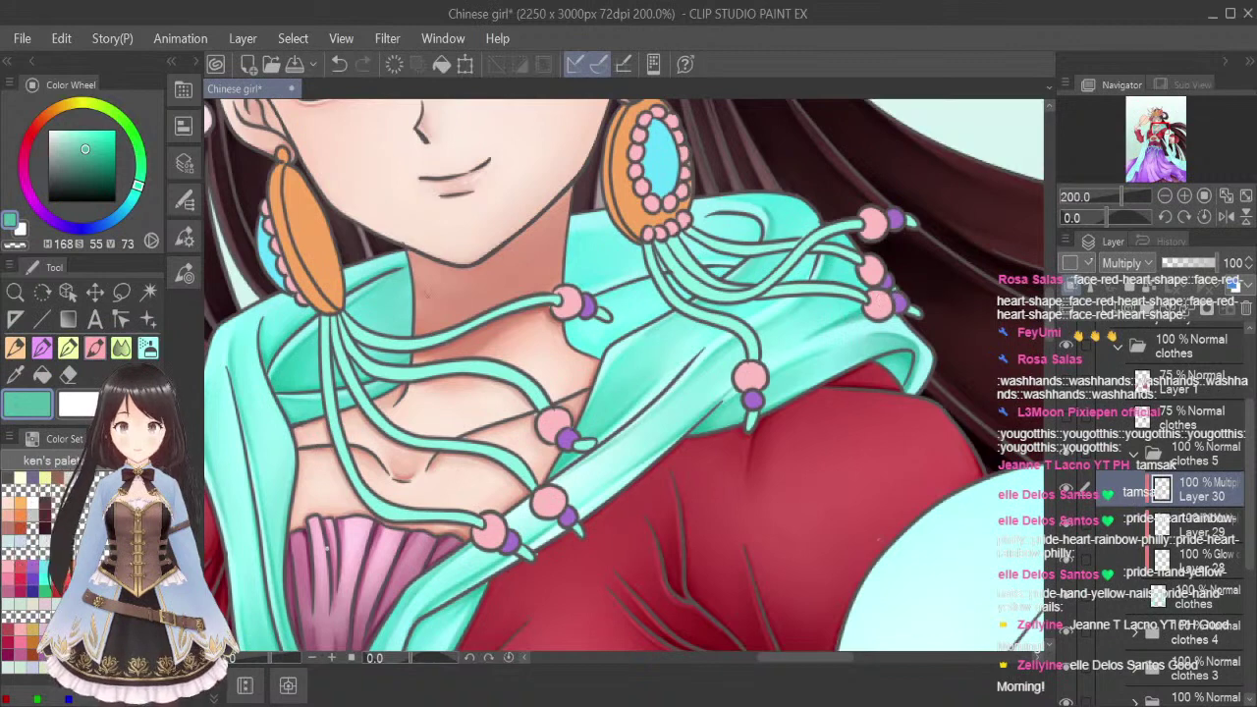
left_click(121, 347)
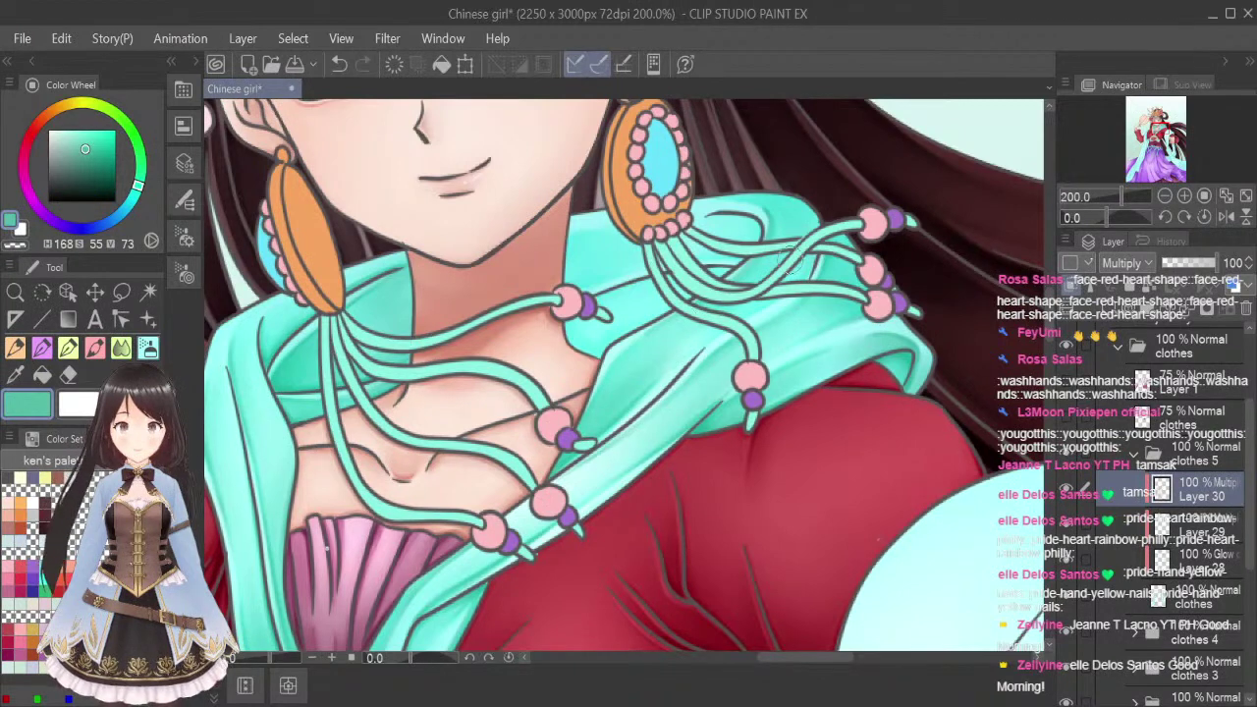
Shade and blend the collar's inner edge beside the neck near the tassel bead, and undo the last stroke there
left_click(95, 348)
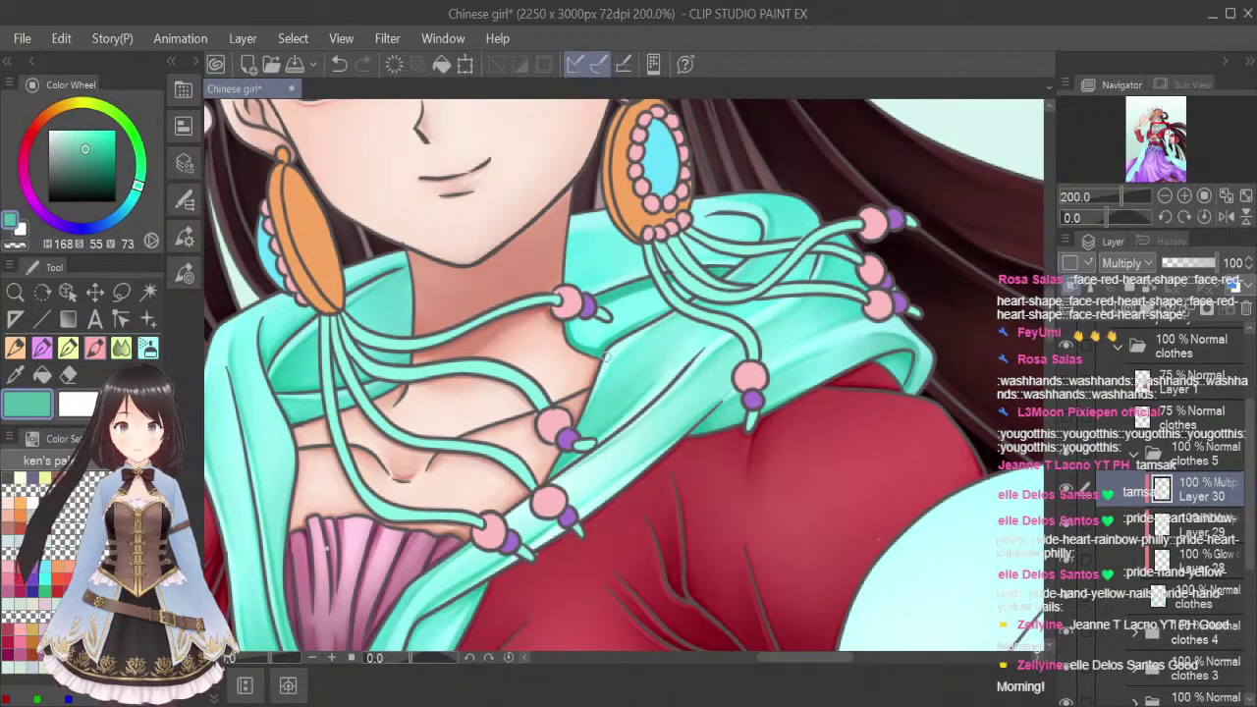
left_click(121, 348)
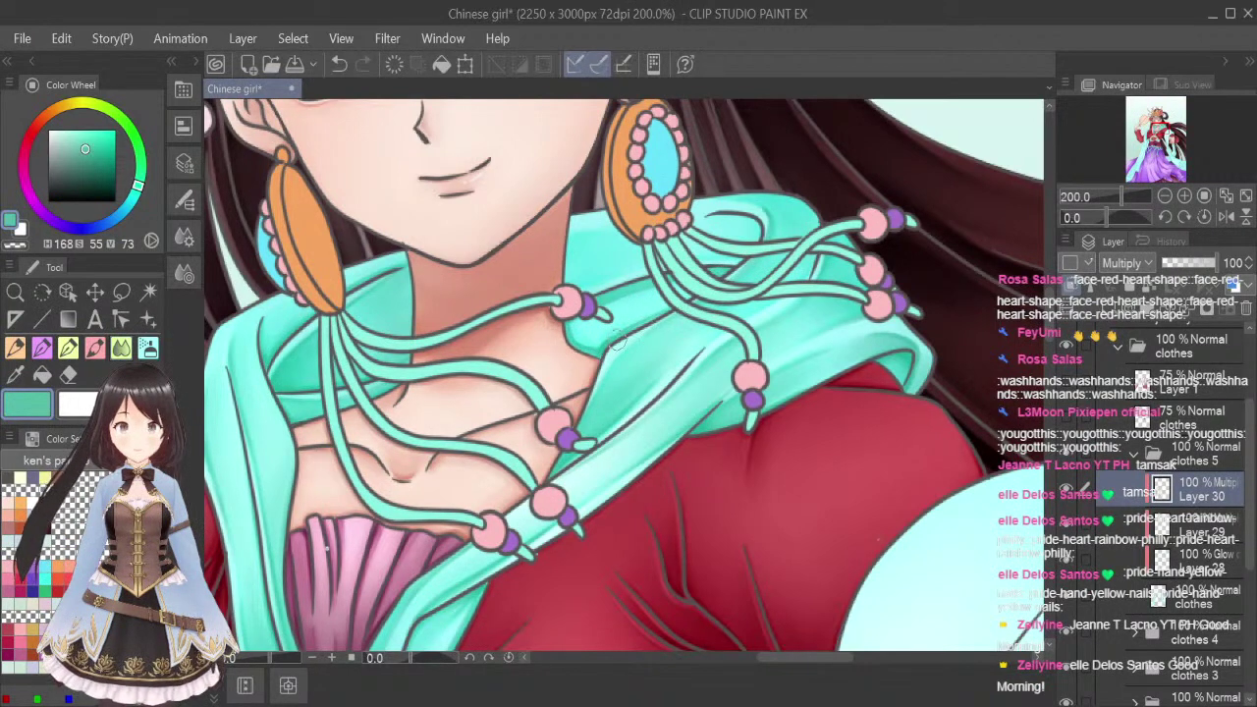
left_click(96, 348)
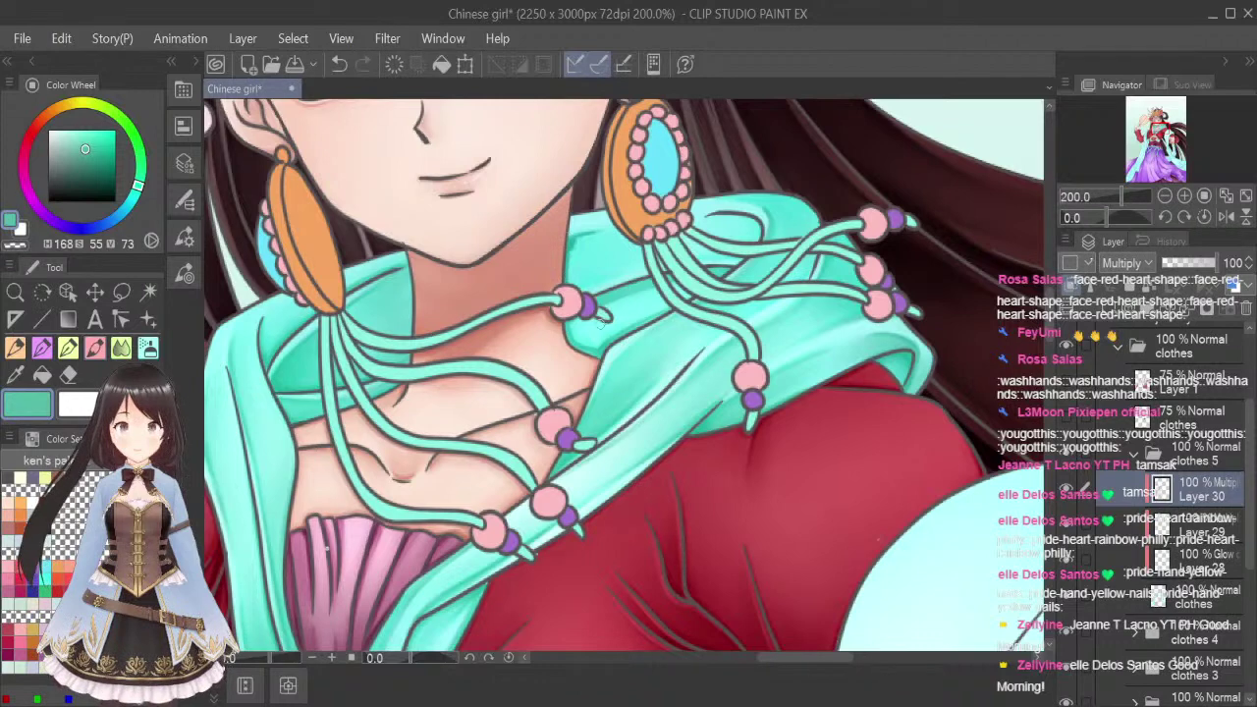
key("ctrl+z")
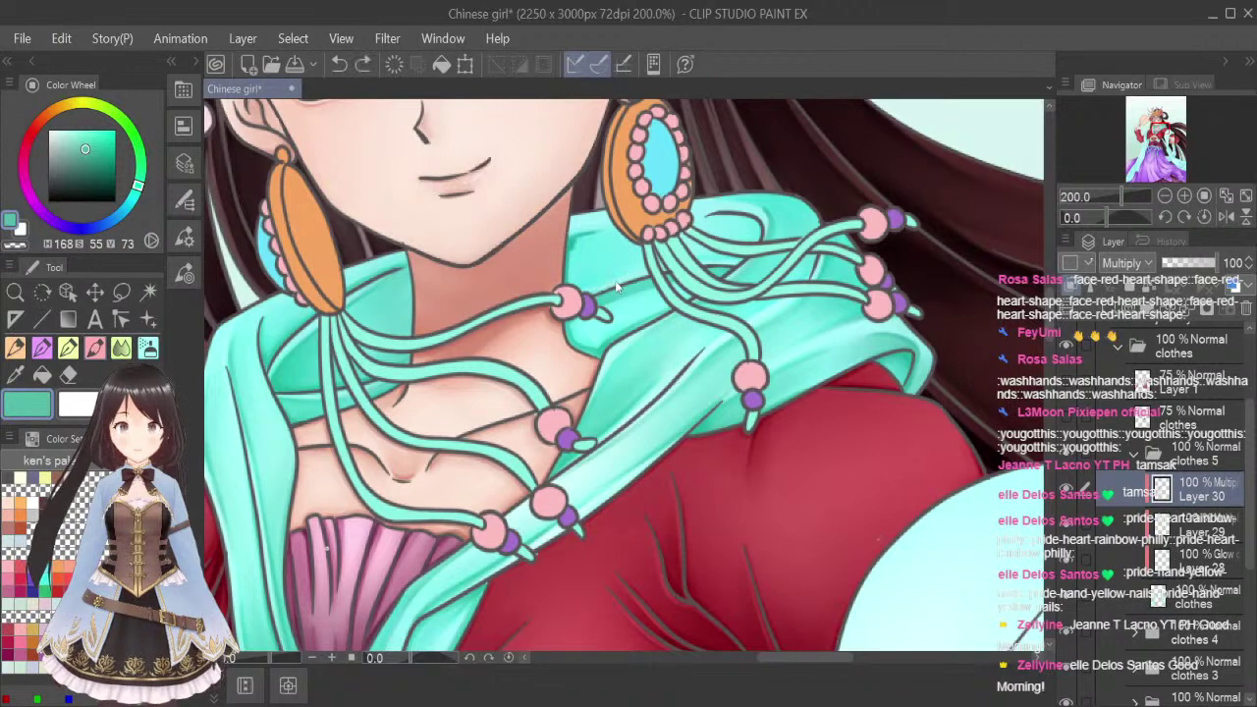
Paint and blend shadows on the cyan collar beside the neck bead and behind the tassel cords under the second earring
mouse_move(581, 296)
left_mouse_down()
mouse_move(633, 270)
mouse_move(615, 278)
left_mouse_up()
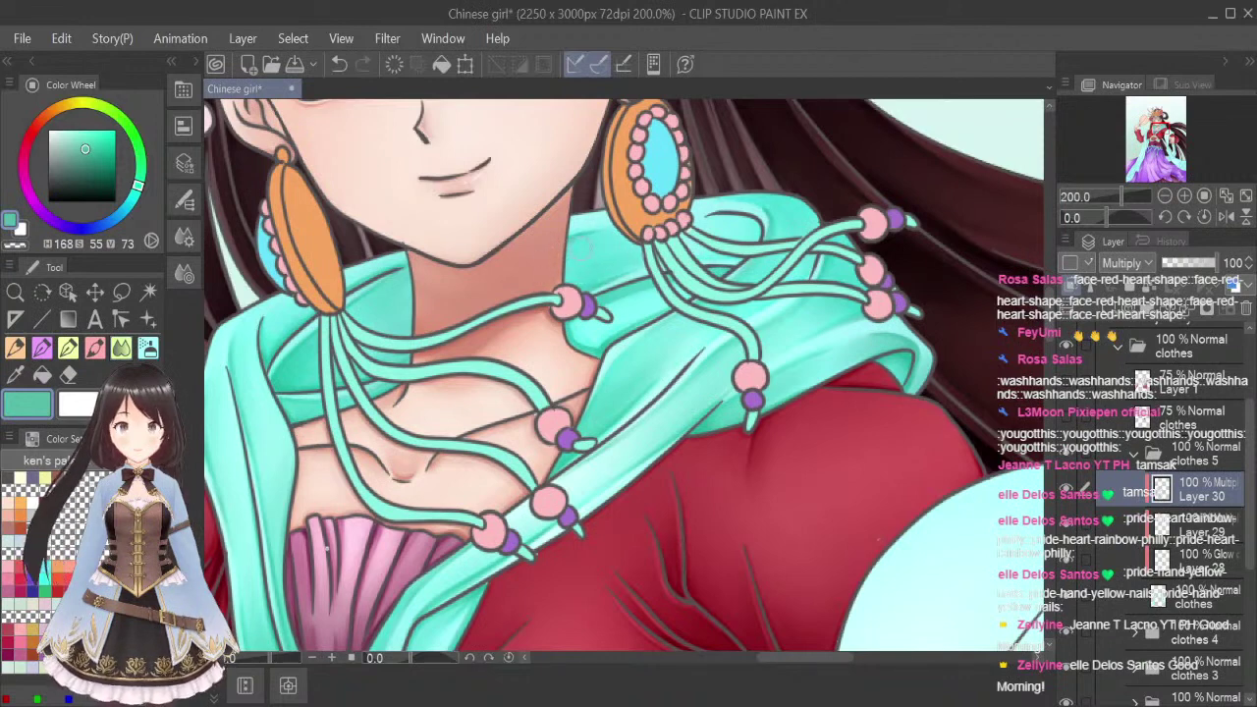
left_click(120, 349)
mouse_move(703, 218)
left_mouse_down()
mouse_move(752, 222)
mouse_move(738, 264)
mouse_move(674, 258)
mouse_move(735, 257)
mouse_move(722, 221)
left_mouse_up()
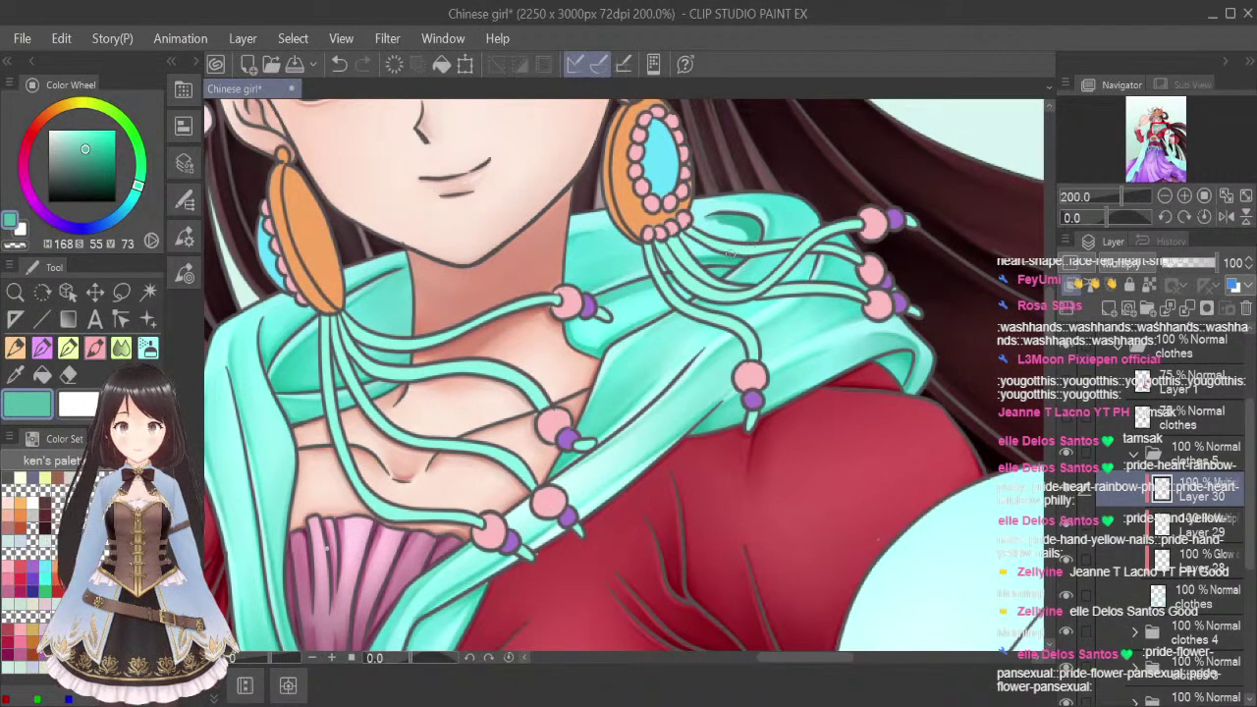
left_click(121, 349)
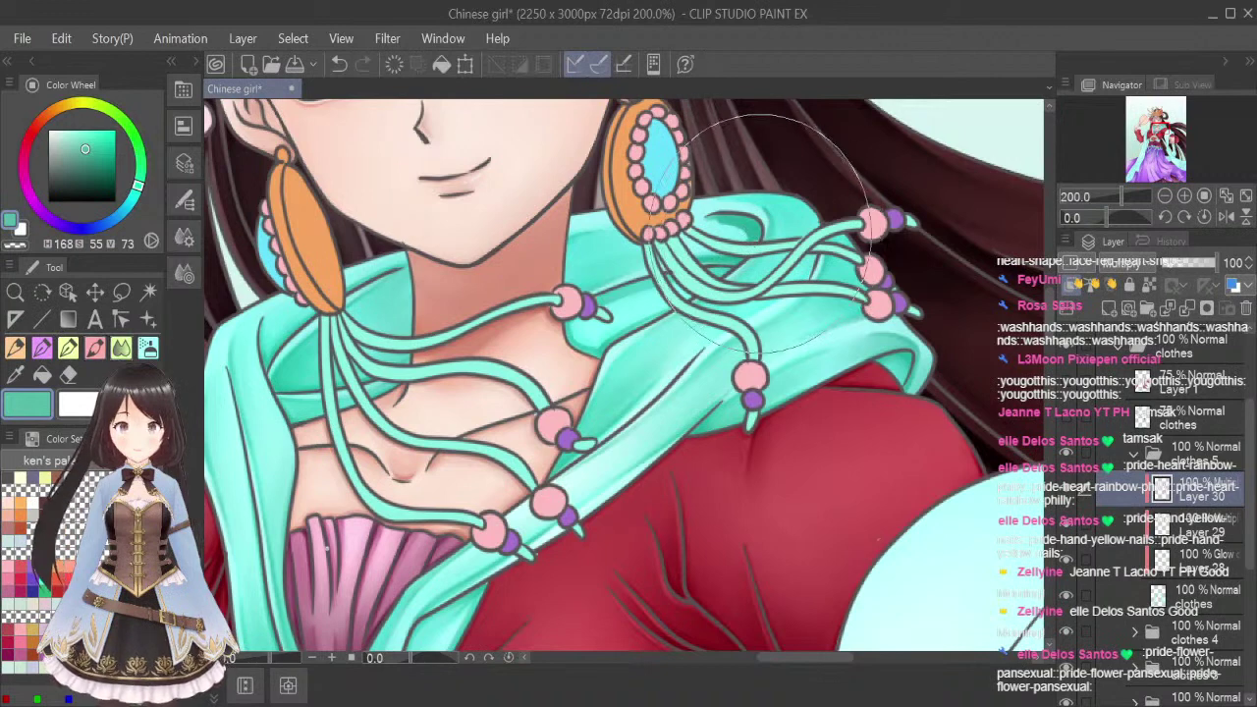
mouse_move(709, 229)
left_mouse_down()
mouse_move(746, 229)
mouse_move(729, 244)
left_mouse_up()
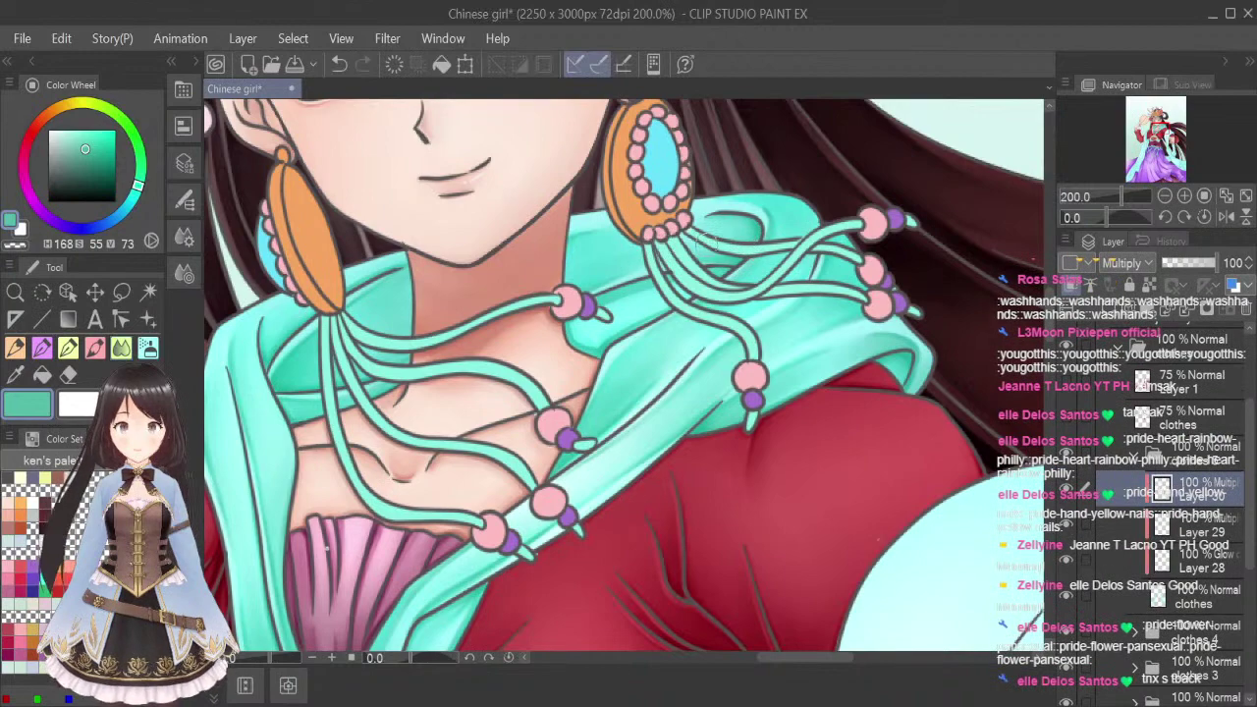
left_click(1204, 193)
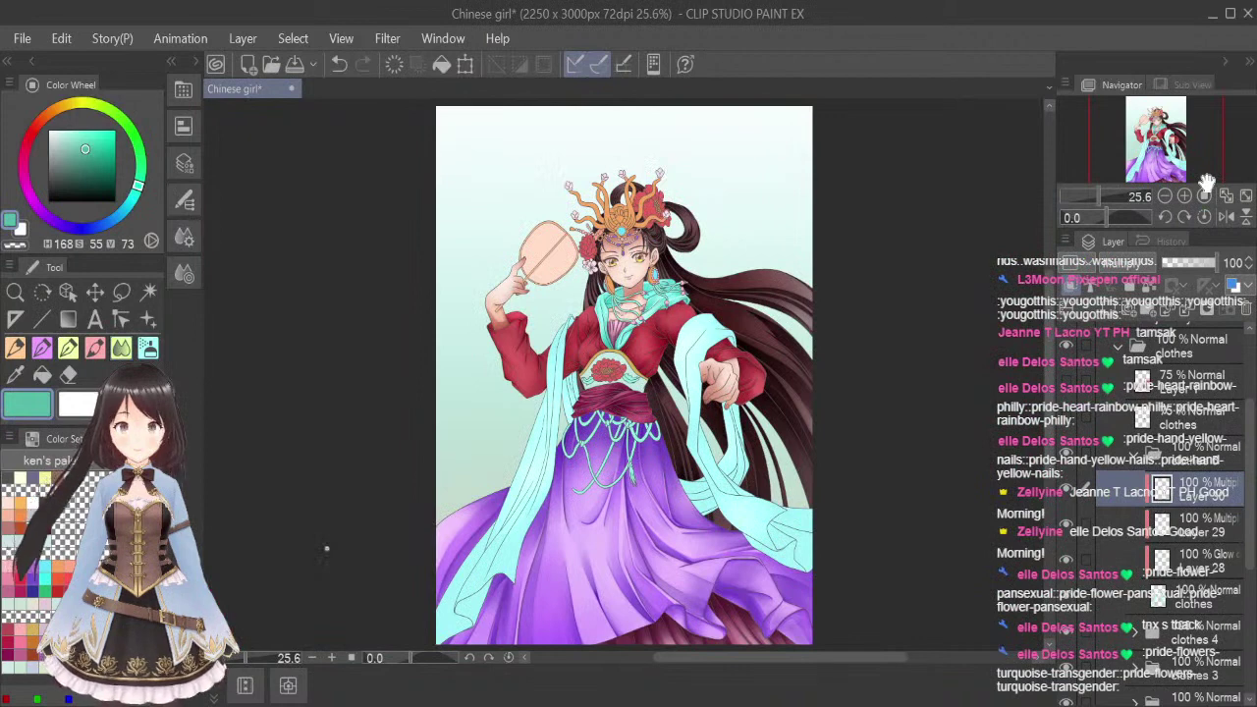
left_click(1202, 569)
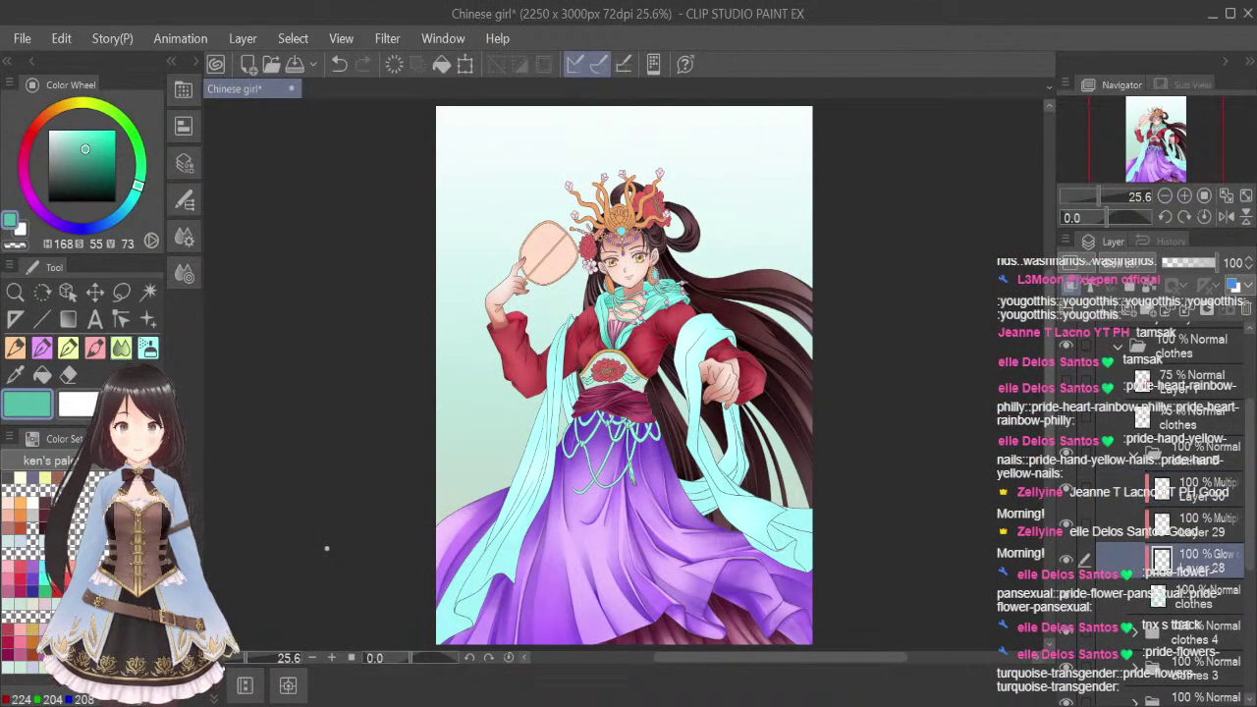
left_click(110, 550)
left_click(99, 344)
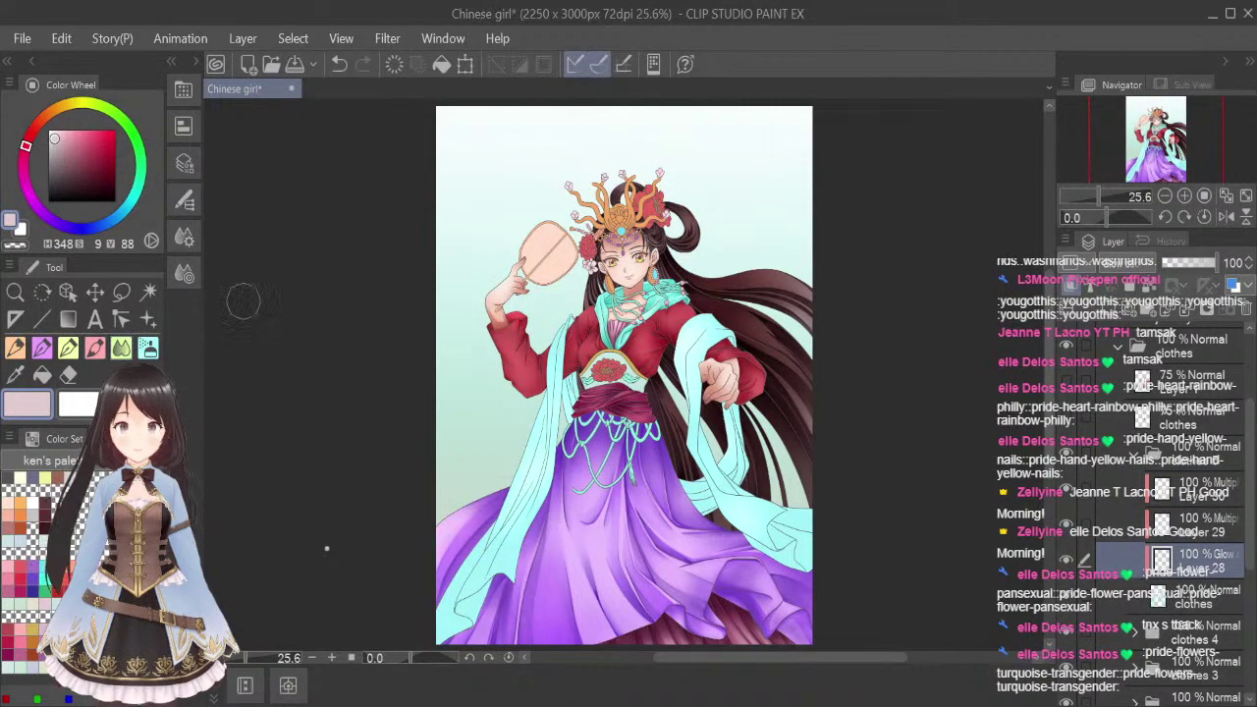
scroll(326, 549, "up", 3)
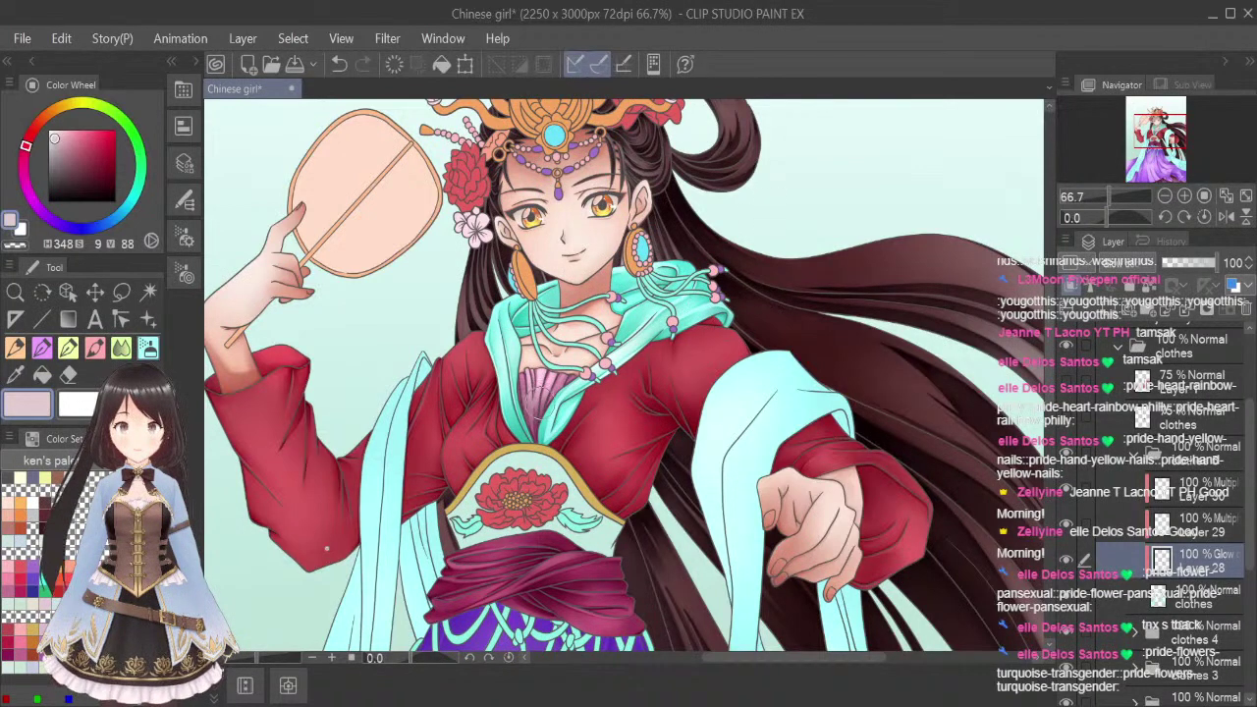
scroll(849, 253, "down", 1)
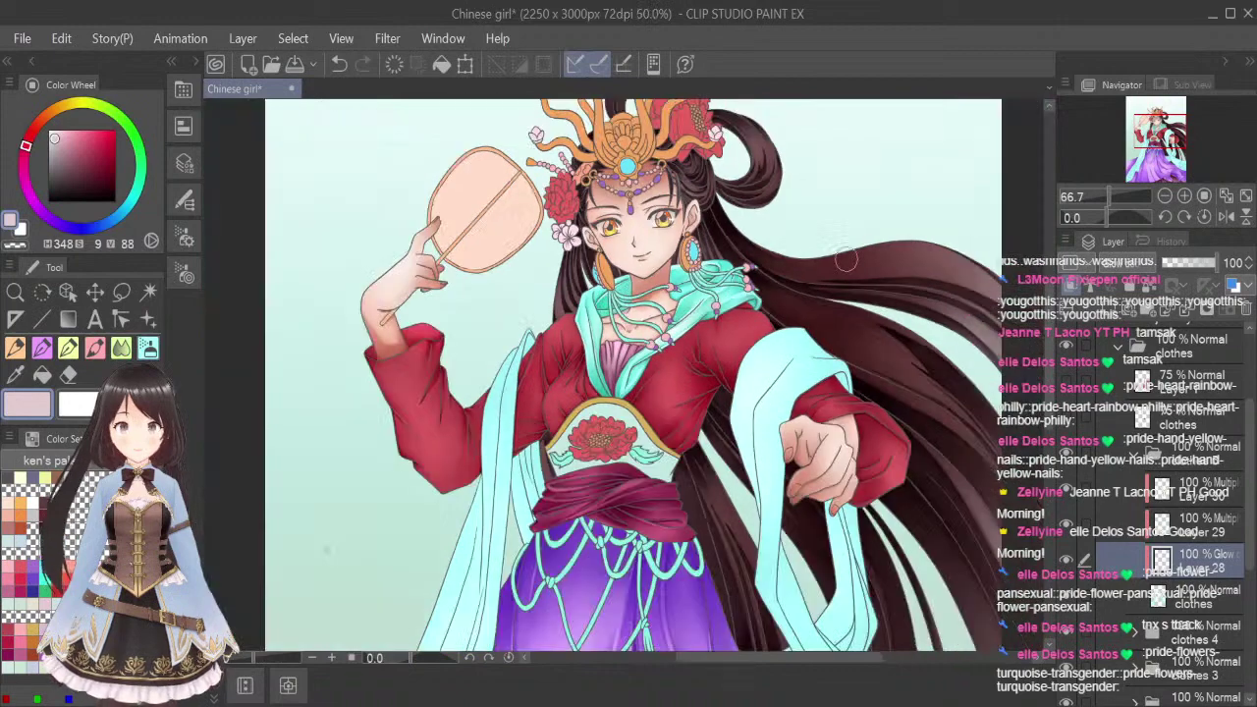
left_click(1244, 196)
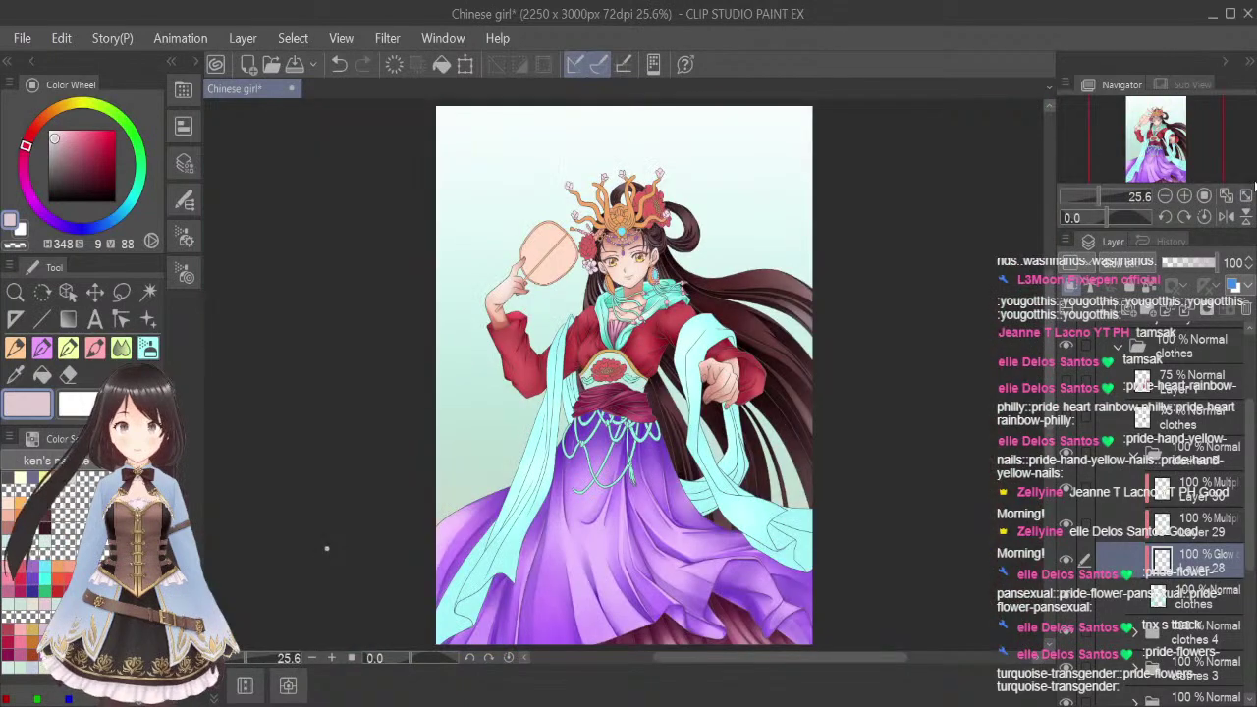
Make multiply Layer 29 active, sample the cyan from the long ribbon as the shading color, and save the illustration
left_click(1206, 526)
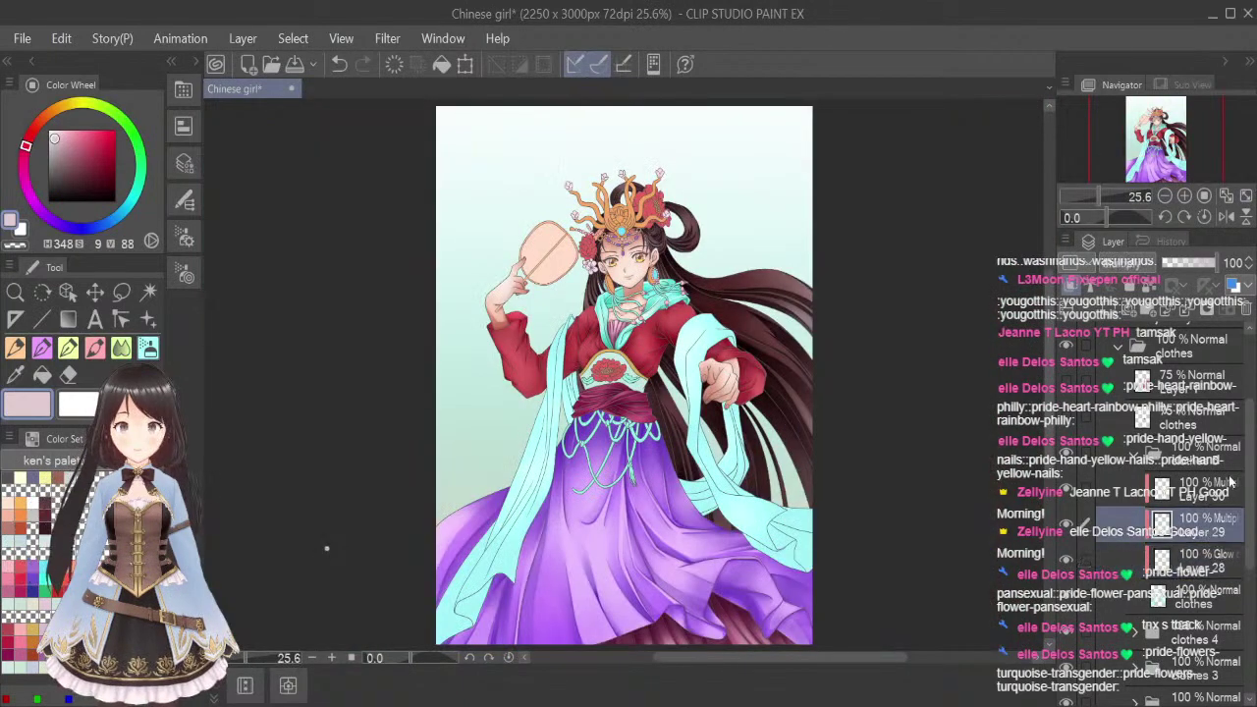
left_click(15, 375)
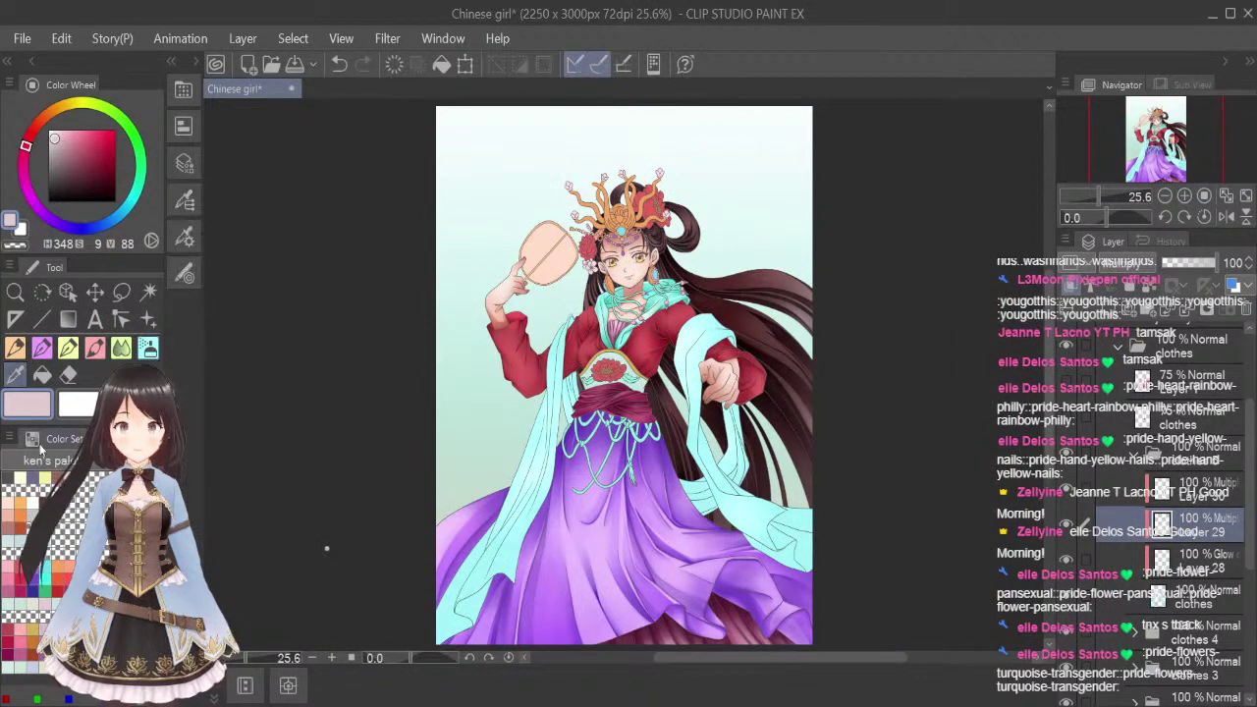
left_click(552, 400)
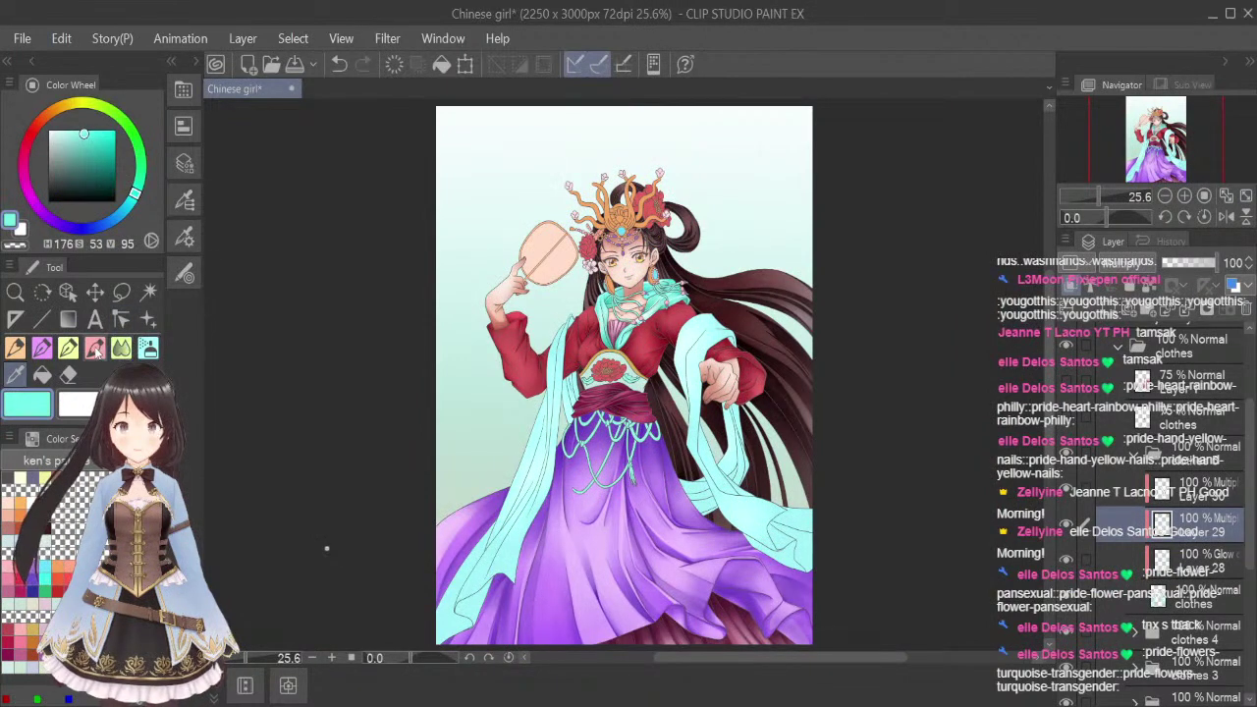
key("ctrl+s")
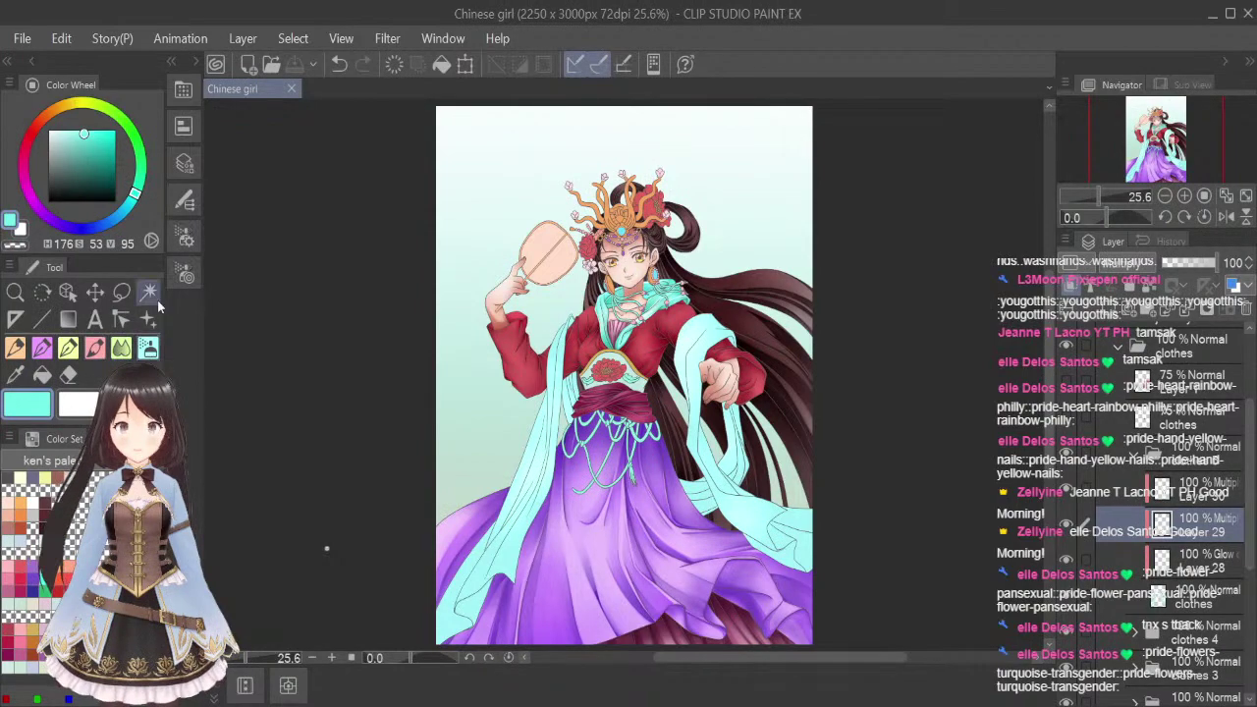
Paint cyan shadows along the edges of the short ribbon strip between the red sleeve and the magenta sash
scroll(560, 362, "up", 3)
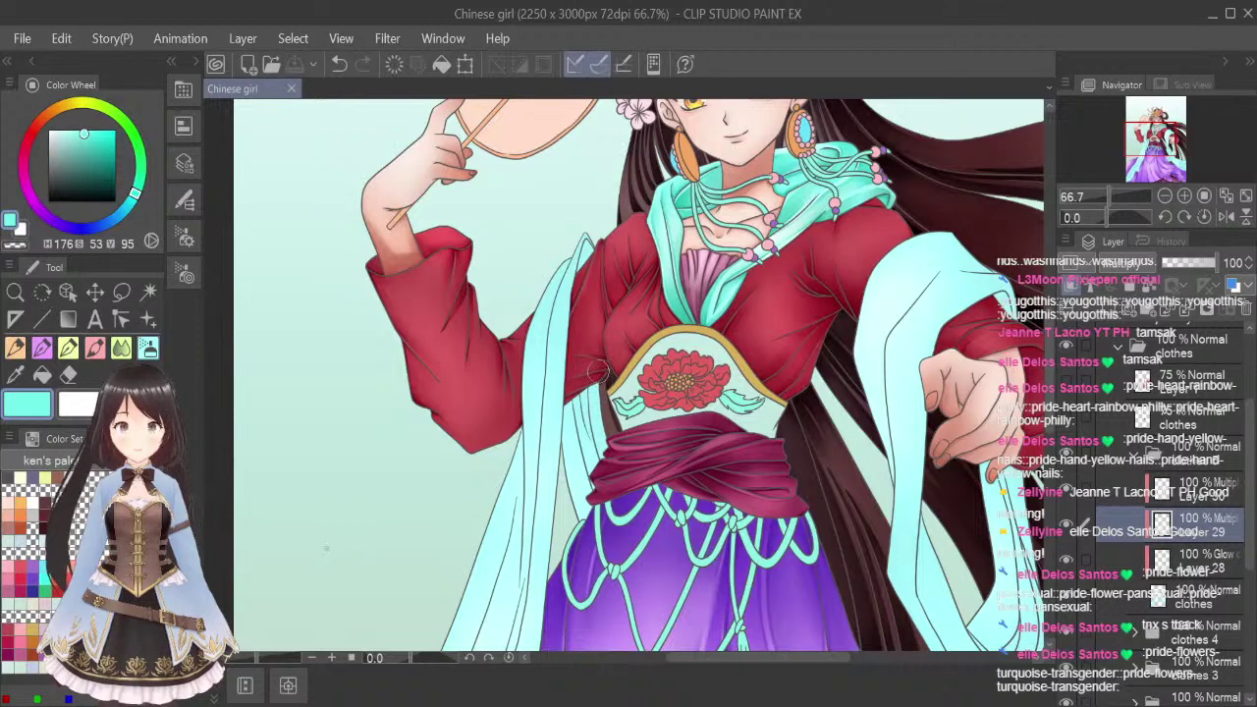
left_click_drag(597, 374, 602, 405)
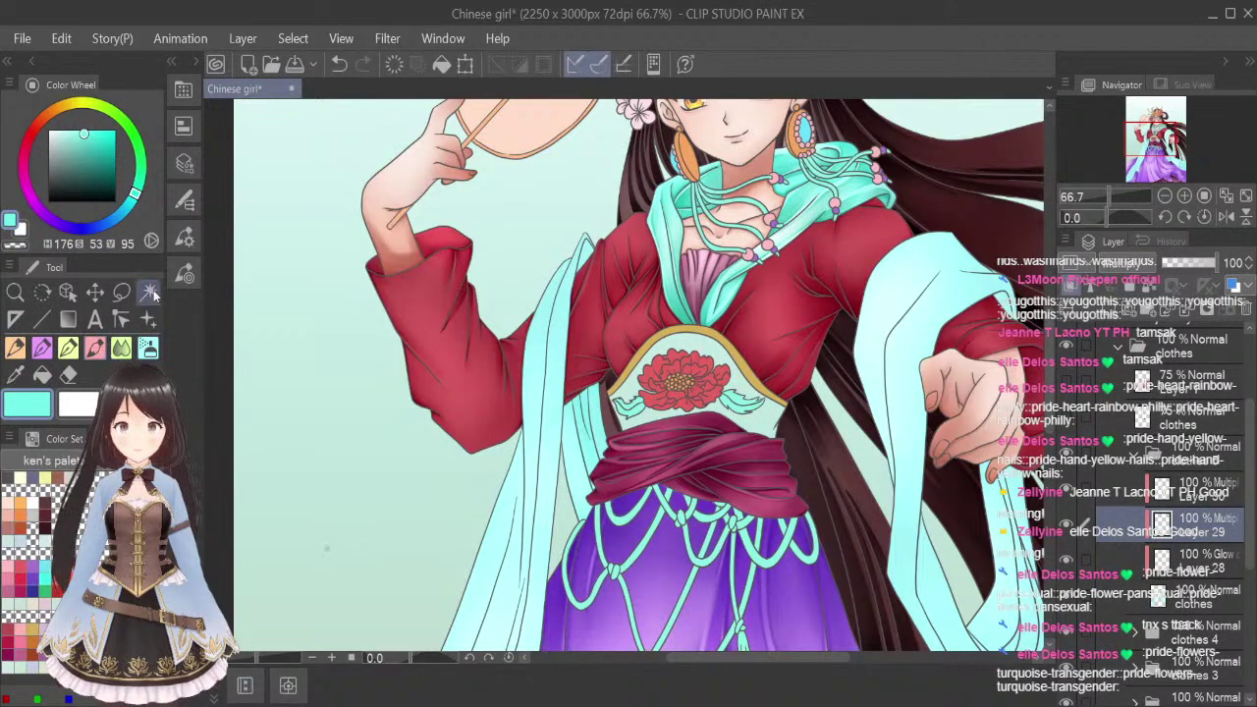
scroll(580, 396, "up", 3)
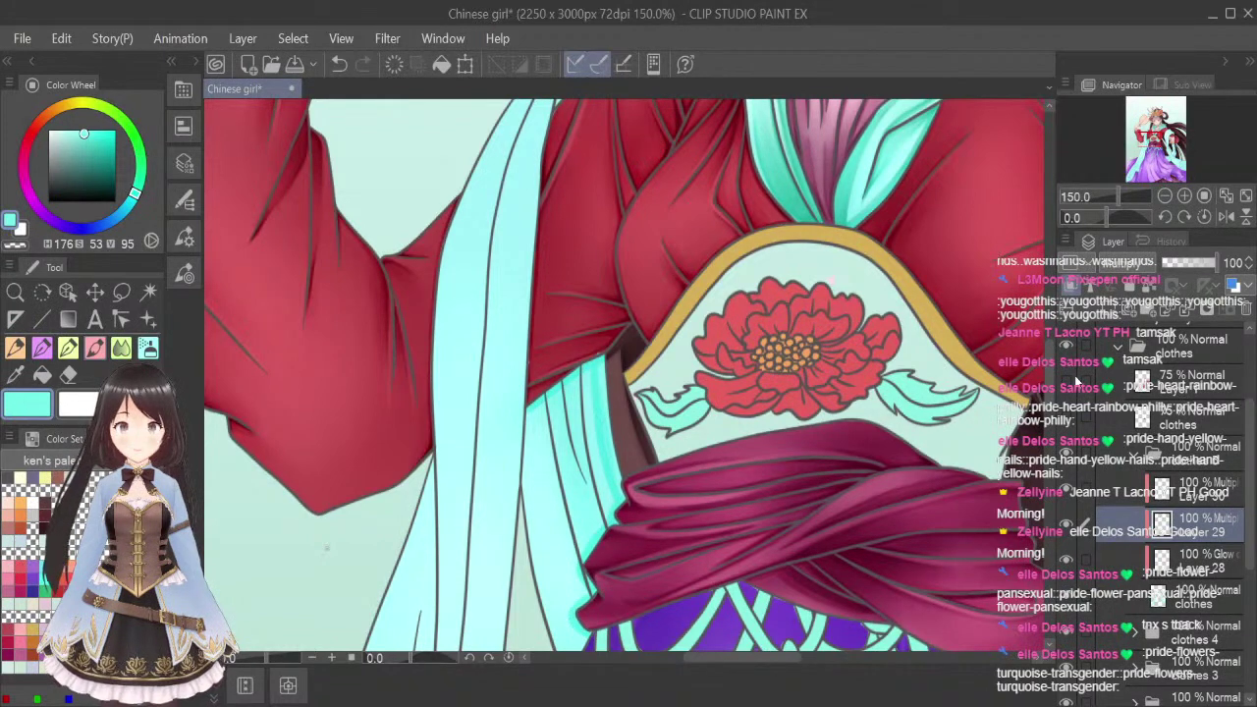
scroll(785, 441, "down", 3)
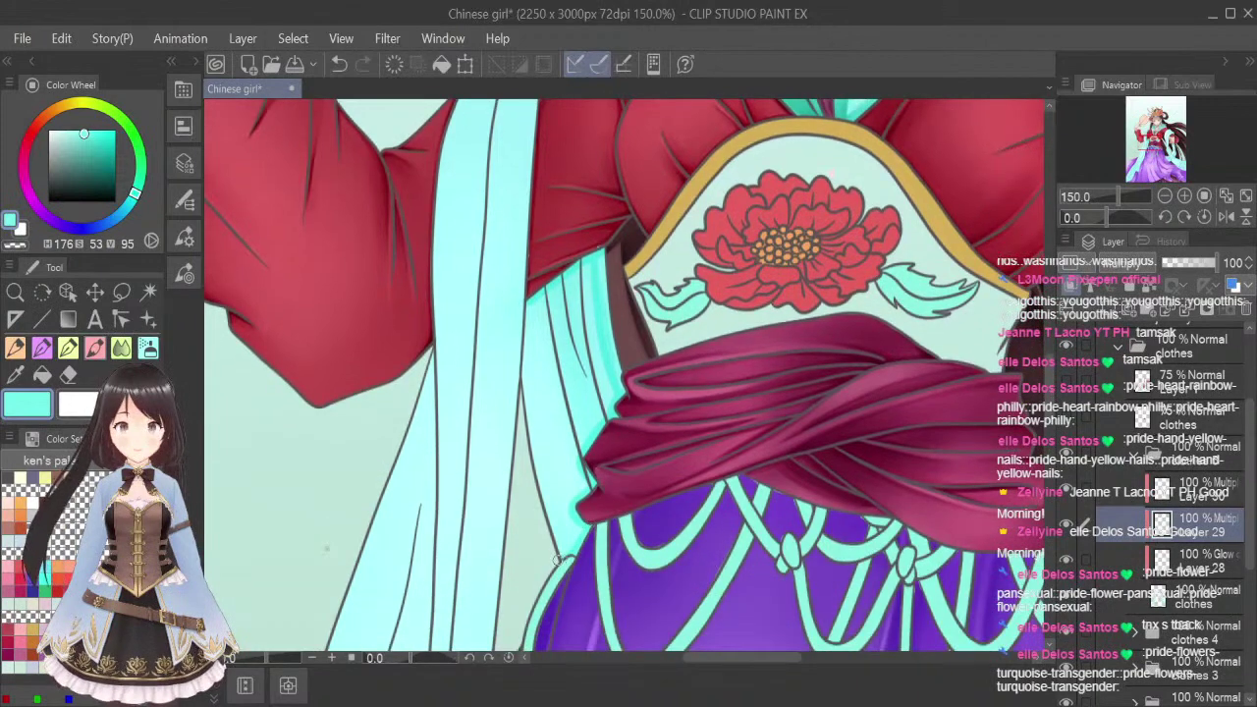
scroll(1048, 393, "up", 3)
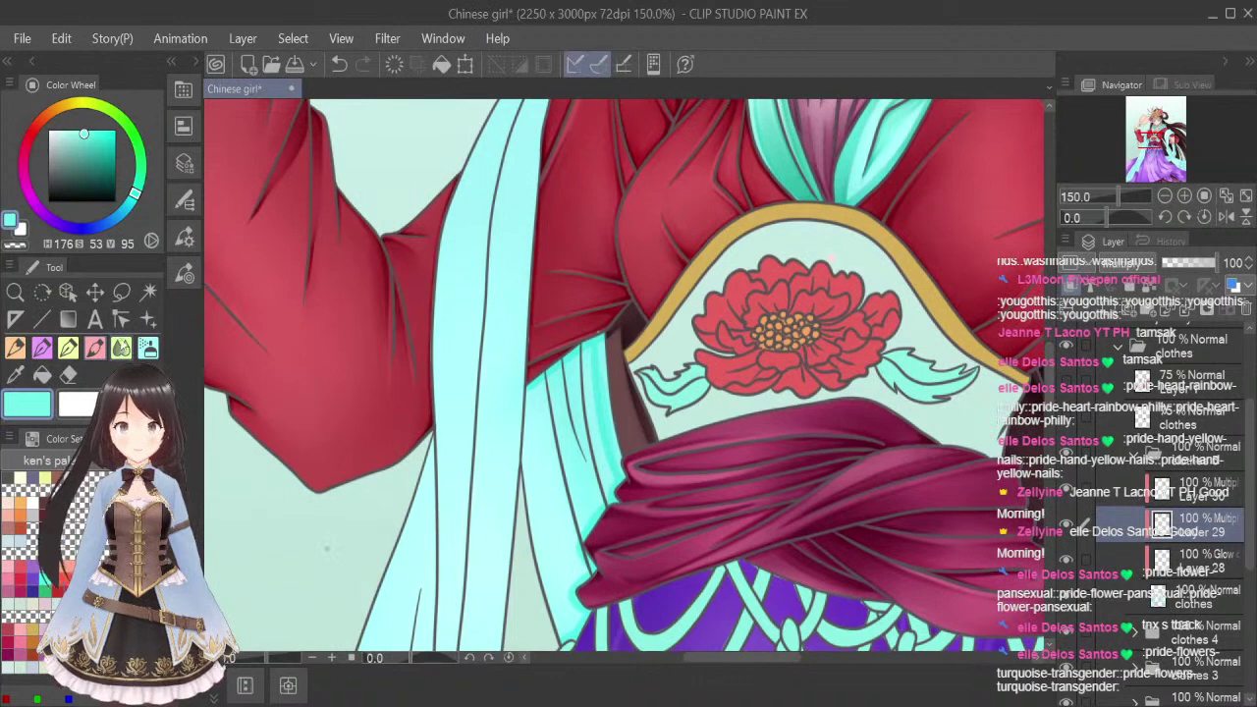
Shade along the middle fold line of the short ribbon strip and soften it with a smaller blending brush
left_click(121, 347)
key("bracketleft")
key("bracketleft")
key("bracketleft")
key("bracketleft")
key("bracketleft")
key("bracketleft")
key("bracketleft")
key("bracketleft")
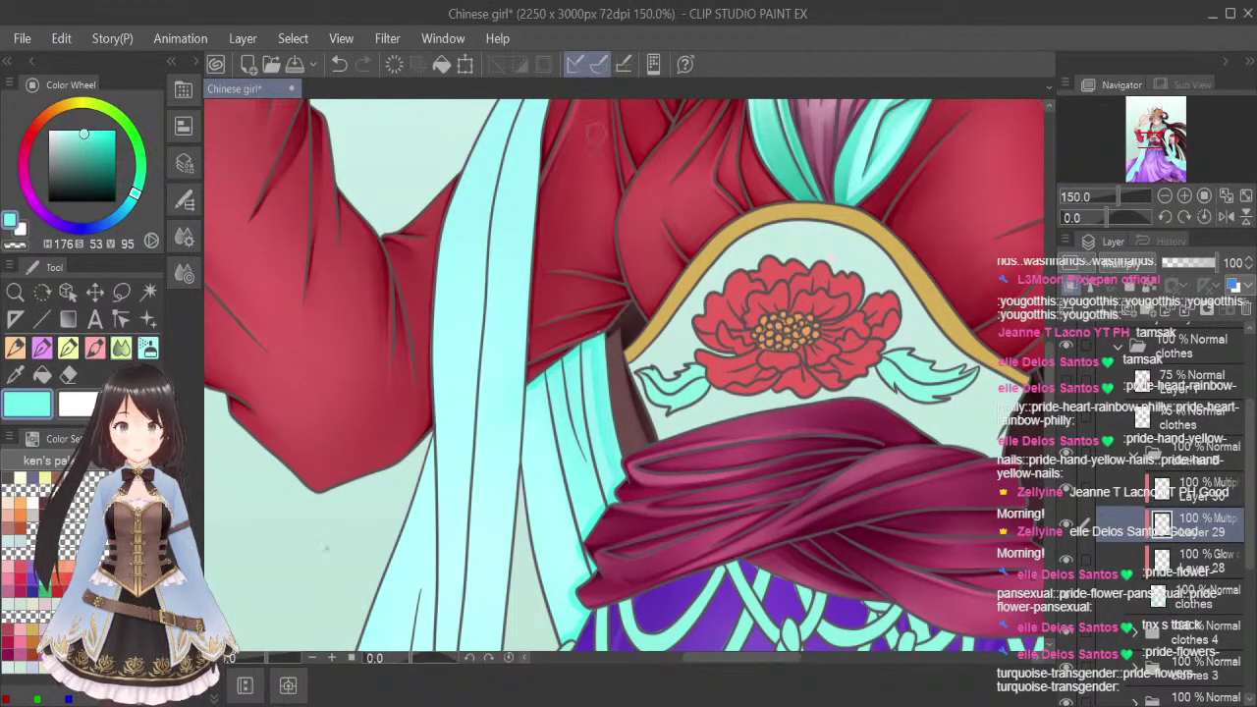
left_click(119, 347)
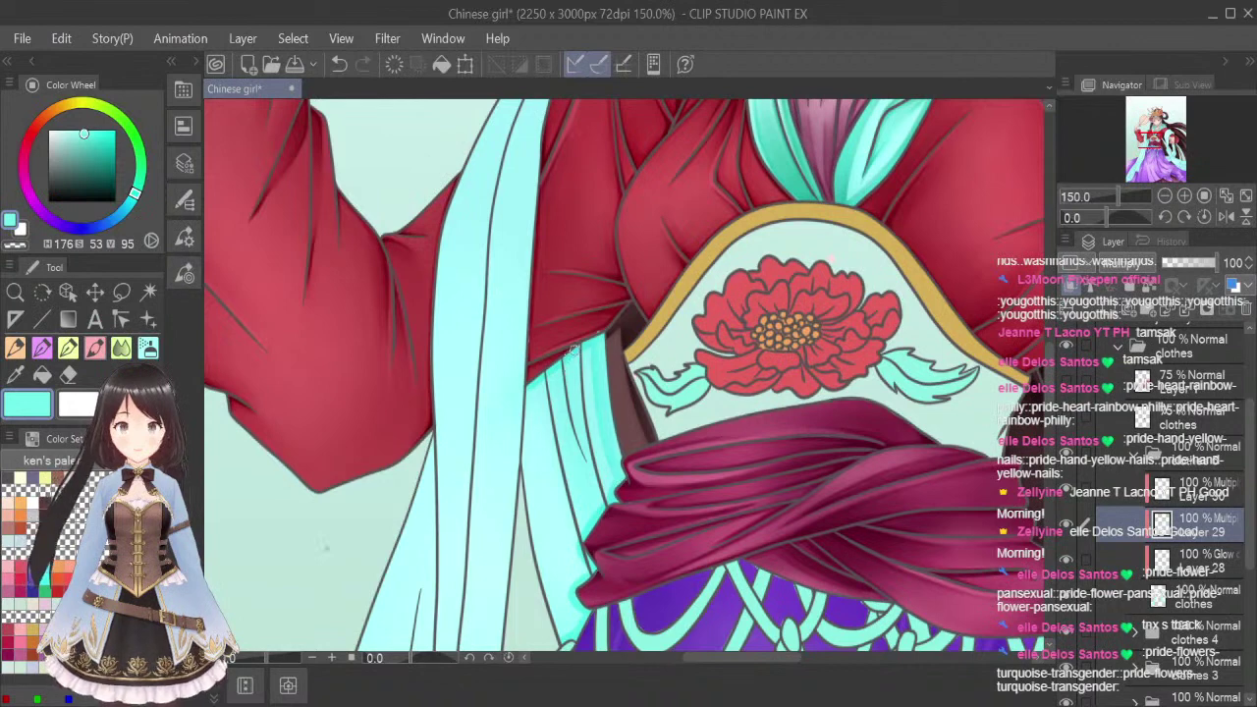
left_click_drag(577, 353, 577, 430)
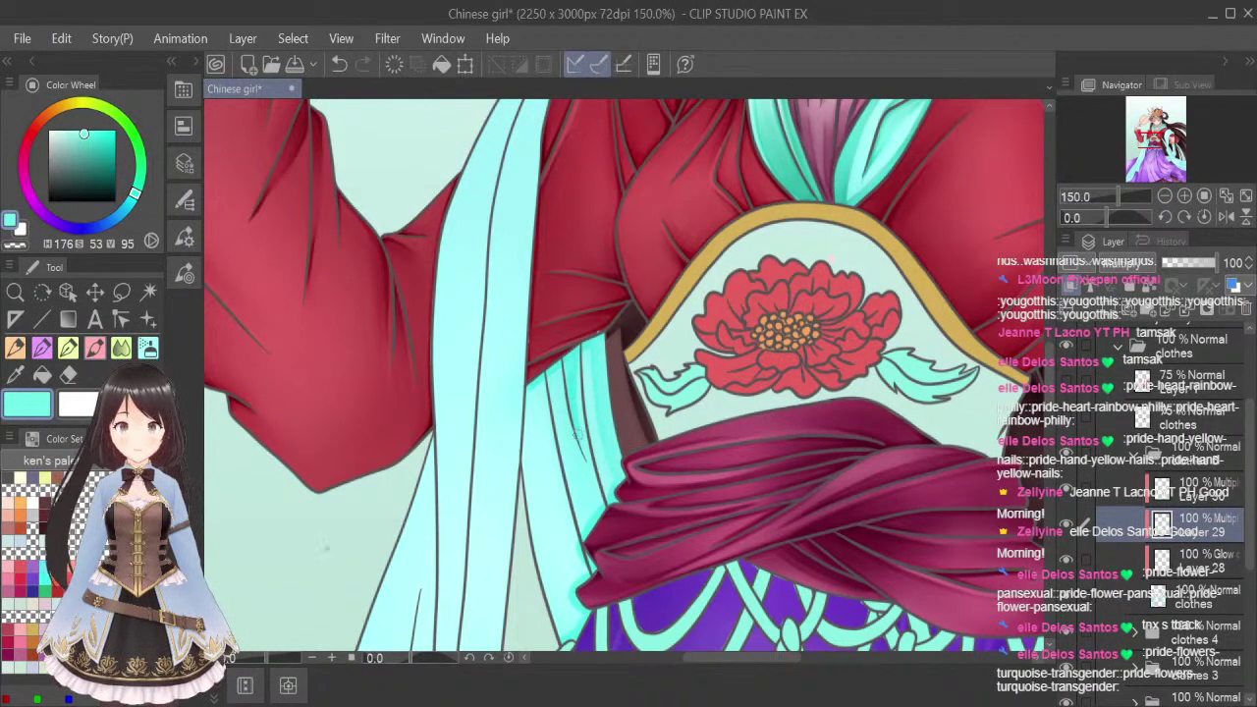
left_click(120, 347)
mouse_move(573, 375)
left_mouse_down()
mouse_move(577, 428)
mouse_move(565, 358)
mouse_move(553, 430)
mouse_move(552, 374)
mouse_move(588, 511)
left_mouse_up()
Paint a shadow on the neighboring fold below the red sleeve's edge and blend it into the ribbon strip
left_click(95, 347)
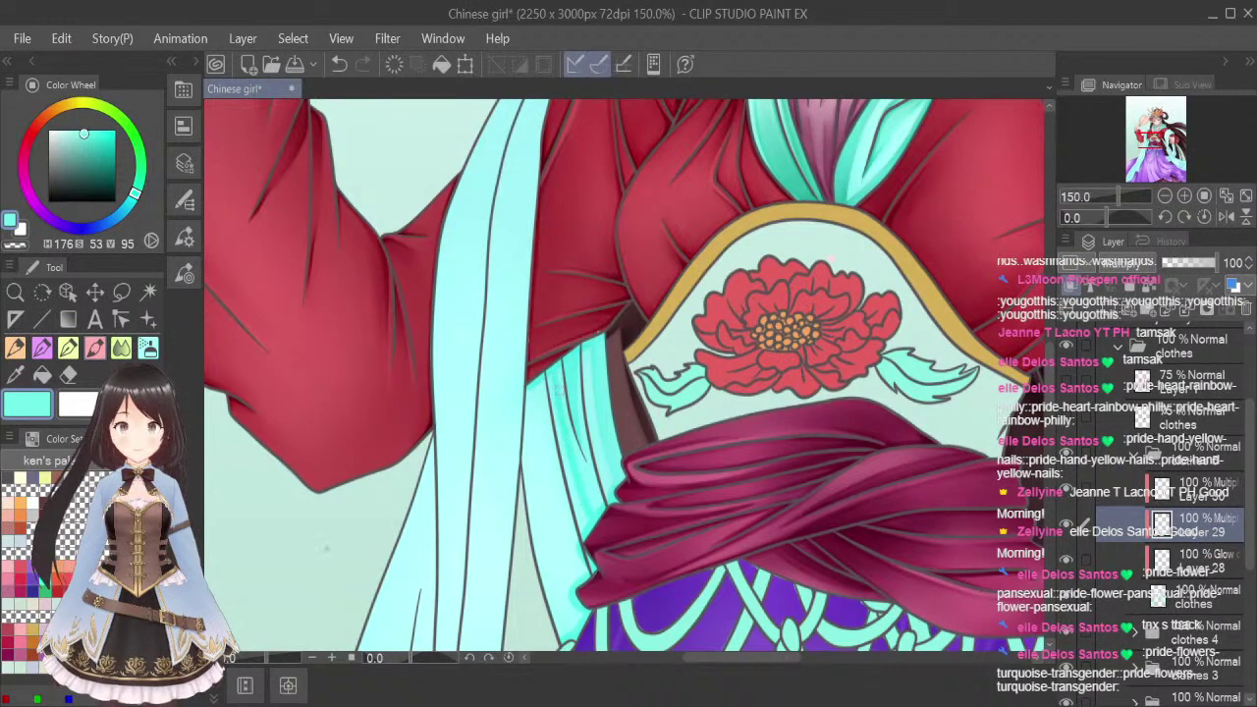
left_click(121, 343)
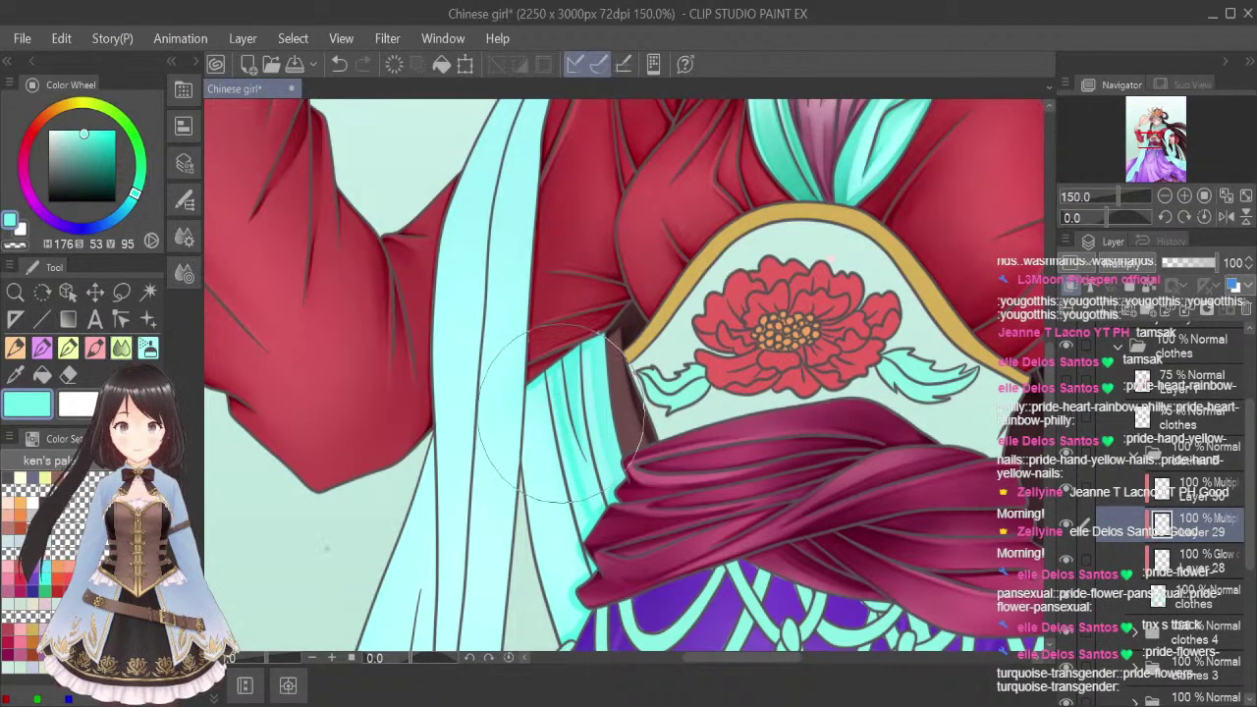
mouse_move(561, 408)
left_mouse_down()
mouse_move(549, 371)
mouse_move(589, 535)
mouse_move(556, 387)
left_mouse_up()
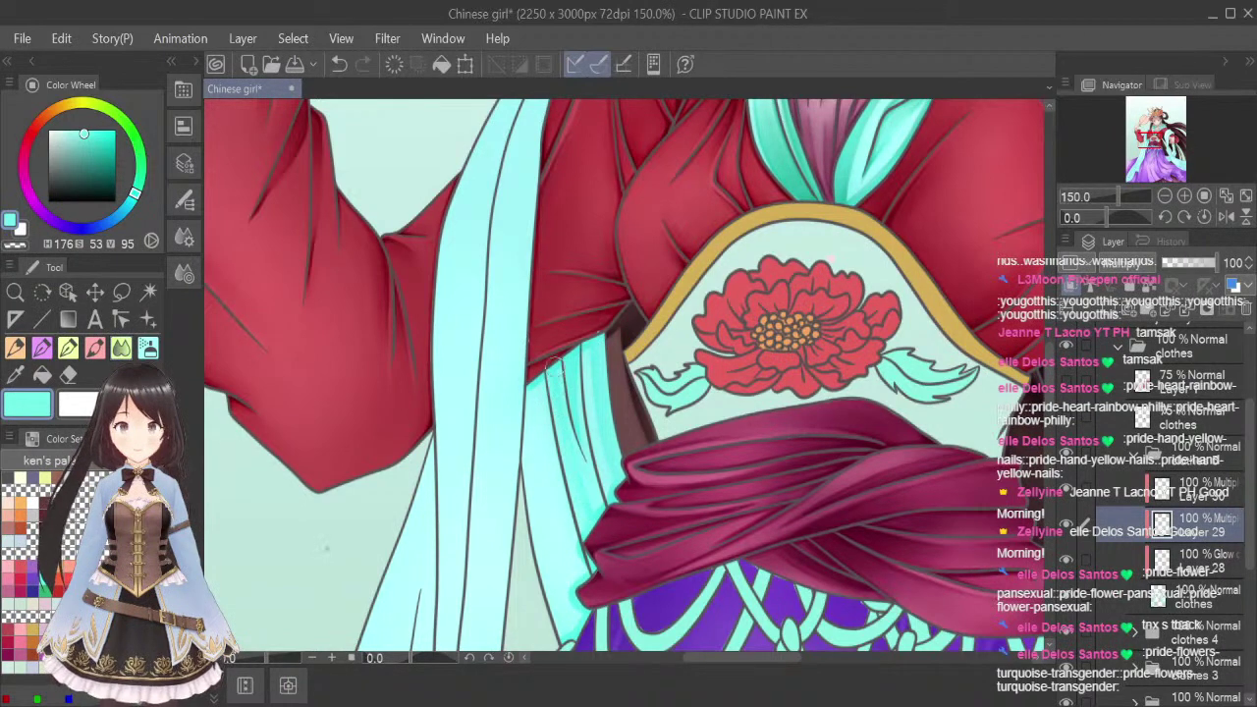
Paint shadow lines down the outer half of the short ribbon strip, undoing one stroke and repainting it toward the sash
left_click(122, 292)
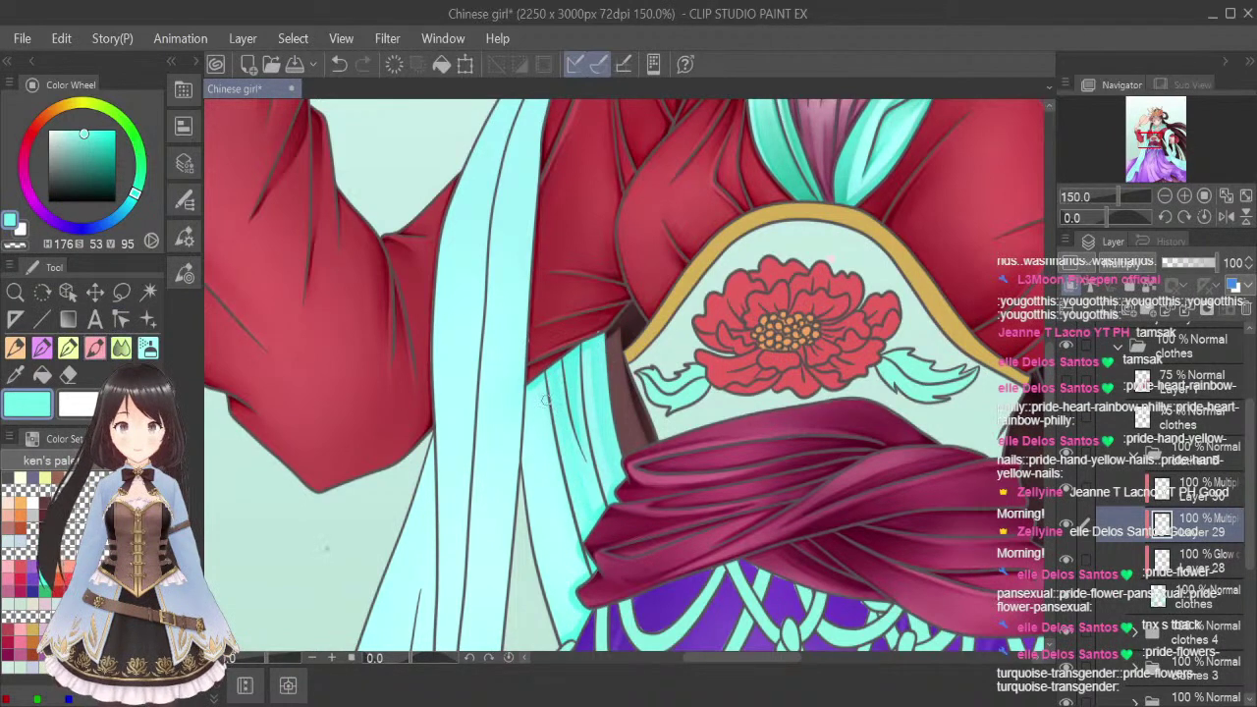
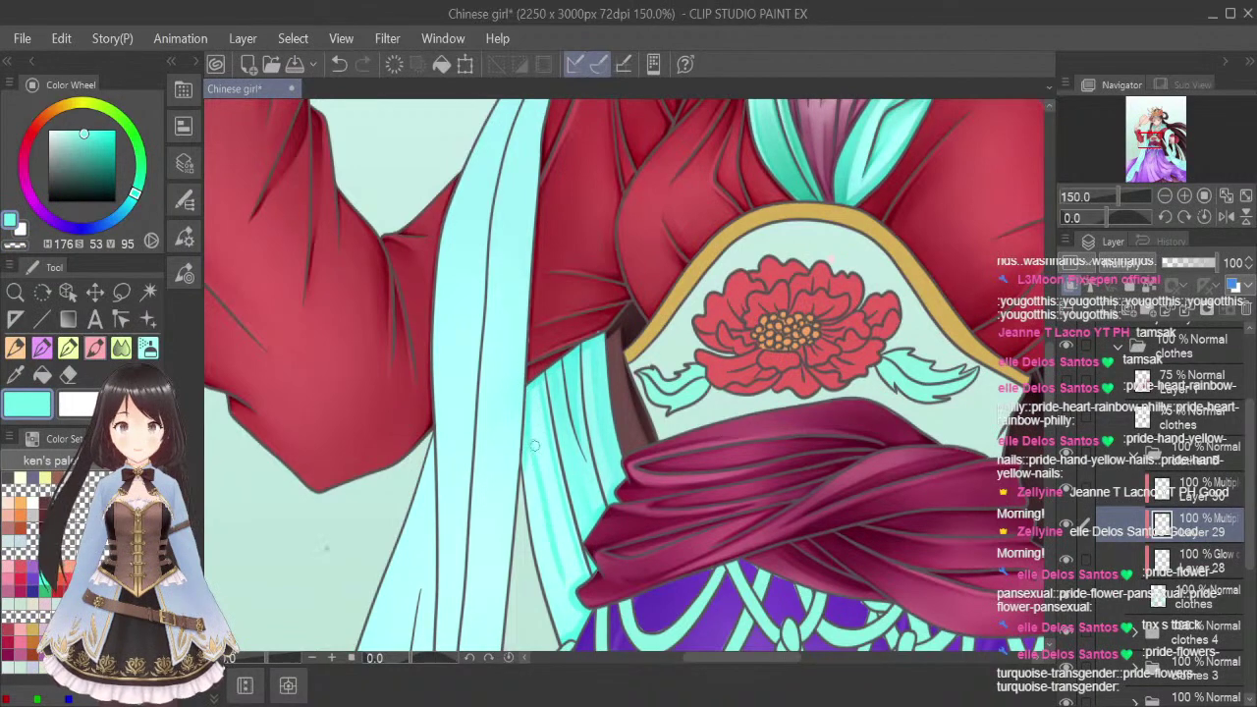
key("ctrl+z")
left_click_drag(530, 457, 571, 611)
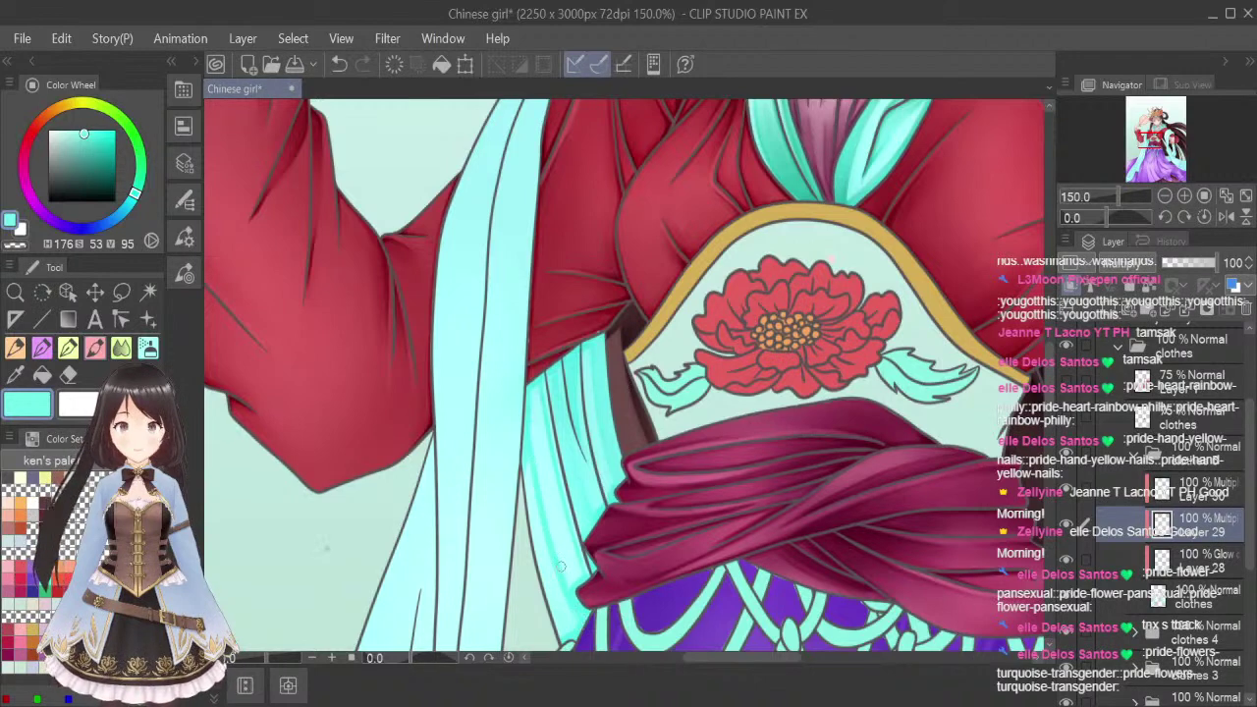
Reduce the blending brush size and smooth the new shadows down the outer half of the short ribbon strip
left_click(121, 347)
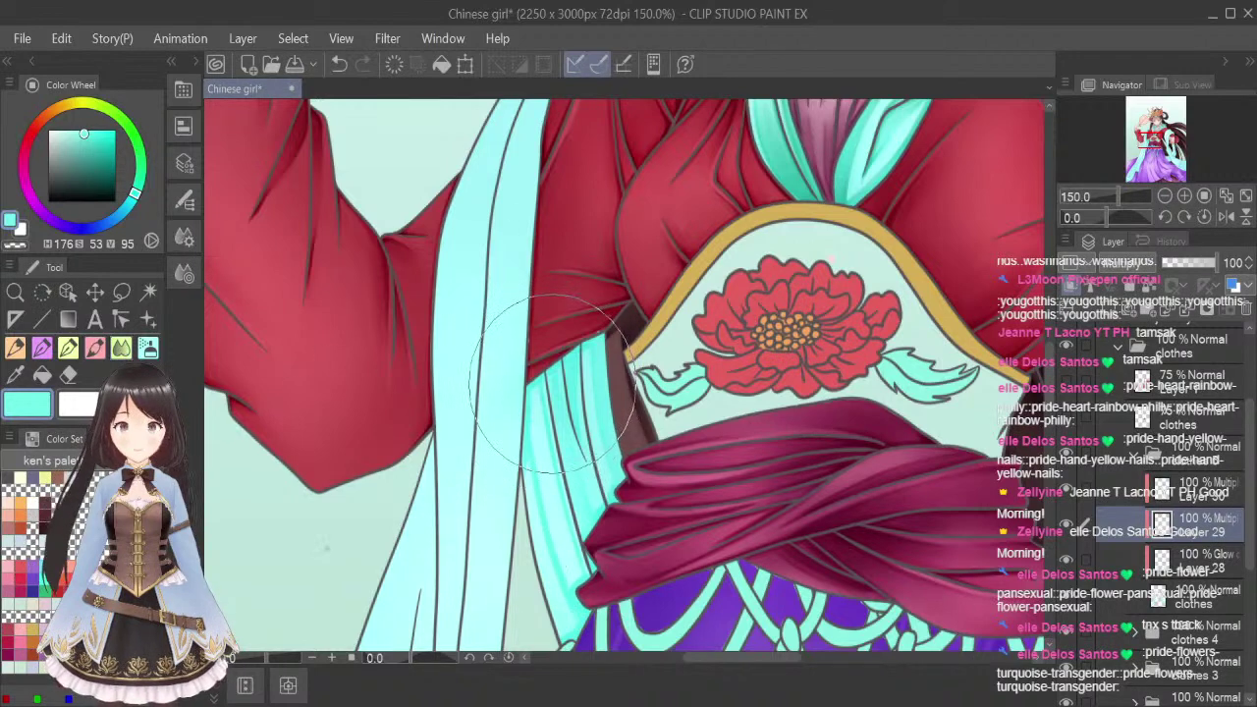
key("bracketleft")
key("bracketleft")
key("bracketleft")
key("bracketleft")
key("bracketleft")
key("bracketleft")
key("bracketleft")
key("bracketleft")
key("bracketleft")
key("bracketleft")
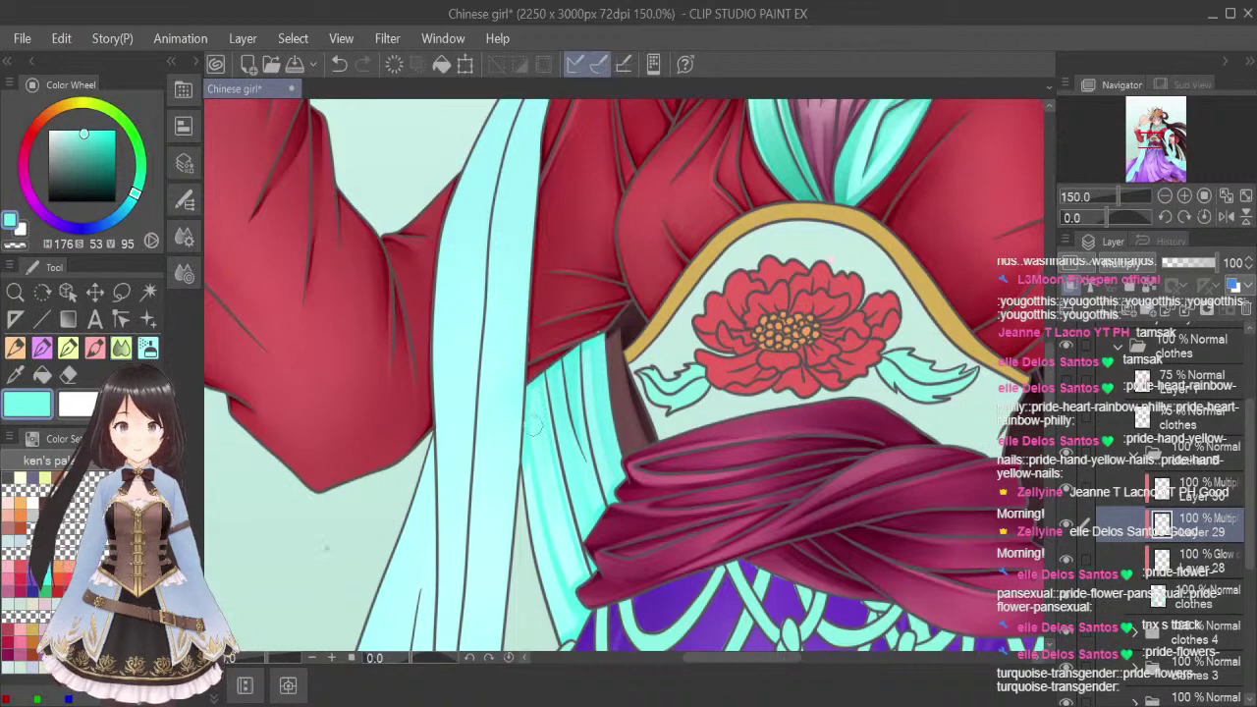
mouse_move(533, 425)
left_mouse_down()
mouse_move(565, 554)
mouse_move(534, 405)
mouse_move(580, 581)
left_mouse_up()
left_click_drag(545, 465, 580, 598)
left_click_drag(547, 469, 567, 560)
mouse_move(532, 396)
left_mouse_down()
mouse_move(560, 563)
mouse_move(531, 401)
mouse_move(550, 504)
left_mouse_up()
left_click_drag(538, 383, 539, 527)
Sample the darker teal from the collar and paint deeper shadows on the short ribbon strip on multiply Layer 30
left_click(95, 343)
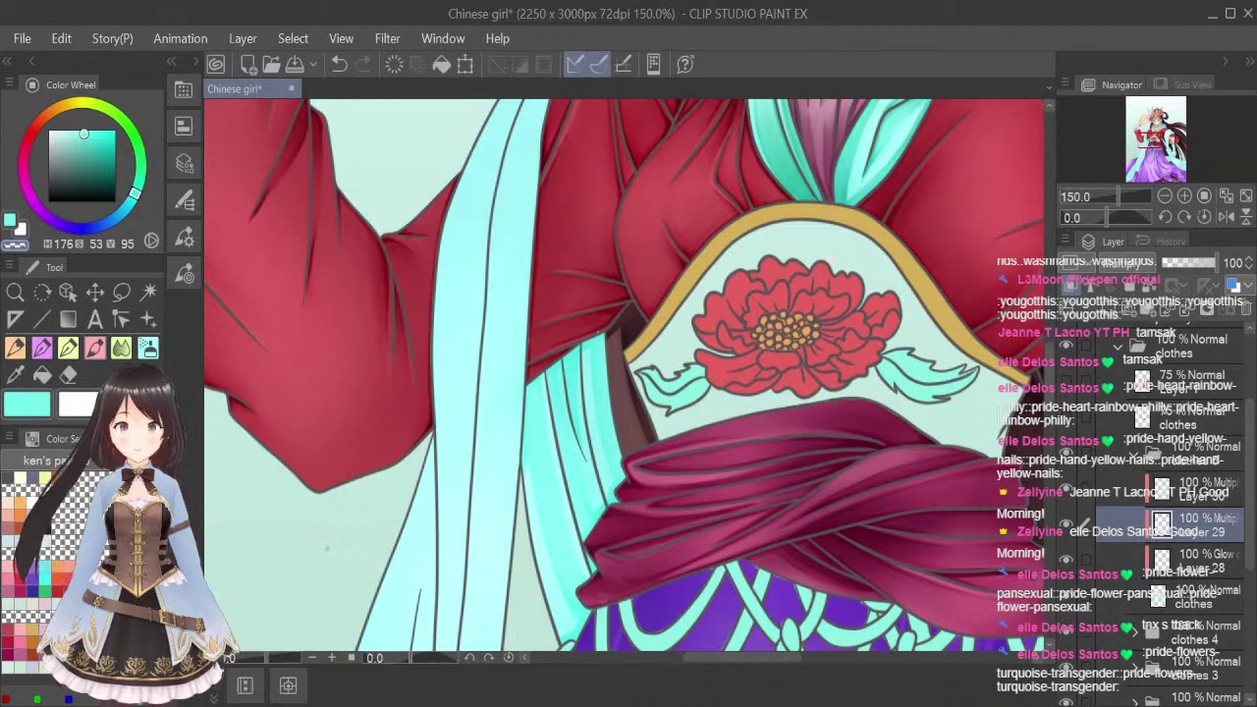
left_click(15, 375)
left_click(792, 165)
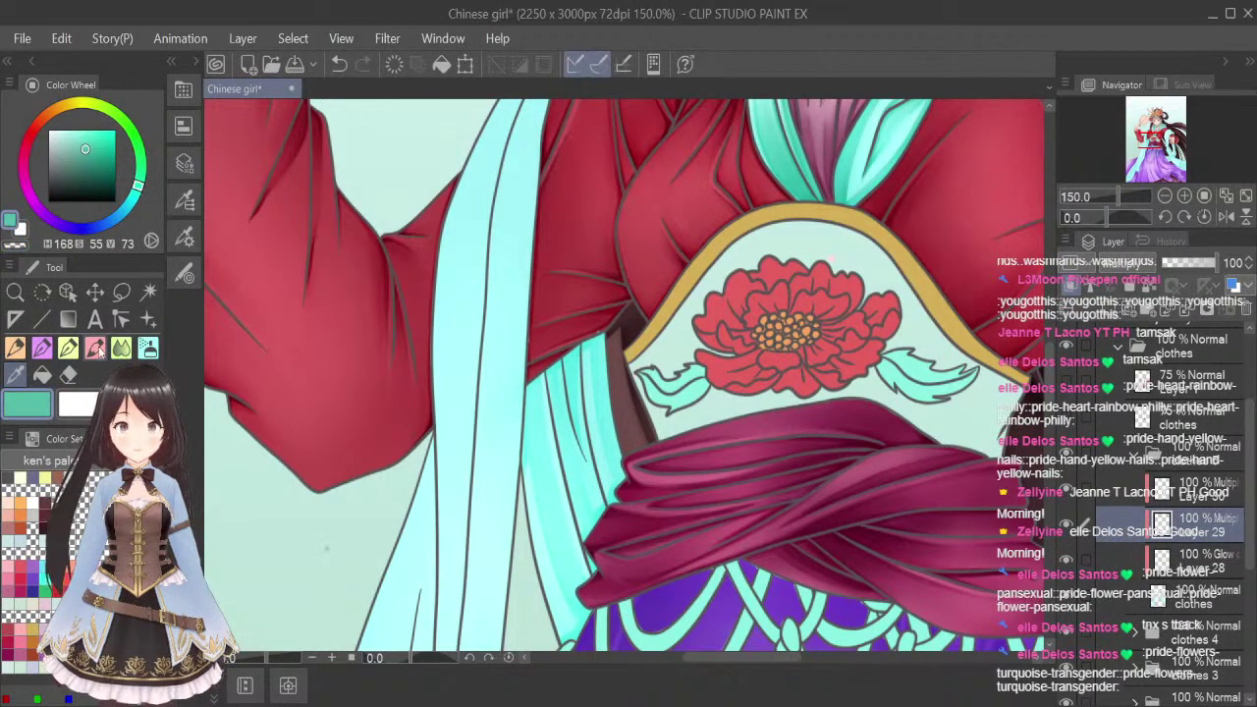
left_click(1202, 492)
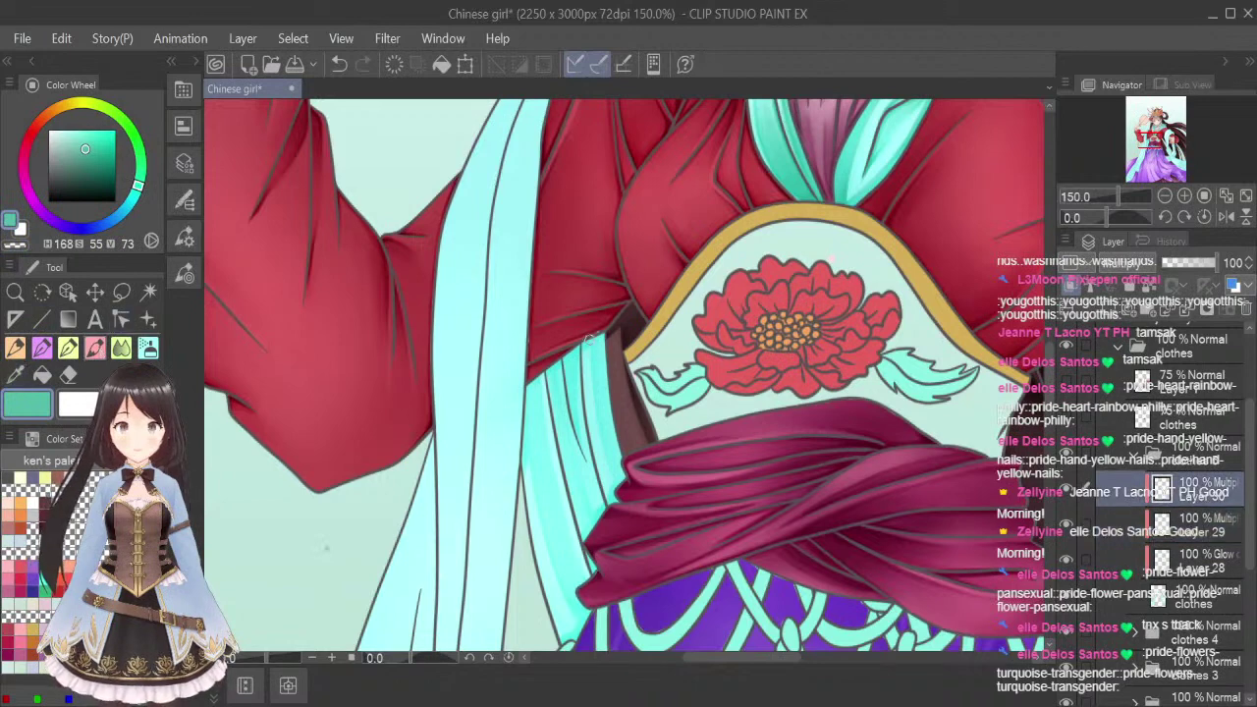
mouse_move(525, 388)
left_mouse_down()
mouse_move(615, 326)
mouse_move(531, 378)
mouse_move(601, 337)
mouse_move(628, 494)
left_mouse_up()
Blend the darker teal shadows along the ribbon strip's inner edge beside the hair, using a smaller blending brush
left_click(121, 348)
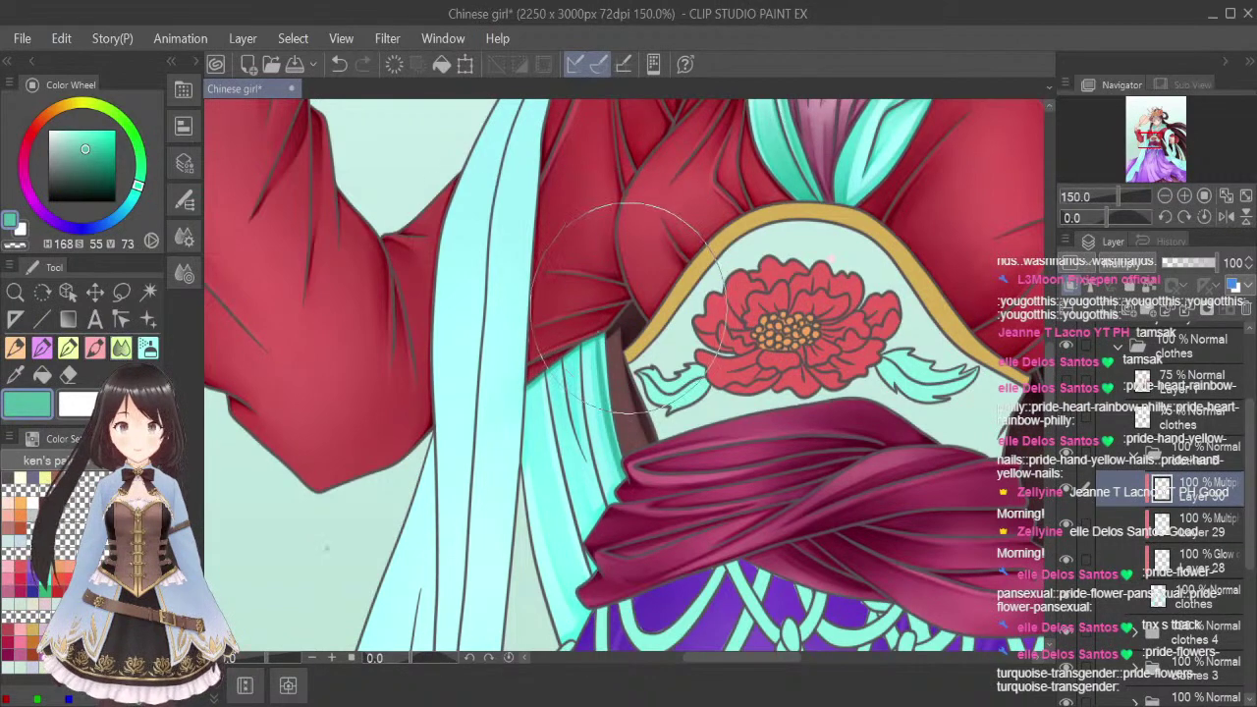
key("bracketleft")
key("bracketleft")
key("bracketleft")
key("bracketleft")
key("bracketleft")
key("bracketleft")
key("bracketleft")
key("bracketleft")
mouse_move(604, 344)
left_mouse_down()
mouse_move(619, 445)
mouse_move(620, 426)
left_mouse_up()
left_click_drag(611, 373, 621, 449)
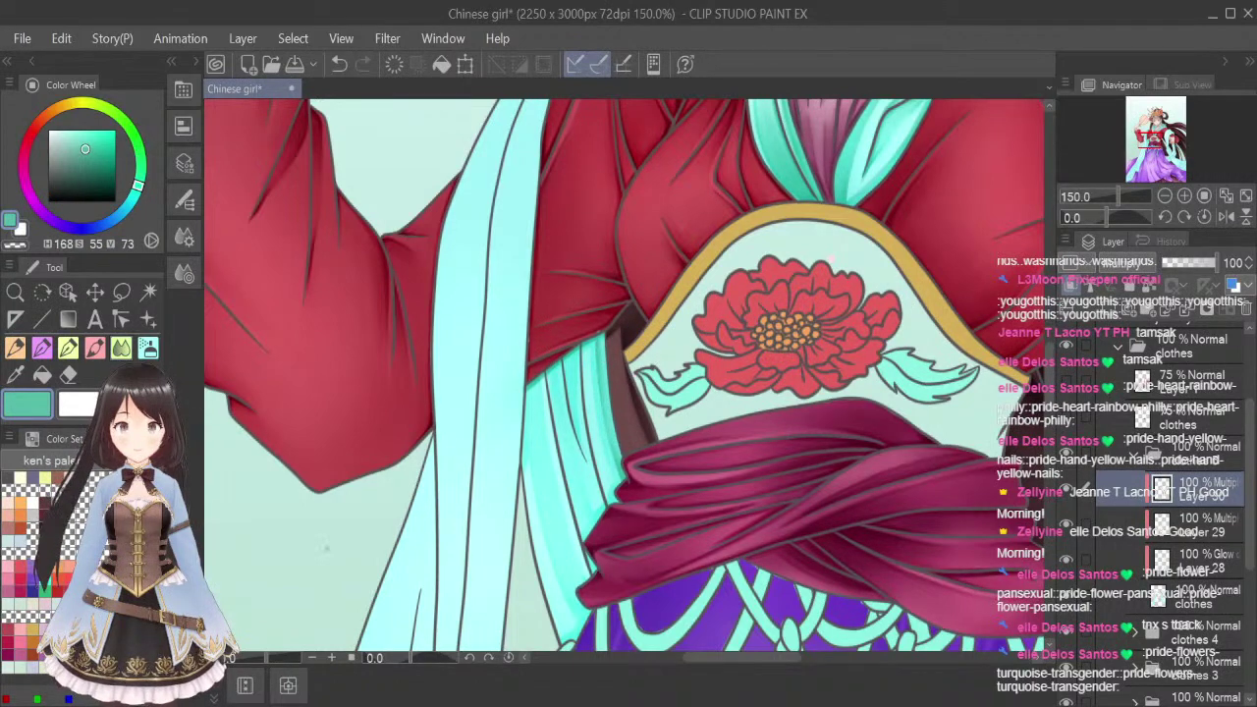
Paint teal fold shadows down the middle of the short ribbon strip on multiply Layer 30 and blend their upper ends
left_click(95, 347)
left_click_drag(570, 351, 579, 445)
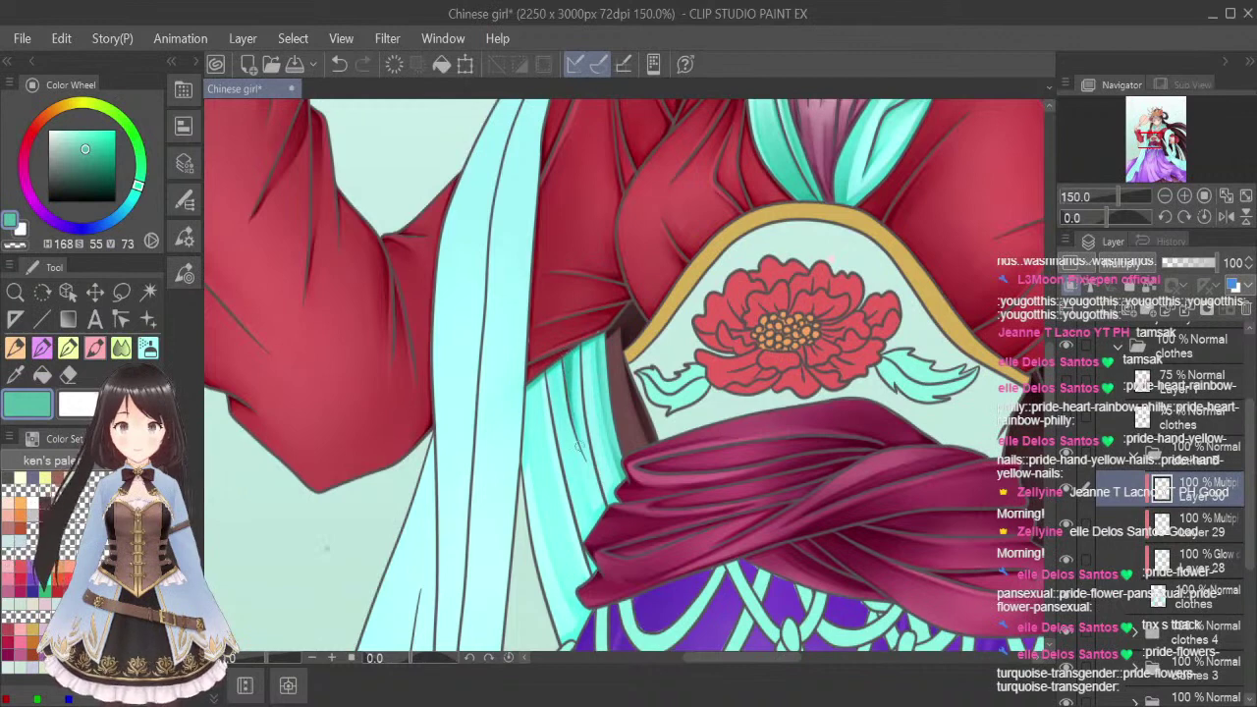
left_click_drag(565, 375, 585, 458)
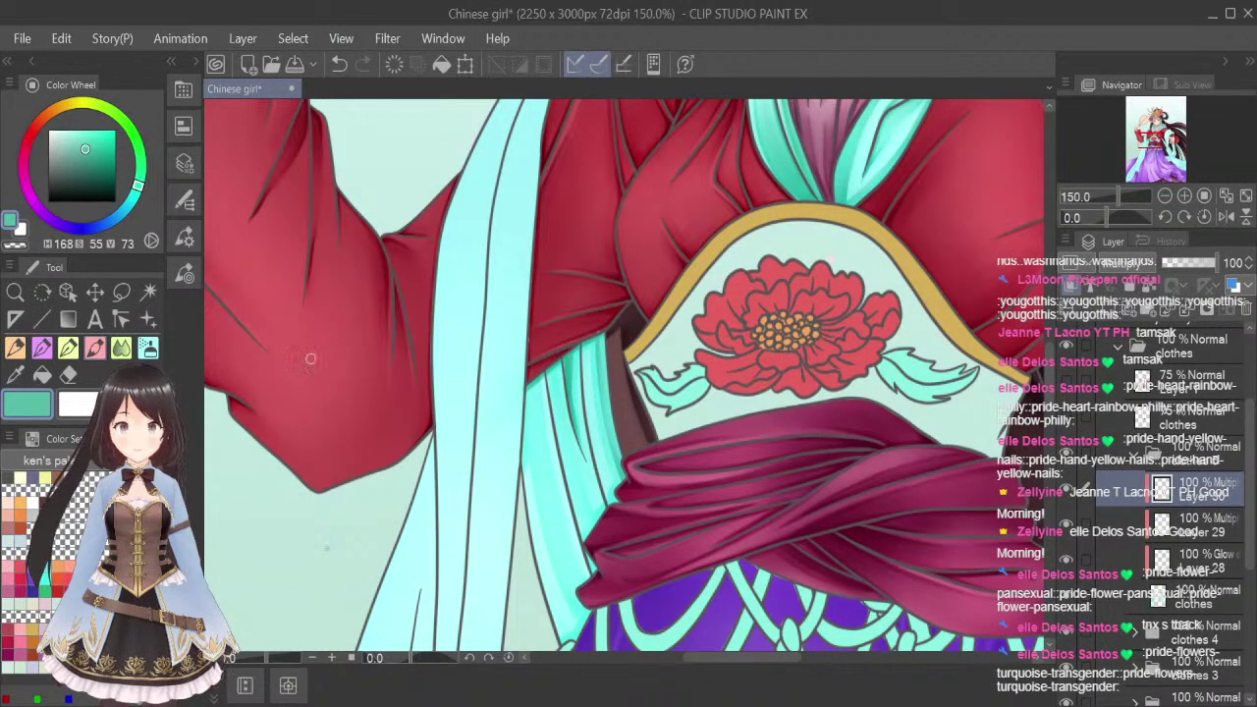
left_click(121, 347)
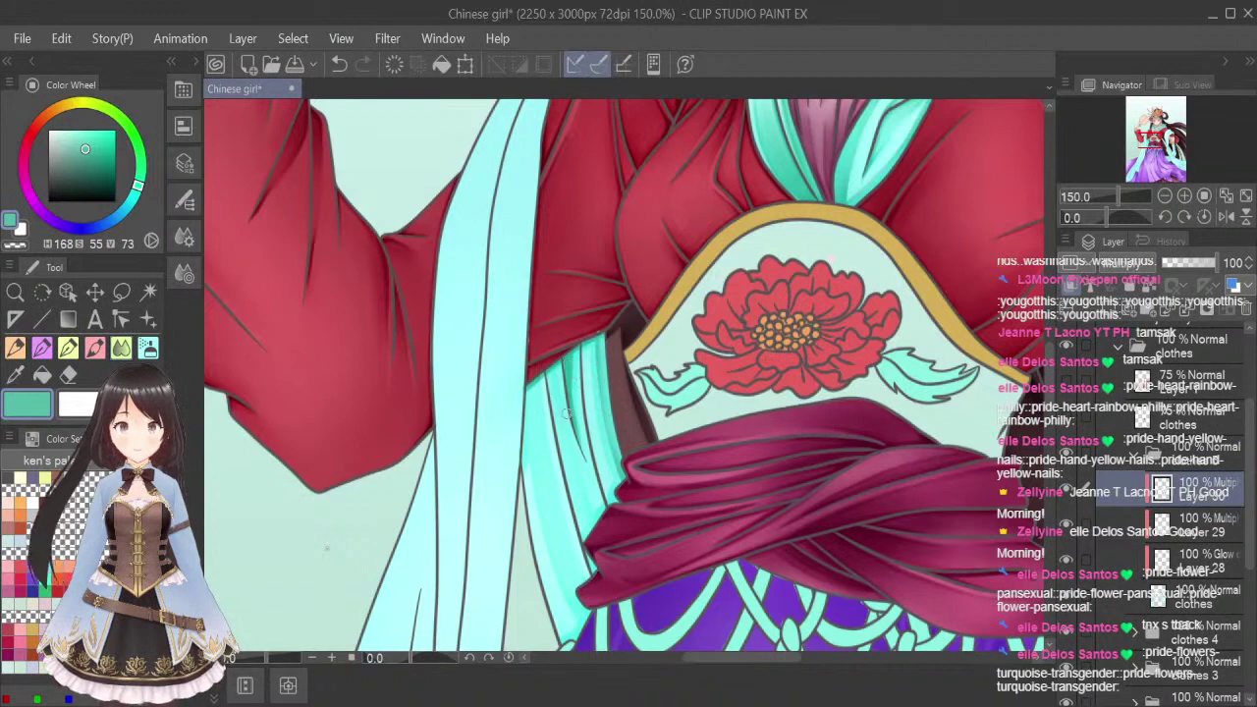
left_click_drag(567, 356, 567, 393)
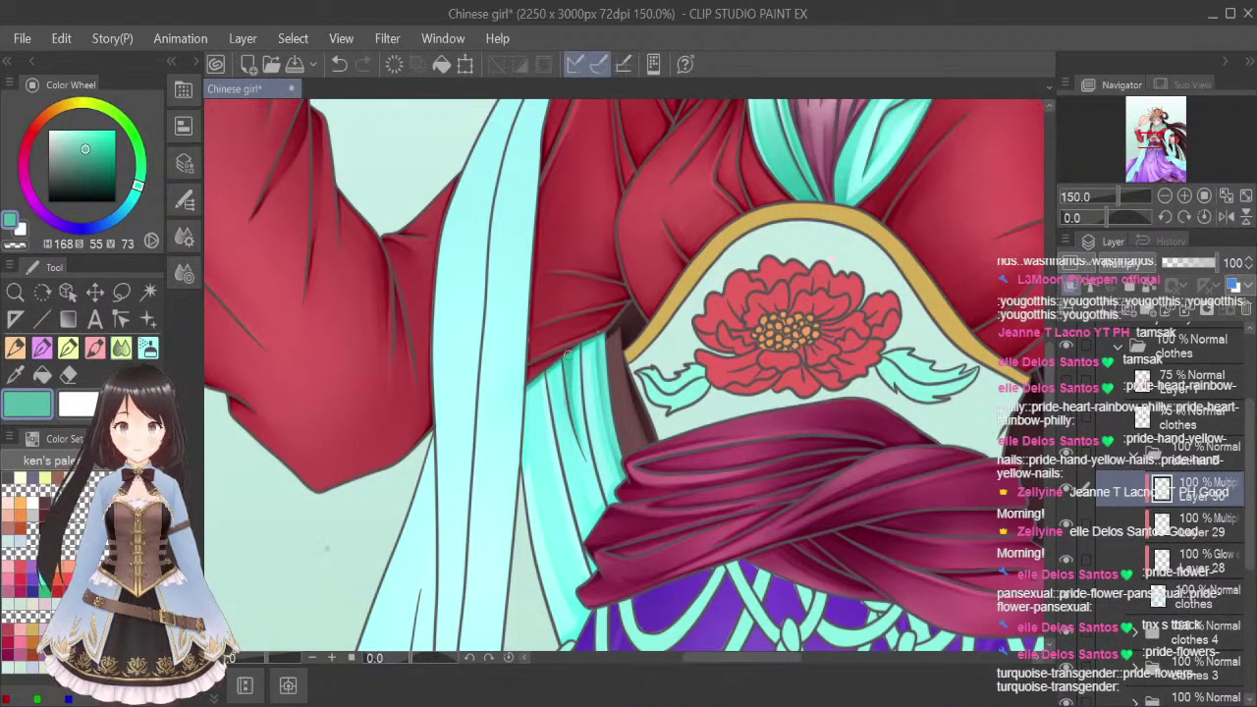
Paint additional thin fold shadows along the short ribbon strip, from beneath the red sleeve down to the sash
left_click(95, 346)
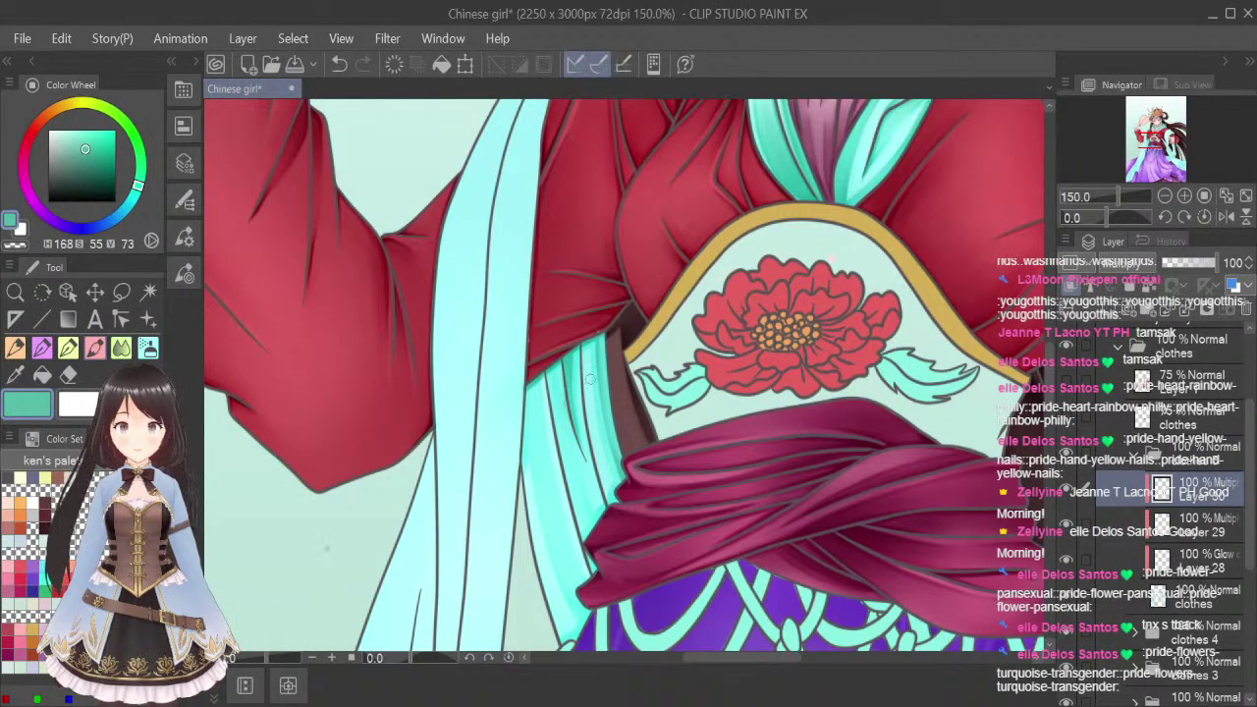
left_click_drag(579, 343, 595, 480)
left_click_drag(587, 430, 597, 499)
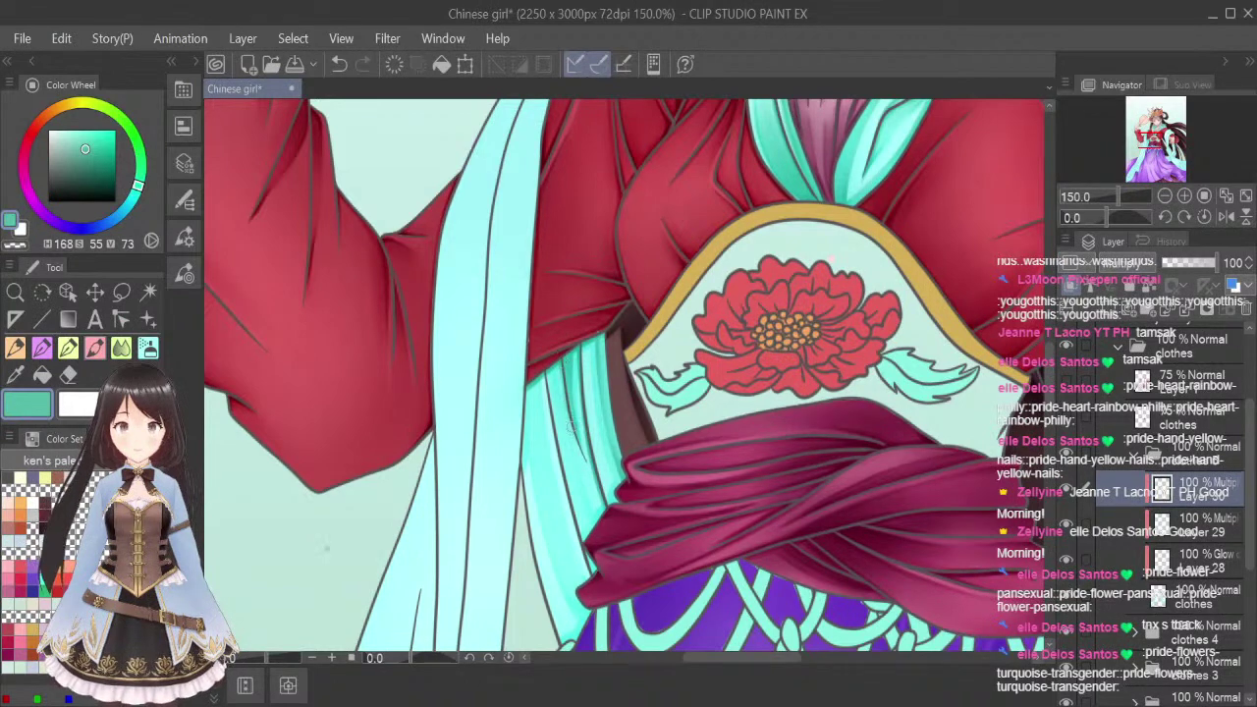
left_click_drag(550, 369, 562, 460)
left_click_drag(550, 405, 583, 539)
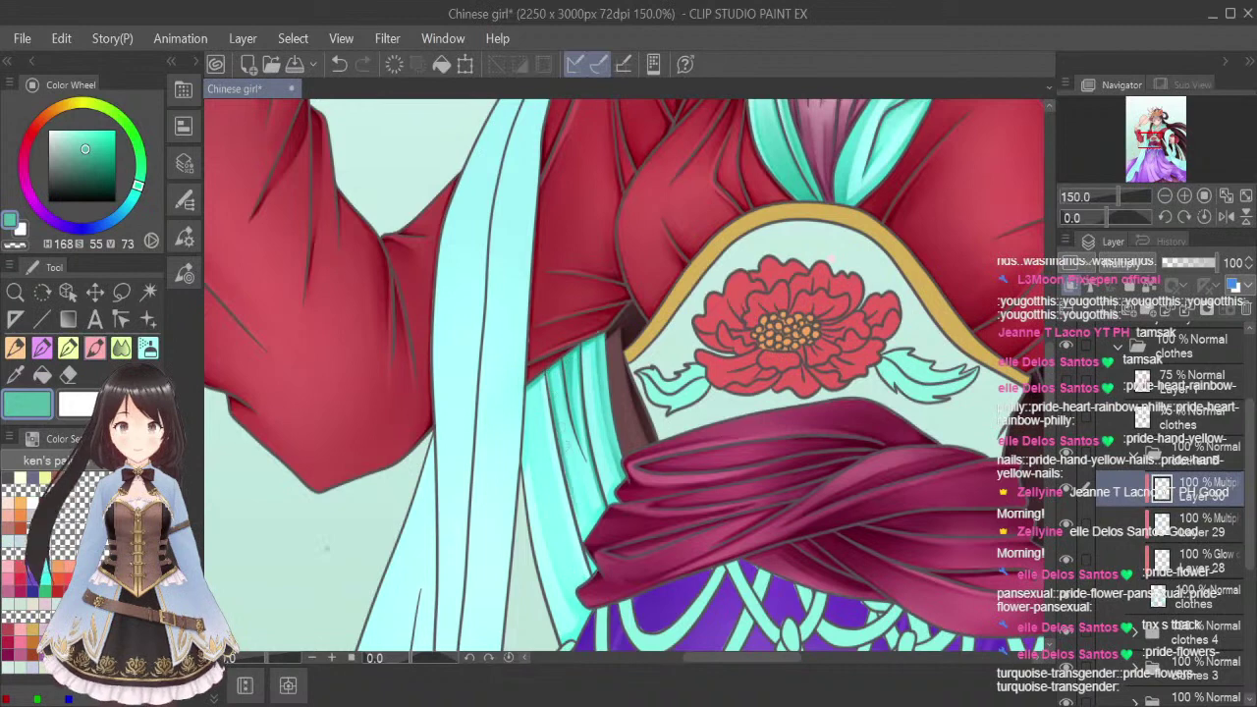
left_click_drag(569, 457, 584, 540)
left_click_drag(575, 481, 595, 571)
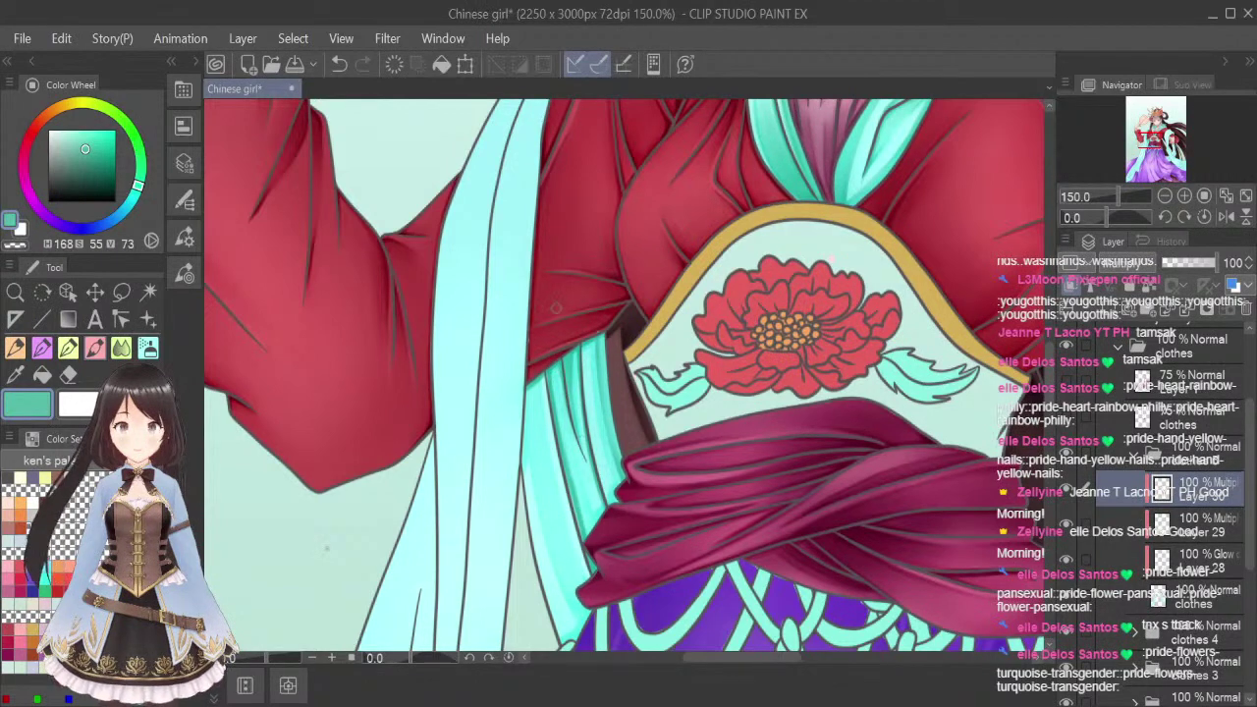
Paint a teal shadow along the upper outer edge of the short ribbon strip beside the long ribbon and blend it
mouse_move(537, 379)
left_mouse_down()
mouse_move(550, 442)
mouse_move(536, 371)
mouse_move(526, 440)
mouse_move(522, 423)
mouse_move(524, 404)
mouse_move(532, 480)
mouse_move(522, 416)
mouse_move(522, 454)
left_mouse_up()
left_click_drag(526, 389, 526, 418)
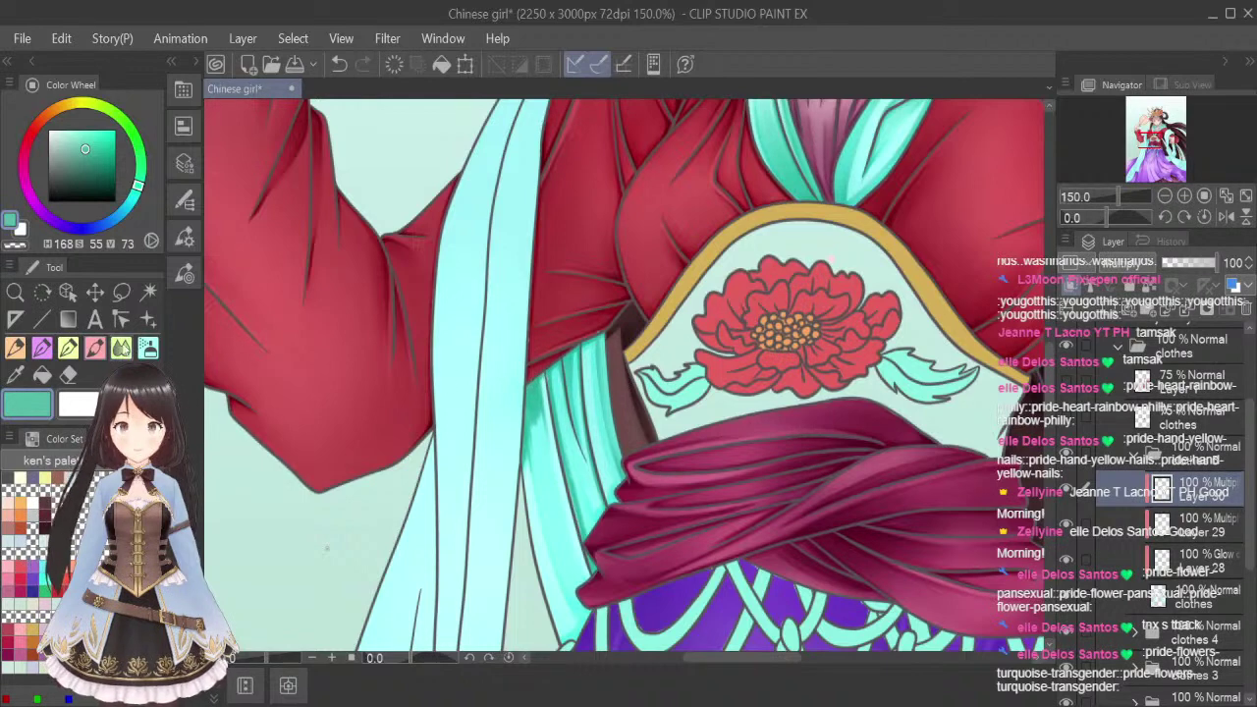
left_click(121, 347)
mouse_move(534, 409)
left_mouse_down()
mouse_move(547, 500)
mouse_move(531, 471)
left_mouse_up()
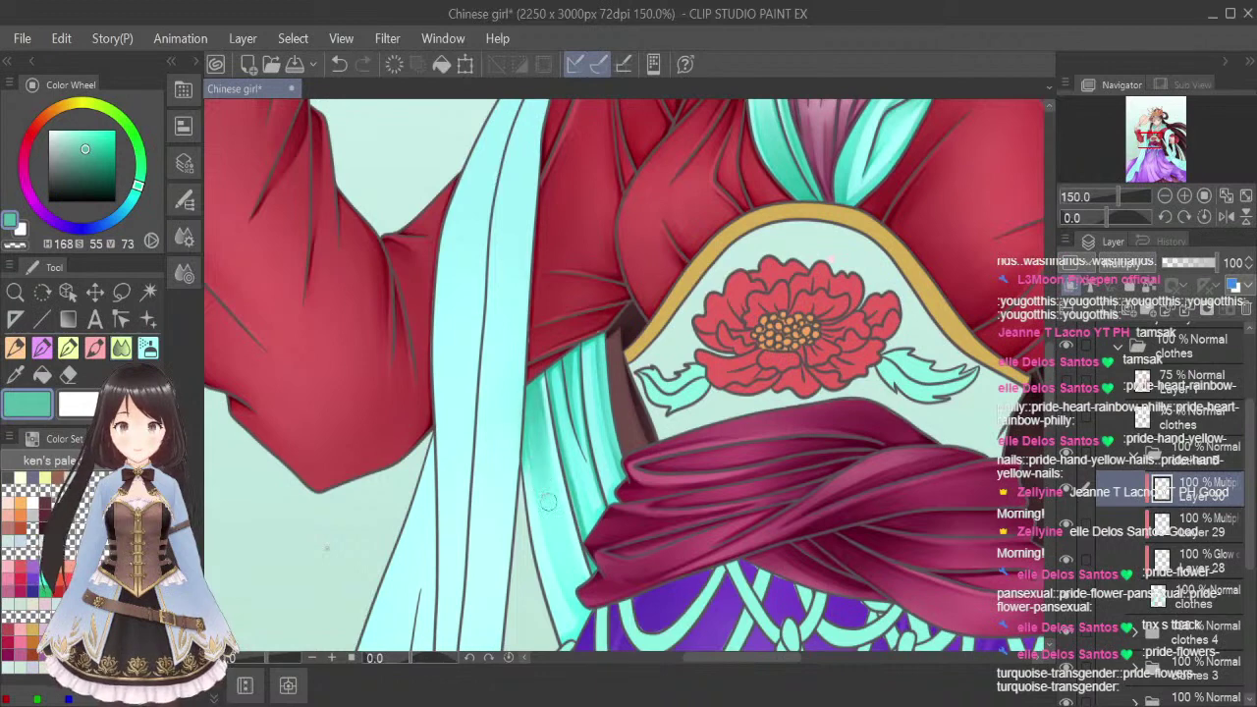
Paint teal shadows on the lower end of the short ribbon strip beside the sash and smooth them with a resized blending brush
left_click(95, 347)
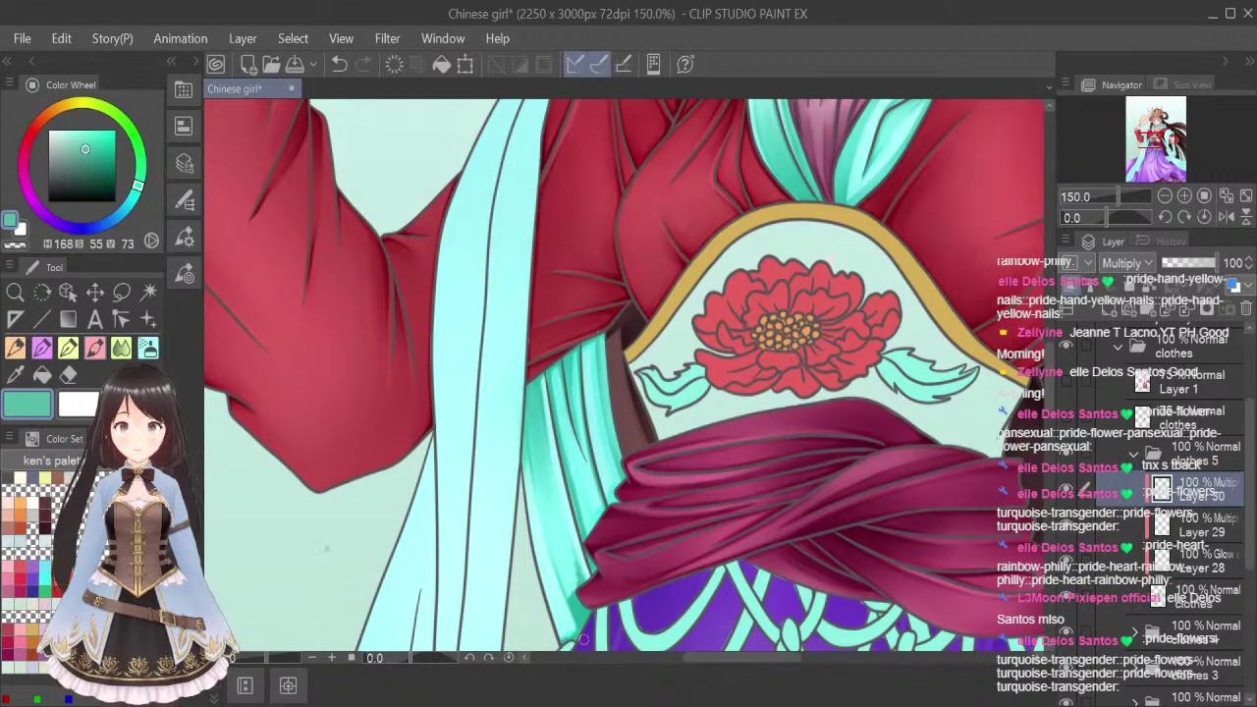
left_click(123, 348)
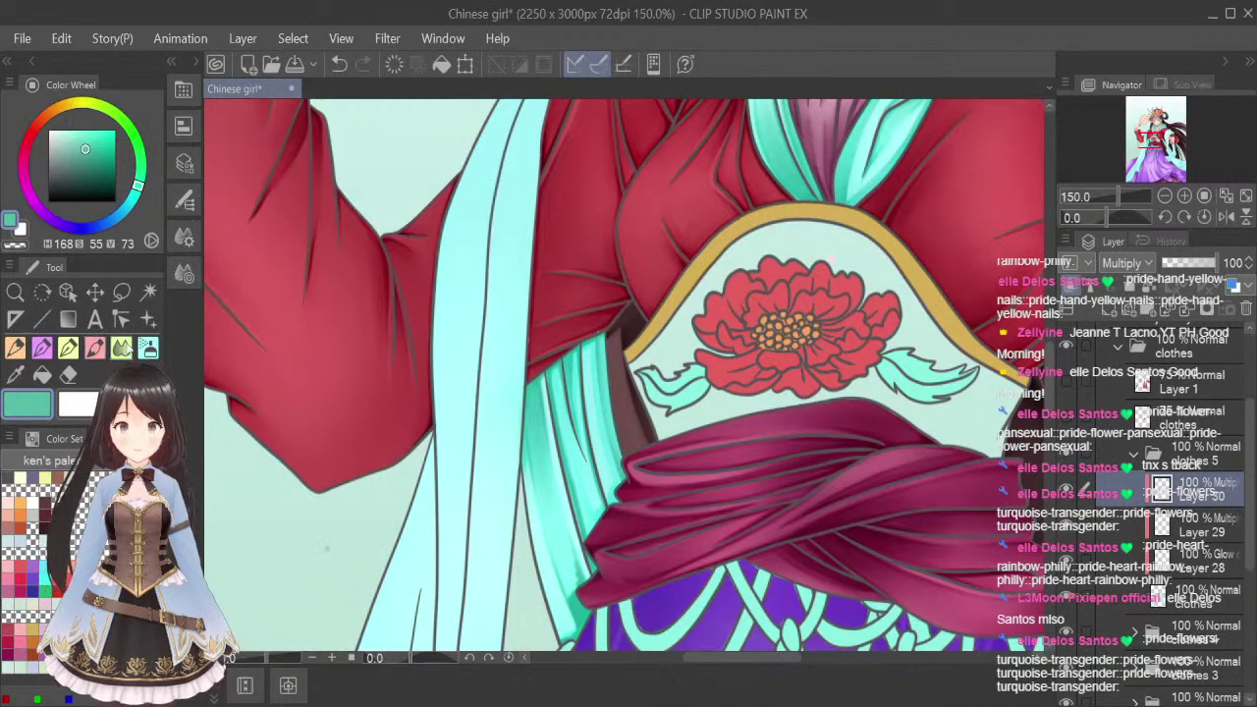
key("[")
key("[")
key("[")
key("[")
key("[")
key("[")
key("[")
key("[")
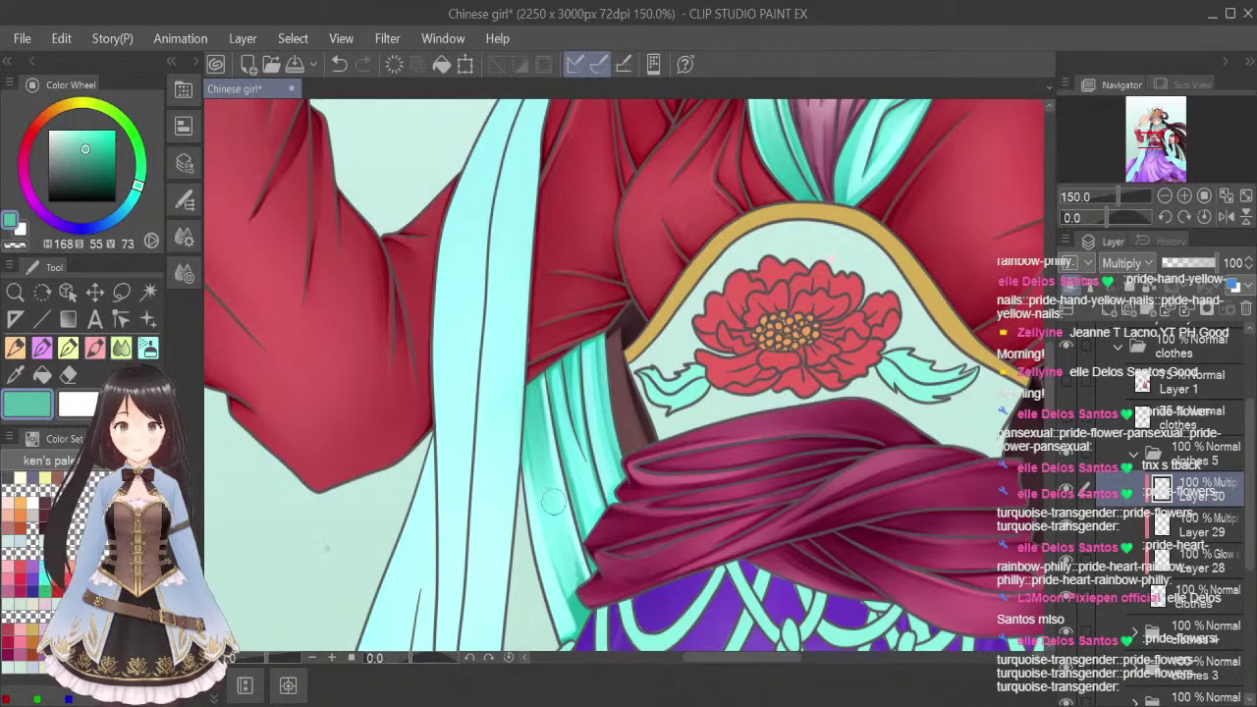
left_click_drag(554, 502, 584, 606)
left_click_drag(547, 491, 591, 610)
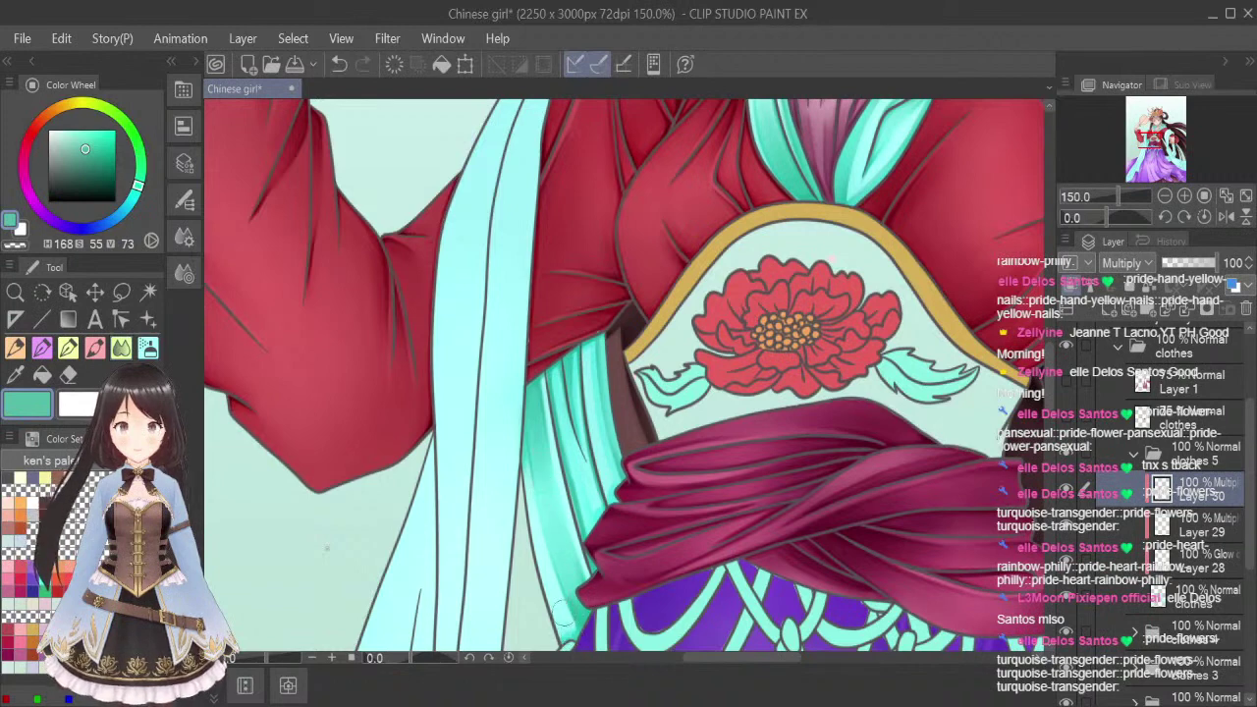
Resize the airbrush and softly darken the short ribbon strip beneath the red sleeve and along the sash
key("bracketleft")
key("bracketleft")
key("bracketleft")
key("bracketleft")
key("bracketleft")
key("bracketleft")
key("bracketleft")
key("bracketleft")
key("bracketleft")
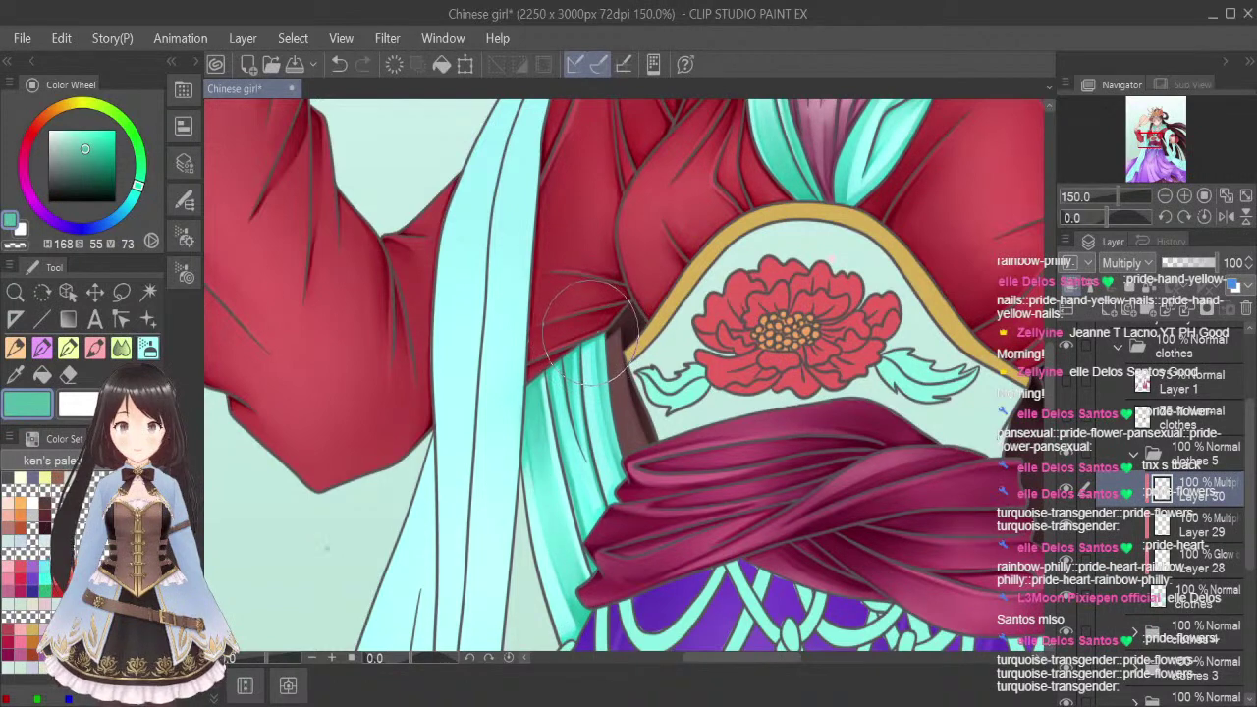
mouse_move(547, 365)
left_mouse_down()
mouse_move(551, 426)
mouse_move(550, 410)
mouse_move(528, 455)
mouse_move(552, 411)
mouse_move(573, 413)
mouse_move(586, 319)
mouse_move(589, 381)
left_mouse_up()
left_click_drag(601, 339, 610, 377)
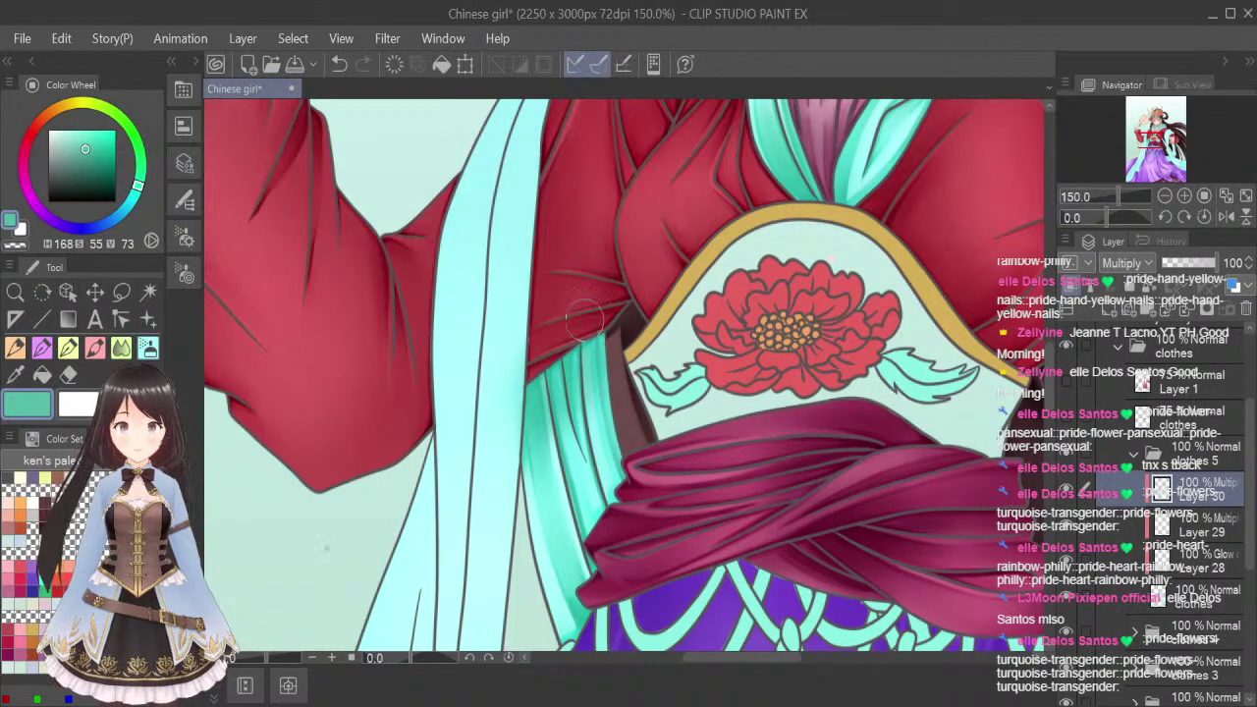
left_click_drag(586, 319, 568, 334)
mouse_move(574, 596)
left_mouse_down()
mouse_move(568, 629)
mouse_move(599, 615)
mouse_move(581, 540)
mouse_move(581, 572)
mouse_move(606, 534)
mouse_move(589, 479)
mouse_move(622, 526)
mouse_move(616, 461)
left_mouse_up()
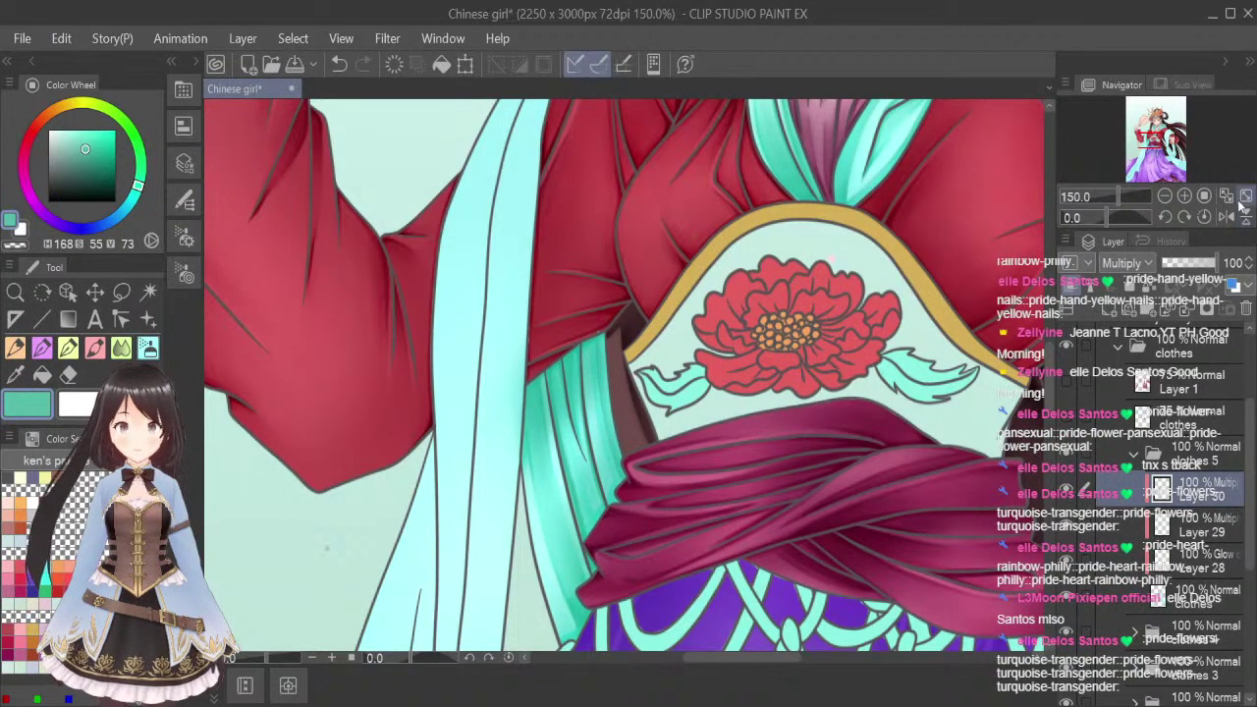
Pick pale pink from the palette and airbrush a soft glow on the short ribbon on glow dodge Layer 28, comparing with undo and redo
left_click(1245, 195)
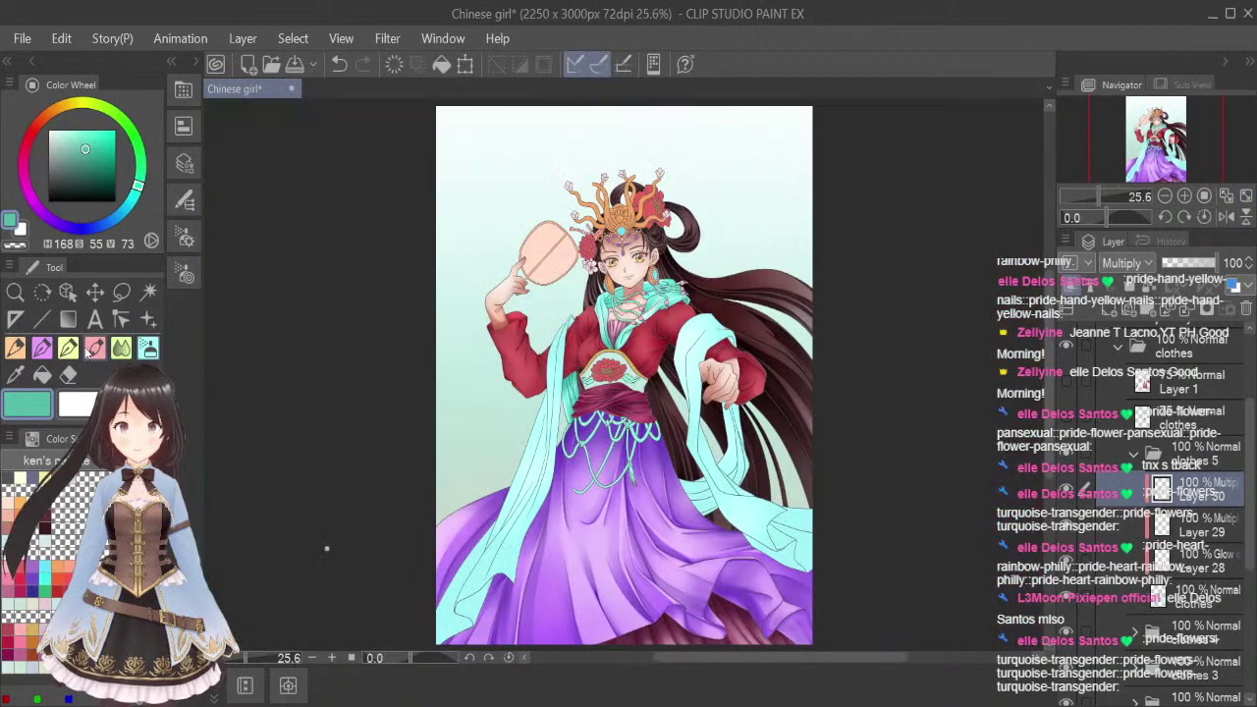
left_click(15, 374)
left_click(34, 629)
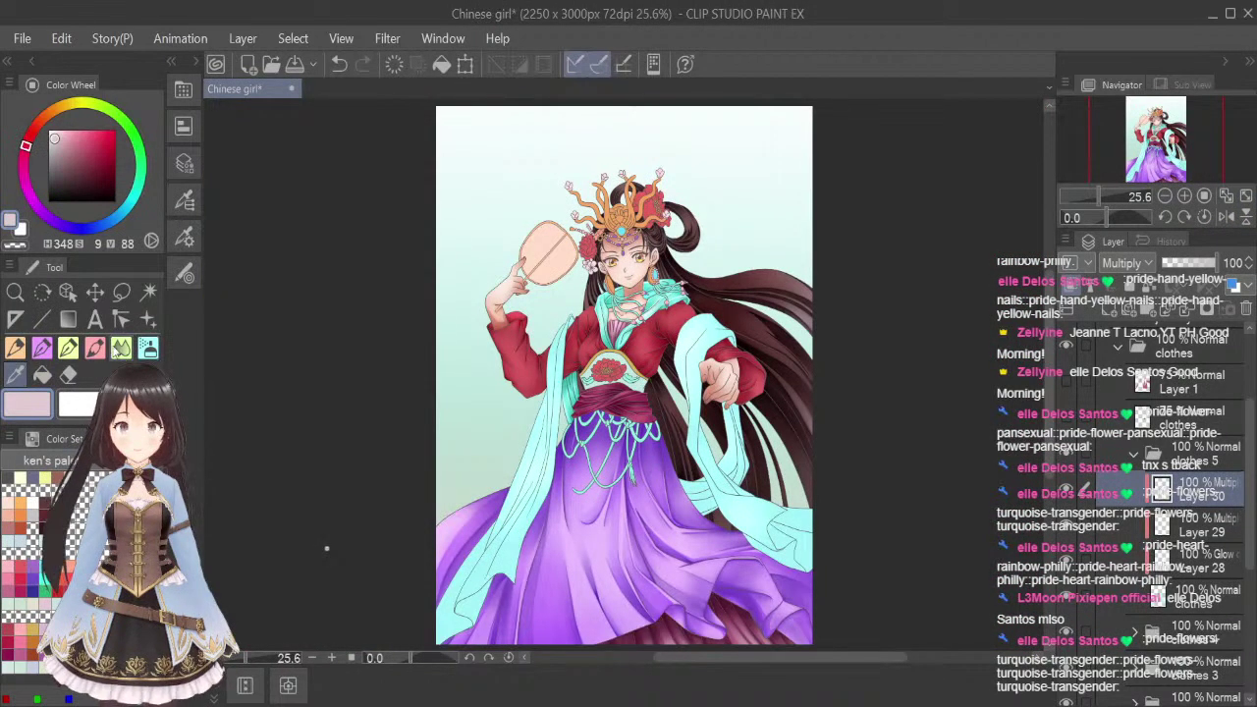
left_click(121, 321)
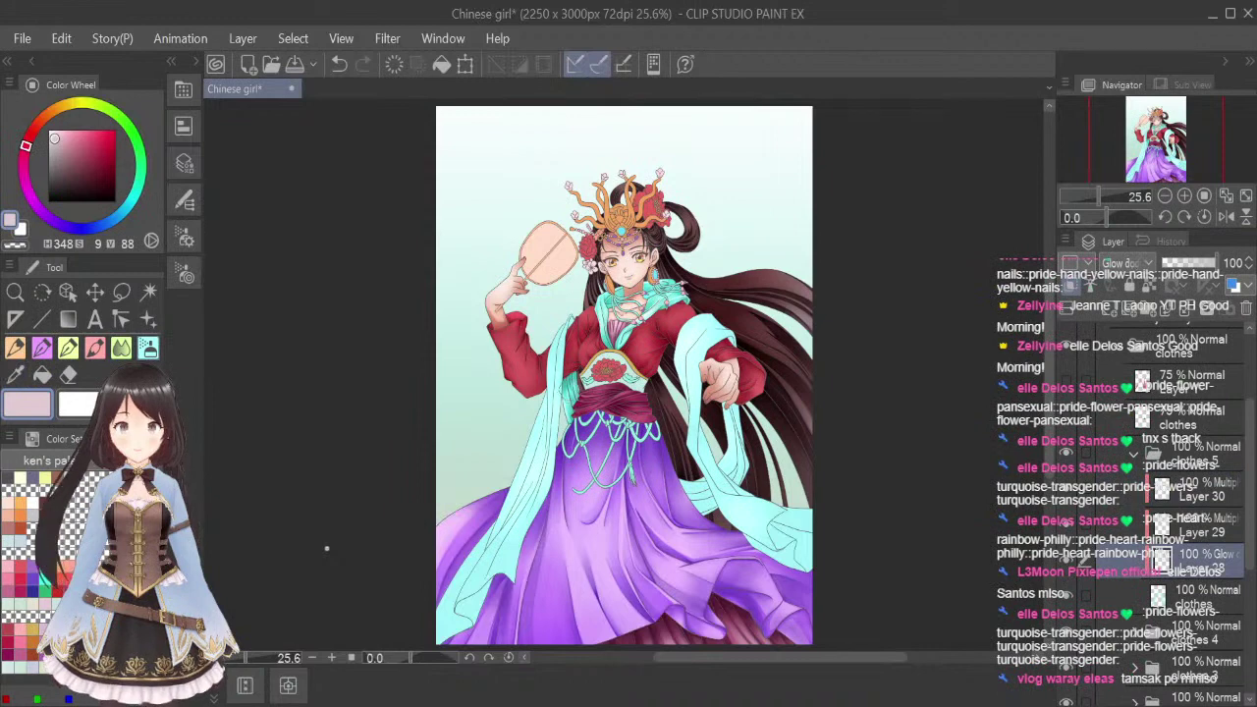
scroll(587, 385, "up", 2)
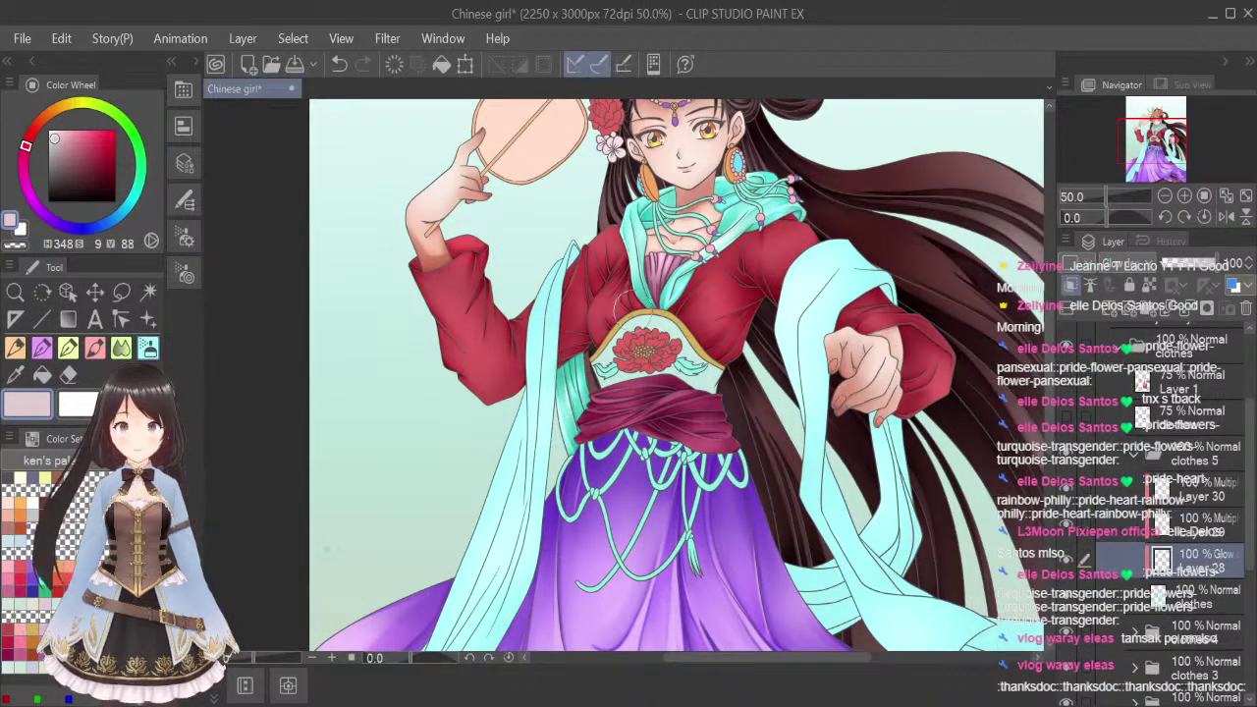
key("ctrl+z")
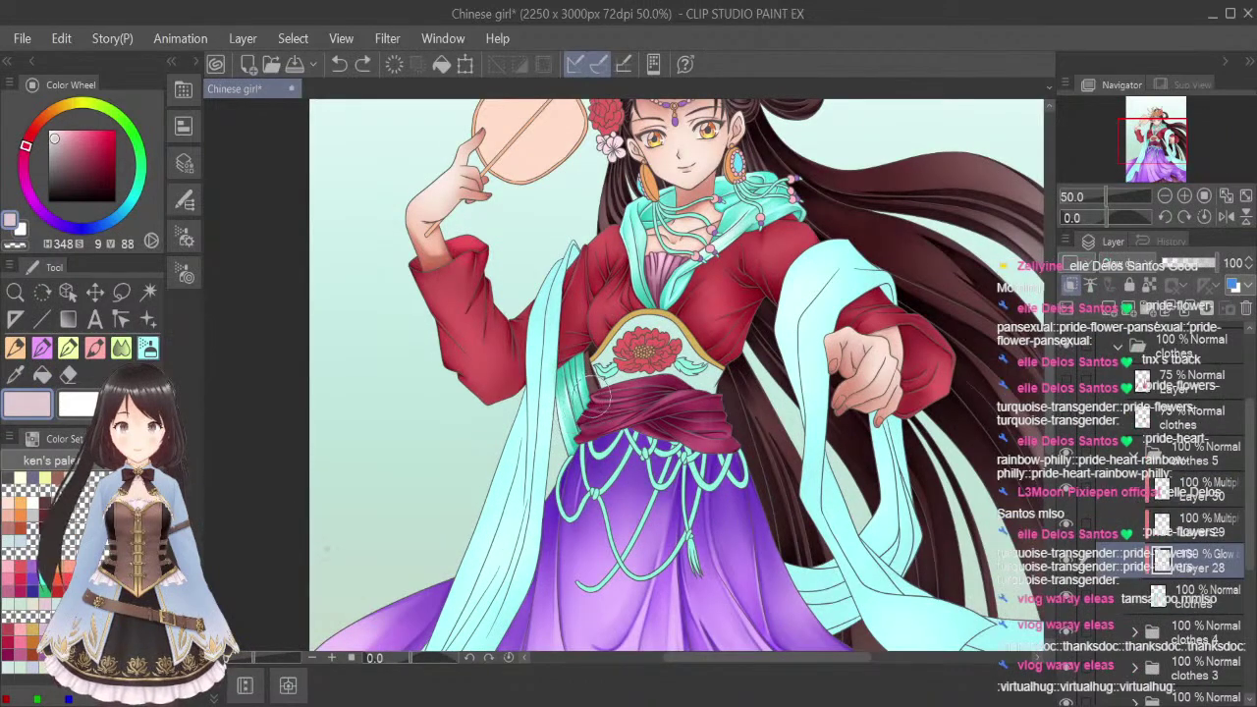
key("ctrl+y")
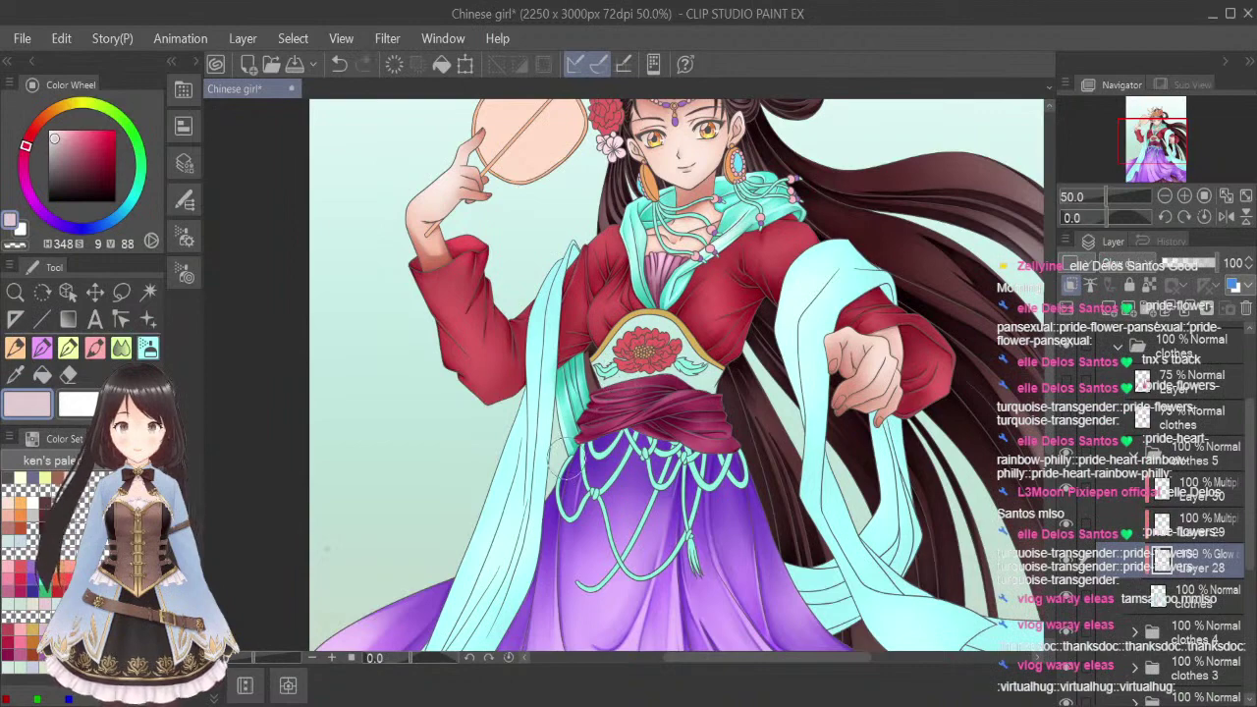
left_click(1247, 205)
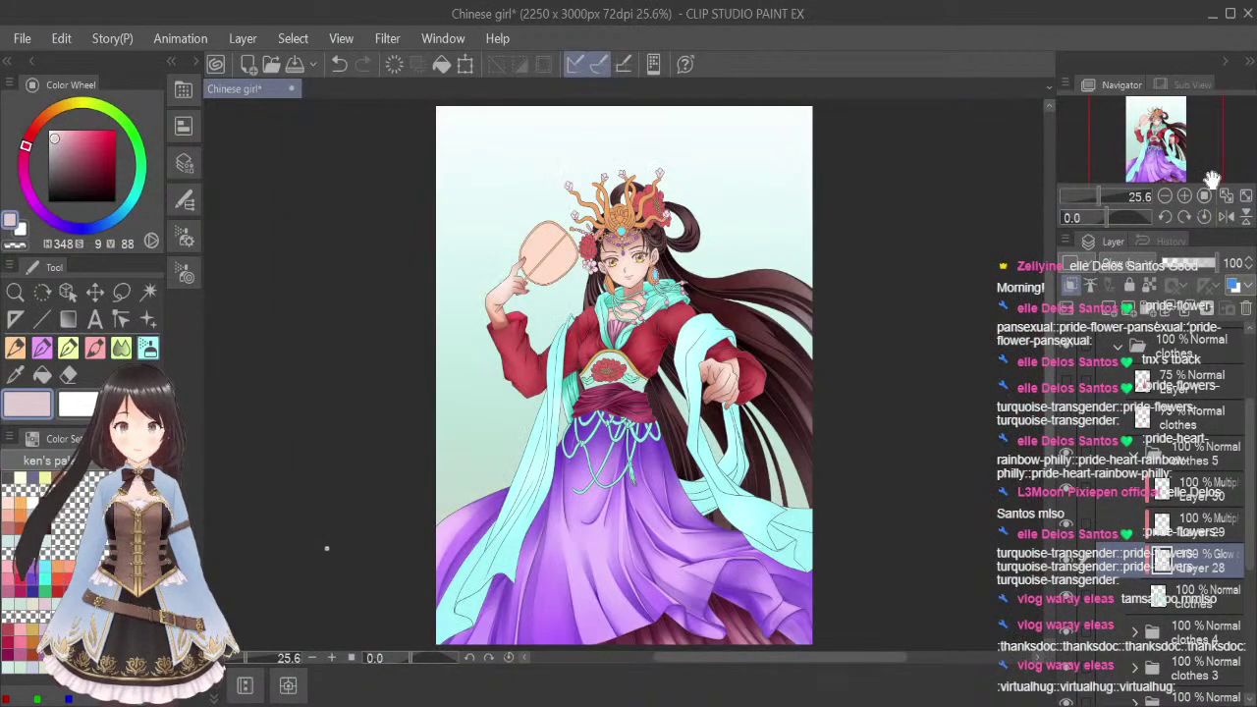
Switch to multiply Layer 29, sample the light cyan from the ribbon, and save the illustration
left_click(1217, 530)
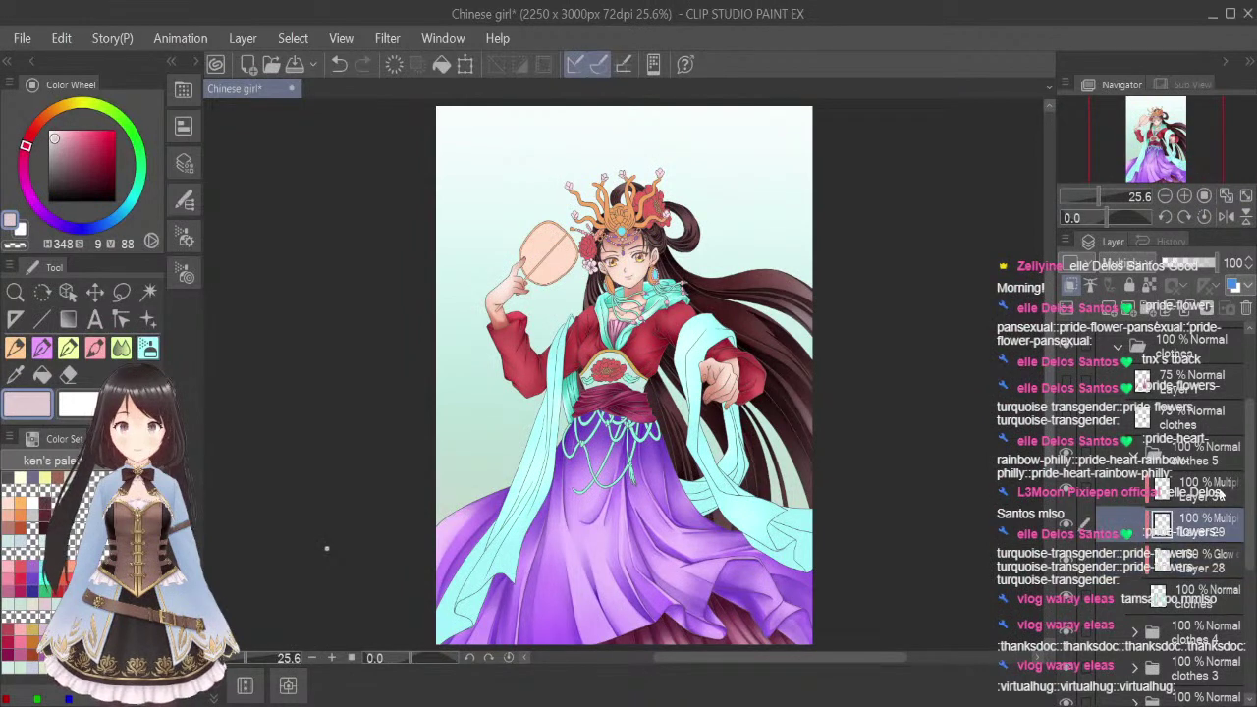
left_click(543, 417)
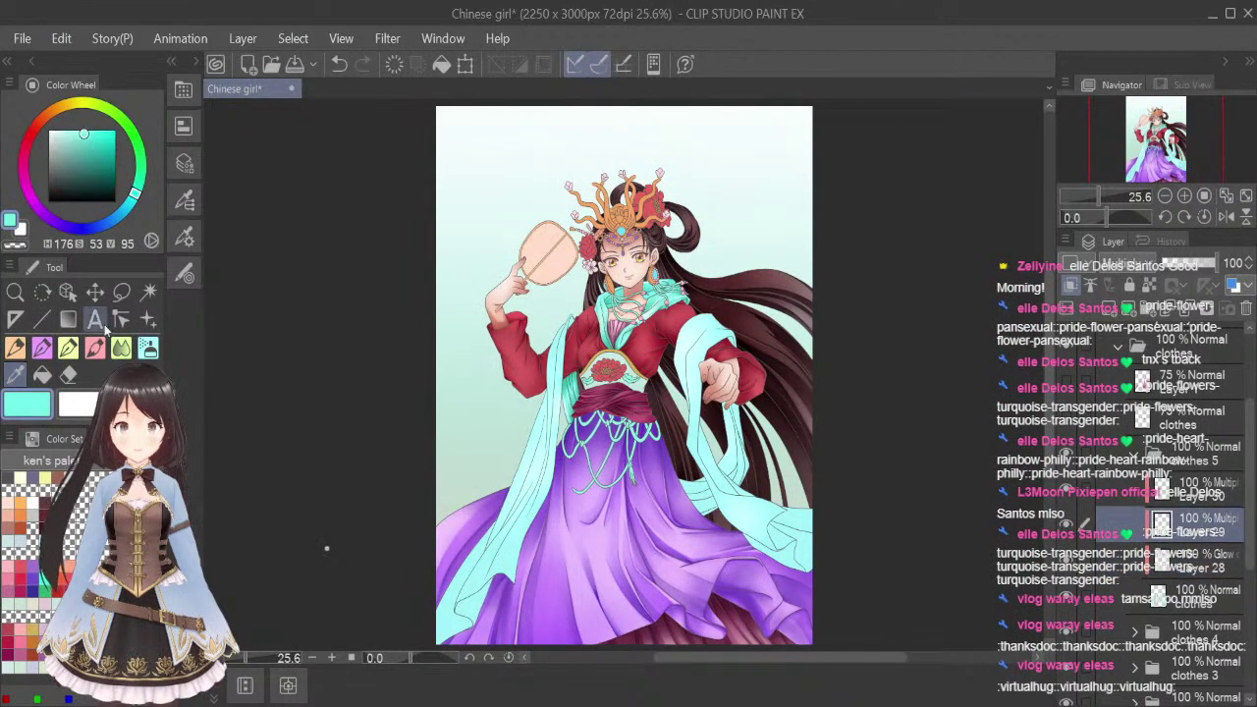
left_click(95, 347)
key("ctrl+s")
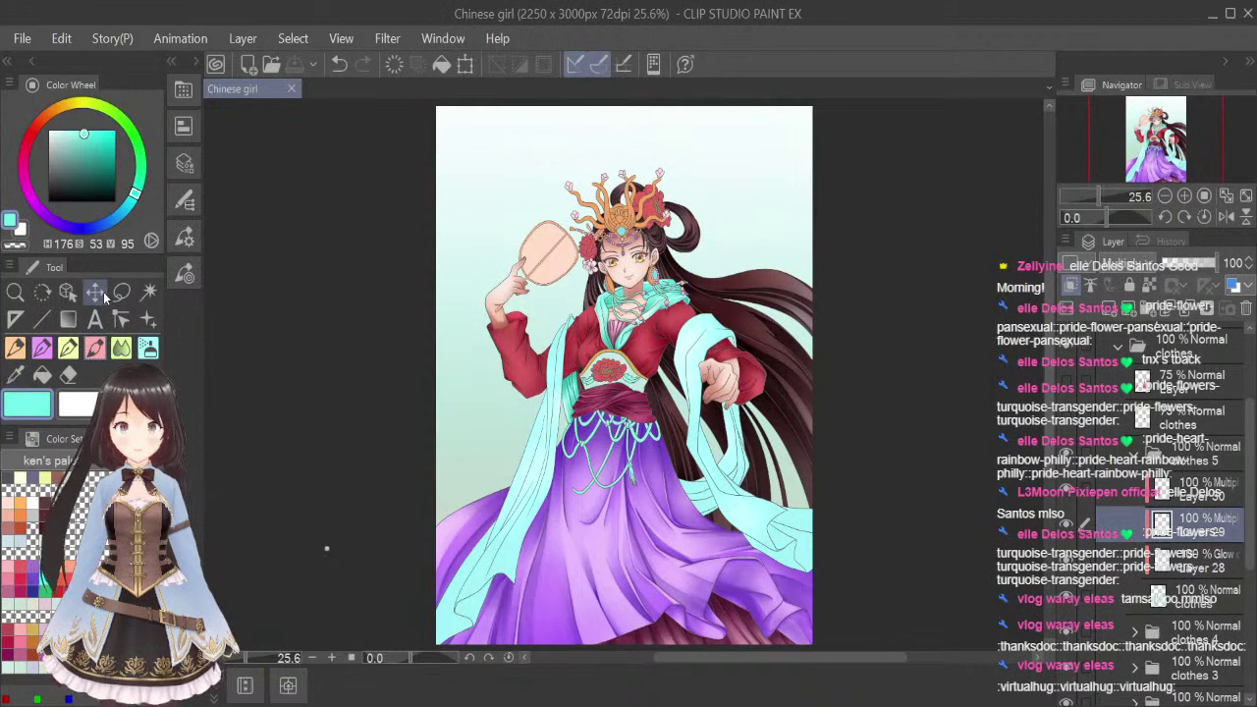
Airbrush soft light cyan shading down the long ribbon from the shoulder to its end over the purple skirt
left_click(148, 318)
scroll(568, 330, "up", 2)
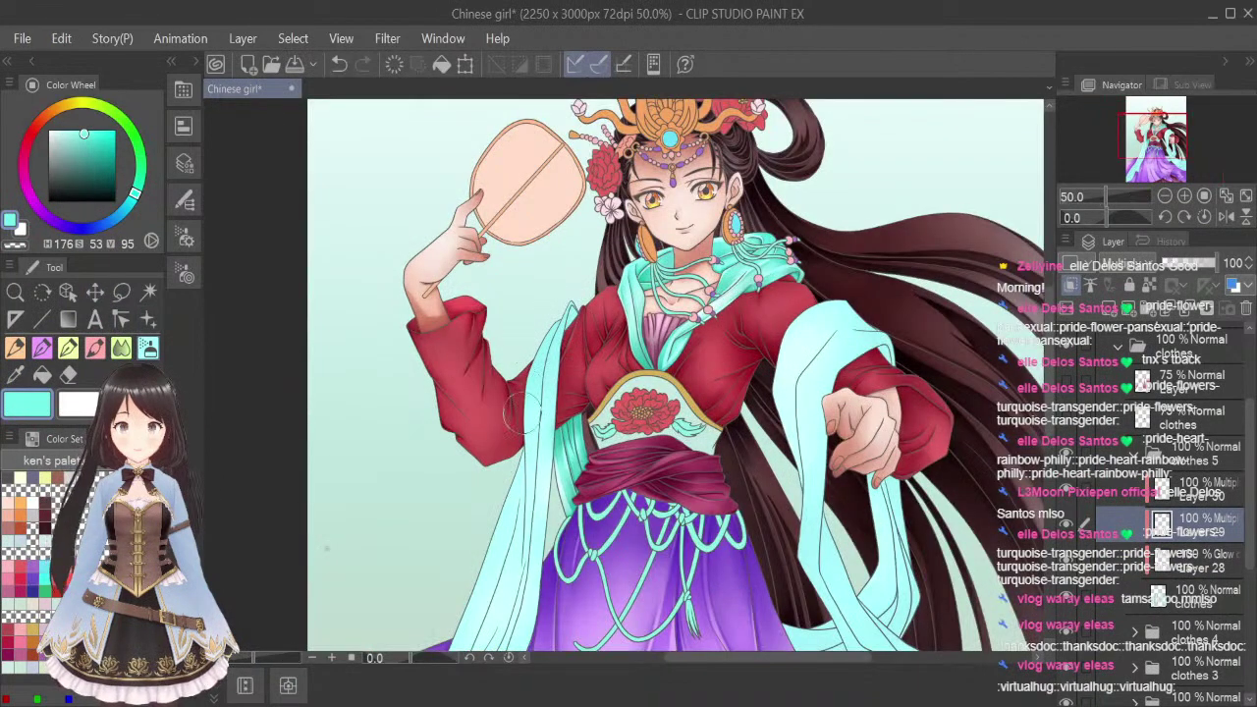
scroll(544, 535, "down", 3)
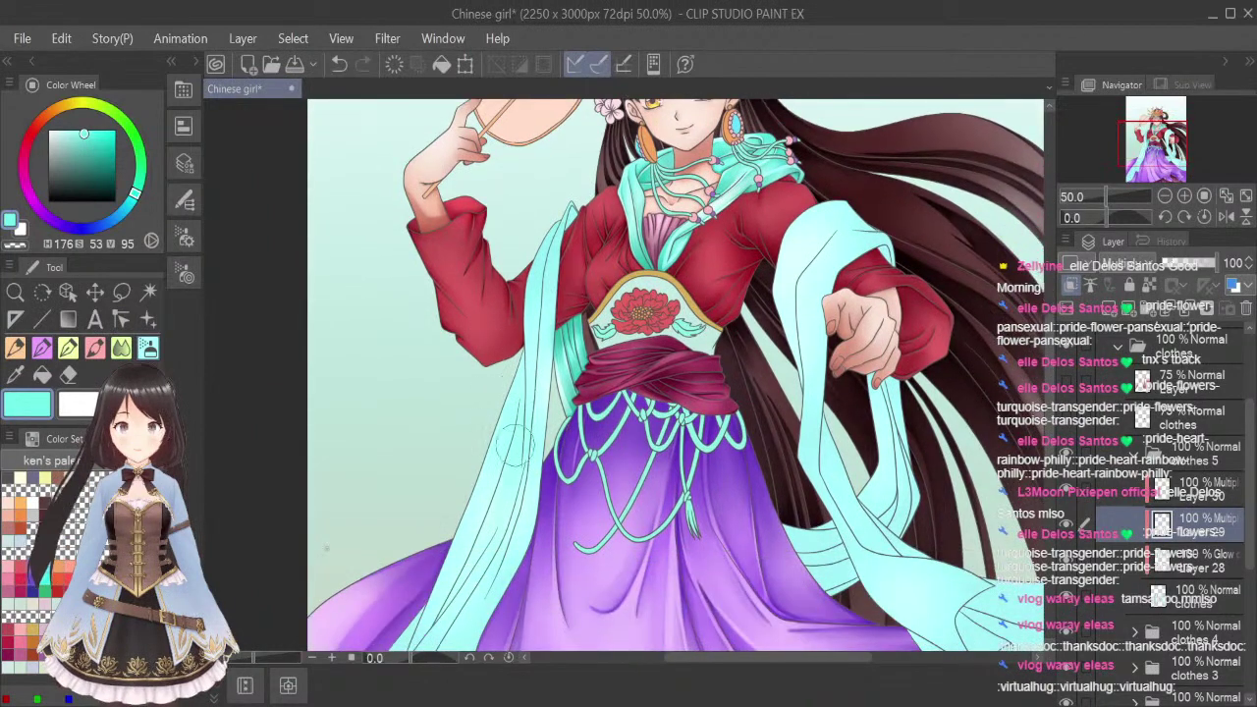
scroll(575, 575, "down", 4)
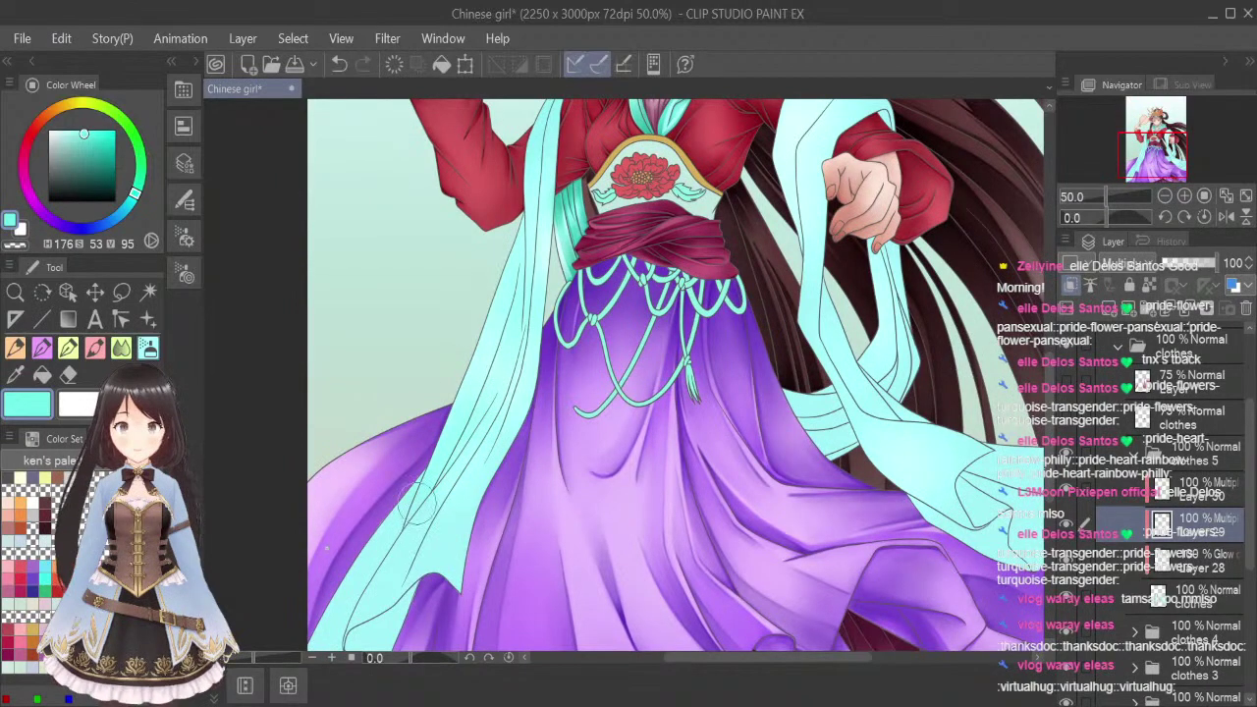
scroll(501, 290, "down", 2)
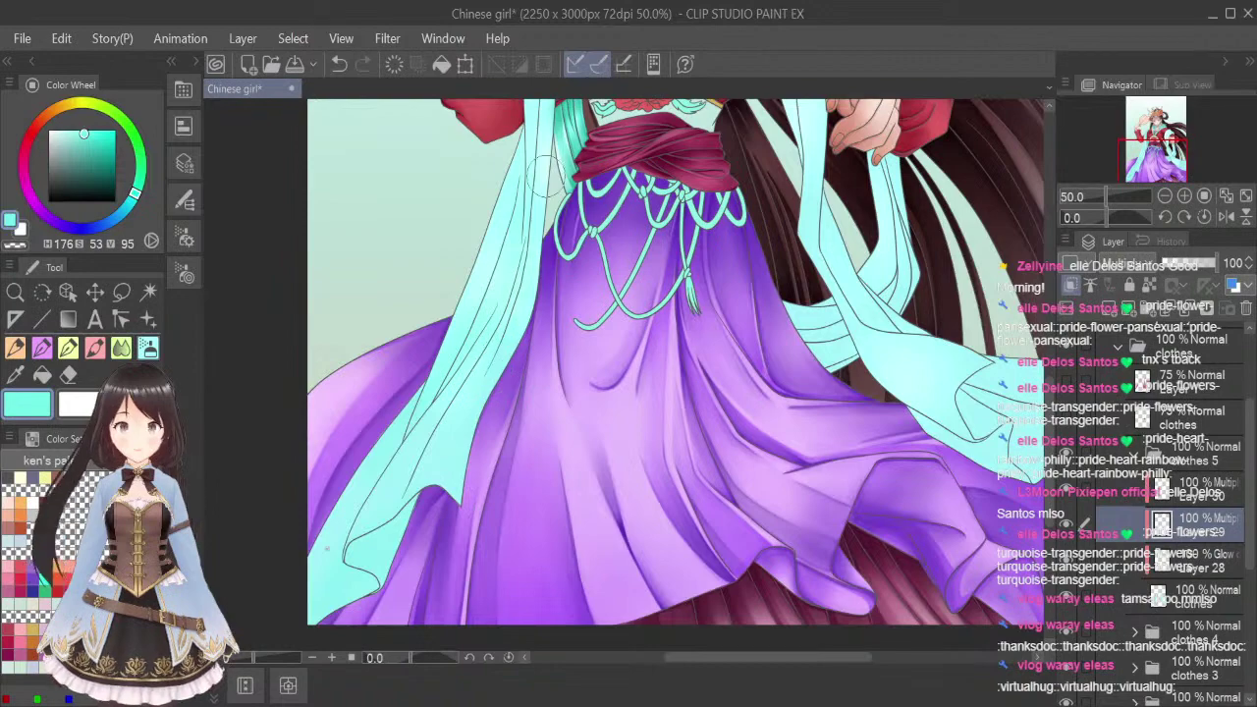
Paint light cyan shading on the long ribbon's upper loop beside the shoulder, and shrink the blending brush for softening it
left_click(95, 347)
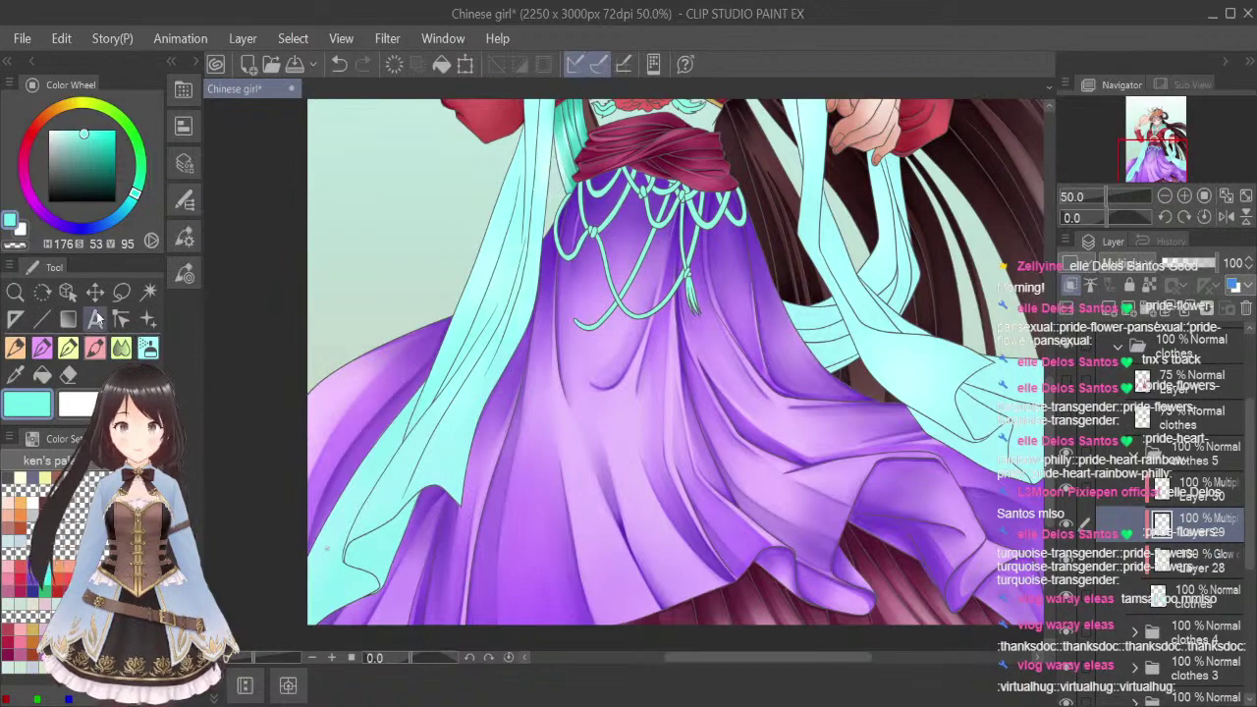
left_click_drag(1052, 435, 1049, 348)
scroll(570, 282, "up", 2)
scroll(571, 277, "up", 1)
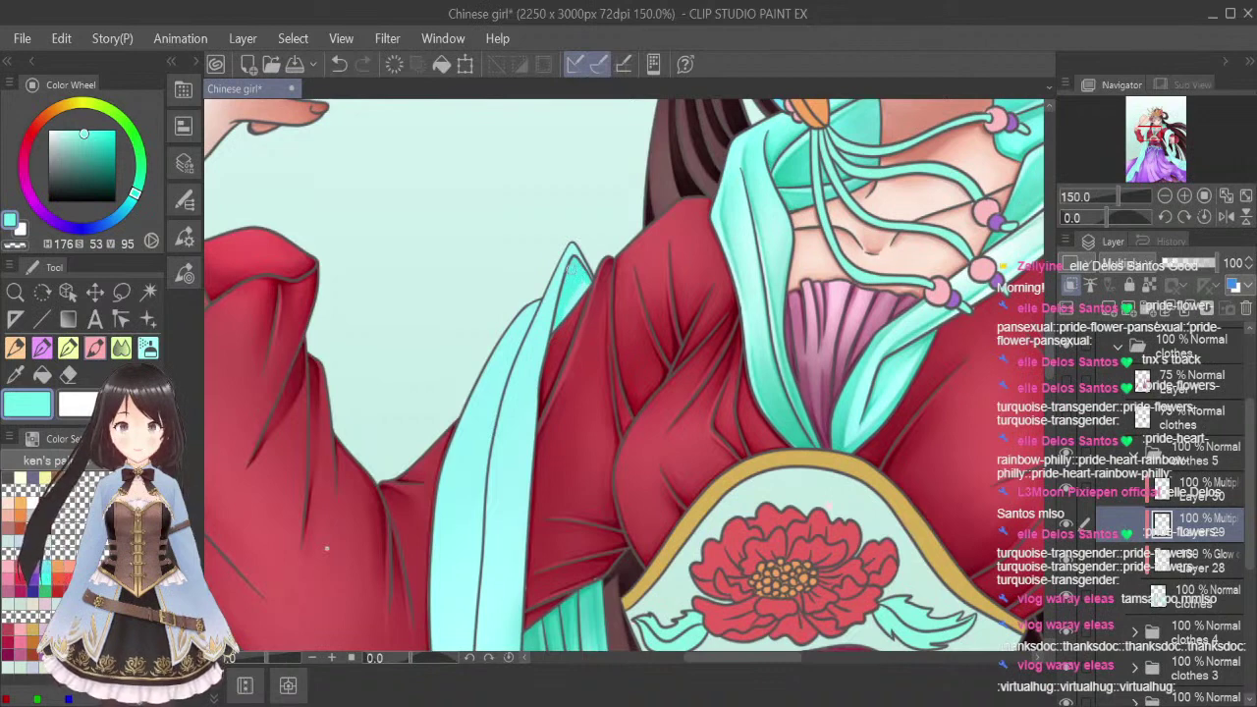
left_click(121, 348)
key("bracketleft")
key("bracketleft")
key("bracketleft")
key("bracketleft")
key("bracketleft")
key("bracketleft")
key("bracketleft")
key("bracketleft")
key("bracketleft")
key("bracketleft")
key("bracketleft")
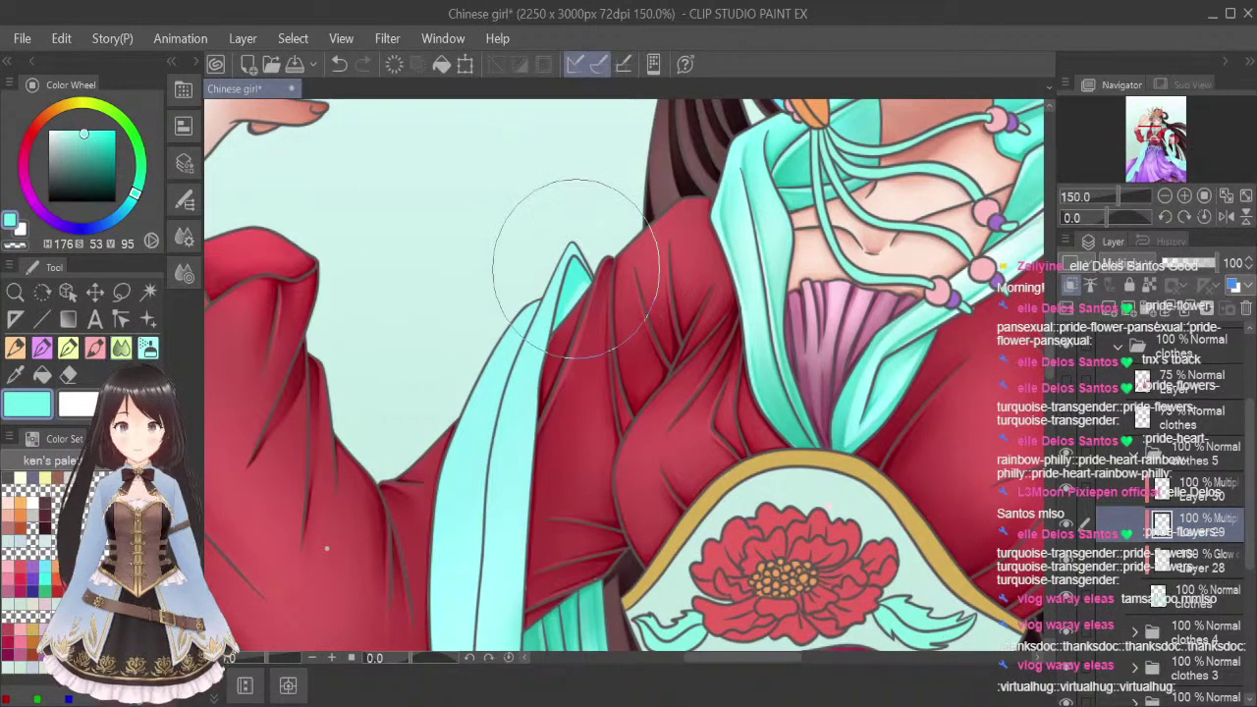
Try to shade the outer fold of the ribbon beside the red sleeve with long light cyan brush strokes
left_click(98, 349)
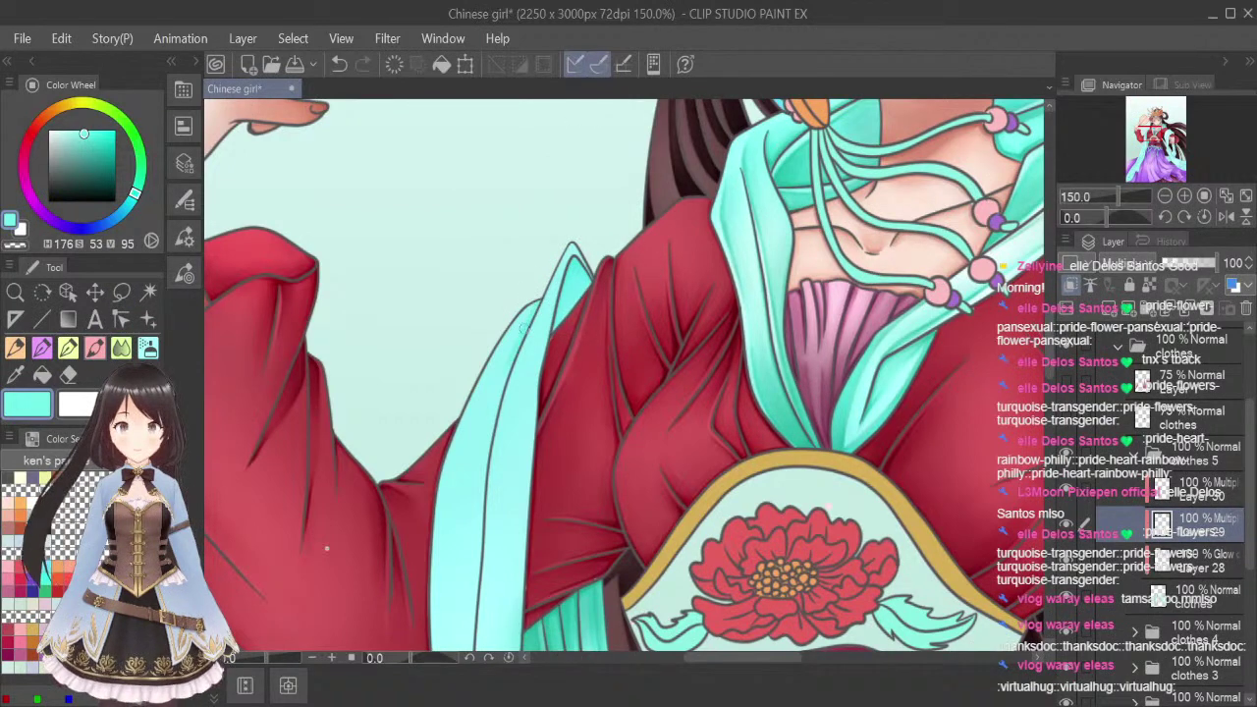
left_click_drag(513, 362, 486, 489)
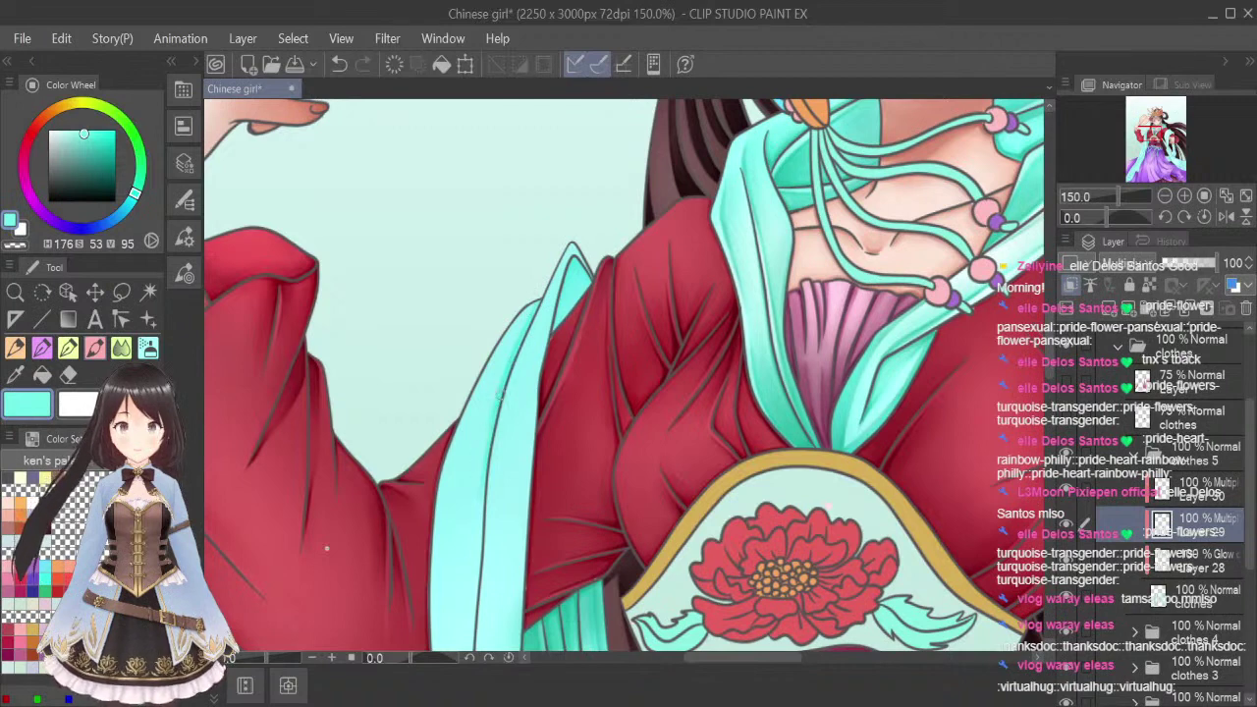
left_click_drag(501, 395, 474, 542)
left_click_drag(477, 497, 474, 550)
left_click_drag(481, 469, 471, 560)
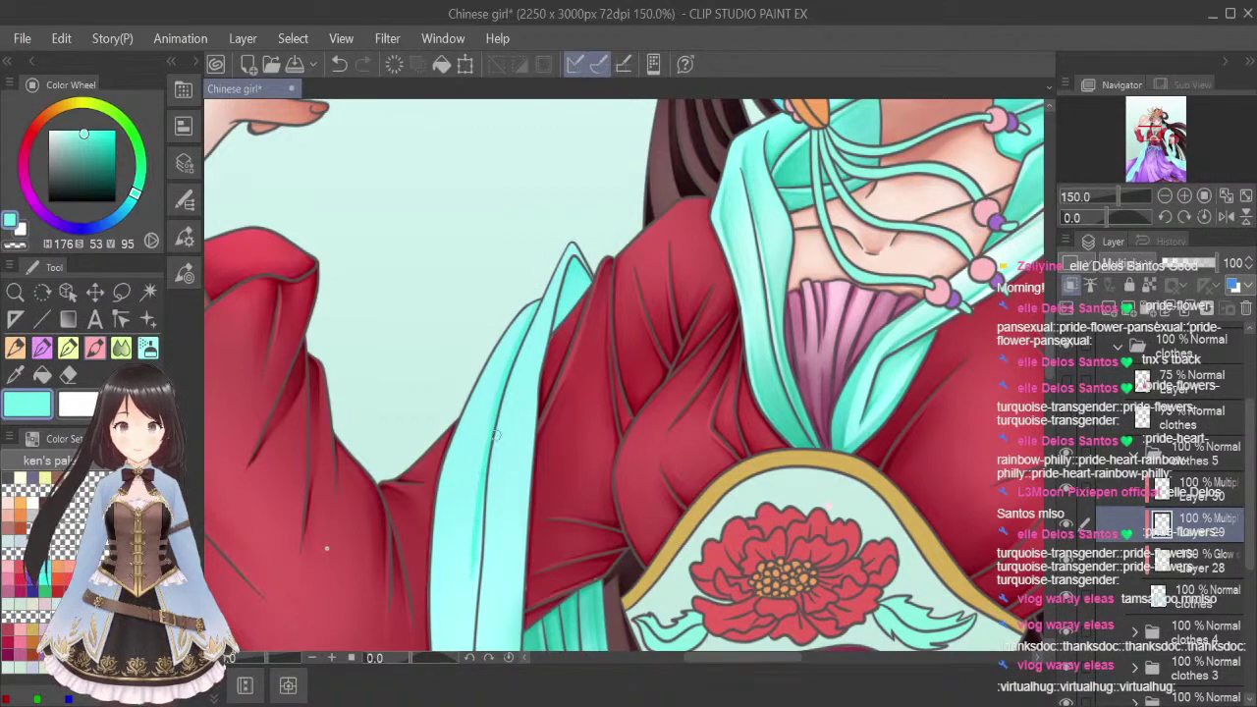
left_click_drag(537, 300, 469, 420)
left_click_drag(489, 375, 444, 516)
left_click_drag(468, 404, 447, 526)
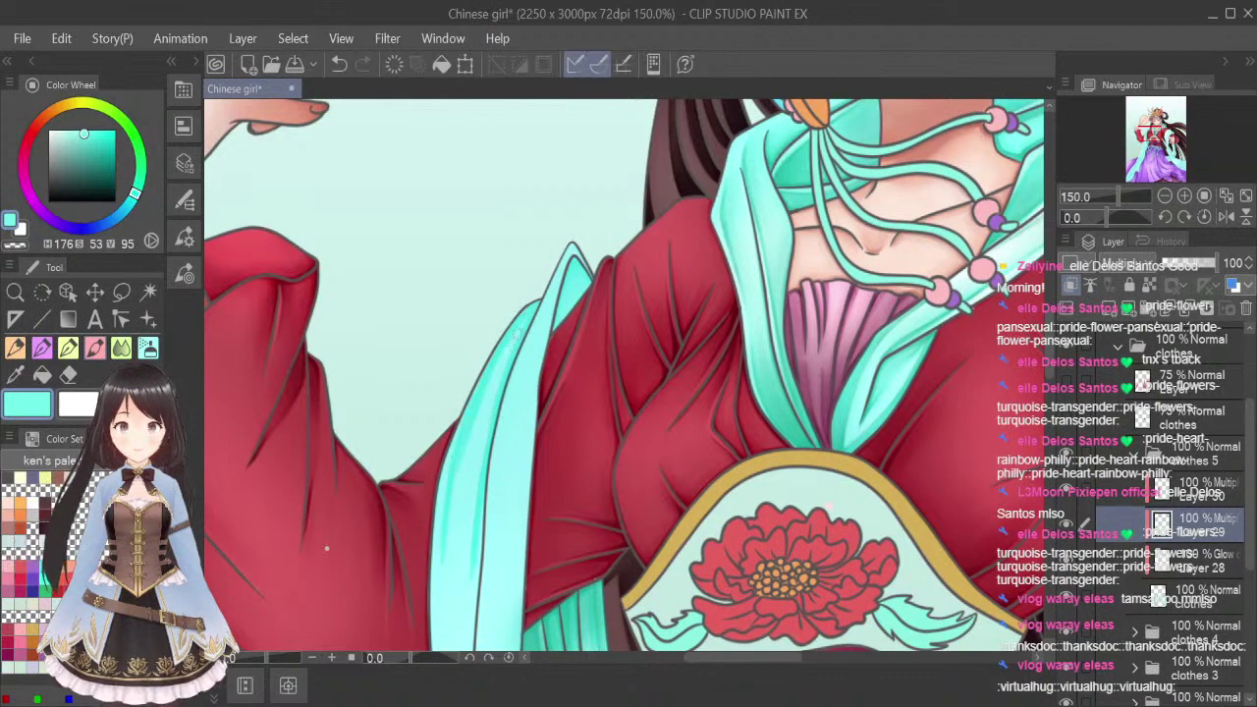
left_click_drag(505, 354, 476, 429)
left_click_drag(495, 382, 485, 429)
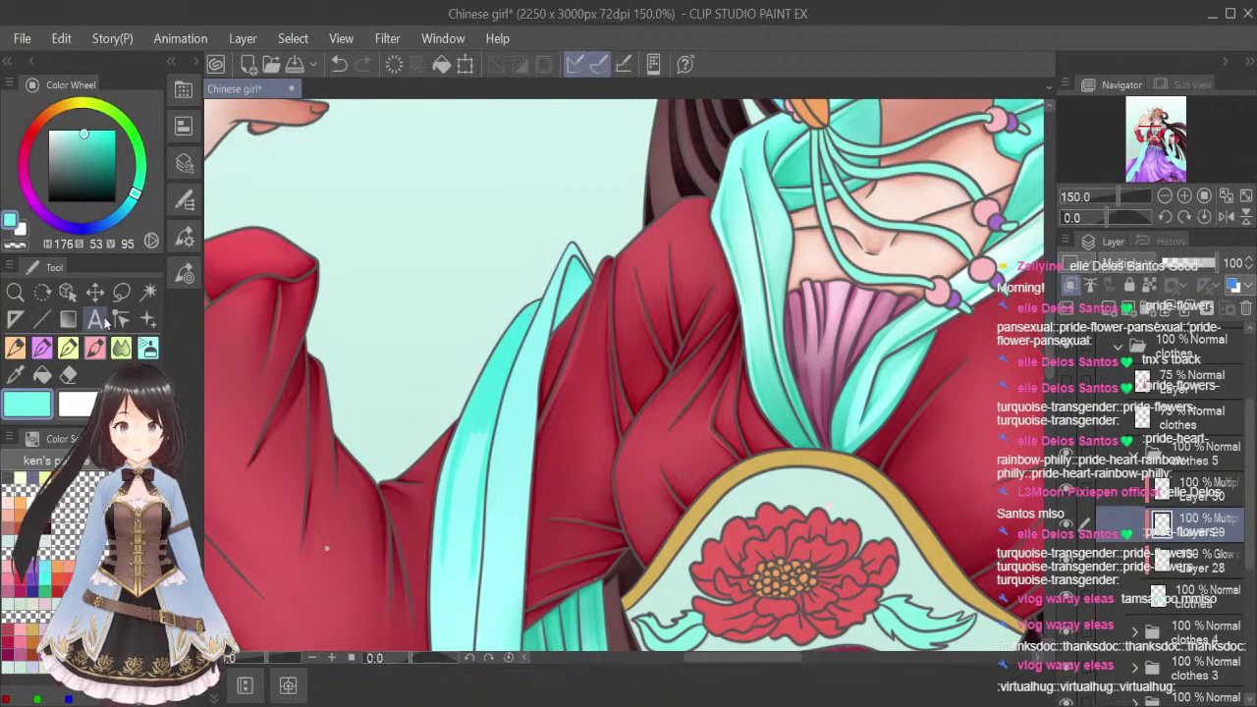
Reduce the blending brush size and smooth the cyan strokes down the ribbon's outer fold
left_click(121, 347)
key("bracketleft")
key("bracketleft")
key("bracketleft")
key("bracketleft")
key("bracketleft")
key("bracketleft")
key("bracketleft")
key("bracketleft")
key("bracketleft")
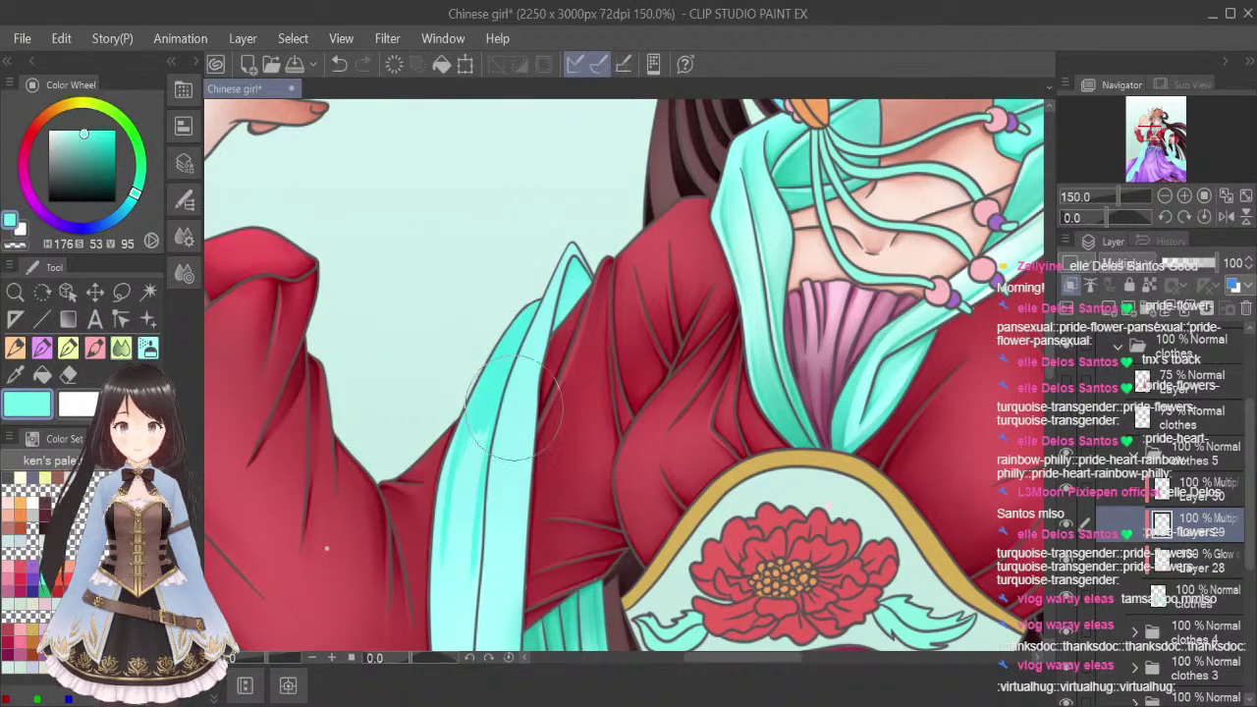
mouse_move(505, 383)
left_mouse_down()
mouse_move(463, 461)
mouse_move(481, 409)
mouse_move(452, 624)
mouse_move(474, 408)
mouse_move(453, 587)
left_mouse_up()
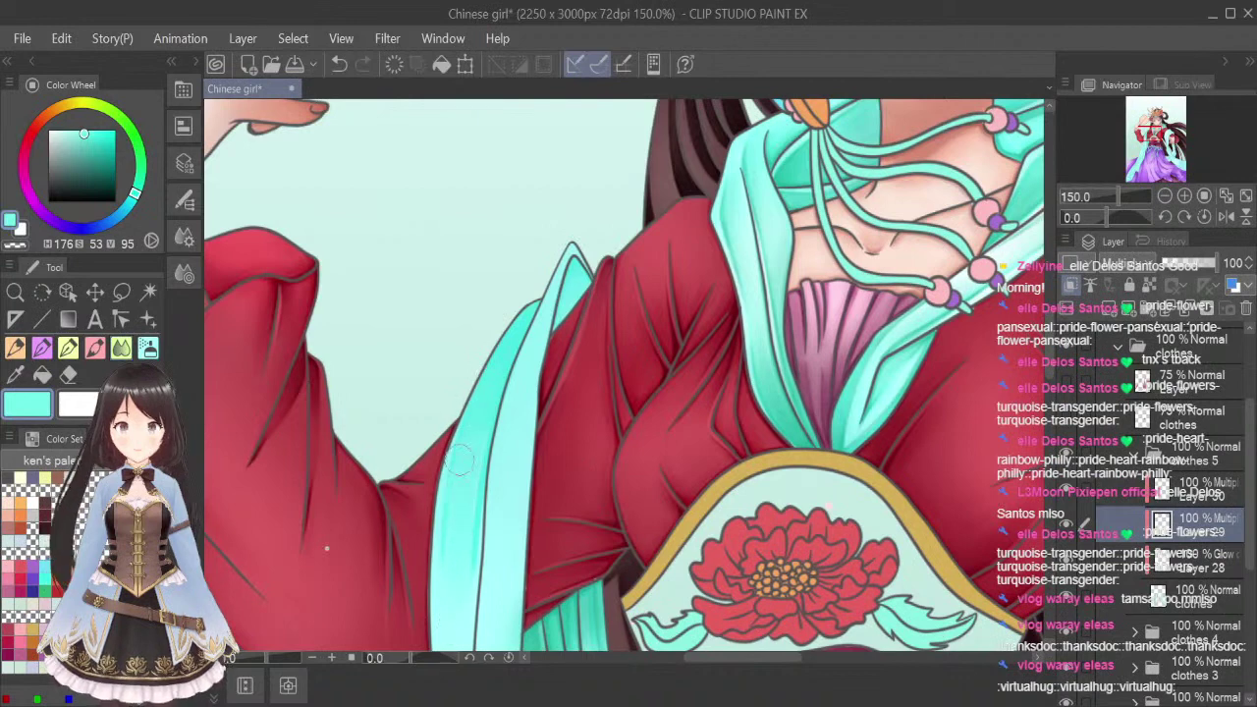
Paint light cyan shading down the ribbon's inner fold from its tip at the shoulder past the red sleeve
left_click(125, 290)
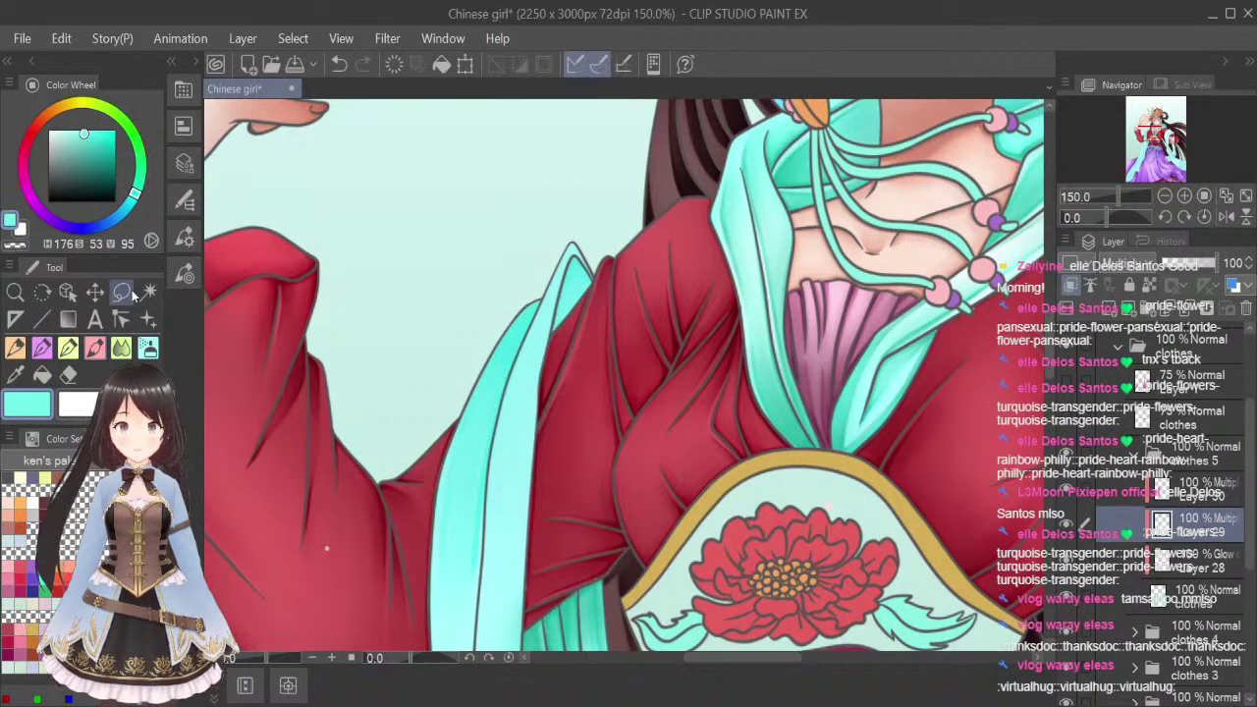
scroll(527, 197, "down", 3)
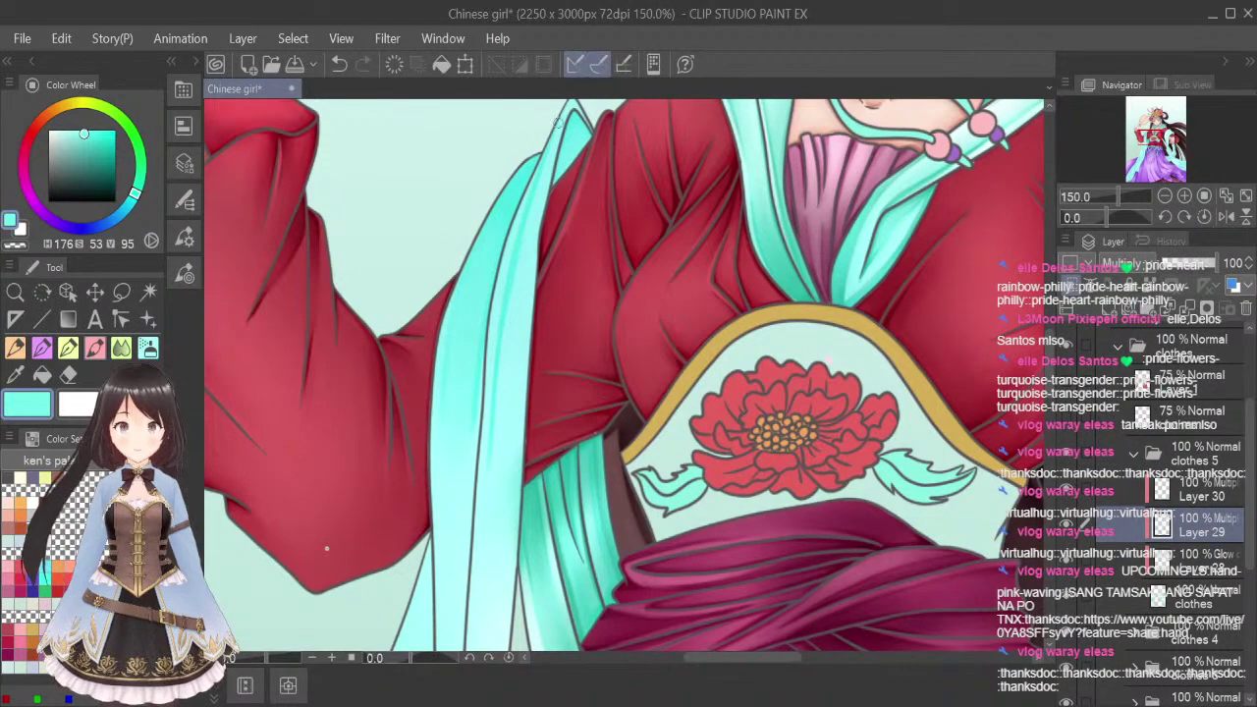
scroll(597, 158, "up", 1)
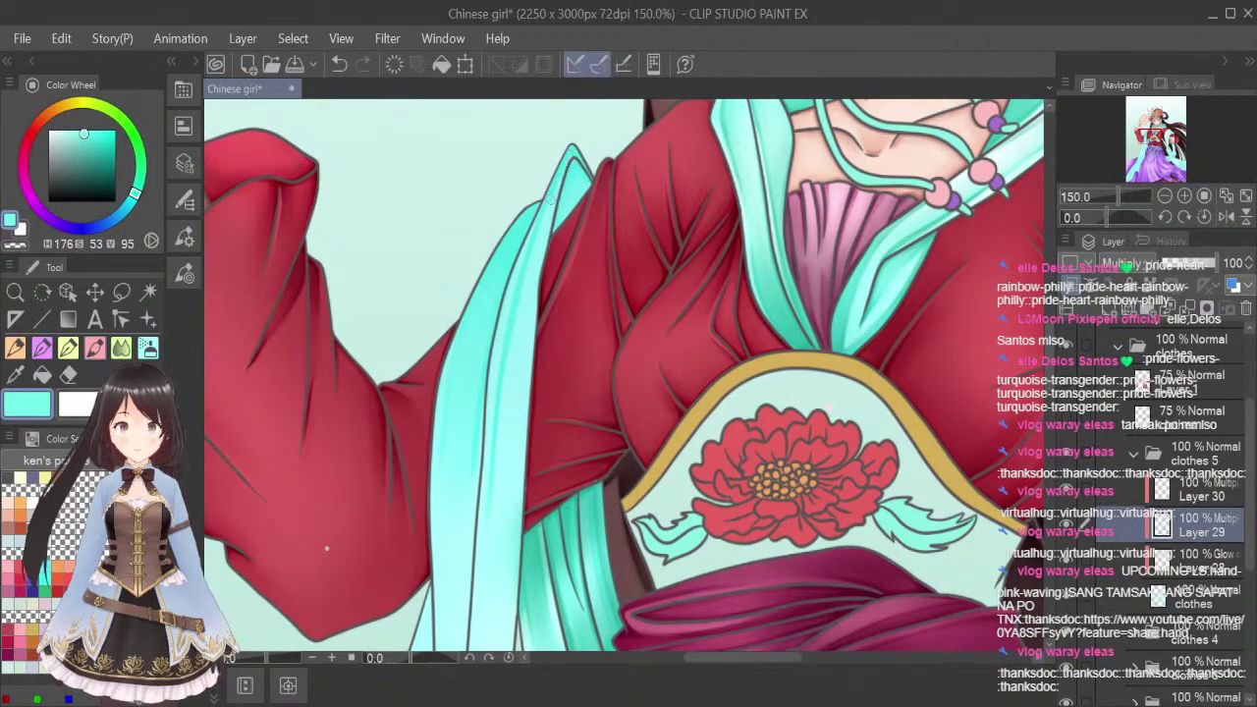
mouse_move(560, 172)
left_mouse_down()
mouse_move(511, 334)
mouse_move(529, 249)
mouse_move(493, 445)
left_mouse_up()
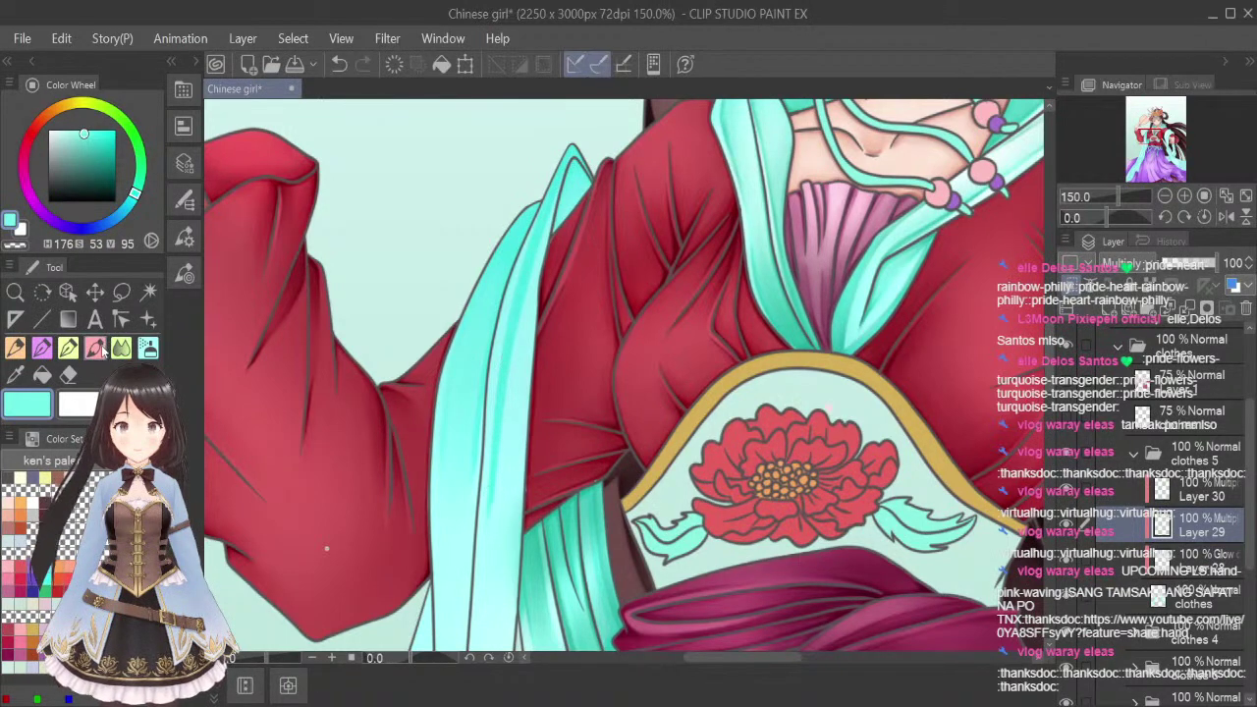
Erase the shading on the ribbon's outer fold, then airbrush softer cyan shading with a smaller brush and blend it
key("e")
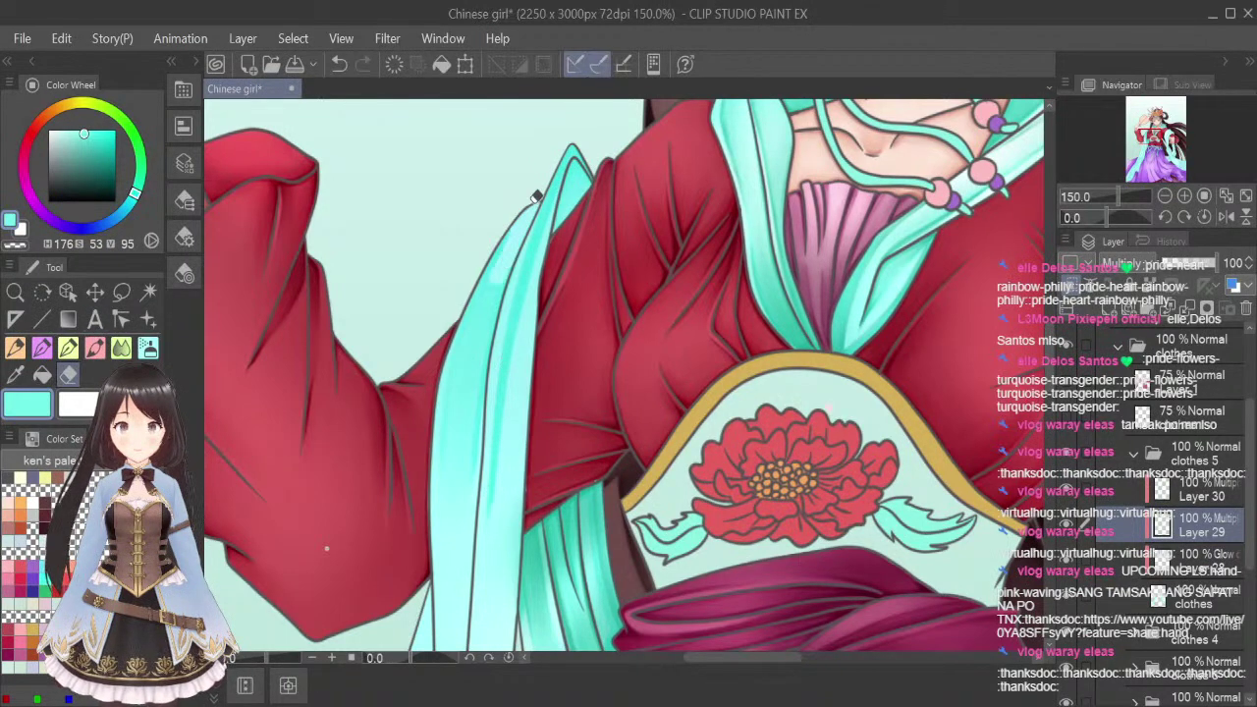
mouse_move(535, 197)
left_mouse_down()
mouse_move(439, 427)
mouse_move(493, 288)
mouse_move(473, 501)
left_mouse_up()
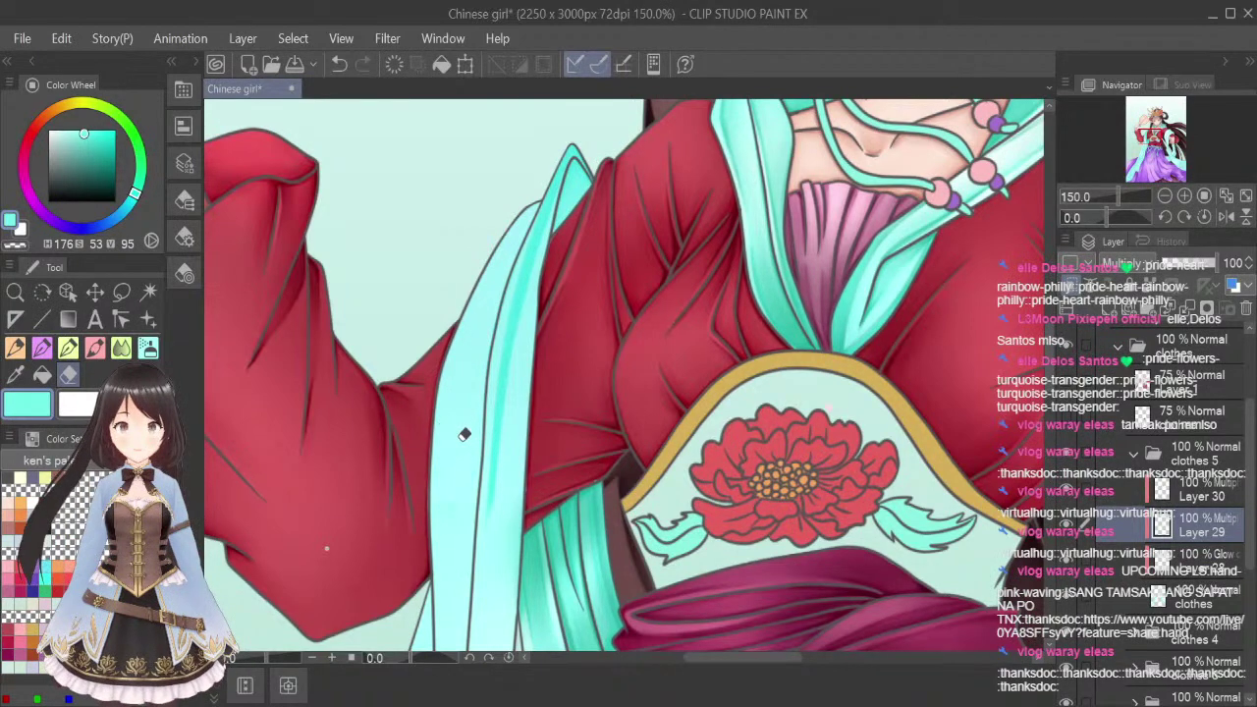
left_click(148, 347)
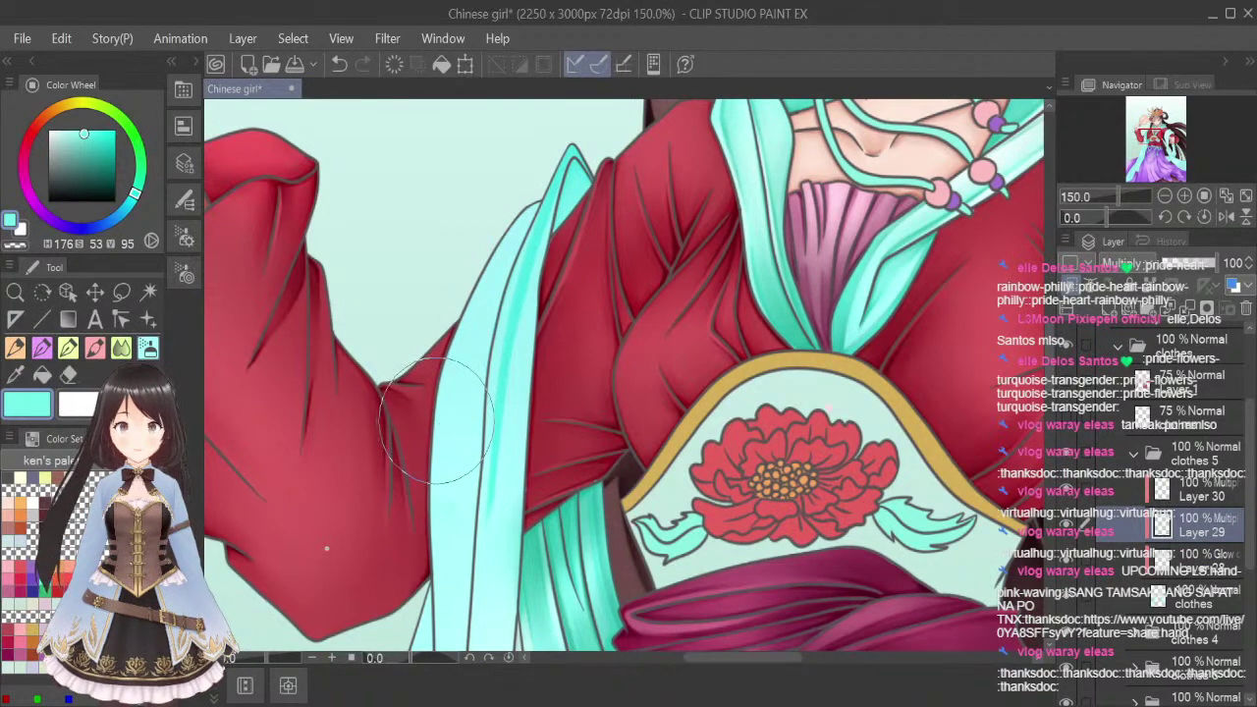
key("[")
key("[")
key("[")
key("[")
key("[")
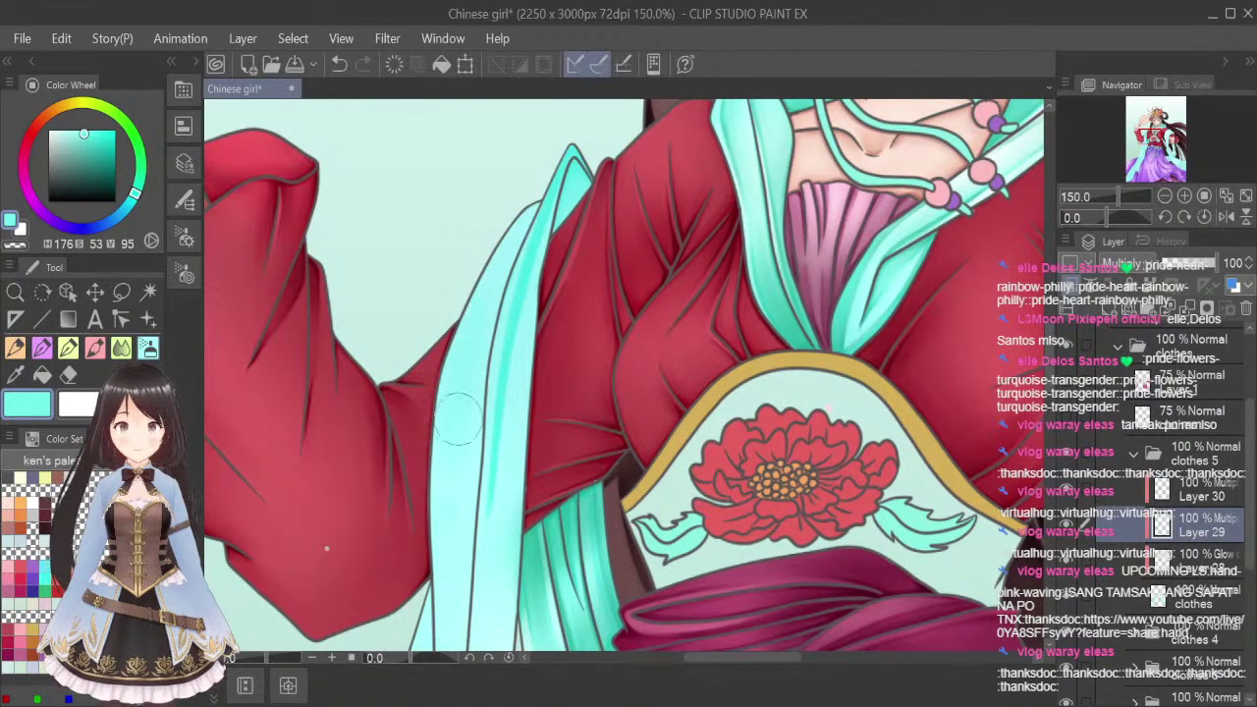
left_click(121, 346)
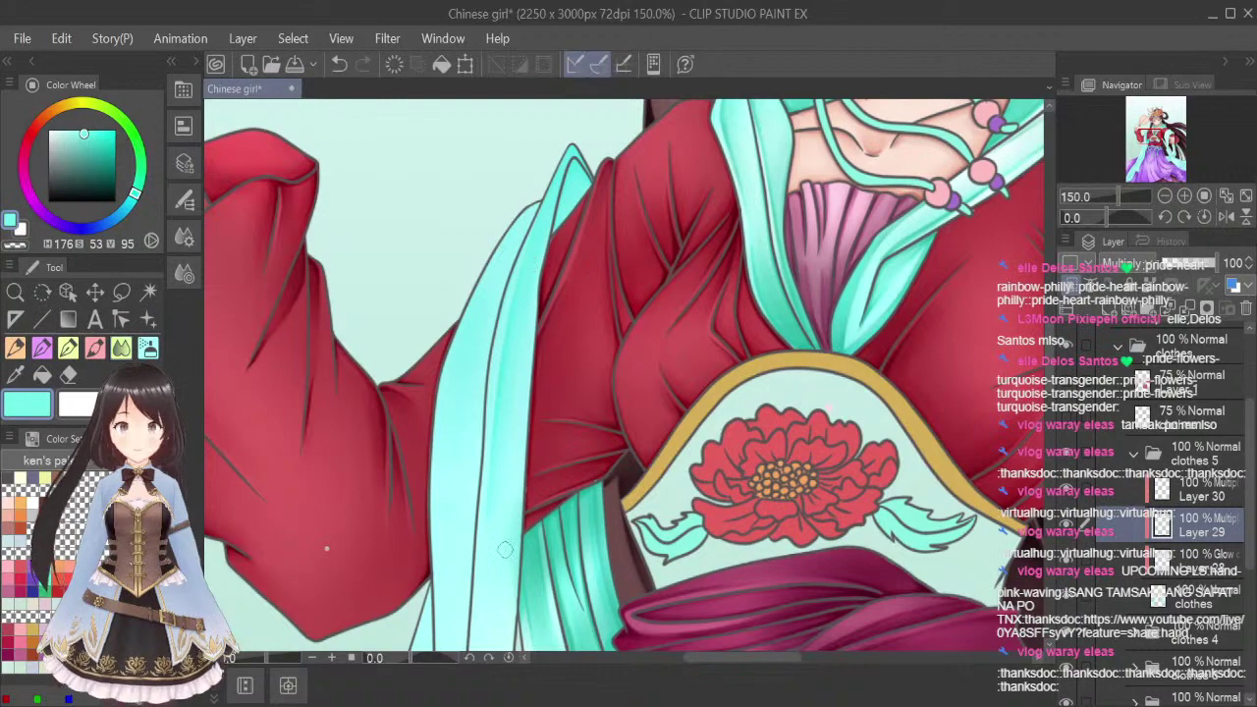
Paint cyan shading along the inner fold of the ribbon from the sleeve down beside the magenta sash
scroll(496, 547, "down", 5)
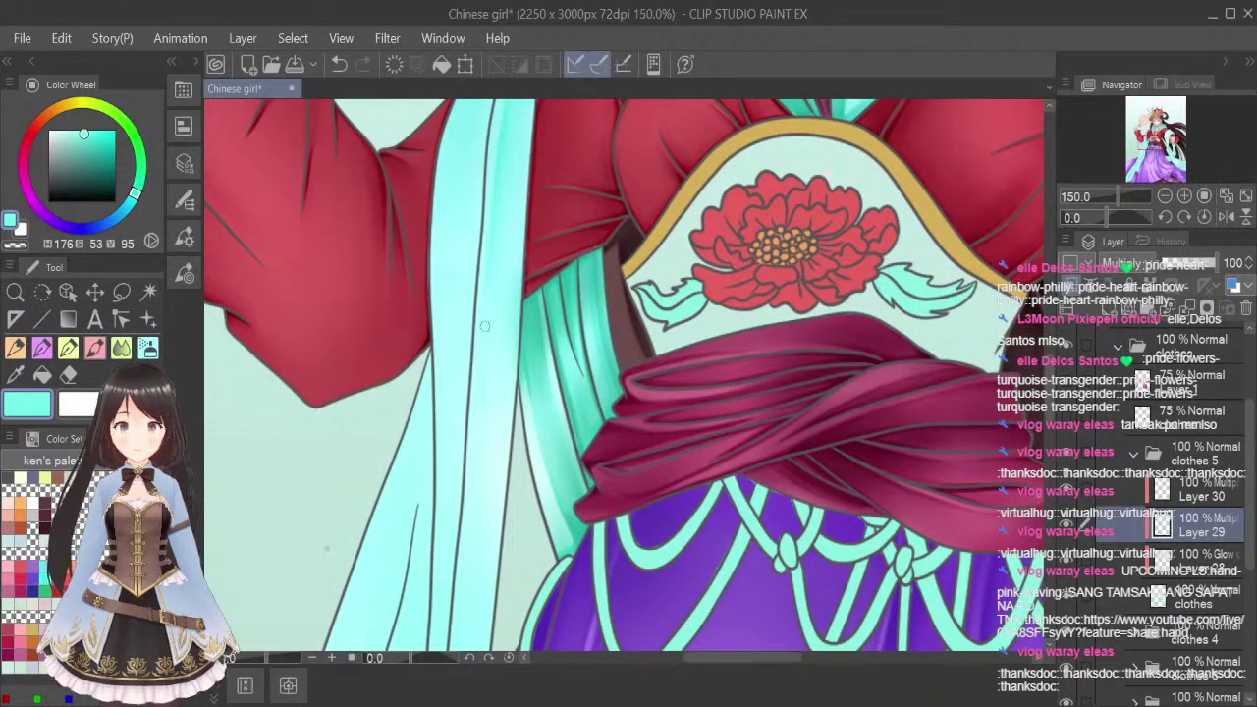
left_click_drag(484, 327, 467, 511)
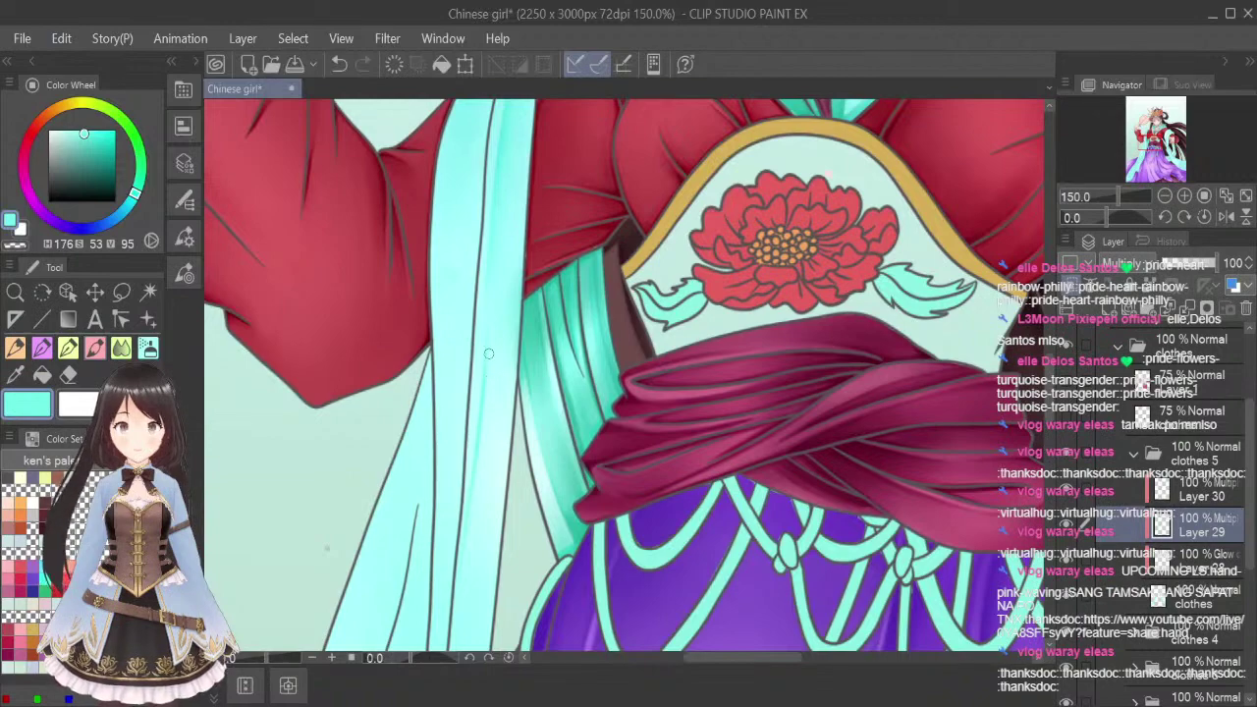
left_click_drag(489, 355, 462, 568)
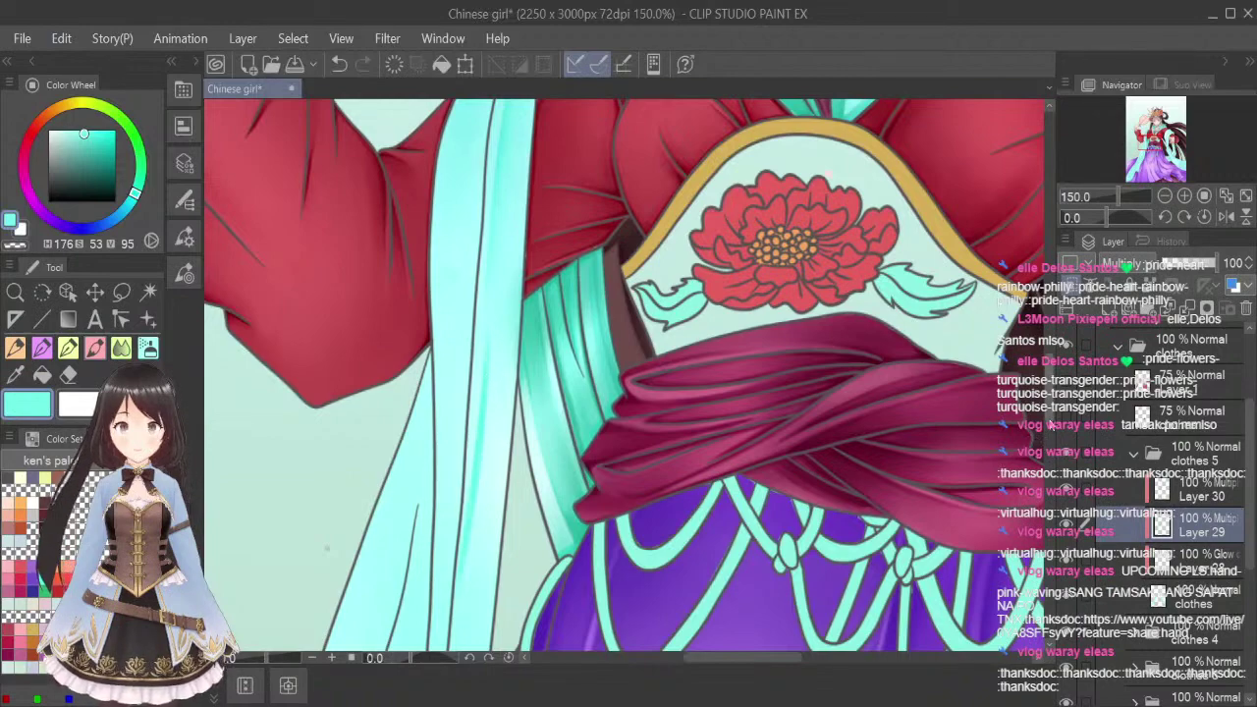
scroll(718, 338, "down", 5)
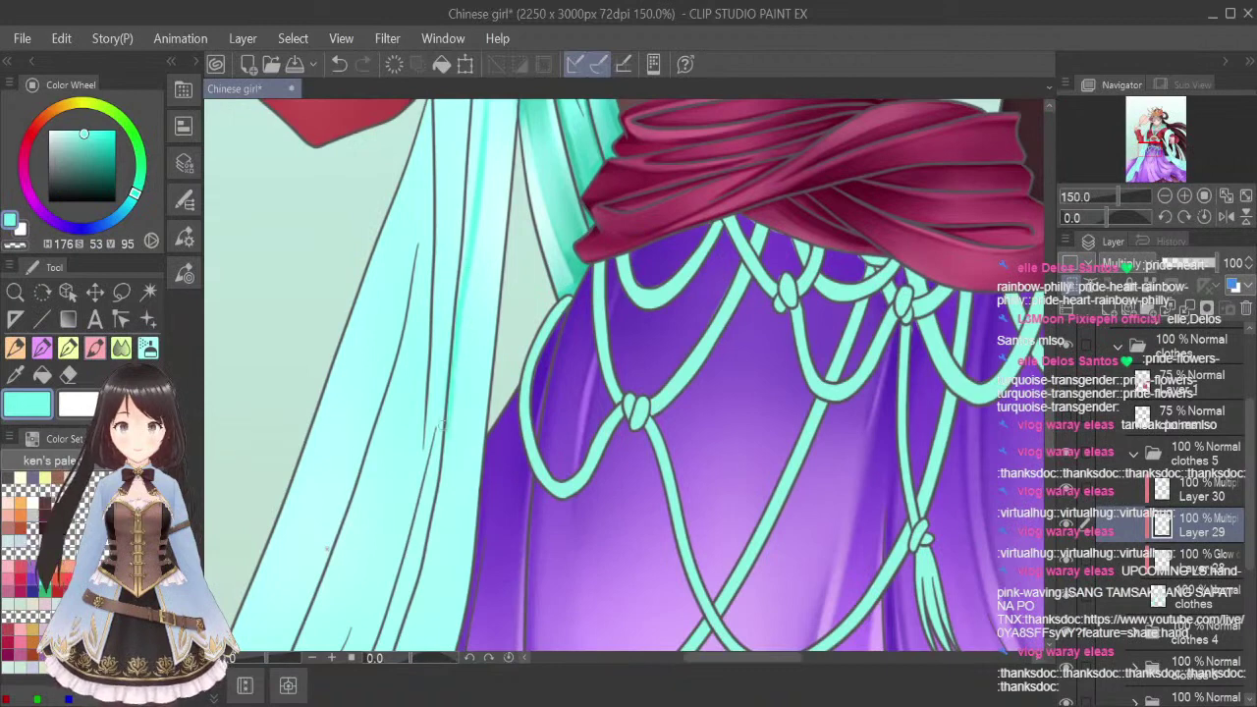
Shrink the blending brush and soften the ribbon's shading beside the sash and upper skirt
left_click(121, 347)
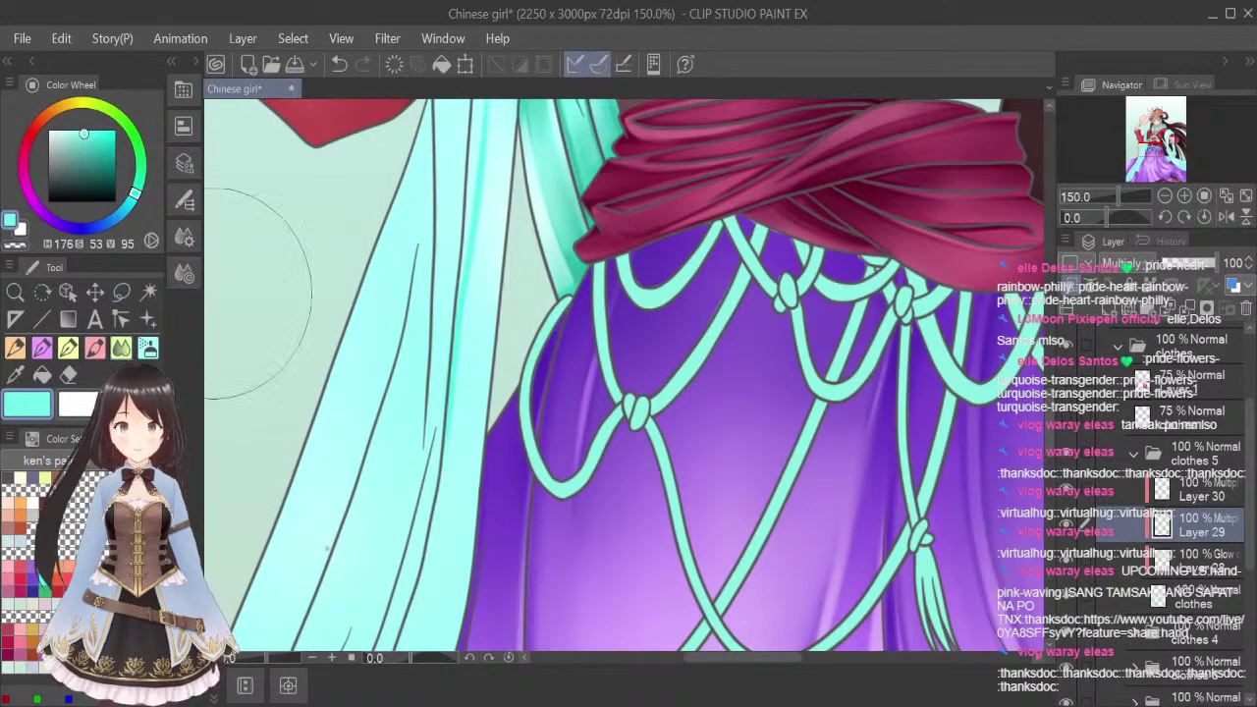
key("bracketleft")
key("bracketleft")
key("bracketleft")
key("bracketleft")
key("bracketleft")
key("bracketleft")
key("bracketleft")
key("bracketleft")
scroll(591, 271, "up", 2)
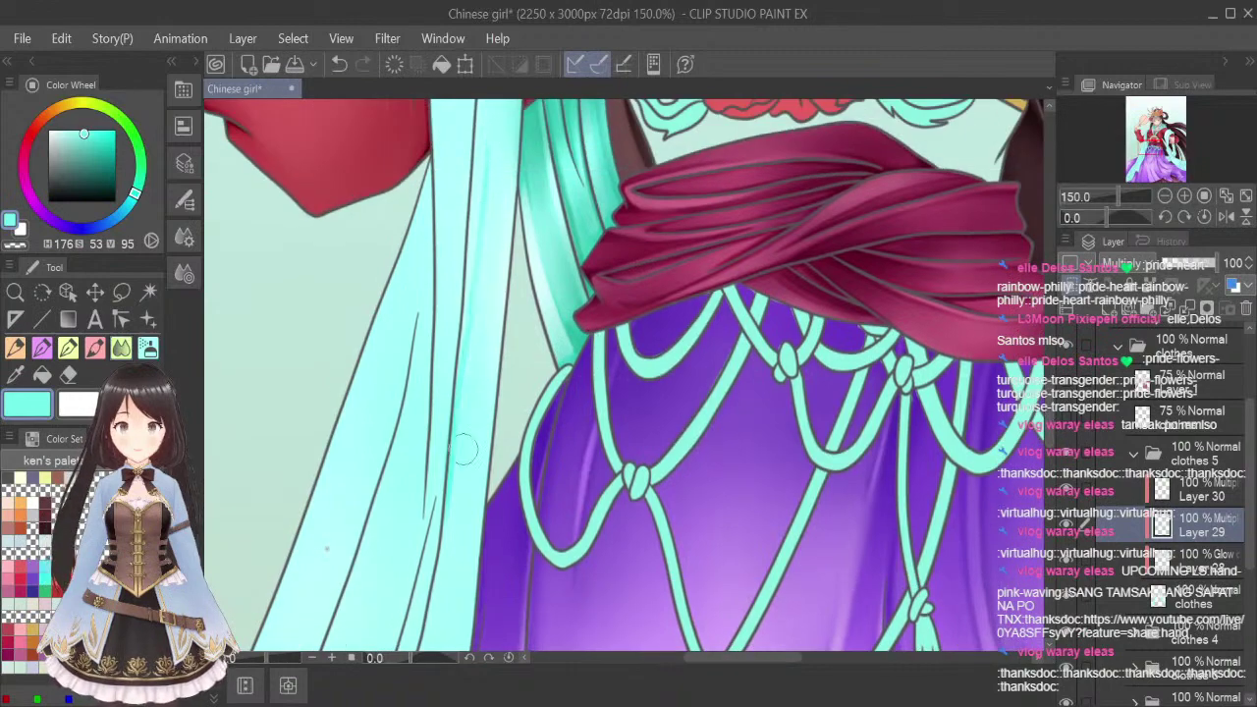
scroll(479, 368, "down", 2)
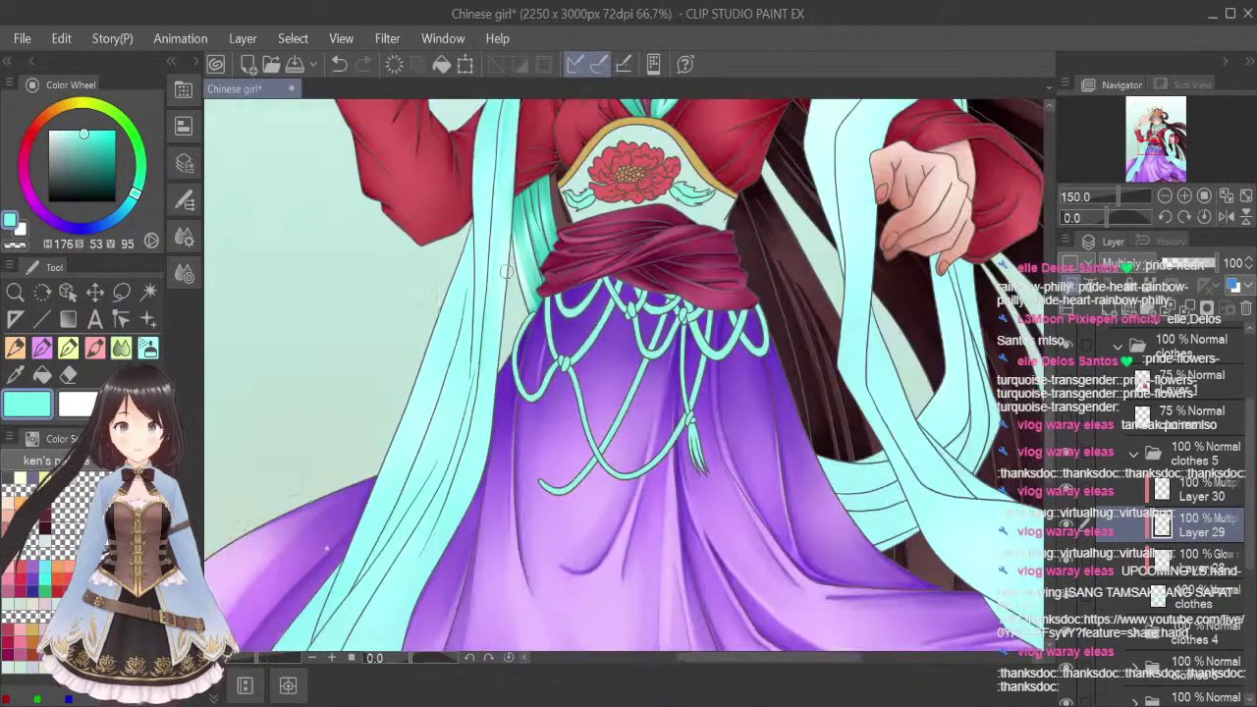
Paint cyan shading along the ribbon's inner edge where it drapes over the purple skirt
scroll(391, 323, "down", 1)
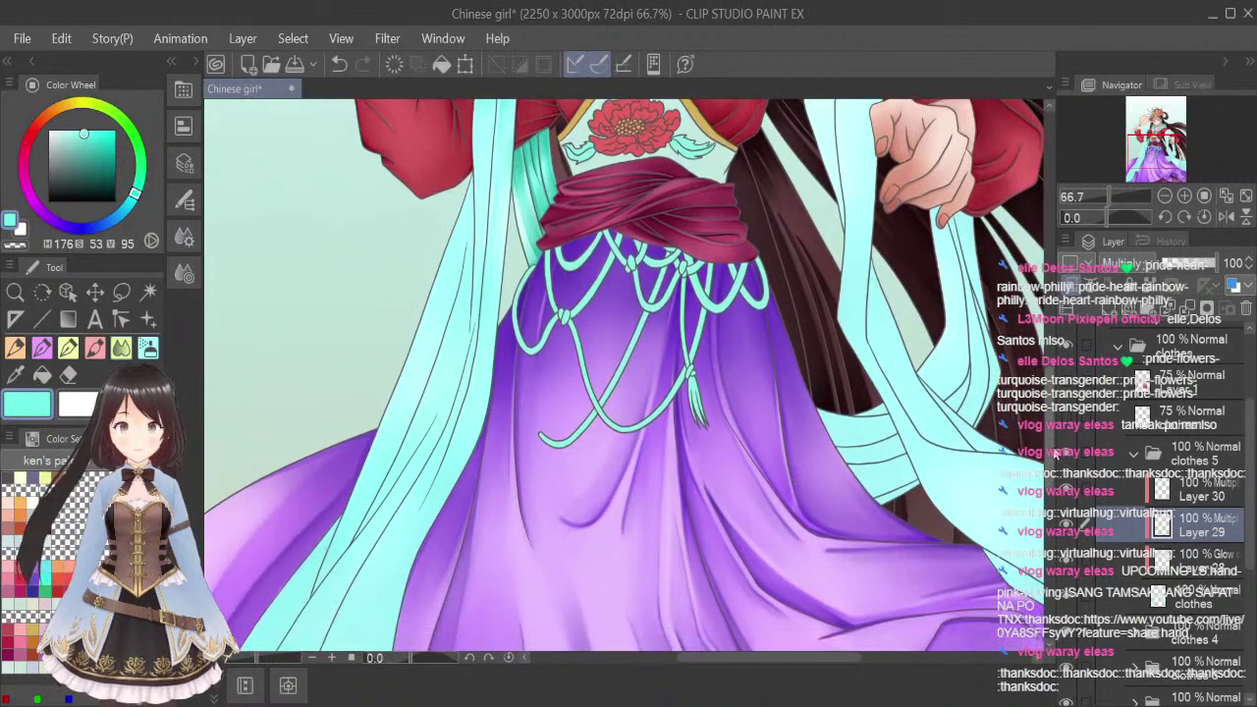
scroll(480, 392, "up", 2)
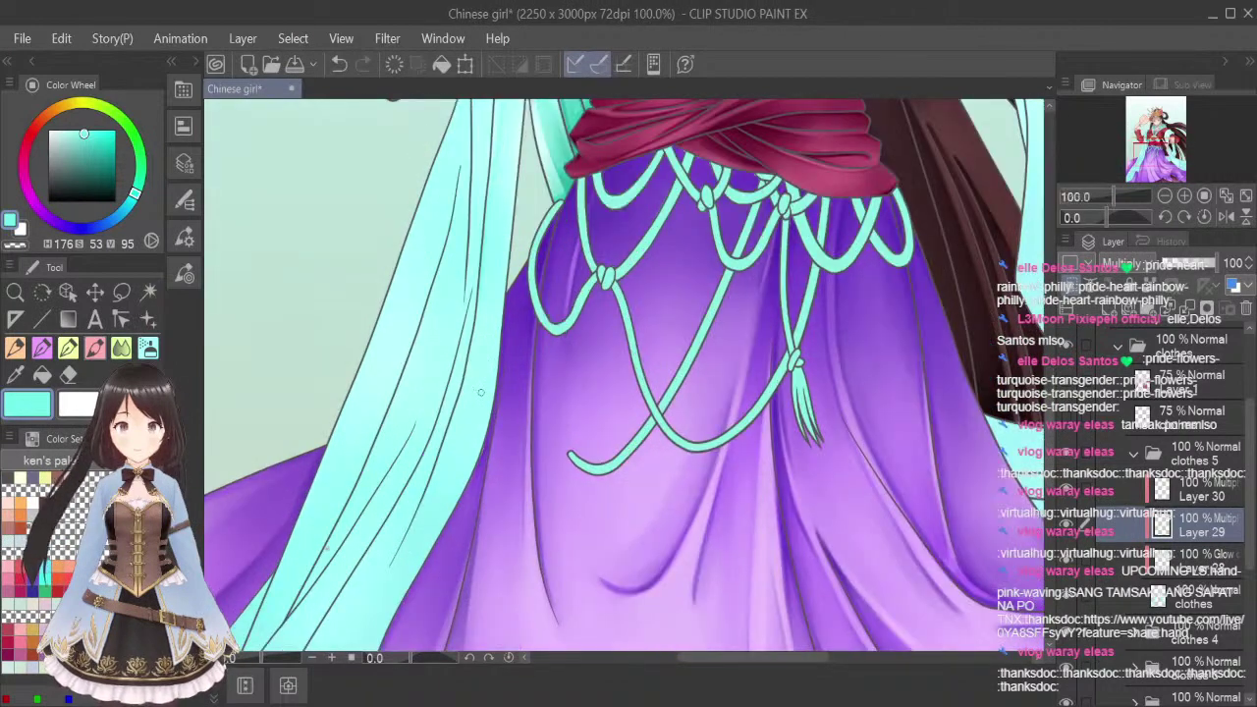
mouse_move(399, 549)
left_mouse_down()
mouse_move(454, 461)
mouse_move(500, 310)
left_mouse_up()
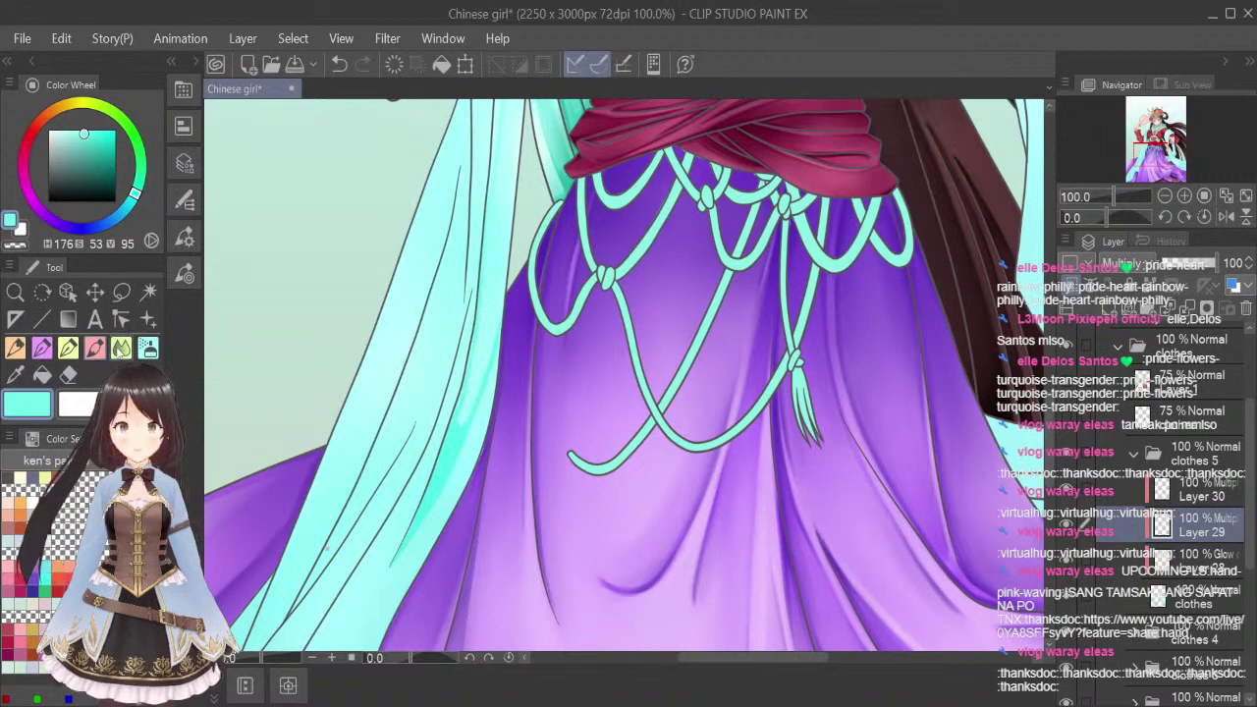
Reduce the blending brush and smooth the new shading along the ribbon's edge over the skirt
left_click(119, 351)
key("bracketleft")
key("bracketleft")
key("bracketleft")
key("bracketleft")
key("bracketleft")
key("bracketleft")
key("bracketleft")
key("bracketleft")
key("bracketleft")
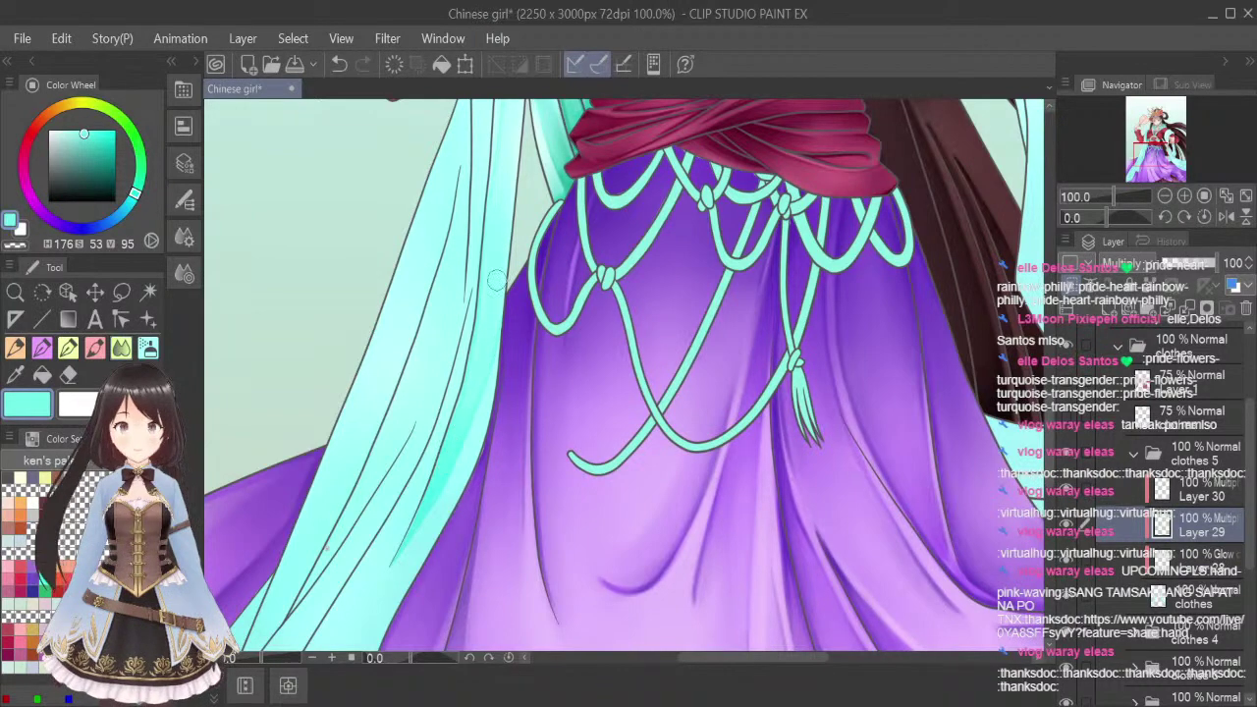
Extend the cyan shading down the ribbon's lower inner edge toward its pointed corner over the skirt
scroll(553, 396, "down", 3)
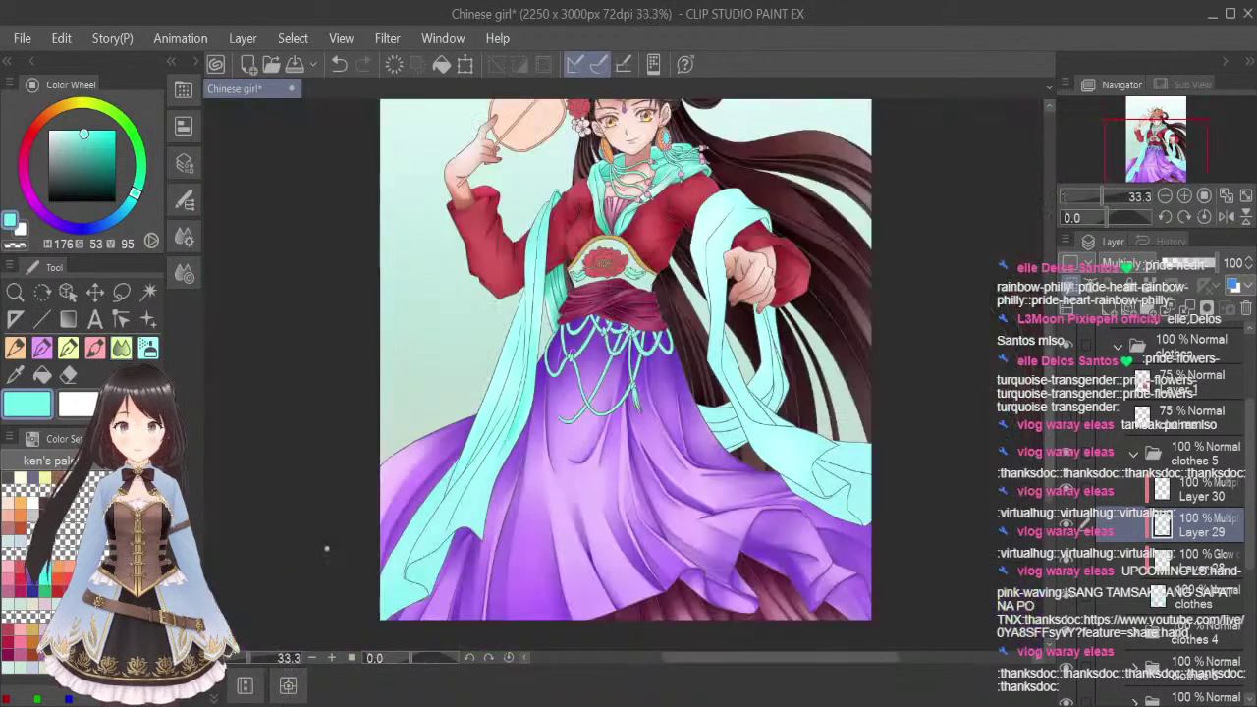
left_click_drag(1049, 400, 1048, 422)
scroll(514, 412, "up", 1)
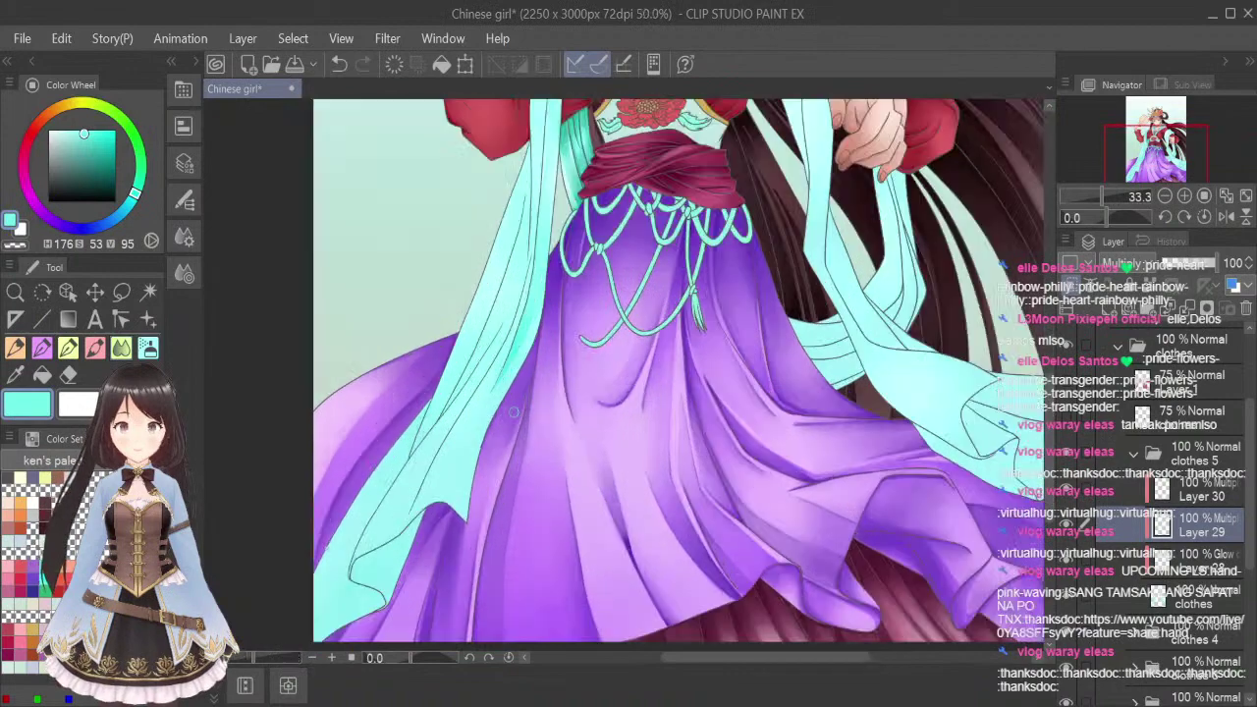
key("ctrl+plus")
left_click(97, 346)
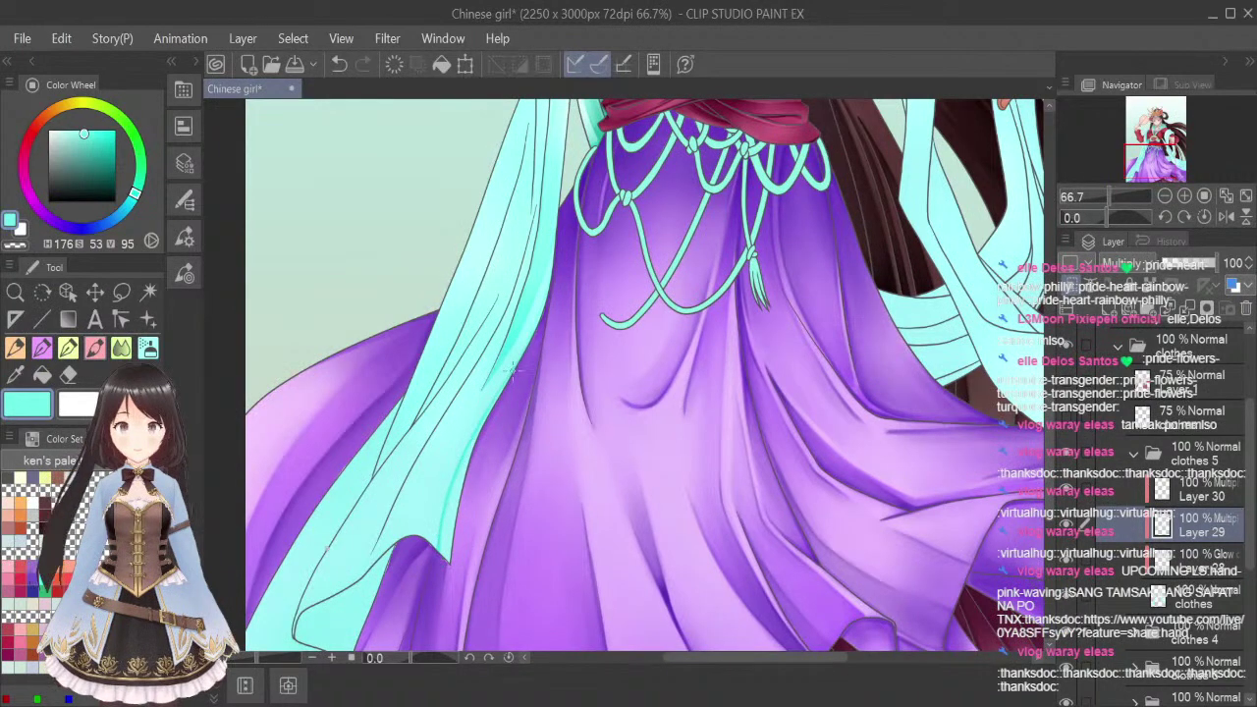
Shrink the blending brush and smooth the cyan shading down the ribbon's inner edge to its pointed corner over the skirt
scroll(547, 308, "up", 3)
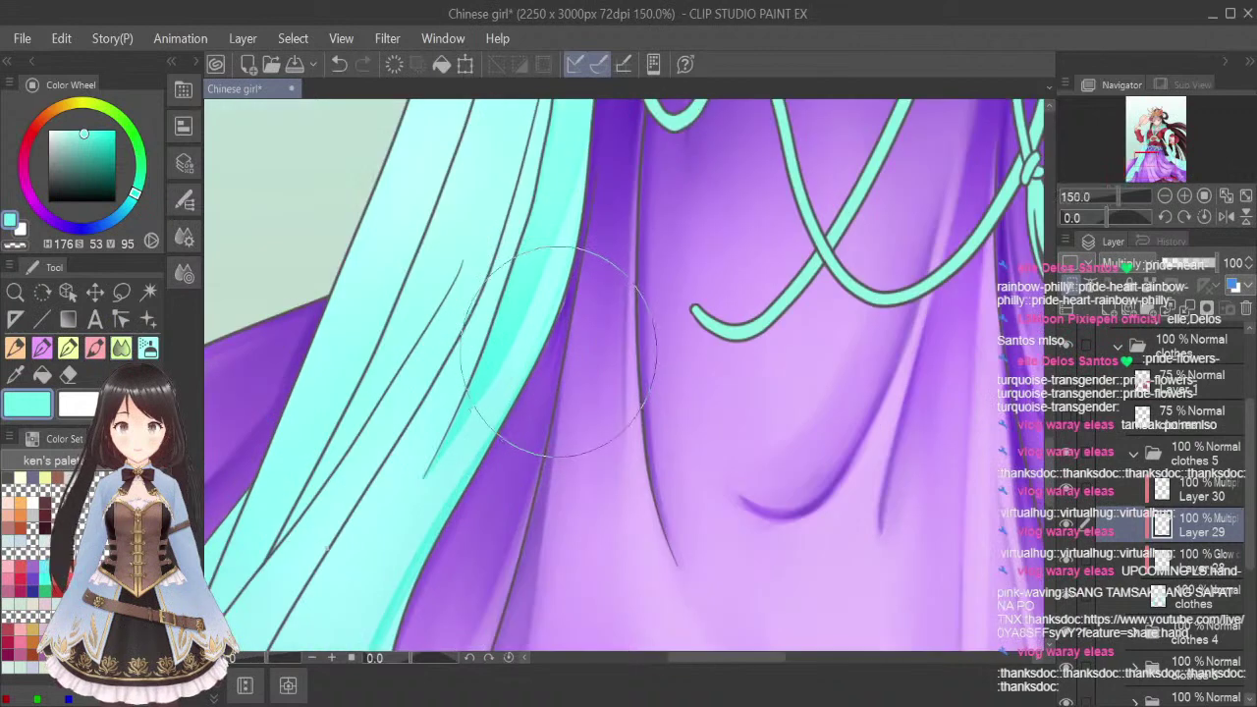
key("bracketleft")
key("bracketleft")
key("bracketleft")
key("bracketleft")
key("bracketleft")
key("bracketleft")
key("bracketleft")
key("bracketleft")
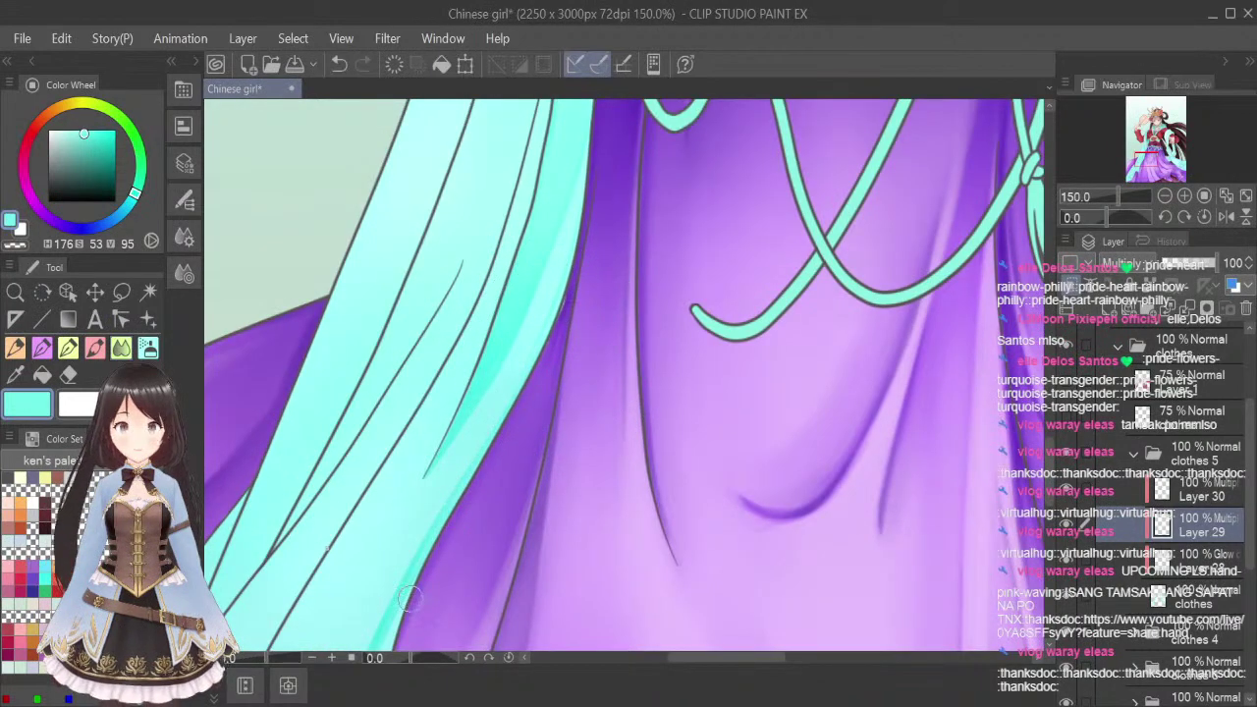
scroll(422, 353, "down", 5)
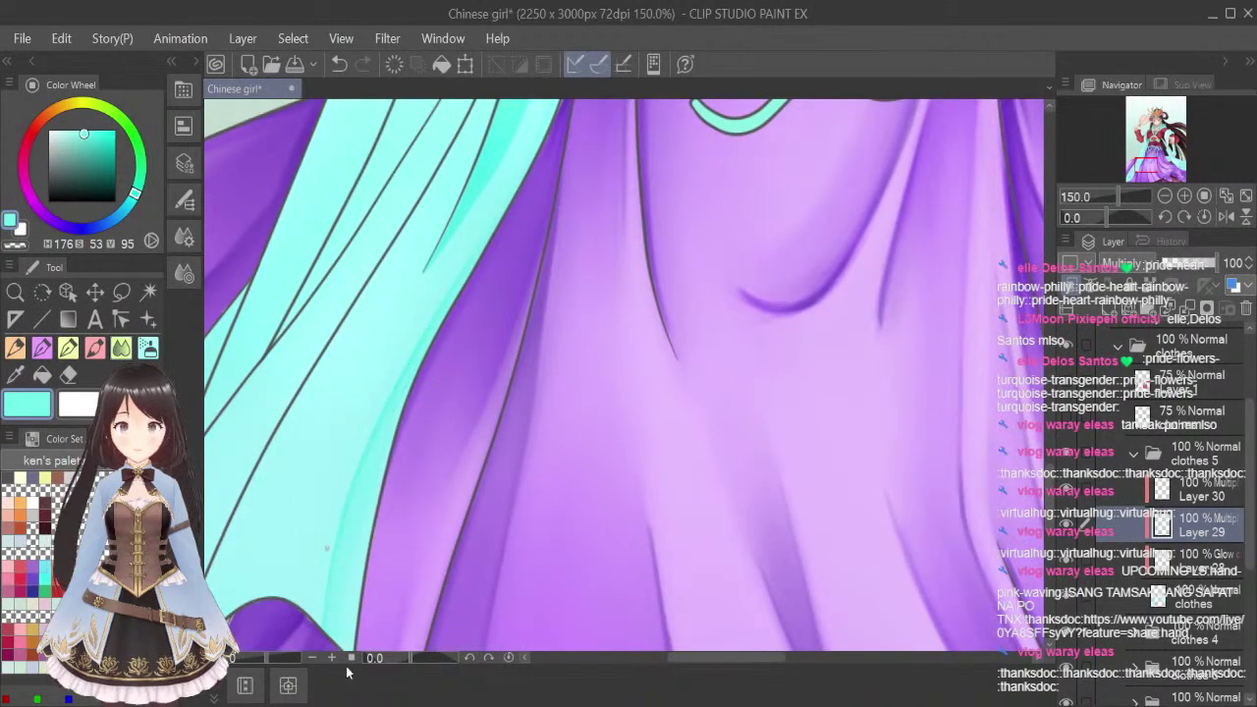
scroll(644, 431, "down", 3)
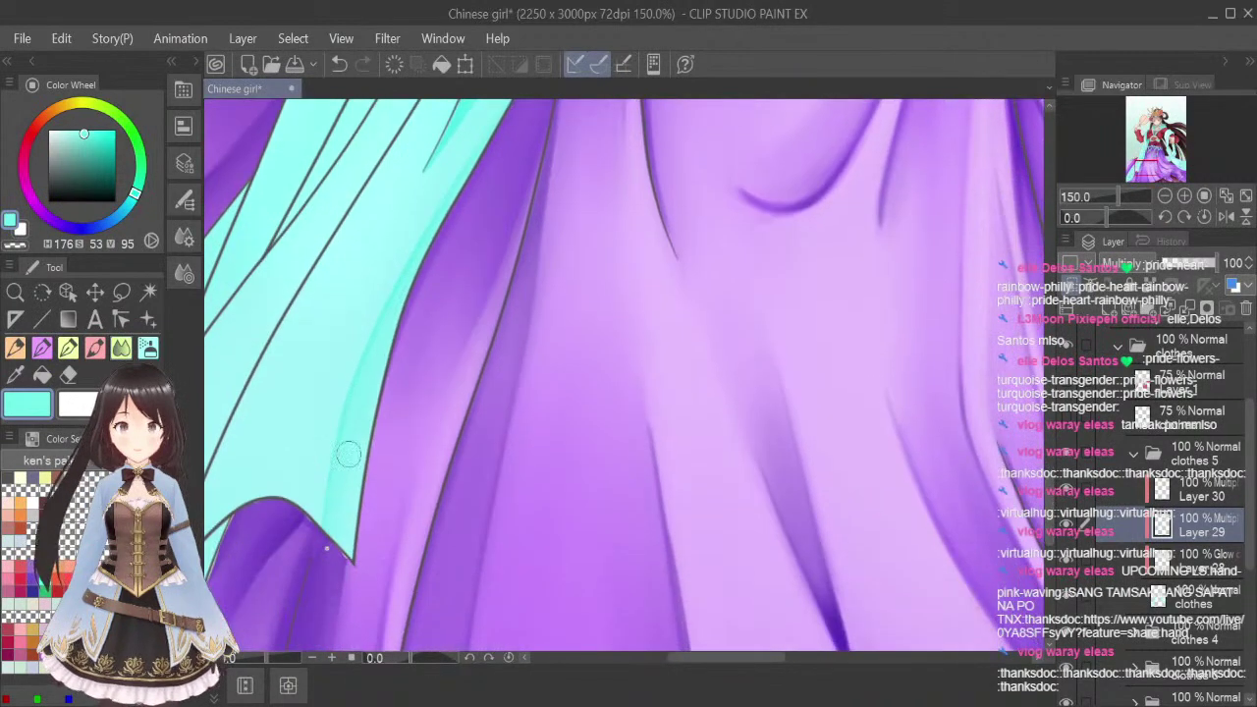
scroll(484, 283, "down", 1)
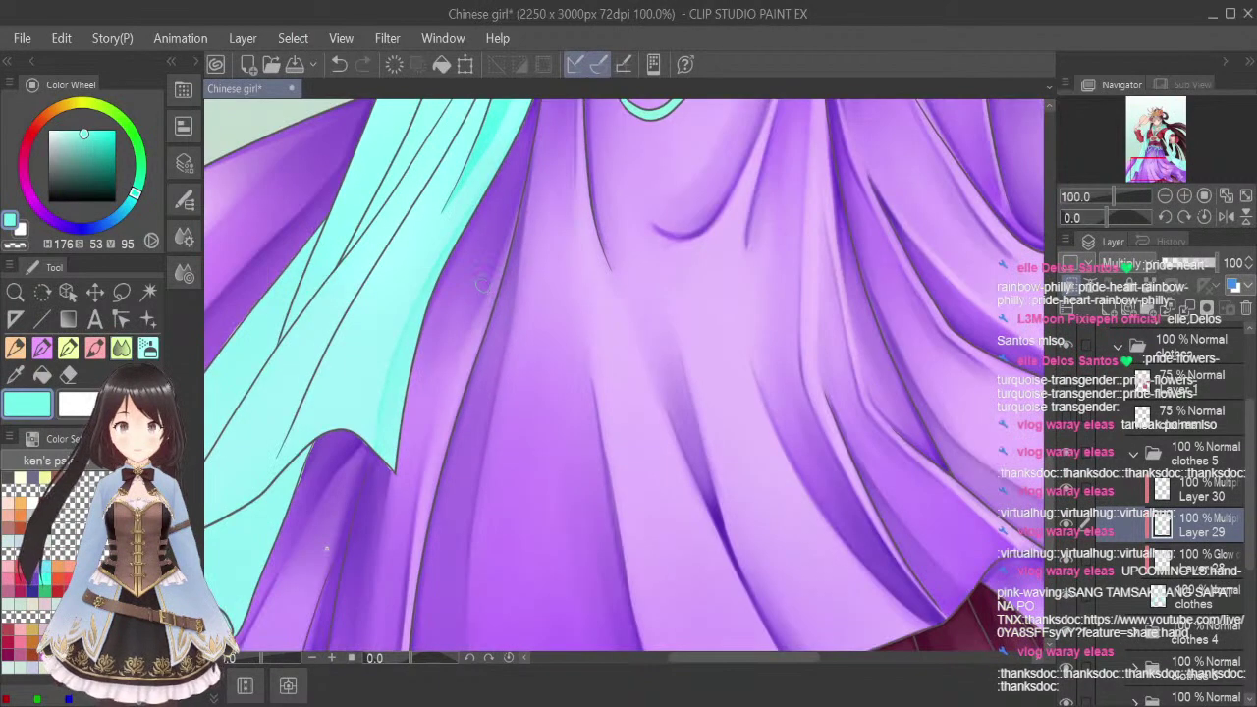
Paint cyan shading along the long middle fold of the lower ribbon and soften it with a smaller blending brush
left_click_drag(1049, 494, 1049, 439)
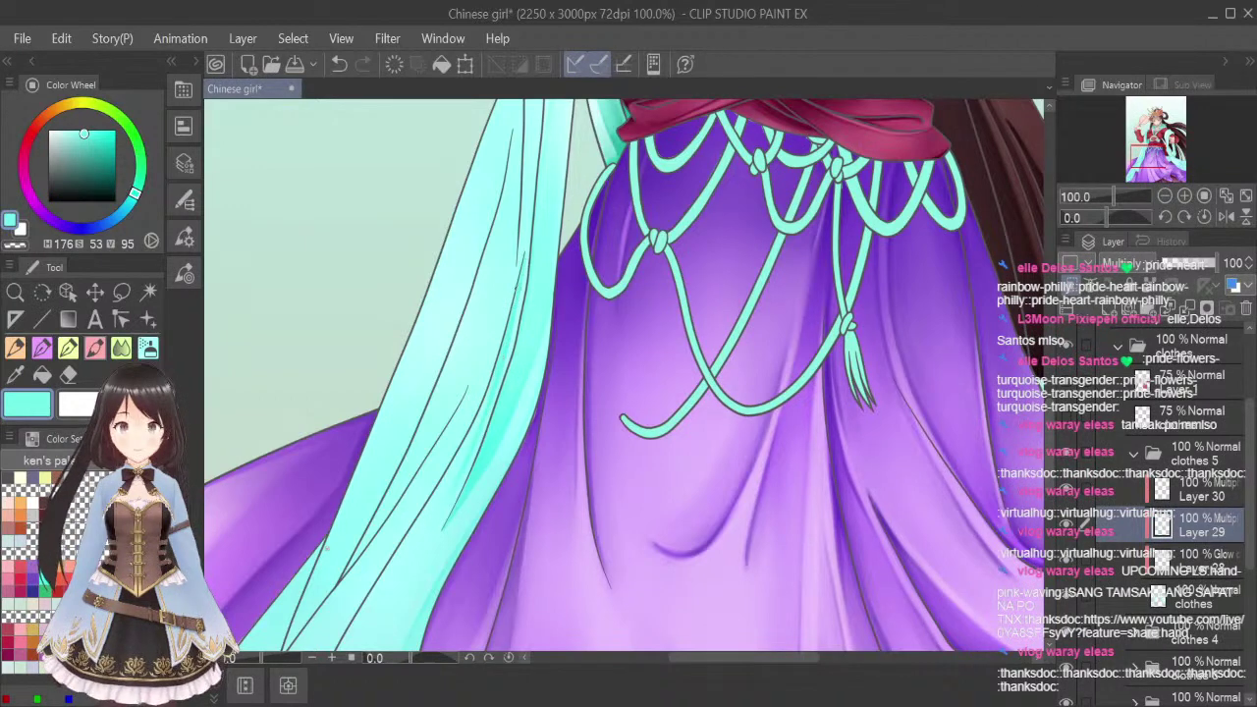
scroll(434, 340, "down", 5)
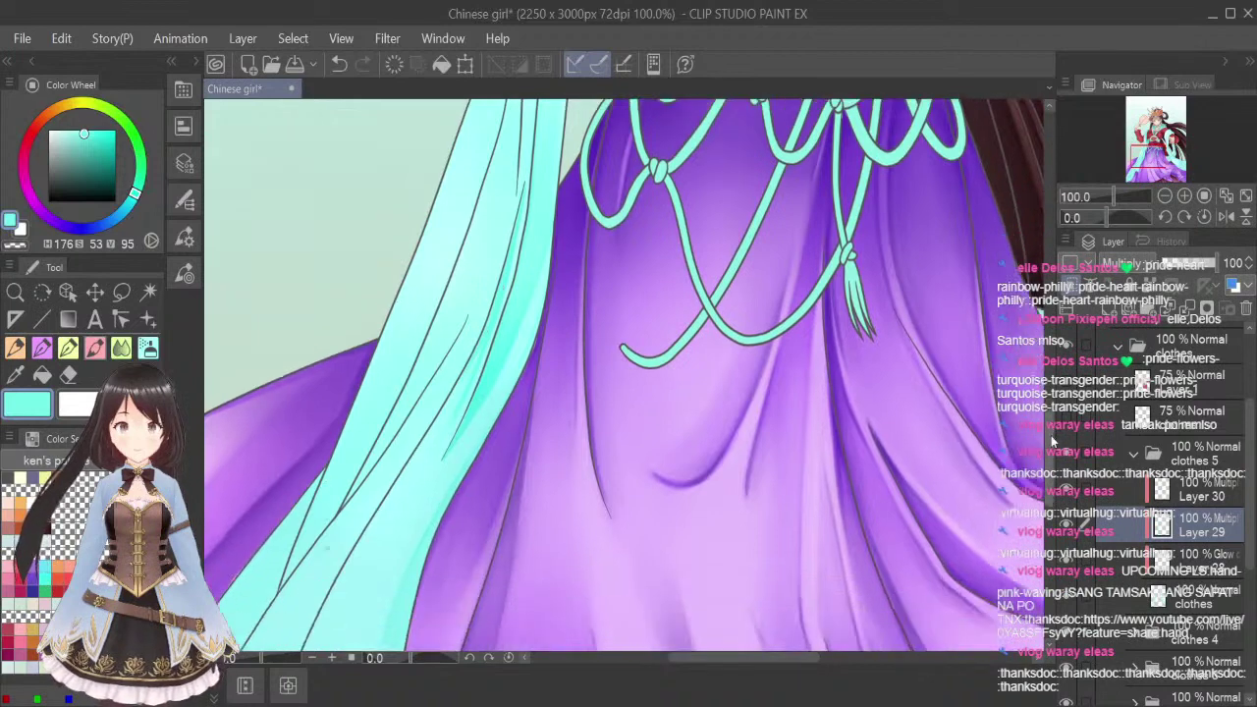
mouse_move(433, 325)
left_mouse_down()
mouse_move(324, 516)
mouse_move(316, 568)
left_mouse_up()
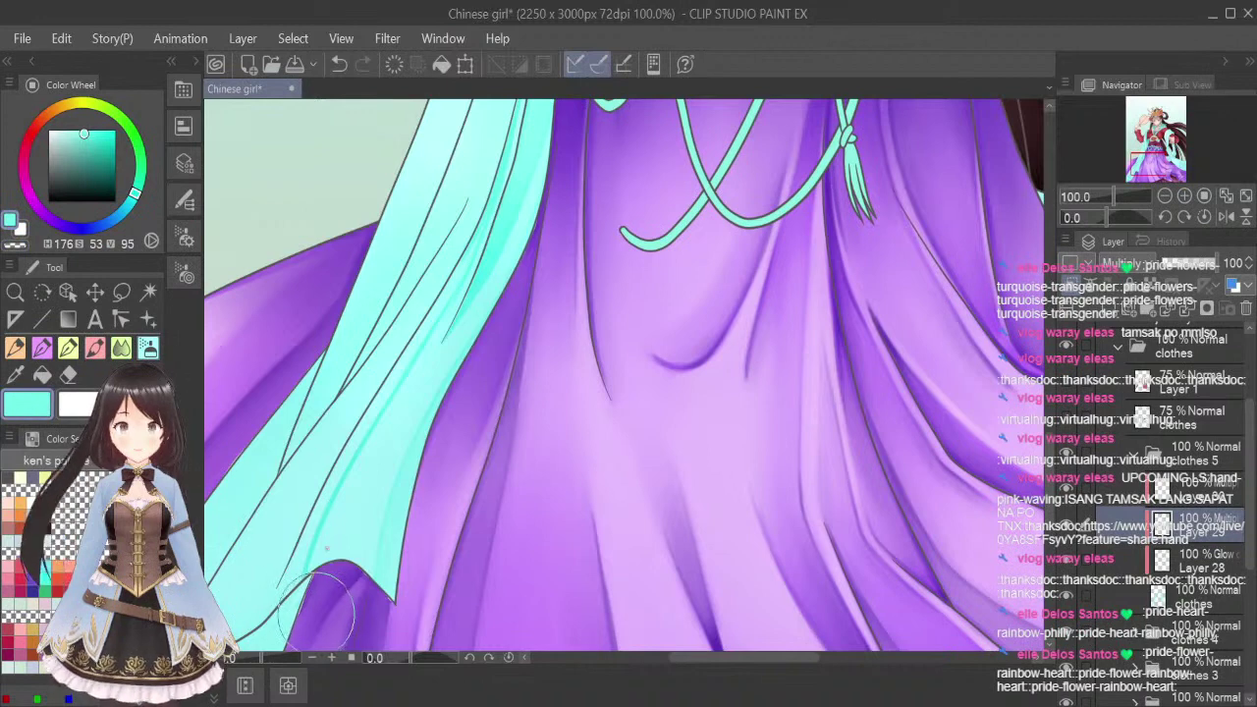
key("bracketleft")
key("bracketleft")
key("bracketleft")
key("bracketleft")
key("bracketleft")
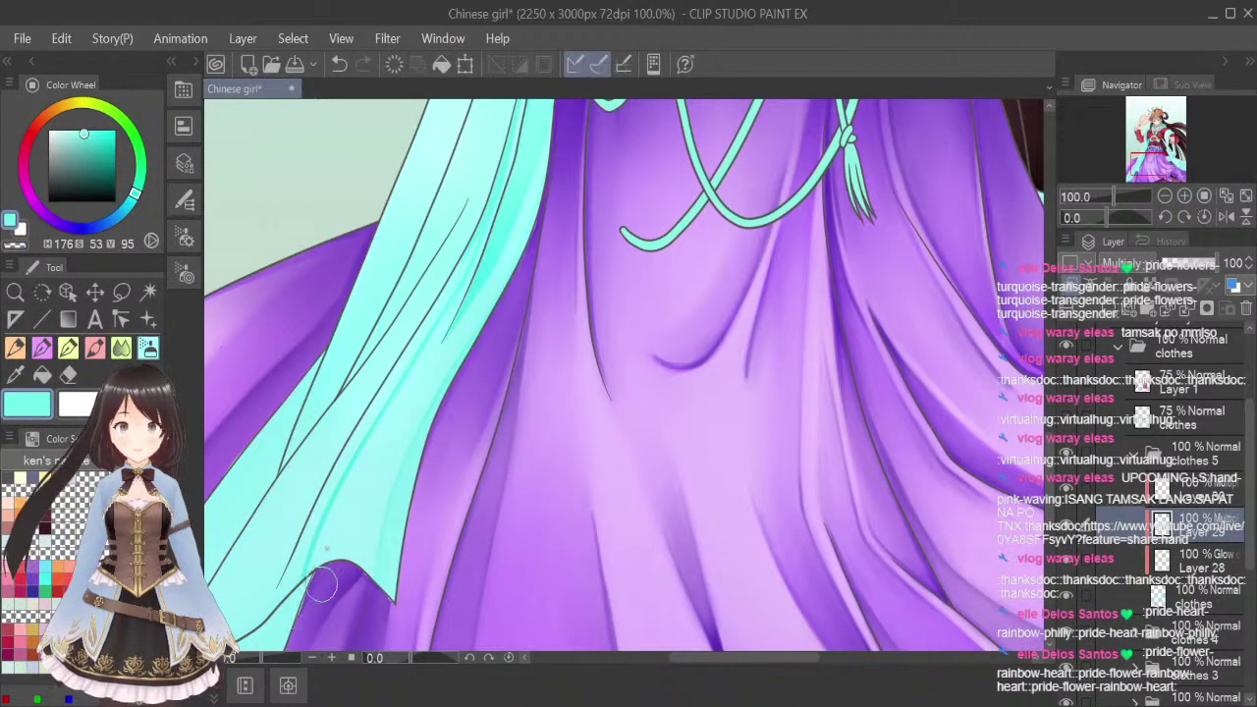
left_click(118, 350)
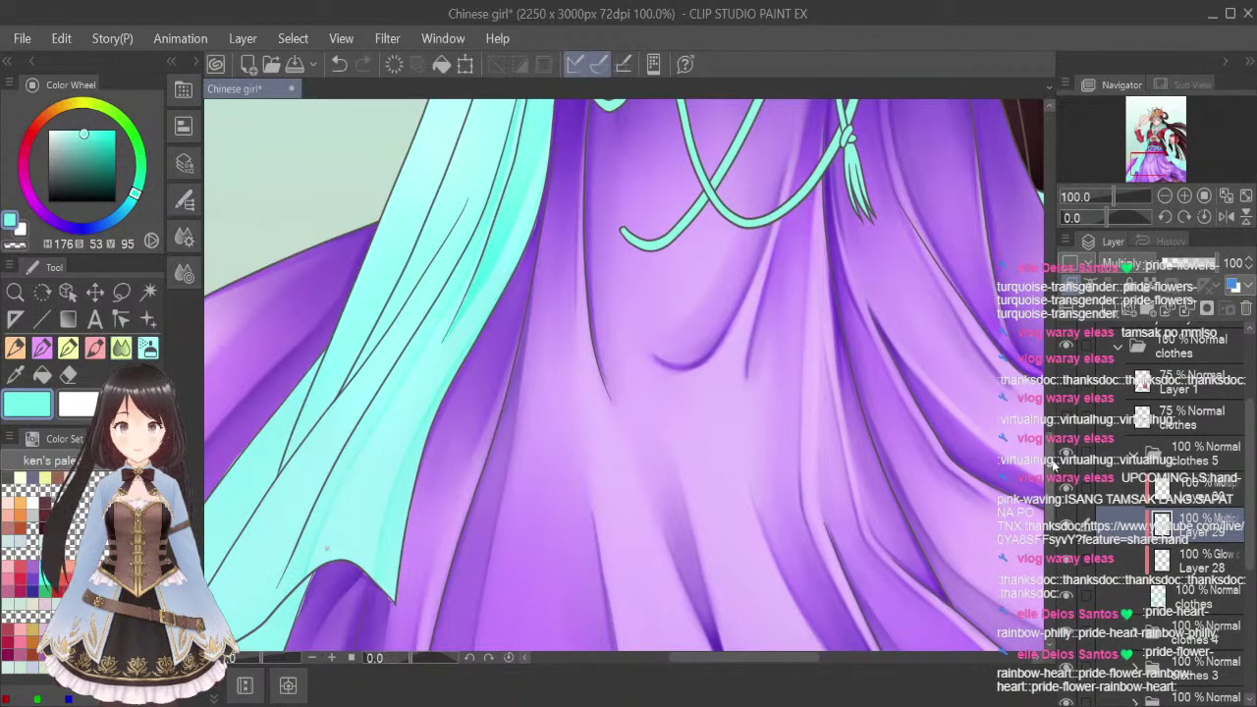
Add a short cyan shading stroke to the ribbon's outer edge beside the red sleeve and blend it
scroll(1052, 467, "up", 3)
scroll(1052, 459, "up", 10)
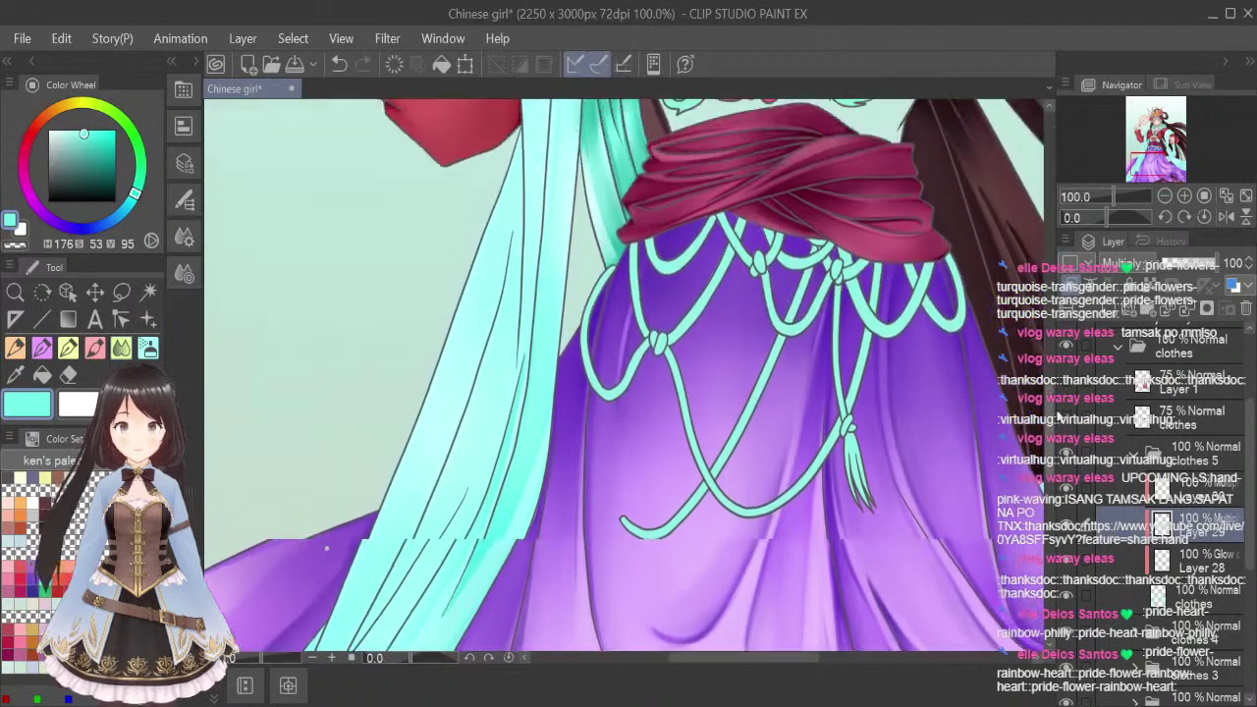
left_click(95, 348)
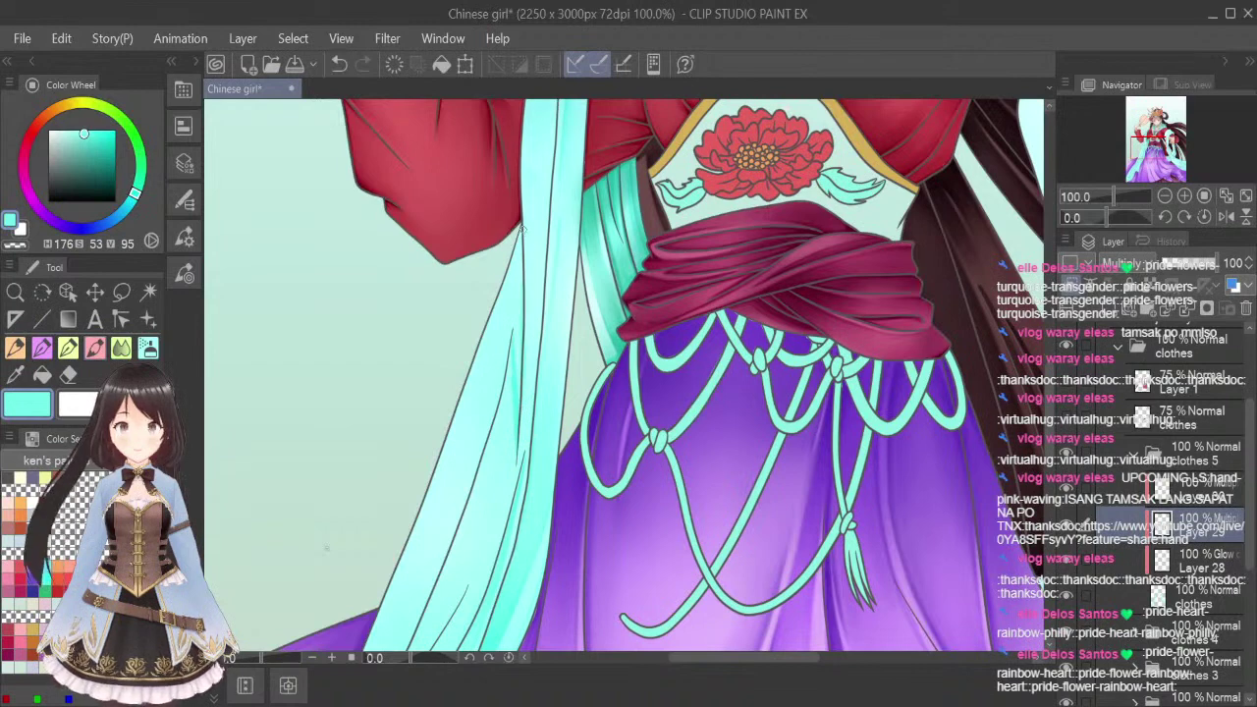
left_click_drag(521, 232, 520, 296)
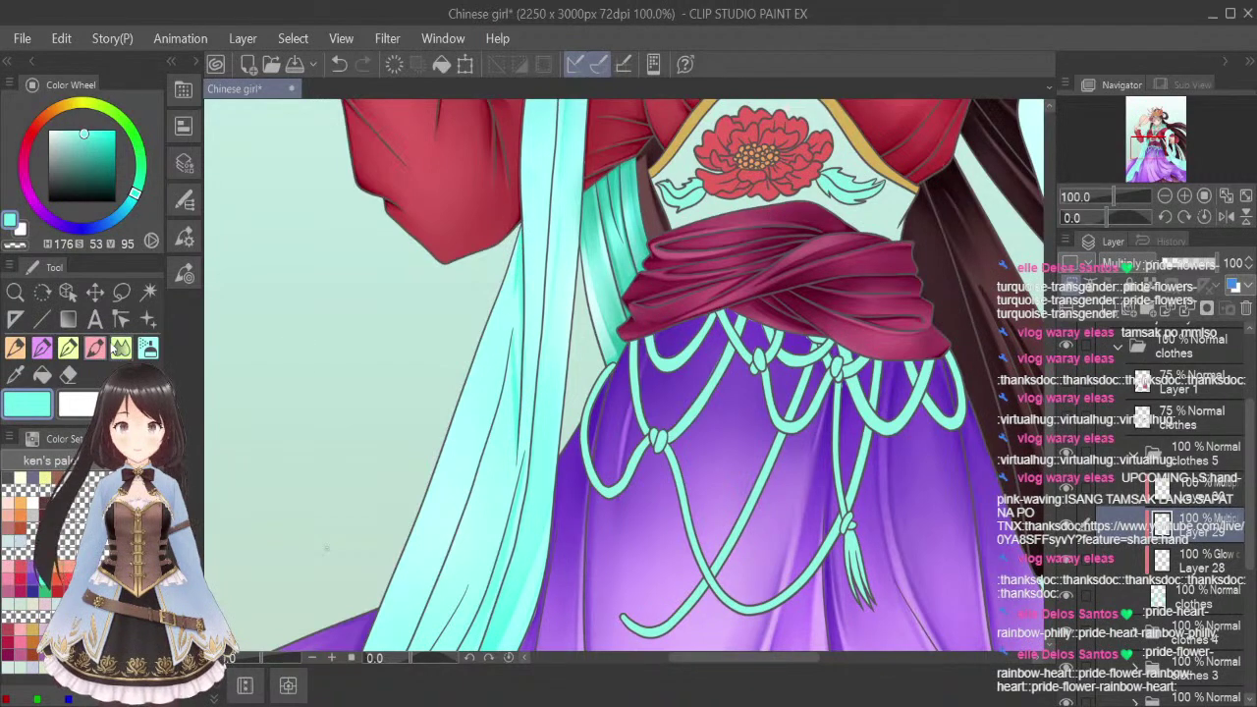
left_click(121, 346)
left_click_drag(529, 283, 527, 285)
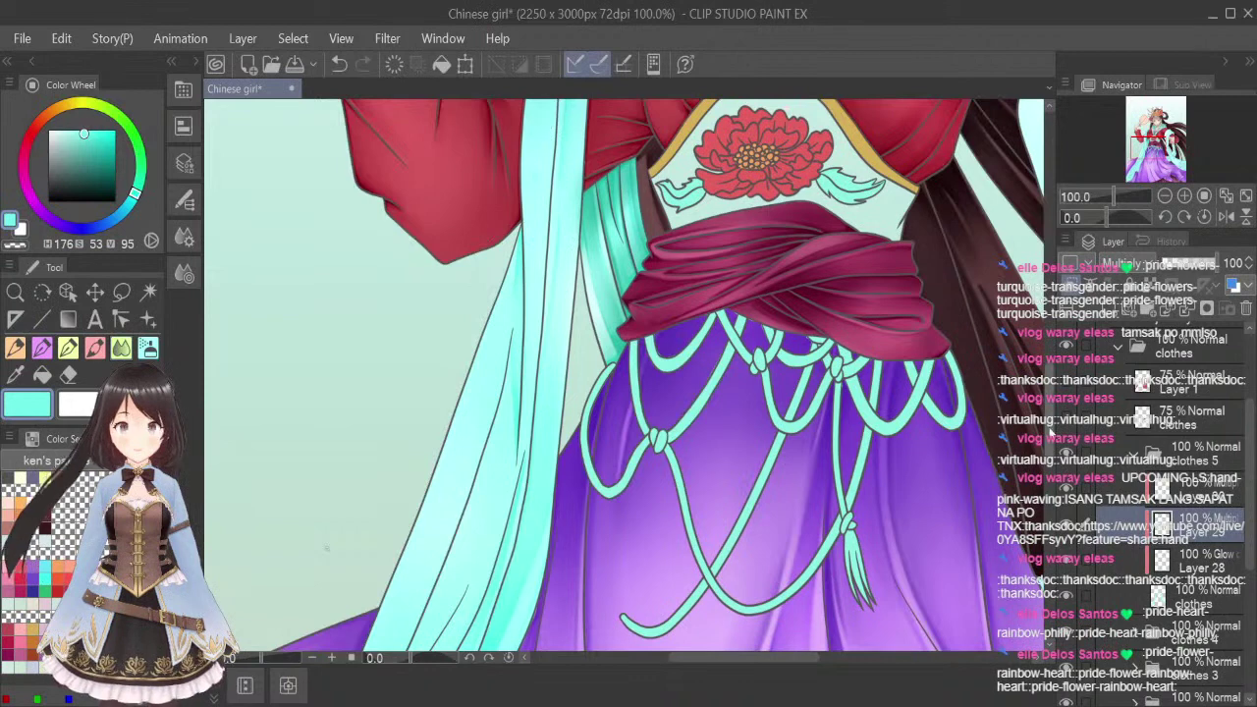
Paint long cyan shading strokes down the upper ribbon from the shoulder past the red sleeve, and blend them
left_click_drag(1051, 430, 1053, 422)
scroll(1041, 424, "up", 6)
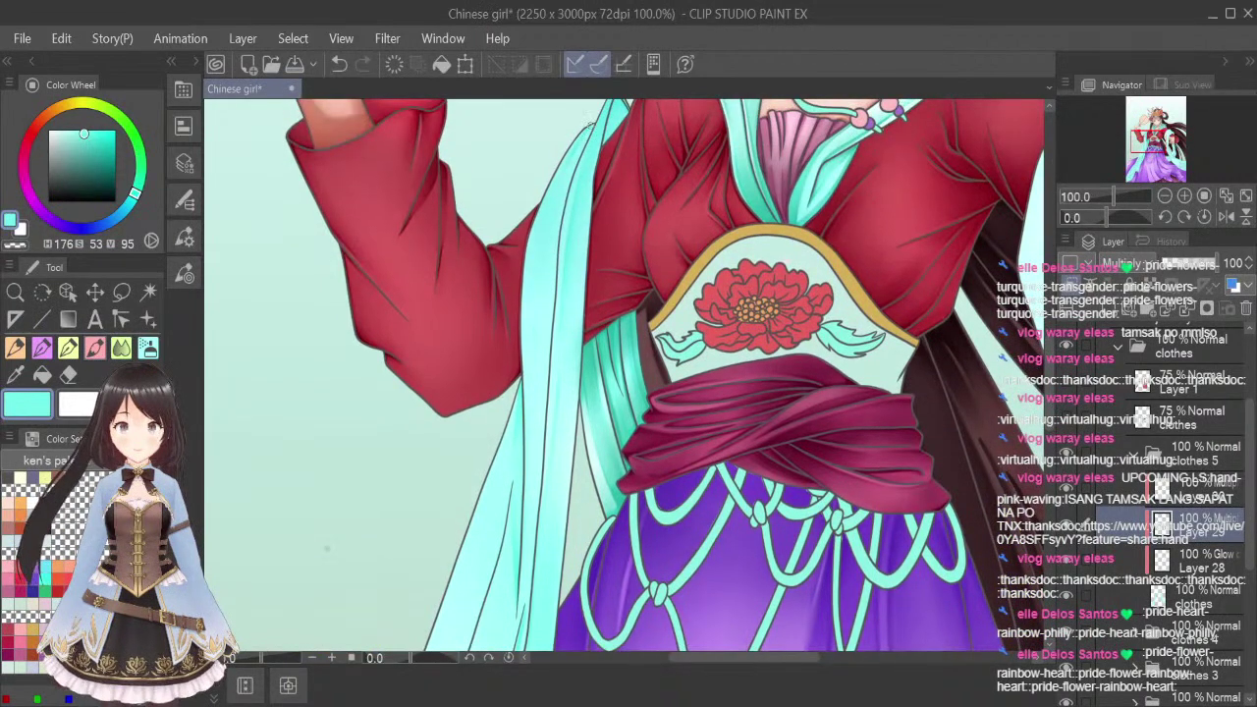
mouse_move(565, 165)
left_mouse_down()
mouse_move(544, 238)
mouse_move(544, 226)
mouse_move(538, 339)
left_mouse_up()
left_click_drag(536, 265, 532, 501)
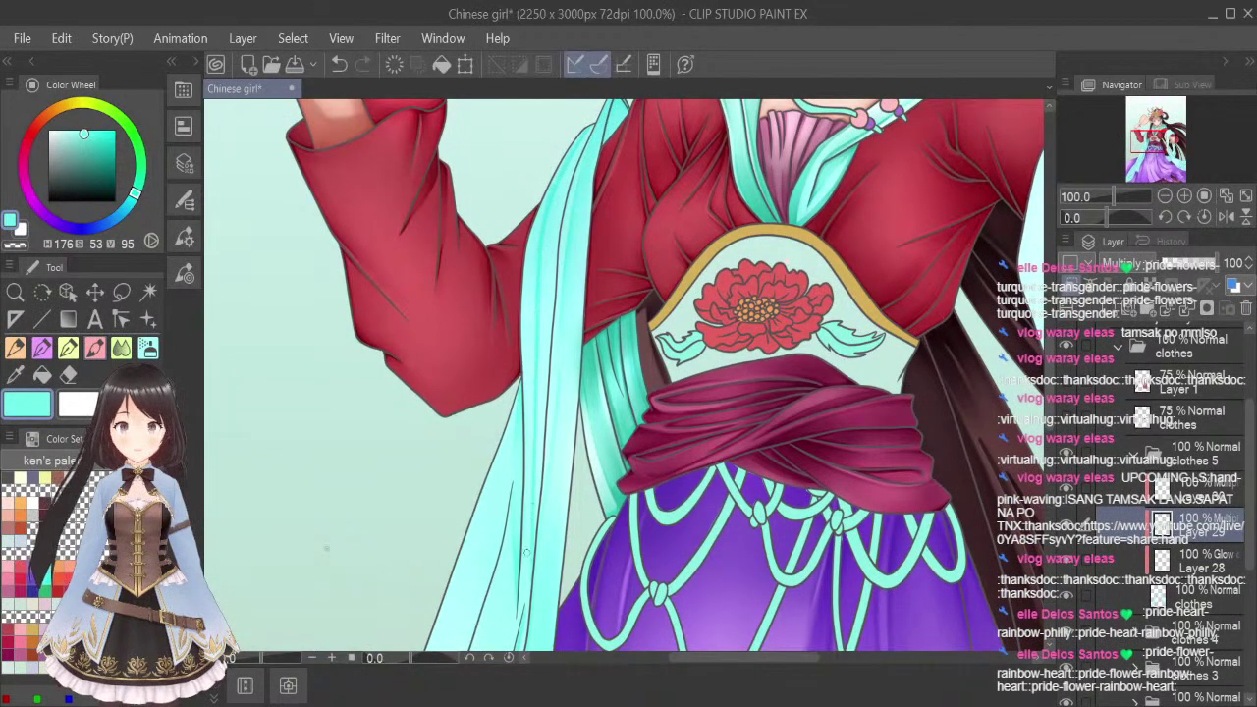
mouse_move(590, 128)
left_mouse_down()
mouse_move(571, 172)
mouse_move(592, 125)
mouse_move(551, 268)
mouse_move(556, 211)
mouse_move(545, 381)
left_mouse_up()
left_click_drag(549, 308, 536, 496)
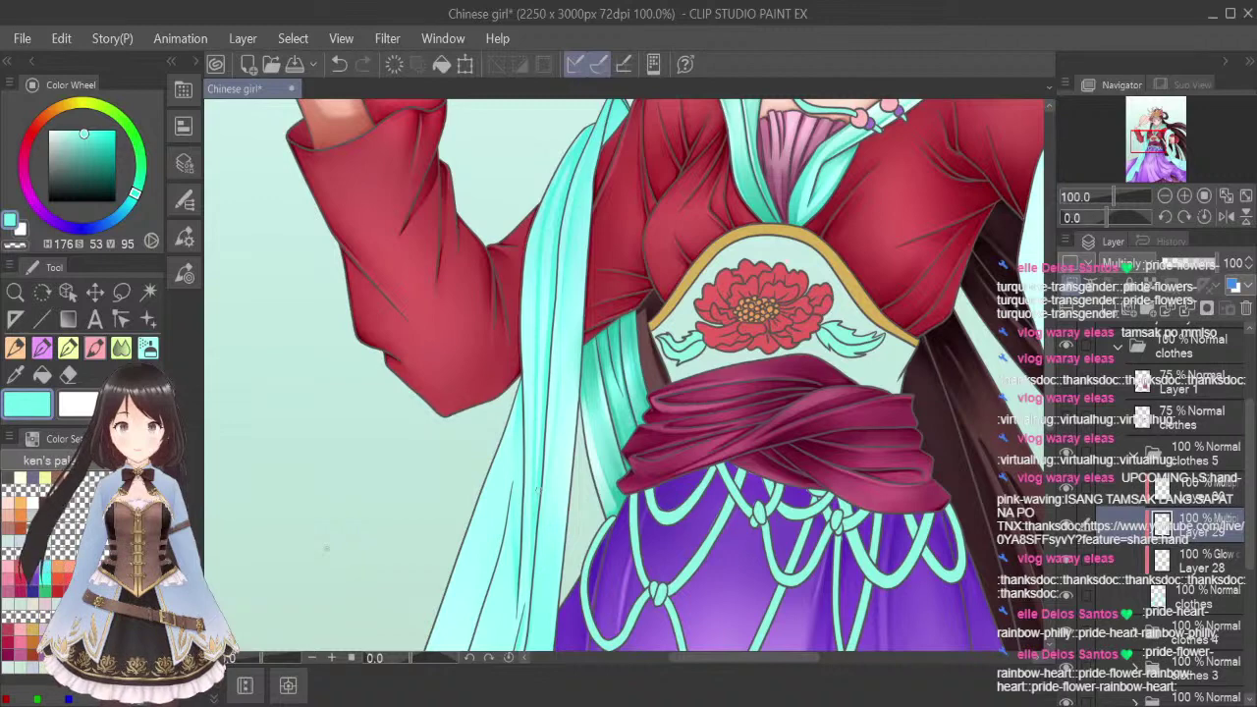
key("b")
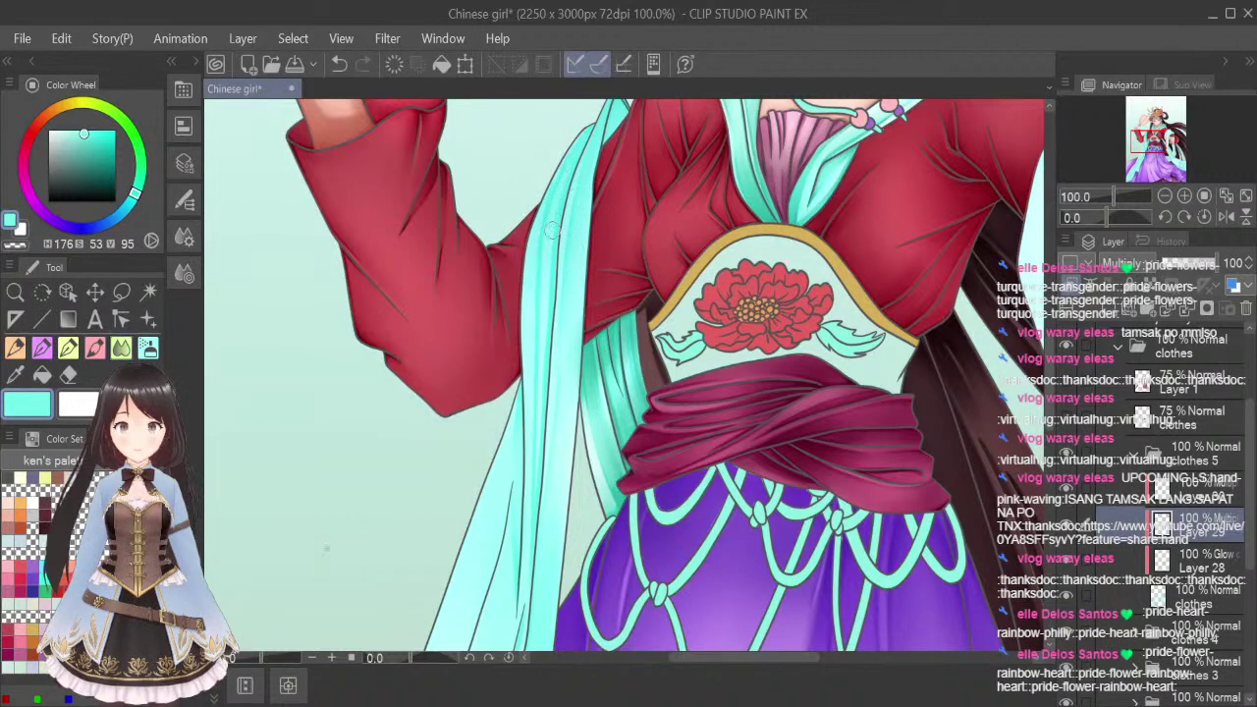
left_click_drag(546, 275, 543, 363)
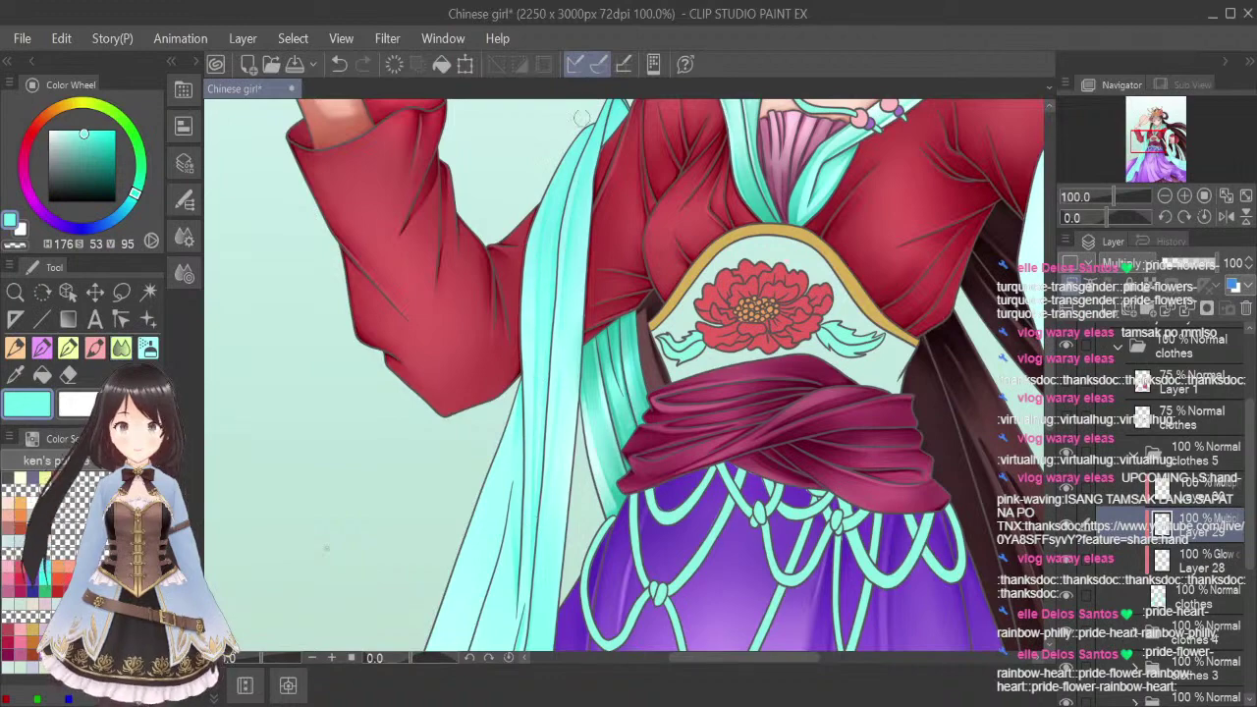
Shade the ribbon's folds beside the waist cords and along its outer fold toward the curled end, then blend the strokes
left_click_drag(1050, 400, 1053, 455)
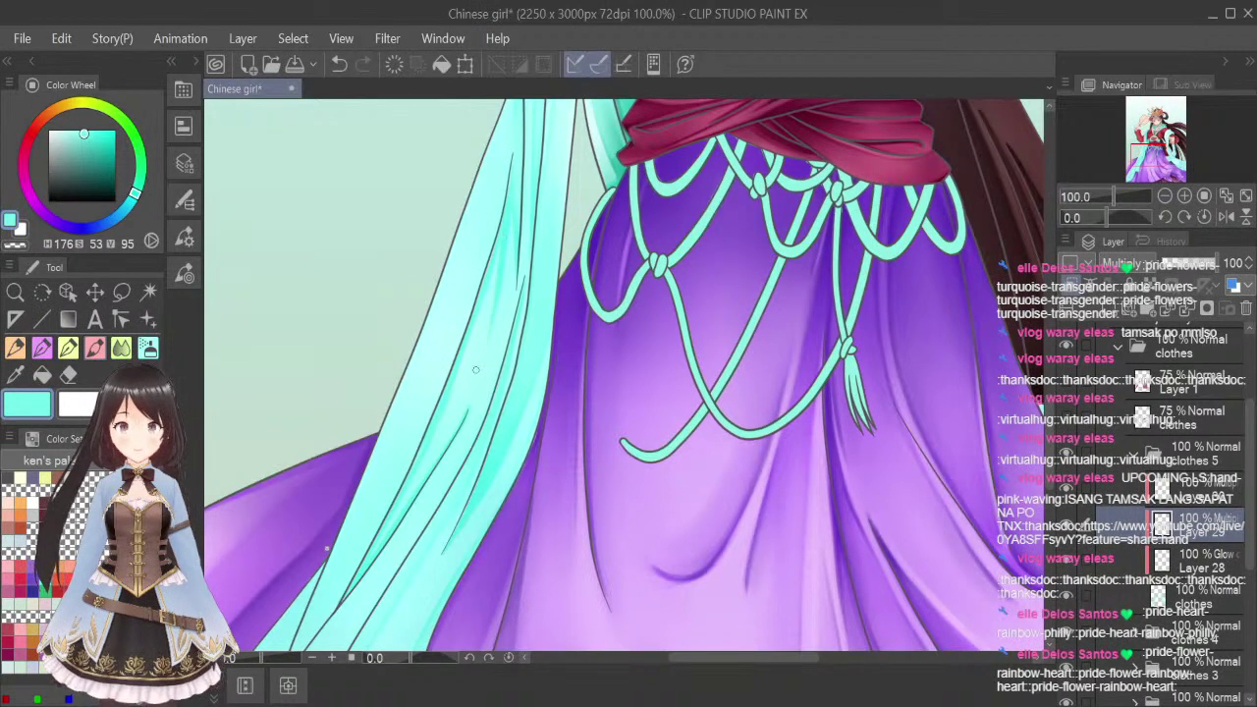
left_click(121, 348)
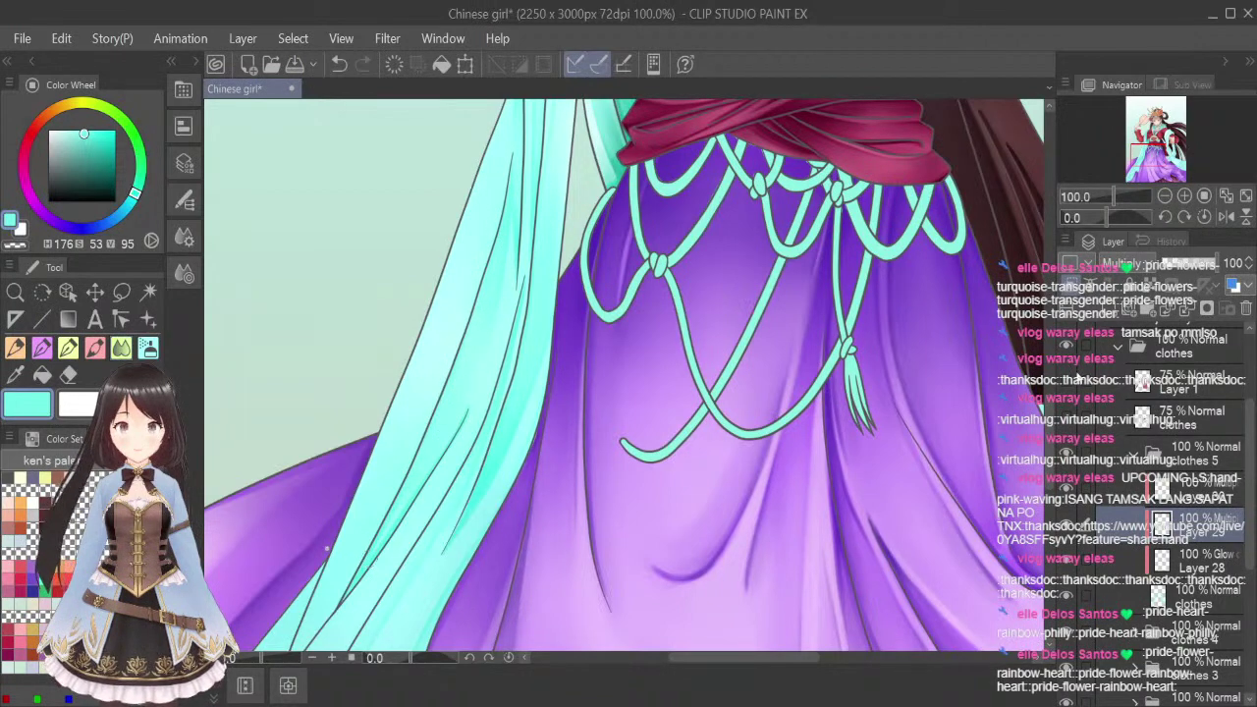
scroll(1050, 447, "down", 3)
left_click_drag(1054, 460, 1052, 463)
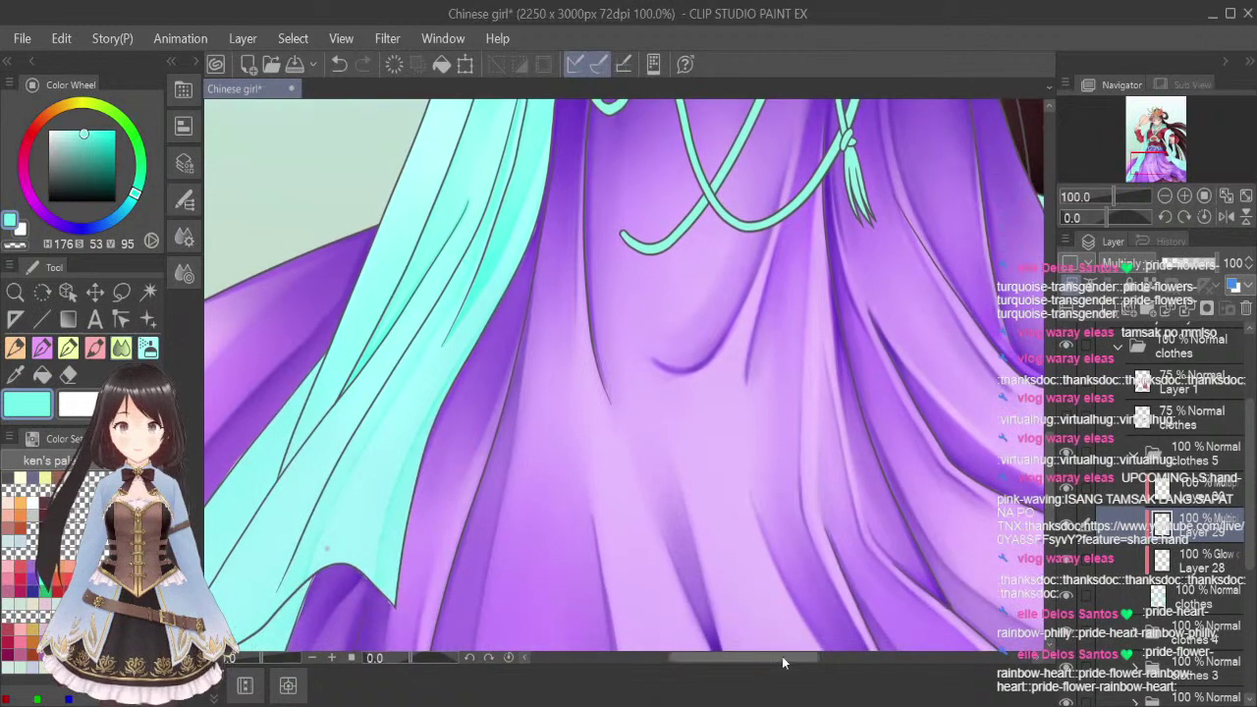
left_click_drag(783, 657, 744, 670)
scroll(674, 375, "down", 2)
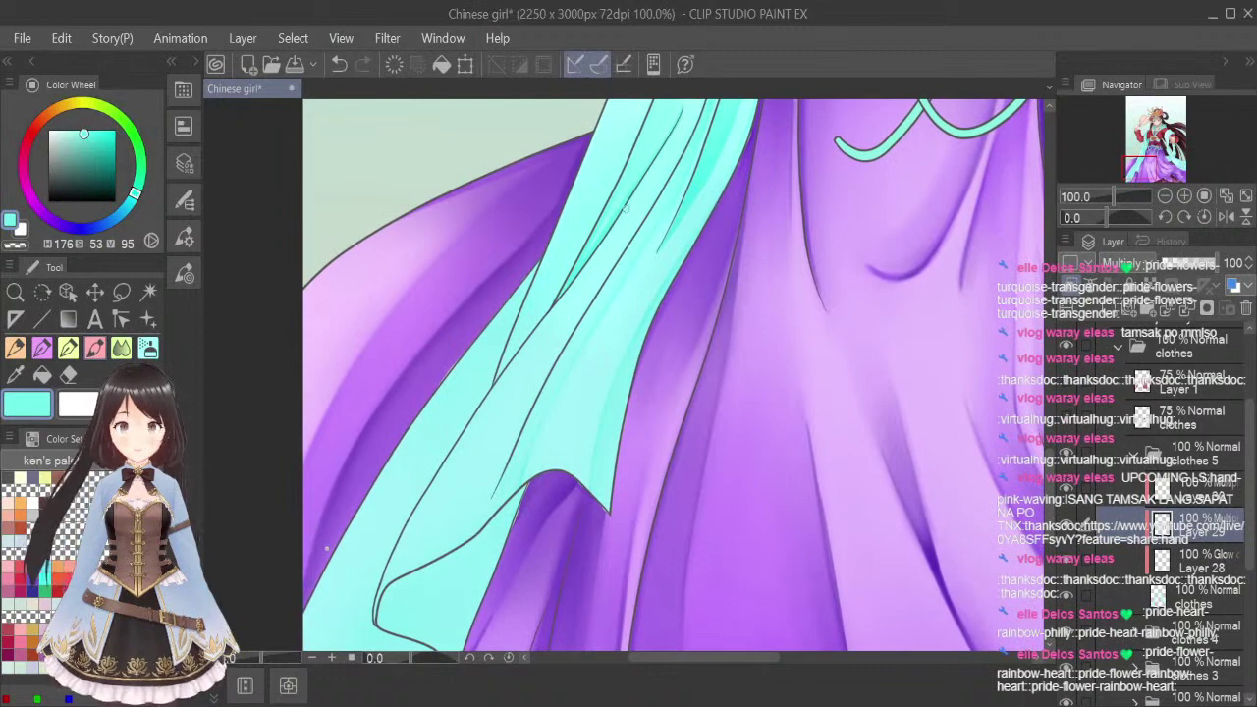
mouse_move(500, 382)
left_mouse_down()
mouse_move(524, 349)
mouse_move(401, 569)
left_mouse_up()
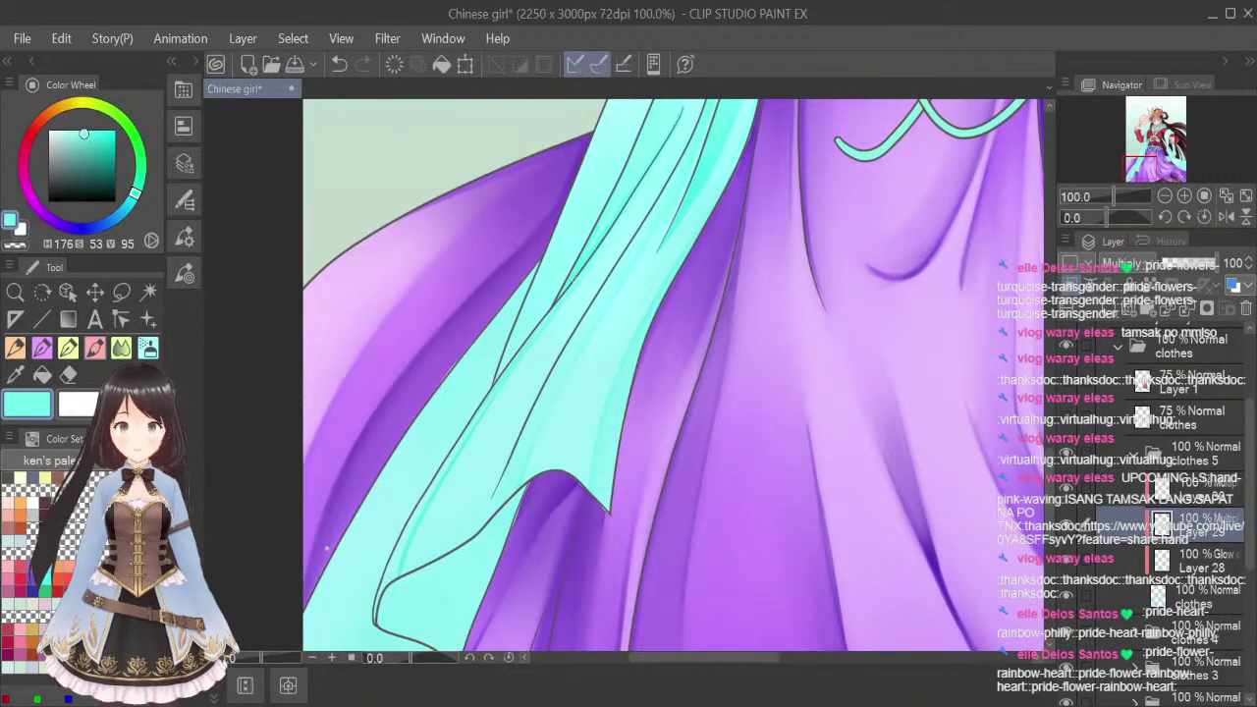
key("j")
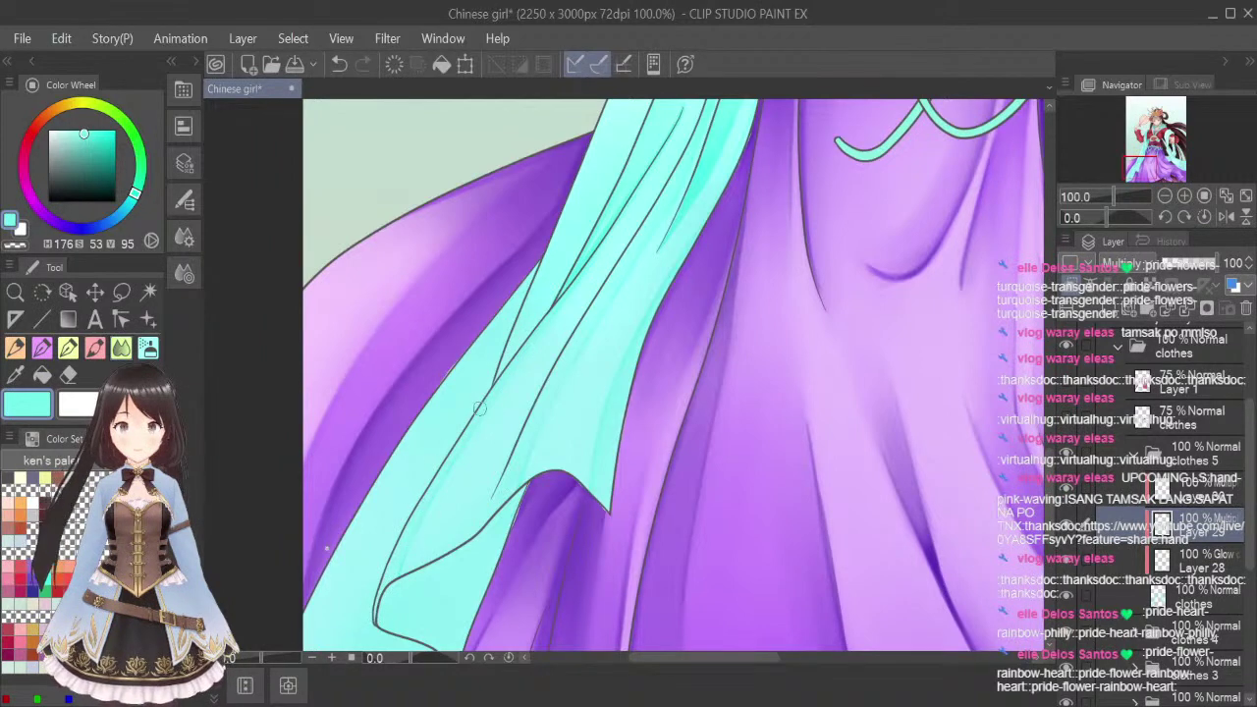
Deepen the cyan shading along the ribbon's narrow fold lines where it hangs beside the skirt
left_click(98, 349)
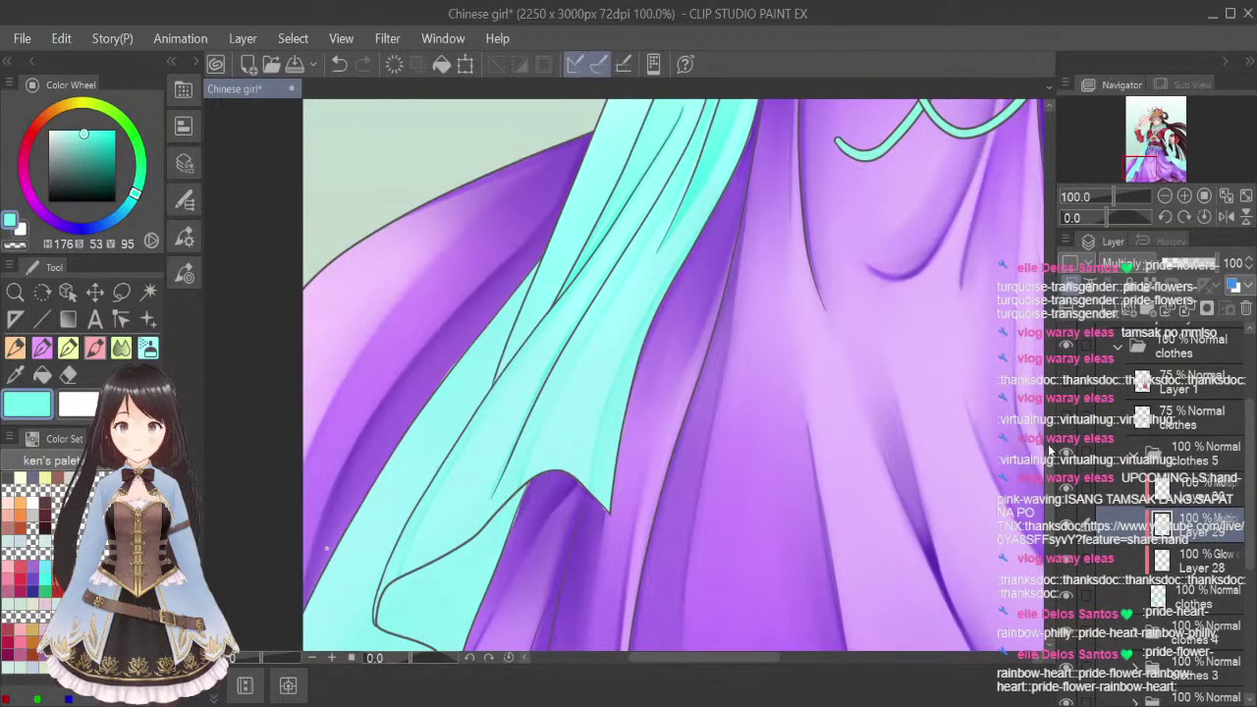
scroll(675, 269, "up", 3)
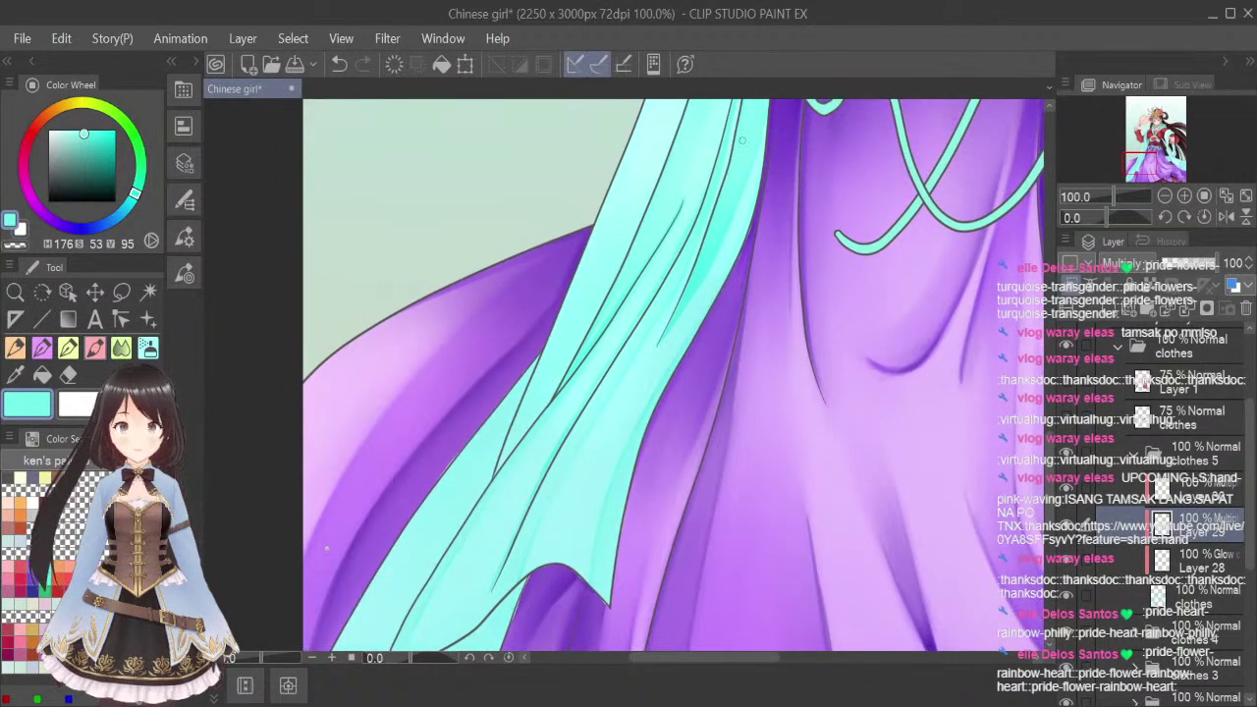
scroll(756, 312, "up", 5)
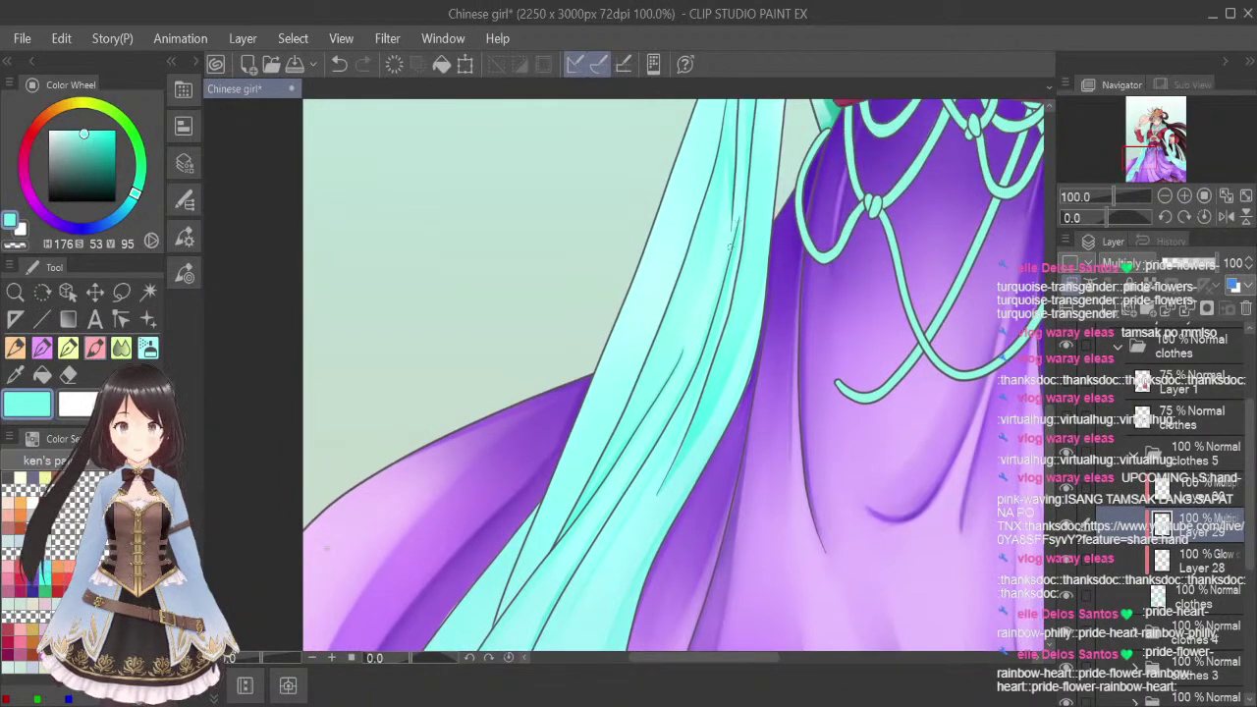
Paint cyan shading under the curled edge at the ribbon's lower end, undoing one stroke and repainting it closer to the outline
scroll(675, 375, "down", 13)
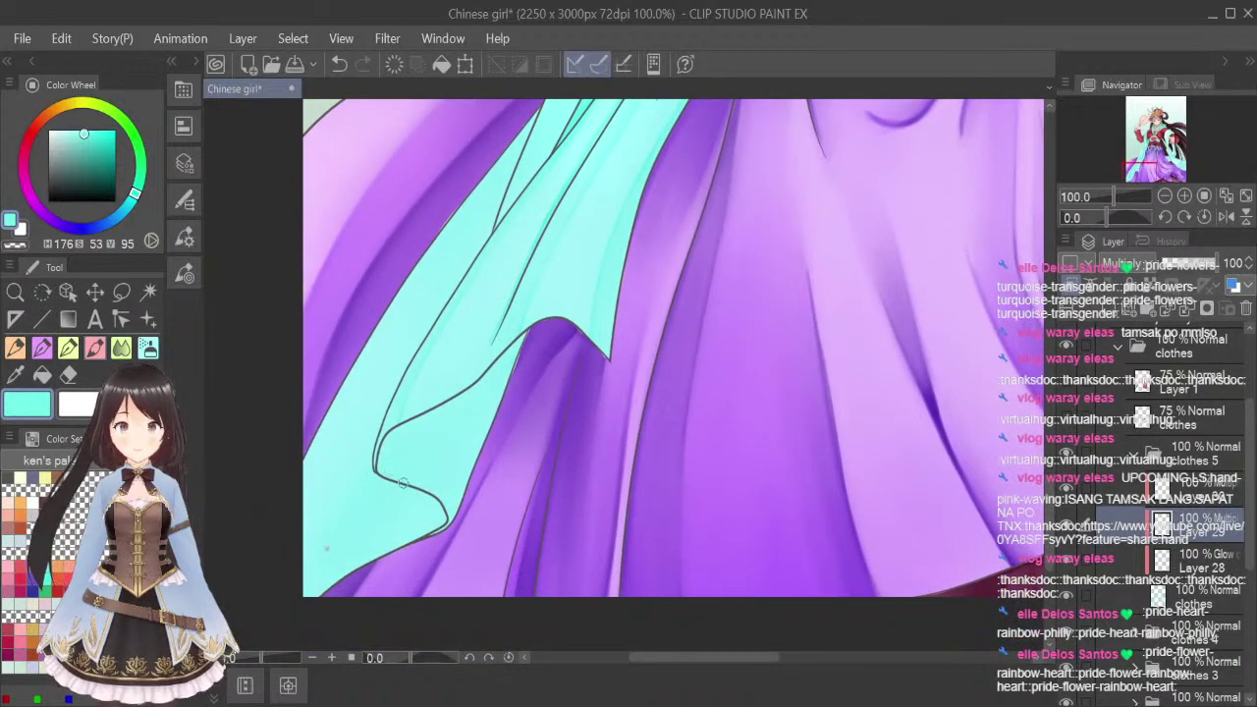
left_click_drag(396, 466, 508, 369)
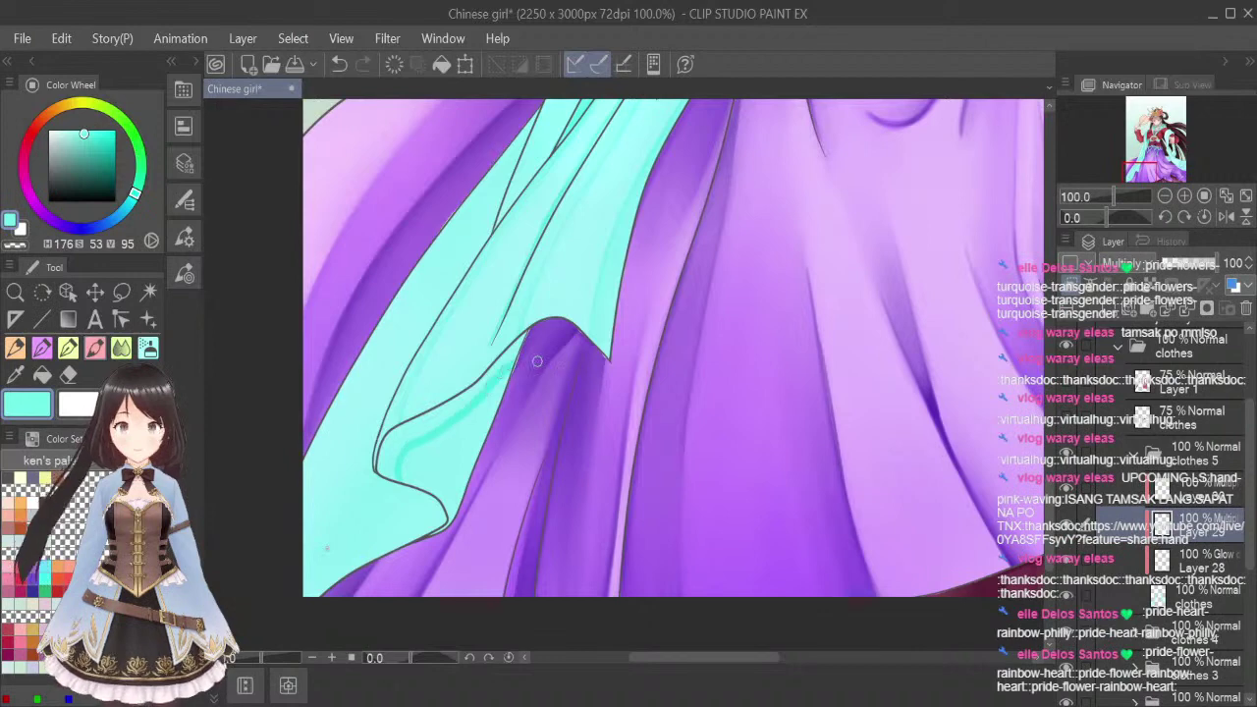
mouse_move(400, 457)
left_mouse_down()
mouse_move(382, 472)
mouse_move(397, 478)
mouse_move(384, 445)
mouse_move(485, 366)
left_mouse_up()
key("ctrl+z")
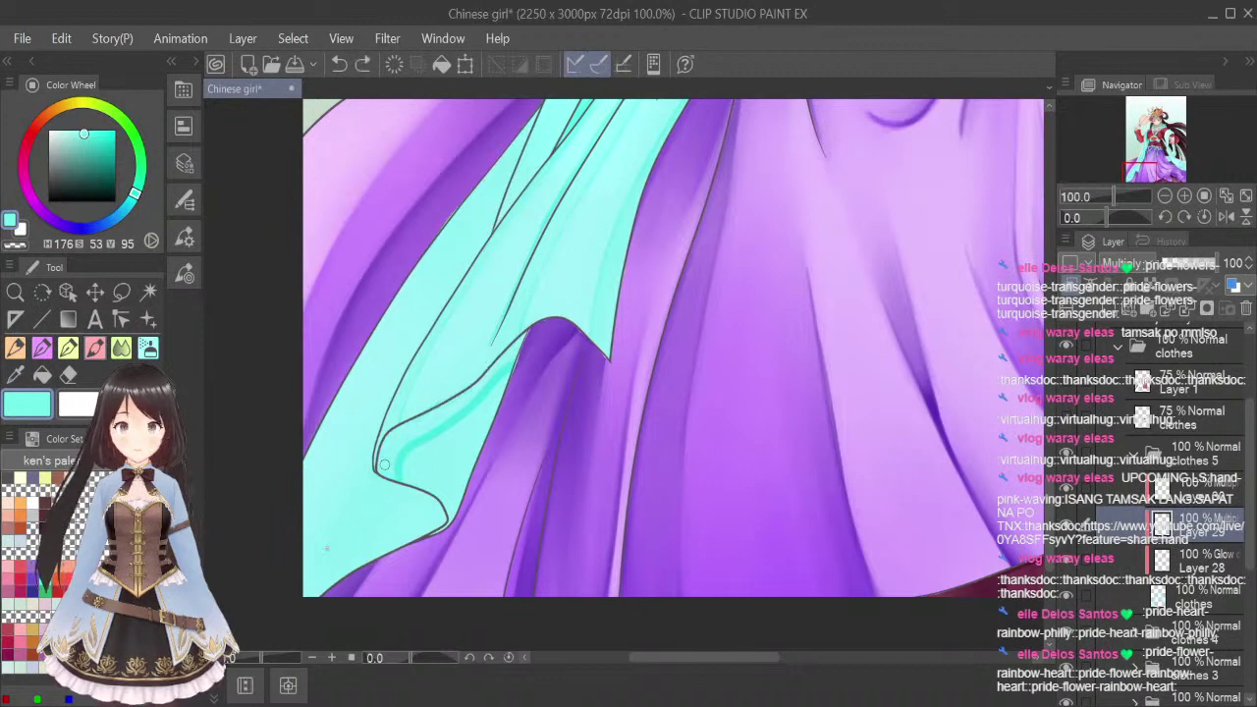
left_click_drag(379, 454, 526, 336)
Shrink the blending brush and soften the shading under the ribbon's curled lower edge
left_click(121, 346)
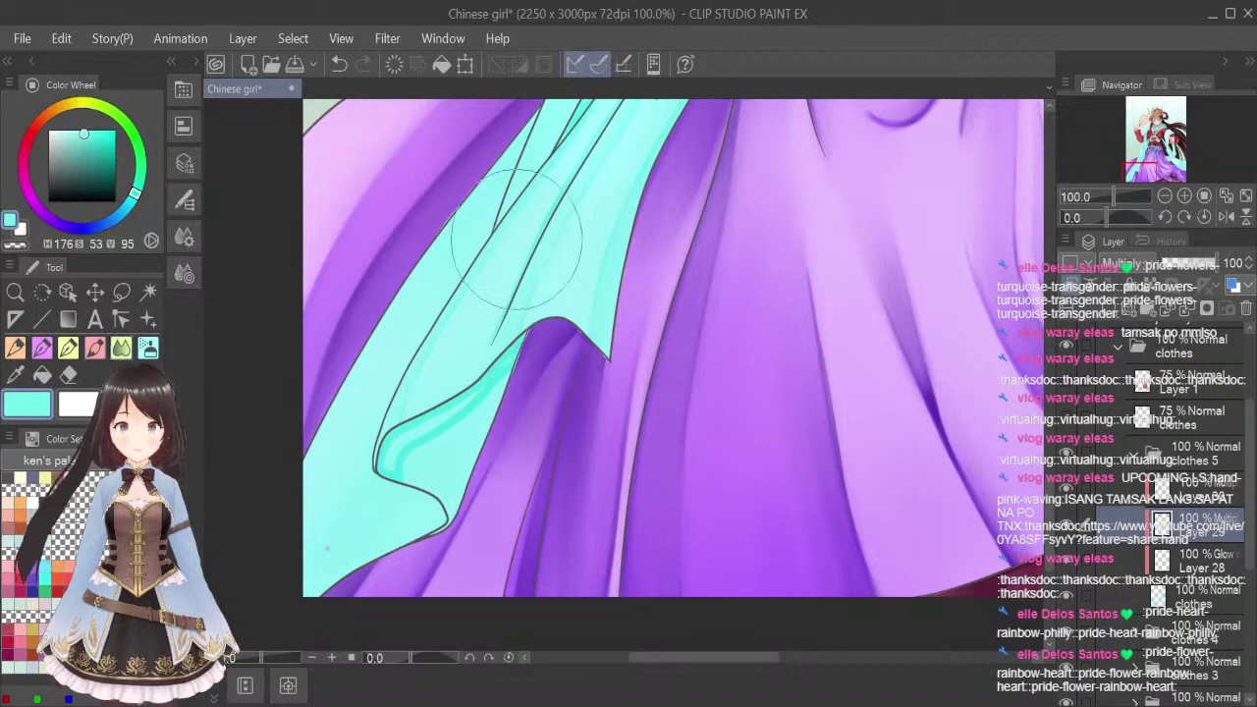
key("bracketleft")
key("bracketleft")
key("bracketleft")
key("bracketleft")
key("bracketleft")
key("bracketleft")
key("bracketleft")
key("bracketleft")
key("bracketleft")
key("bracketleft")
mouse_move(389, 464)
left_mouse_down()
mouse_move(413, 441)
mouse_move(394, 460)
left_mouse_up()
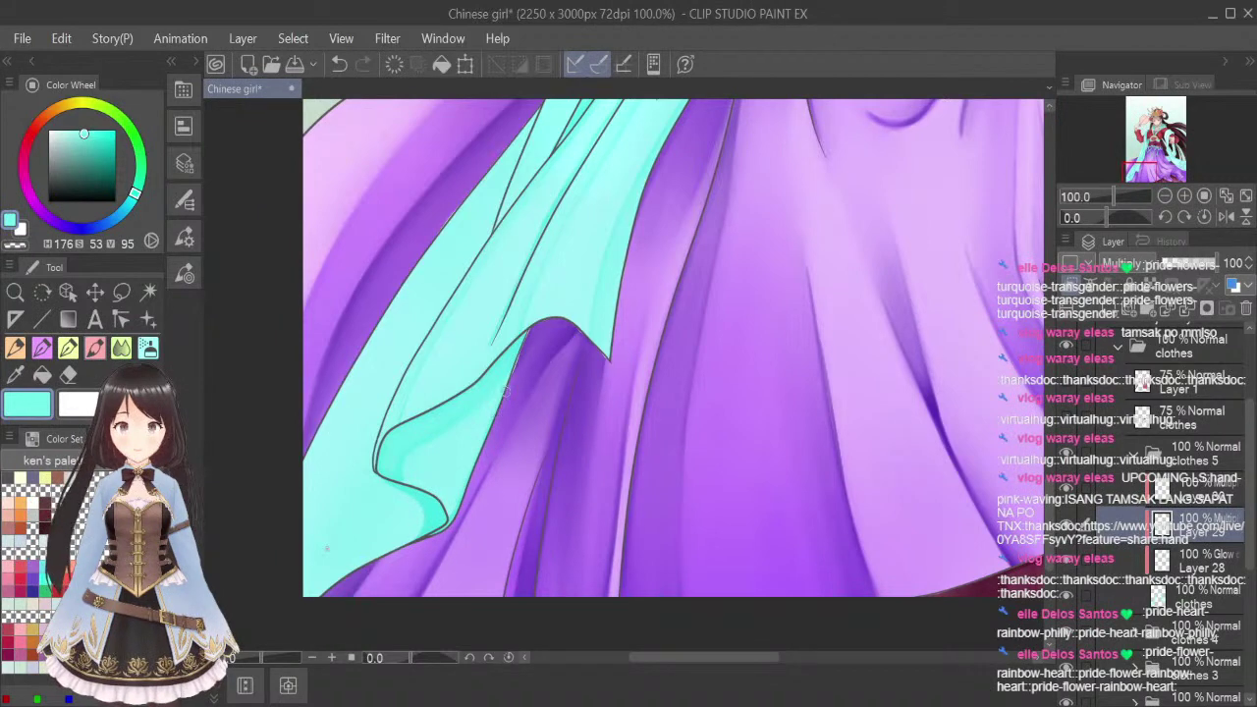
Reduce the blending brush and smooth the shading at the rounded tip of the ribbon's curled end
left_click(121, 348)
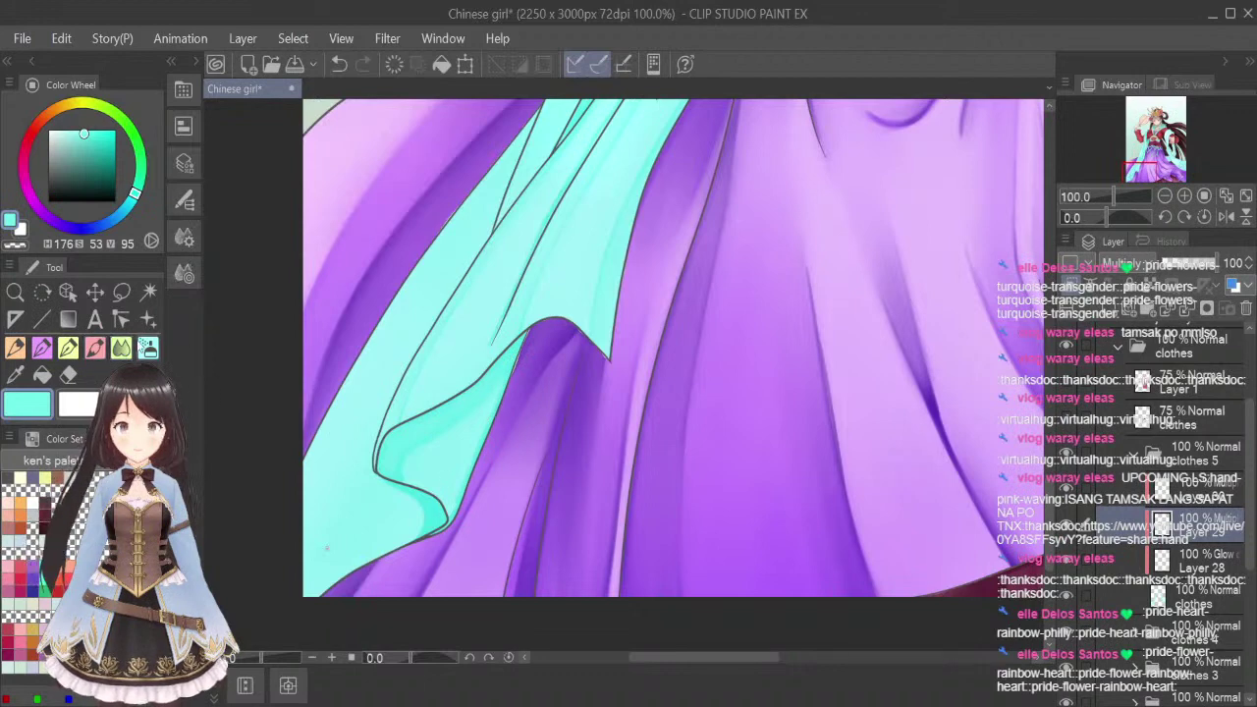
key("bracketleft")
key("bracketleft")
key("bracketleft")
key("bracketleft")
key("bracketleft")
key("bracketleft")
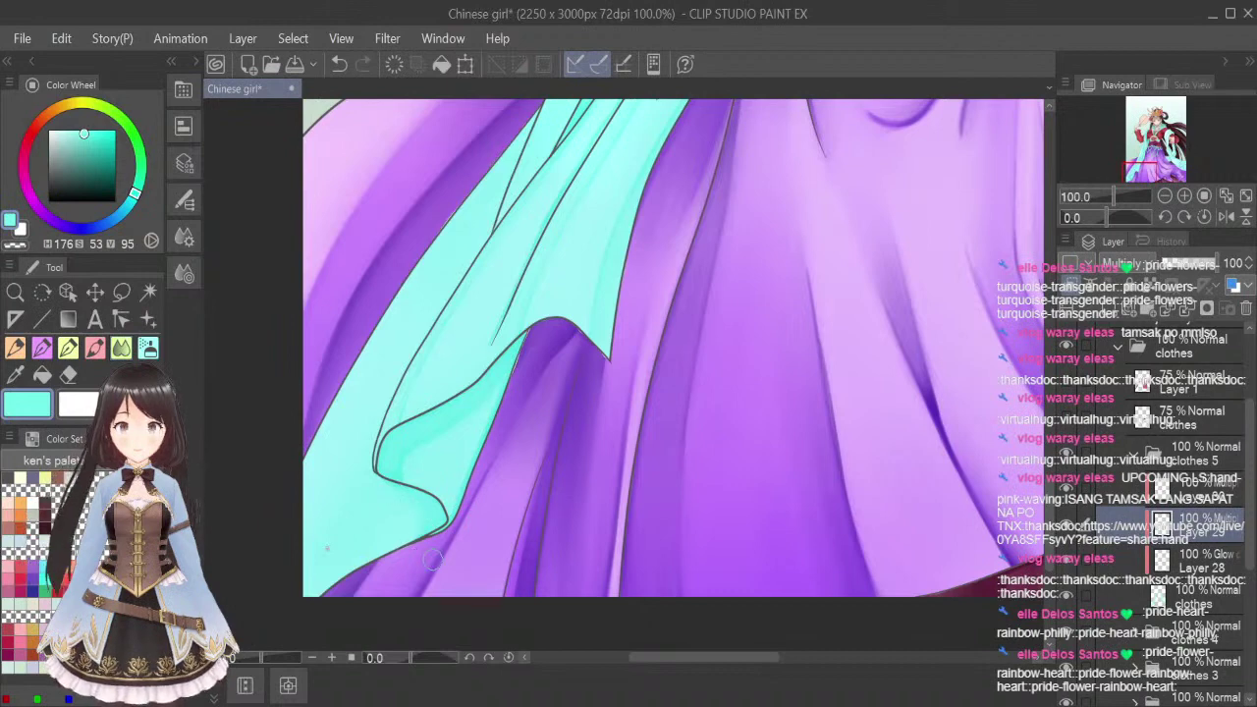
Paint cyan shading down the outer fold of the long ribbon, from below the red sleeve to where it crosses the skirt
scroll(1051, 486, "up", 2)
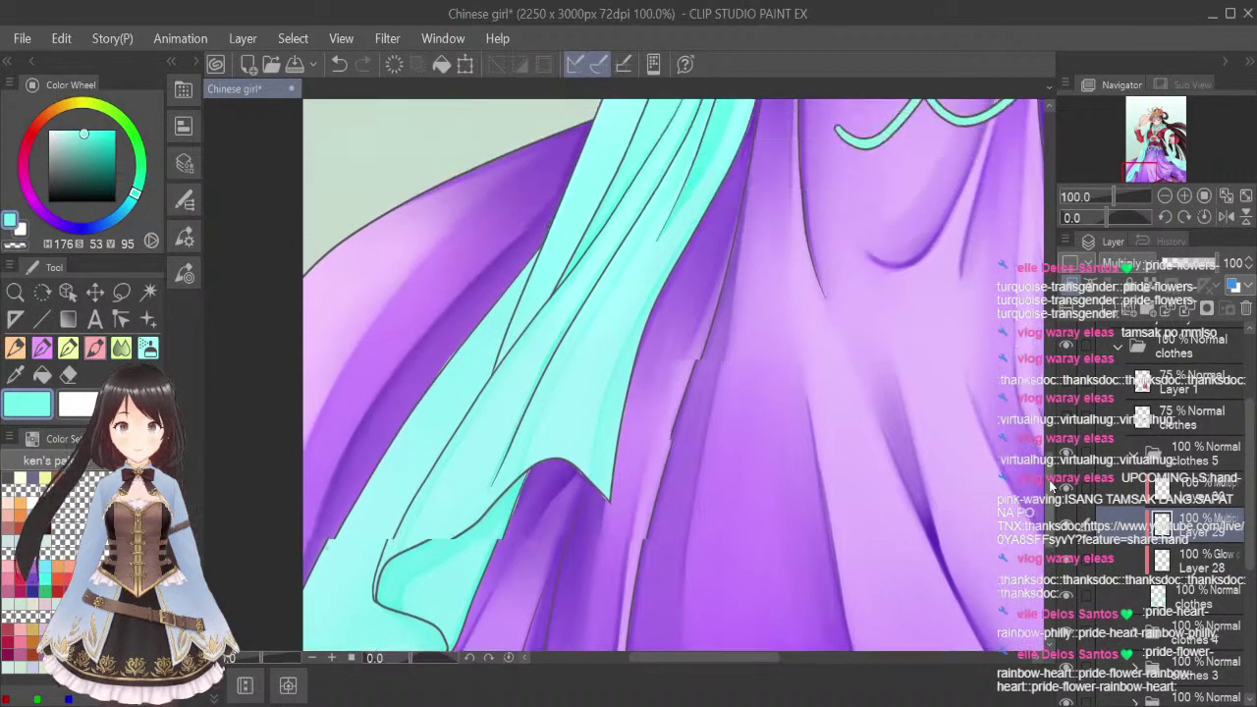
scroll(1051, 486, "up", 4)
left_click_drag(1059, 434, 1056, 425)
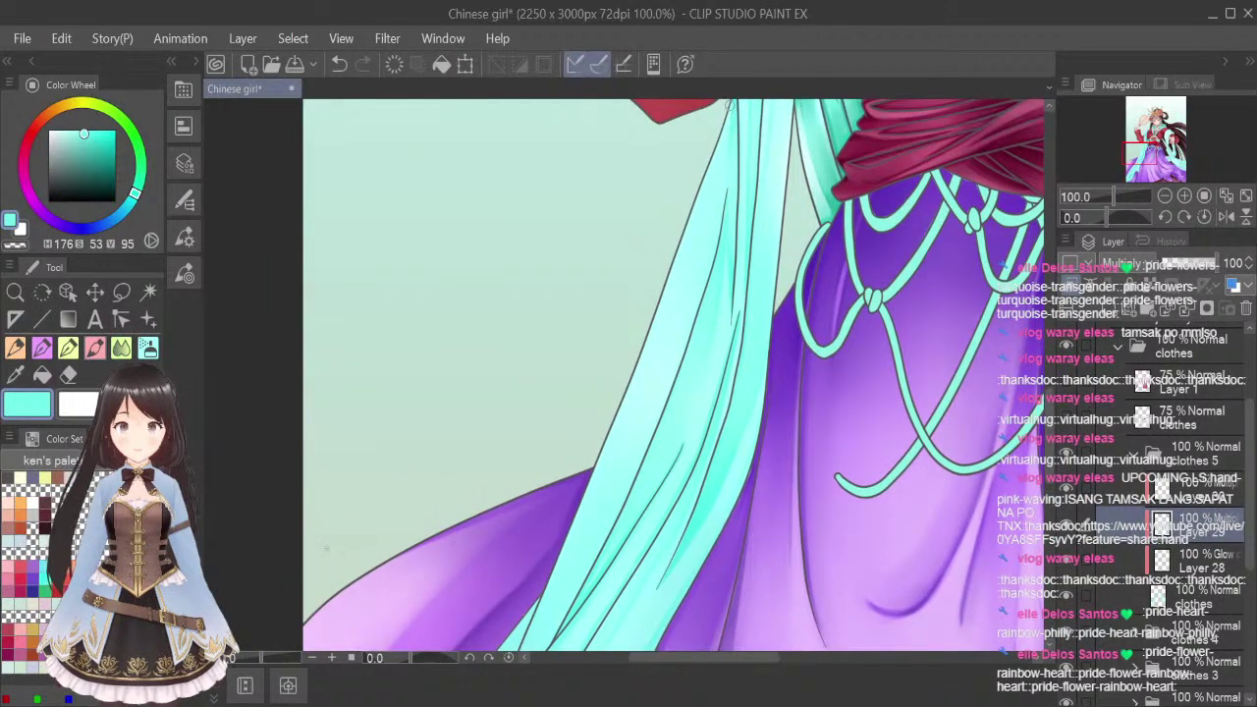
left_click_drag(725, 109, 685, 255)
mouse_move(728, 125)
left_mouse_down()
mouse_move(707, 272)
mouse_move(723, 158)
mouse_move(689, 307)
mouse_move(715, 237)
mouse_move(715, 219)
mouse_move(674, 358)
left_mouse_up()
left_click_drag(687, 314, 644, 434)
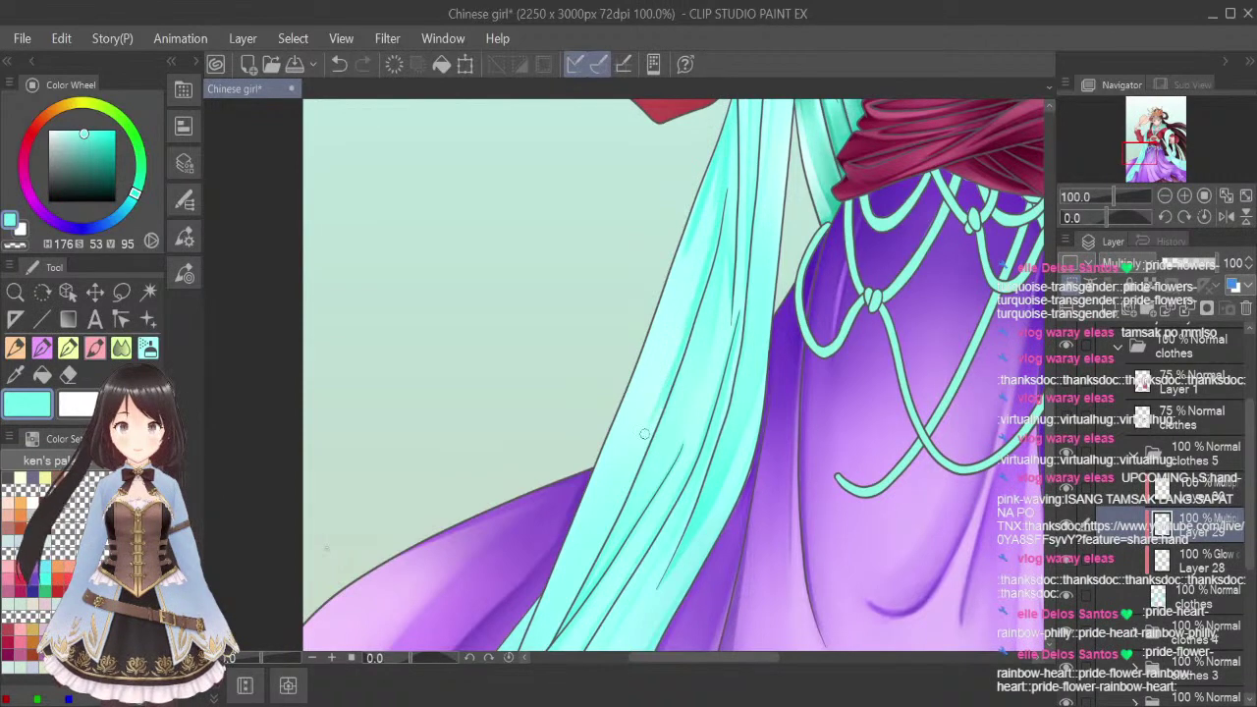
left_click_drag(1049, 403, 1050, 411)
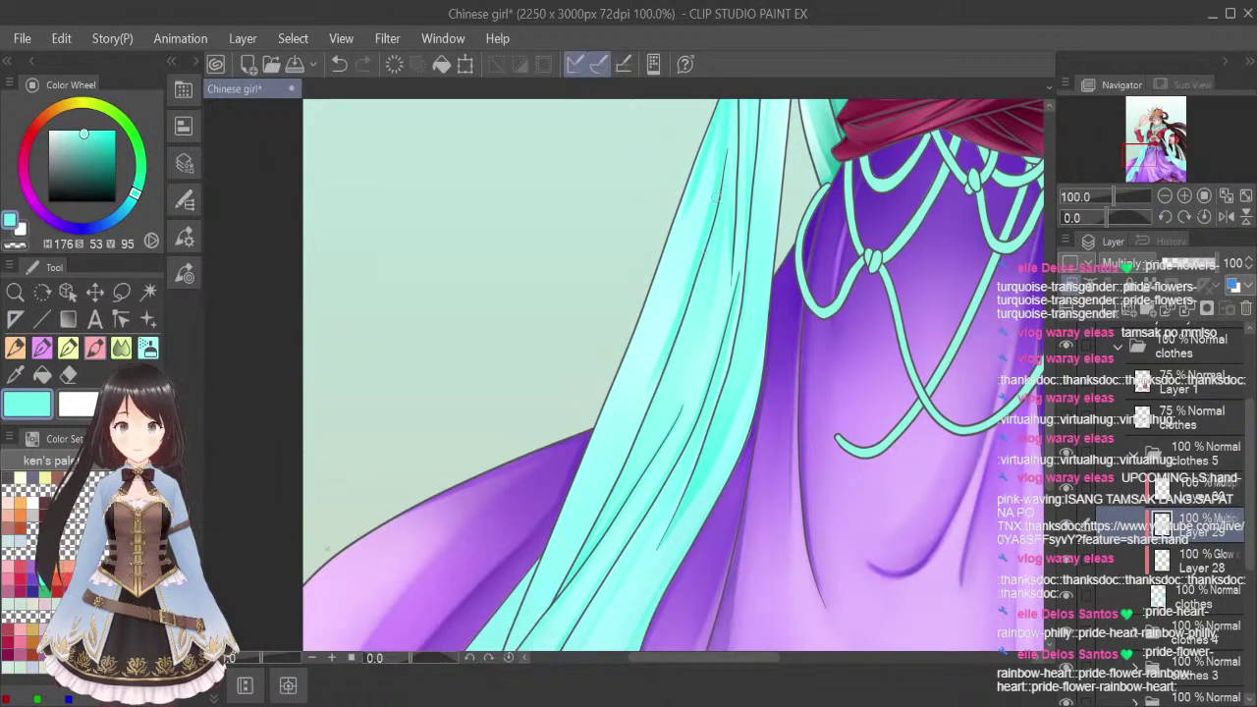
left_click_drag(671, 328, 570, 553)
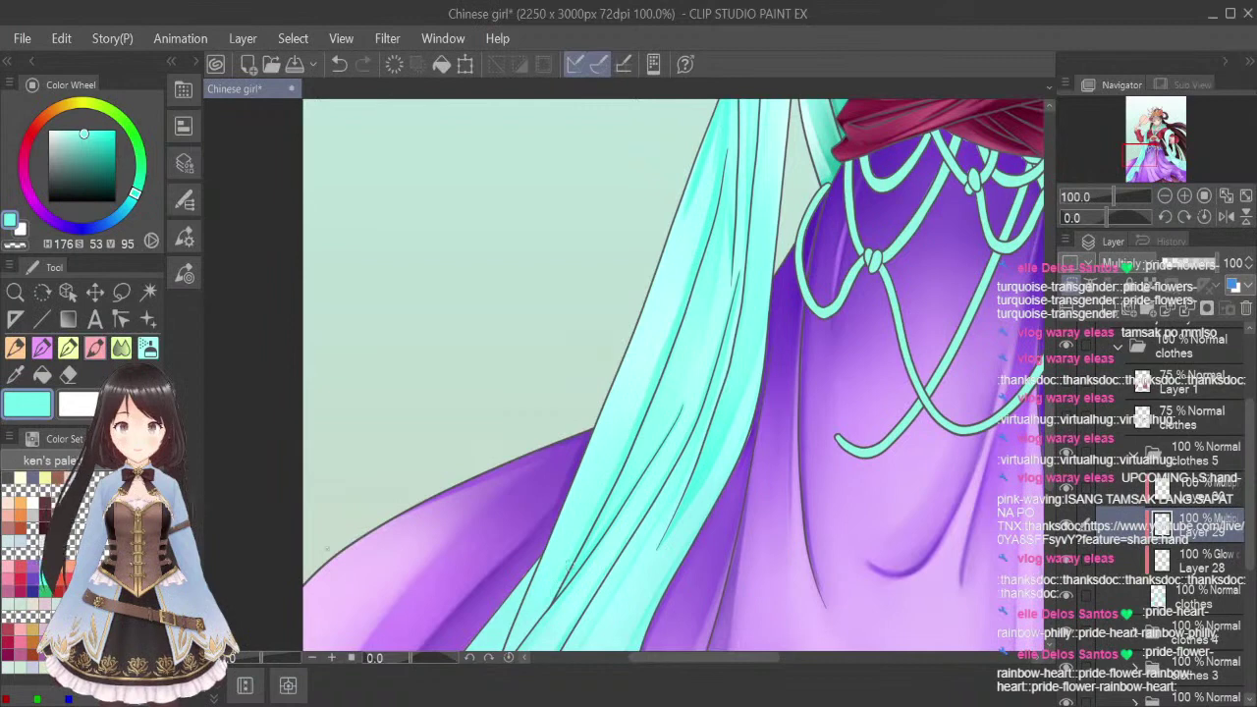
Shrink the blending brush and soften the cyan shading along the hanging ribbon's outer fold above the skirt
scroll(693, 399, "down", 5)
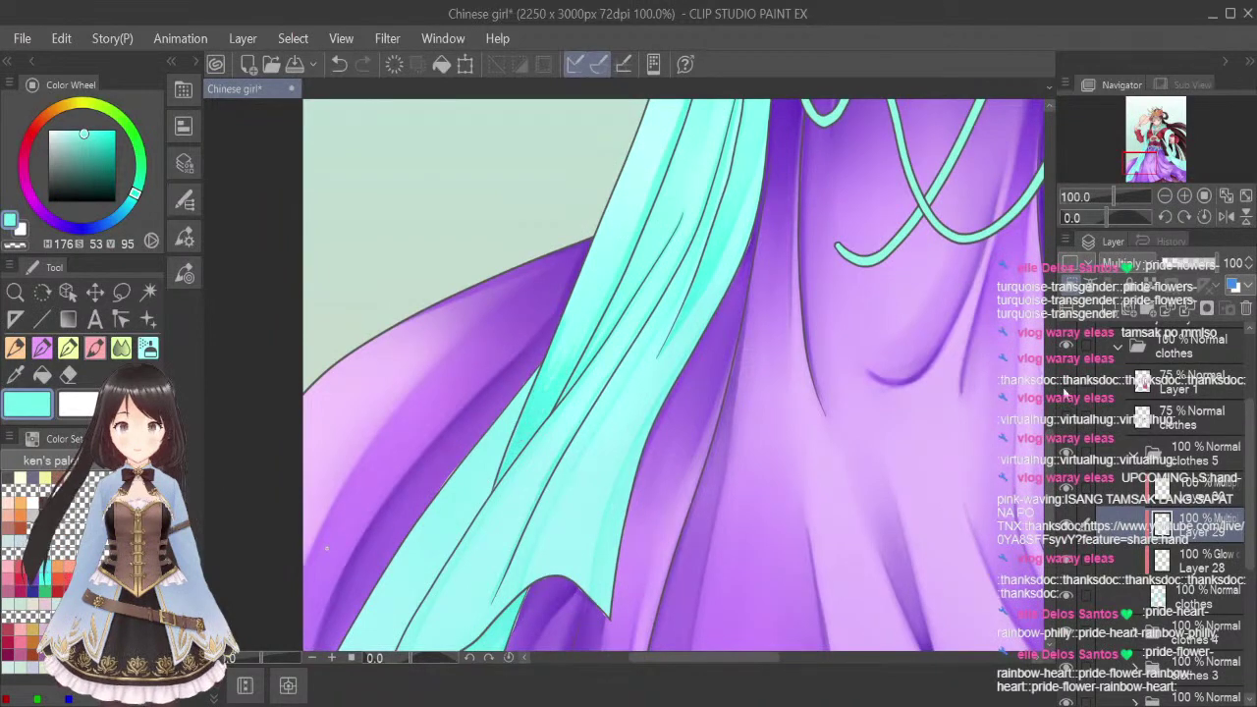
scroll(327, 548, "up", 4)
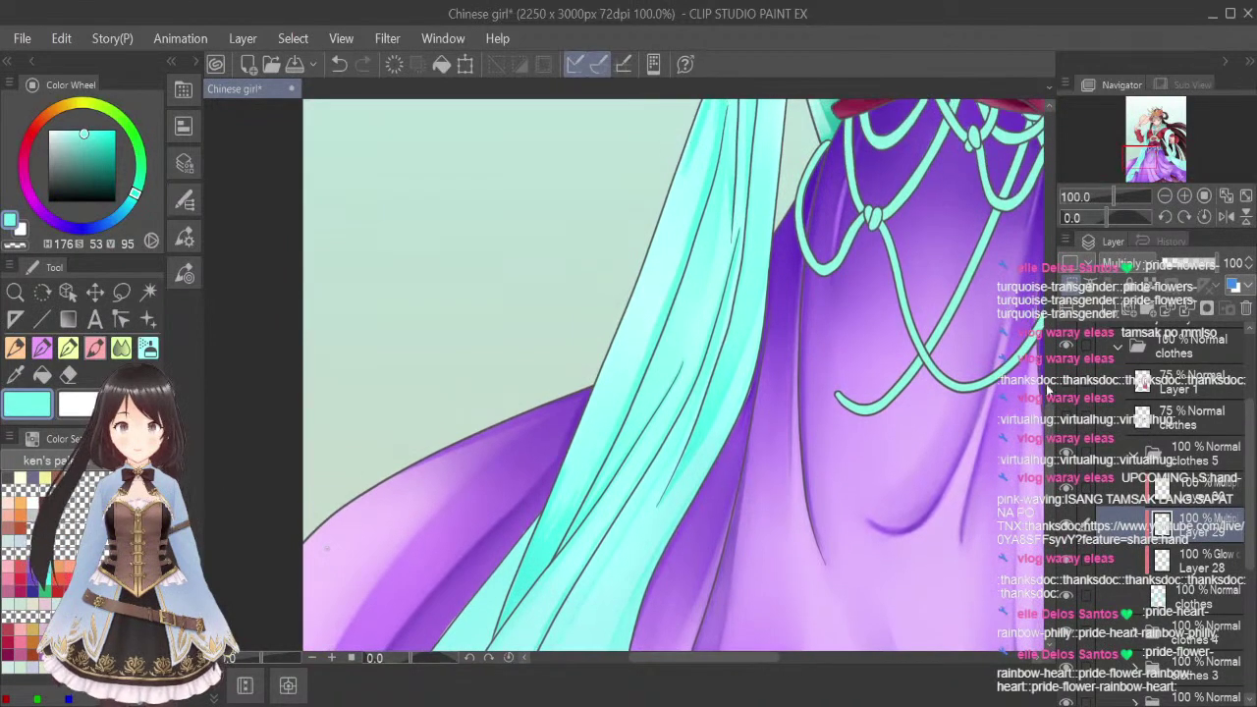
scroll(561, 481, "up", 2)
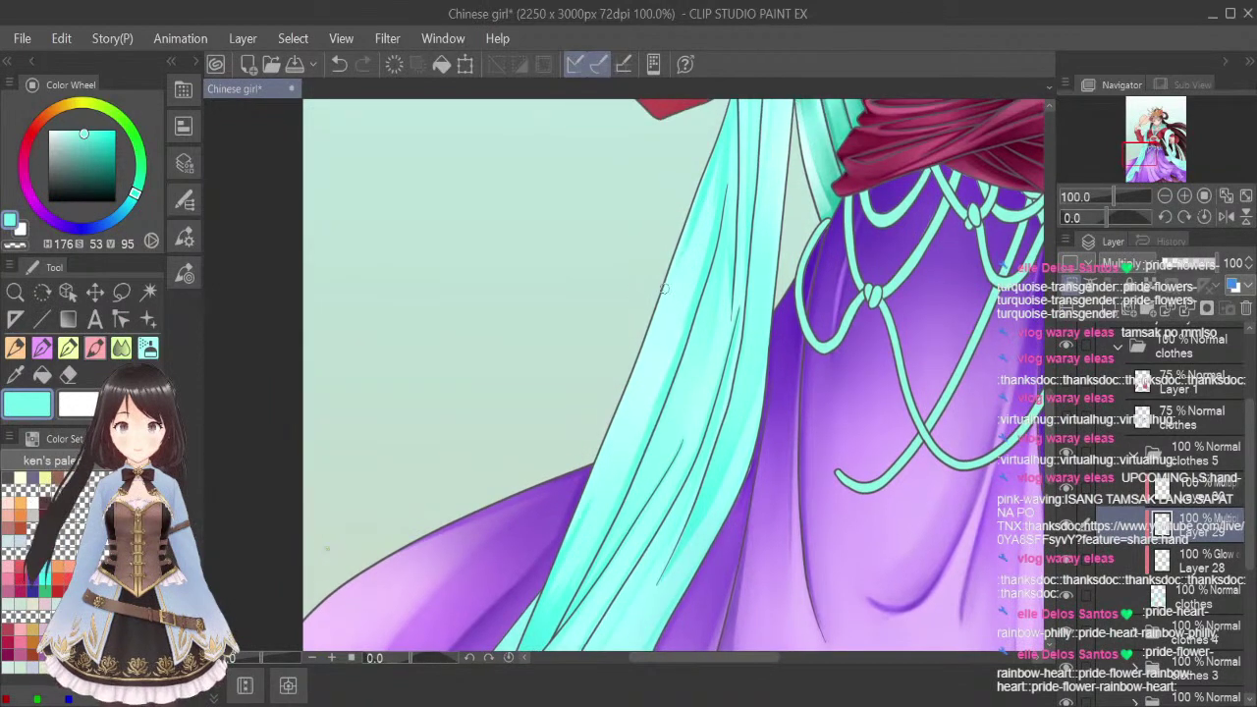
left_click(121, 347)
key("bracketleft")
key("bracketleft")
key("bracketleft")
key("bracketleft")
key("bracketleft")
key("bracketleft")
key("bracketleft")
key("bracketleft")
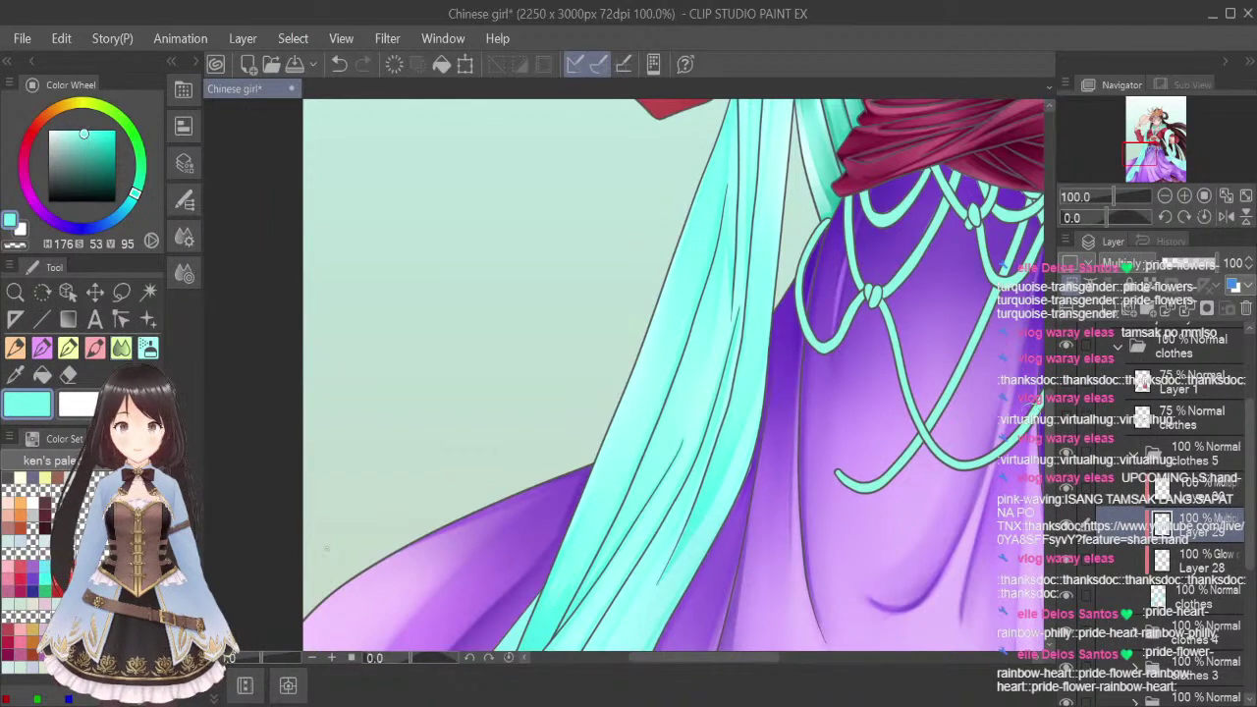
Paint a long cyan fold shadow down the outer strip of the ribbon's lower end and blend it smooth
scroll(649, 196, "down", 3)
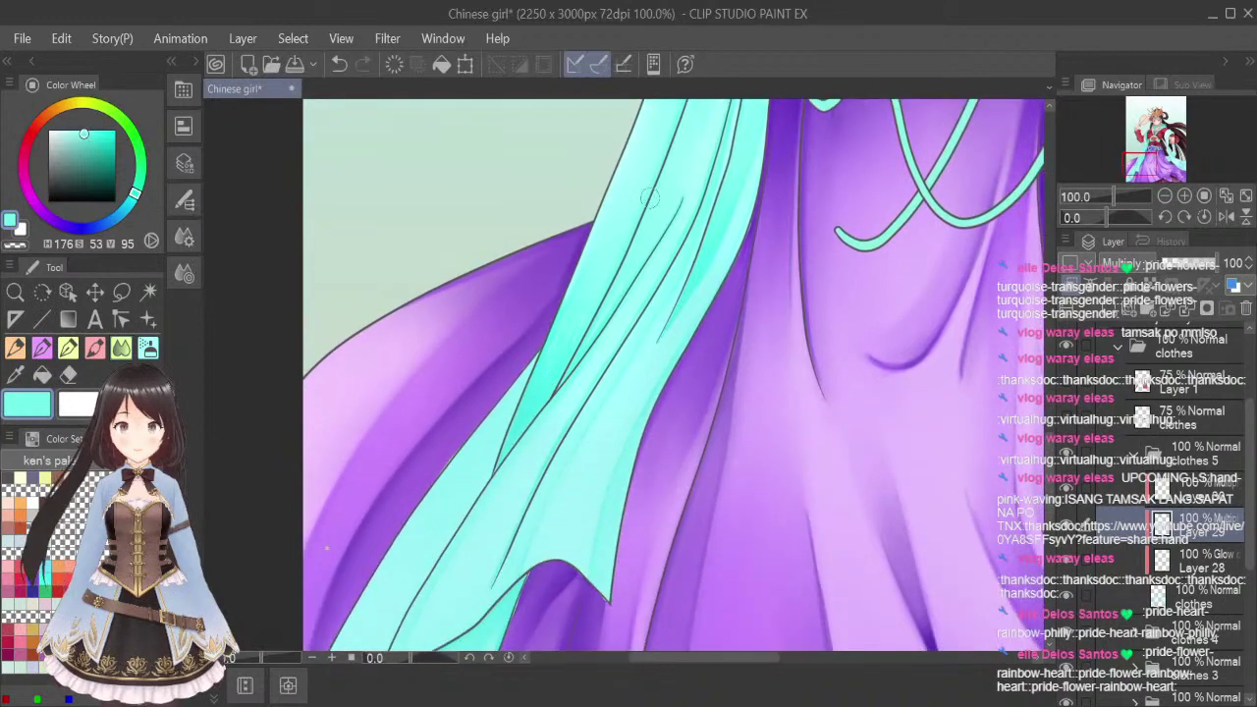
left_click(784, 661)
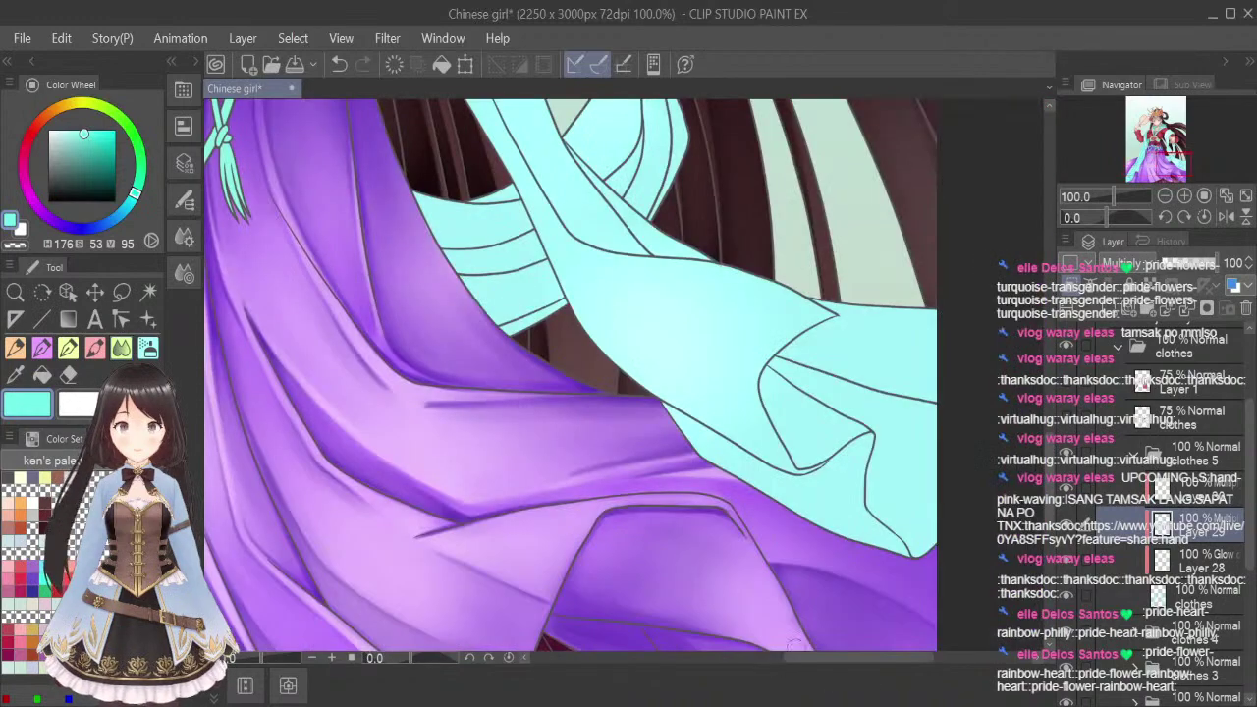
left_click_drag(866, 662, 678, 701)
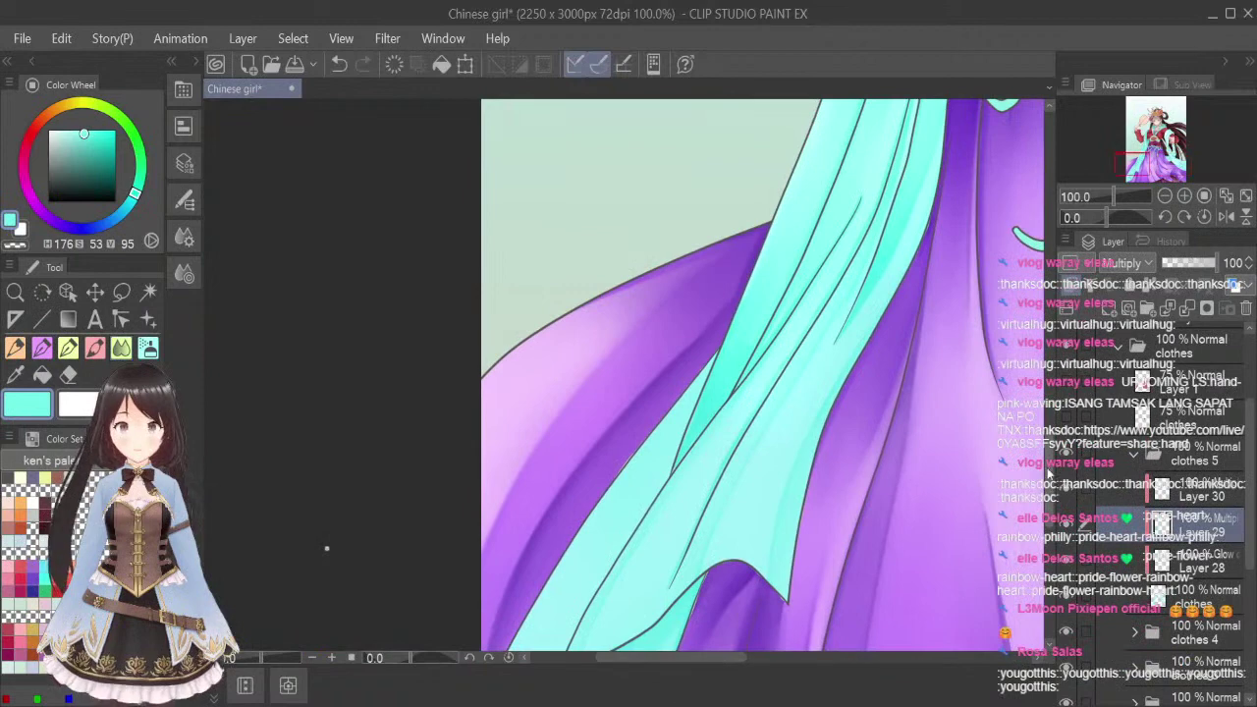
scroll(1049, 474, "down", 3)
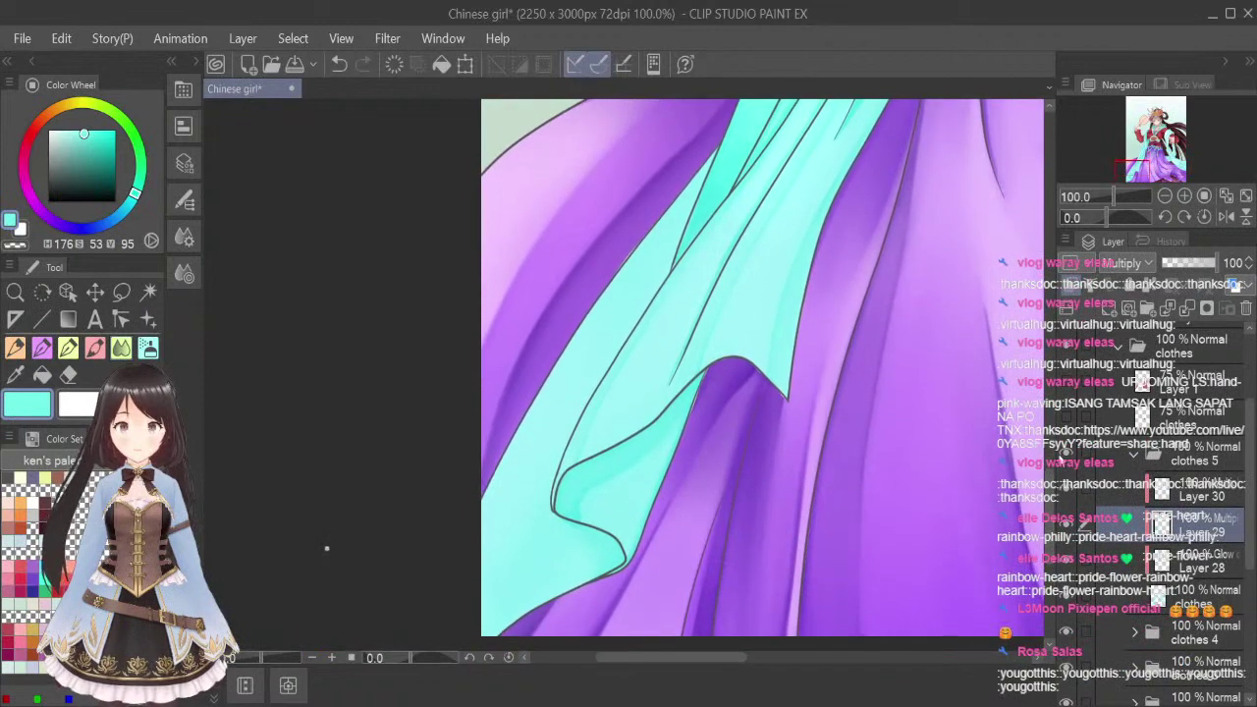
left_click(96, 348)
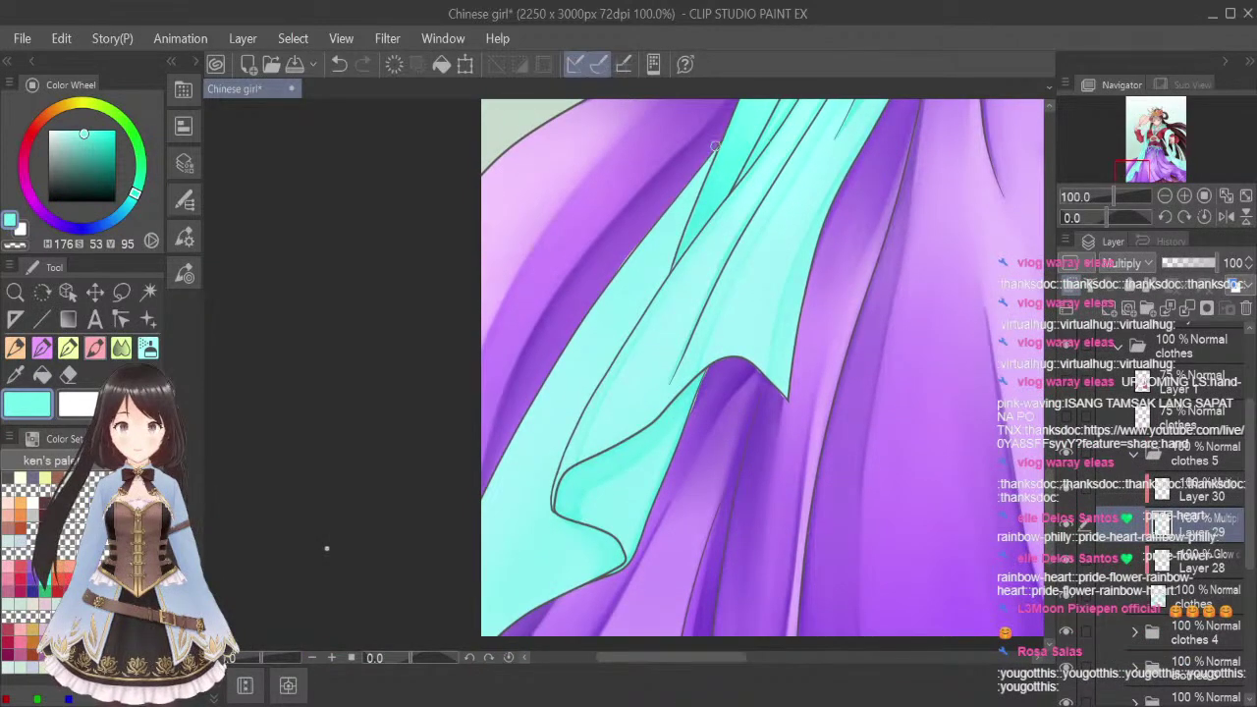
mouse_move(714, 147)
left_mouse_down()
mouse_move(532, 506)
mouse_move(498, 633)
left_mouse_up()
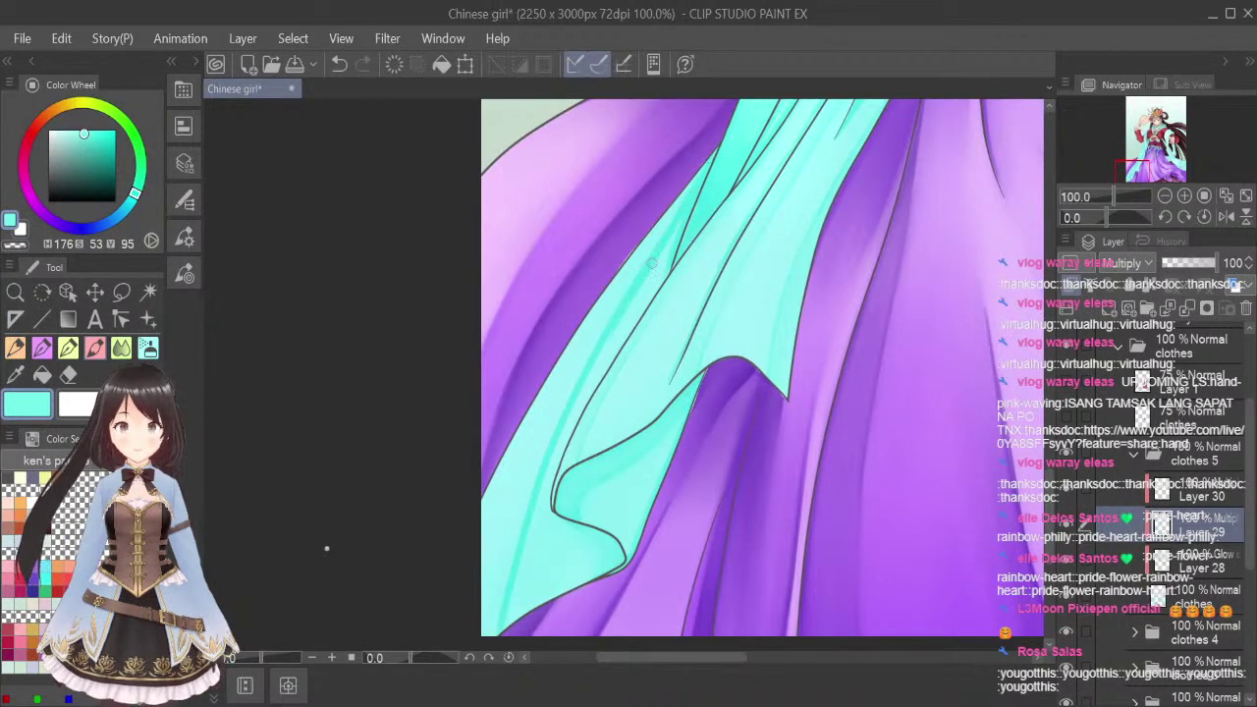
mouse_move(648, 297)
left_mouse_down()
mouse_move(576, 408)
mouse_move(557, 465)
left_mouse_up()
mouse_move(597, 372)
left_mouse_down()
mouse_move(561, 452)
mouse_move(563, 433)
mouse_move(546, 513)
left_mouse_up()
key("j")
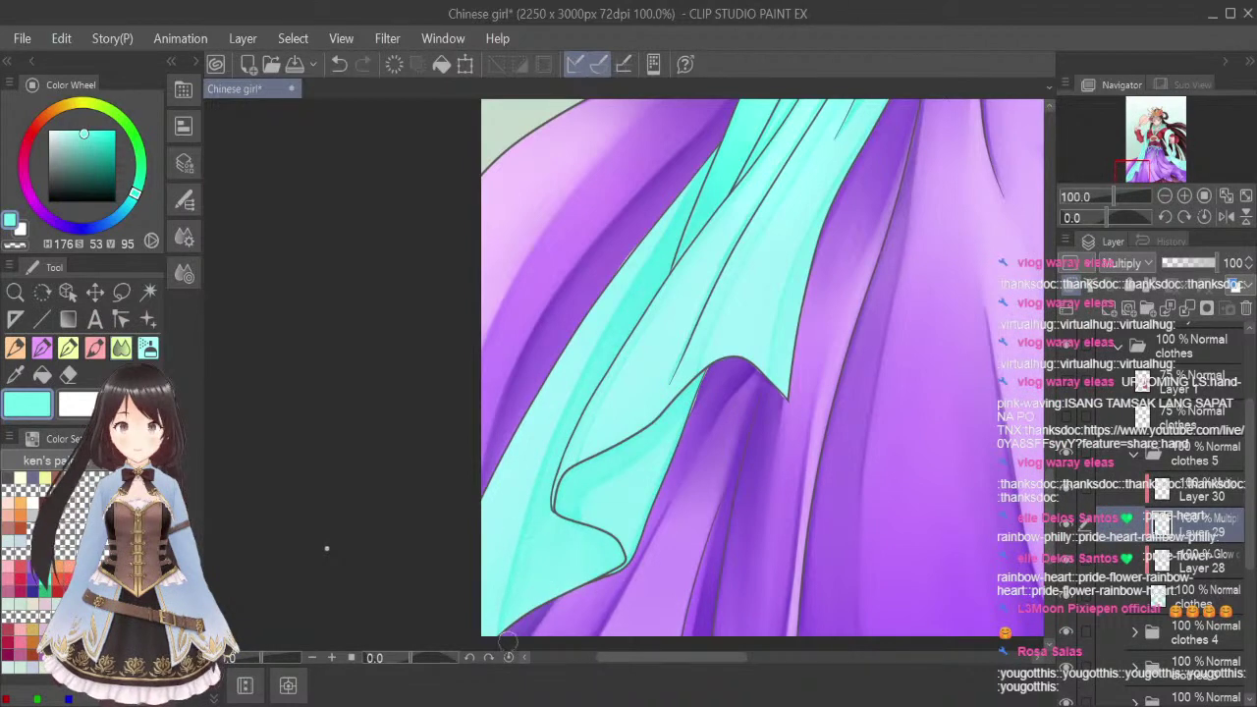
Save the illustration
left_click(1243, 196)
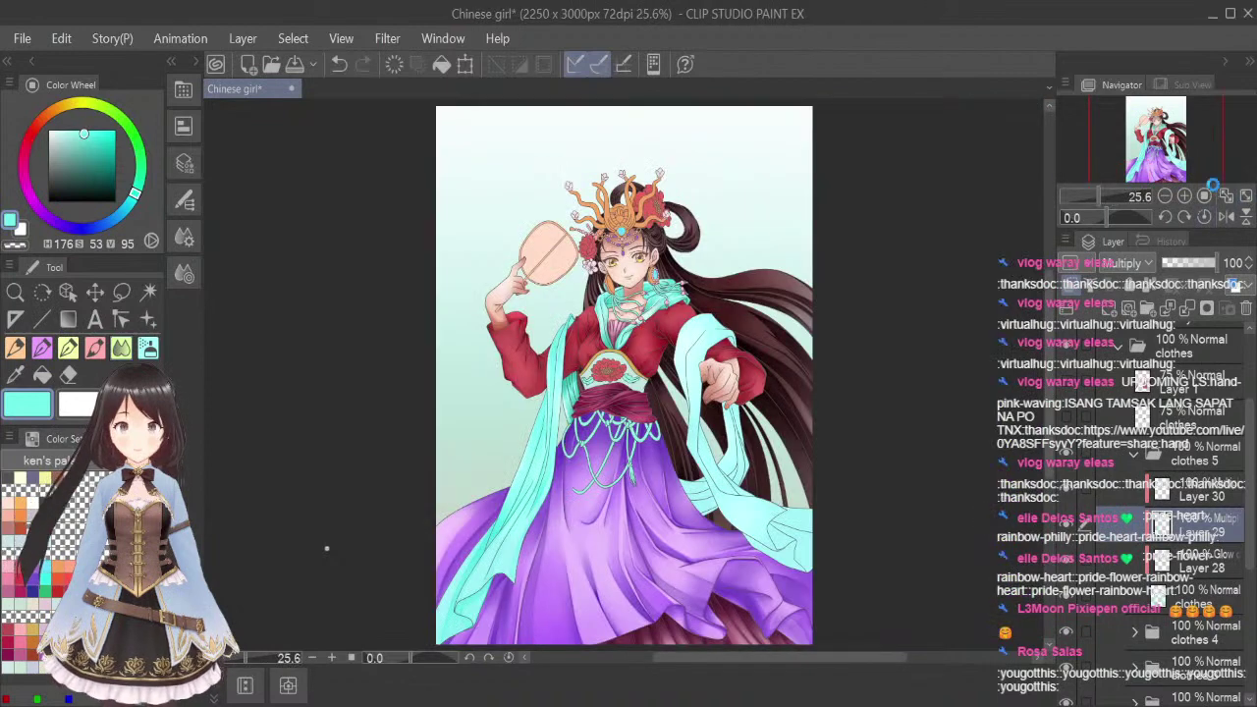
key("ctrl+s")
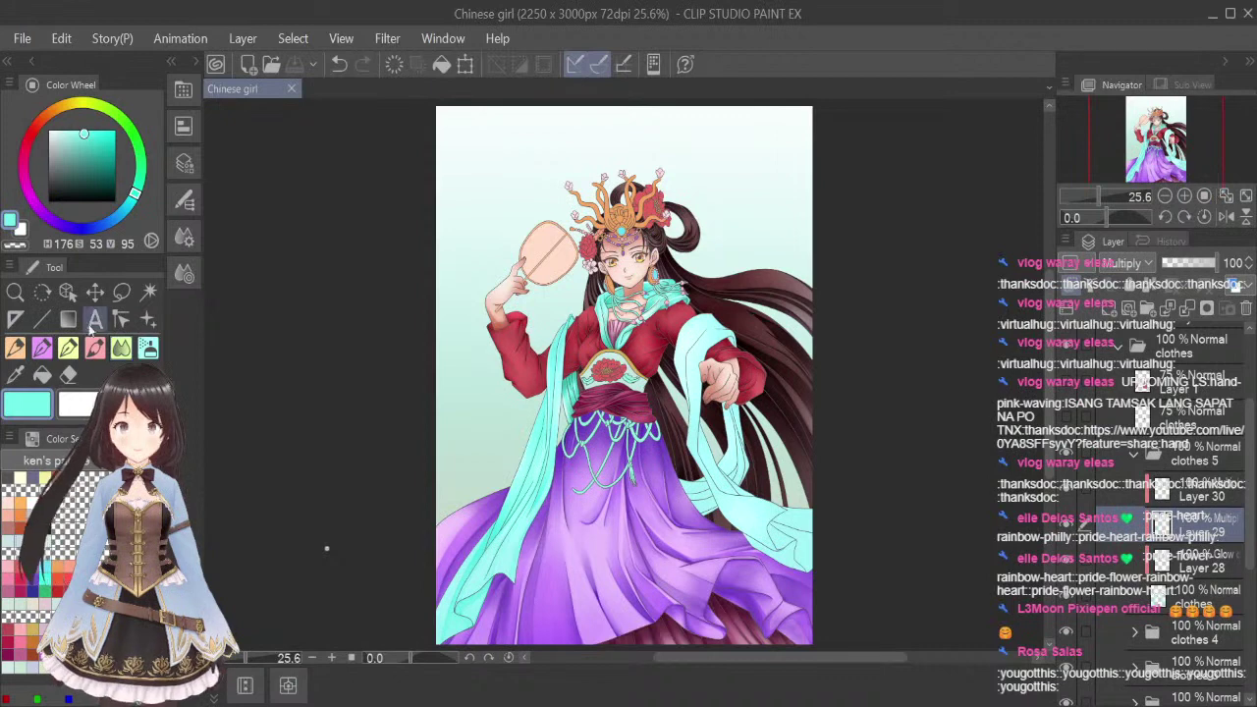
Paint a darker teal shadow (H168 S55 V73) on multiply Layer 30 inside the ribbon's folded tip beside the shoulder
left_click(110, 579)
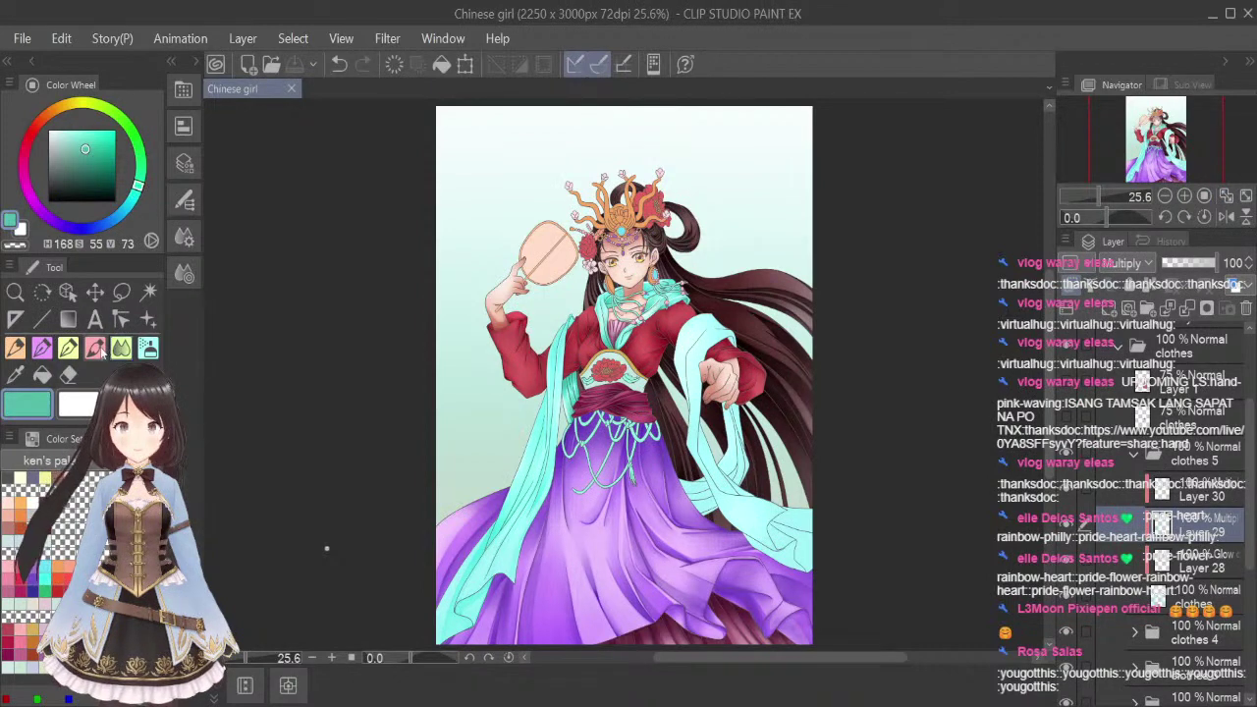
left_click(101, 350)
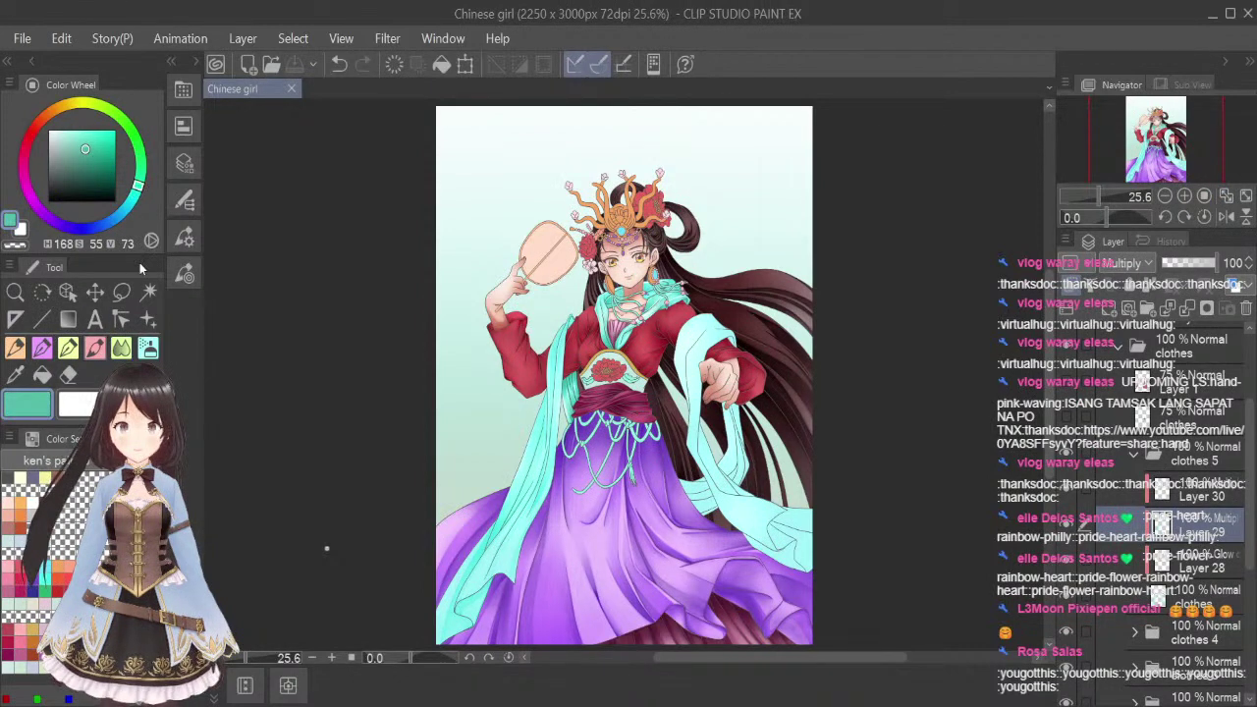
left_click(1196, 493)
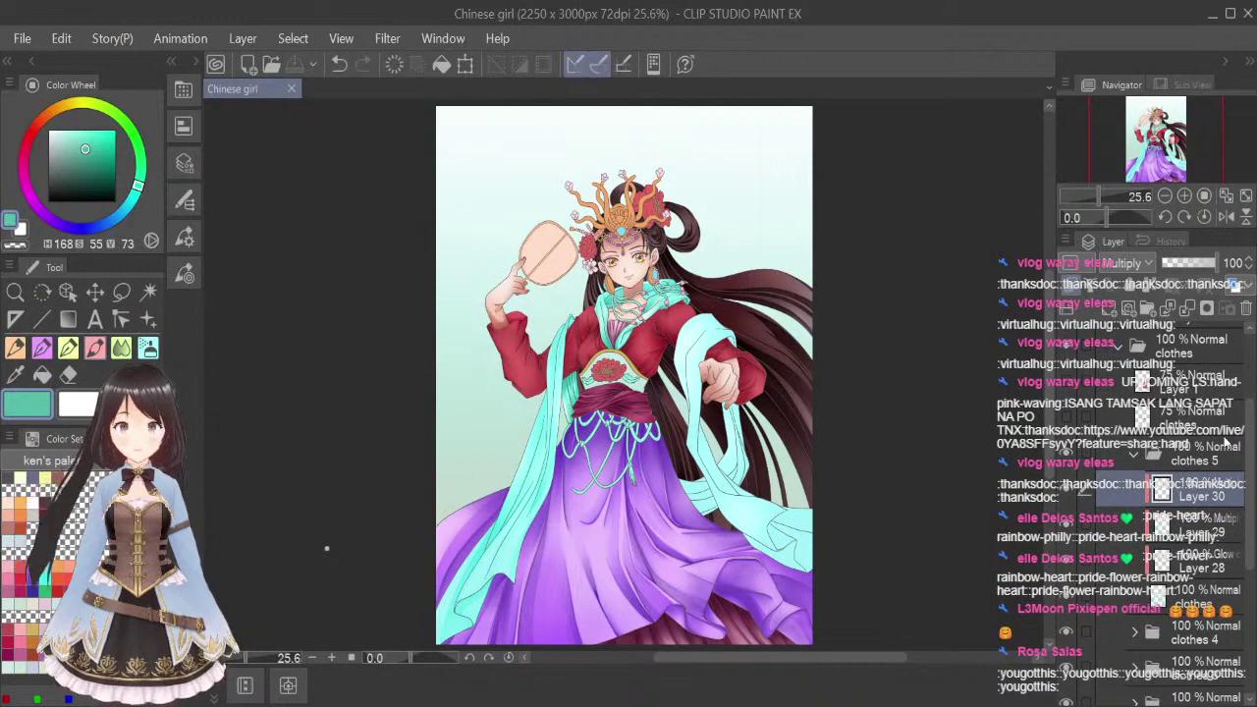
scroll(560, 327, "up", 3)
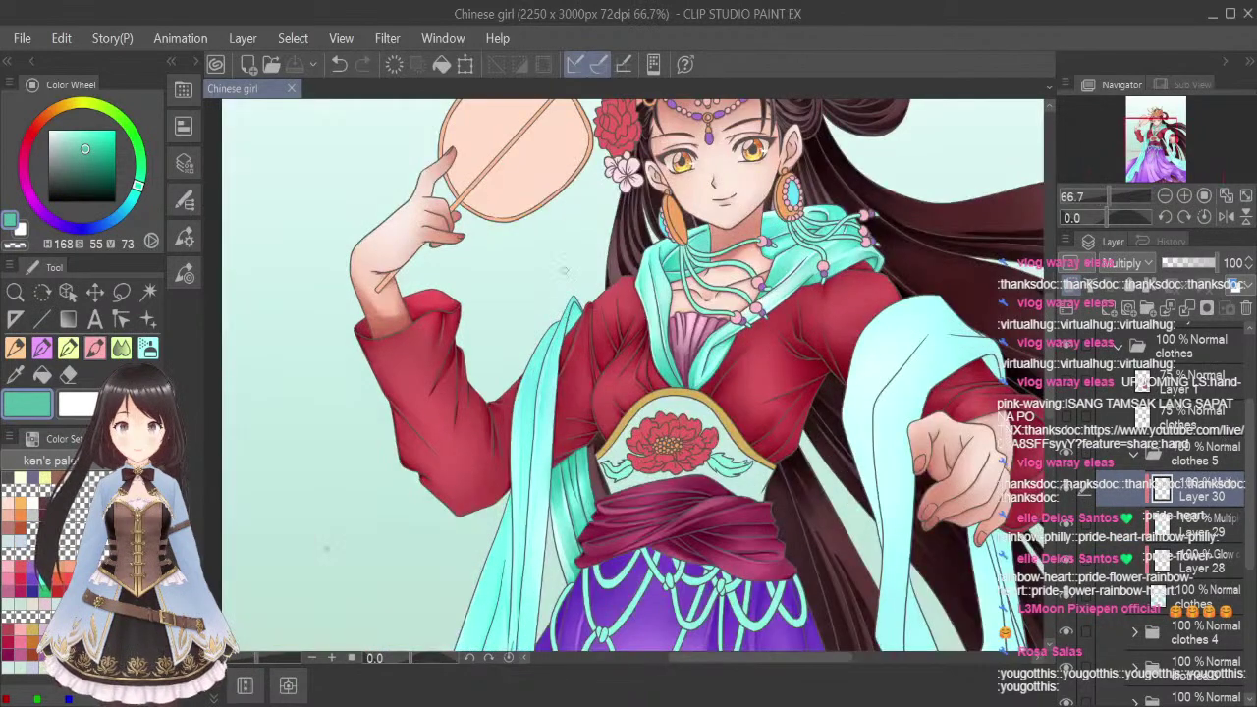
scroll(571, 271, "up", 2)
left_click_drag(587, 382, 567, 450)
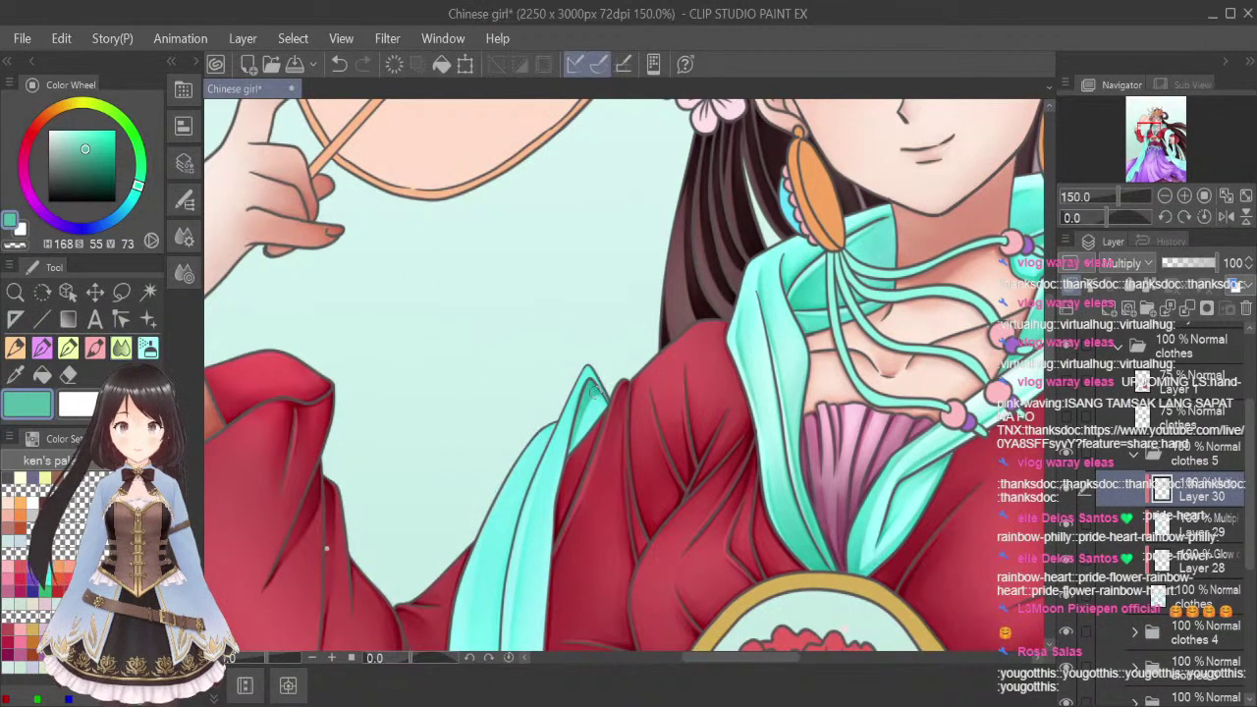
Paint darker teal shading on the ribbon's inner fold, from just below its pointed tip down beside the red sleeve
left_click(101, 345)
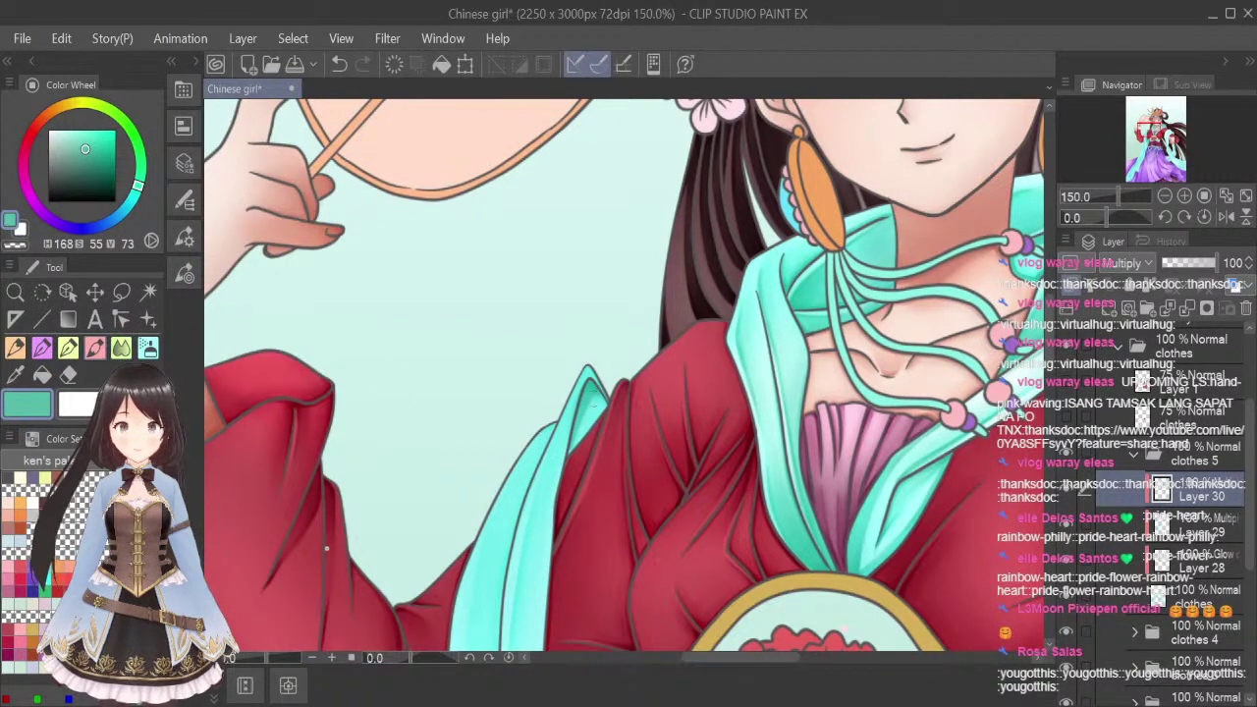
scroll(644, 359, "down", 3)
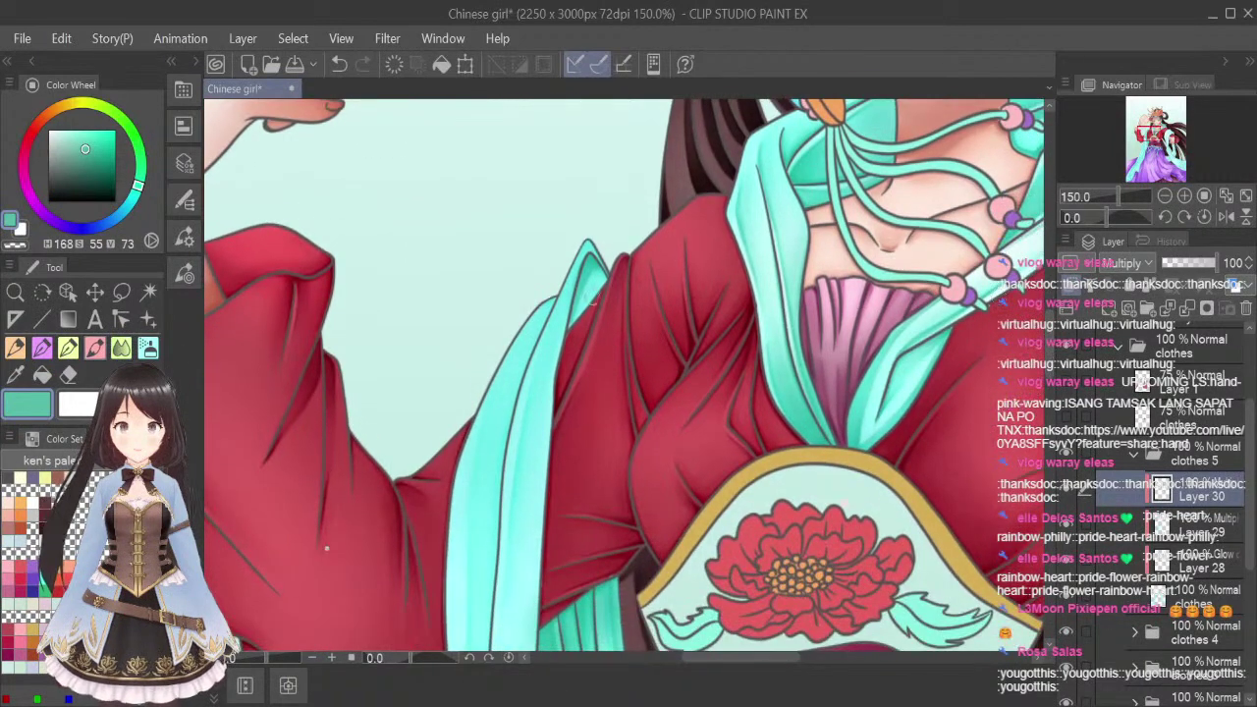
mouse_move(573, 260)
left_mouse_down()
mouse_move(536, 373)
mouse_move(560, 291)
mouse_move(541, 335)
mouse_move(574, 262)
mouse_move(538, 367)
mouse_move(543, 332)
mouse_move(514, 503)
mouse_move(523, 432)
left_mouse_up()
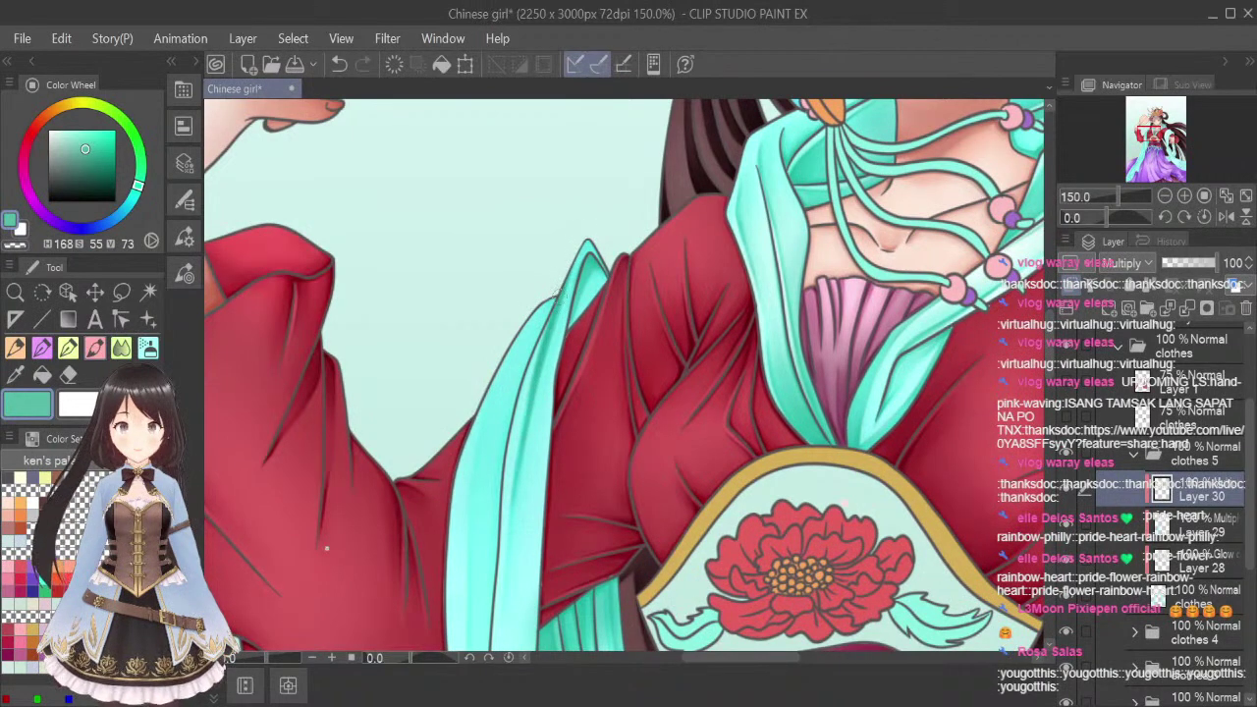
left_click_drag(560, 293, 544, 373)
left_click_drag(566, 269, 540, 391)
Reduce the blending brush to a small size and smooth the teal shading along the ribbon's inner fold
left_click(120, 348)
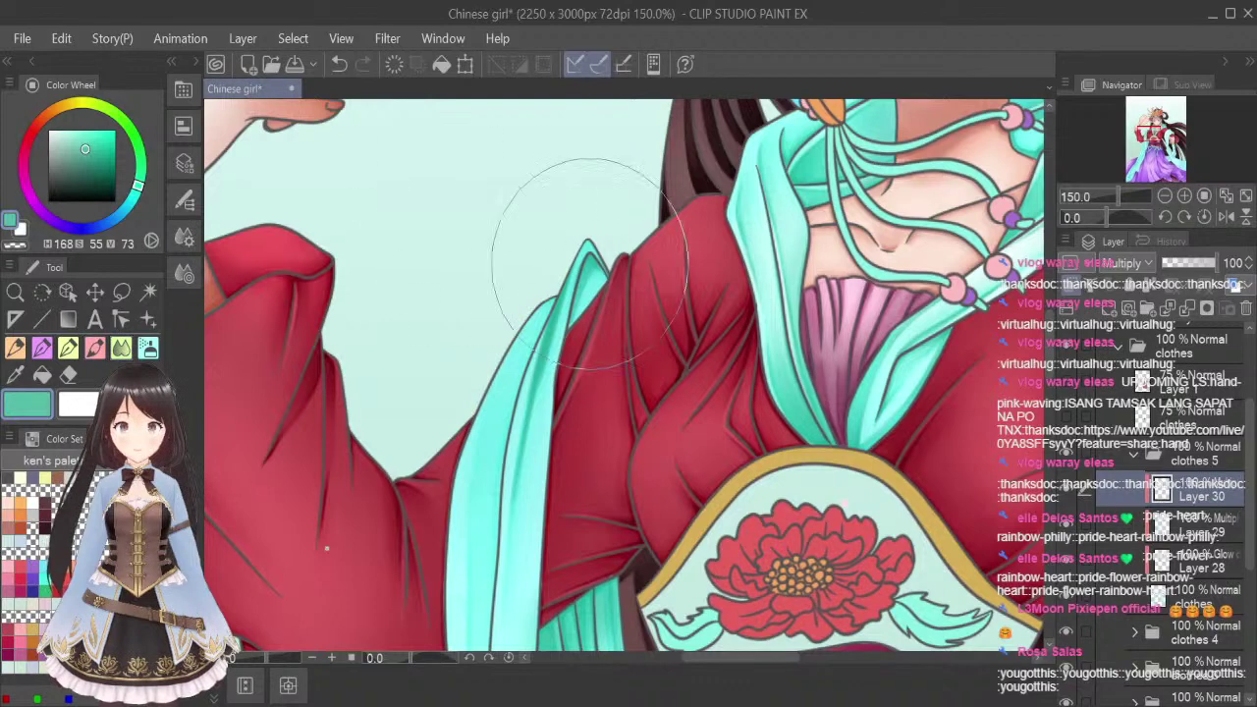
key("[")
key("[")
key("[")
key("[")
key("[")
key("[")
key("[")
key("[")
key("[")
key("[")
key("[")
key("[")
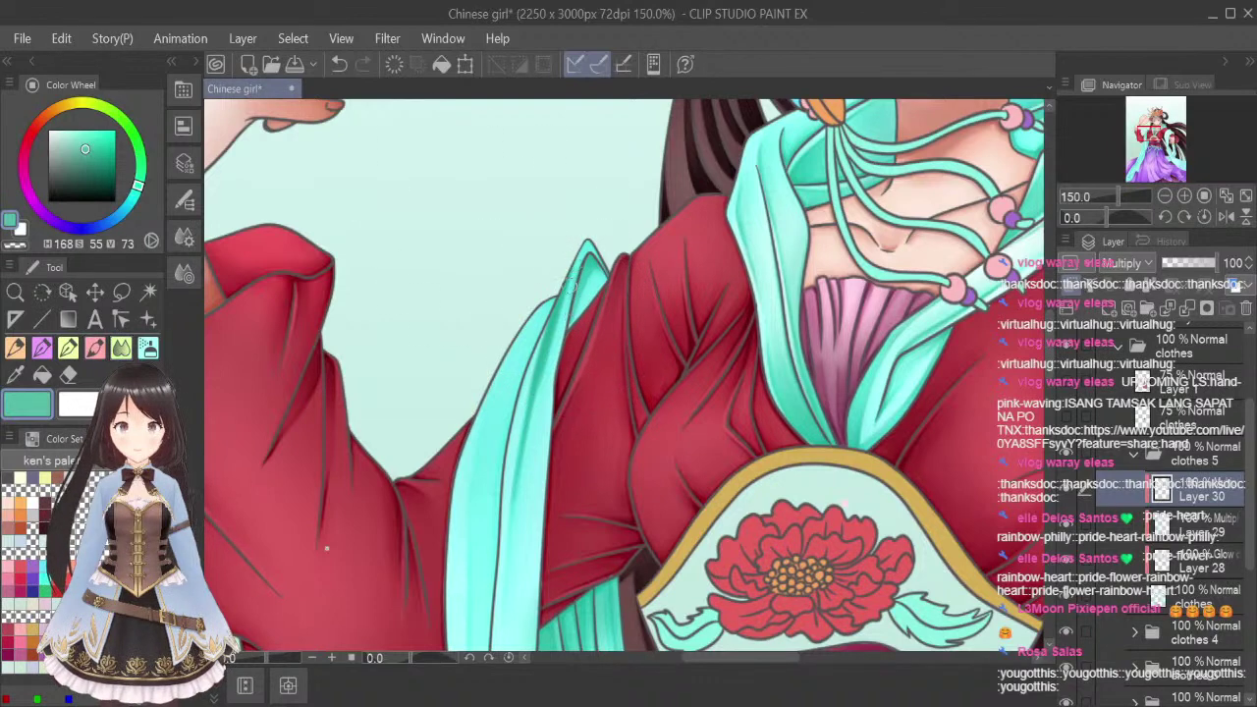
left_click_drag(564, 284, 527, 433)
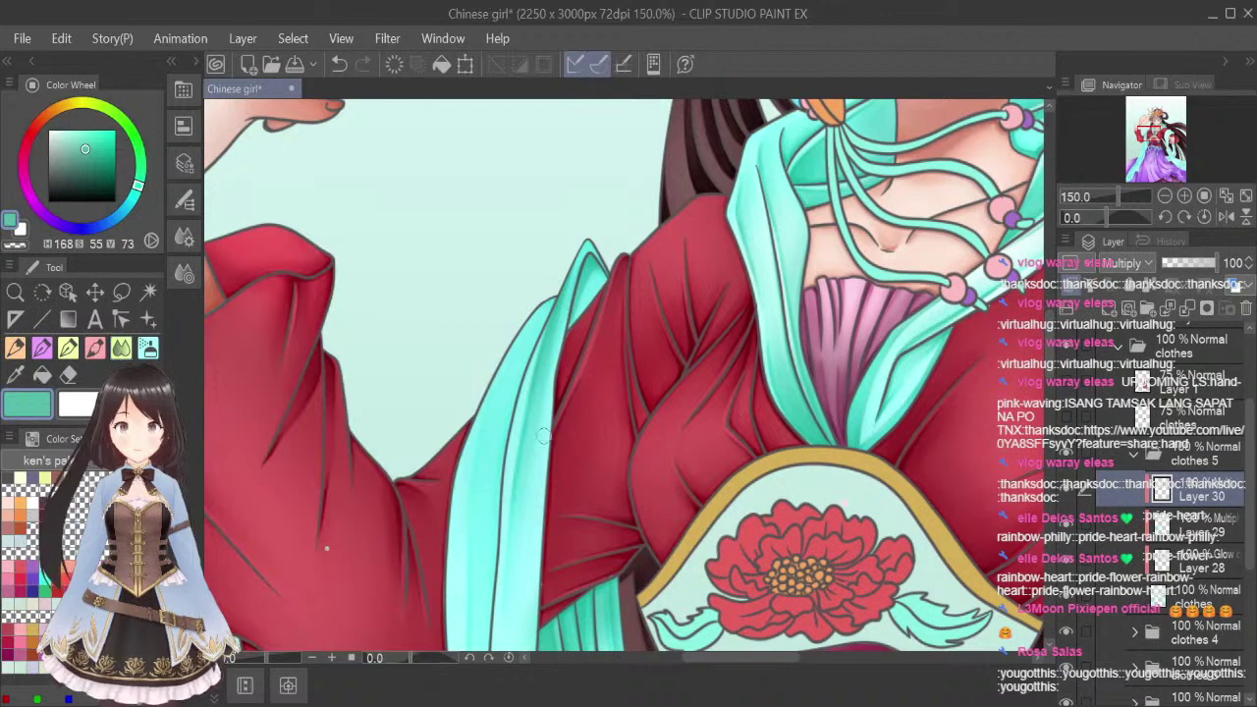
Paint darker teal shading along the ribbon's middle fold line and its outer edge below the pointed tip
left_click(99, 355)
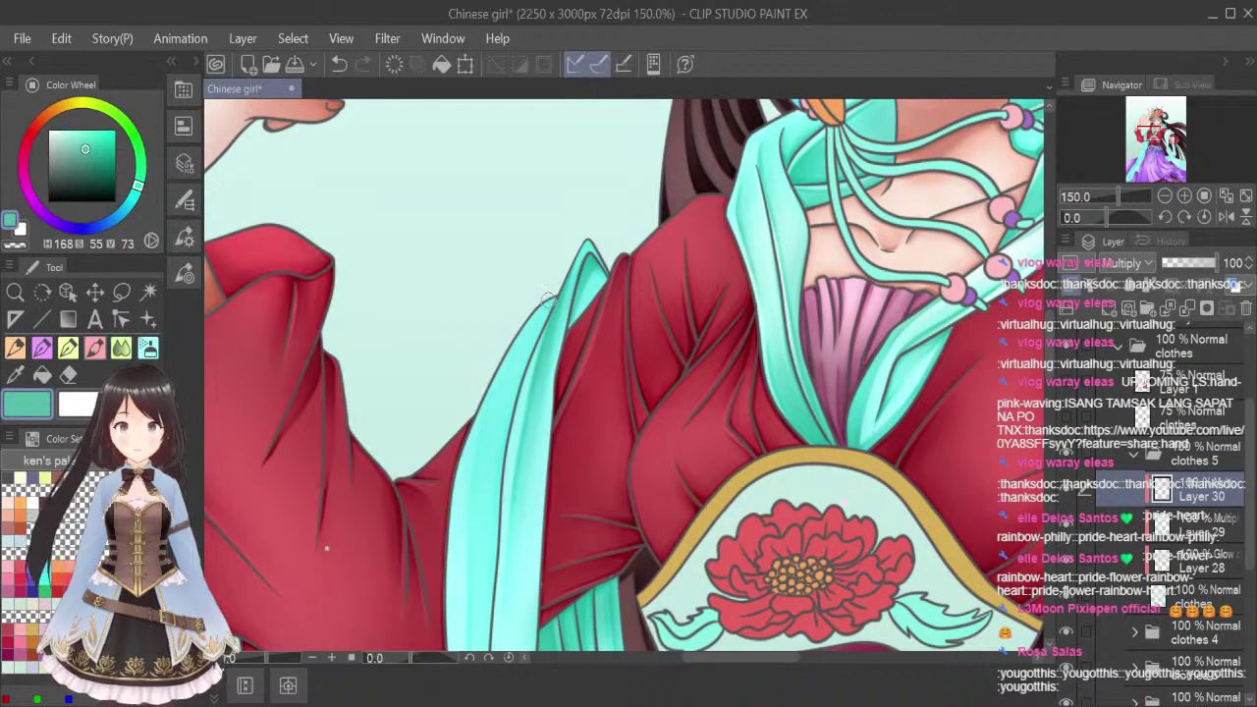
left_click_drag(552, 295, 491, 463)
left_click_drag(514, 397, 495, 501)
left_click_drag(502, 436, 495, 516)
left_click_drag(505, 465, 499, 517)
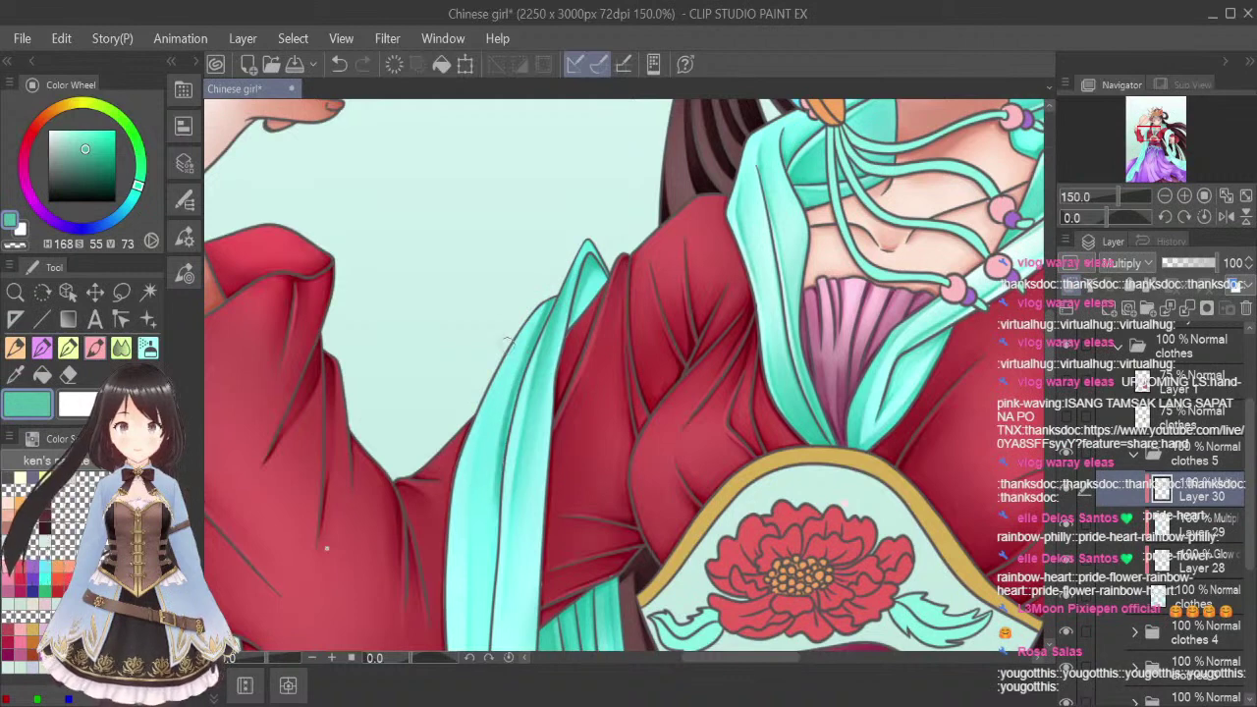
left_click_drag(518, 326, 487, 418)
left_click_drag(498, 366, 475, 486)
left_click_drag(518, 325, 508, 360)
mouse_move(549, 294)
left_mouse_down()
mouse_move(519, 363)
mouse_move(522, 352)
left_mouse_up()
left_click_drag(538, 318, 498, 381)
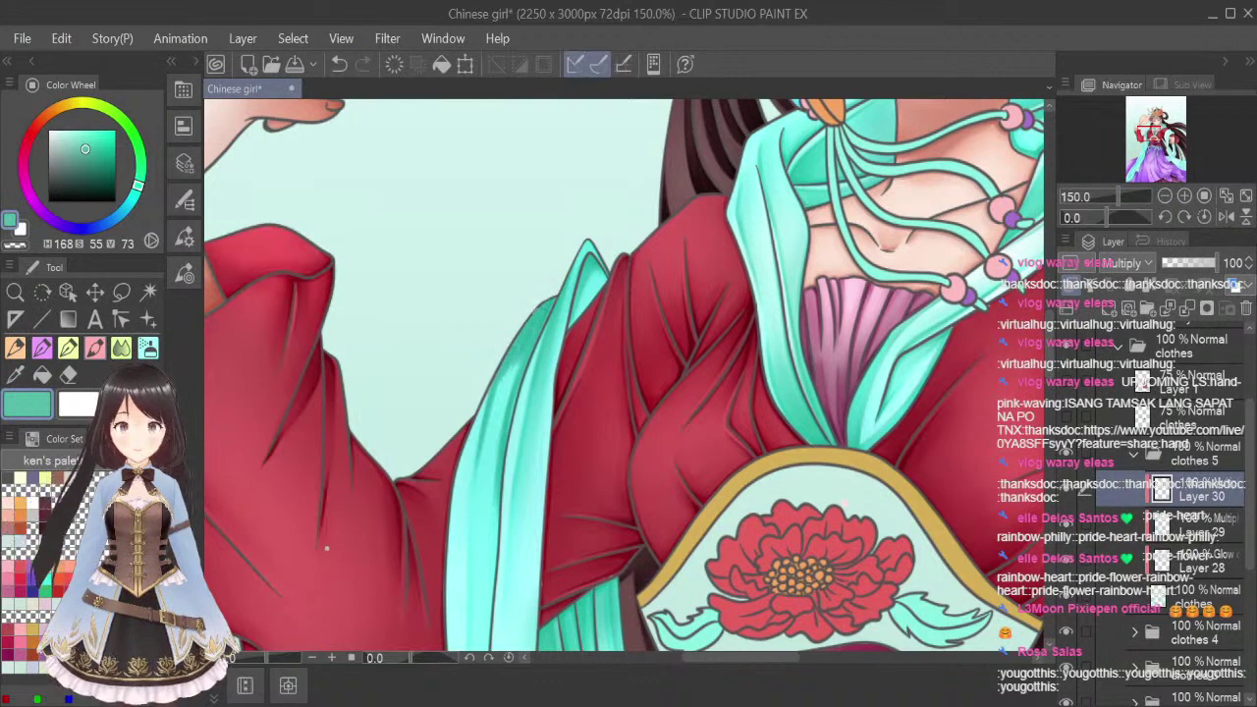
Blend the darker teal shading on the ribbon's outer edge and middle fold beside the red sleeve
left_click(121, 348)
left_click_drag(519, 336, 494, 379)
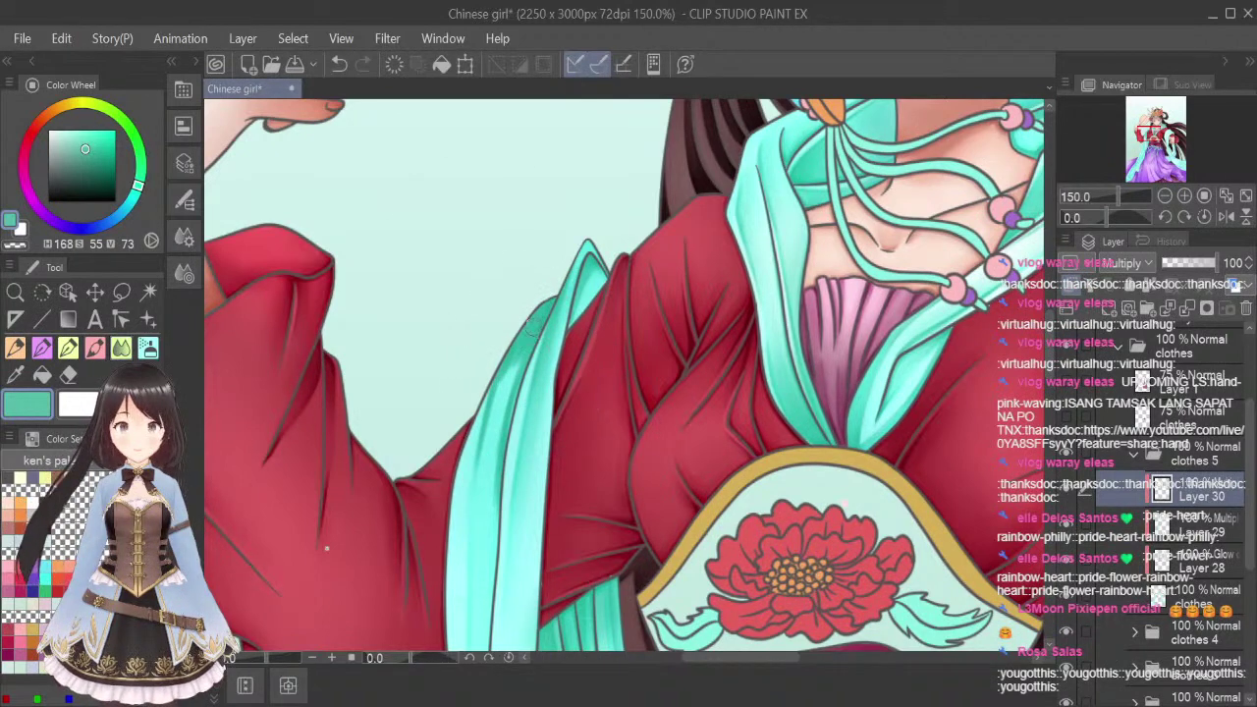
left_click_drag(543, 300, 536, 312)
left_click_drag(514, 363, 489, 454)
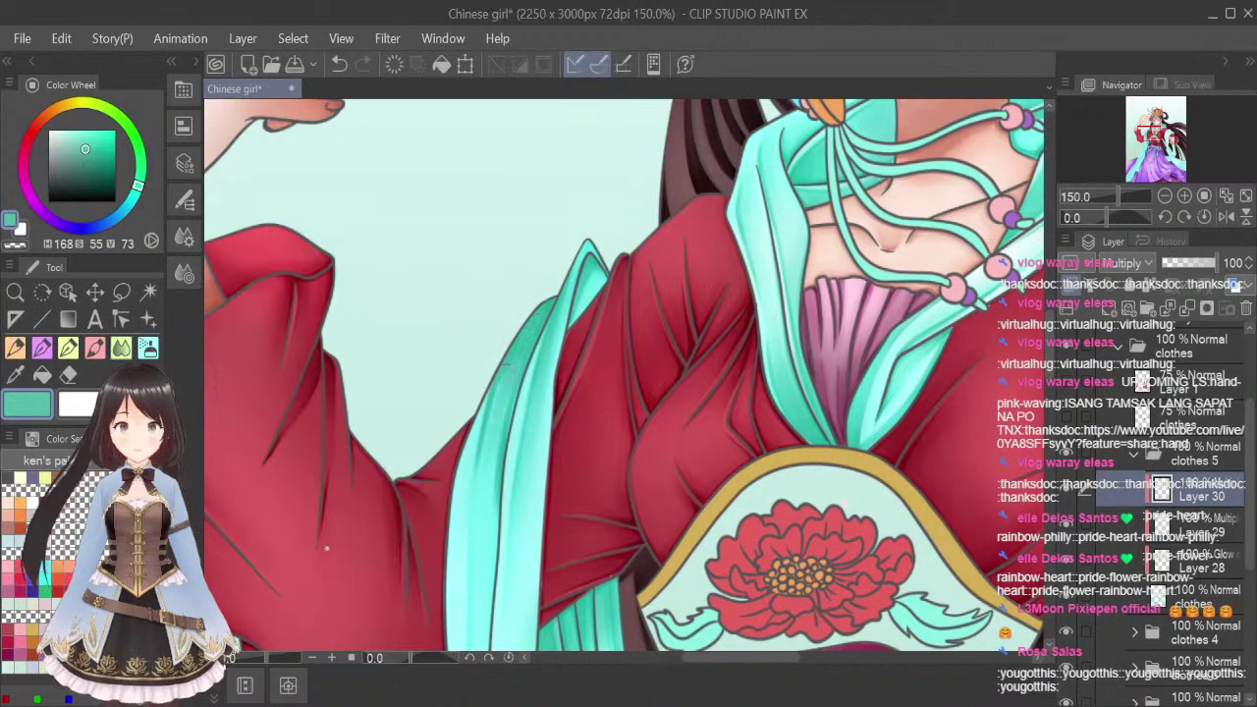
left_click_drag(517, 339, 490, 465)
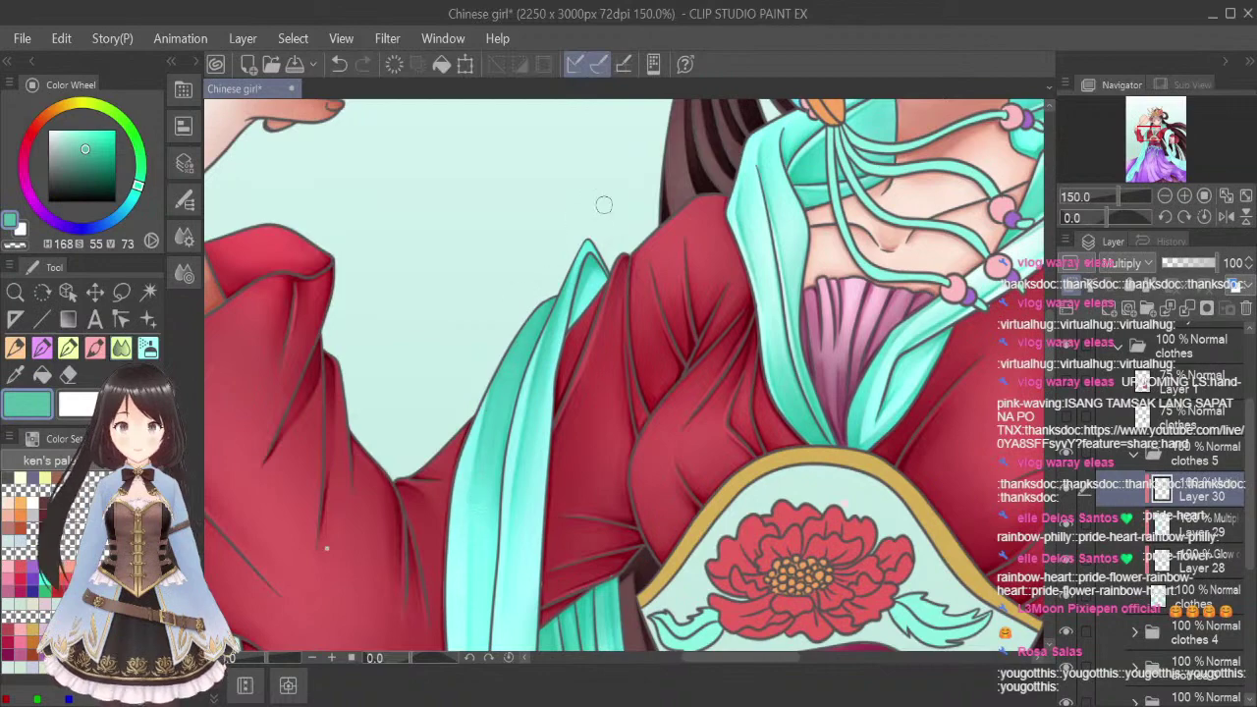
Paint darker teal shading down the long ribbon's middle fold, from below the red sleeve to beside the purple skirt
left_click_drag(1048, 360, 1048, 394)
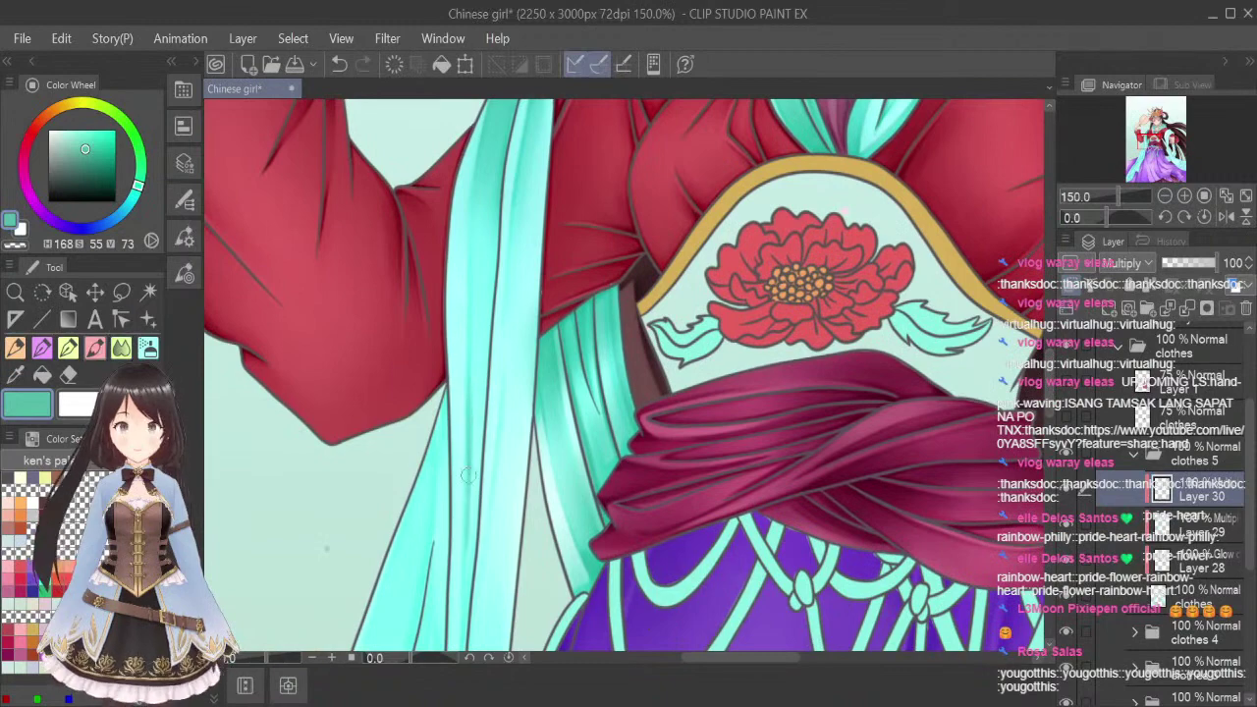
left_click_drag(1049, 398, 1050, 419)
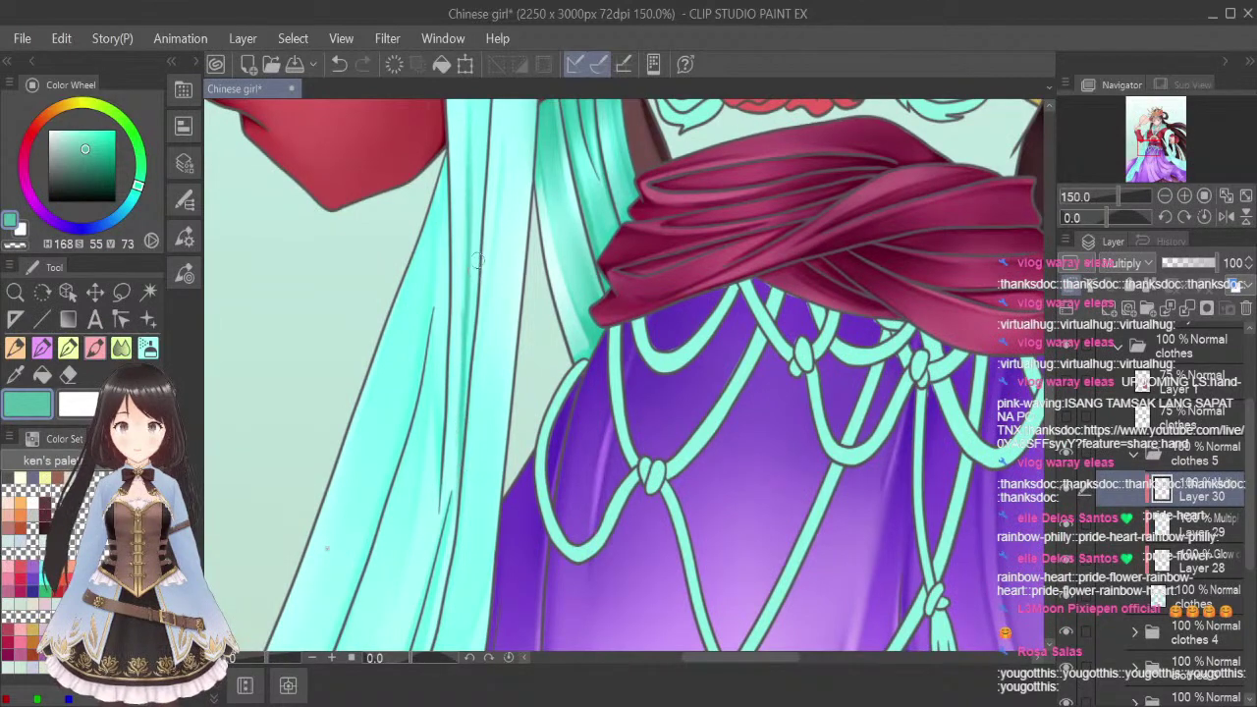
left_click_drag(478, 260, 460, 454)
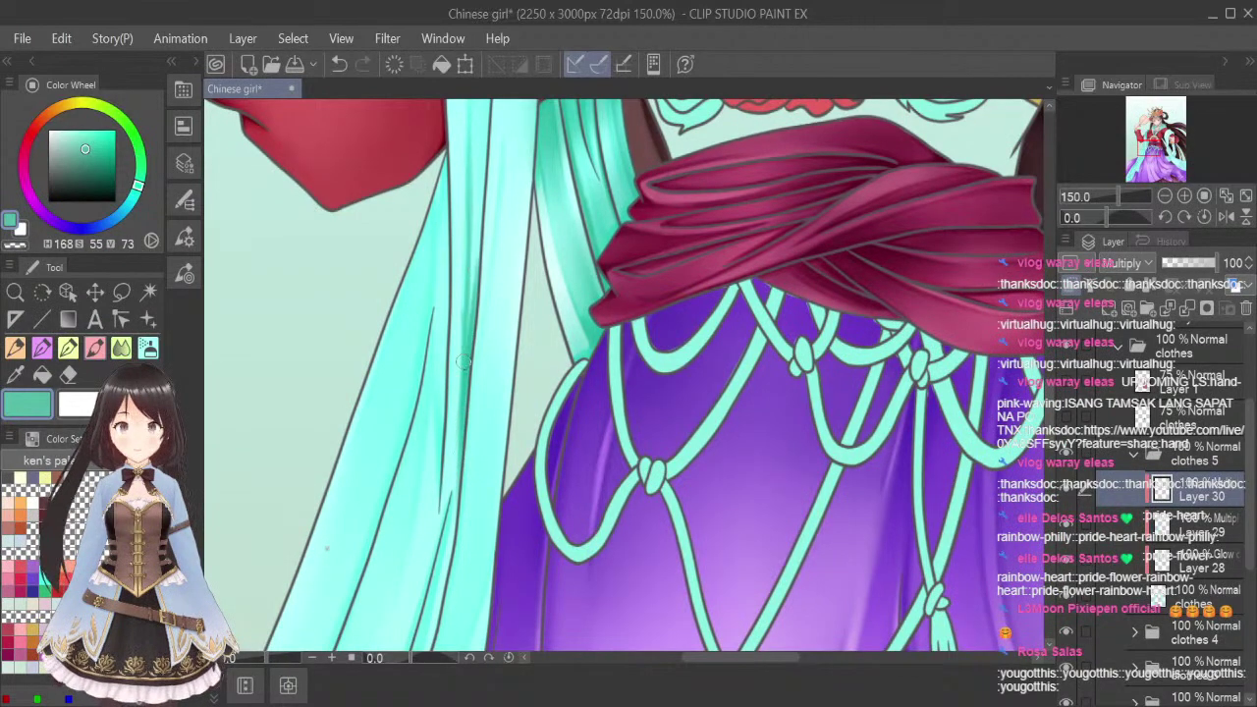
left_click_drag(465, 298, 466, 360)
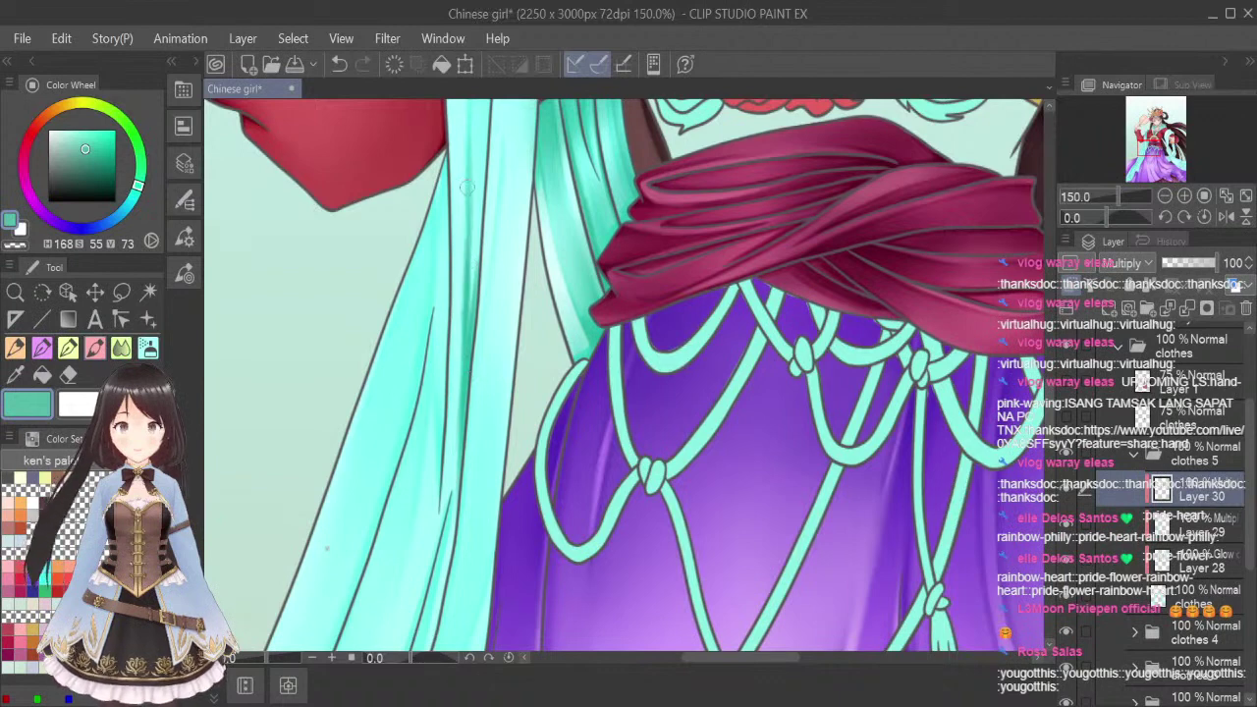
Reduce the blending brush size and smooth the teal shading along the ribbon's middle fold beside the maroon sash
scroll(510, 442, "up", 4)
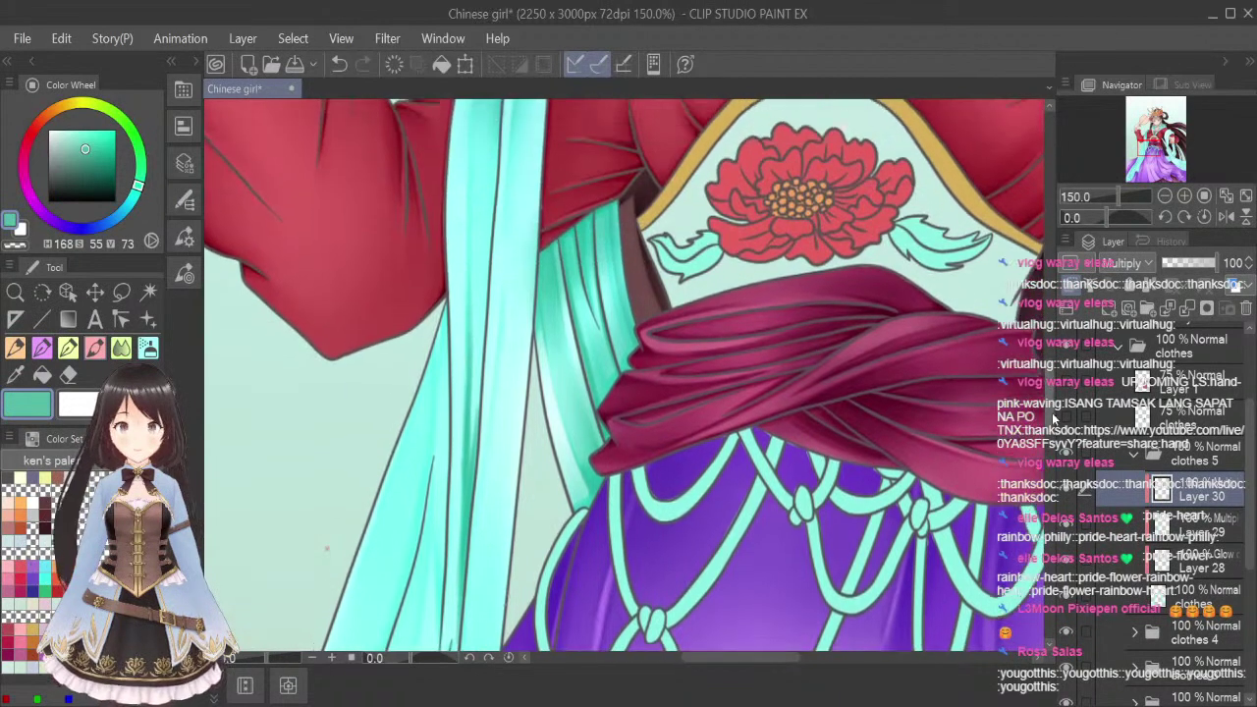
key("bracketleft")
key("bracketleft")
key("bracketleft")
key("bracketleft")
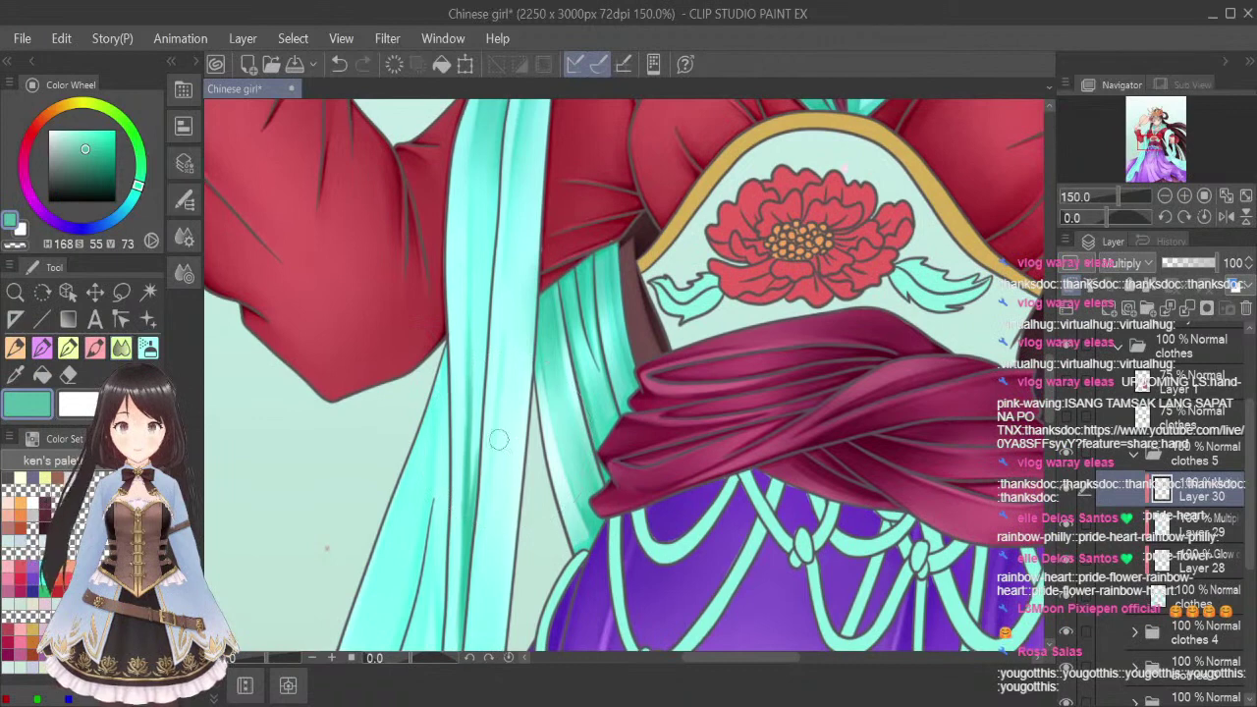
left_click_drag(462, 525, 478, 392)
left_click_drag(477, 448, 474, 352)
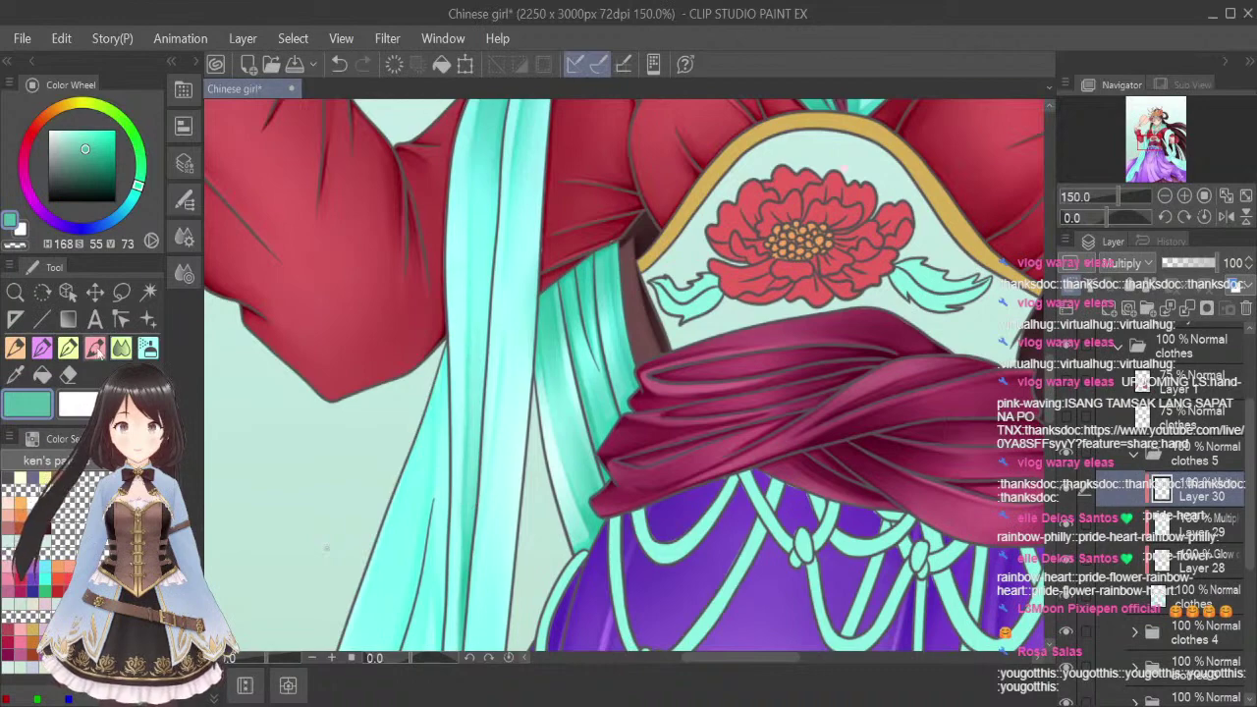
Paint darker teal shading beside the short slanted fold line on the ribbon's lower part, next to the purple skirt
scroll(1049, 420, "down", 4)
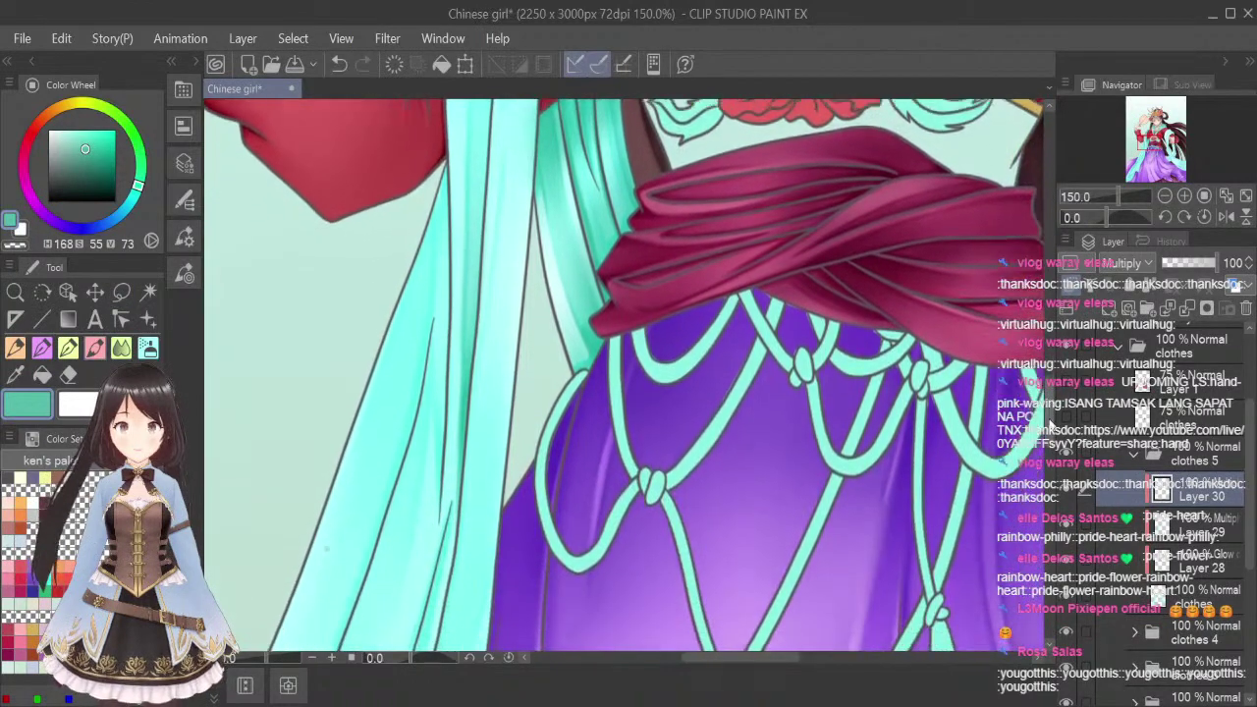
scroll(1048, 420, "down", 5)
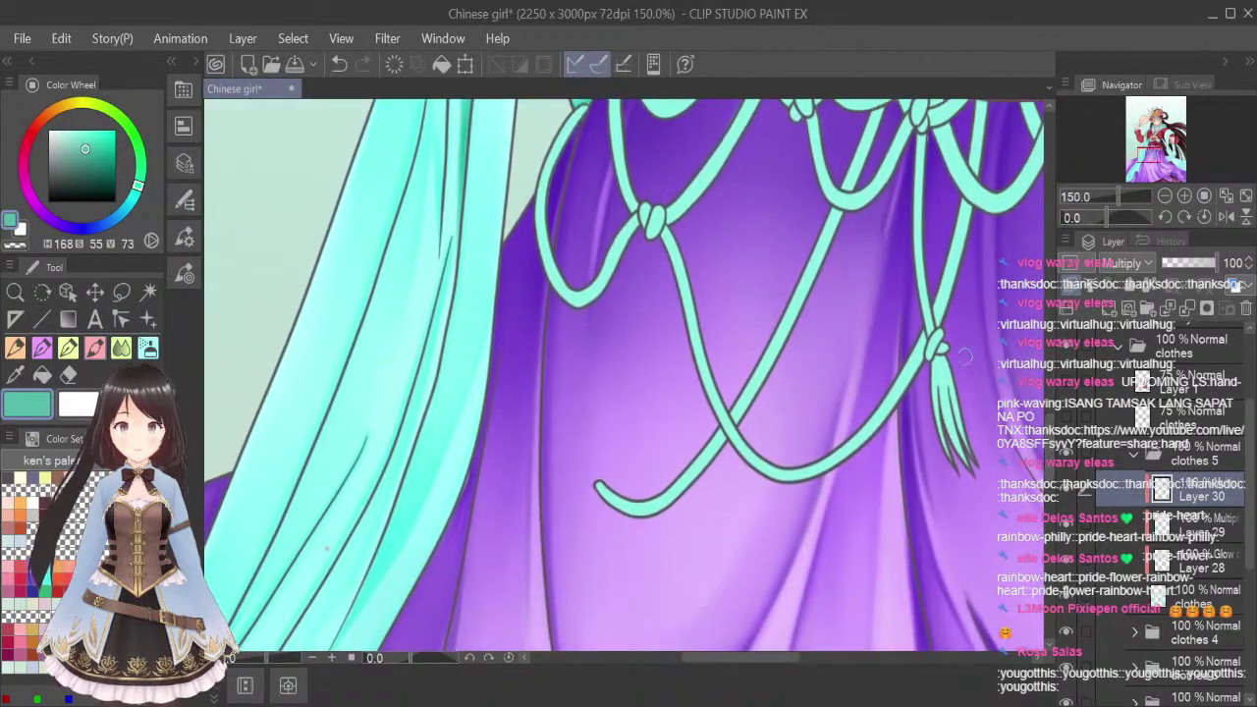
scroll(514, 282, "down", 3)
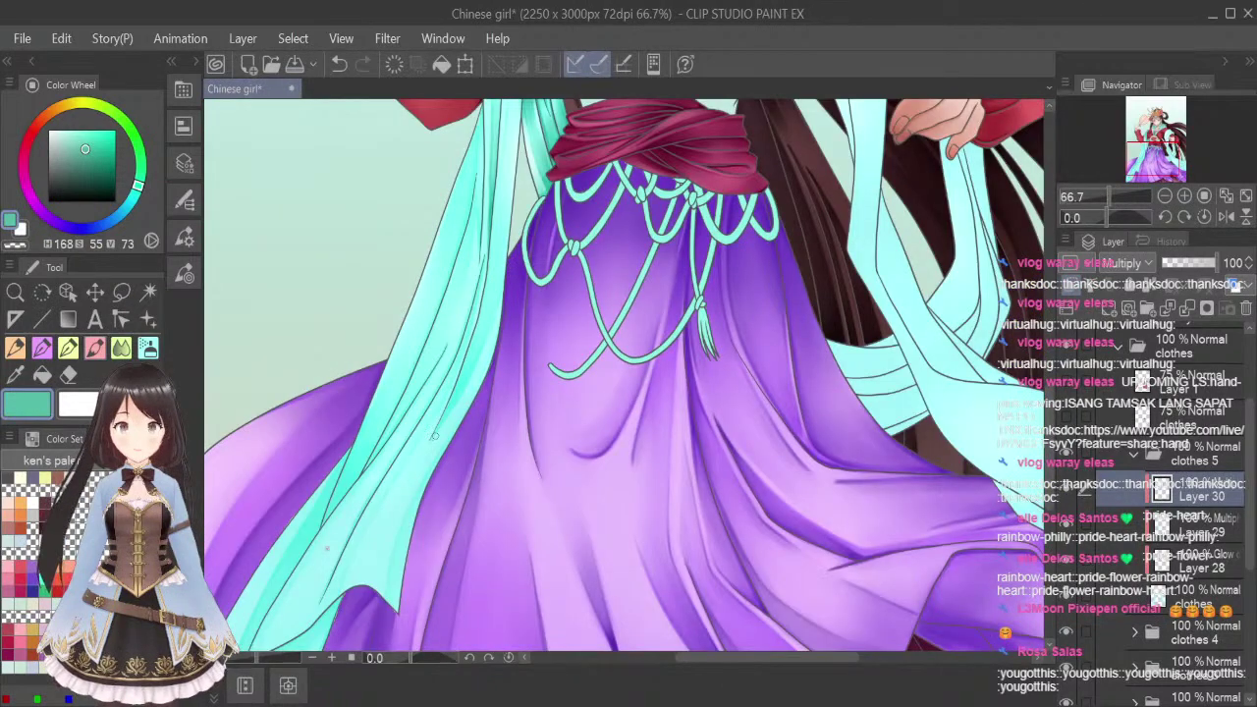
scroll(433, 435, "up", 3)
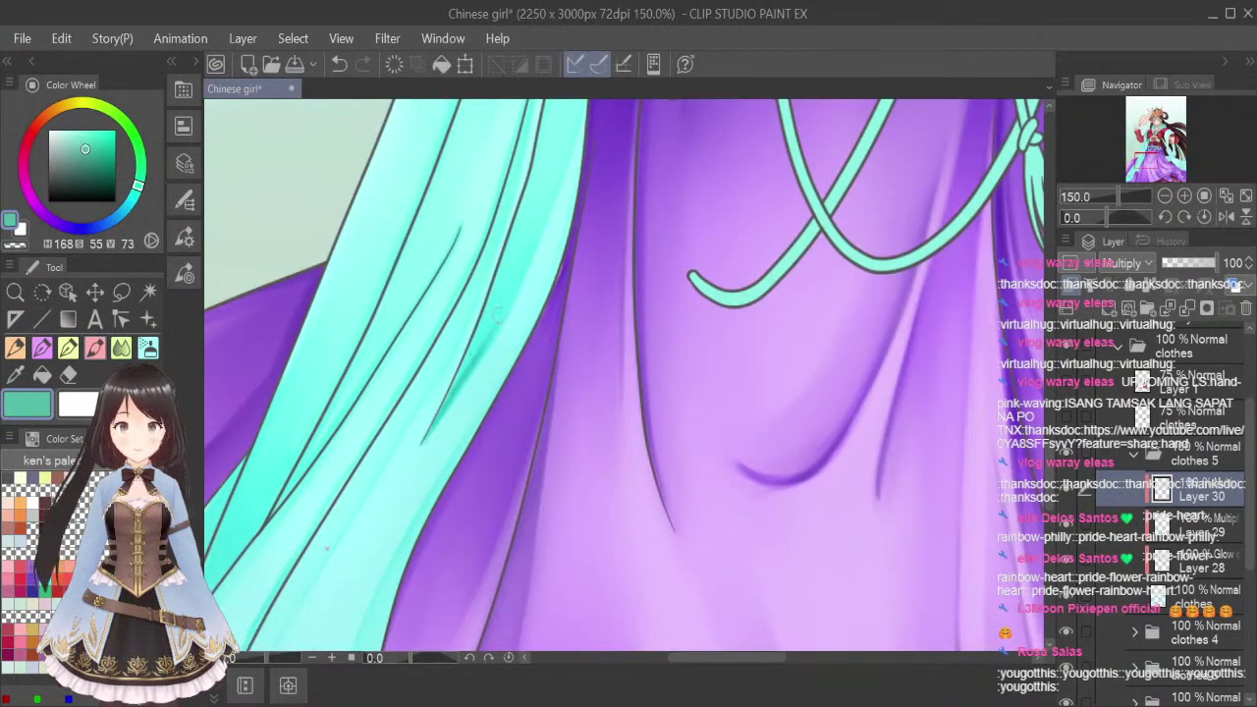
left_click_drag(425, 435, 475, 355)
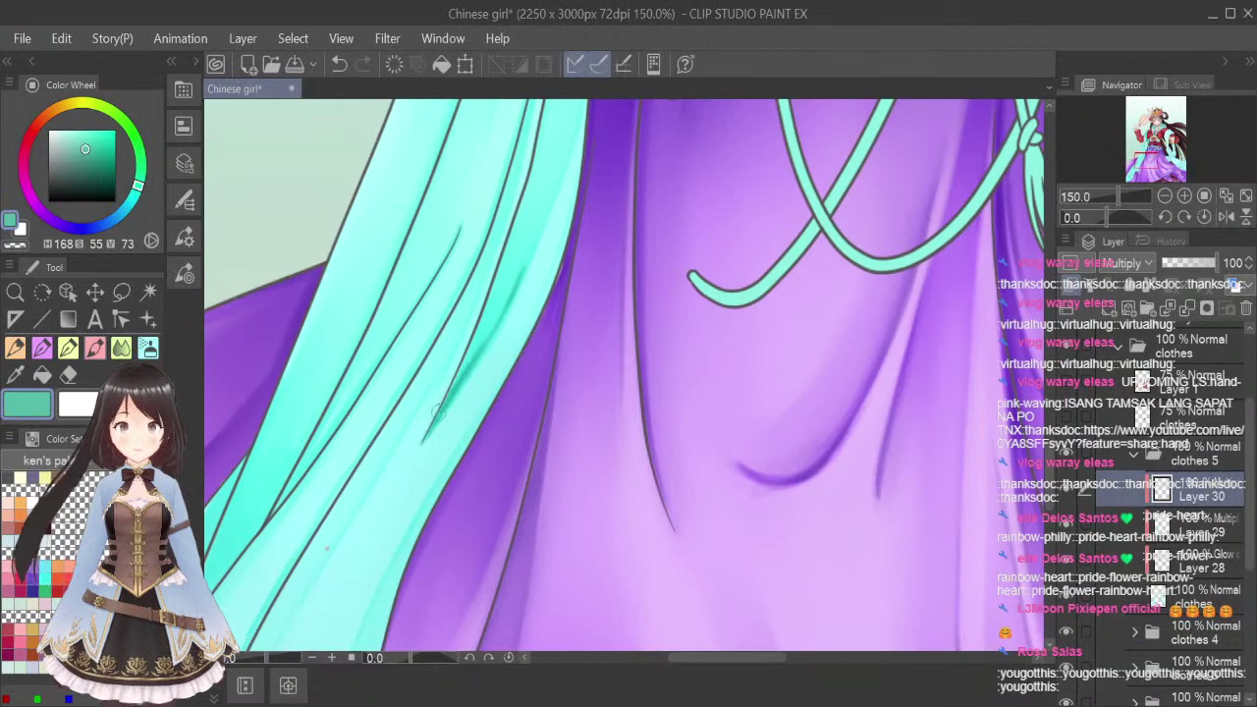
left_click_drag(435, 411, 524, 268)
left_click_drag(493, 332, 536, 240)
mouse_move(456, 377)
left_mouse_down()
mouse_move(499, 258)
mouse_move(494, 273)
left_mouse_up()
left_click_drag(469, 360, 524, 251)
left_click_drag(490, 326, 531, 245)
left_click_drag(461, 375, 501, 290)
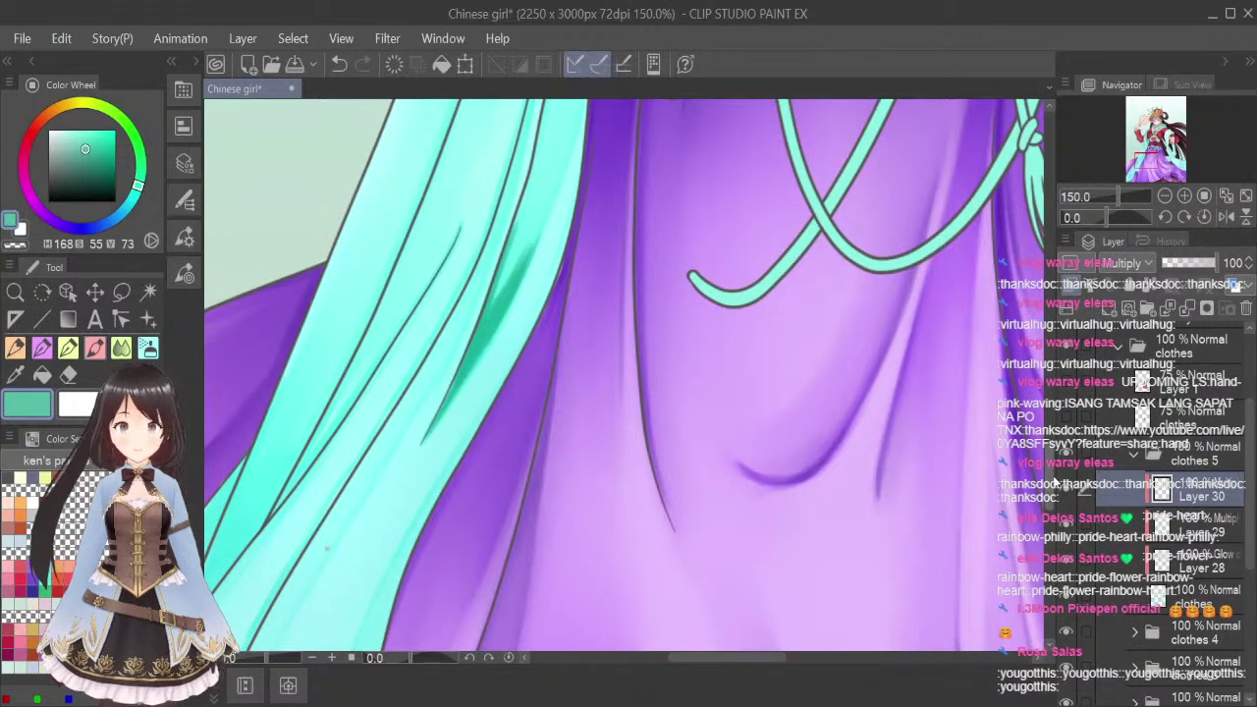
Extend the darker teal shading upward from the slanted fold, toward the ribbon's edge along the purple skirt
scroll(655, 172, "up", 4)
left_click_drag(523, 462, 558, 386)
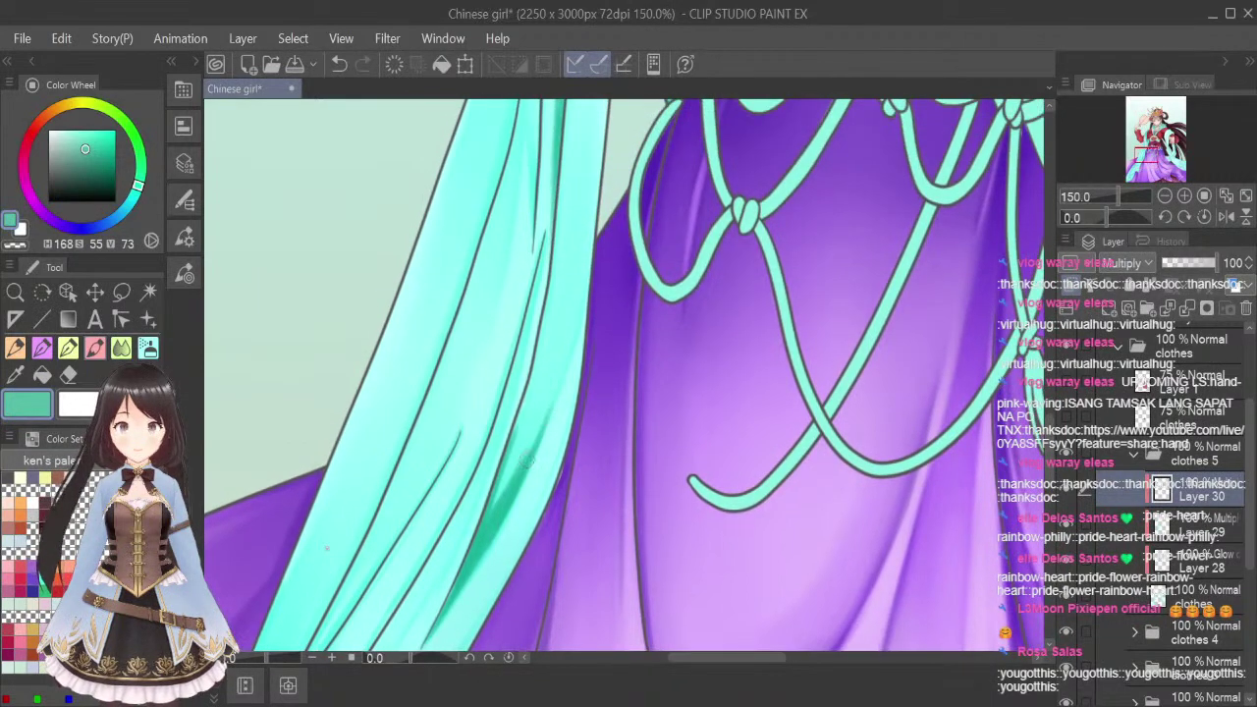
left_click_drag(540, 428, 564, 359)
left_click_drag(504, 454, 546, 291)
Blend the darker teal shading on the ribbon's slanted fold into a soft gradient beside the purple skirt
left_click(121, 347)
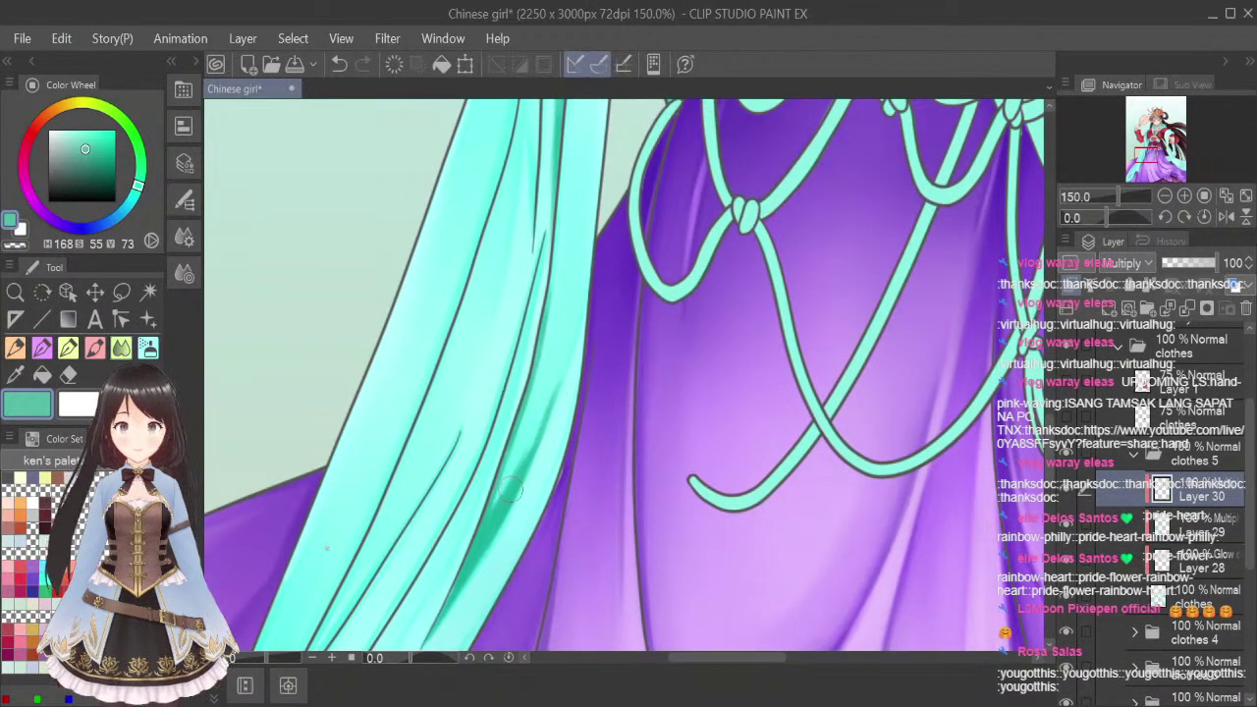
left_click_drag(508, 488, 556, 366)
left_click_drag(483, 507, 543, 348)
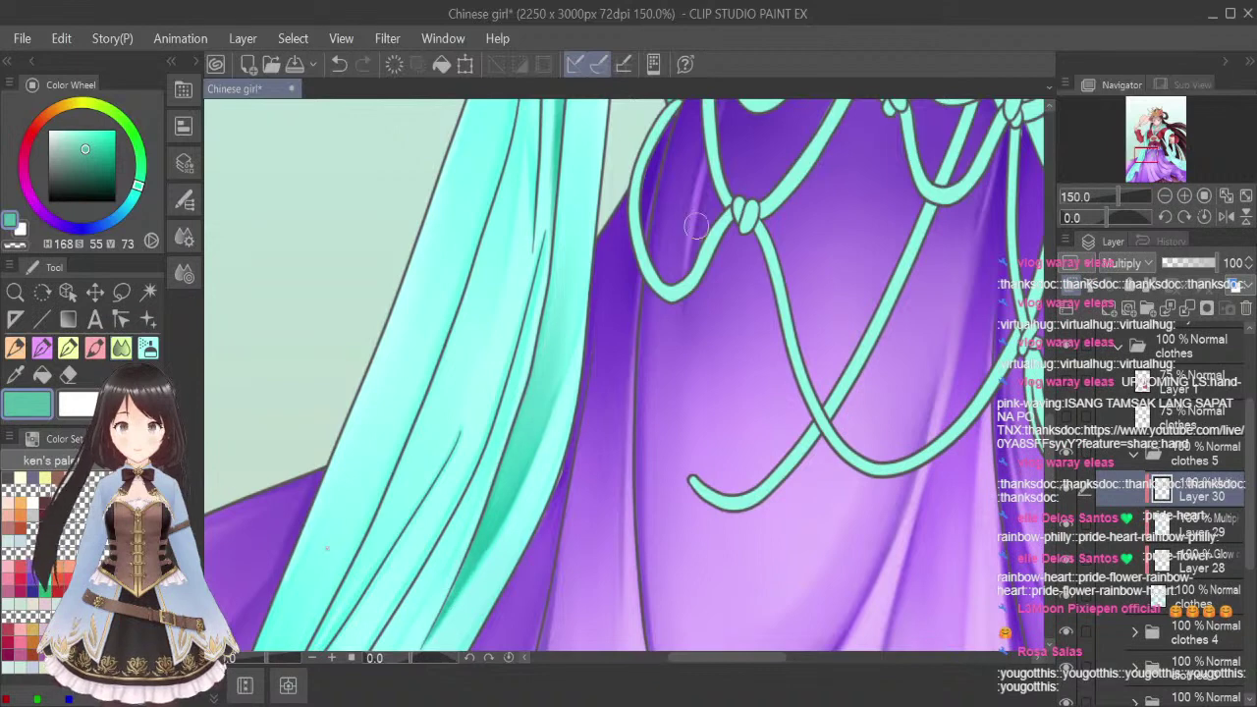
scroll(537, 390, "up", 3)
scroll(601, 297, "up", 3)
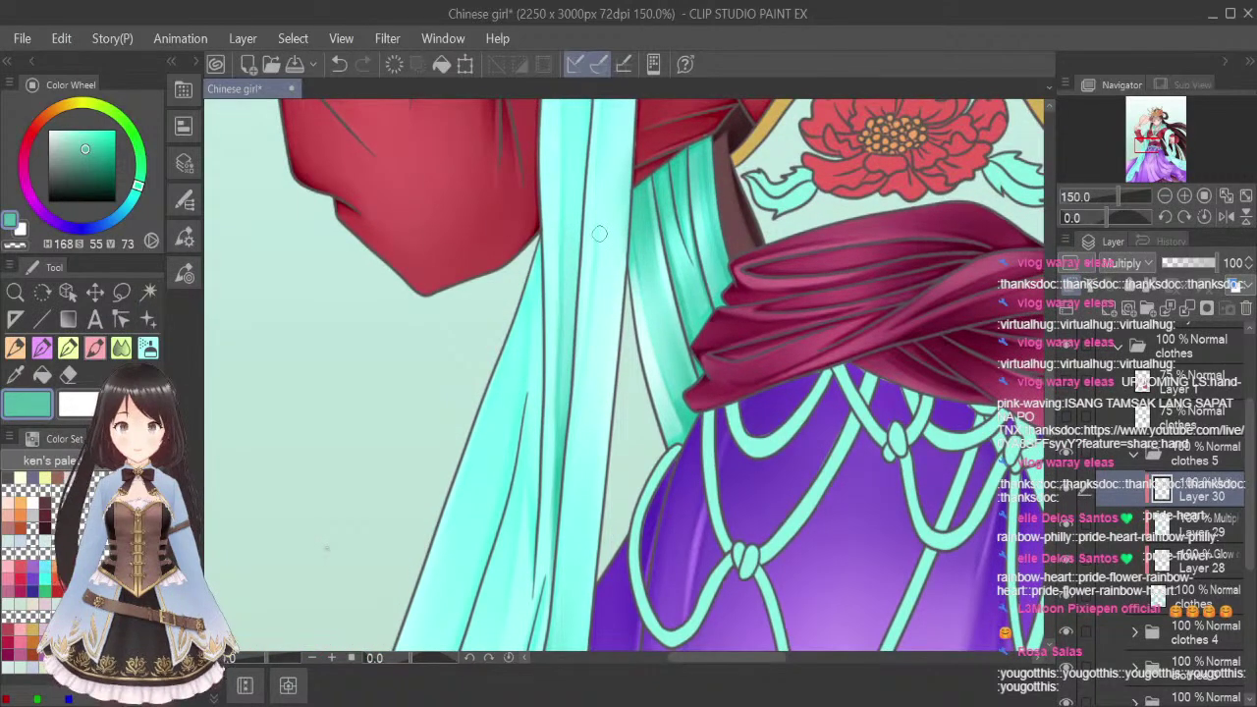
Paint soft teal shading down the vertical strip of the sash beside the red sleeve
left_click_drag(599, 232, 563, 515)
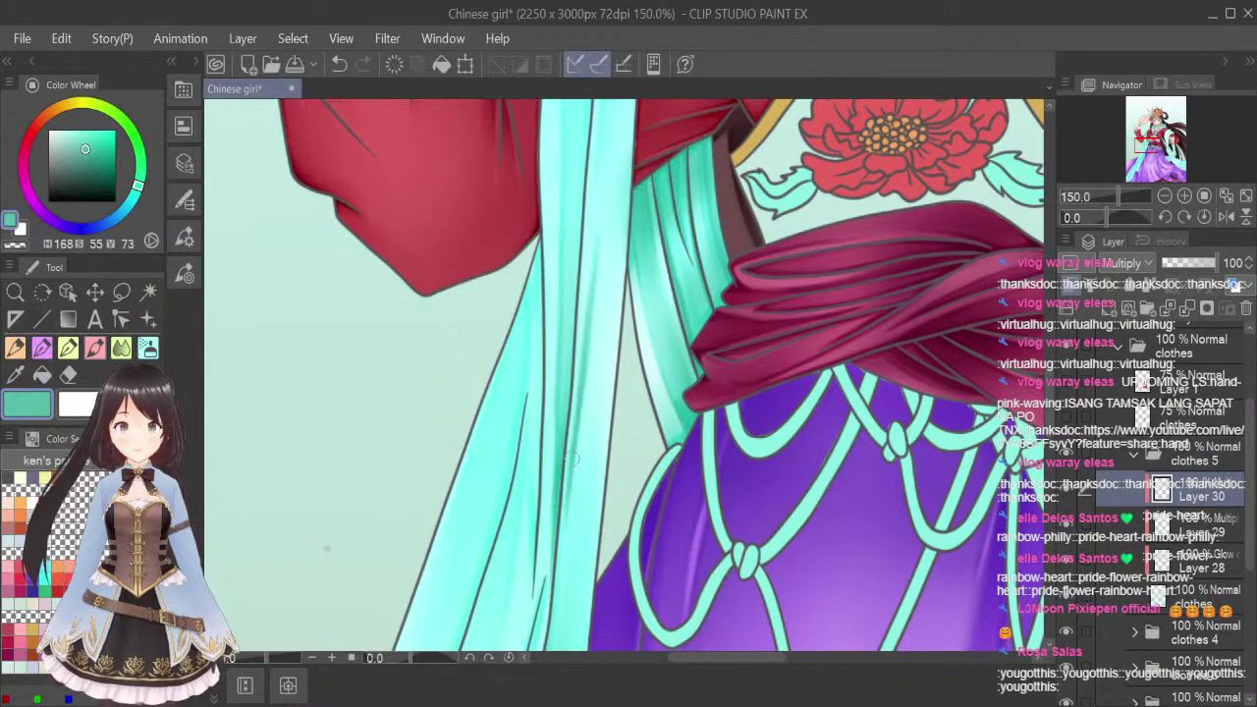
left_click_drag(573, 458, 552, 617)
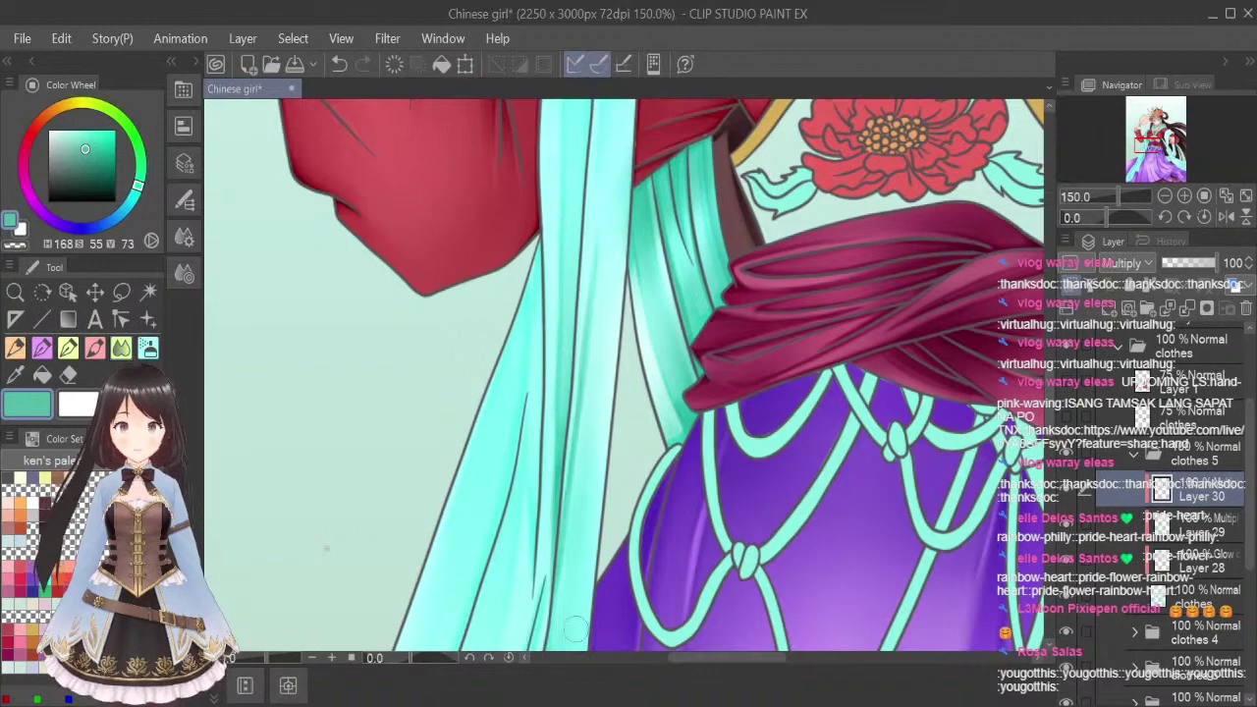
Paint a teal shadow along the right edge of the sash's hanging end and blend it into the base colour
left_click_drag(1050, 420, 1045, 528)
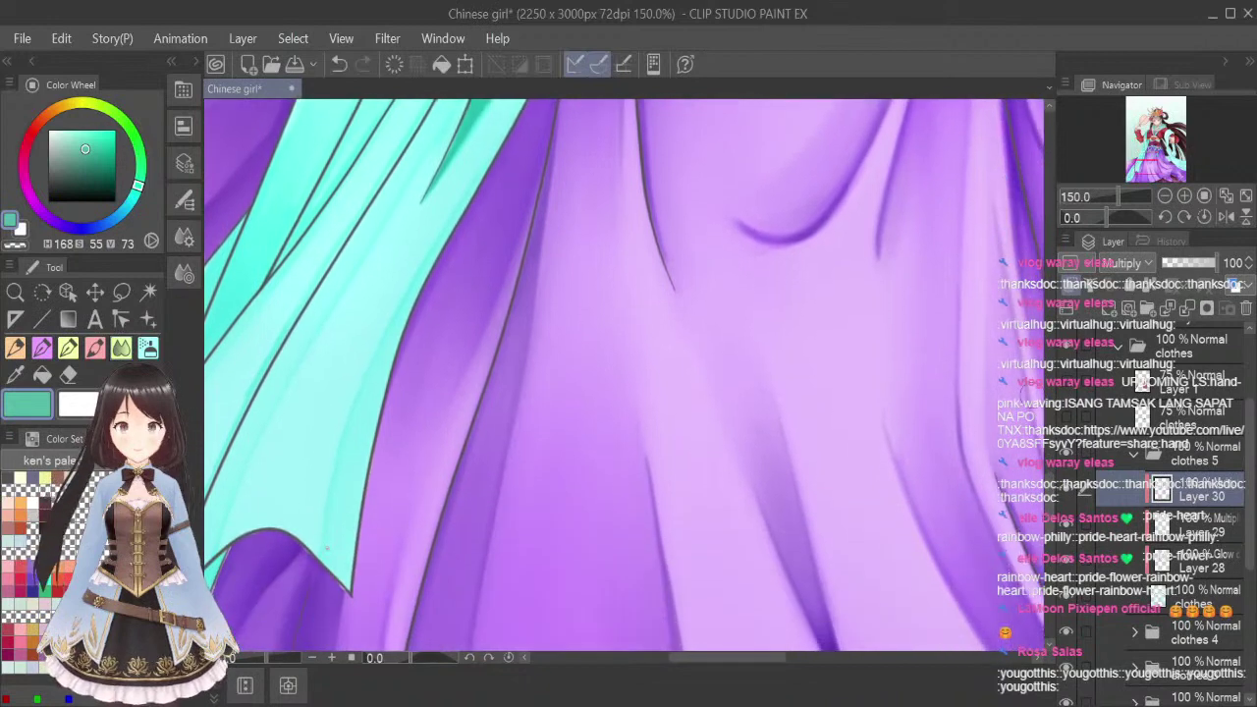
left_click(95, 349)
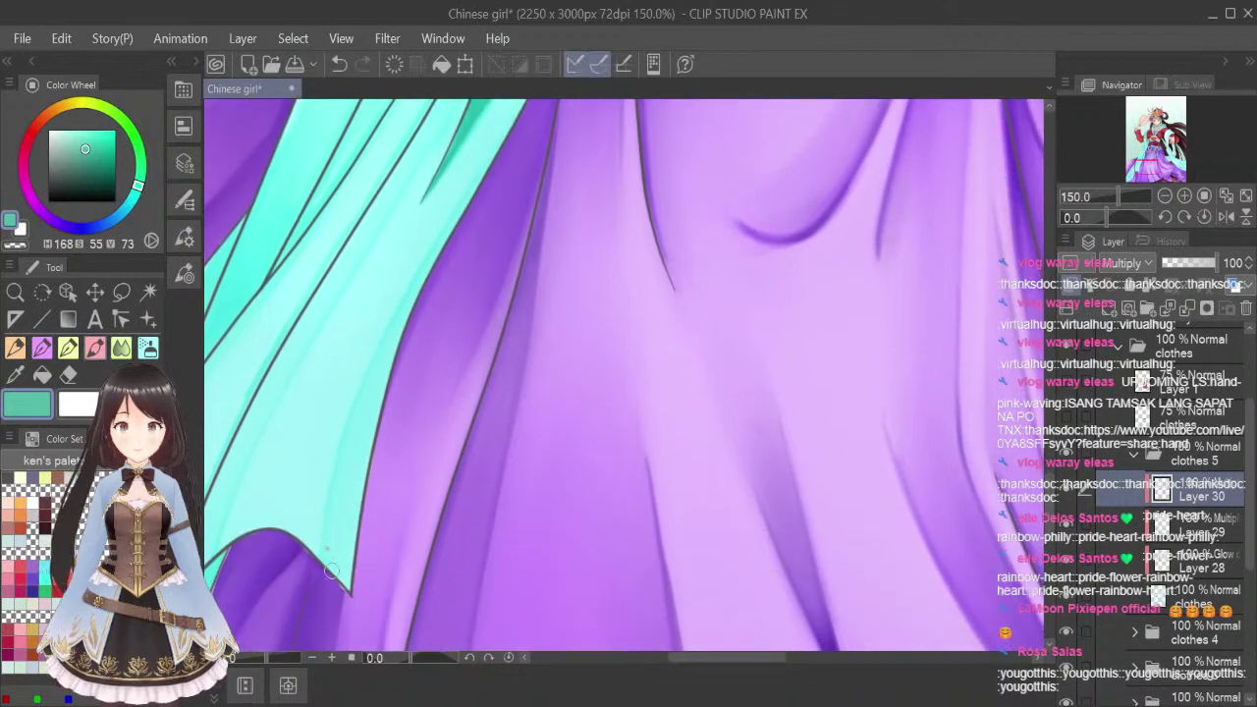
mouse_move(334, 577)
left_mouse_down()
mouse_move(385, 364)
mouse_move(506, 142)
left_mouse_up()
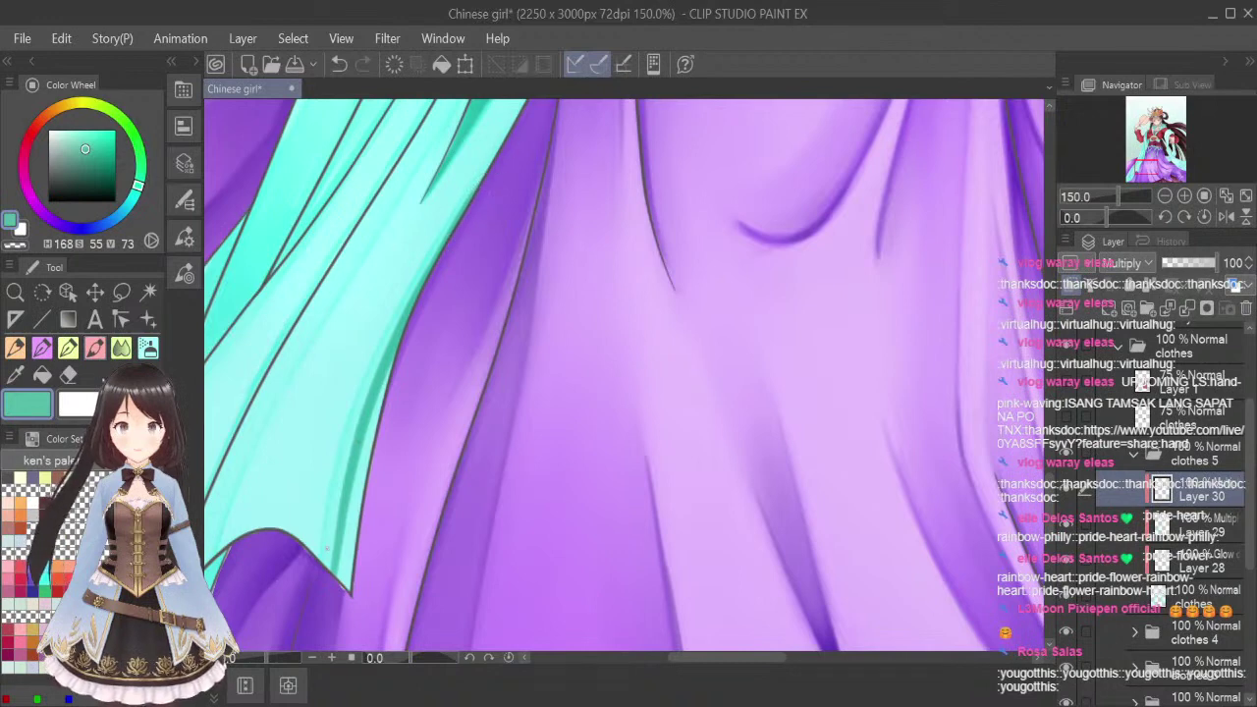
left_click(121, 349)
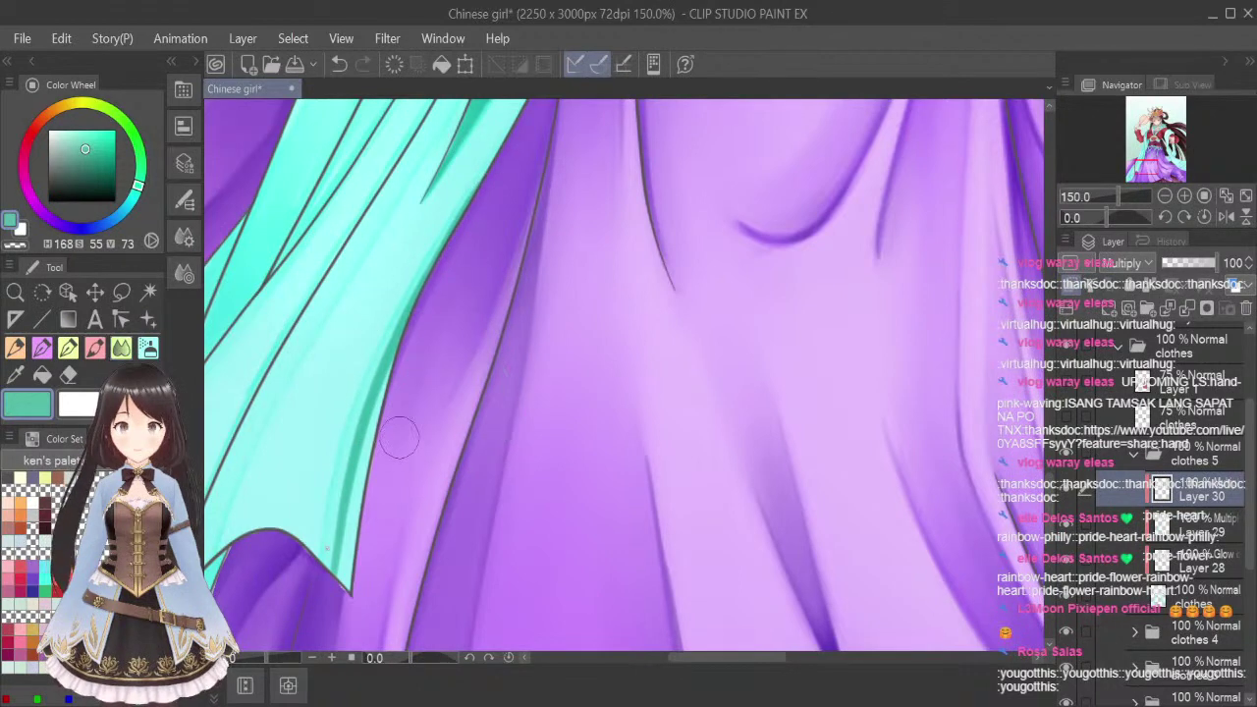
mouse_move(473, 226)
left_mouse_down()
mouse_move(405, 336)
mouse_move(354, 530)
mouse_move(398, 355)
mouse_move(338, 610)
left_mouse_up()
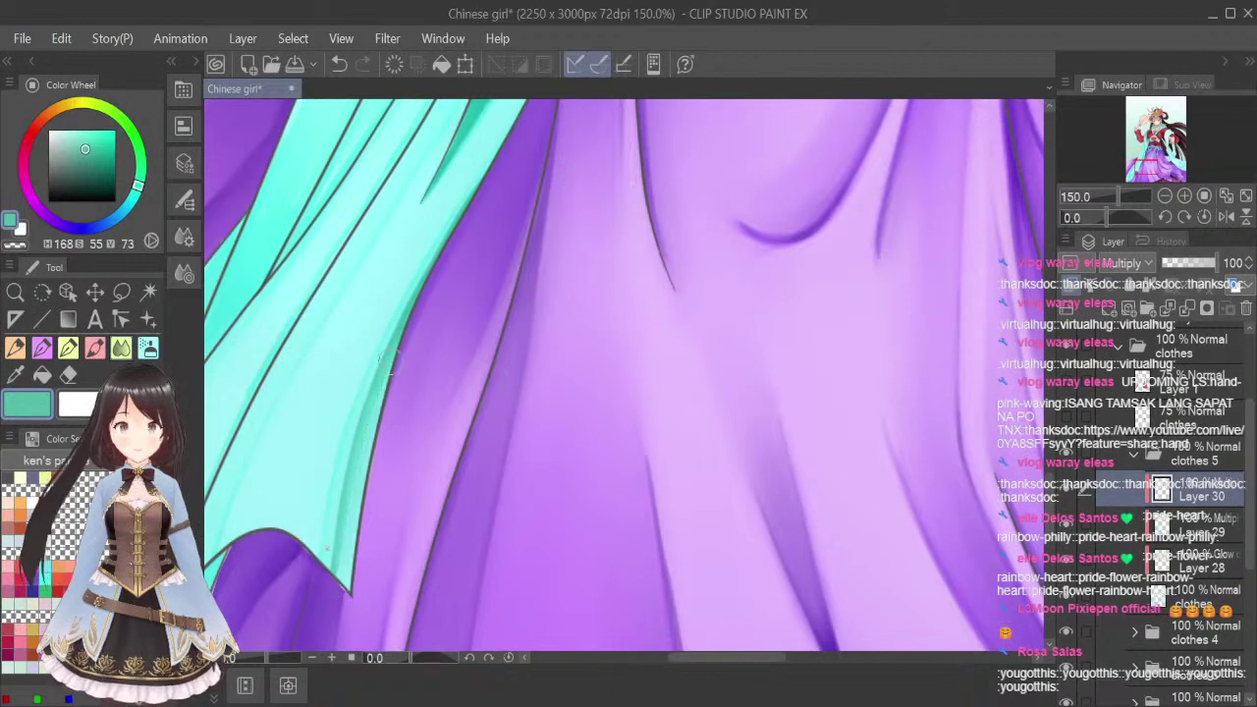
Deepen the teal shadow in the fold midway down the sash and blend its lower edge
scroll(582, 306, "down", 2)
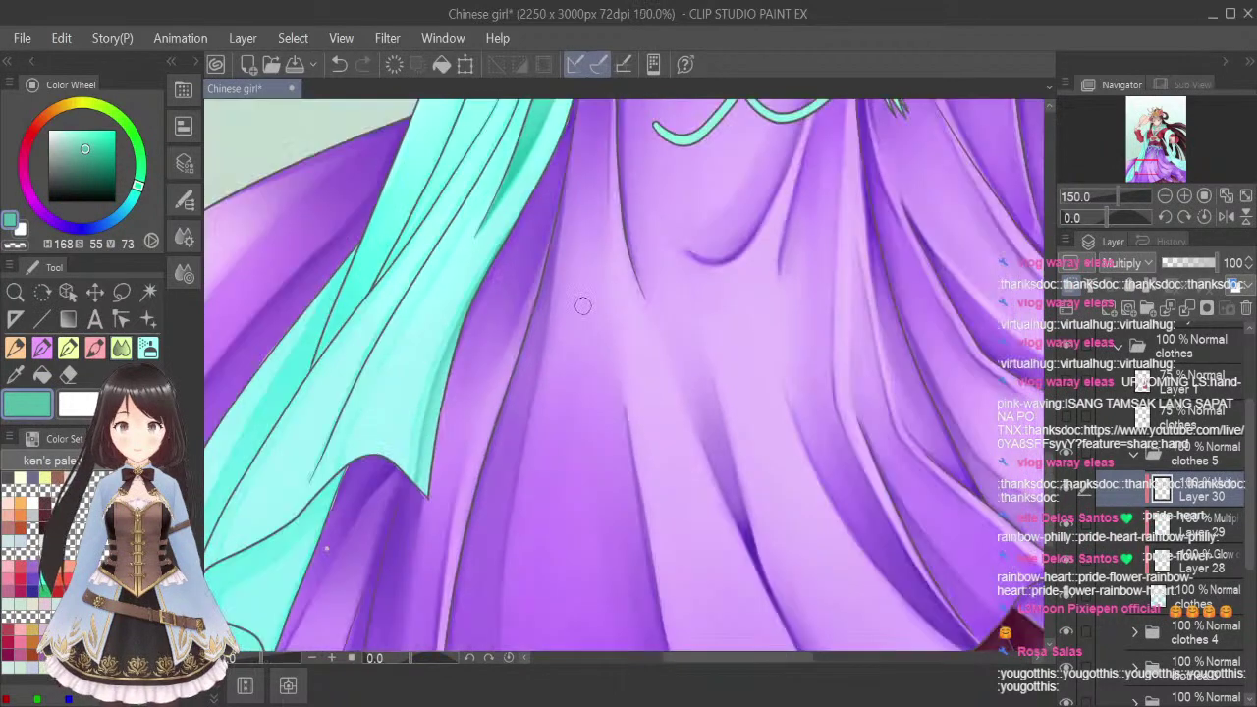
scroll(583, 307, "down", 1)
left_click_drag(1050, 478, 1053, 453)
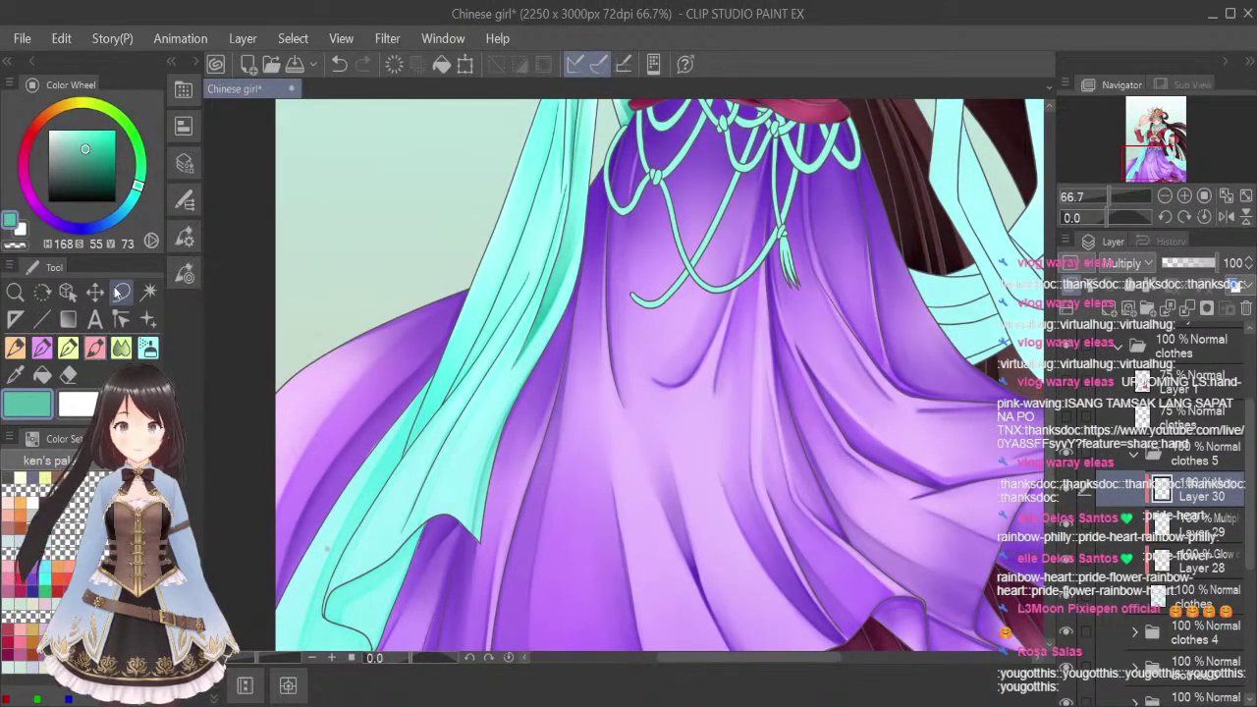
scroll(409, 522, "up", 2)
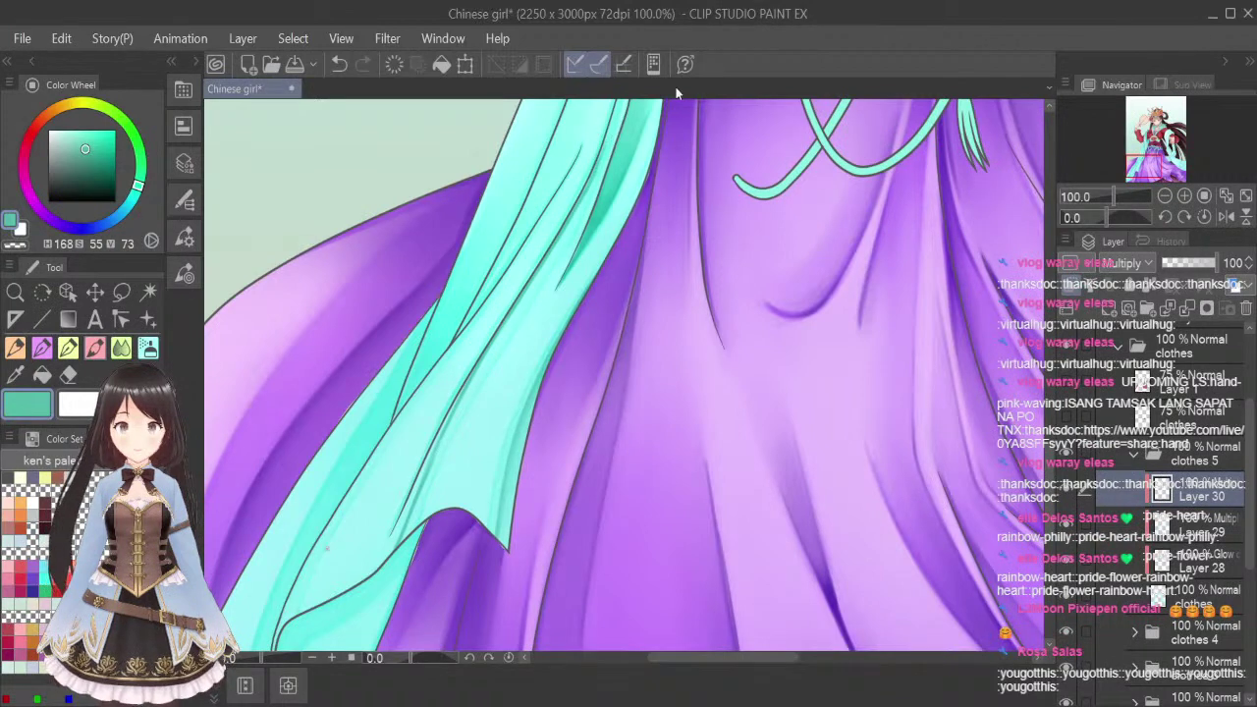
scroll(653, 217, "up", 3)
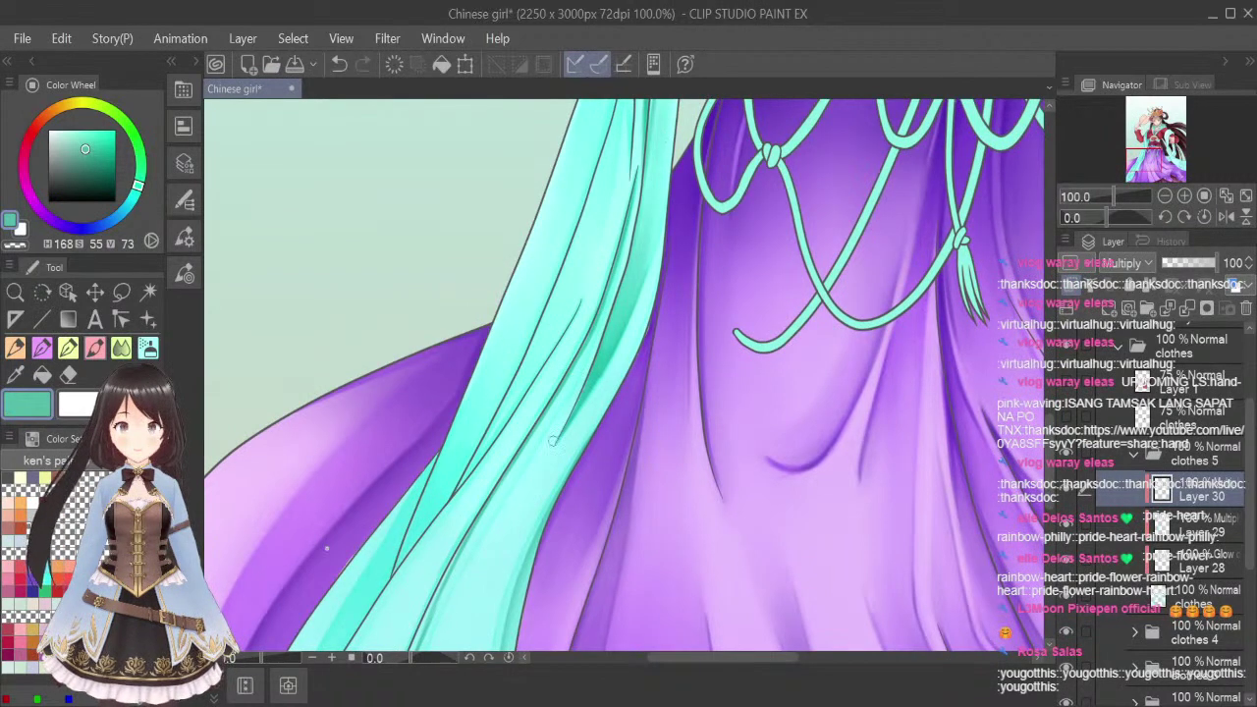
left_click(121, 347)
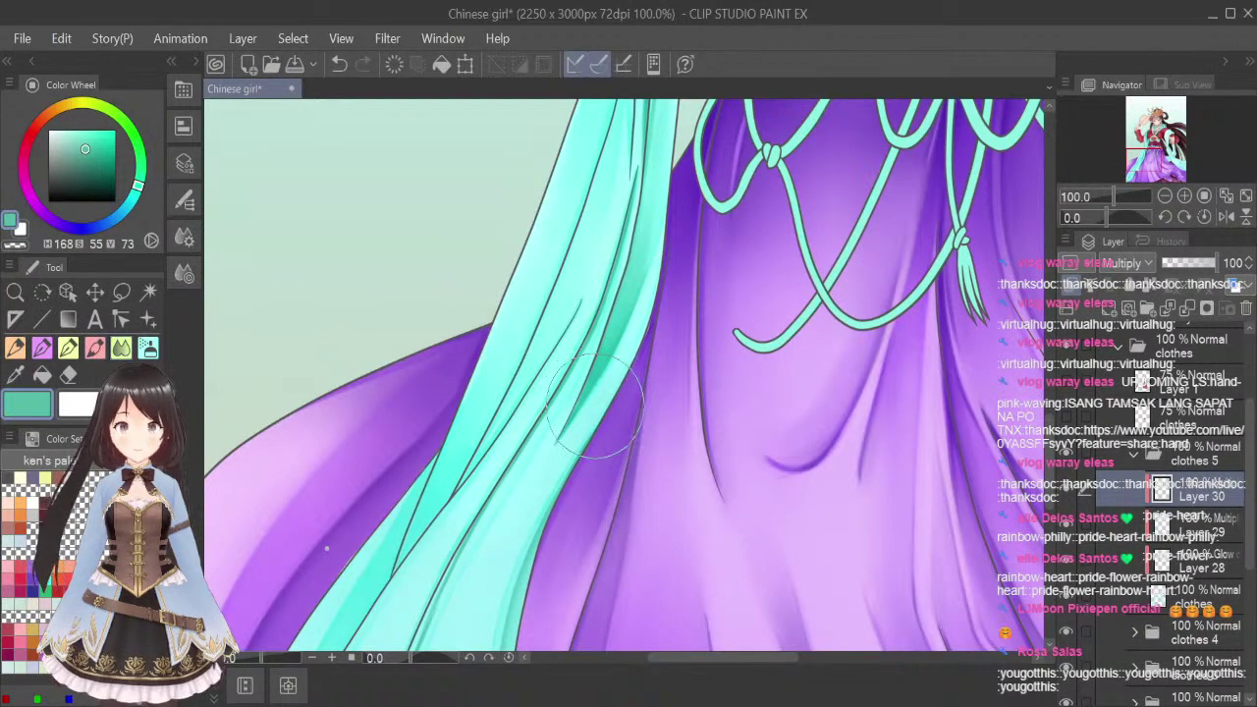
Paint teal shading along the long outer fold line of the sash's lower end, starting from the curled hem
left_click_drag(1049, 446, 1050, 486)
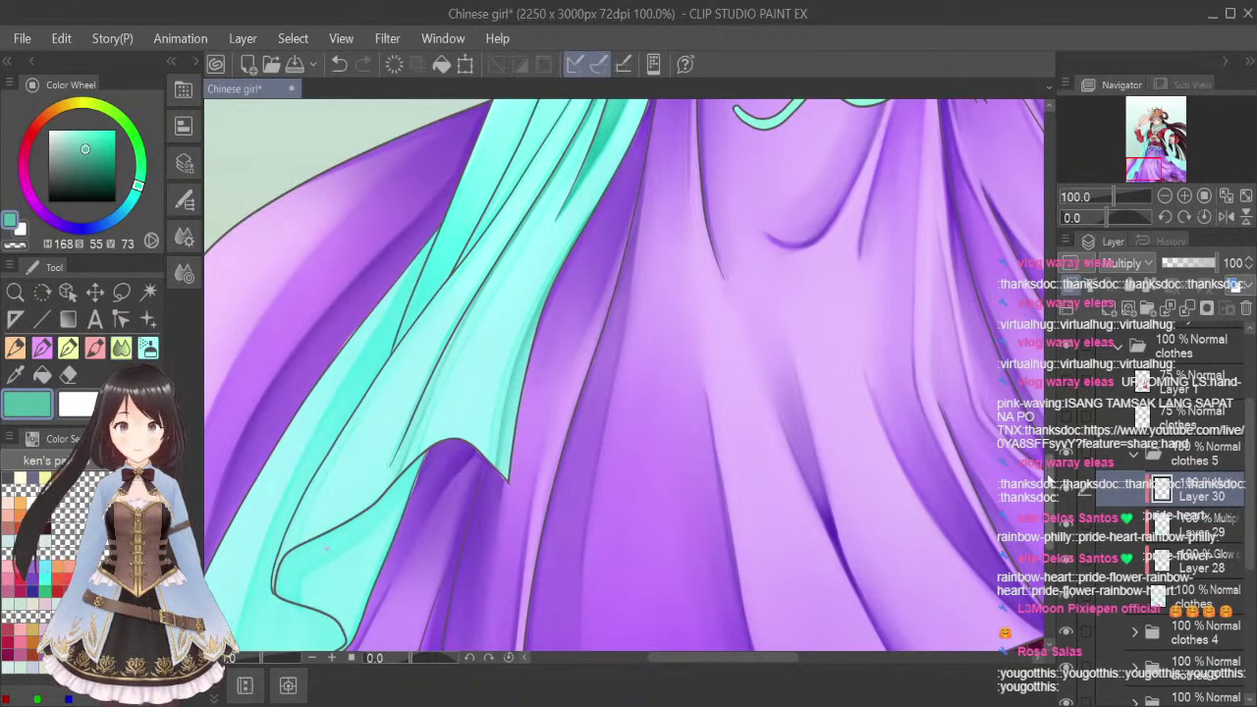
mouse_move(1049, 485)
left_mouse_down()
mouse_move(1048, 460)
mouse_move(1049, 488)
left_mouse_up()
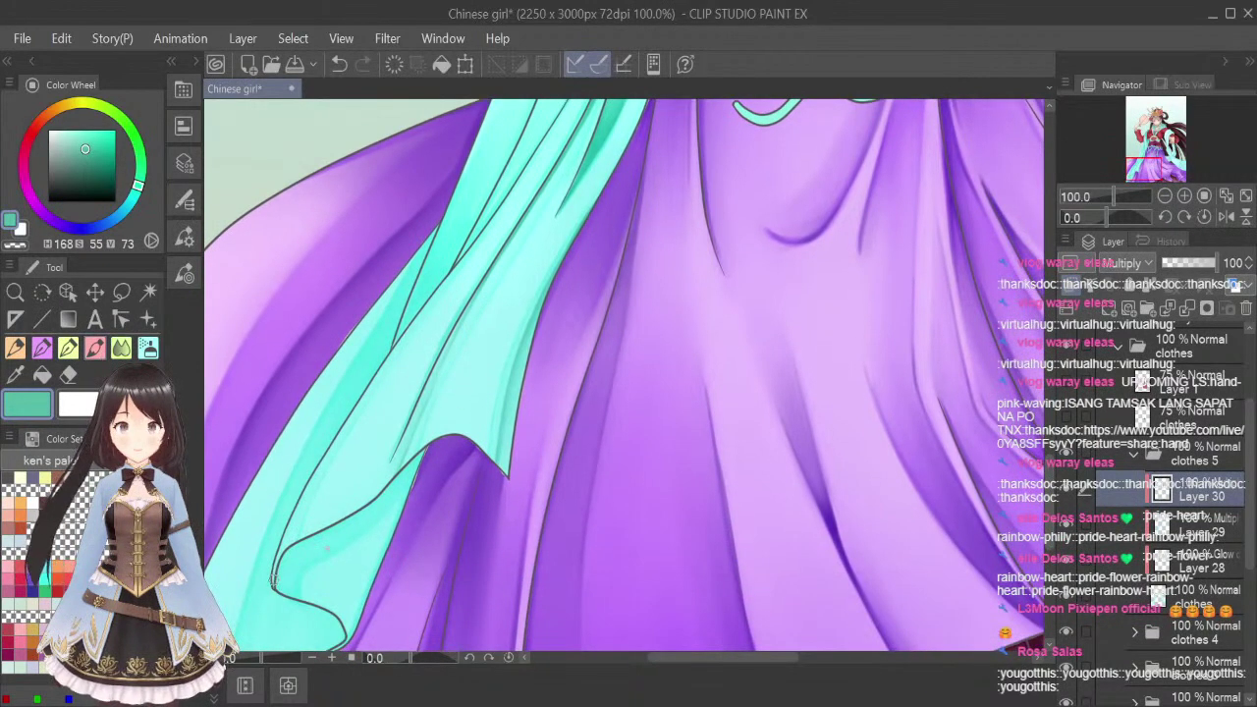
mouse_move(276, 568)
left_mouse_down()
mouse_move(318, 477)
mouse_move(280, 552)
mouse_move(312, 485)
left_mouse_up()
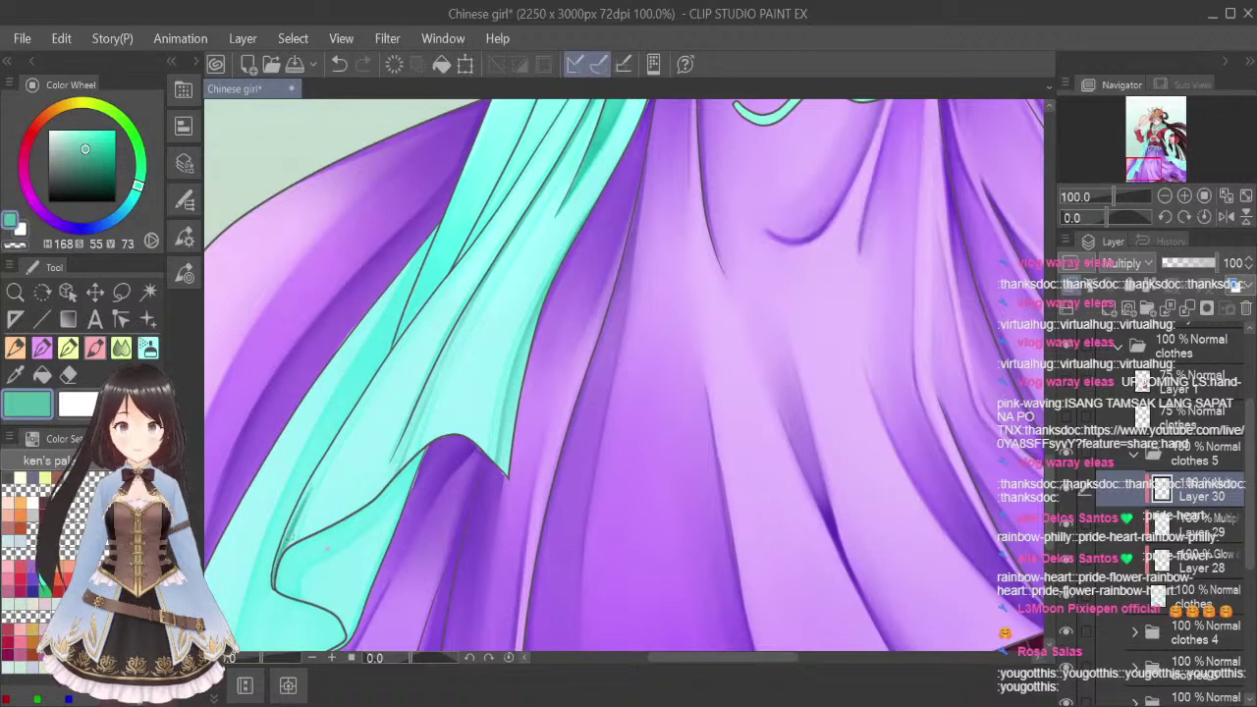
left_click_drag(289, 537, 344, 424)
left_click_drag(309, 492, 429, 295)
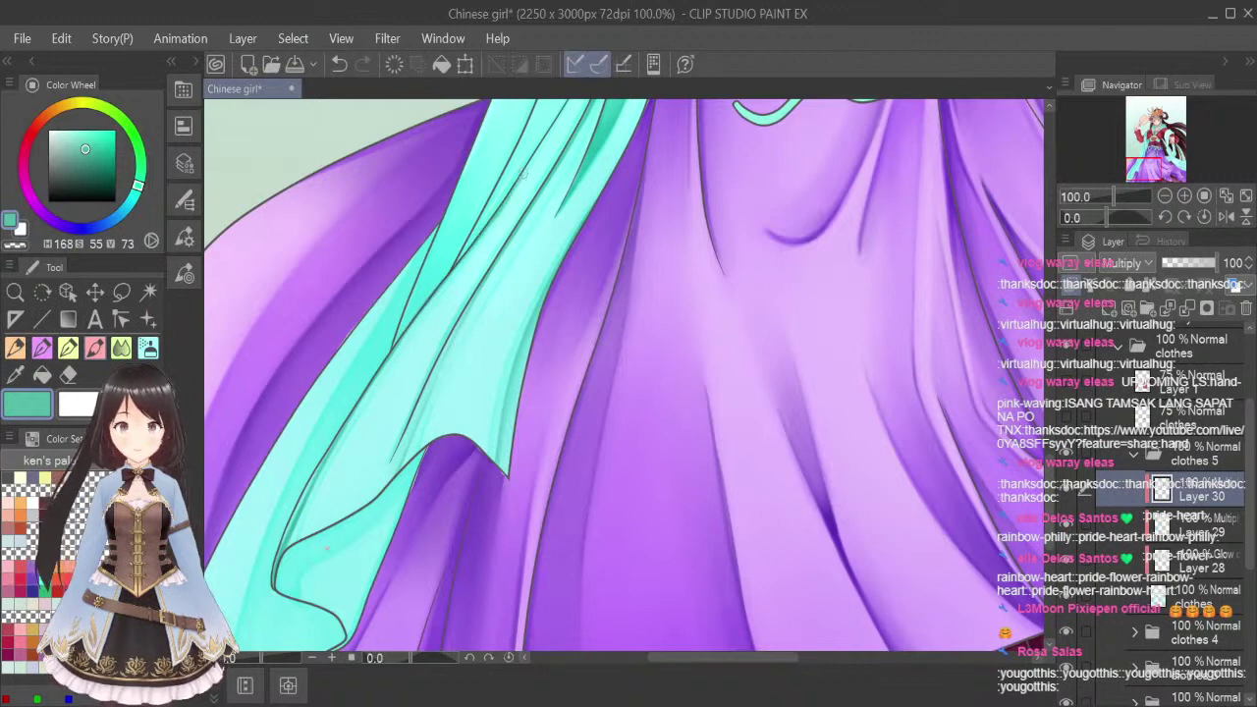
Paint a teal shadow along the inner crease midway down the sash, undoing the first stroke and repainting it
scroll(327, 548, "up", 3)
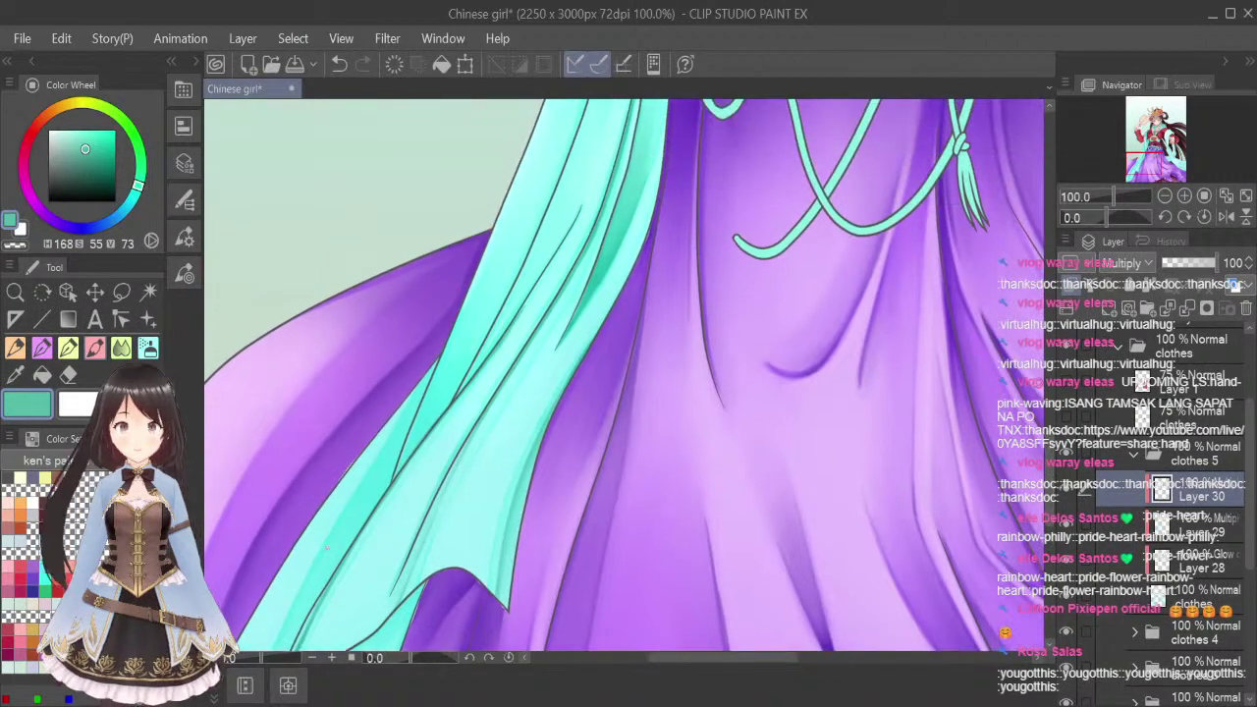
left_click_drag(508, 326, 571, 228)
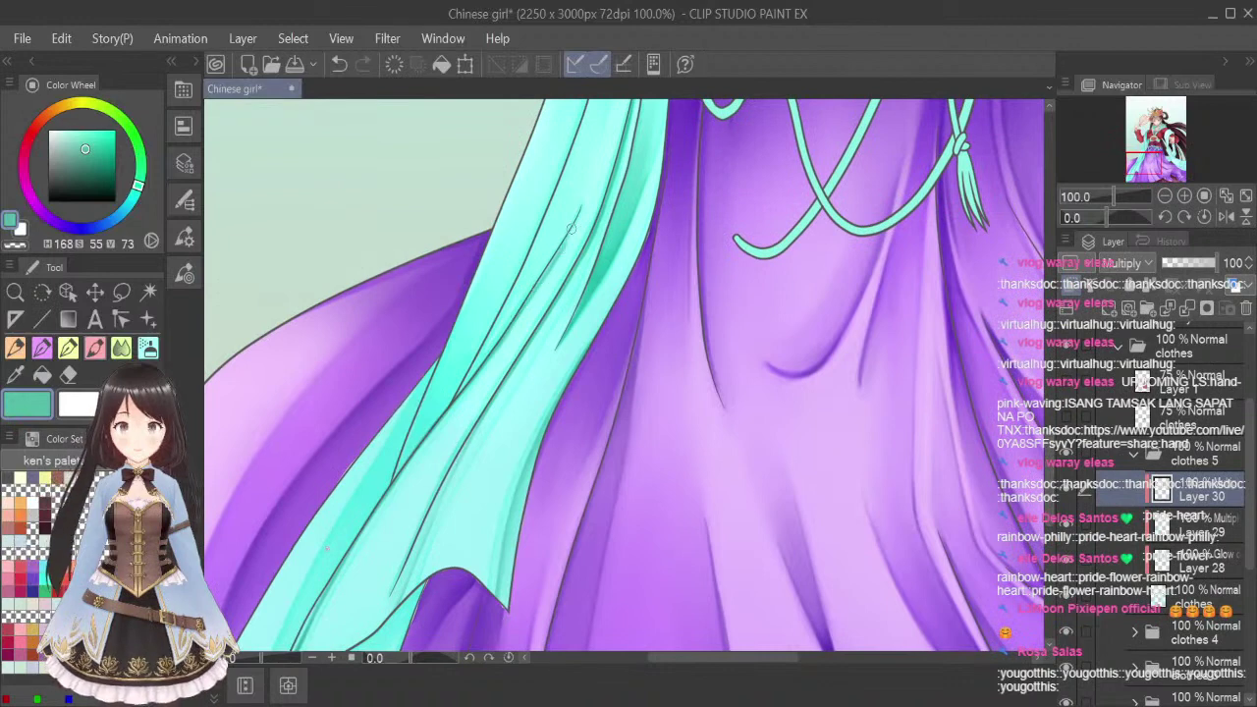
key("ctrl+z")
left_click_drag(526, 298, 530, 291)
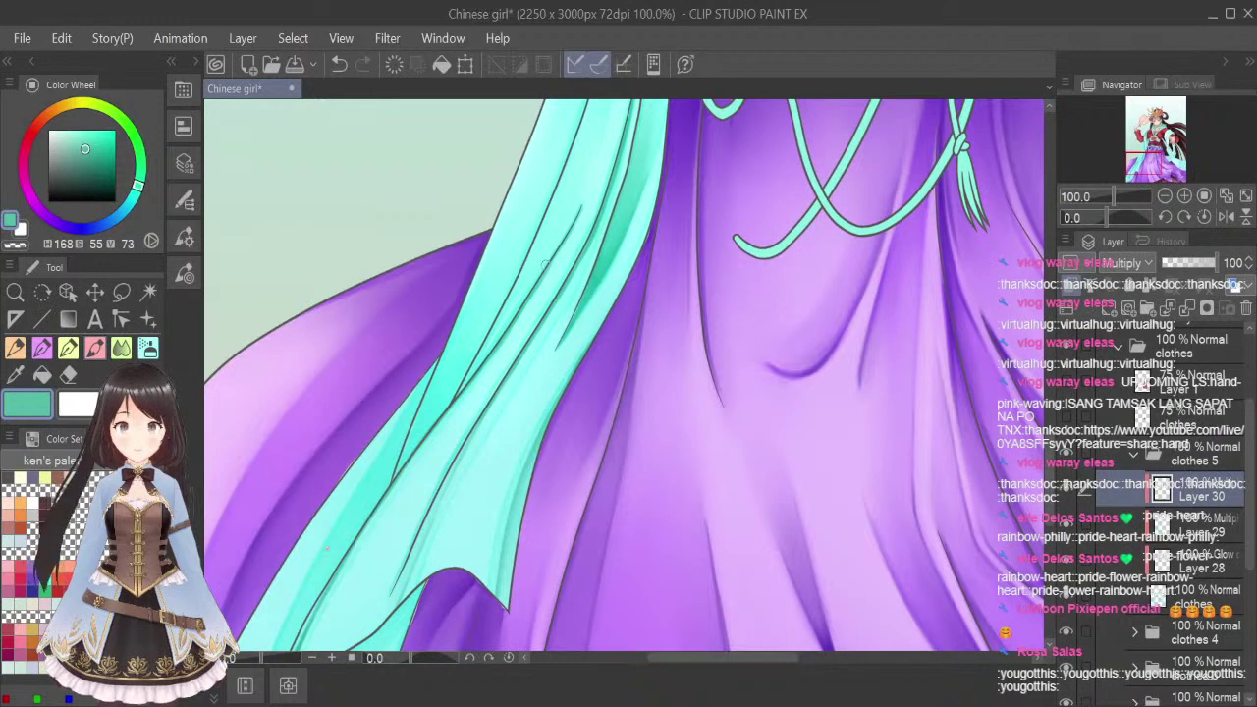
Blend the shading along the long fold line just above the sash's curled hem
scroll(628, 373, "down", 3)
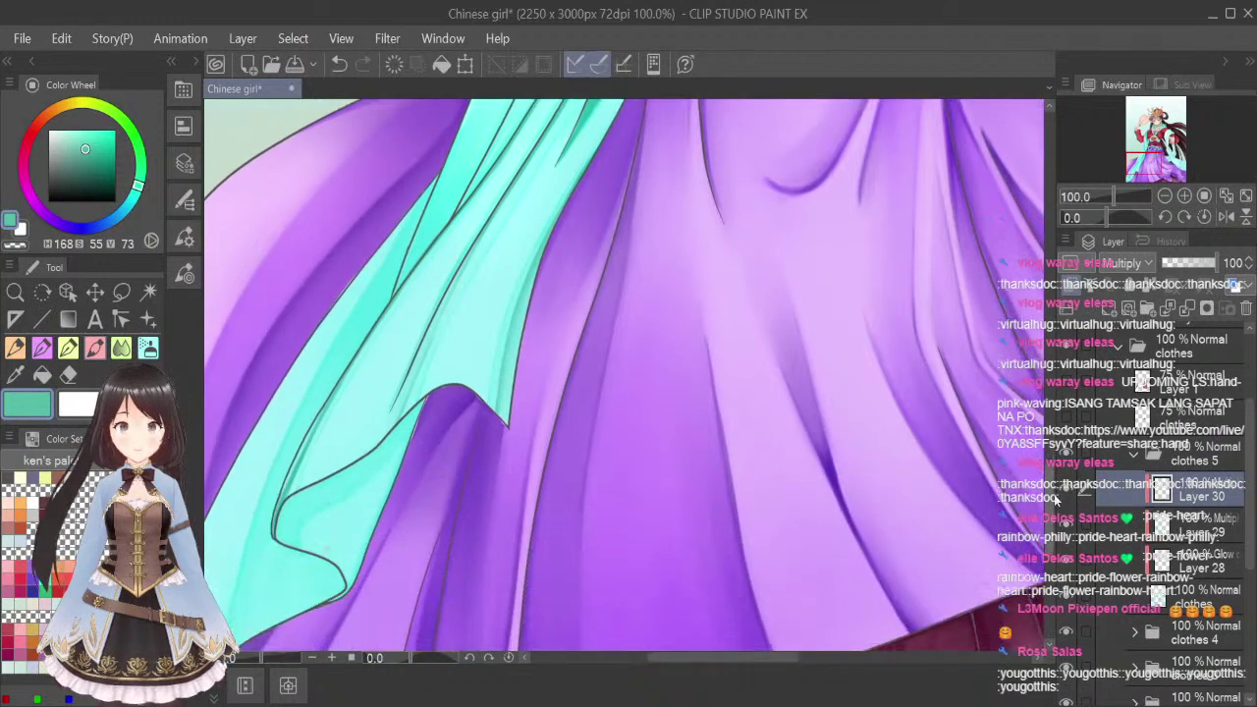
left_click(121, 348)
mouse_move(368, 326)
left_mouse_down()
mouse_move(392, 359)
mouse_move(355, 414)
left_mouse_up()
left_click_drag(274, 514, 315, 433)
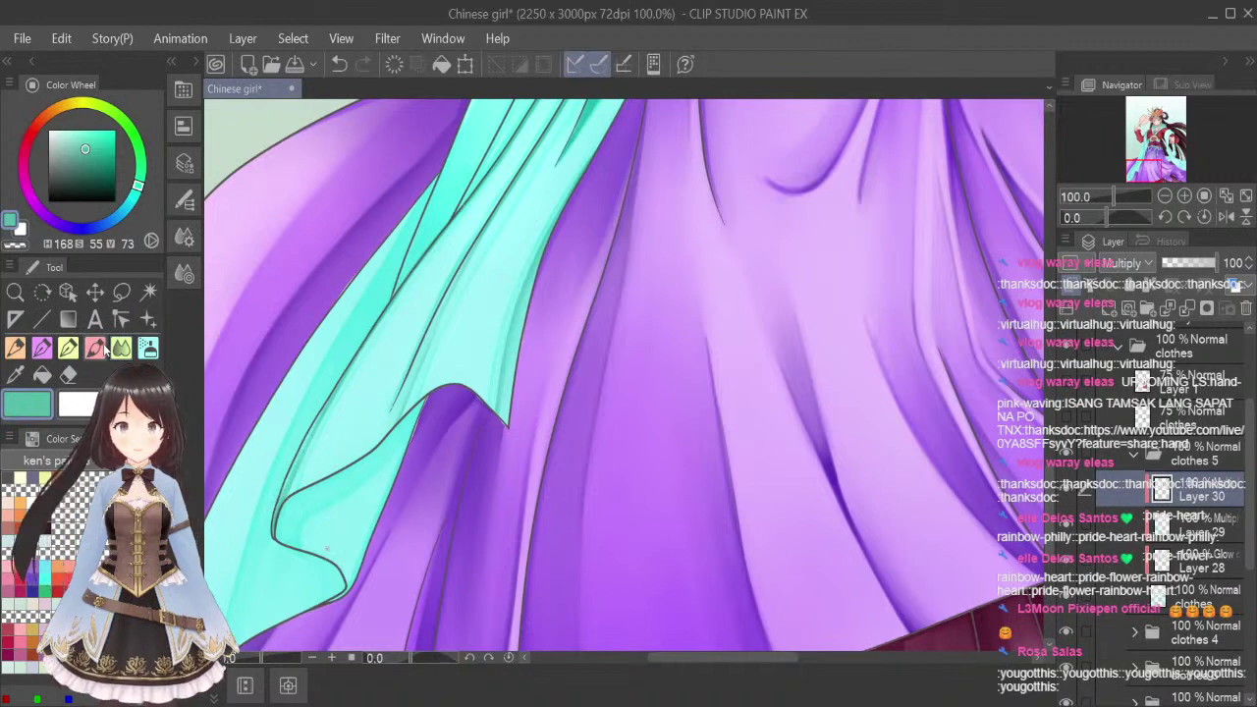
Paint a dark teal shadow on the sash's underside, directly beneath the curled hem line
left_click(98, 350)
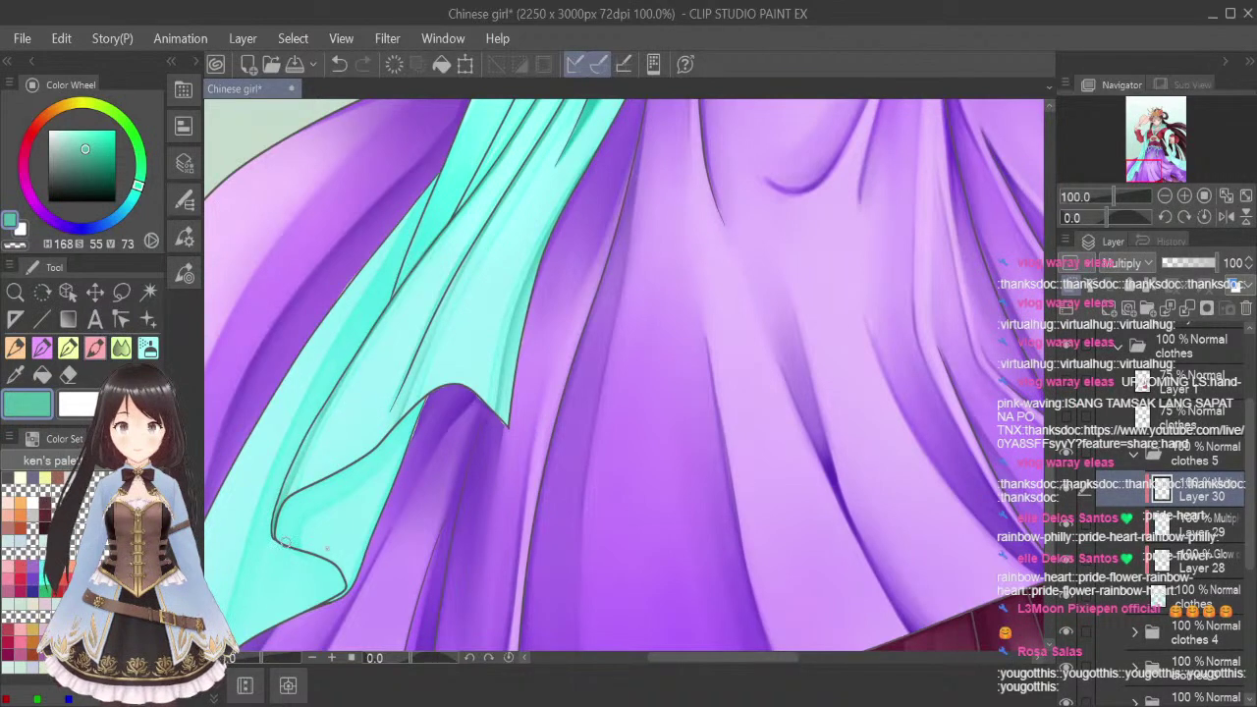
mouse_move(284, 542)
left_mouse_down()
mouse_move(302, 499)
mouse_move(386, 446)
mouse_move(418, 403)
left_mouse_up()
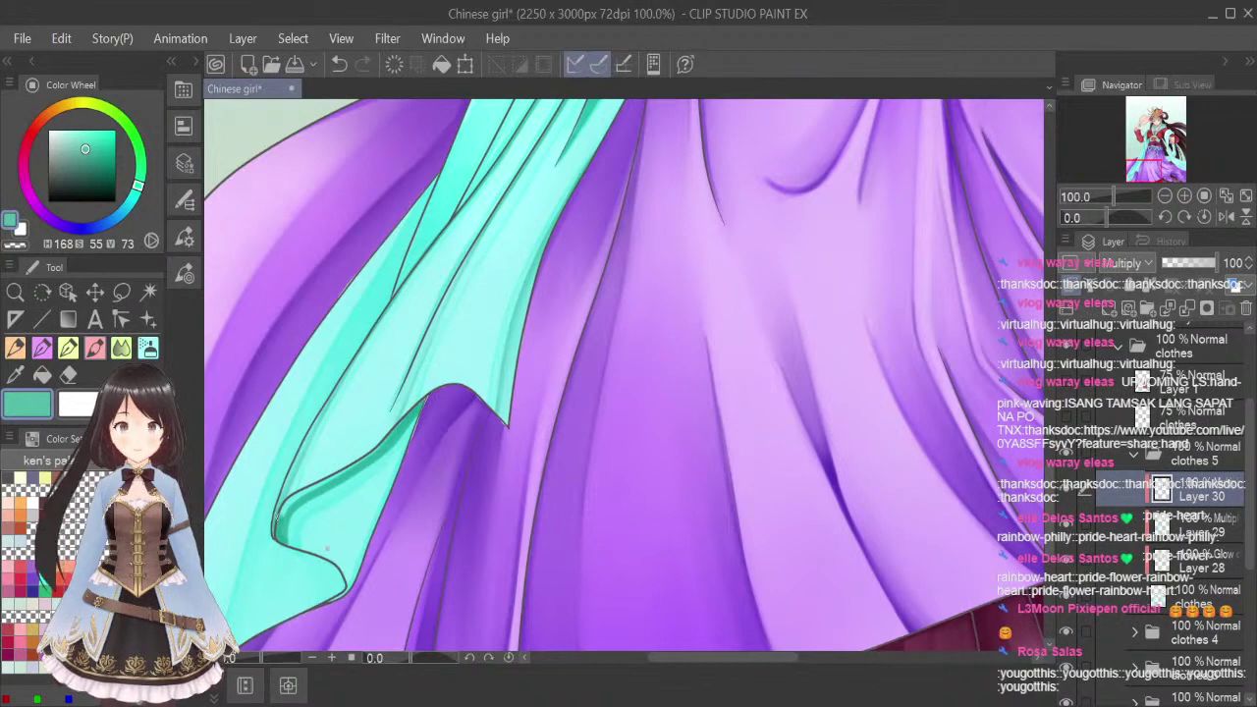
left_click_drag(288, 507, 316, 488)
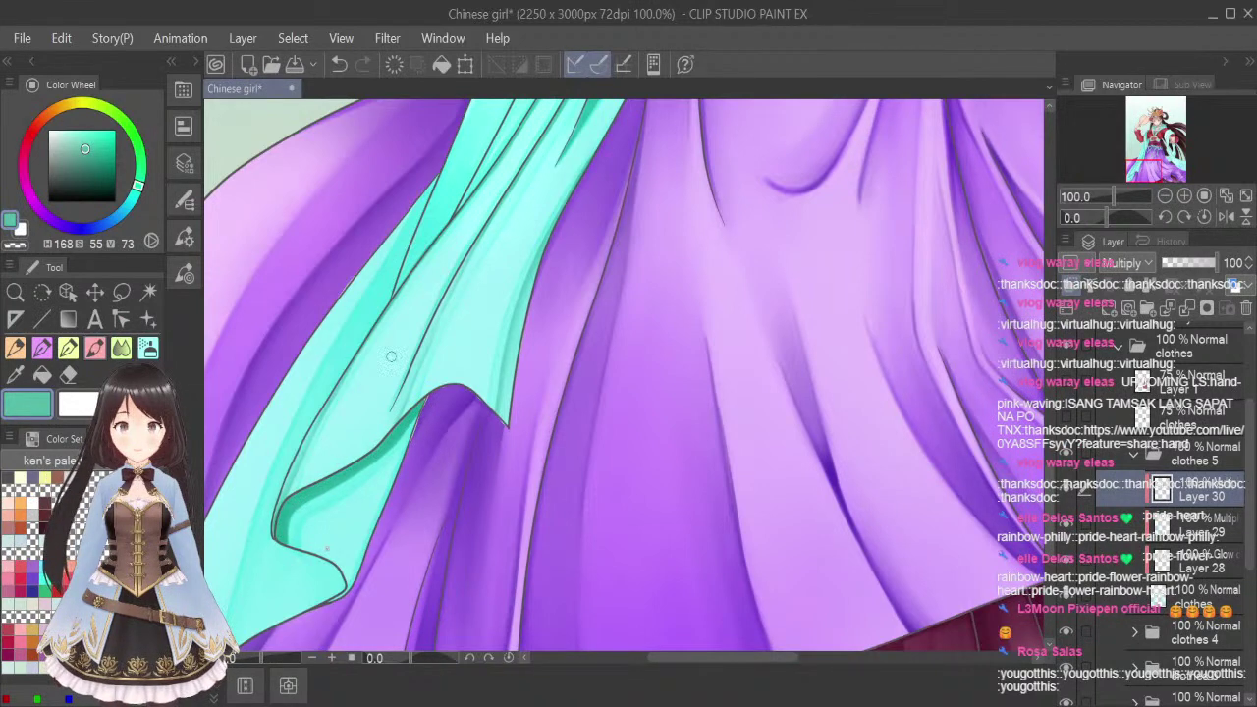
Reduce the blending brush size and soften the shadow beneath the curled hem line
left_click(122, 352)
key("bracketleft")
key("bracketleft")
key("bracketleft")
key("bracketleft")
key("bracketleft")
key("bracketleft")
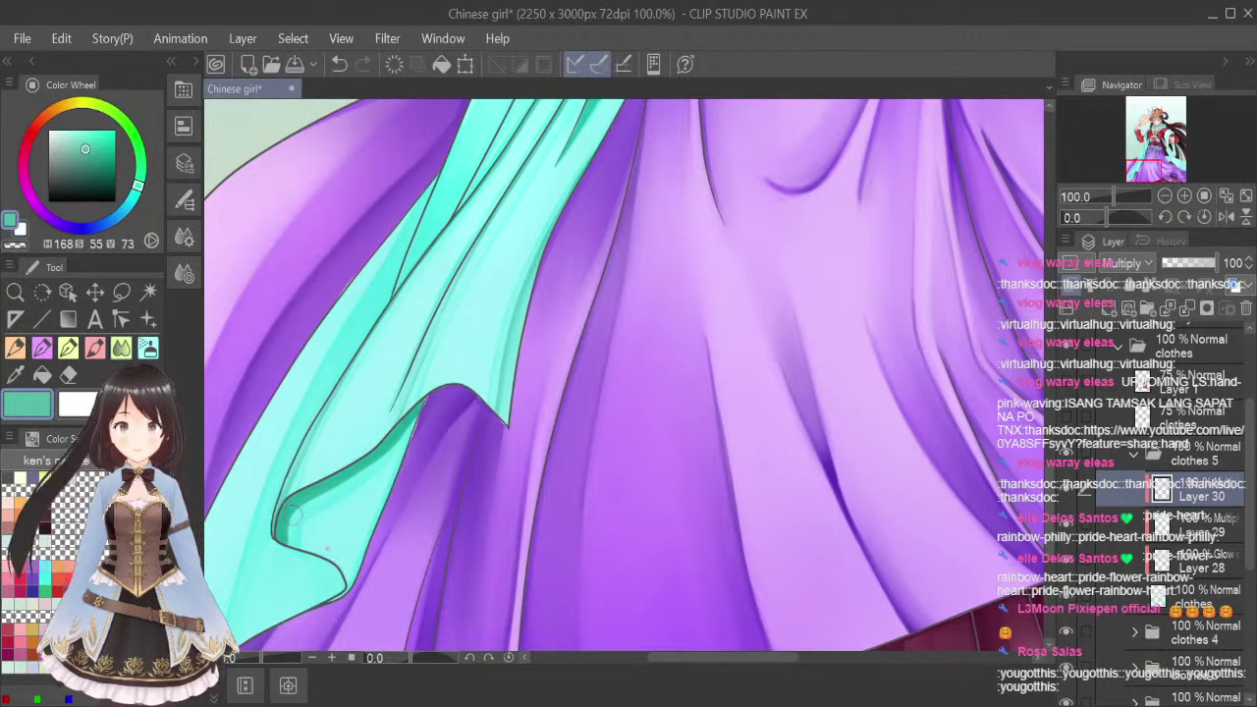
mouse_move(281, 532)
left_mouse_down()
mouse_move(299, 493)
mouse_move(349, 471)
mouse_move(440, 386)
left_mouse_up()
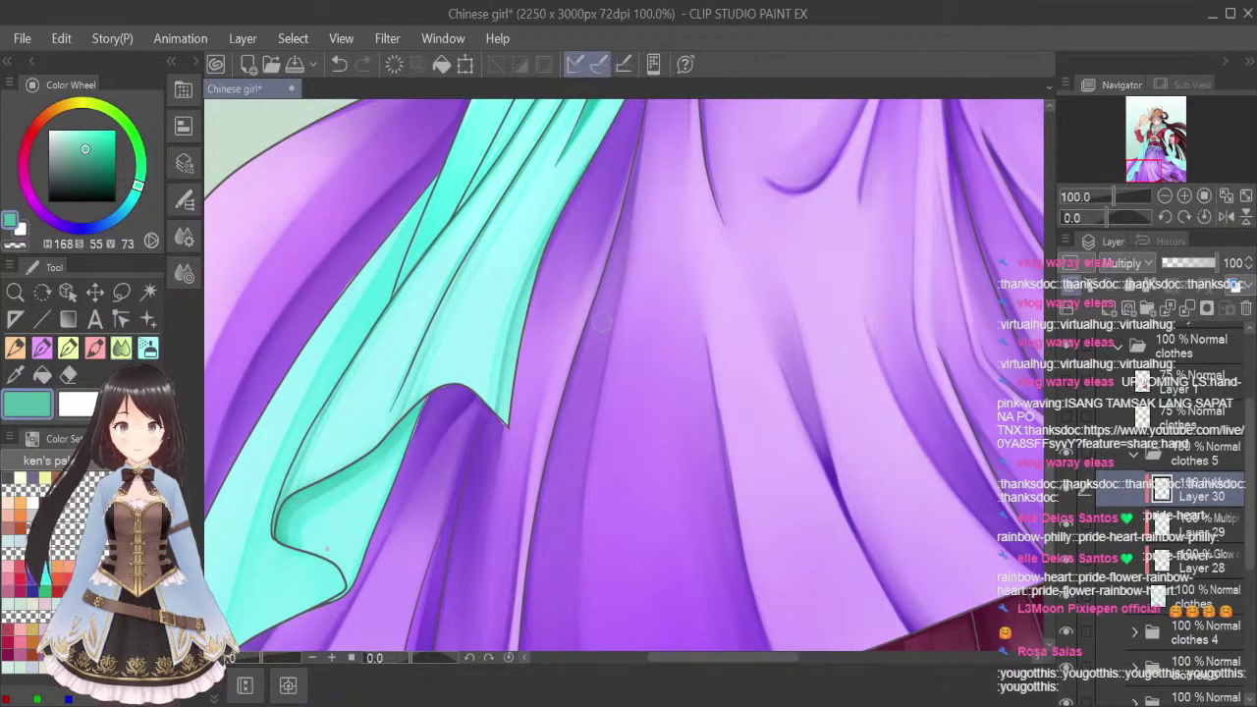
Shade the upper crease of the sash beside the skirt's waist and blend the shadow downward
scroll(602, 322, "down", 2)
left_click_drag(1050, 447, 1052, 392)
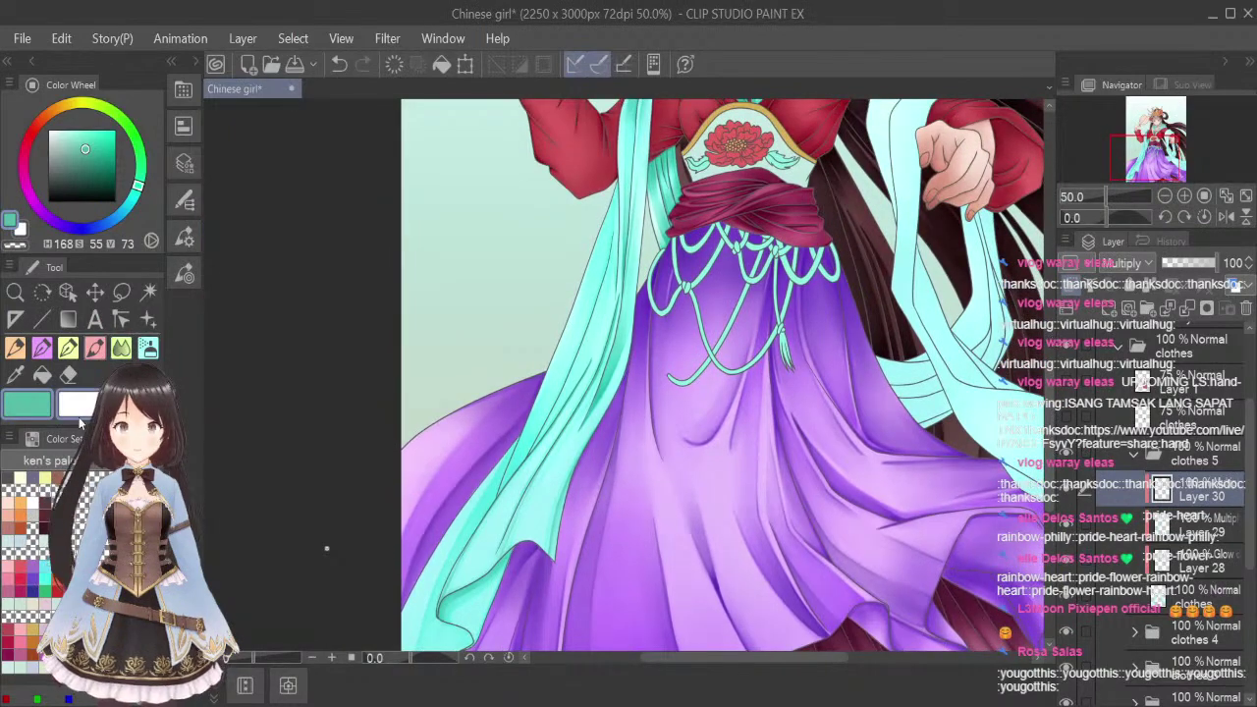
scroll(609, 265, "up", 2)
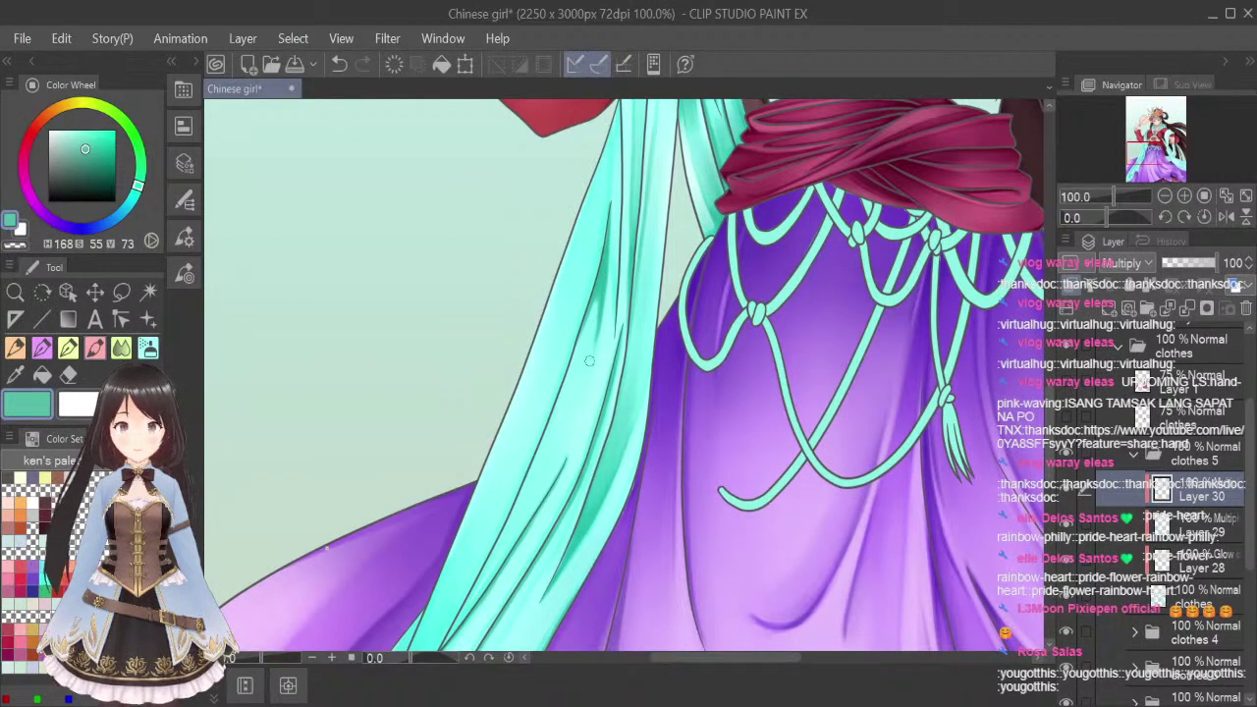
left_click(118, 351)
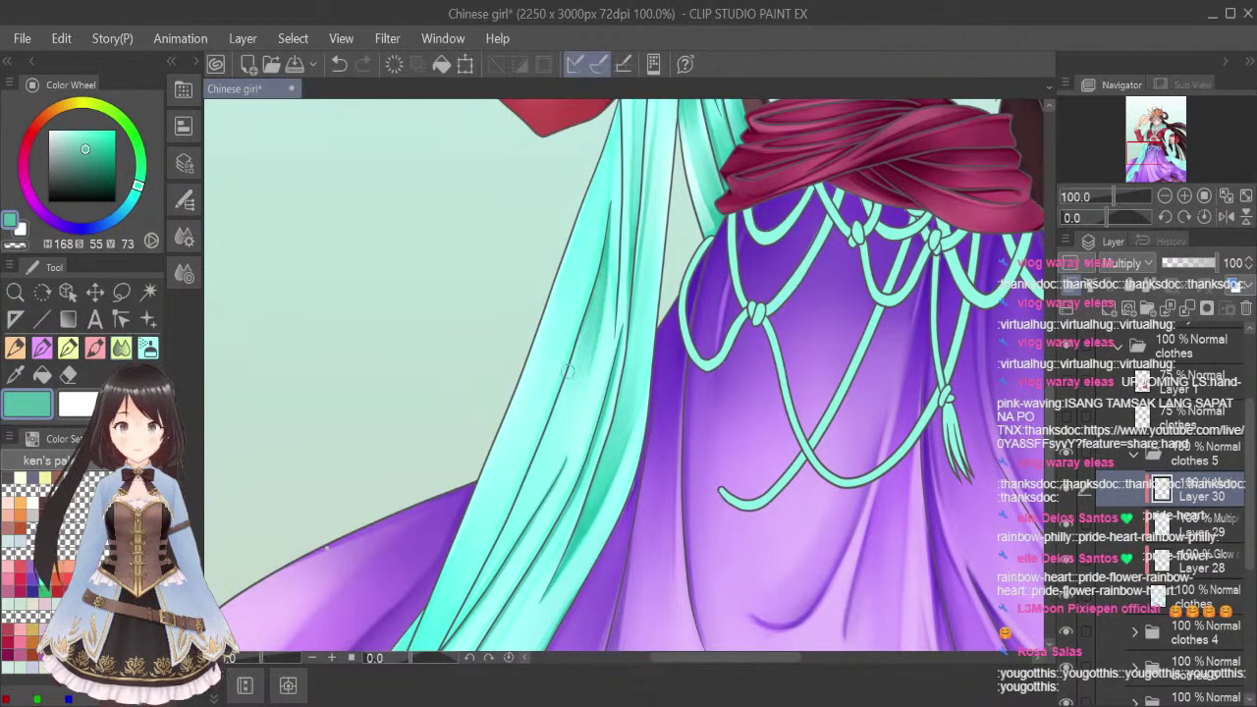
Paint teal shadows along the left side of the diagonal crease midway down the sash and blend them
scroll(629, 374, "down", 3)
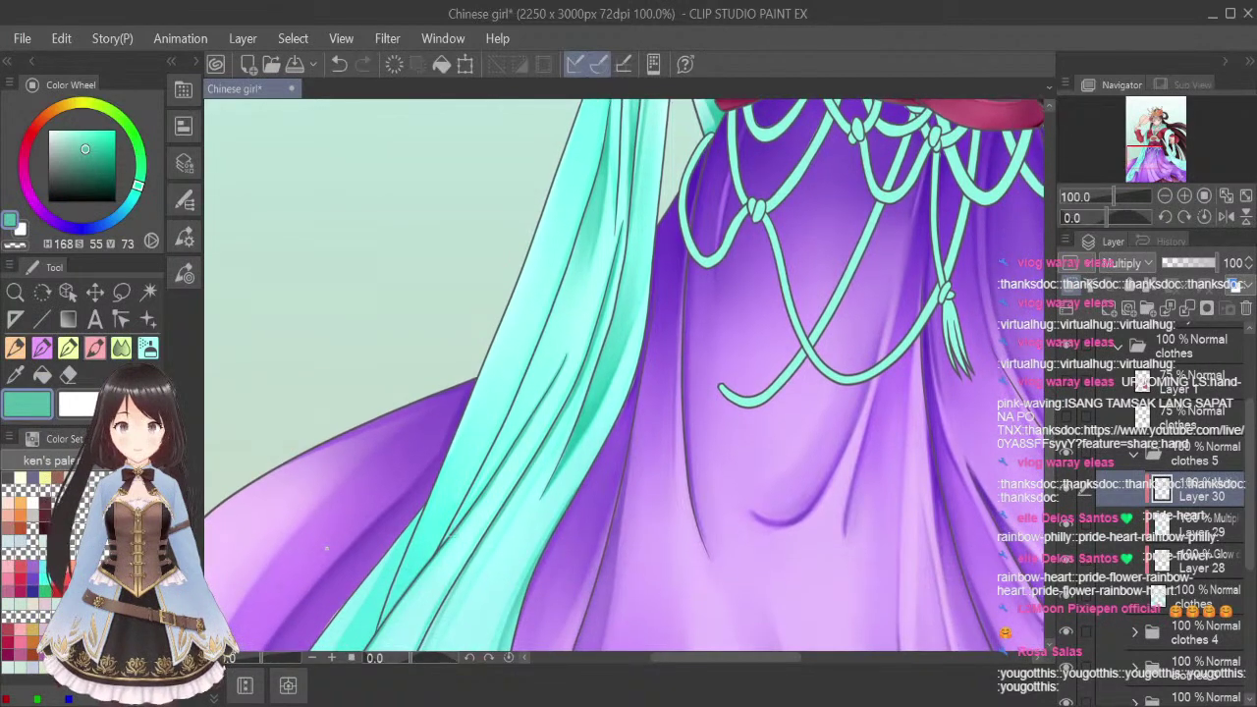
left_click_drag(455, 523, 555, 375)
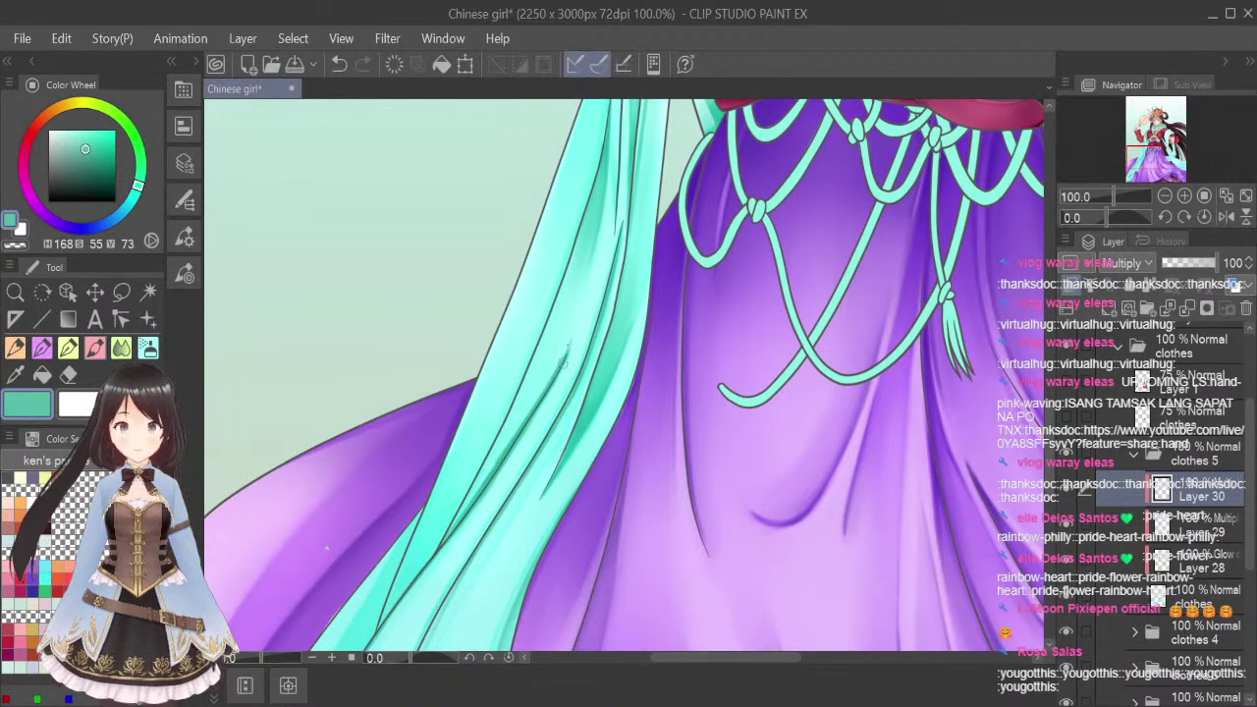
left_click_drag(444, 541, 498, 440)
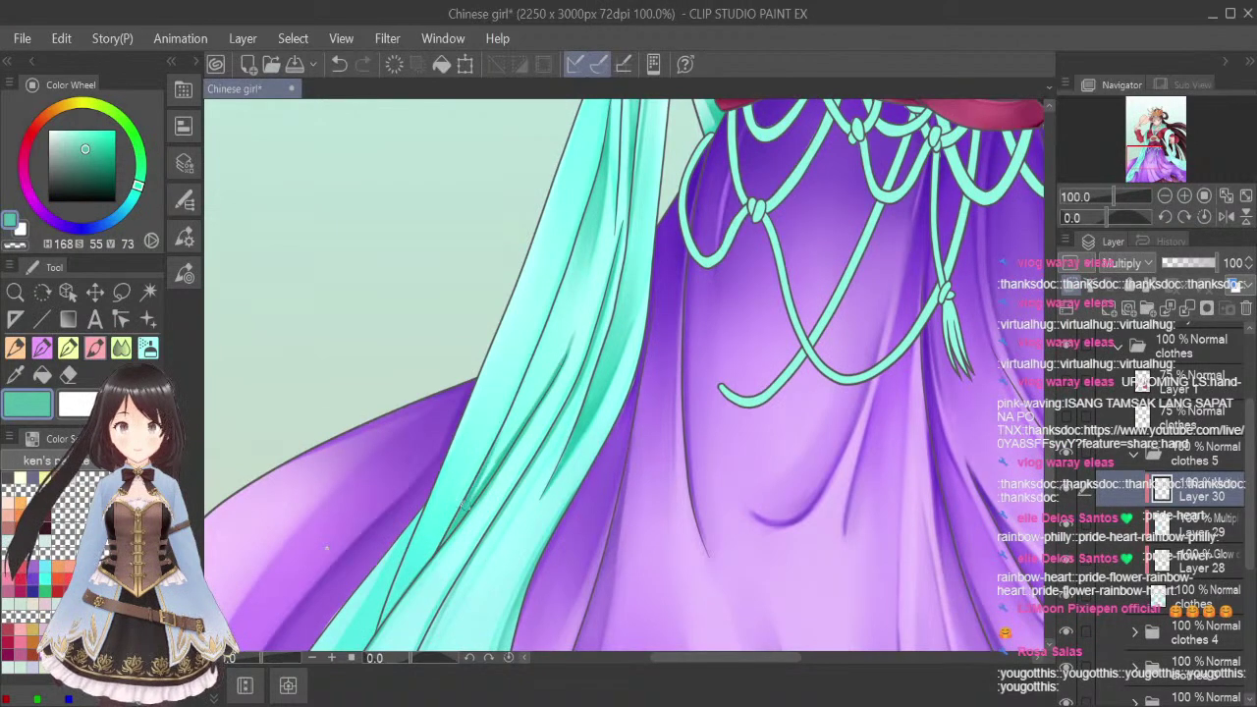
left_click_drag(464, 504, 519, 403)
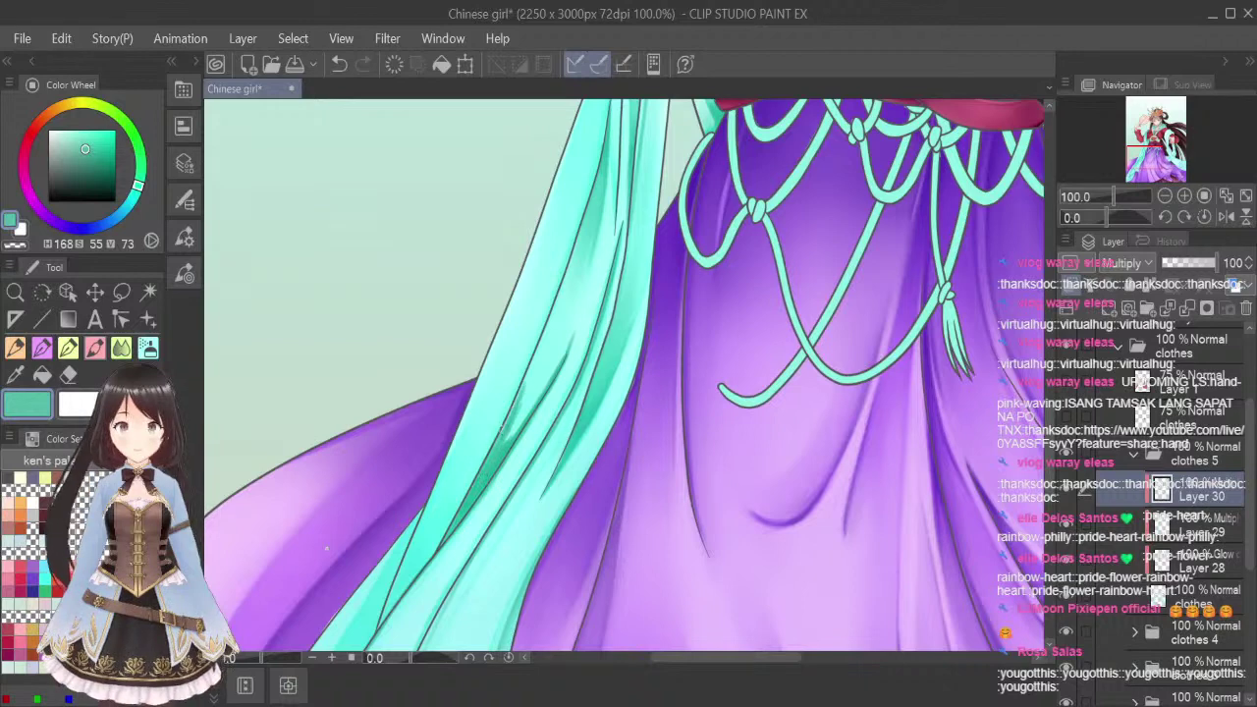
key("j")
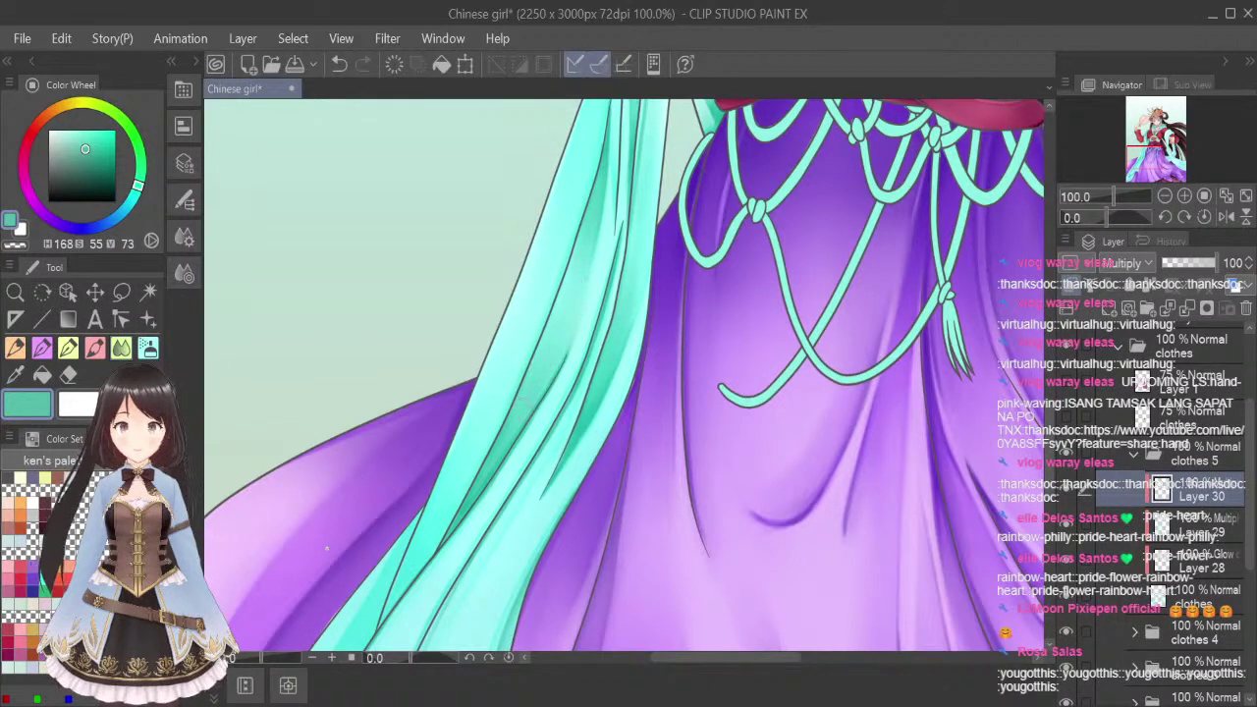
scroll(687, 324, "down", 3)
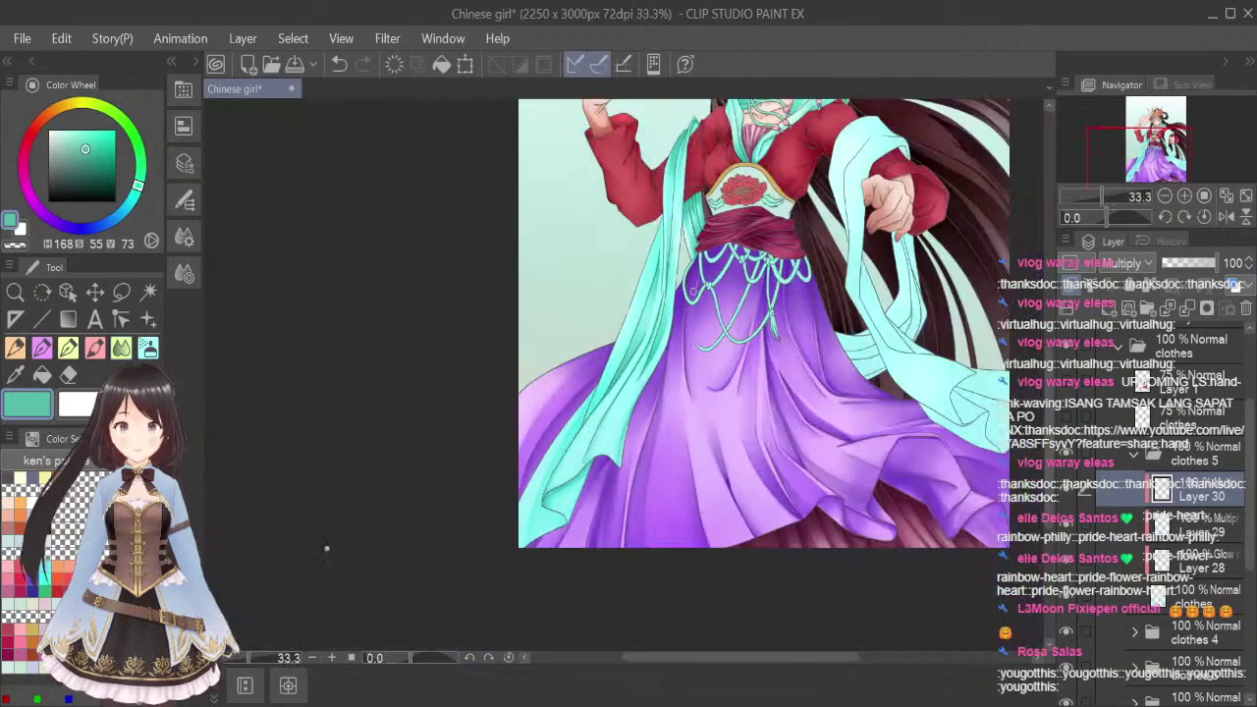
Paint a teal fold shadow running down from the curled hem to the sash's bottom tip
left_click(95, 347)
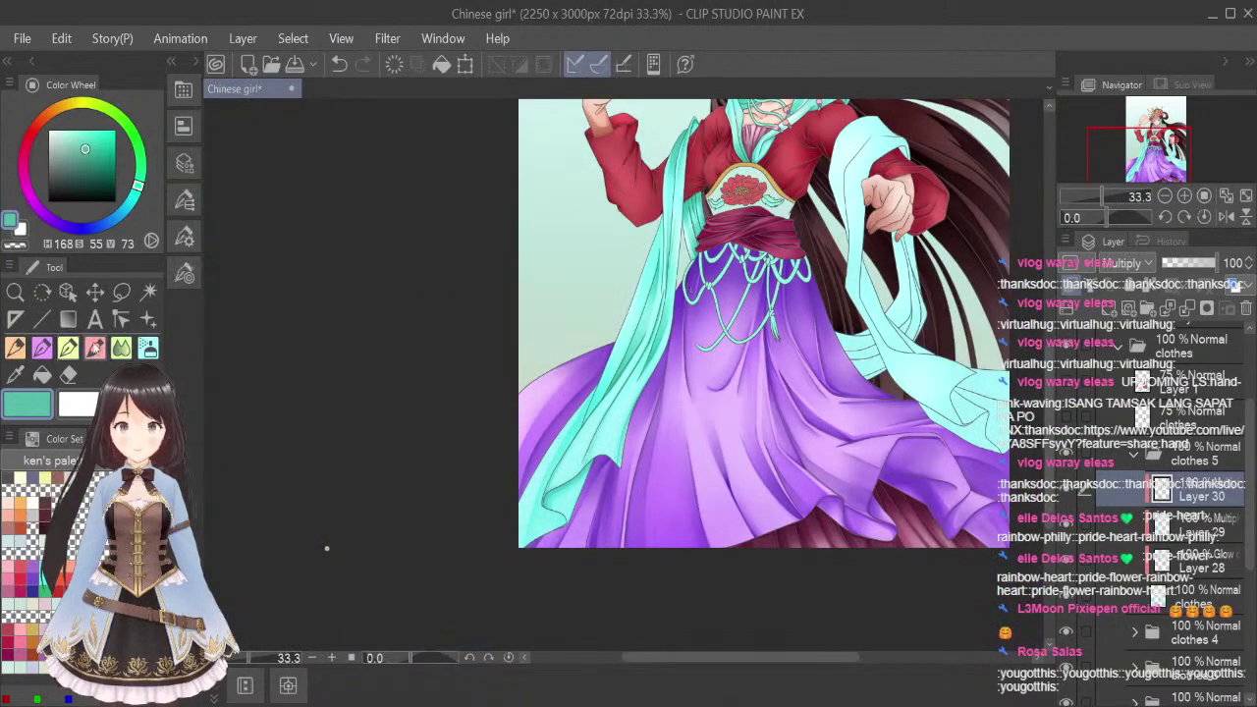
scroll(563, 472, "up", 2)
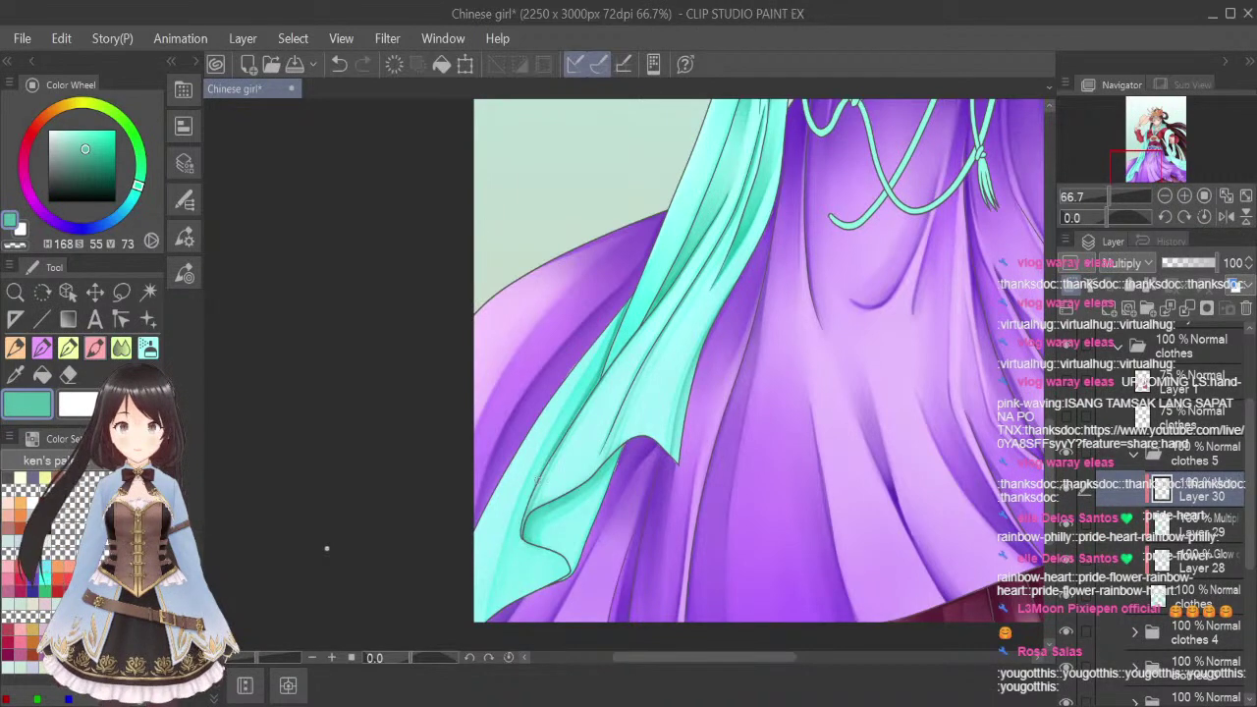
left_click_drag(524, 541, 513, 614)
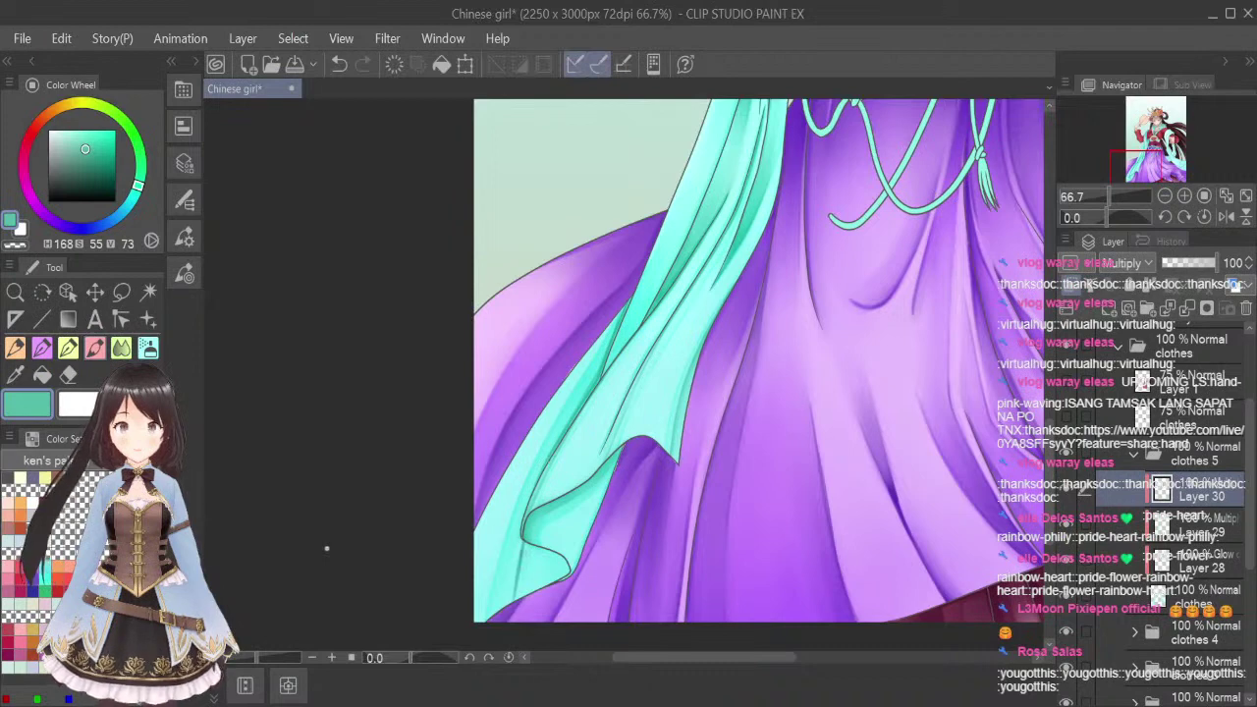
Reduce the blending brush size and soften the vertical fold shadow below the curled hem
left_click(121, 348)
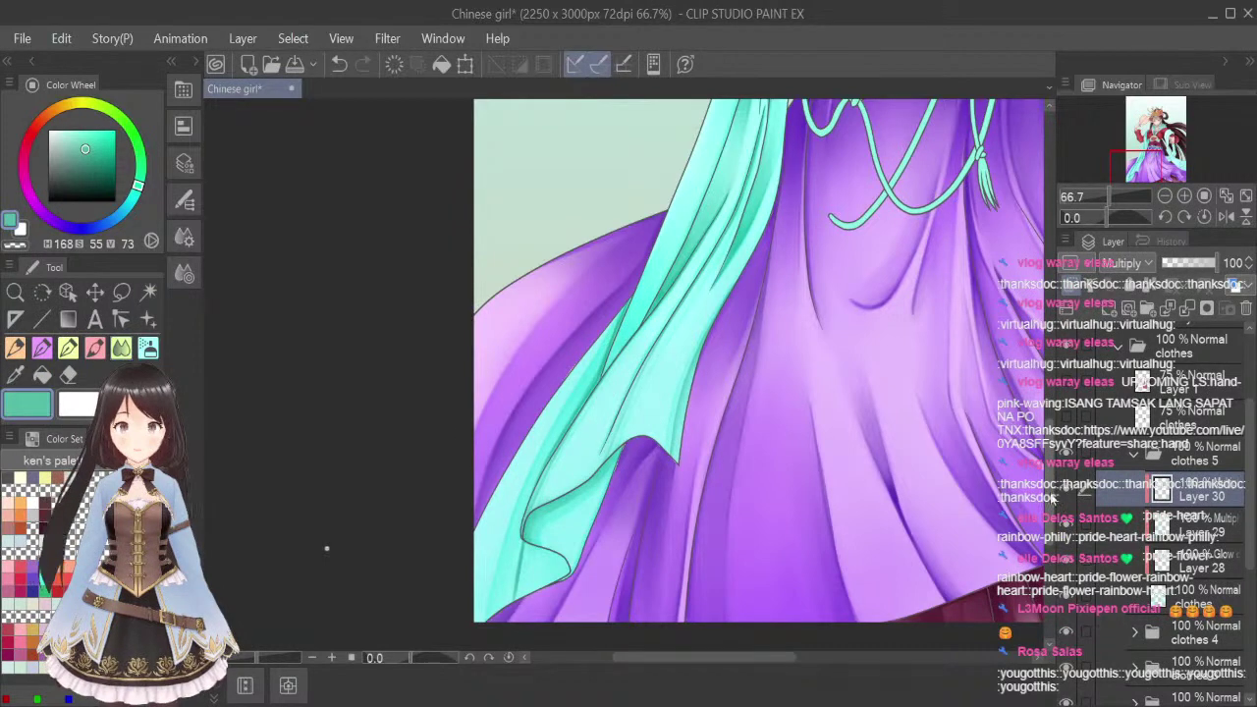
scroll(538, 422, "up", 4)
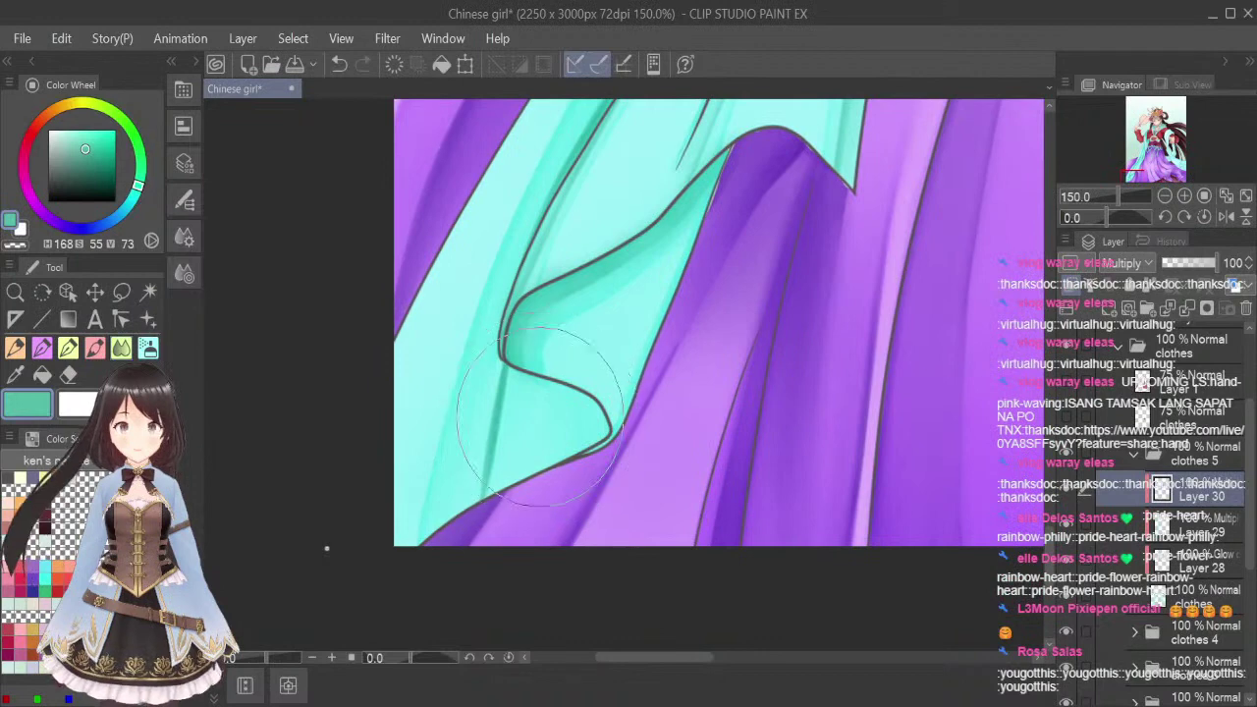
key("bracketleft")
key("bracketleft")
key("bracketleft")
key("bracketleft")
key("bracketleft")
key("bracketleft")
left_click_drag(513, 380, 493, 507)
mouse_move(528, 425)
left_mouse_down()
mouse_move(512, 376)
mouse_move(503, 447)
mouse_move(531, 379)
mouse_move(550, 438)
left_mouse_up()
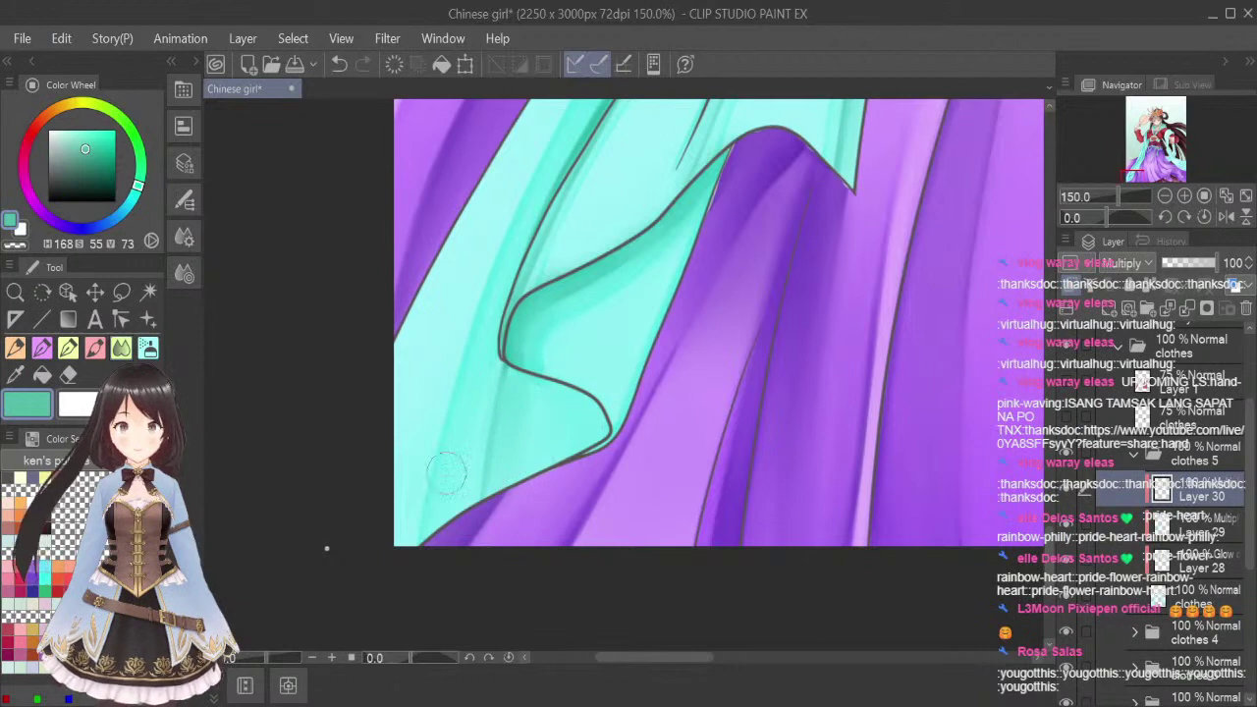
Repaint the vertical crease shadow under the curl in teal and blend it toward the hem with a smaller blending brush
left_click(95, 348)
mouse_move(508, 371)
left_mouse_down()
mouse_move(485, 492)
mouse_move(507, 392)
mouse_move(507, 440)
mouse_move(485, 494)
left_mouse_up()
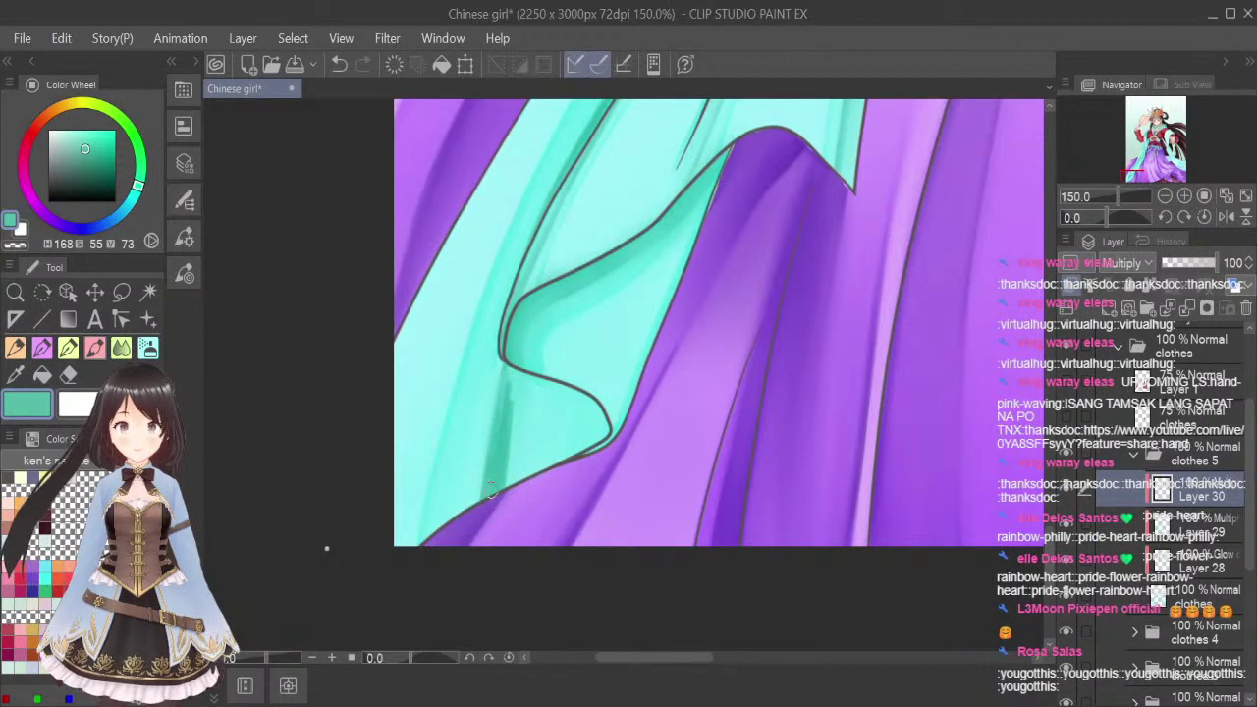
left_click(121, 348)
left_click_drag(516, 437, 532, 411)
key("[")
key("[")
key("[")
key("[")
key("[")
key("[")
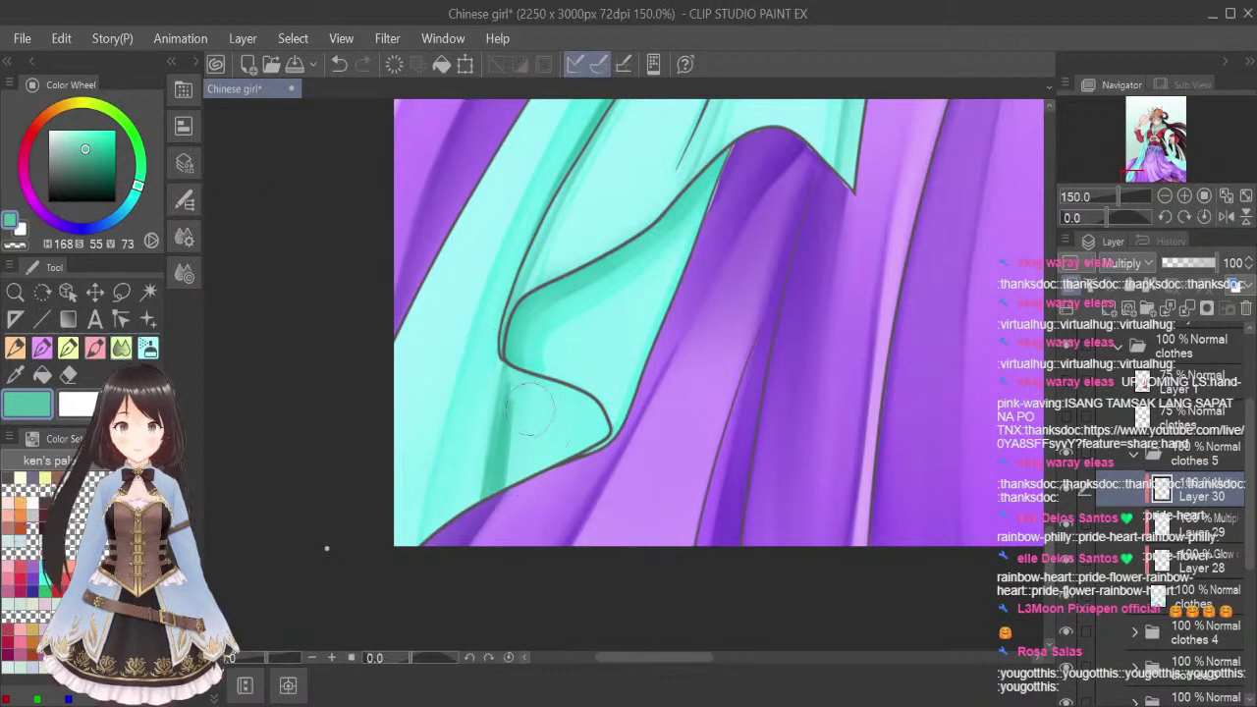
mouse_move(507, 368)
left_mouse_down()
mouse_move(489, 486)
mouse_move(500, 503)
left_mouse_up()
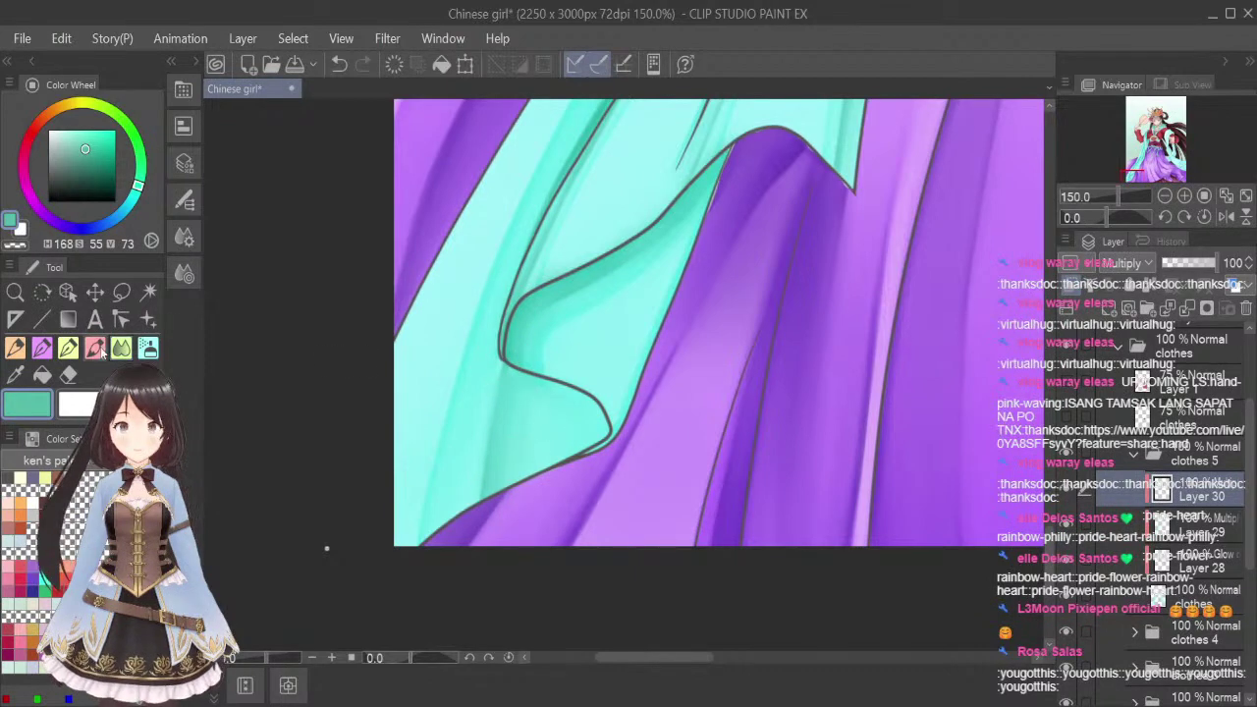
Paint a teal shadow beneath the curl's lower outline at the sash tip and blend it into the cloth
mouse_move(517, 370)
left_mouse_down()
mouse_move(589, 398)
mouse_move(600, 421)
left_mouse_up()
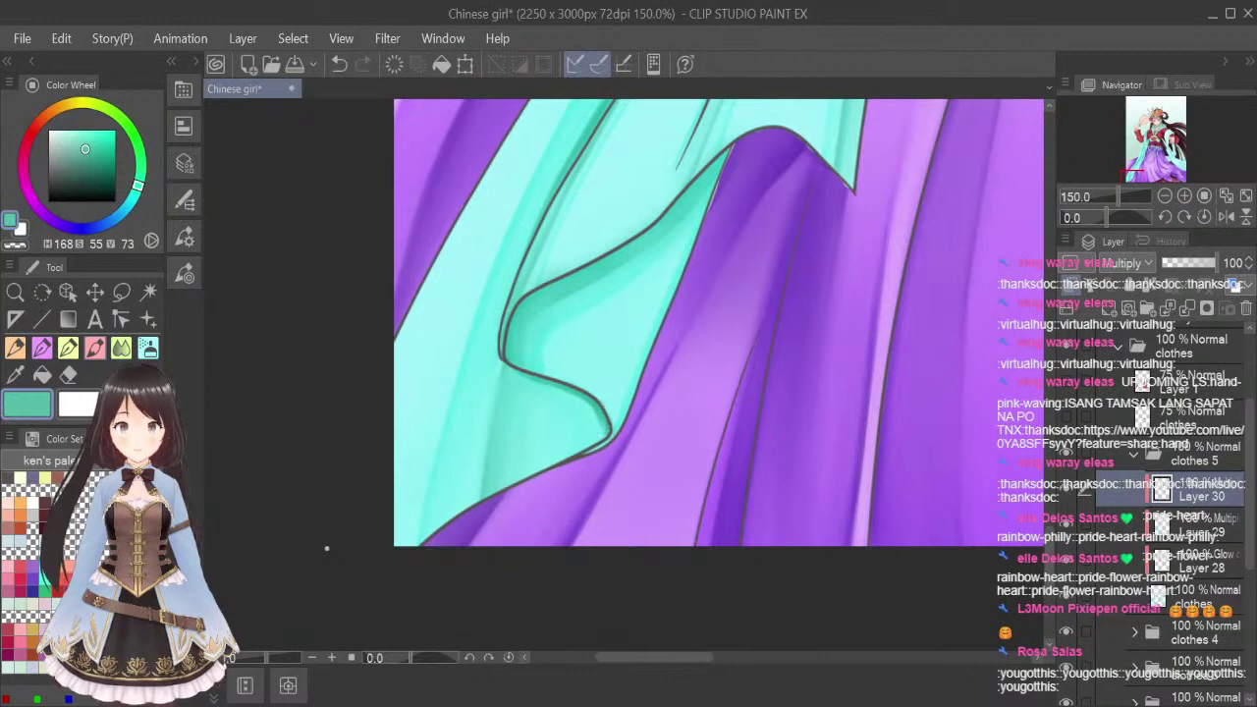
left_click(122, 349)
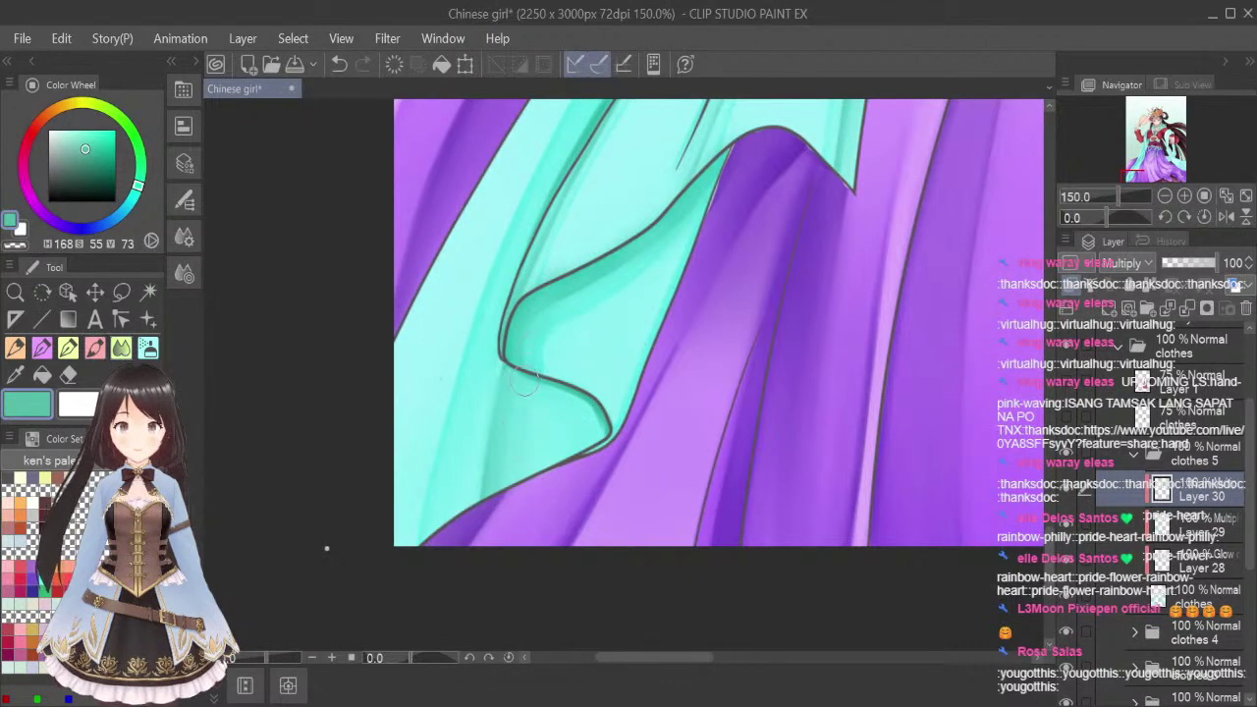
left_click_drag(533, 385, 593, 446)
left_click_drag(571, 392, 597, 441)
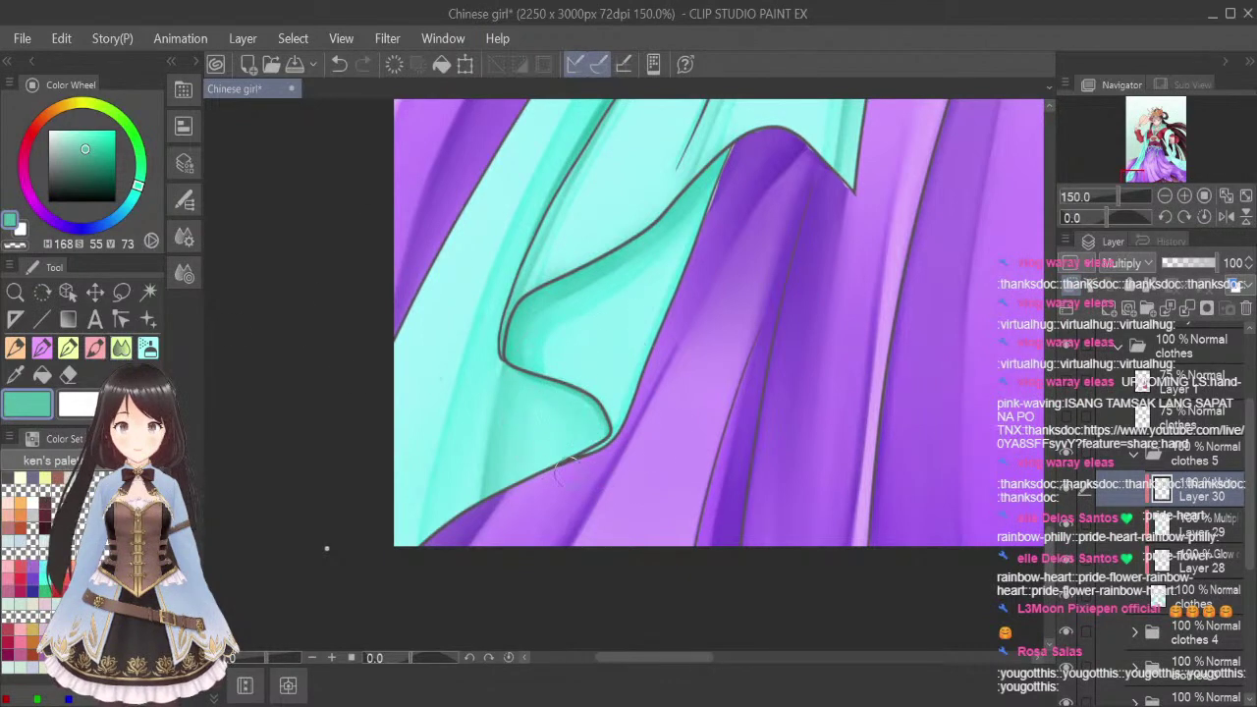
left_click_drag(553, 395, 583, 441)
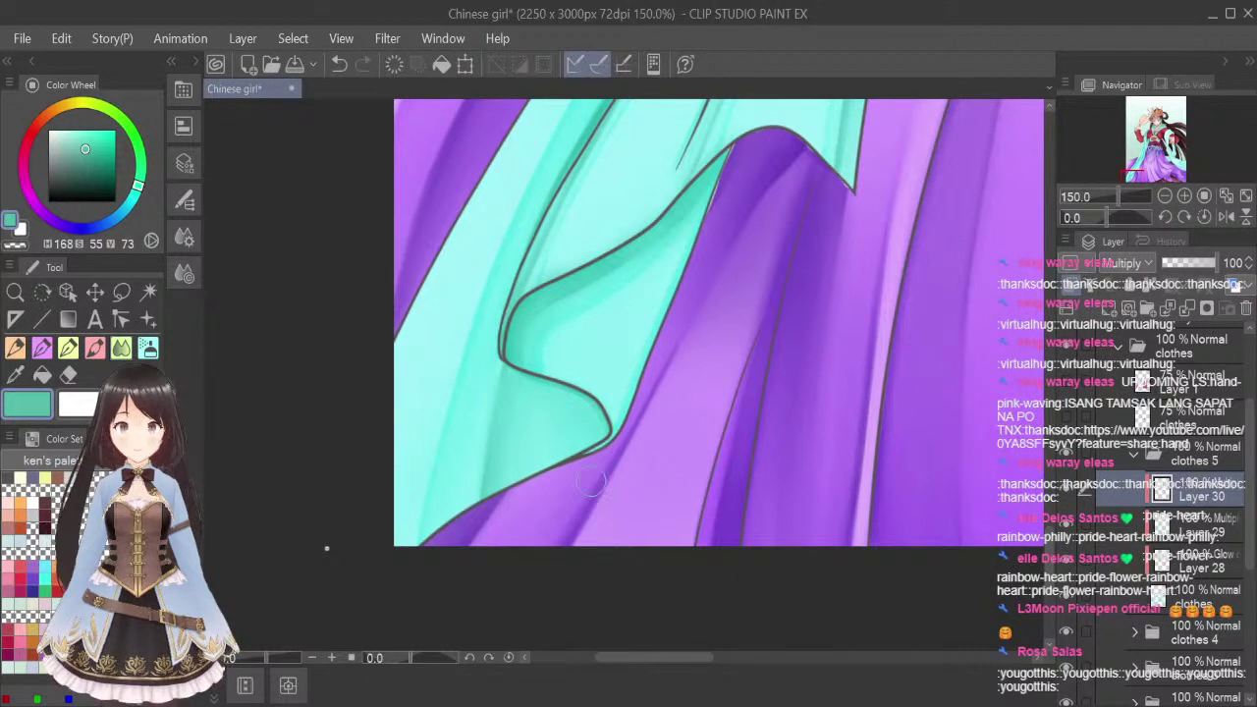
Paint teal shadow strokes up the sash's left edge where it crosses the purple skirt and blend them
scroll(637, 200, "down", 2)
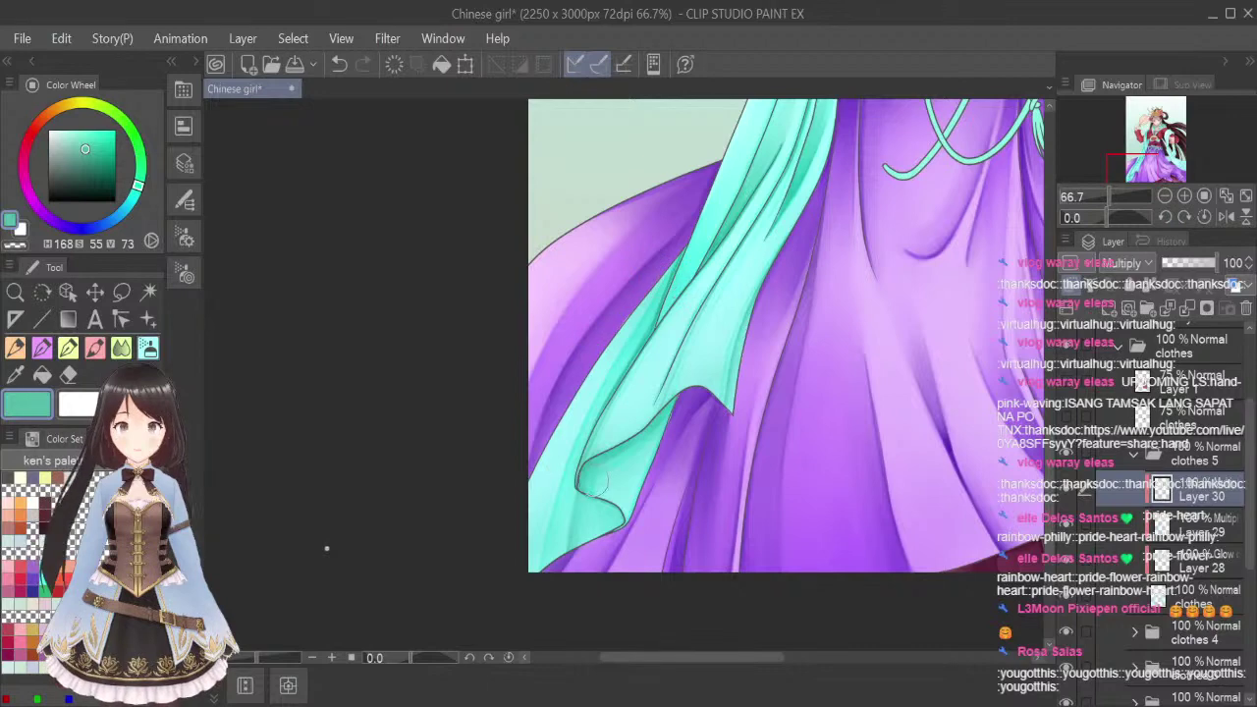
scroll(786, 393, "up", 3)
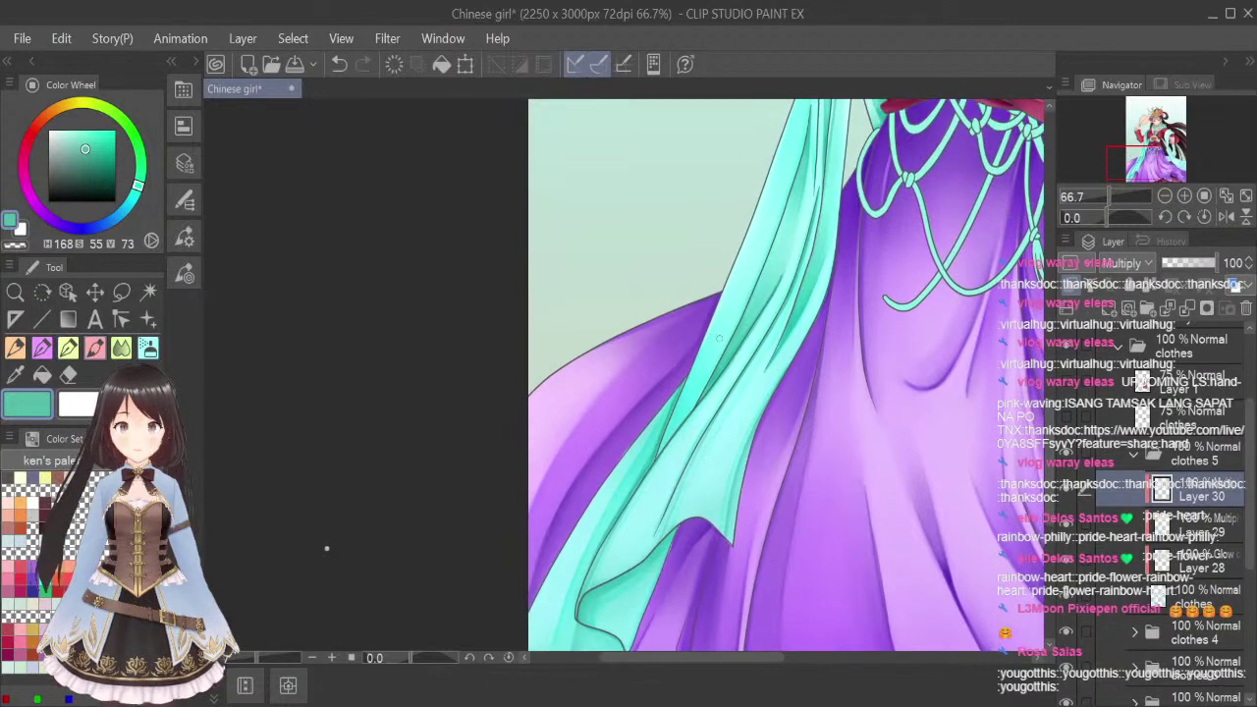
scroll(717, 361, "up", 1)
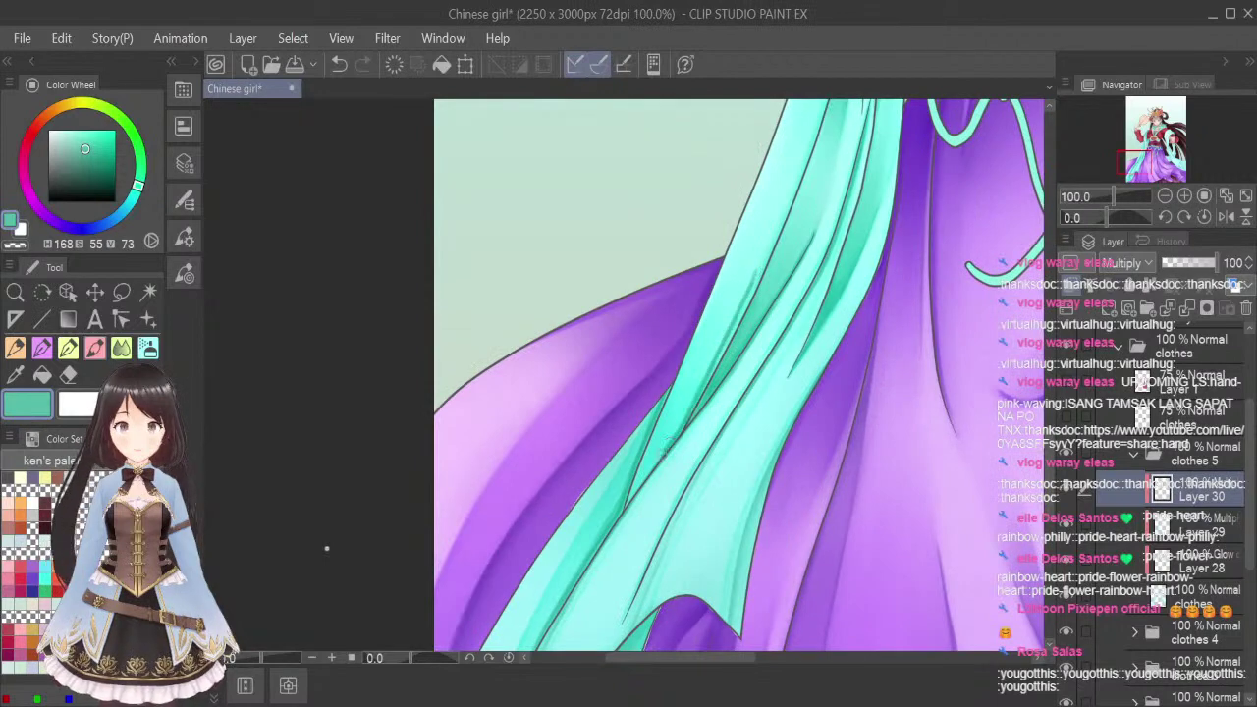
mouse_move(667, 391)
left_mouse_down()
mouse_move(639, 466)
mouse_move(748, 227)
left_mouse_up()
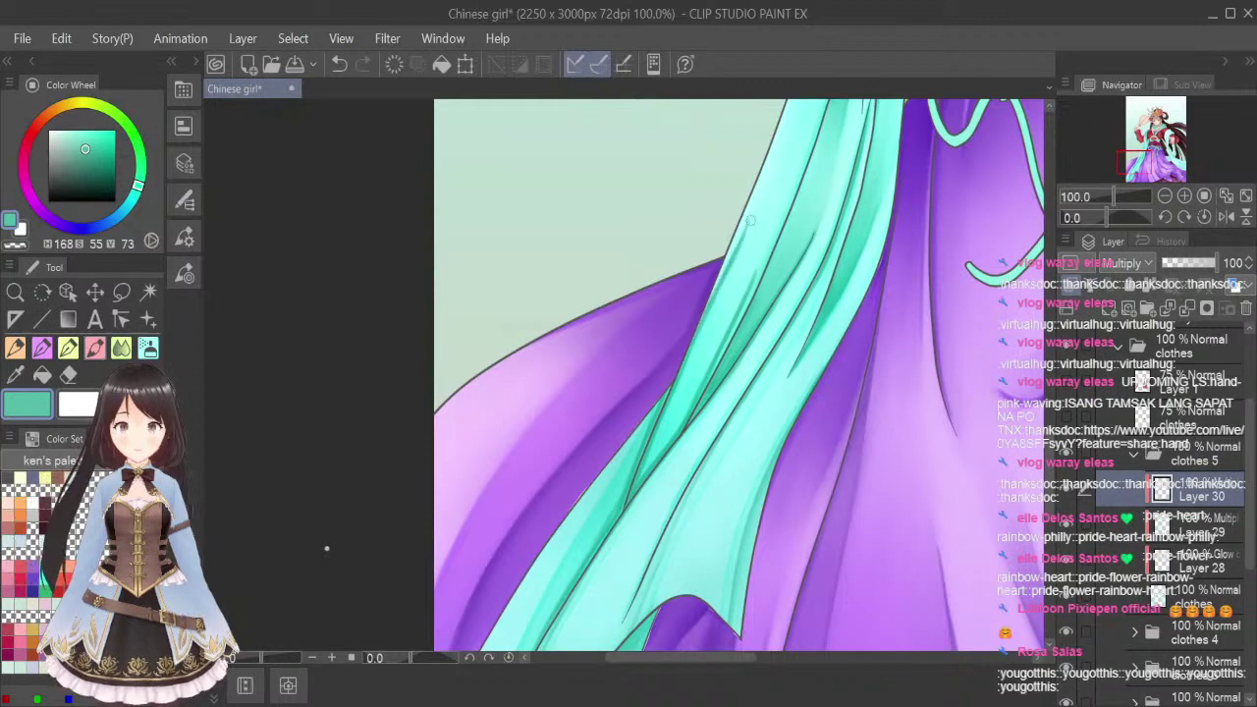
key("j")
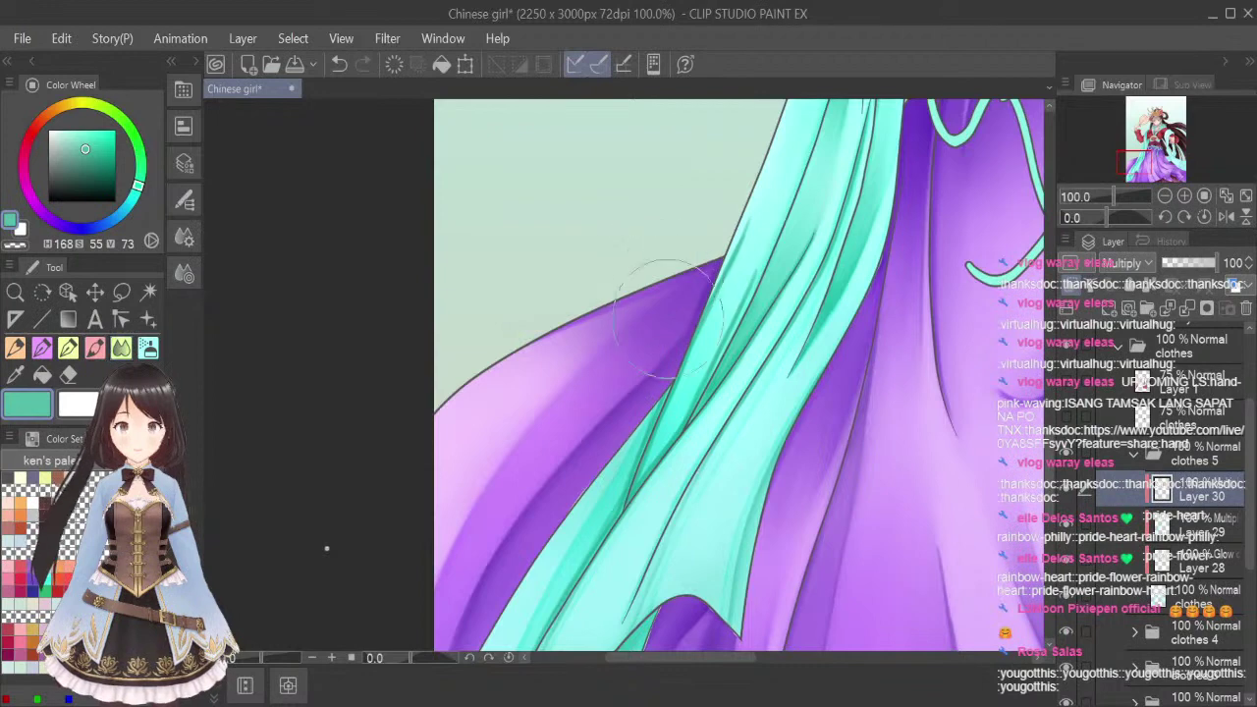
mouse_move(648, 469)
left_mouse_down()
mouse_move(694, 366)
mouse_move(655, 429)
mouse_move(657, 462)
mouse_move(724, 303)
mouse_move(704, 373)
mouse_move(680, 405)
mouse_move(760, 241)
left_mouse_up()
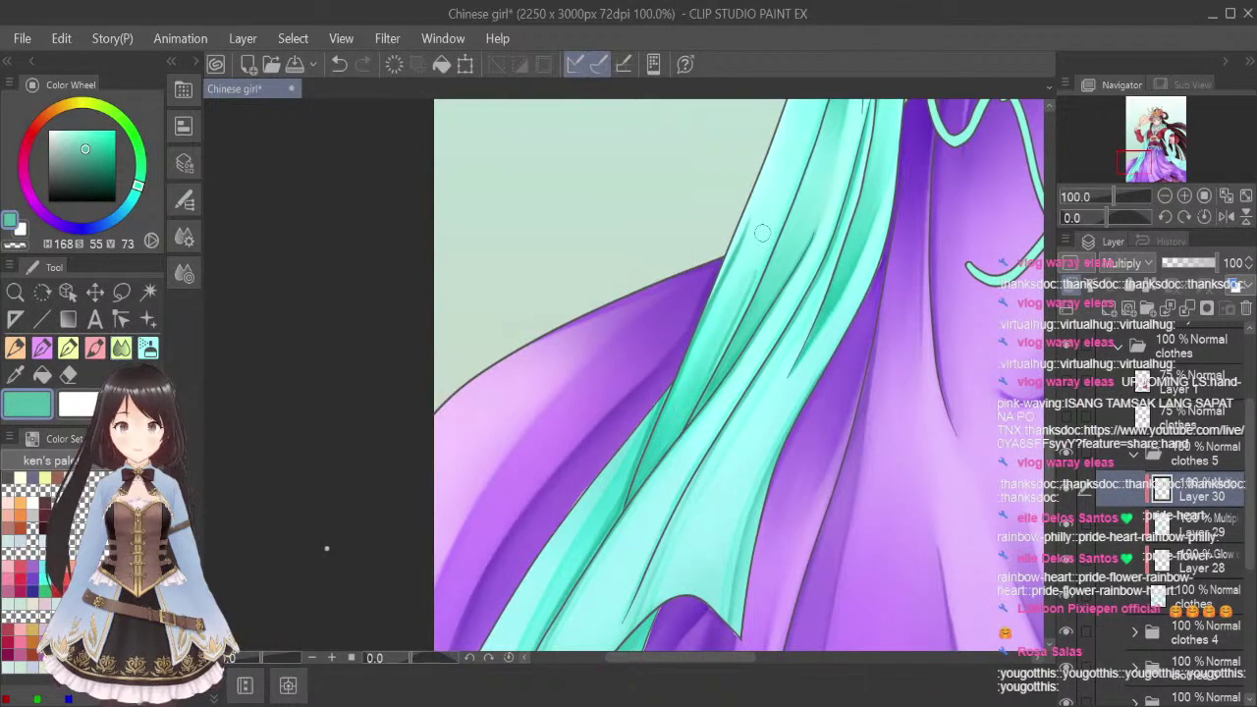
left_click_drag(687, 381, 736, 256)
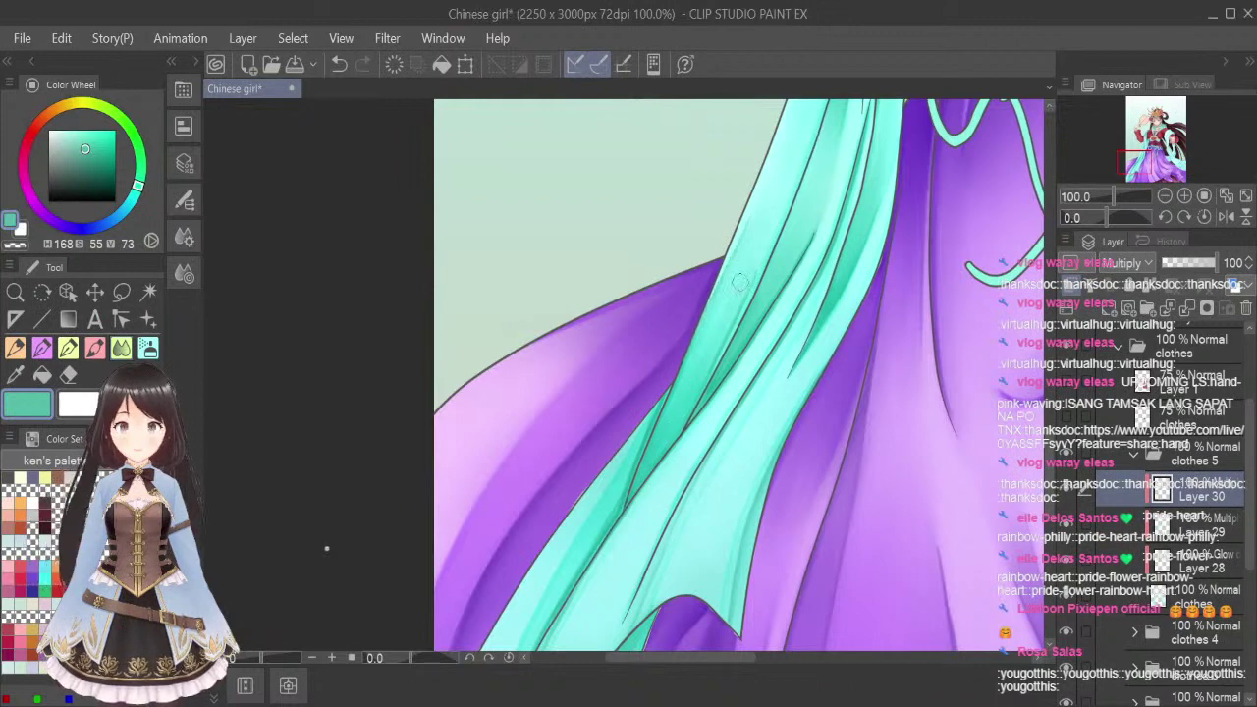
Paint teal fold shadows on the upper sash just below the red sleeve, tapering down along its left edge
scroll(1054, 419, "up", 5)
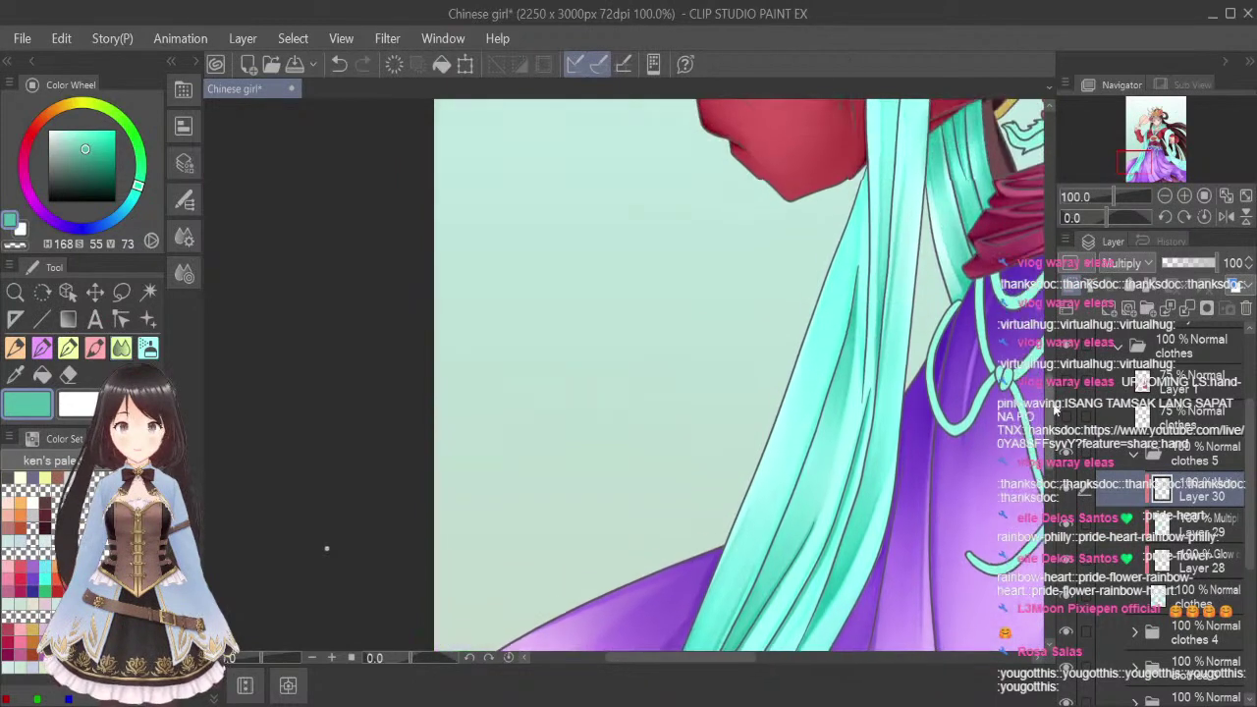
left_click(94, 348)
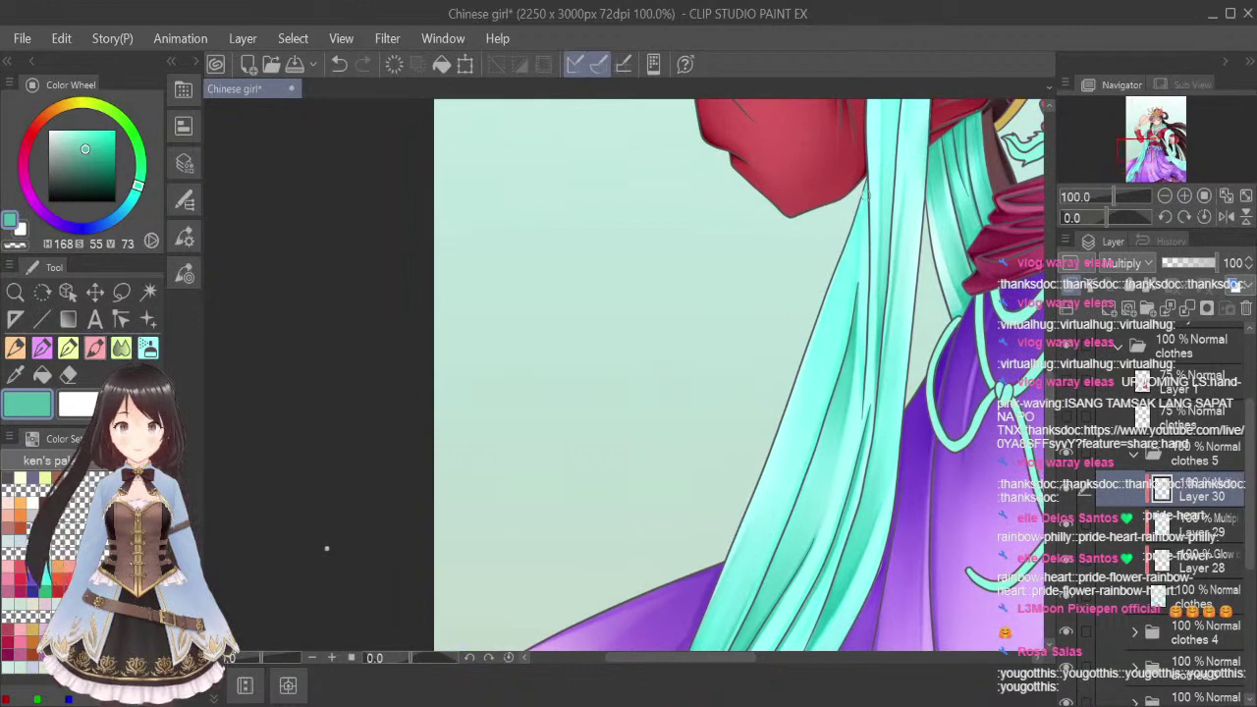
left_click_drag(865, 183, 855, 295)
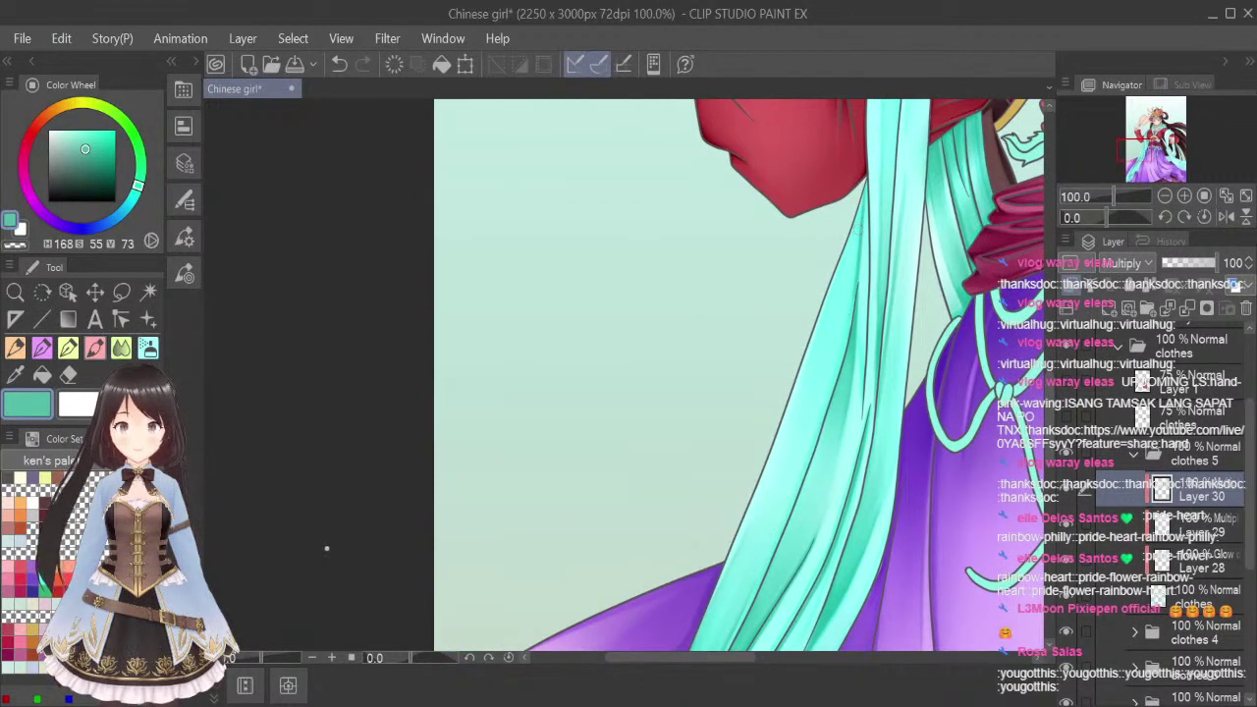
left_click_drag(857, 252, 824, 405)
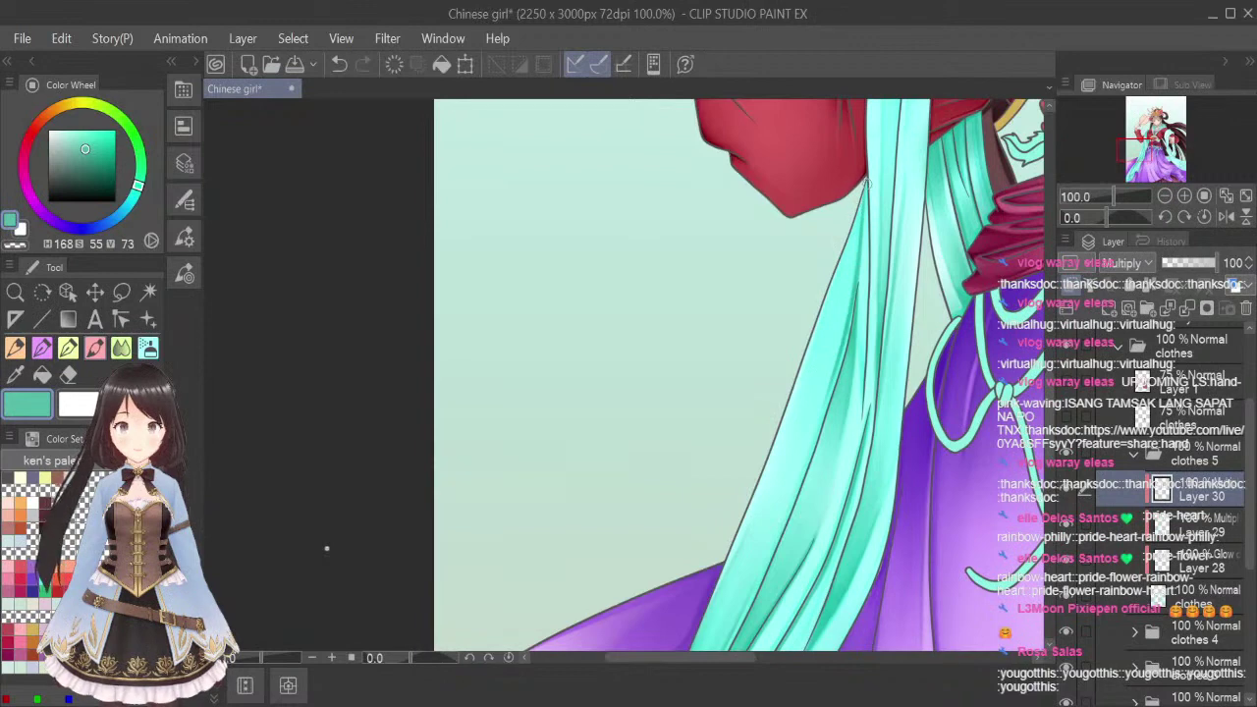
mouse_move(866, 183)
left_mouse_down()
mouse_move(843, 269)
mouse_move(868, 220)
mouse_move(870, 274)
left_mouse_up()
mouse_move(865, 225)
left_mouse_down()
mouse_move(862, 295)
mouse_move(854, 210)
left_mouse_up()
left_click_drag(820, 316, 827, 287)
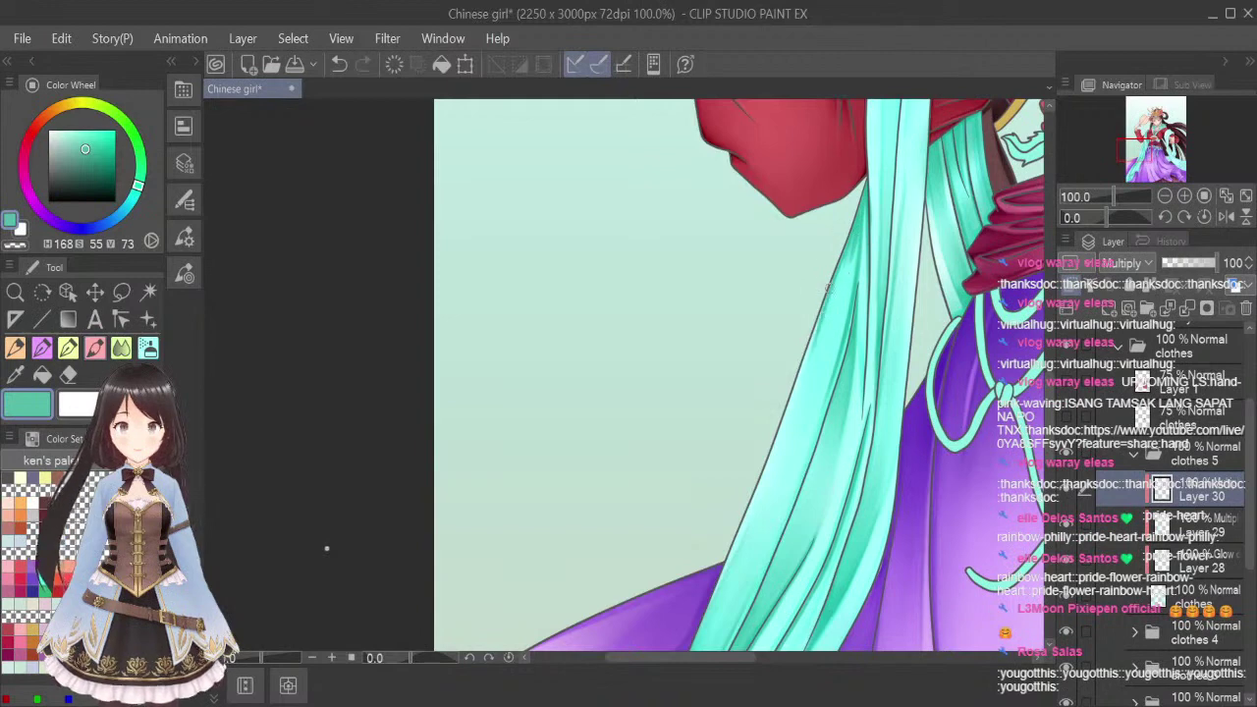
mouse_move(852, 232)
left_mouse_down()
mouse_move(865, 198)
mouse_move(856, 275)
mouse_move(838, 292)
mouse_move(861, 183)
mouse_move(866, 272)
mouse_move(865, 176)
mouse_move(860, 240)
left_mouse_up()
Blend the shadows on the upper sash below the red sleeve down along the left fold
key("j")
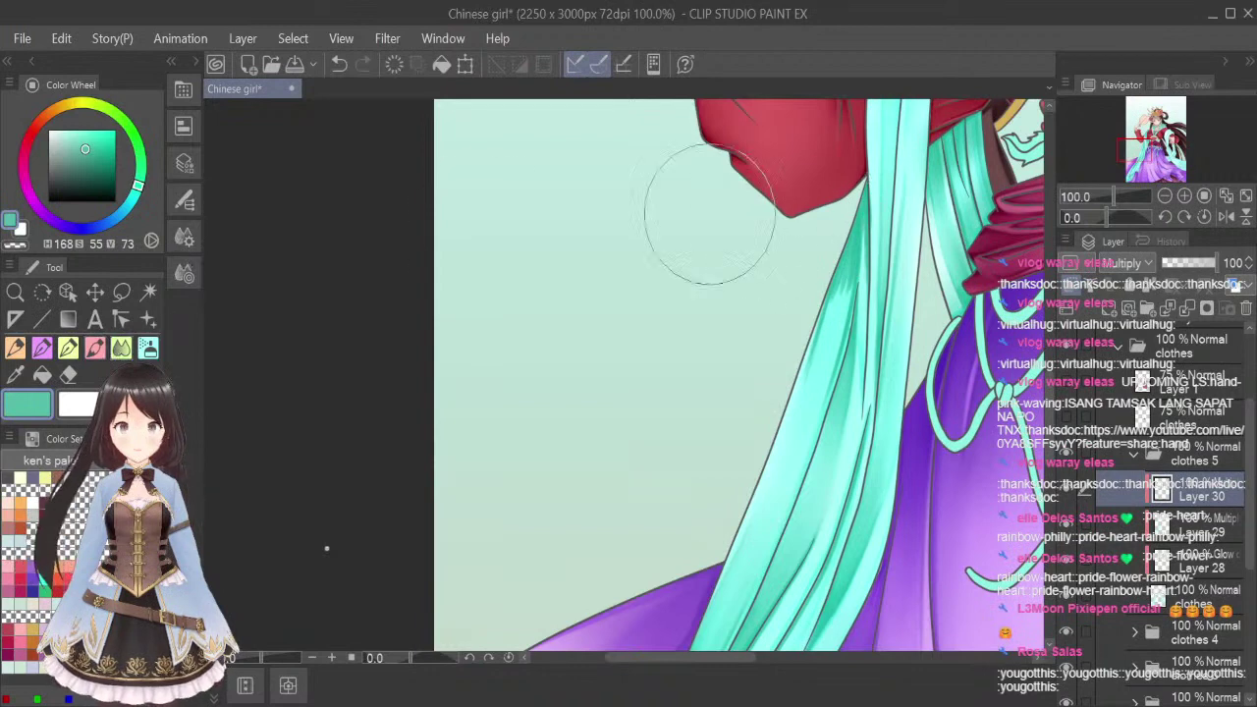
left_click_drag(854, 265, 811, 363)
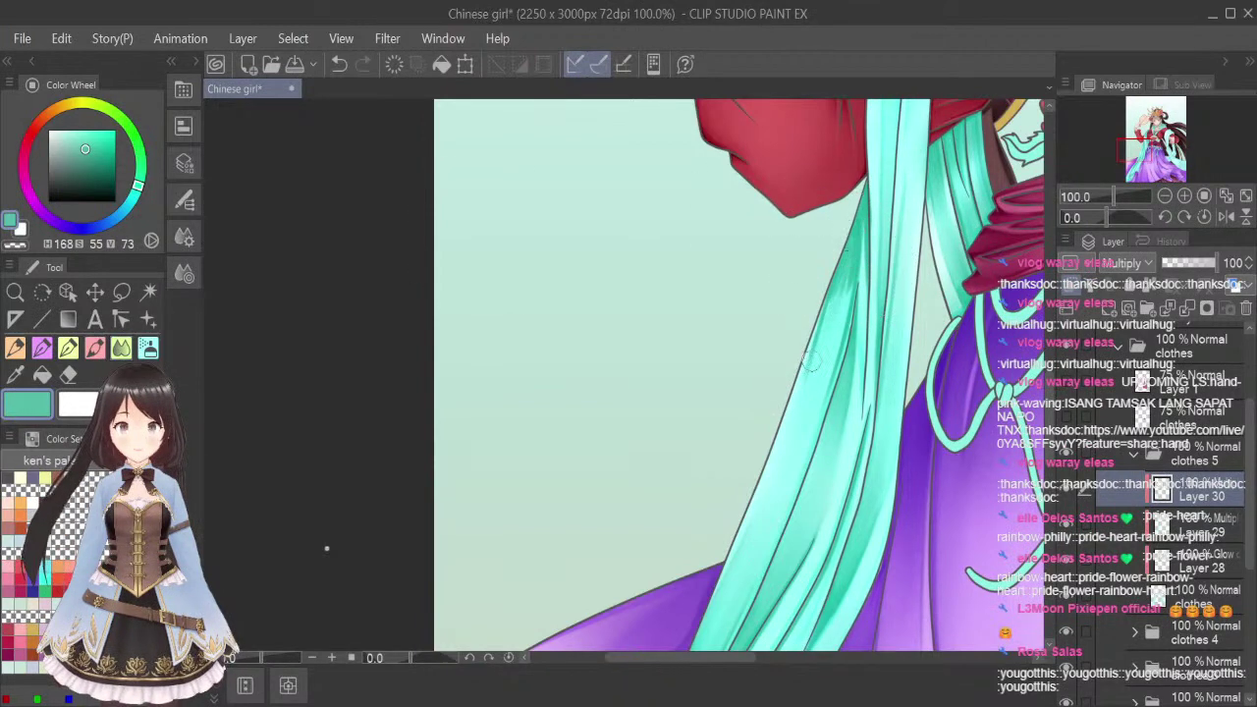
left_click_drag(846, 235, 834, 332)
left_click_drag(847, 249, 809, 383)
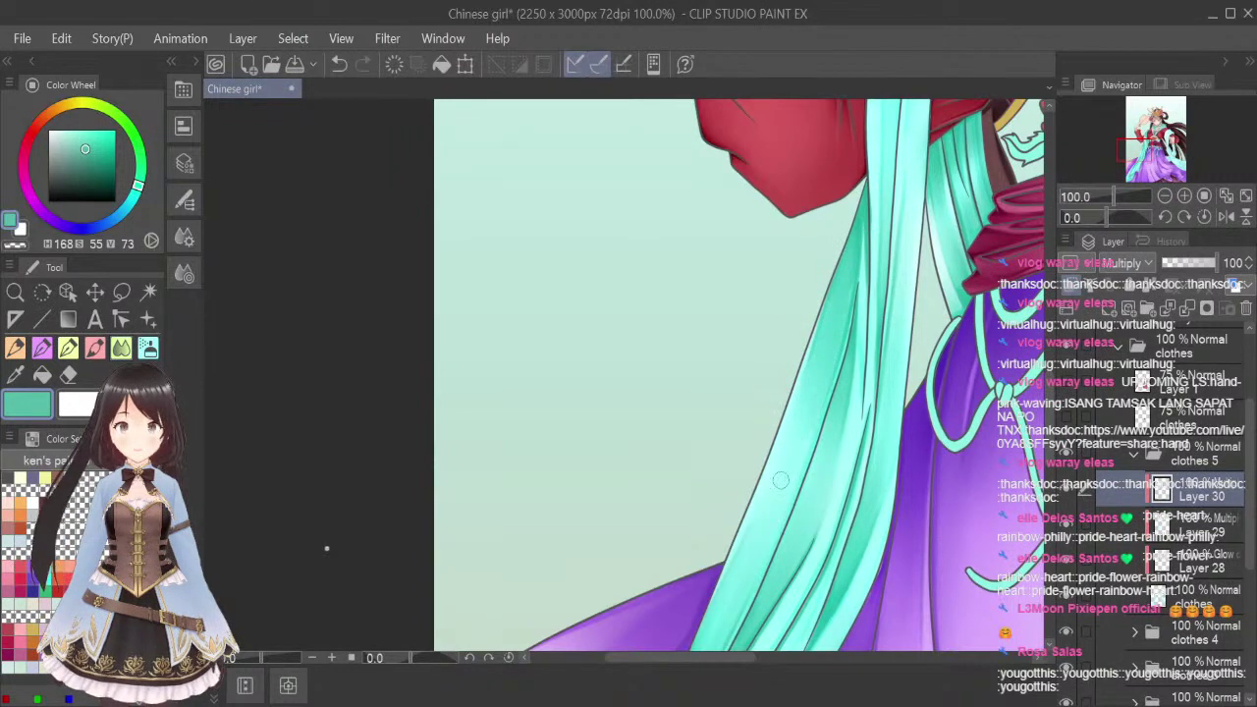
Switch the brush to transparent colour, fit the whole illustration in view, and save the file
left_click(96, 349)
key("c")
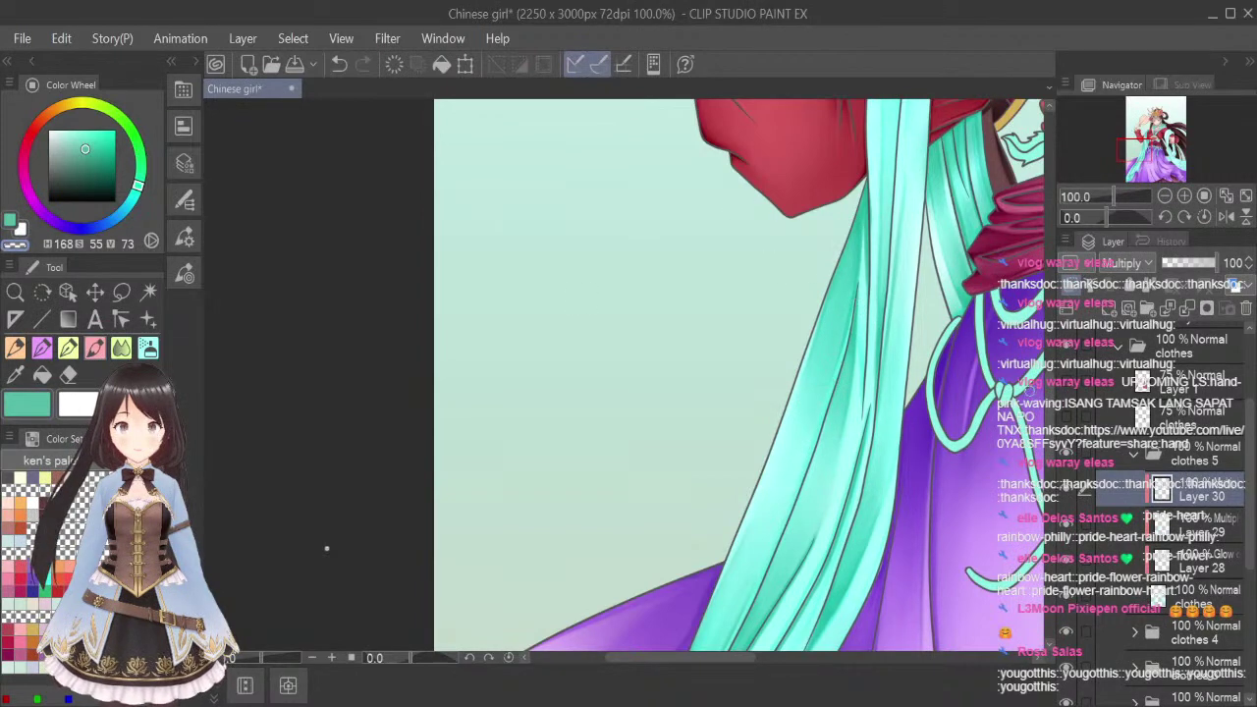
scroll(769, 388, "down", 3)
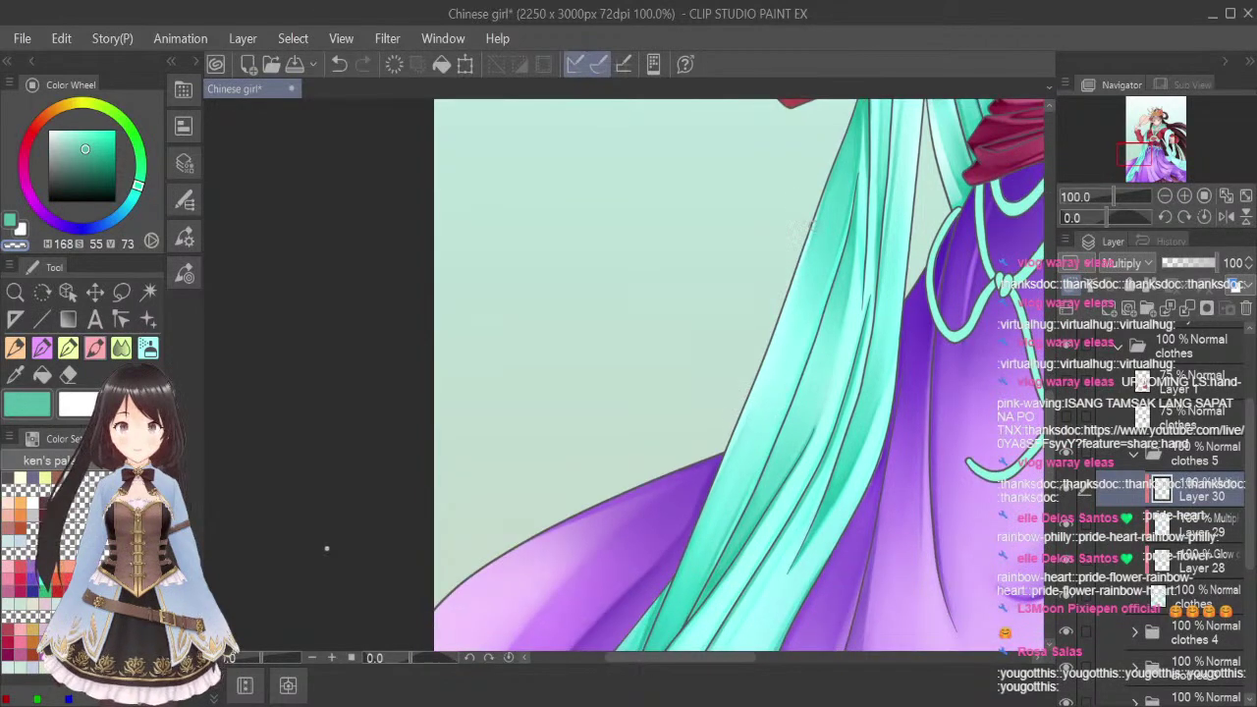
left_click(1245, 196)
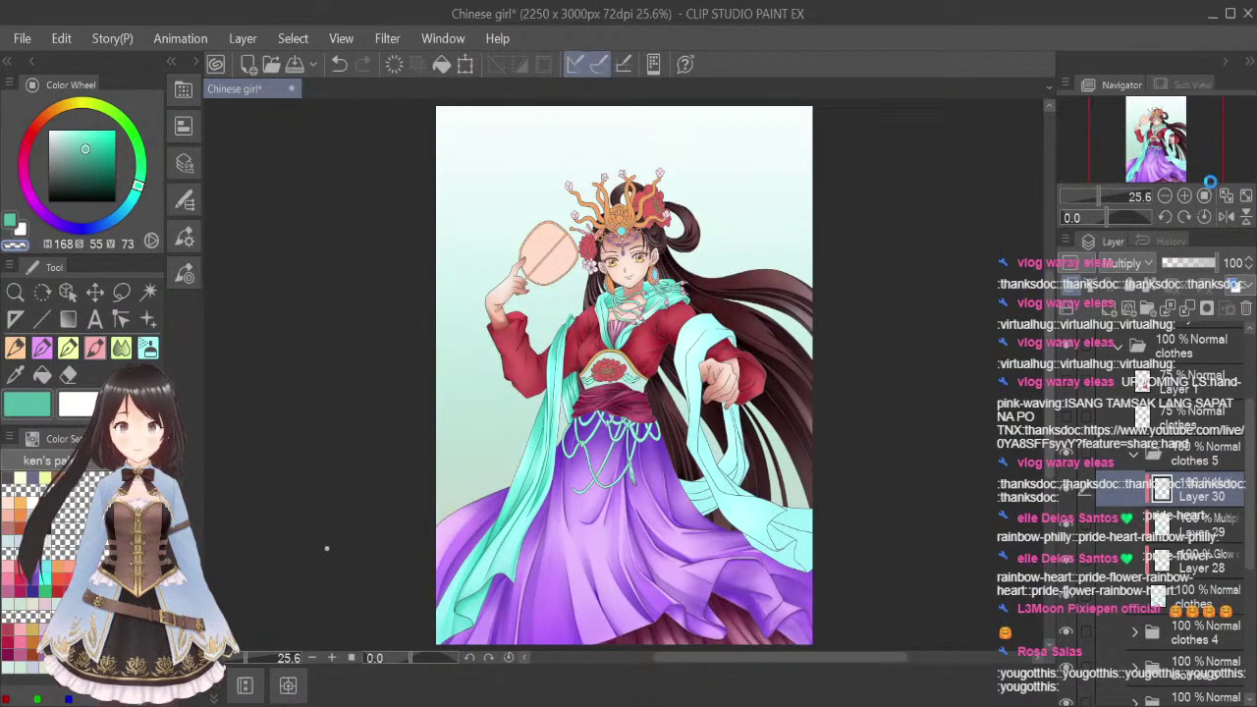
key("ctrl+s")
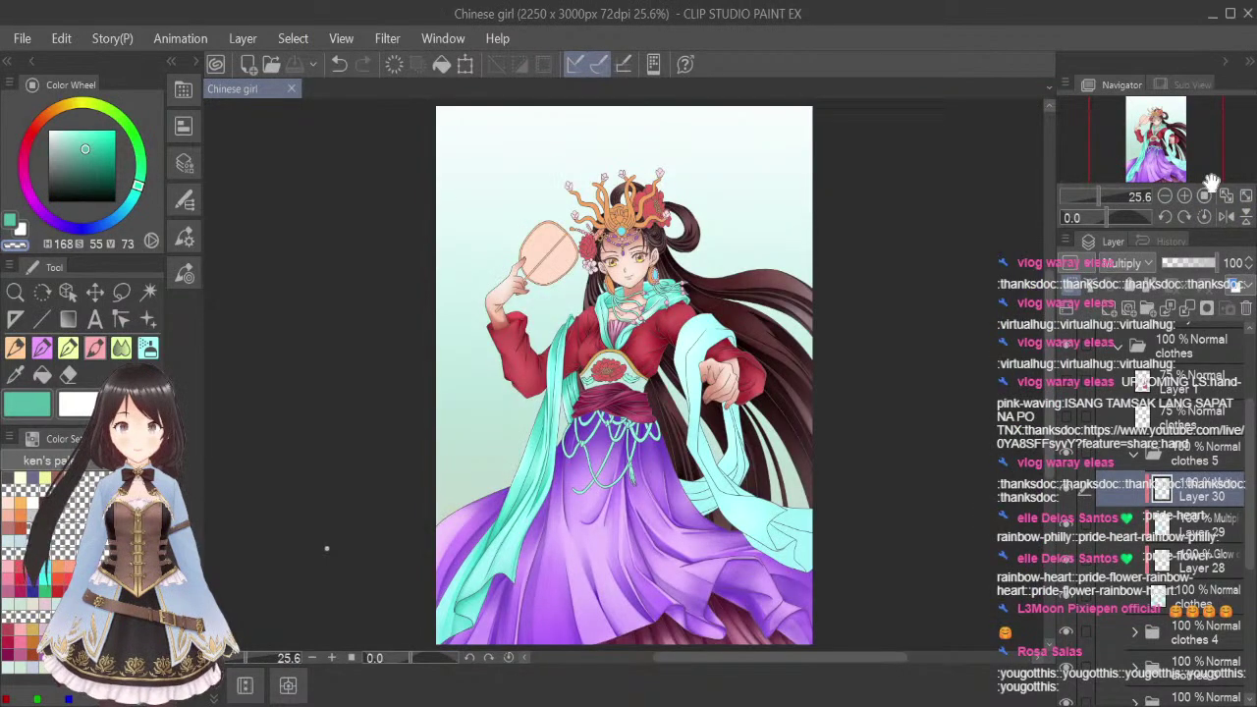
Airbrush a soft pale pink highlight (H 348, S 9, V 88) on the upper hanging sash on the Glow dodge Layer 28
left_click(1210, 568)
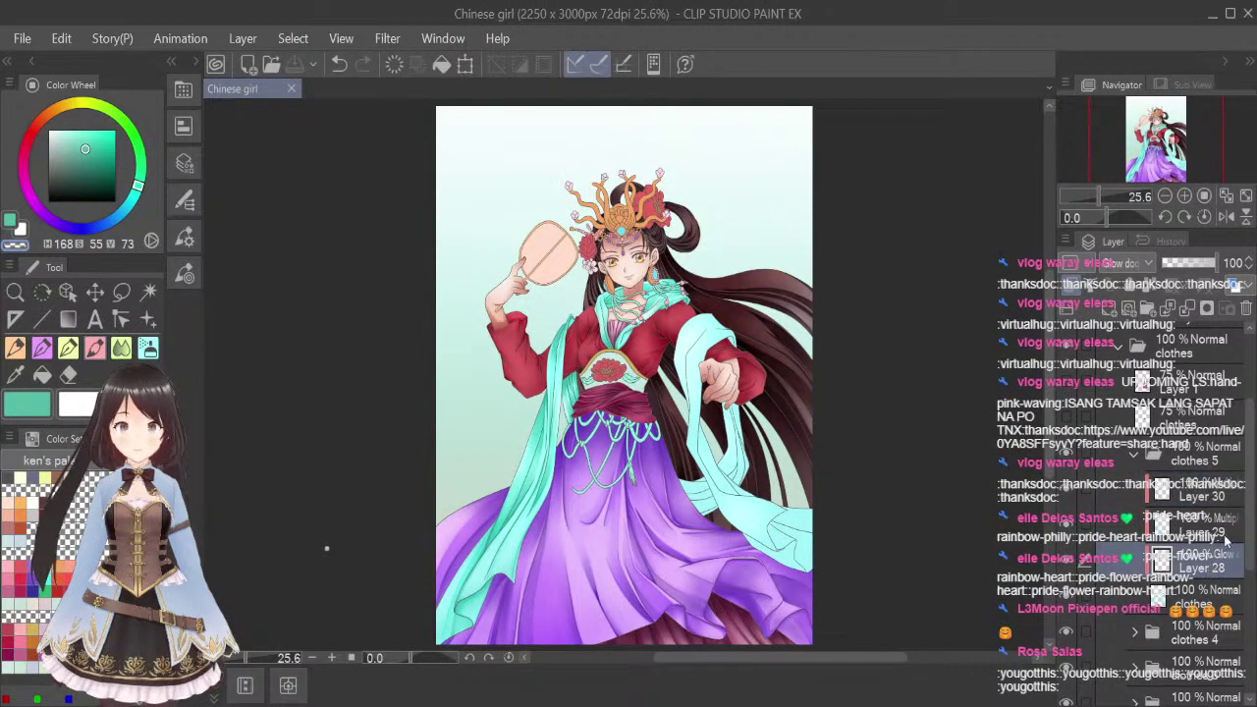
left_click(33, 604)
left_click(147, 347)
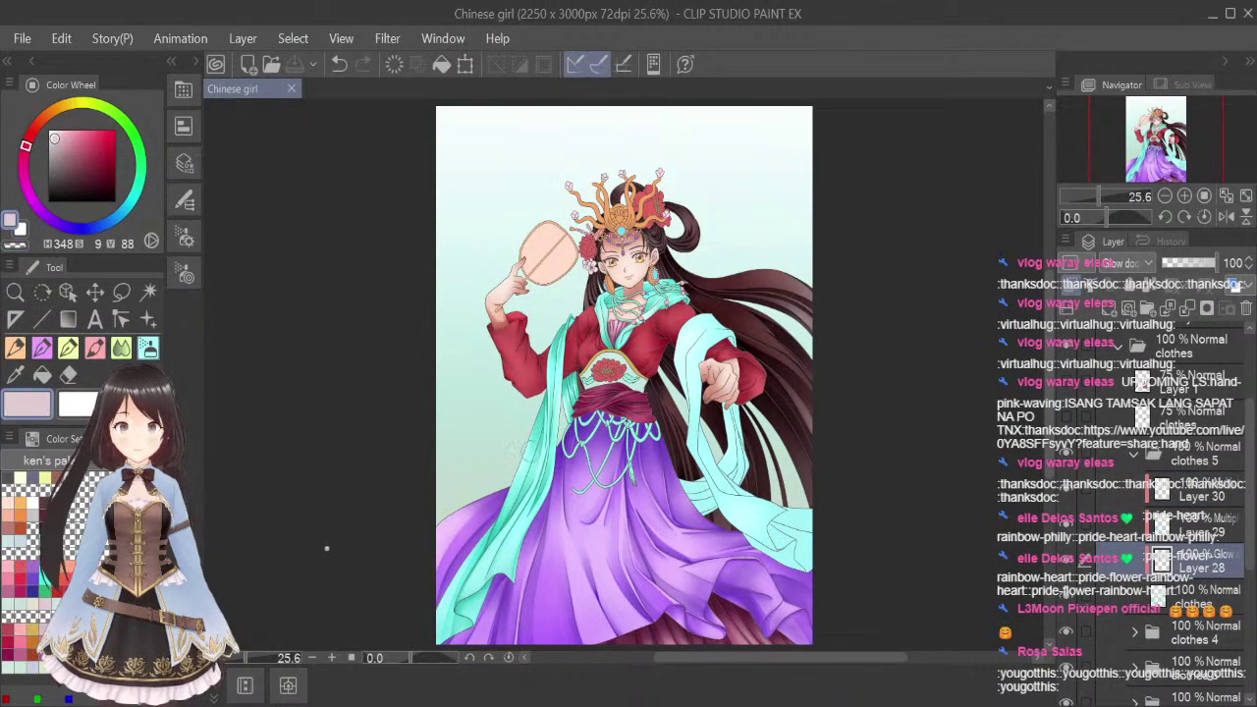
left_click_drag(554, 364, 555, 393)
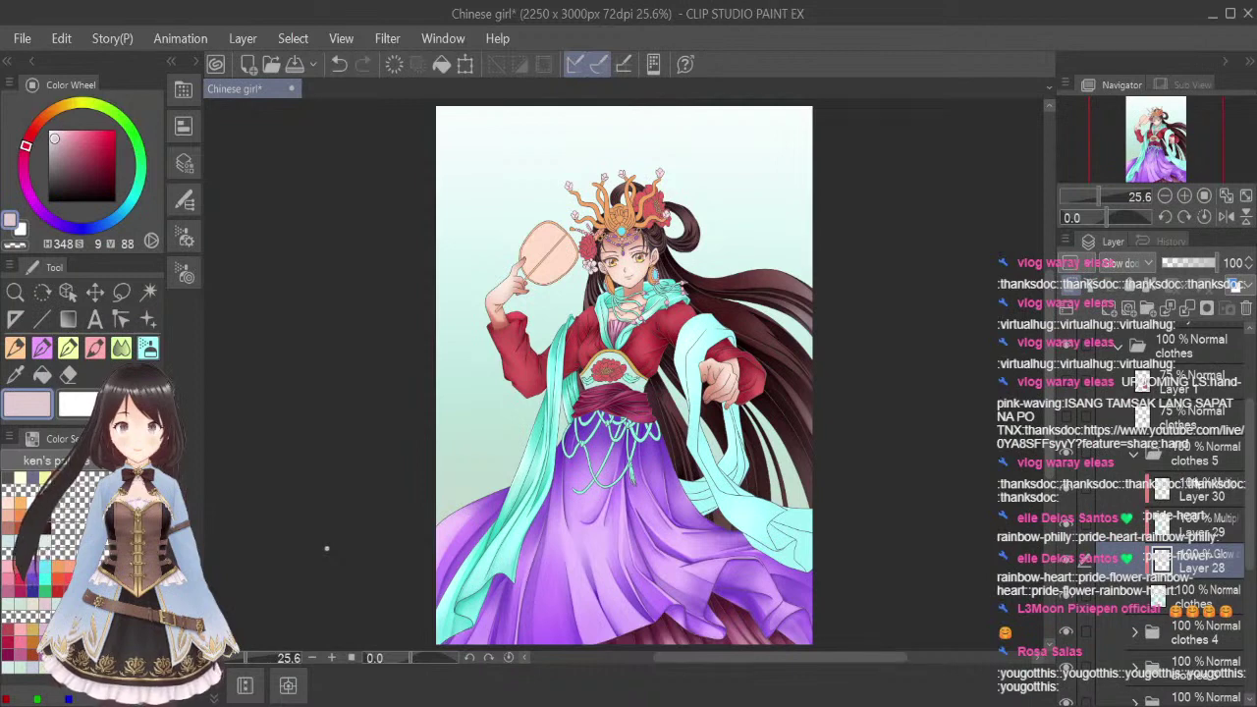
Make the Multiply Layer 29 active, pick the teal palette colour (H 176, S 53, V 95), and save the file
left_click(1217, 510)
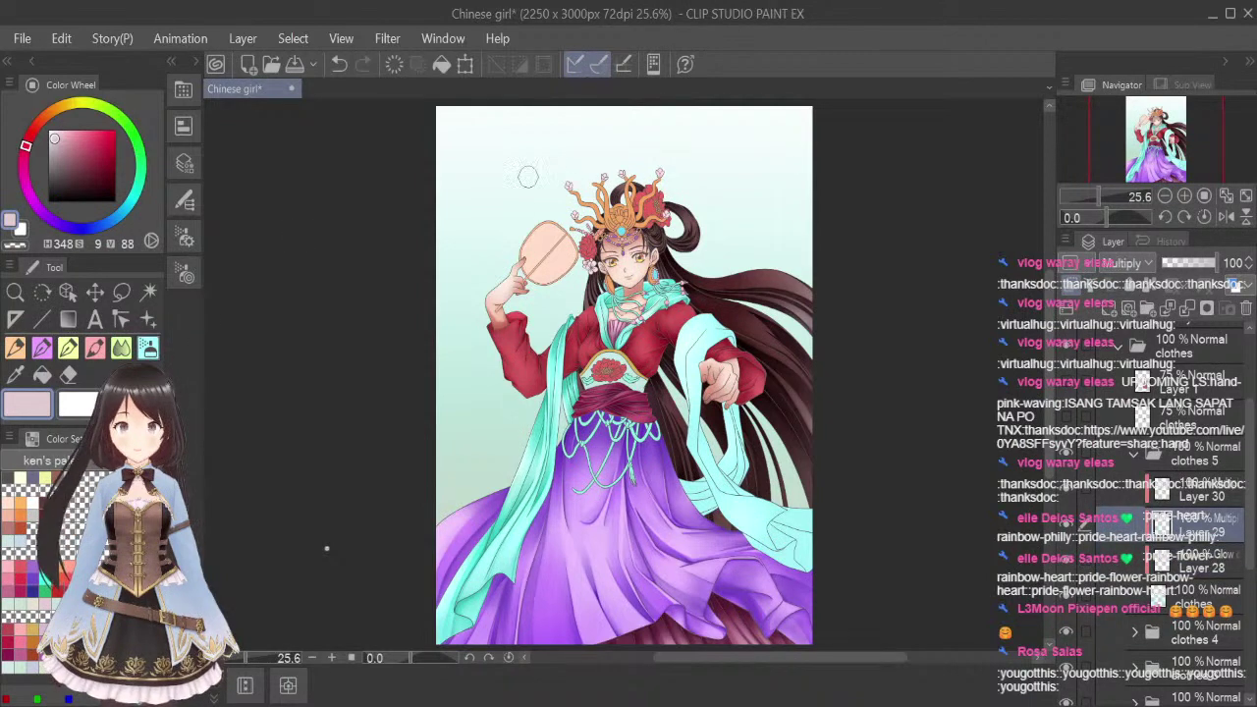
left_click(45, 566)
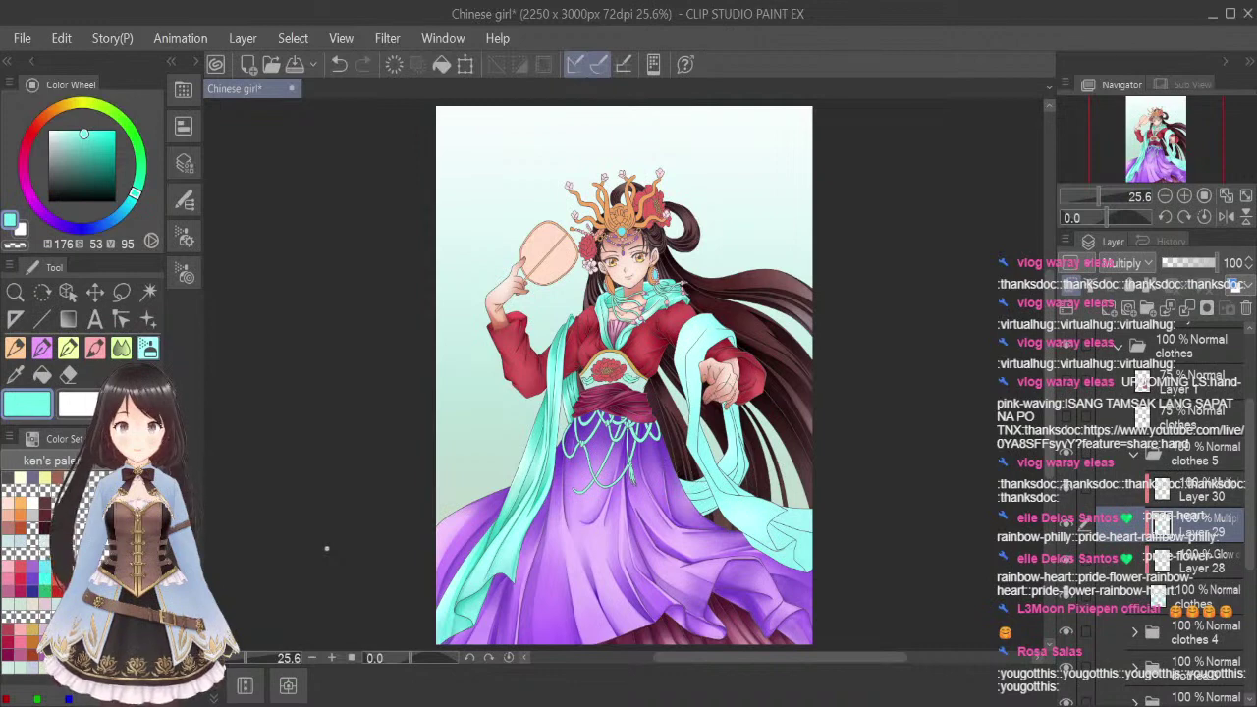
left_click(92, 324)
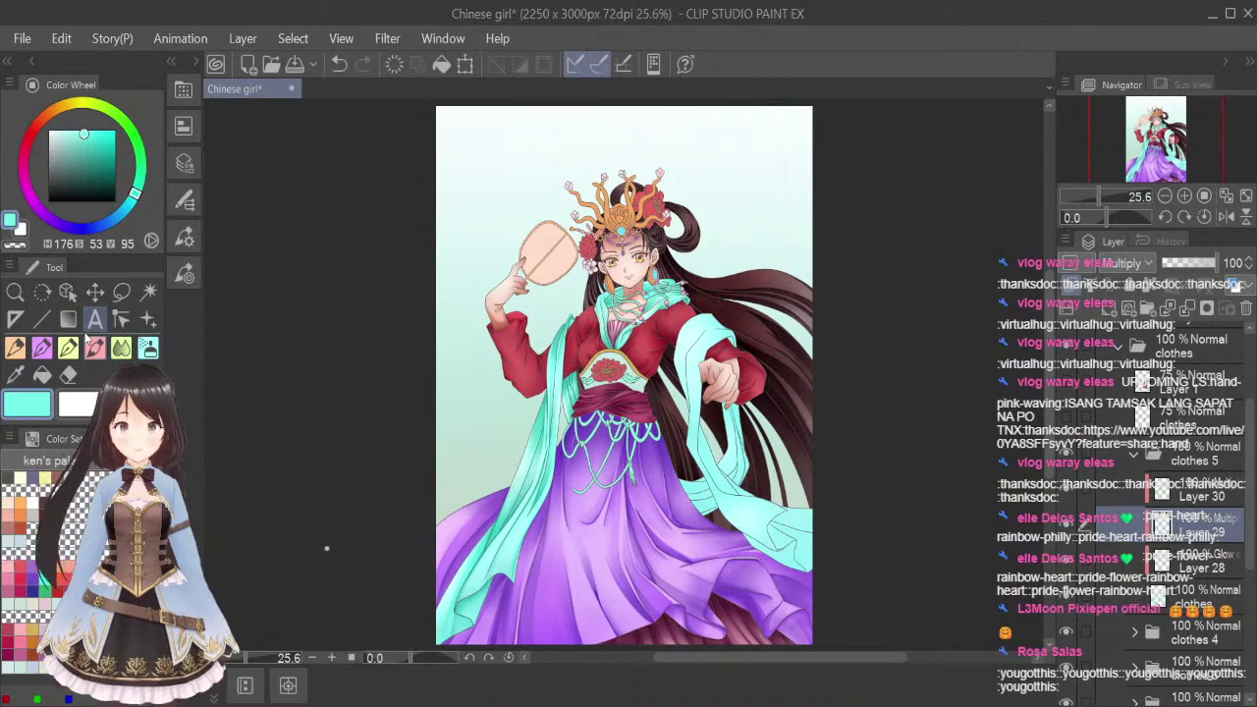
key("ctrl+s")
Paint a teal shadow along the inner edge of the sash draped over the outstretched arm, beside the red upper sleeve
left_click(15, 347)
scroll(682, 366, "up", 2)
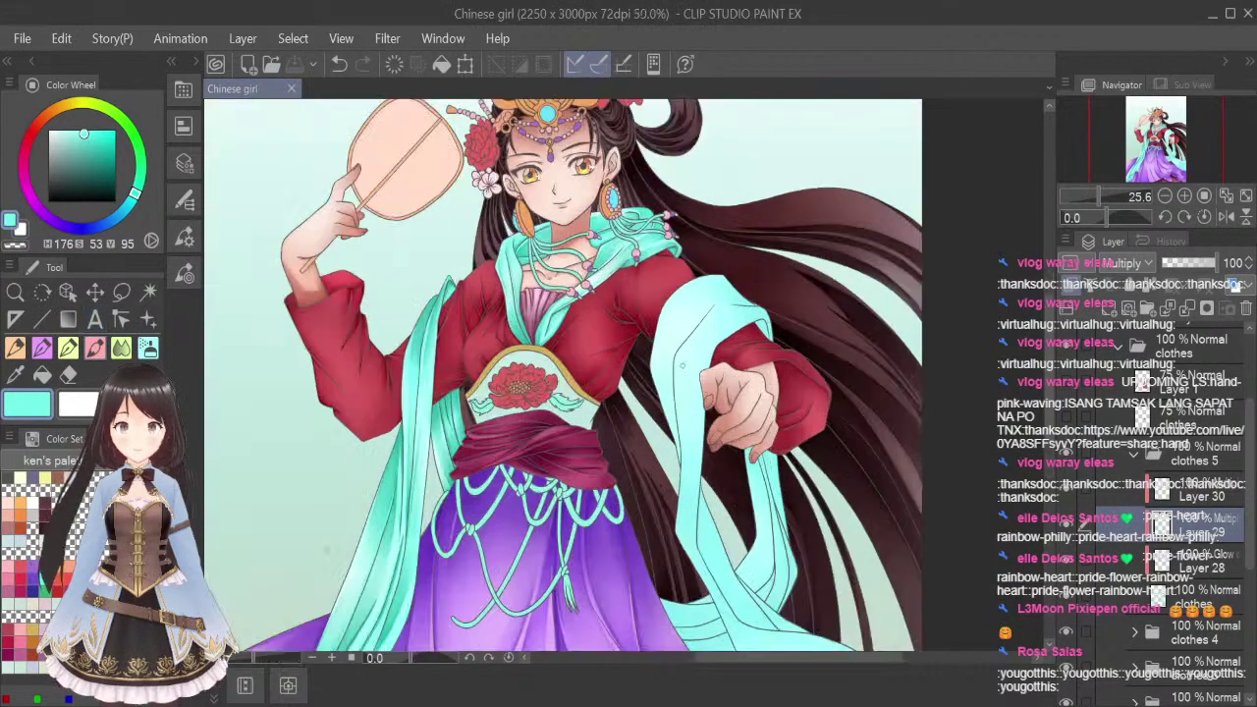
scroll(681, 365, "up", 1)
scroll(744, 233, "up", 1)
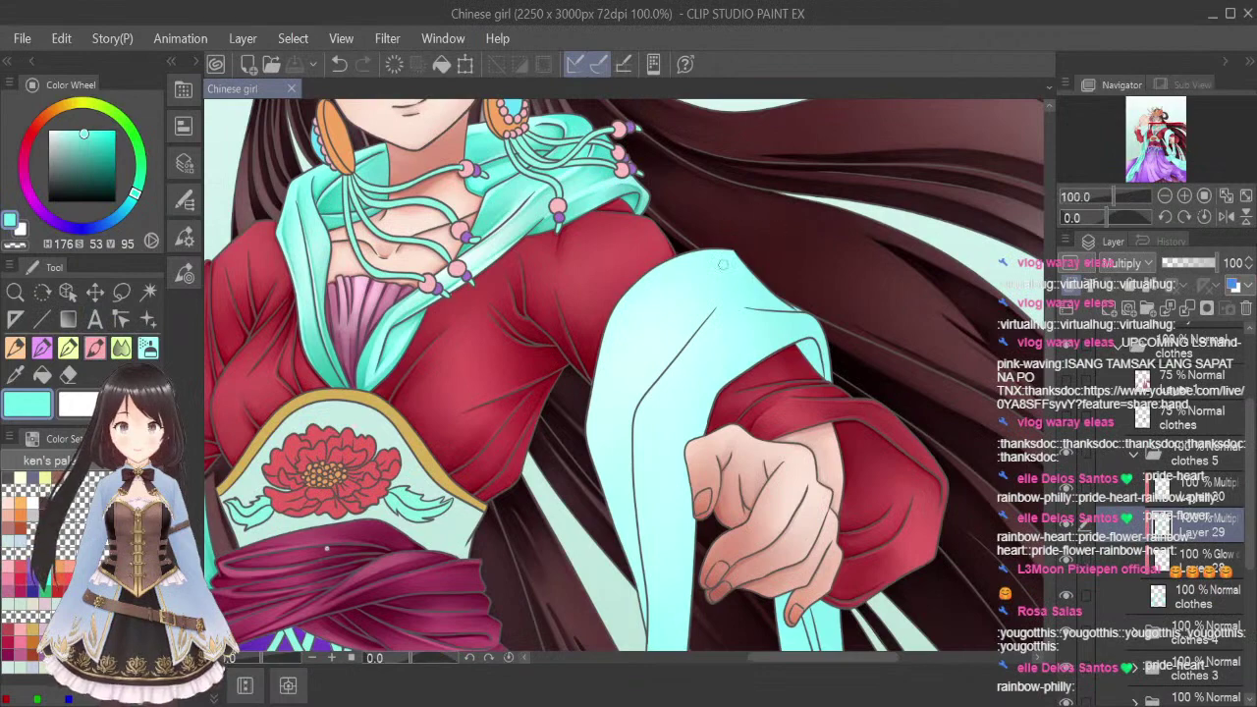
scroll(723, 264, "up", 1)
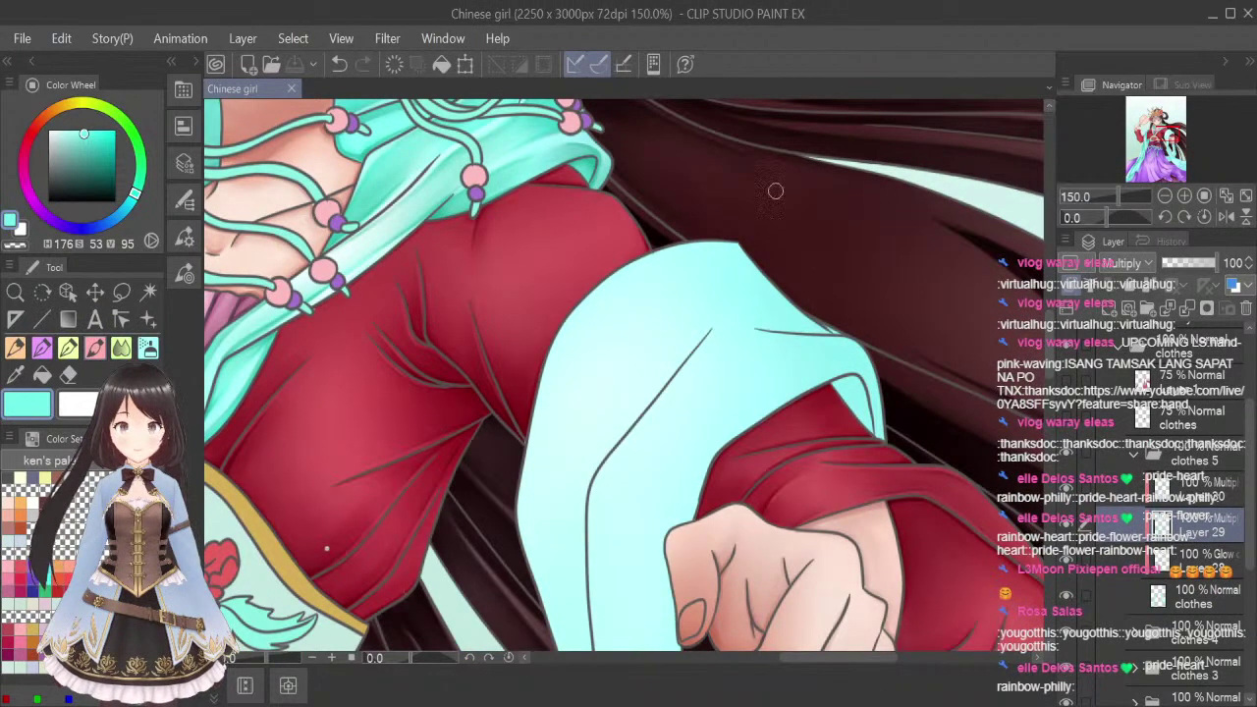
mouse_move(565, 371)
left_mouse_down()
mouse_move(525, 523)
mouse_move(525, 496)
mouse_move(531, 558)
left_mouse_up()
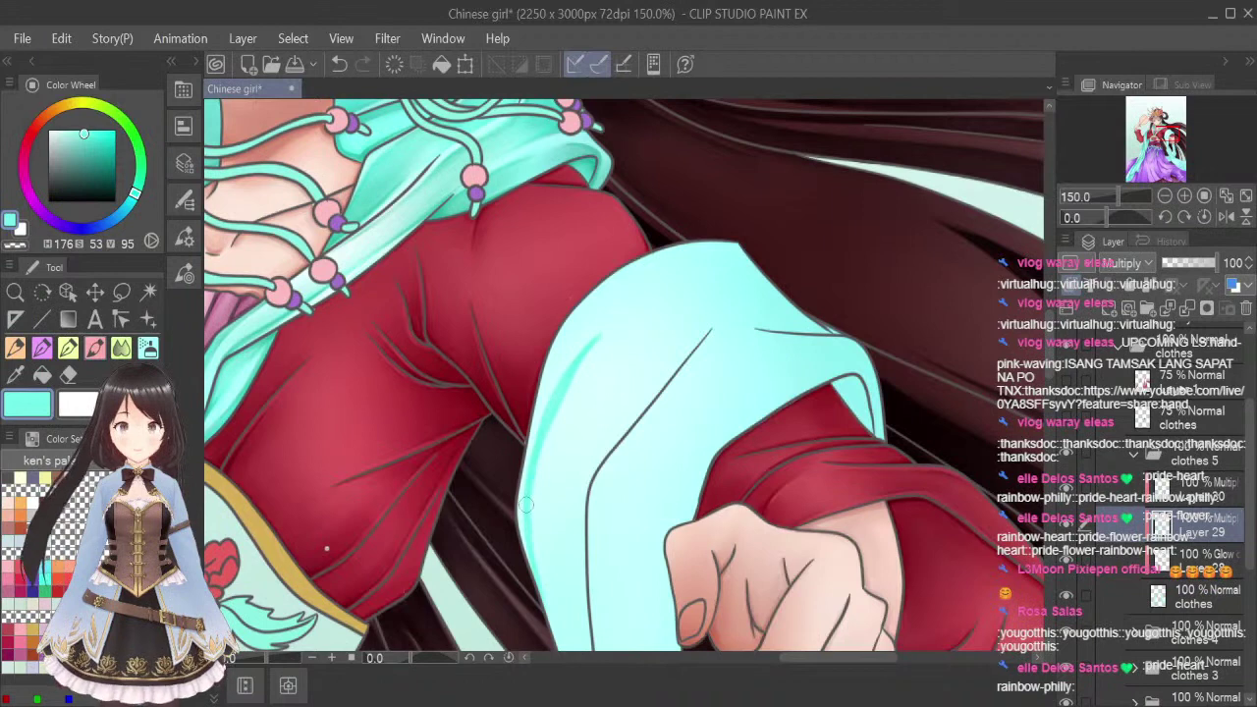
Blend the teal shadow along the draped sash's inner edge using a smaller blending brush
left_click(121, 347)
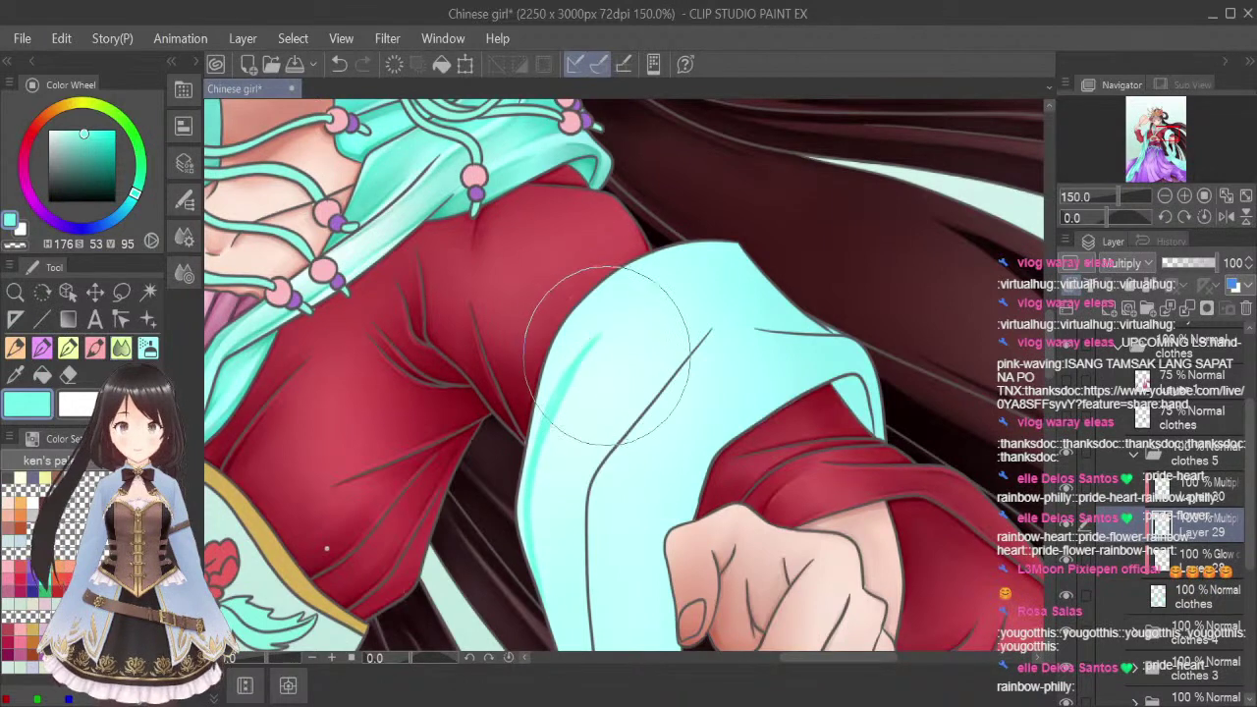
key("[")
key("[")
key("[")
key("[")
key("[")
key("[")
key("[")
key("[")
key("[")
key("[")
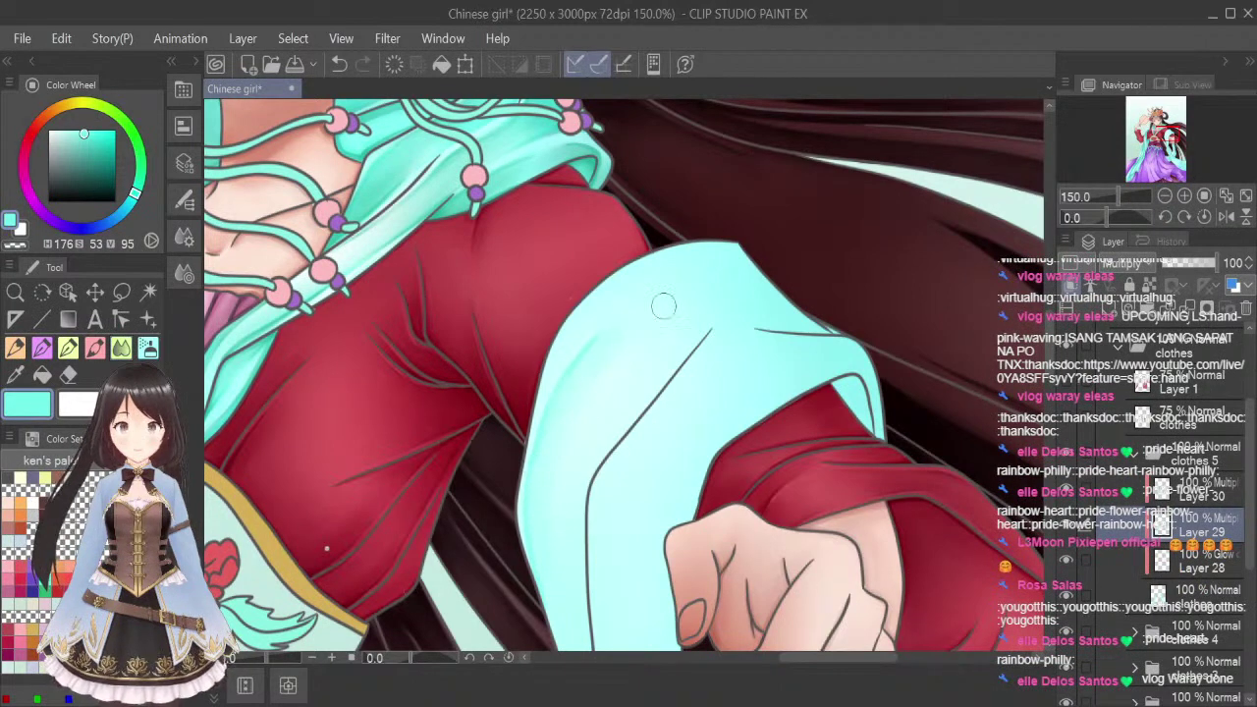
Paint a teal shadow beneath the draped sash's long central fold line on the hand side and blend it downward
left_click(94, 346)
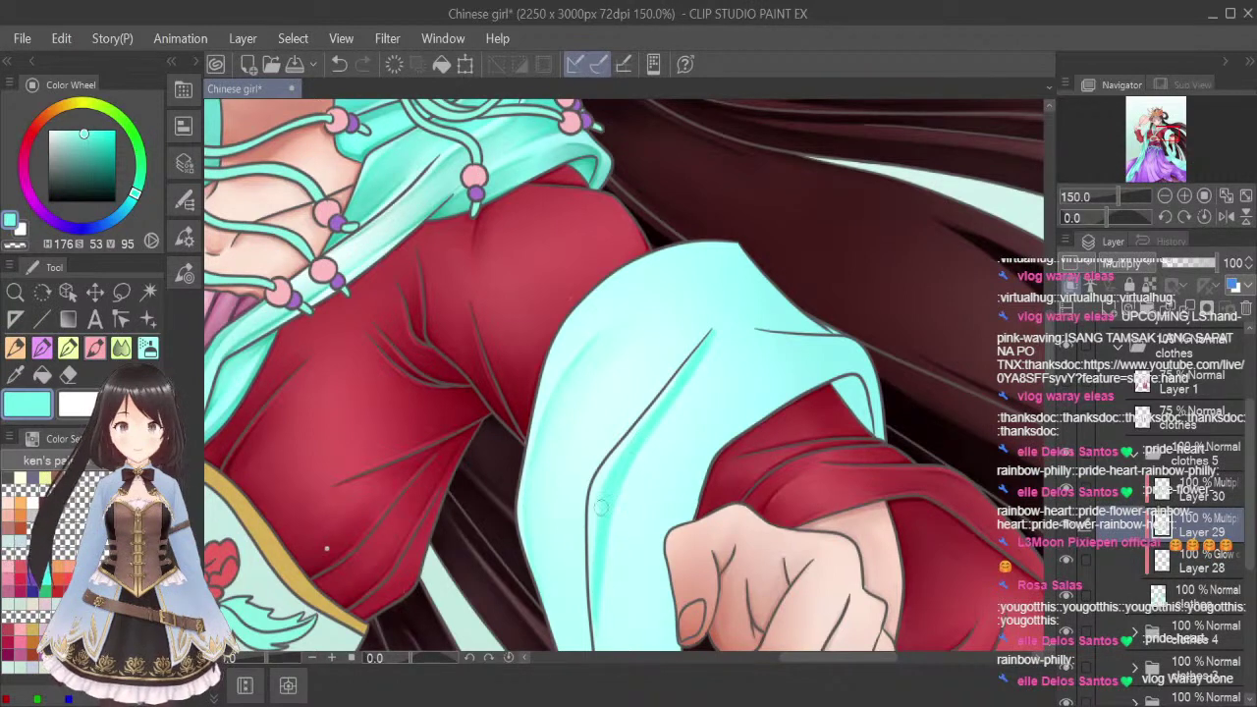
left_click(121, 348)
key("[")
key("[")
key("[")
key("[")
key("[")
key("[")
key("[")
key("[")
key("[")
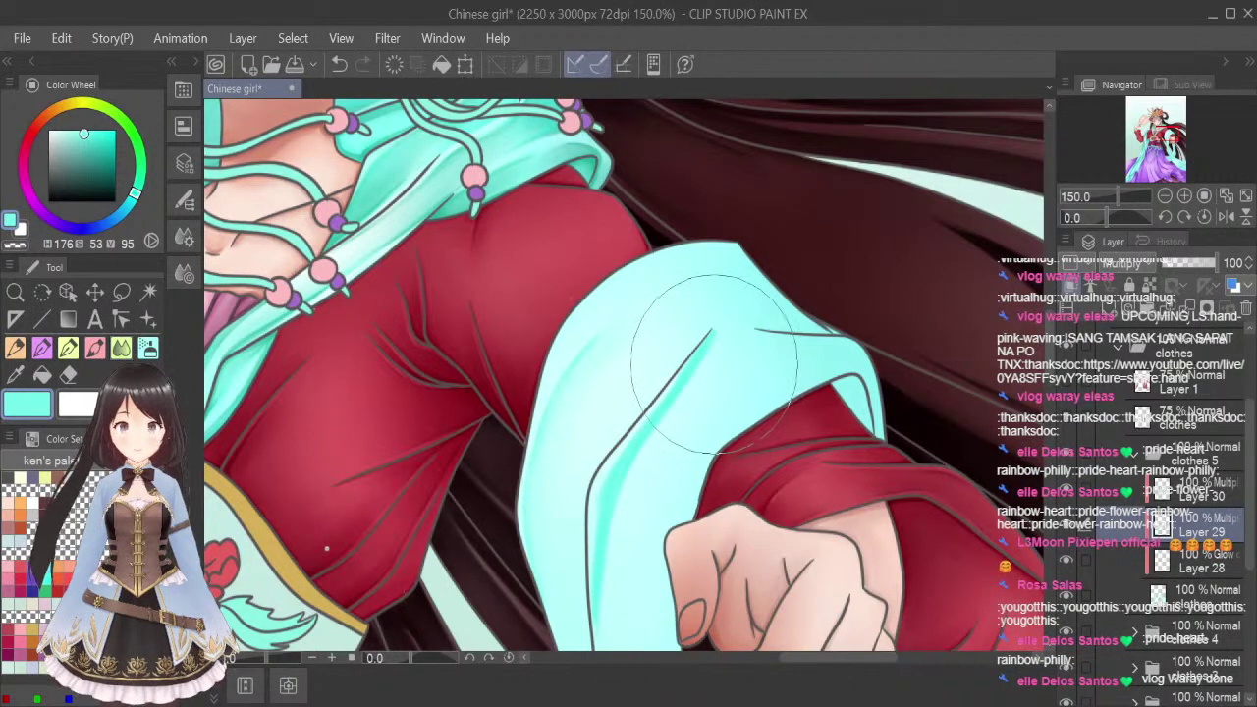
mouse_move(717, 334)
left_mouse_down()
mouse_move(621, 495)
mouse_move(599, 631)
left_mouse_up()
mouse_move(699, 379)
left_mouse_down()
mouse_move(655, 433)
mouse_move(613, 573)
mouse_move(628, 554)
left_mouse_up()
mouse_move(725, 330)
left_mouse_down()
mouse_move(646, 485)
mouse_move(597, 536)
left_mouse_up()
Paint teal shading on the opposite side of the draped sash's long central fold line, following it down the hanging part
left_click(96, 347)
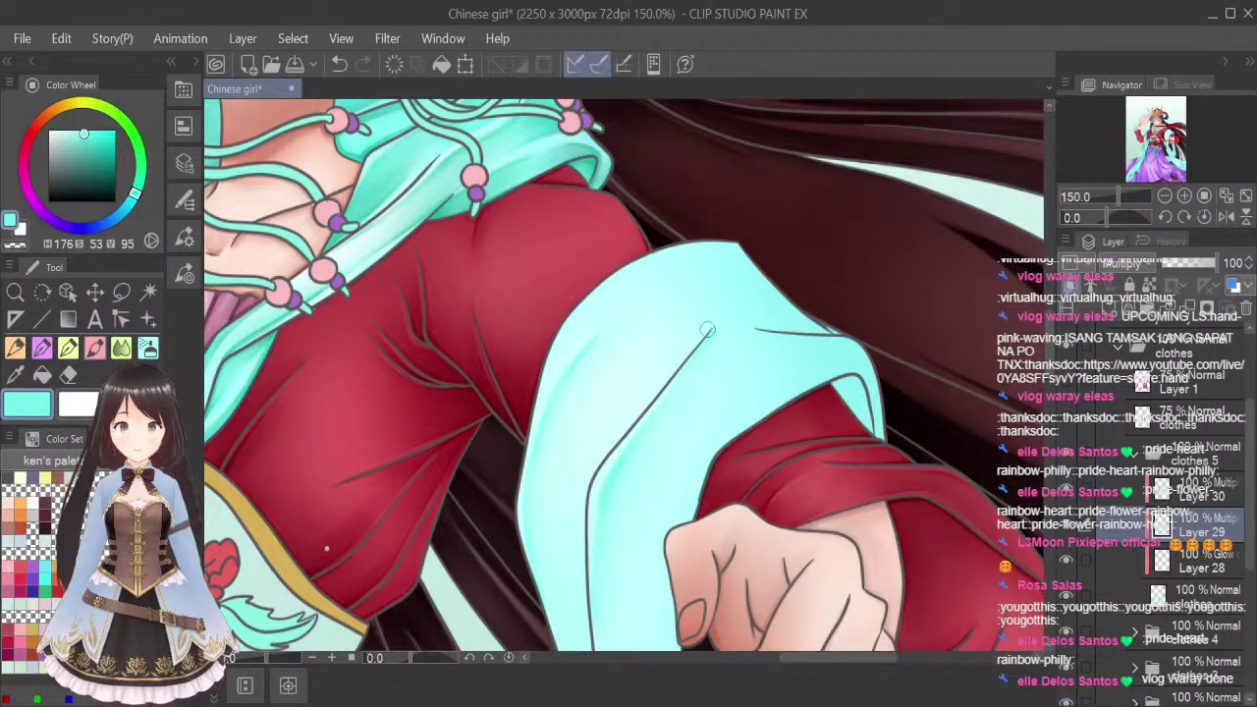
left_click_drag(702, 333, 606, 453)
left_click_drag(687, 356, 585, 477)
mouse_move(639, 411)
left_mouse_down()
mouse_move(592, 472)
mouse_move(578, 557)
left_mouse_up()
left_click_drag(580, 508, 583, 609)
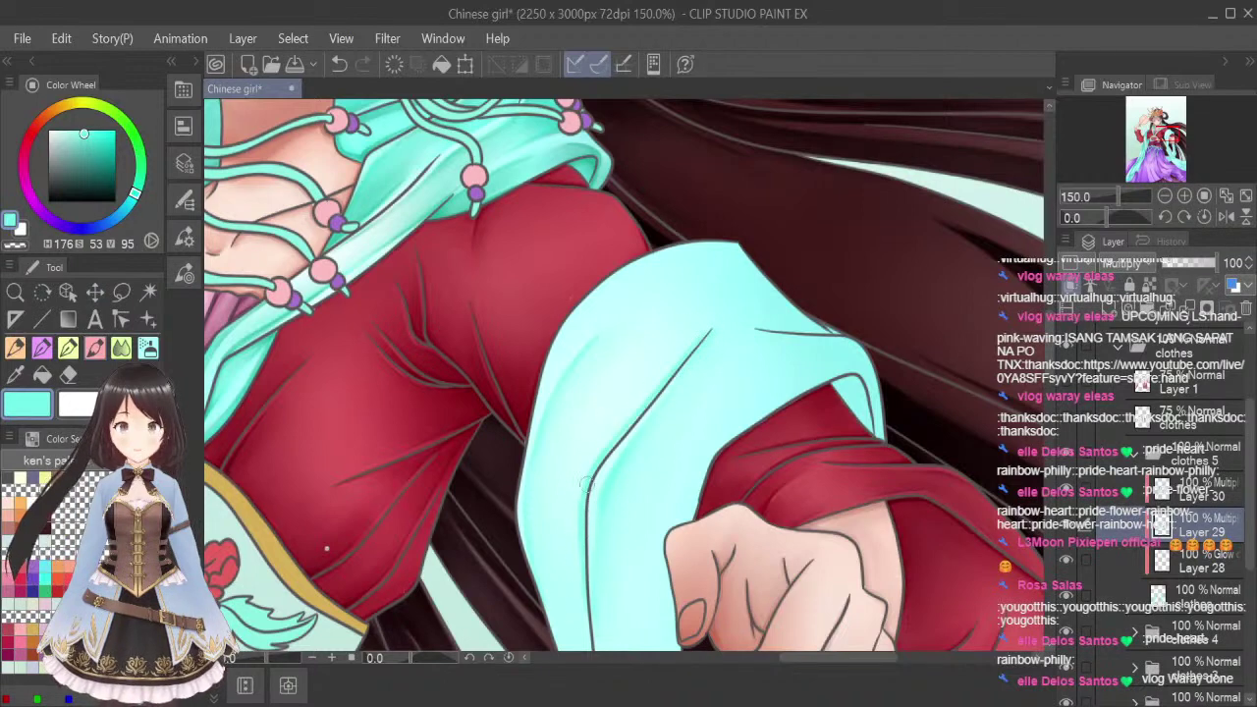
mouse_move(586, 482)
left_mouse_down()
mouse_move(679, 359)
mouse_move(636, 395)
left_mouse_up()
Blend the shading beside the long central fold line using a reduced blending brush
left_click(121, 347)
key("bracketleft")
key("bracketleft")
key("bracketleft")
key("bracketleft")
key("bracketleft")
key("bracketleft")
key("bracketleft")
key("bracketleft")
key("bracketleft")
key("bracketleft")
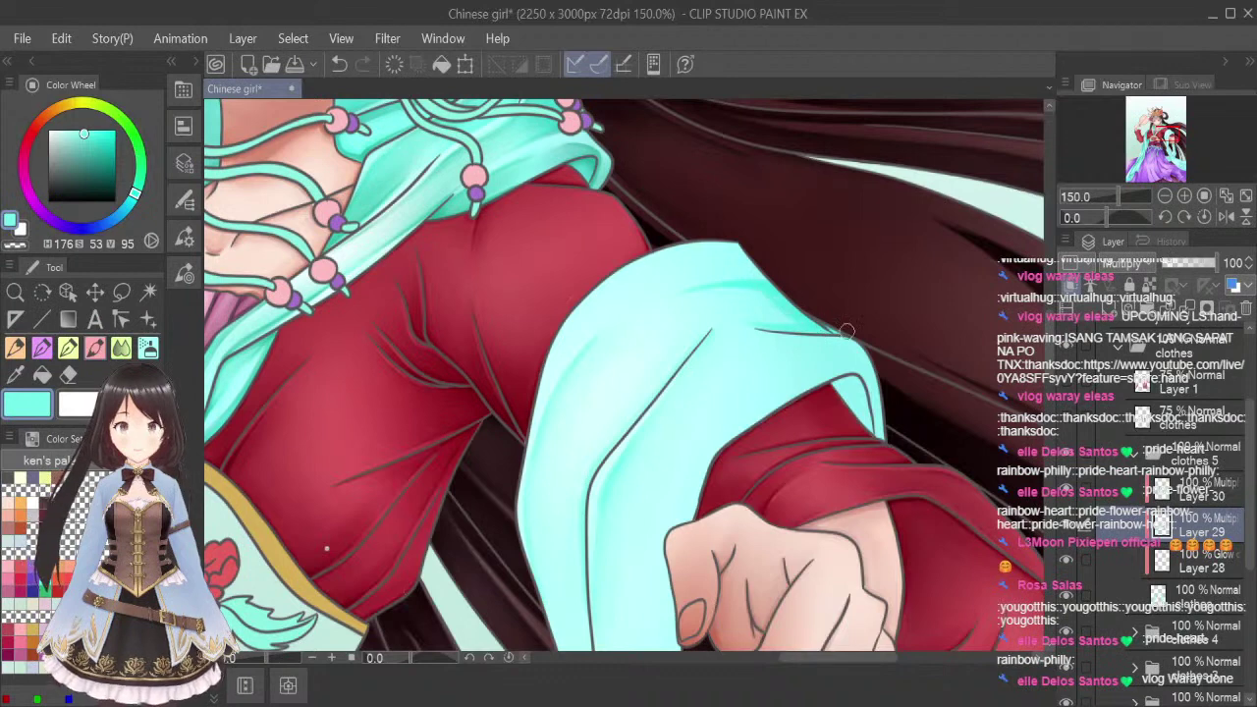
Shade and blend the draped sash's outer upper edge and the short fold above the red sleeve cuff
left_click(121, 347)
key("bracketleft")
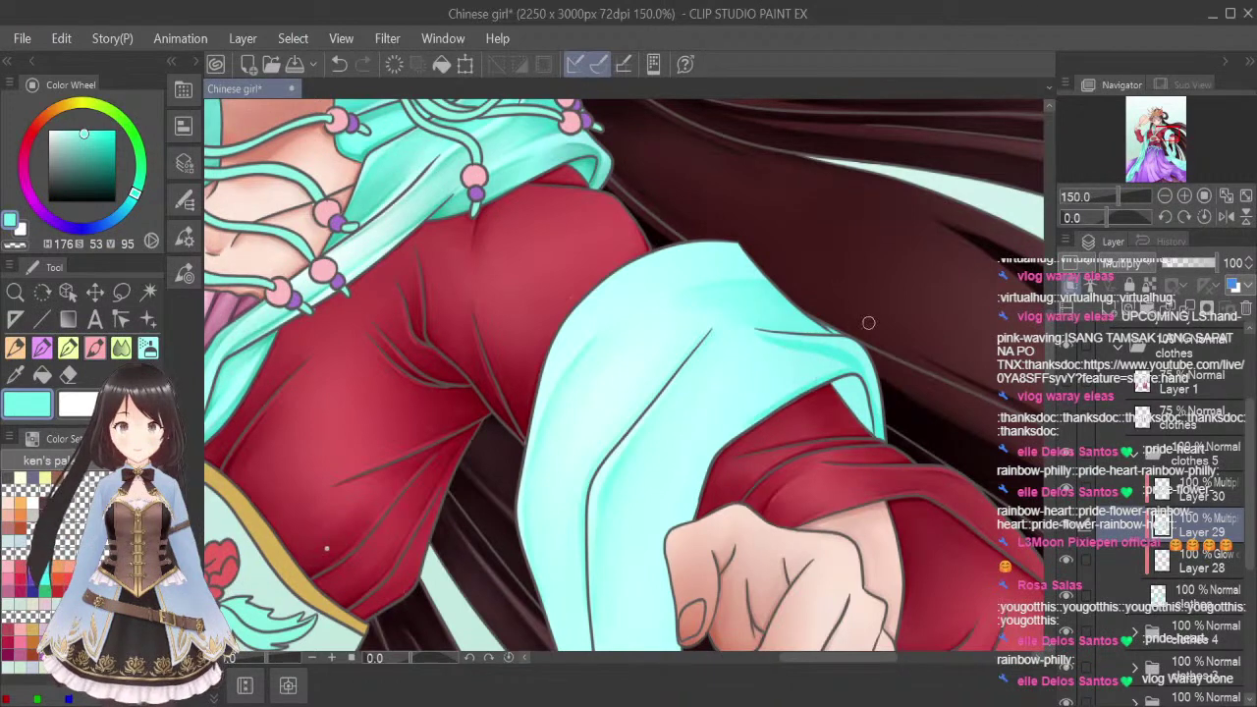
key("j")
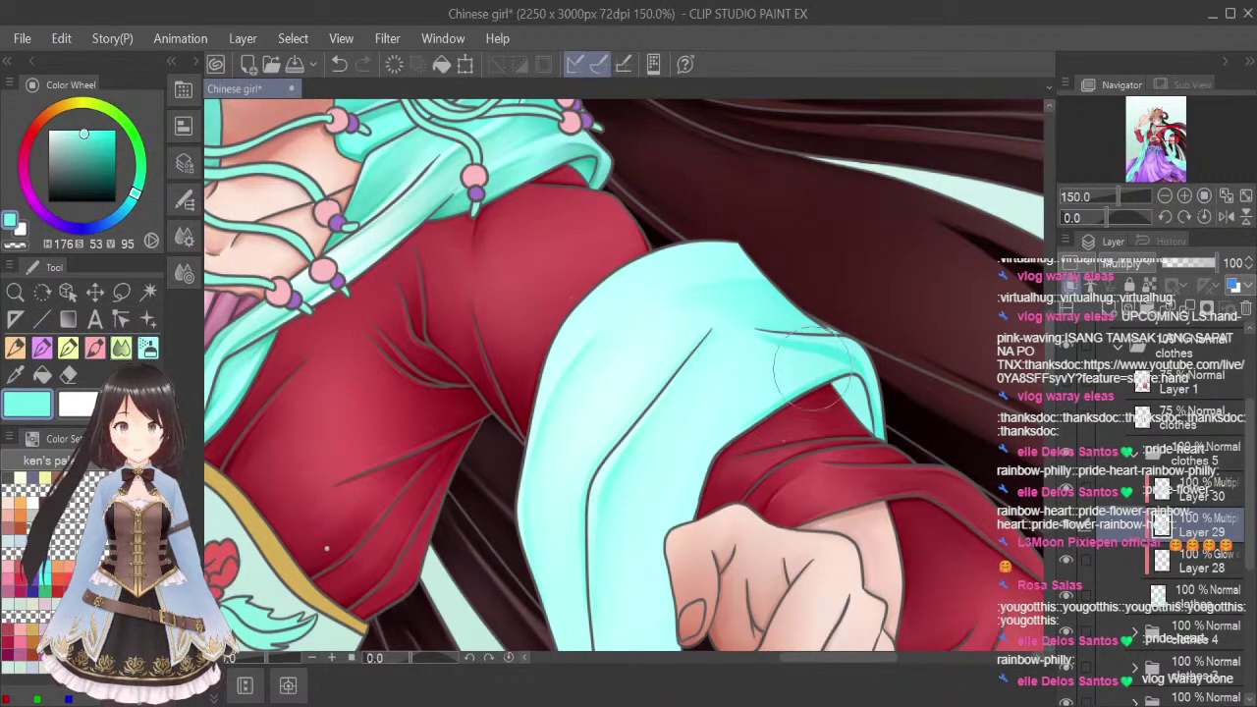
key("[")
key("[")
key("[")
key("[")
key("[")
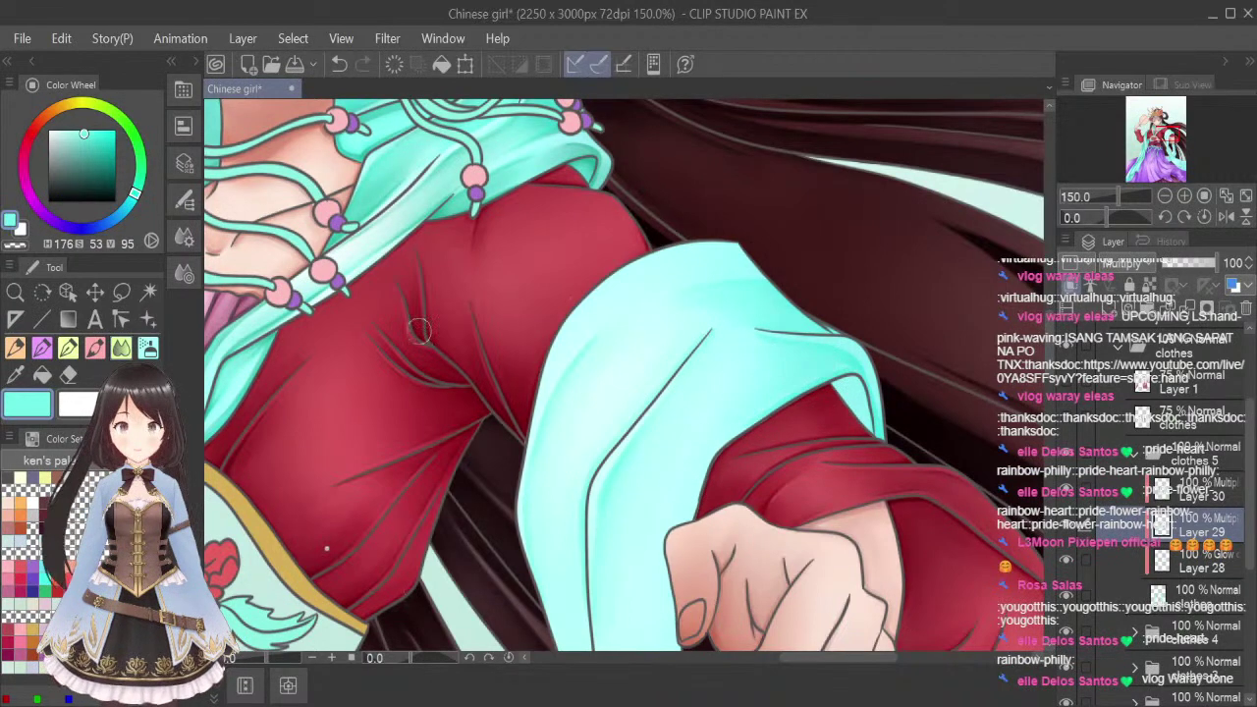
left_click(95, 348)
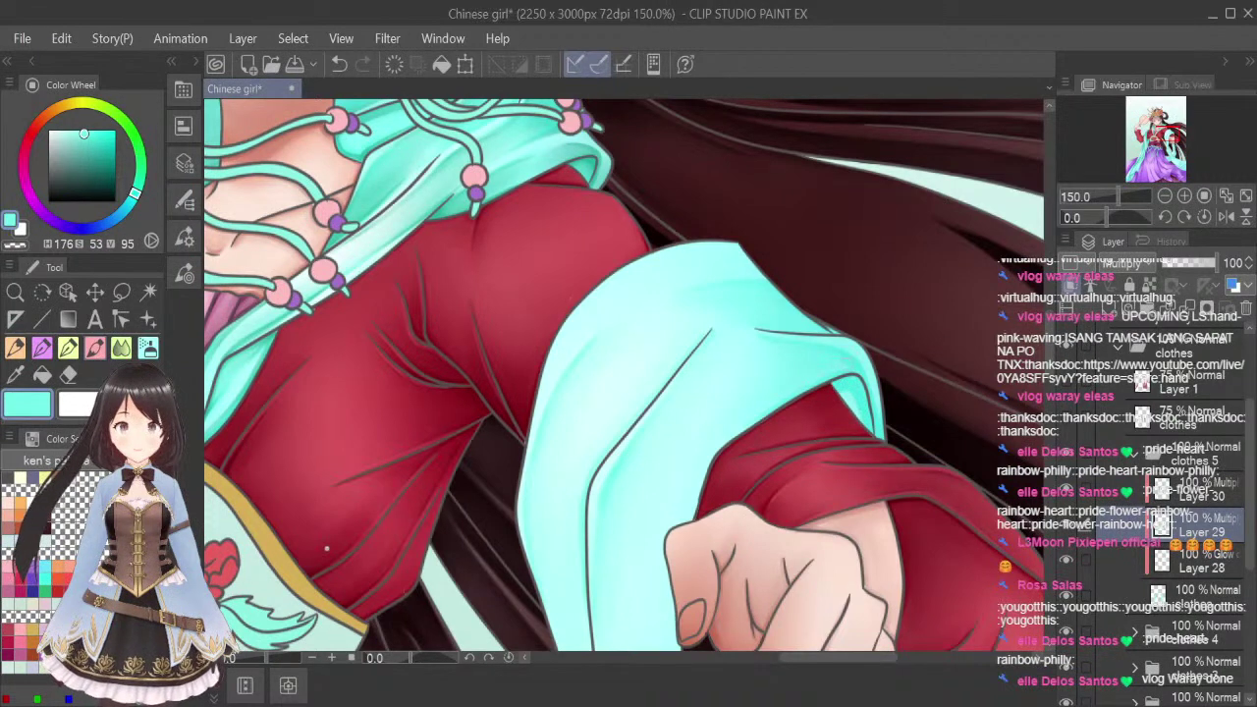
left_click(122, 346)
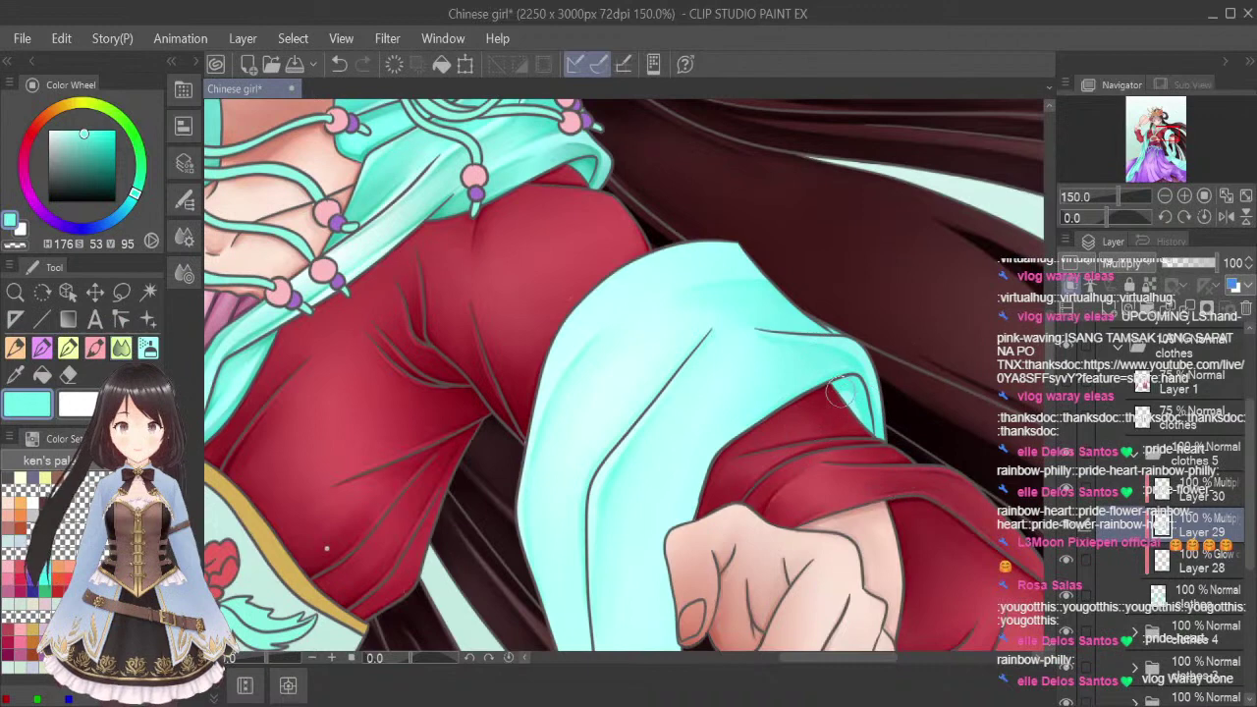
Paint teal shadows on the narrow inner strip of the hanging sash, tapering down along its outline
scroll(1048, 339, "down", 5)
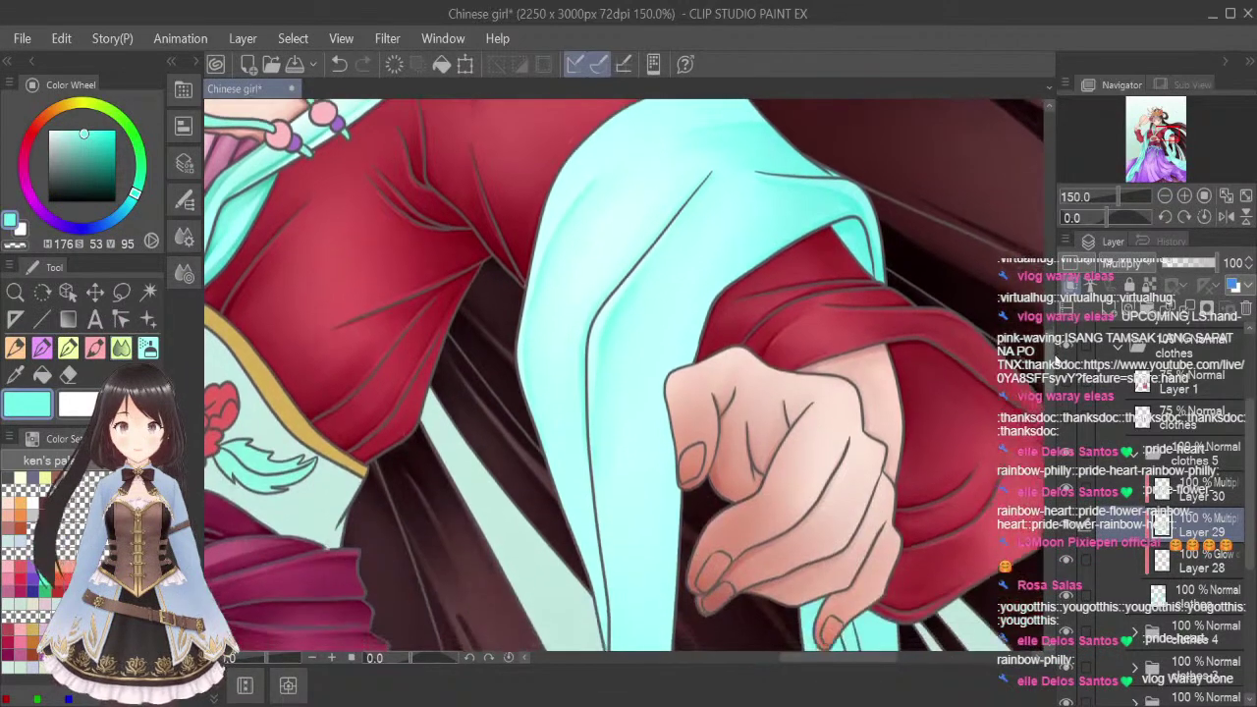
left_click_drag(1055, 366, 1056, 365)
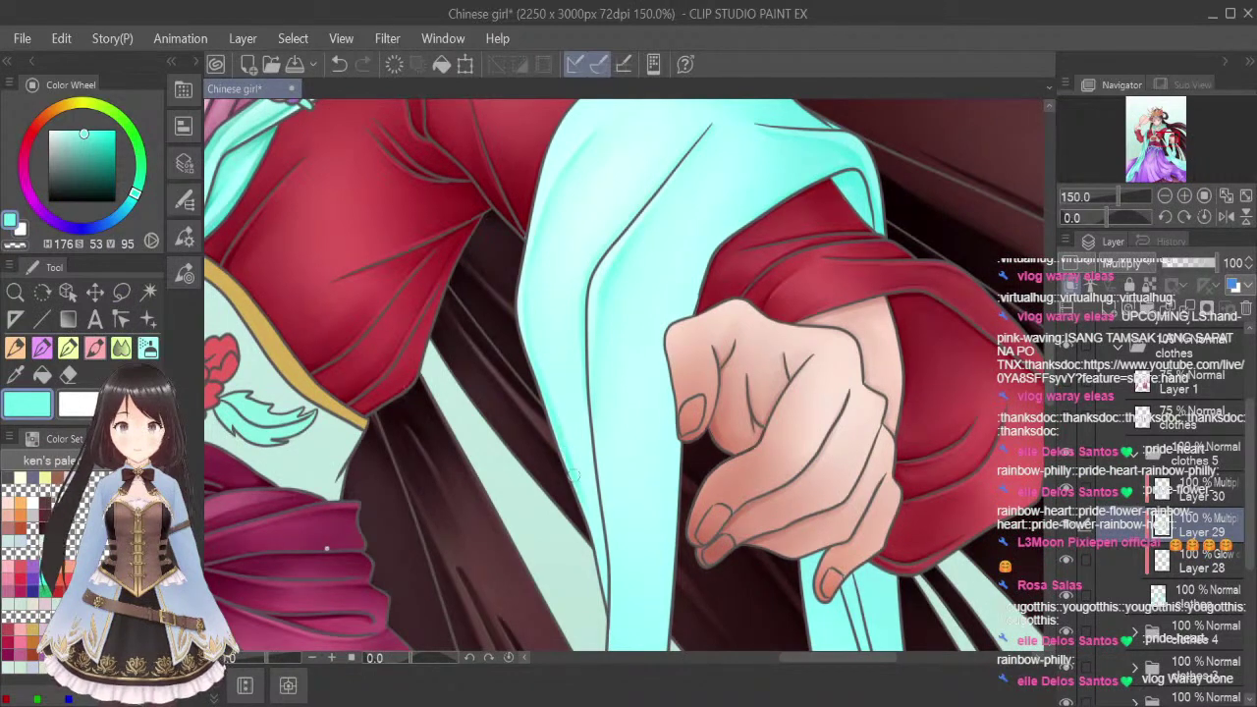
left_click_drag(575, 462, 593, 518)
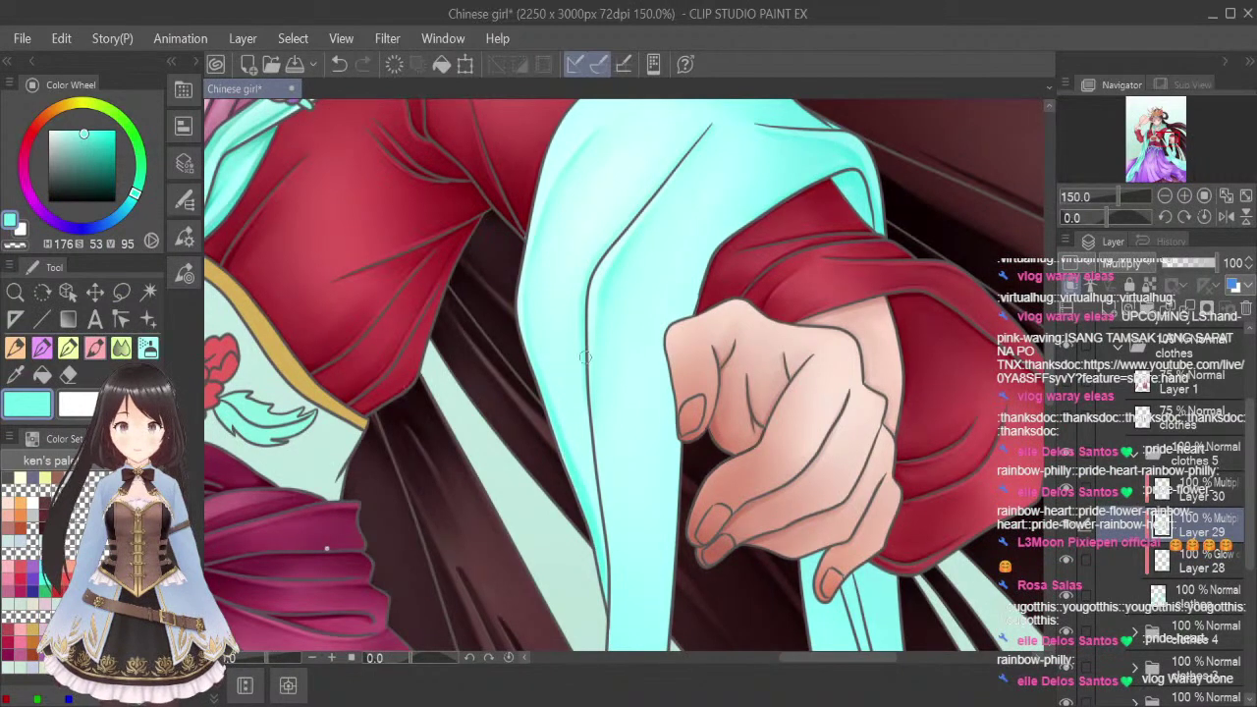
mouse_move(585, 387)
left_mouse_down()
mouse_move(592, 554)
mouse_move(608, 600)
mouse_move(568, 444)
mouse_move(592, 525)
left_mouse_up()
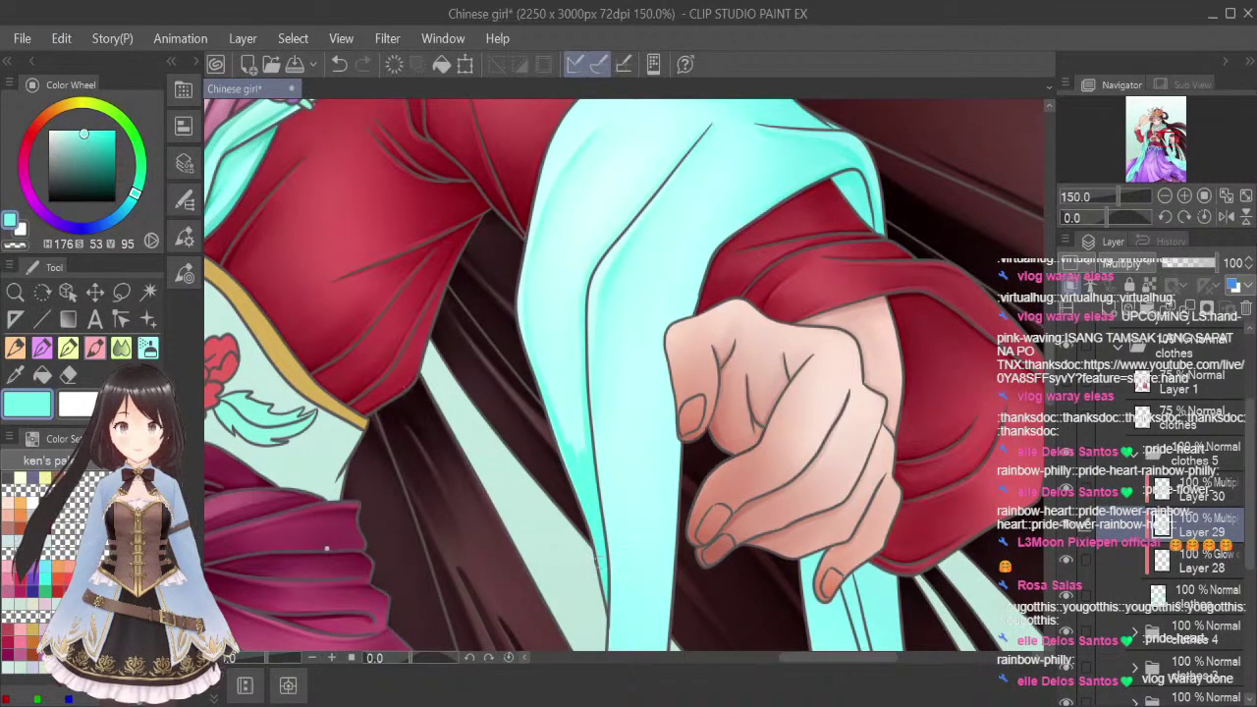
Blend the shadow on the narrow inner strip of the hanging sash upward with a reduced blending brush
left_click(120, 347)
key("bracketleft")
key("bracketleft")
key("bracketleft")
key("bracketleft")
key("bracketleft")
key("bracketleft")
key("bracketleft")
key("bracketleft")
key("bracketleft")
key("bracketleft")
key("bracketleft")
key("bracketleft")
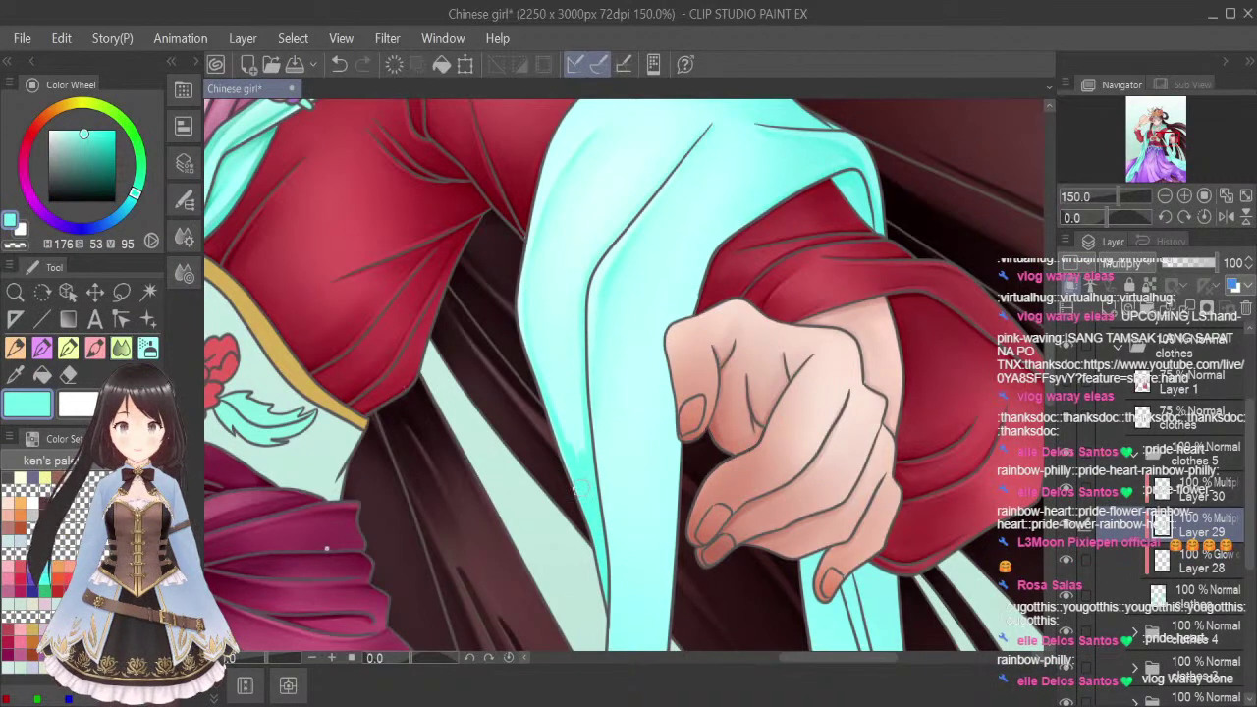
mouse_move(573, 448)
left_mouse_down()
mouse_move(539, 341)
mouse_move(580, 459)
mouse_move(556, 390)
left_mouse_up()
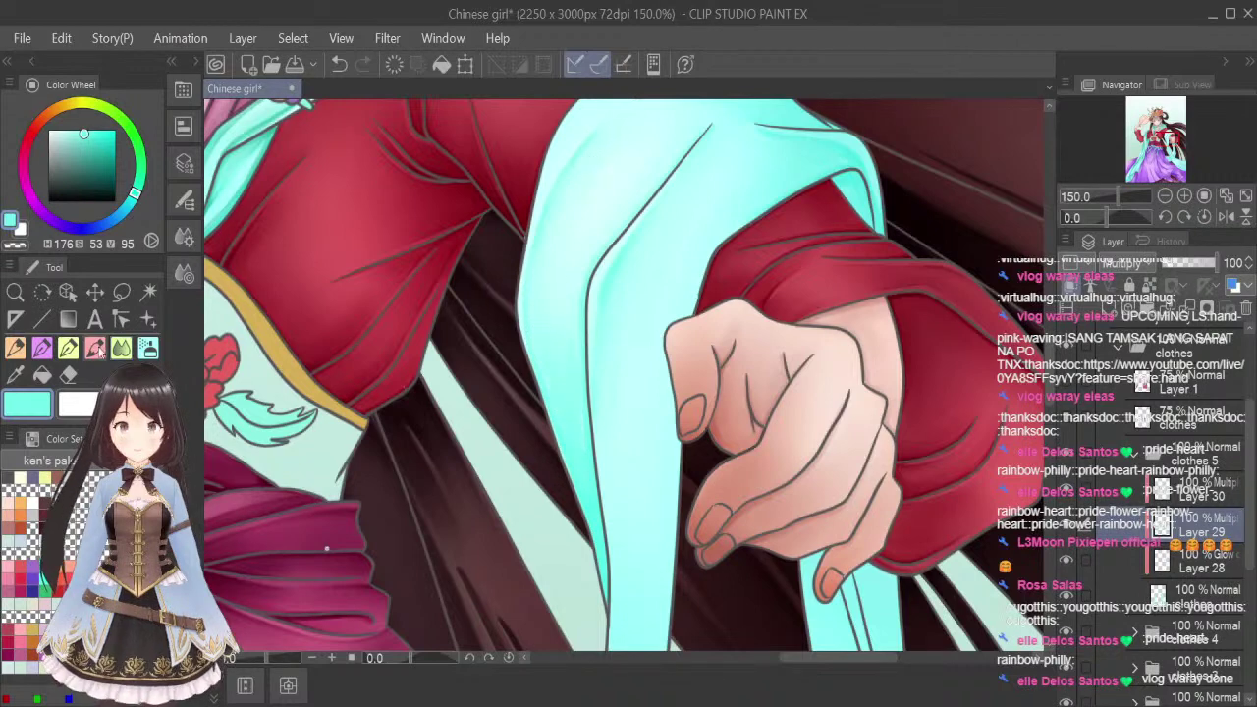
Paint a teal shadow where the sash meets the red sleeve and the top of the fist, and blend it
scroll(680, 391, "down", 2)
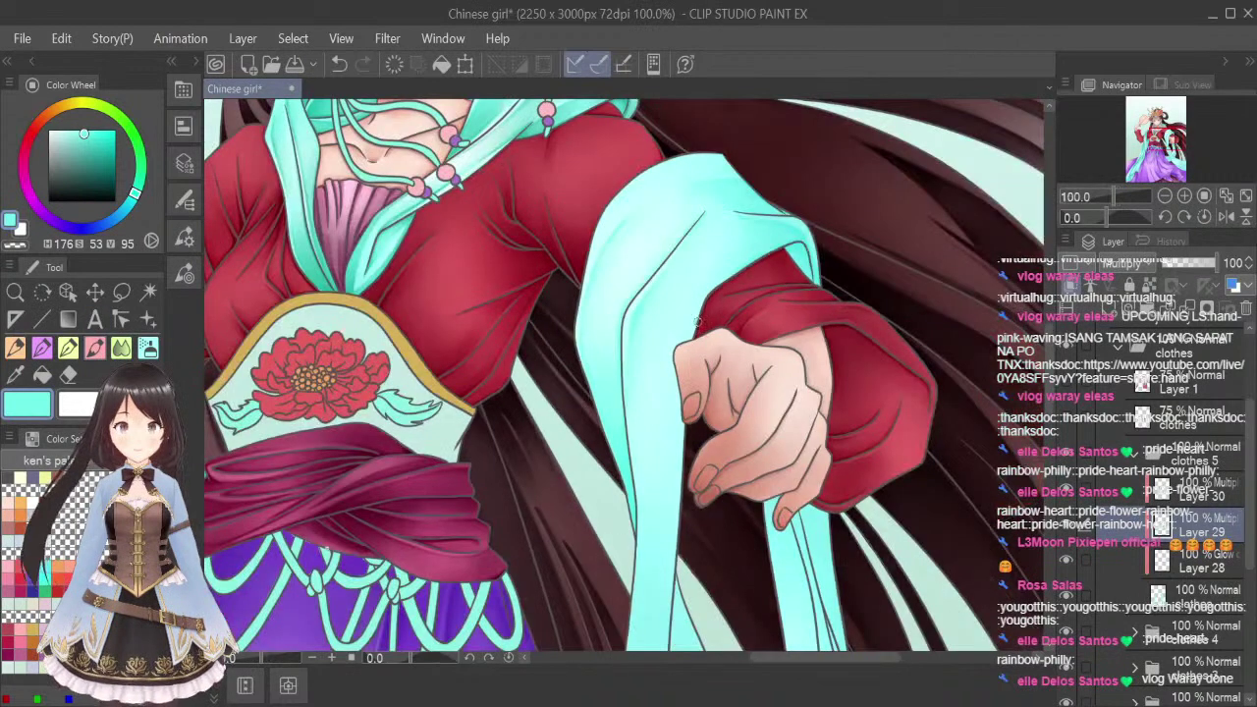
scroll(670, 365, "up", 3)
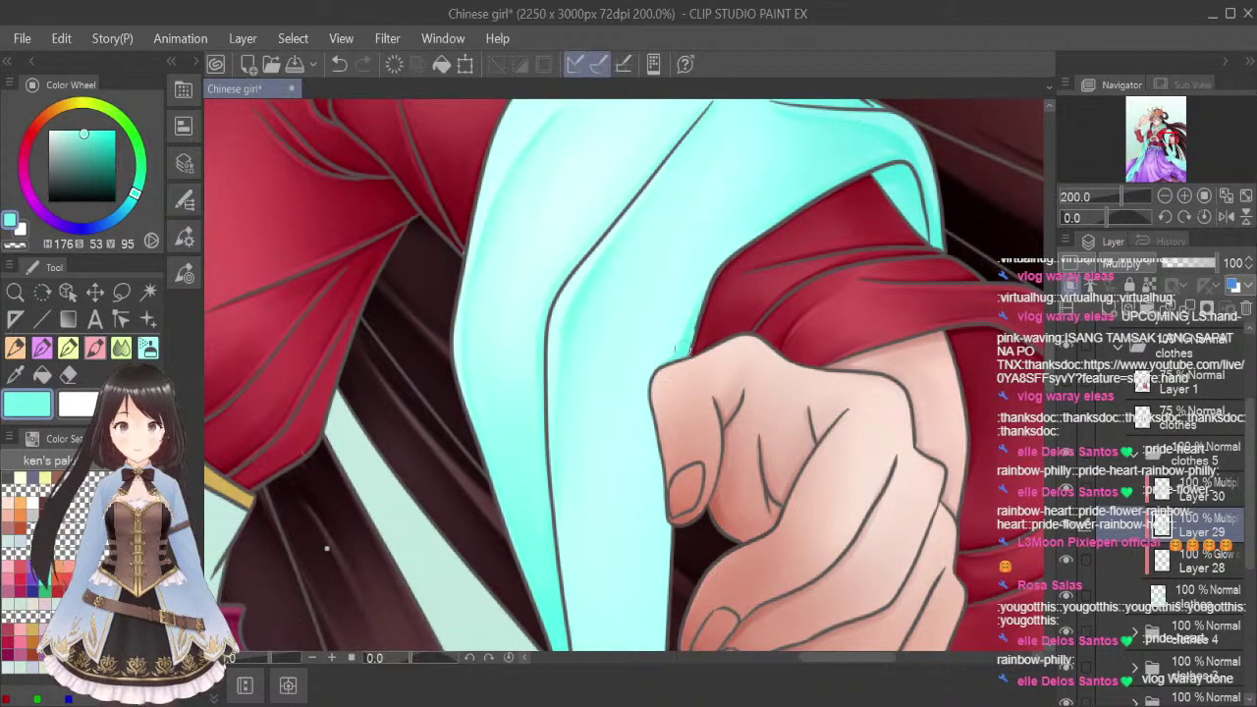
left_click(122, 347)
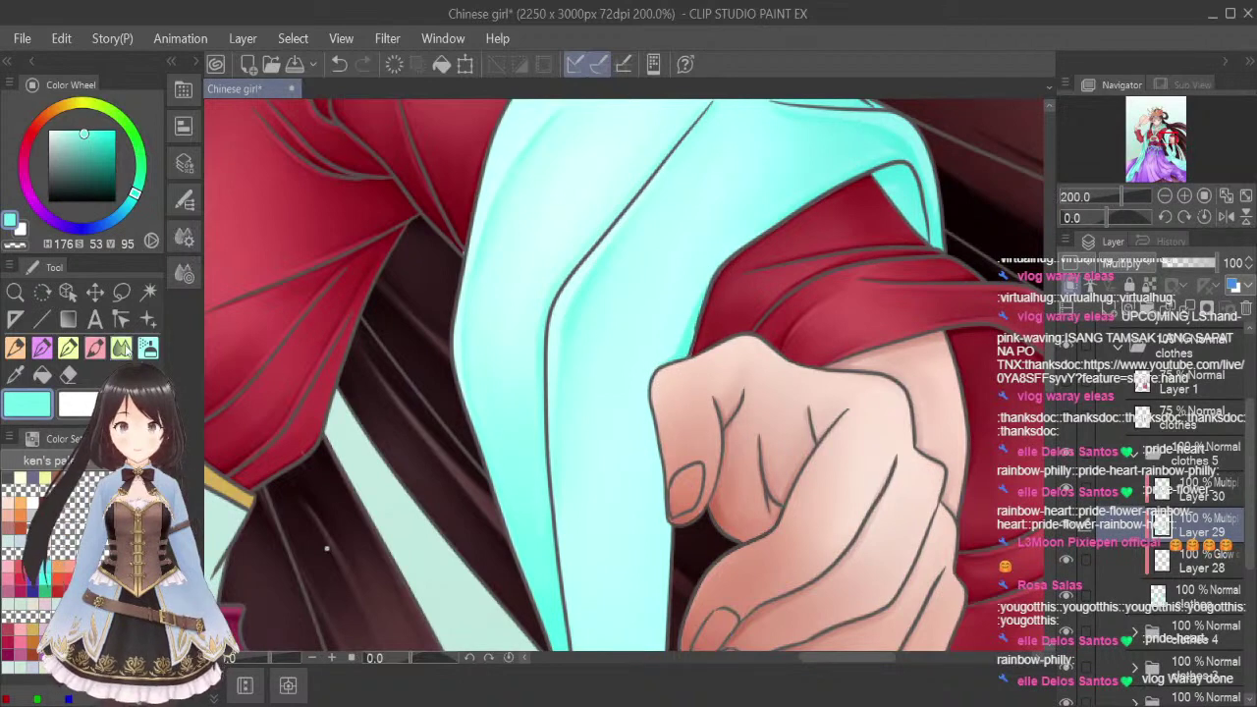
key("bracketleft")
key("bracketleft")
key("bracketleft")
key("bracketleft")
key("bracketleft")
key("bracketleft")
key("bracketleft")
key("bracketleft")
key("bracketleft")
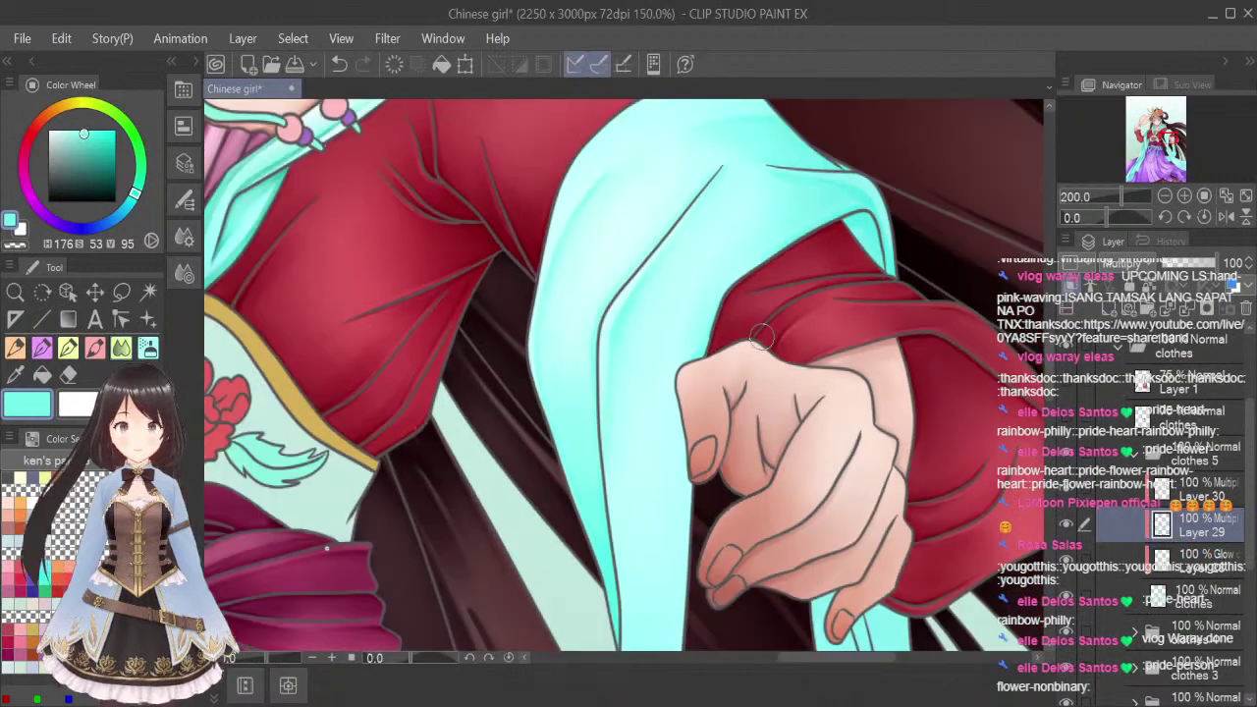
Add teal shadows to the hanging sash strip beside the fist and blend them with a smaller blending brush
scroll(750, 357, "down", 1)
left_click_drag(1050, 358, 1050, 363)
scroll(1051, 363, "down", 2)
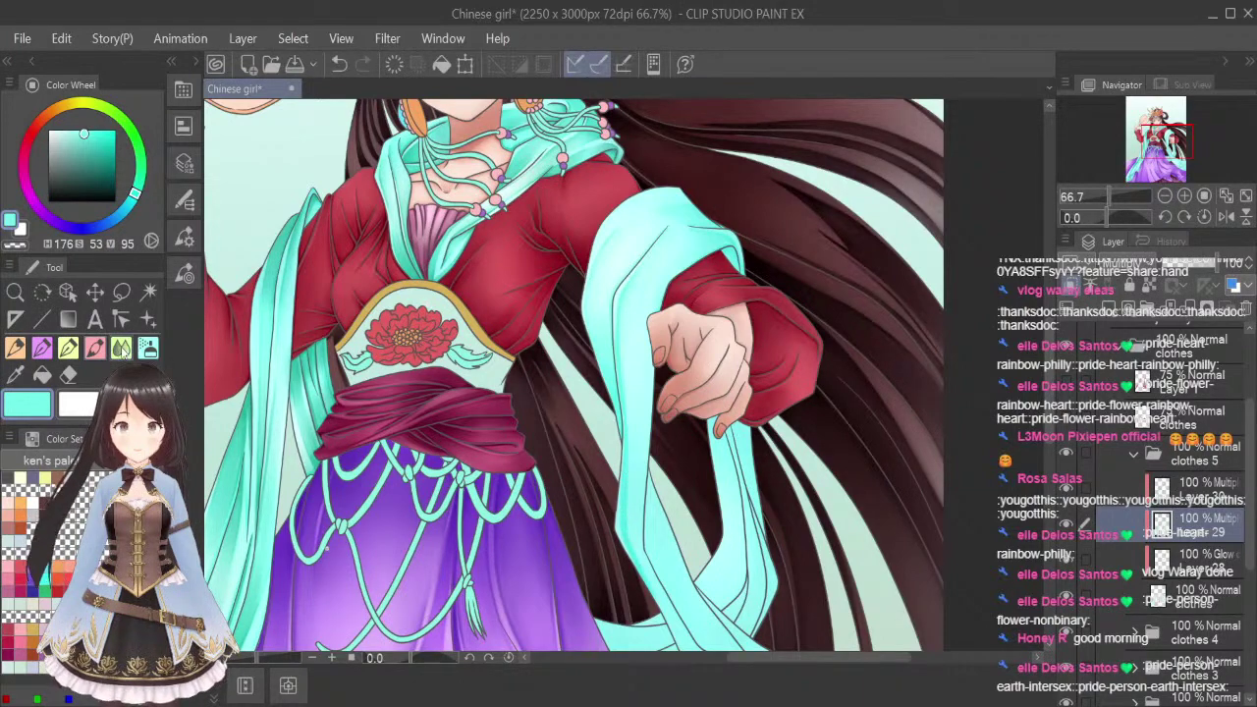
scroll(629, 294, "up", 2)
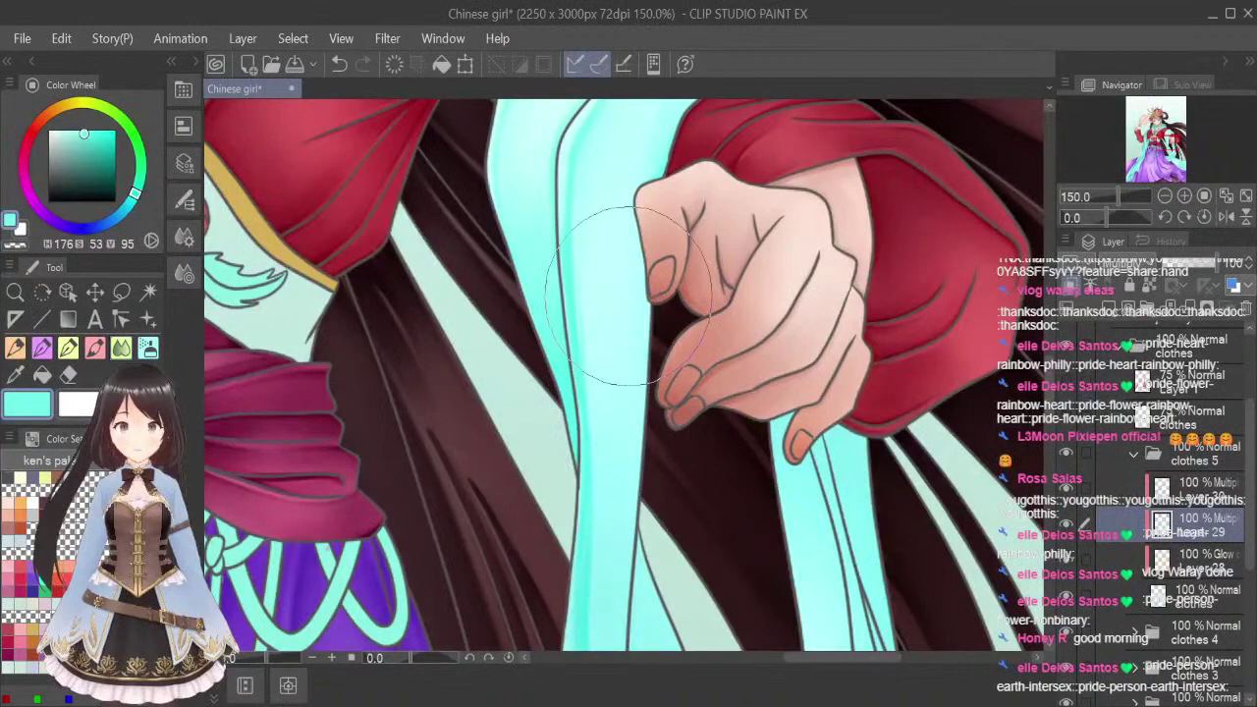
key("[")
key("[")
key("[")
key("[")
key("[")
key("[")
key("[")
key("[")
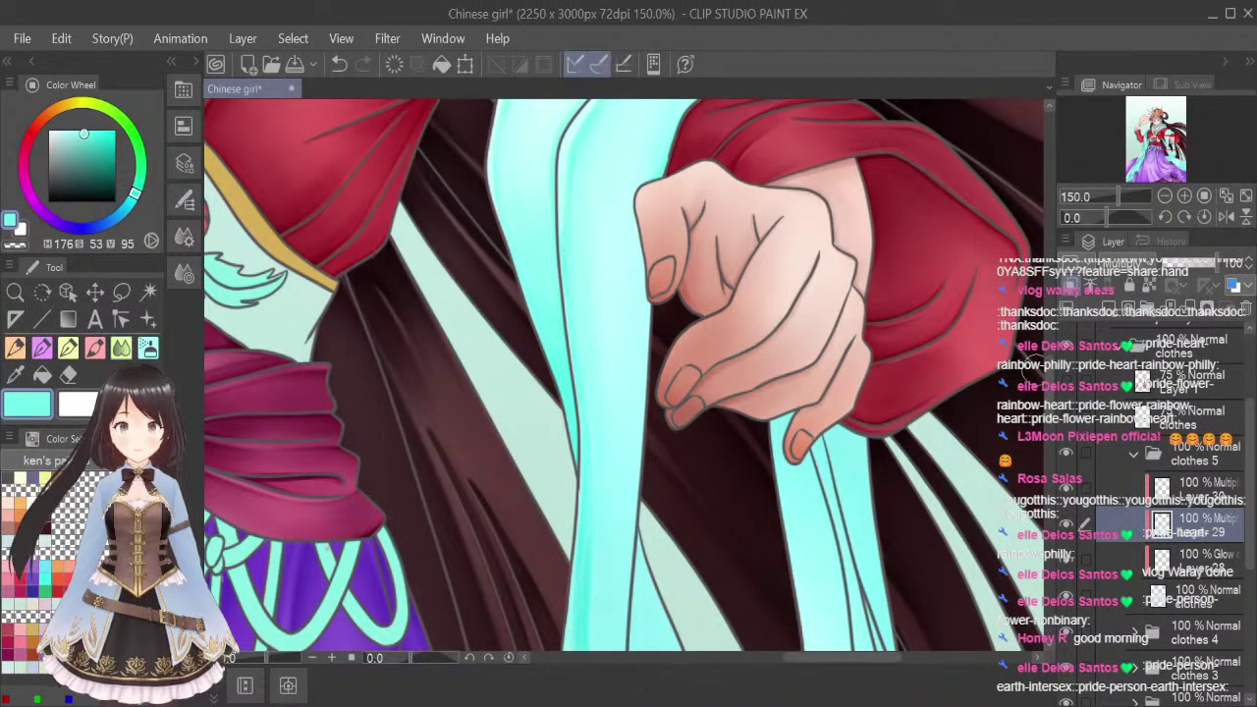
Soften the shadow where the hanging sash bends below the fist, using a reduced blending brush
scroll(589, 393, "down", 4)
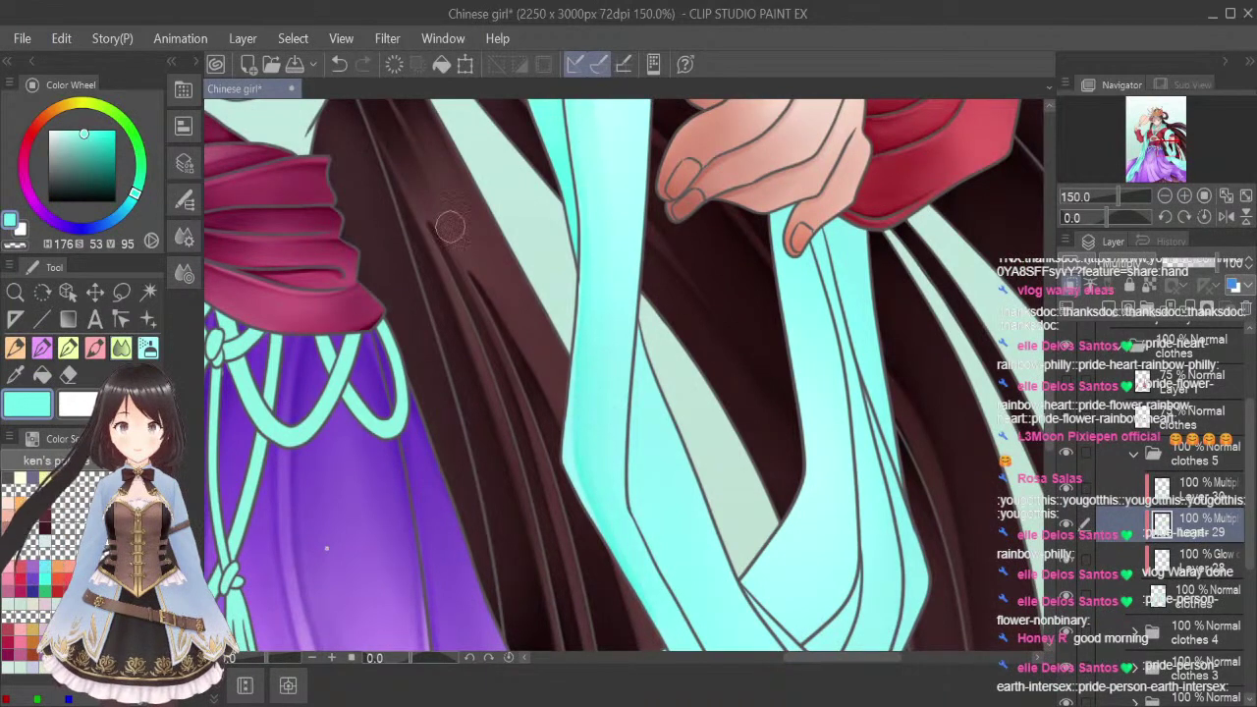
scroll(663, 239, "down", 4)
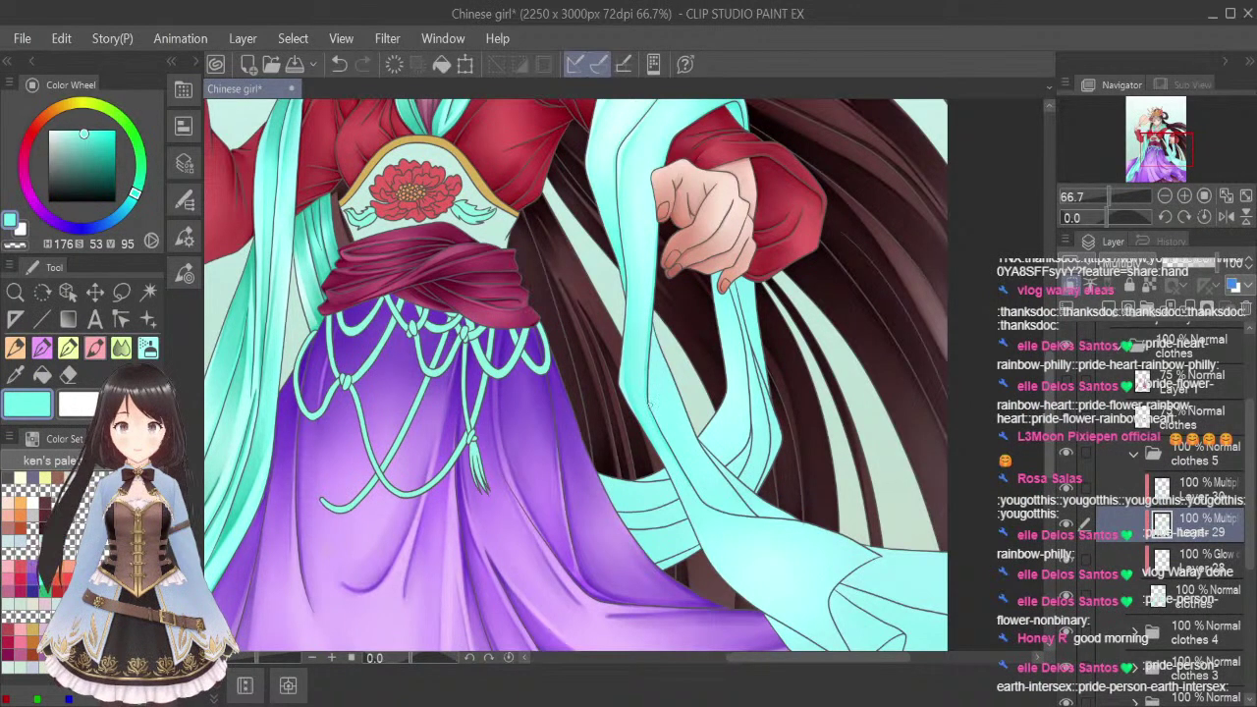
scroll(682, 290, "up", 2)
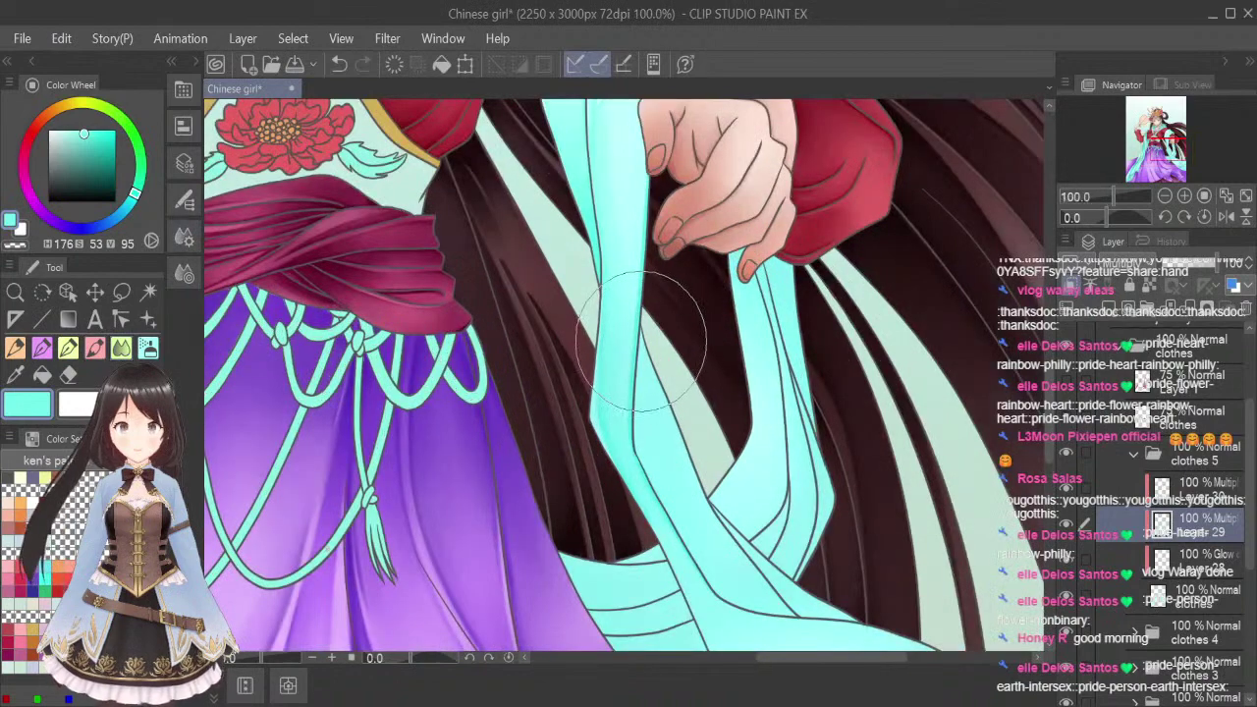
key("[")
key("[")
key("[")
key("[")
key("[")
key("[")
key("[")
key("[")
key("[")
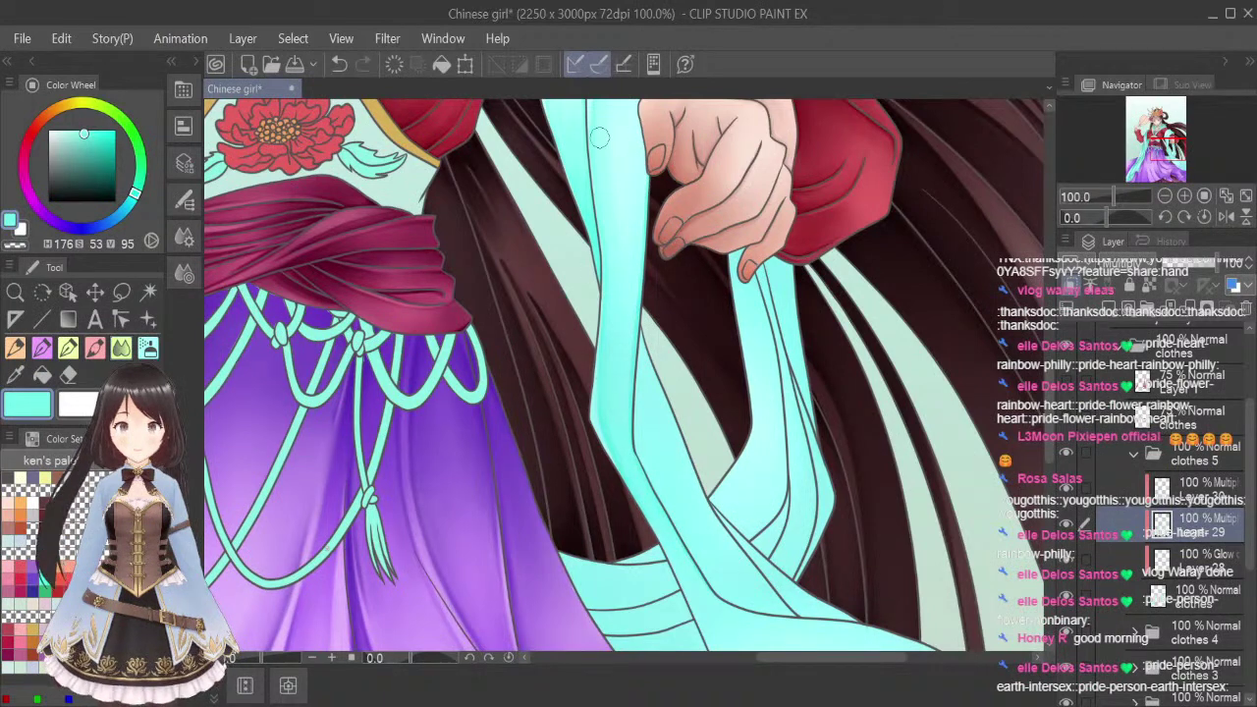
Paint long teal shadows down the diagonal sash strip, from the bend below the fist to its lower end
left_click(97, 341)
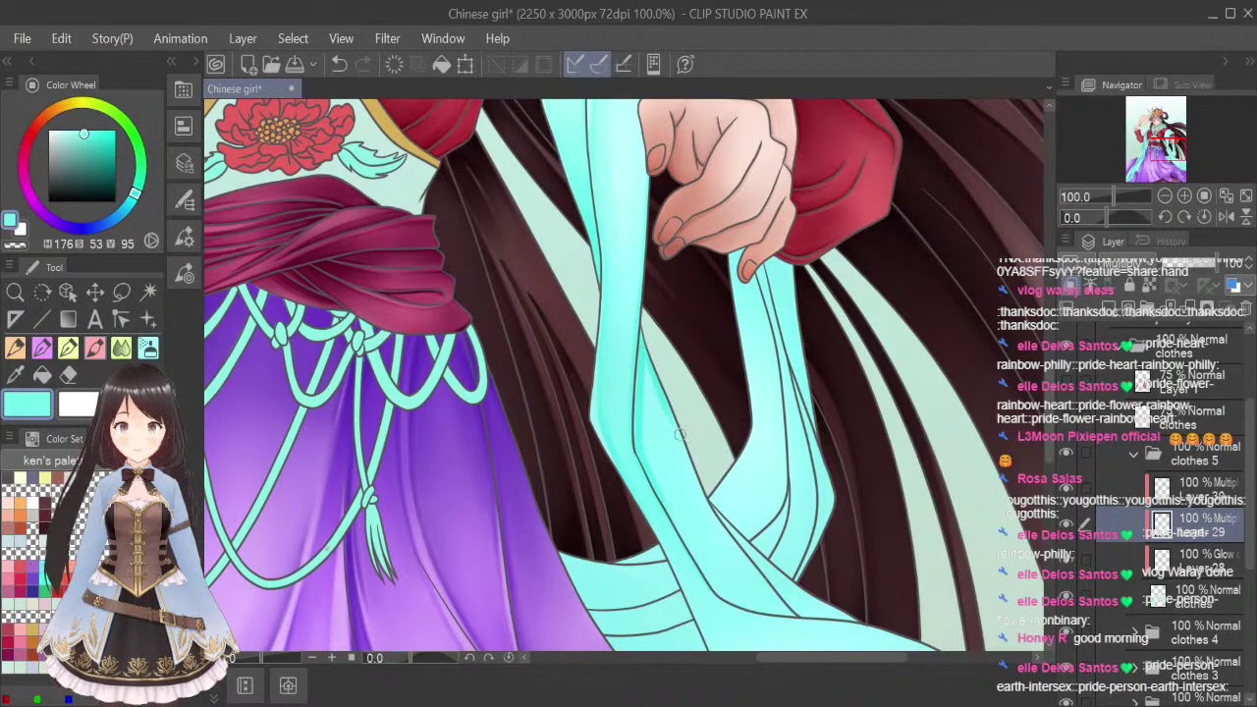
left_click_drag(639, 360, 684, 508)
left_click_drag(638, 390, 702, 547)
left_click_drag(649, 423, 735, 598)
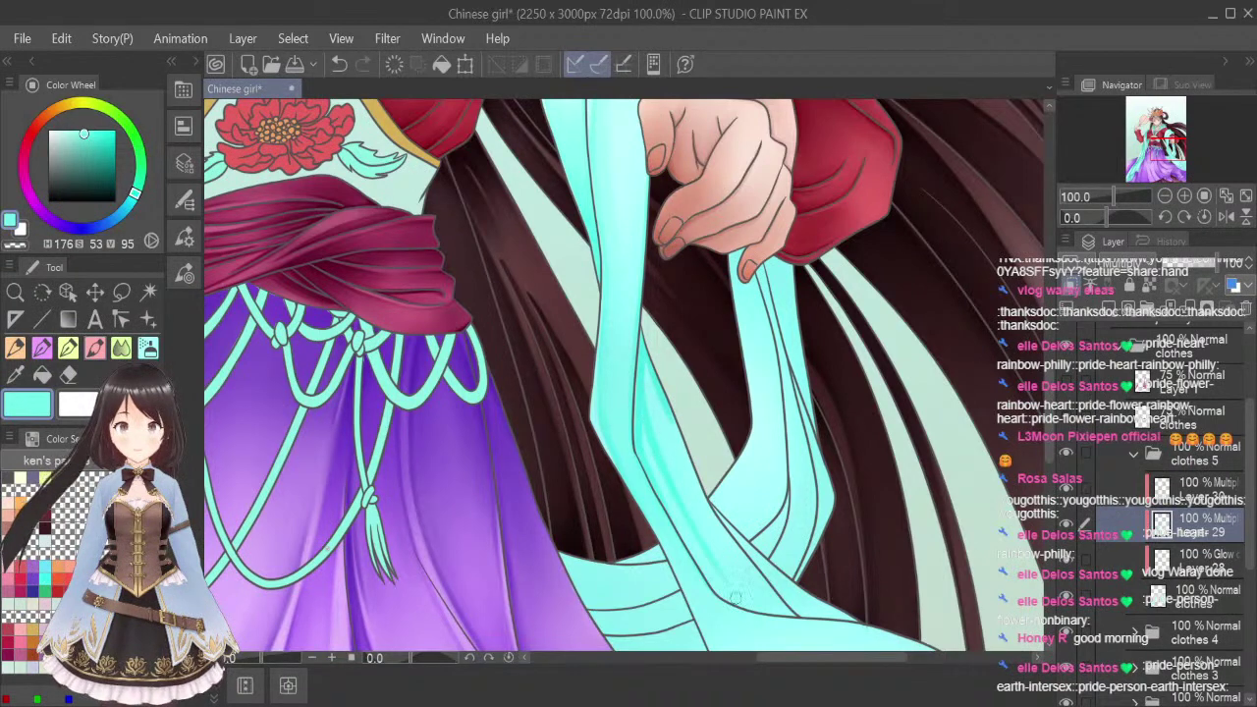
left_click_drag(679, 480, 737, 593)
mouse_move(690, 550)
left_mouse_down()
mouse_move(731, 599)
mouse_move(716, 584)
mouse_move(790, 606)
mouse_move(732, 596)
mouse_move(765, 602)
mouse_move(750, 564)
left_mouse_up()
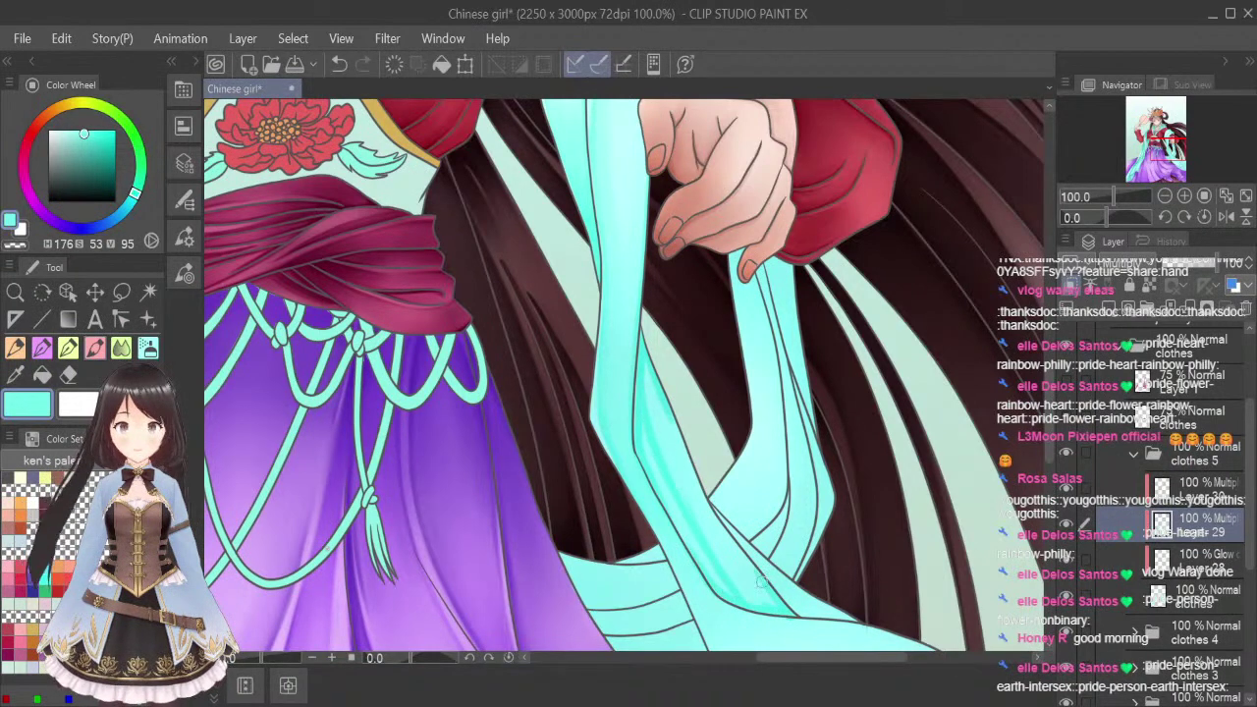
Add teal shadows along the diagonal strip's outer edge where it crosses the other sash piece, and blend the strip's shading
left_click_drag(715, 502, 742, 550)
left_click_drag(711, 494, 776, 591)
left_click_drag(735, 534, 798, 610)
left_click_drag(762, 563, 828, 617)
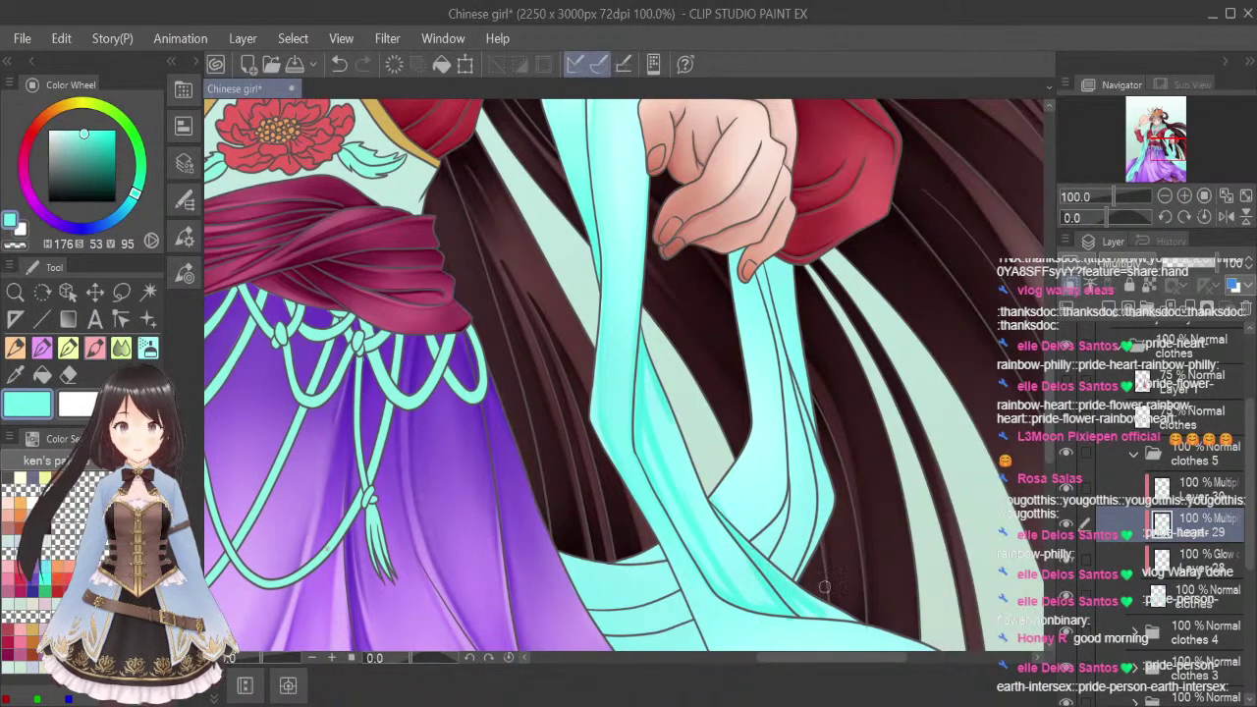
left_click(121, 344)
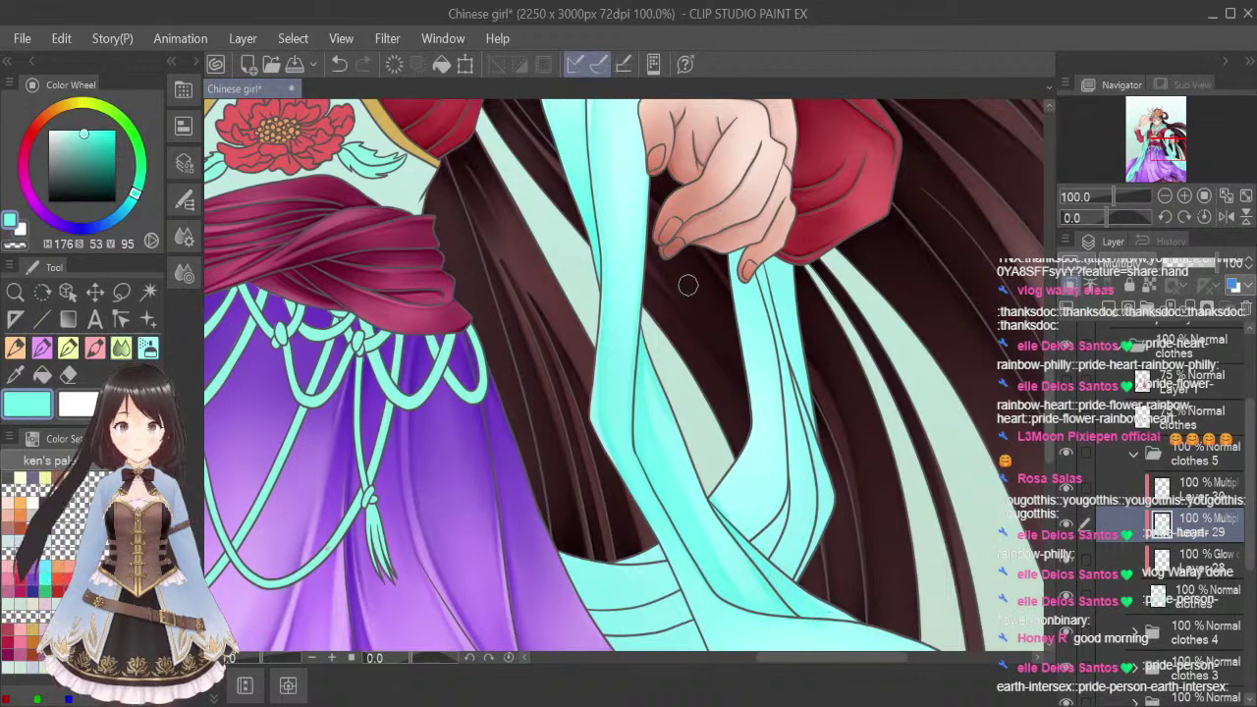
Paint a teal shadow along the lower outline of the sash from the bend into the wide section above the purple skirt
left_click(98, 348)
scroll(854, 366, "down", 3)
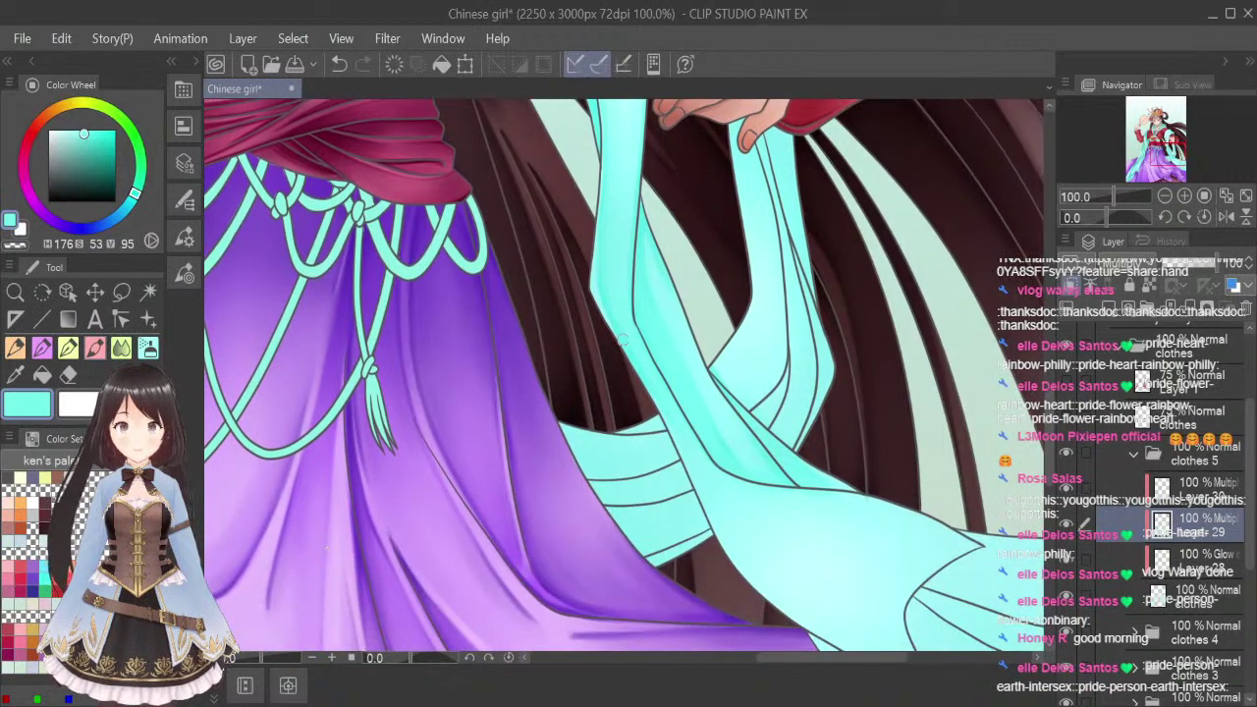
left_click_drag(676, 437, 748, 569)
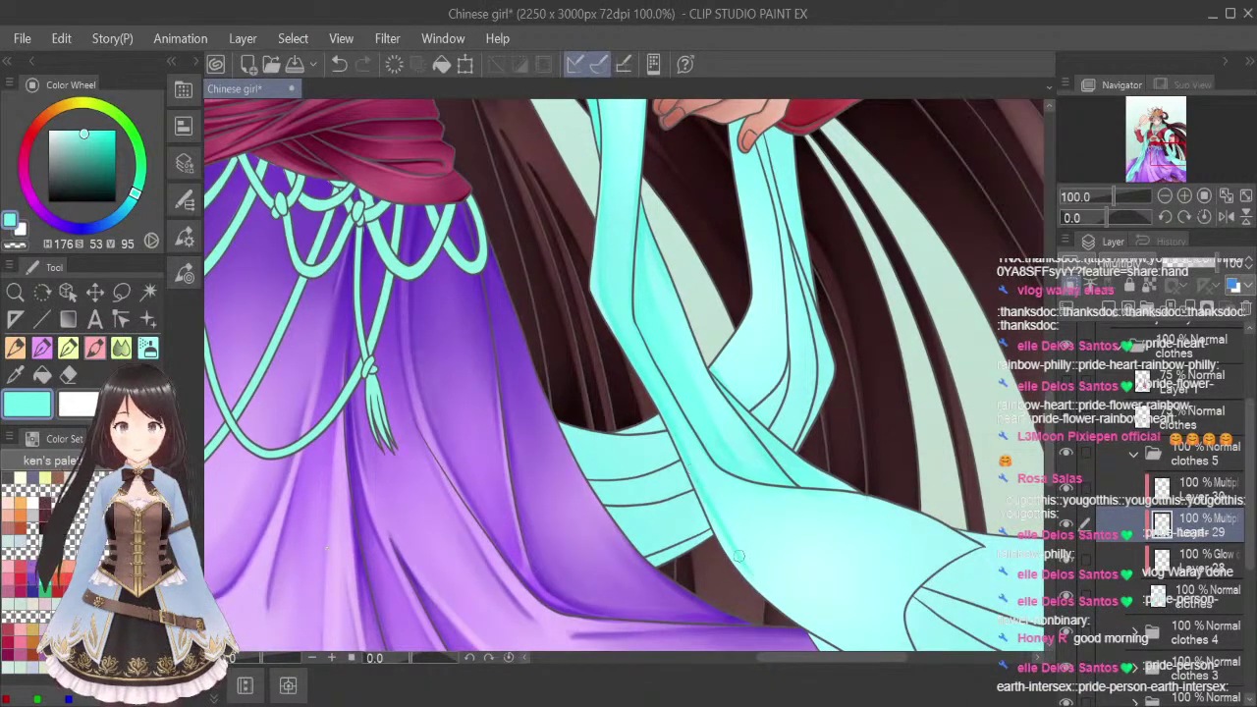
scroll(737, 335, "down", 4)
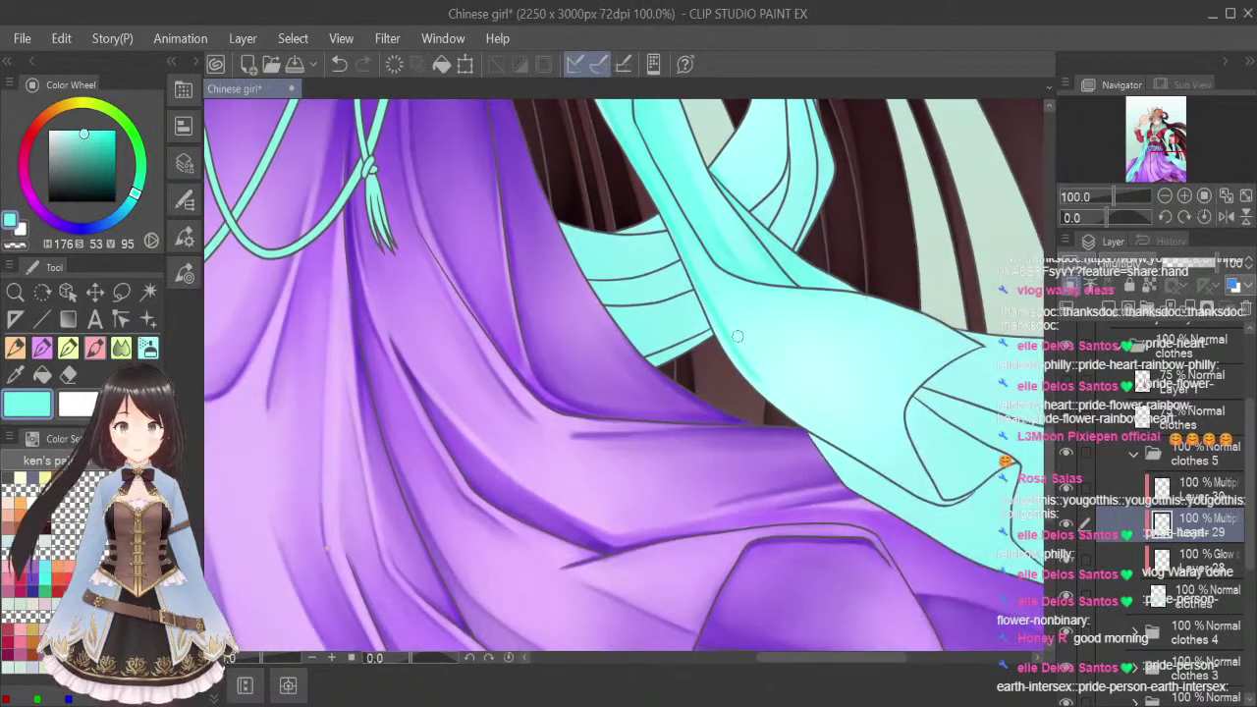
mouse_move(738, 356)
left_mouse_down()
mouse_move(853, 440)
mouse_move(832, 422)
mouse_move(915, 461)
left_mouse_up()
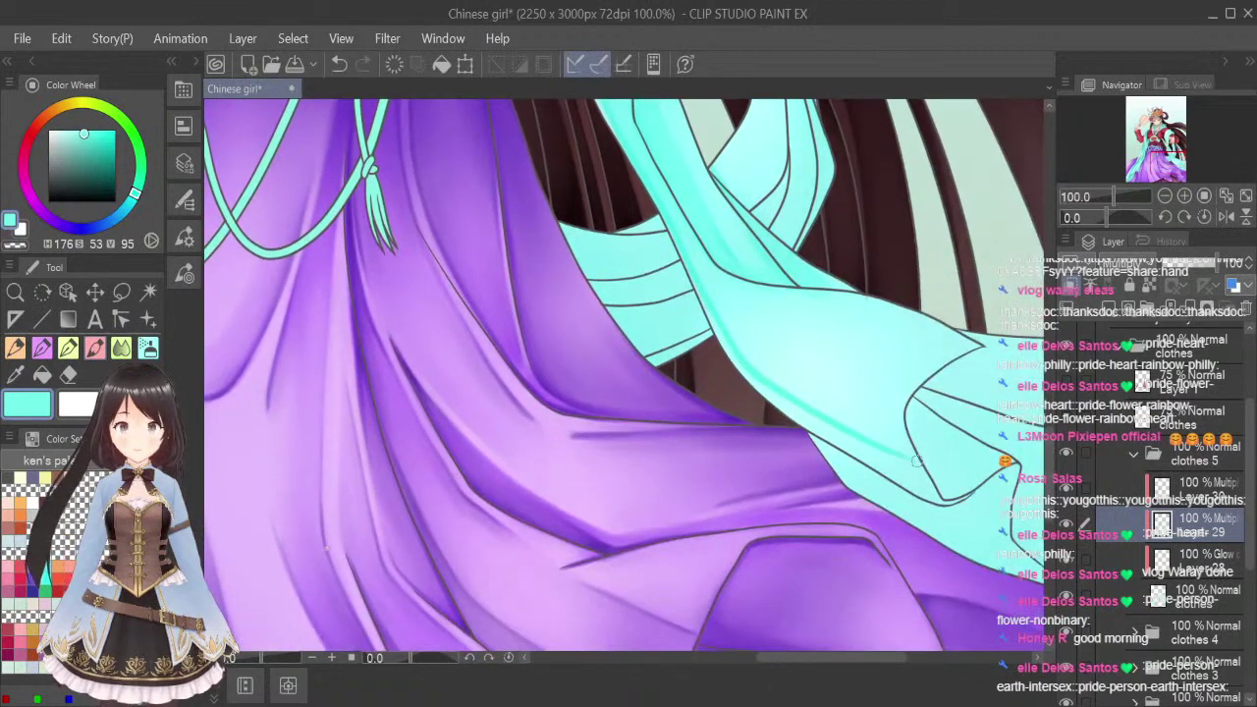
Blend the shadow along the wide sash section's lower outline with overlapping strokes toward the folded end
left_click(122, 355)
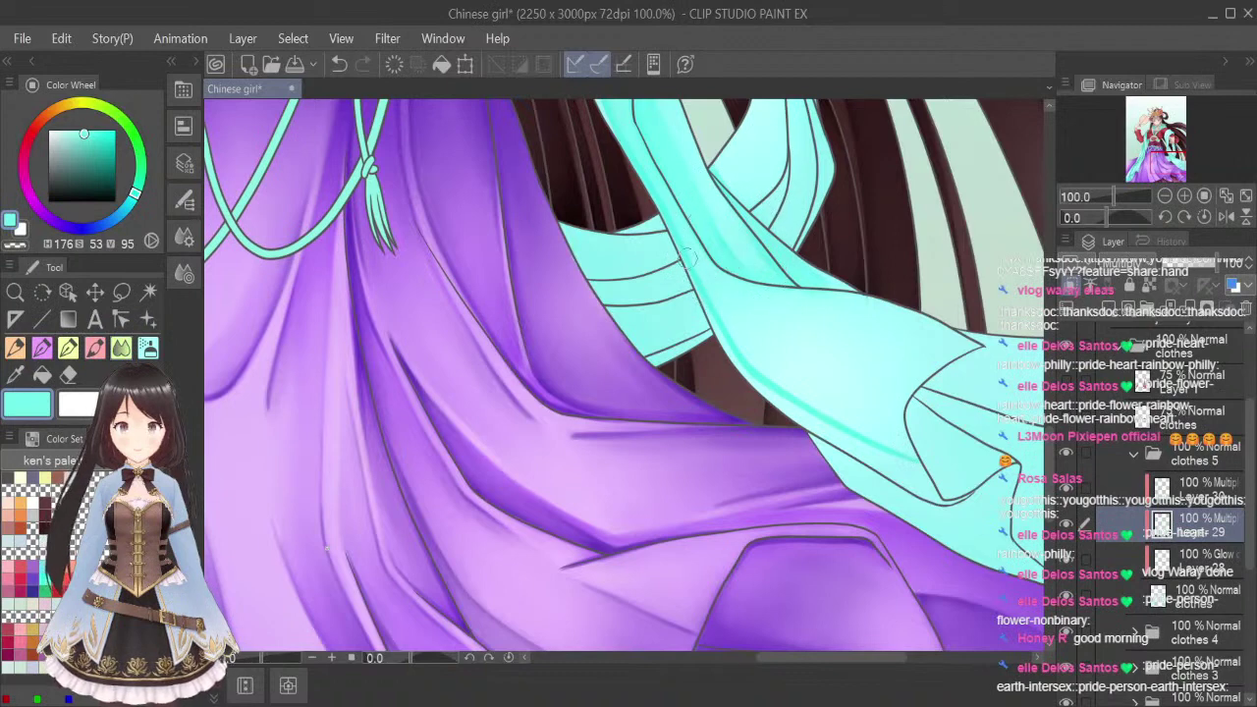
left_click_drag(688, 268, 763, 392)
mouse_move(707, 321)
left_mouse_down()
mouse_move(752, 382)
mouse_move(817, 420)
left_mouse_up()
left_click_drag(752, 384, 881, 457)
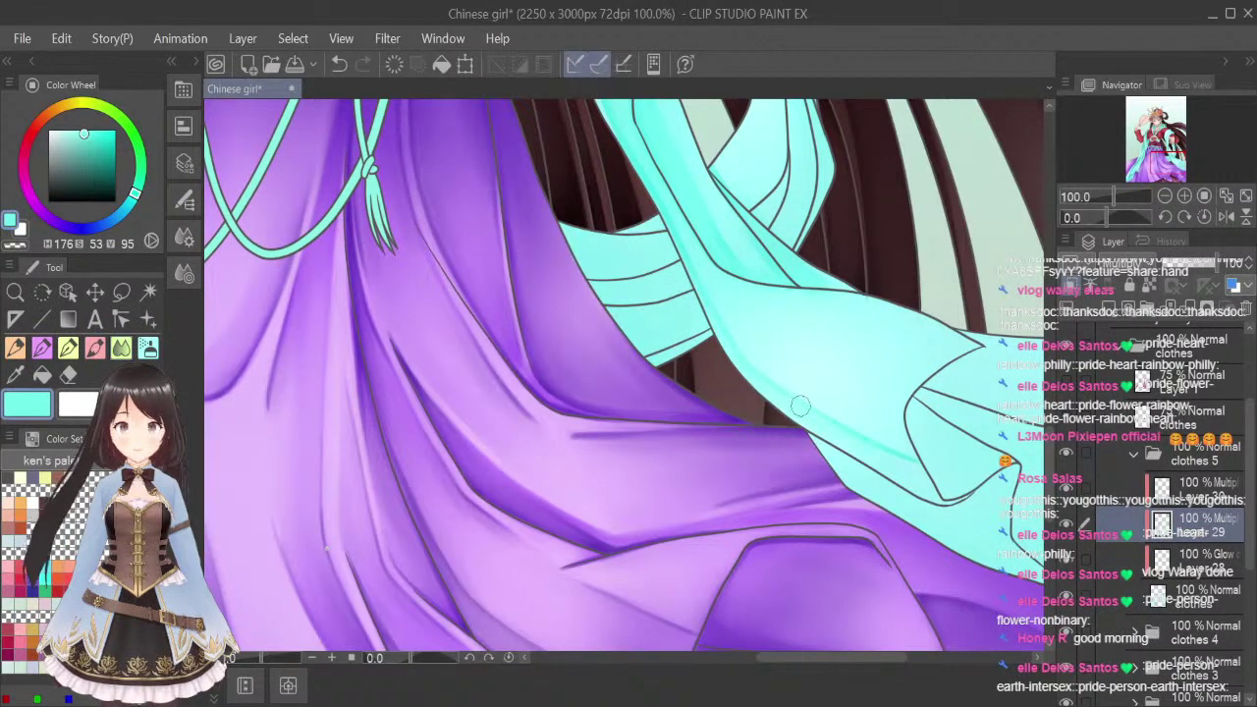
left_click_drag(801, 406, 926, 476)
left_click_drag(845, 439, 944, 504)
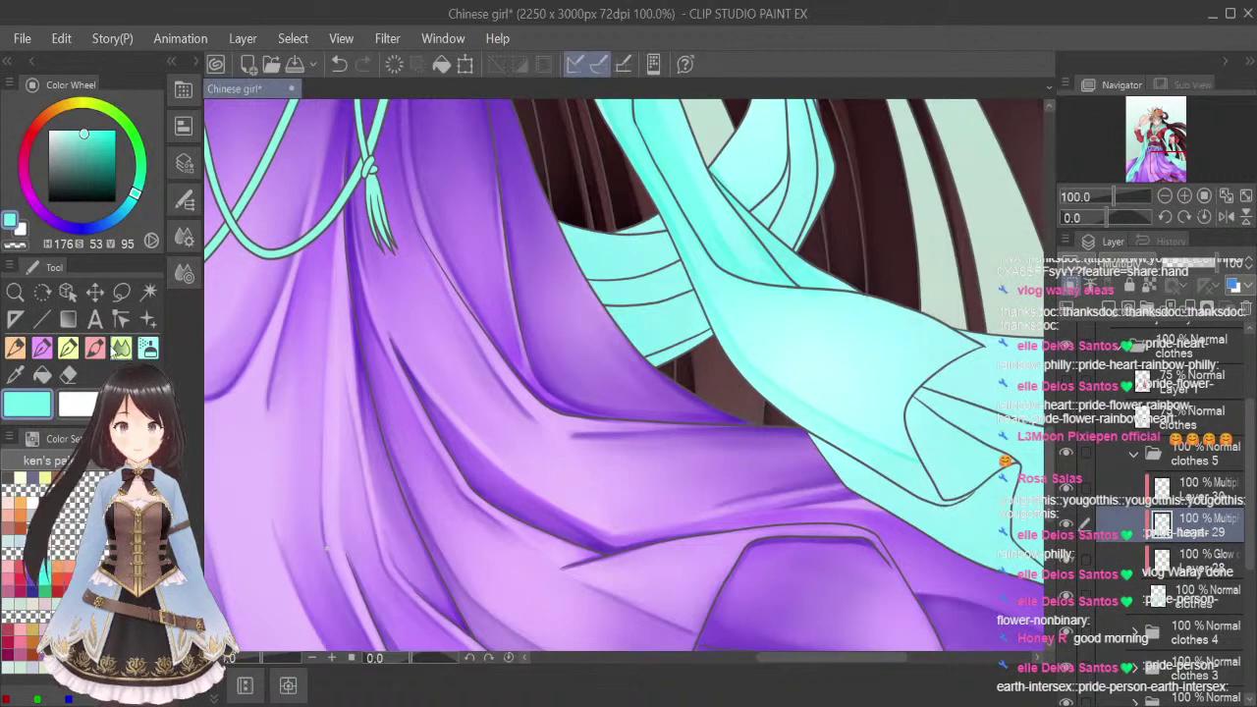
Paint curved teal fold shadows across the lower part of the wide sash section, reaching toward the turned-back fold
left_click_drag(814, 659, 840, 662)
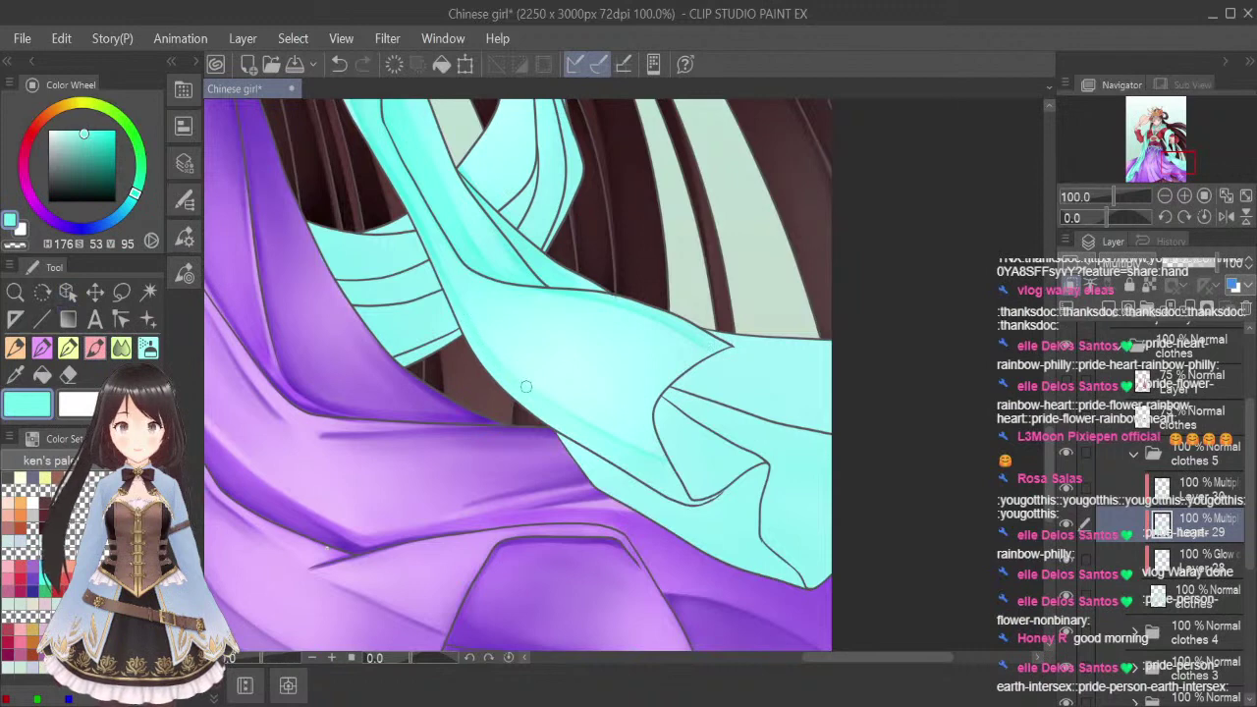
mouse_move(471, 335)
left_mouse_down()
mouse_move(569, 401)
mouse_move(526, 380)
mouse_move(651, 421)
left_mouse_up()
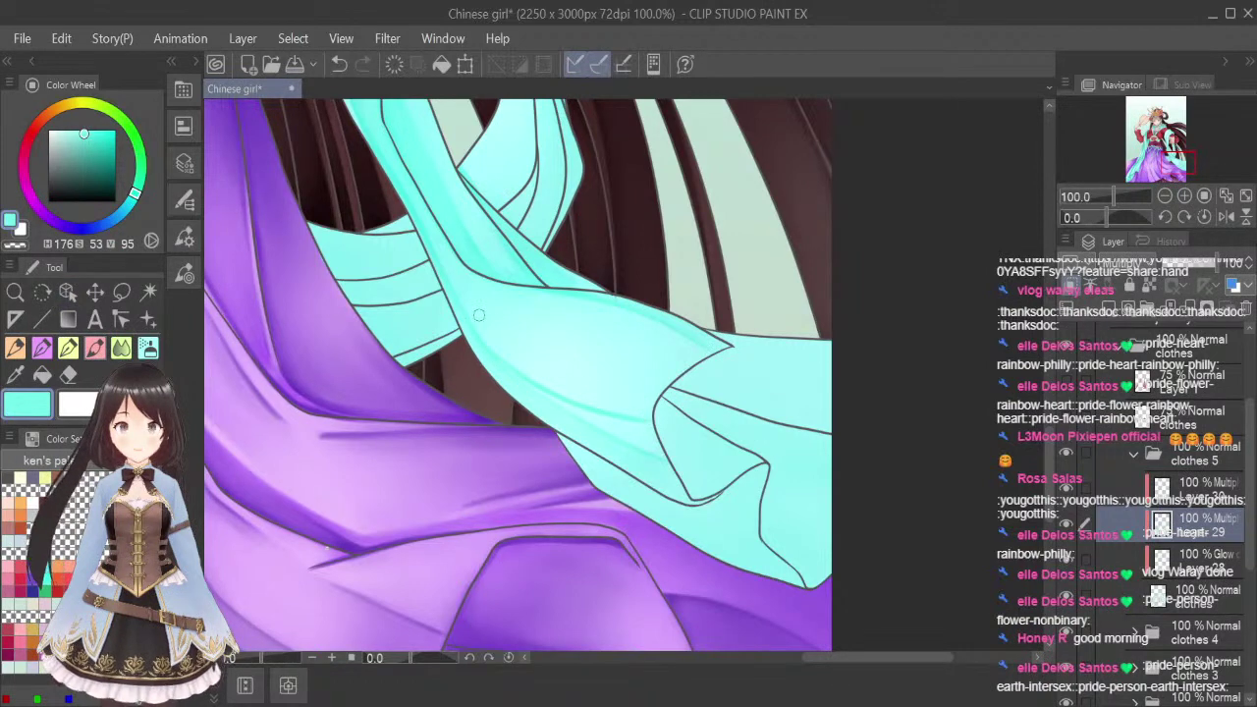
left_click_drag(494, 358, 623, 412)
left_click_drag(527, 376, 649, 415)
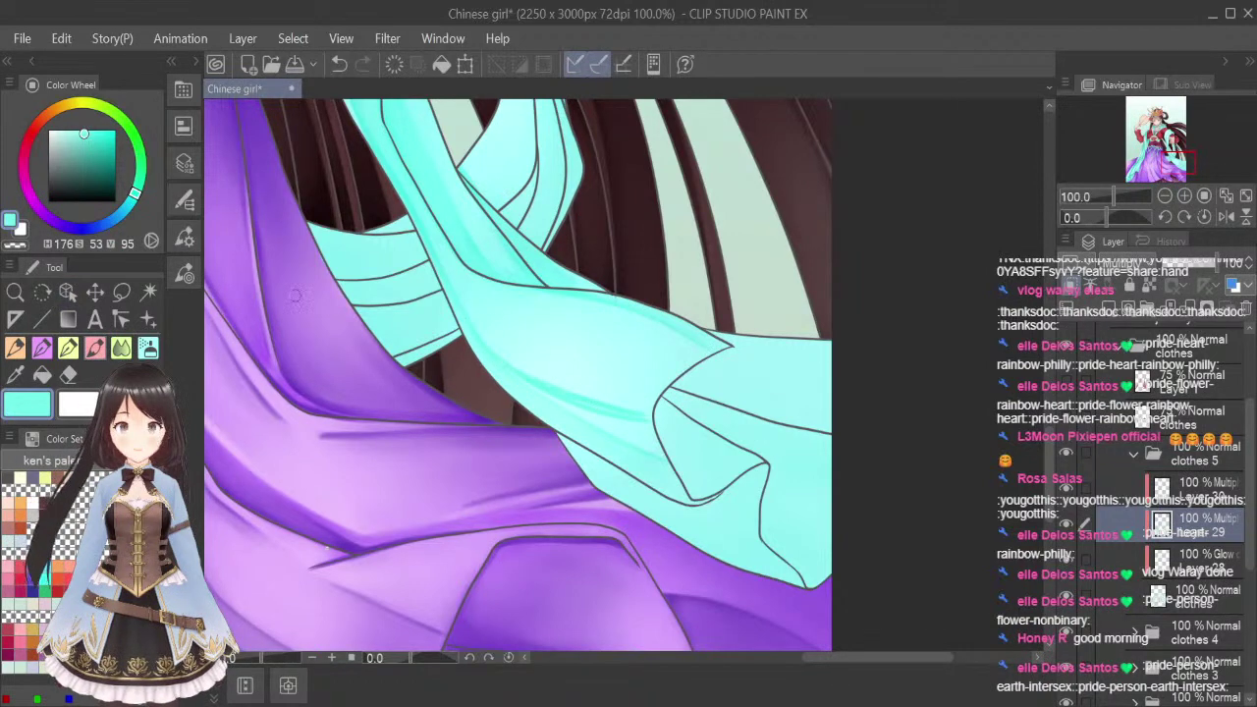
Blend the curved fold shadows on the wide sash section with a reduced blending brush
left_click(121, 347)
key("bracketleft")
key("bracketleft")
key("bracketleft")
key("bracketleft")
key("bracketleft")
key("bracketleft")
key("bracketleft")
key("bracketleft")
mouse_move(504, 373)
left_mouse_down()
mouse_move(645, 428)
mouse_move(635, 443)
mouse_move(593, 422)
mouse_move(652, 453)
mouse_move(645, 423)
left_mouse_up()
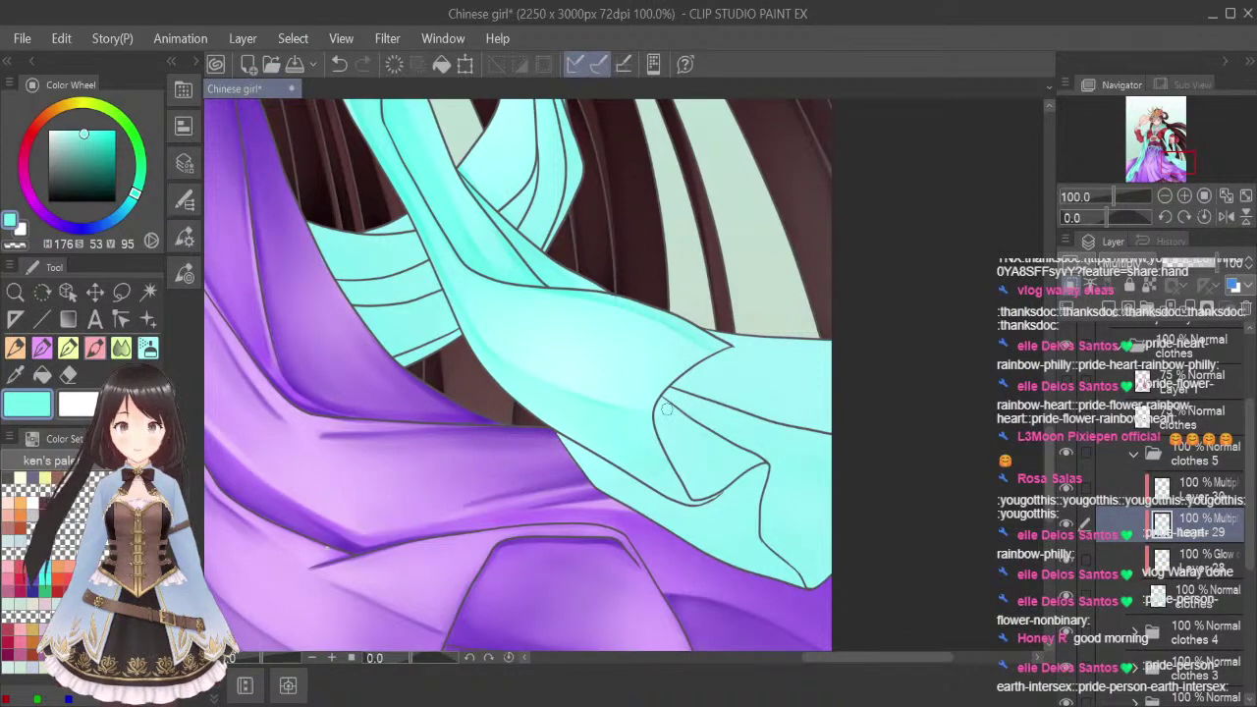
Paint a teal shadow along the inner edge of the sash's turned-back fold and blend it inward
mouse_move(660, 402)
left_mouse_down()
mouse_move(693, 495)
mouse_move(707, 491)
mouse_move(698, 442)
mouse_move(662, 401)
mouse_move(687, 475)
left_mouse_up()
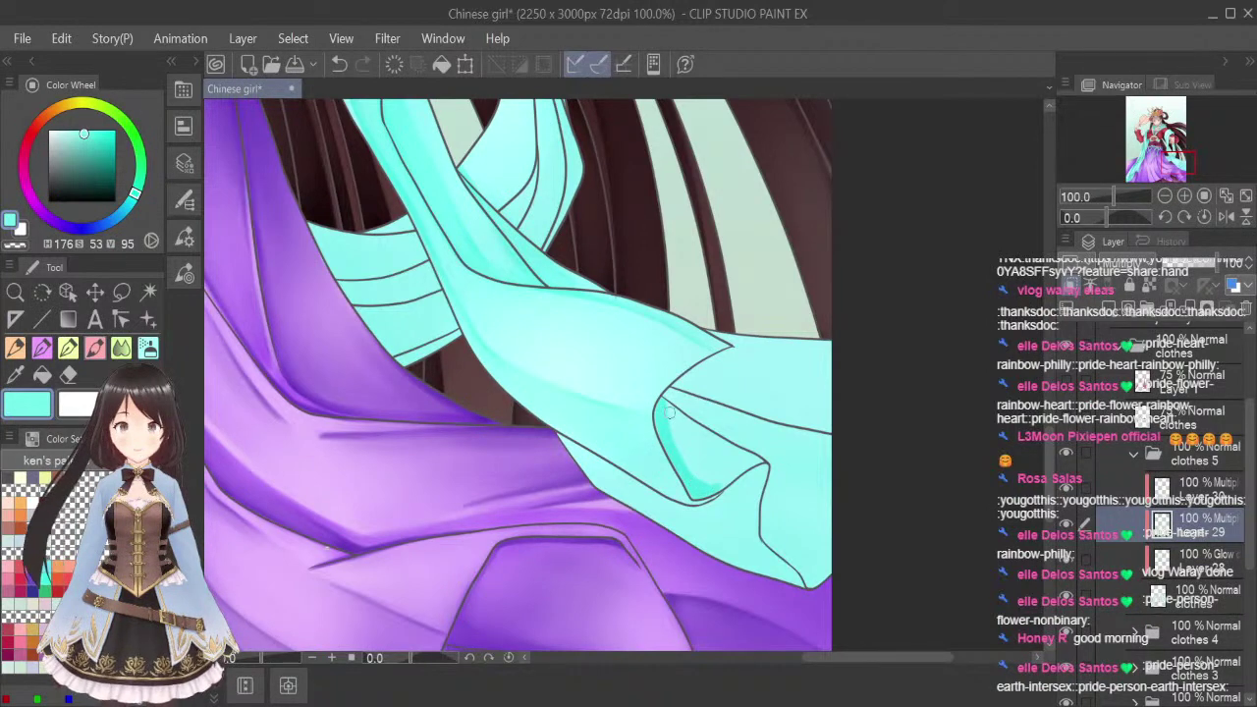
left_click_drag(672, 407, 695, 475)
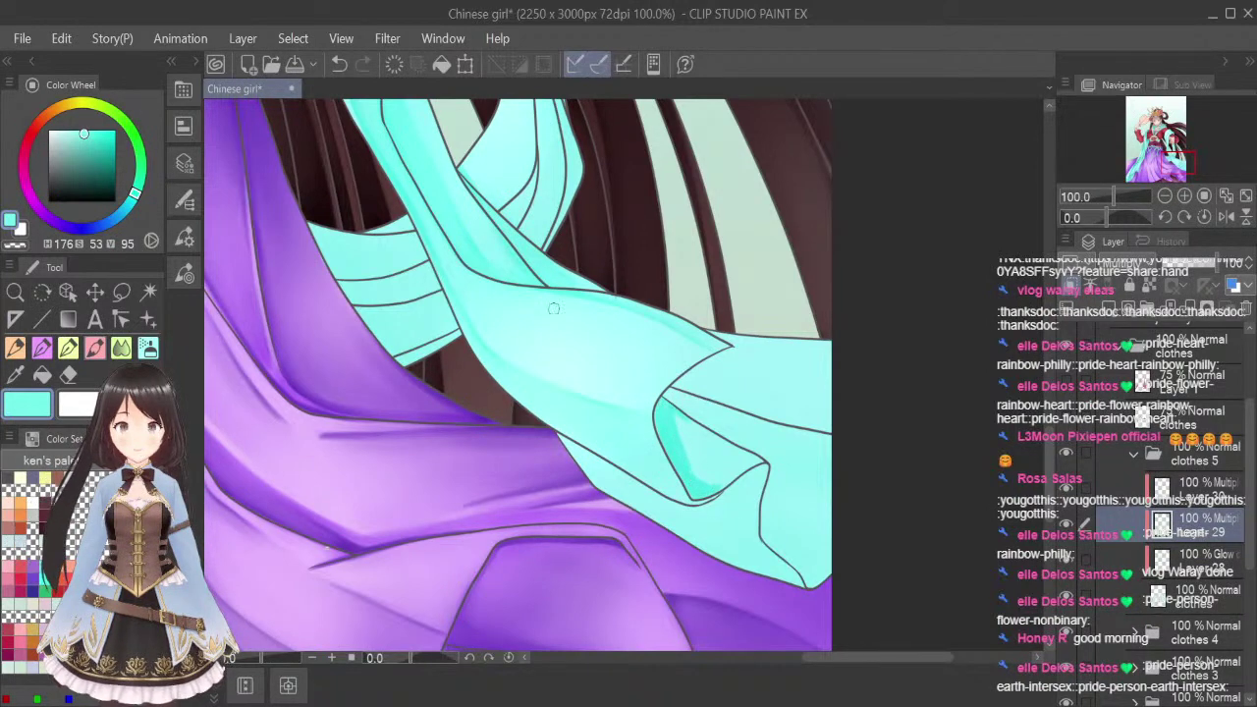
left_click(121, 348)
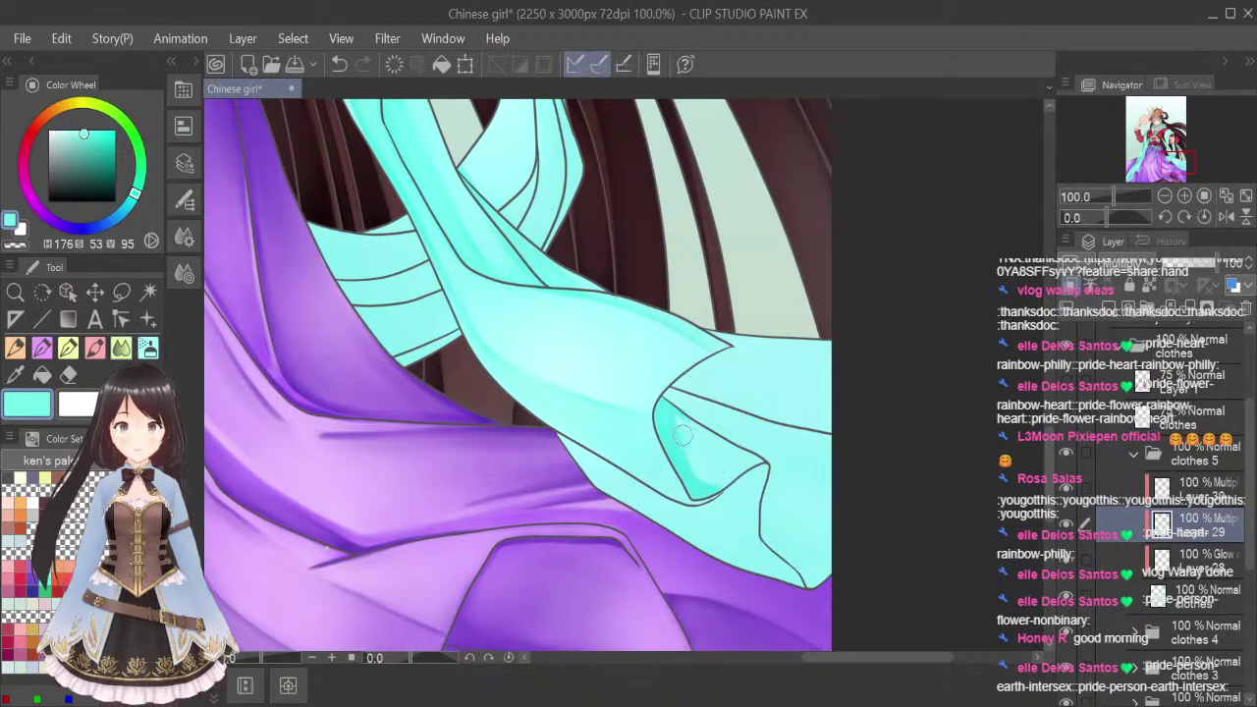
mouse_move(679, 437)
left_mouse_down()
mouse_move(709, 475)
mouse_move(733, 481)
mouse_move(694, 425)
mouse_move(713, 436)
mouse_move(706, 475)
left_mouse_up()
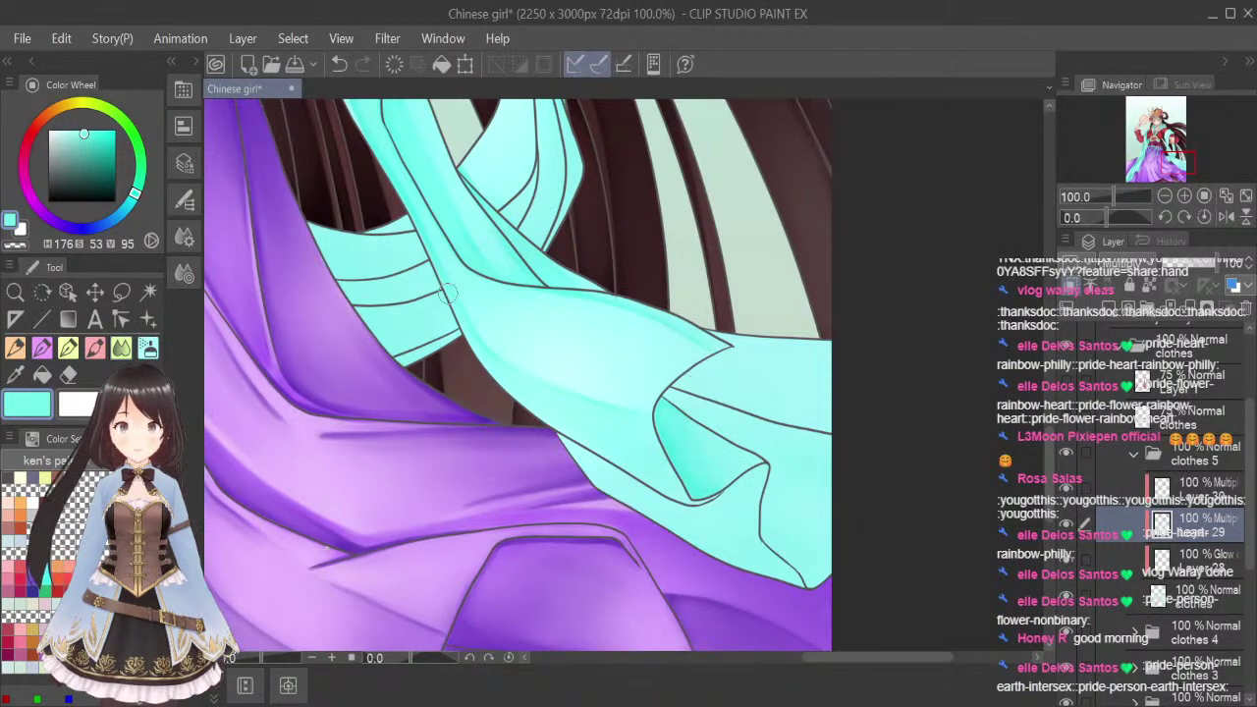
Paint teal shadows on the sash underside beneath the turned-back fold, following the fold's outline
left_click(95, 347)
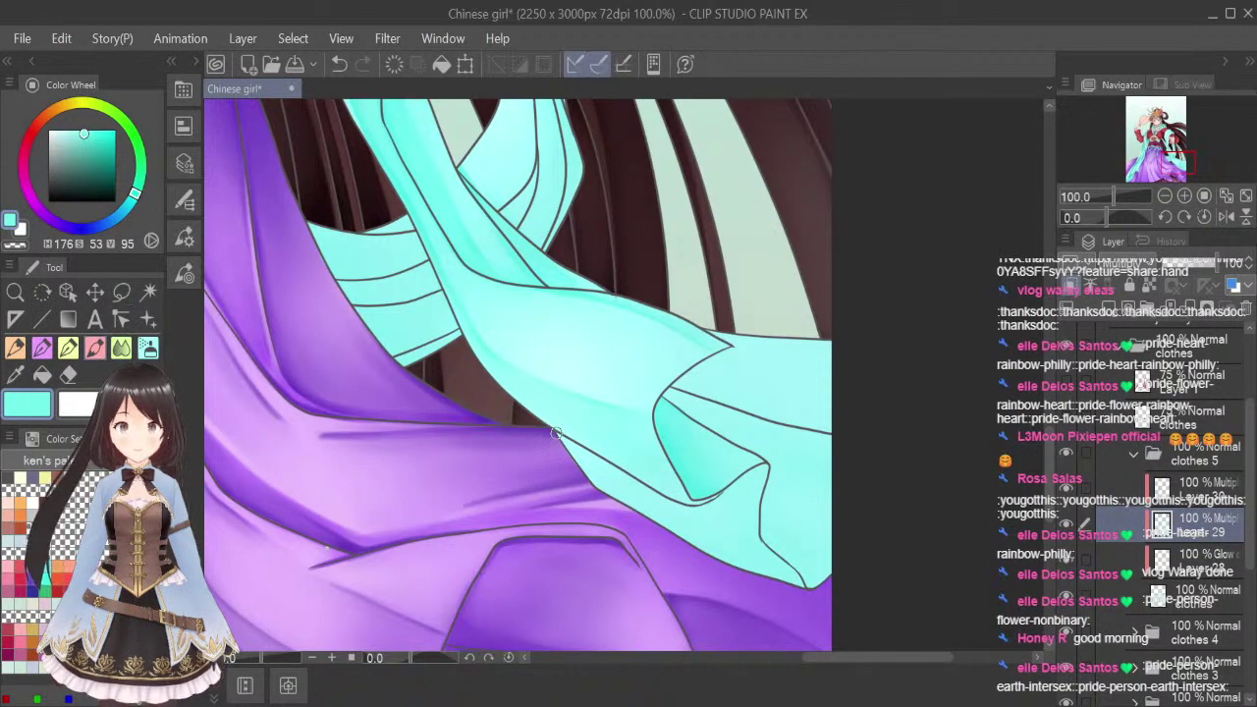
mouse_move(577, 462)
left_mouse_down()
mouse_move(608, 490)
mouse_move(770, 547)
left_mouse_up()
mouse_move(556, 432)
left_mouse_down()
mouse_move(686, 505)
mouse_move(616, 475)
mouse_move(648, 492)
mouse_move(719, 468)
left_mouse_up()
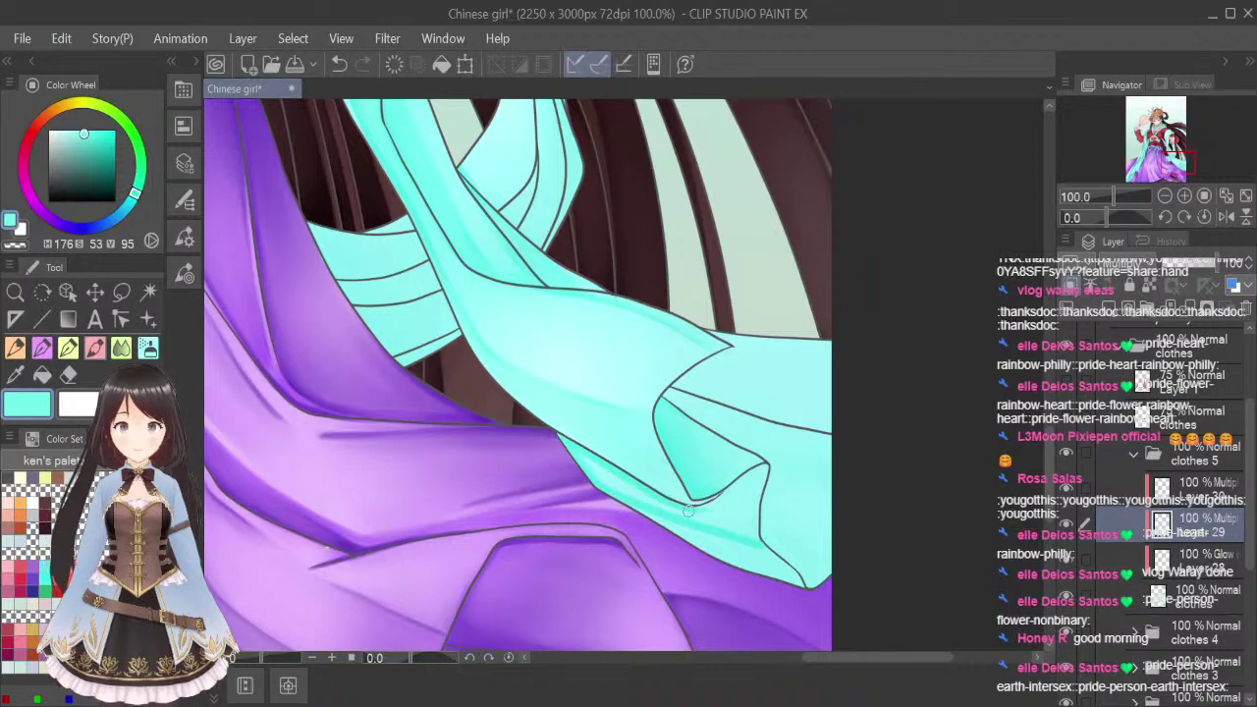
left_click_drag(688, 511, 765, 466)
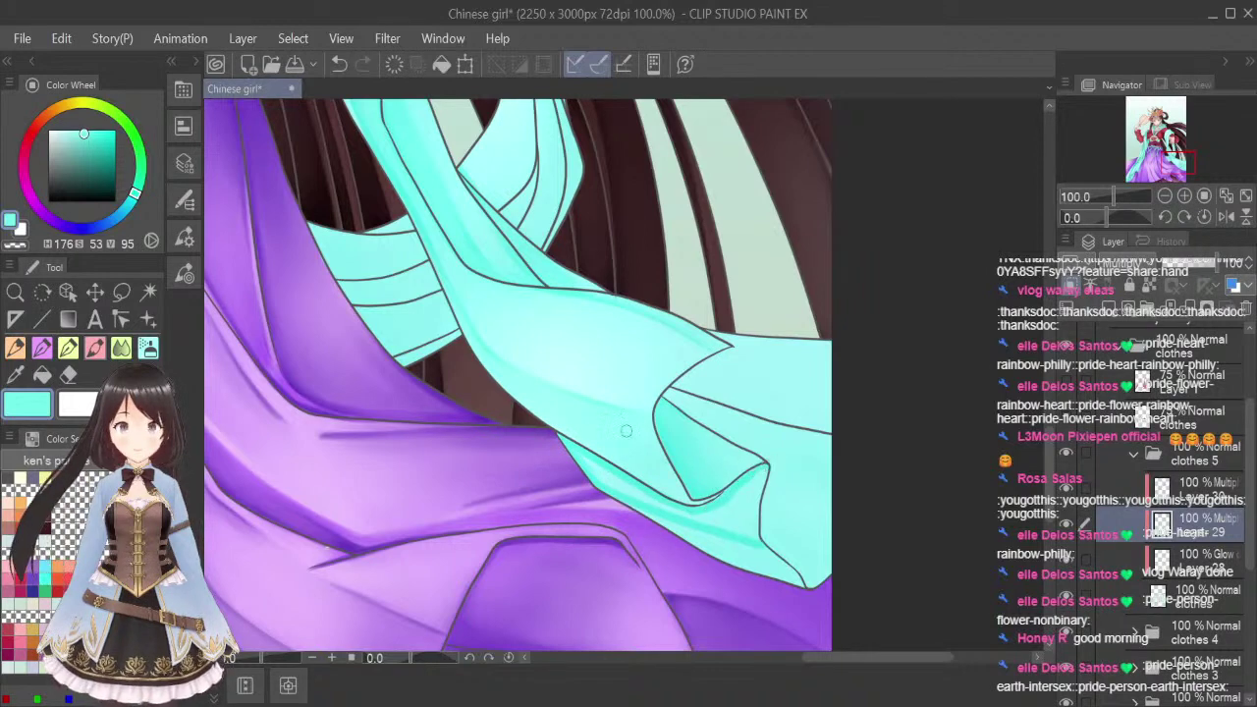
Blend the shadows on the sash underside beneath the turned-back fold with a smaller blending brush
left_click(121, 348)
key("bracketleft")
key("bracketleft")
key("bracketleft")
key("bracketleft")
key("bracketleft")
key("bracketleft")
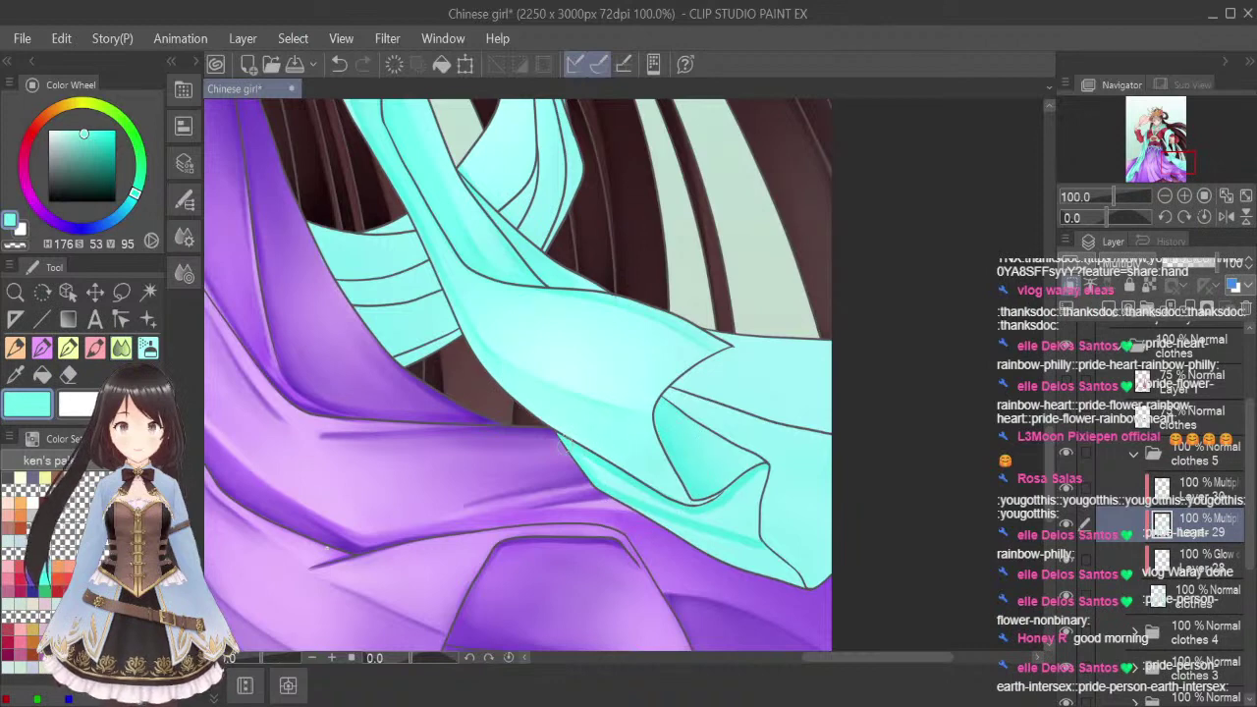
mouse_move(564, 445)
left_mouse_down()
mouse_move(652, 503)
mouse_move(753, 513)
mouse_move(741, 498)
left_mouse_up()
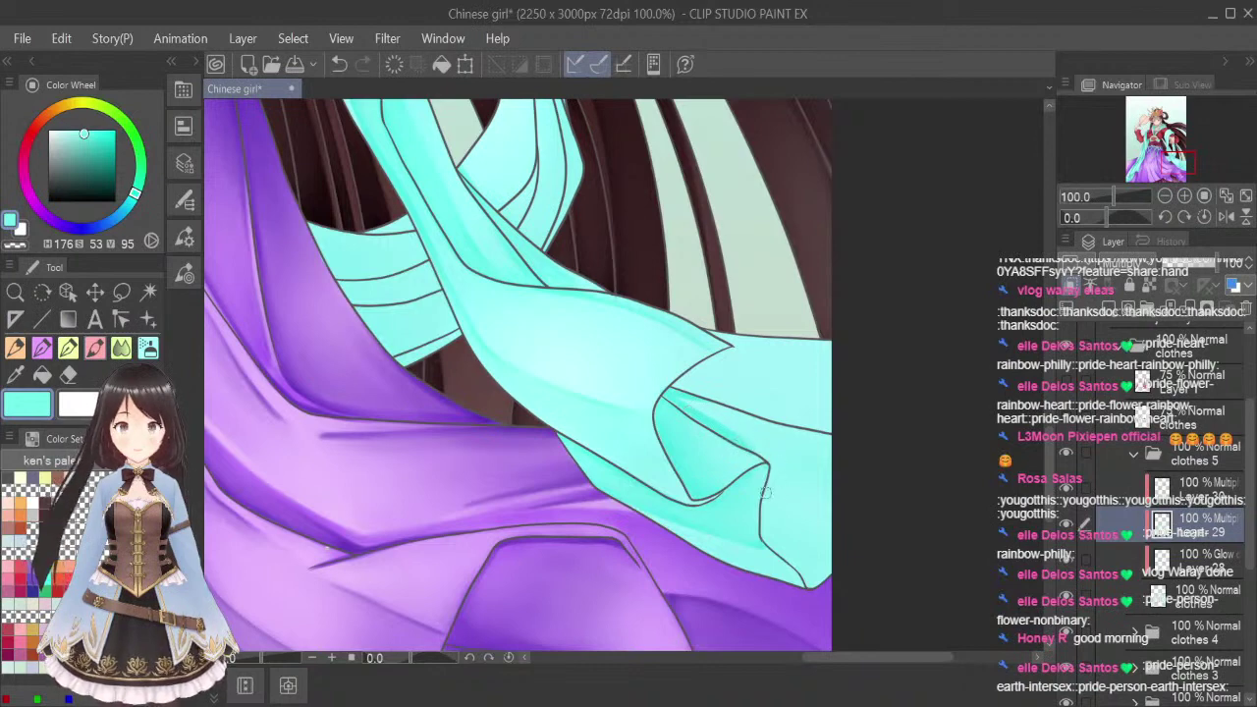
Paint a teal shadow beside the wavy line at the sash's lower tip and soften it with a smaller blending brush
mouse_move(764, 494)
left_mouse_down()
mouse_move(768, 545)
mouse_move(823, 581)
left_mouse_up()
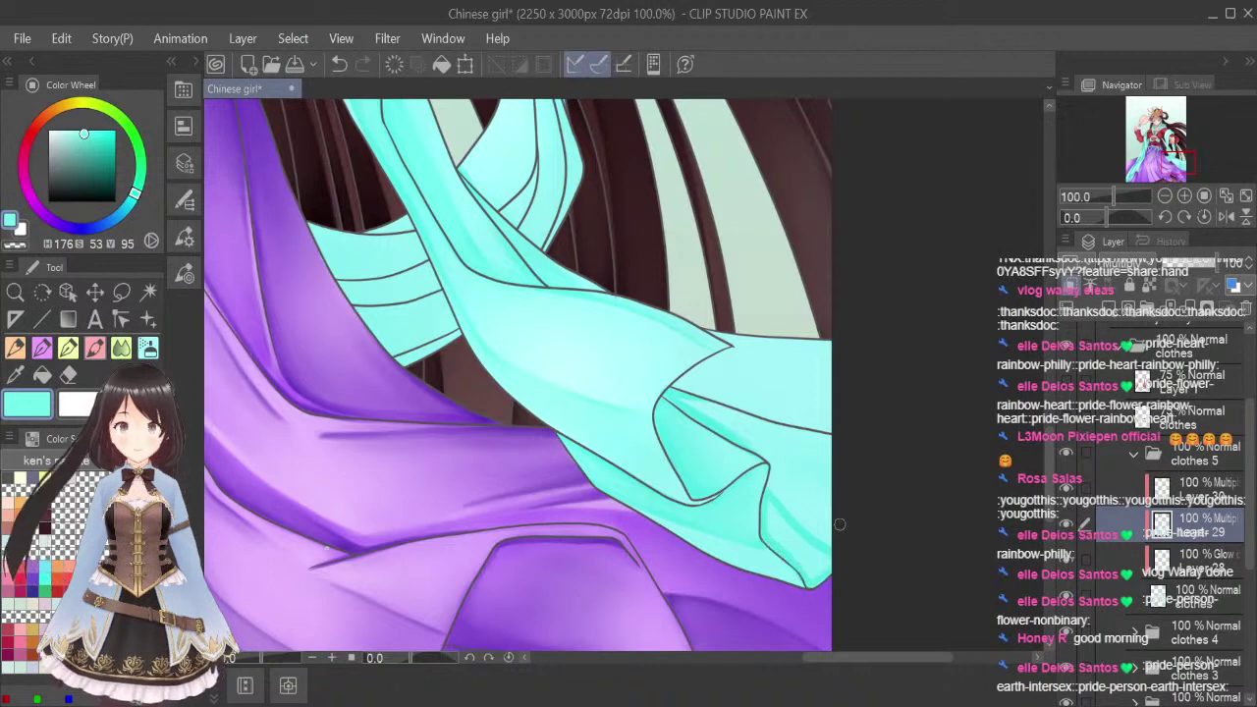
left_click(121, 348)
key("bracketleft")
key("bracketleft")
key("bracketleft")
key("bracketleft")
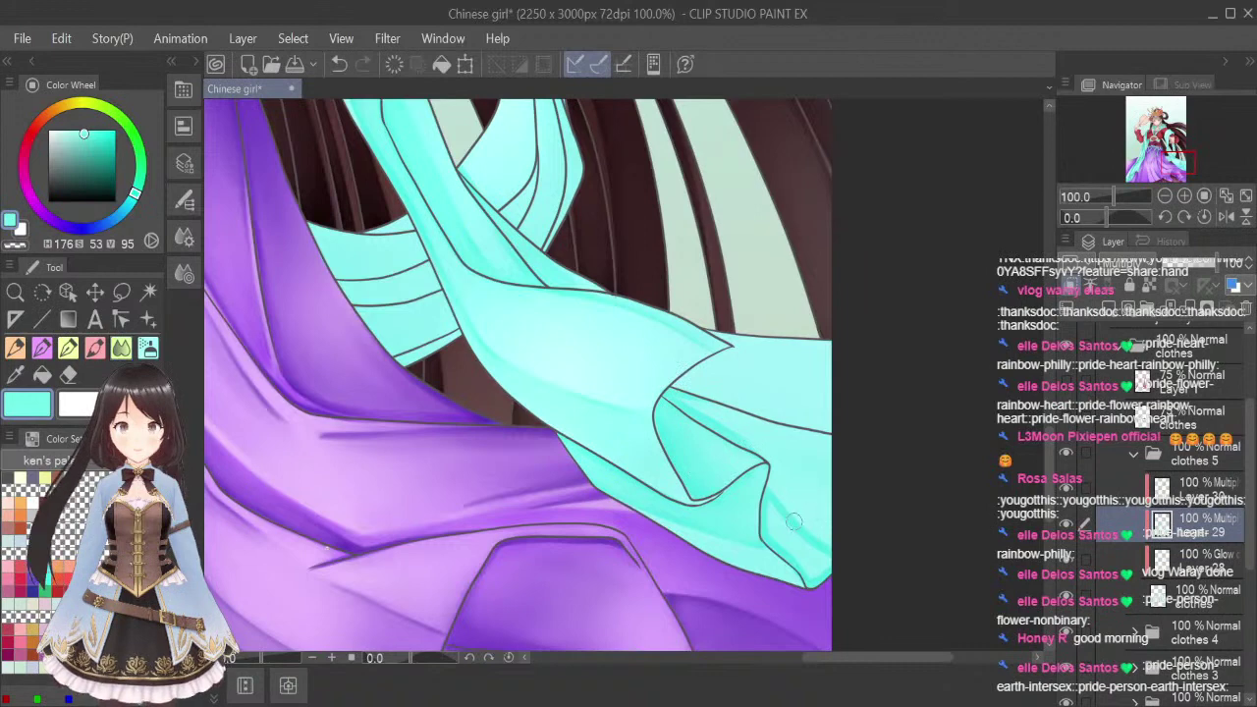
Paint a teal shadow on the sash piece behind the wide section's pointed edge, out to the canvas border, and blend it
left_click(96, 348)
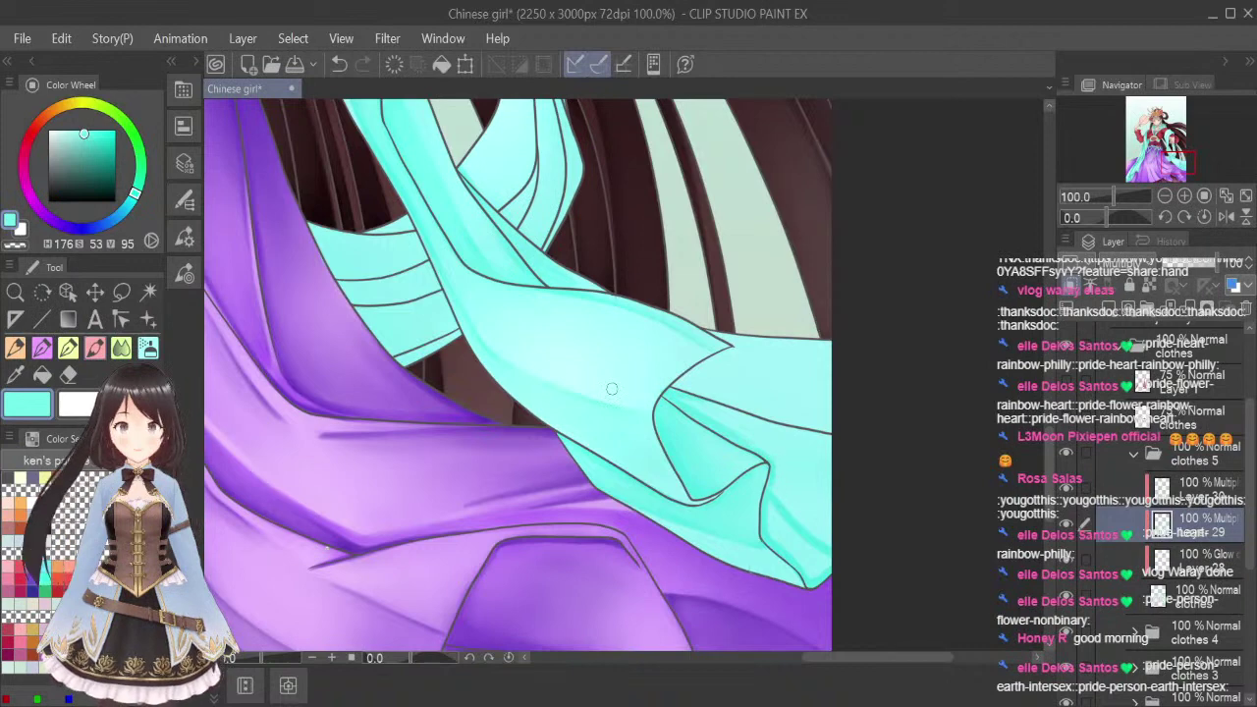
left_click(121, 352)
key("bracketleft")
key("bracketleft")
key("bracketleft")
key("bracketleft")
key("bracketleft")
key("bracketleft")
key("bracketleft")
key("bracketleft")
key("bracketleft")
key("bracketleft")
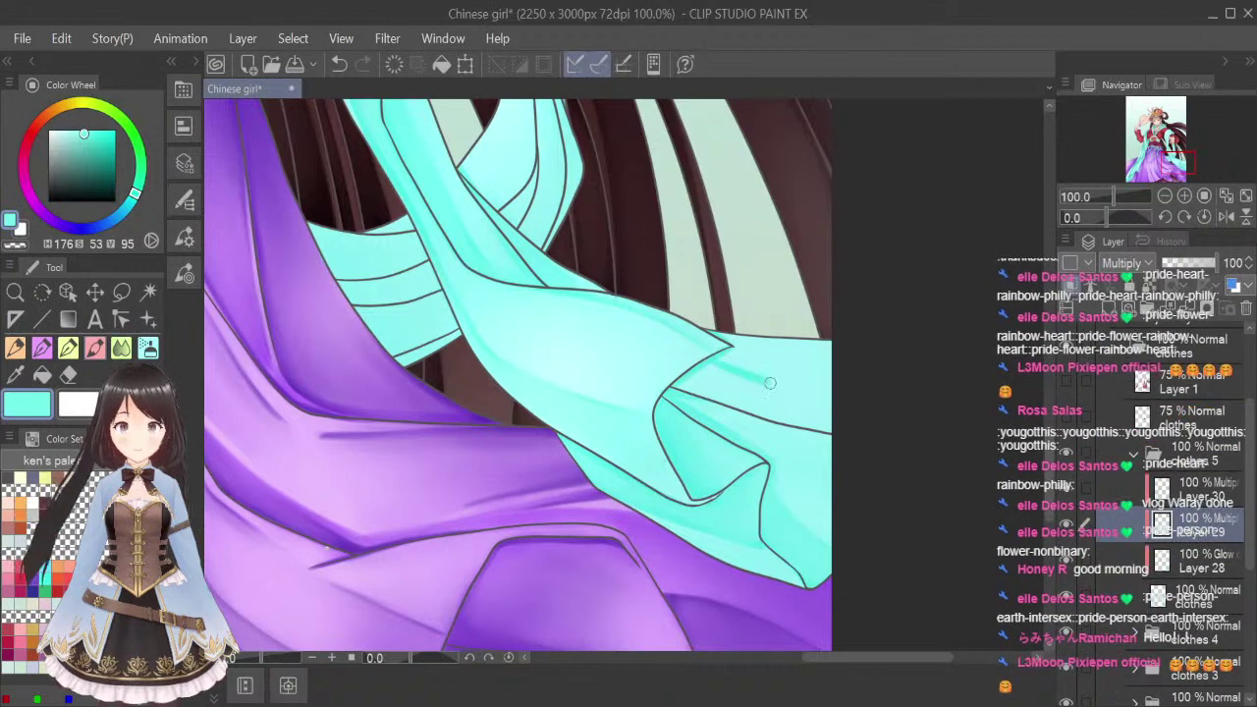
left_click(121, 348)
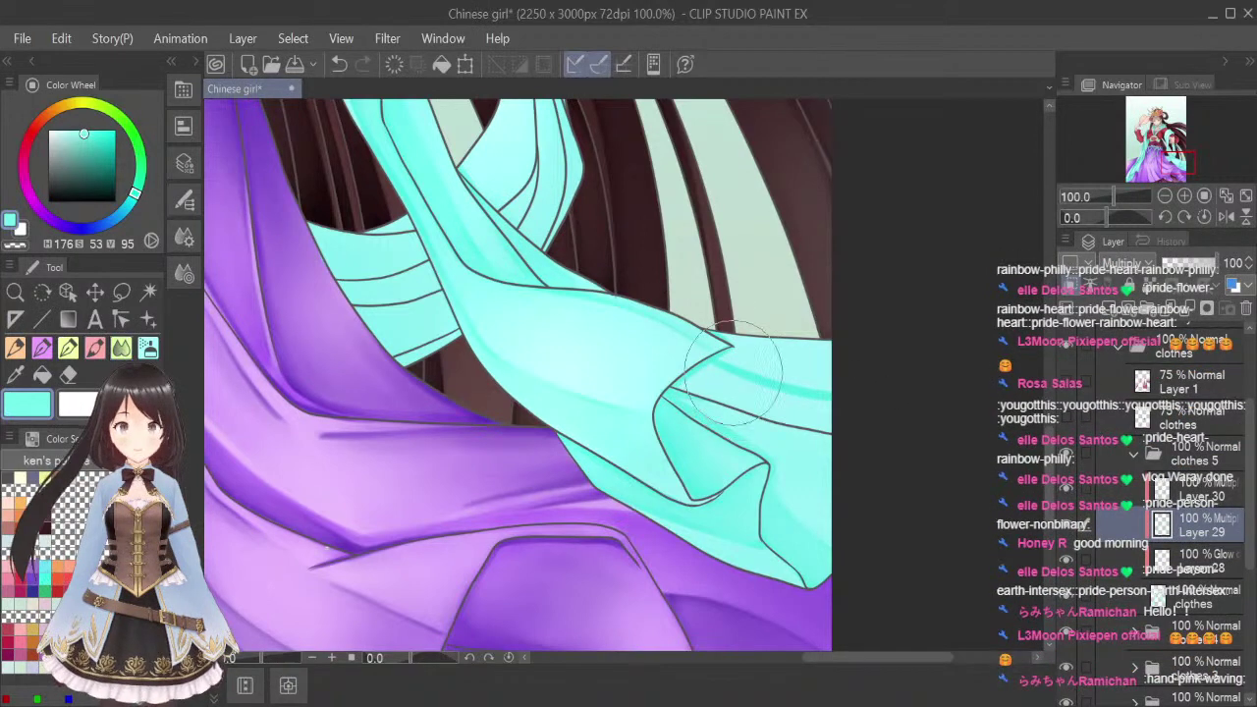
left_click_drag(730, 372, 722, 365)
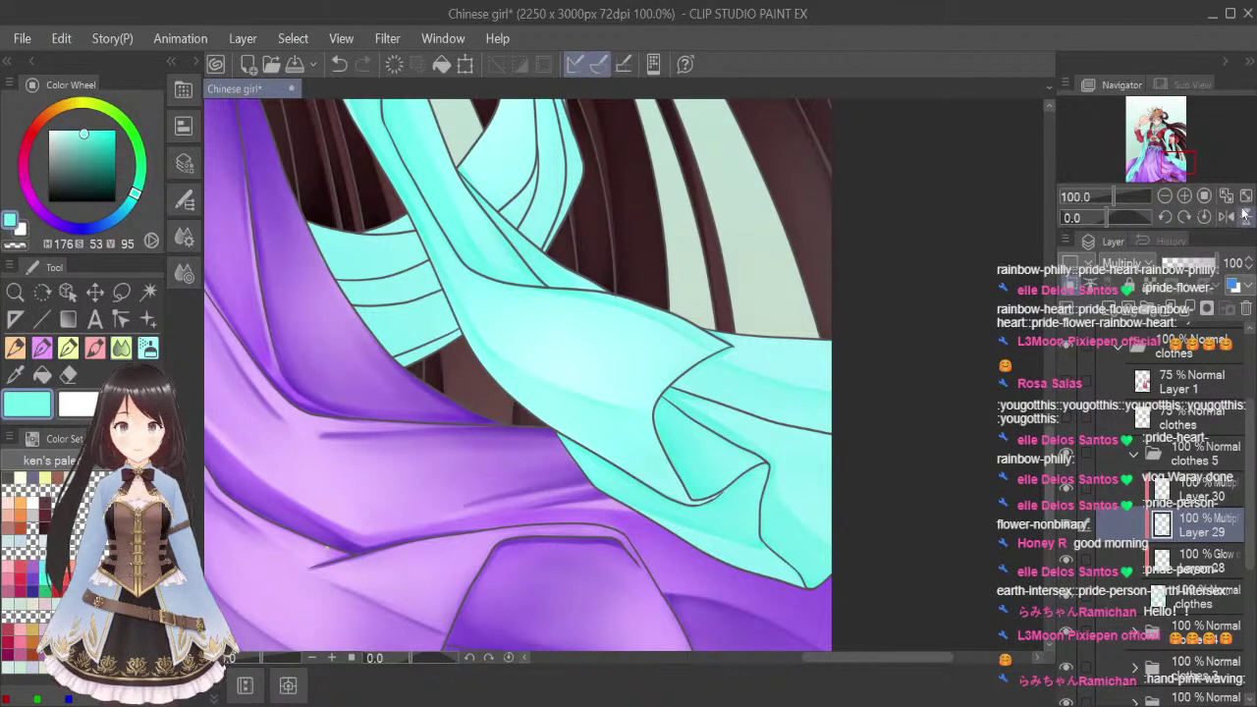
Save the illustration with the whole figure in view
left_click(1203, 196)
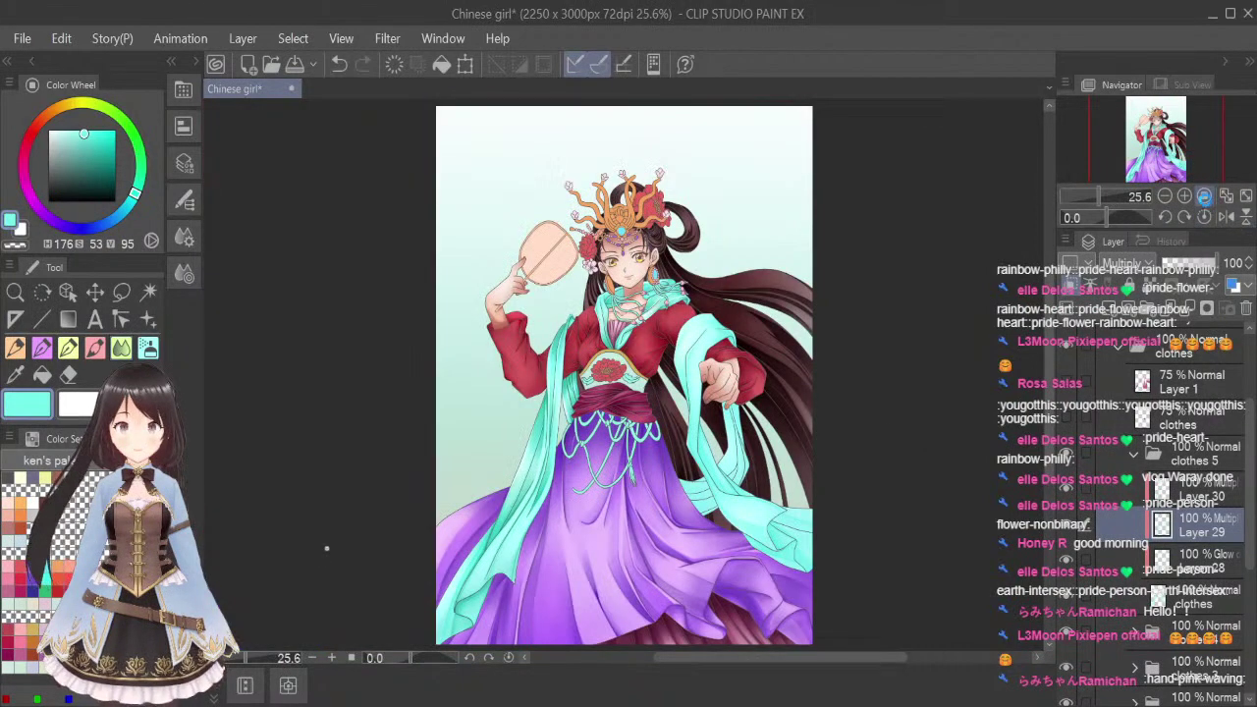
key("ctrl+s")
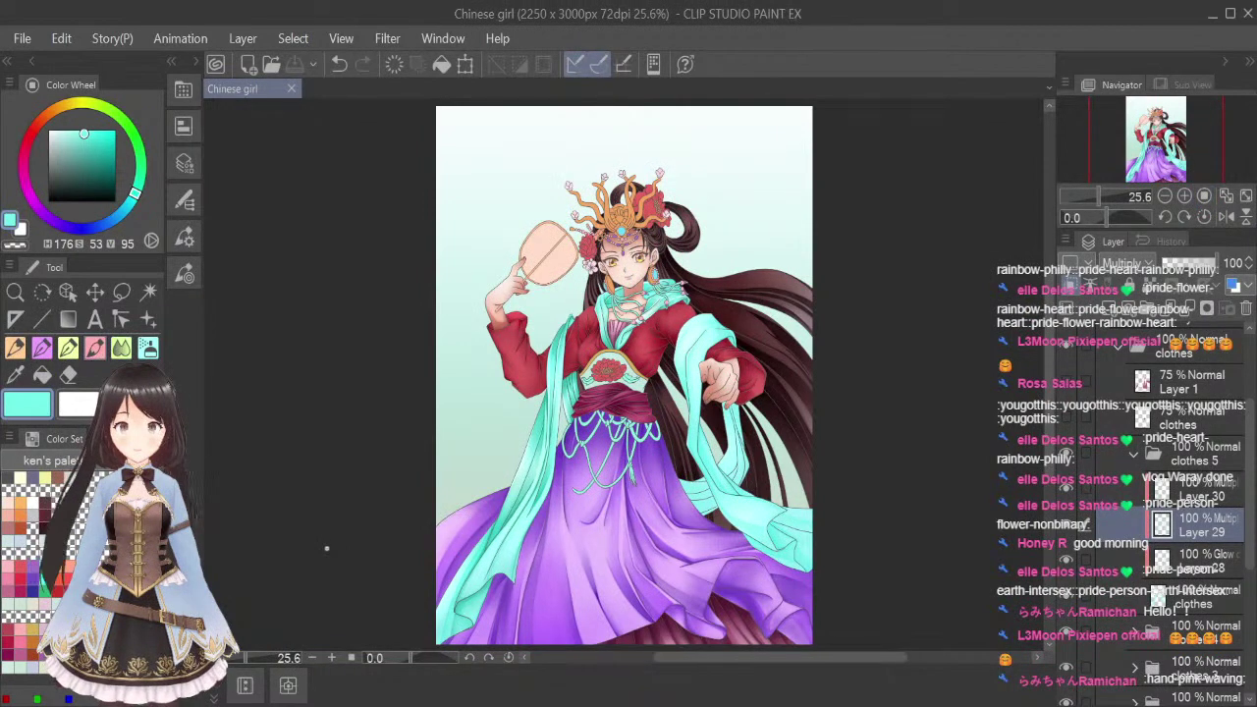
key("alt+Tab")
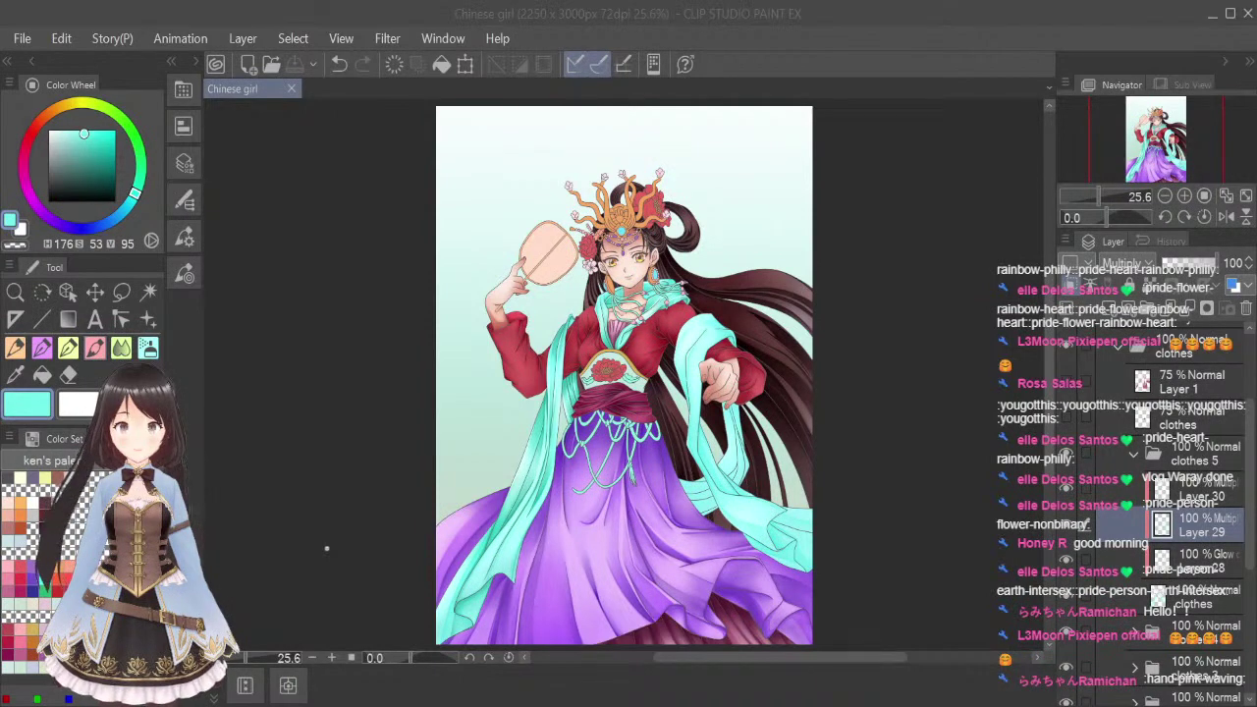
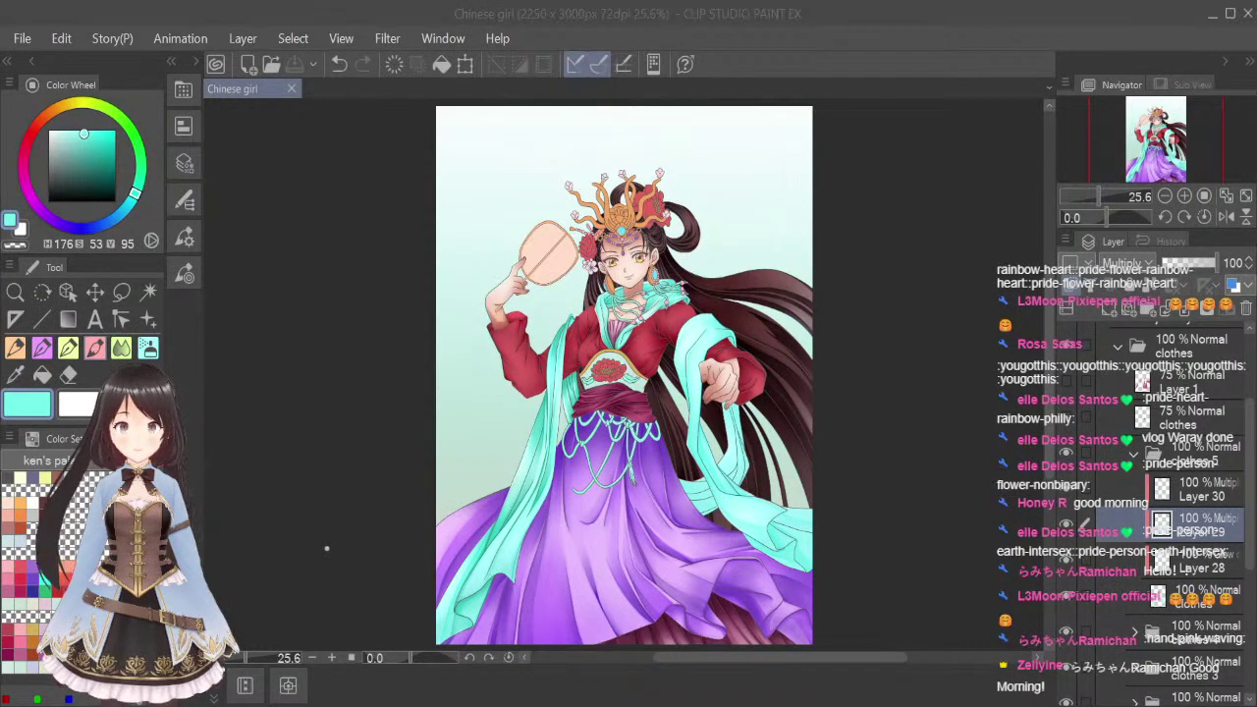
Sample the darker teal from the sash on the figure's other side and paint deeper shadows on Layer 30 along the arm sash's inner edge beside the torso
left_click(15, 375)
left_click(530, 511, "alt")
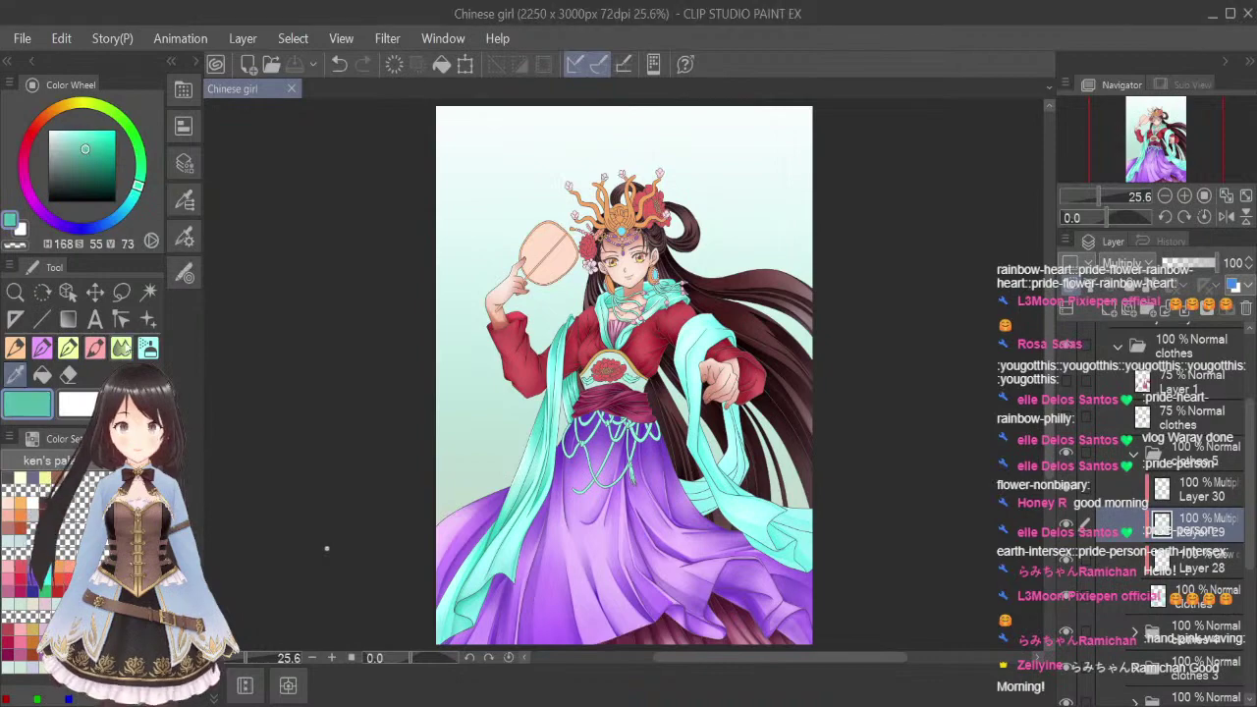
left_click(1218, 496)
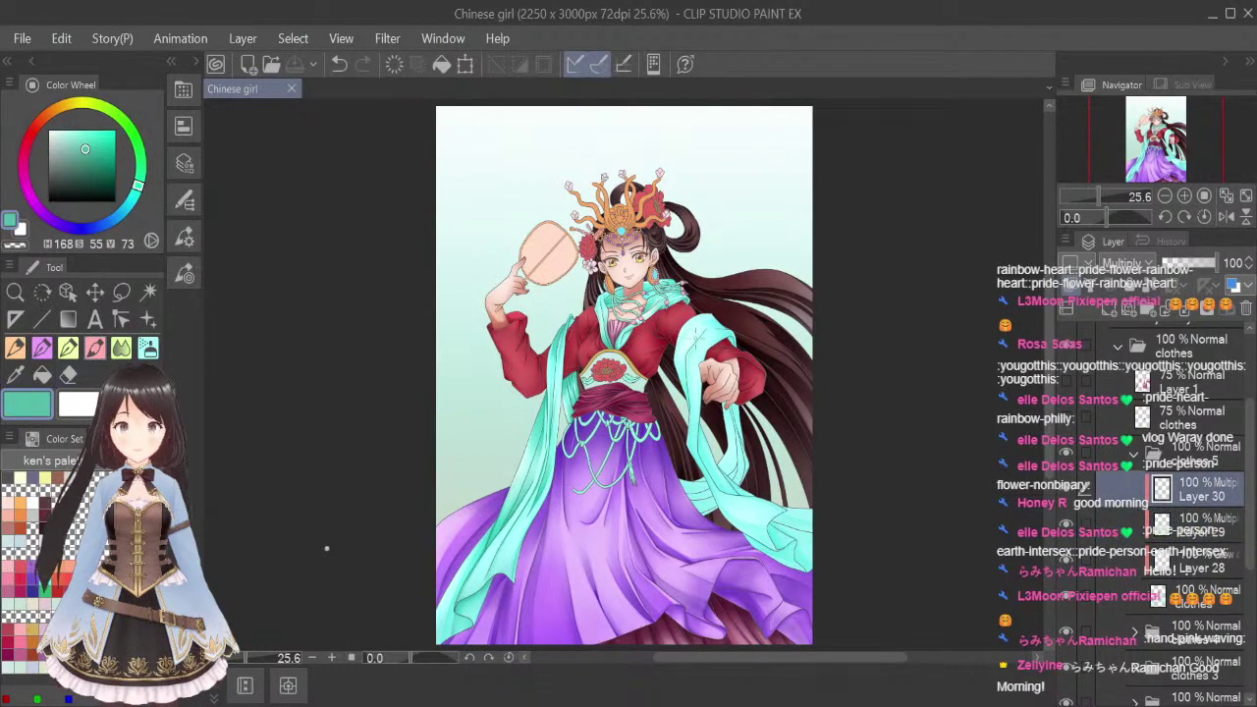
scroll(721, 334, "up", 5)
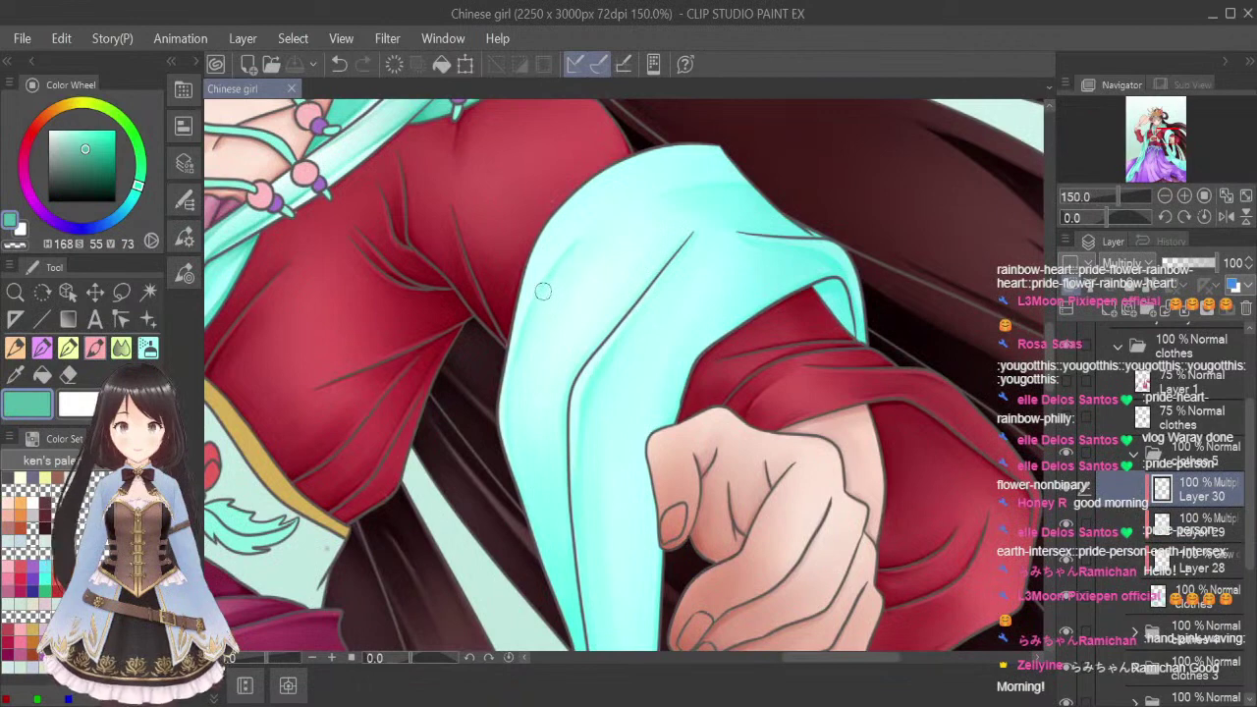
mouse_move(543, 292)
left_mouse_down()
mouse_move(580, 237)
mouse_move(524, 340)
mouse_move(540, 290)
mouse_move(508, 421)
left_mouse_up()
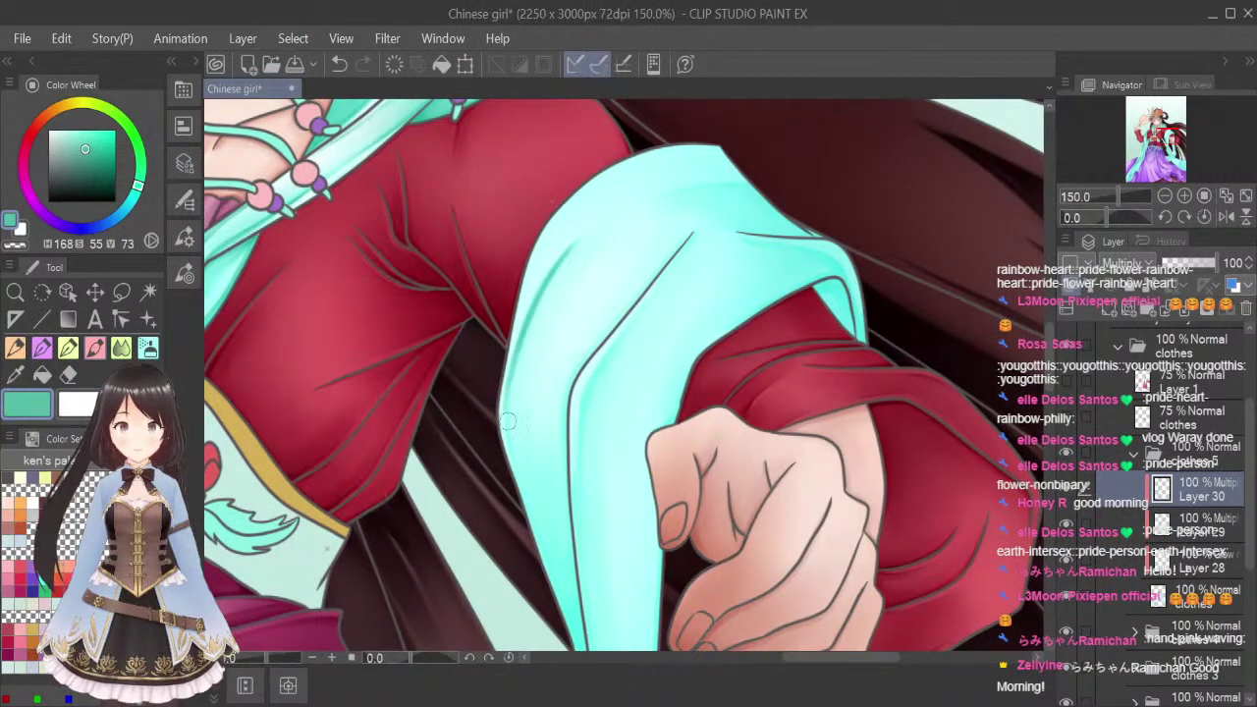
left_click_drag(516, 358, 520, 480)
left_click_drag(570, 251, 505, 424)
left_click_drag(525, 328, 519, 435)
left_click_drag(509, 368, 526, 505)
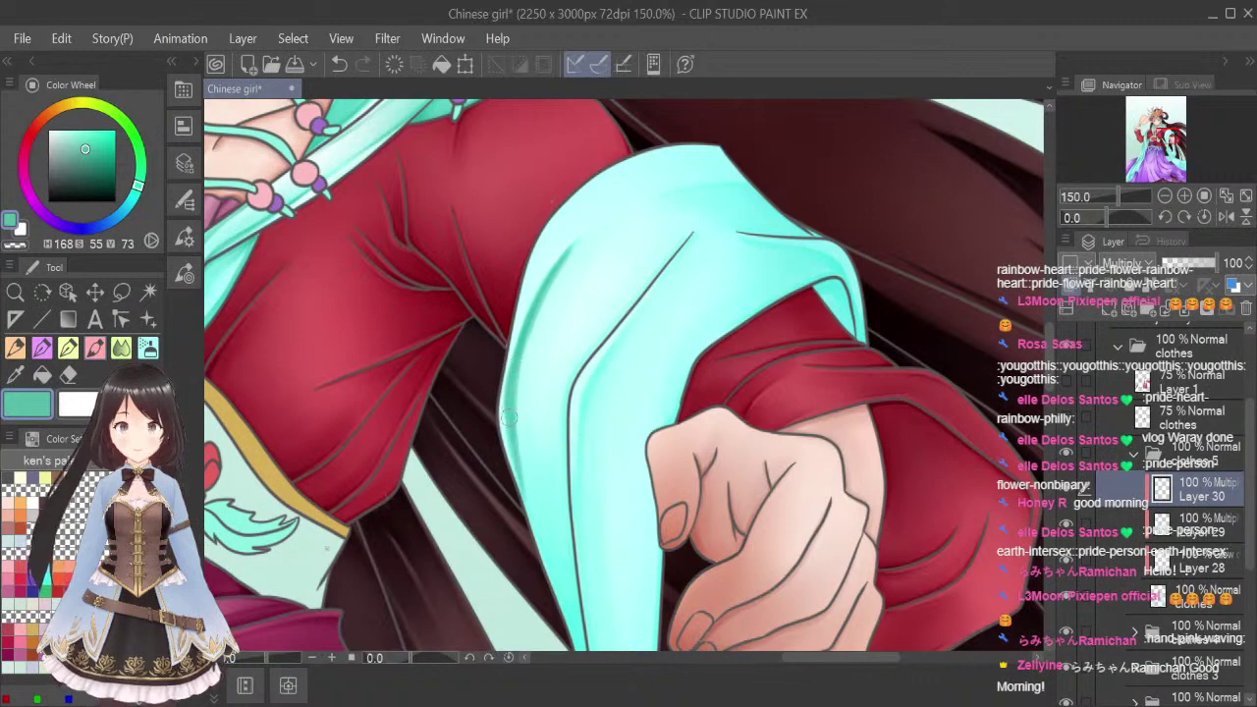
left_click_drag(508, 417, 531, 542)
Blend the darker shadow along the arm sash's edge beside the torso using a much smaller blending brush
left_click(121, 348)
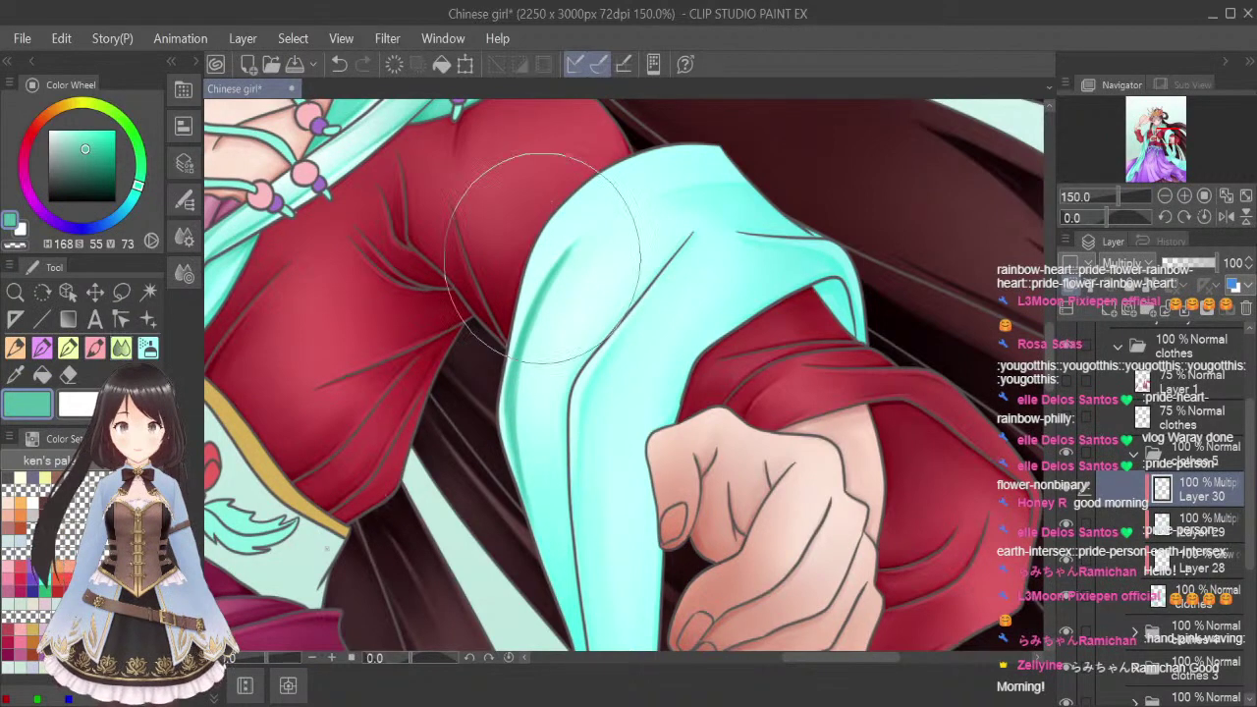
key("bracketleft")
key("bracketleft")
key("bracketleft")
key("bracketleft")
key("bracketleft")
key("bracketleft")
key("bracketleft")
key("bracketleft")
key("bracketleft")
key("bracketleft")
key("bracketleft")
key("bracketleft")
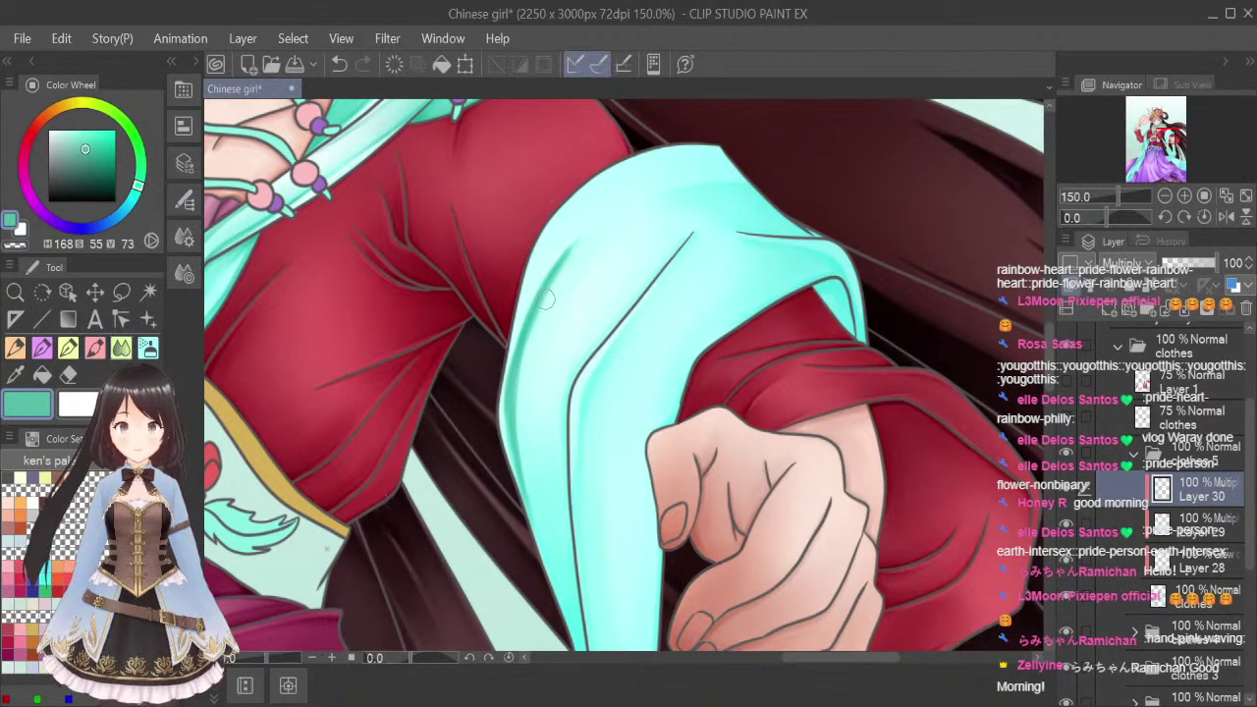
mouse_move(588, 239)
left_mouse_down()
mouse_move(544, 289)
mouse_move(517, 364)
mouse_move(523, 341)
mouse_move(519, 472)
mouse_move(516, 347)
mouse_move(536, 540)
mouse_move(522, 463)
mouse_move(530, 495)
mouse_move(565, 246)
mouse_move(535, 336)
left_mouse_up()
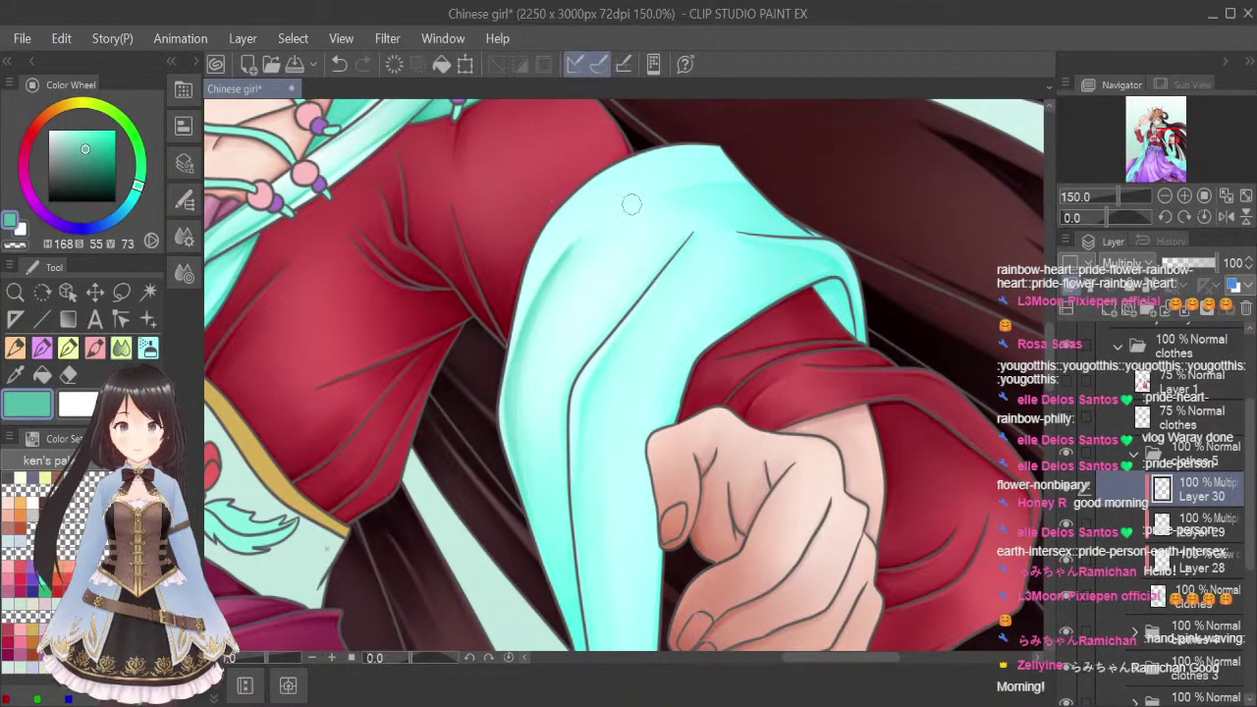
Paint darker teal shadows along the long fold line down the middle of the arm sash
left_click(96, 348)
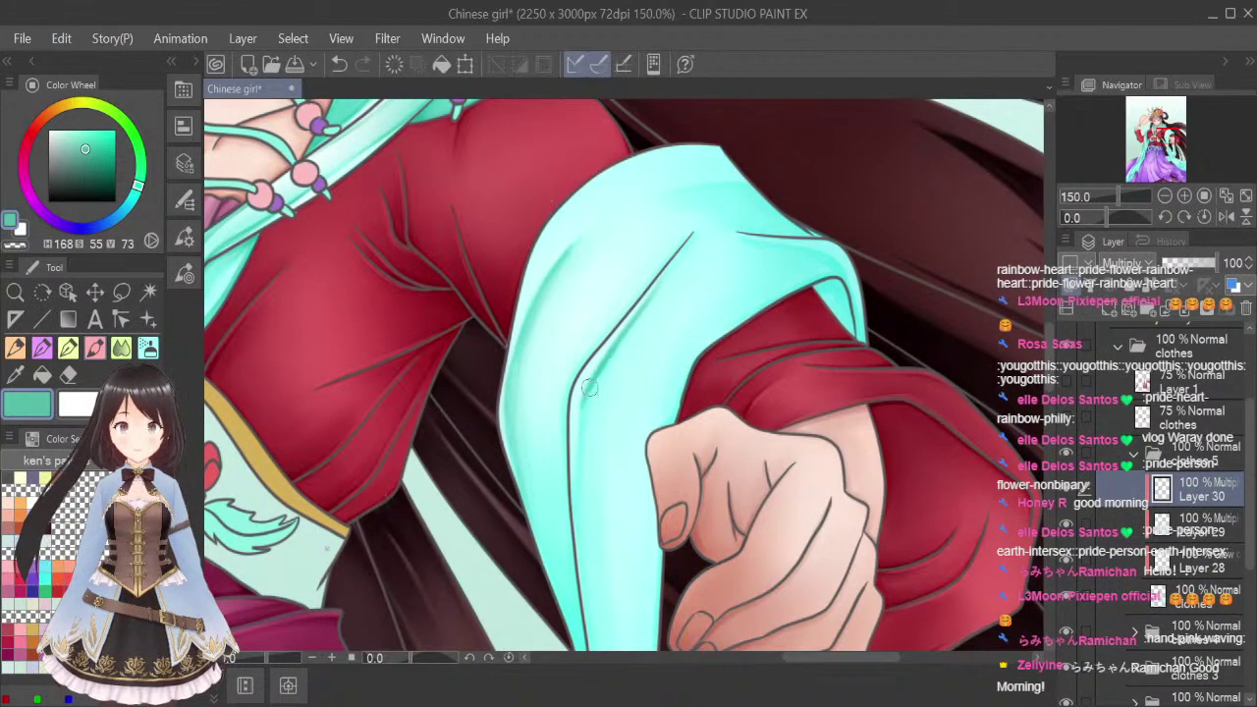
left_click_drag(589, 388, 580, 483)
left_click_drag(614, 351, 578, 469)
left_click_drag(594, 375, 580, 514)
left_click_drag(579, 398, 577, 493)
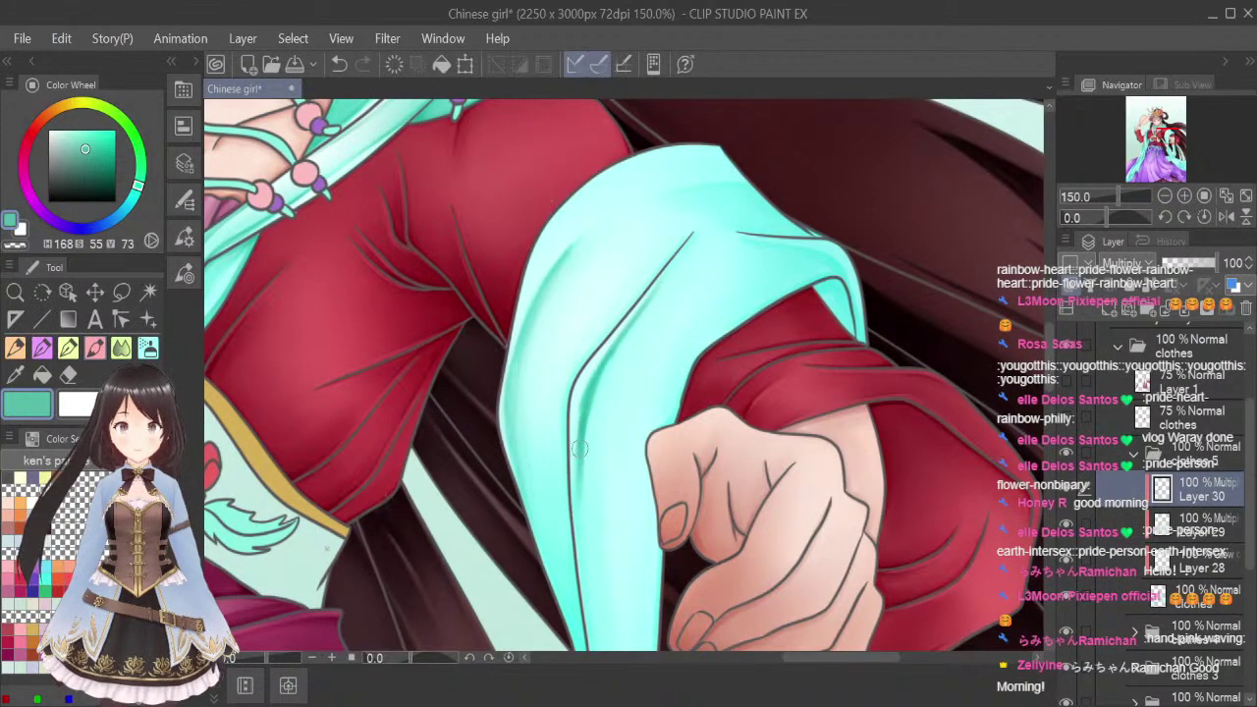
mouse_move(579, 449)
left_mouse_down()
mouse_move(577, 507)
mouse_move(575, 435)
mouse_move(577, 549)
left_mouse_up()
left_click_drag(580, 397, 578, 482)
left_click_drag(577, 437, 577, 493)
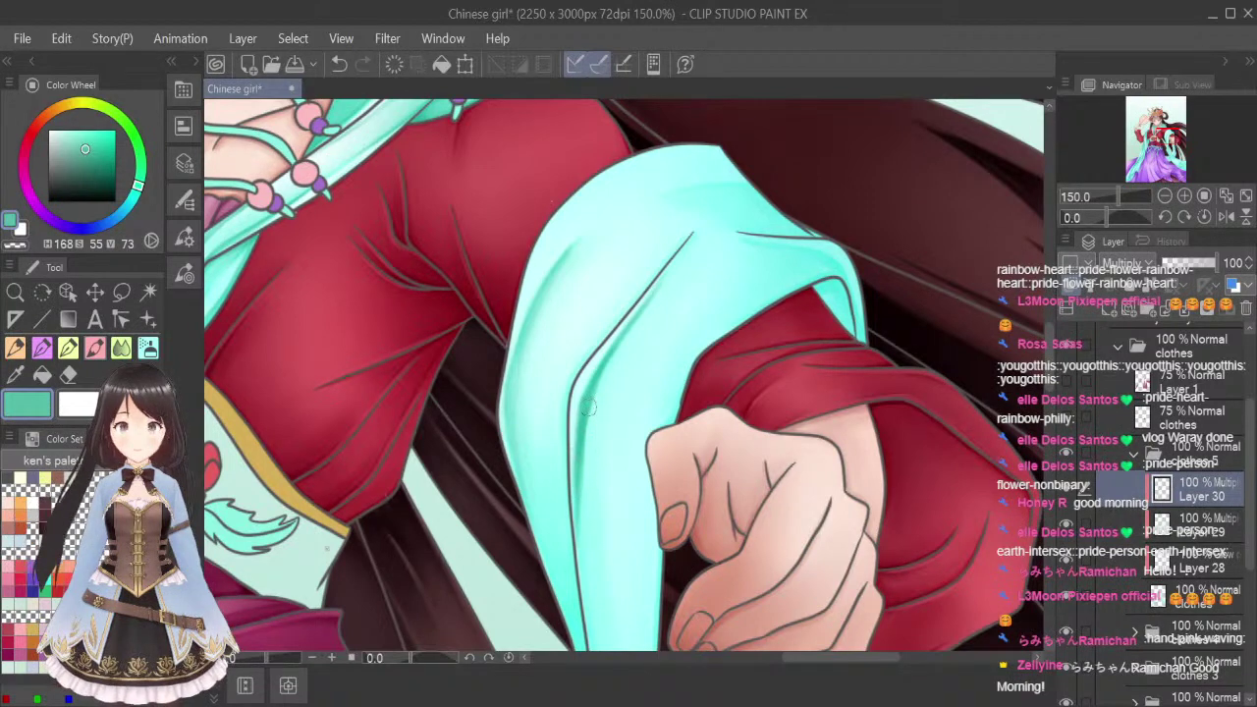
mouse_move(588, 406)
left_mouse_down()
mouse_move(631, 332)
mouse_move(621, 343)
left_mouse_up()
Blend the shadow along the arm sash's long middle fold line using a much smaller blending brush
left_click(121, 348)
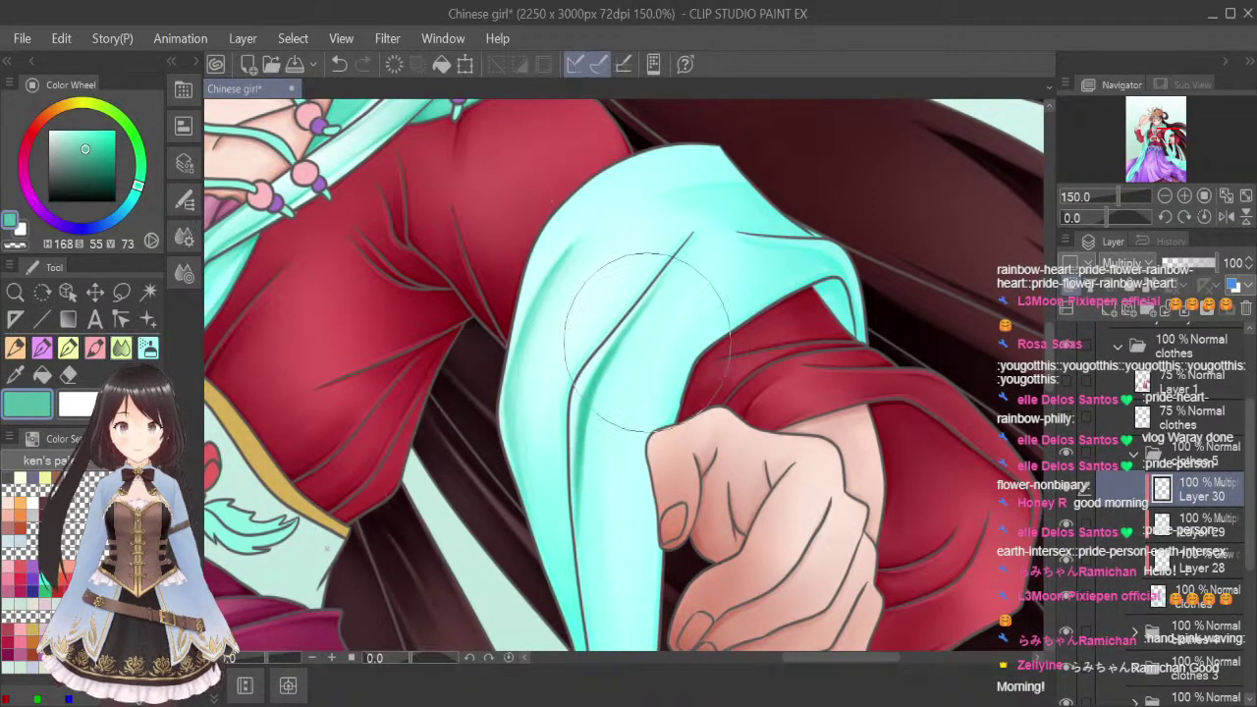
key("bracketleft")
key("bracketleft")
key("bracketleft")
key("bracketleft")
key("bracketleft")
key("bracketleft")
key("bracketleft")
key("bracketleft")
key("bracketleft")
key("bracketleft")
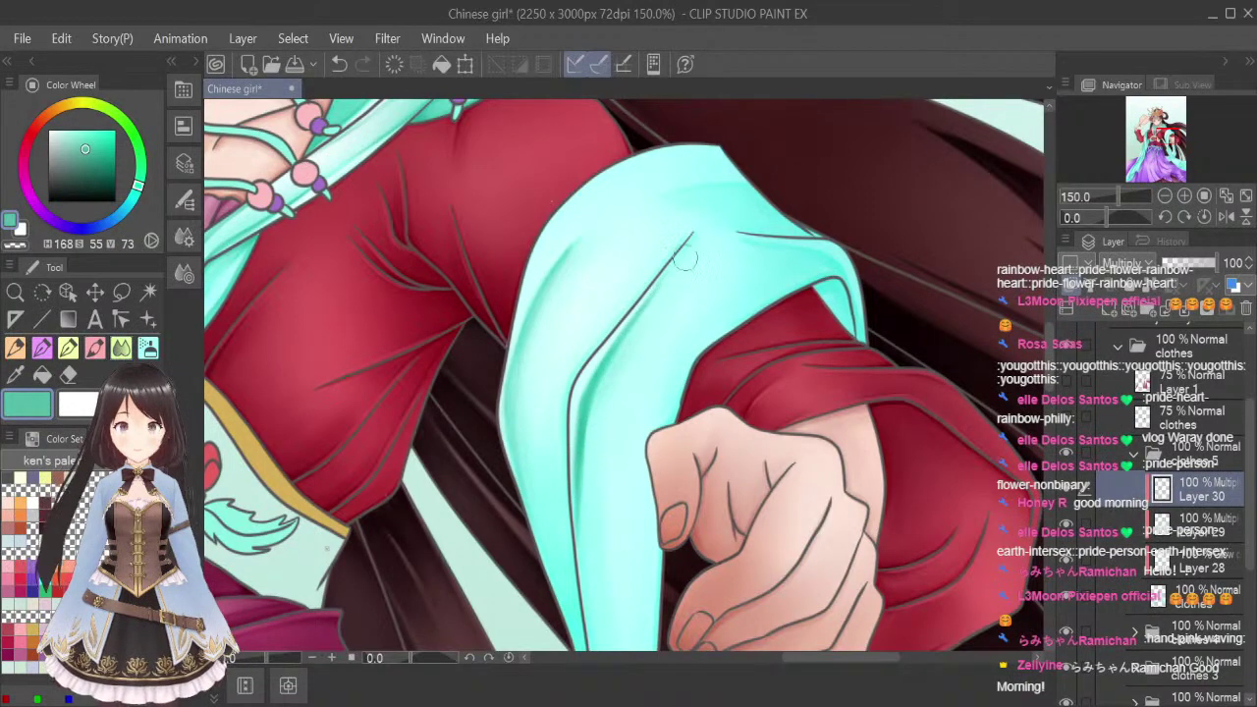
mouse_move(685, 258)
left_mouse_down()
mouse_move(597, 397)
mouse_move(592, 557)
mouse_move(579, 430)
mouse_move(689, 259)
left_mouse_up()
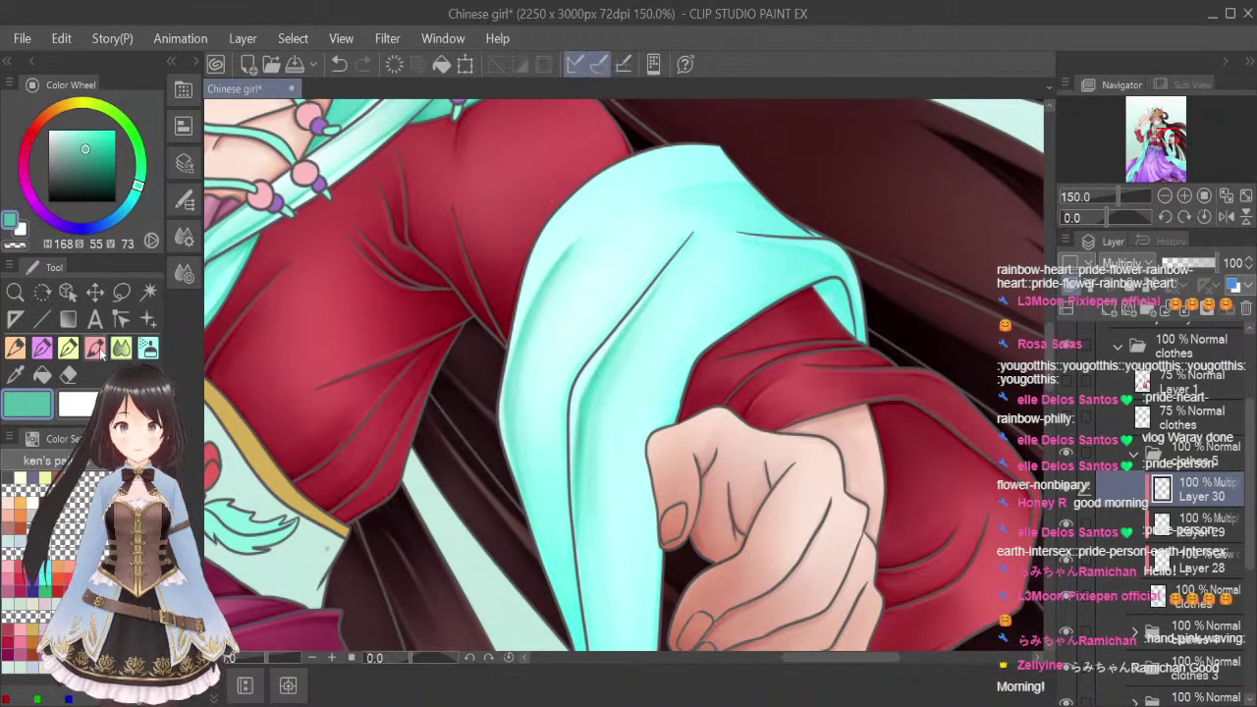
Paint darker teal shadows beneath the short fold line above the red sleeve and on the sash's turned edge, and blend them
left_click(98, 351)
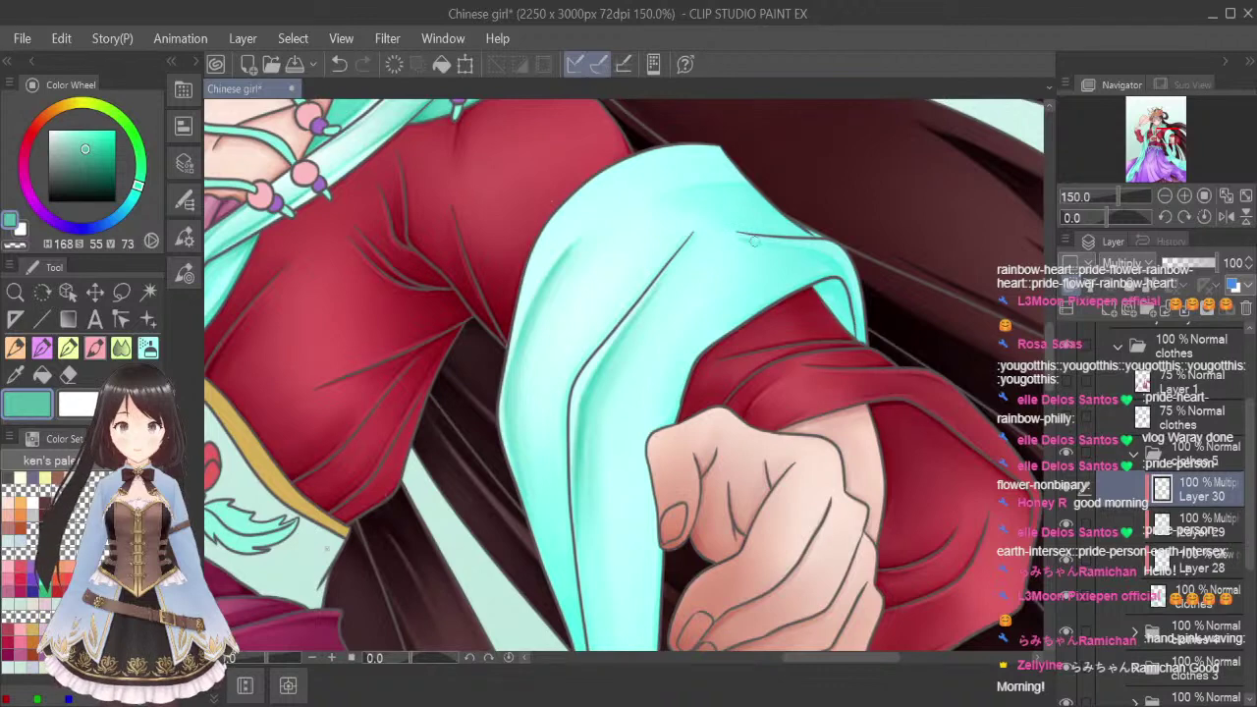
left_click_drag(767, 242, 839, 265)
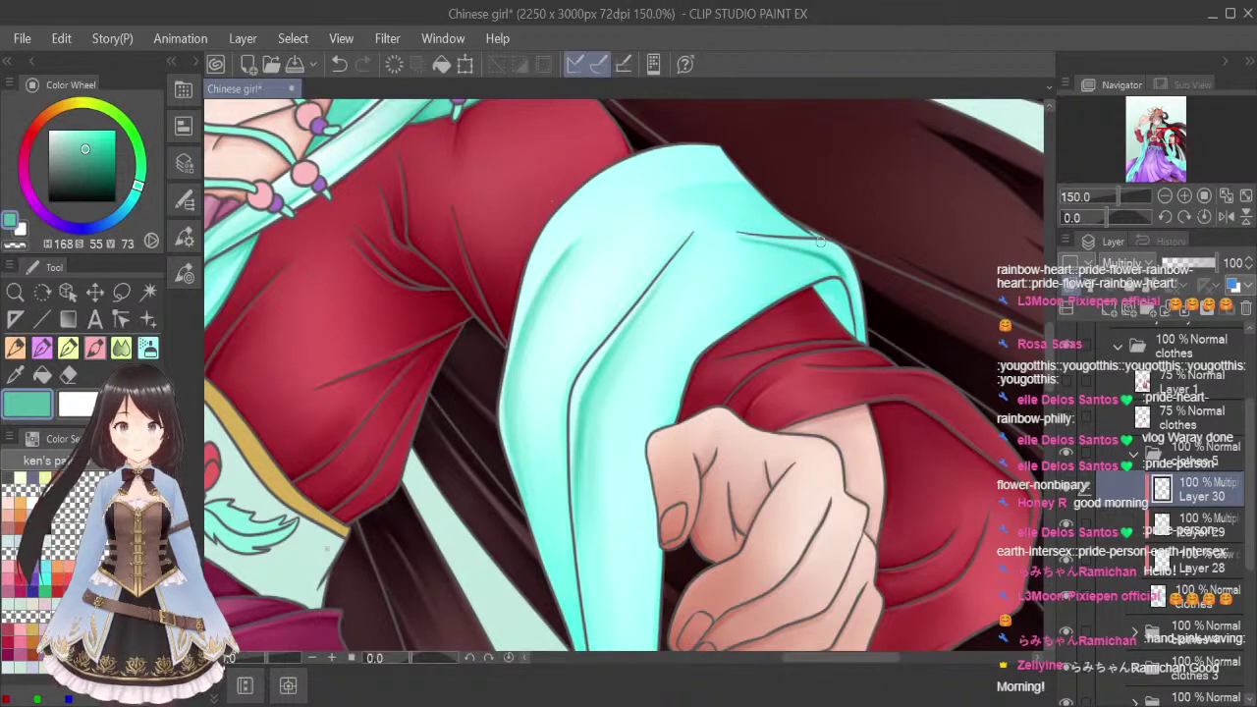
left_click_drag(803, 256, 825, 259)
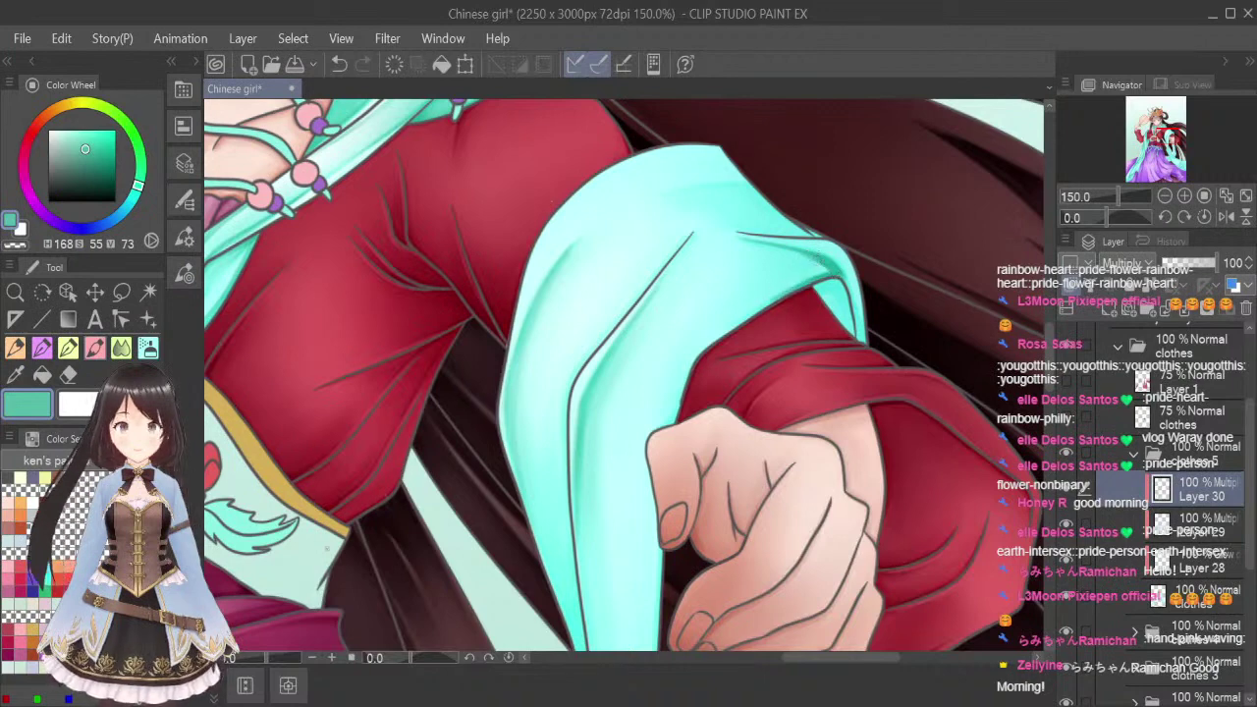
key("j")
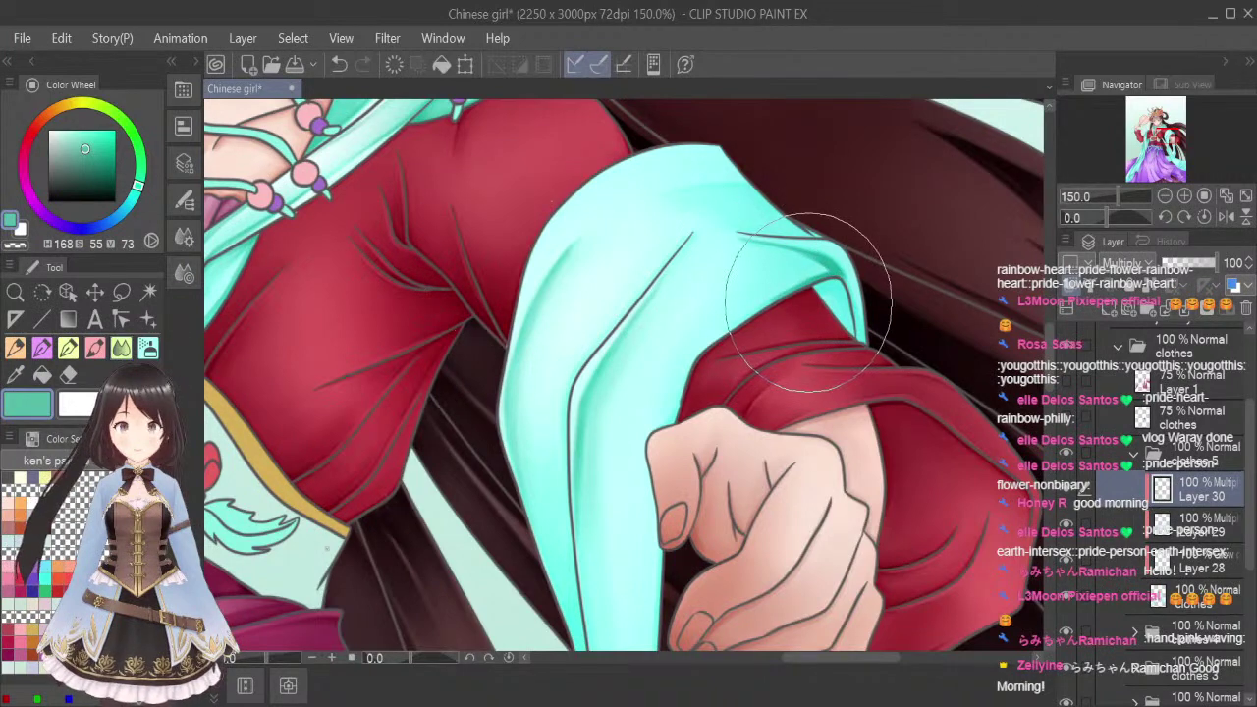
left_click_drag(828, 276, 779, 296)
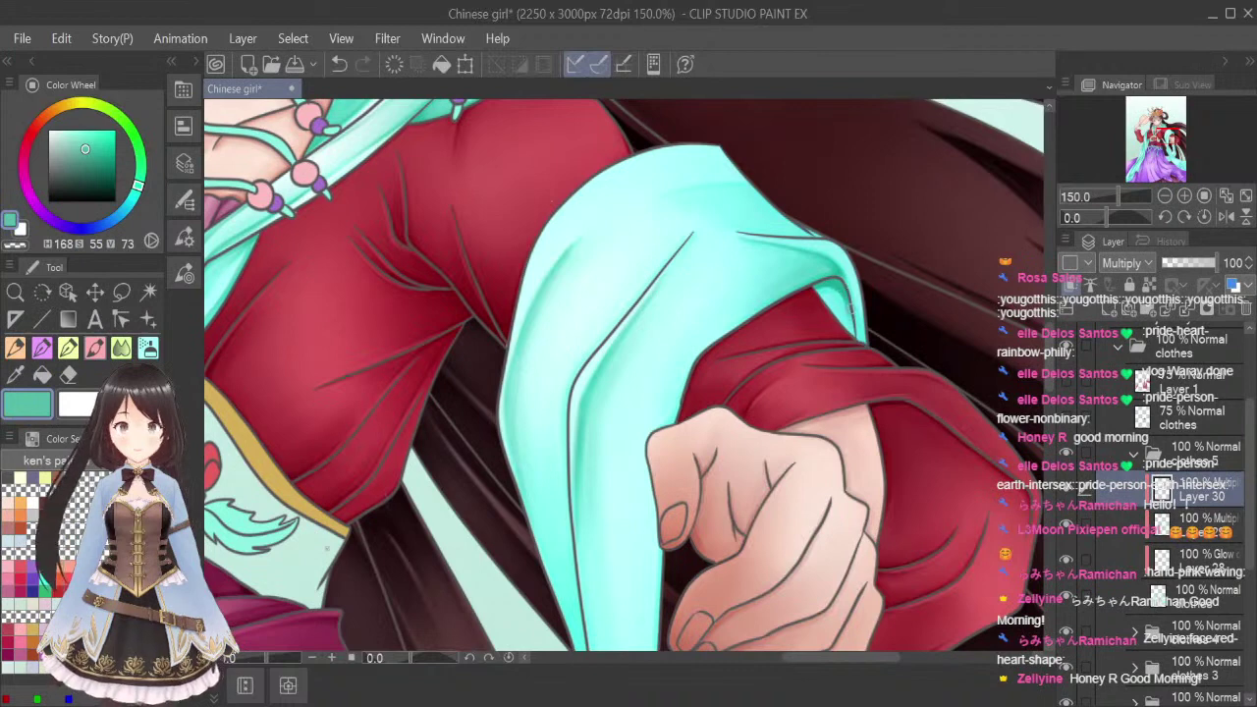
left_click(119, 348)
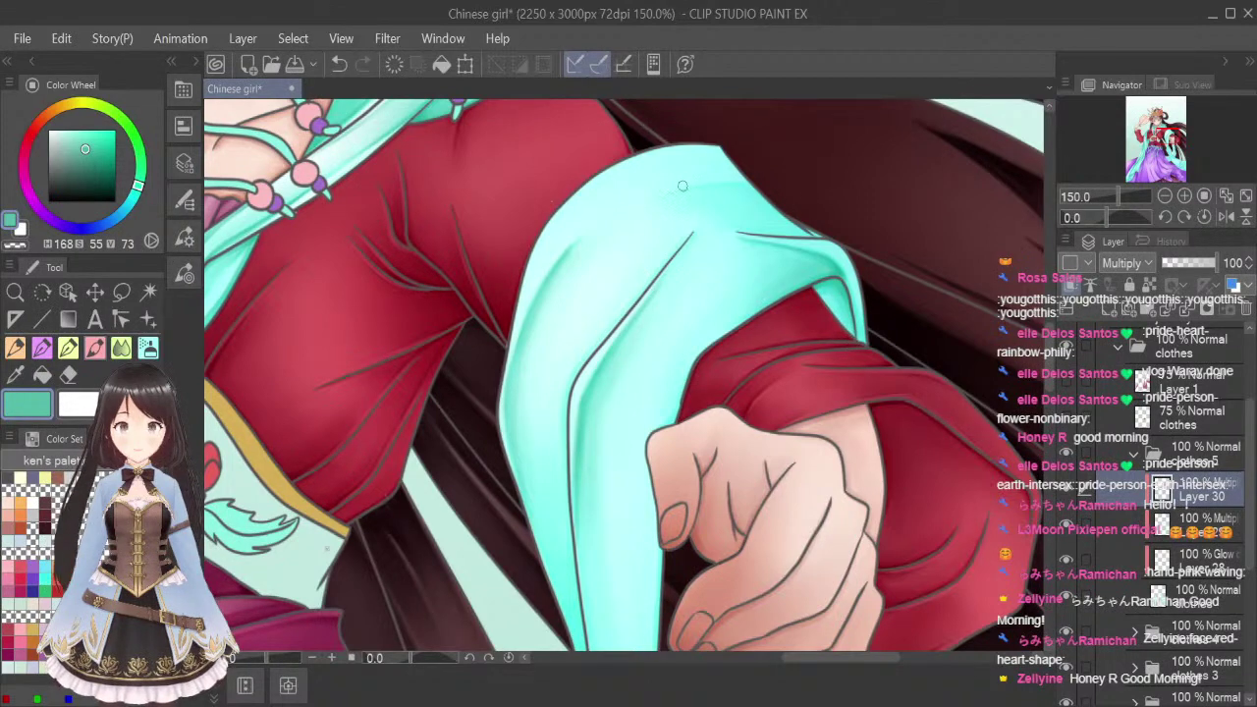
Paint a darker teal shadow on the fold near the arm sash's upper corner and airbrush soft shading around it with a smaller brush
mouse_move(685, 191)
left_mouse_down()
mouse_move(770, 187)
mouse_move(700, 191)
mouse_move(762, 196)
left_mouse_up()
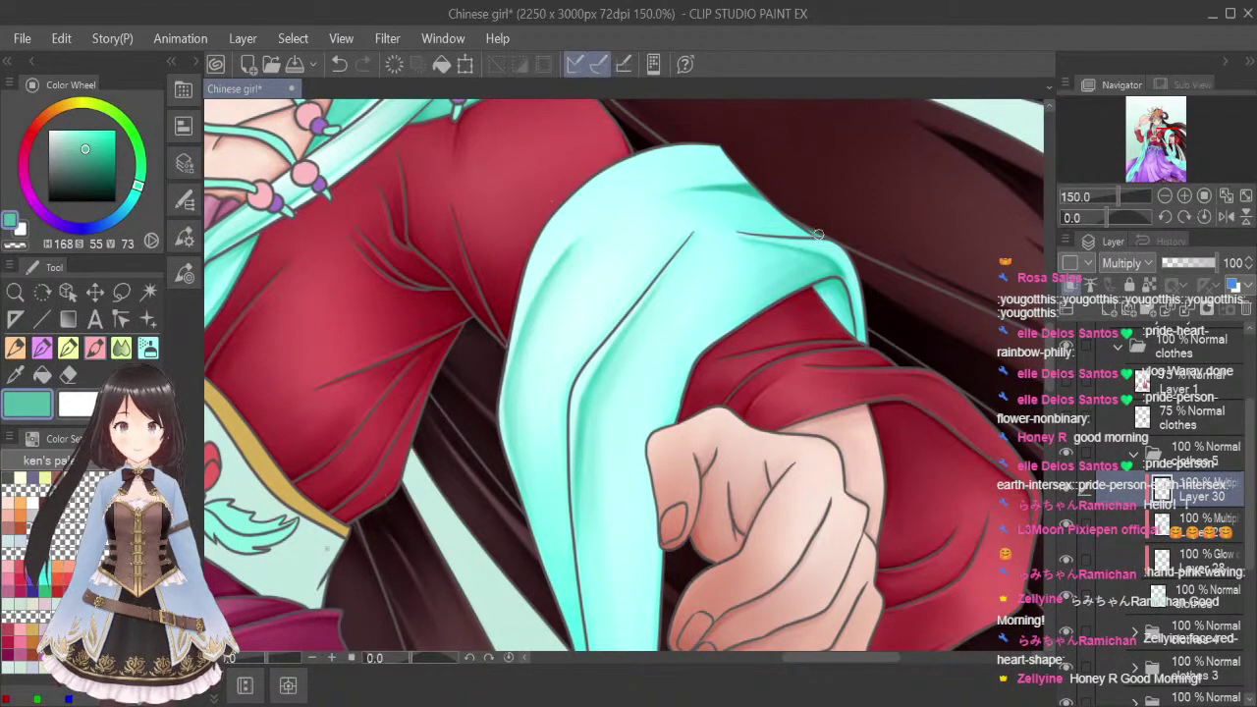
left_click_drag(762, 234, 798, 236)
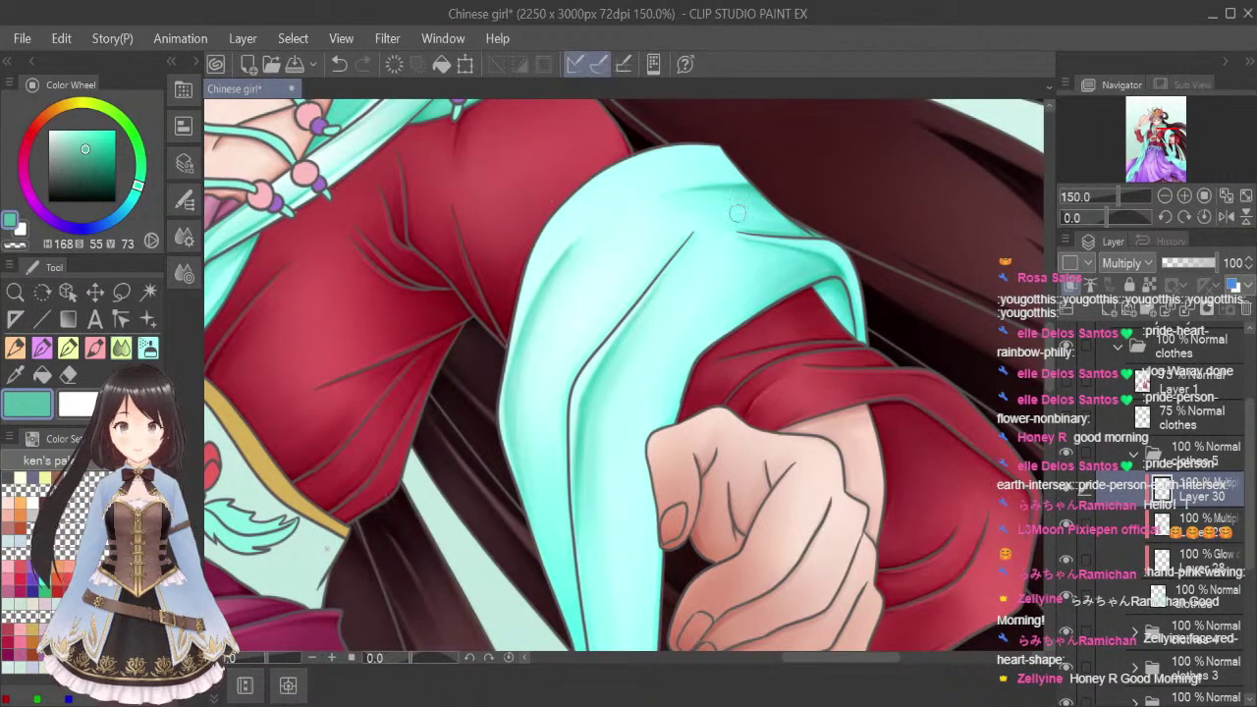
left_click(149, 347)
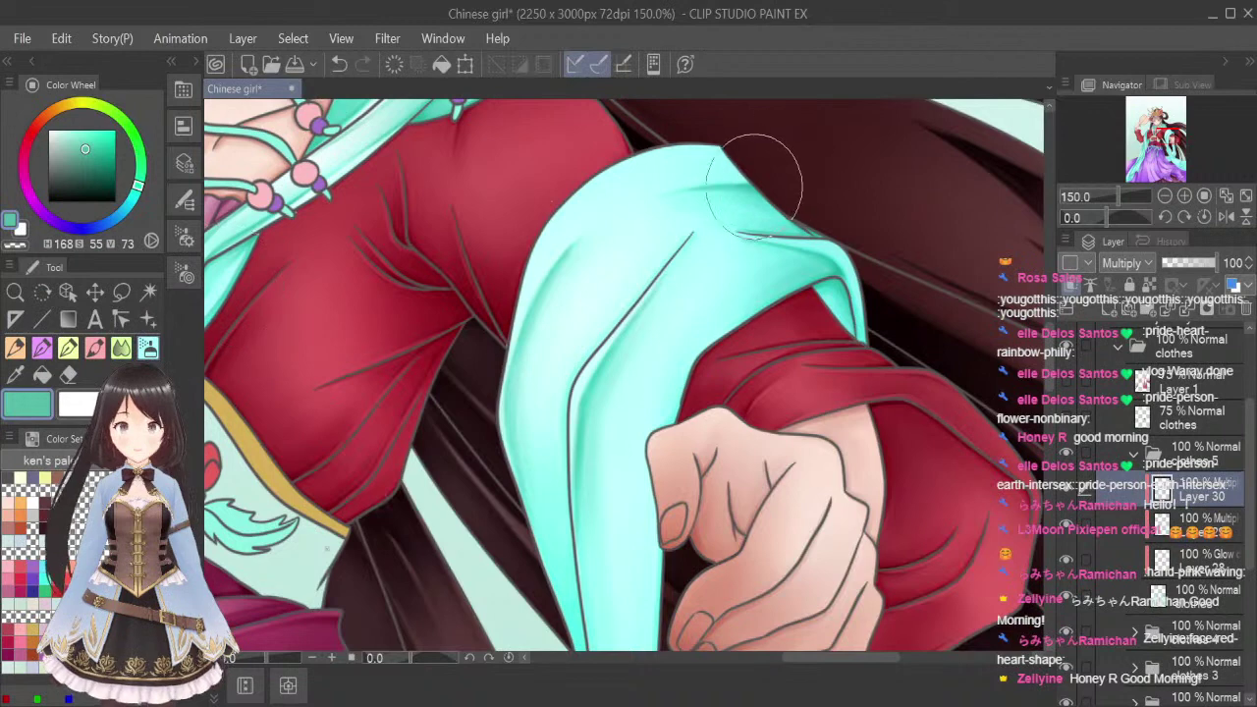
key("bracketleft")
key("bracketleft")
key("bracketleft")
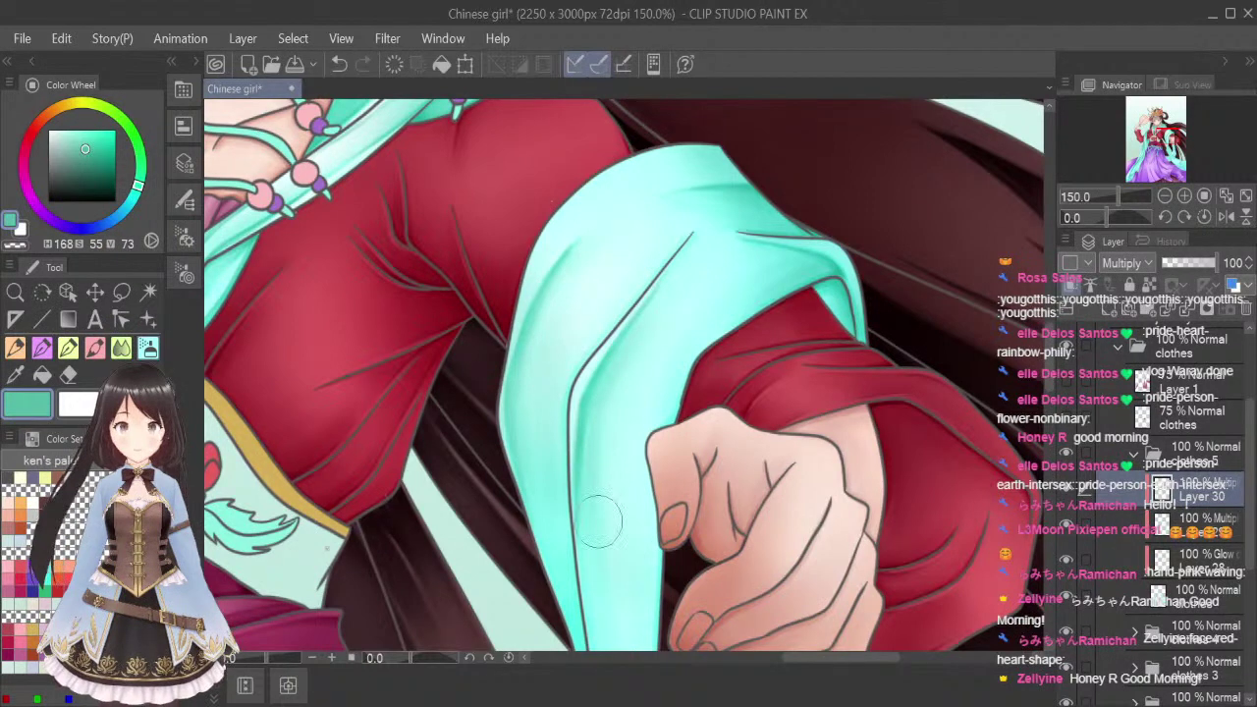
Paint a dark teal shadow where the arm sash narrows beside the hand, along its edge facing the torso
scroll(1050, 368, "down", 1)
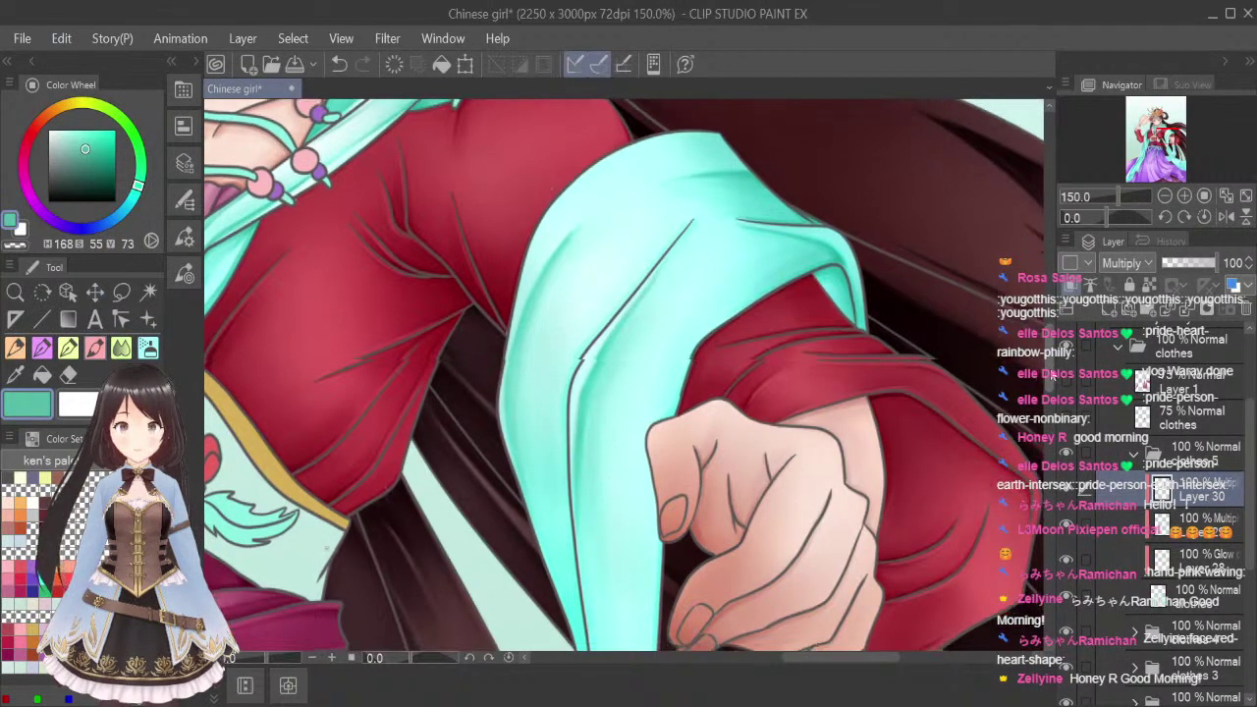
scroll(1050, 369, "down", 5)
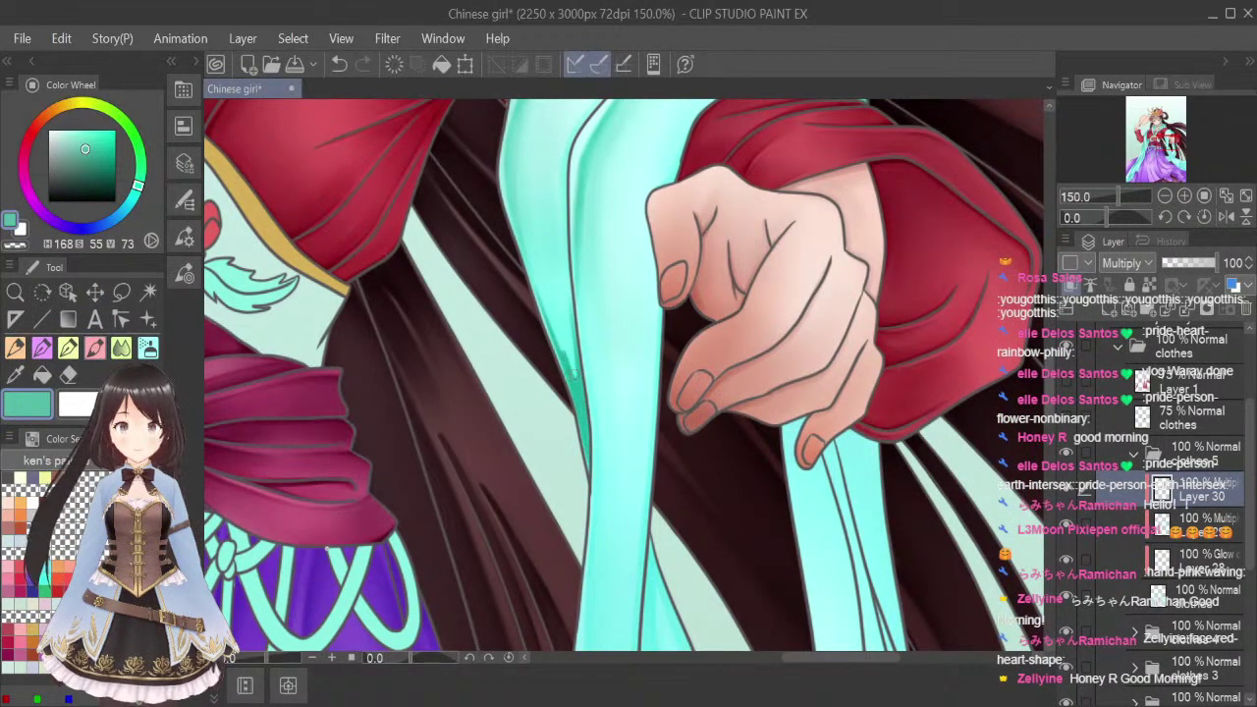
left_click_drag(575, 374, 570, 336)
Blend the dark shadow on the narrowing part of the sash upward along its edge using a smaller blending brush
left_click(121, 347)
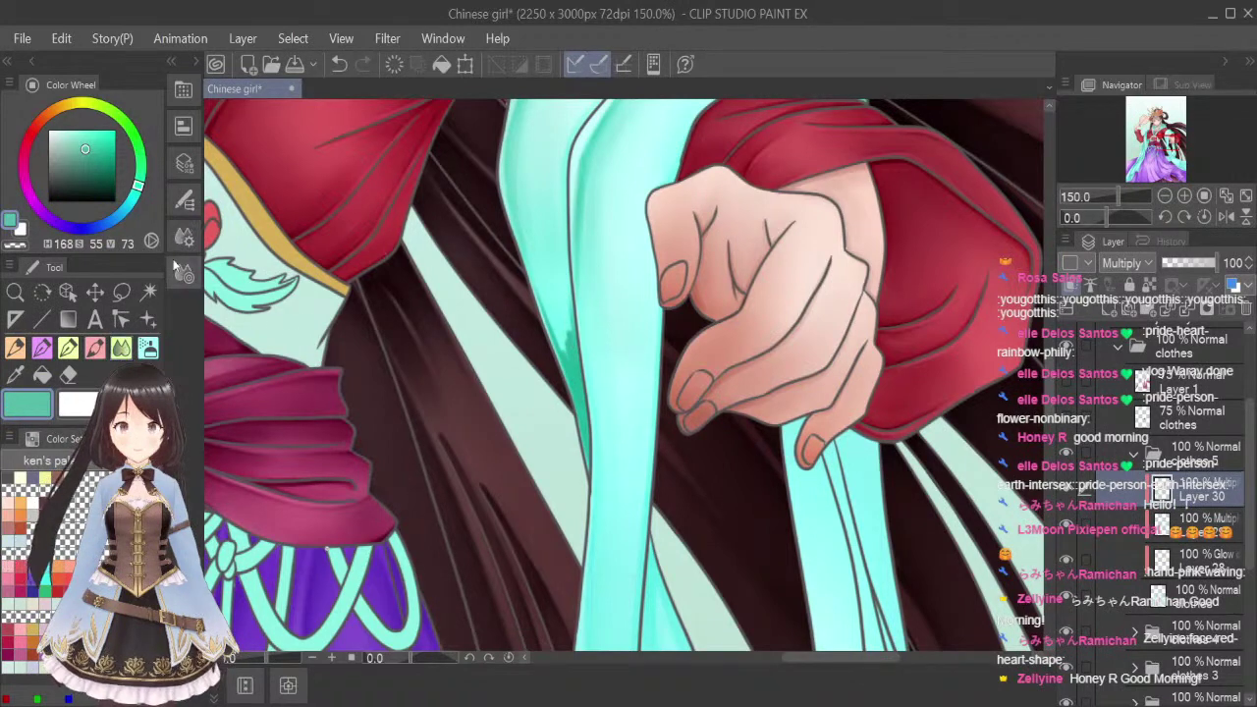
key("bracketleft")
key("bracketleft")
key("bracketleft")
key("bracketleft")
key("bracketleft")
key("bracketleft")
key("bracketleft")
key("bracketleft")
key("bracketleft")
key("bracketleft")
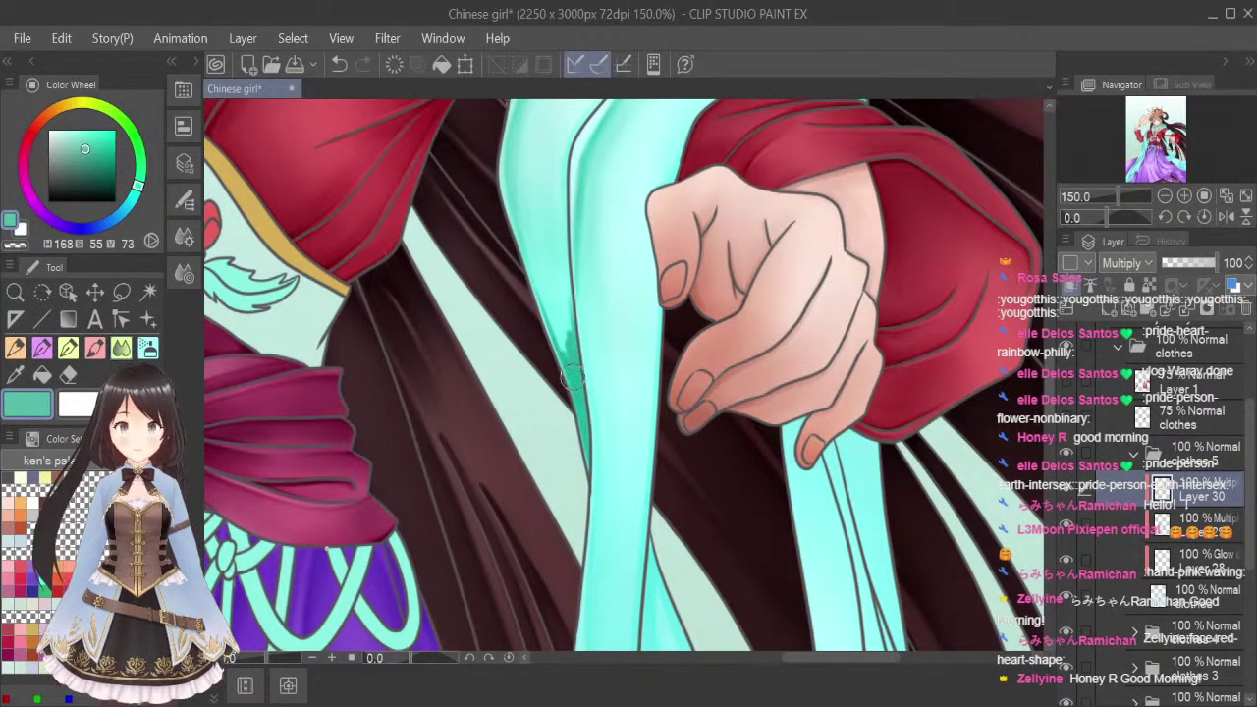
left_click_drag(572, 377, 542, 228)
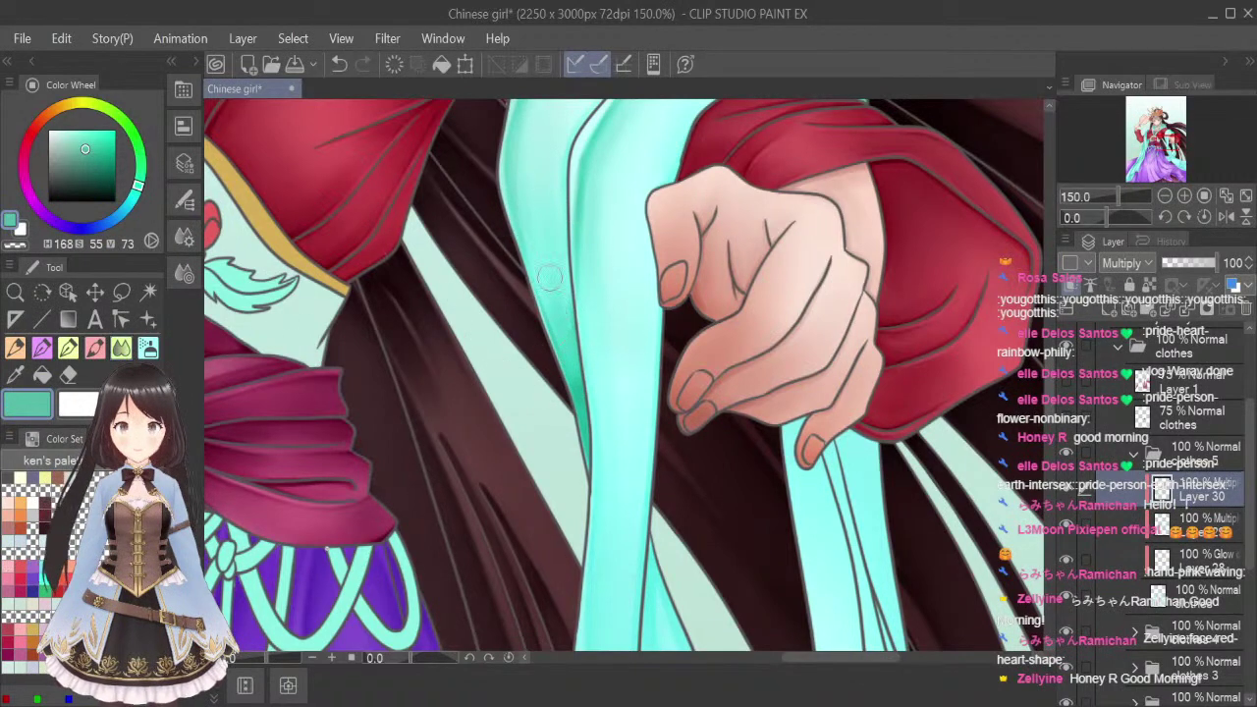
left_click_drag(549, 278, 533, 169)
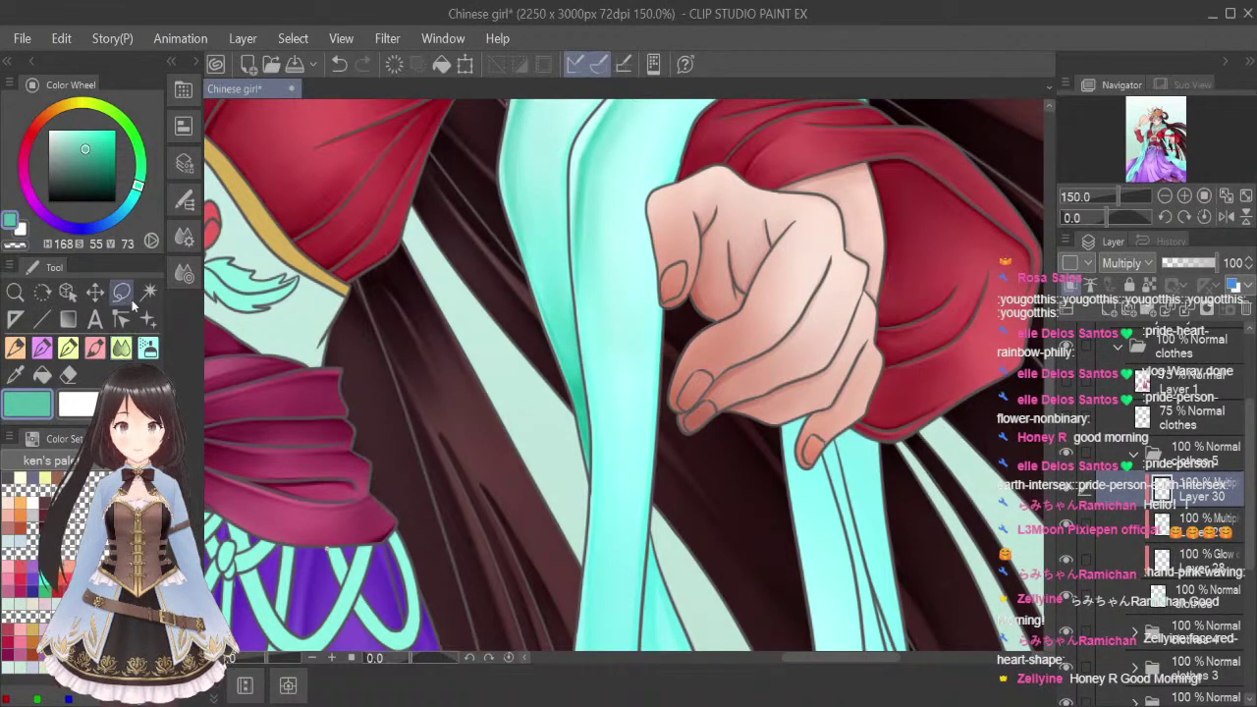
scroll(717, 232, "down", 1)
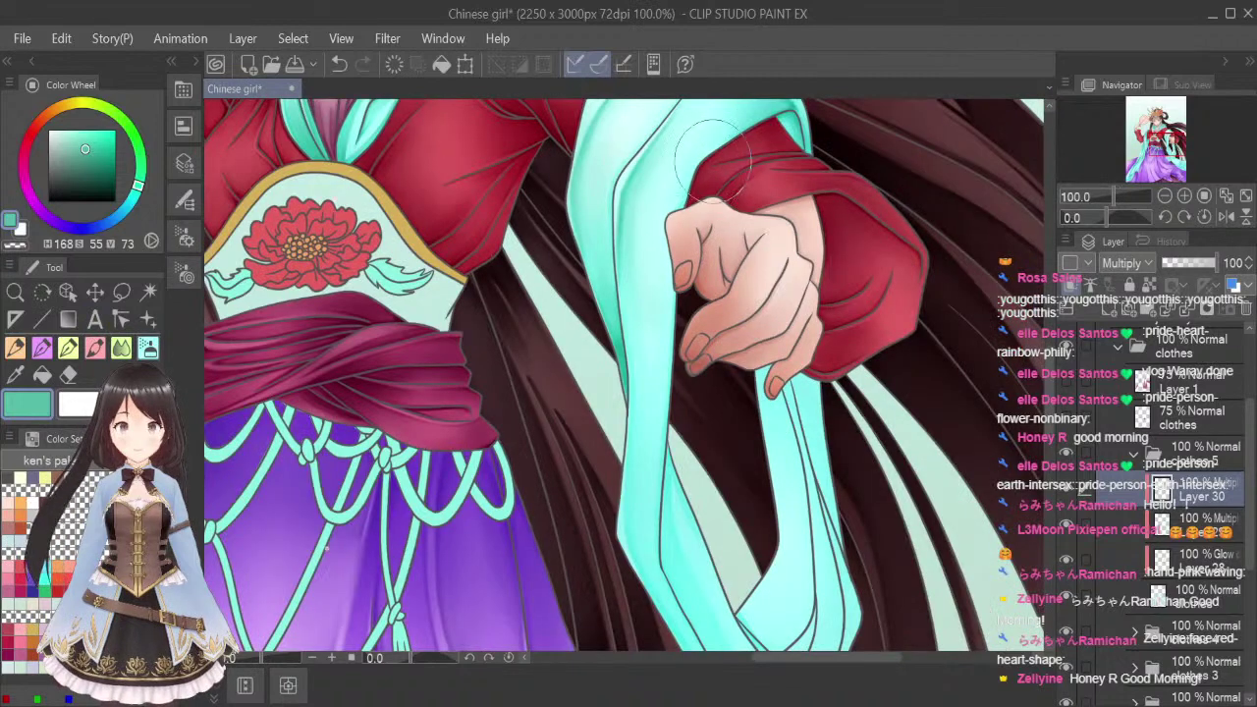
Paint a narrow dark teal shadow along the hanging sash's outer edge, just above its bend below the hand, with a smaller brush
key("[")
key("[")
key("[")
key("[")
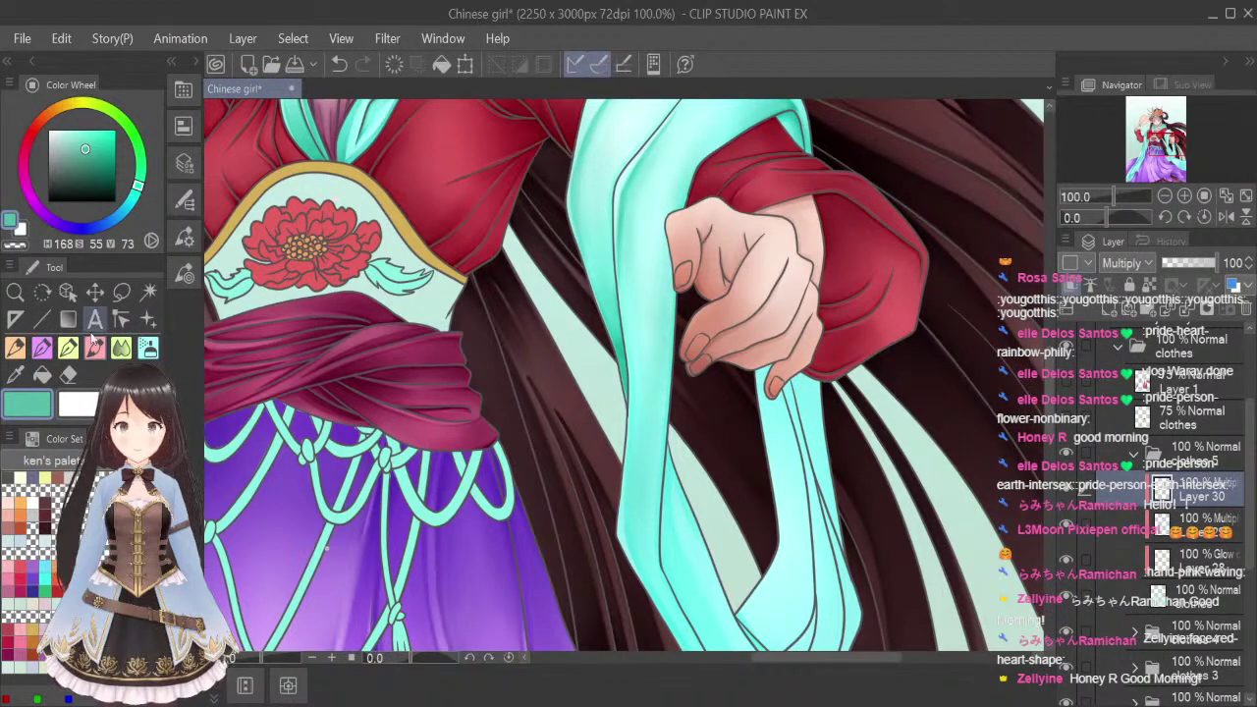
scroll(645, 362, "down", 3)
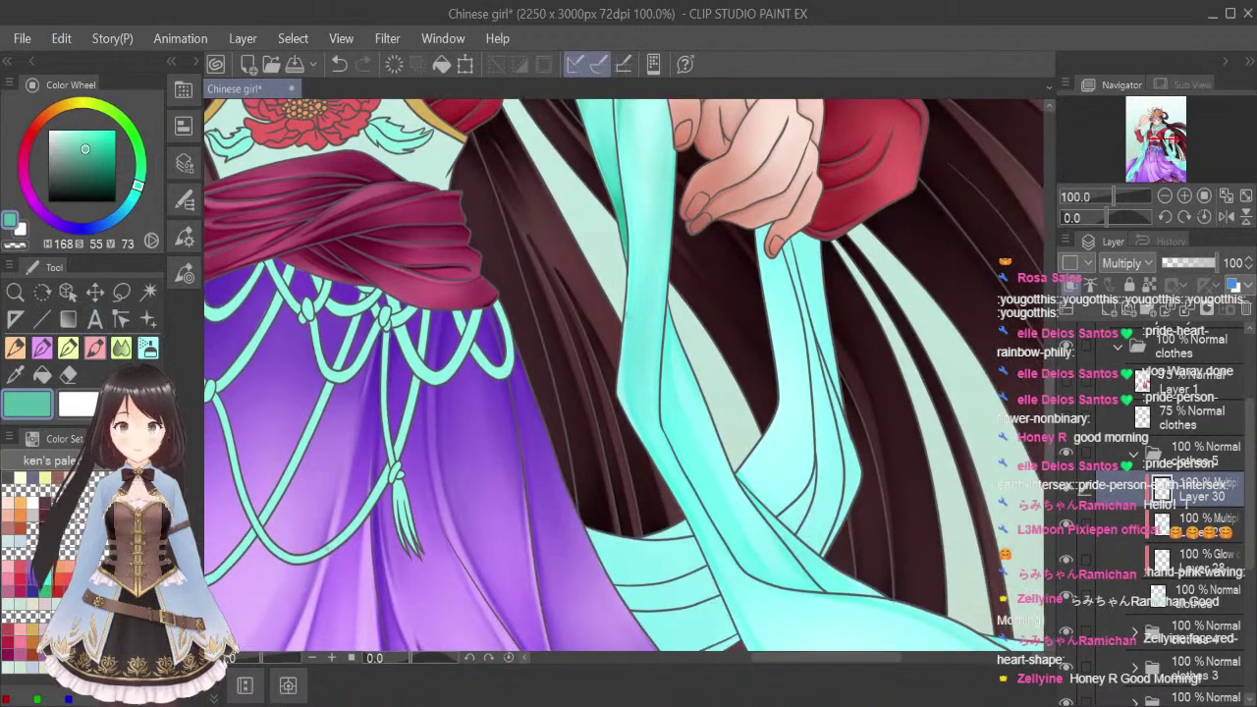
scroll(625, 328, "up", 2)
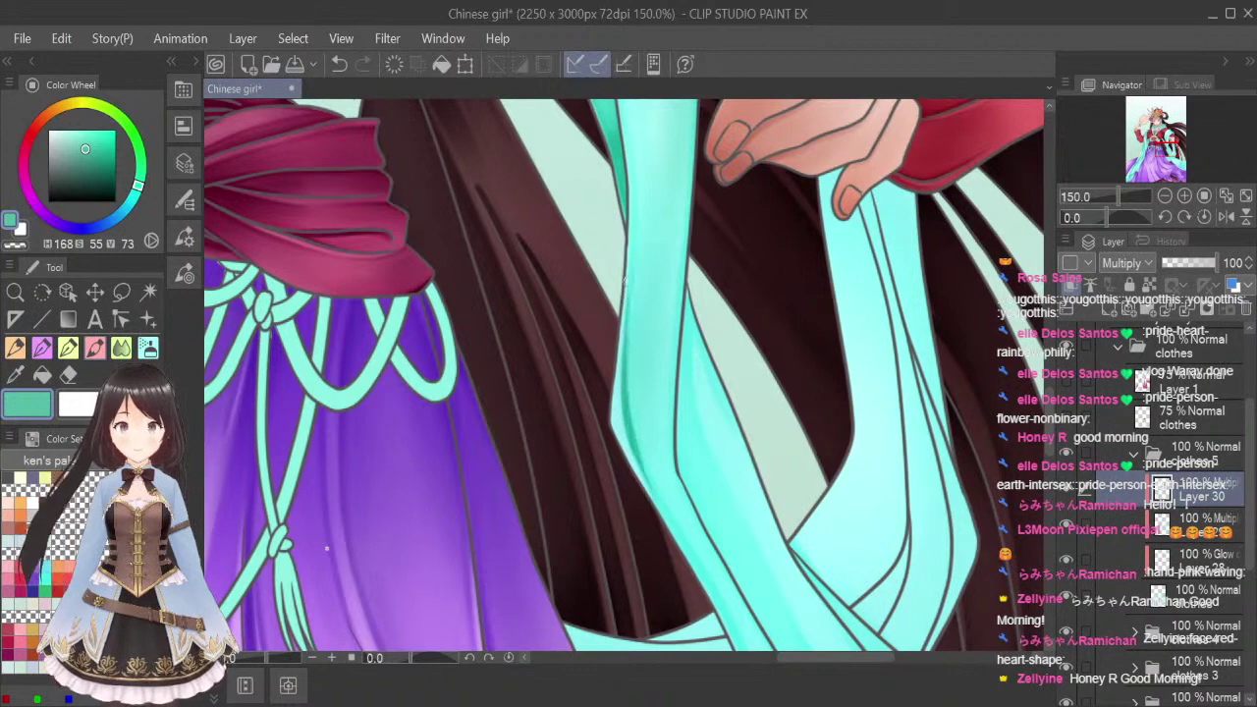
left_click_drag(624, 345, 632, 433)
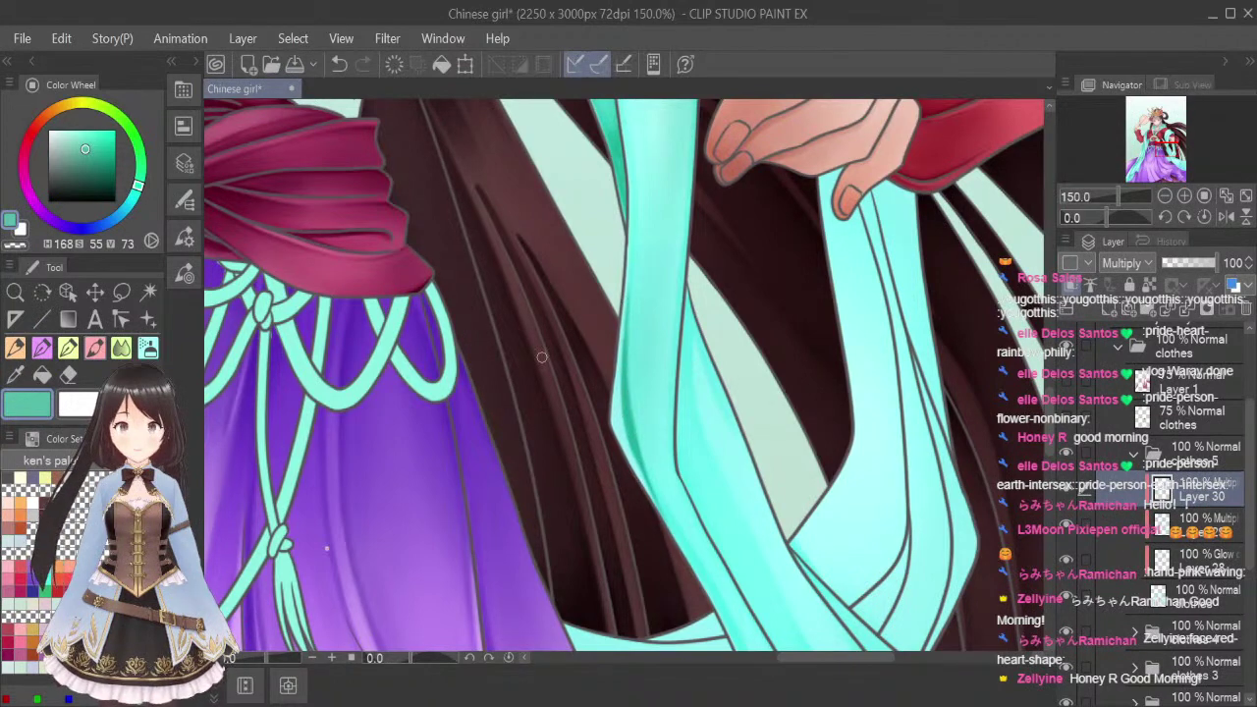
Blend the dark shadow above the hanging sash's bend up and down its outer edge with a reduced blending brush
left_click(122, 347)
key("[")
key("[")
key("[")
key("[")
key("[")
key("[")
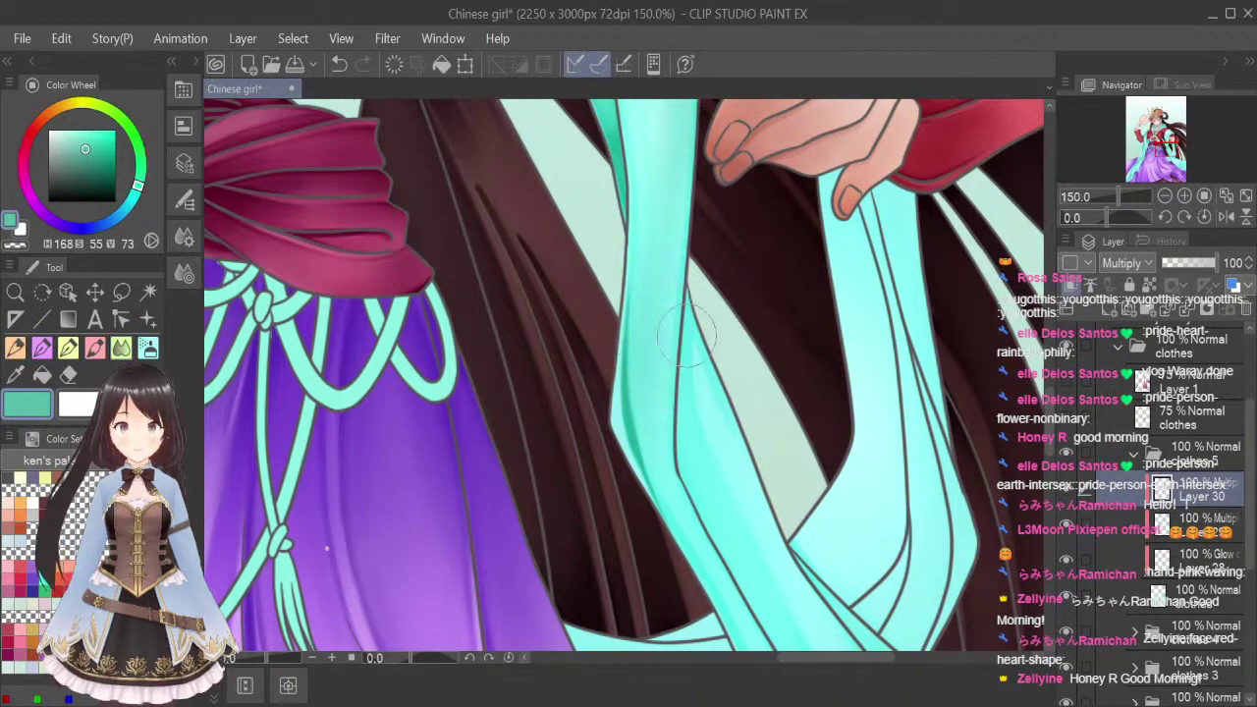
key("[")
key("[")
key("[")
key("[")
left_click_drag(643, 389, 643, 258)
left_click_drag(636, 321, 636, 413)
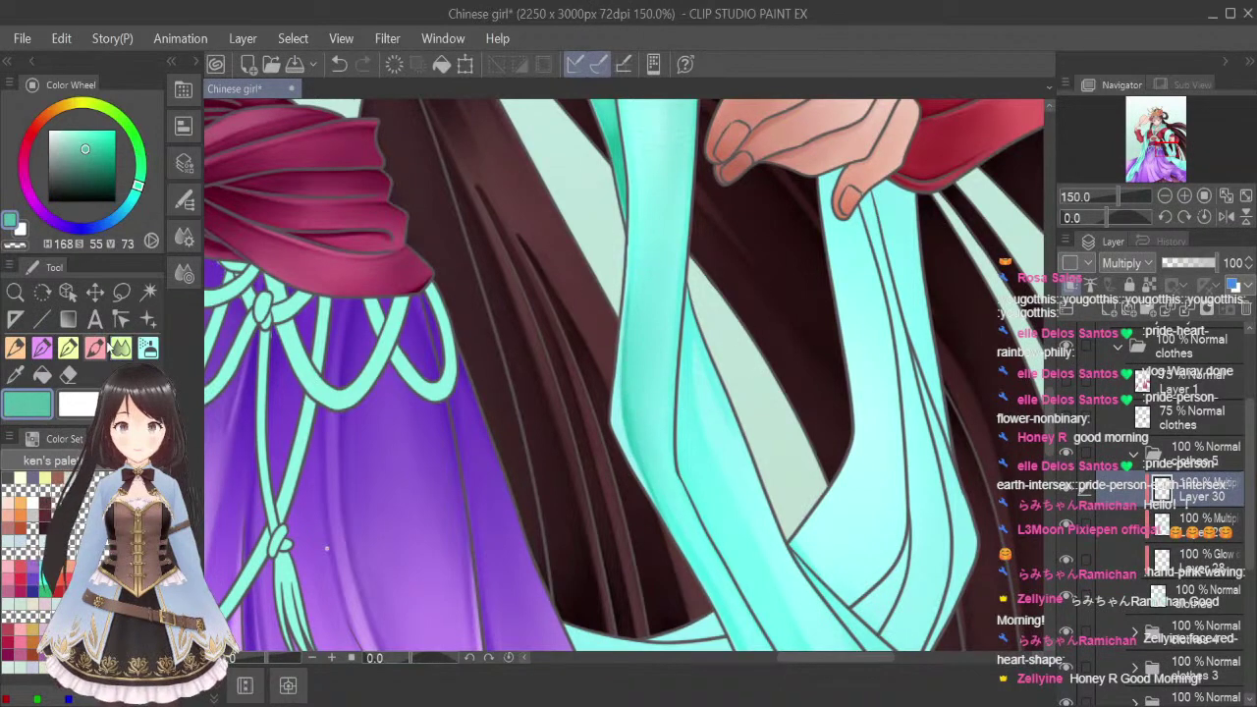
Paint dark teal shadows beside the hanging sash's inner fold line, down to where the fold curves toward the overlapping sash end
mouse_move(689, 284)
left_mouse_down()
mouse_move(681, 391)
mouse_move(683, 380)
left_mouse_up()
left_click_drag(693, 312, 714, 373)
left_click_drag(1049, 414, 1053, 439)
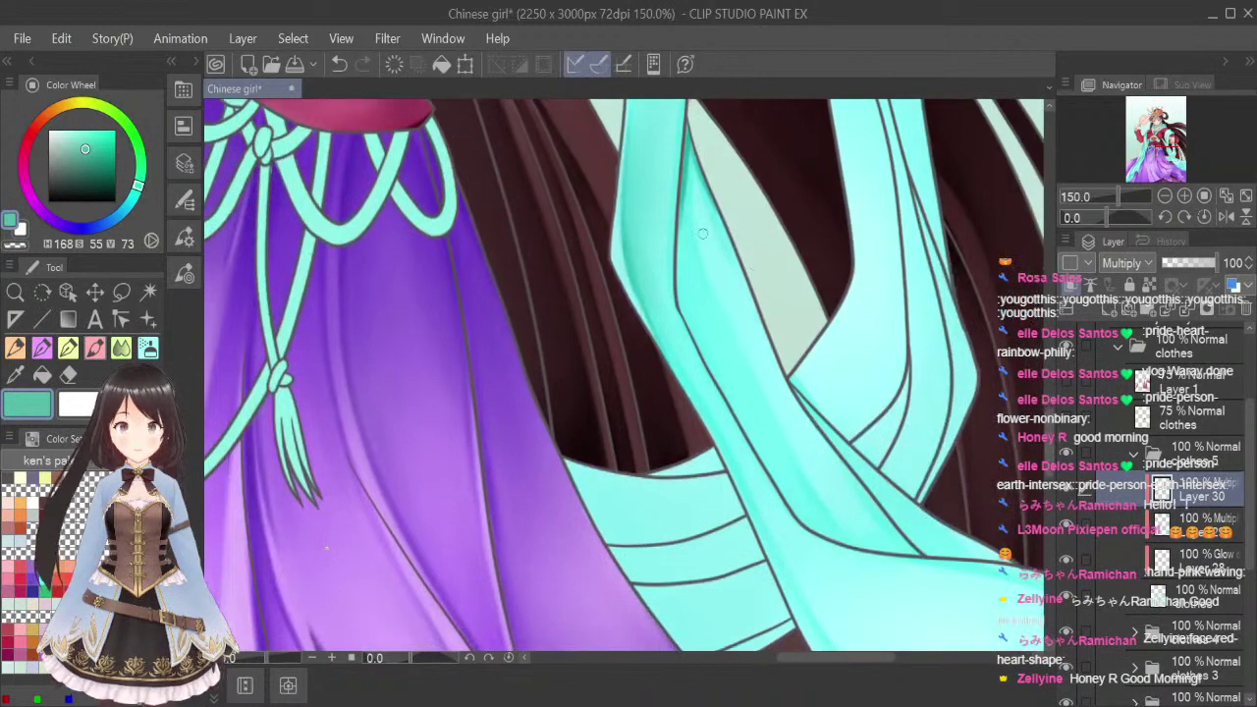
mouse_move(684, 212)
left_mouse_down()
mouse_move(706, 324)
mouse_move(799, 497)
mouse_move(840, 542)
mouse_move(839, 527)
mouse_move(825, 533)
mouse_move(901, 555)
mouse_move(828, 537)
mouse_move(895, 554)
left_mouse_up()
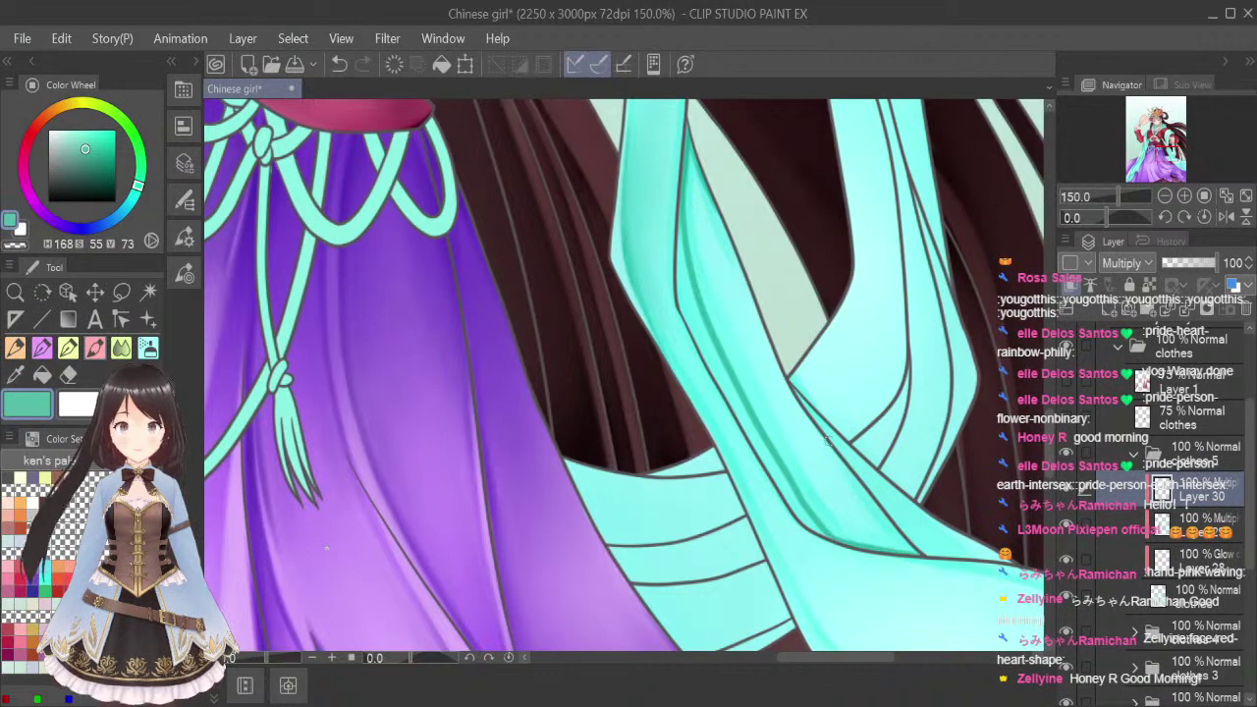
left_click_drag(826, 441, 911, 548)
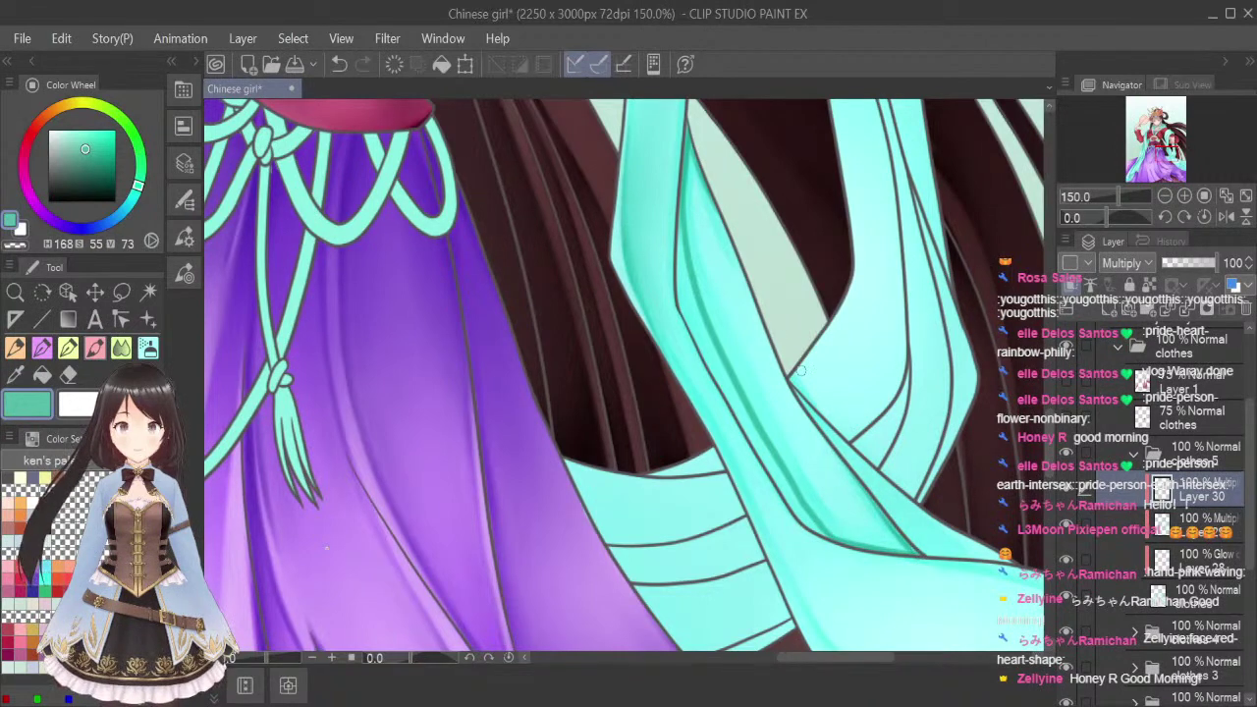
Soften the long shadow beside the hanging sash's inner fold line with a smaller blending brush
key("j")
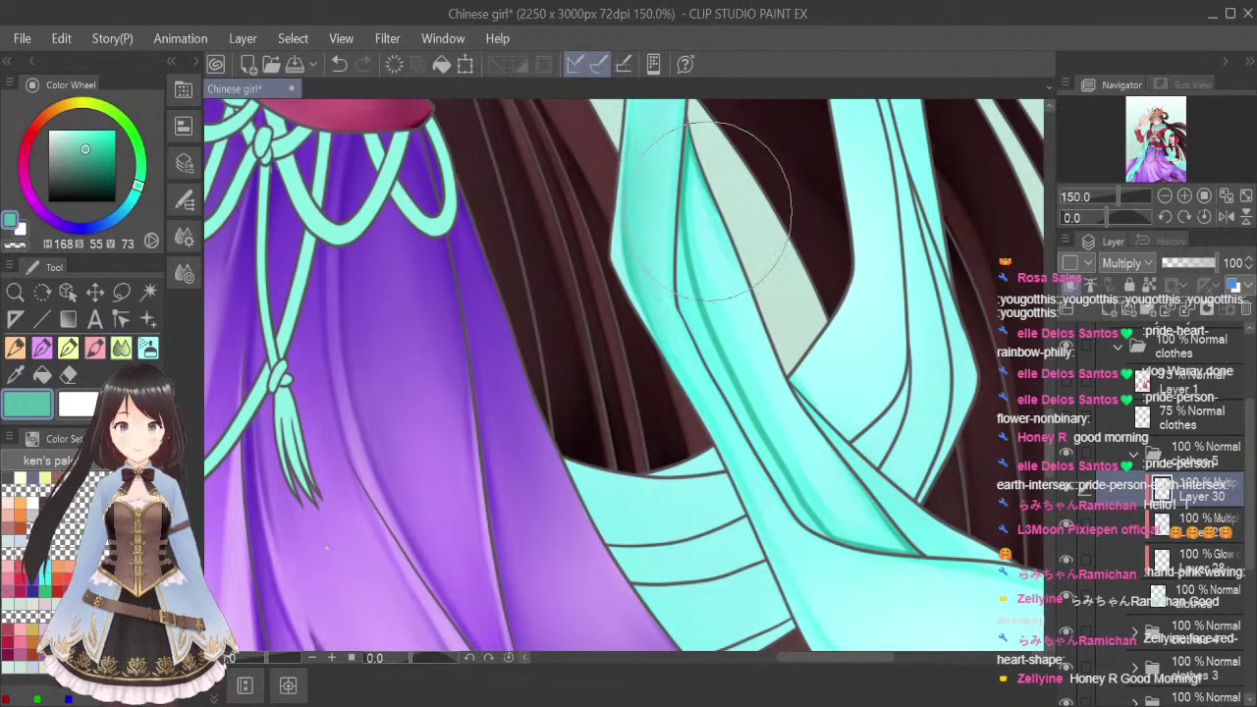
key("bracketleft")
key("bracketleft")
key("bracketleft")
key("bracketleft")
key("bracketleft")
key("bracketleft")
key("bracketleft")
key("bracketleft")
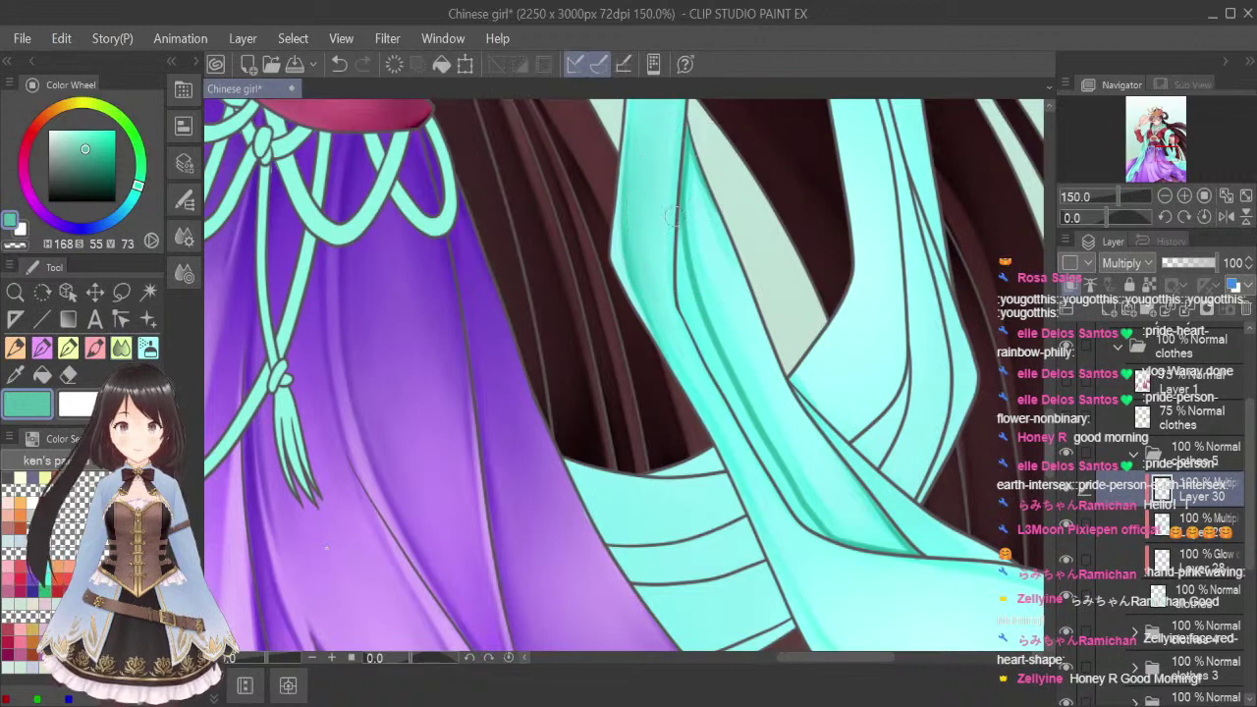
mouse_move(677, 177)
left_mouse_down()
mouse_move(695, 330)
mouse_move(677, 226)
mouse_move(729, 392)
mouse_move(677, 257)
mouse_move(785, 495)
mouse_move(850, 531)
mouse_move(809, 528)
mouse_move(846, 545)
left_mouse_up()
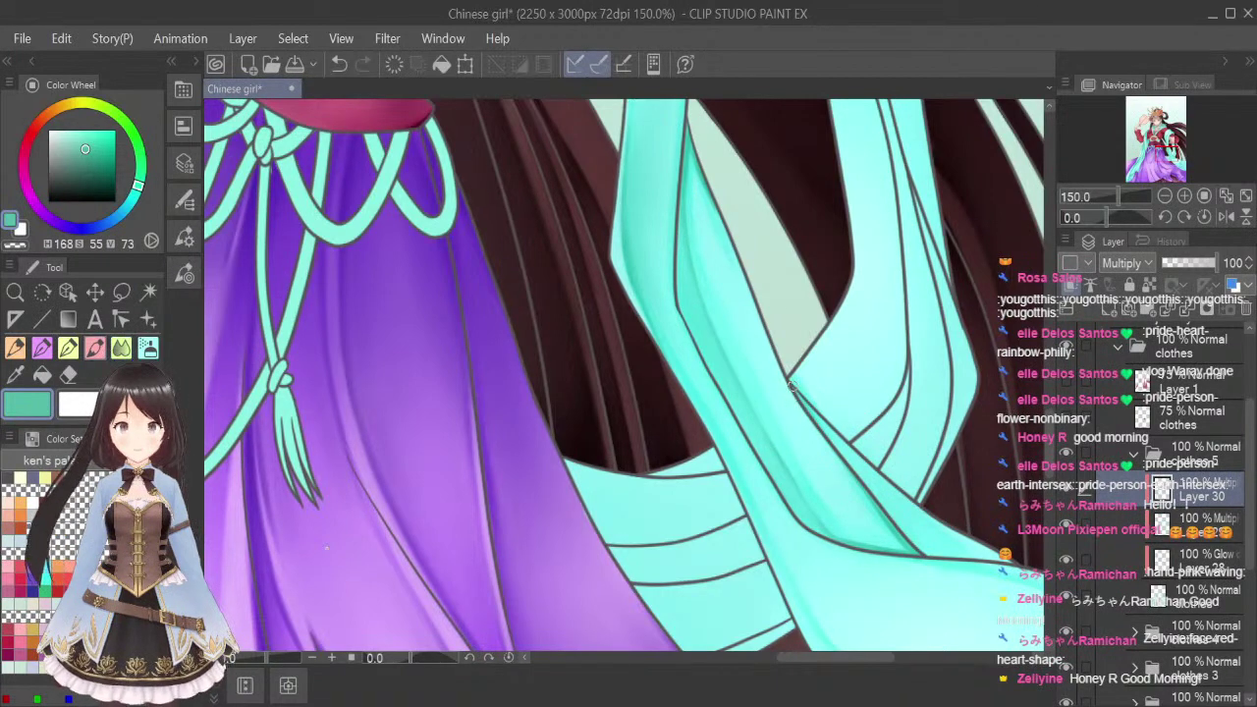
Paint darker teal shadows into the narrow turned fold beneath the crossing sash, out to its tapering end
left_click_drag(791, 385, 842, 460)
left_click_drag(803, 405, 947, 552)
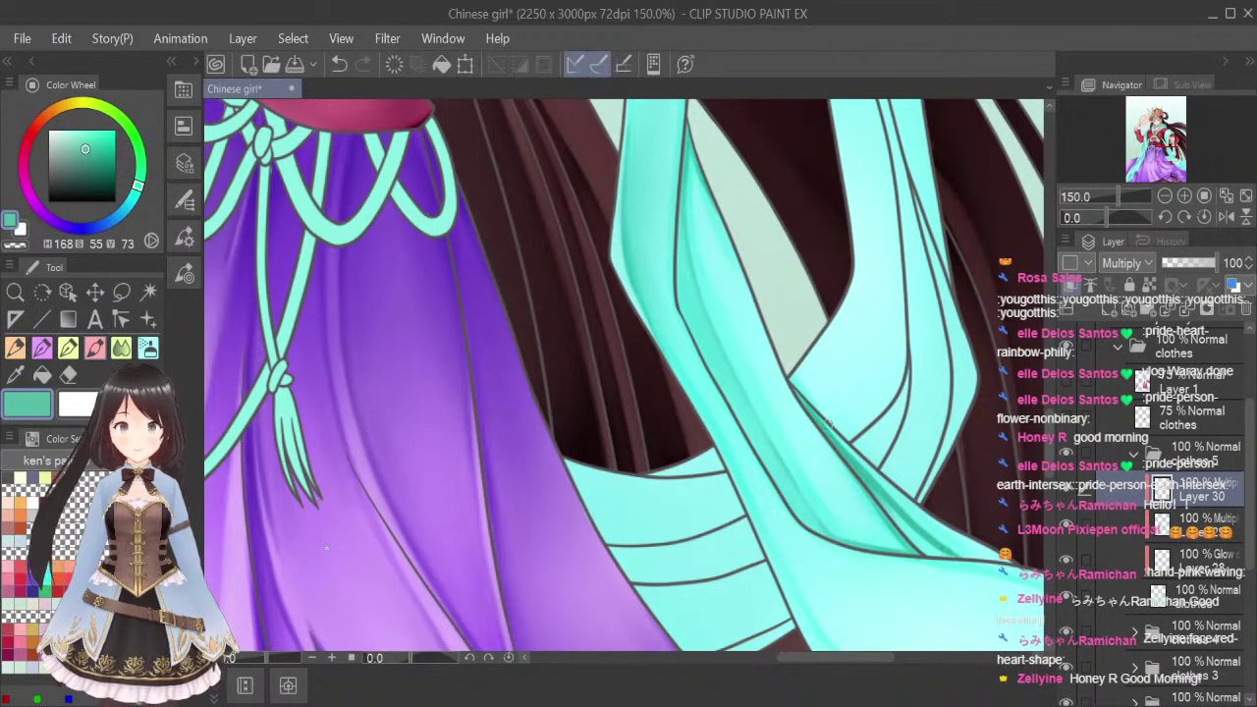
left_click_drag(788, 383, 866, 463)
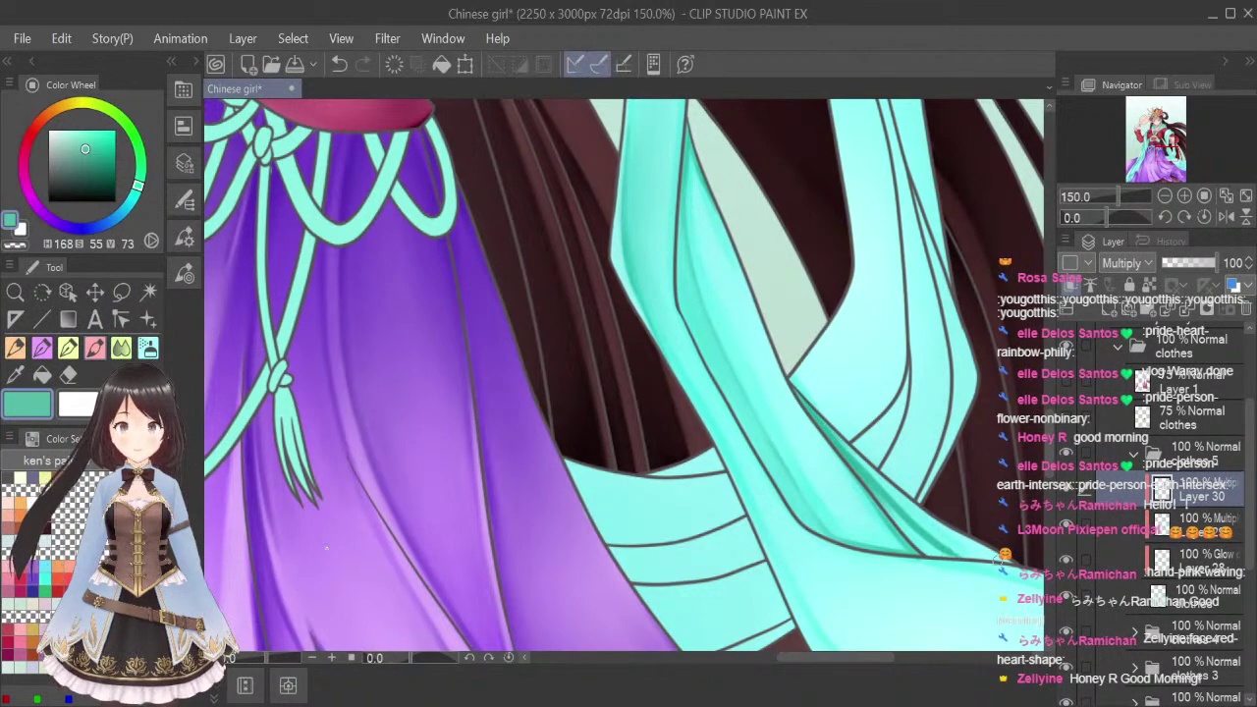
left_click_drag(950, 557, 1000, 562)
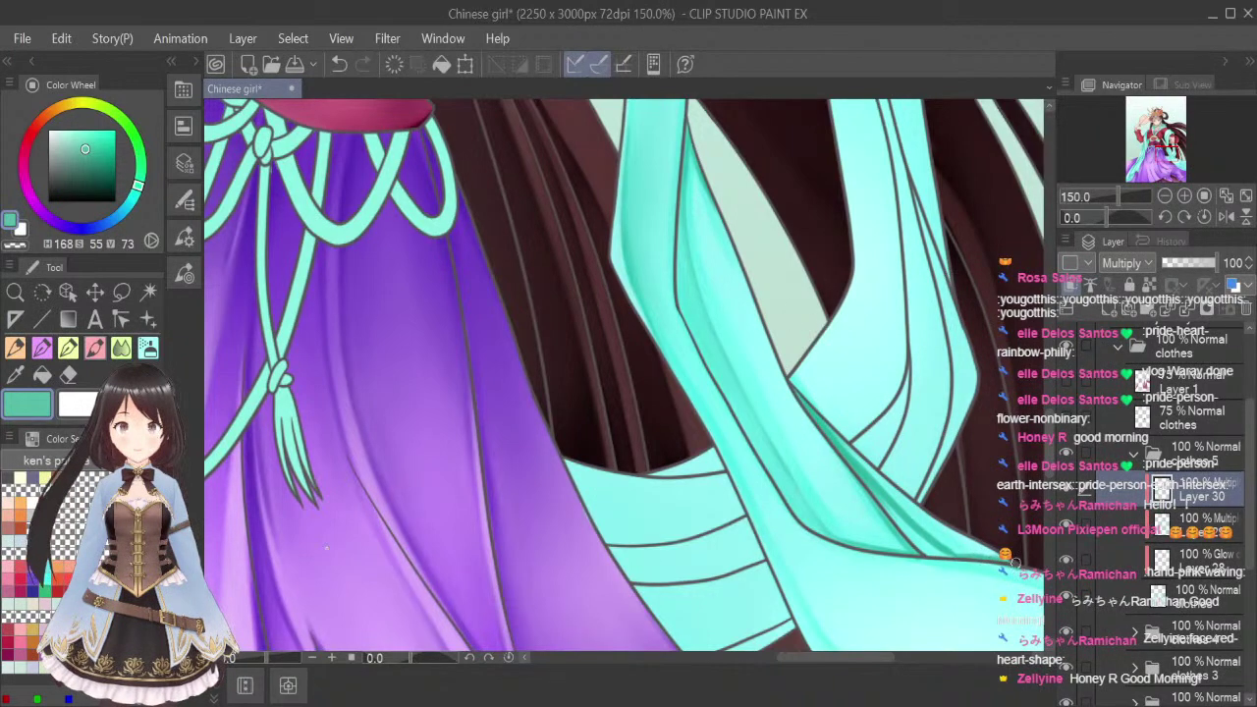
Blend the dark shadows along the narrow turned fold beneath the crossing sash with a reduced blending brush
left_click(121, 348)
key("[")
key("[")
key("[")
key("[")
key("[")
key("[")
key("[")
key("[")
key("[")
key("[")
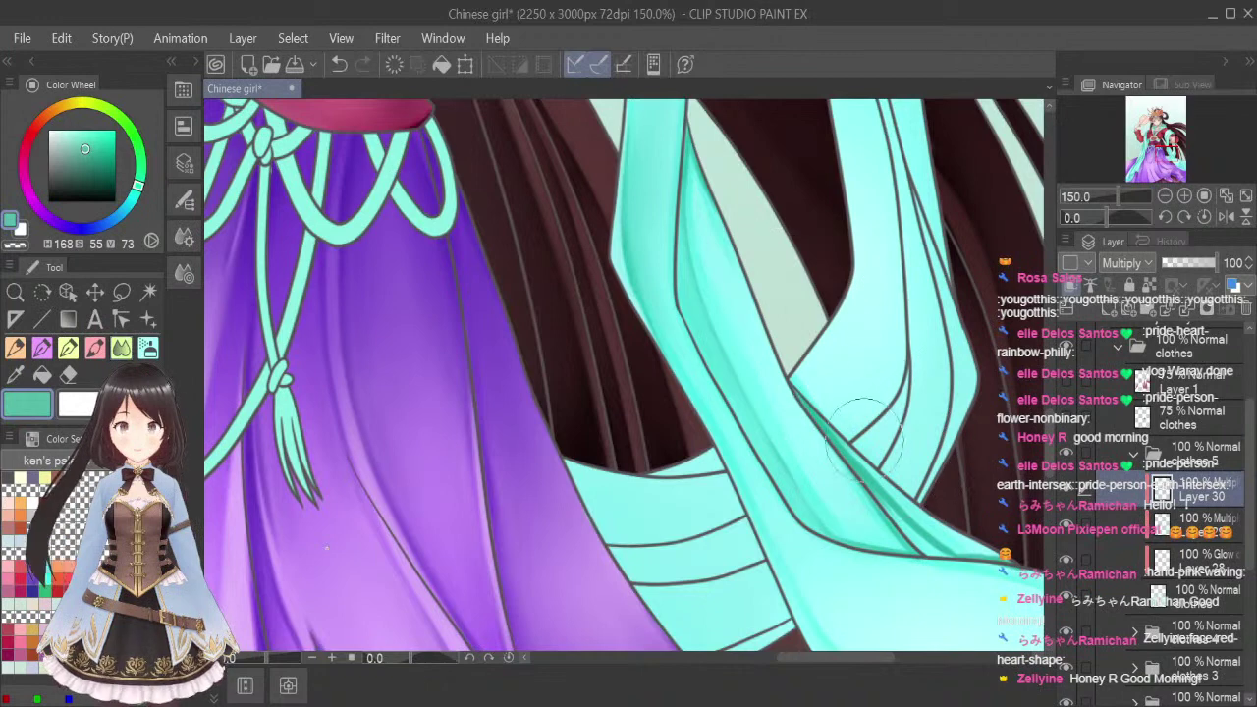
mouse_move(849, 422)
left_mouse_down()
mouse_move(799, 392)
mouse_move(865, 488)
mouse_move(940, 555)
mouse_move(904, 537)
mouse_move(947, 558)
mouse_move(867, 481)
mouse_move(894, 523)
mouse_move(883, 497)
mouse_move(963, 556)
mouse_move(1031, 570)
left_mouse_up()
Paint a dark shadow along the sash's lower outer edge beside the striped band behind it, and blend it downward
left_click(145, 354)
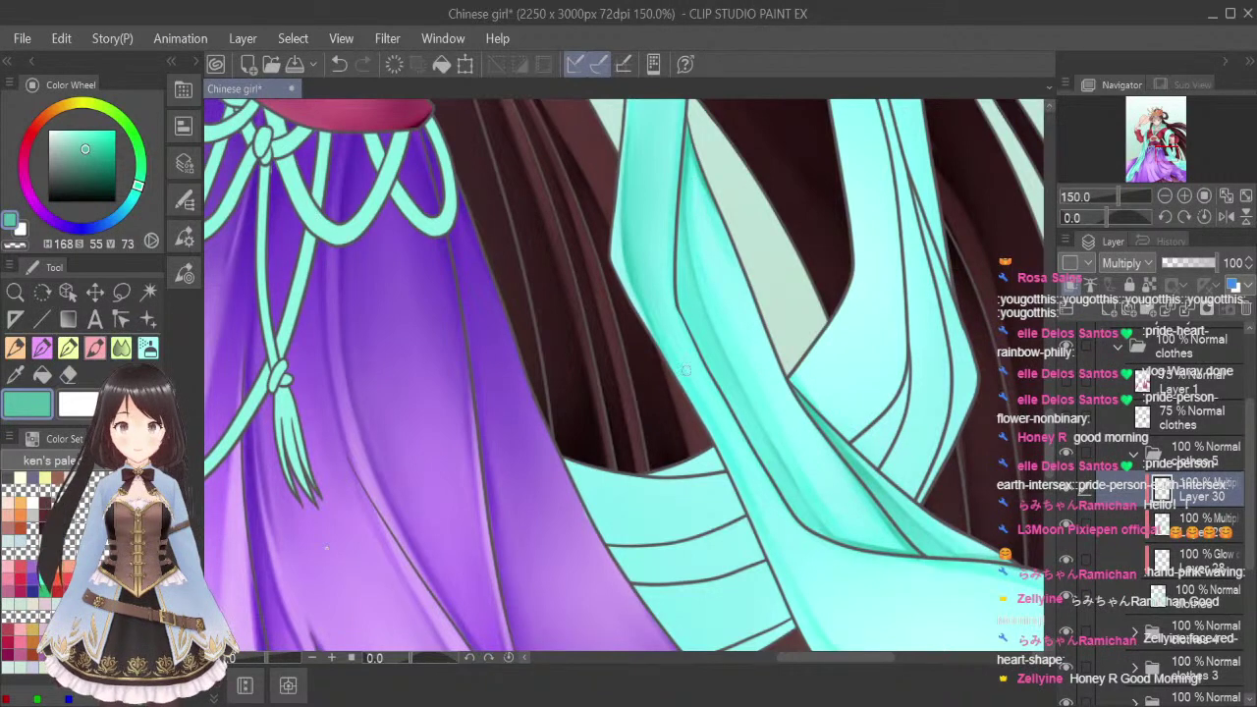
mouse_move(1050, 441)
left_mouse_down()
mouse_move(1050, 477)
mouse_move(1050, 456)
left_mouse_up()
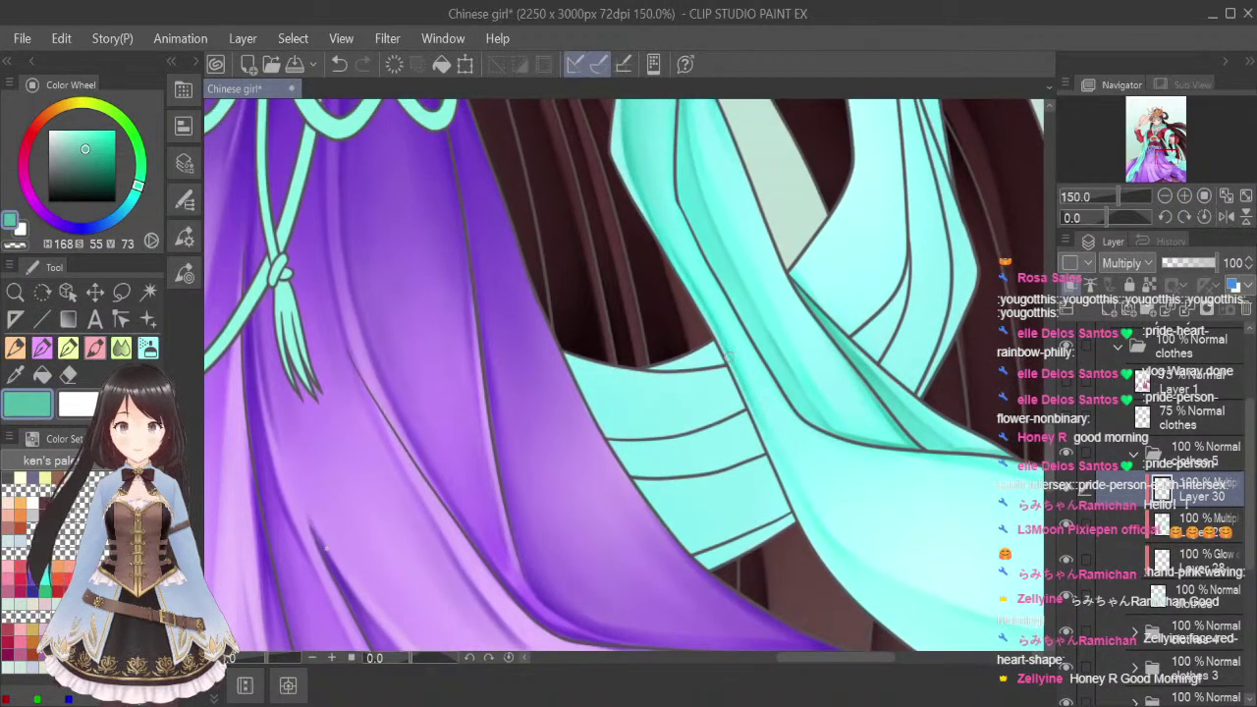
left_click_drag(728, 358, 803, 511)
left_click_drag(769, 437, 833, 544)
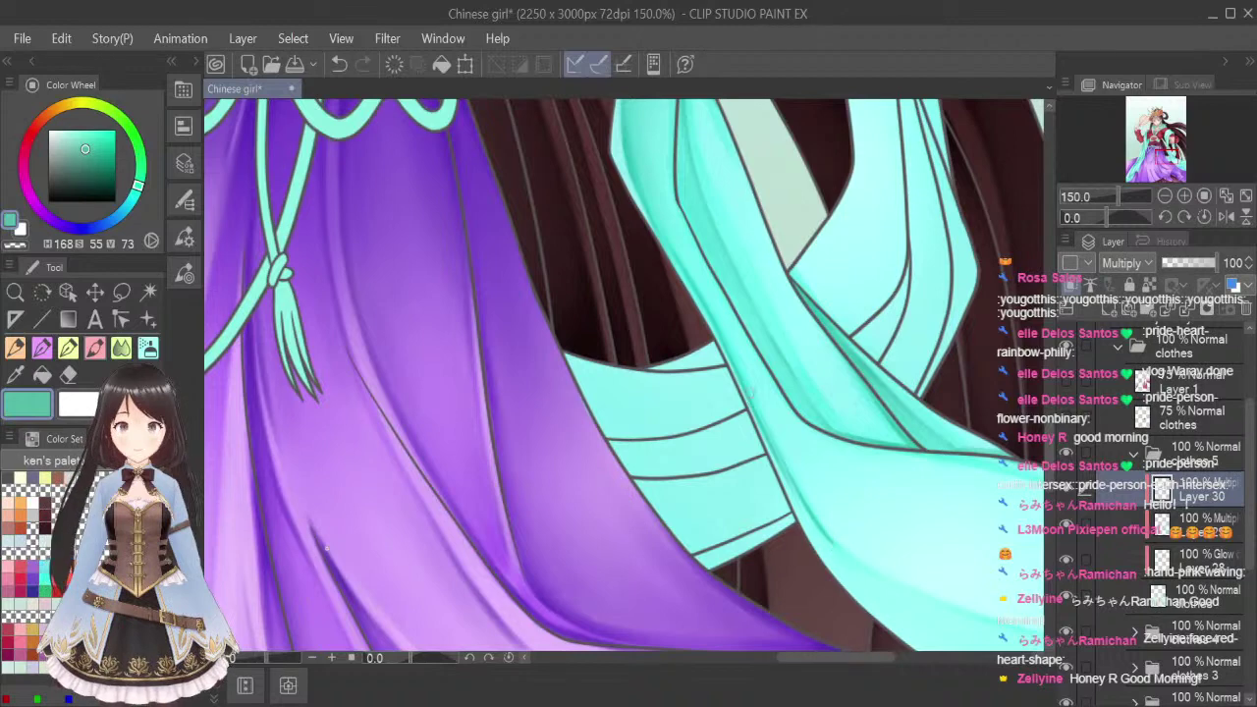
key("j")
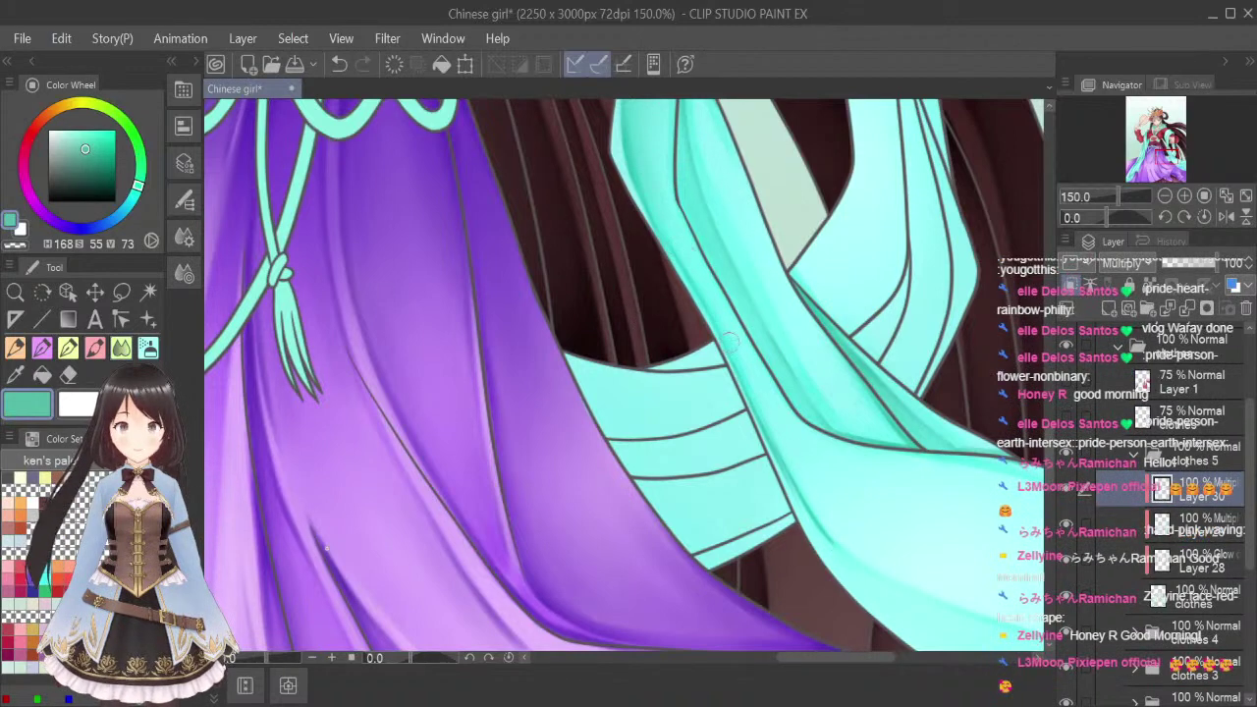
left_click_drag(728, 341, 828, 554)
Paint a long dark teal shadow across the wide sash section above the purple skirt and along its adjoining outer edge
left_click_drag(867, 656, 894, 674)
left_click_drag(1049, 455, 1058, 477)
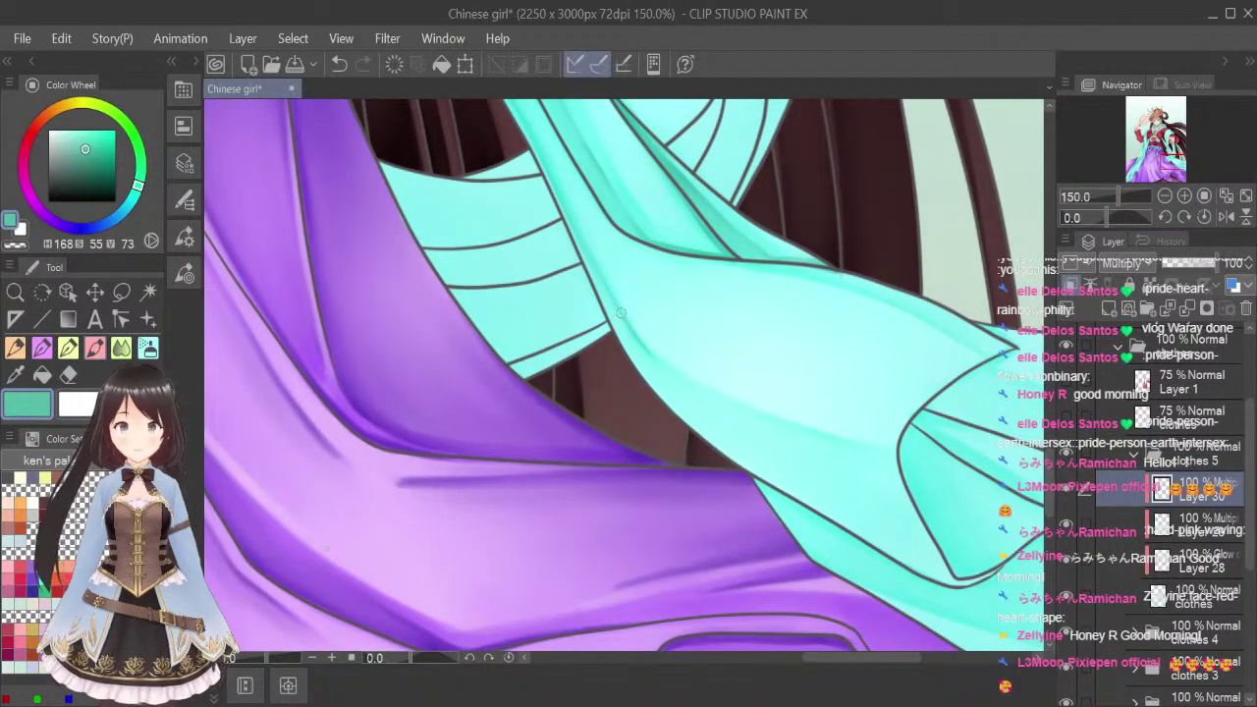
mouse_move(644, 345)
left_mouse_down()
mouse_move(696, 399)
mouse_move(899, 515)
left_mouse_up()
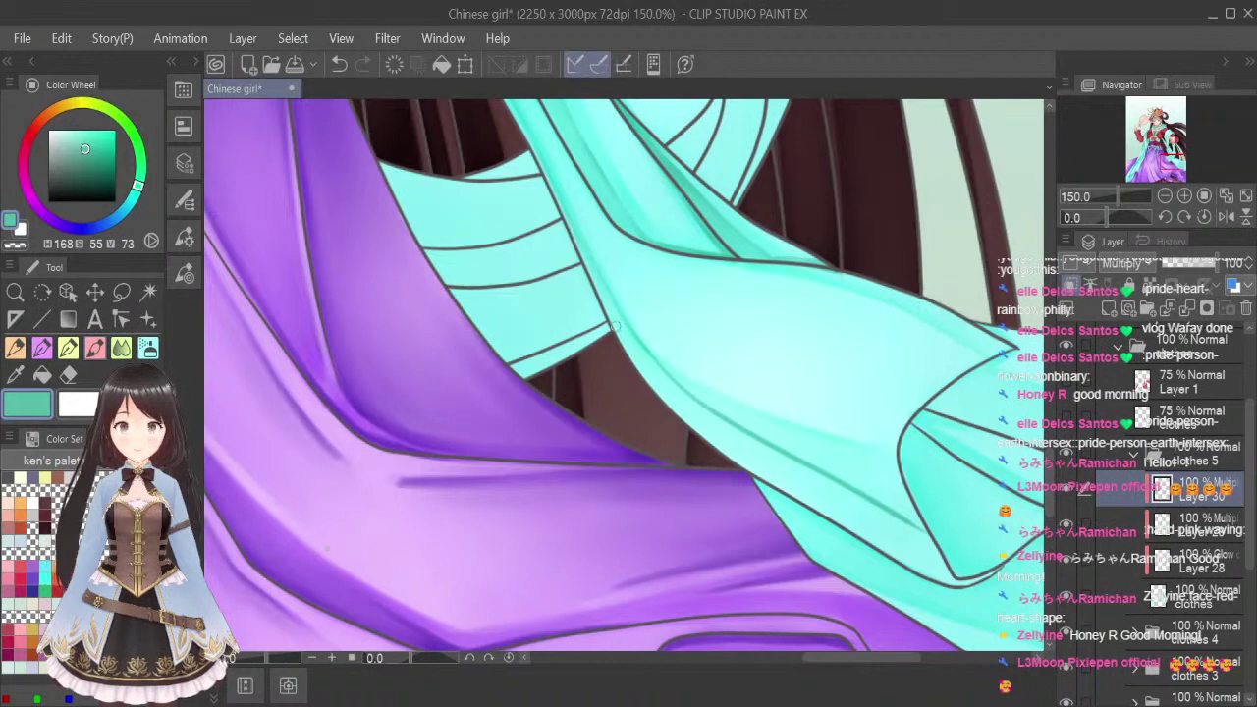
mouse_move(613, 326)
left_mouse_down()
mouse_move(598, 277)
mouse_move(635, 365)
mouse_move(685, 422)
left_mouse_up()
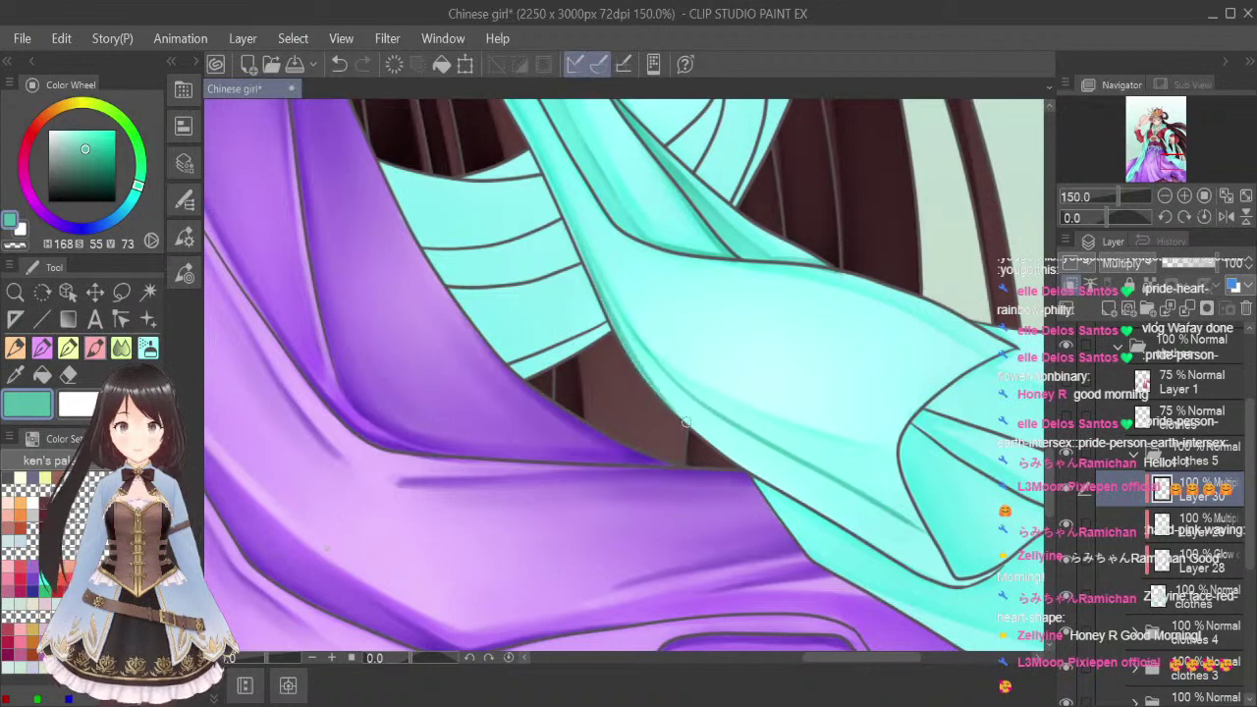
Blend the long shadow on the wide sash section above the purple skirt using a much smaller blending brush
left_click(124, 353)
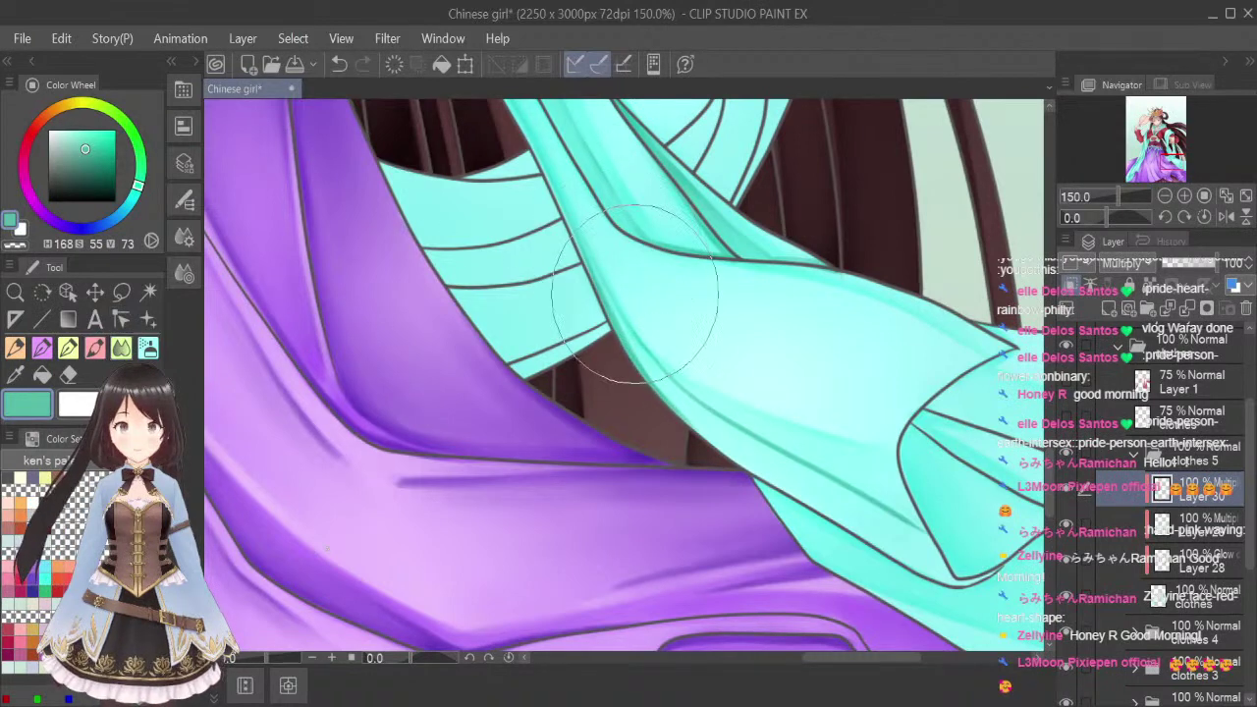
key("bracketleft")
key("bracketleft")
key("bracketleft")
key("bracketleft")
key("bracketleft")
key("bracketleft")
key("bracketleft")
key("bracketleft")
key("bracketleft")
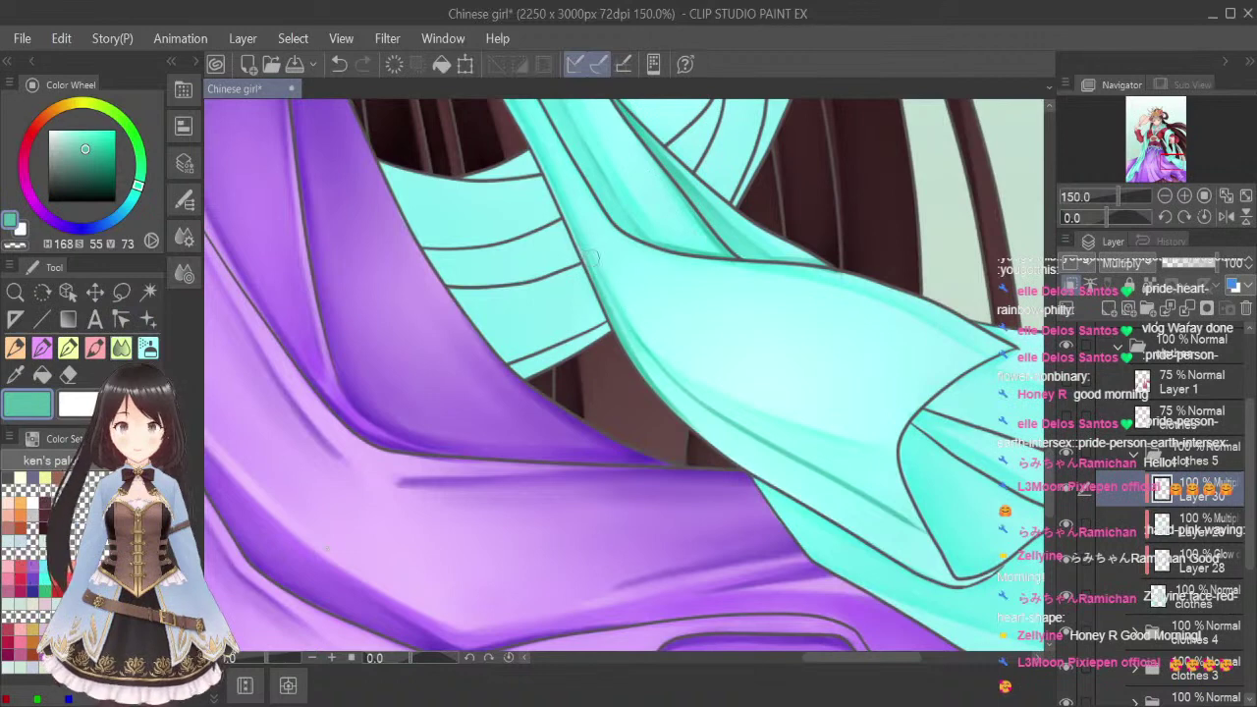
mouse_move(591, 257)
left_mouse_down()
mouse_move(663, 385)
mouse_move(634, 348)
mouse_move(641, 365)
mouse_move(764, 465)
left_mouse_up()
left_click_drag(675, 403, 880, 522)
left_click_drag(760, 451, 870, 515)
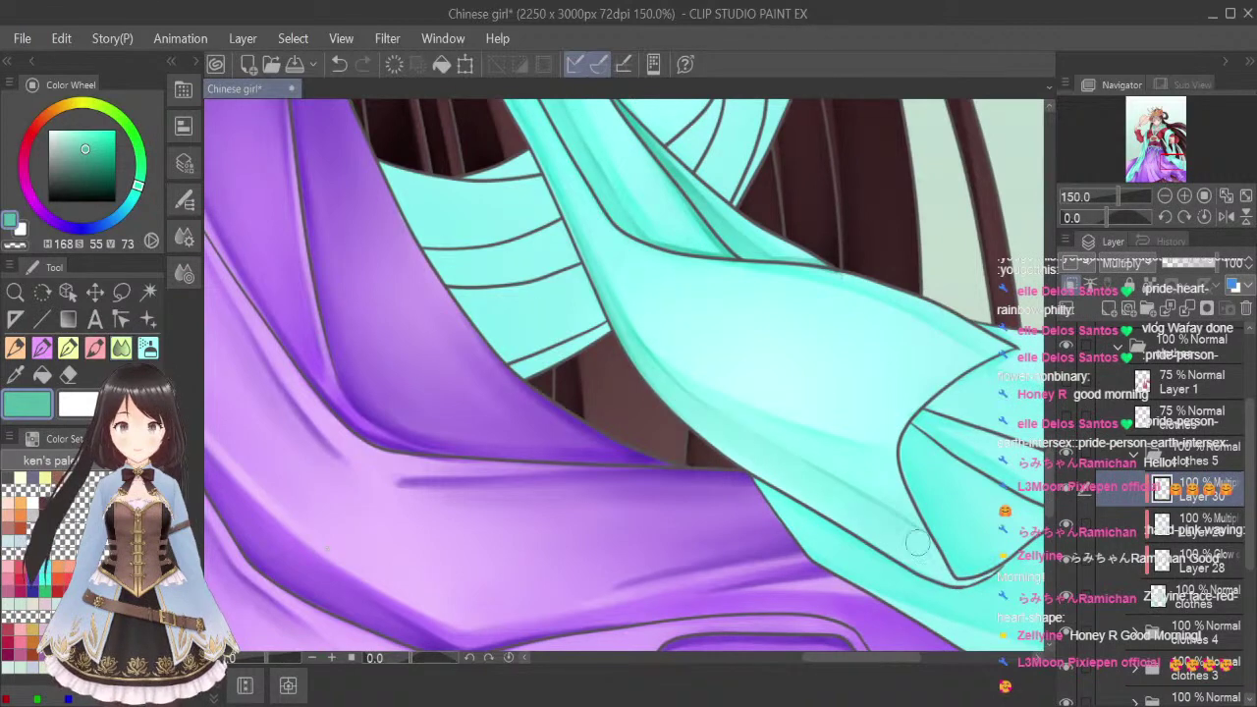
Paint a dark shadow along the wide sash section's lower edge up to the turned fold and blend it into the fabric
left_click(99, 350)
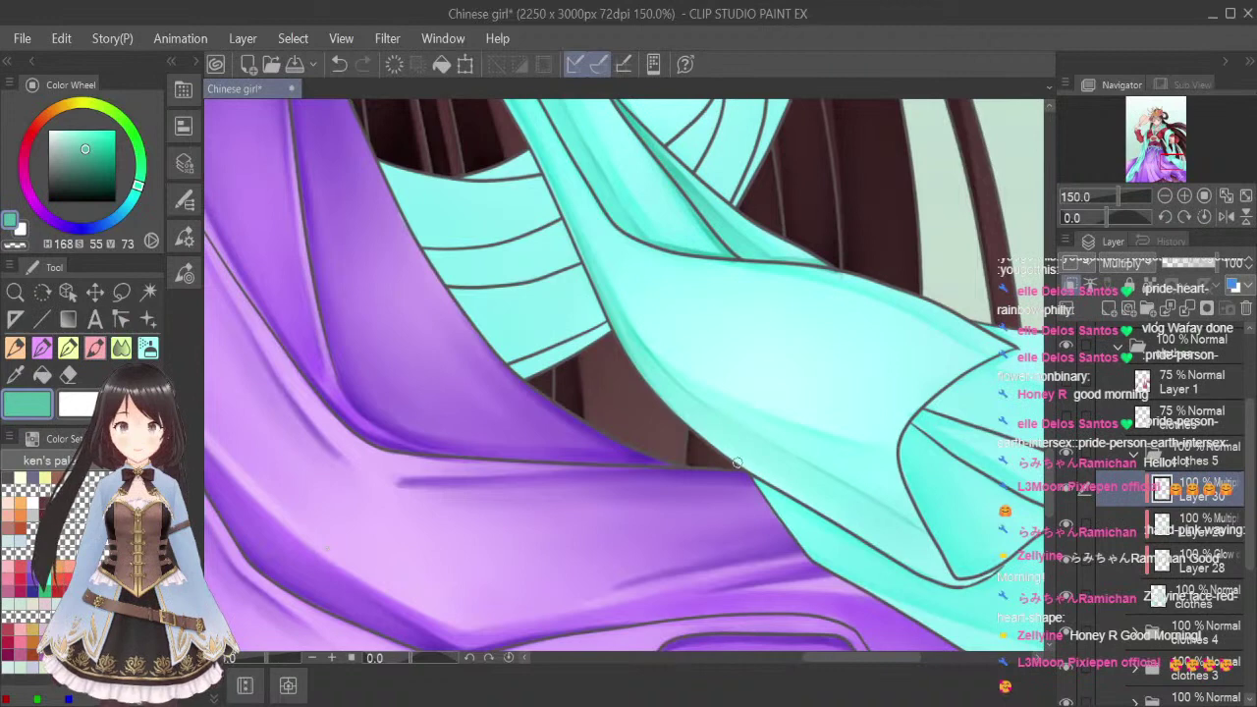
mouse_move(740, 464)
left_mouse_down()
mouse_move(923, 572)
mouse_move(941, 579)
mouse_move(968, 562)
left_mouse_up()
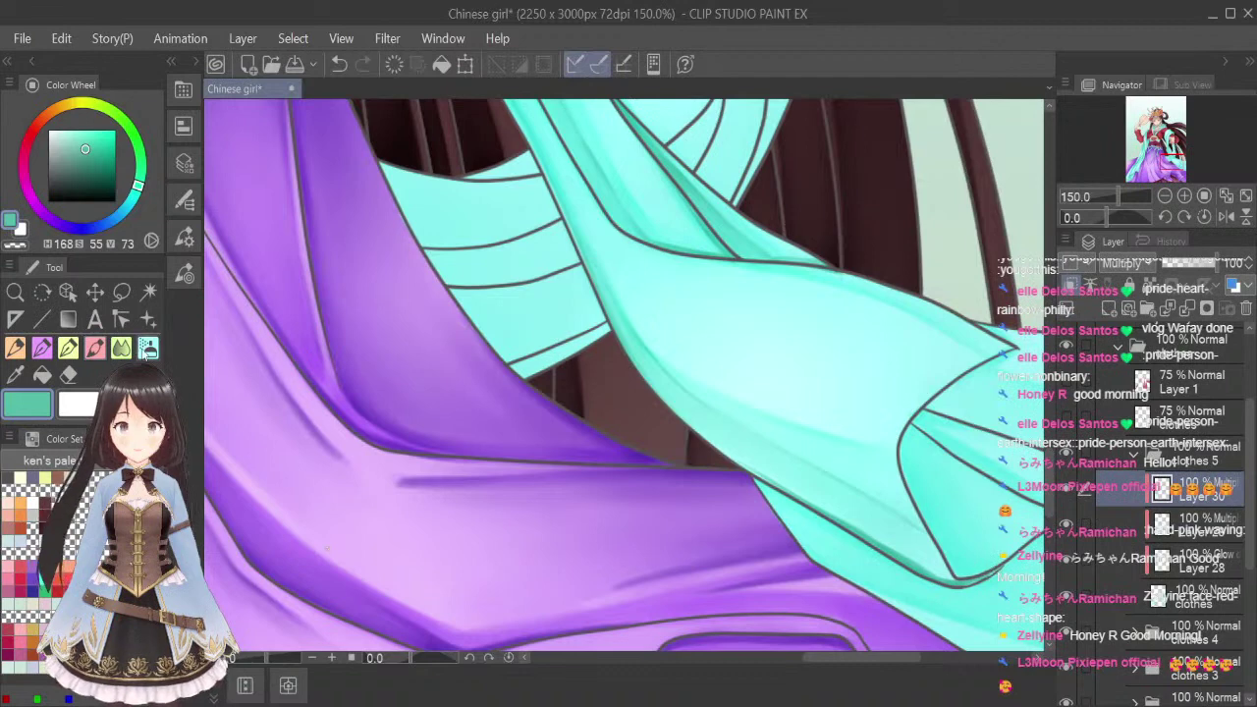
left_click(121, 348)
key("bracketleft")
key("bracketleft")
key("bracketleft")
key("bracketleft")
key("bracketleft")
key("bracketleft")
key("bracketleft")
key("bracketleft")
key("bracketleft")
key("bracketleft")
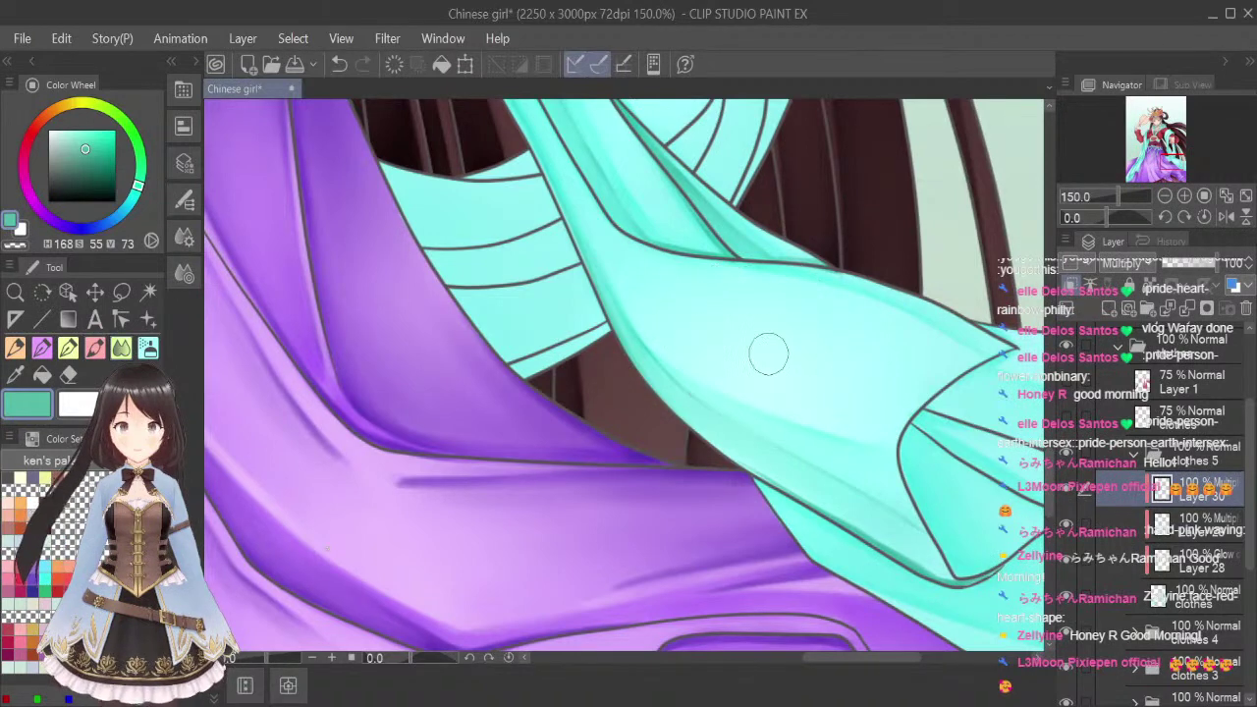
left_click_drag(776, 486, 961, 587)
left_click_drag(871, 532, 934, 548)
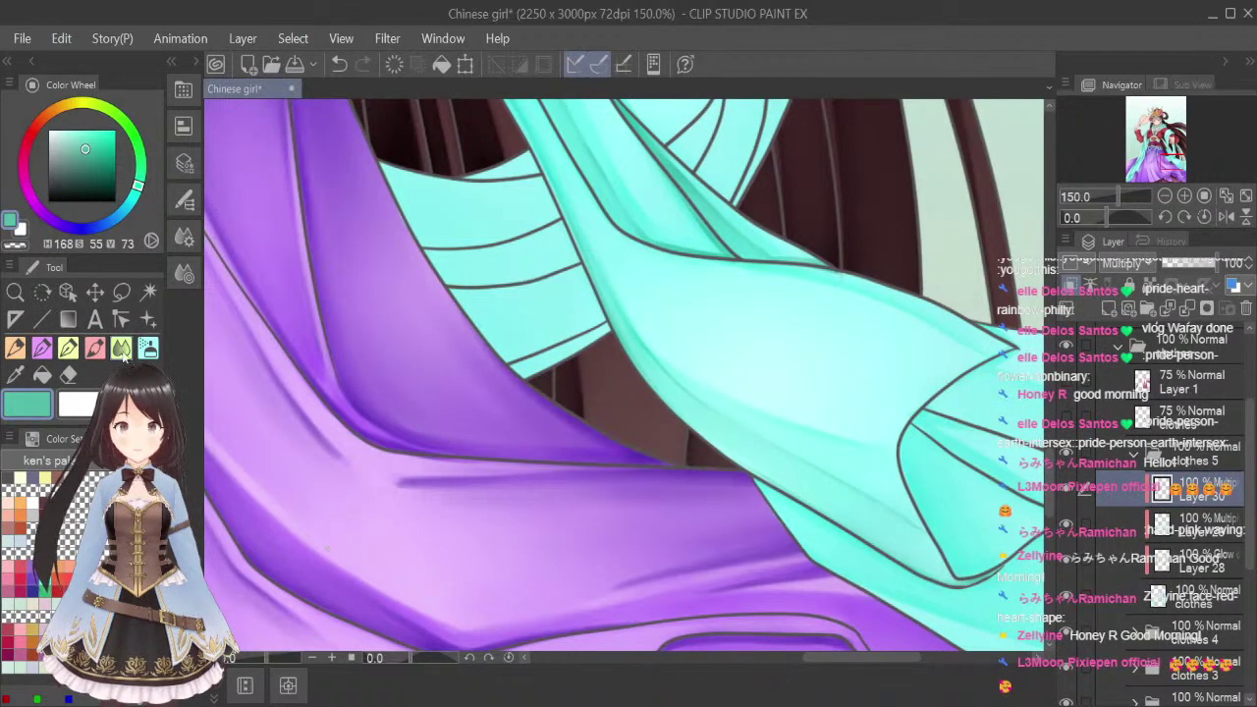
Paint a dark teal shadow along the wide sash section's upper edge beside the hair and blend it with a smaller brush
key("[")
key("[")
key("[")
key("[")
key("[")
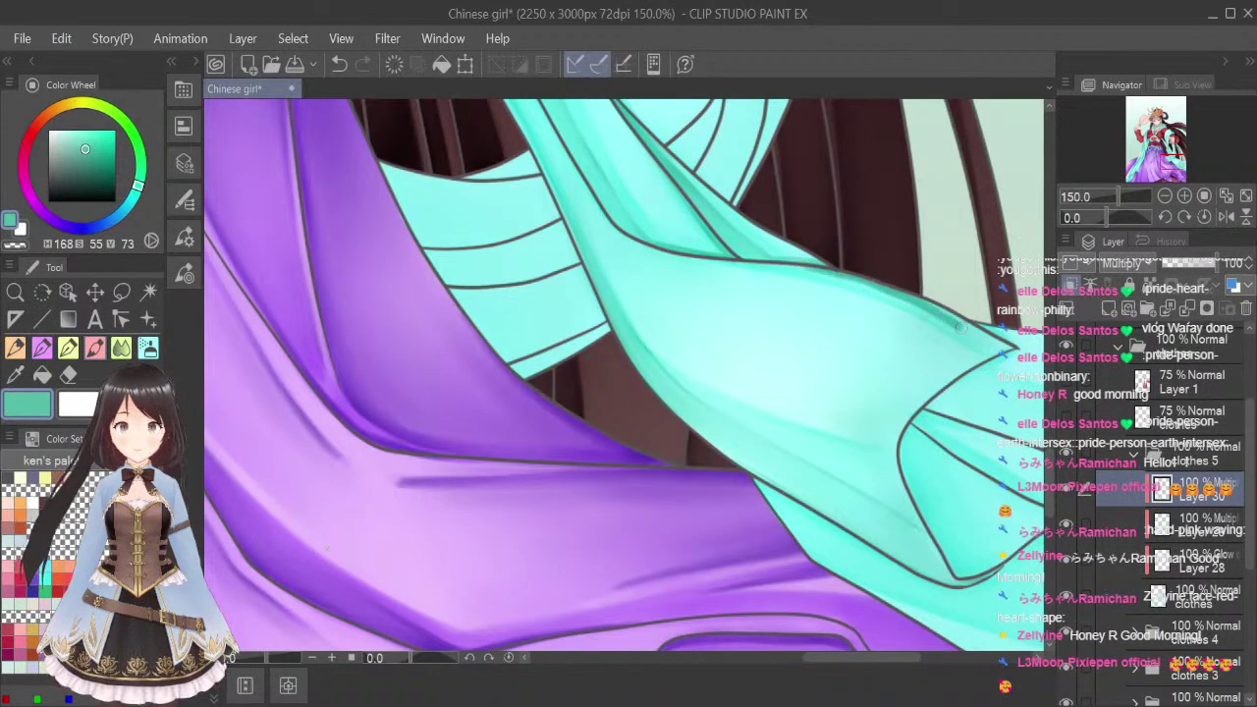
left_click(123, 351)
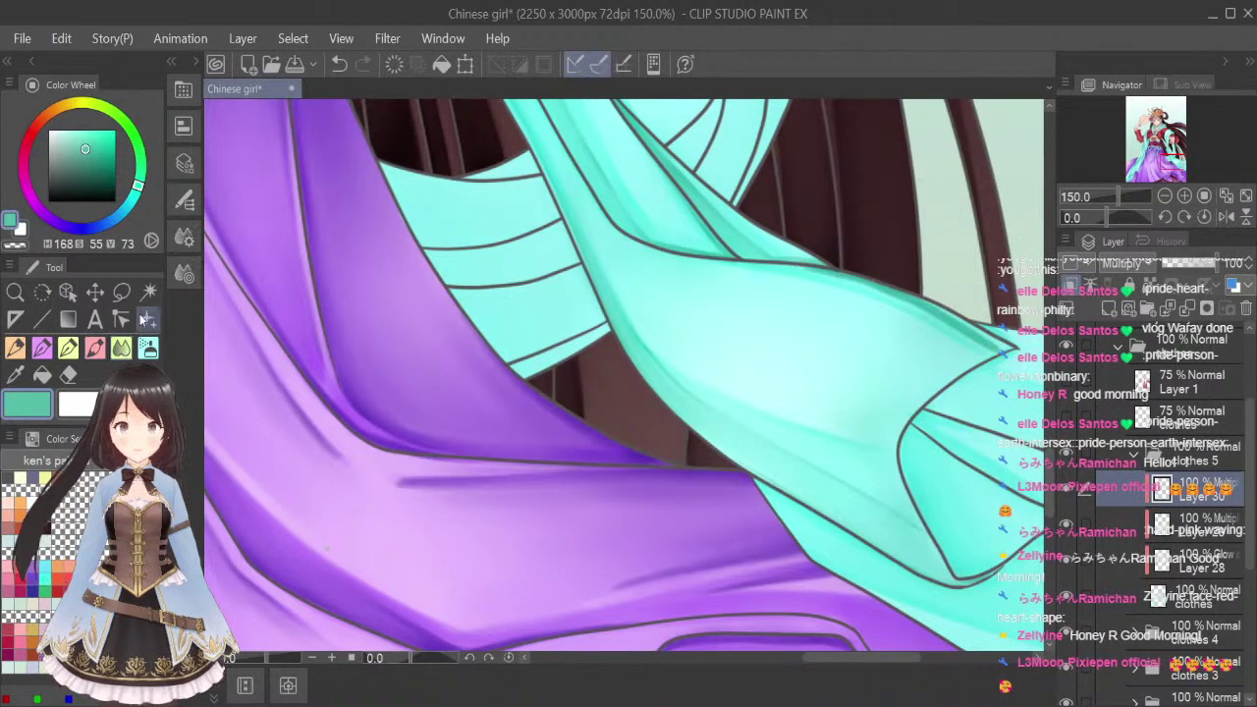
key("[")
key("[")
key("[")
key("[")
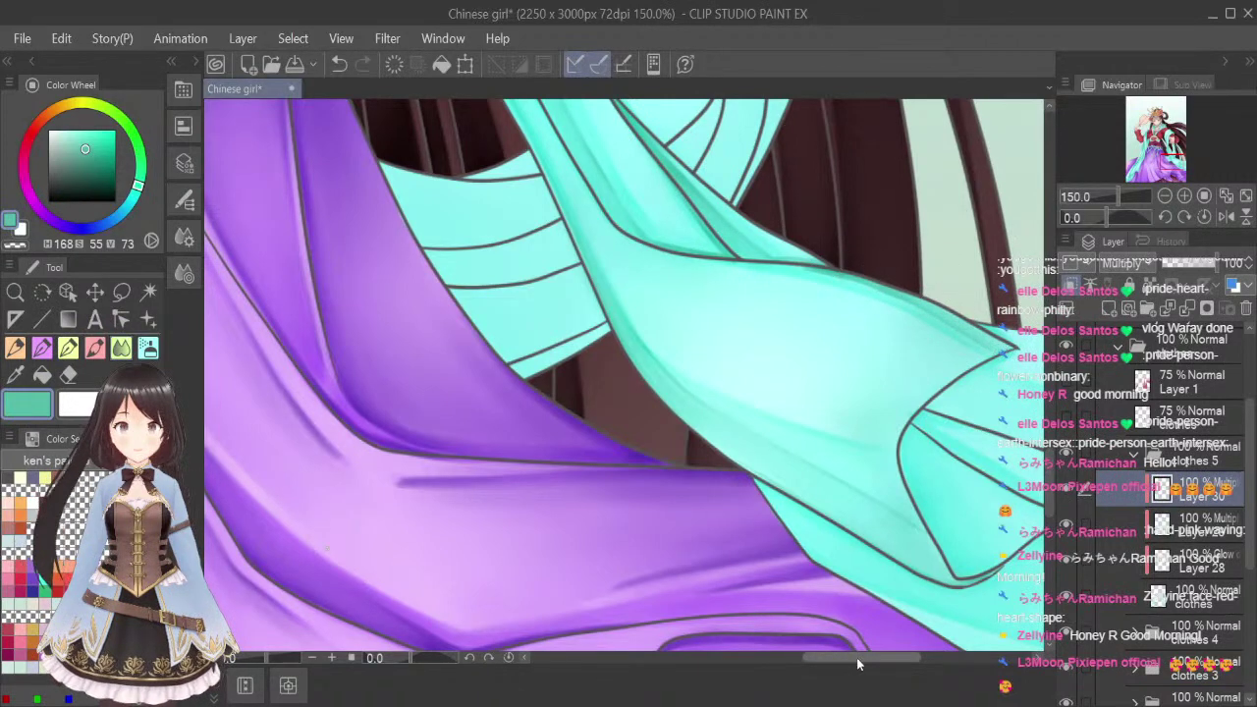
Paint dark teal shadows inside the sash's turned fold, along its inner curved edge, upper crease and lower edge
left_click_drag(856, 657, 904, 679)
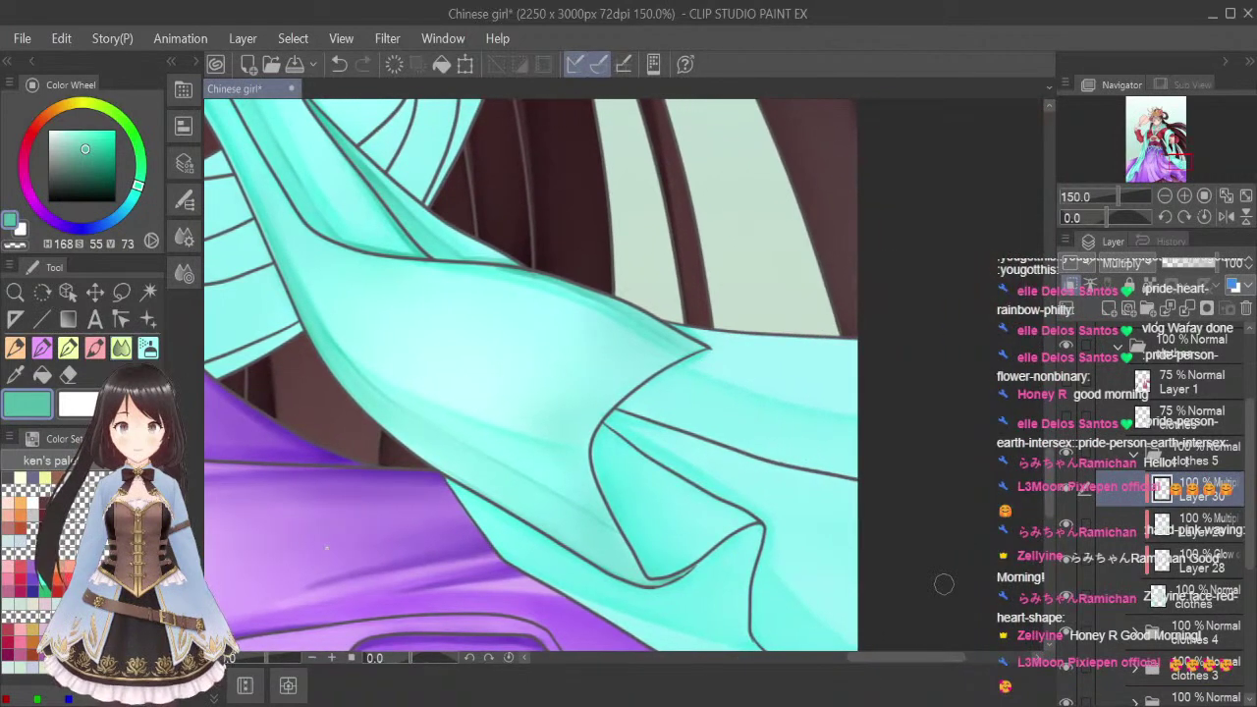
left_click(1183, 217)
left_click(1183, 217)
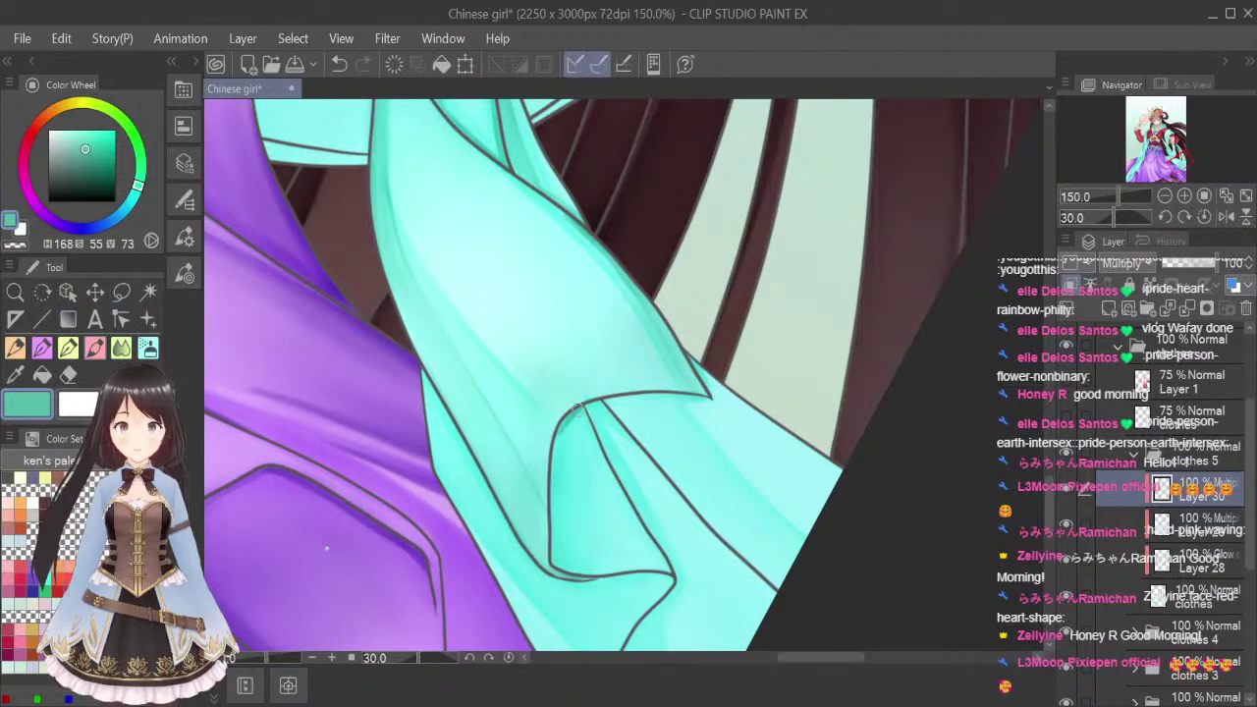
mouse_move(579, 413)
left_mouse_down()
mouse_move(556, 492)
mouse_move(564, 557)
left_mouse_up()
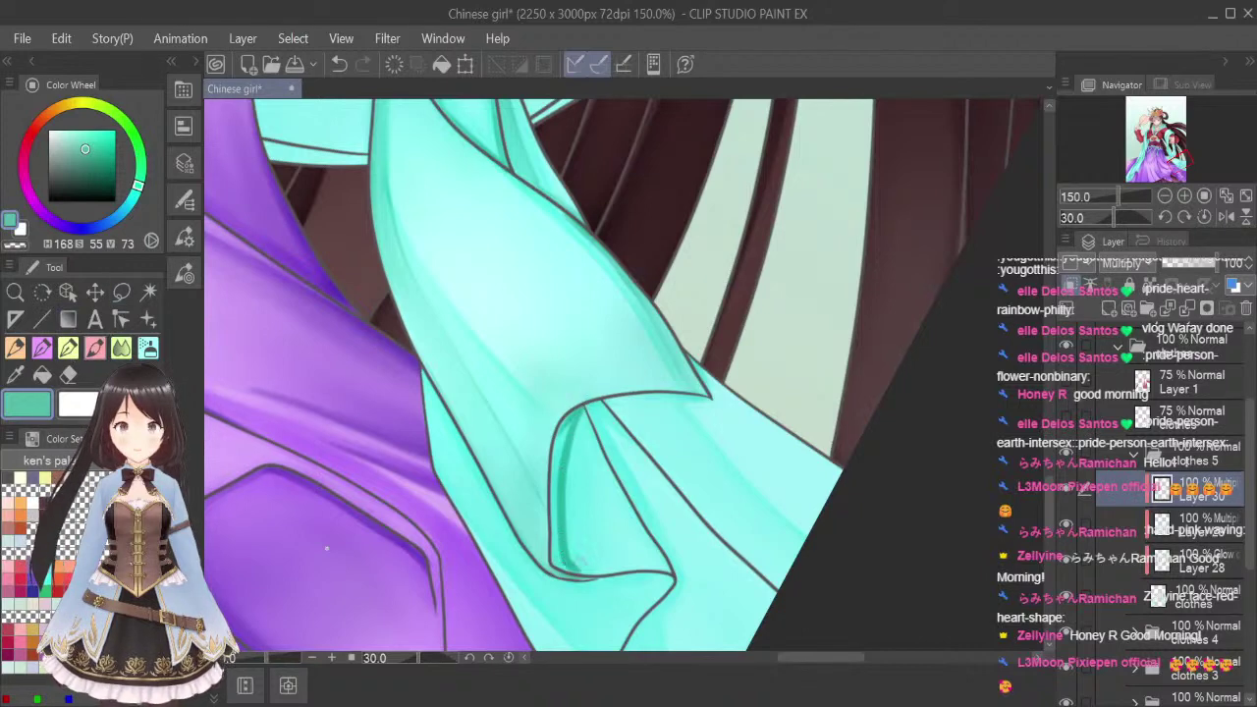
mouse_move(582, 413)
left_mouse_down()
mouse_move(615, 475)
mouse_move(581, 408)
mouse_move(595, 438)
left_mouse_up()
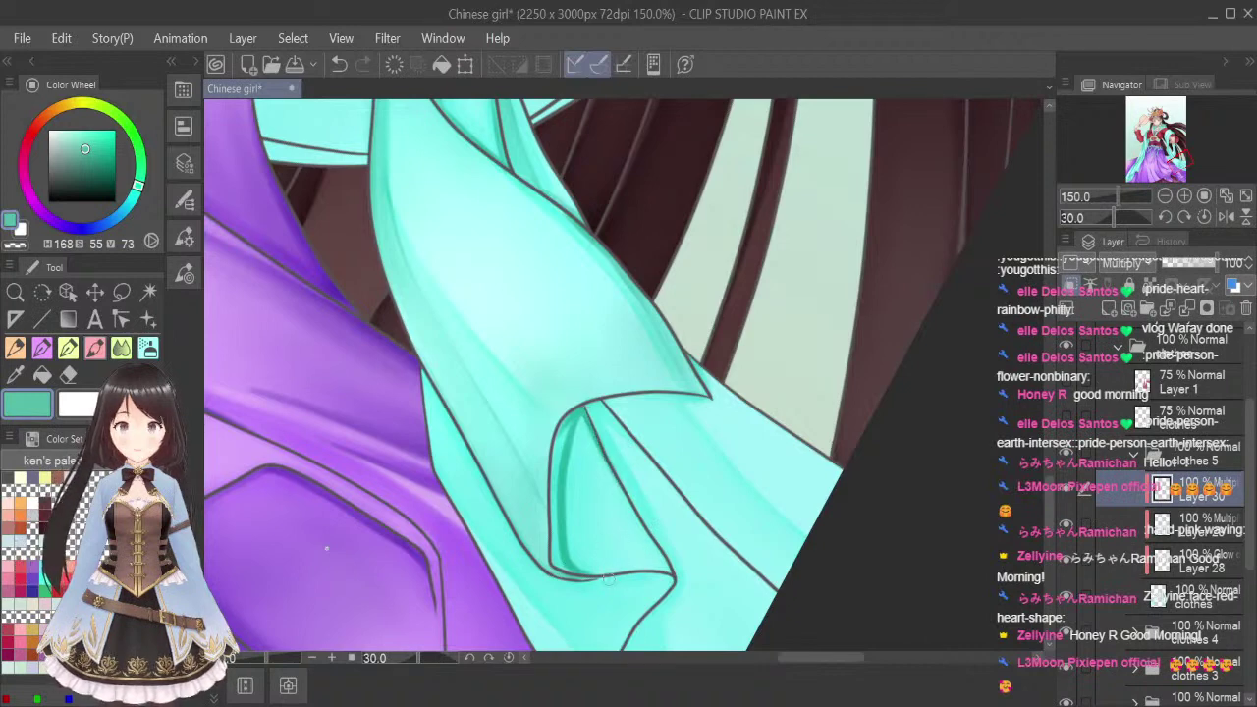
left_click_drag(586, 577, 661, 570)
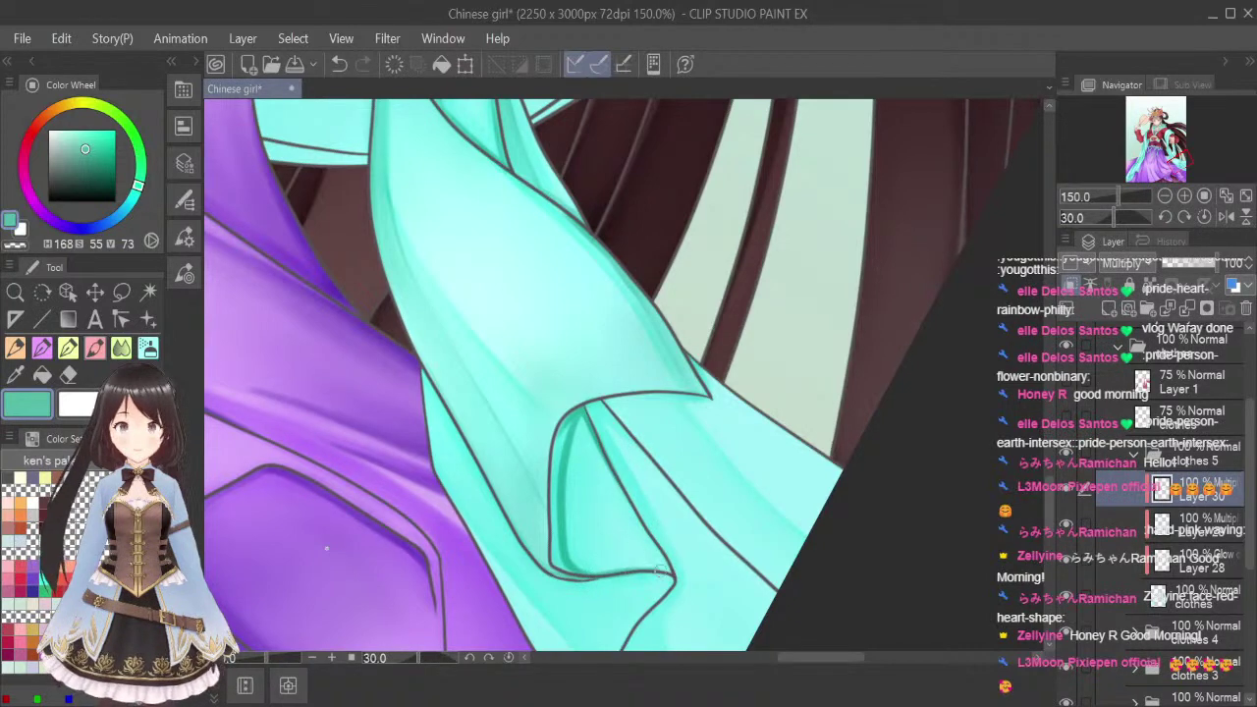
Blend the shadows inside the turned fold with a much smaller blending brush
left_click(126, 353)
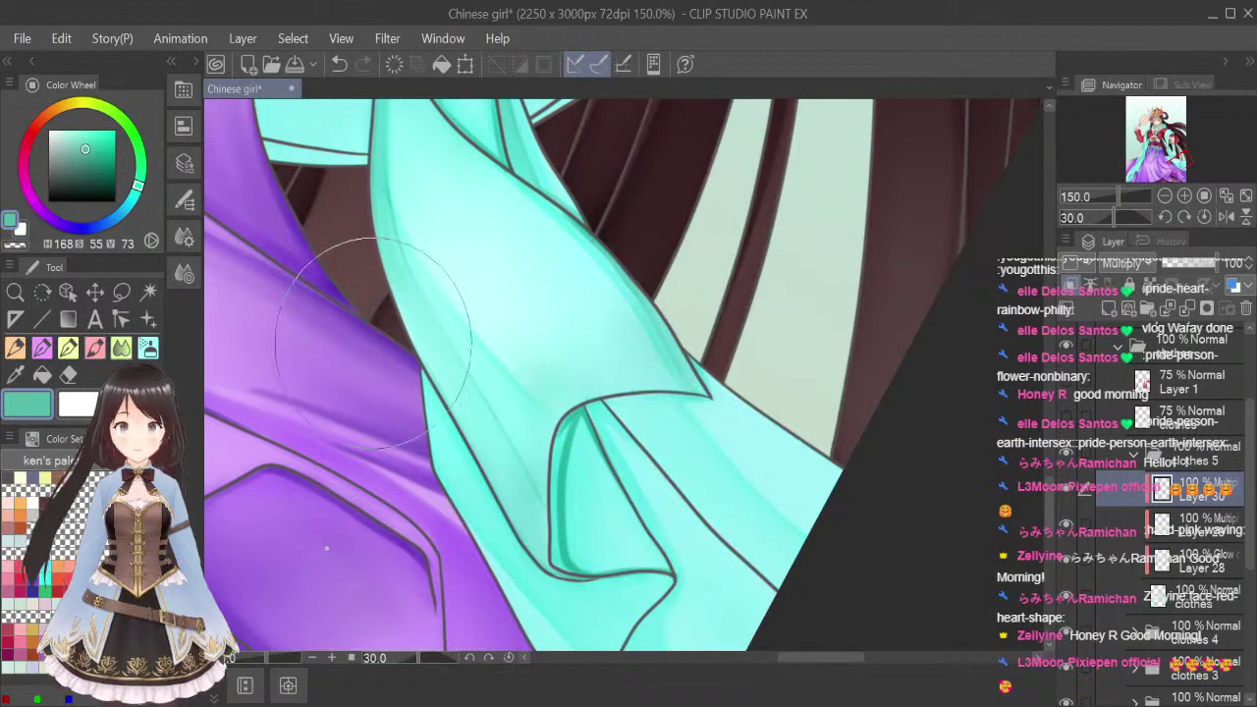
key("bracketleft")
key("bracketleft")
key("bracketleft")
key("bracketleft")
key("bracketleft")
key("bracketleft")
key("bracketleft")
key("bracketleft")
key("bracketleft")
key("bracketleft")
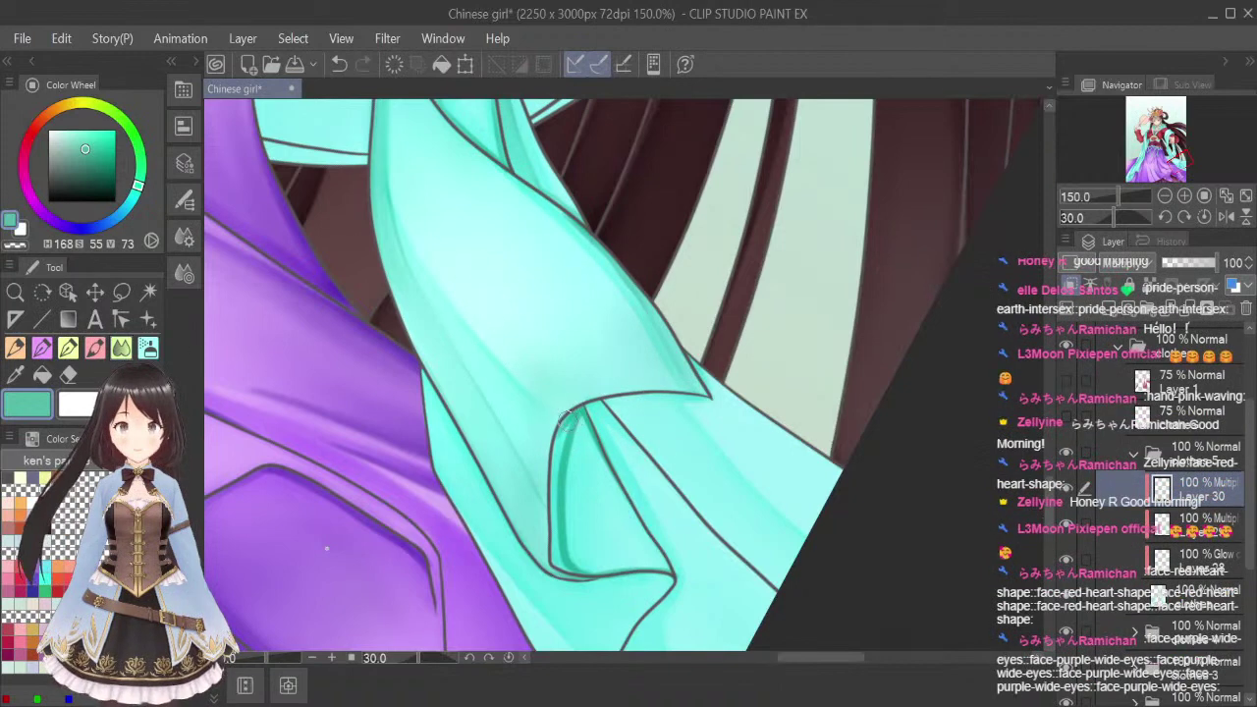
mouse_move(574, 418)
left_mouse_down()
mouse_move(547, 500)
mouse_move(570, 574)
left_mouse_up()
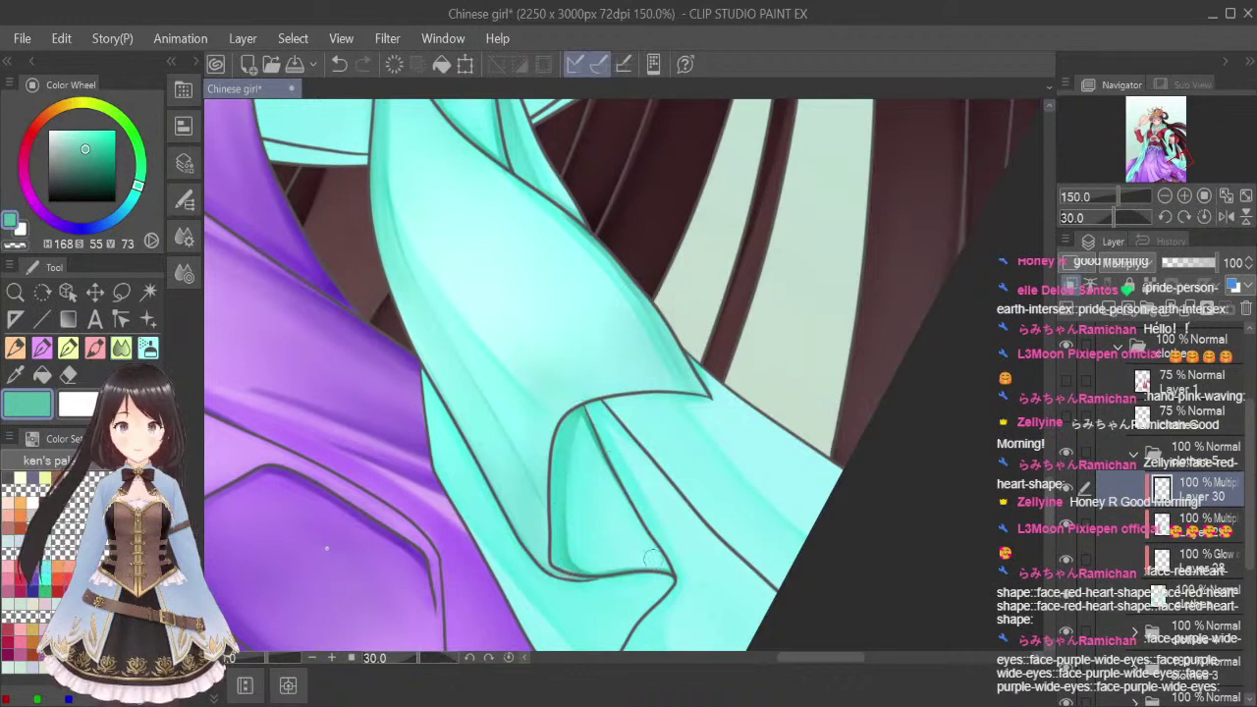
left_click_drag(652, 556, 676, 561)
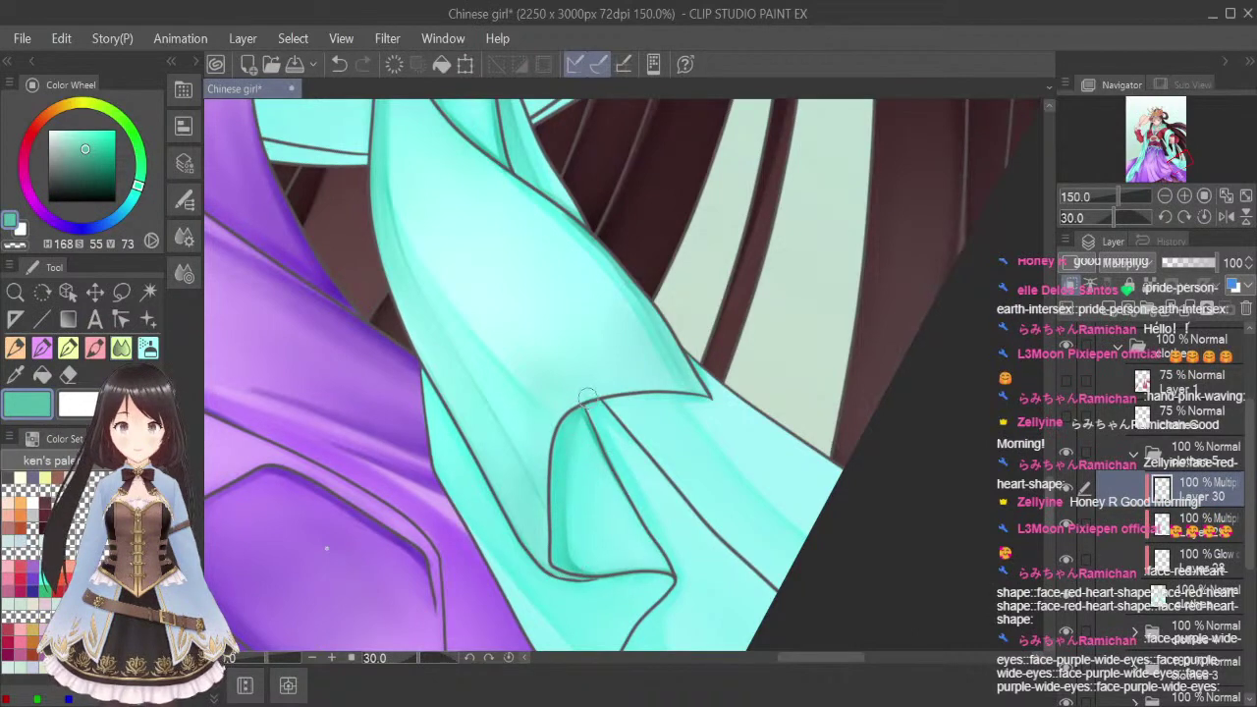
Paint a short dark teal accent at the top of the turned fold's crease and soften it into the fabric
left_click(96, 348)
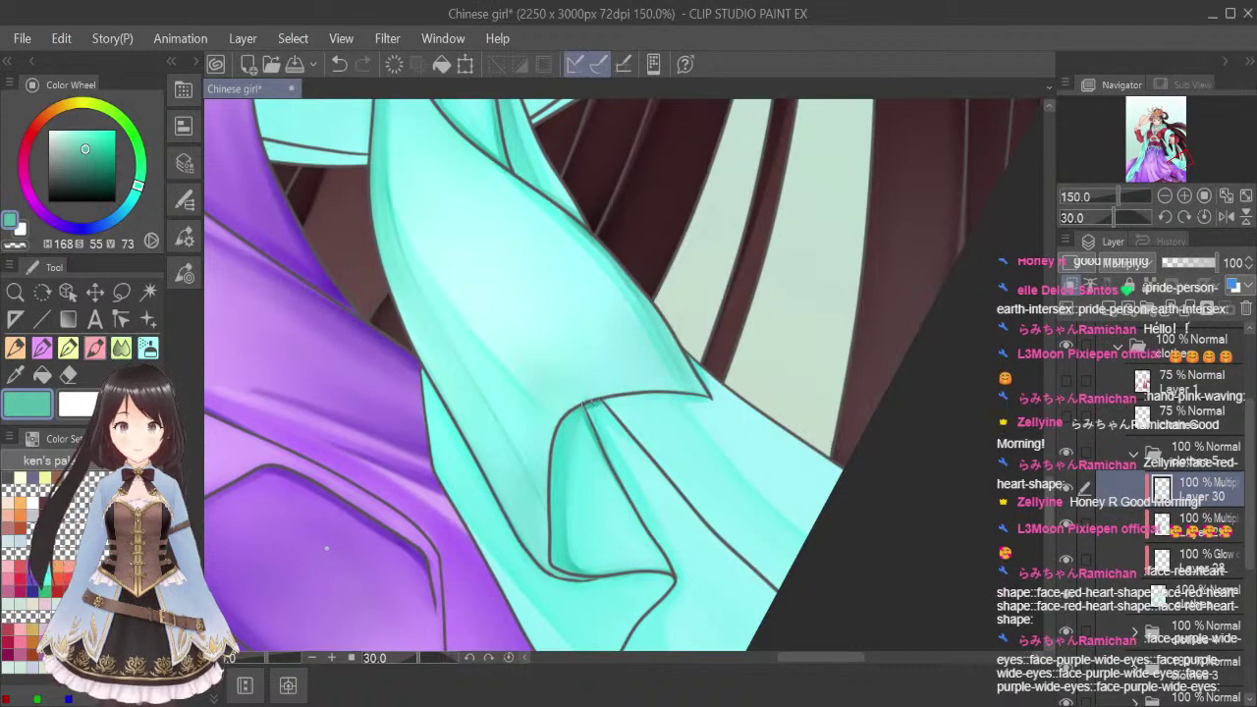
left_click_drag(586, 404, 601, 441)
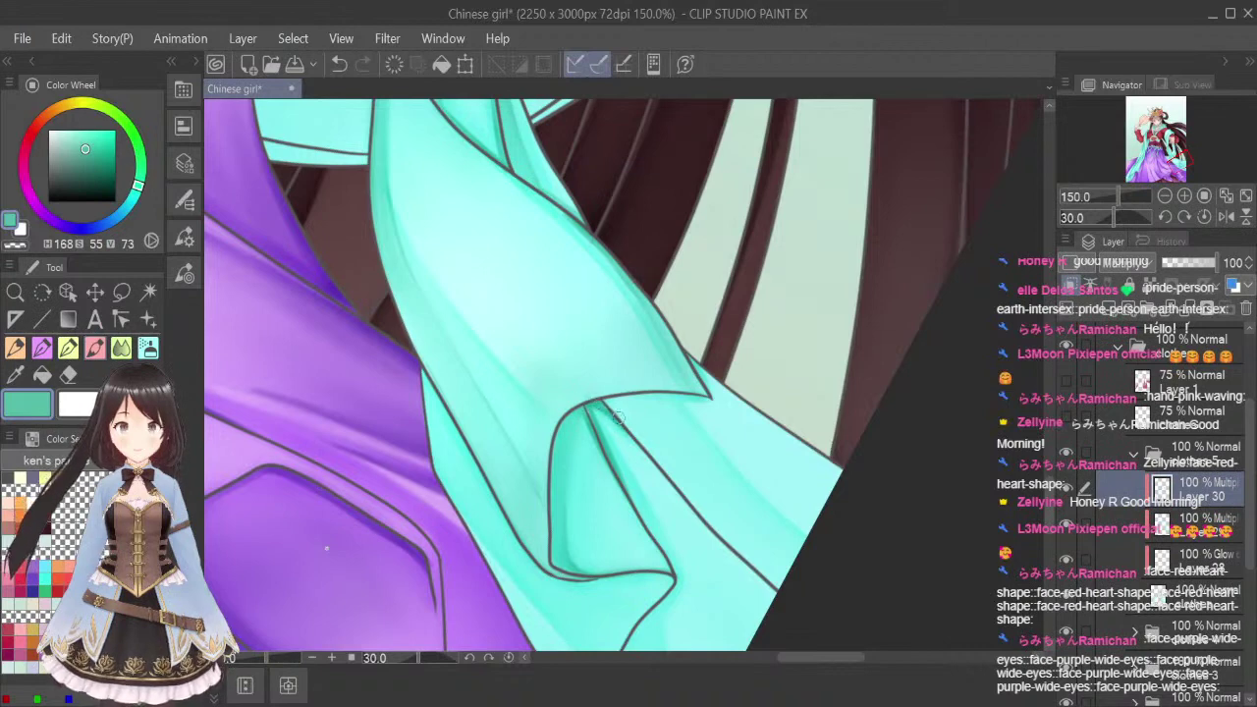
left_click(120, 349)
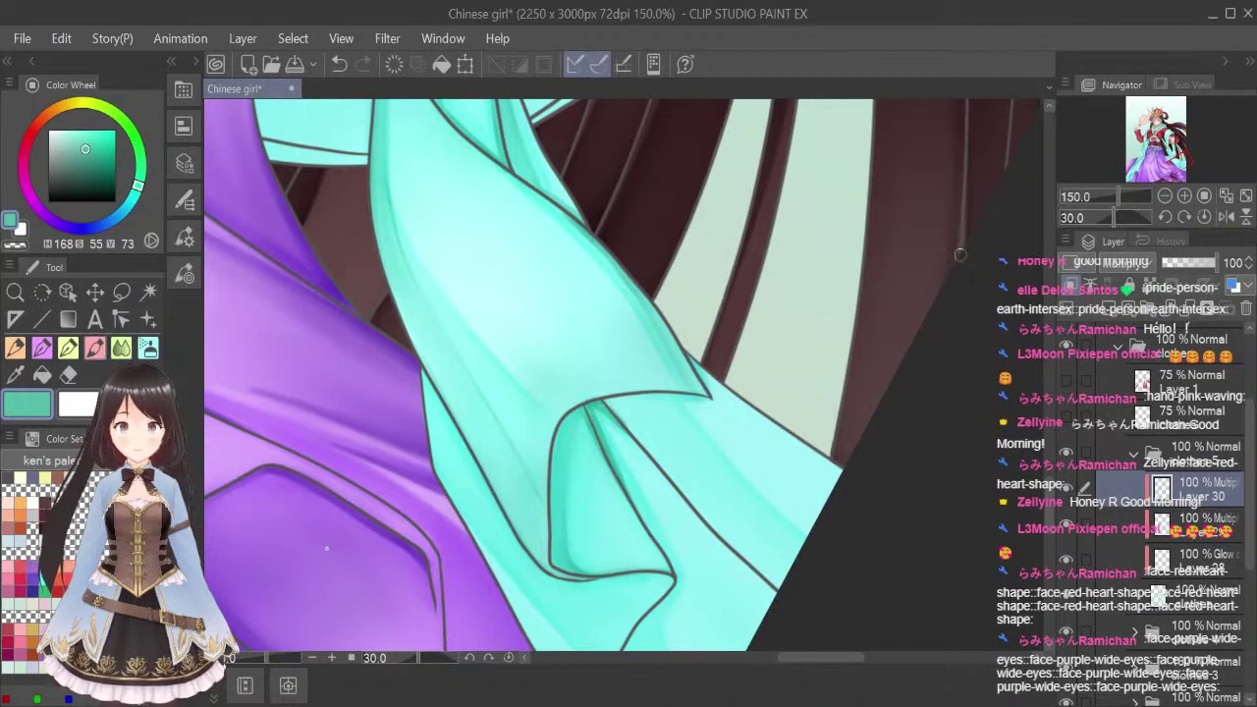
Paint a dark shadow inside the small fold at the sash's lower end and blend it with a much smaller brush
scroll(326, 548, "down", 4)
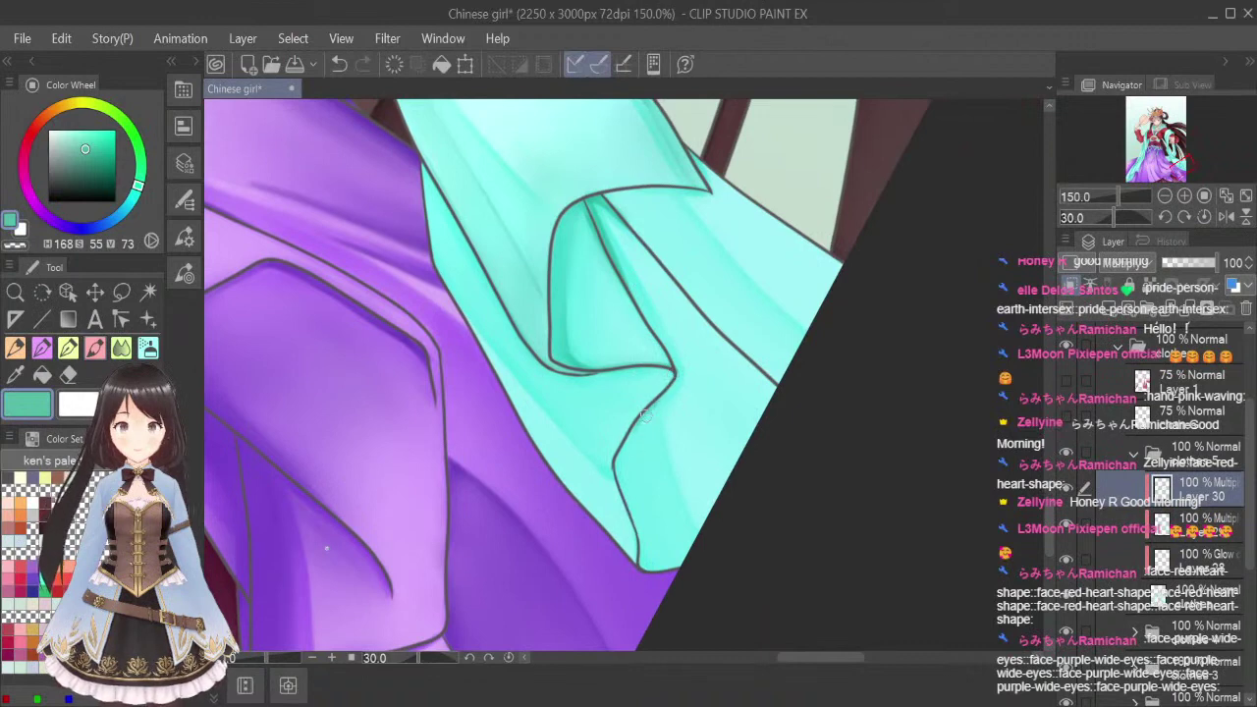
mouse_move(637, 416)
left_mouse_down()
mouse_move(637, 477)
mouse_move(668, 550)
mouse_move(685, 559)
left_mouse_up()
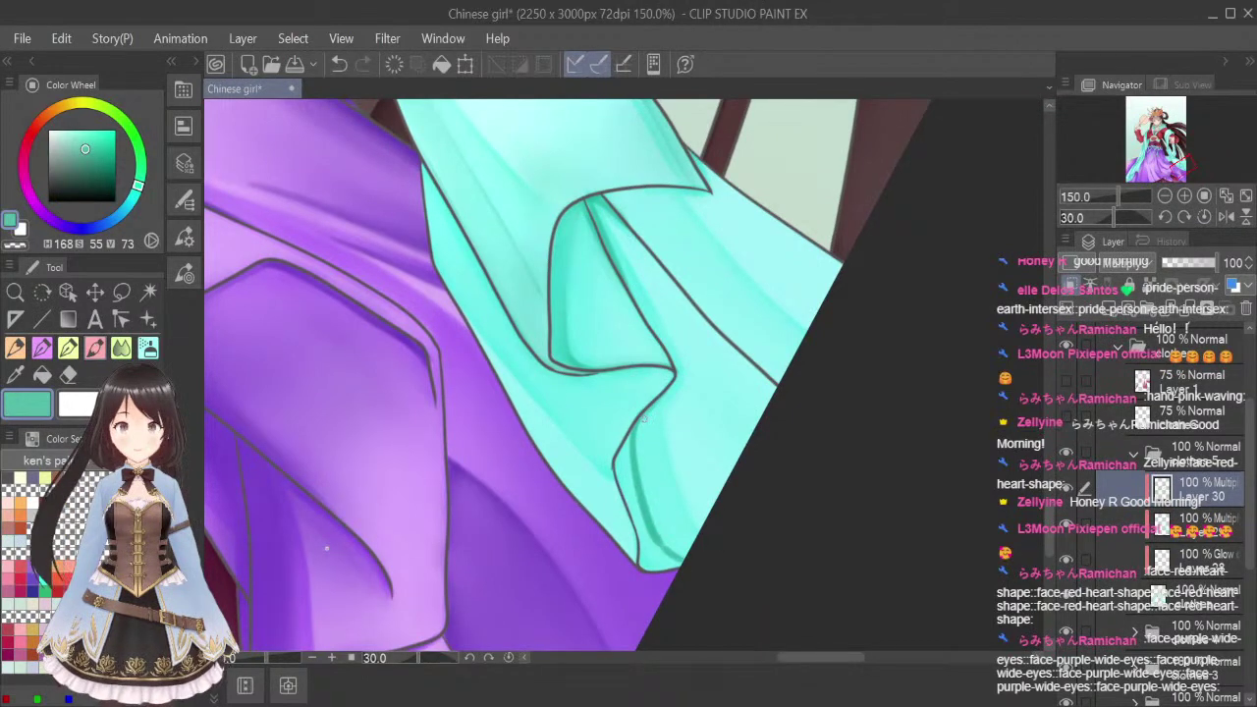
left_click(120, 348)
key("bracketleft")
key("bracketleft")
key("bracketleft")
key("bracketleft")
key("bracketleft")
key("bracketleft")
key("bracketleft")
key("bracketleft")
key("bracketleft")
key("bracketleft")
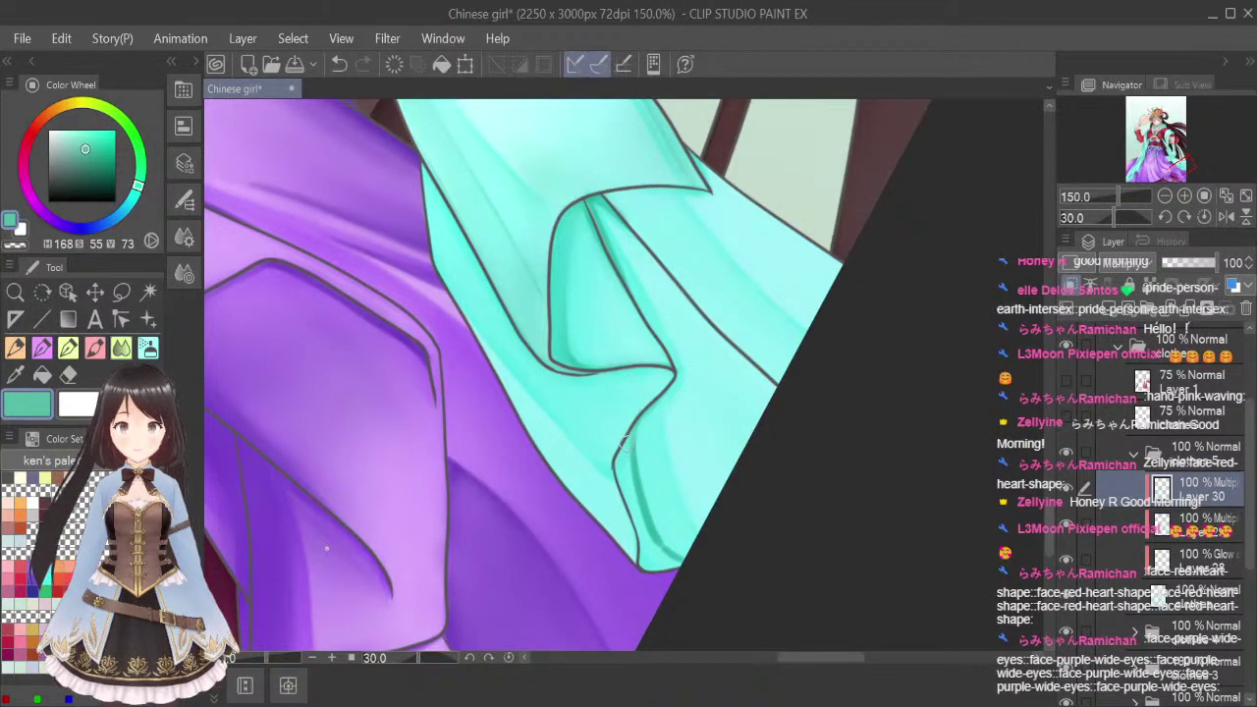
mouse_move(622, 443)
left_mouse_down()
mouse_move(645, 522)
mouse_move(620, 449)
mouse_move(635, 514)
mouse_move(626, 423)
mouse_move(654, 568)
left_mouse_up()
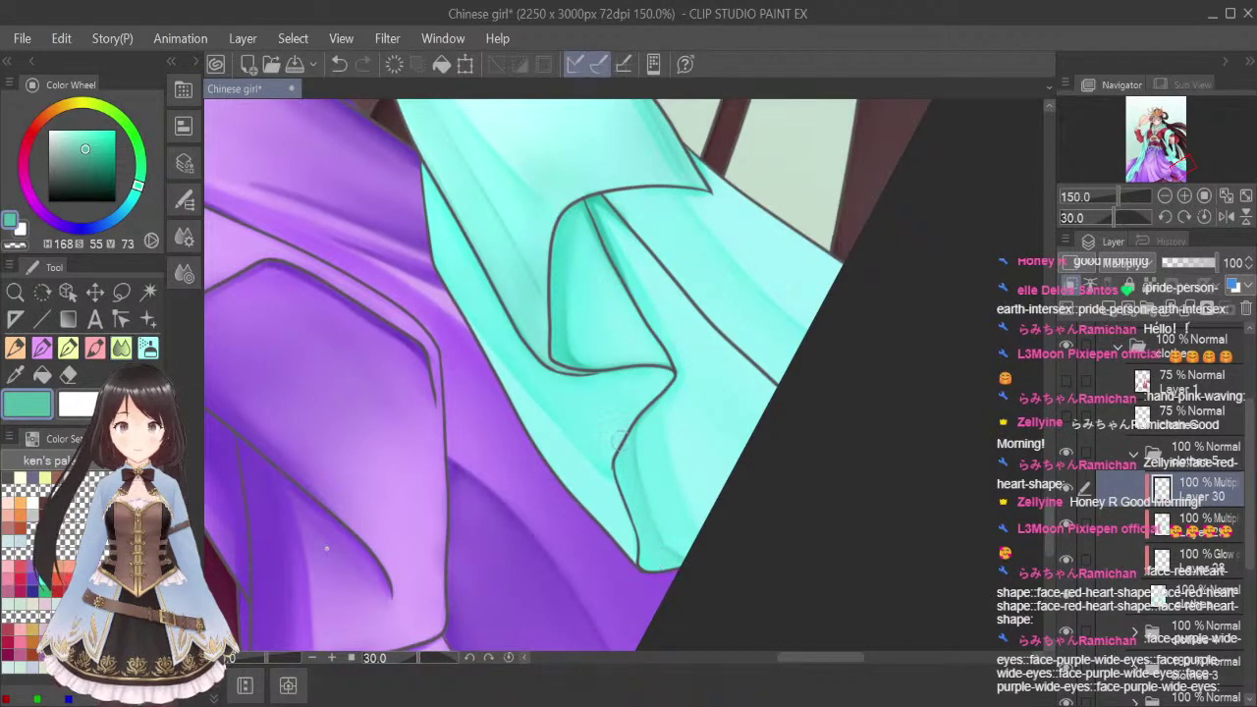
Paint dark teal shadows on the sash's underside flap beside the purple skirt and beneath the turned fold's lower edge
left_click(95, 348)
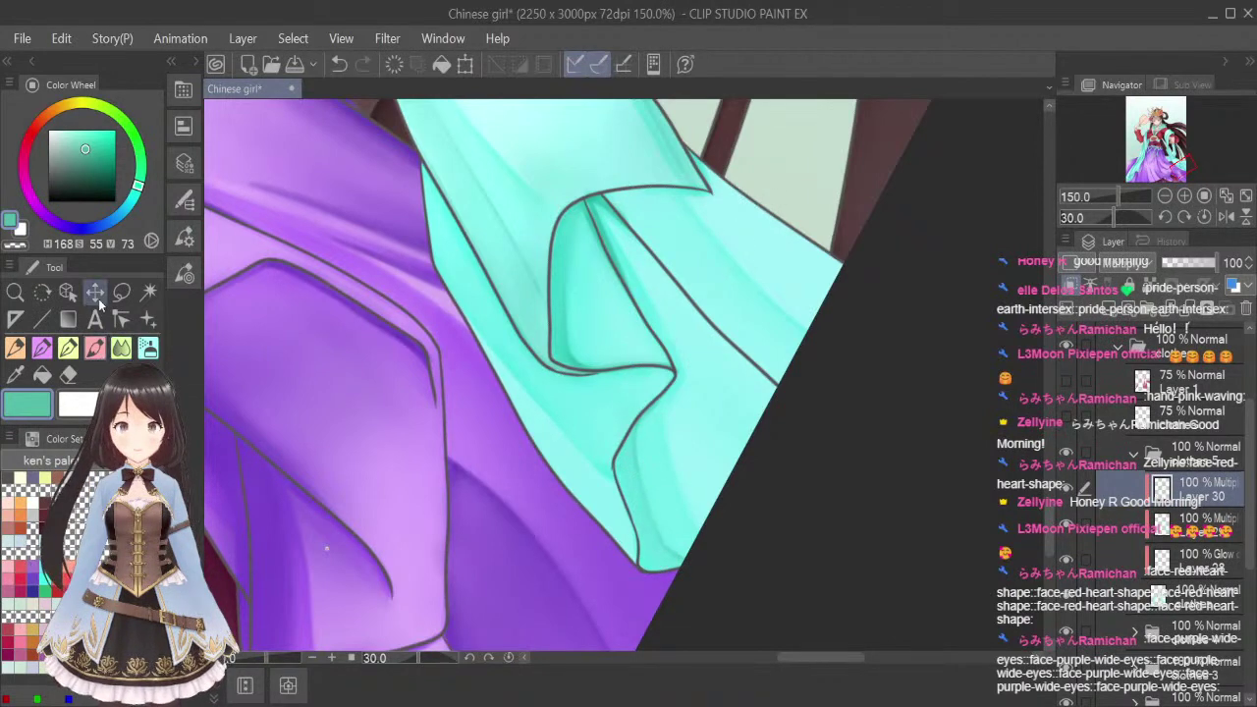
left_click_drag(419, 160, 468, 246)
mouse_move(422, 163)
left_mouse_down()
mouse_move(461, 265)
mouse_move(418, 159)
left_mouse_up()
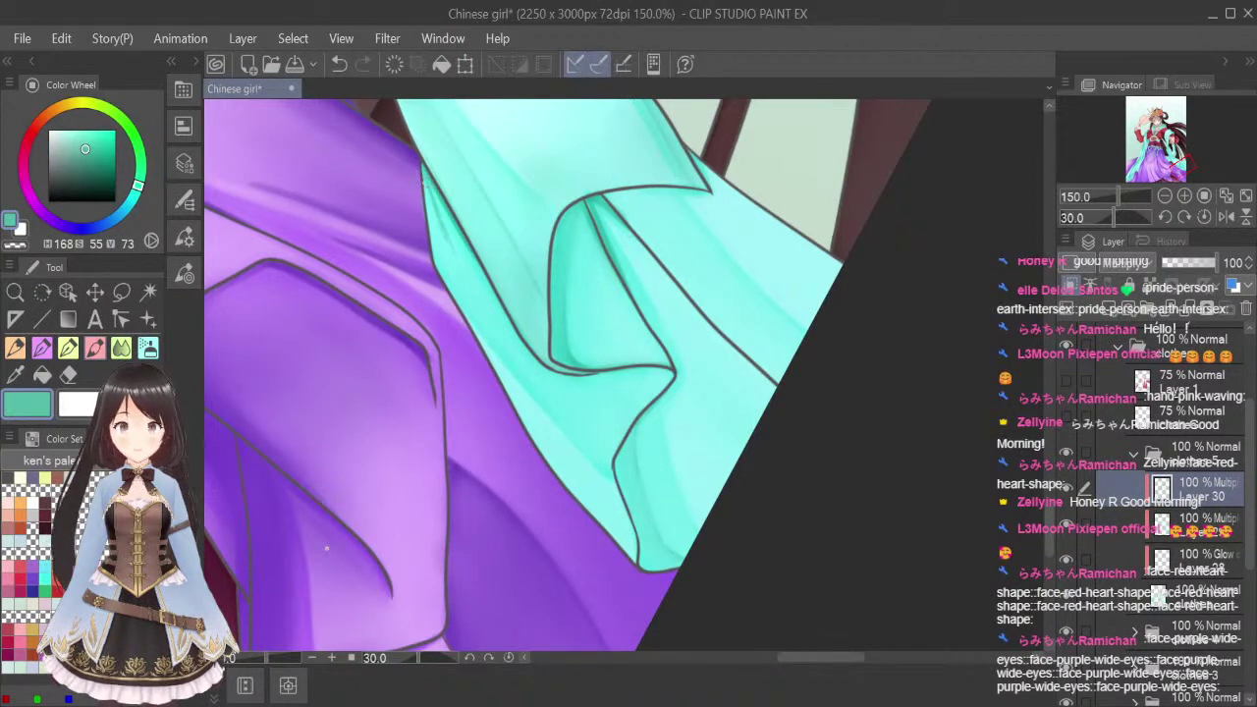
mouse_move(442, 228)
left_mouse_down()
mouse_move(521, 351)
mouse_move(597, 428)
left_mouse_up()
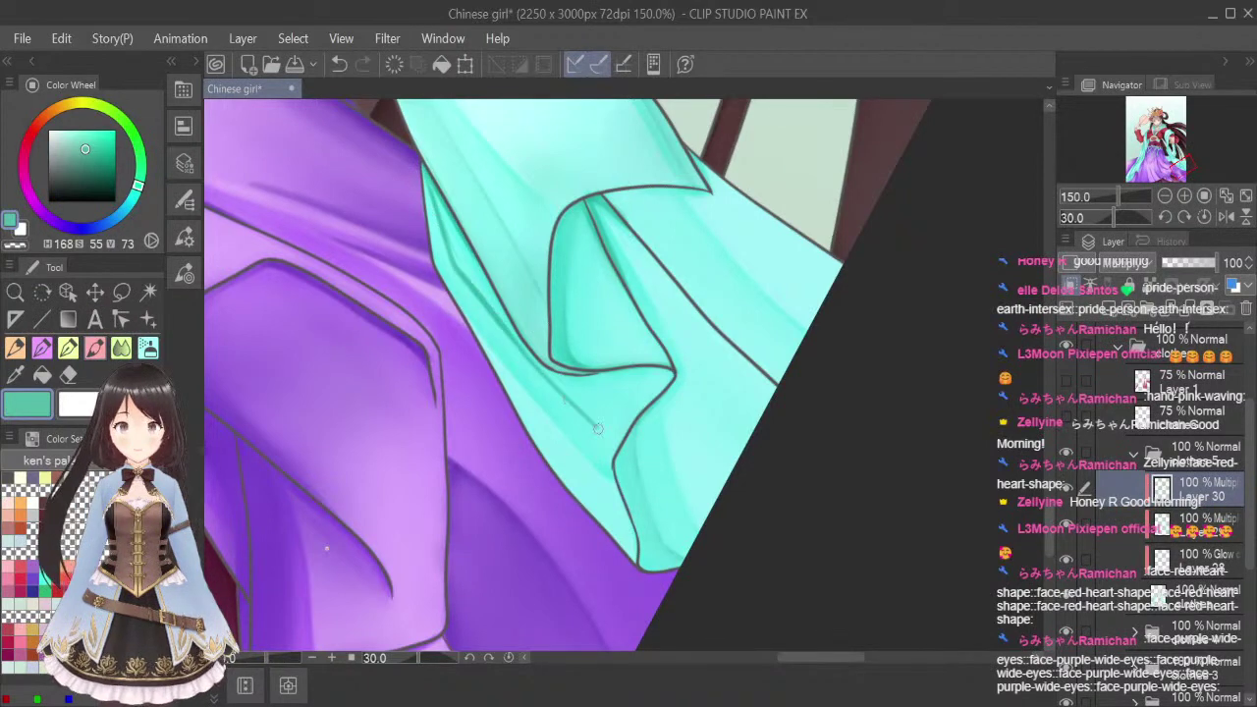
left_click_drag(484, 278, 511, 325)
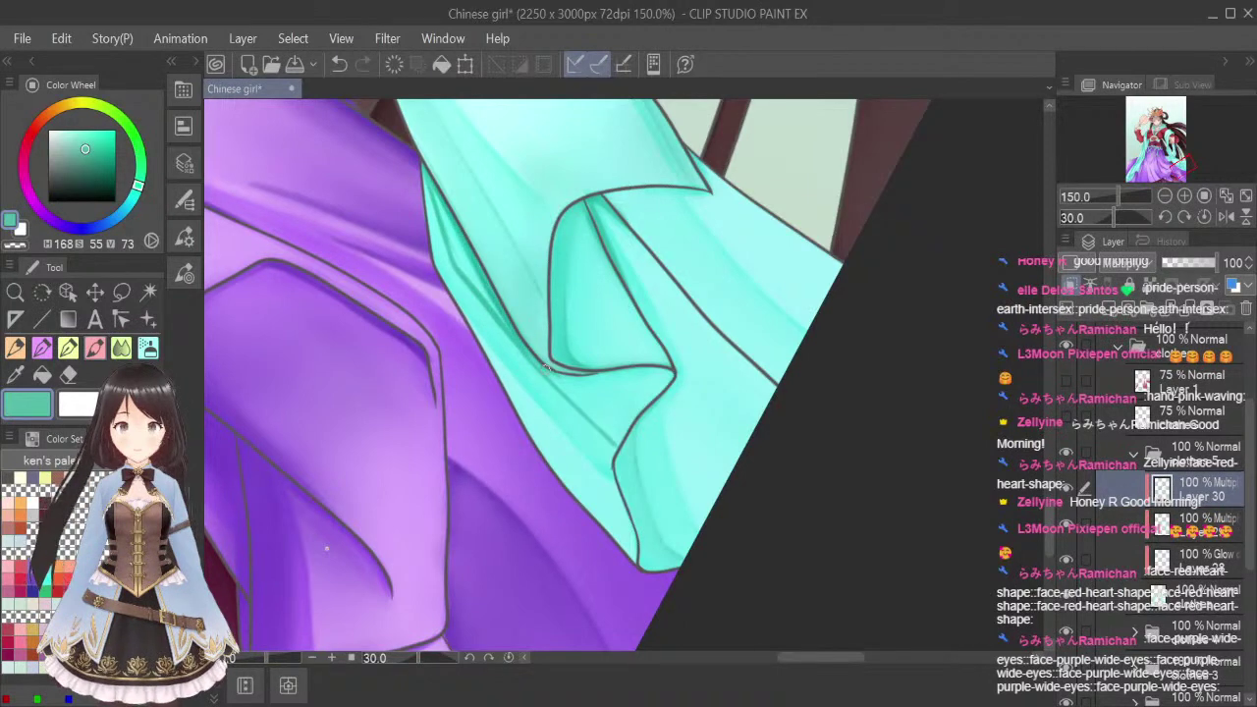
left_click_drag(546, 366, 654, 369)
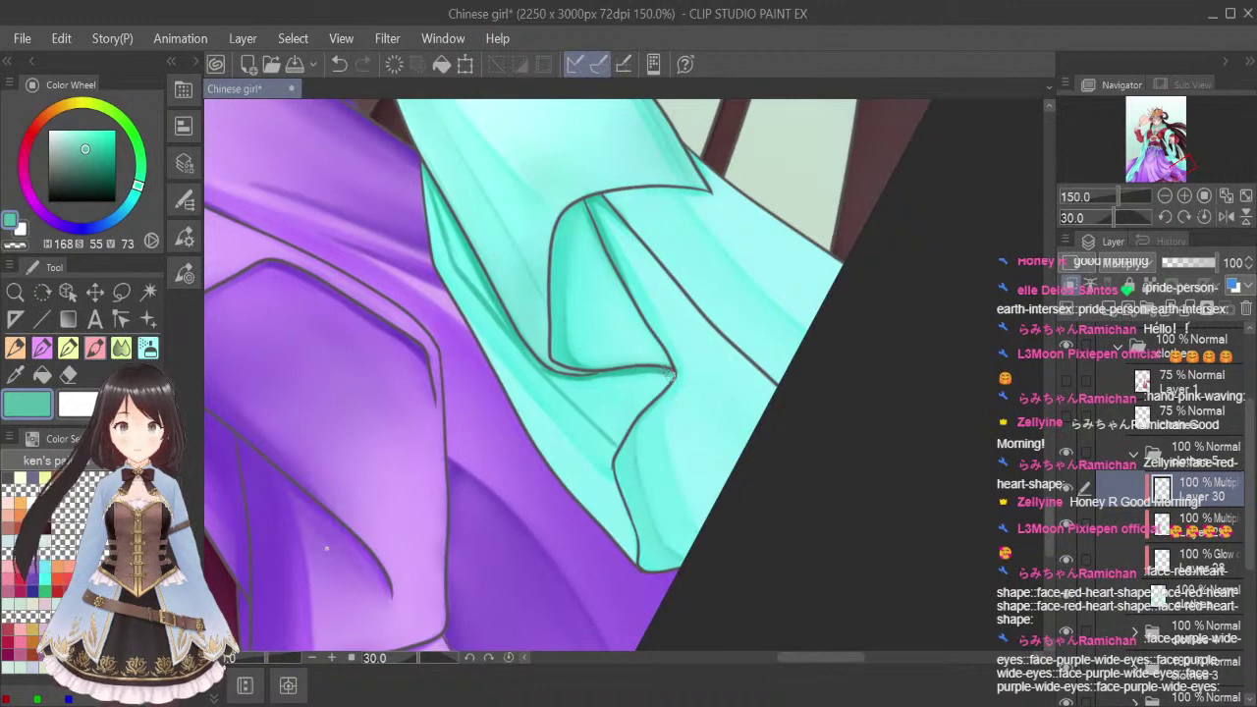
Blend the shadows on the underside flap and beneath the turned fold into the surrounding fabric
left_click(121, 347)
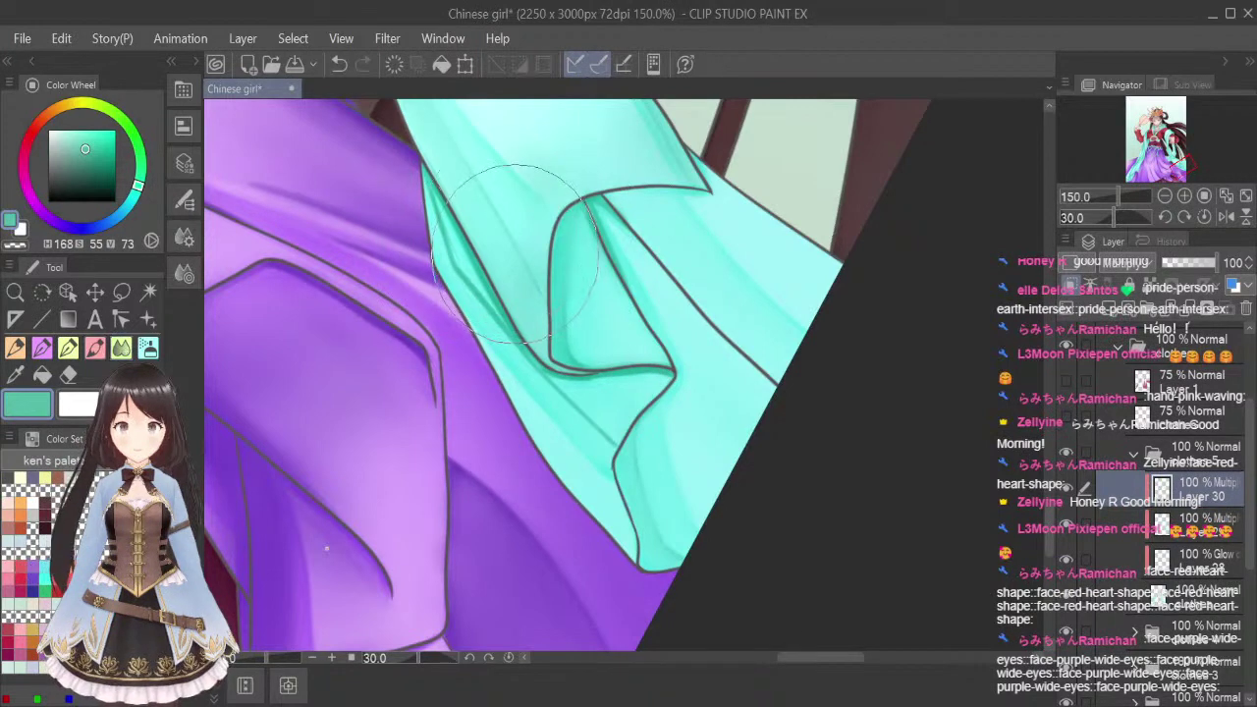
left_click_drag(430, 172, 476, 276)
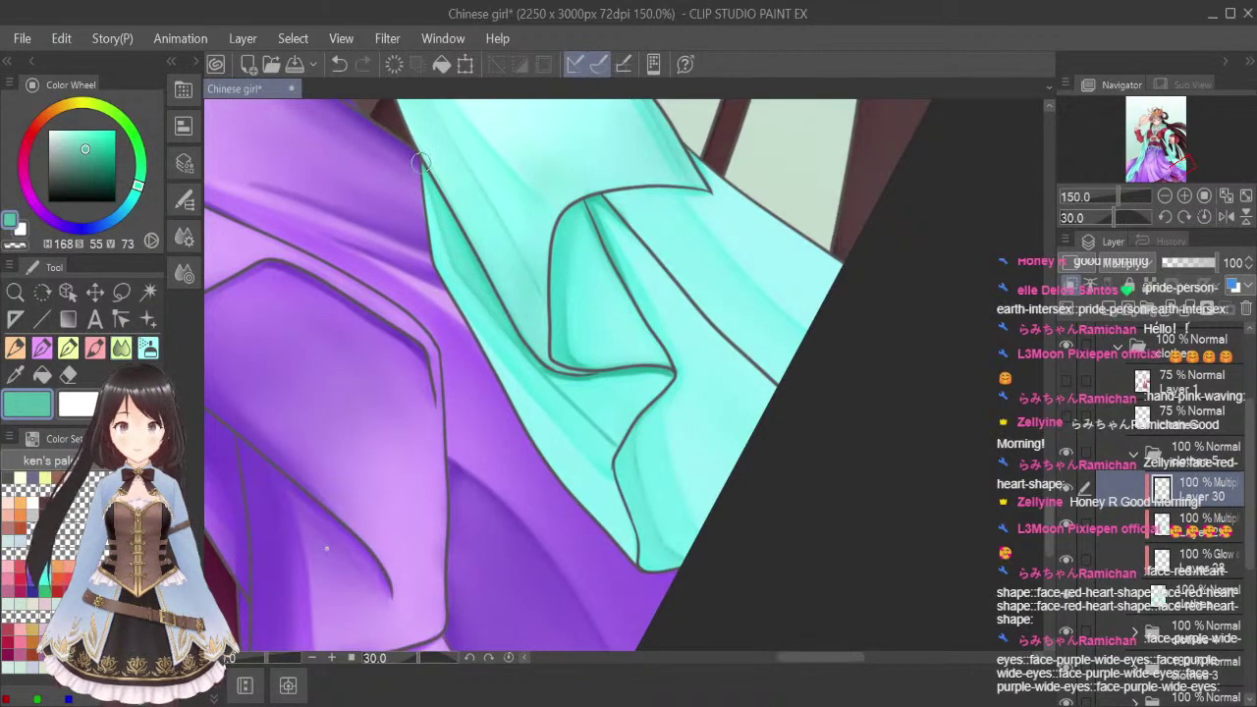
mouse_move(547, 368)
left_mouse_down()
mouse_move(616, 432)
mouse_move(634, 392)
mouse_move(595, 372)
mouse_move(659, 379)
left_mouse_up()
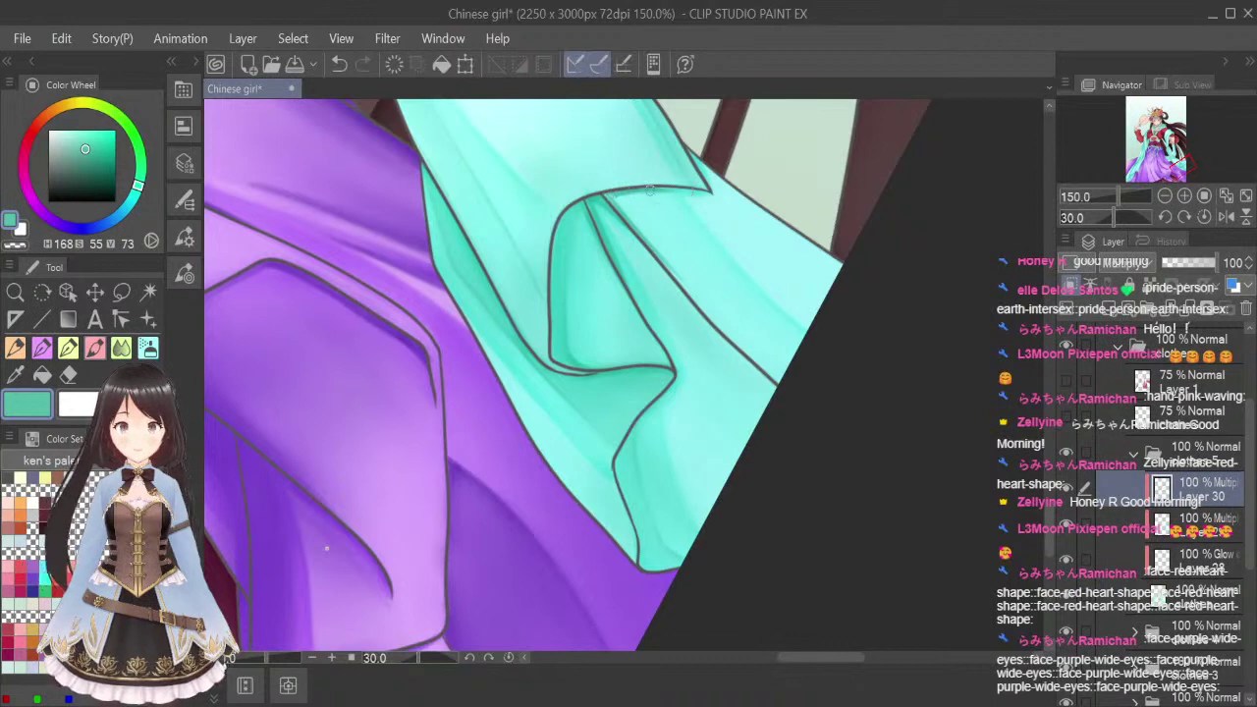
Paint a long dark shadow on the rear sash section from the fold's edge to the canvas border and blend it
left_click_drag(640, 203, 788, 356)
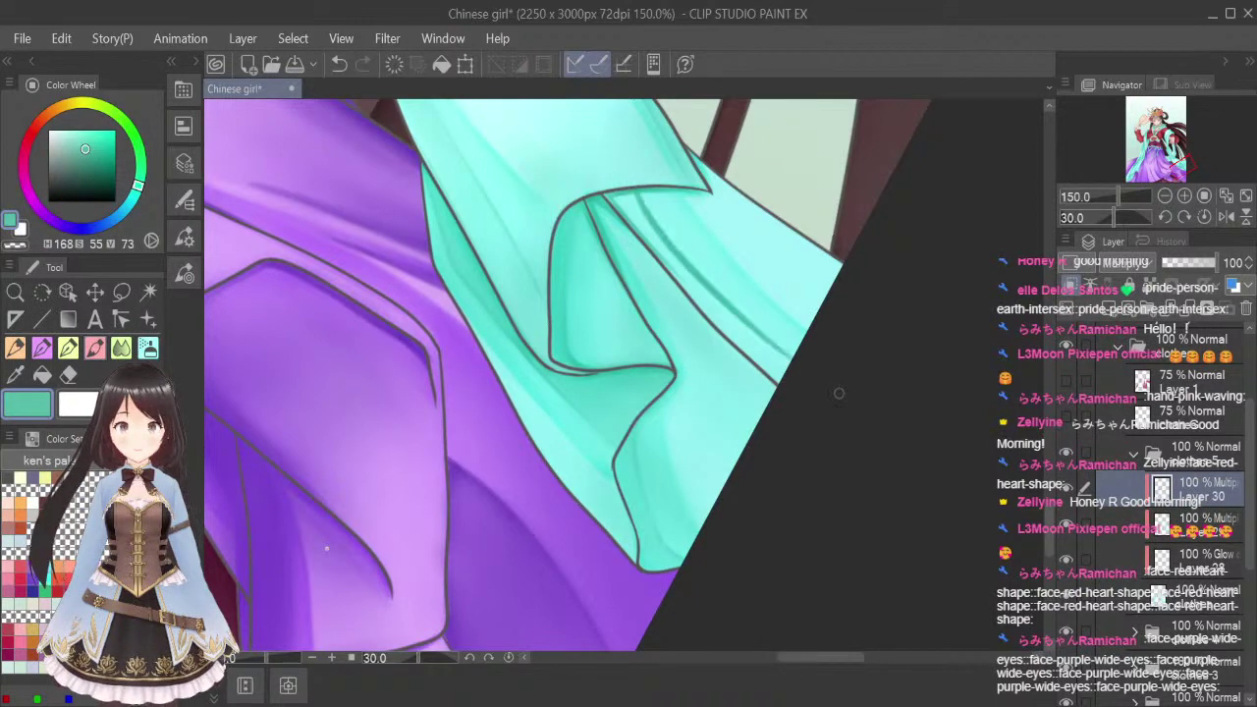
left_click(121, 349)
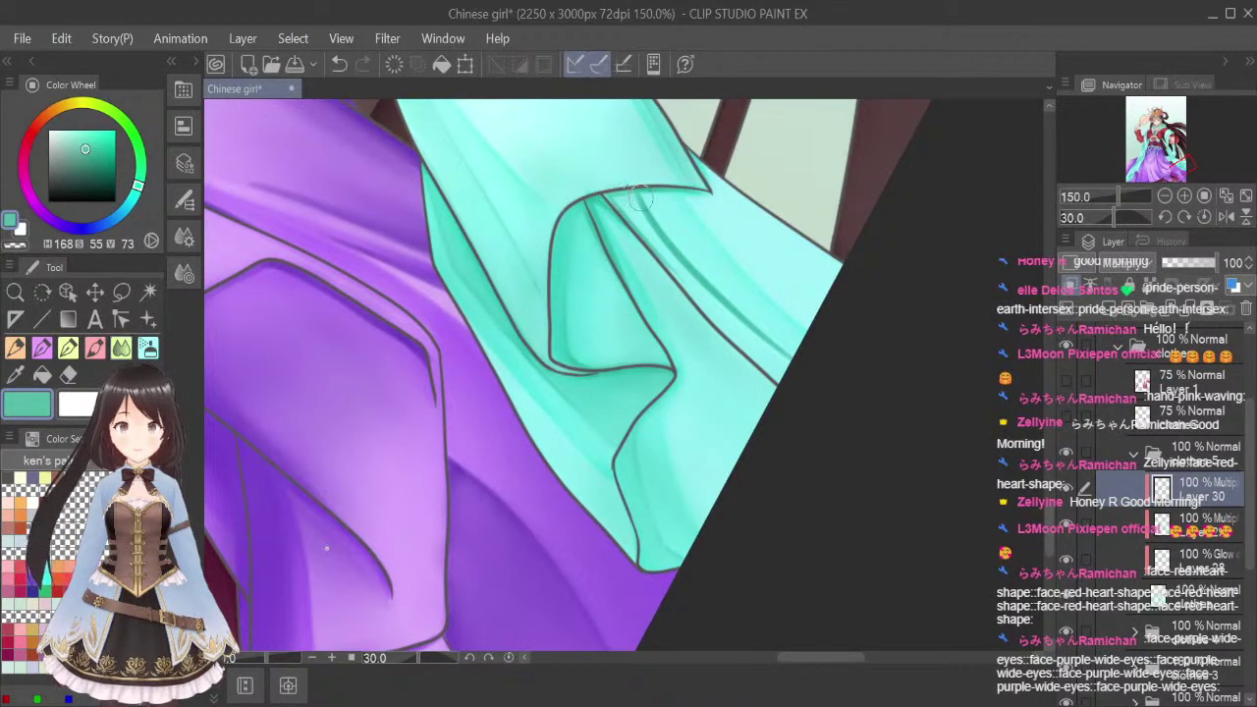
left_click_drag(630, 187, 665, 256)
left_click_drag(631, 213, 687, 265)
left_click_drag(620, 184, 747, 336)
mouse_move(665, 264)
left_mouse_down()
mouse_move(713, 310)
mouse_move(800, 375)
left_mouse_up()
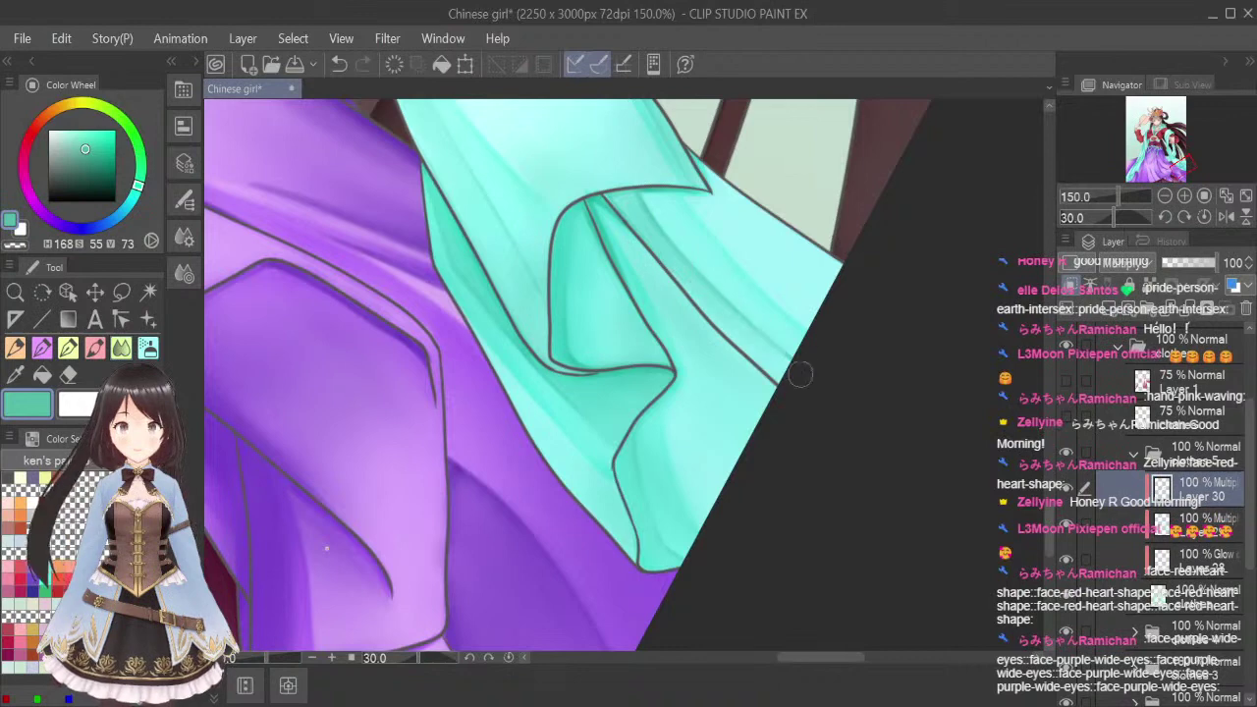
left_click_drag(715, 309, 782, 363)
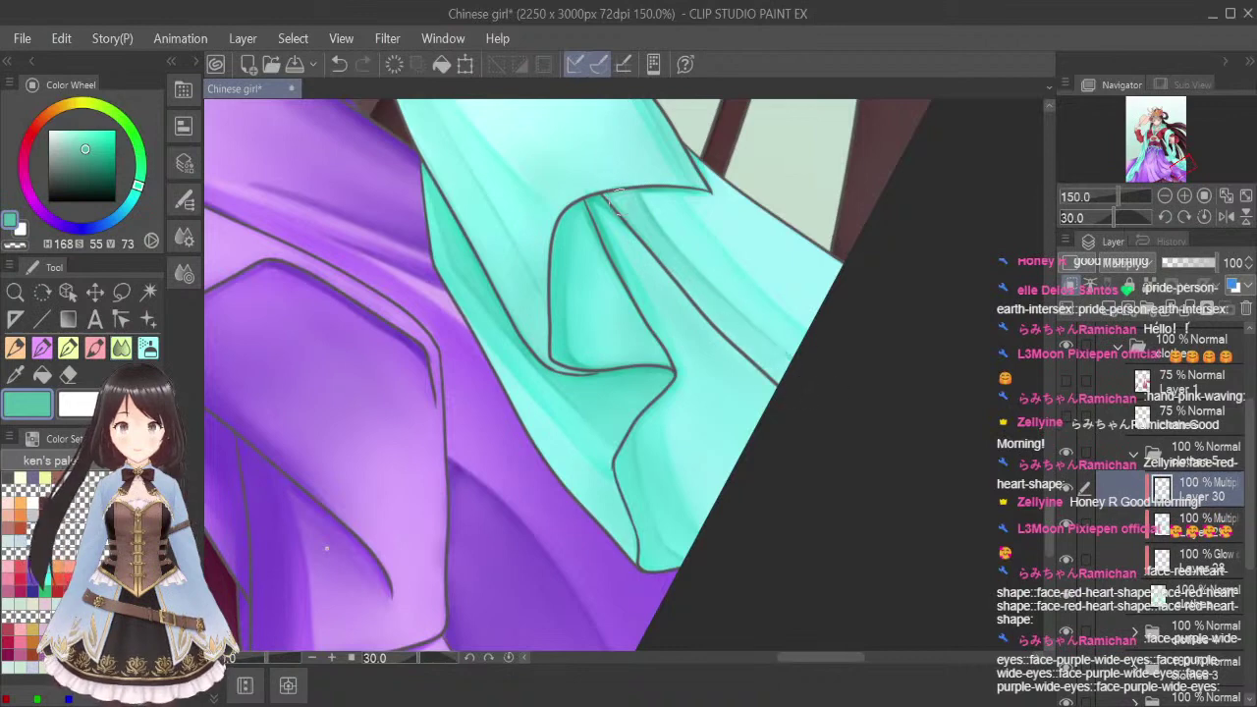
left_click_drag(619, 201, 782, 366)
left_click_drag(639, 191, 820, 371)
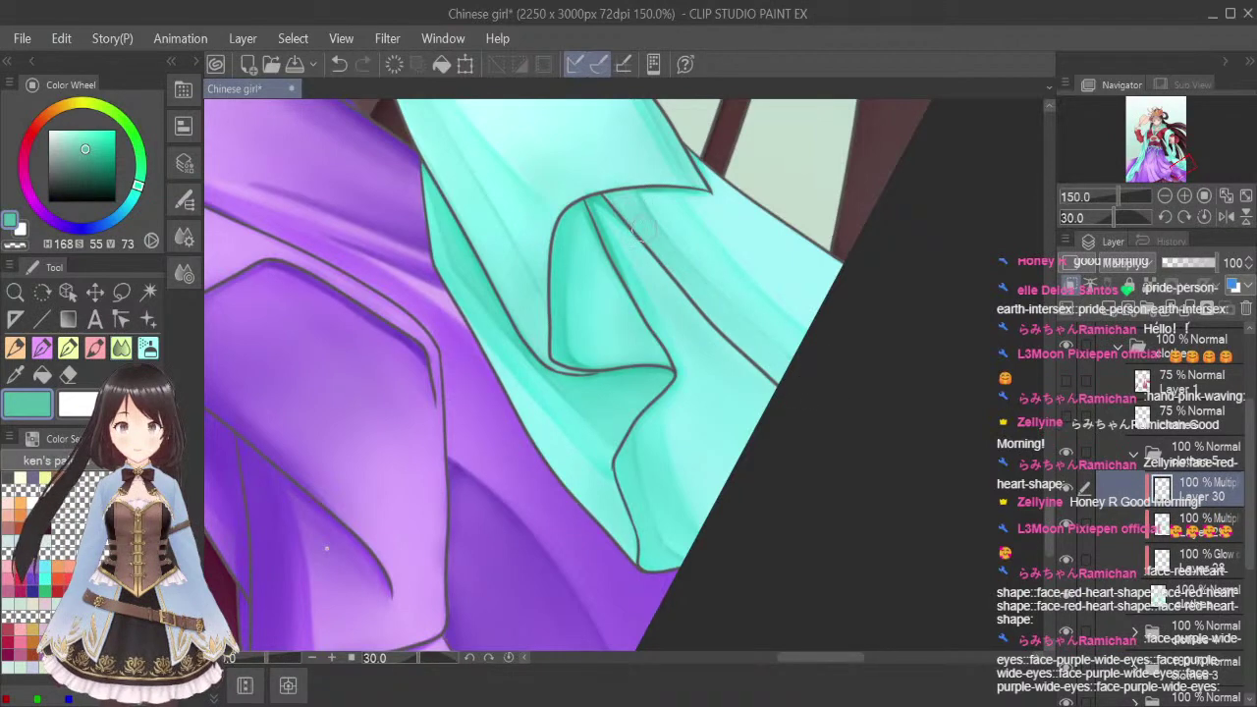
left_click_drag(643, 229, 827, 393)
Add soft shading to the rear sash section just beneath the fold's edge using a reduced airbrush
left_click(142, 343)
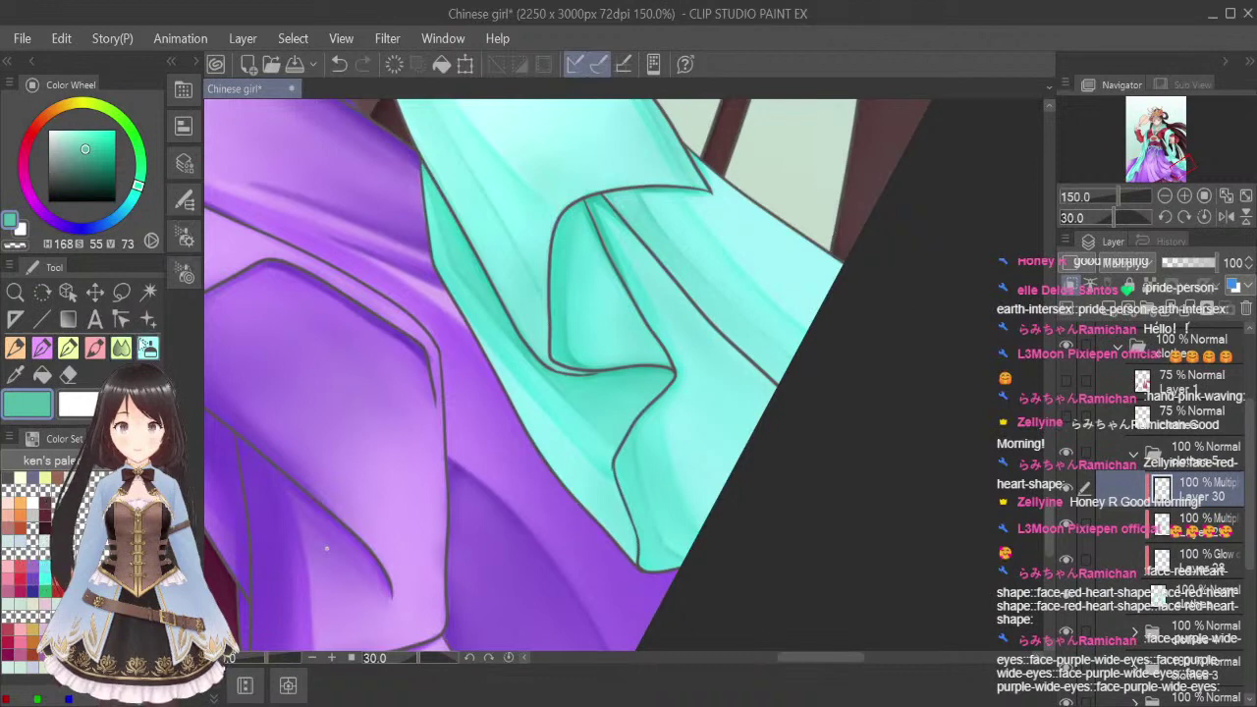
key("bracketleft")
key("bracketleft")
key("bracketleft")
key("bracketleft")
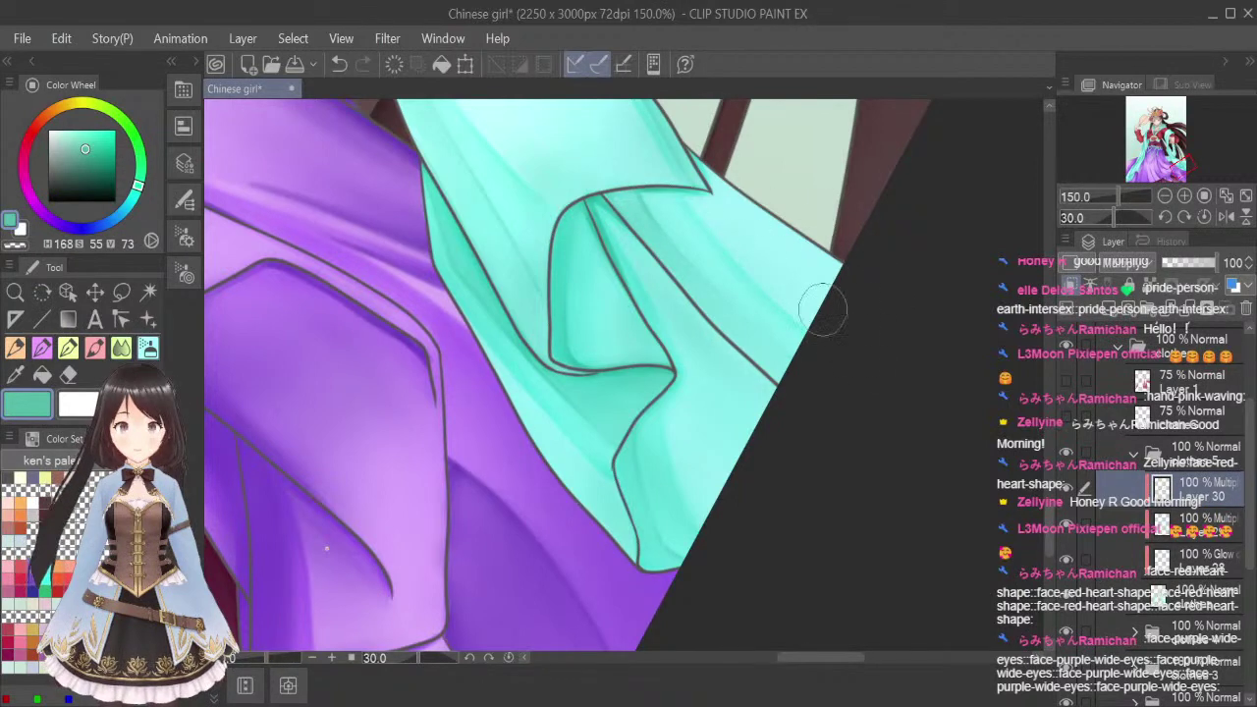
mouse_move(649, 204)
left_mouse_down()
mouse_move(728, 247)
mouse_move(732, 215)
mouse_move(663, 206)
left_mouse_up()
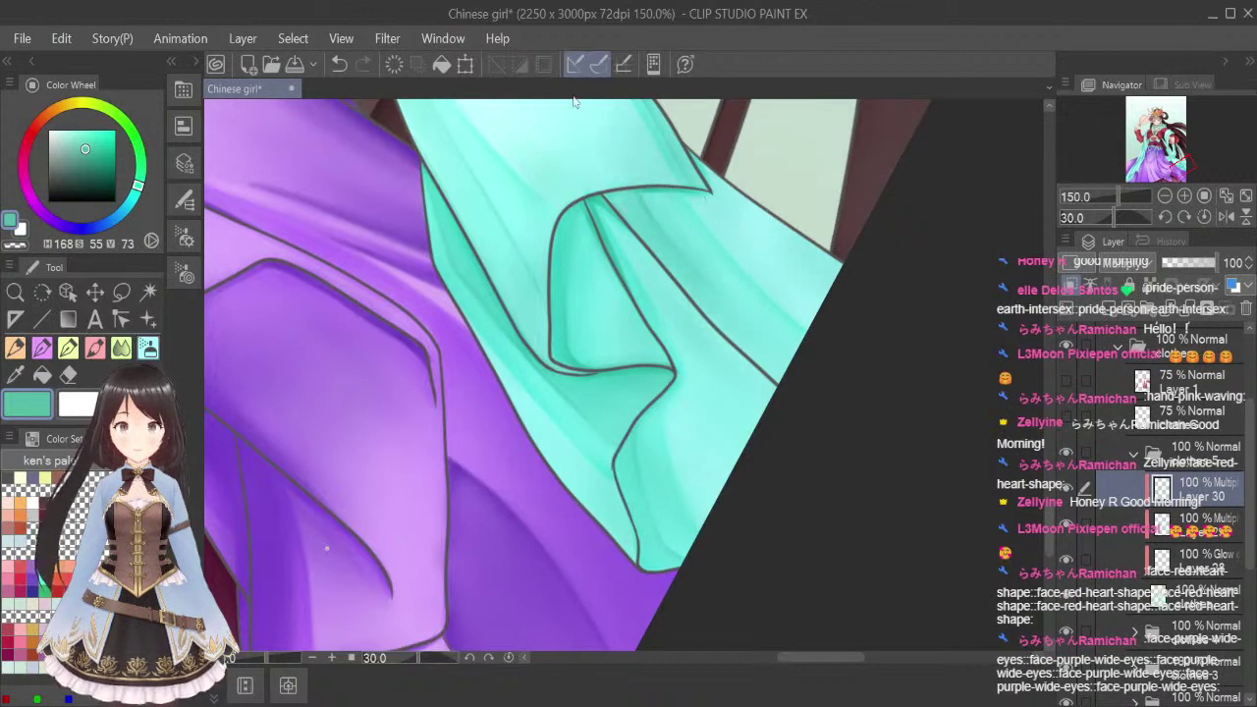
Reset the canvas rotation and examine the sash shading across the whole illustration
left_click(1245, 197)
left_click(1204, 217)
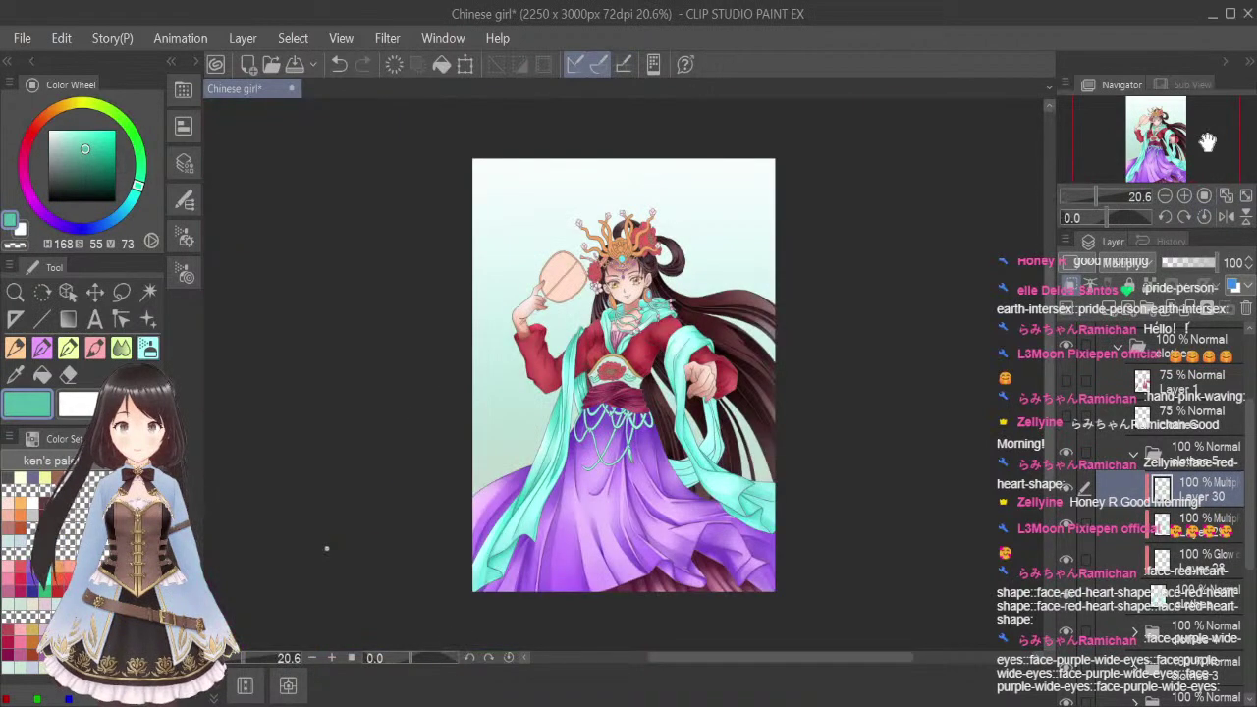
scroll(734, 479, "up", 2)
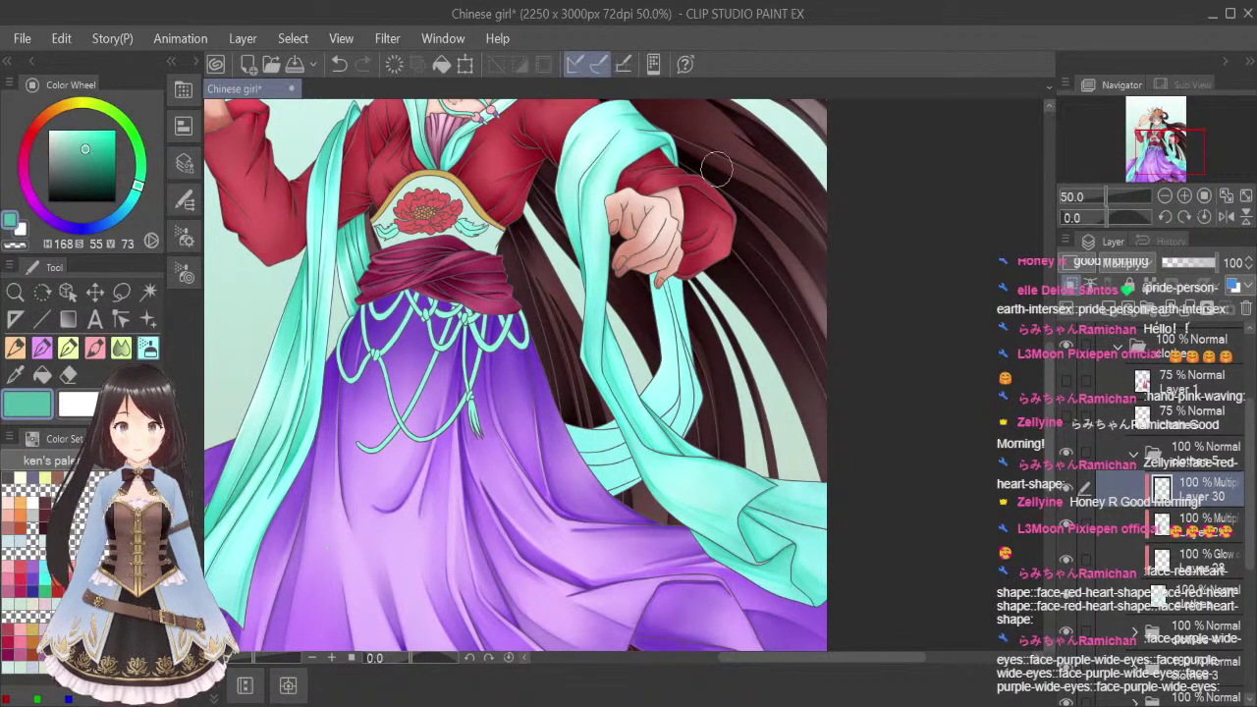
left_click(1237, 197)
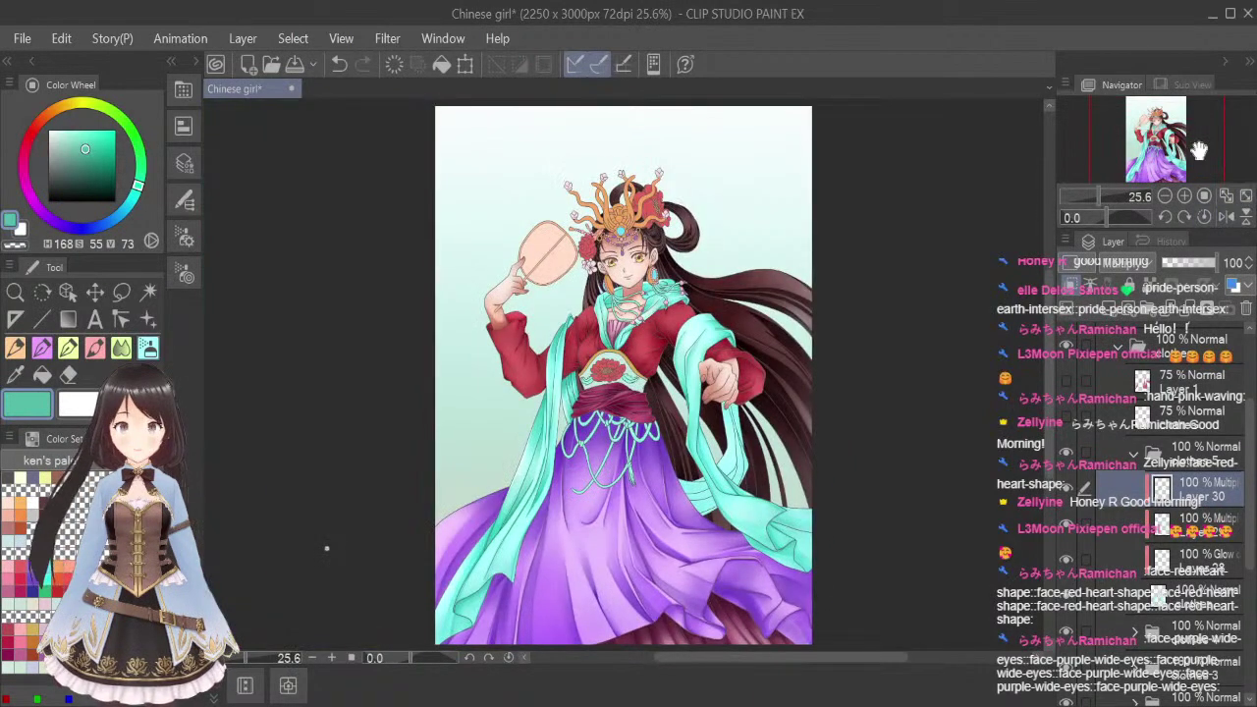
Save the illustration and airbrush pale pink highlights on Glow dodge Layer 28 down the sash hanging over the outstretched arm
key("ctrl+s")
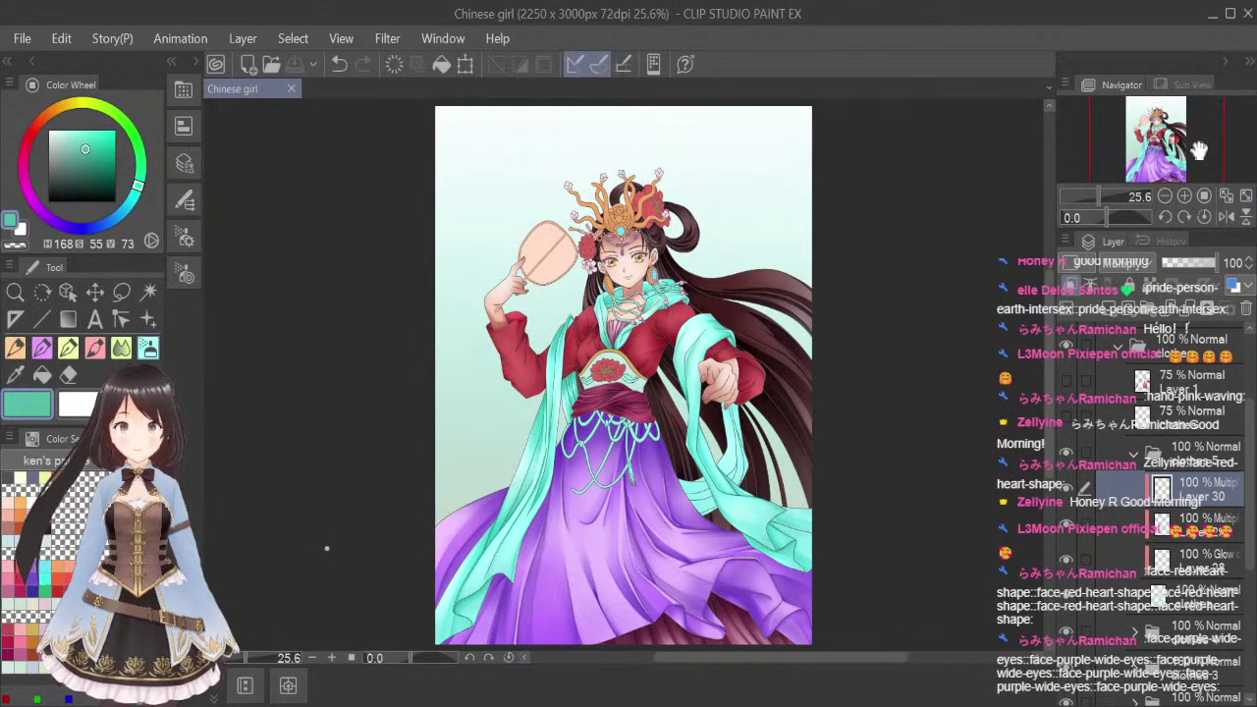
left_click(96, 348)
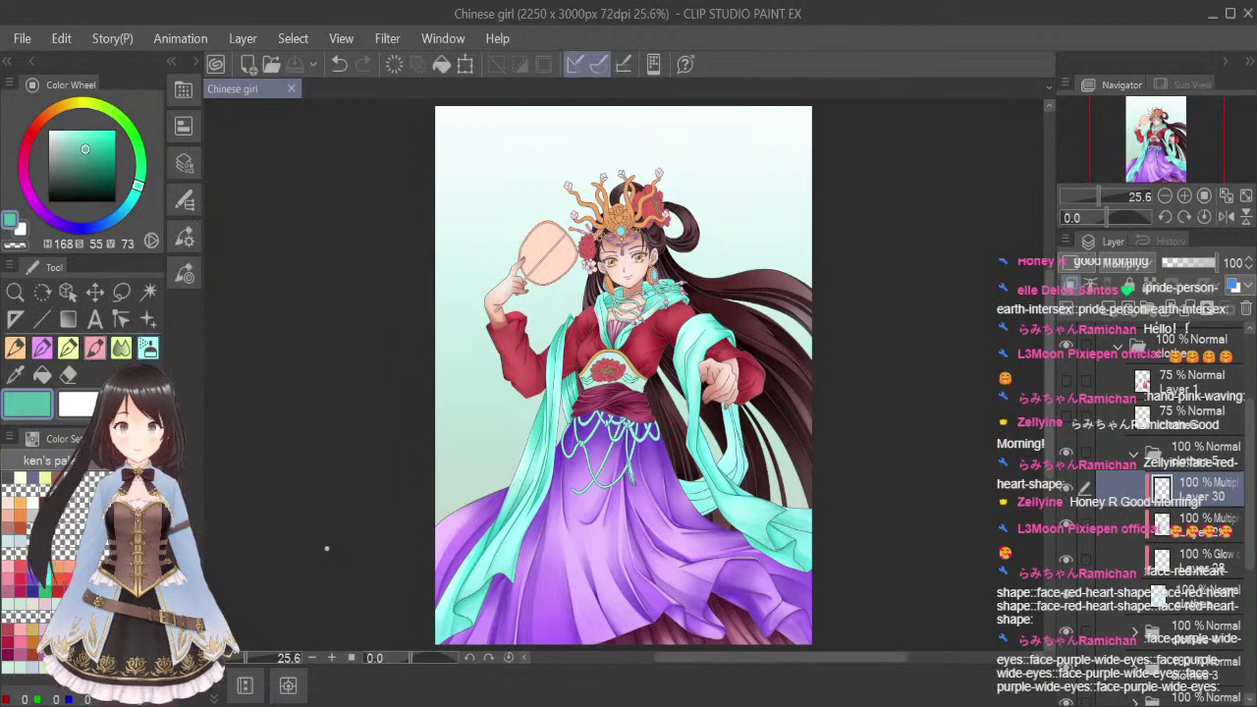
left_click(543, 438, "alt")
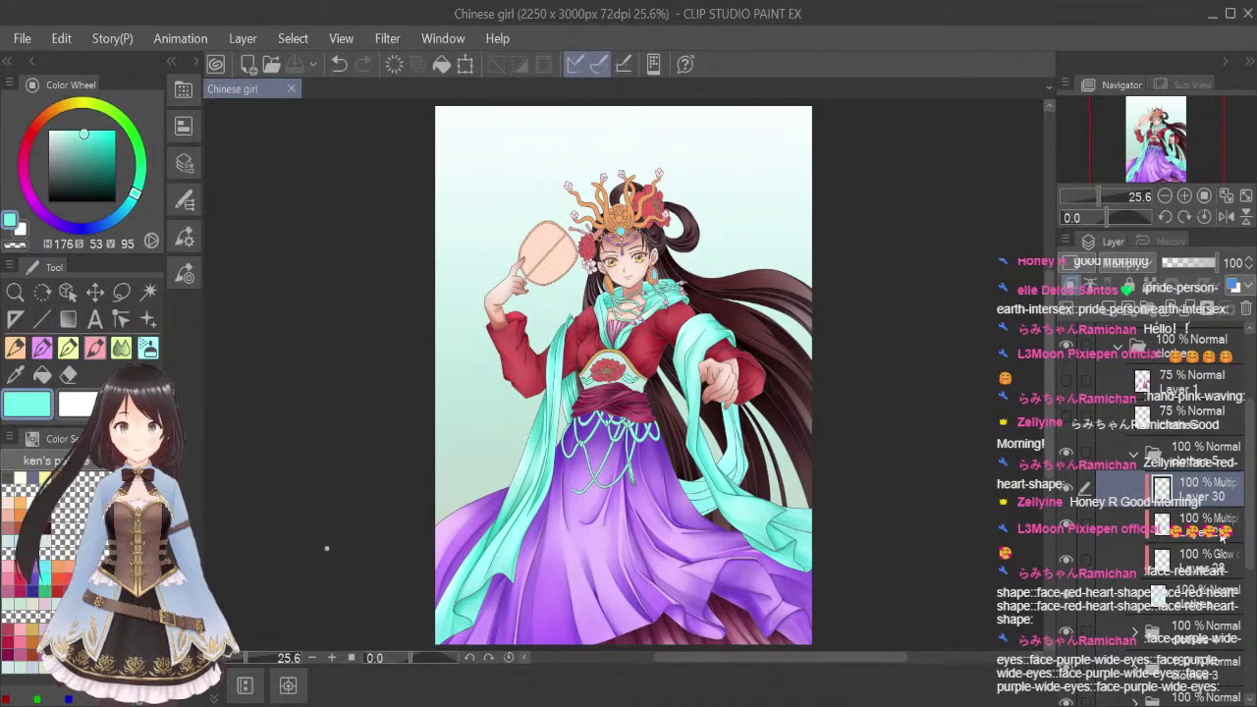
left_click(1234, 514)
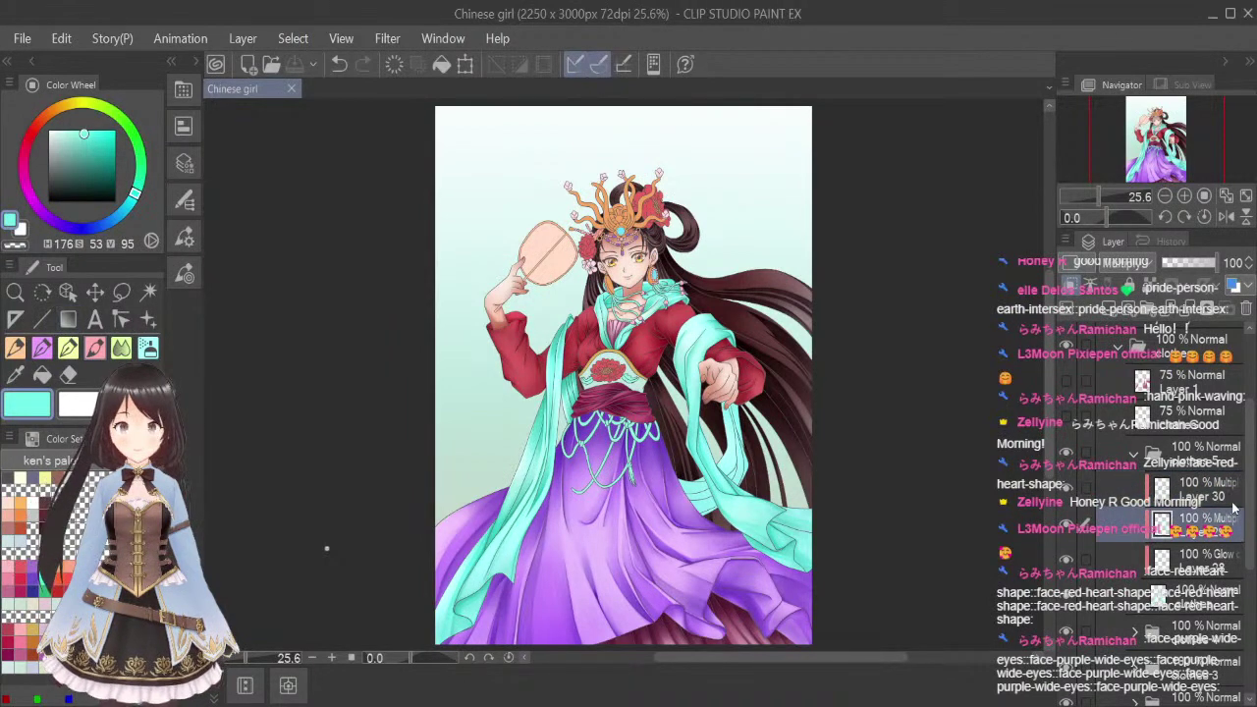
left_click(83, 592)
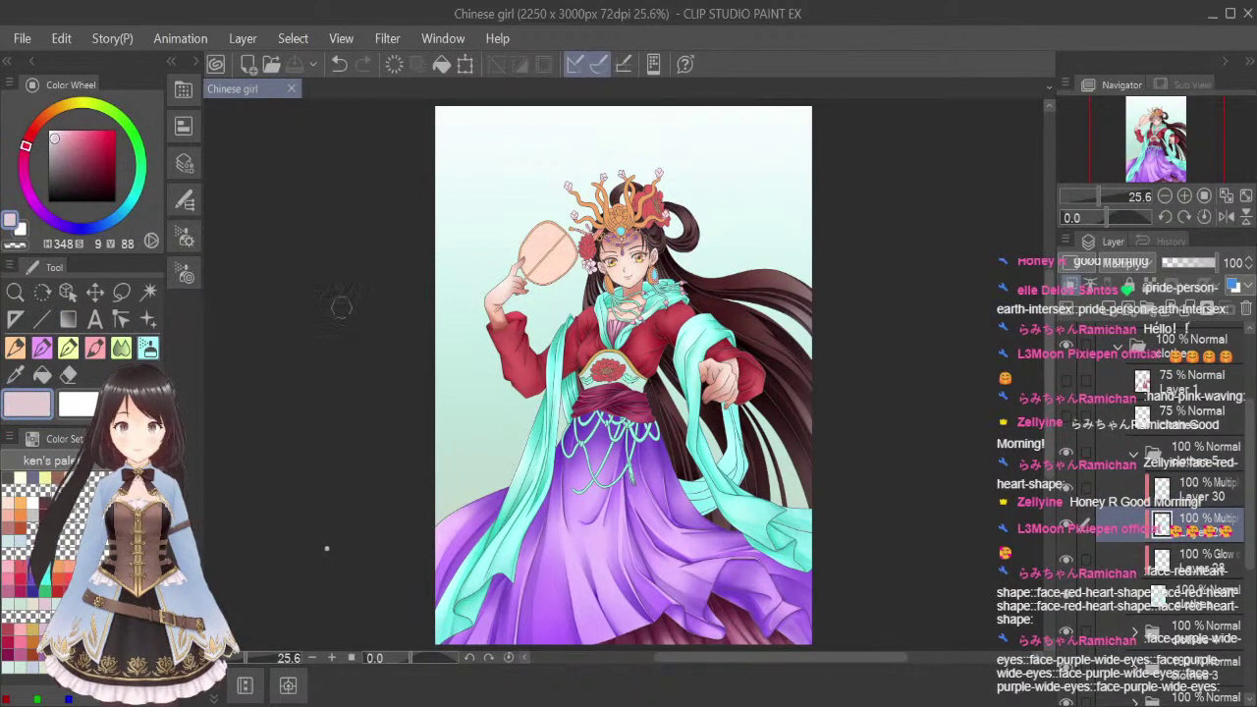
left_click(1216, 554)
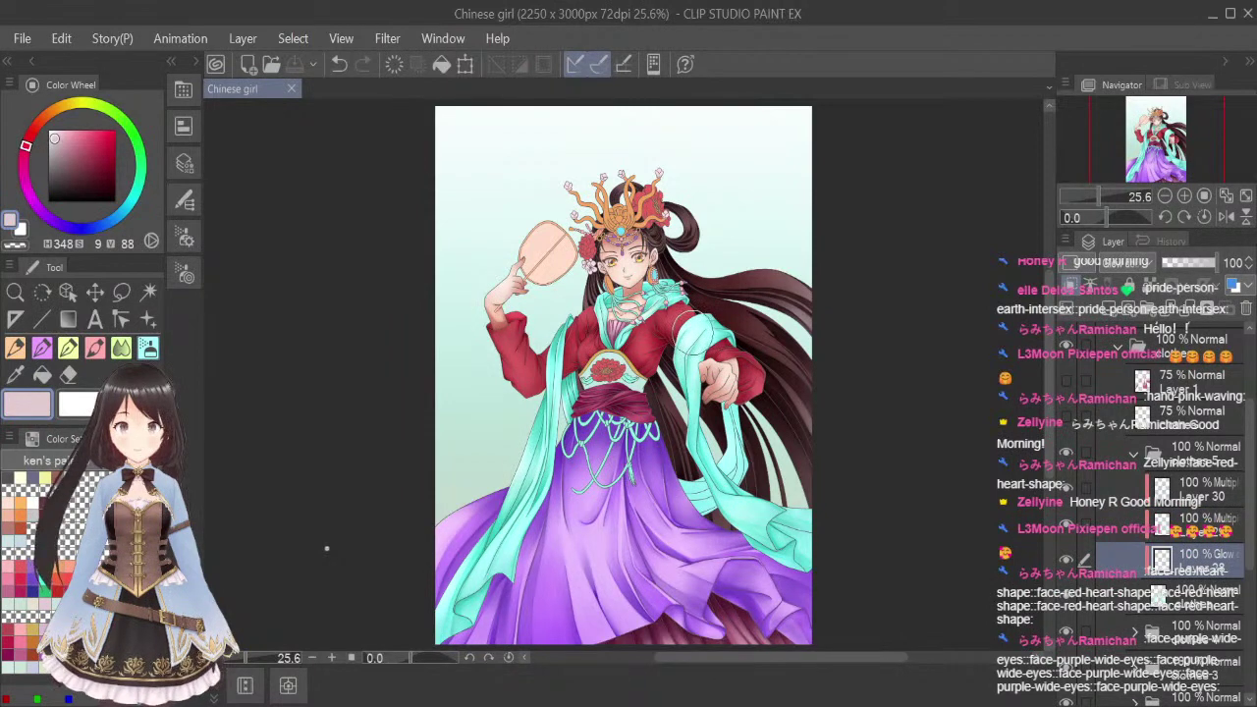
mouse_move(699, 331)
left_mouse_down()
mouse_move(681, 350)
mouse_move(703, 339)
left_mouse_up()
left_click_drag(693, 431, 690, 448)
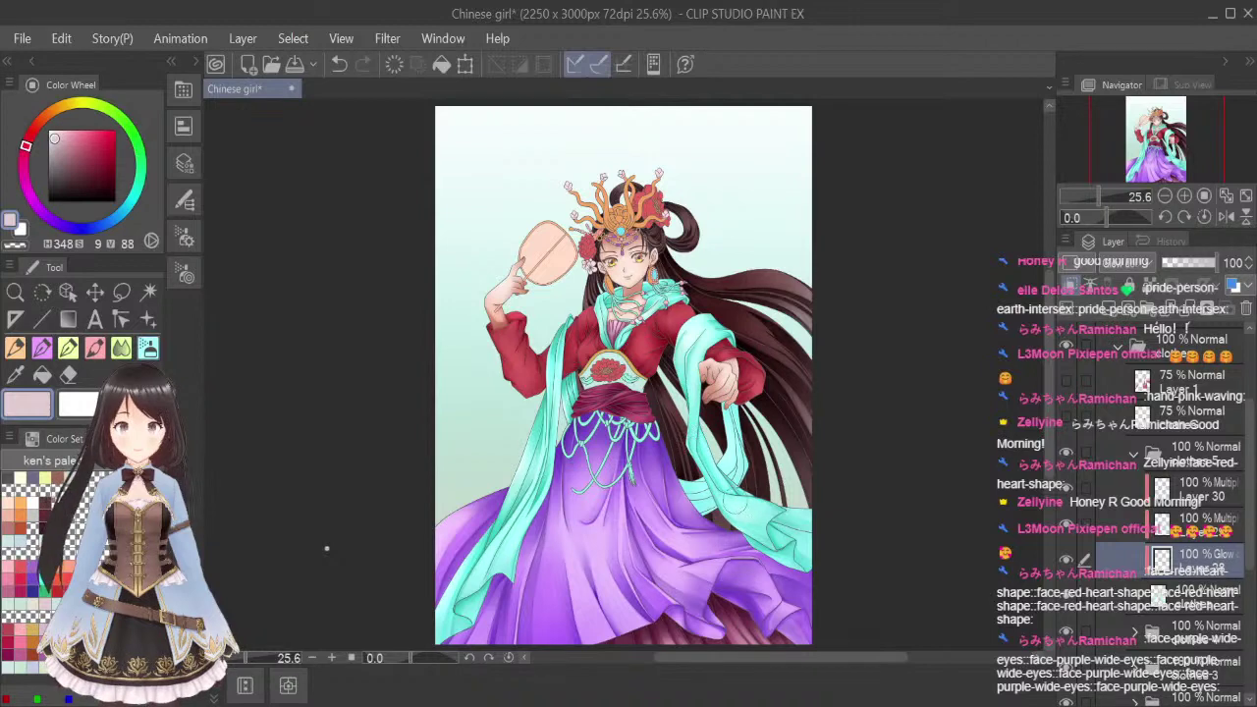
left_click_drag(719, 498, 762, 521)
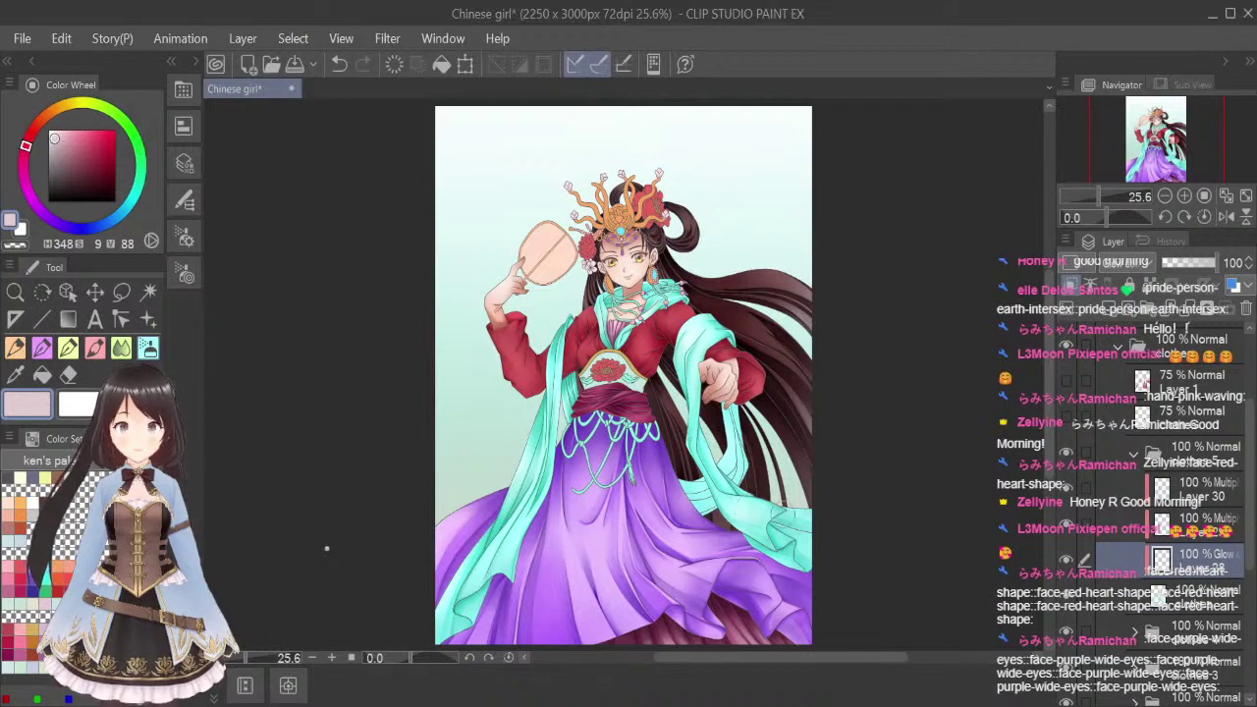
Make Multiply Layer 29 active with light teal (H176 S53 V95) as the drawing colour and save the illustration
left_click(1203, 521)
left_click(46, 568)
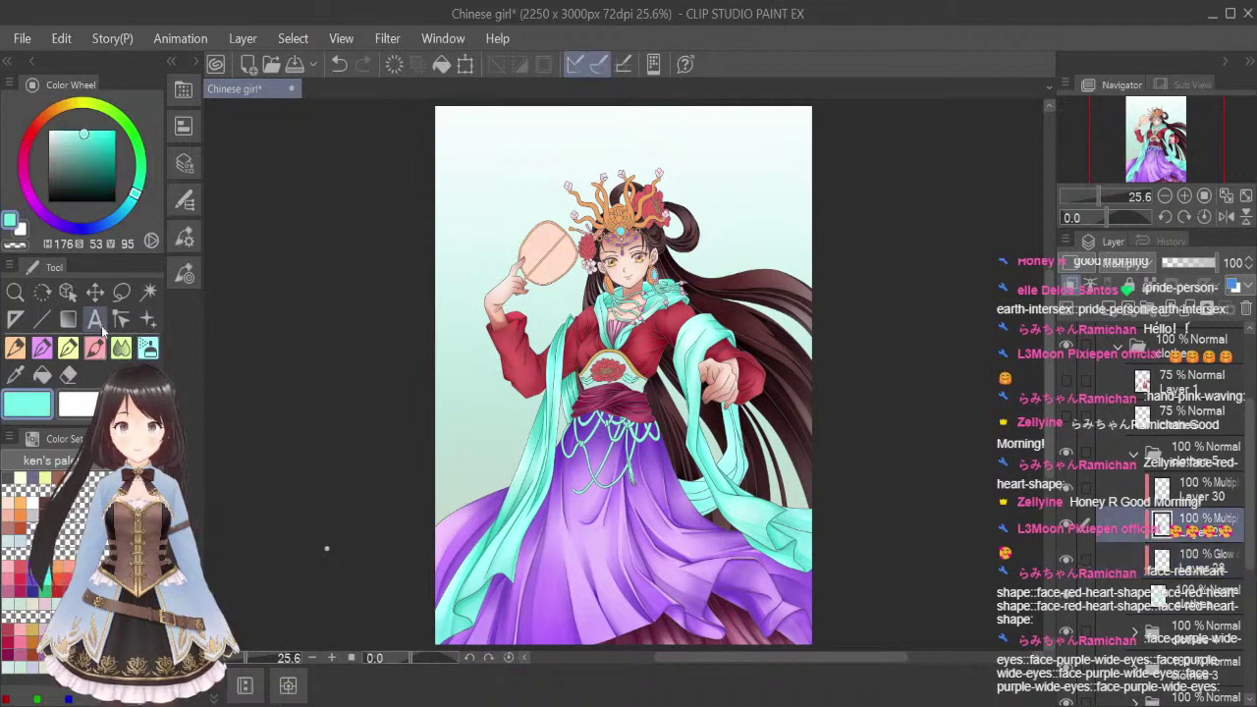
key("ctrl+s")
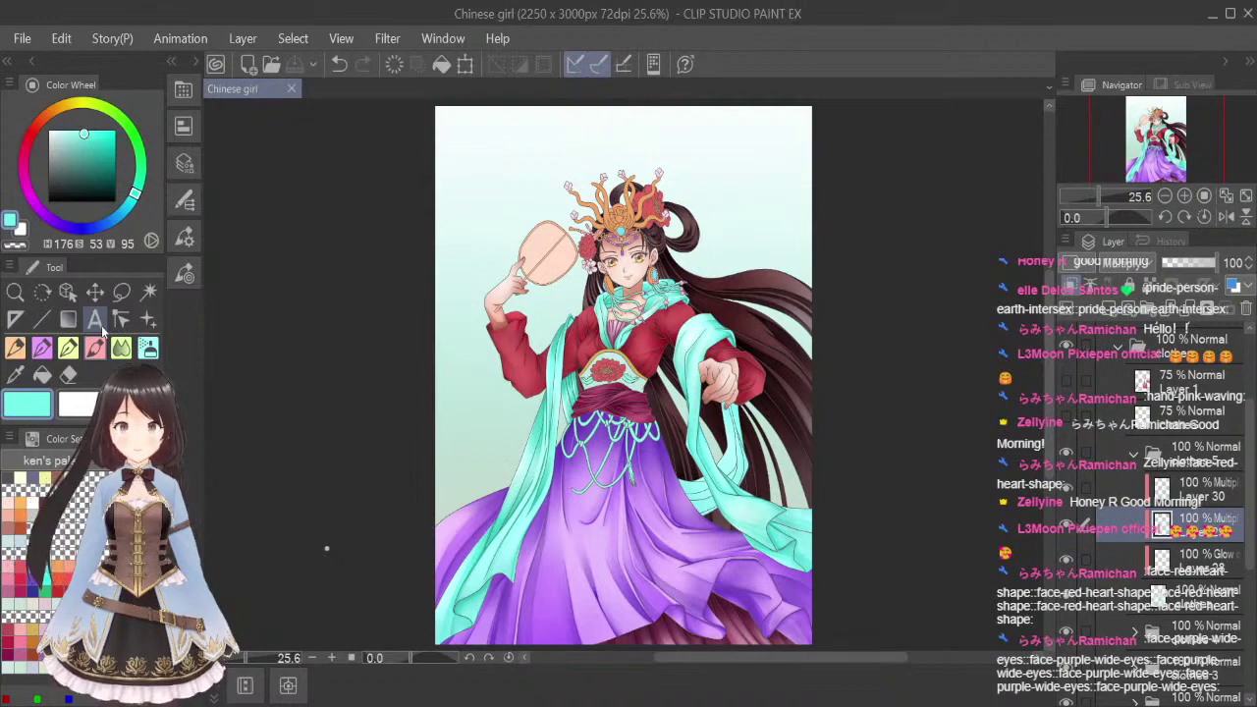
Paint light teal fold shadows on the outer strip of the sash just below the pointing hand and blend them
scroll(730, 430, "up", 4)
scroll(714, 296, "up", 1)
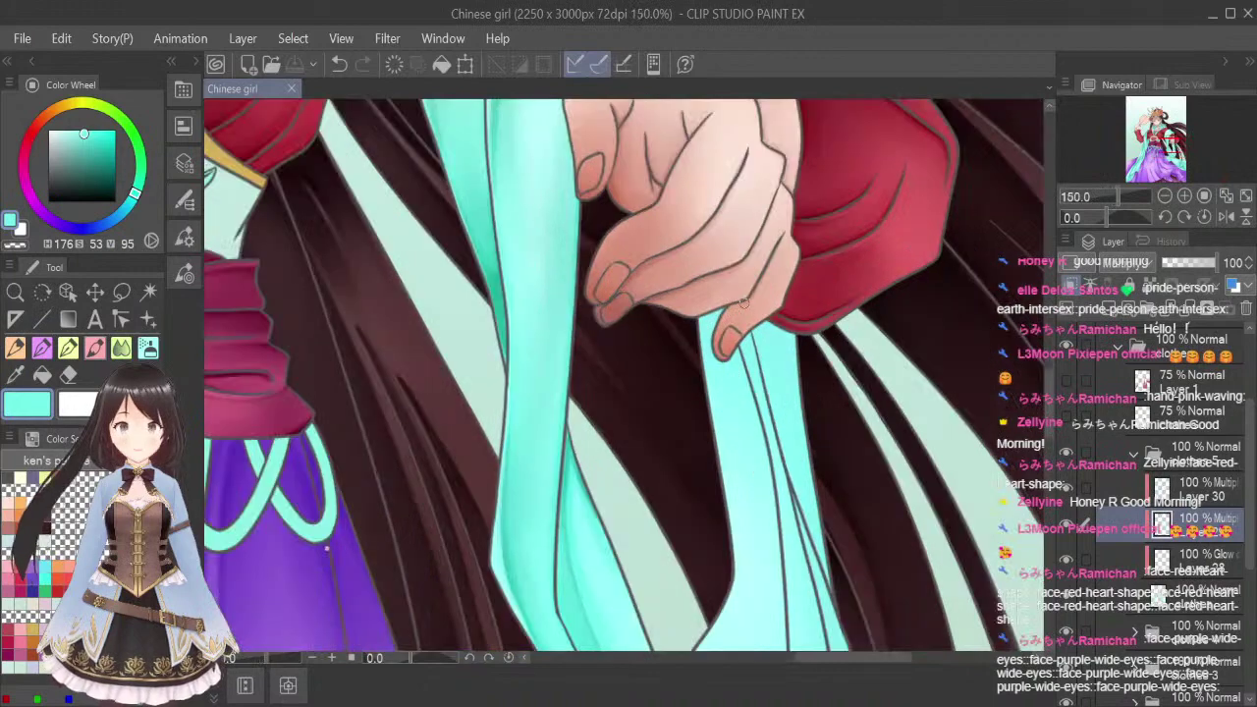
left_click_drag(752, 330, 774, 398)
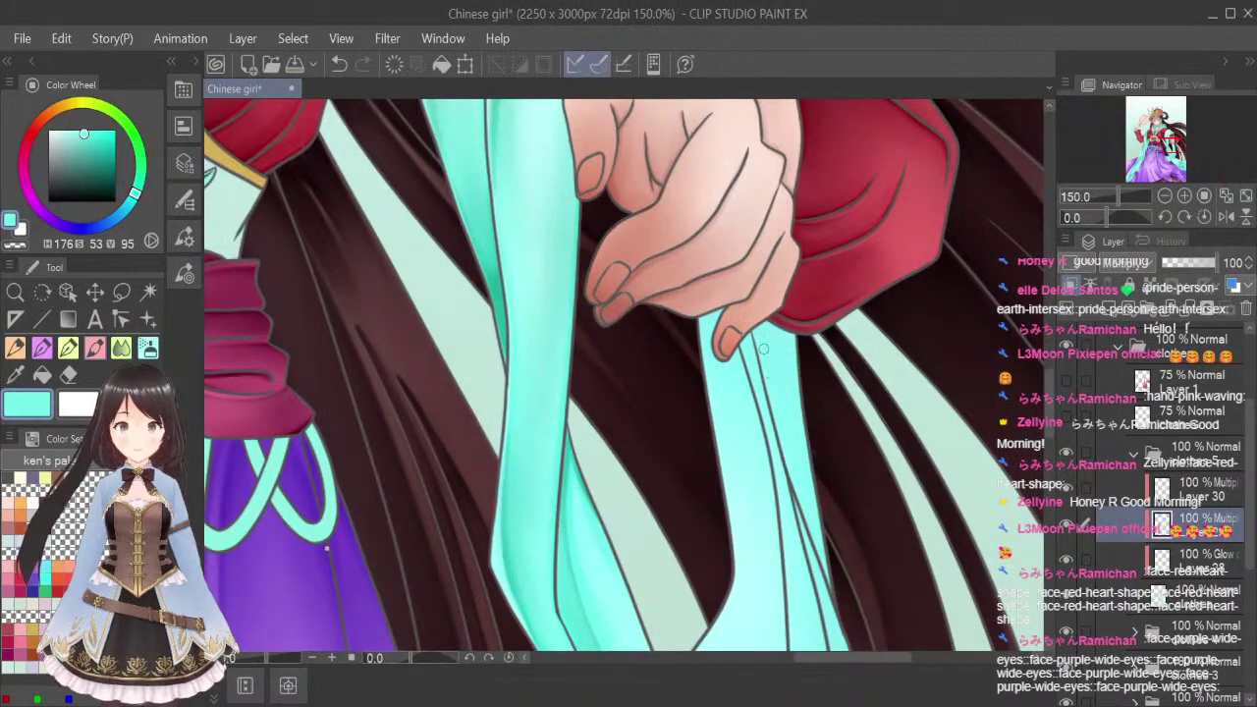
scroll(763, 349, "down", 1)
scroll(764, 336, "up", 1)
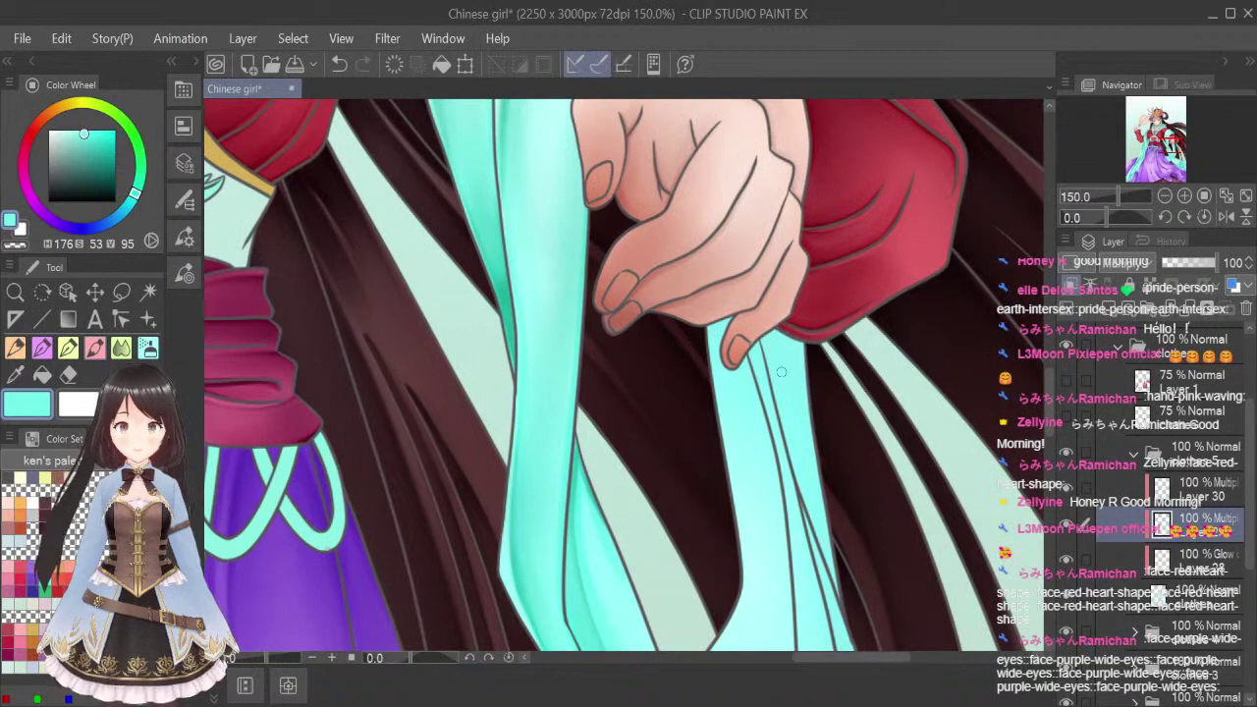
left_click_drag(768, 316, 846, 583)
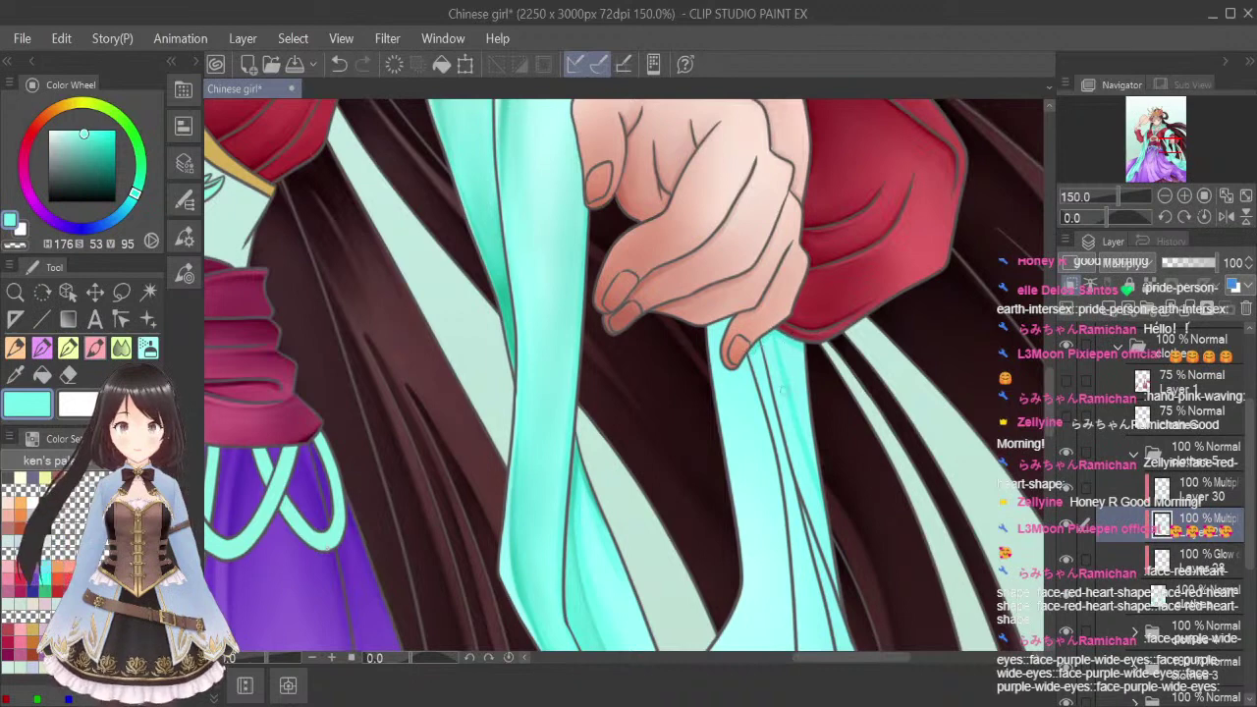
left_click_drag(801, 422, 835, 579)
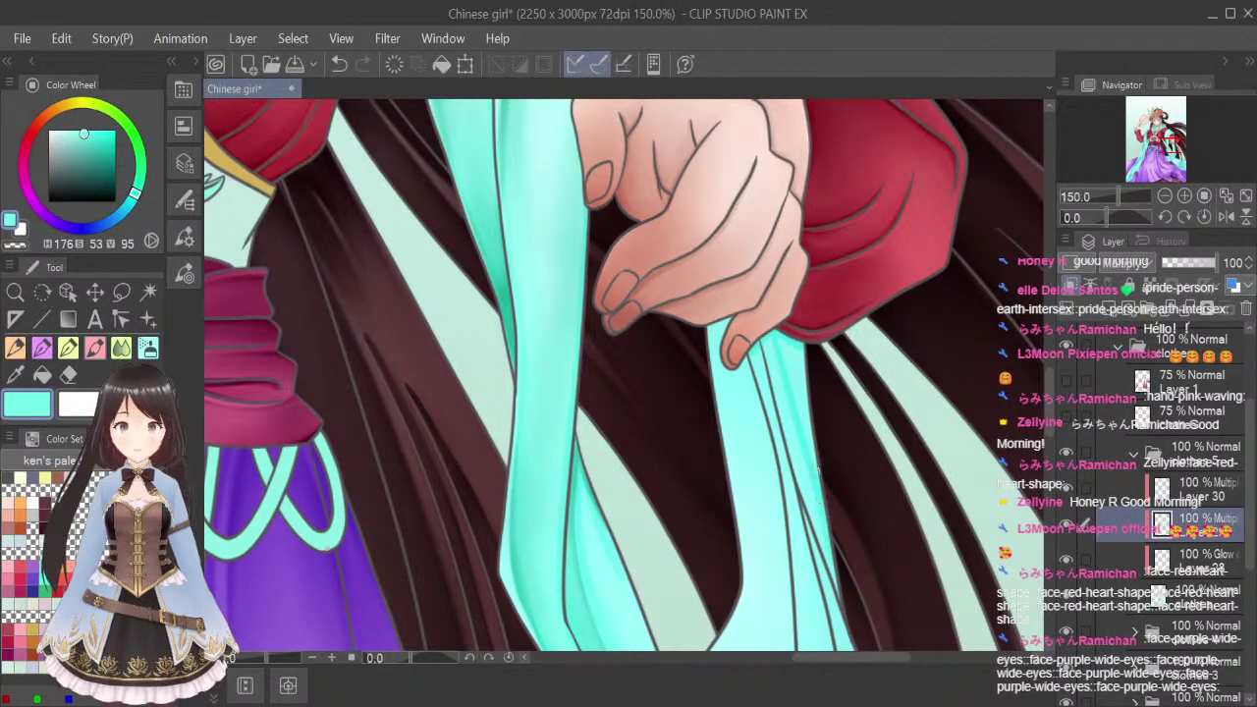
left_click(122, 348)
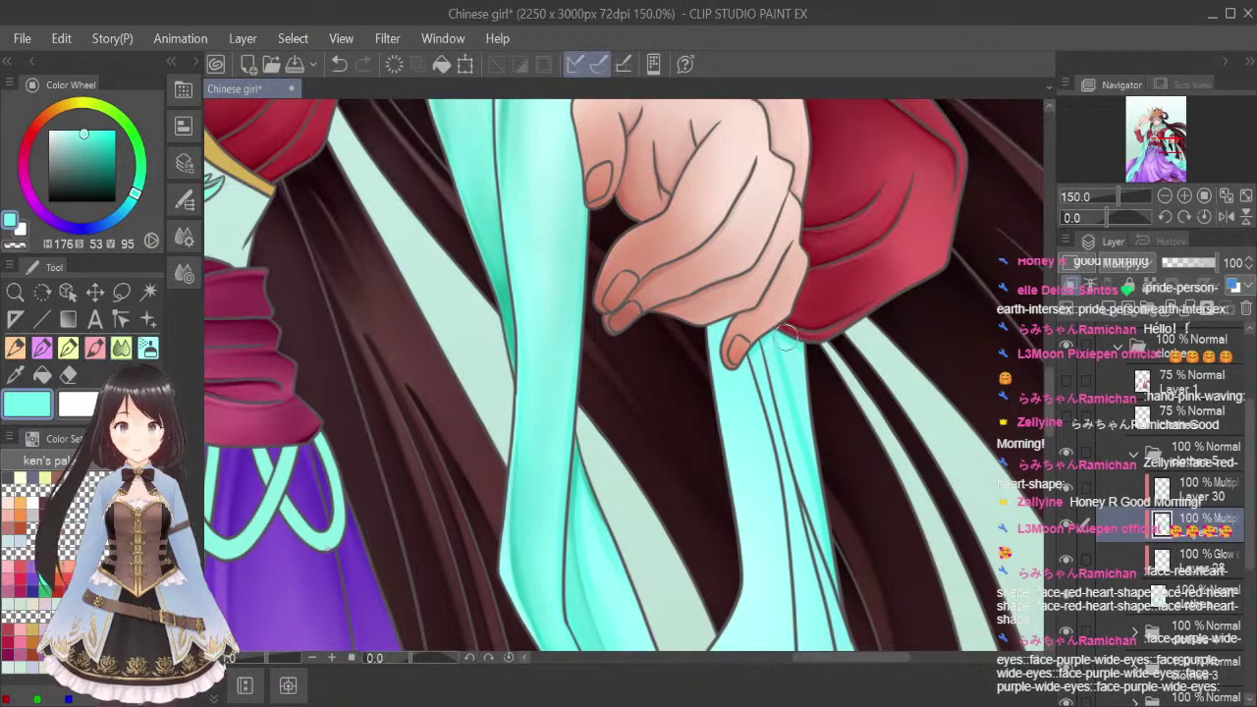
left_click_drag(785, 337, 827, 473)
left_click_drag(794, 375, 846, 557)
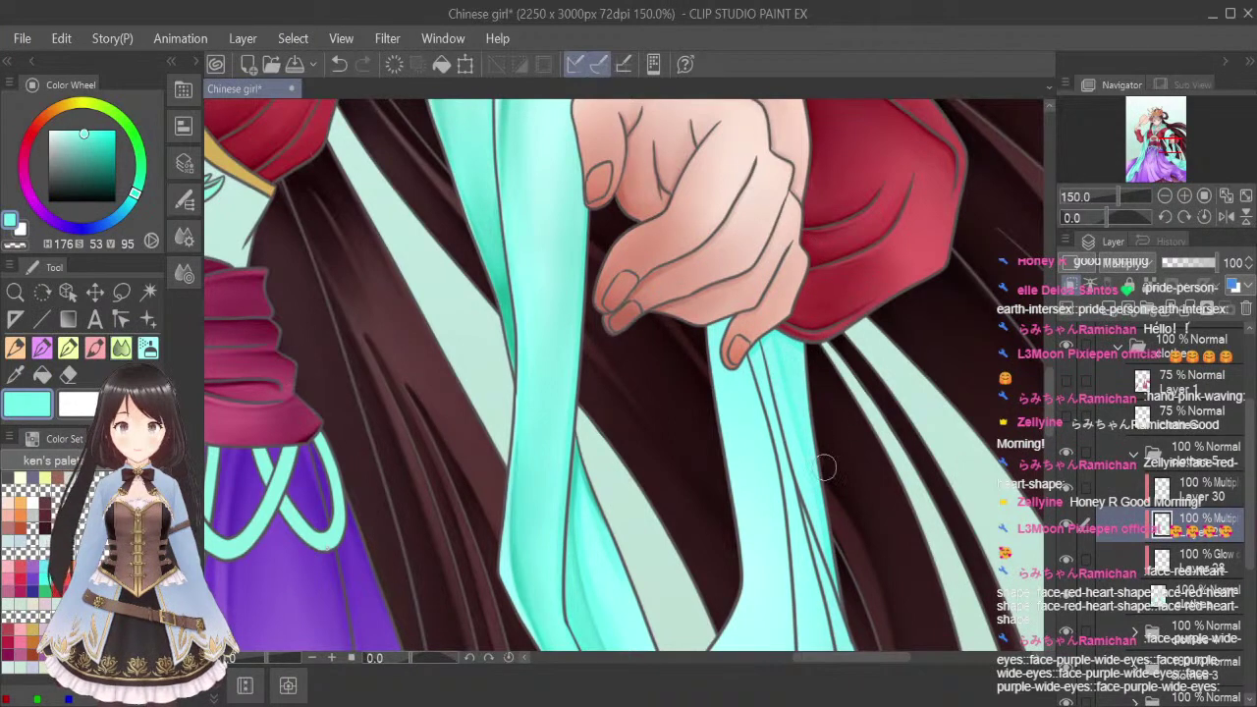
Add blended shadows along the sash's outer edge at the lower bend and in the inner fold beside the crossing sash
left_click(96, 347)
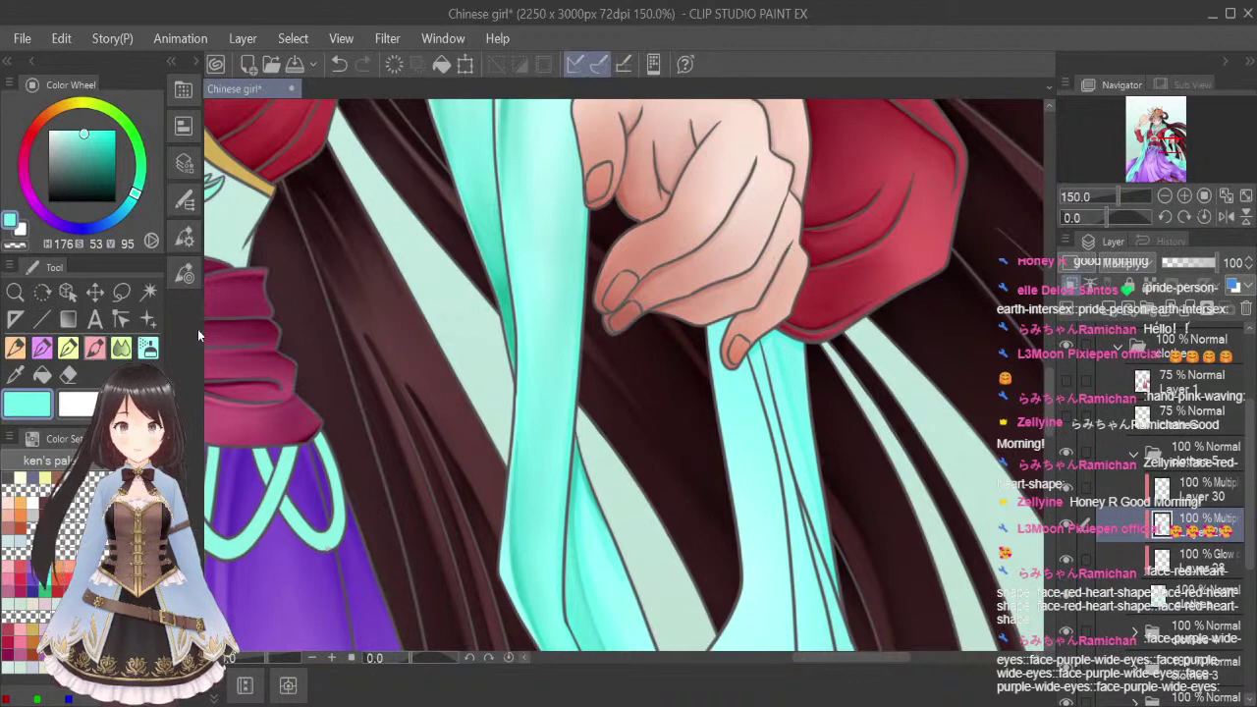
mouse_move(1050, 404)
left_mouse_down()
mouse_move(1052, 428)
mouse_move(1048, 393)
left_mouse_up()
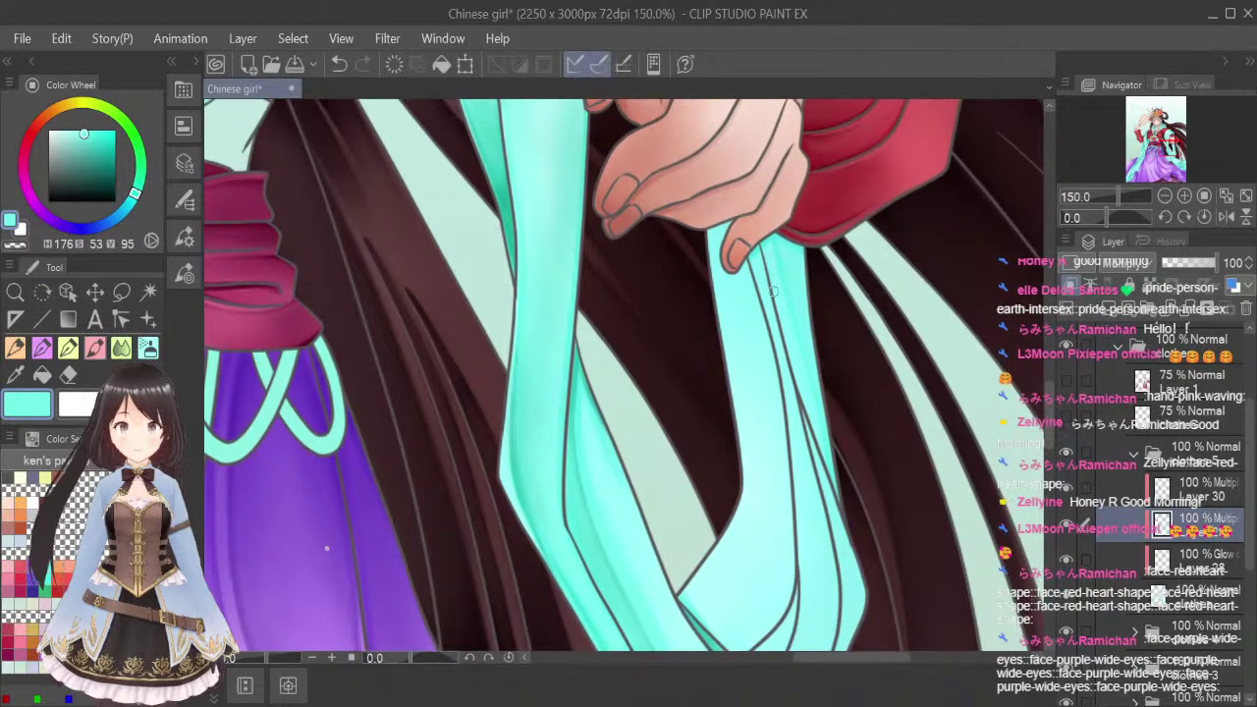
scroll(853, 285, "down", 5)
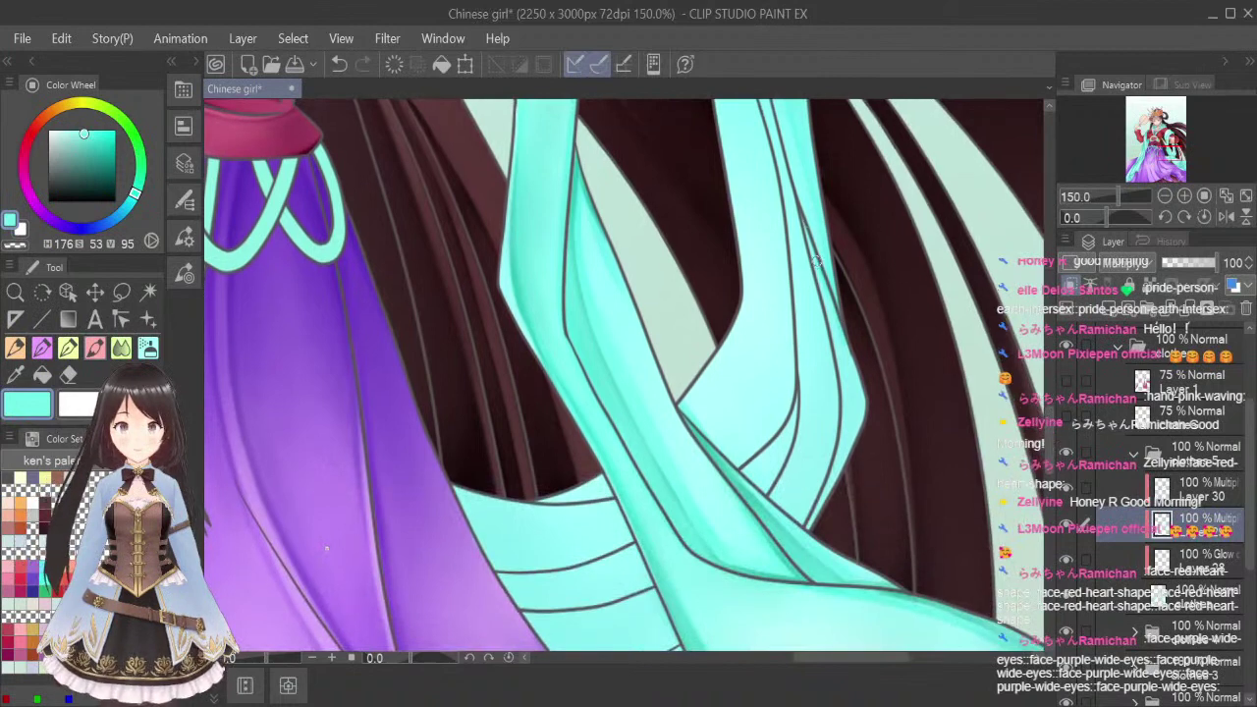
mouse_move(815, 261)
left_mouse_down()
mouse_move(852, 394)
mouse_move(810, 525)
left_mouse_up()
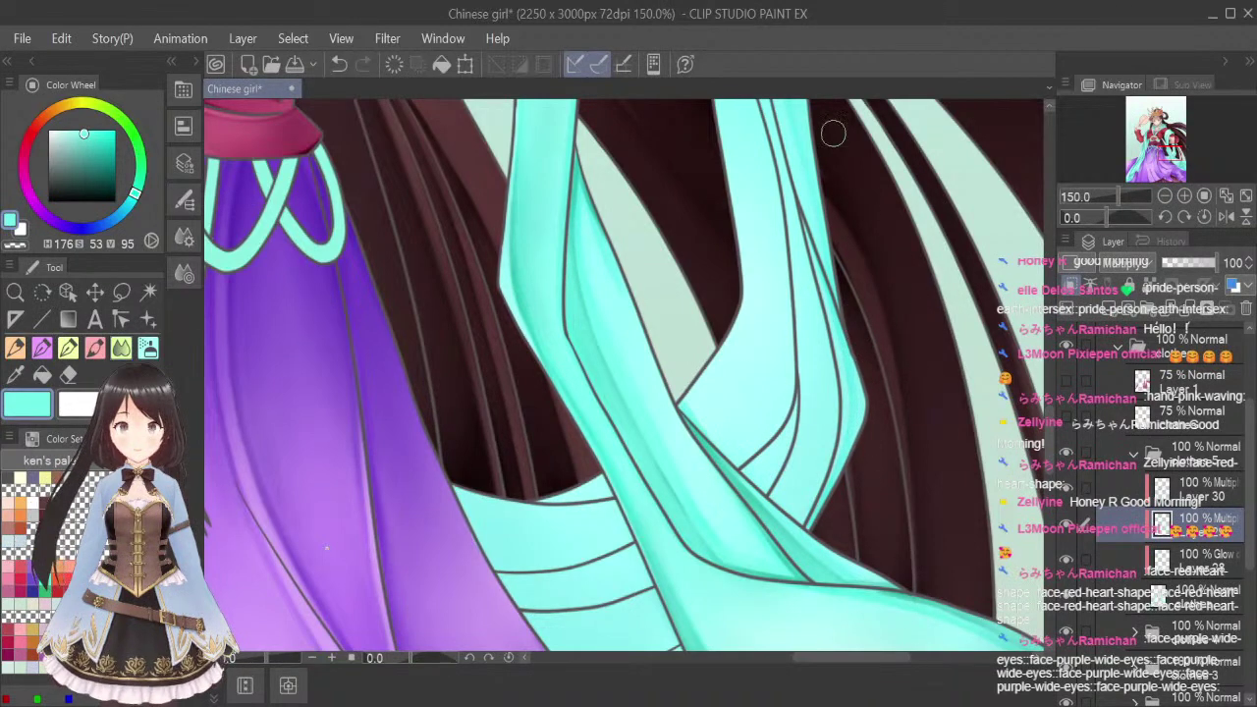
left_click(96, 344)
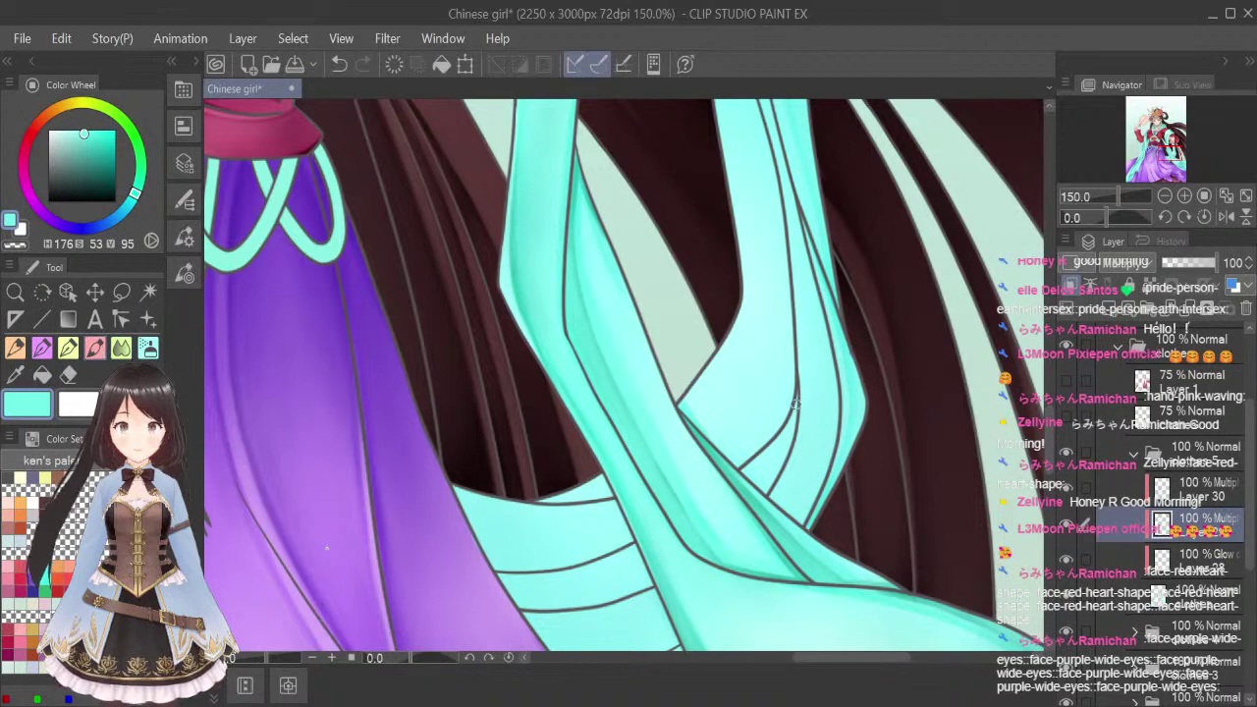
left_click_drag(796, 384, 759, 472)
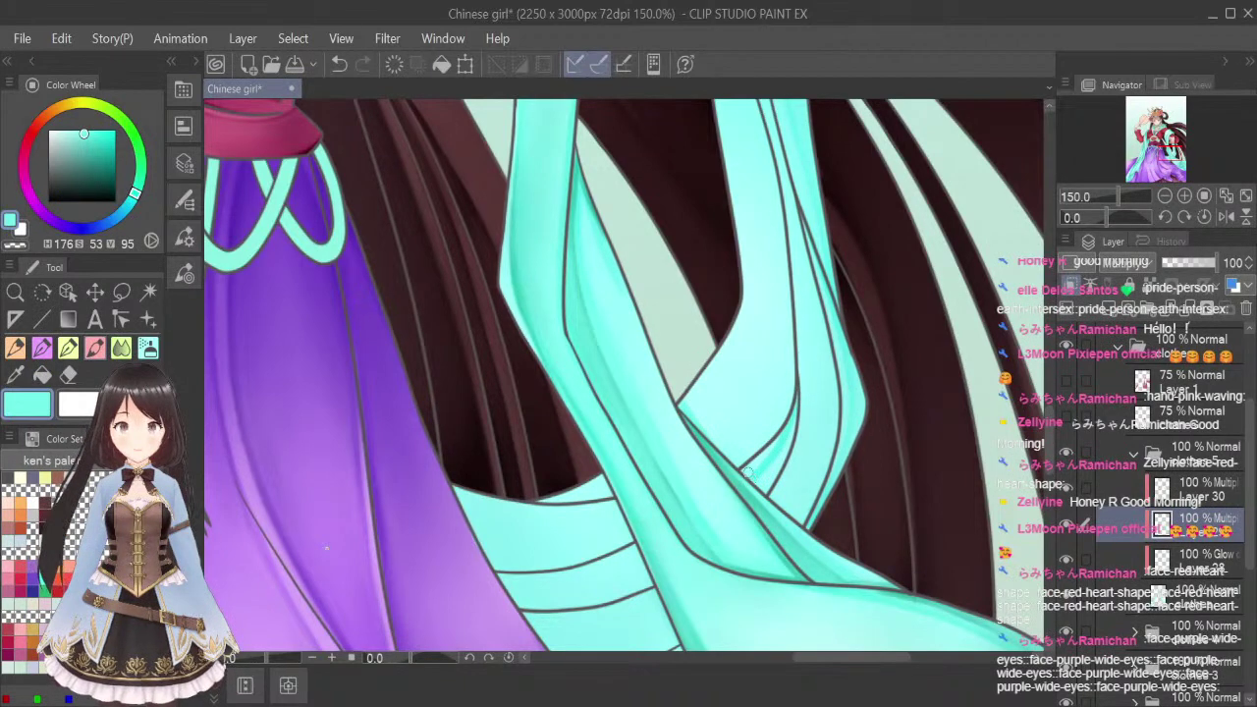
left_click(123, 348)
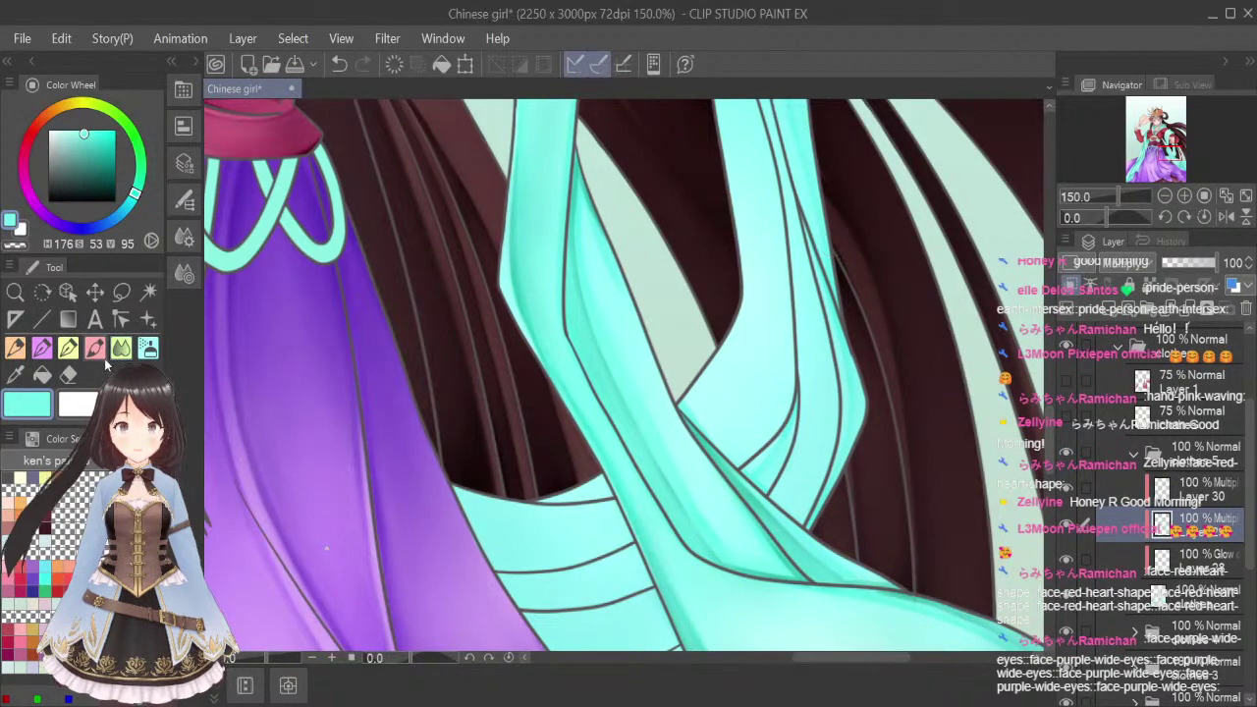
Paint a long shadow down the middle strip of the sash through the lower bend and blend it softly
left_click(100, 352)
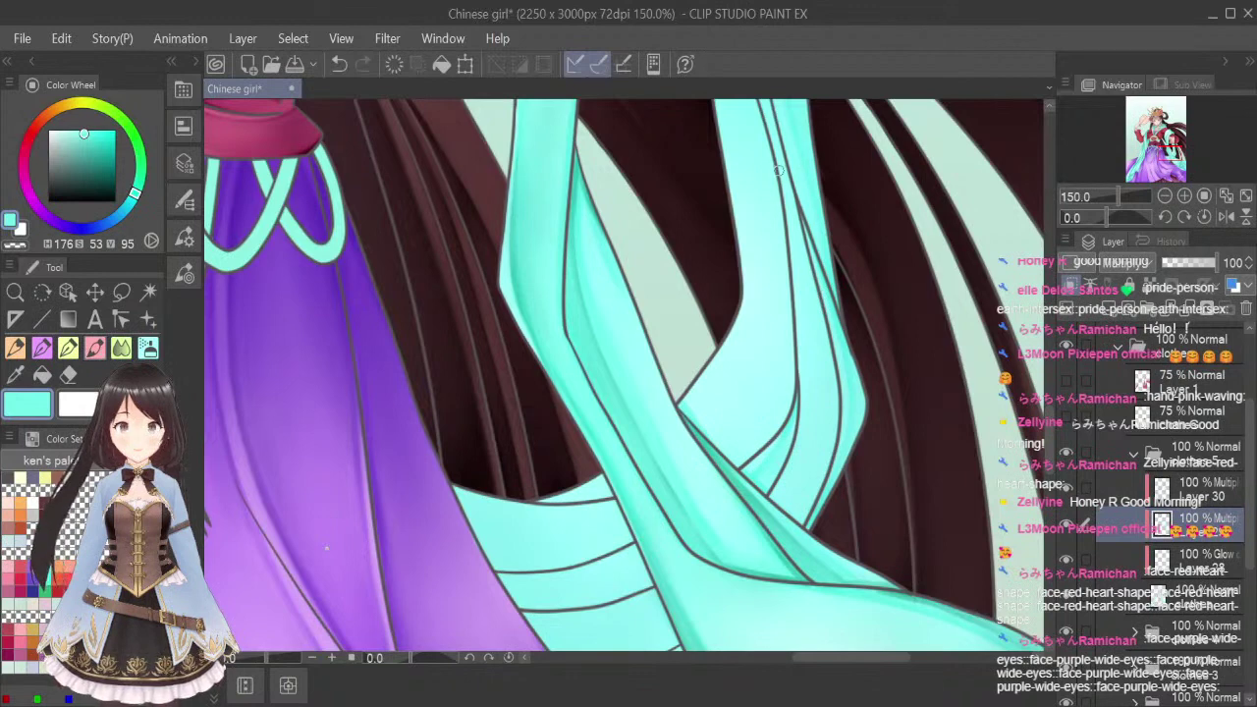
mouse_move(804, 247)
left_mouse_down()
mouse_move(817, 447)
mouse_move(785, 495)
left_mouse_up()
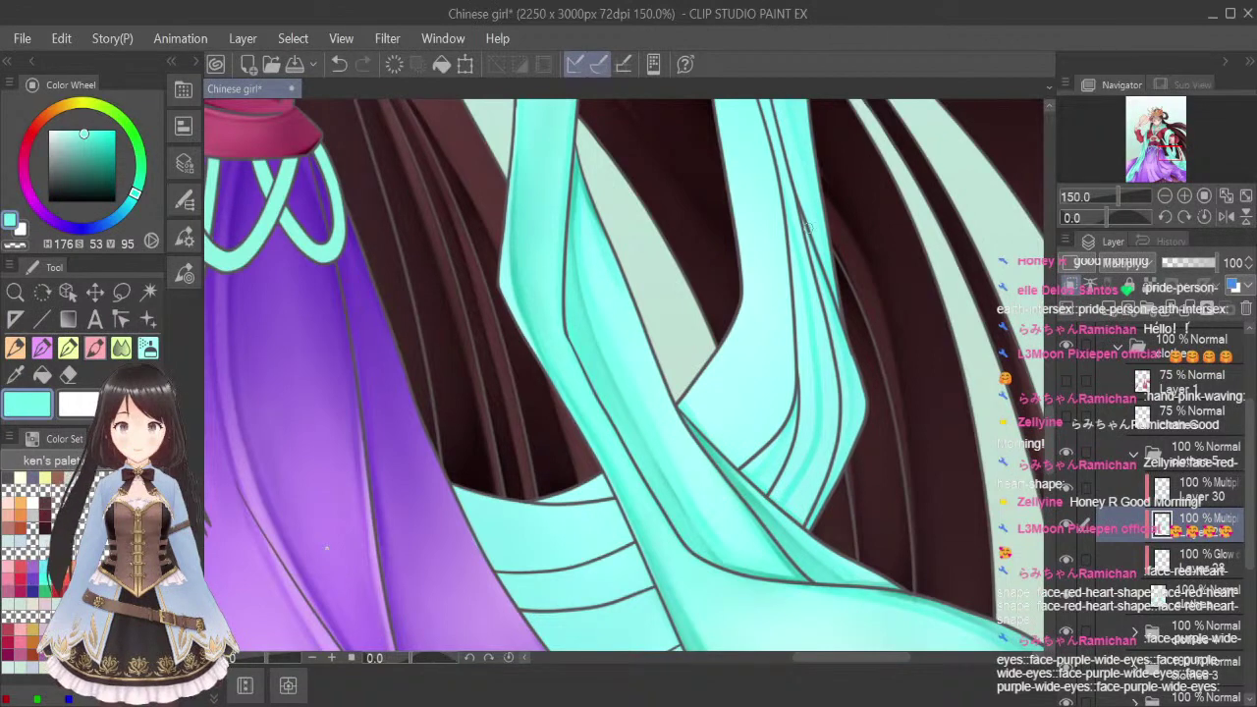
left_click_drag(782, 185, 788, 196)
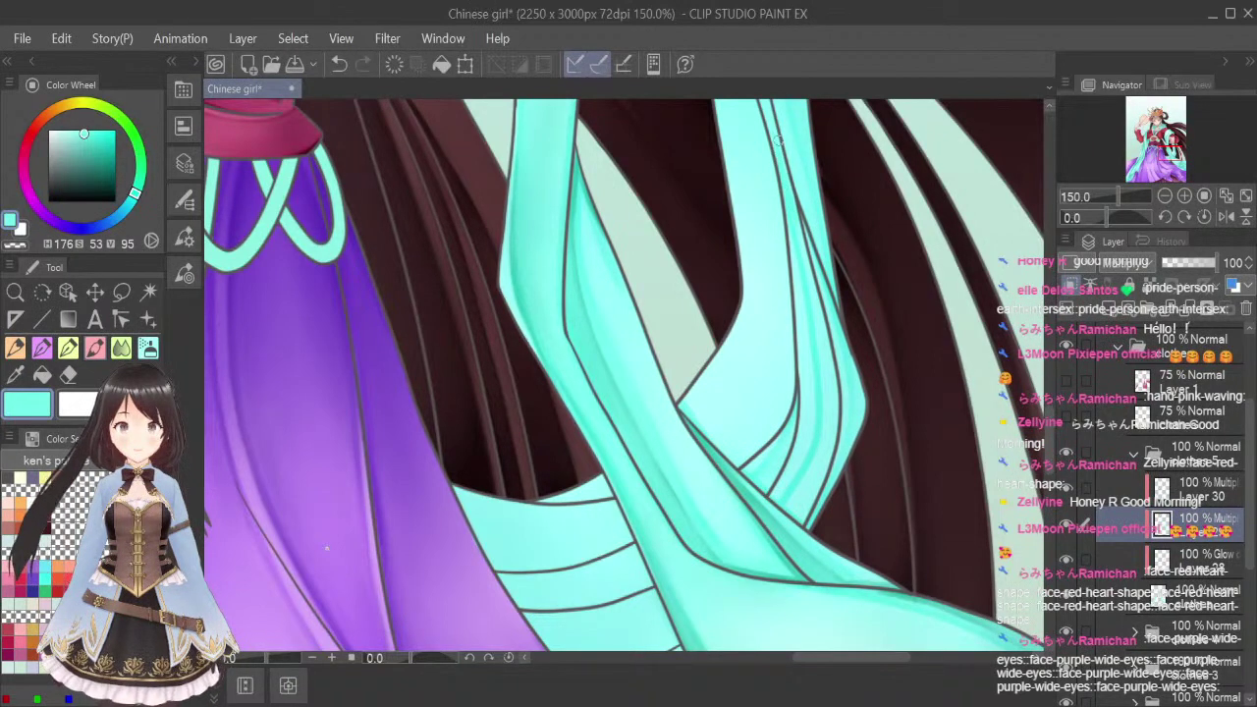
key("j")
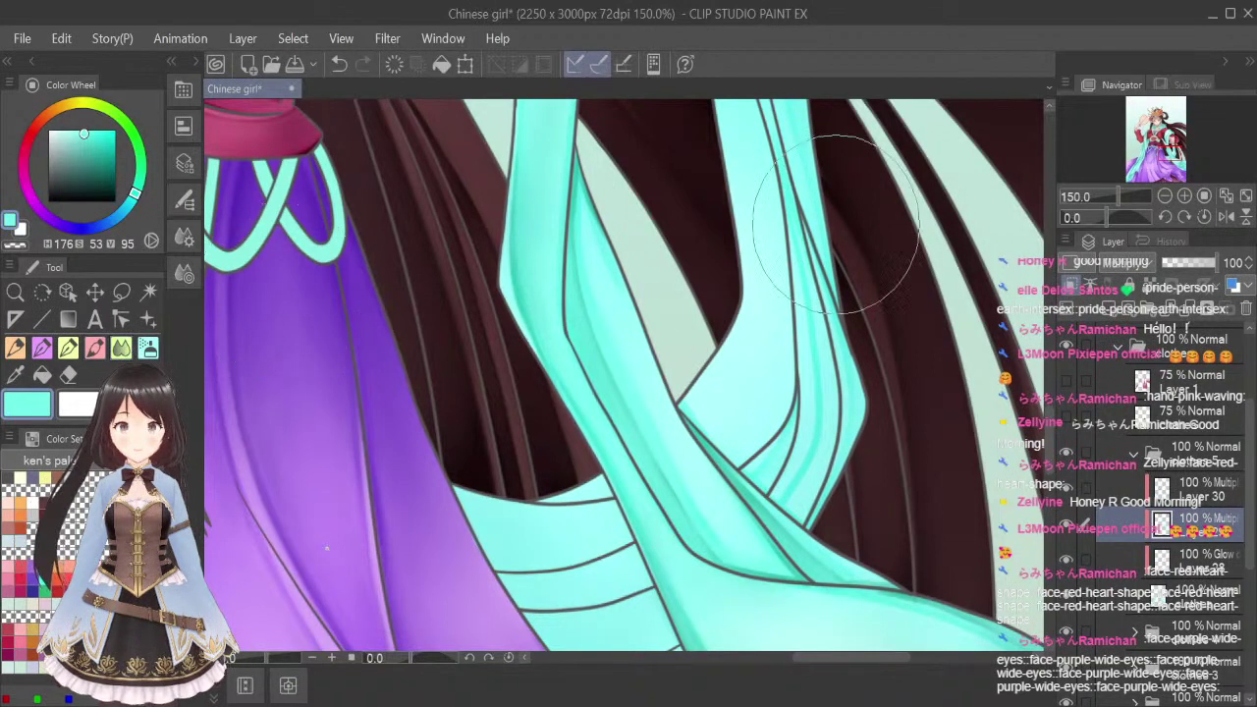
left_click_drag(787, 191, 832, 377)
left_click_drag(801, 265, 831, 423)
mouse_move(833, 345)
left_mouse_down()
mouse_move(791, 518)
mouse_move(815, 450)
left_mouse_up()
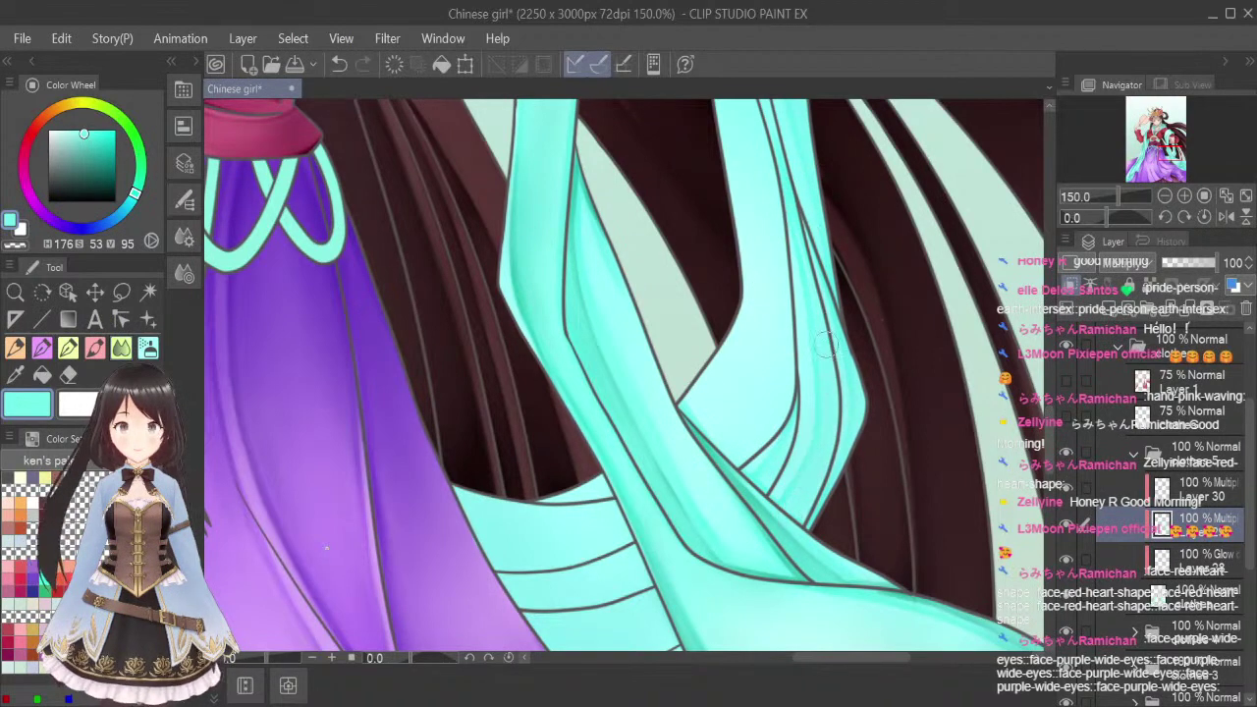
Shade the wide front panel of the sash from beneath the fingertips down to the crossing fold and blend the shadow
left_click_drag(1051, 436, 1048, 357)
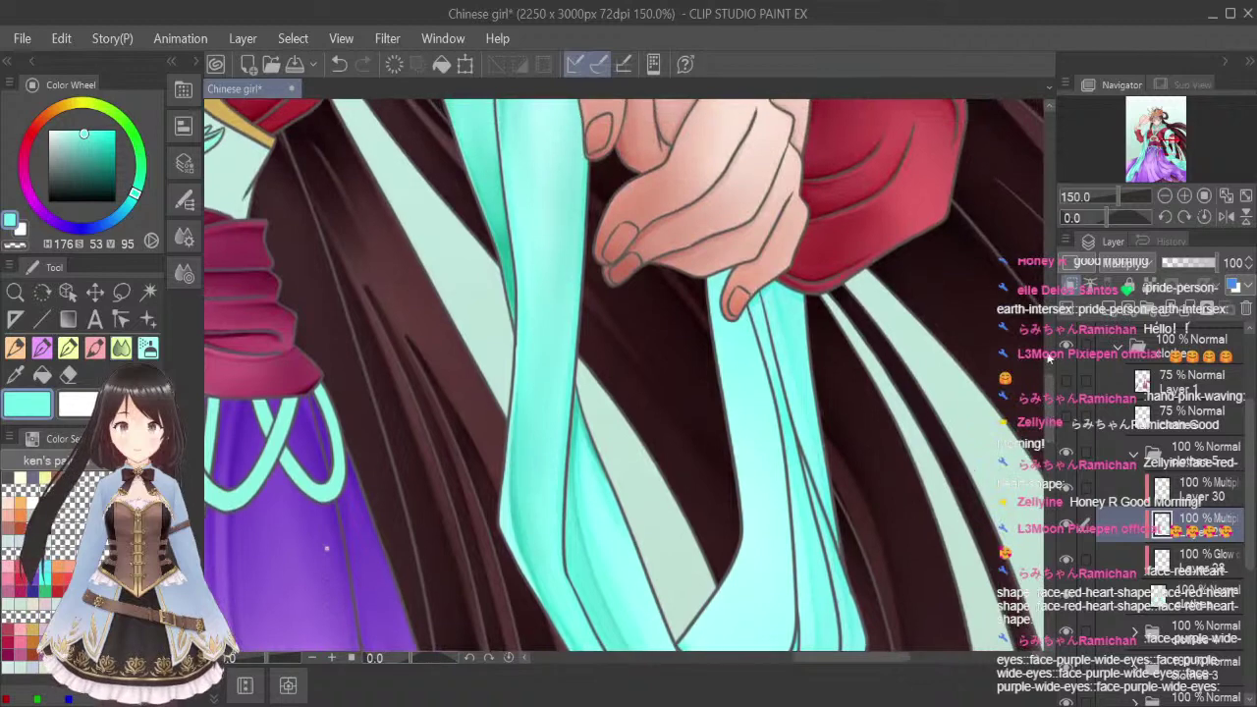
left_click(93, 349)
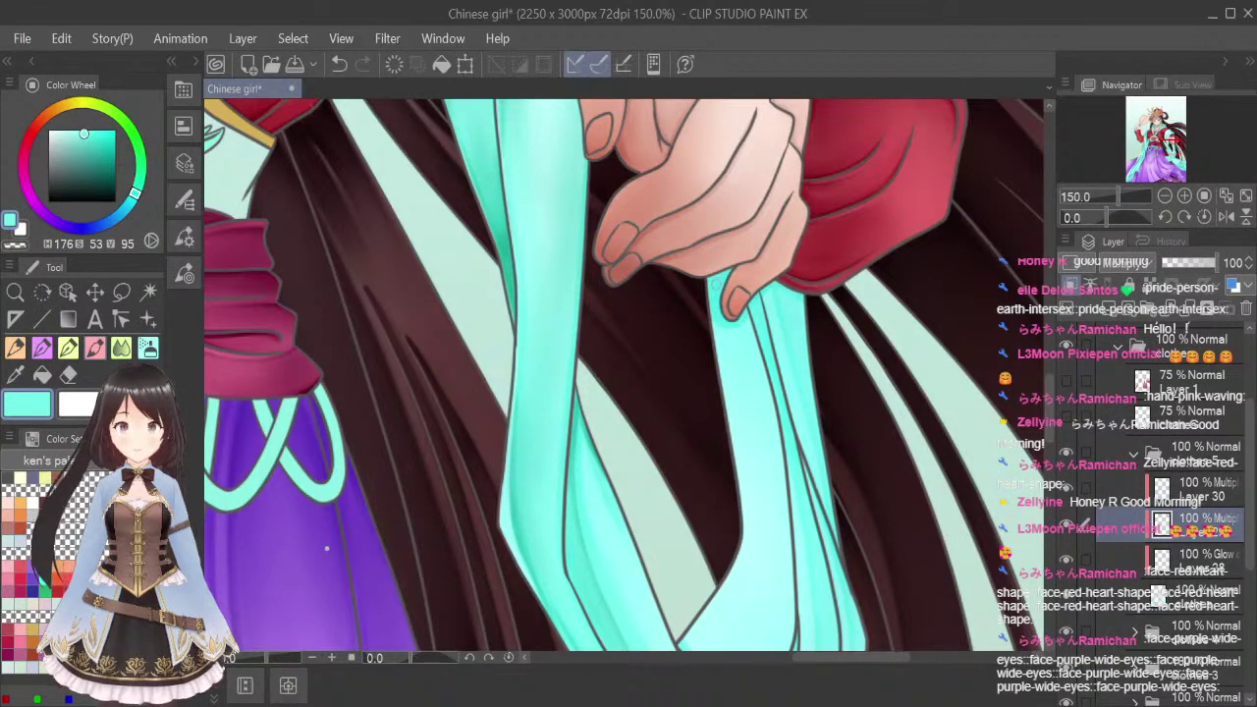
left_click_drag(726, 316, 764, 462)
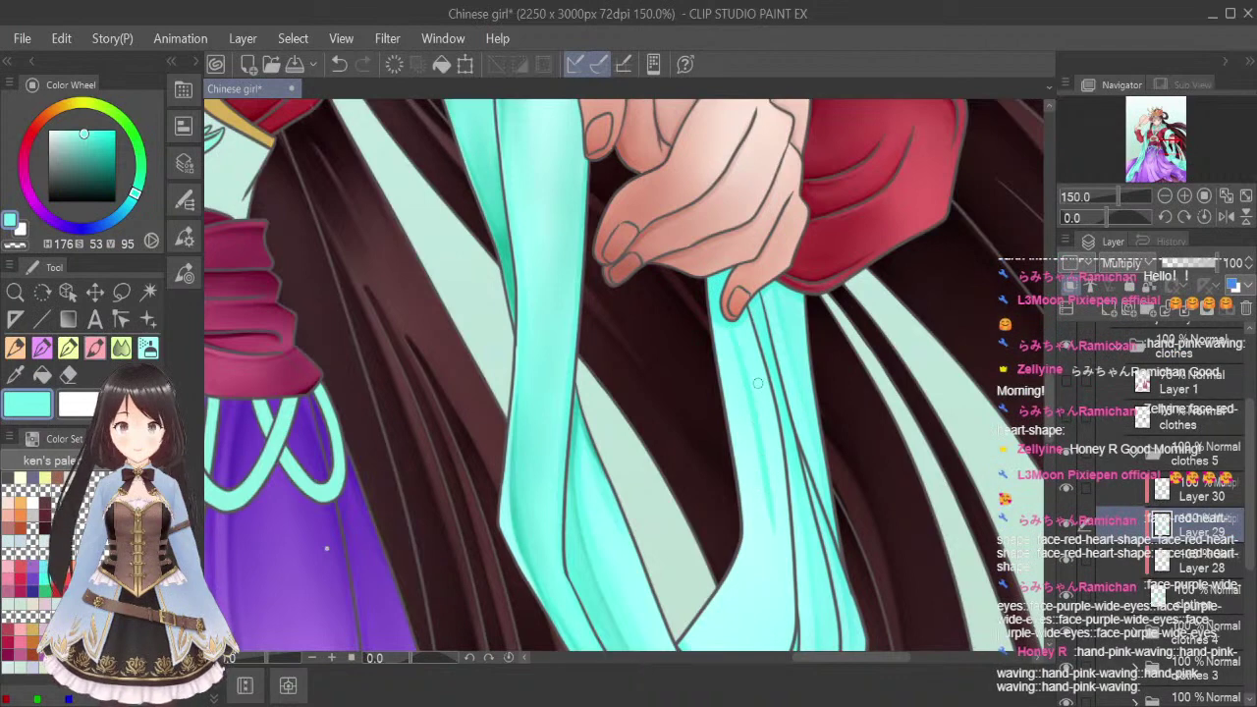
scroll(1048, 401, "down", 3)
mouse_move(767, 291)
left_mouse_down()
mouse_move(774, 334)
mouse_move(751, 432)
mouse_move(716, 475)
left_mouse_up()
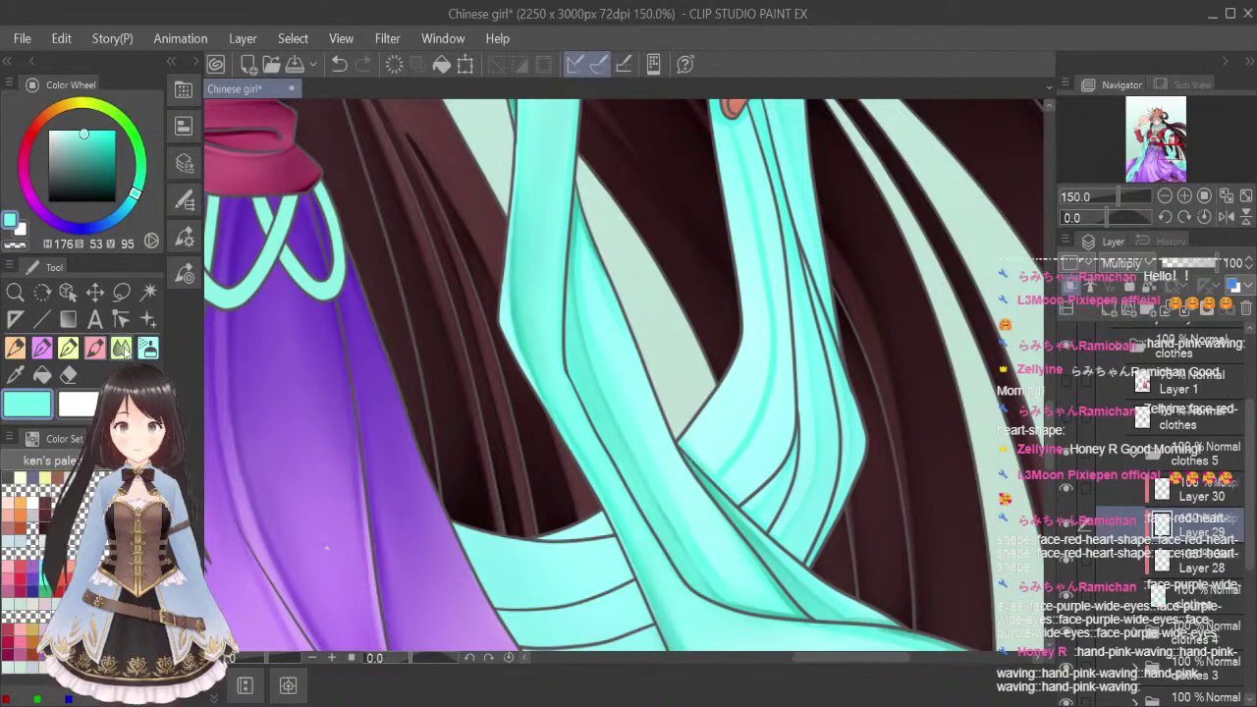
key("j")
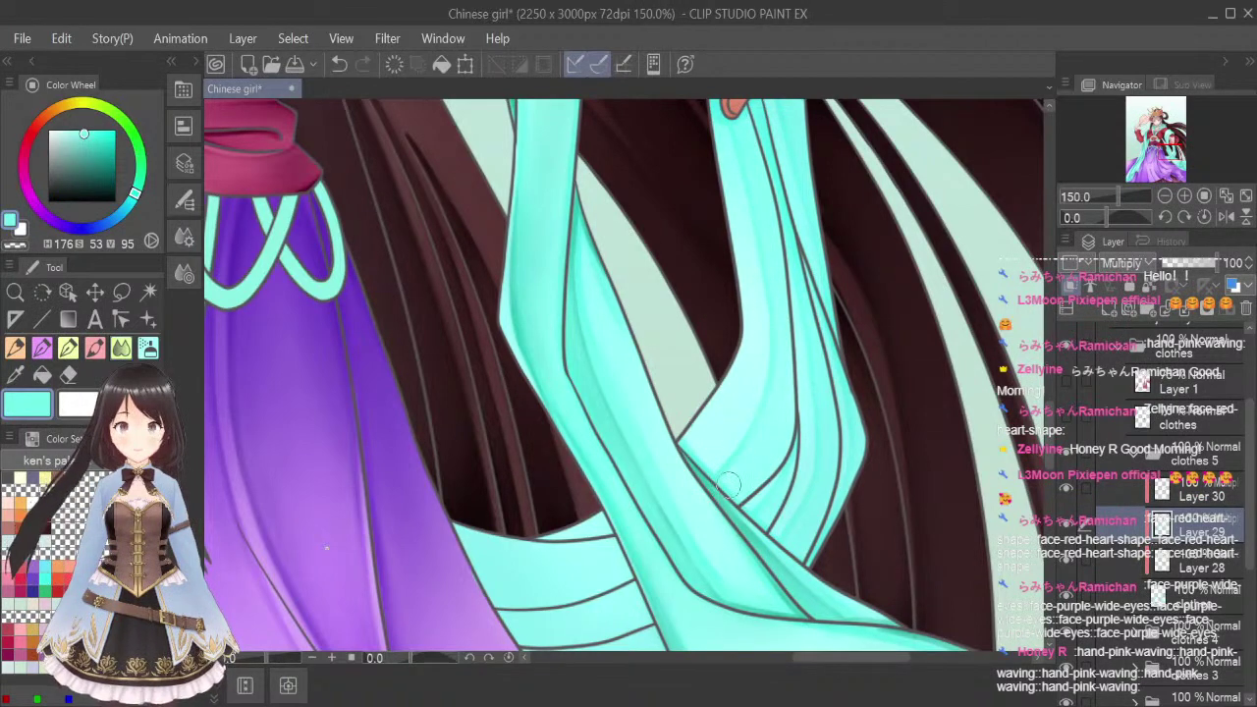
scroll(940, 338, "up", 4)
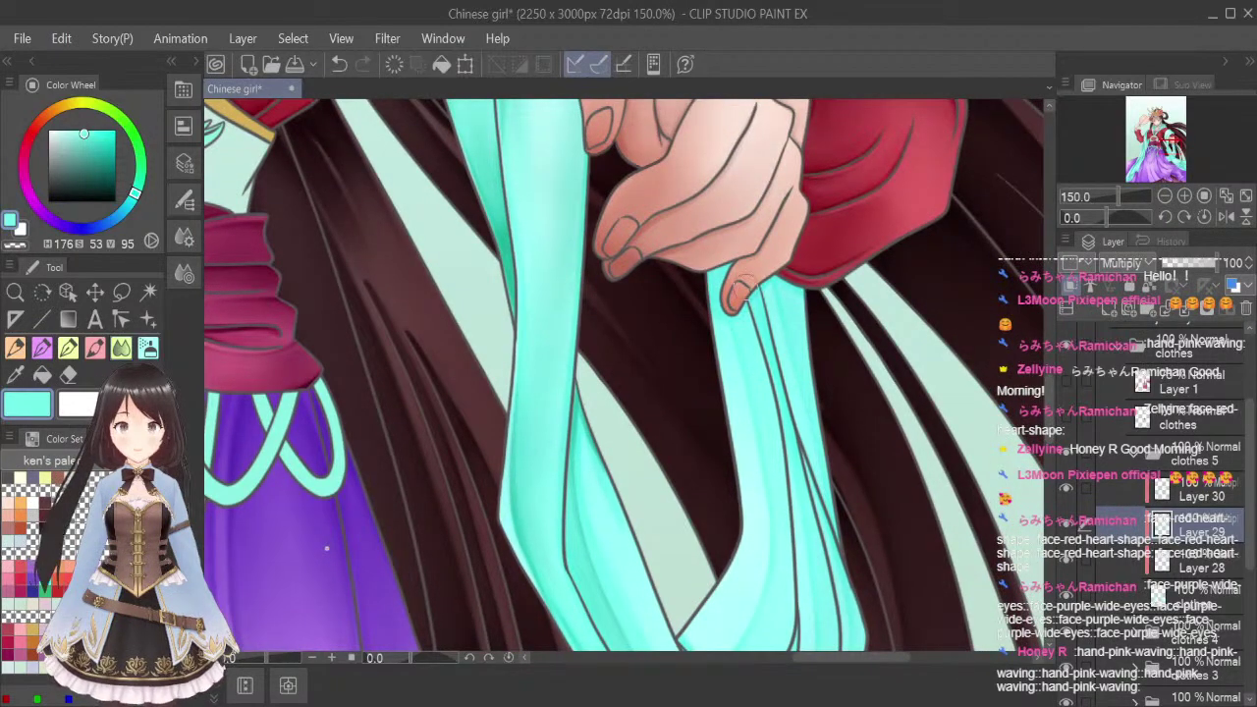
Paint light teal fold shadows across the horizontal sash bands between the purple skirt and the crossing sash on Layer 29, and blend them
scroll(1035, 429, "down", 6)
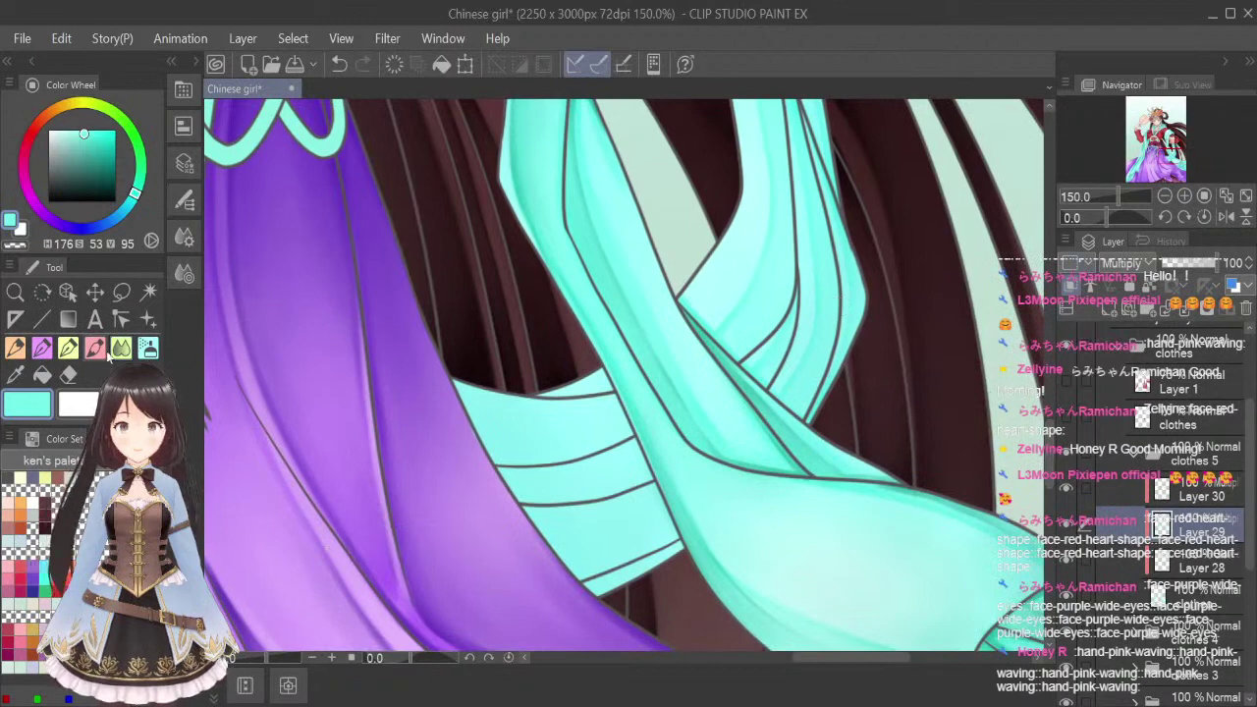
left_click_drag(542, 390, 612, 382)
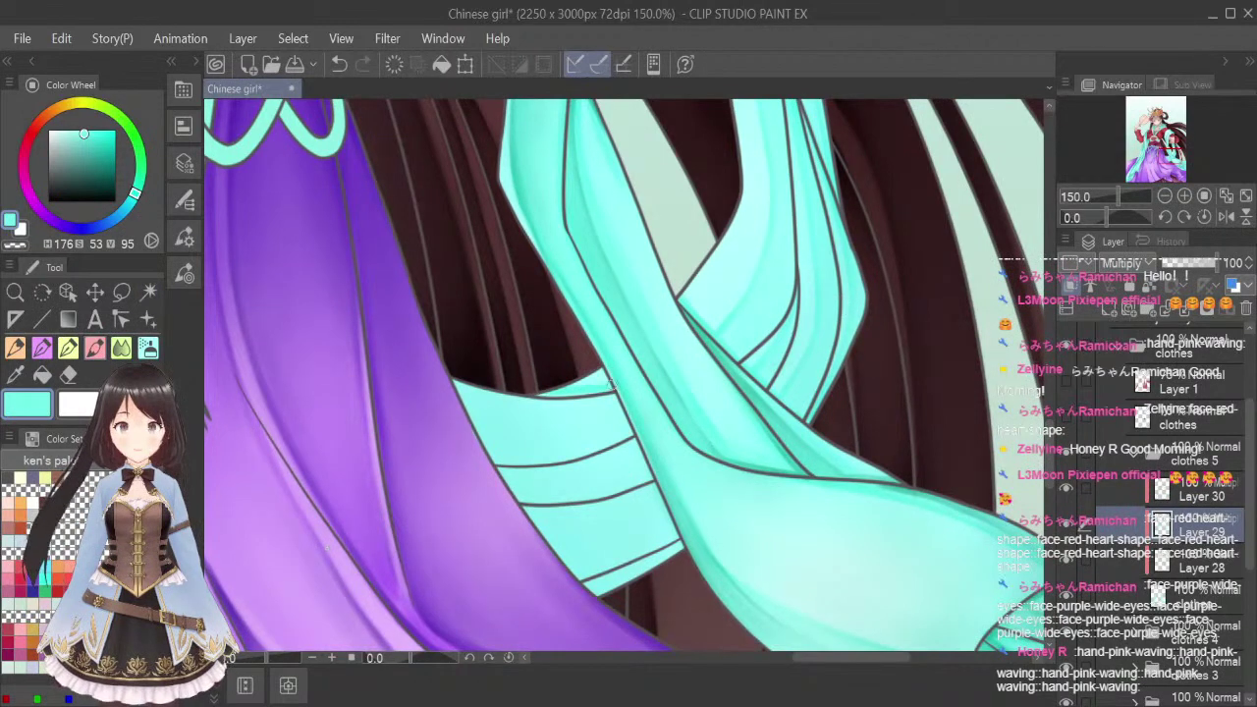
left_click(149, 348)
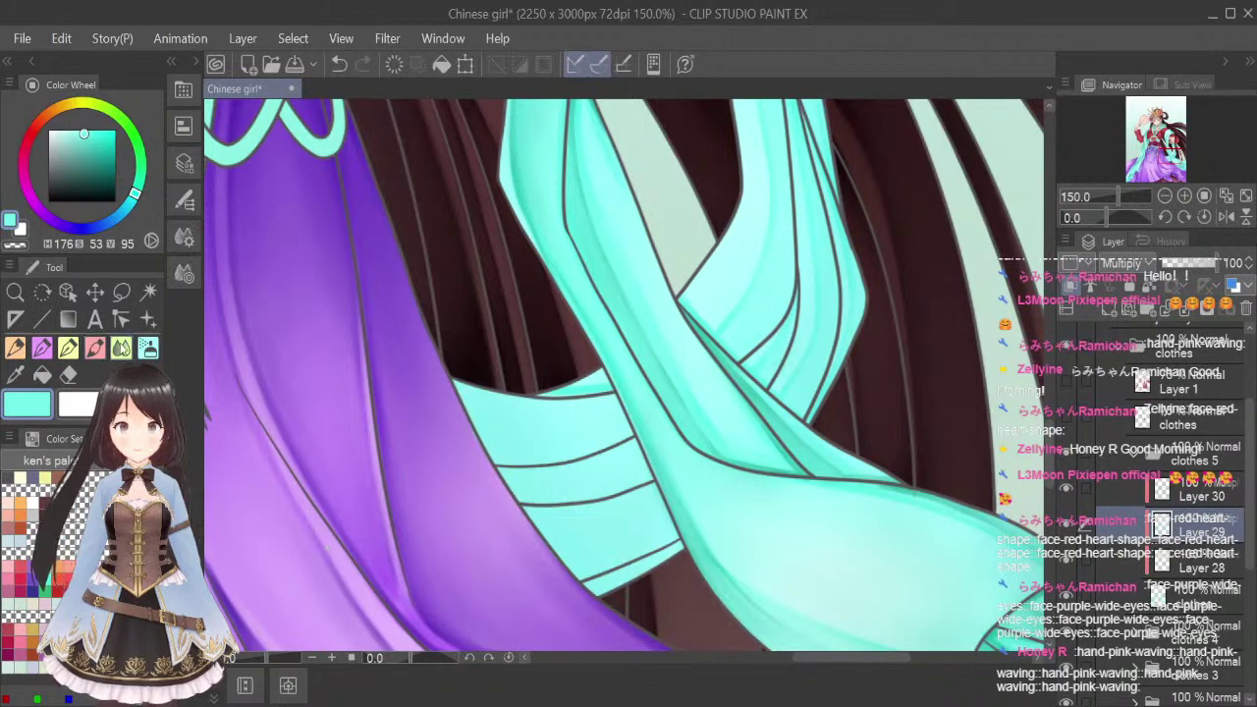
key("bracketleft")
key("bracketleft")
key("bracketleft")
key("bracketleft")
key("bracketleft")
key("bracketleft")
key("bracketleft")
key("bracketleft")
key("bracketleft")
key("bracketleft")
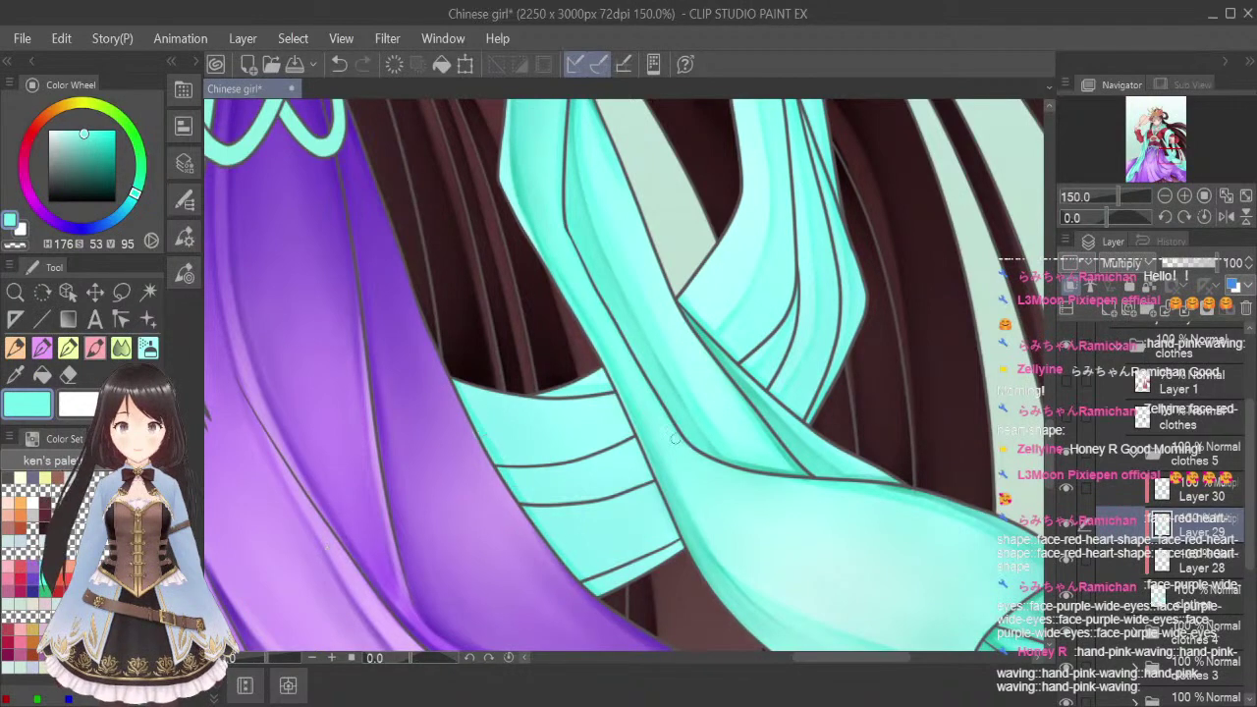
left_click_drag(479, 429, 607, 431)
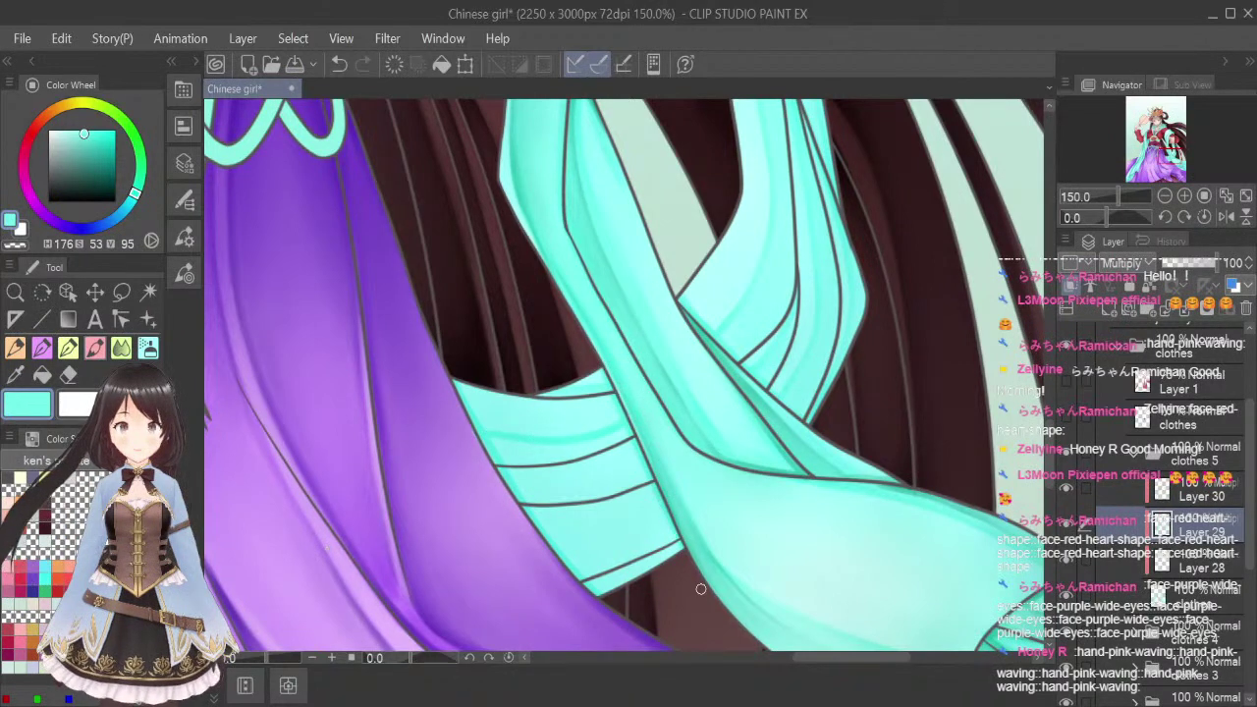
left_click(121, 348)
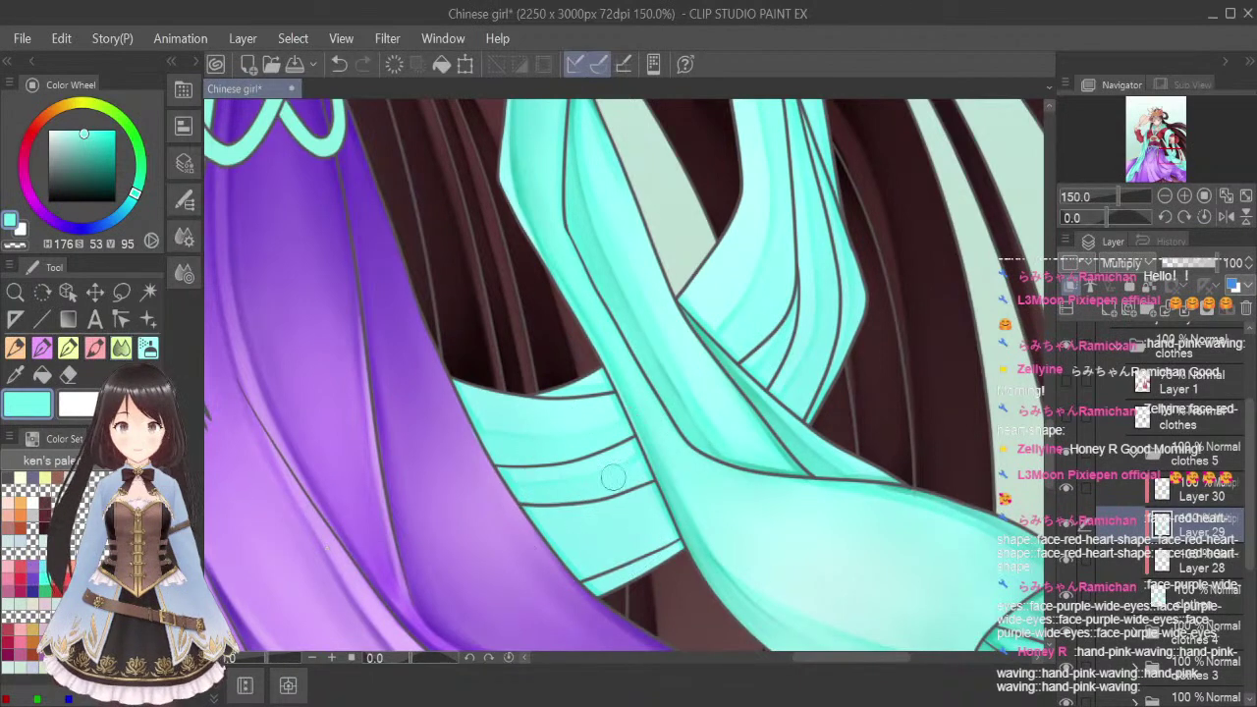
left_click(97, 349)
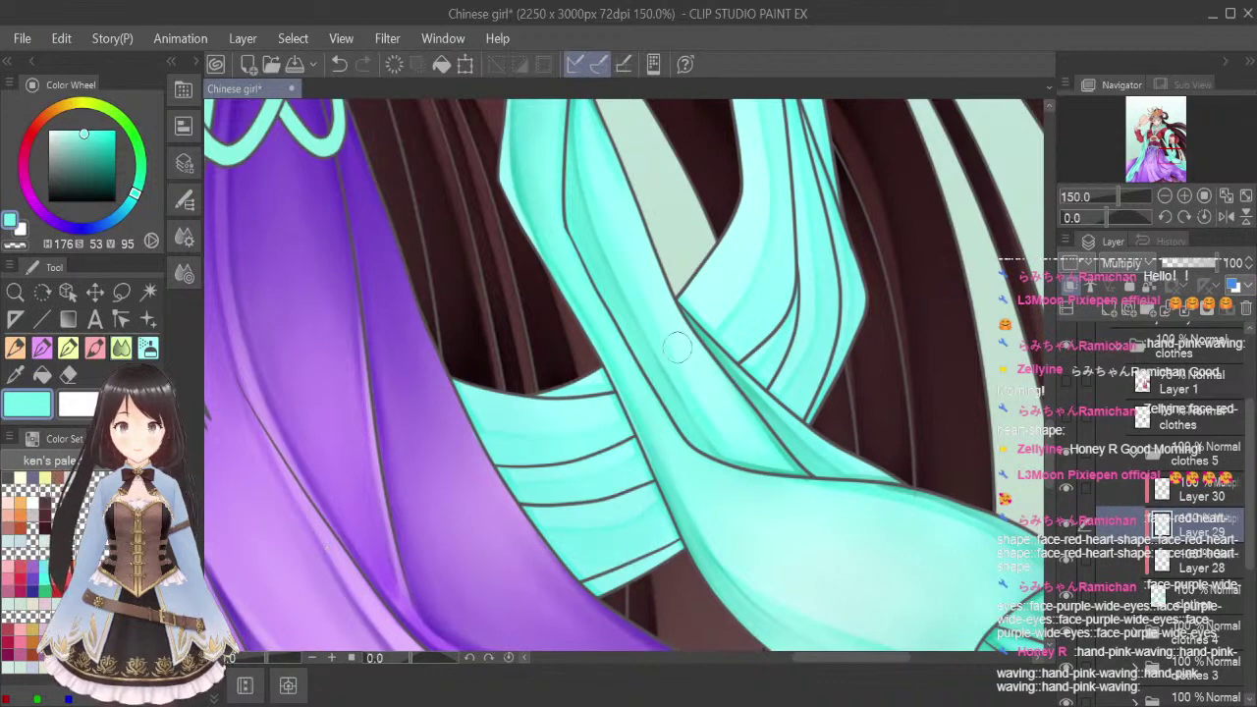
left_click(121, 347)
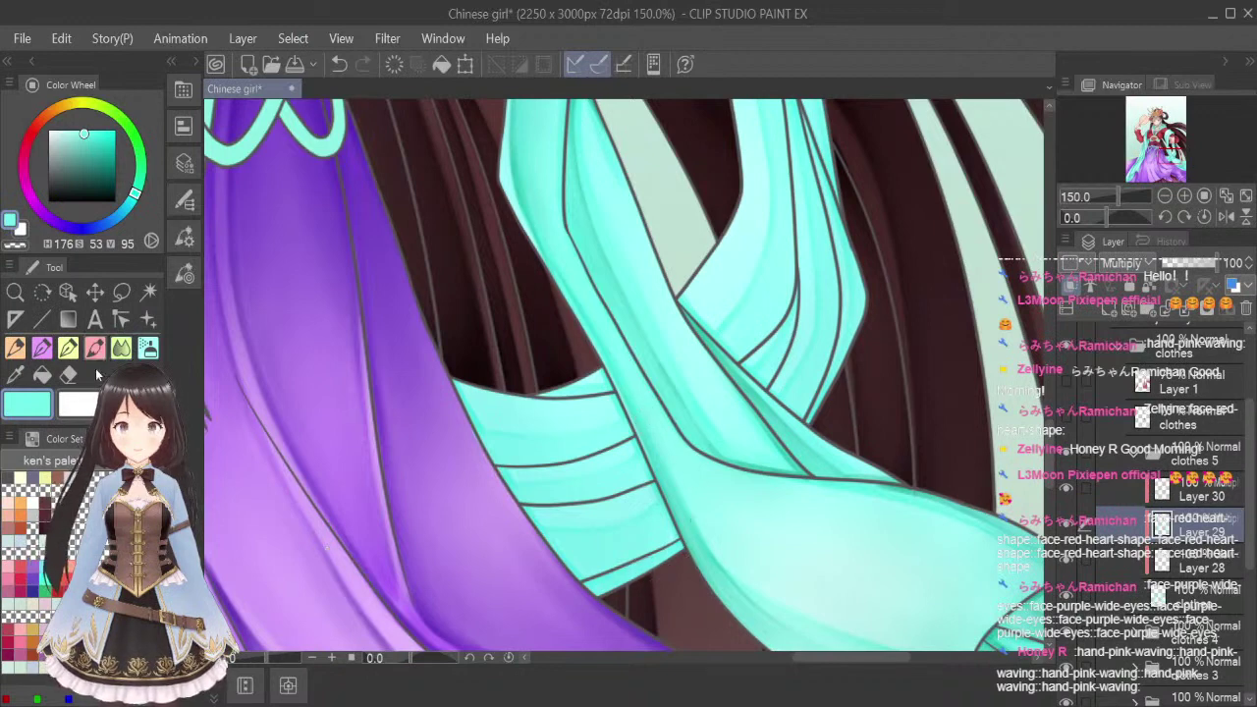
Switch to Layer 30 with the darker teal H168 S55 V73 and save the illustration
left_click(121, 348)
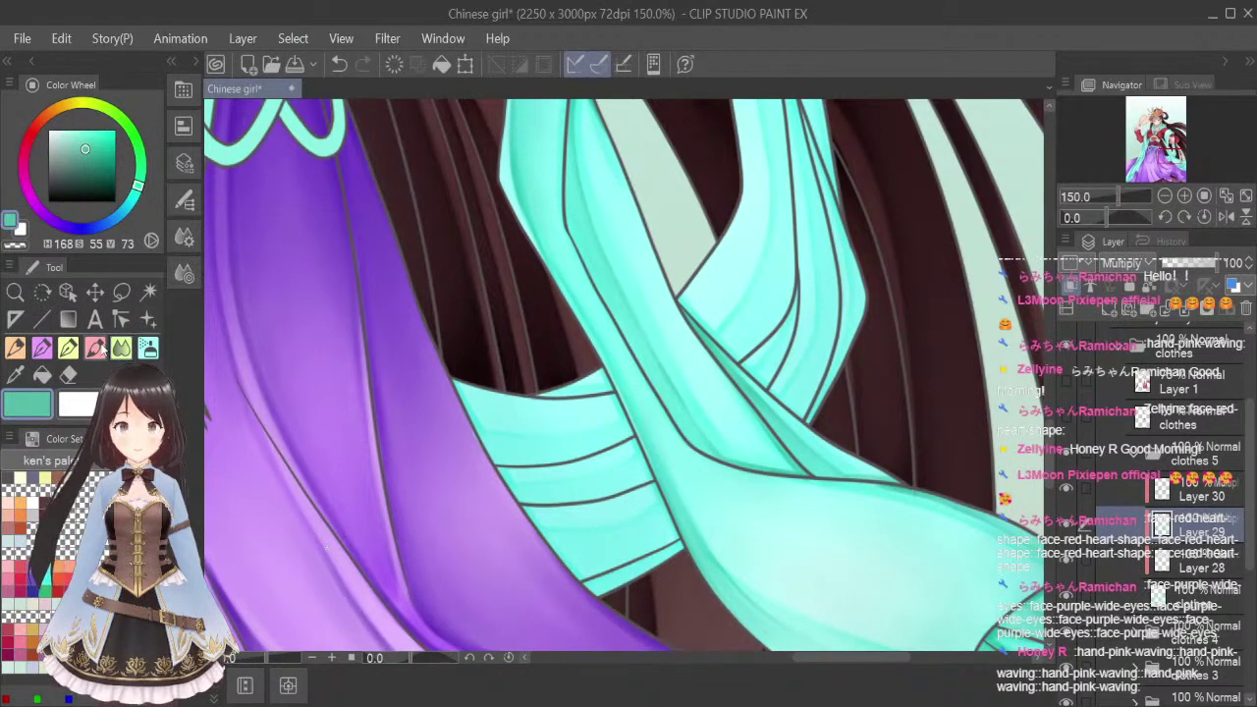
left_click(1203, 197)
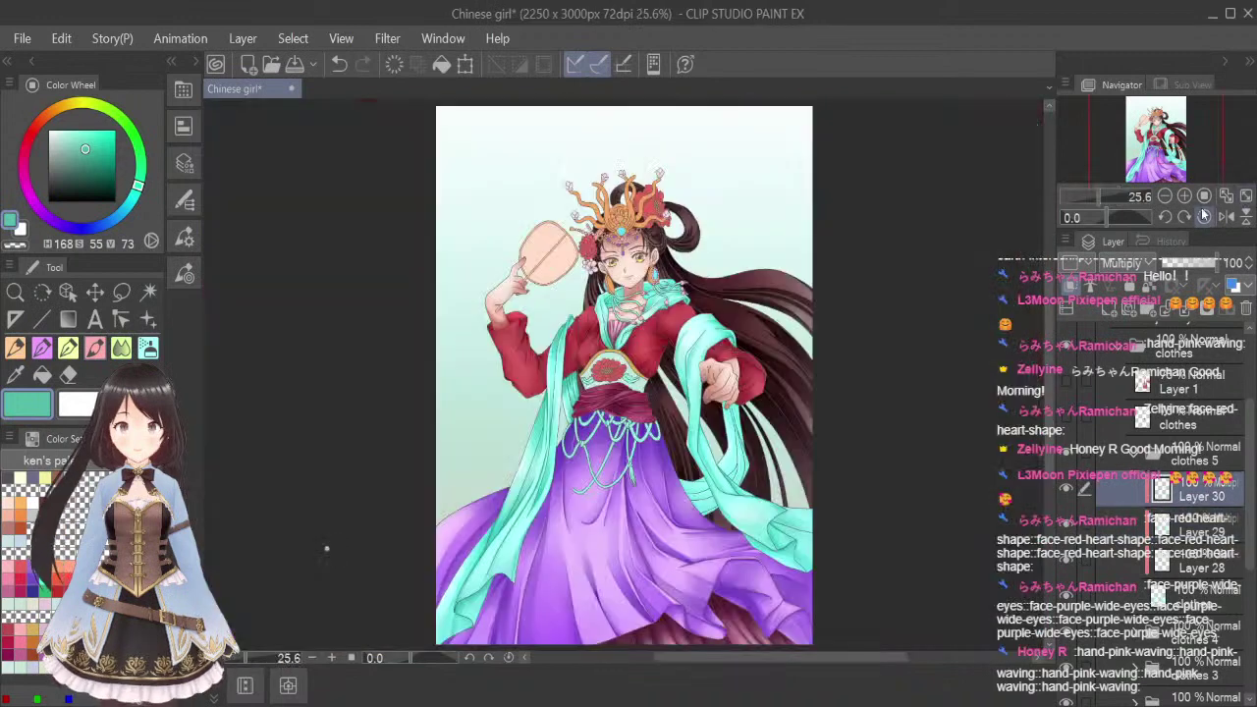
key("ctrl+s")
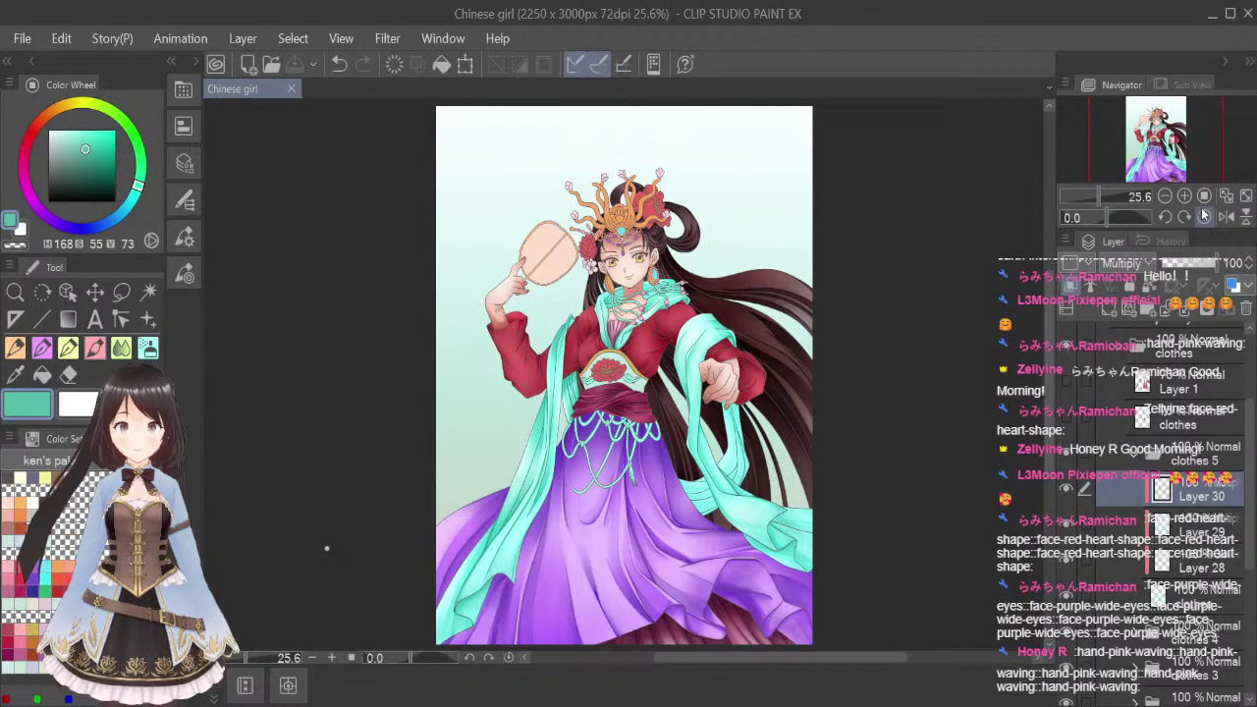
Paint darker teal shadows on the sash's outer strip and fill the narrow inner fold just below the fingertip, then blend them
scroll(744, 349, "up", 5)
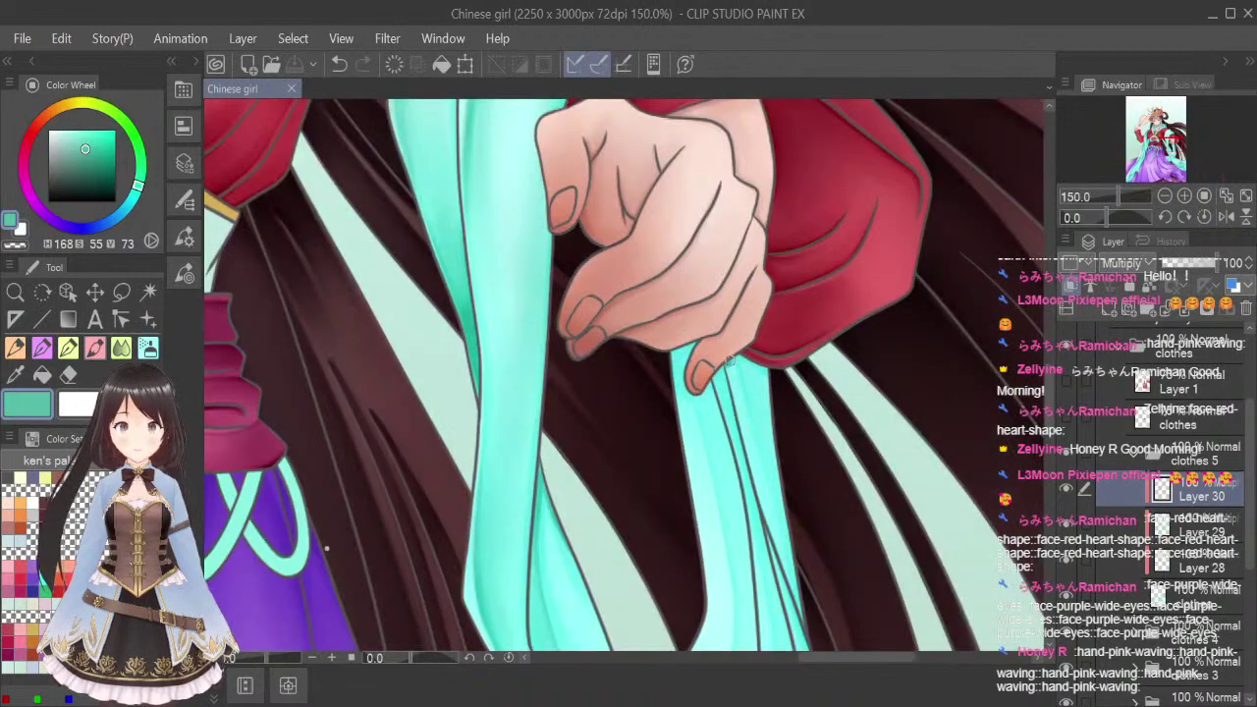
left_click_drag(744, 361, 786, 526)
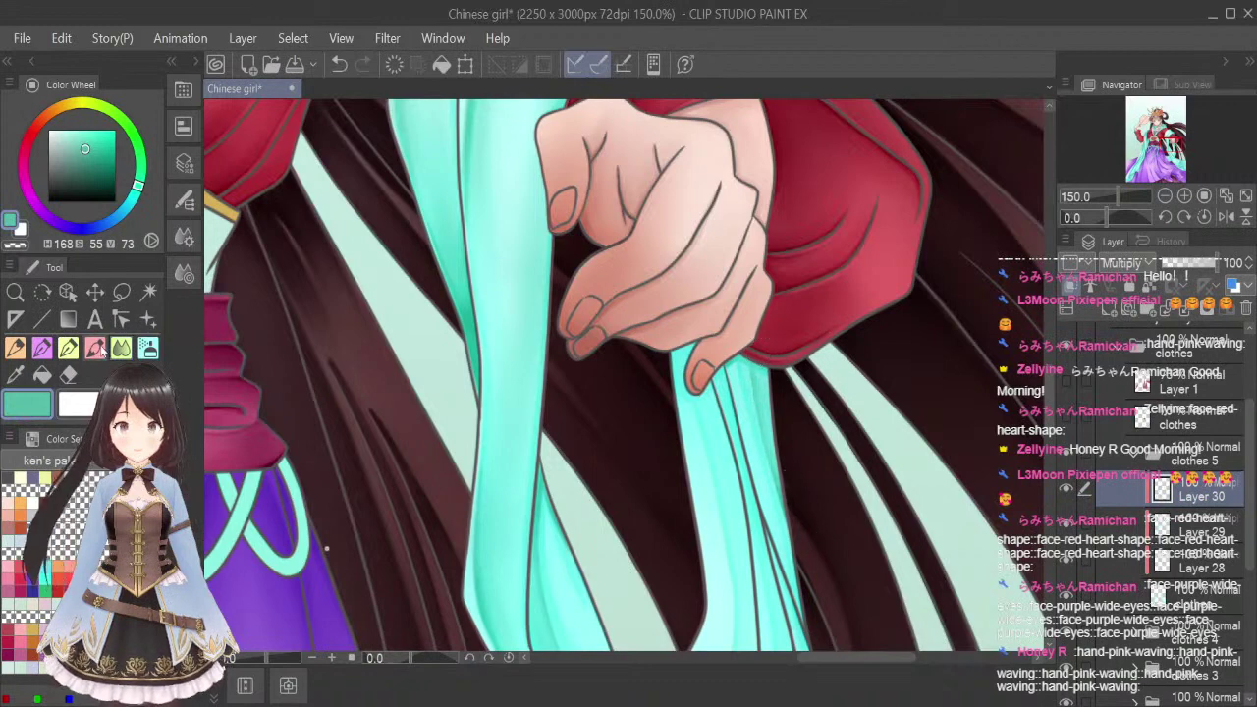
scroll(1048, 389, "down", 3)
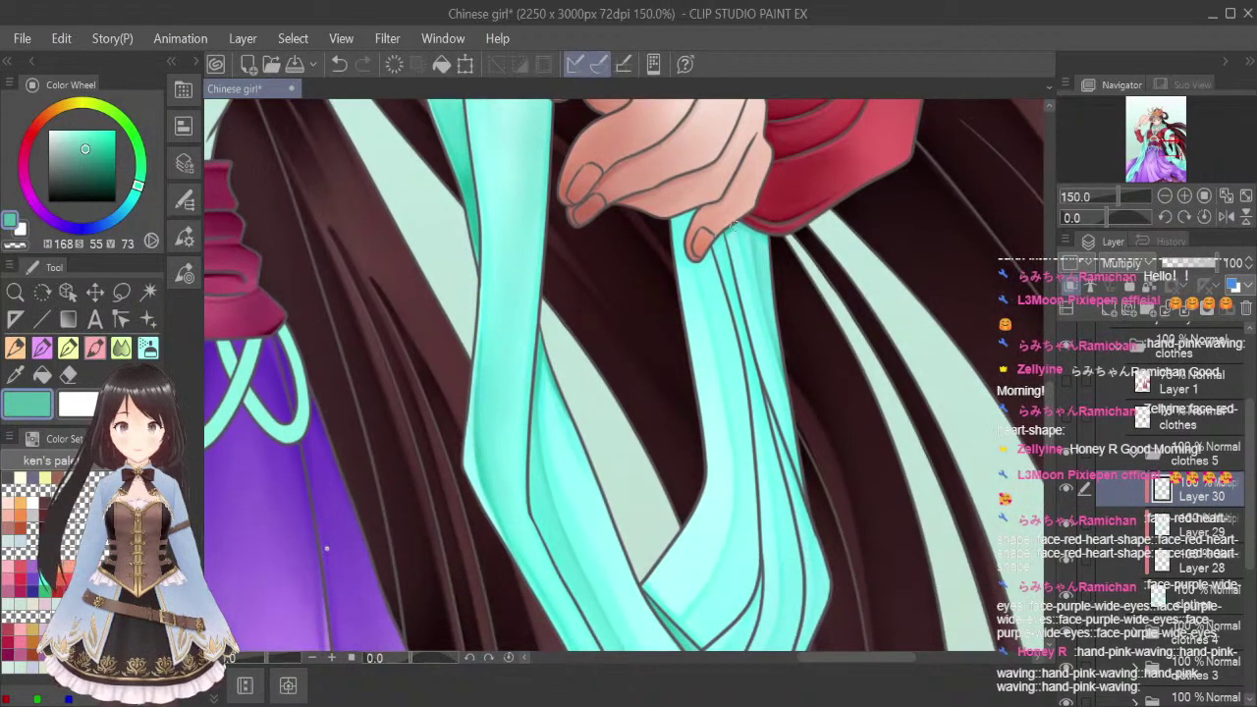
left_click_drag(721, 239, 744, 311)
mouse_move(718, 235)
left_mouse_down()
mouse_move(733, 320)
mouse_move(721, 263)
left_mouse_up()
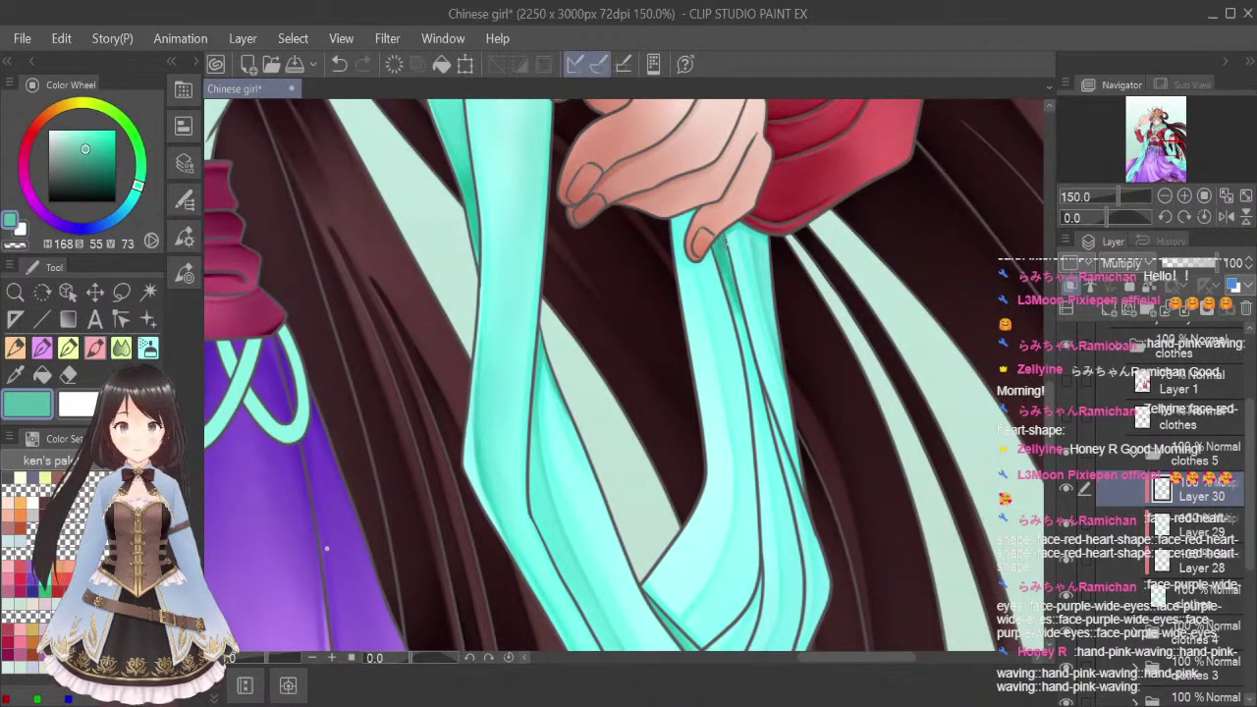
left_click_drag(732, 317, 736, 332)
left_click_drag(717, 250, 742, 344)
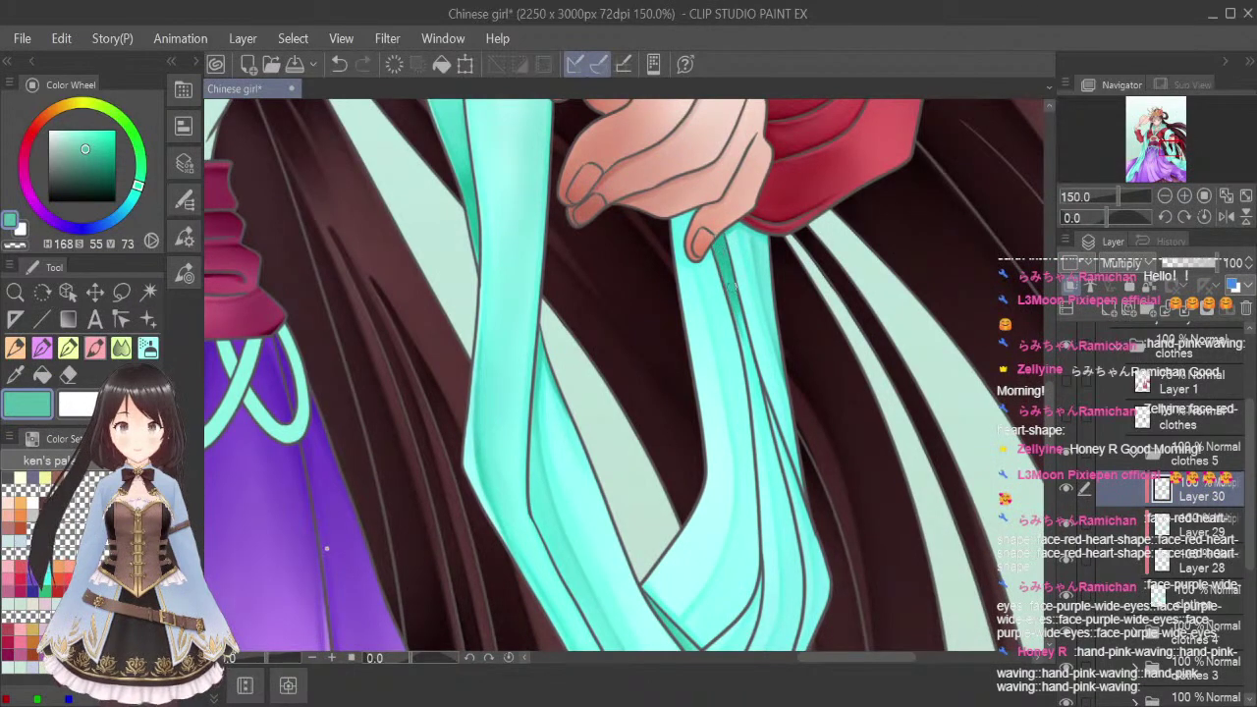
left_click_drag(726, 273, 744, 380)
key("j")
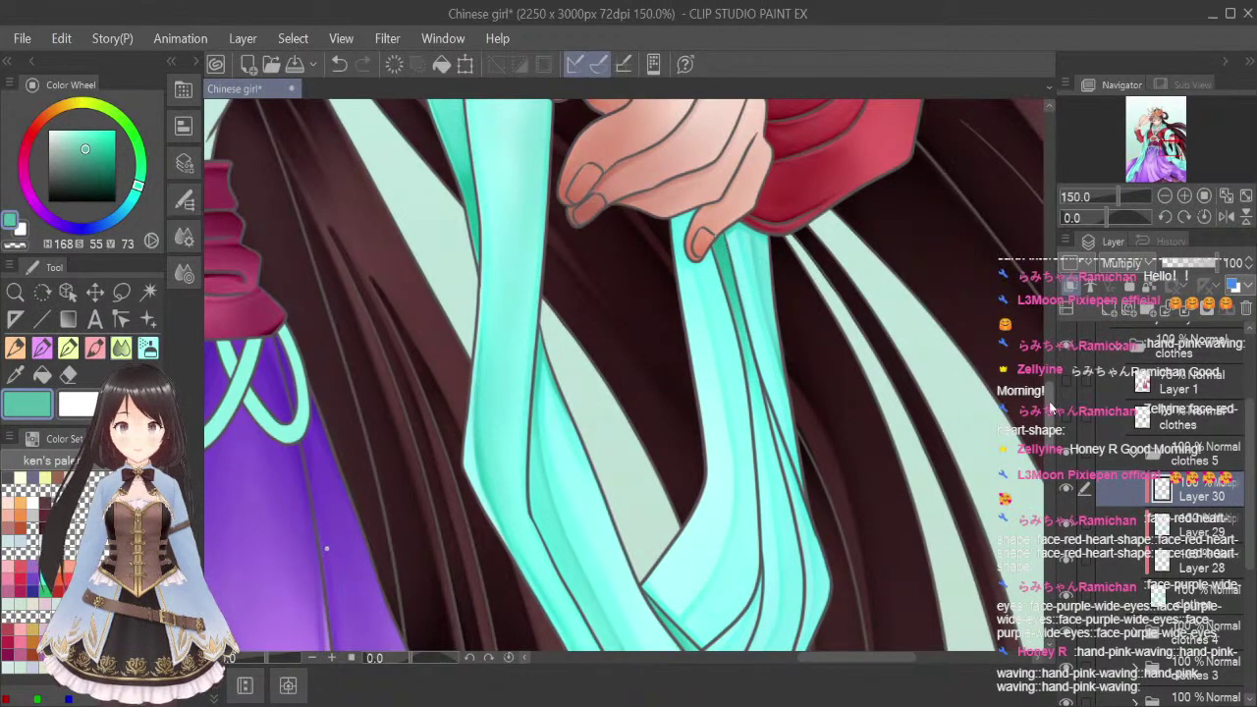
Paint a darker shadow along the sash's outer edge down through the lower bend, redoing a stray stroke, and blend it with a smaller brush
scroll(1050, 403, "down", 3)
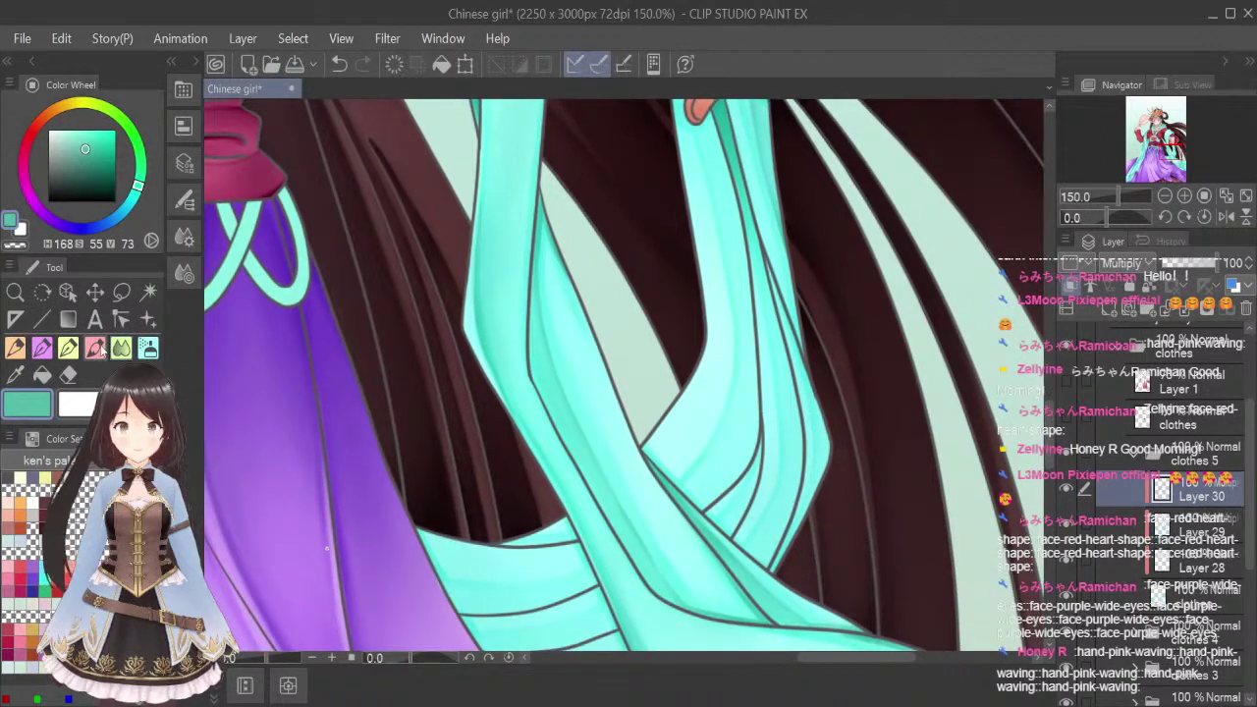
left_click_drag(762, 255, 799, 354)
left_click_drag(777, 297, 789, 324)
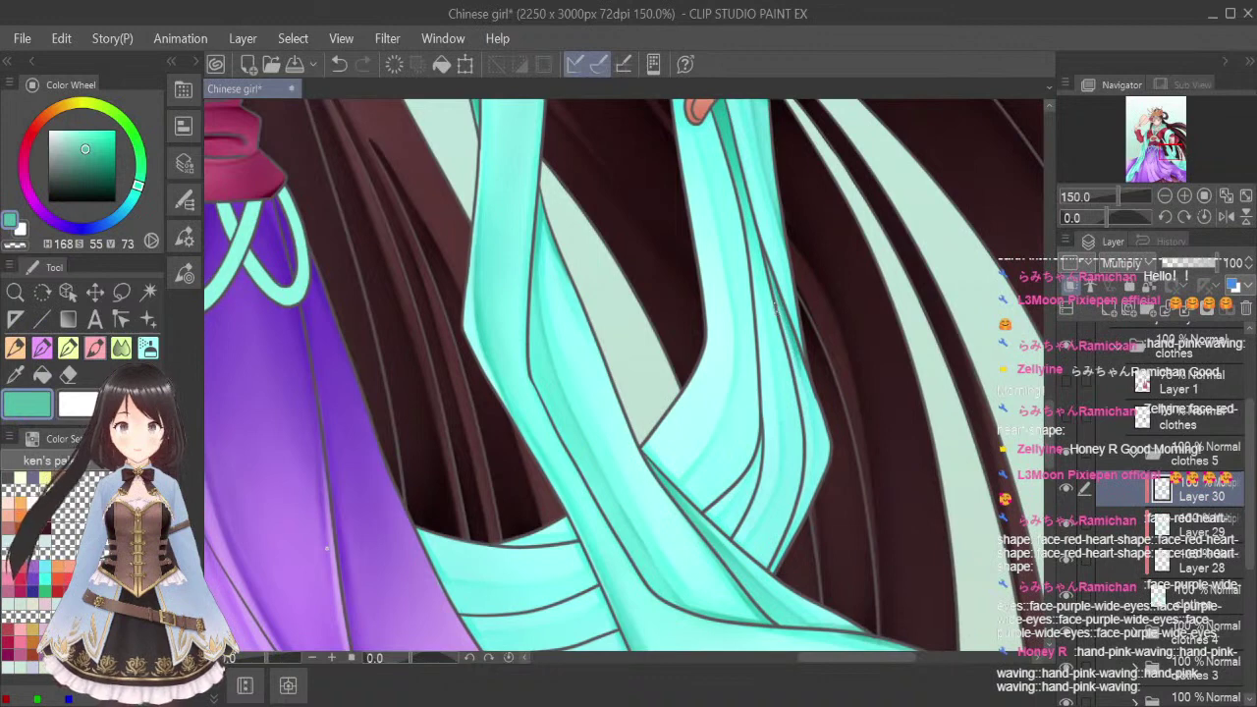
key("ctrl+z")
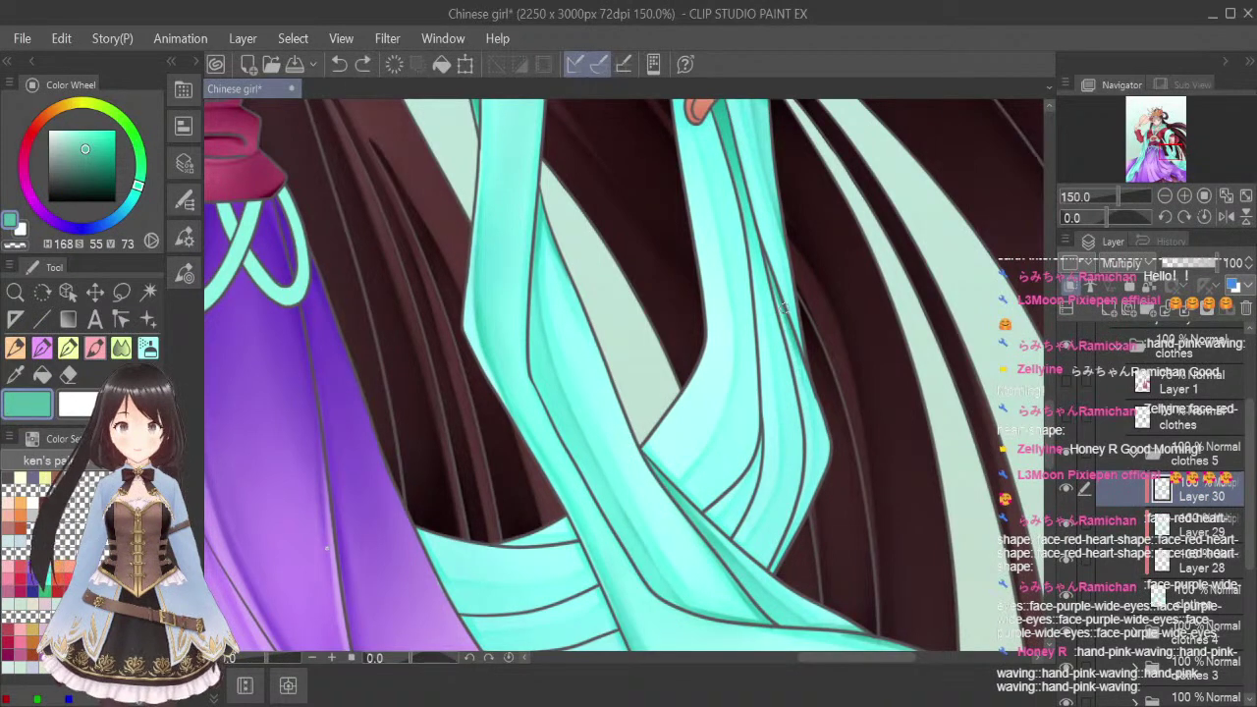
mouse_move(786, 311)
left_mouse_down()
mouse_move(822, 456)
mouse_move(807, 516)
left_mouse_up()
left_click(122, 348)
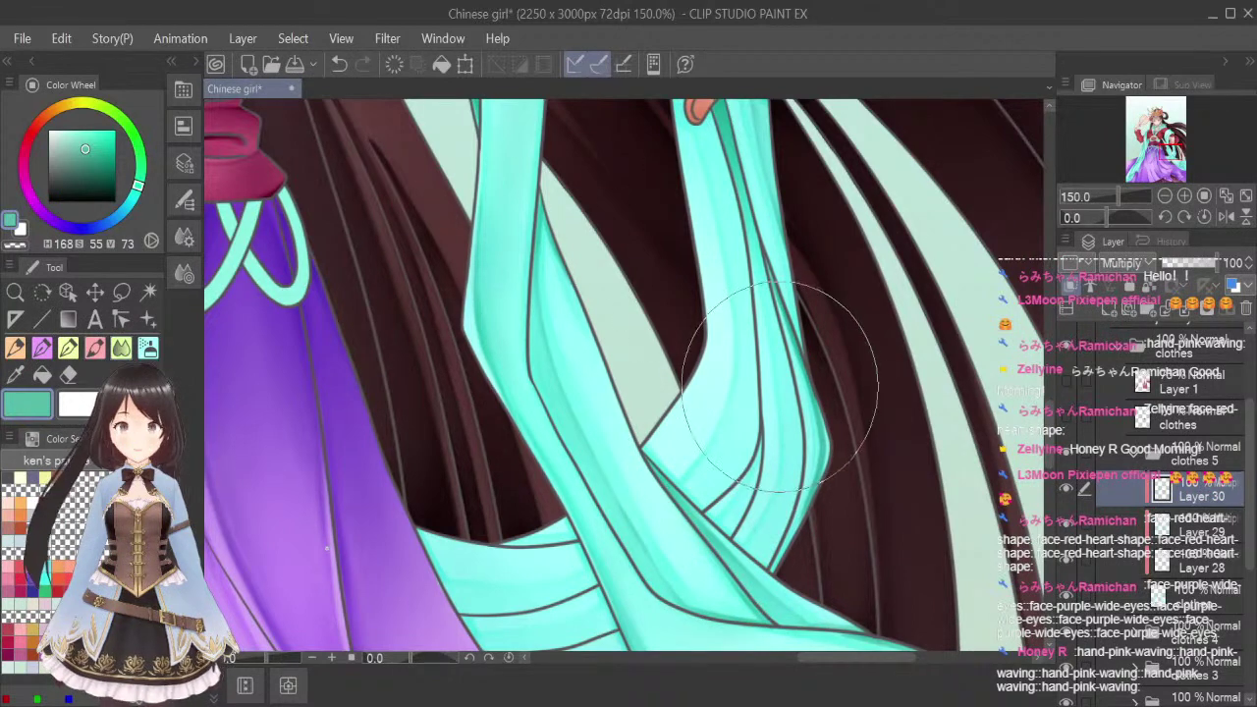
key("bracketleft")
key("bracketleft")
key("bracketleft")
key("bracketleft")
key("bracketleft")
key("bracketleft")
key("bracketleft")
key("bracketleft")
key("bracketleft")
key("bracketleft")
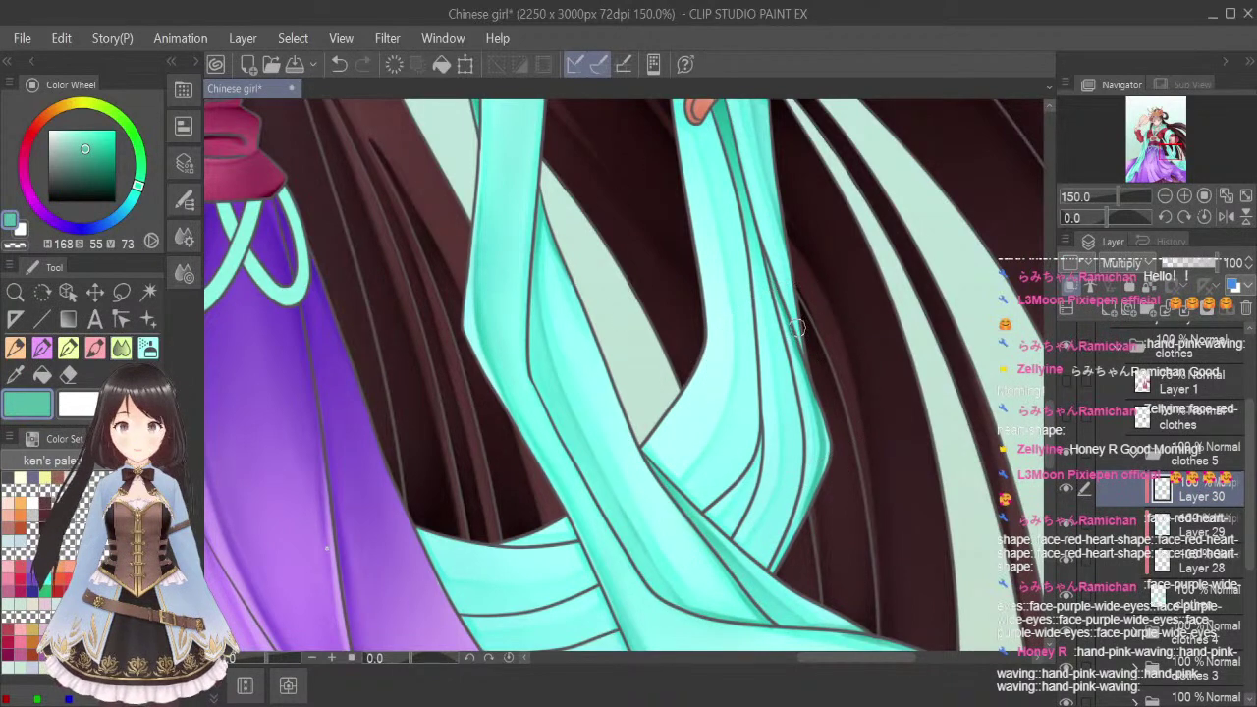
mouse_move(797, 328)
left_mouse_down()
mouse_move(829, 444)
mouse_move(821, 405)
mouse_move(812, 503)
left_mouse_up()
left_click_drag(827, 418, 778, 563)
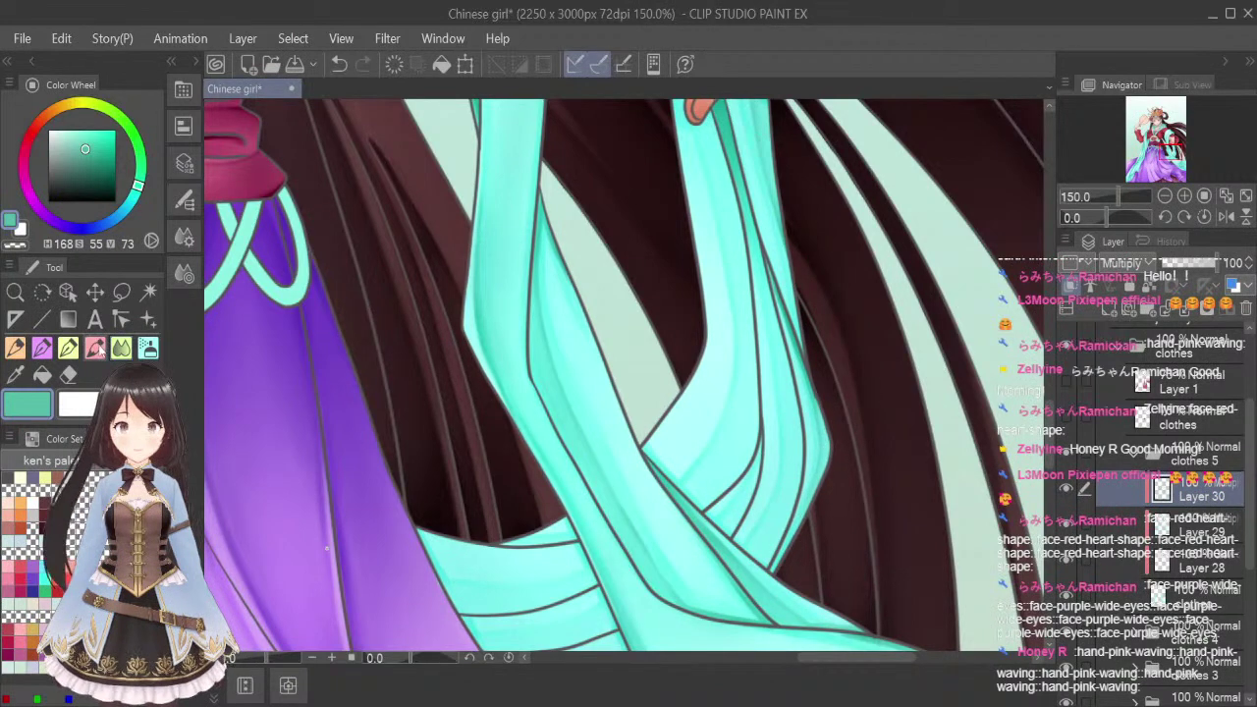
Darken the middle strips of the sash through the lower bend and where they meet the crossing fold, and blend the shadows
left_click(95, 348)
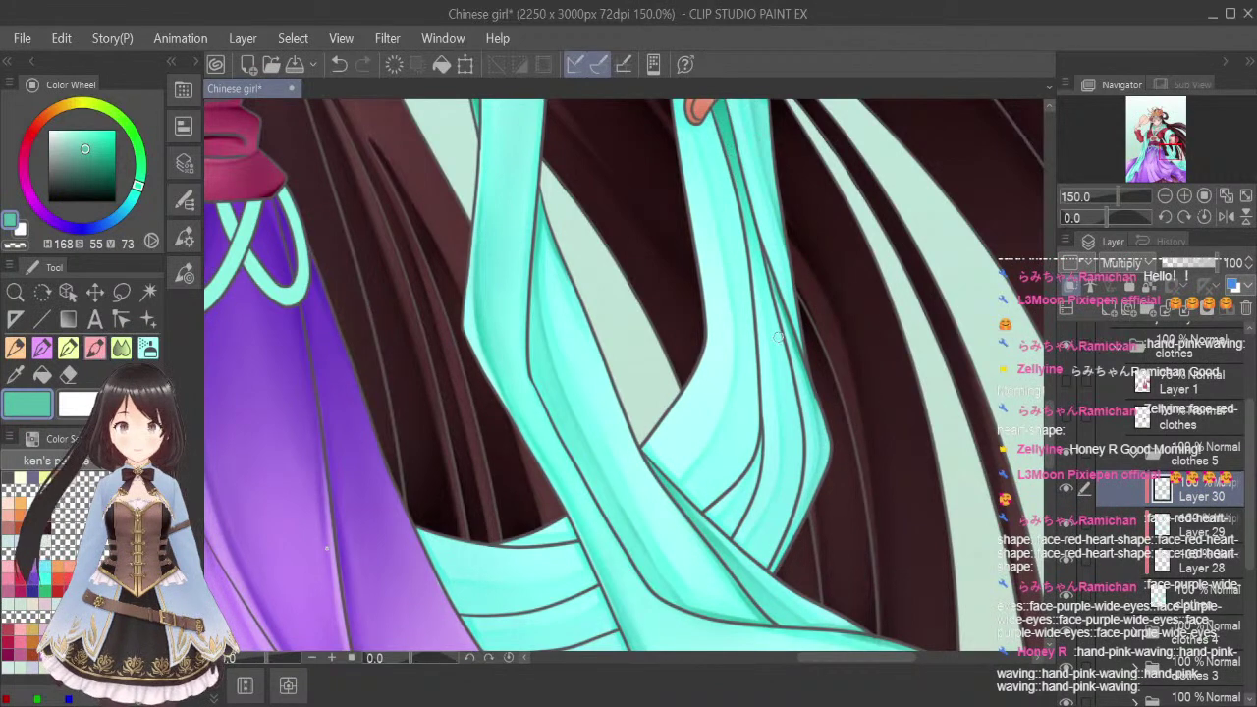
left_click_drag(755, 244, 792, 398)
left_click_drag(785, 348, 792, 487)
left_click_drag(793, 432, 762, 543)
left_click_drag(785, 499, 756, 550)
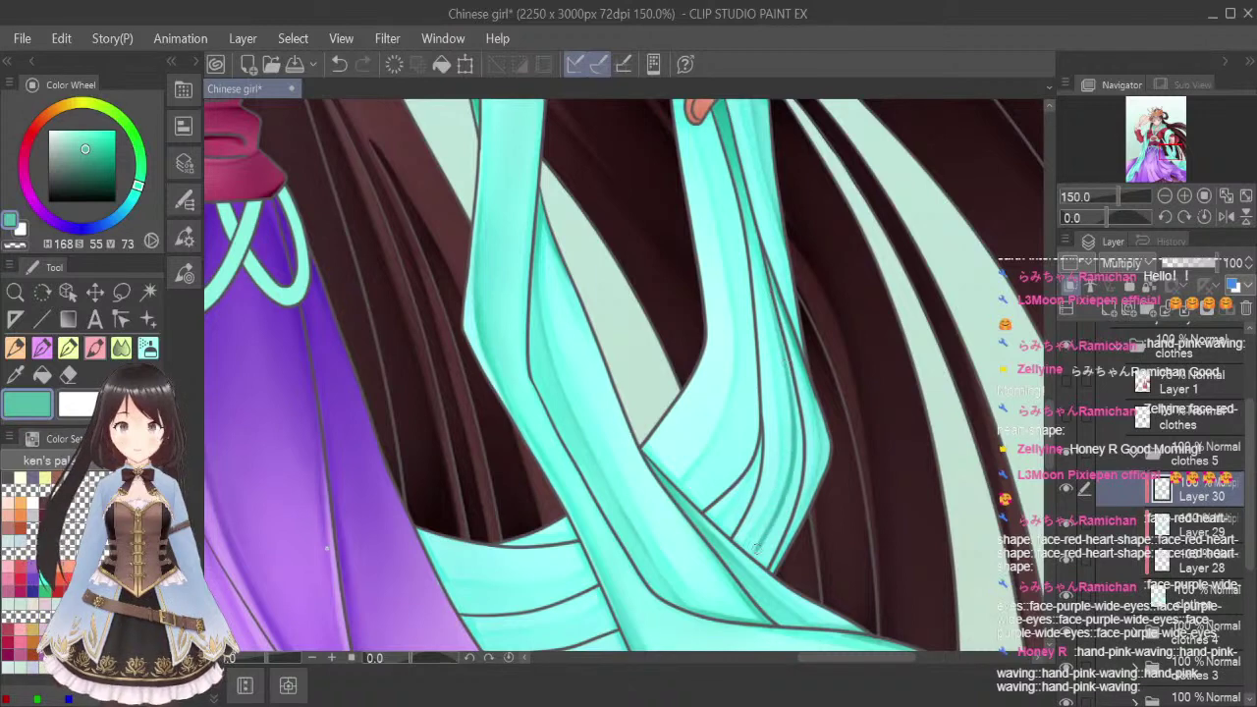
left_click_drag(640, 454, 776, 577)
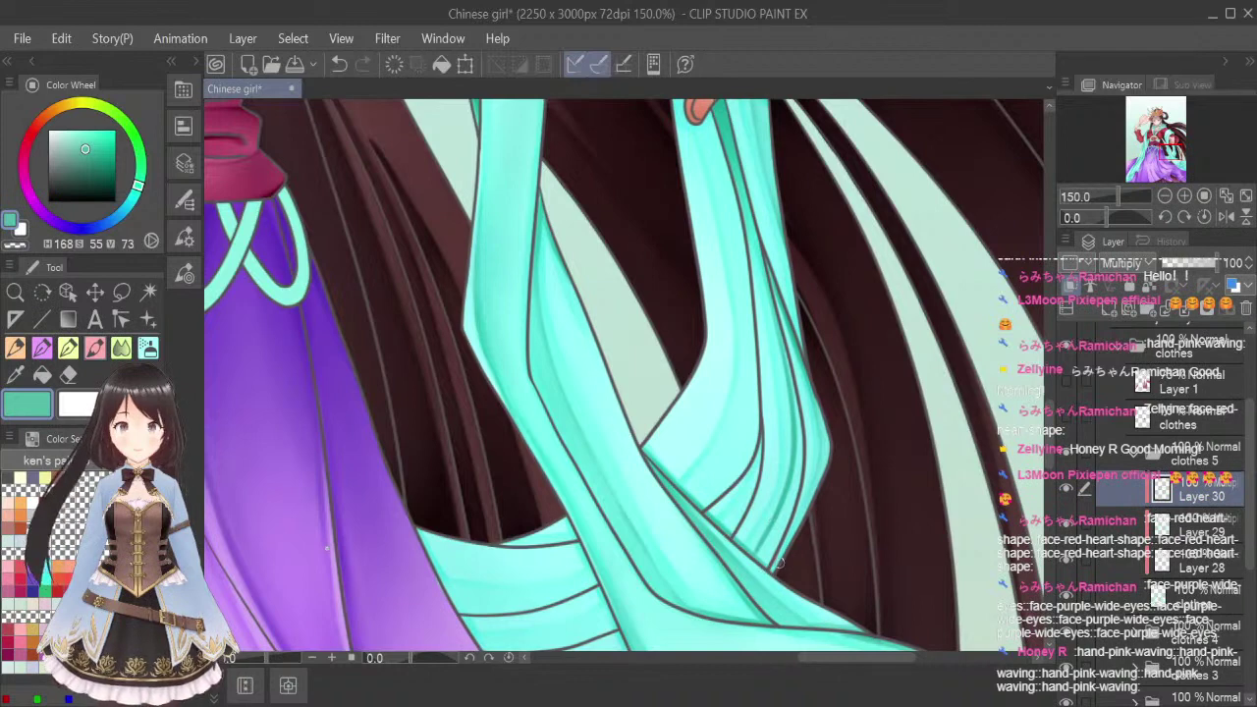
left_click_drag(813, 491, 770, 573)
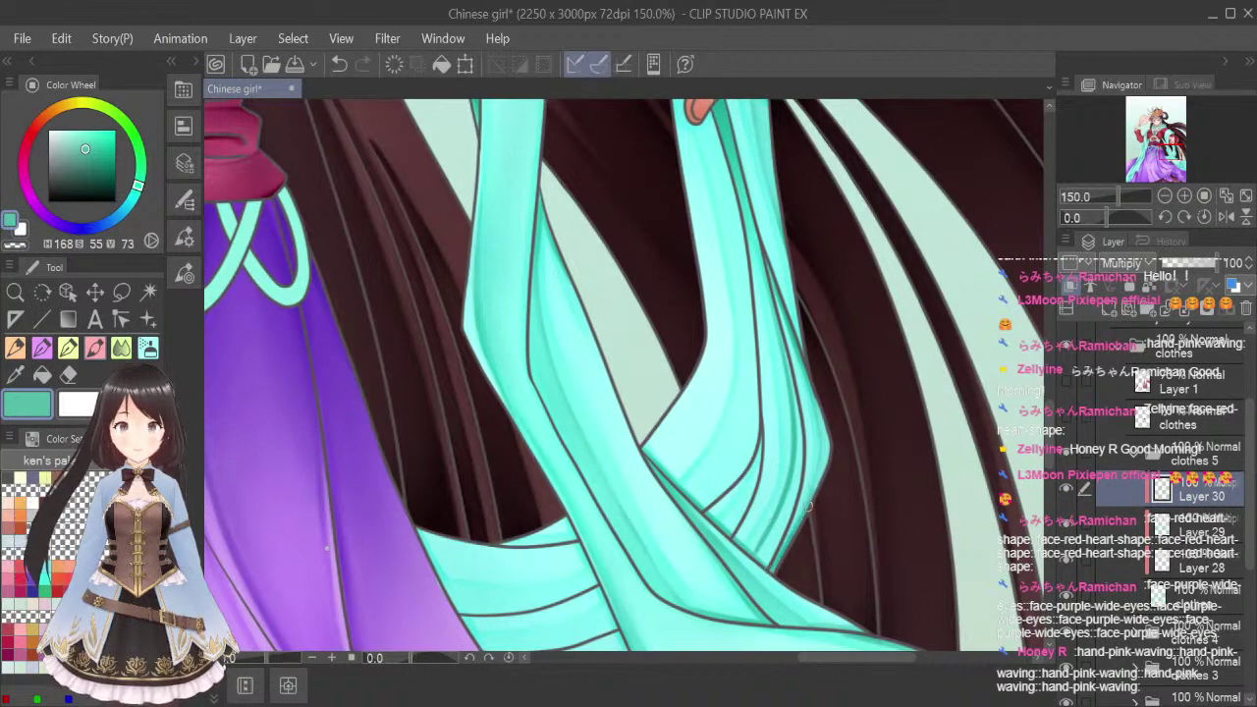
left_click(121, 346)
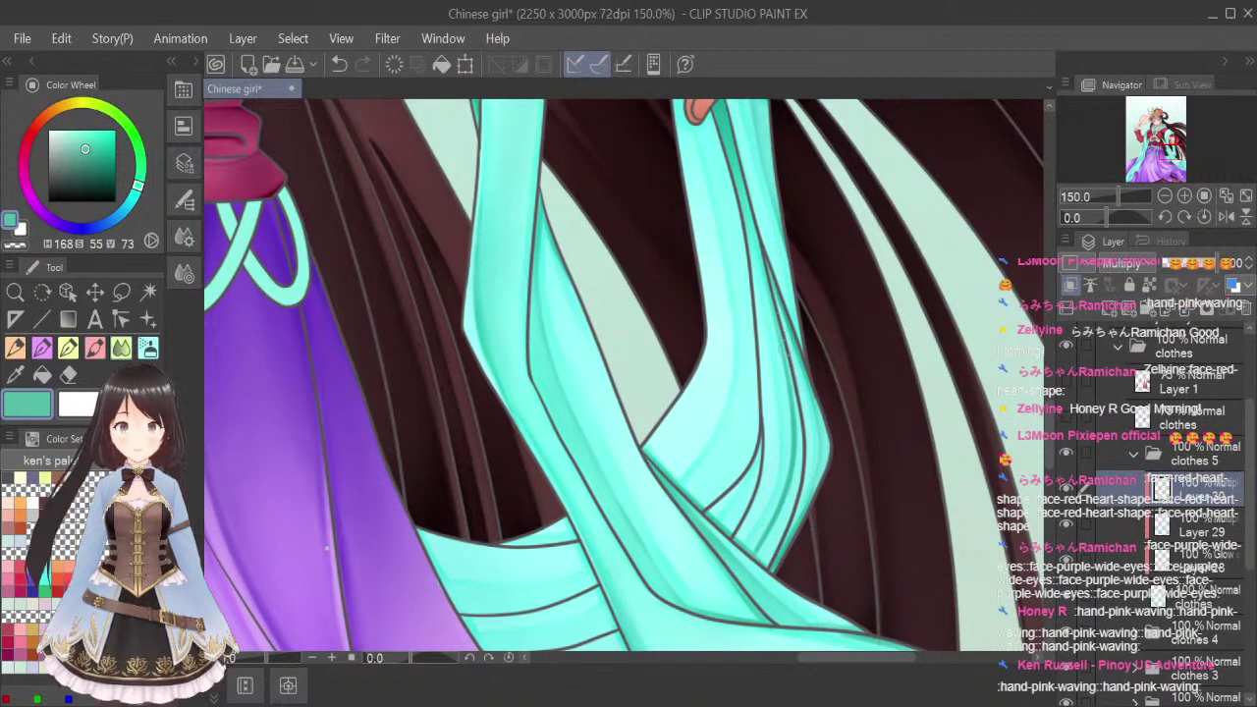
mouse_move(797, 388)
left_mouse_down()
mouse_move(794, 483)
mouse_move(772, 535)
left_mouse_up()
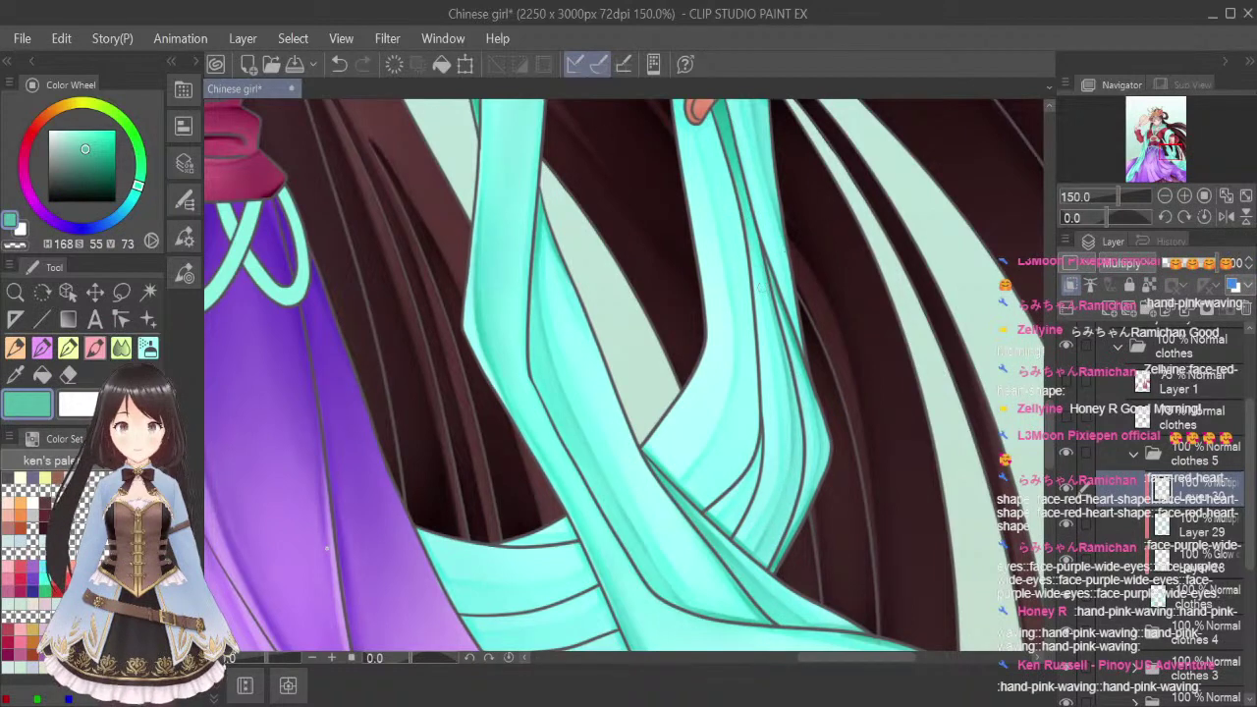
mouse_move(759, 426)
left_mouse_down()
mouse_move(754, 467)
mouse_move(722, 526)
left_mouse_up()
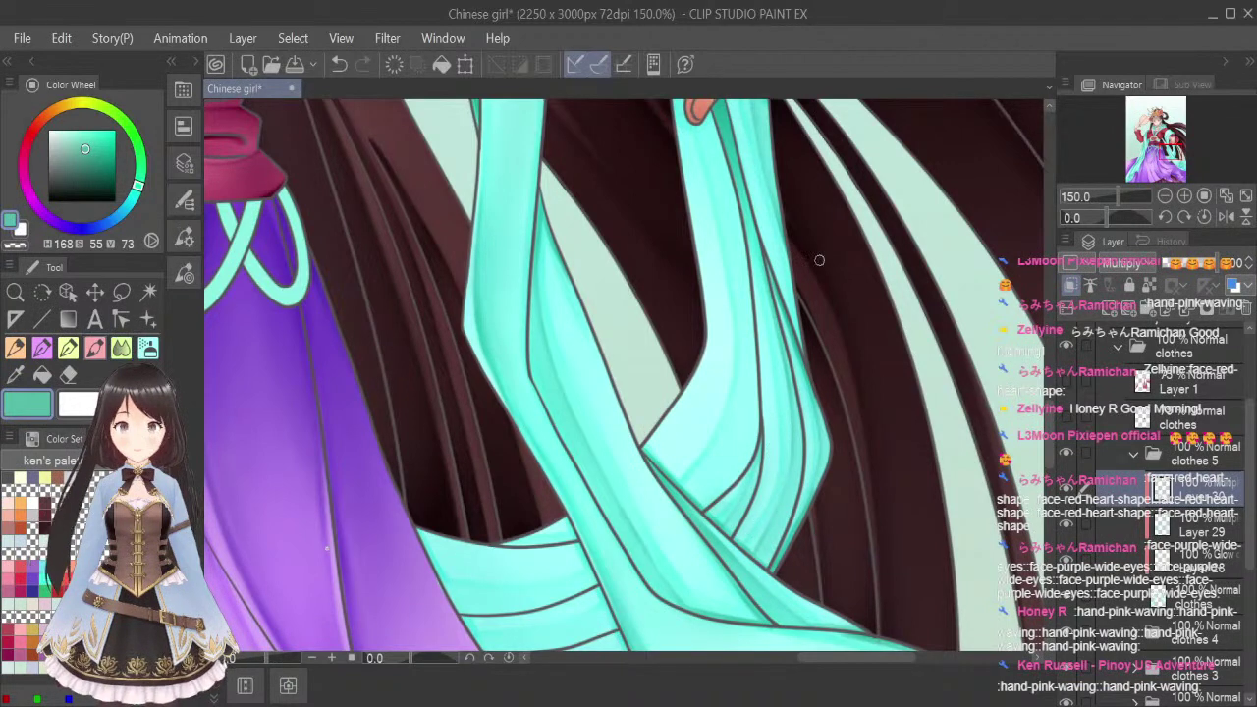
Paint darker fold shadows on the wide front panel directly beneath the fingertip and blend them downward
scroll(818, 260, "up", 5)
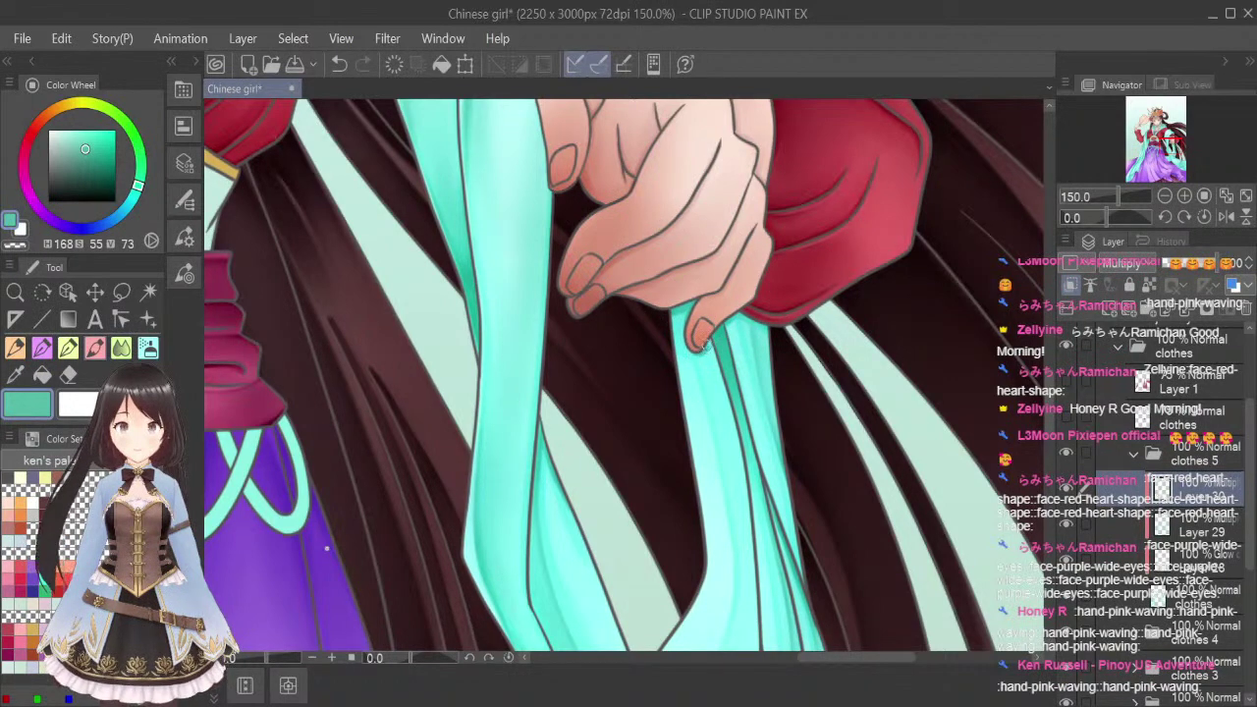
left_click_drag(705, 348, 725, 434)
left_click_drag(704, 363, 738, 508)
left_click_drag(729, 448, 735, 503)
left_click(122, 346)
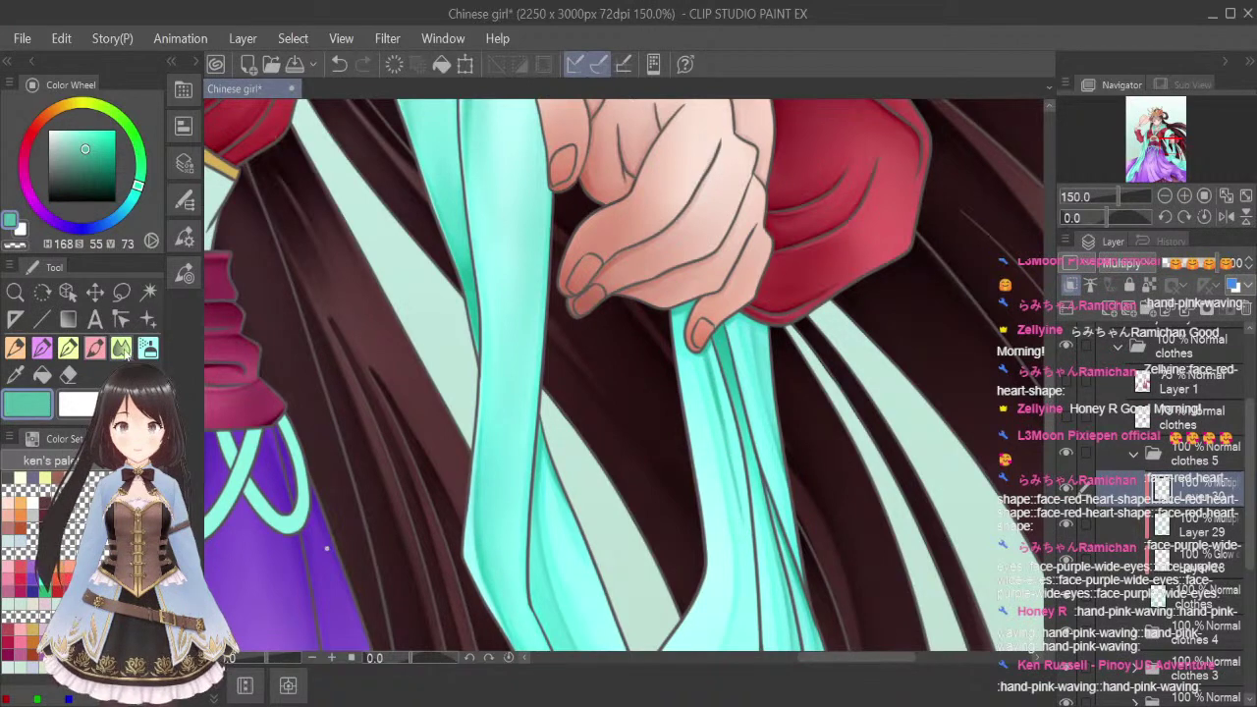
left_click_drag(737, 369, 739, 476)
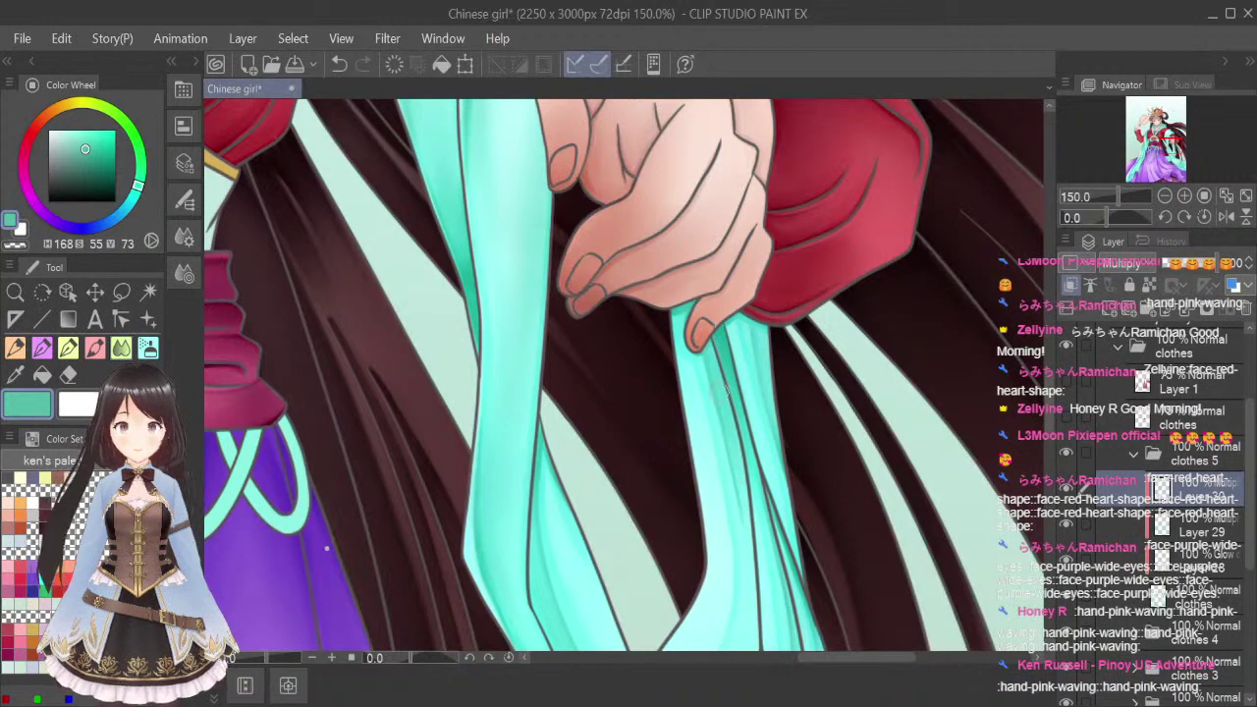
Paint a darker curved fold shadow on the wide front panel at the sash's lower bend and blend it toward the crossing fold
left_click_drag(1049, 366, 1050, 383)
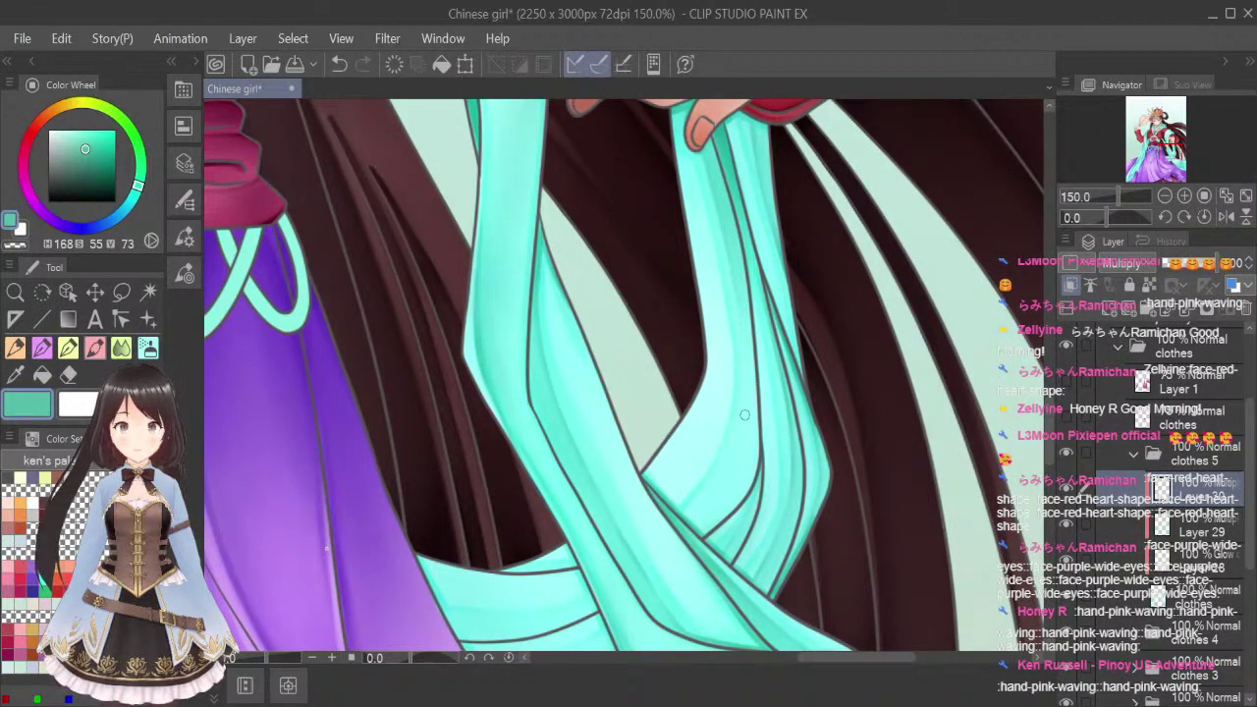
left_click_drag(742, 432, 687, 522)
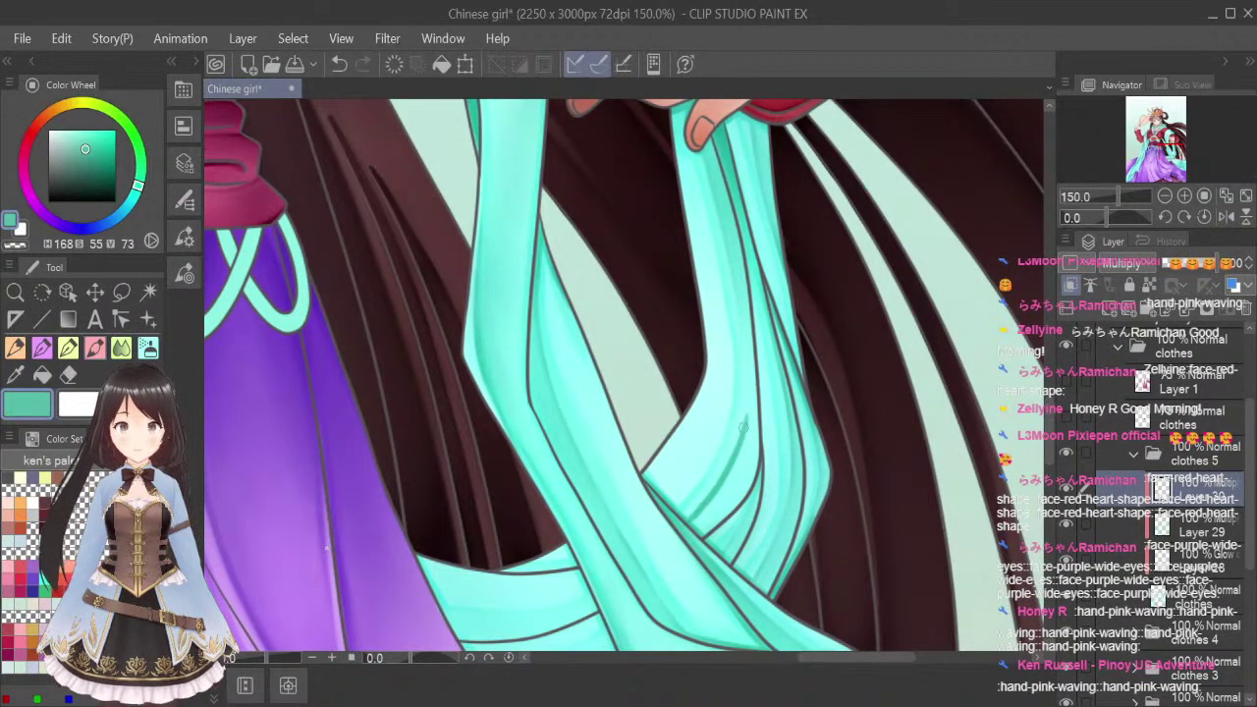
key("j")
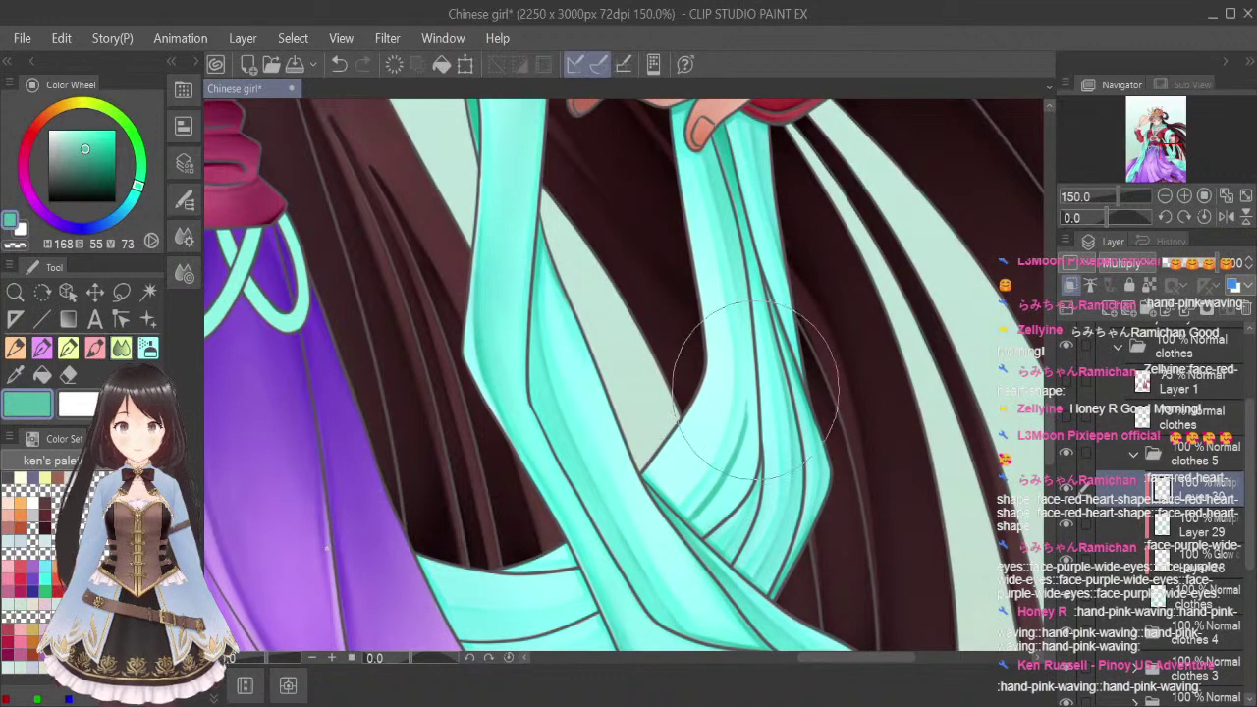
key("j")
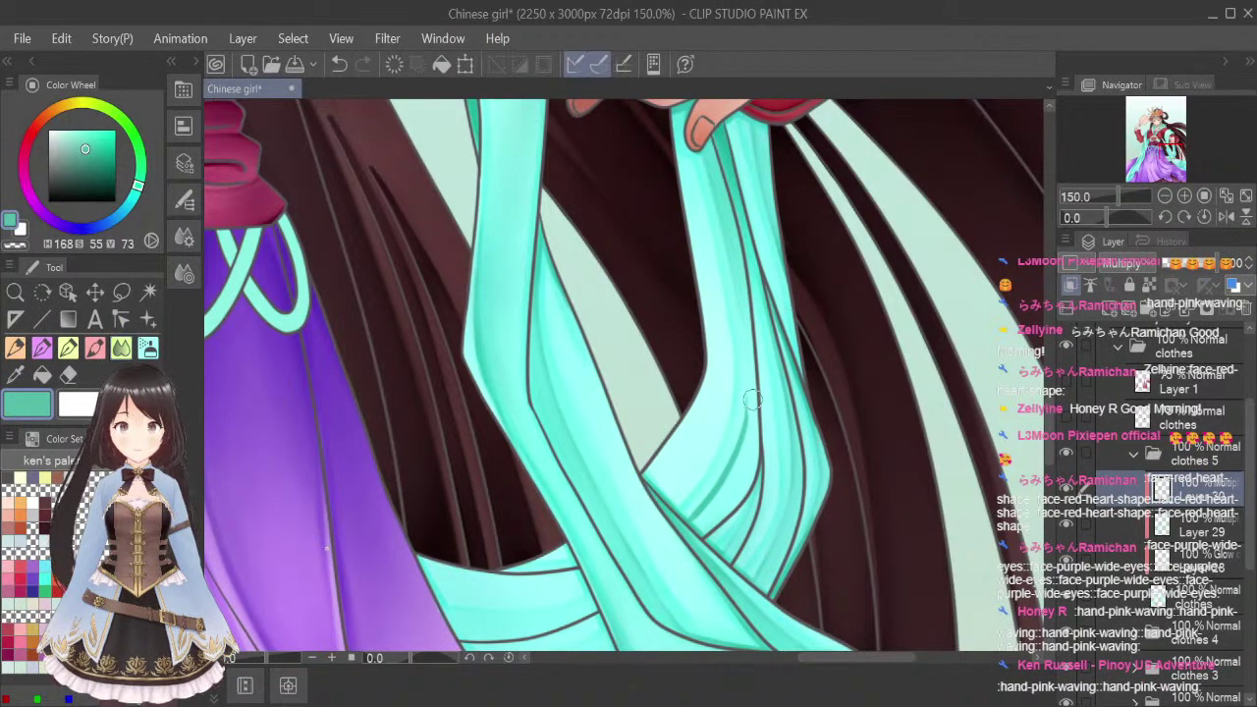
mouse_move(753, 396)
left_mouse_down()
mouse_move(728, 497)
mouse_move(749, 410)
mouse_move(698, 519)
left_mouse_up()
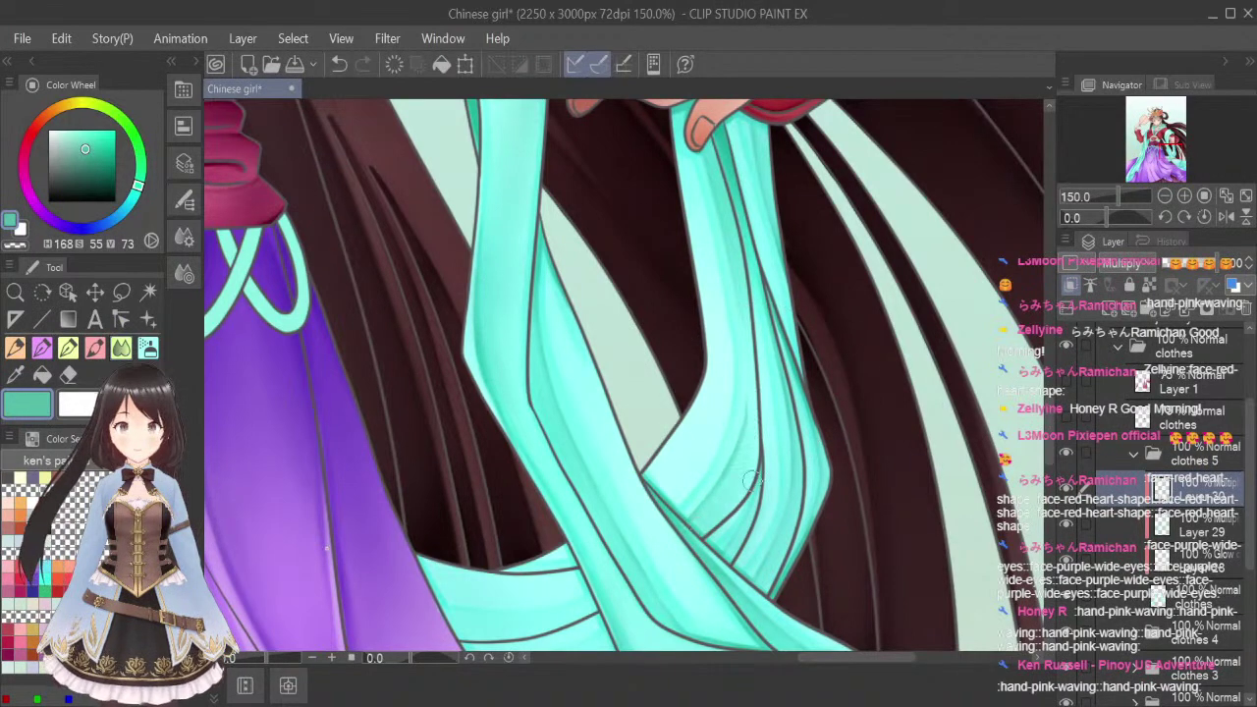
left_click_drag(756, 394, 721, 506)
left_click_drag(751, 373, 731, 495)
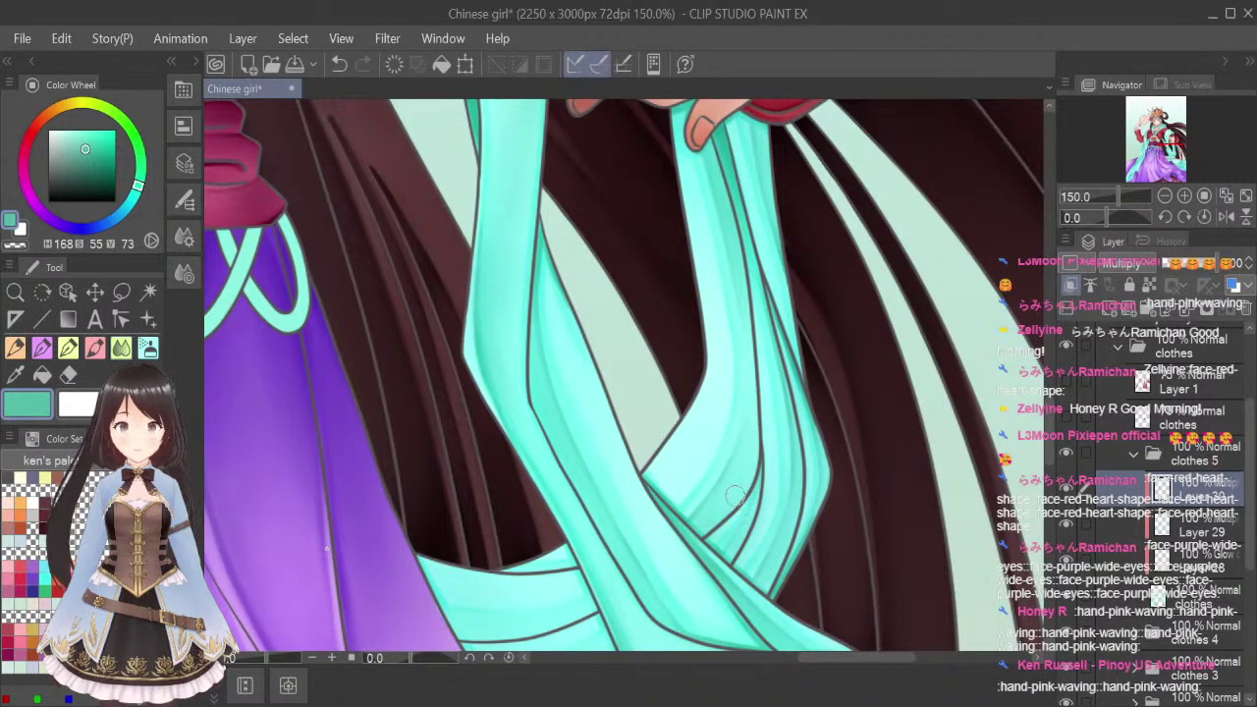
left_click_drag(733, 440, 715, 518)
left_click_drag(637, 470, 707, 537)
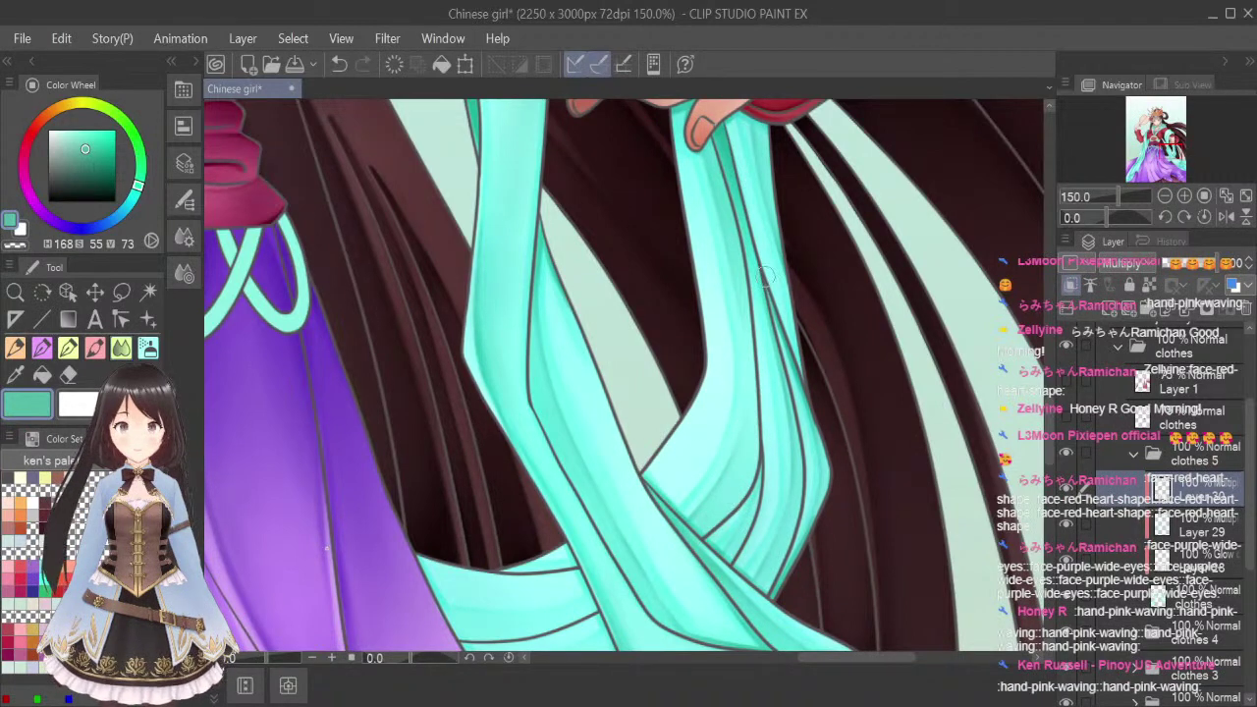
Paint a darker shadow along the bottom hem of the sash section emerging beside the purple skirt, and blend it
left_click_drag(1051, 418, 1051, 444)
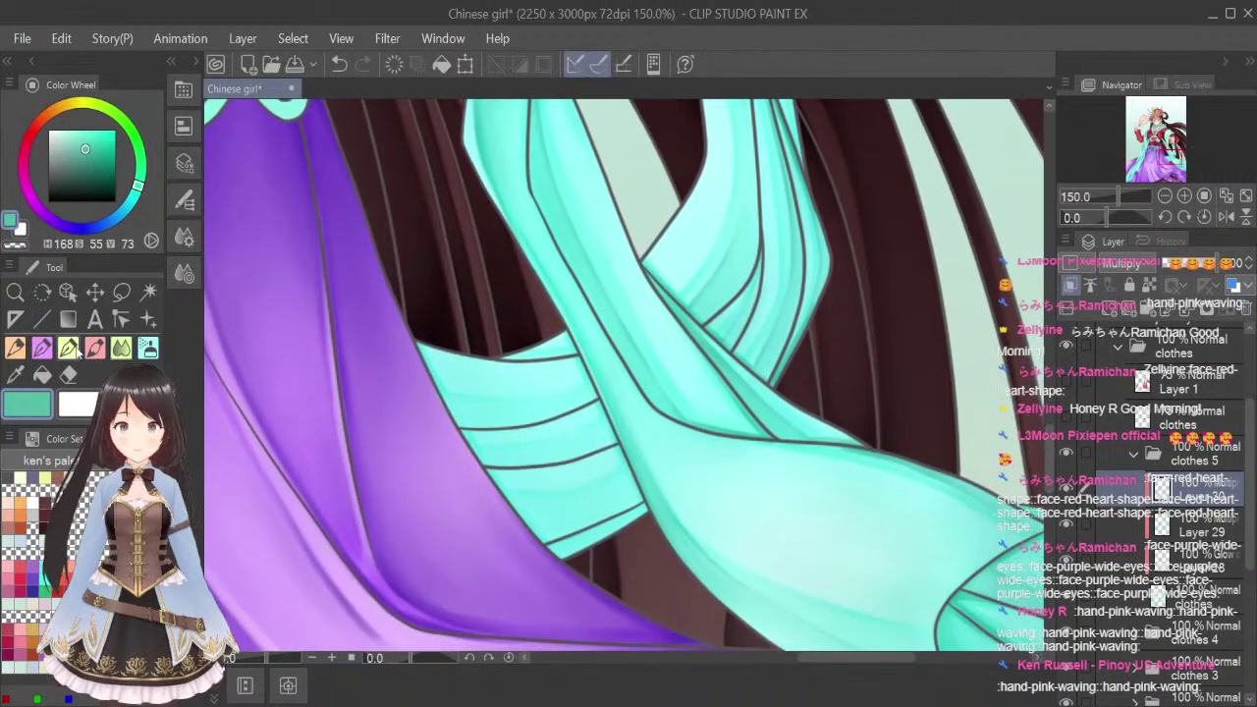
left_click(95, 348)
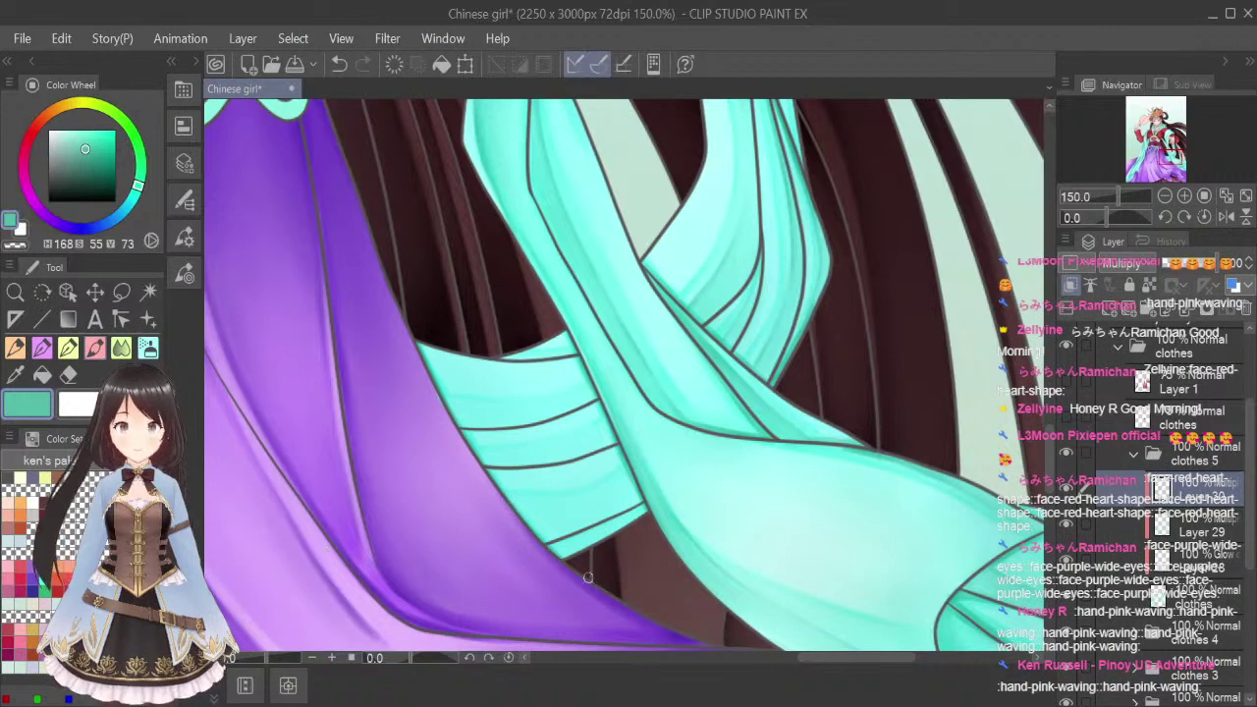
left_click_drag(549, 552, 636, 508)
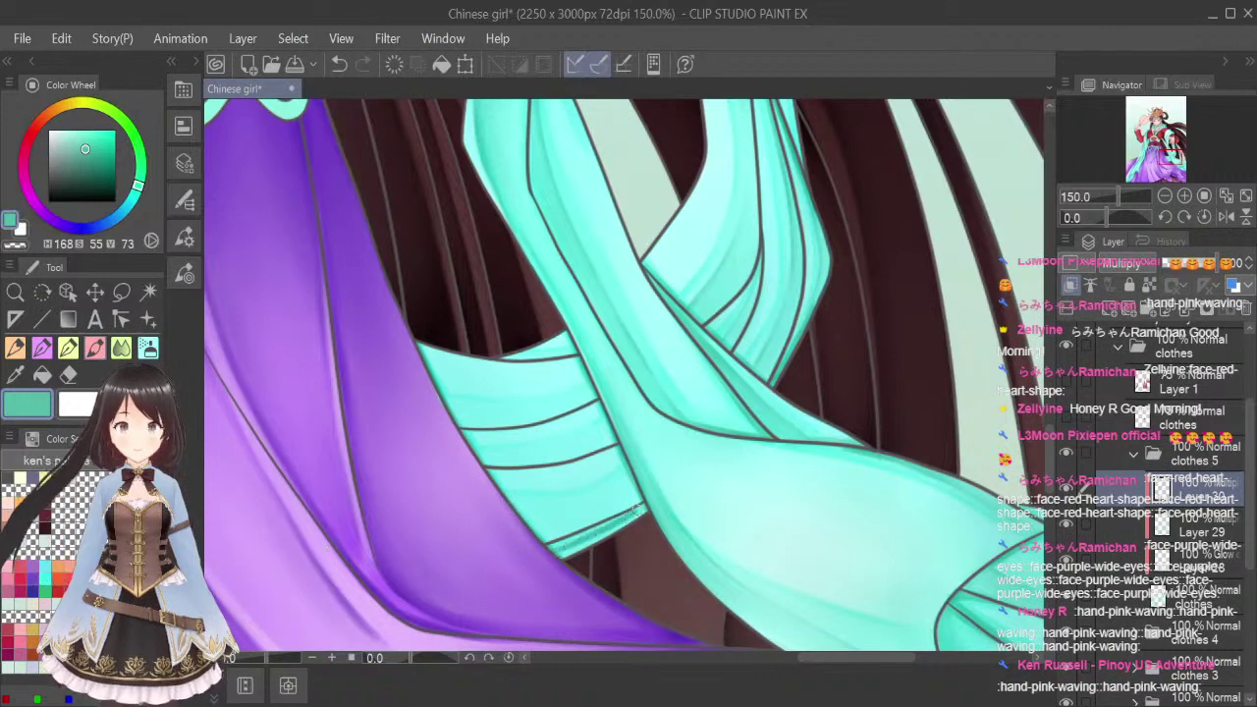
key("j")
key("asciicircum")
key("asciicircum")
key("asciicircum")
key("asciicircum")
key("asciicircum")
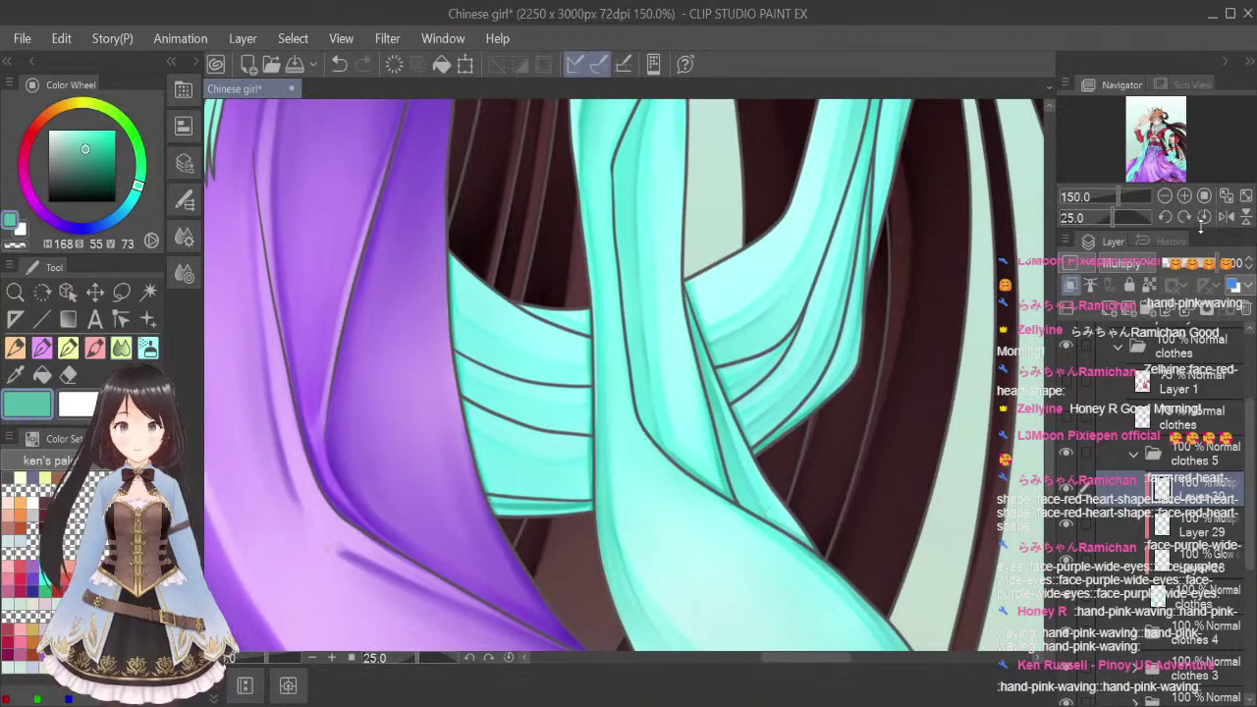
left_click(1204, 217)
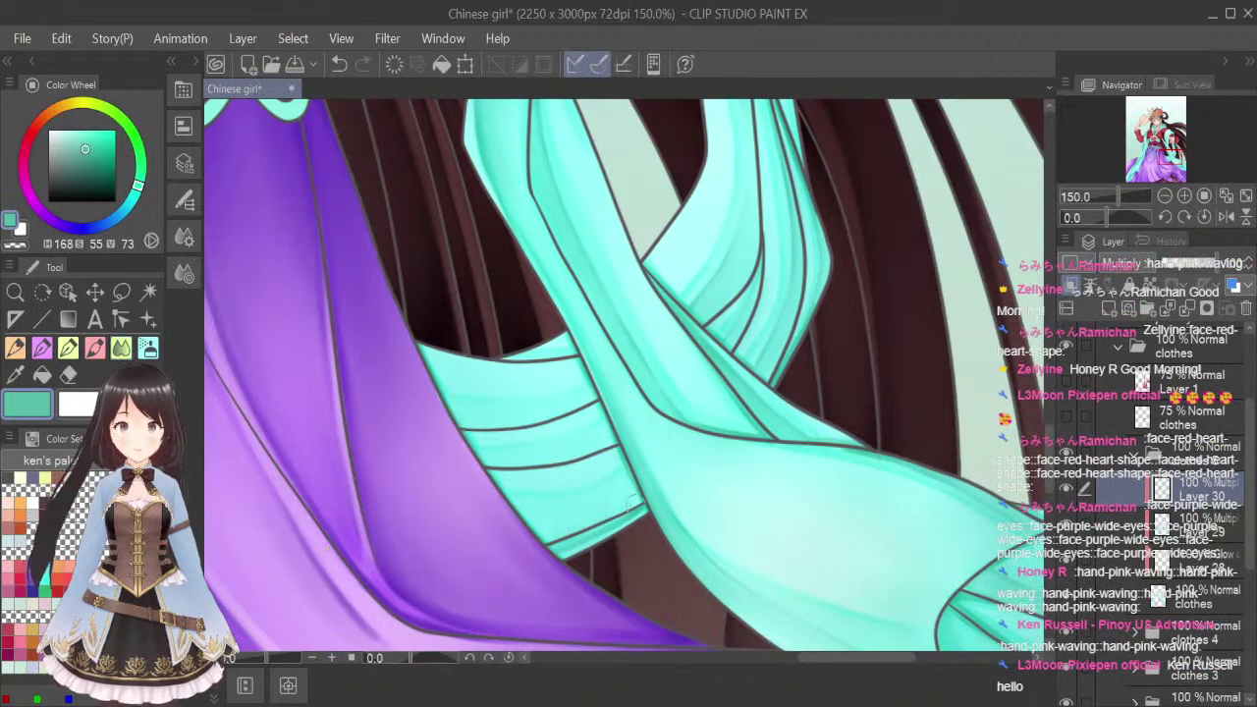
Paint darker fold shadows across the two strips above the hem of the sash section beside the skirt, and blend them
left_click(96, 349)
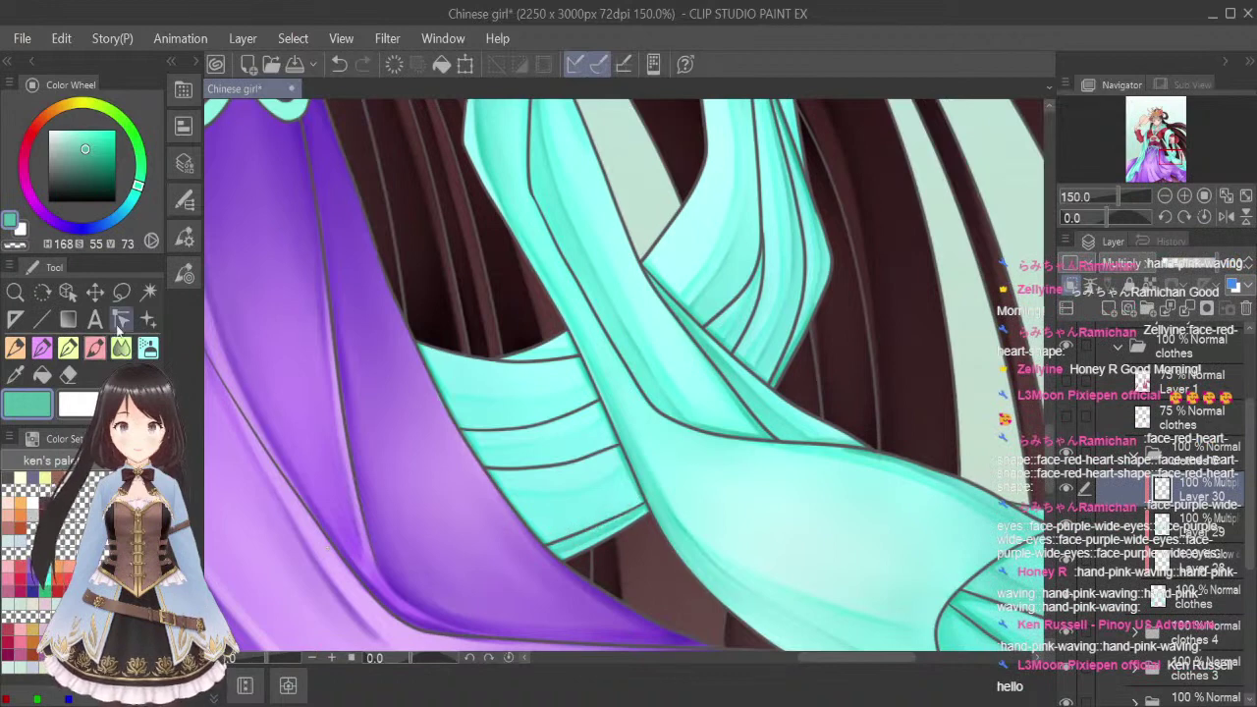
left_click_drag(515, 507, 631, 473)
left_click(122, 349)
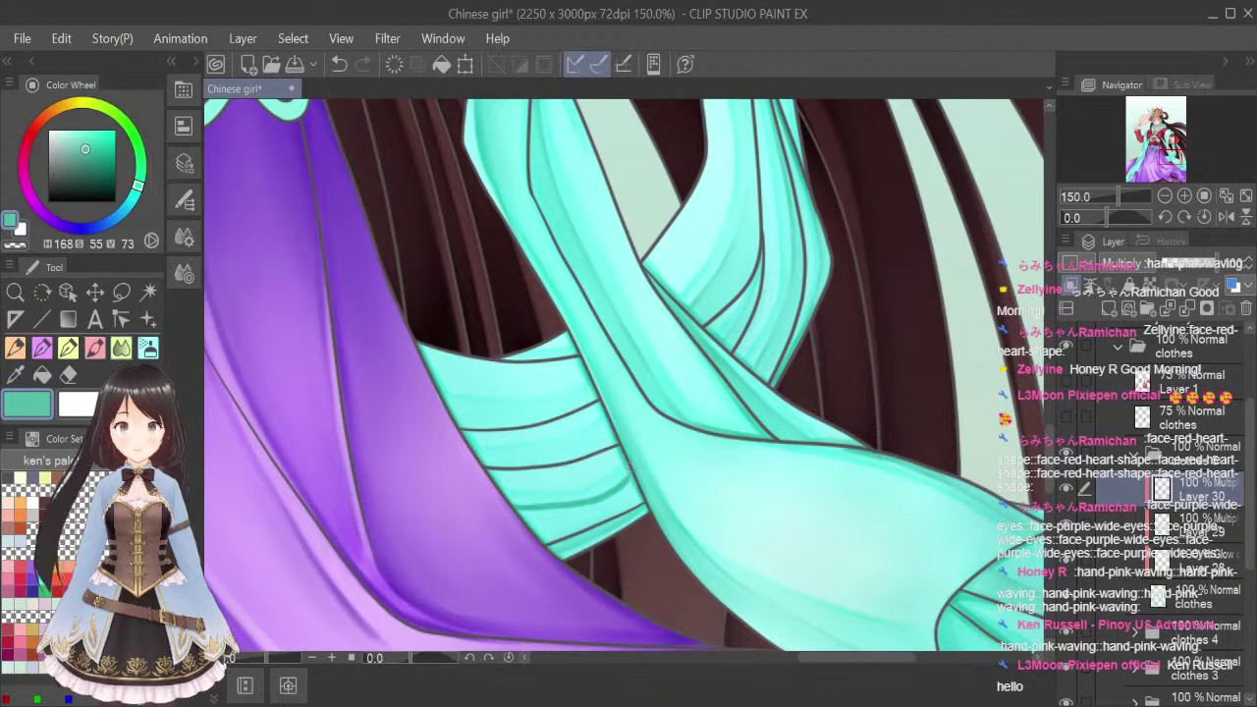
mouse_move(634, 525)
left_mouse_down()
mouse_move(555, 516)
mouse_move(611, 510)
left_mouse_up()
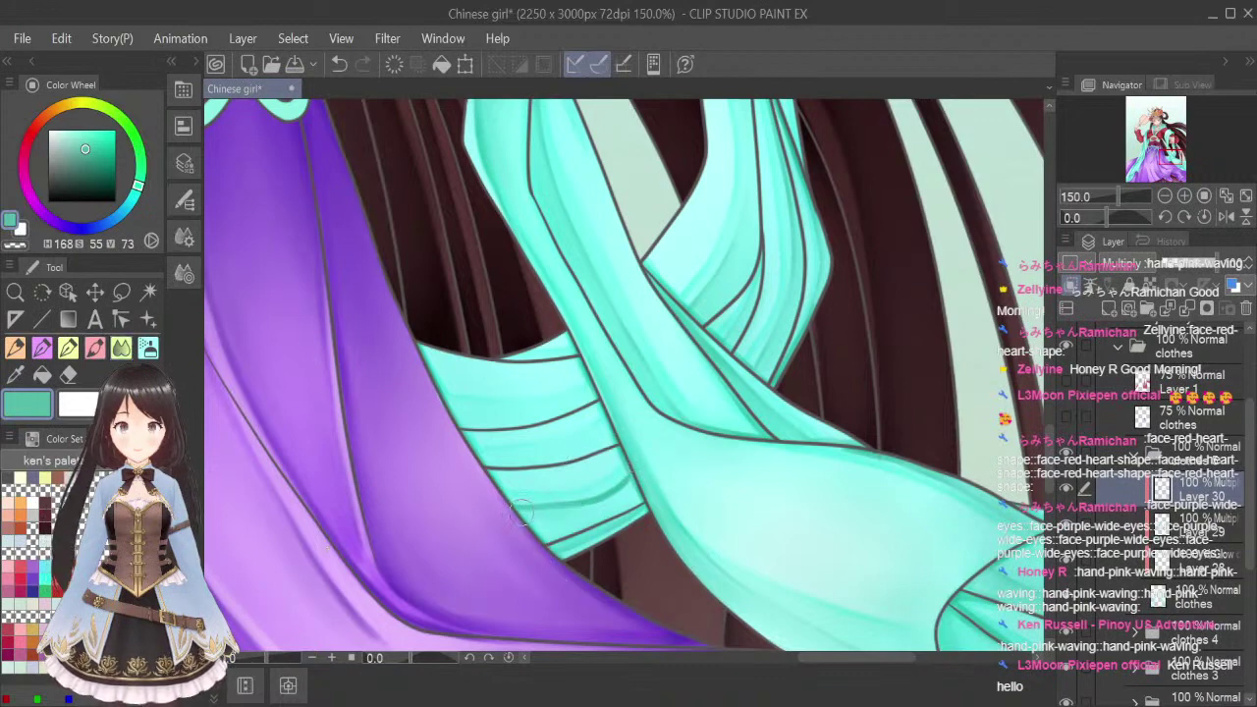
left_click_drag(530, 508, 626, 493)
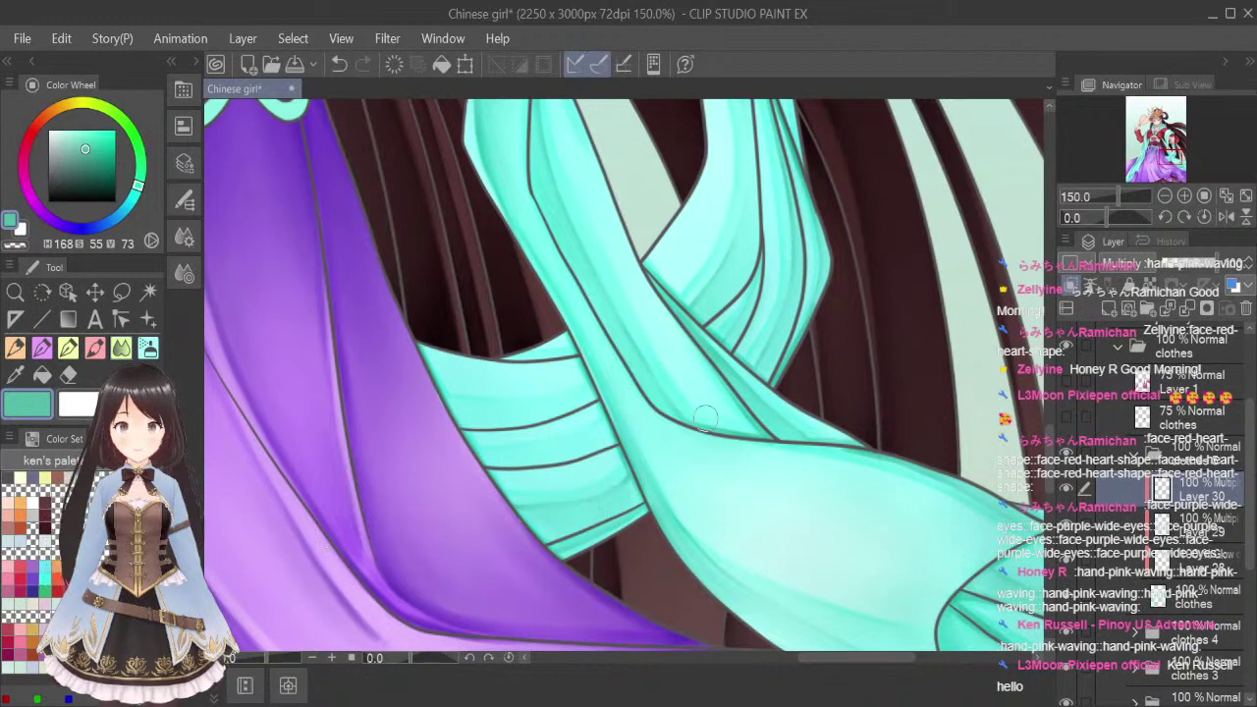
left_click(95, 349)
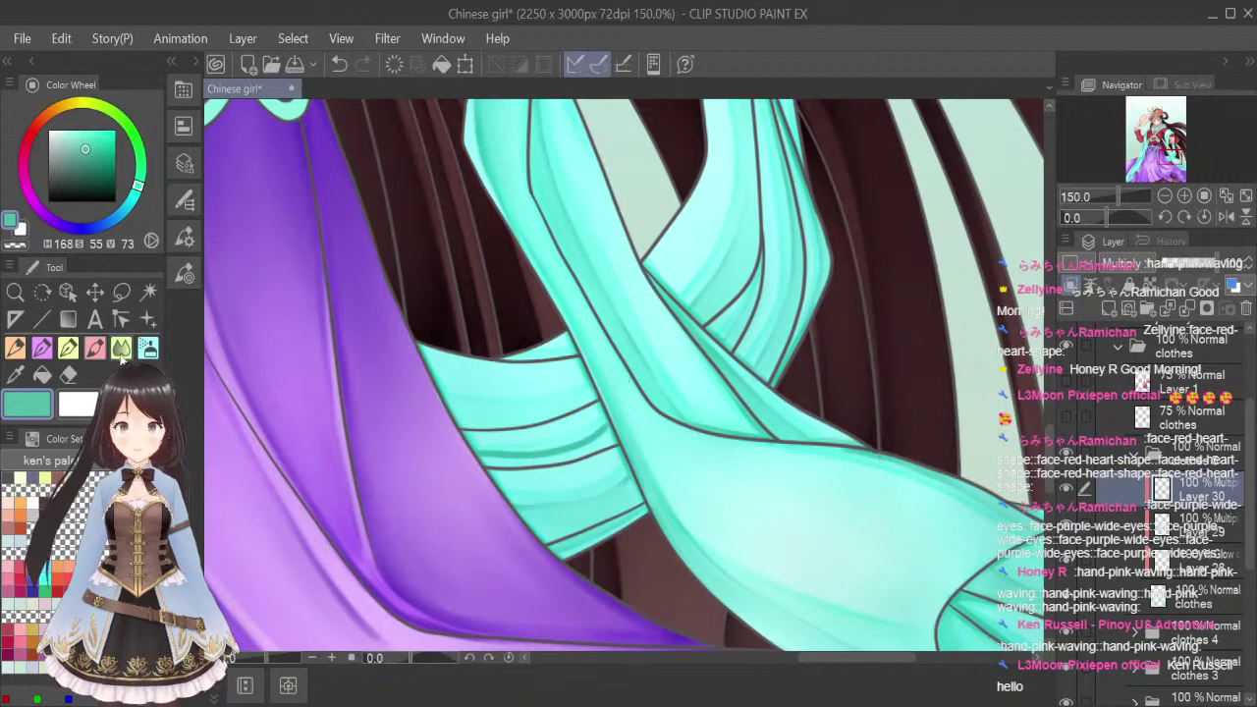
key("j")
mouse_move(473, 461)
left_mouse_down()
mouse_move(576, 450)
mouse_move(473, 459)
mouse_move(536, 458)
mouse_move(607, 431)
mouse_move(574, 454)
mouse_move(602, 435)
mouse_move(471, 459)
mouse_move(581, 453)
left_mouse_up()
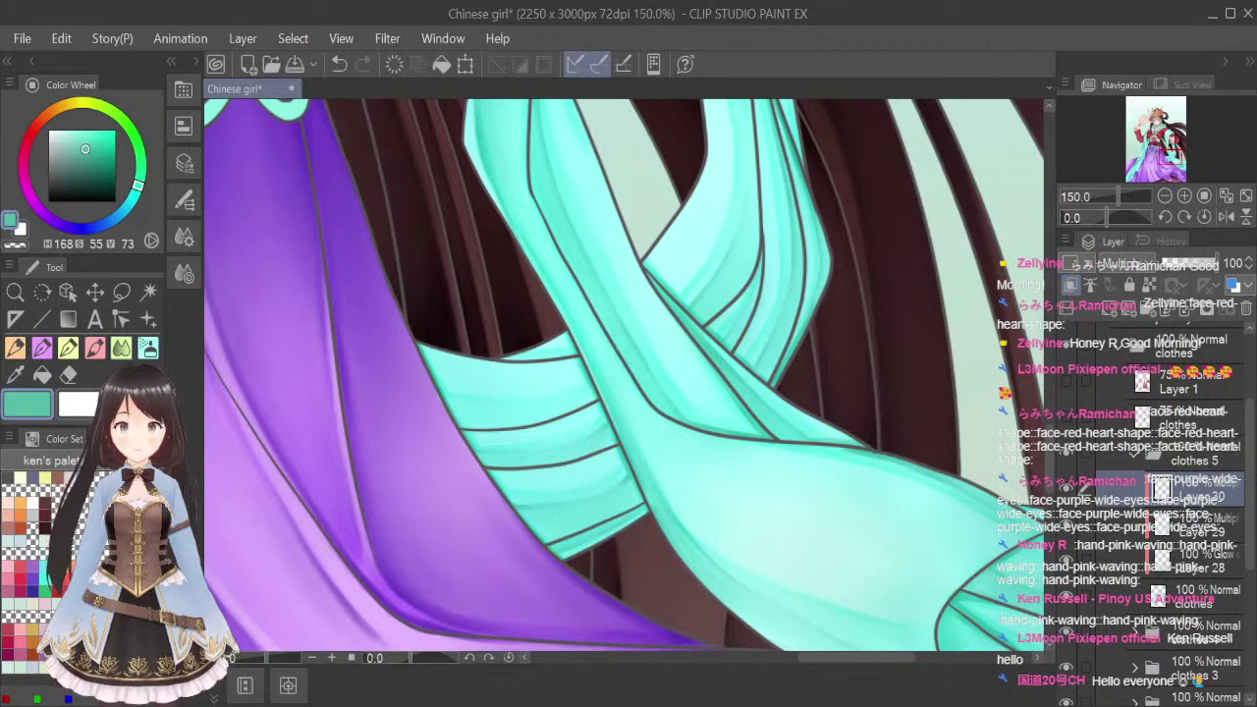
Paint a darker fold shadow across the upper strip of the sash section beside the skirt and blend it with a smaller brush
left_click(96, 348)
mouse_move(447, 403)
left_mouse_down()
mouse_move(559, 409)
mouse_move(591, 395)
mouse_move(552, 407)
left_mouse_up()
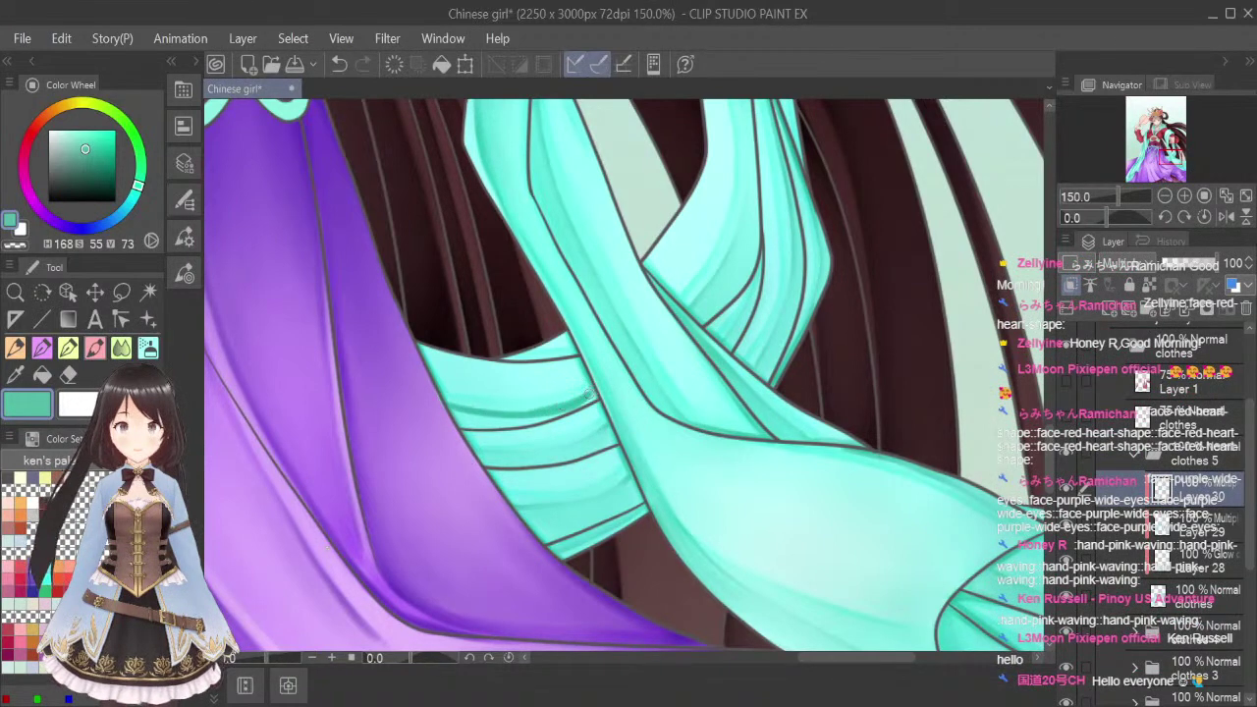
key("j")
key("[")
key("[")
key("[")
key("[")
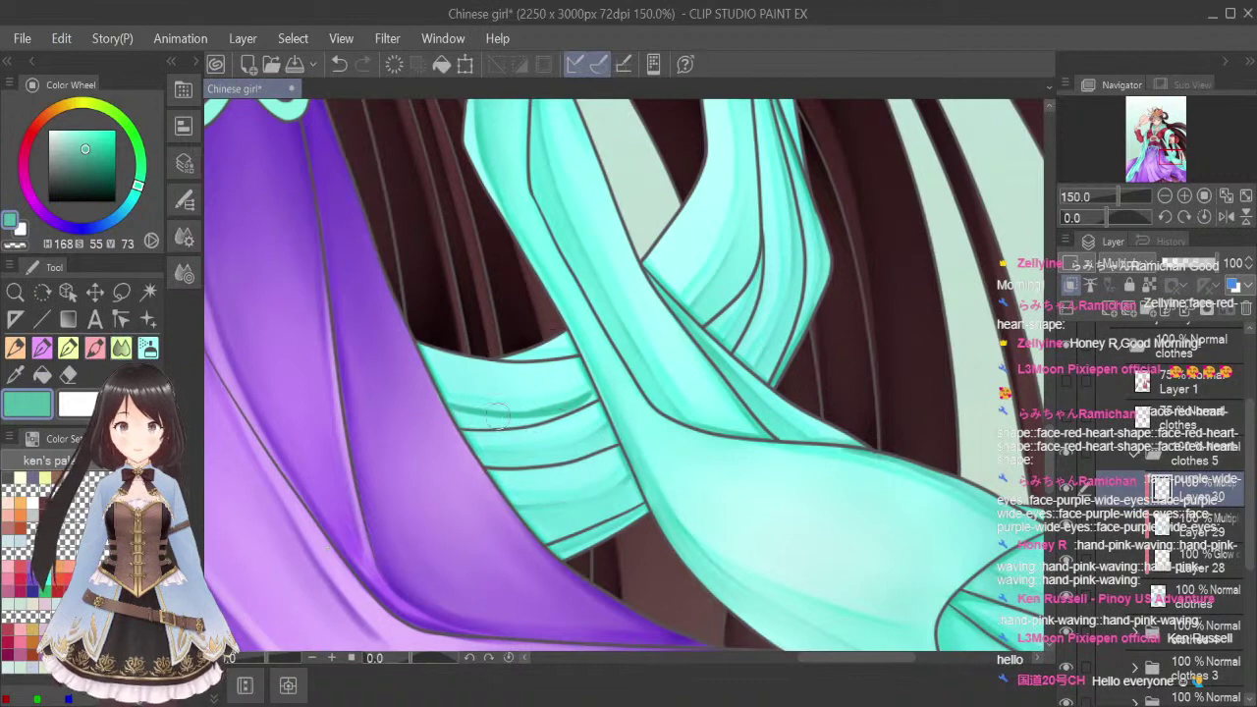
mouse_move(448, 410)
left_mouse_down()
mouse_move(532, 423)
mouse_move(437, 416)
mouse_move(586, 398)
left_mouse_up()
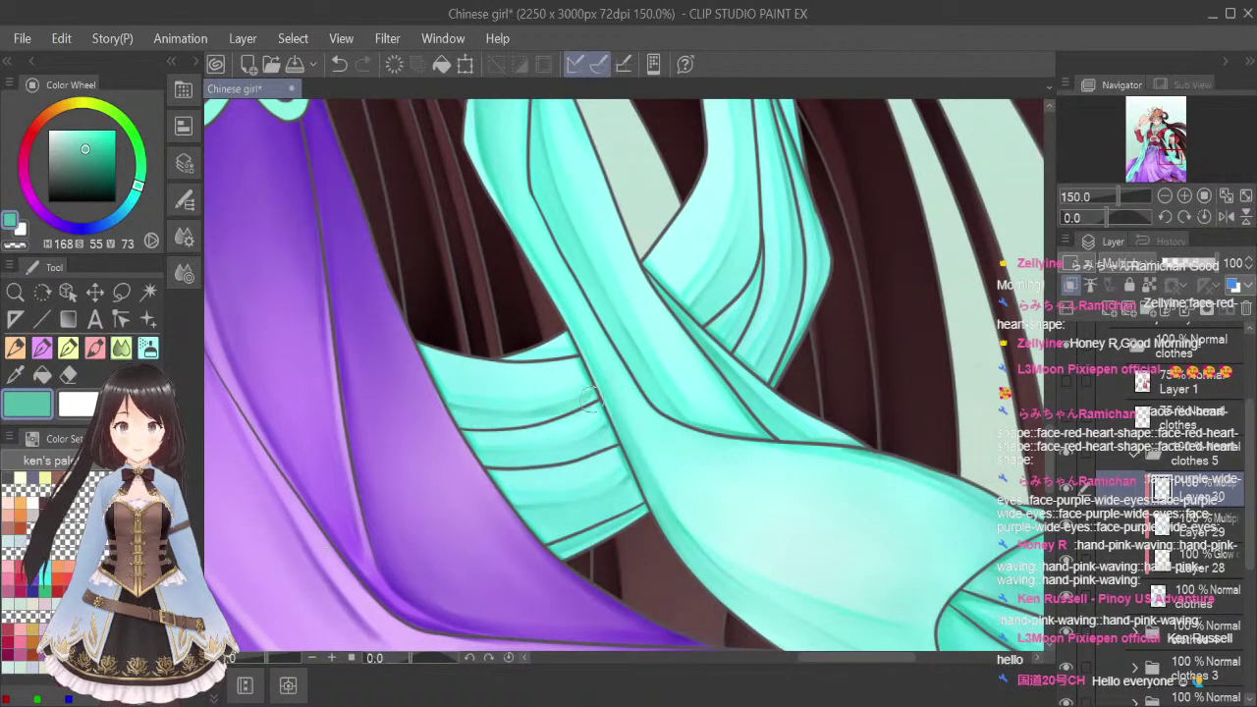
left_click_drag(492, 429, 553, 411)
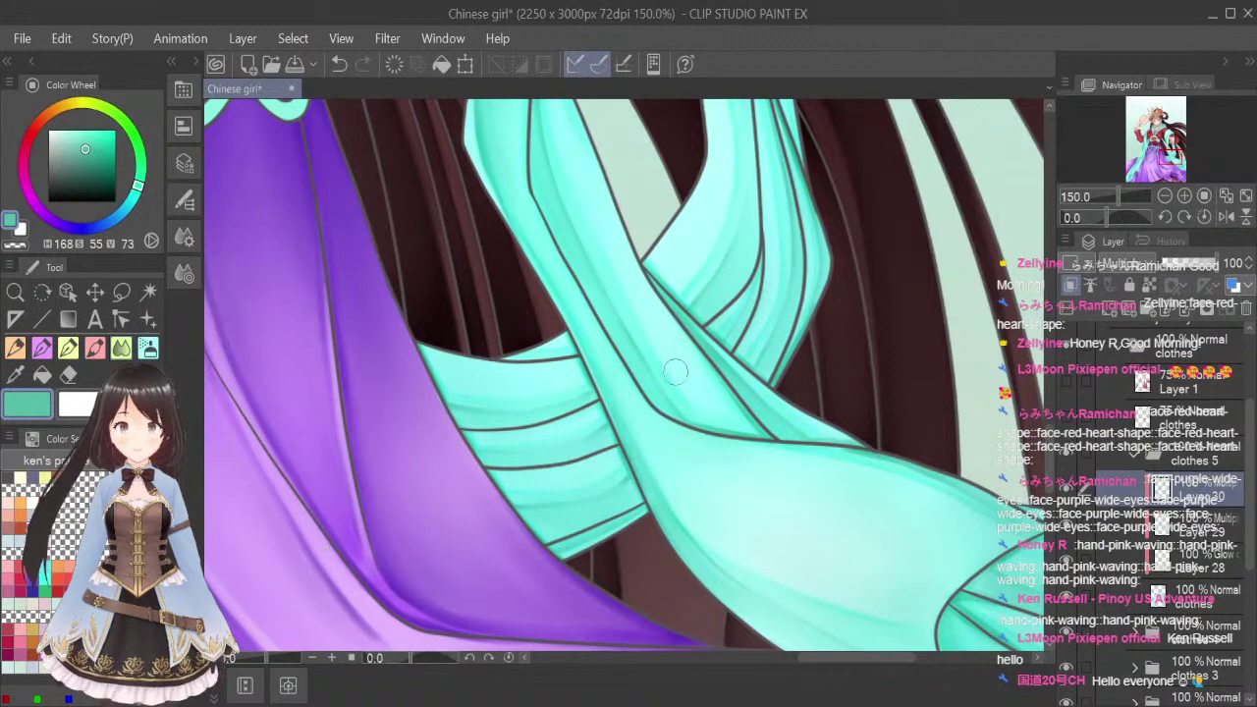
Deepen the shadows along the hanging sash's fold lines from beneath the fingertip to the lower bend, redoing one inner-fold stroke
left_click(1245, 196)
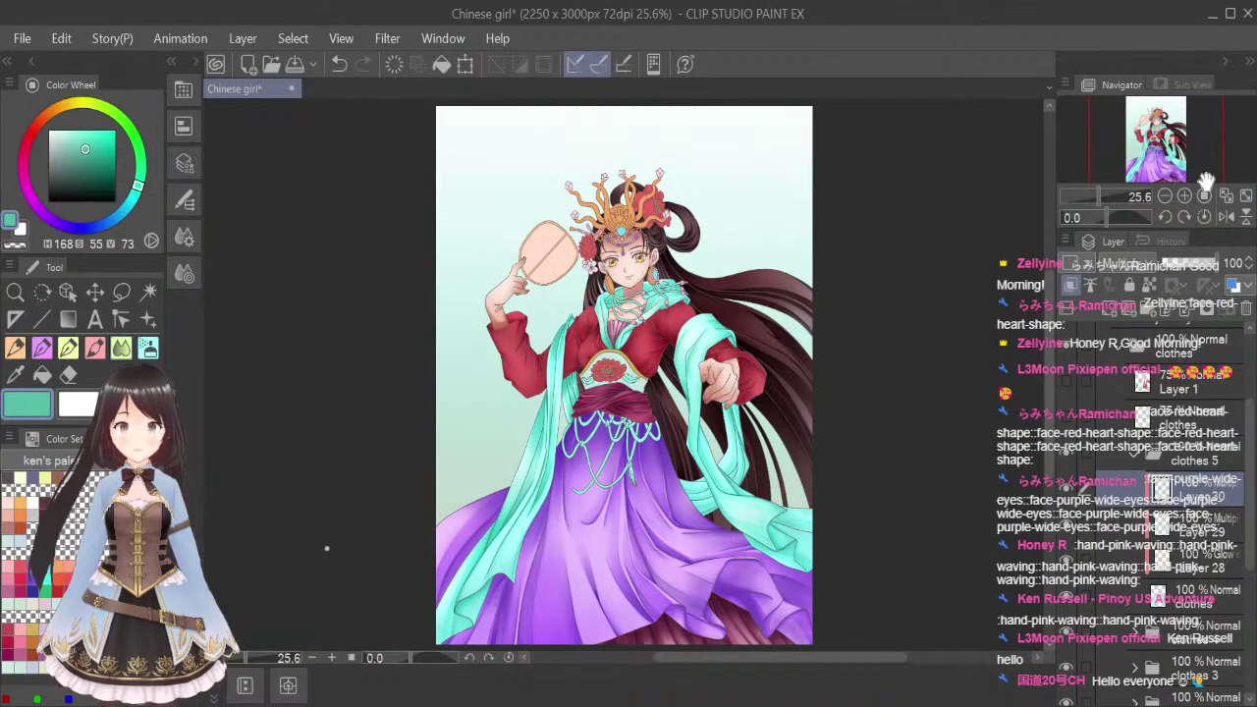
left_click(1203, 196)
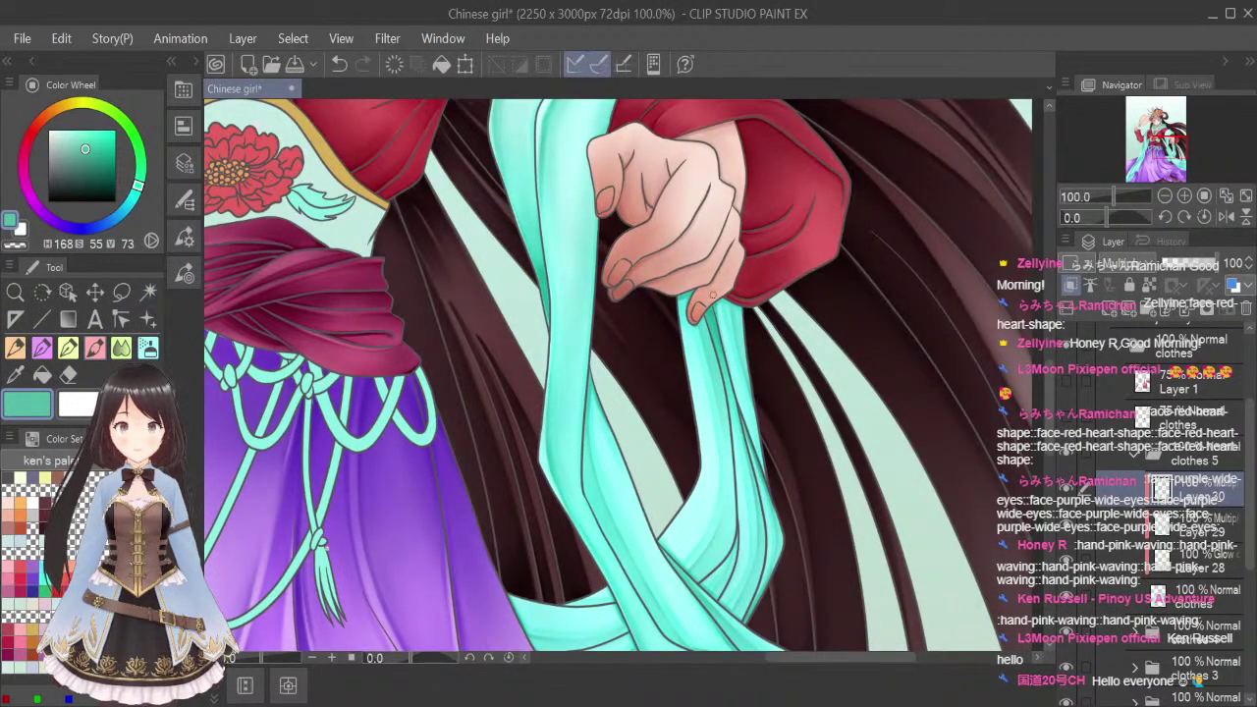
left_click_drag(720, 322, 772, 481)
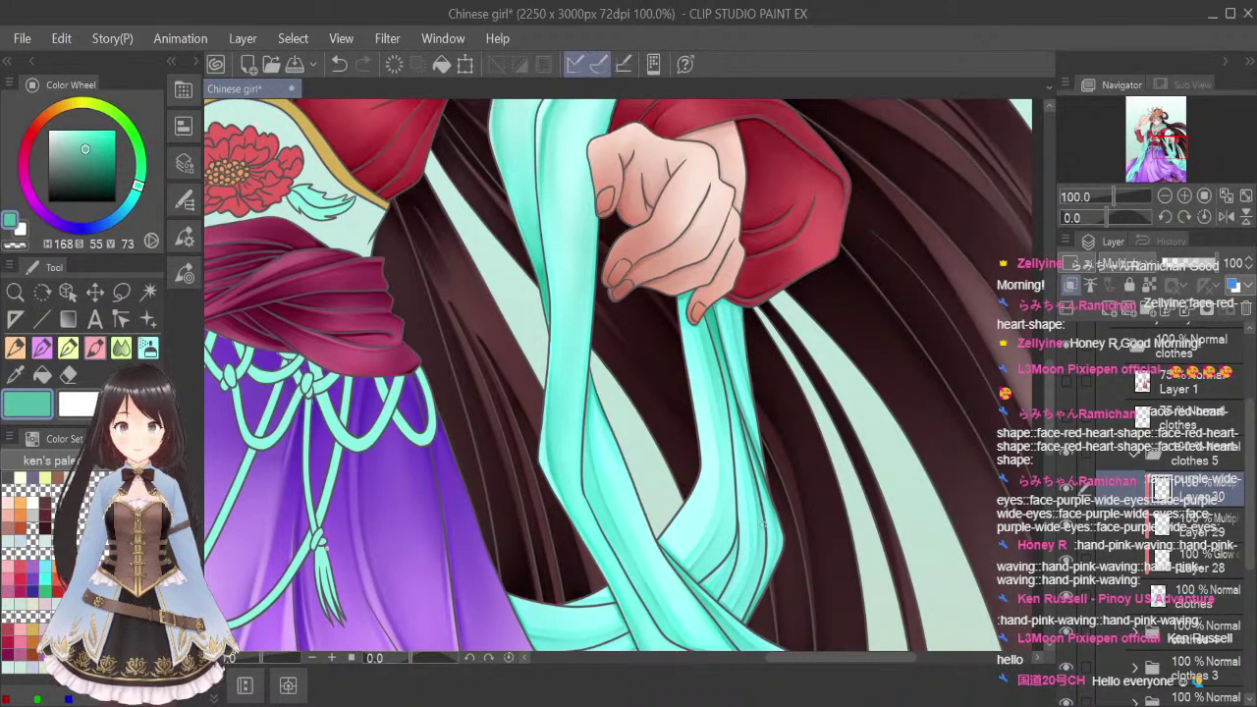
scroll(757, 449, "down", 2)
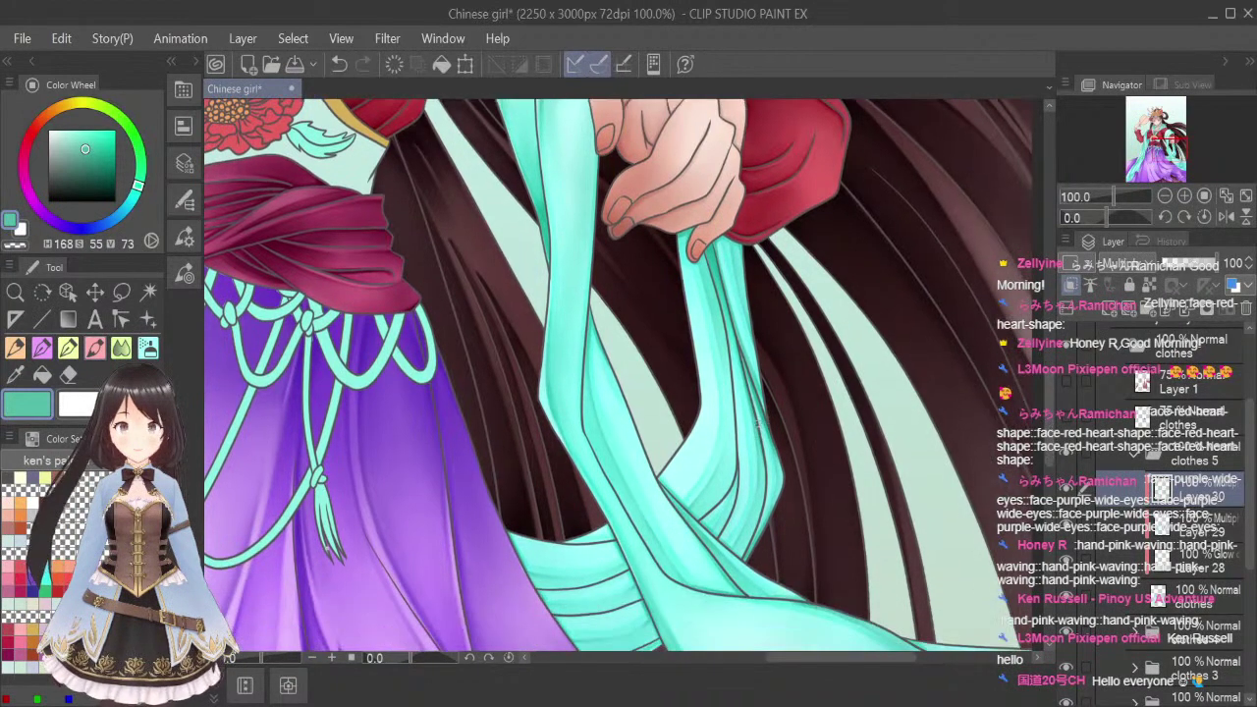
left_click_drag(761, 447, 761, 518)
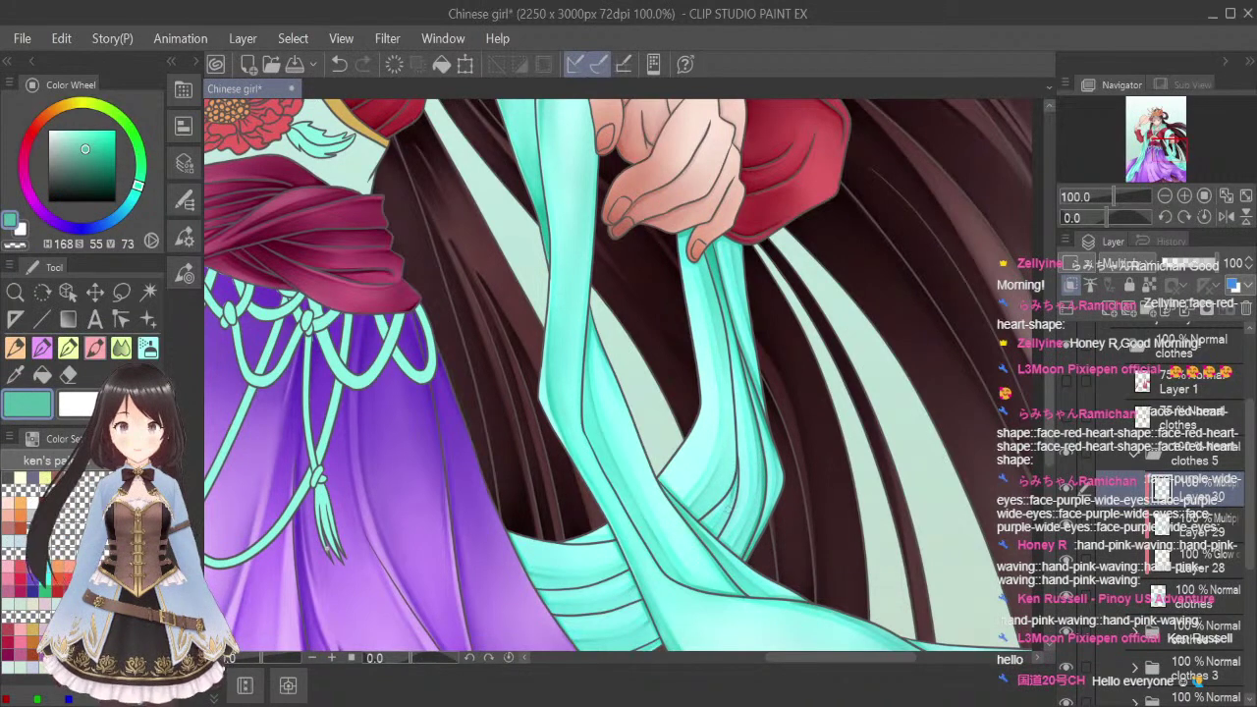
left_click_drag(736, 459, 728, 515)
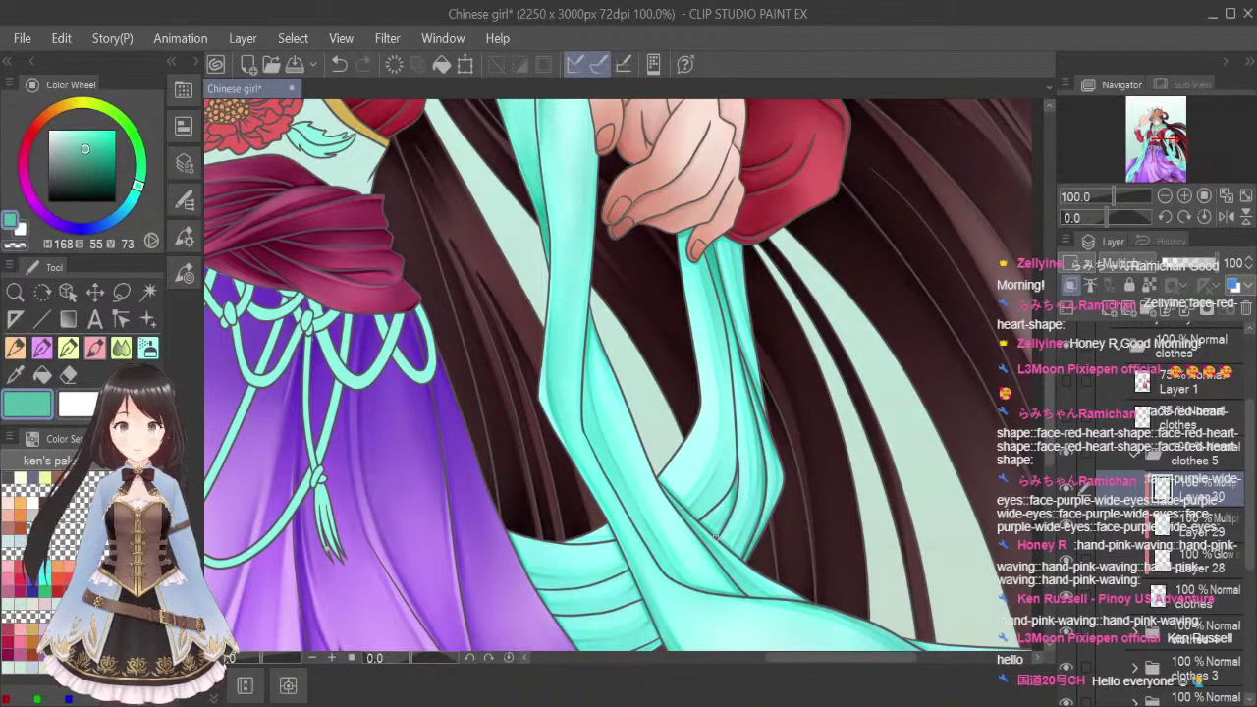
key("ctrl+z")
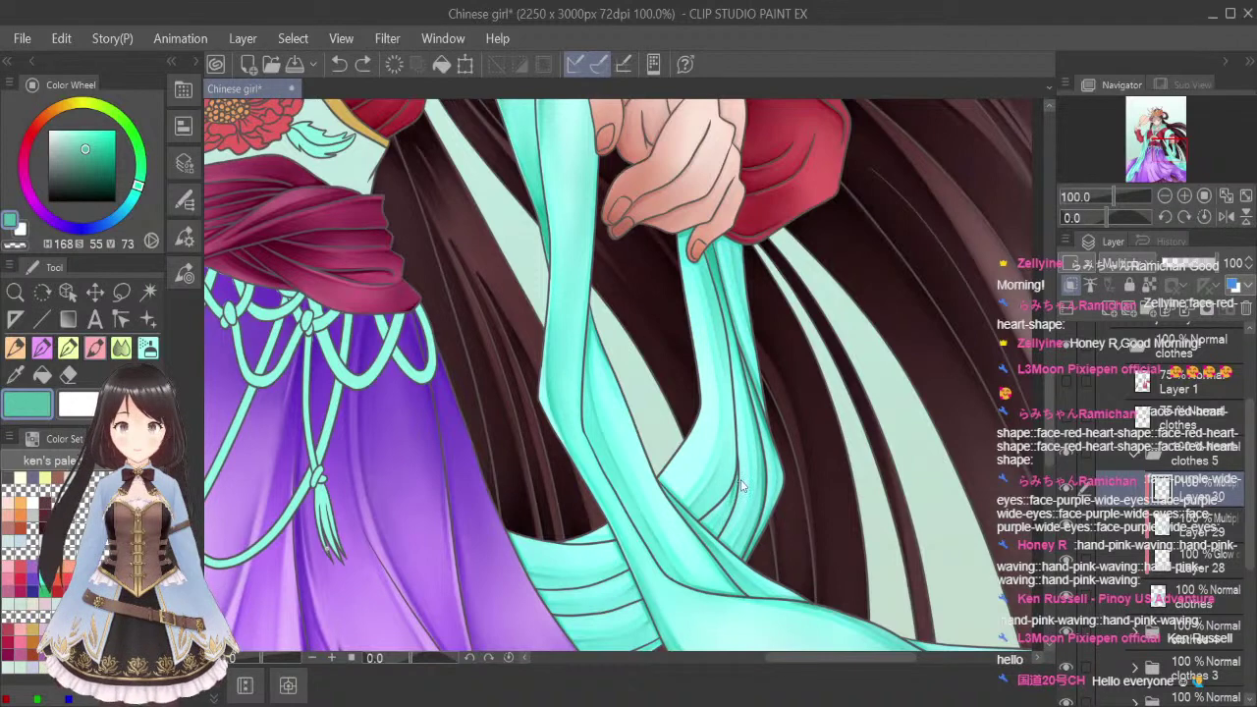
left_click_drag(736, 471, 725, 520)
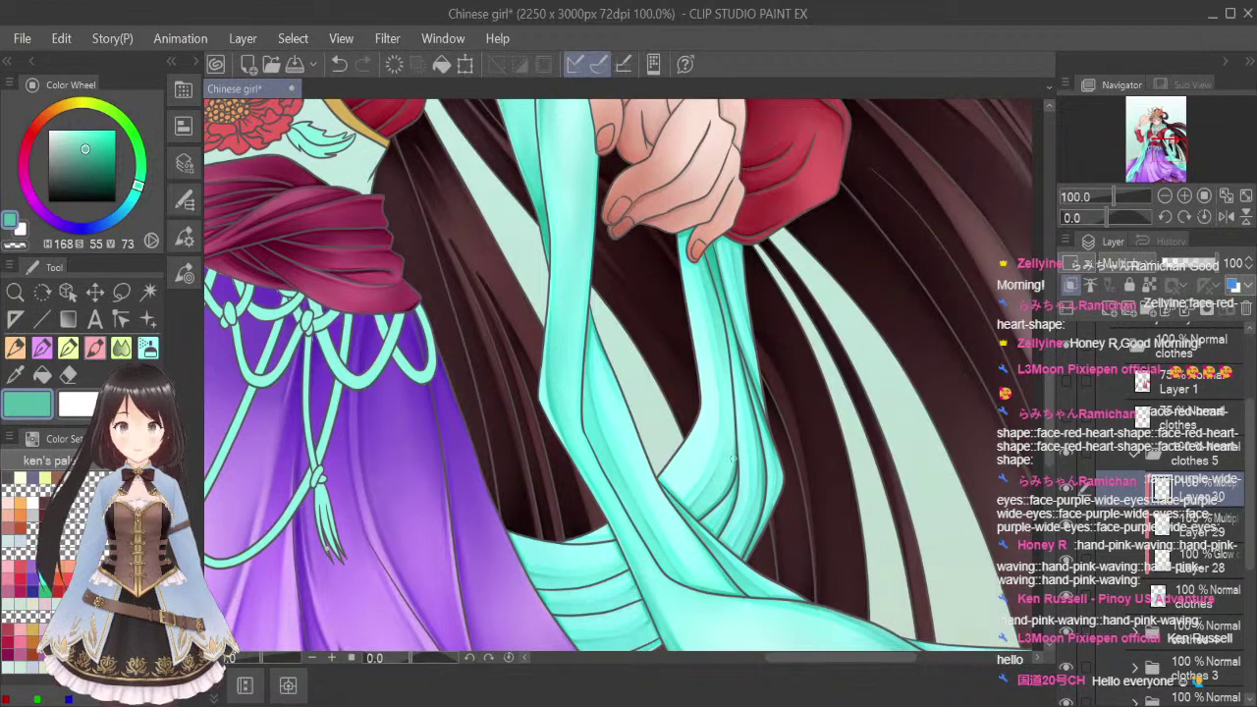
Deepen the teal shadows along the fold lines of the stacked sash strips between the skirt and the crossing fold
scroll(724, 408, "down", 4)
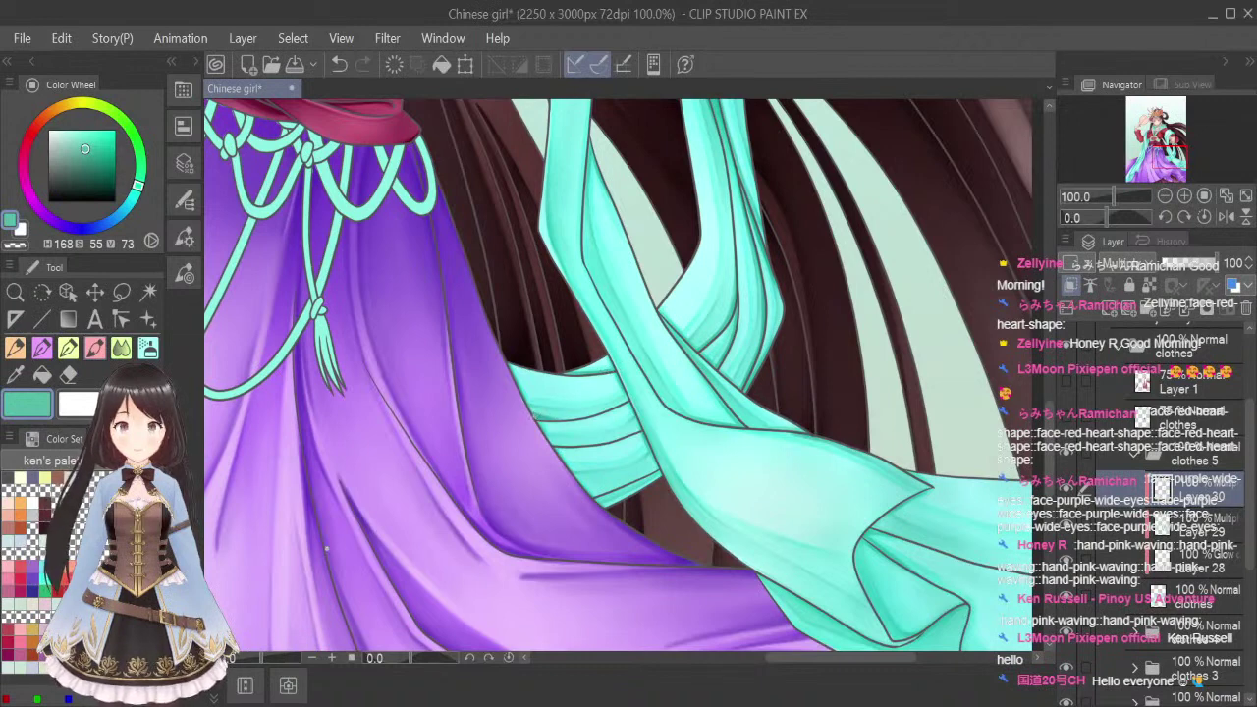
left_click_drag(535, 416, 624, 399)
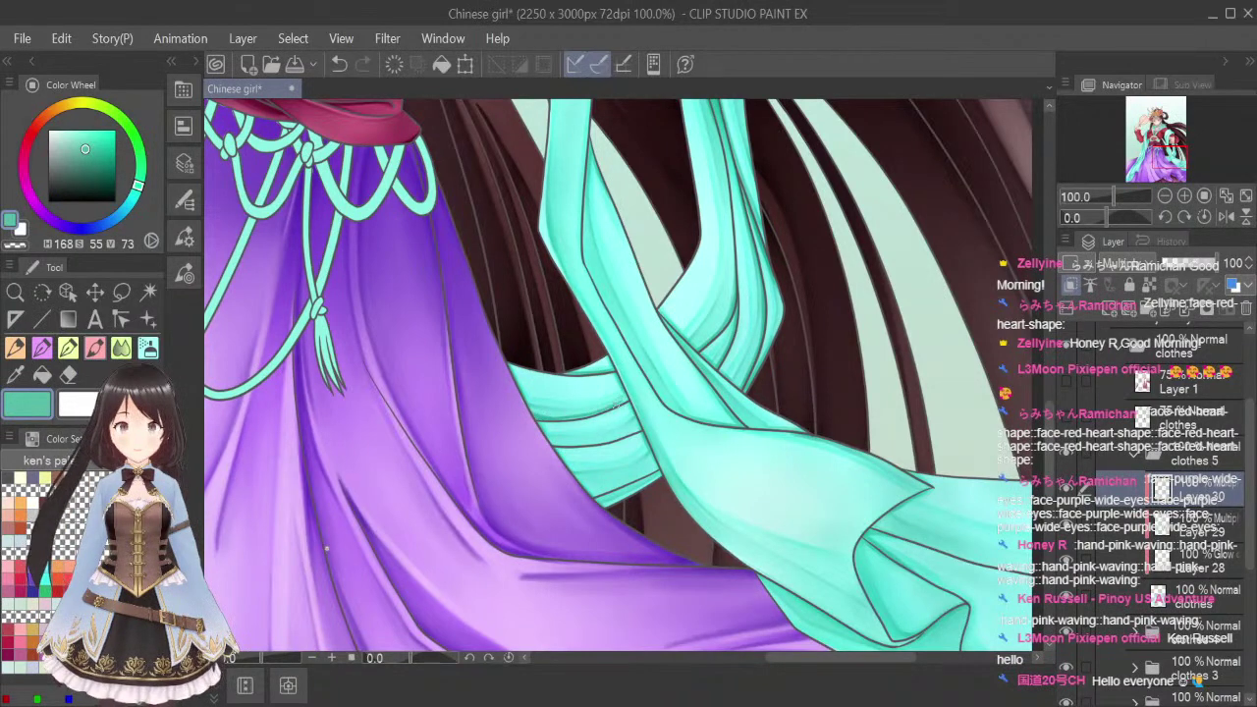
left_click_drag(543, 440, 636, 432)
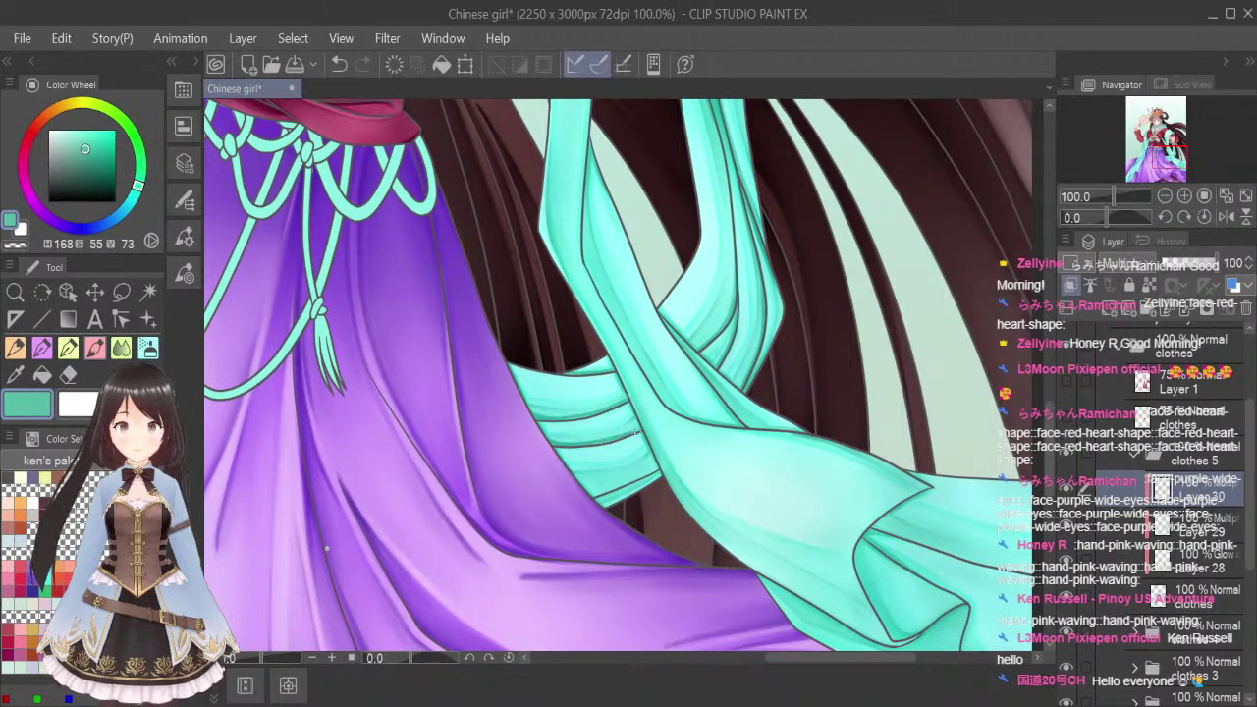
left_click_drag(587, 491, 646, 478)
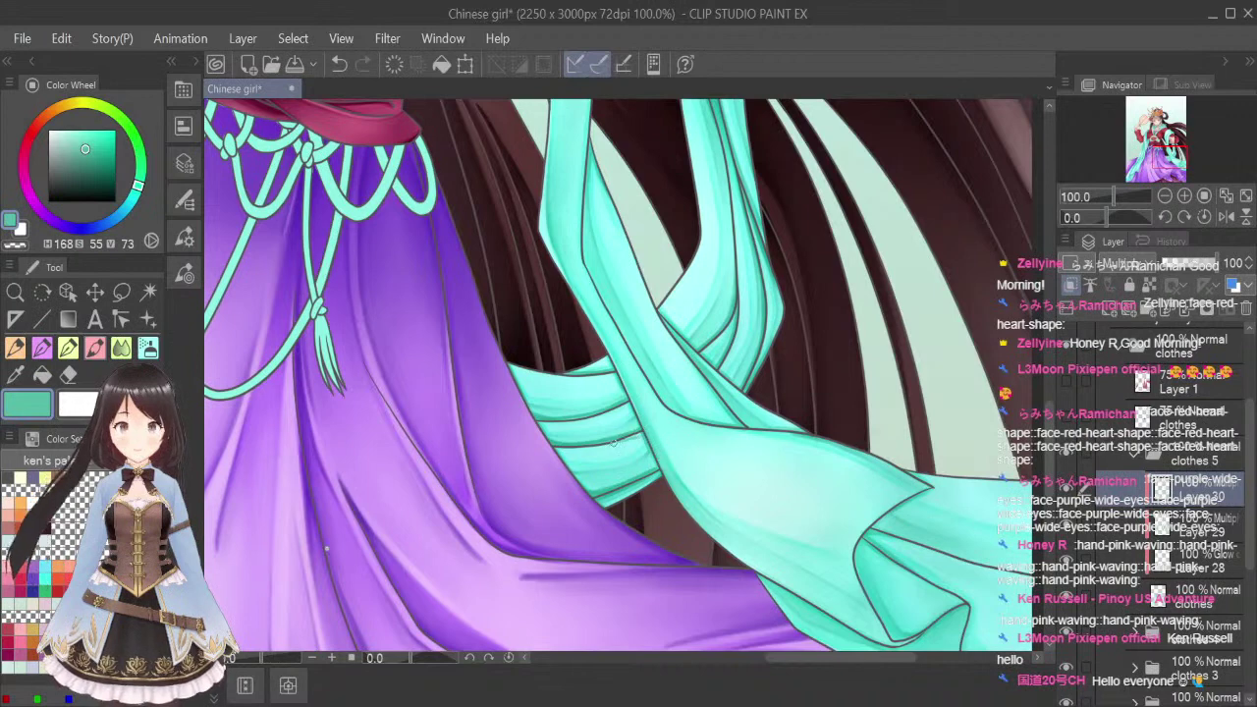
left_click_drag(613, 441, 640, 432)
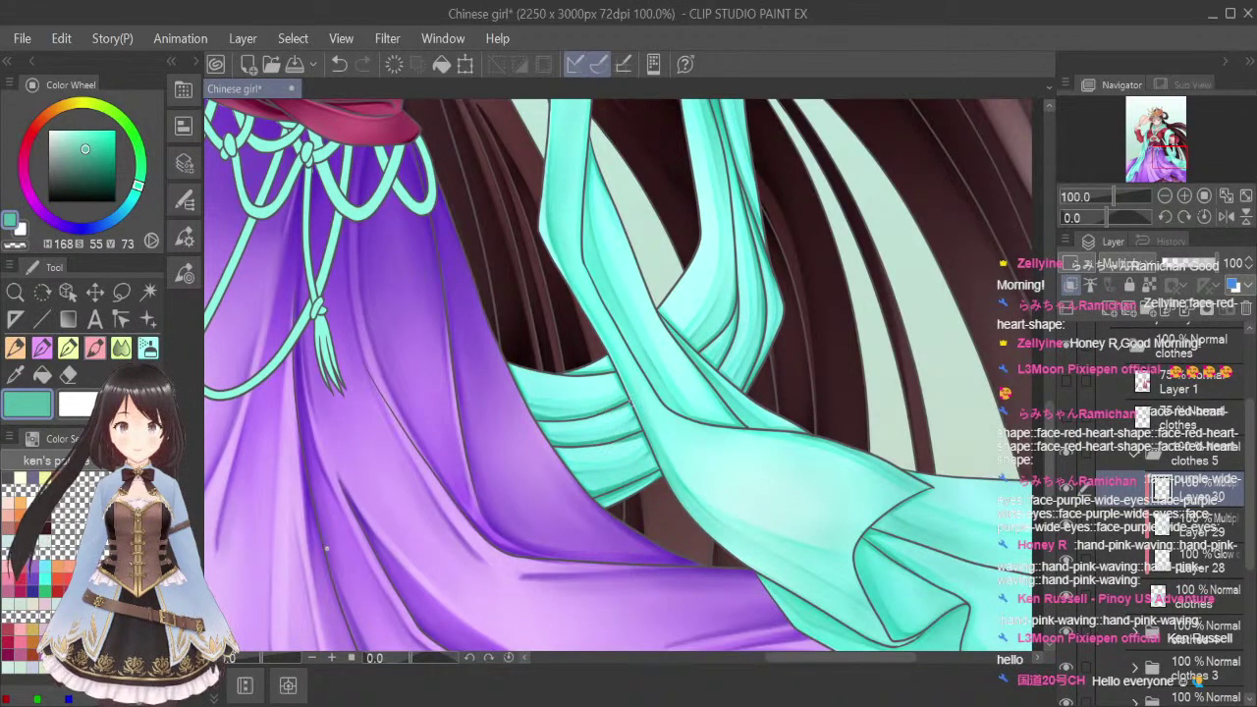
Add a final fold shadow to the upper edge of the stacked teal sash strips beside the purple skirt
left_click_drag(581, 376, 604, 373)
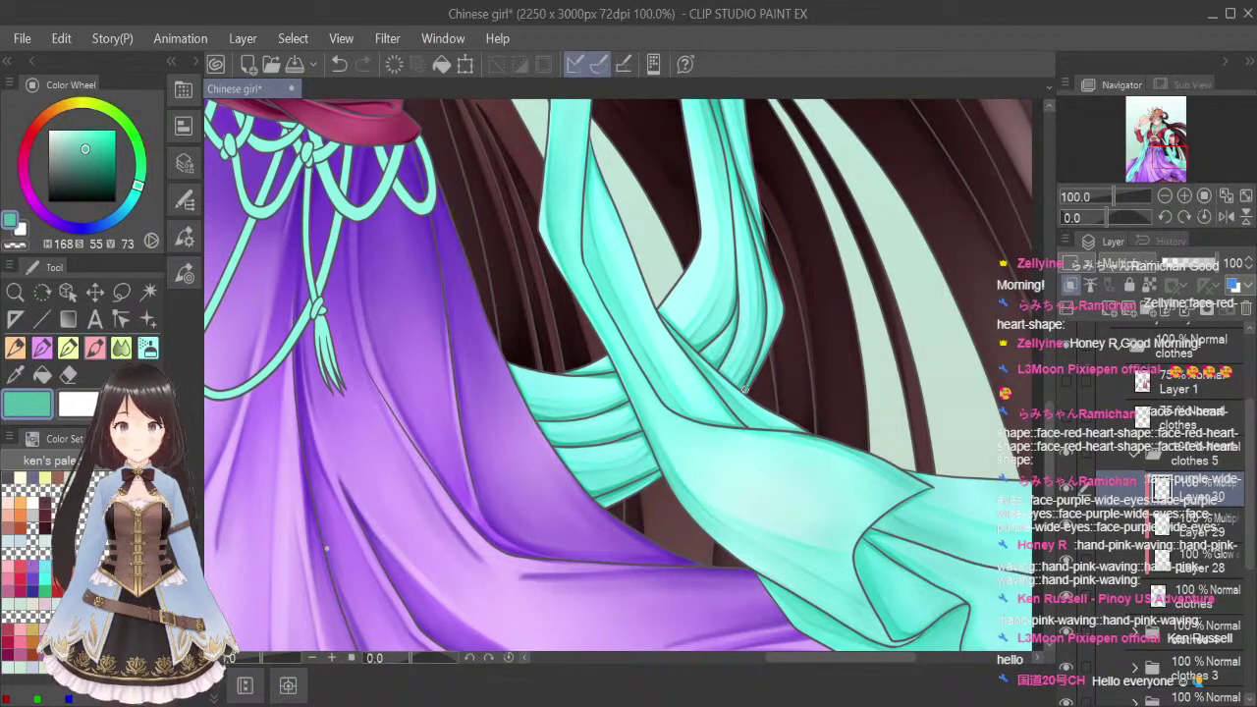
left_click(1245, 195)
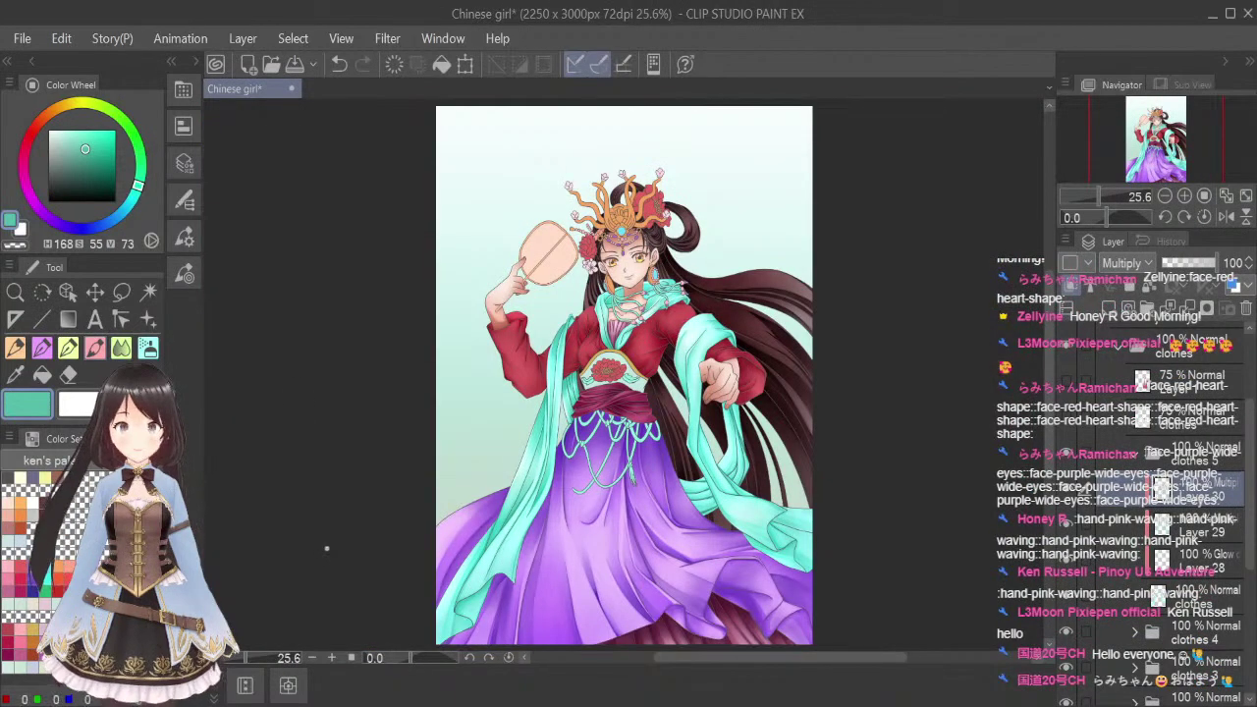
Pick a pale pink with the airbrush and make the Glow dodge Layer 28 the active layer
left_click(71, 605)
left_click(149, 347)
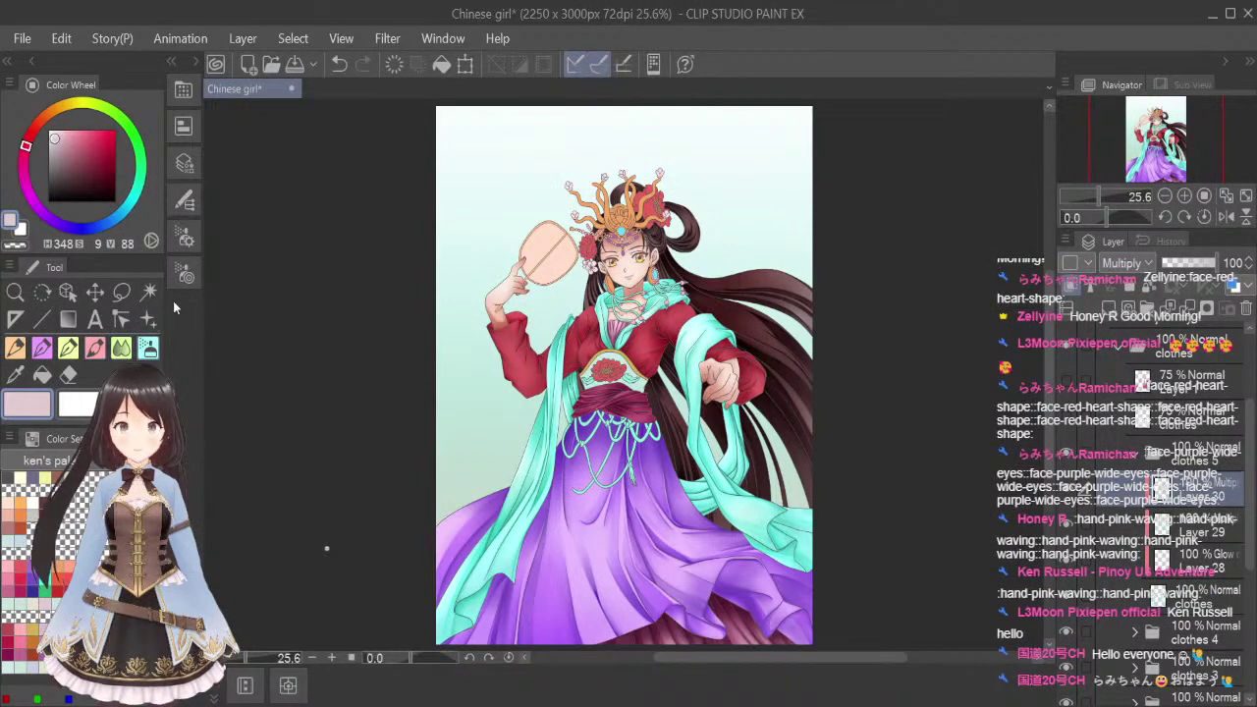
left_click(1207, 569)
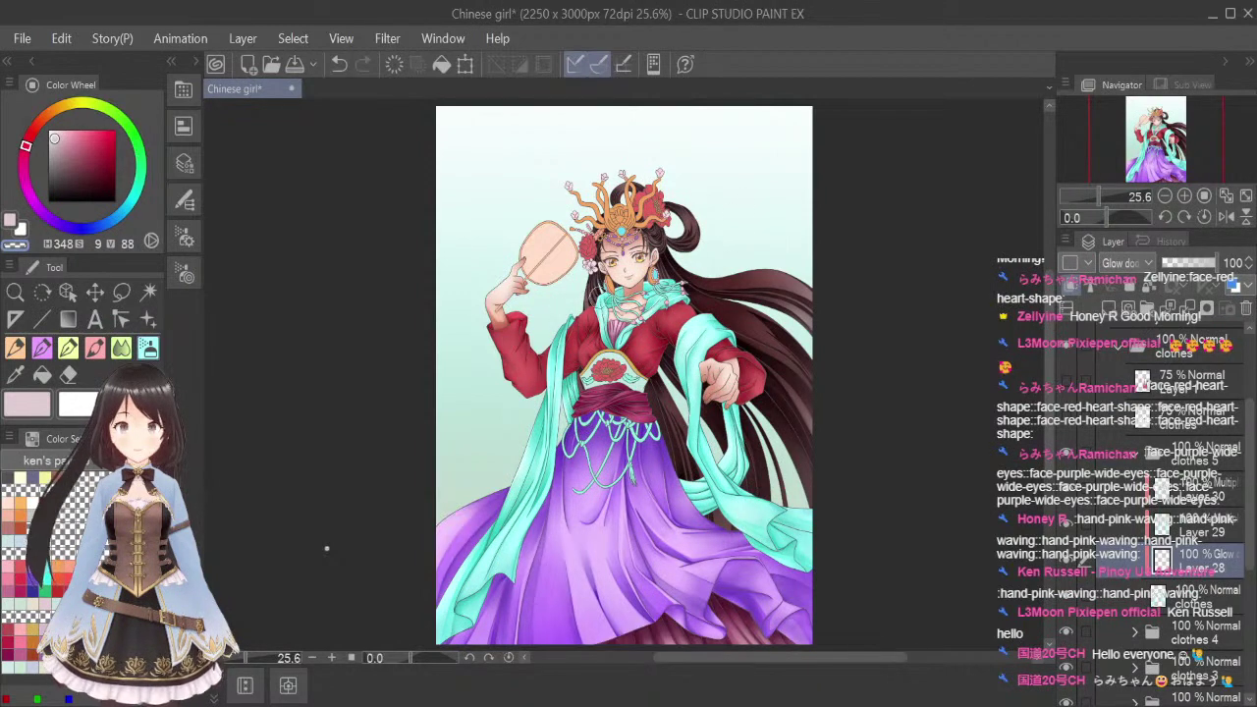
left_click(1245, 197)
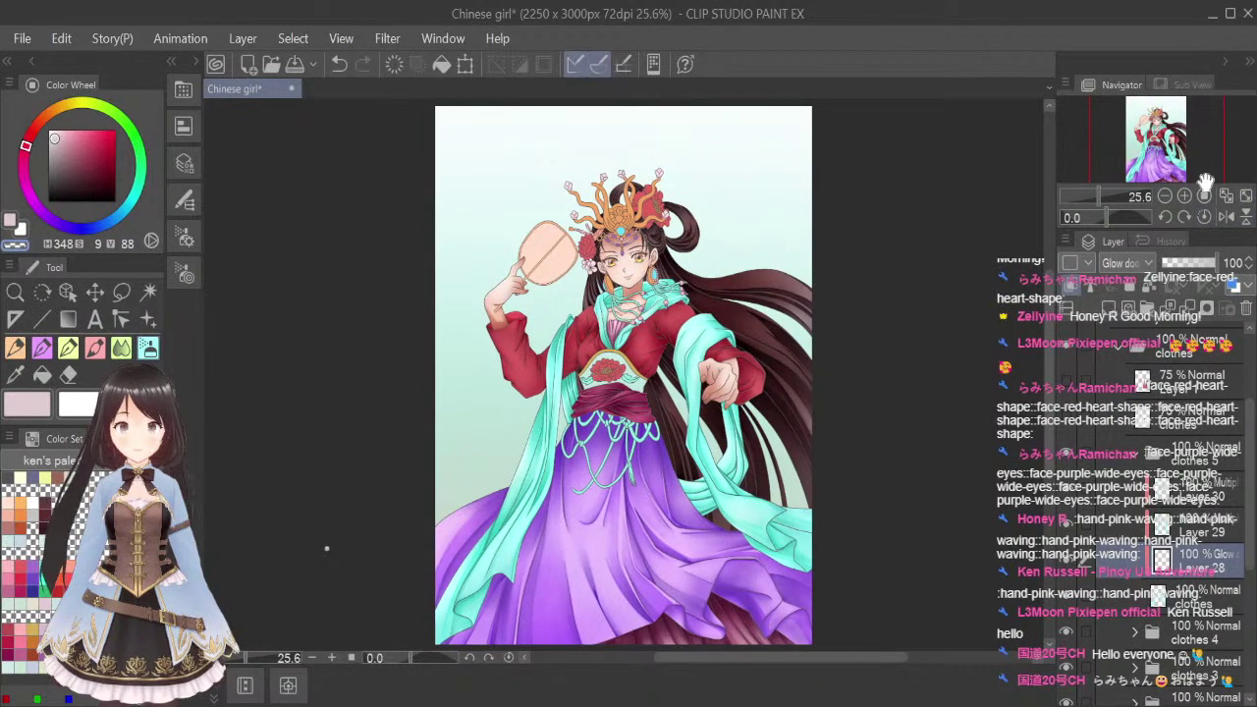
Collapse the clothes 5 folder and turn on the 75% Normal clothes layer above it, toggling its visibility to compare
left_click(1136, 456)
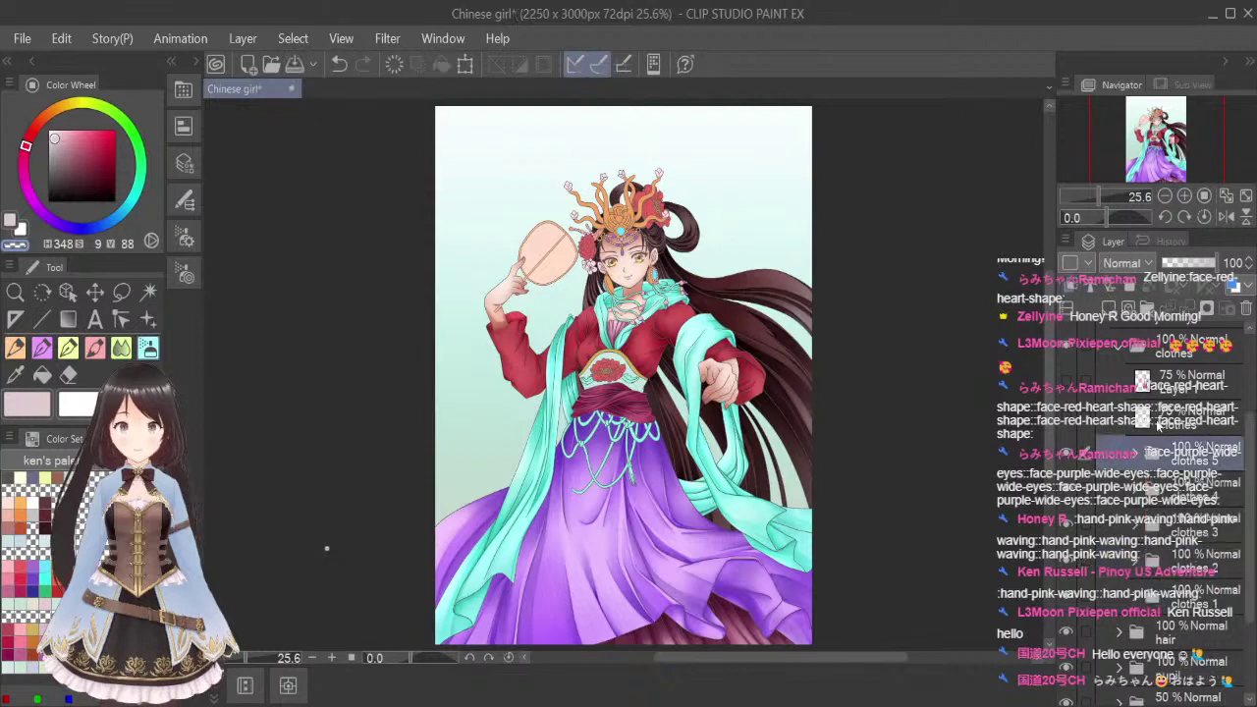
left_click(1067, 421)
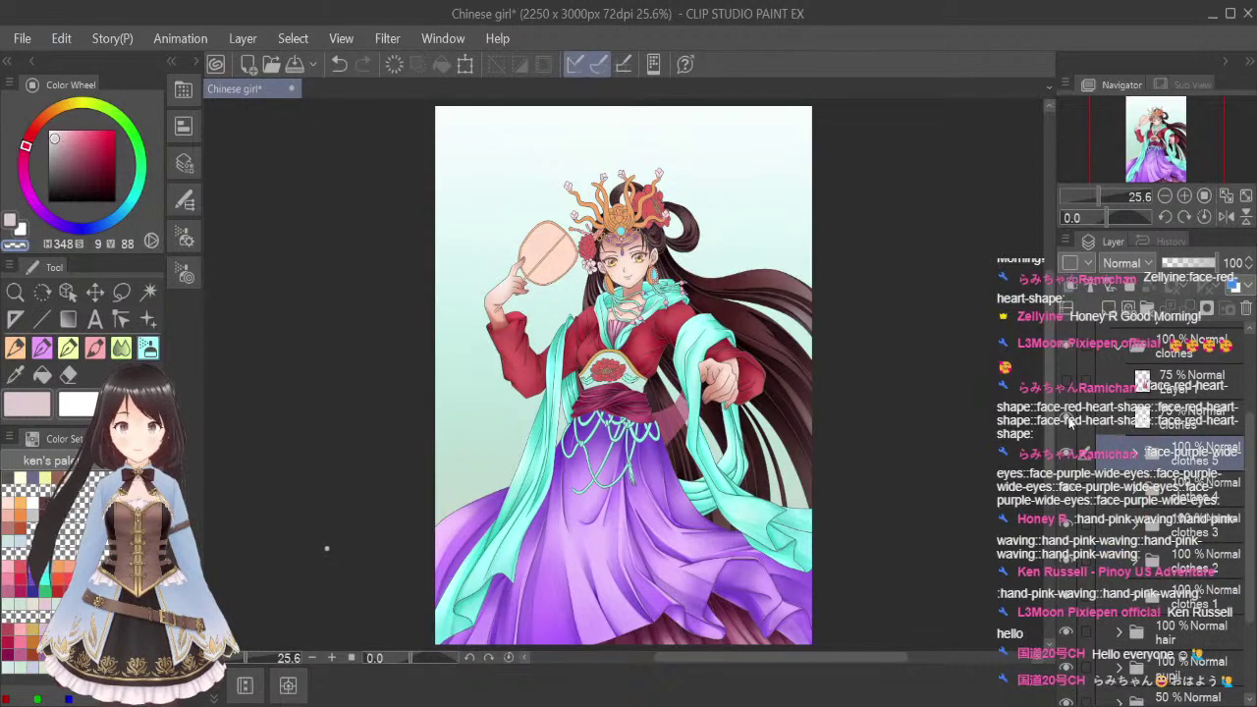
left_click(1068, 422)
left_click(1068, 423)
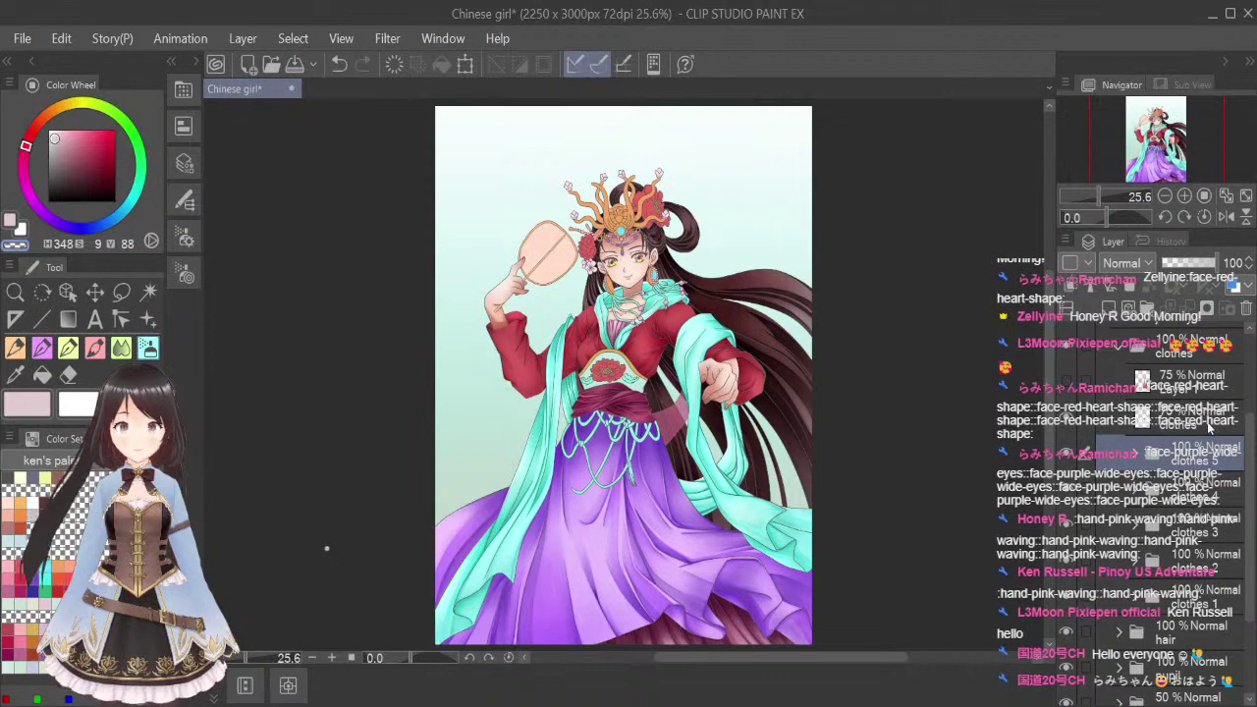
left_click_drag(1244, 455, 1252, 366)
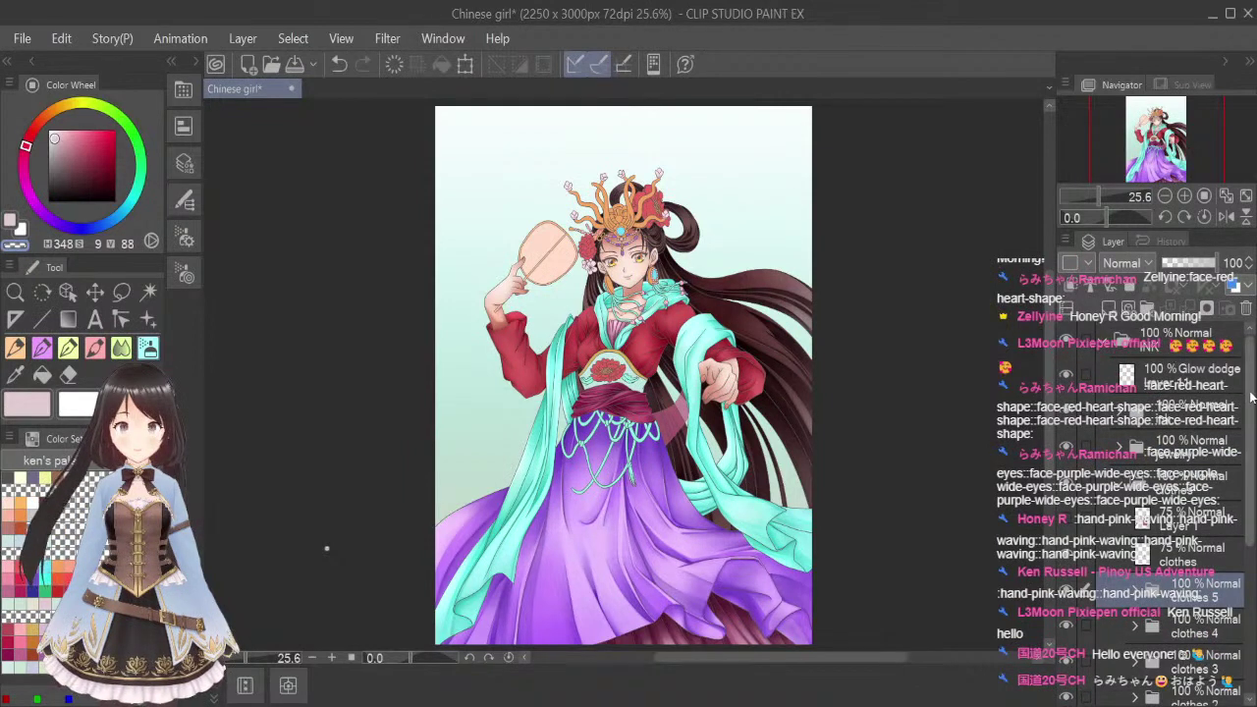
Group the 75 % clothes layer above the clothes 5 folder into a folder named clothes 6
left_click(1121, 408)
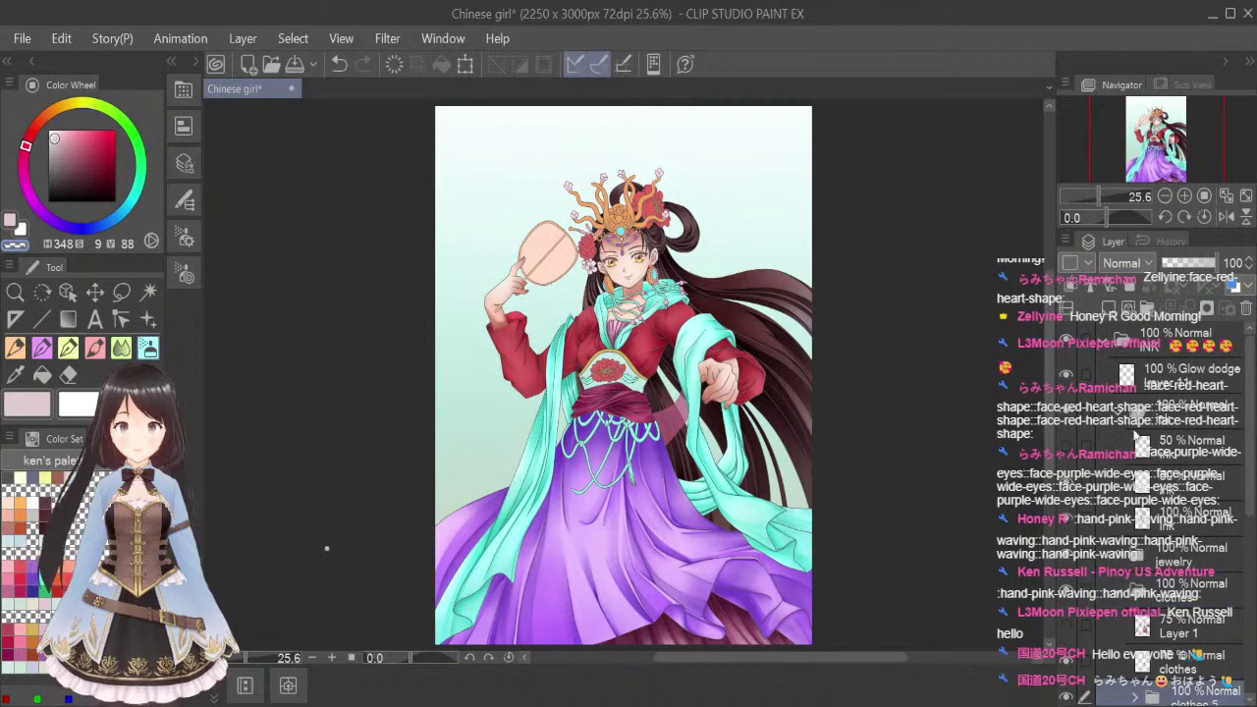
left_click(1119, 413)
left_click_drag(1252, 420, 1253, 485)
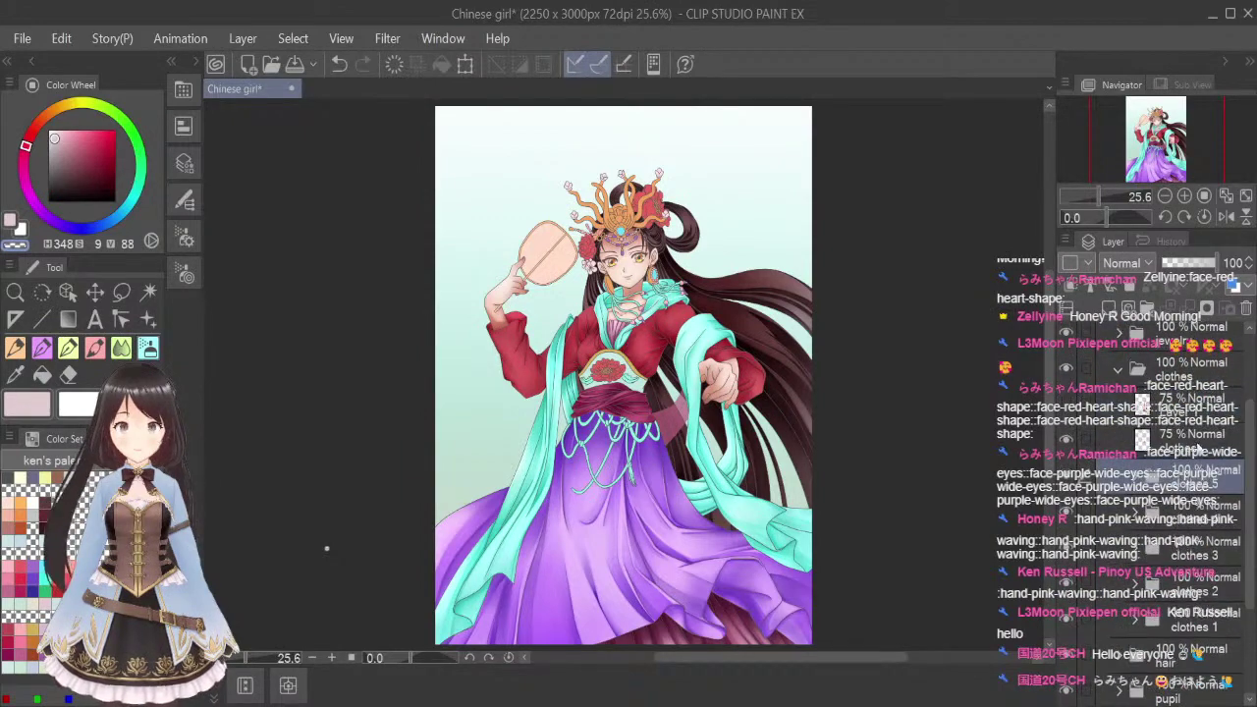
mouse_move(1197, 446)
left_mouse_down()
mouse_move(1187, 397)
mouse_move(1195, 450)
left_mouse_up()
key("ctrl+g")
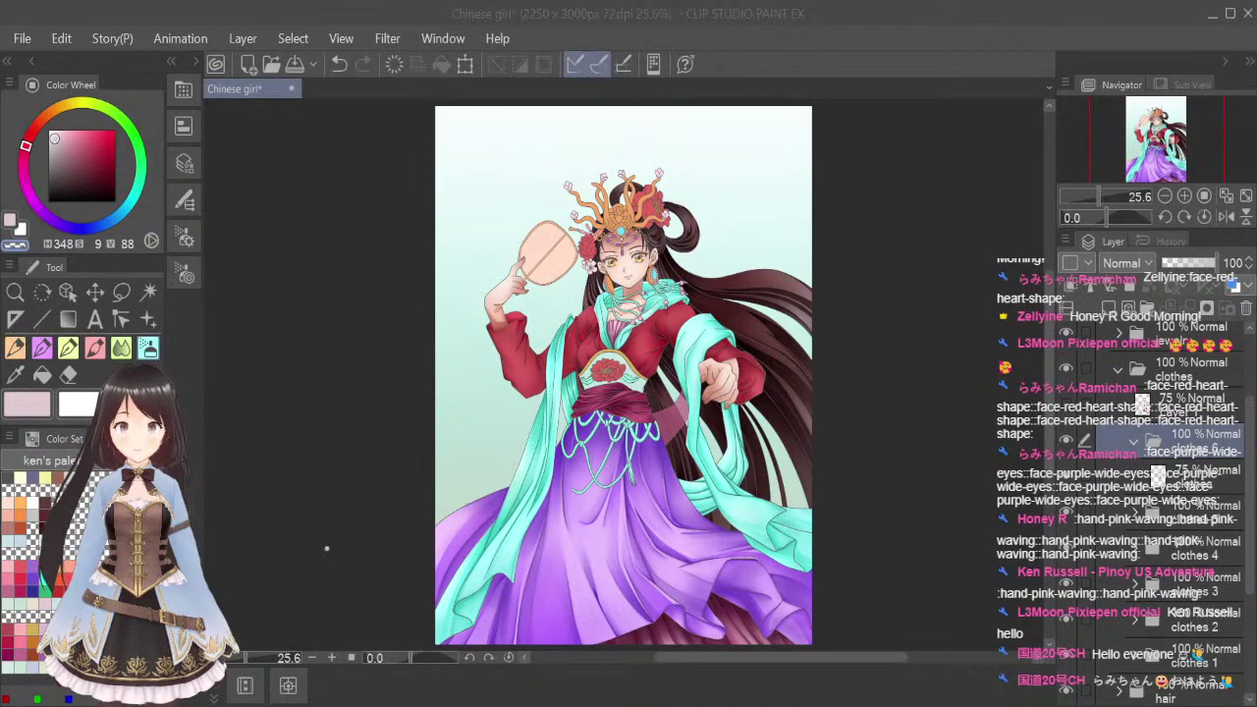
Add a new layer above the sash base layer in clothes 6, clip it, and set its blending mode to Glow dodge
left_click(1109, 307)
left_click(1071, 286)
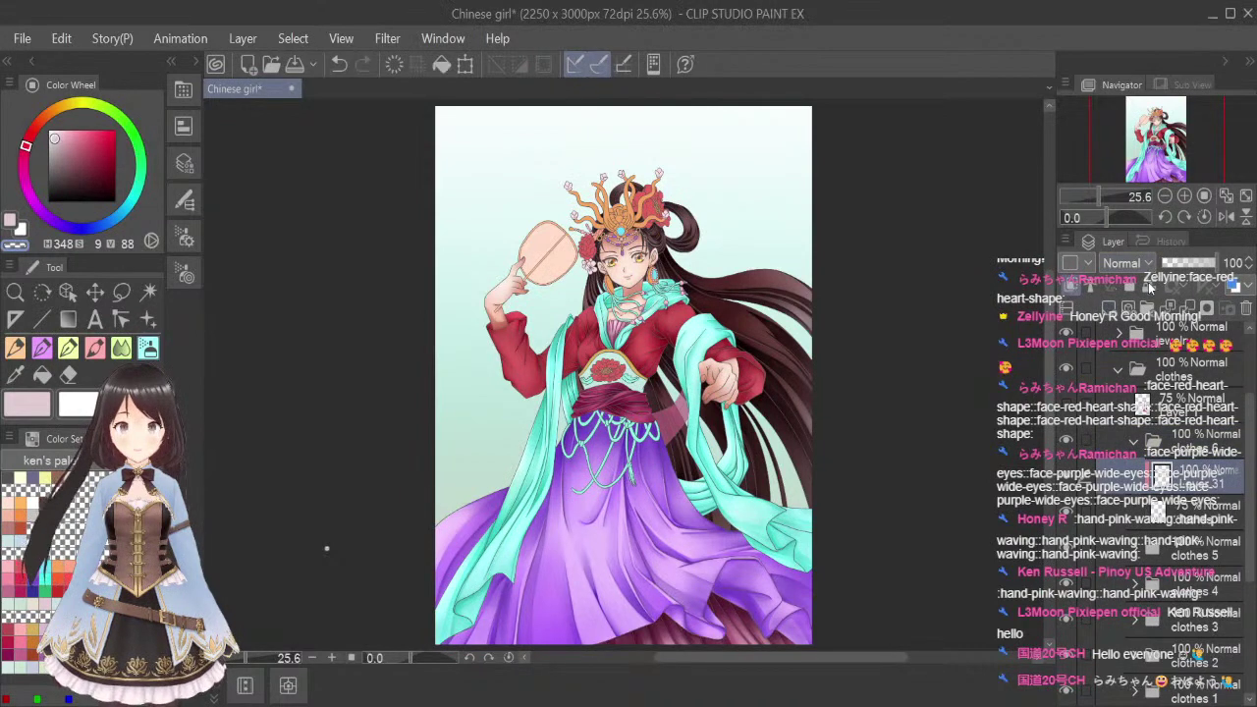
left_click(1142, 441)
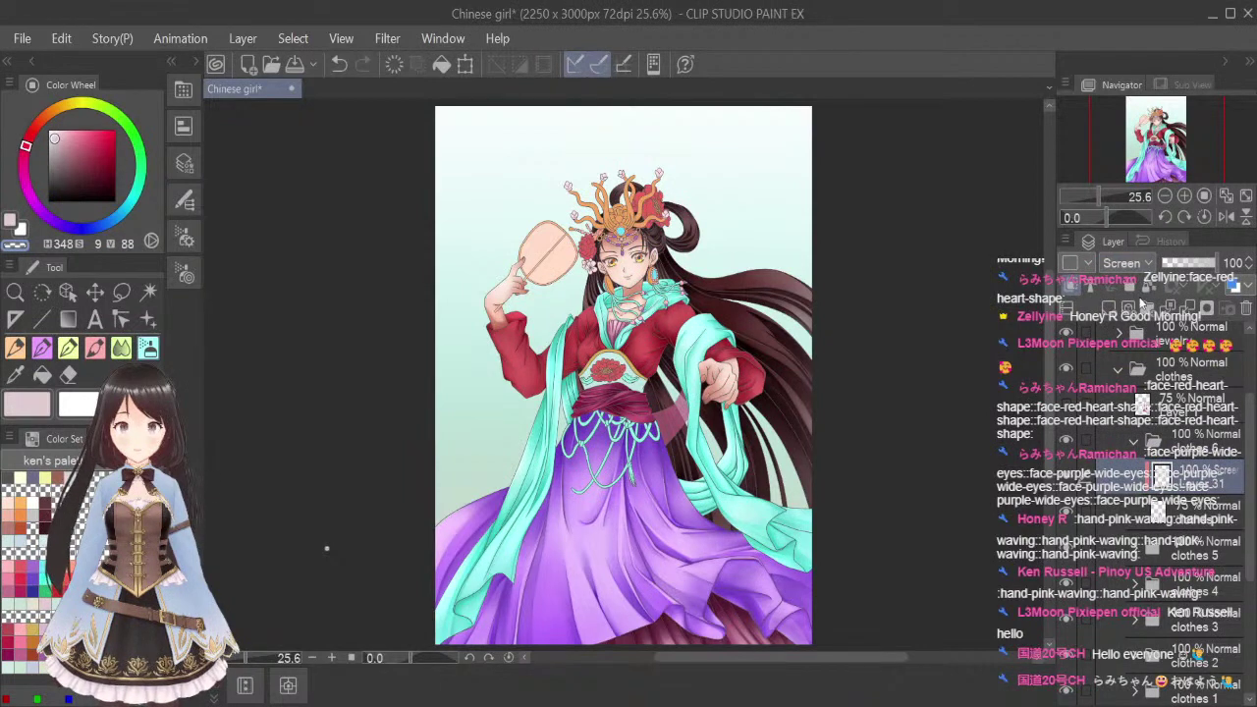
left_click(1142, 335)
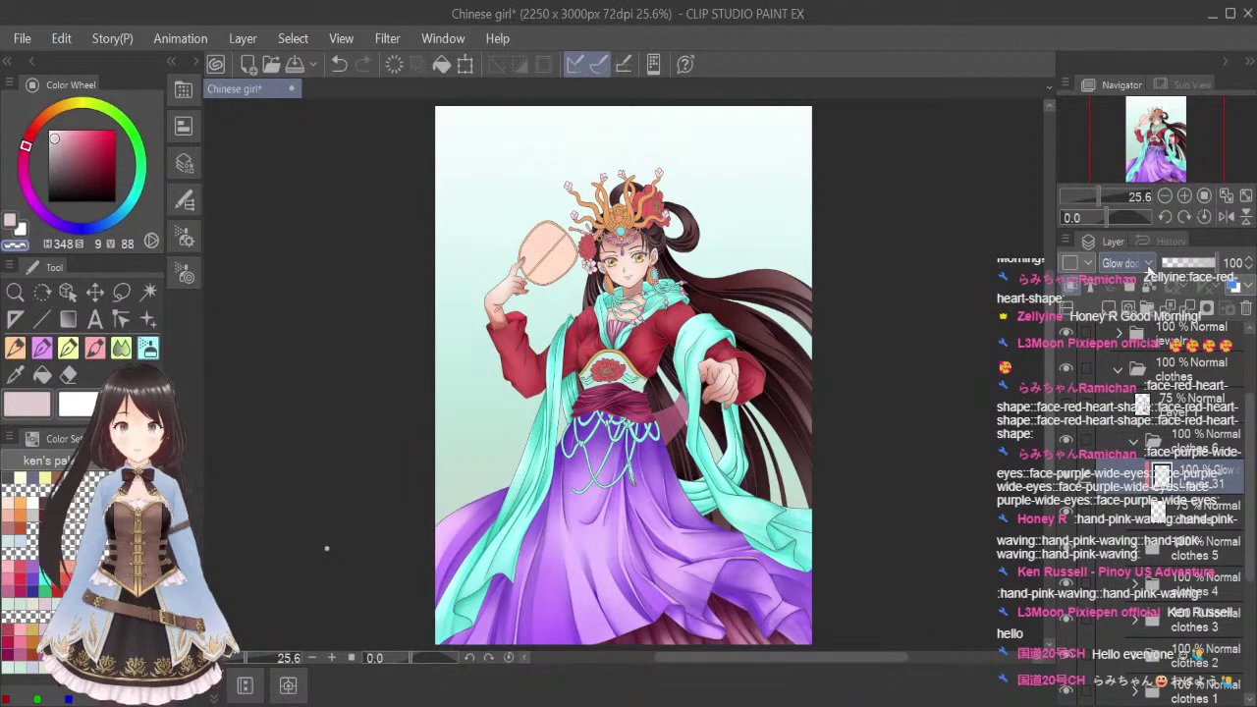
Set the clothes layer in clothes 6 to 100 % opacity and fill the sash tail up to its outlines with its own pink
left_click(19, 376)
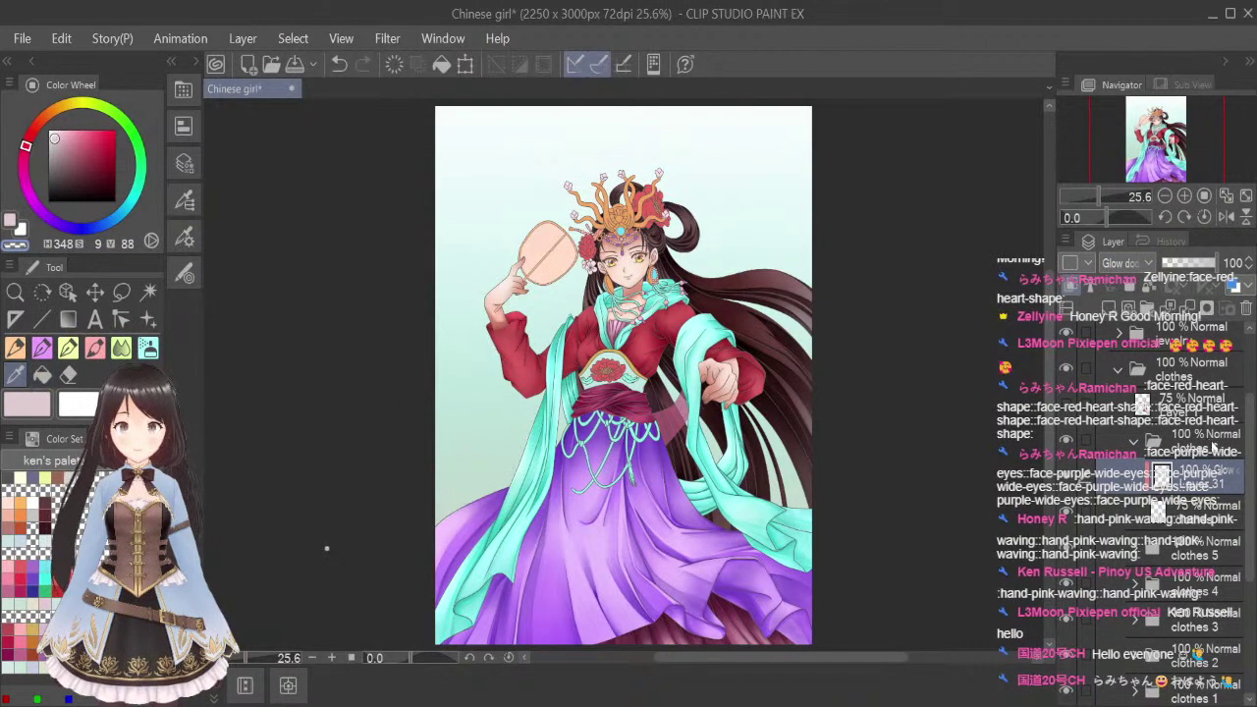
left_click(1214, 520)
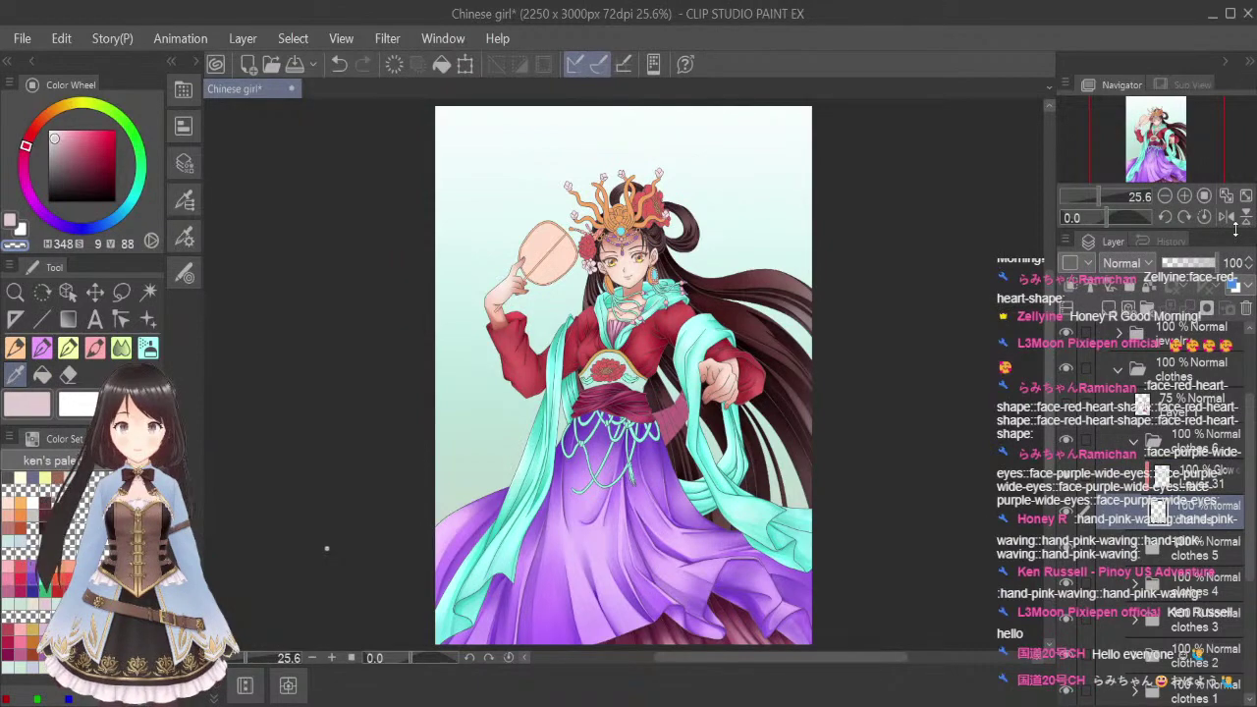
scroll(691, 393, "up", 6)
left_click(684, 371)
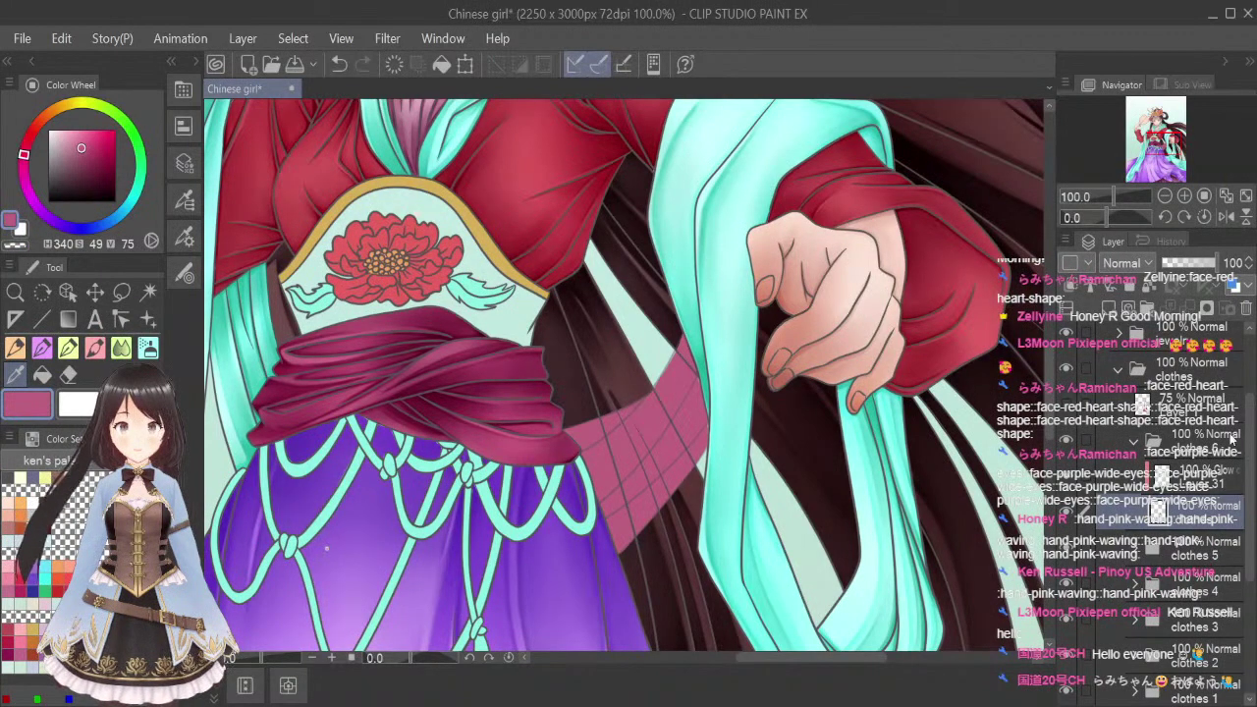
left_click(71, 342)
scroll(660, 364, "up", 5)
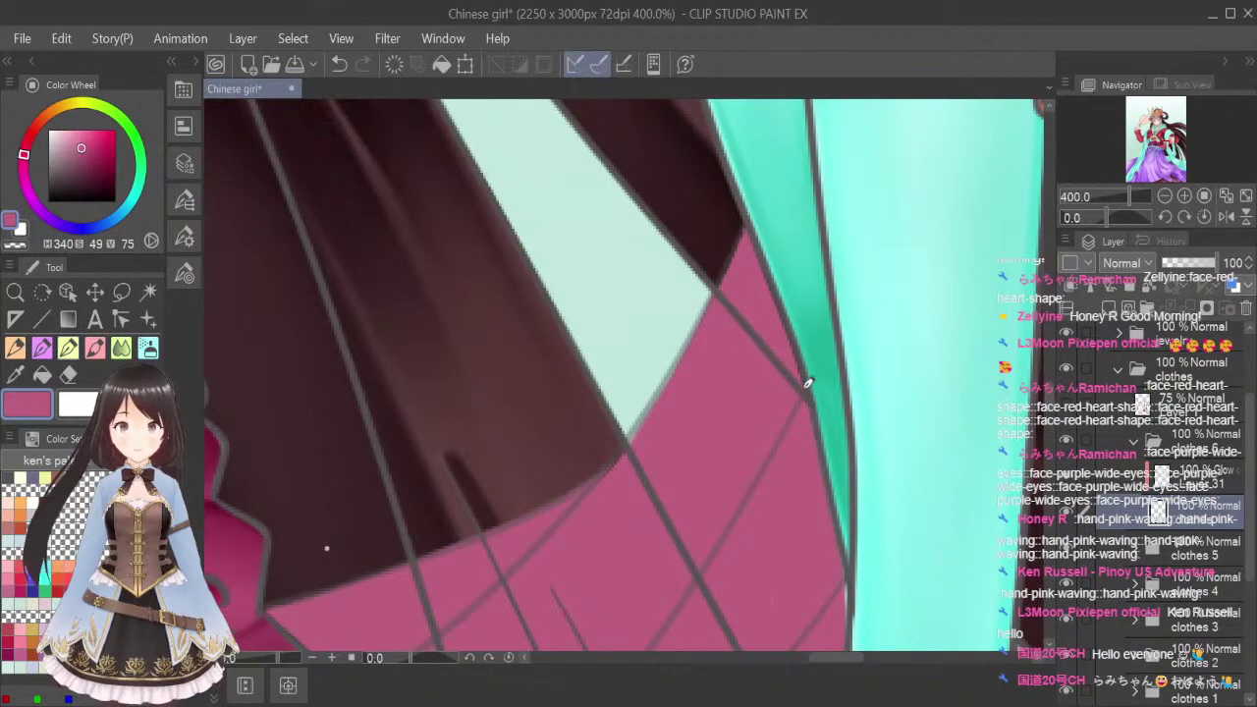
scroll(856, 417, "down", 4)
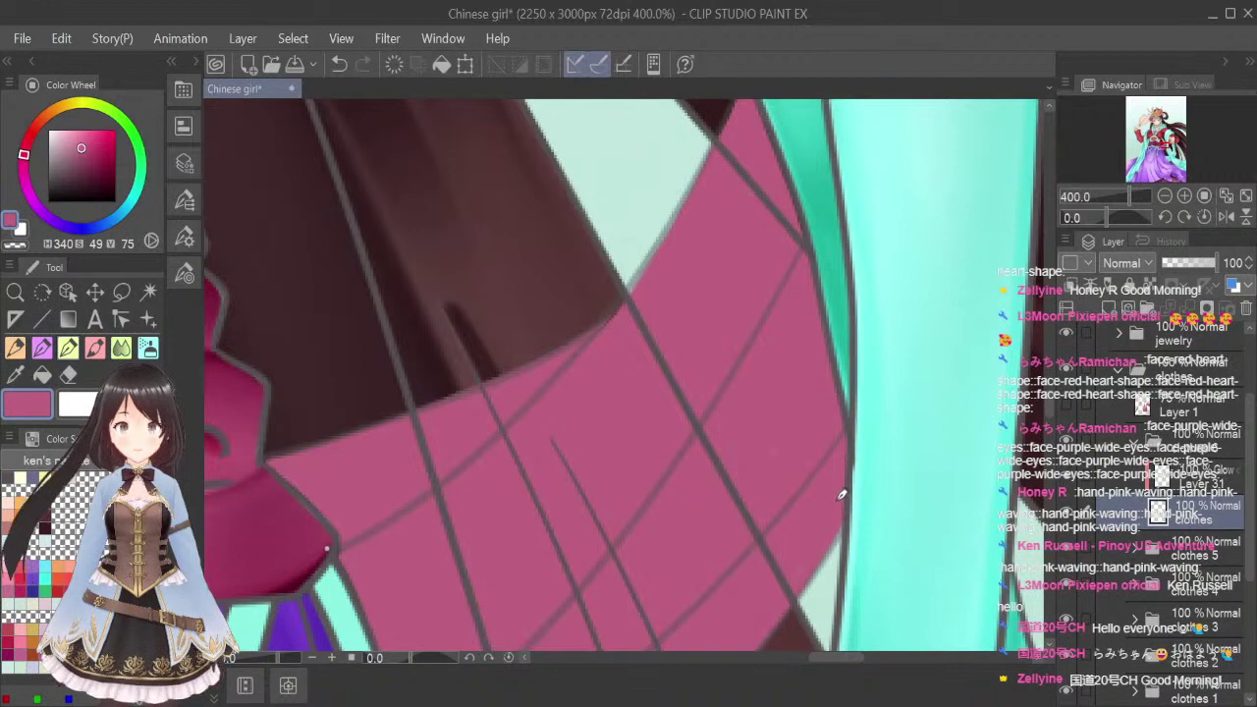
left_click_drag(1051, 402, 1050, 413)
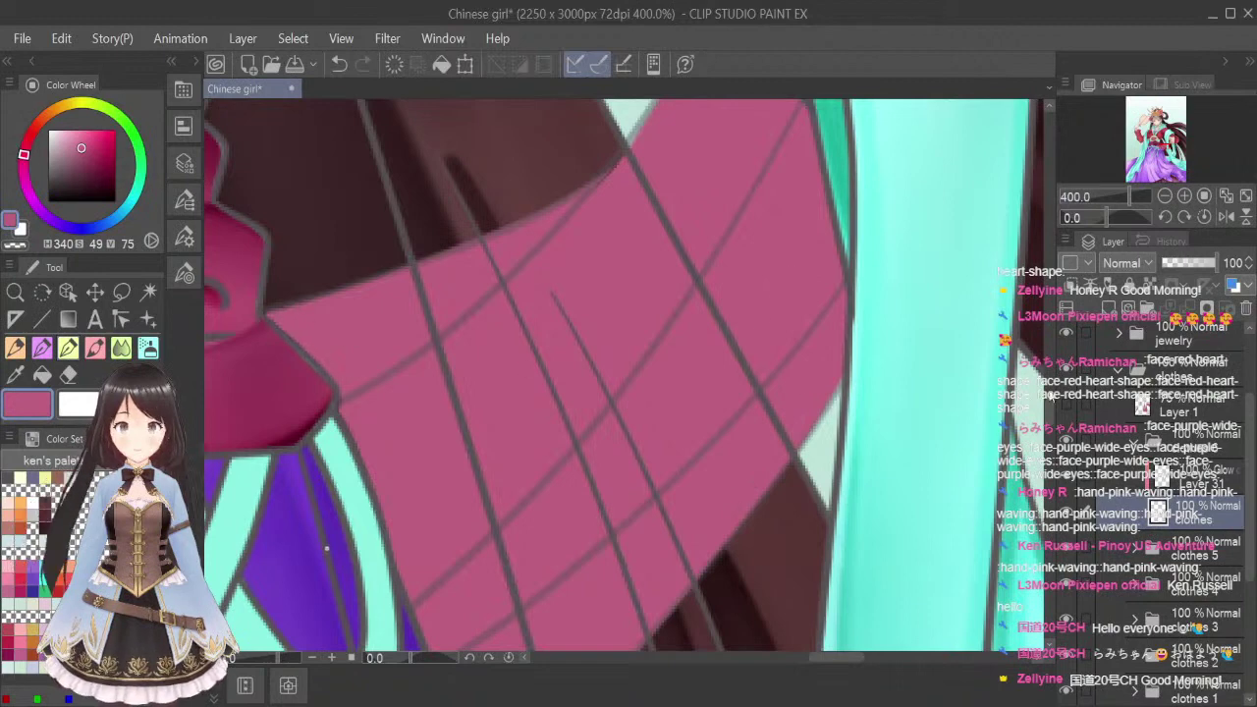
scroll(1050, 422, "down", 3)
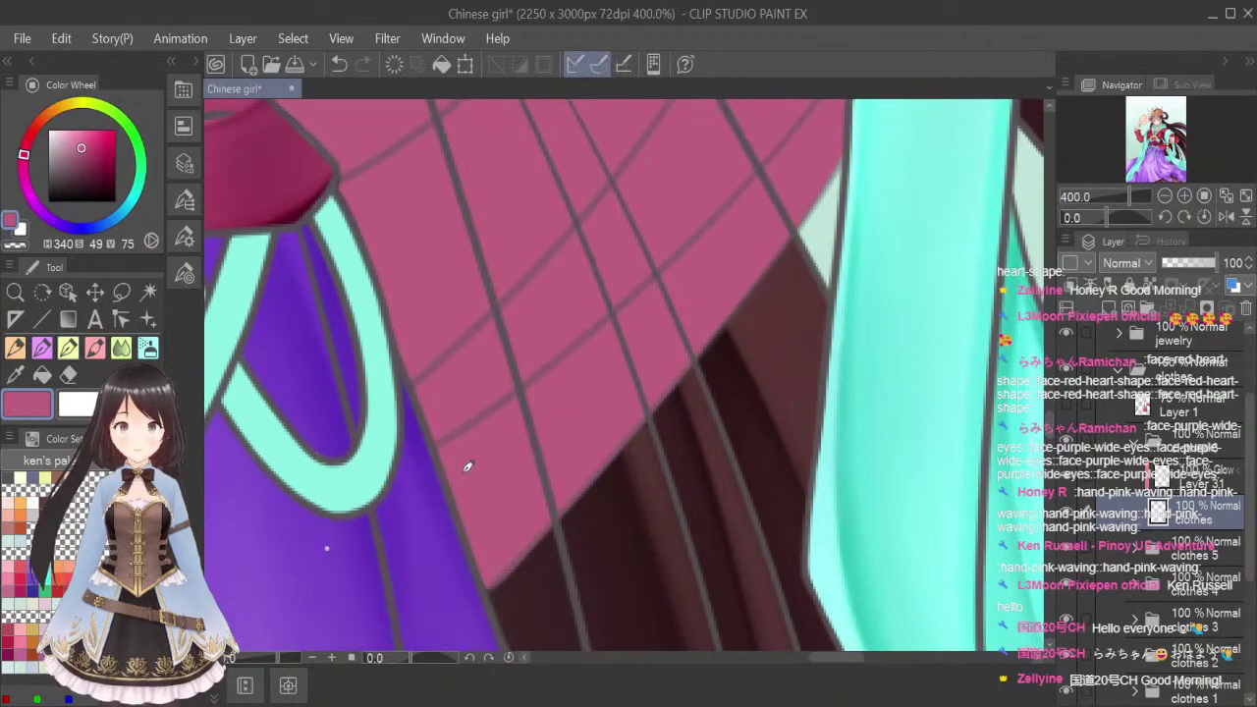
scroll(654, 361, "down", 3)
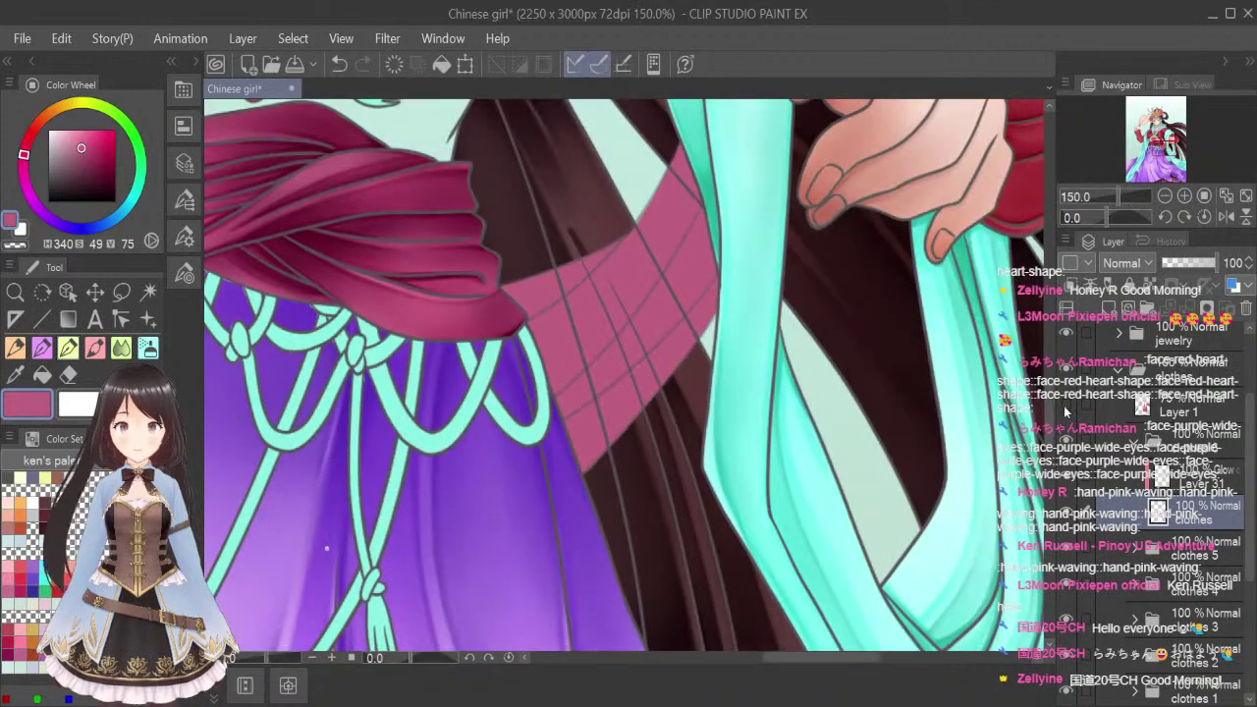
left_click_drag(1050, 425, 1051, 411)
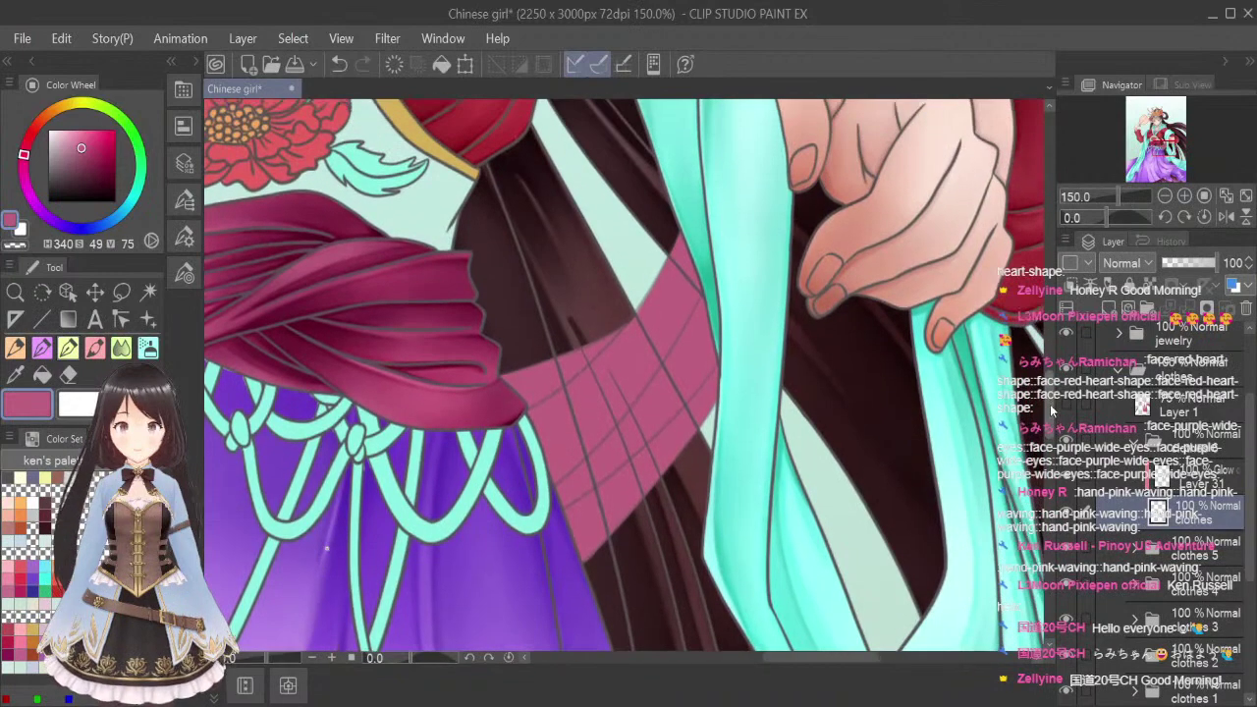
Airbrush a soft highlight on the middle of the sash tail on the Glow dodge layer, using the pale green sampled from the background
left_click(1210, 483)
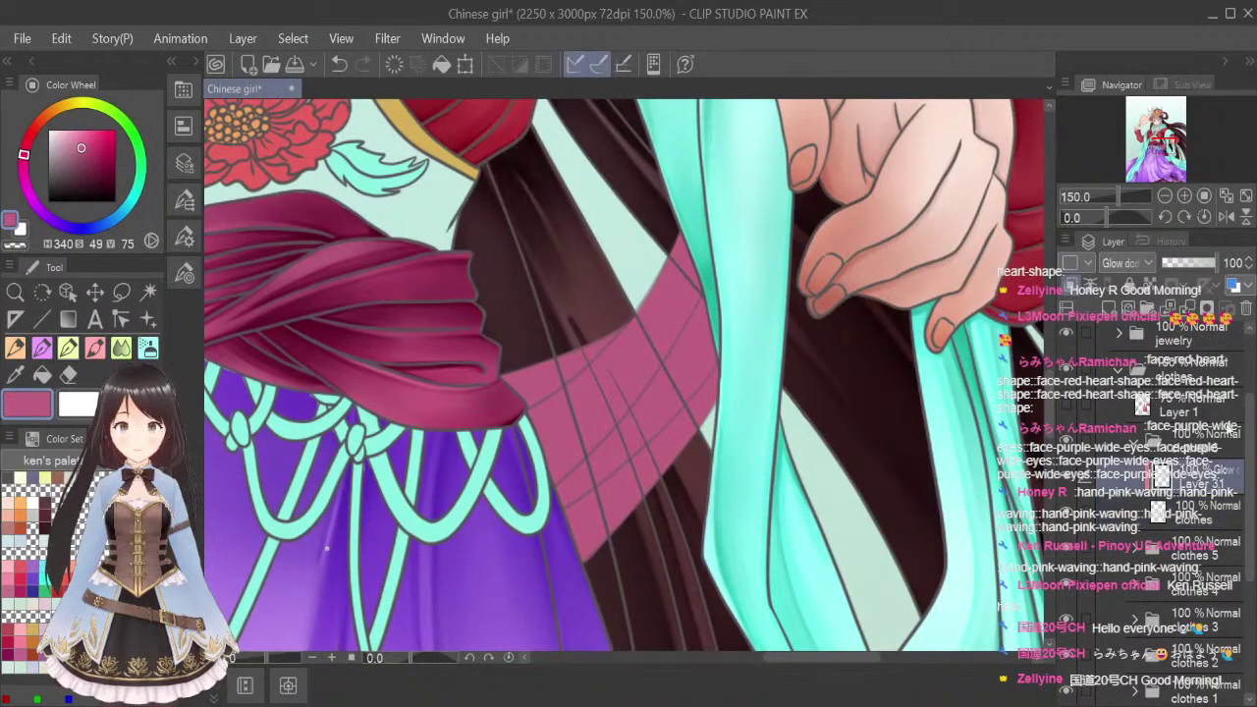
left_click(18, 377)
left_click(850, 511)
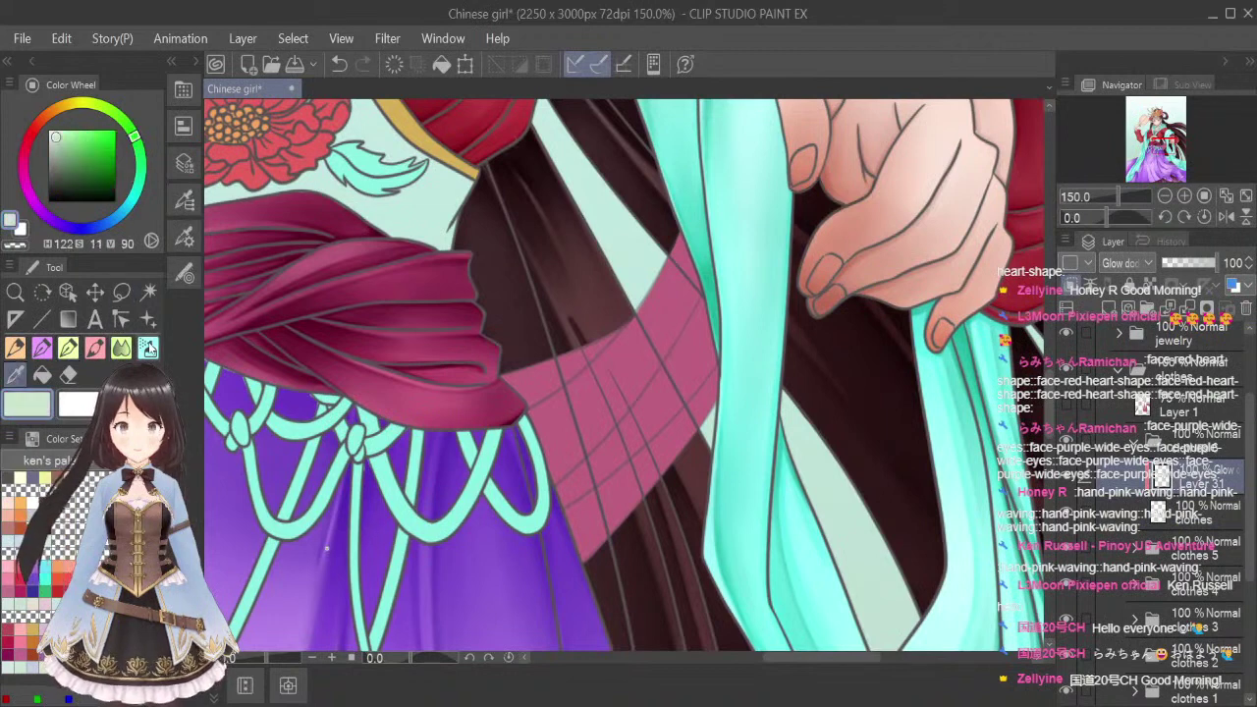
left_click(148, 348)
mouse_move(552, 368)
left_mouse_down()
mouse_move(581, 329)
mouse_move(638, 294)
mouse_move(629, 433)
mouse_move(566, 428)
mouse_move(659, 295)
mouse_move(629, 332)
left_mouse_up()
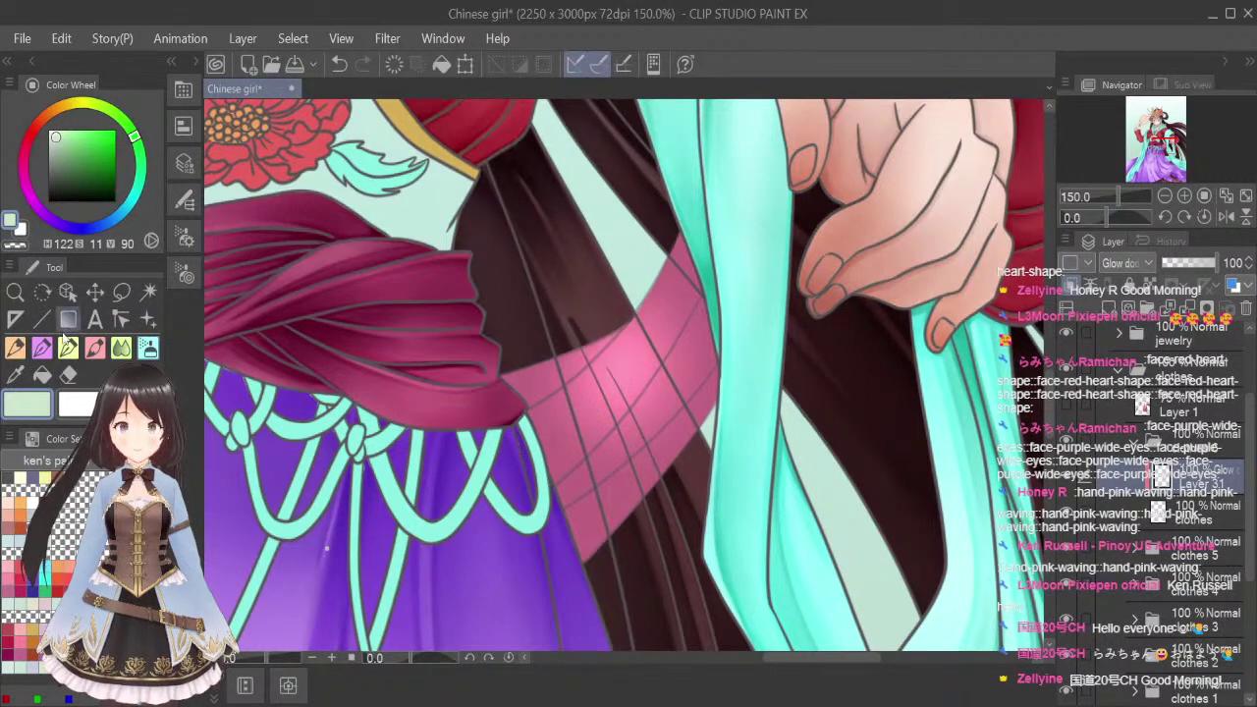
Sample the sash's magenta, add a clipped Multiply layer above the Glow dodge layer, and save the file
left_click(15, 374)
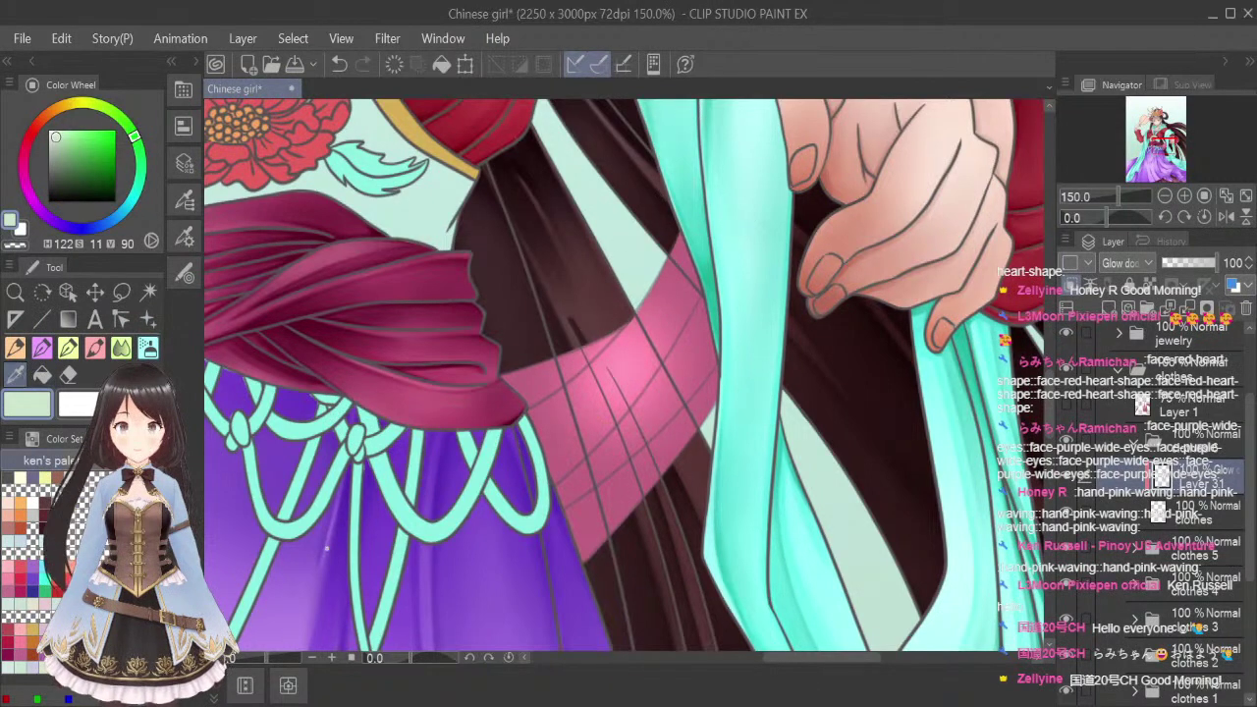
left_click(530, 389)
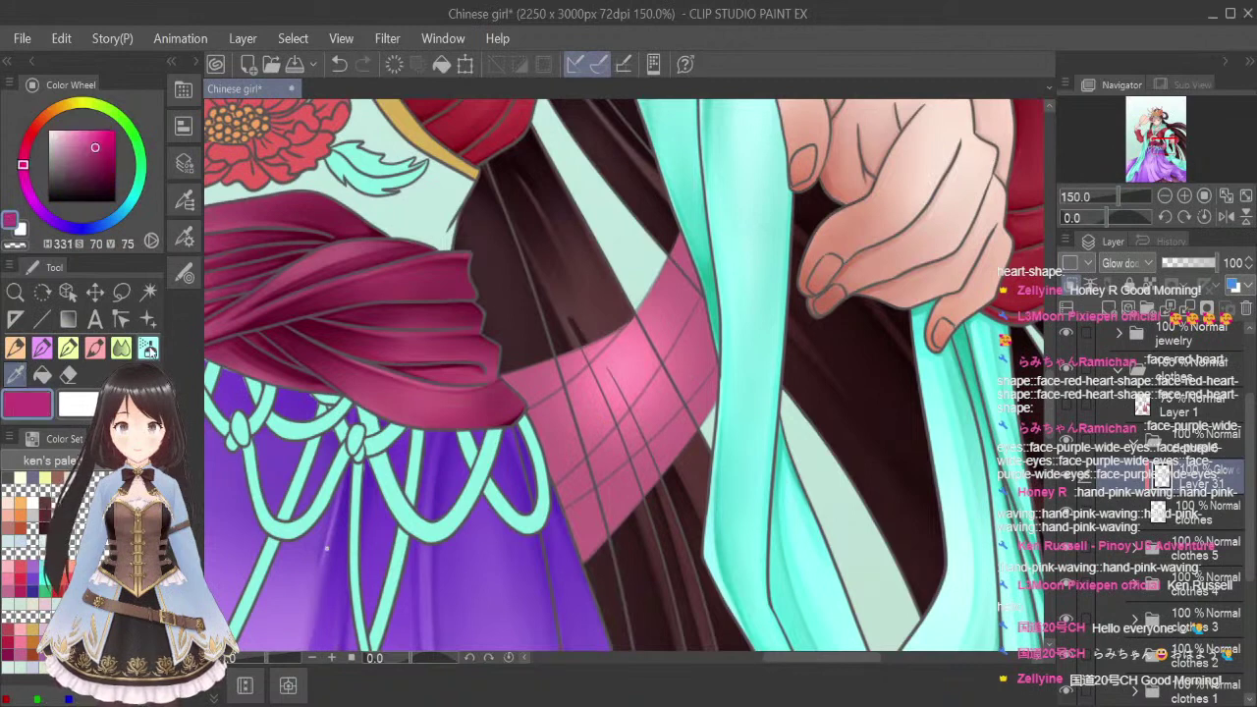
left_click(148, 347)
left_click(1107, 307)
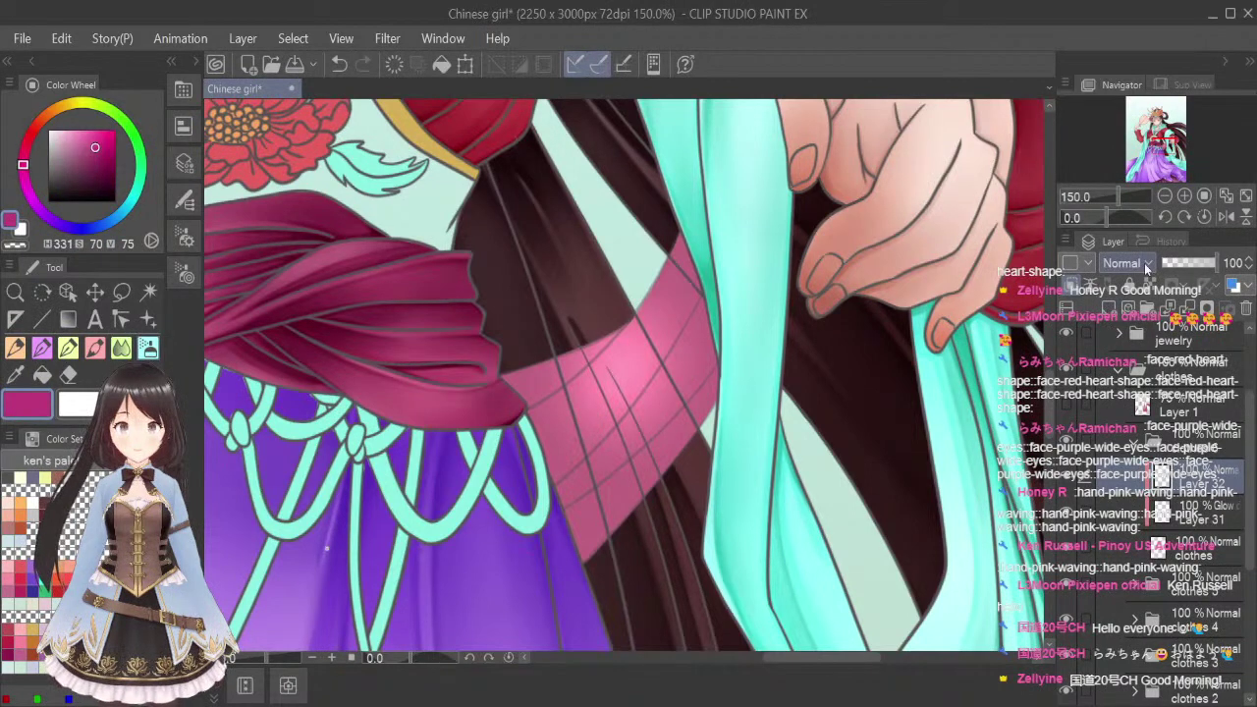
left_click(1146, 264)
left_click(1139, 331)
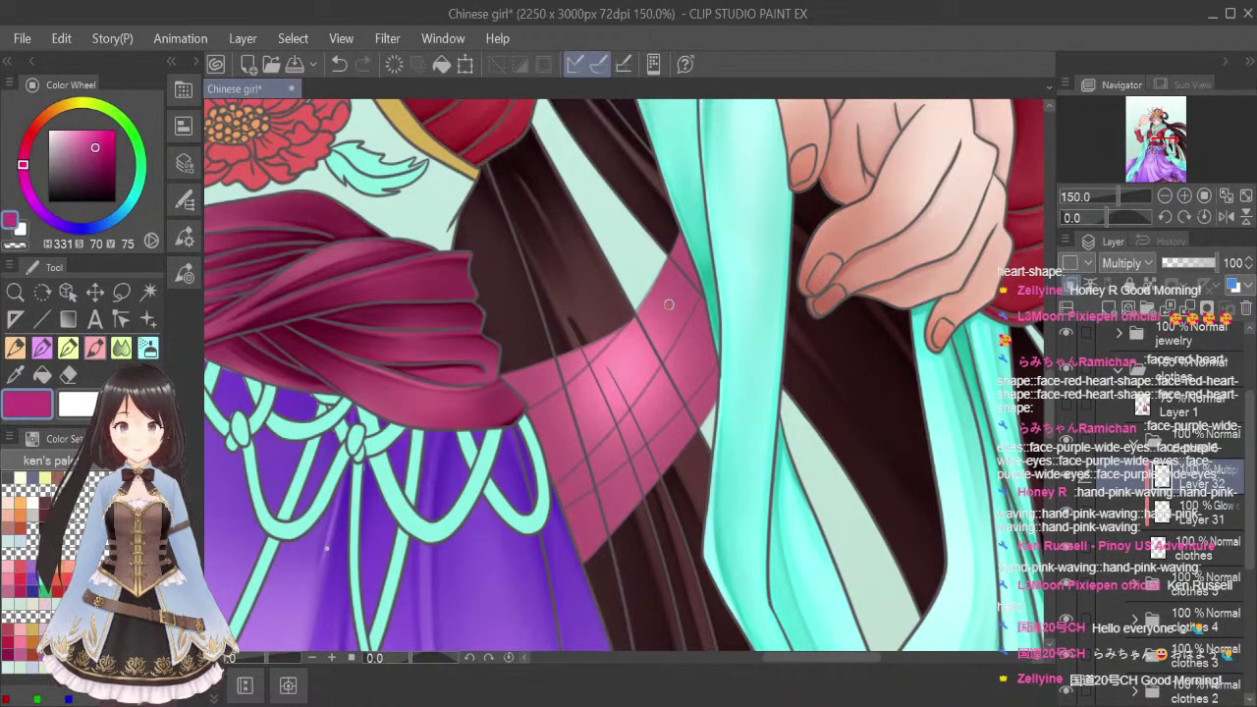
key("ctrl+s")
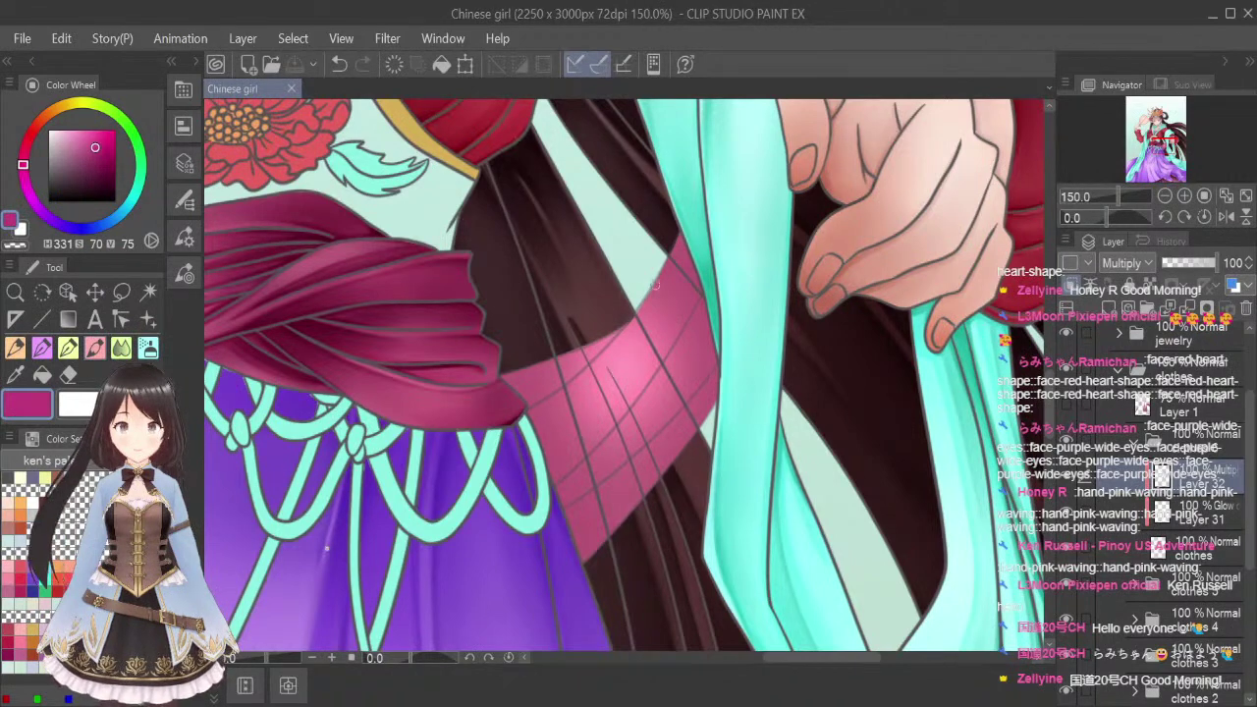
Paint magenta fold shadows along the sash tail, from the waist knot to the turquoise ribbon, on the Multiply layer
mouse_move(501, 376)
left_mouse_down()
mouse_move(527, 408)
mouse_move(639, 294)
left_mouse_up()
mouse_move(601, 341)
left_mouse_down()
mouse_move(533, 301)
mouse_move(585, 308)
mouse_move(595, 338)
mouse_move(580, 370)
mouse_move(527, 396)
mouse_move(583, 357)
mouse_move(525, 400)
mouse_move(601, 340)
mouse_move(524, 394)
mouse_move(504, 379)
mouse_move(532, 401)
mouse_move(518, 390)
mouse_move(609, 342)
mouse_move(523, 392)
mouse_move(612, 328)
left_mouse_up()
key("j")
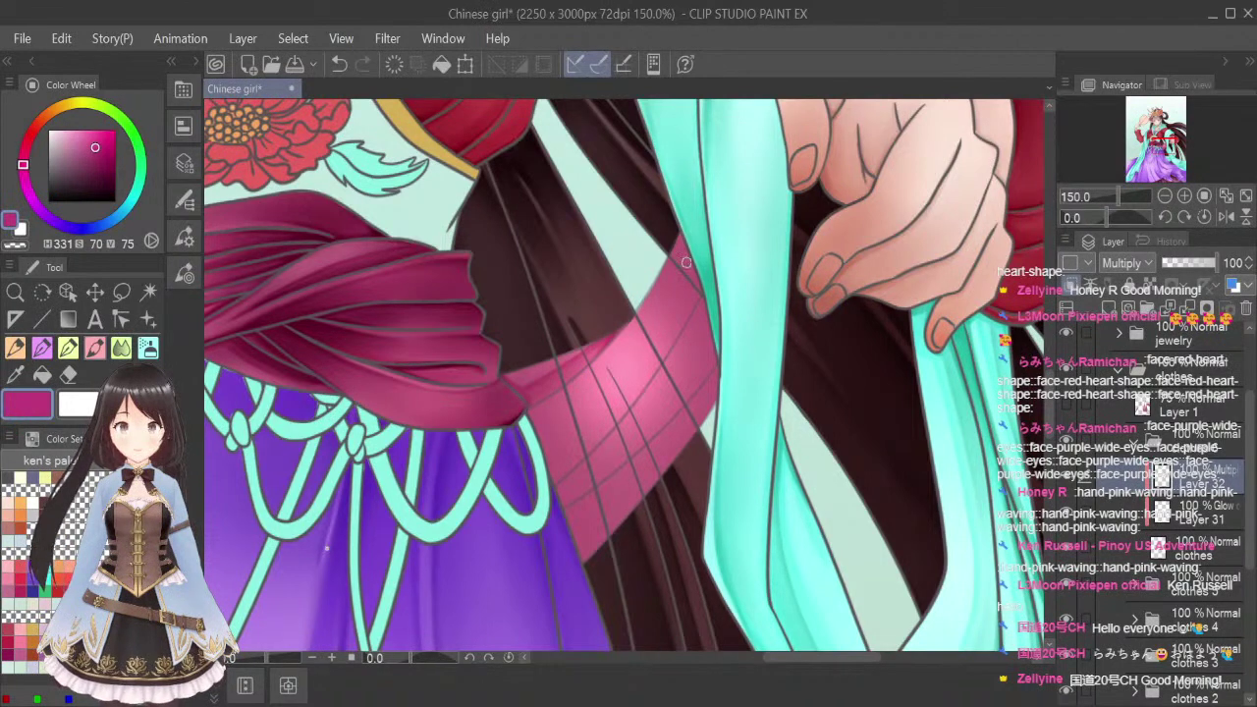
left_click_drag(527, 409, 561, 509)
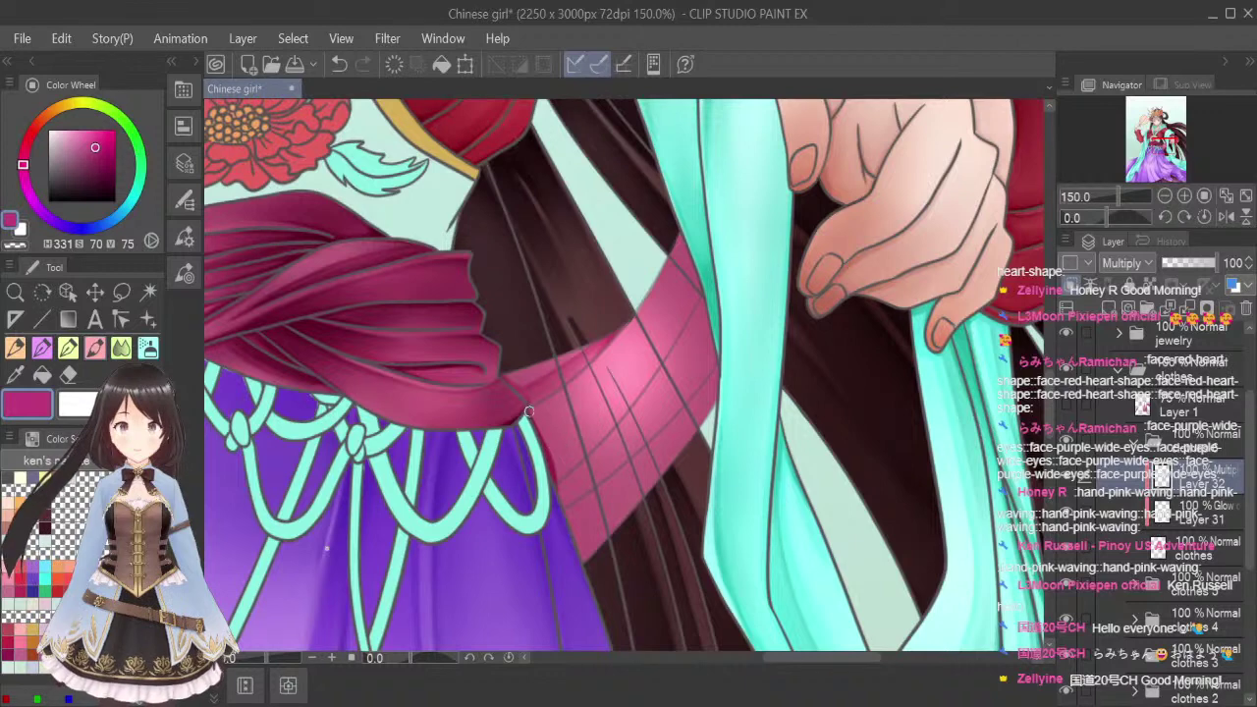
left_click_drag(528, 414, 568, 377)
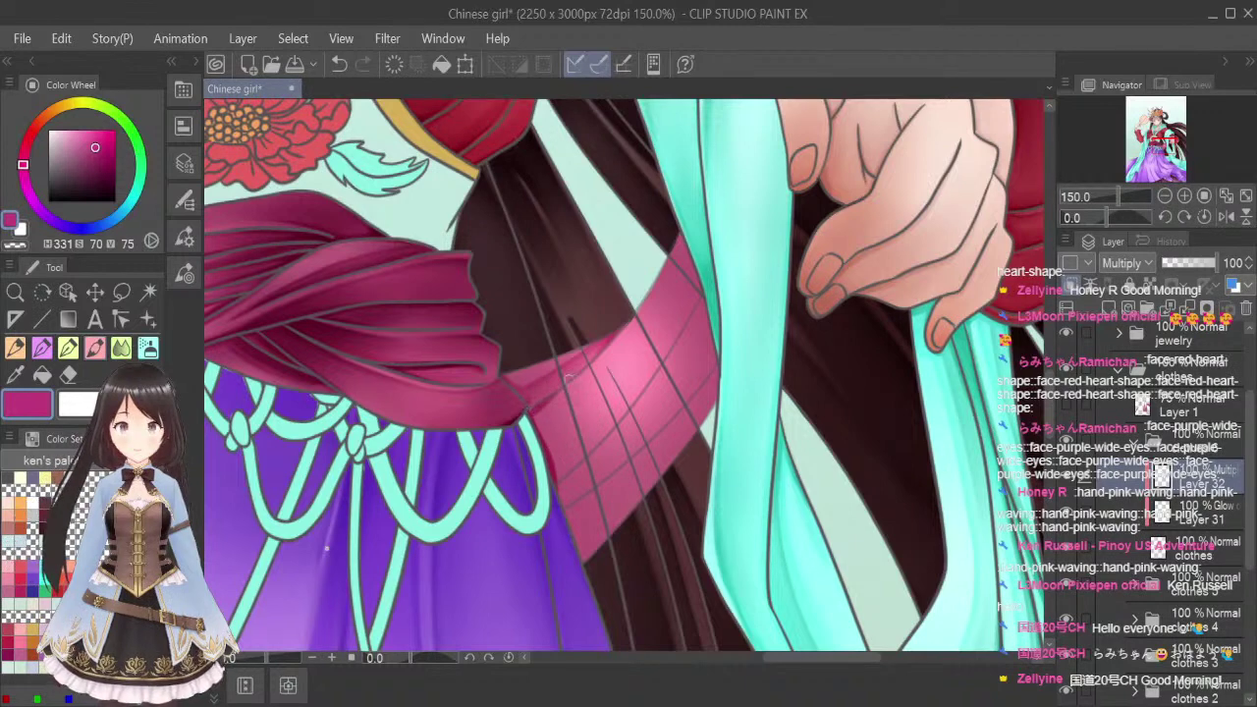
mouse_move(551, 457)
left_mouse_down()
mouse_move(672, 312)
mouse_move(697, 257)
left_mouse_up()
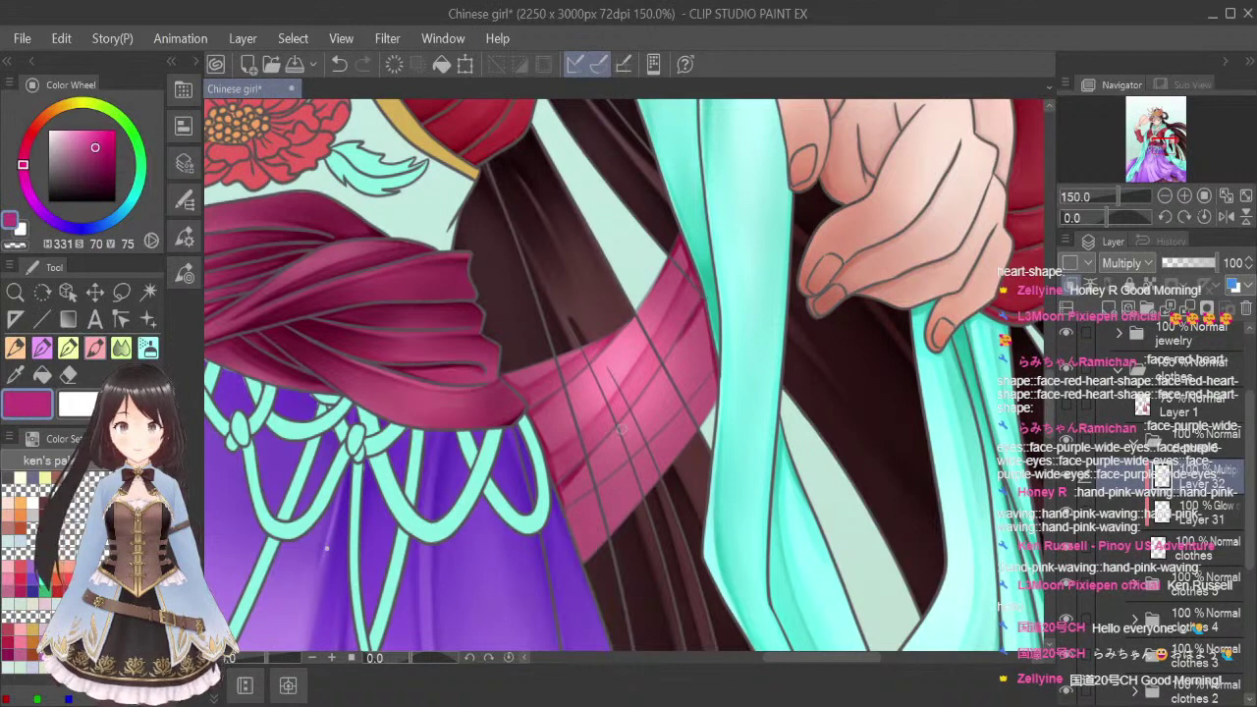
left_click_drag(562, 492, 712, 336)
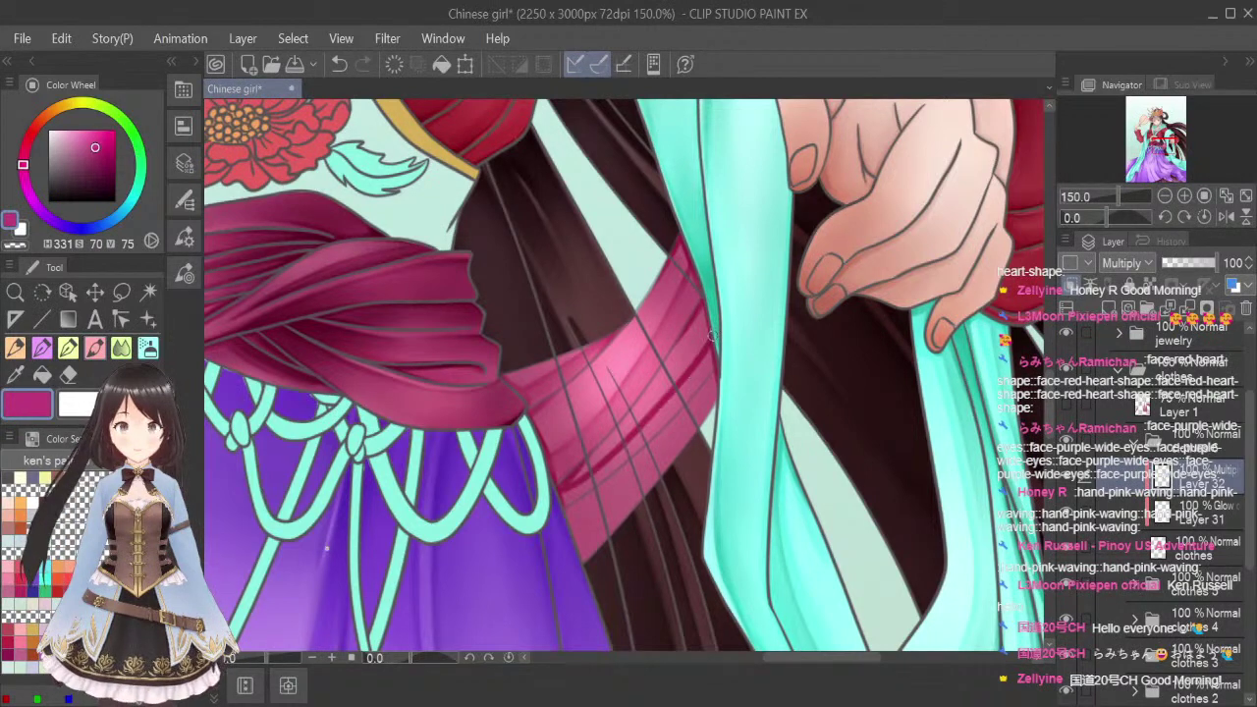
Soften the fold shadows across the sash tail using the Blend tool with a smaller brush size
left_click(122, 347)
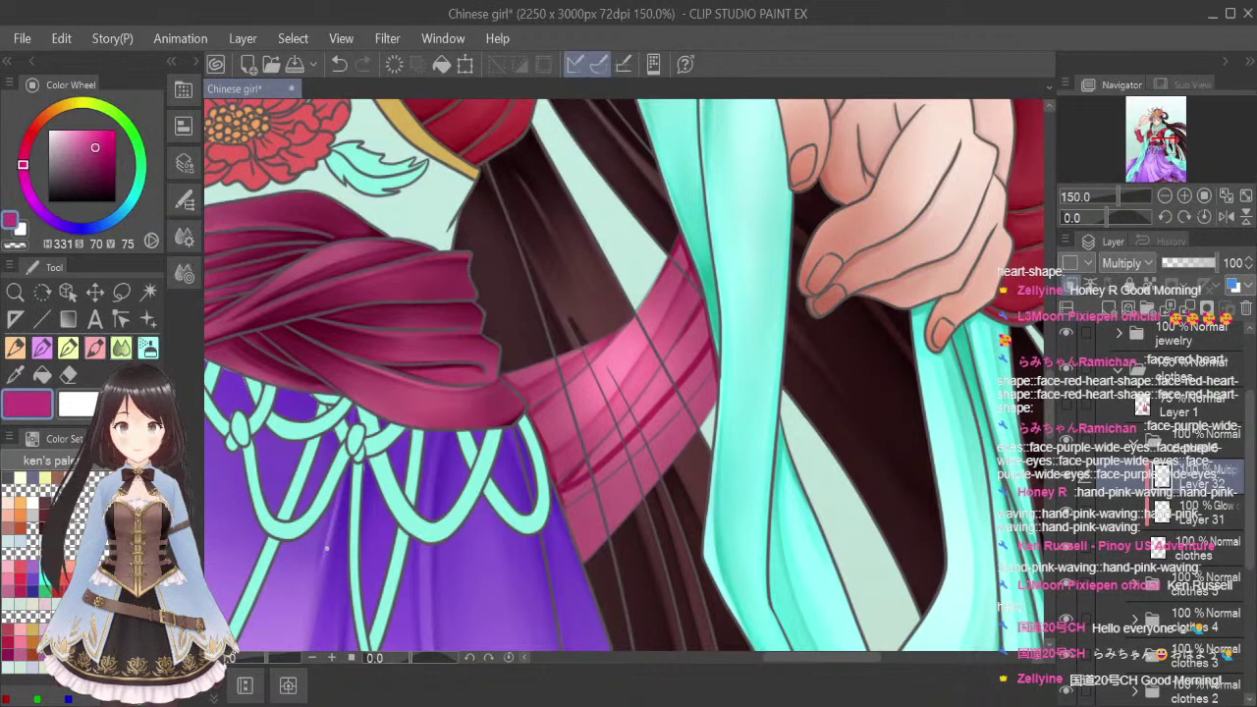
key("bracketleft")
key("bracketleft")
key("bracketleft")
key("bracketleft")
key("bracketleft")
key("bracketleft")
key("bracketleft")
key("bracketleft")
mouse_move(565, 496)
left_mouse_down()
mouse_move(661, 417)
mouse_move(618, 457)
mouse_move(714, 348)
mouse_move(556, 504)
mouse_move(636, 441)
mouse_move(682, 252)
left_mouse_up()
Paint magenta shadows along the lower folds and edges of the sash tail
left_click(96, 349)
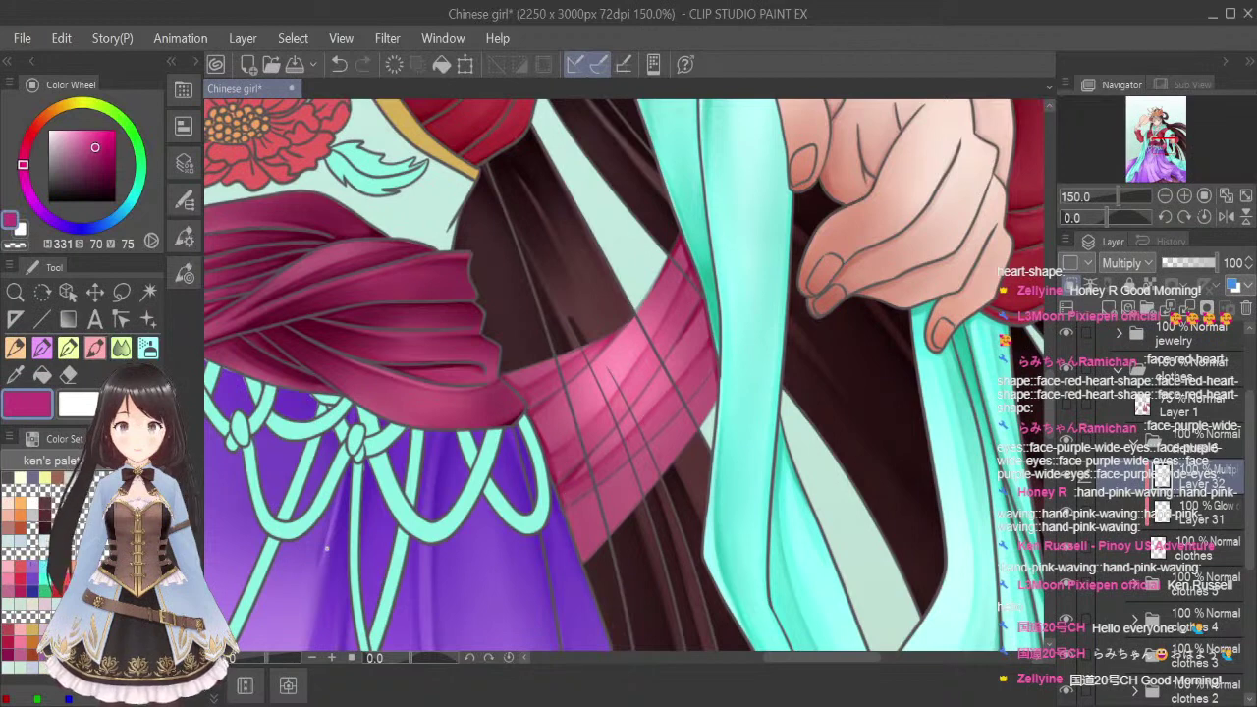
left_click_drag(559, 499, 591, 580)
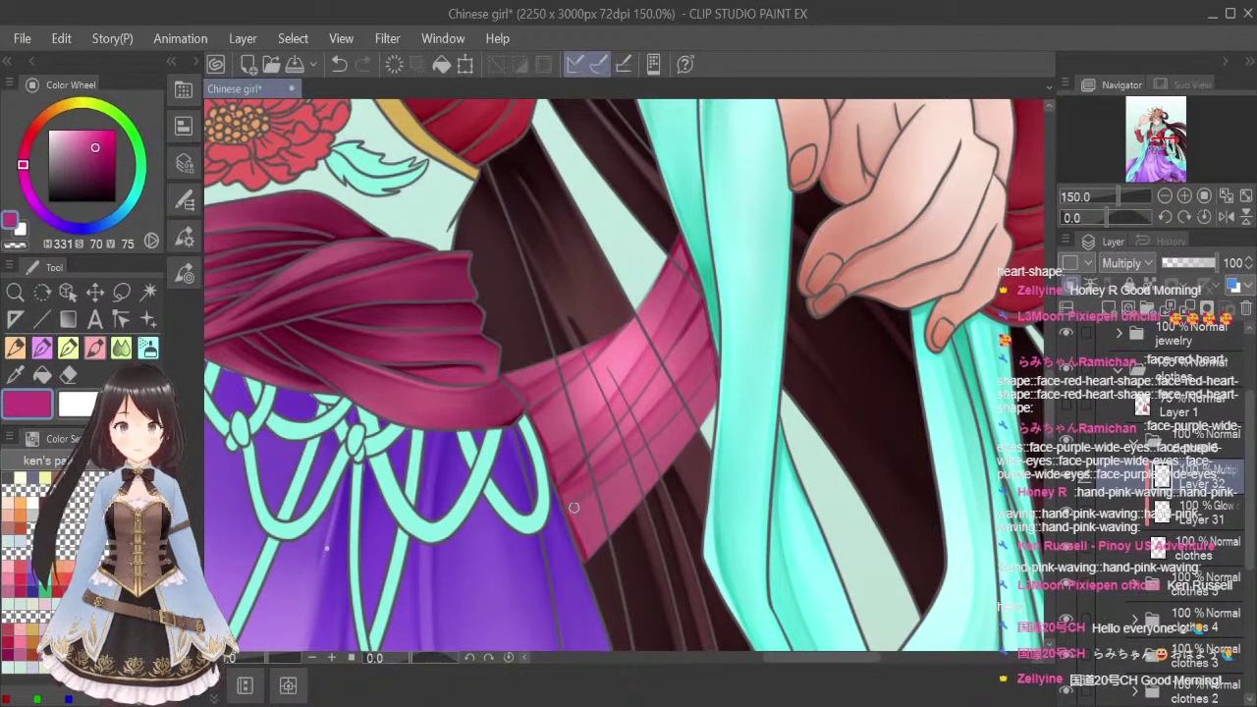
mouse_move(574, 508)
left_mouse_down()
mouse_move(596, 487)
mouse_move(565, 513)
mouse_move(599, 492)
mouse_move(571, 533)
mouse_move(679, 436)
mouse_move(718, 372)
mouse_move(693, 438)
left_mouse_up()
left_click_drag(715, 384, 699, 428)
left_click_drag(585, 555, 605, 540)
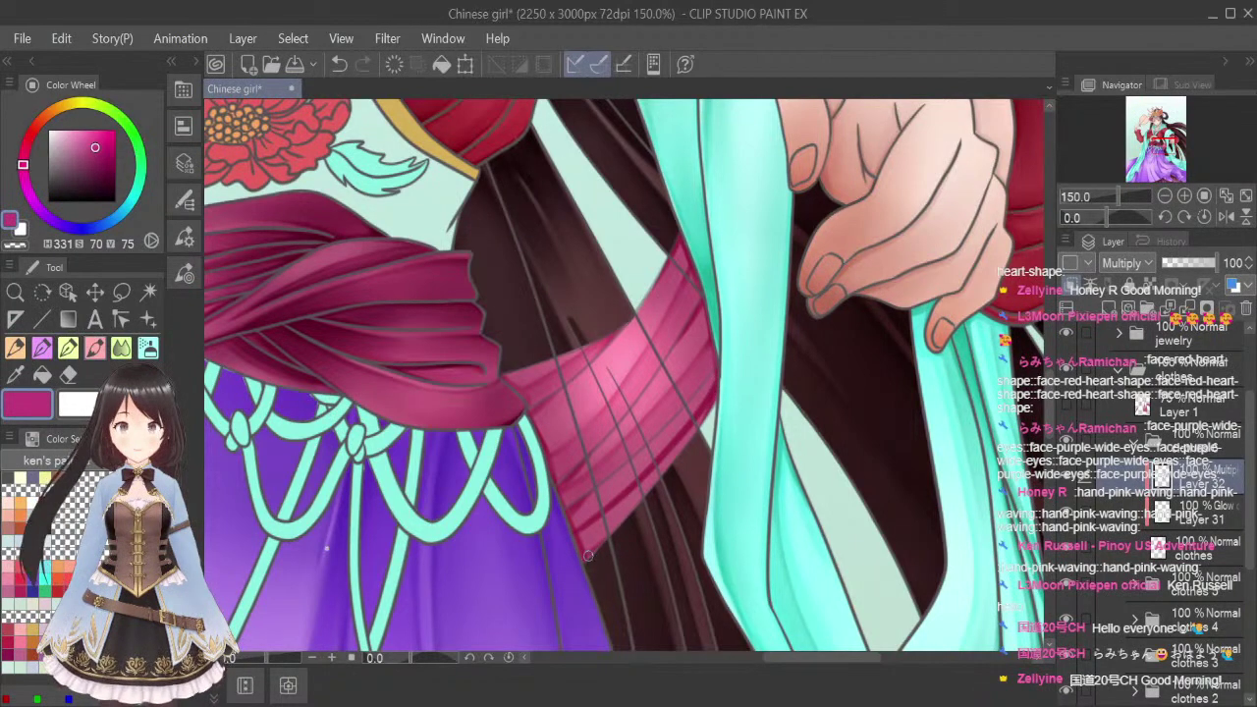
Reduce the Blend tool's brush size and smooth the new shadows along the sash tail's lower folds
left_click(121, 347)
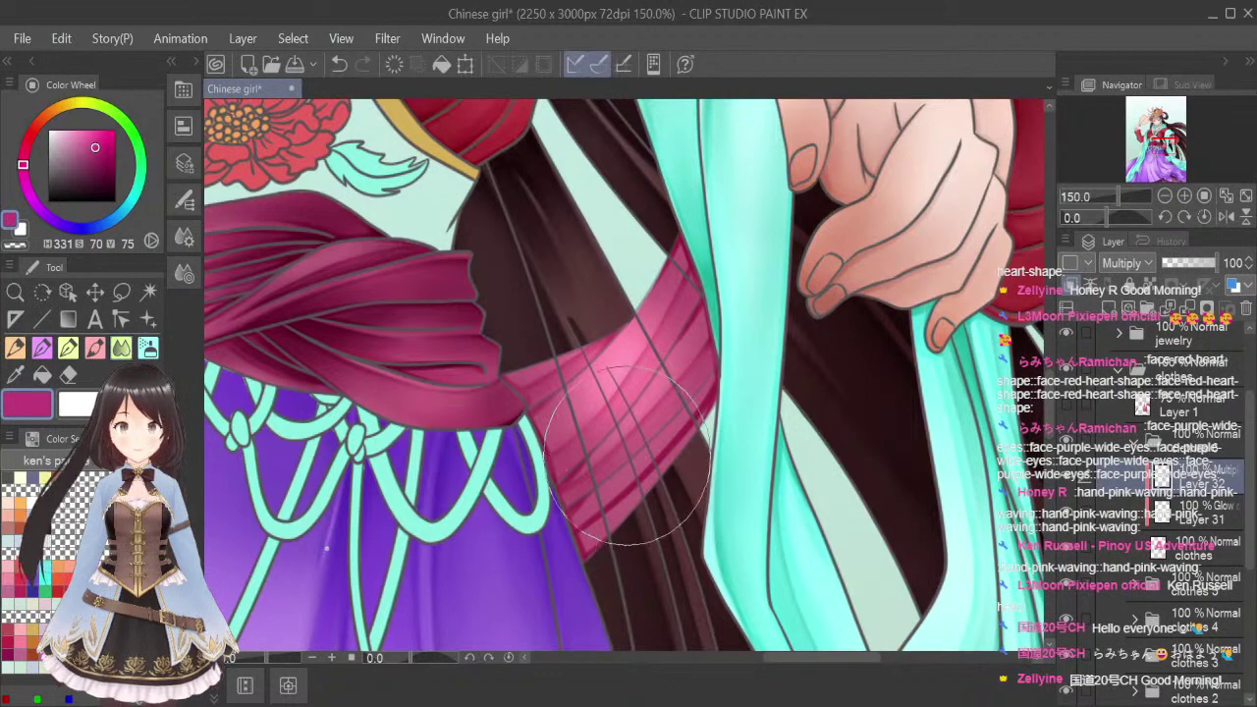
key("bracketleft")
key("bracketleft")
key("bracketleft")
mouse_move(624, 473)
left_mouse_down()
mouse_move(573, 518)
mouse_move(648, 456)
mouse_move(564, 525)
mouse_move(644, 460)
mouse_move(612, 490)
mouse_move(710, 377)
mouse_move(704, 396)
mouse_move(709, 373)
mouse_move(612, 489)
mouse_move(670, 443)
left_mouse_up()
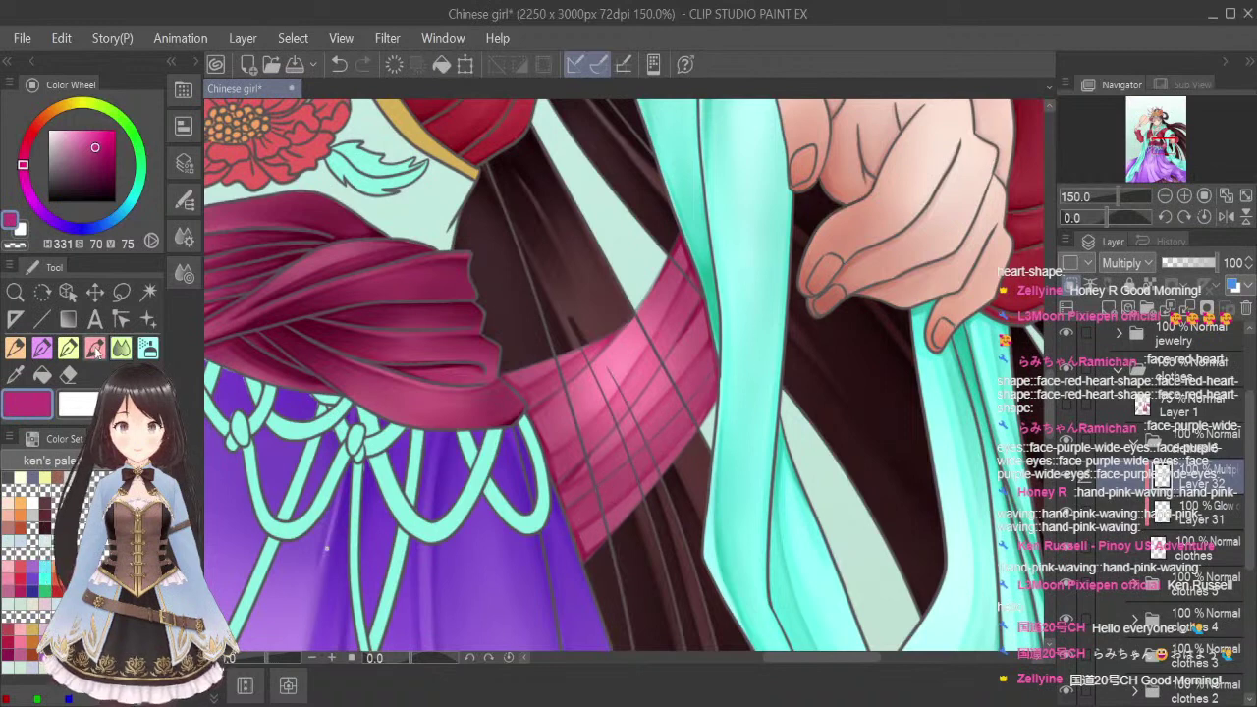
Paint finer magenta fold shadows from the lower edge of the sash tail up to the turquoise ribbon and beside the waist knot
left_click(95, 348)
left_click_drag(583, 493, 708, 370)
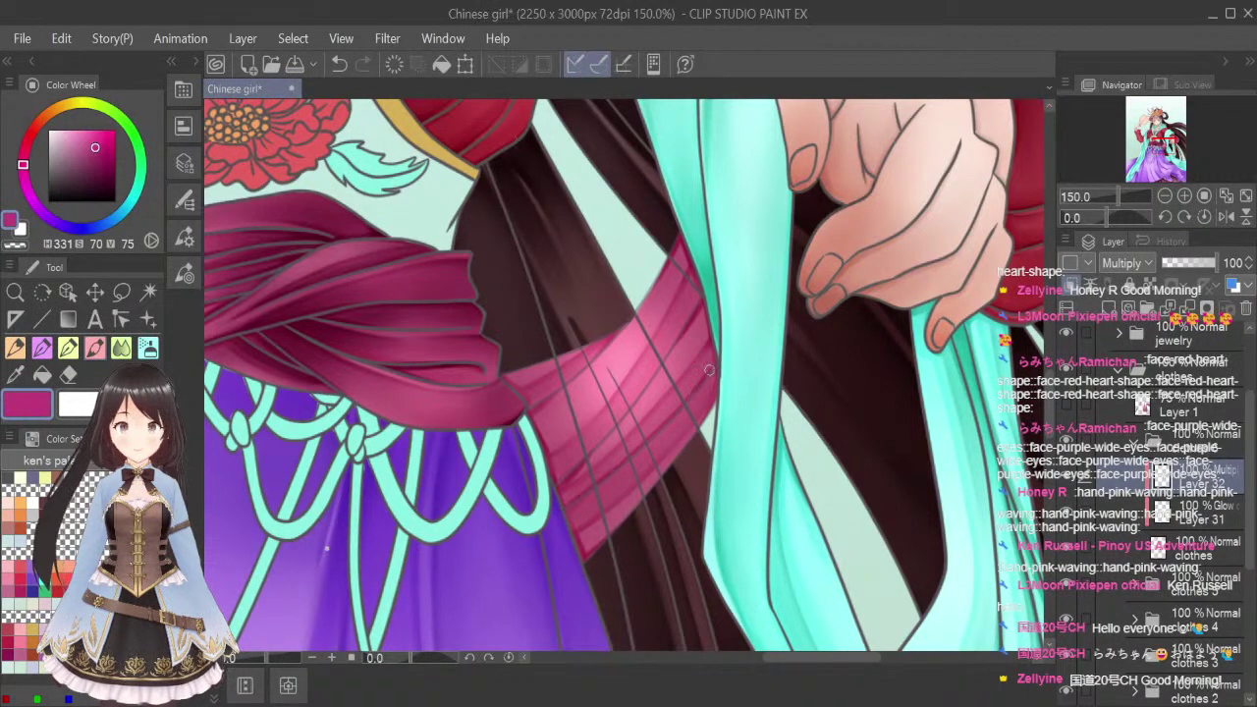
mouse_move(573, 464)
left_mouse_down()
mouse_move(639, 390)
mouse_move(700, 289)
left_mouse_up()
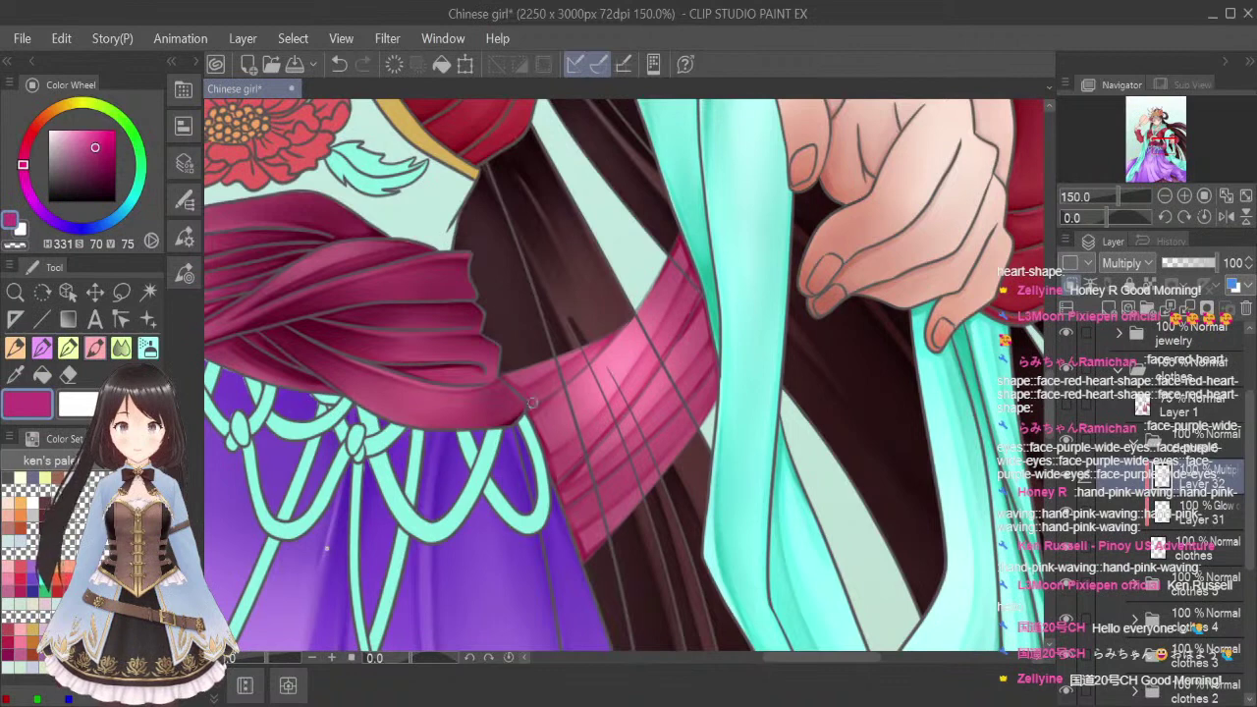
left_click_drag(532, 402, 600, 351)
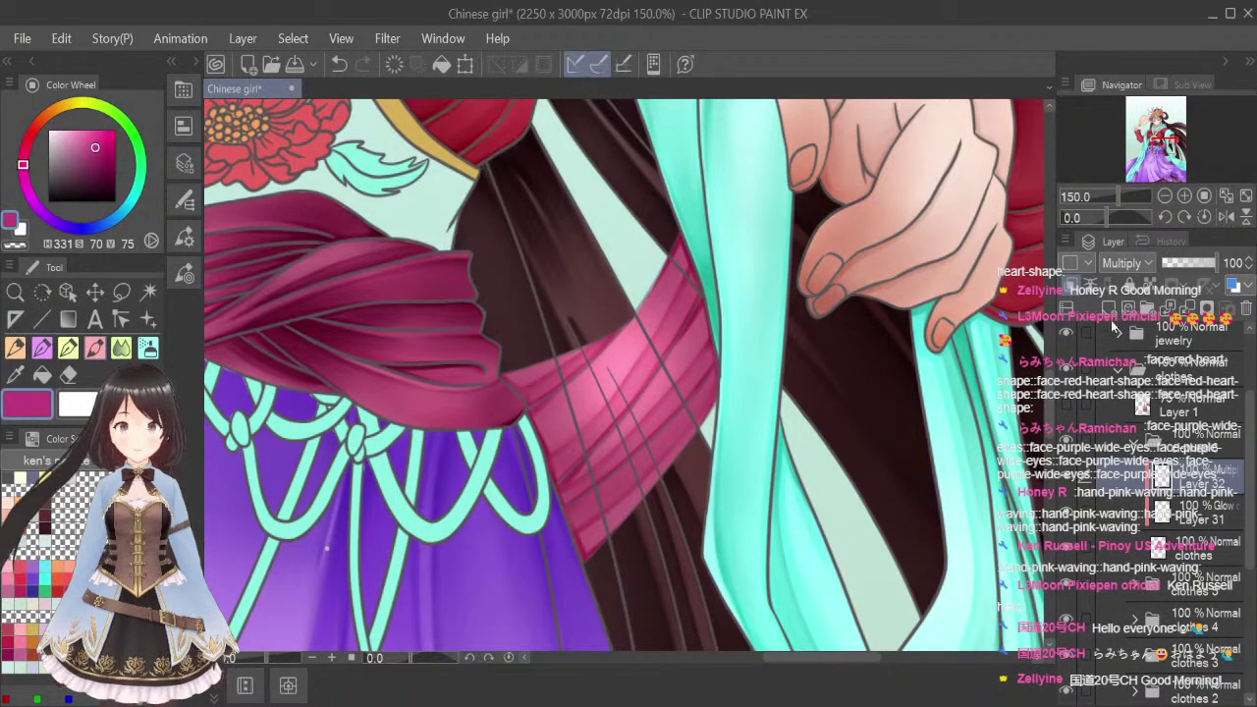
Add a clipped Multiply layer above the existing shadow layer, choose dark purple (H317 S69 V51), and save the illustration
left_click(1108, 307)
left_click(1136, 334)
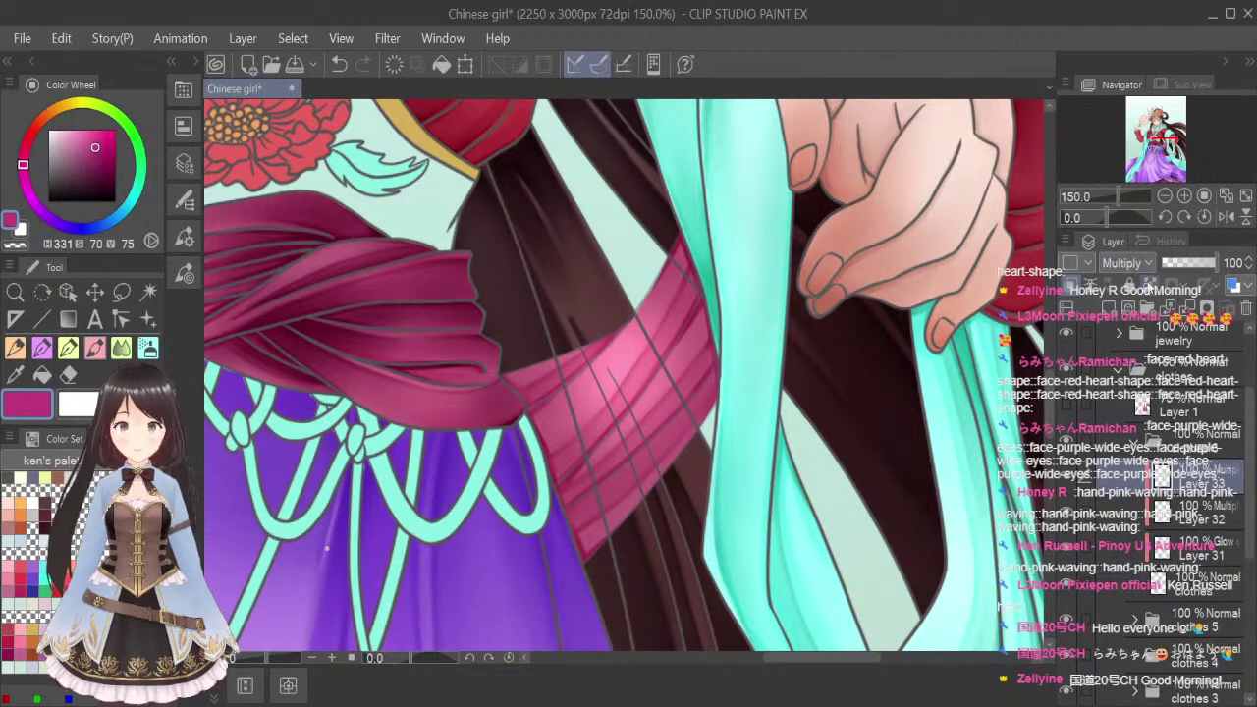
left_click(24, 178)
left_click(94, 165)
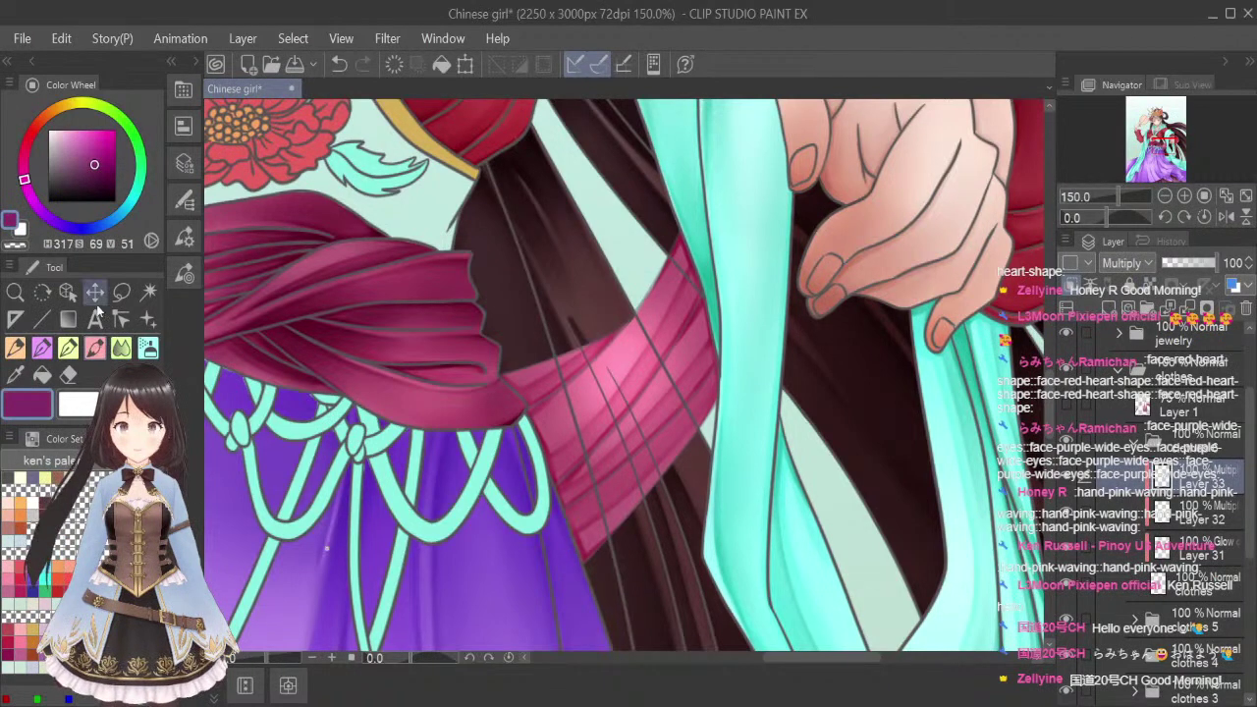
key("ctrl+s")
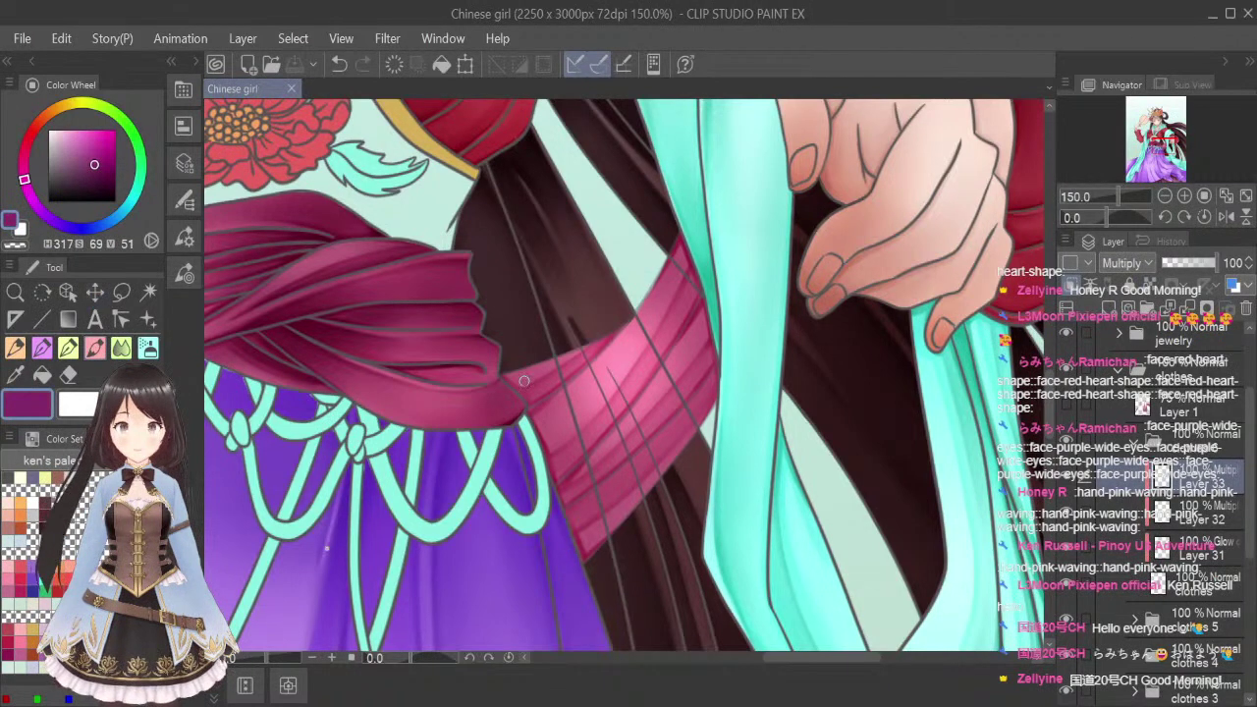
Paint a dark purple shadow where the sash tail leaves the waist knot and smooth it with a smaller Blend brush
left_click_drag(501, 375, 516, 394)
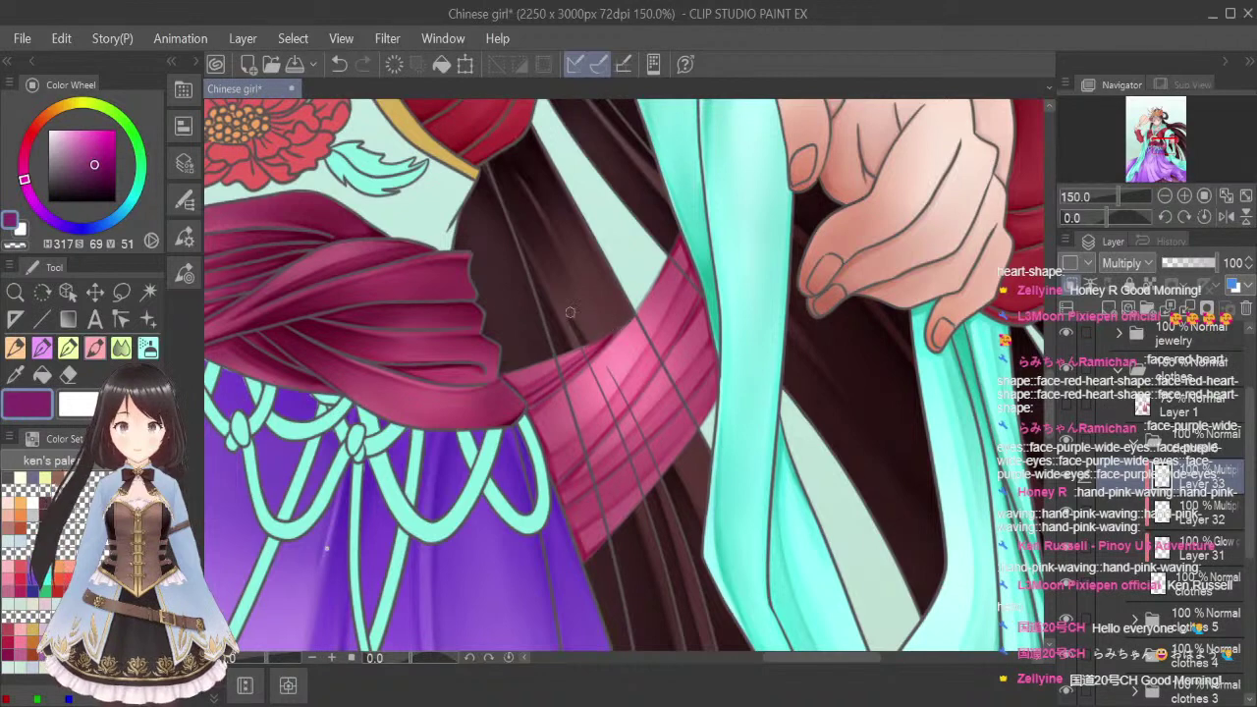
left_click(120, 348)
key("bracketleft")
key("bracketleft")
key("bracketleft")
key("bracketleft")
key("bracketleft")
key("bracketleft")
key("bracketleft")
key("bracketleft")
key("bracketleft")
key("bracketleft")
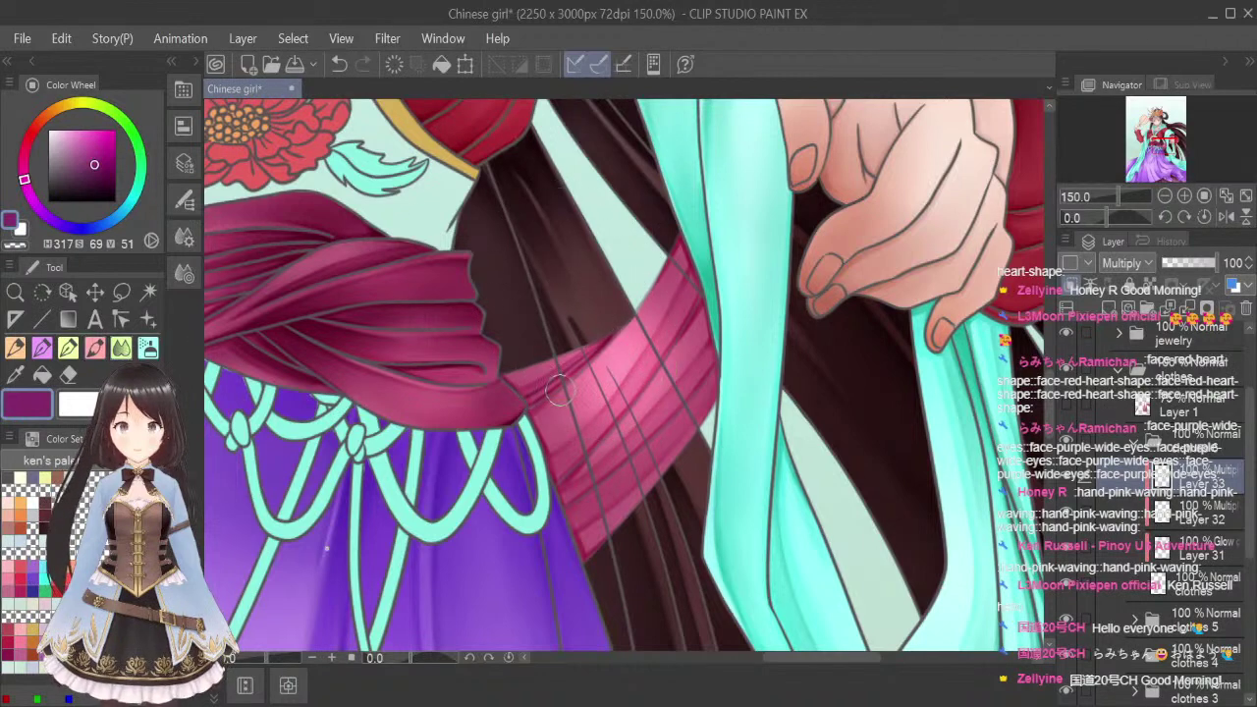
key("bracketleft")
key("bracketleft")
key("bracketleft")
left_click_drag(533, 400, 604, 345)
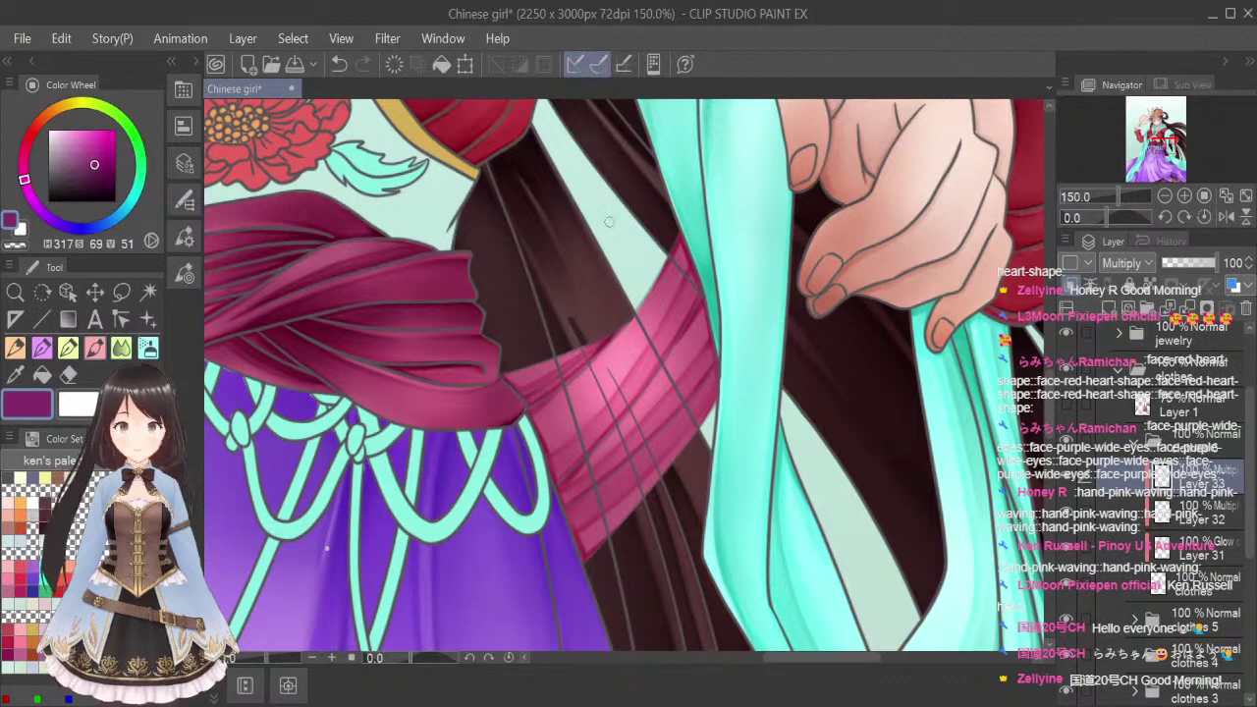
Deepen the dark purple shadow along the sash tail's upper edge and soften it with a reduced Blend brush
left_click_drag(522, 402, 614, 333)
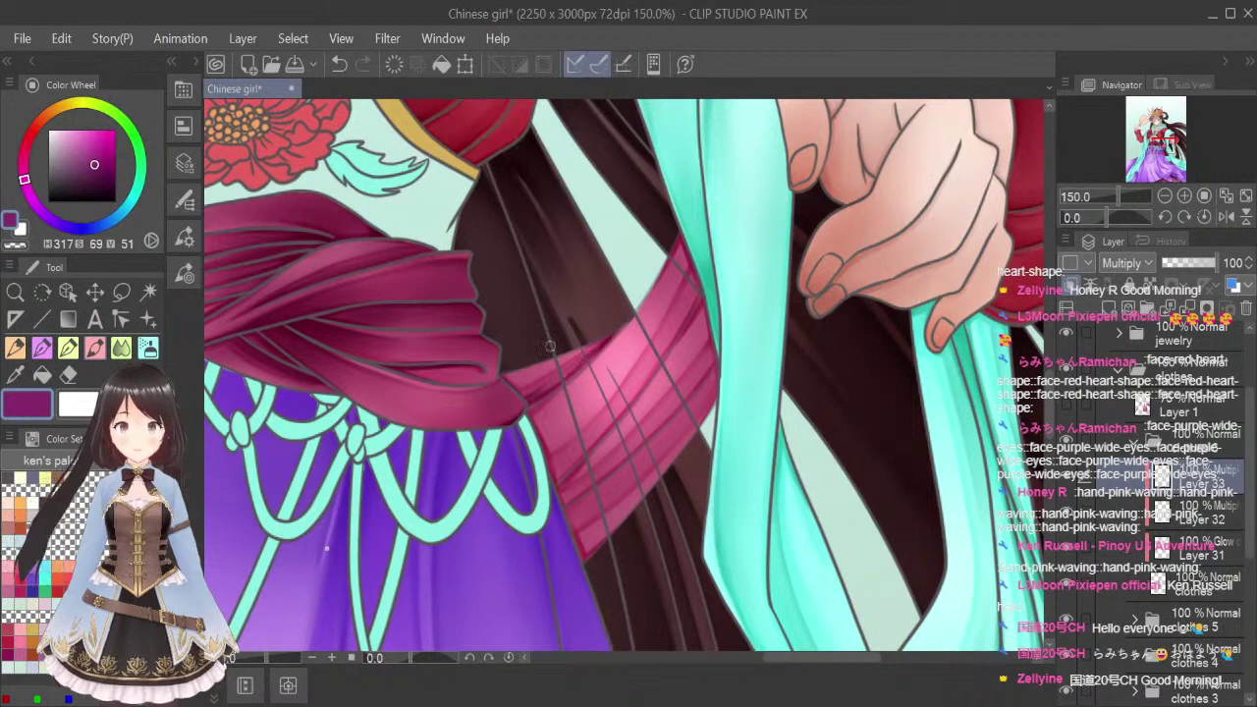
left_click(121, 347)
key("bracketleft")
key("bracketleft")
key("bracketleft")
key("bracketleft")
key("bracketleft")
key("bracketleft")
key("bracketleft")
key("bracketleft")
key("bracketleft")
key("bracketleft")
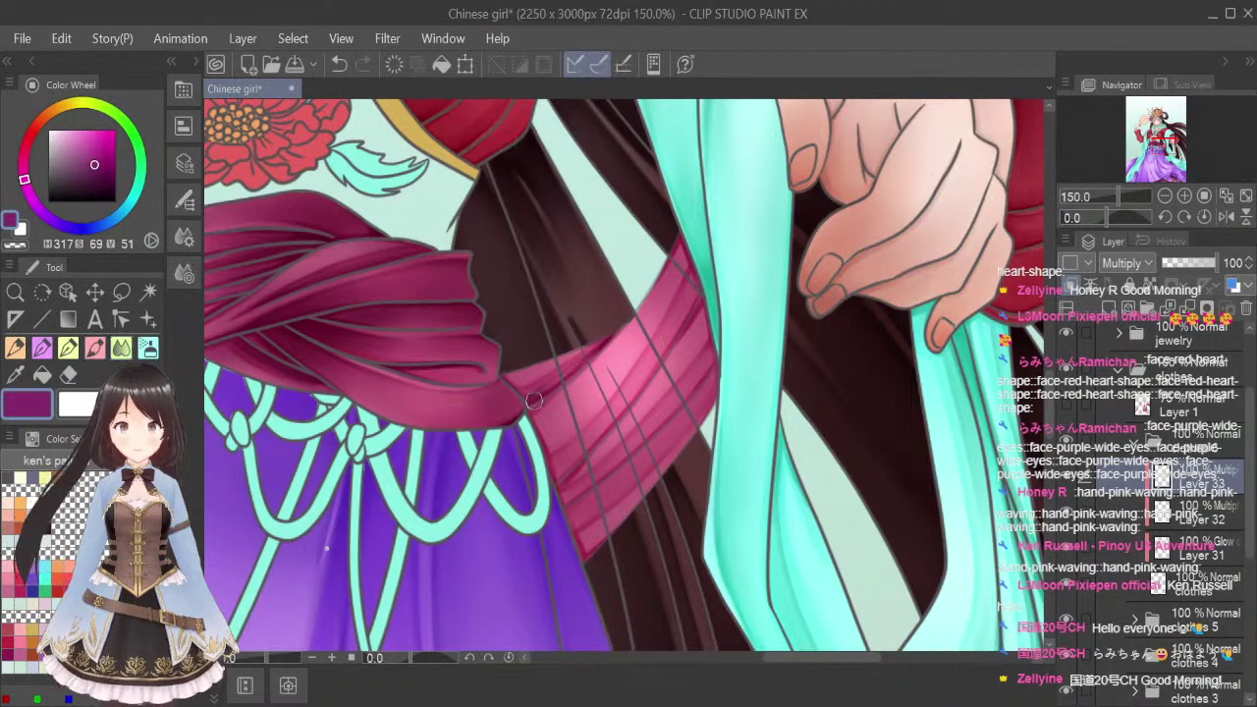
left_click_drag(533, 400, 606, 344)
left_click_drag(560, 381, 610, 338)
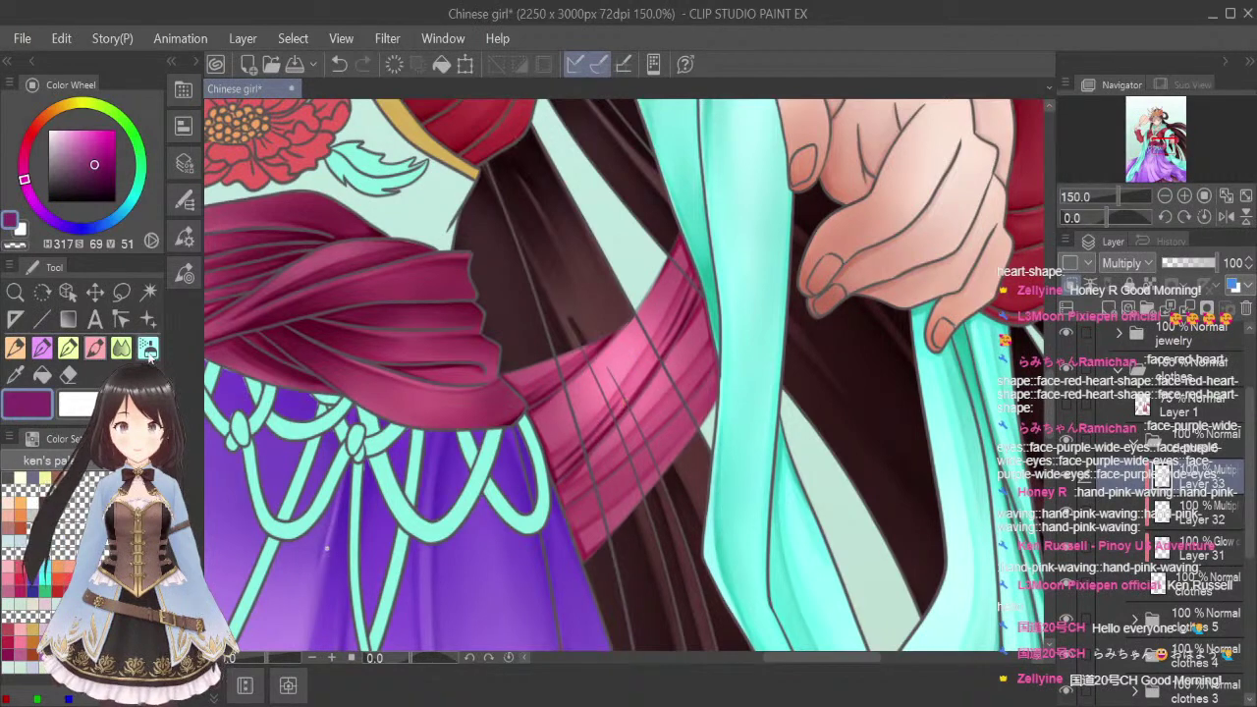
Paint more dark purple fold shadows across the sash tail, up to the turquoise ribbon, and blend them
key("j")
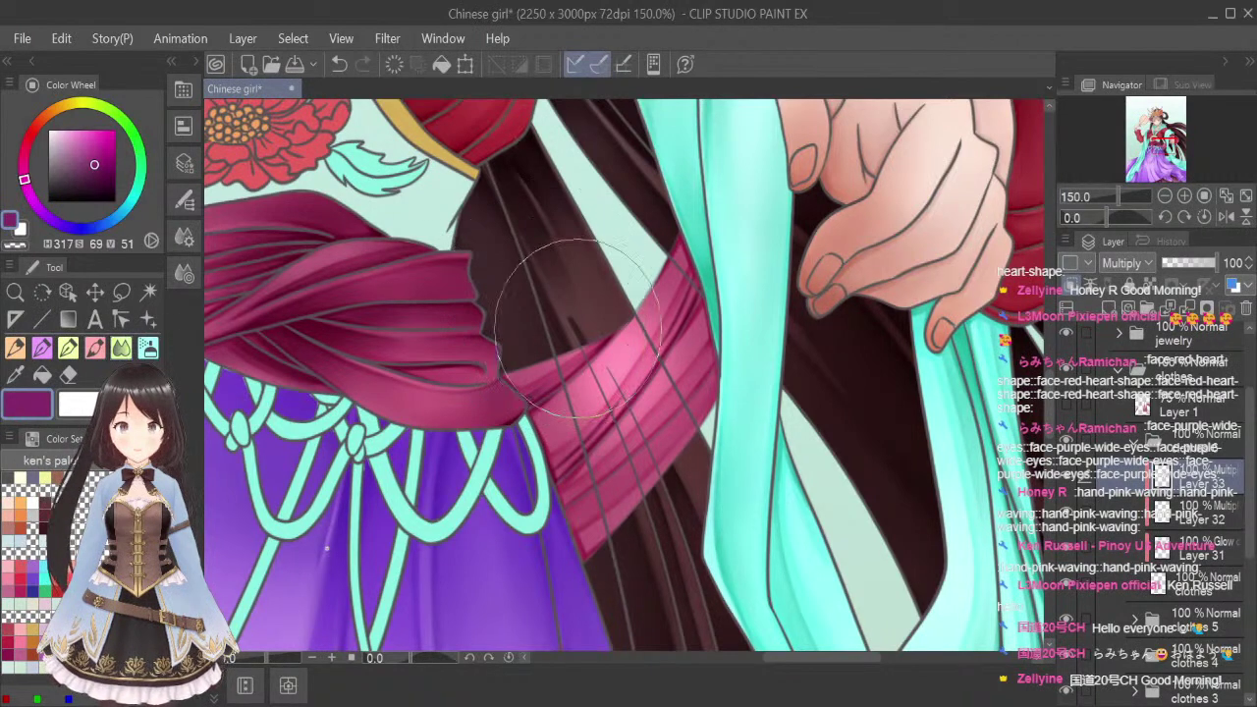
key("b")
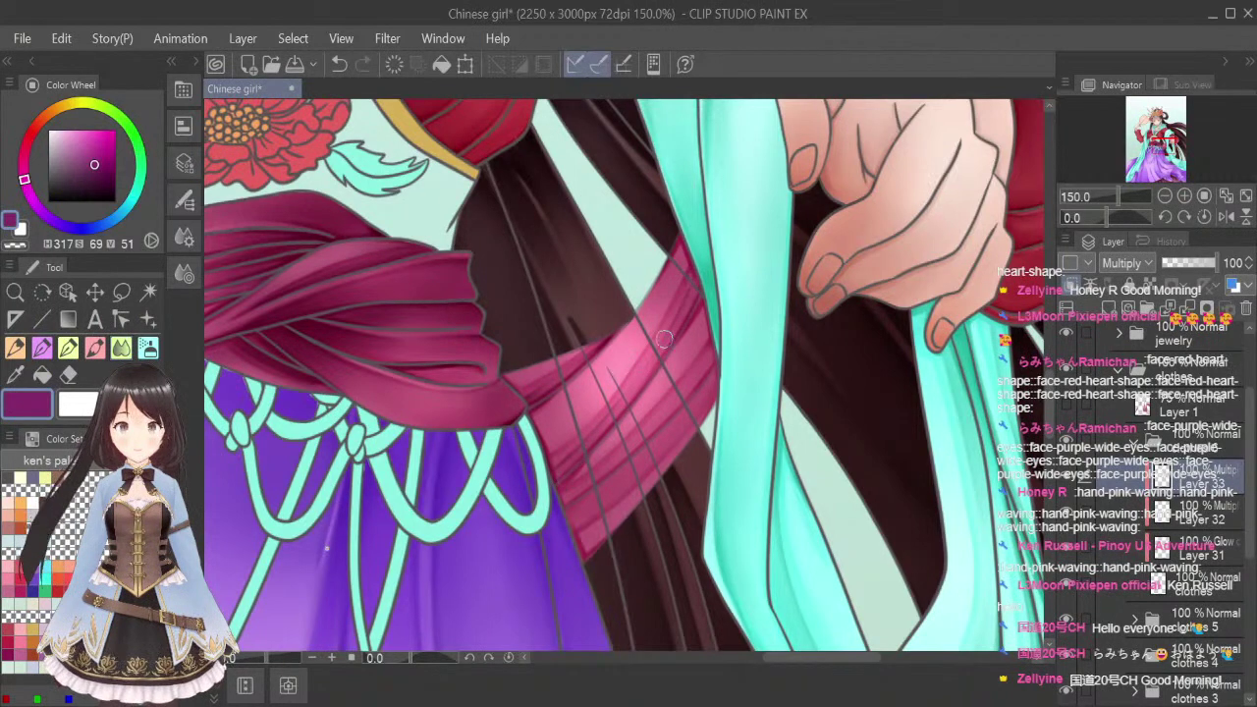
left_click(95, 348)
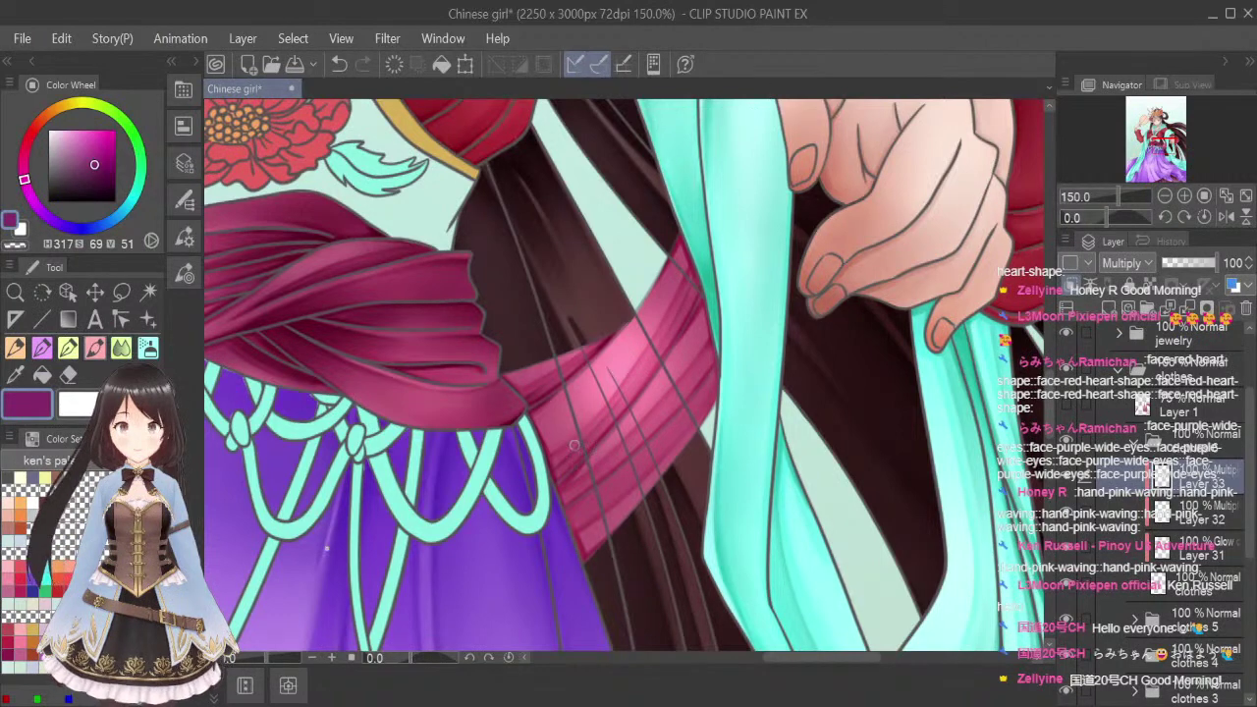
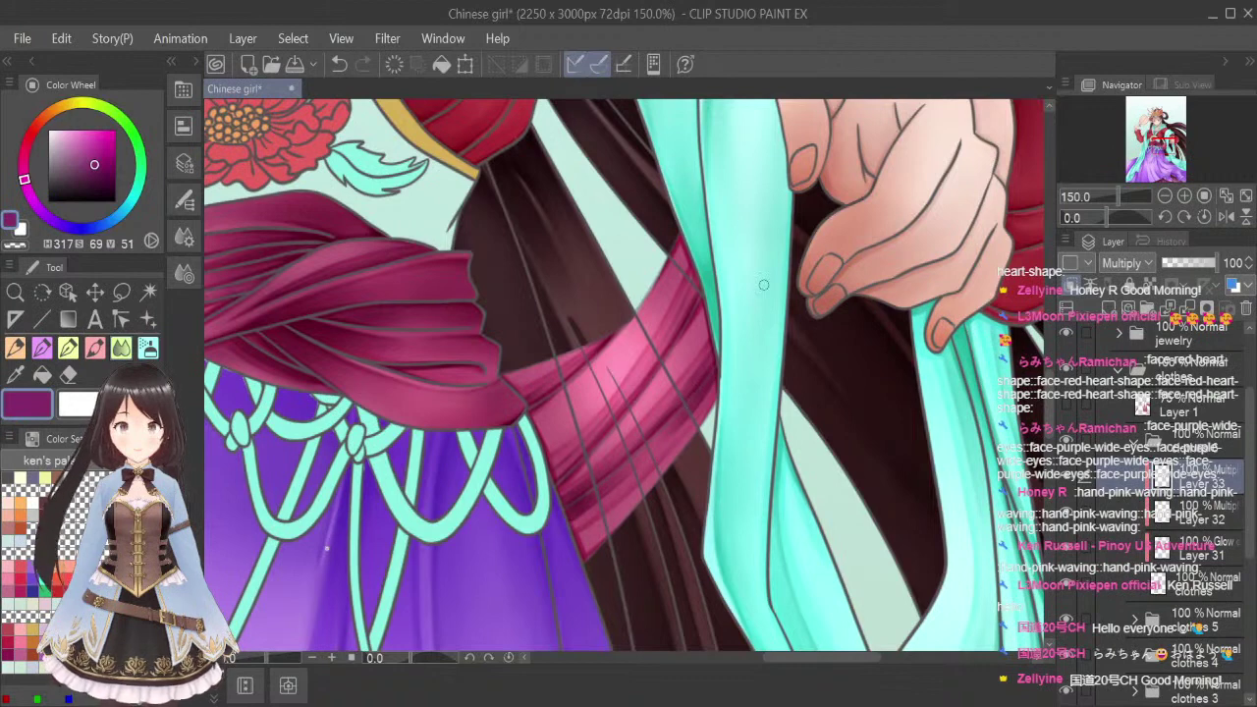
left_click(119, 349)
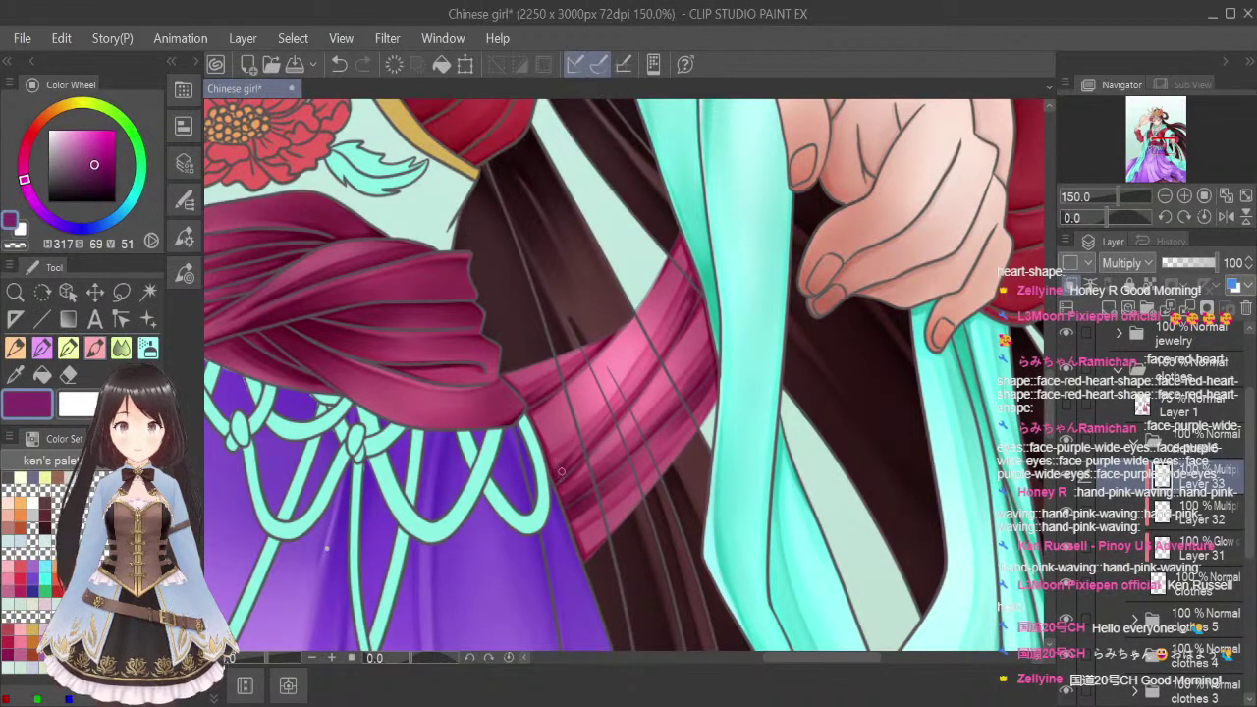
left_click(120, 347)
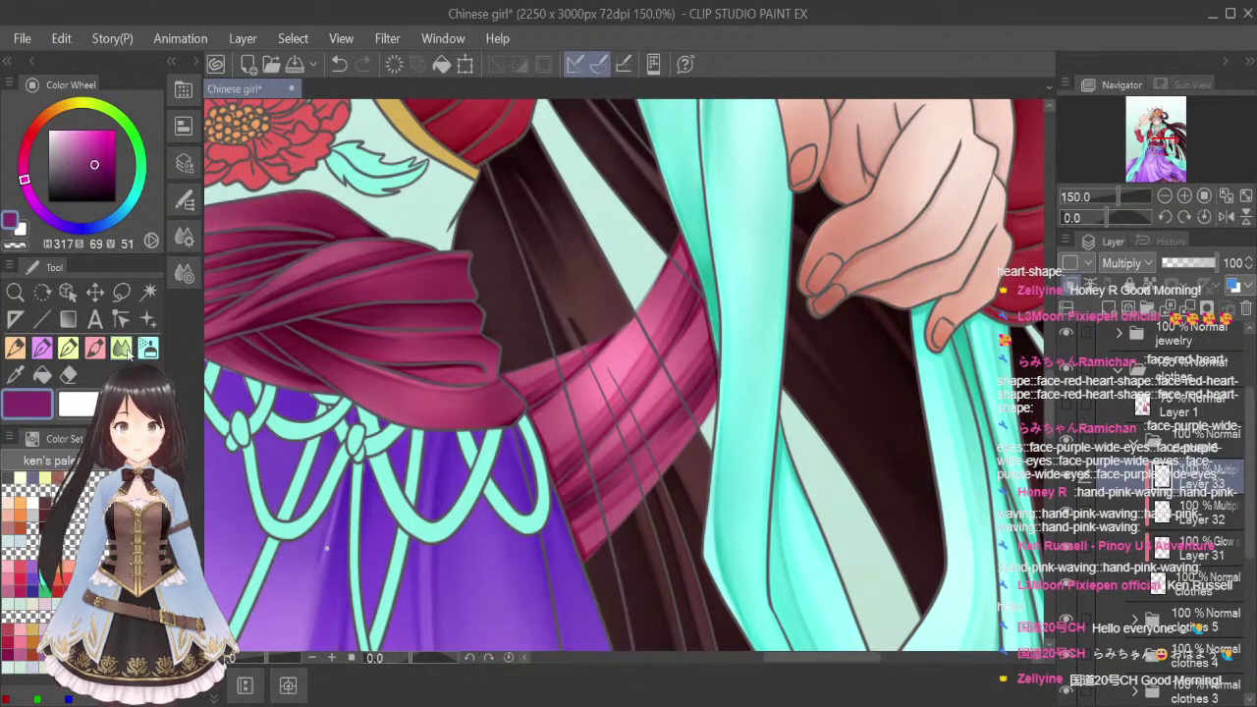
left_click(96, 349)
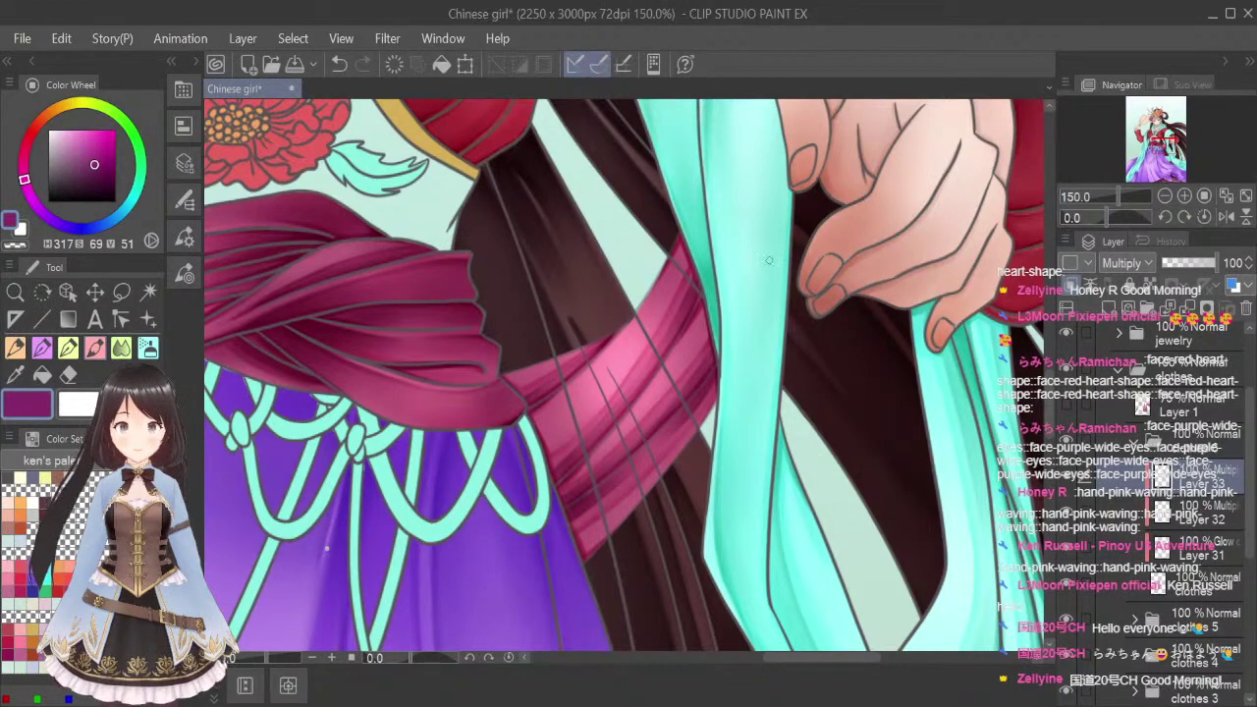
Fit the whole illustration in view, collapse the clothes 6 folder, and set its opacity to 75%
scroll(744, 302, "down", 4)
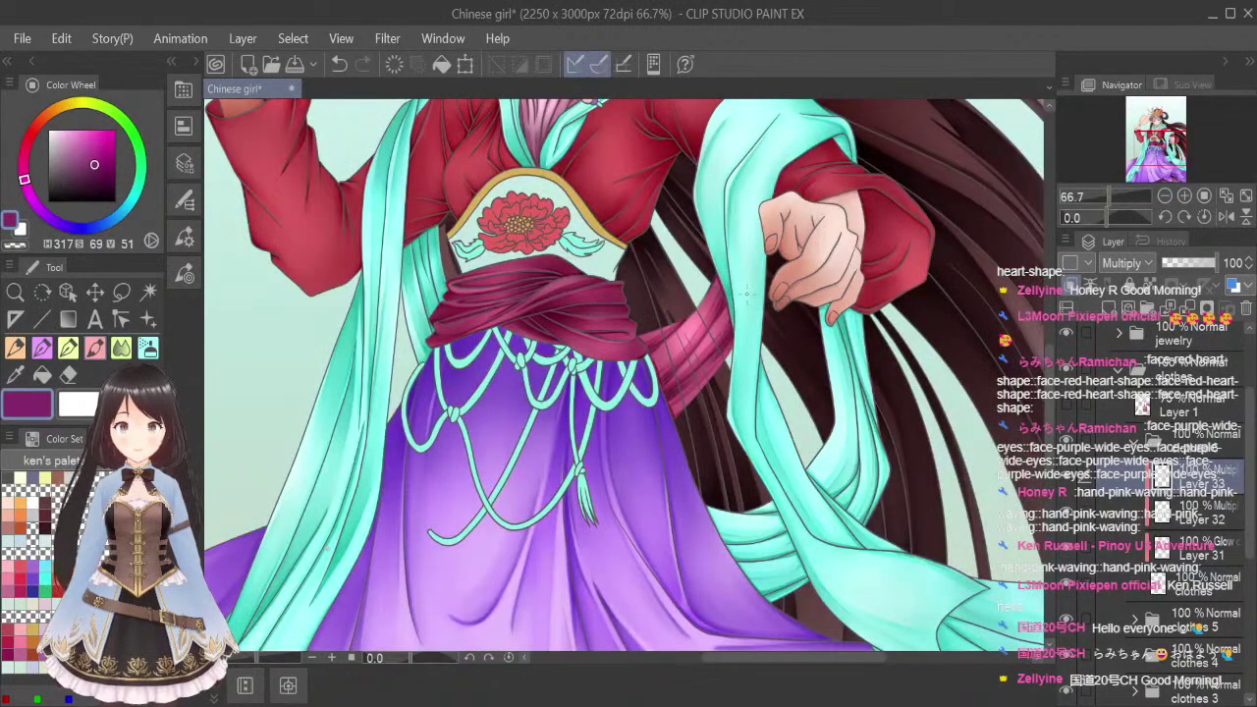
key("ctrl+0")
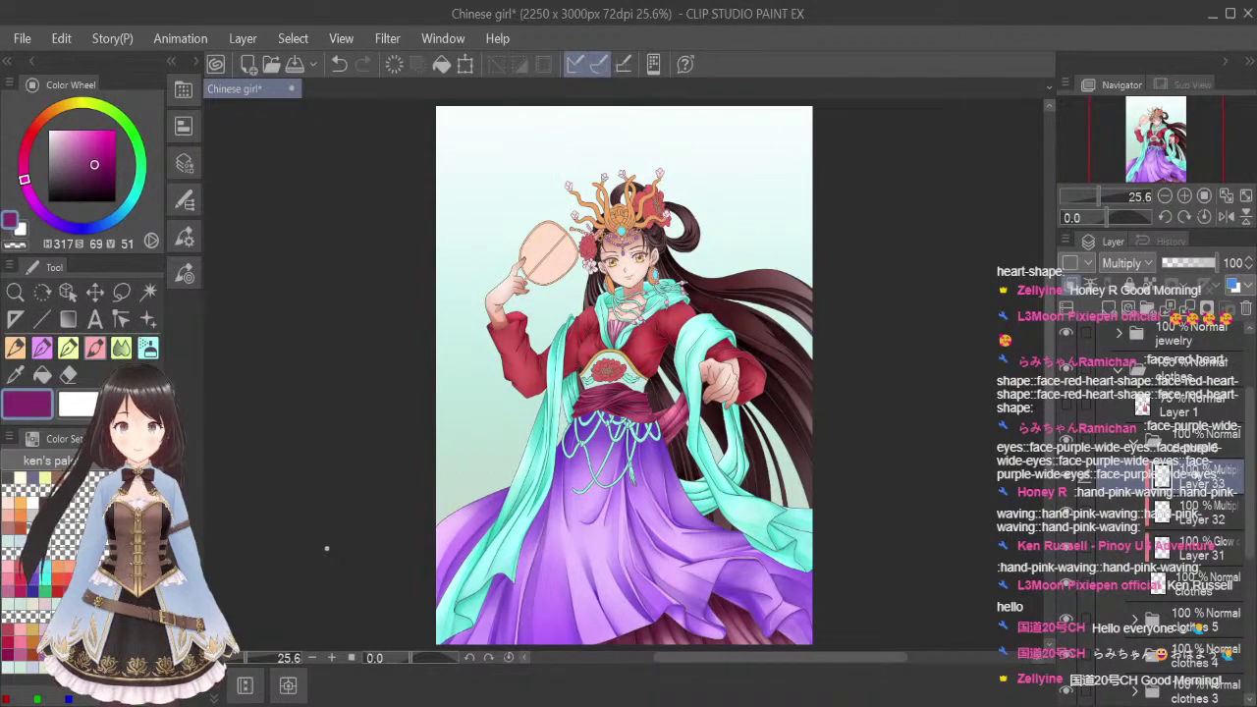
mouse_move(1250, 410)
left_mouse_down()
mouse_move(1252, 350)
mouse_move(1251, 415)
left_mouse_up()
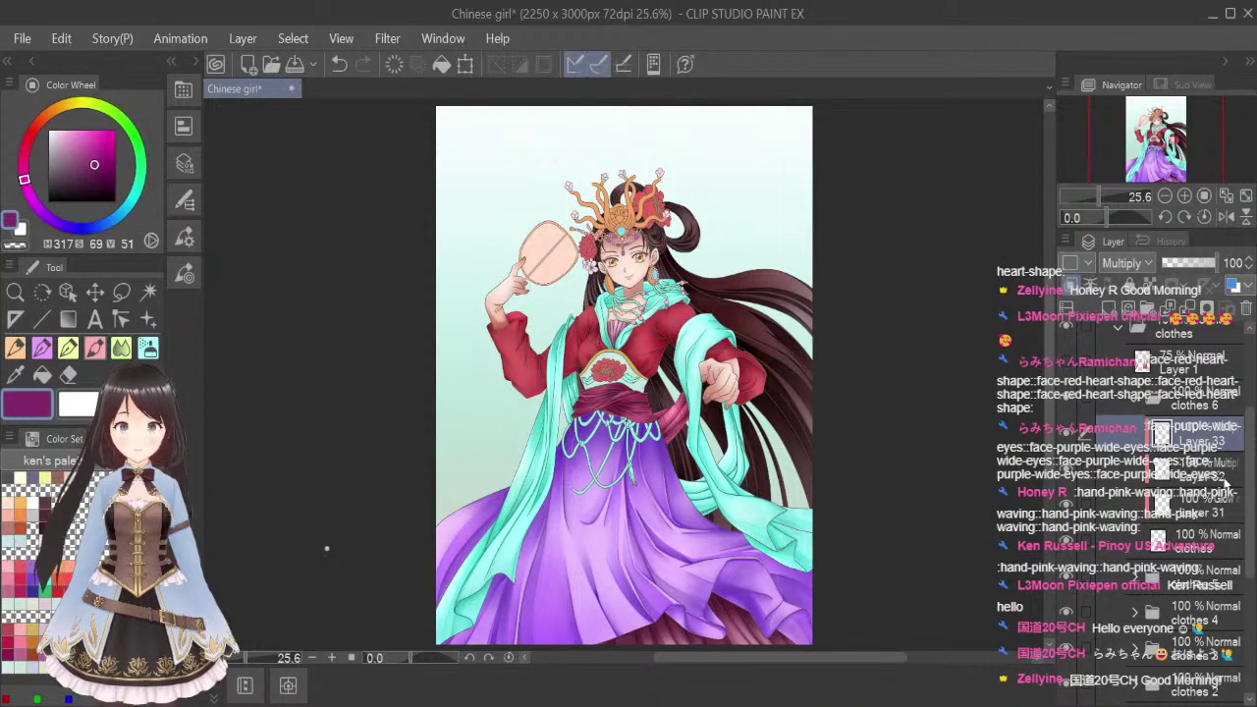
left_click(1134, 403)
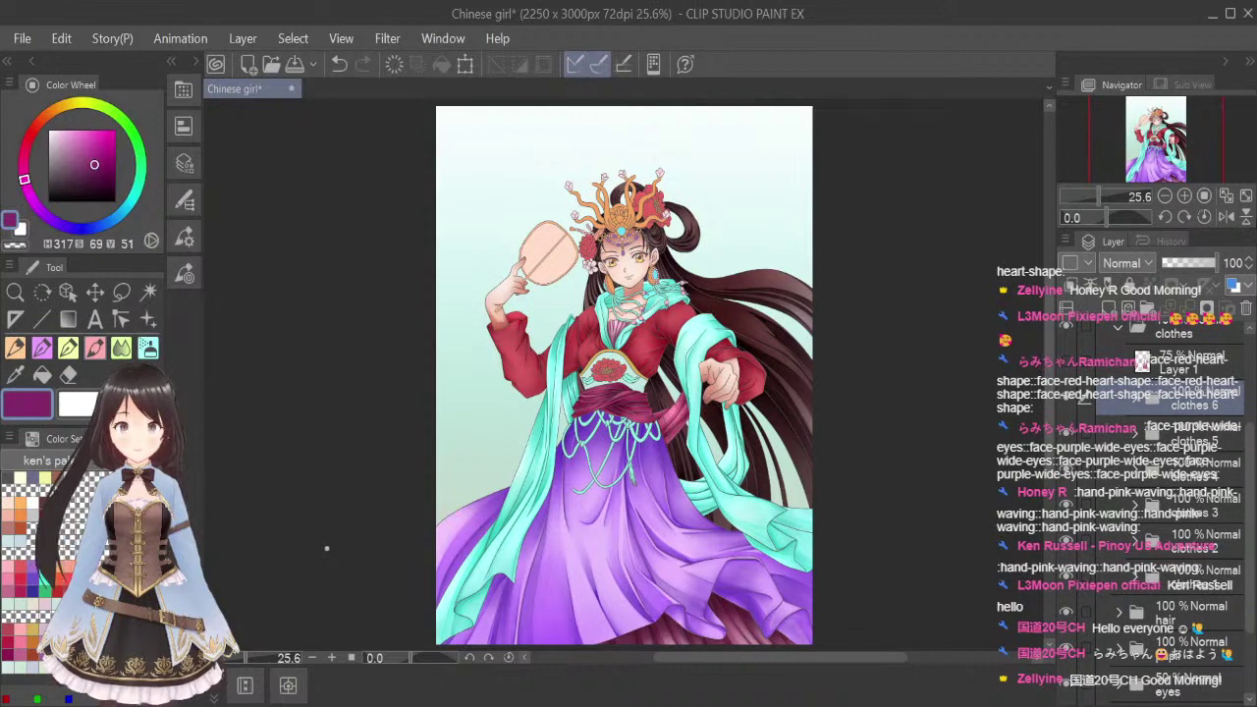
left_click(1203, 263)
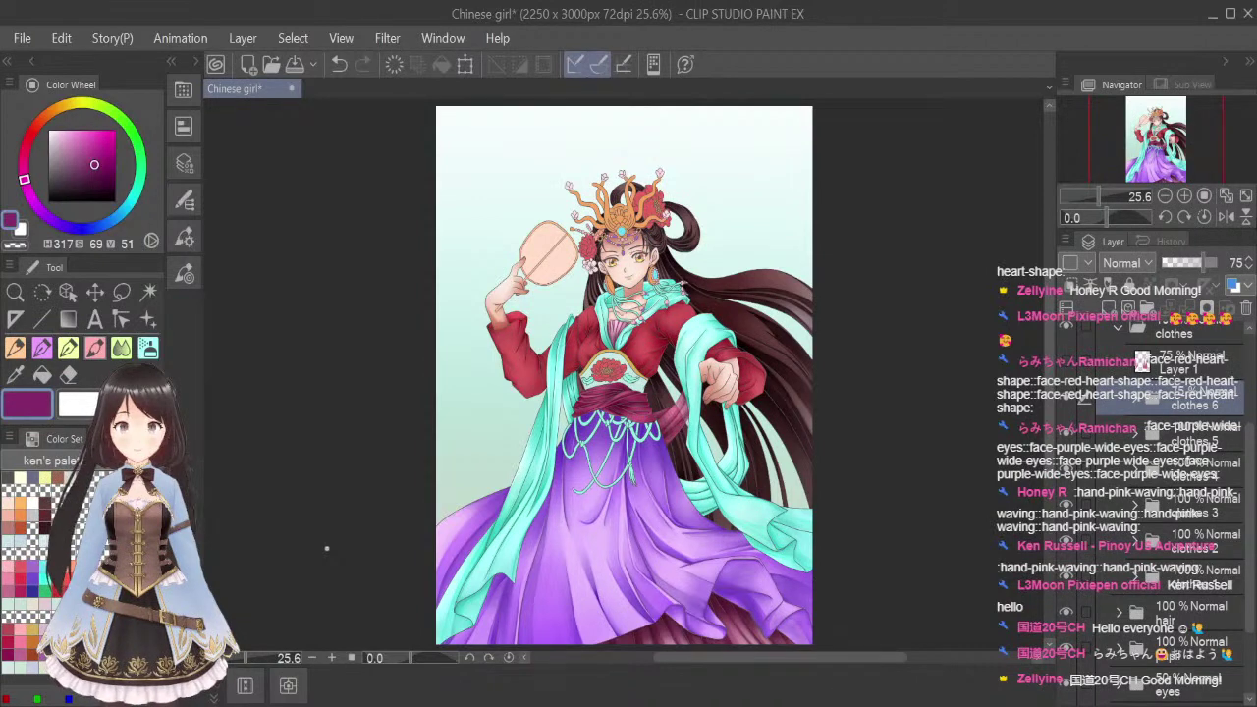
Show the sleeve base layer (Layer 1), group it into a new folder, and set the layer's opacity to 100%
left_click_drag(1249, 469, 1249, 443)
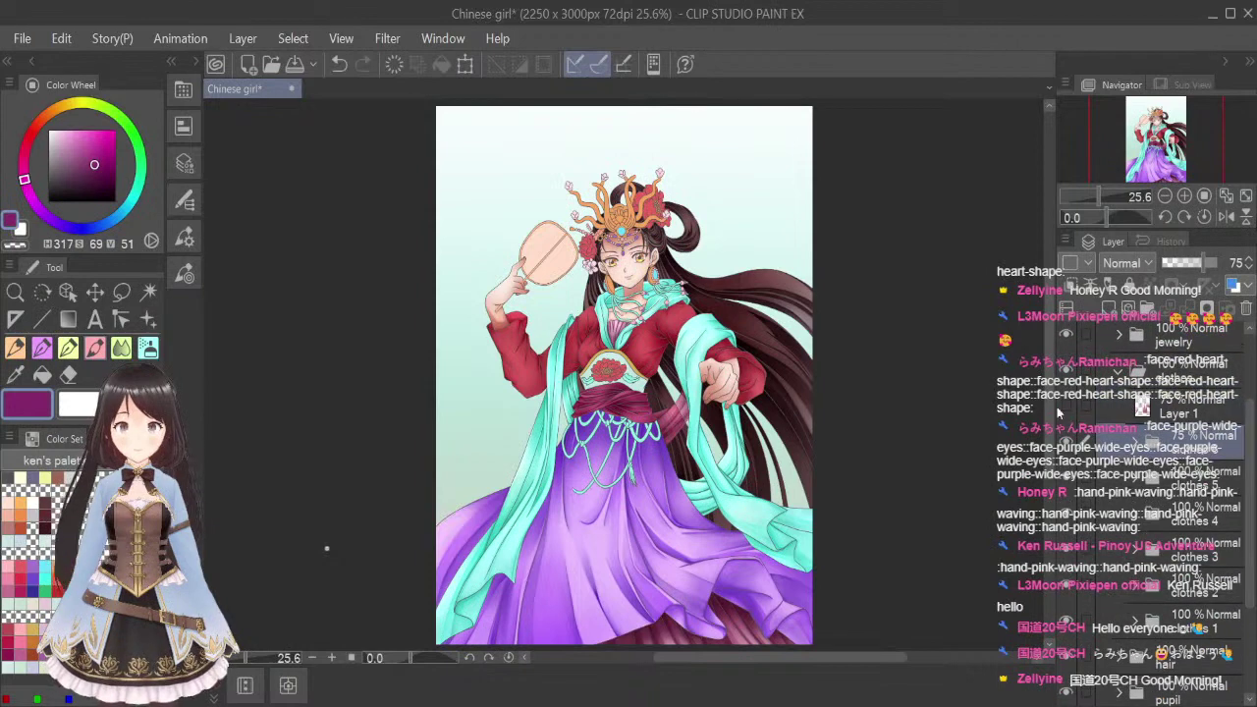
left_click(1063, 408)
left_click(1210, 417)
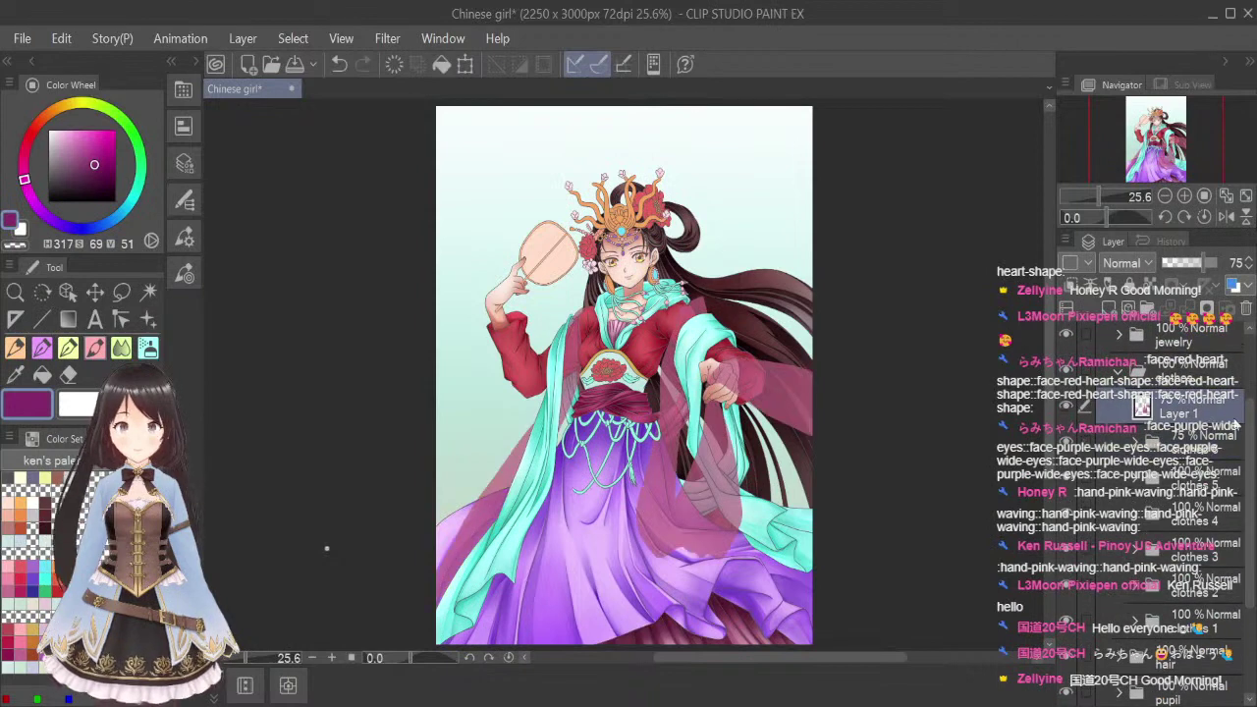
key("ctrl+g")
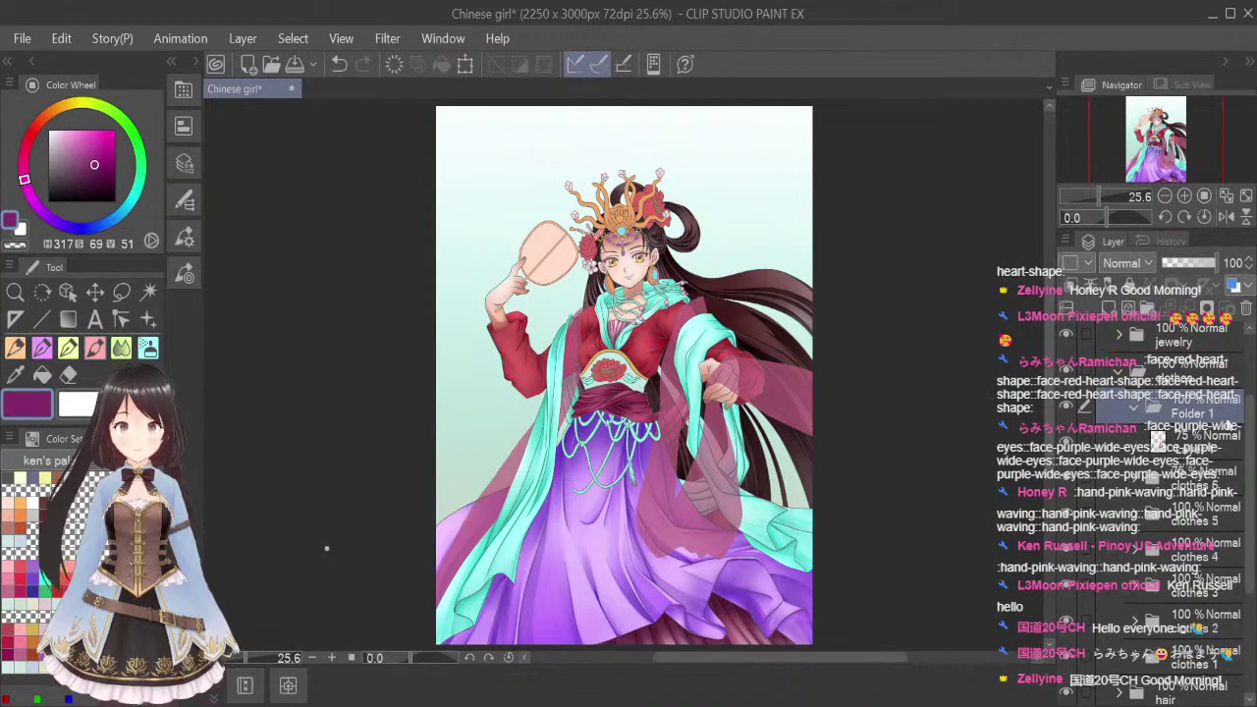
left_click(1213, 453)
left_click_drag(1204, 269, 1235, 265)
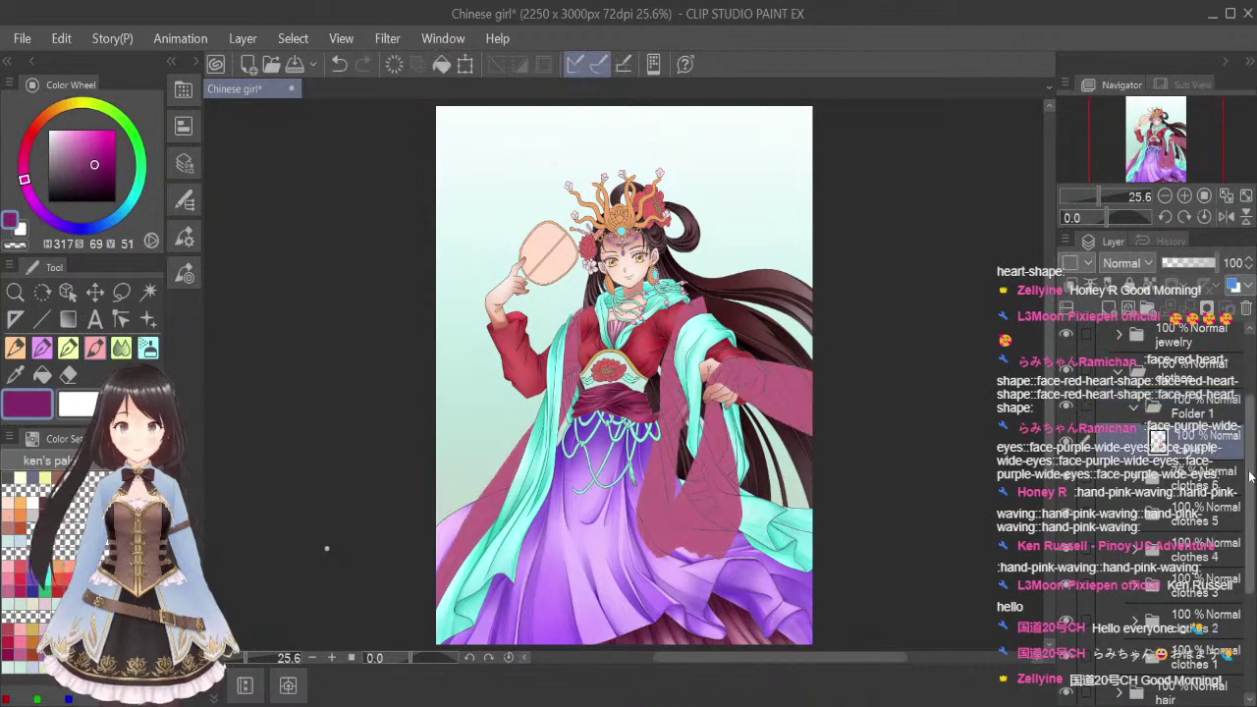
Add a new layer above Layer 1, clip it to the layer below, and set its blending mode to Glow dodge
left_click_drag(1248, 475, 1252, 451)
scroll(1251, 450, "up", 2)
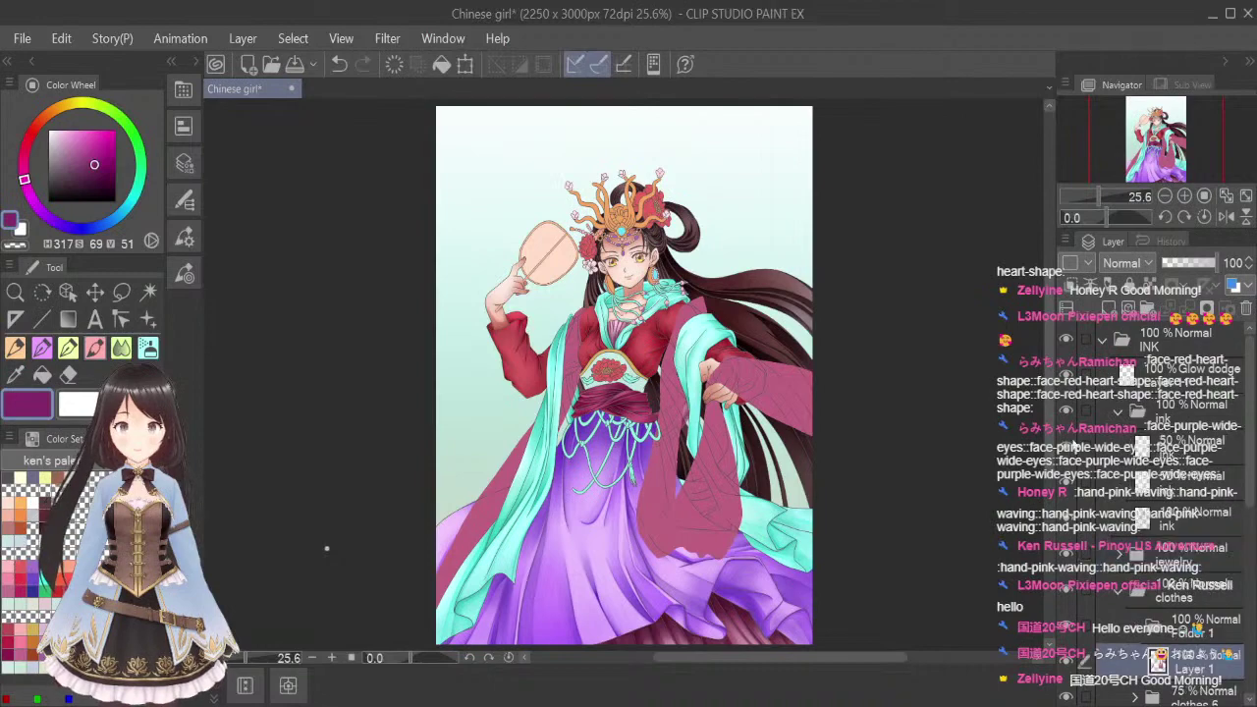
scroll(1251, 390, "down", 4)
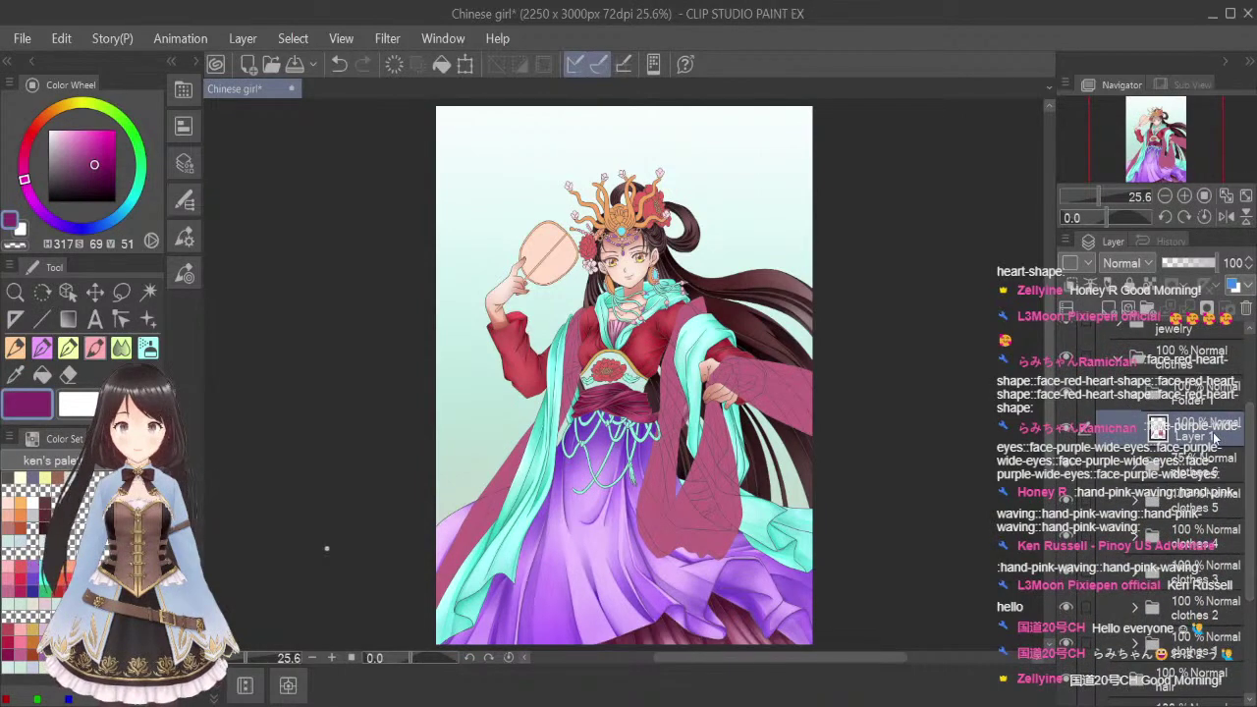
left_click(1108, 308)
left_click(1071, 286)
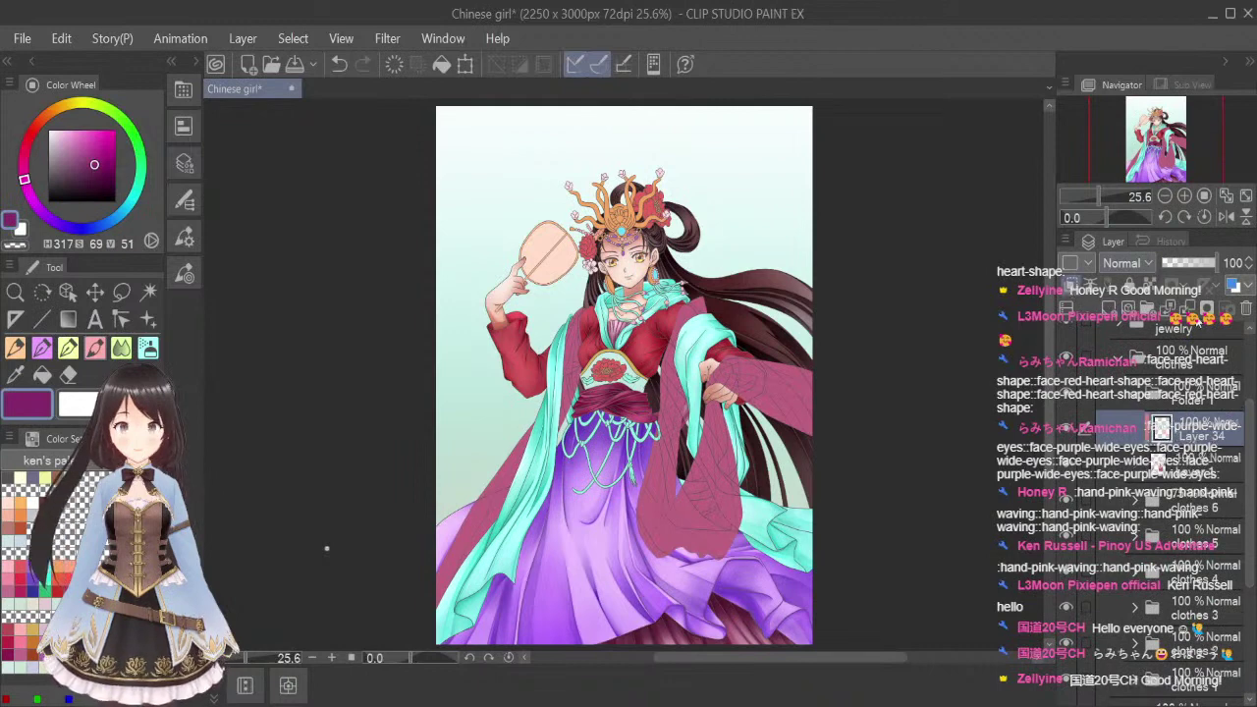
left_click(1135, 445)
left_click(1146, 268)
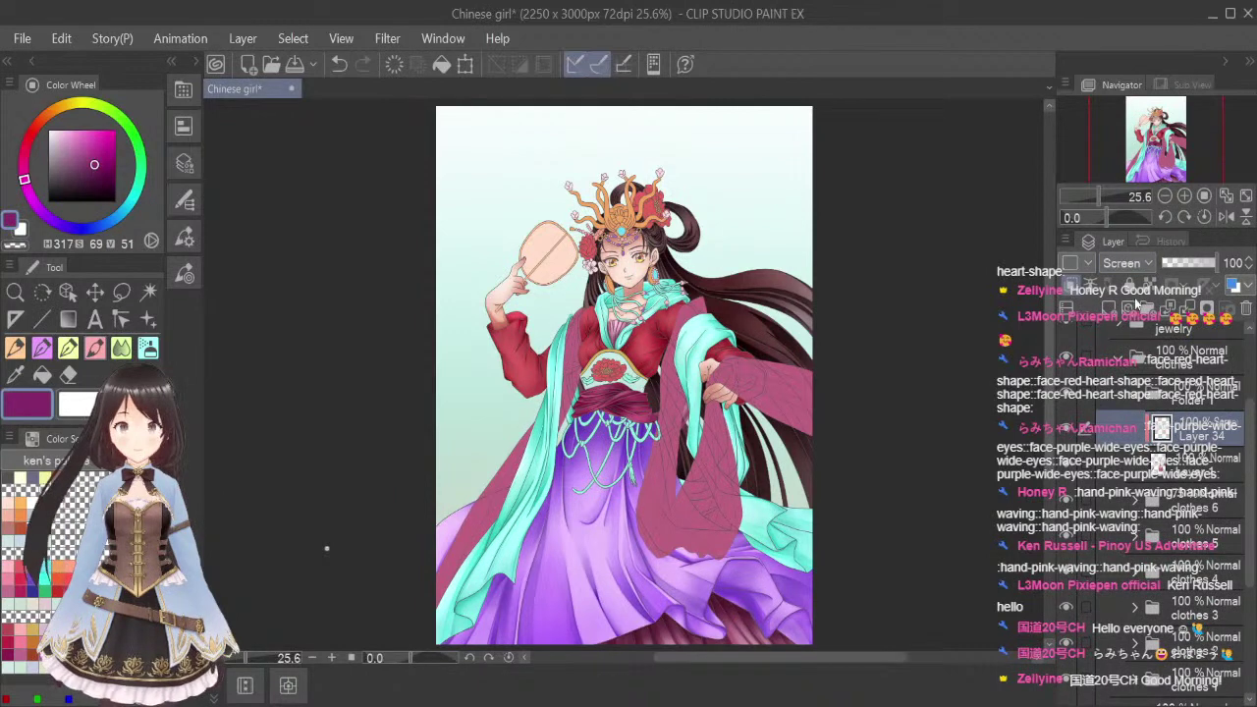
left_click(1136, 323)
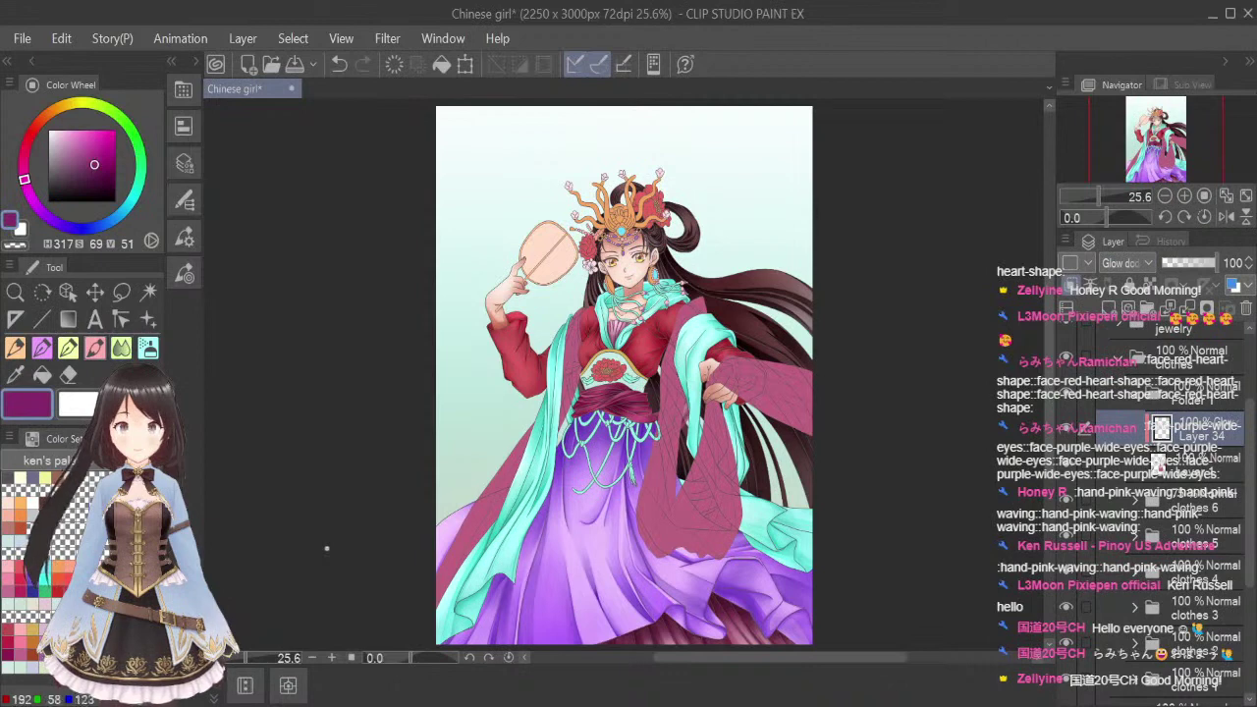
Choose pale green (H122 S11 V90) for the Airbrush and save the illustration
left_click(33, 605)
left_click(148, 347)
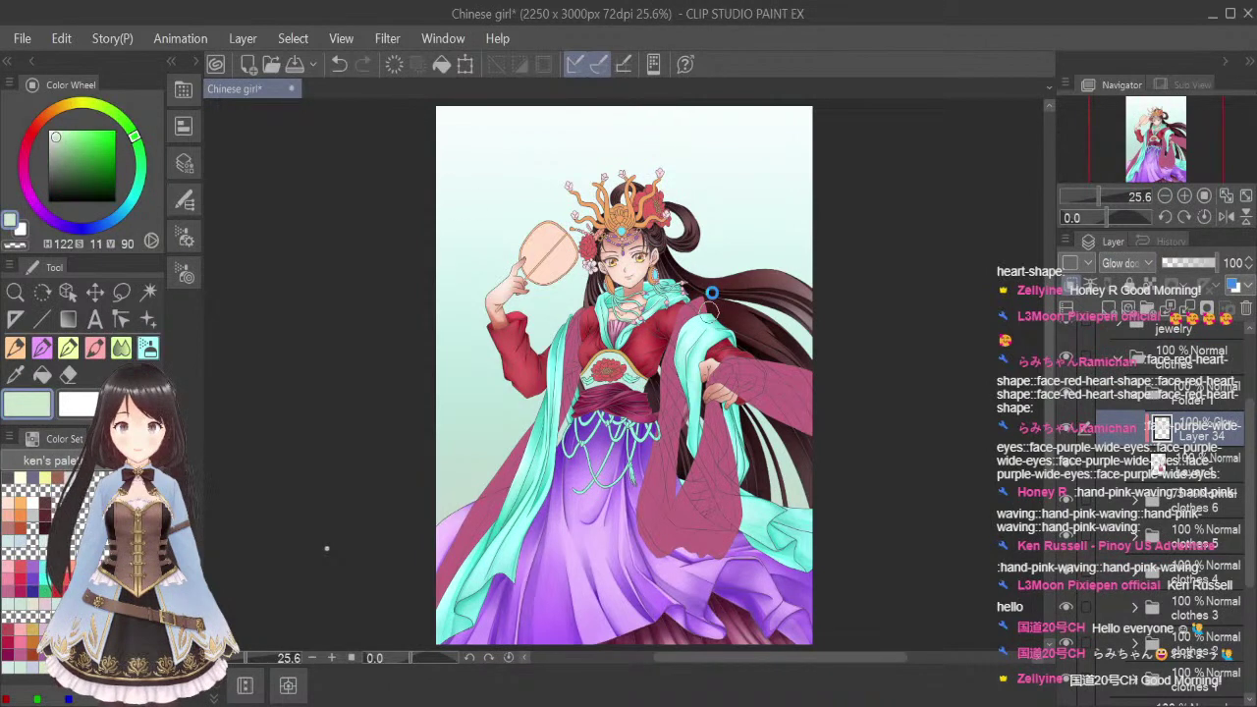
key("ctrl+s")
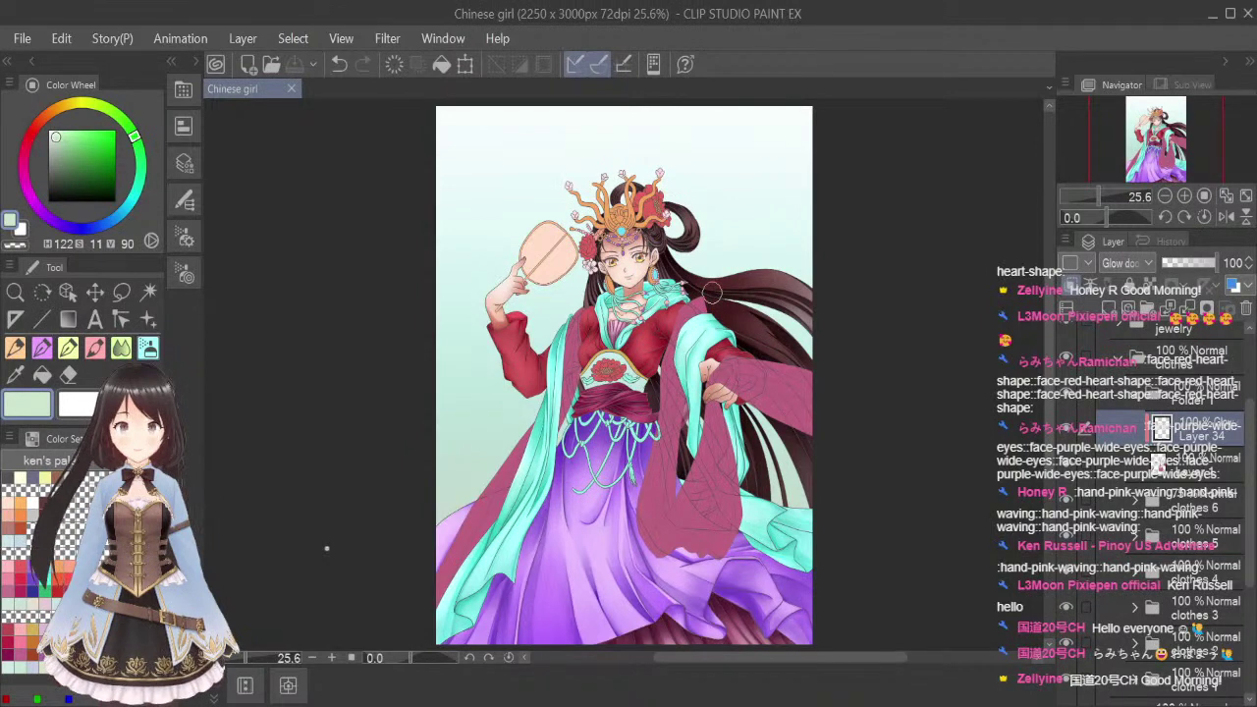
Airbrush pale green highlights onto the translucent magenta sleeve held in the girl's outstretched hand
scroll(782, 387, "up", 2)
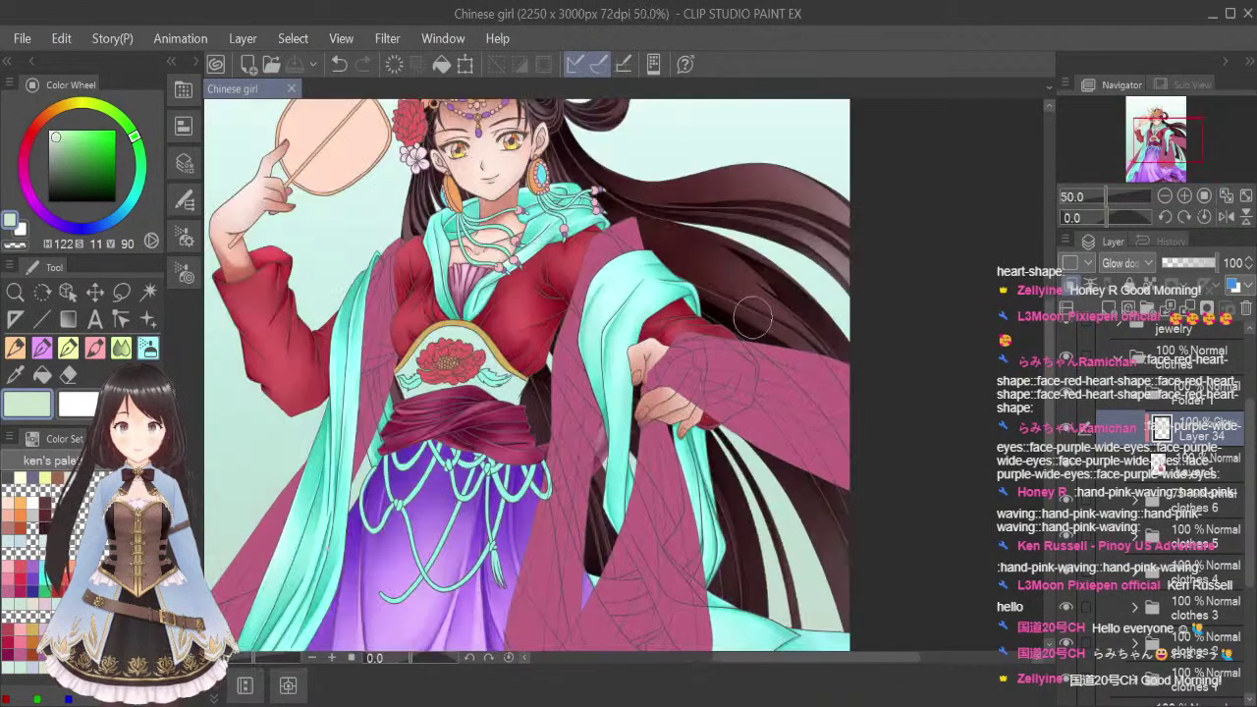
left_click_drag(703, 356, 739, 355)
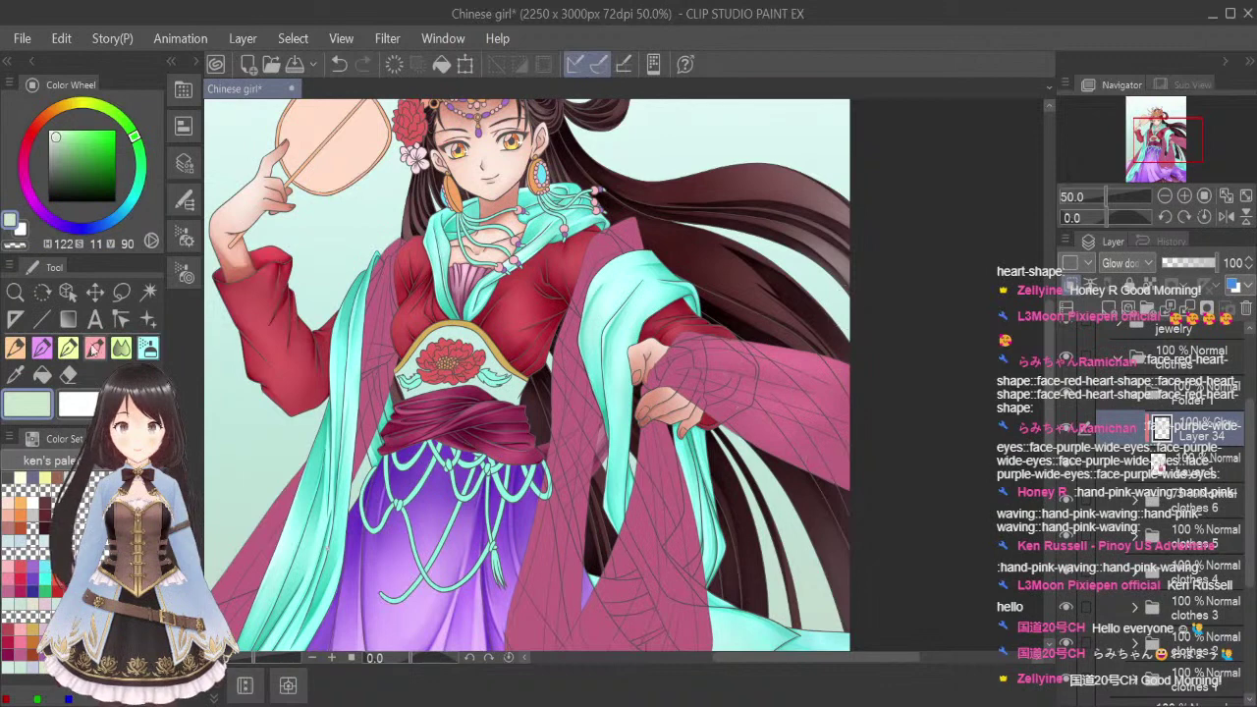
Choose a brush with magenta (H331 S70 V75) and add a clipped Multiply layer above the highlight layer
left_click(94, 350)
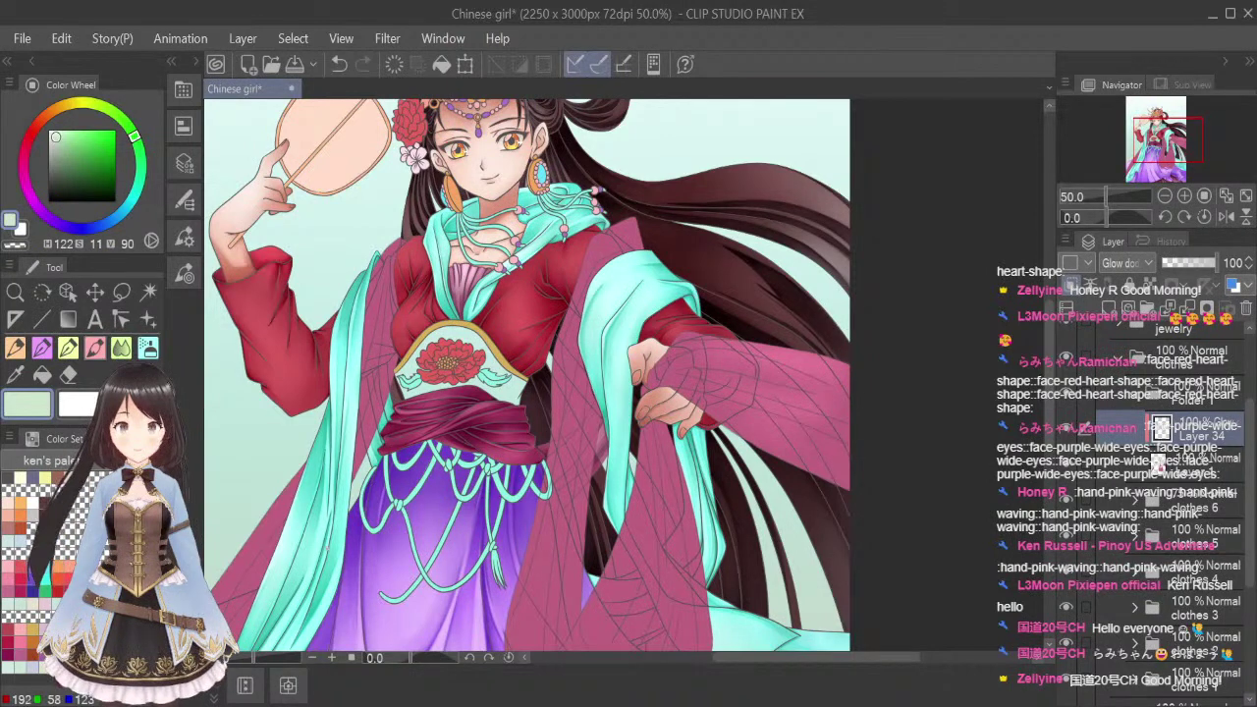
left_click(7, 592)
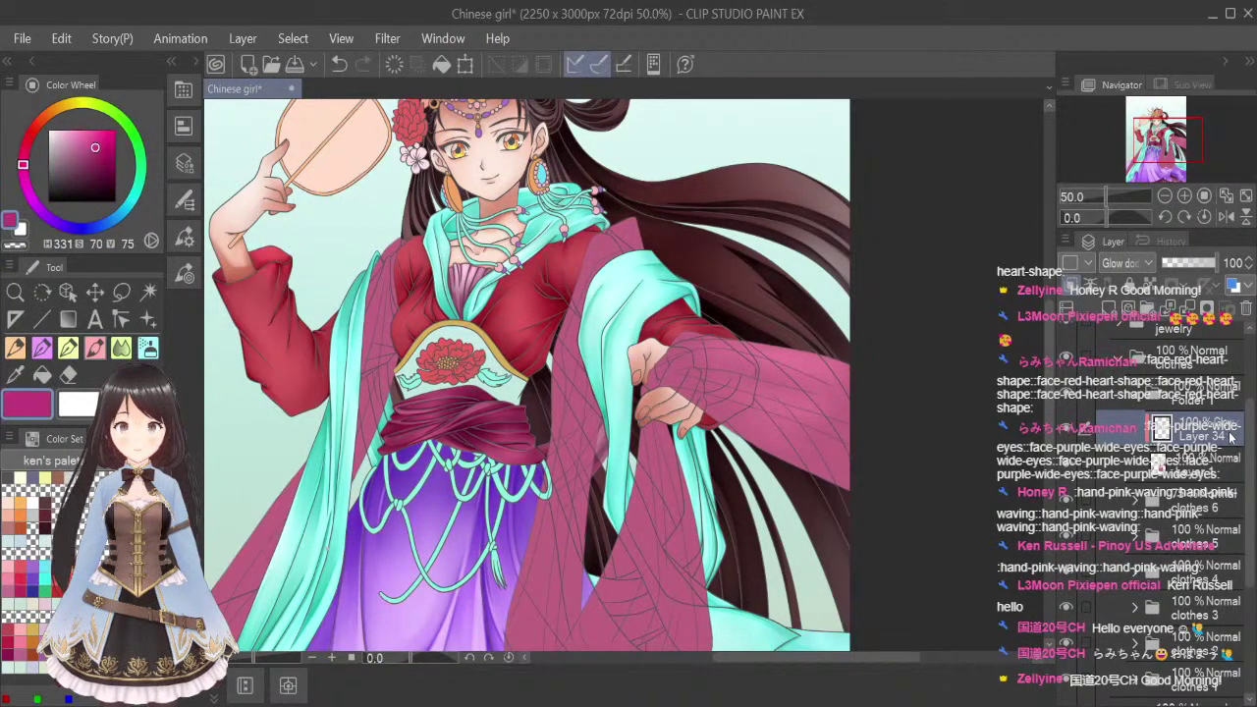
left_click(1106, 306)
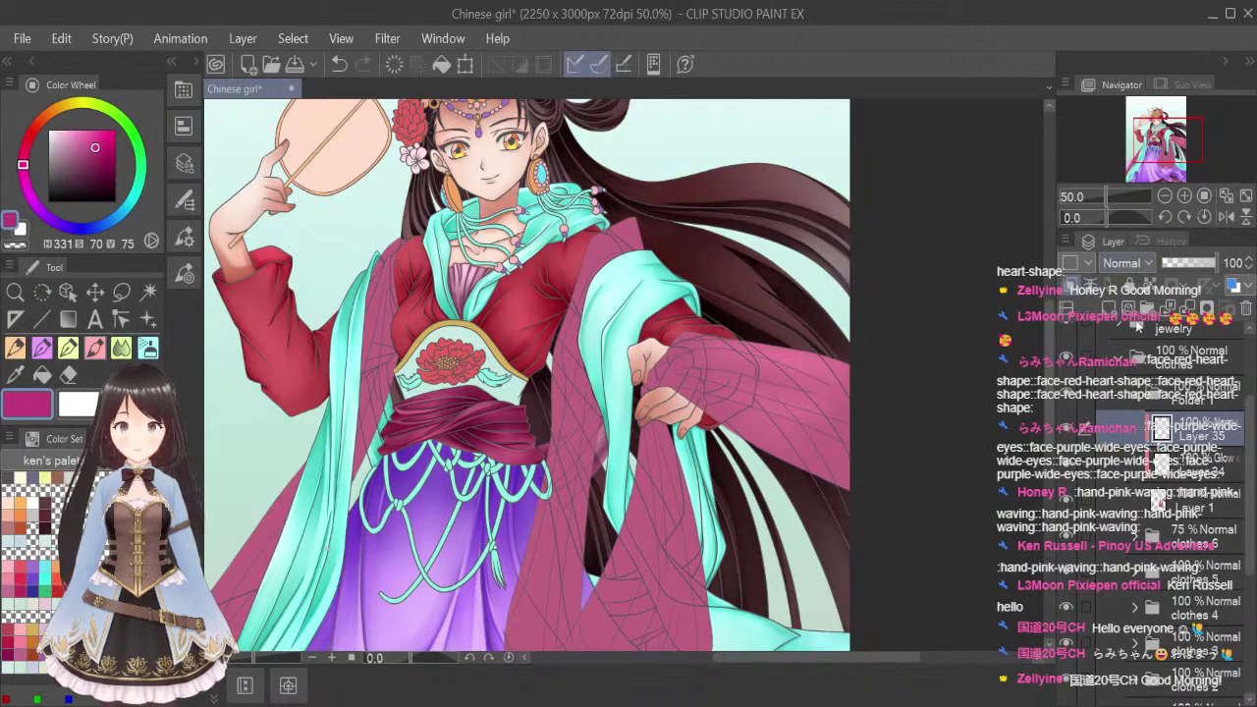
left_click(1137, 327)
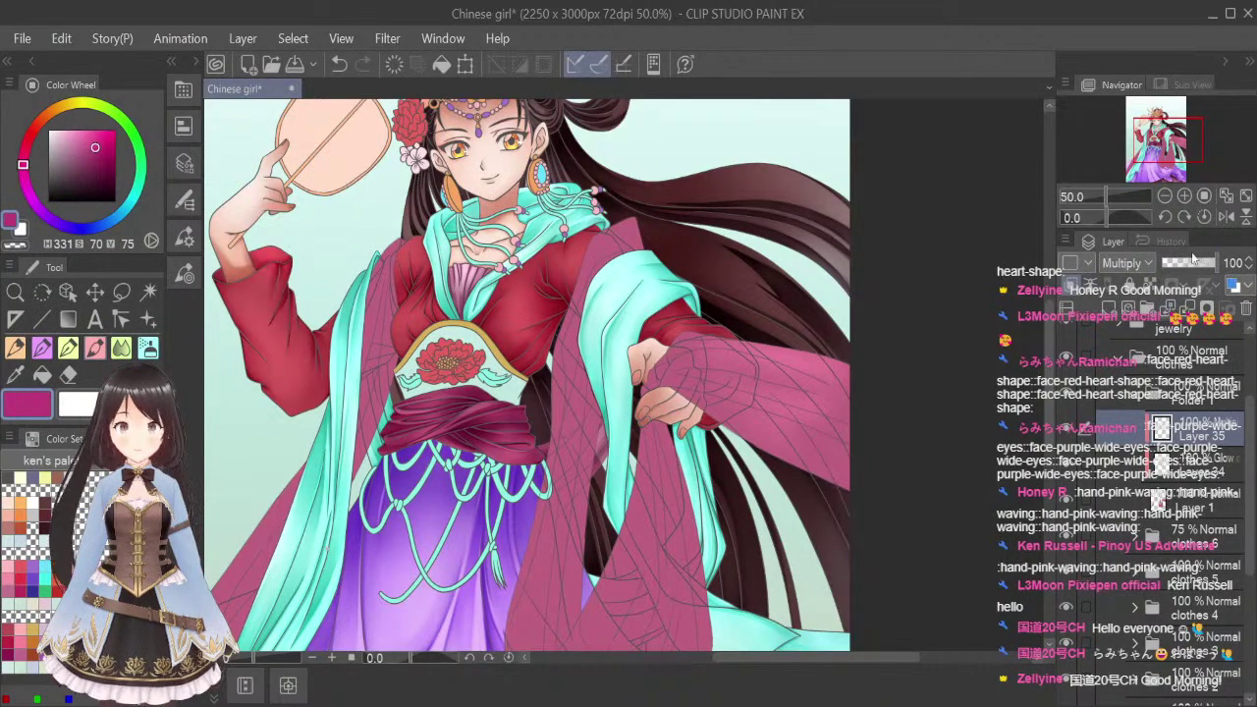
Paint a magenta shadow on the small bit of sleeve fabric between the thumb and fingers, and blend it smooth
left_click(1184, 220)
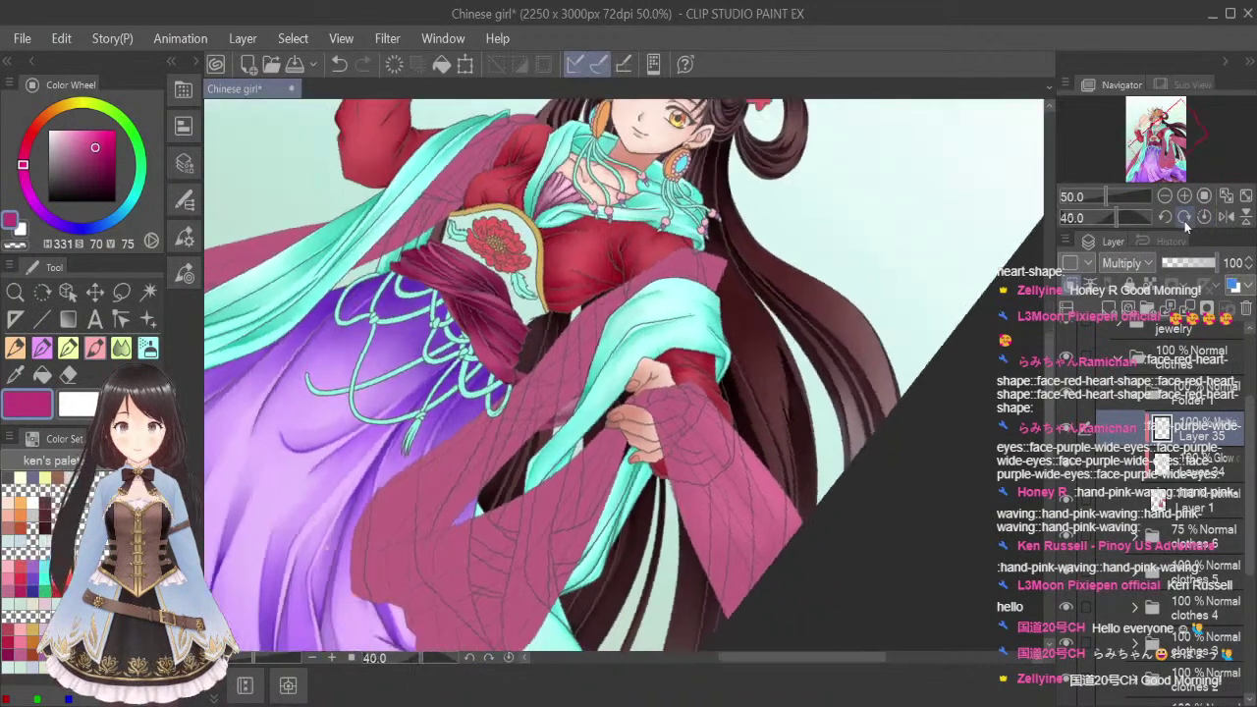
left_click(1184, 221)
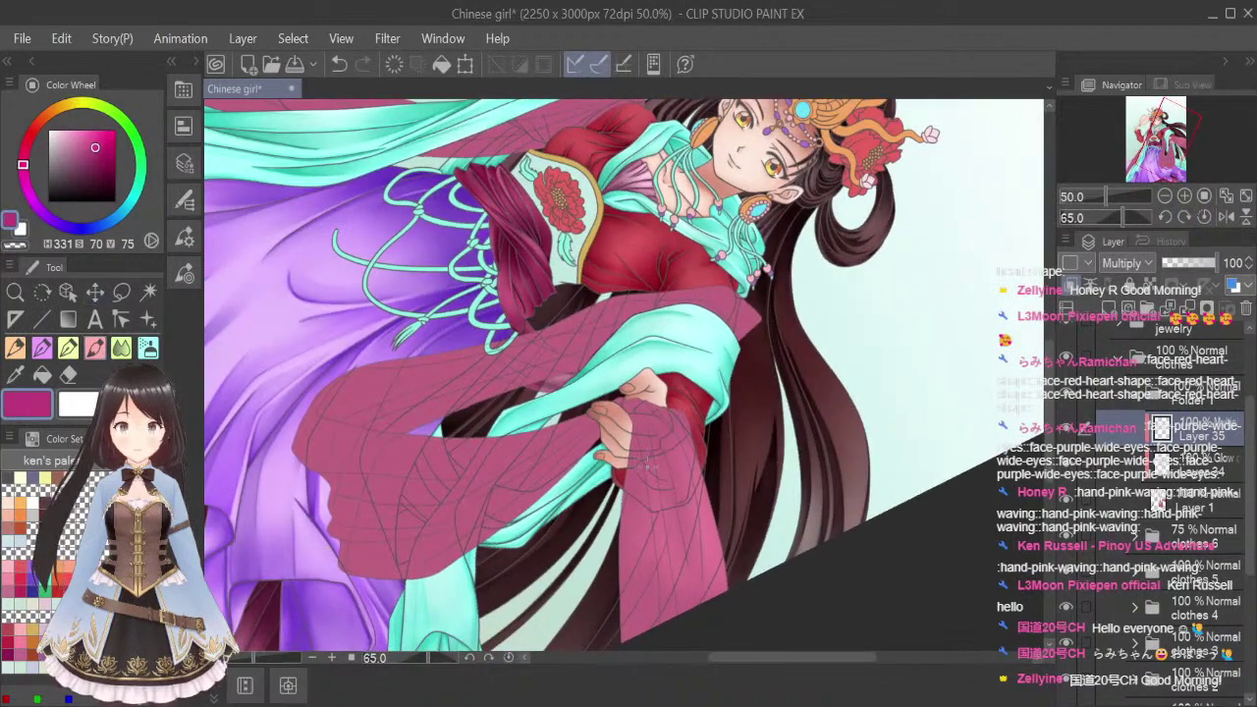
scroll(647, 467, "up", 5)
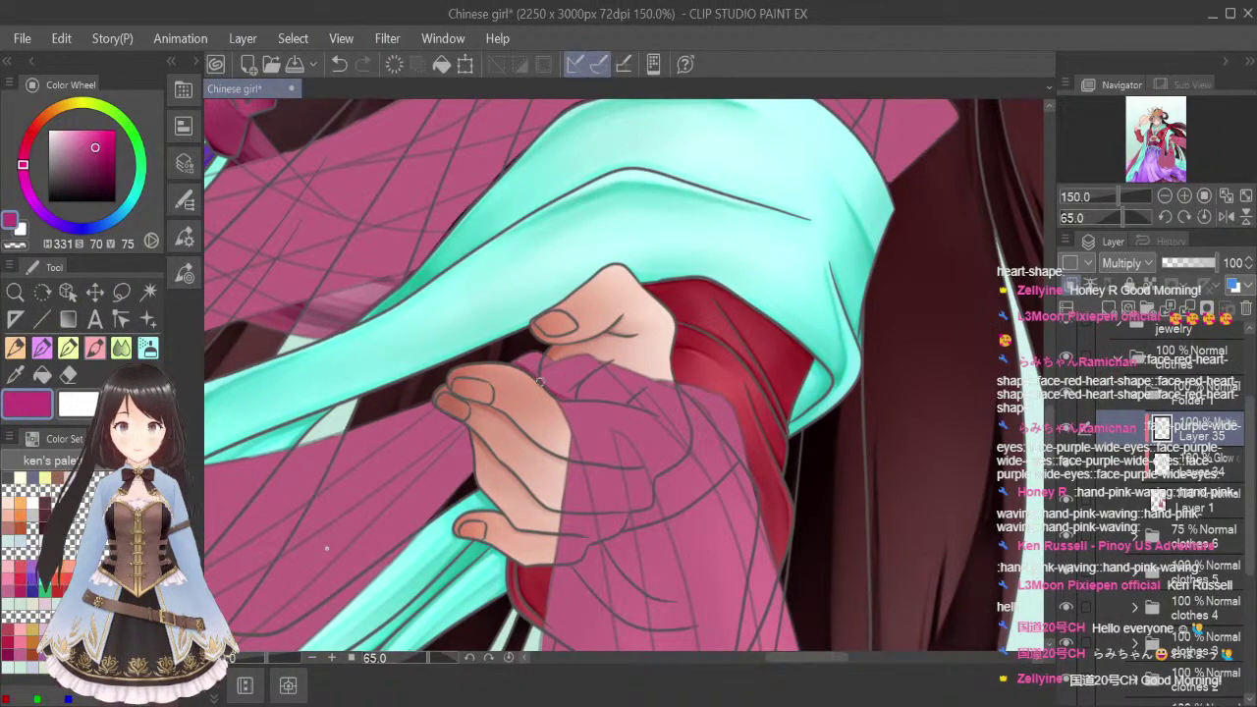
left_click(1166, 217)
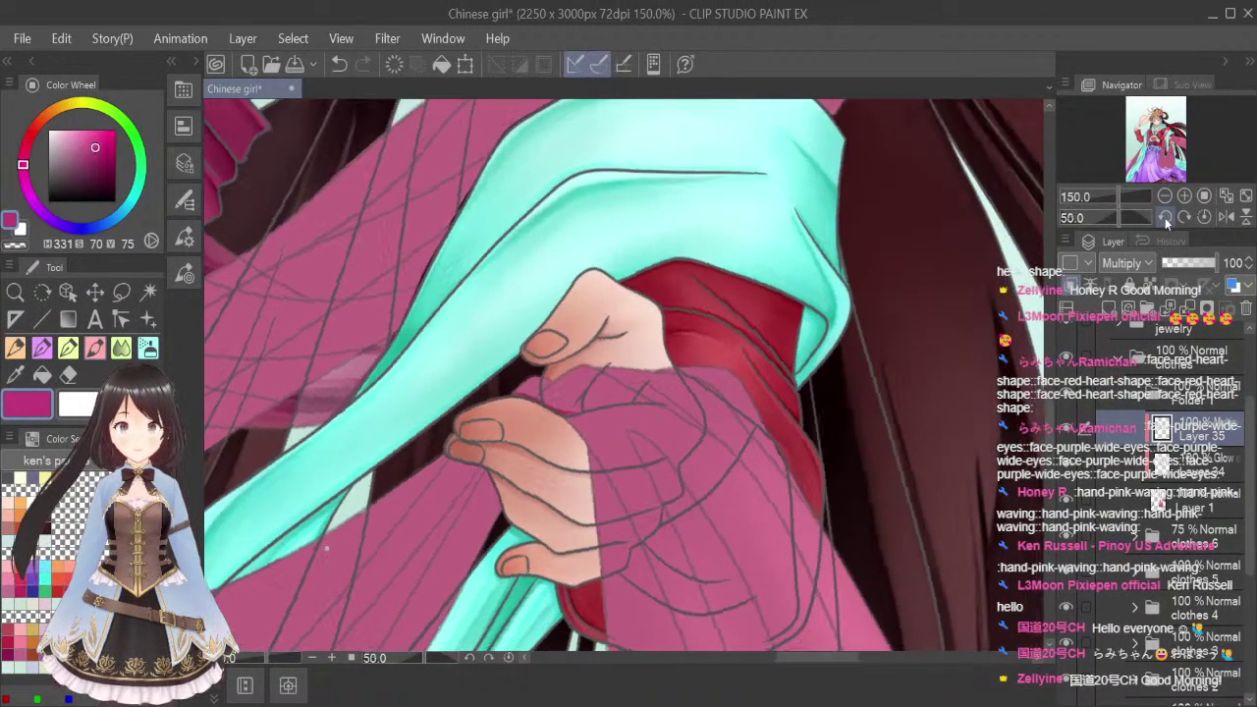
key("ctrl+z")
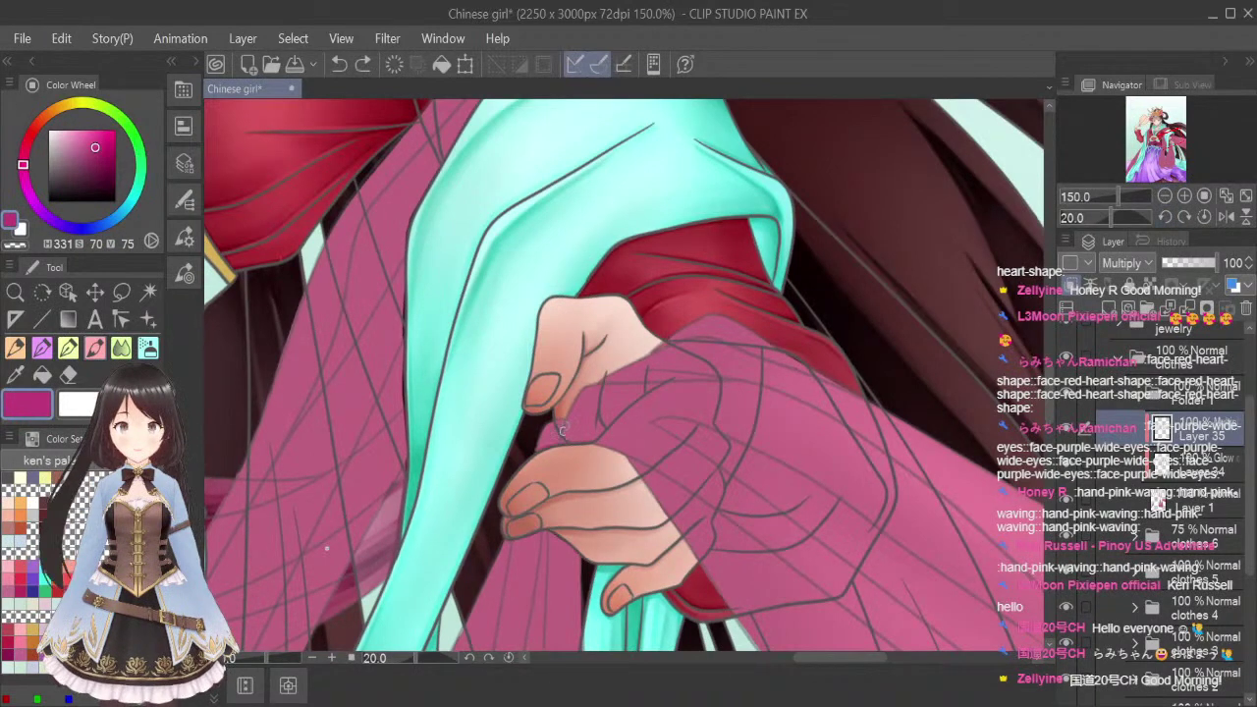
scroll(563, 430, "up", 3)
mouse_move(561, 399)
left_mouse_down()
mouse_move(544, 479)
mouse_move(562, 384)
mouse_move(538, 462)
mouse_move(547, 452)
mouse_move(507, 472)
mouse_move(487, 501)
left_mouse_up()
left_click_drag(565, 420, 536, 467)
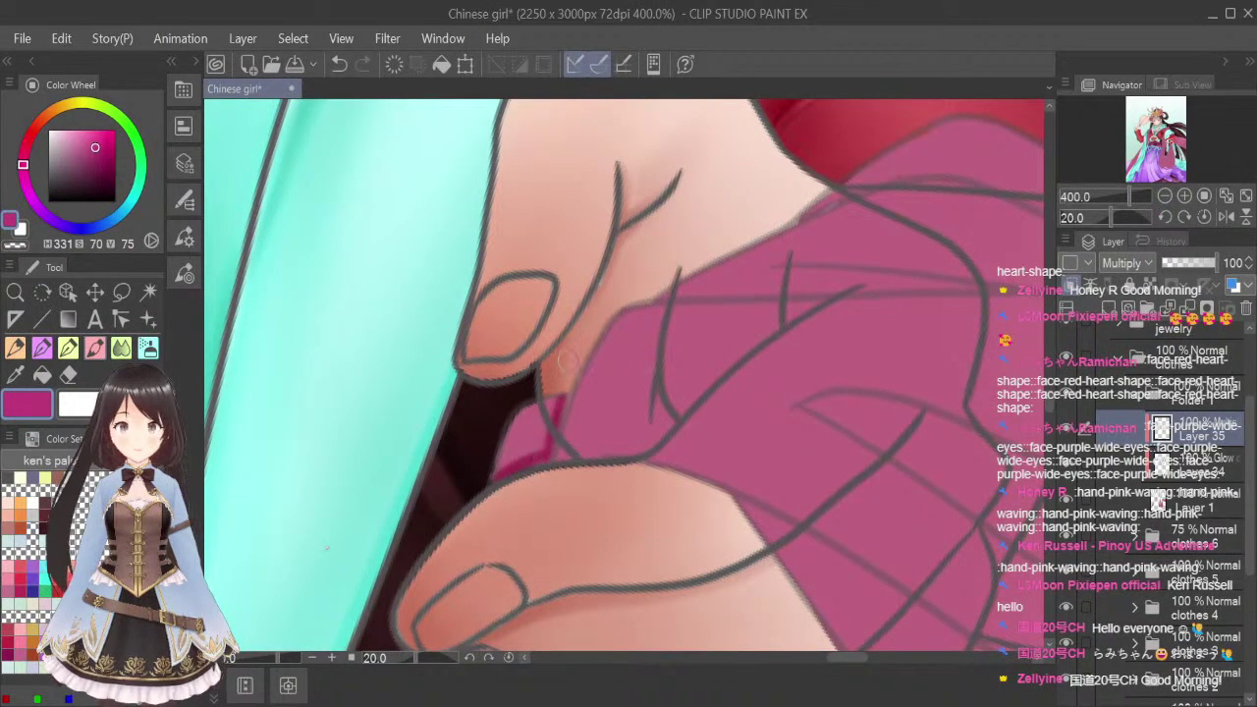
mouse_move(536, 403)
left_mouse_down()
mouse_move(513, 467)
mouse_move(532, 438)
left_mouse_up()
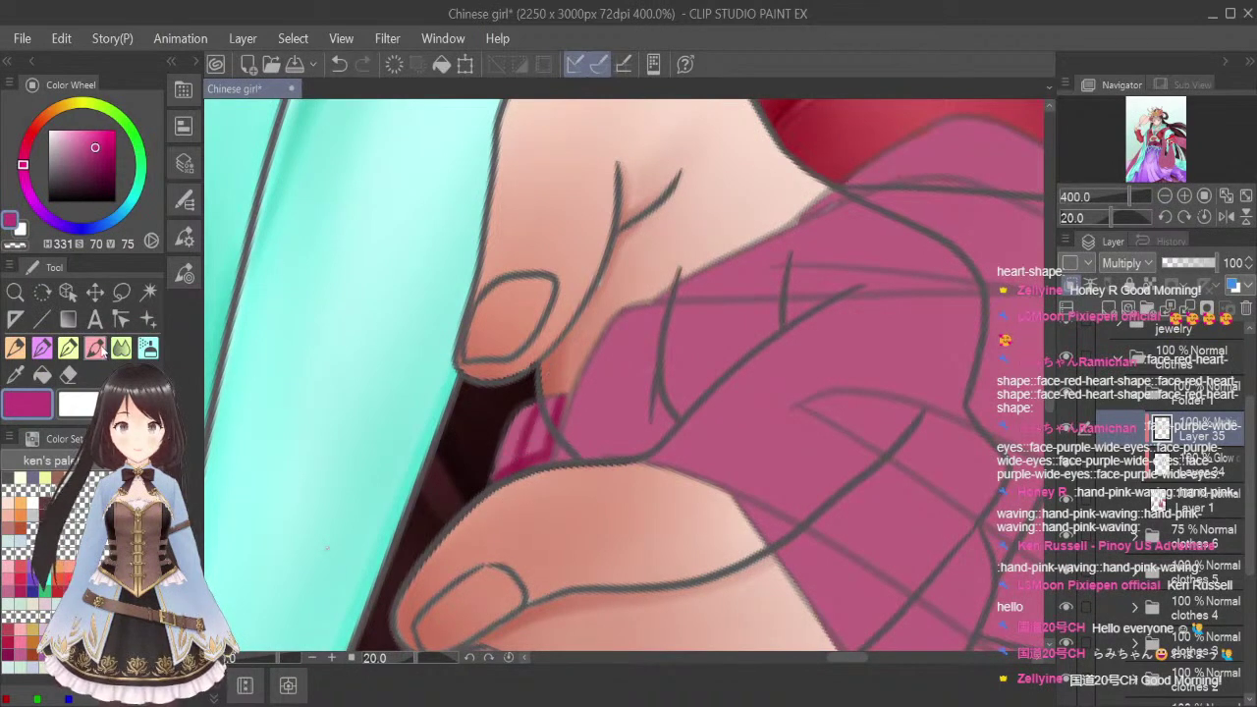
left_click(120, 348)
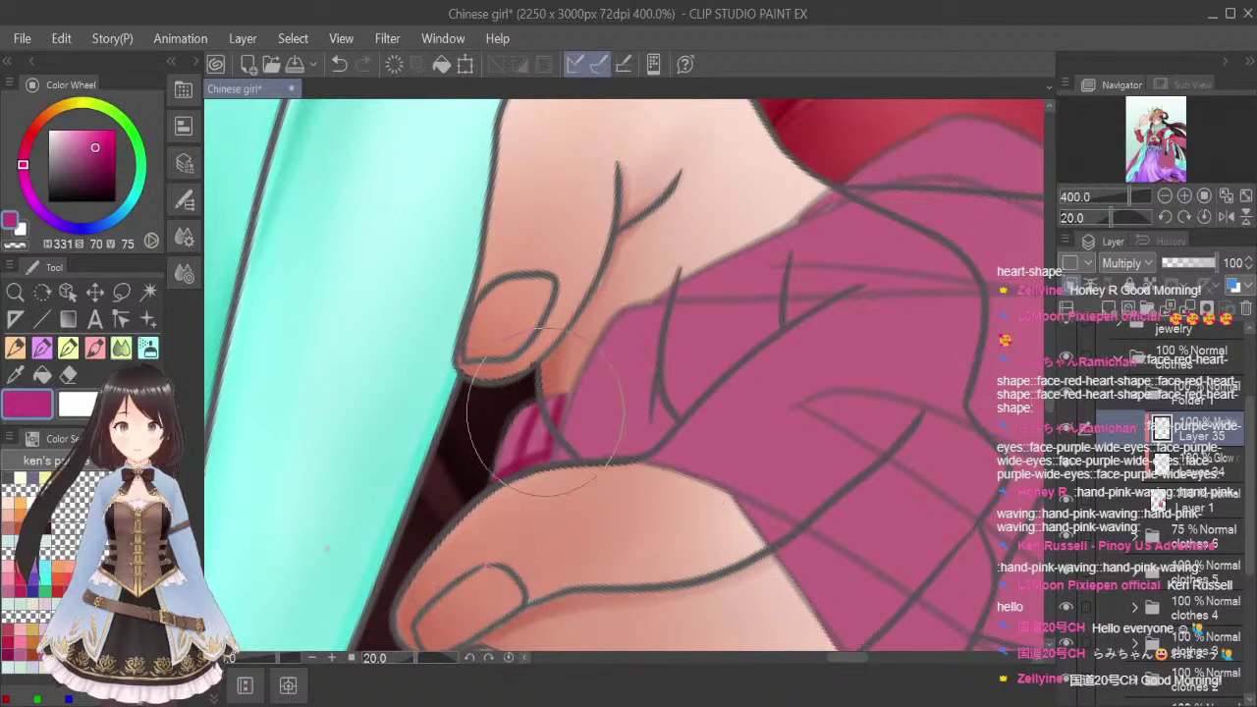
left_click_drag(546, 418, 528, 452)
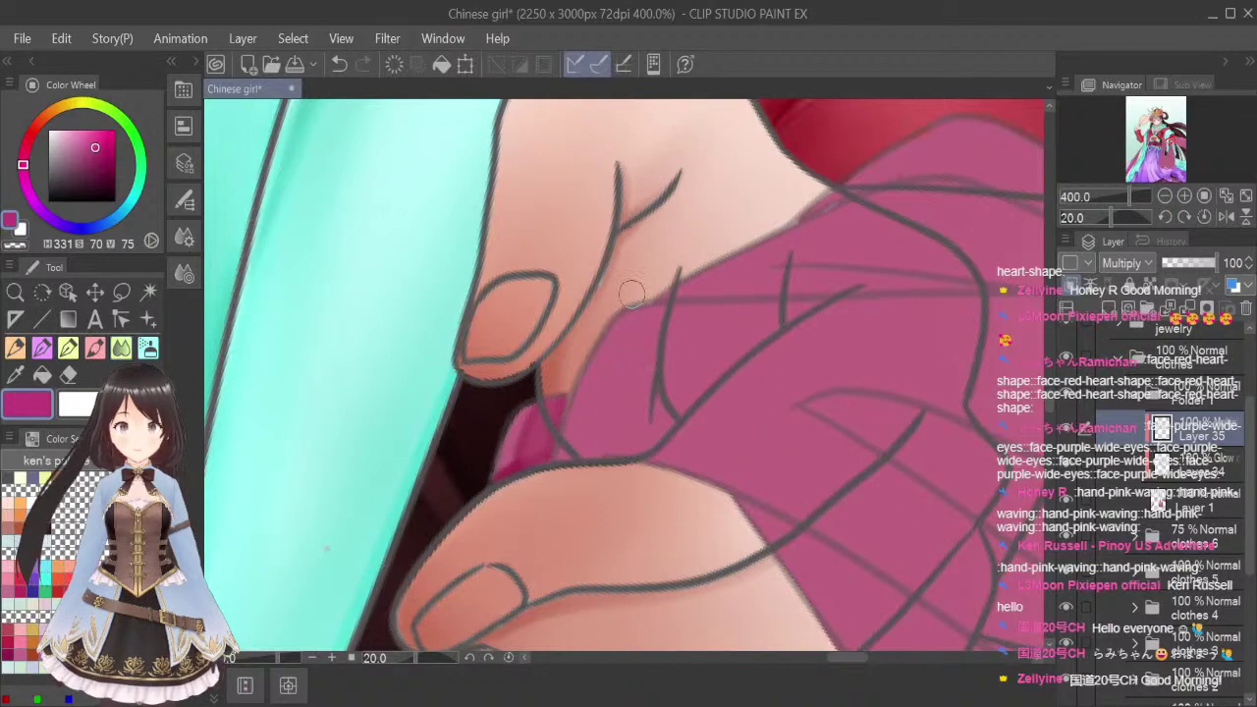
Reset the canvas rotation to 0 and save the illustration
left_click(1242, 194)
left_click(1204, 216)
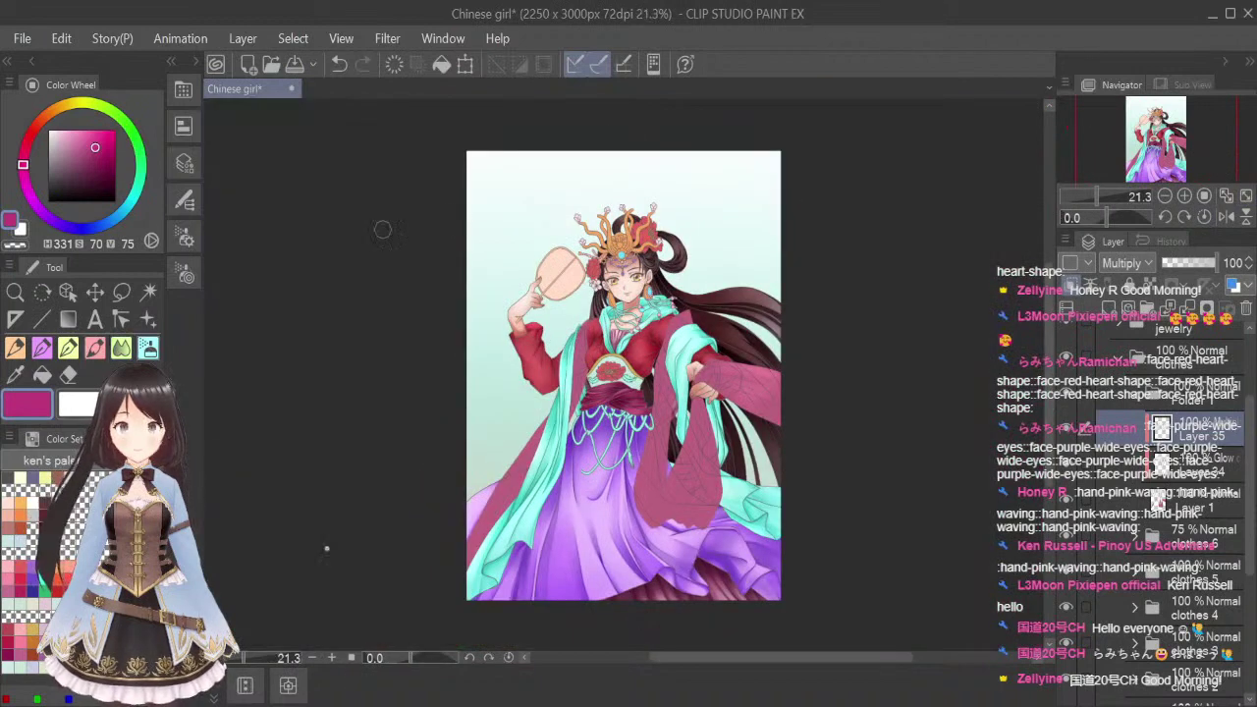
scroll(688, 365, "up", 3)
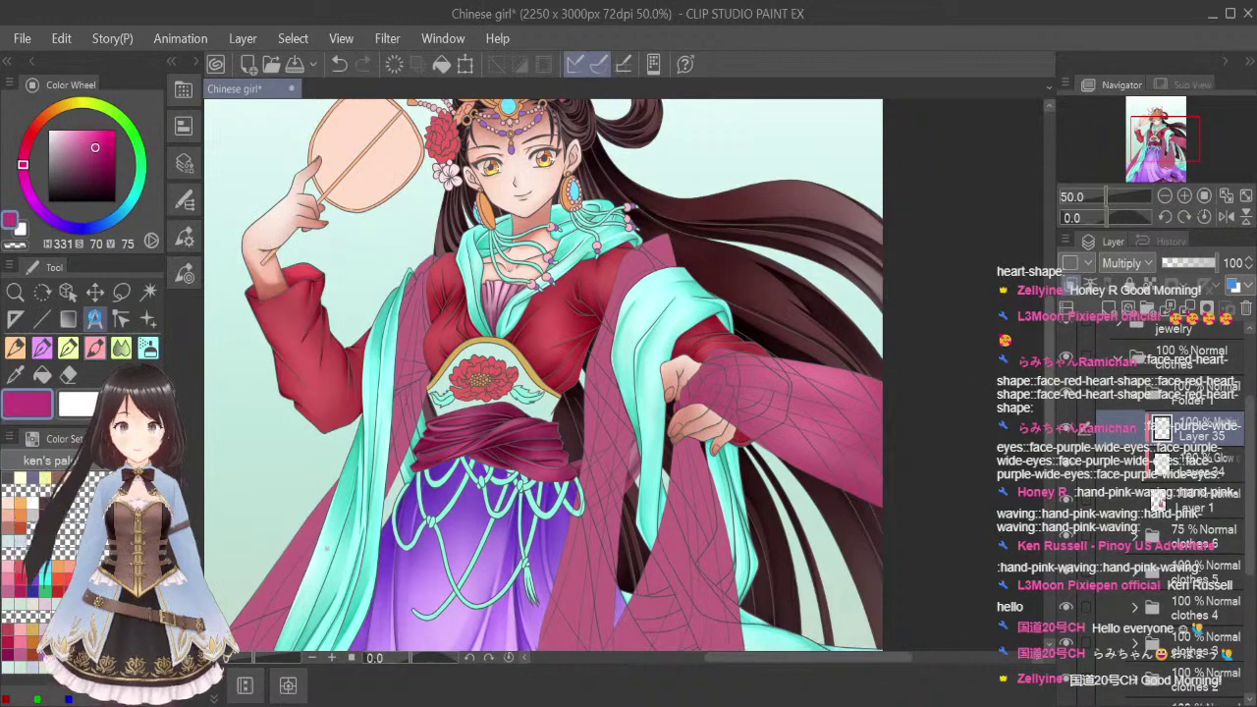
key("ctrl+s")
Paint a magenta shadow along the sleeve edge beside the thumb and soften it with a smaller blending brush
scroll(727, 402, "up", 4)
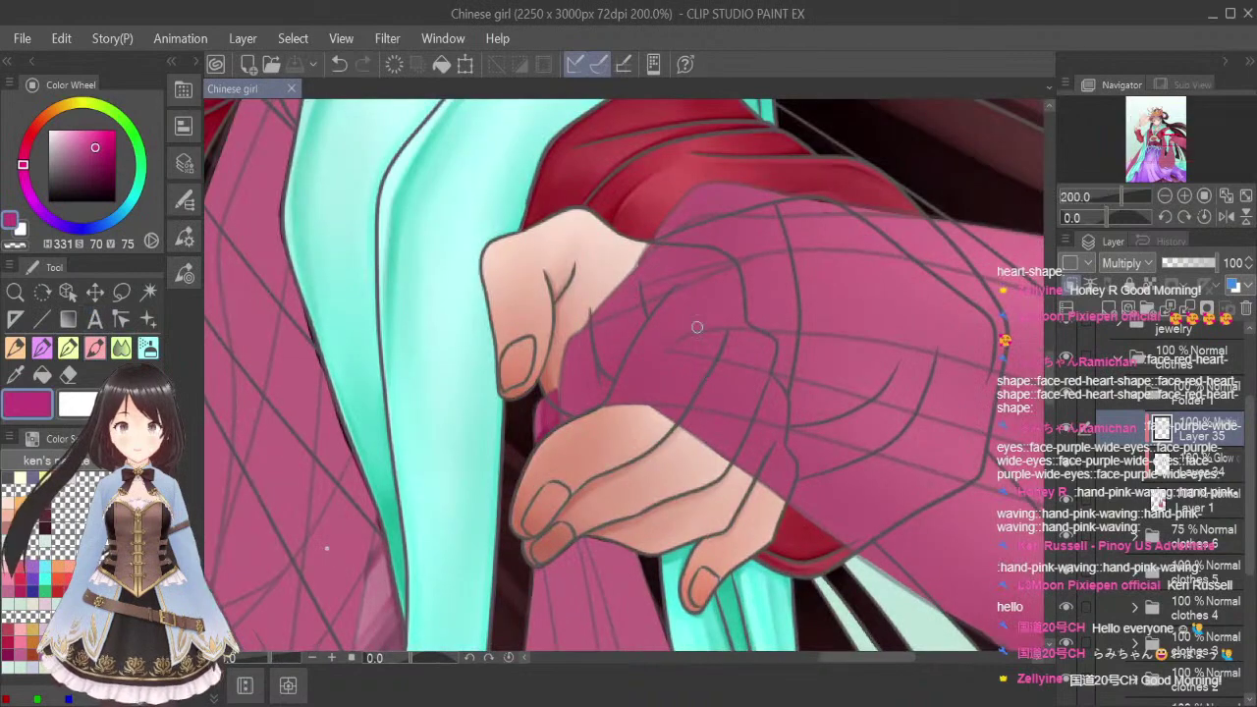
mouse_move(566, 420)
left_mouse_down()
mouse_move(560, 365)
mouse_move(580, 375)
mouse_move(582, 346)
mouse_move(660, 307)
left_mouse_up()
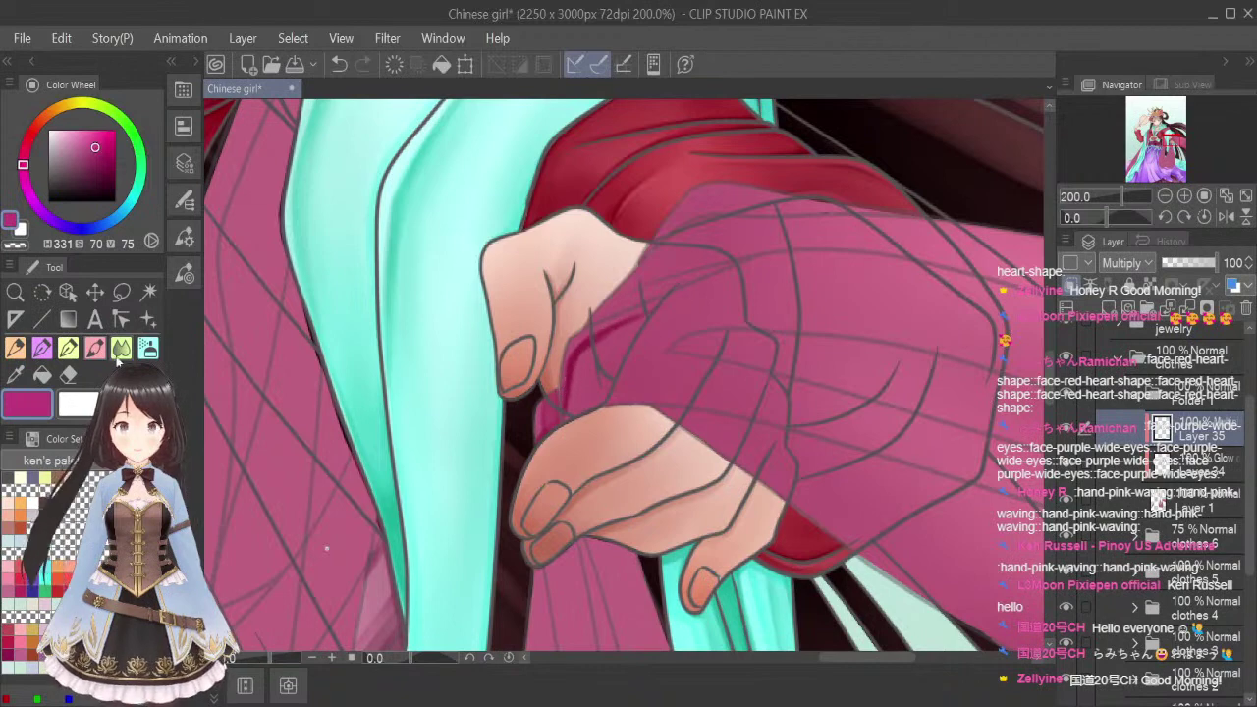
key("j")
key("bracketleft")
key("bracketleft")
key("bracketleft")
key("bracketleft")
key("bracketleft")
key("bracketleft")
key("bracketleft")
key("bracketleft")
key("bracketleft")
key("bracketleft")
key("bracketleft")
key("bracketleft")
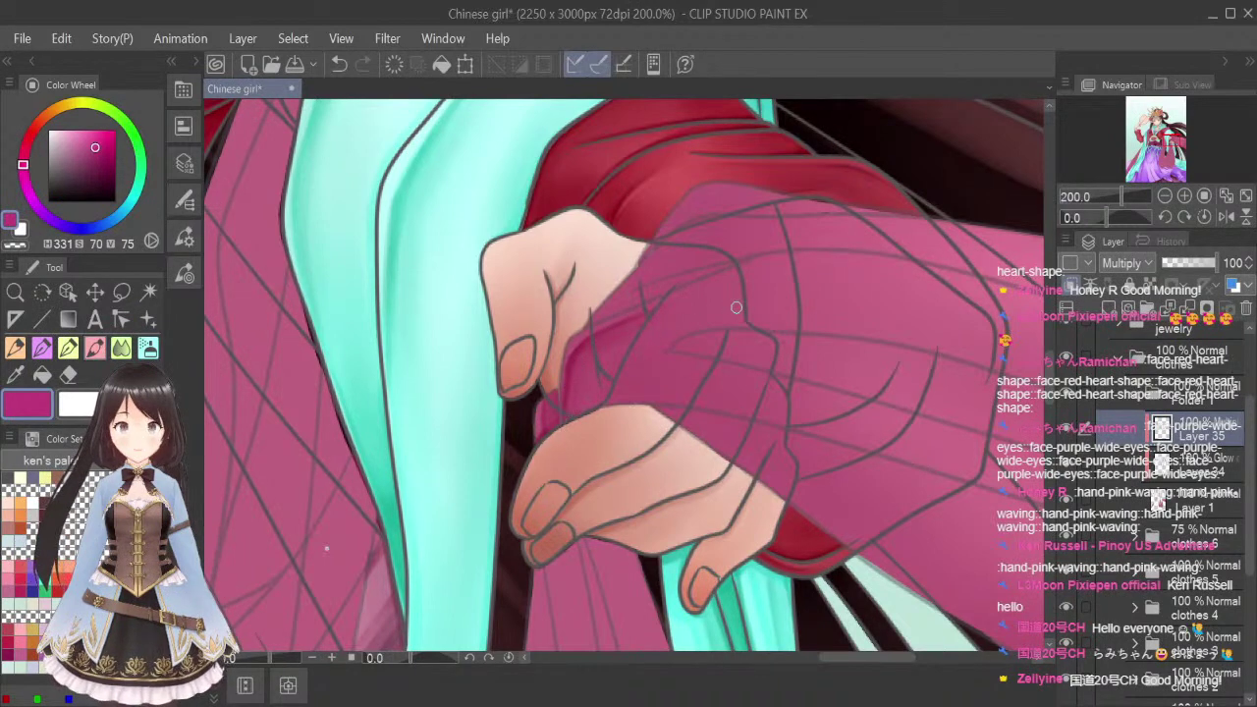
Paint magenta fold shadows radiating from the pinched fabric down into the upper part of the held sleeve
left_click(1184, 217)
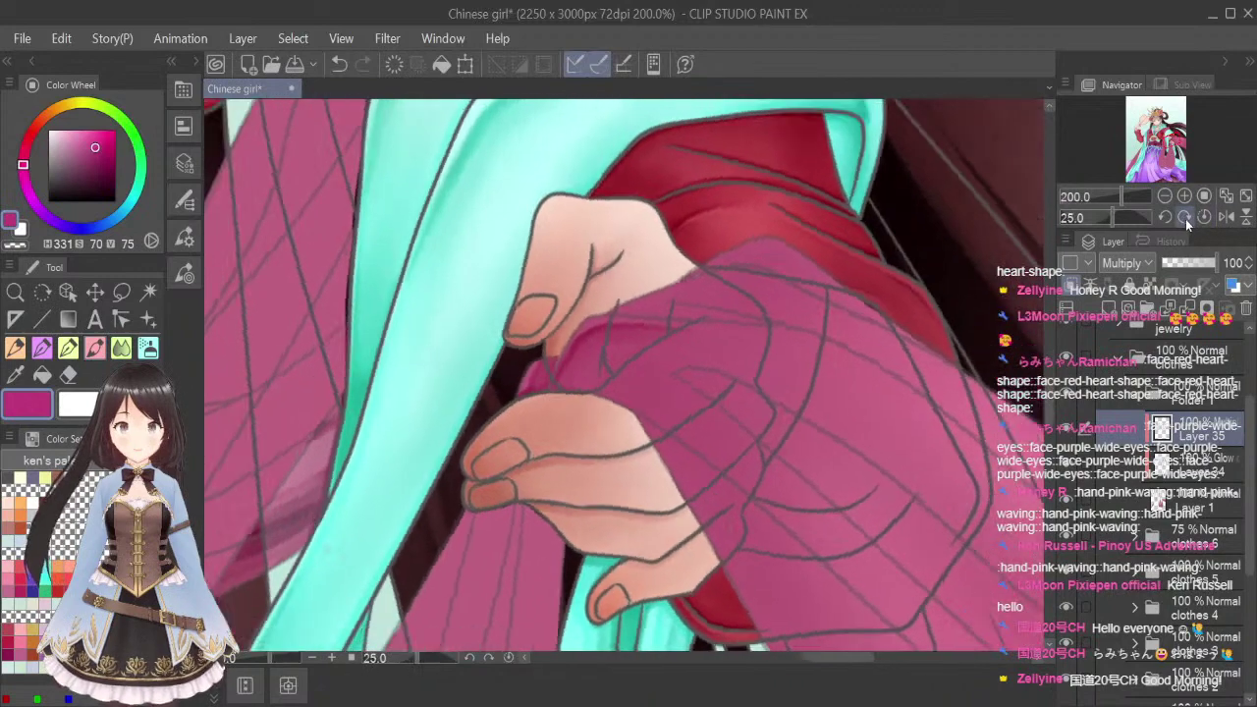
left_click(1185, 218)
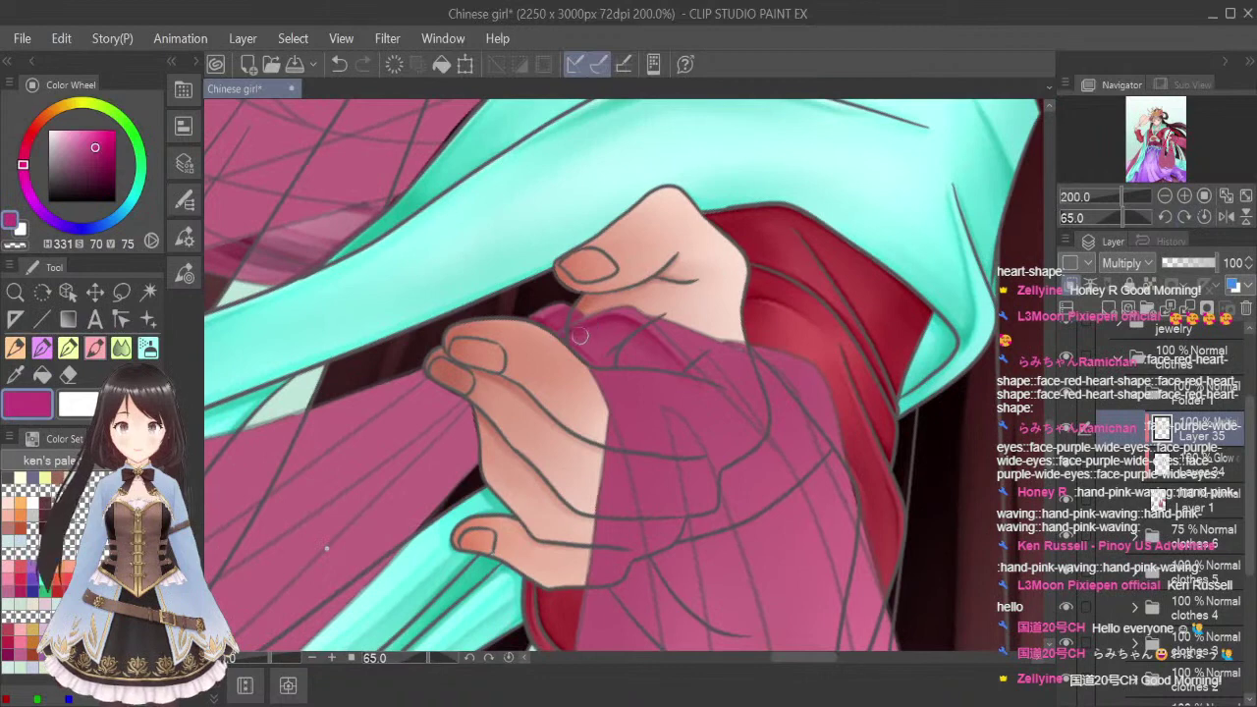
mouse_move(579, 335)
left_mouse_down()
mouse_move(609, 321)
mouse_move(643, 334)
mouse_move(598, 326)
mouse_move(570, 342)
mouse_move(617, 410)
mouse_move(606, 390)
mouse_move(650, 509)
mouse_move(602, 357)
mouse_move(575, 337)
mouse_move(661, 444)
mouse_move(628, 386)
mouse_move(668, 488)
mouse_move(609, 351)
mouse_move(565, 334)
mouse_move(617, 370)
mouse_move(570, 341)
mouse_move(609, 356)
mouse_move(572, 341)
mouse_move(695, 436)
mouse_move(688, 409)
mouse_move(603, 353)
mouse_move(666, 384)
left_mouse_up()
left_click_drag(647, 334, 738, 426)
left_click_drag(690, 375, 736, 424)
Blend the fold shadows below the pinched fabric with a reduced blending brush size
left_click(121, 348)
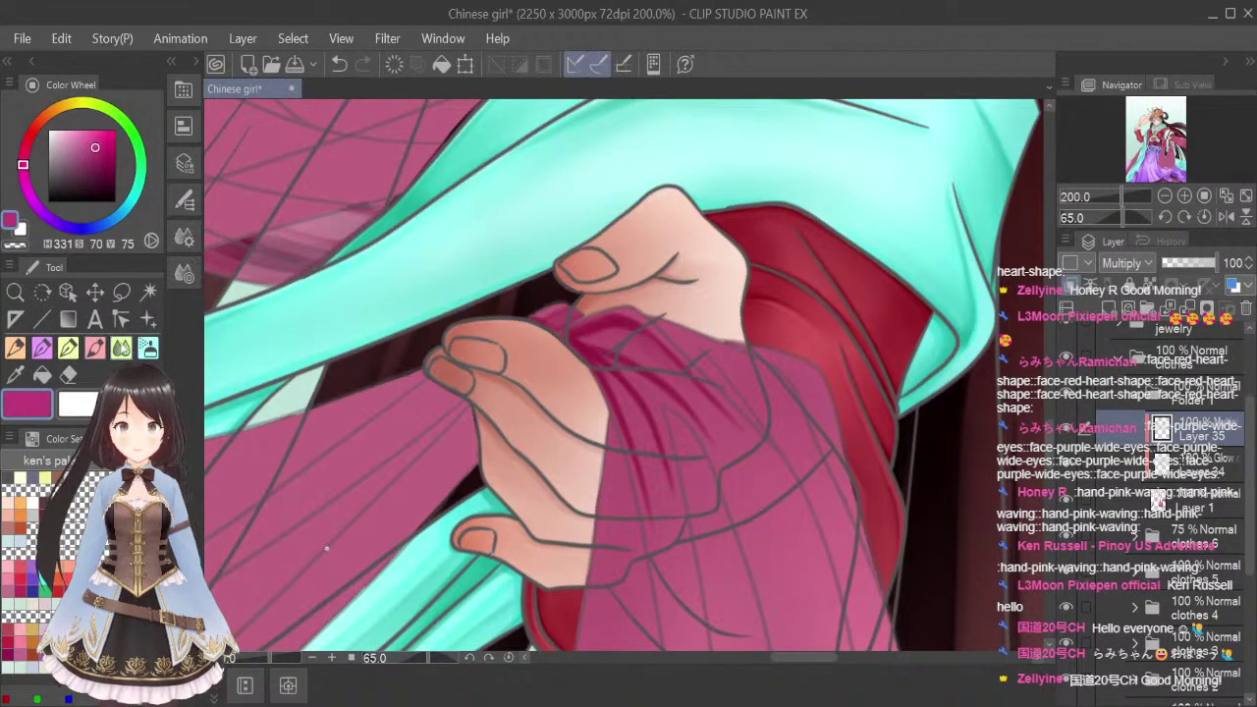
key("bracketleft")
key("bracketleft")
key("bracketleft")
key("bracketleft")
key("bracketleft")
key("bracketleft")
mouse_move(654, 376)
left_mouse_down()
mouse_move(590, 356)
mouse_move(638, 428)
mouse_move(619, 386)
mouse_move(662, 526)
left_mouse_up()
left_click_drag(632, 415, 660, 518)
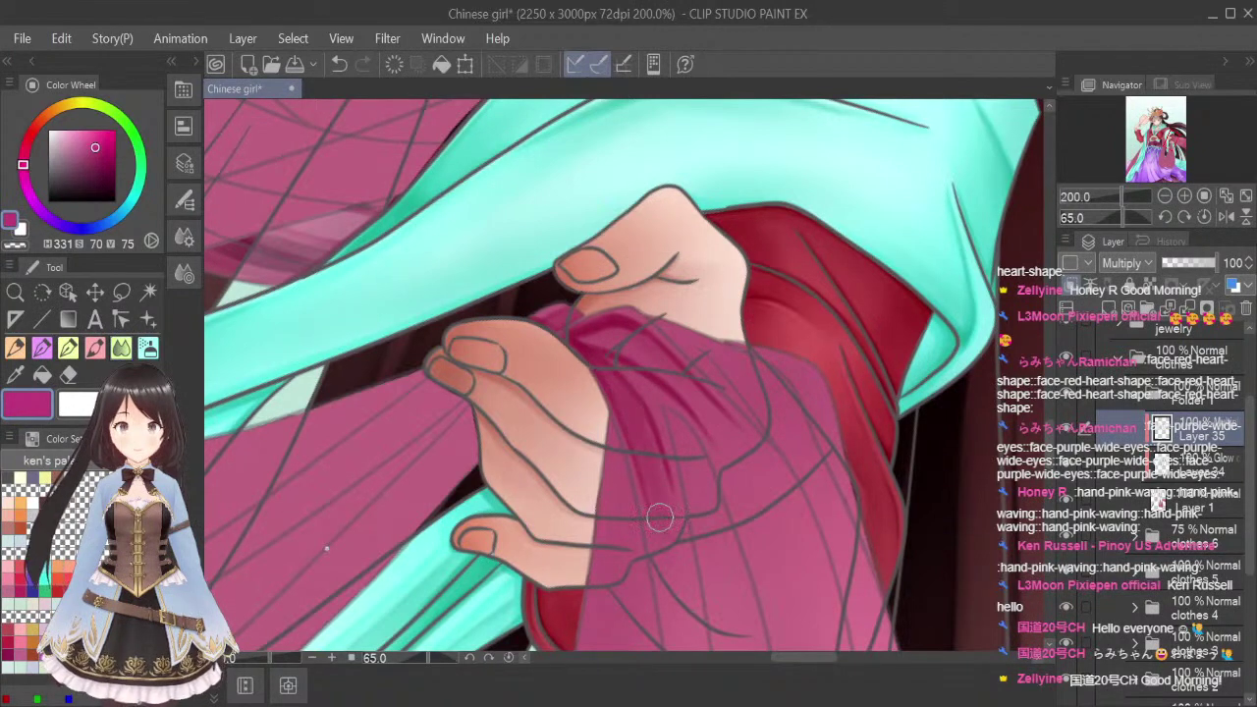
mouse_move(634, 412)
left_mouse_down()
mouse_move(681, 575)
mouse_move(625, 391)
mouse_move(689, 593)
mouse_move(705, 369)
mouse_move(577, 339)
mouse_move(642, 341)
mouse_move(609, 331)
mouse_move(626, 348)
mouse_move(586, 338)
mouse_move(659, 356)
mouse_move(572, 344)
mouse_move(594, 335)
mouse_move(703, 397)
mouse_move(642, 359)
mouse_move(743, 463)
mouse_move(677, 380)
mouse_move(771, 511)
mouse_move(656, 361)
mouse_move(745, 459)
left_mouse_up()
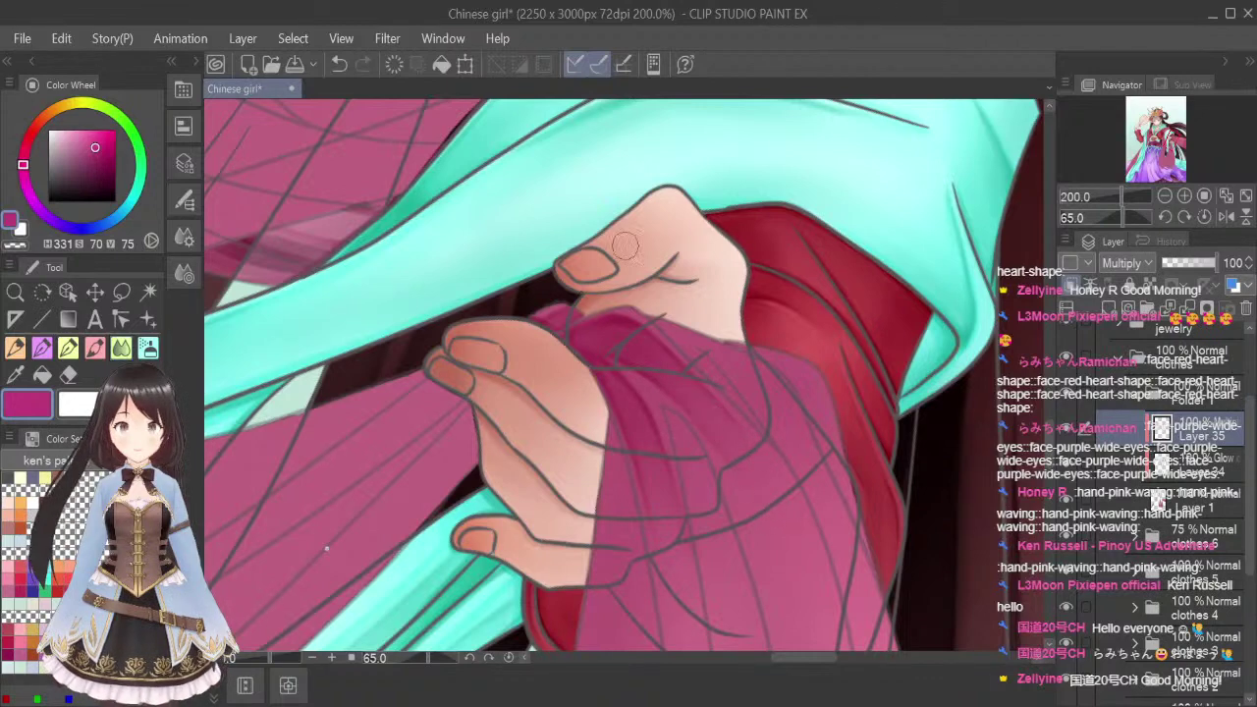
Paint long magenta fold shadows from beside the fingers down the length of the hanging sleeve
scroll(722, 349, "down", 3)
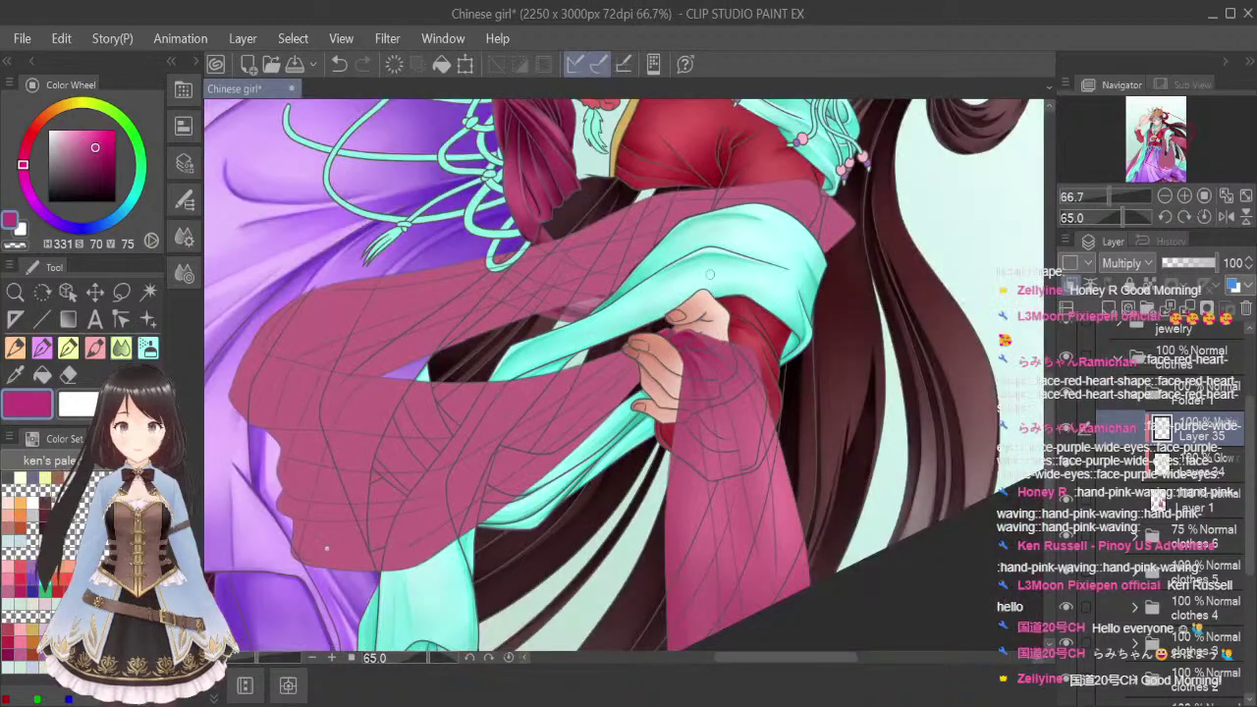
scroll(723, 387, "up", 3)
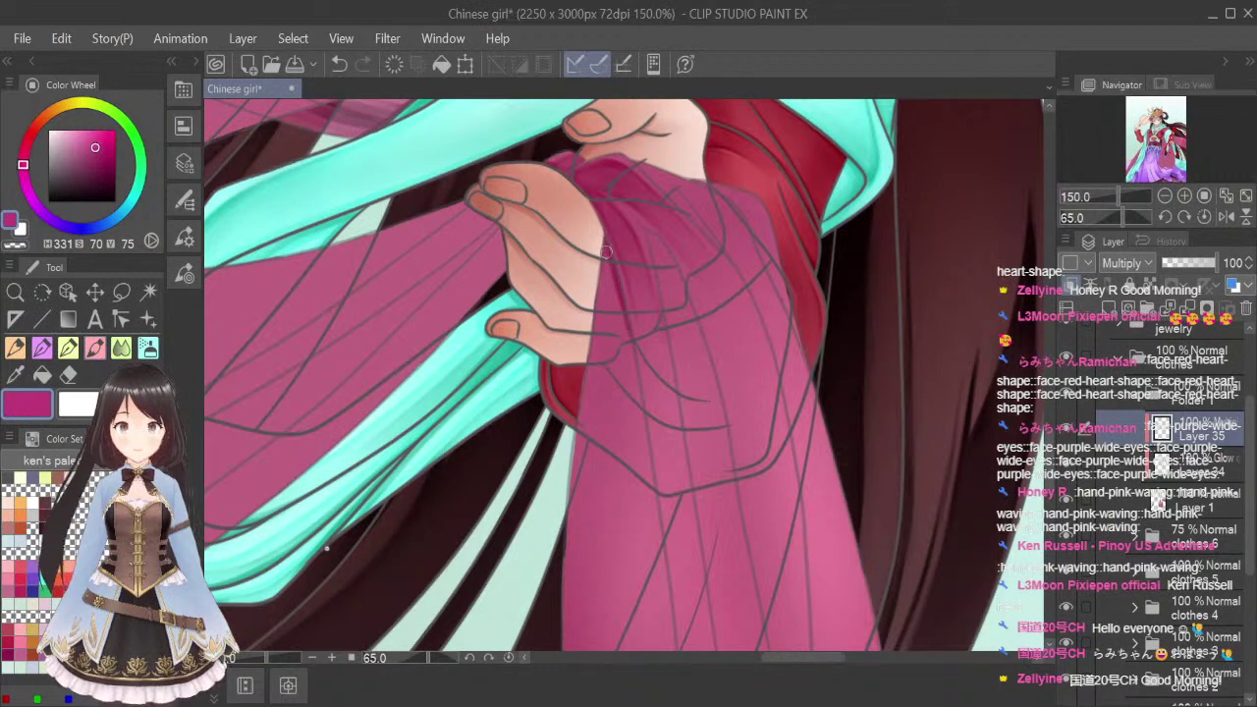
scroll(606, 252, "down", 3)
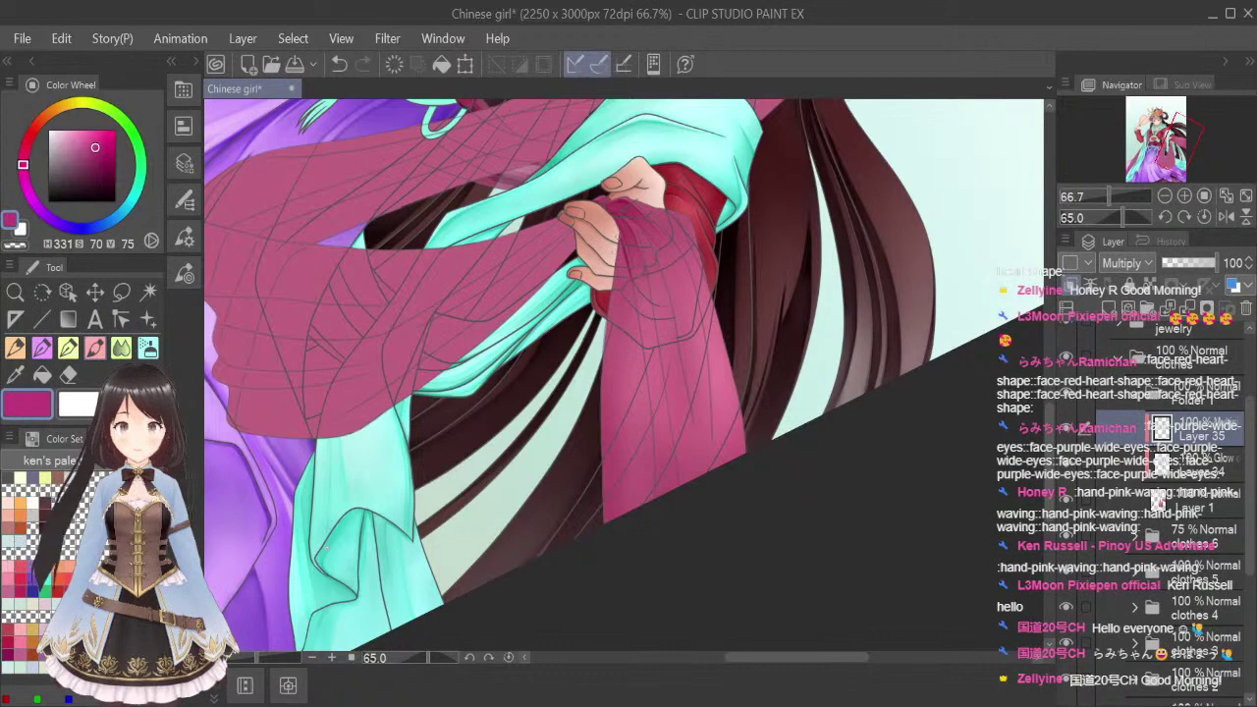
left_click_drag(616, 259, 626, 516)
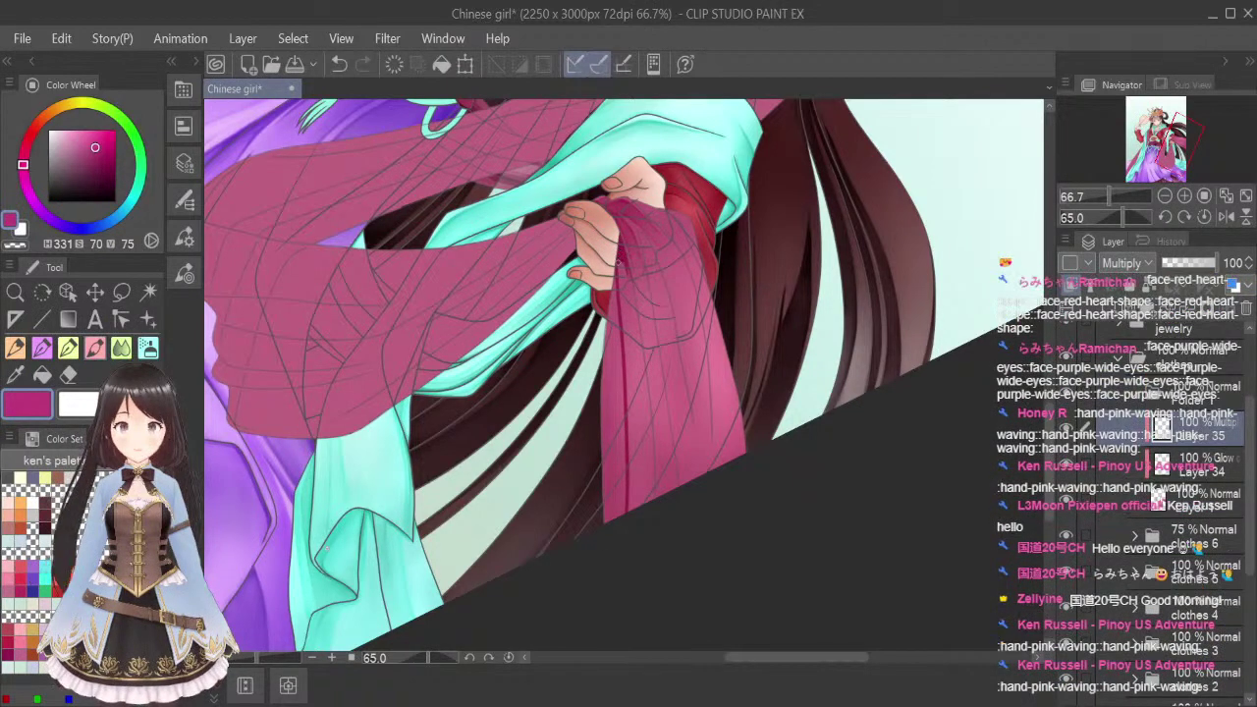
left_click_drag(639, 341, 650, 454)
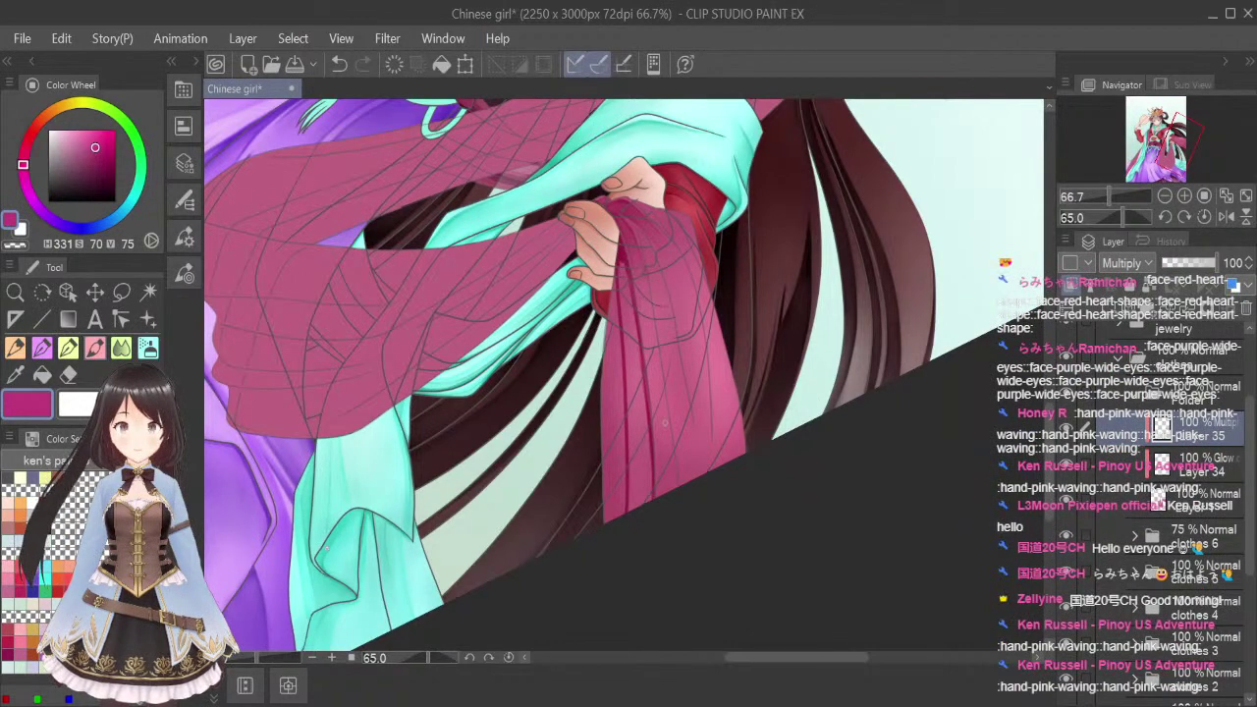
Blend the long fold shadows along the hanging sleeve down to its cropped end
left_click(121, 348)
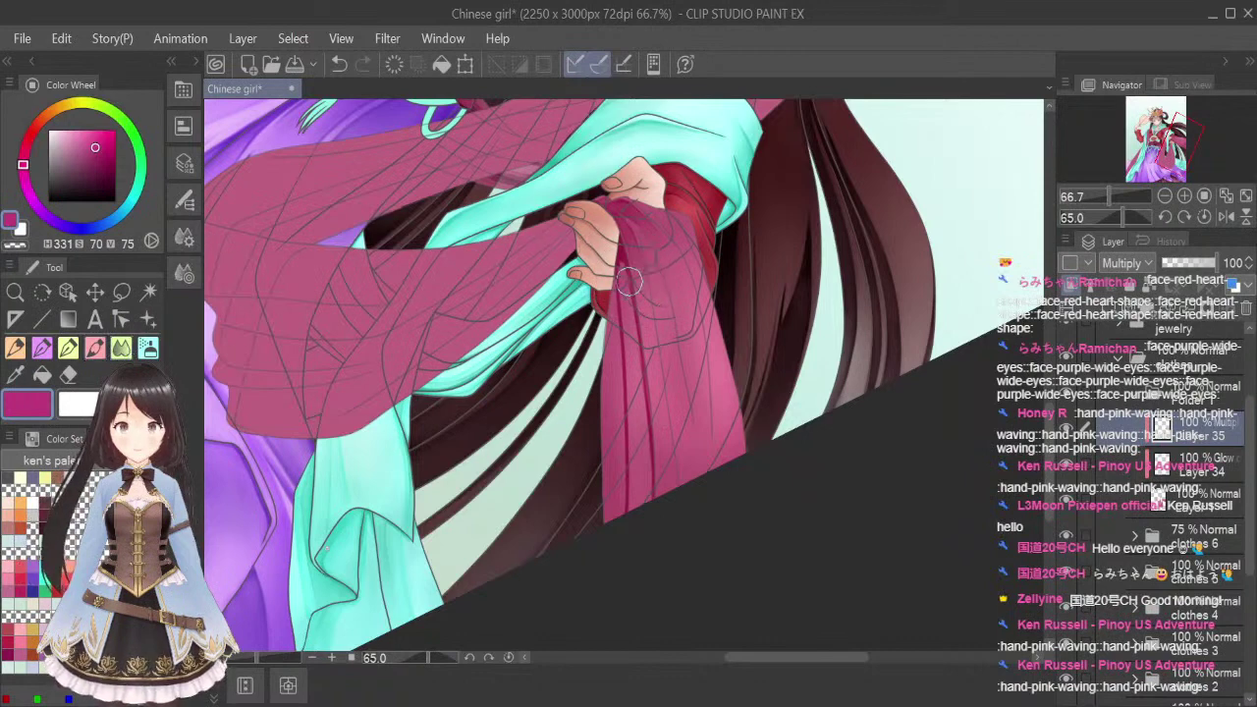
left_click_drag(620, 252, 648, 423)
left_click_drag(633, 336, 648, 422)
left_click_drag(629, 279, 656, 485)
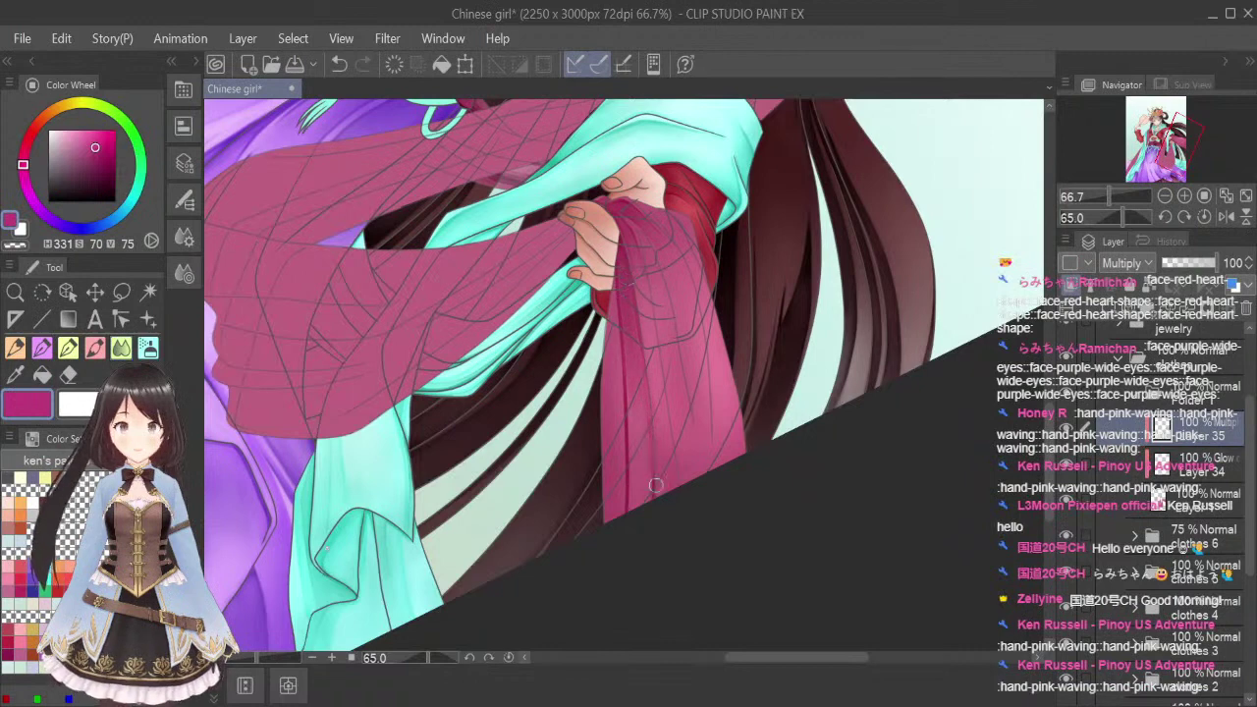
mouse_move(630, 384)
left_mouse_down()
mouse_move(631, 520)
mouse_move(630, 365)
mouse_move(634, 501)
left_mouse_up()
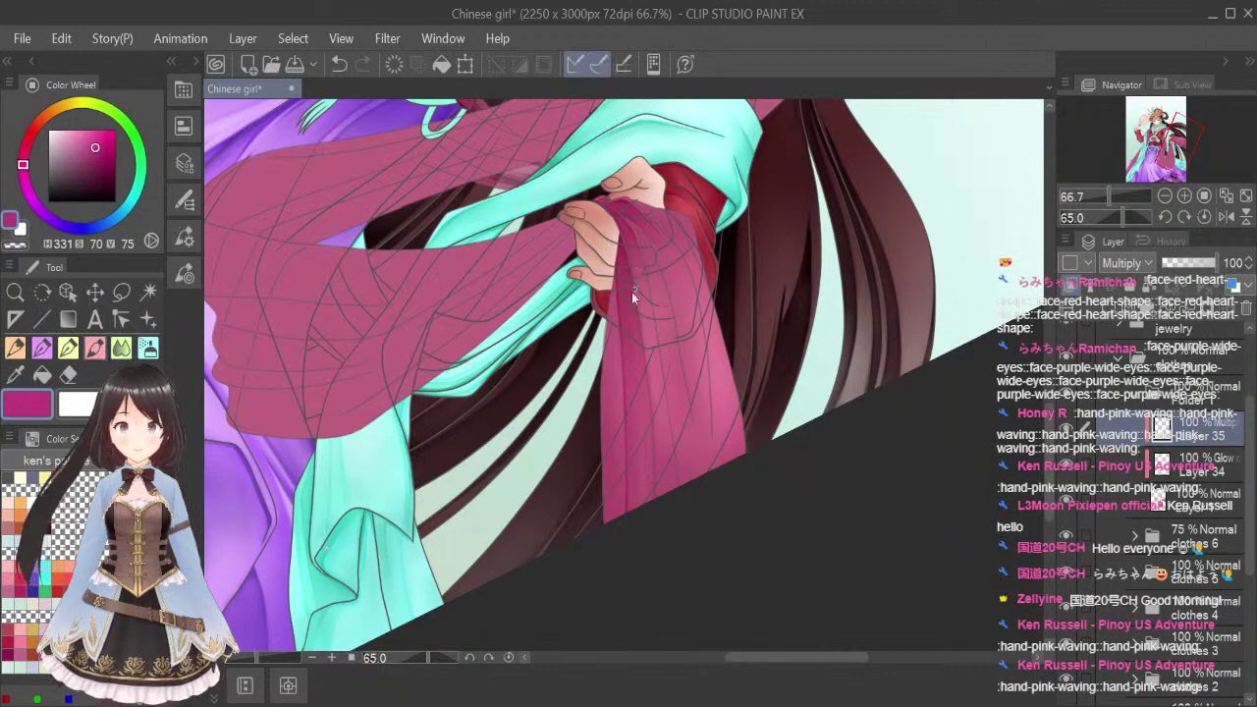
Blend the fold shadows on the sleeve just beside and below the fingers with a much smaller blending brush
scroll(631, 291, "up", 3)
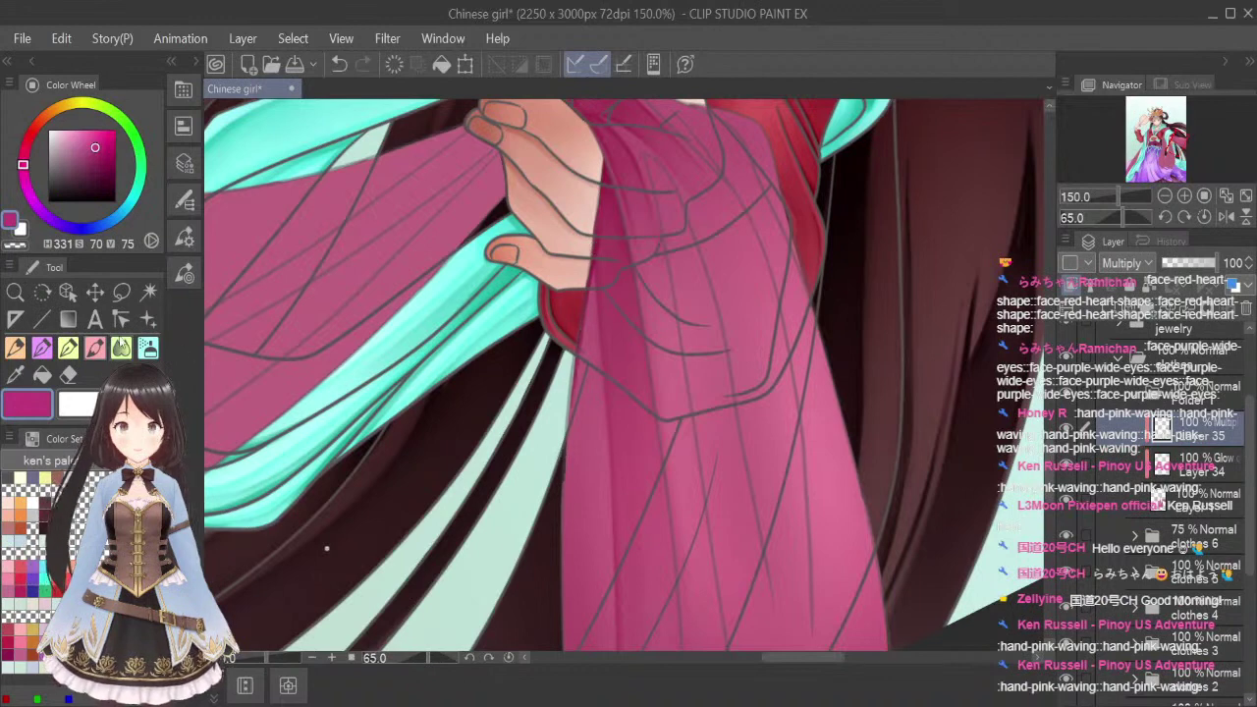
left_click(121, 346)
key("bracketleft")
key("bracketleft")
key("bracketleft")
key("bracketleft")
key("bracketleft")
key("bracketleft")
key("bracketleft")
key("bracketleft")
key("bracketleft")
key("bracketleft")
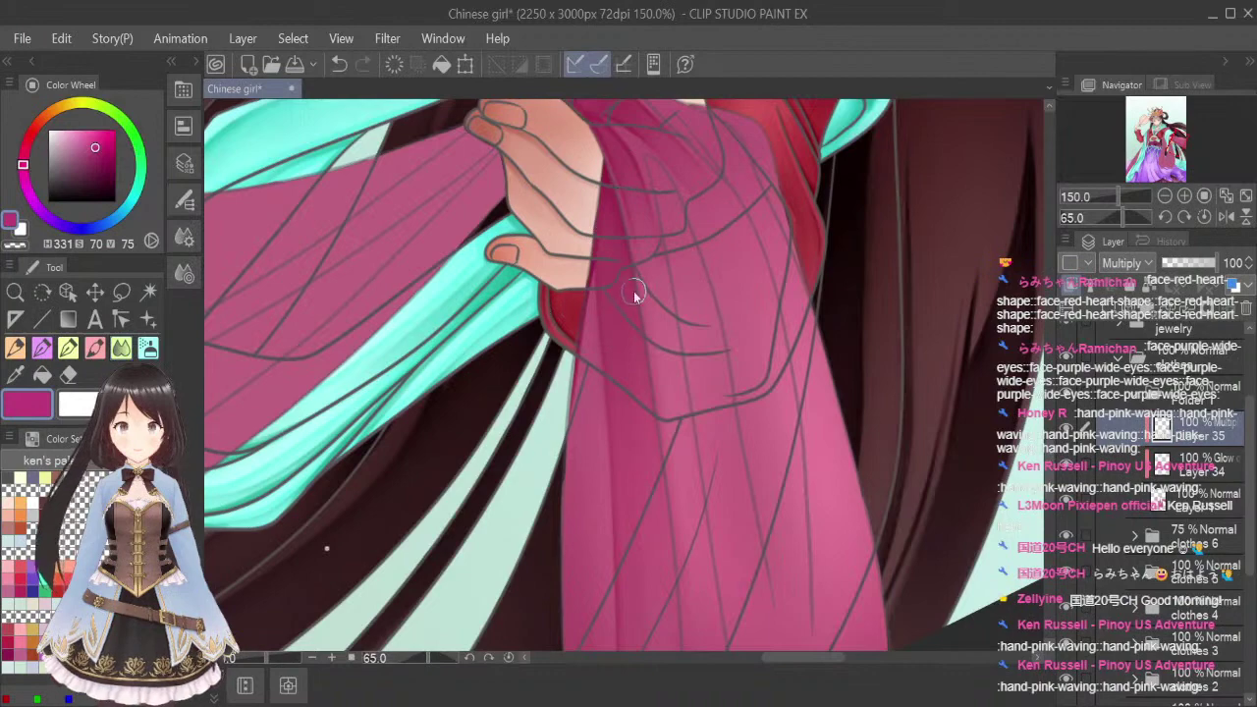
scroll(634, 285, "down", 2)
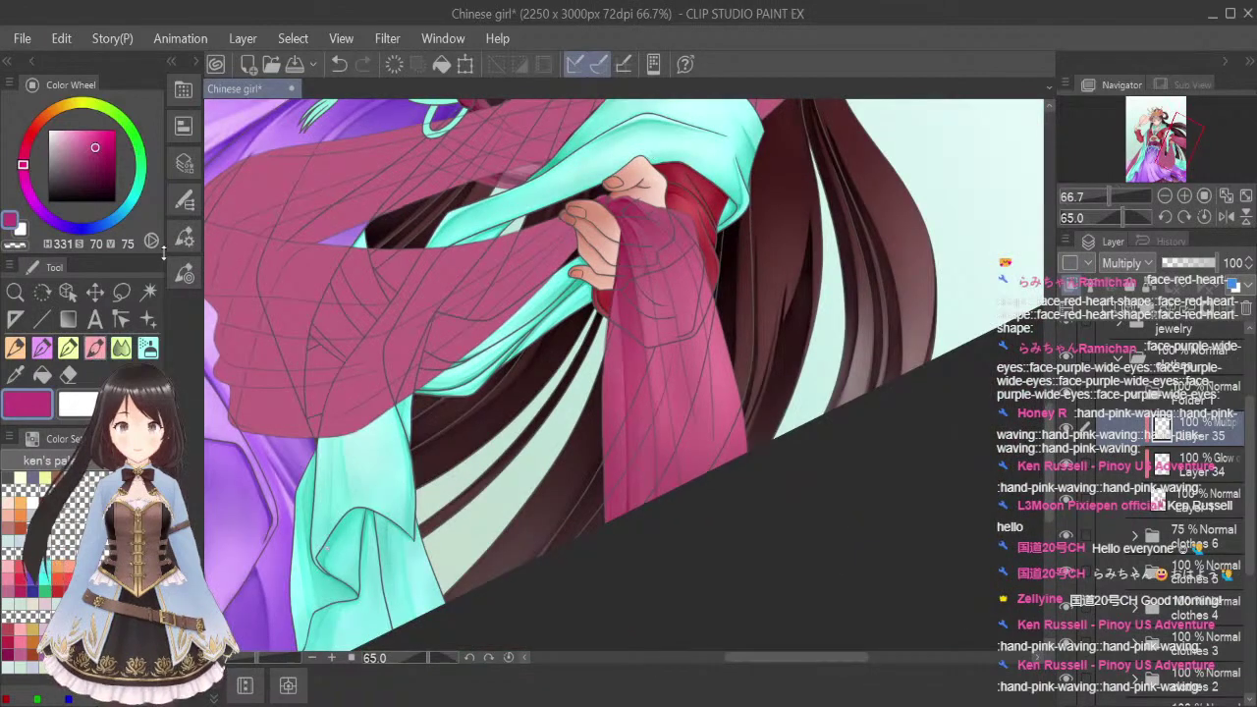
Paint thin, dark magenta fold shadows down the middle of the hanging sleeve to its cropped end
scroll(611, 227, "up", 1)
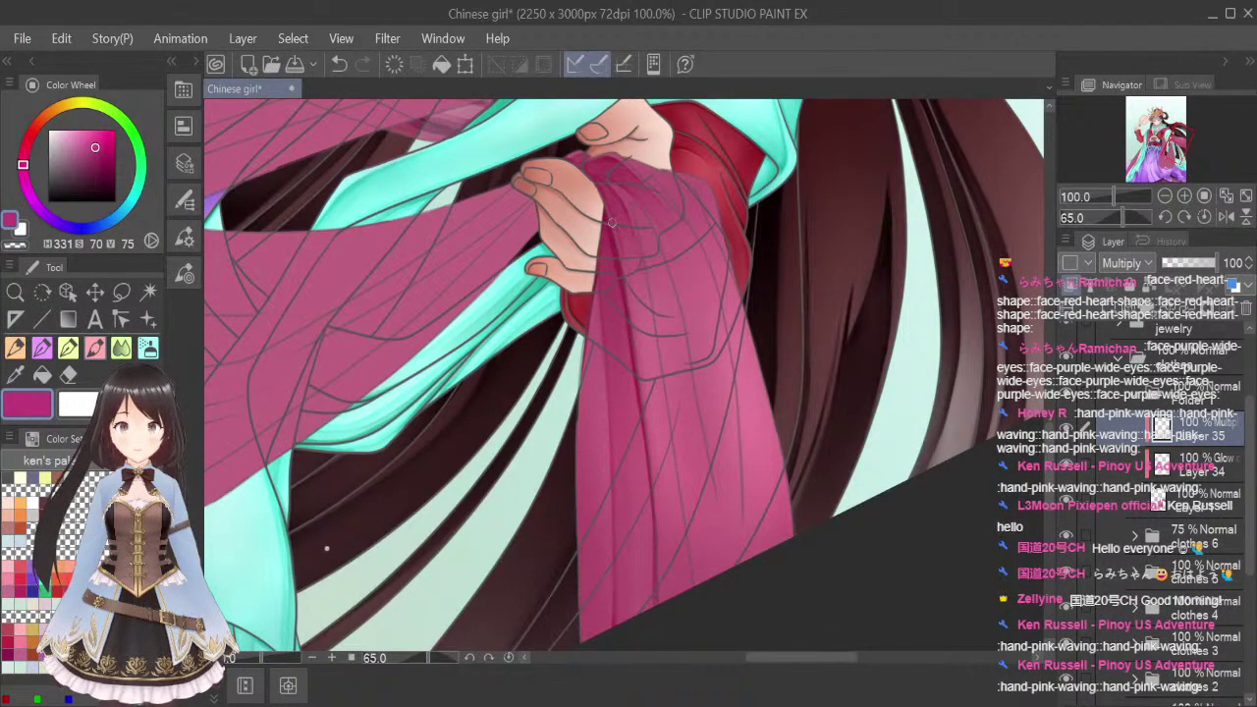
left_click_drag(633, 304, 650, 423)
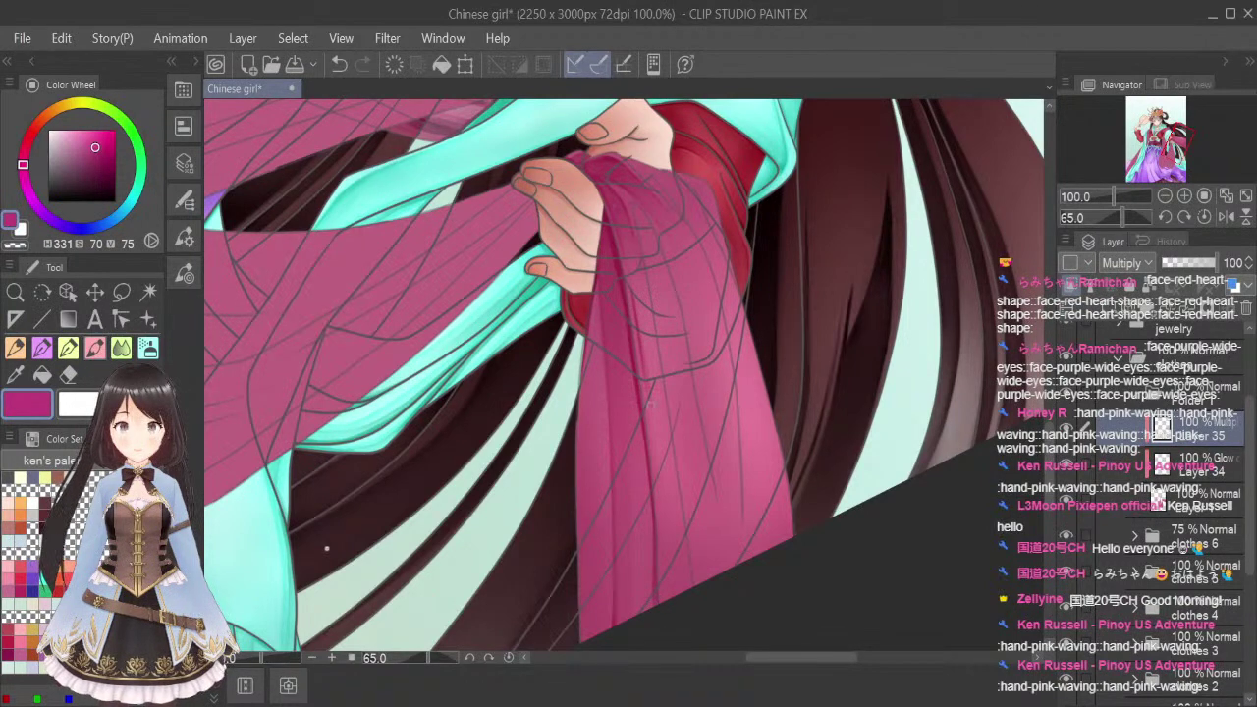
left_click_drag(640, 337, 663, 608)
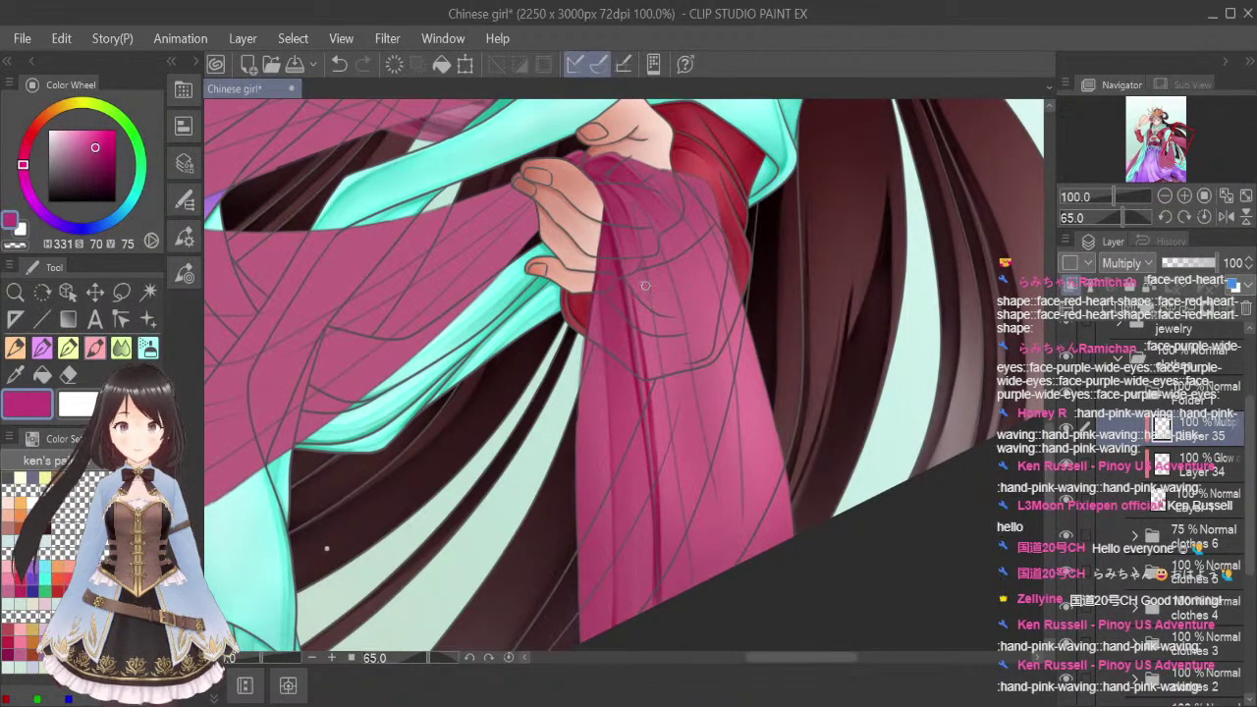
left_click_drag(646, 290, 656, 371)
left_click_drag(644, 280, 689, 582)
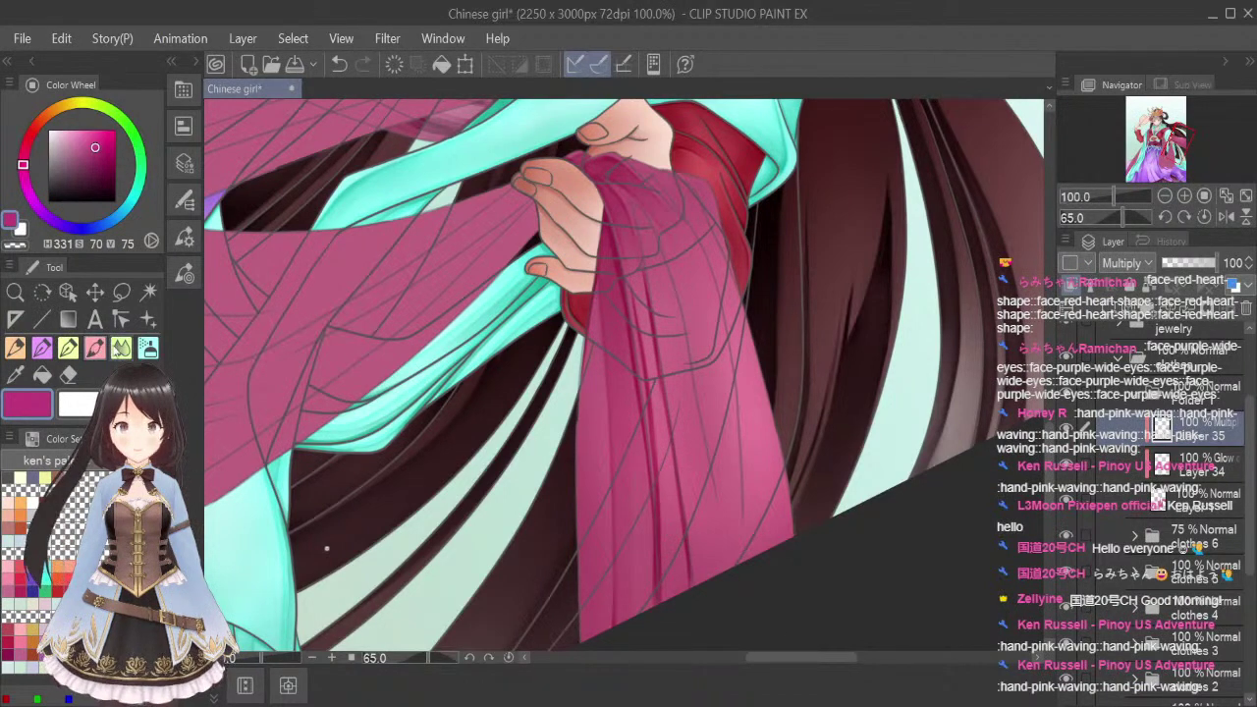
Soften the new fold shadows in the middle of the hanging sleeve with a reduced blending brush
left_click(118, 346)
key("bracketleft")
key("bracketleft")
key("bracketleft")
key("bracketleft")
key("bracketleft")
key("bracketleft")
key("bracketleft")
key("bracketleft")
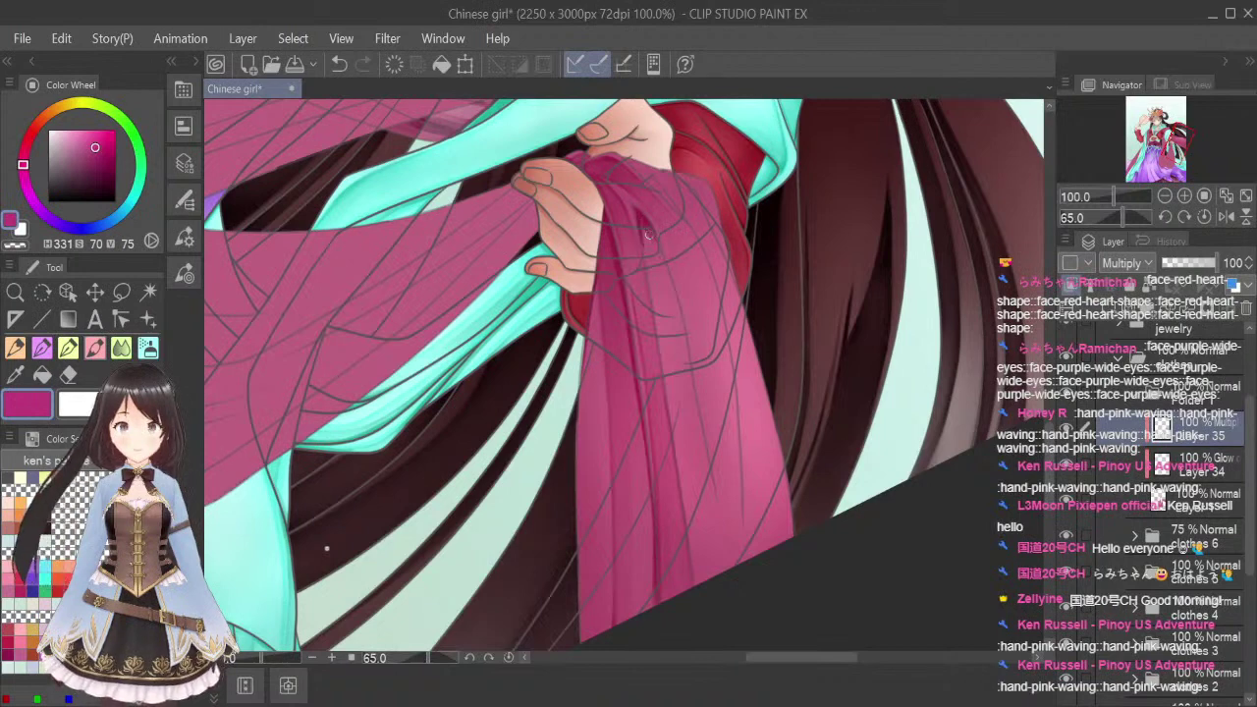
Add another long curved fold shadow from below the pinch to the cropped end and blend it with a small brush
left_click_drag(647, 236, 689, 370)
mouse_move(644, 218)
left_mouse_down()
mouse_move(687, 373)
mouse_move(682, 329)
mouse_move(670, 292)
mouse_move(711, 545)
mouse_move(715, 497)
mouse_move(705, 455)
mouse_move(710, 550)
left_mouse_up()
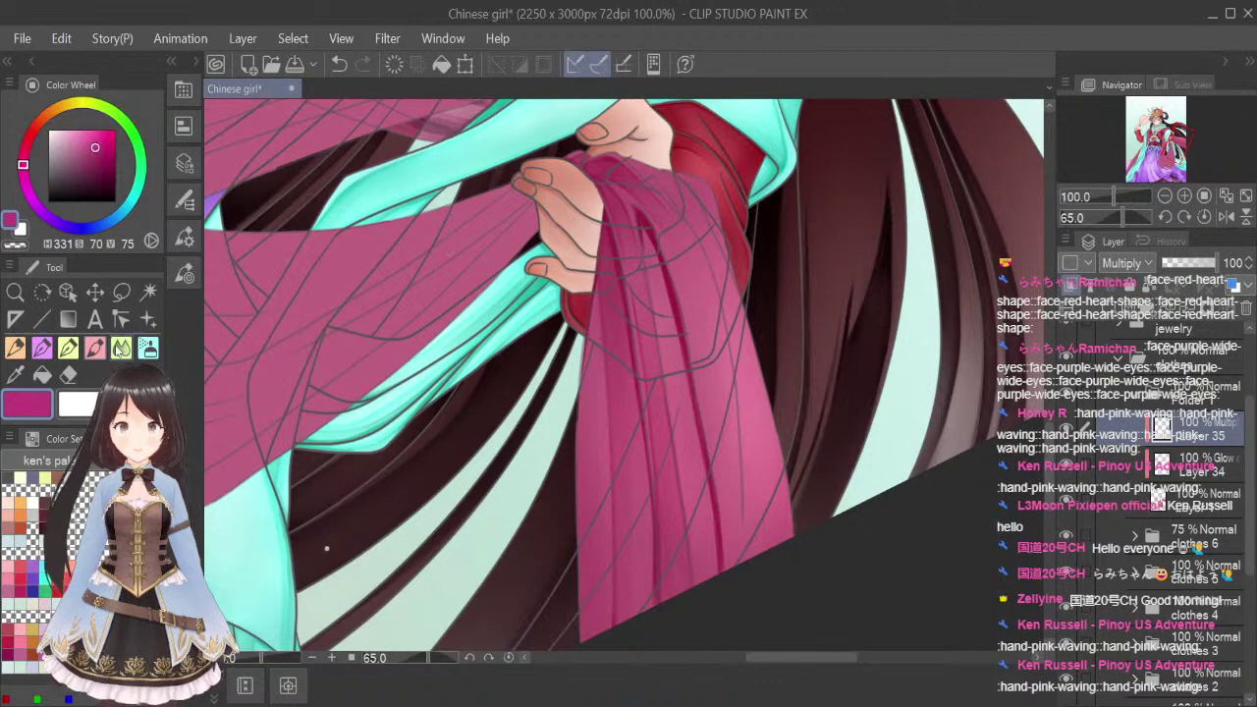
key("bracketleft")
key("bracketleft")
key("bracketleft")
key("bracketleft")
key("bracketleft")
key("bracketleft")
key("bracketleft")
key("bracketleft")
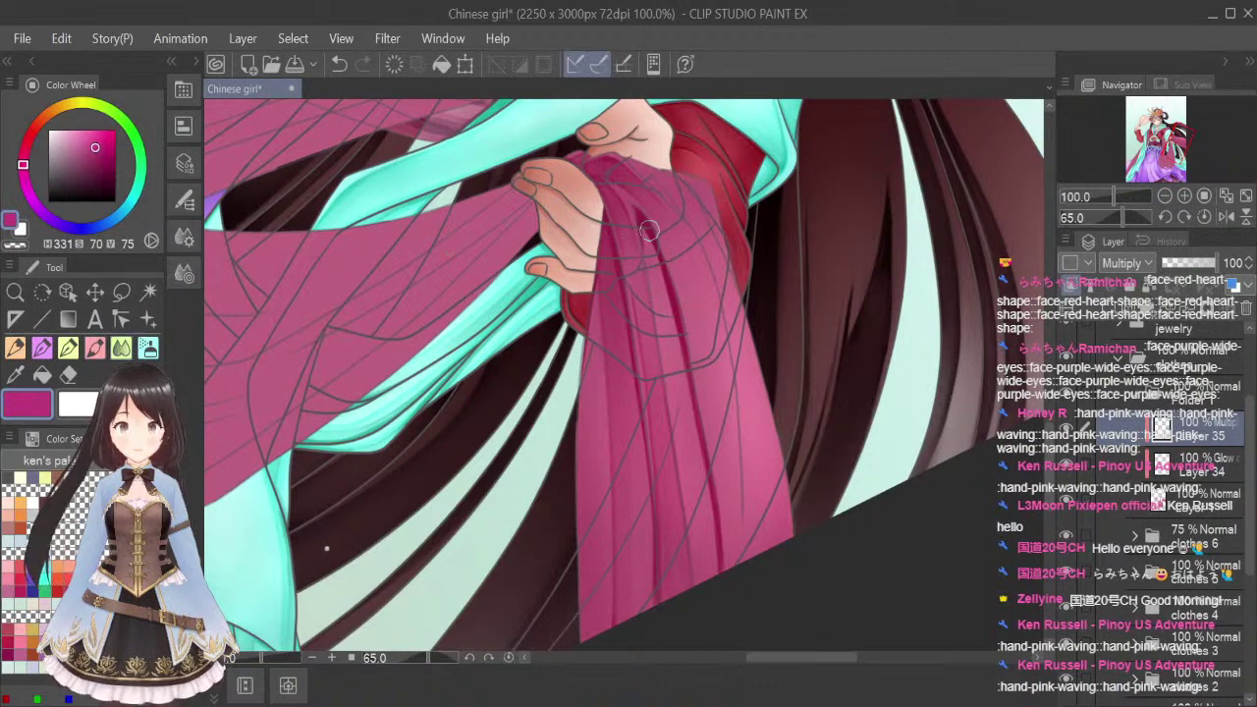
left_click_drag(648, 230, 696, 456)
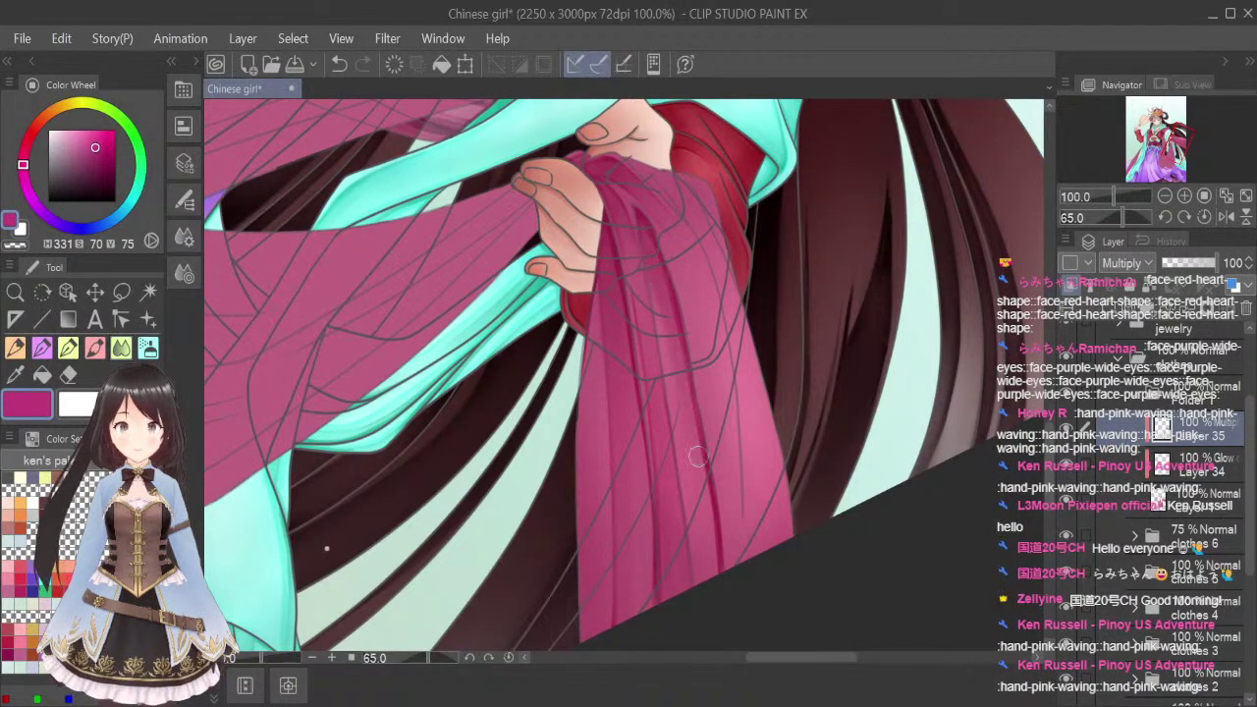
left_click_drag(670, 336, 710, 566)
left_click_drag(704, 473, 719, 595)
mouse_move(652, 268)
left_mouse_down()
mouse_move(709, 573)
mouse_move(661, 307)
mouse_move(705, 559)
mouse_move(706, 528)
mouse_move(717, 544)
mouse_move(636, 157)
left_mouse_up()
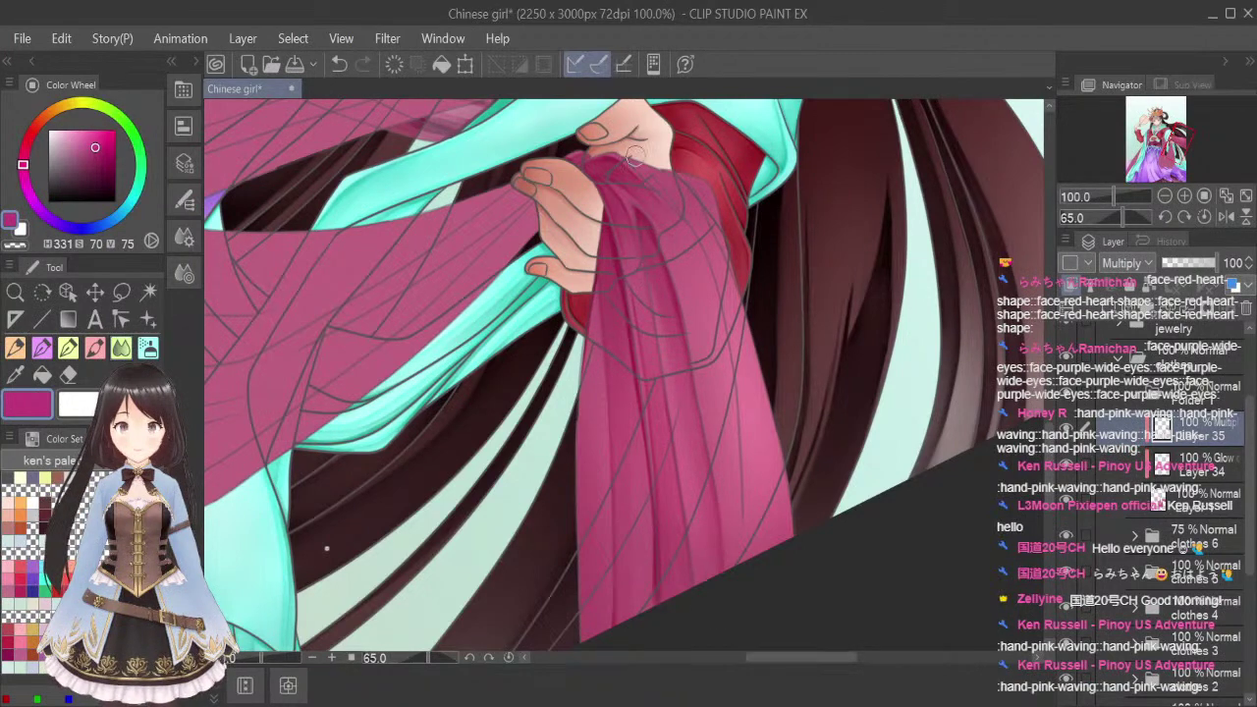
Paint long magenta fold shadows between the central folds and the outer edge of the hanging sleeve
left_click(75, 355)
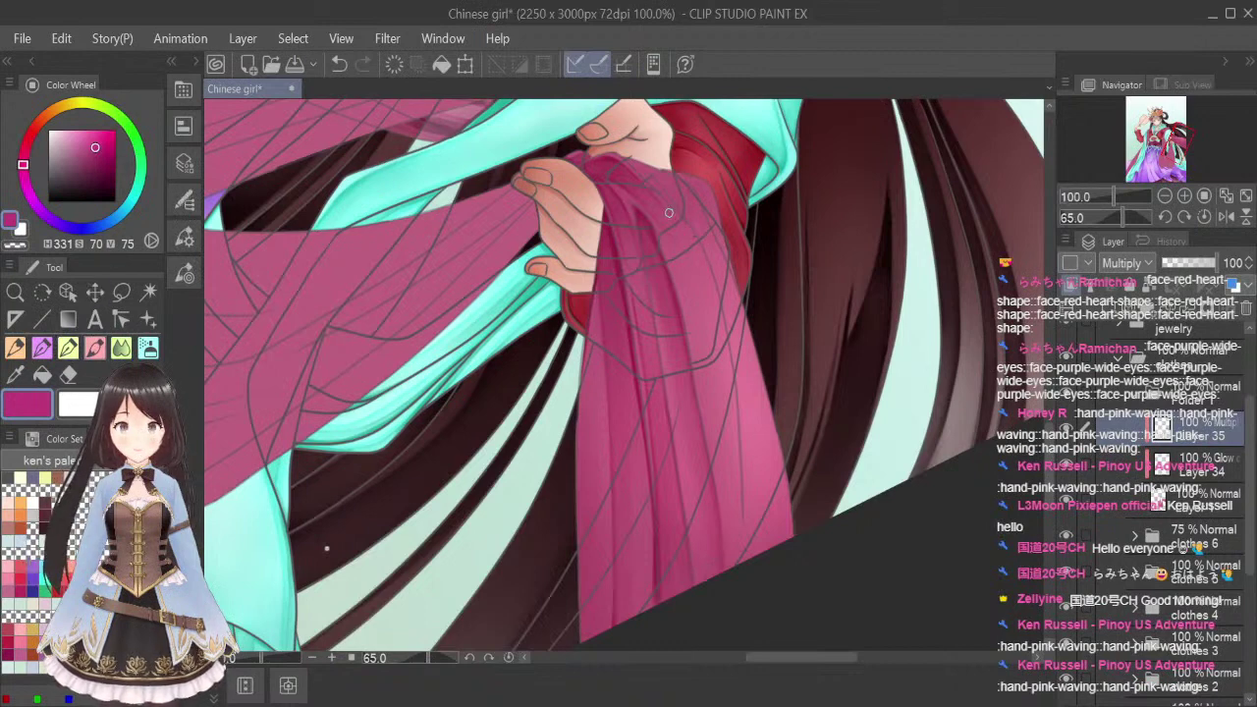
left_click_drag(696, 252, 733, 381)
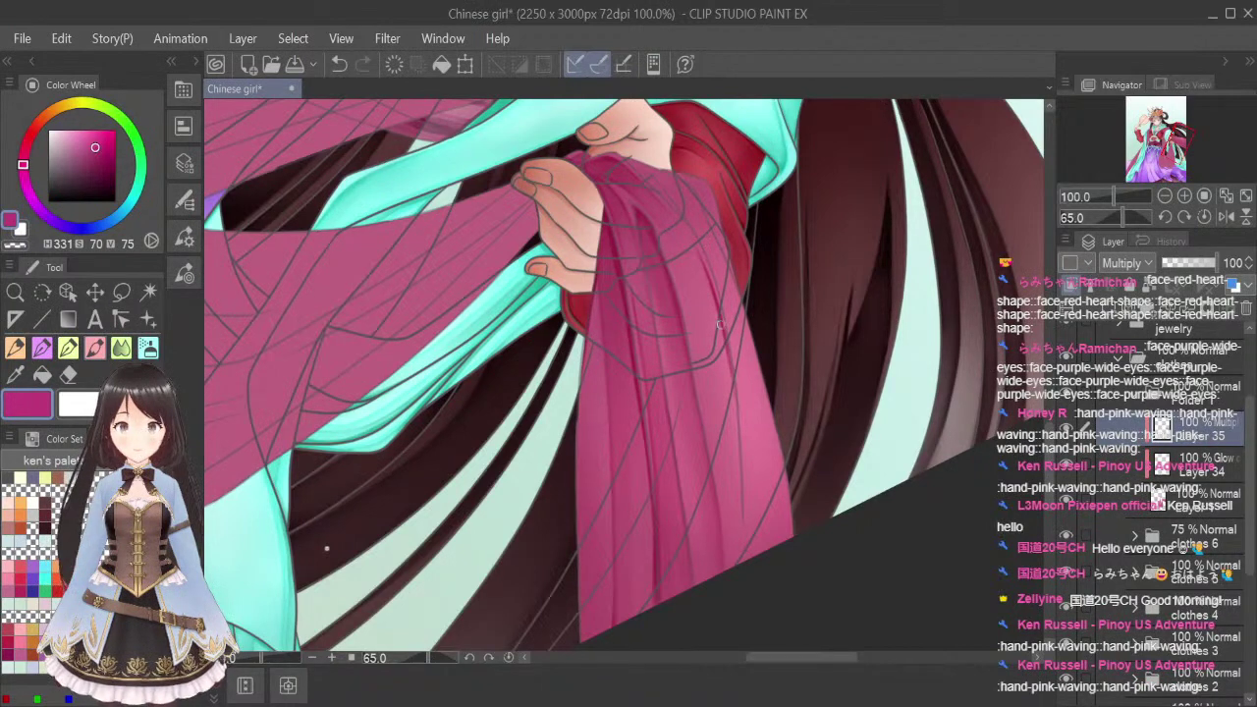
mouse_move(721, 325)
left_mouse_down()
mouse_move(737, 423)
mouse_move(736, 578)
left_mouse_up()
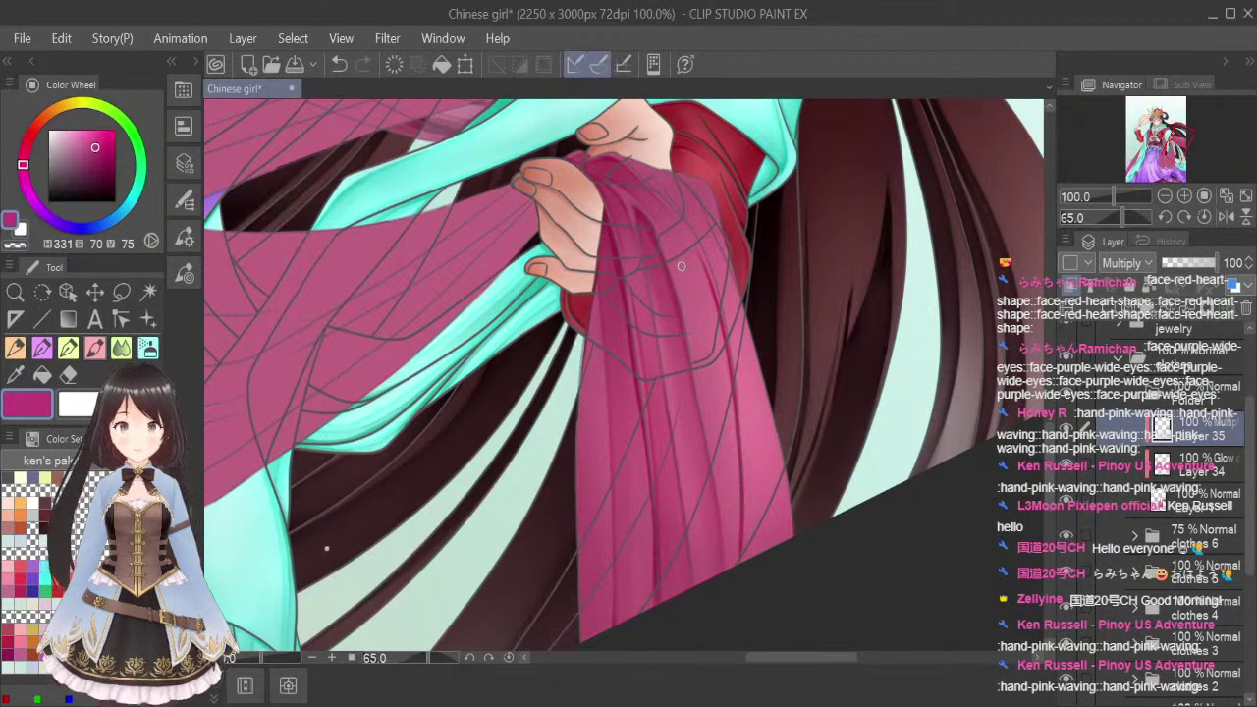
left_click_drag(693, 287, 742, 481)
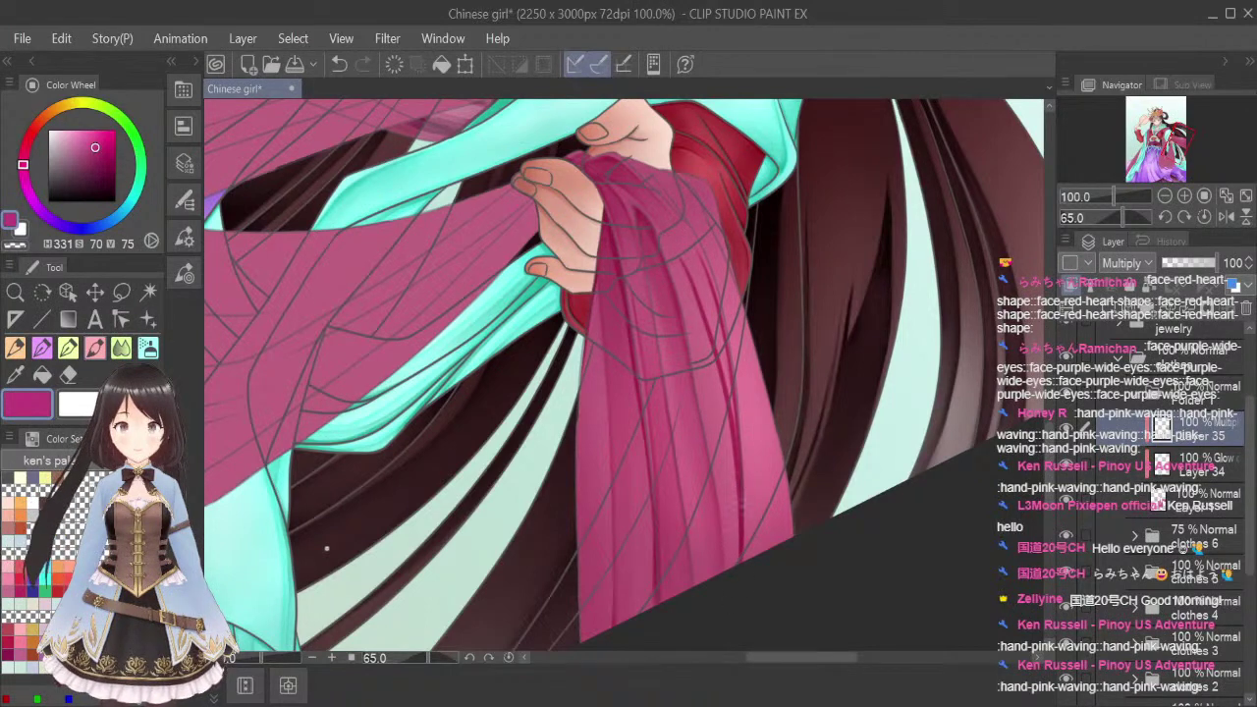
mouse_move(703, 318)
left_mouse_down()
mouse_move(734, 475)
mouse_move(730, 427)
left_mouse_up()
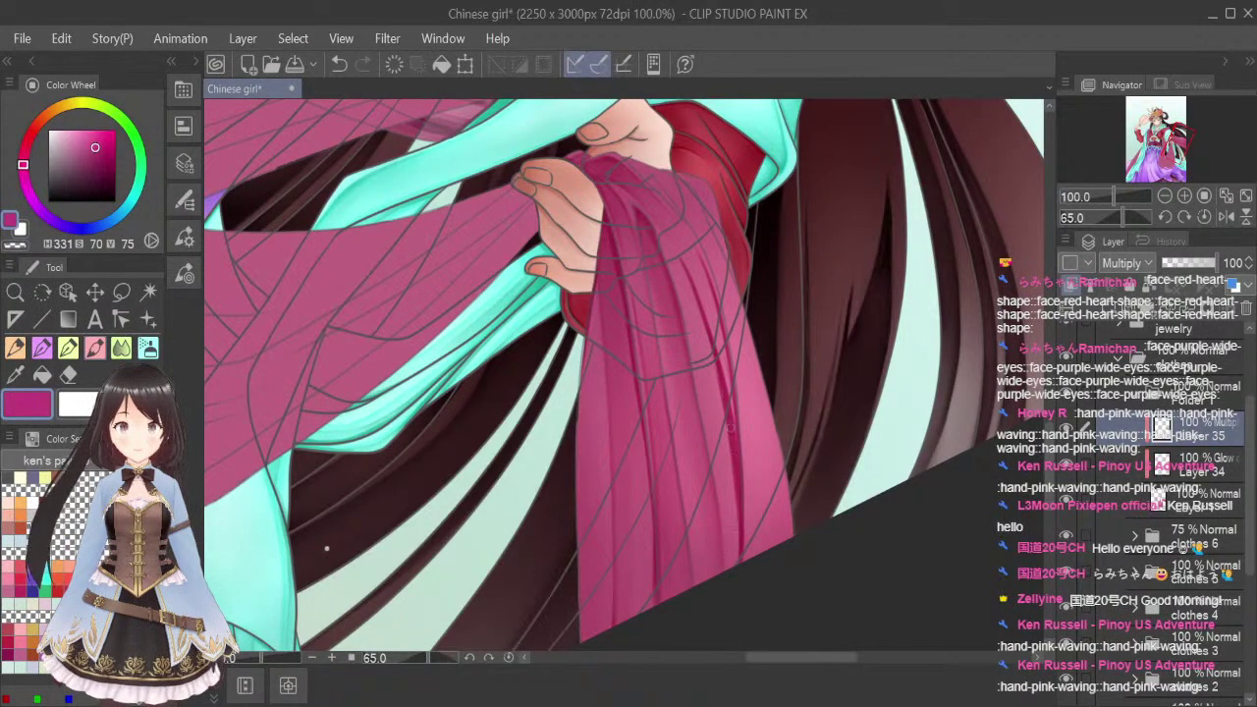
Blend the upper part of the fold shadows between the central folds and the sleeve's outer edge
left_click(121, 348)
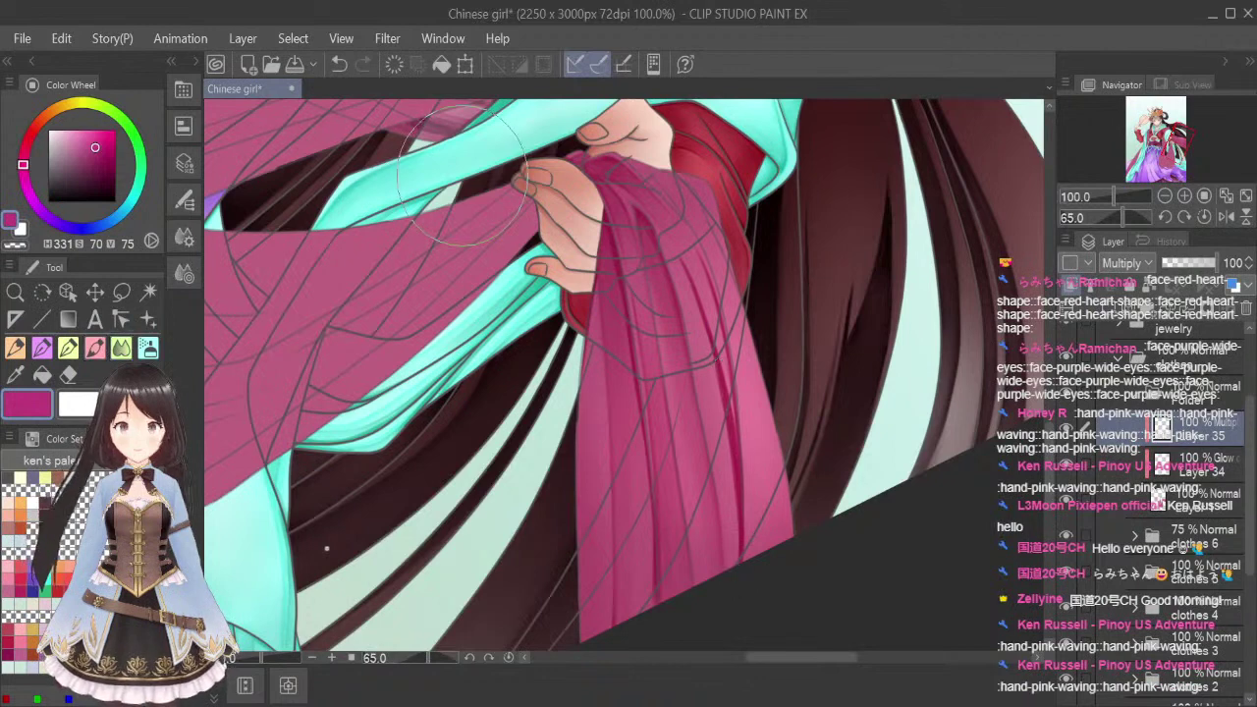
mouse_move(708, 319)
left_mouse_down()
mouse_move(735, 447)
mouse_move(716, 317)
left_mouse_up()
mouse_move(680, 246)
left_mouse_down()
mouse_move(721, 343)
mouse_move(673, 223)
mouse_move(727, 351)
mouse_move(728, 399)
left_mouse_up()
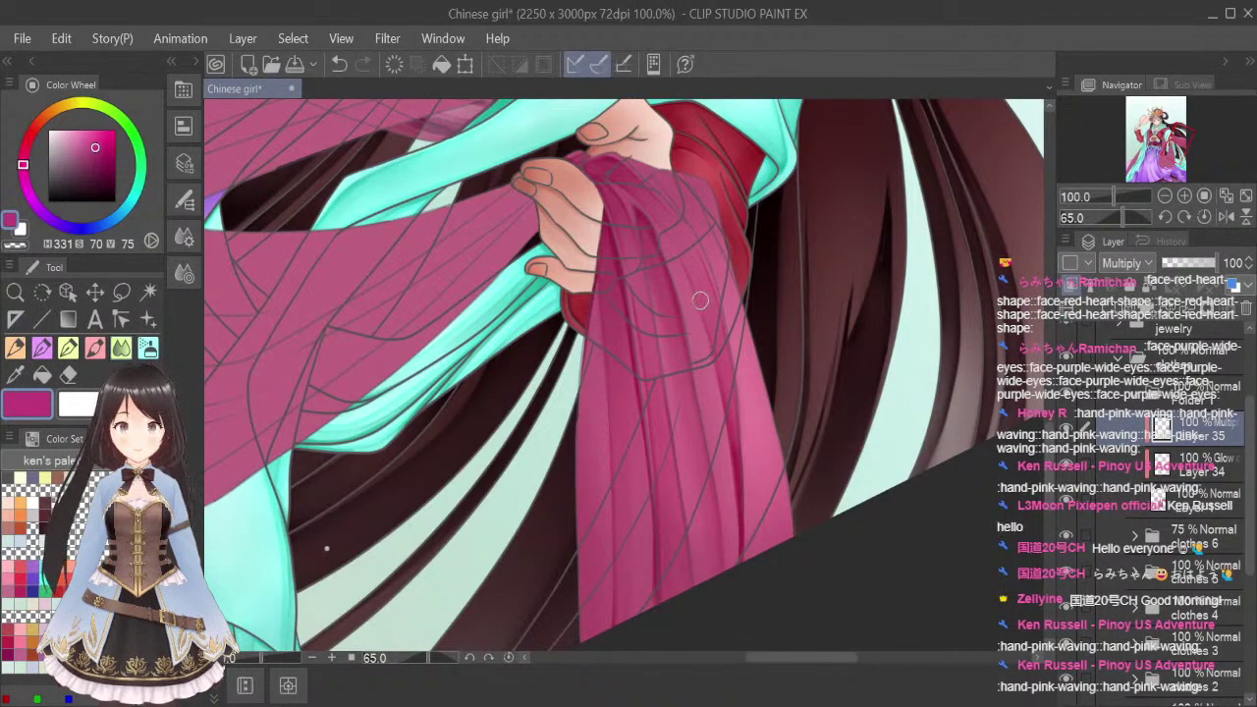
left_click_drag(682, 243, 732, 417)
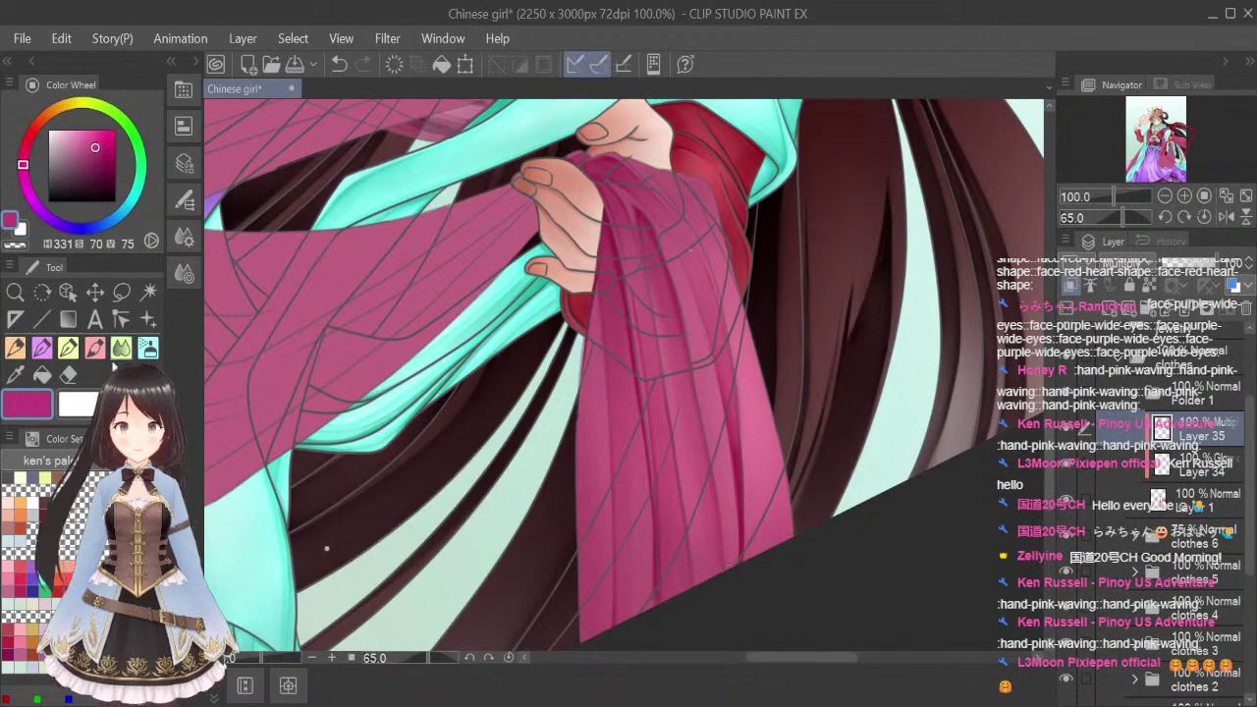
Paint short fold shadows at the pinched fabric below the upper hand and blend them into the sleeve
left_click(97, 349)
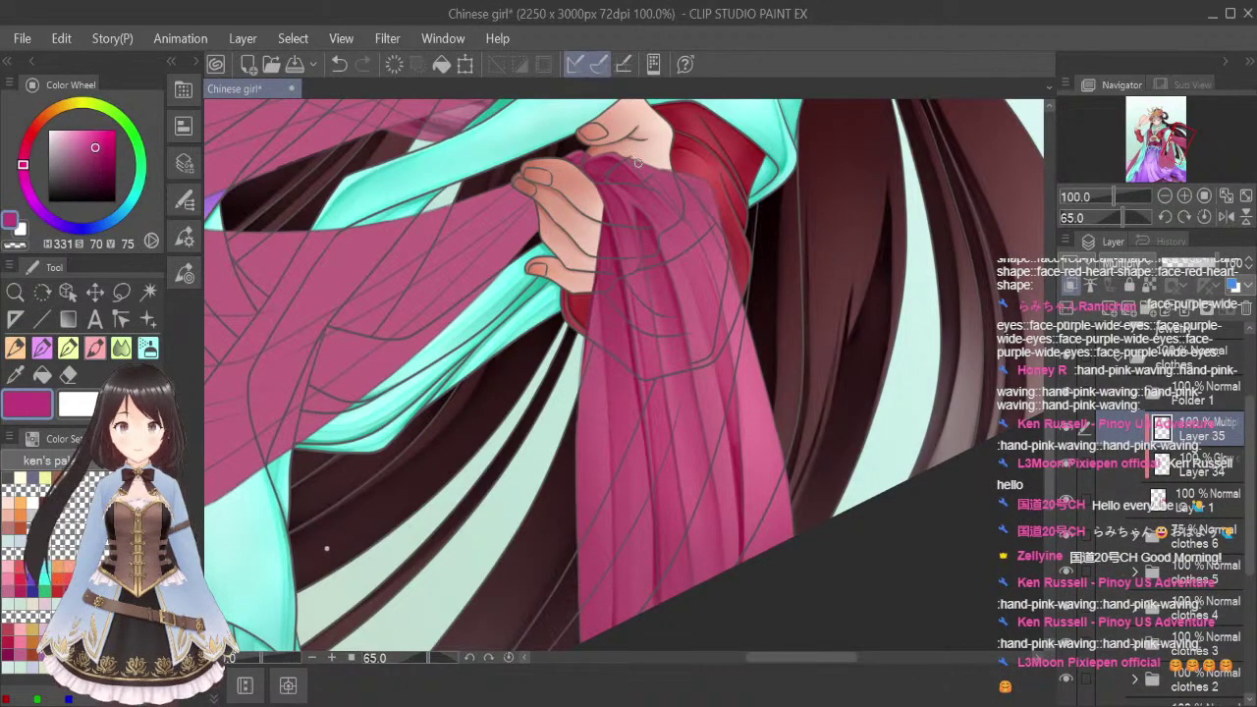
scroll(636, 162, "up", 2)
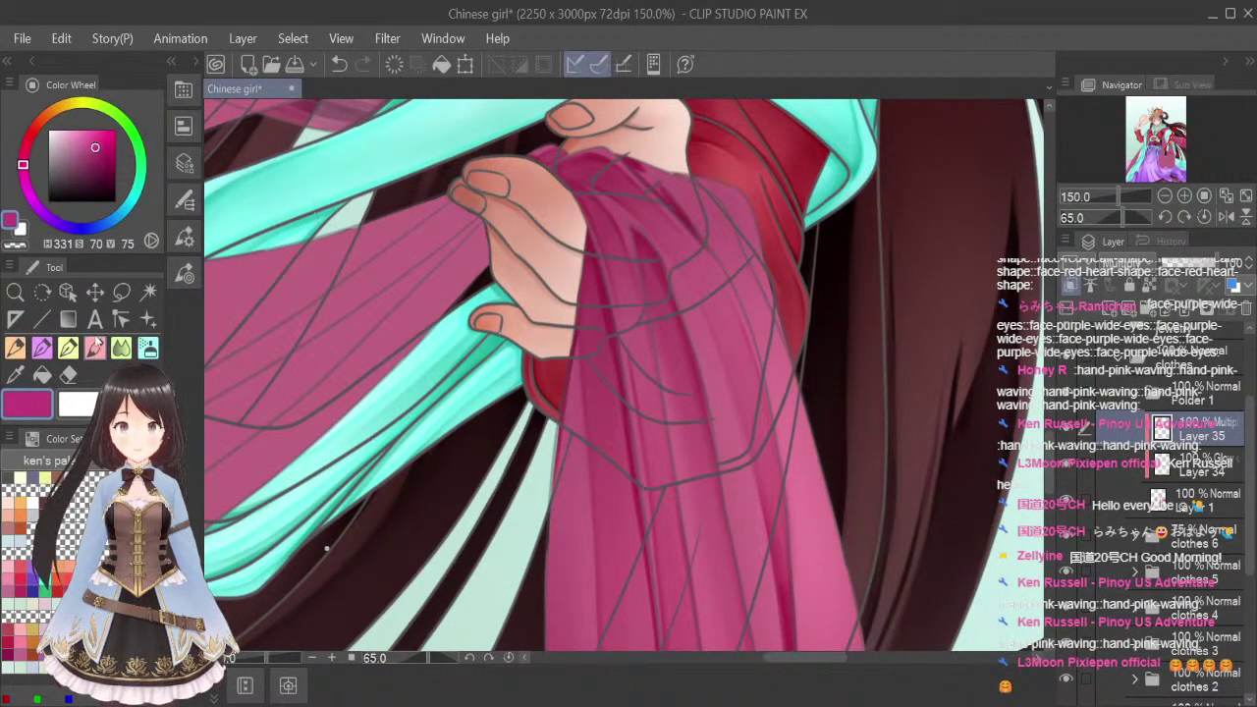
left_click(122, 343)
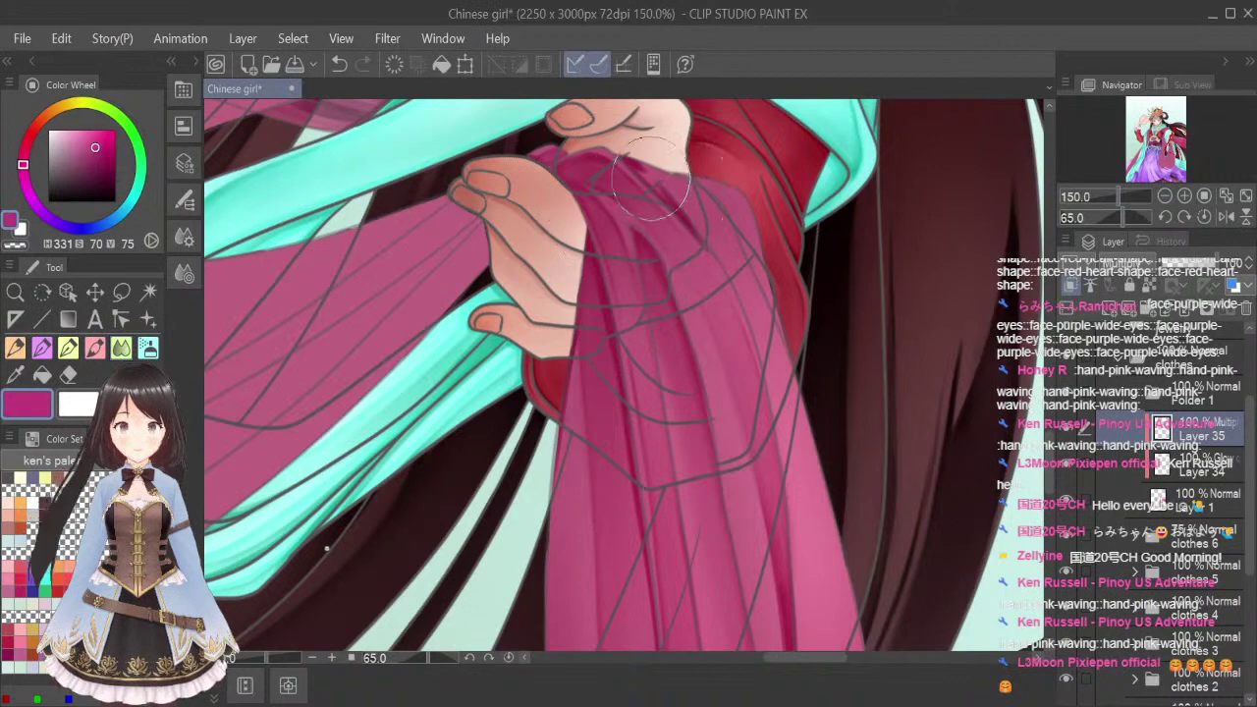
mouse_move(651, 179)
left_mouse_down()
mouse_move(615, 153)
mouse_move(662, 192)
mouse_move(618, 152)
left_mouse_up()
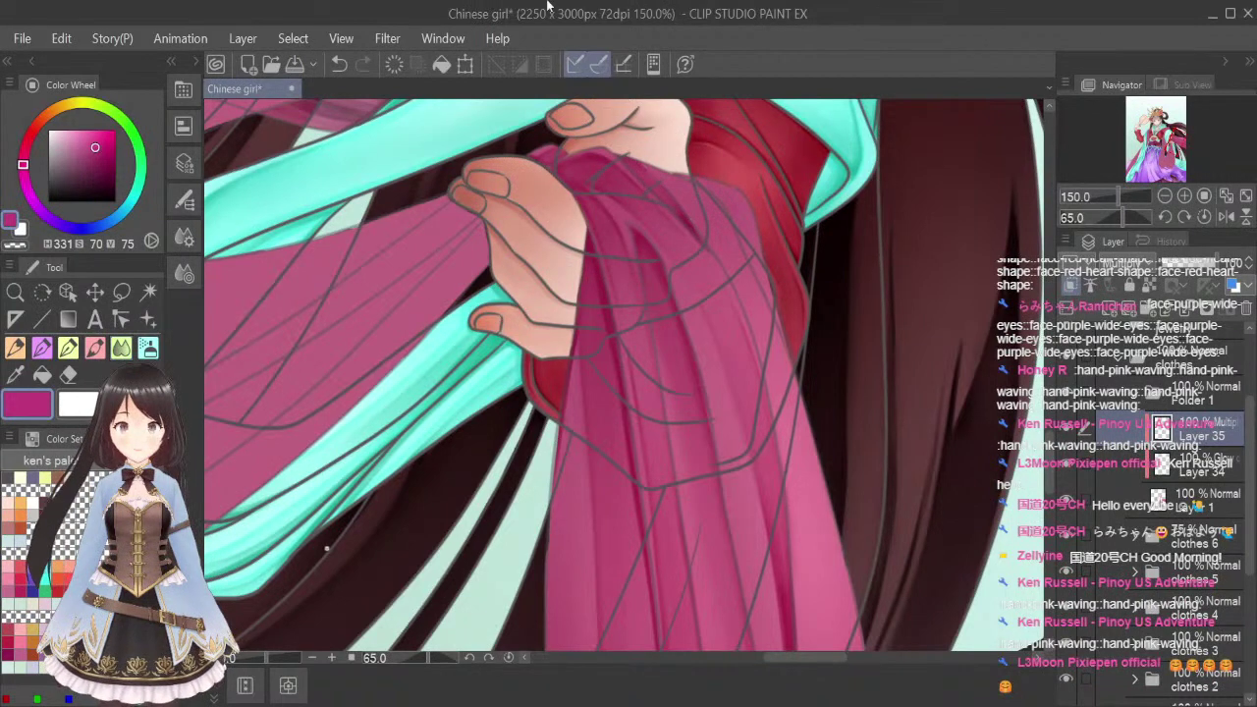
Paint narrow magenta fold shadows close to the outer edge of the held sleeve, running down to its lower end
left_click(65, 349)
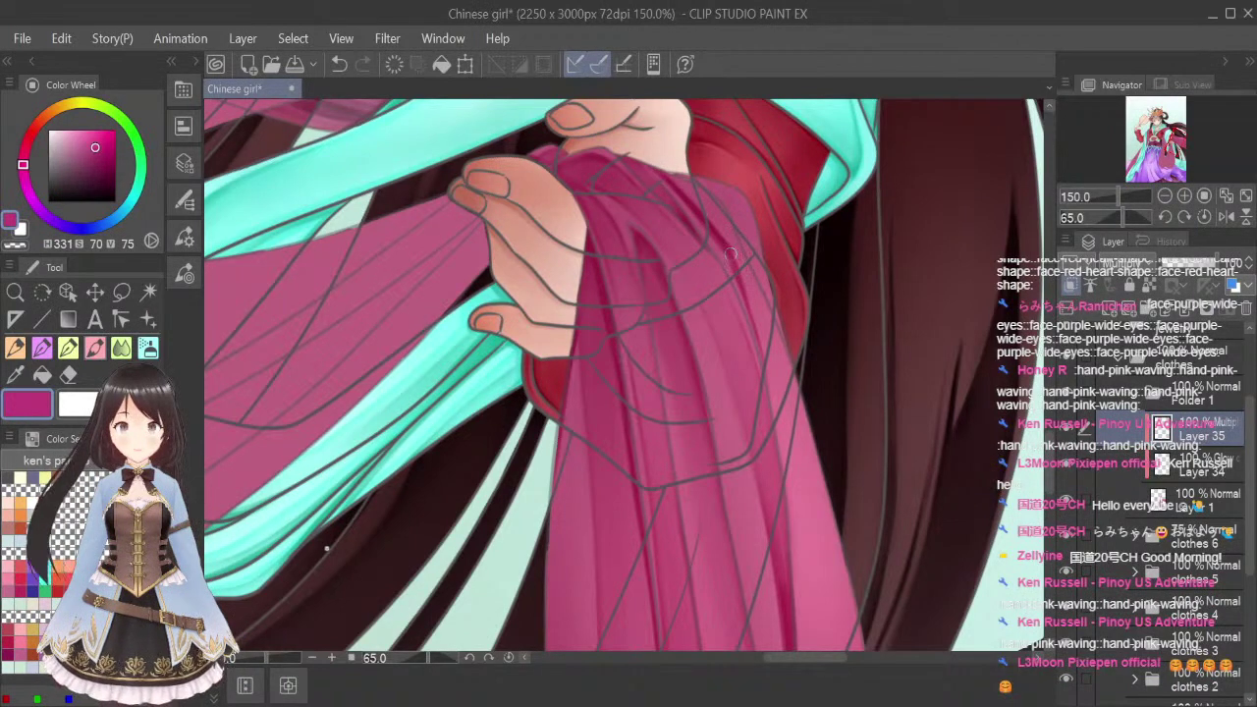
left_click_drag(750, 295, 776, 428)
left_click_drag(765, 363, 773, 420)
left_click_drag(758, 331, 785, 485)
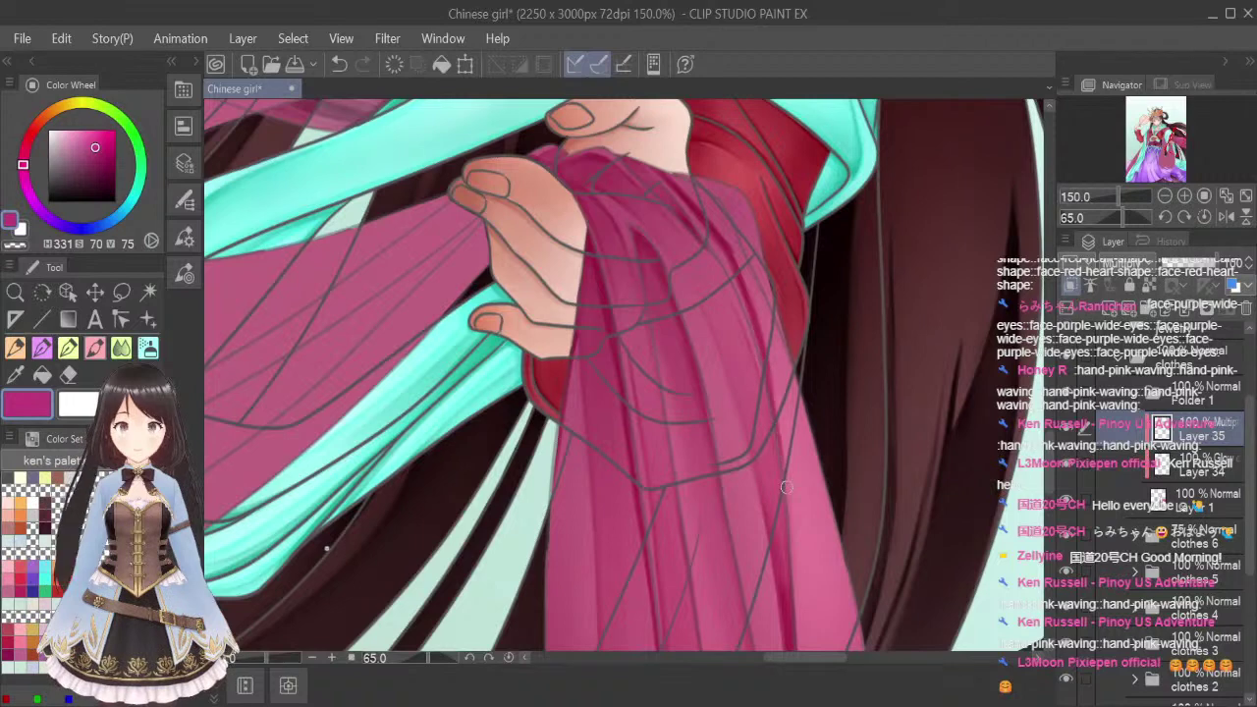
scroll(816, 350, "down", 1)
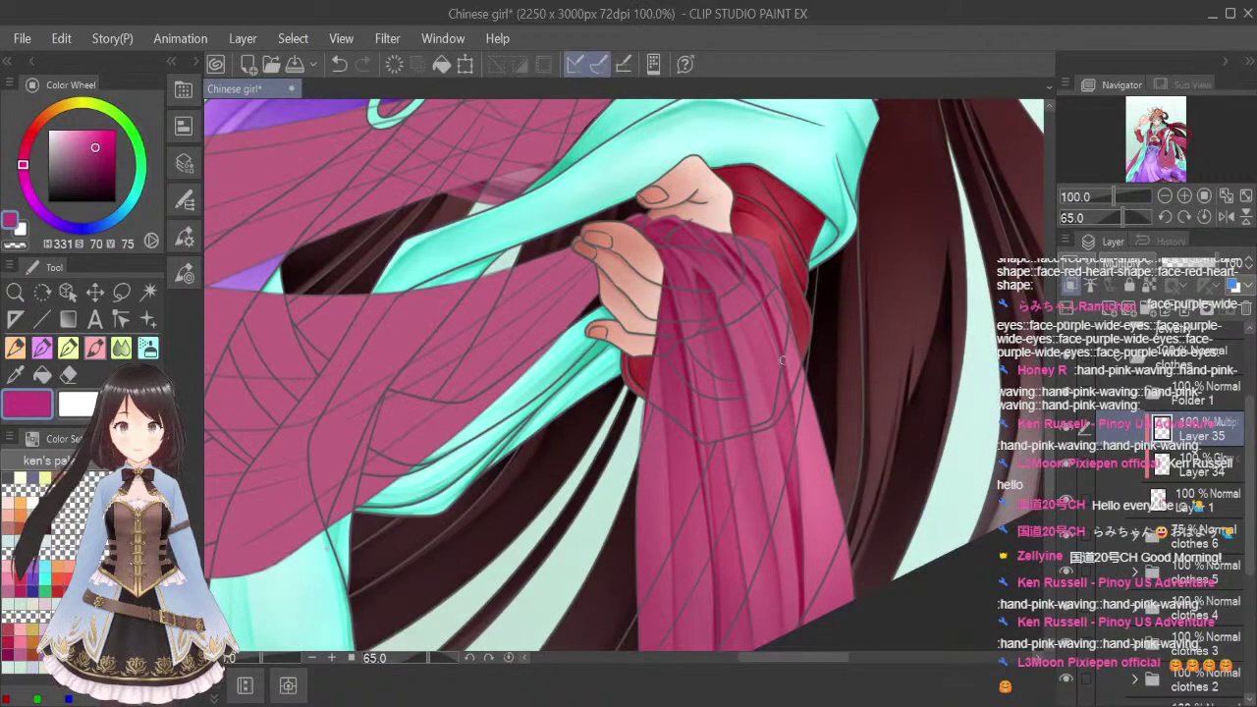
left_click_drag(776, 338, 828, 638)
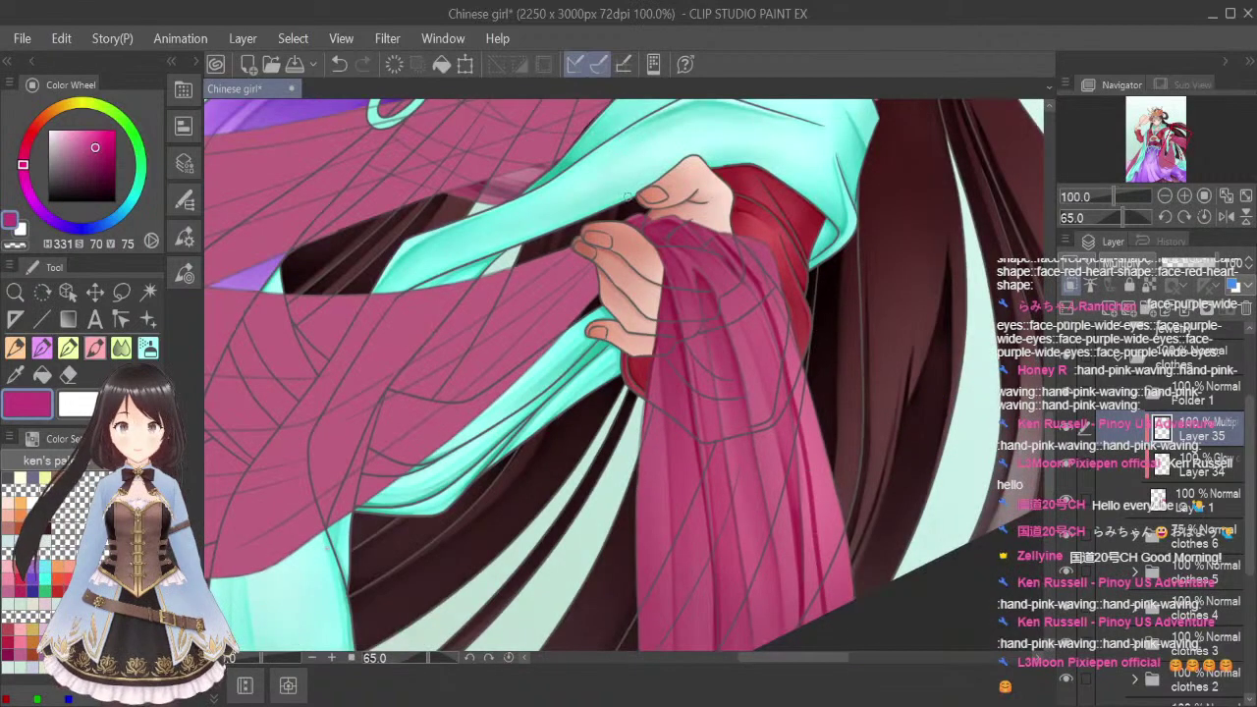
Blend the narrow fold shadows along the sleeve's outer edge with a reduced blending brush
scroll(754, 280, "up", 2)
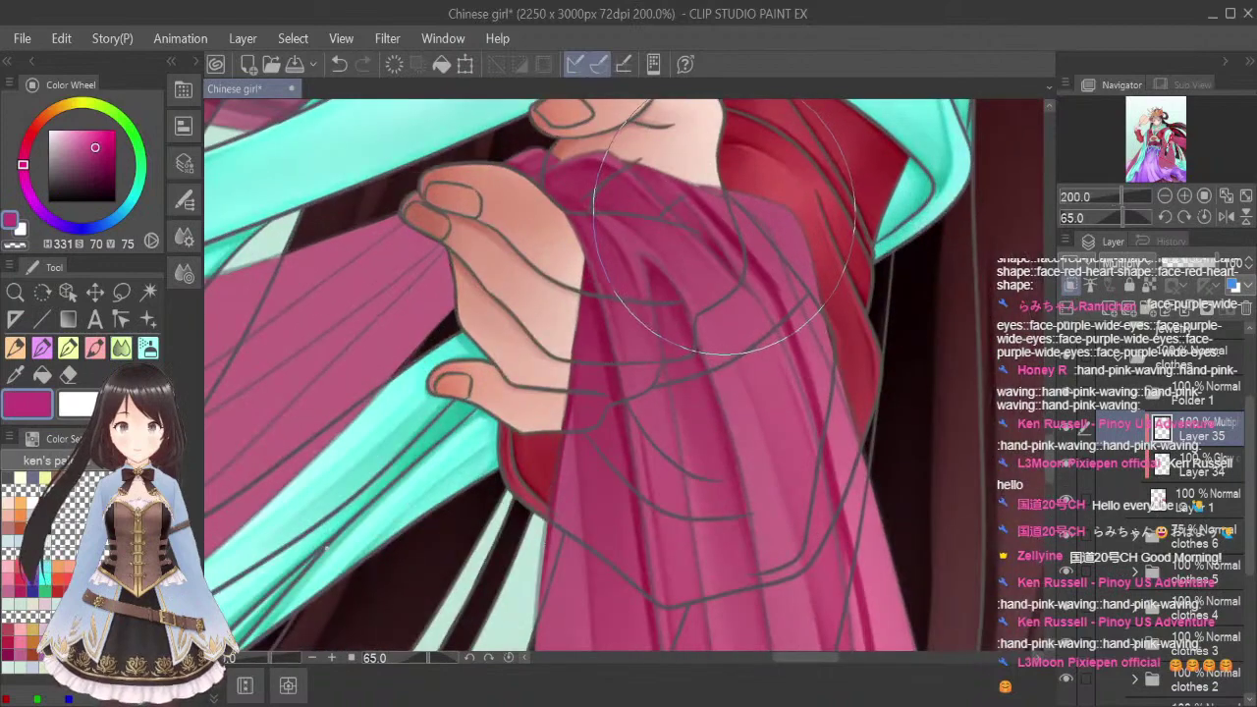
key("[")
key("[")
key("[")
key("[")
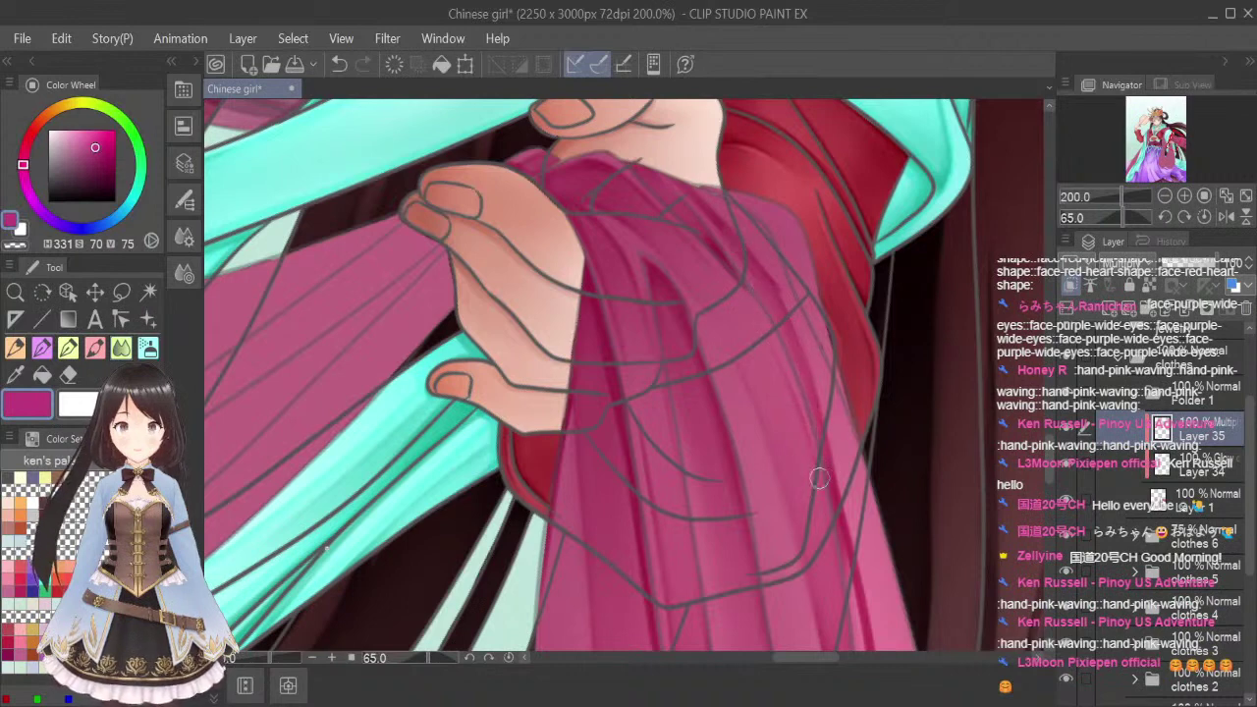
scroll(811, 383, "down", 1)
scroll(811, 375, "down", 1)
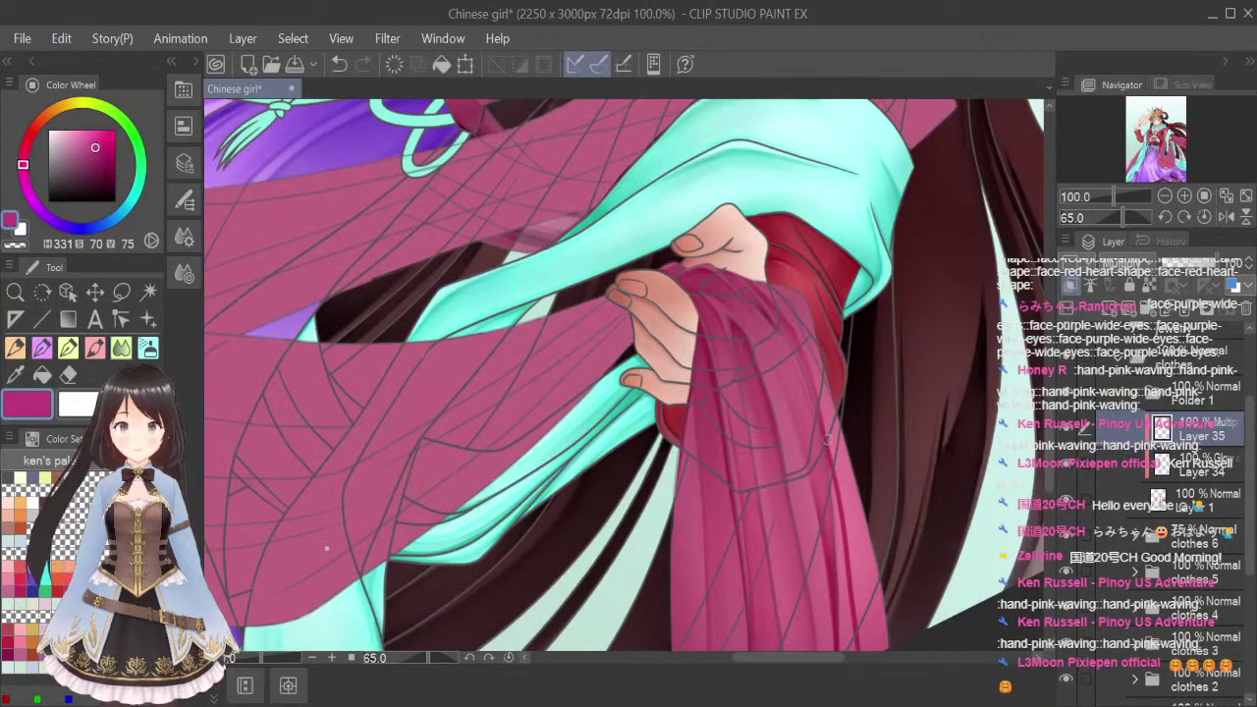
scroll(832, 334, "down", 3)
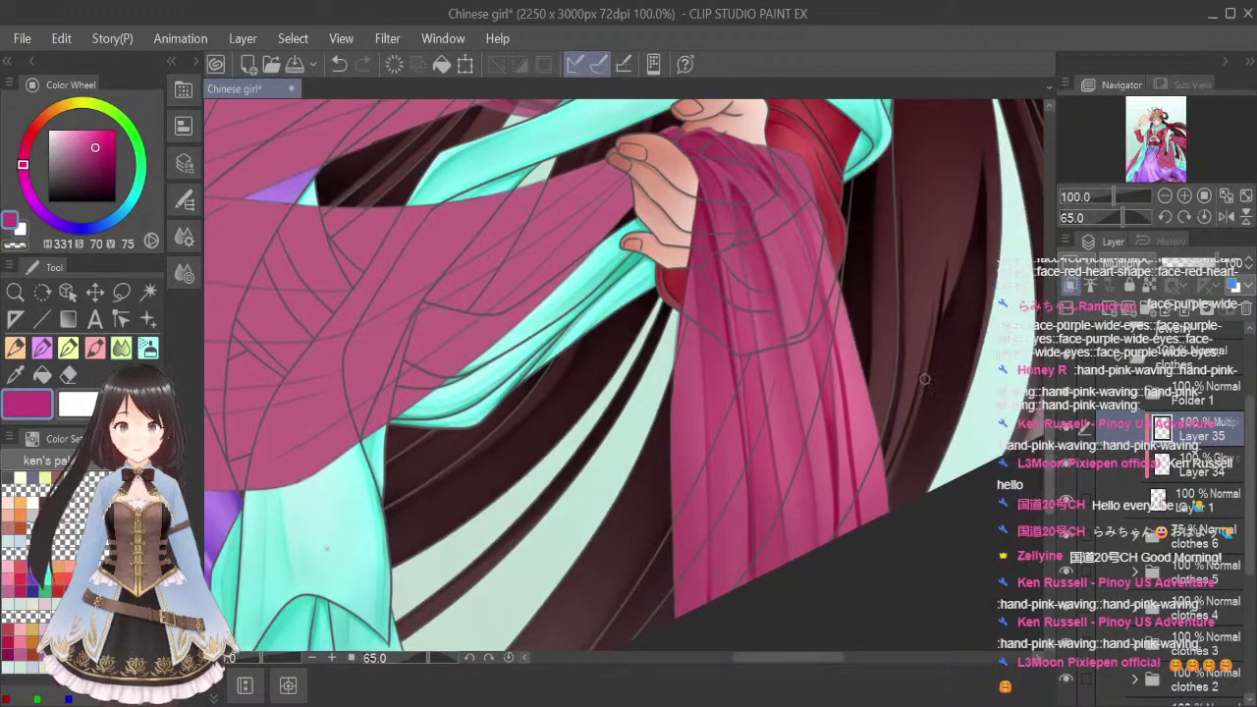
left_click_drag(824, 309, 849, 496)
left_click_drag(837, 375, 851, 519)
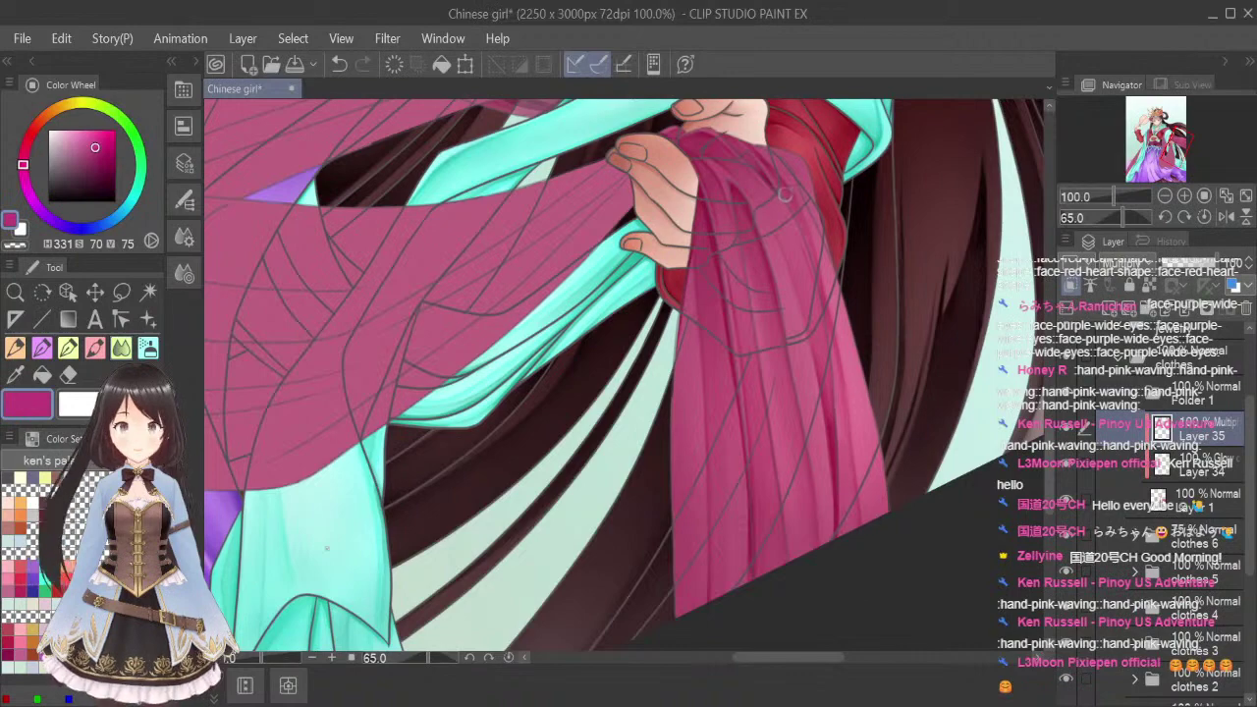
Blend the fold shadows on the upper outer part of the held sleeve with a reduced blending brush
scroll(773, 174, "up", 2)
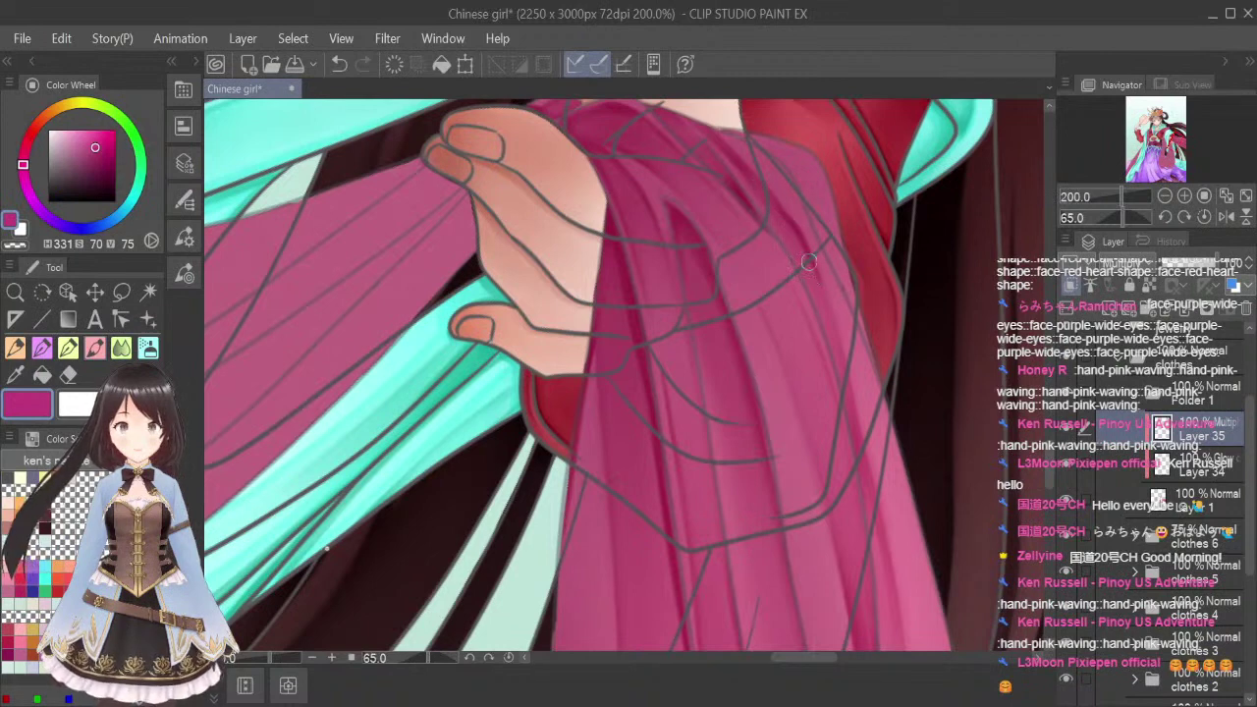
left_click(121, 348)
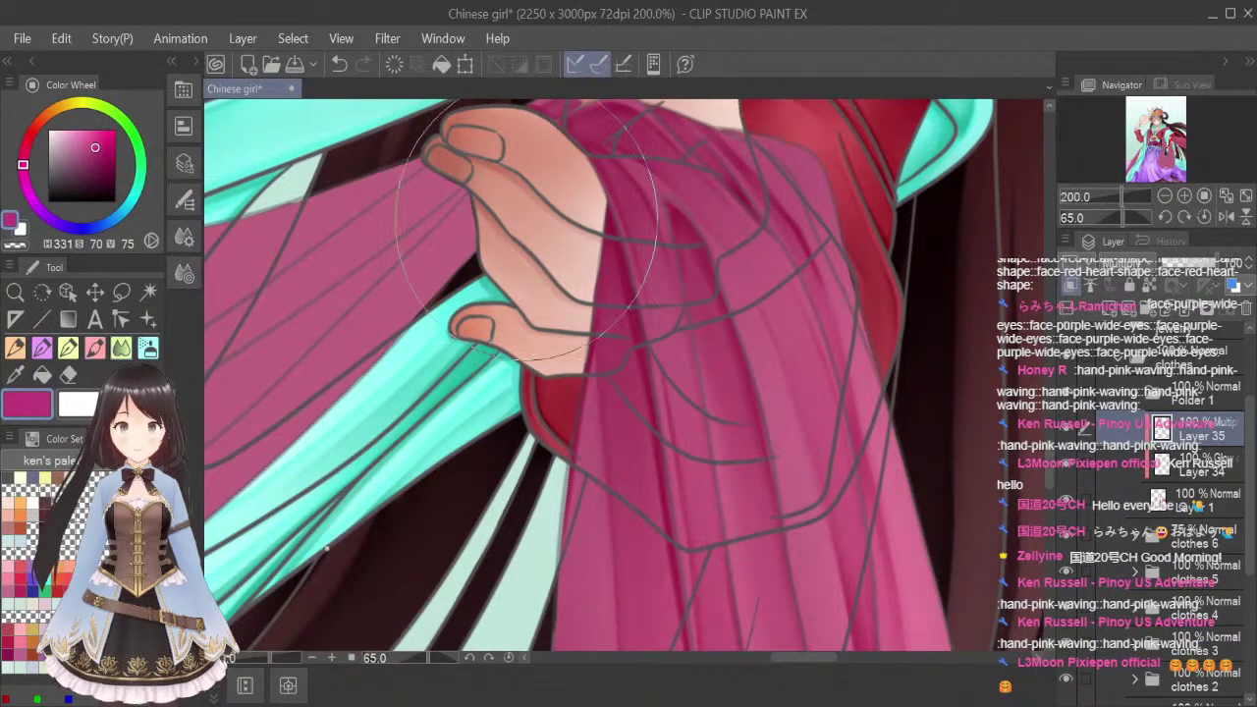
key("bracketleft")
key("bracketleft")
key("bracketleft")
key("bracketleft")
key("bracketleft")
key("bracketleft")
key("bracketleft")
key("bracketleft")
key("bracketleft")
key("bracketleft")
key("bracketleft")
key("bracketleft")
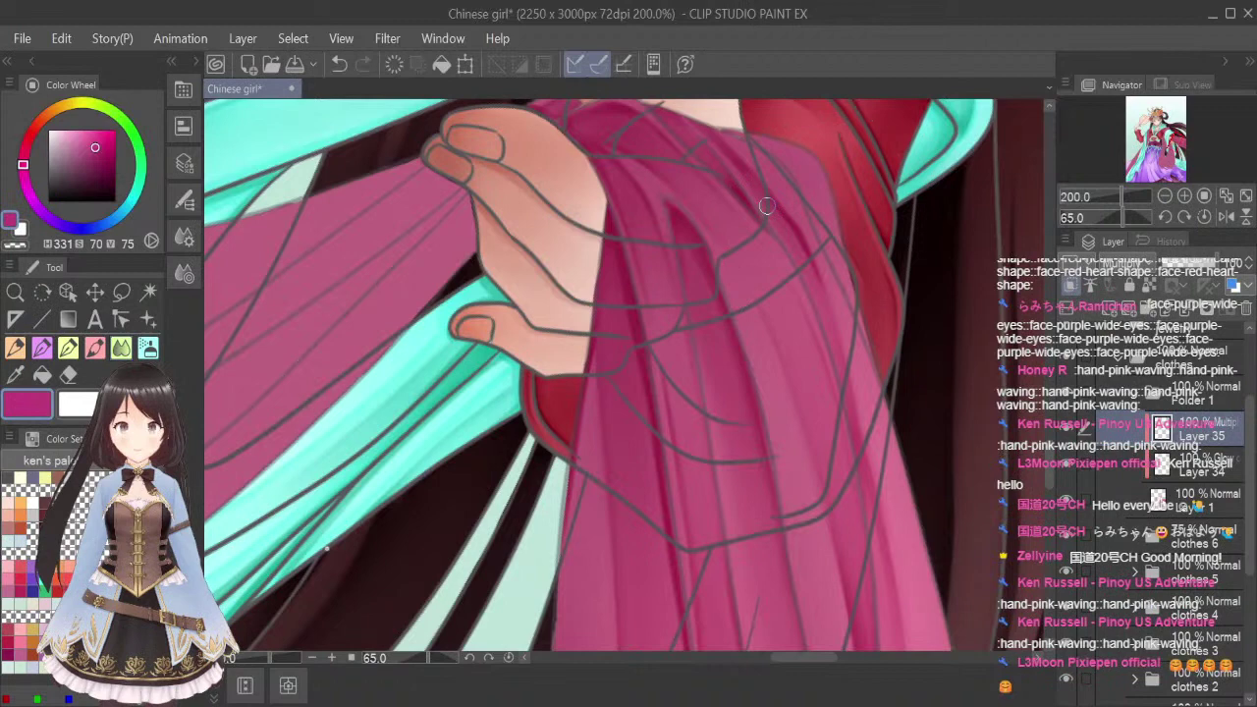
Paint magenta fold shadows along the held sleeve's upper outer edge, curving down from the wrist
left_click(94, 348)
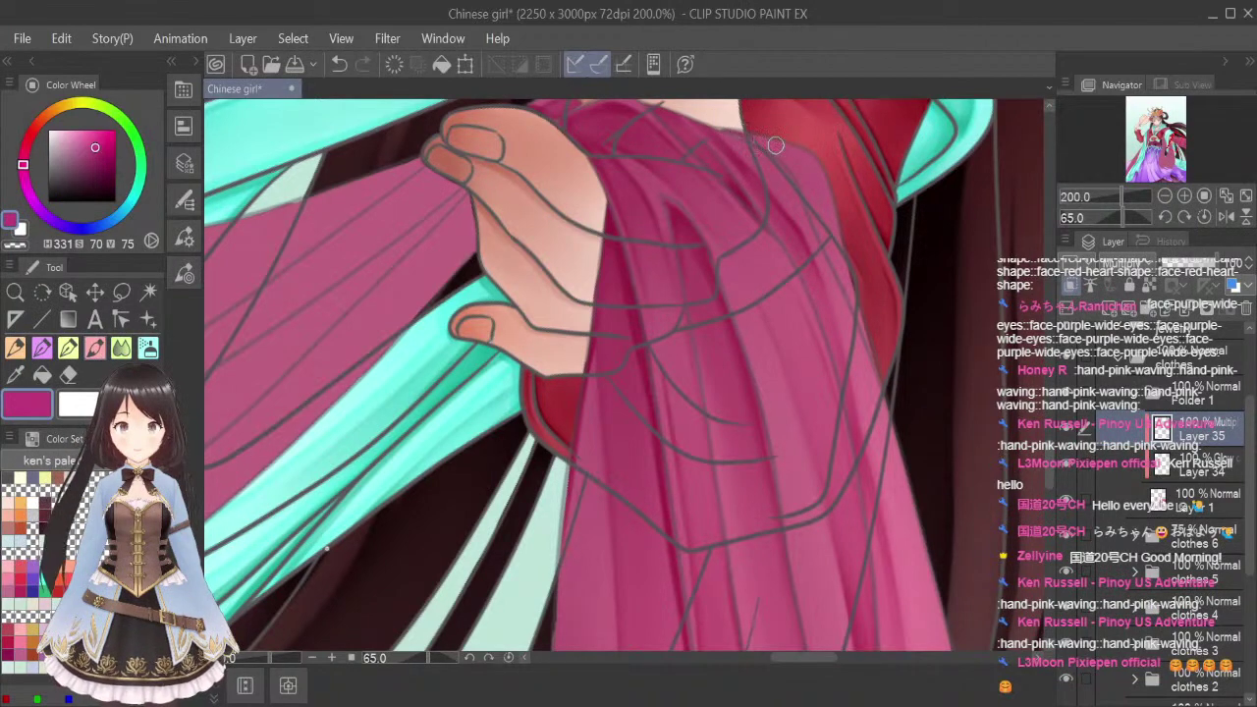
mouse_move(734, 134)
left_mouse_down()
mouse_move(795, 160)
mouse_move(726, 126)
mouse_move(792, 159)
mouse_move(823, 236)
mouse_move(820, 173)
mouse_move(809, 179)
mouse_move(841, 286)
mouse_move(807, 184)
mouse_move(875, 354)
left_mouse_up()
left_click_drag(795, 175, 844, 275)
Blend the curved shadows along the sleeve's upper outer edge with a reduced blending brush and save the illustration
left_click(116, 348)
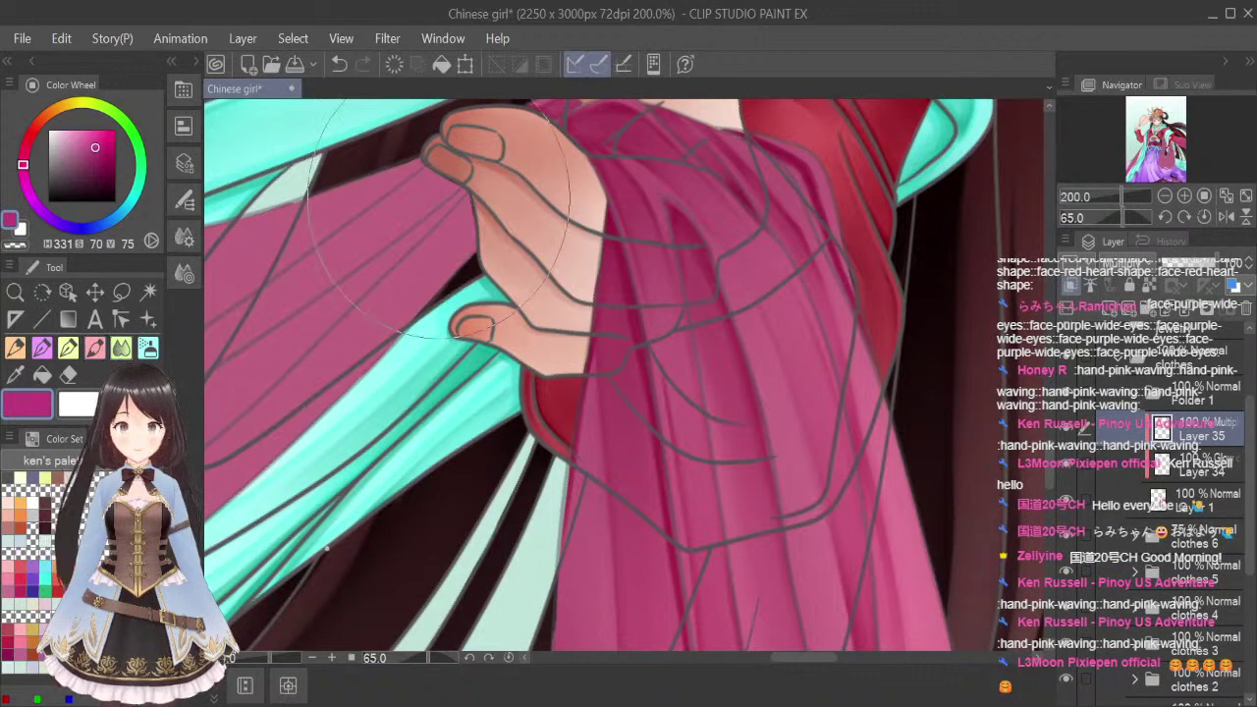
key("[")
key("[")
key("[")
key("[")
key("[")
key("[")
key("[")
key("[")
key("[")
key("[")
key("[")
key("[")
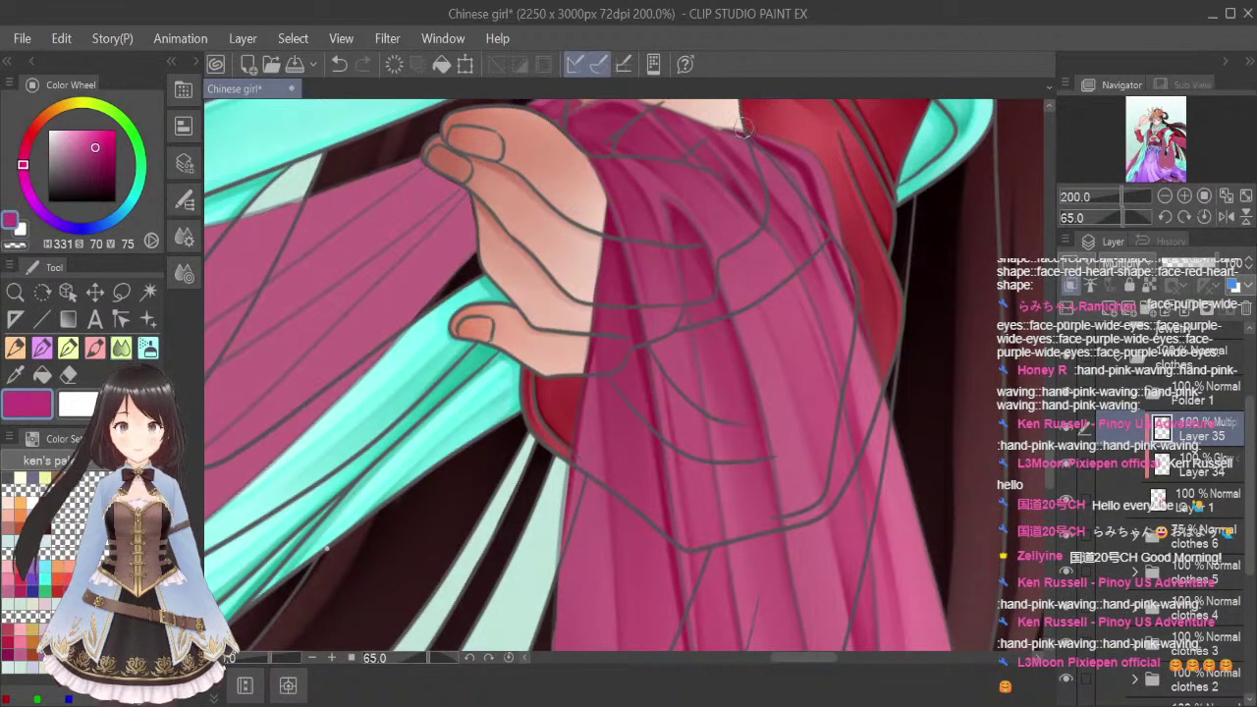
left_click_drag(744, 135, 818, 208)
left_click_drag(784, 158, 846, 296)
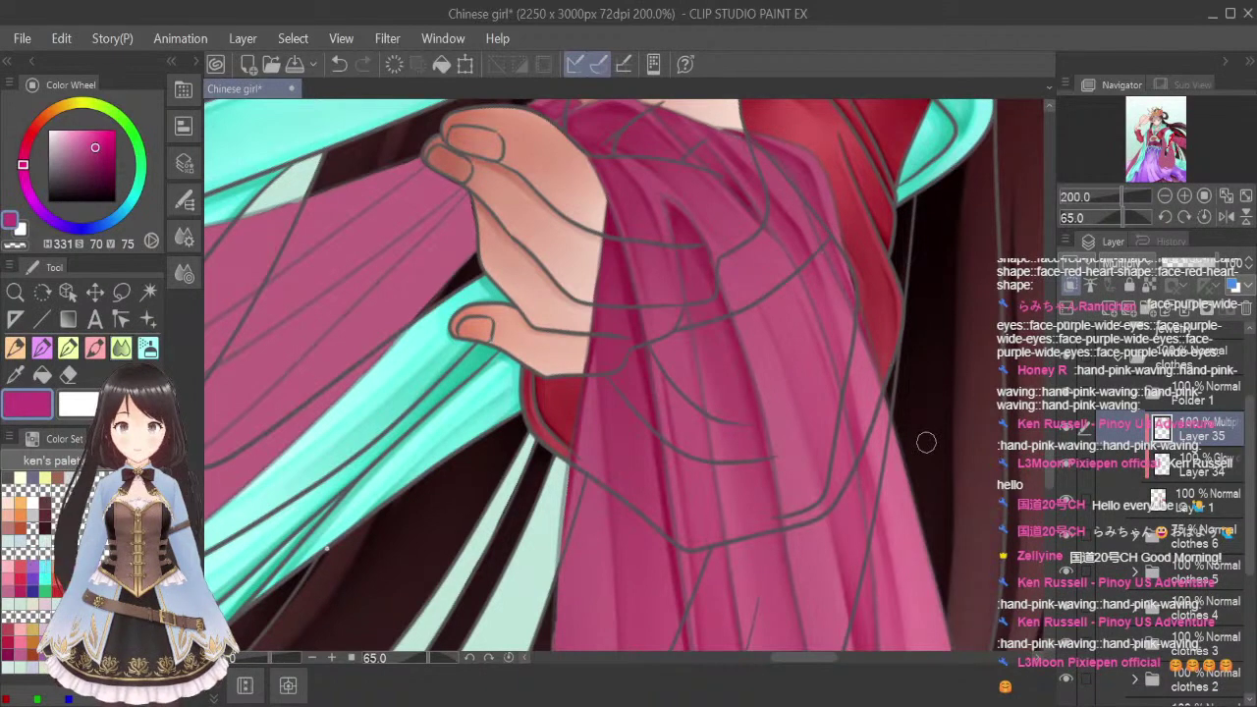
left_click(1245, 197)
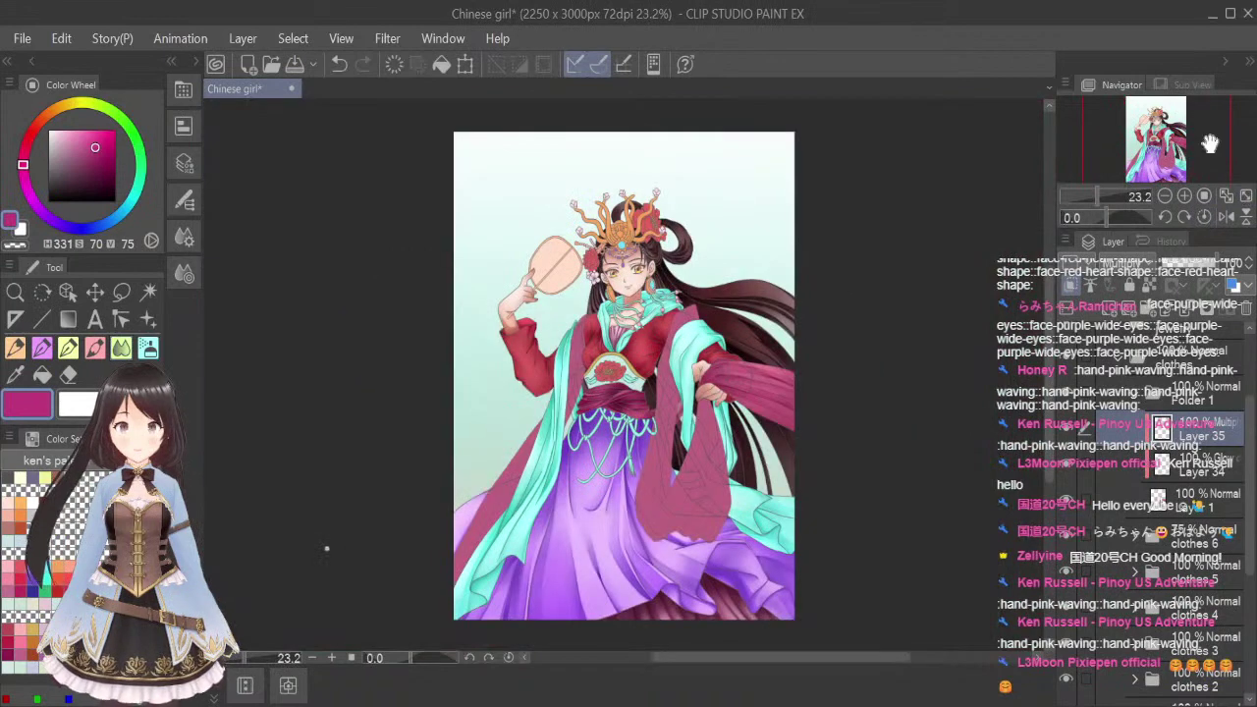
key("ctrl+s")
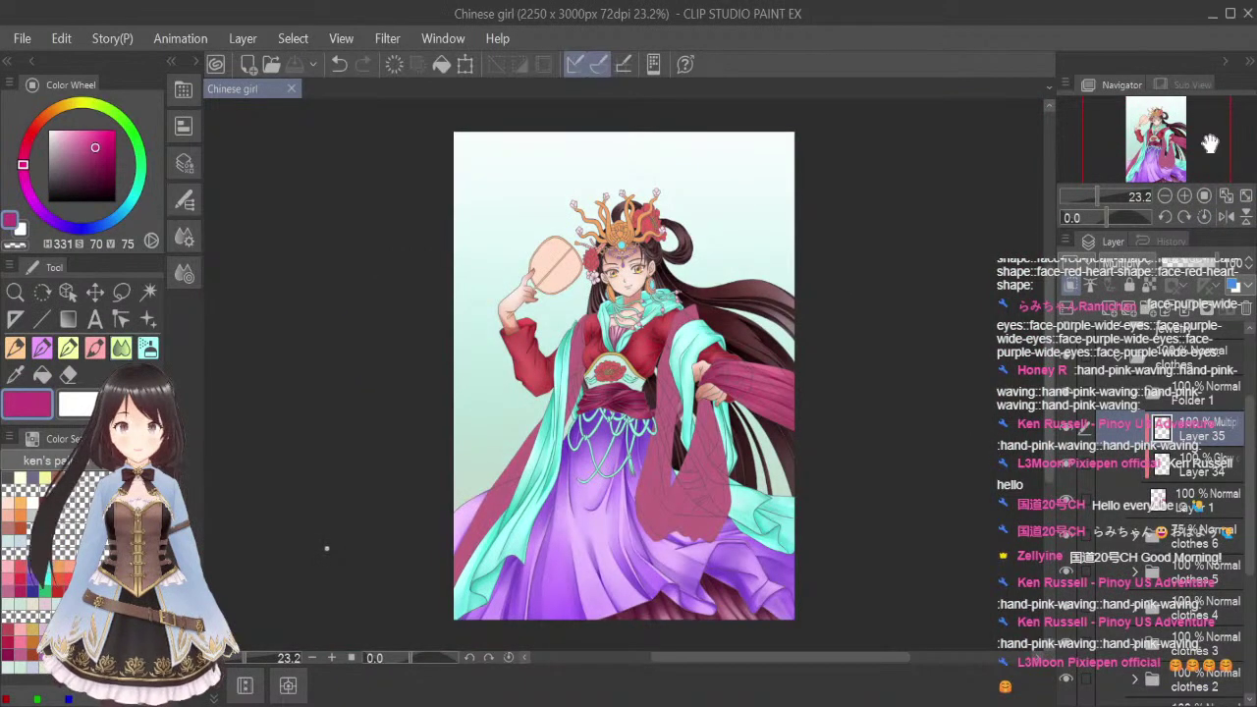
Add a clipped Multiply layer above the sleeve's existing shadow layer and choose a dark purple (H 317, S 69, V 51)
left_click(1111, 310)
left_click(1071, 286)
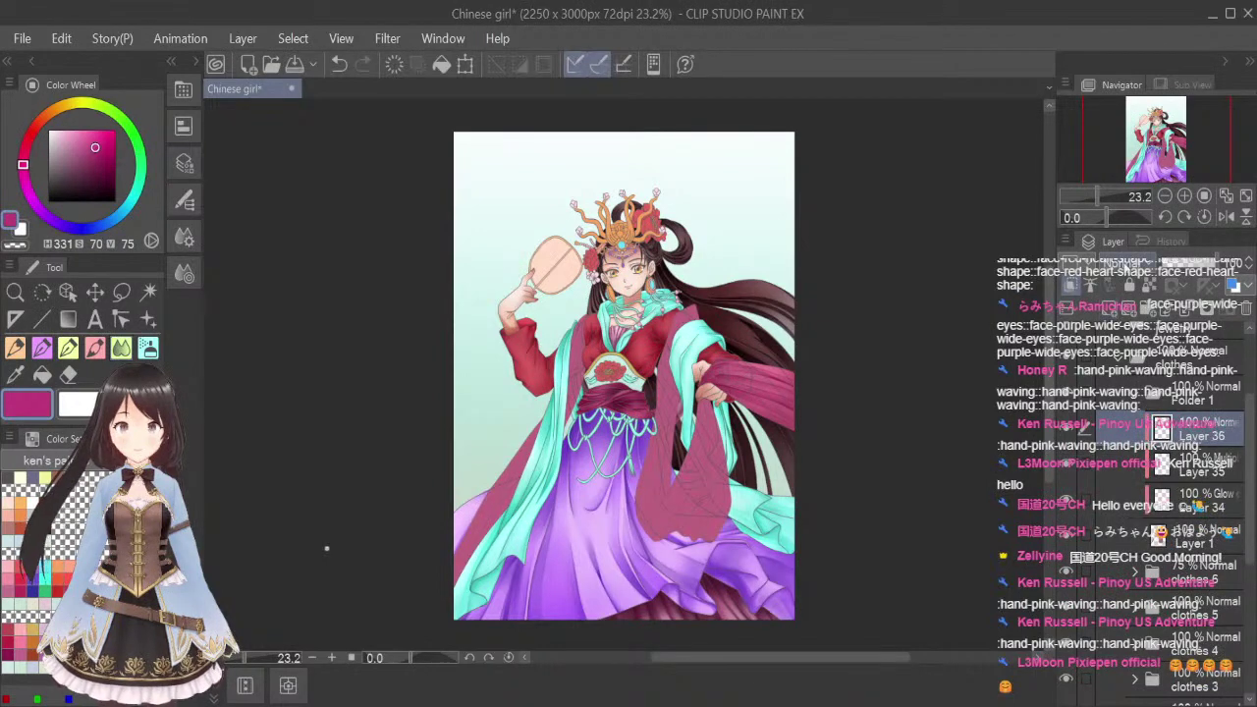
left_click(1143, 341)
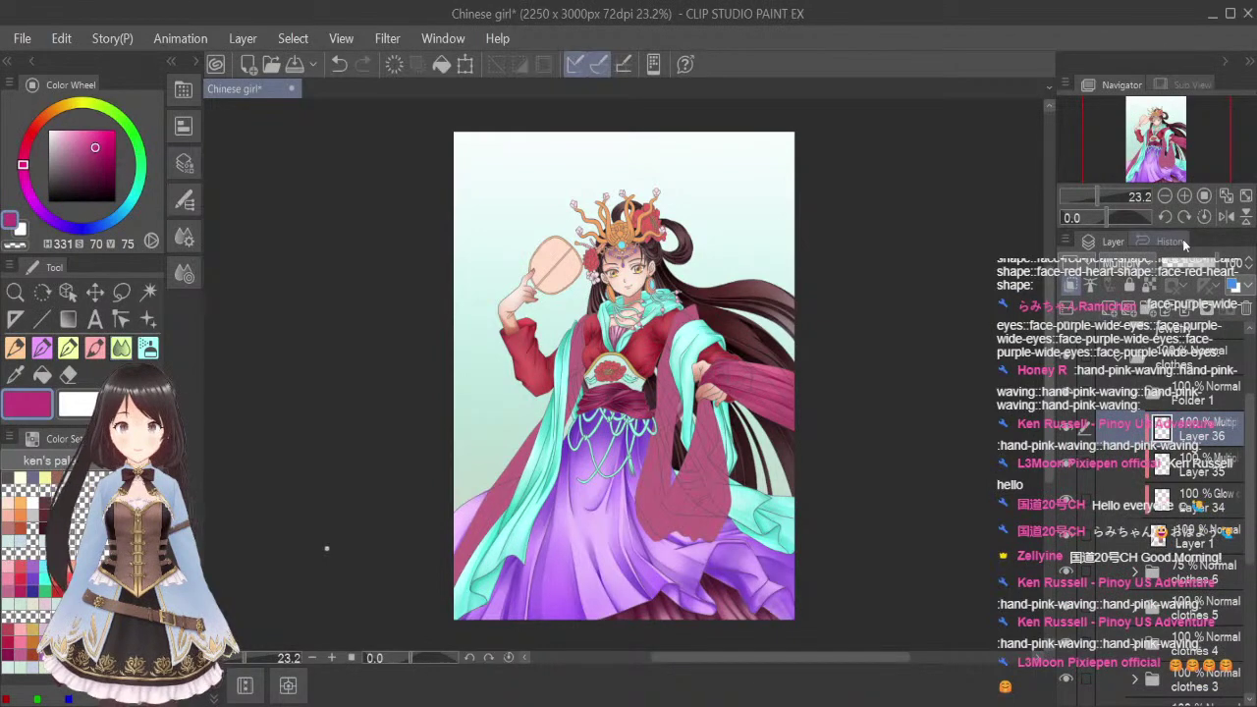
left_click(1215, 501)
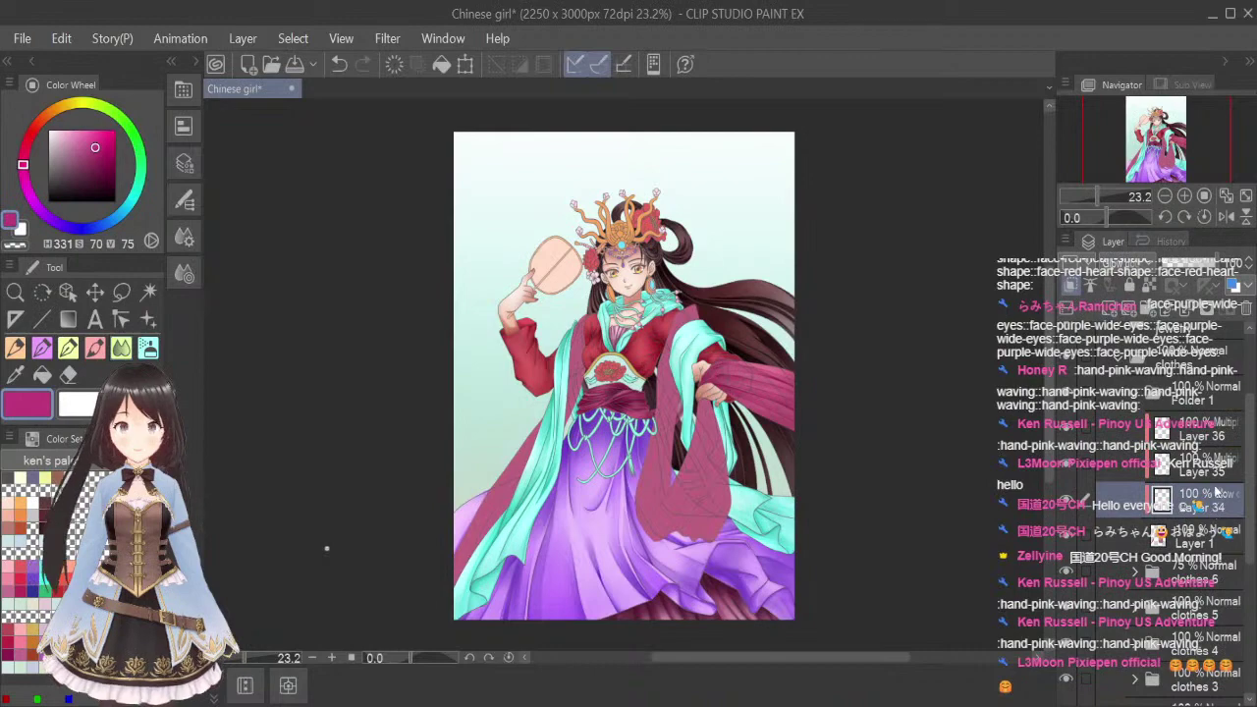
left_click(1209, 475)
left_click(1207, 432)
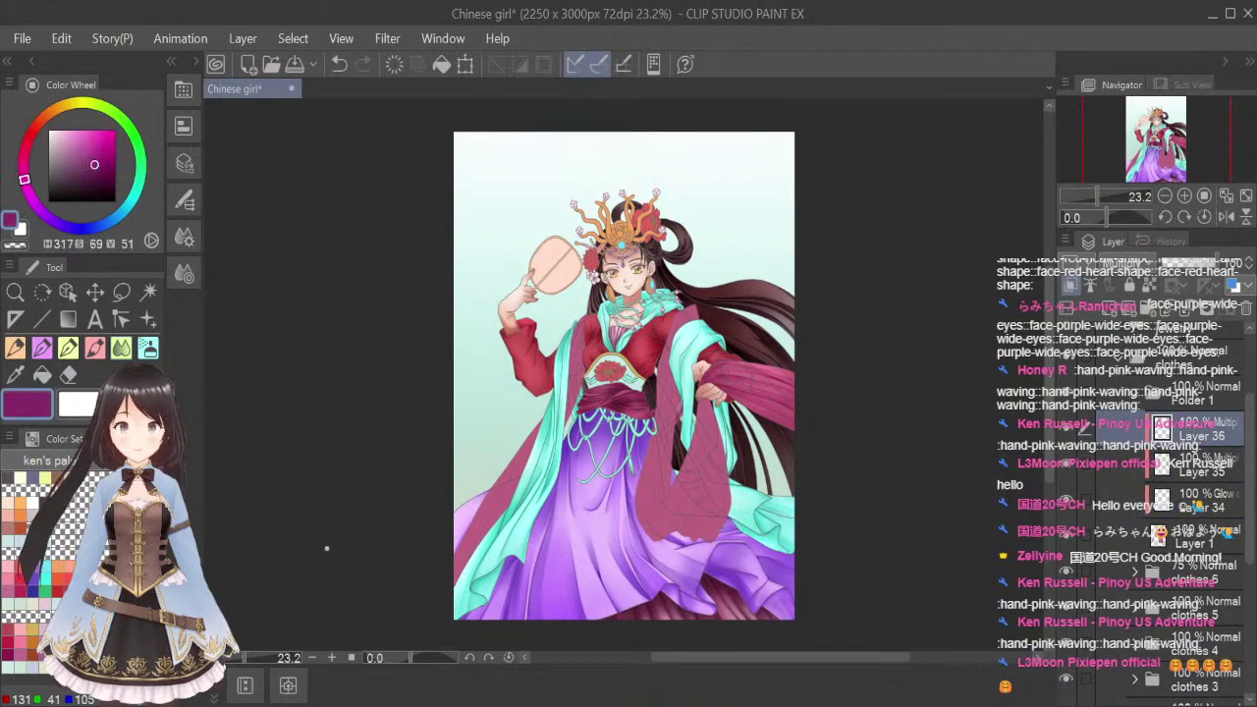
Paint dark purple shadow on the bit of sleeve pinched between the fingertips and blend it with a reduced blending brush
scroll(730, 375, "up", 6)
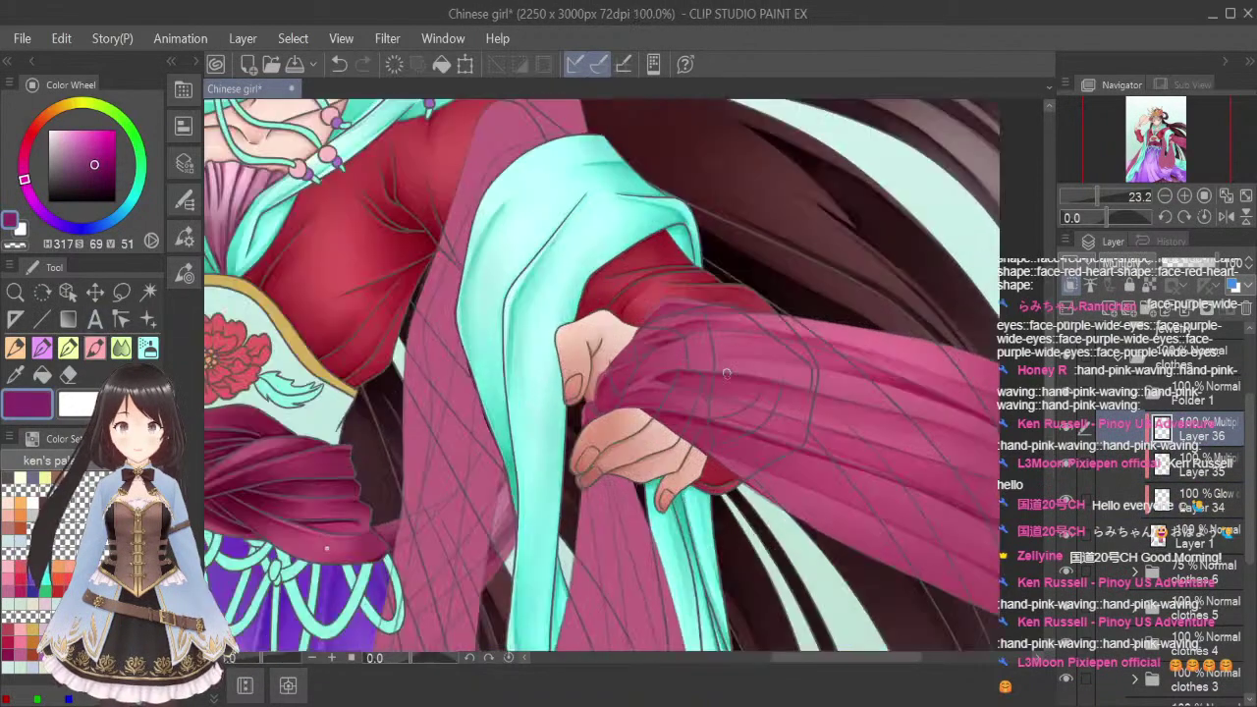
scroll(514, 422, "up", 5)
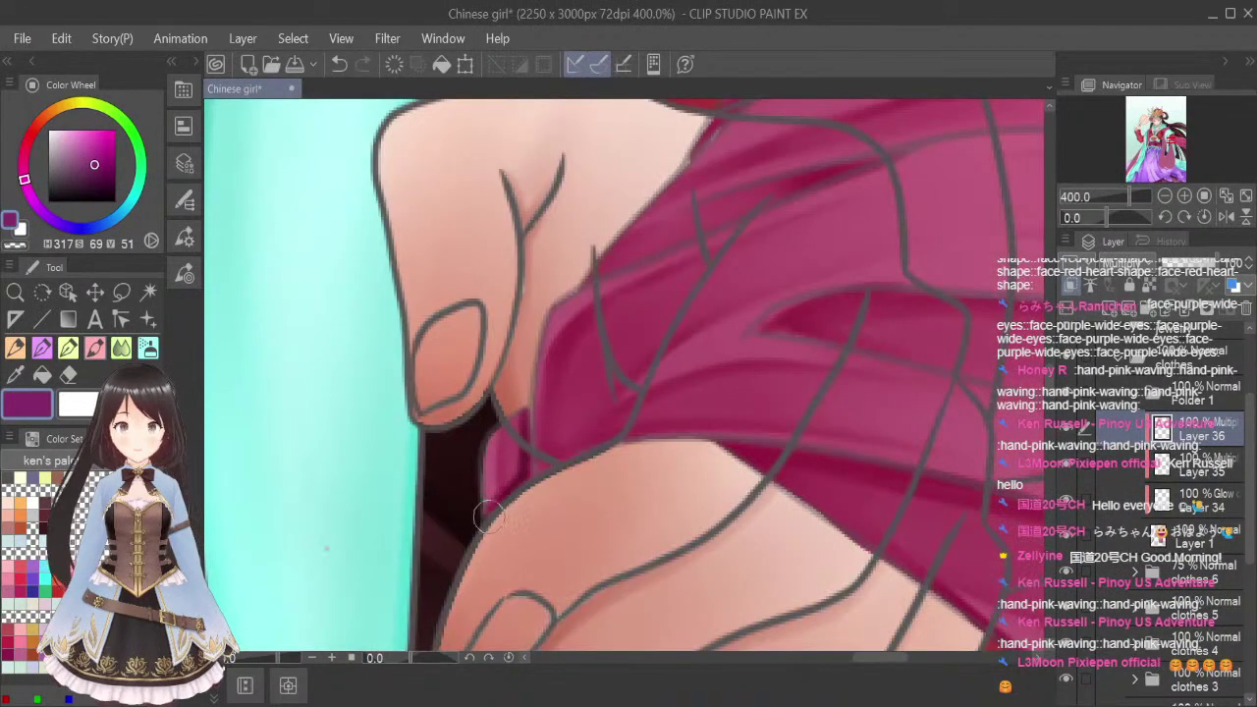
left_click(120, 347)
key("bracketleft")
key("bracketleft")
key("bracketleft")
key("bracketleft")
key("bracketleft")
key("bracketleft")
key("bracketleft")
key("bracketleft")
key("bracketleft")
key("bracketleft")
key("bracketleft")
key("bracketleft")
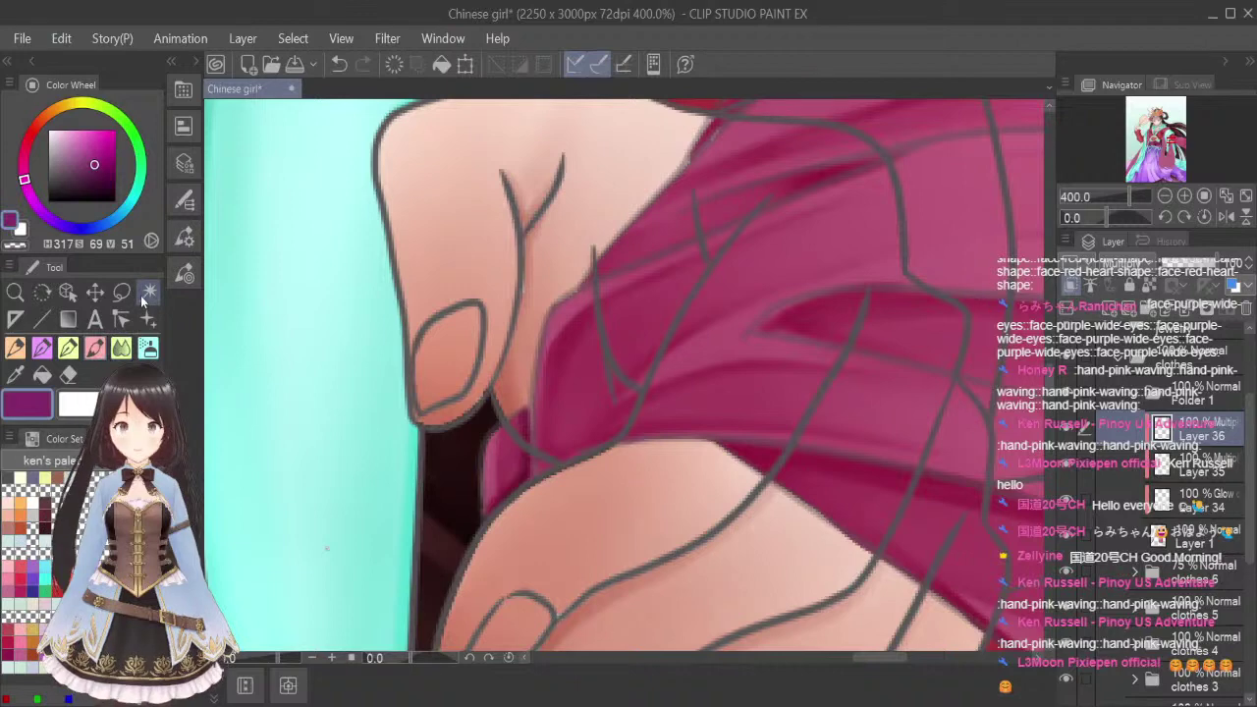
Paint dark purple shadows in the folds directly beside the lower hand's fingers and blend them into the sleeve
left_click(1183, 217)
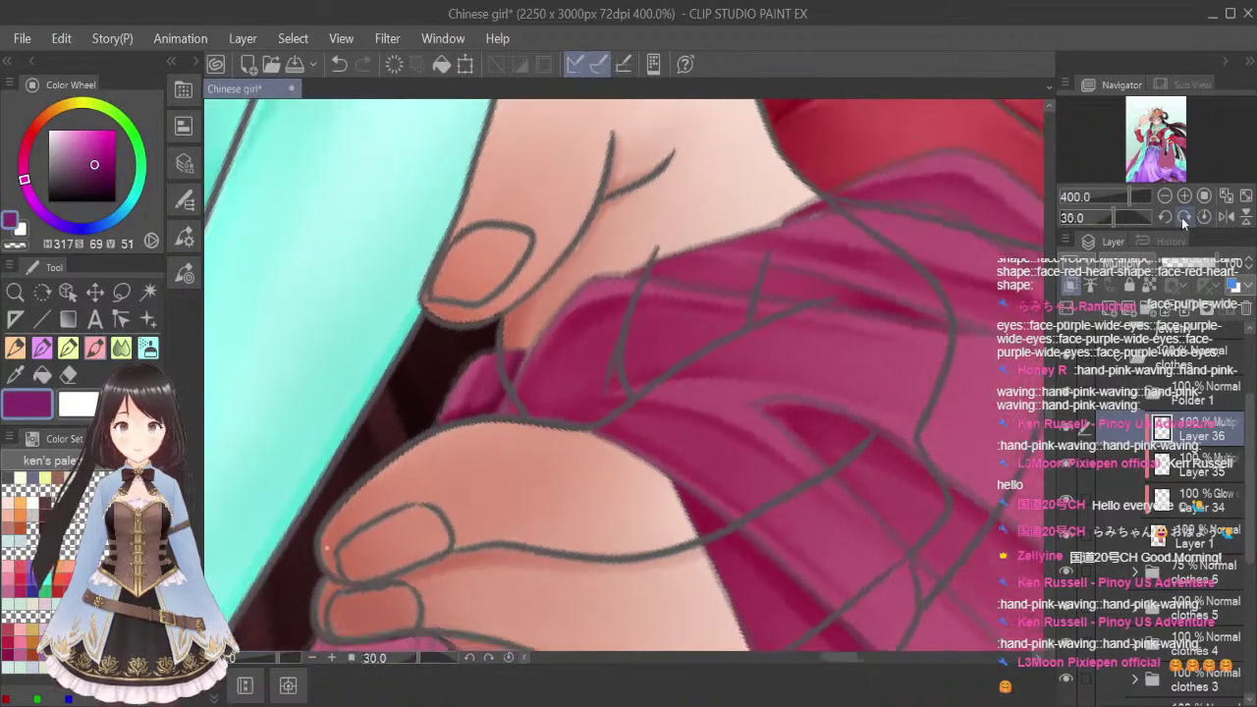
left_click(1183, 217)
left_click(1183, 217)
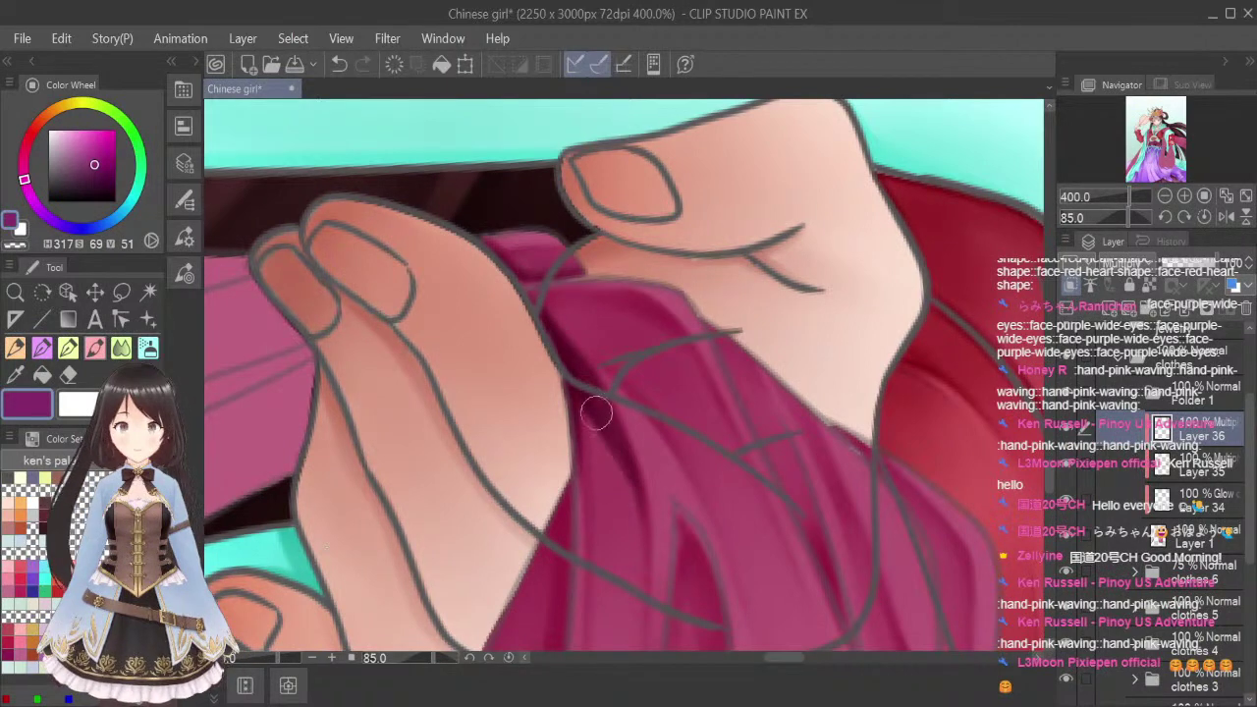
left_click(121, 348)
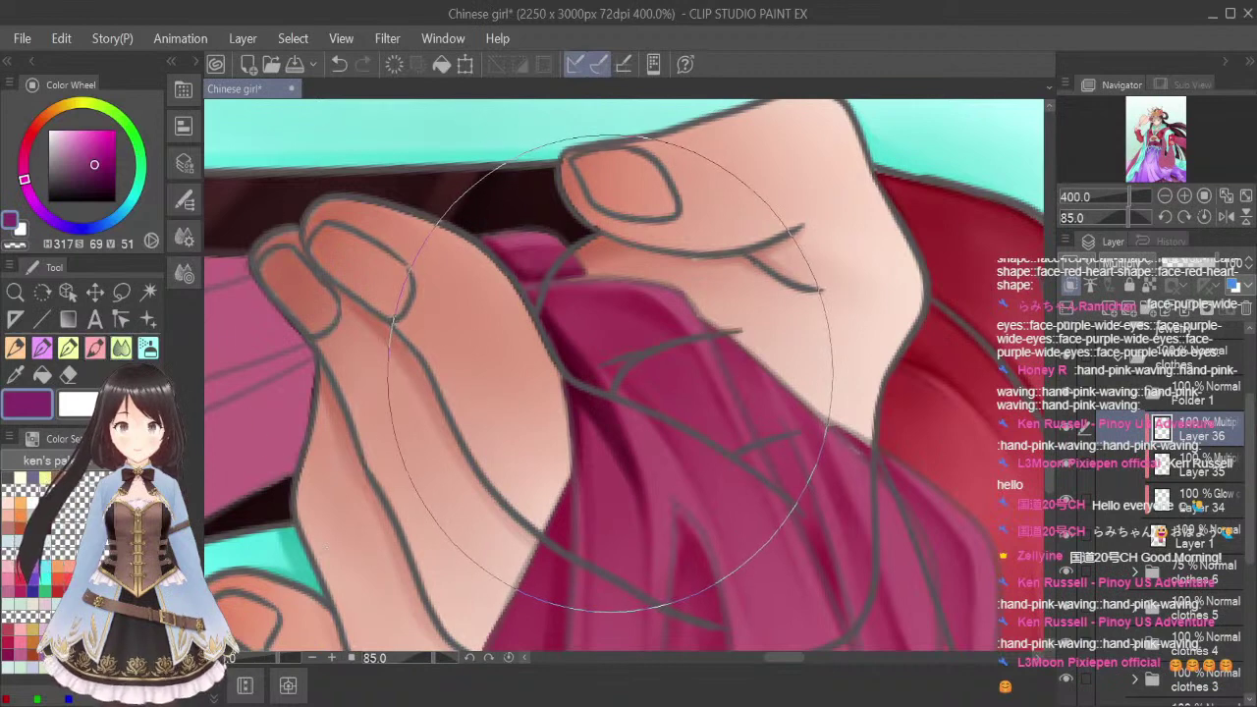
key("[")
key("[")
key("[")
key("[")
key("[")
key("[")
key("[")
key("[")
key("[")
key("[")
key("[")
key("[")
key("[")
key("[")
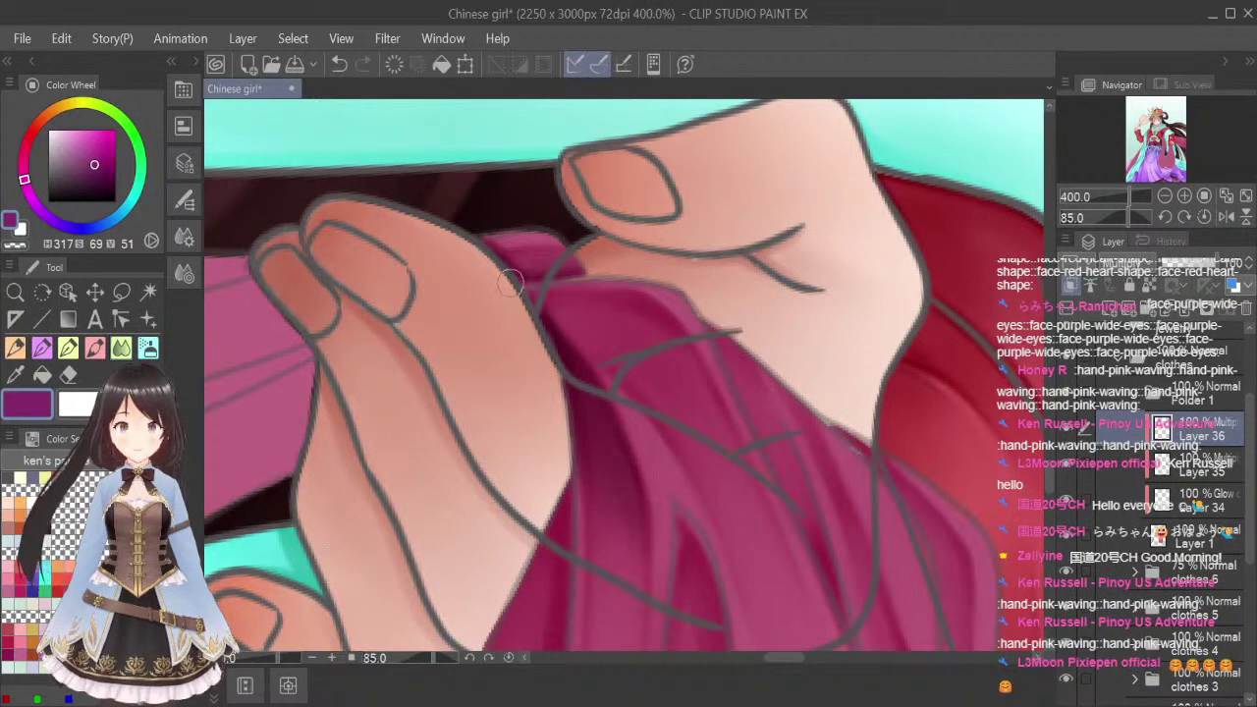
Paint a dark purple shadow across the top of the gathered fabric between the two hands and blend it smooth
left_click(97, 345)
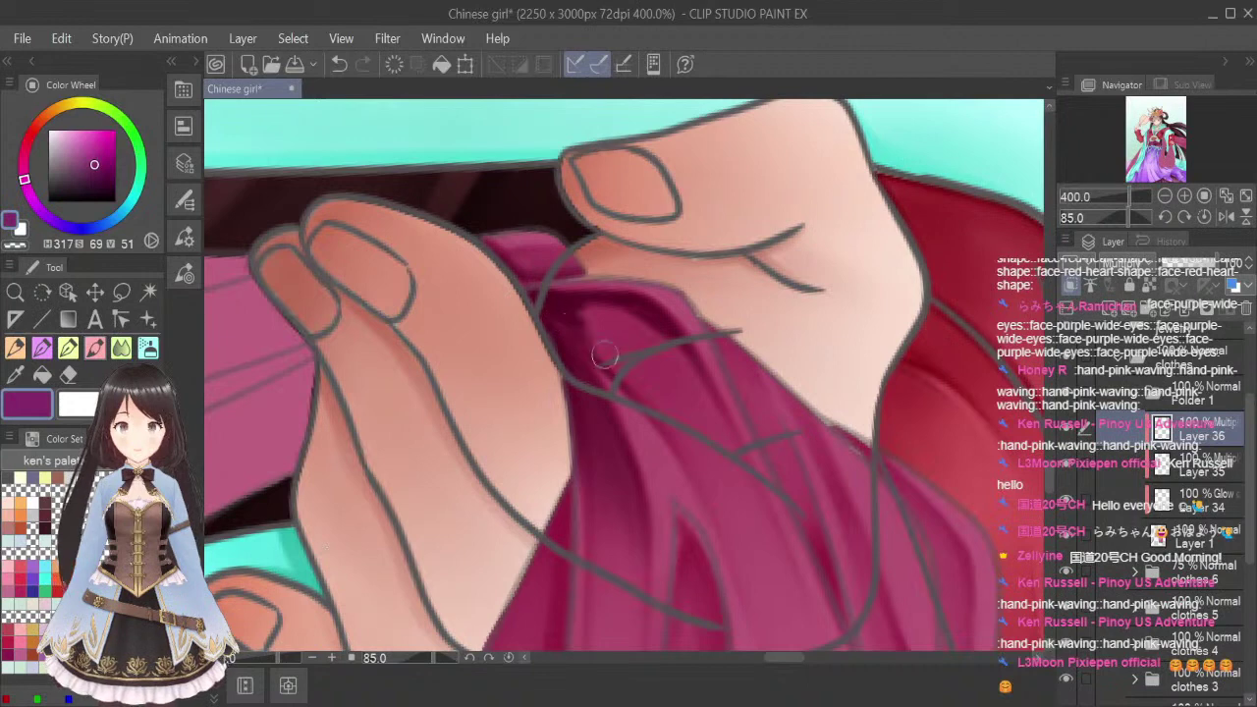
left_click(121, 347)
key("bracketleft")
key("bracketleft")
key("bracketleft")
key("bracketleft")
key("bracketleft")
key("bracketleft")
key("bracketleft")
key("bracketleft")
key("bracketleft")
key("bracketleft")
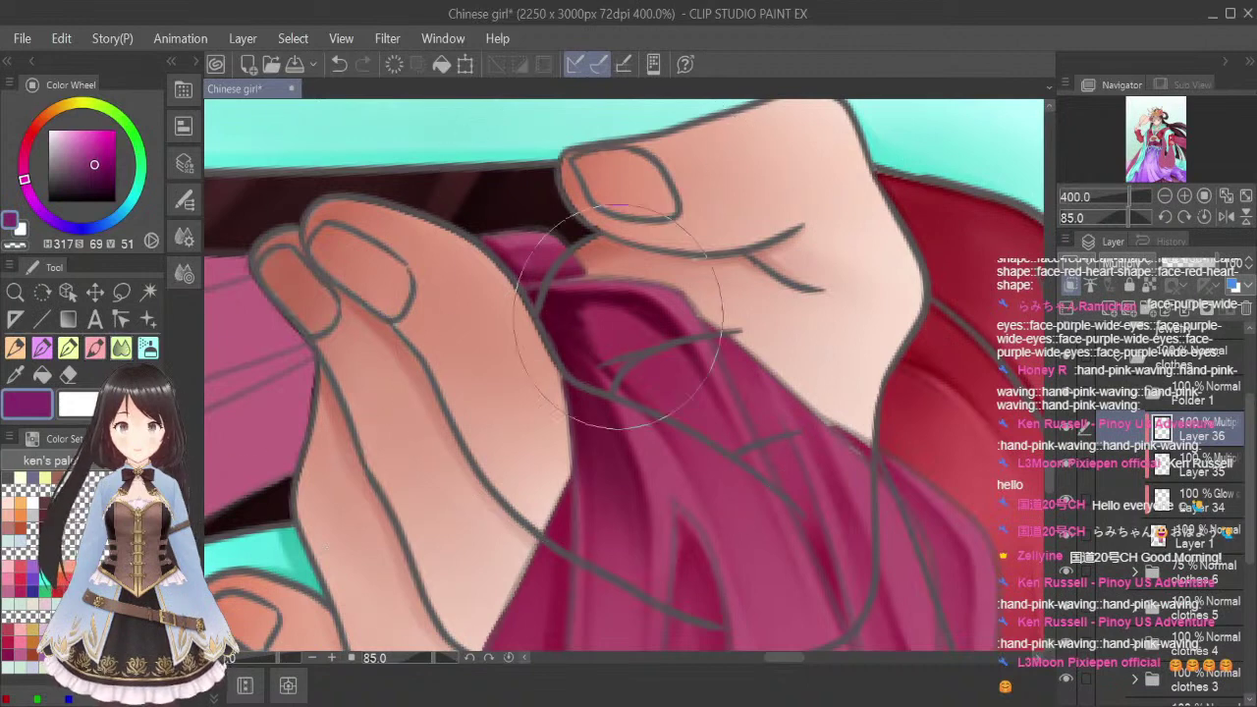
left_click_drag(571, 323, 636, 369)
key("bracketleft")
key("bracketleft")
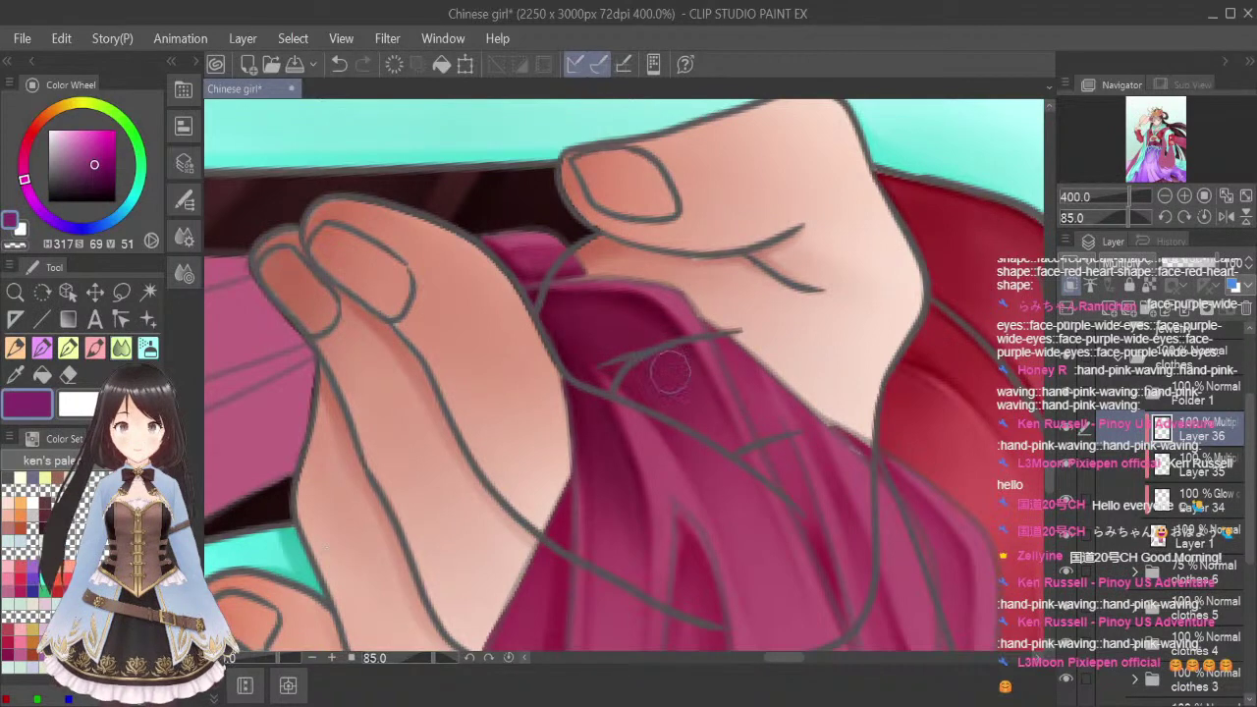
Paint and blend dark purple shadows along the inner and central folds running down the sleeve from the lower hand
scroll(727, 309, "down", 3)
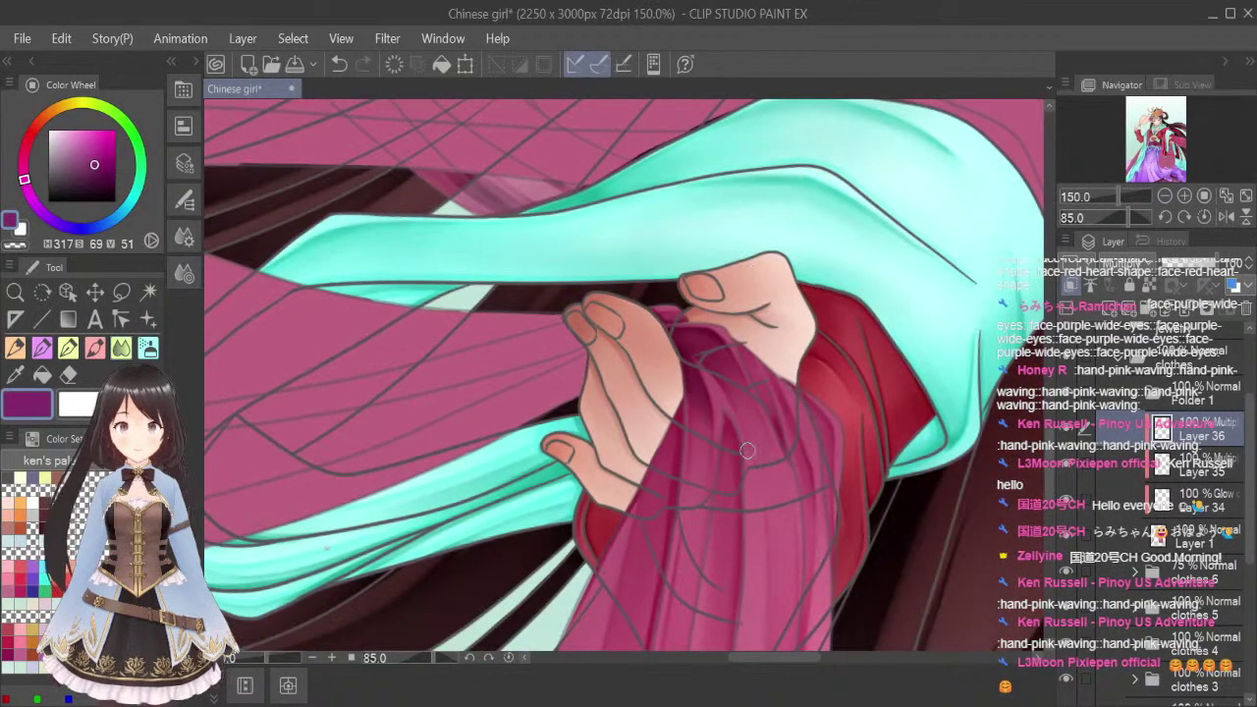
scroll(702, 447, "up", 3)
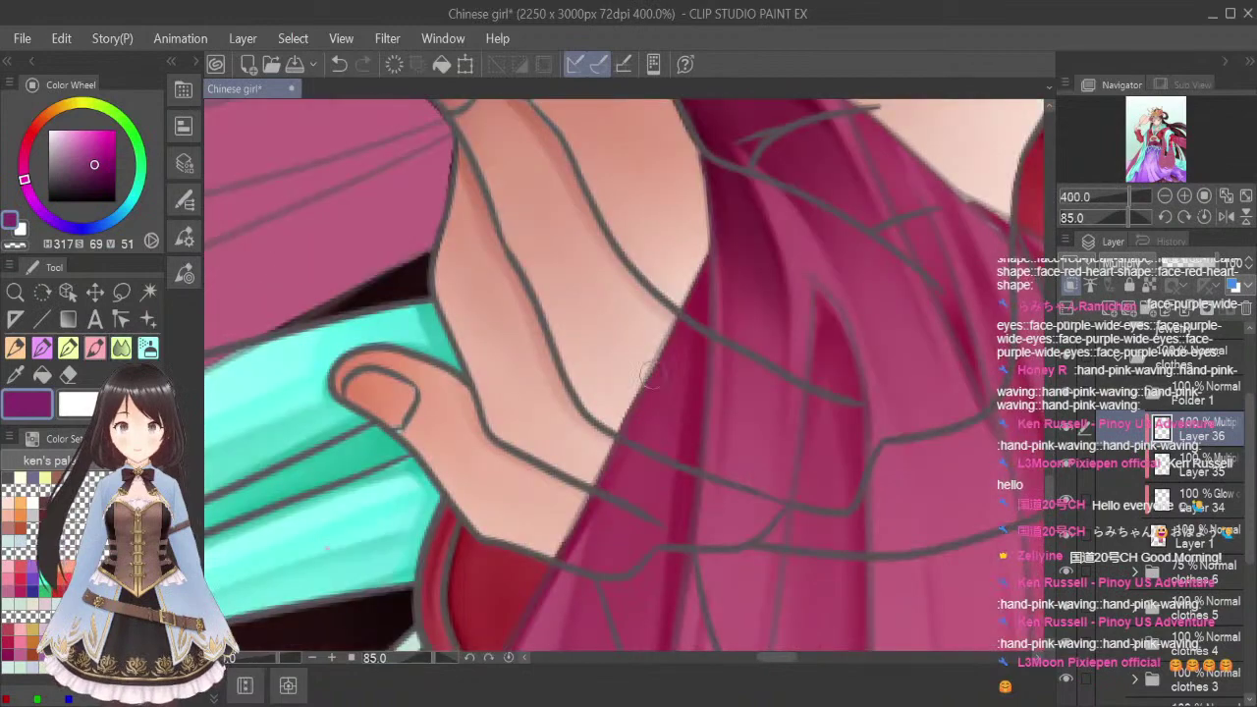
scroll(703, 273, "down", 2)
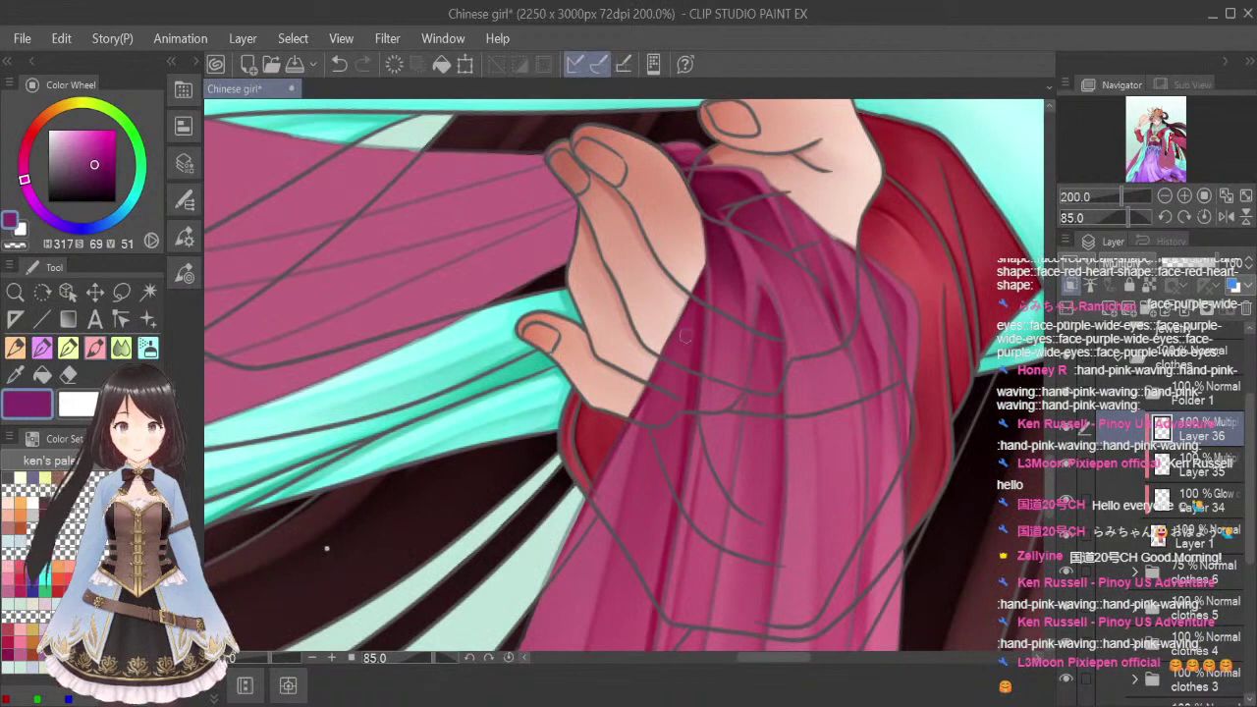
mouse_move(701, 285)
left_mouse_down()
mouse_move(697, 393)
mouse_move(694, 278)
mouse_move(686, 434)
left_mouse_up()
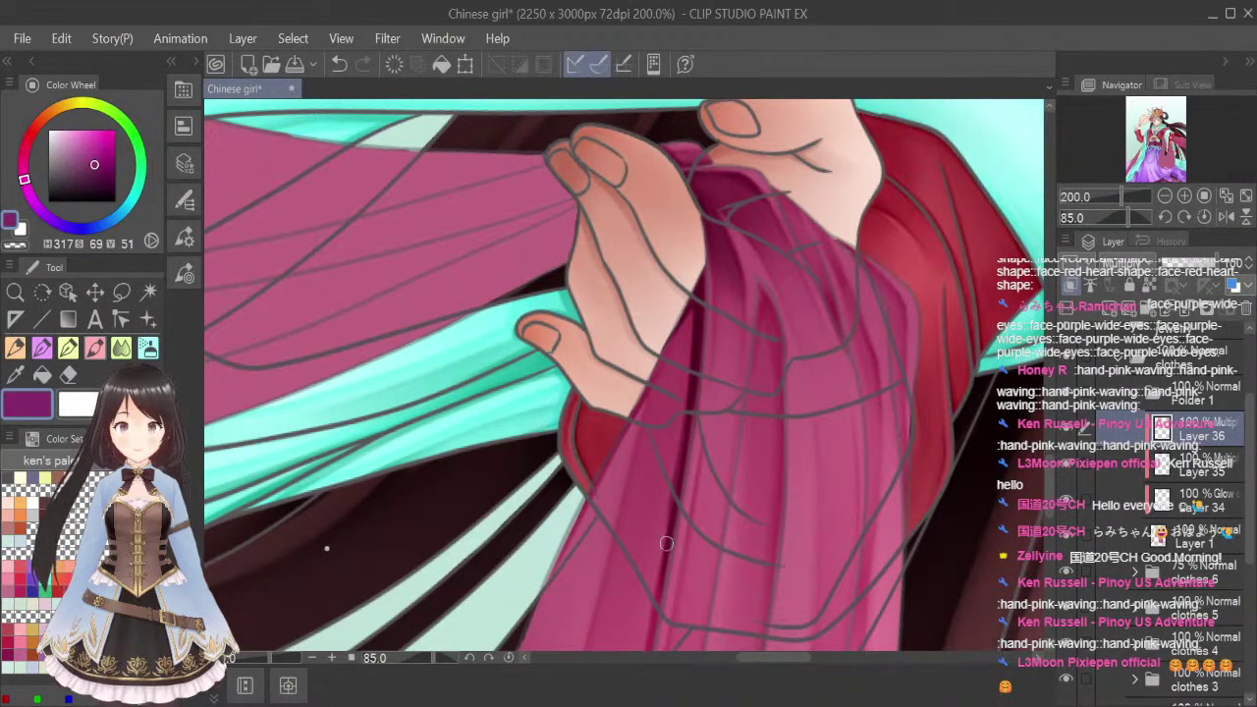
left_click(122, 347)
left_click_drag(723, 187, 695, 353)
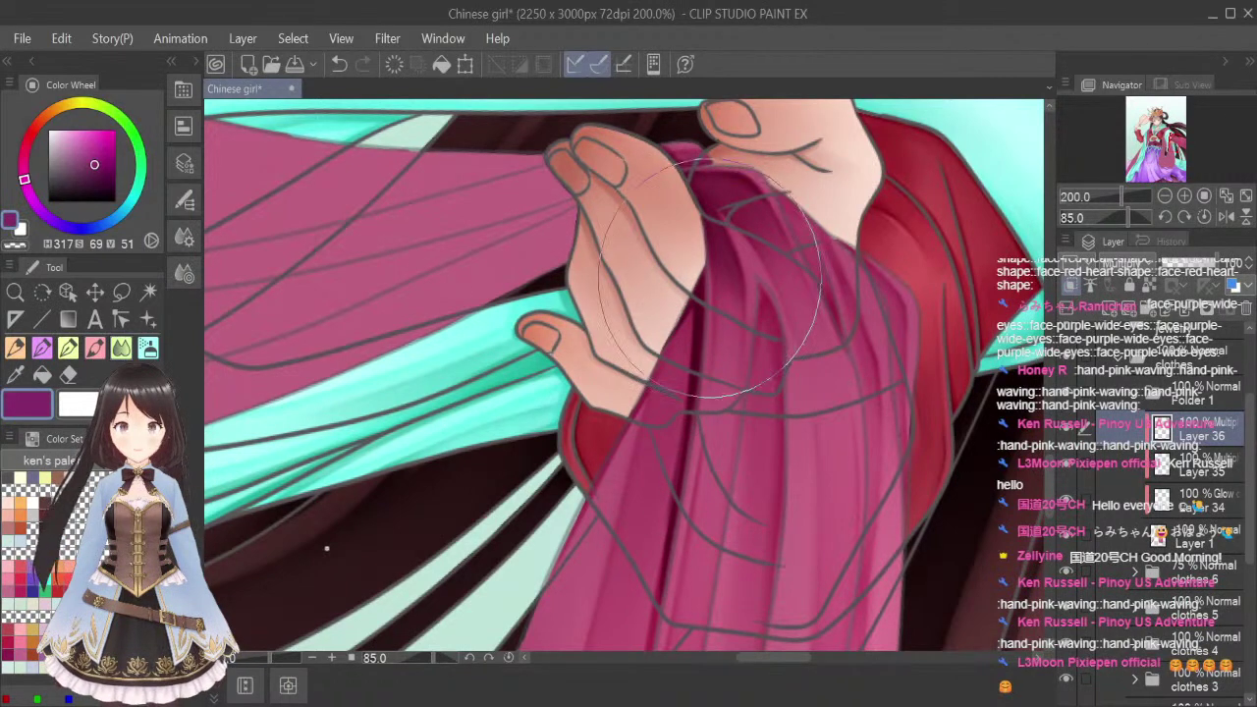
left_click_drag(725, 242, 689, 359)
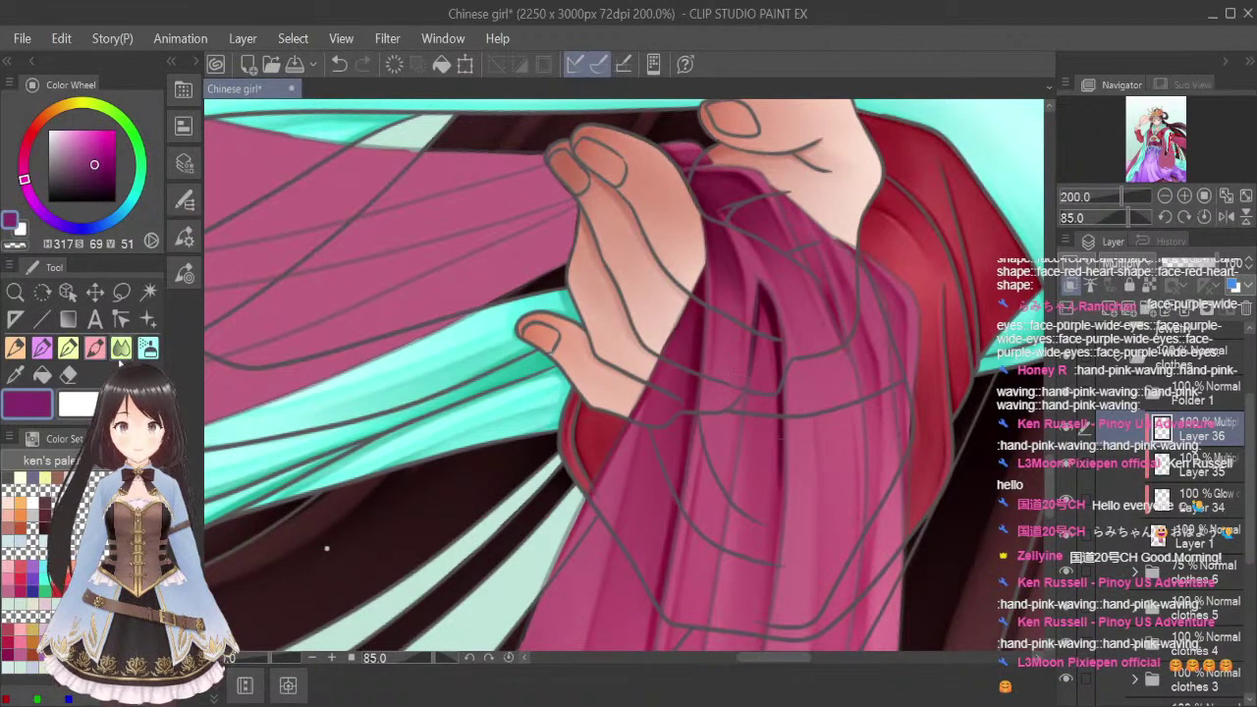
left_click(120, 353)
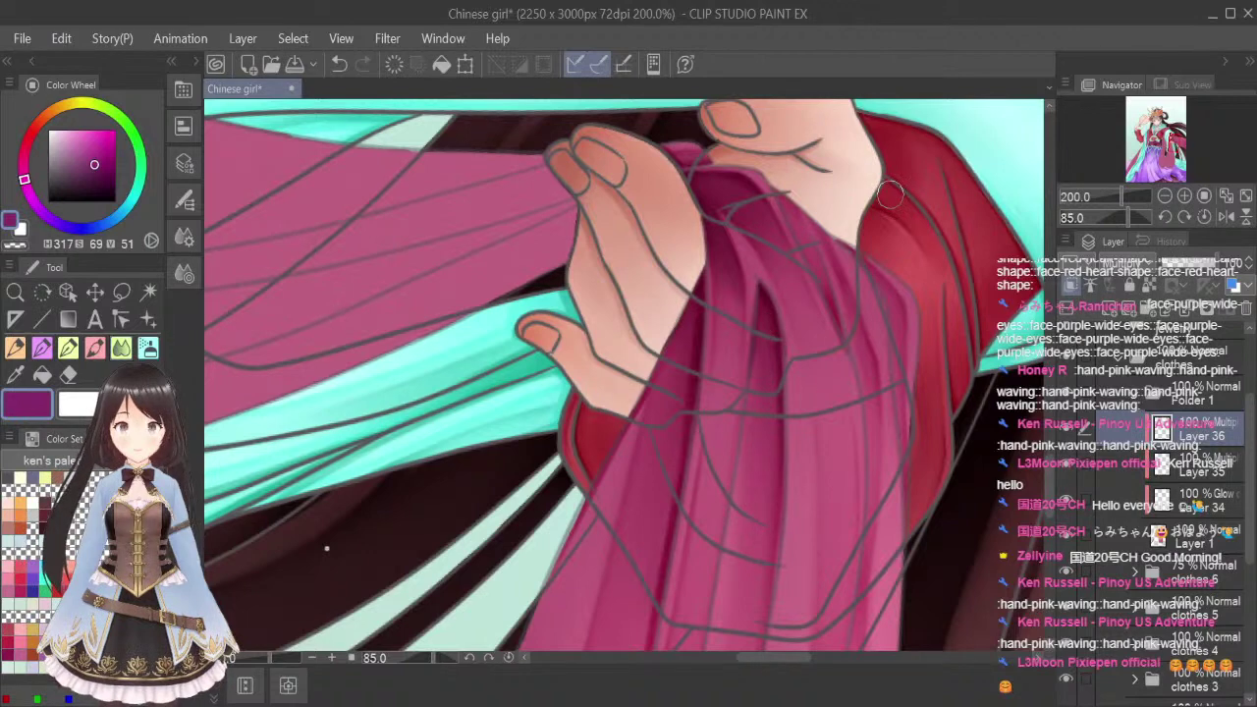
Paint dark purple shadows in the upper folds just below the wrist and blend them with a reduced blending brush
left_click(96, 349)
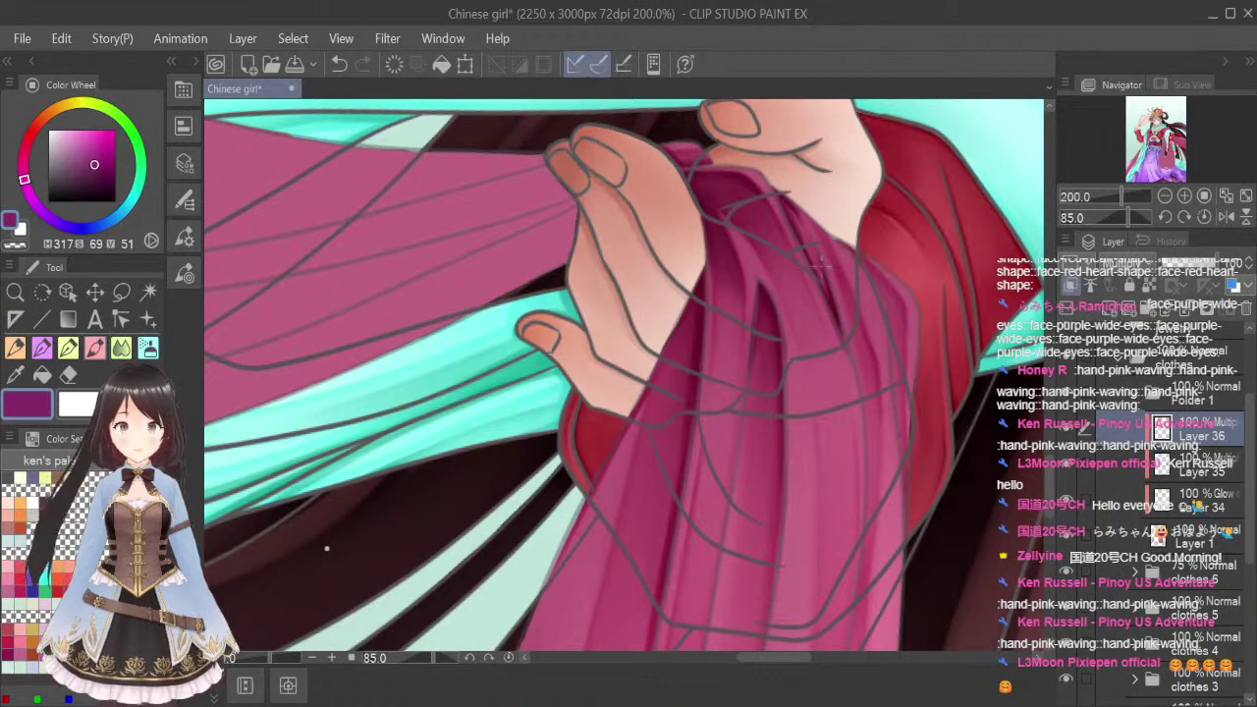
left_click(116, 354)
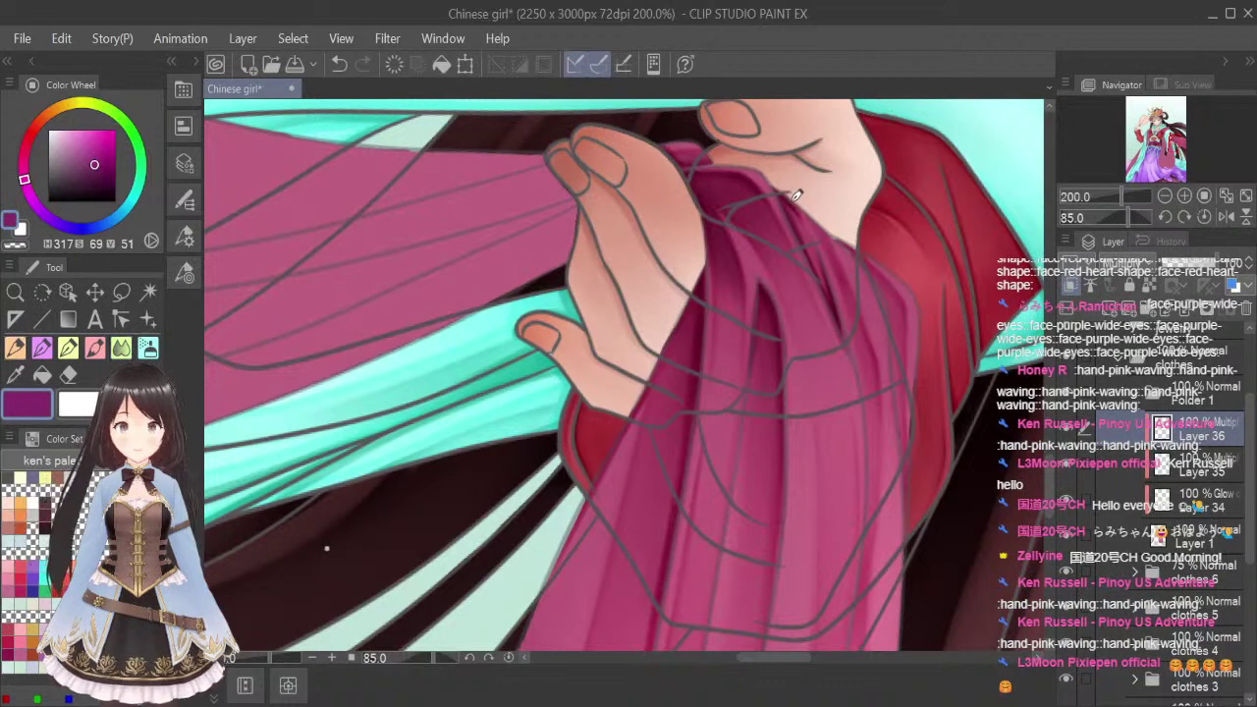
left_click(123, 352)
key("bracketleft")
key("bracketleft")
key("bracketleft")
key("bracketleft")
key("bracketleft")
key("bracketleft")
key("bracketleft")
key("bracketleft")
key("bracketleft")
key("bracketleft")
key("bracketleft")
key("bracketleft")
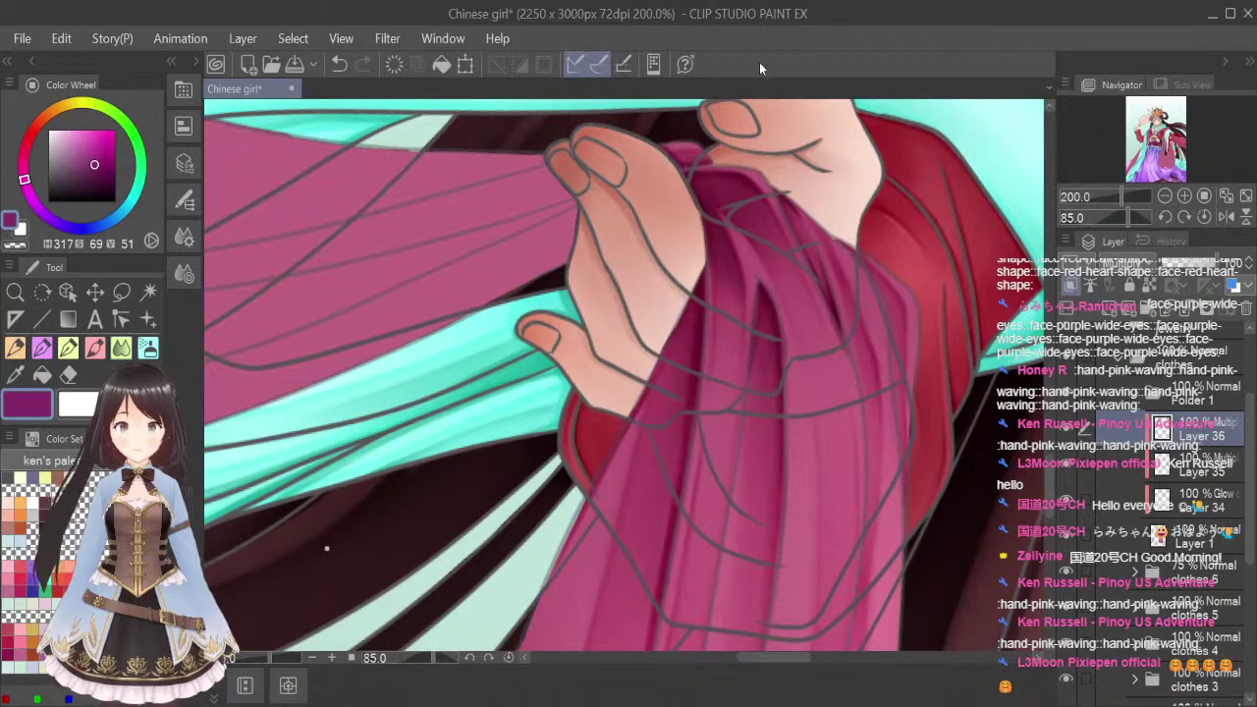
Paint a long dark purple shadow in the fold near the sleeve's outer edge and blend it into the fabric
left_click(97, 350)
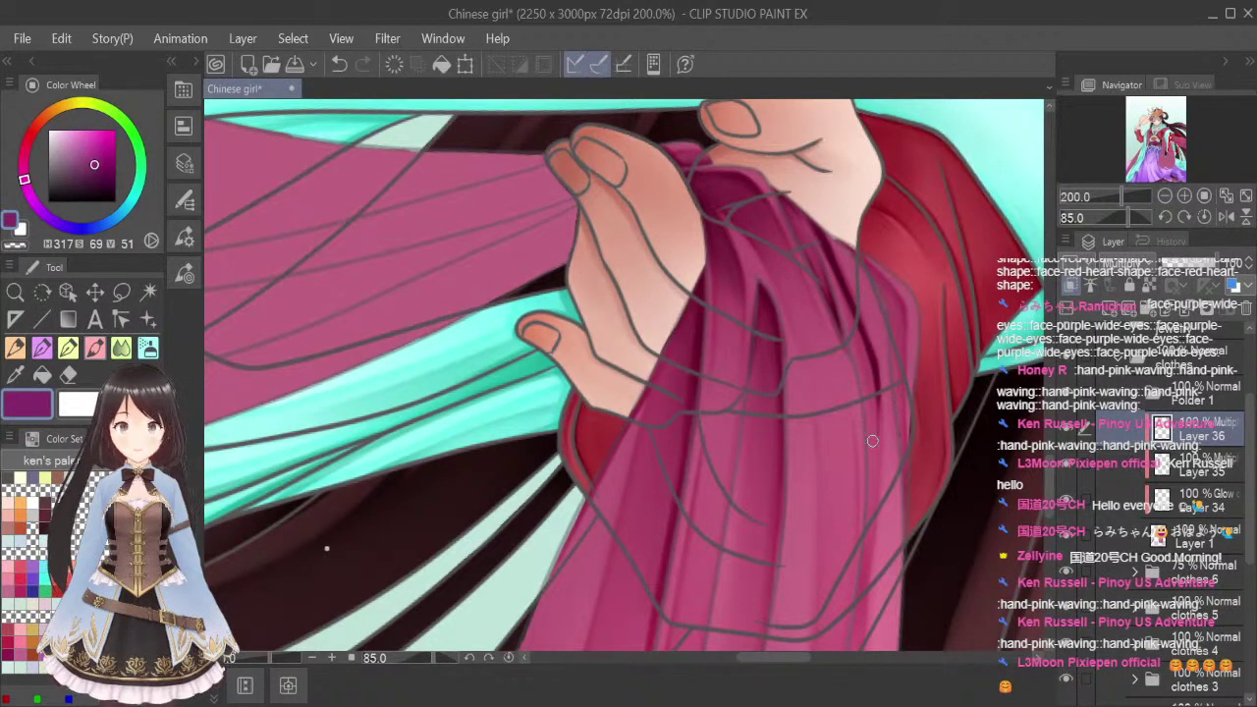
left_click(122, 348)
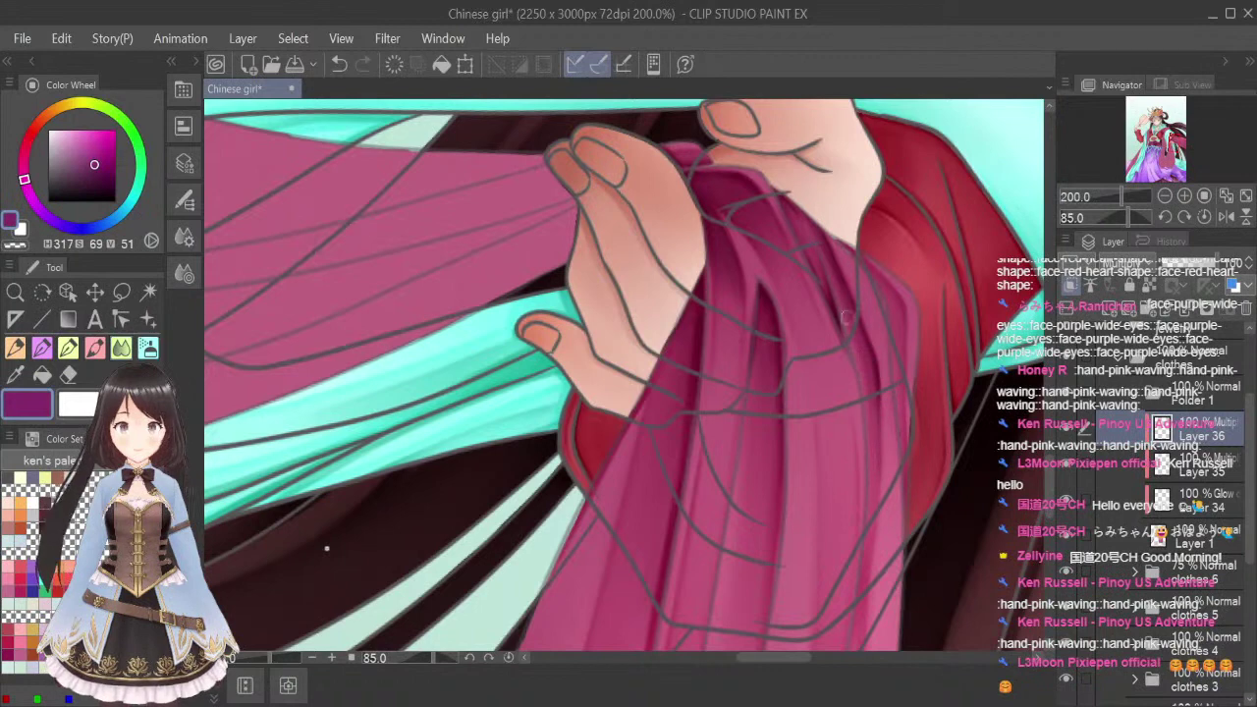
Paint a dark purple shadow along the sleeve's upper outer edge just below the wrist and blend it into the fabric
left_click(95, 348)
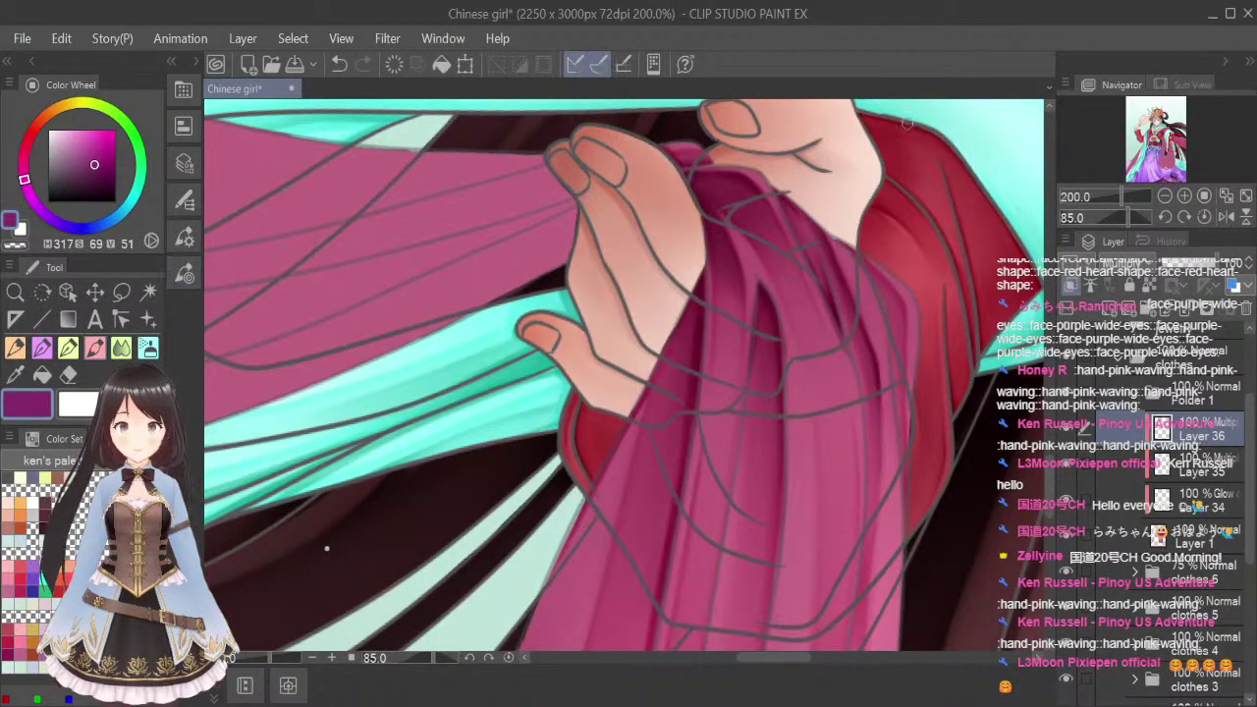
mouse_move(834, 237)
left_mouse_down()
mouse_move(889, 289)
mouse_move(866, 265)
mouse_move(903, 331)
left_mouse_up()
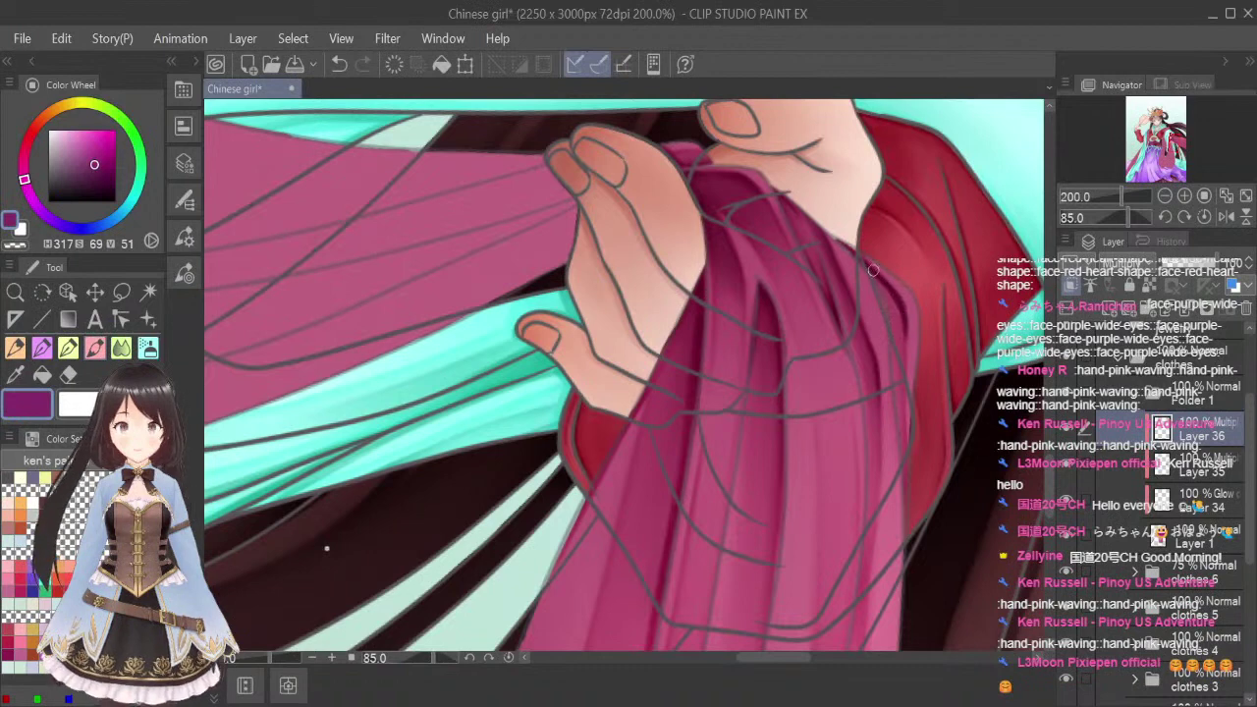
left_click(128, 346)
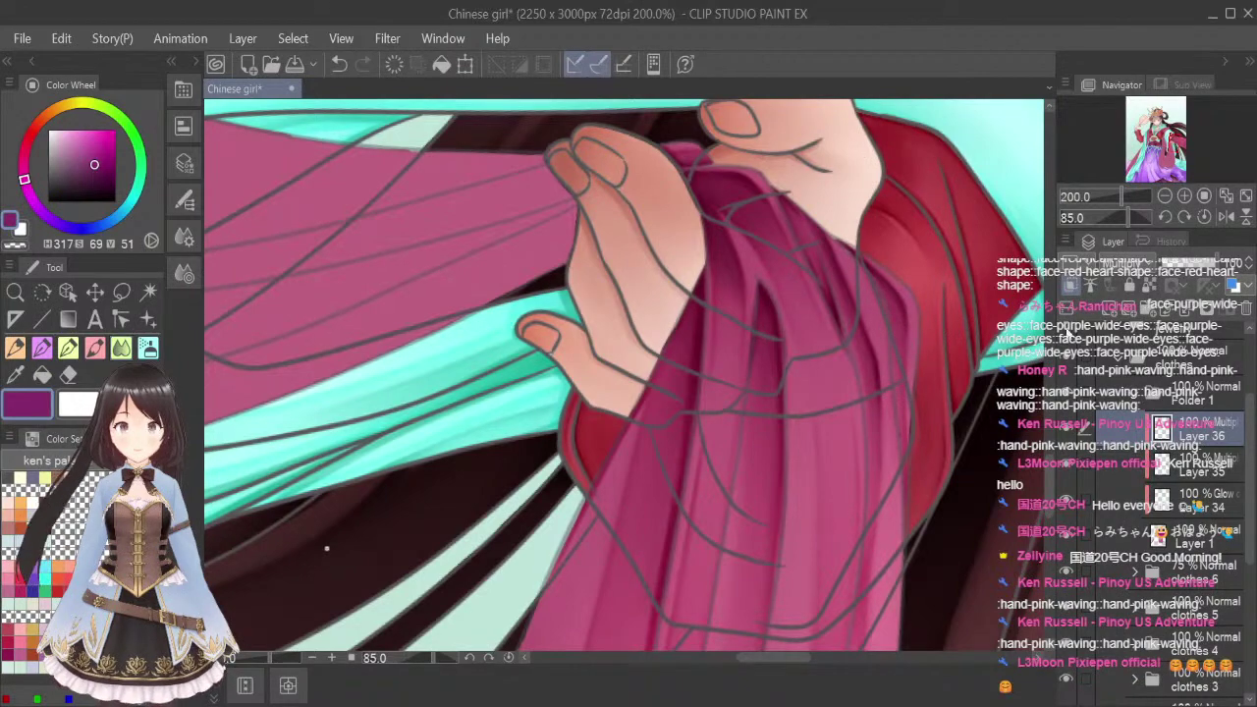
Paint dark purple shadows down the outer folds toward the sleeve's cropped end, replacing a misplaced stroke, and blend them
scroll(1027, 327, "down", 2)
left_click_drag(787, 665, 837, 614)
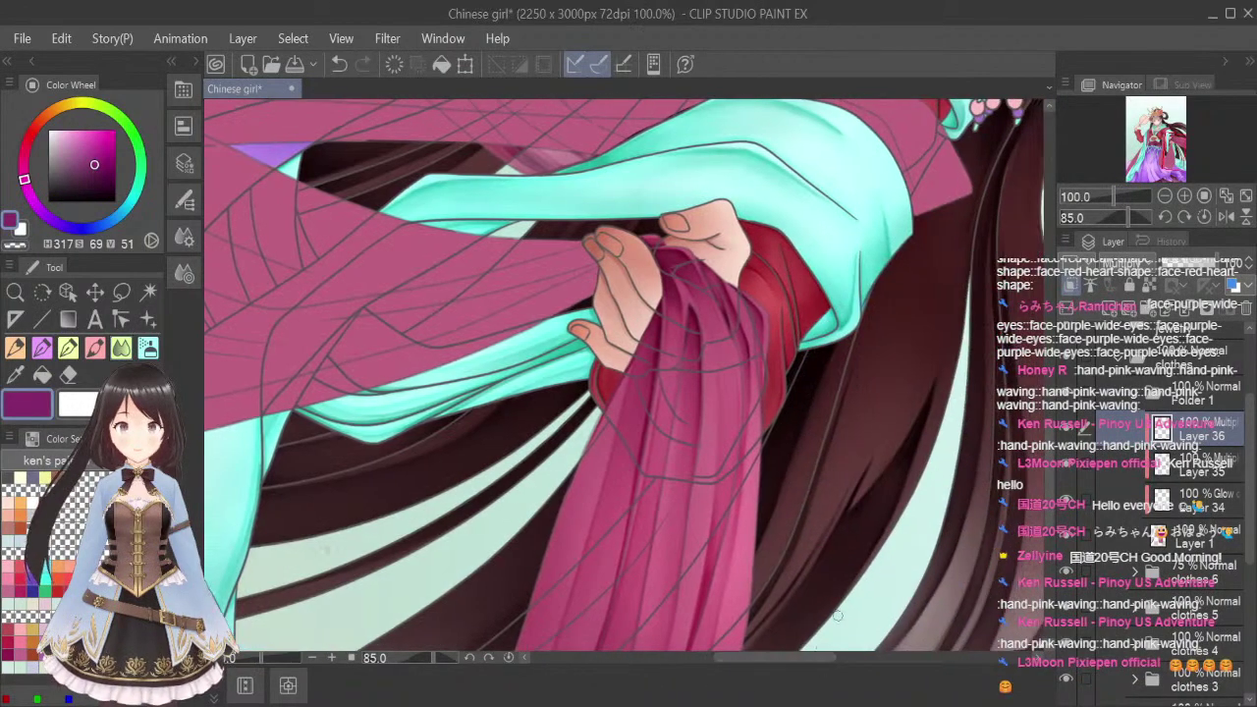
left_click_drag(1050, 454, 1052, 469)
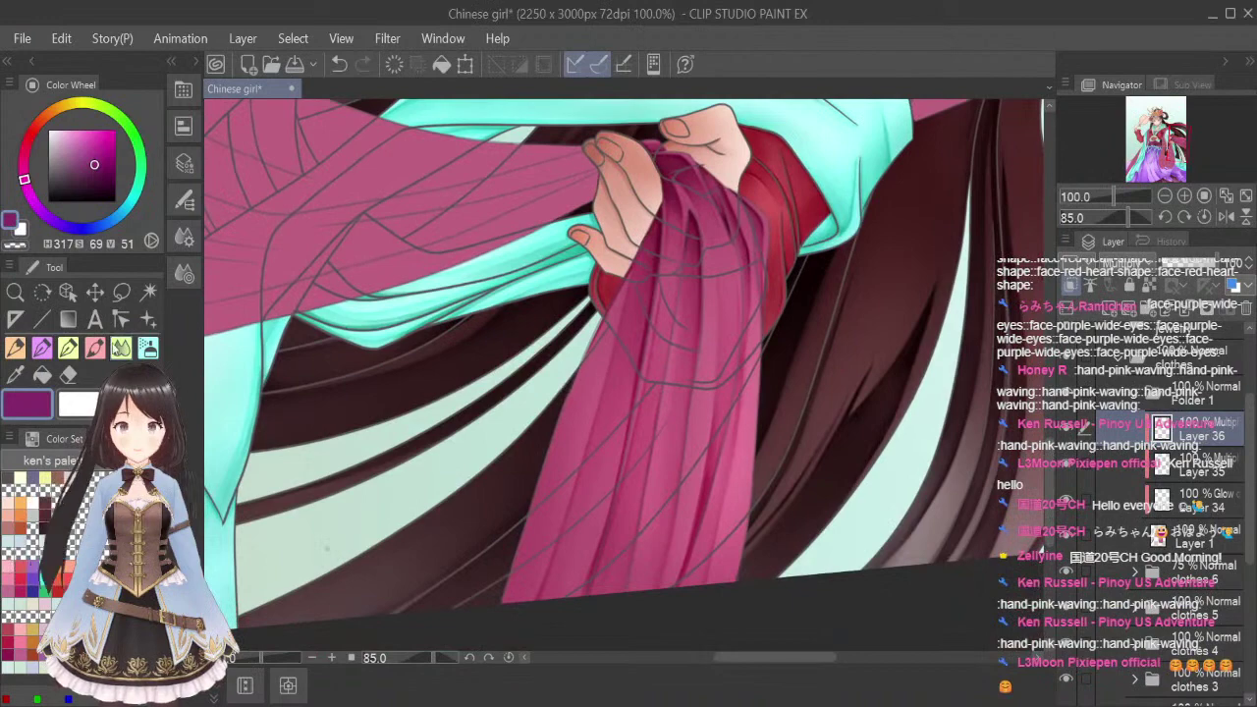
left_click(97, 347)
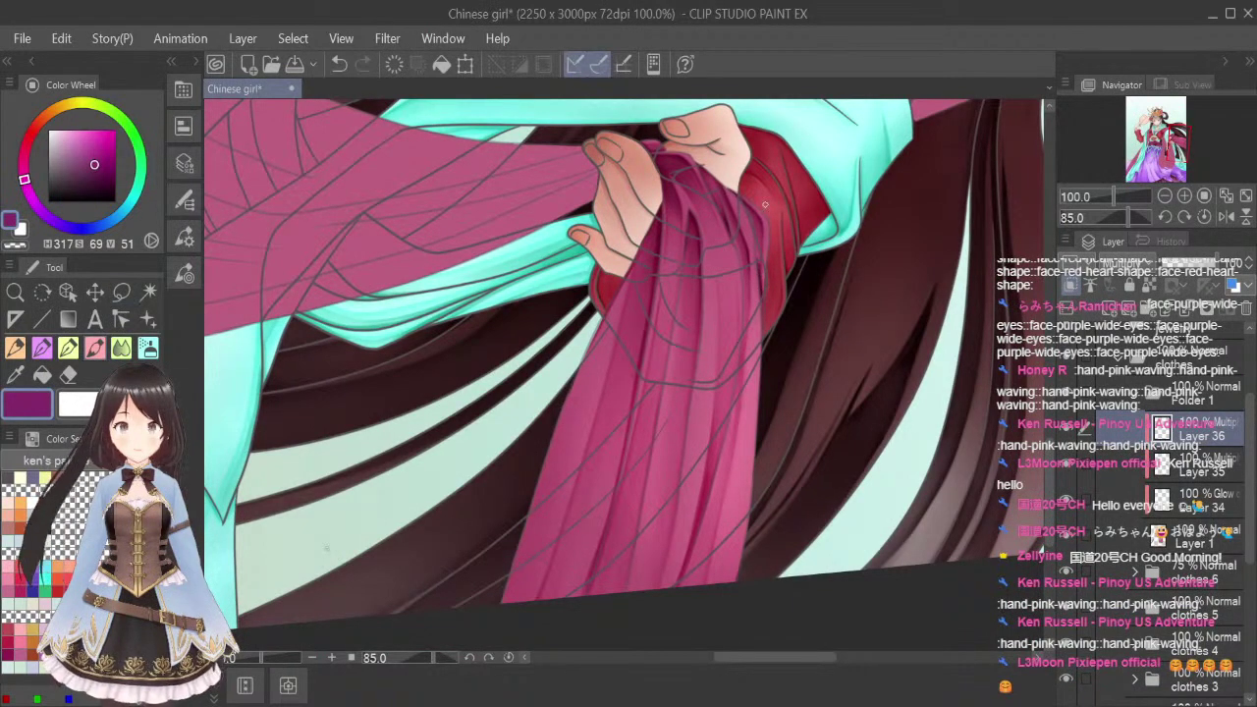
scroll(763, 262, "up", 1)
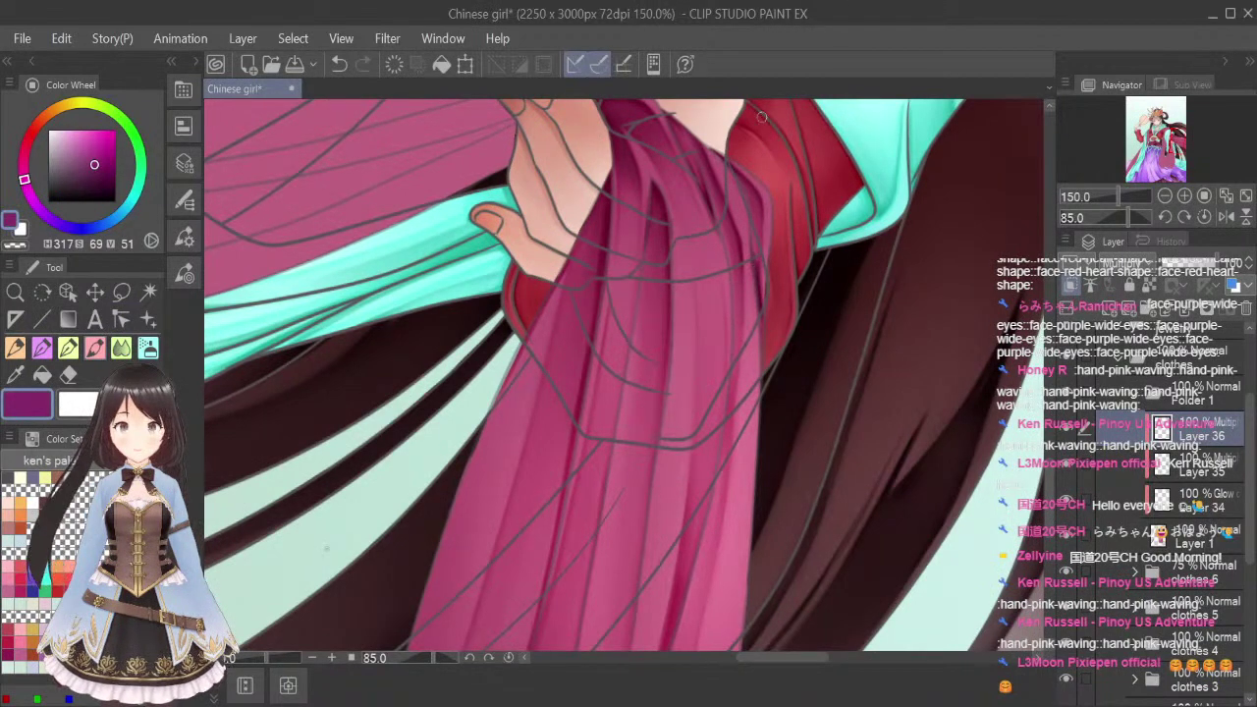
left_click(121, 348)
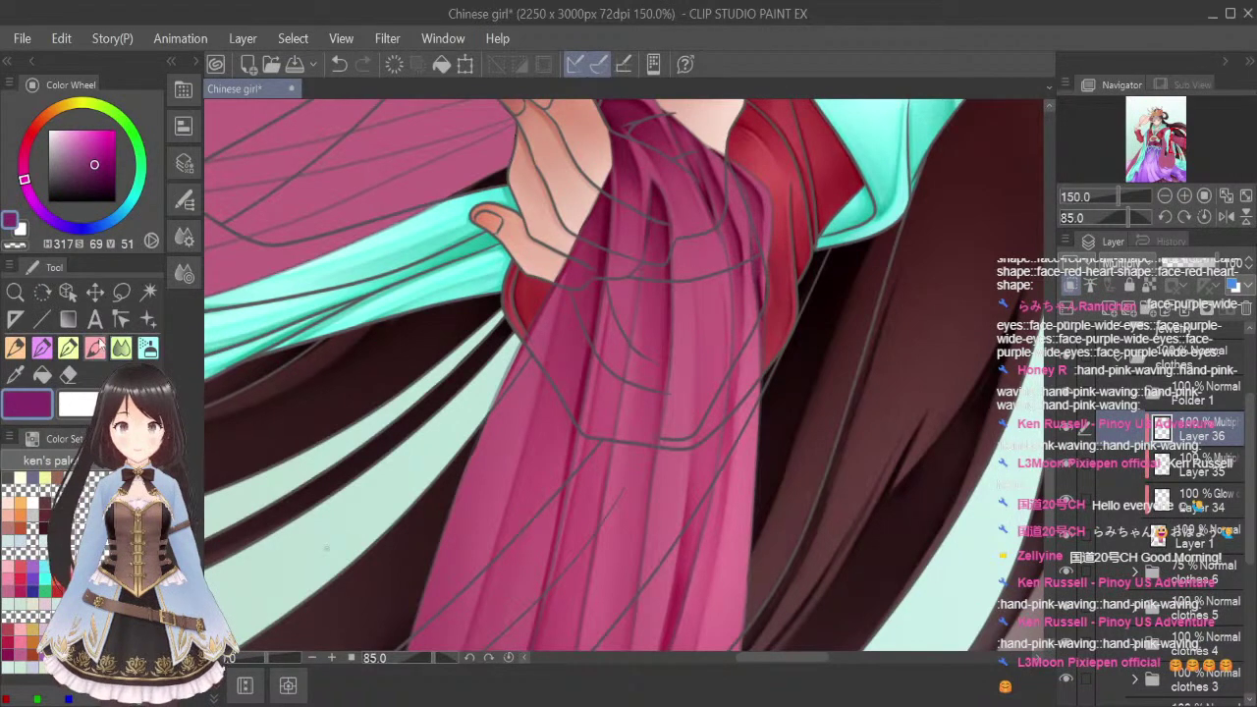
left_click(96, 348)
left_click_drag(1050, 470, 1050, 482)
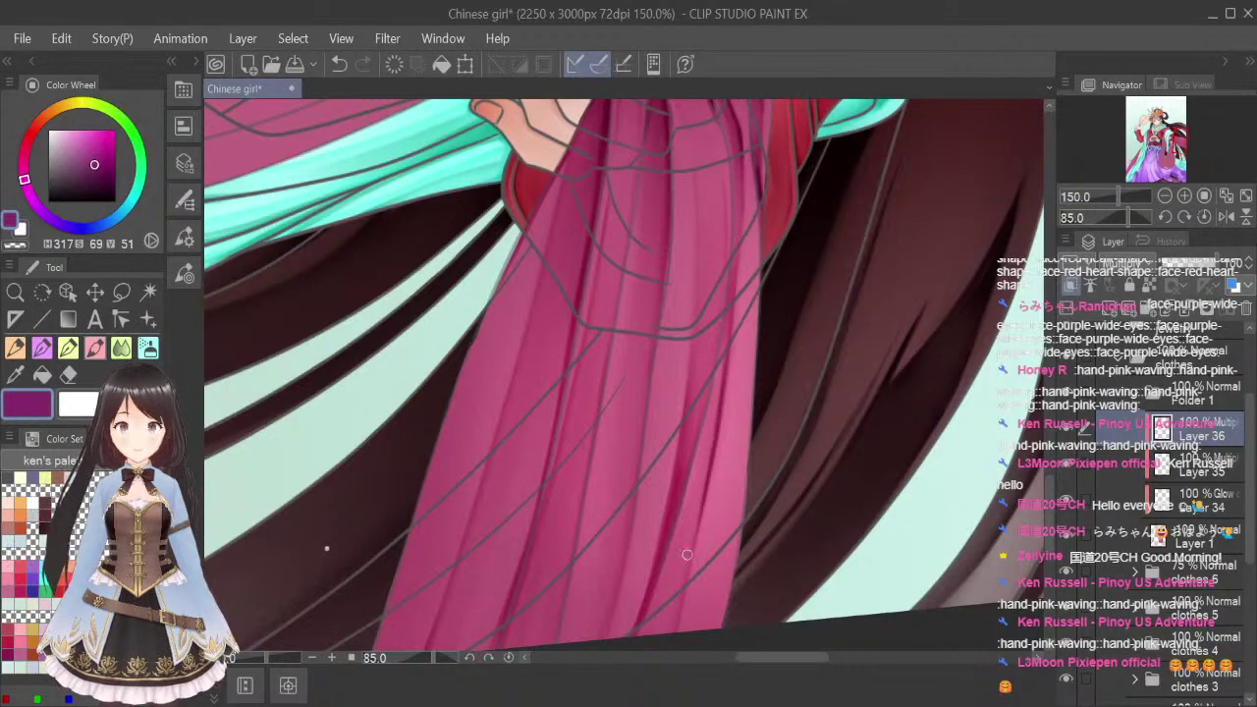
key("ctrl+z")
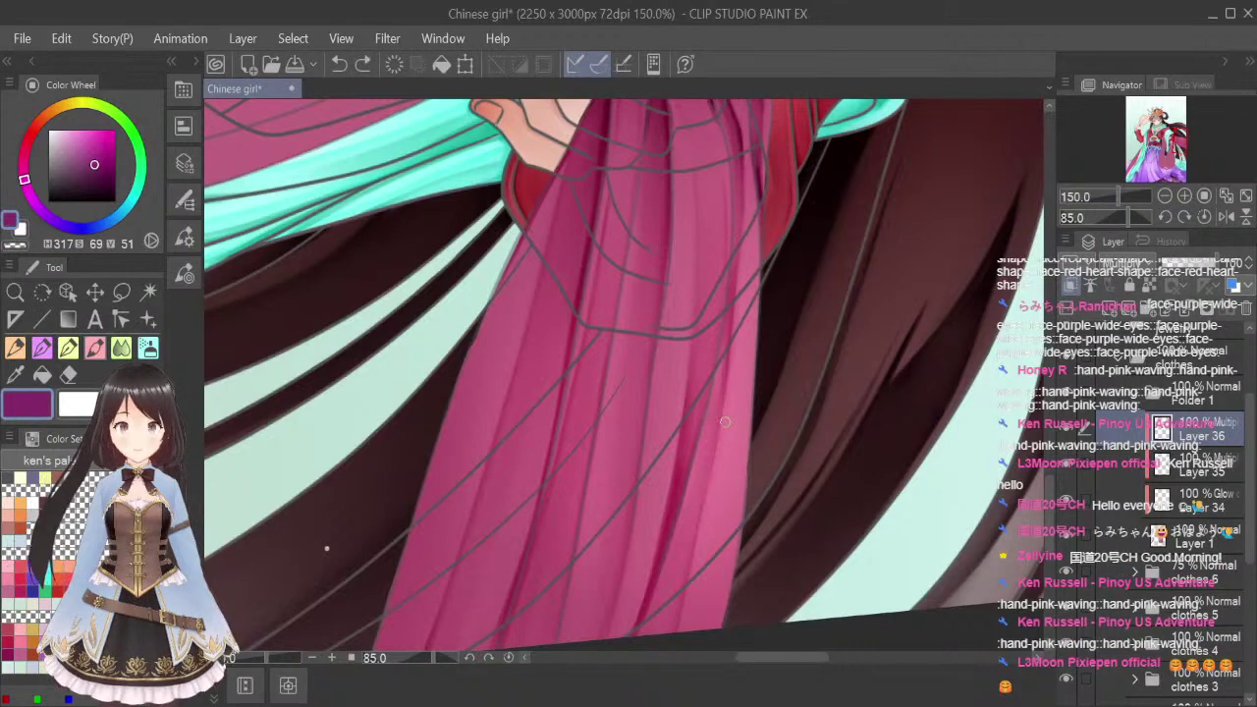
left_click_drag(739, 167, 737, 229)
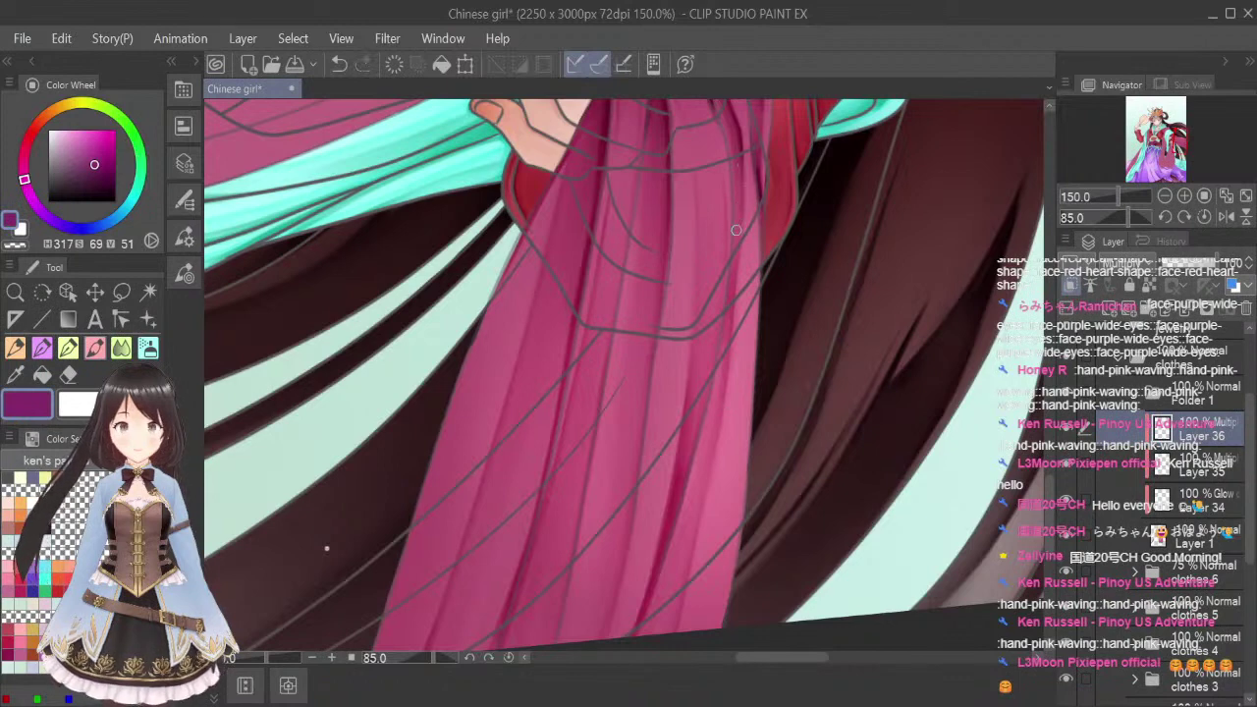
left_click_drag(721, 365, 644, 624)
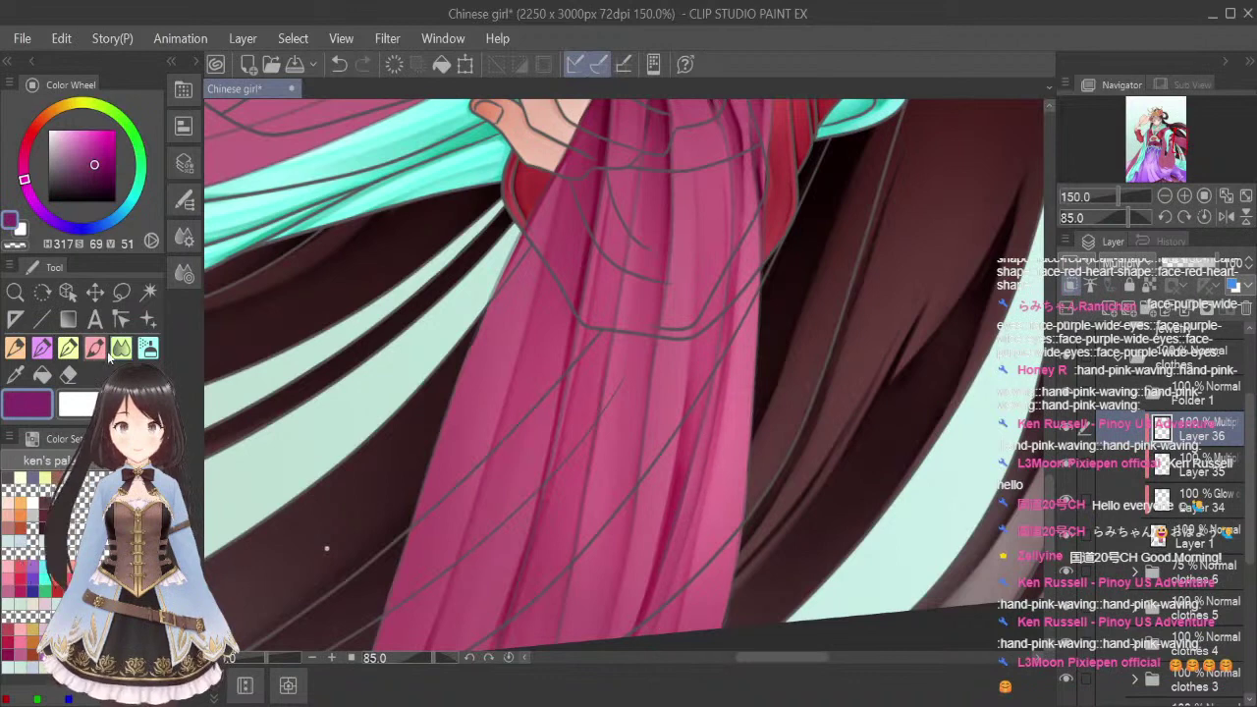
Paint a thin dark purple shadow down the sleeve's central fold, redoing the first stroke, and blend it into the fabric
left_click_drag(1051, 490, 1051, 498)
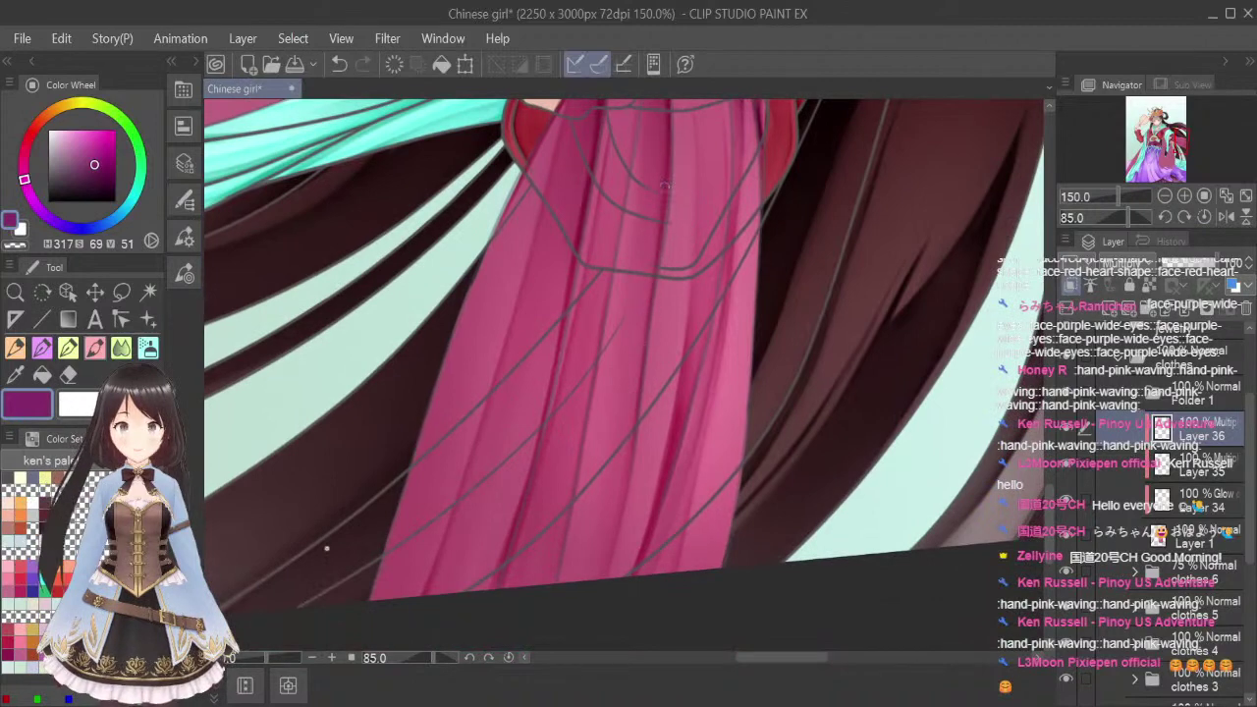
left_click_drag(662, 201, 592, 579)
key("ctrl+z")
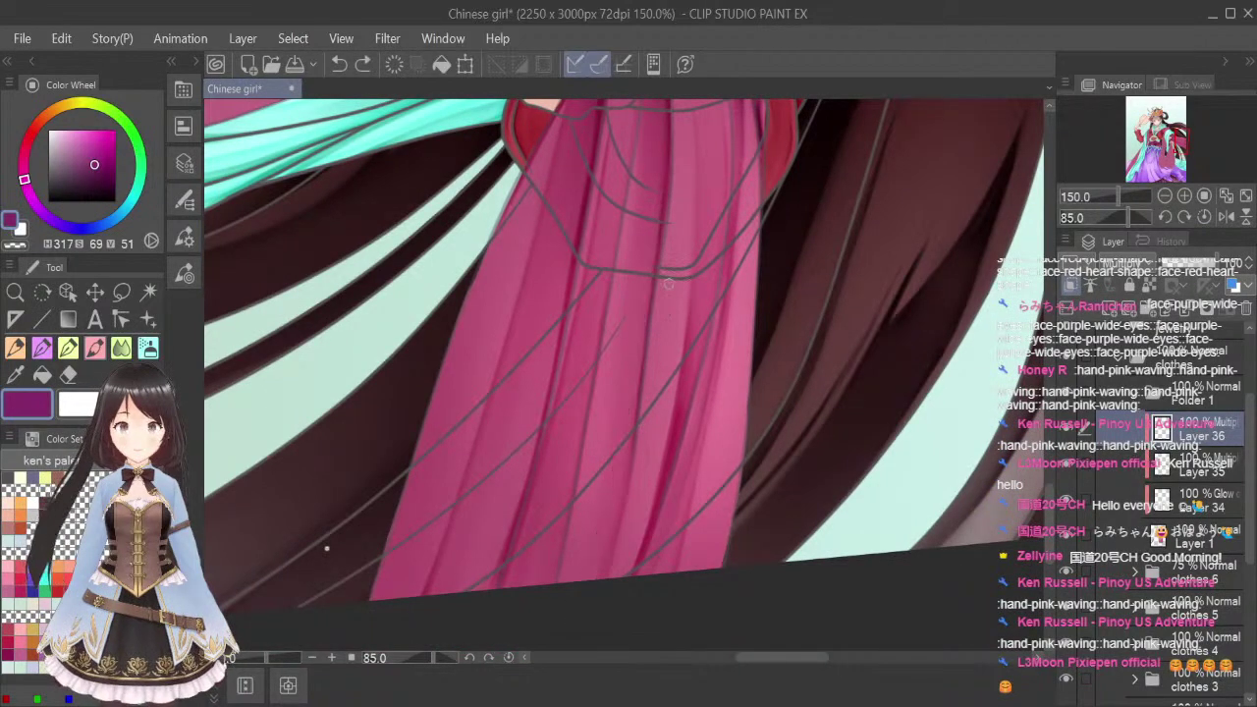
mouse_move(652, 281)
left_mouse_down()
mouse_move(601, 570)
mouse_move(607, 558)
left_mouse_up()
key("j")
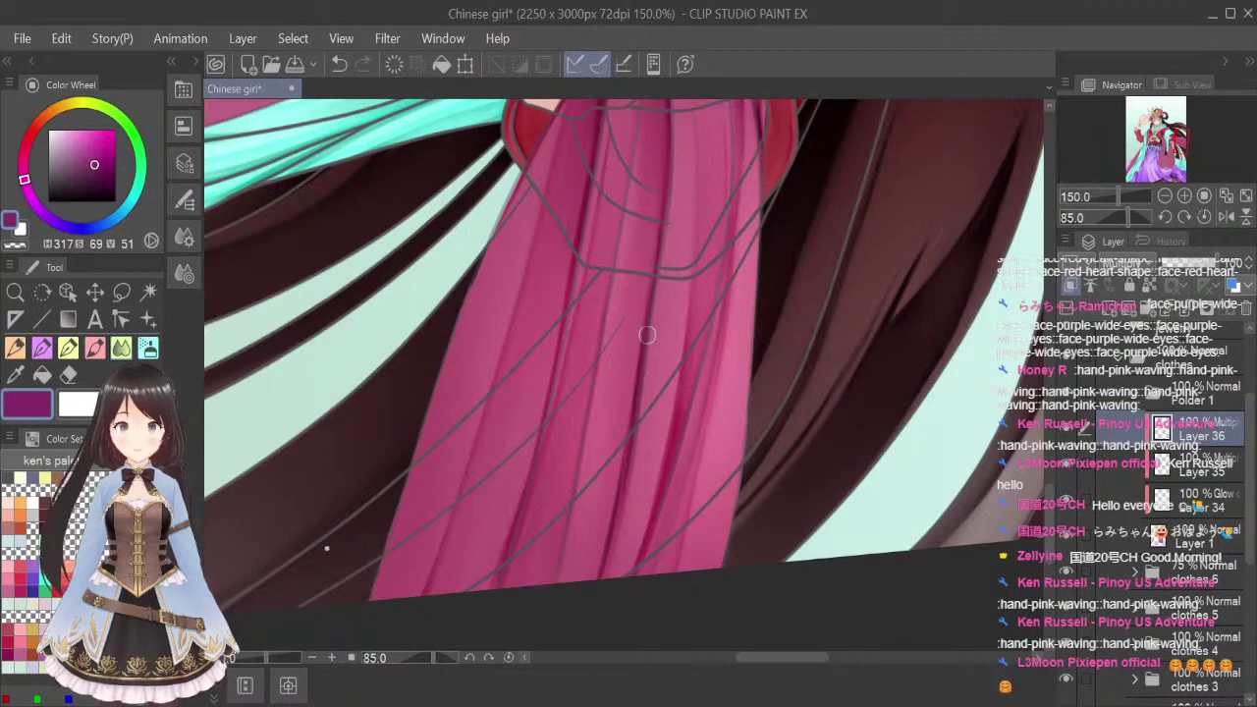
left_click_drag(646, 334, 612, 540)
left_click_drag(627, 449, 595, 597)
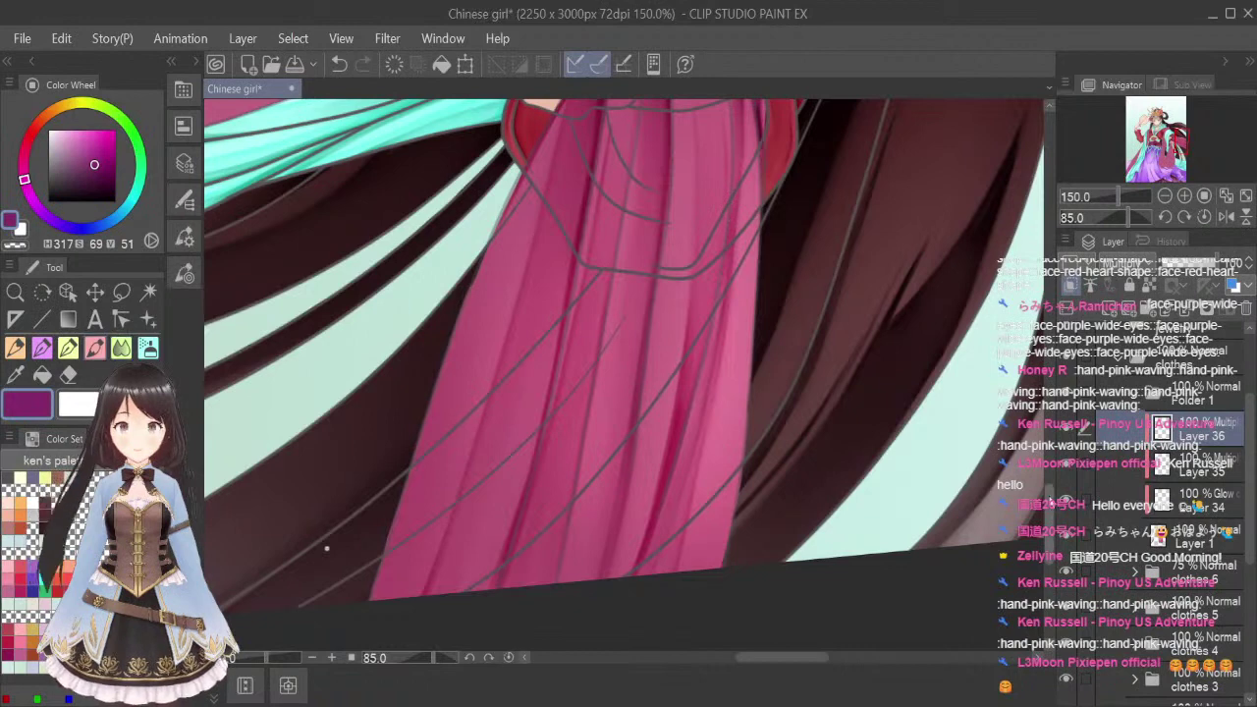
Paint a long dark purple shadow down the inner fold below the lower hand and soften it with a smaller blending brush
scroll(1051, 484, "up", 3)
left_click_drag(1052, 485, 1052, 493)
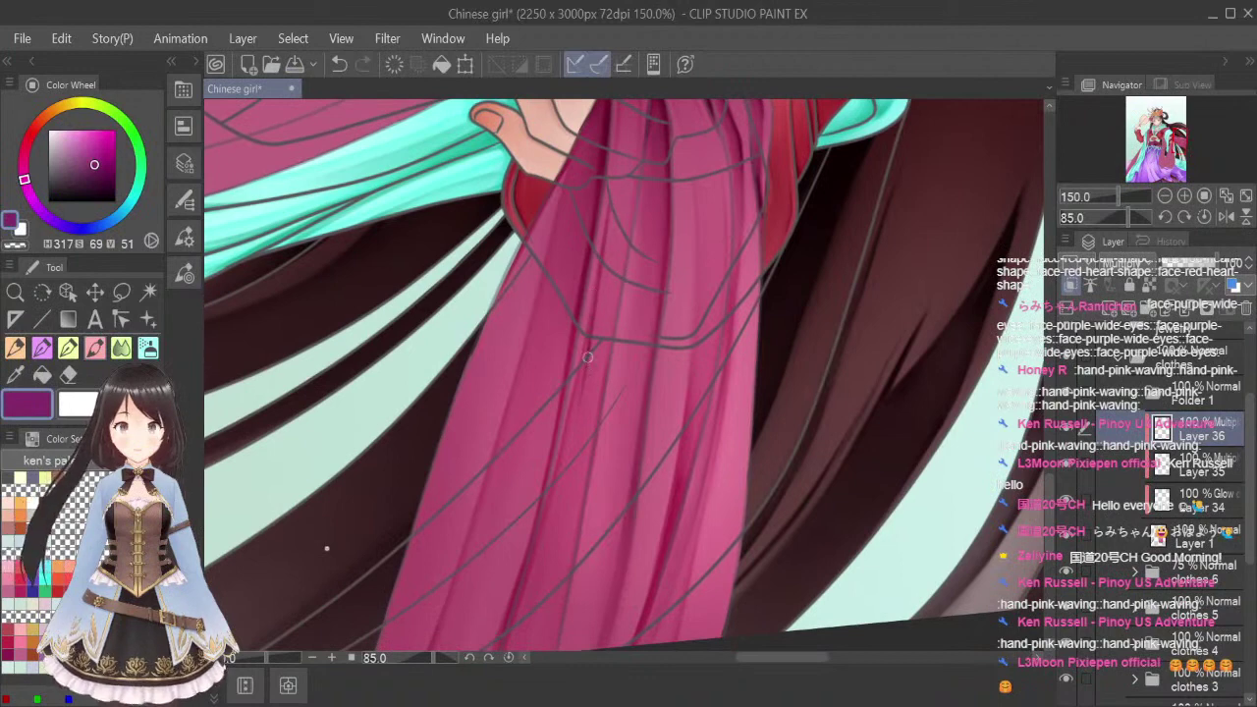
left_click_drag(587, 348, 519, 637)
left_click(127, 347)
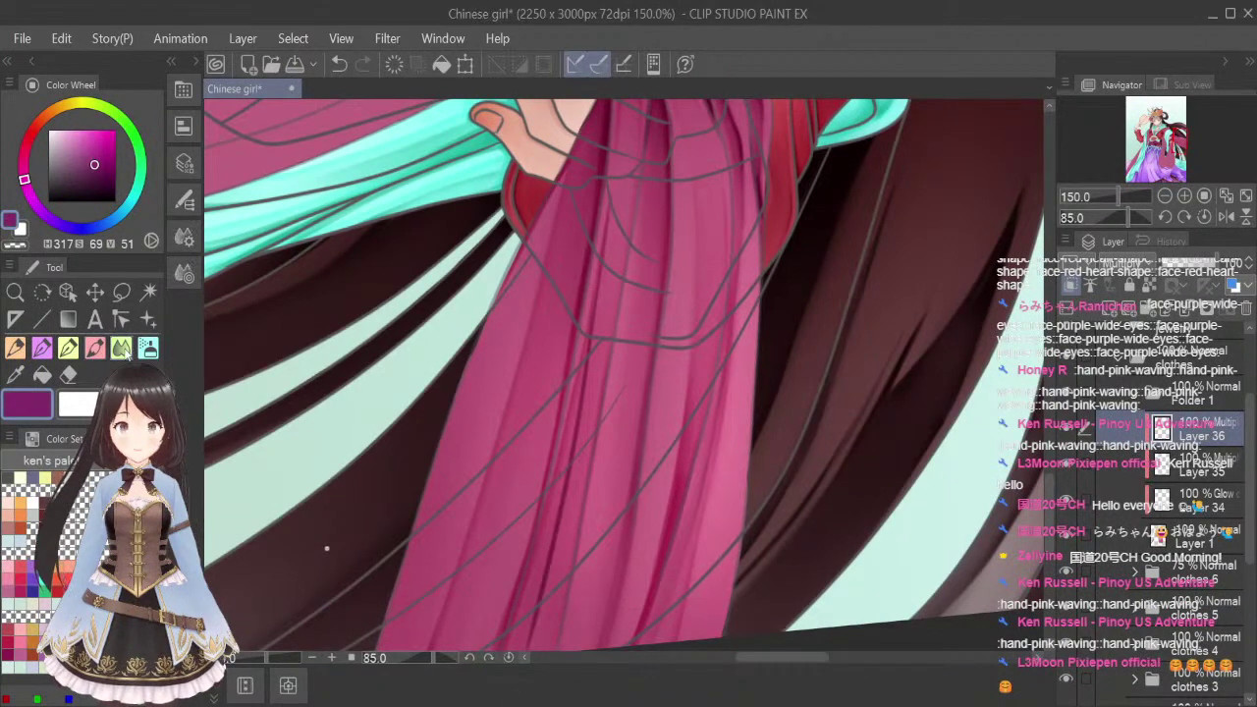
key("[")
key("[")
key("[")
key("[")
key("[")
key("[")
key("[")
key("[")
key("[")
key("[")
key("[")
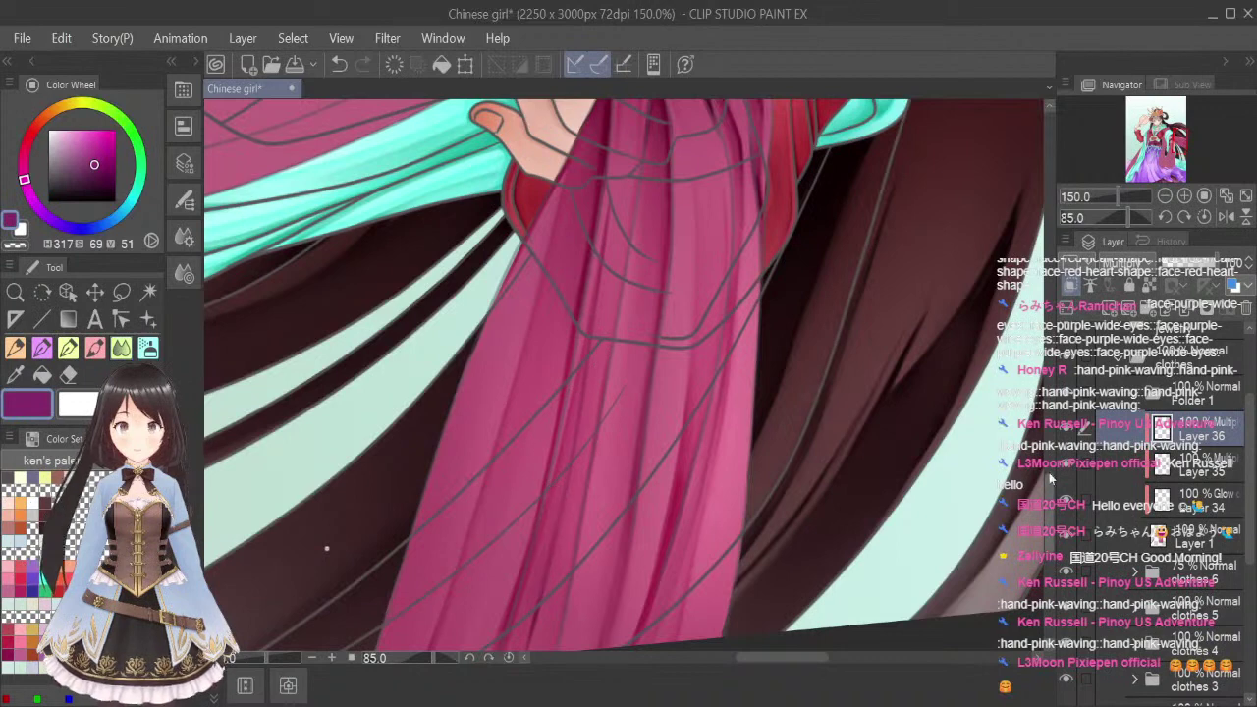
scroll(512, 619, "down", 2)
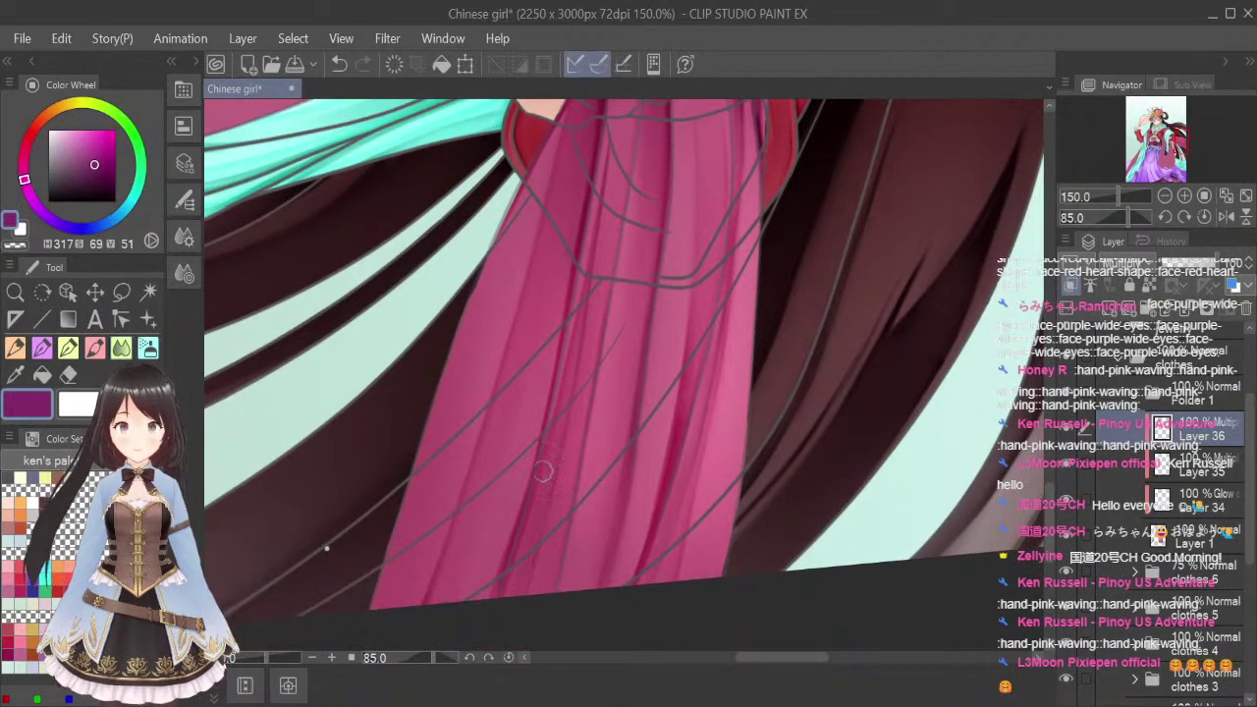
scroll(1050, 483, "up", 1)
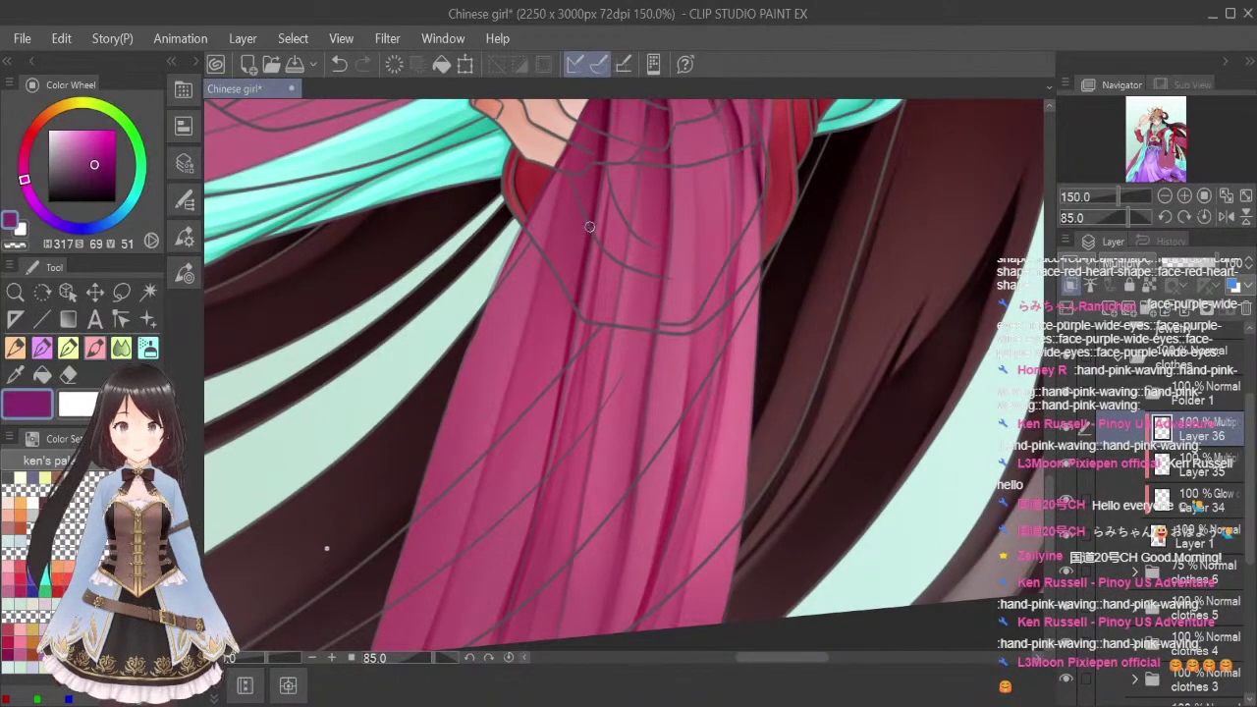
scroll(1051, 507, "down", 2)
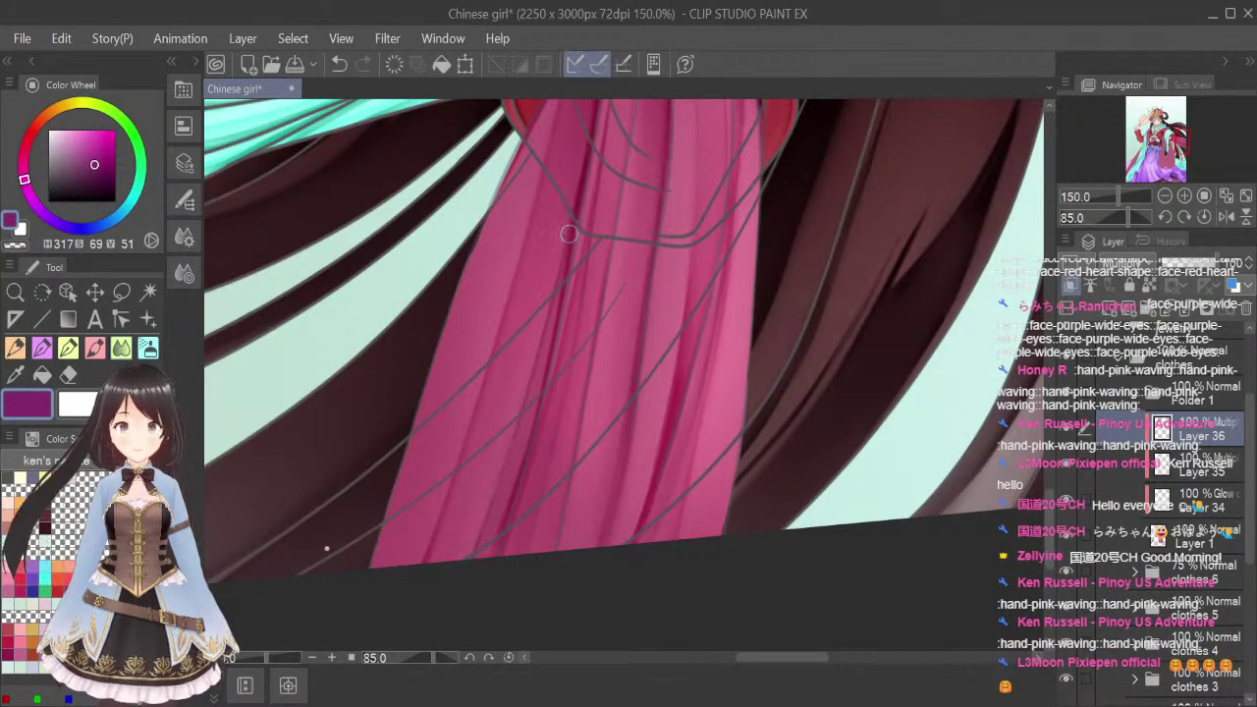
On the glow dodge Layer 34, airbrush a soft pale green highlight down the hanging sleeve below the hands with an enlarged brush
left_click(1245, 195)
left_click(1202, 217)
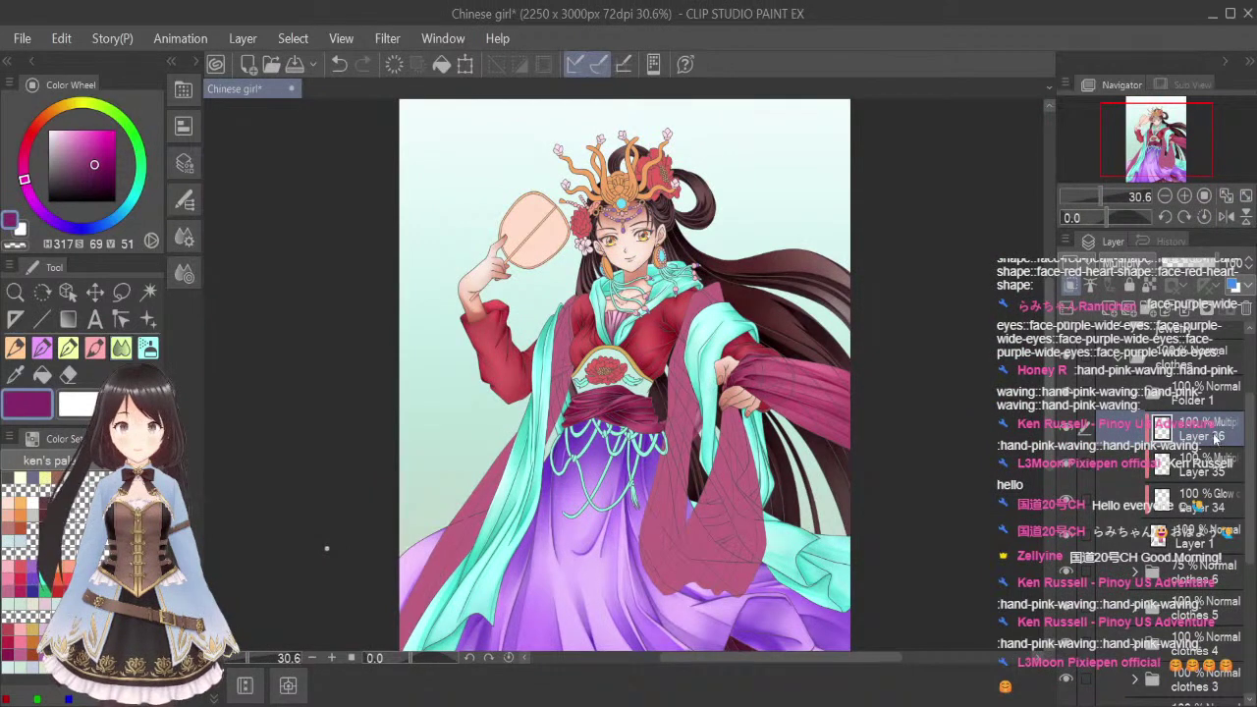
left_click(1212, 535)
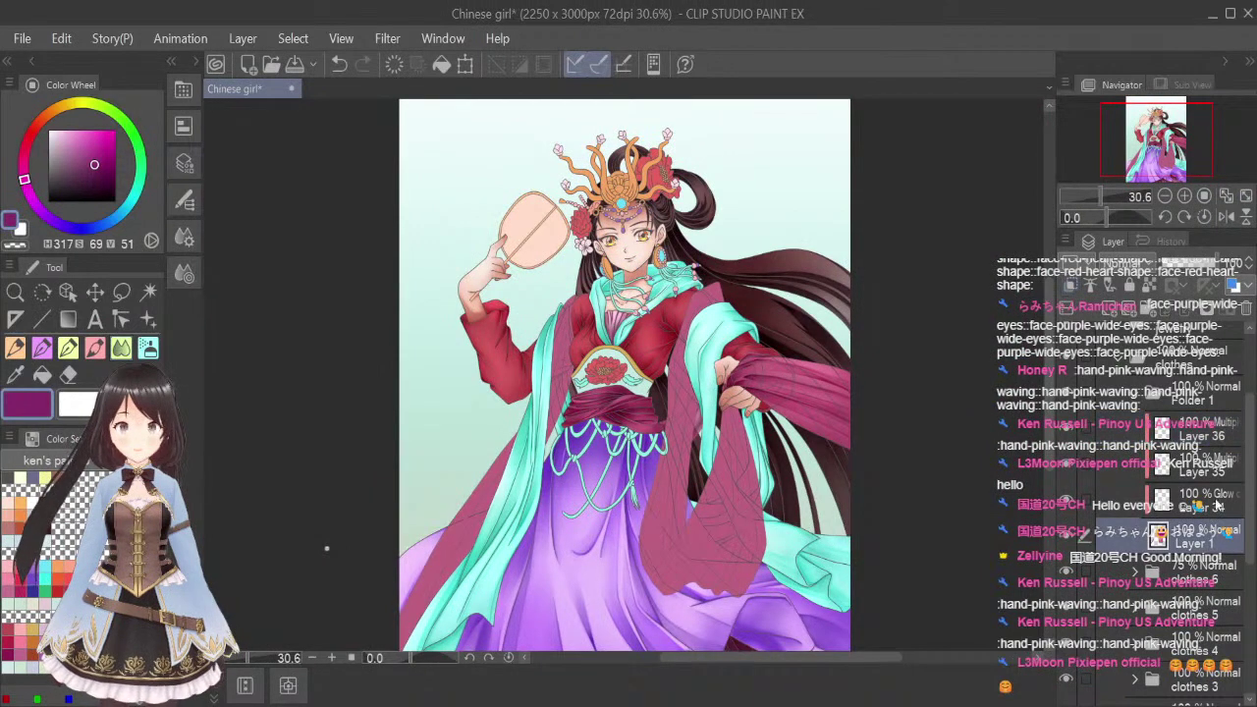
left_click(1216, 503)
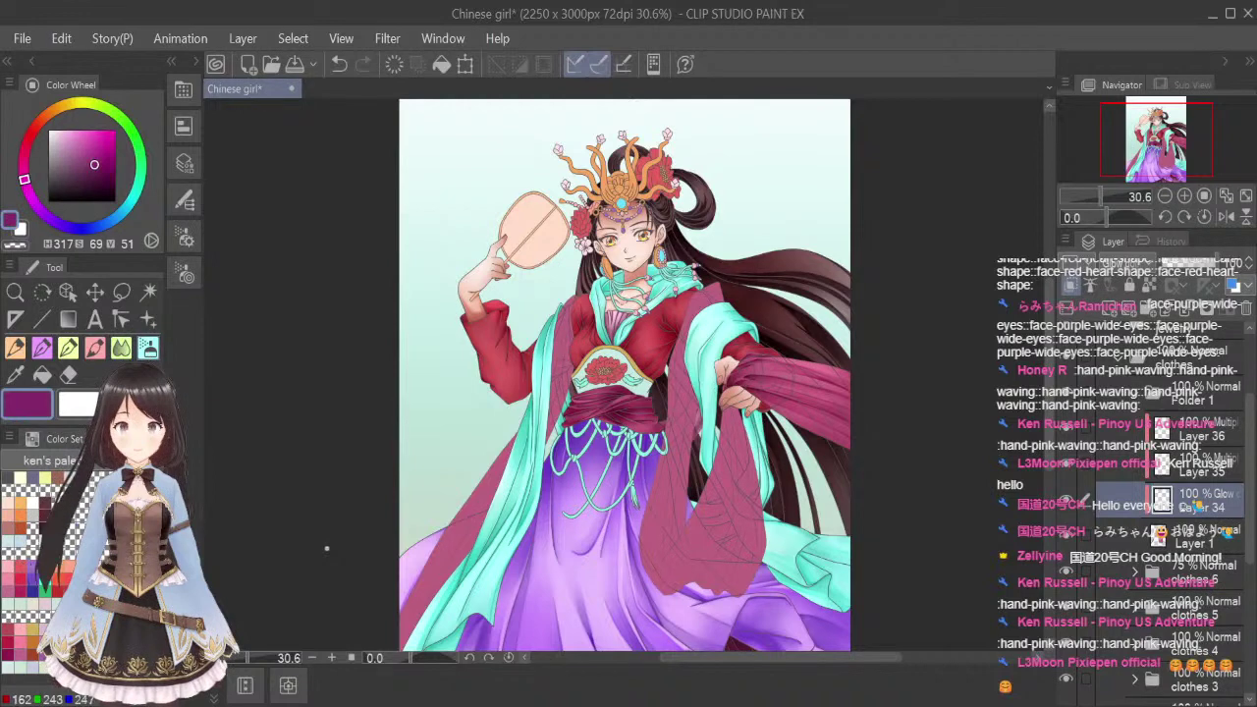
left_click(20, 604)
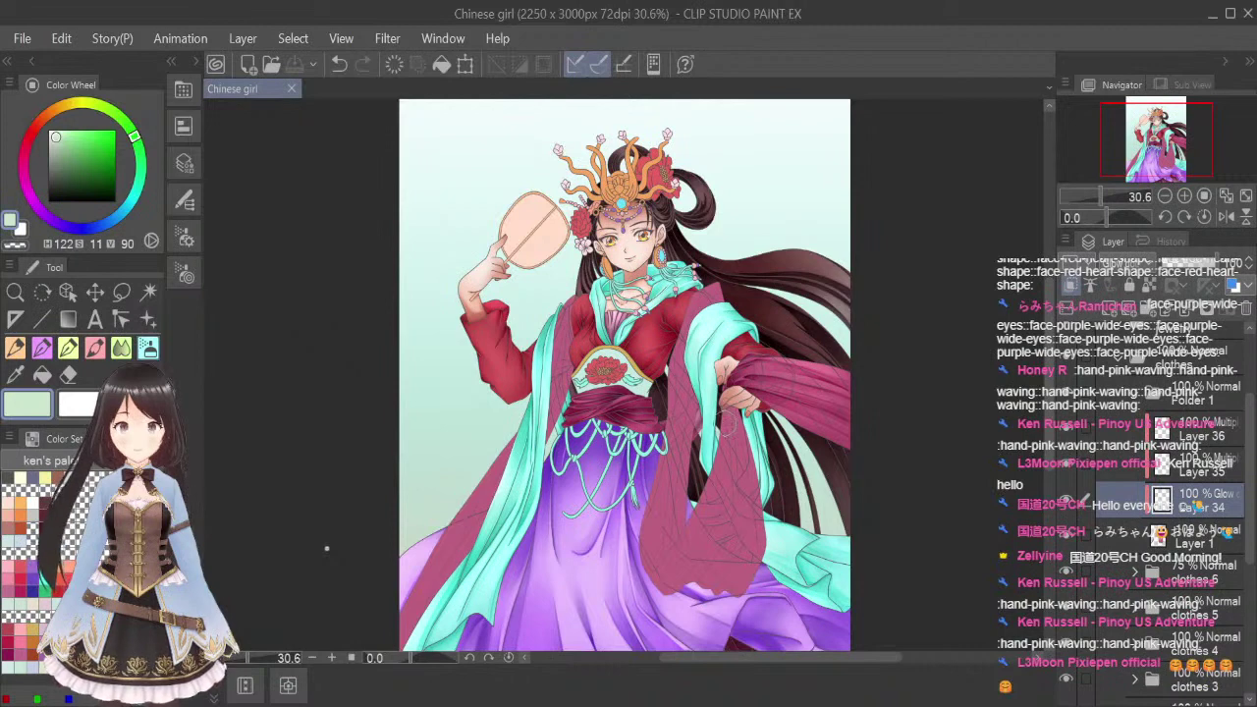
key("bracketright")
key("bracketright")
key("bracketright")
key("bracketright")
key("bracketright")
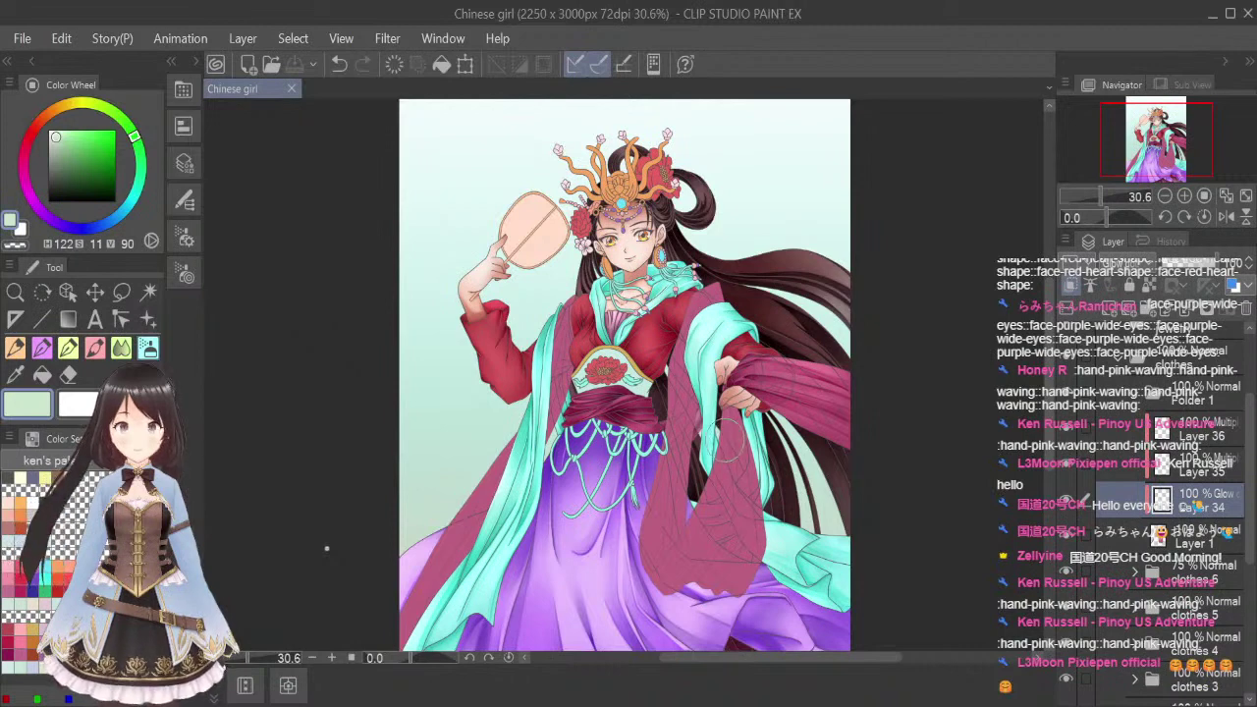
mouse_move(721, 442)
left_mouse_down()
mouse_move(693, 486)
mouse_move(711, 494)
mouse_move(700, 538)
mouse_move(724, 511)
mouse_move(690, 565)
mouse_move(751, 438)
mouse_move(717, 579)
mouse_move(770, 423)
mouse_move(733, 456)
mouse_move(690, 558)
left_mouse_up()
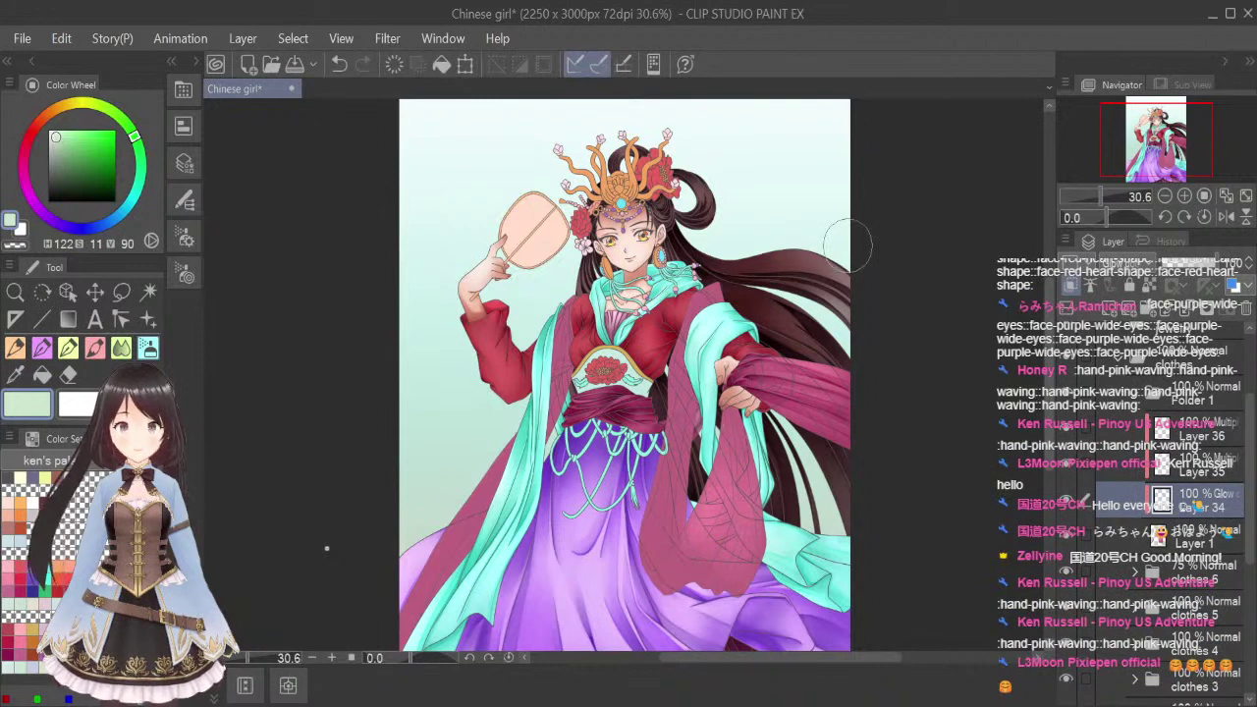
On the Multiply Layer 35, airbrush soft magenta shading over the lower part and outer edge of the hanging sleeve
left_click(8, 629)
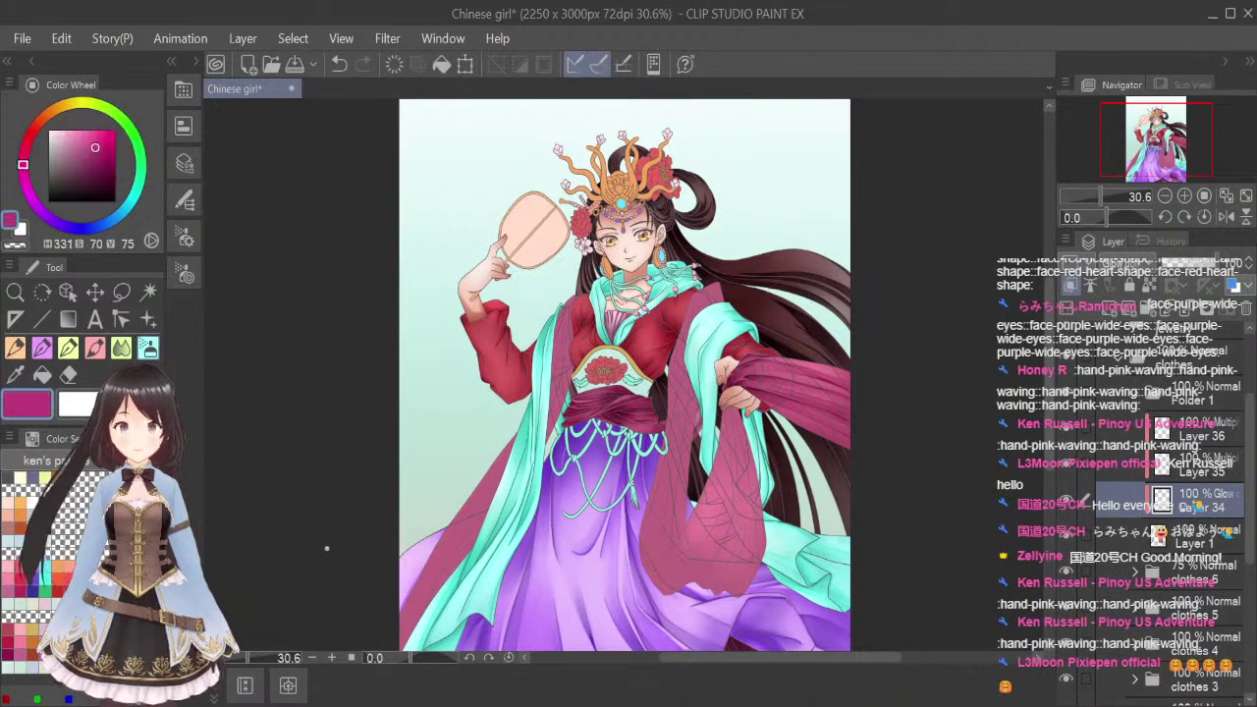
left_click(1215, 474)
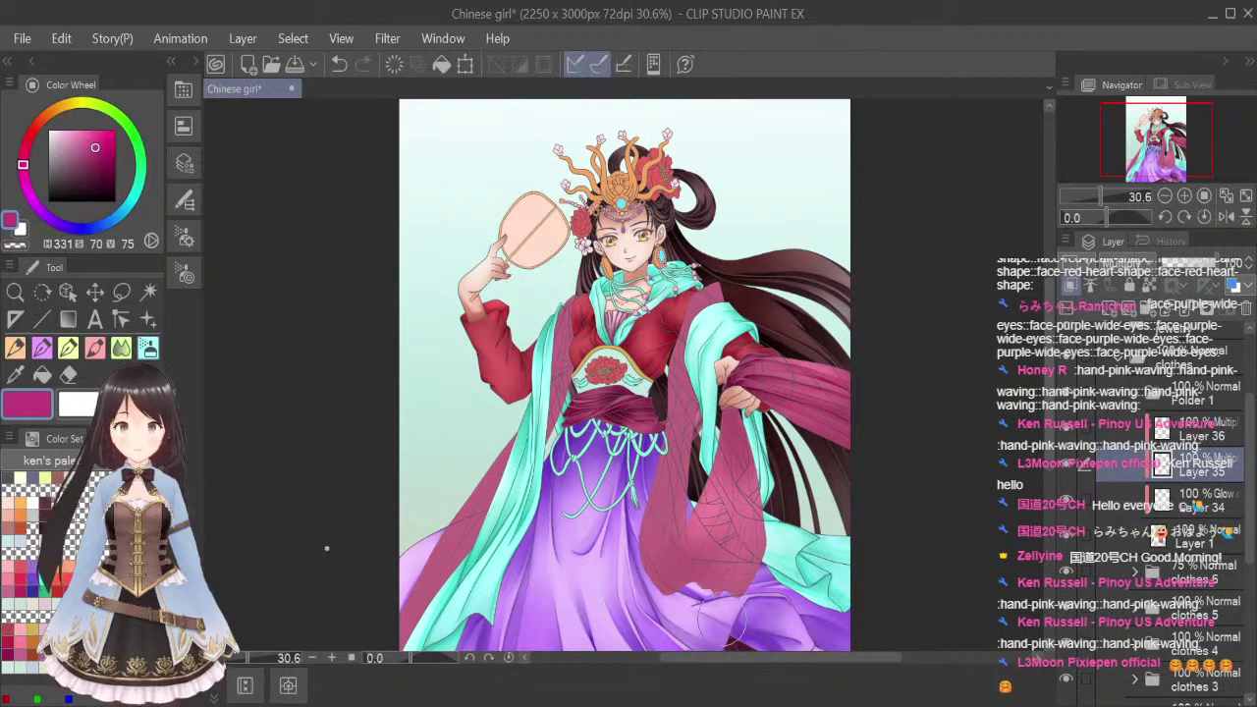
left_click_drag(744, 599, 750, 458)
left_click_drag(759, 546, 739, 432)
left_click_drag(693, 539, 746, 576)
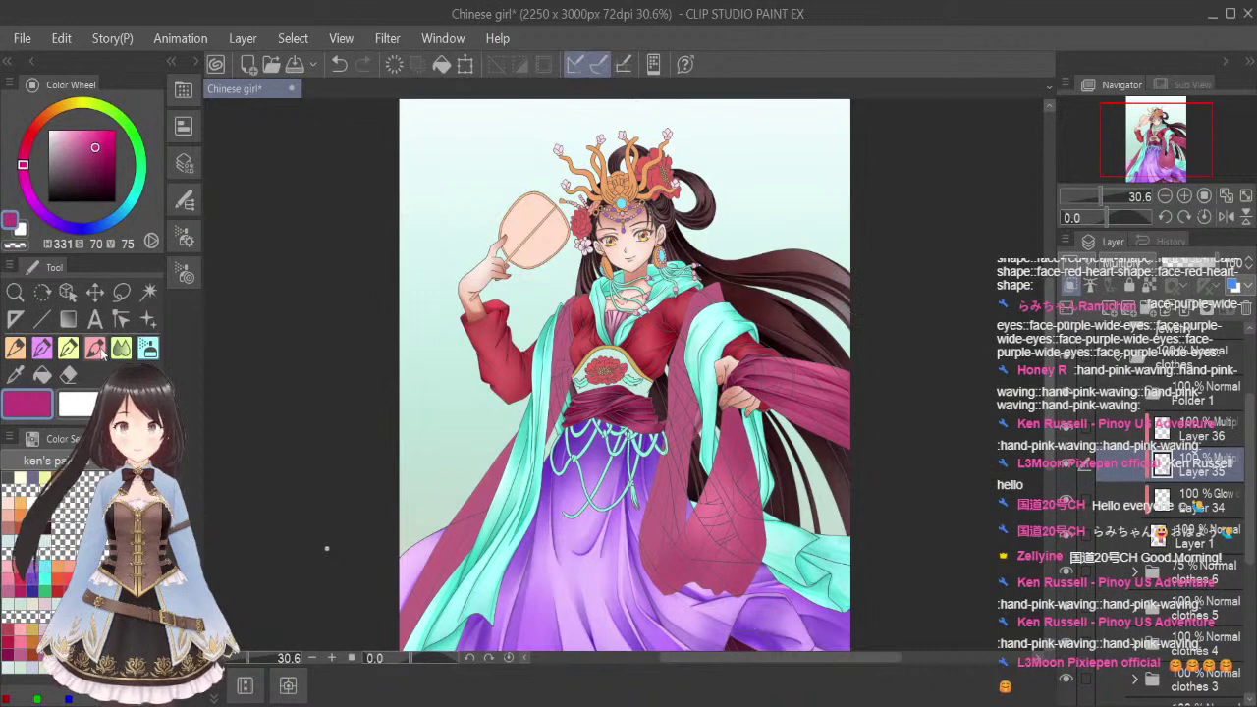
Save the drawing, then paint a long magenta shadow on the Multiply Layer 35 from below the lower hand down the hanging sleeve's outer edge
left_click(96, 349)
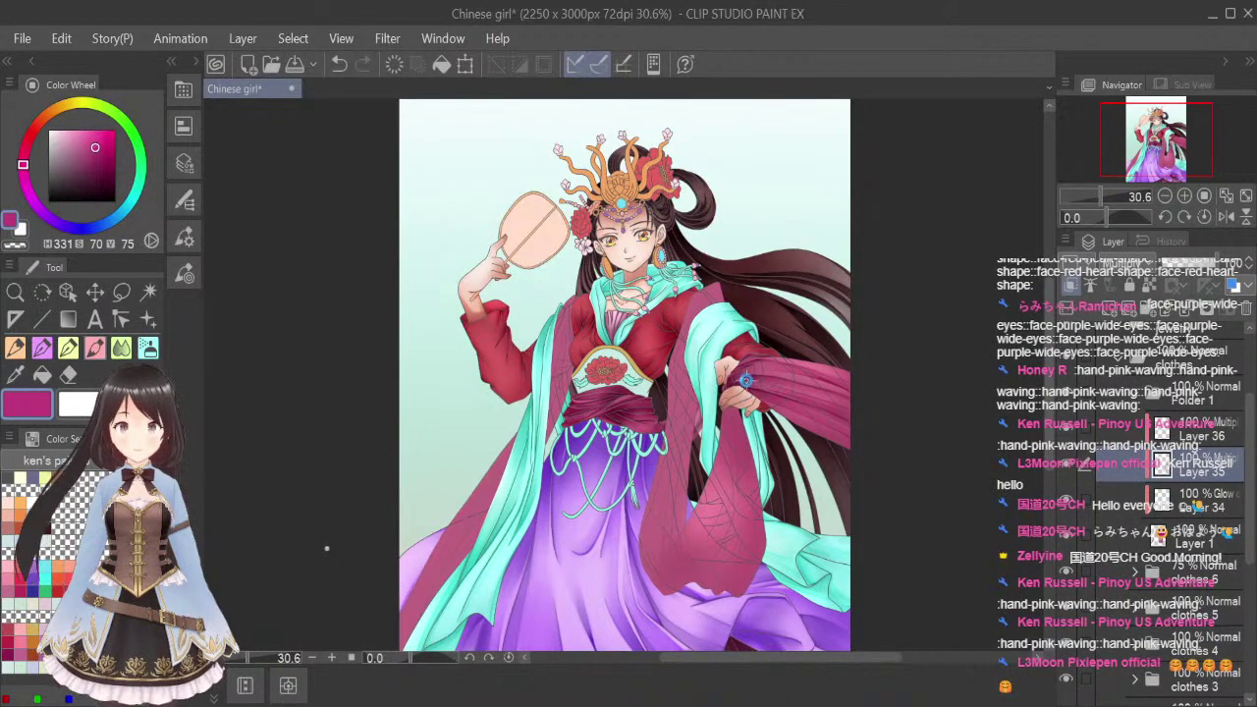
key("ctrl+s")
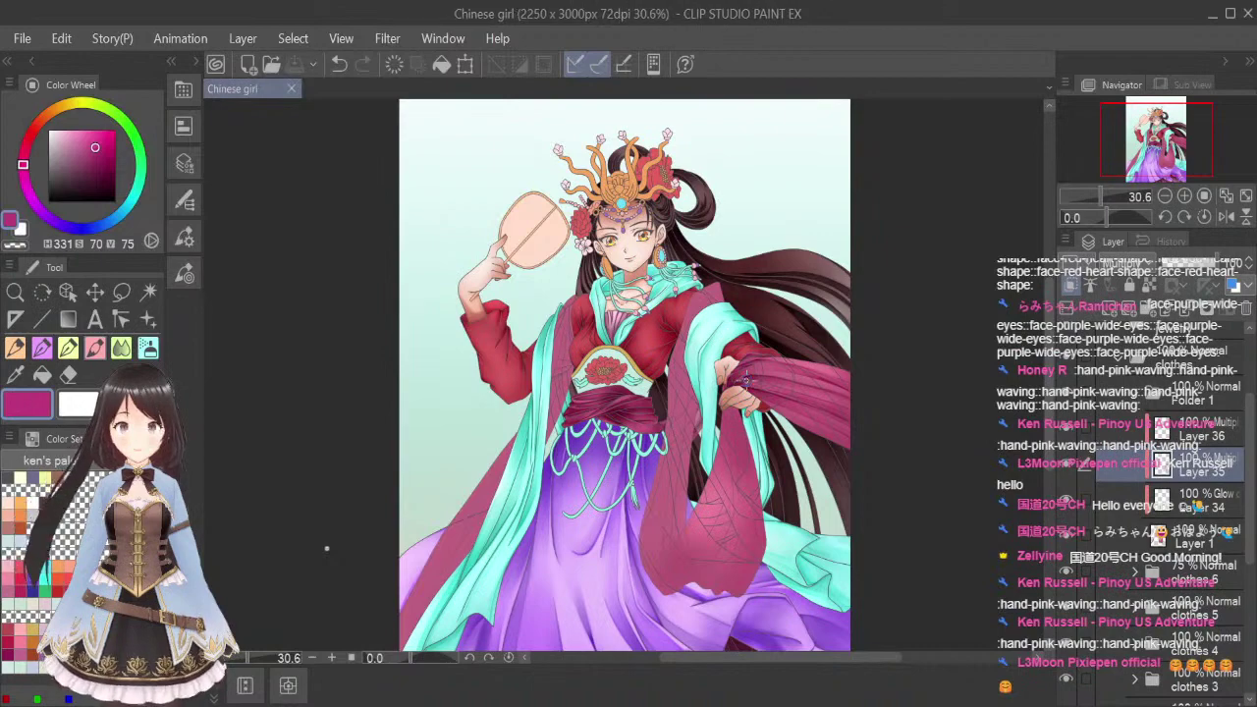
scroll(741, 444, "up", 3)
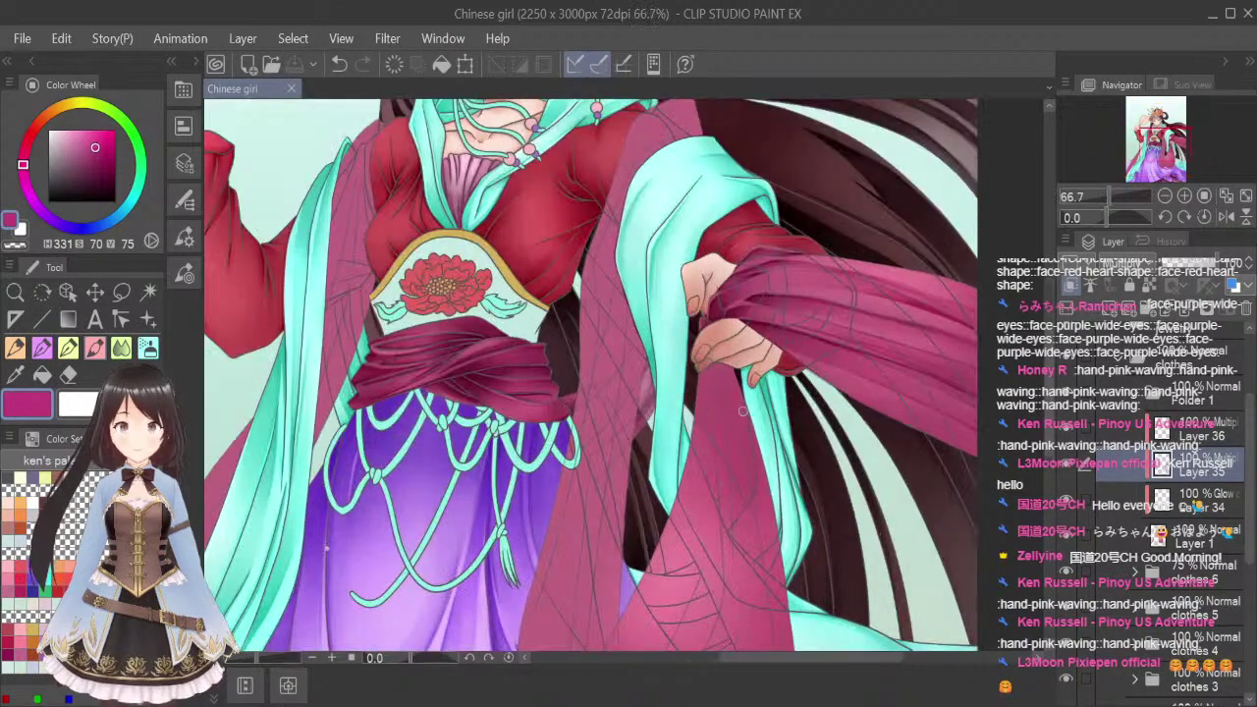
left_click(701, 374)
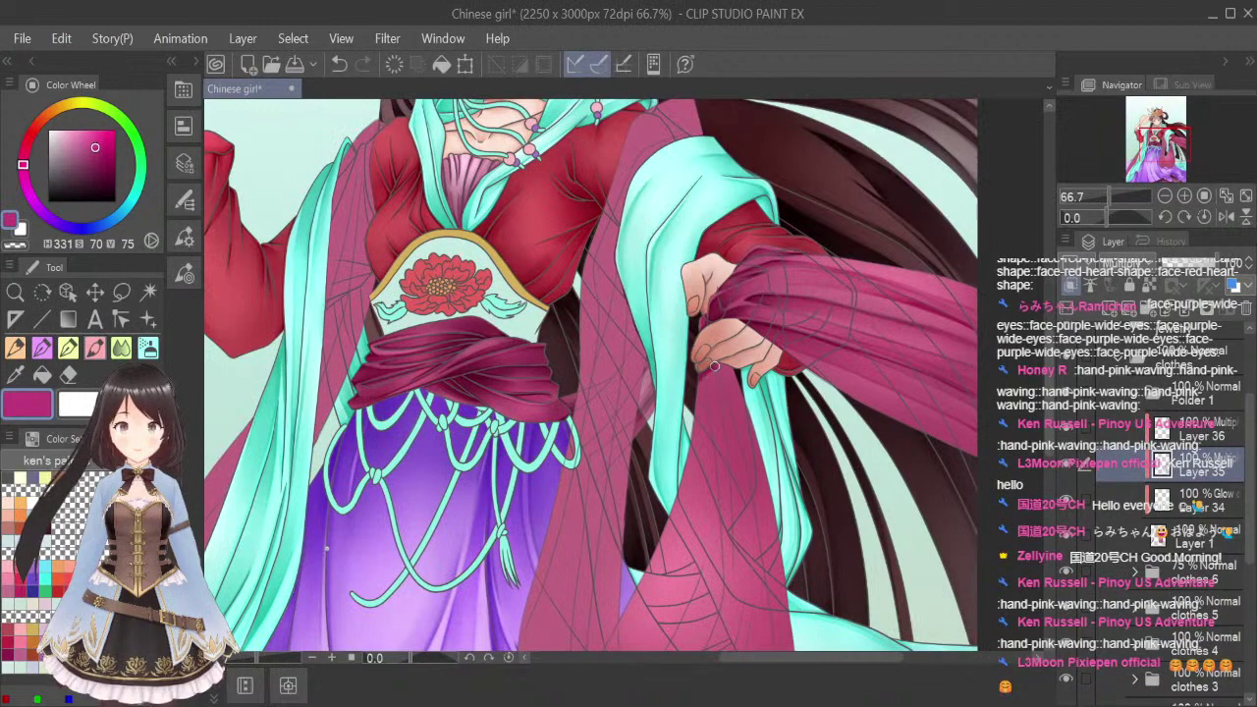
scroll(765, 443, "up", 1)
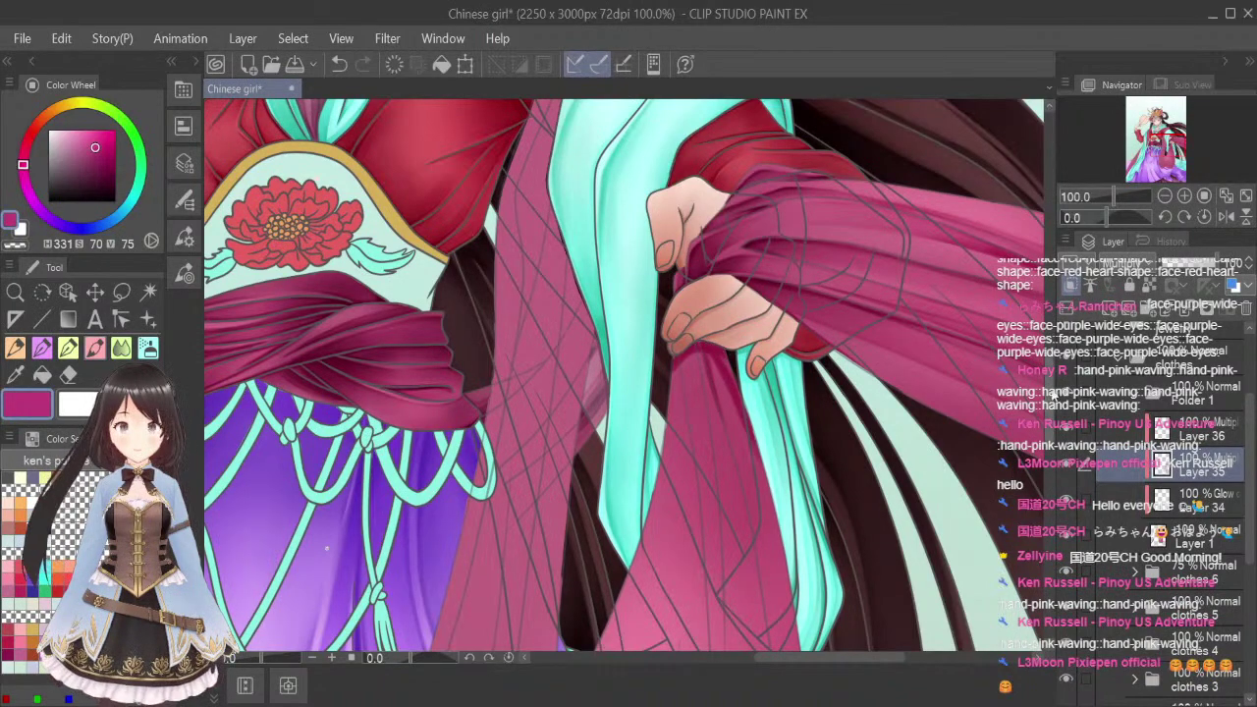
scroll(1051, 392, "down", 5)
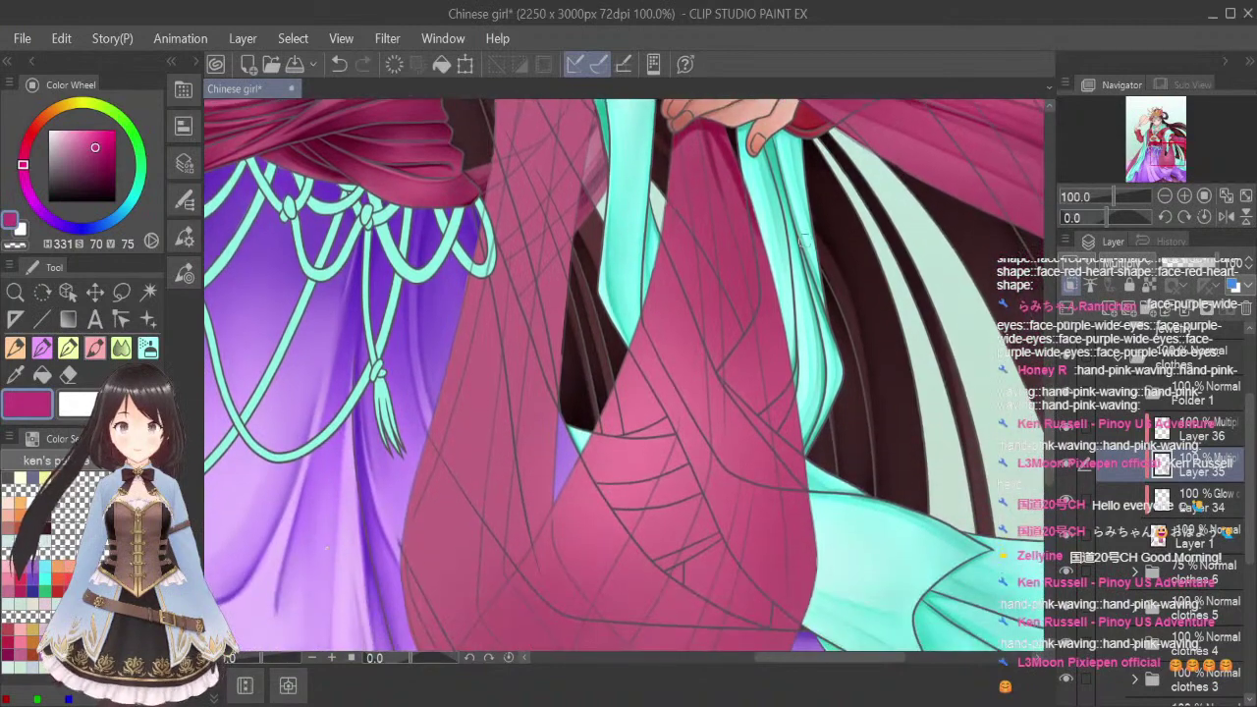
scroll(751, 165, "down", 1)
mouse_move(734, 157)
left_mouse_down()
mouse_move(768, 267)
mouse_move(790, 451)
mouse_move(746, 559)
left_mouse_up()
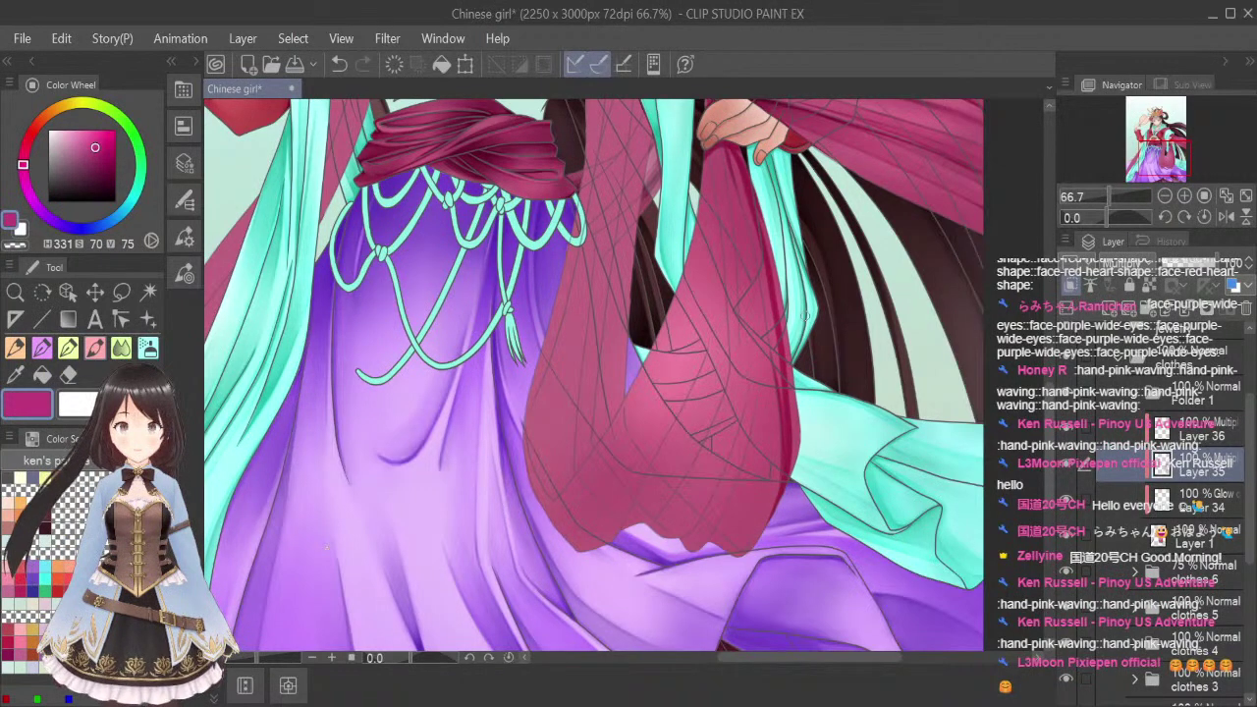
Soften the outer-edge fold shadow into the hanging sleeve with a smaller blending brush
key("j")
key("bracketleft")
key("bracketleft")
key("bracketleft")
key("bracketleft")
key("bracketleft")
key("bracketleft")
key("bracketleft")
key("bracketleft")
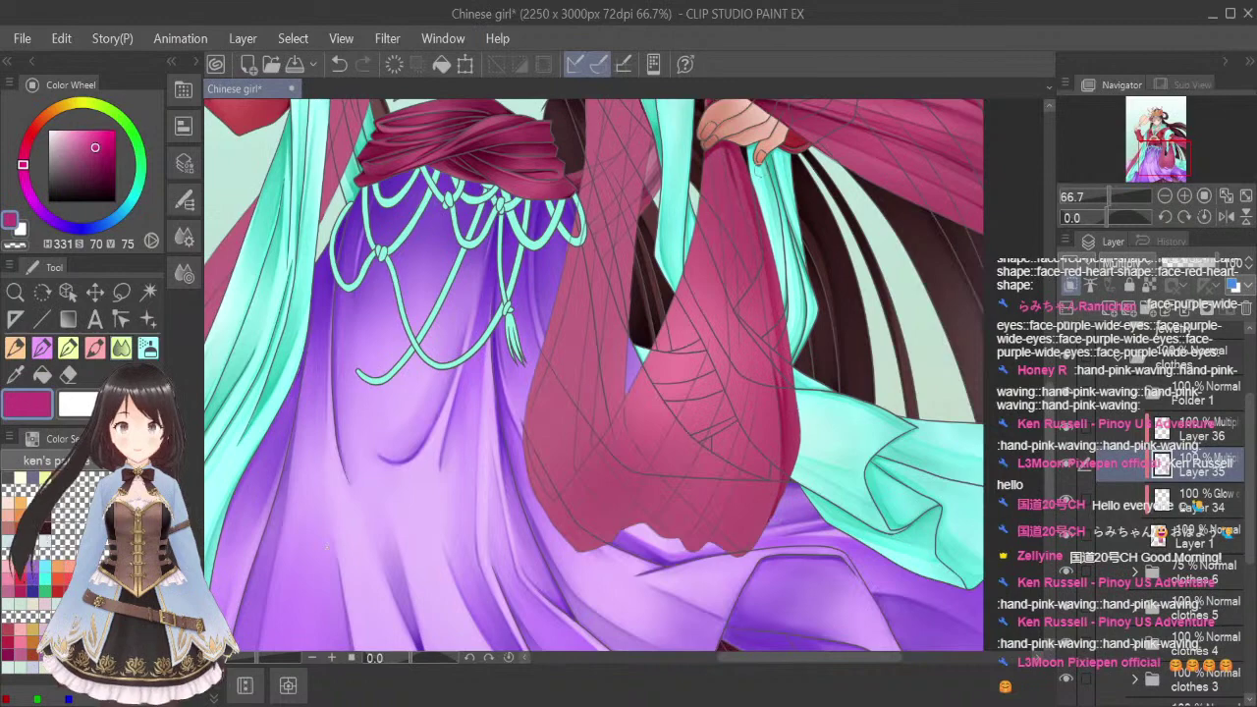
Paint a second long magenta fold shadow inside the outer edge, from below the hand down to the sleeve's scalloped hem
scroll(729, 136, "up", 2)
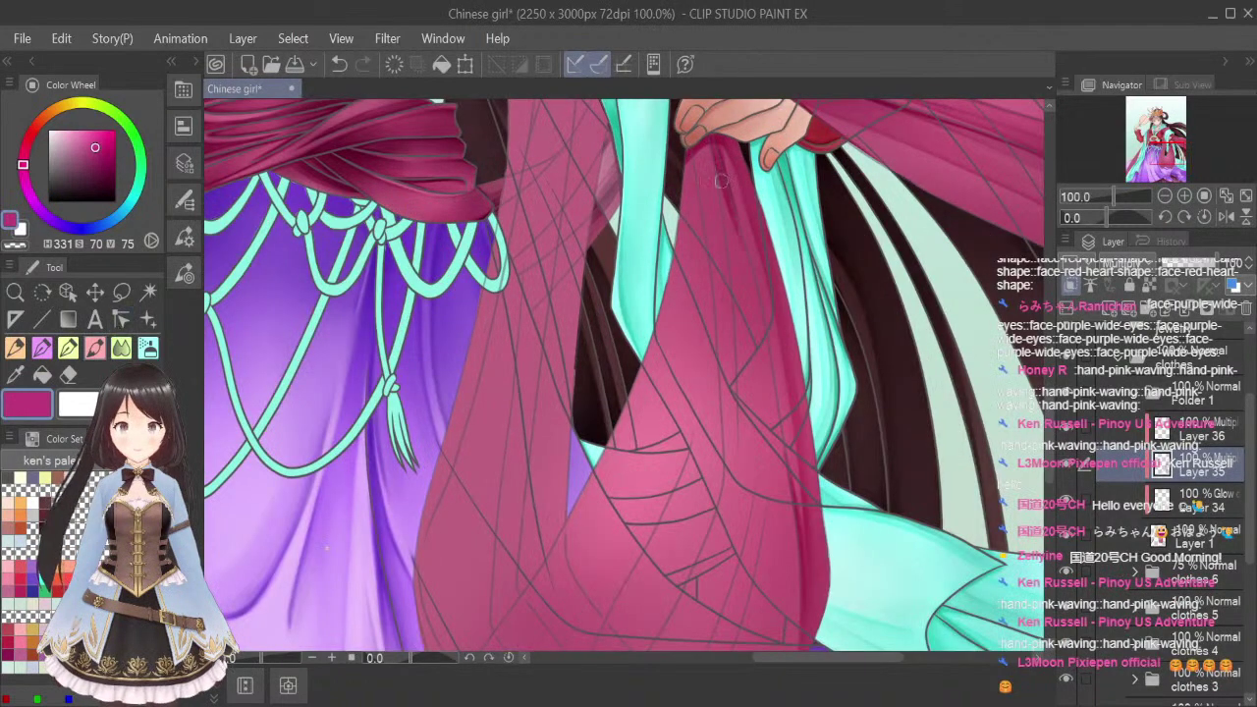
left_click_drag(713, 160, 765, 341)
left_click_drag(729, 214, 758, 455)
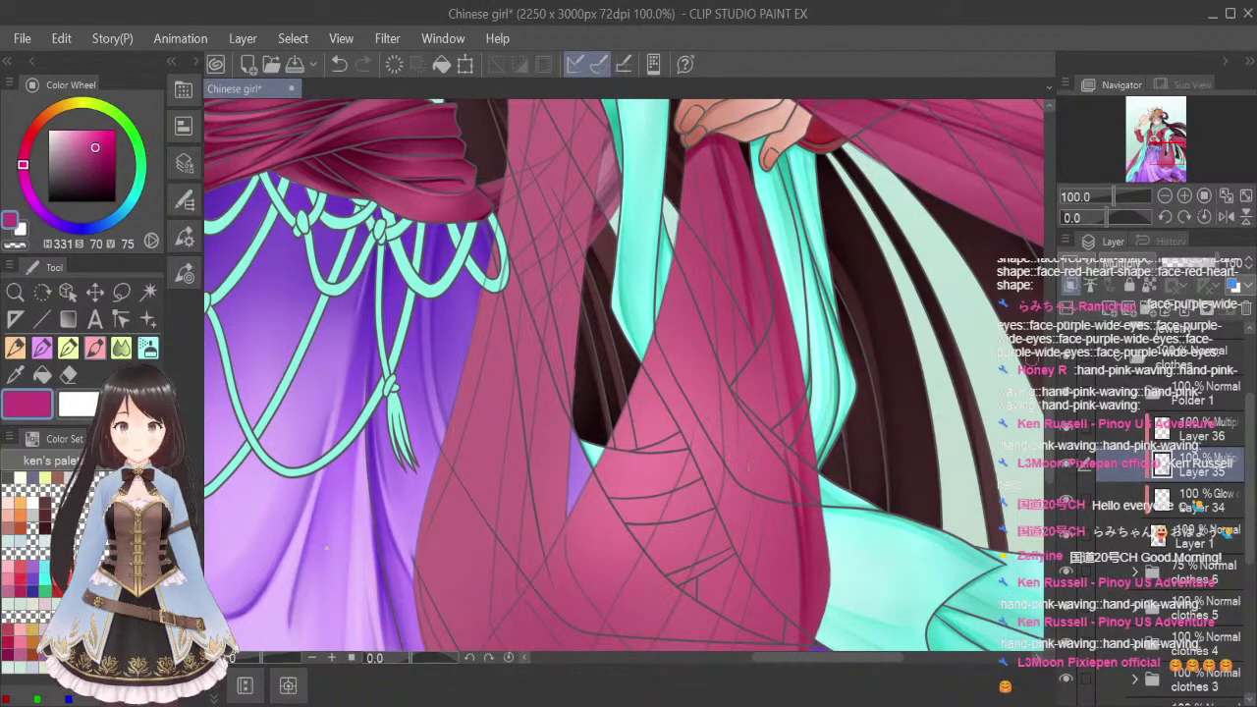
scroll(749, 465, "down", 3)
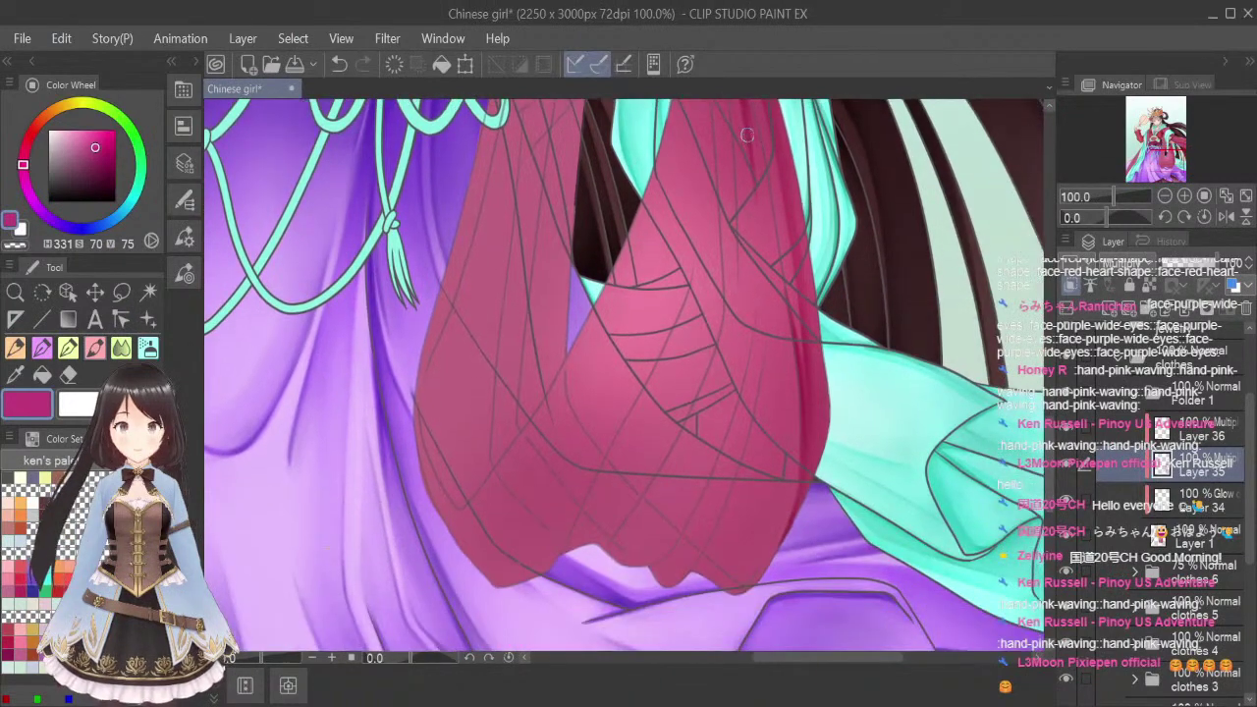
left_click_drag(746, 135, 760, 267)
left_click_drag(749, 168, 762, 318)
left_click_drag(742, 136, 766, 336)
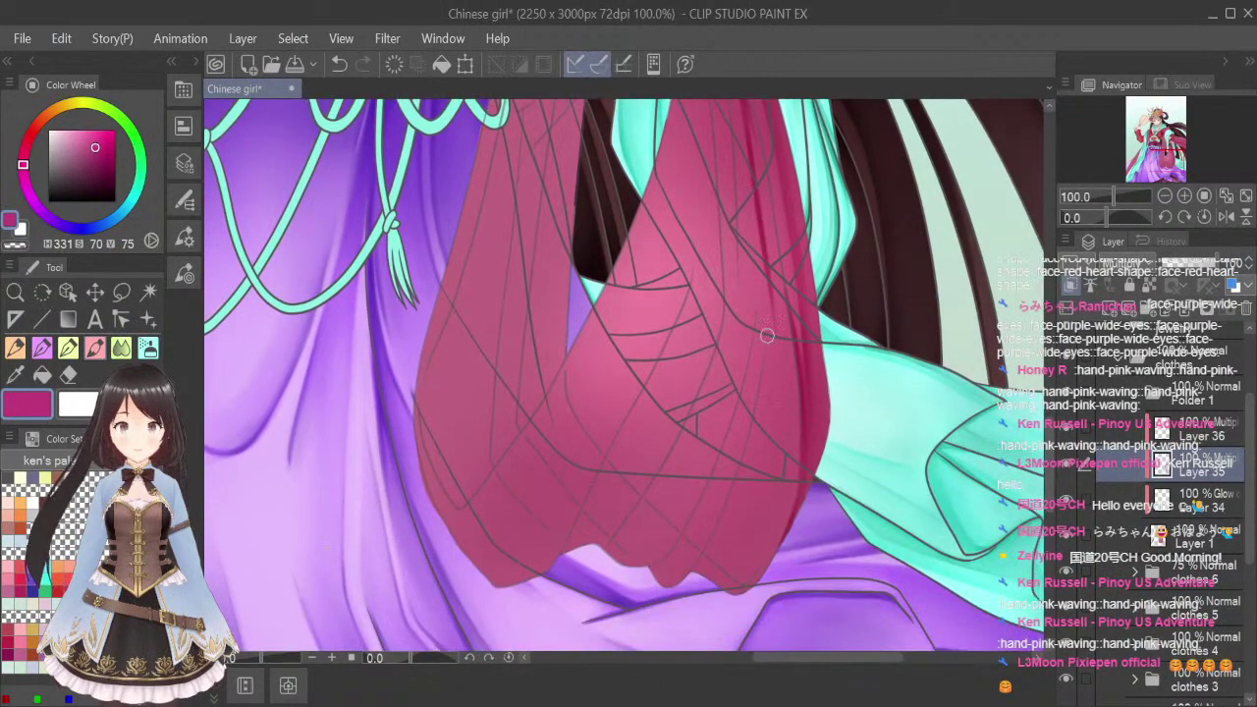
left_click_drag(771, 262, 777, 395)
left_click_drag(774, 330, 770, 463)
mouse_move(782, 401)
left_mouse_down()
mouse_move(741, 542)
mouse_move(714, 587)
mouse_move(694, 570)
mouse_move(720, 576)
mouse_move(694, 571)
mouse_move(712, 581)
mouse_move(756, 516)
mouse_move(741, 553)
mouse_move(748, 587)
mouse_move(727, 598)
mouse_move(715, 586)
mouse_move(740, 594)
mouse_move(790, 518)
left_mouse_up()
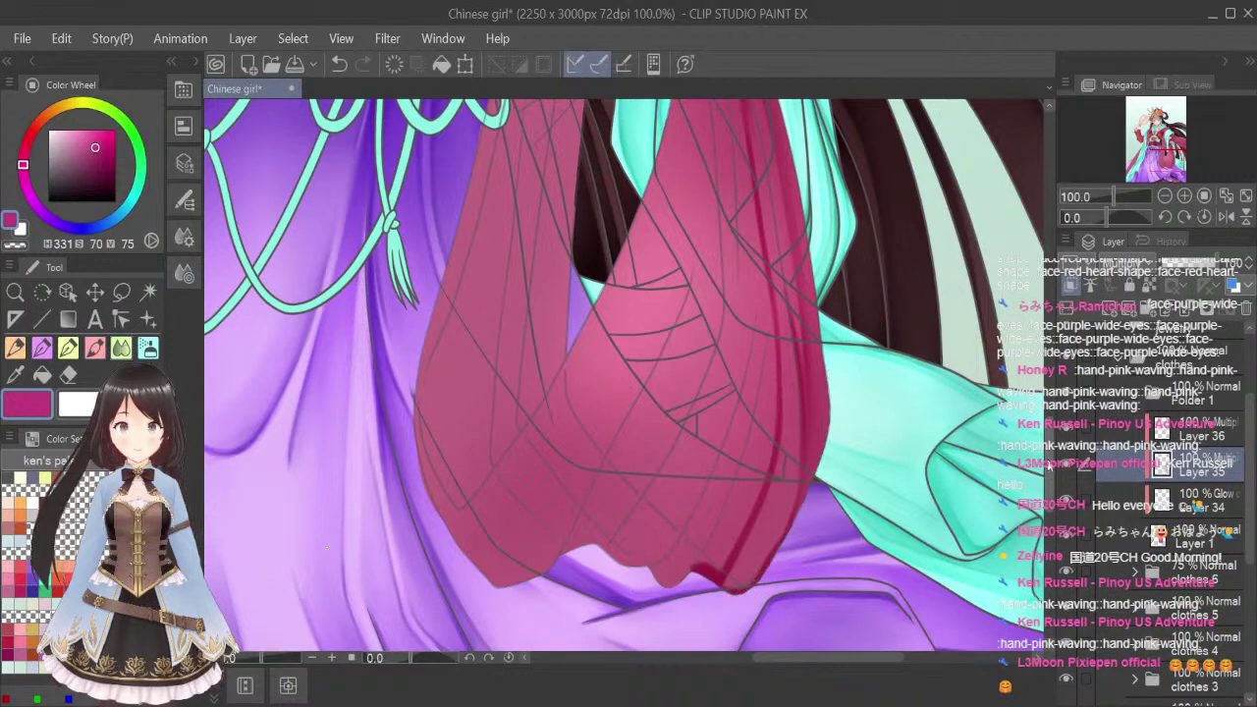
Blend the second fold shadow along its length into the sleeve fabric
scroll(738, 208, "up", 4)
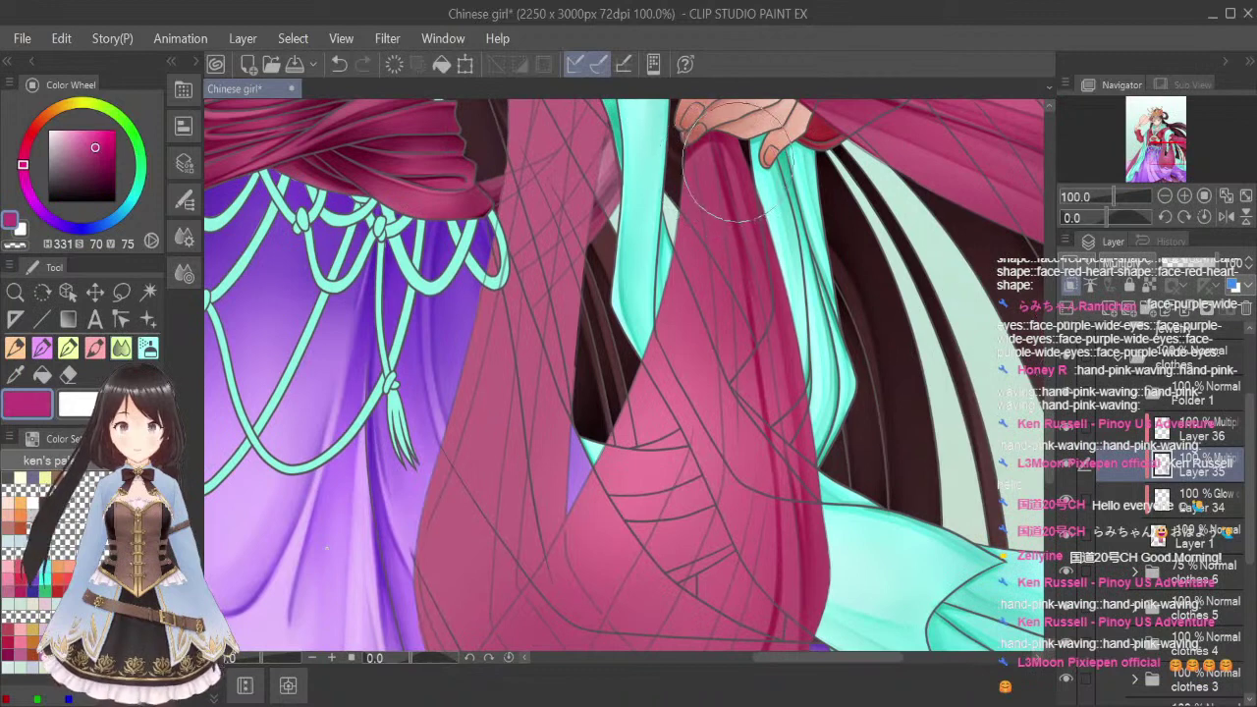
key("b")
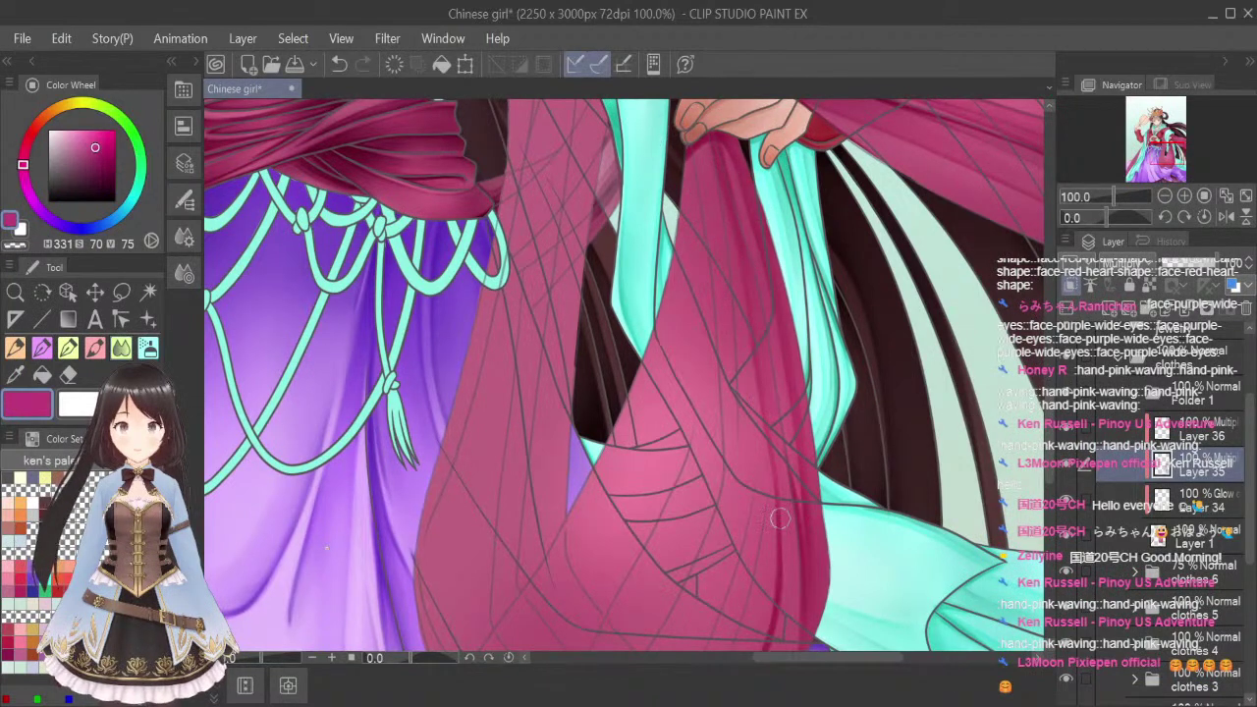
left_click_drag(779, 519, 781, 251)
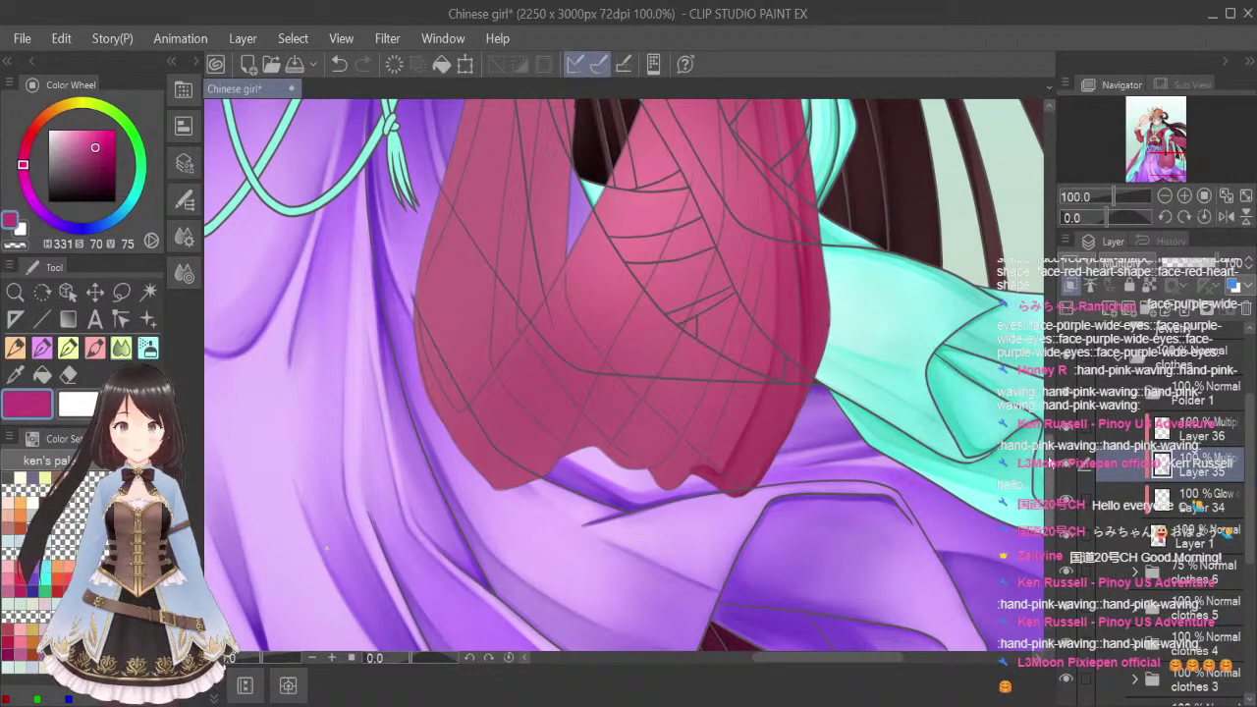
Paint another magenta fold shadow down the middle of the hanging sleeve, tapering it off and resuming it toward the hem
scroll(1050, 416, "up", 5)
scroll(1049, 416, "up", 1)
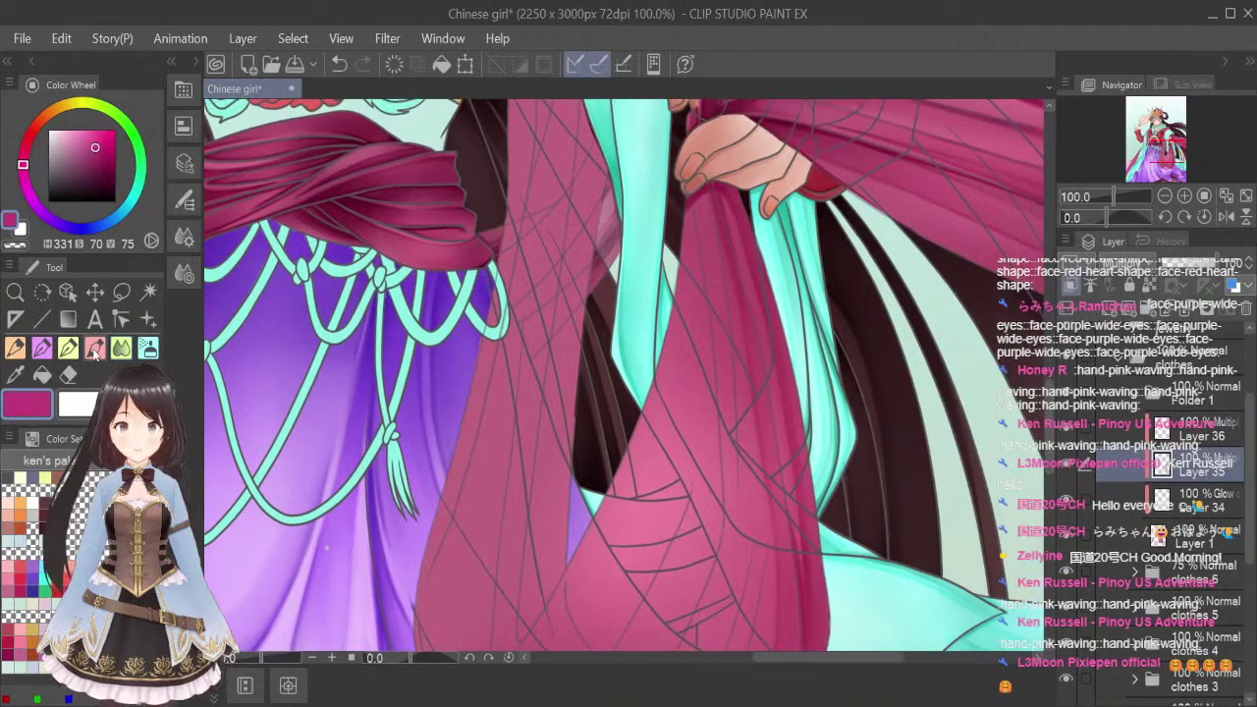
left_click(94, 348)
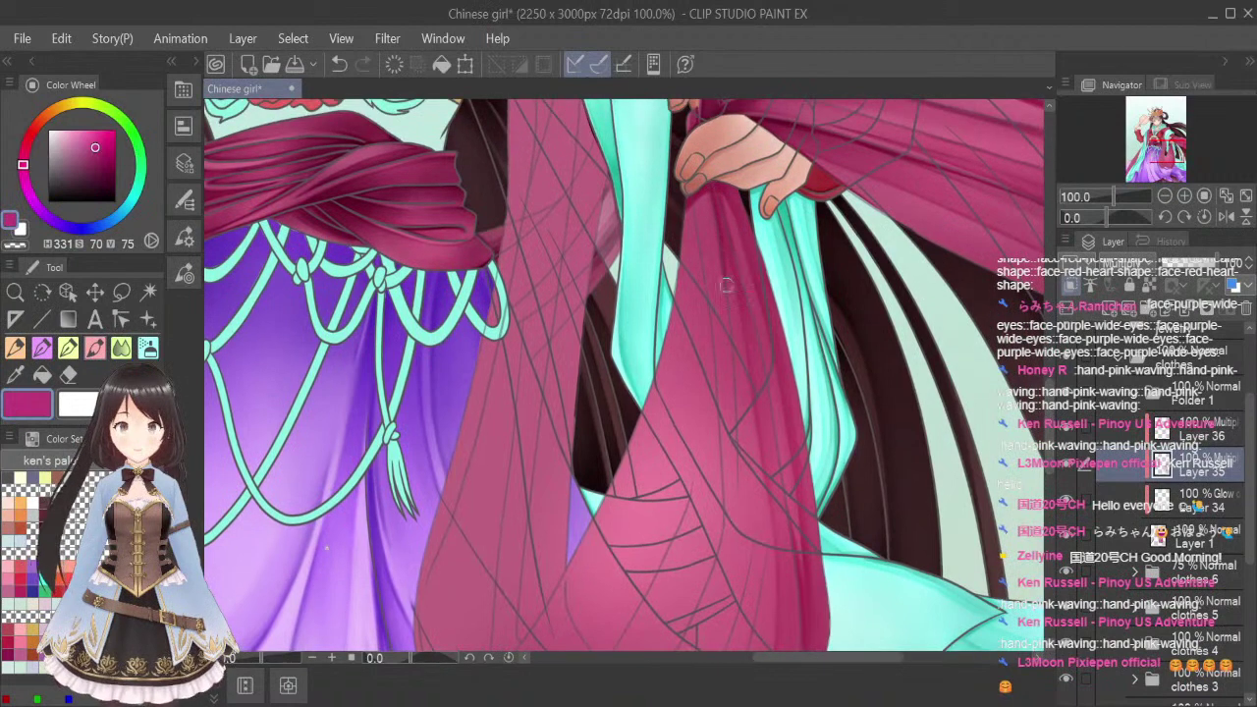
left_click_drag(727, 277, 734, 447)
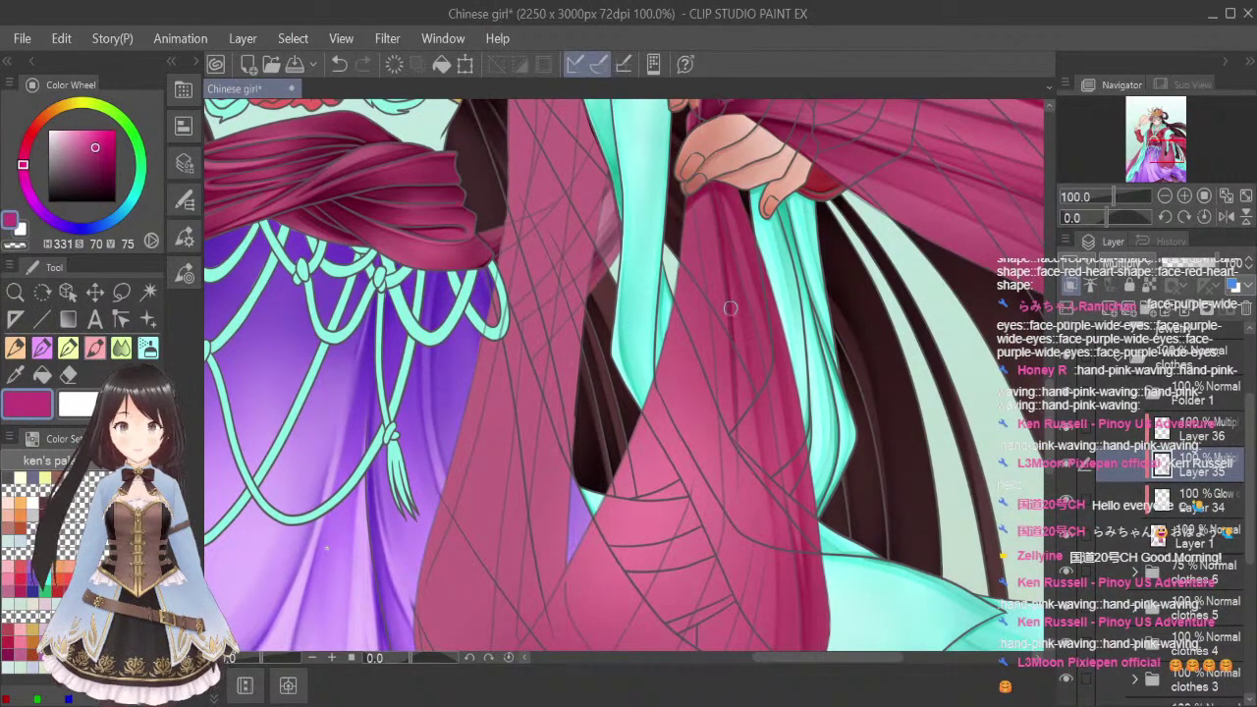
left_click_drag(731, 308, 738, 485)
scroll(757, 352, "down", 4)
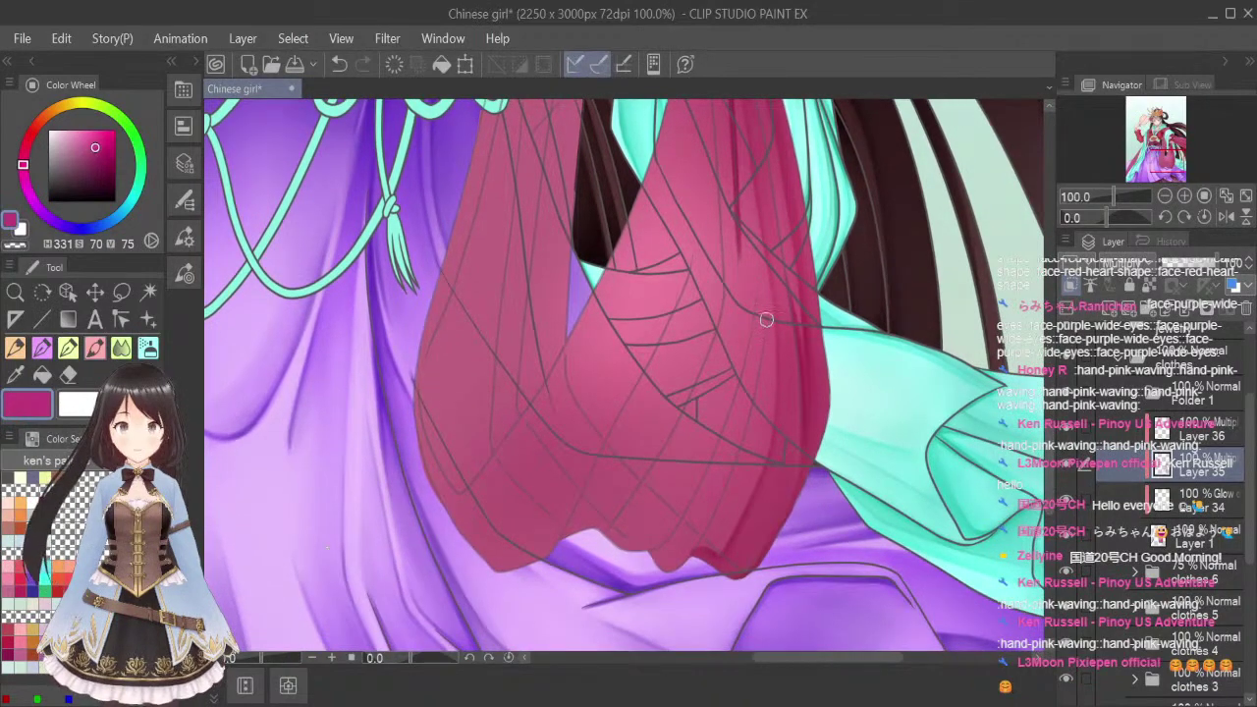
left_click_drag(751, 385, 711, 542)
left_click_drag(736, 448, 704, 549)
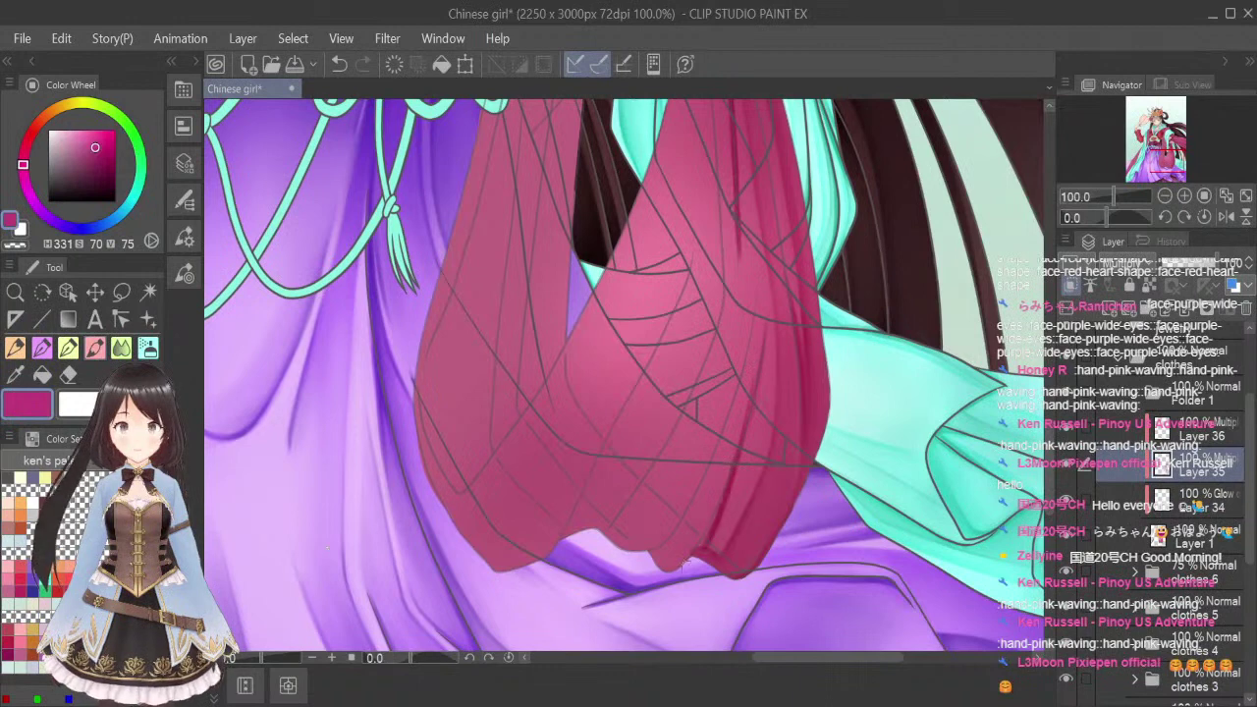
left_click_drag(723, 495, 699, 552)
Soften the new fold shadow near the hem with a reduced blending brush
left_click(123, 350)
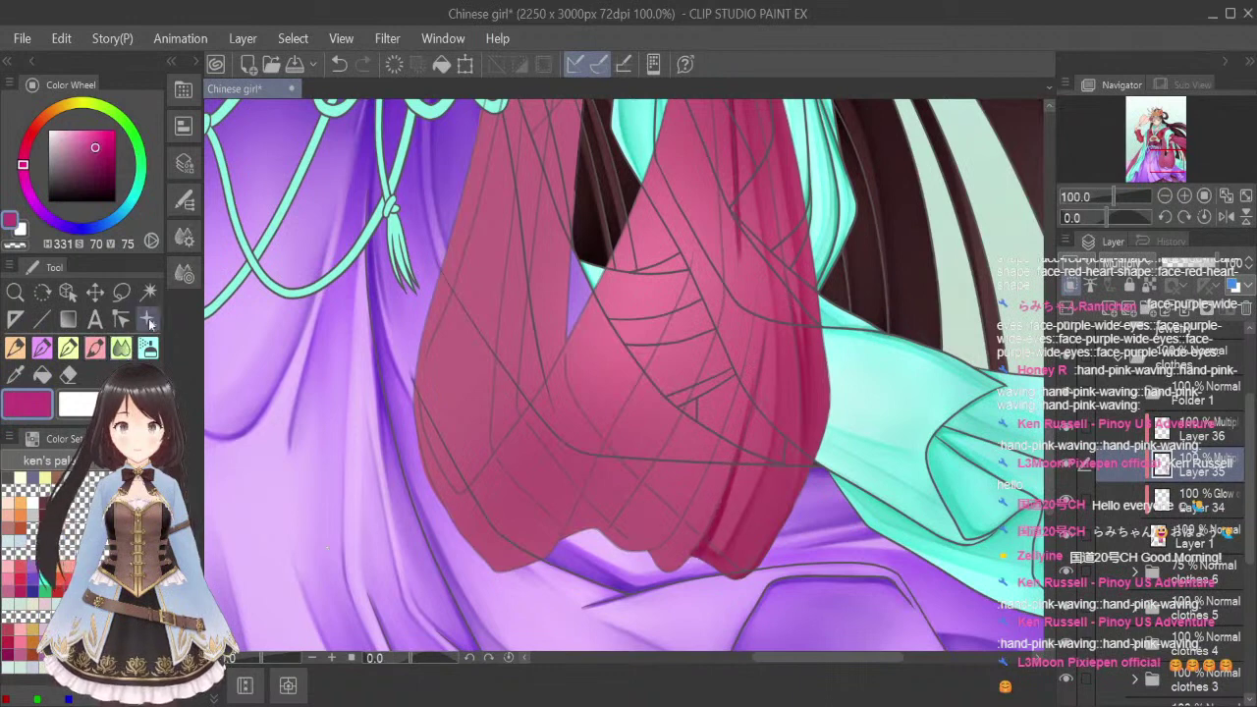
key("bracketleft")
key("bracketleft")
key("bracketleft")
key("bracketleft")
key("bracketleft")
key("bracketleft")
key("bracketleft")
key("bracketleft")
left_click_drag(727, 478, 695, 565)
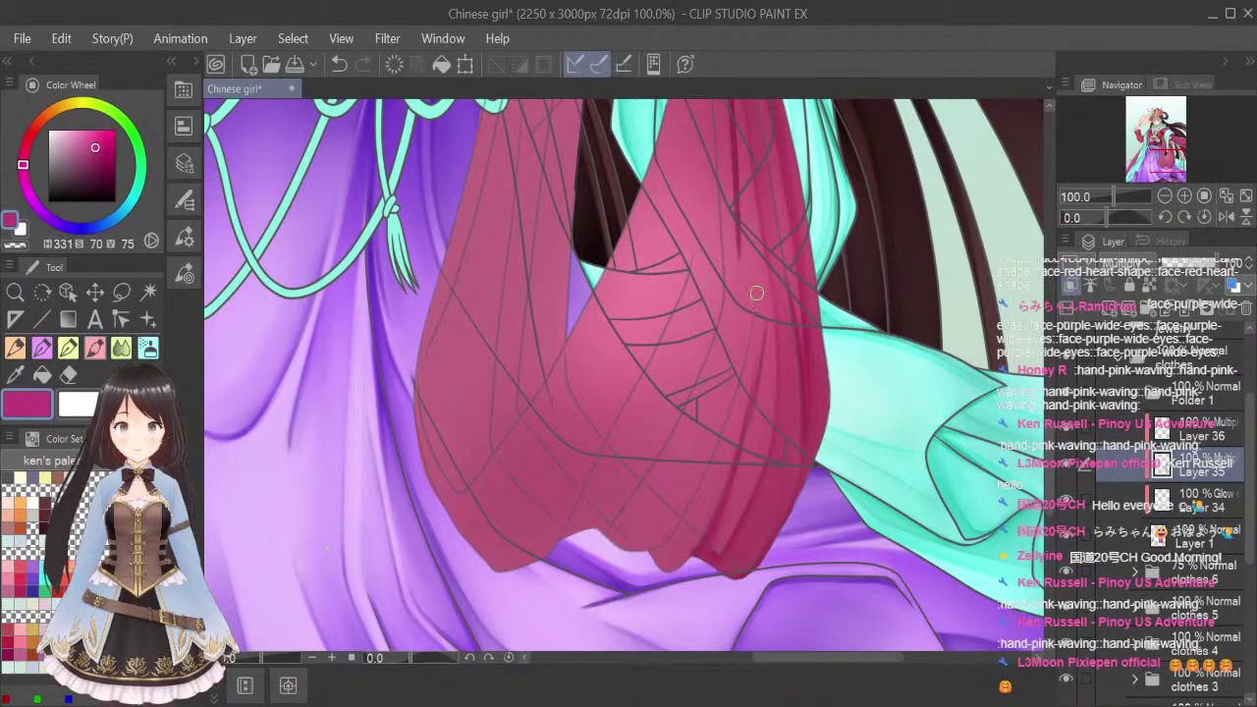
Paint a curved fold shadow from the sleeve's middle to the next hem scallop and blend it into the fabric
mouse_move(756, 292)
left_mouse_down()
mouse_move(728, 439)
mouse_move(695, 518)
mouse_move(671, 552)
mouse_move(621, 562)
left_mouse_up()
left_click(128, 350)
key("bracketleft")
key("bracketleft")
key("bracketleft")
key("bracketleft")
key("bracketleft")
key("bracketleft")
key("bracketleft")
key("bracketleft")
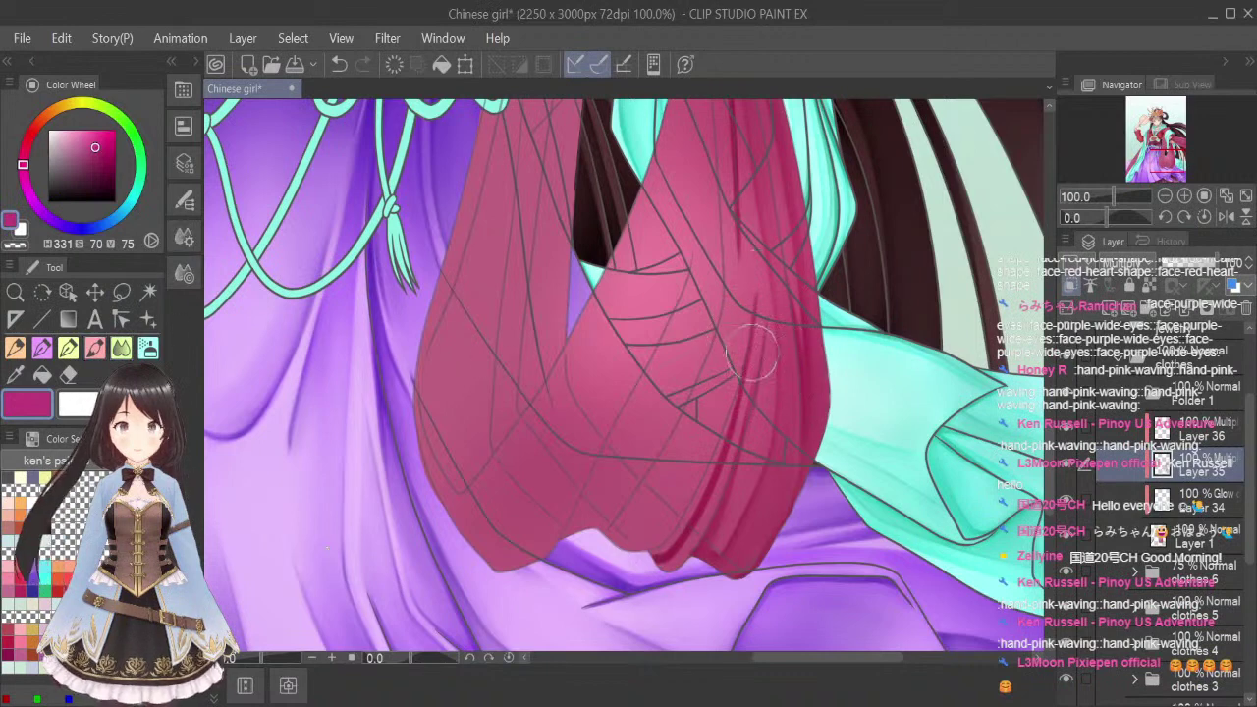
mouse_move(761, 322)
left_mouse_down()
mouse_move(726, 483)
mouse_move(746, 341)
mouse_move(699, 491)
mouse_move(730, 423)
mouse_move(669, 546)
mouse_move(695, 506)
mouse_move(695, 517)
mouse_move(643, 559)
mouse_move(710, 500)
mouse_move(694, 510)
mouse_move(719, 453)
left_mouse_up()
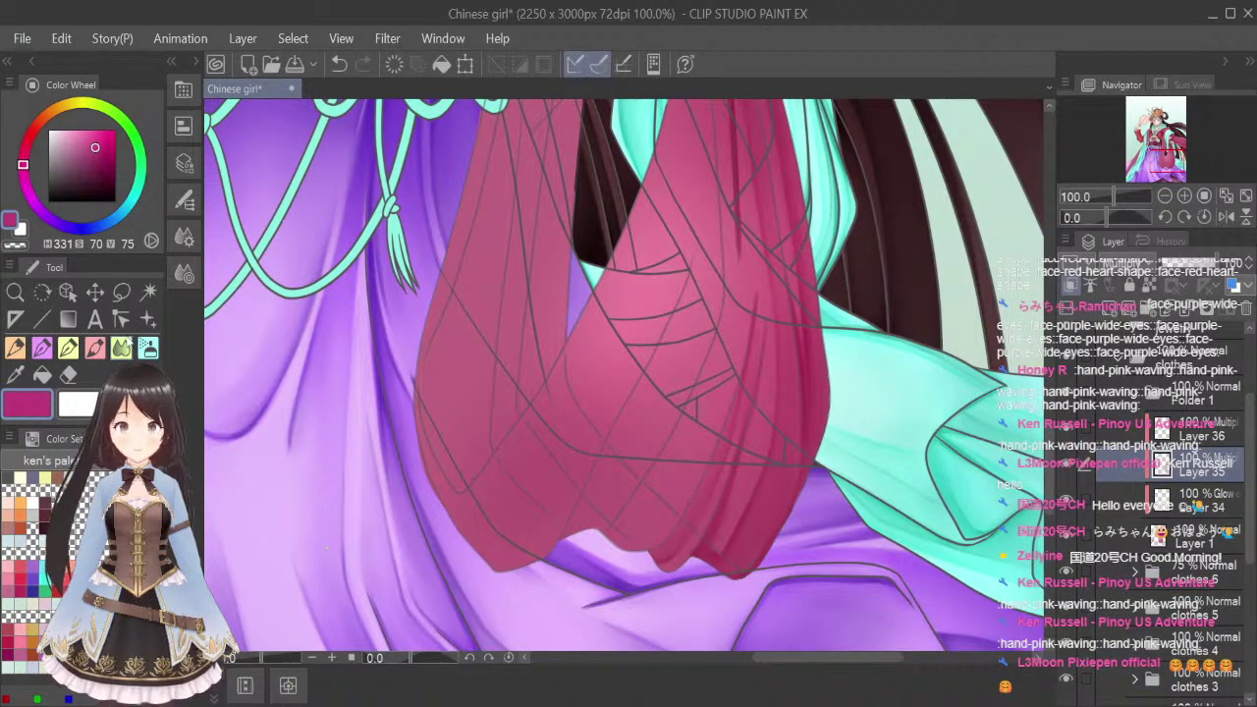
Add a longer curved fold shadow farther inward, sweeping down to the inner part of the hem, and smooth it with the blending brush
left_click(100, 344)
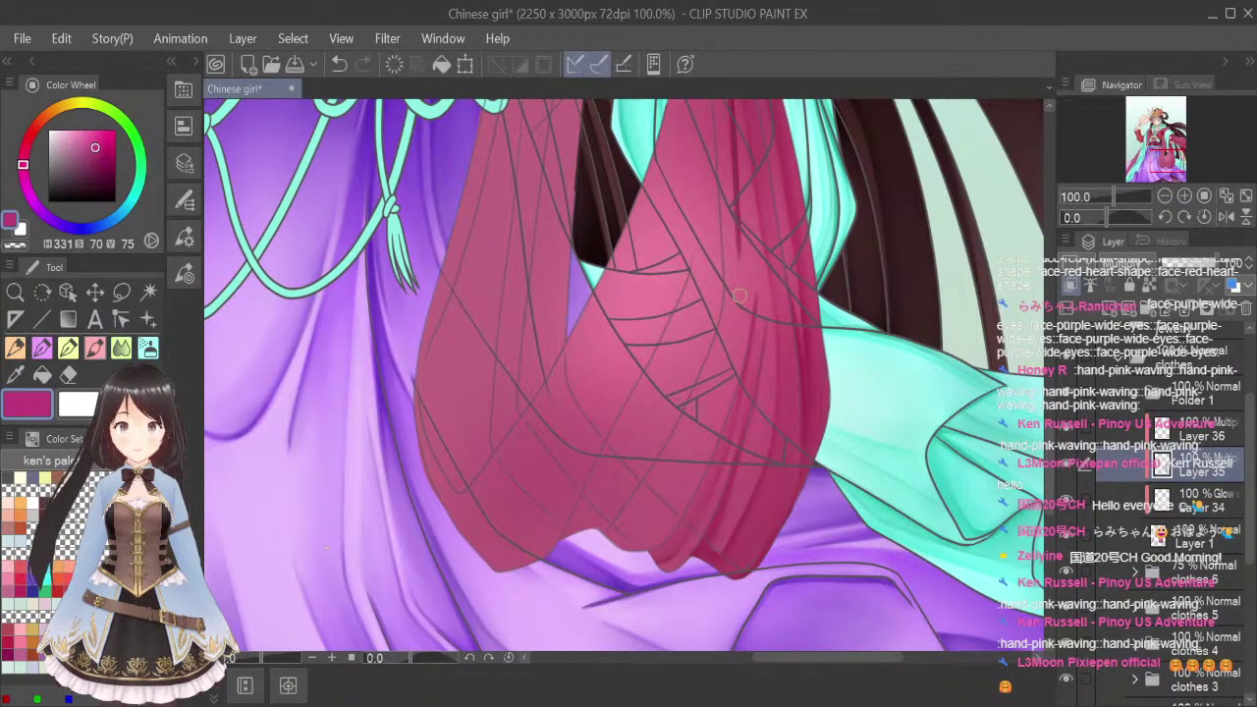
mouse_move(736, 295)
left_mouse_down()
mouse_move(718, 405)
mouse_move(722, 359)
mouse_move(709, 427)
mouse_move(669, 503)
mouse_move(562, 565)
left_mouse_up()
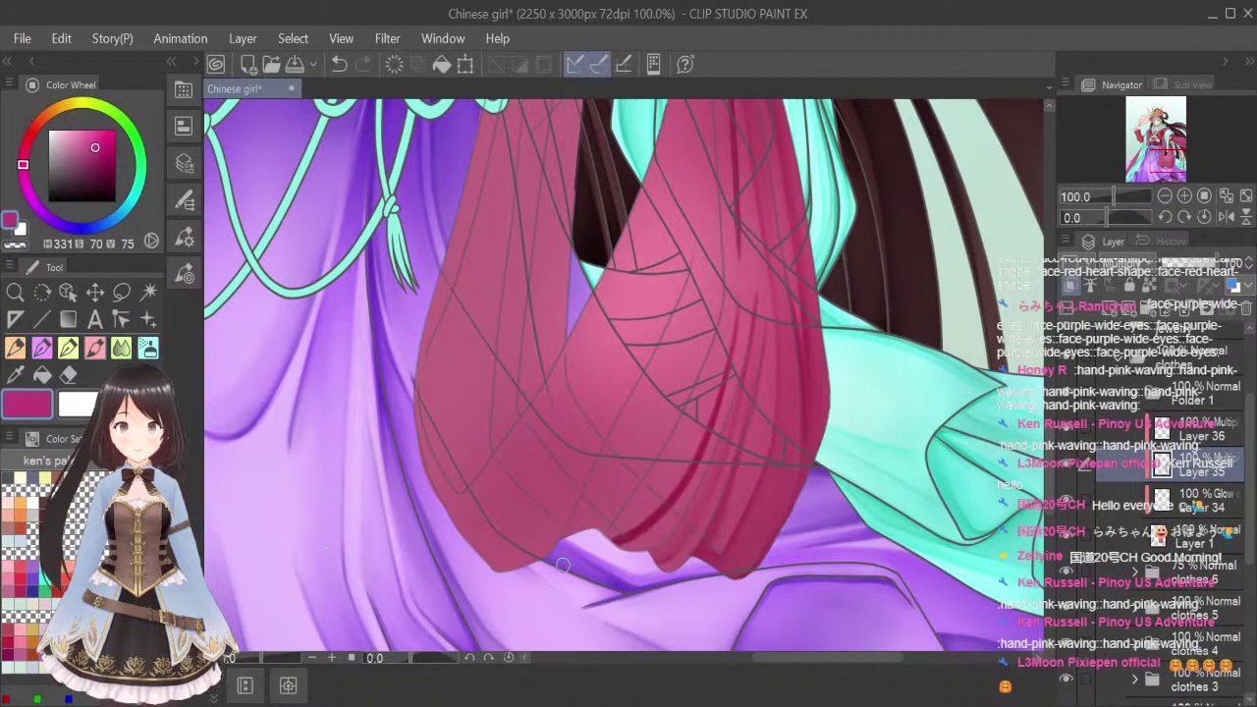
left_click(121, 343)
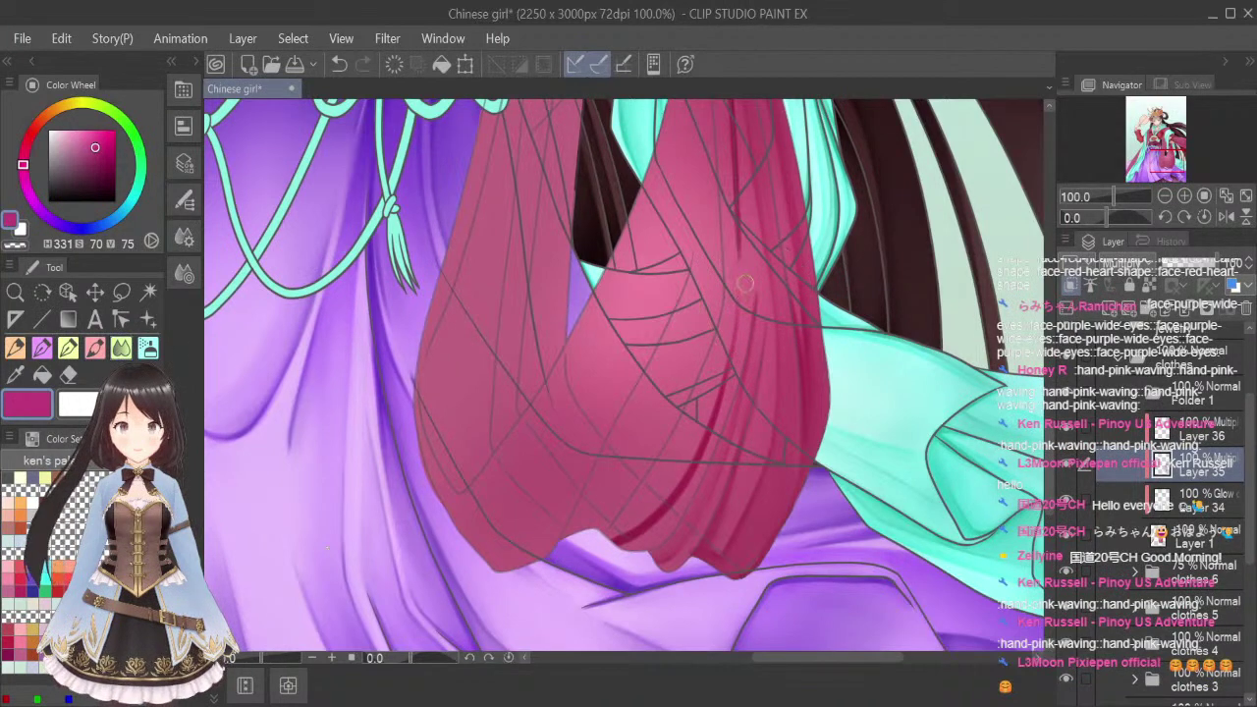
left_click_drag(745, 284, 729, 382)
mouse_move(739, 339)
left_mouse_down()
mouse_move(693, 483)
mouse_move(660, 521)
left_mouse_up()
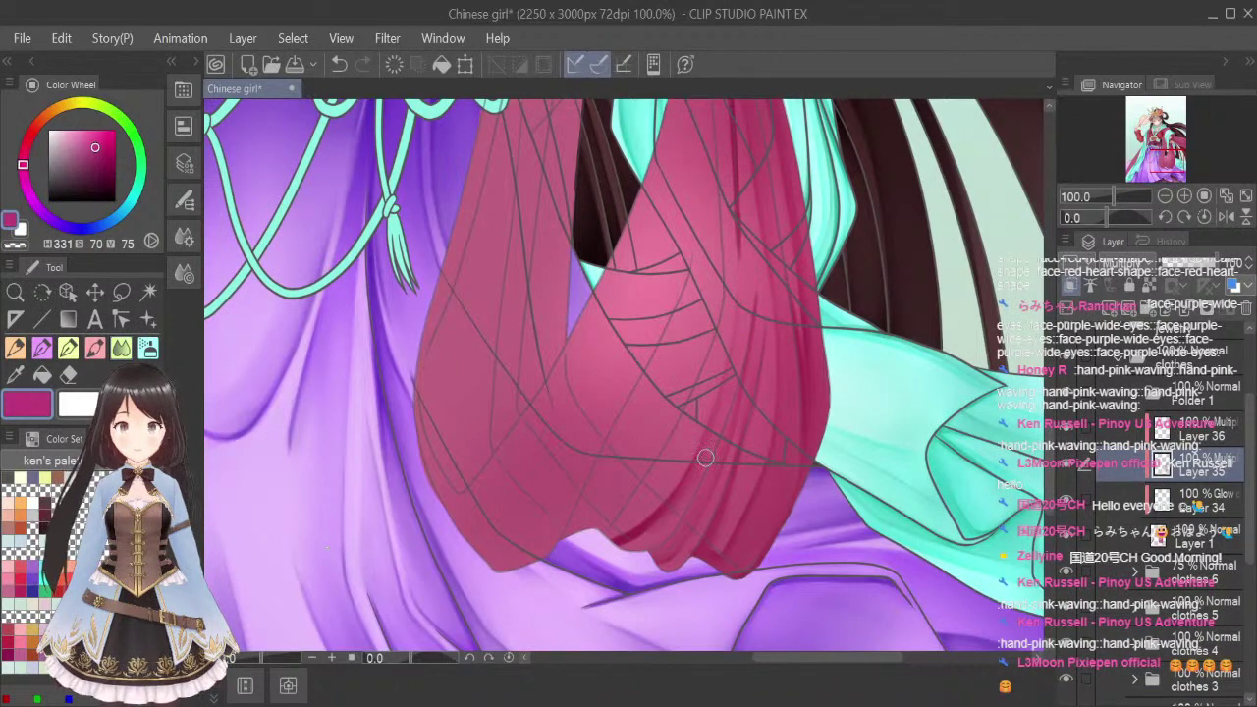
mouse_move(705, 457)
left_mouse_down()
mouse_move(641, 536)
mouse_move(614, 546)
left_mouse_up()
mouse_move(700, 489)
left_mouse_down()
mouse_move(657, 541)
mouse_move(624, 546)
left_mouse_up()
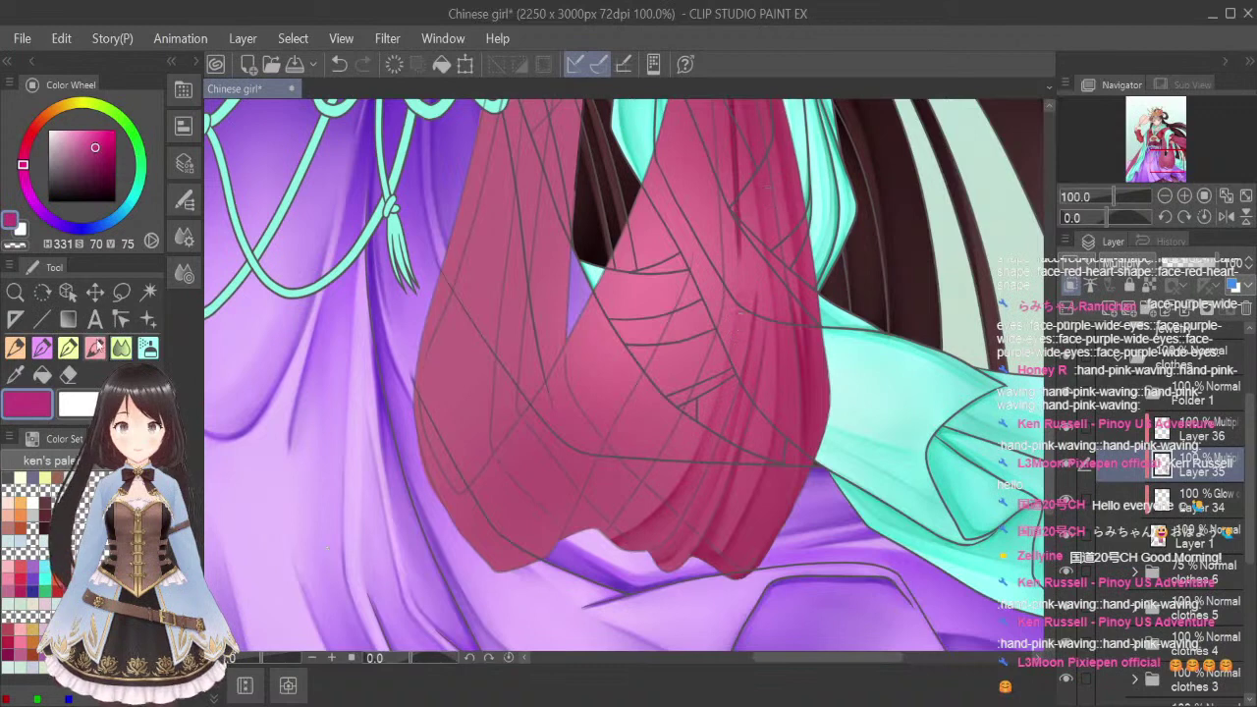
Add a short fold shadow at the inner hem and thin ones down the sleeve from below the lower hand, then soften them
left_click(94, 348)
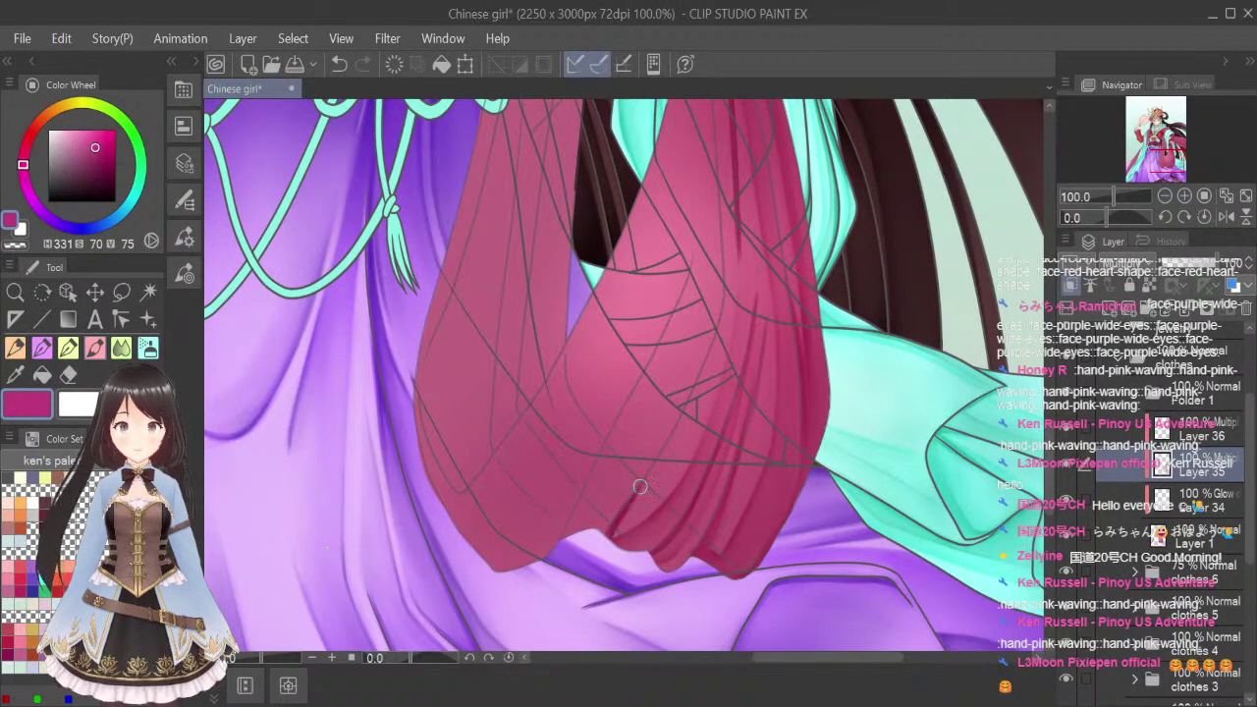
scroll(956, 266, "up", 5)
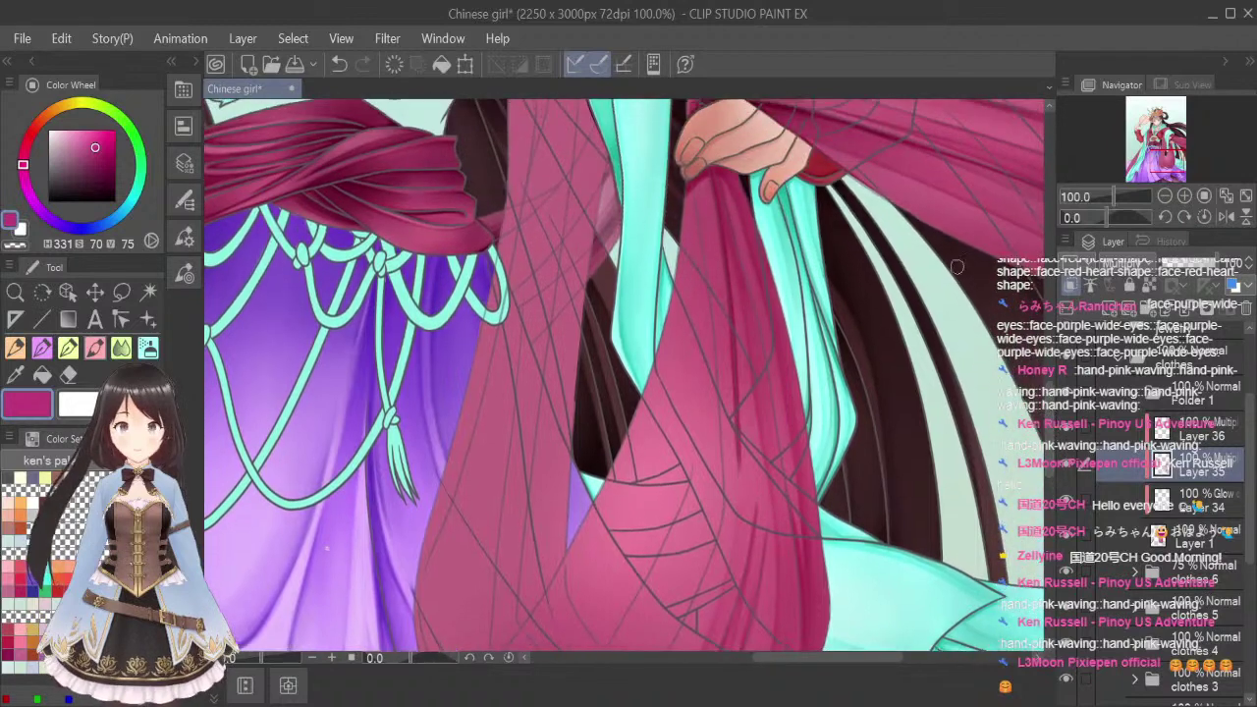
left_click_drag(700, 184, 722, 285)
mouse_move(703, 177)
left_mouse_down()
mouse_move(712, 256)
mouse_move(695, 196)
mouse_move(707, 276)
mouse_move(692, 182)
mouse_move(705, 290)
left_mouse_up()
left_click_drag(703, 221, 715, 422)
left_click_drag(710, 286, 726, 503)
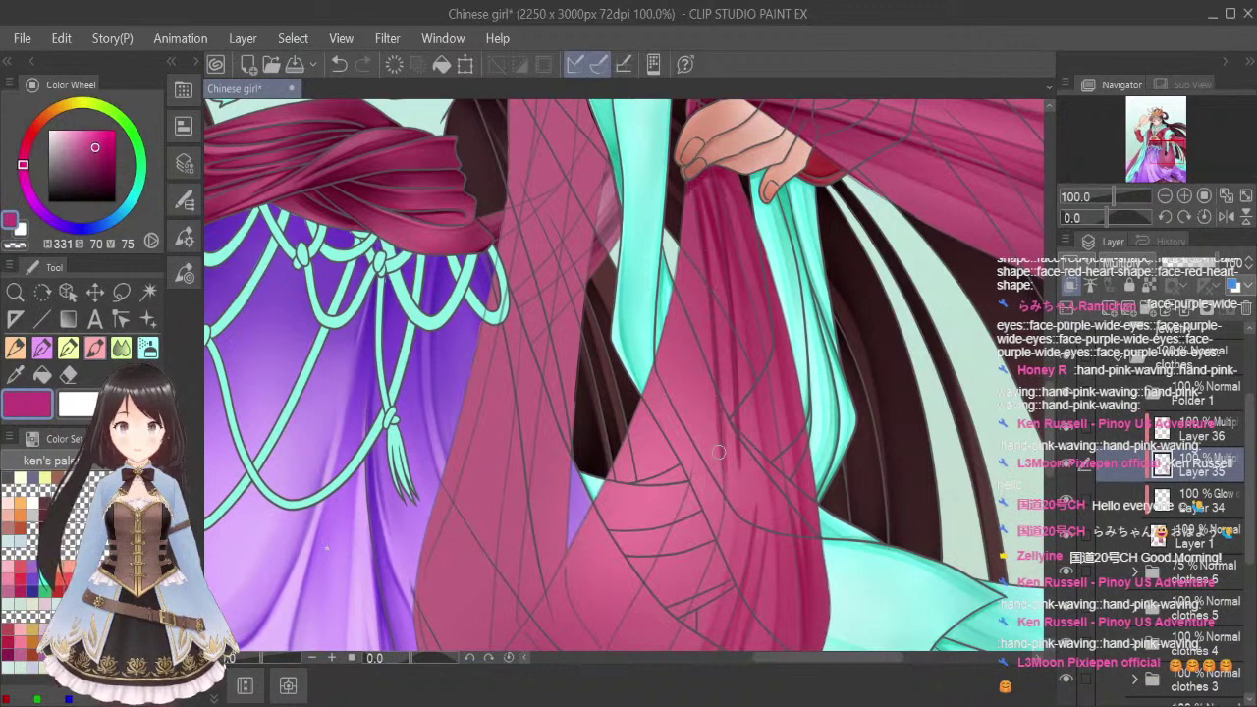
left_click(119, 348)
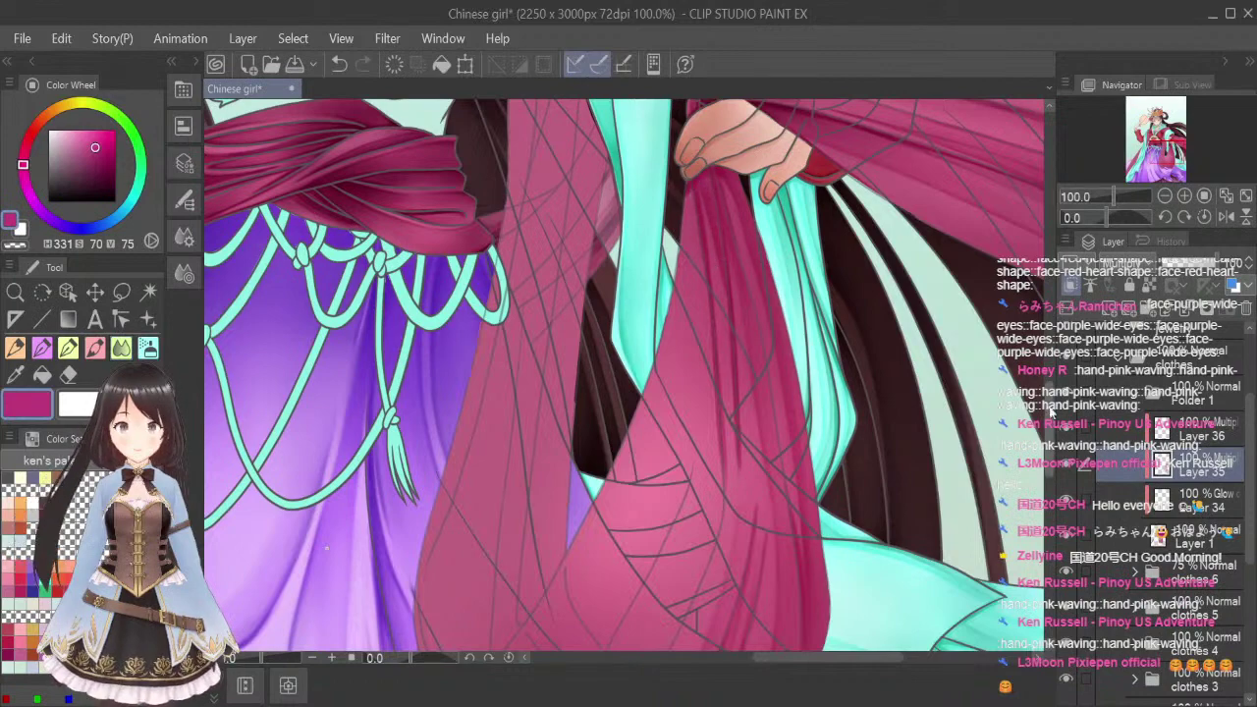
scroll(1053, 432, "down", 2)
scroll(1055, 437, "down", 1)
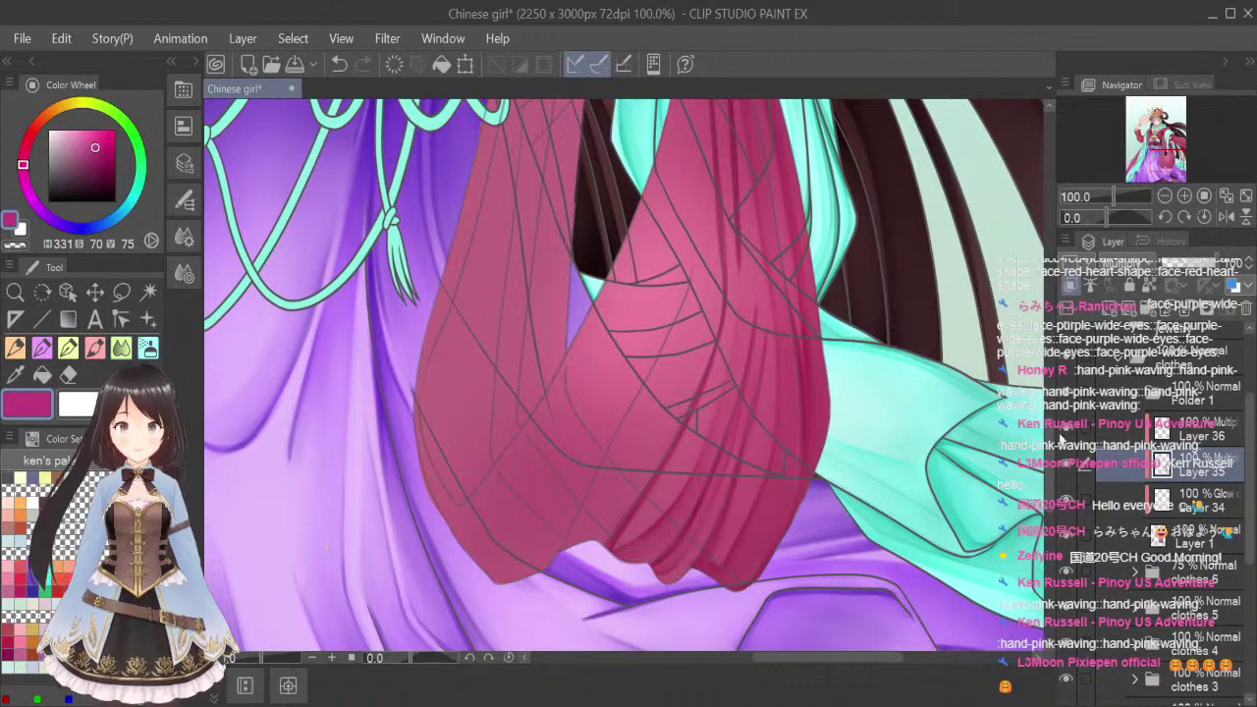
Deepen the fold shadow running down the hanging sleeve from just below the lower hand and blend it into the fabric
left_click_drag(1050, 439, 1050, 361)
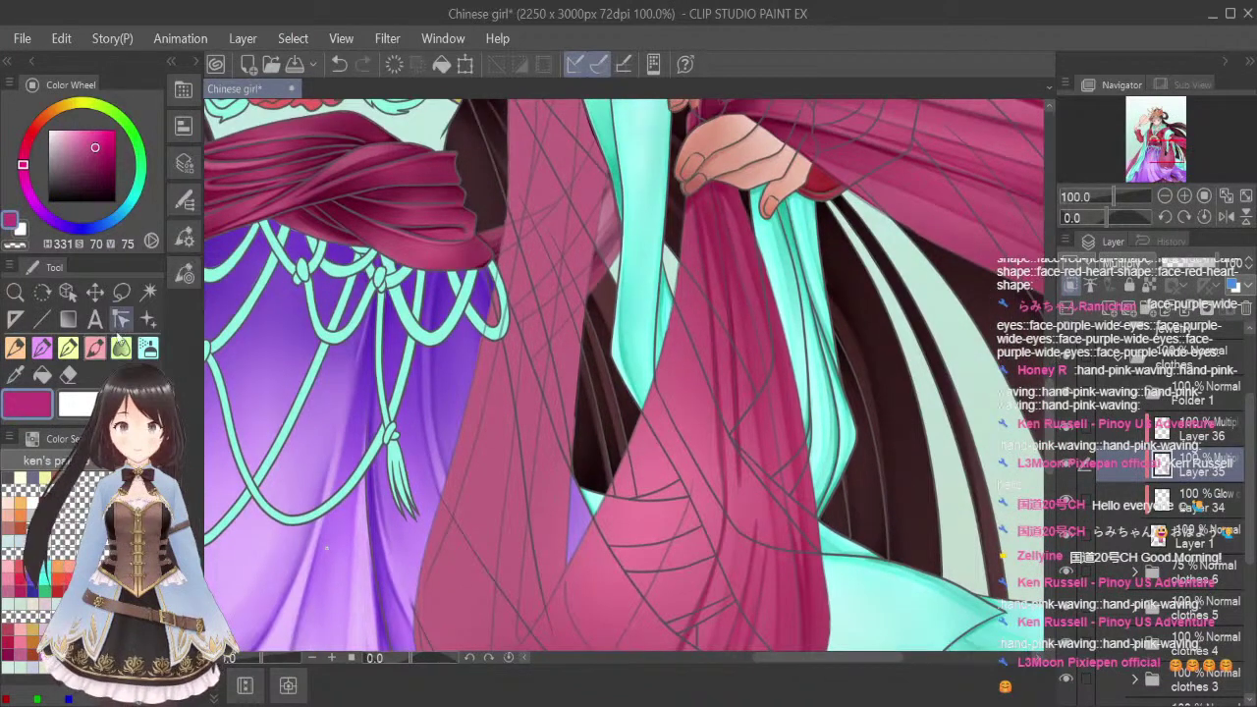
left_click_drag(687, 197, 694, 440)
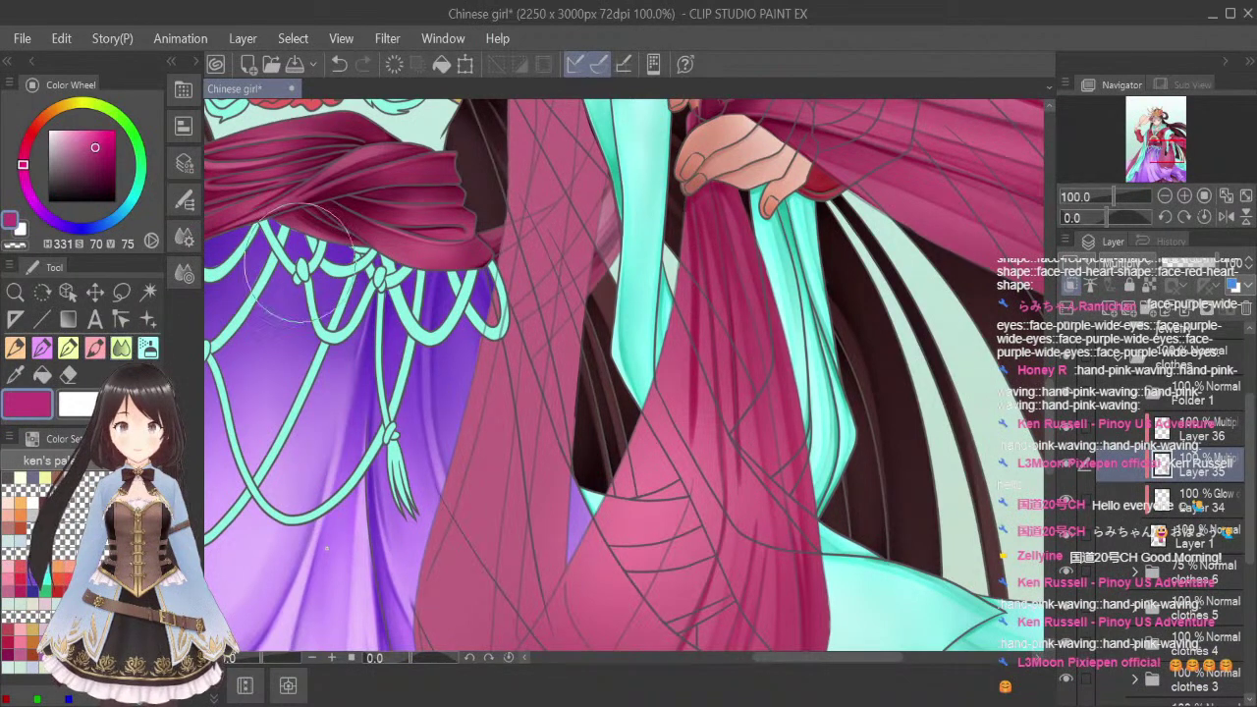
left_click_drag(690, 209, 696, 448)
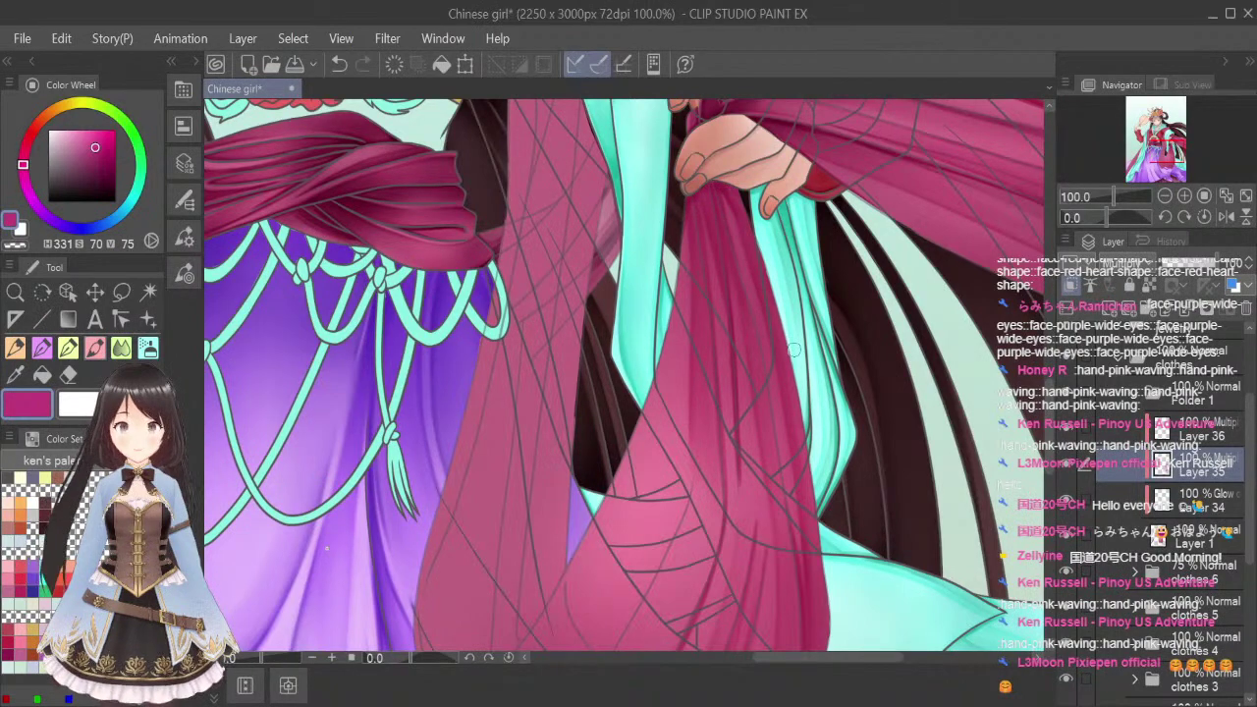
Paint a long diagonal fold shadow from the sleeve's middle down to the inner hem and soften it with the blending brush
scroll(987, 324, "down", 5)
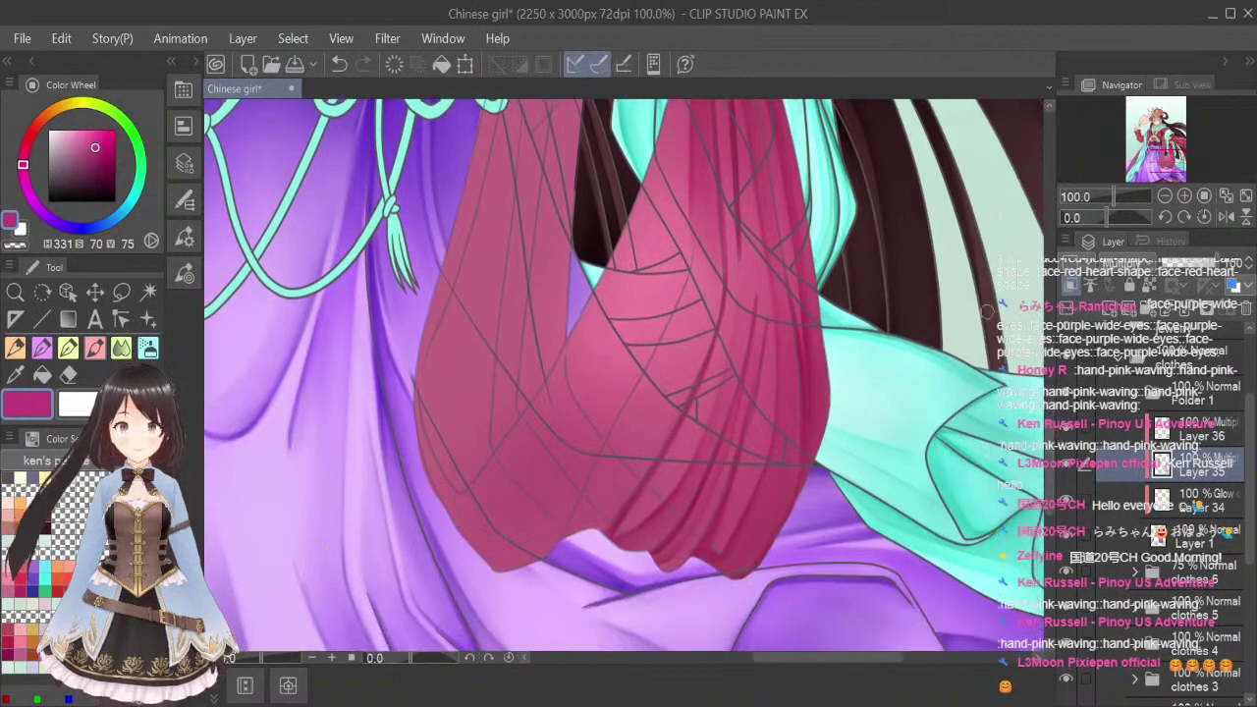
left_click_drag(691, 253, 576, 530)
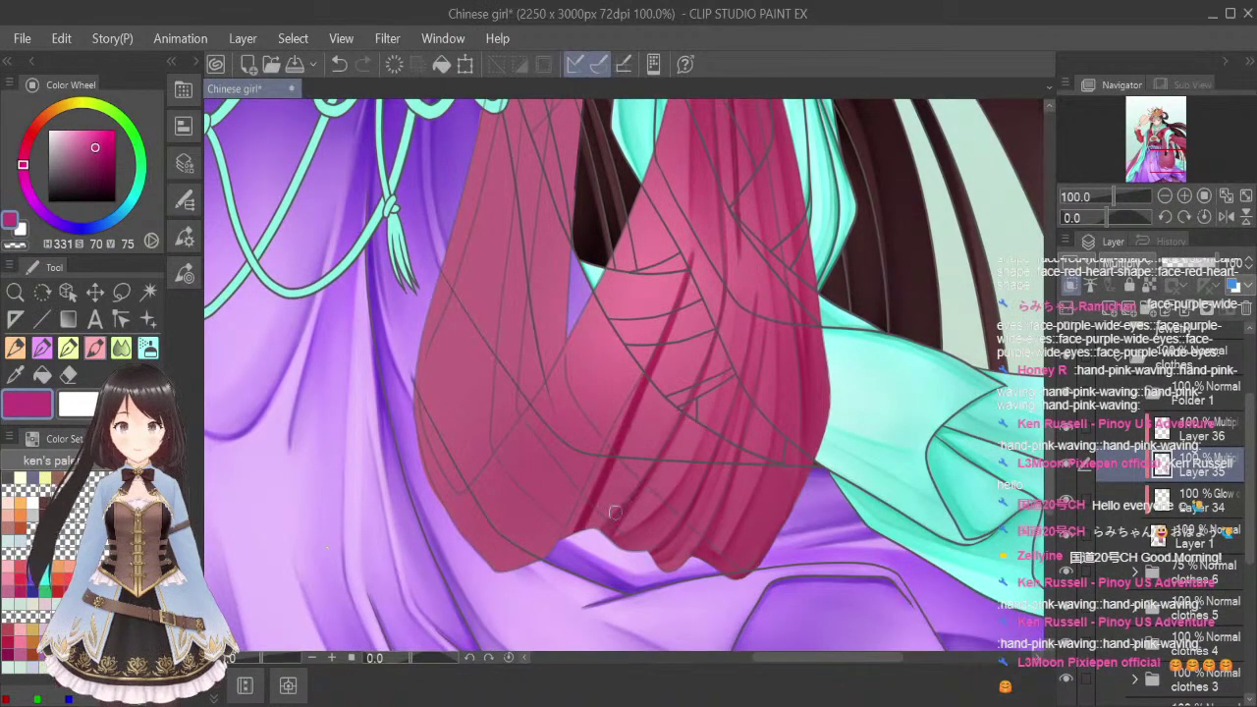
left_click(125, 353)
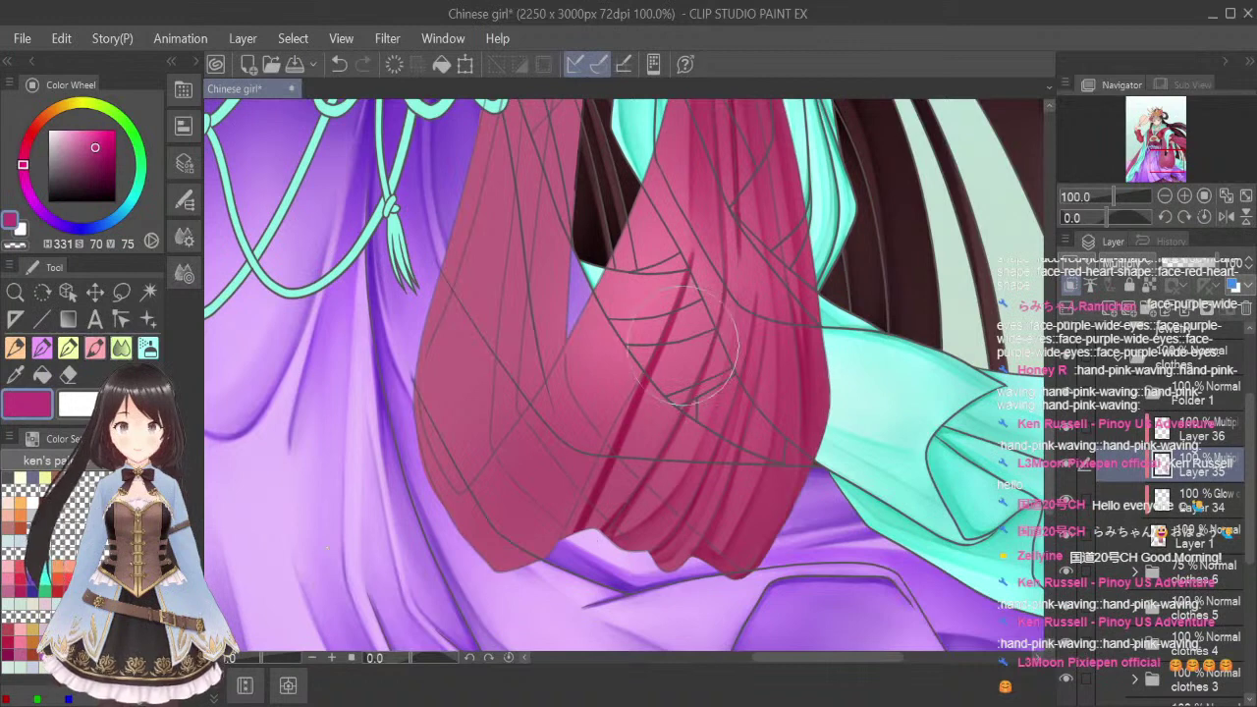
left_click_drag(566, 530, 610, 444)
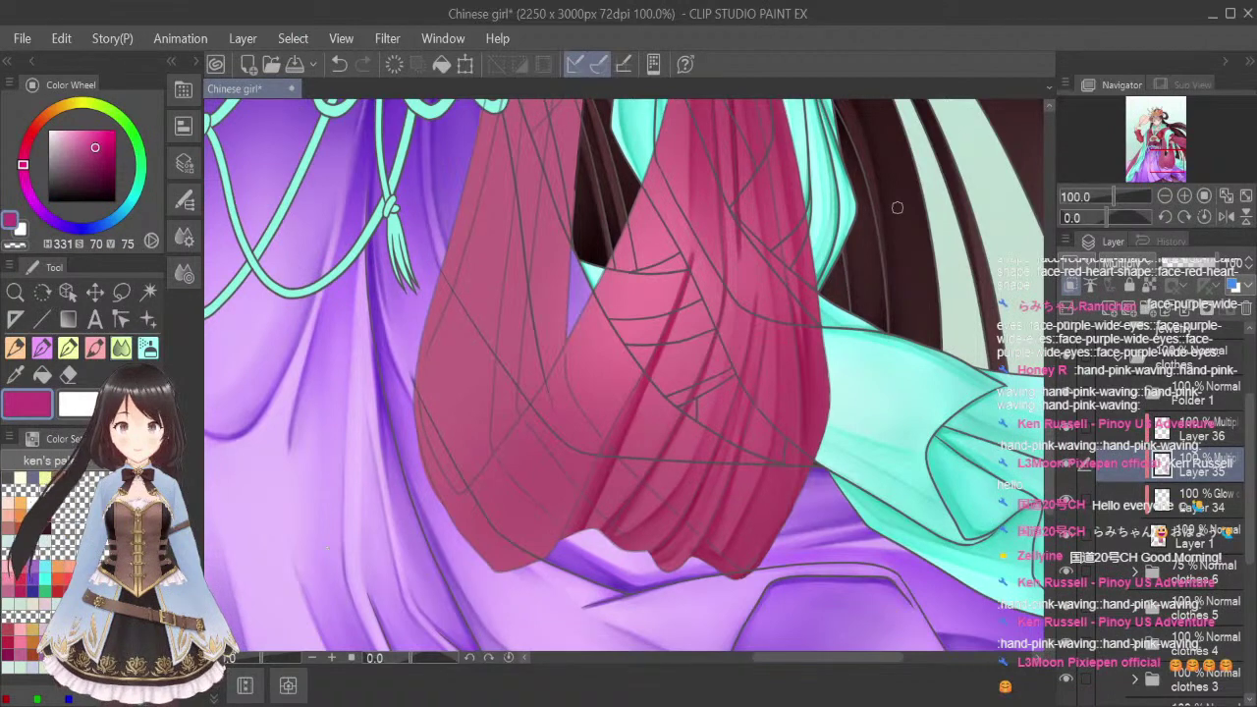
Paint a long fold shadow from the sleeve's inner edge to the far lower hem, plus a short one along the outer edge
scroll(896, 207, "up", 3)
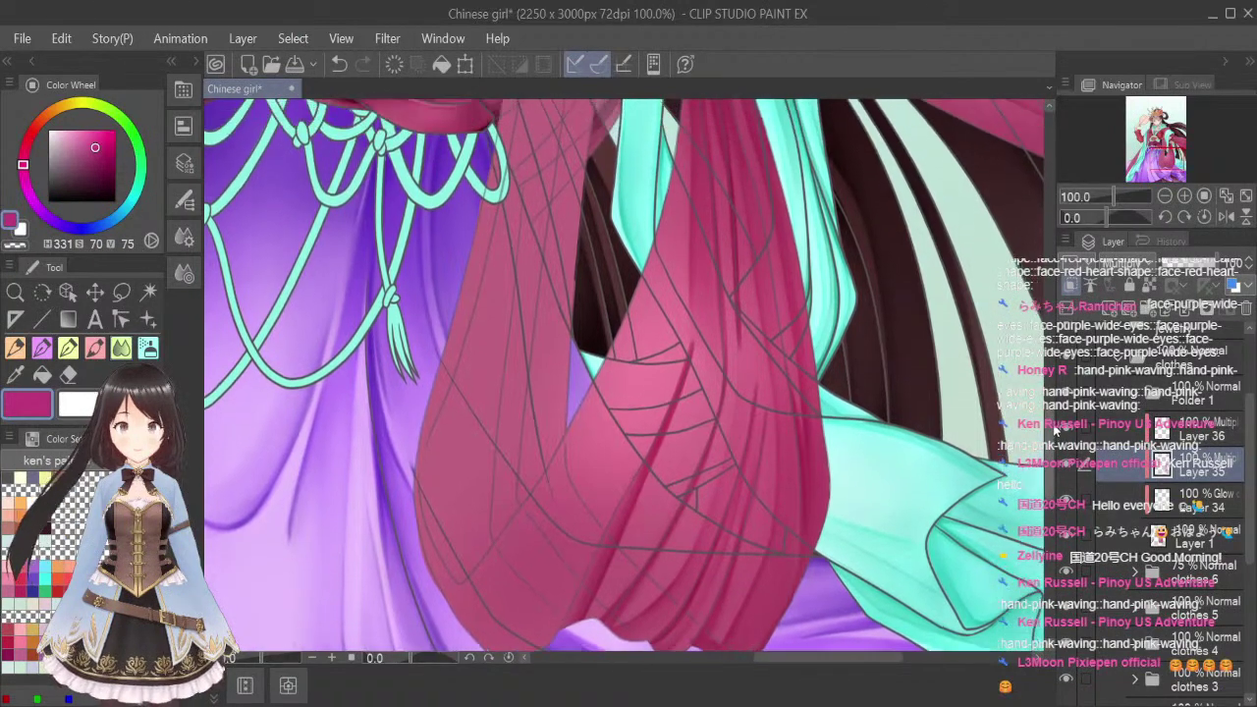
left_click_drag(1055, 429, 1054, 422)
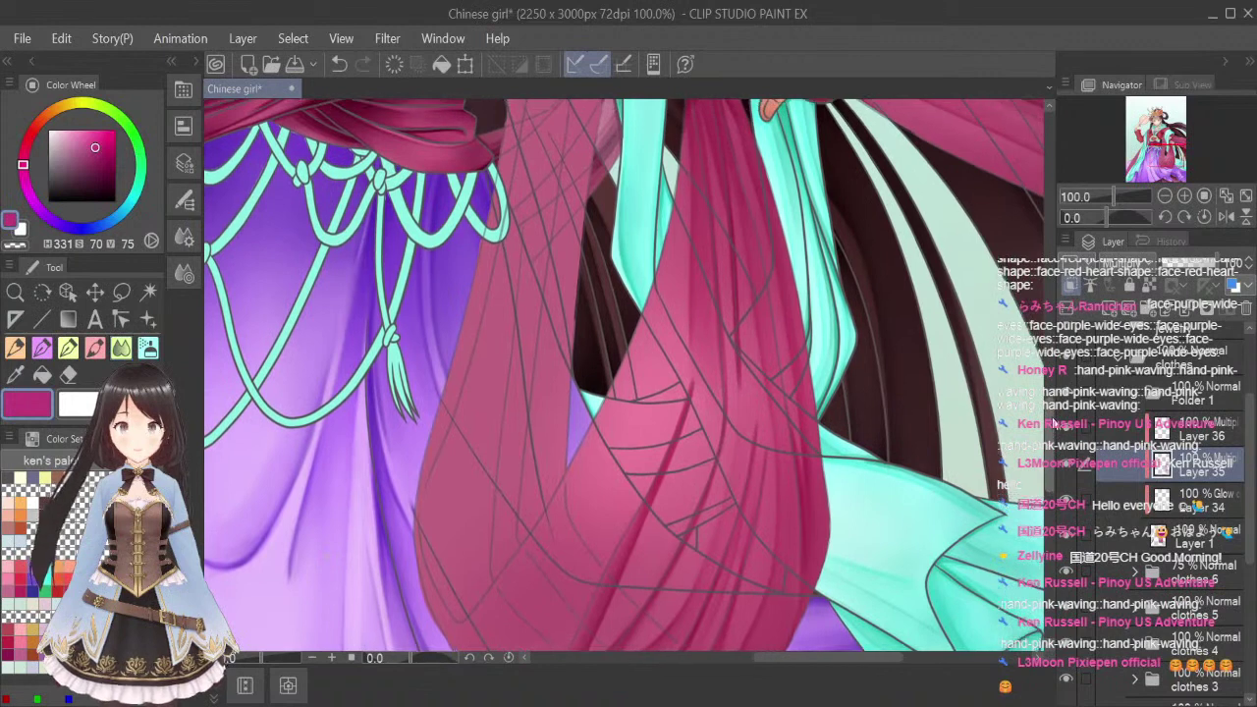
scroll(624, 373, "down", 2)
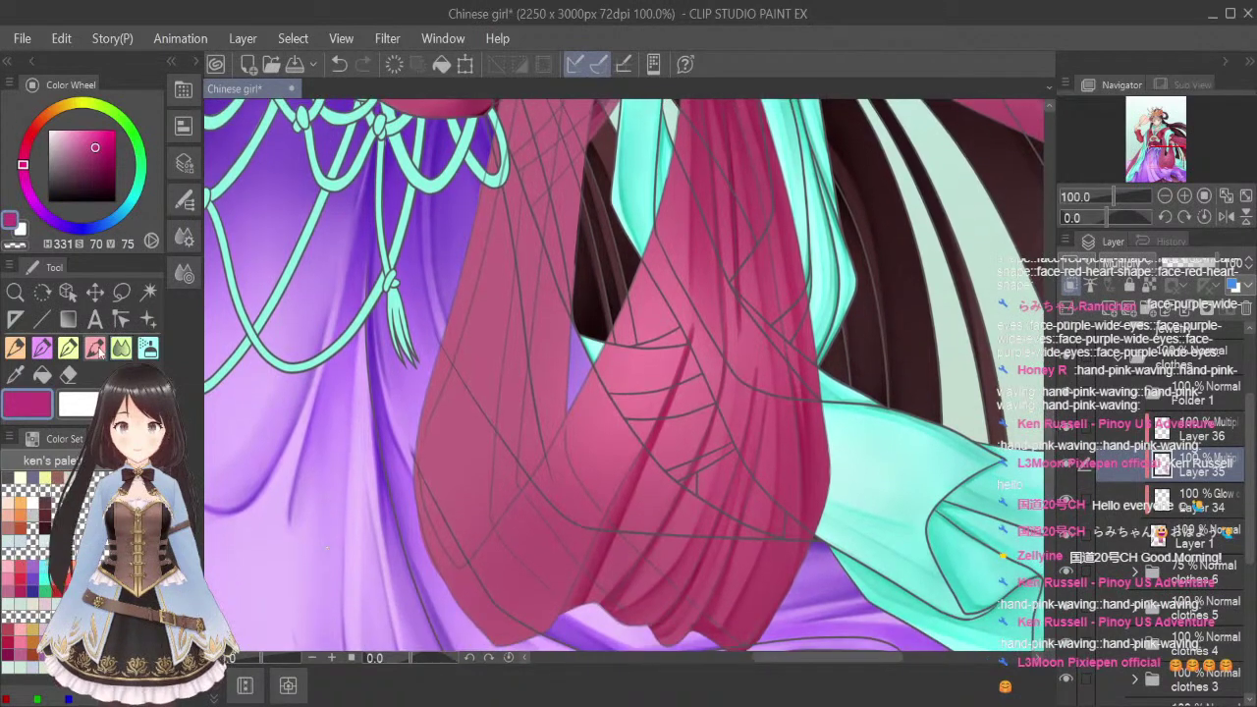
left_click(98, 351)
mouse_move(651, 224)
left_mouse_down()
mouse_move(577, 455)
mouse_move(529, 556)
mouse_move(474, 620)
left_mouse_up()
mouse_move(412, 453)
left_mouse_down()
mouse_move(452, 566)
mouse_move(432, 537)
mouse_move(460, 568)
left_mouse_up()
Smooth the two new fold shadows into the fabric with a smaller blending brush
left_click(120, 348)
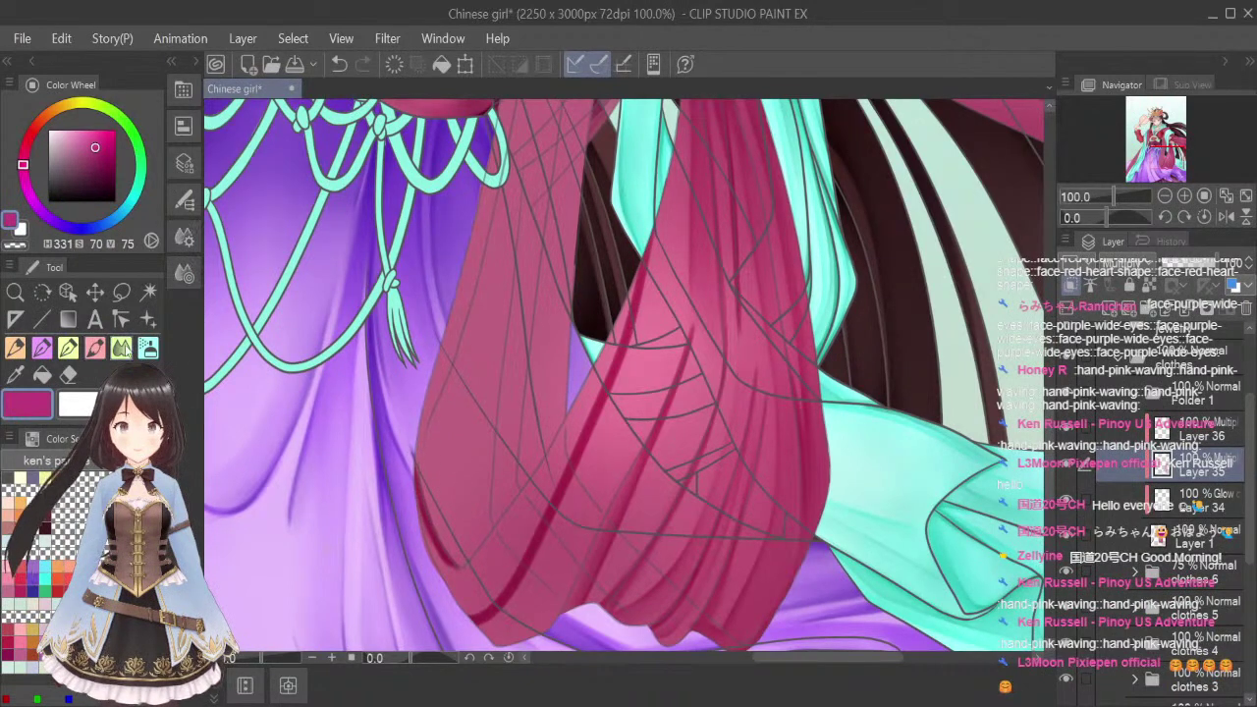
key("bracketleft")
key("bracketleft")
key("bracketleft")
key("bracketleft")
key("bracketleft")
key("bracketleft")
key("bracketleft")
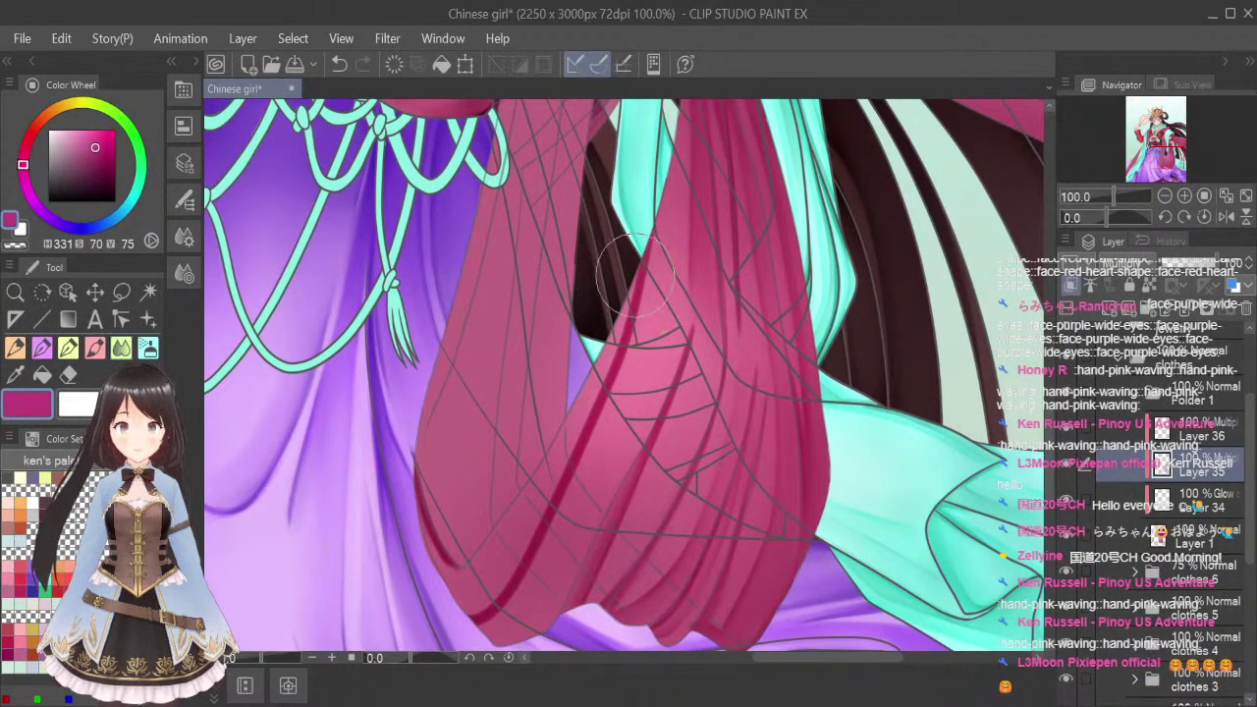
left_click_drag(637, 273, 563, 456)
mouse_move(609, 341)
left_mouse_down()
mouse_move(586, 423)
mouse_move(606, 369)
mouse_move(505, 568)
mouse_move(558, 443)
mouse_move(466, 580)
mouse_move(520, 519)
mouse_move(497, 591)
mouse_move(424, 555)
mouse_move(458, 605)
mouse_move(404, 481)
mouse_move(460, 599)
mouse_move(477, 580)
mouse_move(461, 611)
left_mouse_up()
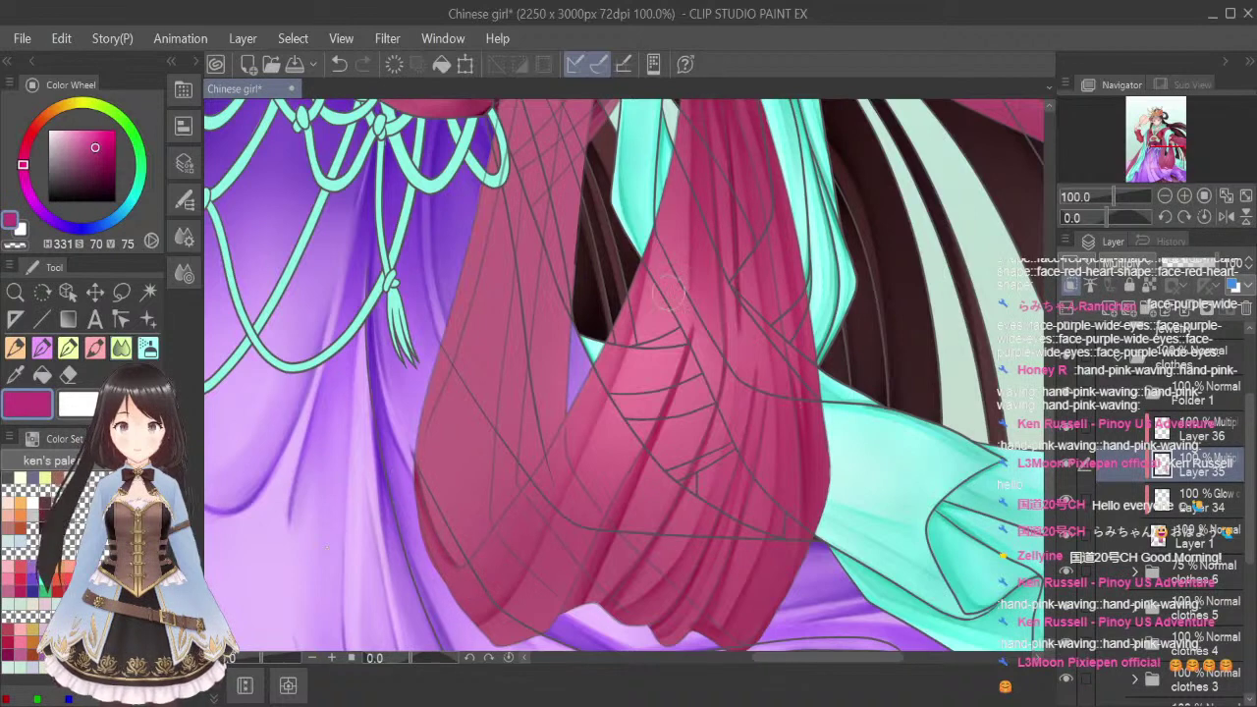
Paint a thin shadow along the magenta cloth's outer edge, from the lower bulge up to the cord loops at the waist
left_click(121, 348)
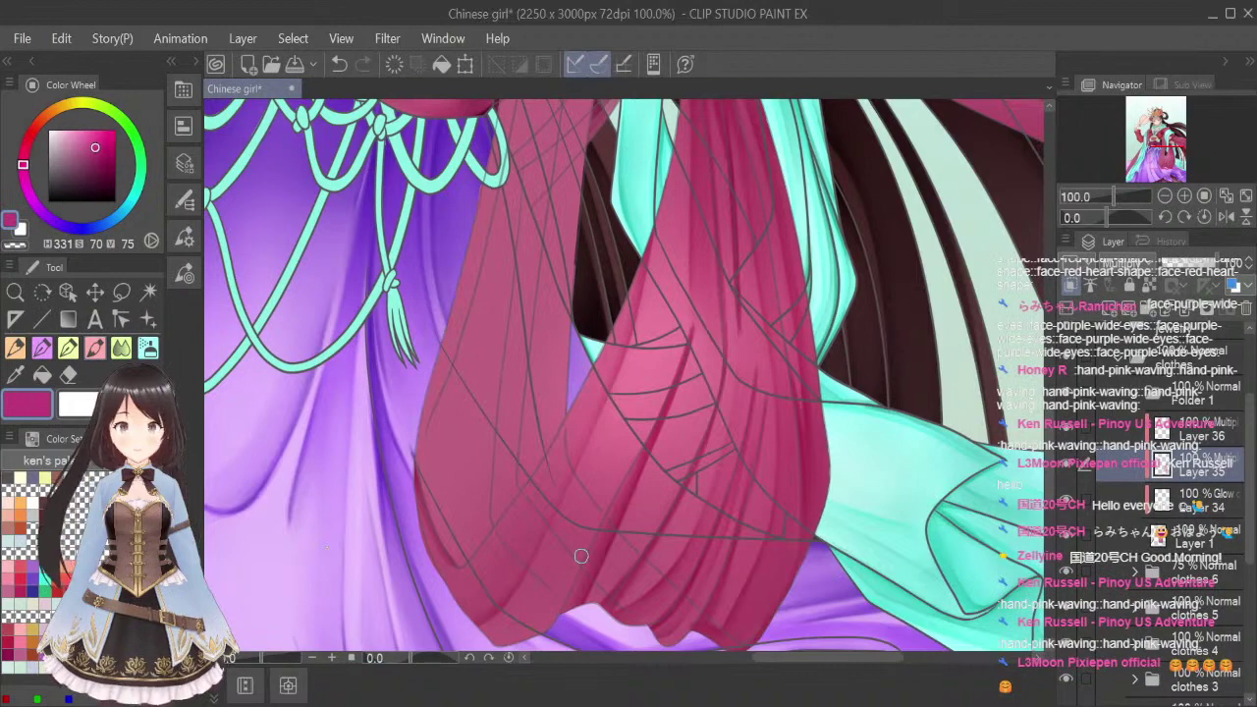
scroll(648, 295, "up", 3)
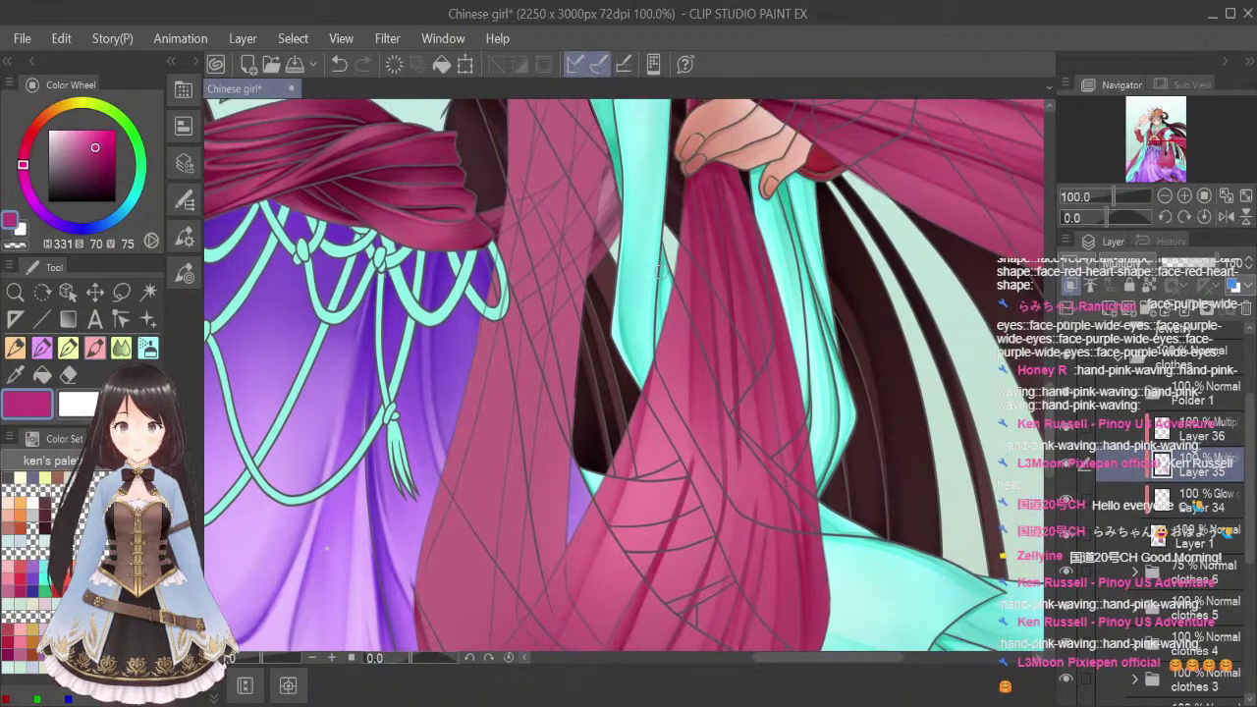
scroll(1053, 471, "down", 3)
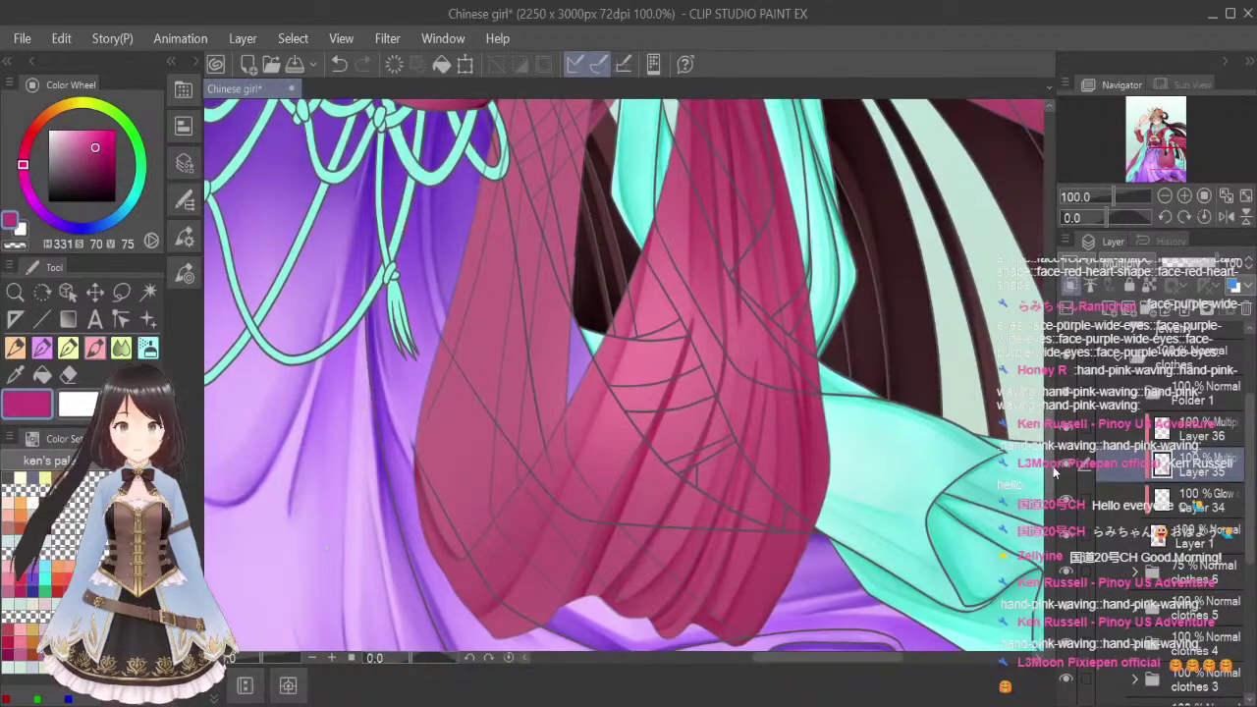
scroll(1054, 471, "up", 1)
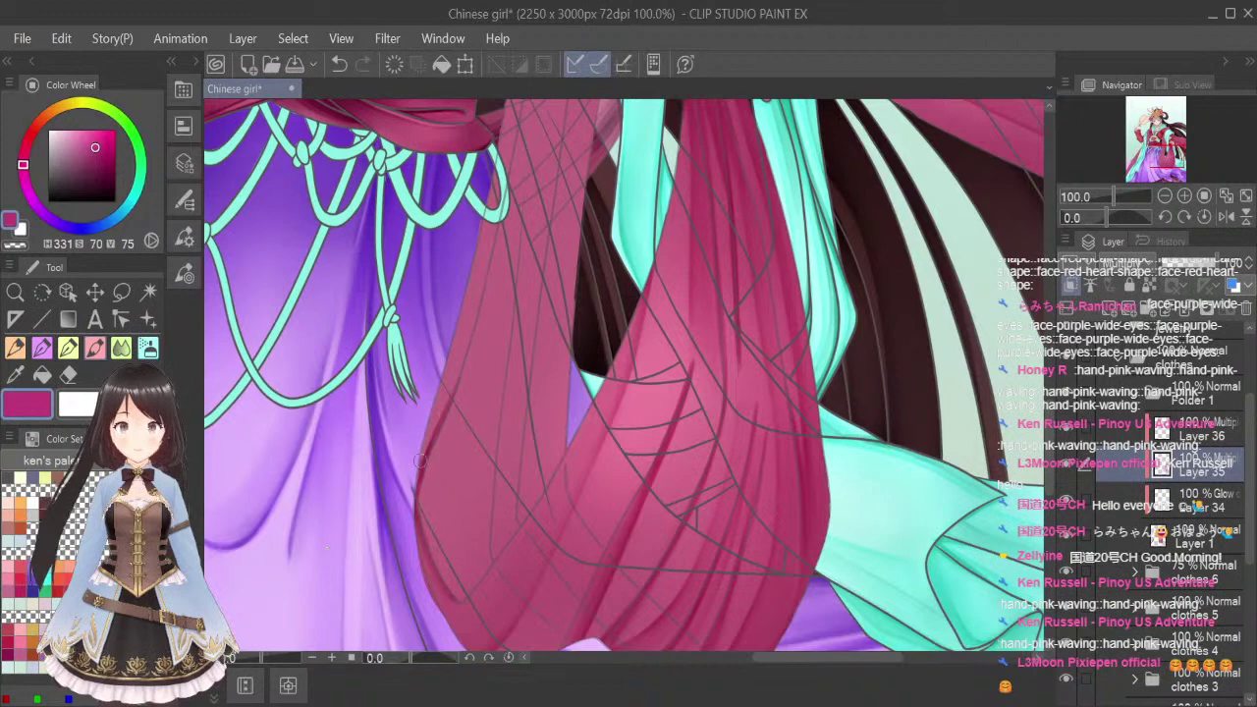
left_click_drag(438, 416, 501, 216)
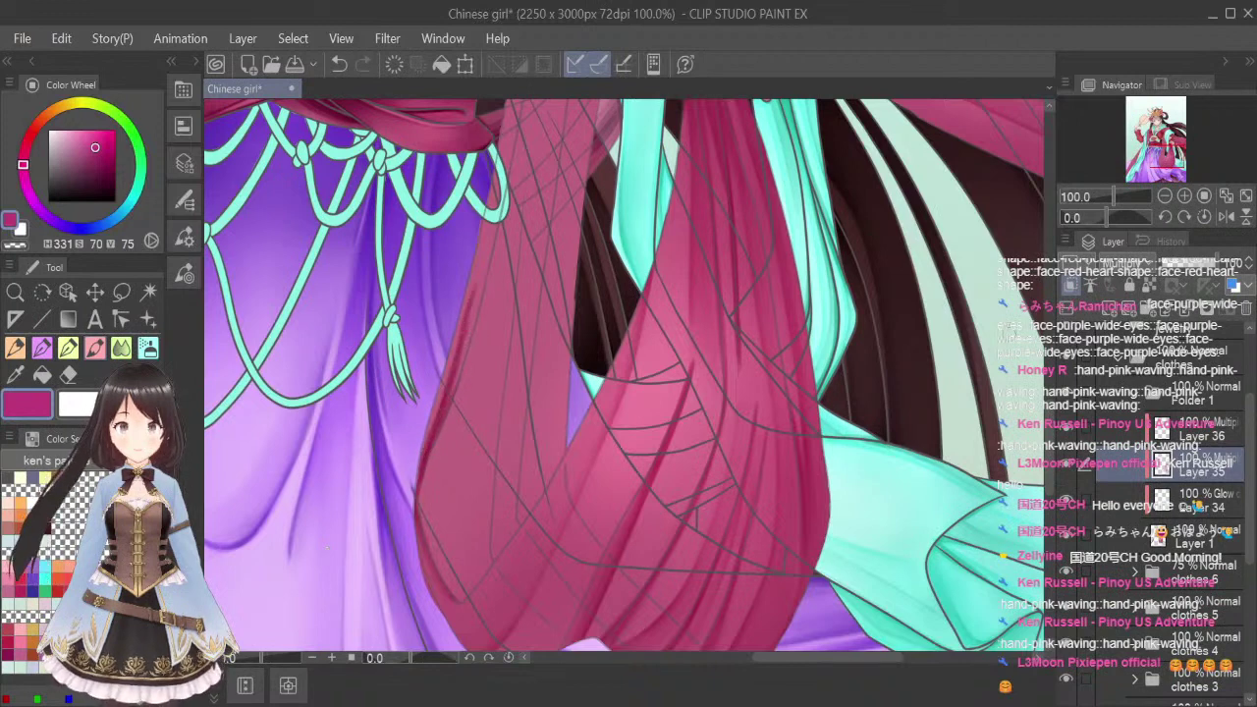
scroll(490, 350, "up", 5)
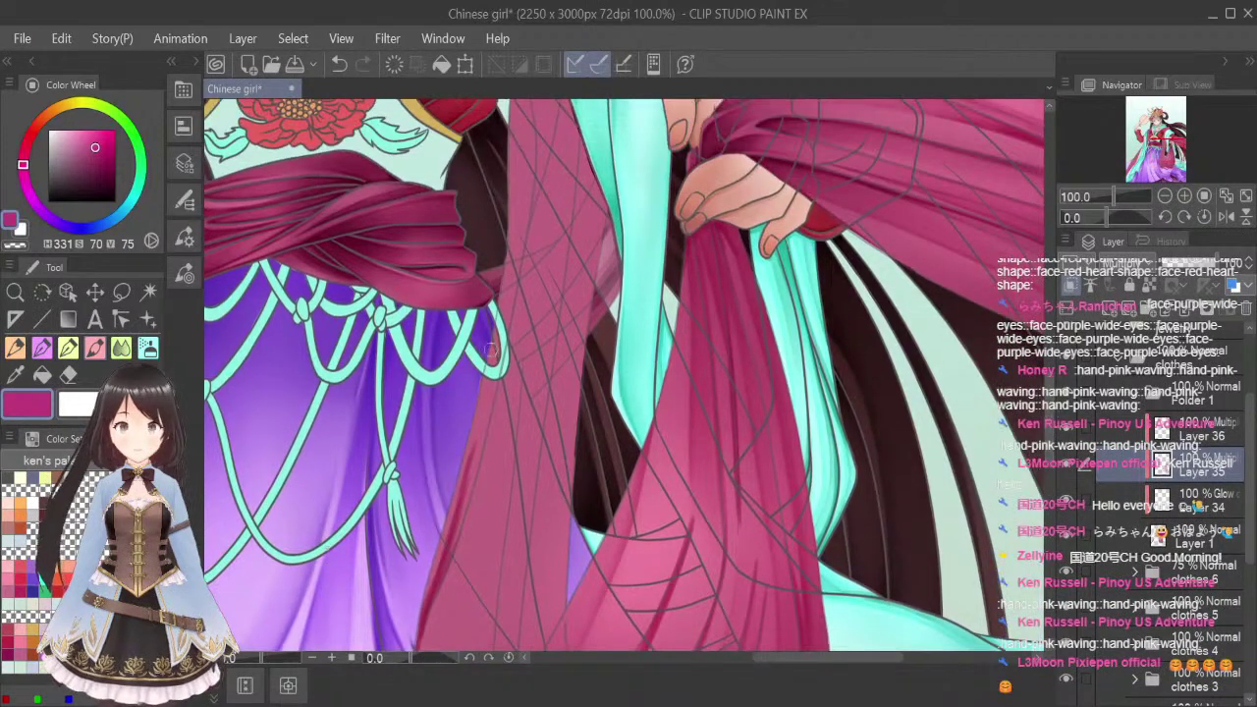
left_click_drag(497, 333, 458, 514)
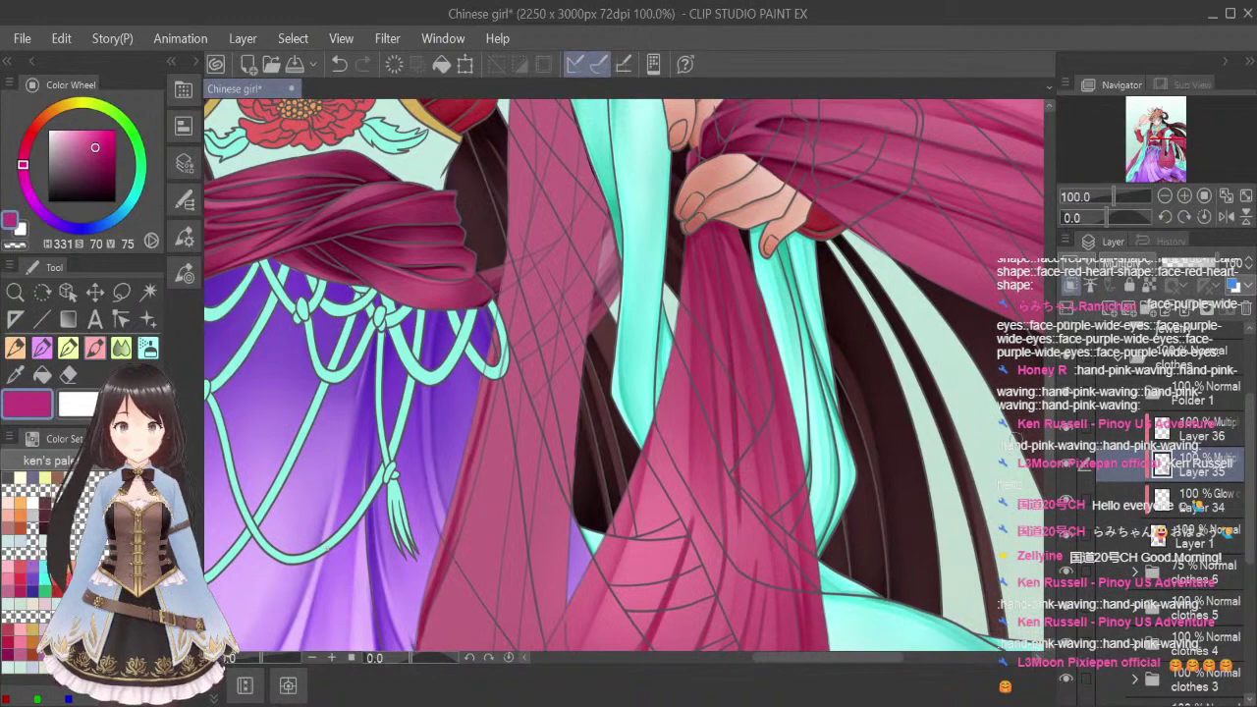
Extend the edge shadow up the narrow magenta strip beside the waist sash with overlapping strokes
scroll(628, 373, "up", 4)
left_click_drag(529, 190, 516, 303)
left_click_drag(519, 243, 514, 373)
left_click_drag(522, 275, 511, 426)
left_click_drag(516, 331, 496, 496)
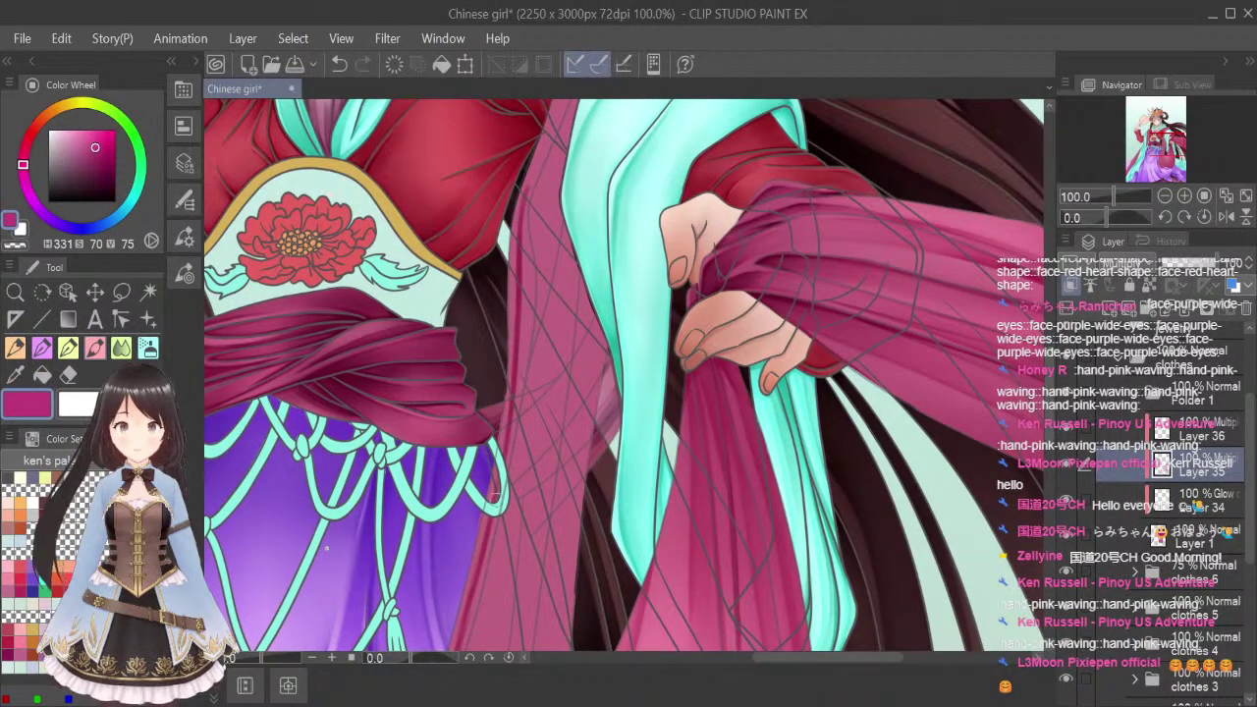
Paint a fold shadow on the upper magenta strip, curving from beside the bodice to its pointed end at the shoulder
scroll(538, 398, "up", 6)
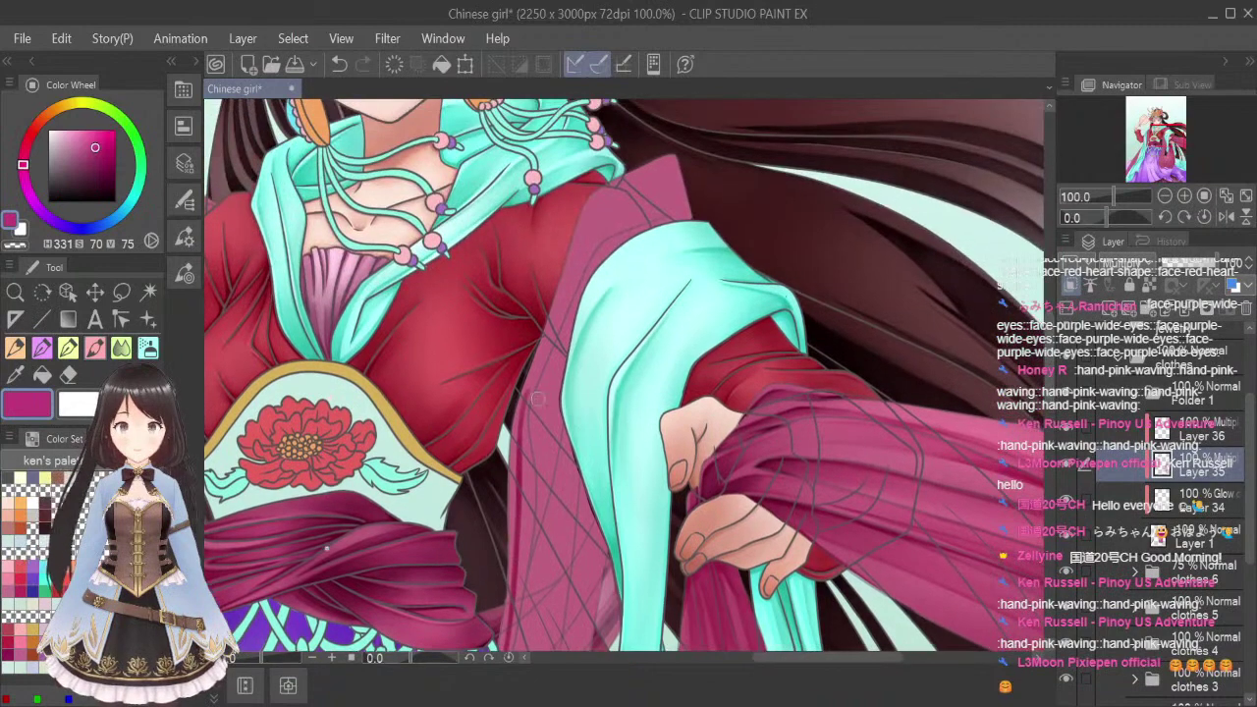
mouse_move(528, 392)
left_mouse_down()
mouse_move(576, 261)
mouse_move(575, 275)
mouse_move(618, 194)
mouse_move(595, 212)
mouse_move(658, 175)
left_mouse_up()
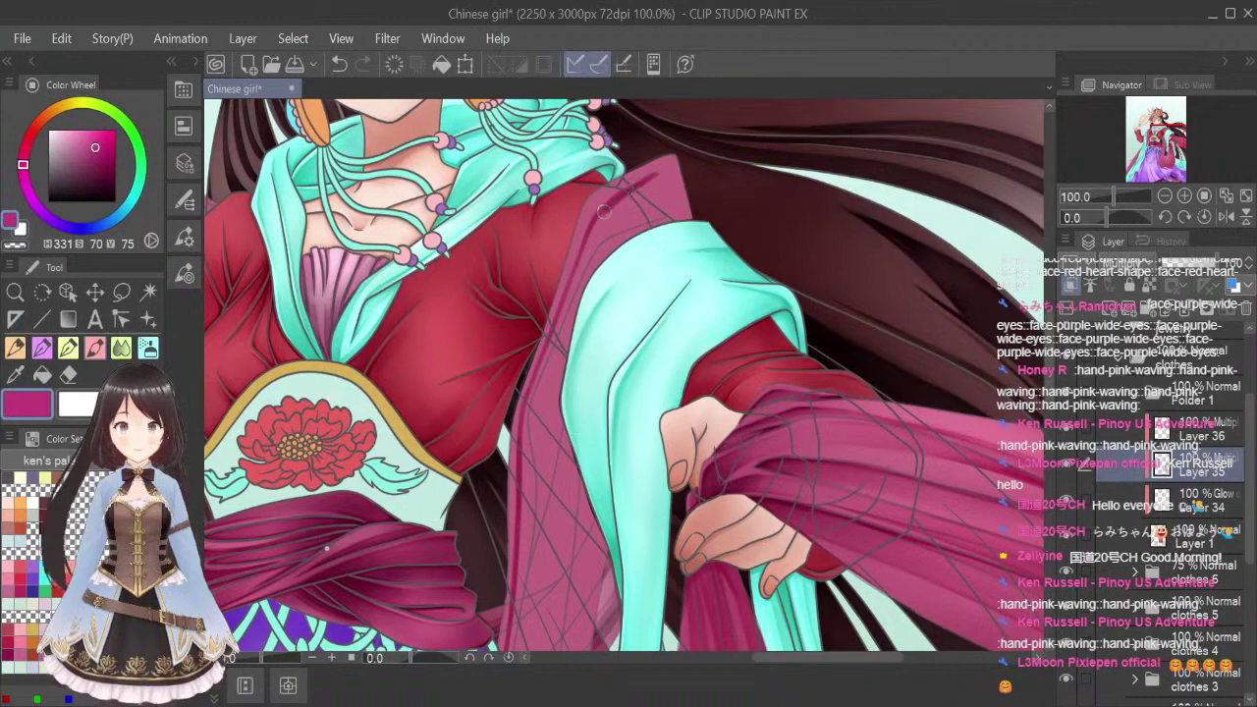
mouse_move(607, 211)
left_mouse_down()
mouse_move(578, 265)
mouse_move(612, 207)
mouse_move(652, 176)
mouse_move(618, 198)
mouse_move(569, 286)
mouse_move(592, 234)
mouse_move(537, 363)
left_mouse_up()
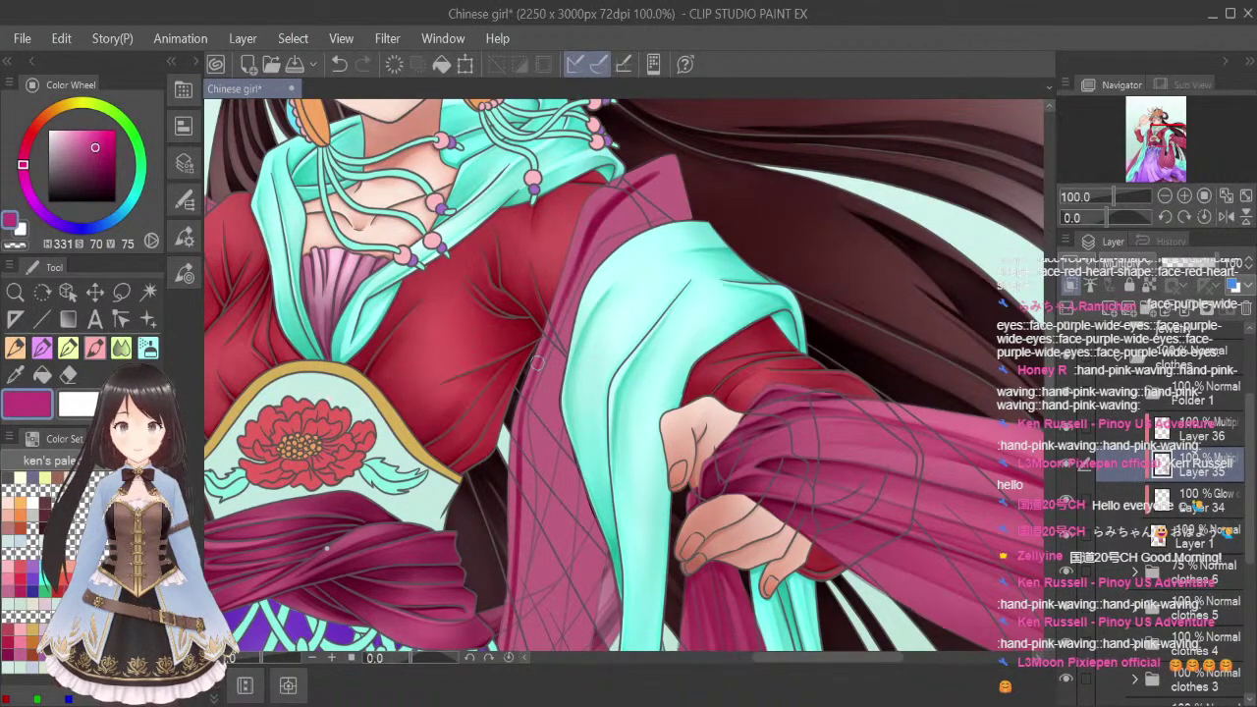
Blend the shoulder fold shadow smoothly down the magenta strip to beside the bodice
left_click(118, 354)
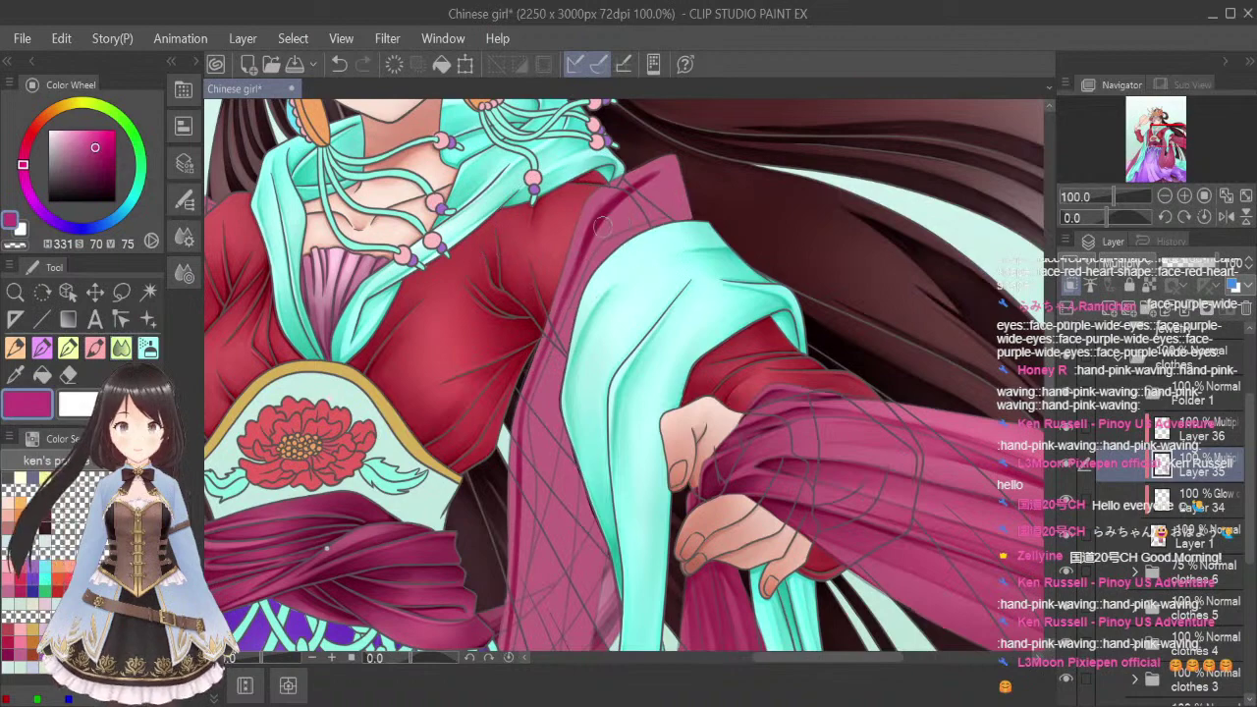
left_click_drag(636, 189, 606, 227)
left_click_drag(670, 171, 584, 255)
left_click_drag(619, 204, 576, 279)
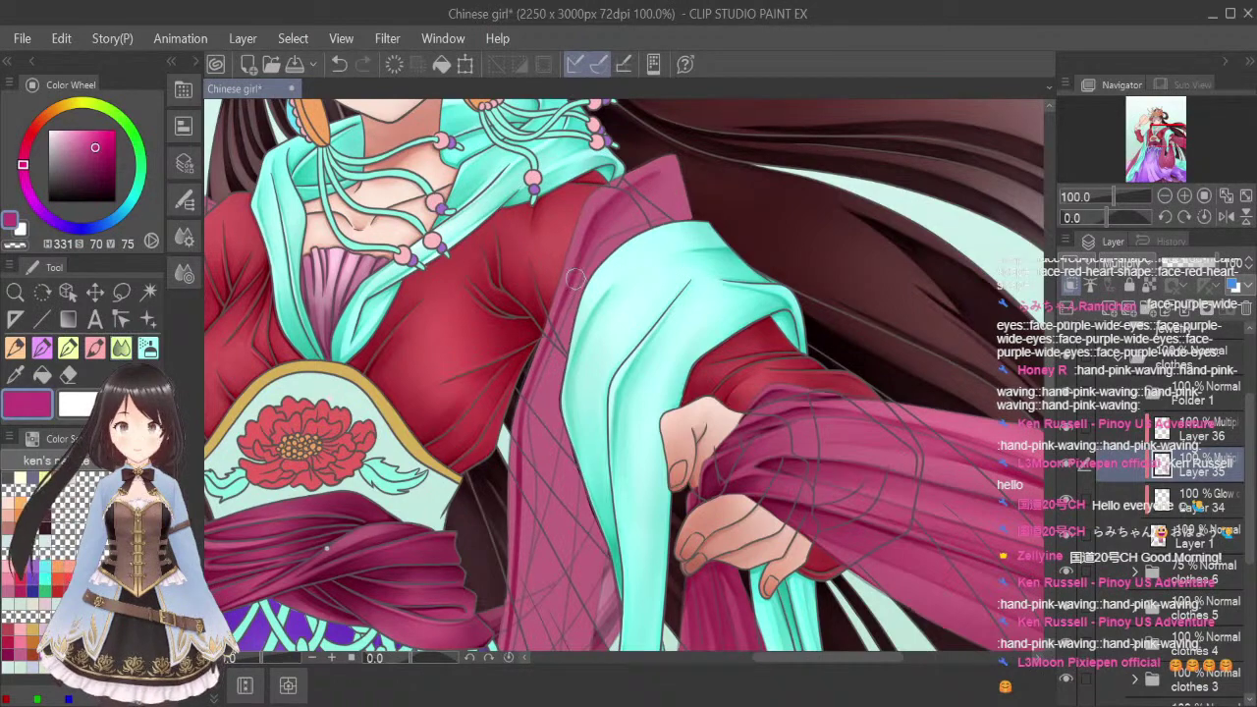
left_click_drag(602, 233, 531, 393)
left_click_drag(557, 330, 519, 485)
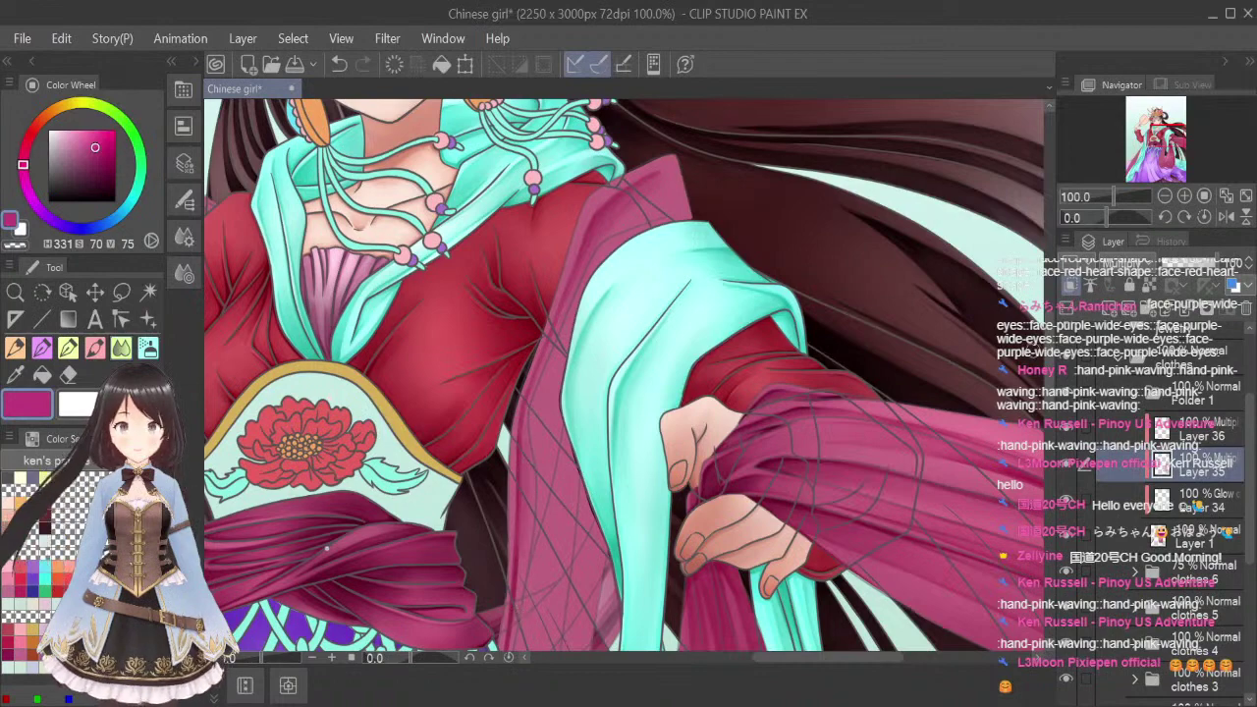
Paint darker shadow strokes down the upper magenta strip where it runs beside the turquoise sleeve
scroll(538, 302, "down", 5)
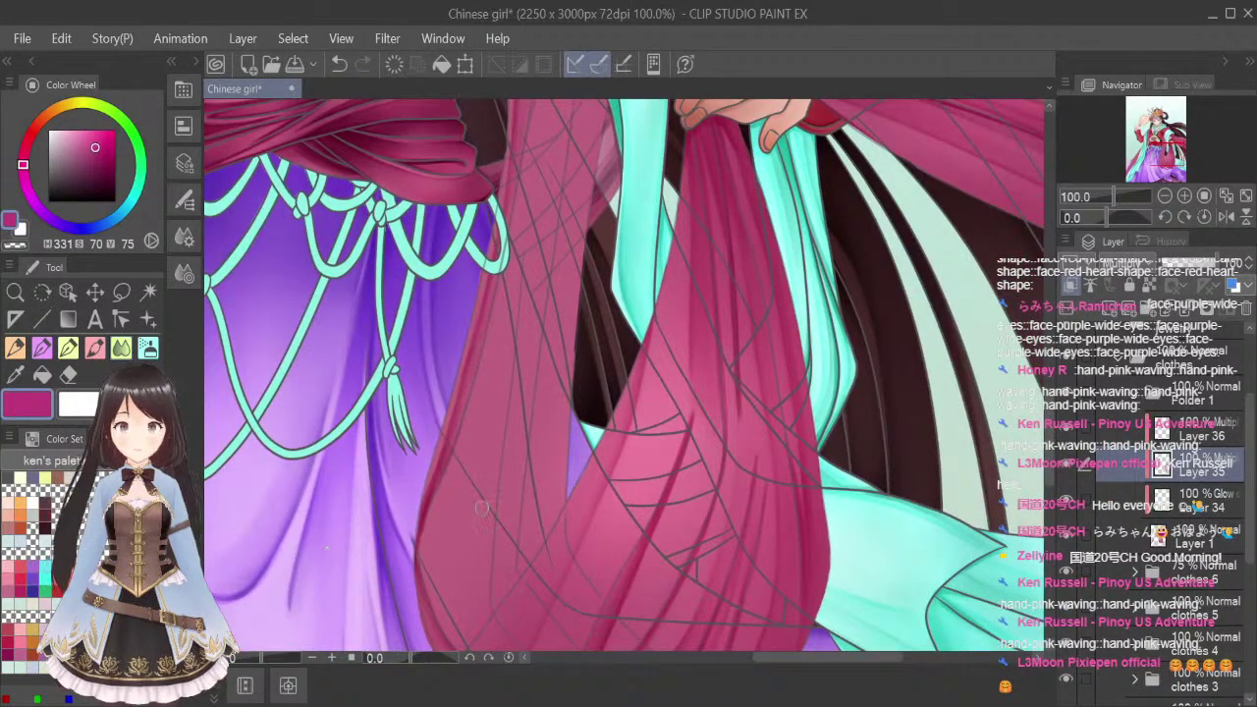
scroll(596, 381, "down", 3)
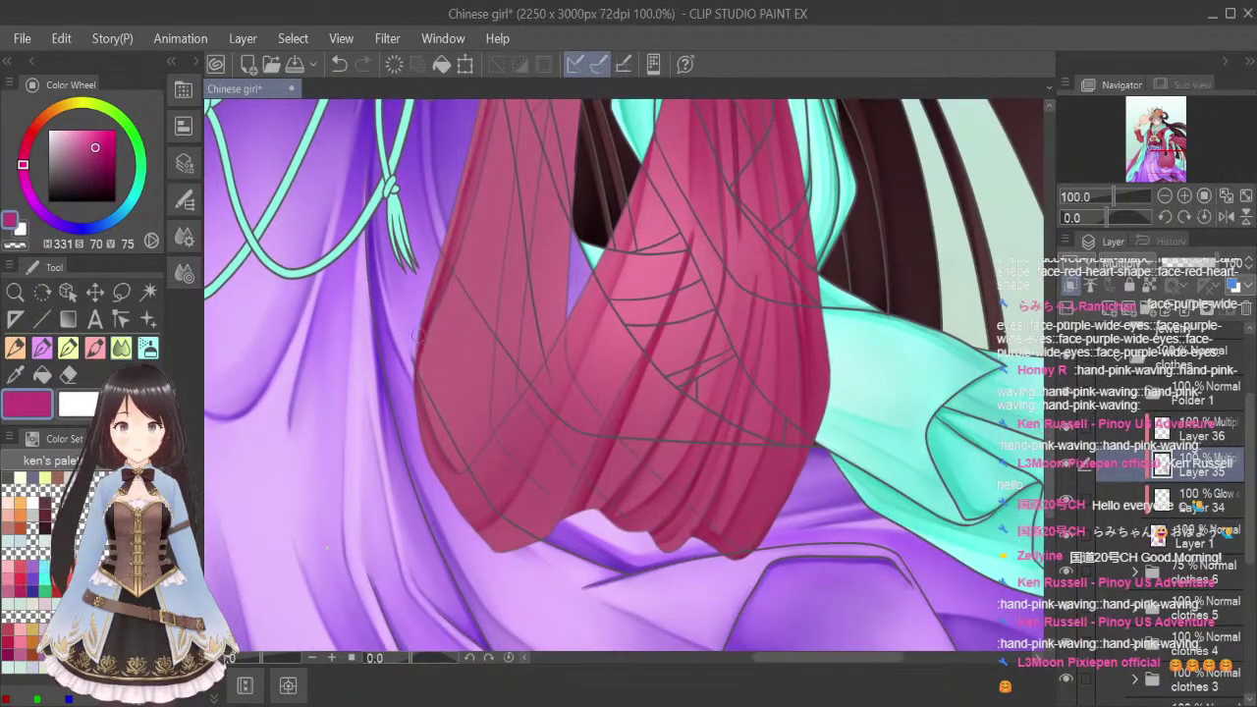
scroll(1048, 384, "up", 5)
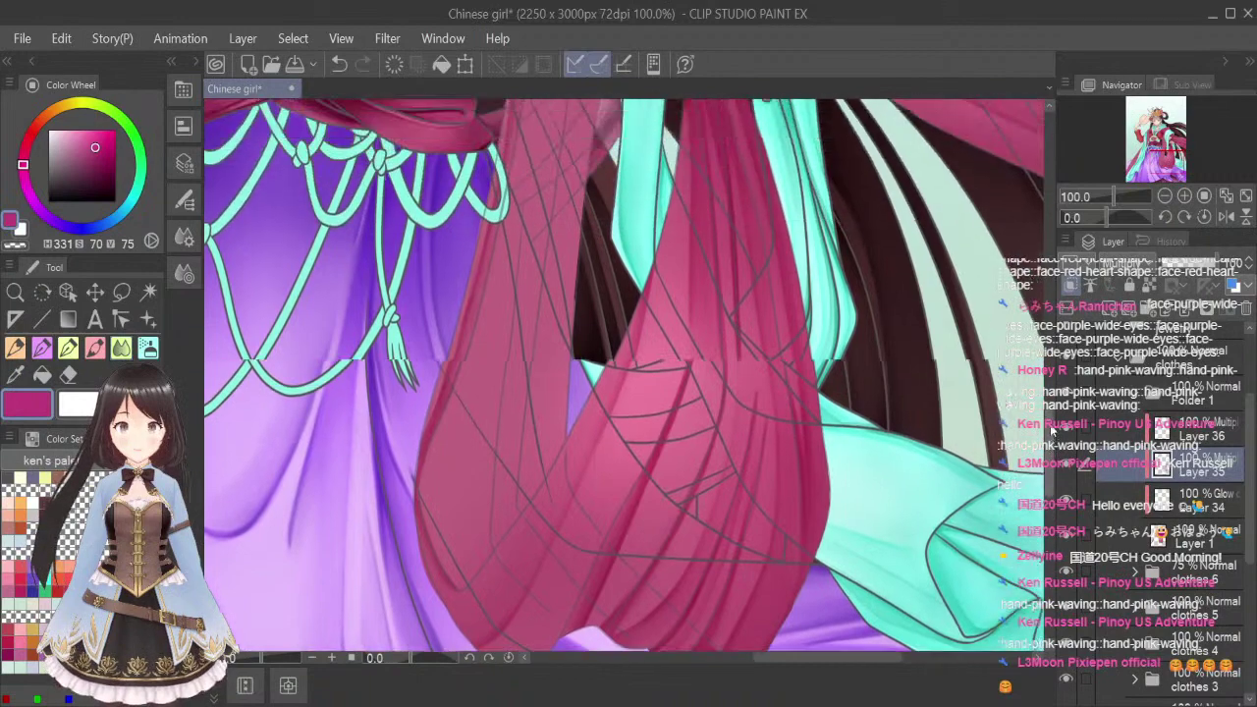
scroll(1048, 384, "up", 5)
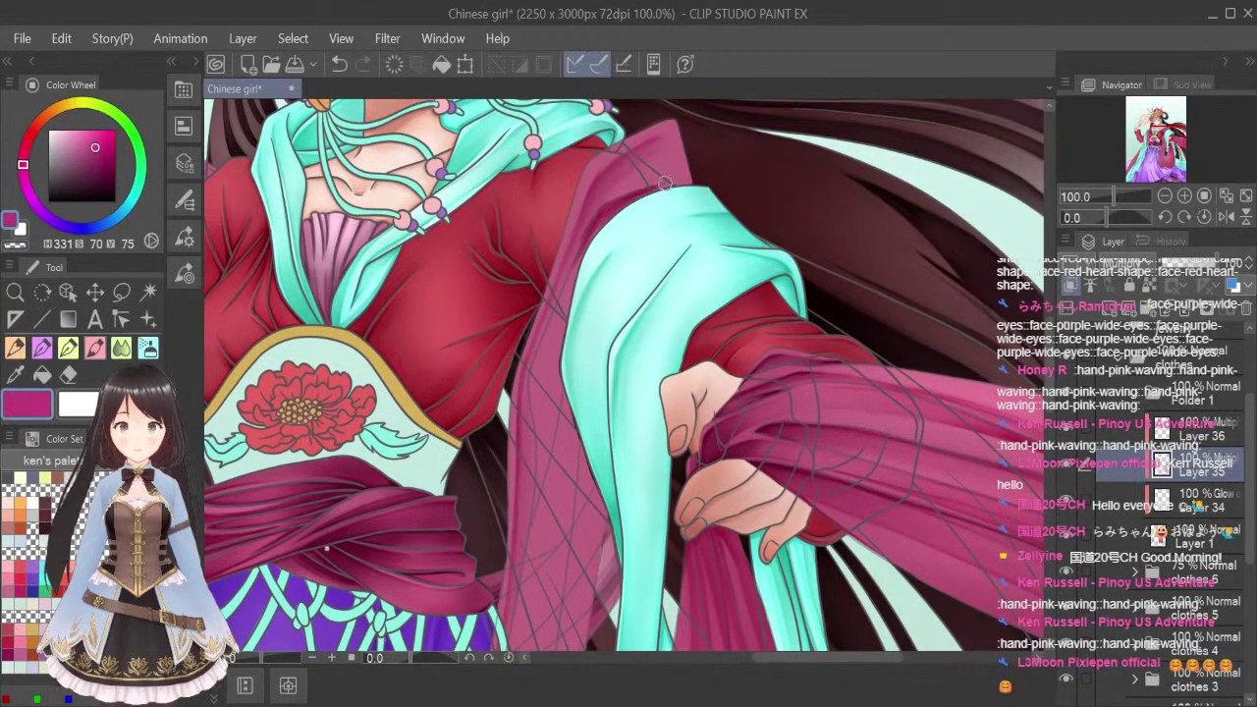
left_click_drag(589, 236, 555, 315)
left_click_drag(579, 257, 542, 352)
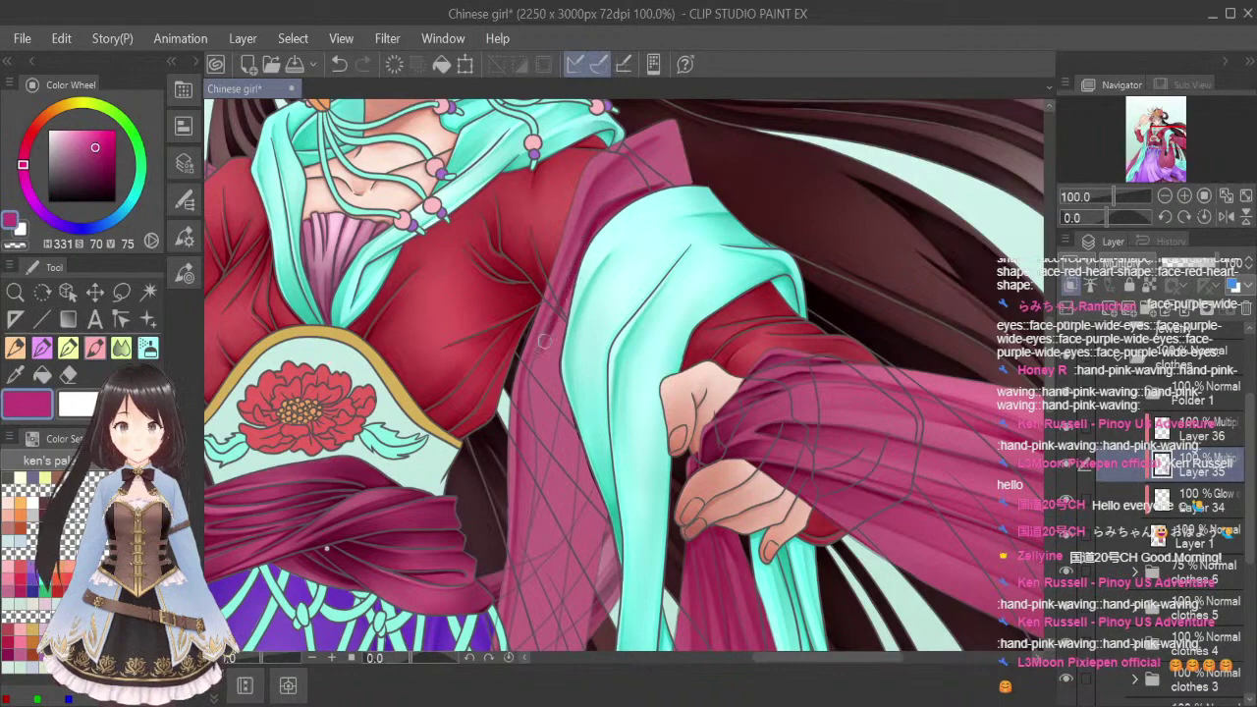
left_click_drag(561, 304, 532, 422)
mouse_move(530, 374)
left_mouse_down()
mouse_move(545, 453)
mouse_move(534, 483)
mouse_move(579, 257)
mouse_move(554, 397)
left_mouse_up()
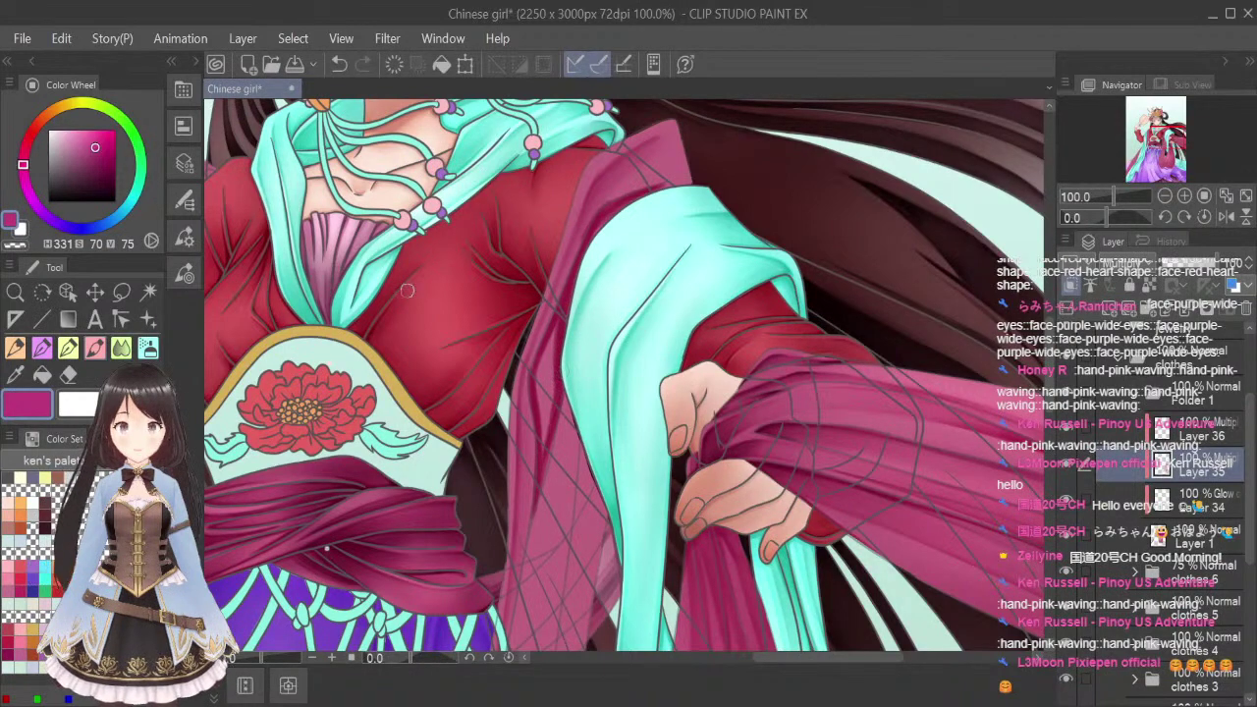
Soften the shadow beside the turquoise sleeve with the blending brush, from the shoulder down the strip
left_click(121, 348)
left_click_drag(668, 197, 649, 197)
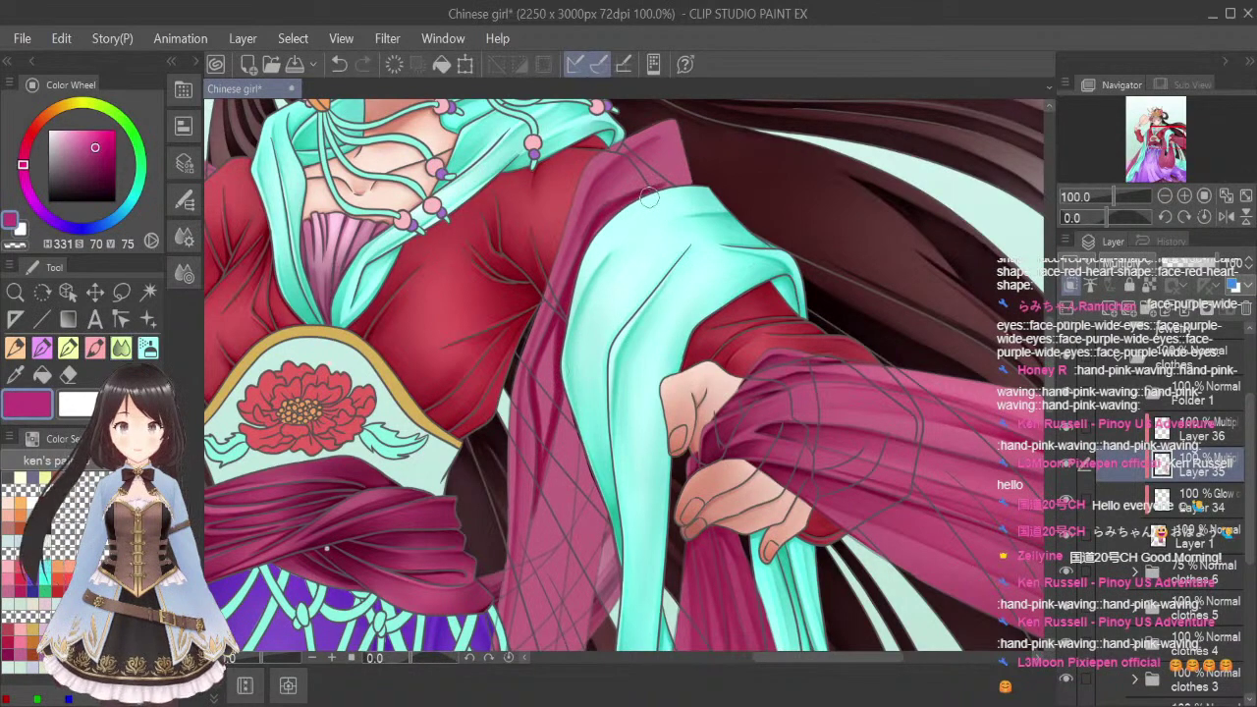
mouse_move(553, 338)
left_mouse_down()
mouse_move(537, 379)
mouse_move(542, 352)
mouse_move(545, 427)
mouse_move(561, 333)
mouse_move(547, 420)
mouse_move(534, 360)
mouse_move(538, 457)
left_mouse_up()
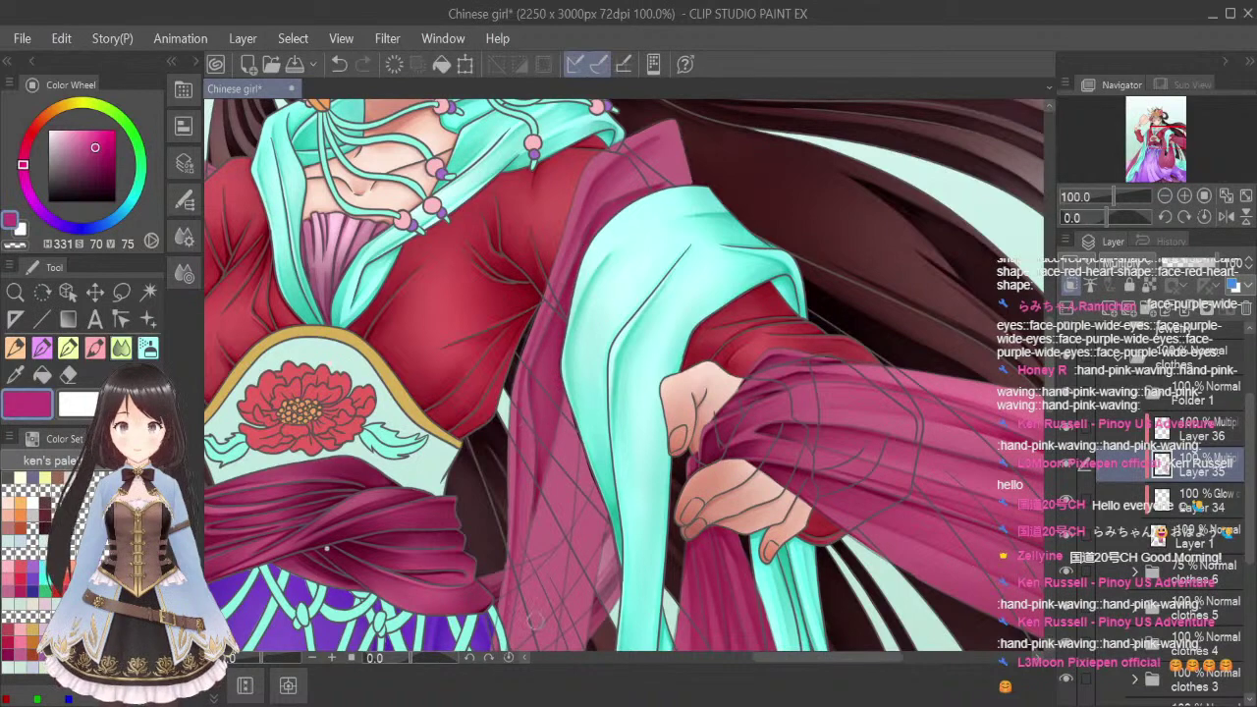
Paint fold shadow strokes down the magenta strip where it passes beside the turquoise sleeve at waist height
scroll(535, 620, "down", 5)
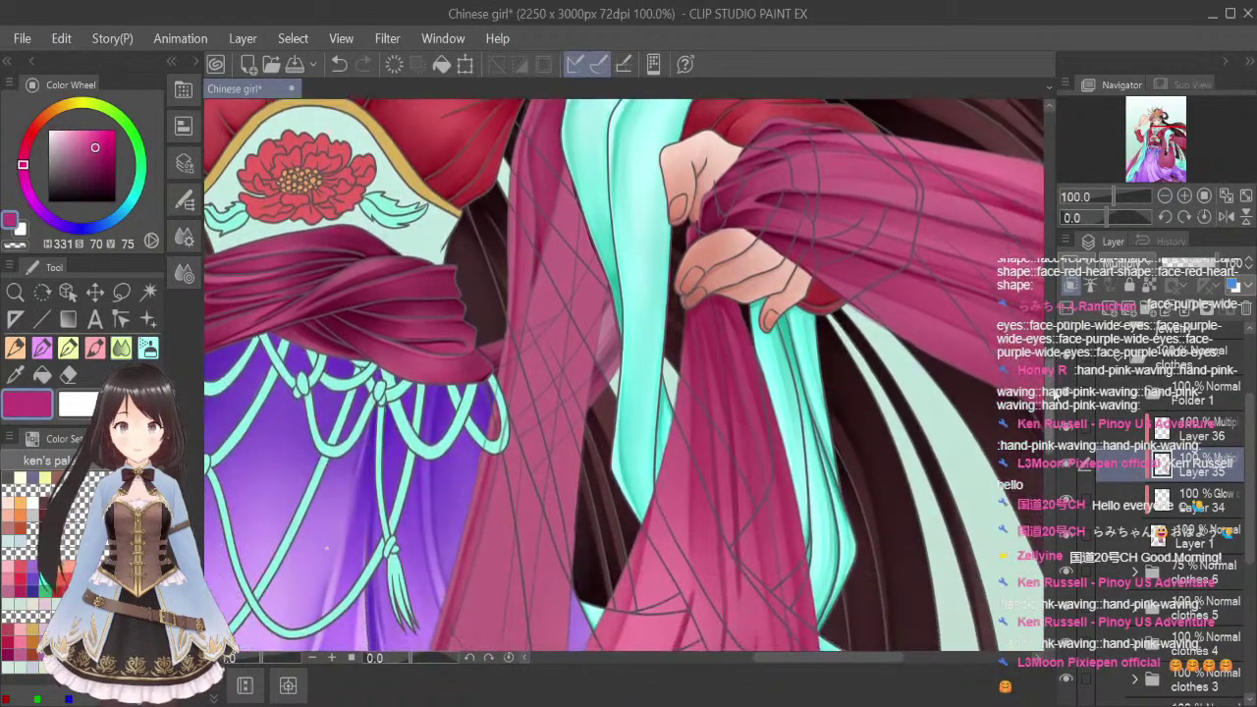
left_click(95, 349)
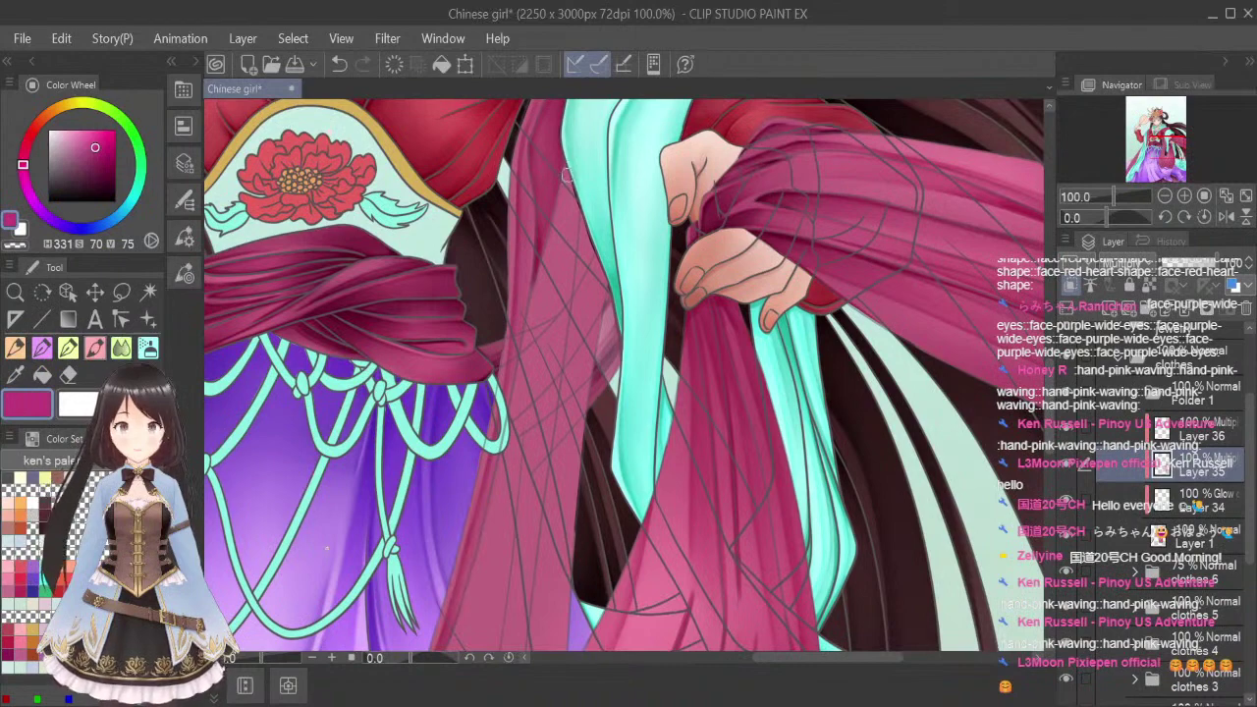
left_click_drag(563, 157, 601, 281)
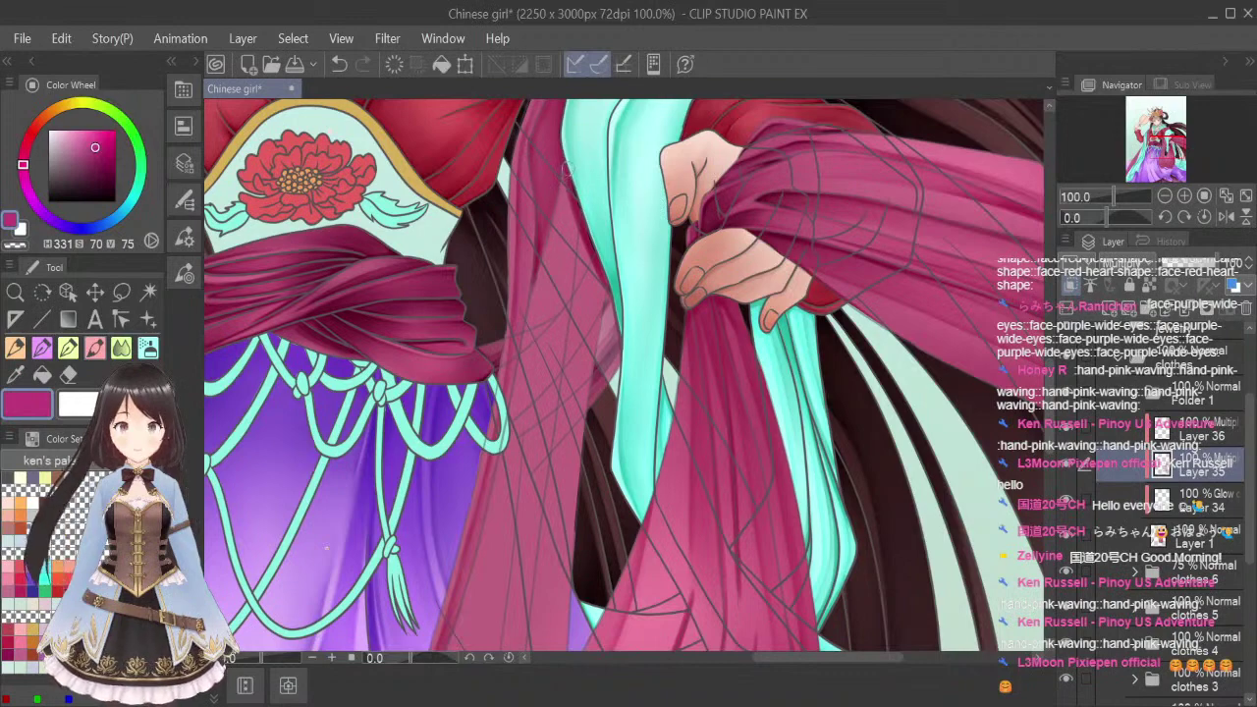
left_click_drag(565, 169, 531, 339)
left_click_drag(562, 180, 539, 279)
Blend the waist-height fold shadows on the magenta strip with a smaller blending brush
left_click(148, 345)
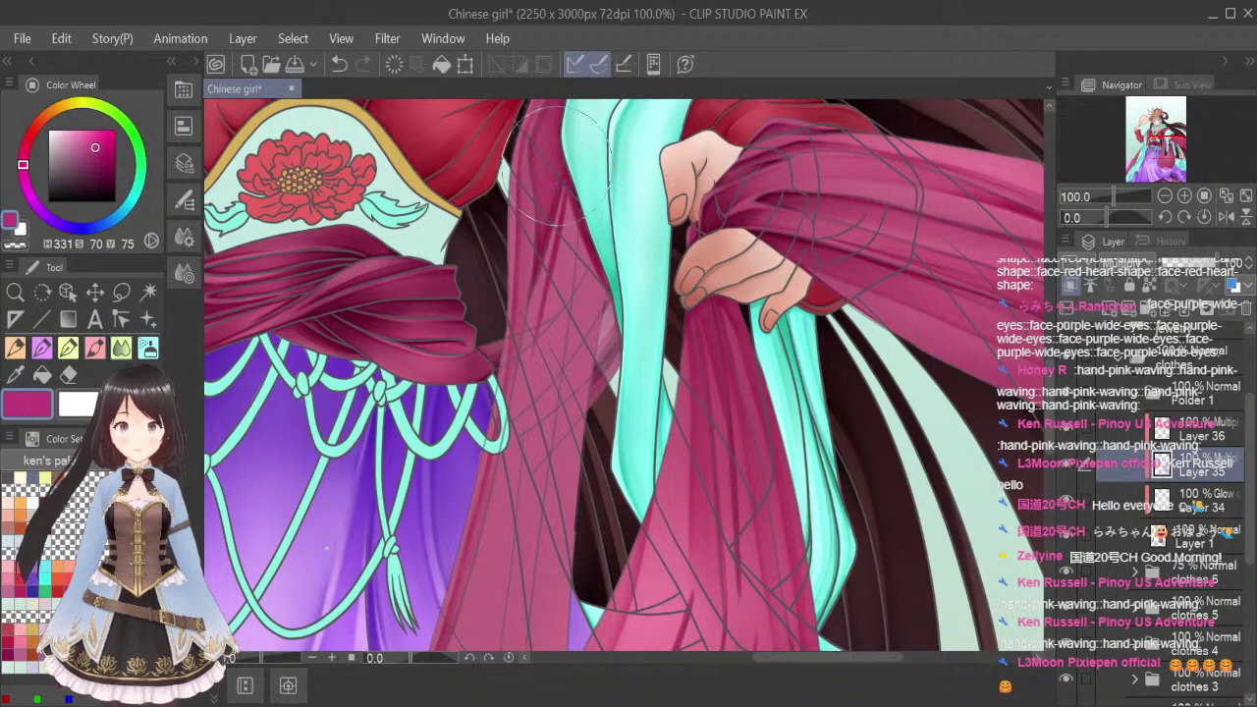
key("bracketleft")
key("bracketleft")
key("bracketleft")
key("bracketleft")
key("bracketleft")
key("bracketleft")
key("bracketleft")
key("bracketleft")
left_click_drag(563, 183, 545, 277)
left_click_drag(562, 204, 536, 282)
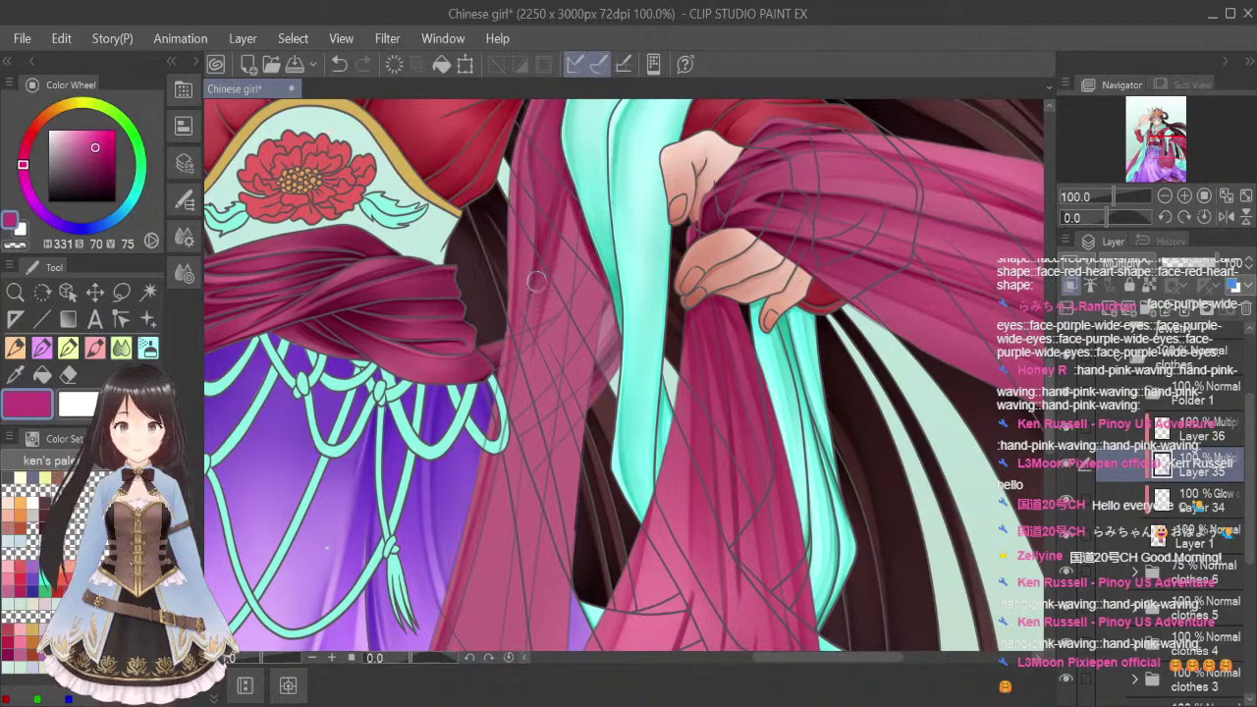
Paint long fold shadows down the hanging magenta strip, meeting in a V at its lower loop, and soften them
left_click_drag(1049, 397, 1049, 436)
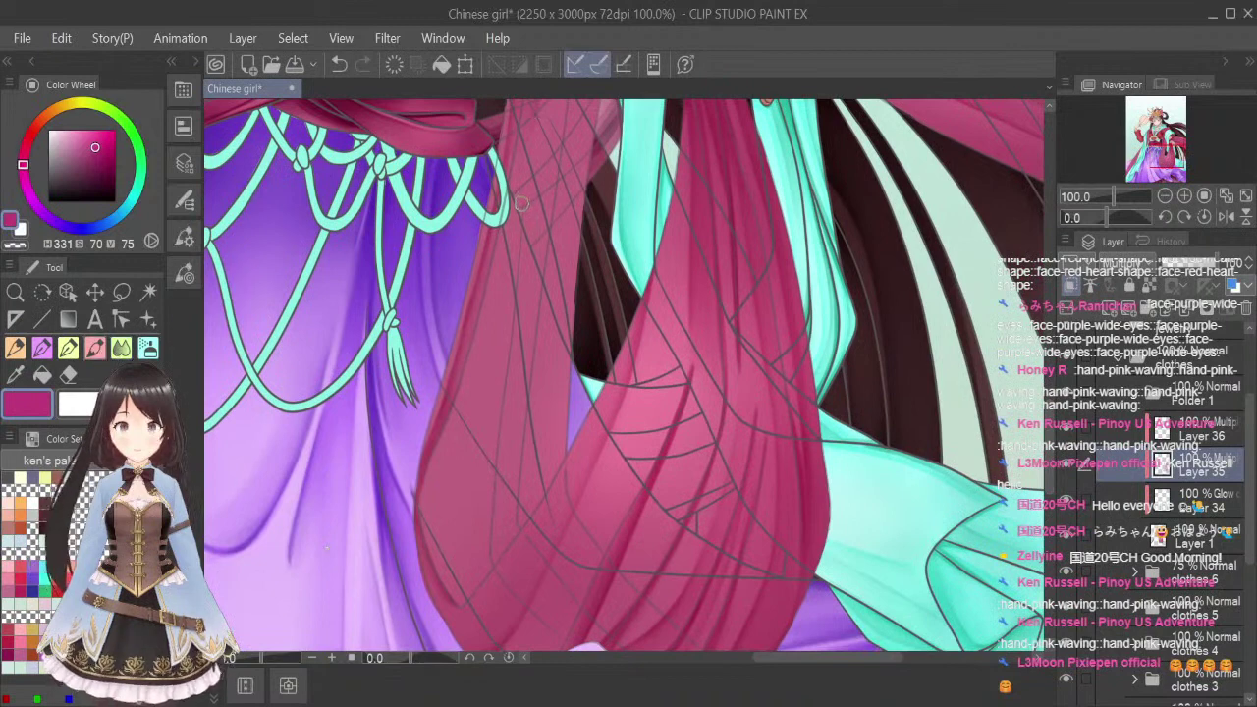
mouse_move(523, 206)
left_mouse_down()
mouse_move(448, 599)
mouse_move(481, 580)
mouse_move(462, 604)
mouse_move(556, 466)
mouse_move(541, 494)
left_mouse_up()
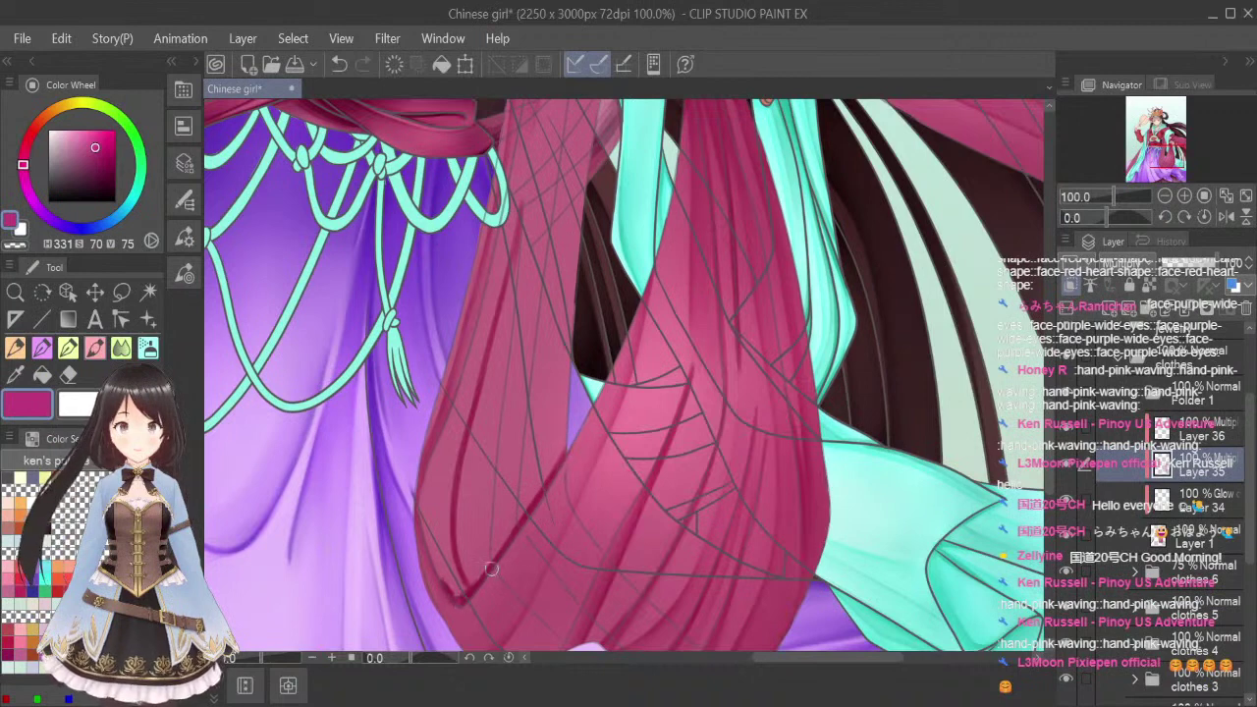
left_click(121, 348)
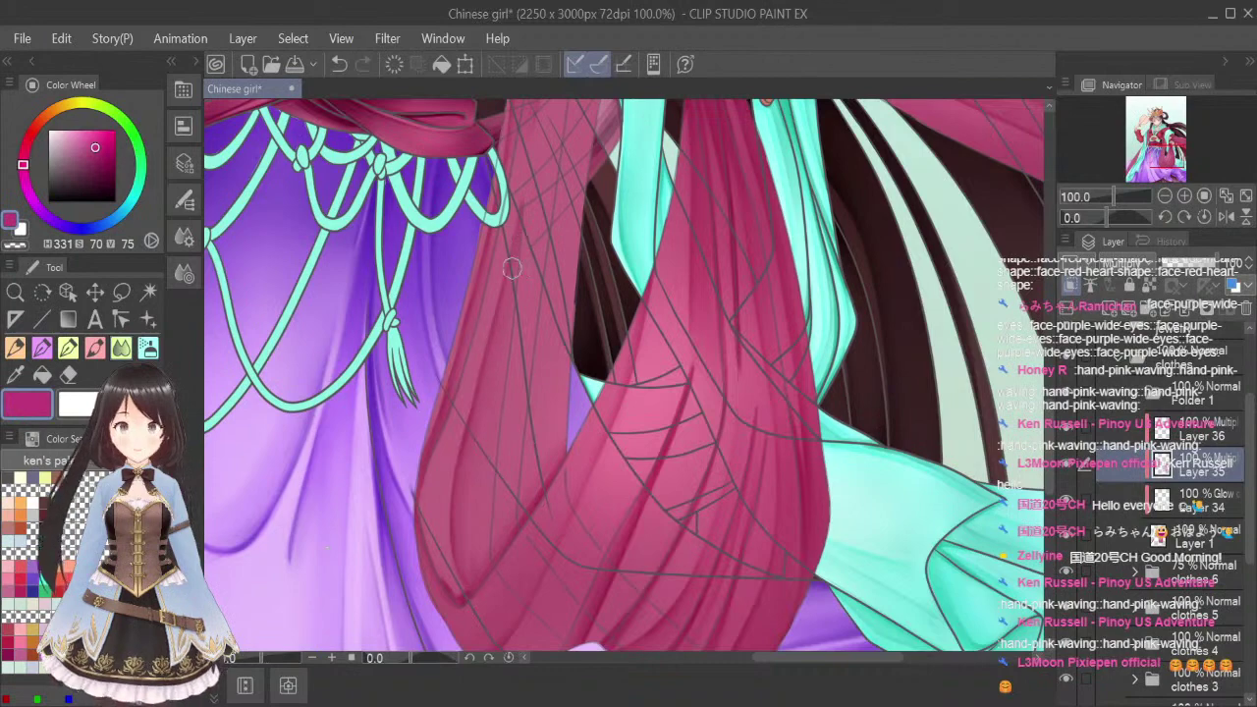
Paint a long fold shadow down the middle of the magenta strip, from beside the turquoise sleeve into the lower loop
left_click(98, 351)
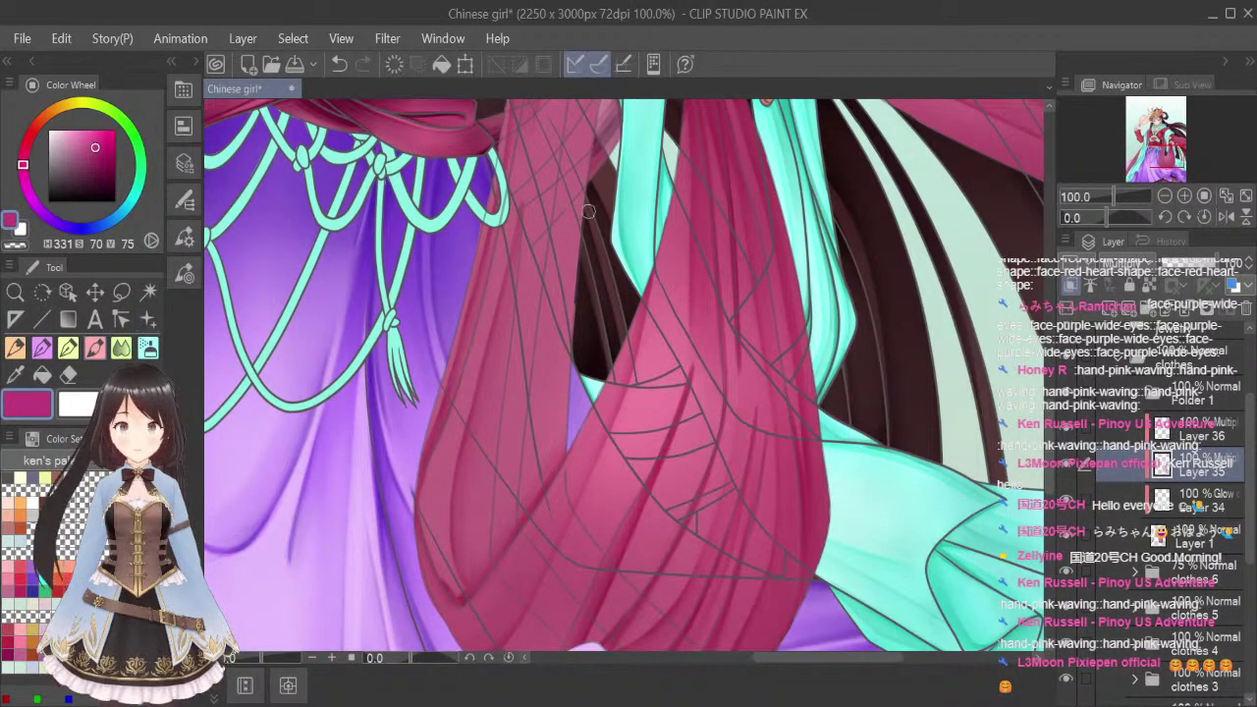
scroll(594, 191, "up", 4)
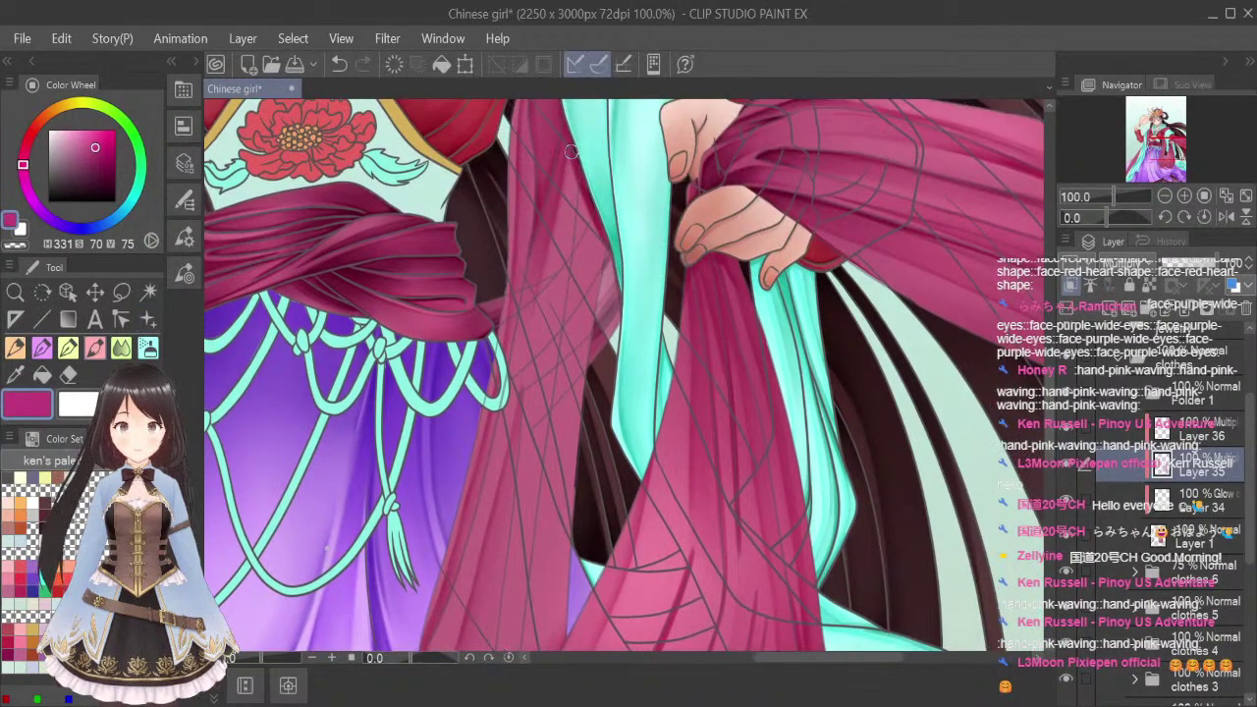
left_click_drag(571, 153, 559, 303)
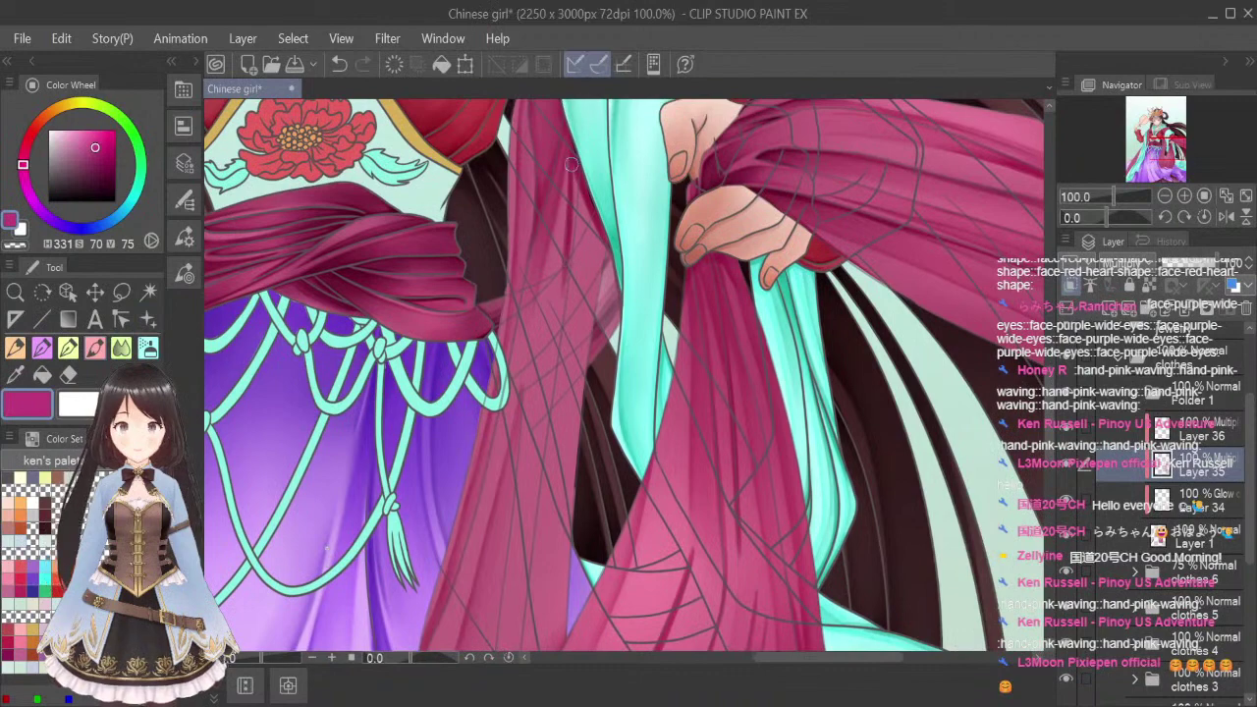
mouse_move(566, 236)
left_mouse_down()
mouse_move(538, 431)
mouse_move(542, 422)
left_mouse_up()
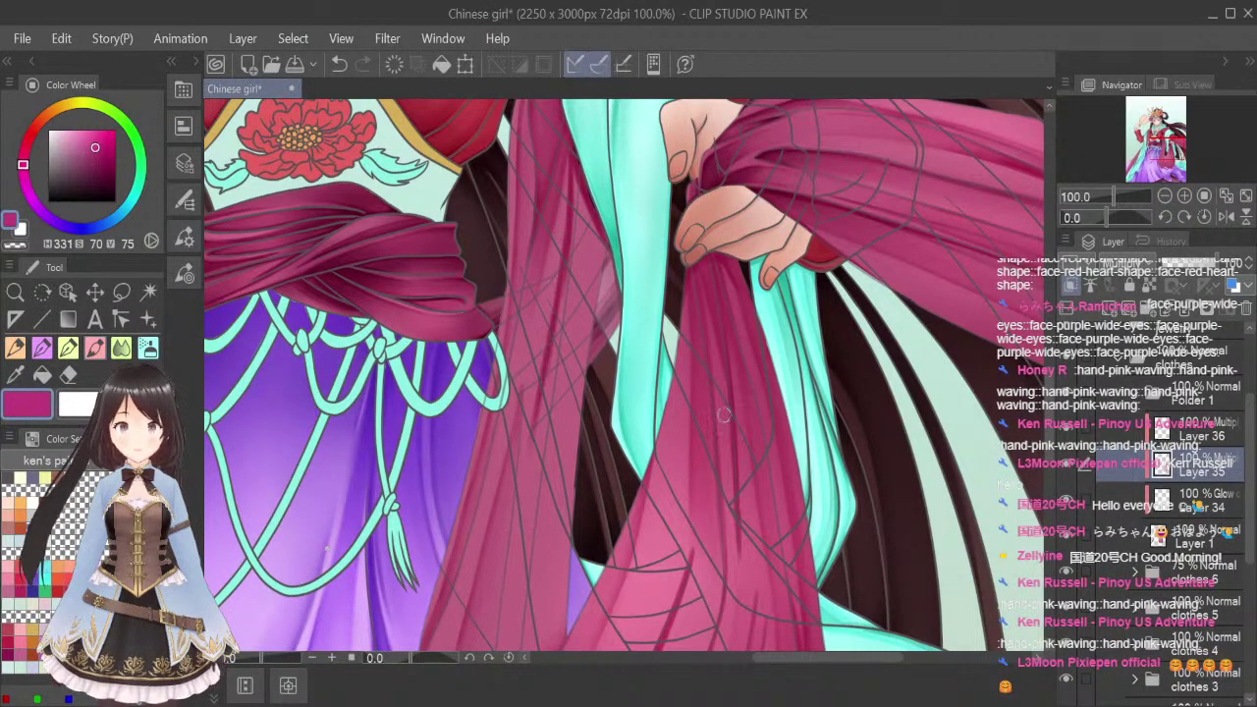
scroll(540, 209, "down", 4)
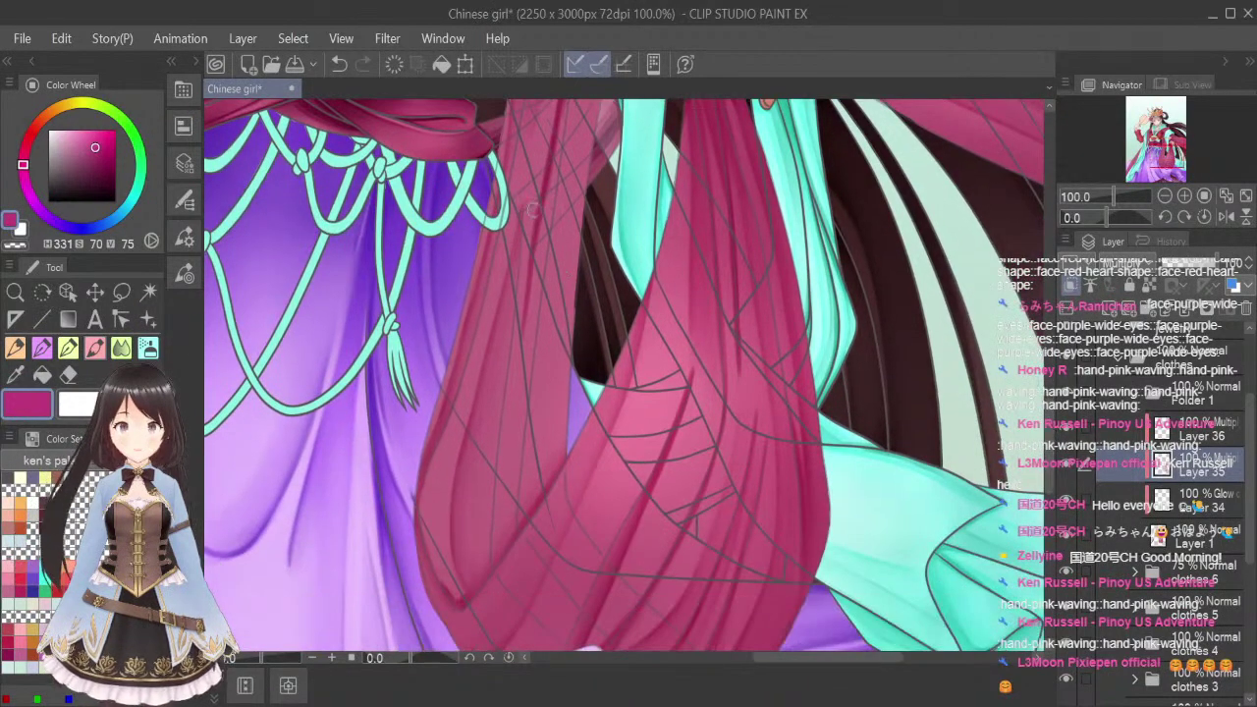
mouse_move(540, 209)
left_mouse_down()
mouse_move(518, 285)
mouse_move(533, 243)
mouse_move(496, 535)
left_mouse_up()
left_click_drag(513, 419, 497, 529)
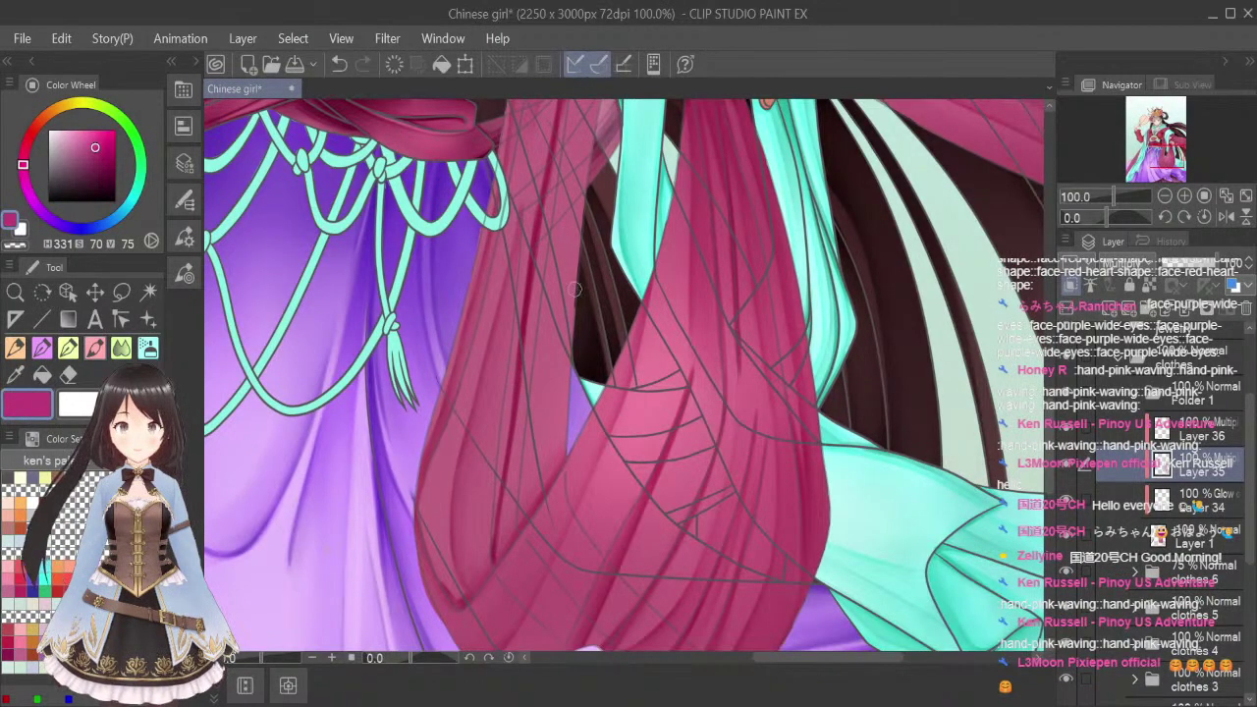
Soften the long middle fold shadow along the length of the magenta strip
scroll(589, 236, "up", 6)
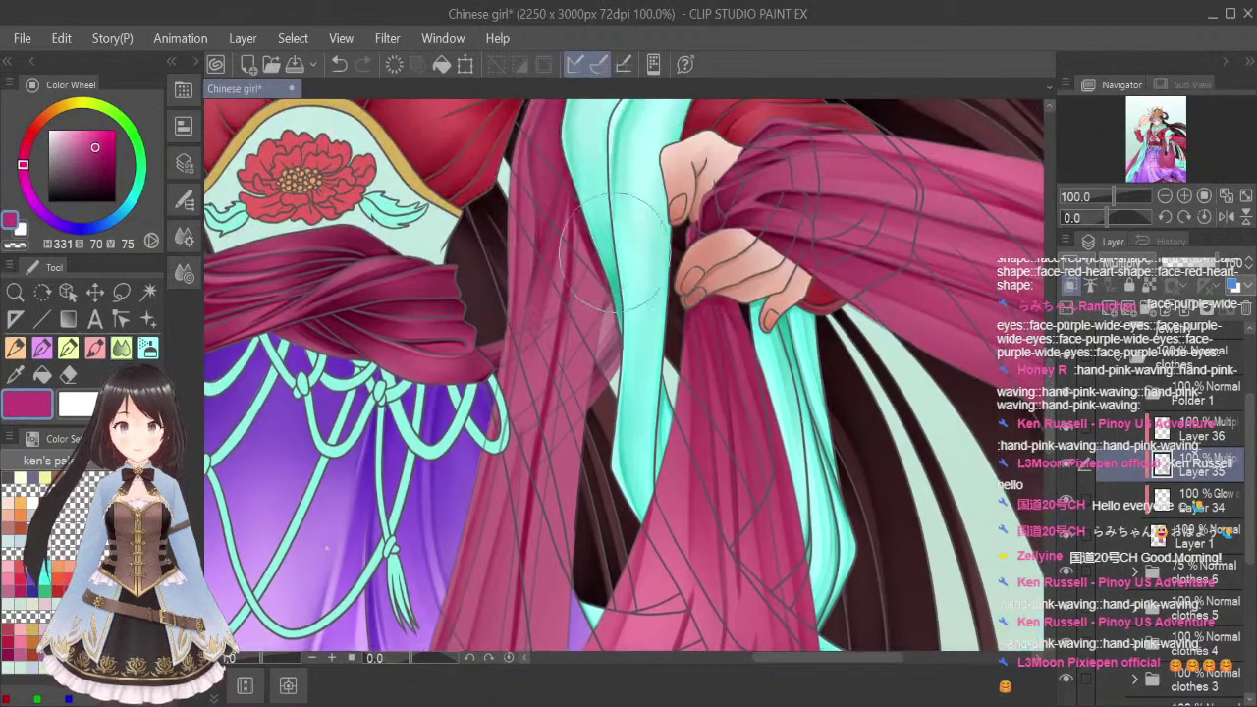
key("e")
left_click_drag(576, 236, 559, 351)
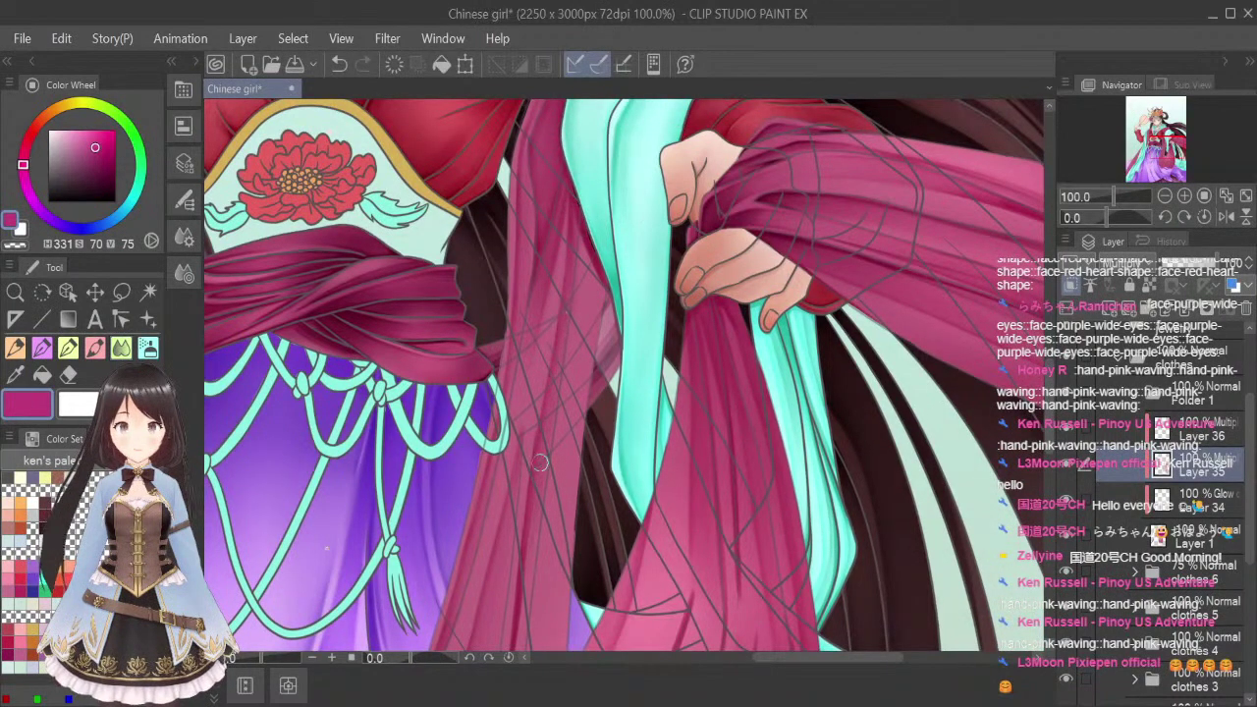
scroll(756, 310, "down", 4)
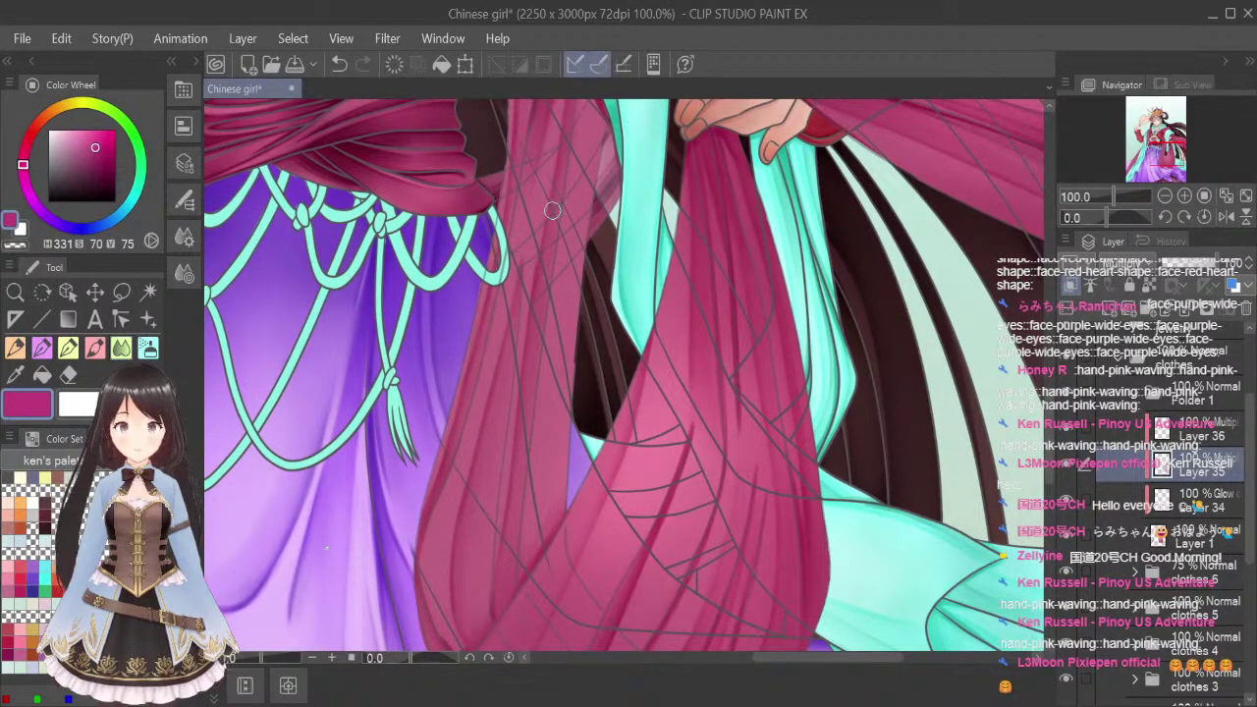
Paint fold shadows along the magenta strip's edge nearest the turquoise sleeve, continuing down past the dark hair gap
scroll(245, 239, "up", 3)
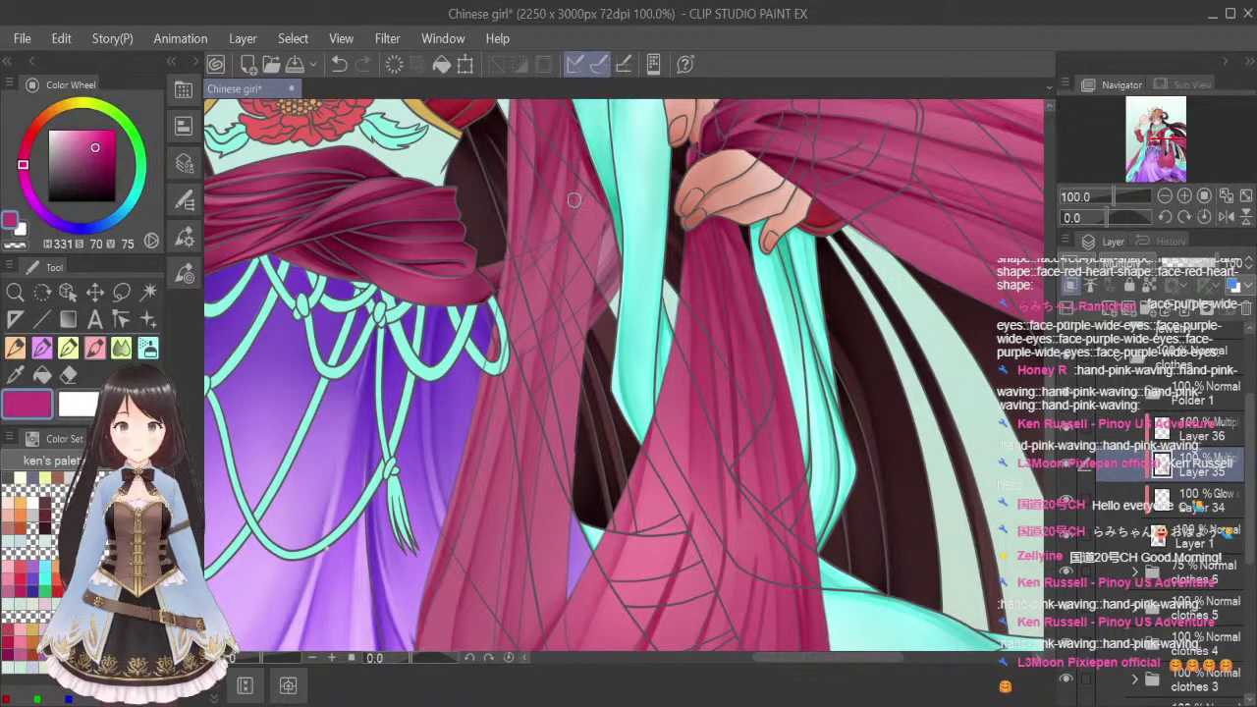
left_click_drag(587, 161, 579, 311)
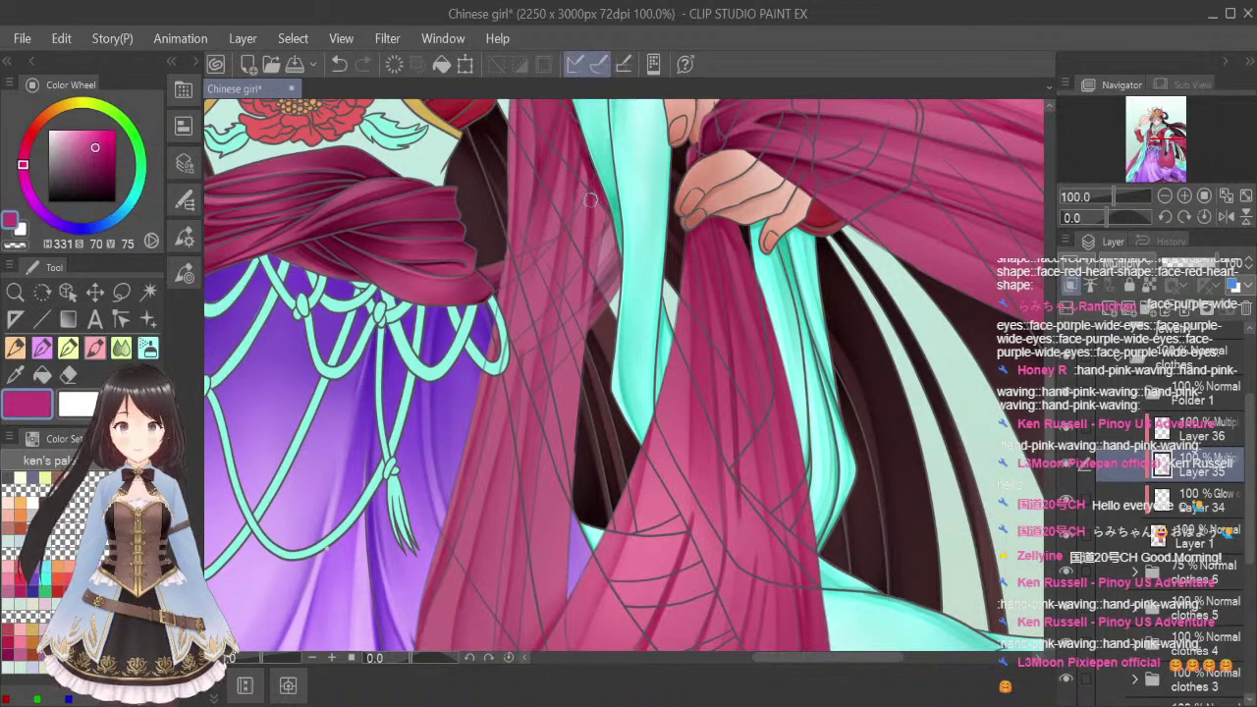
left_click_drag(591, 201, 579, 317)
left_click_drag(590, 168, 580, 308)
left_click_drag(585, 240, 573, 393)
left_click_drag(577, 316, 556, 511)
left_click_drag(1052, 441, 1053, 464)
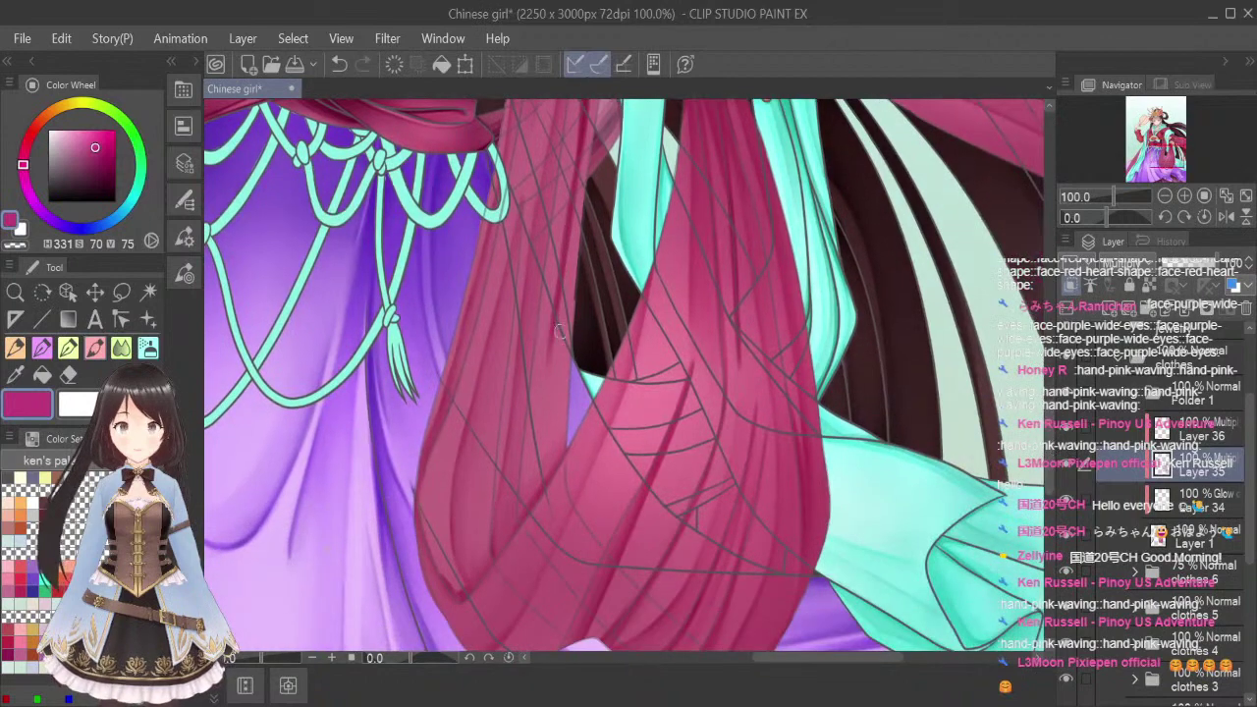
mouse_move(557, 289)
left_mouse_down()
mouse_move(532, 449)
mouse_move(545, 476)
left_mouse_up()
left_click_drag(546, 383, 536, 486)
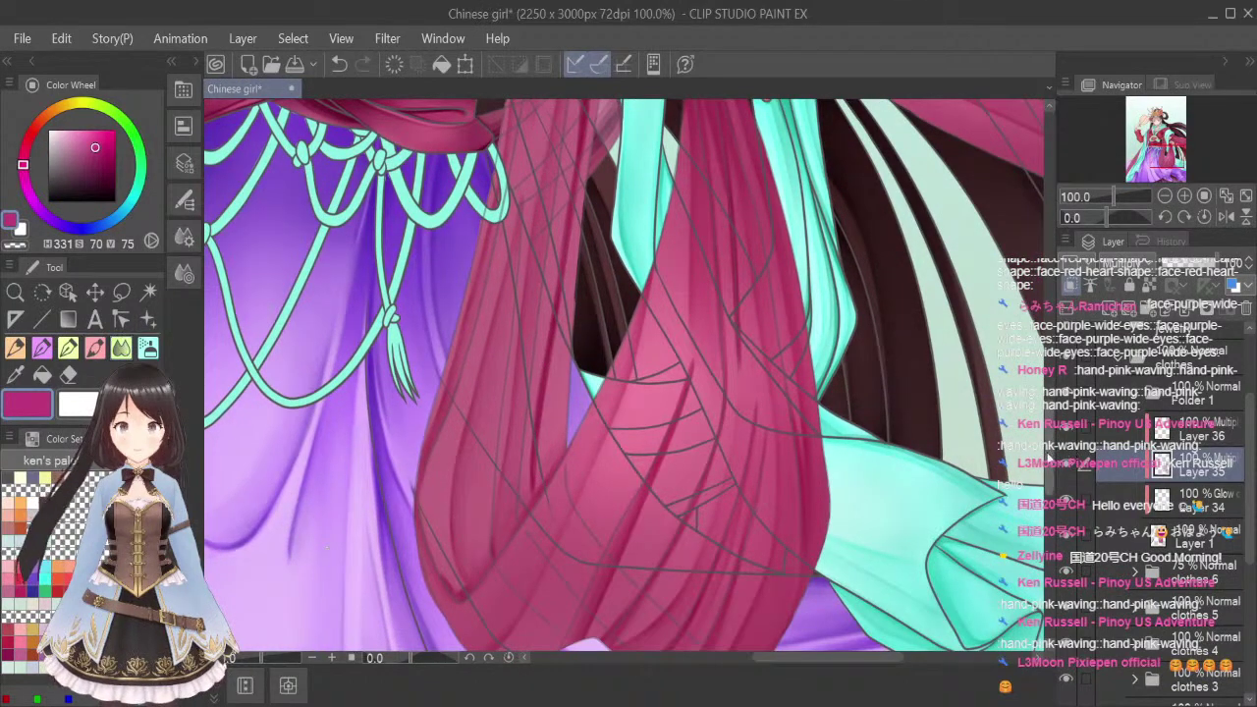
Blend the edge fold shadows into the magenta strip, from the turquoise sleeve downward
scroll(606, 250, "up", 5)
key("[")
mouse_move(599, 245)
left_mouse_down()
mouse_move(591, 289)
mouse_move(592, 238)
mouse_move(590, 334)
left_mouse_up()
left_click_drag(590, 239, 578, 434)
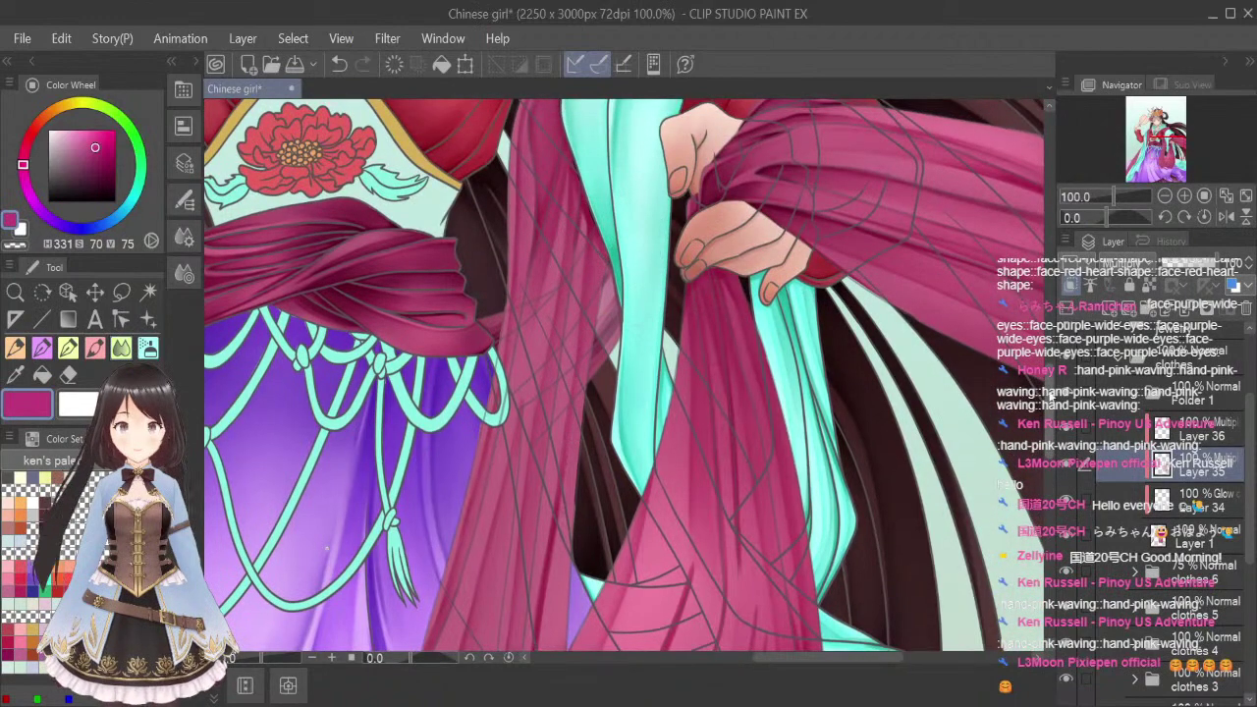
scroll(595, 293, "down", 5)
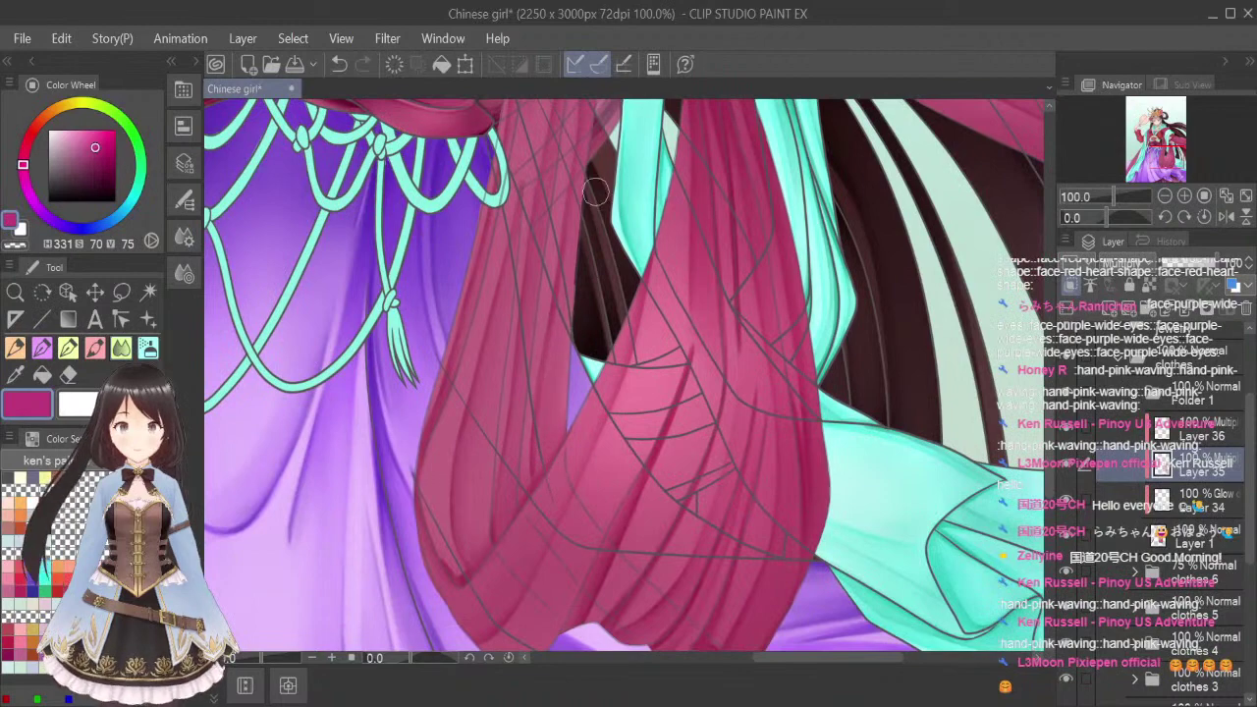
scroll(728, 297, "down", 2)
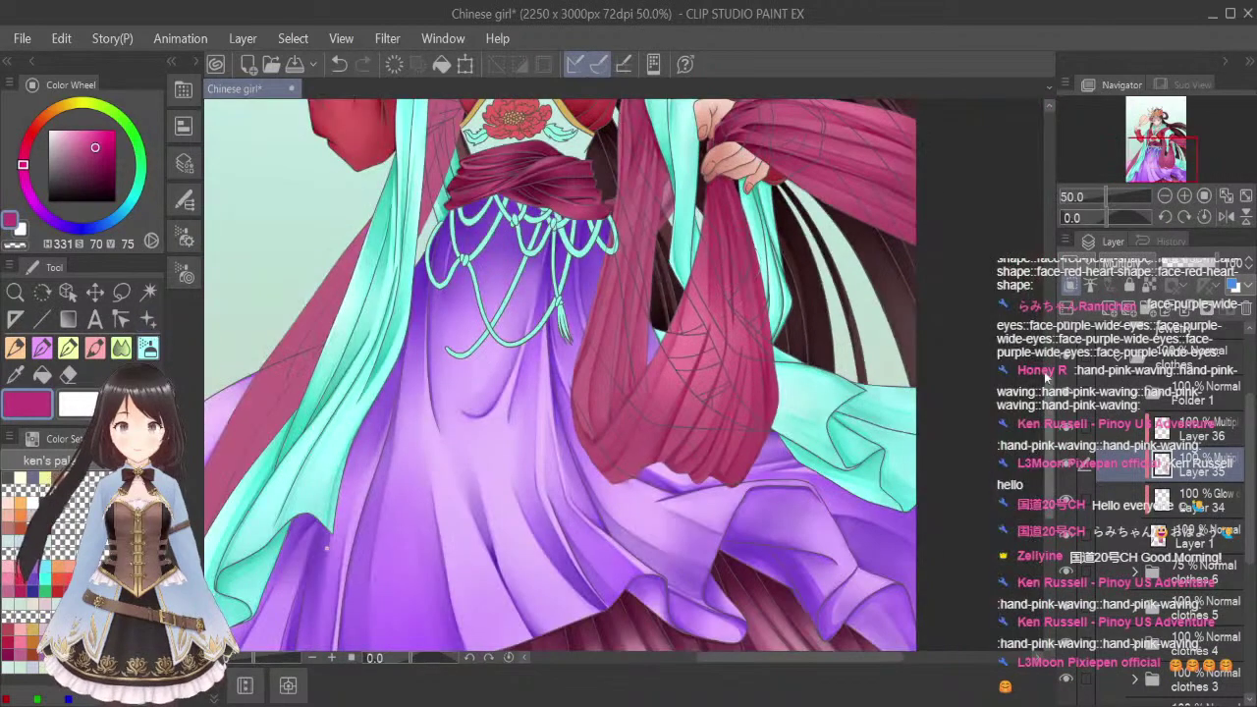
left_click_drag(742, 263, 743, 306)
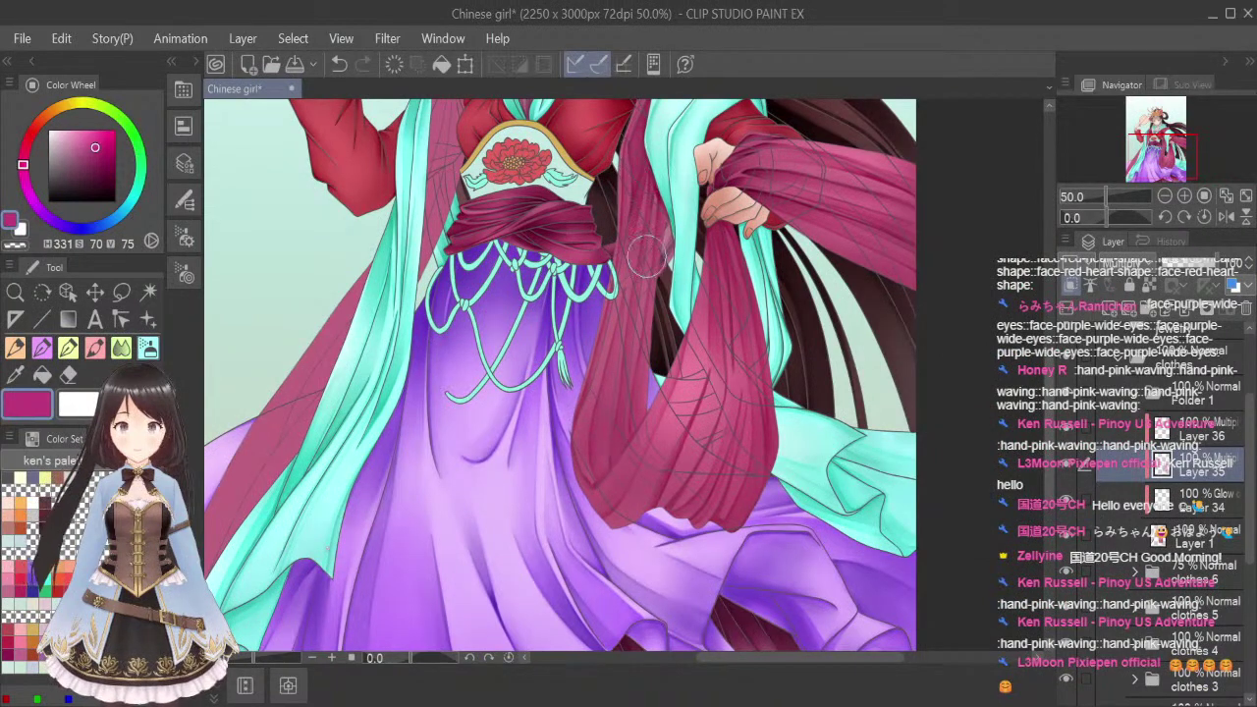
scroll(678, 364, "up", 1)
scroll(642, 301, "up", 3)
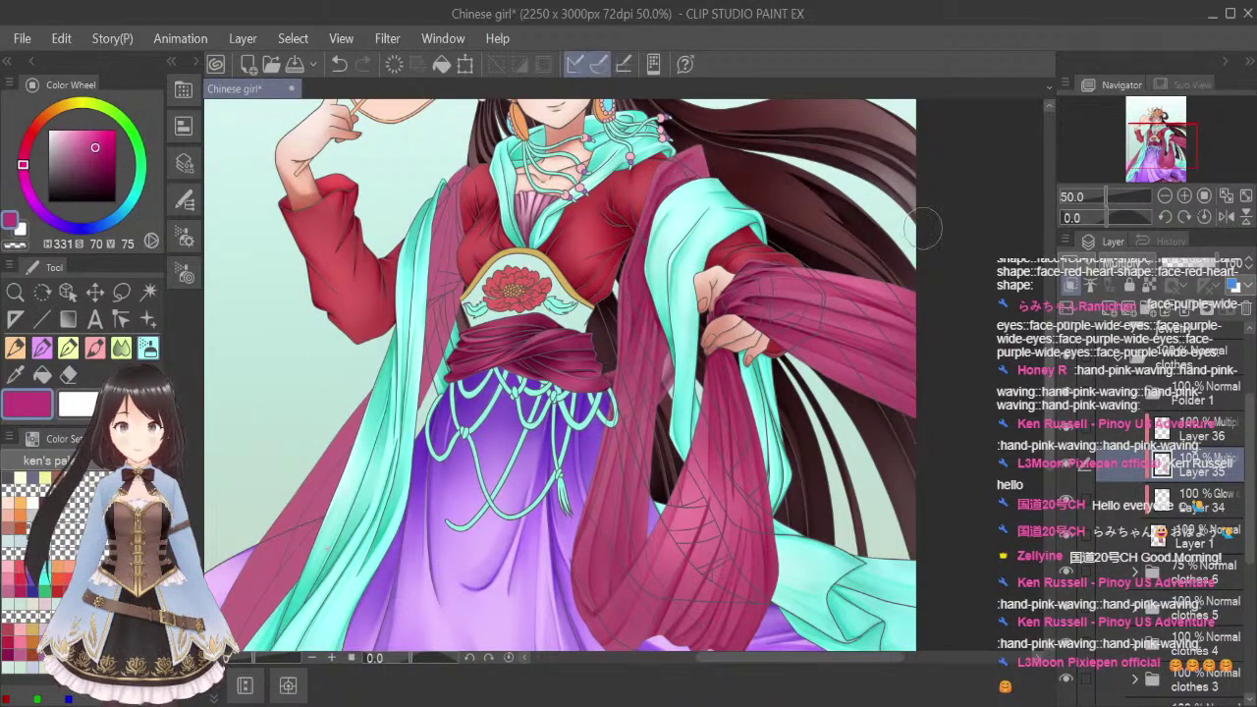
left_click_drag(1052, 369, 1054, 395)
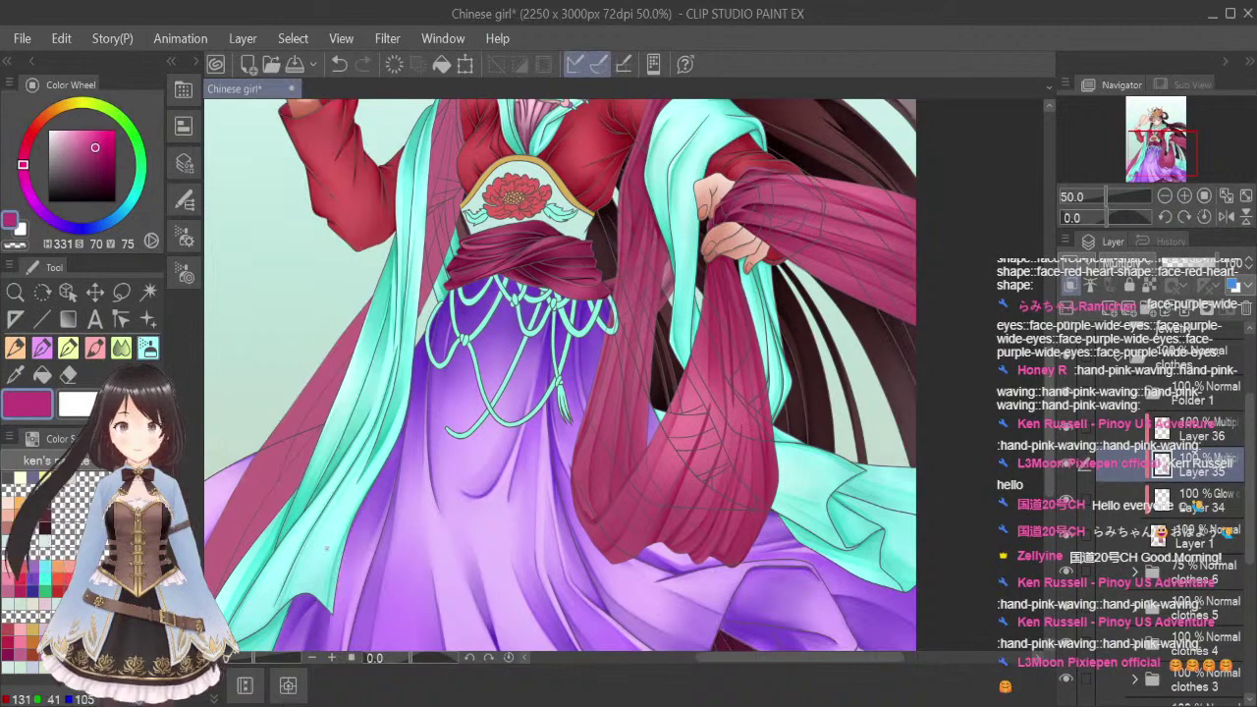
Set up a dark purple brush colour on the Multiply layer Layer 36 and save the drawing
left_click(47, 643)
left_click(95, 349)
left_click(1223, 424)
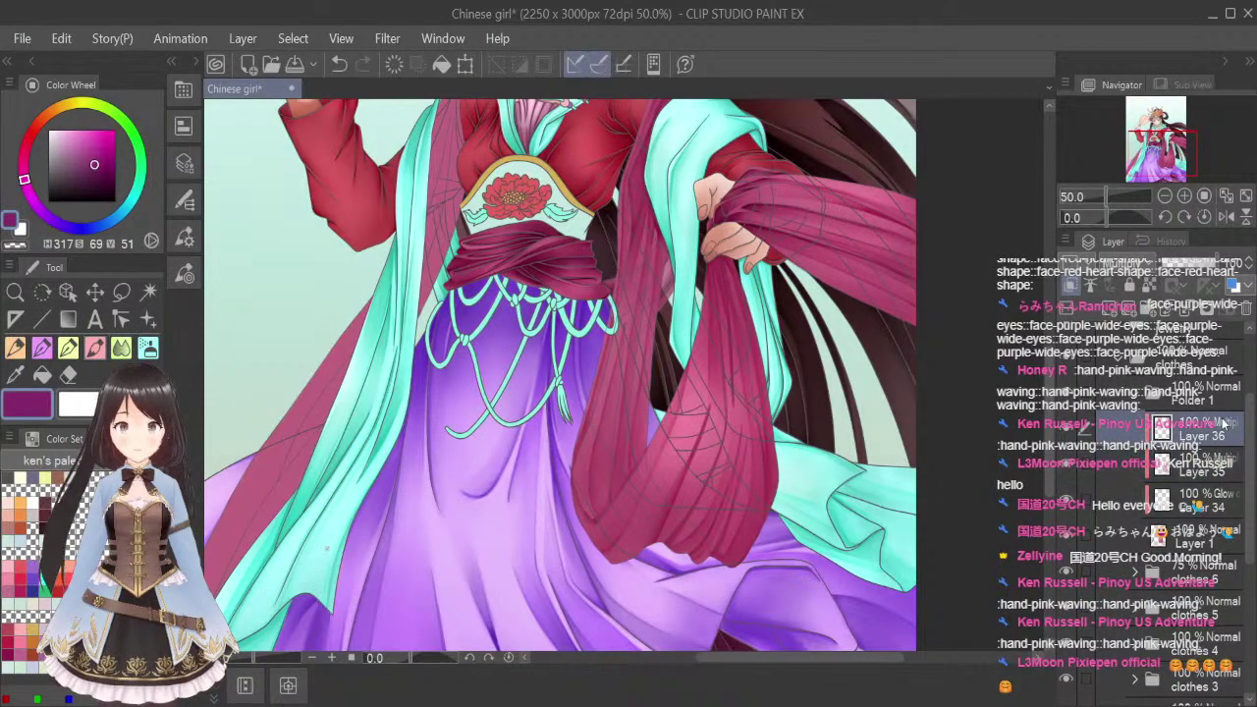
key("ctrl+s")
key("ctrl+0")
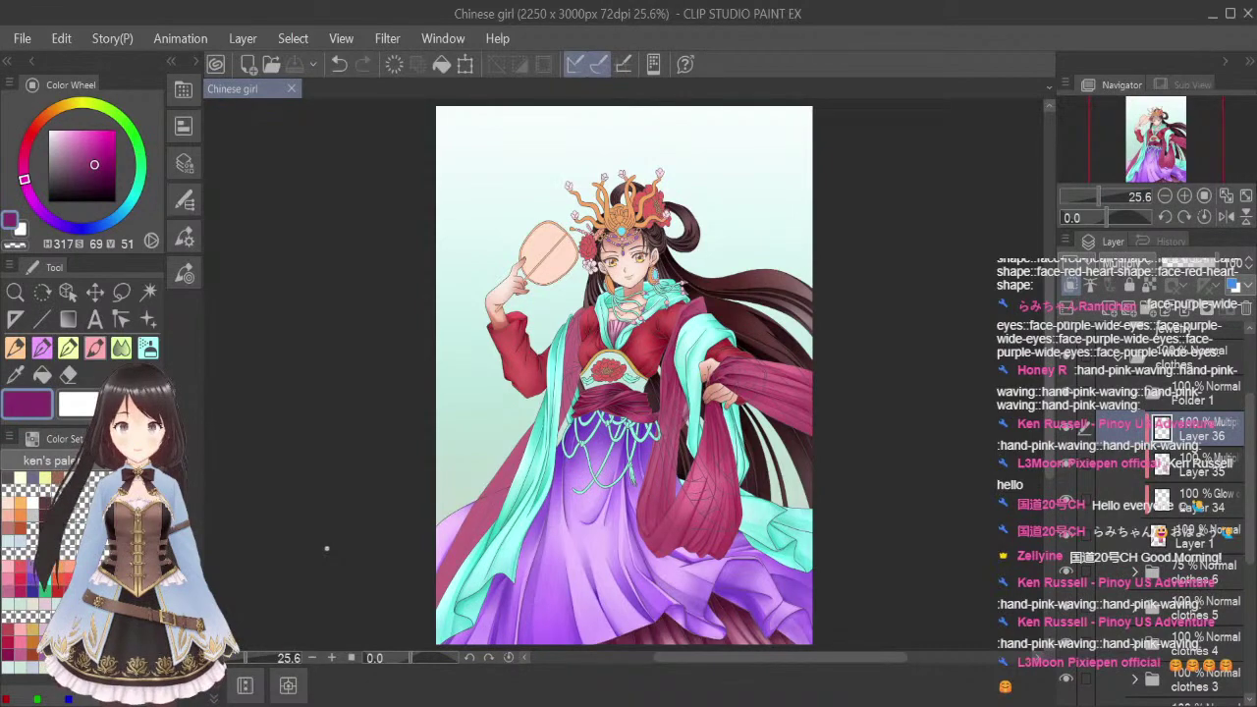
Paint dark purple shadow strokes along the shoulder fold of the magenta strip, from beside the bodice toward its pointed end
scroll(693, 311, "up", 5)
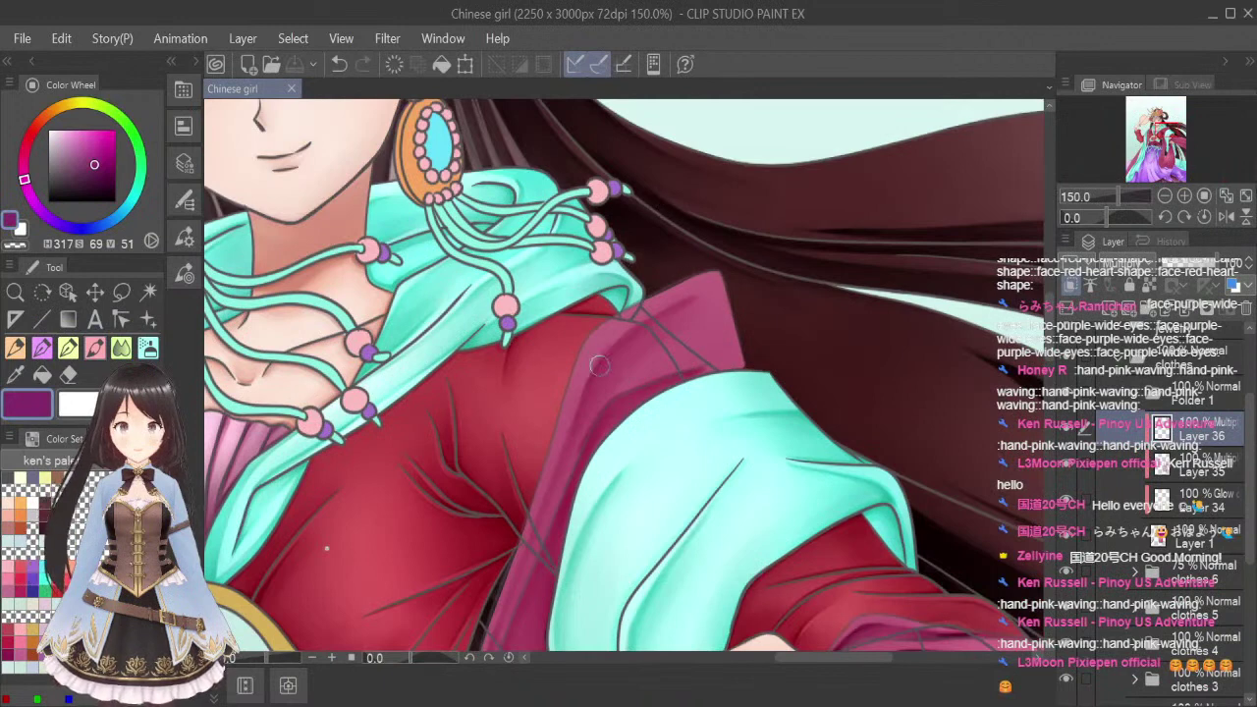
mouse_move(592, 383)
left_mouse_down()
mouse_move(608, 349)
mouse_move(588, 376)
mouse_move(665, 313)
left_mouse_up()
left_click_drag(611, 359, 626, 340)
left_click_drag(590, 389, 601, 360)
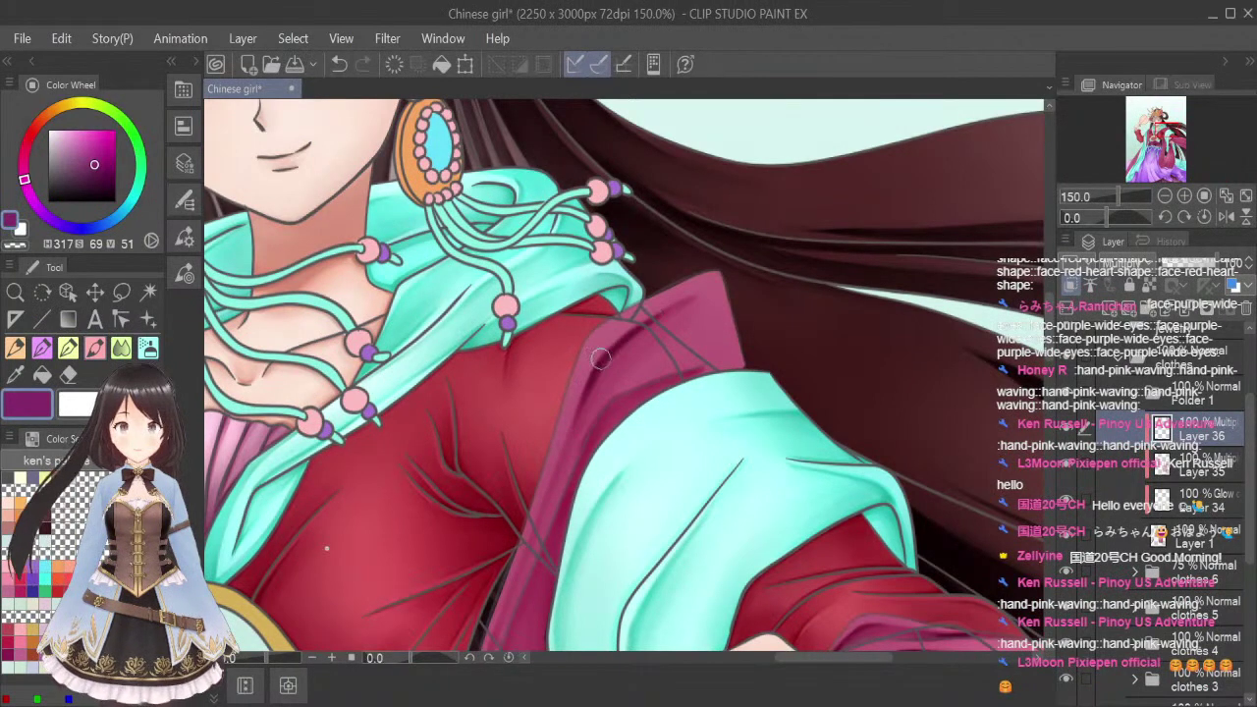
left_click_drag(556, 470, 590, 383)
Blend the dark purple shoulder shadow into the magenta strip with a smaller blending brush
left_click(122, 347)
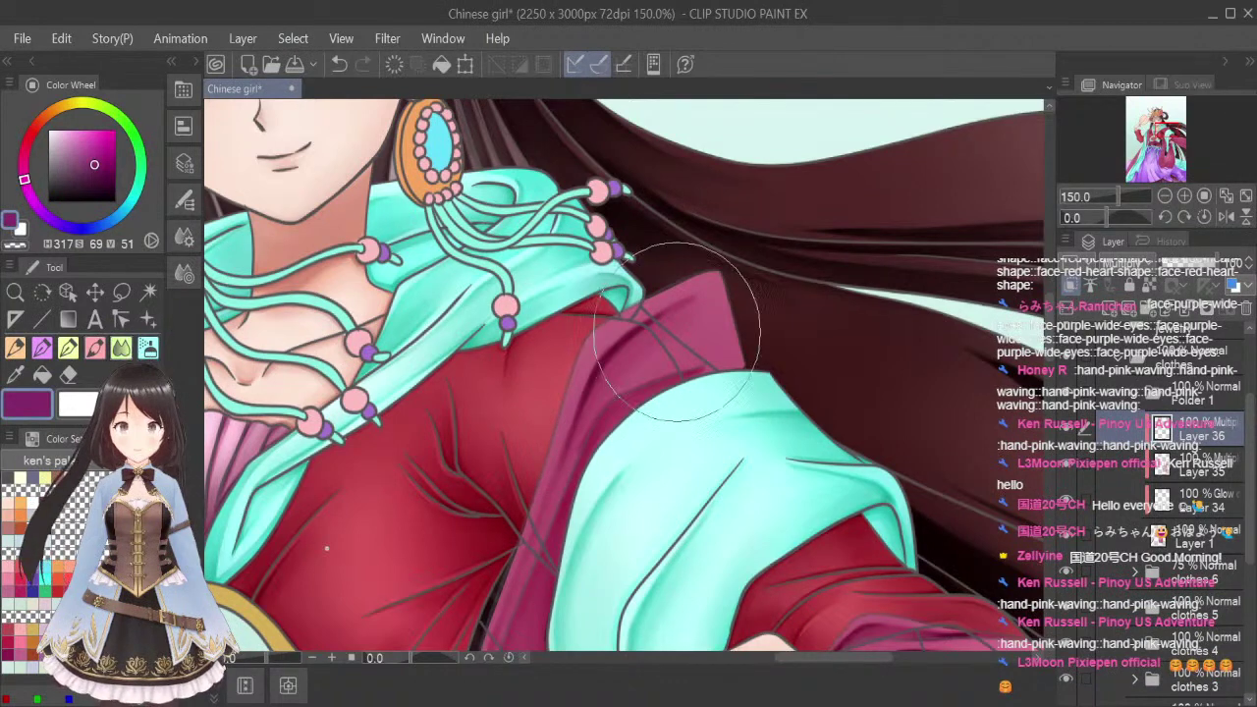
key("bracketleft")
key("bracketleft")
key("bracketleft")
key("bracketleft")
key("bracketleft")
key("bracketleft")
key("bracketleft")
key("bracketleft")
mouse_move(635, 367)
left_mouse_down()
mouse_move(598, 399)
mouse_move(565, 469)
left_mouse_up()
mouse_move(610, 350)
left_mouse_down()
mouse_move(581, 419)
mouse_move(674, 318)
mouse_move(609, 369)
mouse_move(700, 298)
left_mouse_up()
left_click_drag(582, 423, 594, 407)
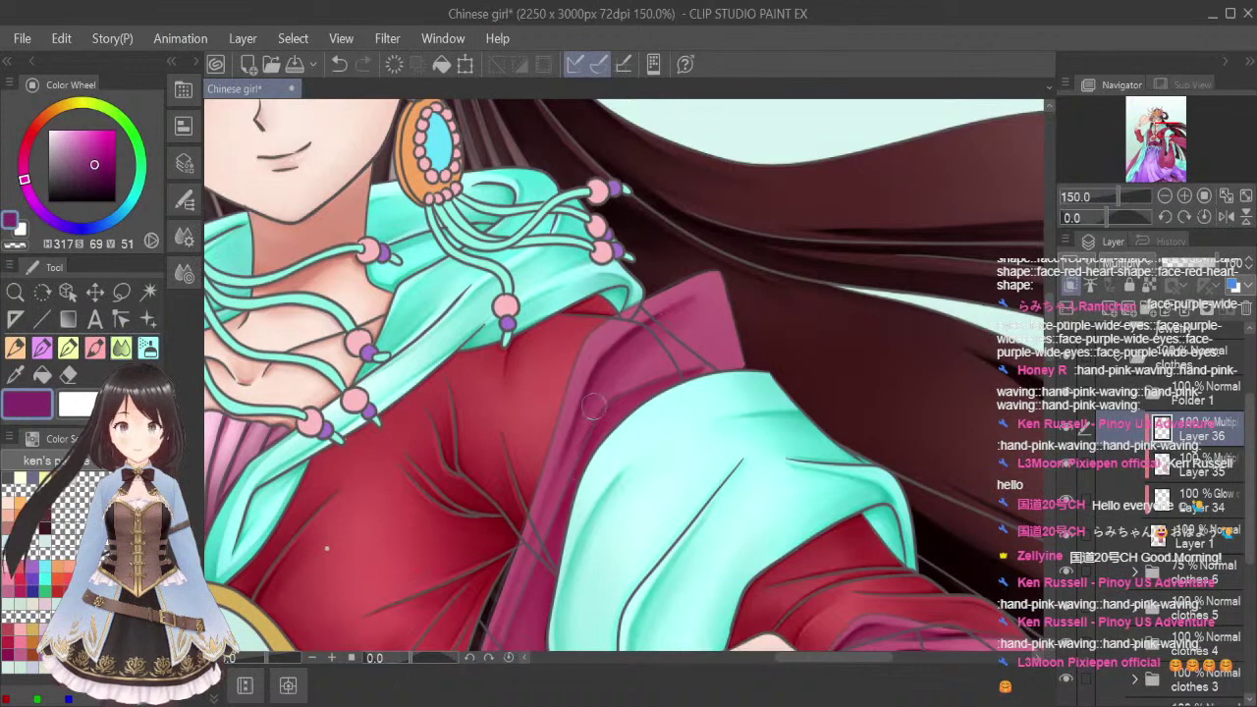
Paint dark purple shadow strokes on the magenta strip along the upper edge of the turquoise sleeve
left_click(95, 348)
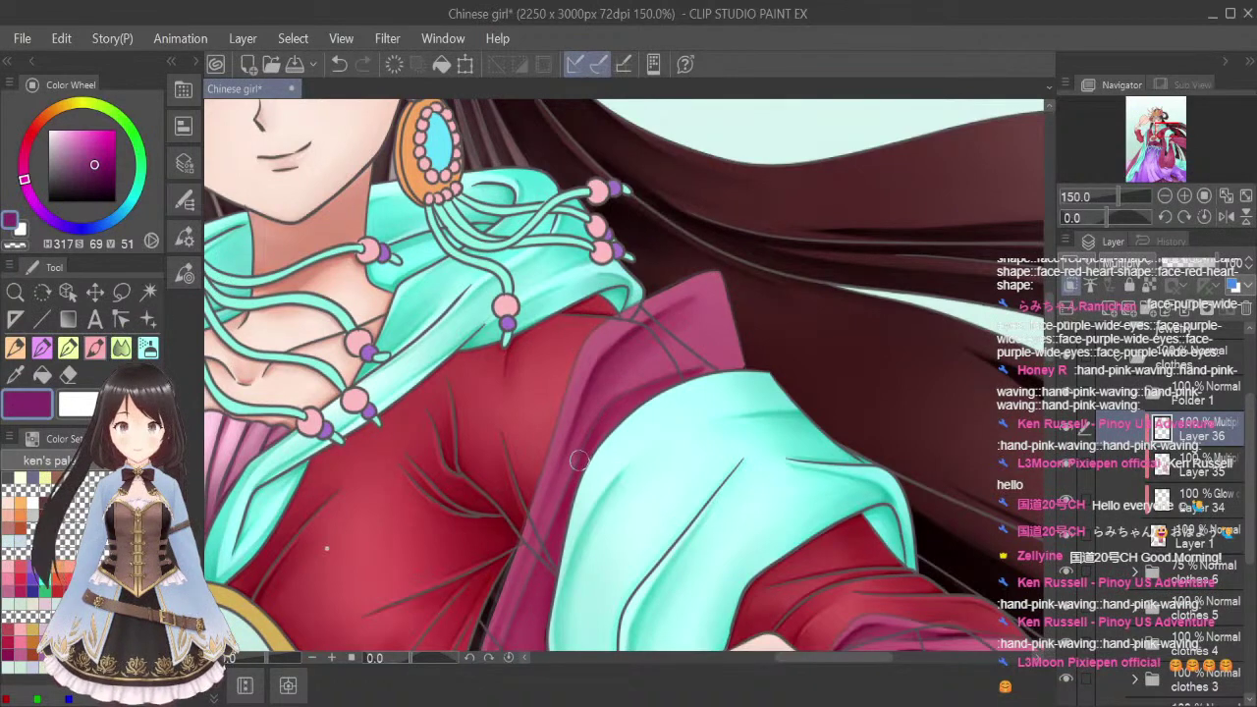
mouse_move(578, 460)
left_mouse_down()
mouse_move(612, 406)
mouse_move(597, 416)
mouse_move(670, 379)
mouse_move(610, 402)
mouse_move(694, 366)
mouse_move(616, 418)
mouse_move(677, 379)
left_mouse_up()
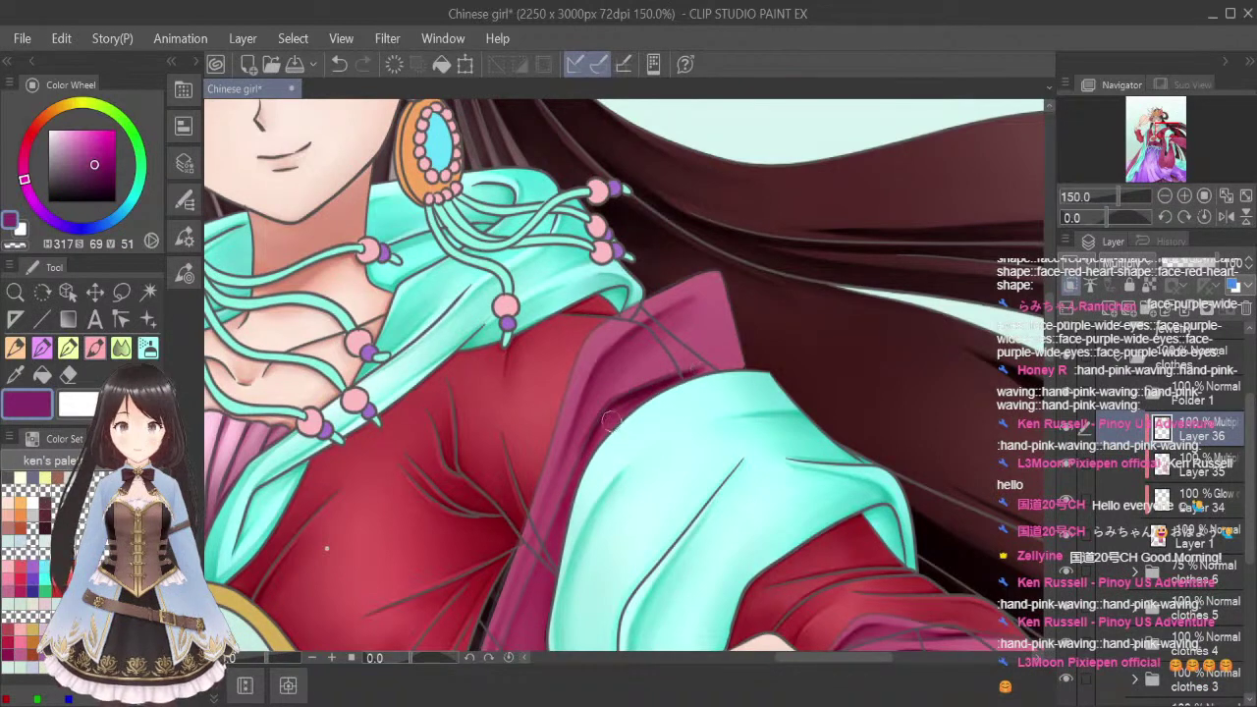
left_click_drag(610, 421, 703, 369)
Blend the new dark purple shadow above the turquoise sleeve into the magenta strip
left_click(119, 348)
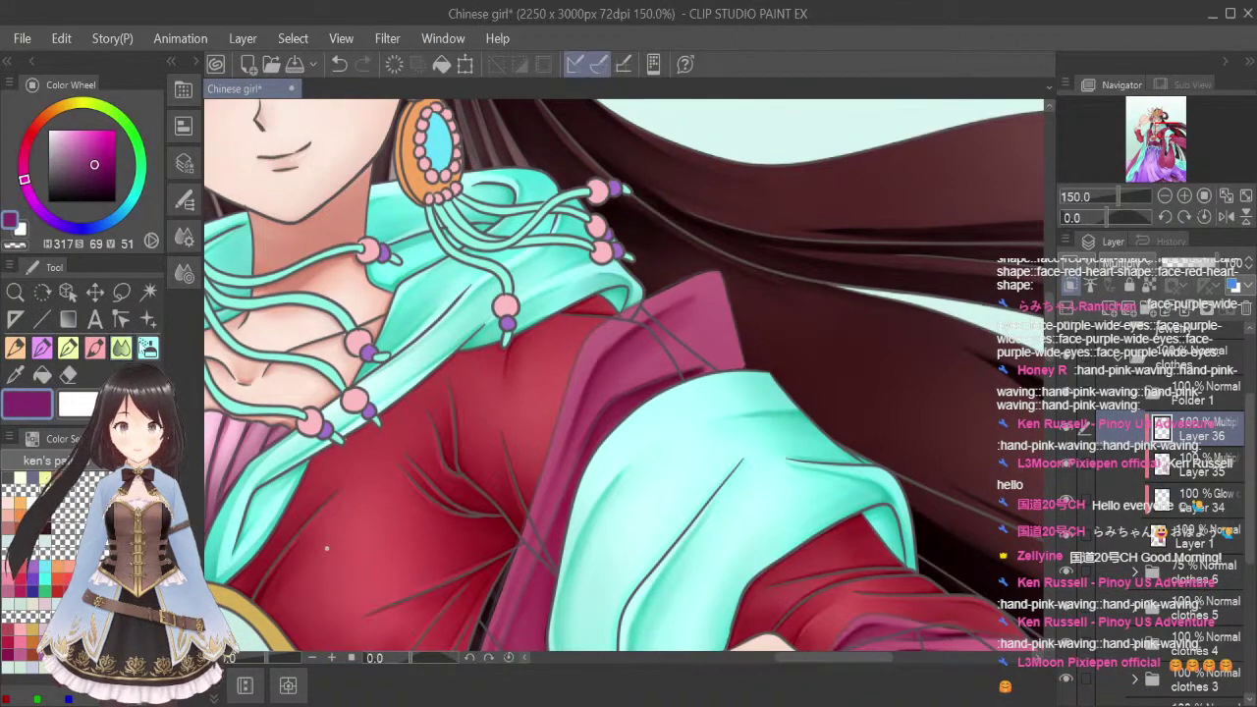
left_click_drag(1049, 344, 1048, 365)
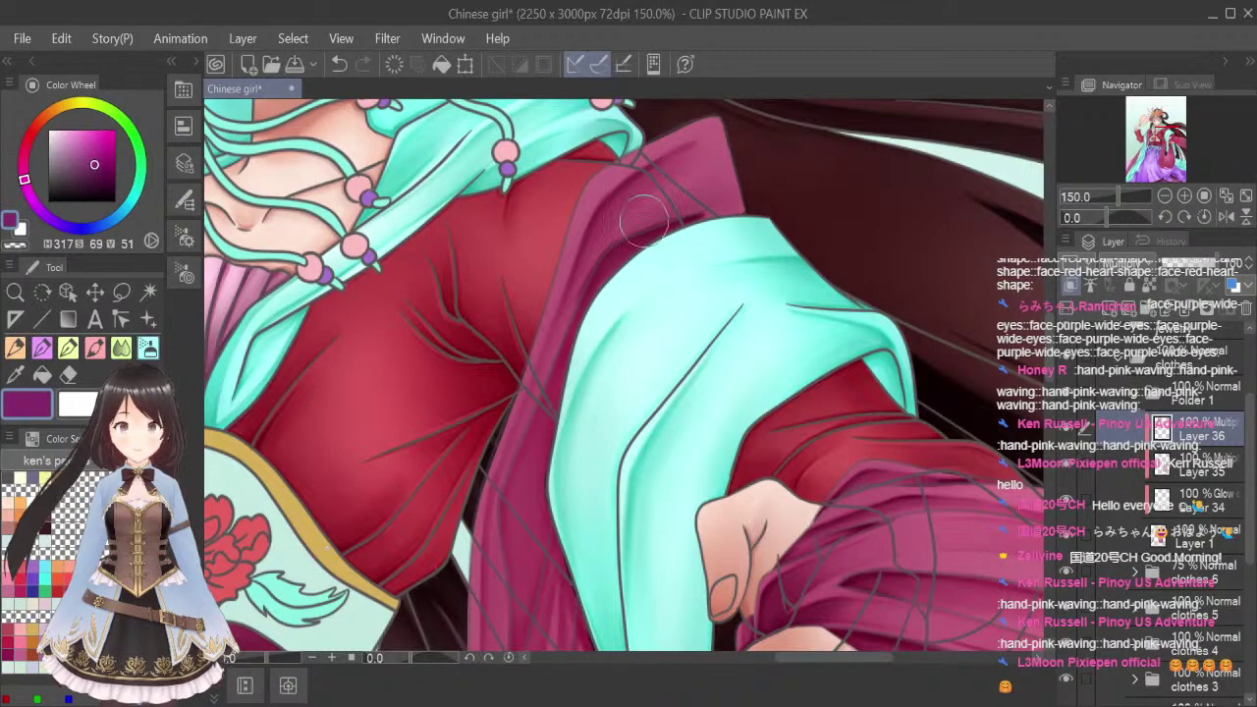
scroll(1048, 368, "down", 3)
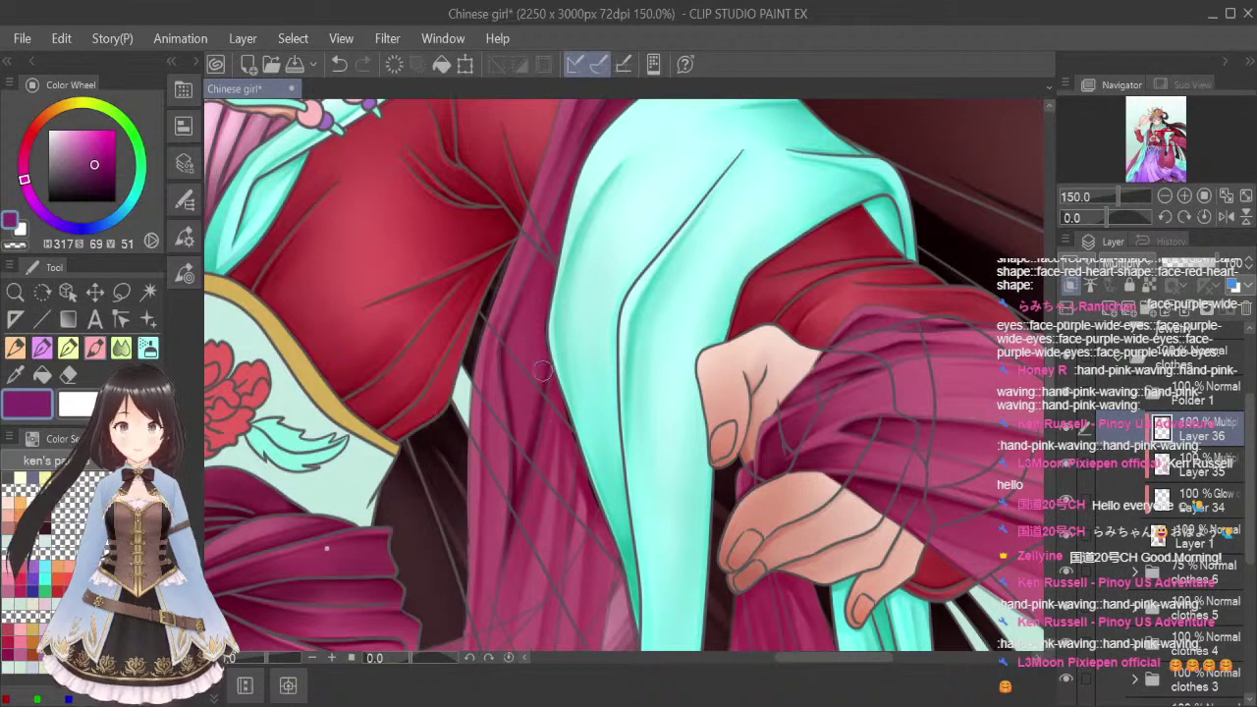
Blend the shadows down the hanging magenta strip between the red bodice and turquoise sleeve, reducing the blending brush size
left_click(118, 348)
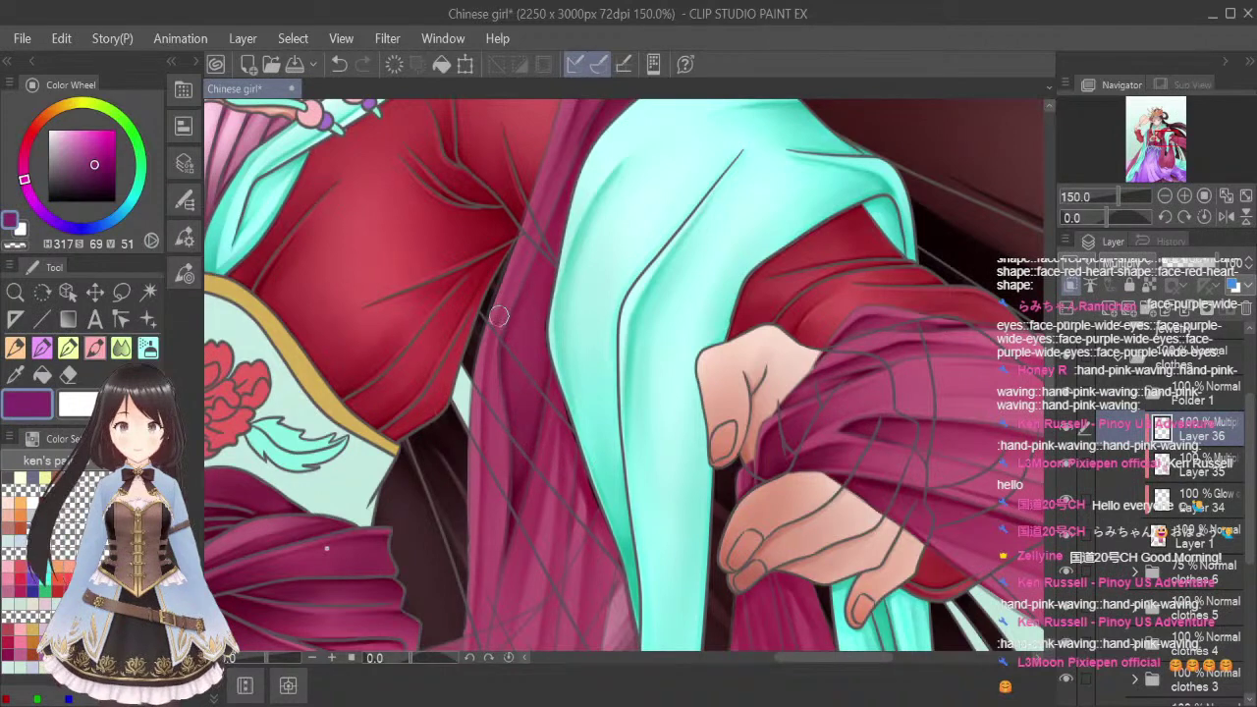
left_click_drag(499, 318, 478, 583)
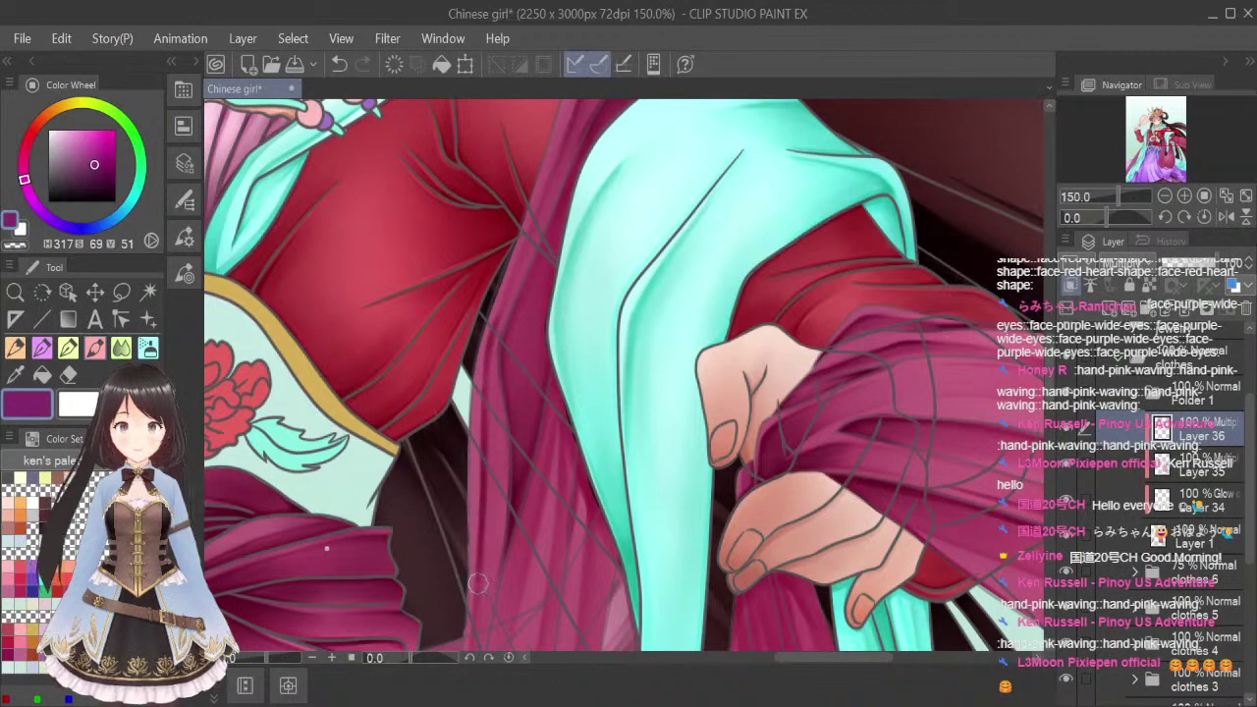
left_click(117, 350)
key("bracketleft")
key("bracketleft")
key("bracketleft")
key("bracketleft")
key("bracketleft")
key("bracketleft")
key("bracketleft")
key("bracketleft")
key("bracketleft")
key("bracketleft")
key("bracketleft")
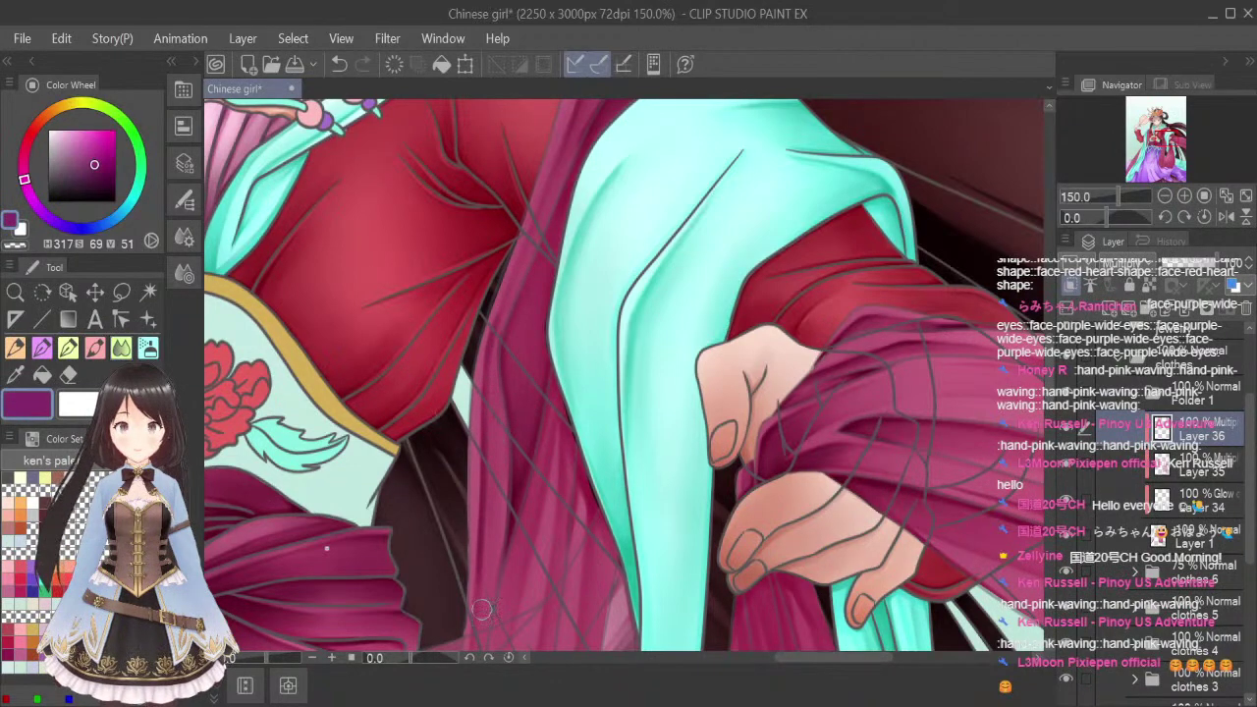
scroll(585, 321, "down", 2)
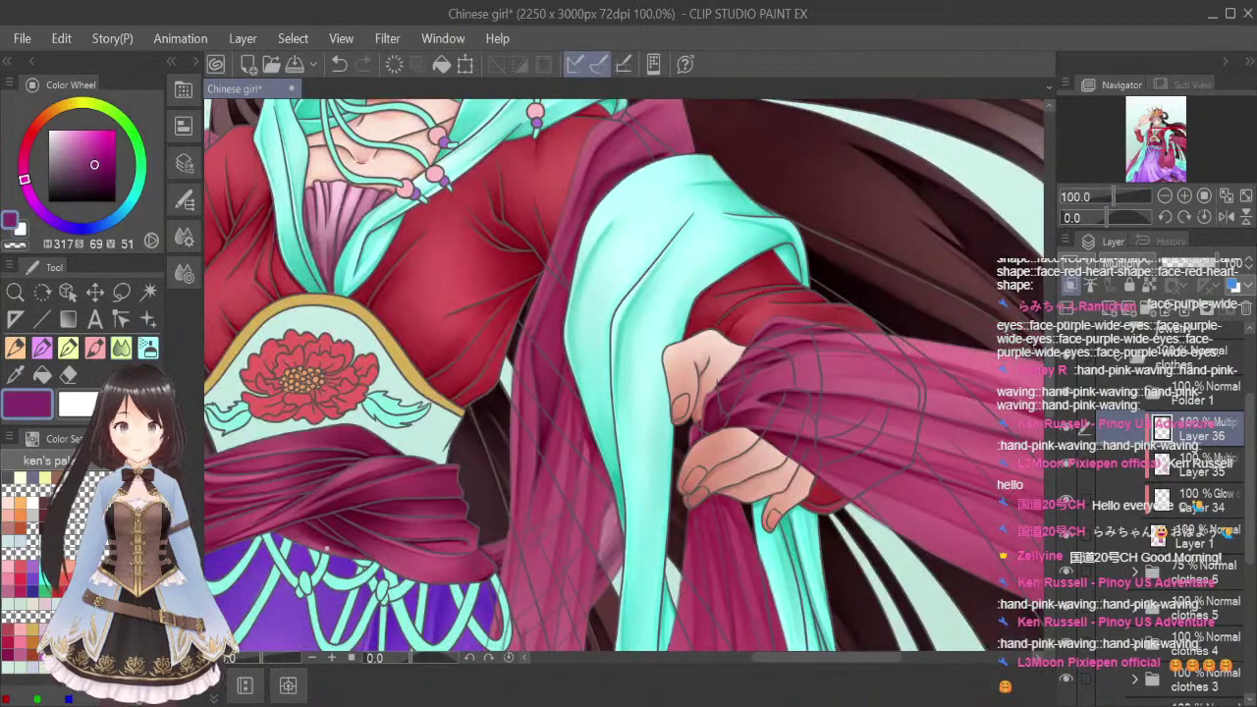
left_click_drag(1047, 351, 1048, 385)
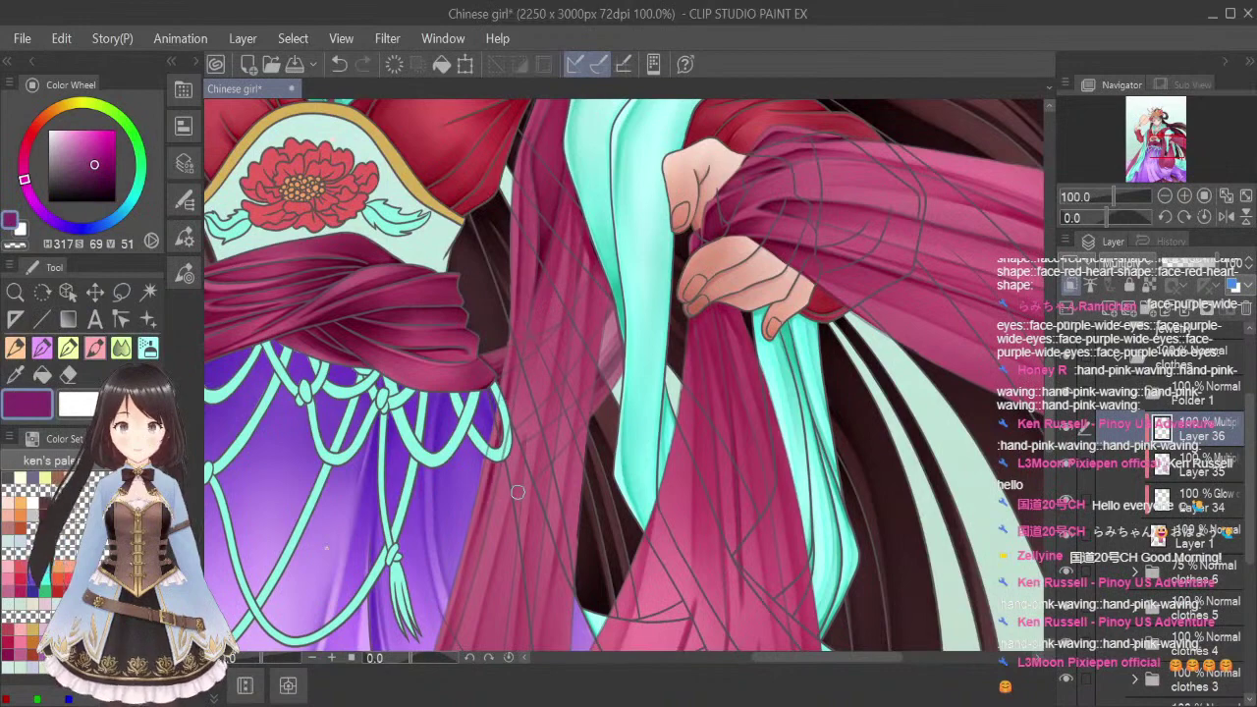
Add a short dark purple shadow on the strip's outer edge over the purple skirt and blend it in
scroll(517, 491, "down", 4)
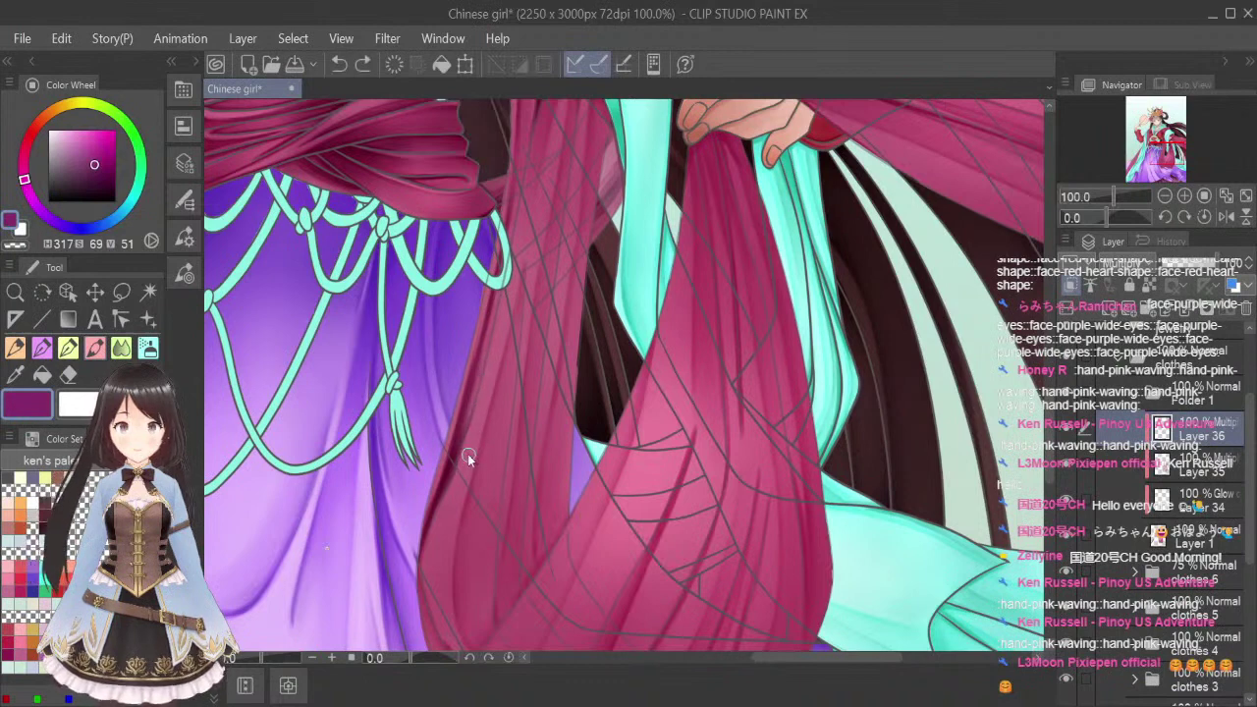
left_click_drag(435, 507, 458, 450)
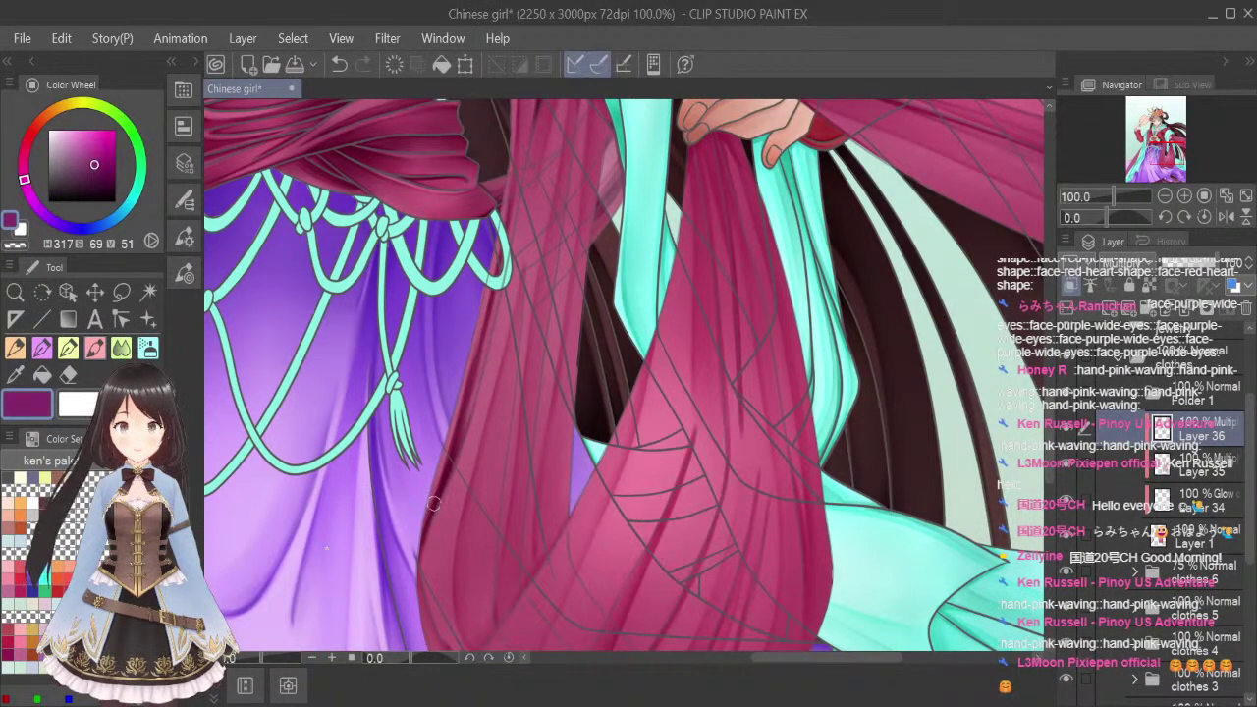
left_click(122, 349)
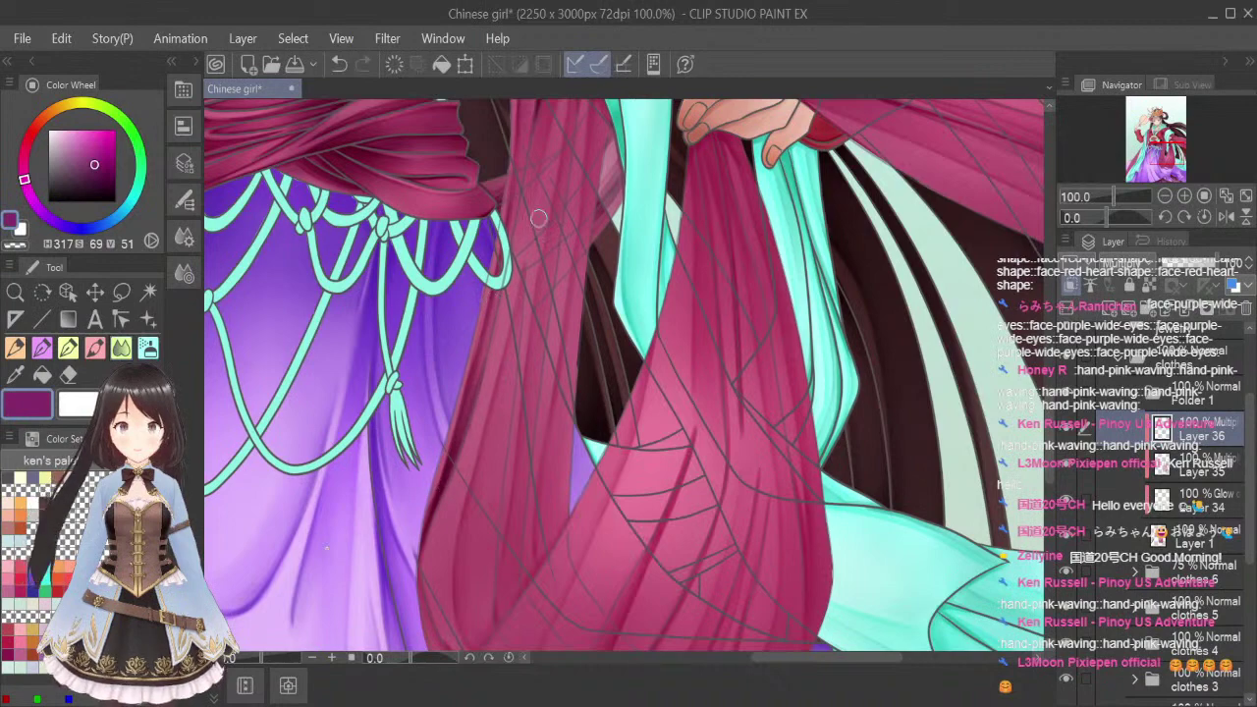
Paint long dark purple fold strokes down the magenta strip beside the waist sash
left_click(97, 348)
mouse_move(1051, 426)
left_mouse_down()
mouse_move(1054, 454)
mouse_move(1057, 411)
left_mouse_up()
scroll(603, 186, "up", 3)
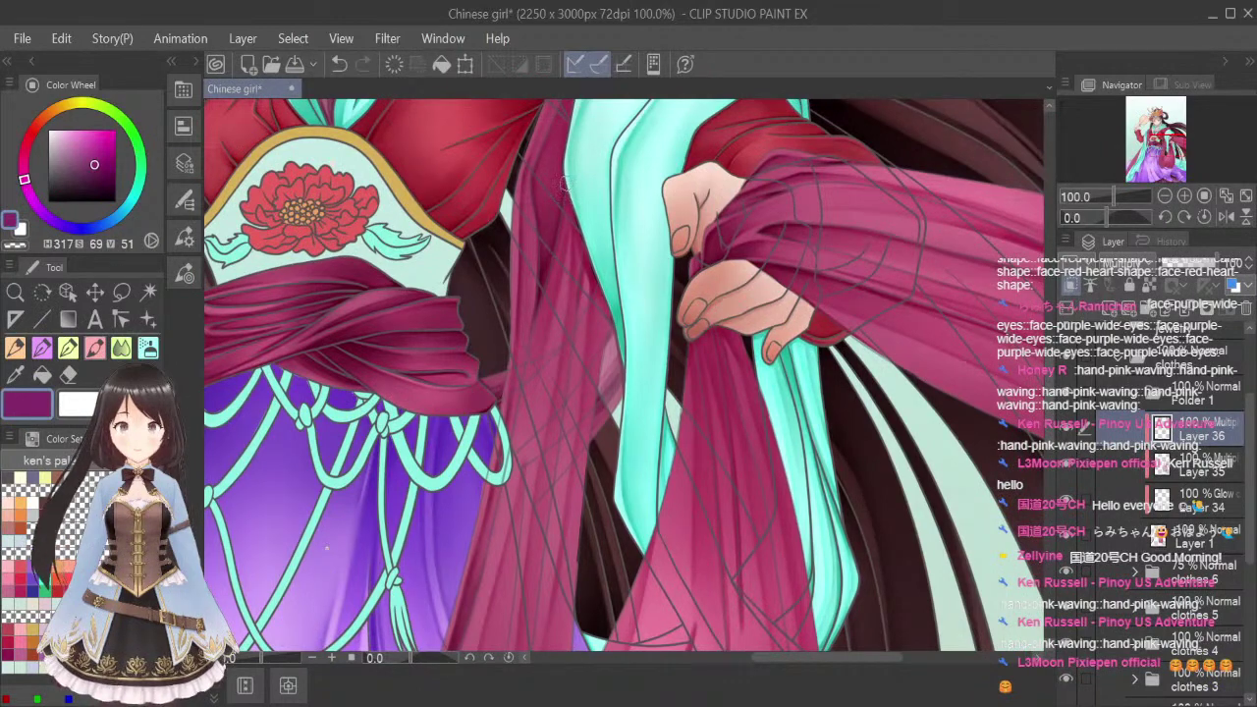
left_click_drag(540, 277, 503, 483)
left_click_drag(532, 326, 497, 497)
left_click_drag(518, 405, 495, 530)
left_click_drag(510, 439, 470, 603)
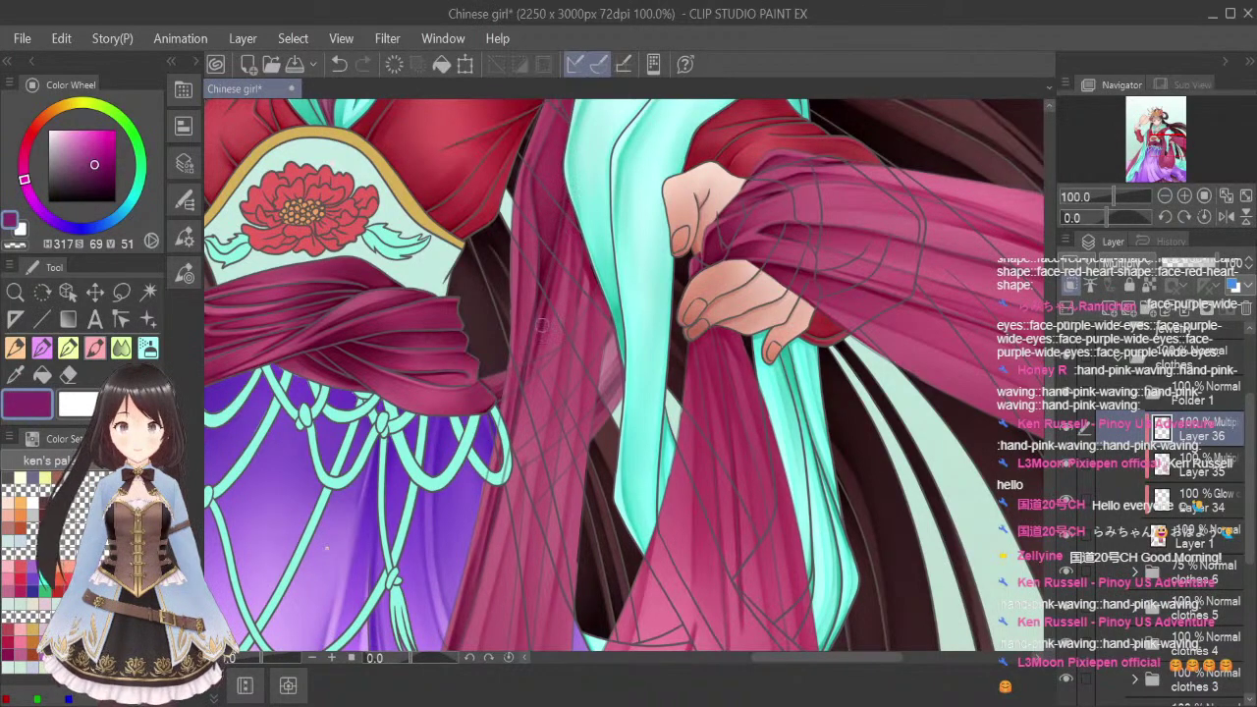
Extend the dark purple fold strokes down the strip's outer edge over the purple skirt
scroll(1051, 416, "down", 1)
scroll(1051, 422, "down", 3)
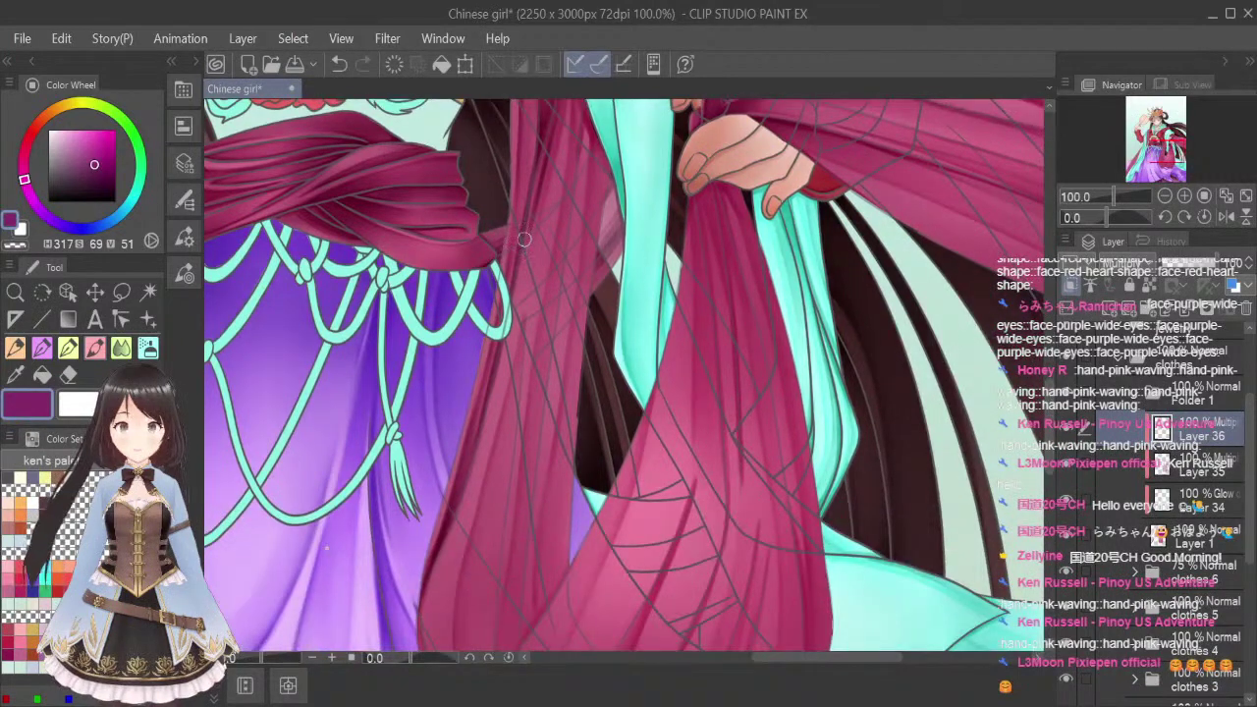
left_click_drag(520, 273, 492, 409)
left_click_drag(518, 296, 479, 456)
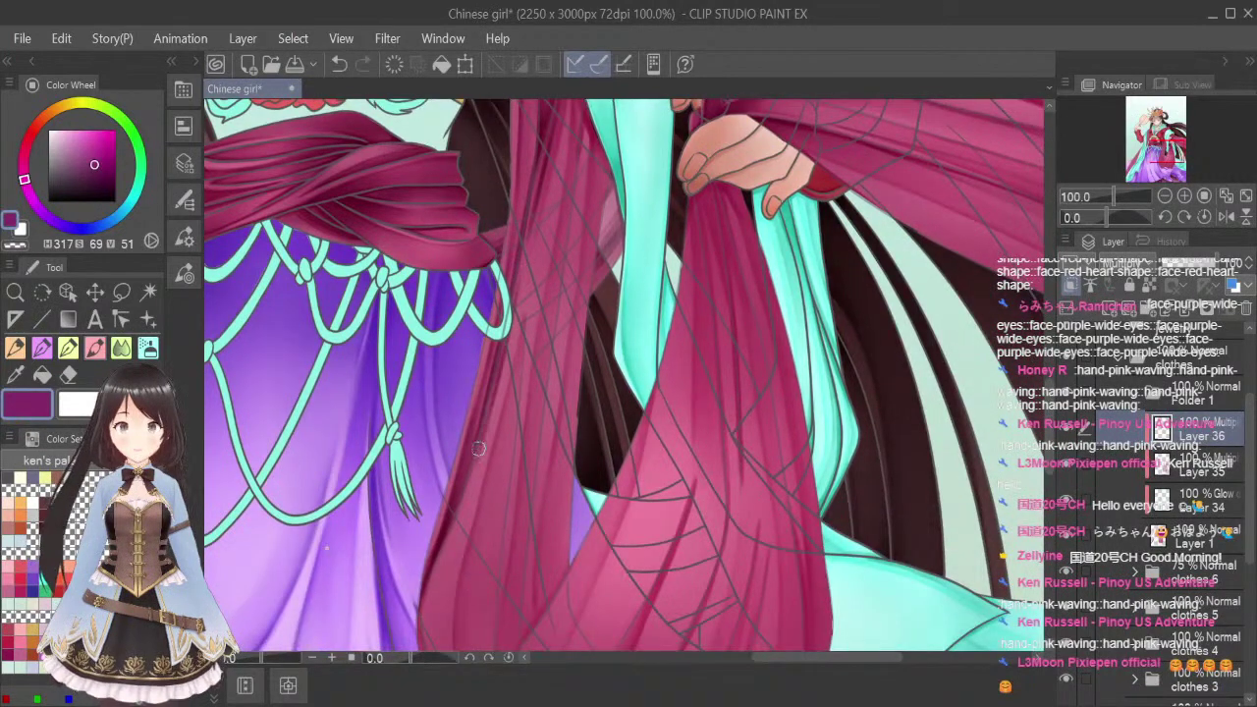
left_click_drag(505, 351, 463, 525)
left_click_drag(480, 447, 431, 607)
left_click_drag(463, 519, 438, 633)
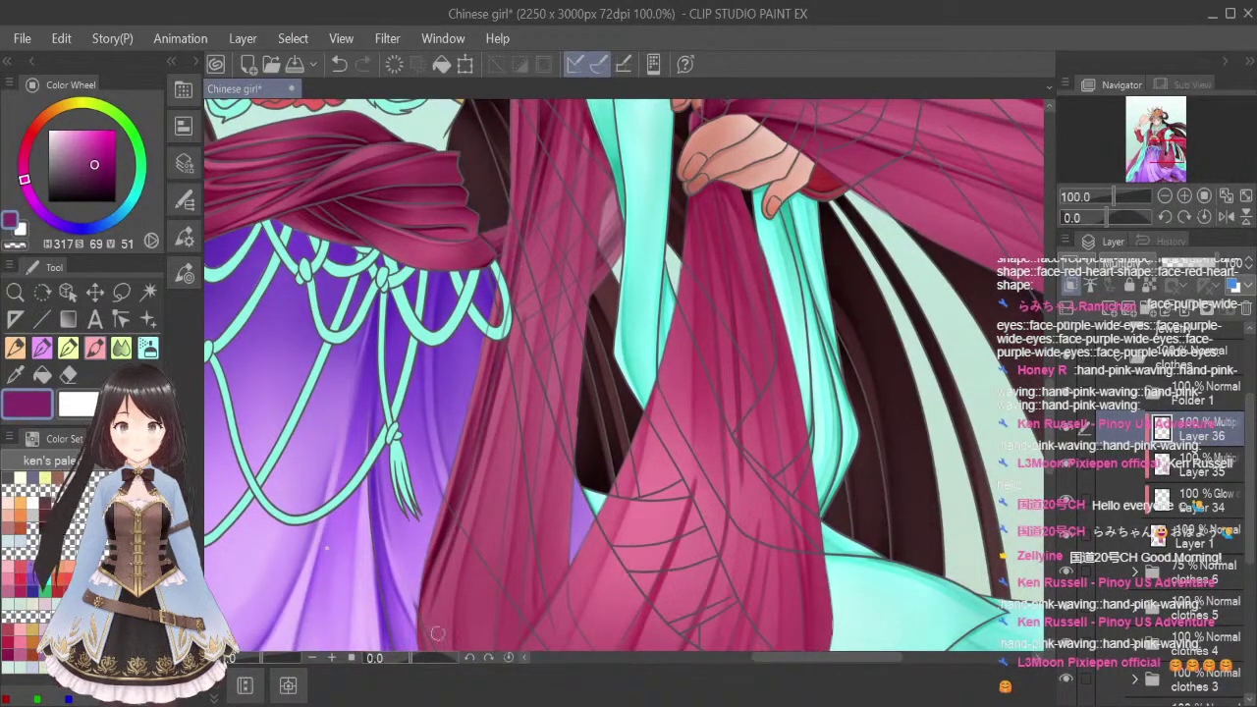
Paint dark purple shadow around the curved outer edge at the lower end of the hanging magenta strip
left_click_drag(1051, 427, 1051, 450)
scroll(993, 367, "down", 1)
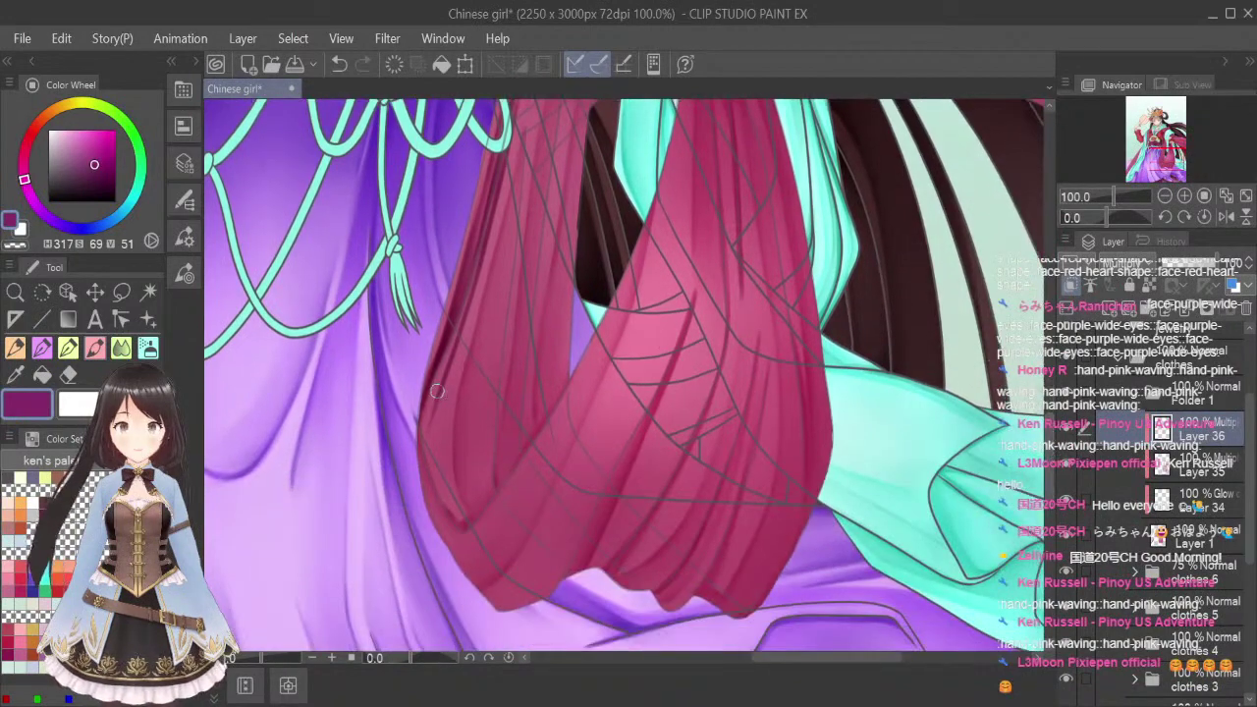
left_click_drag(437, 390, 427, 465)
mouse_move(430, 415)
left_mouse_down()
mouse_move(437, 491)
mouse_move(458, 526)
left_mouse_up()
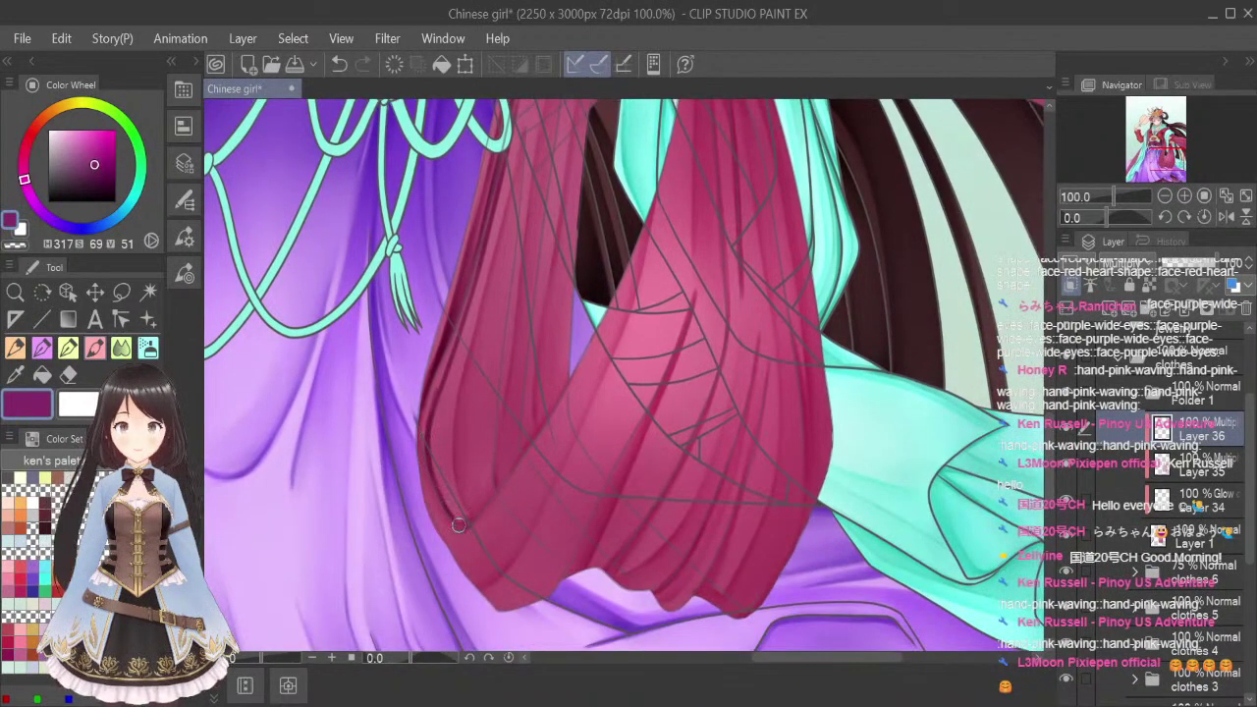
left_click_drag(430, 475, 464, 526)
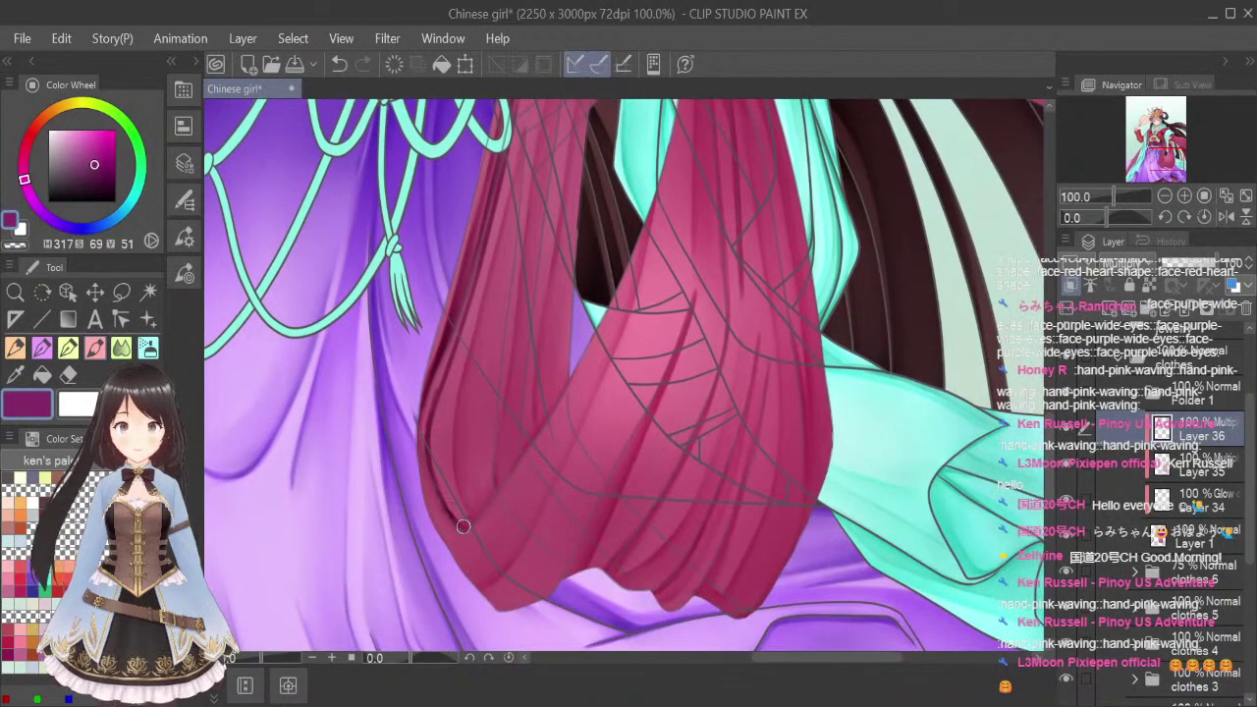
Blend the outer-edge shadows of the magenta strip, from its lower curve upward toward the red bodice
left_click(117, 351)
mouse_move(438, 457)
left_mouse_down()
mouse_move(453, 521)
mouse_move(423, 389)
mouse_move(435, 365)
mouse_move(436, 396)
left_mouse_up()
mouse_move(449, 347)
left_mouse_down()
mouse_move(431, 389)
mouse_move(486, 236)
left_mouse_up()
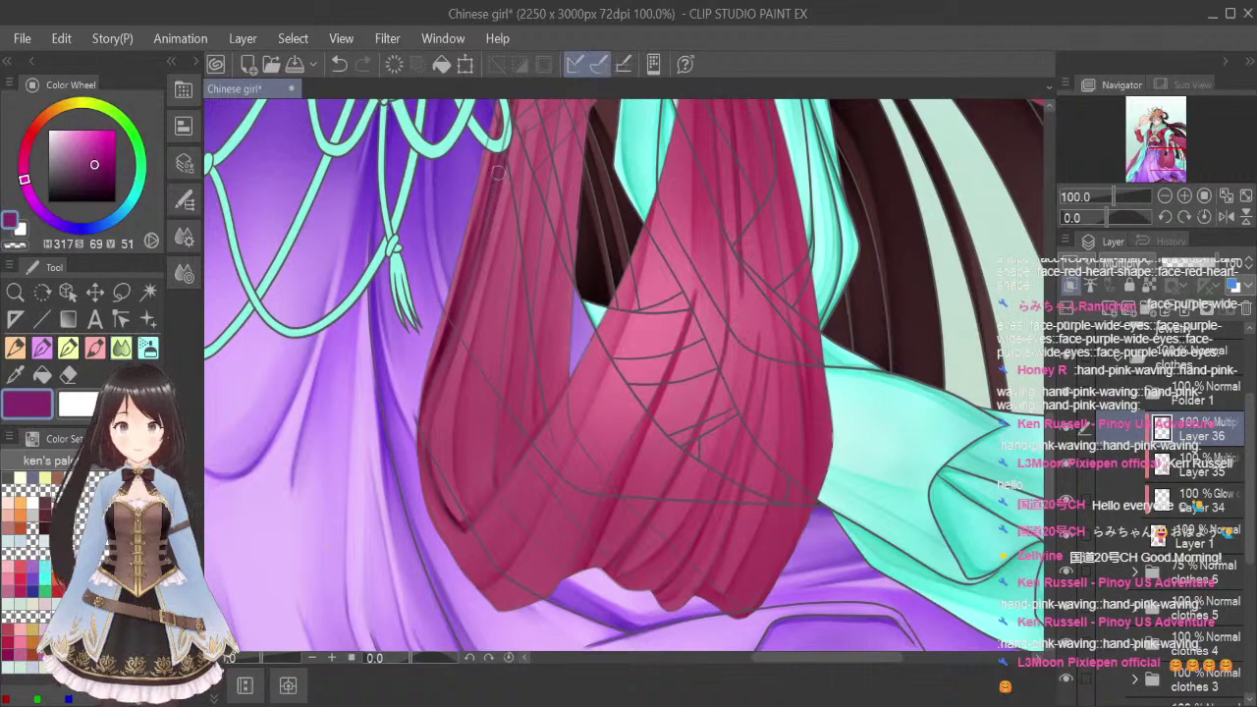
scroll(510, 381, "up", 5)
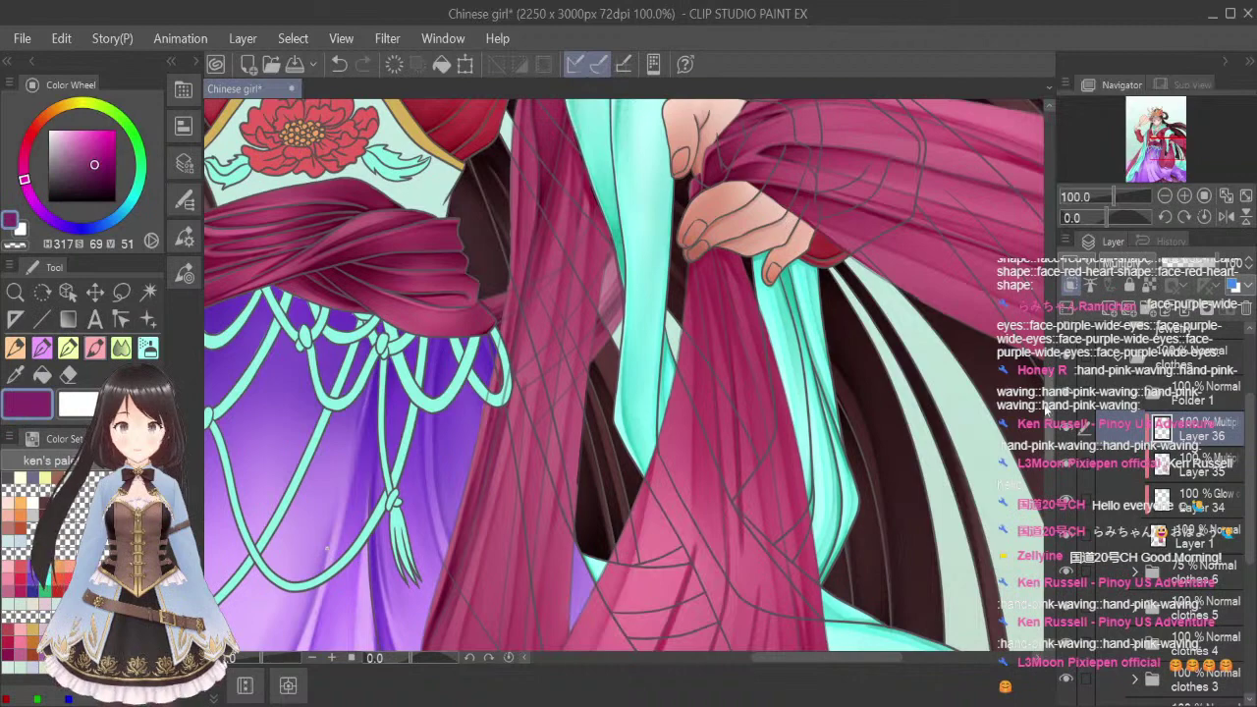
scroll(782, 222, "up", 1)
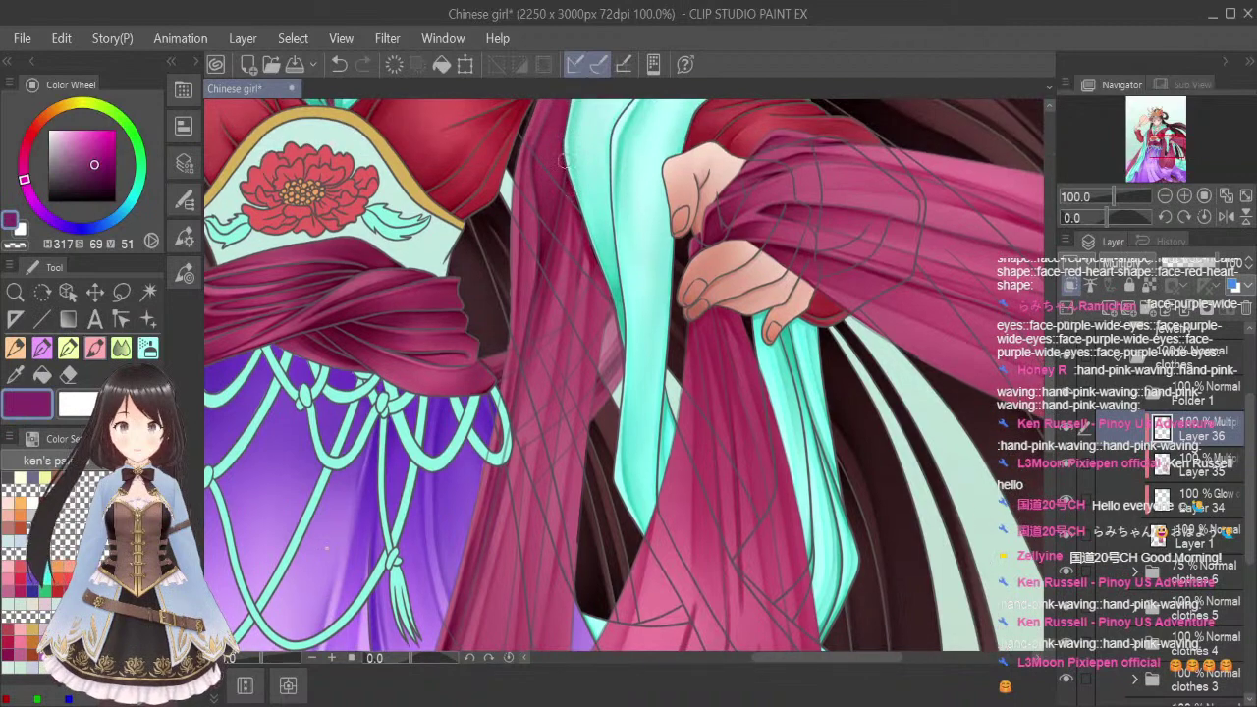
scroll(687, 249, "up", 3)
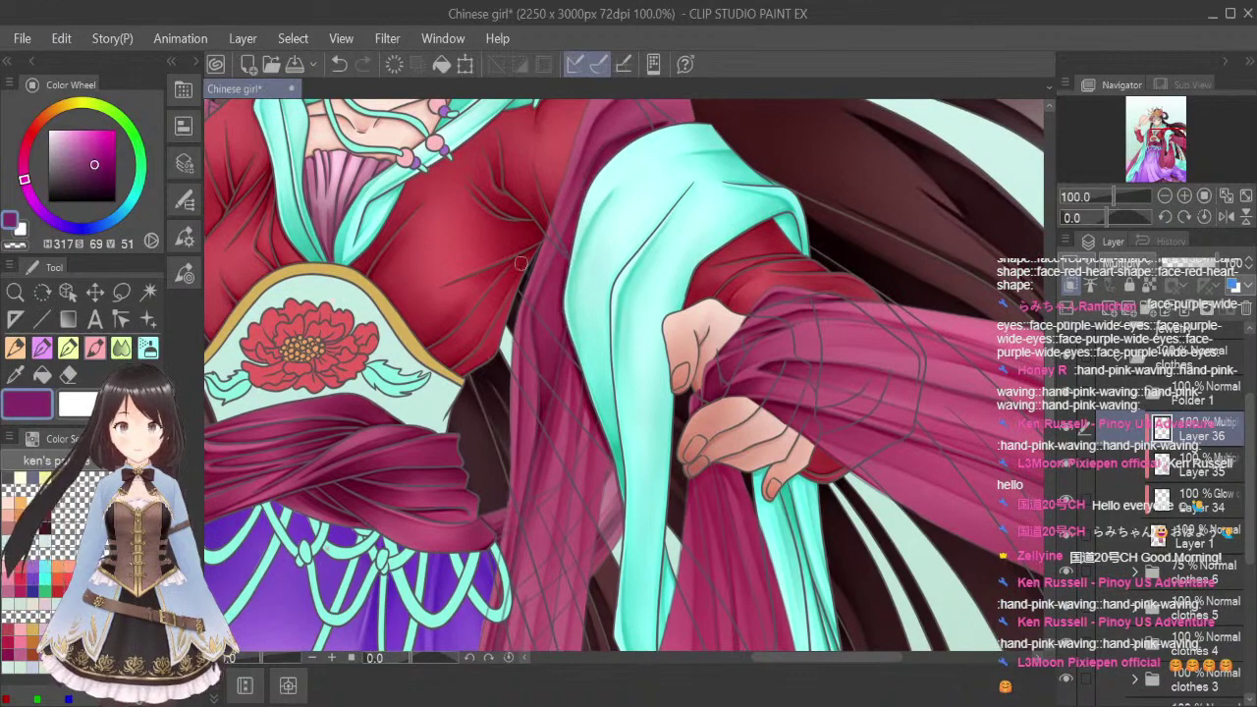
Paint dark purple shadows down the strip's inner folds and along the diagonal fold near its lower end
left_click(149, 349)
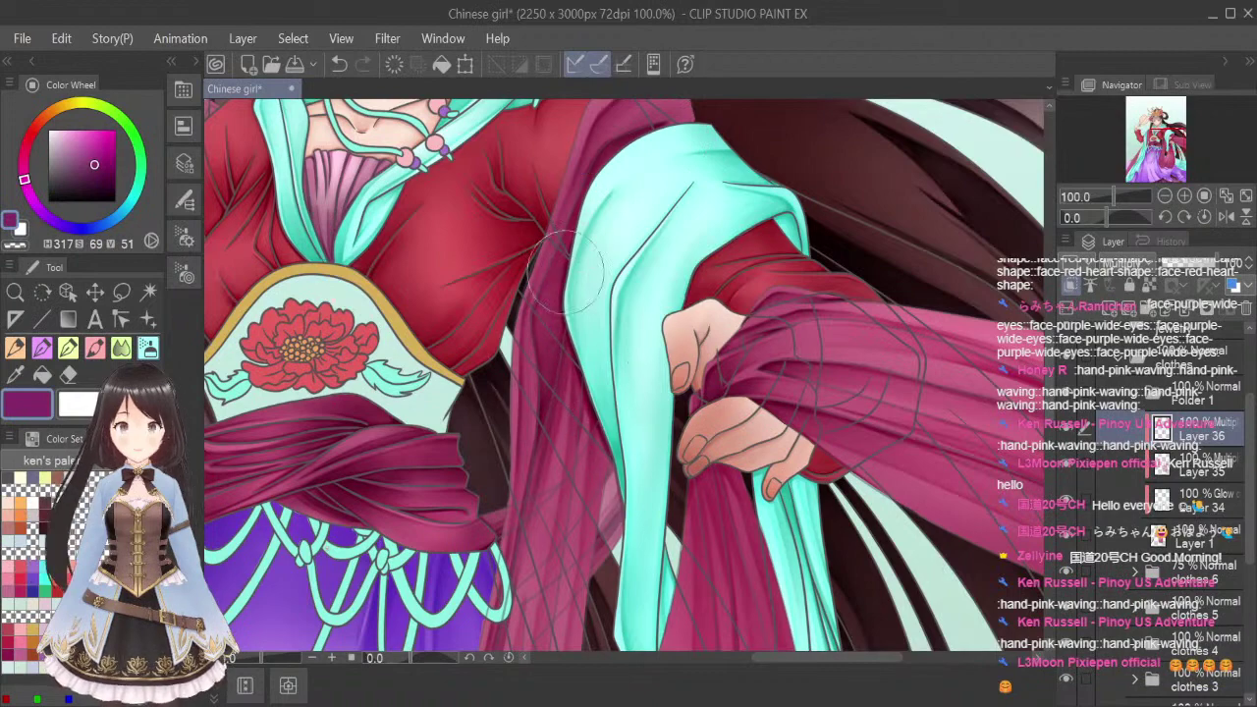
scroll(609, 412, "down", 1)
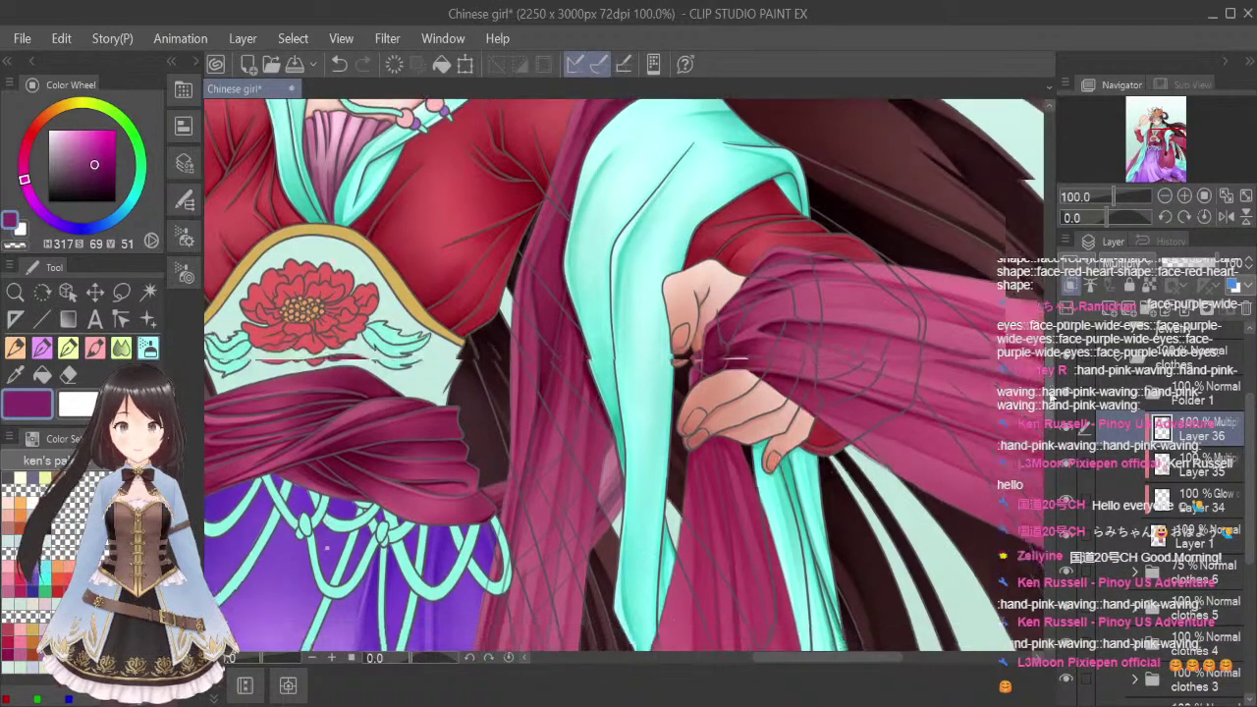
scroll(677, 359, "down", 3)
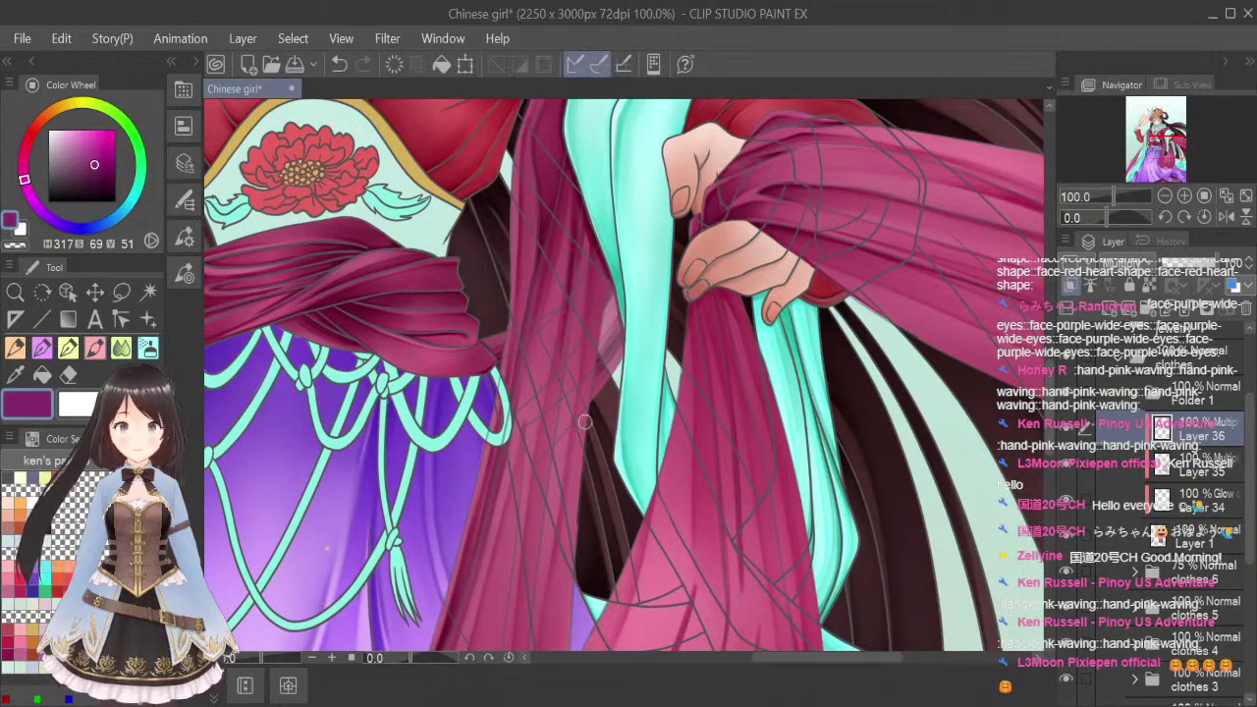
scroll(550, 321, "down", 3)
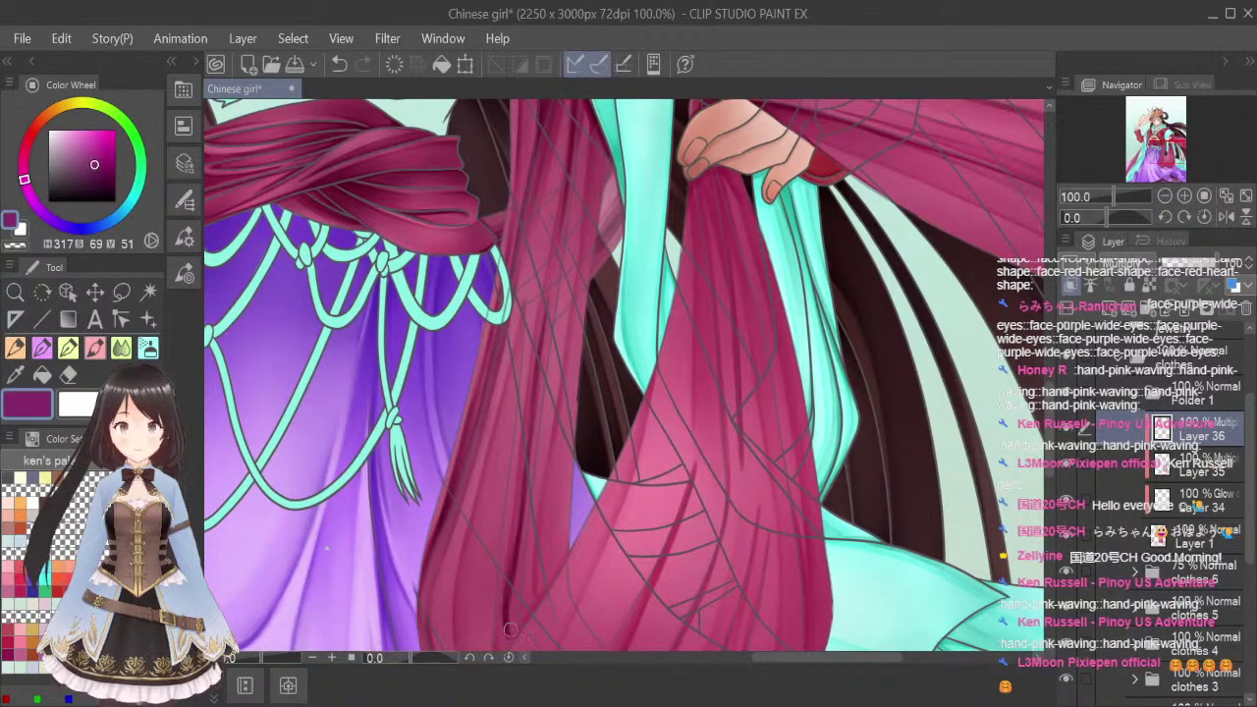
scroll(1052, 481, "down", 3)
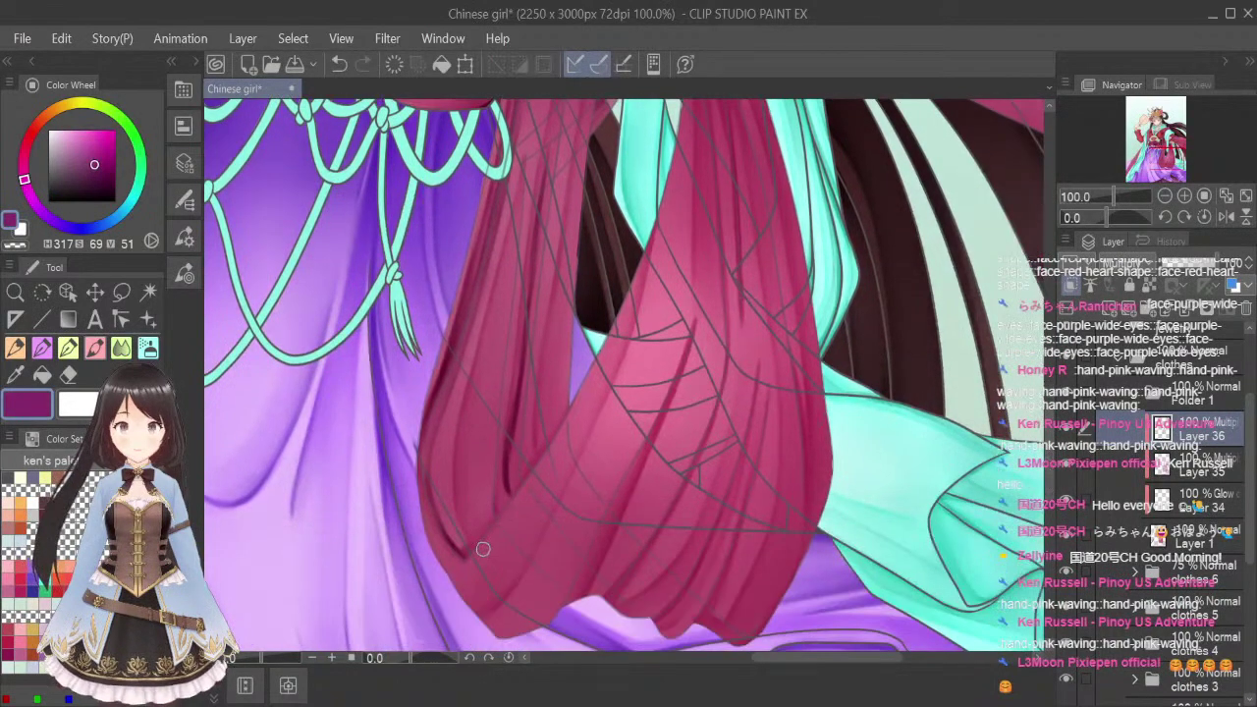
left_click_drag(466, 555, 570, 395)
left_click_drag(514, 499, 559, 410)
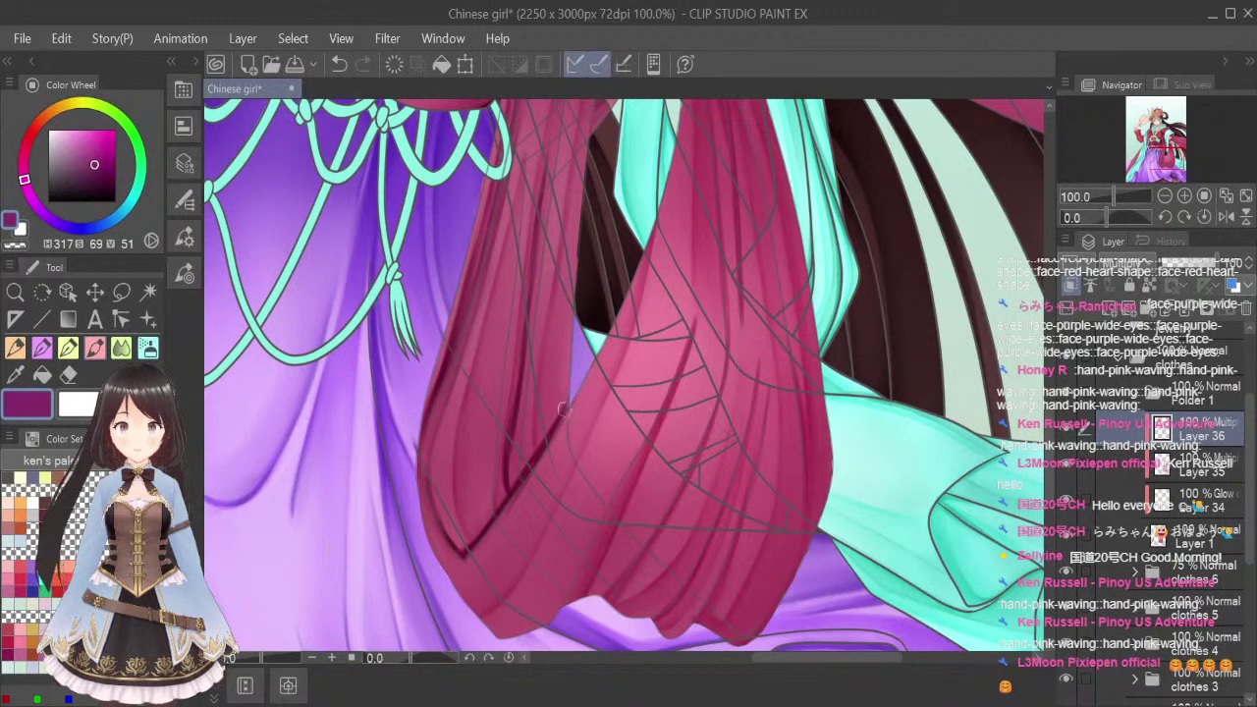
Blend the diagonal fold shadow and the inner fold shadows into the hanging magenta strip
left_click(120, 348)
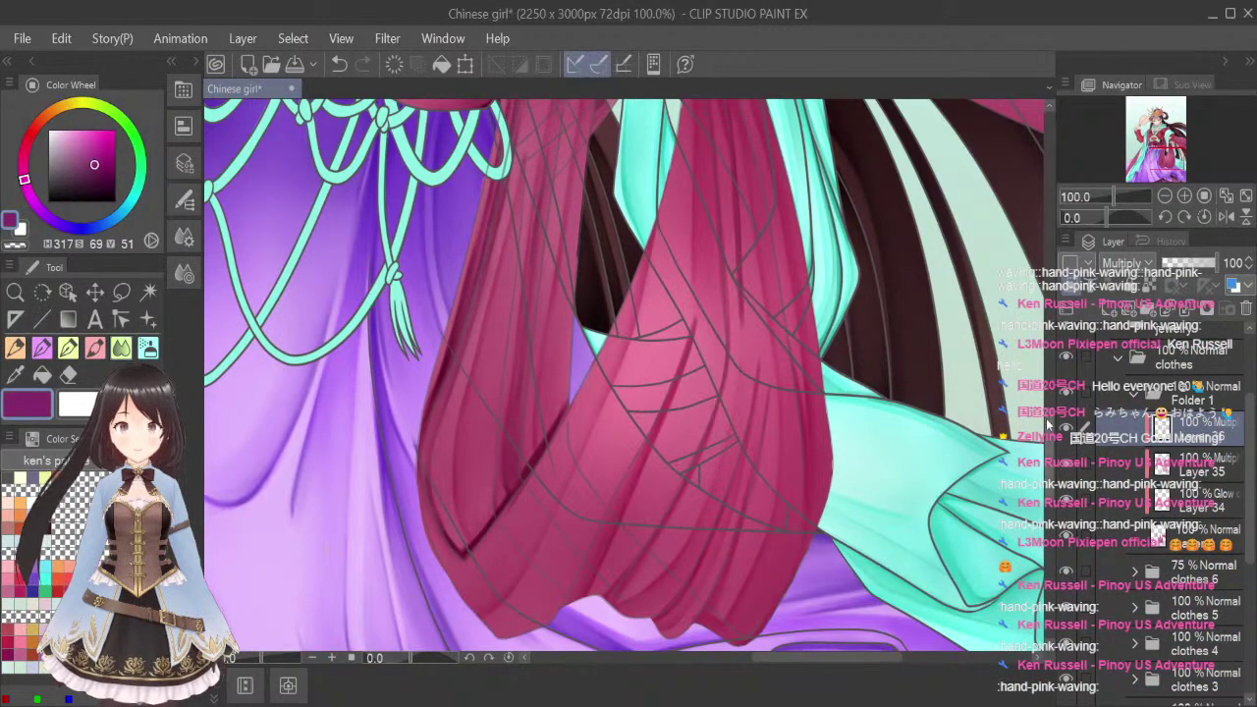
scroll(665, 250, "up", 5)
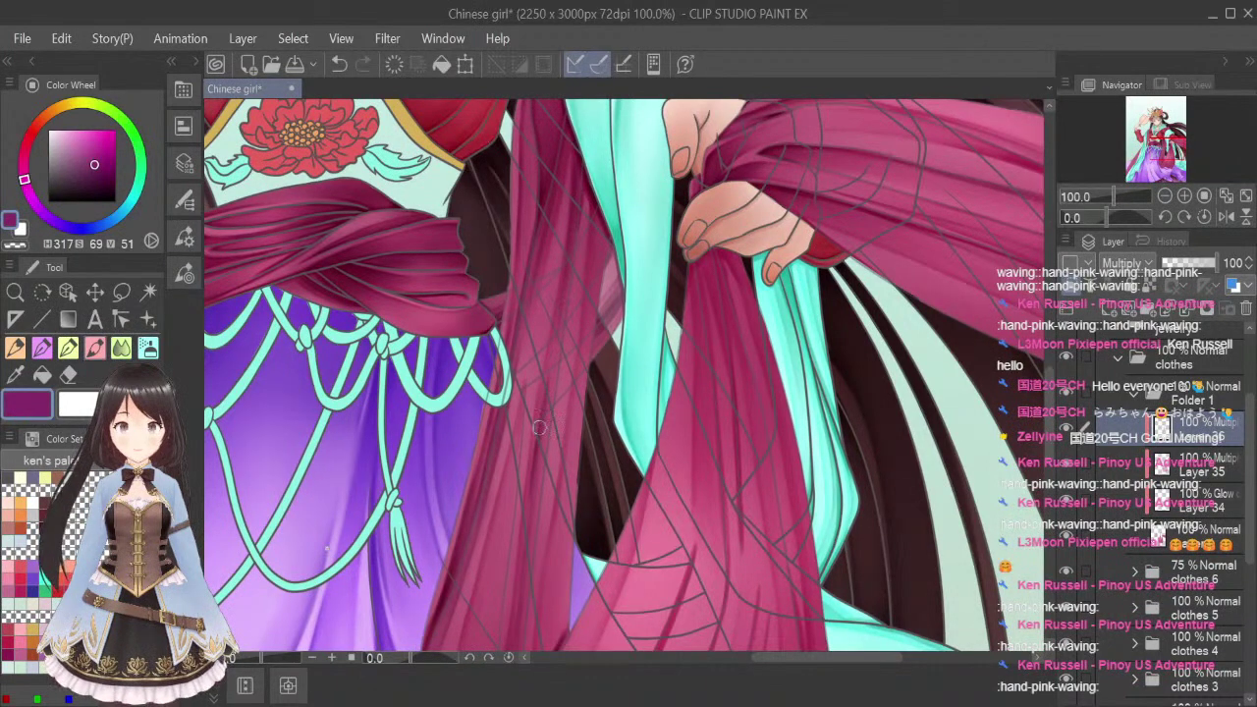
left_click(121, 347)
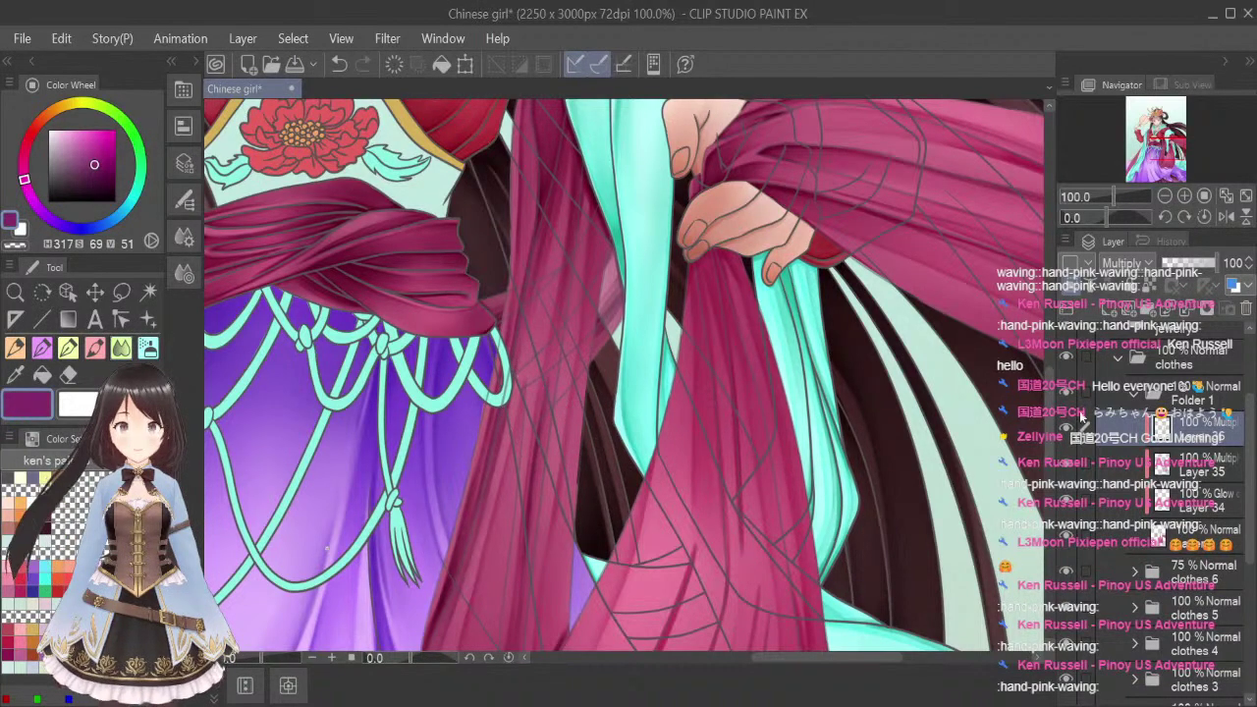
left_click_drag(1051, 441, 1052, 469)
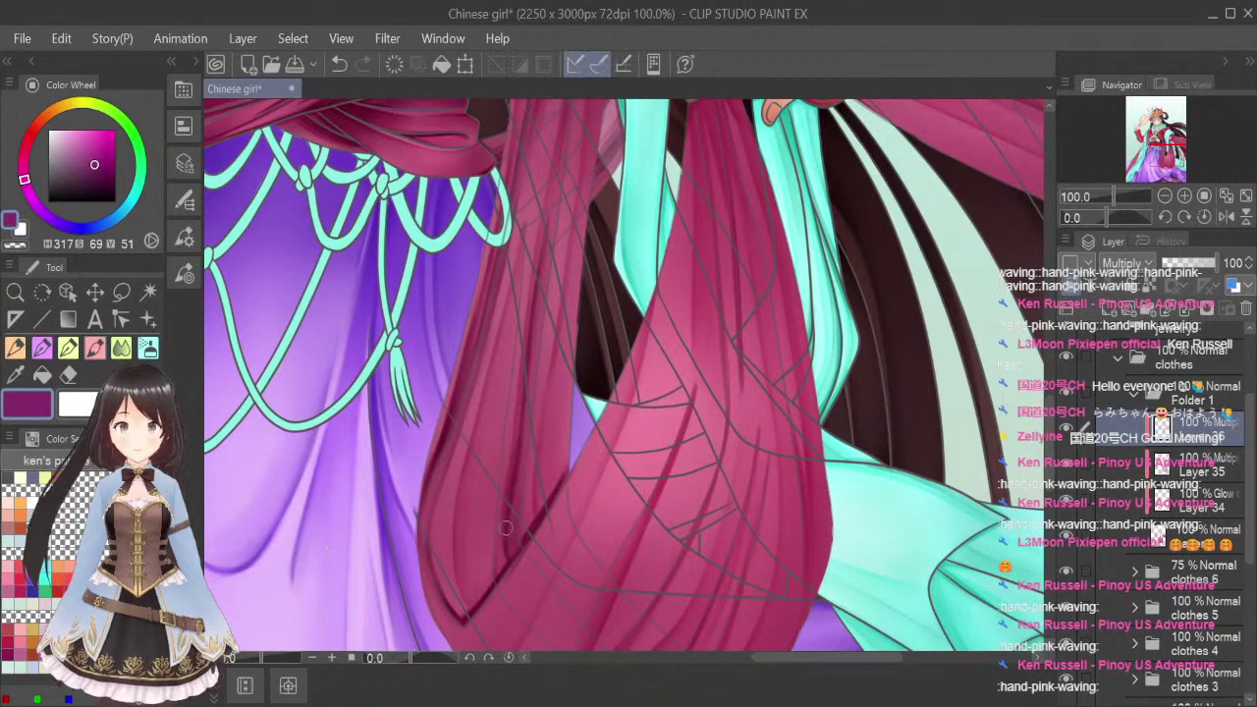
Soften the dark purple shadows in the magenta strip's lower inner folds using a much smaller blending brush
left_click(121, 348)
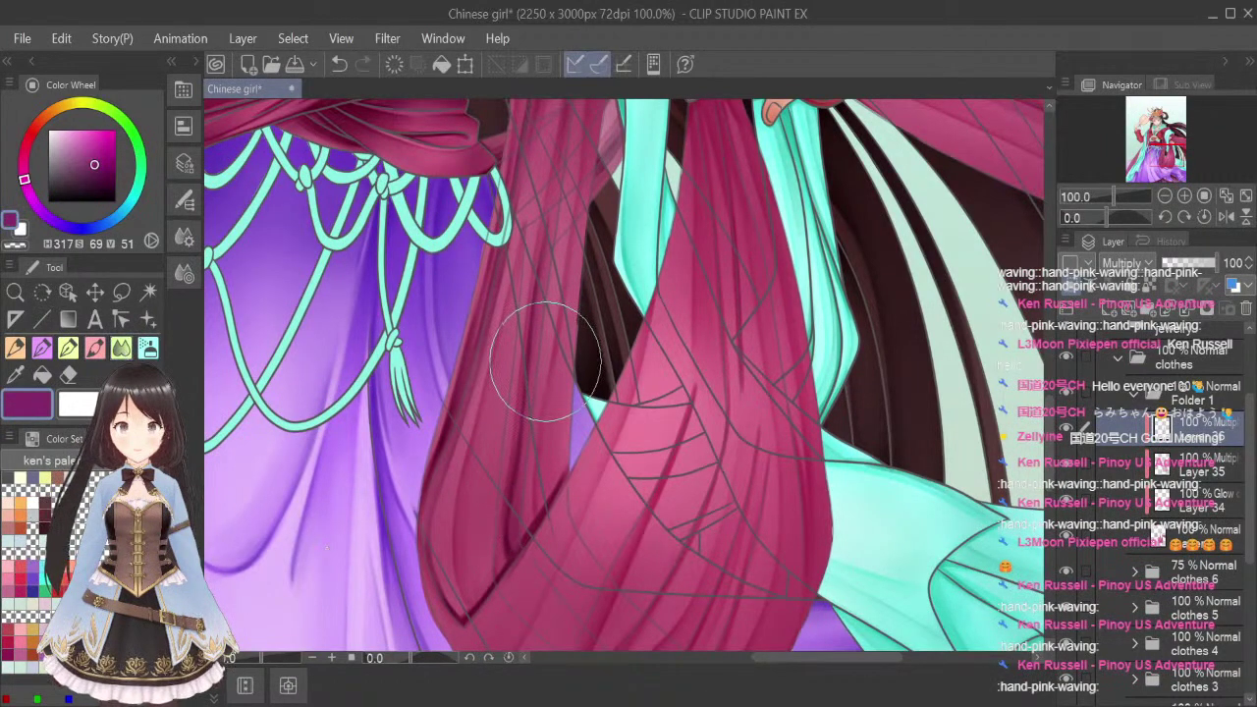
key("[")
key("[")
key("[")
key("[")
key("[")
key("[")
key("[")
key("[")
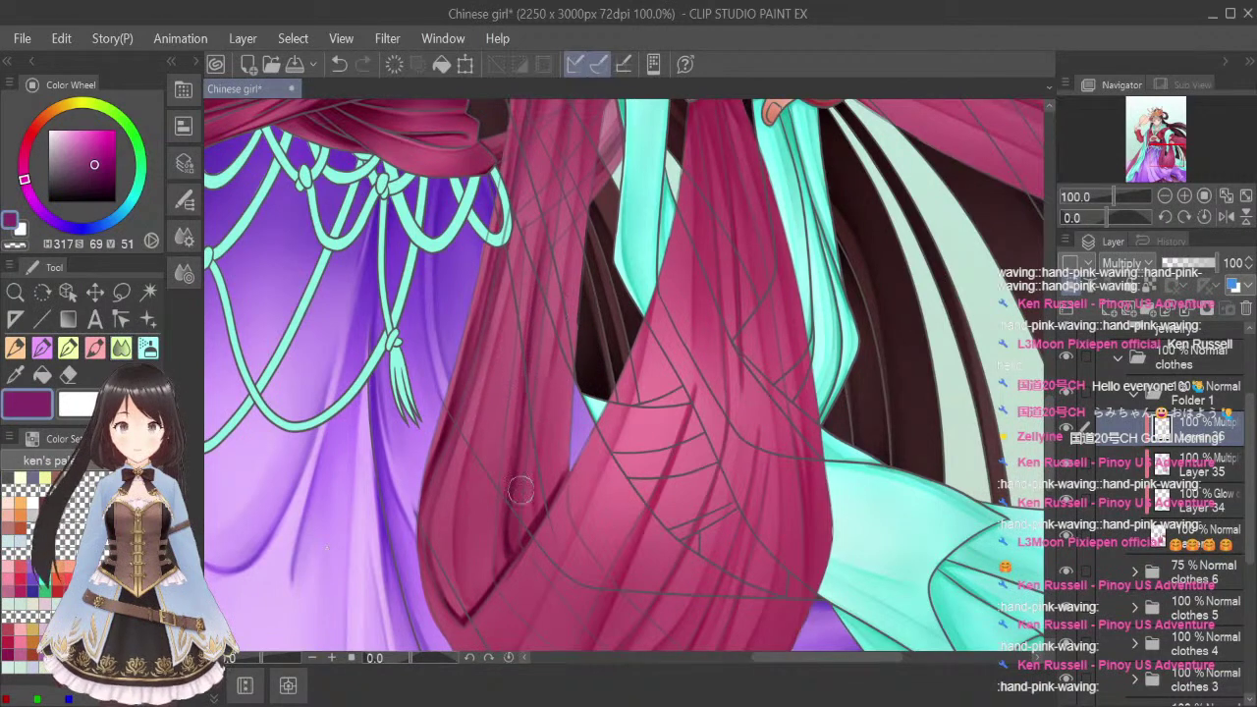
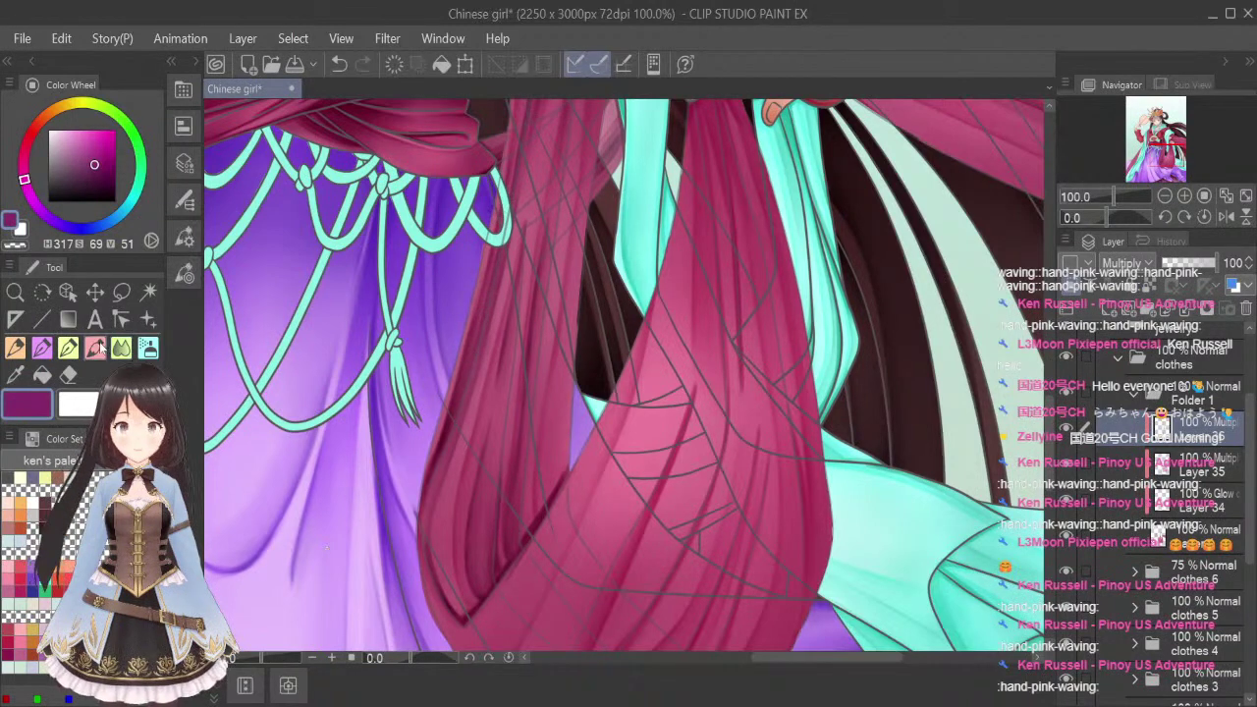
scroll(1049, 423, "up", 3)
scroll(1049, 423, "up", 5)
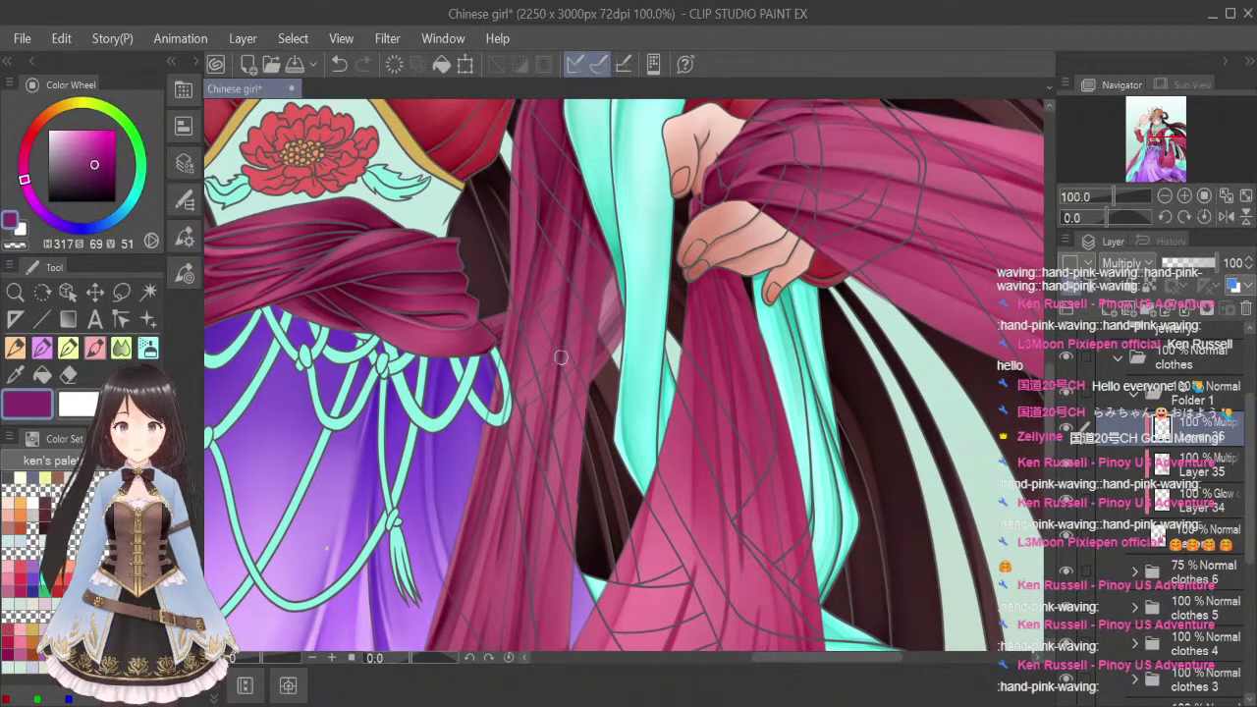
scroll(1049, 402, "down", 7)
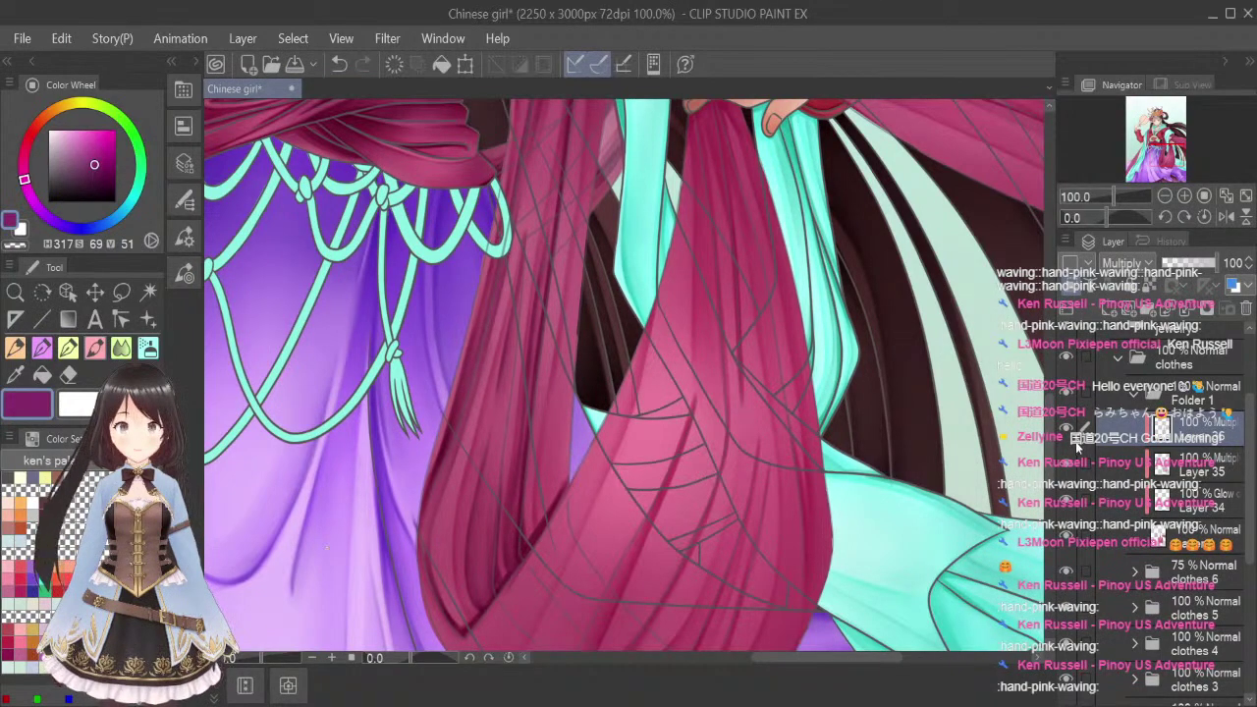
scroll(556, 126, "up", 3)
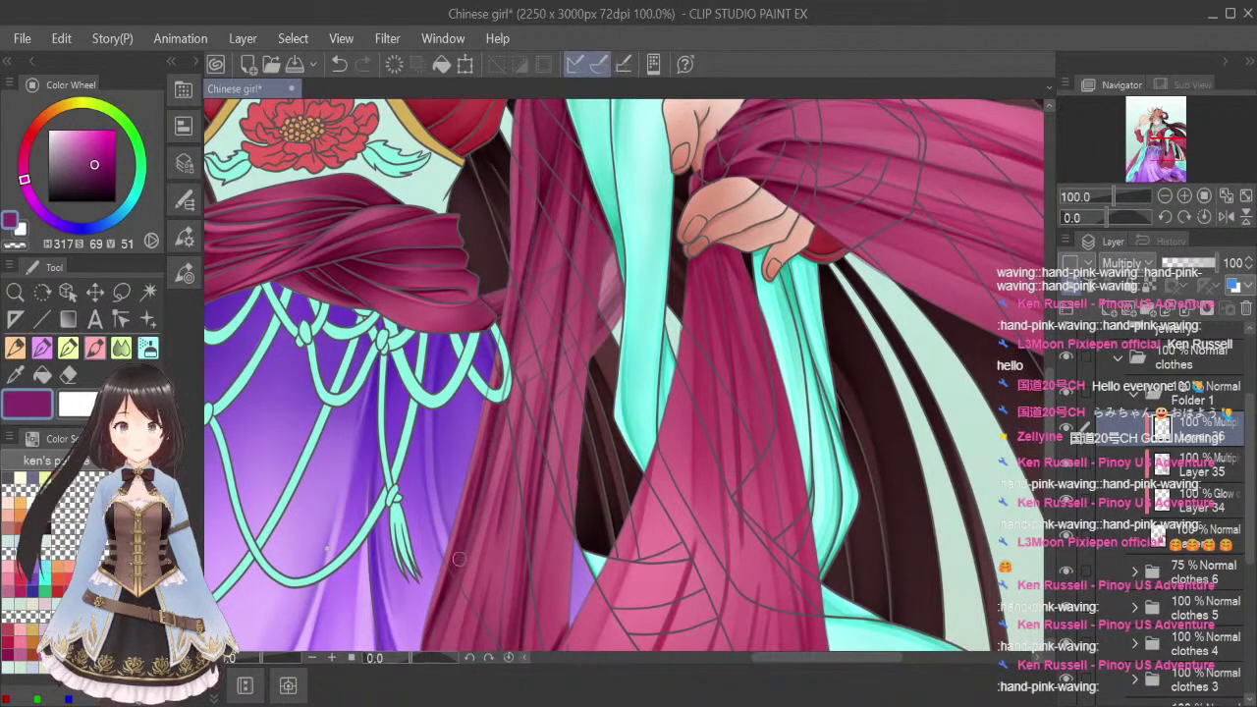
scroll(1047, 419, "down", 3)
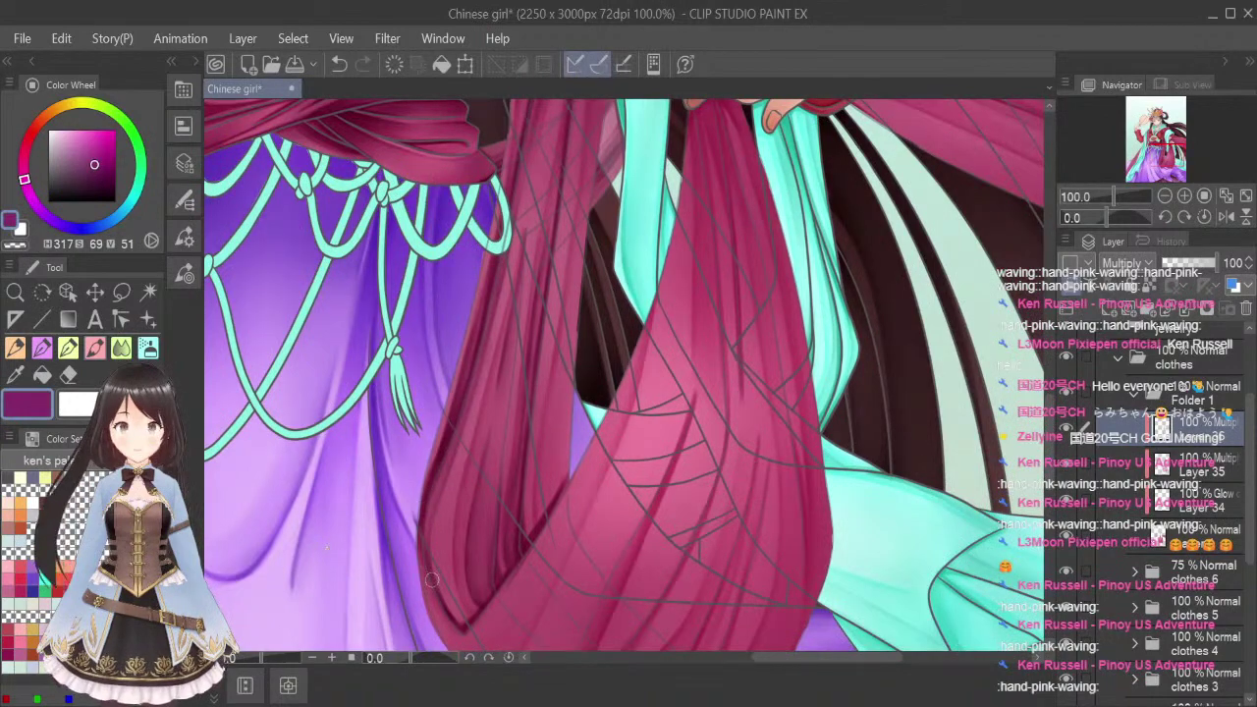
Undo the last stroke, then paint and blend dark purple shadows down the magenta strip's edge beside the dark hair, ending at the diagonal fold
scroll(1048, 451, "up", 4)
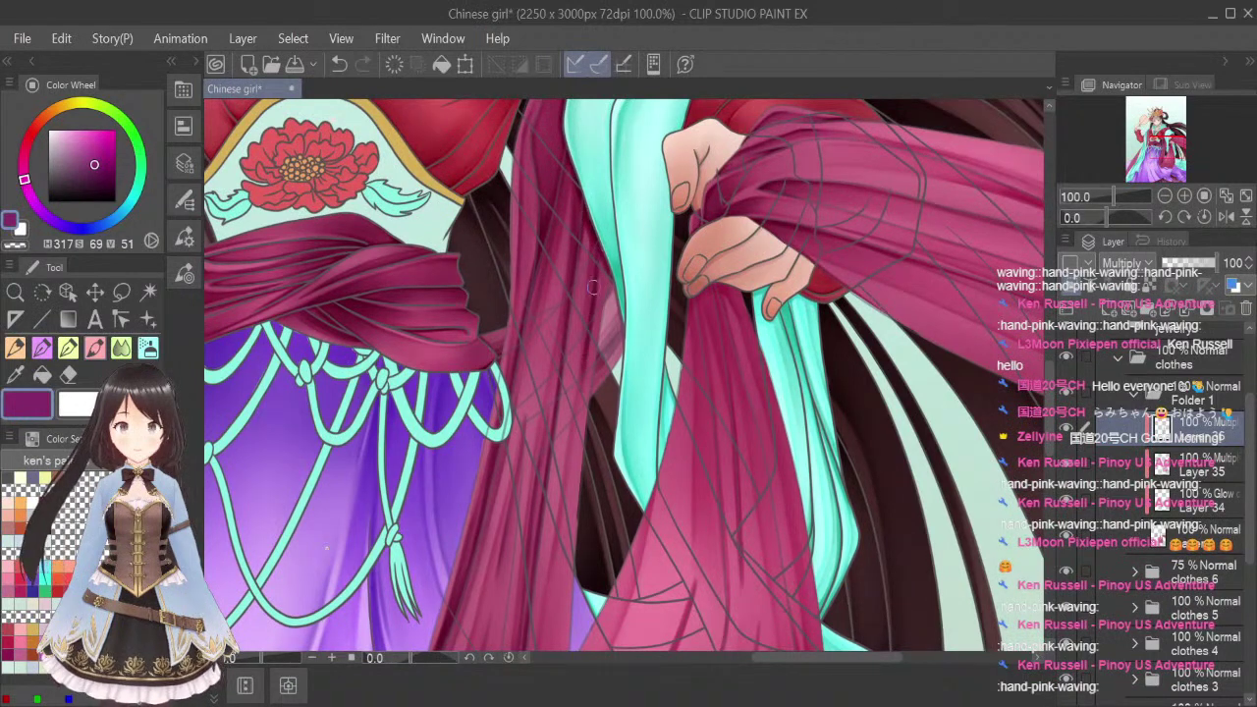
key("ctrl+z")
mouse_move(598, 252)
left_mouse_down()
mouse_move(588, 355)
mouse_move(550, 484)
left_mouse_up()
scroll(589, 315, "down", 4)
left_click_drag(569, 373, 558, 507)
left_click_drag(569, 424, 556, 530)
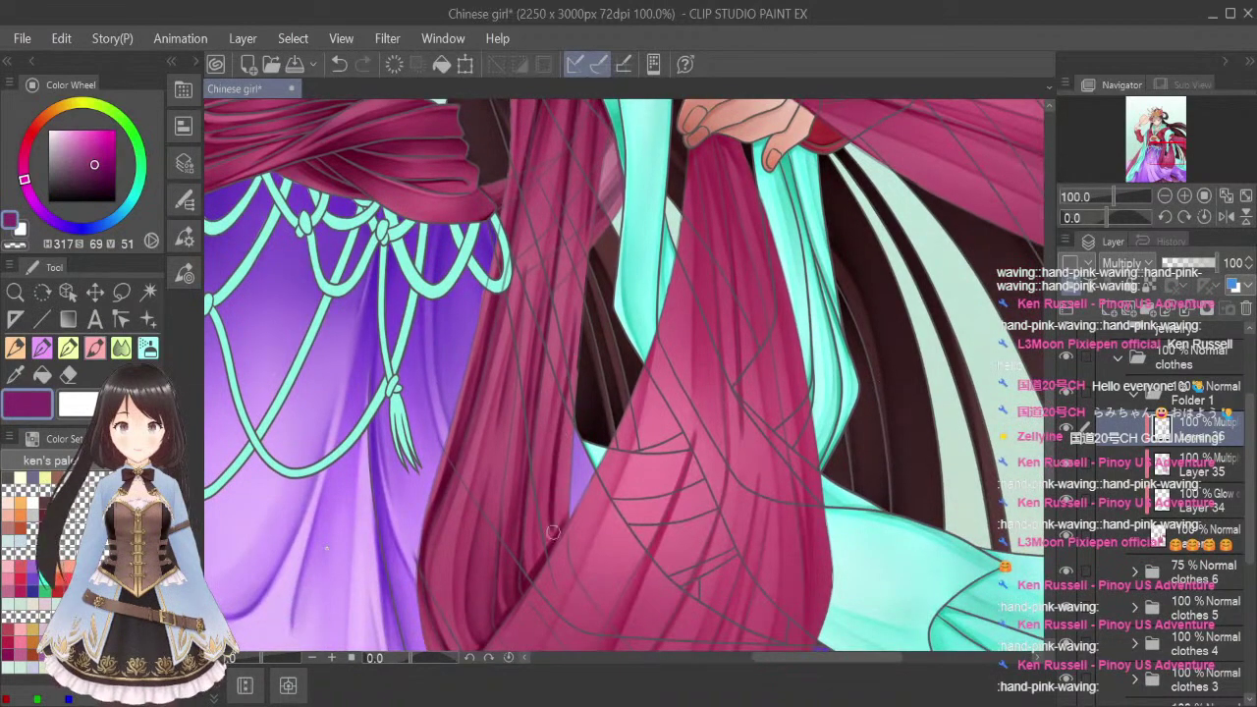
left_click_drag(554, 474, 550, 533)
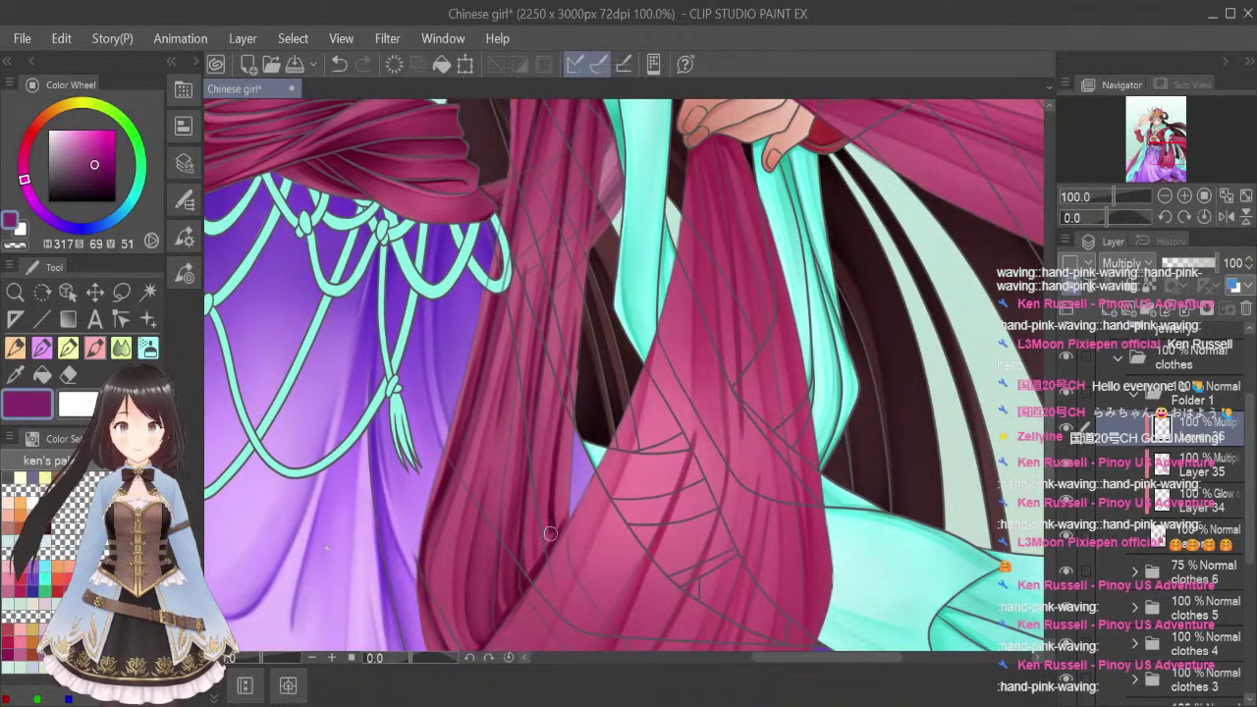
left_click_drag(573, 326, 557, 525)
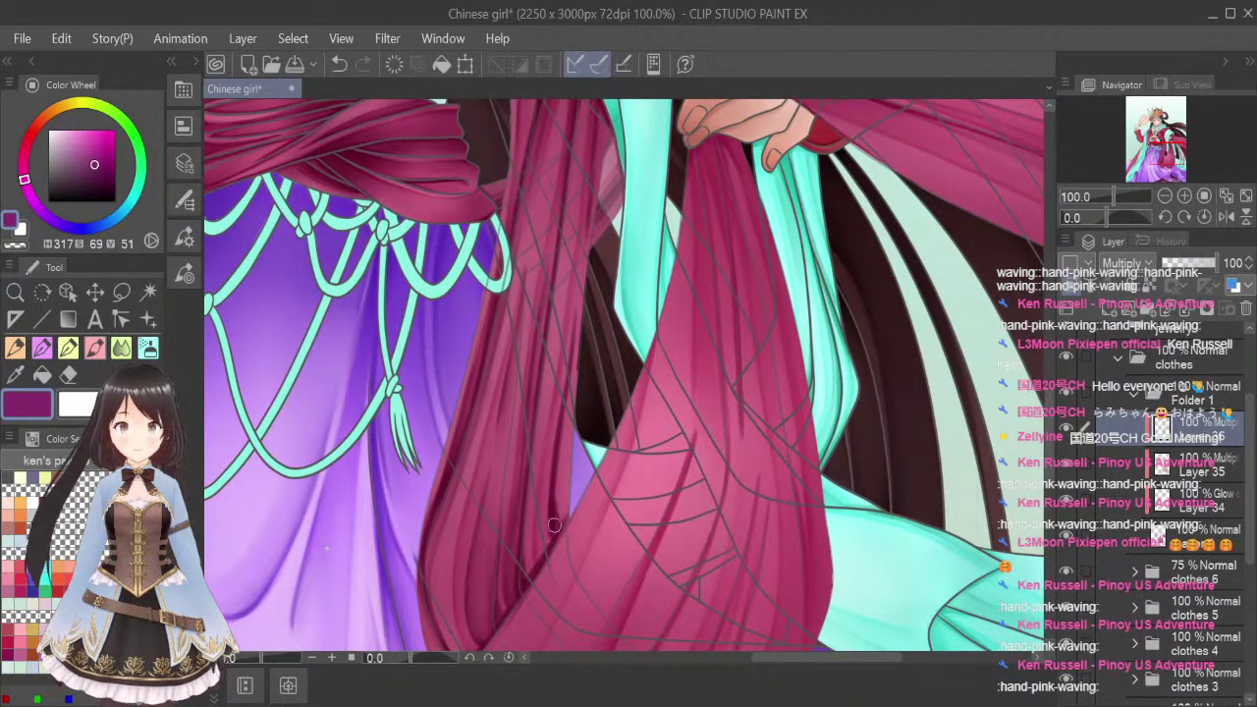
key("j")
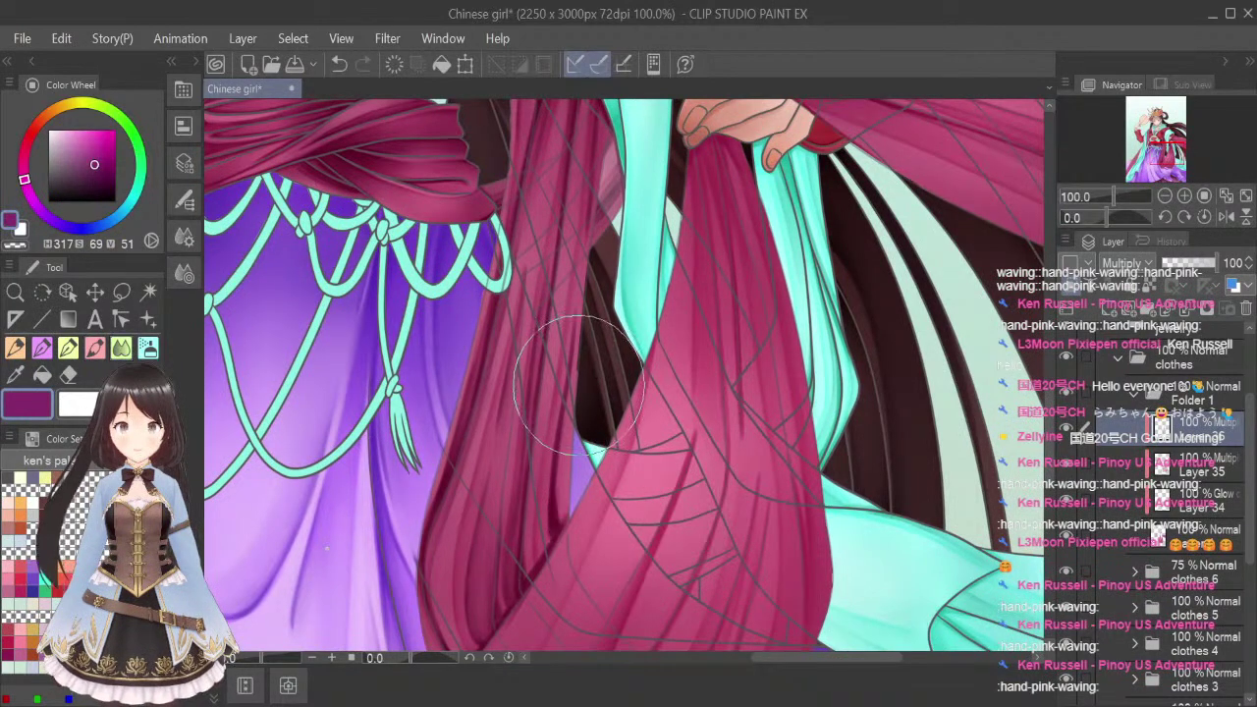
key("b")
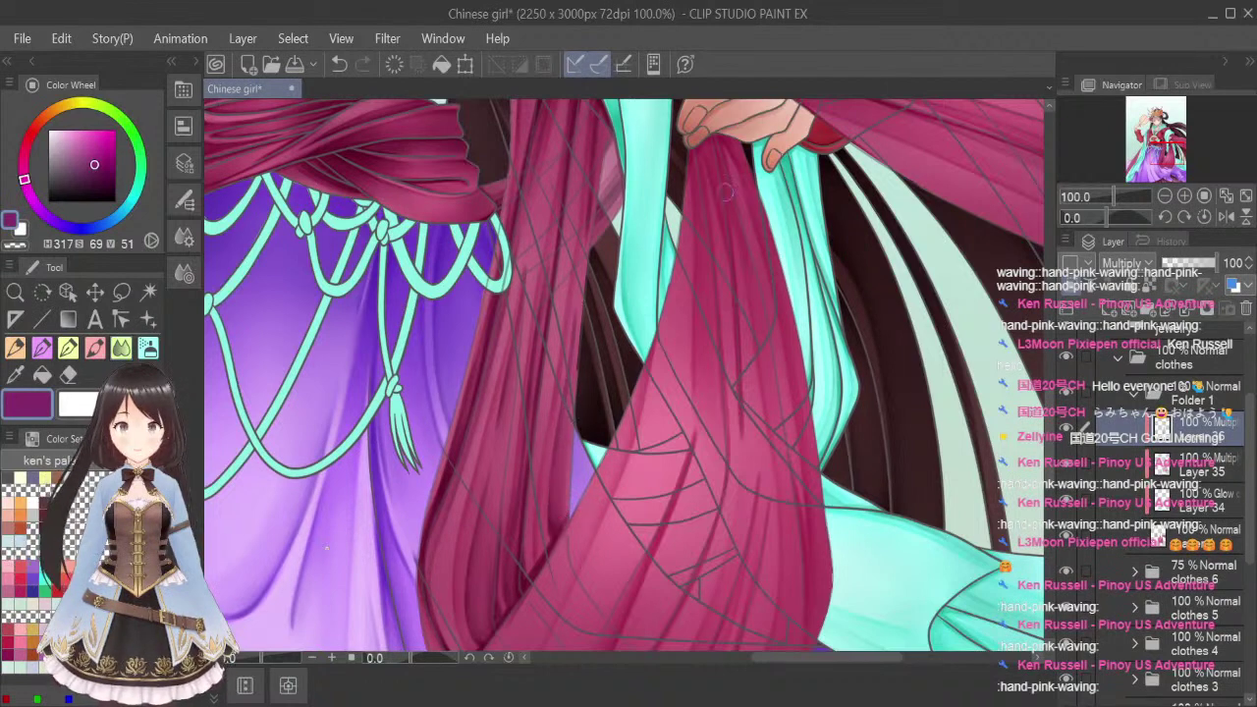
Fit the whole illustration in view and save the file
scroll(687, 255, "up", 3)
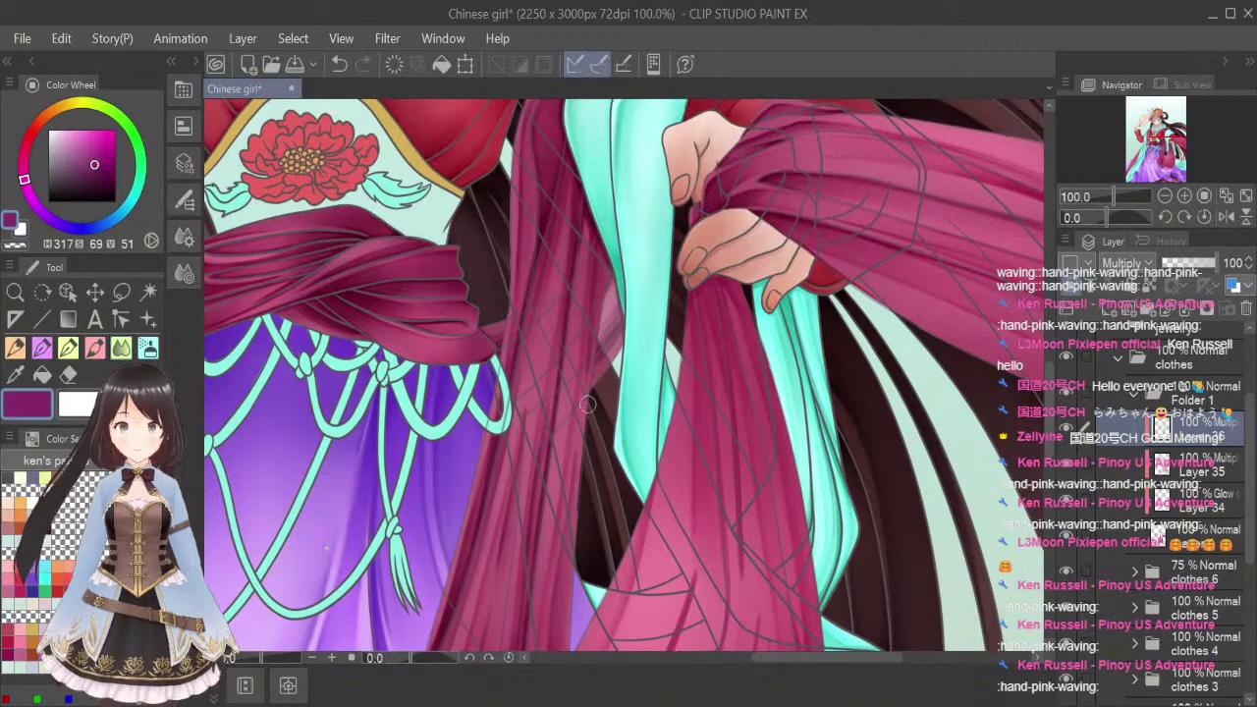
left_click(1225, 195)
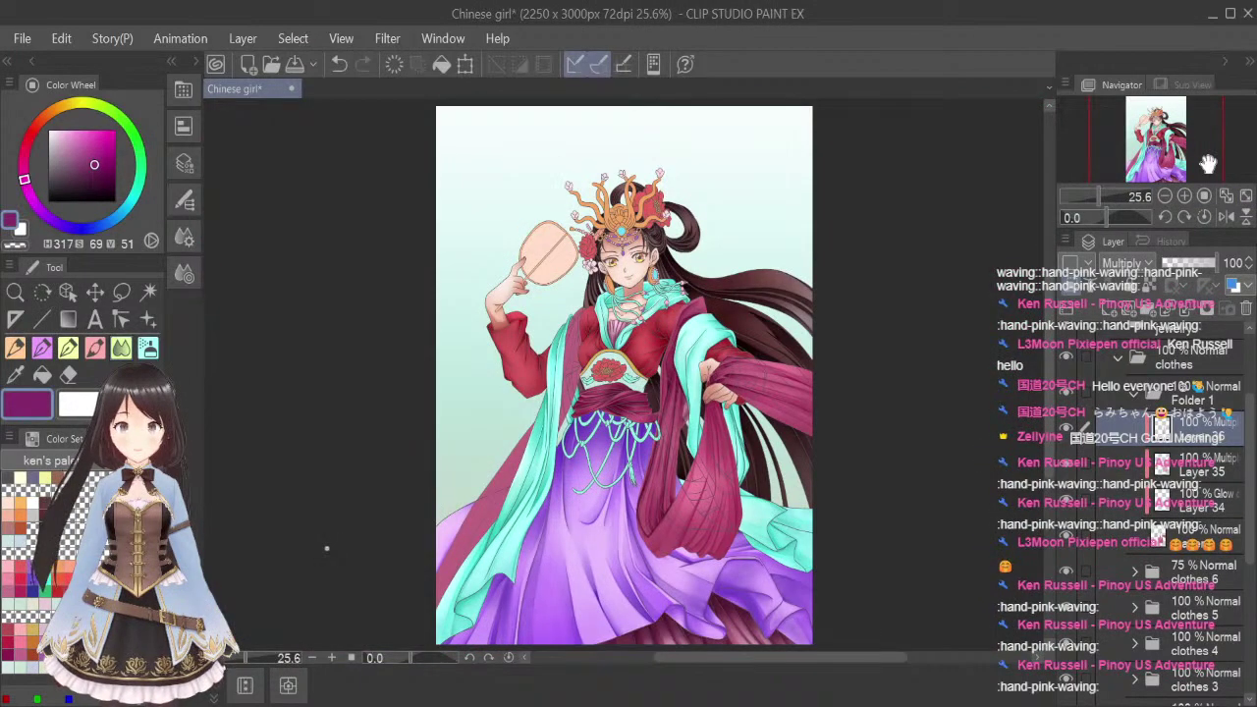
key("ctrl+s")
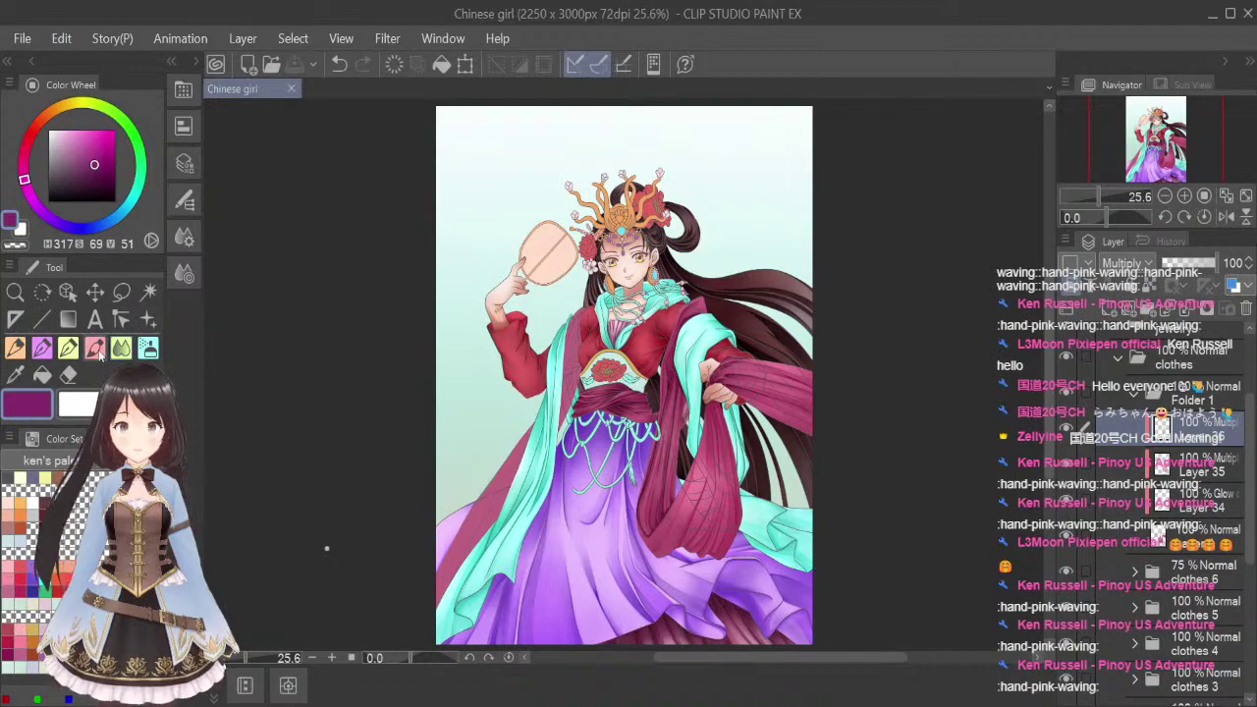
Paint dark purple shading on the magenta sash directly beneath the lower hand, on the Multiply layer, and soften it
scroll(714, 411, "up", 3)
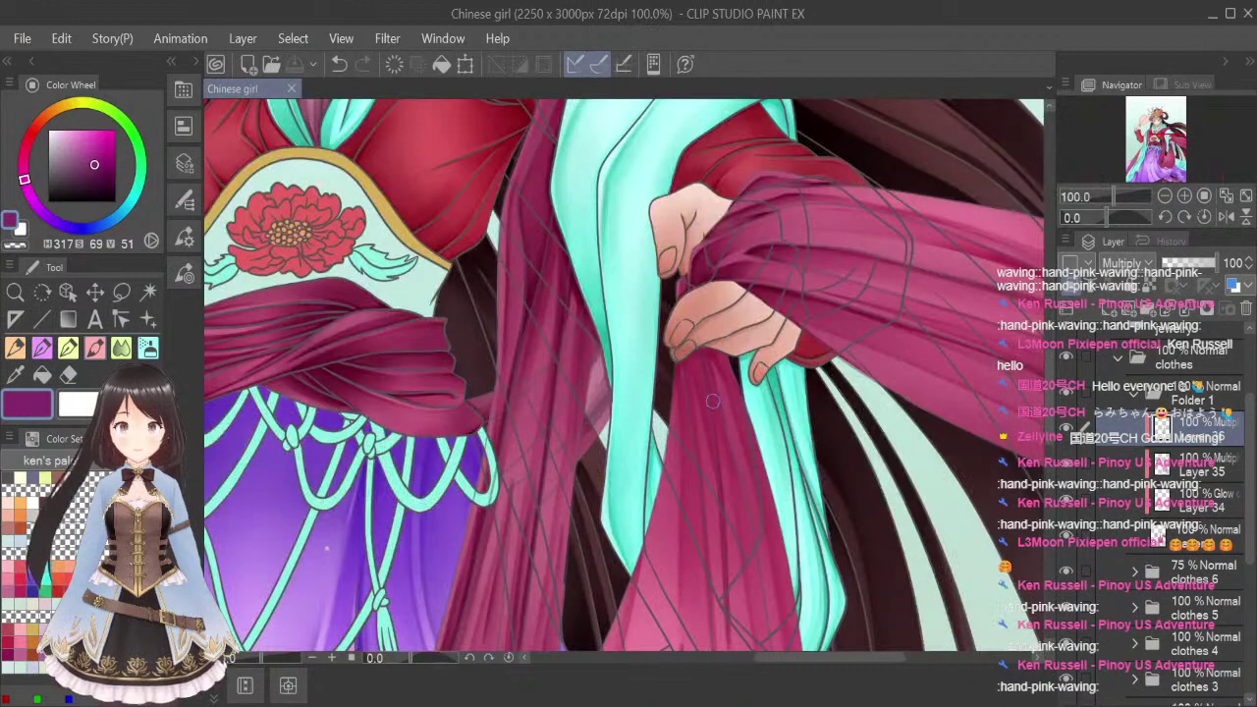
mouse_move(679, 366)
left_mouse_down()
mouse_move(701, 351)
mouse_move(736, 361)
left_mouse_up()
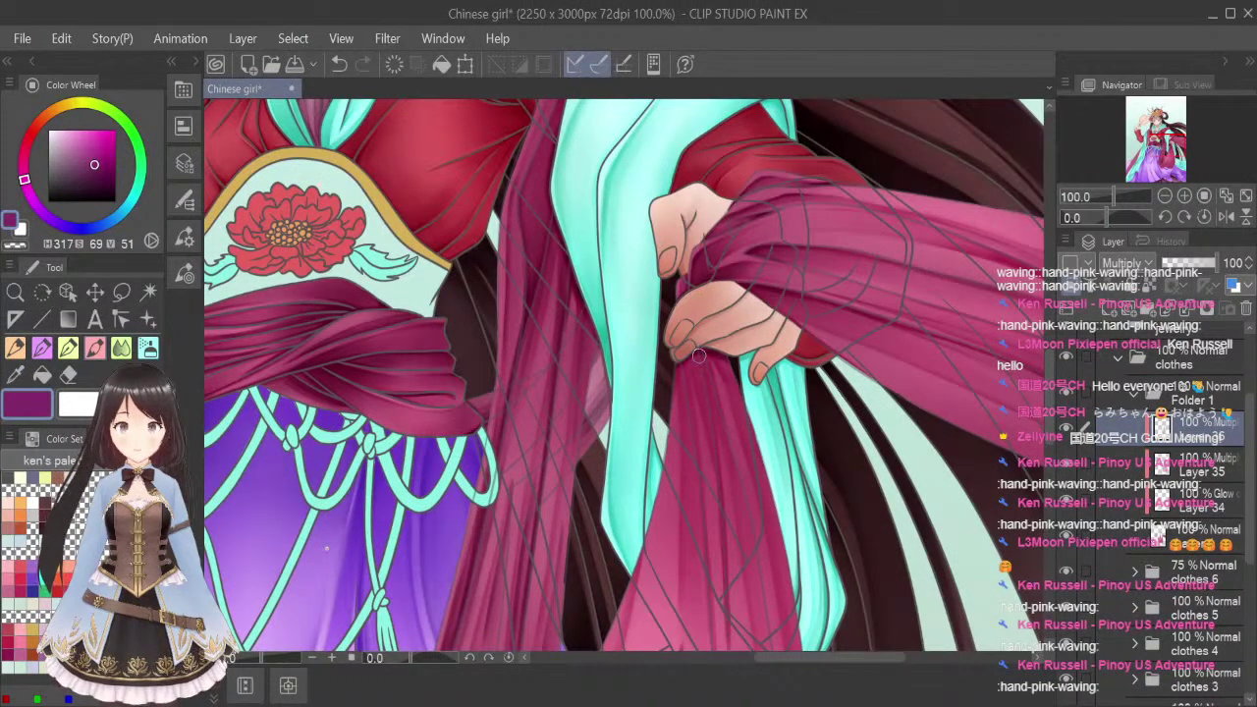
scroll(581, 301, "down", 3)
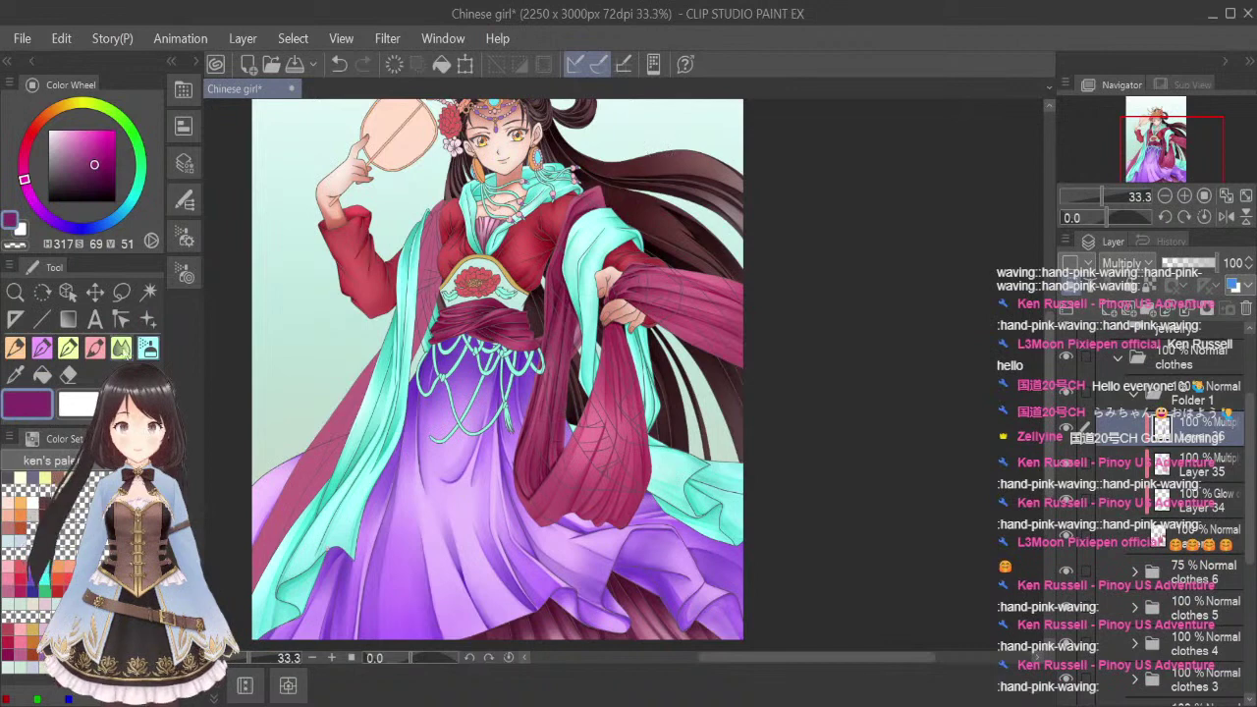
left_click(71, 374)
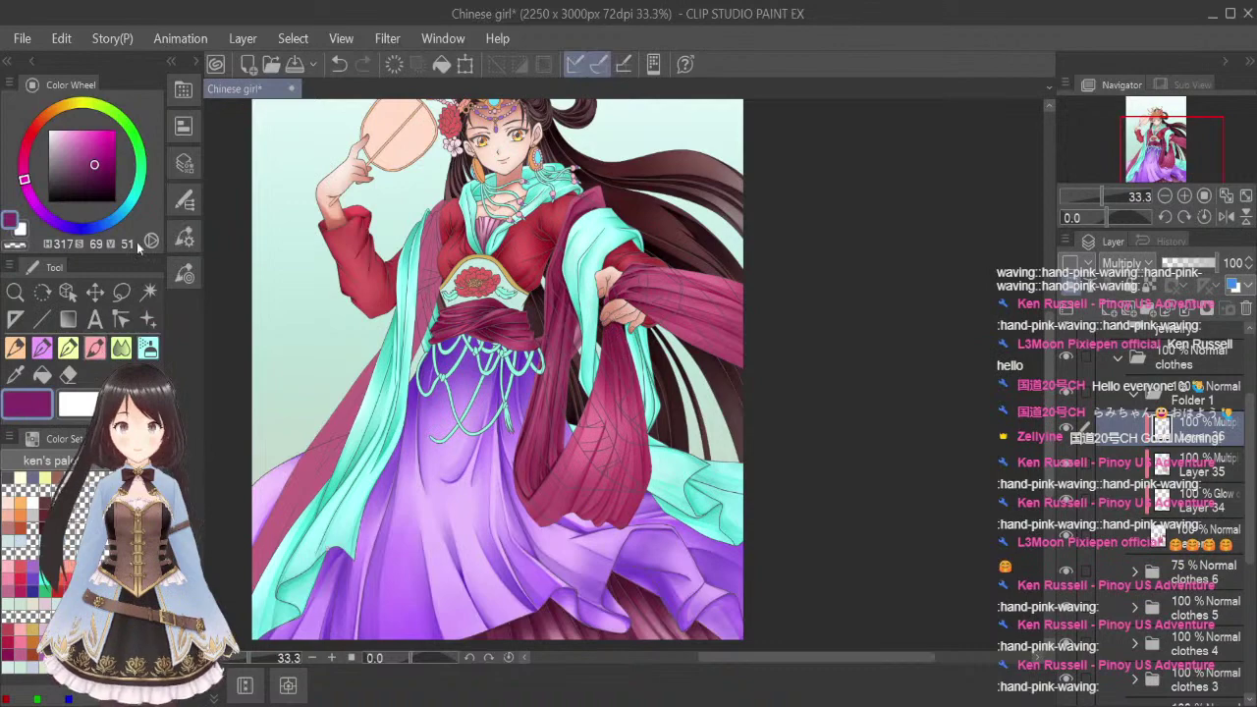
scroll(617, 317, "up", 2)
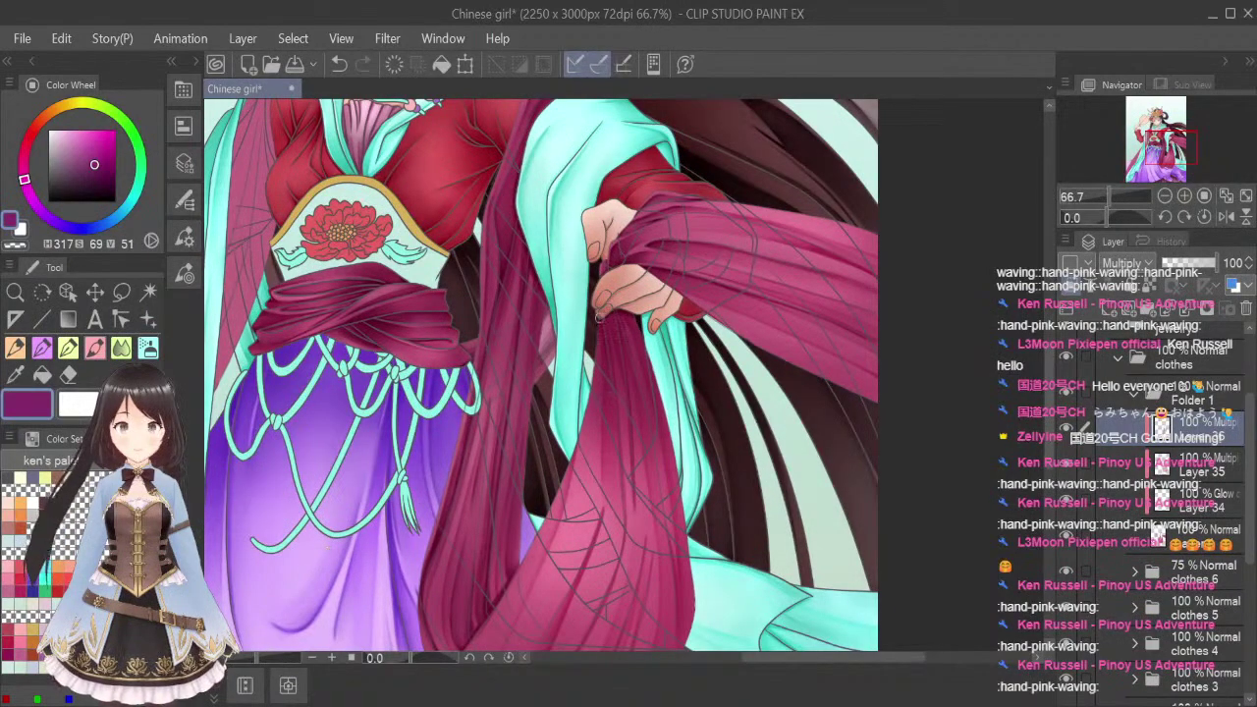
left_click(129, 350)
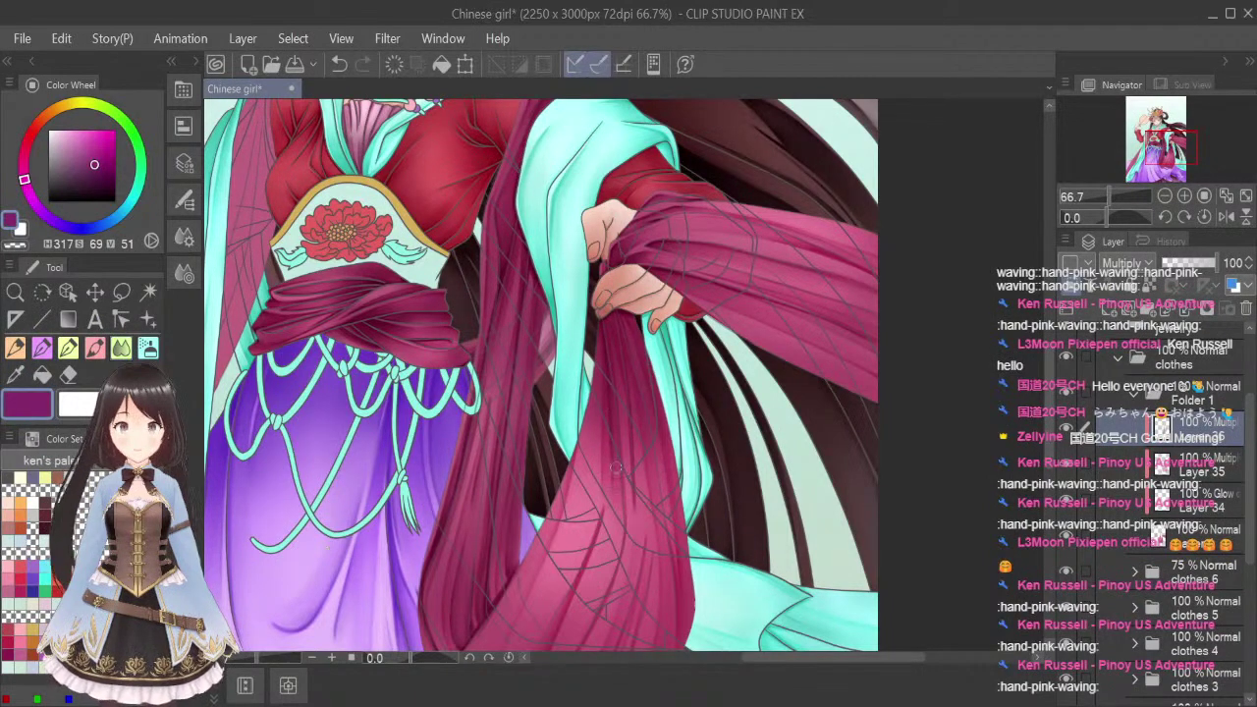
Shade the inner left edge of the hanging magenta sash down to its bottom curve and blend the strokes
scroll(988, 322, "down", 3)
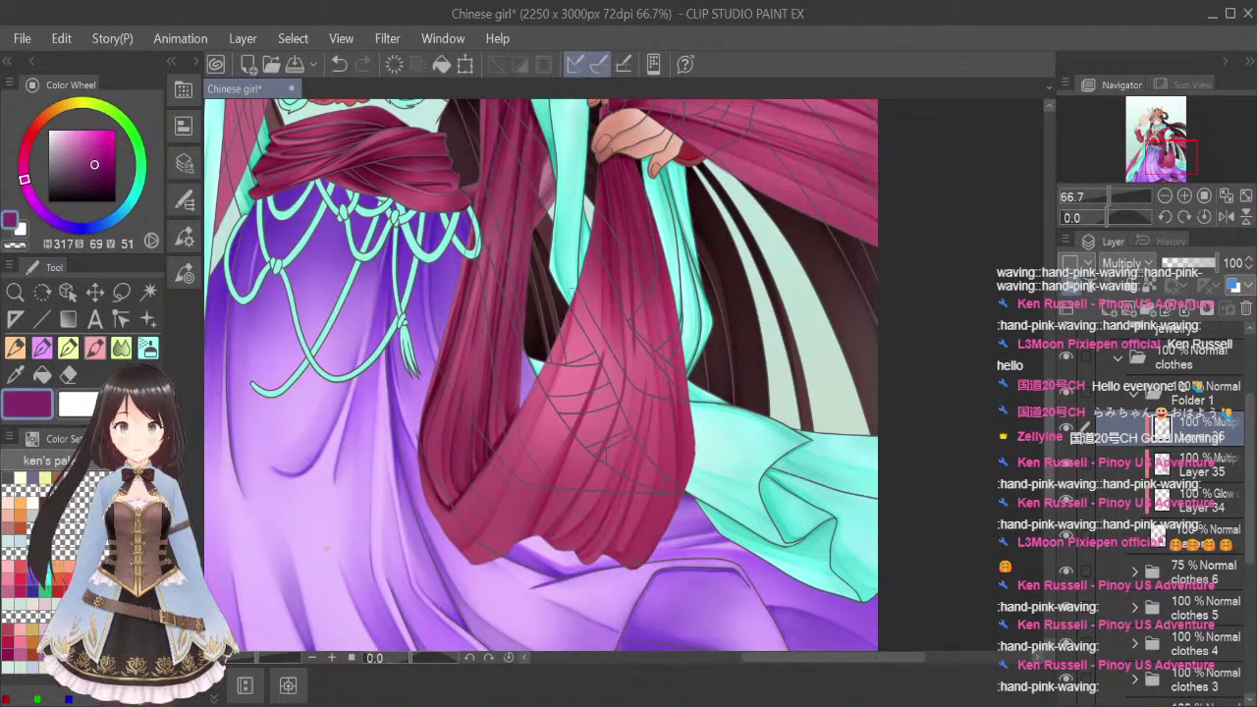
left_click_drag(572, 295, 534, 400)
left_click_drag(553, 343, 487, 489)
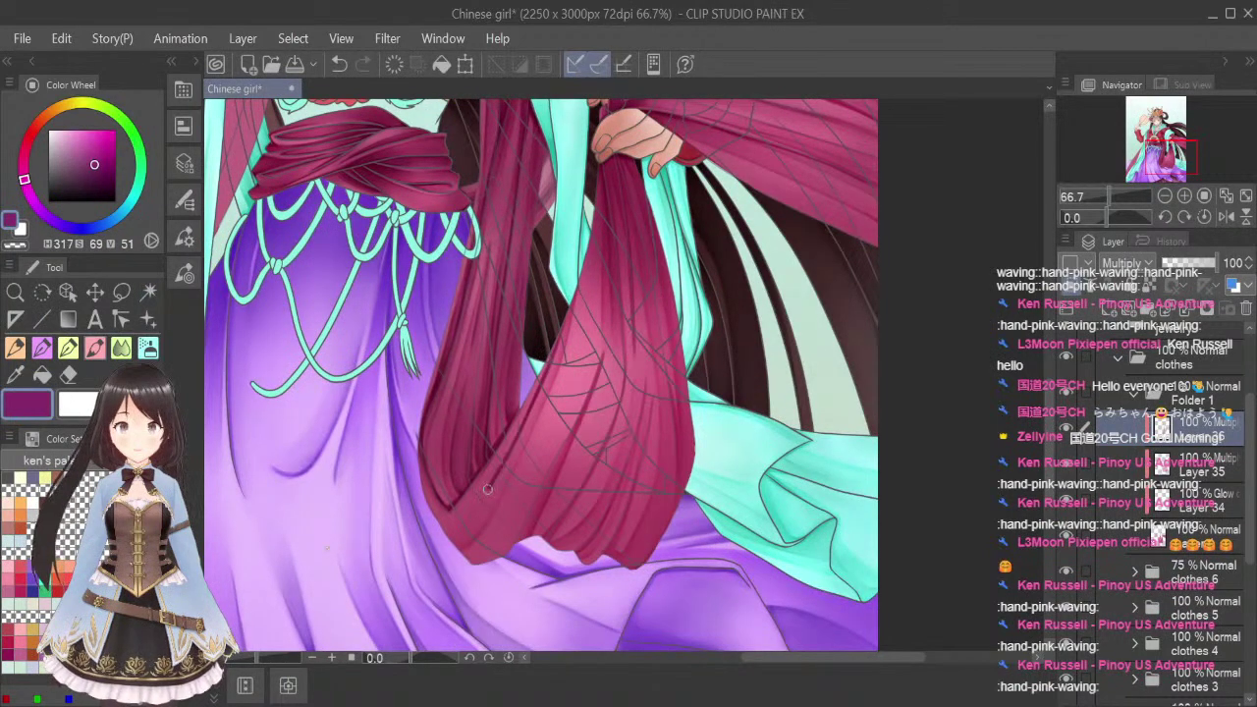
left_click(120, 348)
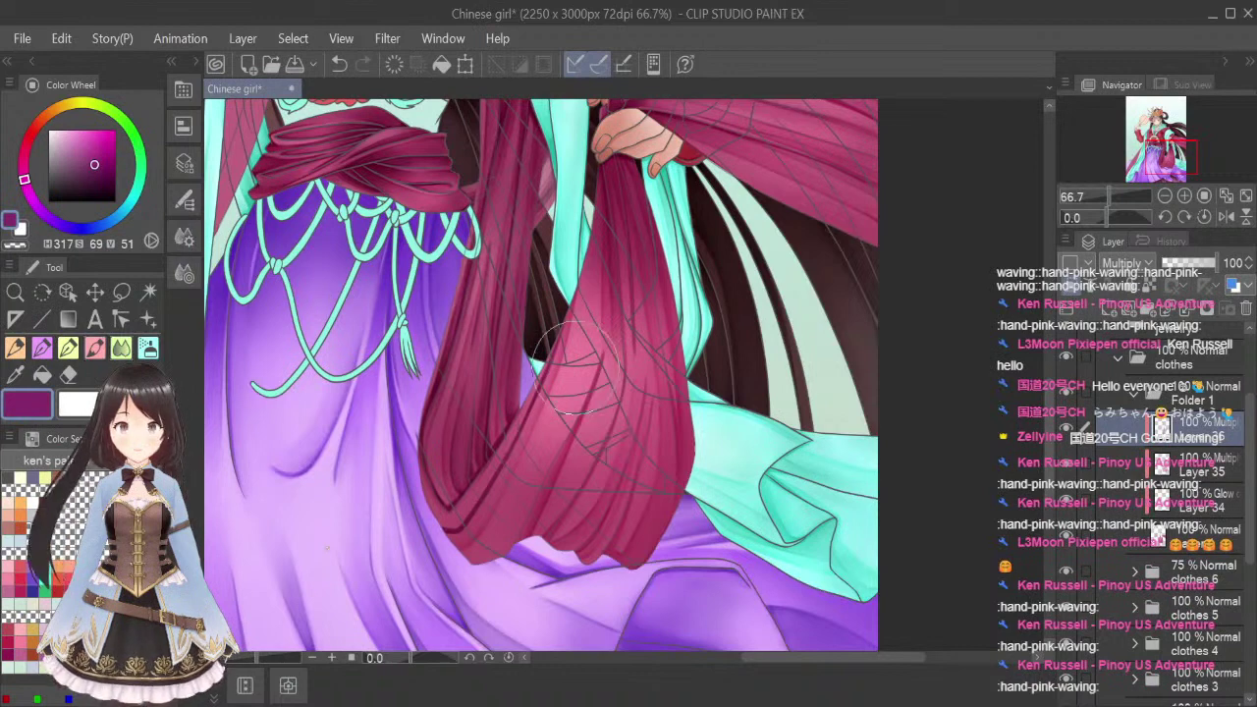
left_click_drag(554, 334, 492, 472)
mouse_move(525, 393)
left_mouse_down()
mouse_move(453, 521)
mouse_move(485, 486)
mouse_move(462, 514)
mouse_move(426, 491)
mouse_move(417, 466)
mouse_move(437, 513)
mouse_move(506, 437)
mouse_move(492, 472)
left_mouse_up()
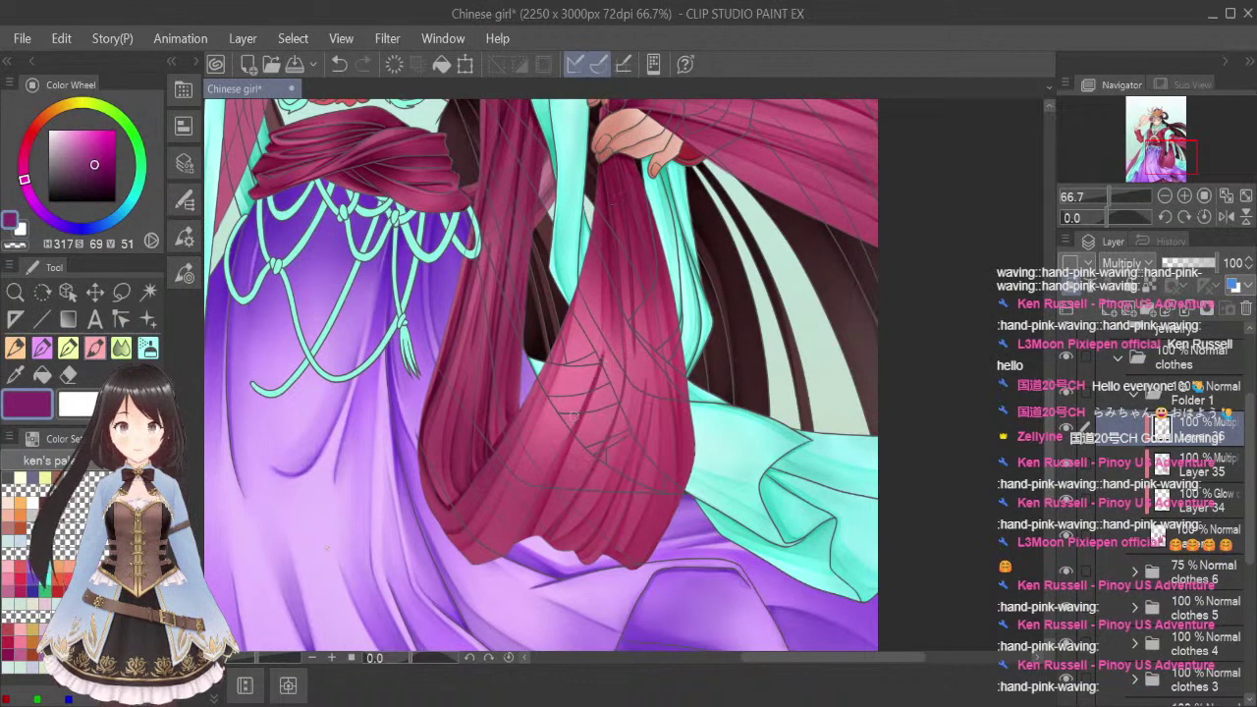
Paint a dark fold through the middle of the hanging sash toward its lower hem and blend it smooth
left_click_drag(600, 361, 524, 526)
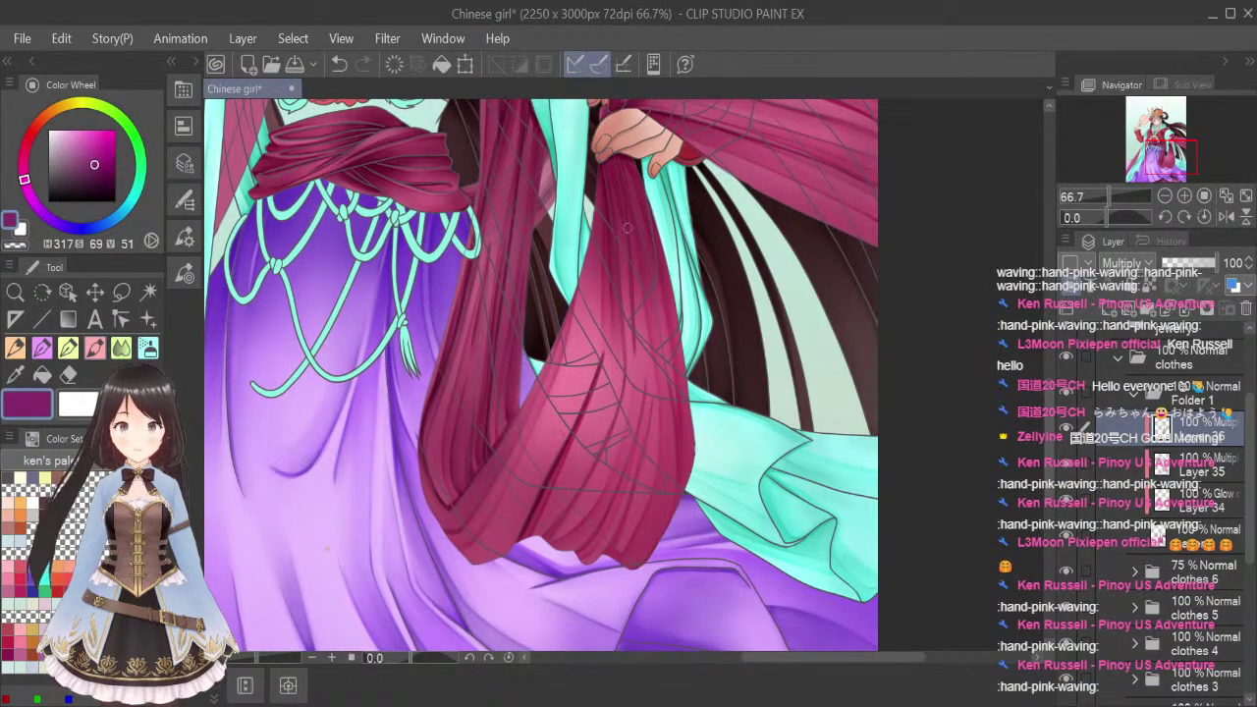
left_click(120, 348)
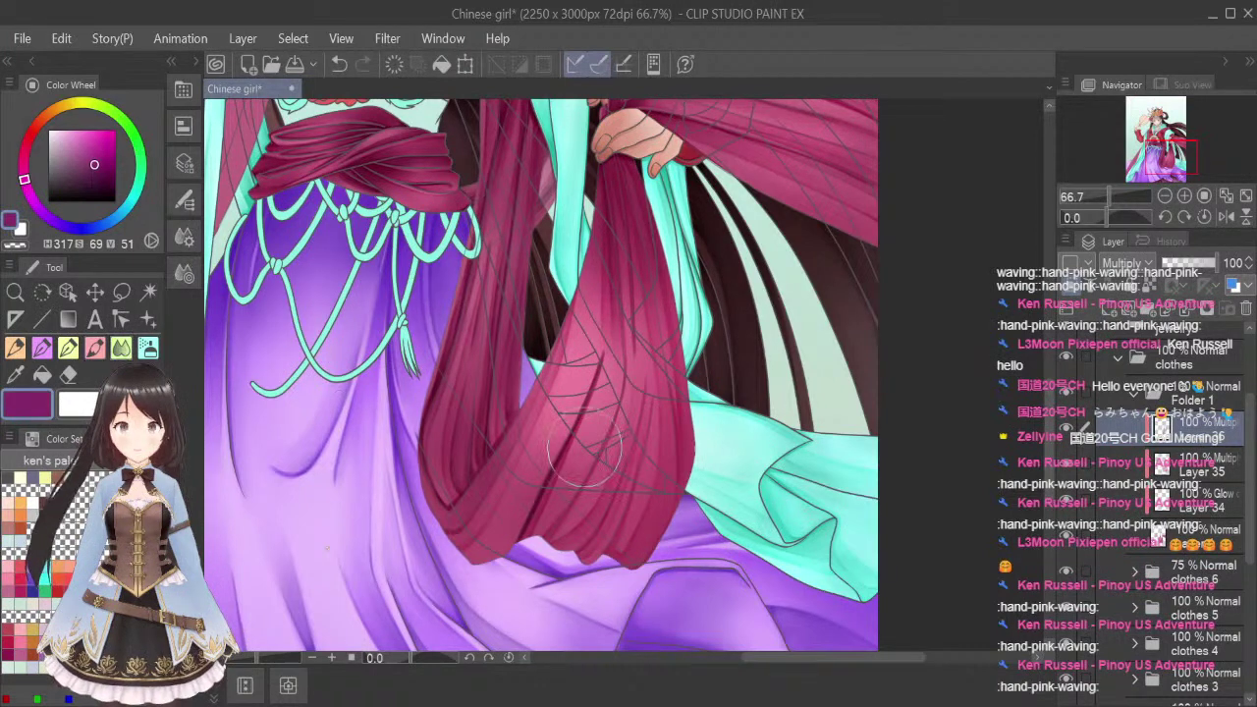
left_click_drag(583, 422, 530, 522)
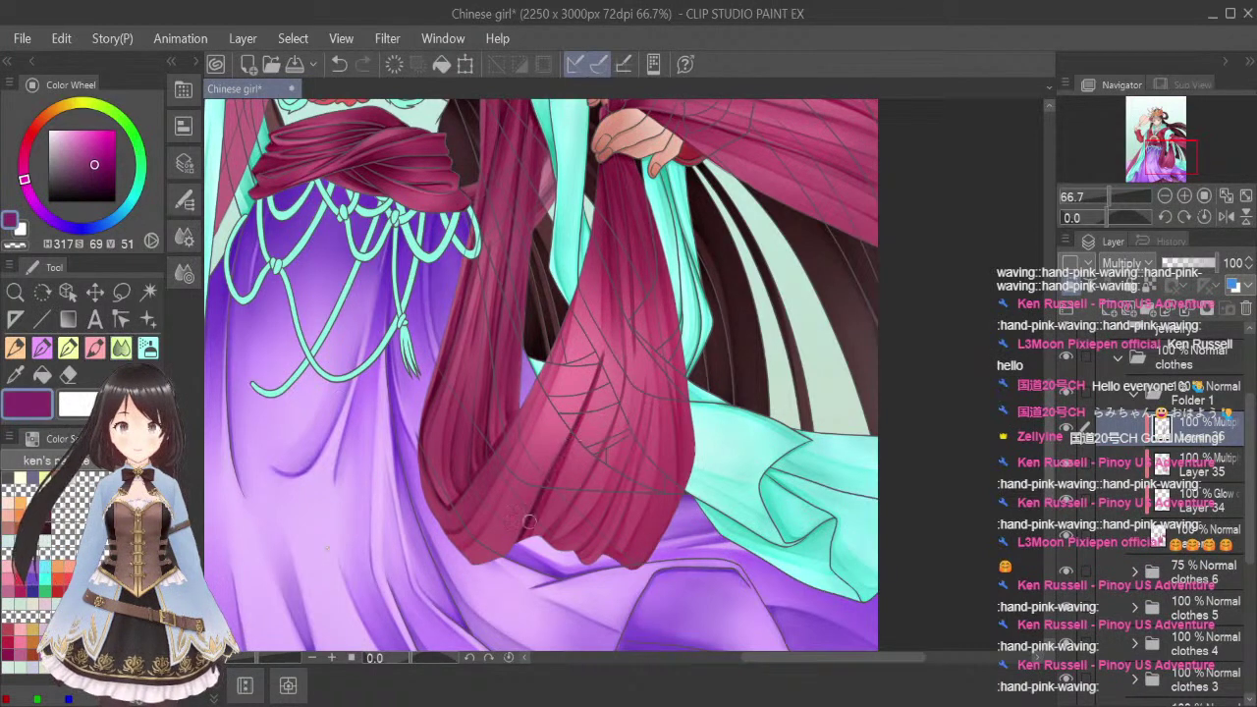
left_click_drag(568, 452, 519, 562)
left_click_drag(584, 425, 564, 458)
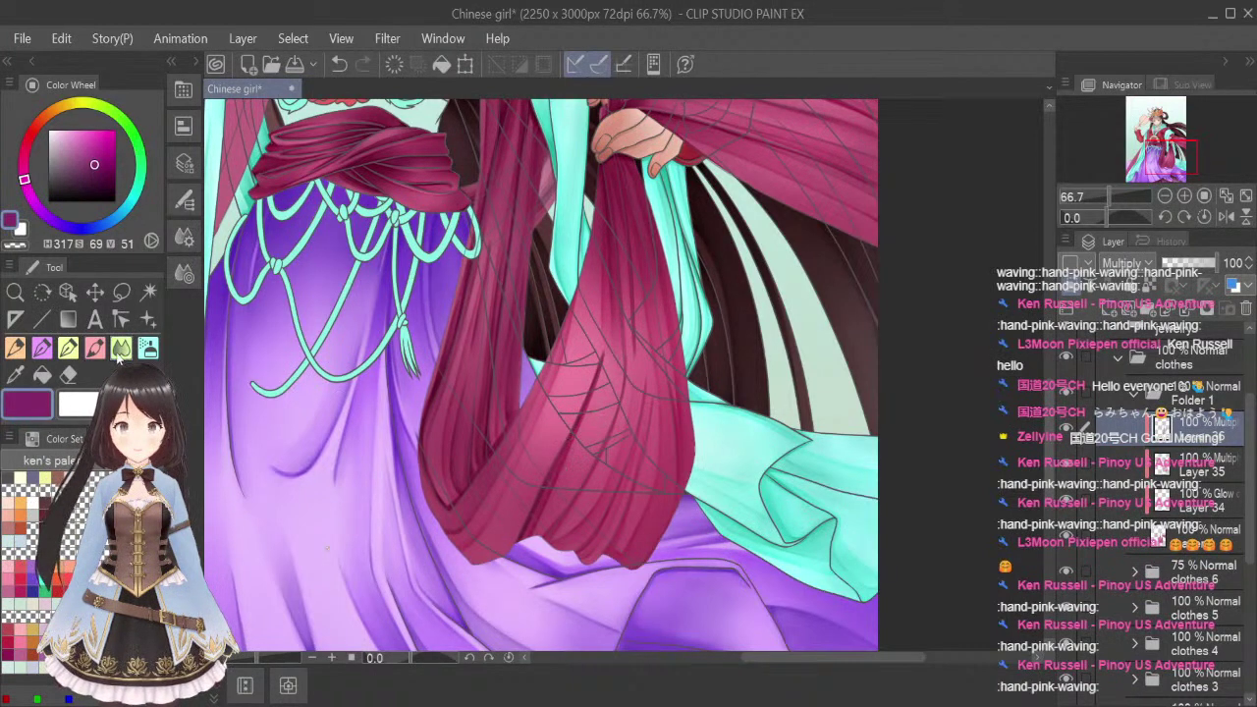
Add long shadow strokes for the central folds of the hanging sash, from its upper part to the hem
left_click(94, 347)
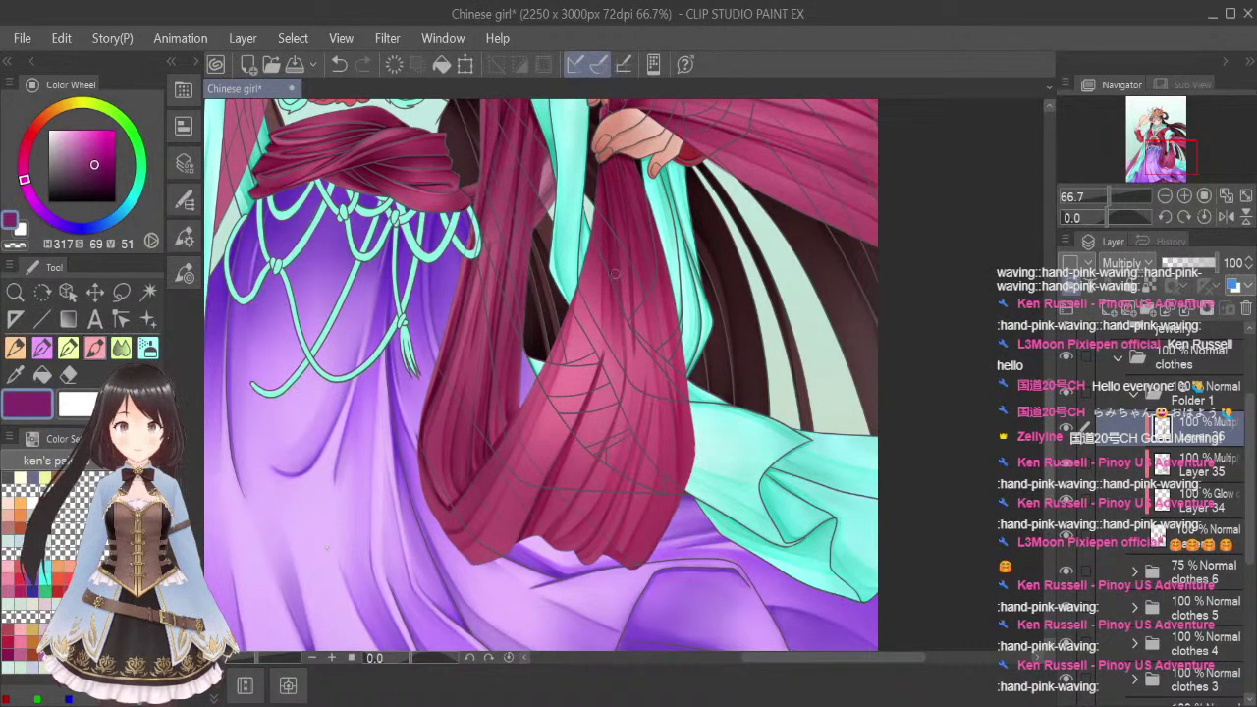
left_click_drag(616, 261, 619, 359)
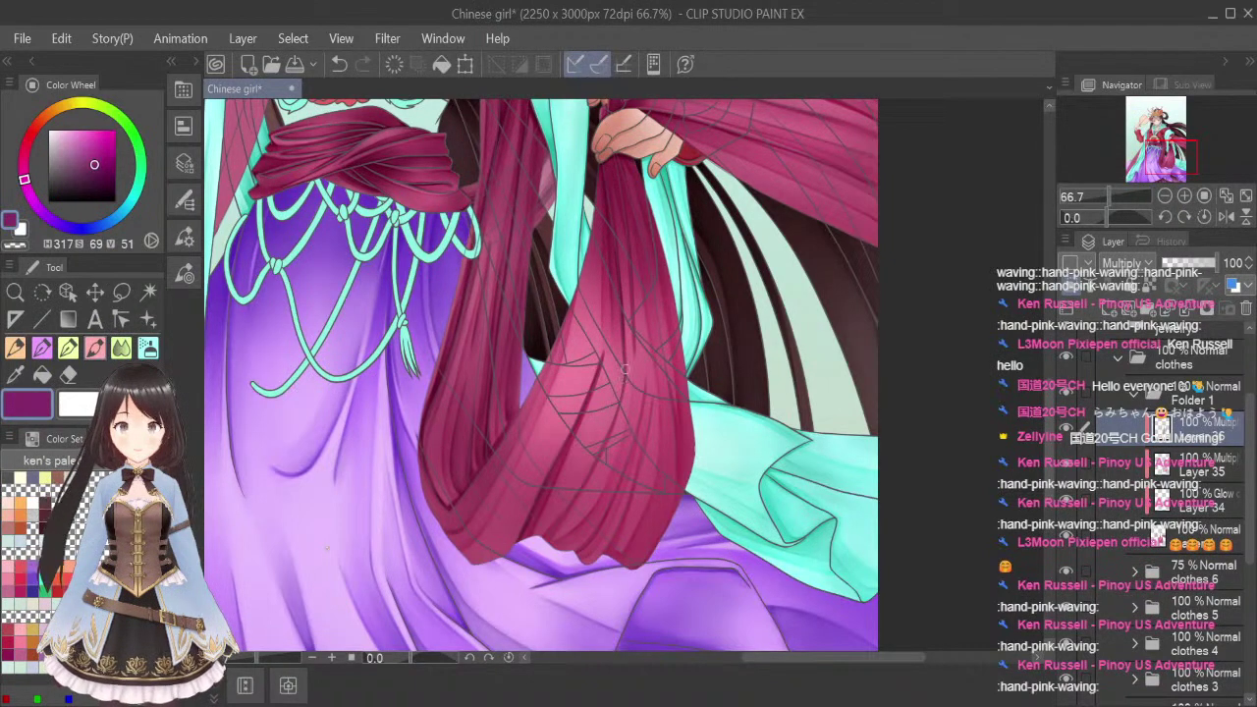
left_click_drag(614, 410, 581, 483)
left_click_drag(607, 434, 552, 531)
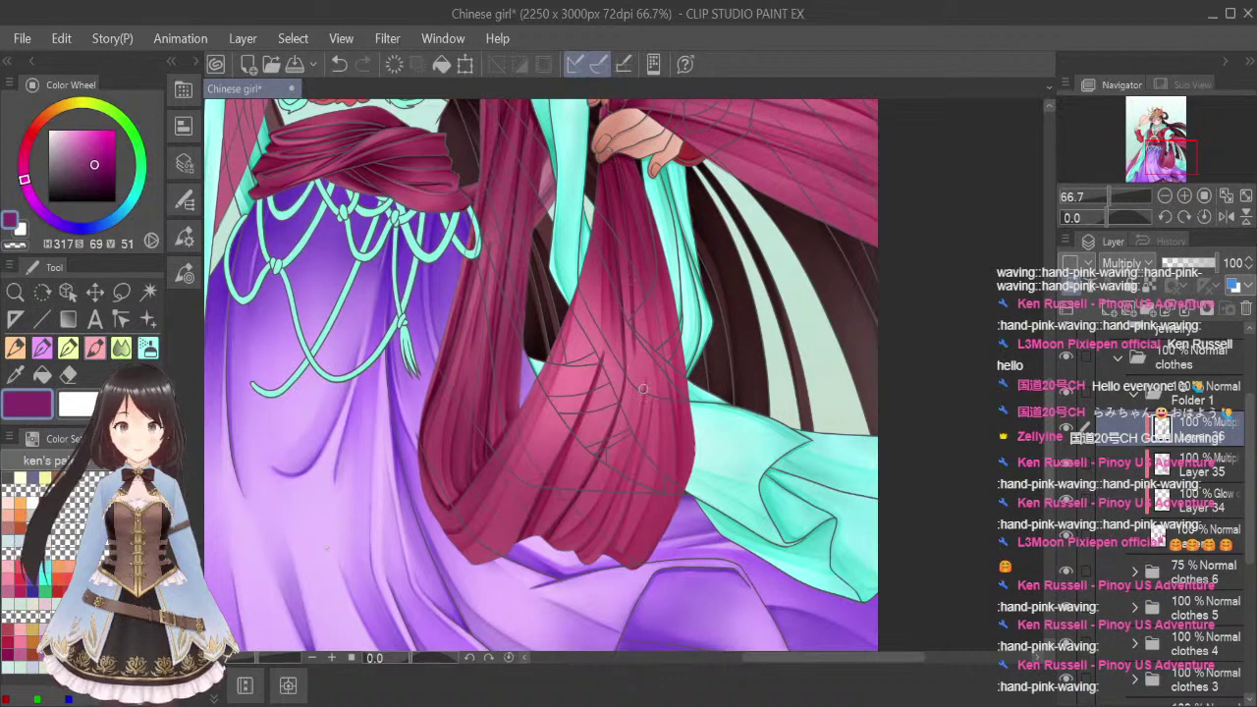
mouse_move(609, 492)
left_mouse_down()
mouse_move(578, 539)
mouse_move(550, 551)
left_mouse_up()
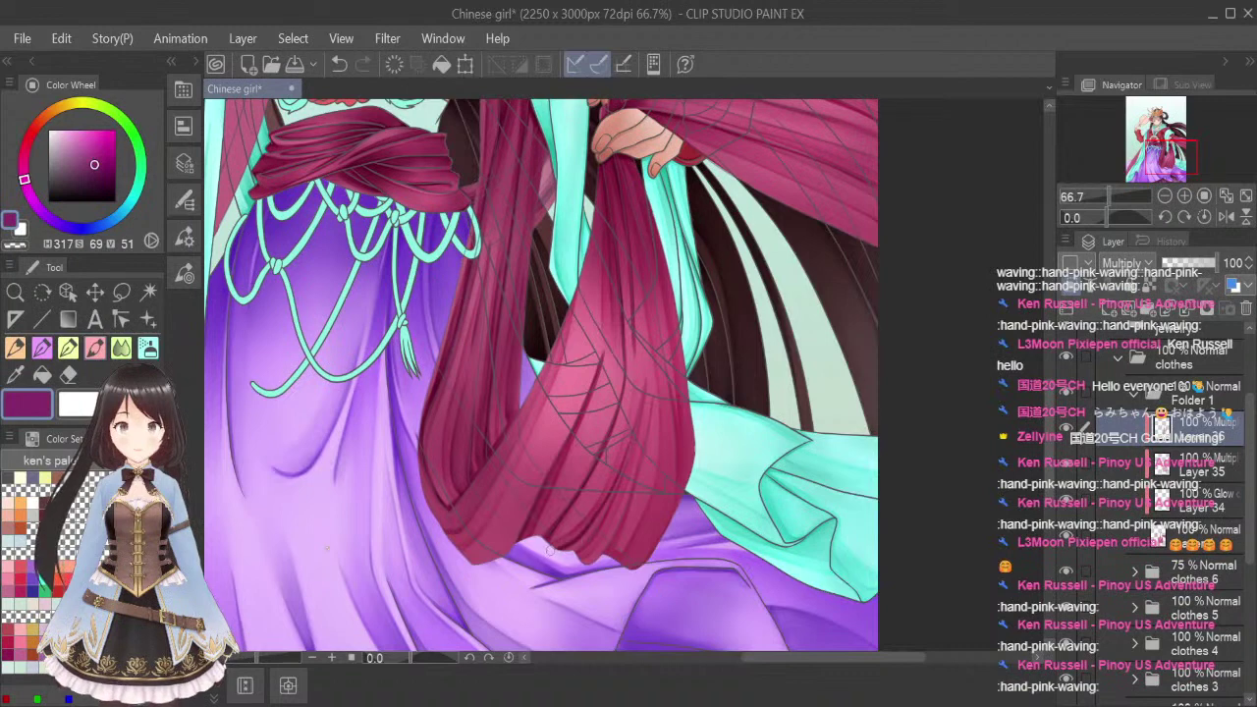
Blend the new central fold shadows along the lower half of the hanging sash
left_click(122, 352)
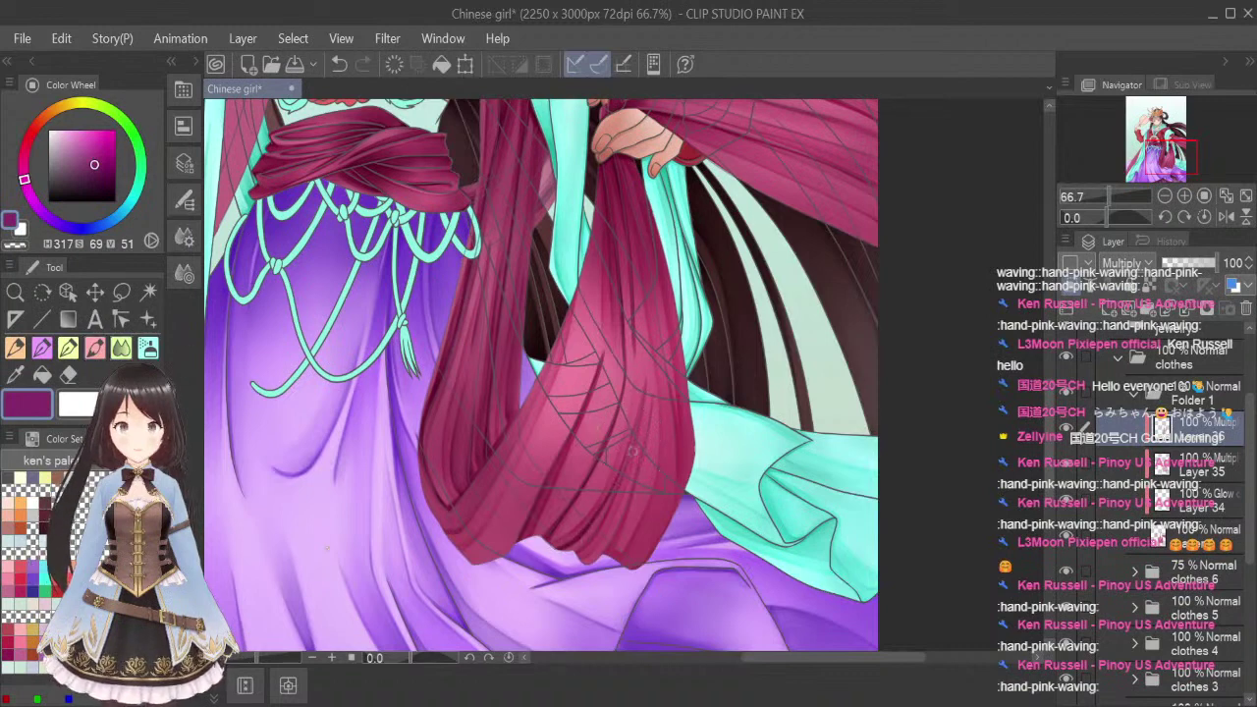
left_click_drag(606, 509, 570, 548)
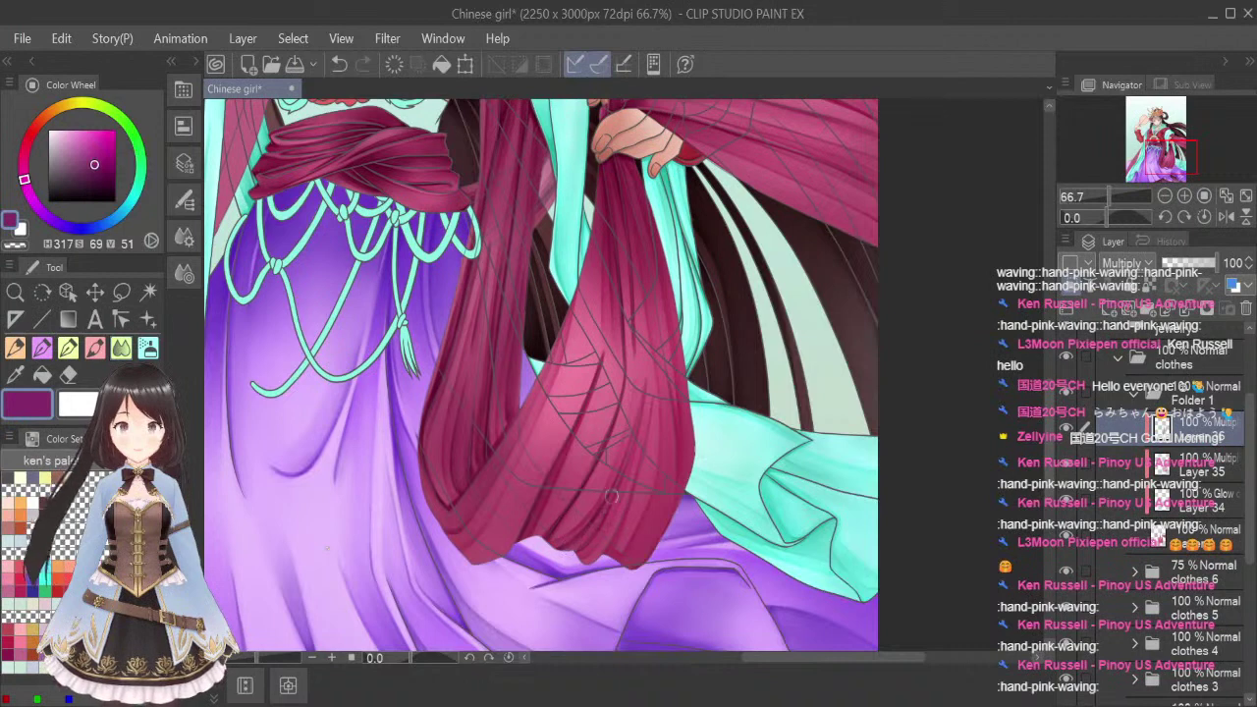
left_click_drag(611, 497, 577, 543)
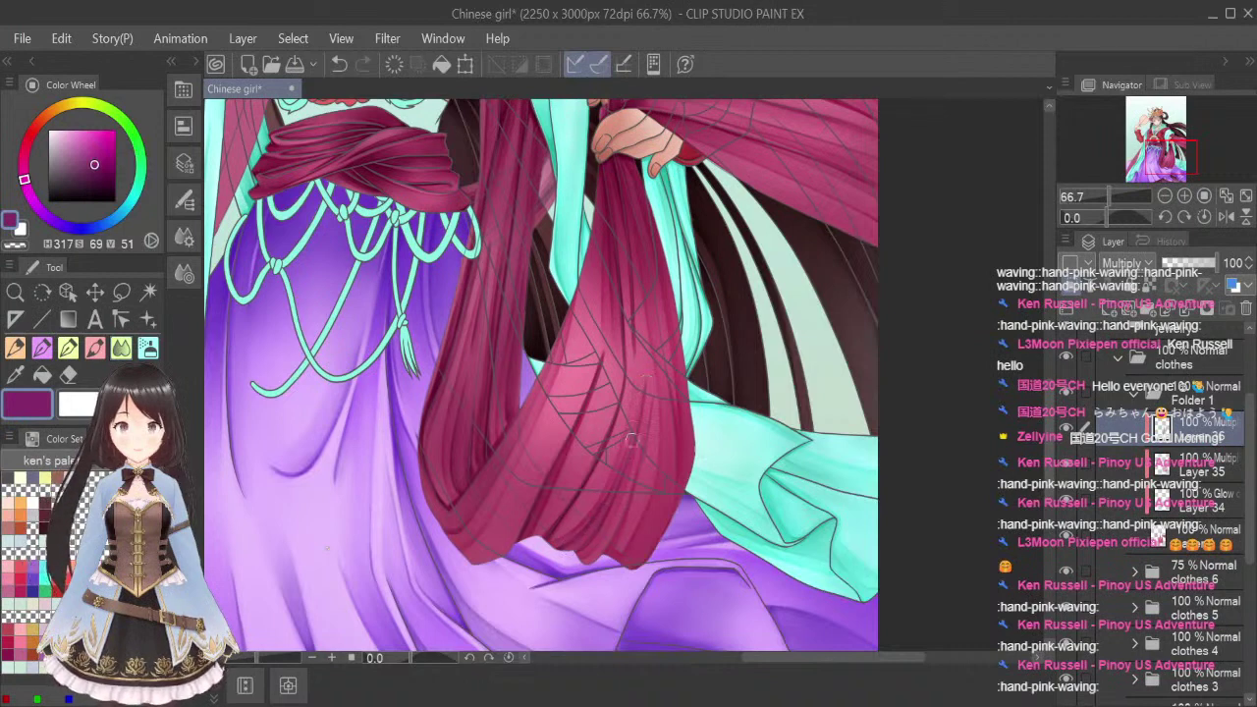
left_click_drag(627, 458, 570, 548)
left_click_drag(628, 456, 591, 517)
left_click_drag(646, 383, 557, 560)
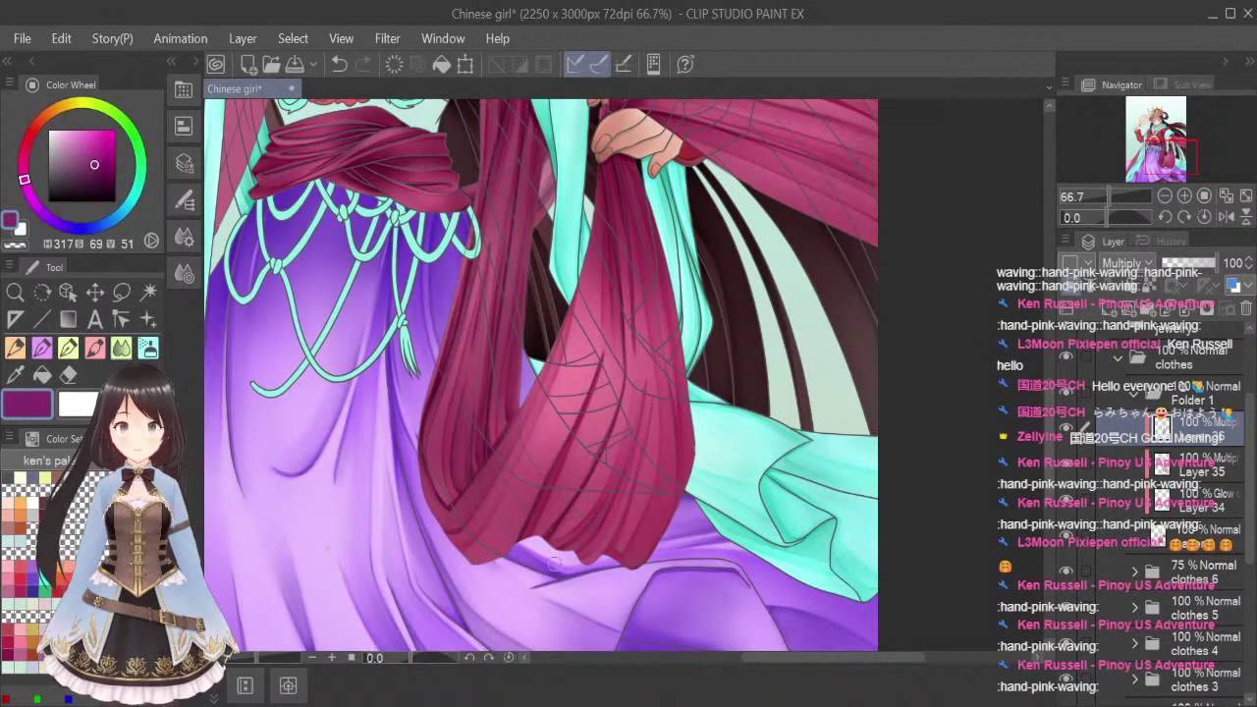
Paint a fold shadow running down from the hand on the sash's upper right, undoing and redrawing the stroke
left_click(97, 348)
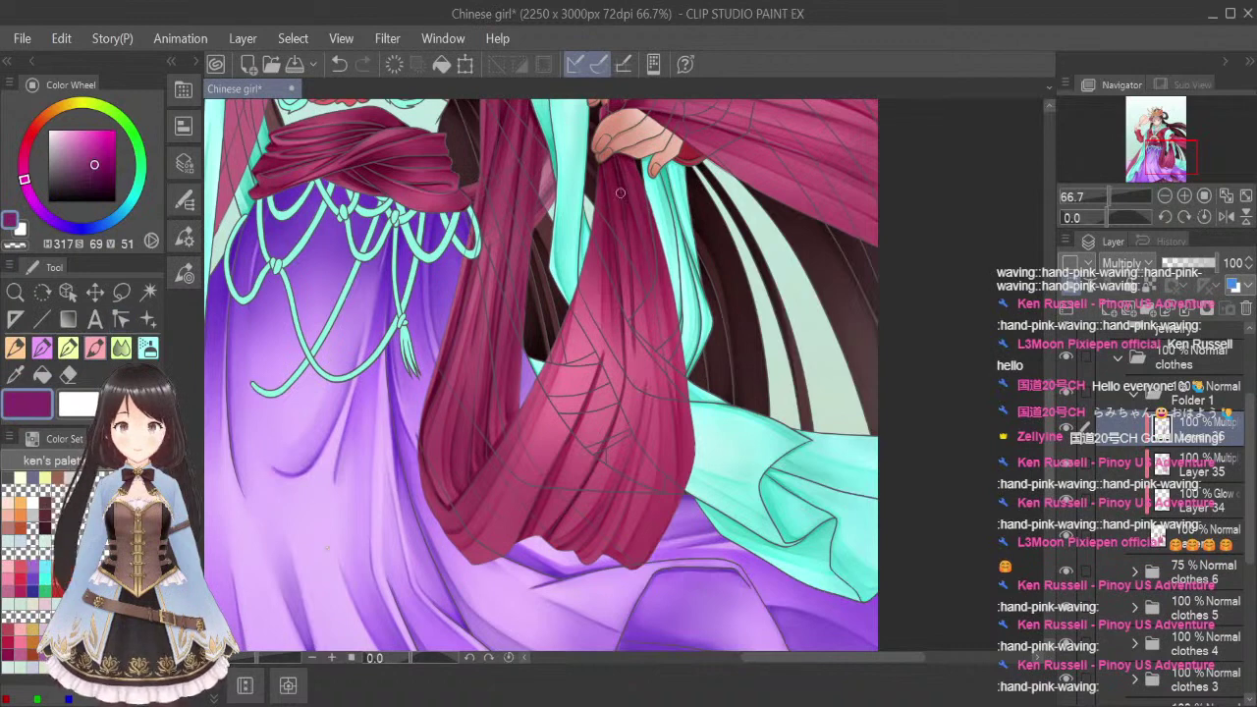
left_click_drag(626, 185, 661, 311)
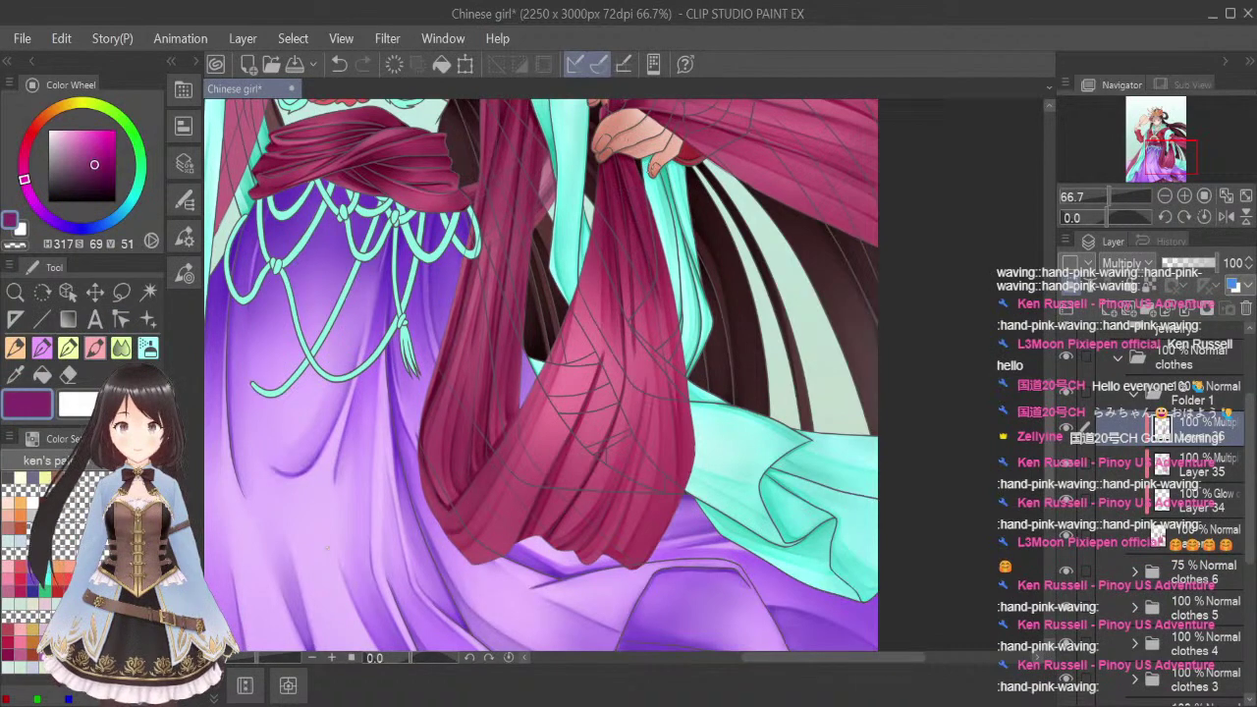
key("ctrl+z")
left_click_drag(636, 231, 646, 267)
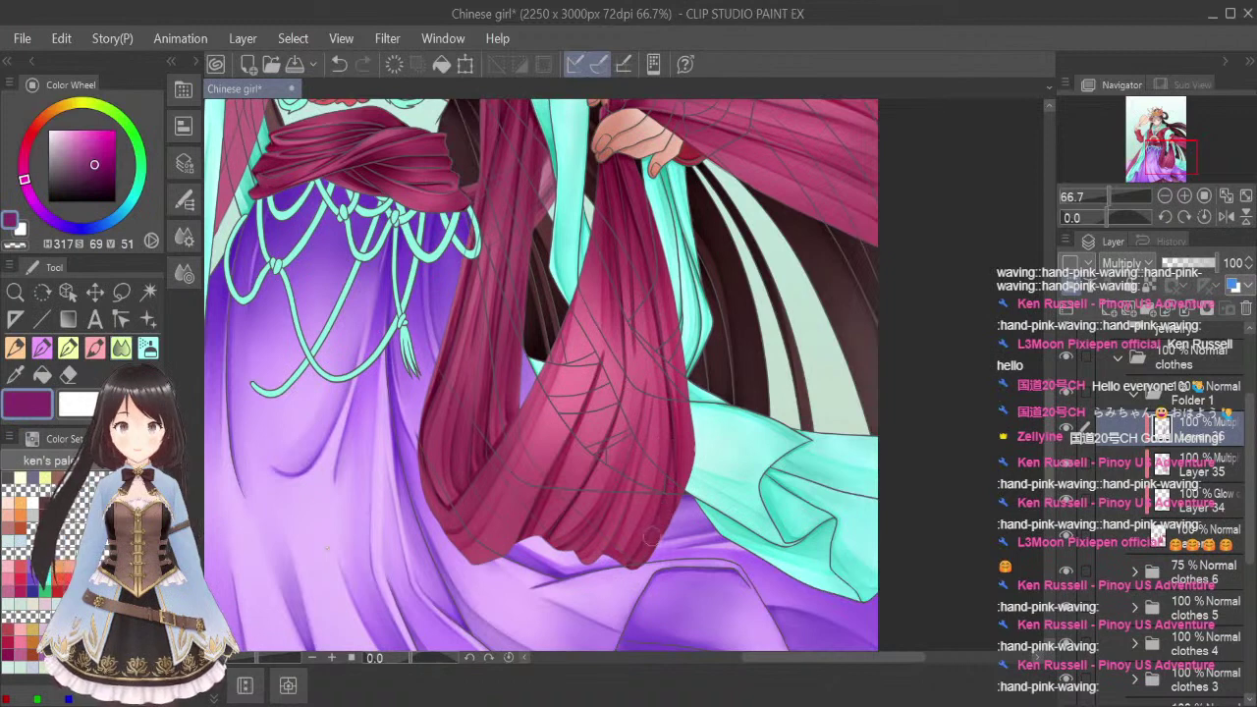
Shade the fold on the lower right of the hanging sash down to the hem and blend it with a smaller brush
left_click(98, 350)
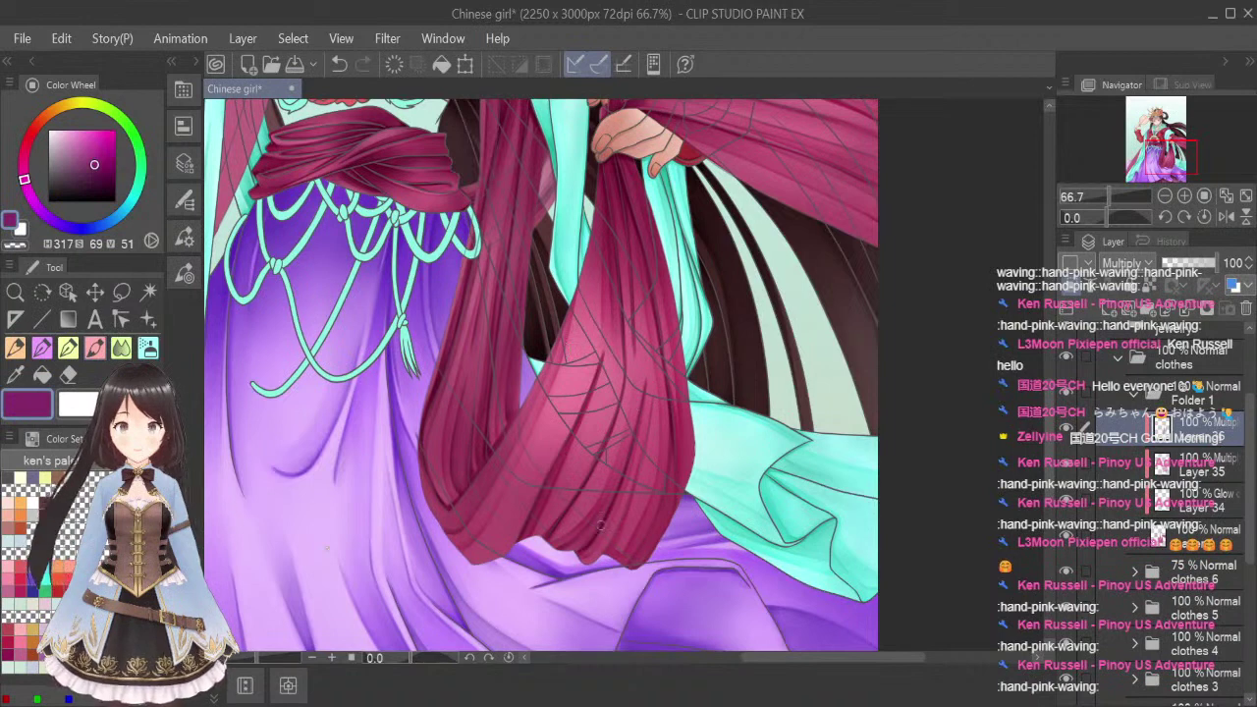
left_click_drag(653, 397, 605, 557)
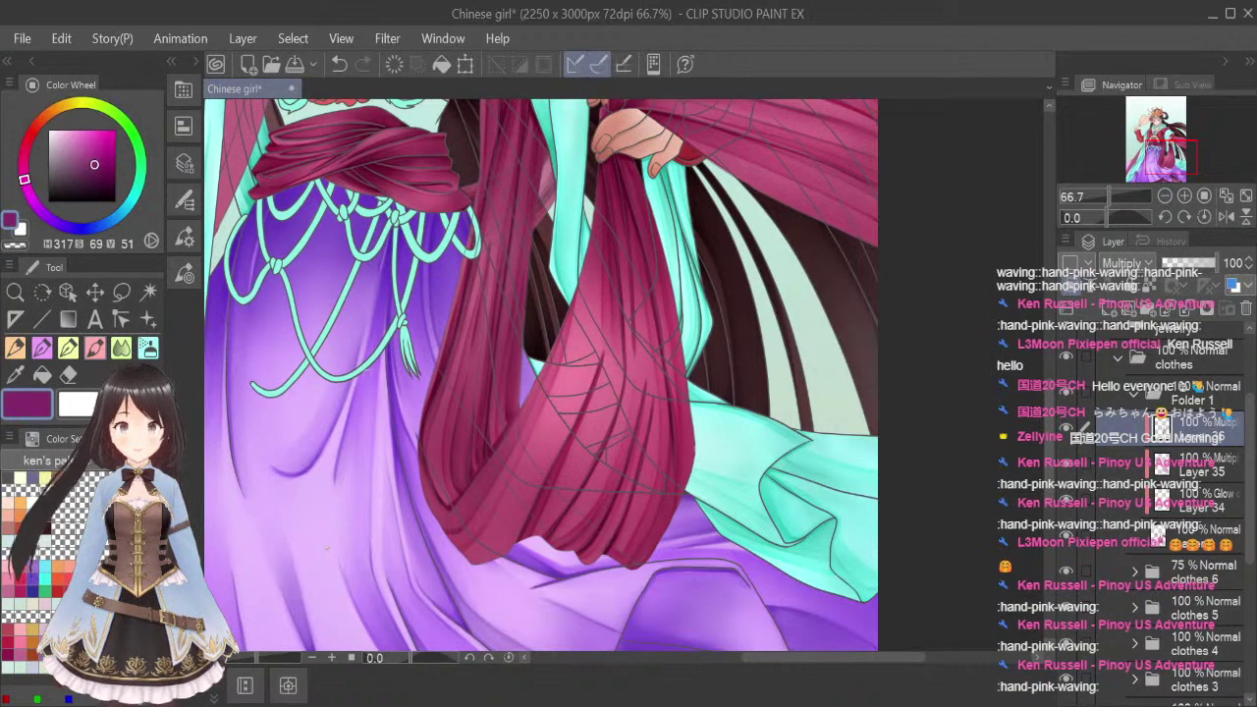
left_click(121, 347)
key("bracketleft")
key("bracketleft")
key("bracketleft")
key("bracketleft")
key("bracketleft")
key("bracketleft")
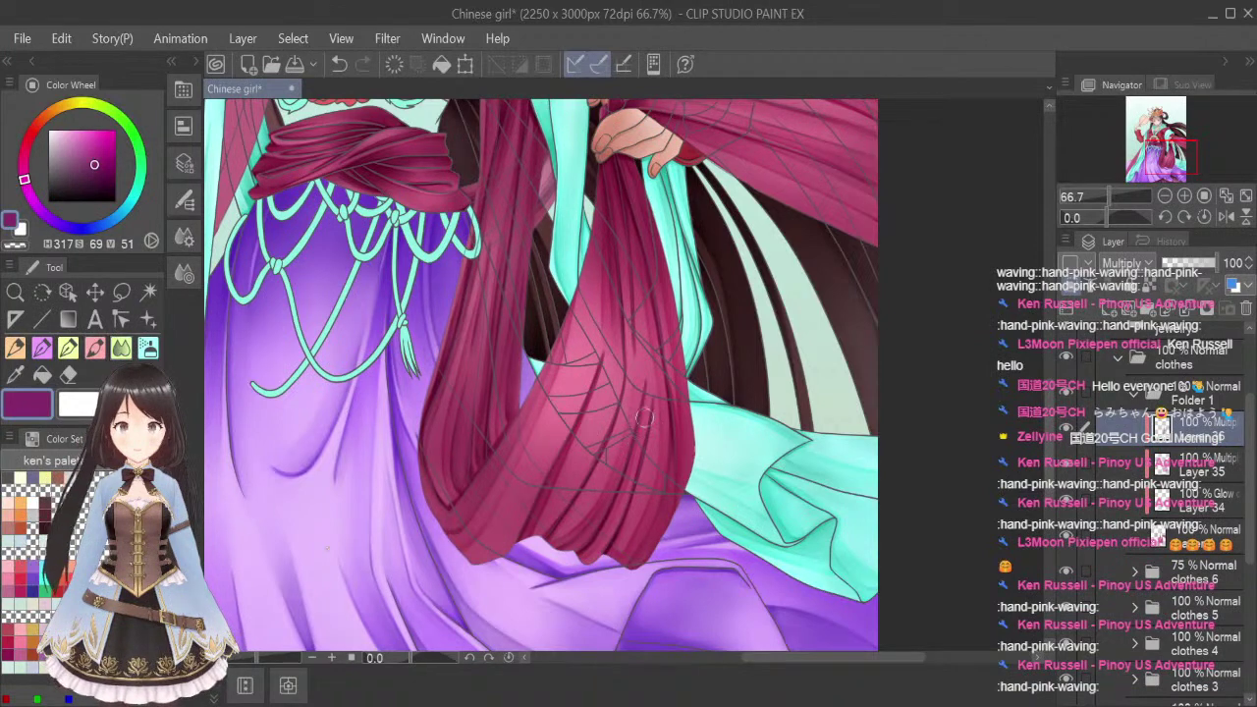
Shade and blend the fold along the right edge of the hanging sash from the hand to the hem, and save the illustration
left_click(95, 349)
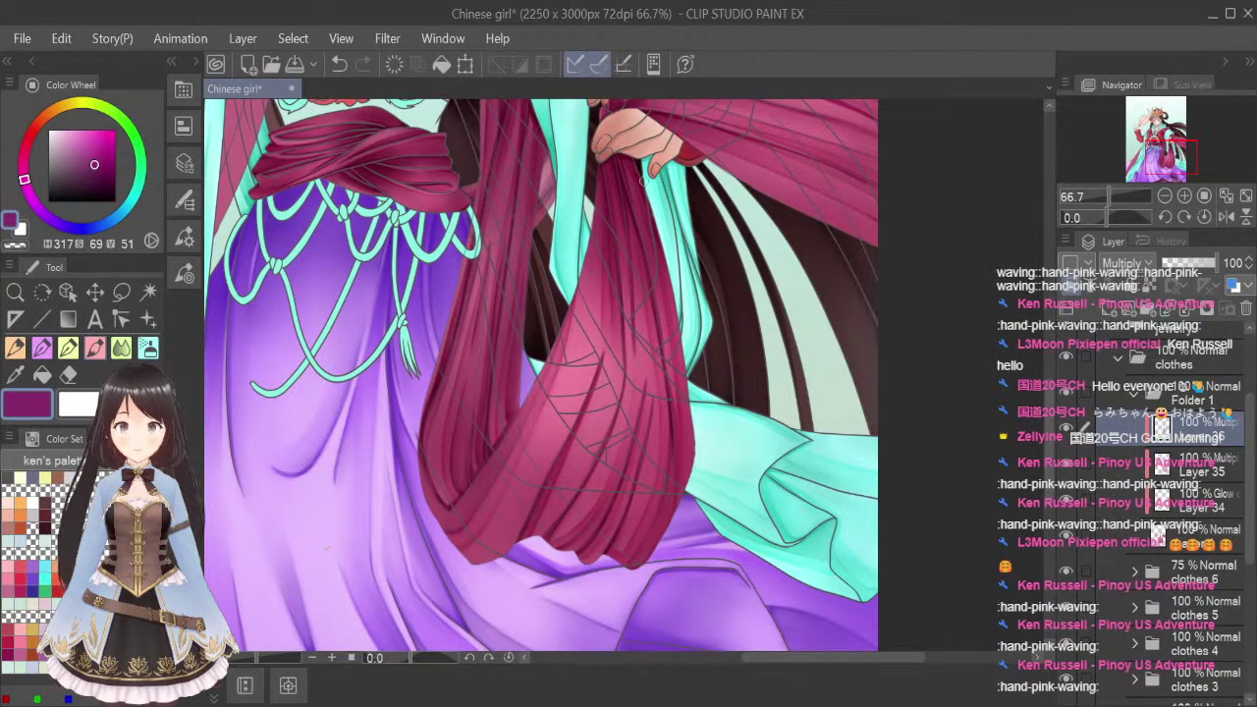
left_click_drag(661, 238, 683, 370)
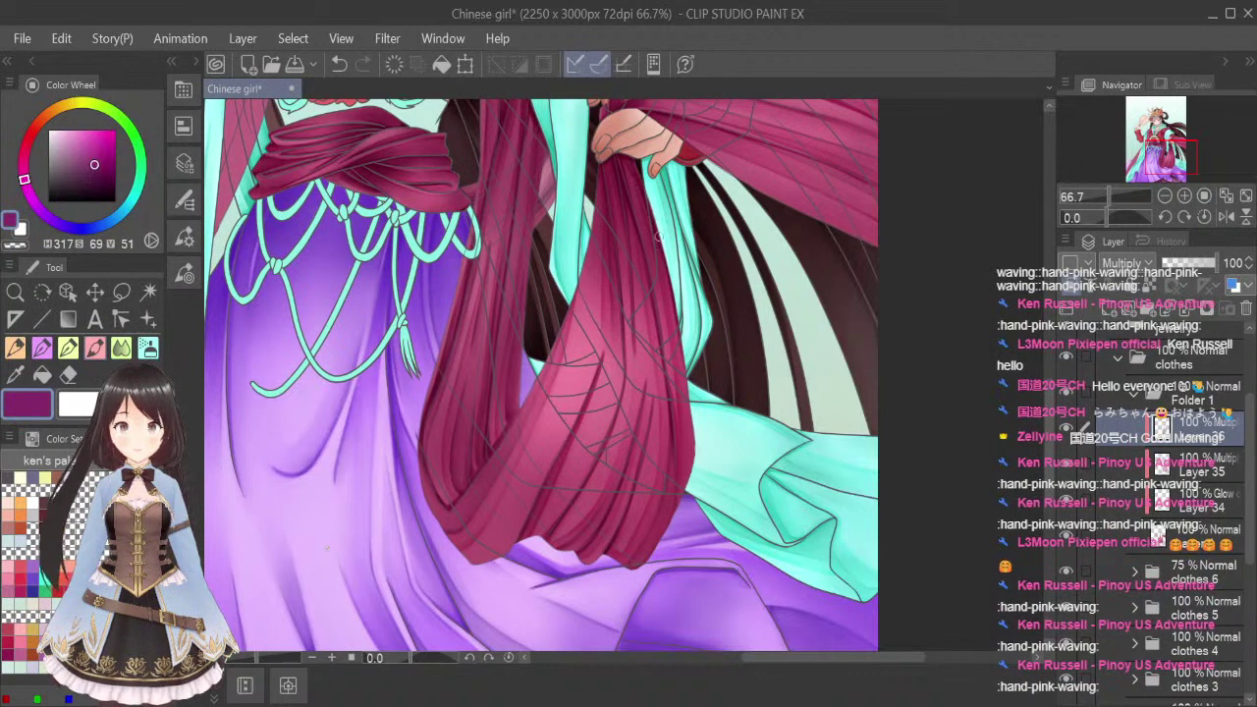
mouse_move(659, 236)
left_mouse_down()
mouse_move(685, 419)
mouse_move(691, 407)
mouse_move(676, 499)
left_mouse_up()
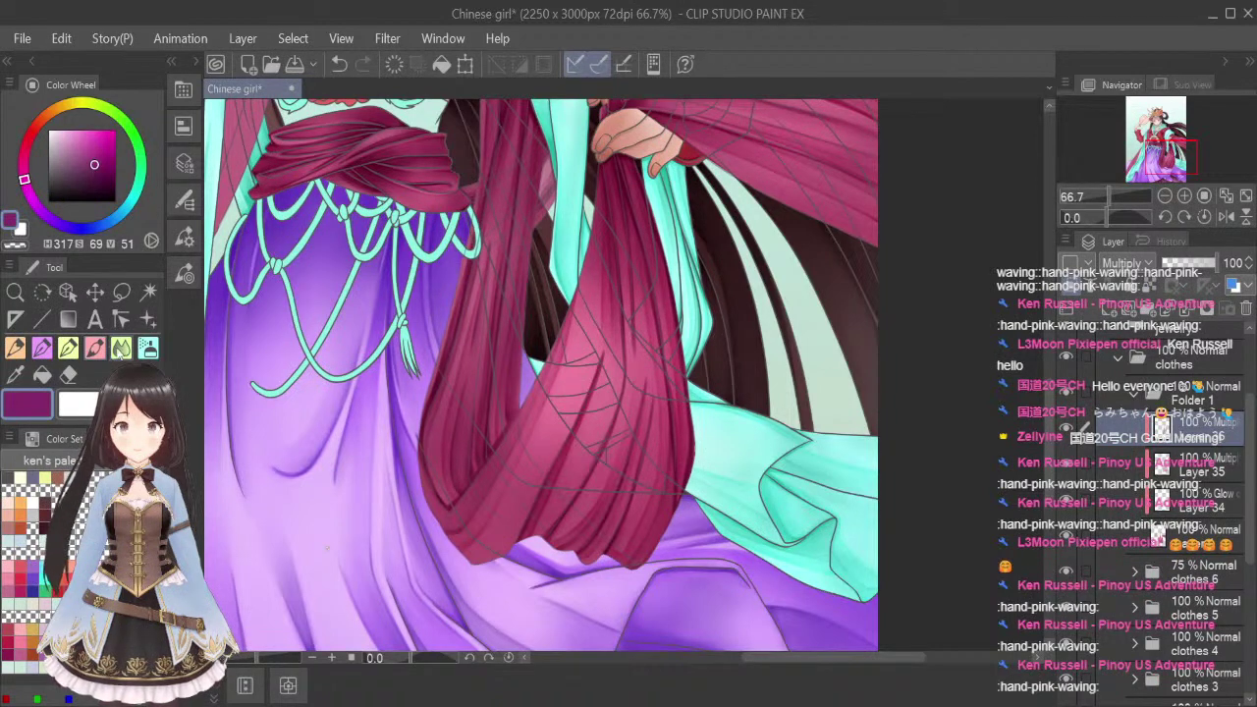
left_click(119, 350)
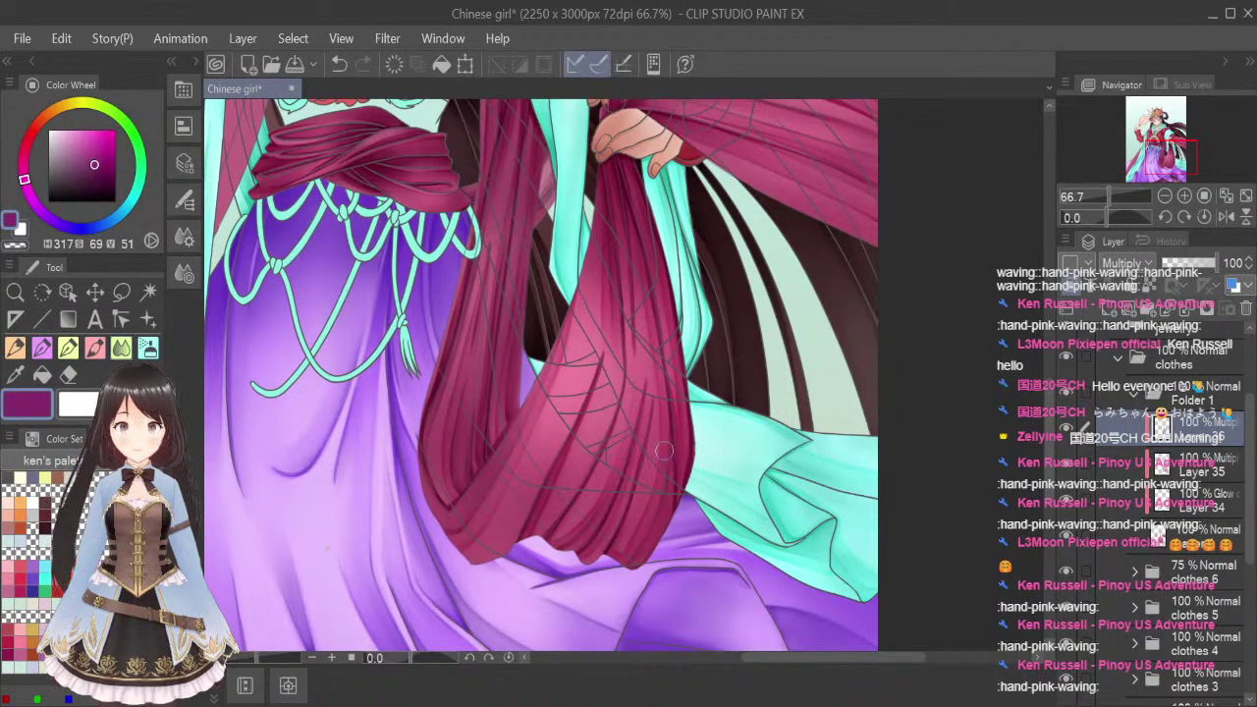
mouse_move(634, 165)
left_mouse_down()
mouse_move(675, 322)
mouse_move(677, 507)
left_mouse_up()
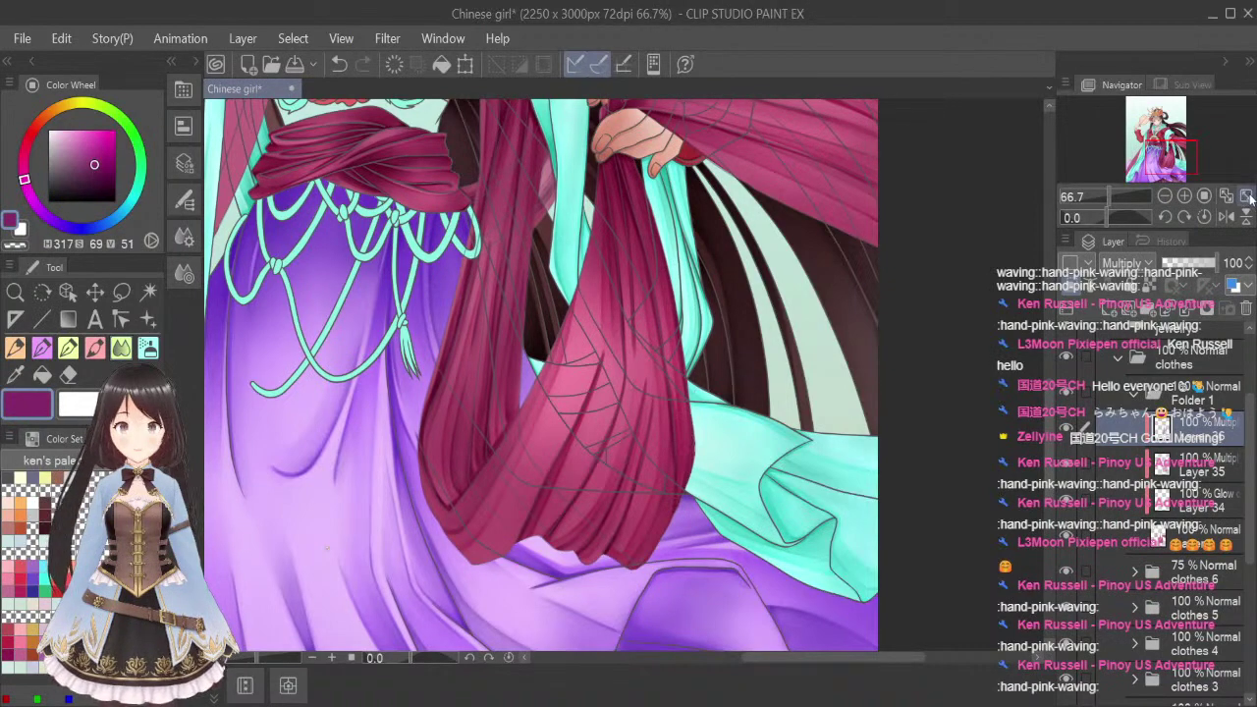
left_click(1204, 218)
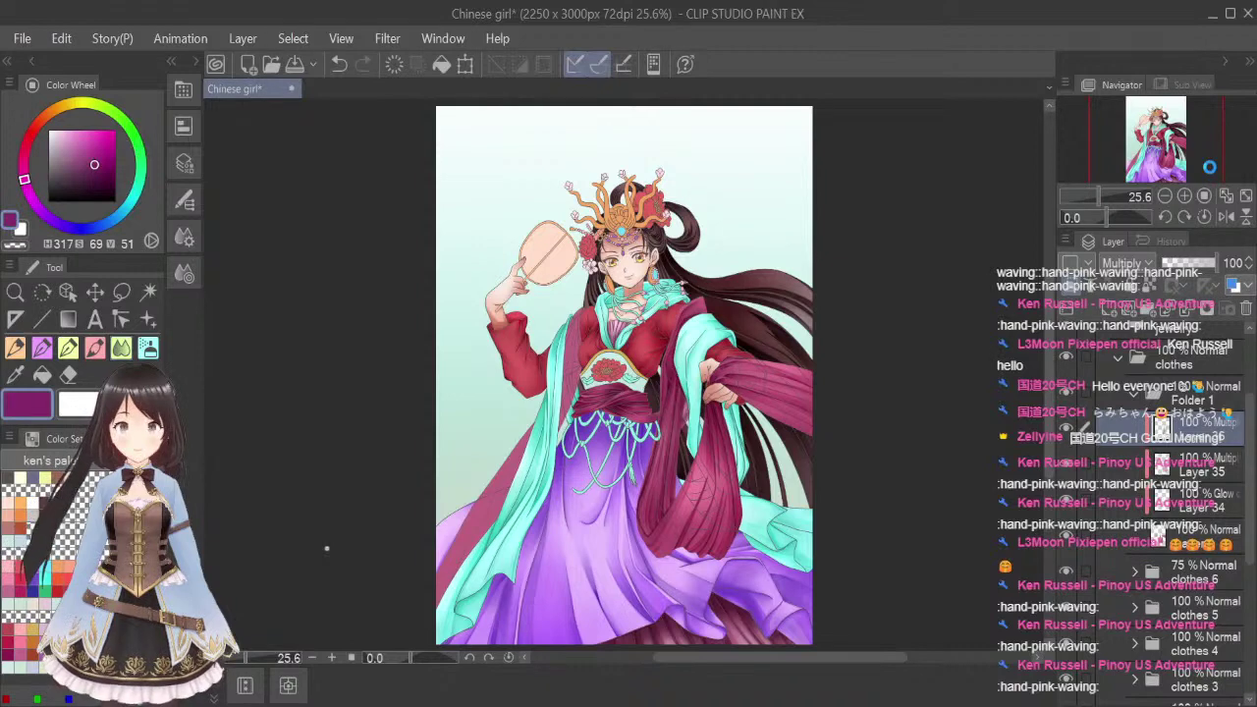
key("ctrl+s")
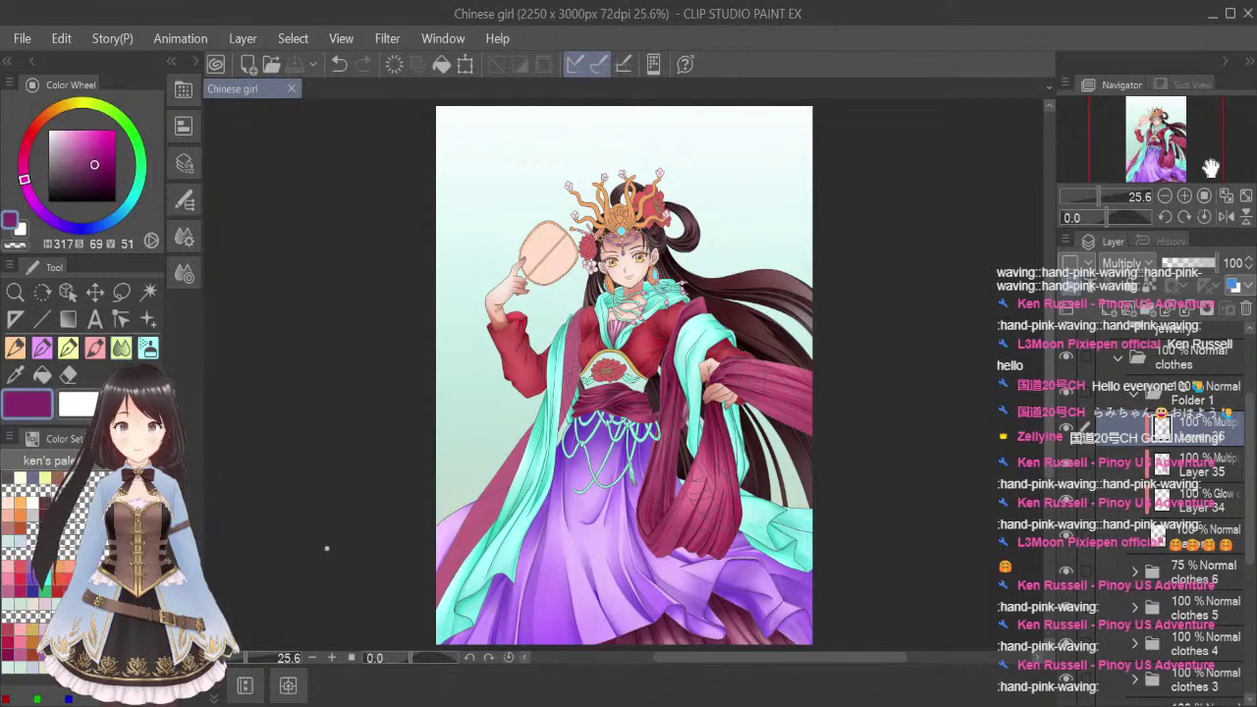
On the glow dodge Layer 34, brush a pale green highlight down the sash from the shoulder on the fan-hand side
left_click(1226, 511)
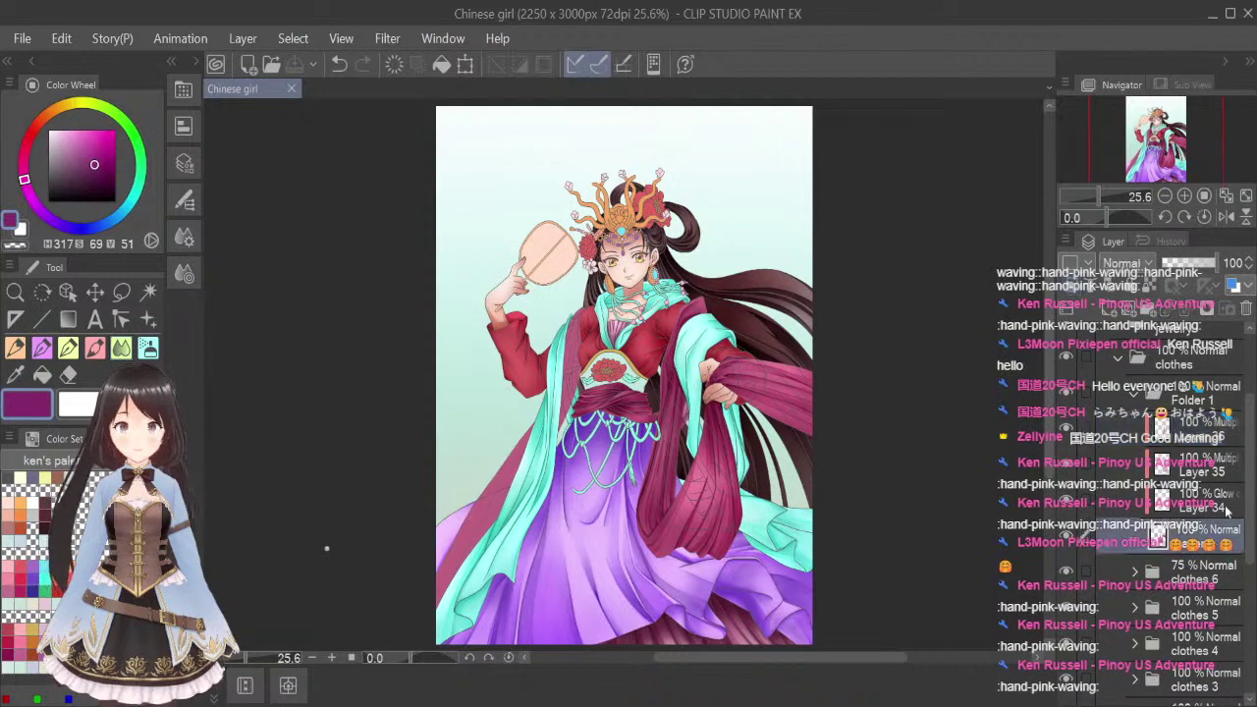
left_click(1223, 509)
left_click(33, 605)
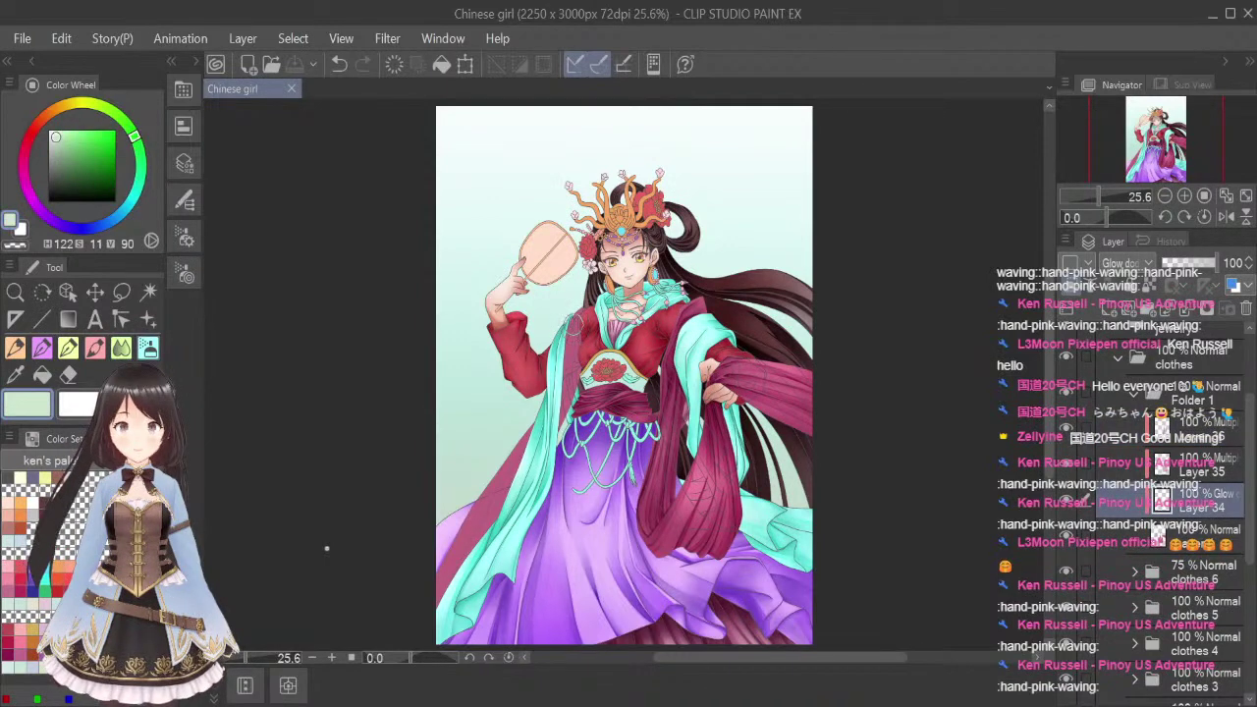
mouse_move(574, 322)
left_mouse_down()
mouse_move(576, 386)
mouse_move(509, 497)
left_mouse_up()
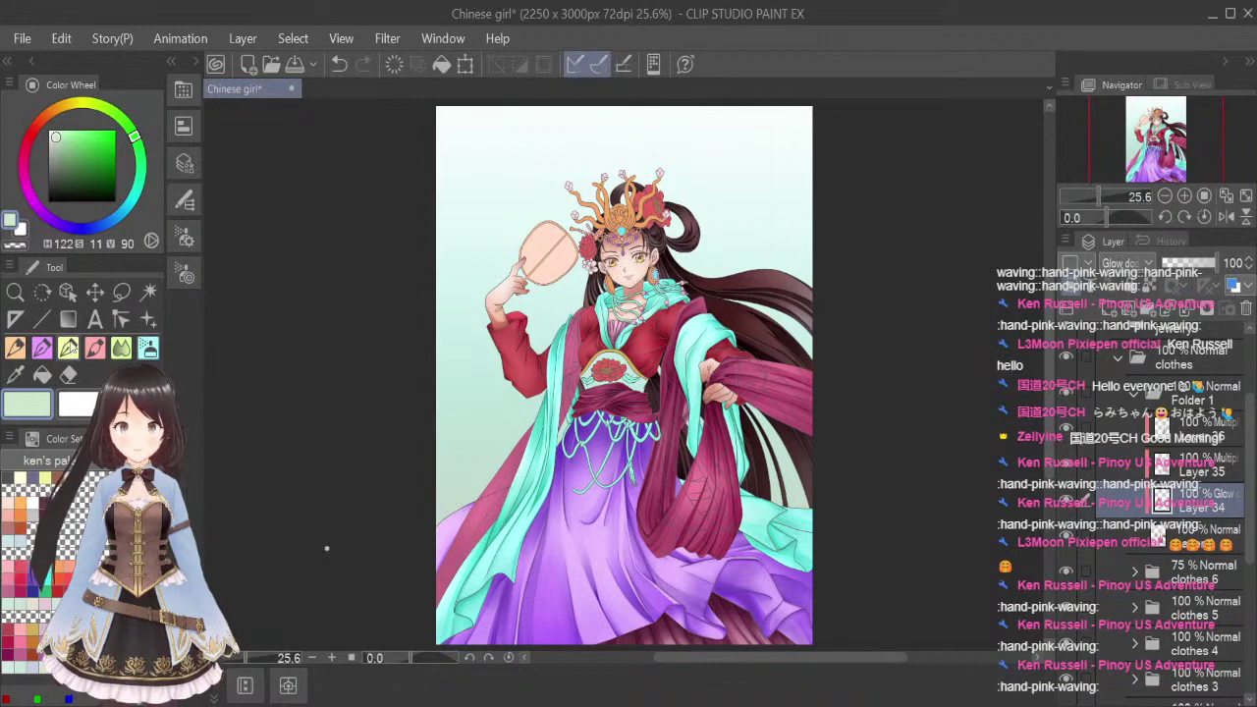
On Multiply Layer 35, shade the top of the shoulder sash in magenta with a small brush, and compare it with the layer hidden
left_click(20, 592)
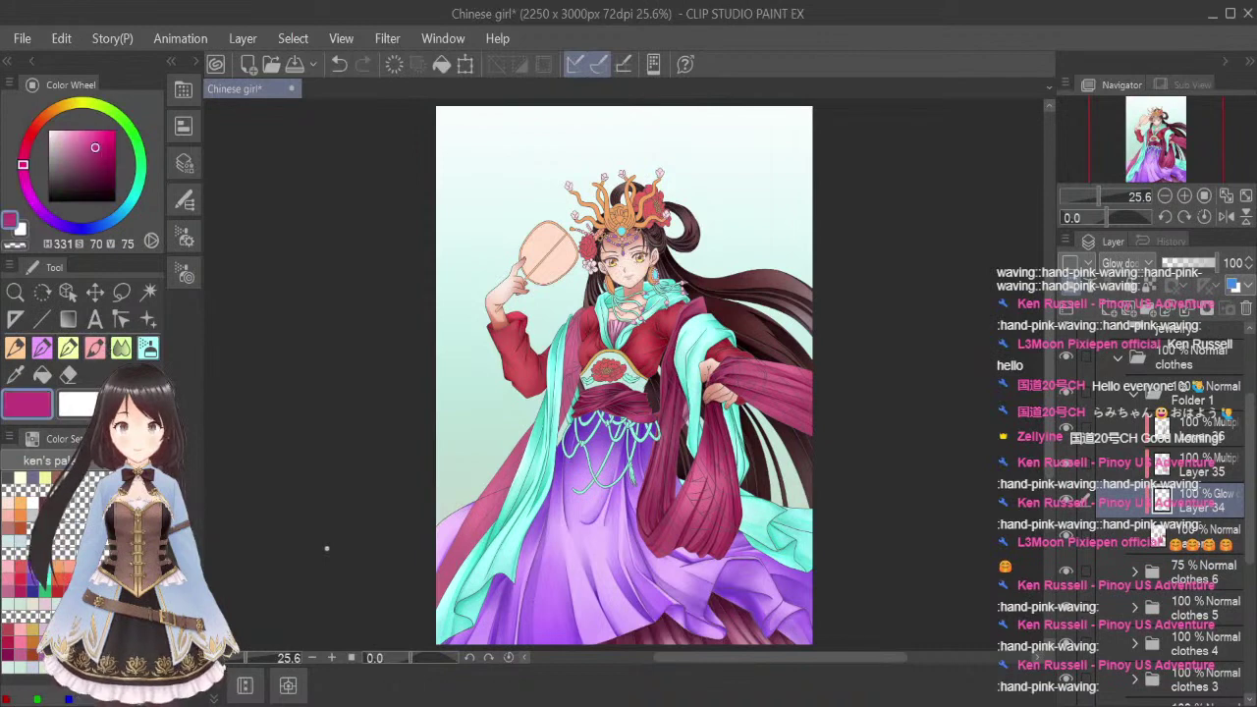
left_click(1207, 473)
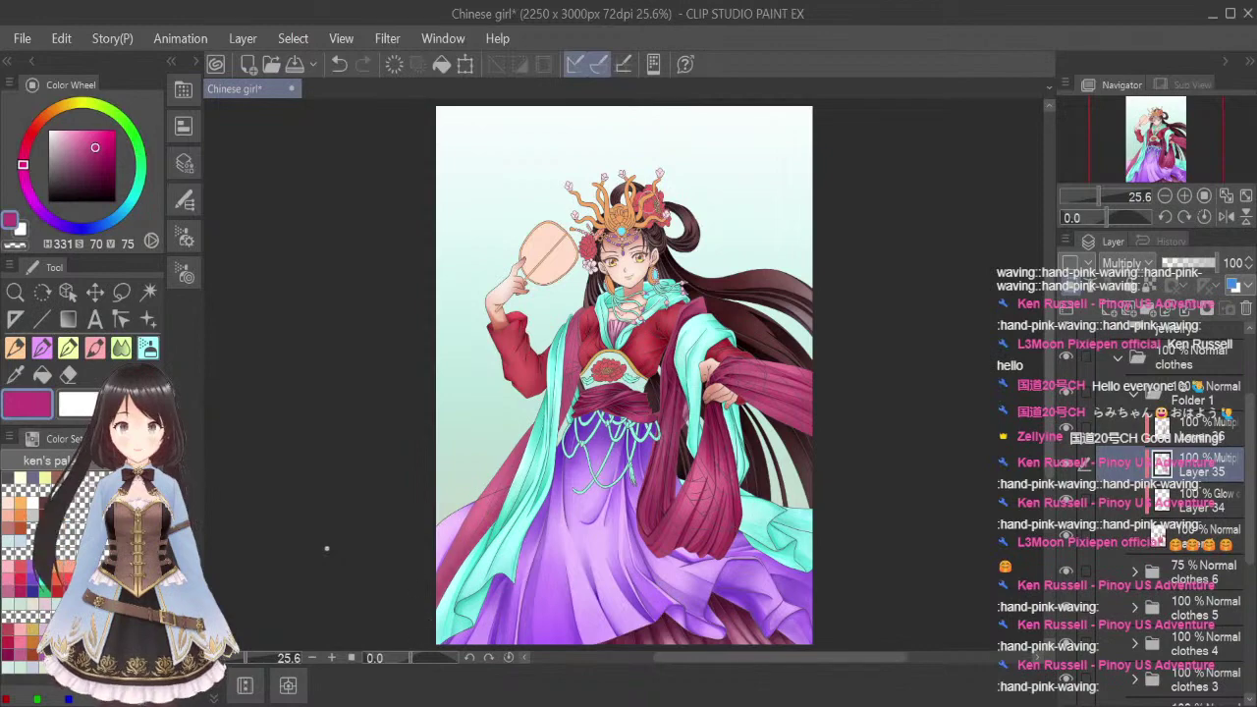
scroll(577, 338, "up", 8)
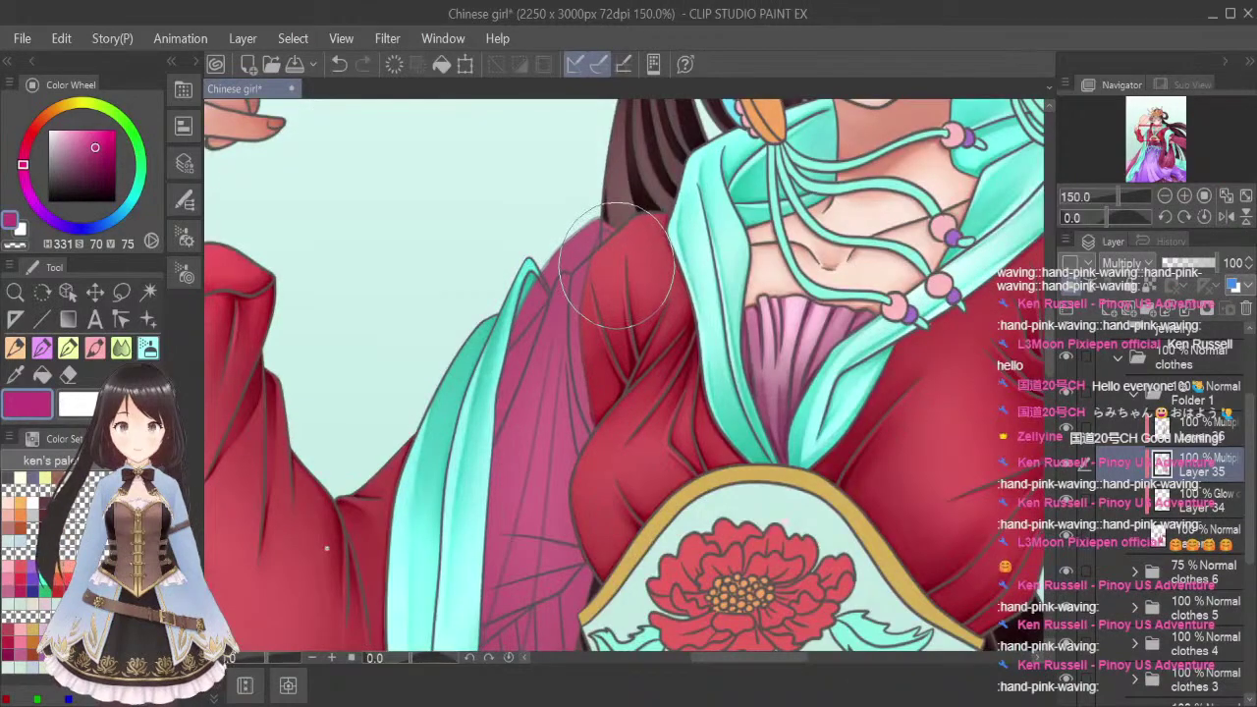
key("bracketleft")
key("bracketleft")
key("bracketleft")
key("bracketleft")
key("bracketleft")
key("bracketleft")
key("bracketleft")
key("bracketleft")
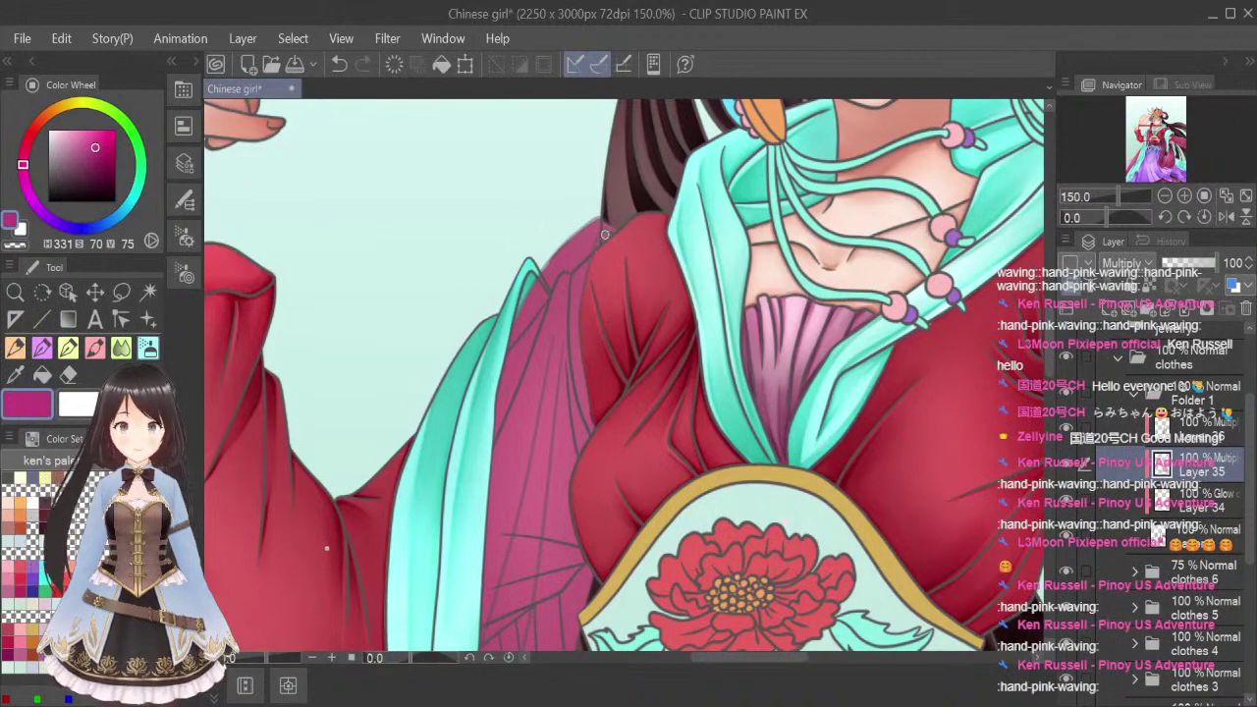
scroll(605, 235, "up", 1)
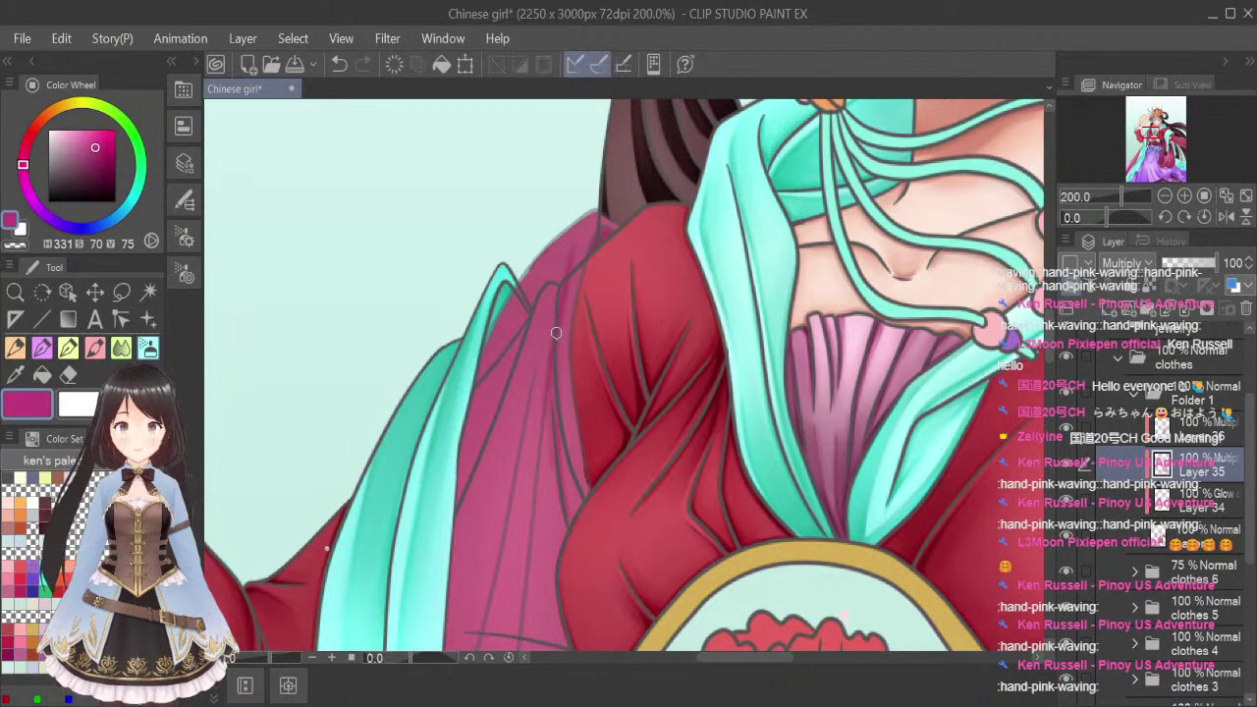
scroll(561, 371, "down", 1)
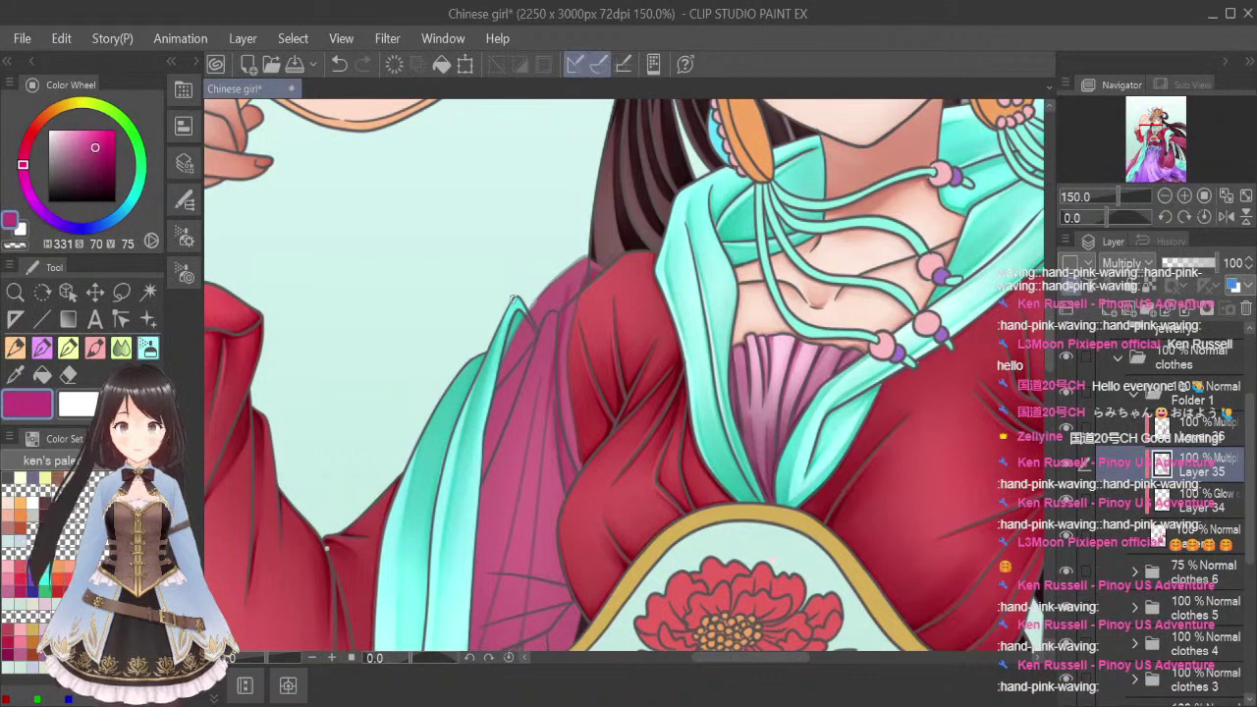
left_click(1068, 464)
left_click(1068, 464)
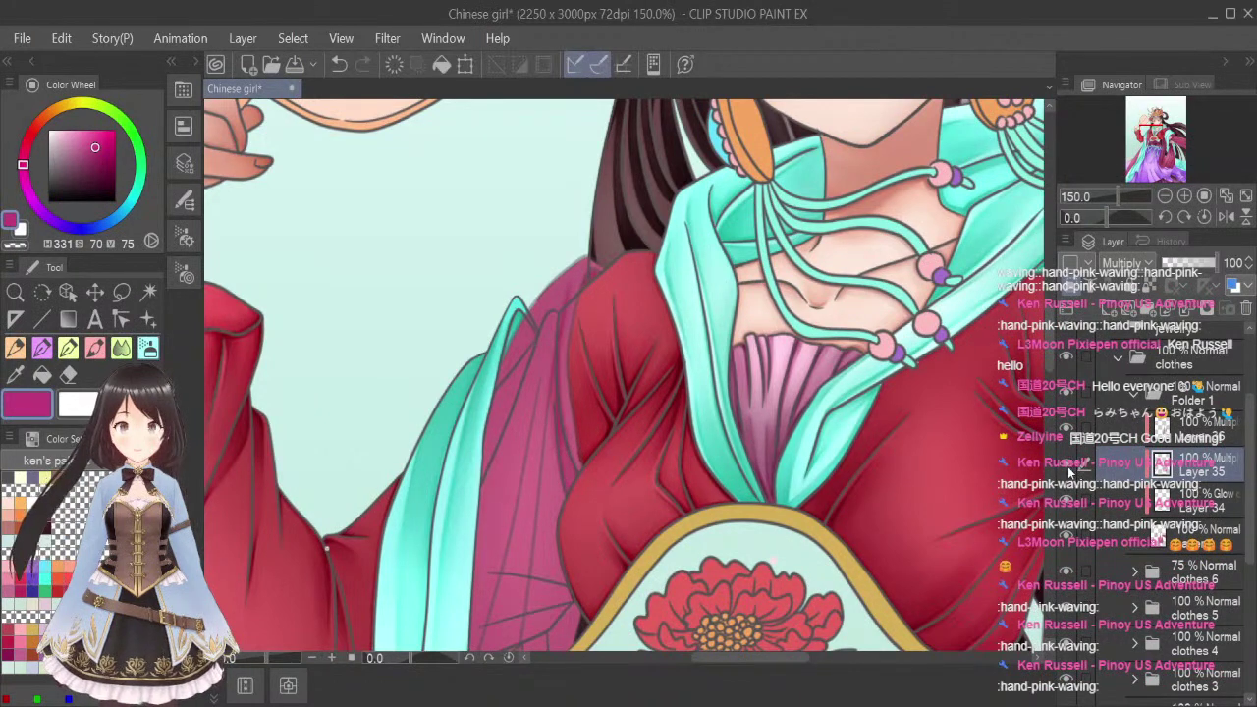
left_click(1068, 465)
left_click(1068, 465)
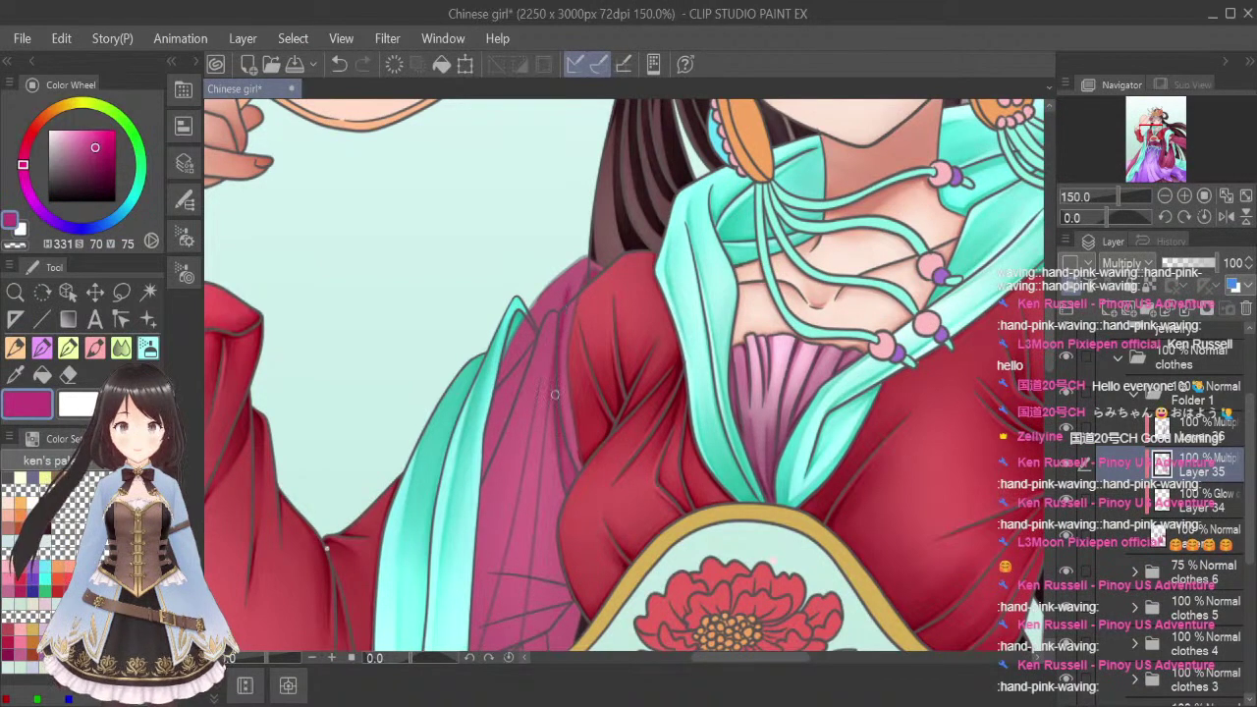
Blend the magenta shading at the top of the shoulder sash with a reduced blending brush
left_click(122, 351)
key("bracketleft")
key("bracketleft")
key("bracketleft")
key("bracketleft")
key("bracketleft")
key("bracketleft")
key("bracketleft")
key("bracketleft")
key("bracketleft")
key("bracketleft")
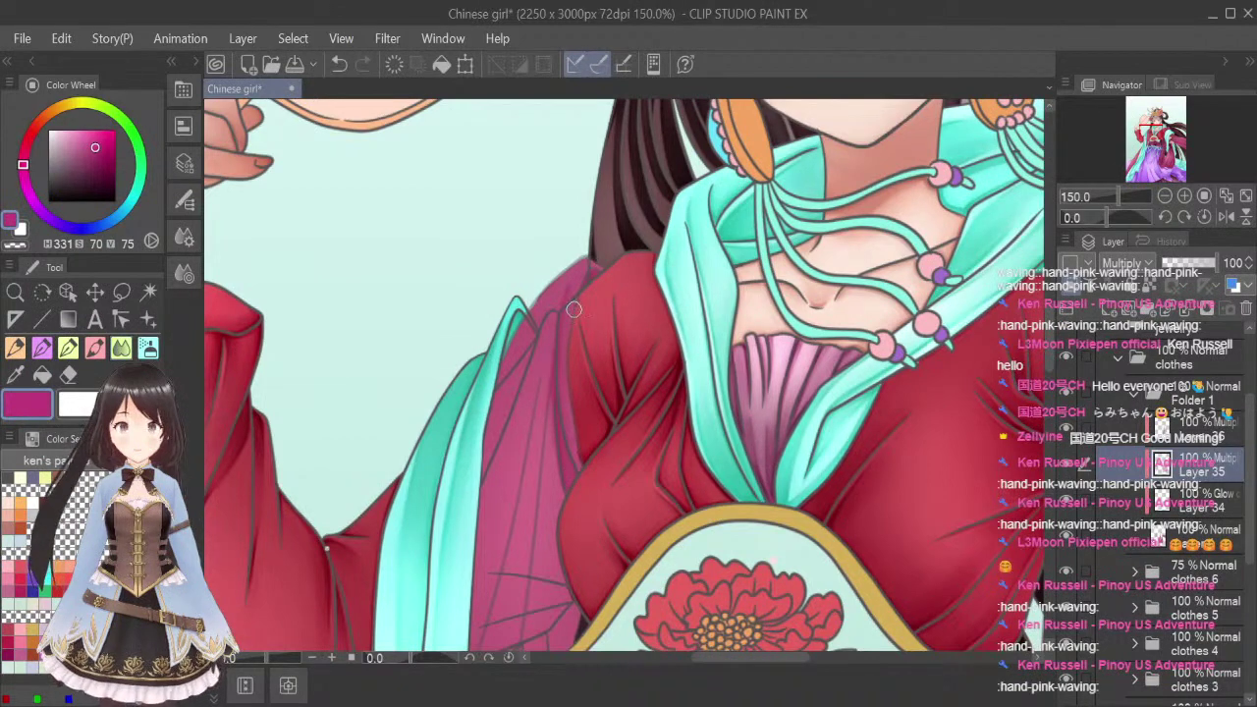
Paint narrow fold shadows on the shoulder sash beside the red sleeve, undoing the first stroke and redrawing higher up
left_click(96, 348)
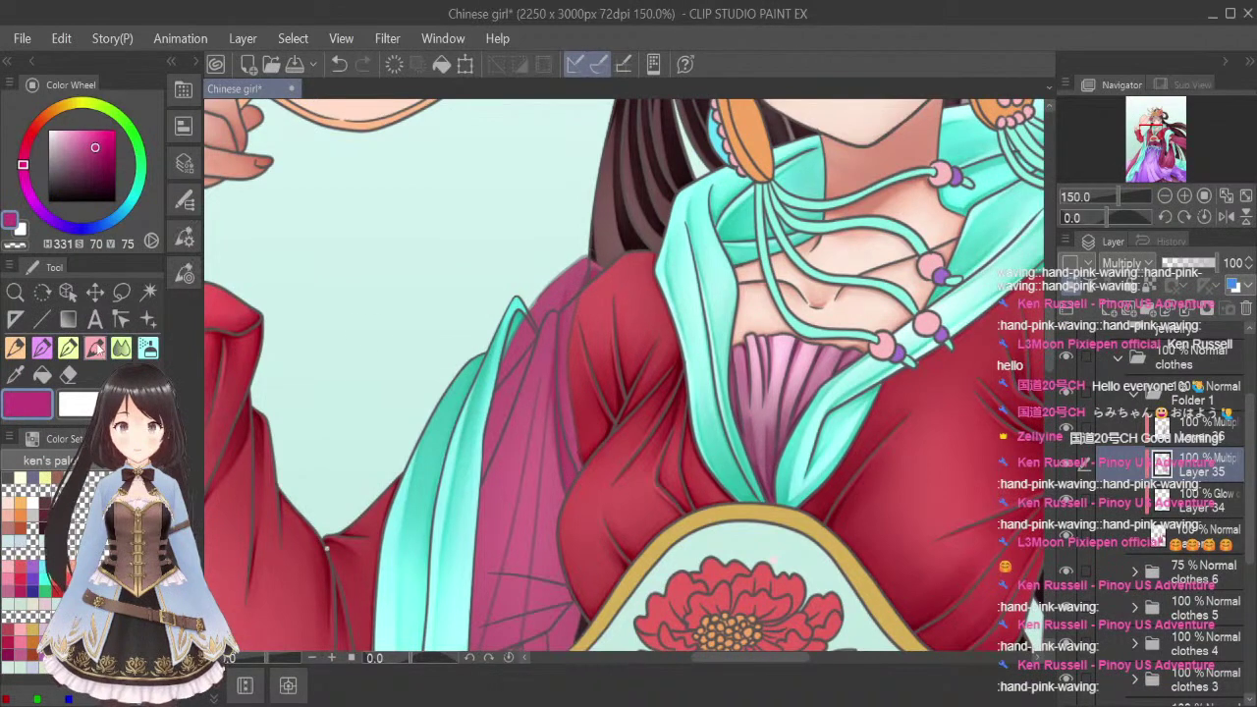
left_click_drag(555, 382, 540, 477)
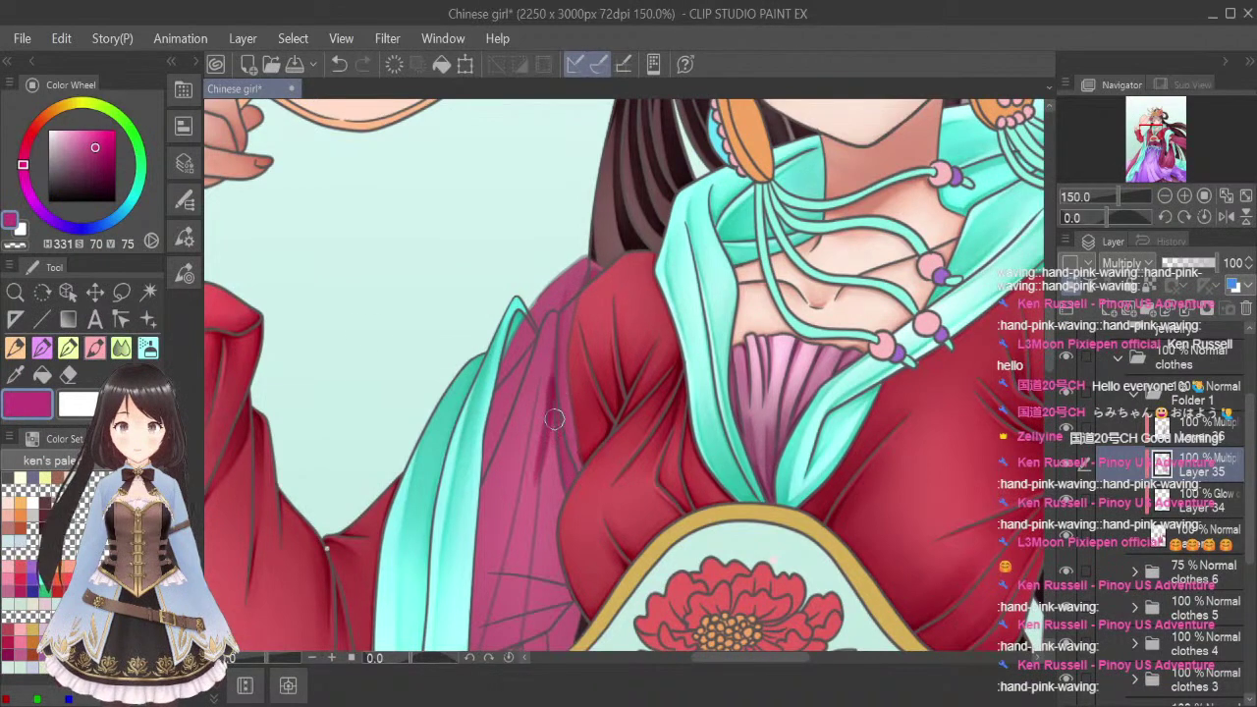
key("ctrl+z")
key("ctrl+z")
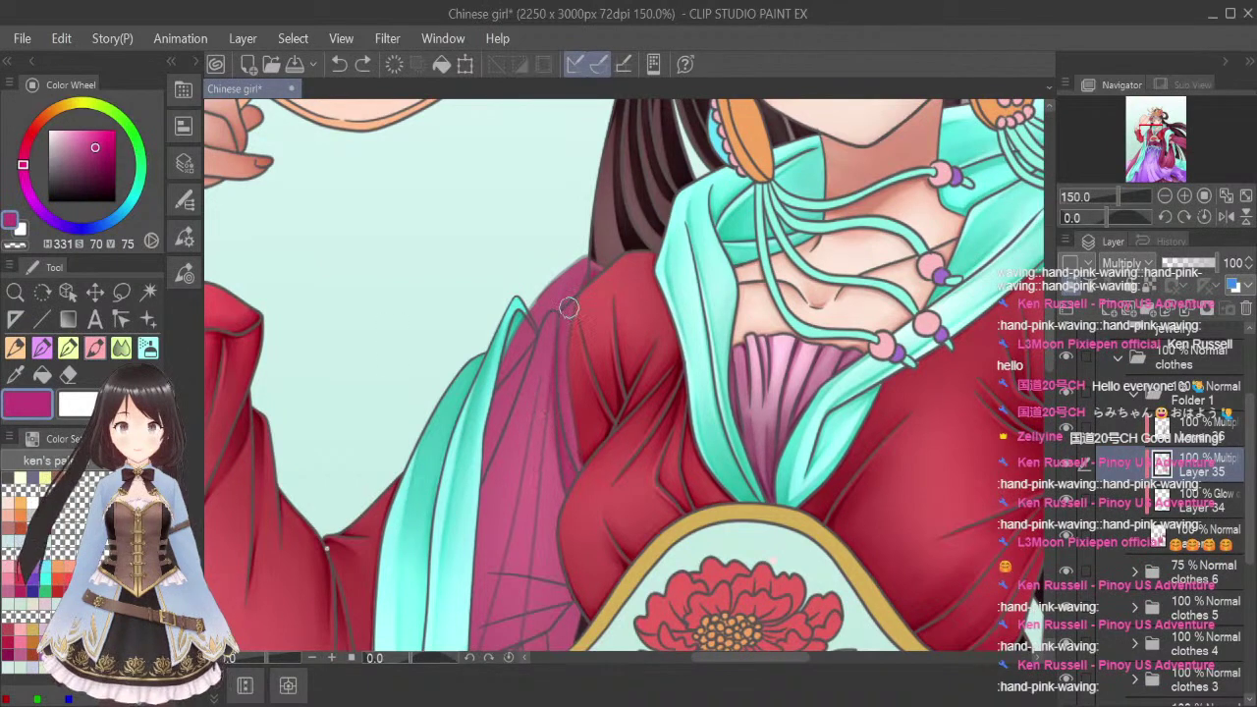
left_click_drag(567, 295, 557, 323)
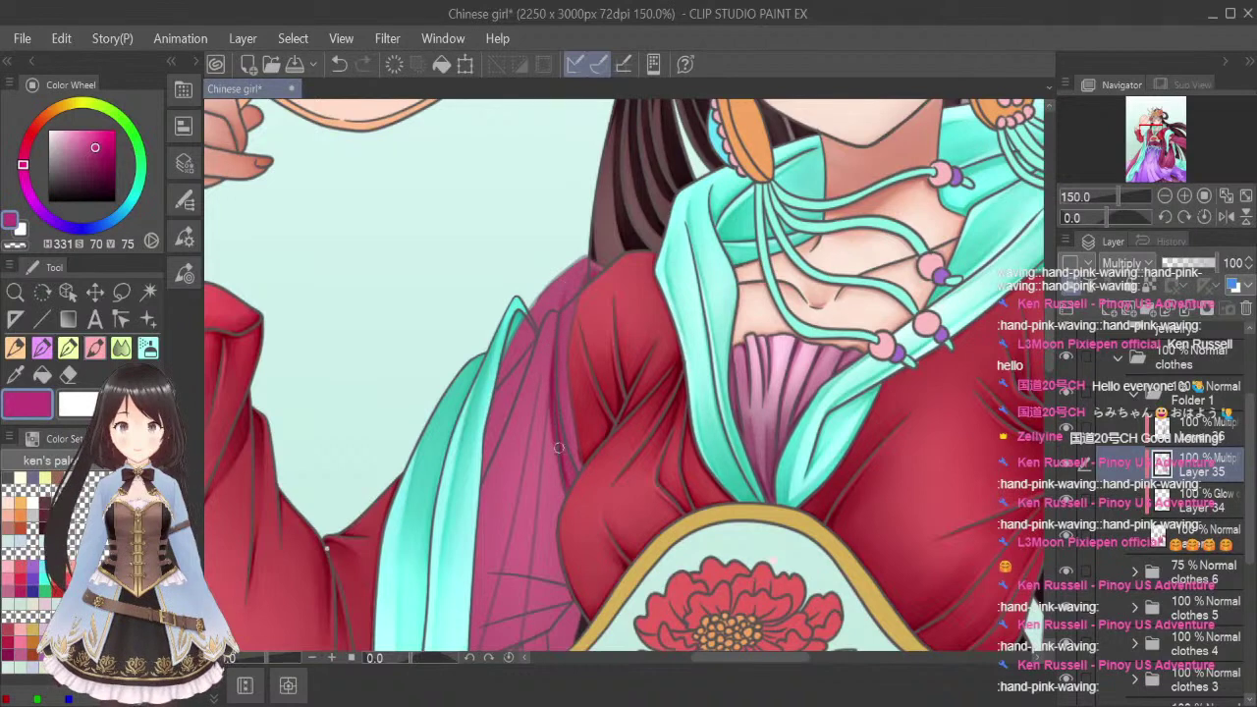
mouse_move(556, 383)
left_mouse_down()
mouse_move(579, 475)
mouse_move(567, 381)
left_mouse_up()
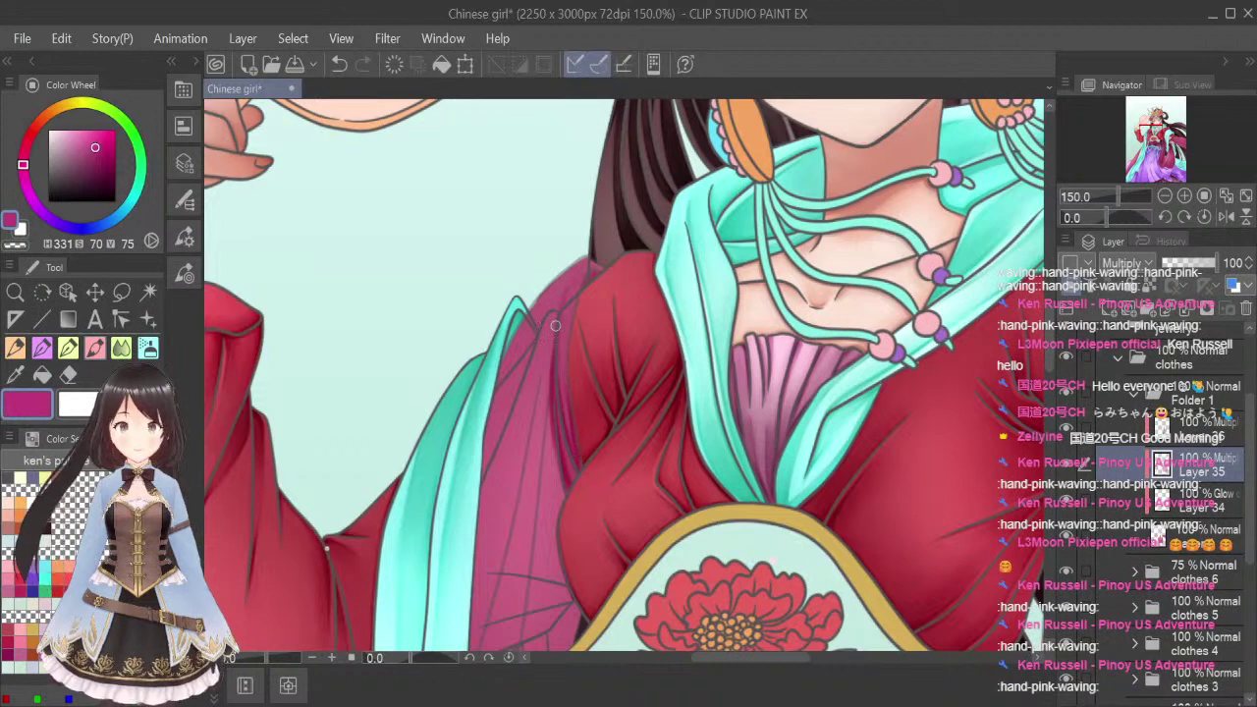
Blend the fold shadows along the shoulder sash's edge beside the red bodice with a smaller blending brush
key("j")
key("bracketleft")
key("bracketleft")
key("bracketleft")
key("bracketleft")
key("bracketleft")
key("bracketleft")
key("bracketleft")
key("bracketleft")
key("bracketleft")
key("bracketleft")
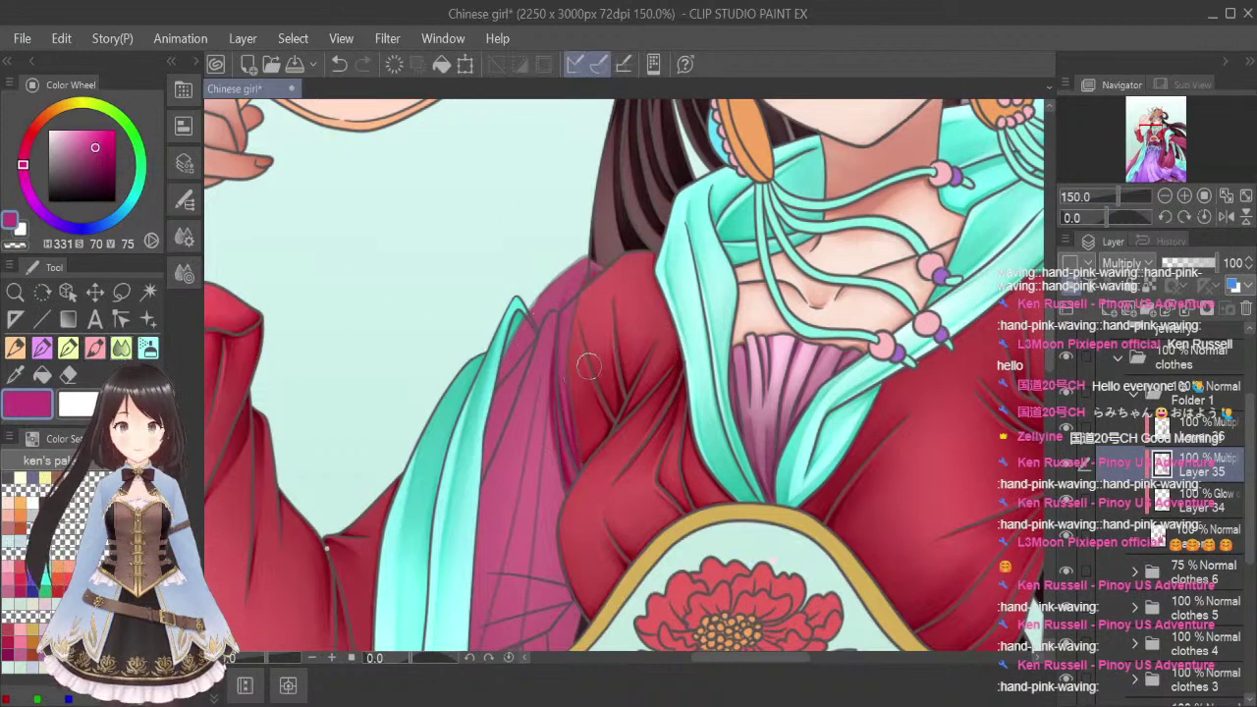
mouse_move(574, 455)
left_mouse_down()
mouse_move(567, 297)
mouse_move(580, 266)
mouse_move(556, 448)
mouse_move(555, 373)
mouse_move(574, 483)
left_mouse_up()
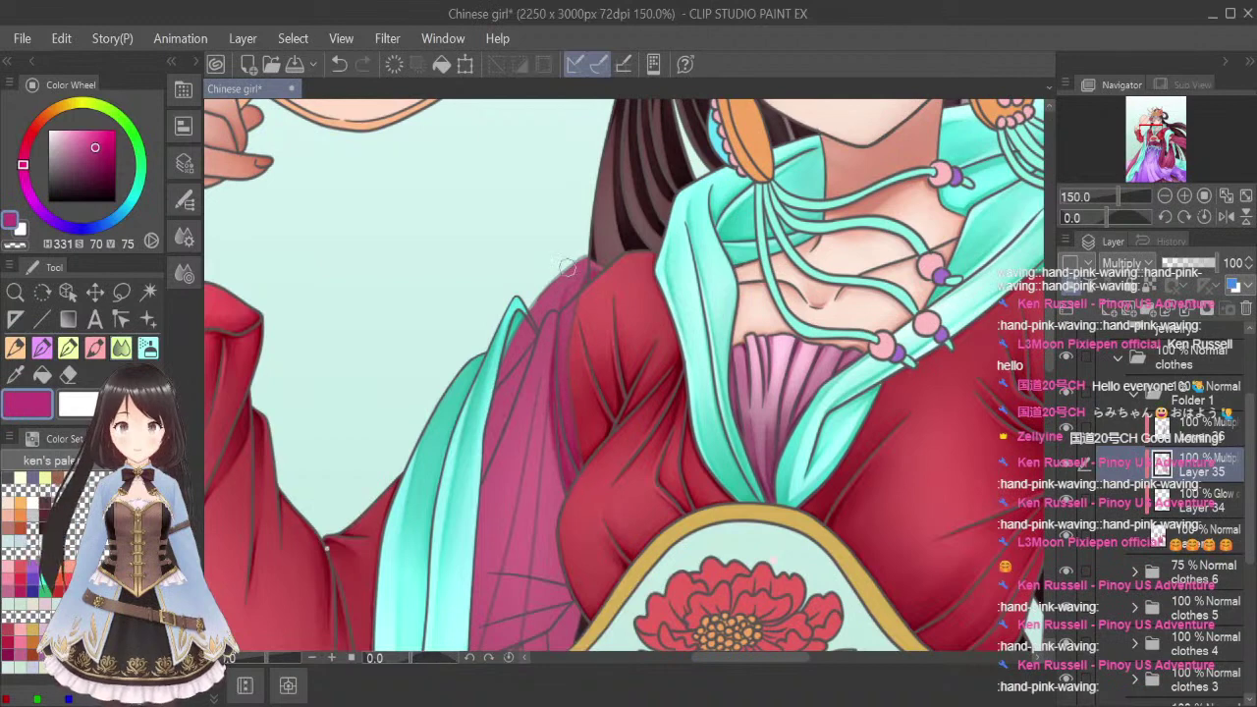
Paint long fold shadows down the shoulder sash along its edge with the turquoise scarf
left_click(95, 348)
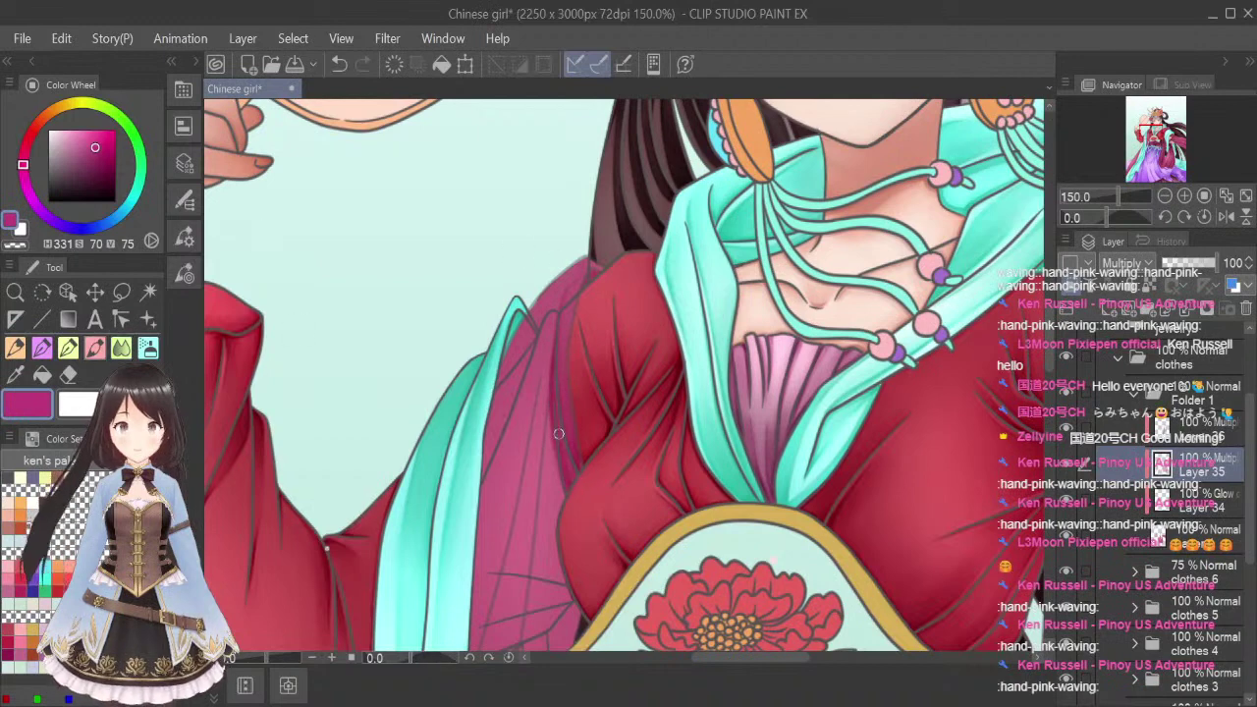
left_click_drag(1052, 347, 1054, 349)
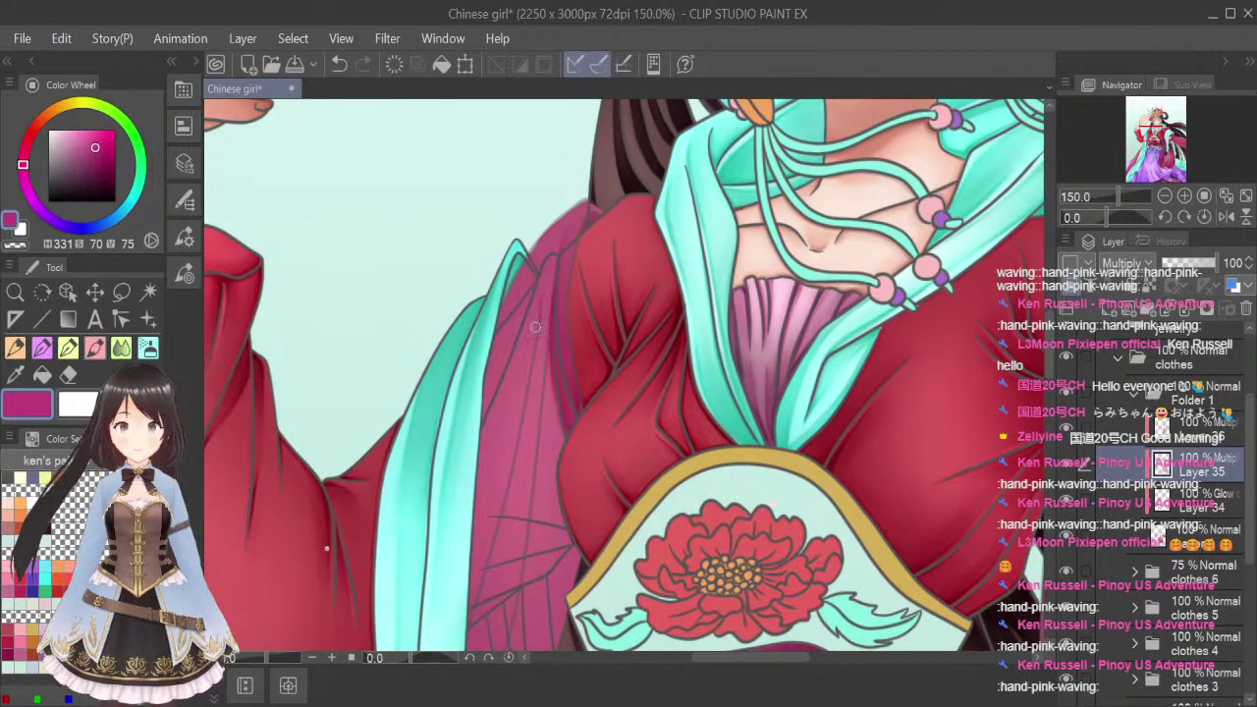
left_click_drag(544, 286, 481, 475)
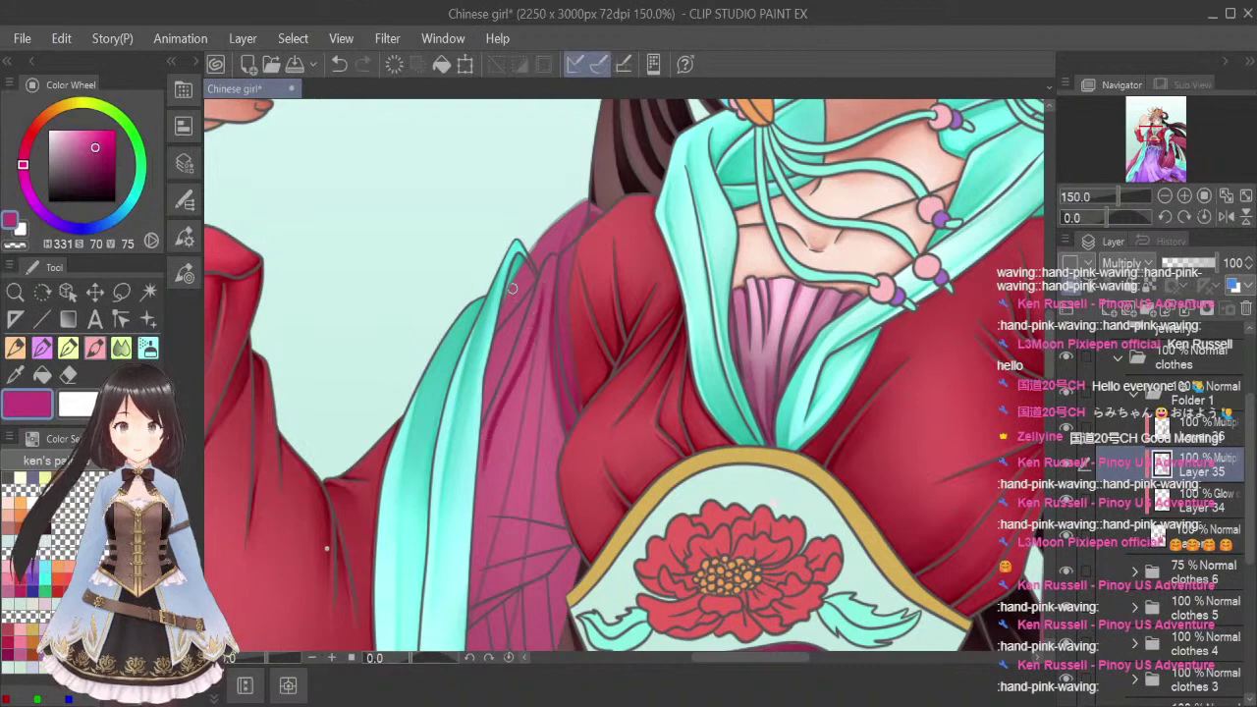
left_click_drag(502, 305, 476, 473)
left_click_drag(544, 292, 476, 599)
left_click_drag(494, 515, 471, 617)
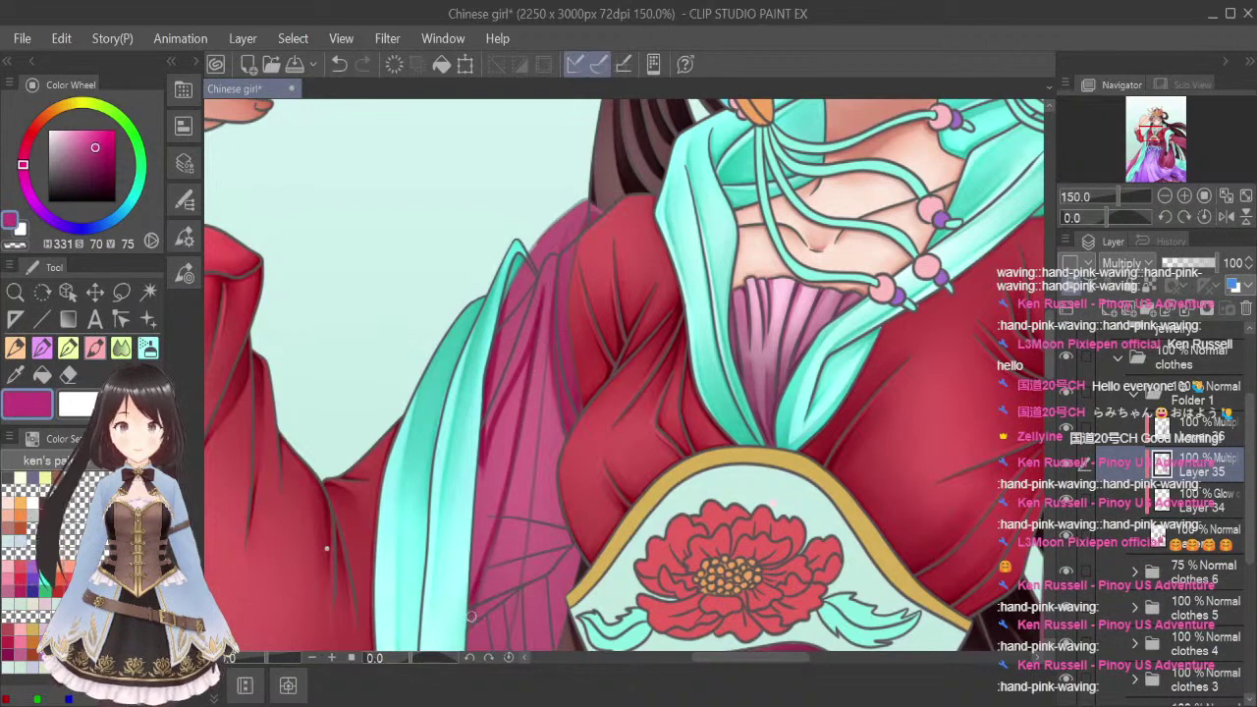
left_click_drag(482, 432, 475, 543)
left_click_drag(479, 475, 470, 586)
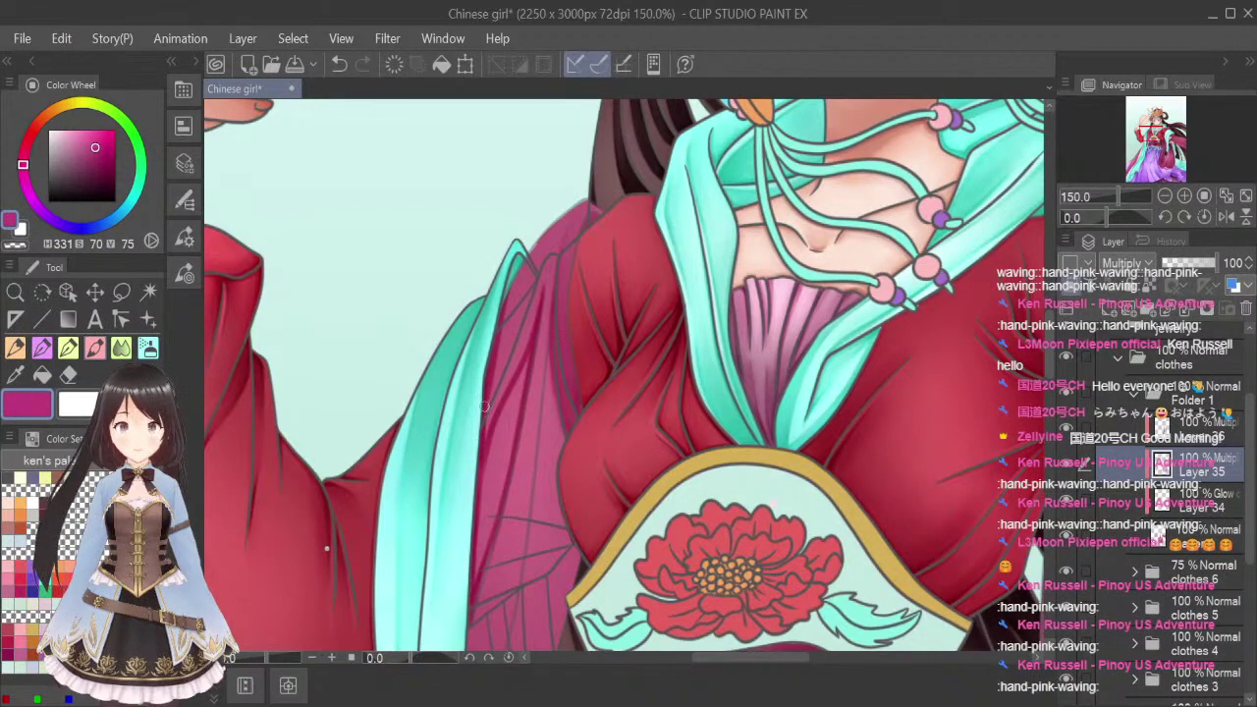
left_click_drag(484, 405, 482, 525)
left_click_drag(503, 316, 474, 573)
Blend the long shadows beside the turquoise scarf into the shoulder sash with a smaller blending brush
left_click(122, 347)
key("bracketleft")
key("bracketleft")
key("bracketleft")
key("bracketleft")
key("bracketleft")
key("bracketleft")
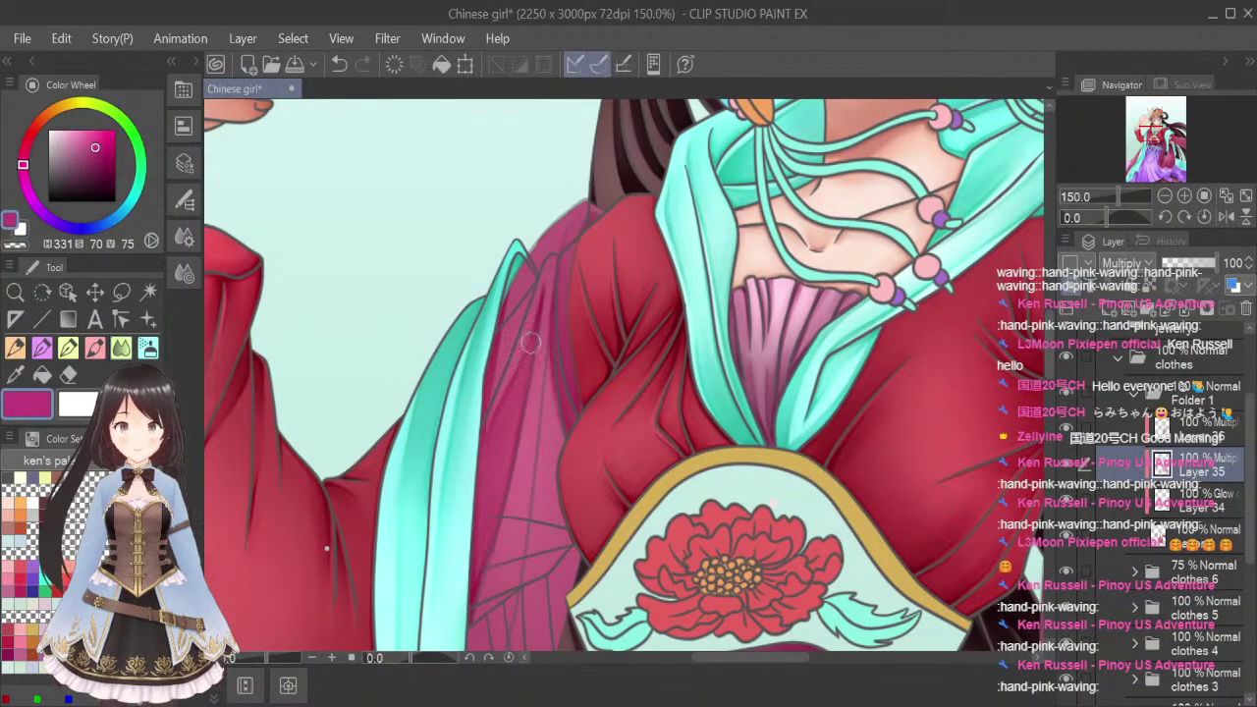
Add long fold shadow strokes through the middle of the shoulder sash, down toward the waist
left_click(95, 351)
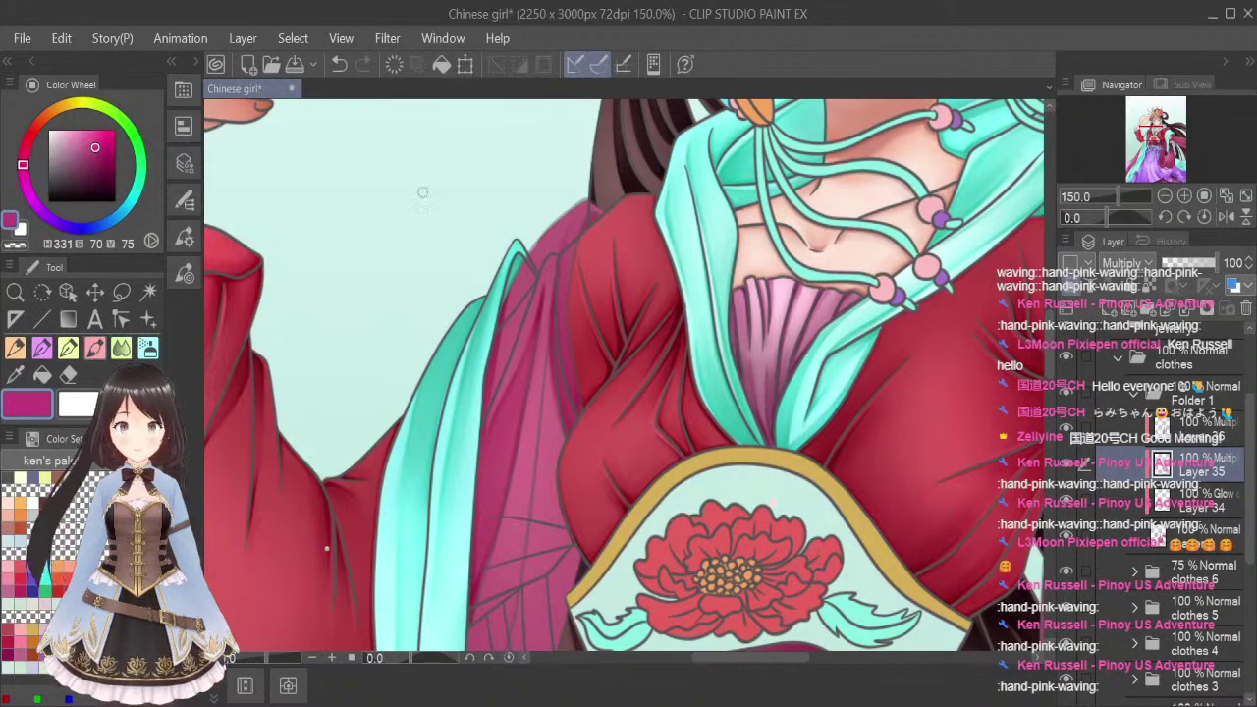
scroll(561, 396, "down", 2)
scroll(562, 395, "up", 1)
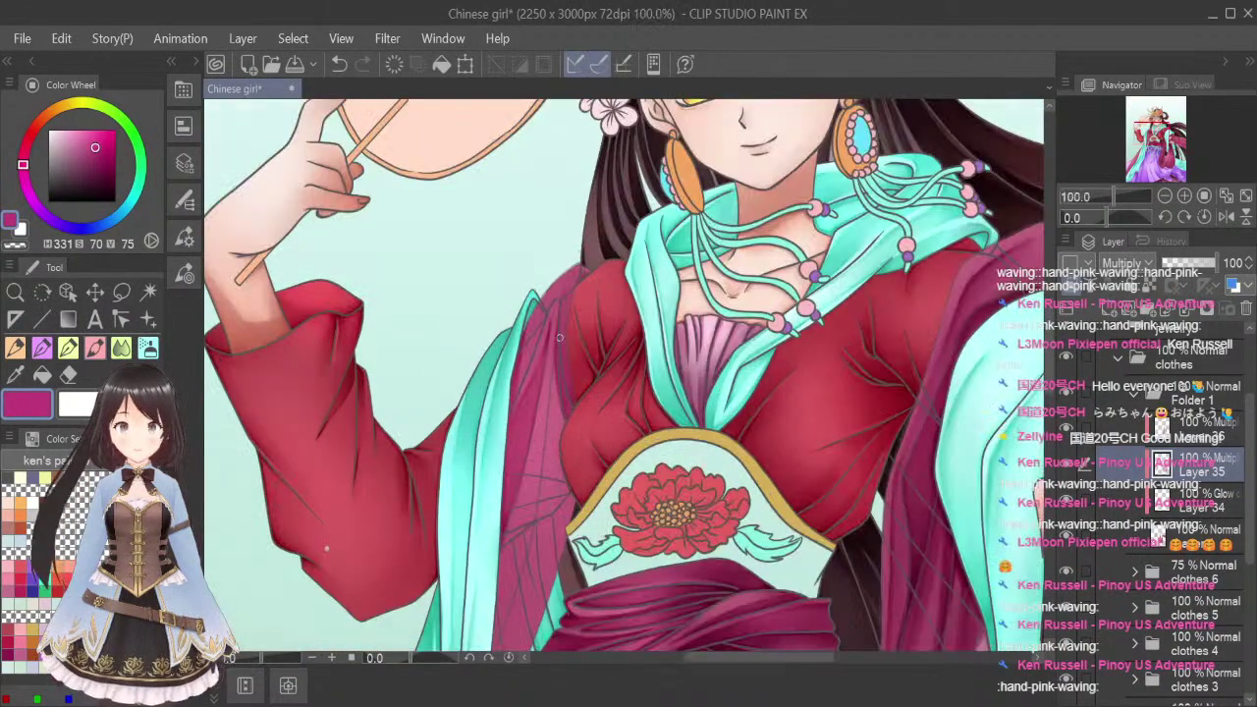
left_click_drag(558, 324, 542, 460)
left_click_drag(548, 387, 503, 607)
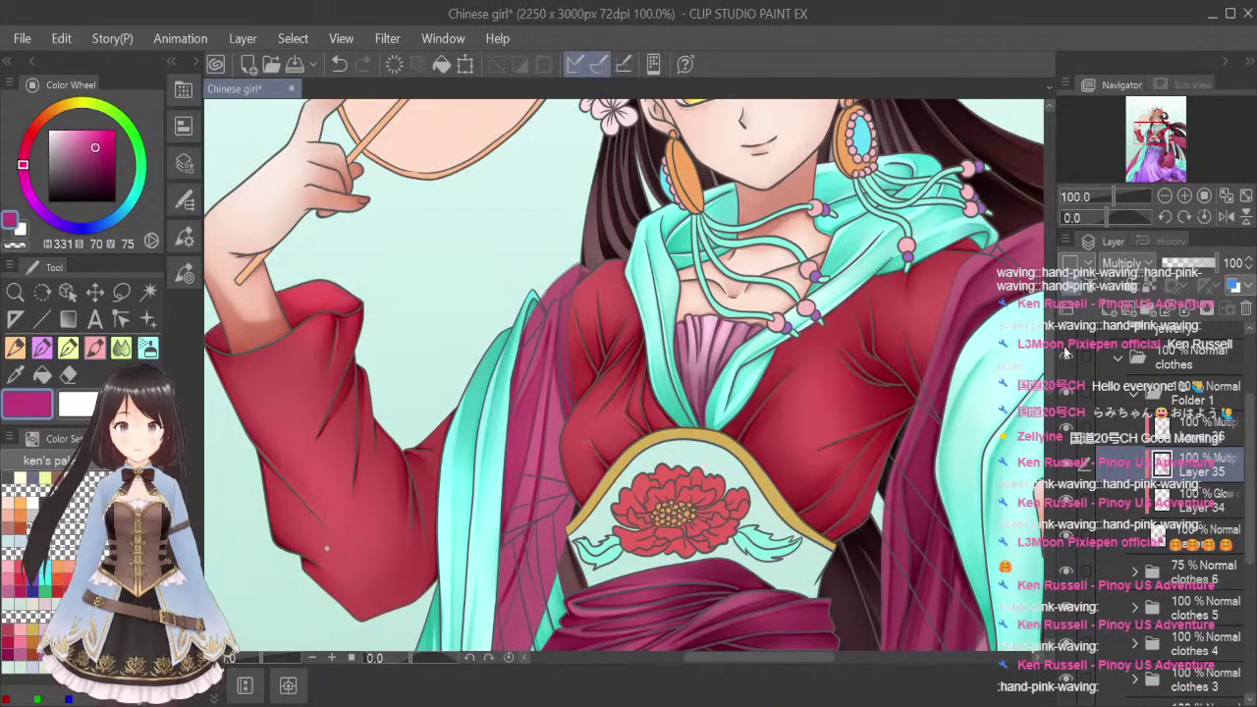
Paint one more long fold shadow down the shoulder sash toward the waist and blend it with a smaller blending brush
scroll(540, 356, "down", 2)
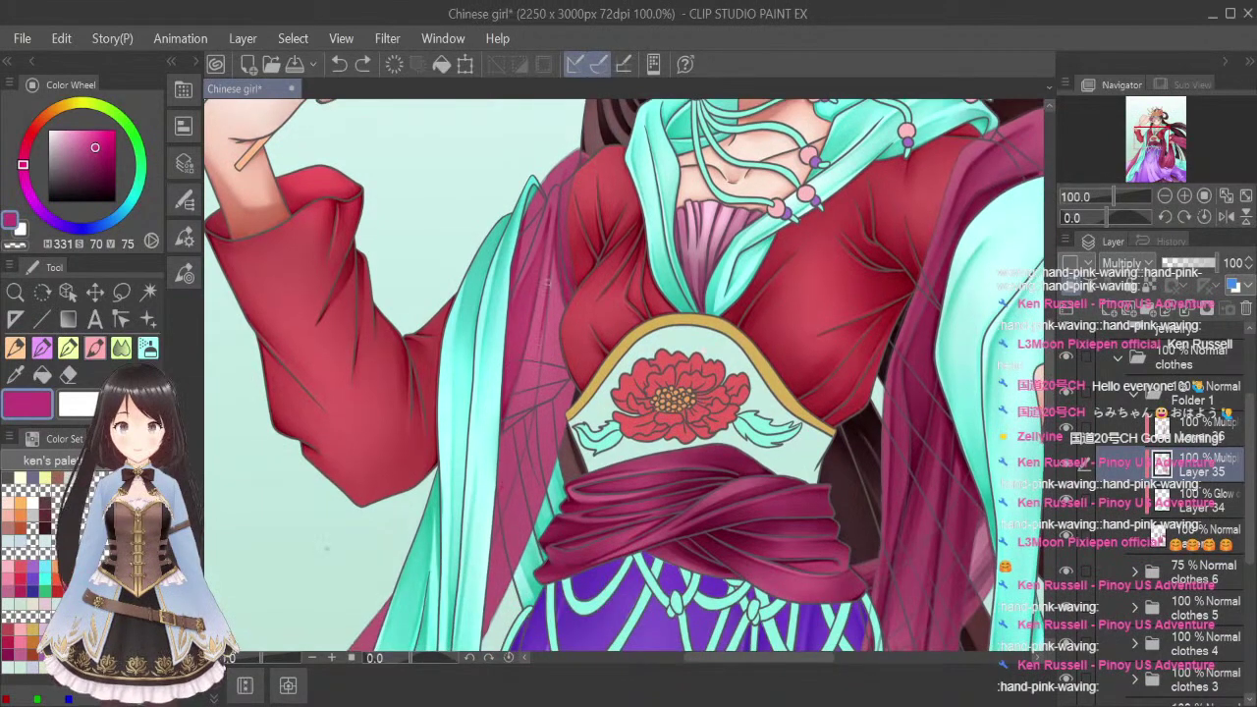
left_click_drag(543, 318, 498, 481)
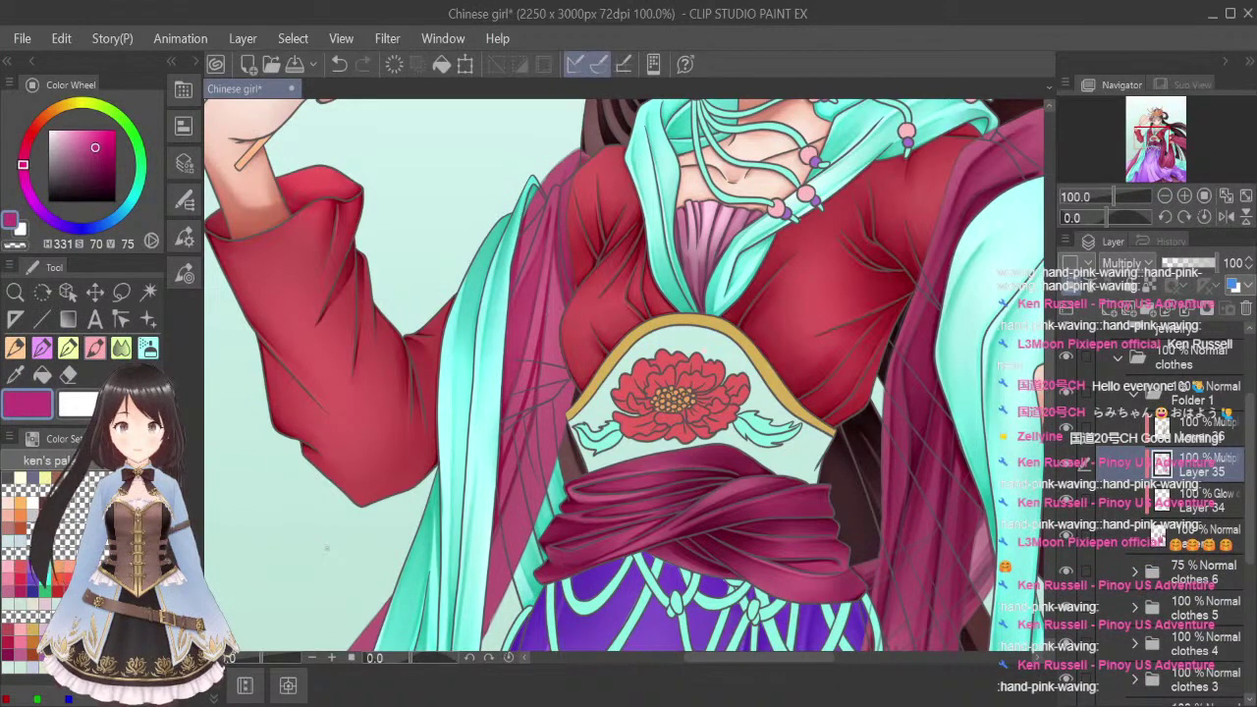
left_click(121, 347)
key("bracketleft")
key("bracketleft")
key("bracketleft")
key("bracketleft")
key("bracketleft")
key("bracketleft")
key("bracketleft")
key("bracketleft")
key("bracketleft")
key("bracketleft")
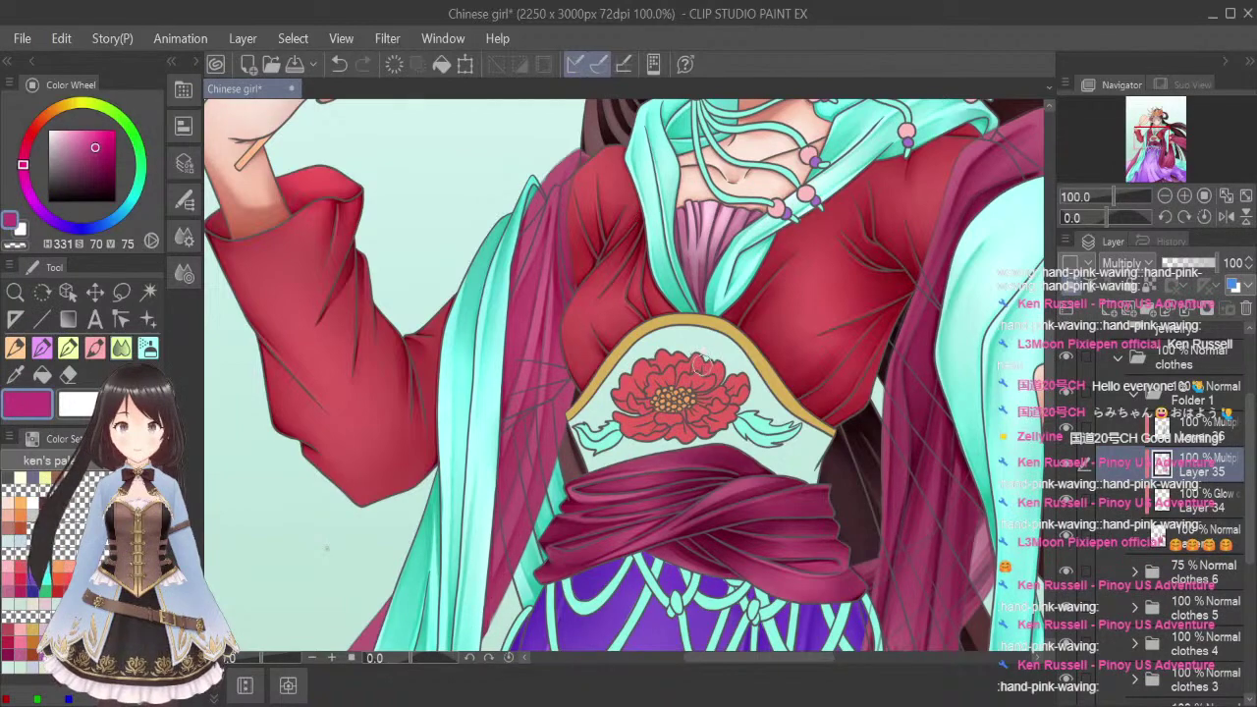
Paint fold shadows on the upper part of the trailing sash, along its edge with the hanging turquoise scarf
scroll(702, 365, "down", 2)
left_click_drag(1050, 385, 1050, 438)
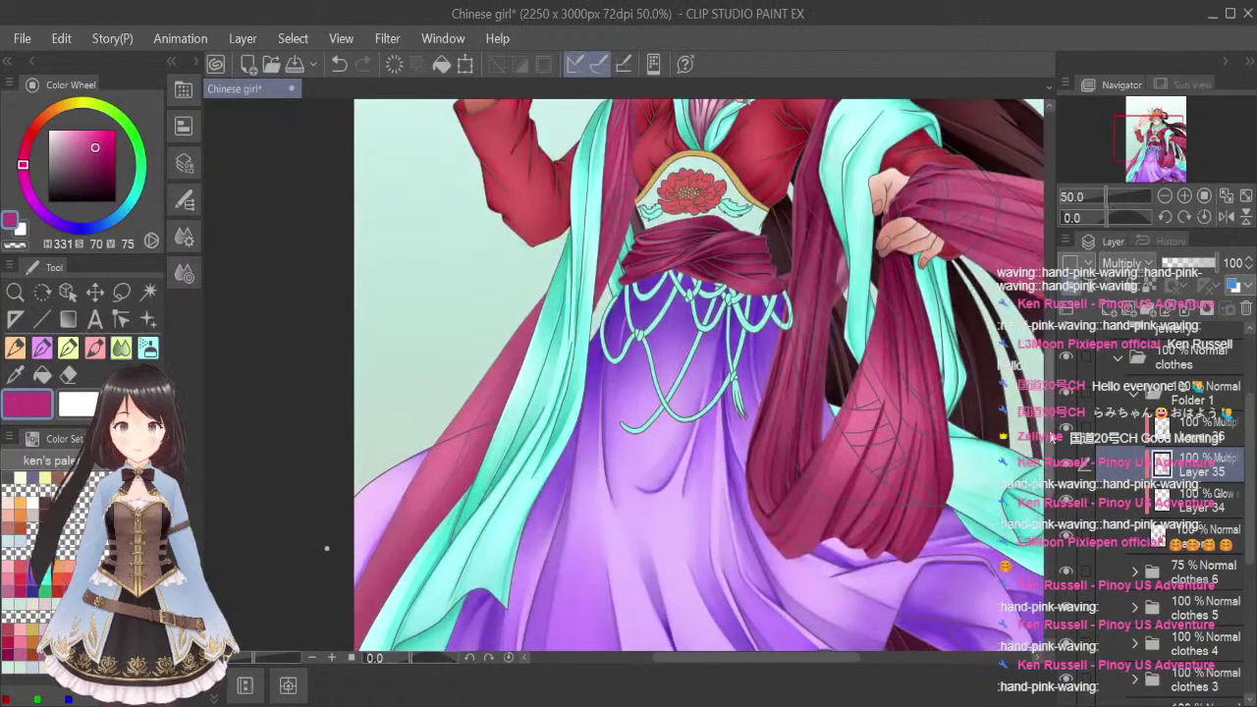
left_click(96, 350)
scroll(494, 443, "up", 2)
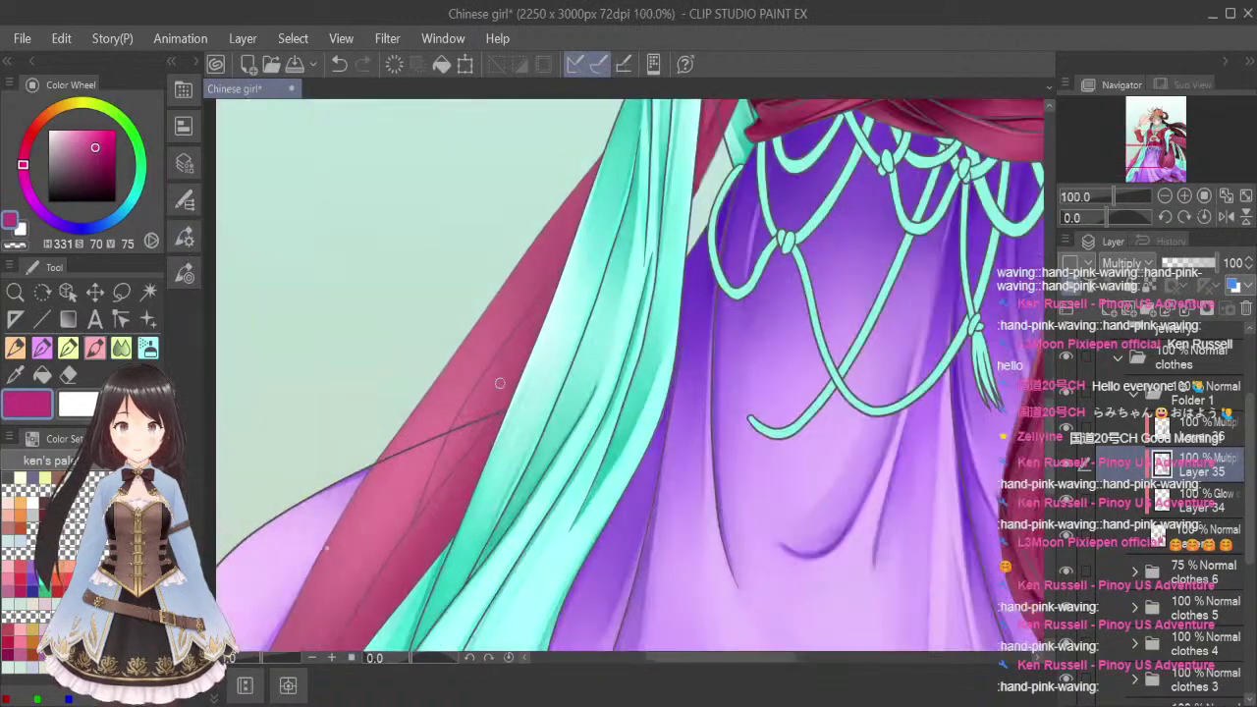
mouse_move(414, 525)
left_mouse_down()
mouse_move(432, 476)
mouse_move(424, 508)
mouse_move(570, 272)
left_mouse_up()
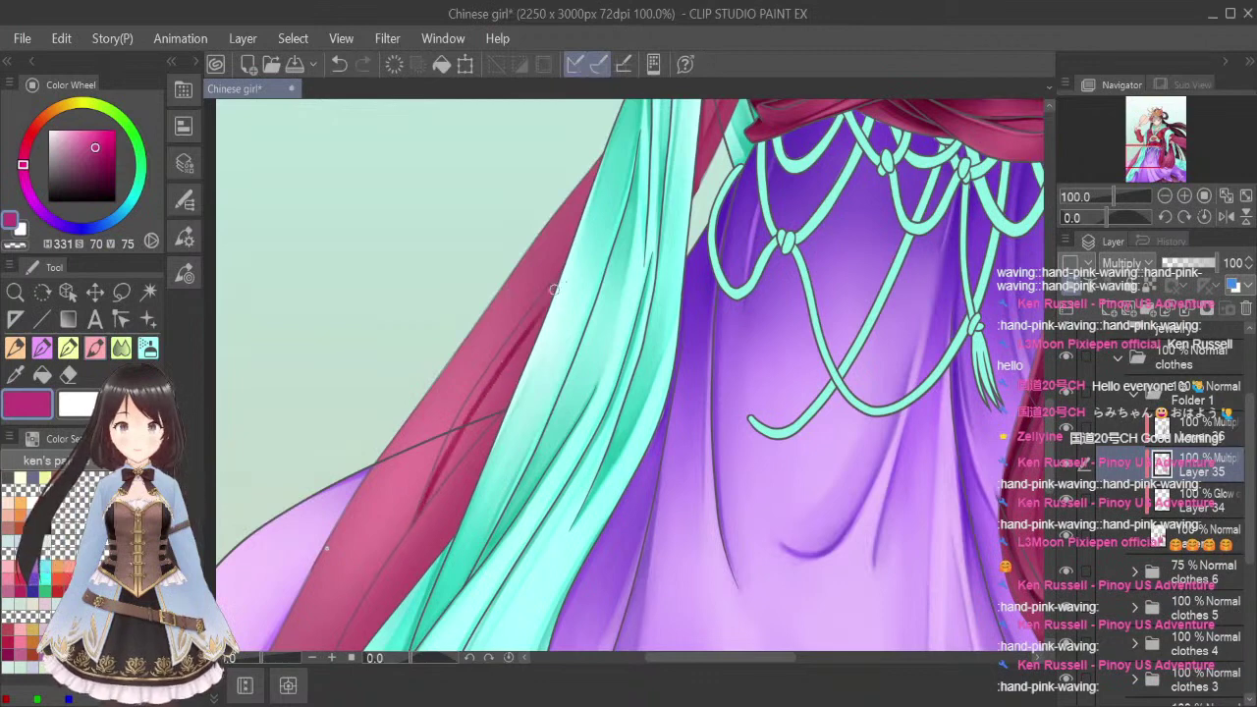
left_click_drag(595, 169, 555, 275)
left_click_drag(603, 143, 538, 341)
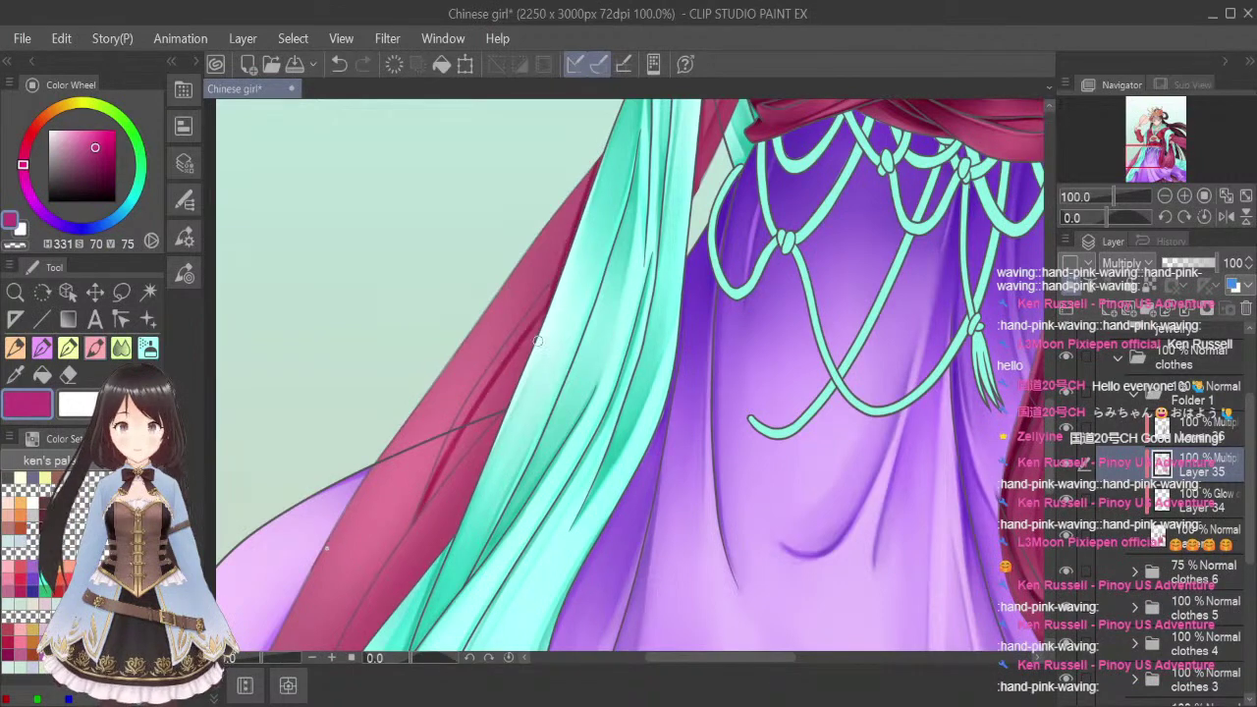
Extend the dark fold shadows down the trailing sash beside the turquoise scarf to where the sash crosses the purple skirt
left_click_drag(587, 198, 508, 411)
left_click_drag(561, 276, 491, 448)
left_click_drag(530, 345, 478, 476)
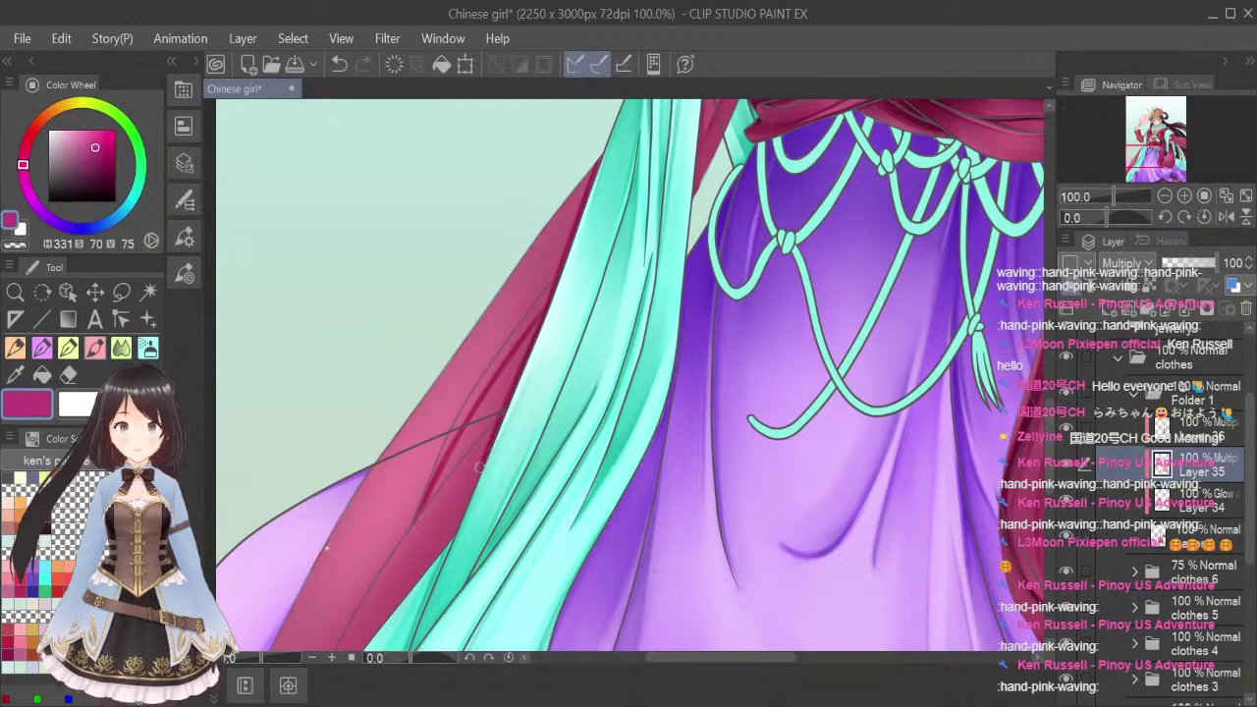
left_click_drag(501, 430, 438, 581)
left_click_drag(420, 509, 508, 403)
left_click_drag(427, 490, 456, 419)
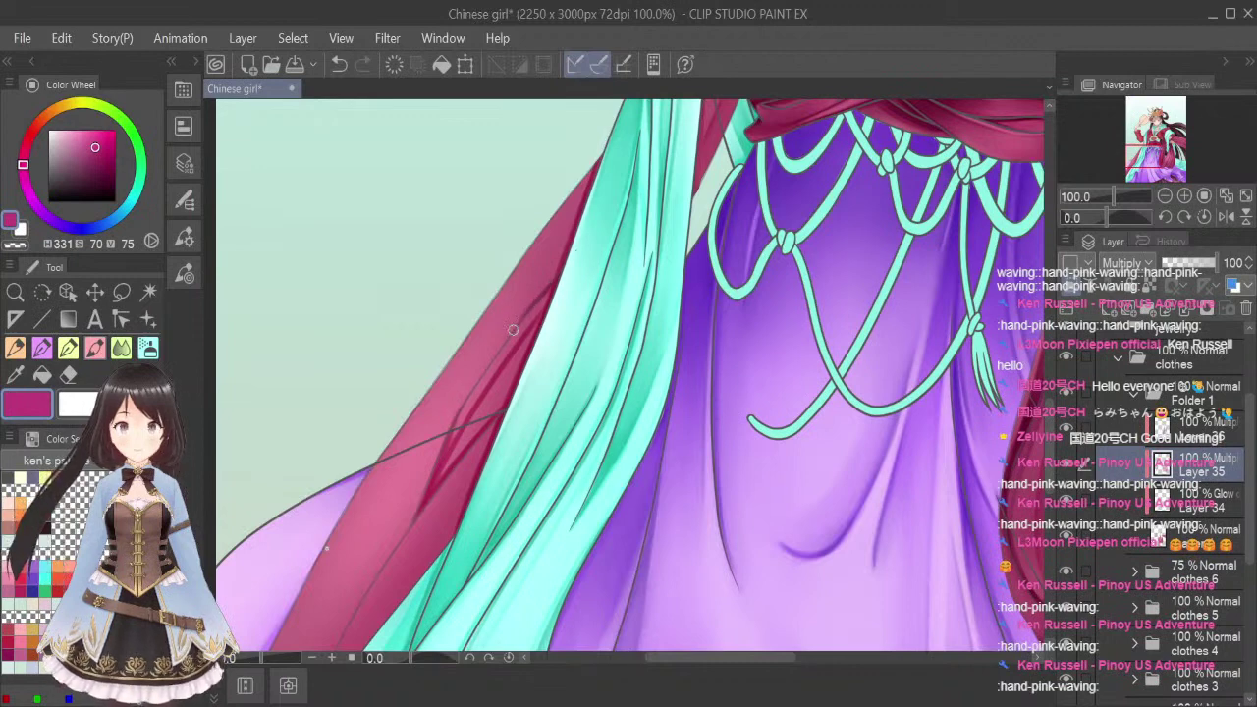
mouse_move(448, 432)
left_mouse_down()
mouse_move(514, 313)
mouse_move(504, 384)
mouse_move(479, 427)
left_mouse_up()
Blend the new shadows into the trailing sash beside the turquoise scarf
left_click(122, 348)
mouse_move(447, 472)
left_mouse_down()
mouse_move(438, 480)
mouse_move(516, 362)
left_mouse_up()
mouse_move(466, 430)
left_mouse_down()
mouse_move(545, 310)
mouse_move(478, 420)
left_mouse_up()
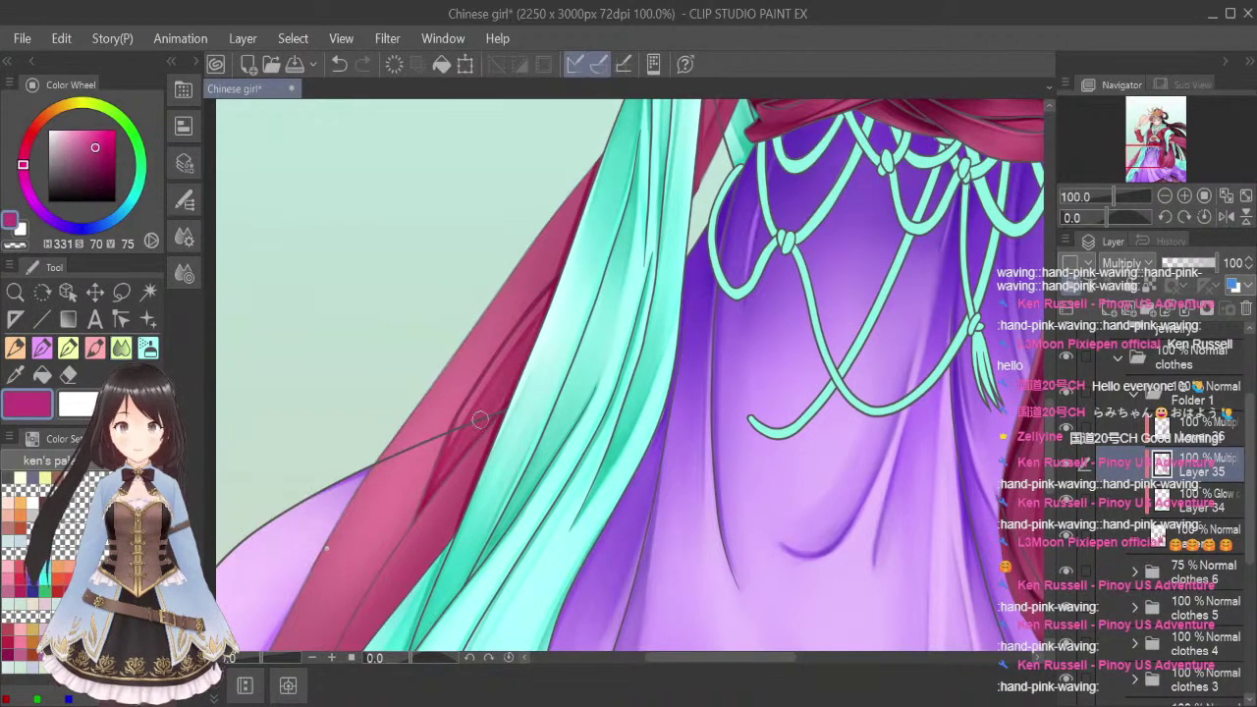
left_click_drag(524, 349, 467, 419)
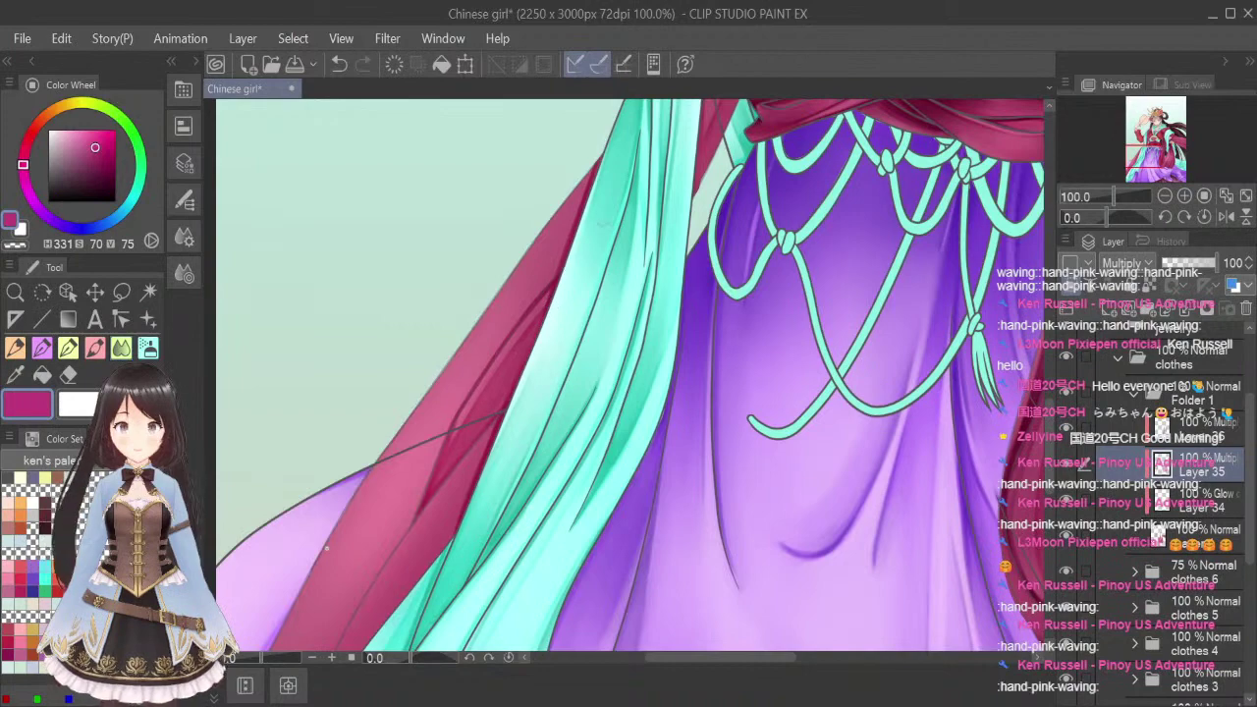
Add a fold shadow where the trailing sash overlaps the purple skirt and soften it into the fabric
scroll(515, 451, "down", 2)
left_click_drag(507, 463, 506, 386)
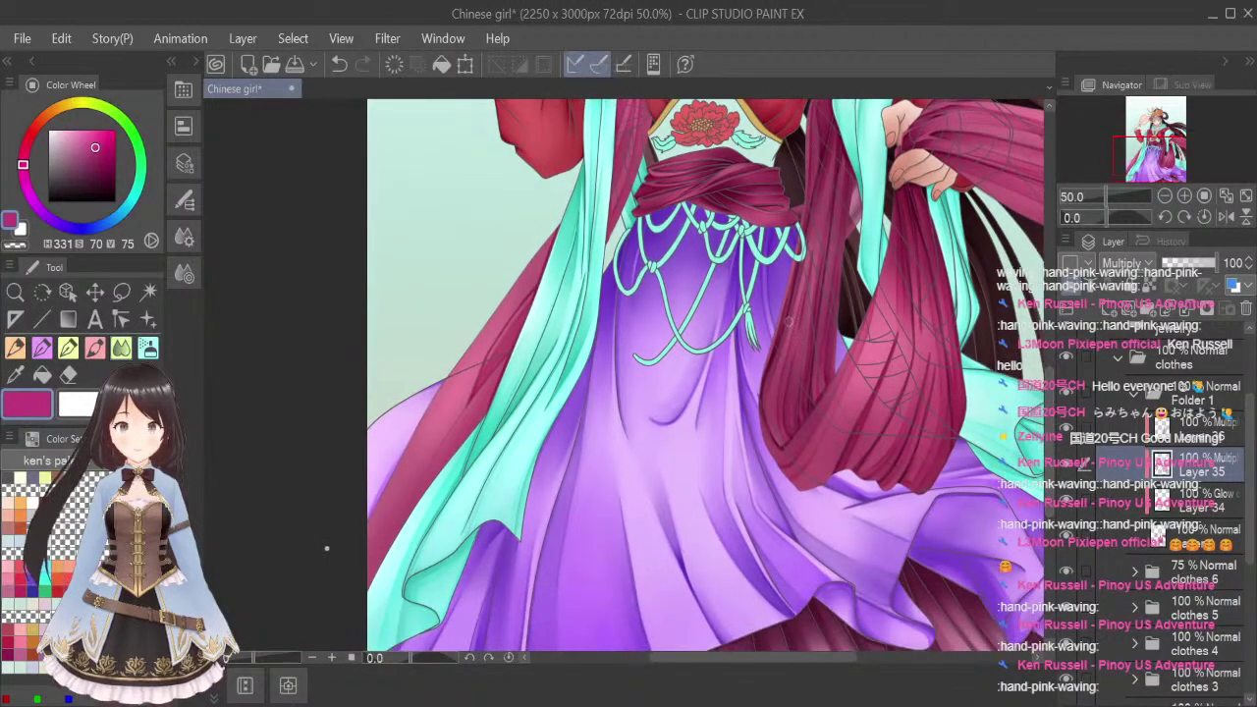
scroll(506, 386, "up", 1)
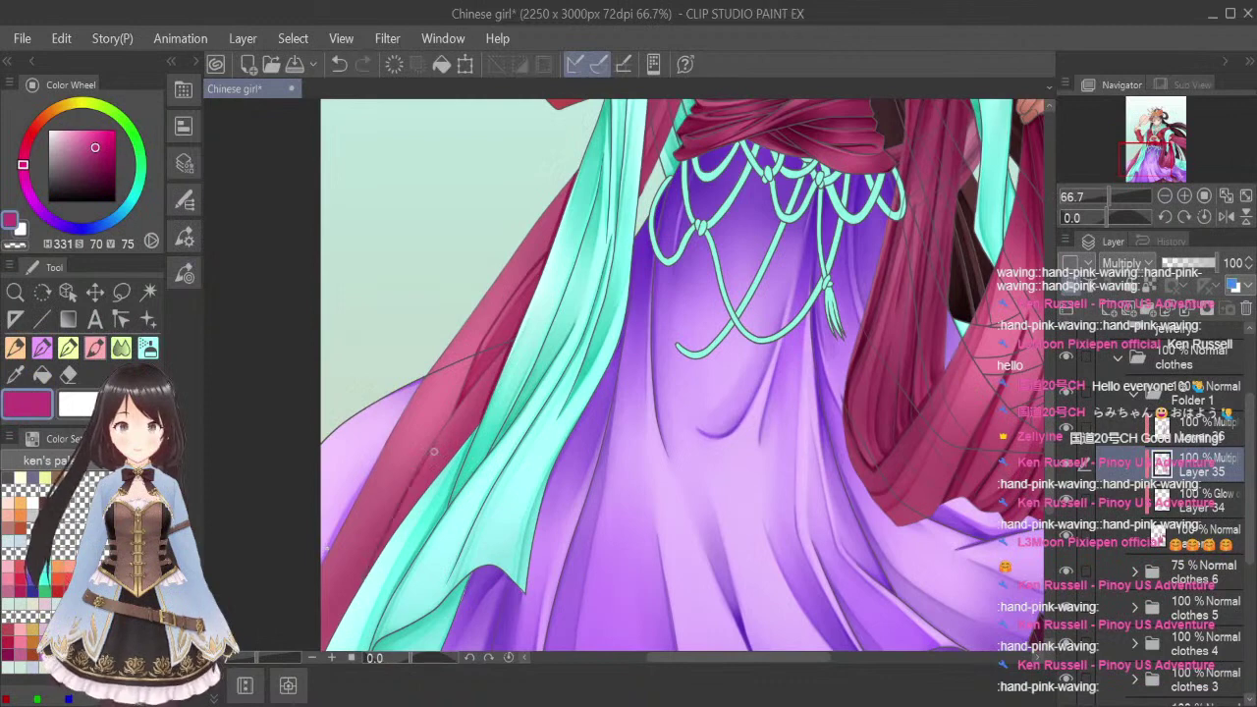
left_click_drag(436, 438, 505, 354)
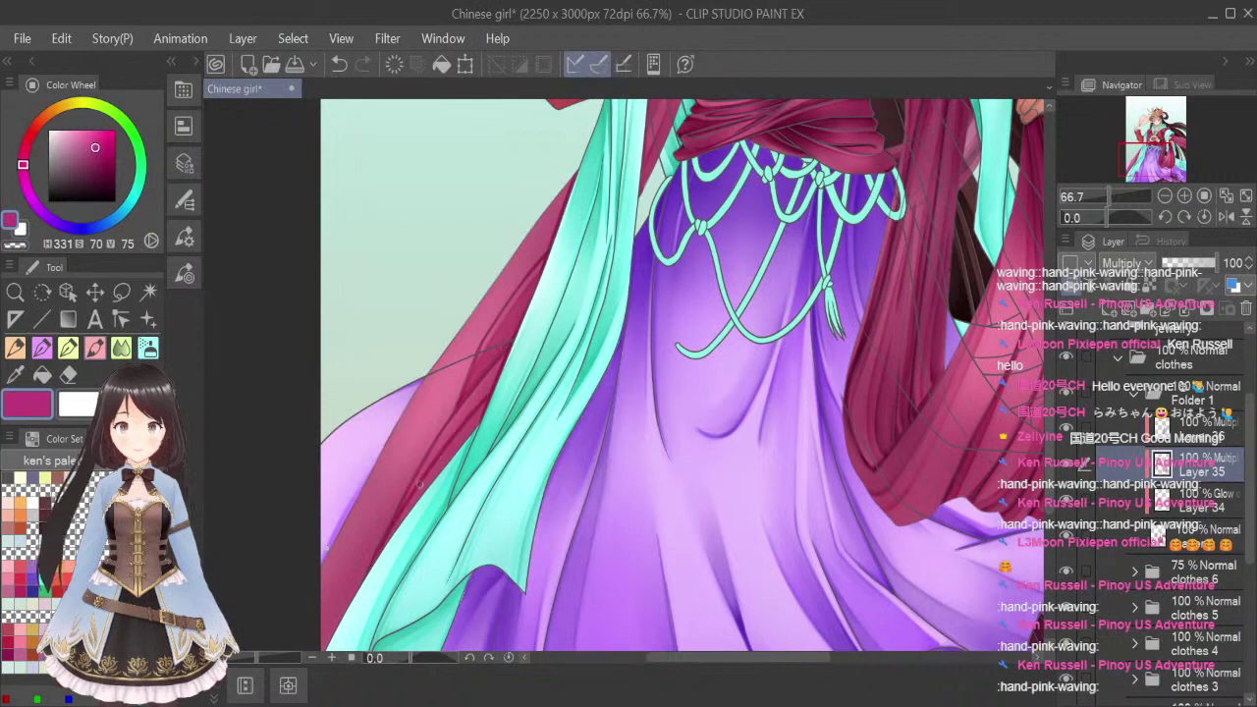
key("j")
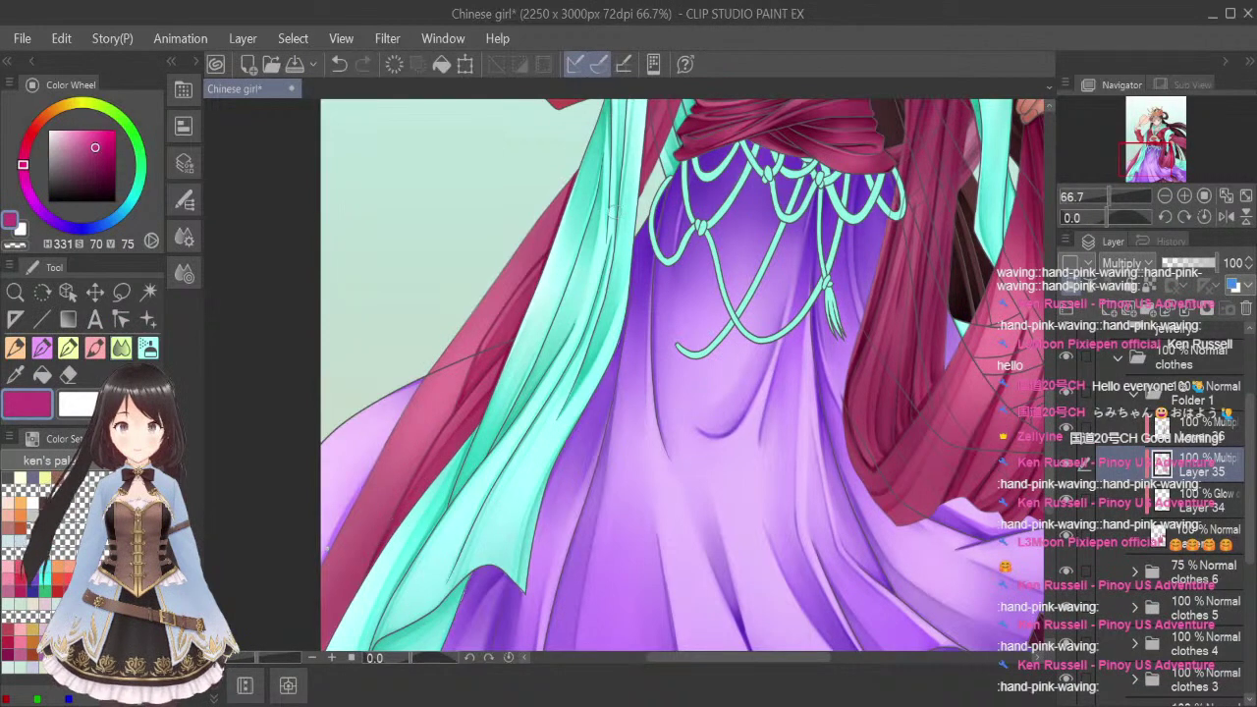
Paint a long fold shadow down the full visible length of the trailing sash, redoing the stroke once, and blend it
scroll(579, 236, "down", 1)
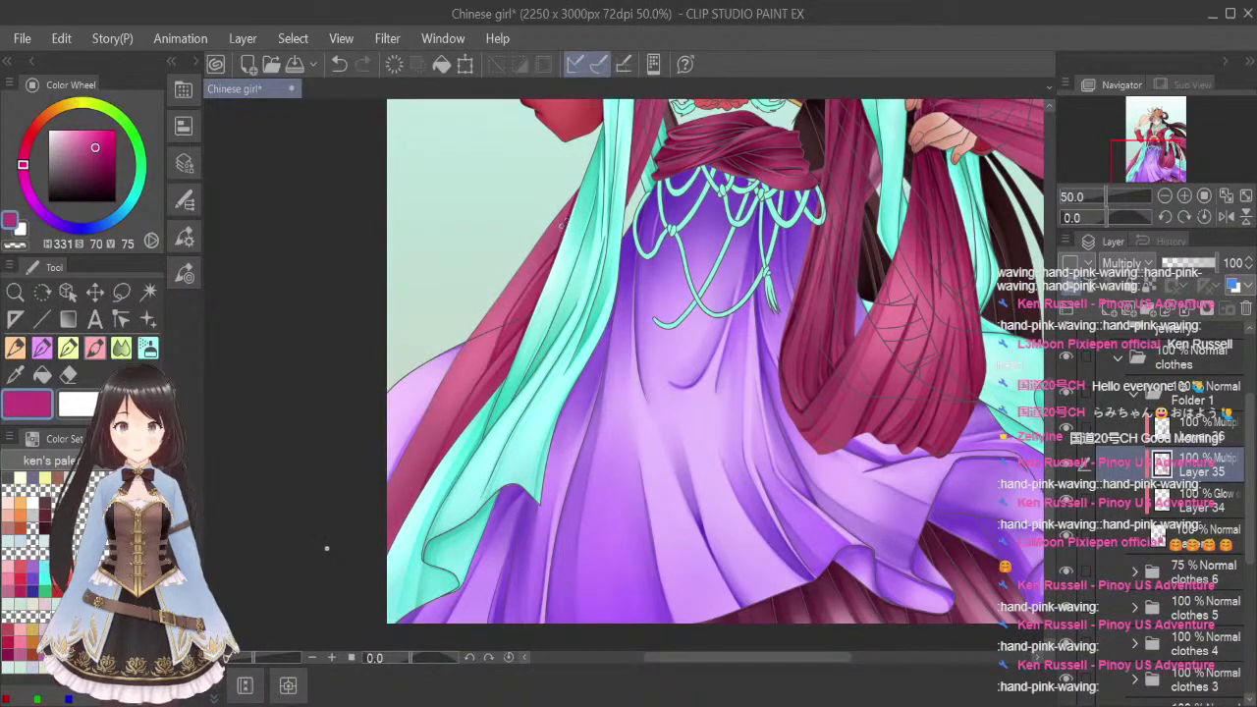
mouse_move(565, 224)
left_mouse_down()
mouse_move(485, 327)
mouse_move(391, 518)
left_mouse_up()
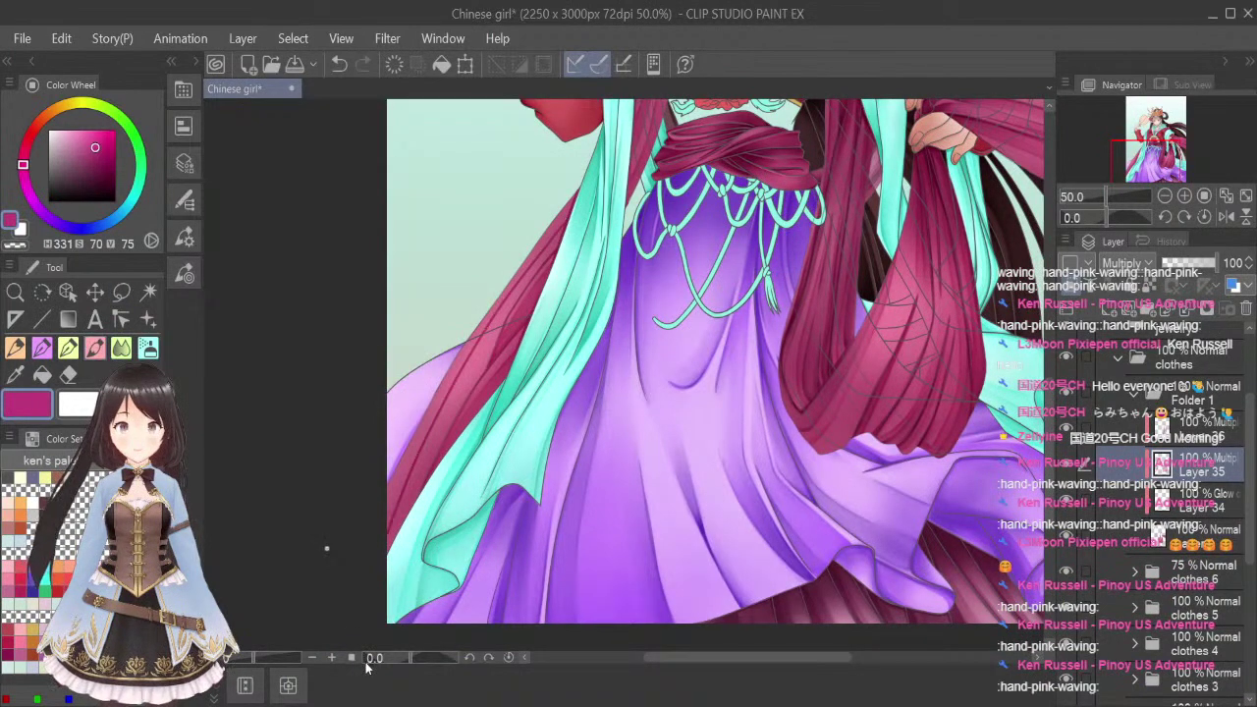
key("ctrl+z")
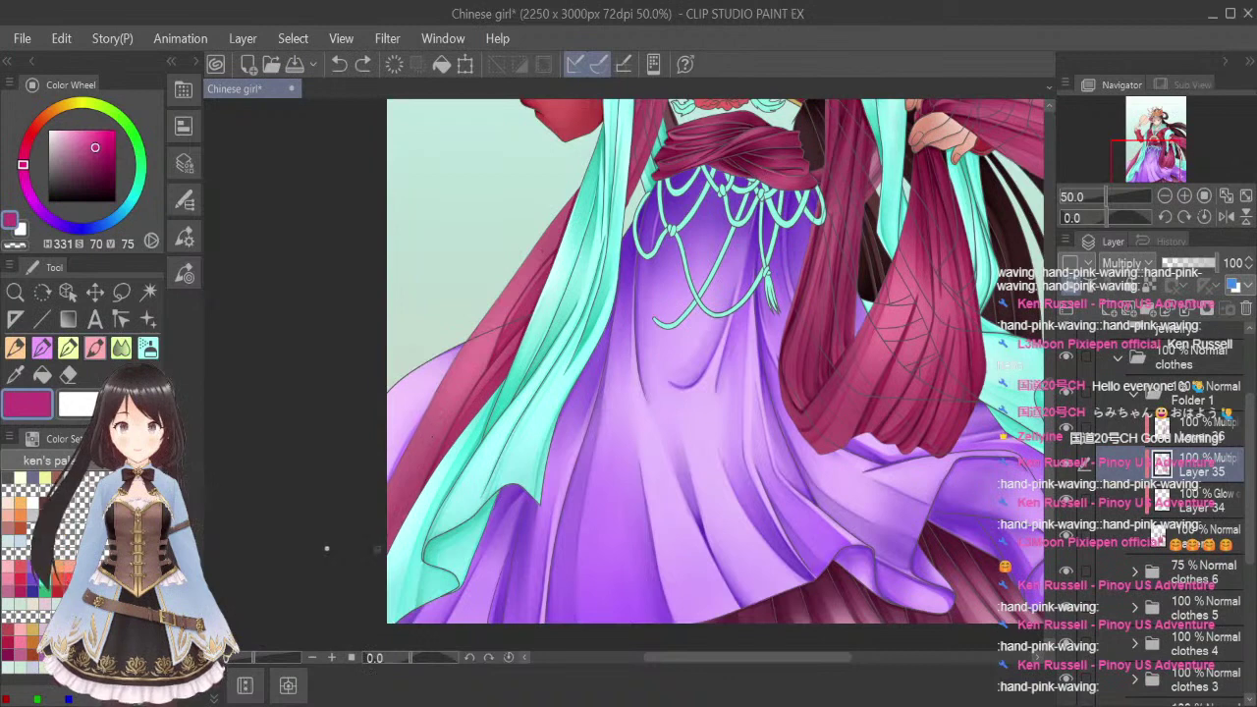
left_click_drag(391, 518, 565, 223)
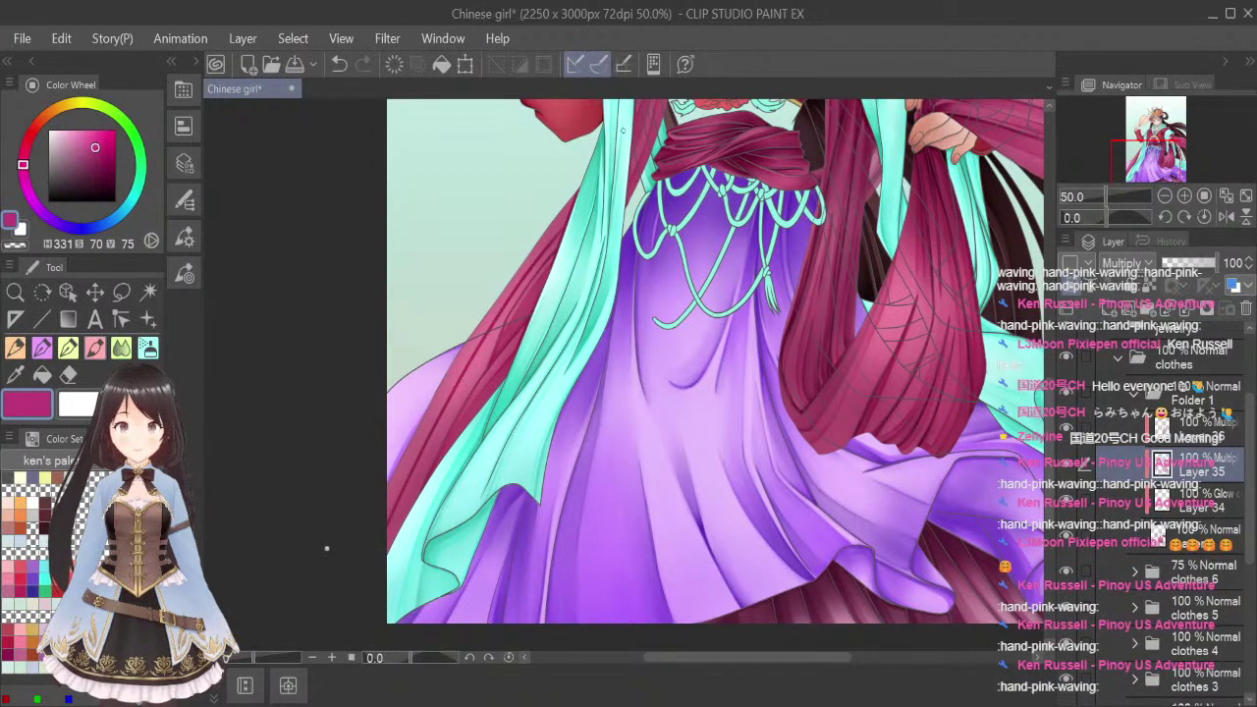
left_click(121, 348)
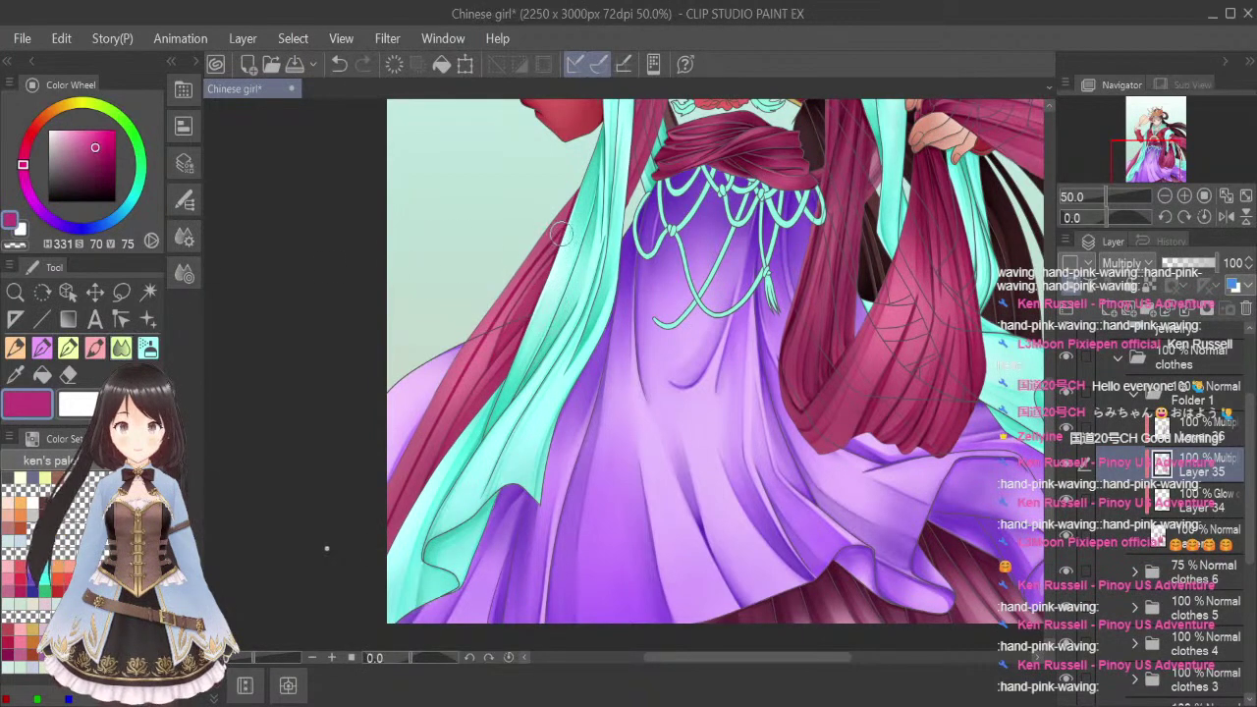
left_click_drag(562, 233, 462, 393)
left_click_drag(511, 304, 442, 426)
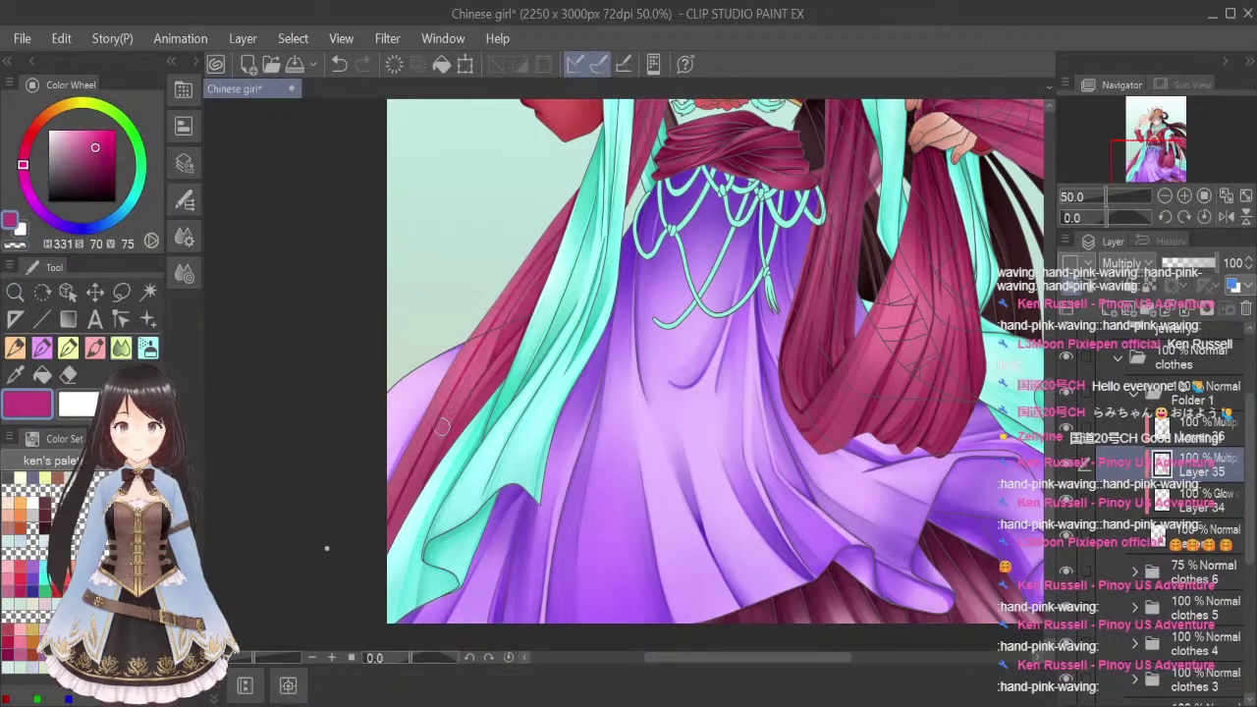
mouse_move(484, 350)
left_mouse_down()
mouse_move(379, 554)
mouse_move(515, 303)
left_mouse_up()
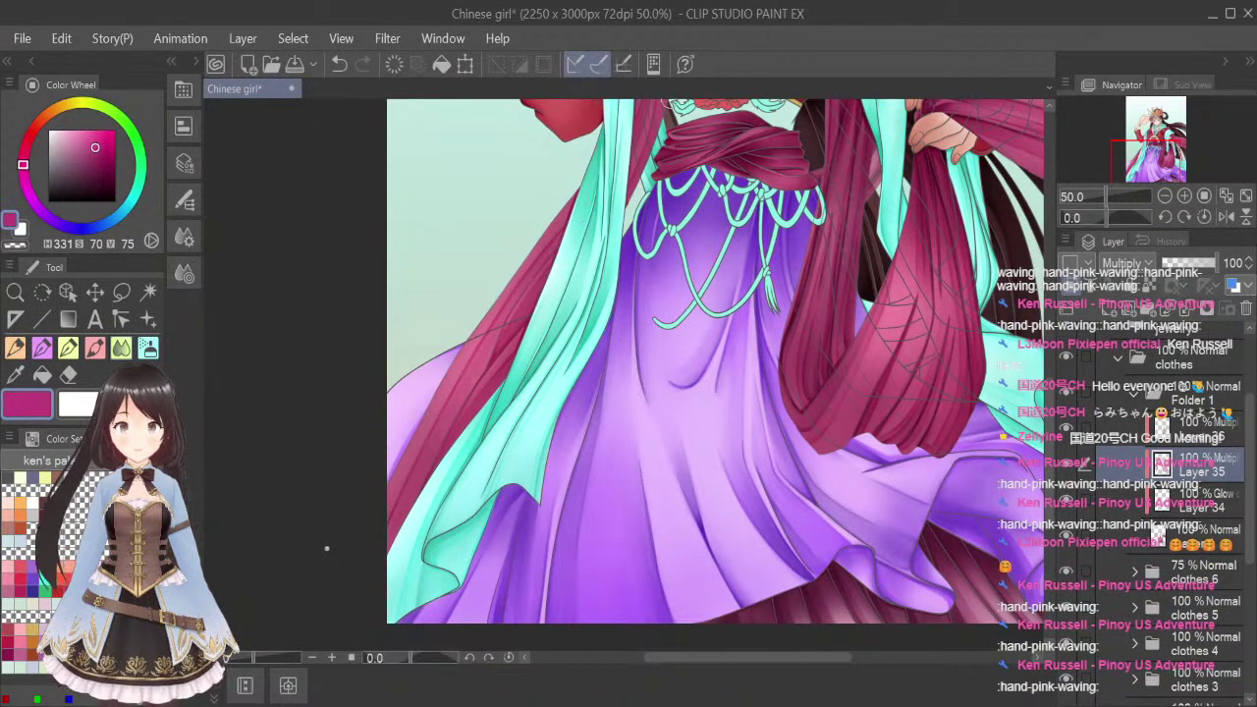
On Layer 36, paint deeper fold shadows down the shoulder sash beside the turquoise scarf in dark purple sampled from the sash area
scroll(752, 315, "down", 2)
left_click_drag(1051, 403, 1051, 354)
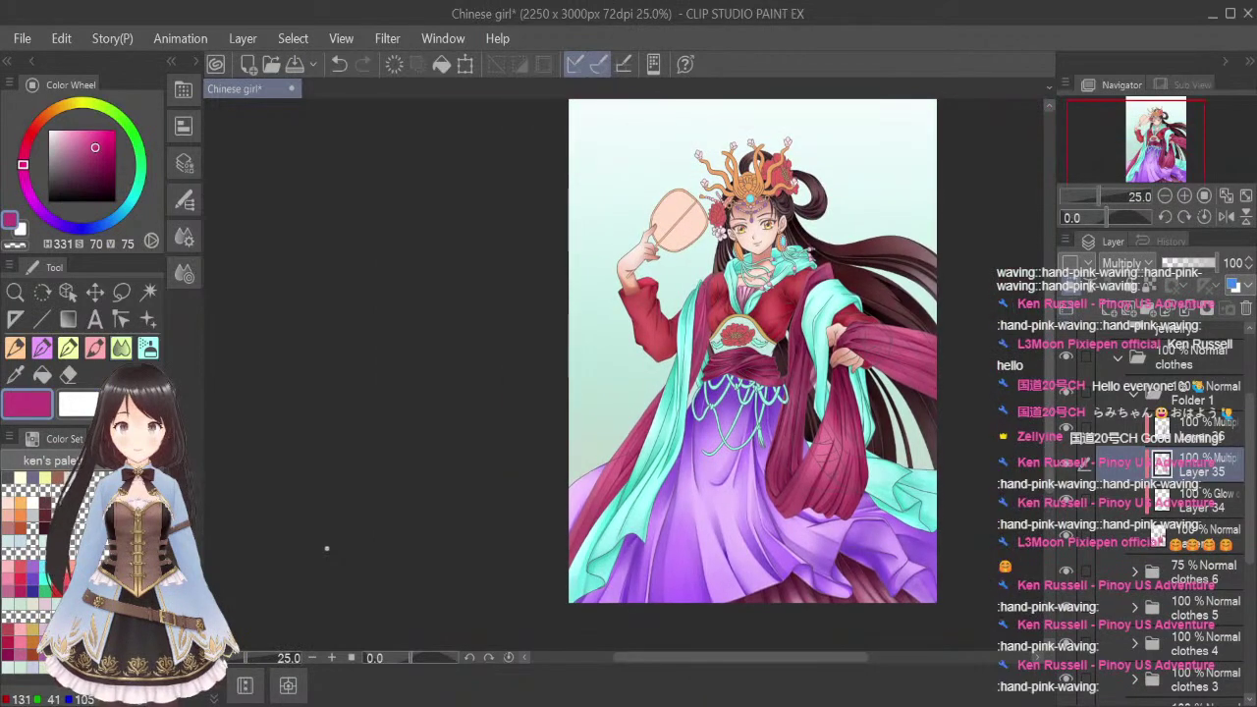
left_click(705, 322, "alt")
left_click(95, 347)
left_click(1213, 431)
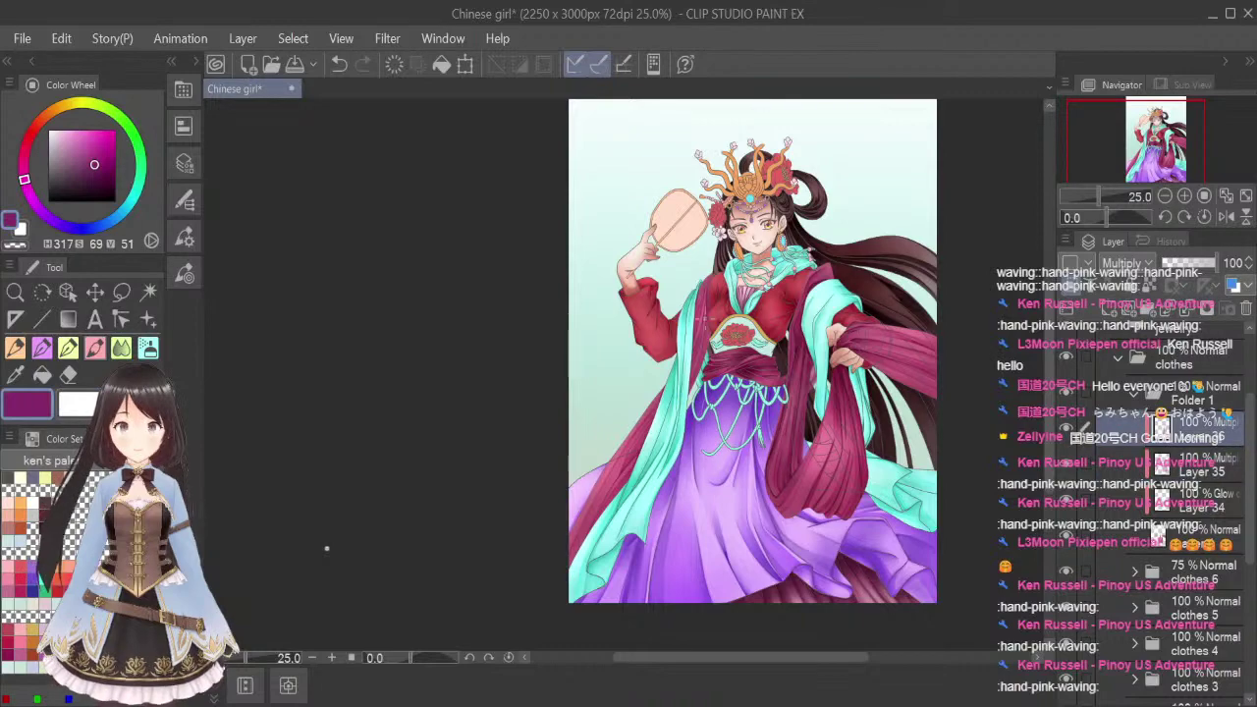
scroll(702, 315, "up", 5)
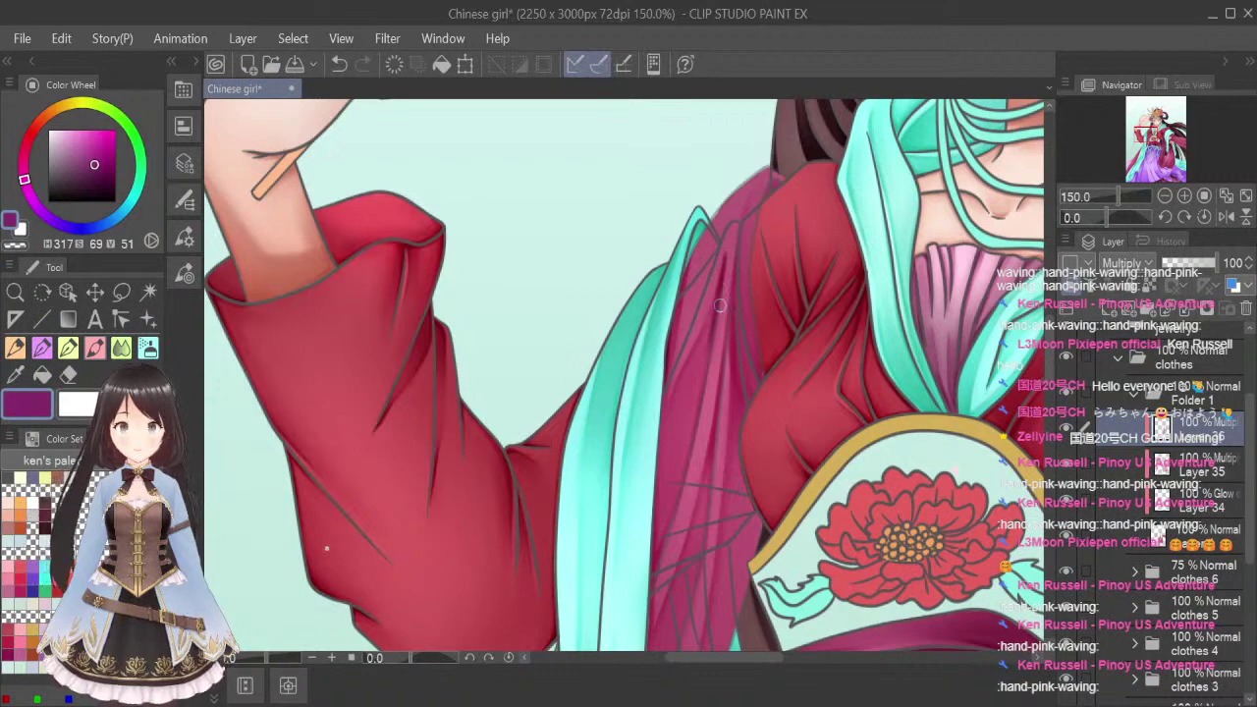
left_click_drag(711, 305, 685, 447)
left_click_drag(705, 347, 682, 477)
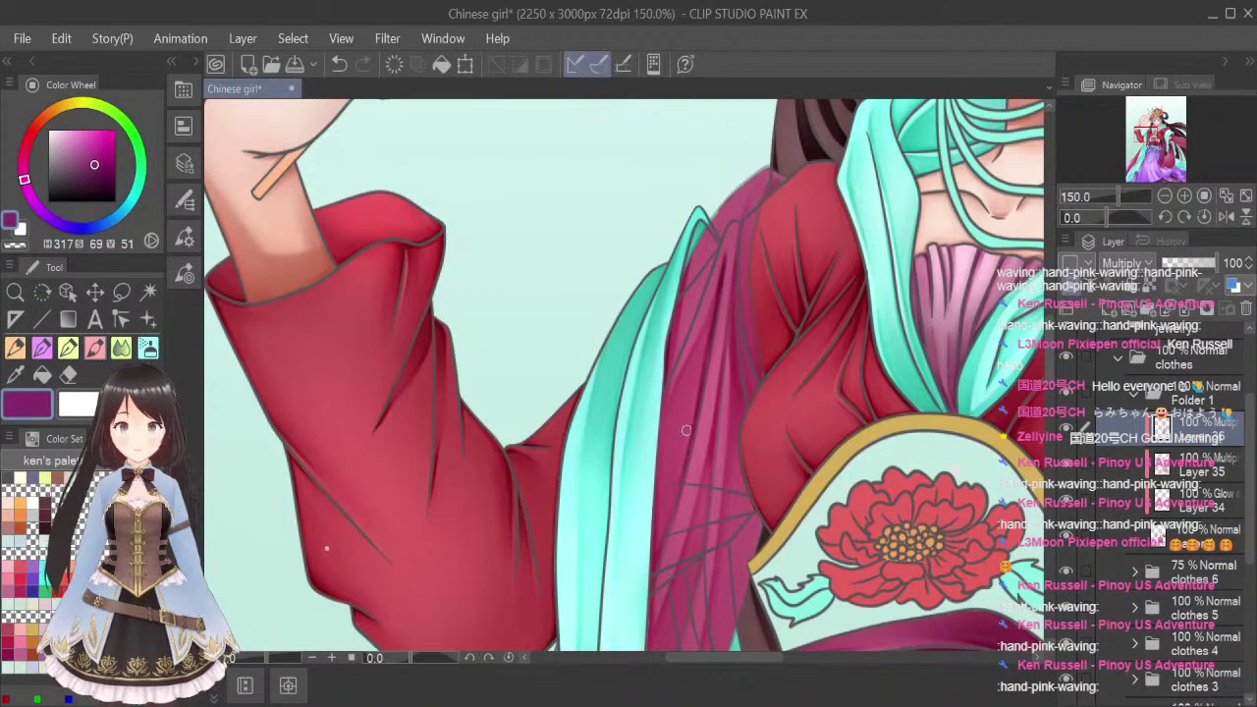
left_click_drag(685, 432, 644, 583)
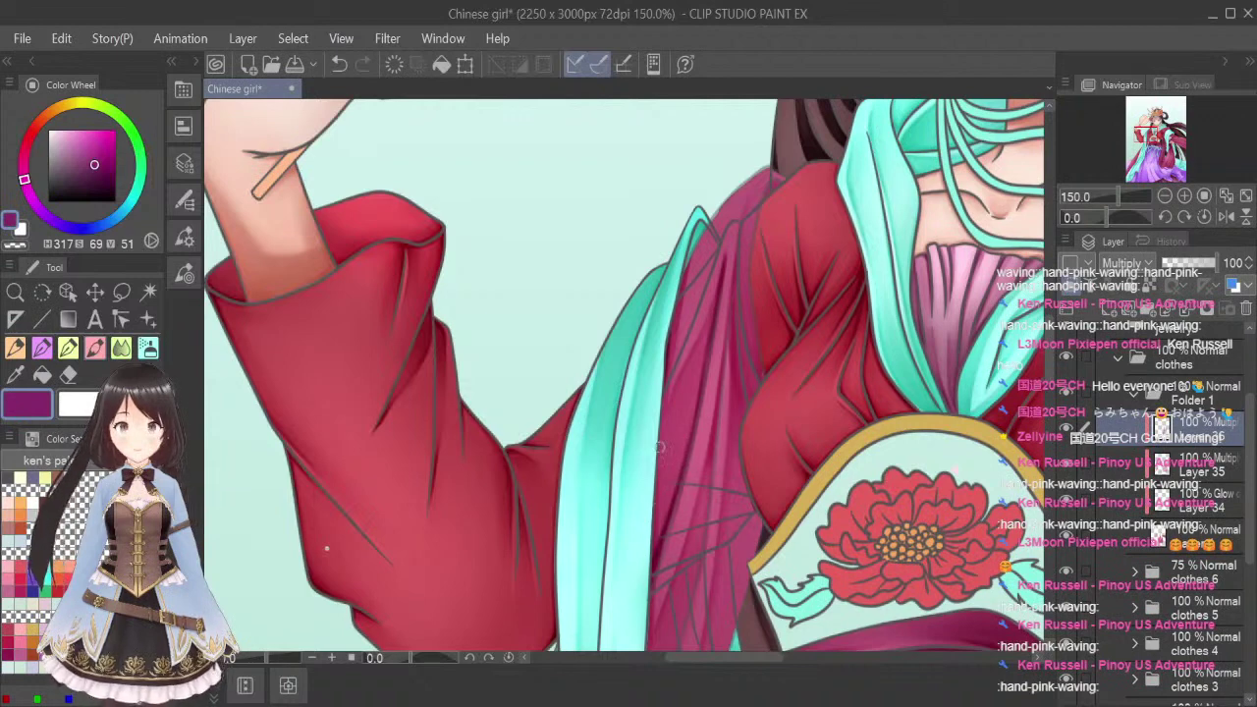
left_click_drag(657, 473, 651, 545)
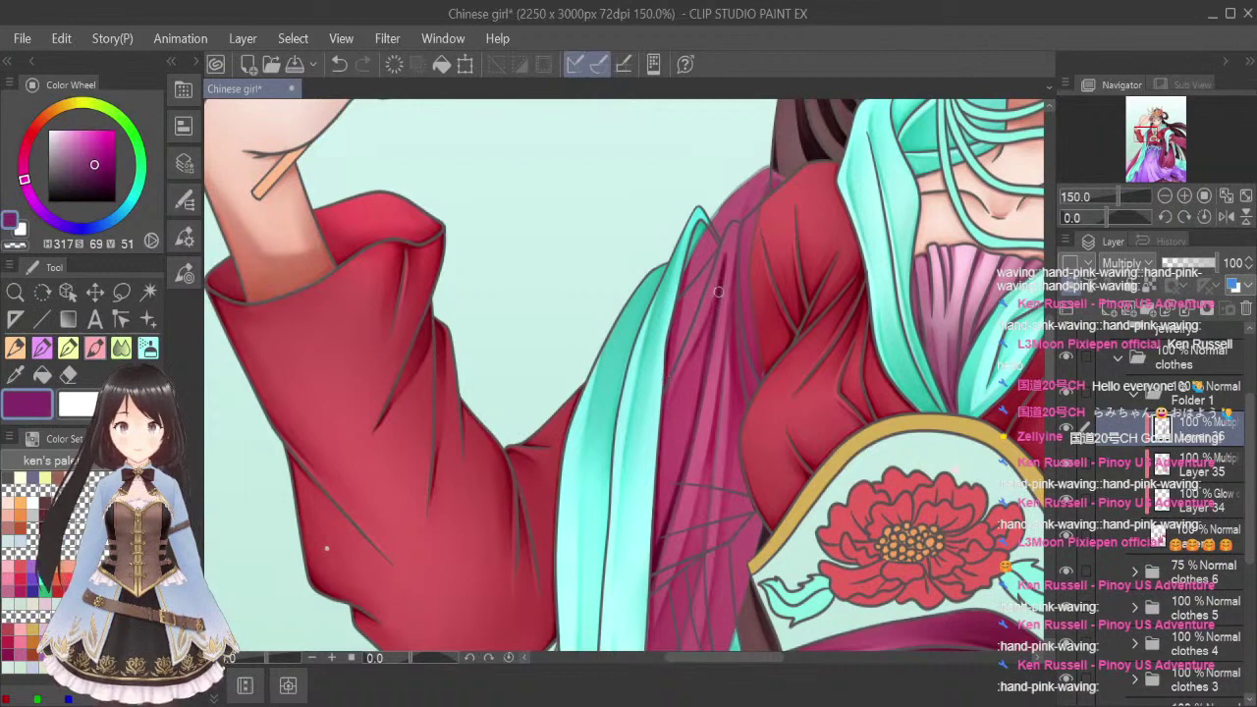
left_click_drag(718, 291, 685, 362)
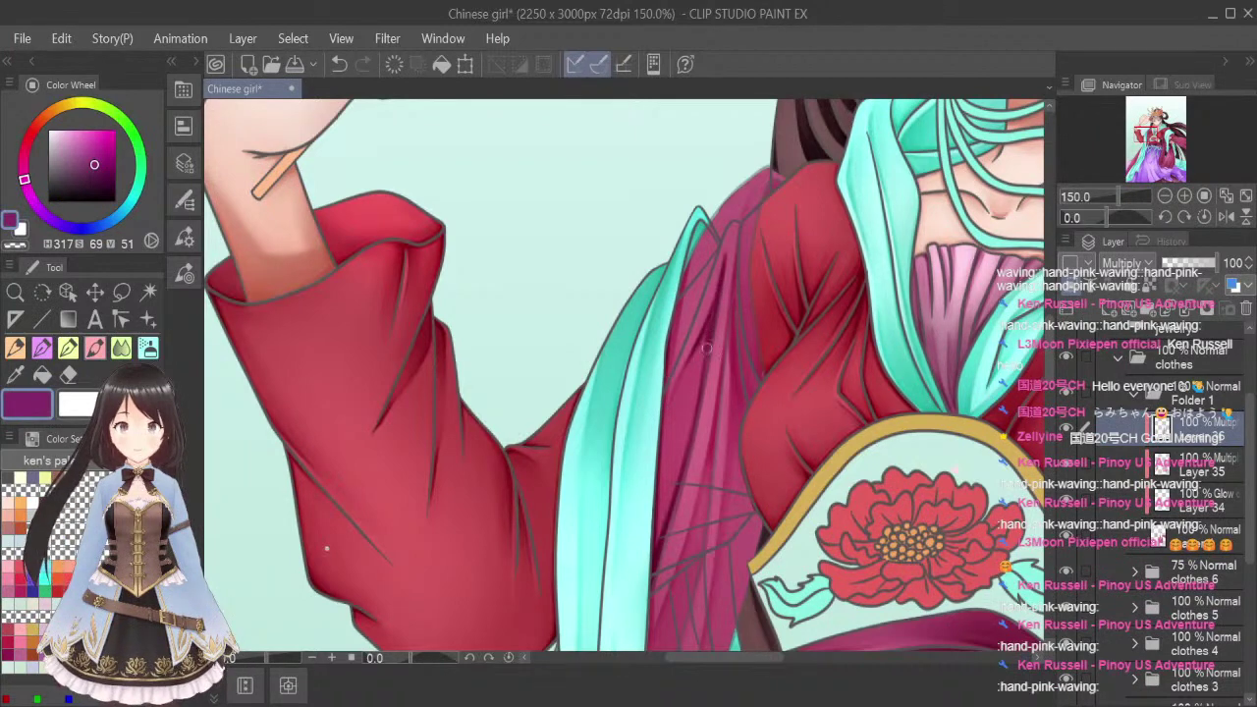
Blend the deeper purple shadows into the shoulder sash folds with a much smaller blending brush
left_click(121, 348)
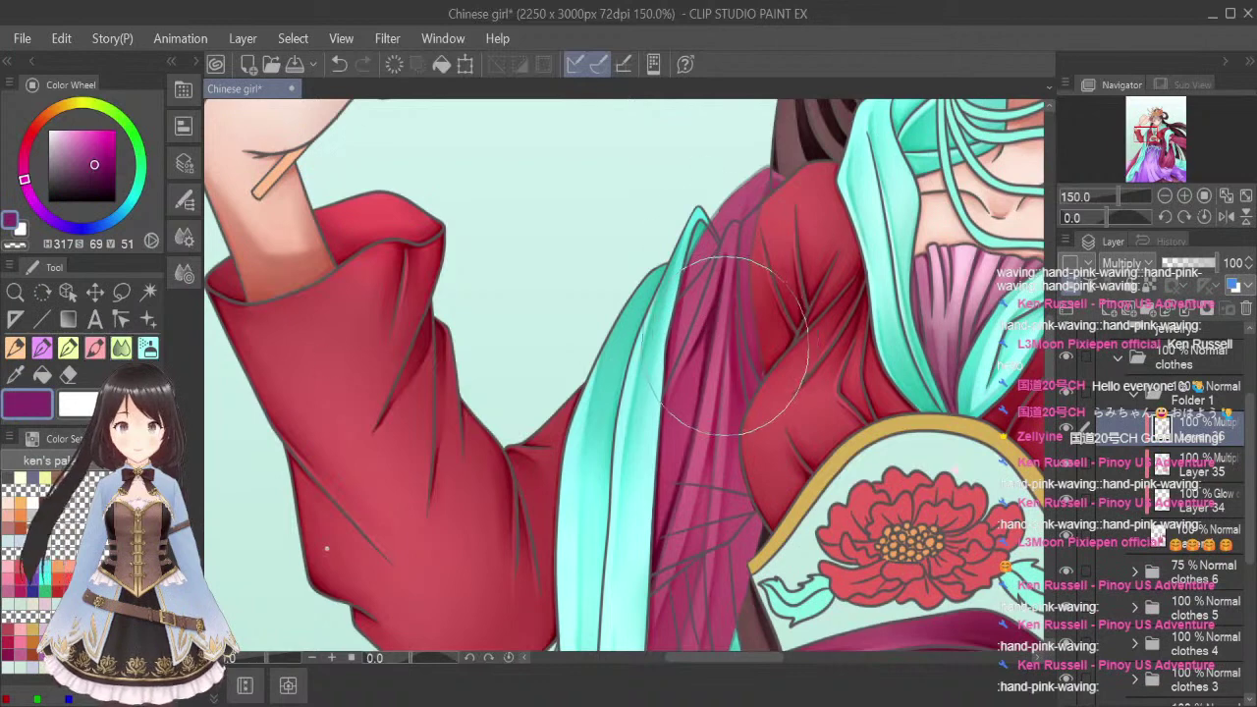
key("bracketleft")
key("bracketleft")
key("bracketleft")
key("bracketleft")
key("bracketleft")
key("bracketleft")
key("bracketleft")
key("bracketleft")
key("bracketleft")
key("bracketleft")
mouse_move(709, 324)
left_mouse_down()
mouse_move(680, 399)
mouse_move(705, 325)
mouse_move(699, 375)
mouse_move(687, 402)
mouse_move(707, 318)
mouse_move(653, 550)
mouse_move(694, 378)
left_mouse_up()
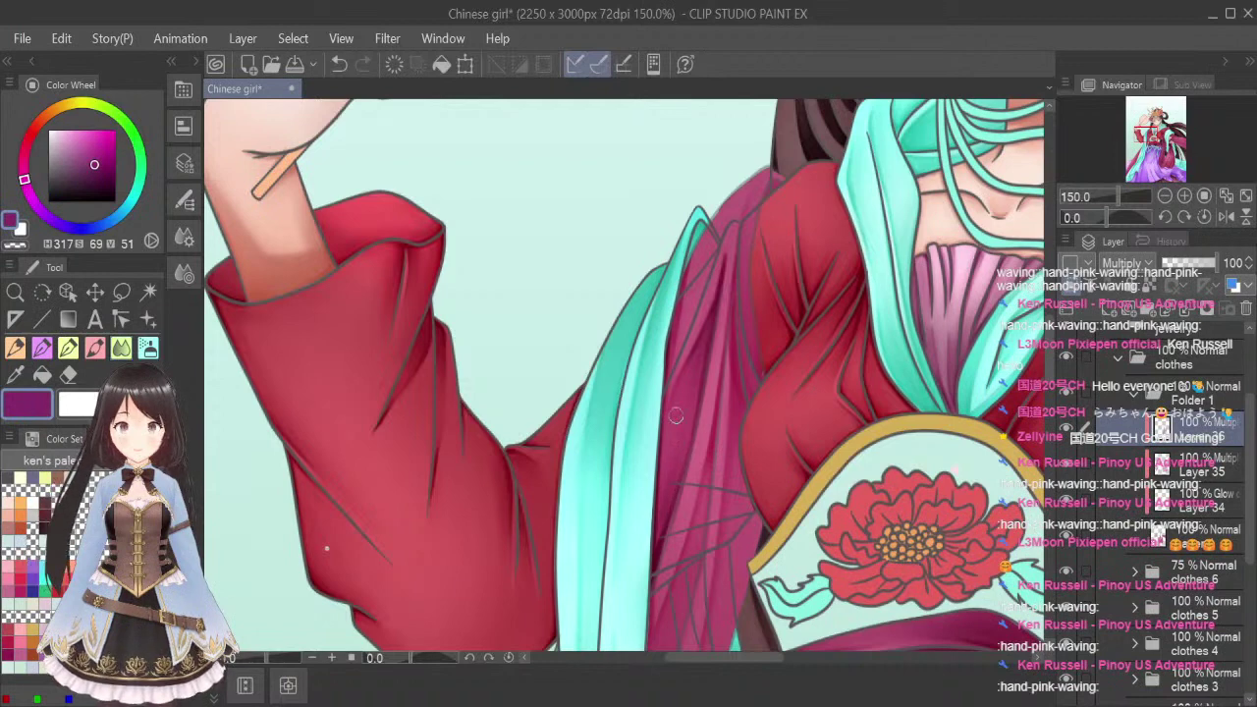
Paint a deep purple shadow along the shoulder sash's edge beside the red bodice and blend it in
left_click(103, 349)
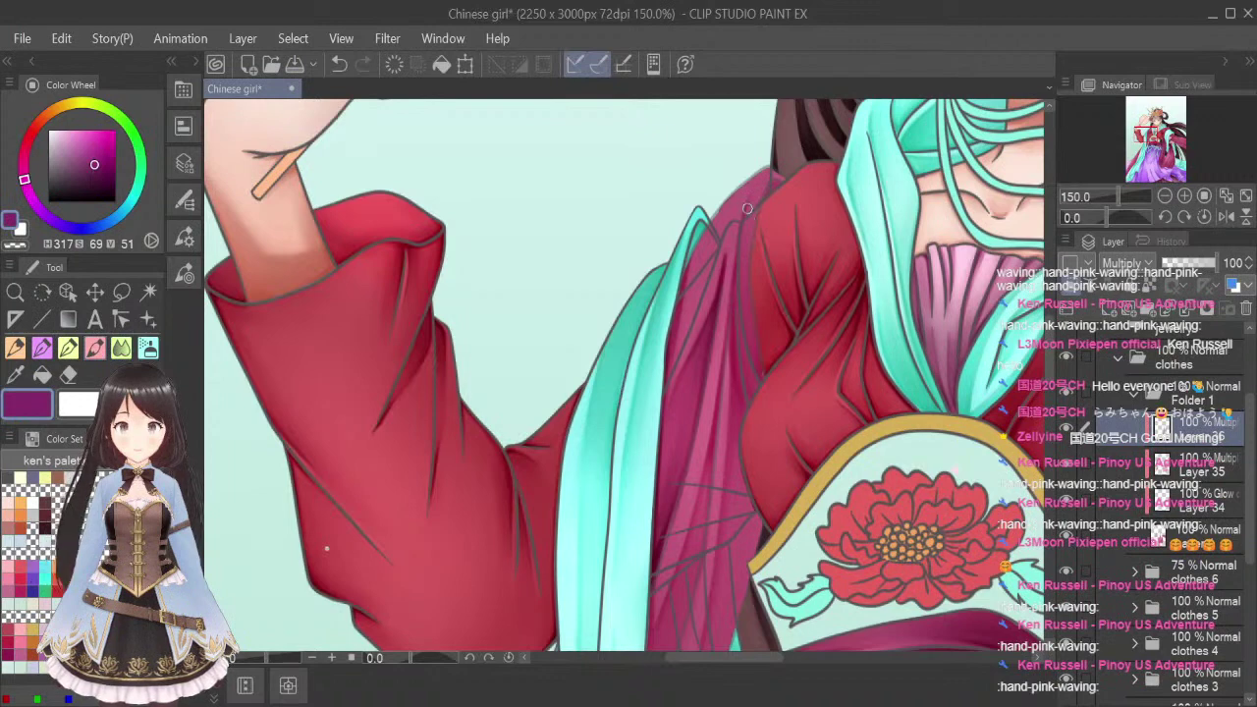
mouse_move(749, 199)
left_mouse_down()
mouse_move(736, 277)
mouse_move(738, 330)
mouse_move(739, 266)
mouse_move(745, 393)
mouse_move(738, 278)
mouse_move(756, 365)
left_mouse_up()
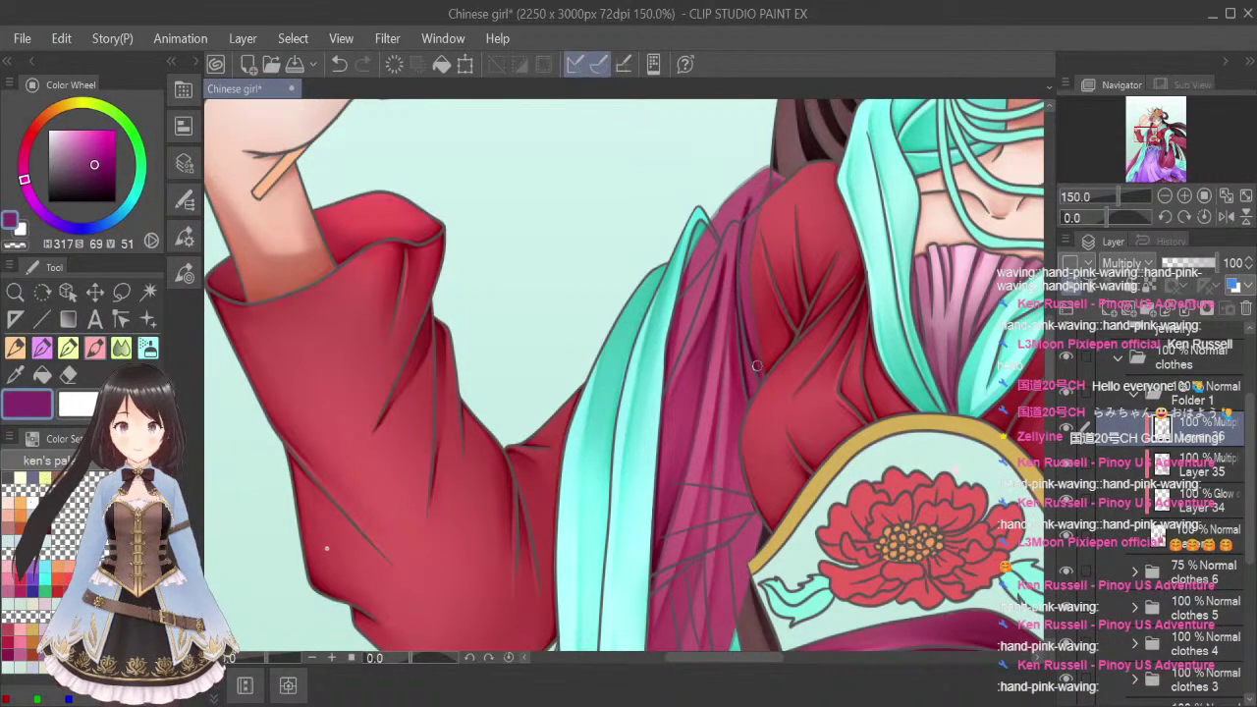
left_click(120, 349)
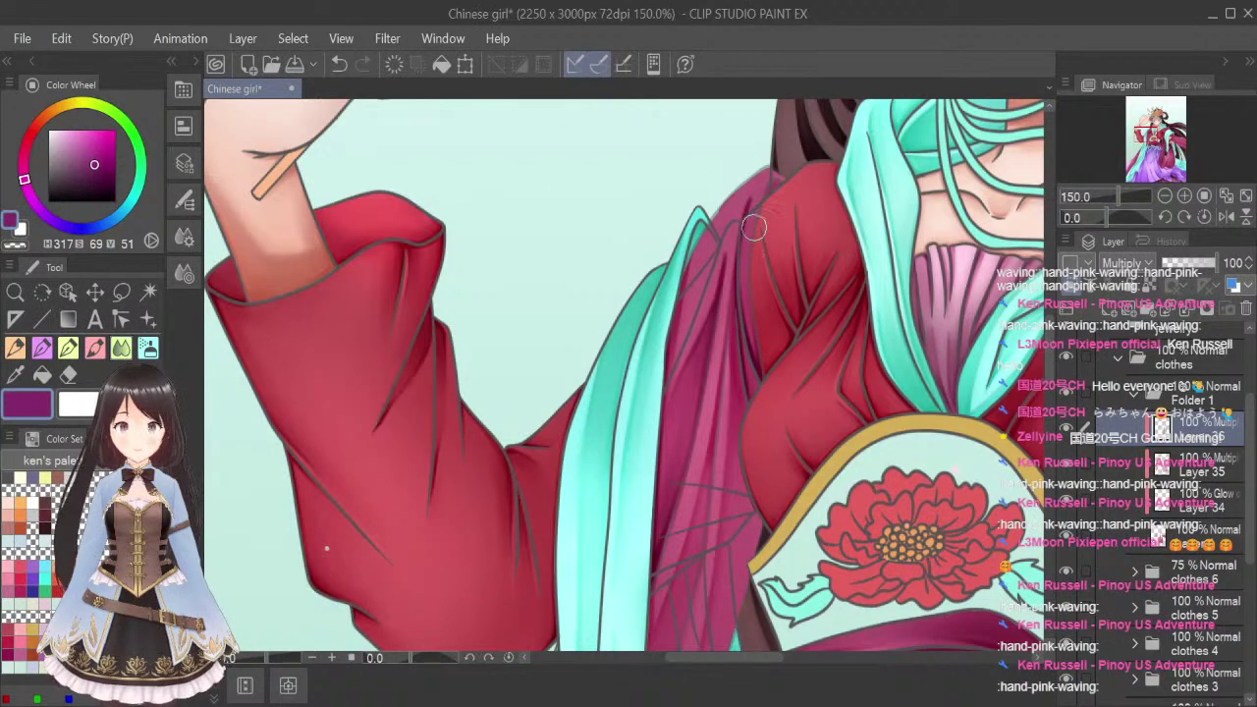
mouse_move(753, 227)
left_mouse_down()
mouse_move(746, 303)
mouse_move(747, 249)
mouse_move(766, 380)
mouse_move(750, 225)
mouse_move(752, 358)
left_mouse_up()
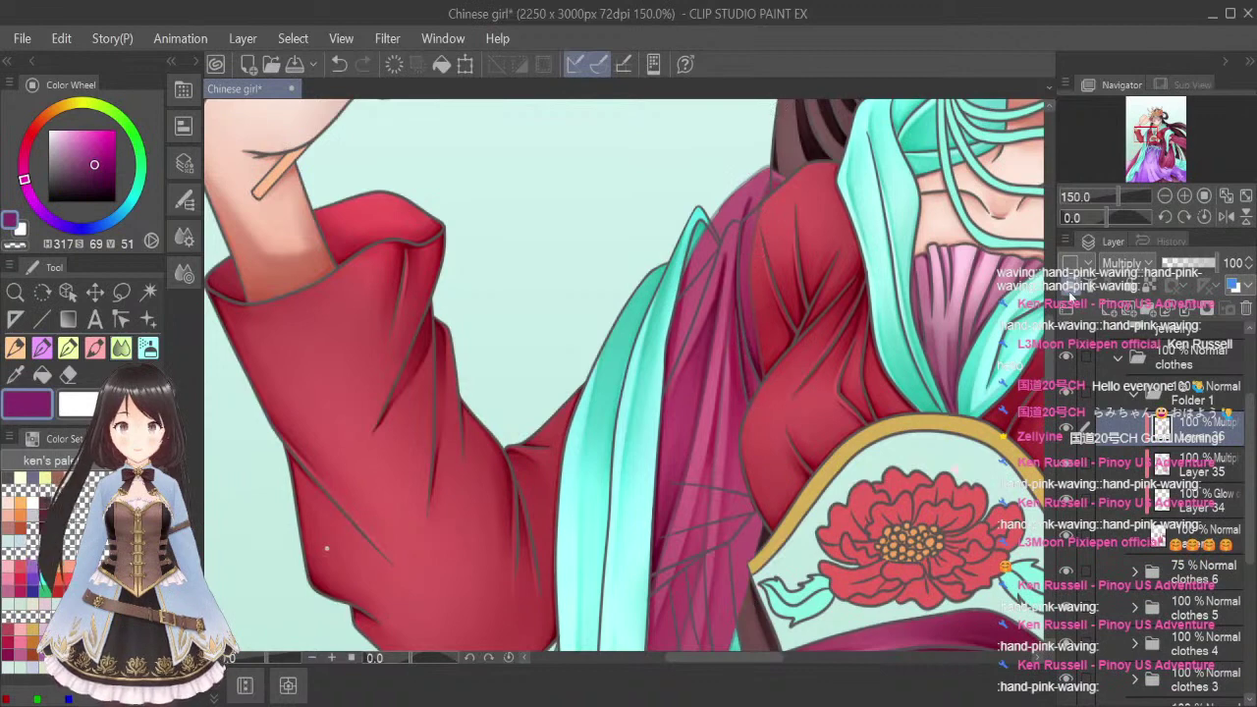
Paint deep purple fold shadows down the magenta sash section beside the turquoise scarf, from chest height toward the waist
left_click_drag(1049, 336, 1054, 364)
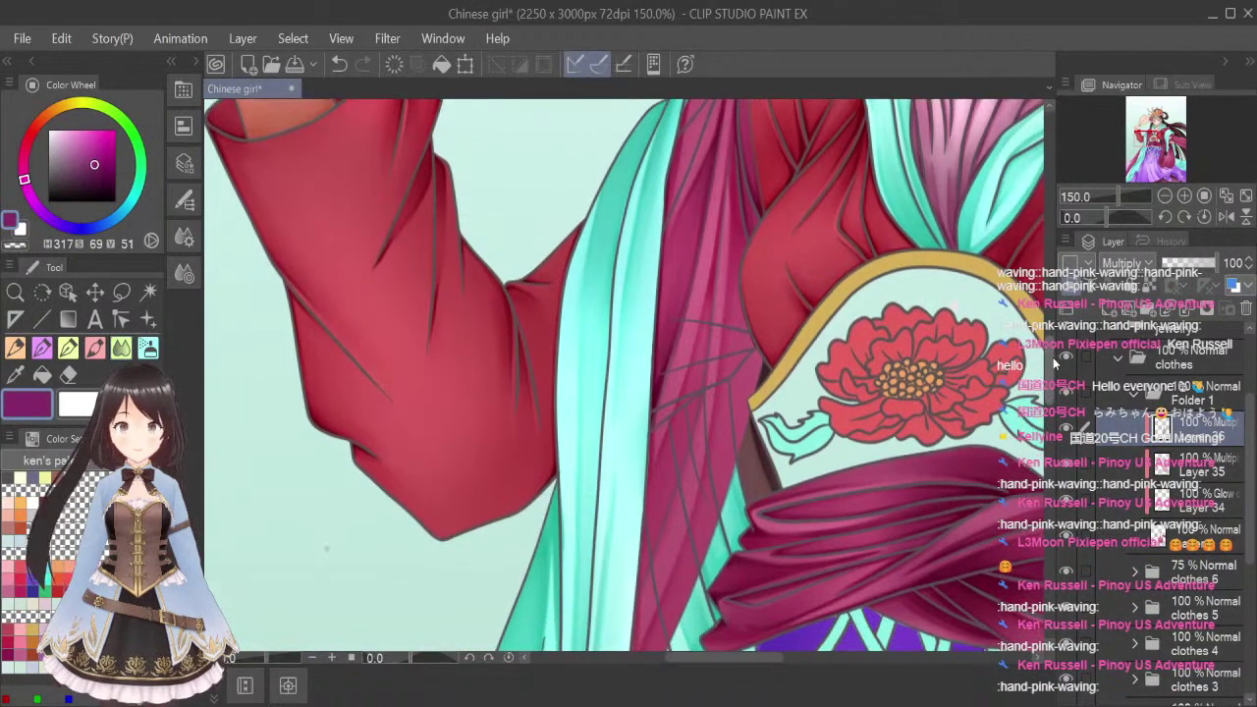
left_click(95, 349)
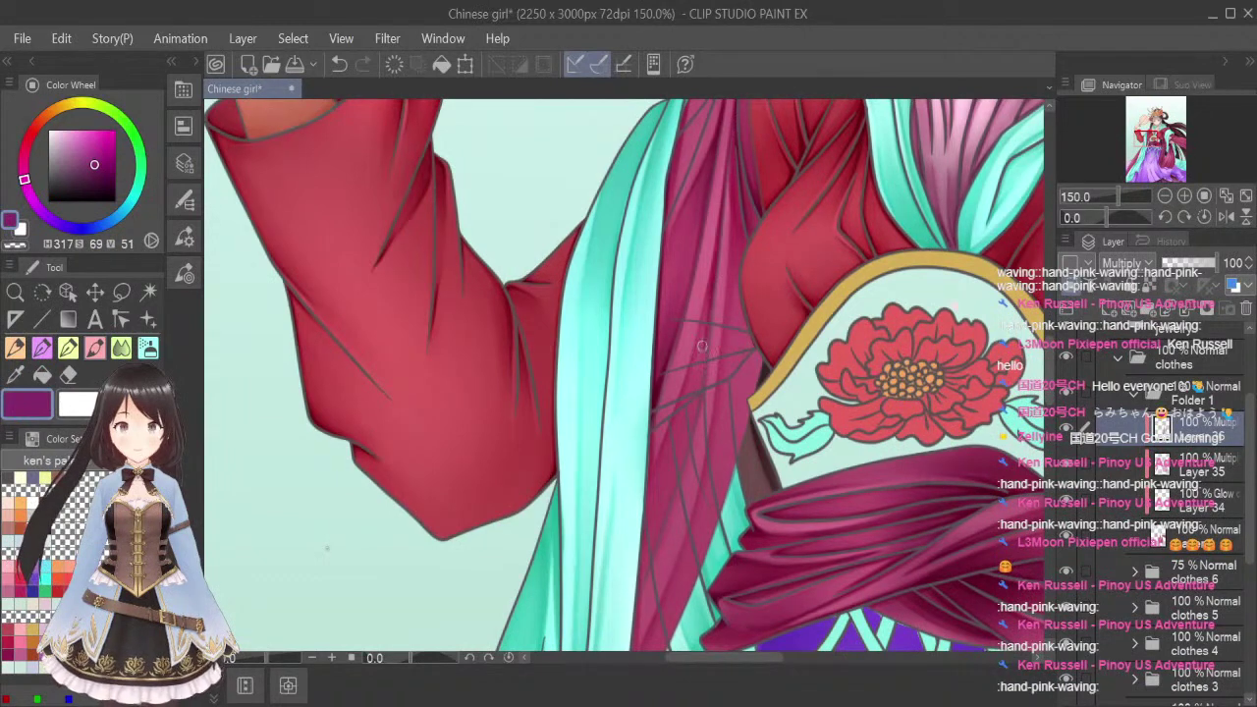
left_click_drag(691, 426, 648, 539)
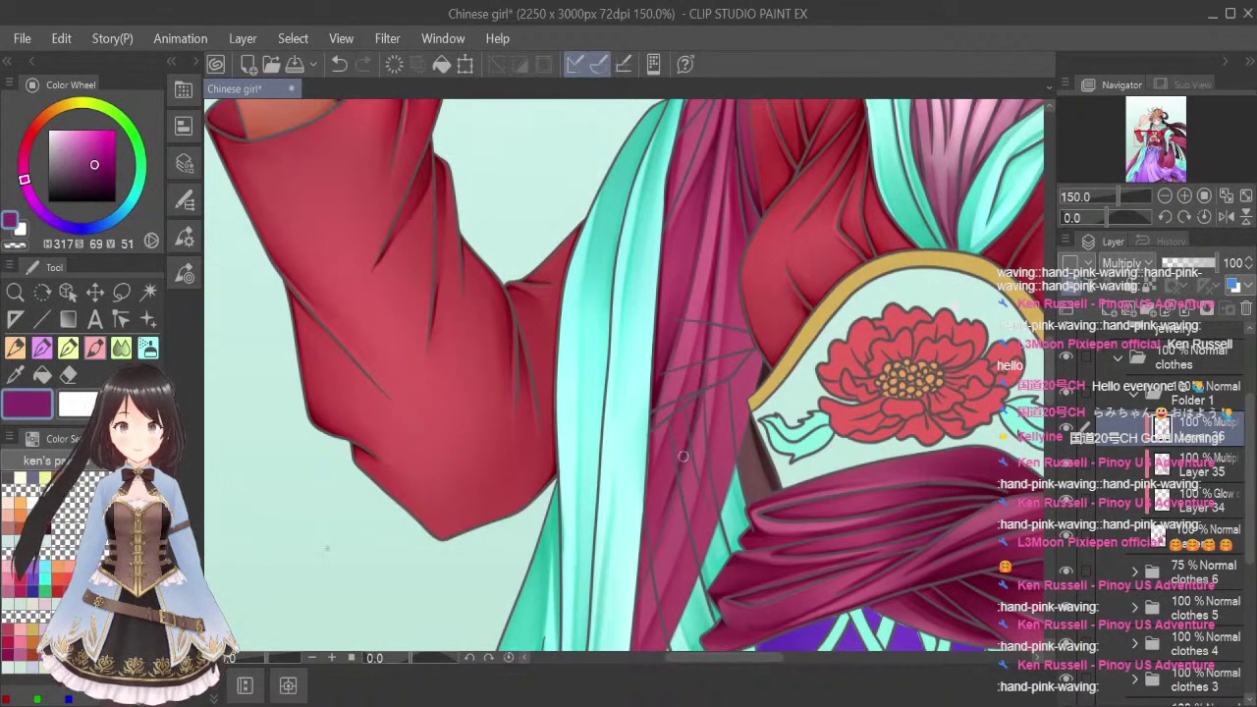
left_click_drag(683, 457, 634, 583)
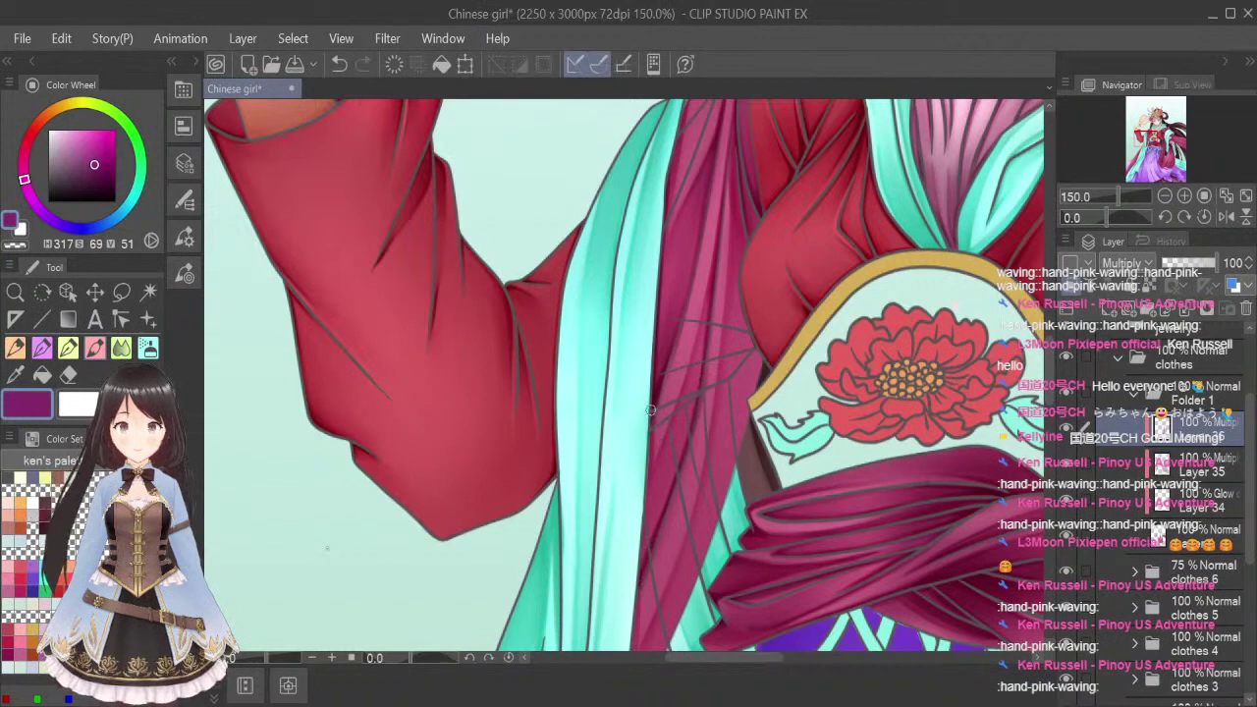
mouse_move(648, 446)
left_mouse_down()
mouse_move(642, 520)
mouse_move(649, 438)
mouse_move(640, 563)
left_mouse_up()
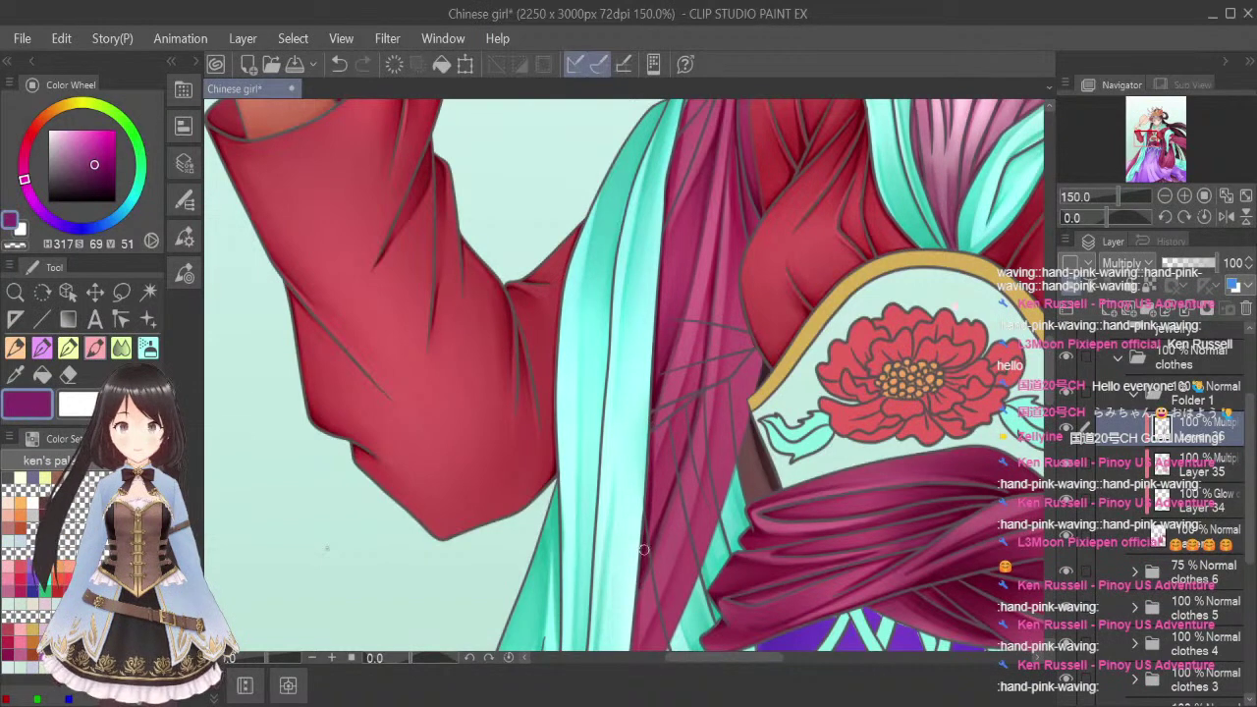
left_click_drag(703, 340, 674, 449)
left_click_drag(693, 395, 654, 502)
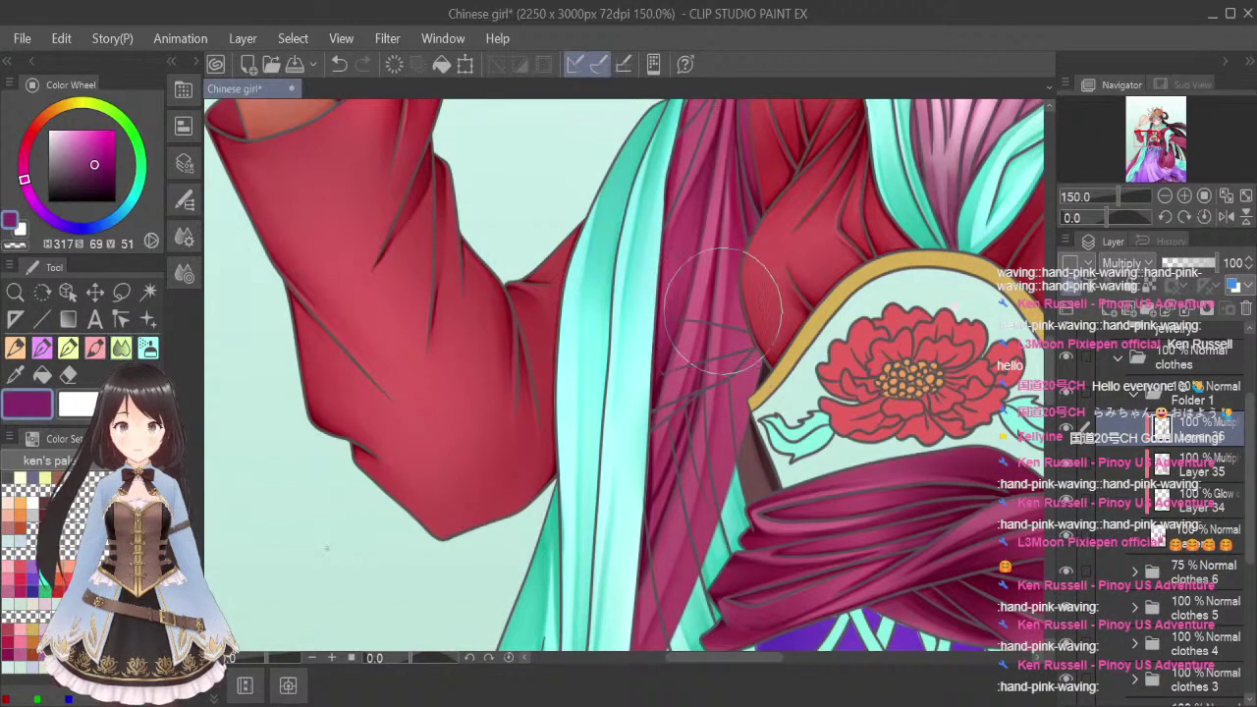
Blend the waist-height sash shadows beside the turquoise scarf downward into the magenta fabric with a small blending brush
left_click_drag(704, 351, 667, 498)
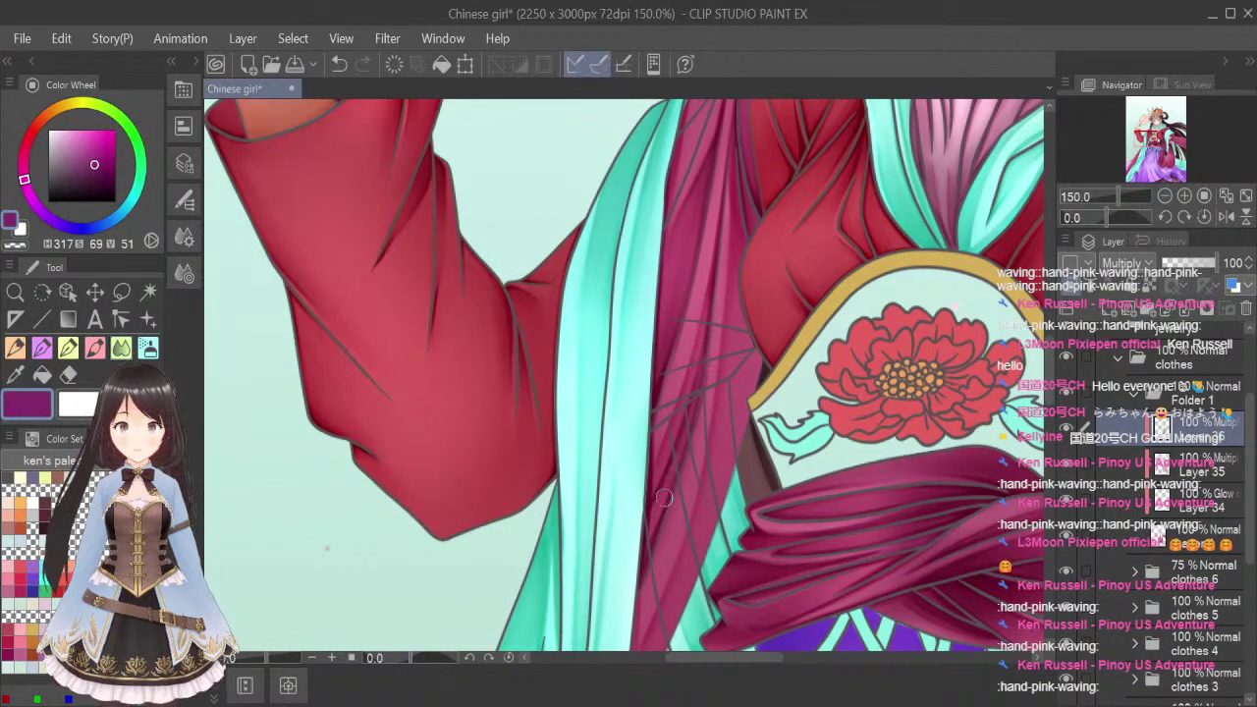
left_click_drag(691, 408, 653, 518)
left_click_drag(682, 452, 642, 560)
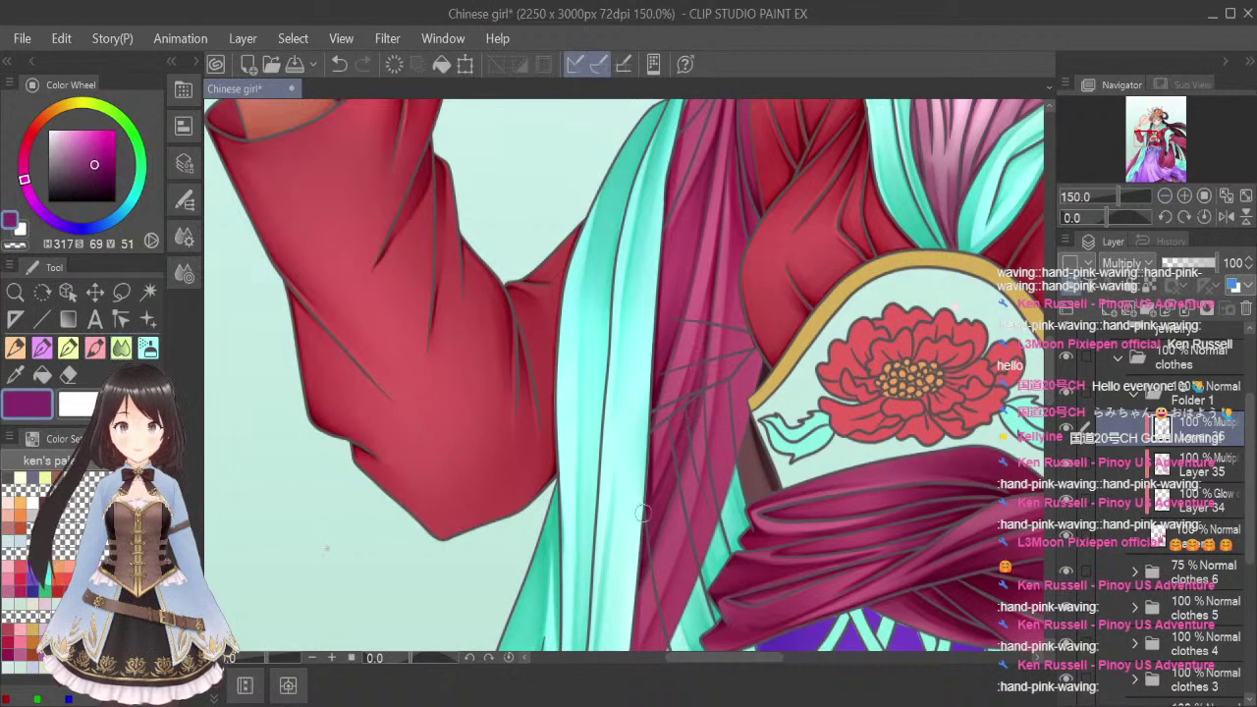
left_click_drag(647, 486, 642, 556)
left_click_drag(645, 440, 642, 554)
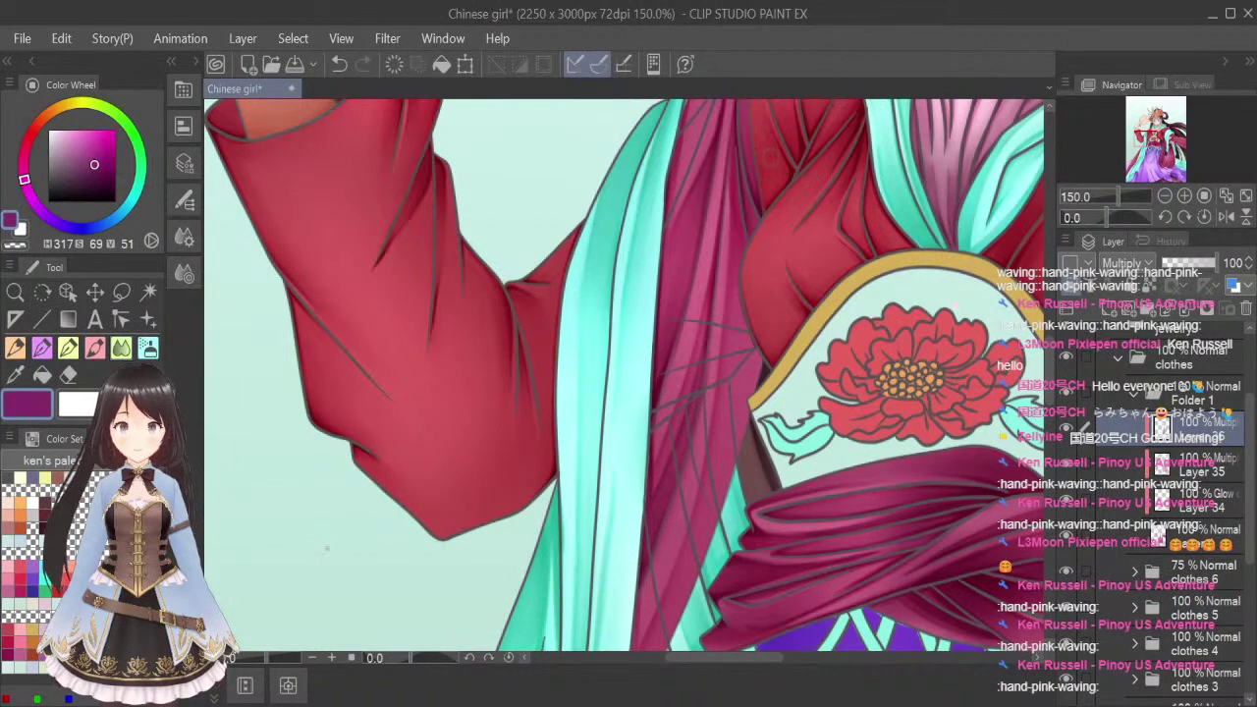
Paint a long deep purple shadow down the sash's edge beside the red bodice, extending past the embroidered panel's gold trim
left_click(96, 348)
left_click_drag(737, 133, 744, 252)
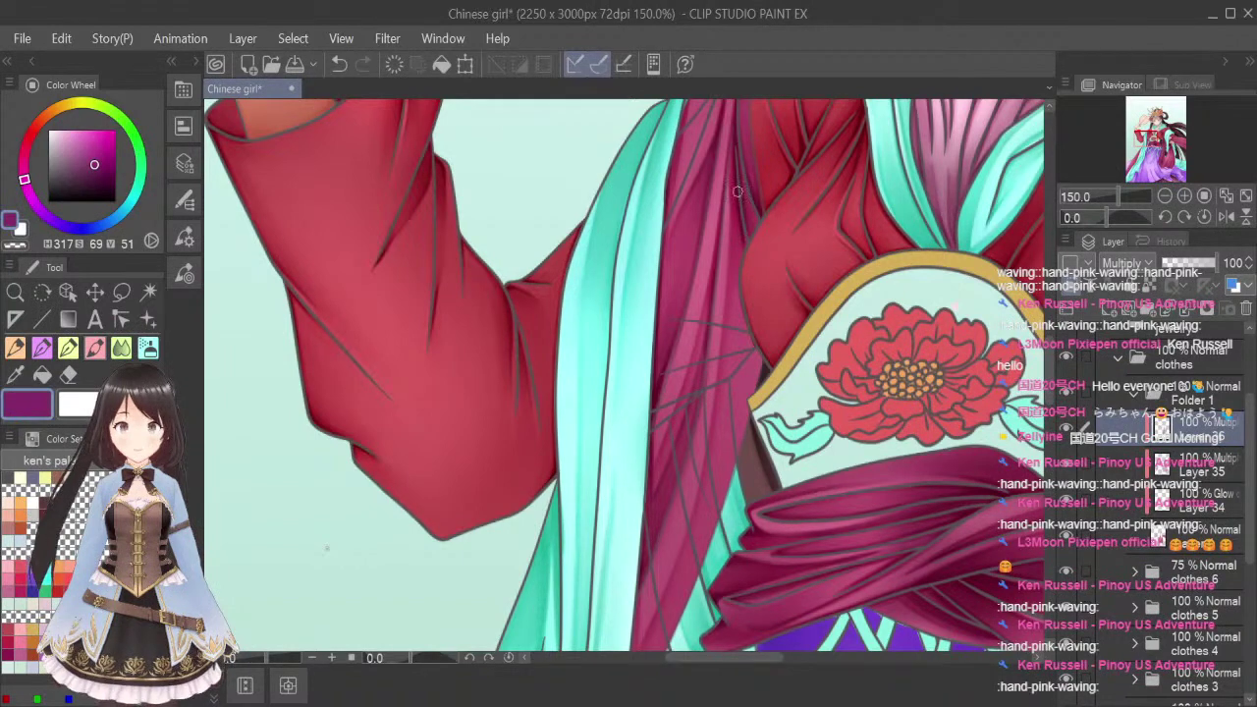
left_click_drag(738, 192, 736, 345)
left_click_drag(736, 228, 730, 400)
left_click_drag(739, 261, 720, 451)
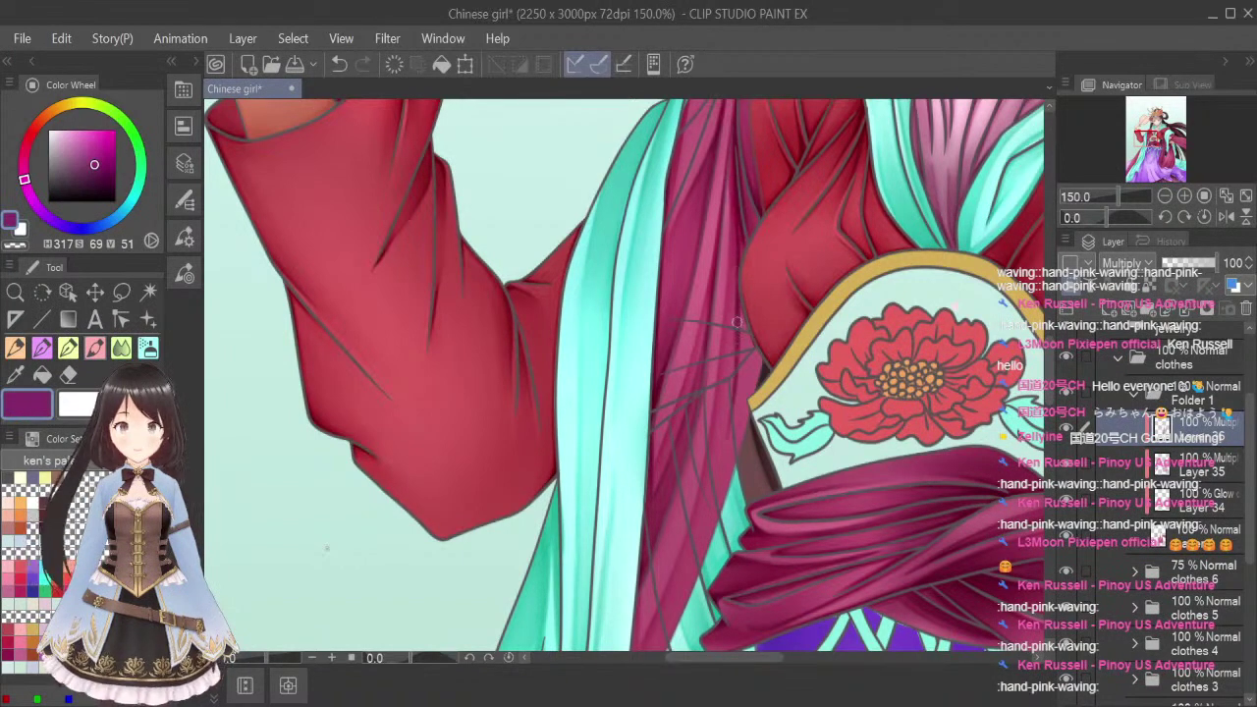
left_click_drag(737, 322, 723, 454)
Blend the long shadow on the sash's bodice-side edge into the magenta fabric
scroll(1048, 369, "down", 2)
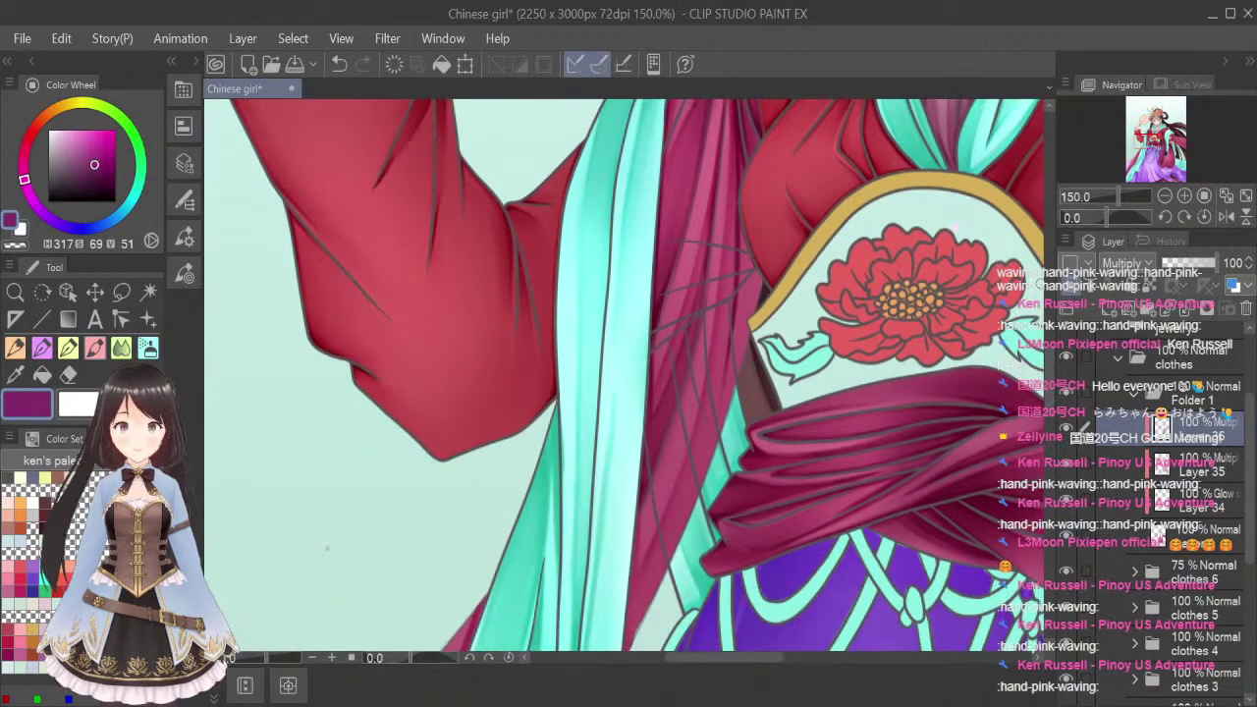
left_click(120, 351)
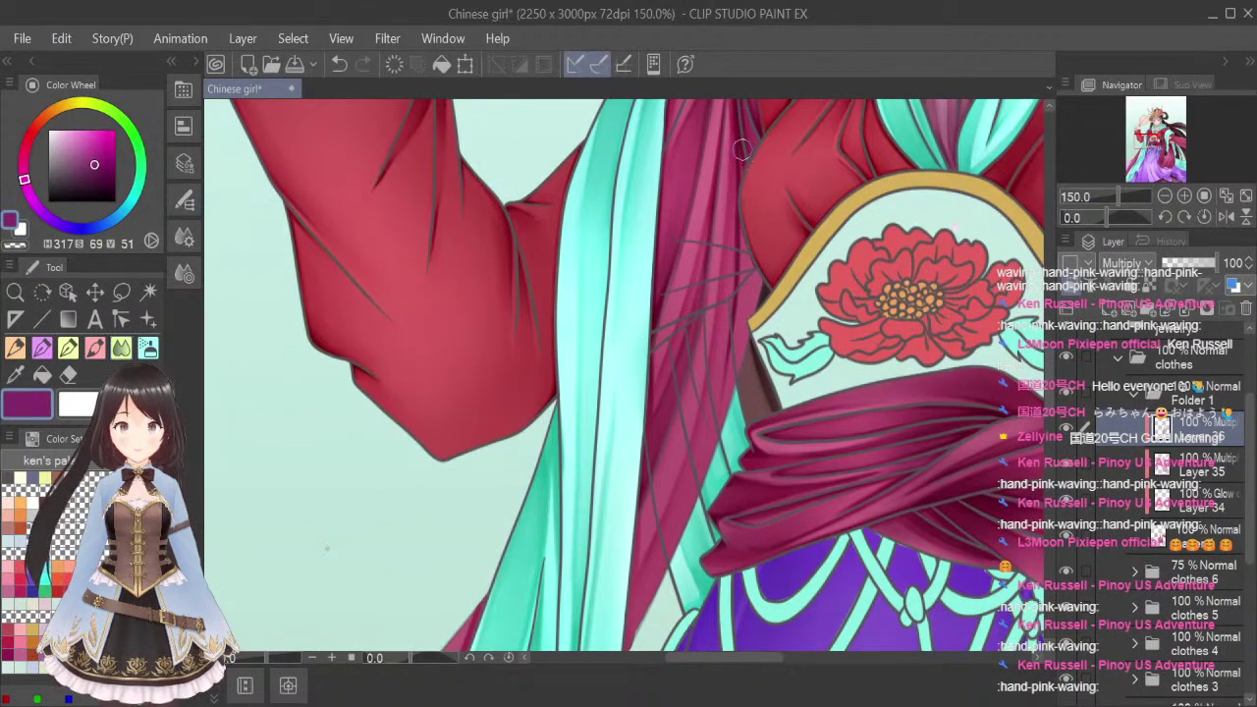
left_click_drag(740, 154, 736, 335)
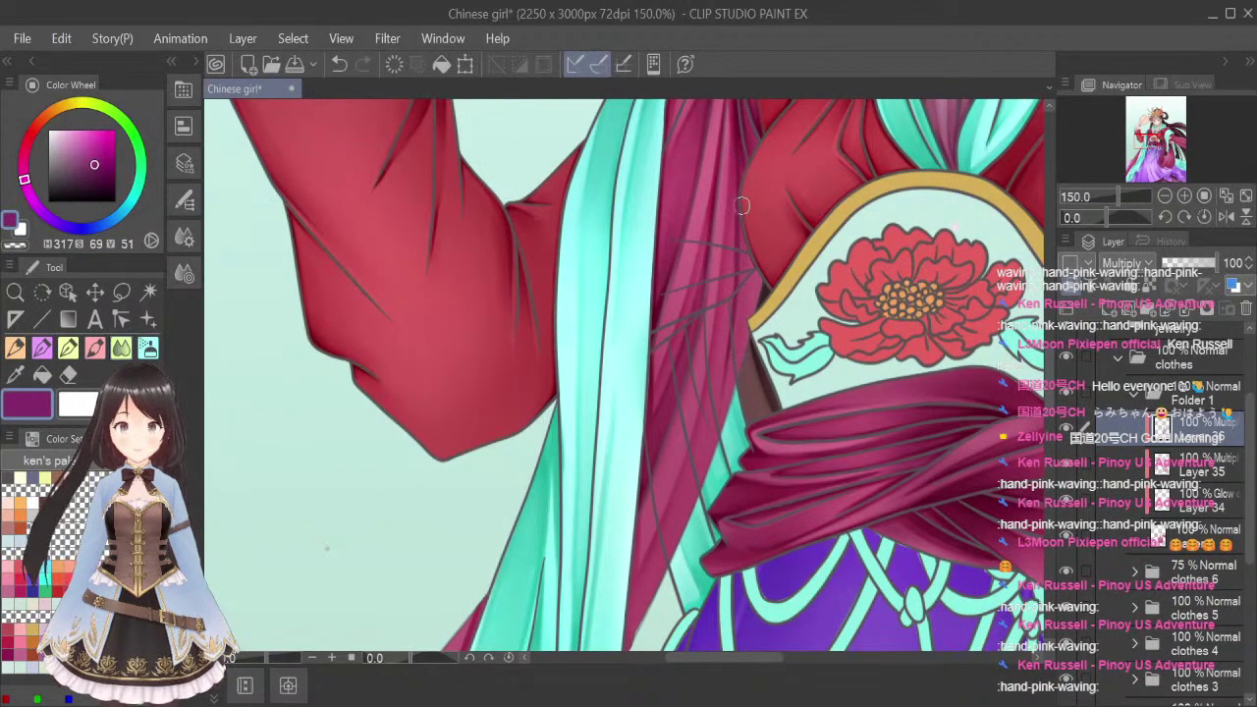
left_click_drag(741, 207, 730, 389)
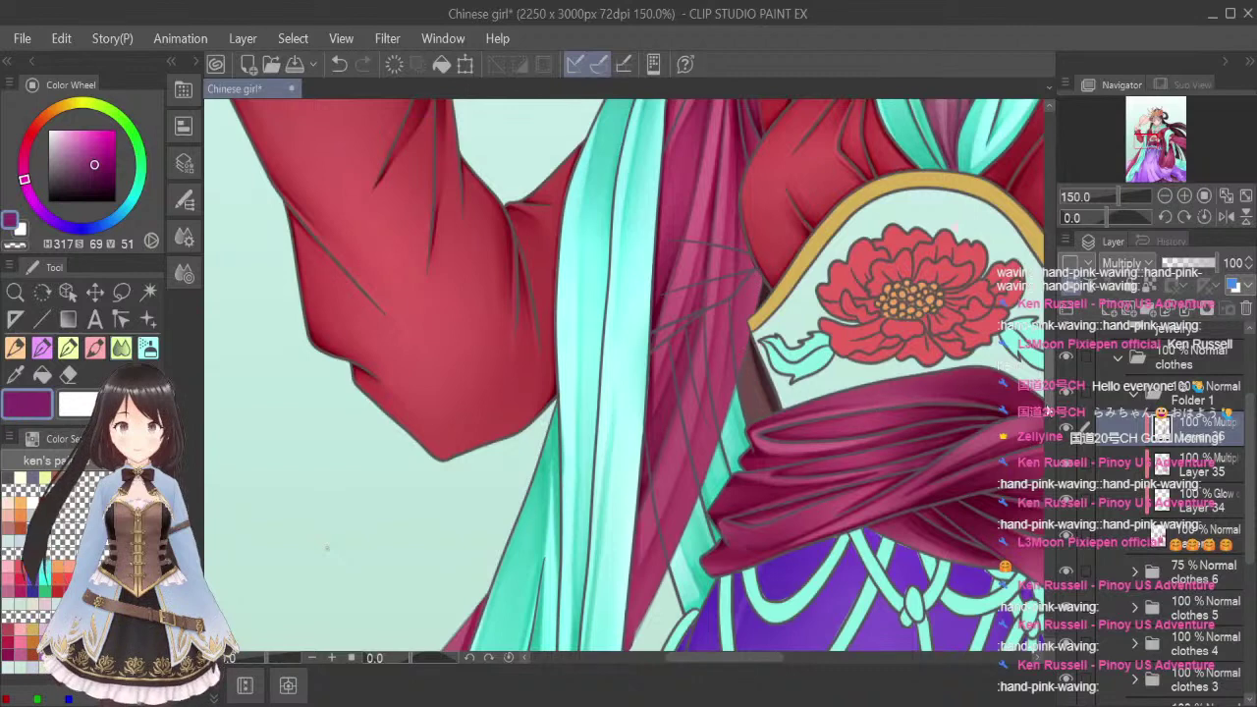
Paint deep purple shadows along the narrowing lower part of the sash, between the turquoise scarf and the waist wrap
scroll(1049, 401, "down", 3)
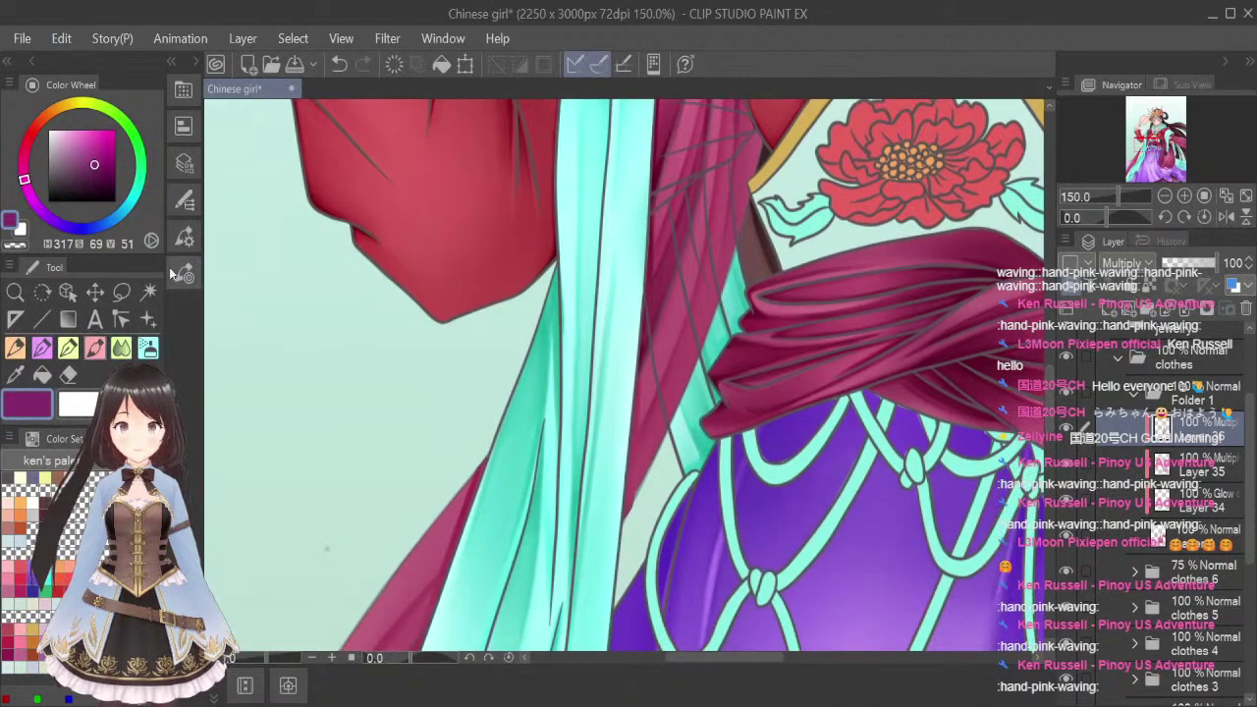
mouse_move(638, 367)
left_mouse_down()
mouse_move(620, 517)
mouse_move(638, 454)
mouse_move(629, 469)
mouse_move(684, 373)
left_mouse_up()
left_click_drag(634, 462, 695, 336)
left_click_drag(661, 427, 700, 314)
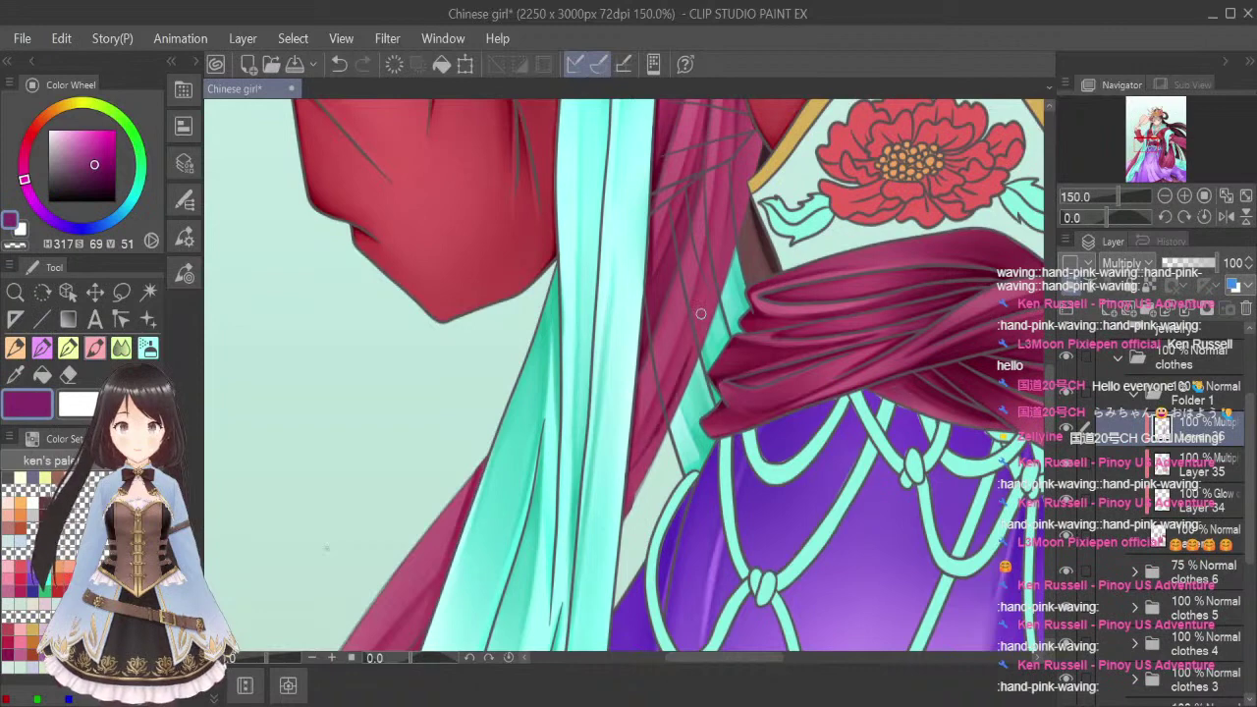
left_click_drag(683, 377, 703, 317)
left_click_drag(664, 416, 634, 475)
Blend the shadows on the sash's narrowing part beside the waist wrap with a smaller blending brush
left_click(121, 347)
key("[")
key("[")
key("[")
key("[")
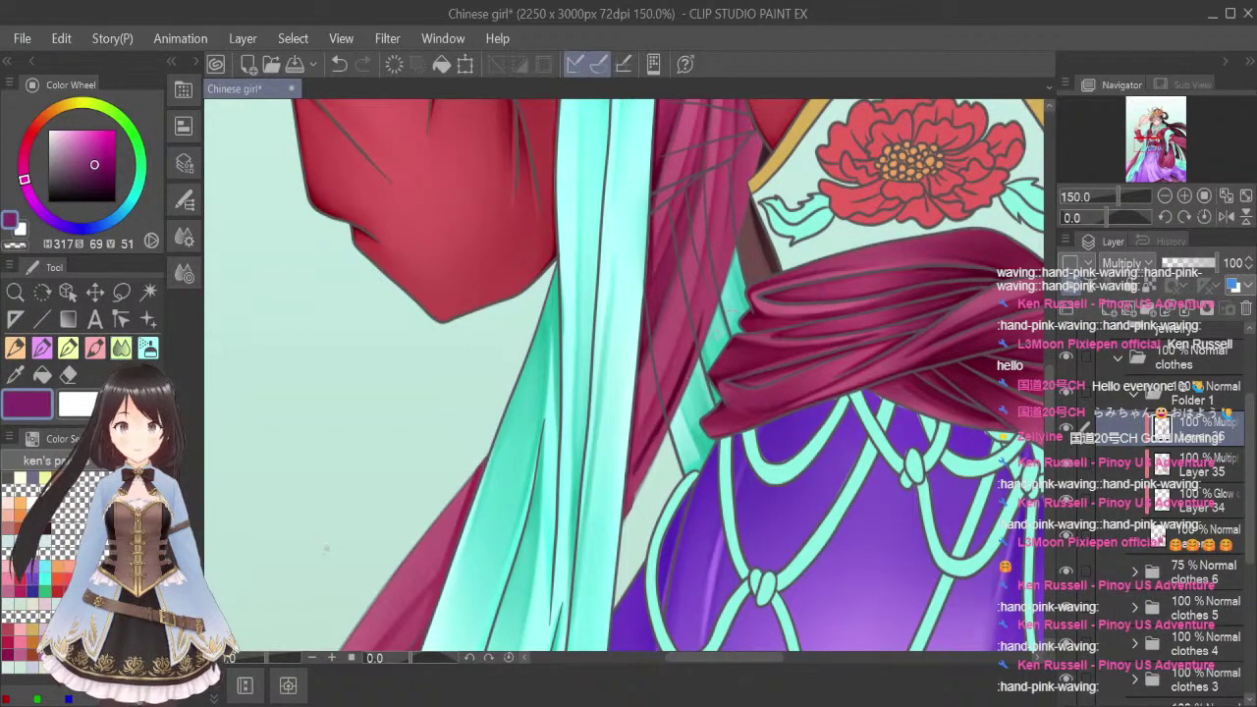
left_click_drag(700, 320, 672, 410)
left_click_drag(695, 361, 643, 458)
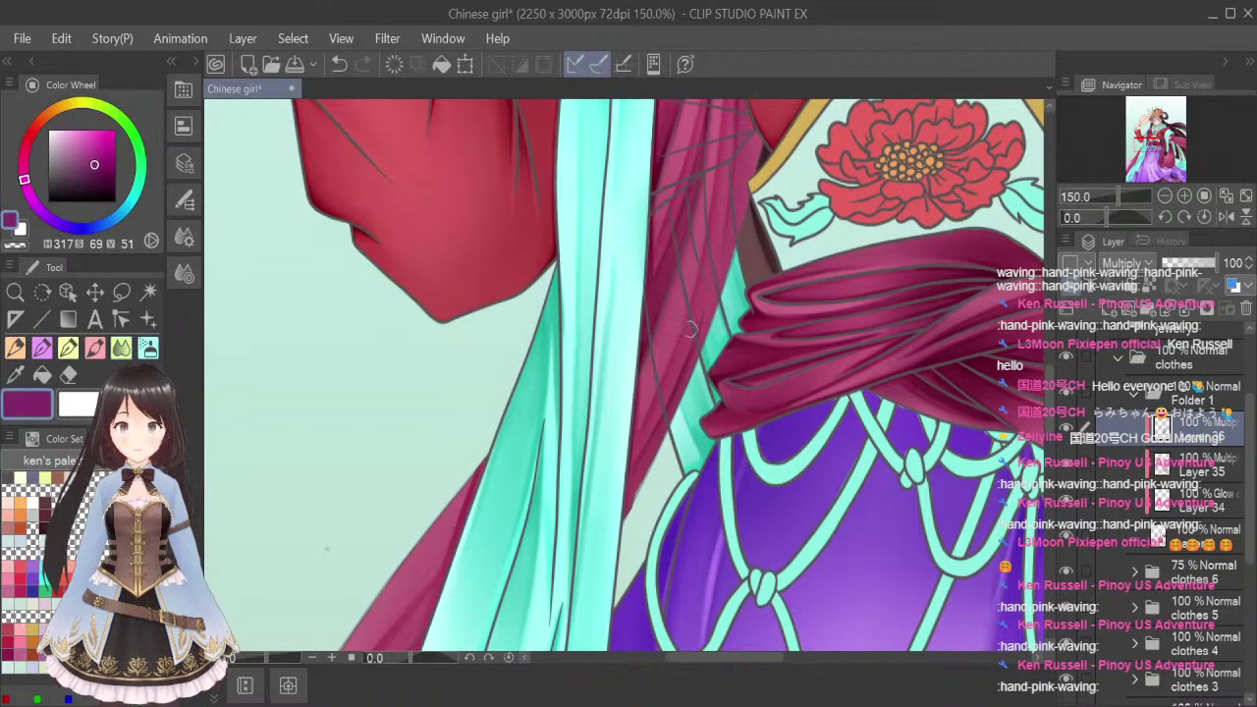
Paint a deep purple shadow along the trailing sash's edge where it emerges from under the turquoise scarf, continuing down across the skirt
scroll(797, 306, "down", 2)
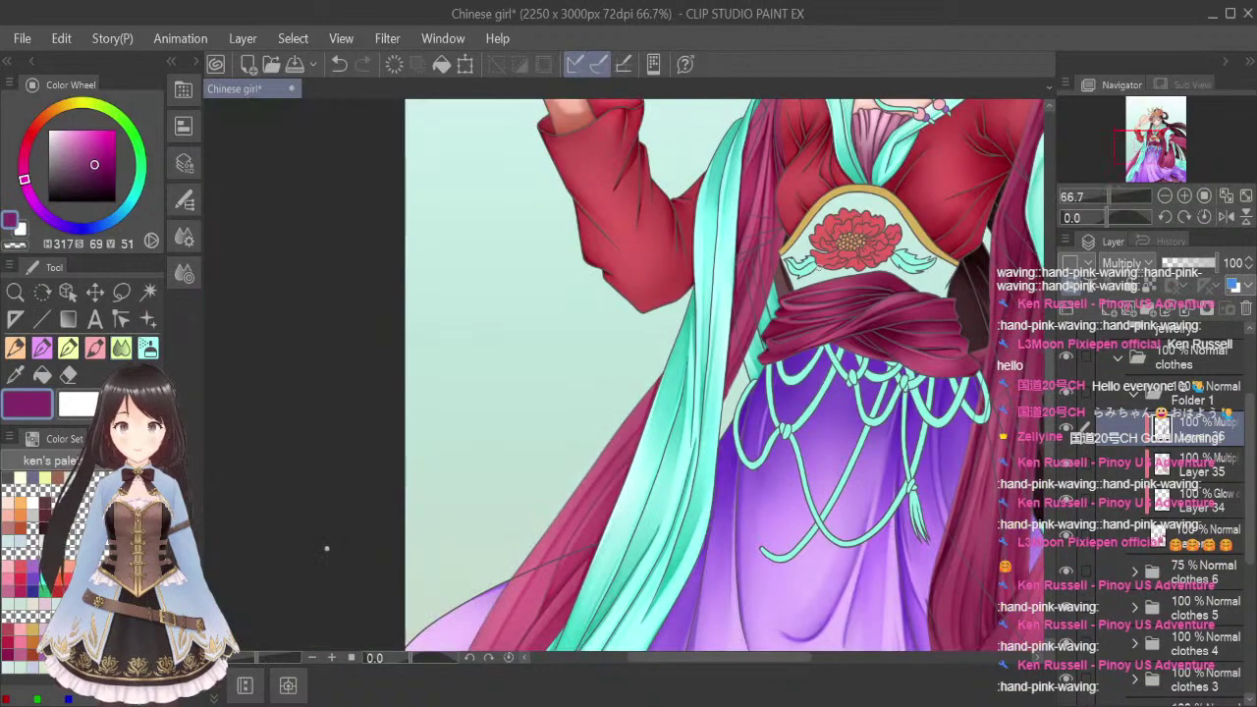
left_click_drag(1050, 385, 1061, 432)
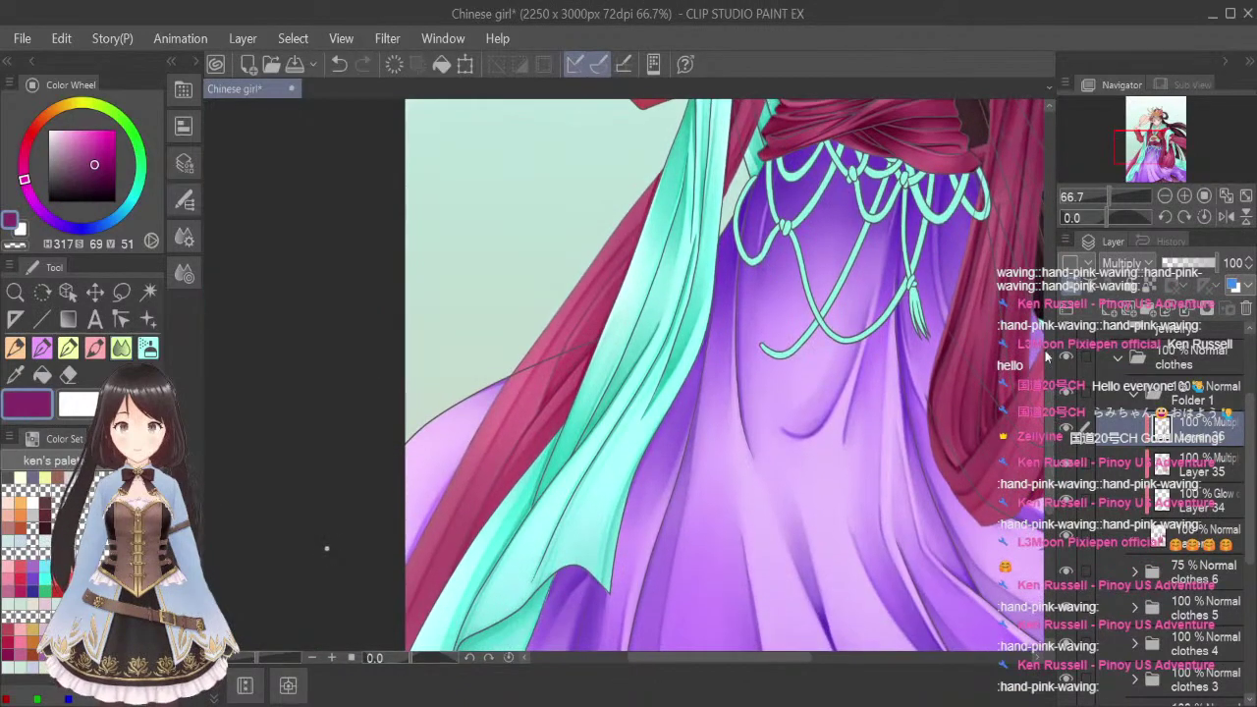
left_click(95, 348)
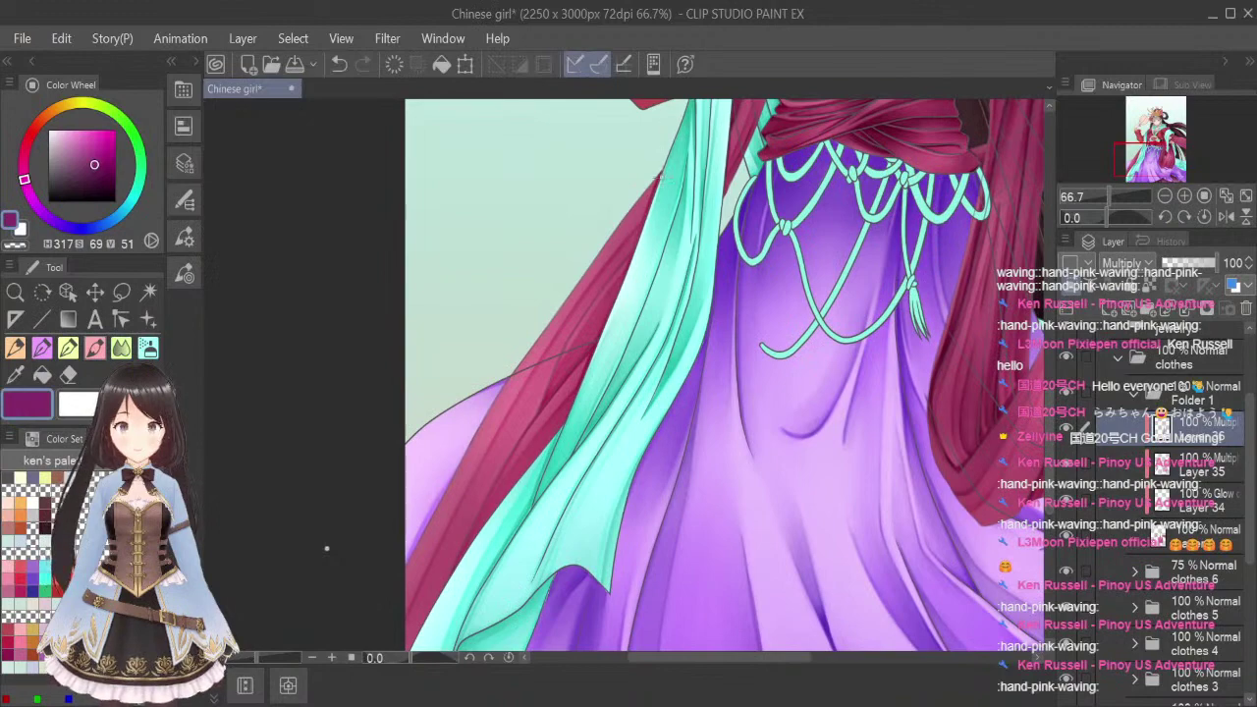
scroll(657, 175, "up", 3)
left_click_drag(667, 143, 587, 376)
mouse_move(568, 425)
left_mouse_down()
mouse_move(551, 457)
mouse_move(571, 410)
left_mouse_up()
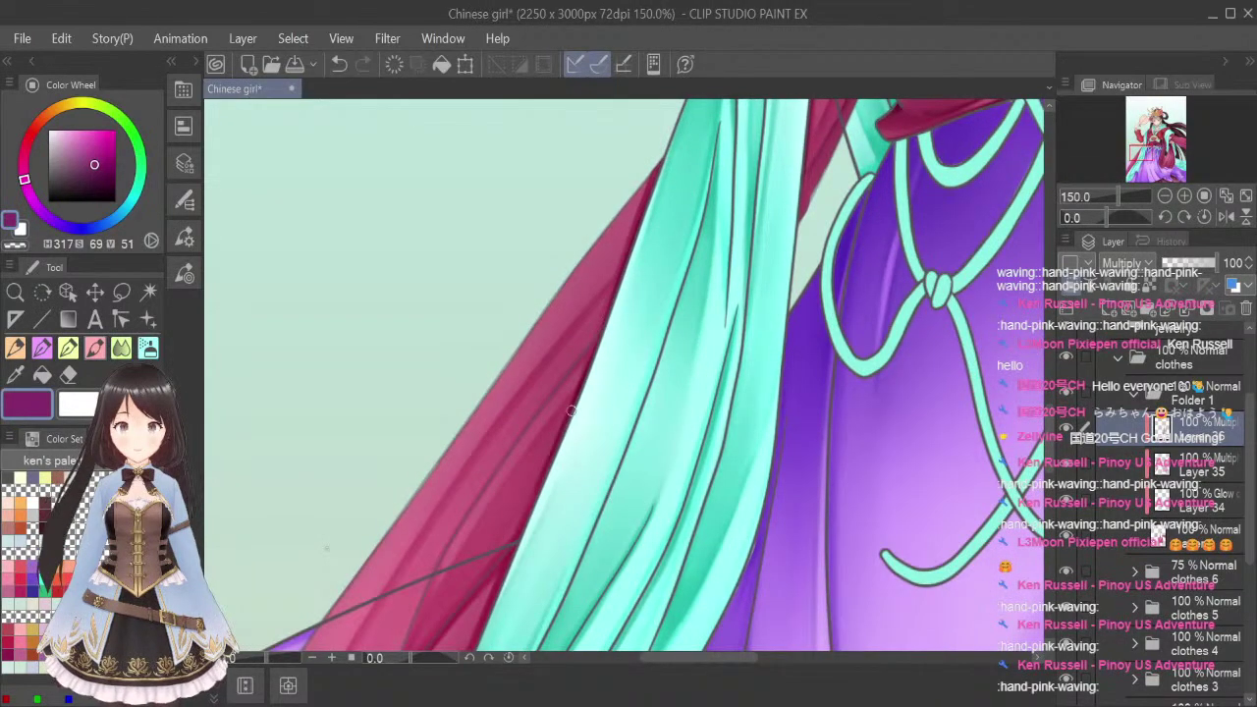
left_click_drag(1050, 441, 1050, 457)
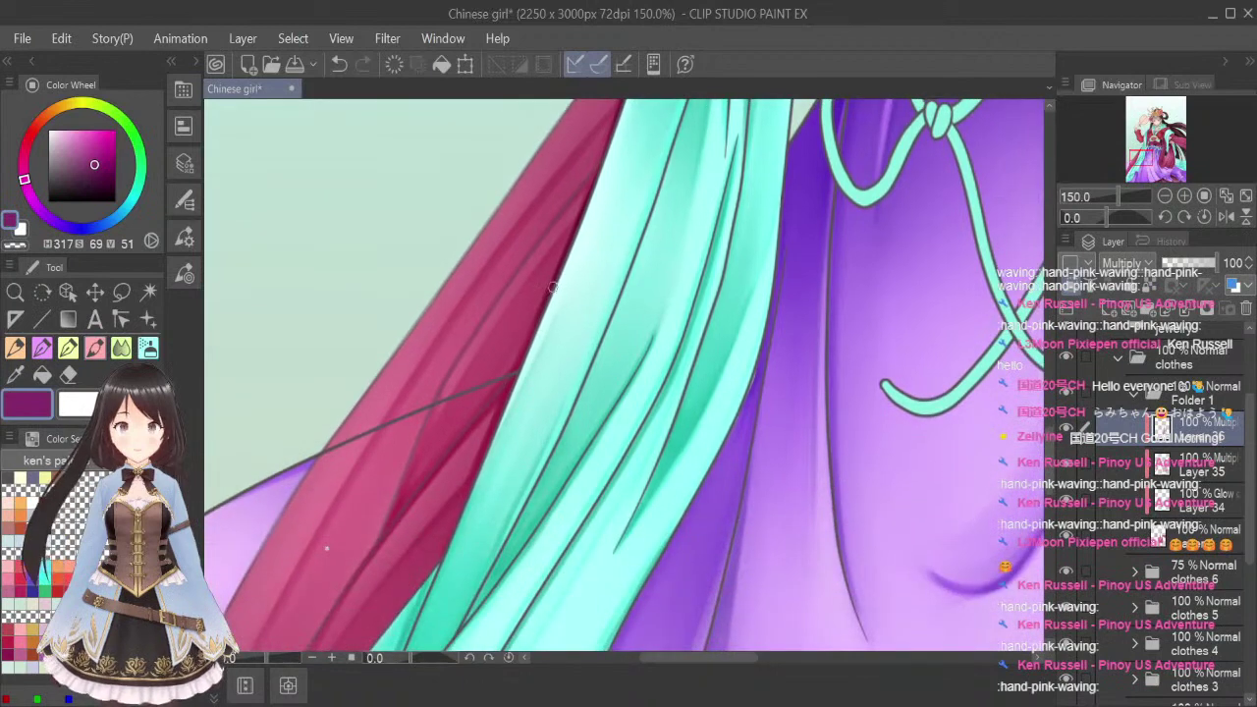
left_click_drag(524, 361, 454, 529)
left_click_drag(512, 383, 442, 548)
scroll(575, 336, "down", 5)
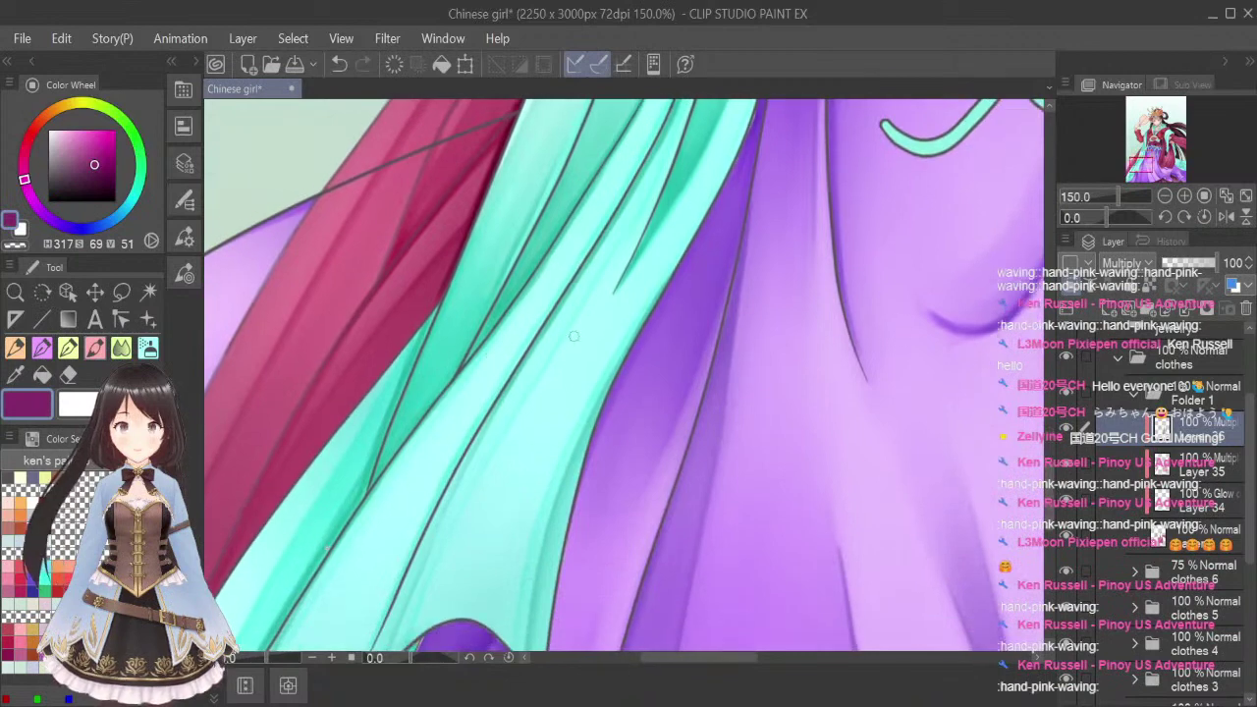
left_click_drag(429, 314, 249, 544)
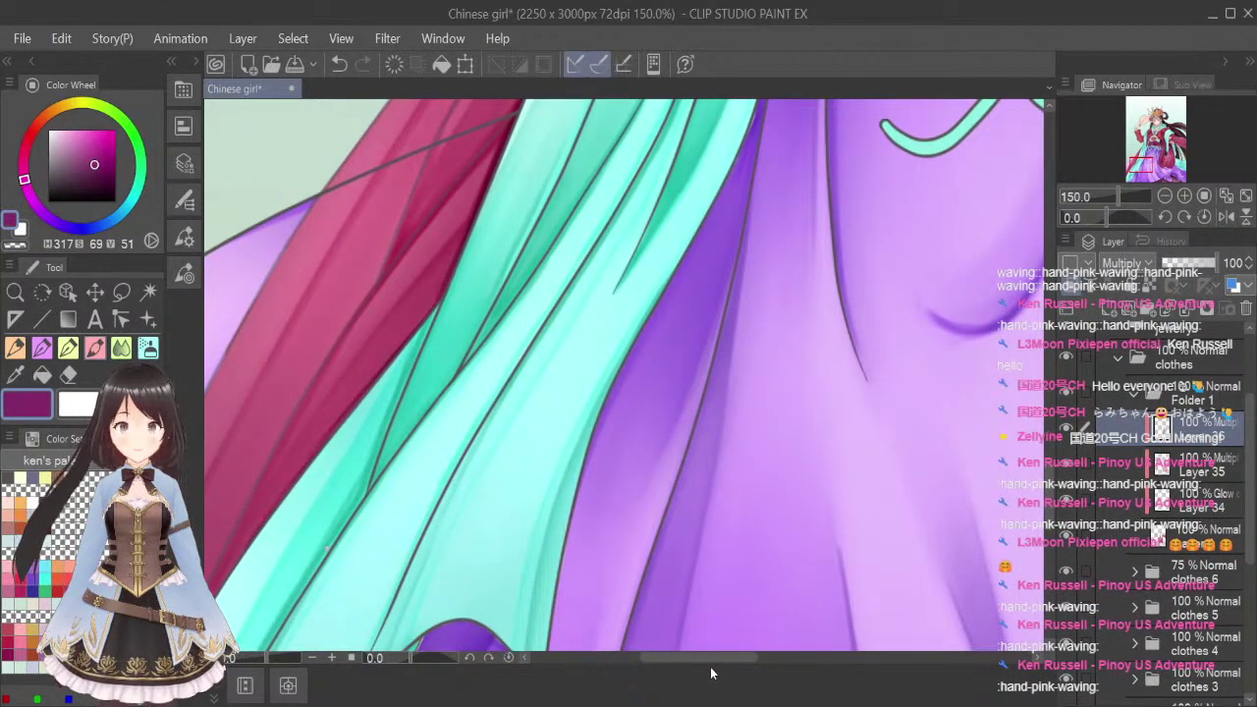
Extend the deep purple edge shadow to the trailing sash's lower end and darken the folds just above it
left_click_drag(726, 658, 689, 658)
left_click_drag(1050, 479, 1054, 511)
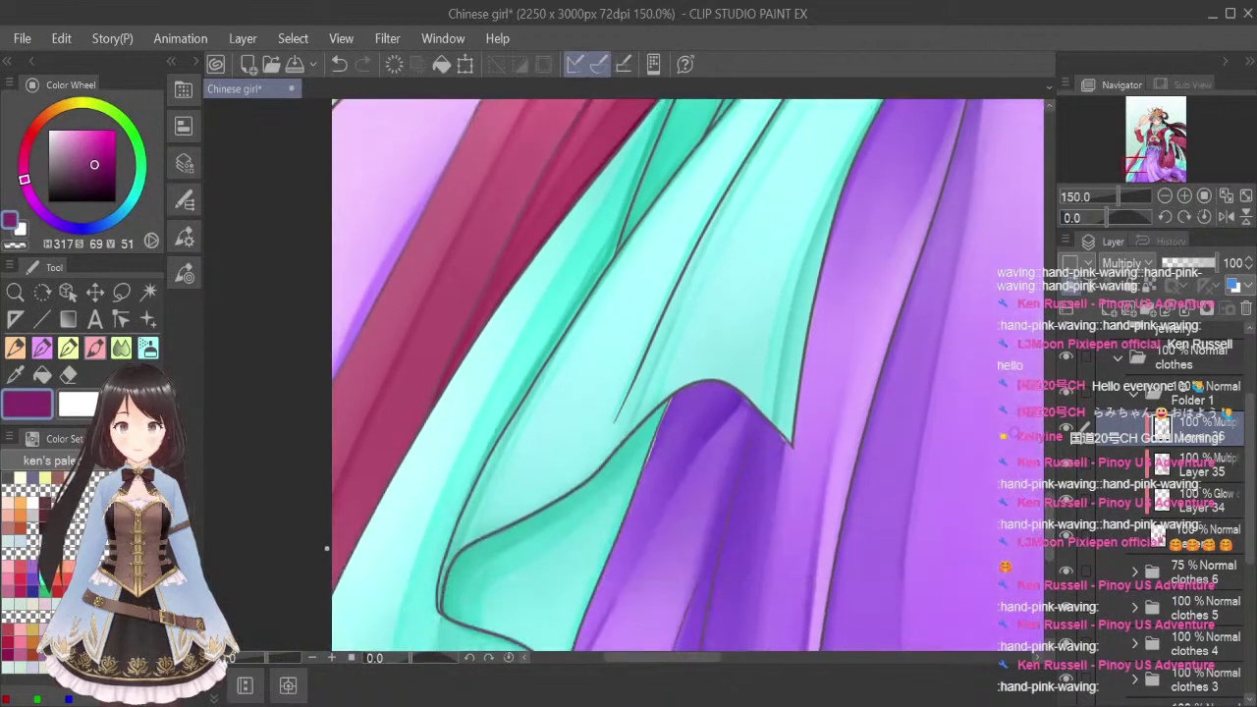
left_click_drag(340, 572, 433, 397)
left_click_drag(396, 467, 452, 365)
left_click_drag(408, 444, 551, 233)
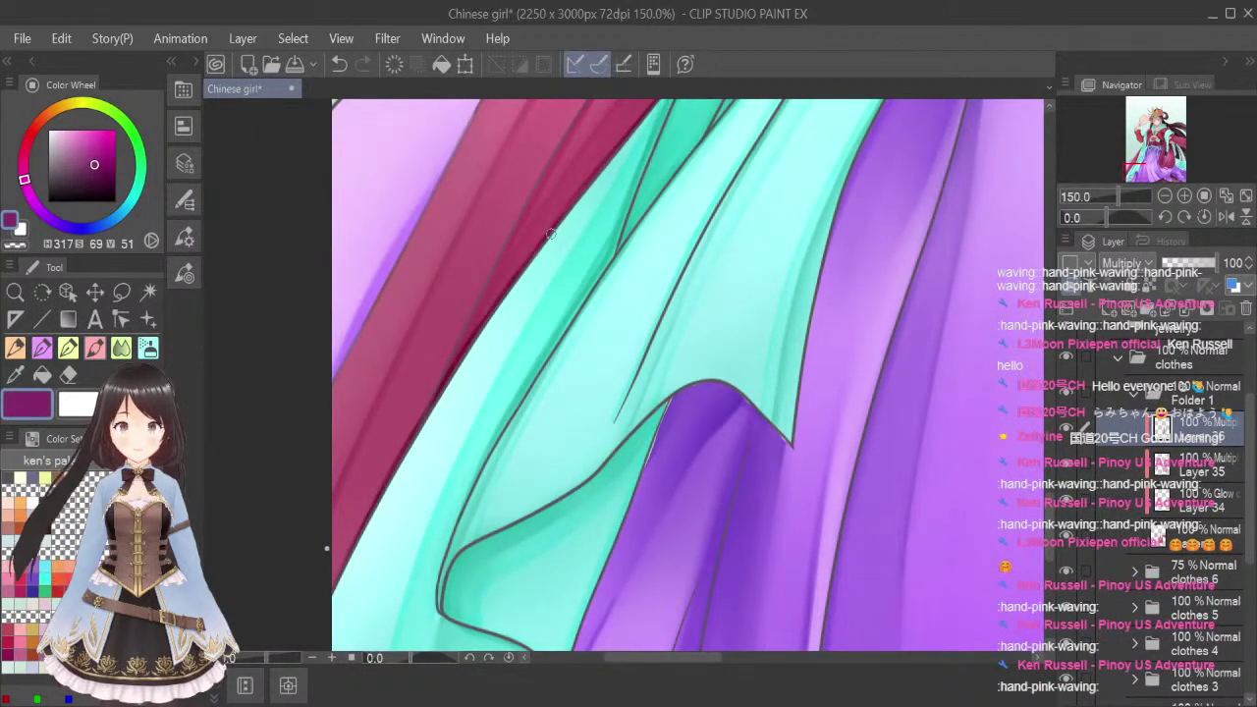
scroll(624, 153, "down", 2)
left_click_drag(1054, 470, 1053, 422)
scroll(635, 303, "up", 2)
left_click_drag(499, 553, 565, 449)
left_click_drag(526, 503, 593, 413)
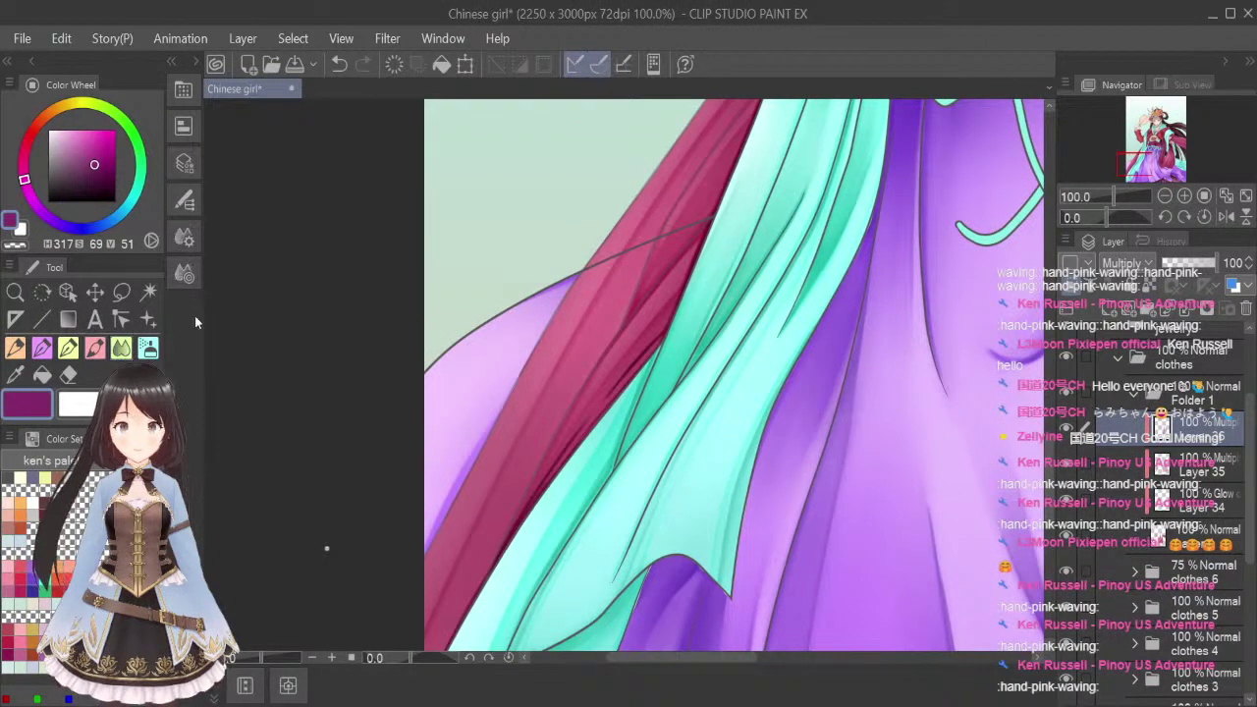
Reduce the brush size and paint thin dark shadows along the trailing sash's inner fold lines, up to the turquoise scarf
scroll(628, 412, "up", 2)
key("bracketleft")
key("bracketleft")
key("bracketleft")
key("bracketleft")
key("bracketleft")
key("bracketleft")
key("bracketleft")
key("bracketleft")
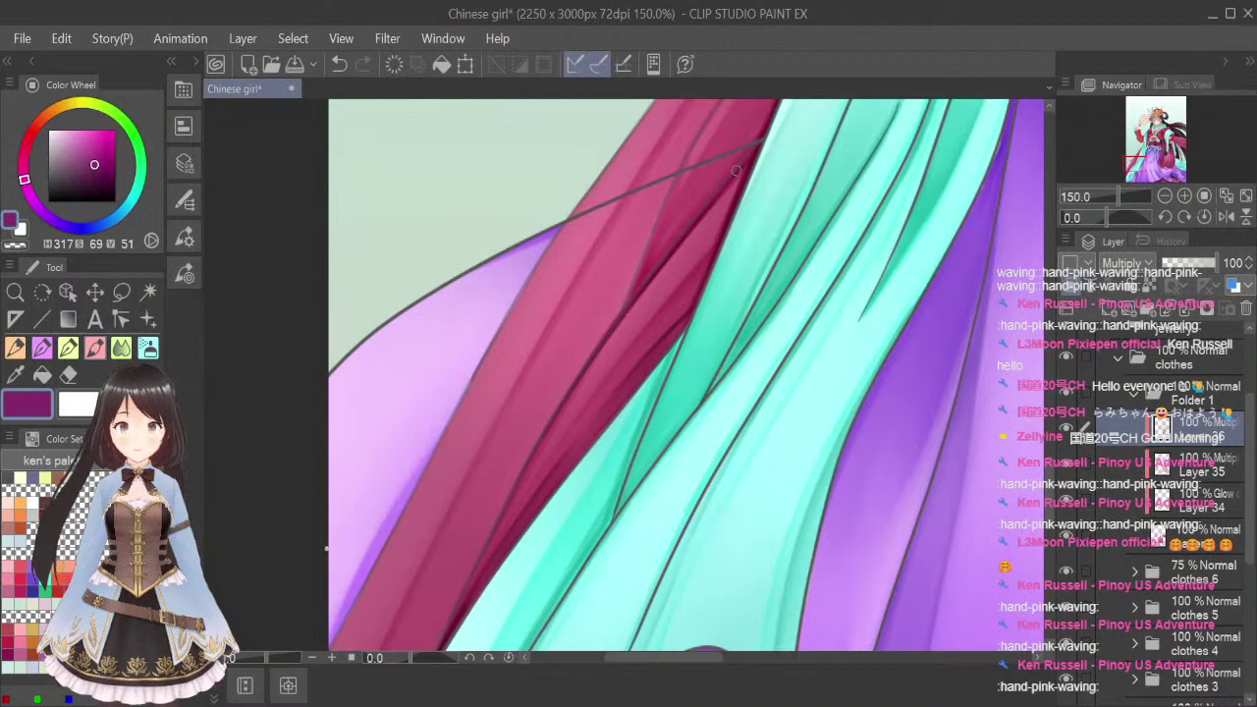
left_click_drag(1051, 481, 1050, 452)
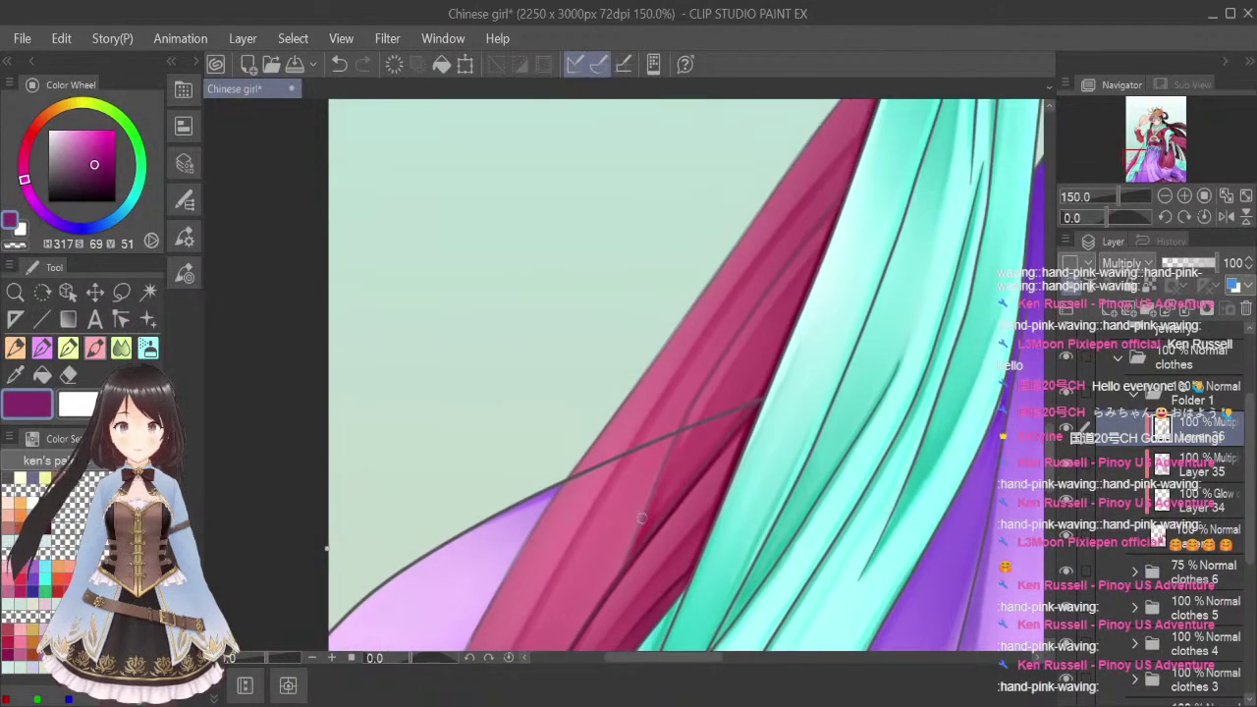
mouse_move(632, 556)
left_mouse_down()
mouse_move(714, 365)
mouse_move(846, 192)
left_mouse_up()
mouse_move(628, 562)
left_mouse_down()
mouse_move(821, 244)
mouse_move(779, 326)
left_mouse_up()
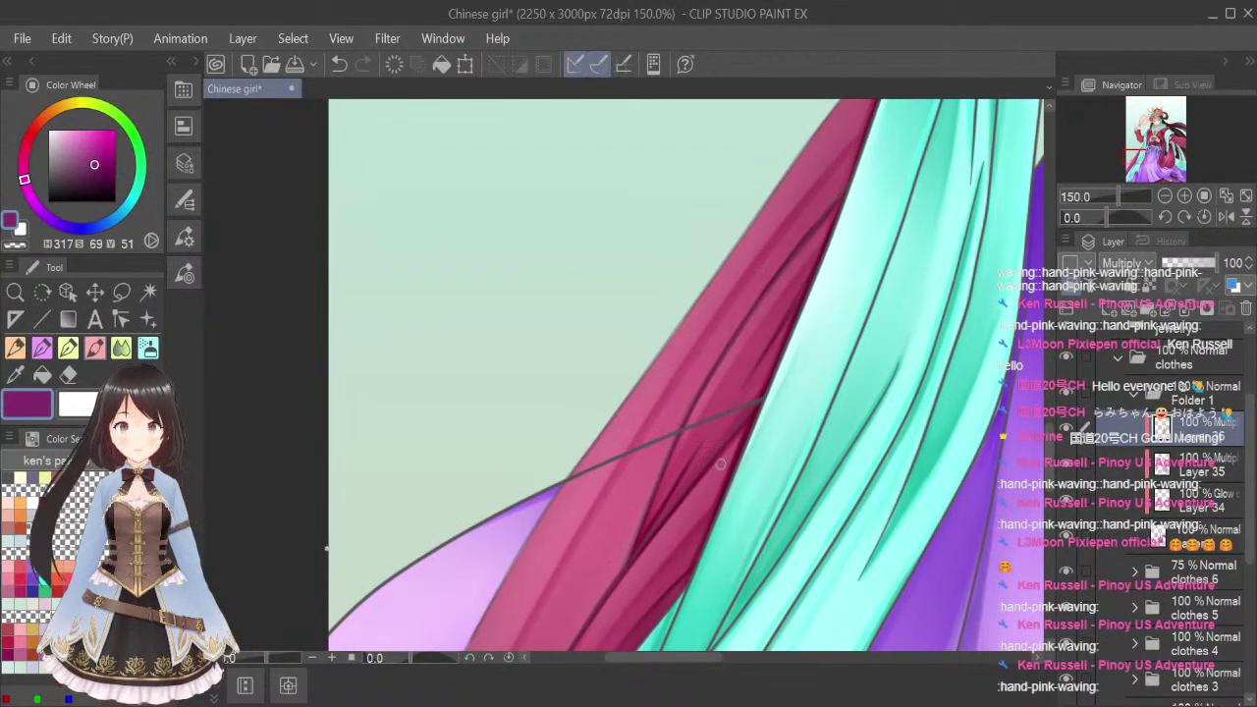
Blend the dark inner fold shadows of the trailing sash where it crosses the skirt's outline
key("j")
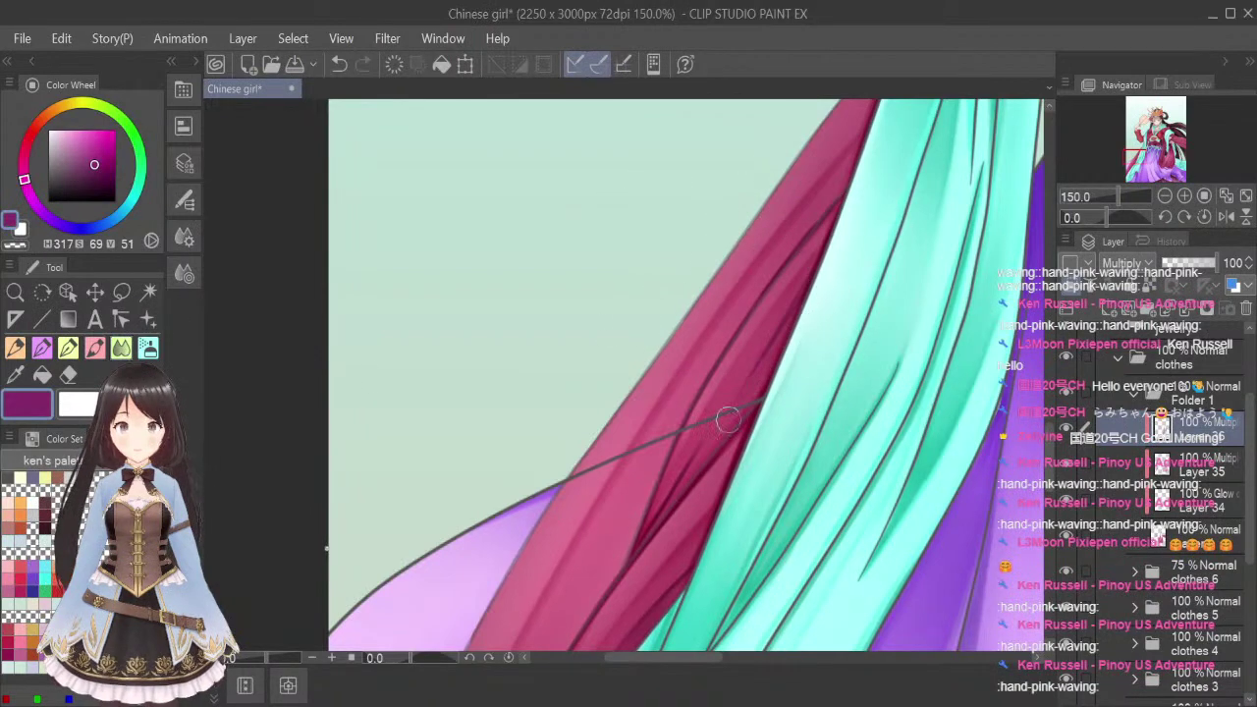
left_click_drag(651, 530, 683, 480)
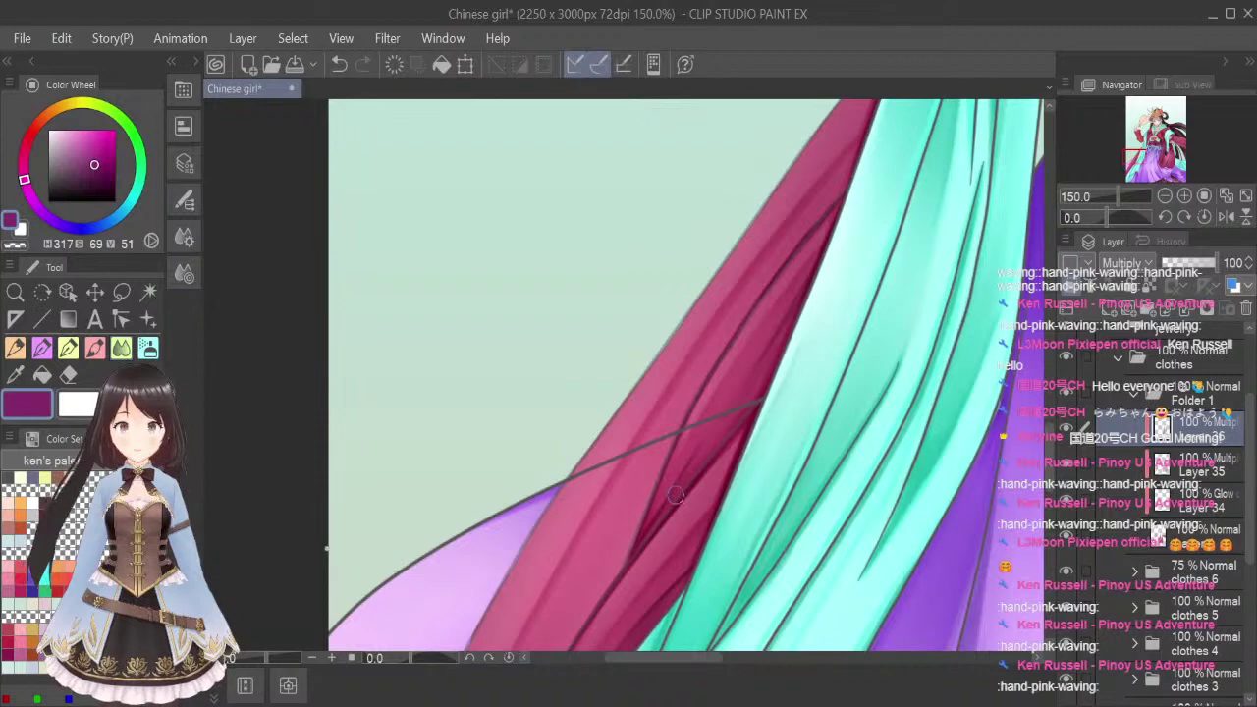
scroll(821, 360, "down", 3)
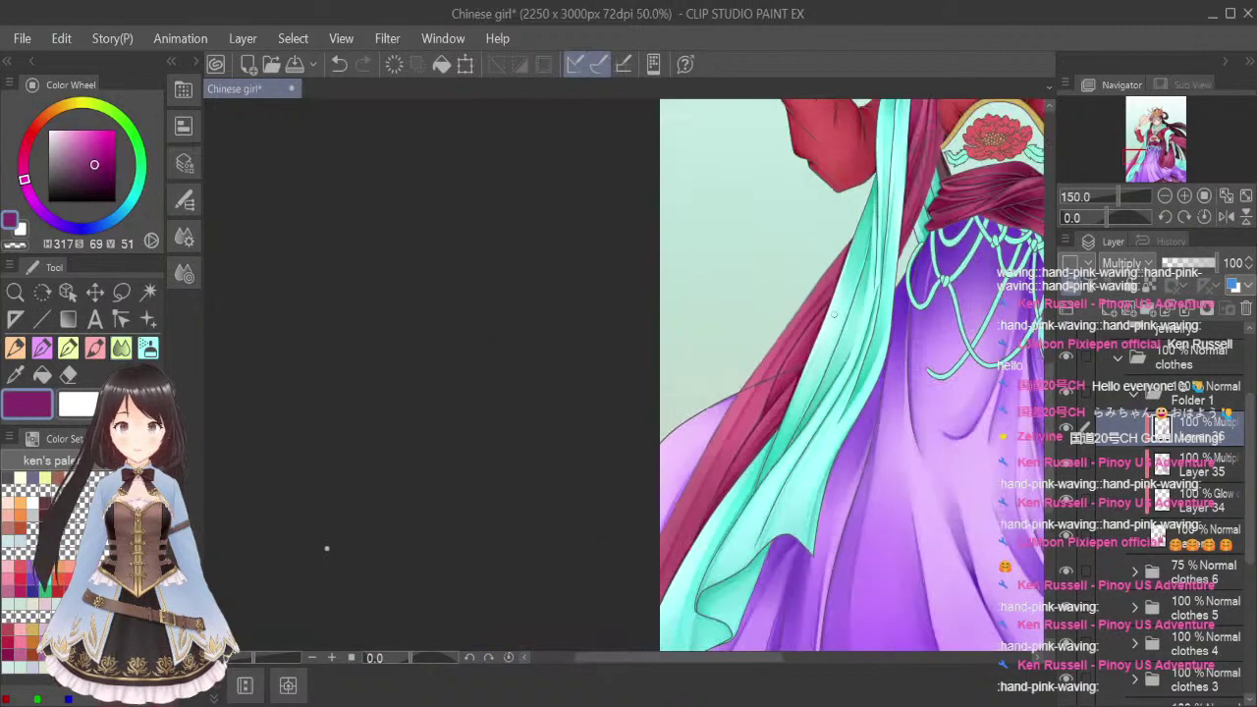
Reduce the blending brush size and blend the narrow fold shadows of the trailing magenta sash beside the turquoise scarf
left_click_drag(775, 658, 807, 648)
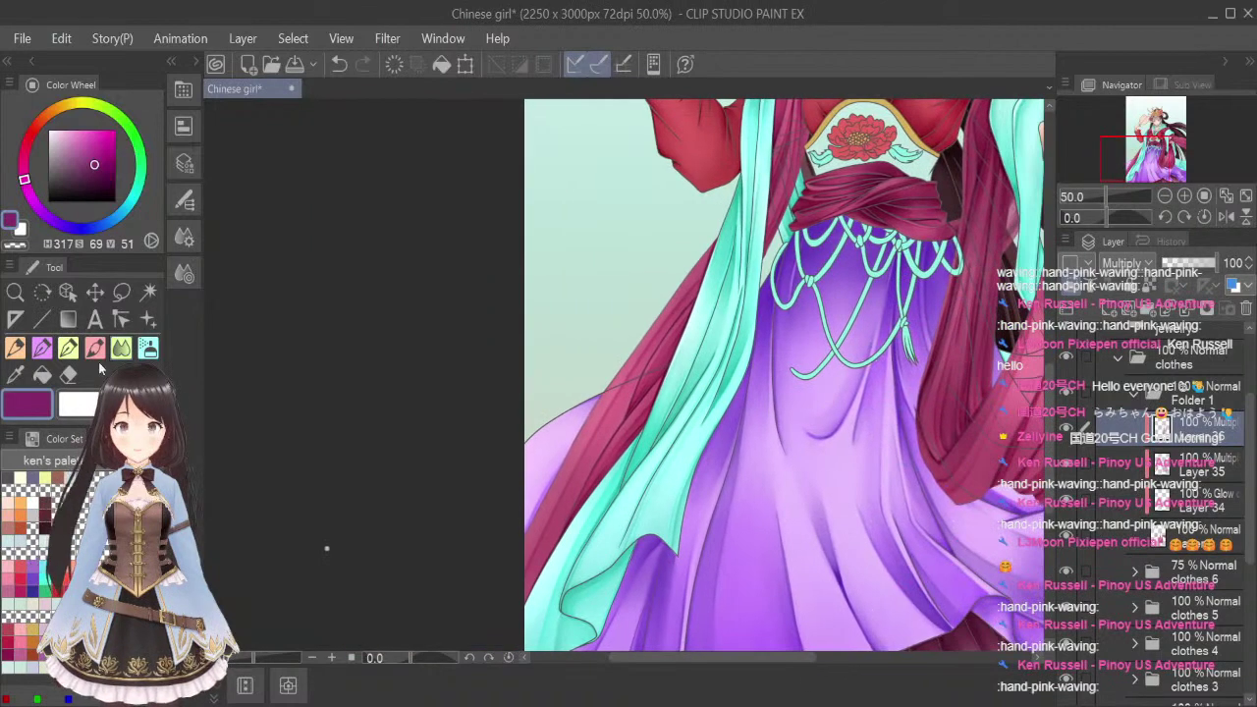
left_click(98, 351)
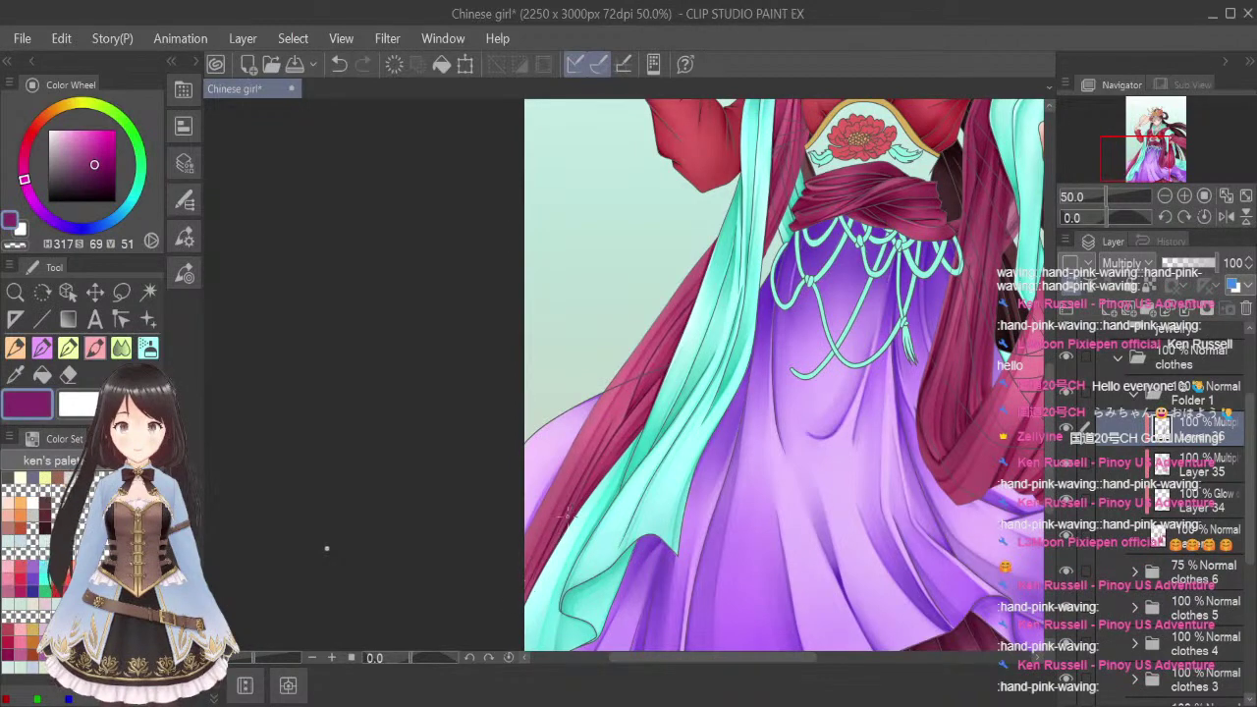
scroll(636, 370, "up", 1)
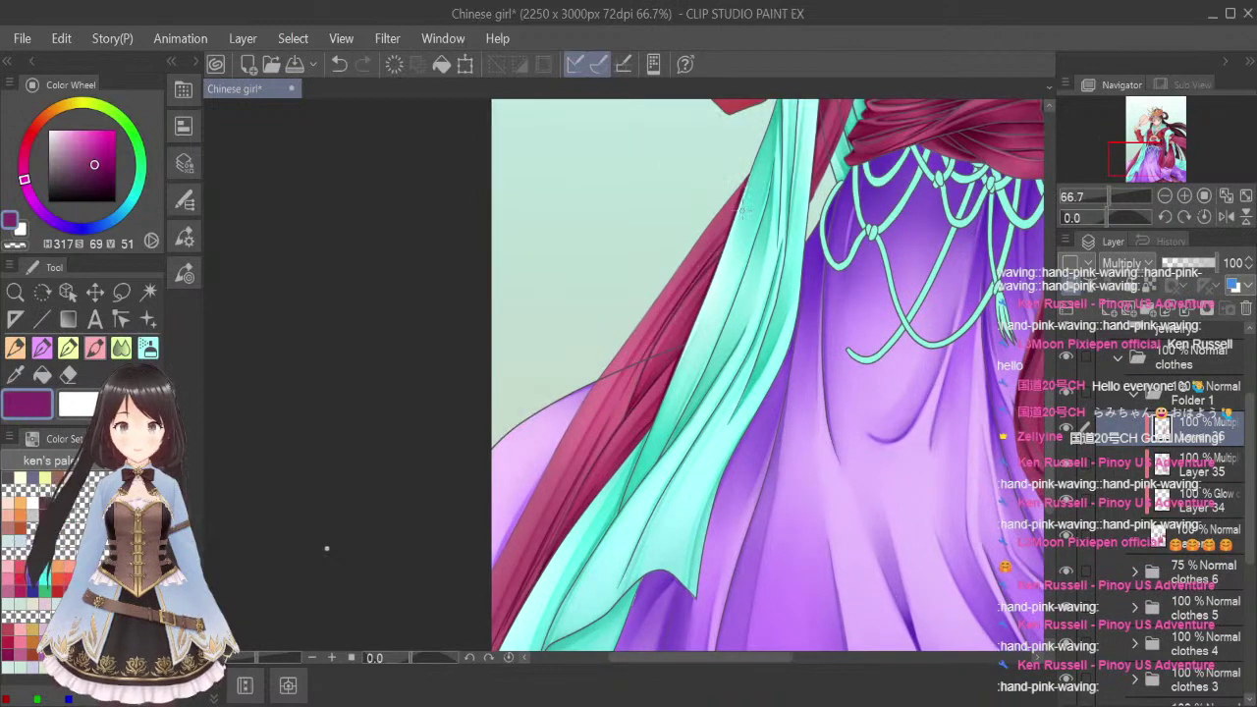
scroll(692, 245, "up", 1)
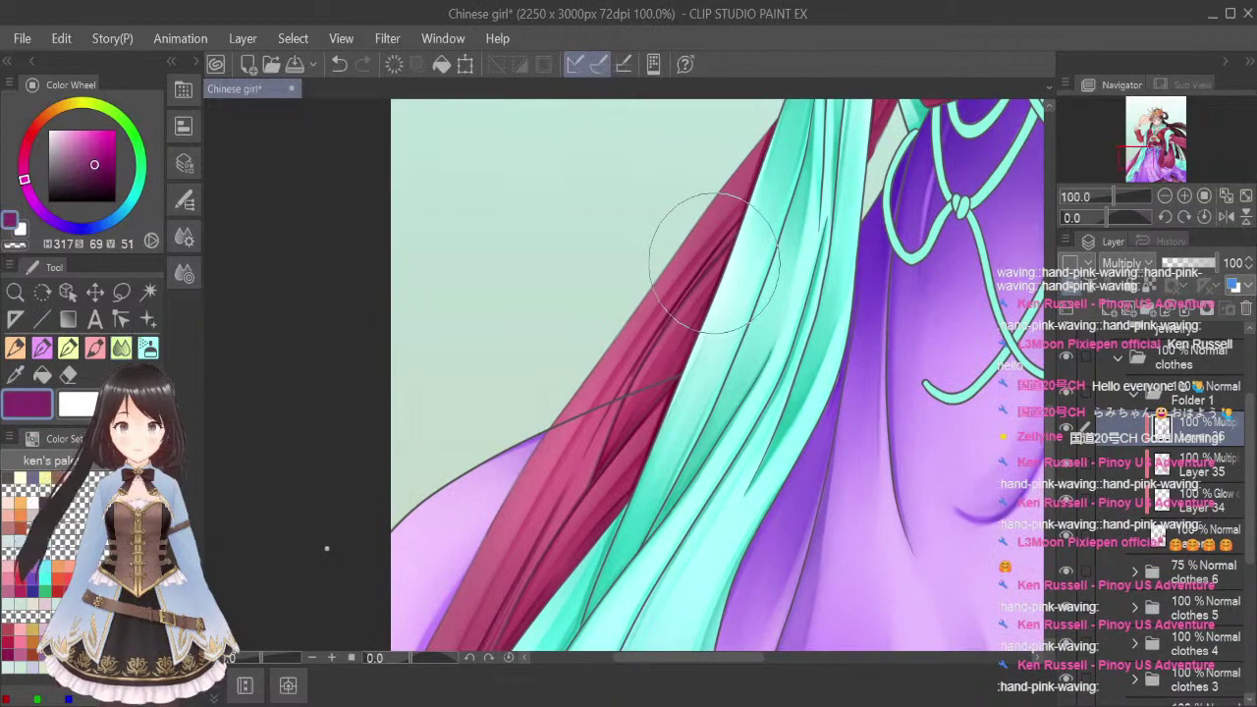
key("bracketleft")
key("bracketleft")
key("bracketleft")
key("bracketleft")
key("bracketleft")
key("bracketleft")
key("bracketleft")
key("bracketleft")
key("bracketleft")
key("bracketleft")
key("bracketleft")
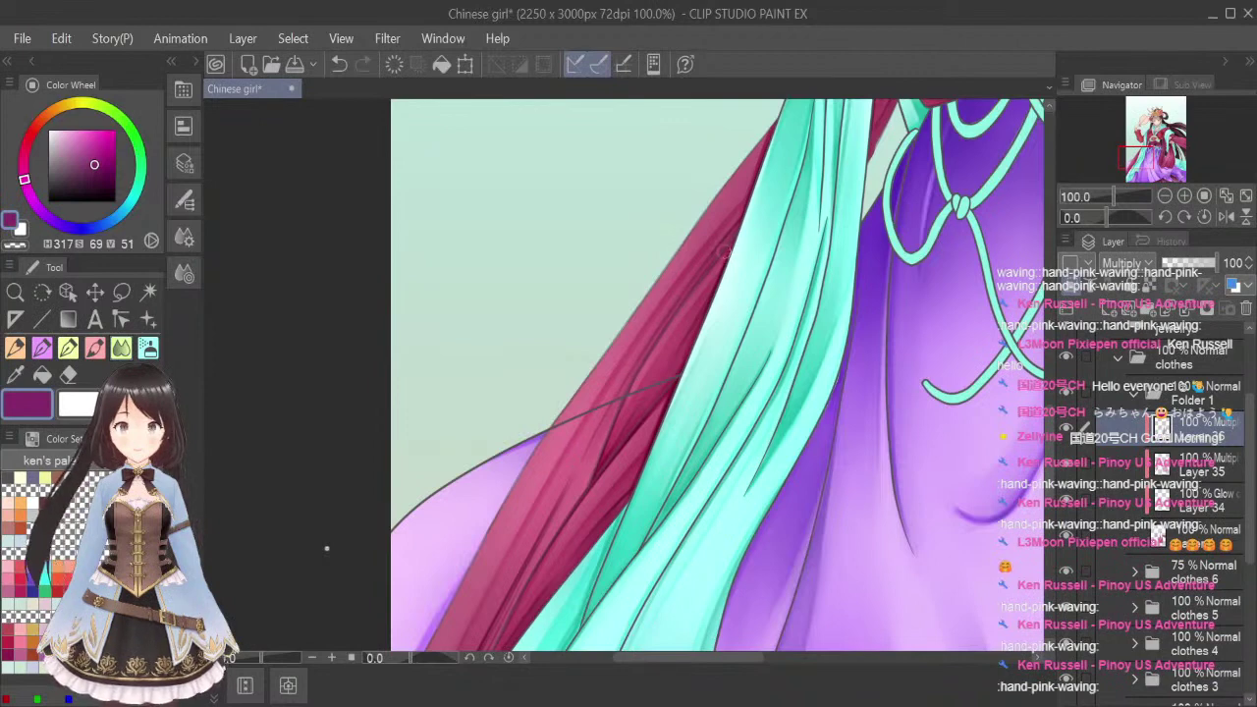
scroll(606, 321, "down", 3)
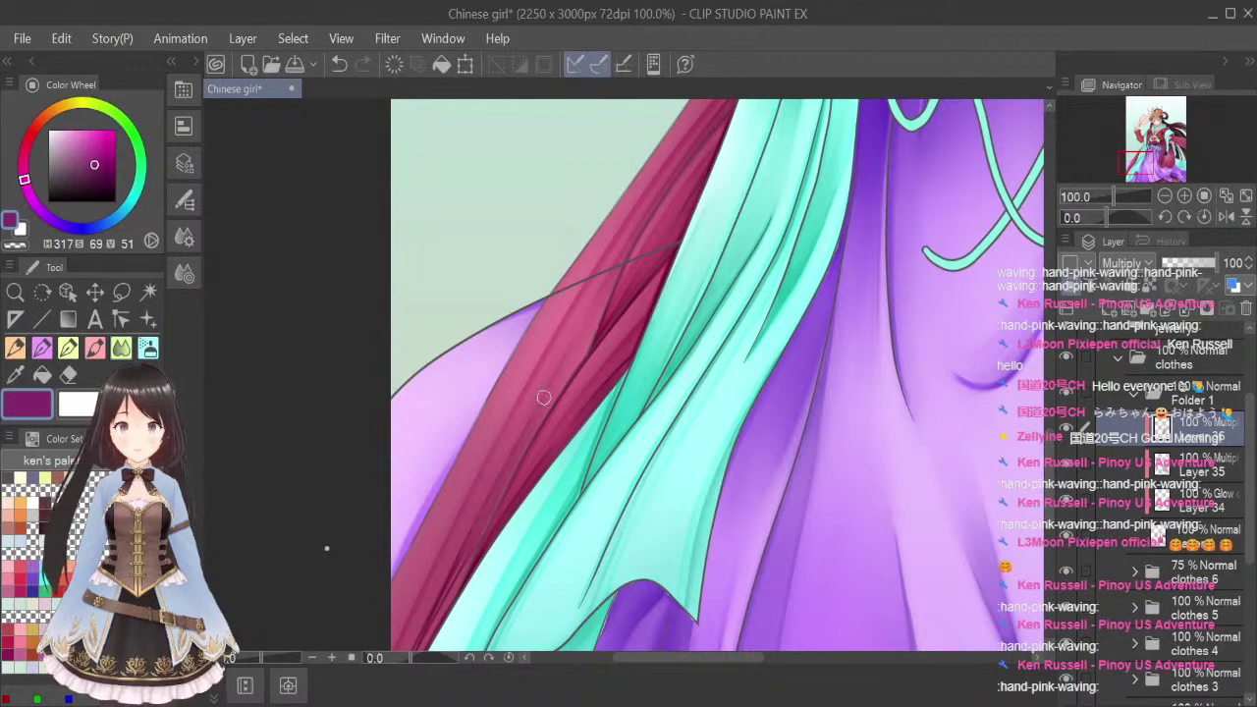
left_click_drag(1051, 450, 1052, 468)
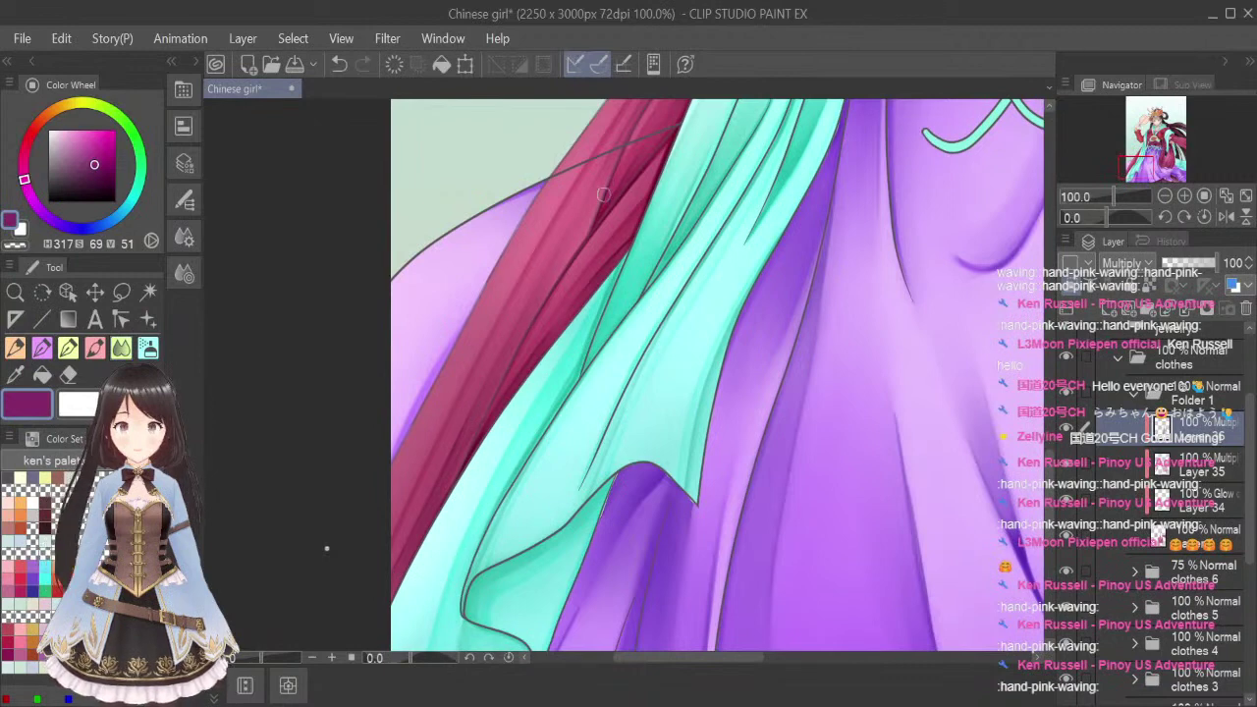
Save the illustration and set the opacity of the sash group, Folder 1, to 50%
left_click(1245, 196)
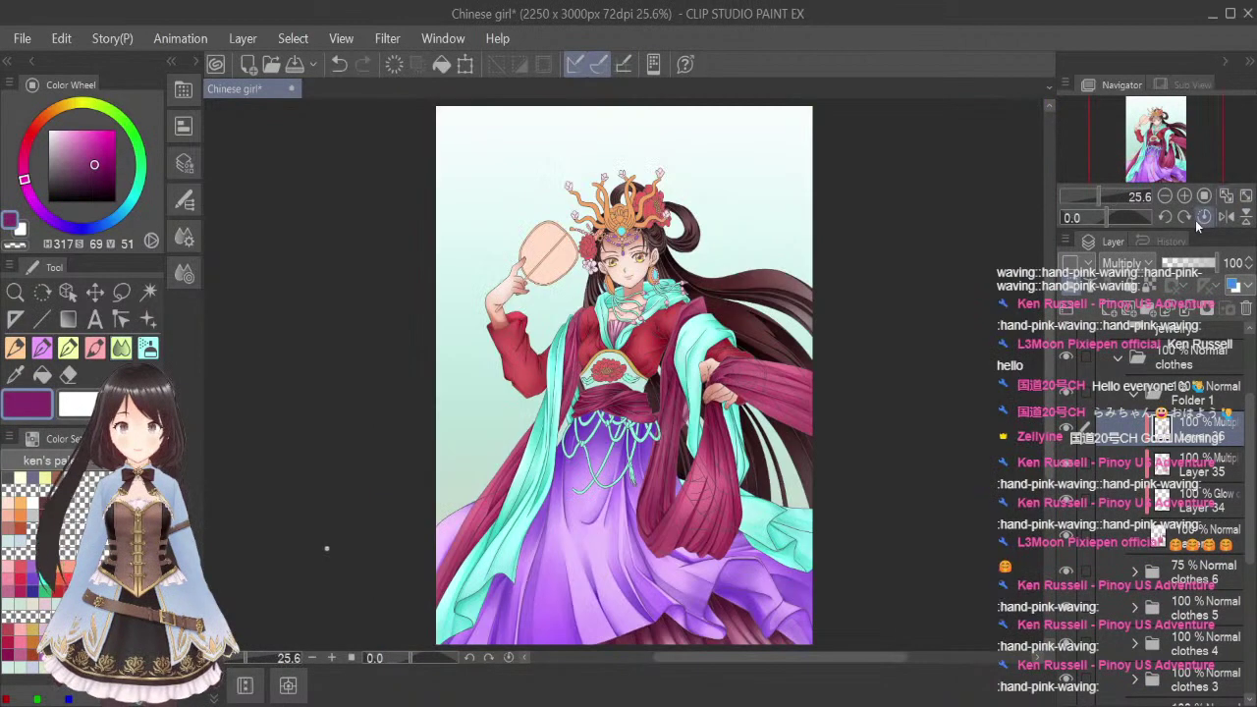
key("ctrl+s")
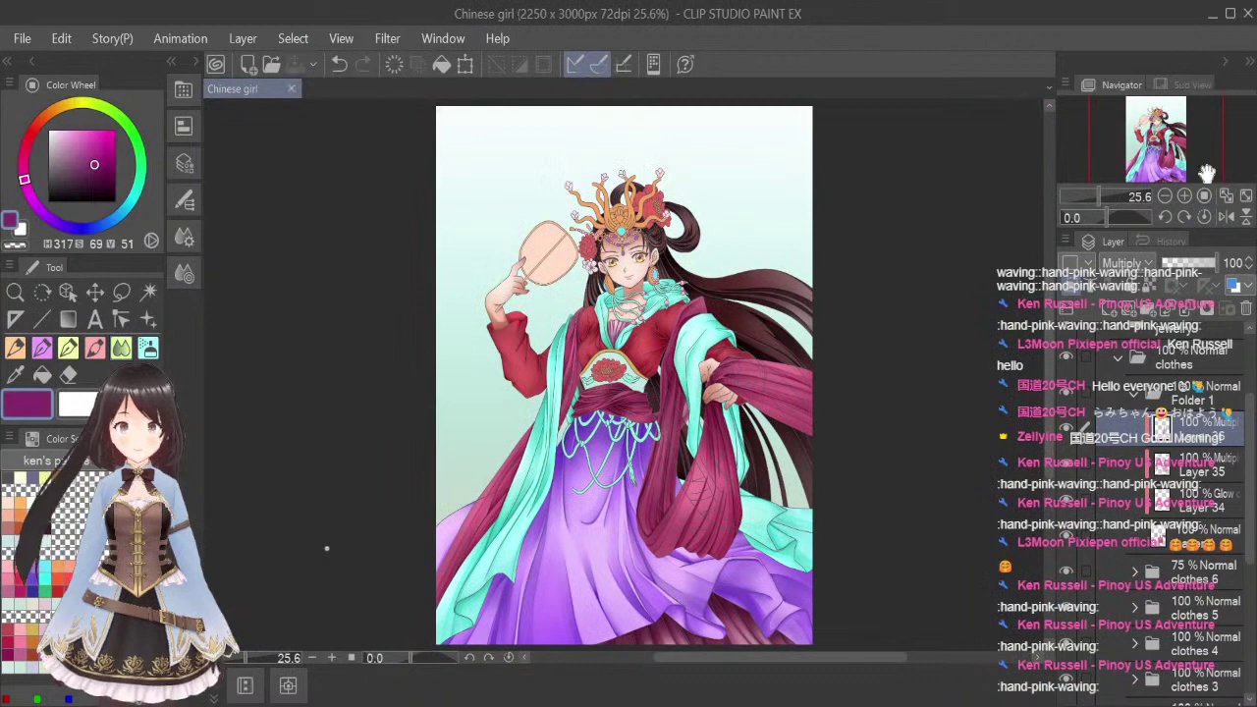
left_click(1132, 398)
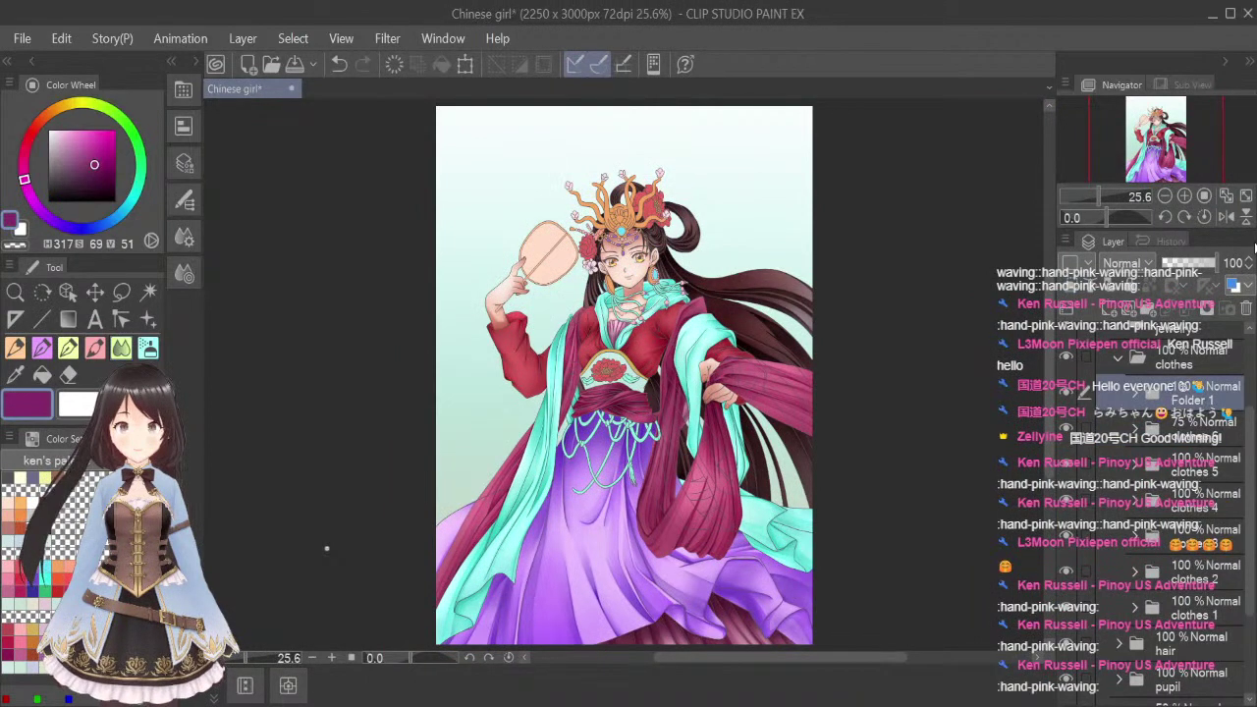
left_click(1248, 266)
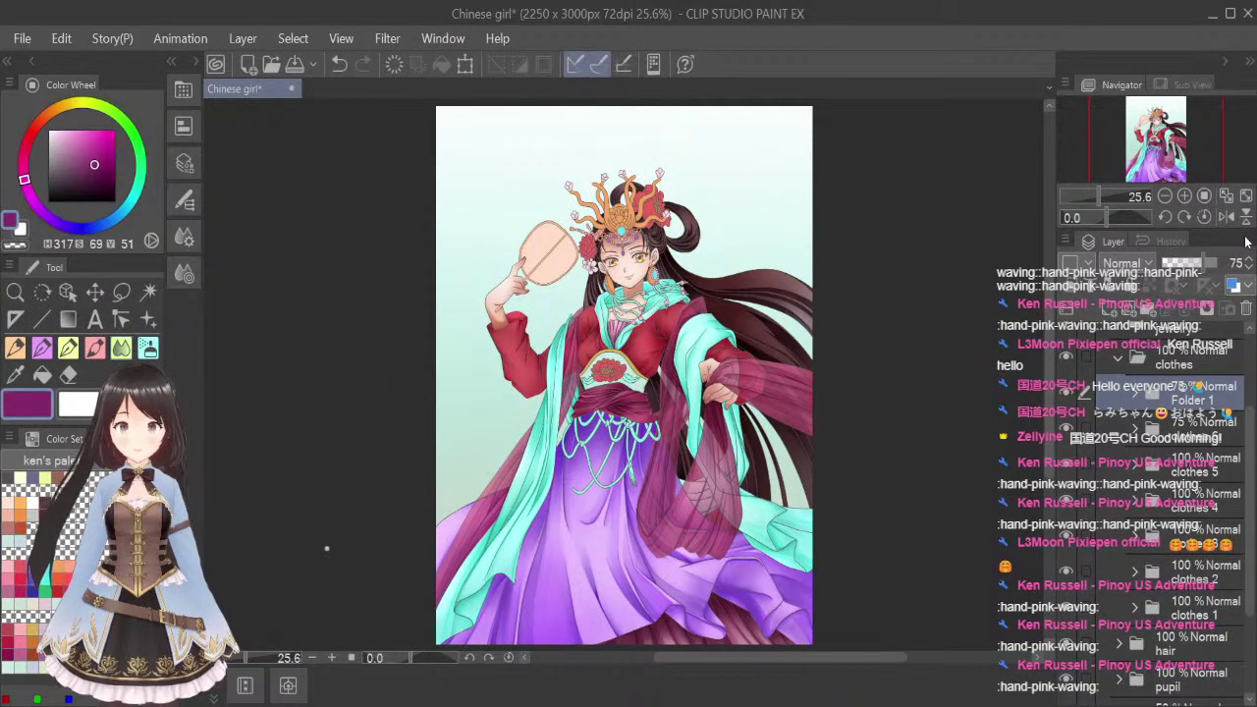
left_click(1249, 266)
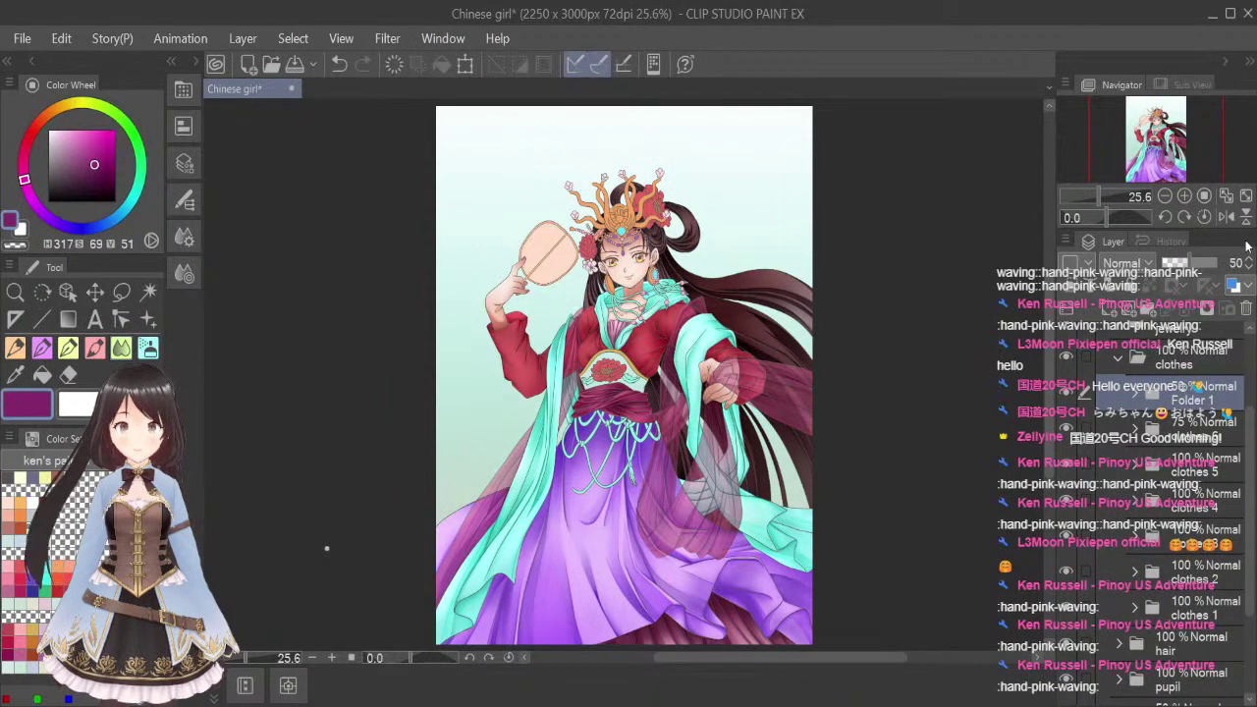
Set the opacity of the clothes 6 folder to 50% and save the illustration
left_click(1216, 438)
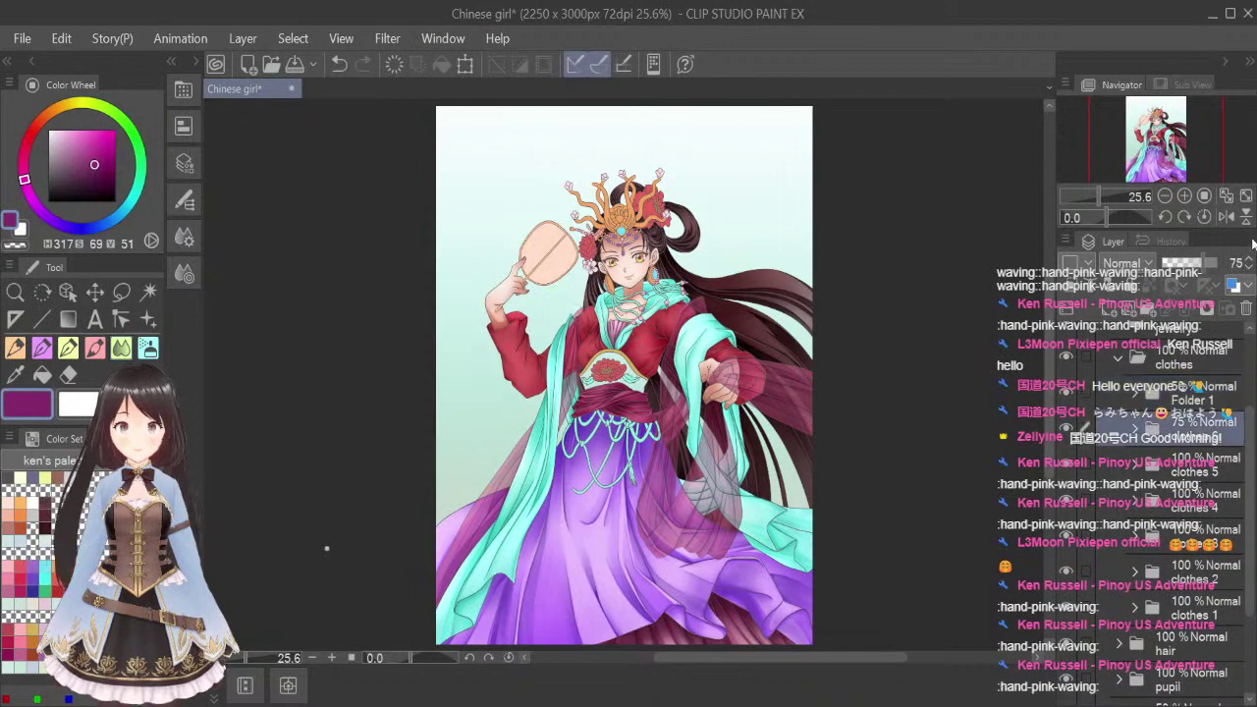
type("50")
key("Return")
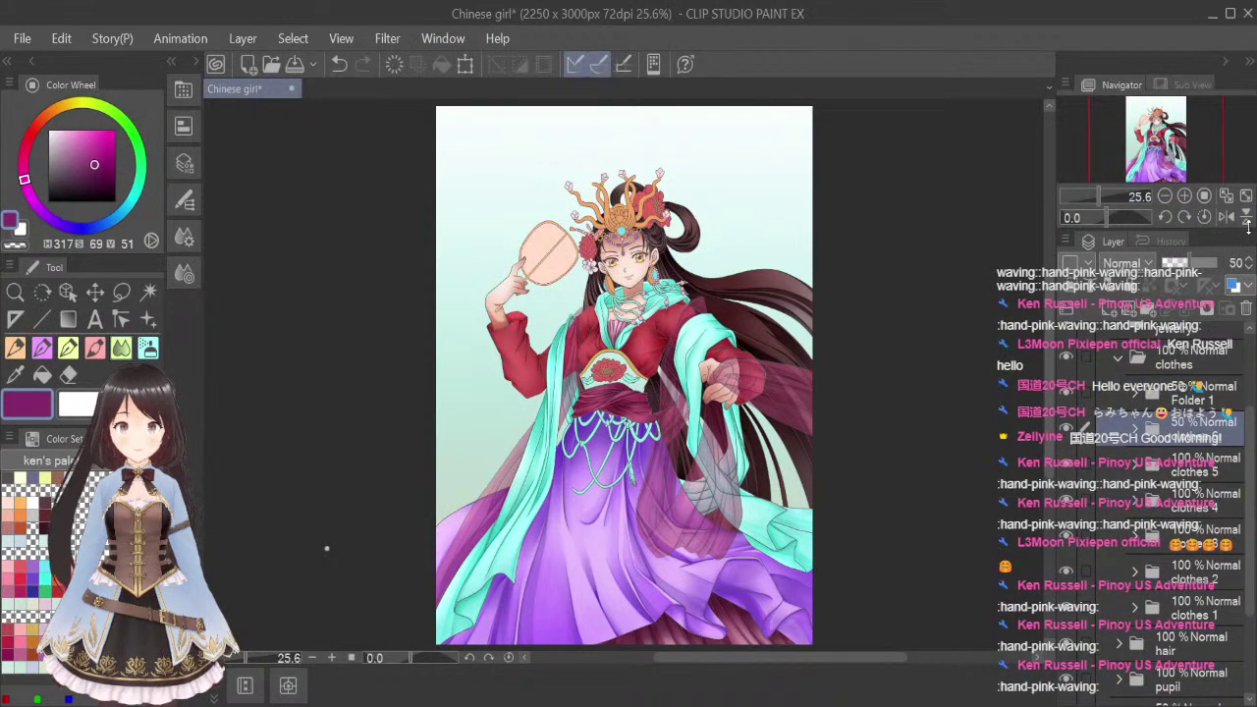
left_click(1245, 198)
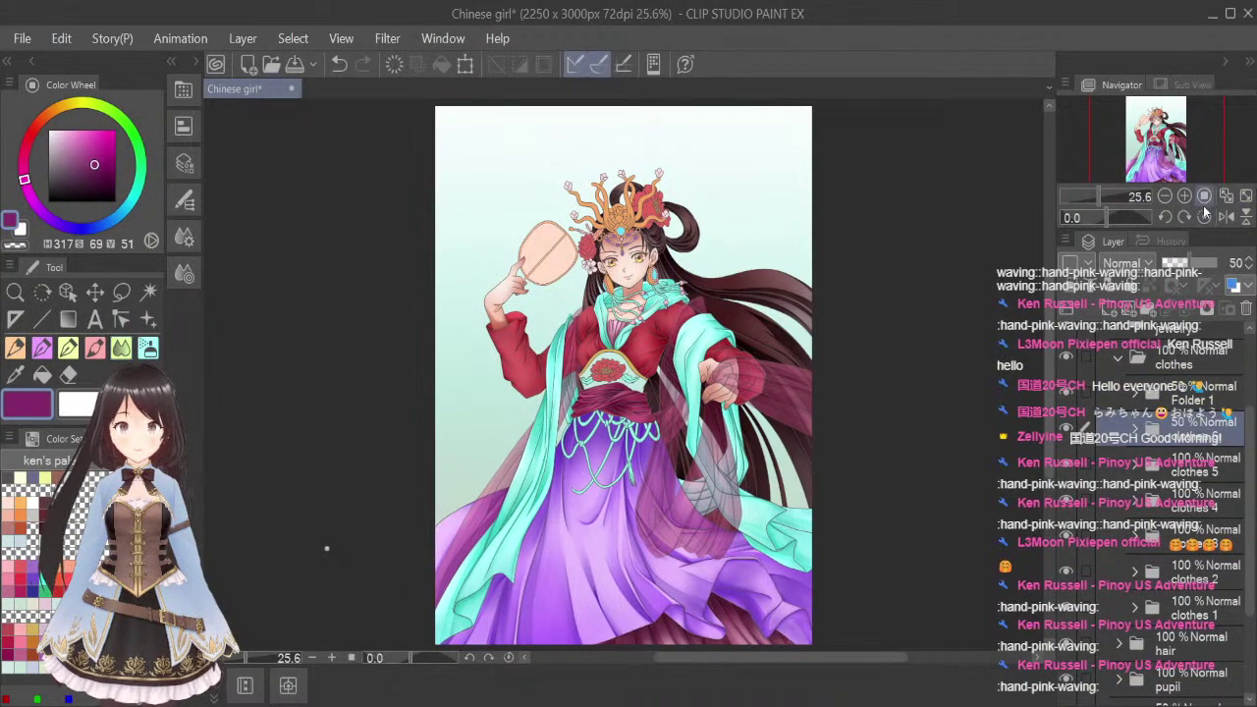
key("ctrl+s")
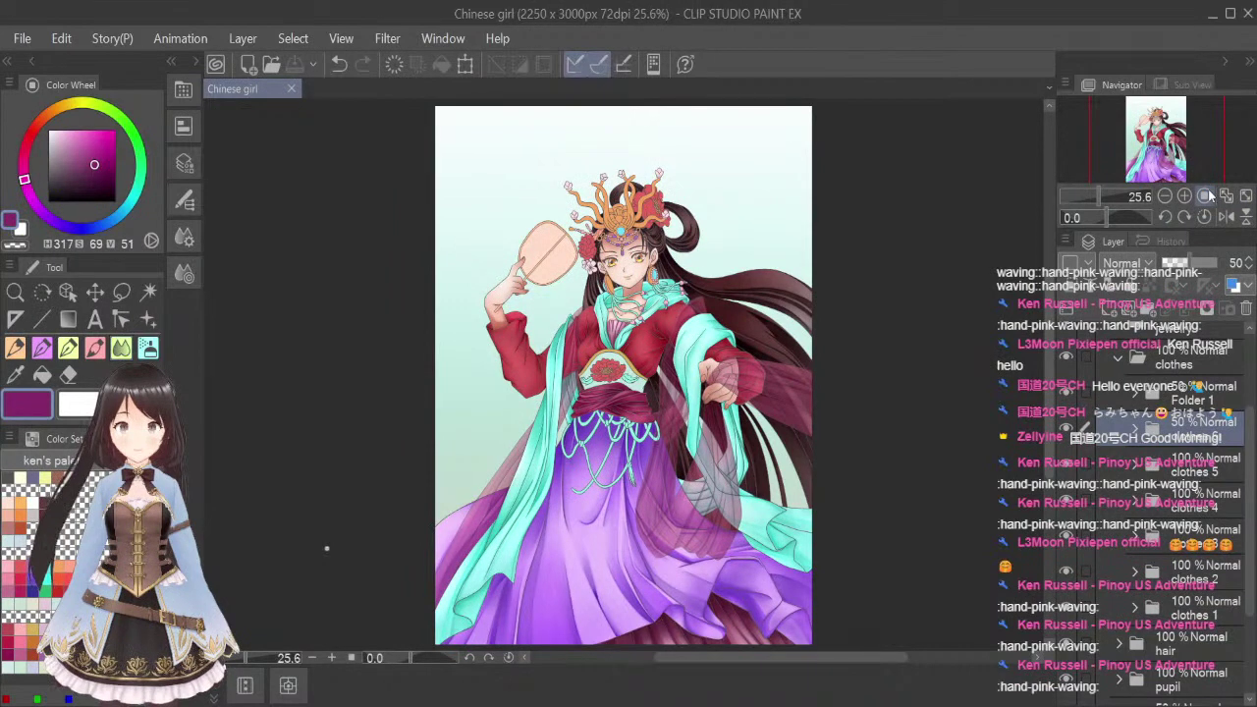
Add a new layer above jewelry Copy 3 in the jewelry folder and sample a pale pink (H 346, S 12, V 100)
left_click(1124, 354)
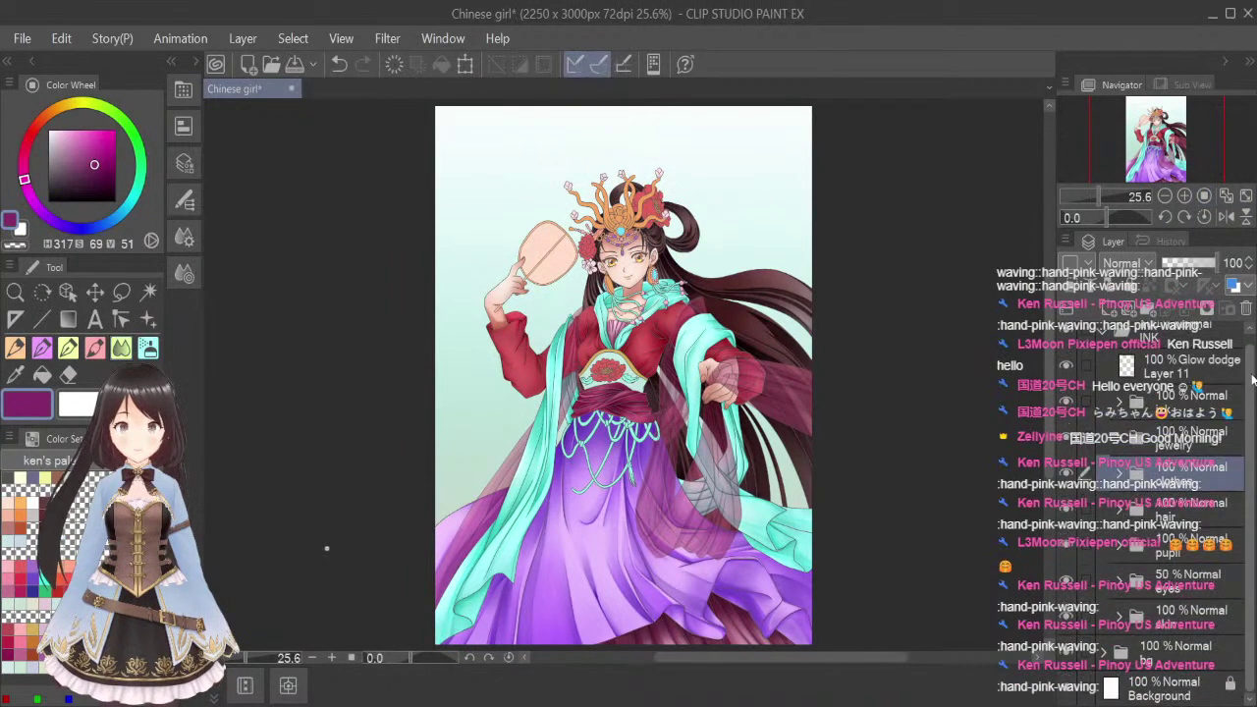
left_click(1217, 413)
left_click(1118, 438)
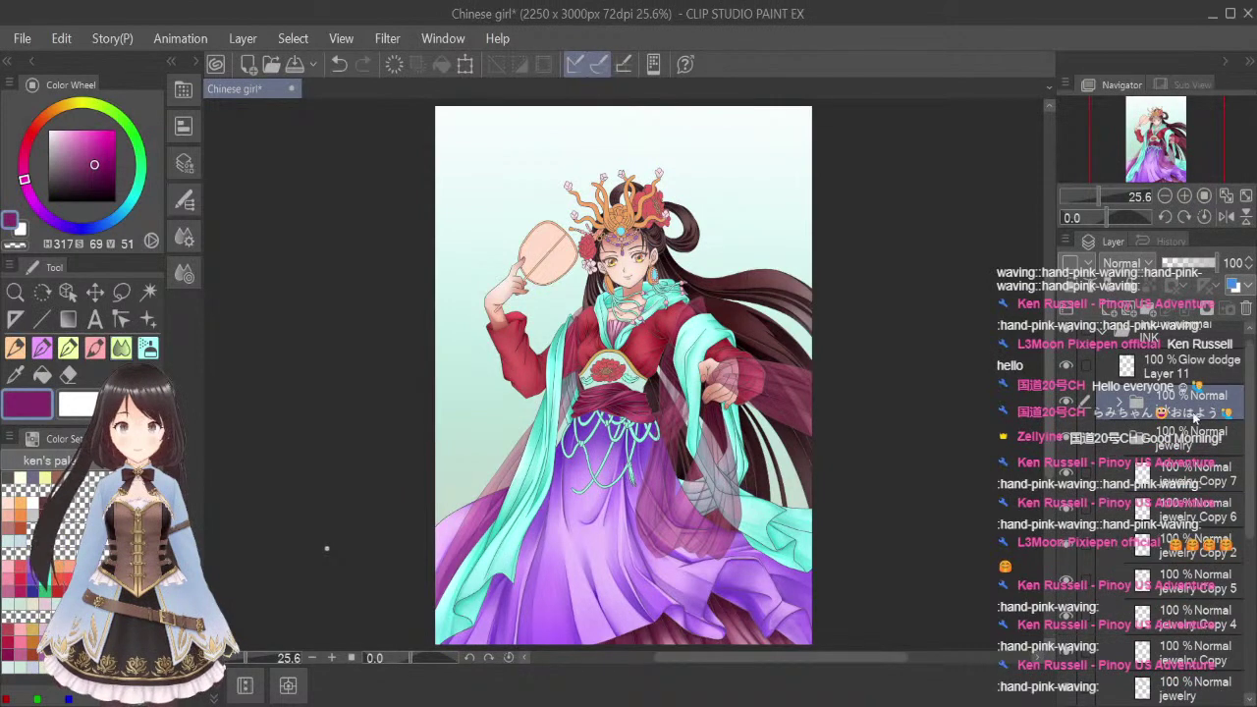
left_click(1193, 373)
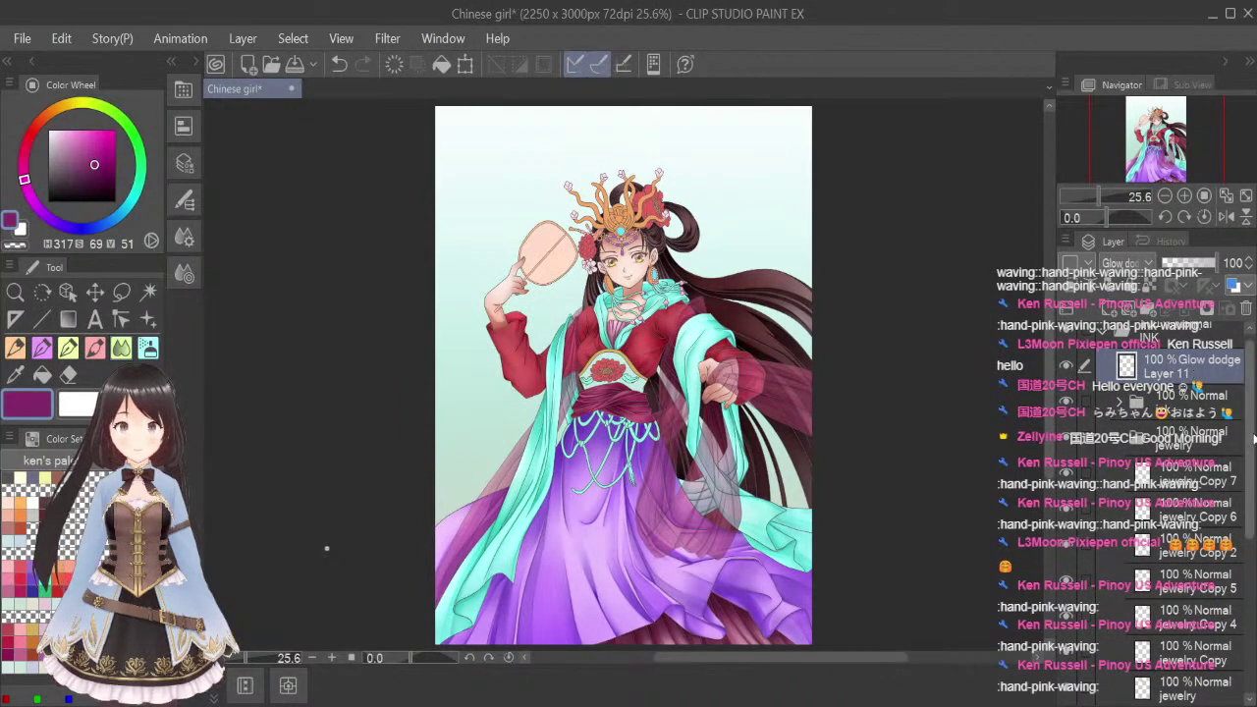
scroll(1239, 447, "up", 2)
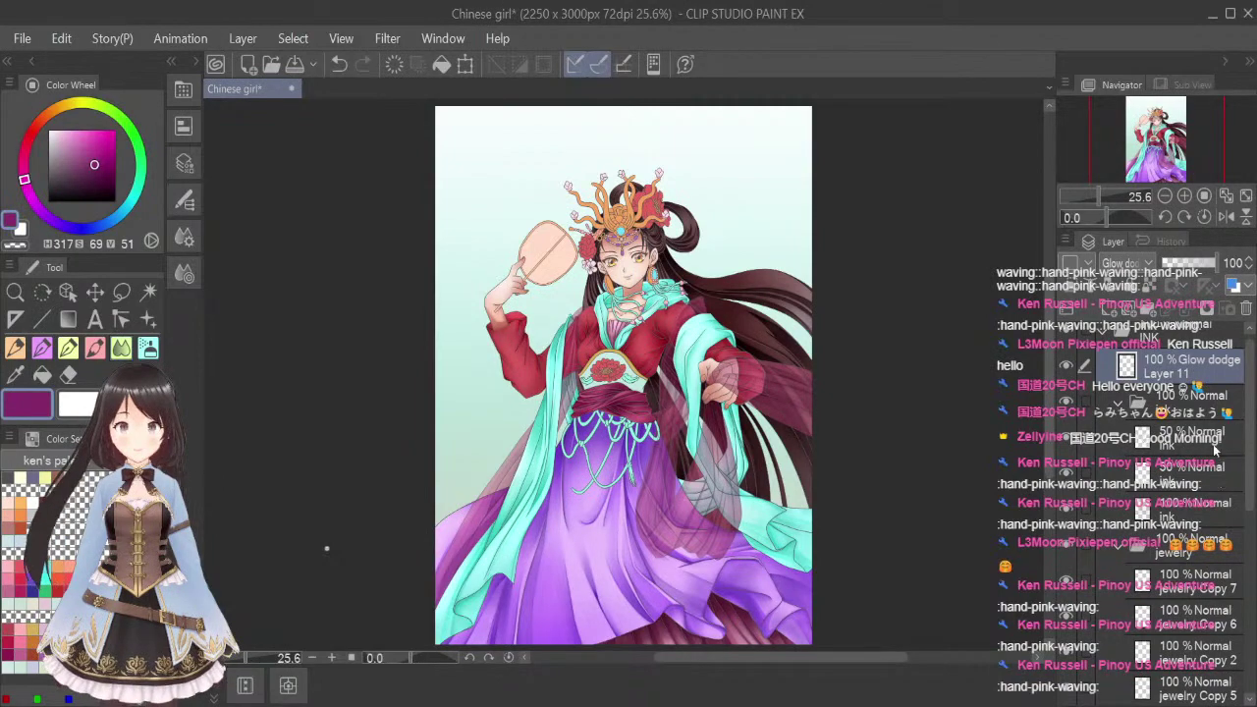
scroll(1217, 450, "down", 2)
scroll(1209, 386, "down", 4)
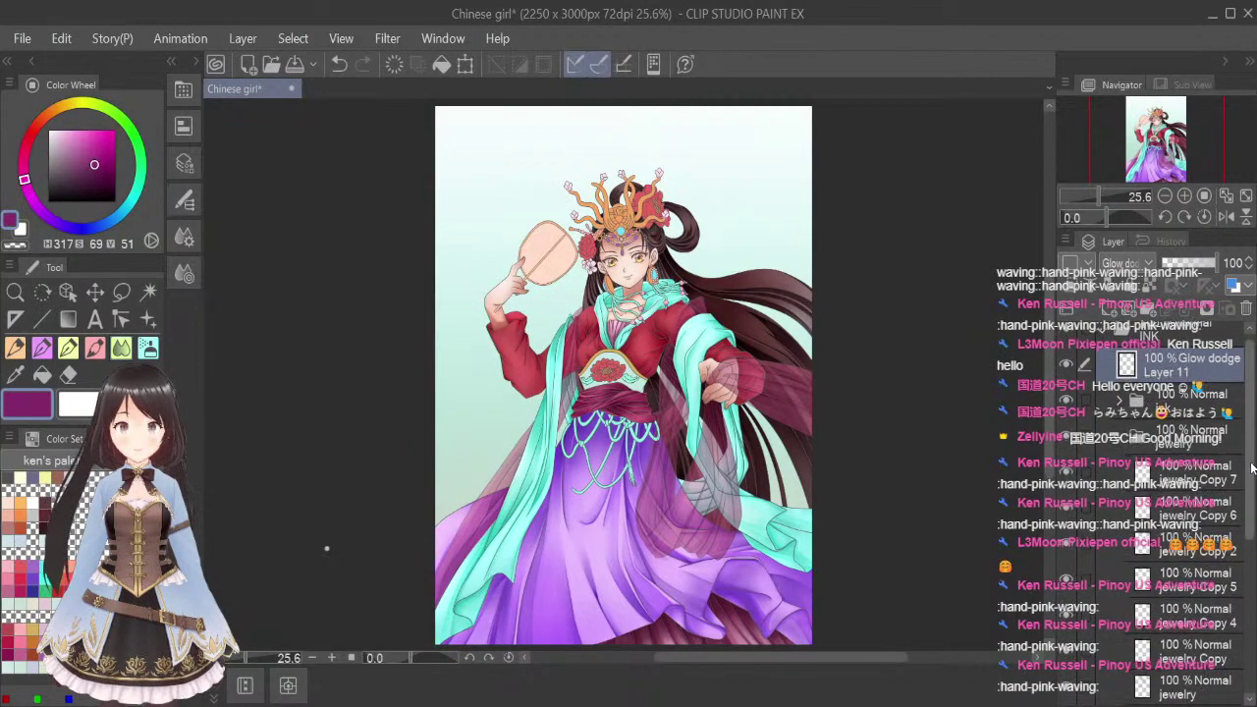
left_click(1072, 528)
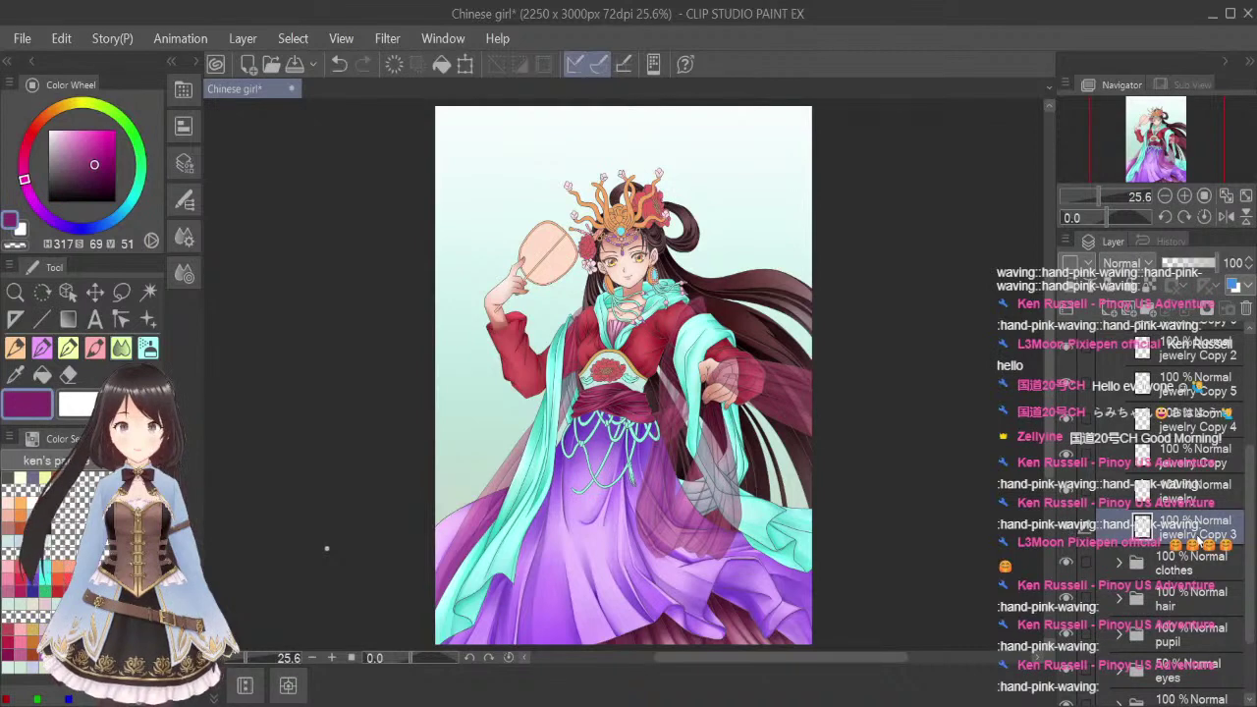
left_click(1110, 311)
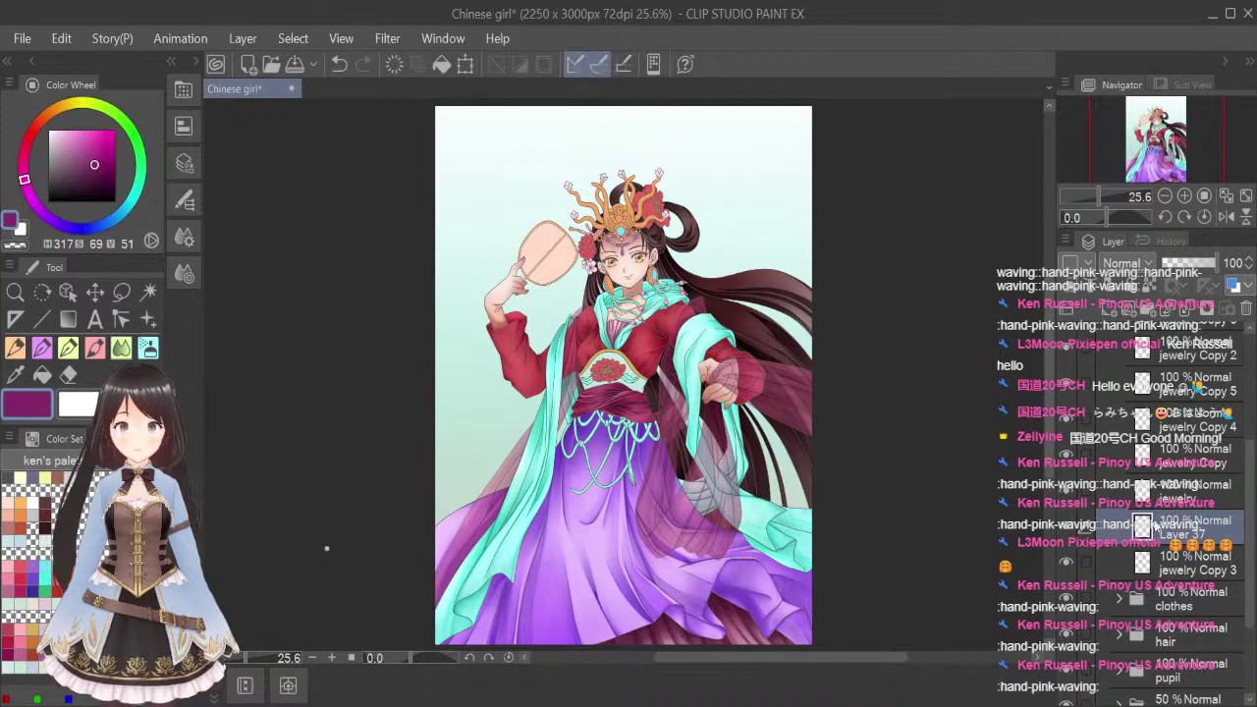
left_click(16, 377)
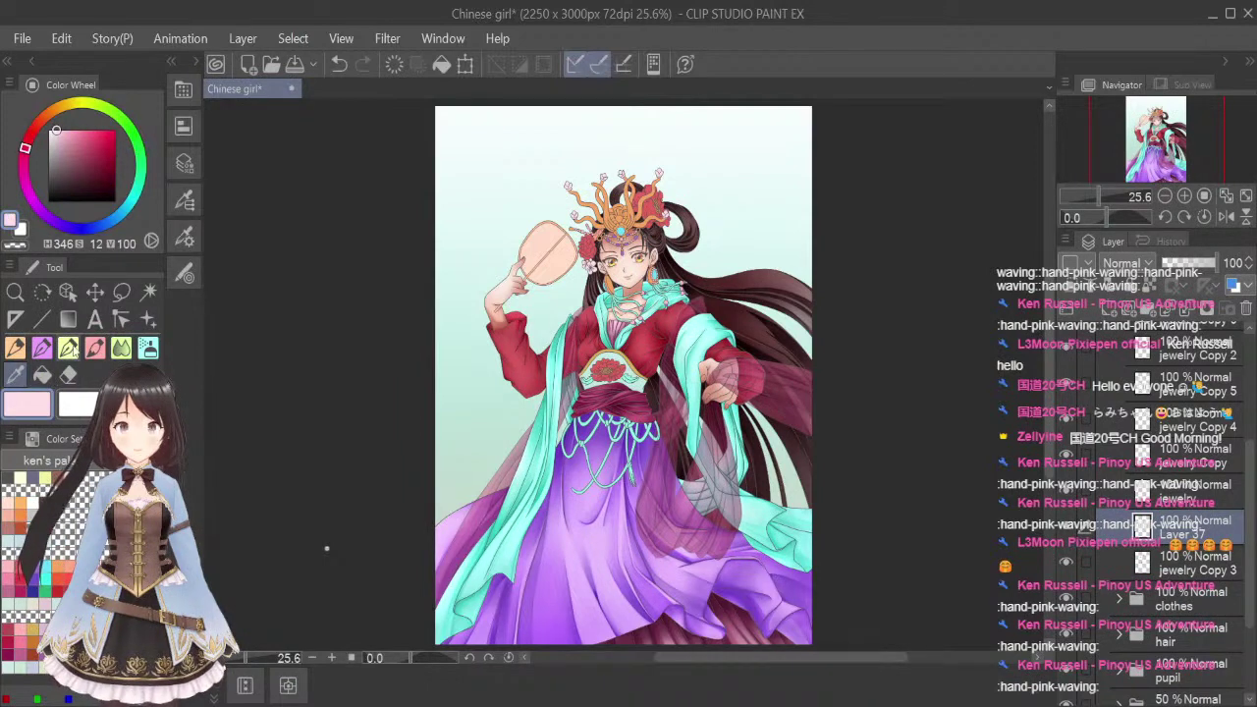
Try filling the chest panel around the red peony with pale pink, and undo the fill
scroll(620, 369, "up", 5)
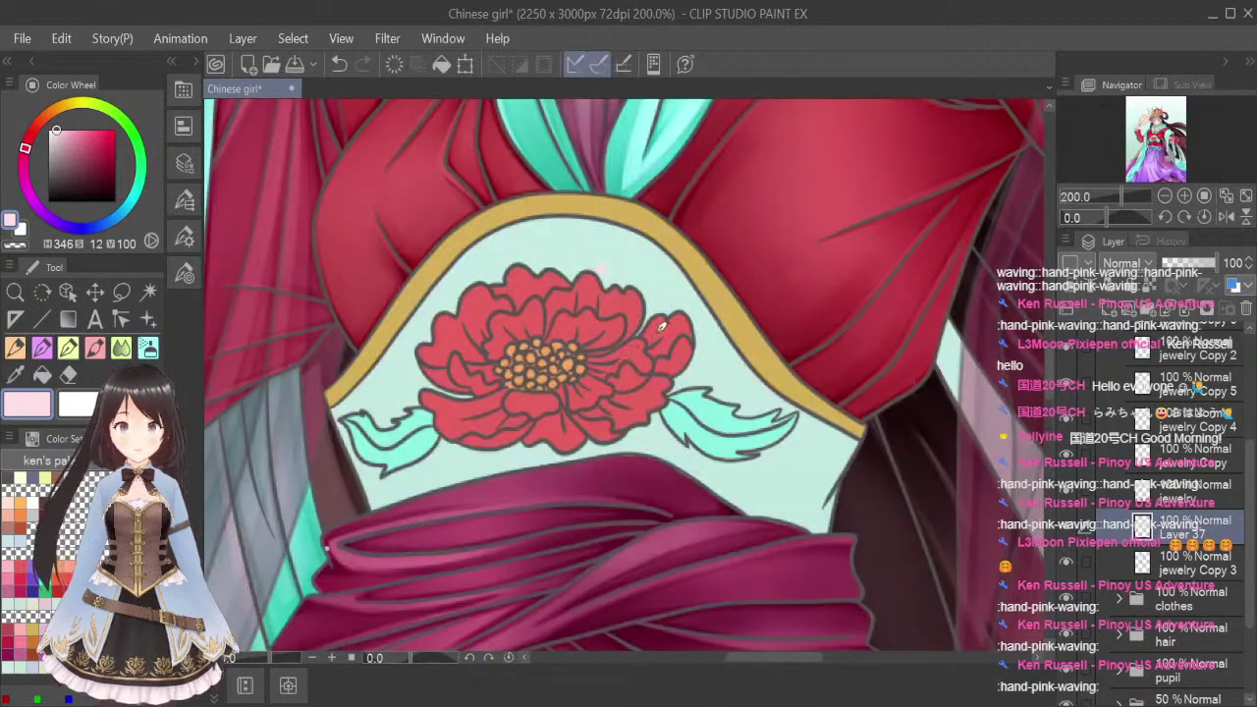
left_click(42, 375)
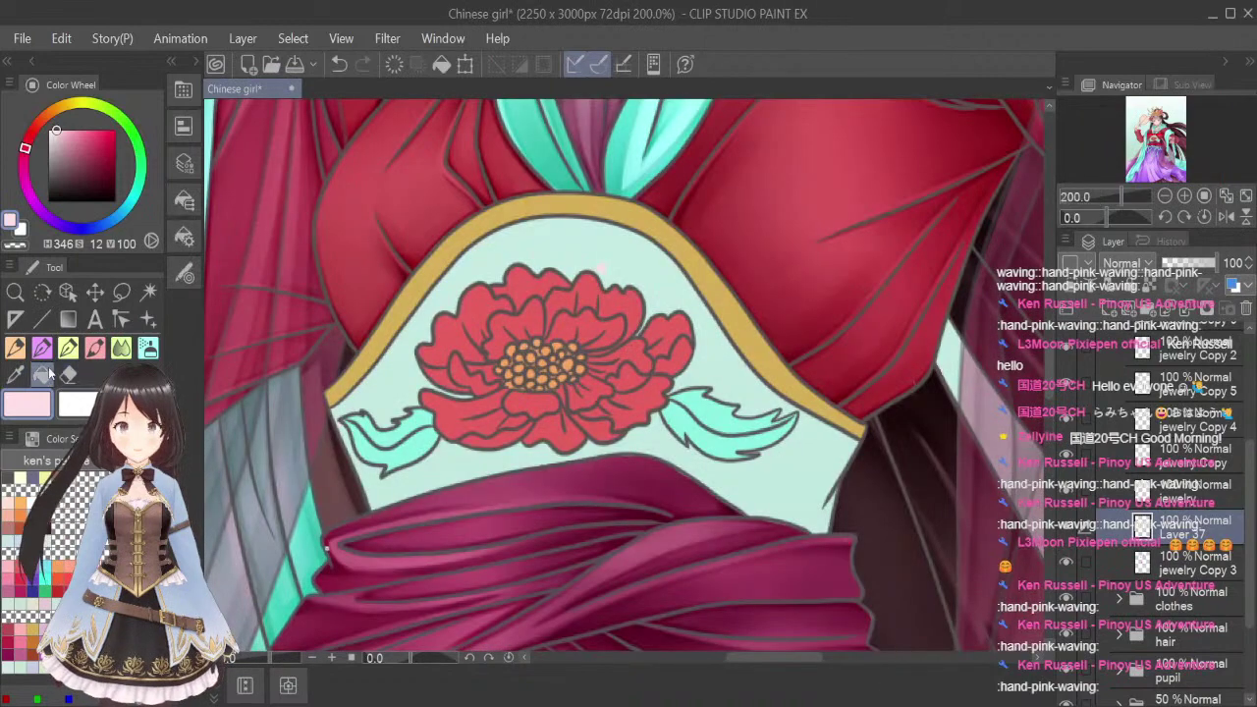
left_click(606, 245)
mouse_move(664, 267)
left_mouse_down()
mouse_move(700, 302)
mouse_move(716, 355)
mouse_move(817, 466)
left_mouse_up()
left_click(817, 461)
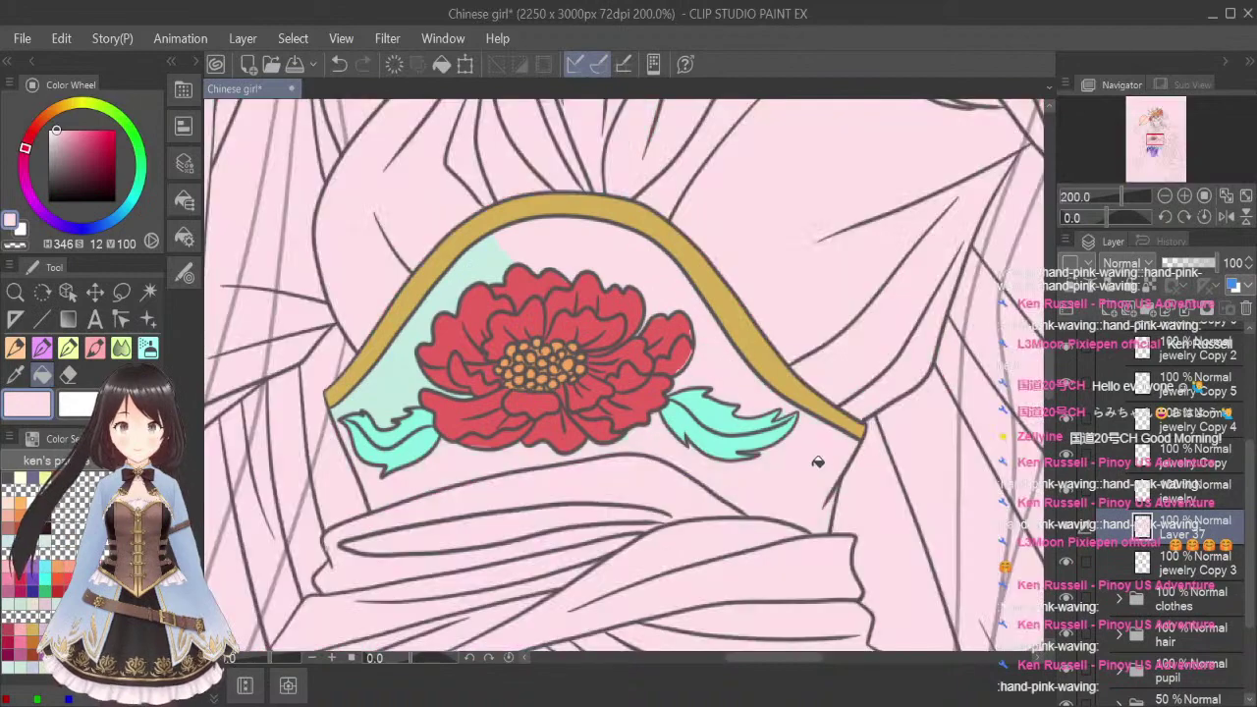
key("ctrl+z")
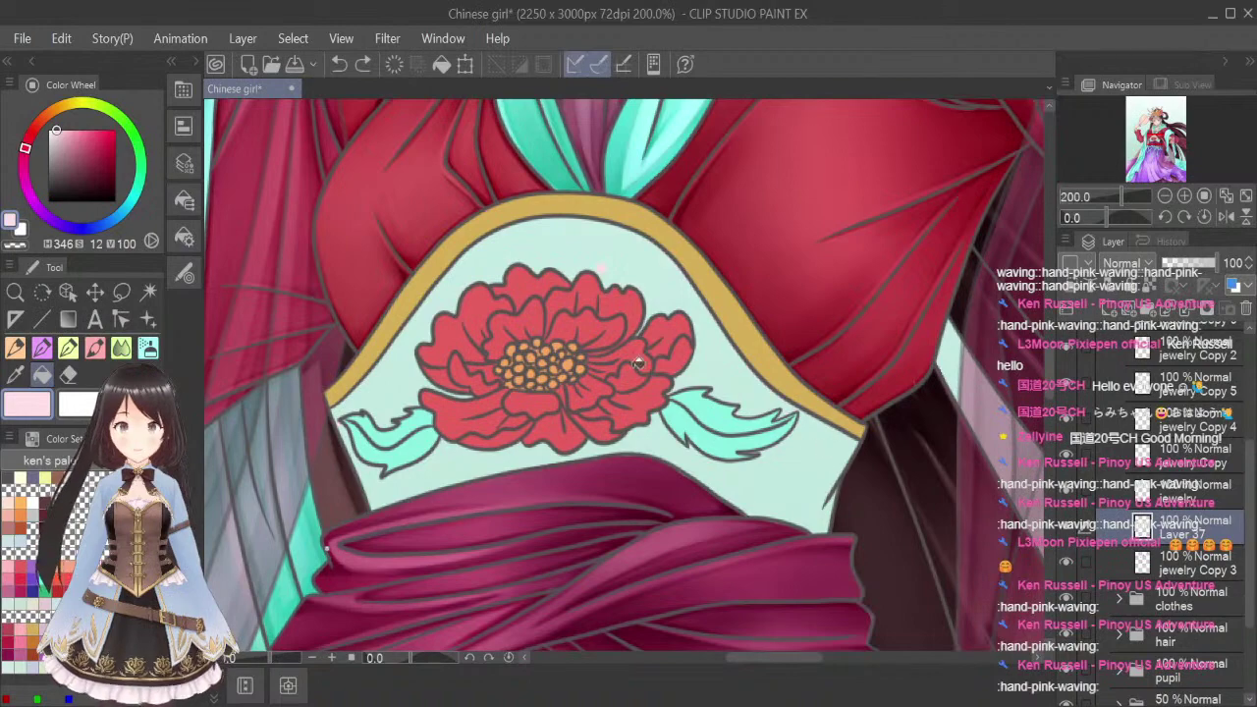
Move Layer 37 below jewelry Copy 3 in the jewelry folder
scroll(425, 337, "up", 4)
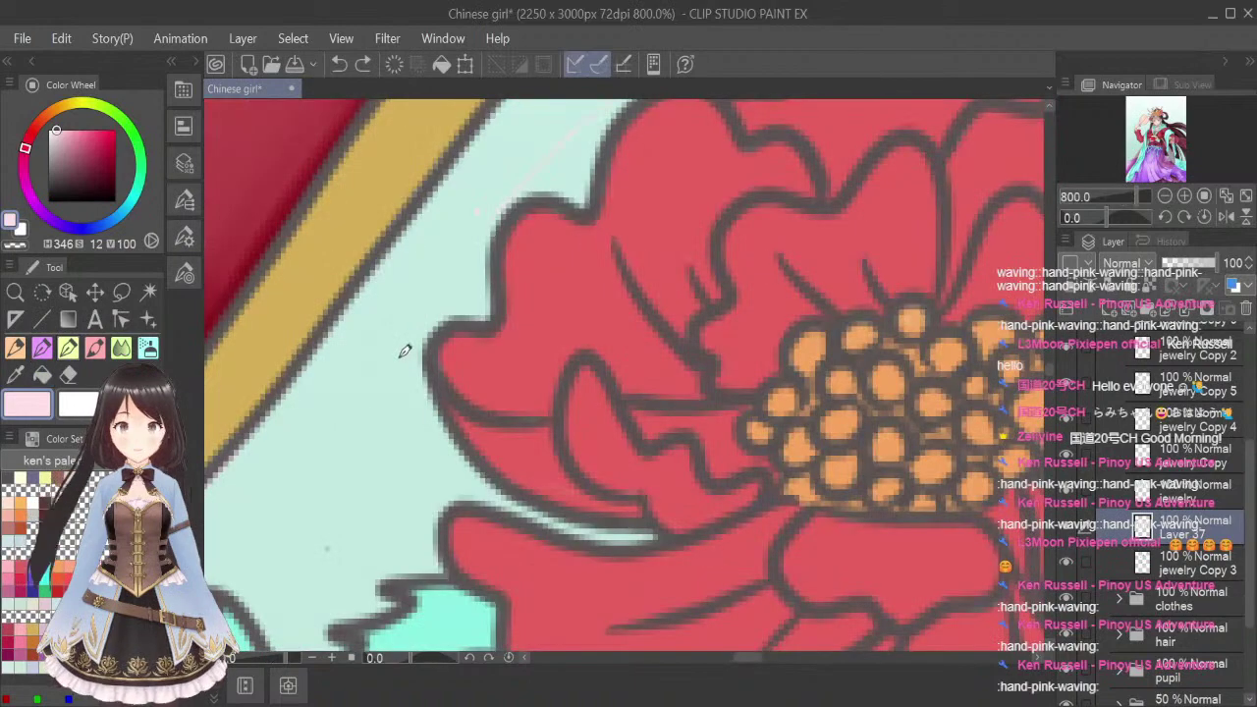
left_click_drag(757, 660, 743, 659)
left_click_drag(1048, 372, 1050, 378)
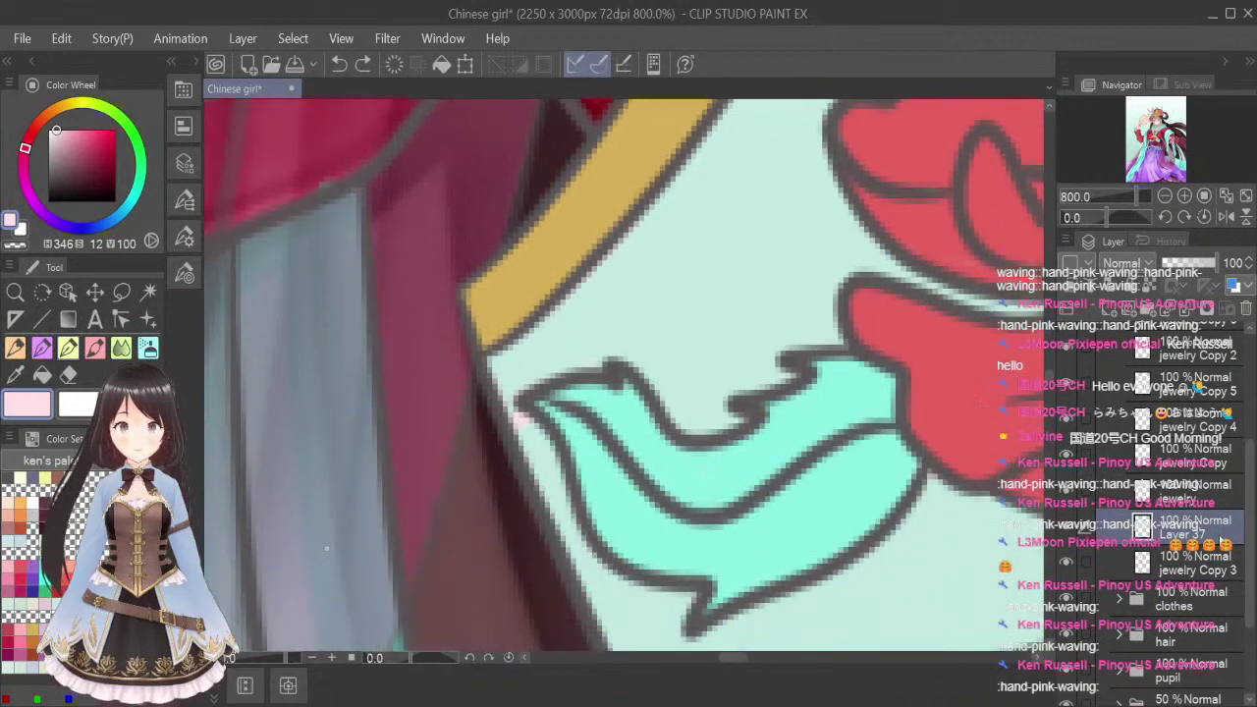
left_click_drag(1220, 539, 1218, 574)
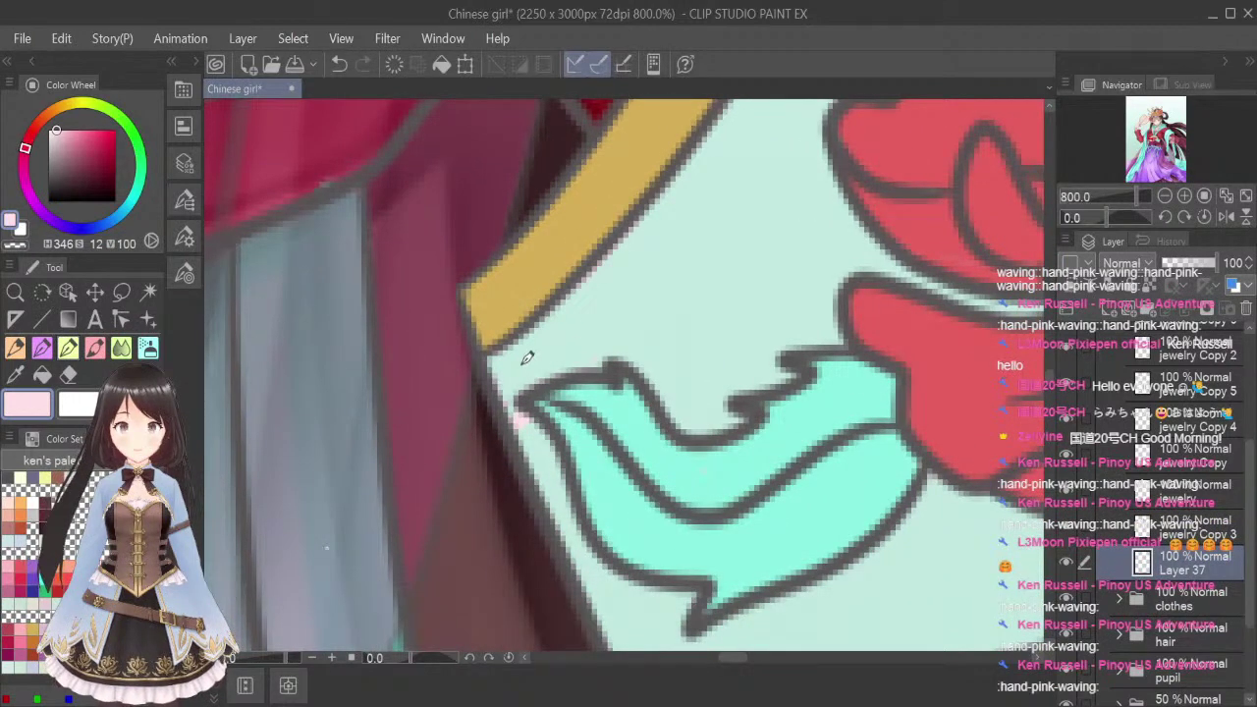
Paint a pale pink border inside the chest panel, along its left side by the leaf and up beneath the gold trim
mouse_move(525, 359)
left_mouse_down()
mouse_move(504, 367)
mouse_move(567, 510)
left_mouse_up()
left_click_drag(514, 382, 593, 570)
left_click_drag(525, 389, 602, 587)
left_click_drag(512, 352, 696, 177)
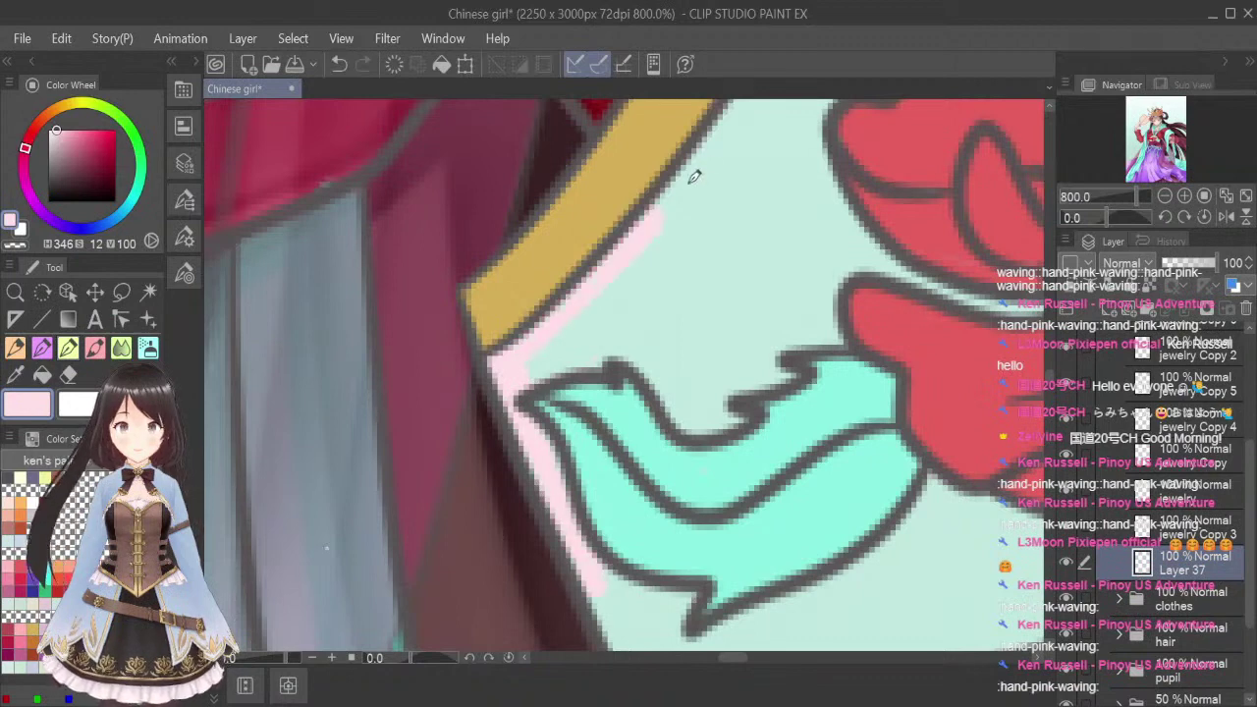
left_click_drag(622, 250, 738, 110)
Extend the pale pink border down the chest panel's left side and along its lower edge above the magenta sash
left_click_drag(1046, 382, 1047, 387)
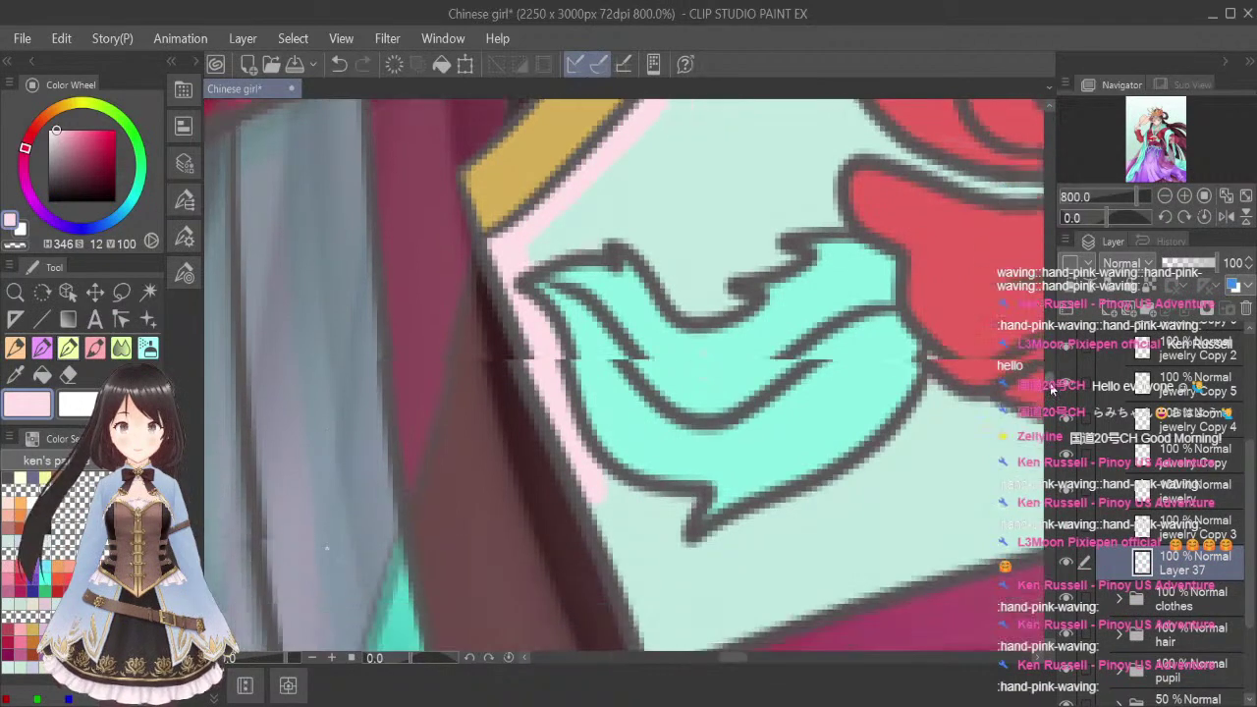
left_click_drag(570, 407, 632, 545)
left_click_drag(611, 491, 650, 580)
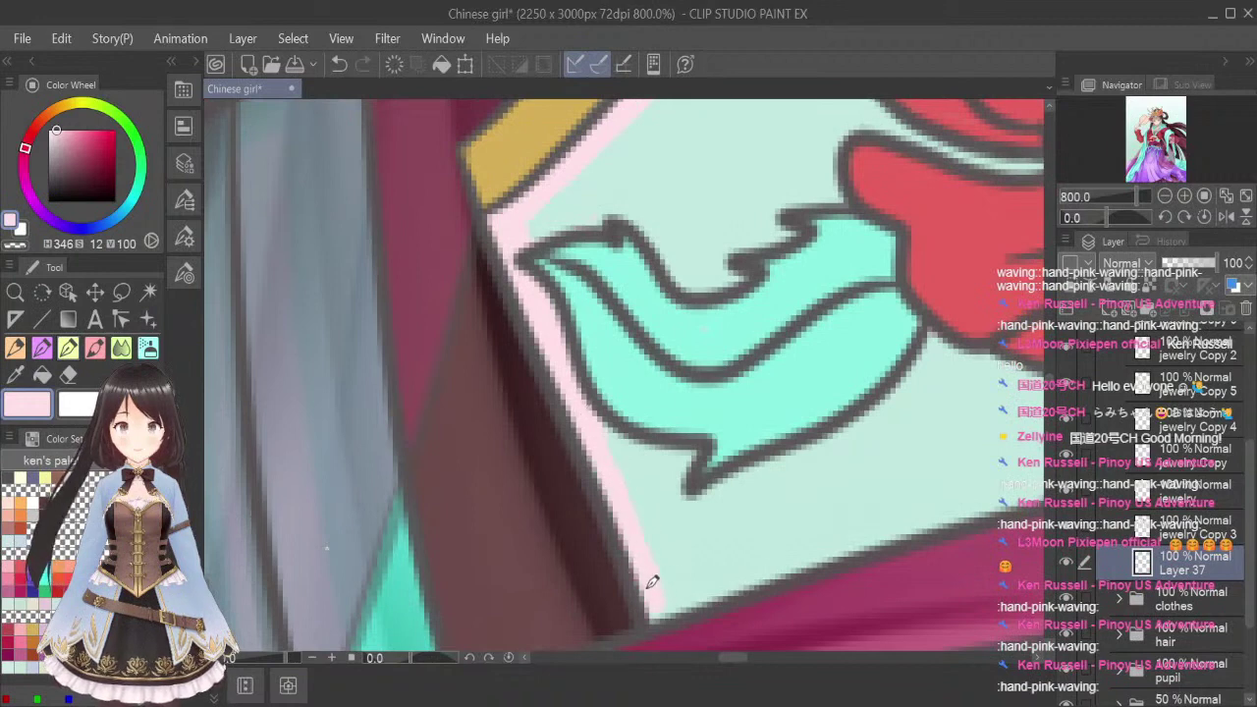
scroll(677, 531, "down", 2)
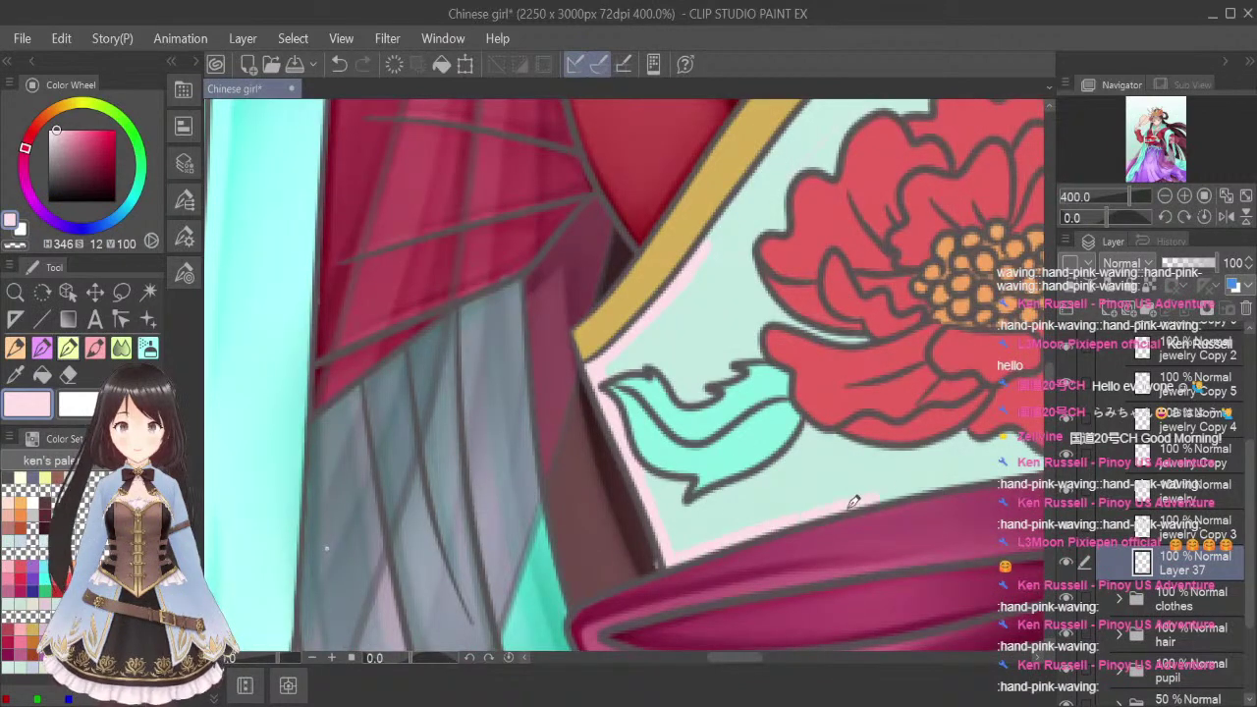
key("ctrl+z")
left_click_drag(693, 555, 950, 477)
left_click_drag(850, 503, 1023, 467)
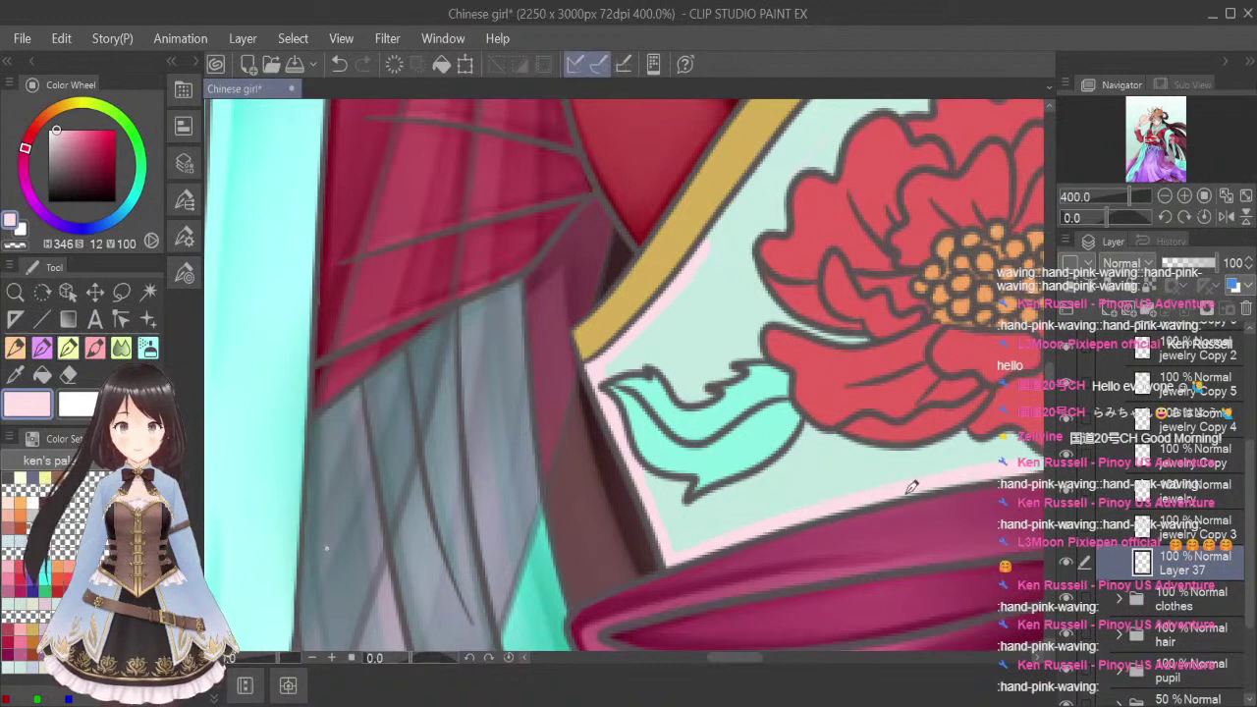
Continue the pale pink border over the sash's peak and around the panel's lower right corner up its right side
left_click_drag(740, 661, 776, 661)
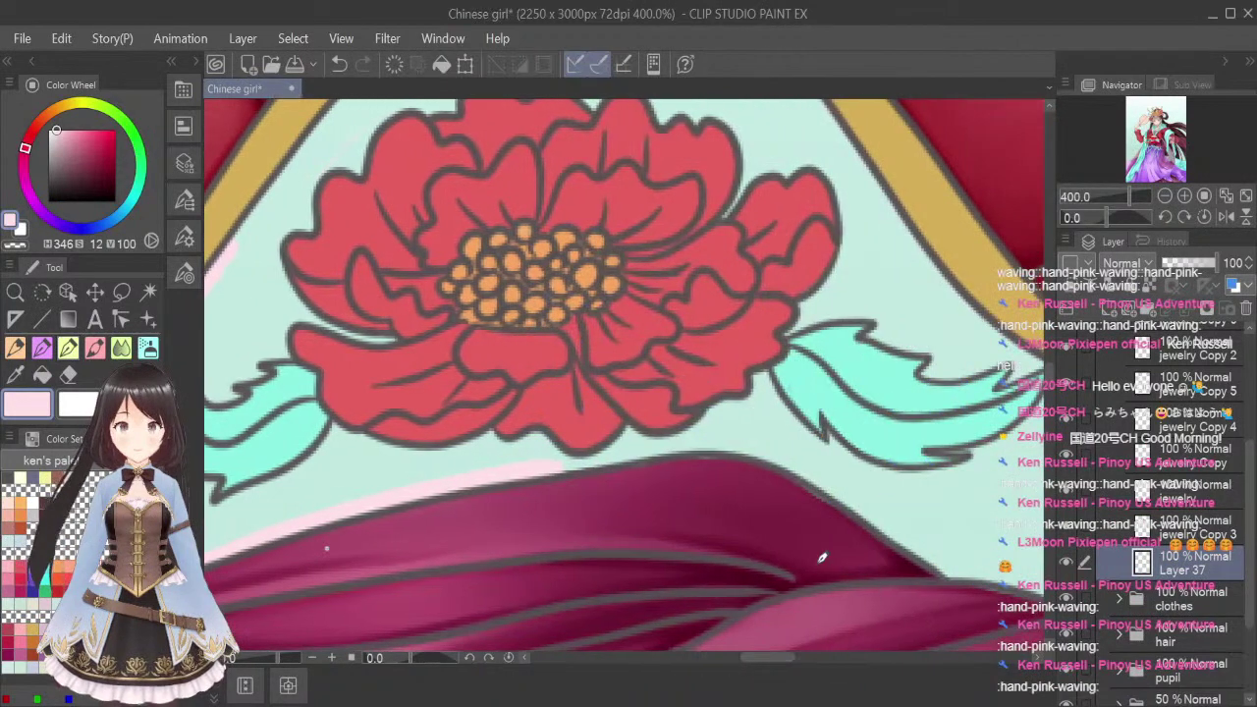
mouse_move(549, 459)
left_mouse_down()
mouse_move(742, 445)
mouse_move(672, 442)
mouse_move(814, 469)
mouse_move(755, 450)
mouse_move(919, 542)
mouse_move(807, 471)
mouse_move(942, 558)
left_mouse_up()
left_click_drag(777, 660, 803, 660)
mouse_move(578, 566)
left_mouse_down()
mouse_move(721, 607)
mouse_move(766, 456)
mouse_move(733, 533)
left_mouse_up()
left_click_drag(733, 533, 763, 465)
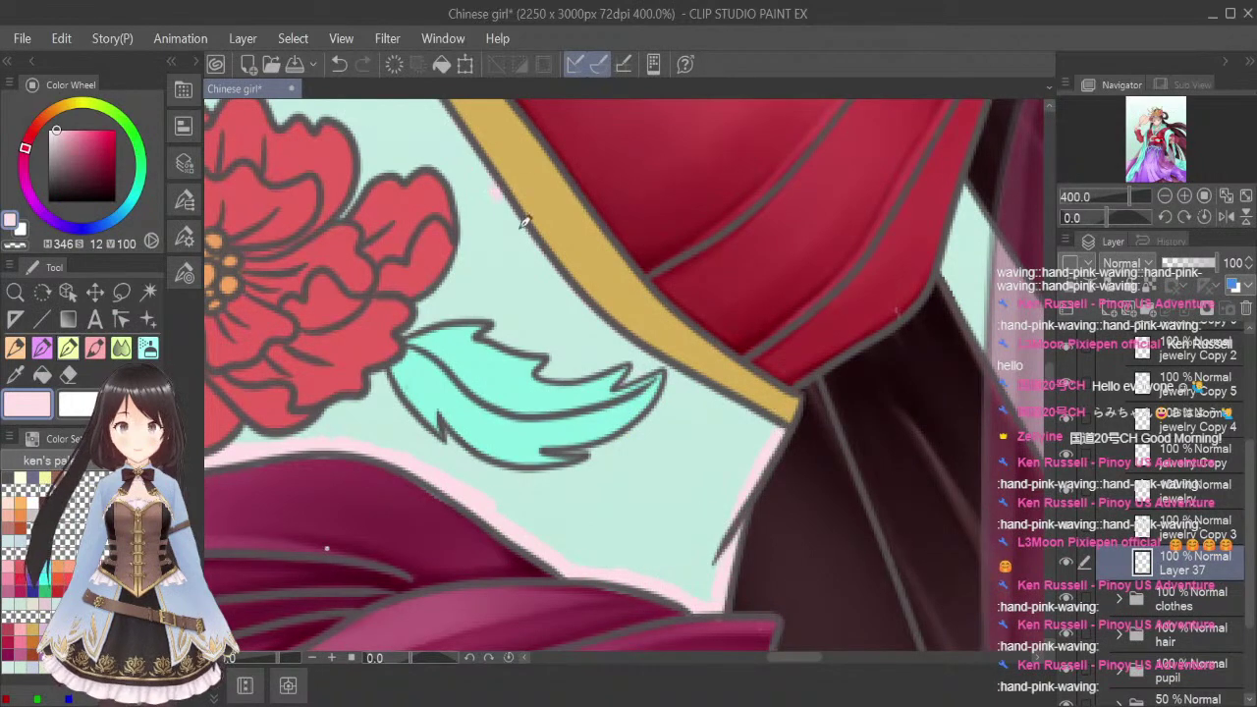
Paint the pale pink border beneath the gold trim, from the panel's right corner up and over the top arch
left_click_drag(508, 193, 597, 323)
left_click_drag(550, 260, 718, 396)
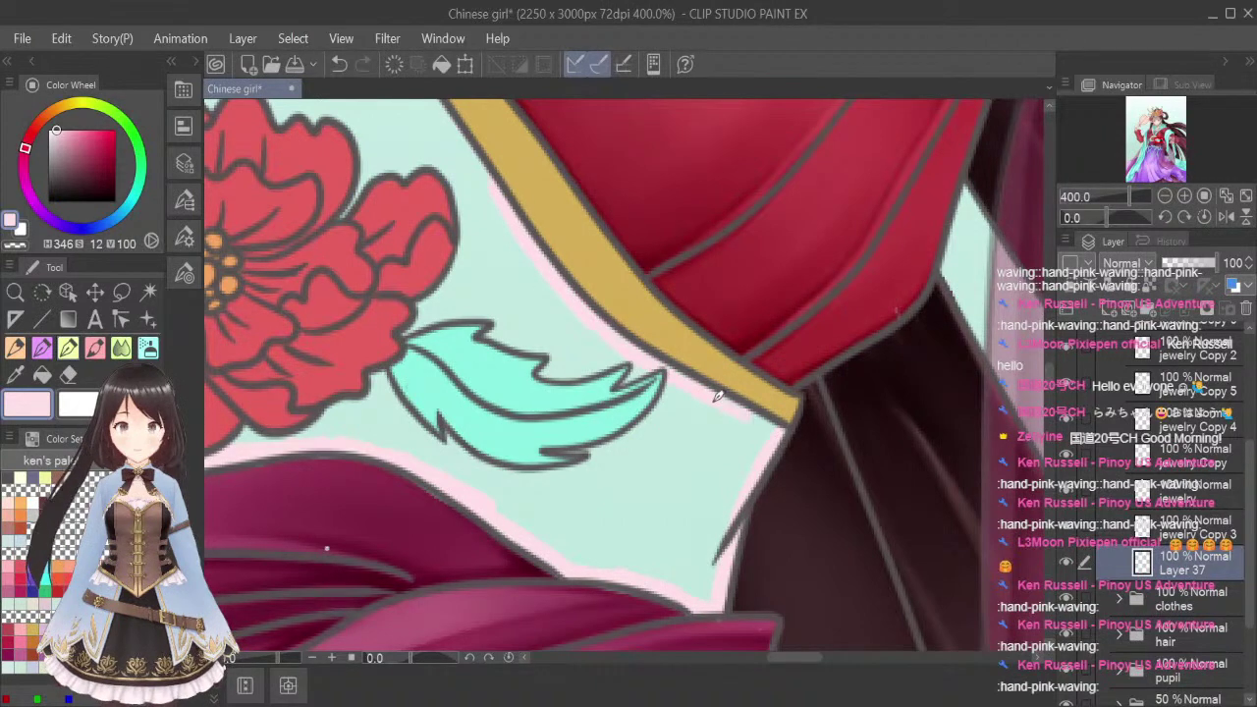
scroll(1050, 378, "up", 3)
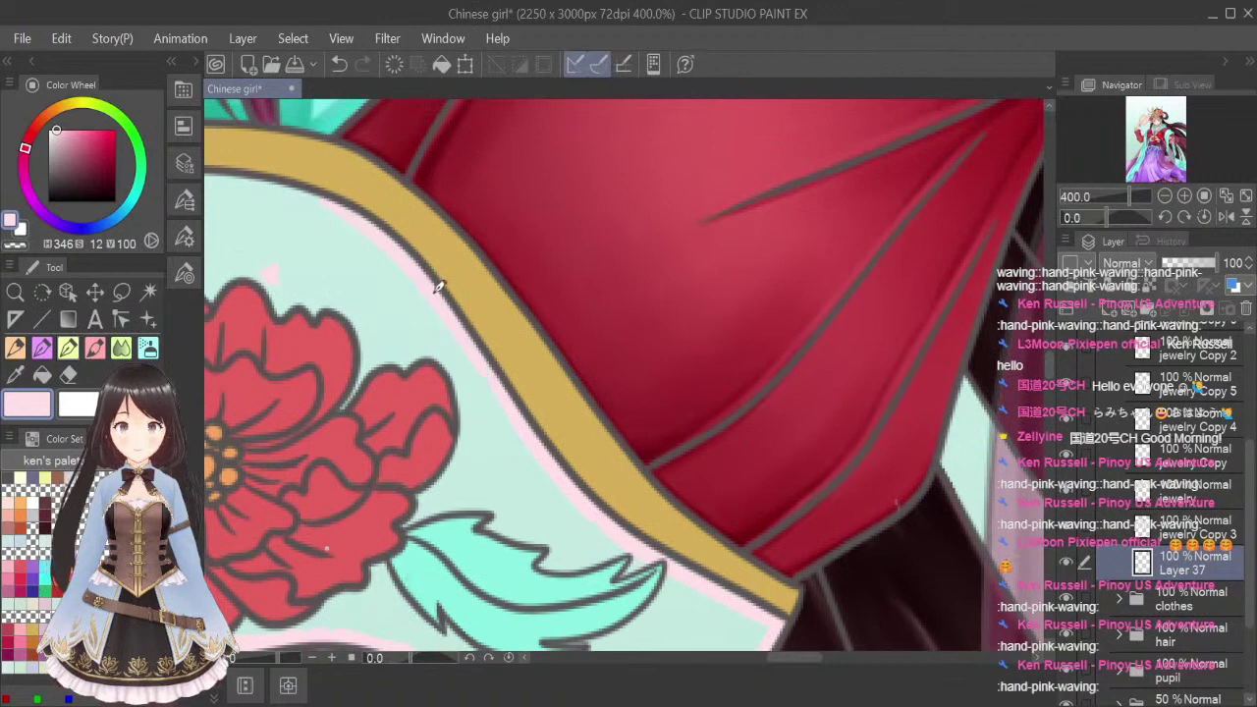
left_click_drag(806, 659, 768, 672)
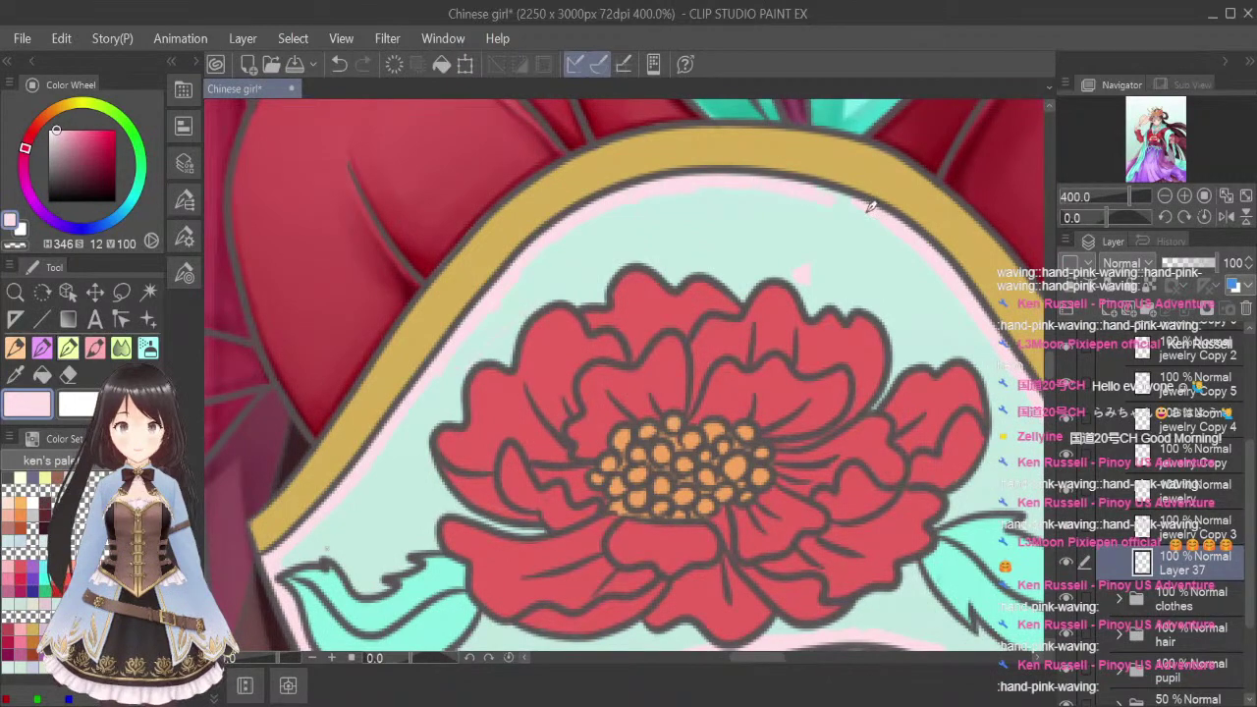
Fill the remaining chest panel background around the peony and leaves with pale pink, and save the illustration
left_click(1245, 200)
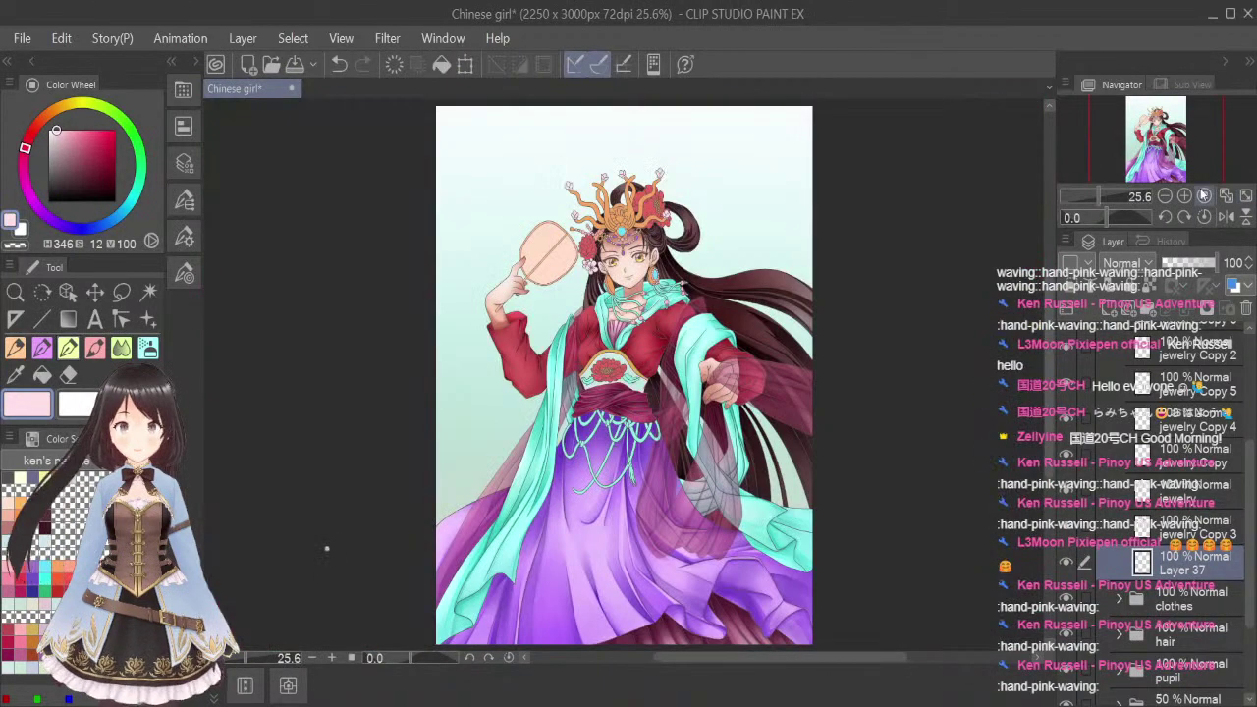
scroll(648, 317, "up", 5)
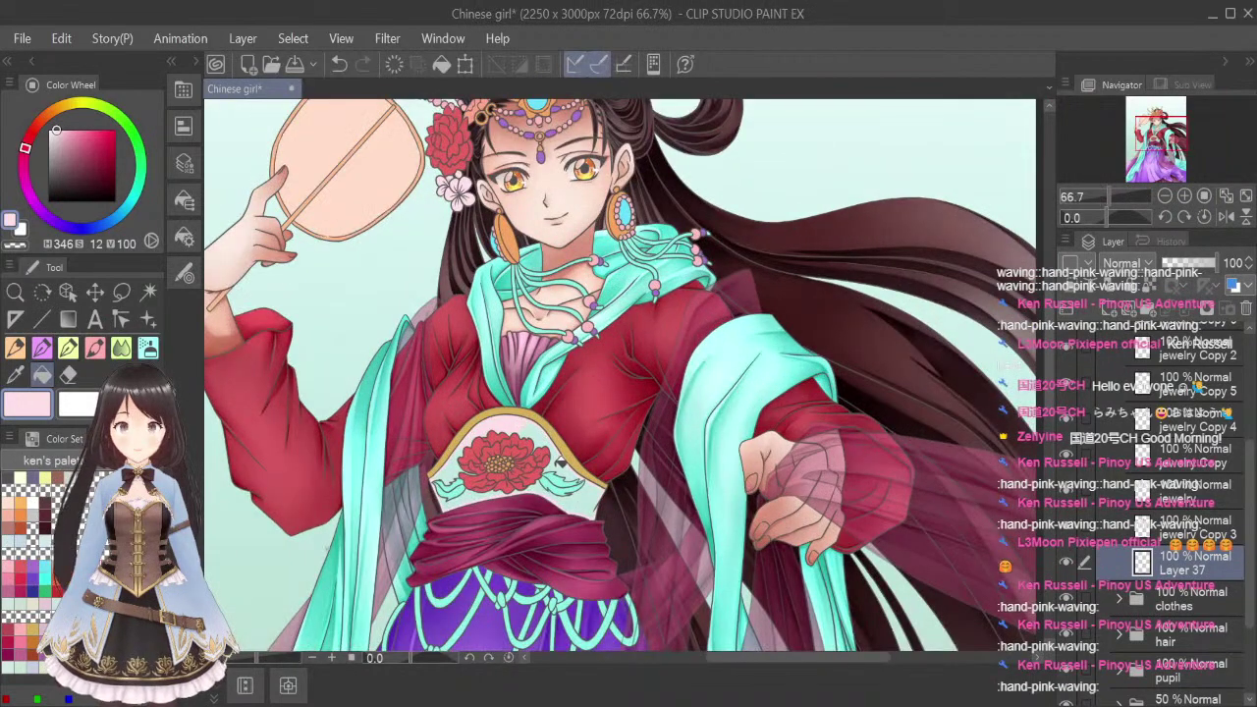
scroll(560, 461, "up", 3)
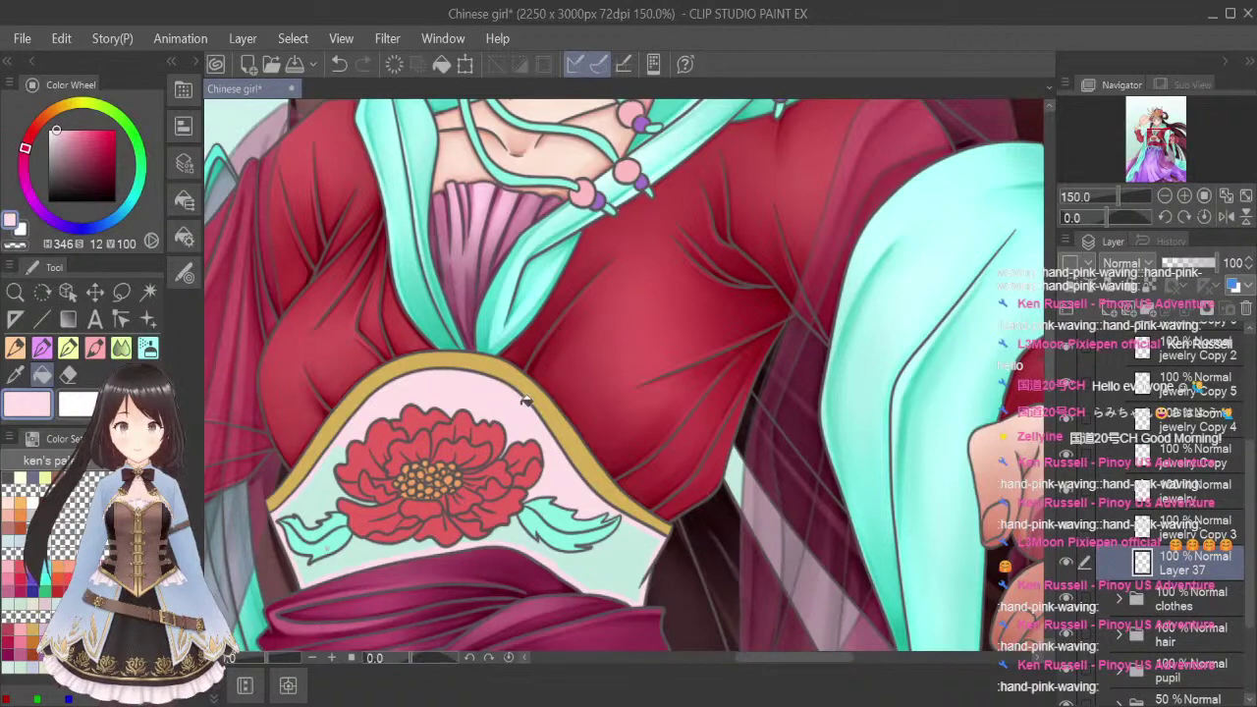
left_click(619, 554)
left_click(354, 552)
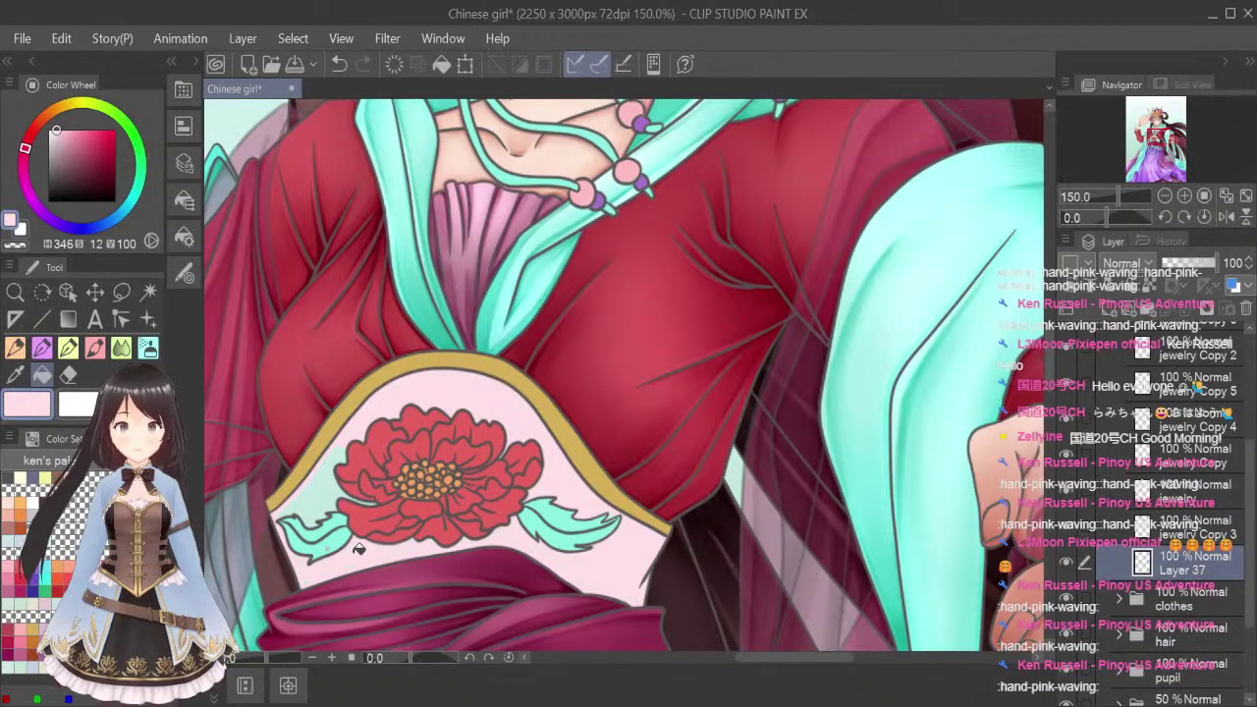
left_click(327, 494)
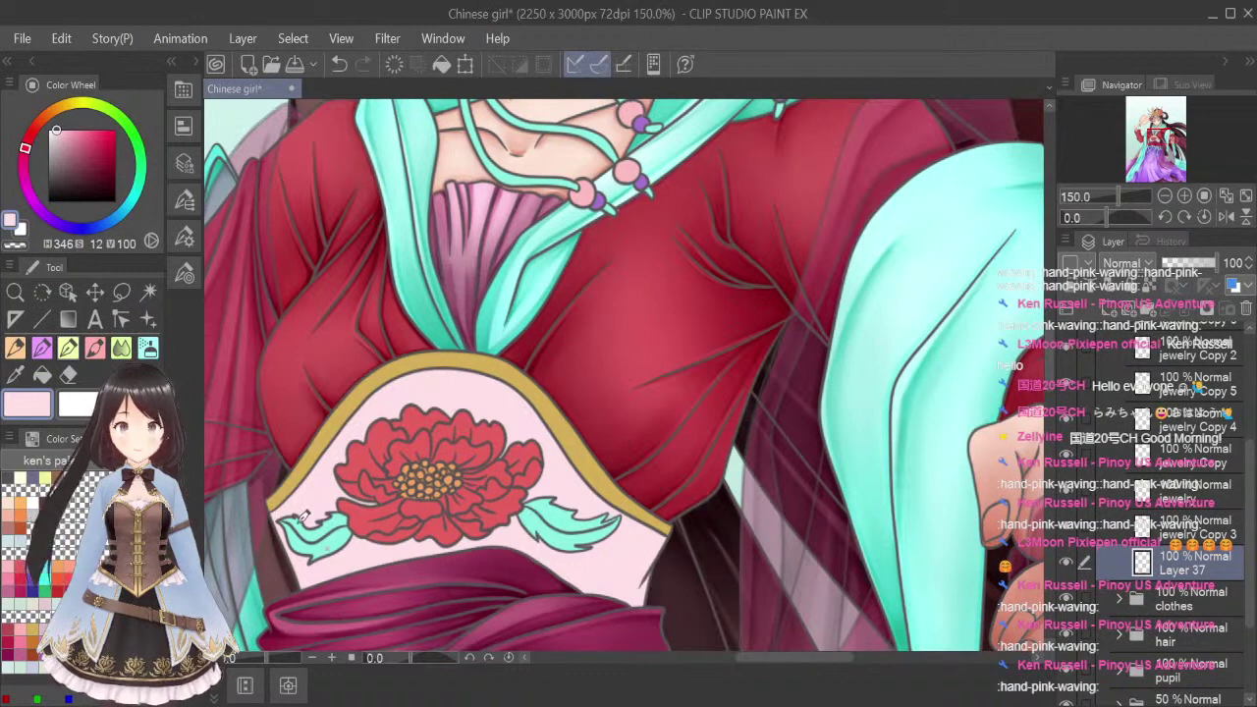
left_click(42, 374)
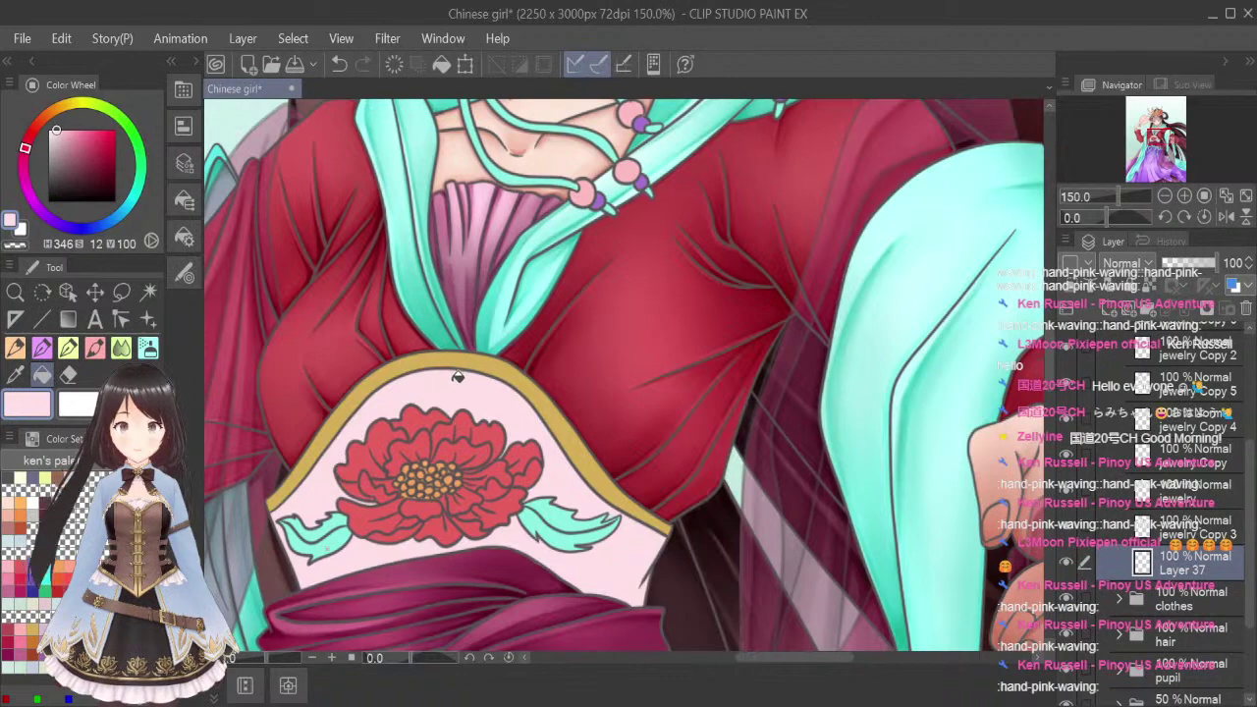
left_click(95, 352)
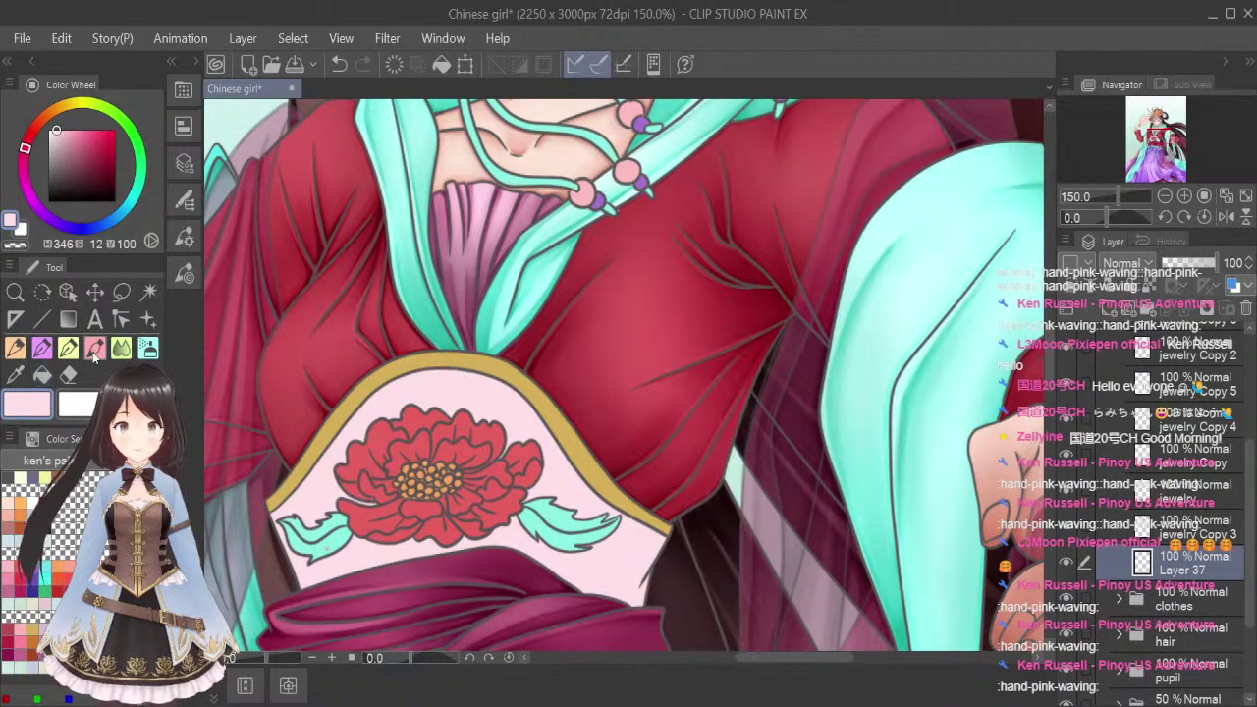
left_click(1245, 196)
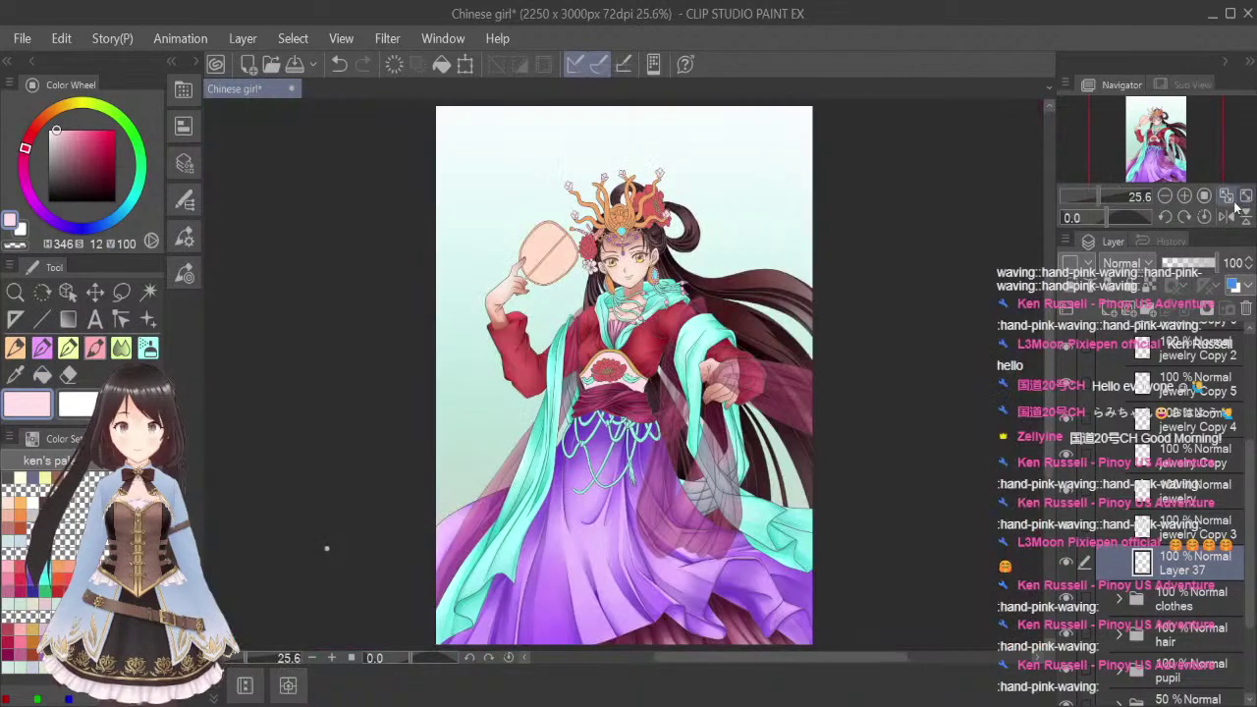
key("ctrl+s")
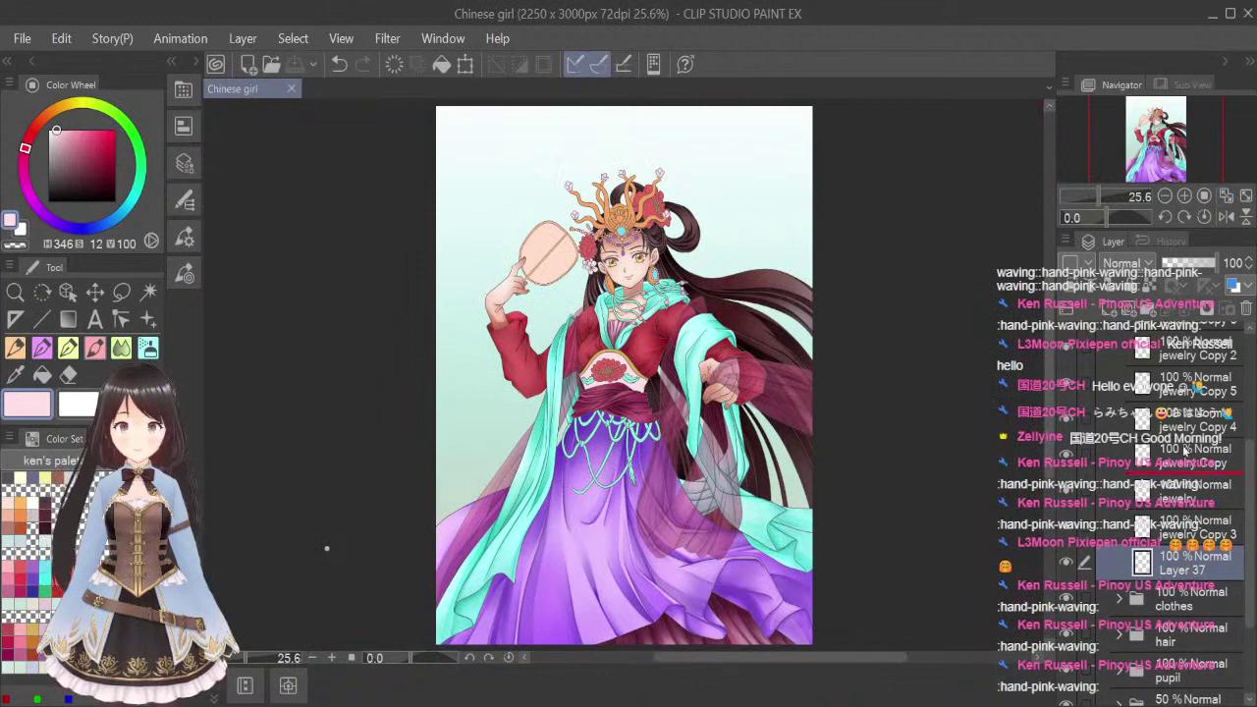
Group Layer 37 in a new folder named jewelry 1 and save the illustration
key("ctrl+g")
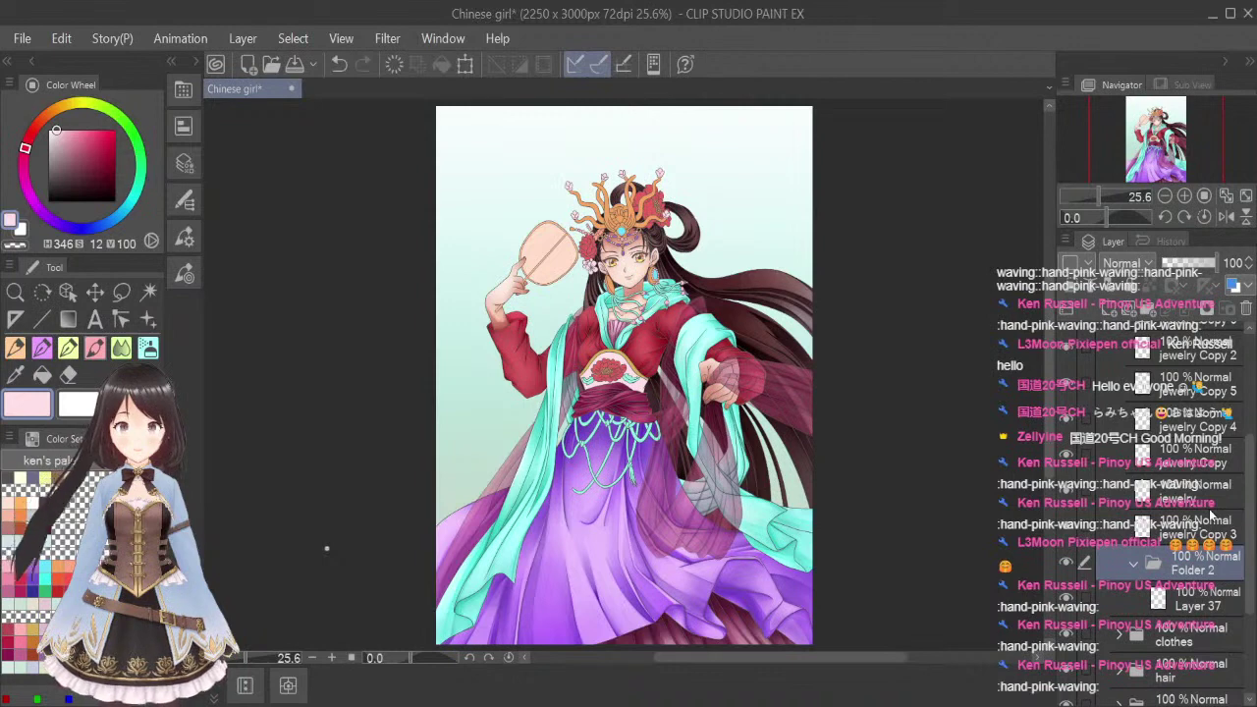
type("jewelry 1")
key("Return")
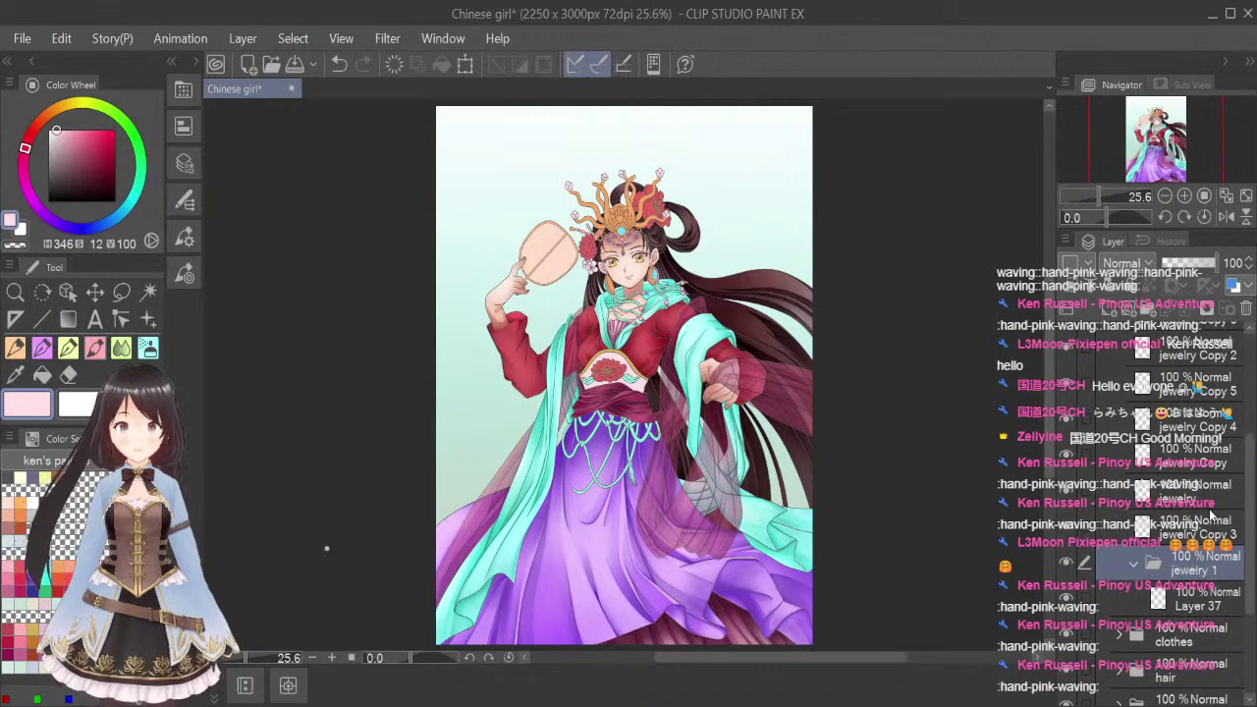
key("ctrl+s")
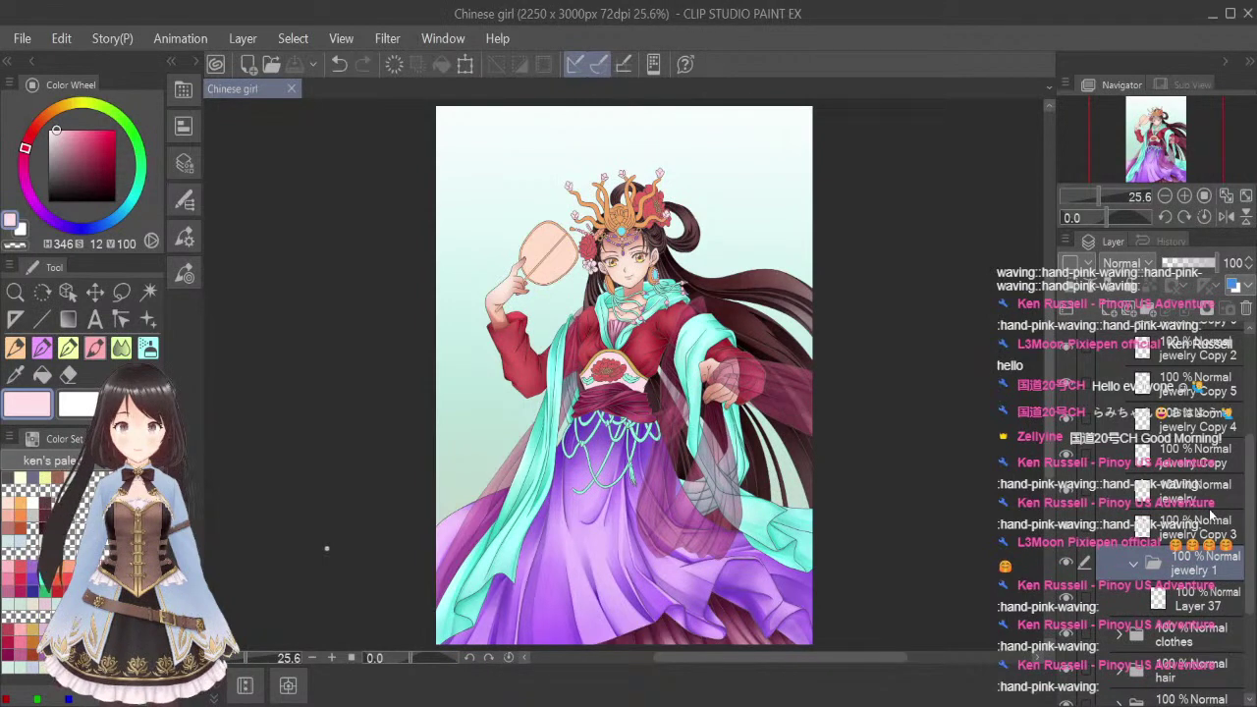
Add a Glow dodge layer clipped to Layer 37 and pick a pale green (H 132, S 12, V 88) for the panel's highlights
left_click(1201, 613)
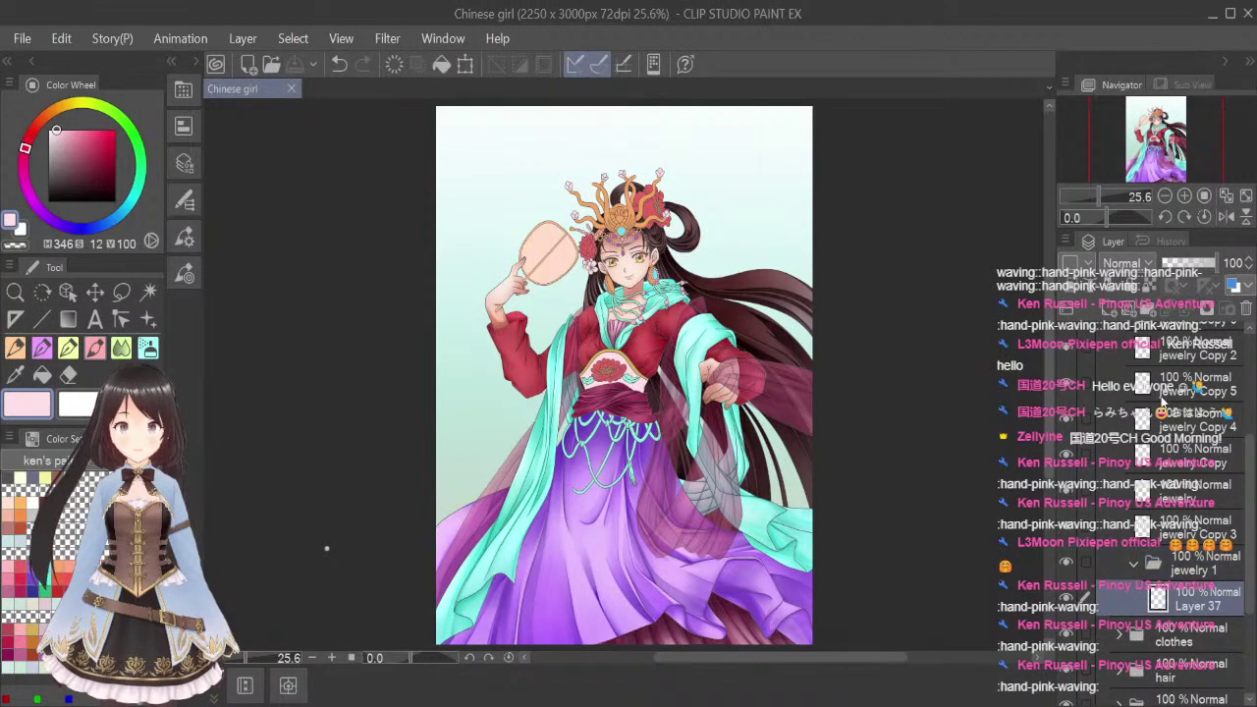
left_click(1109, 310)
left_click(1071, 285)
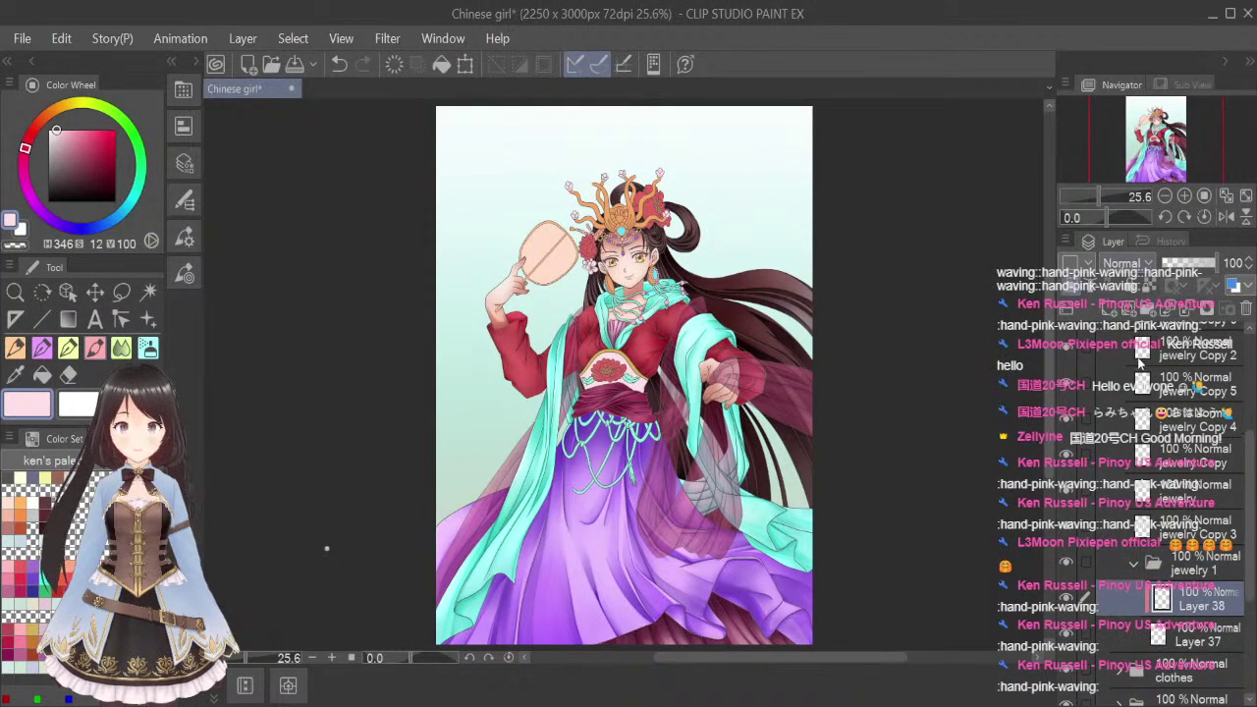
left_click(1138, 428)
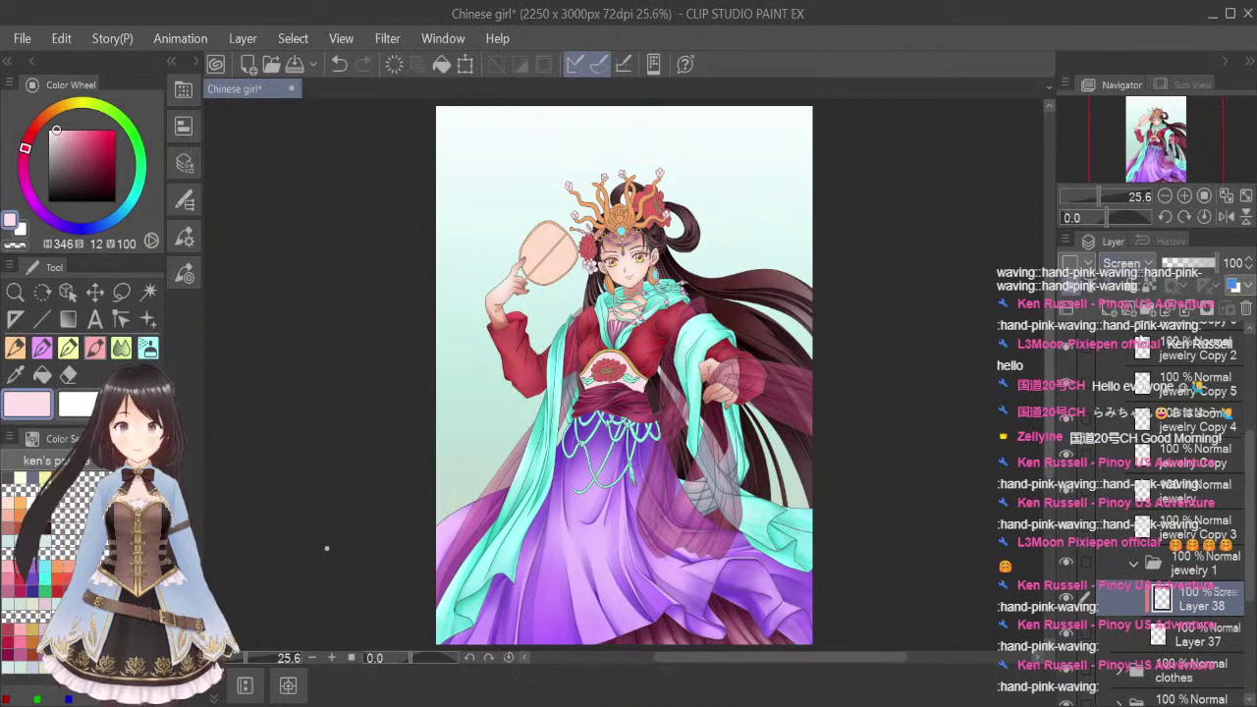
scroll(1158, 261, "down", 2)
left_click(20, 604)
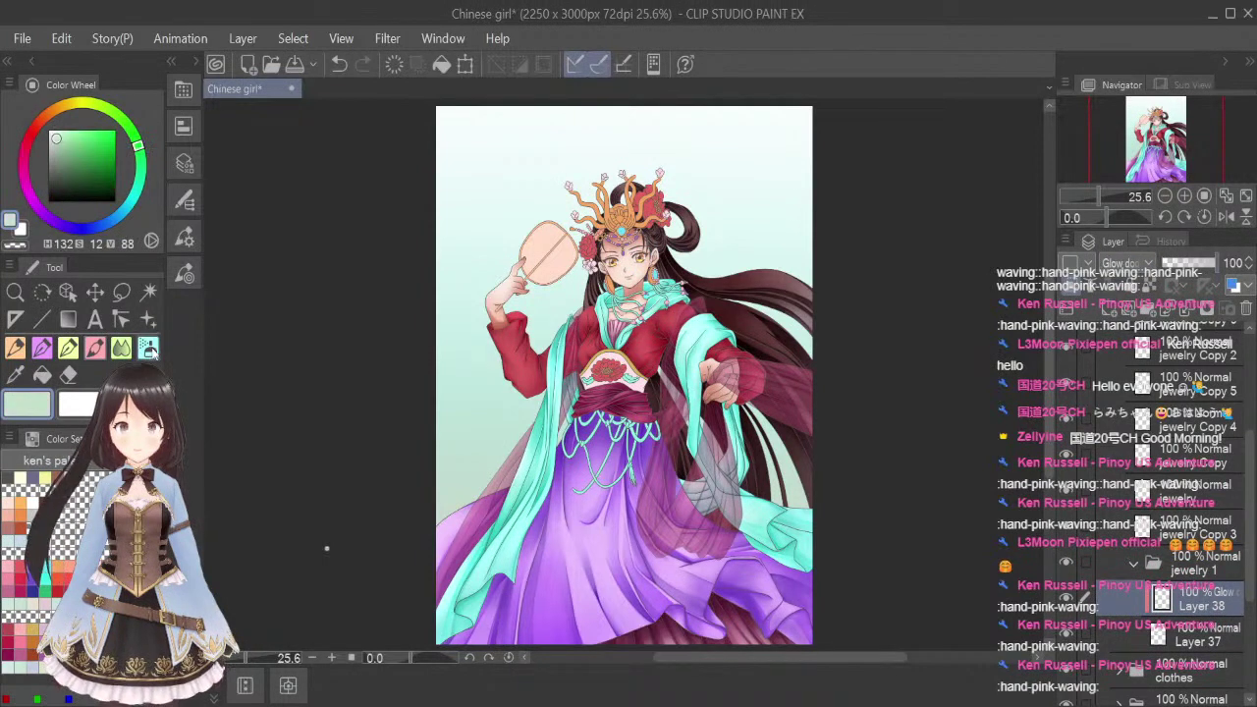
scroll(641, 349, "up", 2)
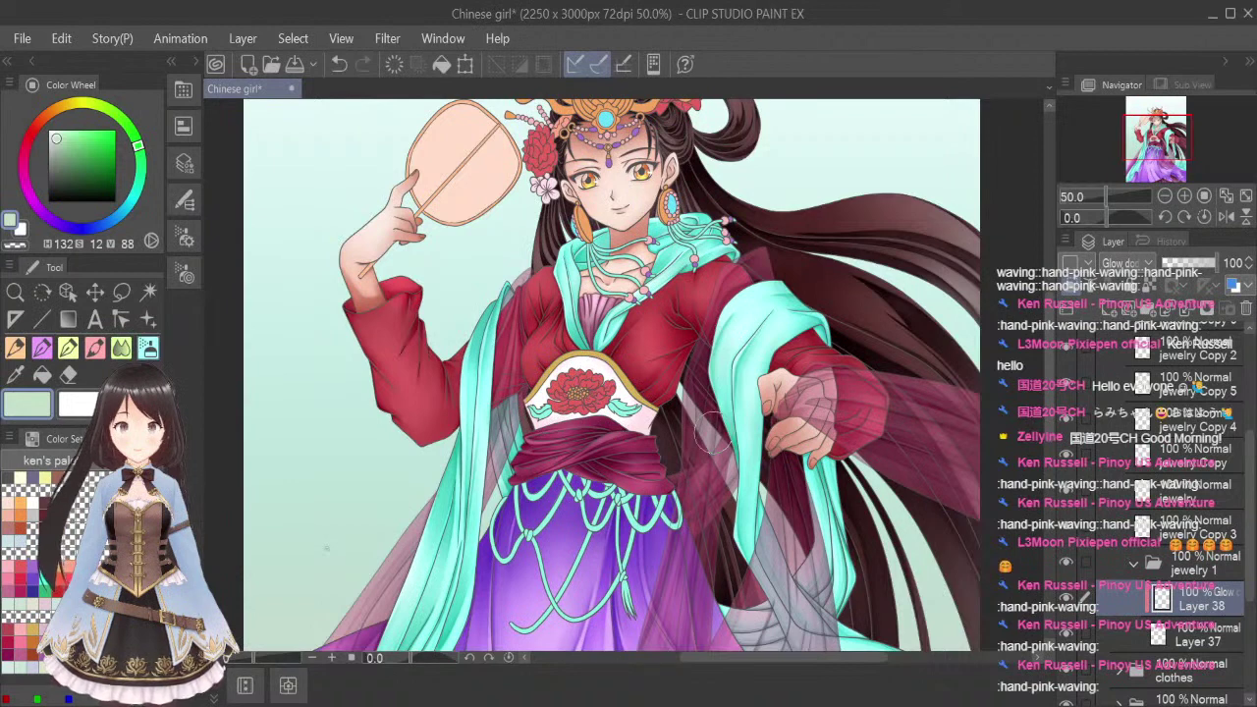
Add a clipped Multiply layer above Layer 38 and choose the airbrush with pink (H 340, S 30, V 100) for shading
left_click(1109, 310)
left_click(1071, 287)
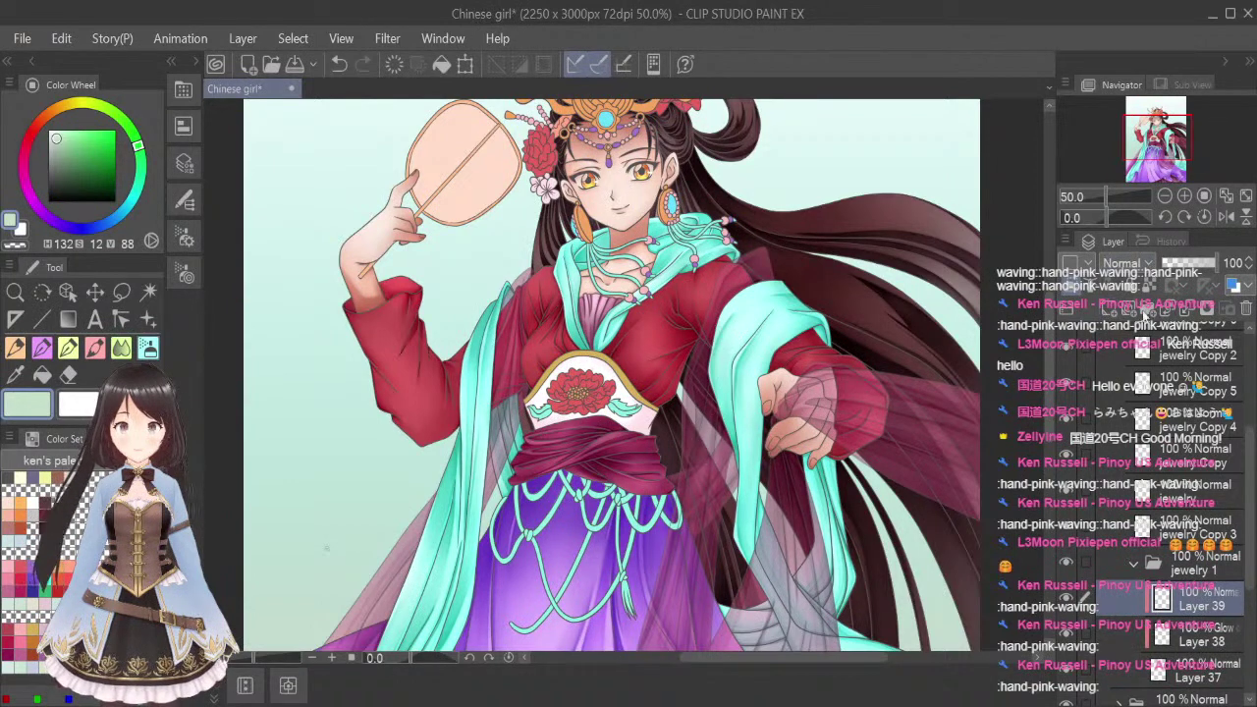
left_click(1131, 335)
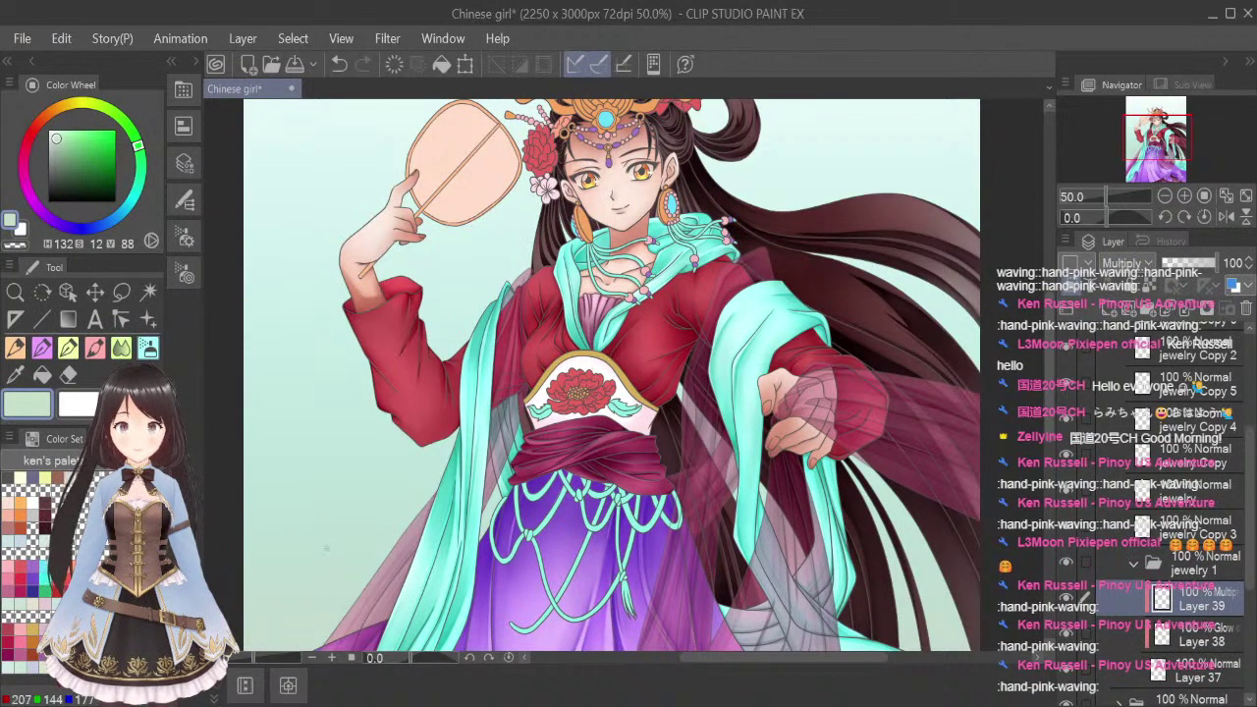
left_click(8, 566)
left_click(147, 349)
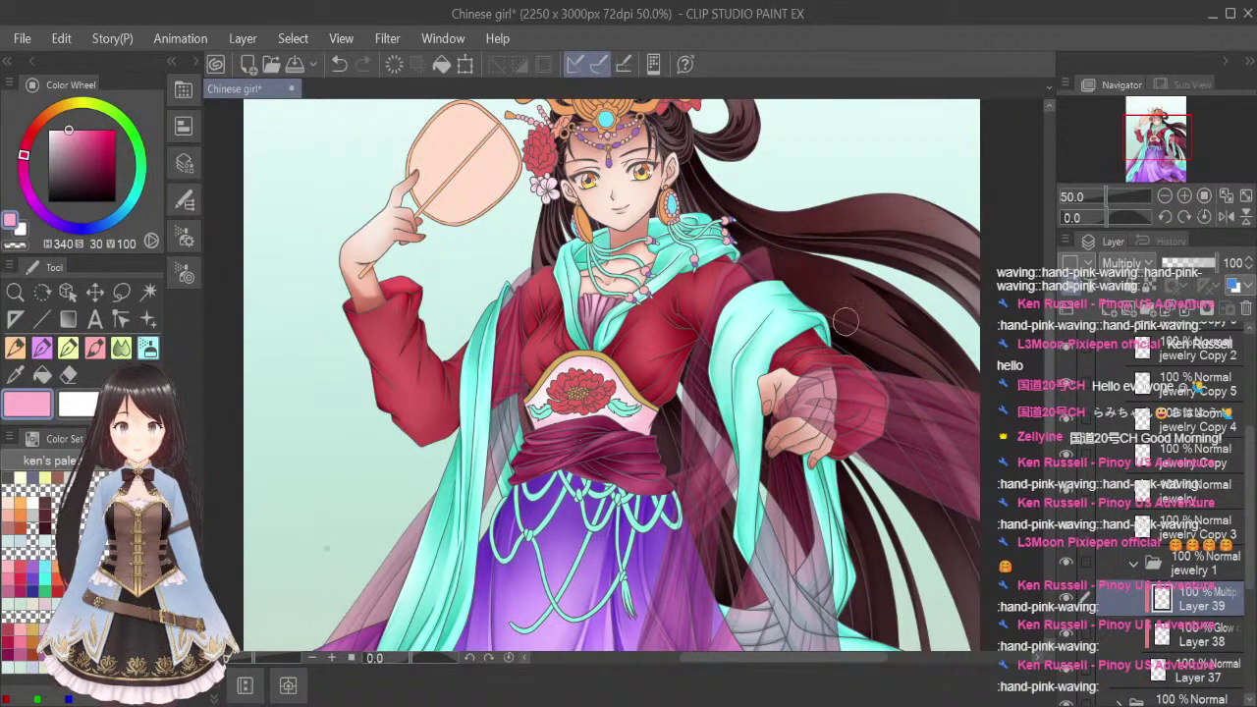
Paint pink shadows on Layer 39 beneath the gold trim's left half, down the panel's left side and along the sash's upper edge
key("c")
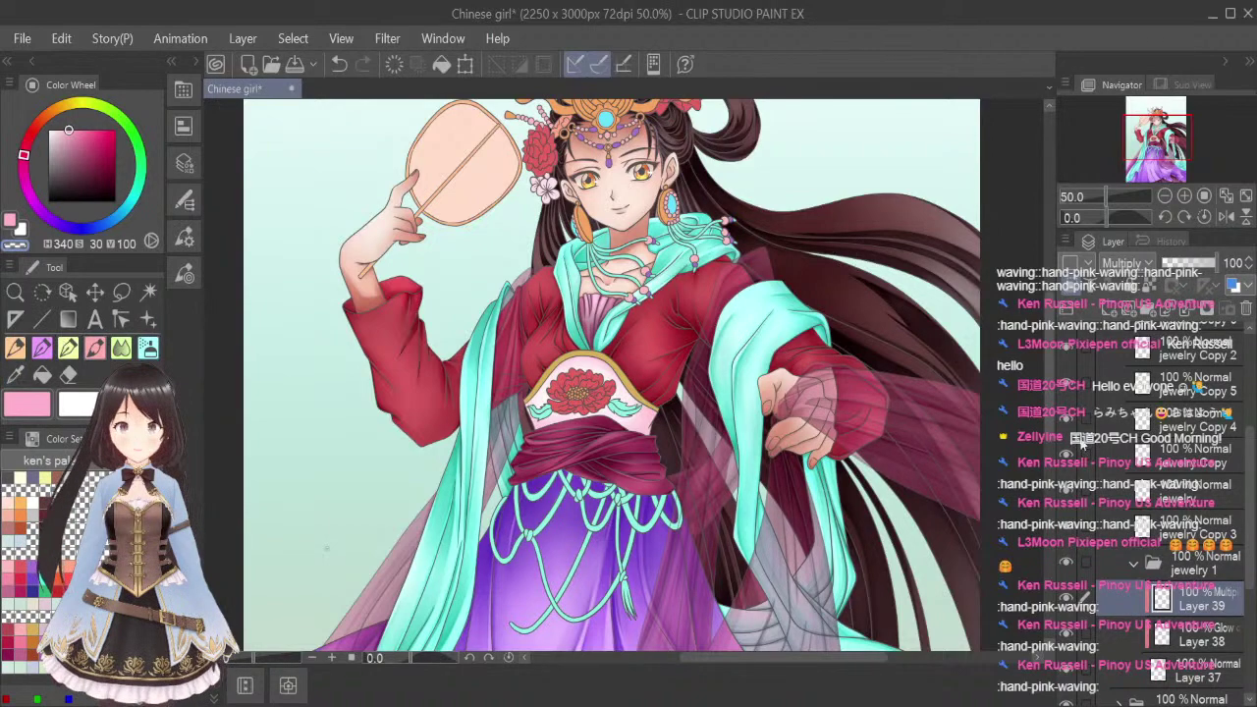
scroll(550, 387, "up", 4)
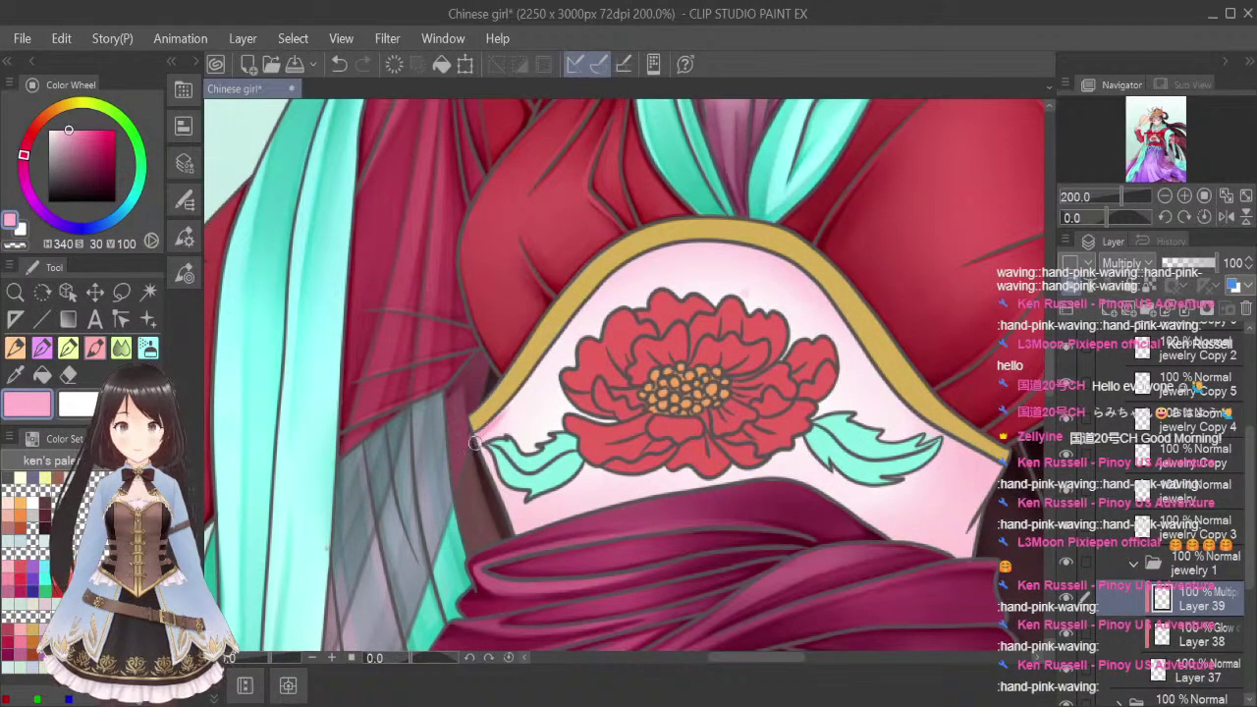
left_click_drag(501, 413, 568, 327)
mouse_move(530, 383)
left_mouse_down()
mouse_move(604, 287)
mouse_move(682, 246)
left_mouse_up()
mouse_move(615, 276)
left_mouse_down()
mouse_move(505, 418)
mouse_move(462, 451)
mouse_move(482, 436)
mouse_move(494, 488)
left_mouse_up()
mouse_move(480, 438)
left_mouse_down()
mouse_move(513, 529)
mouse_move(613, 505)
left_mouse_up()
left_click_drag(512, 531, 678, 499)
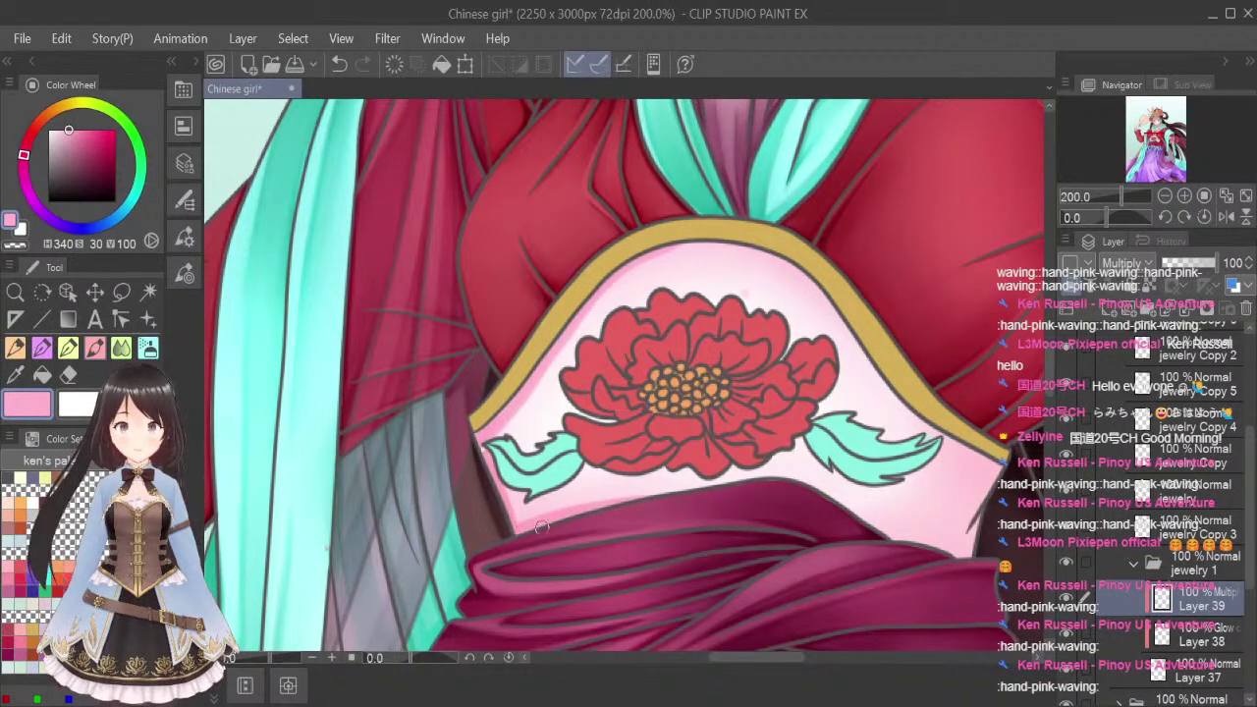
mouse_move(512, 528)
left_mouse_down()
mouse_move(587, 502)
mouse_move(744, 481)
left_mouse_up()
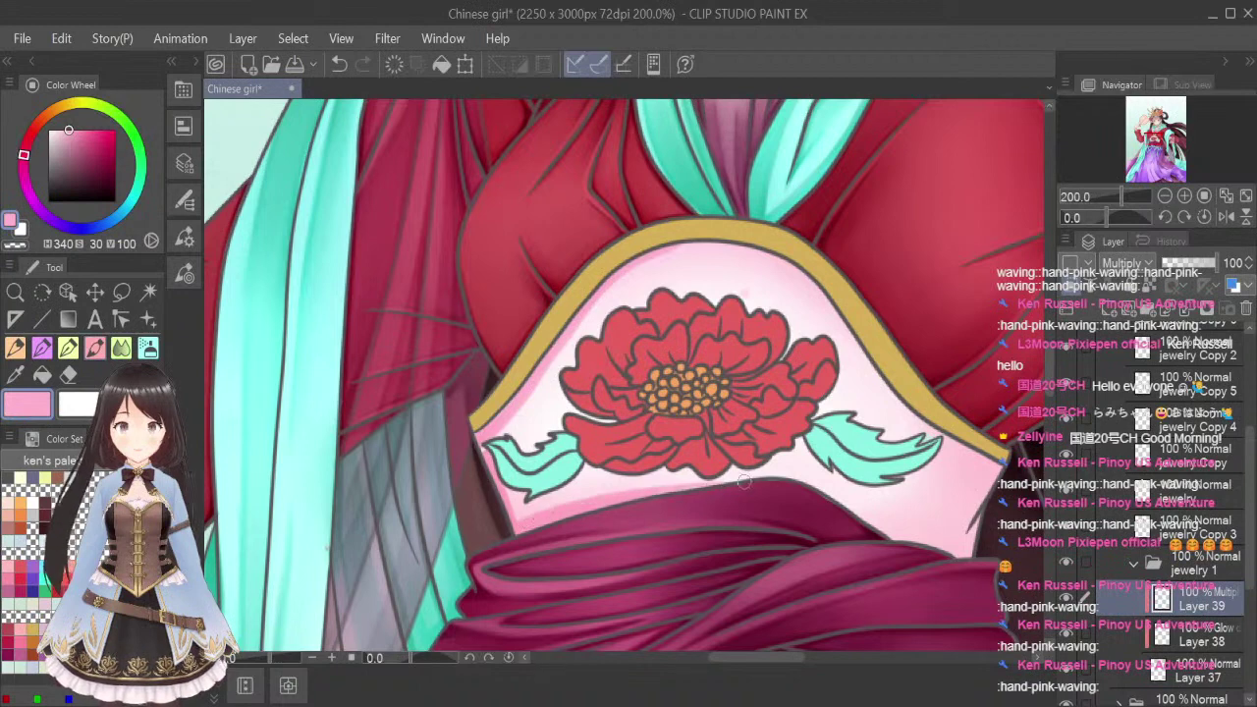
Toggle the visibility of the jewelry layers to check which parts of the peony panel and gold trim each one colors
left_click(69, 376)
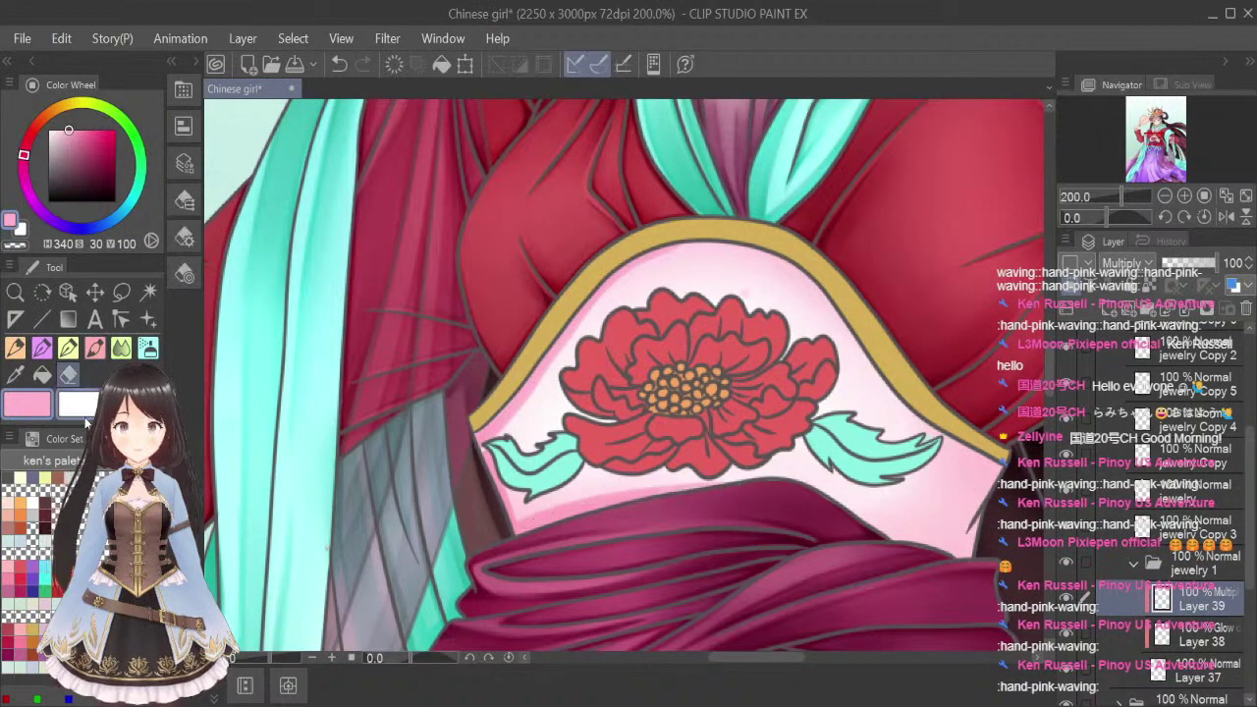
left_click(1067, 527)
left_click(1068, 527)
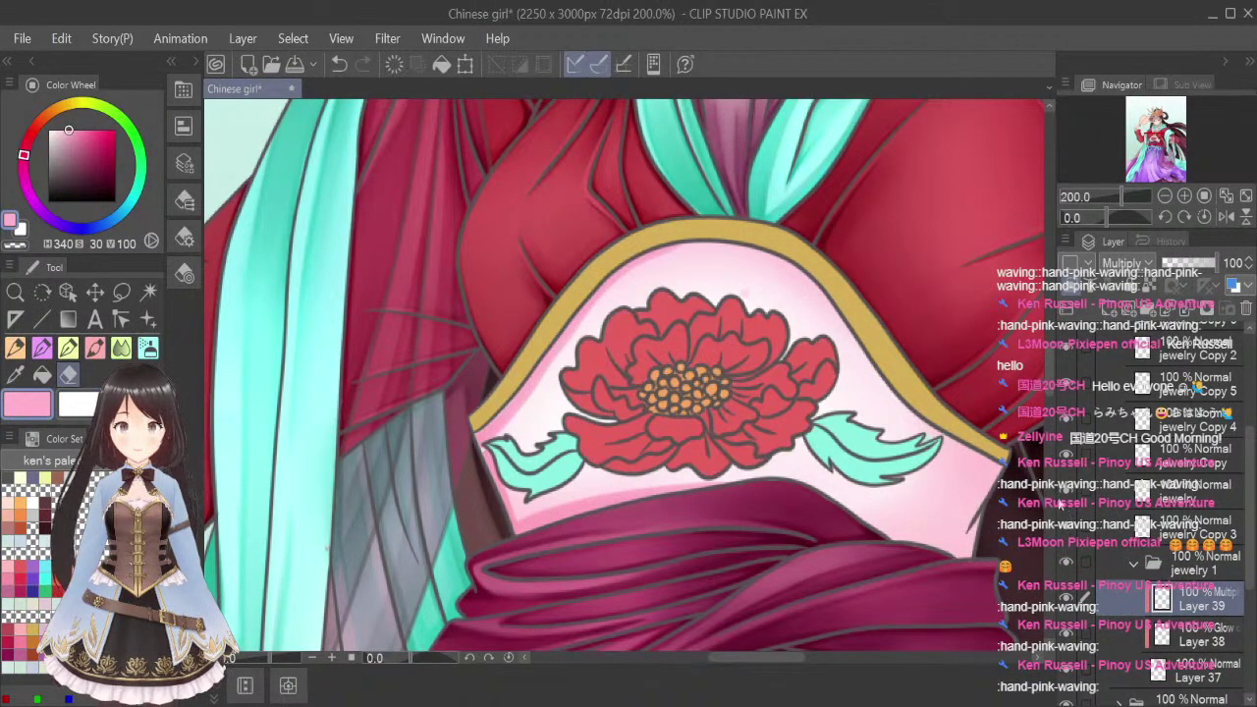
left_click(1066, 493)
left_click(1066, 493)
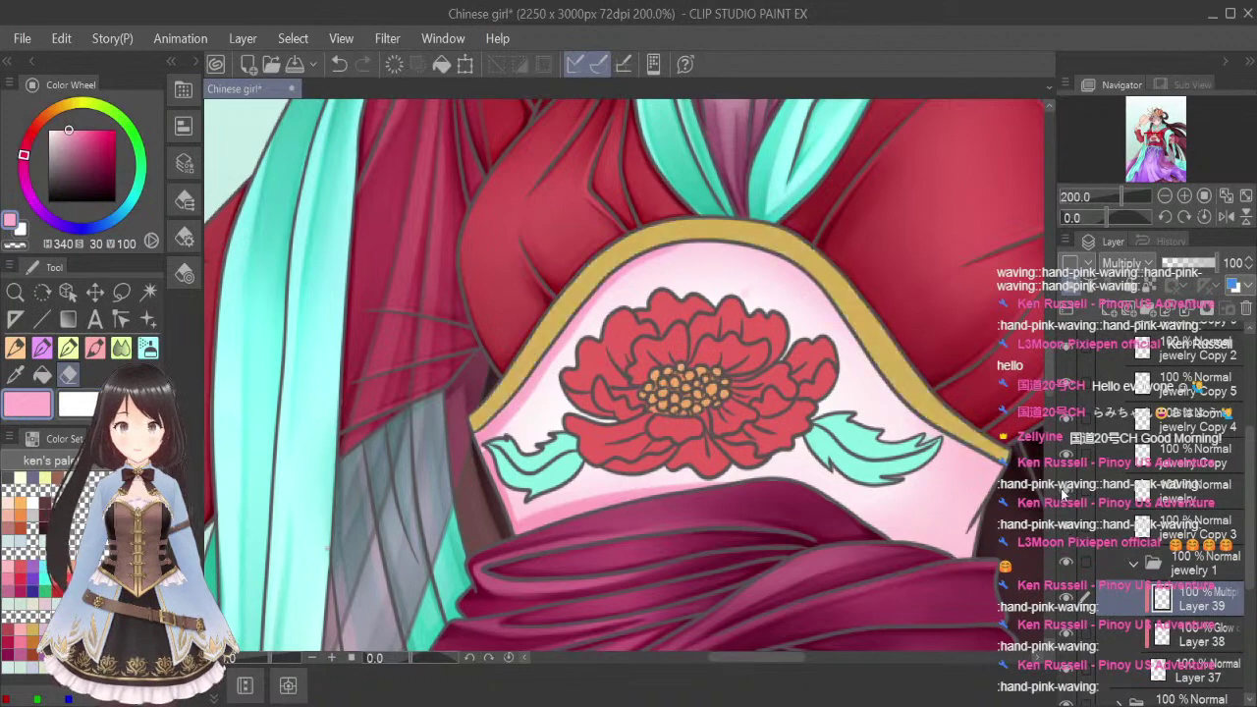
left_click(1066, 493)
left_click(1066, 493)
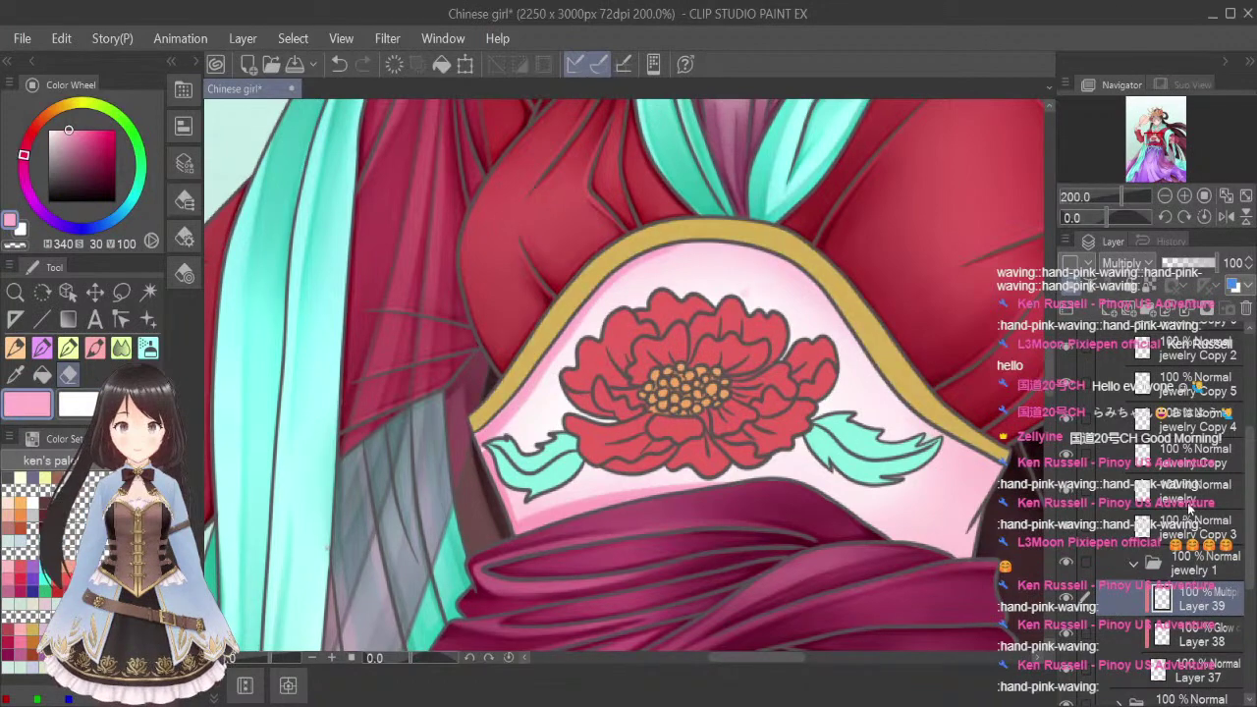
left_click(1188, 503)
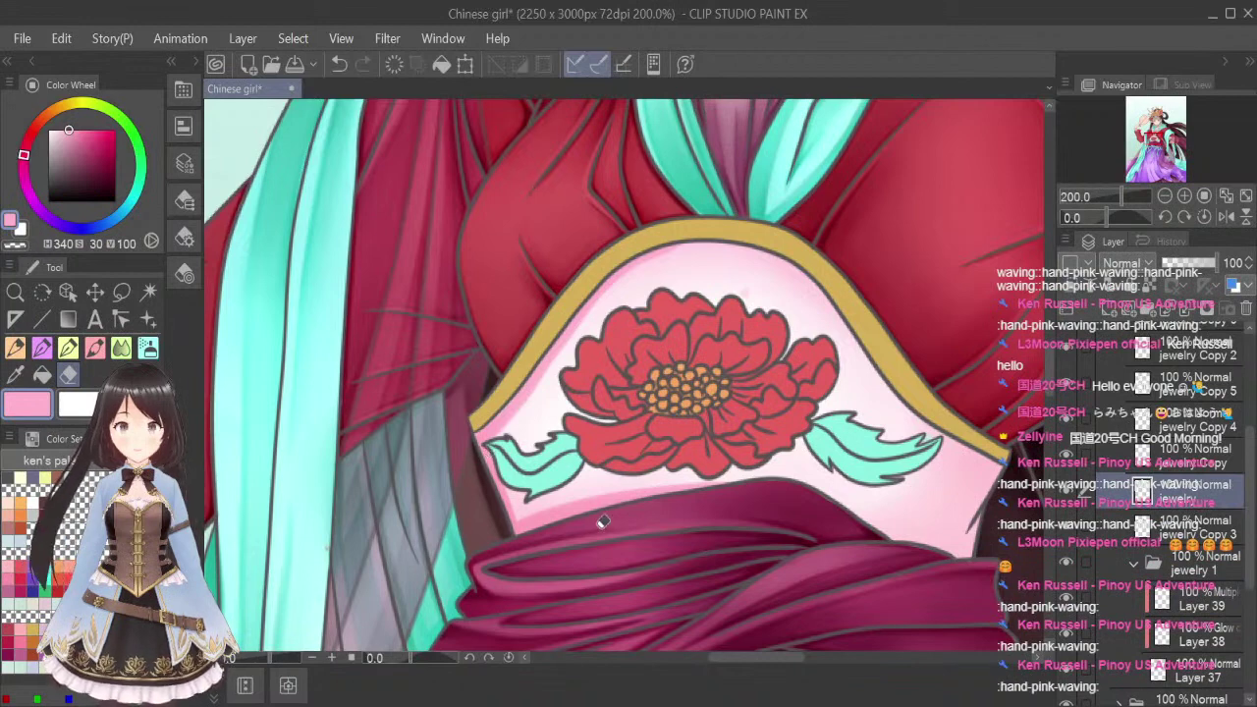
left_click(1066, 493)
left_click(1066, 493)
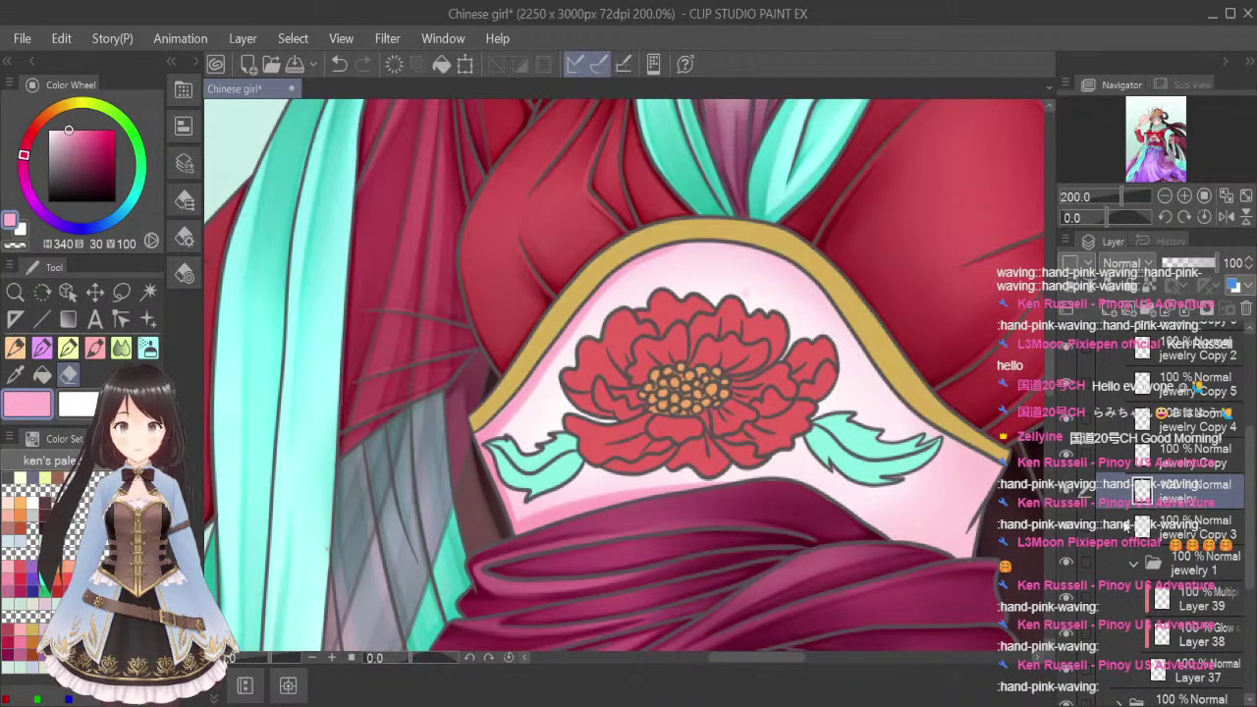
left_click(1072, 499)
left_click(1072, 499)
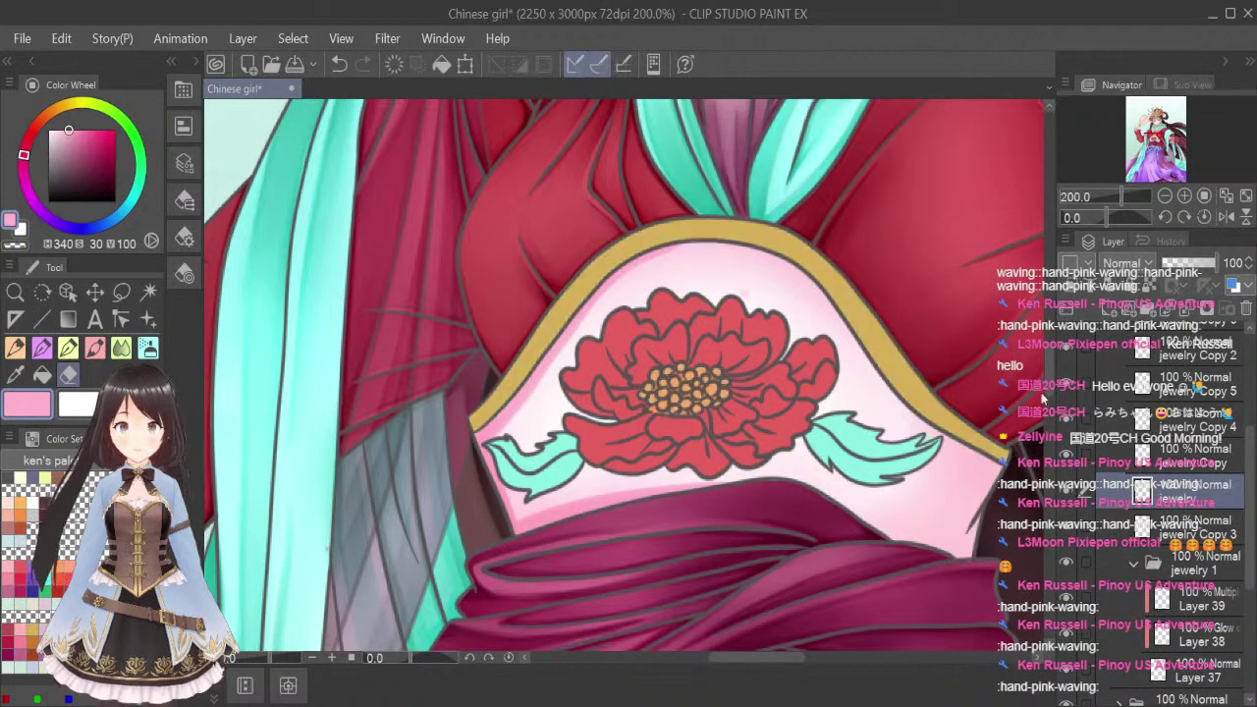
left_click(1066, 493)
left_click(1066, 493)
left_click(1066, 493)
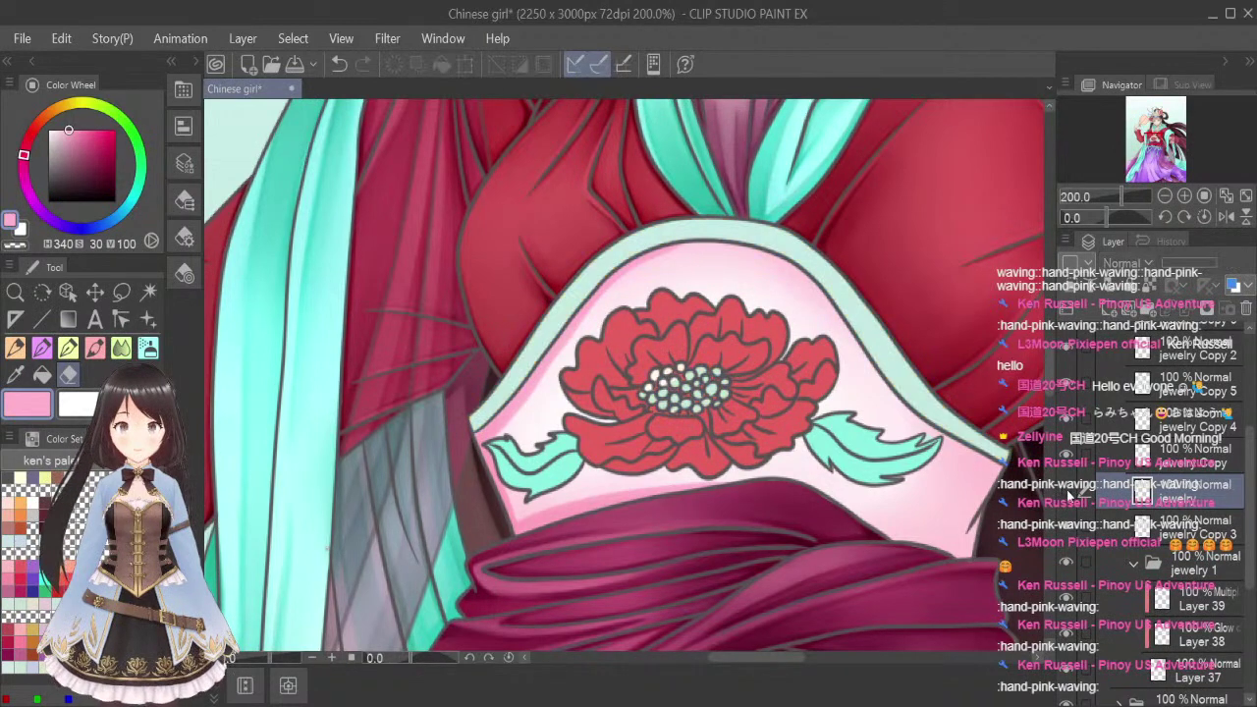
left_click(1066, 493)
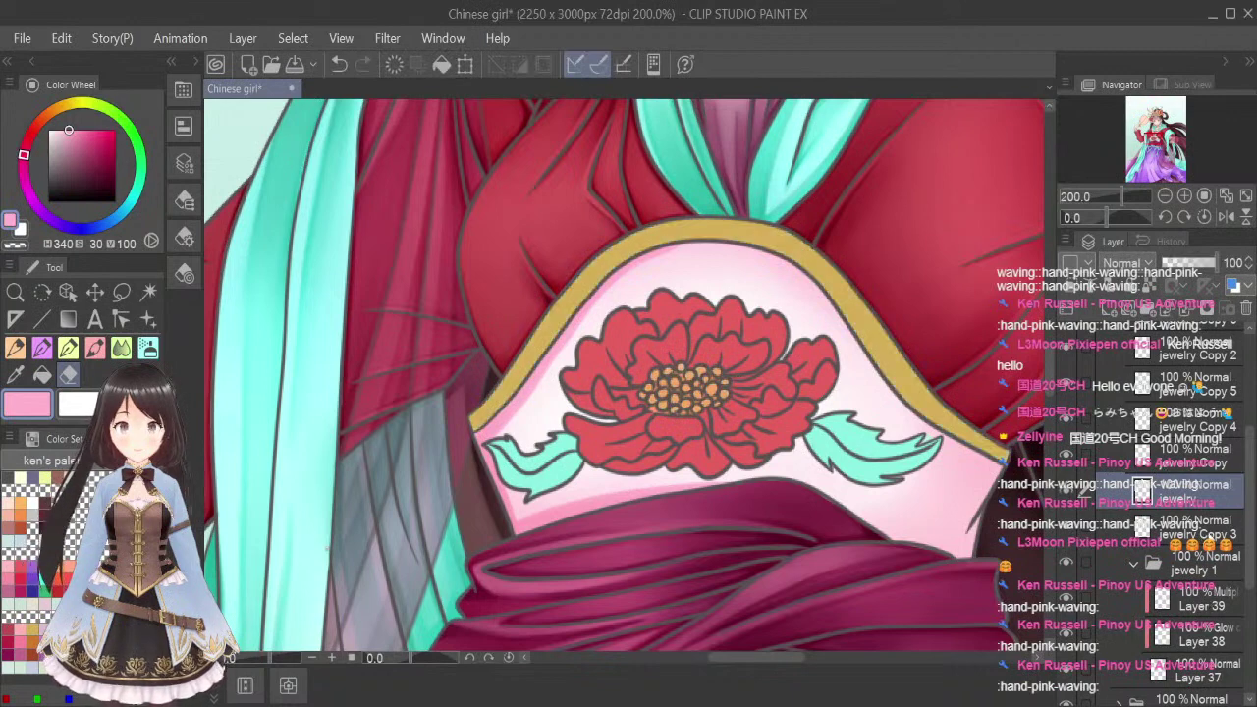
Paint pink shadows on Layer 39 beneath the gold trim's right half, down the panel's right side and along the sash's right upper edge
left_click(1085, 596)
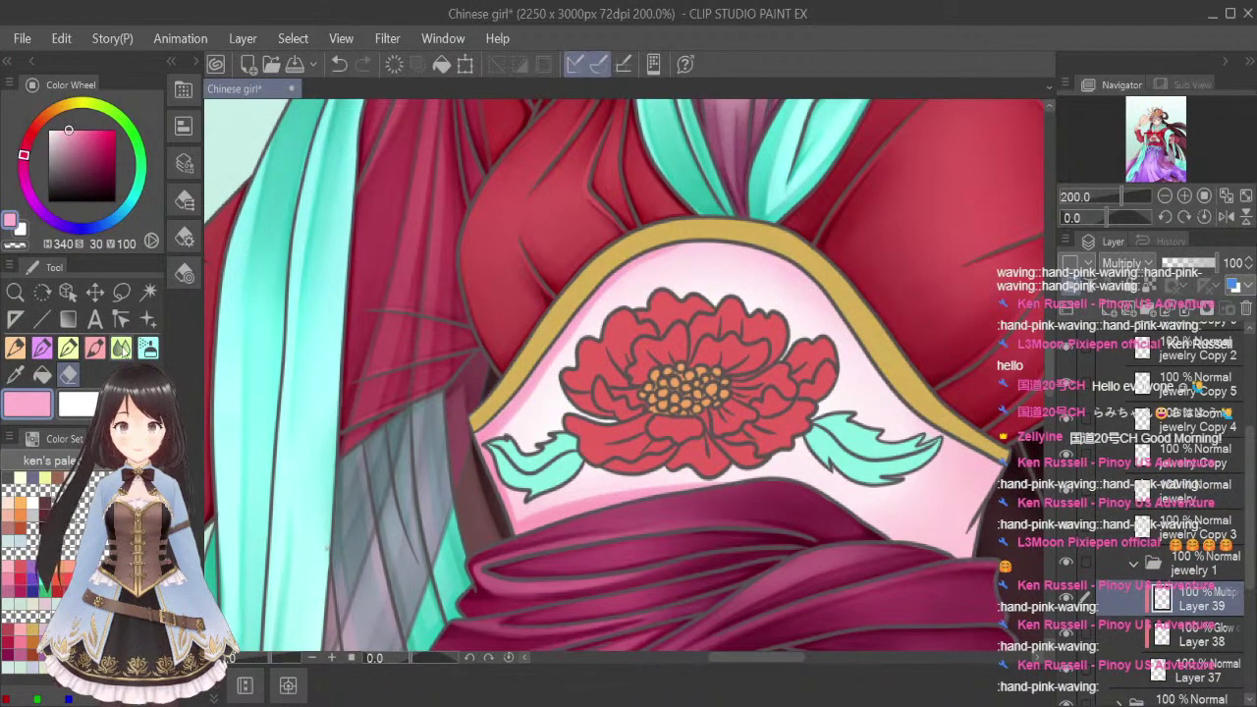
left_click(98, 349)
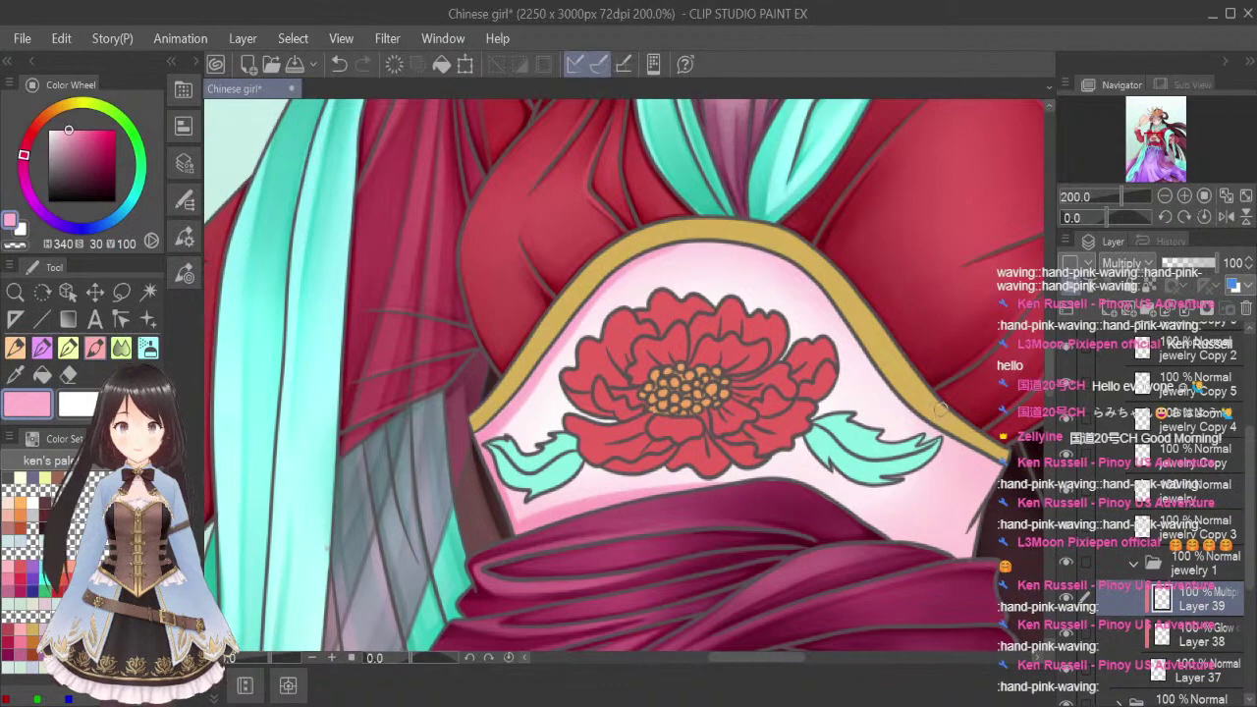
mouse_move(667, 243)
left_mouse_down()
mouse_move(788, 263)
mouse_move(882, 381)
left_mouse_up()
mouse_move(821, 301)
left_mouse_down()
mouse_move(910, 412)
mouse_move(1020, 472)
mouse_move(1006, 453)
mouse_move(967, 530)
left_mouse_up()
mouse_move(1001, 465)
left_mouse_down()
mouse_move(960, 543)
mouse_move(983, 504)
mouse_move(970, 557)
left_mouse_up()
mouse_move(791, 481)
left_mouse_down()
mouse_move(700, 487)
mouse_move(810, 483)
mouse_move(946, 550)
left_mouse_up()
left_click_drag(830, 498, 924, 550)
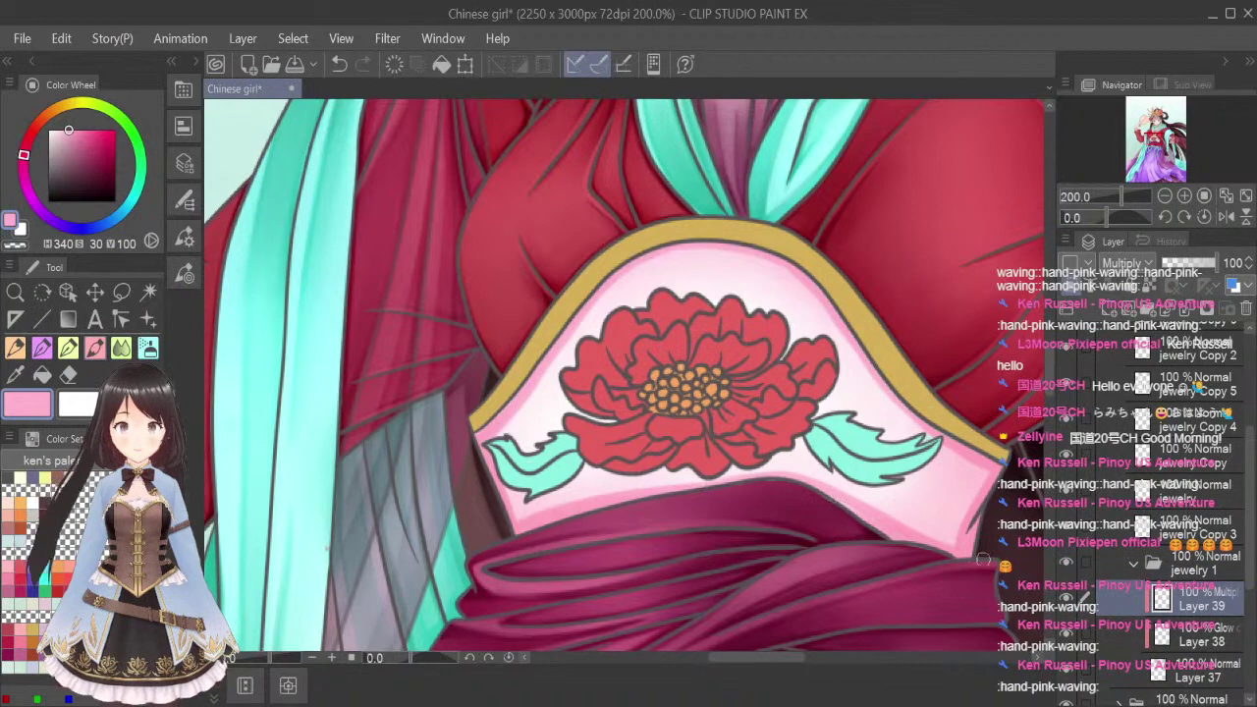
Examine what the jewelry layers and the jewelry 1 folder contain by hiding and showing them one at a time
left_click(1068, 530)
left_click(1069, 531)
left_click(1066, 493)
left_click(1066, 493)
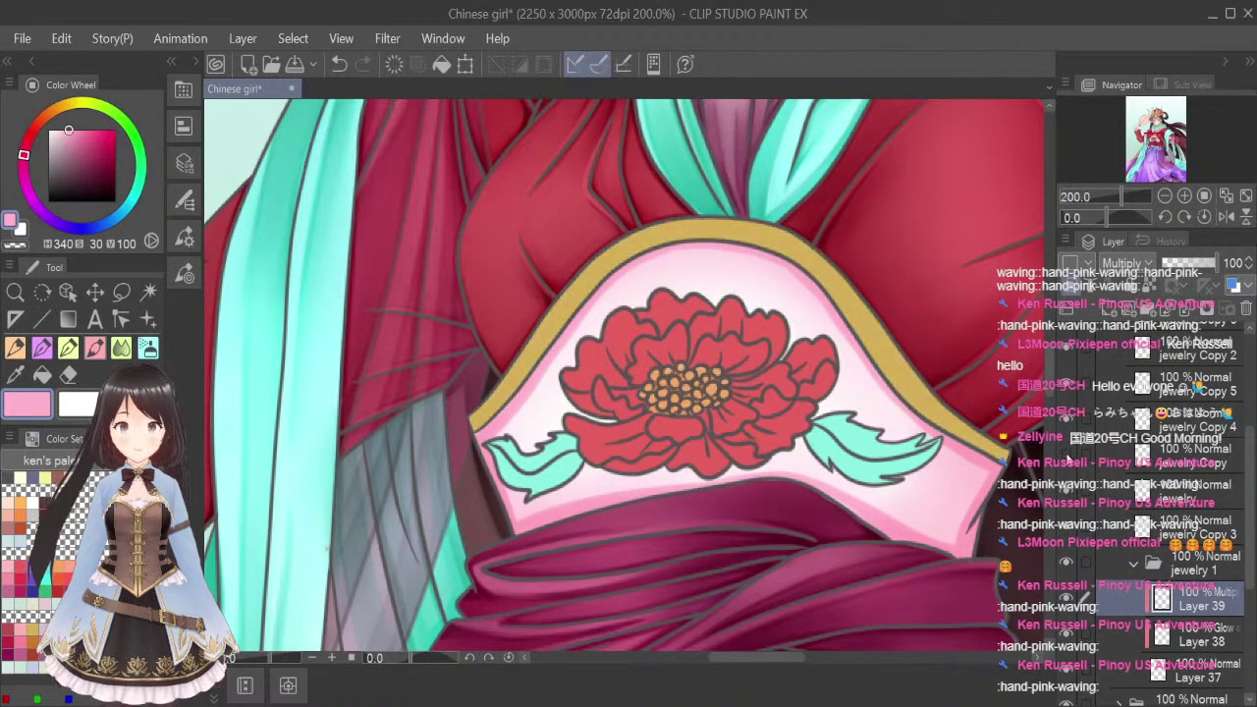
left_click(1068, 458)
left_click(1067, 457)
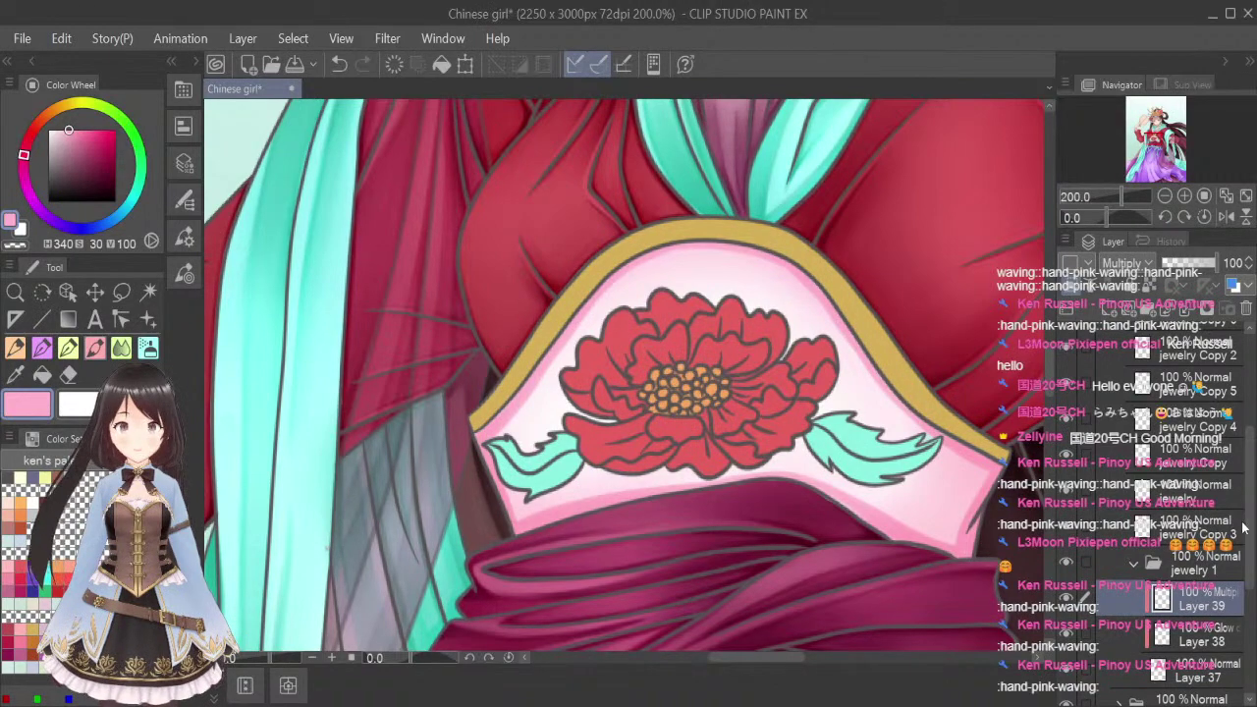
left_click_drag(1245, 527, 1248, 472)
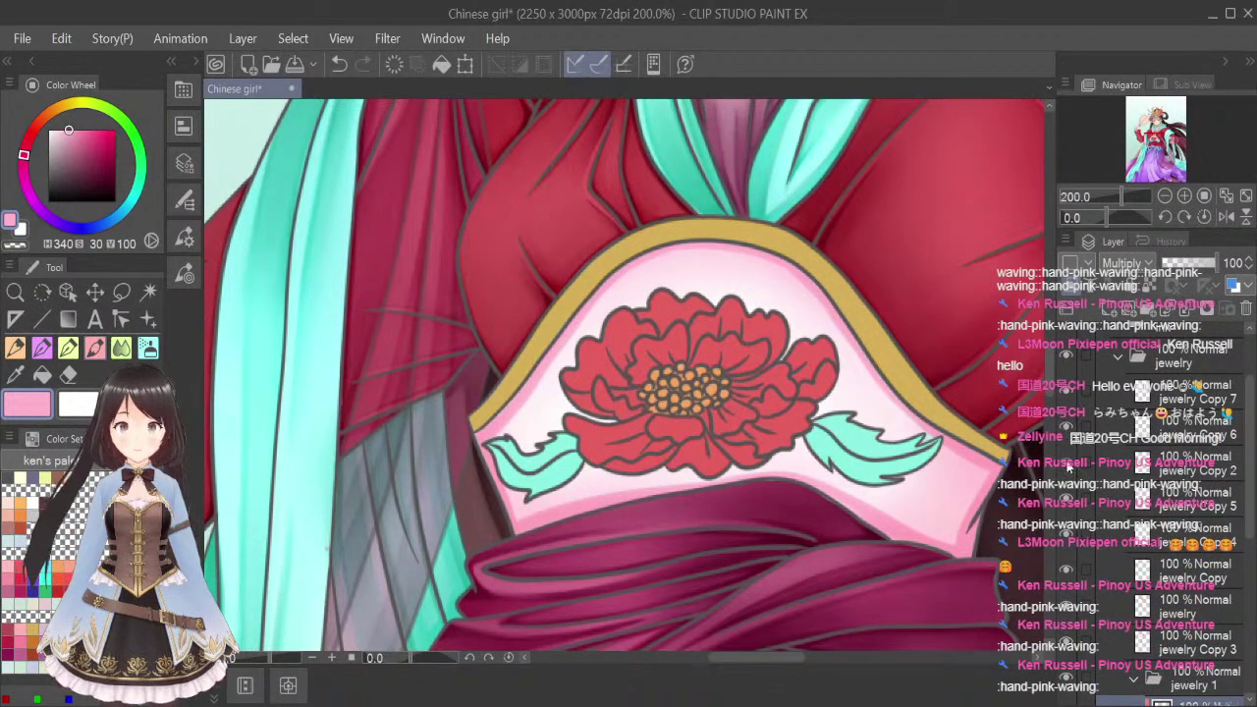
left_click(1067, 572)
left_click(1067, 572)
left_click(1067, 607)
left_click(1067, 608)
left_click(1067, 645)
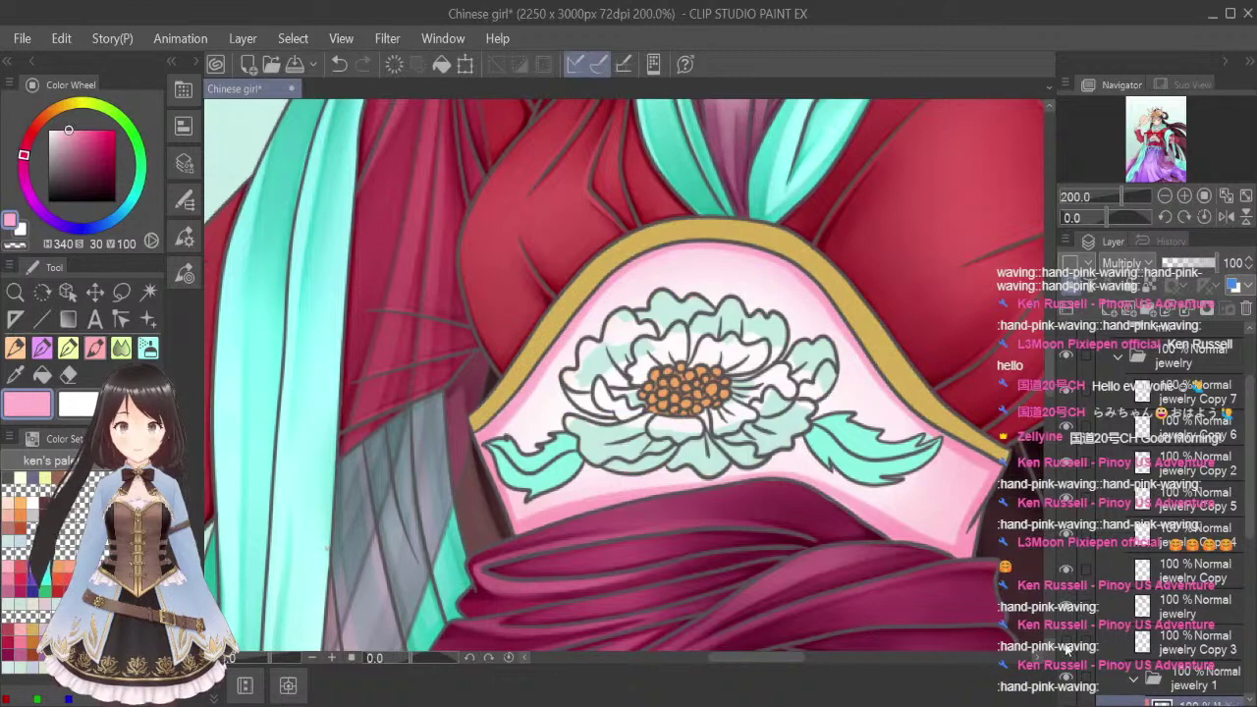
left_click(1067, 642)
left_click(1067, 680)
left_click(1068, 680)
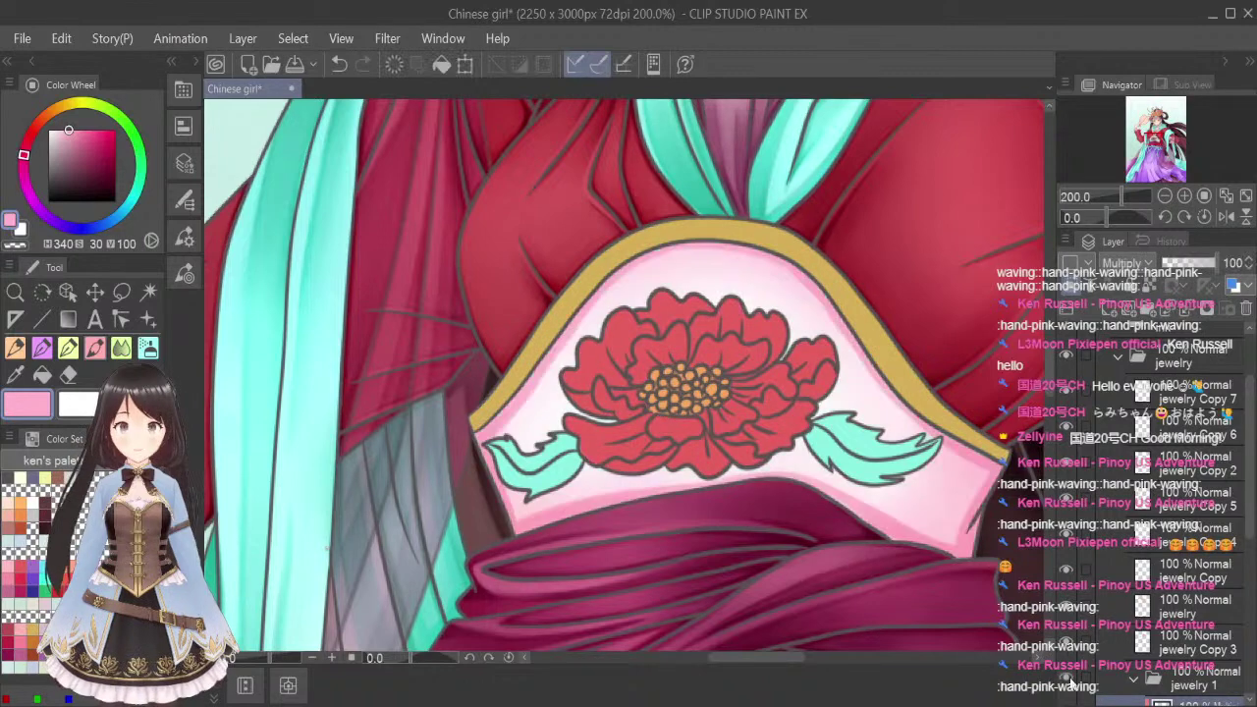
scroll(1242, 505, "down", 2)
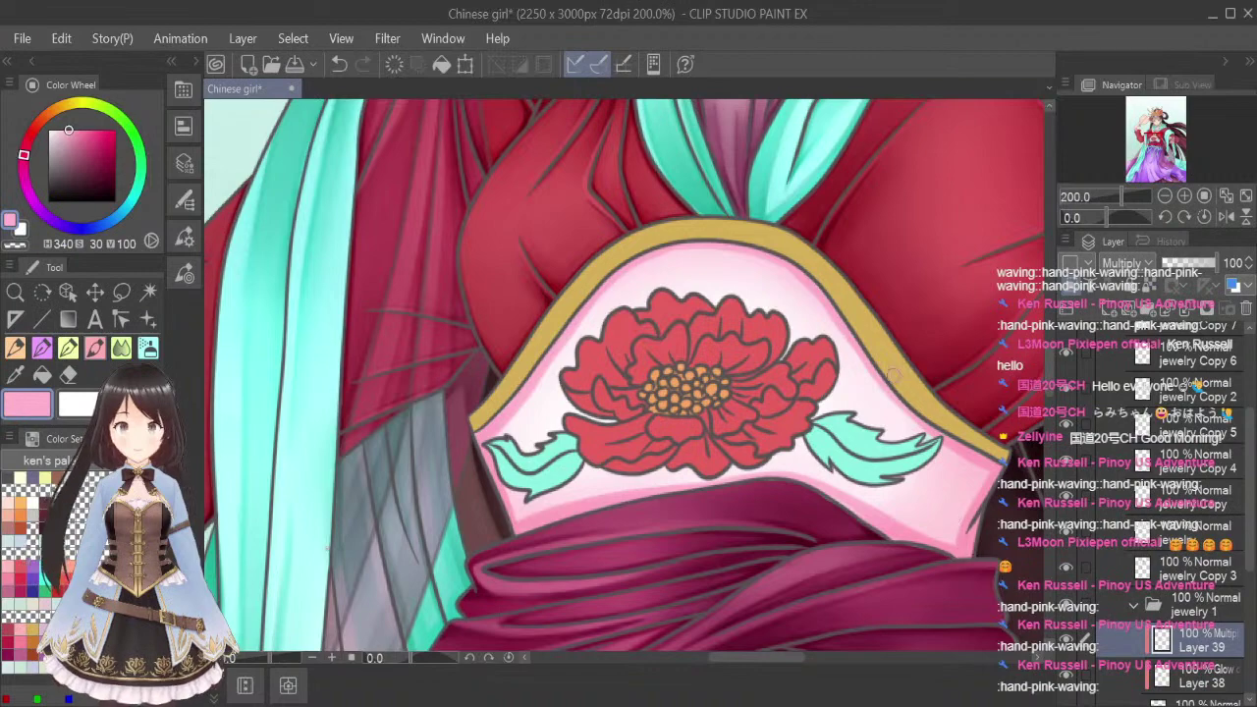
left_click(15, 375)
left_click(549, 392)
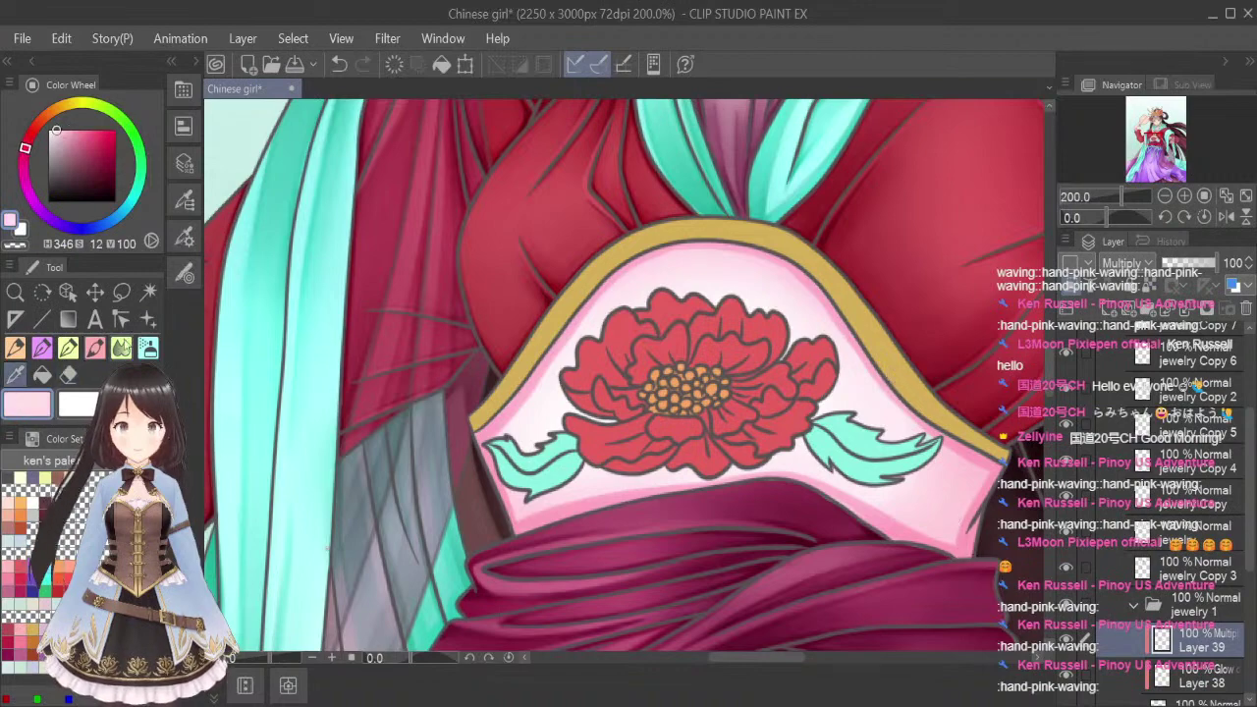
left_click(68, 348)
scroll(1245, 616, "down", 2)
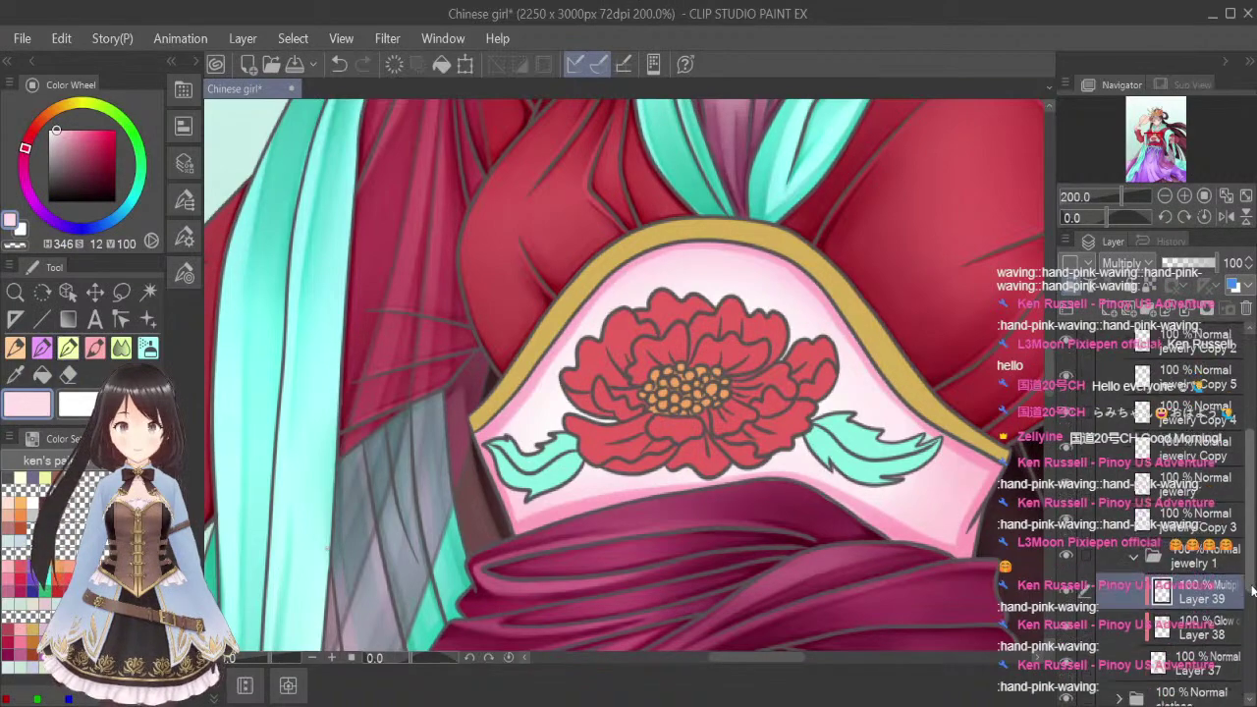
left_click(1199, 639)
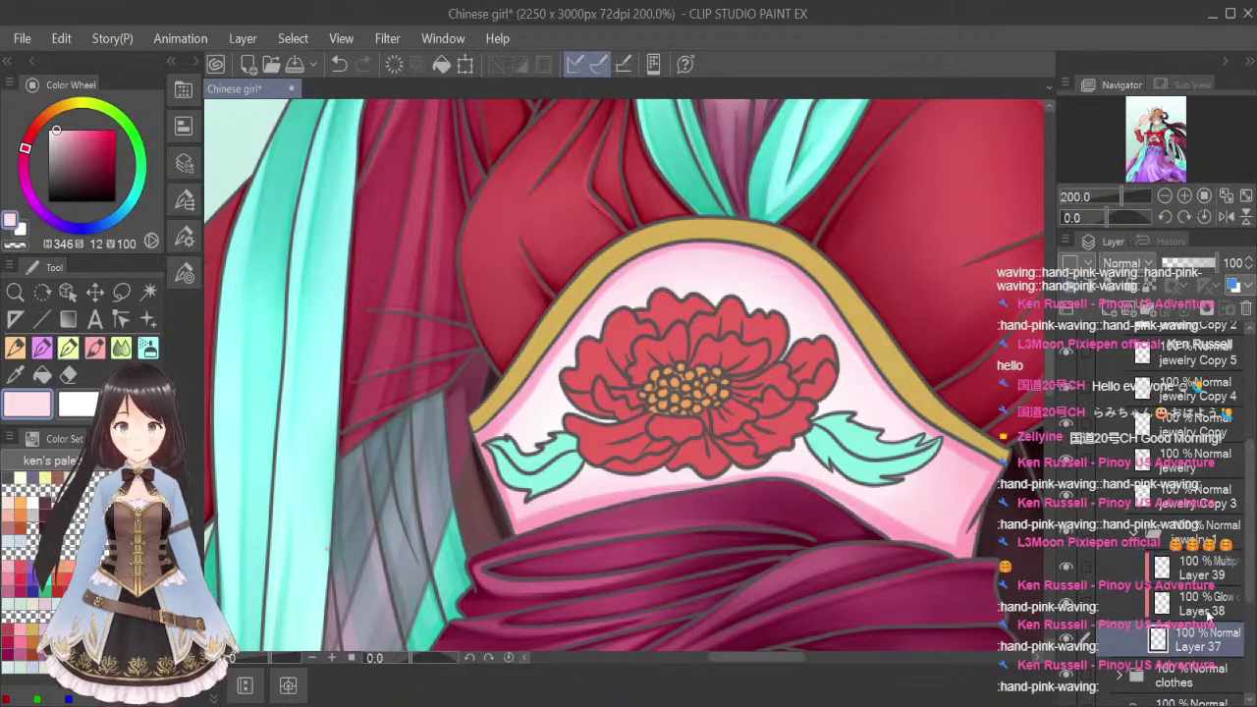
left_click(1212, 610)
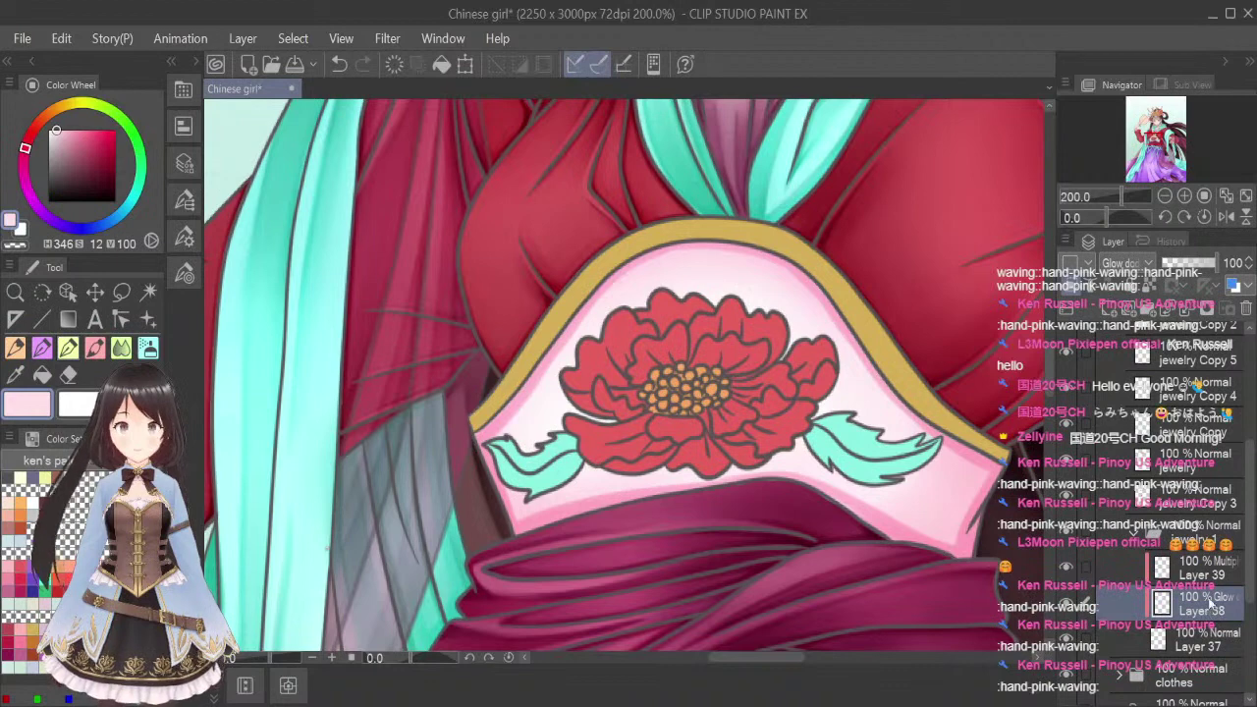
On Layer 39, sample the shadow pink (H 340, S 30, V 100) and blend the shadow edges softly into the panel
left_click(1211, 574)
left_click(15, 375)
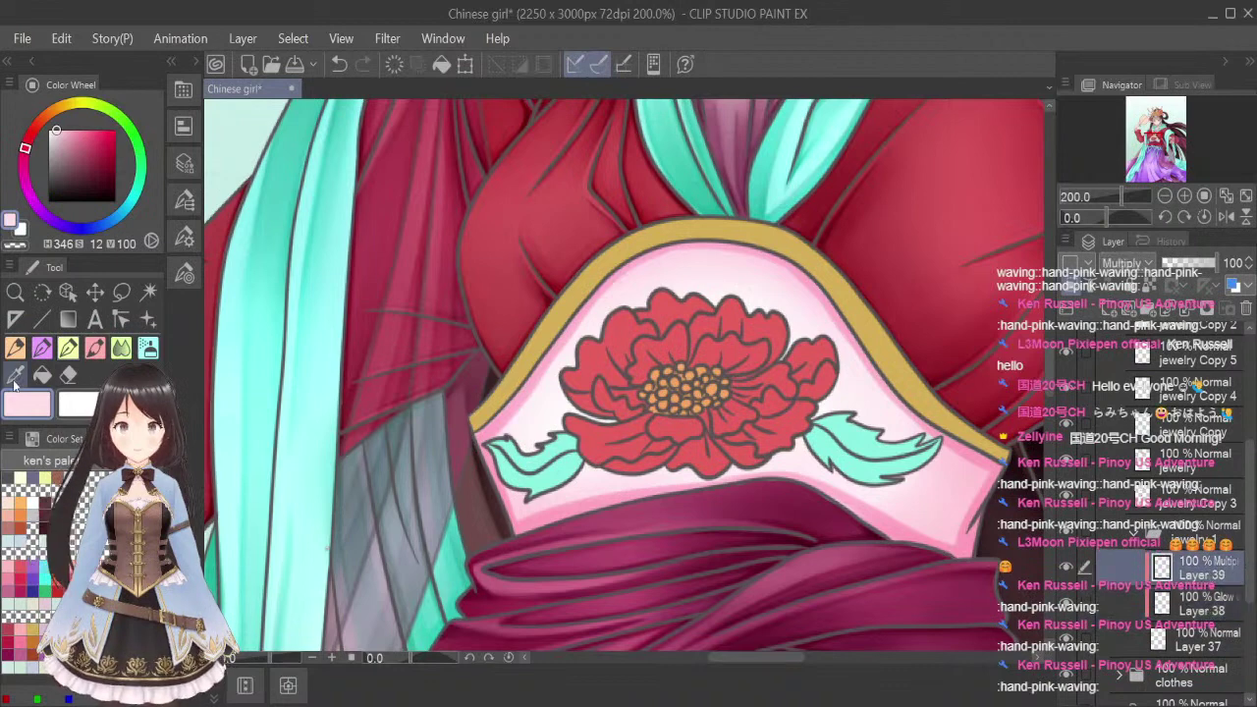
left_click(580, 310)
left_click(96, 348)
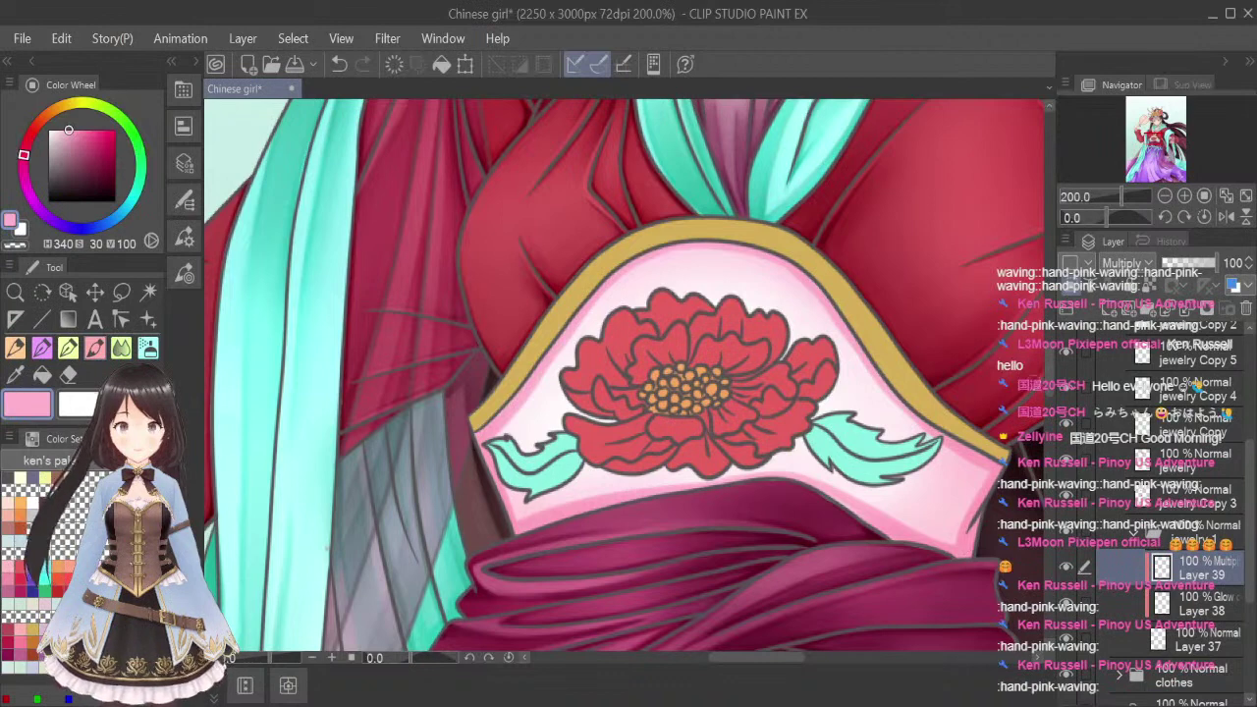
left_click(125, 352)
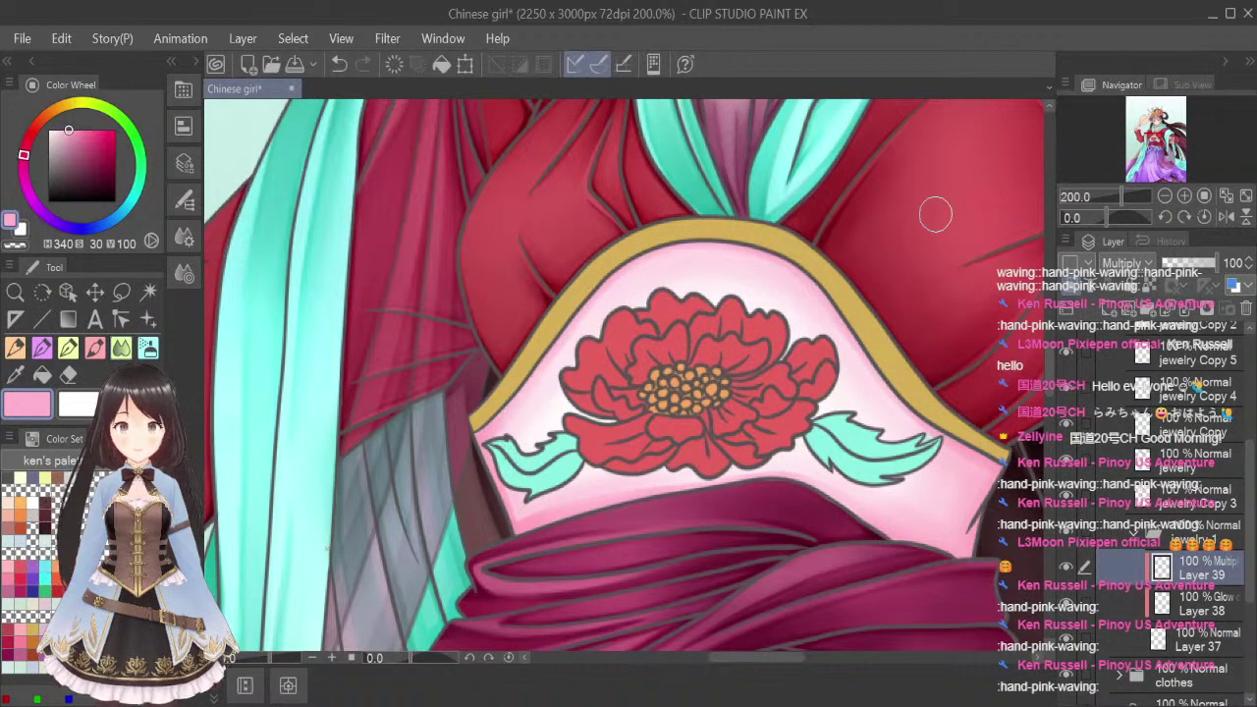
Add a clipped Multiply layer above Layer 39 and save the illustration
left_click(1225, 197)
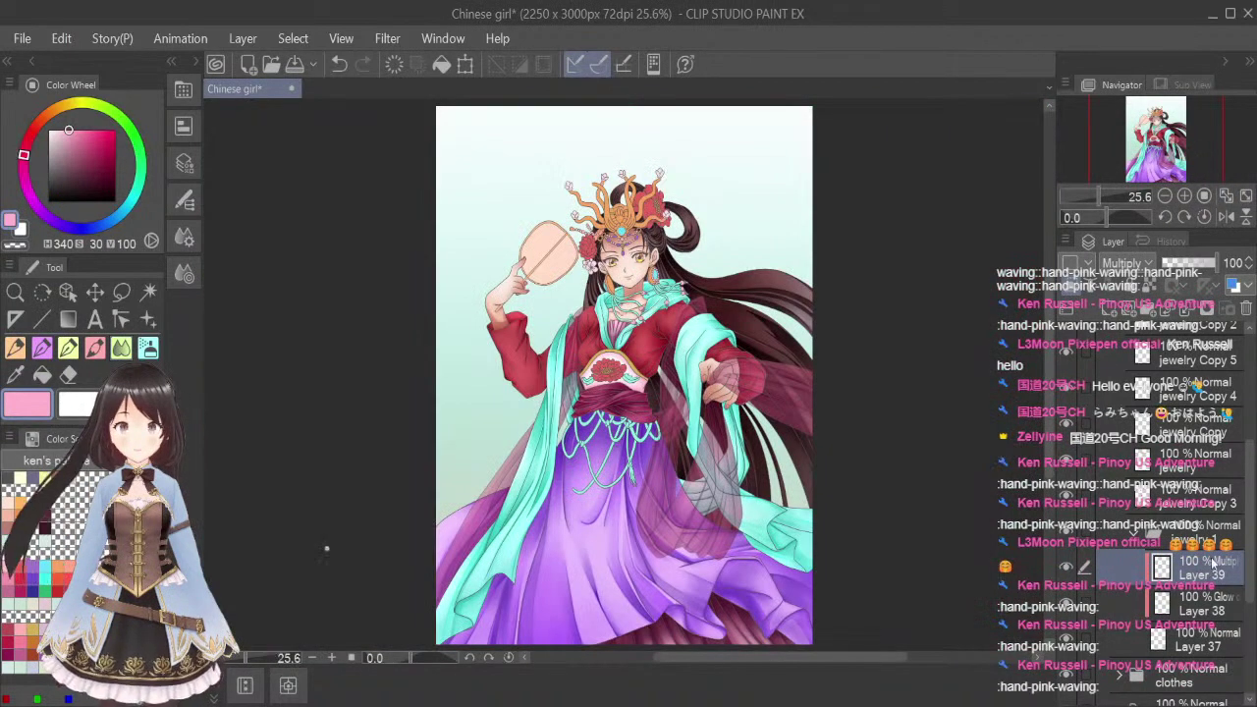
left_click(1098, 306)
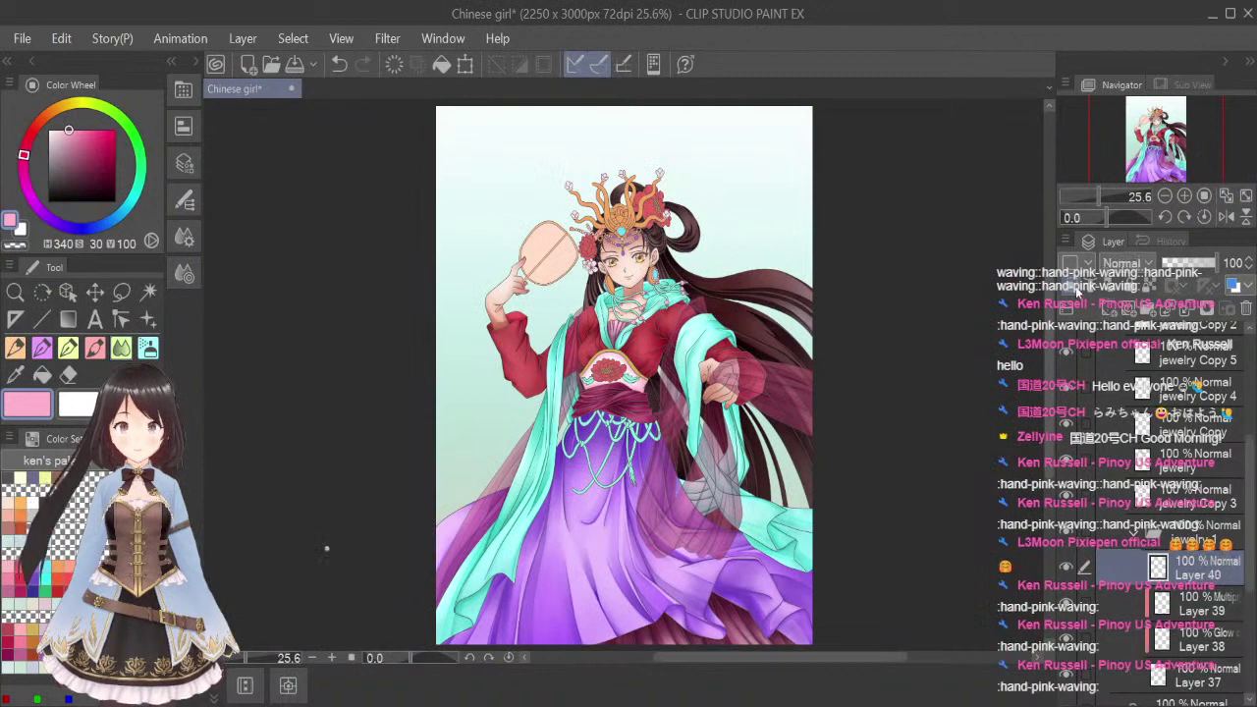
left_click(1141, 329)
key("ctrl+s")
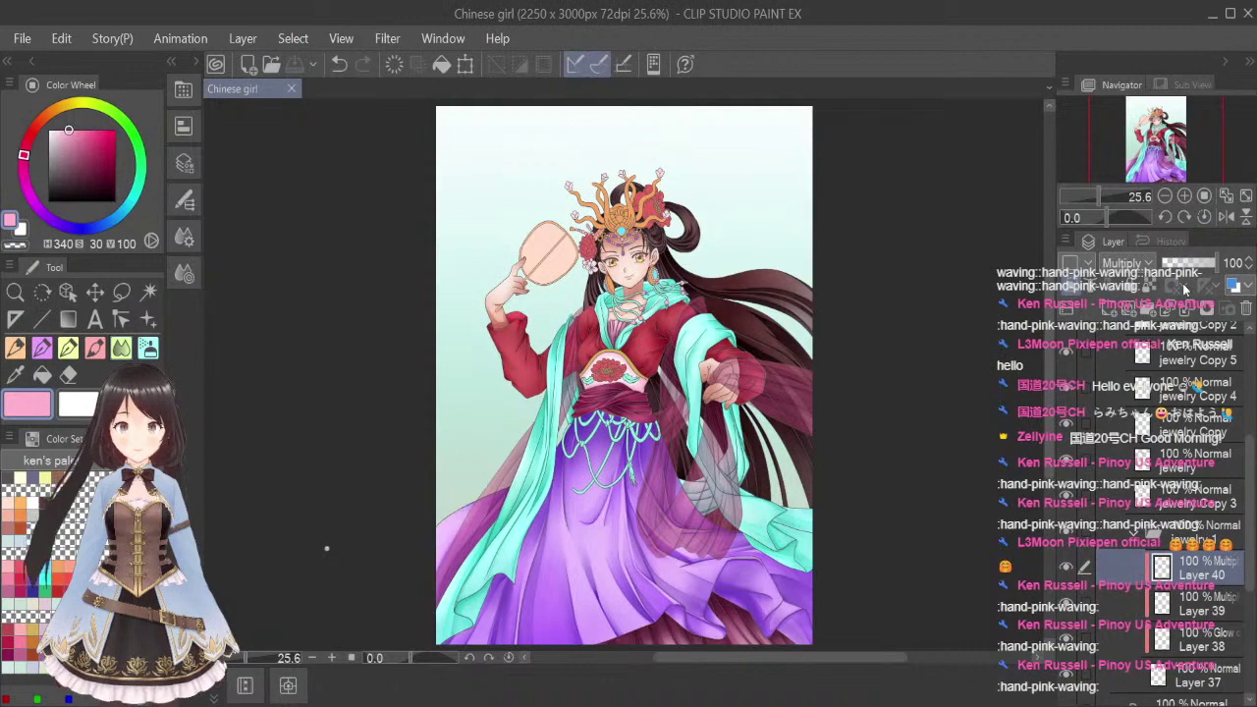
Paint thin darker pink (H 329, S 30, V 81) shadows on Layer 40 beneath the gold trim's left half and down the panel's left side
left_click(46, 642)
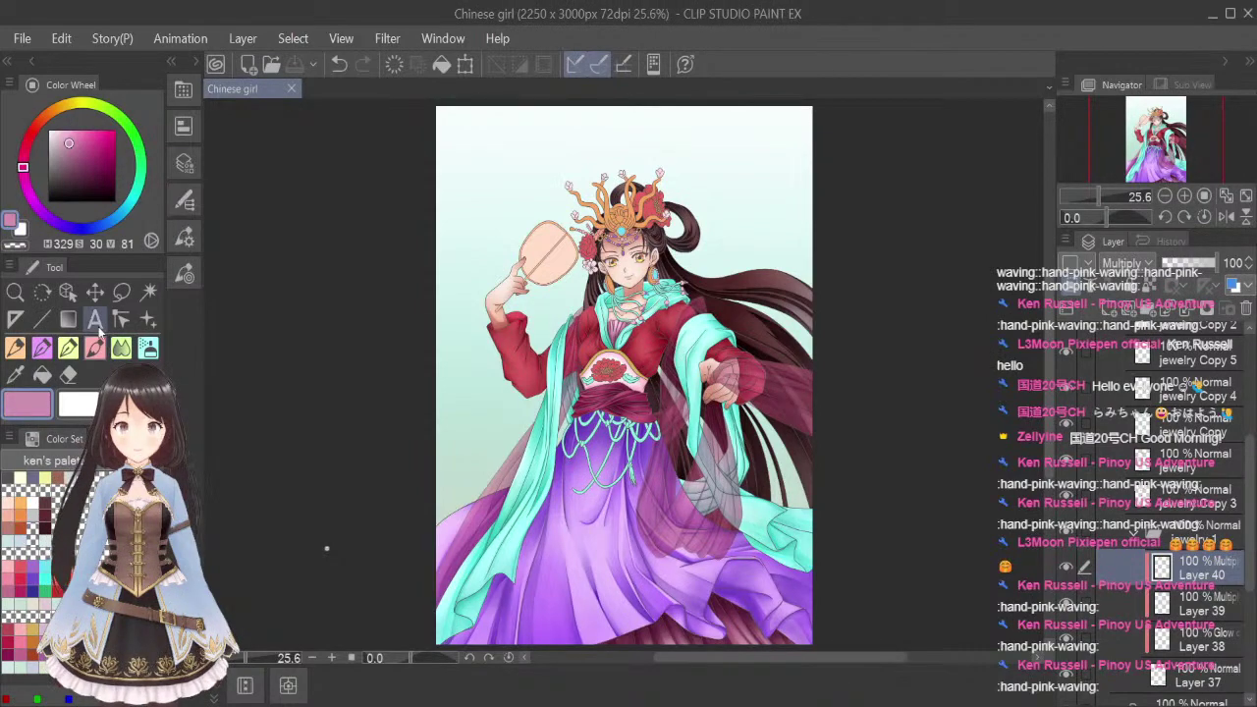
scroll(604, 370, "up", 8)
scroll(371, 385, "down", 2)
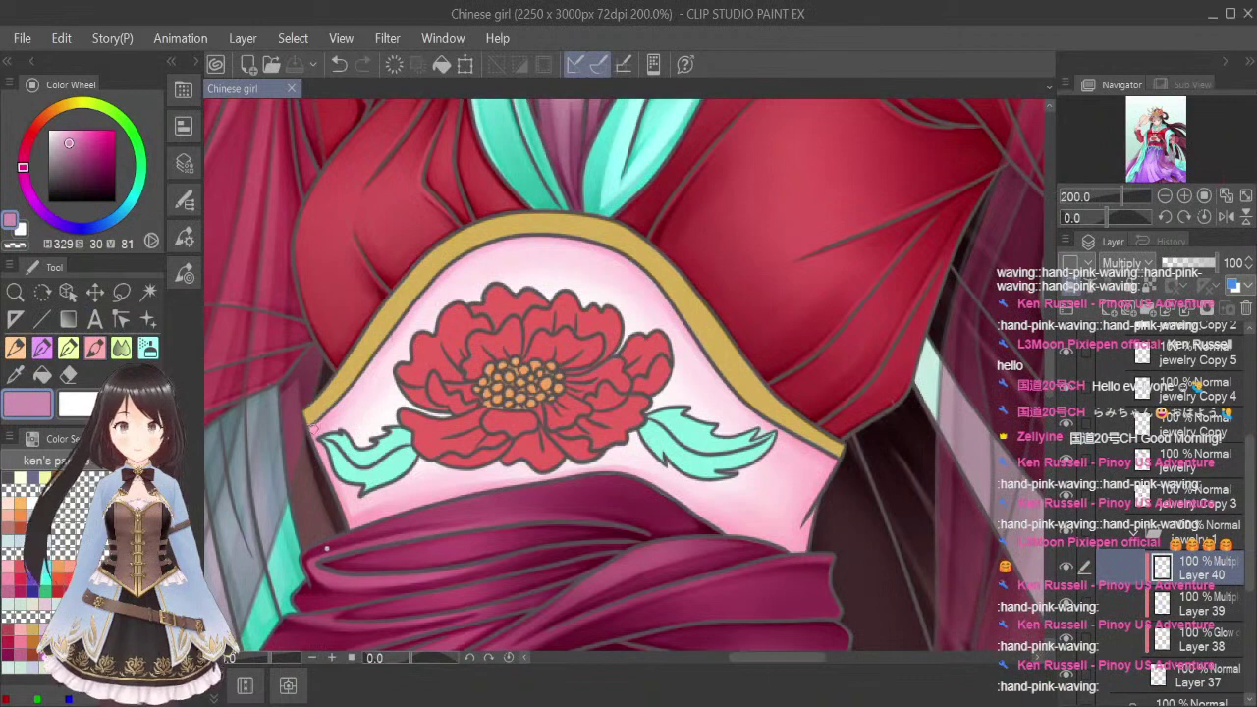
left_click_drag(312, 429, 378, 355)
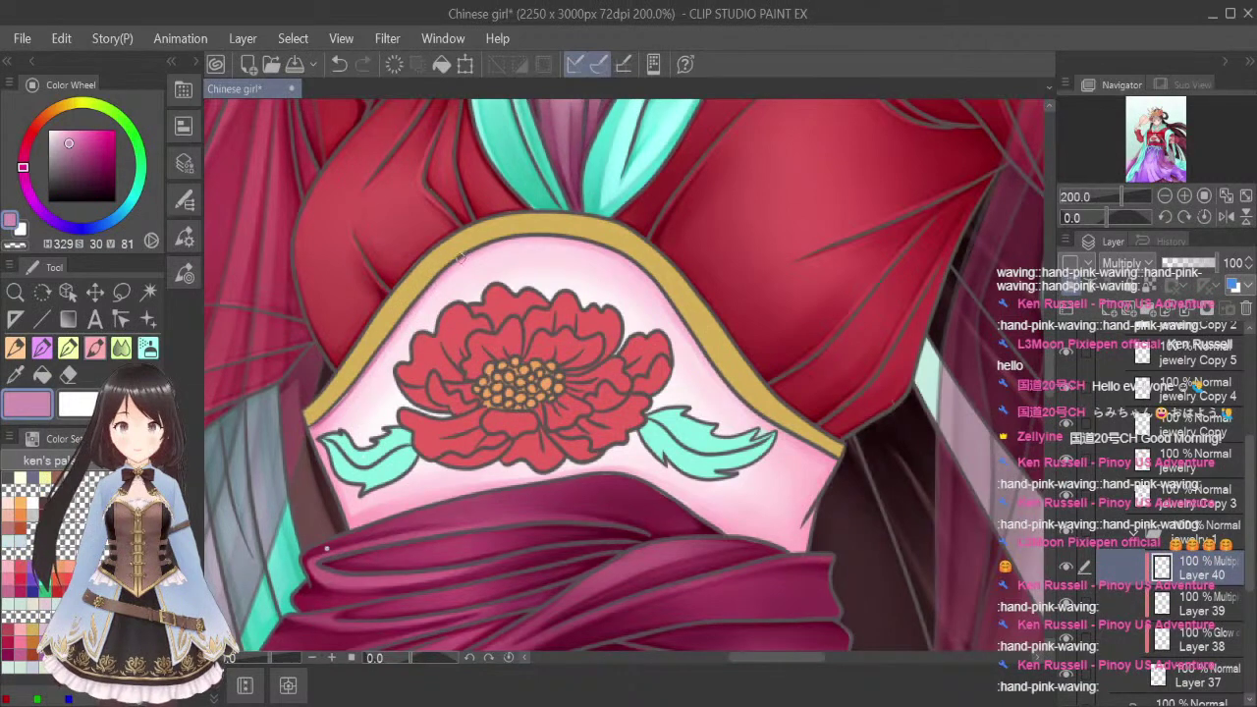
left_click_drag(458, 255, 506, 236)
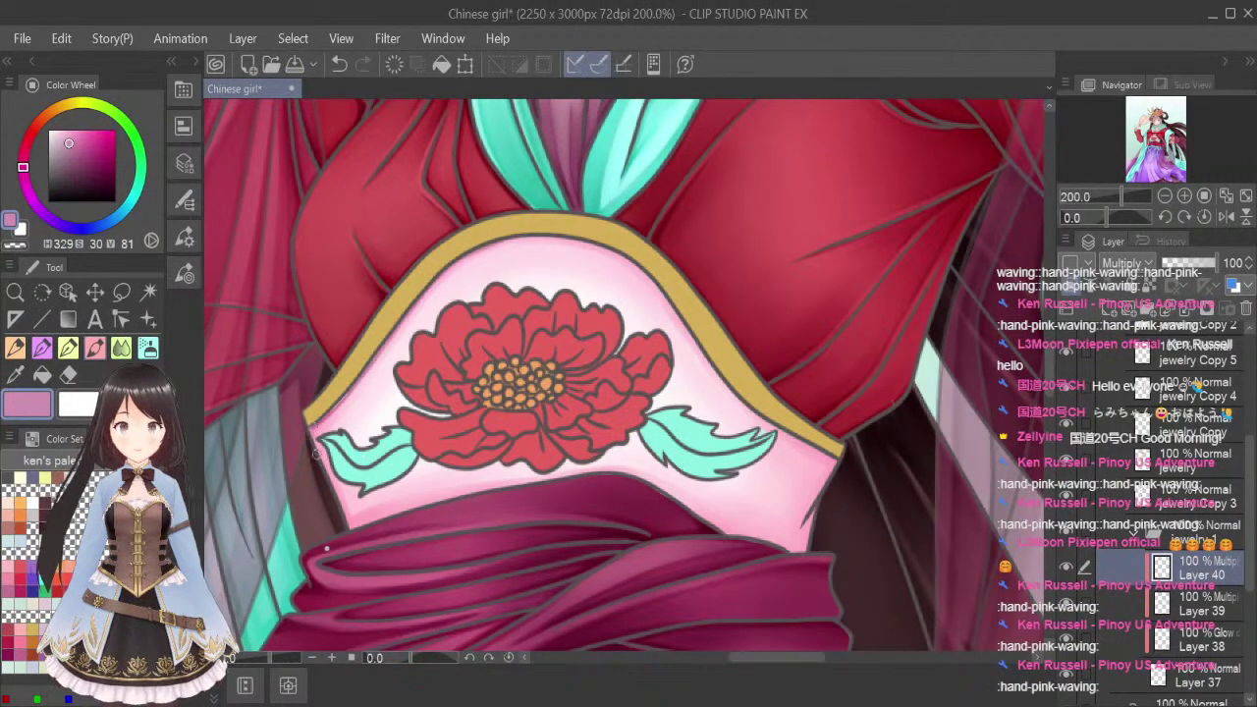
left_click_drag(311, 430, 331, 486)
left_click_drag(345, 529, 331, 479)
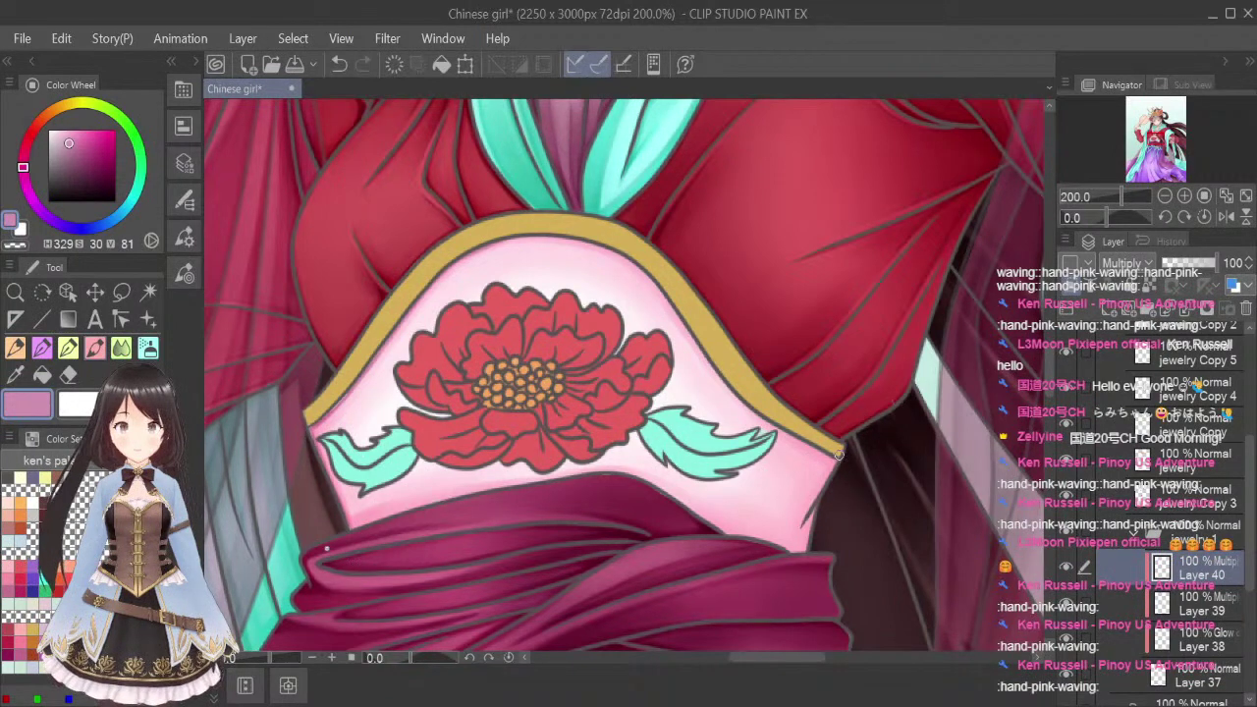
Paint darker pink shadows down the panel's right side and undo the last stroke beneath the gold trim's right half
left_click_drag(838, 454, 827, 478)
mouse_move(813, 522)
left_mouse_down()
mouse_move(805, 552)
mouse_move(813, 506)
left_mouse_up()
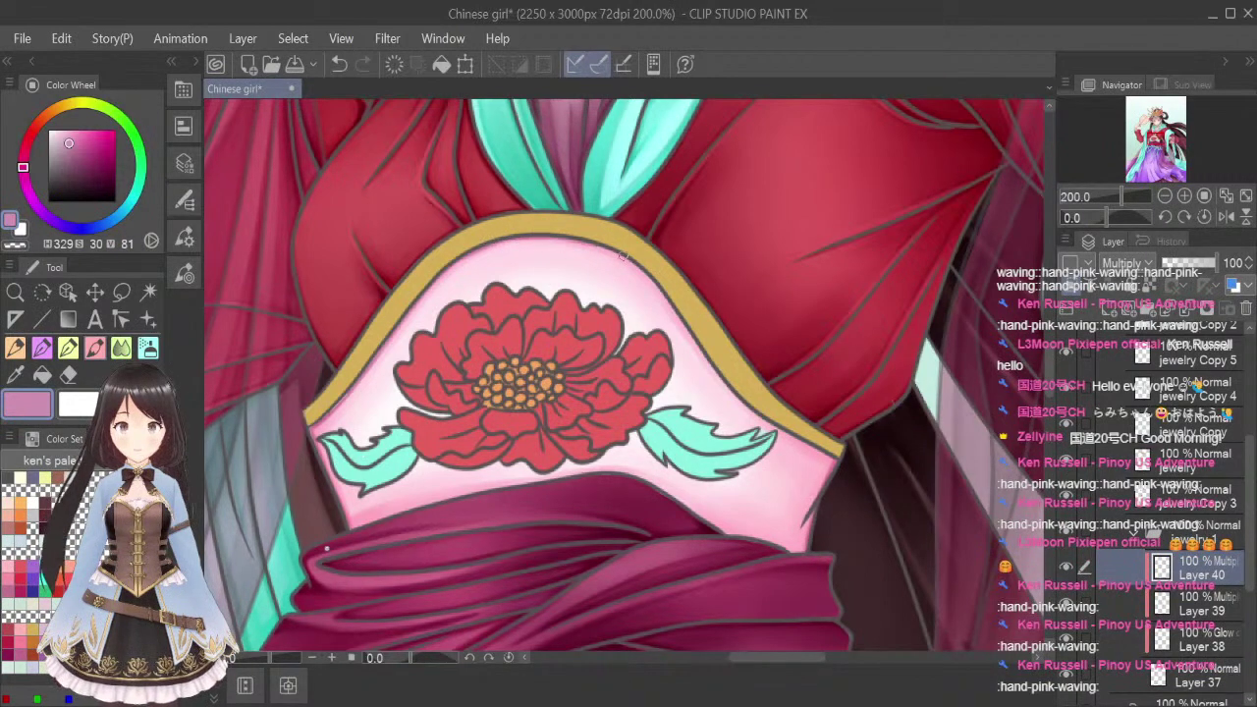
mouse_move(604, 246)
left_mouse_down()
mouse_move(674, 316)
mouse_move(660, 290)
mouse_move(770, 427)
mouse_move(732, 395)
mouse_move(823, 453)
left_mouse_up()
key("ctrl+z")
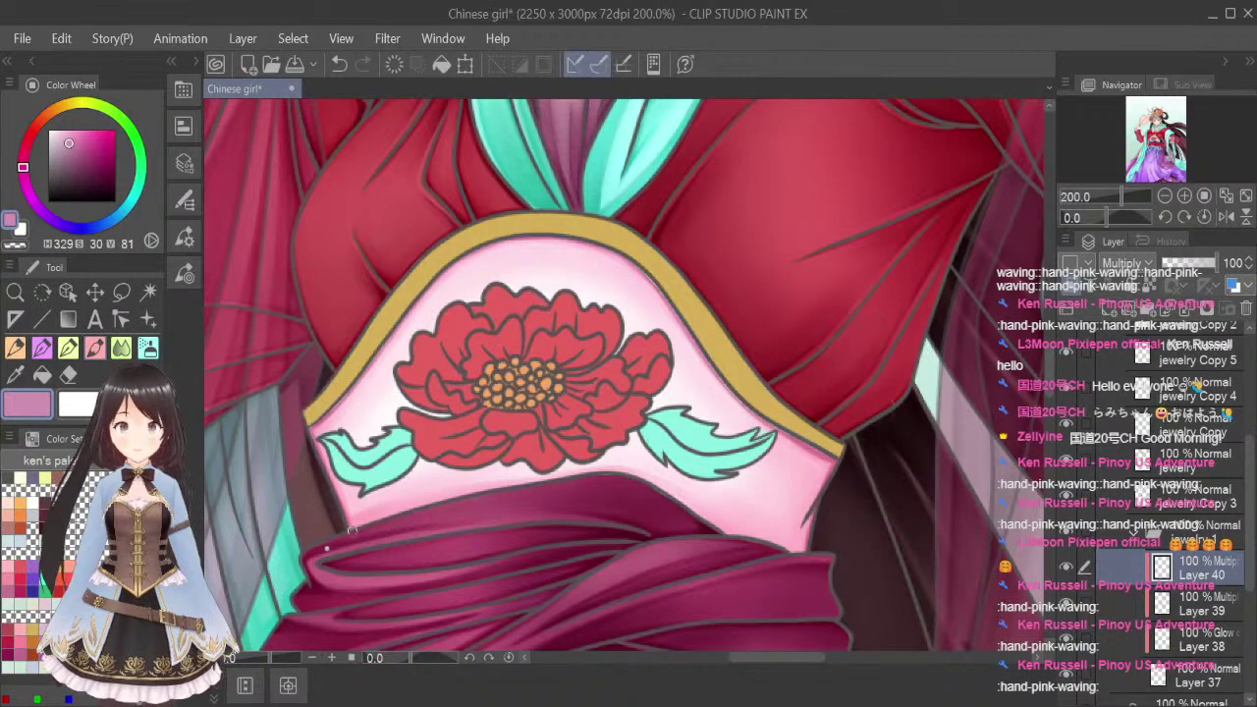
Paint thin darker pink shadows on Layer 40 along the panel's lower edge above the purple sash
mouse_move(345, 529)
left_mouse_down()
mouse_move(579, 474)
mouse_move(526, 485)
mouse_move(613, 472)
mouse_move(671, 486)
mouse_move(618, 473)
left_mouse_up()
mouse_move(643, 478)
left_mouse_down()
mouse_move(726, 535)
mouse_move(793, 556)
left_mouse_up()
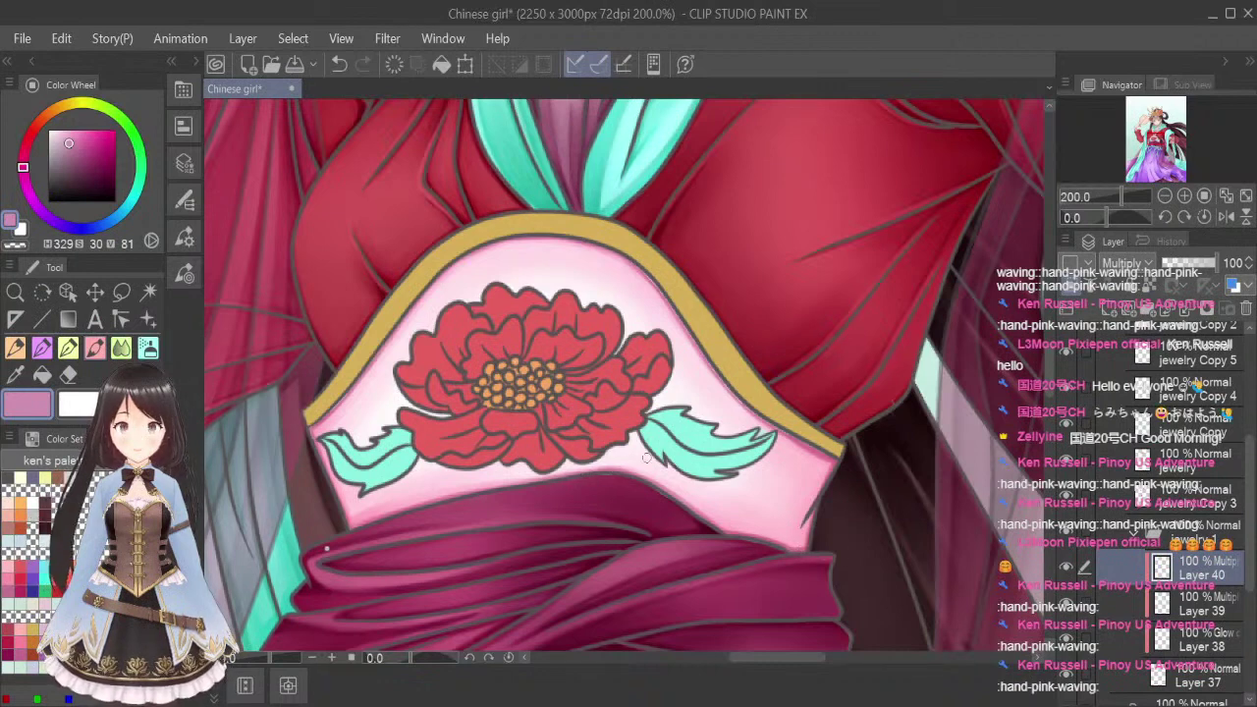
Sample the pale pink (H 346, S 12, V 100) and compare the contributions of Layers 37, 38 and 39 by toggling their visibility
left_click(16, 374)
left_click(418, 299)
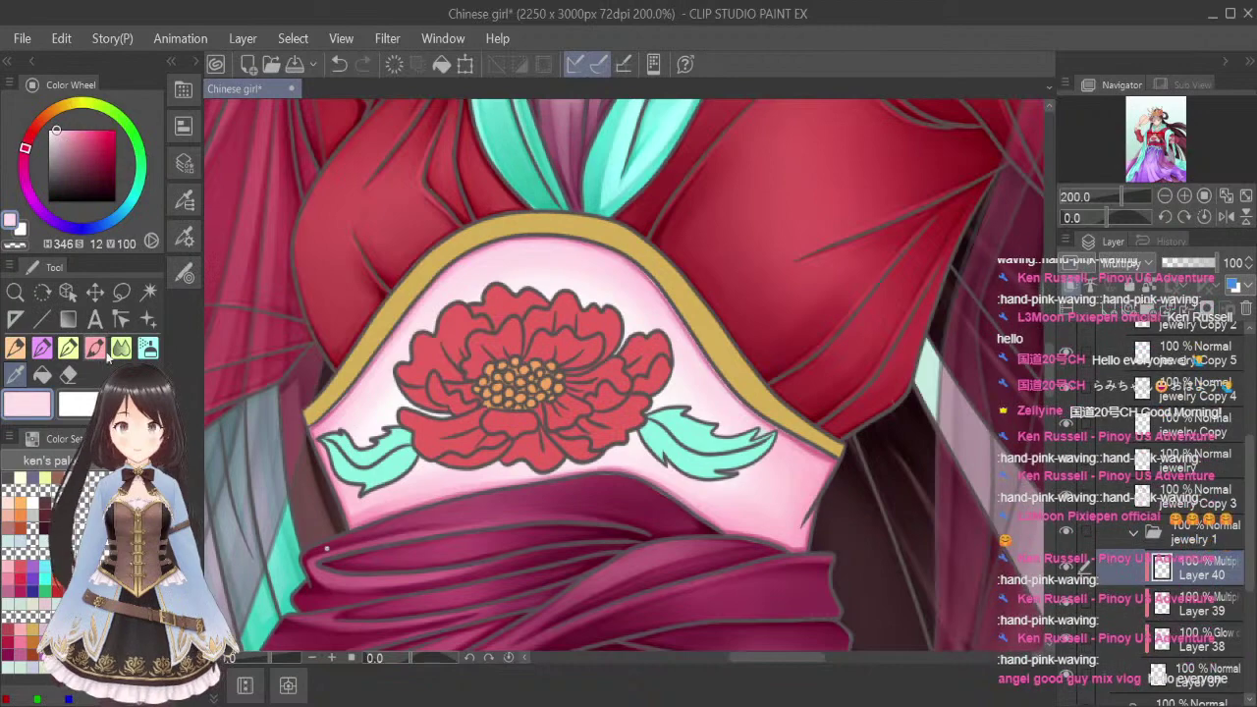
left_click(1200, 676)
scroll(652, 285, "up", 2)
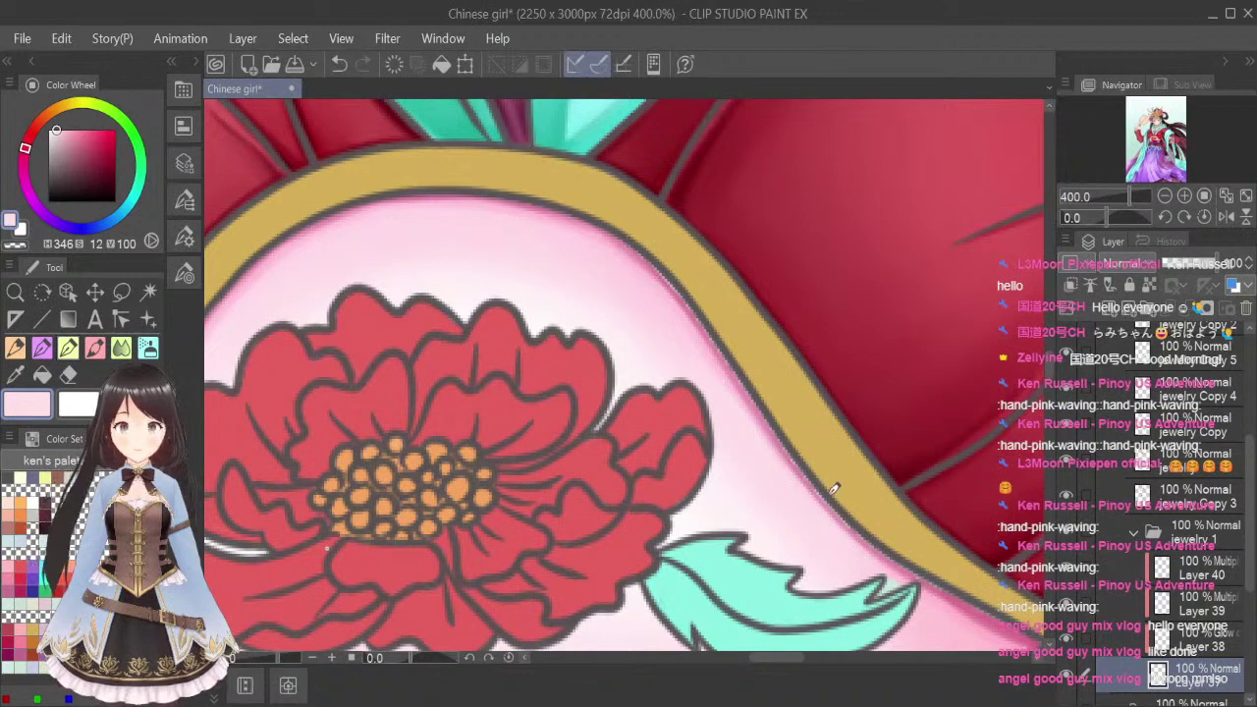
left_click(1066, 675)
left_click(1066, 676)
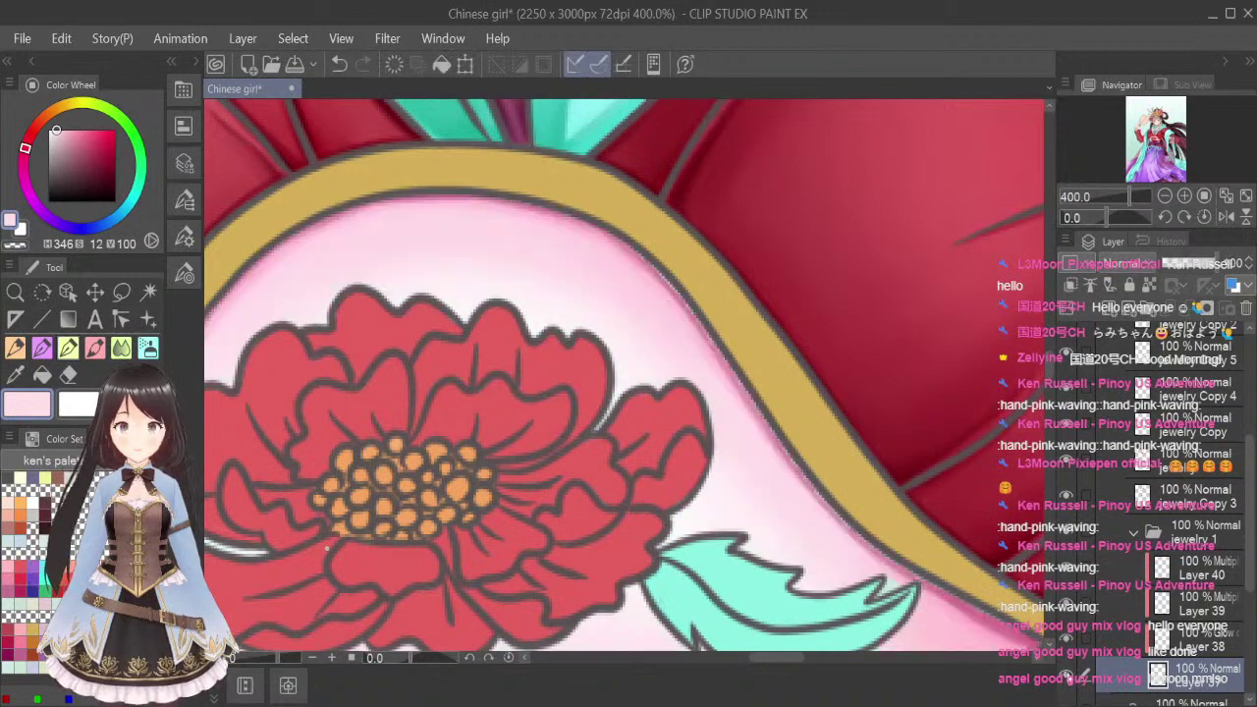
left_click(1208, 638)
left_click(1067, 641)
left_click(1066, 640)
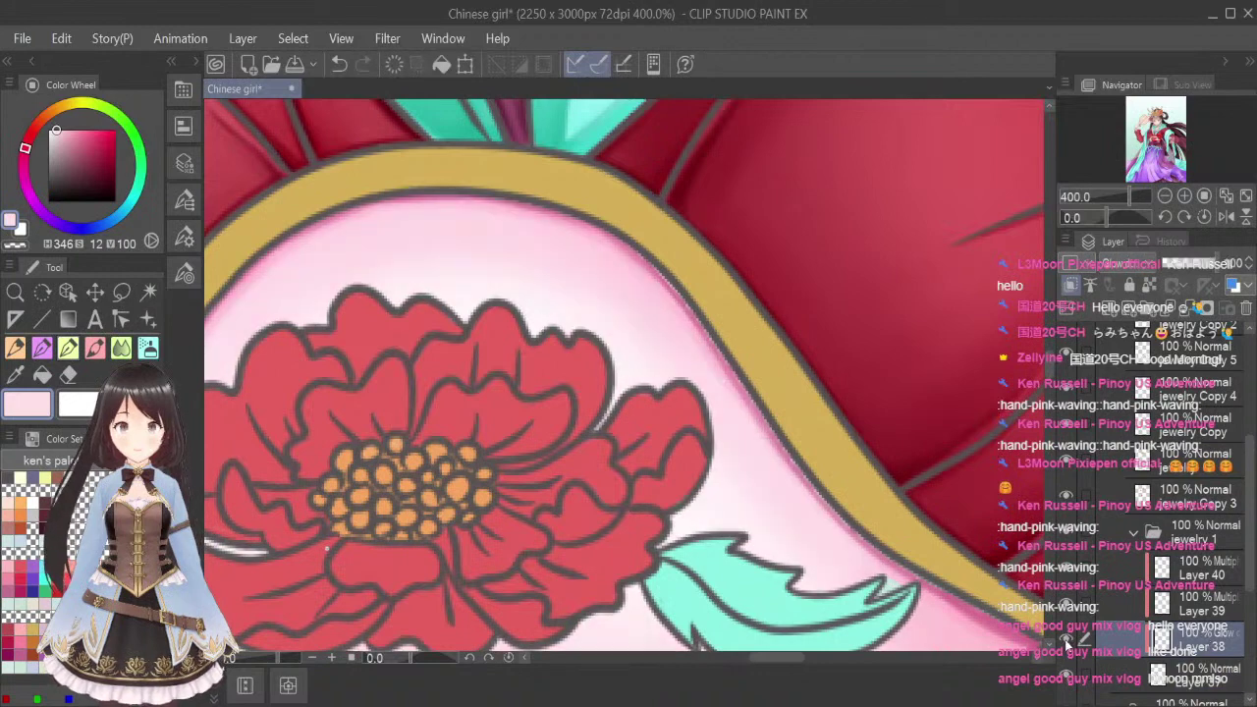
left_click(1212, 609)
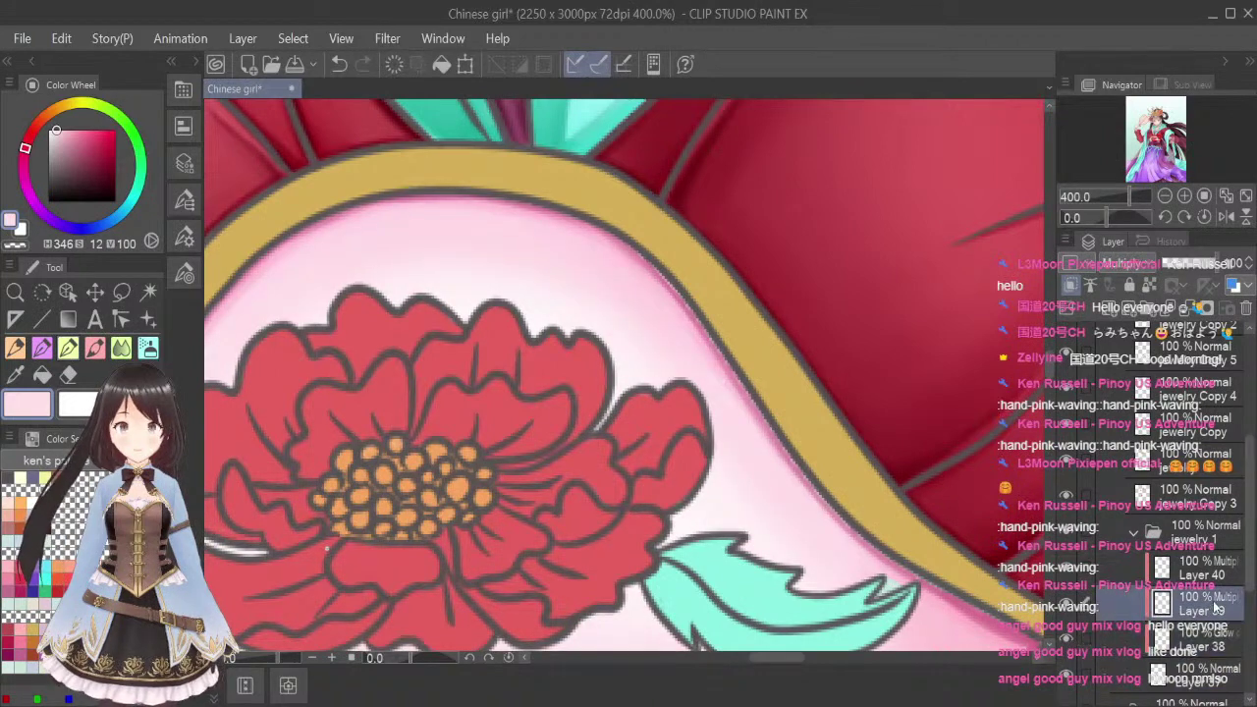
left_click(1067, 605)
left_click(1067, 606)
On Layer 38, shrink the transparent brush to touch up the glow beneath the gold trim's right half, comparing with Layer 39 hidden and shown
left_click(1178, 640)
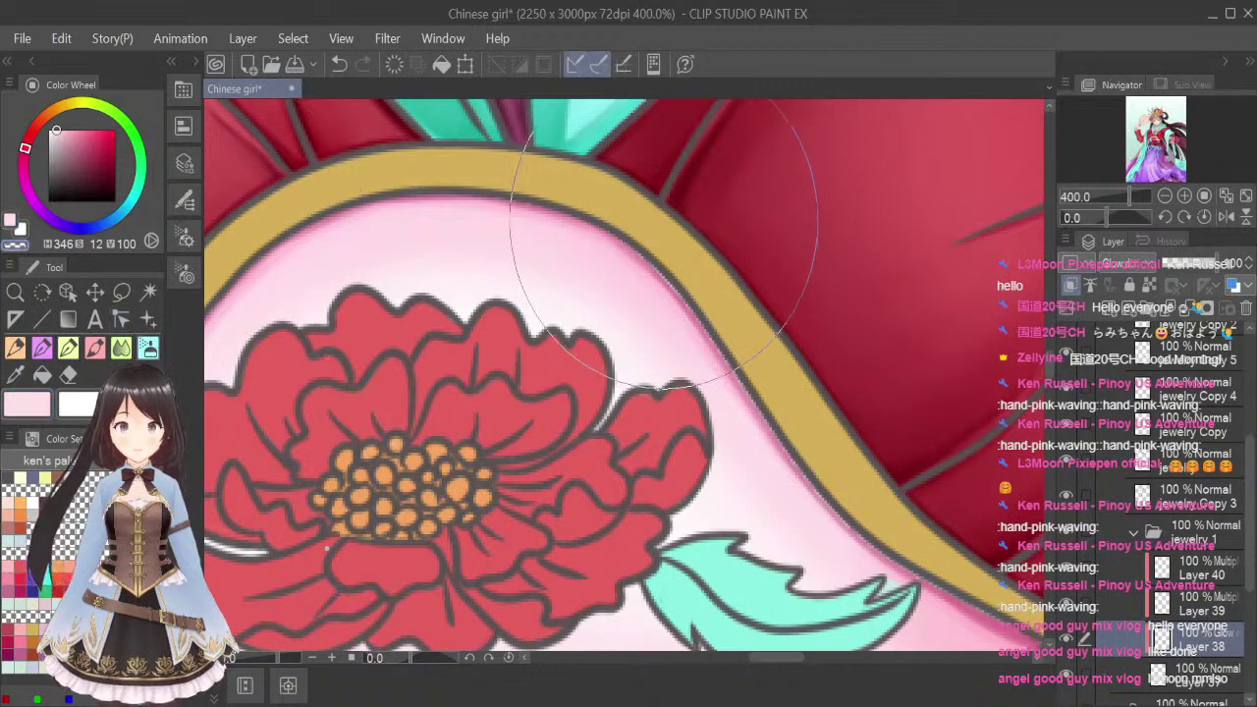
key("bracketleft")
key("bracketleft")
key("bracketleft")
key("bracketleft")
key("bracketleft")
key("bracketleft")
key("bracketleft")
key("bracketleft")
key("bracketleft")
key("bracketleft")
key("bracketleft")
key("bracketleft")
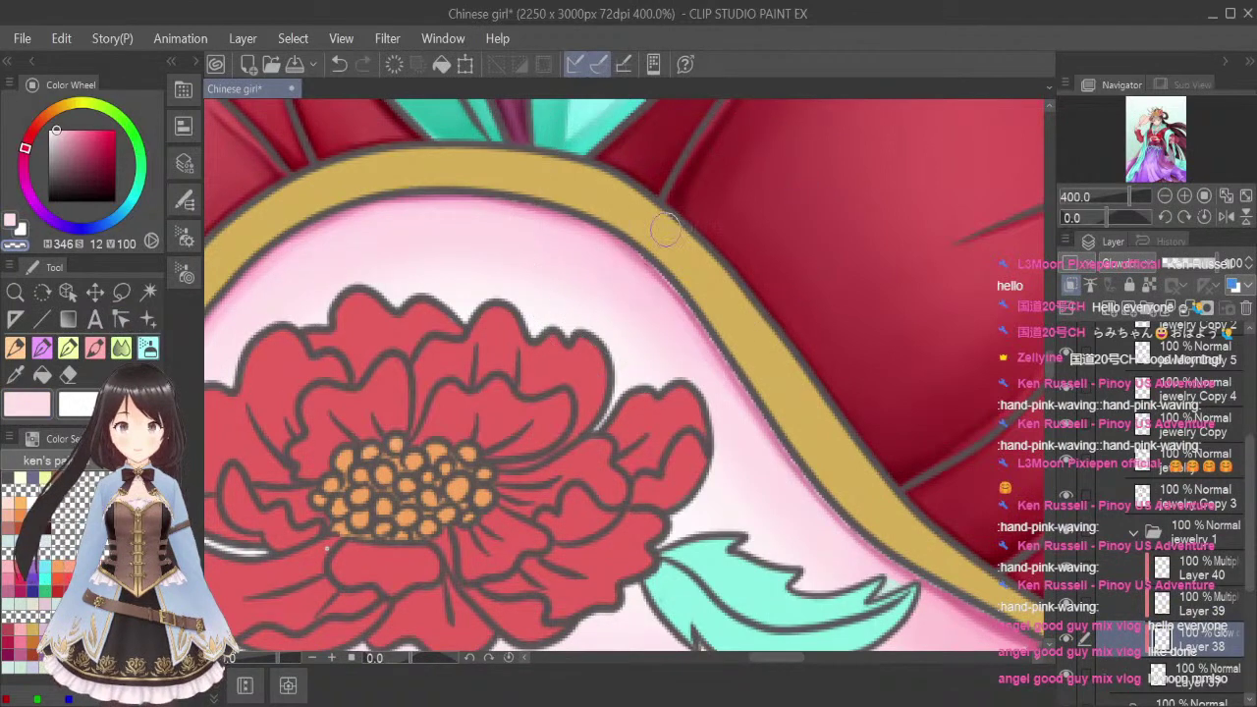
key("bracketleft")
key("bracketleft")
key("bracketleft")
key("bracketleft")
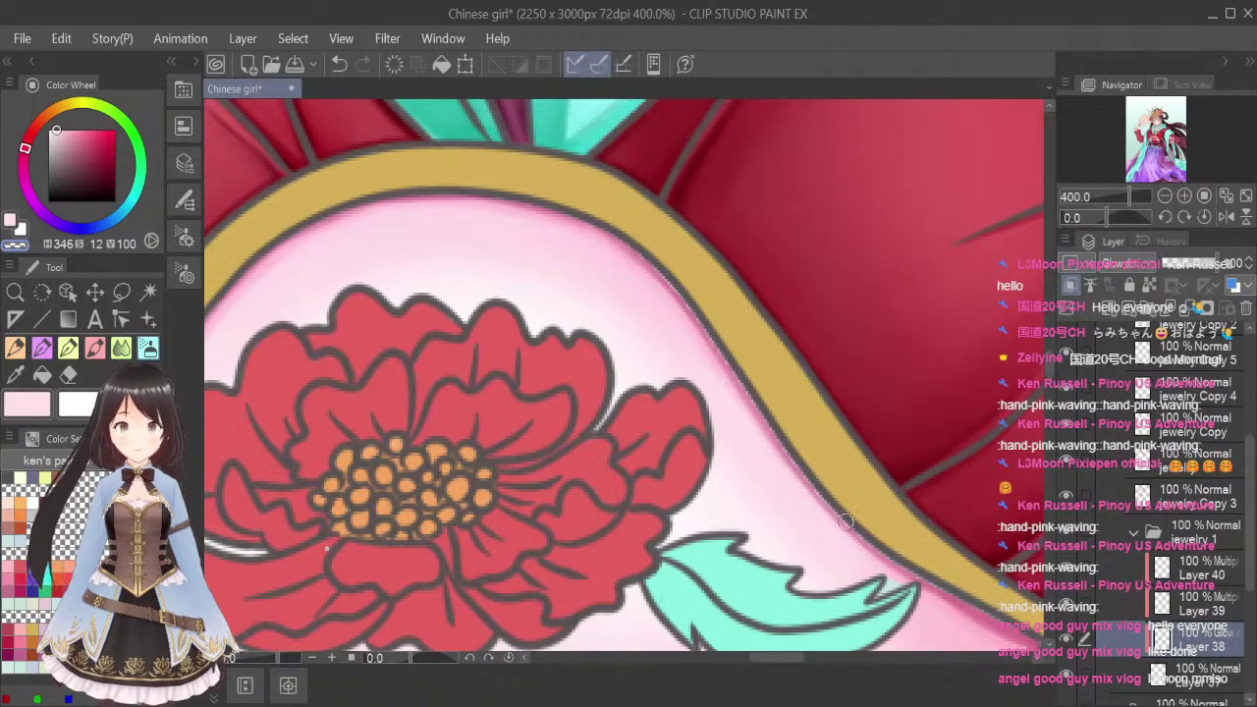
left_click(1066, 603)
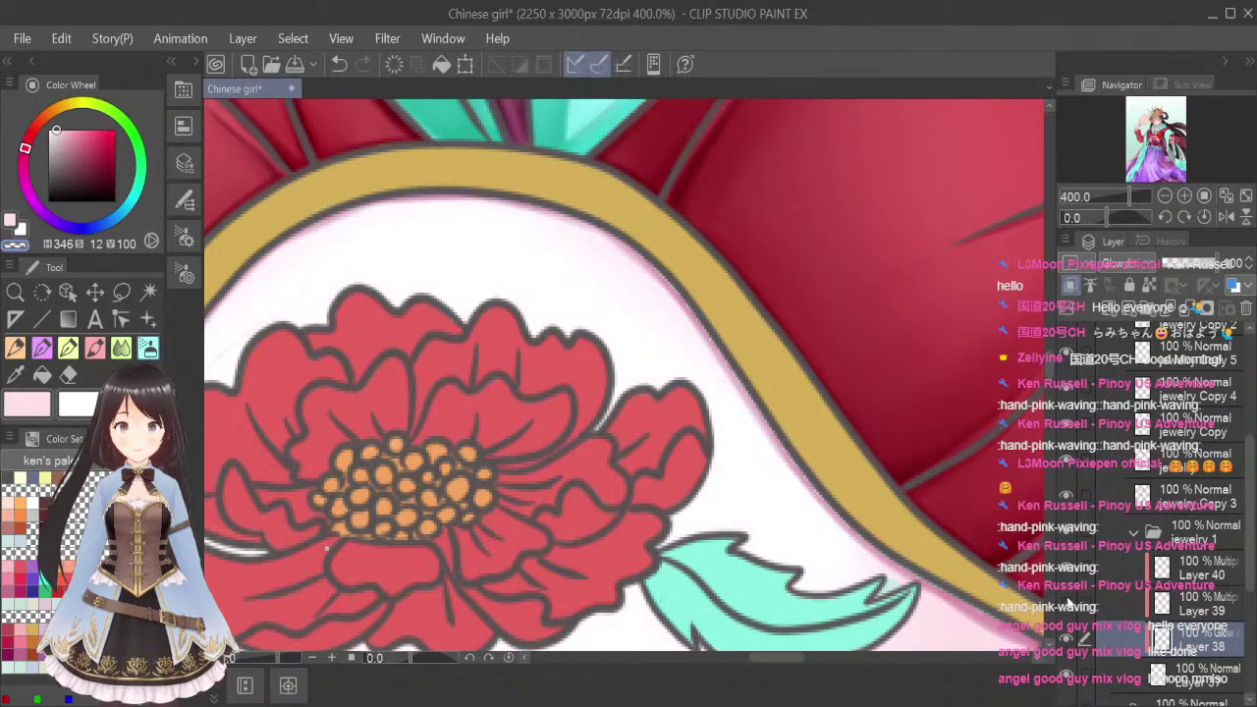
left_click(1067, 603)
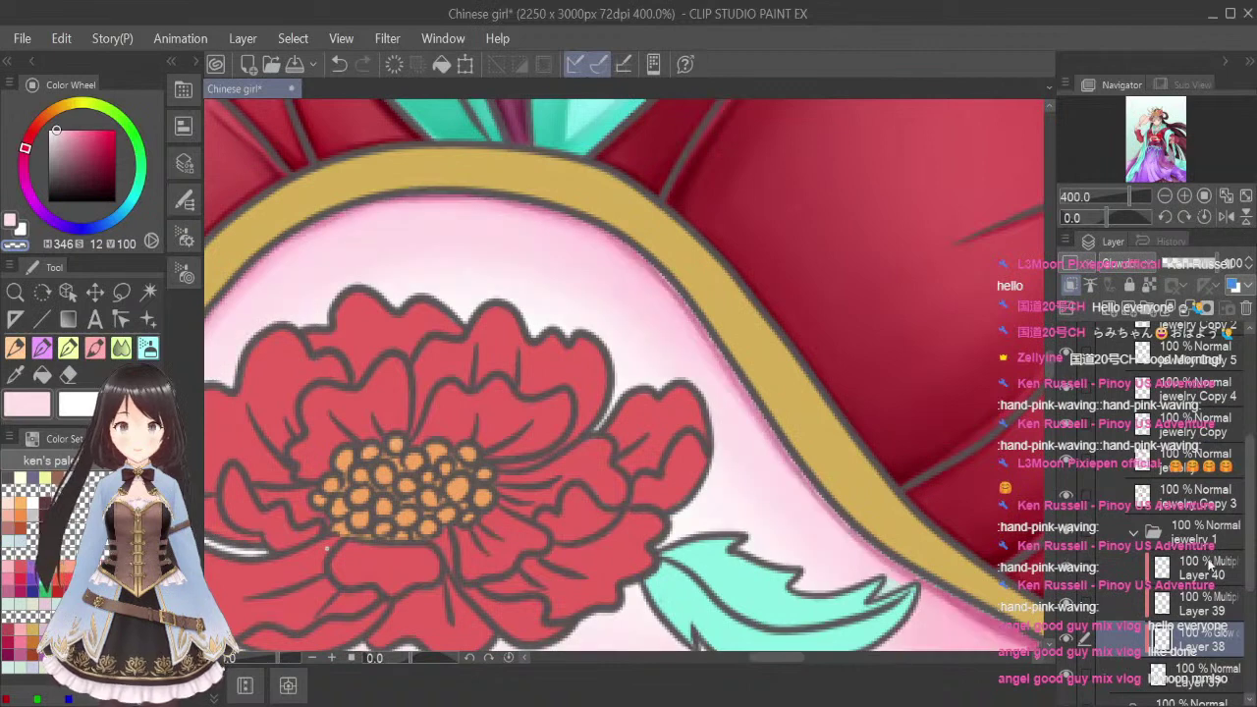
On Layer 40, paint a thin darker pink (H 329, S 30, V 81) shadow beneath the gold trim's right half
left_click(1210, 567)
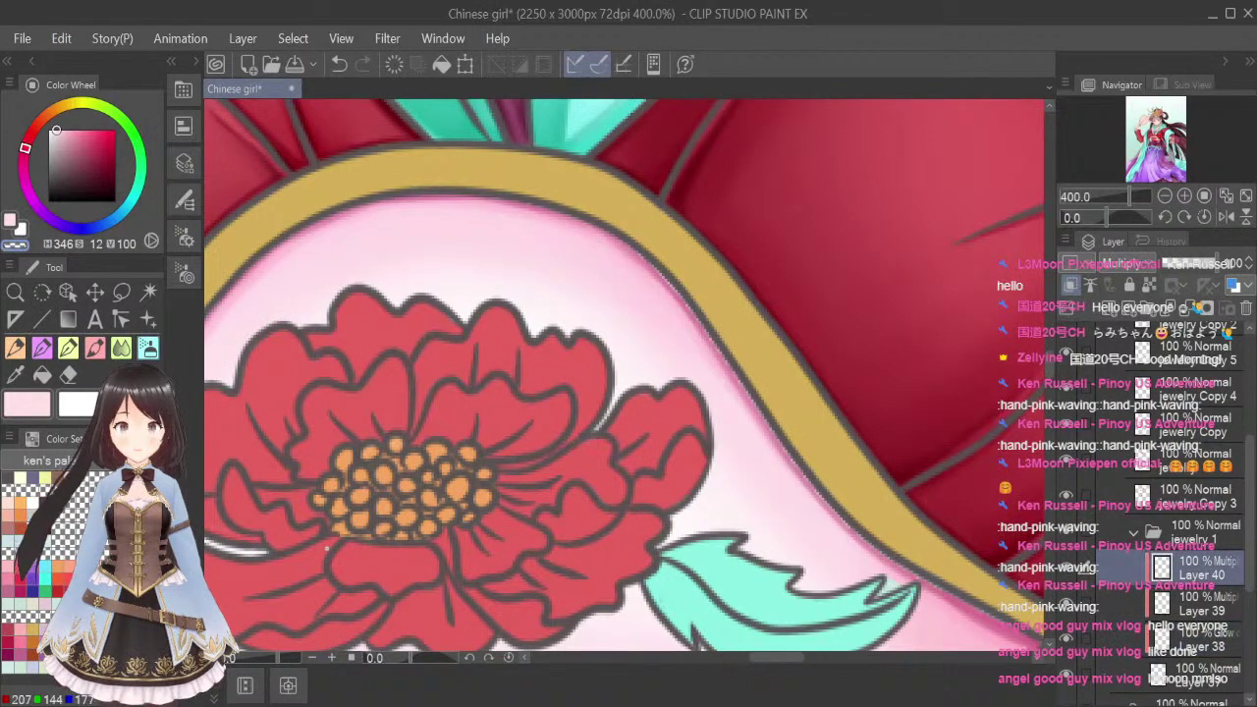
left_click(21, 643)
left_click(95, 348)
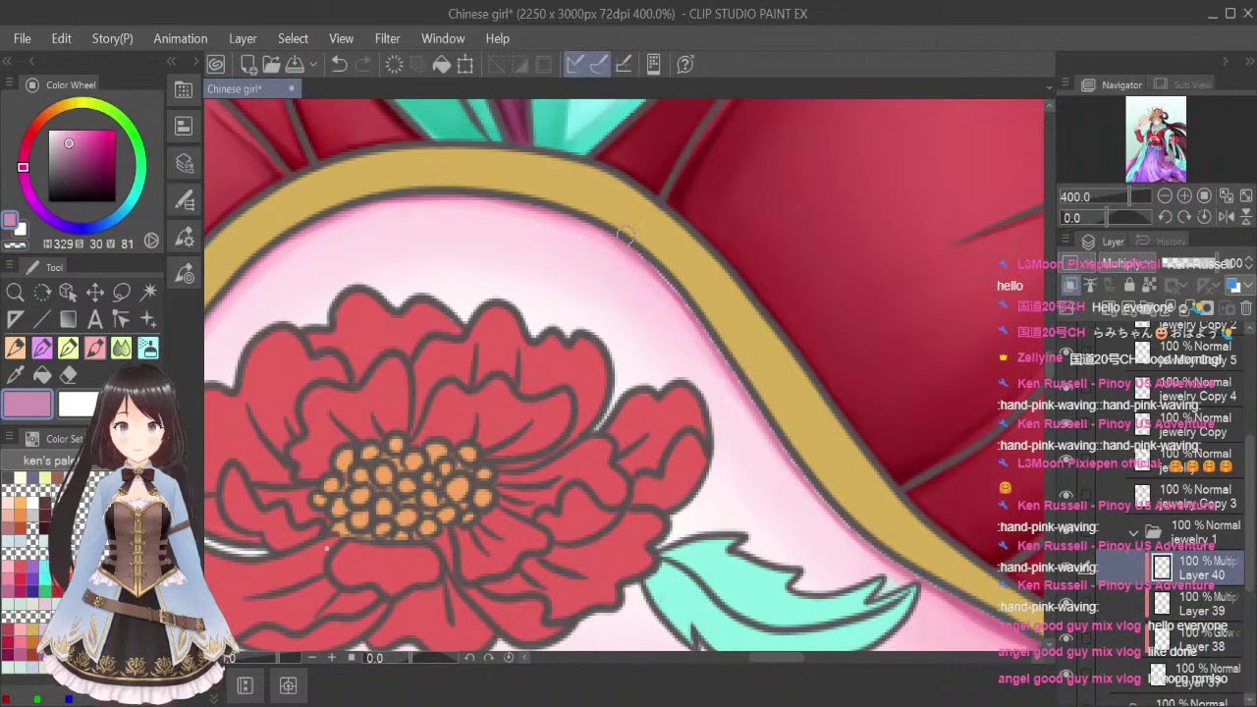
mouse_move(652, 263)
left_mouse_down()
mouse_move(880, 550)
mouse_move(909, 570)
mouse_move(994, 585)
left_mouse_up()
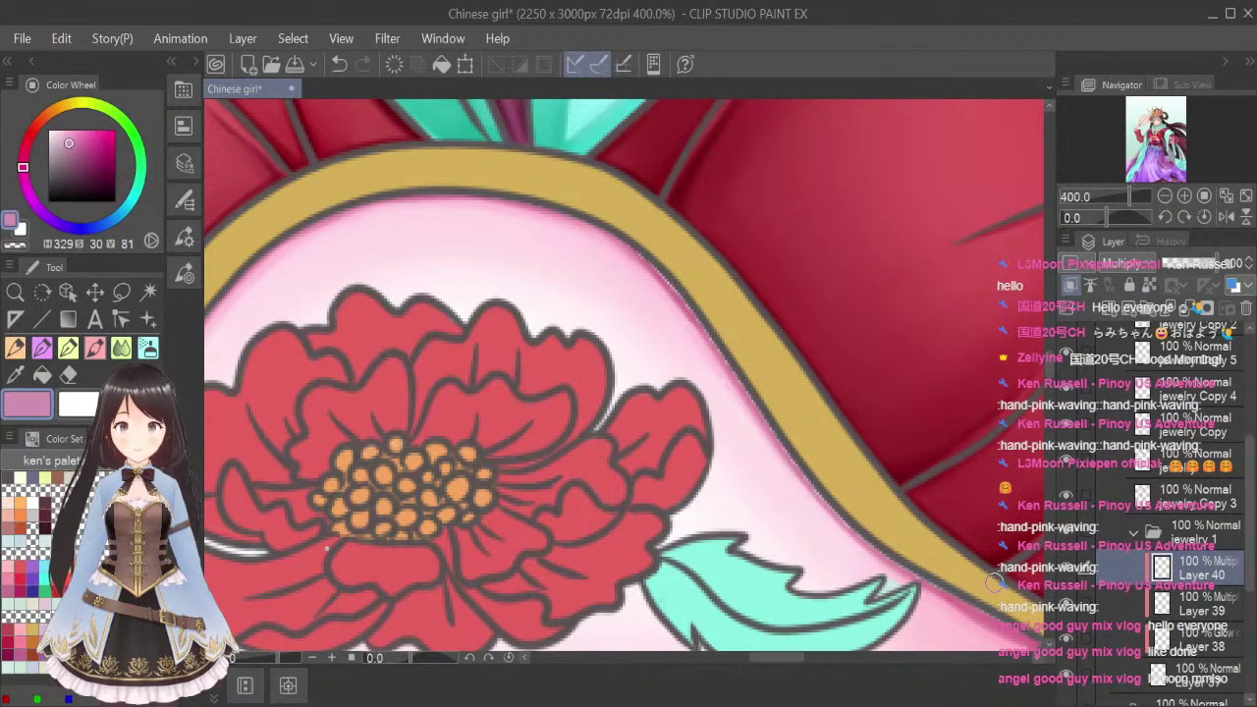
Review the shaded chest panel up close and within the whole illustration, and save the file
left_click(1245, 197)
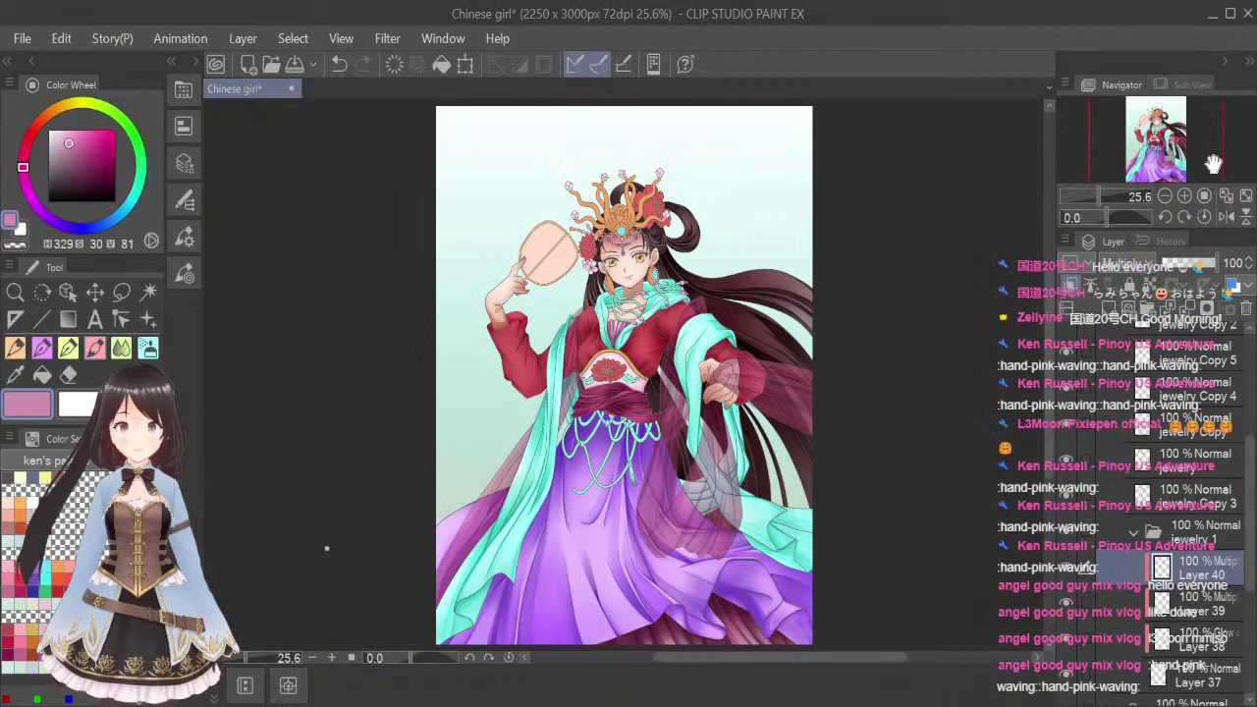
scroll(613, 388, "up", 6)
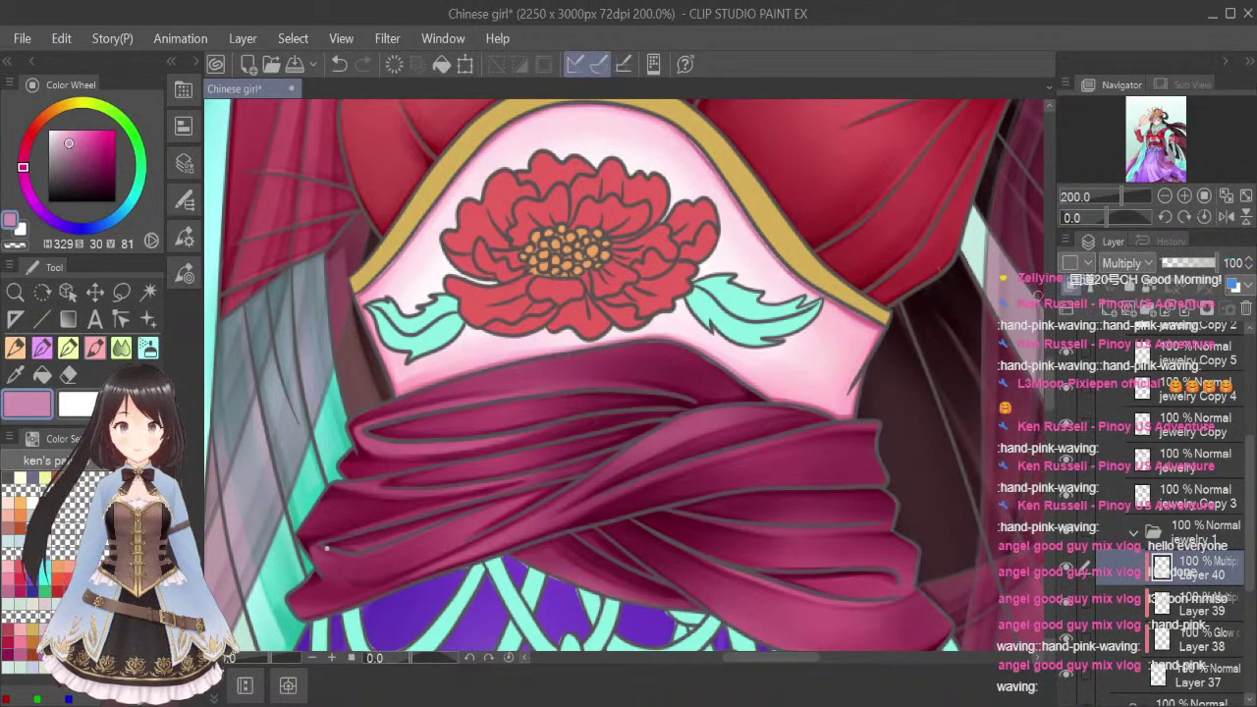
scroll(555, 222, "up", 3)
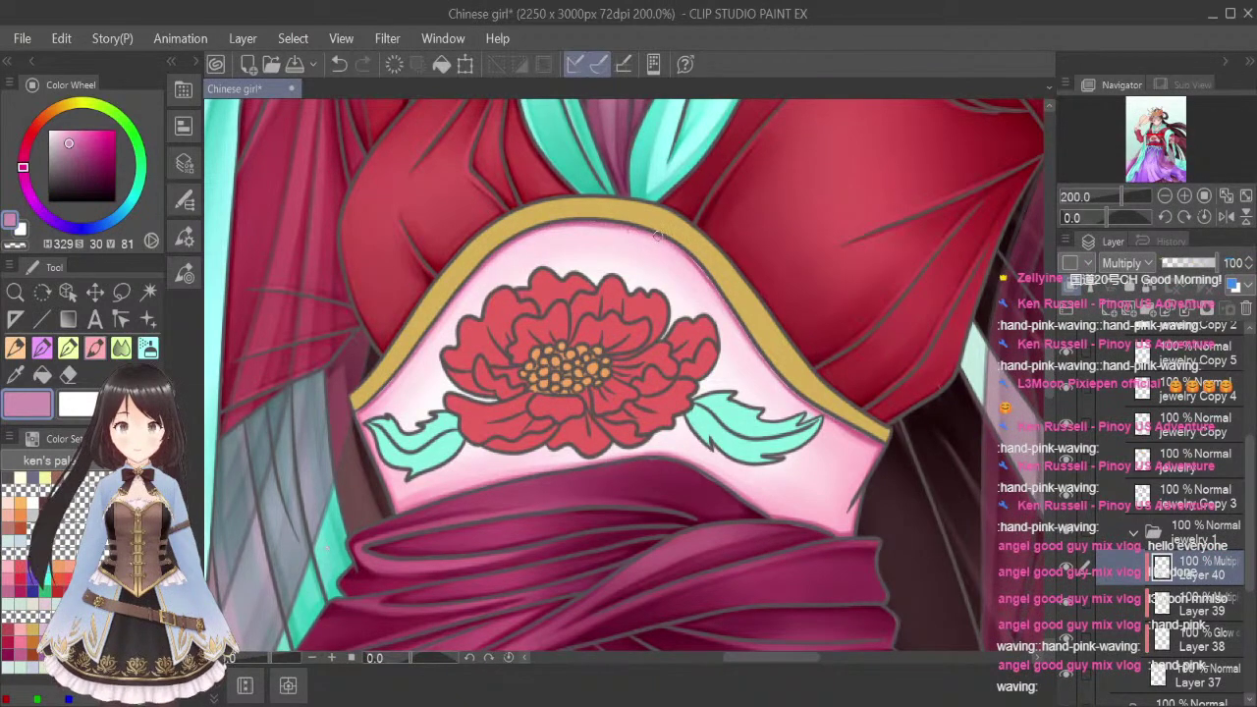
left_click(1244, 195)
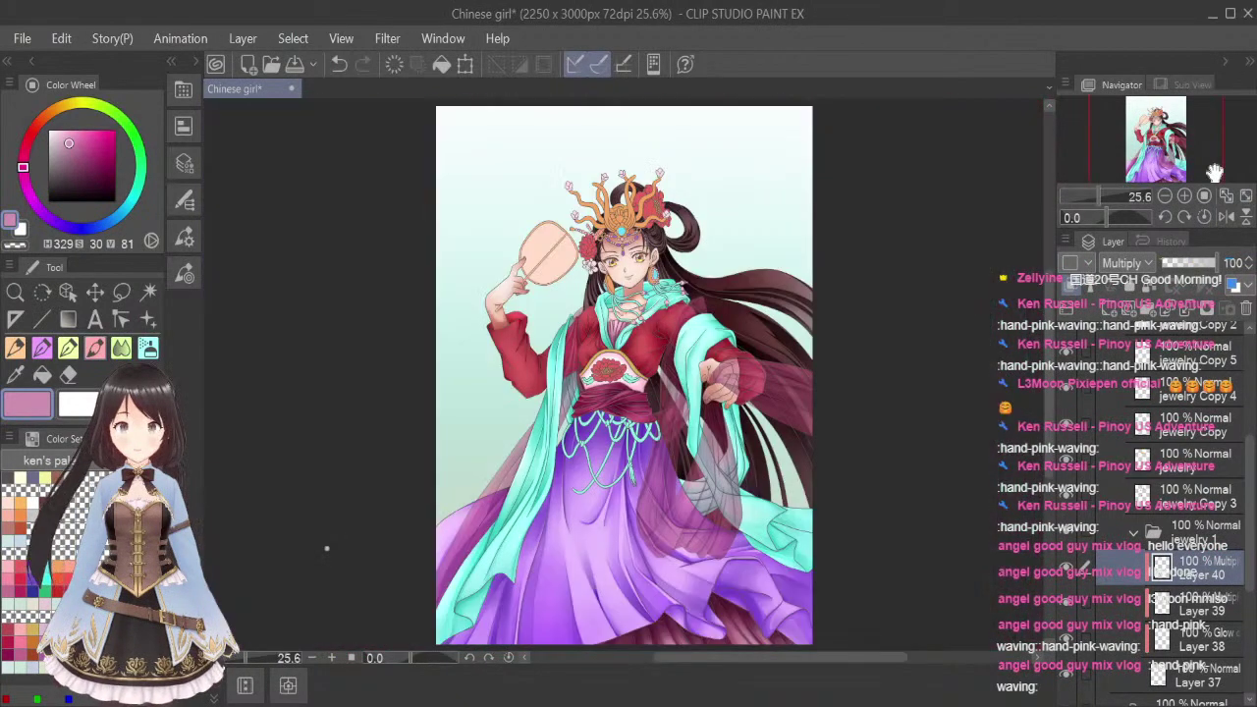
key("ctrl+s")
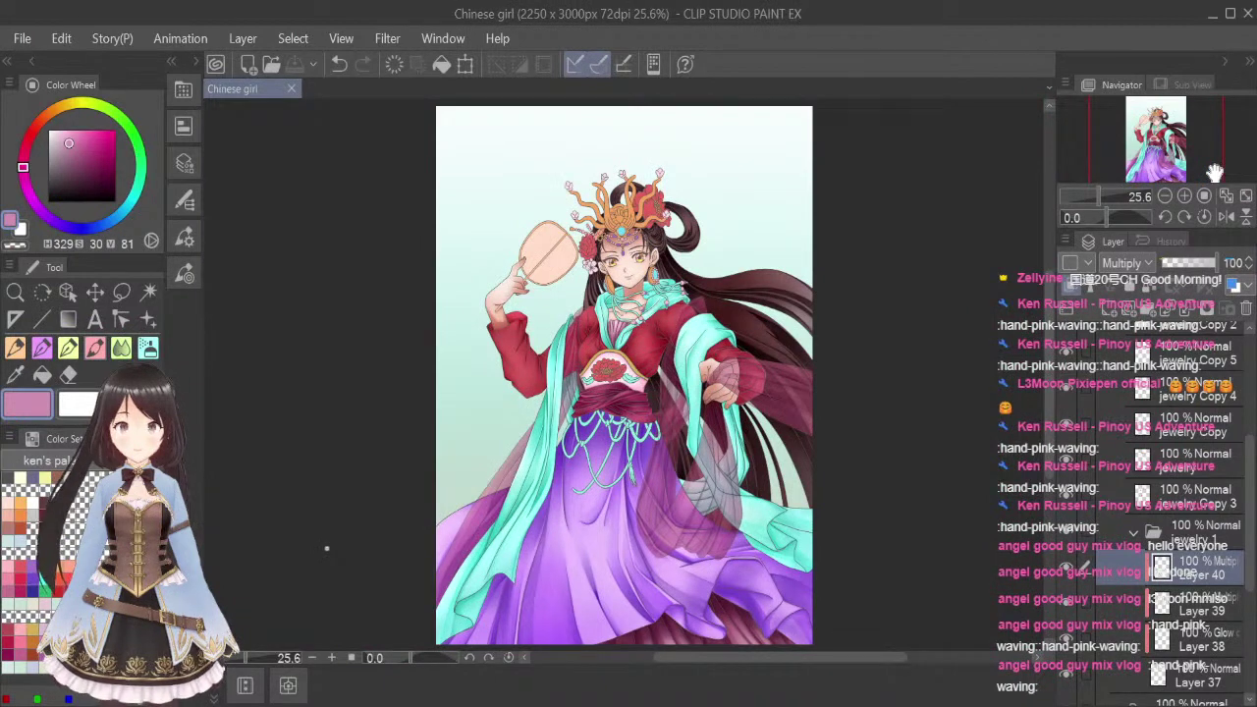
Collapse the jewelry 1 folder, put jewelry Copy 3 into a new folder named "rose 1", and save the illustration
left_click(1133, 531)
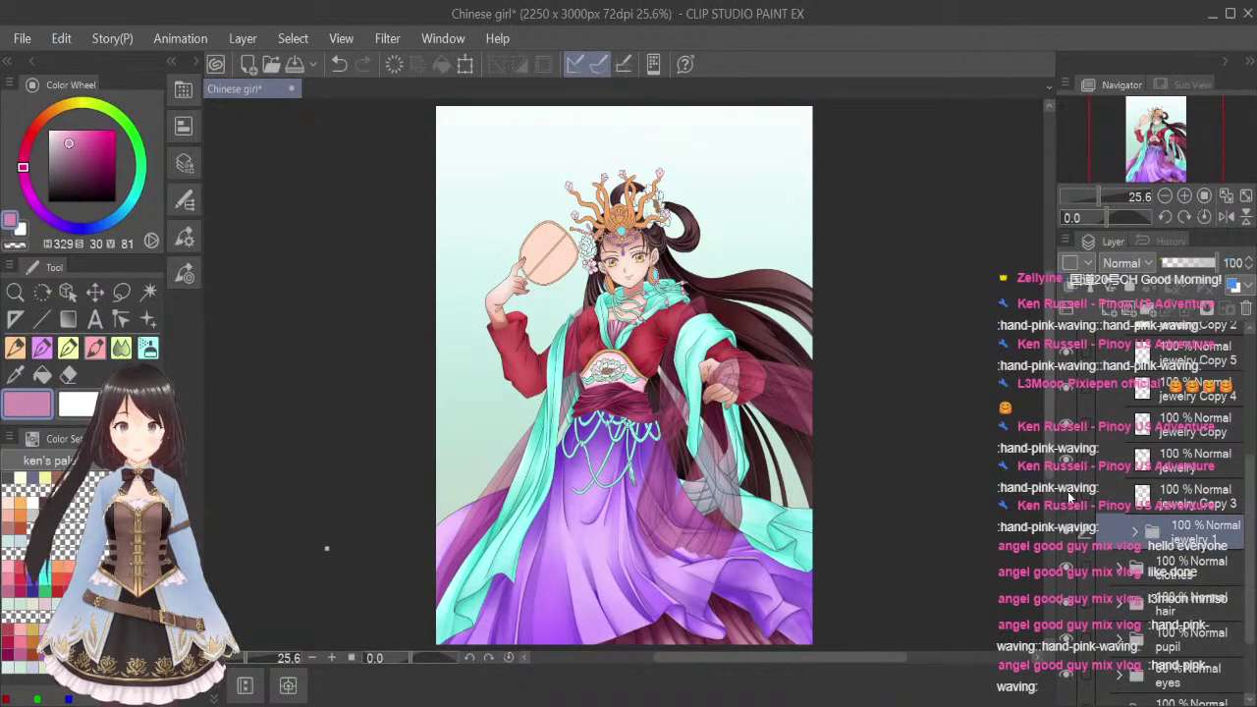
left_click(1068, 497)
left_click(1192, 501)
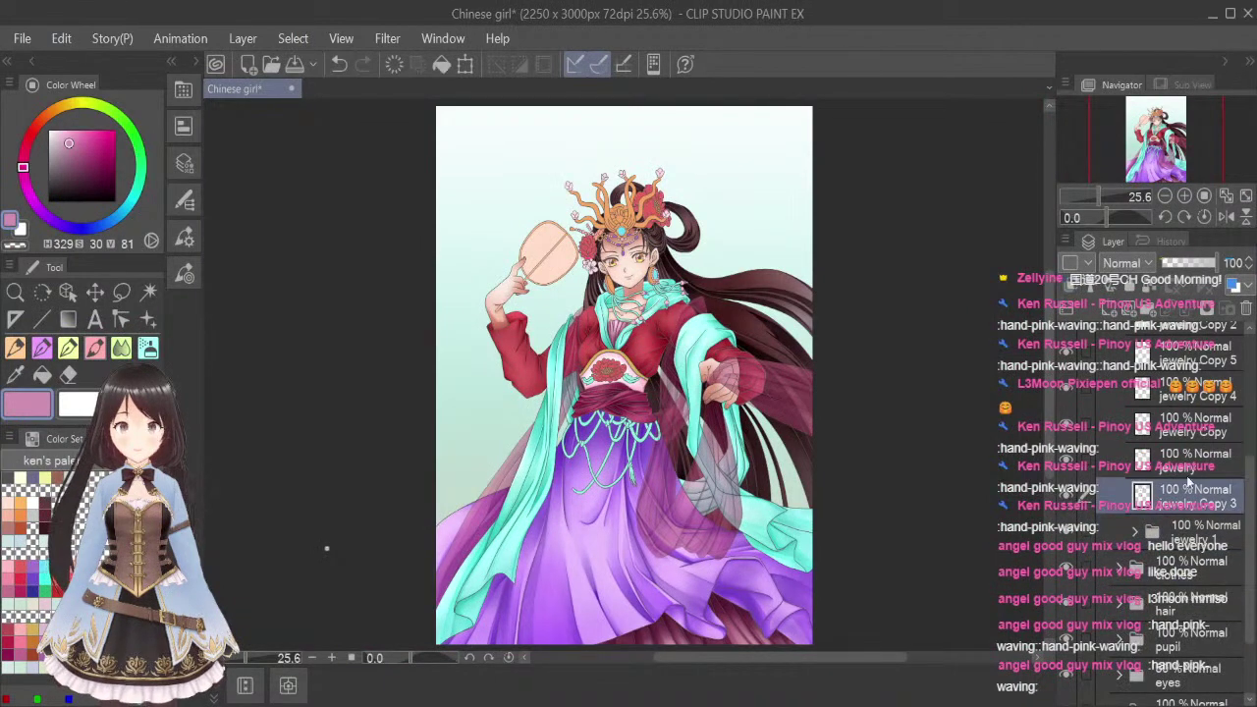
key("ctrl+g")
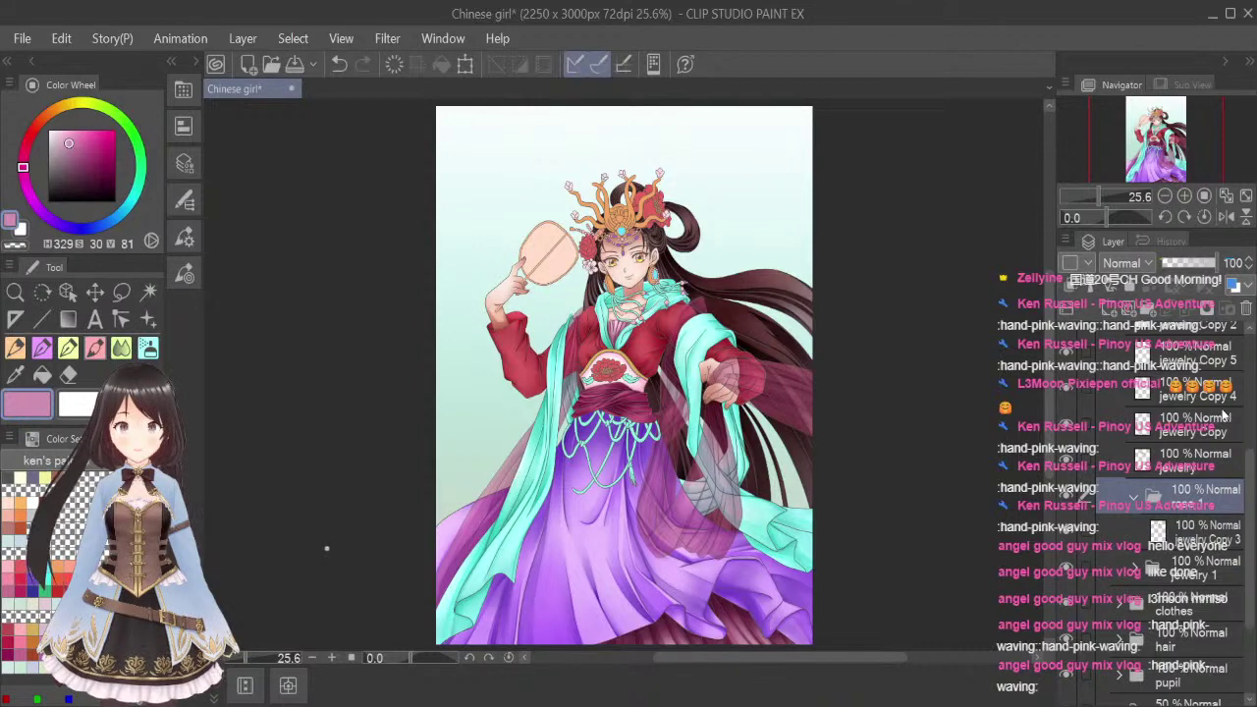
key("ctrl+s")
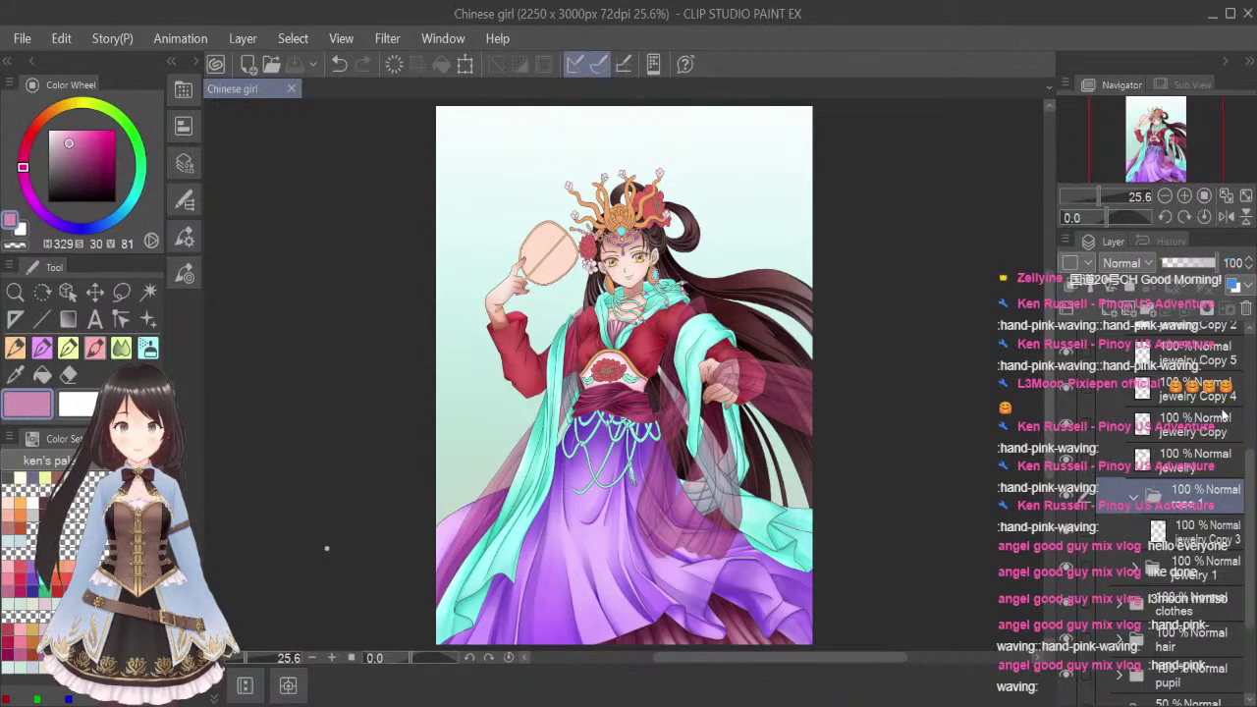
Add a layer clipped to jewelry Copy 3 in the rose 1 folder and set its blending mode to Glow dodge
left_click(1207, 545)
left_click(1110, 310)
left_click(1072, 287)
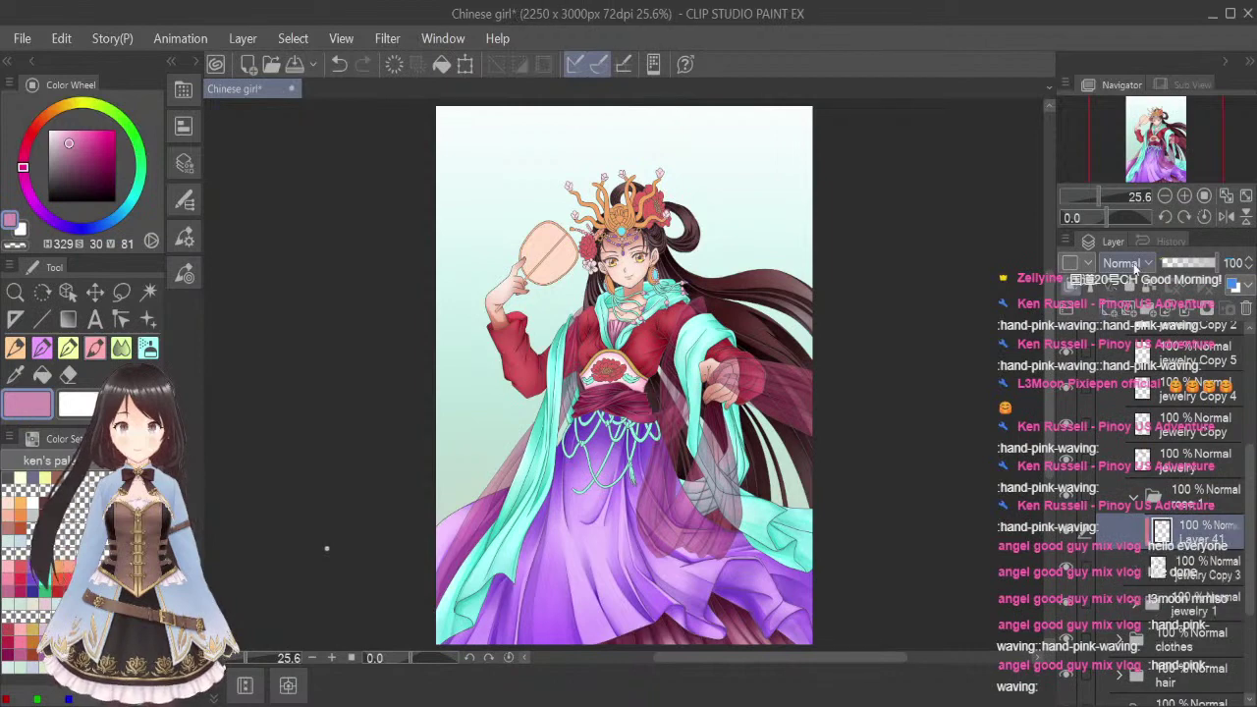
left_click(1137, 269)
left_click(1131, 449)
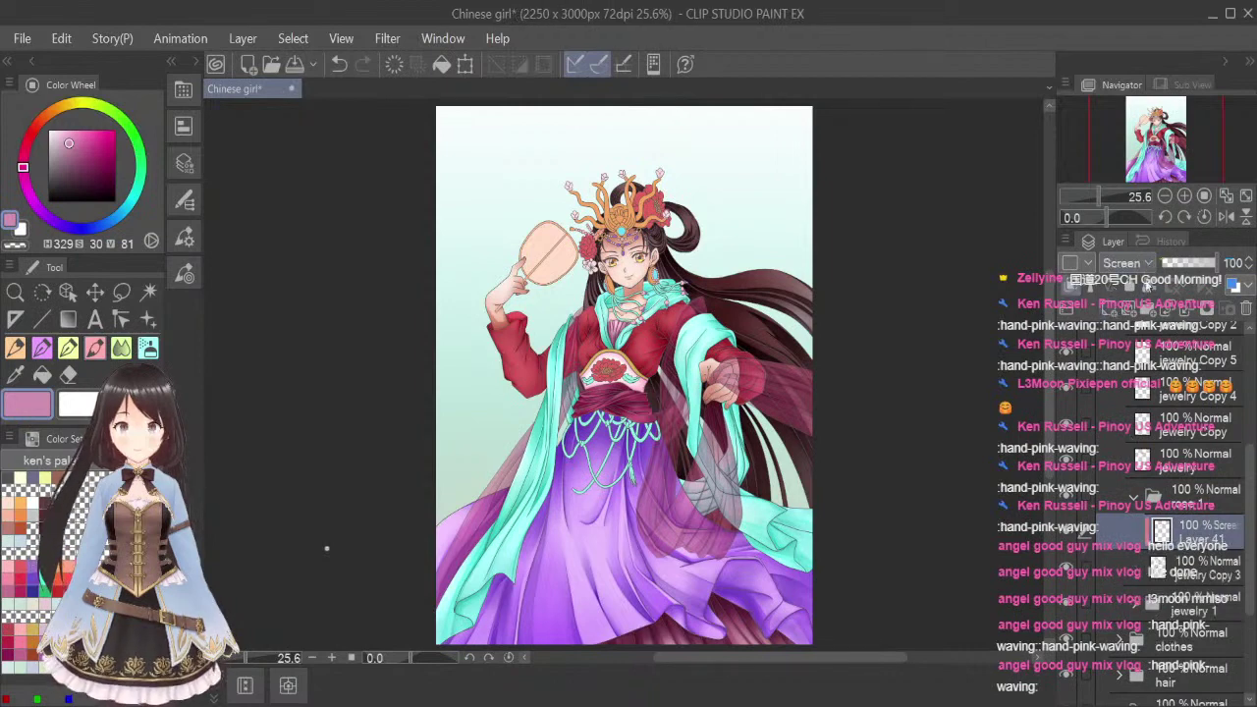
left_click(1142, 334)
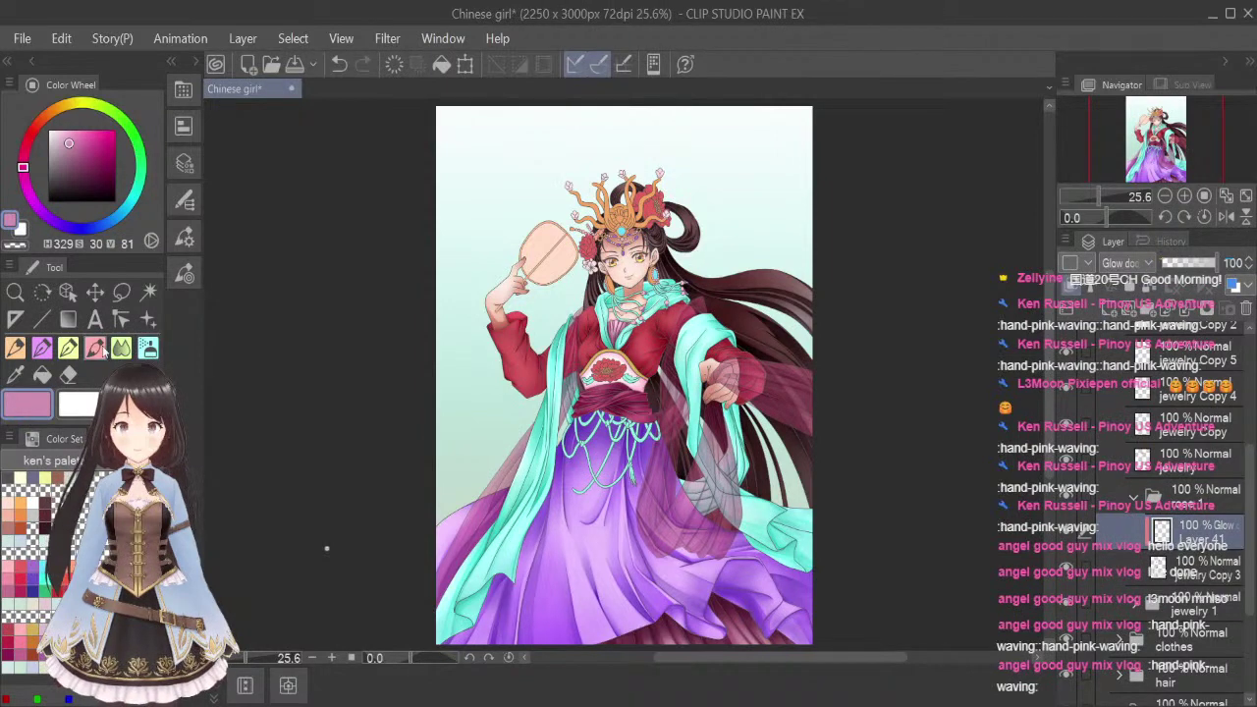
Switch to the airbrush with a pale green (H 147, S 10, V 88) for Layer 41 and save the illustration
left_click(15, 374)
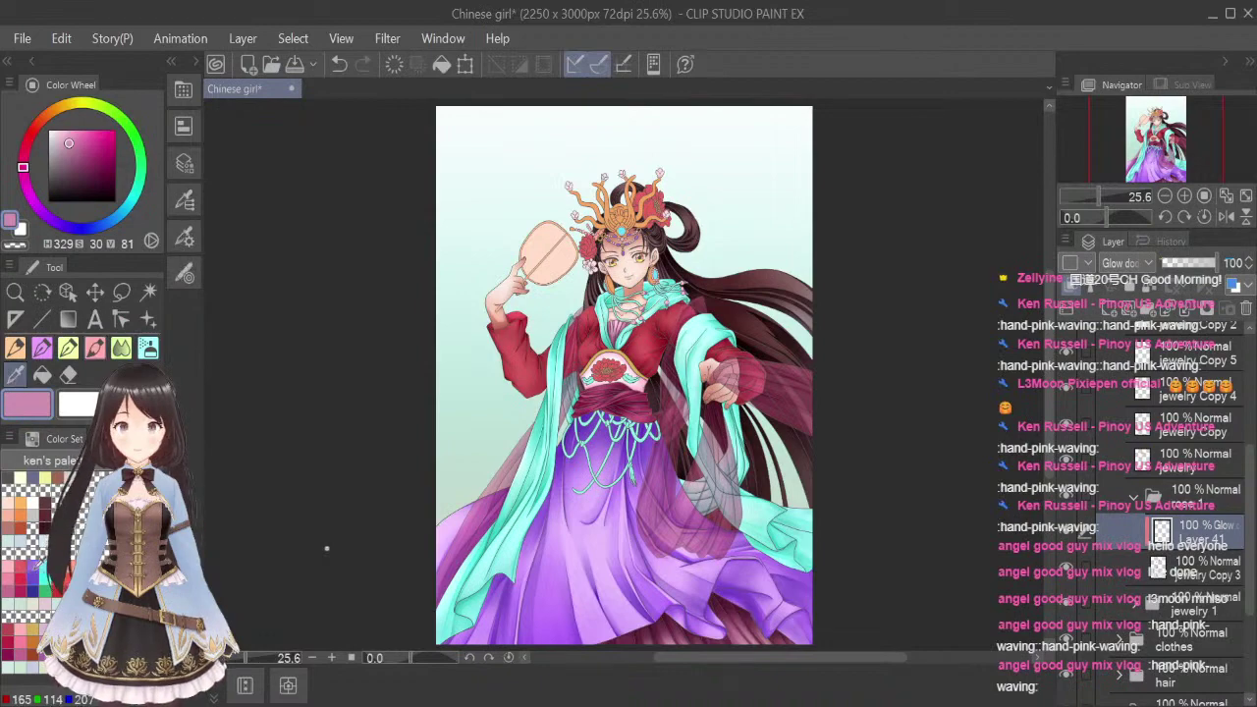
key("ctrl+alt+0")
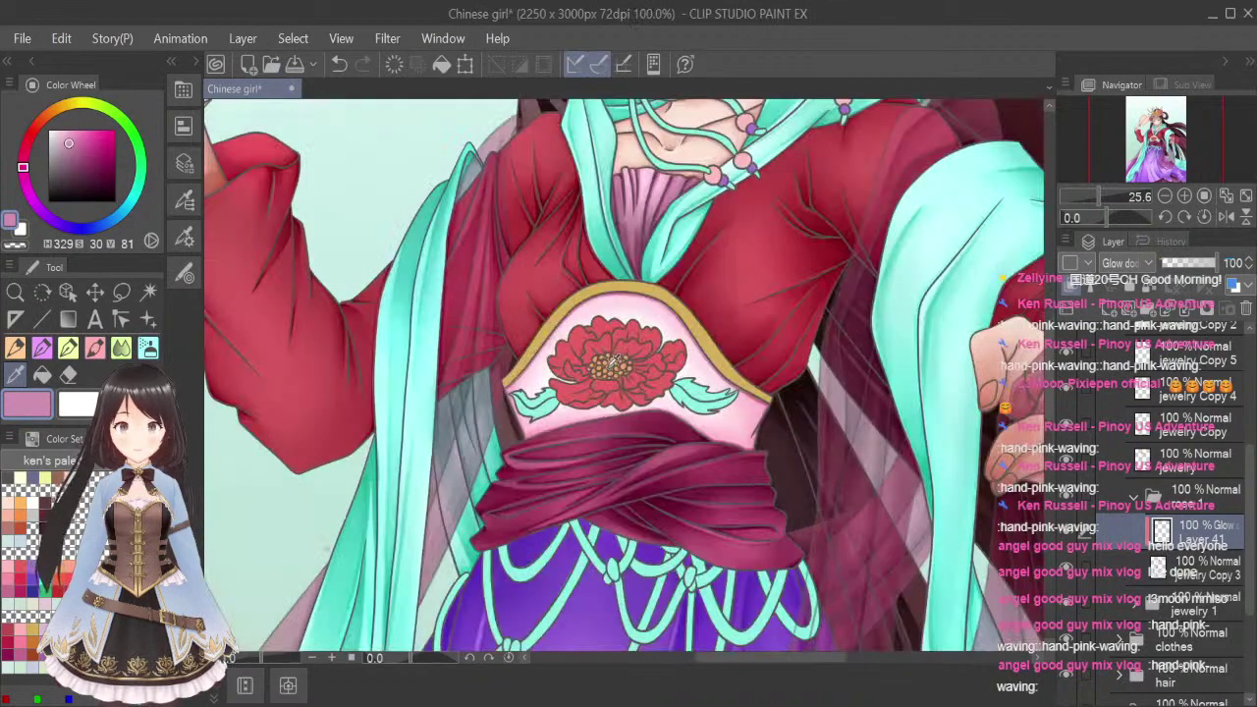
left_click(638, 322)
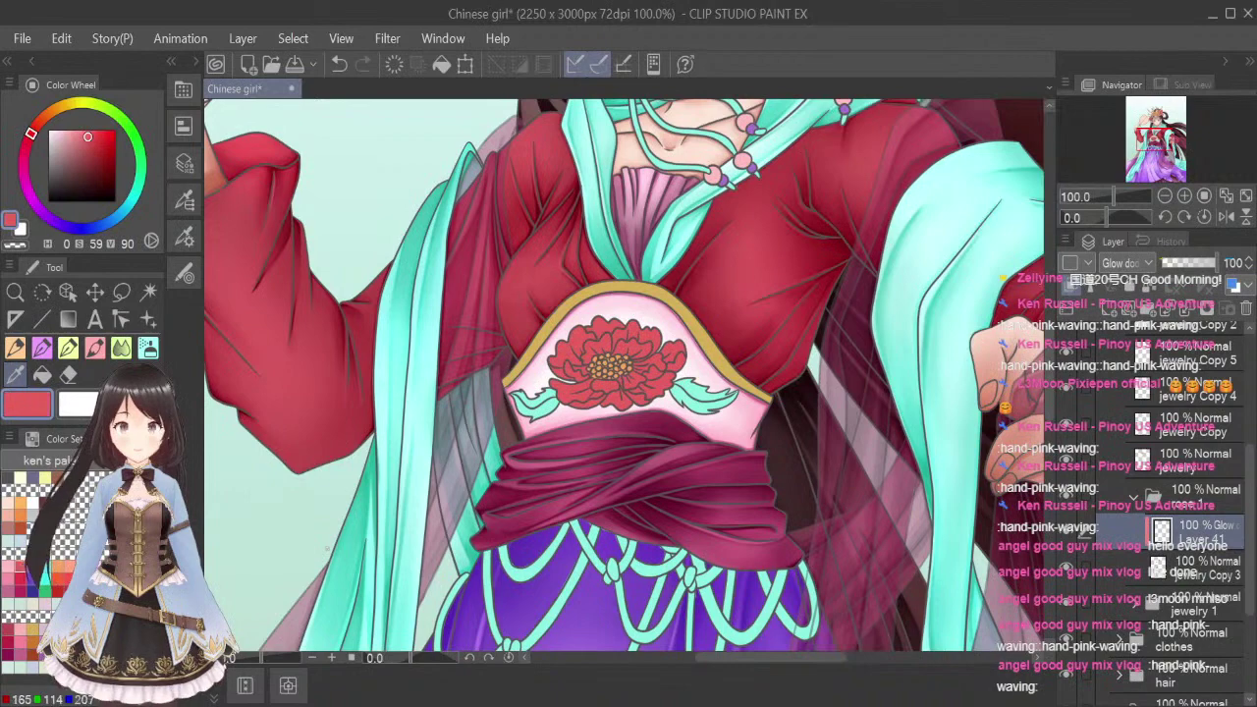
left_click(148, 347)
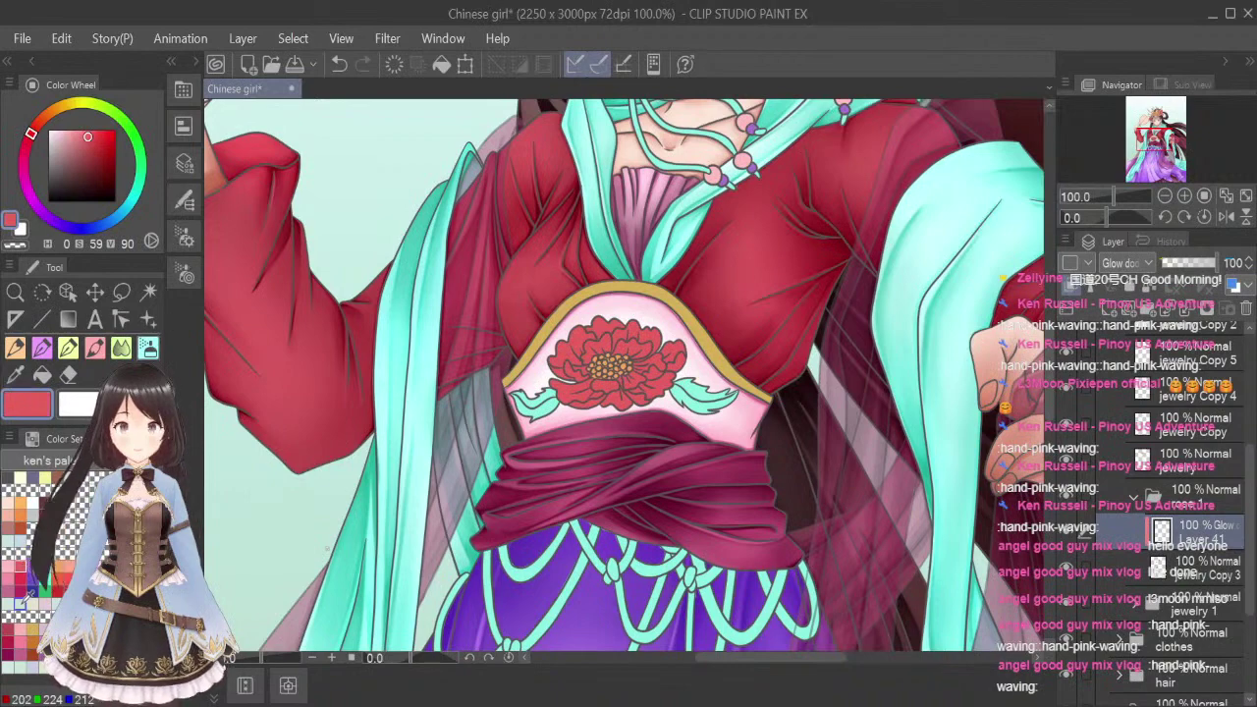
left_click(17, 604)
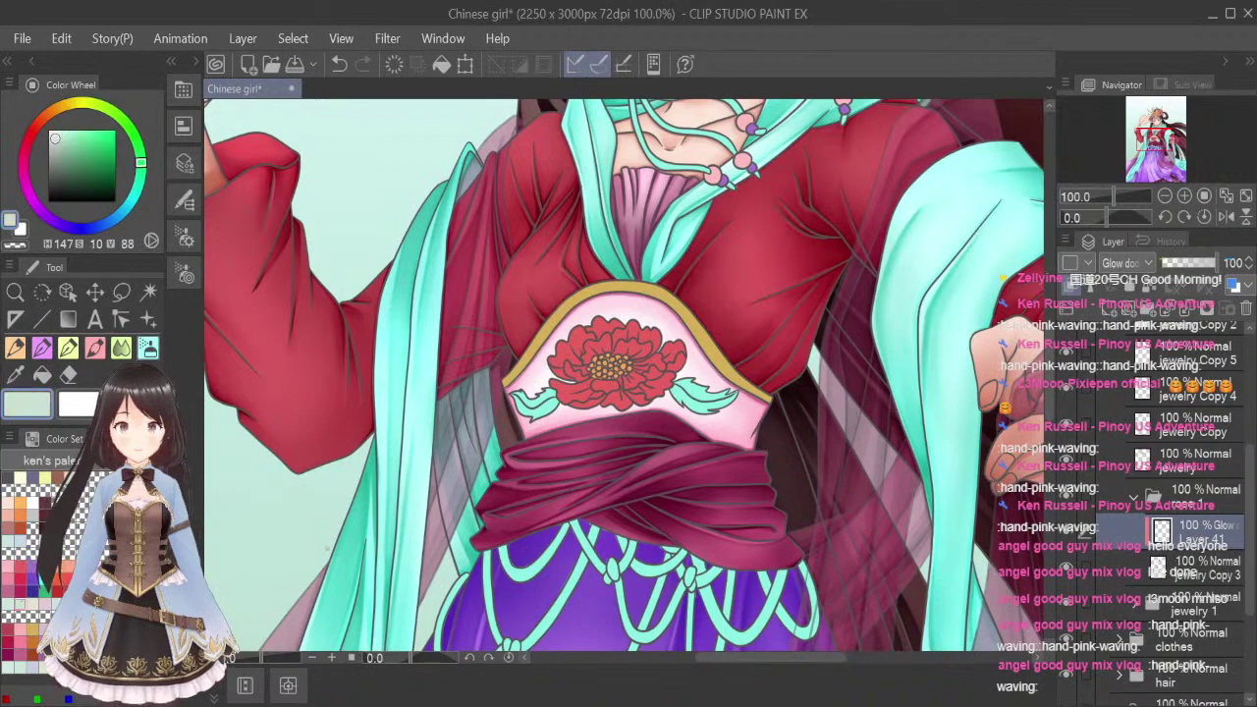
left_click(1244, 197)
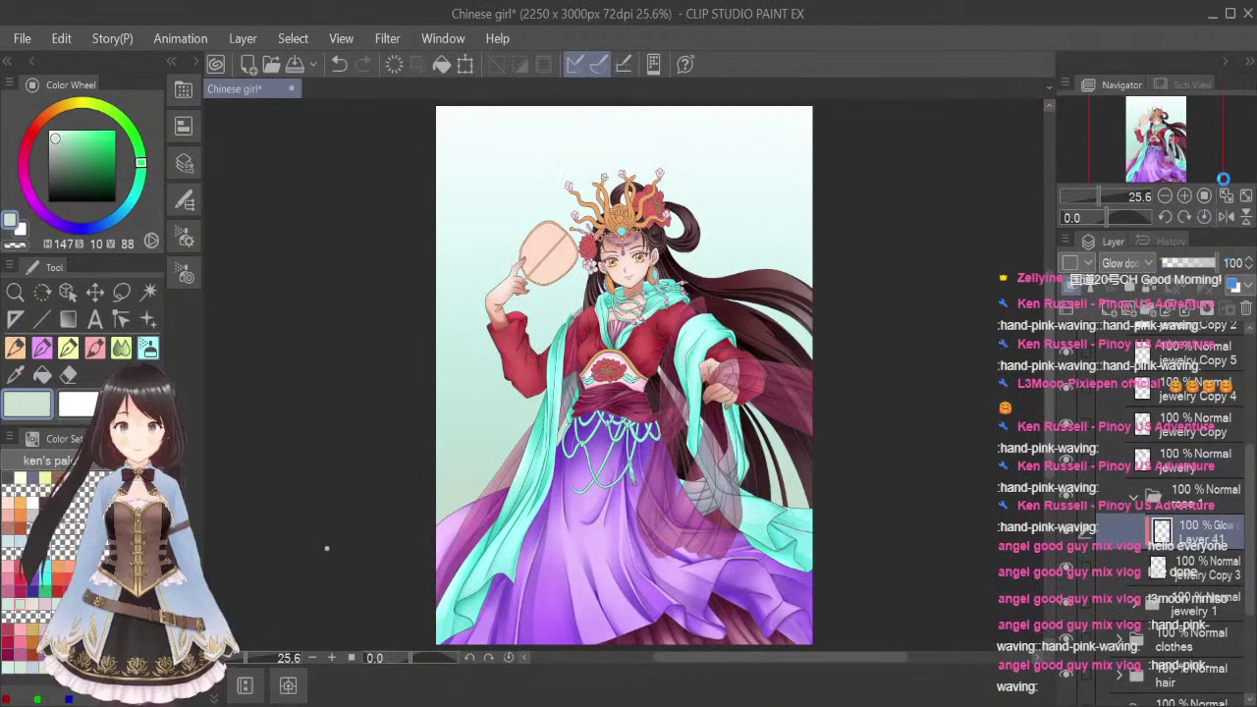
key("ctrl+s")
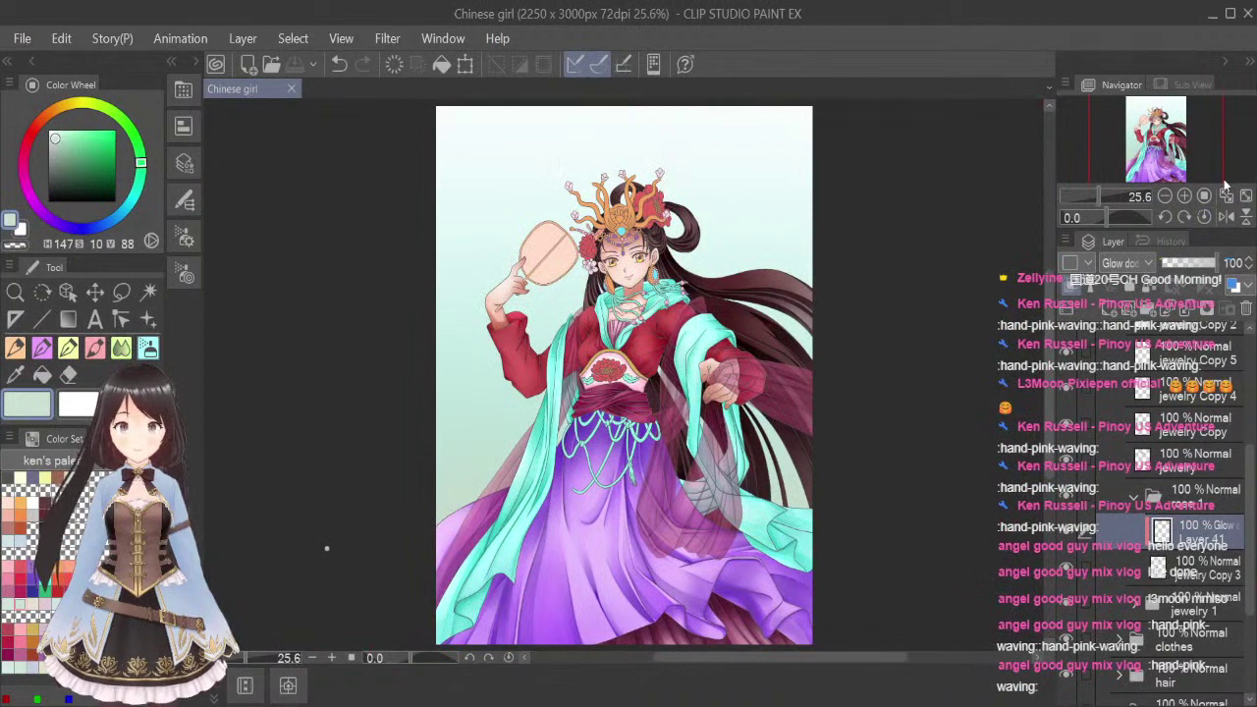
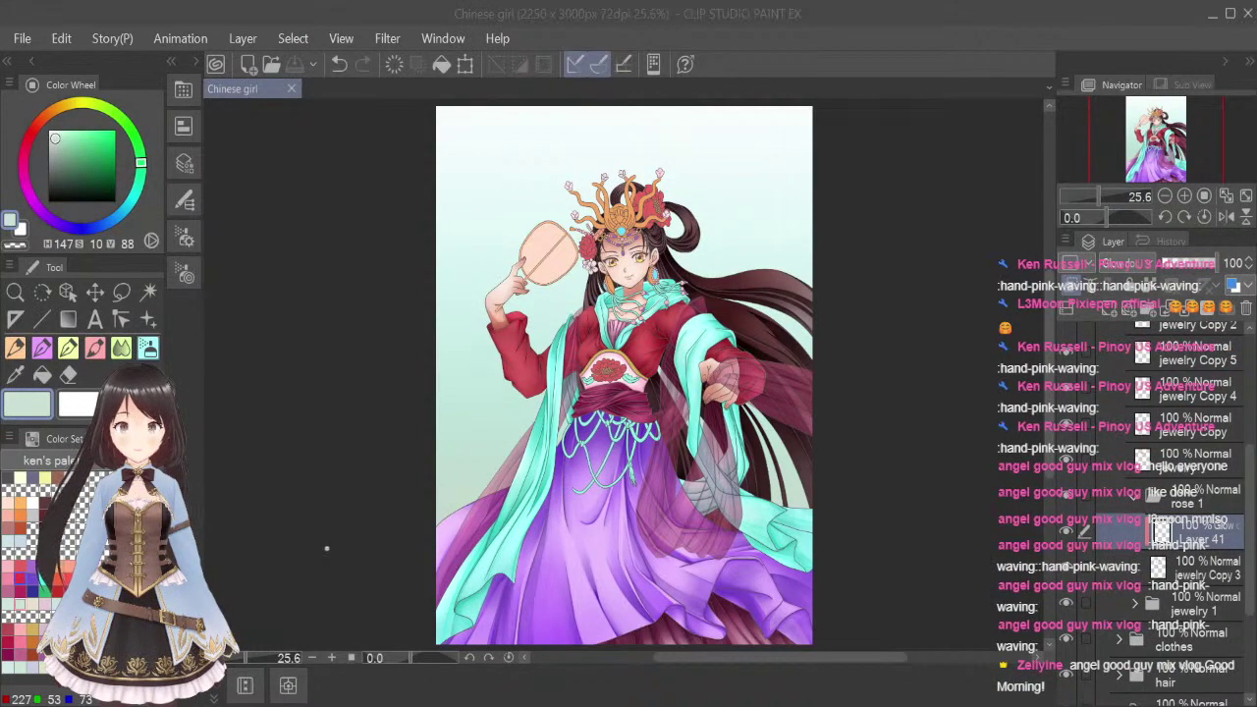
key("alt+Tab")
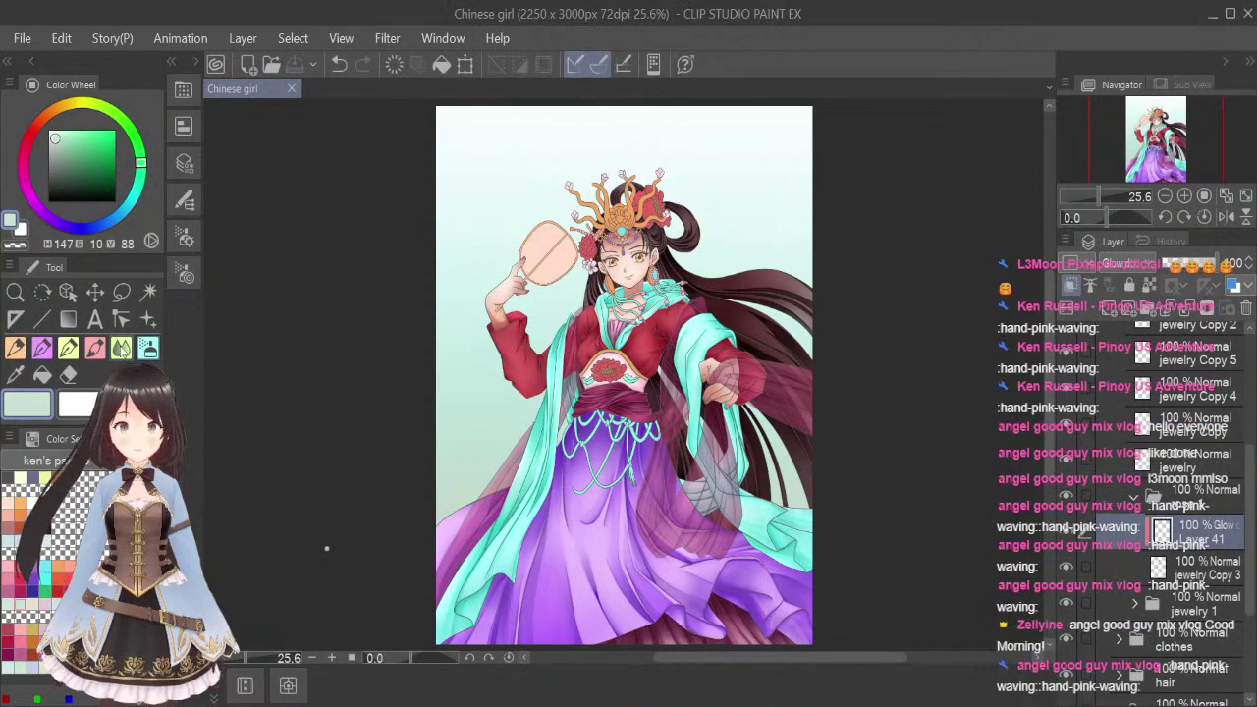
Airbrush soft pale green Glow dodge highlights over the petals of the red peony on the chest panel
scroll(609, 368, "up", 5)
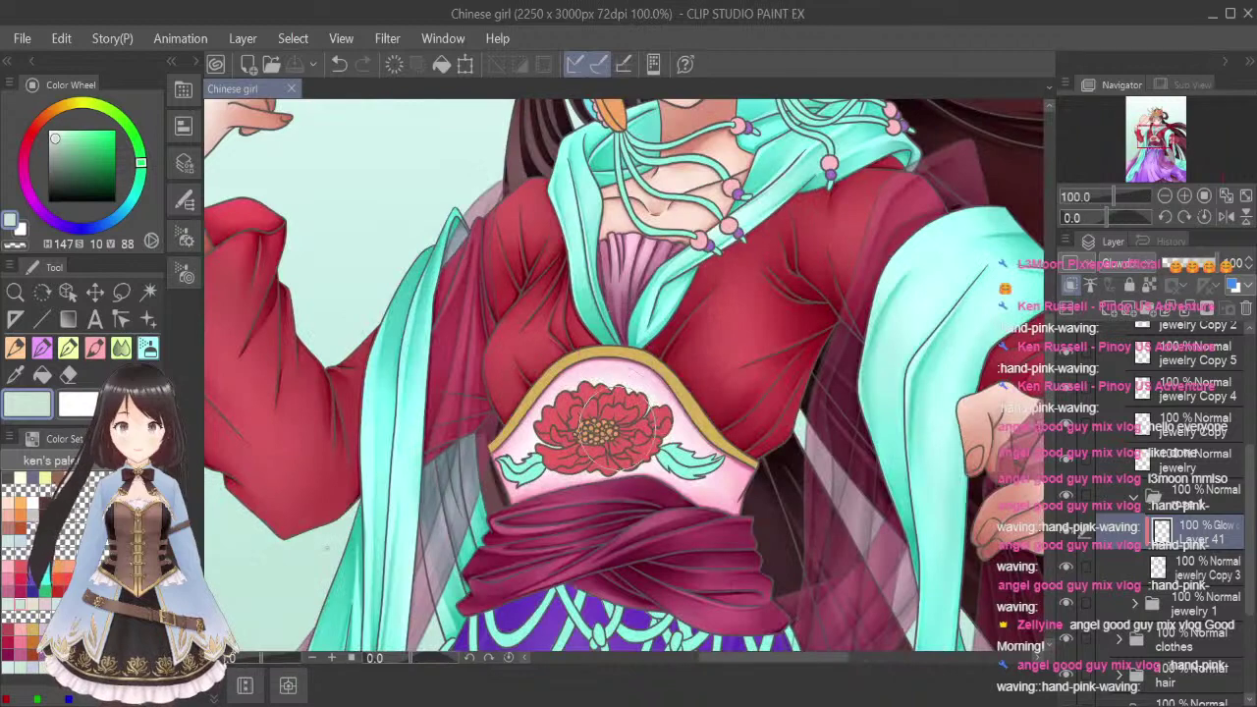
key("bracketleft")
key("bracketleft")
key("bracketleft")
key("bracketleft")
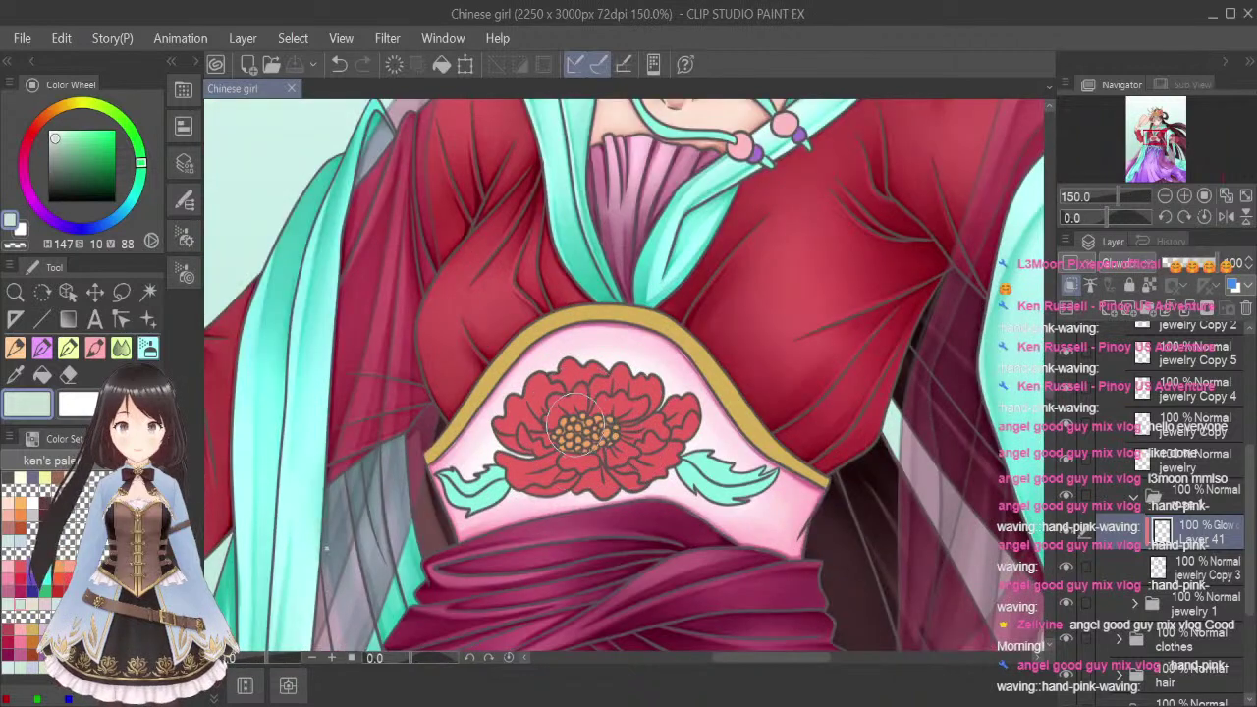
mouse_move(545, 430)
left_mouse_down()
mouse_move(581, 426)
mouse_move(578, 406)
mouse_move(558, 405)
mouse_move(634, 408)
mouse_move(568, 471)
mouse_move(624, 446)
mouse_move(639, 402)
mouse_move(526, 430)
mouse_move(541, 461)
mouse_move(621, 421)
left_mouse_up()
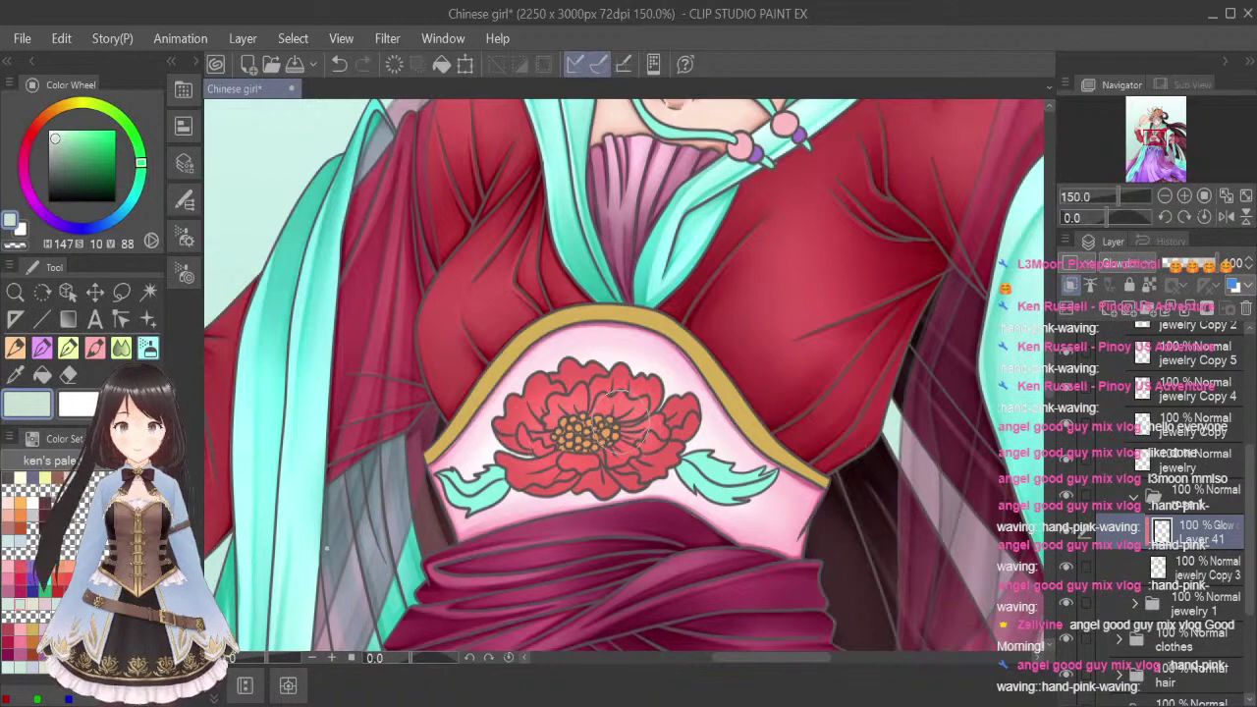
Airbrush the same soft highlights onto the red peonies in the hair and review the whole illustration
left_click_drag(1157, 147, 1142, 120)
mouse_move(324, 469)
left_mouse_down()
mouse_move(295, 459)
mouse_move(292, 496)
mouse_move(307, 486)
mouse_move(291, 472)
mouse_move(307, 515)
mouse_move(325, 465)
left_mouse_up()
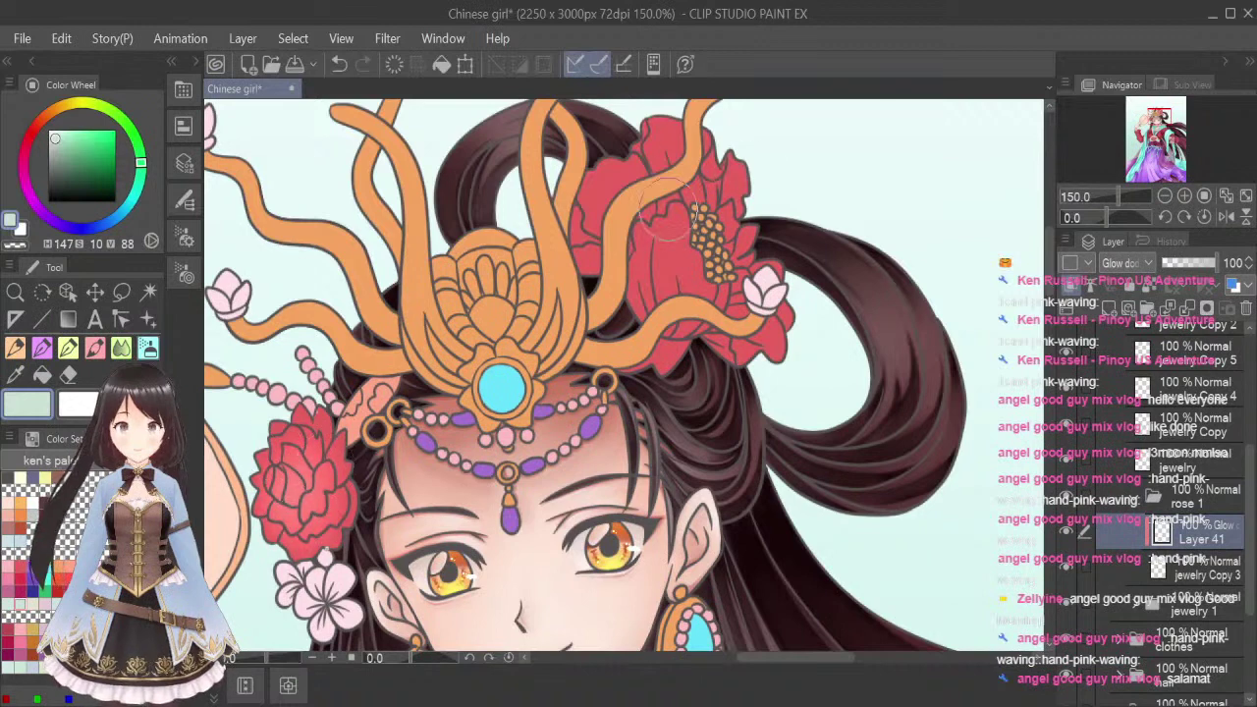
mouse_move(625, 233)
left_mouse_down()
mouse_move(668, 205)
mouse_move(633, 183)
mouse_move(680, 181)
mouse_move(706, 221)
mouse_move(688, 183)
mouse_move(625, 189)
mouse_move(607, 240)
mouse_move(664, 189)
mouse_move(706, 204)
mouse_move(739, 263)
mouse_move(661, 253)
mouse_move(657, 311)
mouse_move(664, 244)
mouse_move(698, 316)
mouse_move(745, 325)
mouse_move(650, 336)
mouse_move(689, 327)
mouse_move(738, 278)
mouse_move(761, 307)
mouse_move(717, 184)
mouse_move(679, 145)
mouse_move(690, 197)
mouse_move(771, 296)
left_mouse_up()
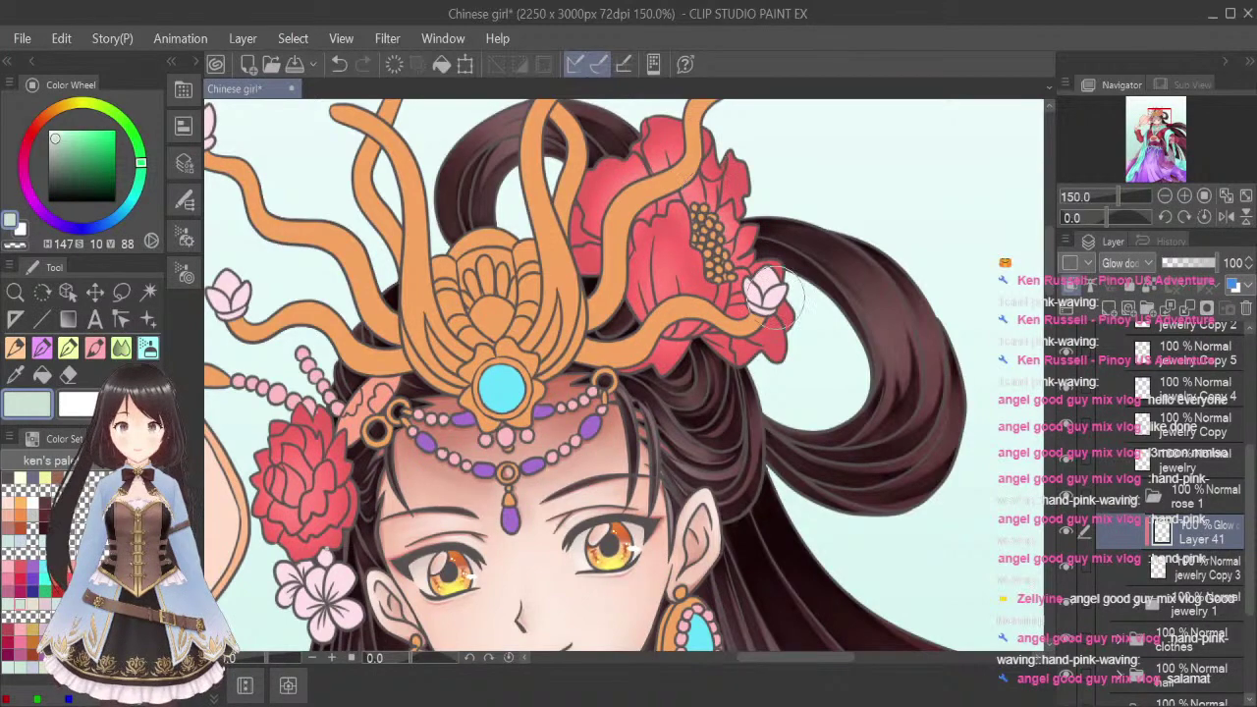
left_click(1245, 195)
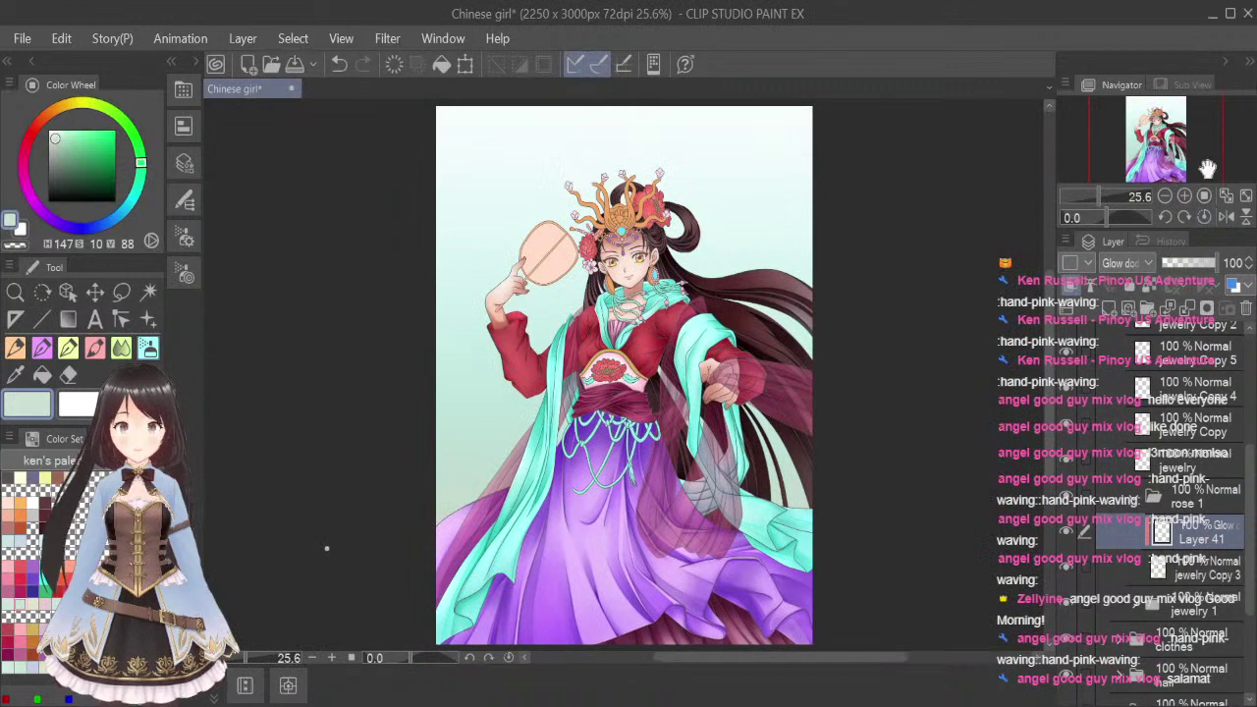
Choose a red (H 353, S 77, V 89) and add a clipped Multiply layer above Layer 41 in the rose 1 folder
left_click(19, 576)
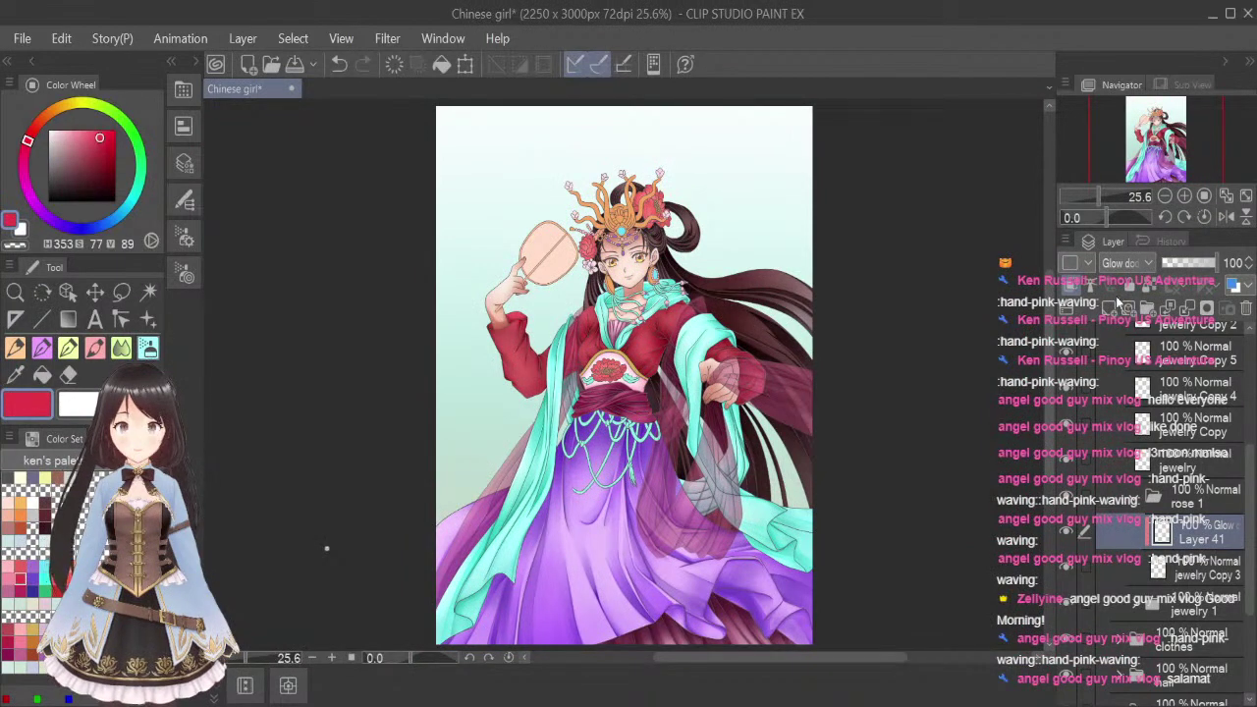
left_click(1109, 306)
left_click(1141, 341)
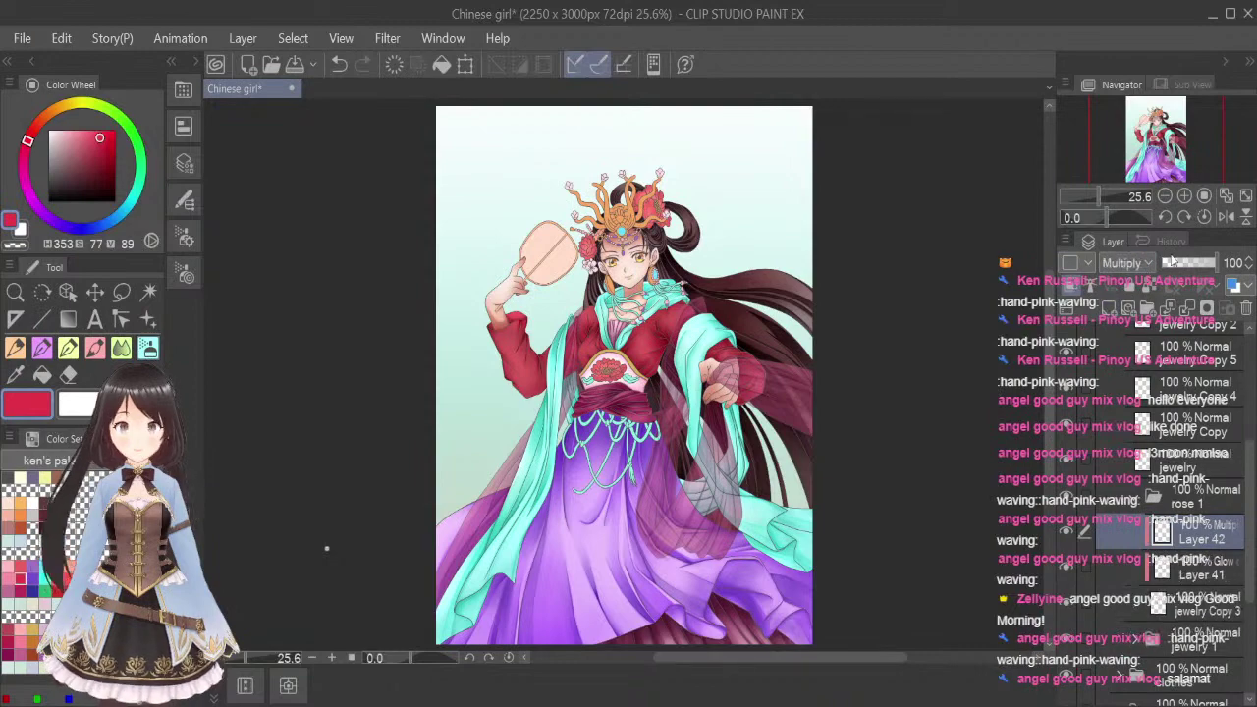
Paint red Multiply shadows along the overlaps and folds of the chest peony's left and upper-left petals
scroll(620, 388, "up", 6)
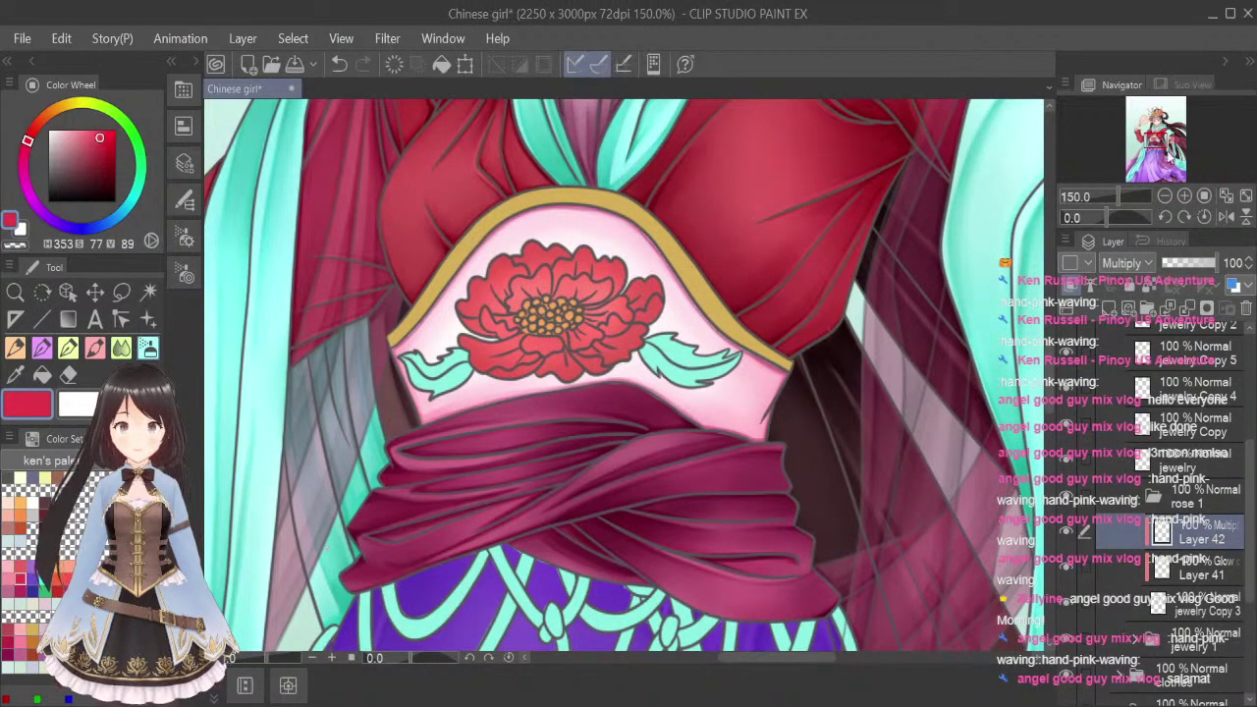
left_click_drag(1159, 143, 1154, 125)
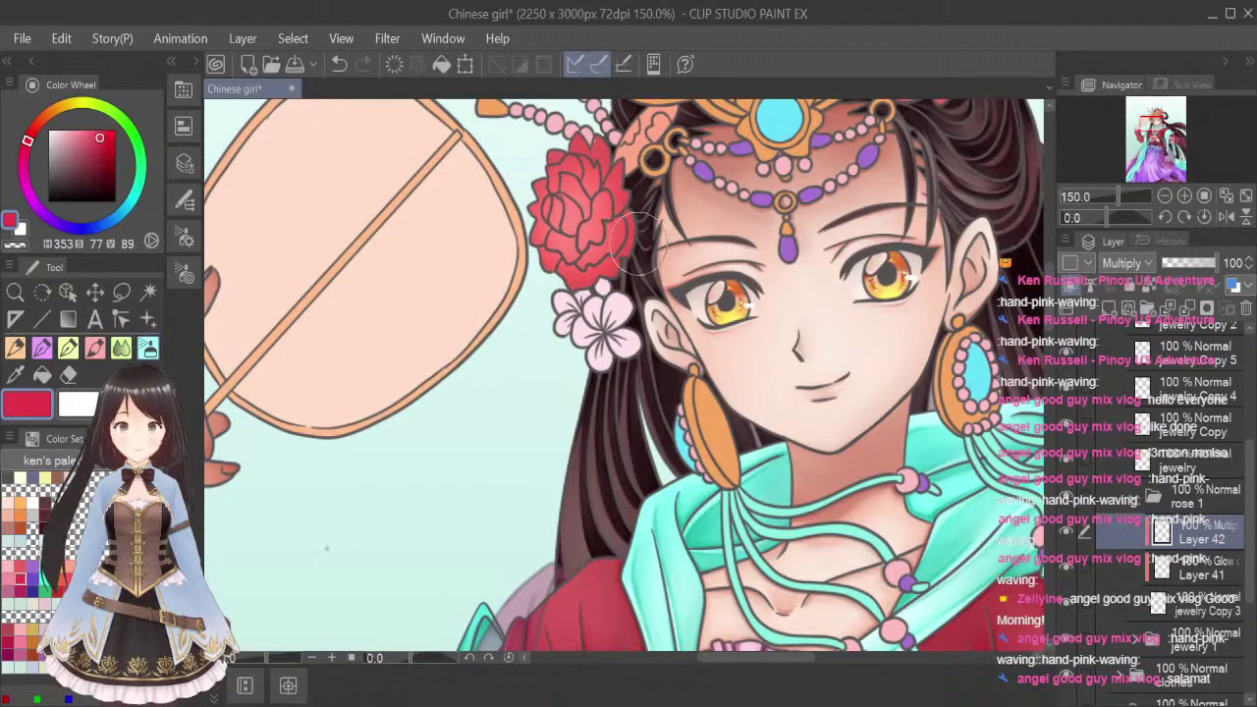
left_click(1162, 120)
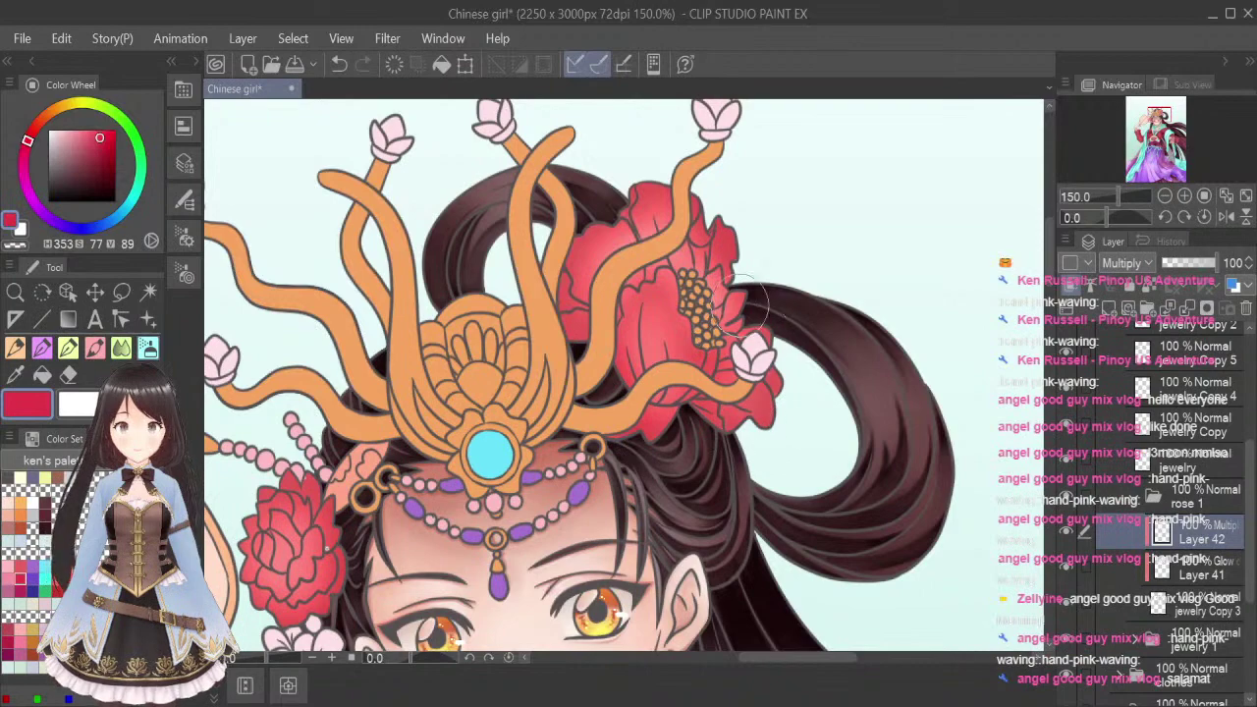
left_click_drag(1164, 118, 1162, 140)
scroll(410, 456, "up", 3)
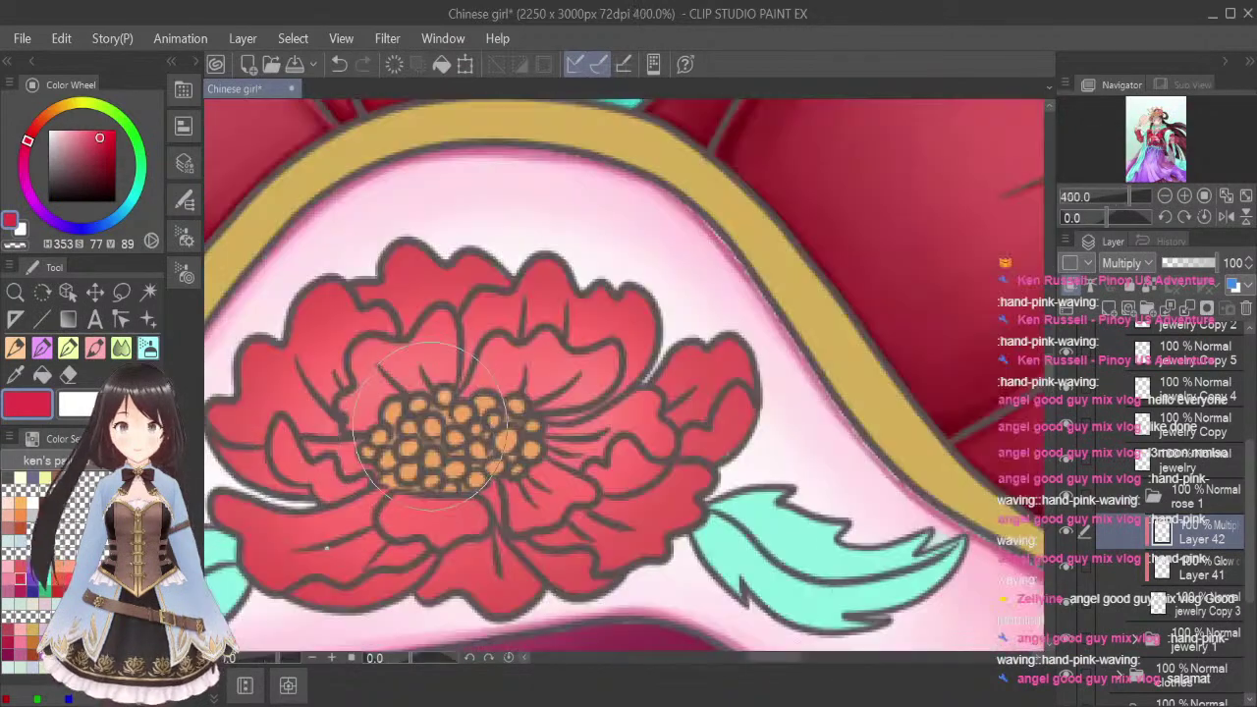
left_click_drag(781, 660, 764, 660)
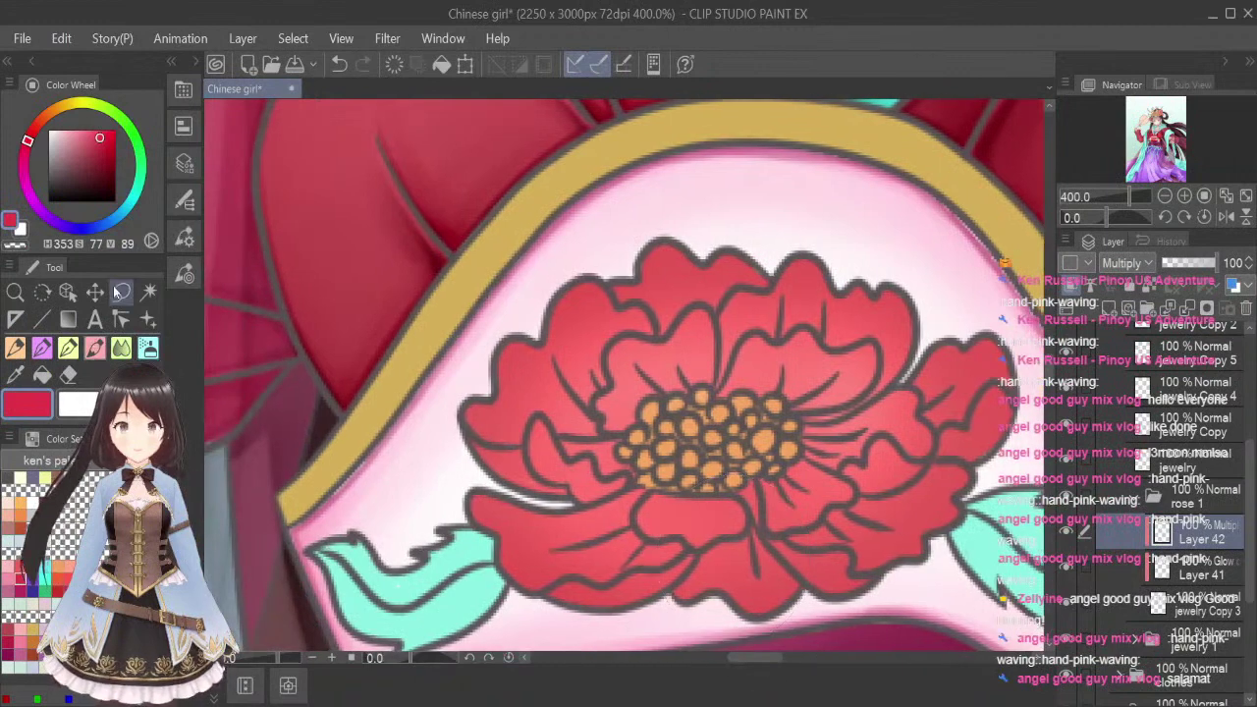
mouse_move(474, 414)
left_mouse_down()
mouse_move(479, 432)
mouse_move(502, 436)
mouse_move(595, 431)
left_mouse_up()
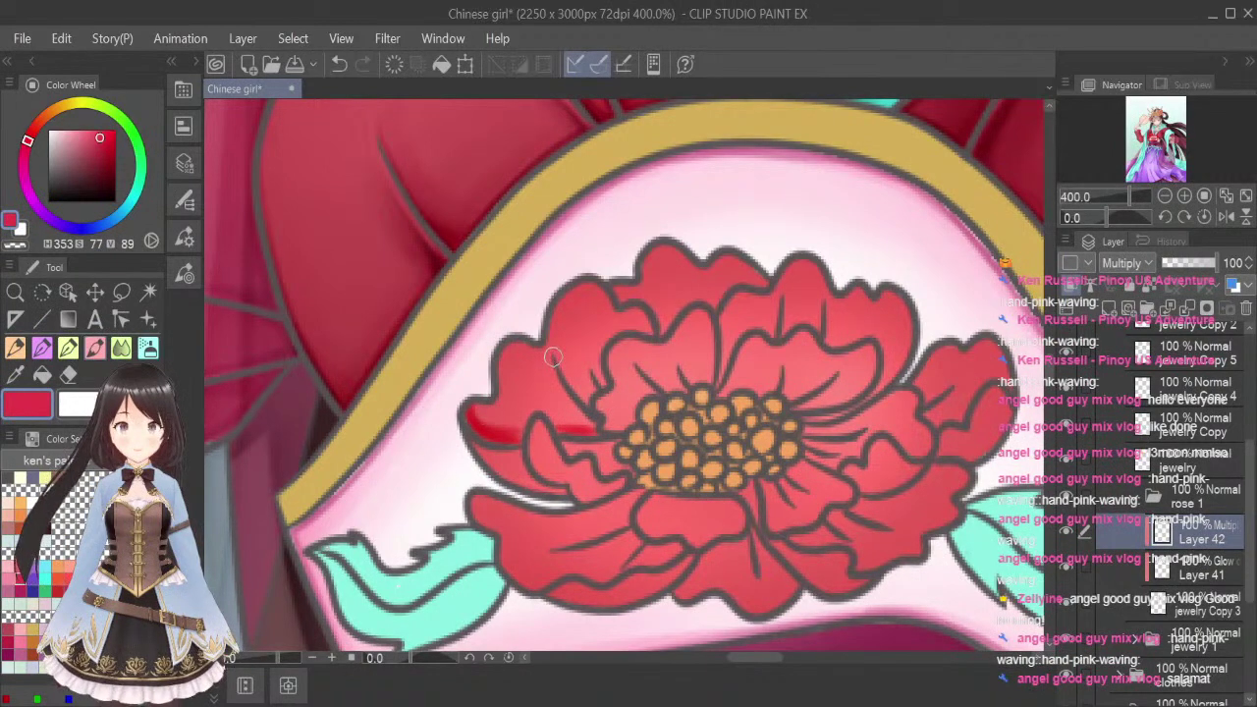
mouse_move(553, 358)
left_mouse_down()
mouse_move(590, 398)
mouse_move(559, 362)
mouse_move(607, 388)
mouse_move(588, 364)
mouse_move(607, 387)
left_mouse_up()
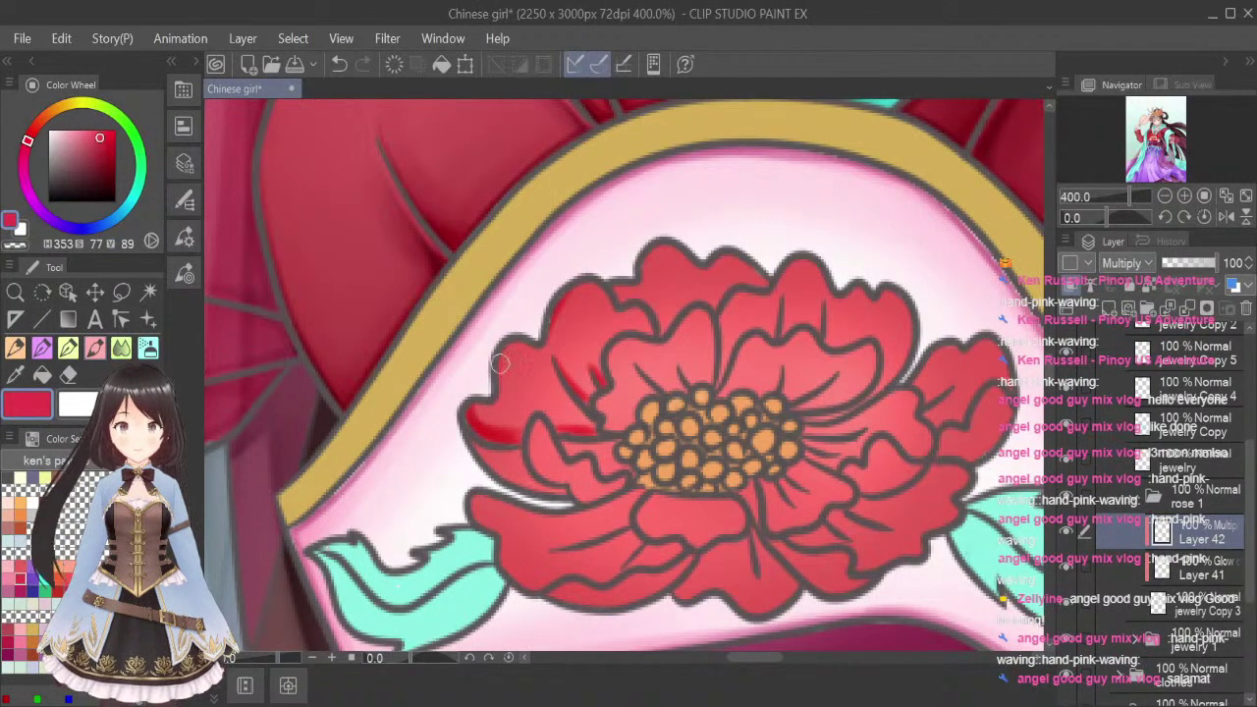
left_click_drag(621, 308, 651, 340)
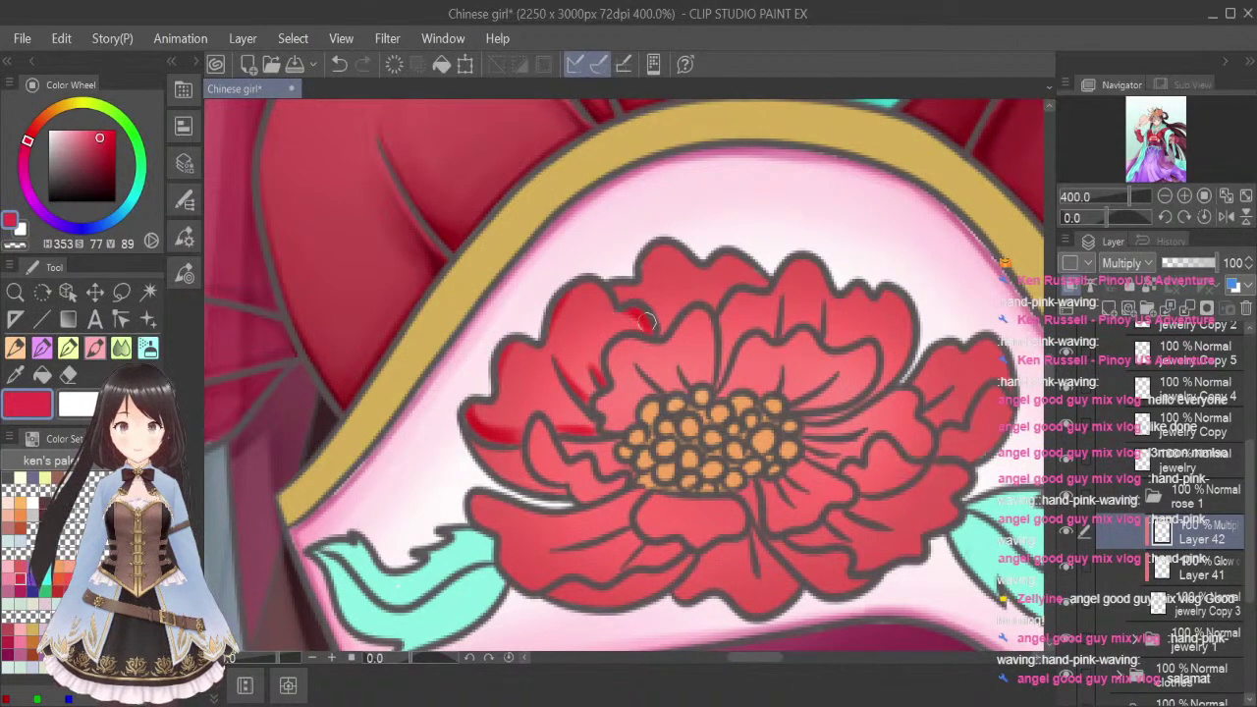
Blend the fresh shadows on the chest peony's left and upper-left petals using a reduced blending brush
key("j")
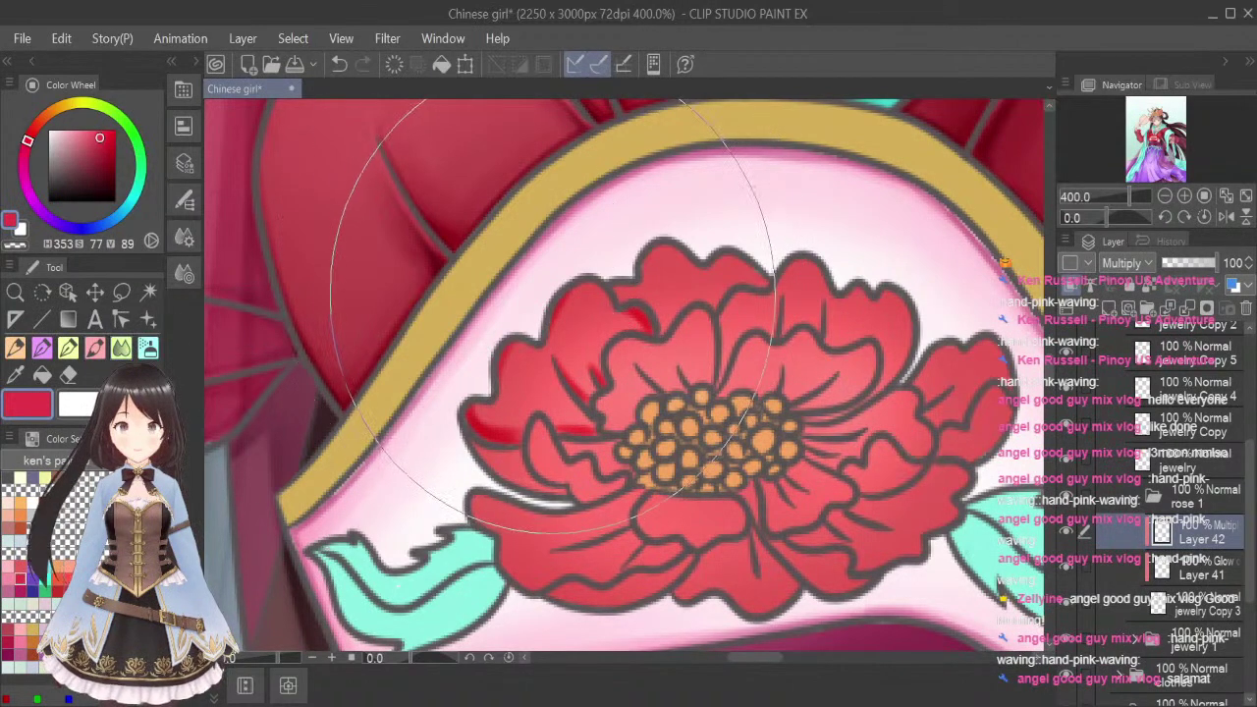
key("bracketleft")
key("bracketleft")
key("bracketleft")
key("bracketleft")
key("bracketleft")
key("bracketleft")
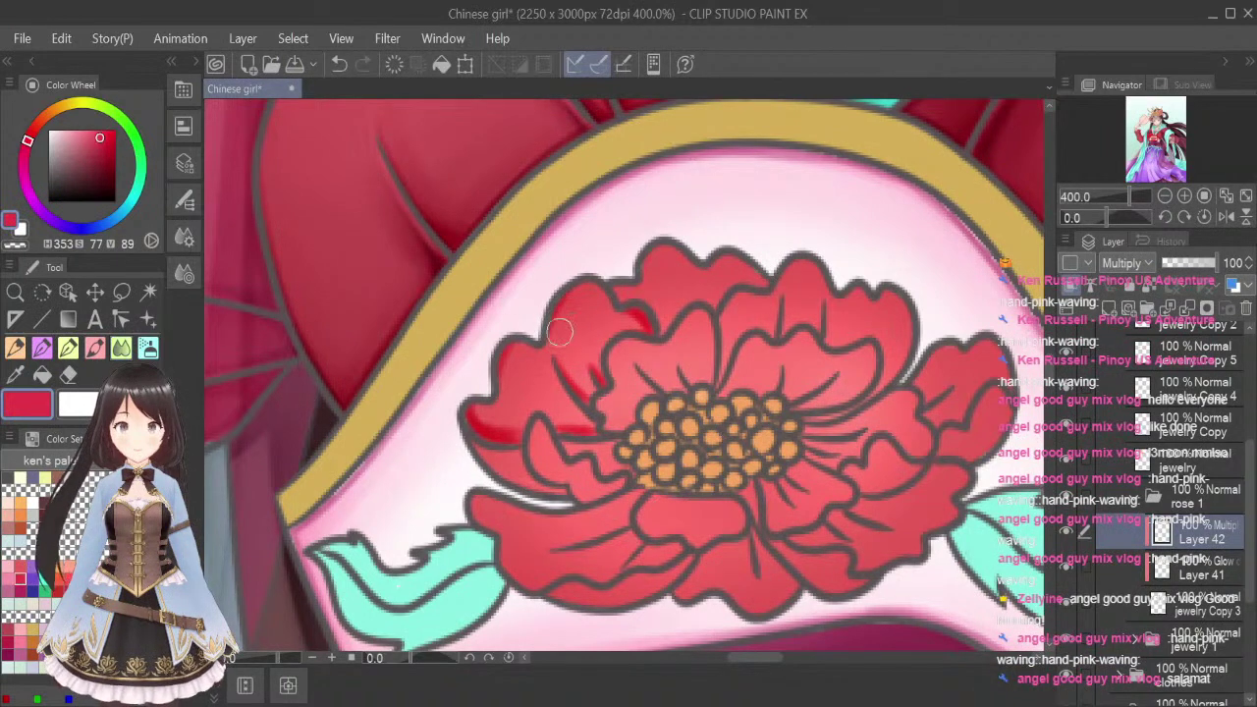
key("bracketleft")
key("bracketleft")
mouse_move(629, 307)
left_mouse_down()
mouse_move(642, 329)
mouse_move(593, 360)
left_mouse_up()
mouse_move(588, 403)
left_mouse_down()
mouse_move(581, 389)
mouse_move(603, 381)
left_mouse_up()
left_click_drag(485, 415, 479, 406)
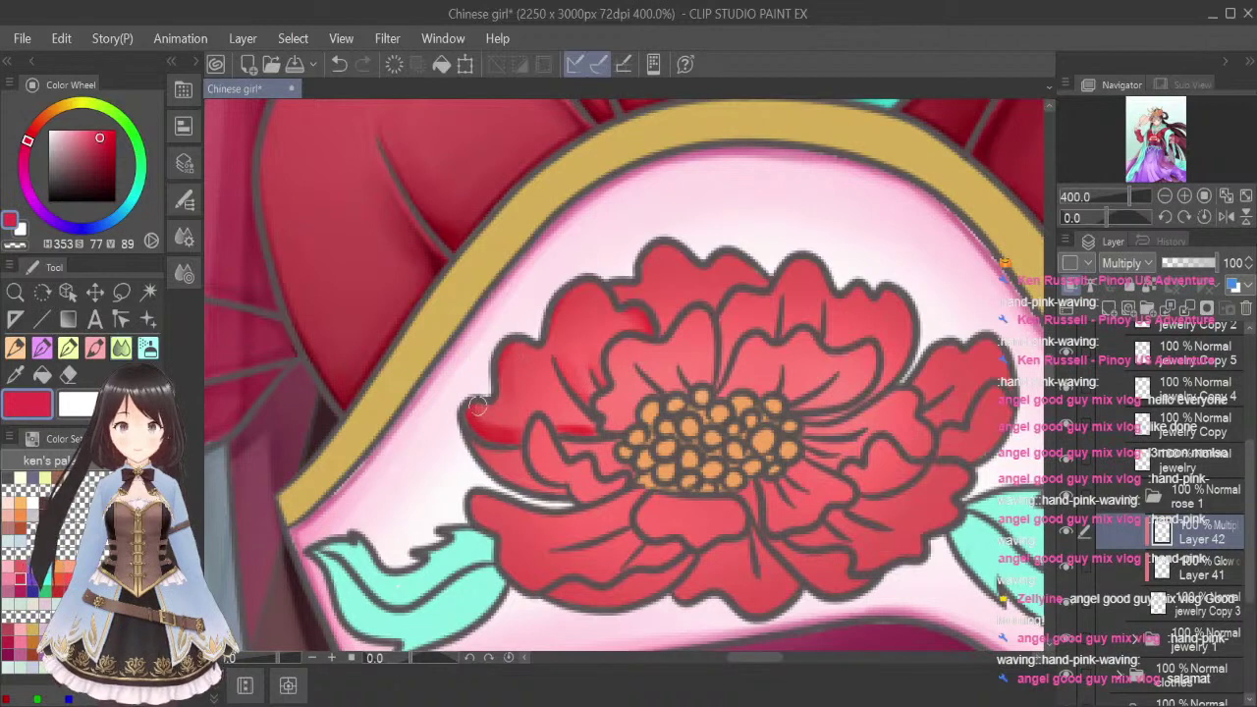
left_click_drag(547, 422, 594, 424)
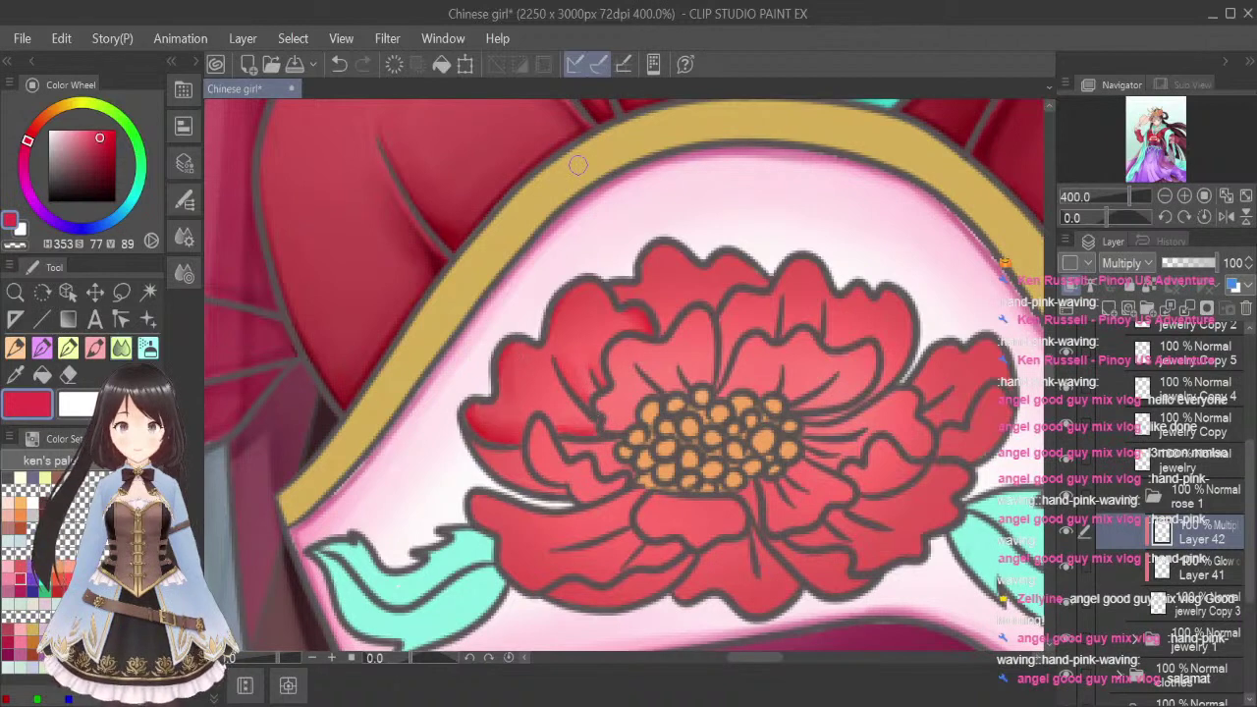
Paint red shadows at the base and right edge of the chest peony's top back petal and blend them smooth
left_click(96, 353)
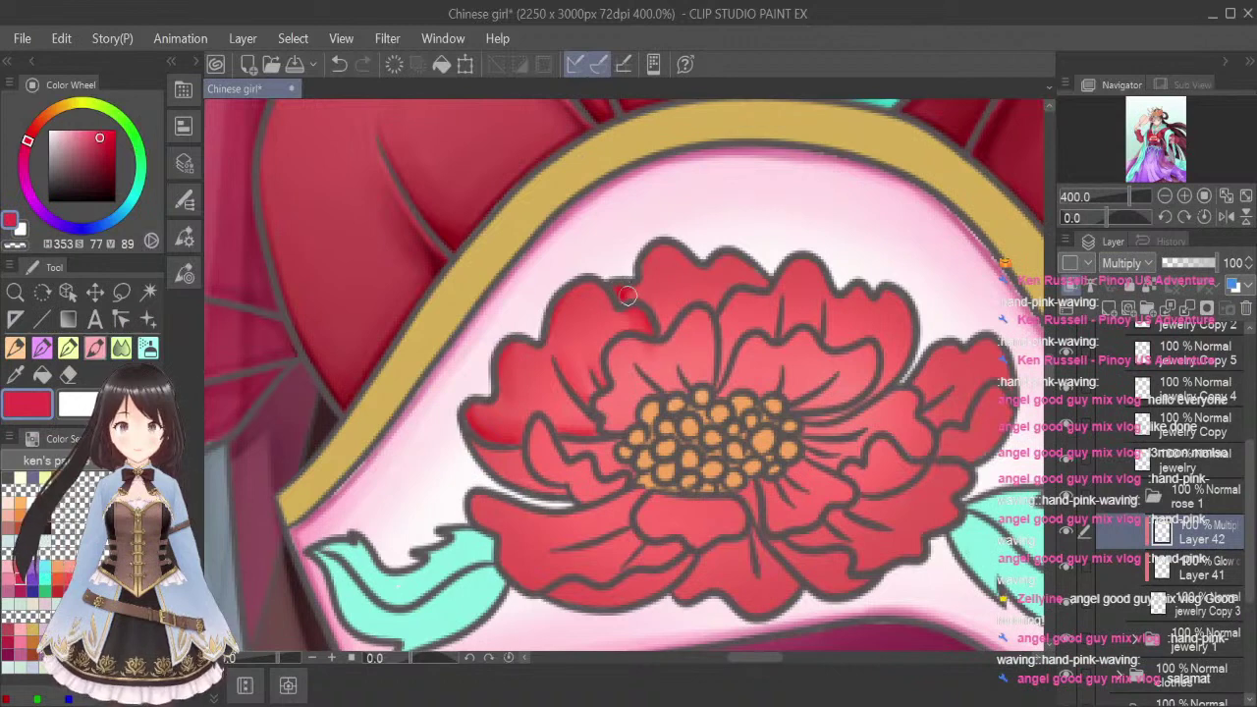
mouse_move(620, 288)
left_mouse_down()
mouse_move(654, 304)
mouse_move(661, 337)
left_mouse_up()
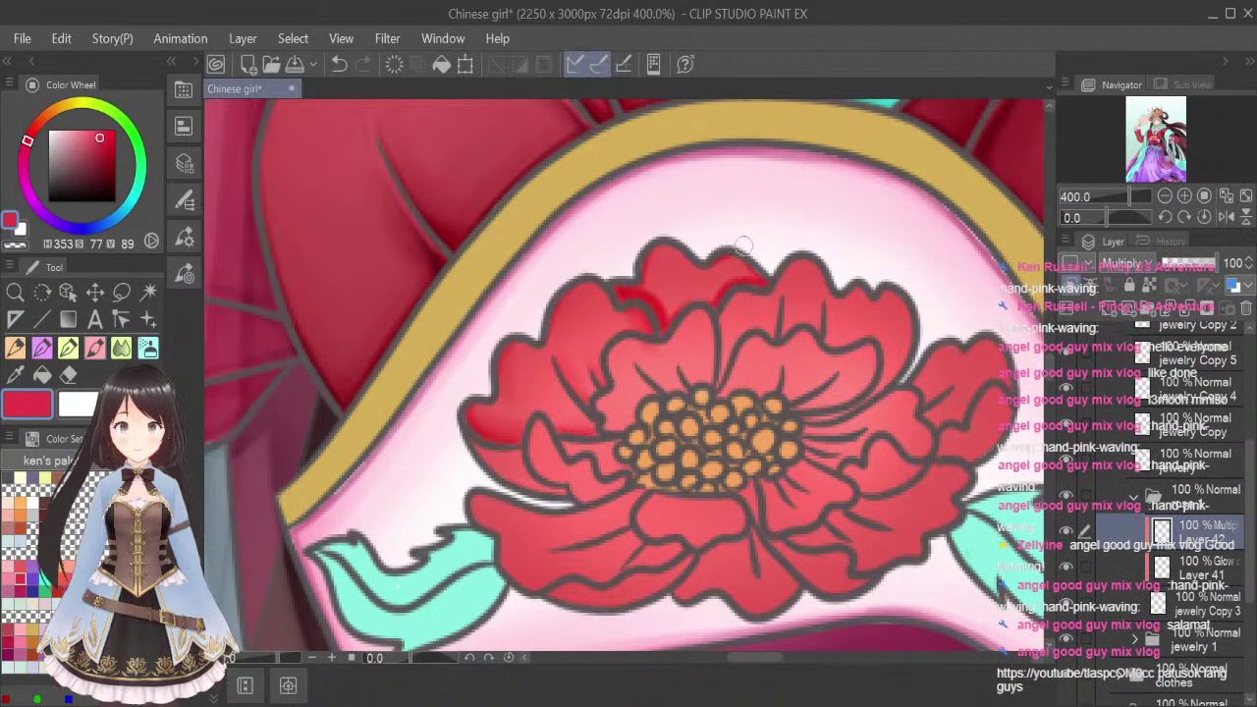
left_click(122, 348)
key("bracketleft")
key("bracketleft")
key("bracketleft")
key("bracketleft")
key("bracketleft")
key("bracketleft")
key("bracketleft")
key("bracketleft")
key("bracketleft")
key("bracketleft")
key("bracketleft")
key("bracketleft")
key("bracketleft")
key("bracketleft")
key("bracketleft")
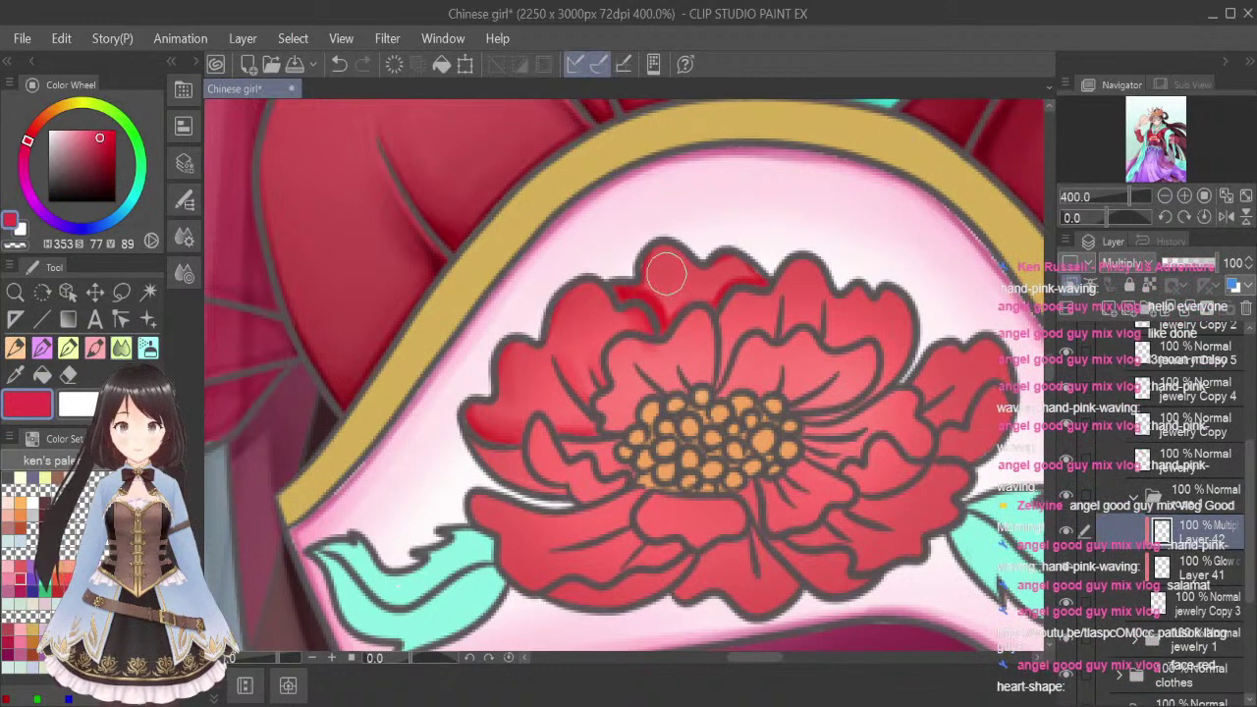
mouse_move(653, 281)
left_mouse_down()
mouse_move(667, 319)
mouse_move(613, 292)
mouse_move(674, 312)
mouse_move(666, 321)
mouse_move(716, 293)
mouse_move(723, 307)
mouse_move(747, 276)
left_mouse_up()
Shade the edges of the inner petal at the upper left of the chest peony's stamens and soften the strokes
left_click(95, 347)
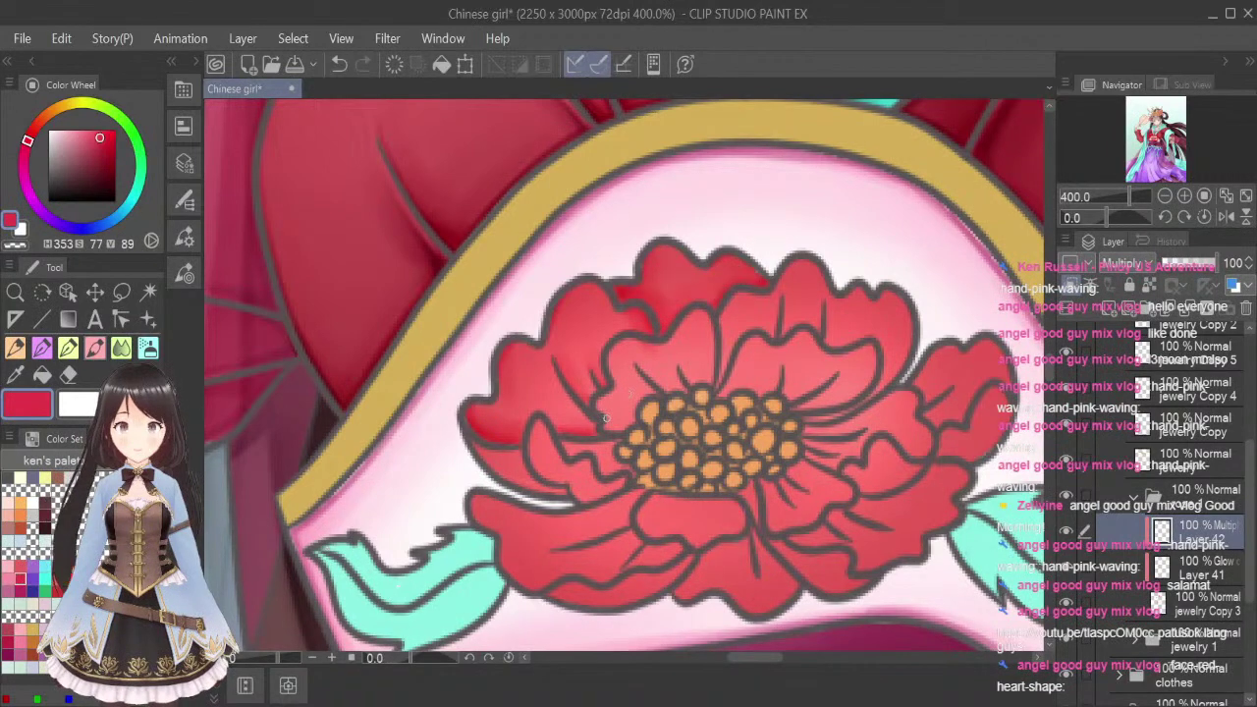
left_click_drag(633, 420, 629, 421)
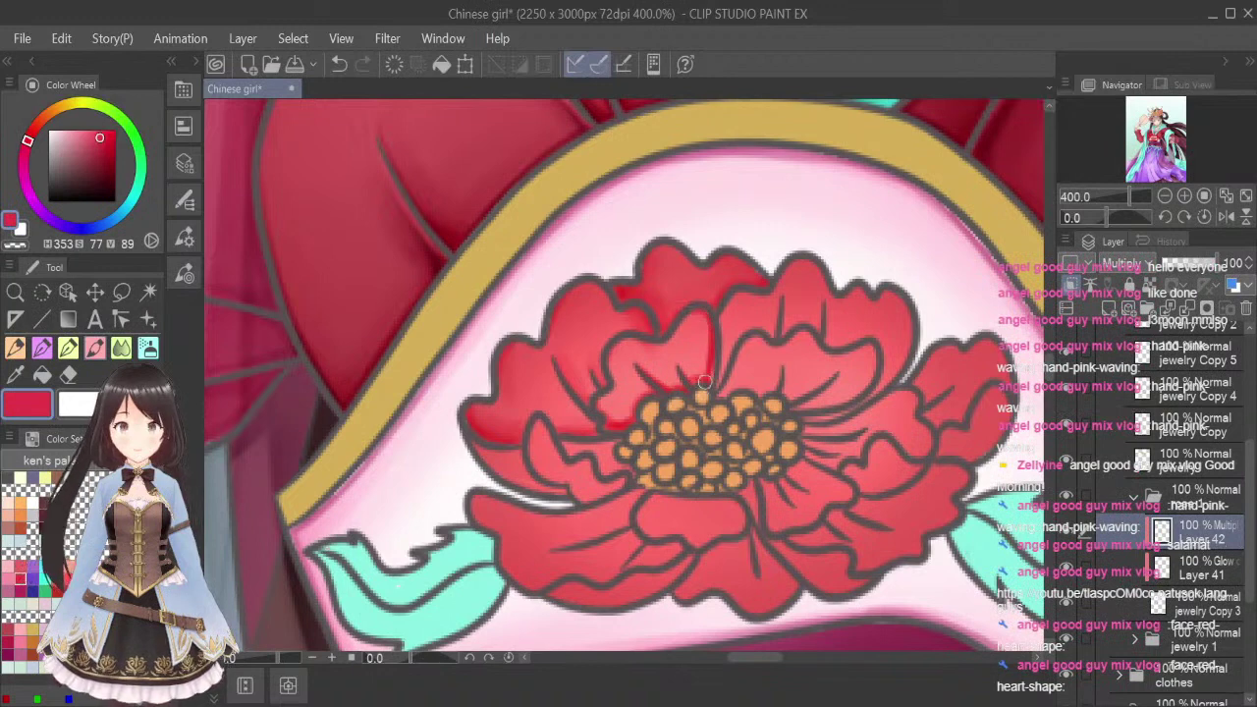
left_click(126, 352)
key("bracketleft")
key("bracketleft")
key("bracketleft")
key("bracketleft")
key("bracketleft")
key("bracketleft")
key("bracketleft")
key("bracketleft")
key("bracketleft")
key("bracketleft")
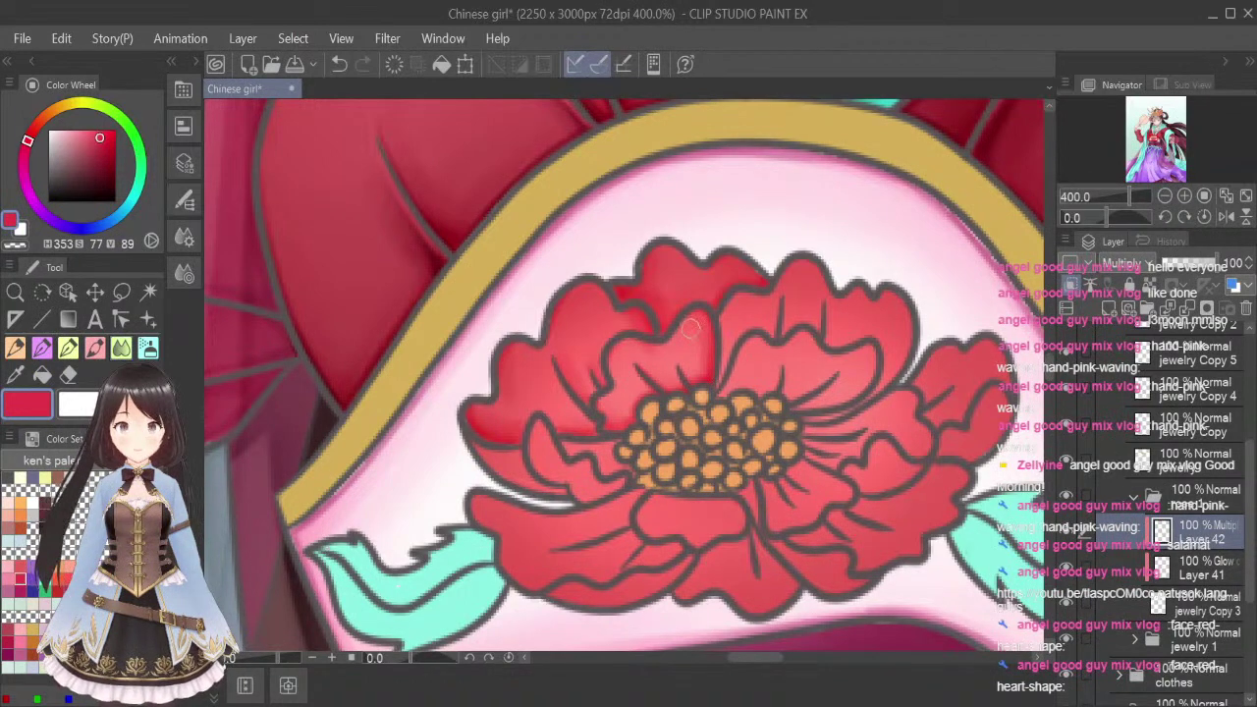
Darken the crevice between the left petals beside the chest peony's stamens and blend the shadow
left_click(94, 350)
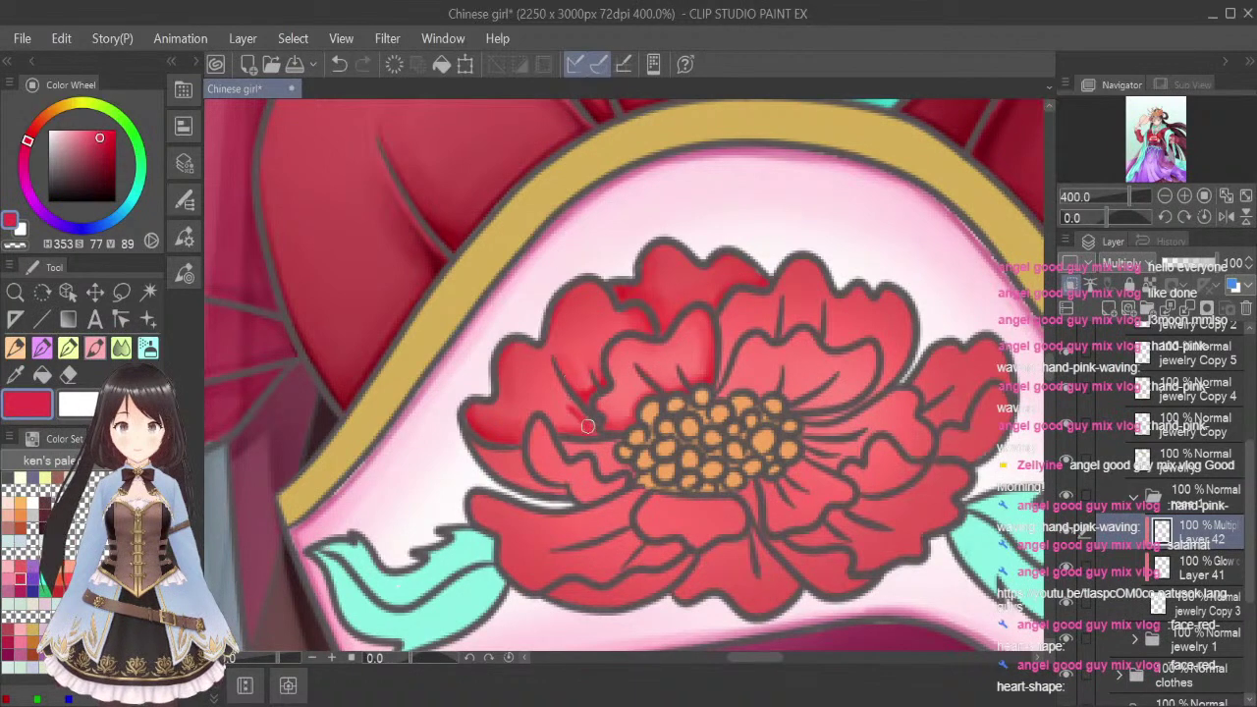
key("j")
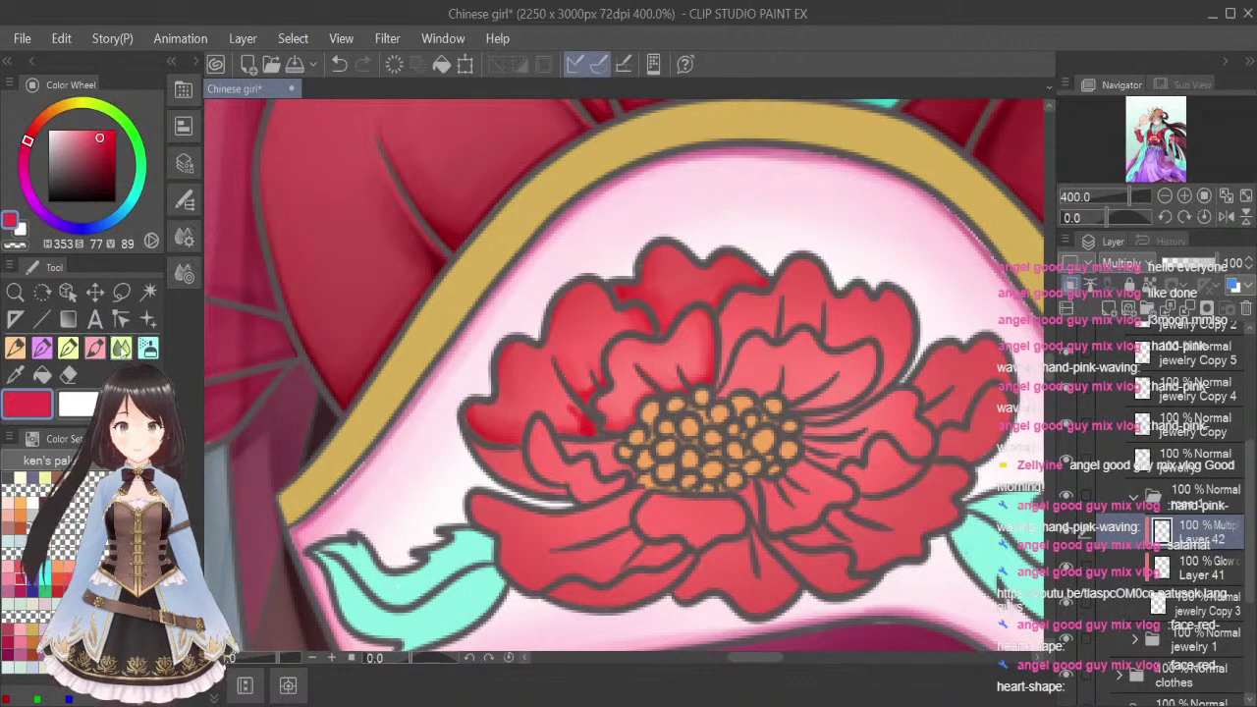
key("bracketleft")
key("bracketleft")
key("bracketleft")
key("bracketleft")
key("bracketleft")
key("bracketleft")
key("bracketleft")
key("bracketleft")
key("bracketleft")
key("bracketleft")
key("bracketleft")
key("bracketleft")
key("bracketleft")
key("bracketleft")
key("bracketleft")
key("bracketleft")
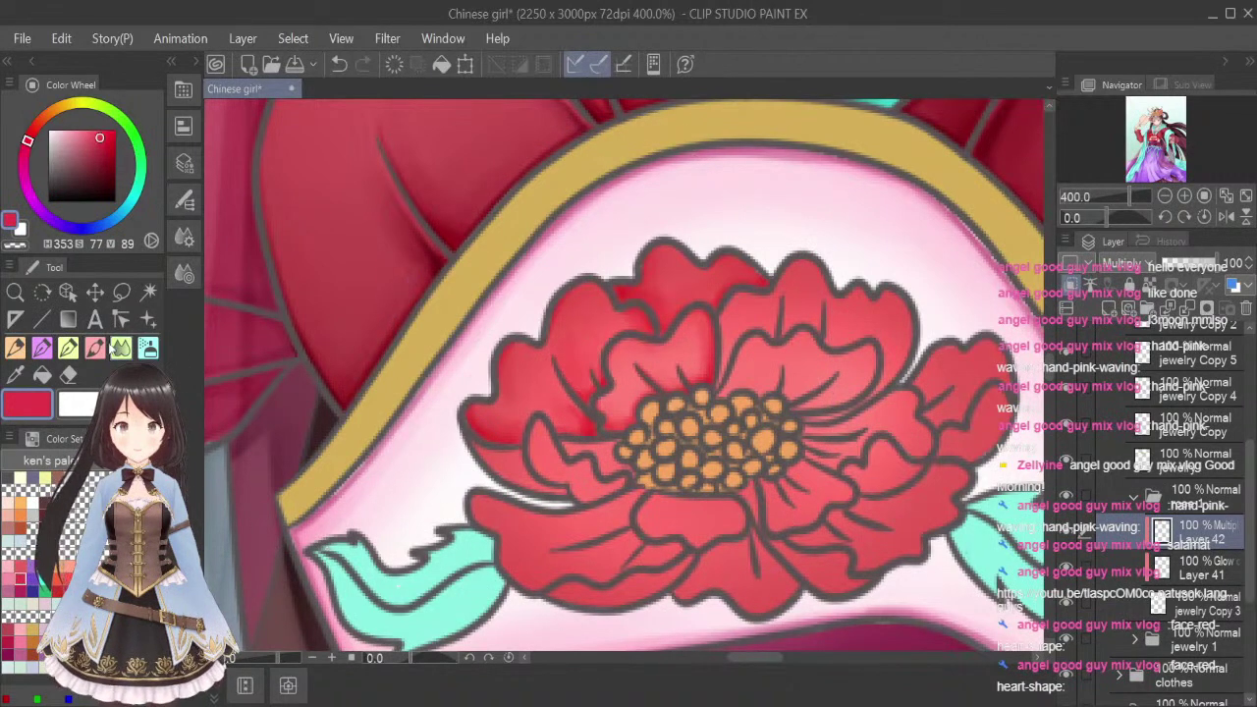
Add shadows along the inner petal's base just above the chest peony's stamens and blend them upward
left_click(95, 348)
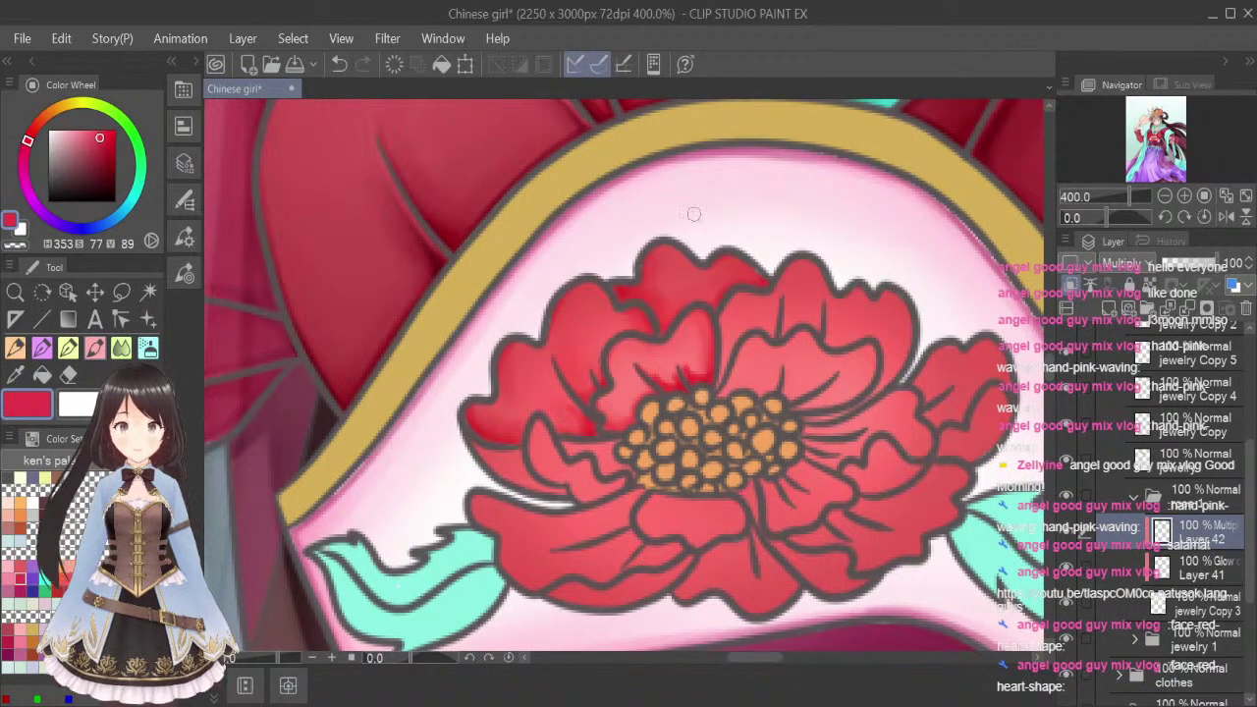
left_click(120, 347)
key("bracketleft")
key("bracketleft")
key("bracketleft")
key("bracketleft")
key("bracketleft")
key("bracketleft")
key("bracketleft")
key("bracketleft")
key("bracketleft")
key("bracketleft")
key("bracketleft")
key("bracketleft")
key("bracketleft")
key("bracketleft")
key("bracketleft")
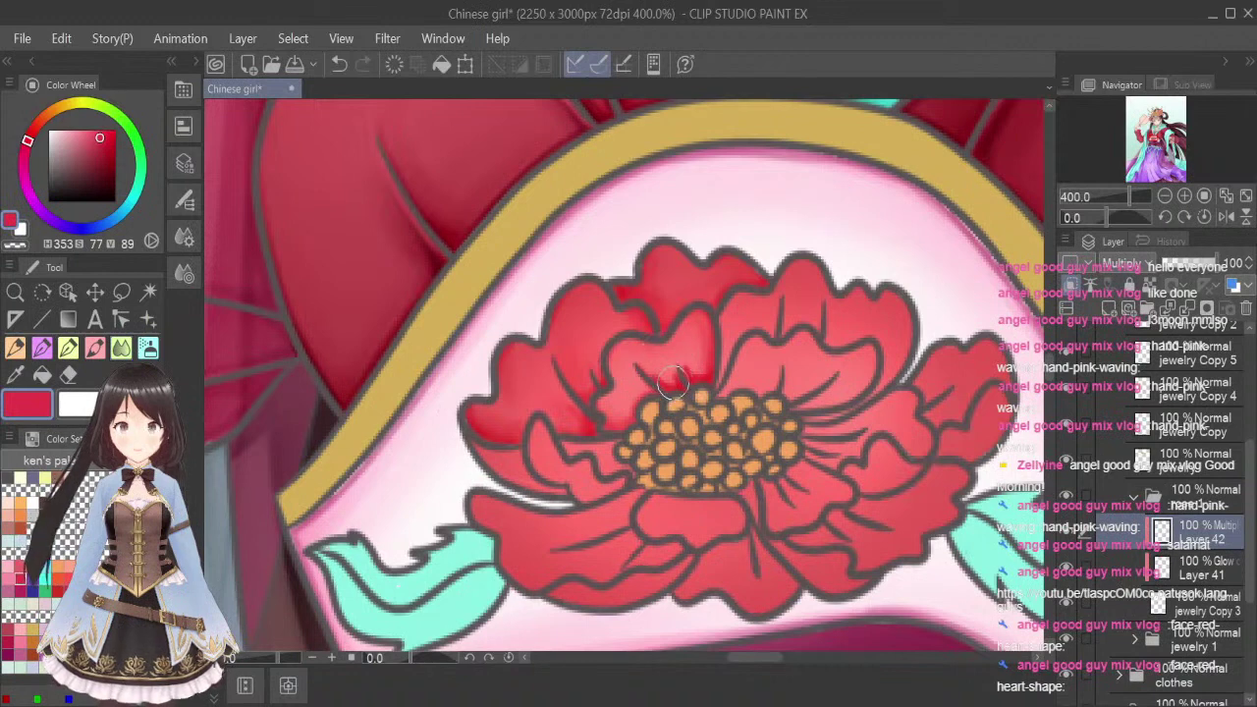
mouse_move(673, 380)
left_mouse_down()
mouse_move(650, 326)
mouse_move(702, 341)
left_mouse_up()
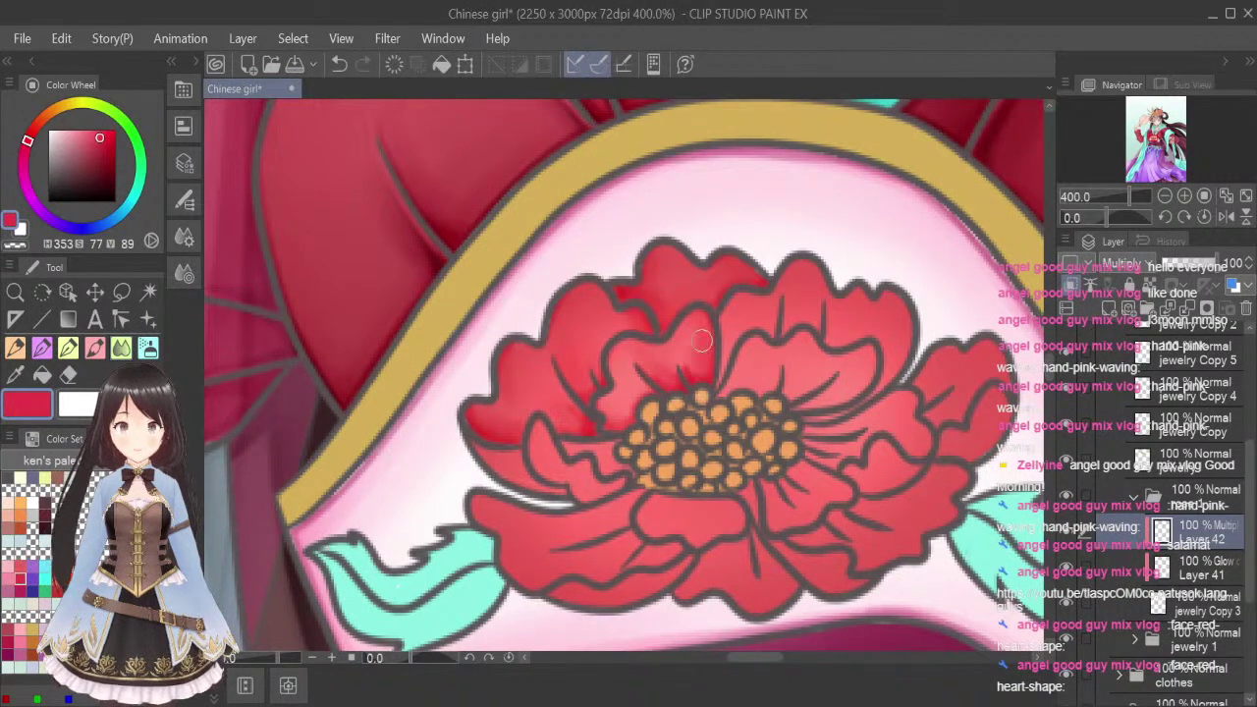
Paint red shadows on the small lower-left petals beside the chest peony's stamens and blend them
left_click(95, 348)
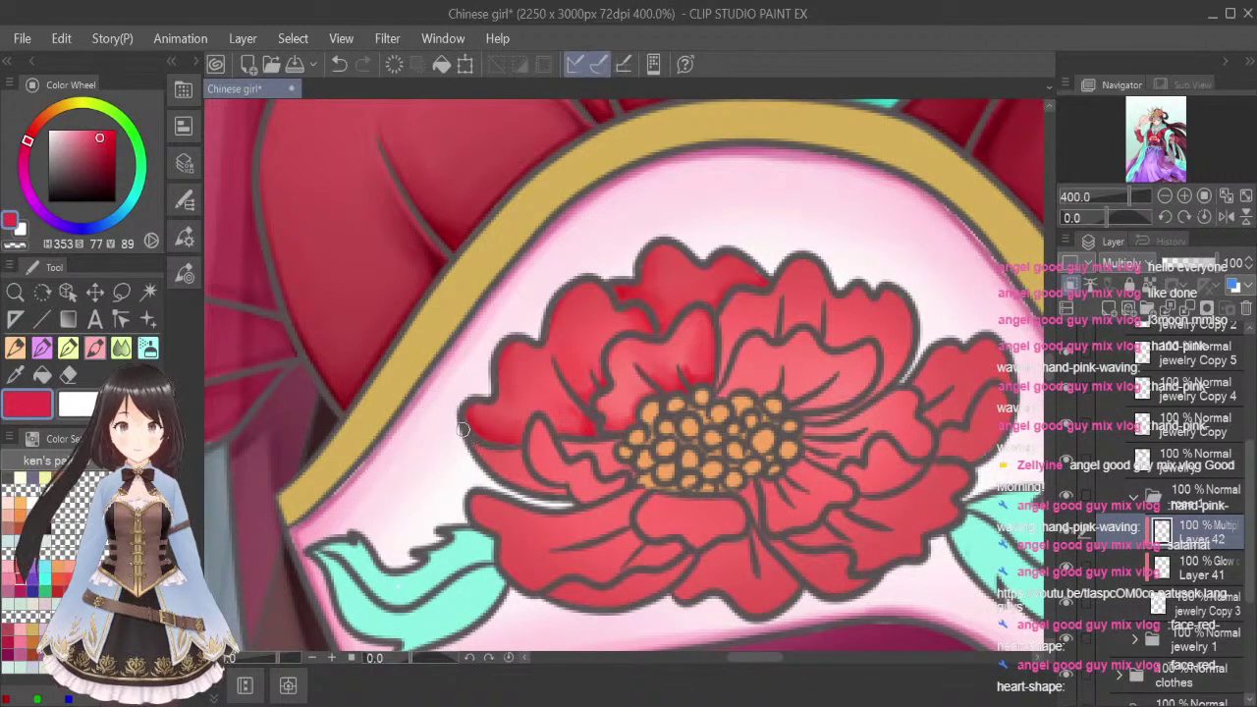
mouse_move(462, 429)
left_mouse_down()
mouse_move(527, 452)
mouse_move(504, 462)
mouse_move(467, 436)
mouse_move(551, 489)
mouse_move(488, 469)
mouse_move(565, 490)
mouse_move(534, 481)
mouse_move(516, 448)
mouse_move(609, 482)
mouse_move(557, 438)
mouse_move(607, 461)
left_mouse_up()
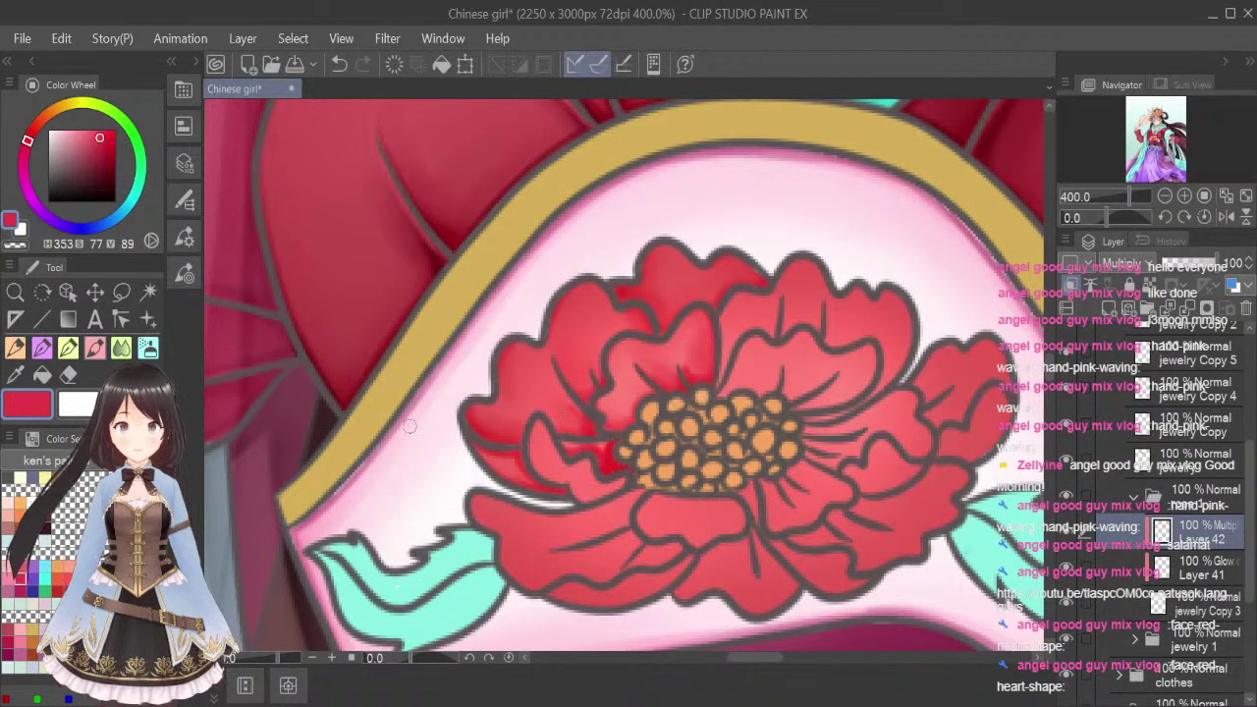
left_click(122, 347)
key("bracketleft")
key("bracketleft")
key("bracketleft")
key("bracketleft")
key("bracketleft")
key("bracketleft")
key("bracketleft")
key("bracketleft")
key("bracketleft")
key("bracketleft")
key("bracketleft")
key("bracketleft")
key("bracketleft")
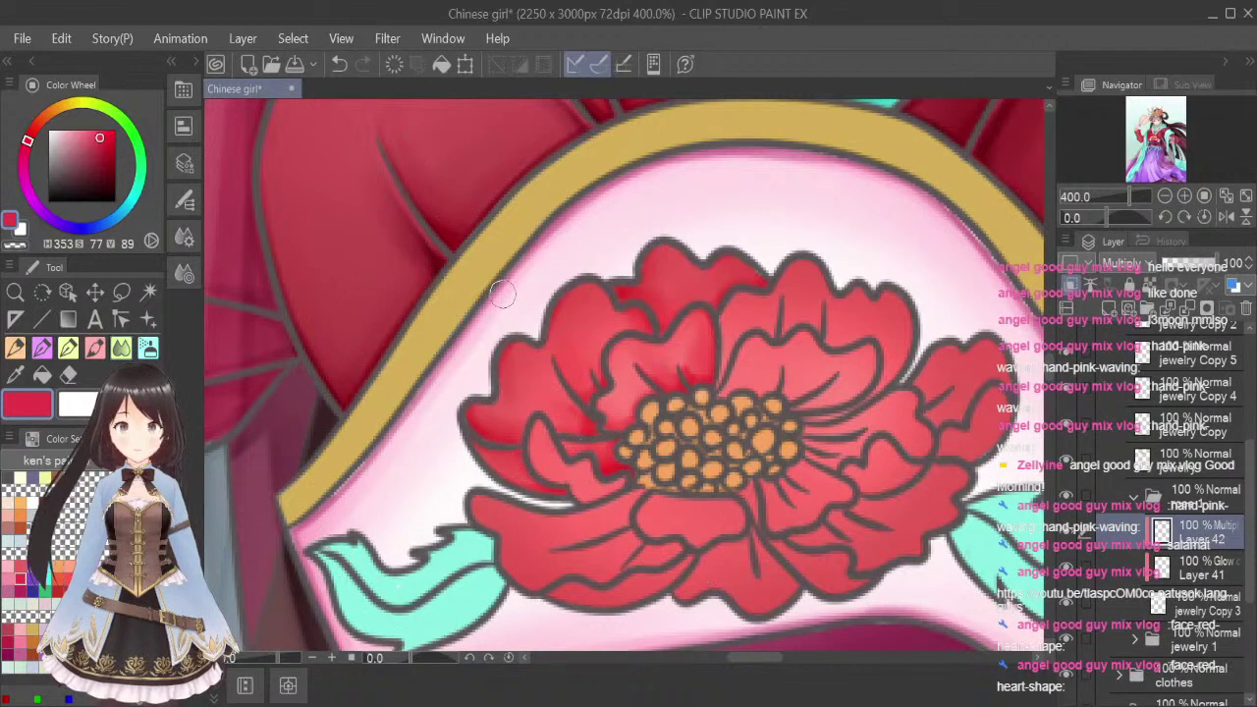
Paint red shadows on the small curled petal at the lower left of the chest peony's stamens and blend them
left_click(99, 353)
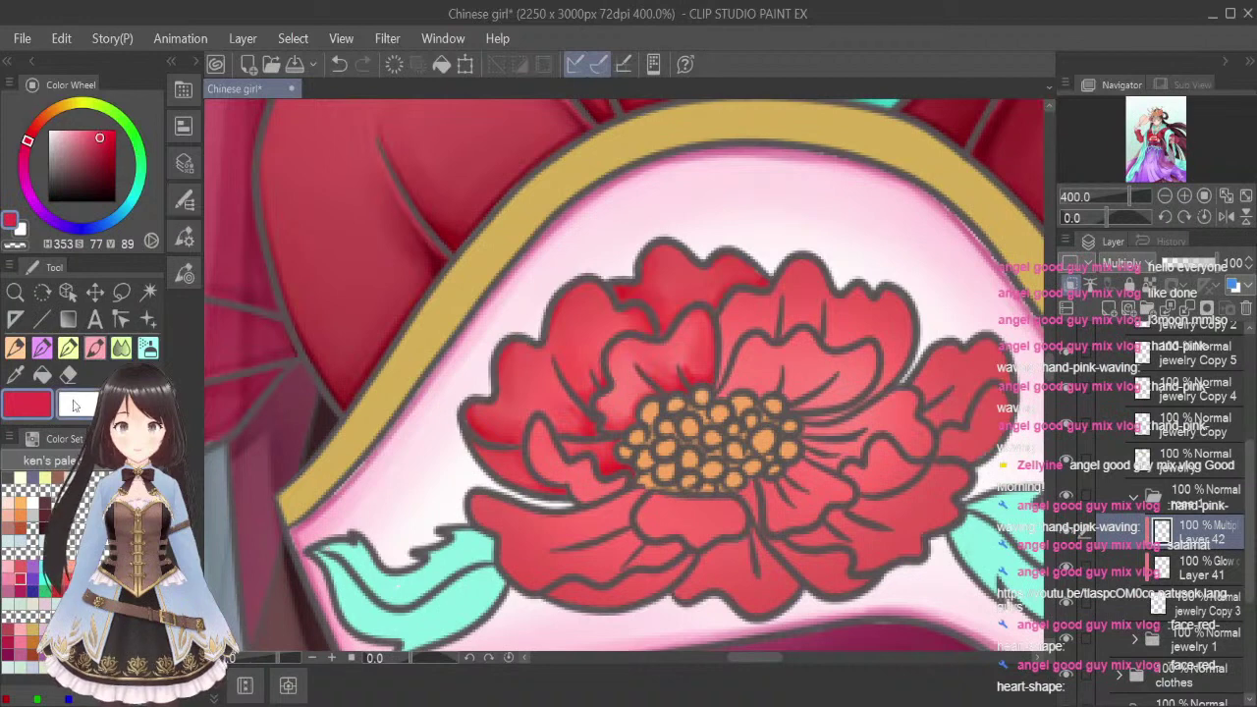
mouse_move(537, 419)
left_mouse_down()
mouse_move(564, 461)
mouse_move(627, 480)
mouse_move(599, 501)
mouse_move(576, 496)
mouse_move(566, 479)
mouse_move(581, 494)
mouse_move(610, 485)
left_mouse_up()
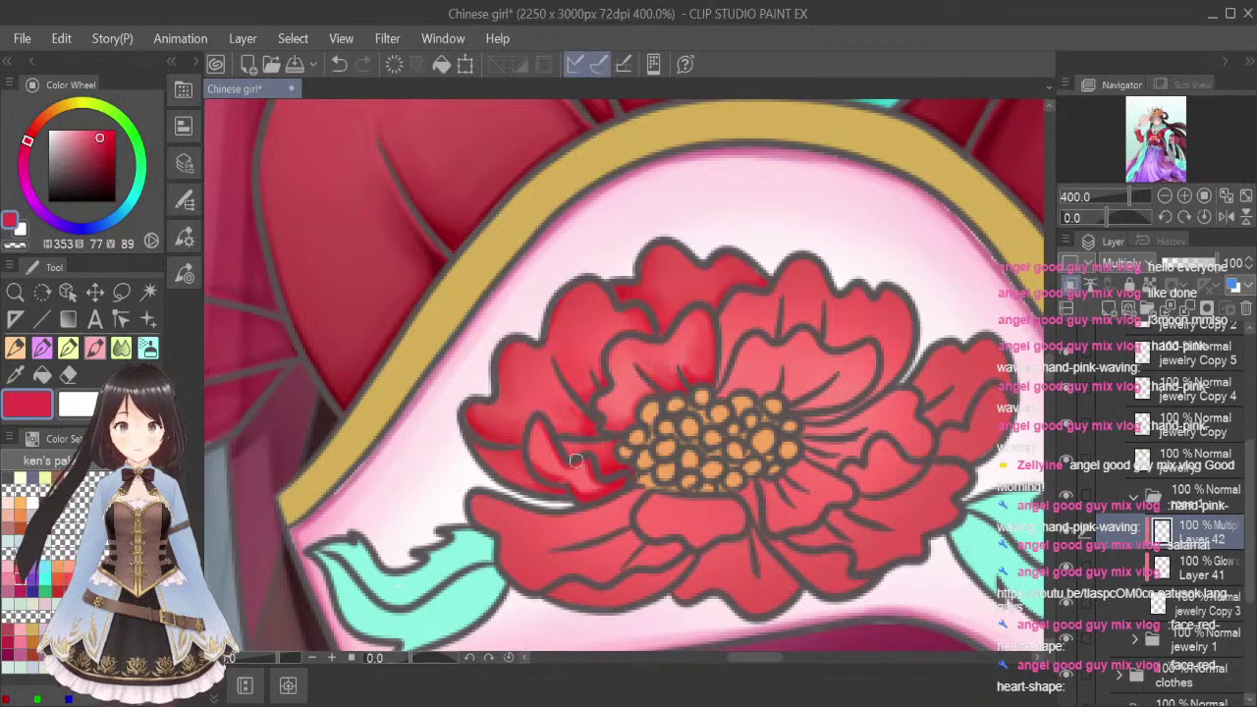
left_click(122, 351)
key("[")
key("[")
key("[")
key("[")
key("[")
key("[")
key("[")
key("[")
key("[")
key("[")
key("[")
key("[")
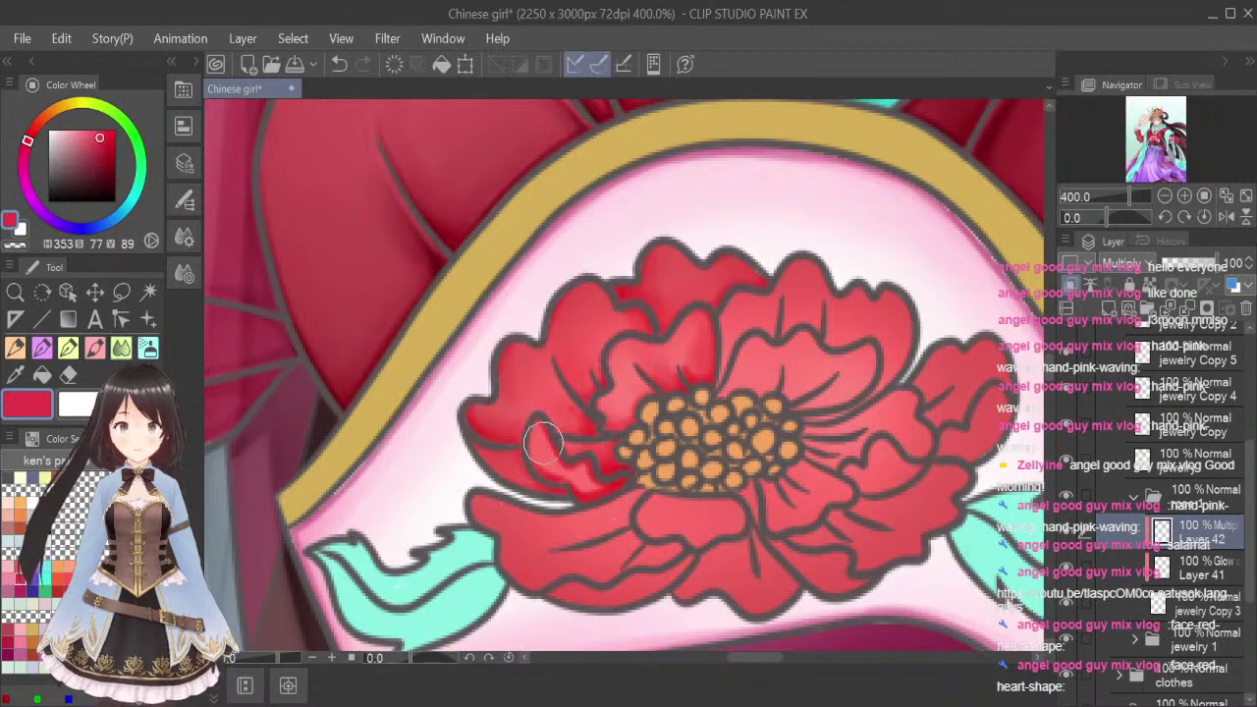
mouse_move(564, 469)
left_mouse_down()
mouse_move(561, 481)
mouse_move(589, 487)
left_mouse_up()
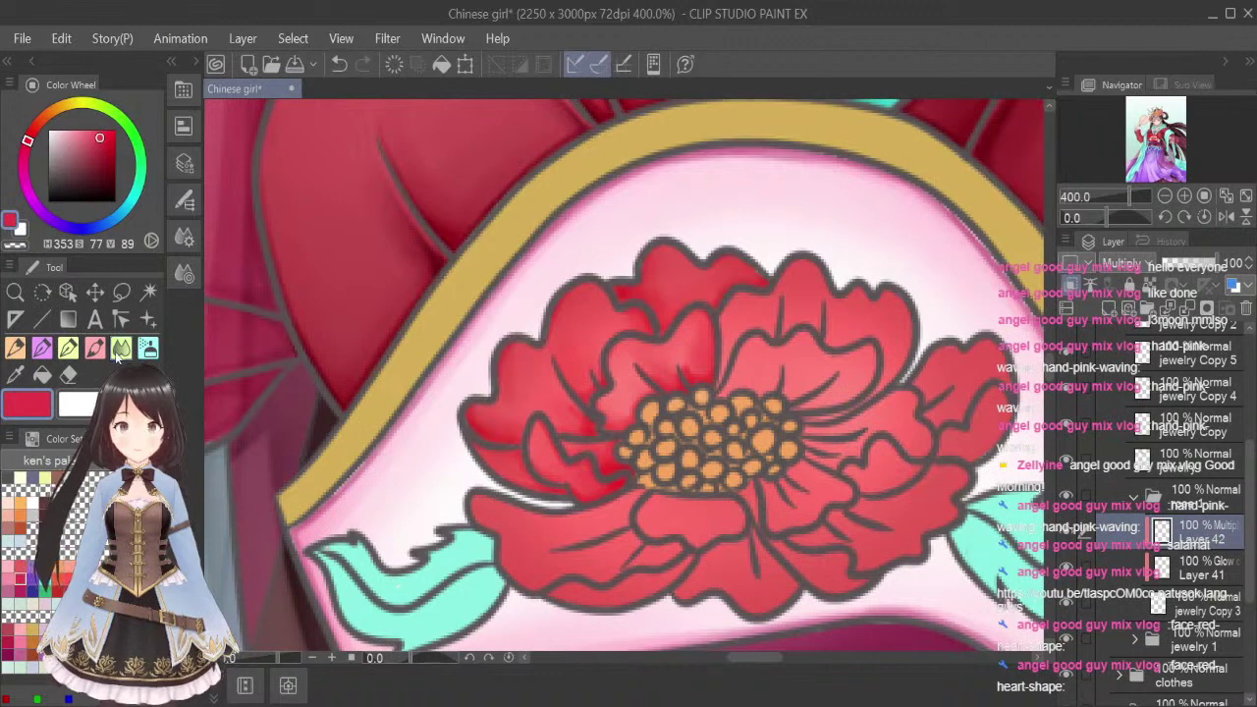
Shade the outer upper-right petals of the chest peony along their folds and behind the inner petal
left_click(98, 351)
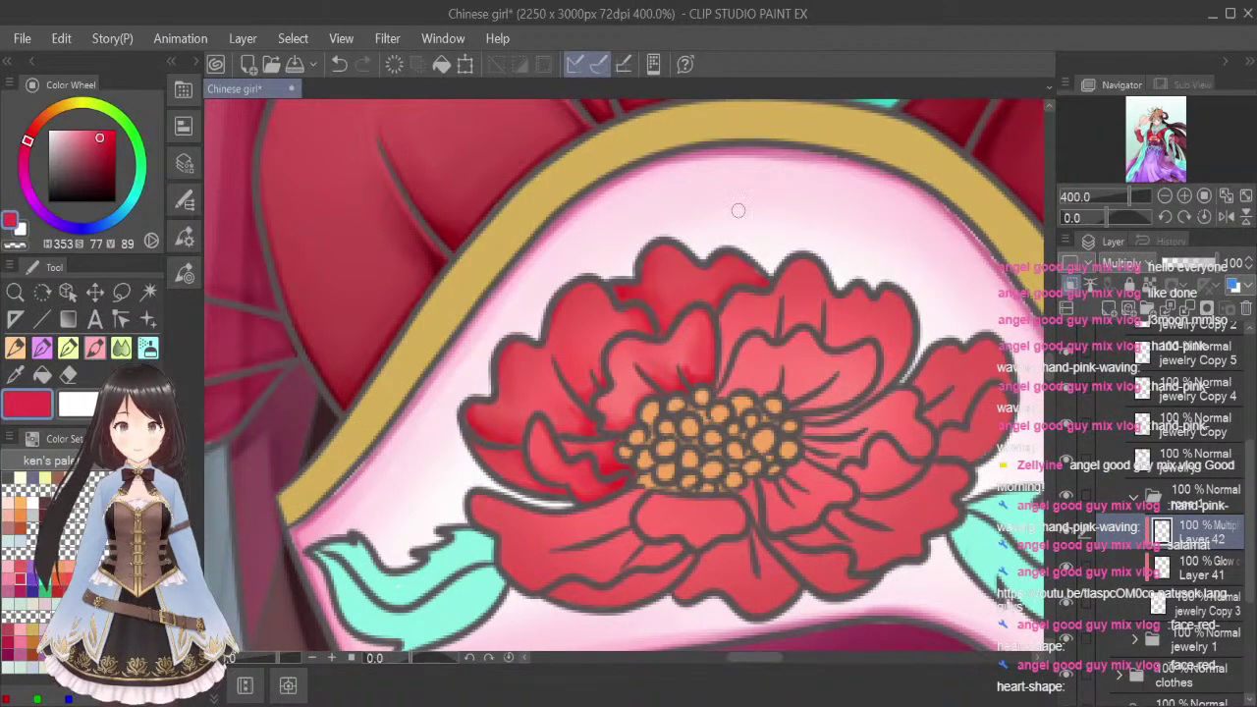
left_click_drag(721, 308, 723, 371)
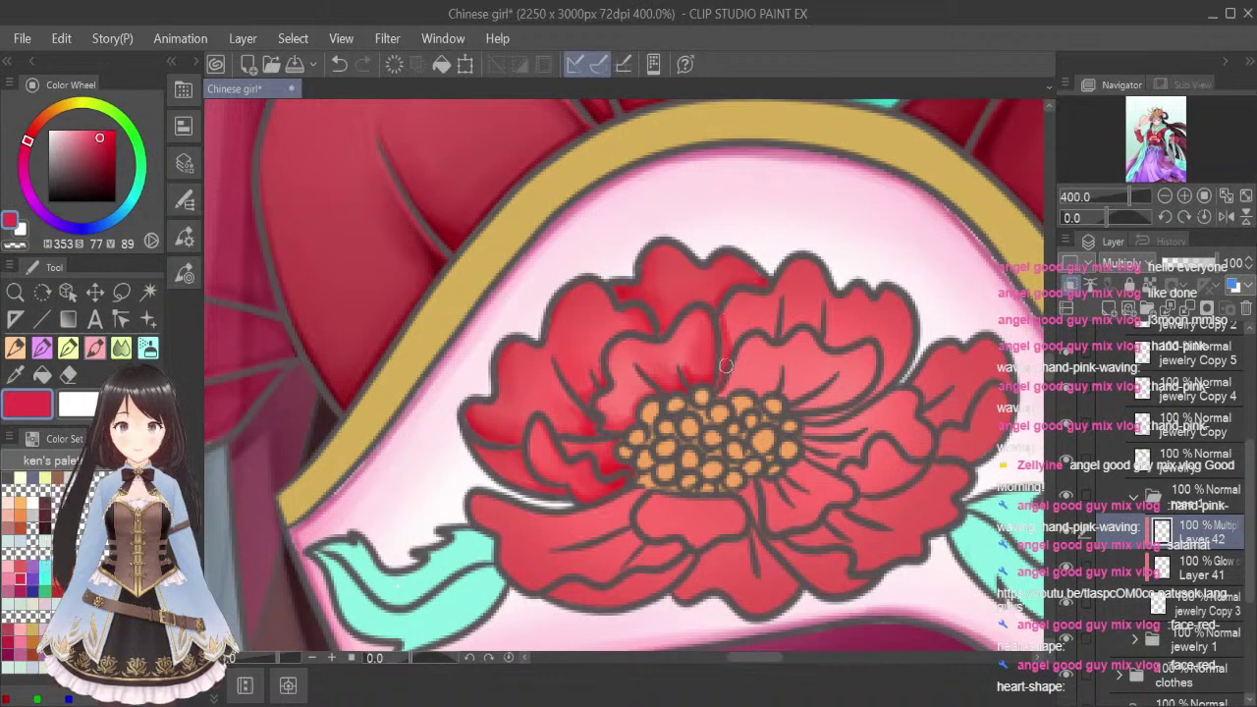
mouse_move(781, 299)
left_mouse_down()
mouse_move(782, 331)
mouse_move(785, 316)
mouse_move(812, 327)
mouse_move(822, 311)
mouse_move(845, 343)
left_mouse_up()
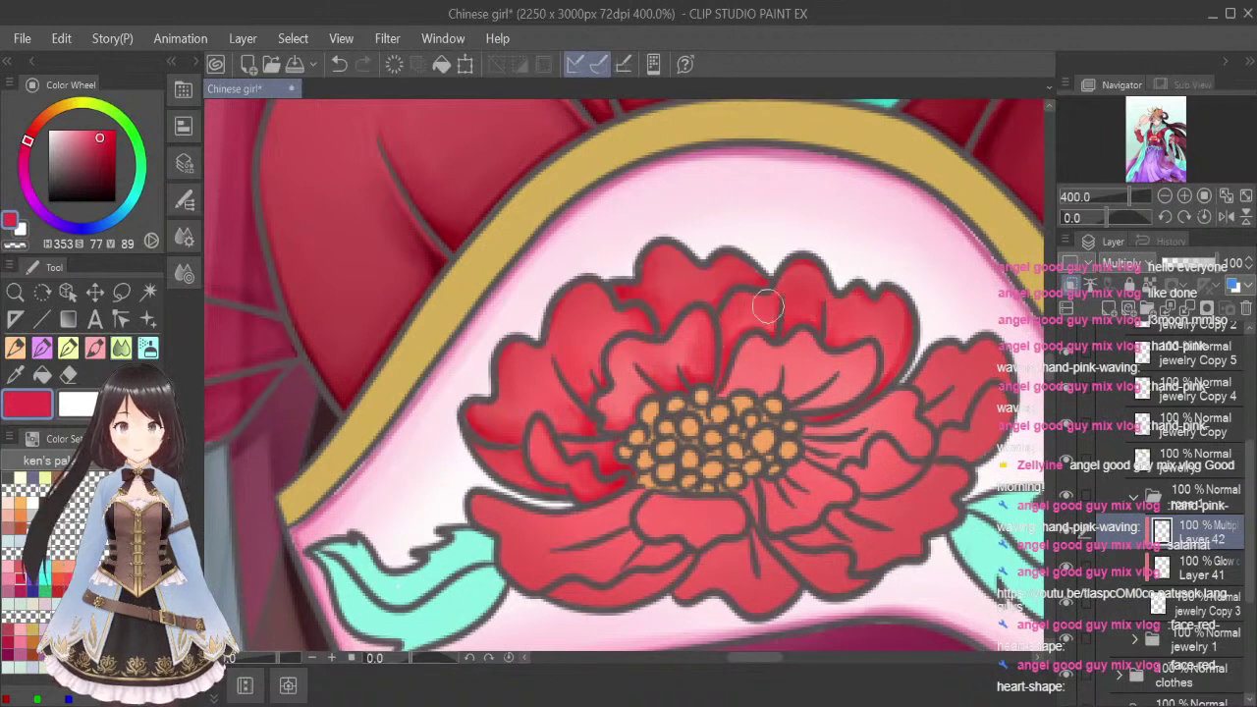
Paint red shadows along the base of the inner petal above the stamens' right side and blend them with a smaller brush
left_click(93, 349)
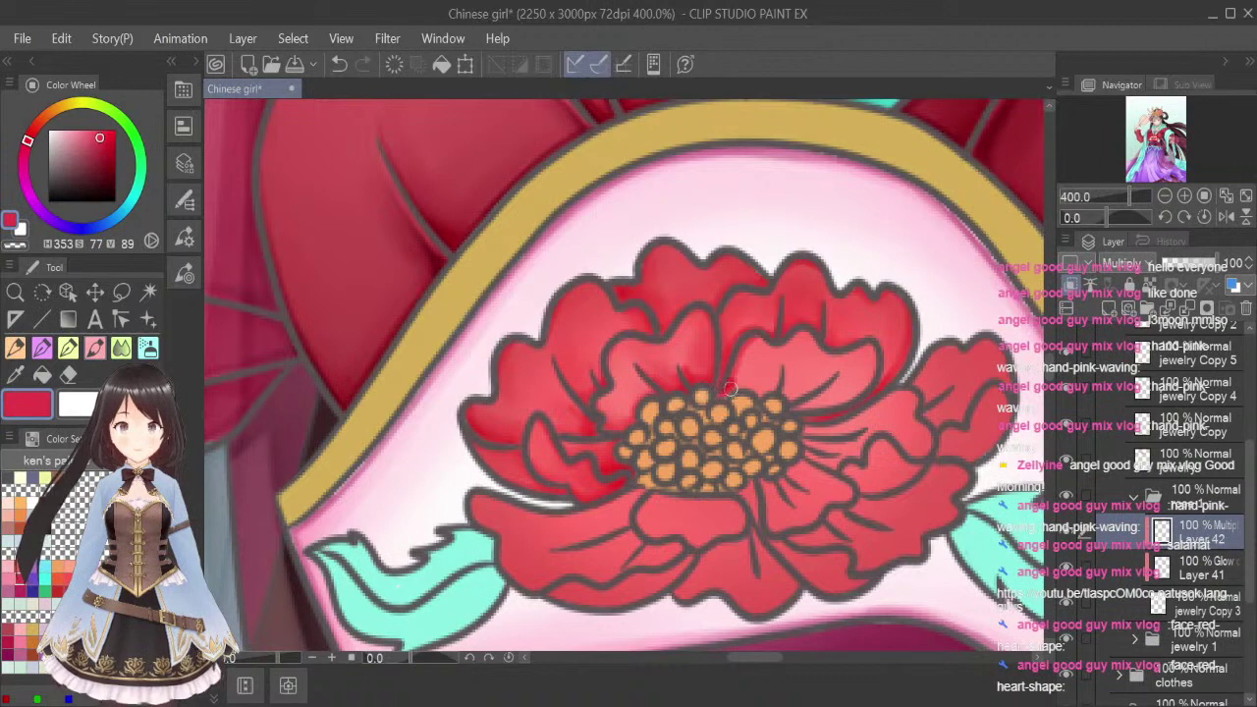
mouse_move(726, 395)
left_mouse_down()
mouse_move(832, 373)
mouse_move(854, 401)
mouse_move(868, 385)
left_mouse_up()
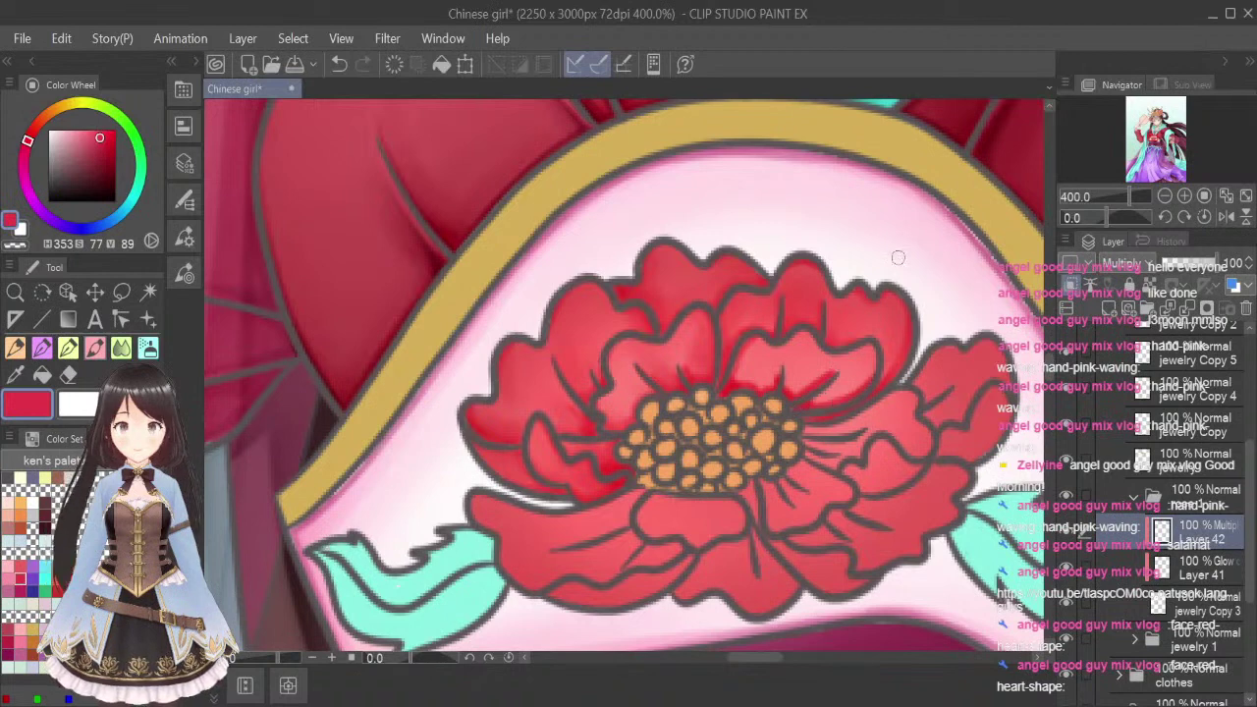
left_click(120, 349)
key("bracketleft")
key("bracketleft")
key("bracketleft")
key("bracketleft")
key("bracketleft")
key("bracketleft")
key("bracketleft")
key("bracketleft")
key("bracketleft")
key("bracketleft")
key("bracketleft")
key("bracketleft")
key("bracketleft")
key("bracketleft")
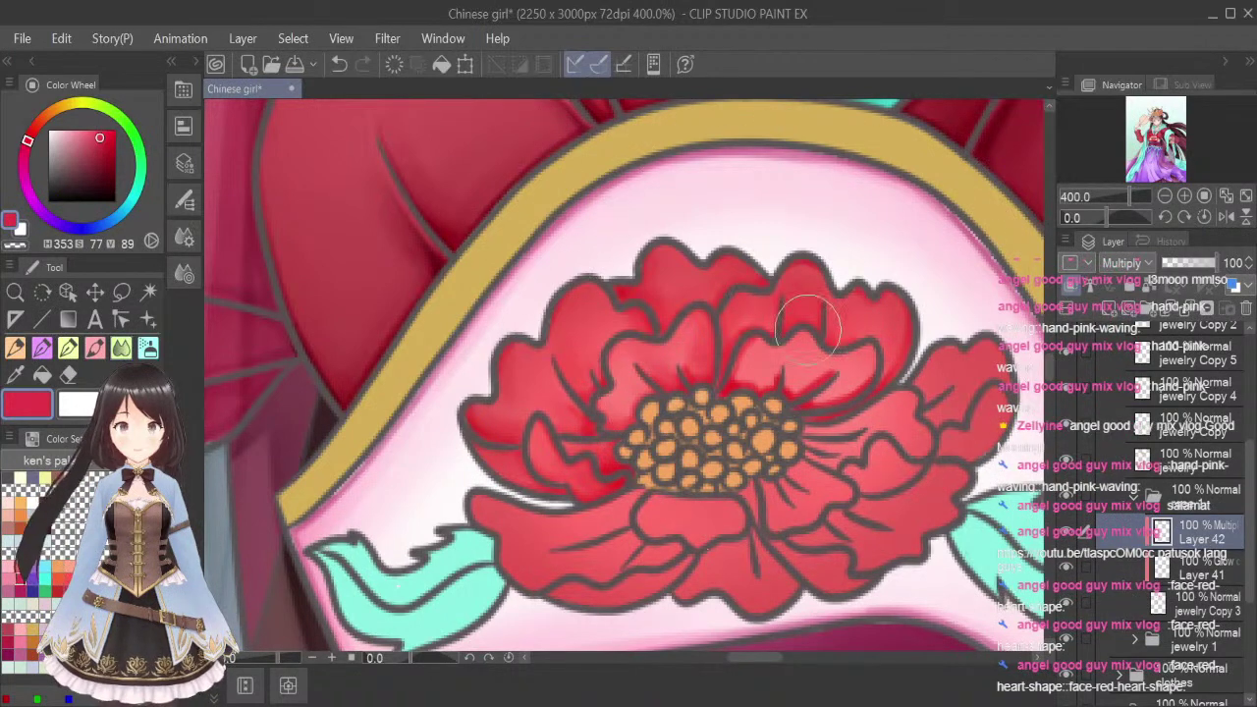
mouse_move(771, 344)
left_mouse_down()
mouse_move(743, 374)
mouse_move(760, 334)
mouse_move(740, 386)
mouse_move(779, 366)
mouse_move(821, 396)
mouse_move(872, 375)
left_mouse_up()
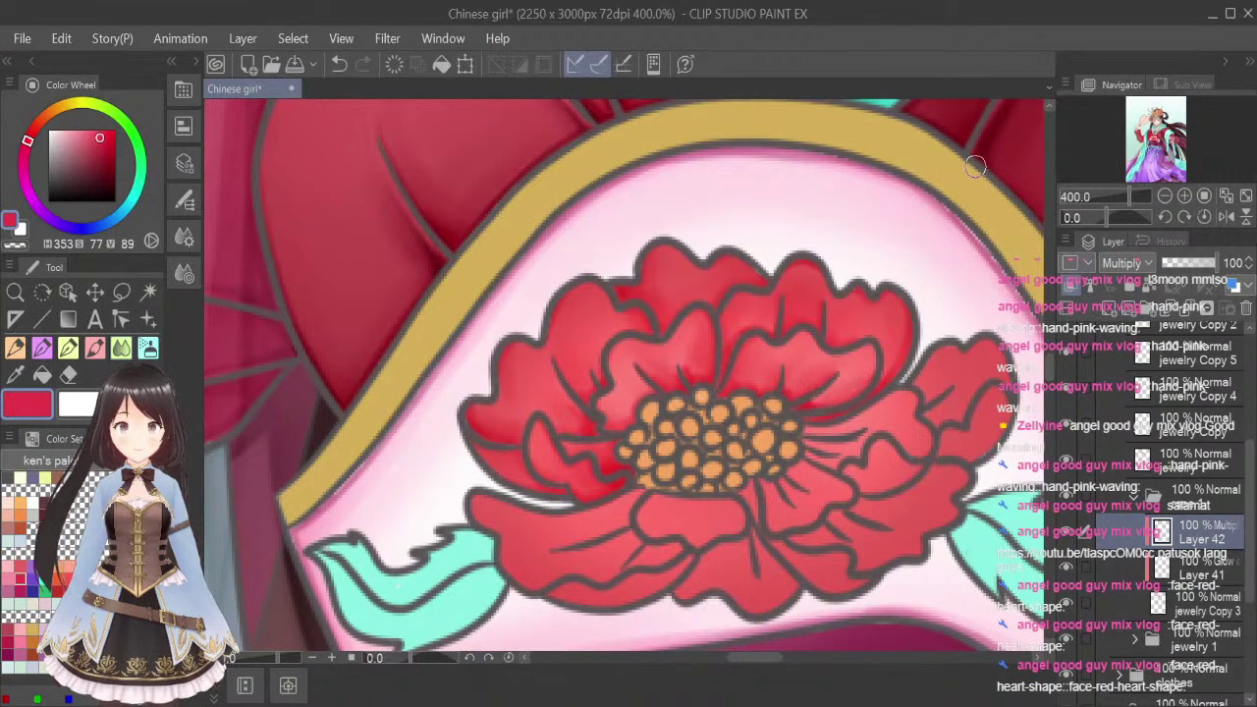
Shade the large lower-left petal of the chest peony near the stamens and blend the strokes outward
scroll(1050, 370, "down", 3)
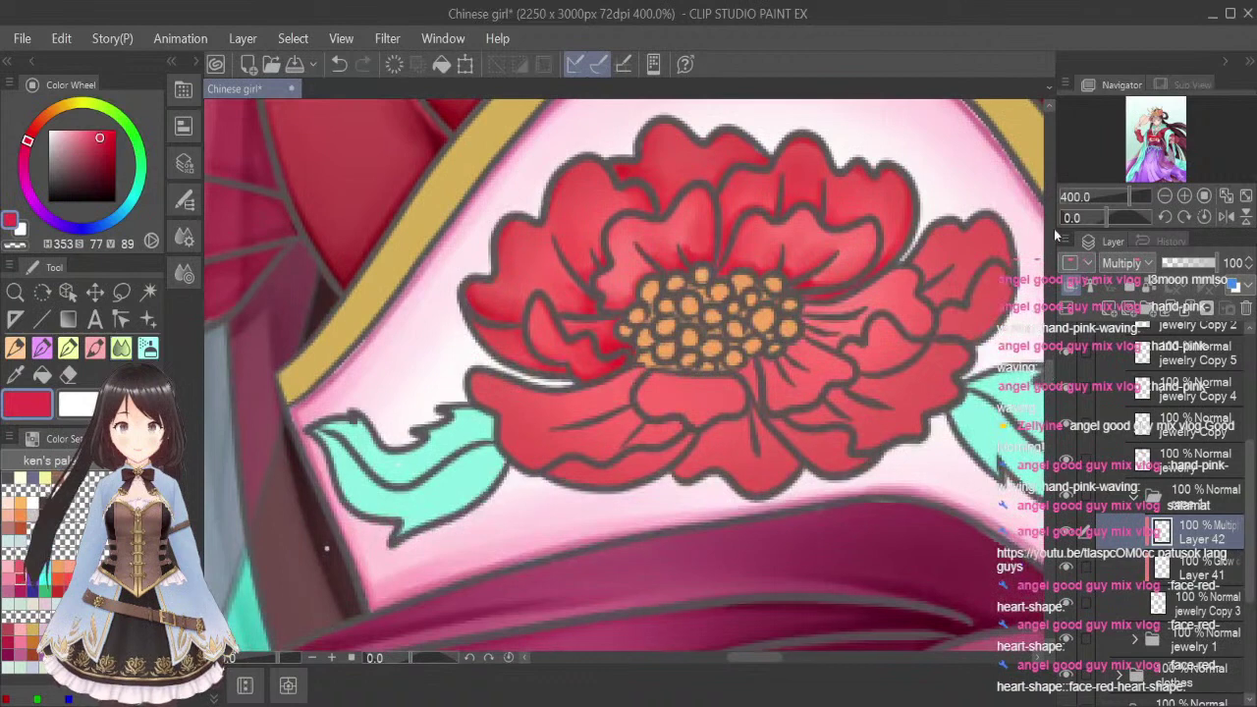
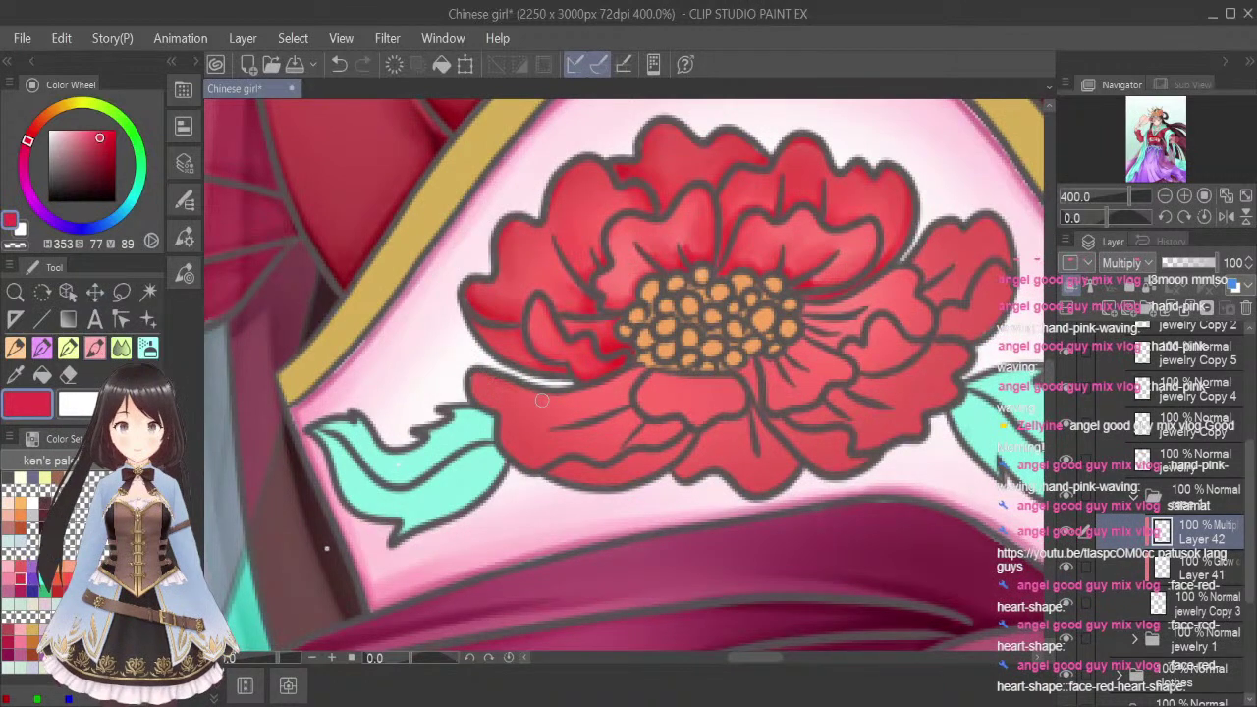
mouse_move(535, 390)
left_mouse_down()
mouse_move(591, 389)
mouse_move(639, 364)
mouse_move(608, 388)
mouse_move(643, 369)
mouse_move(592, 397)
mouse_move(629, 386)
mouse_move(620, 407)
mouse_move(556, 428)
left_mouse_up()
left_click_drag(630, 406, 667, 425)
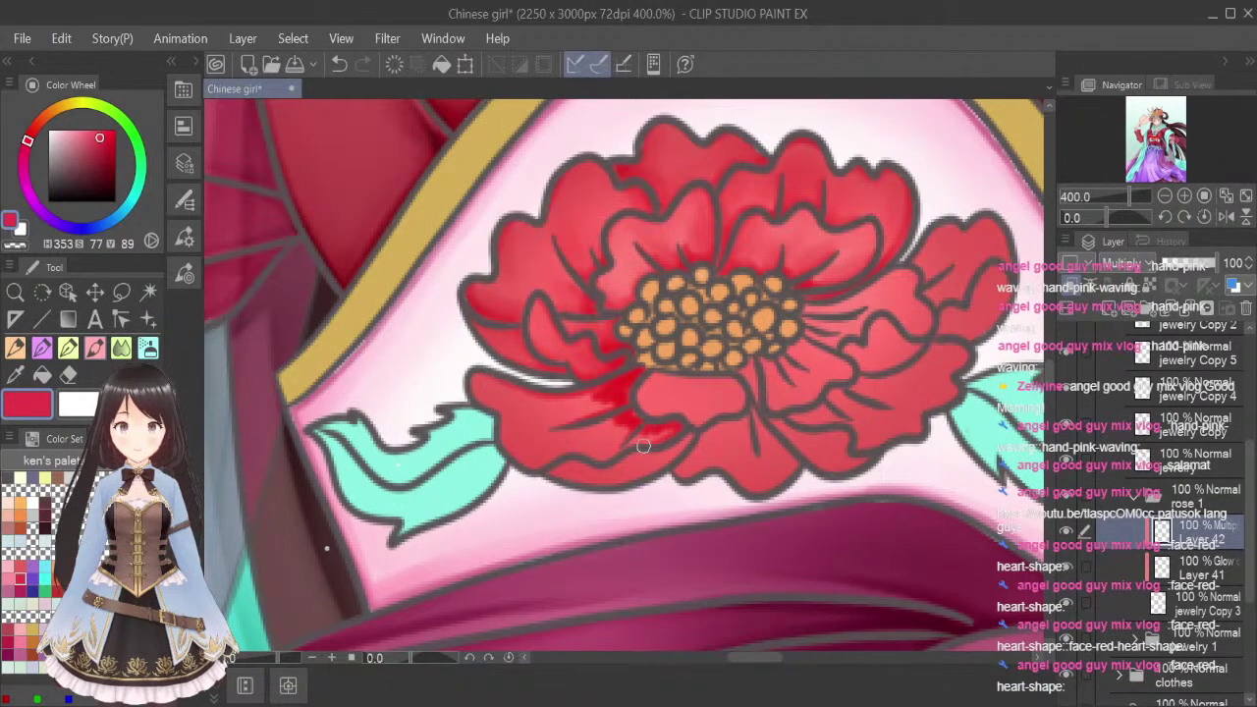
left_click(122, 348)
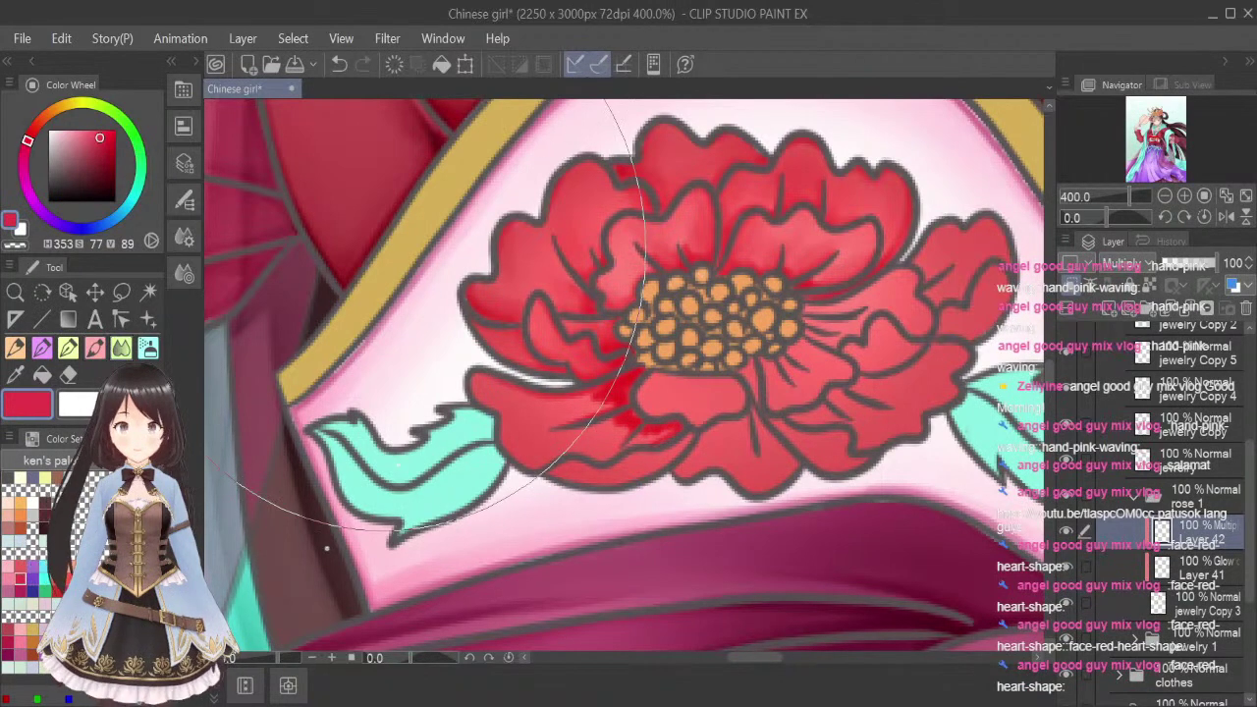
key("bracketleft")
key("bracketleft")
key("bracketleft")
key("bracketleft")
key("bracketleft")
key("bracketleft")
key("bracketleft")
key("bracketleft")
key("bracketleft")
key("bracketleft")
mouse_move(633, 411)
left_mouse_down()
mouse_move(585, 399)
mouse_move(621, 396)
mouse_move(624, 381)
mouse_move(612, 443)
mouse_move(677, 430)
mouse_move(629, 459)
left_mouse_up()
Add shadows along the folded bottom rim of the chest peony's large lower-left petal
left_click(95, 346)
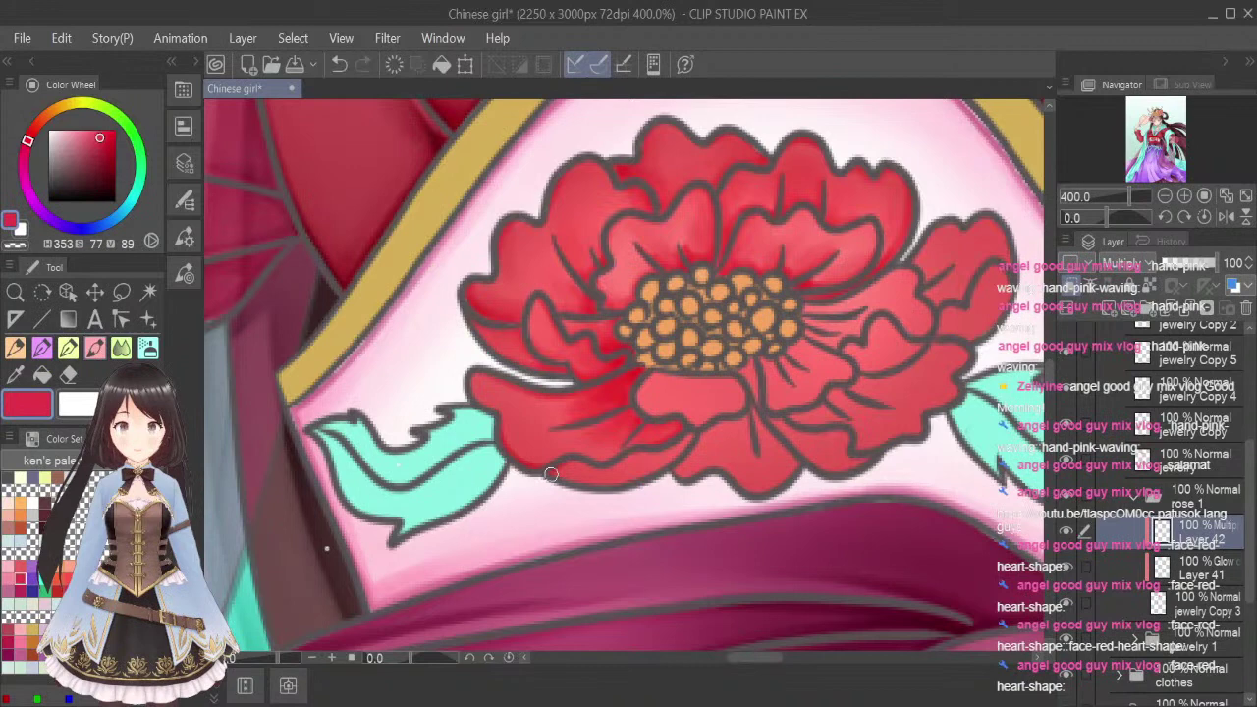
mouse_move(554, 475)
left_mouse_down()
mouse_move(629, 481)
mouse_move(692, 428)
mouse_move(651, 461)
mouse_move(557, 471)
left_mouse_up()
left_click(122, 346)
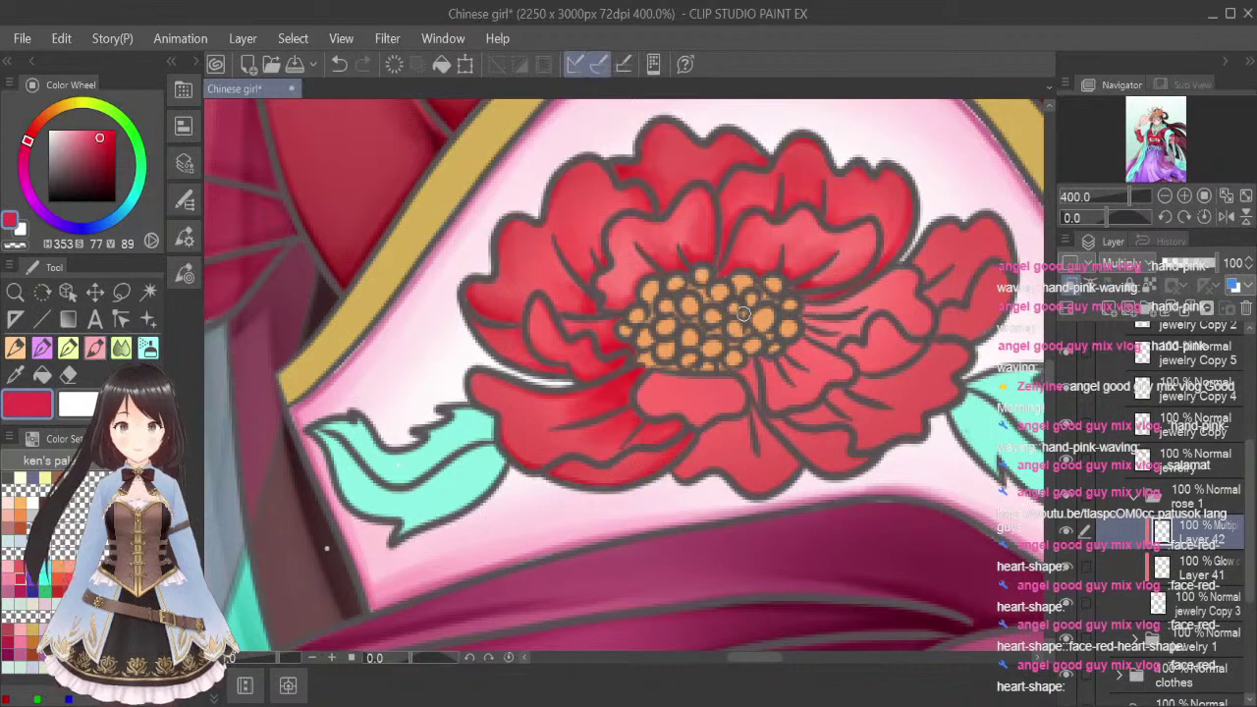
Paint a red shadow on the small petal directly beneath the chest peony's stamens and soften it
mouse_move(649, 376)
left_mouse_down()
mouse_move(729, 377)
mouse_move(745, 393)
mouse_move(705, 372)
left_mouse_up()
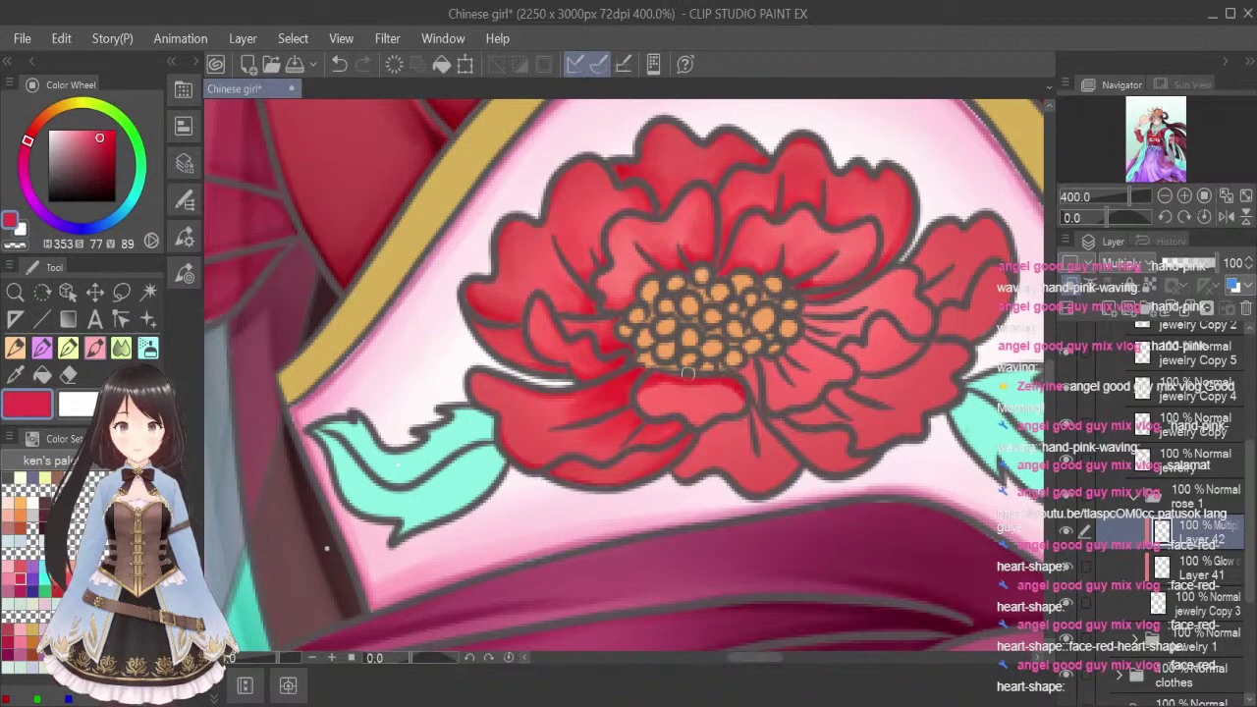
left_click(121, 347)
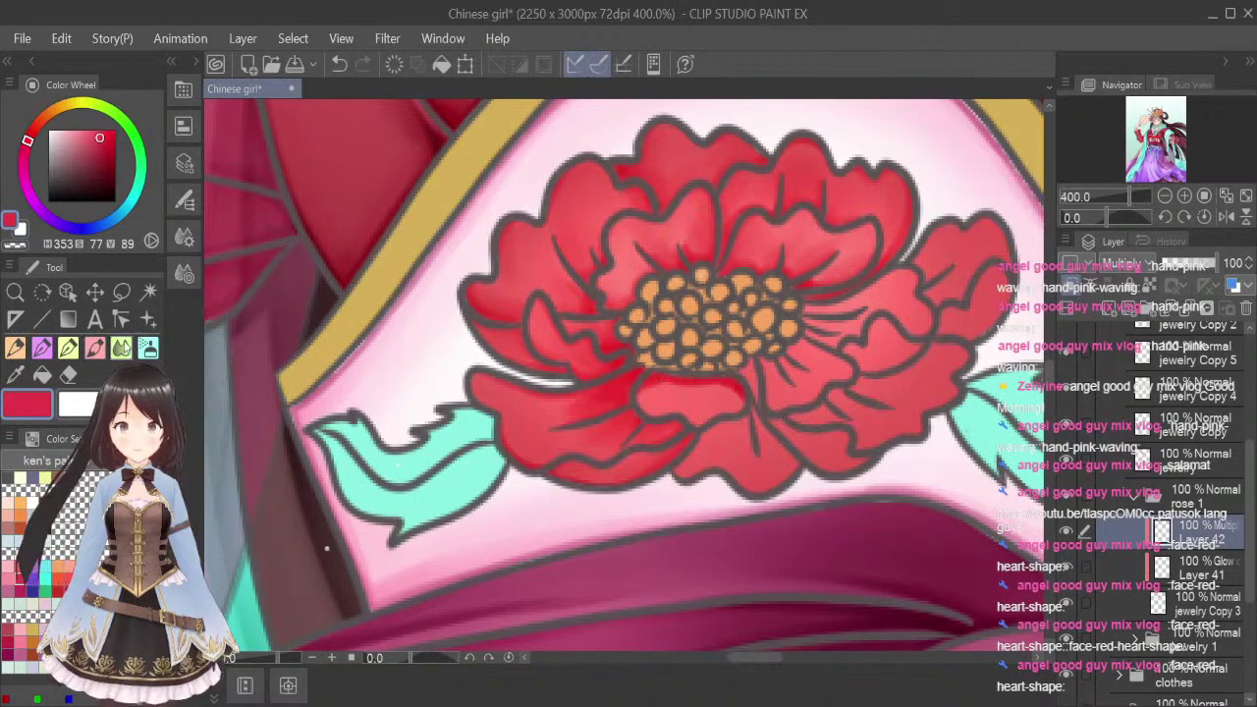
key("bracketleft")
key("bracketleft")
key("bracketleft")
key("bracketleft")
key("bracketleft")
key("bracketleft")
key("bracketleft")
key("bracketleft")
key("bracketleft")
key("bracketleft")
key("bracketleft")
key("bracketleft")
mouse_move(659, 383)
left_mouse_down()
mouse_move(723, 390)
mouse_move(737, 398)
mouse_move(703, 399)
mouse_move(726, 411)
mouse_move(744, 373)
mouse_move(753, 395)
mouse_move(748, 365)
mouse_move(757, 451)
mouse_move(753, 416)
mouse_move(794, 463)
mouse_move(771, 427)
left_mouse_up()
Shade the bottom-center petal and the crevice above it on the chest peony and blend the shadows
mouse_move(696, 436)
left_mouse_down()
mouse_move(749, 412)
mouse_move(751, 461)
mouse_move(708, 432)
mouse_move(672, 469)
left_mouse_up()
left_click(121, 347)
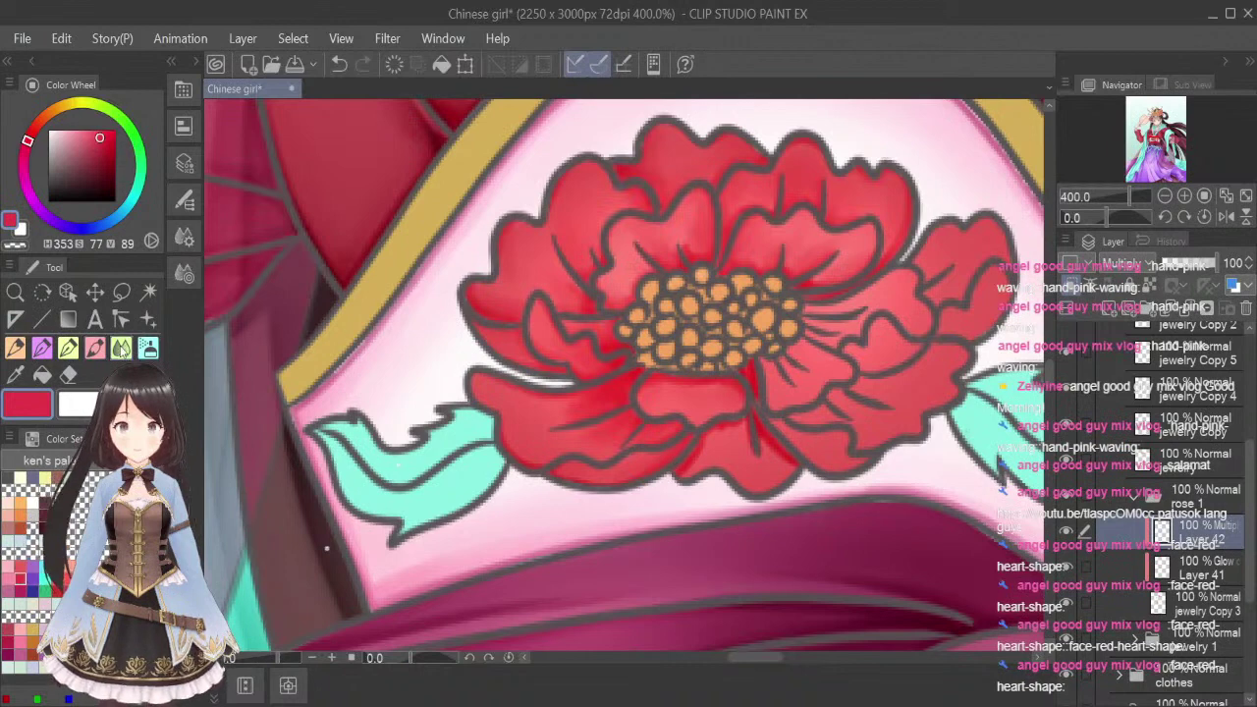
key("bracketleft")
key("bracketleft")
key("bracketleft")
key("bracketleft")
key("bracketleft")
key("bracketleft")
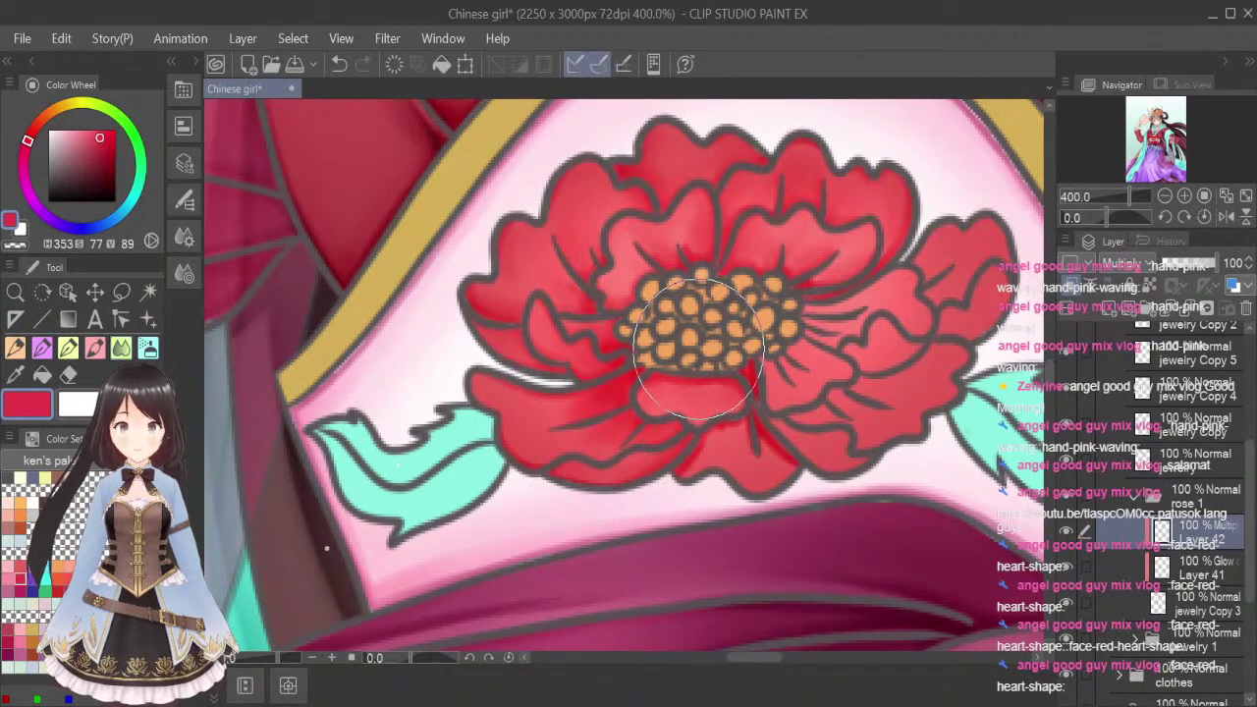
key("bracketleft")
key("bracketleft")
key("bracketleft")
key("bracketleft")
key("bracketleft")
key("bracketleft")
key("bracketleft")
key("bracketleft")
left_click_drag(755, 393, 747, 374)
mouse_move(765, 419)
left_mouse_down()
mouse_move(776, 464)
mouse_move(796, 466)
mouse_move(735, 429)
mouse_move(734, 451)
mouse_move(726, 421)
mouse_move(676, 483)
left_mouse_up()
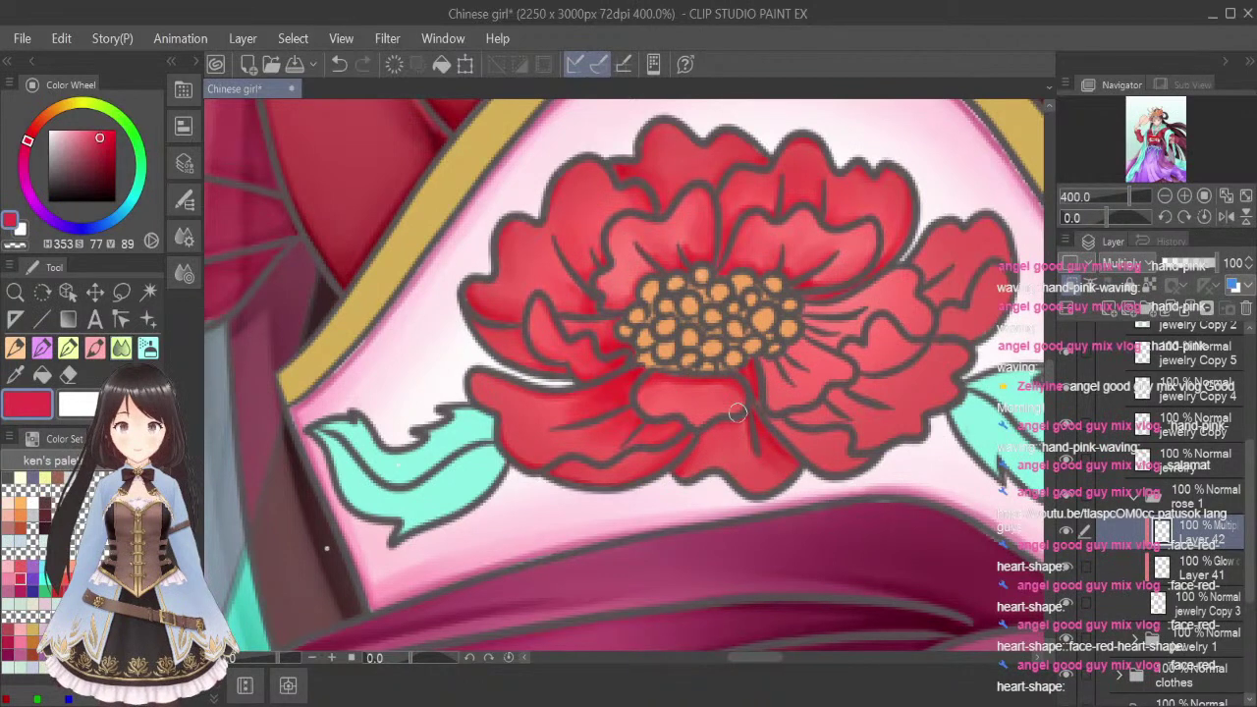
Add red shadows to the inner petal at the lower right of the chest peony's stamens and blend them
left_click(103, 350)
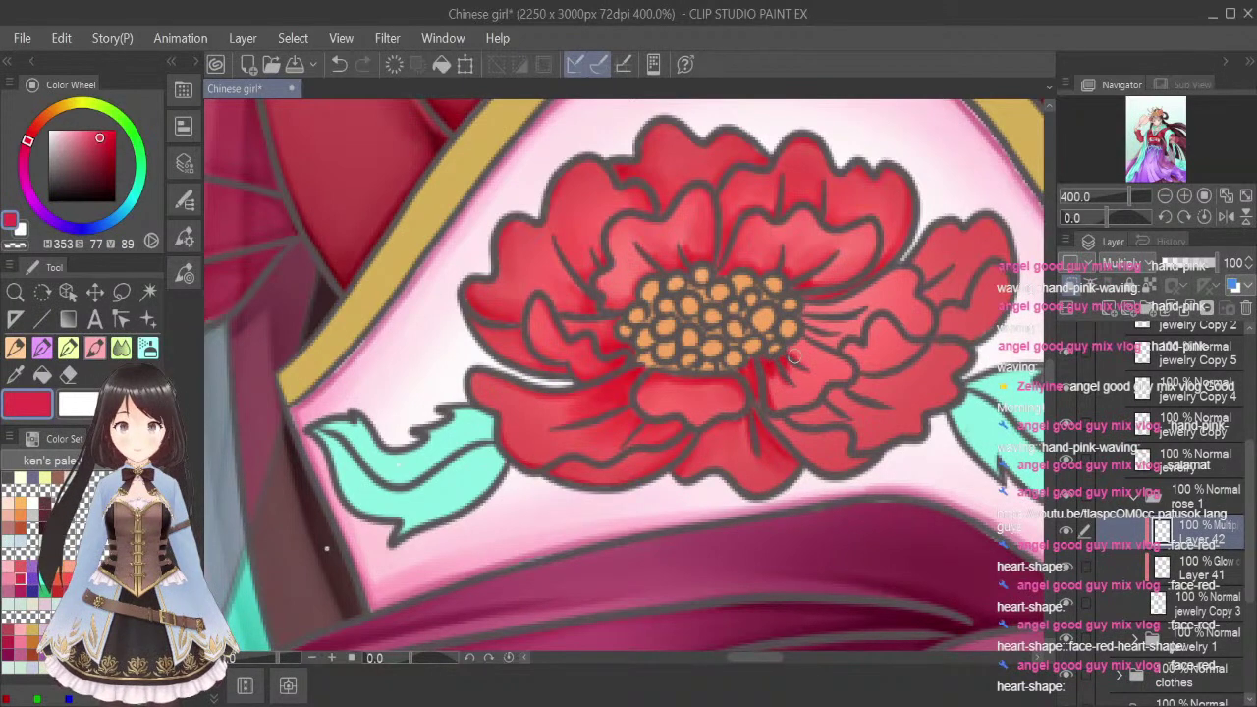
left_click_drag(801, 338, 846, 363)
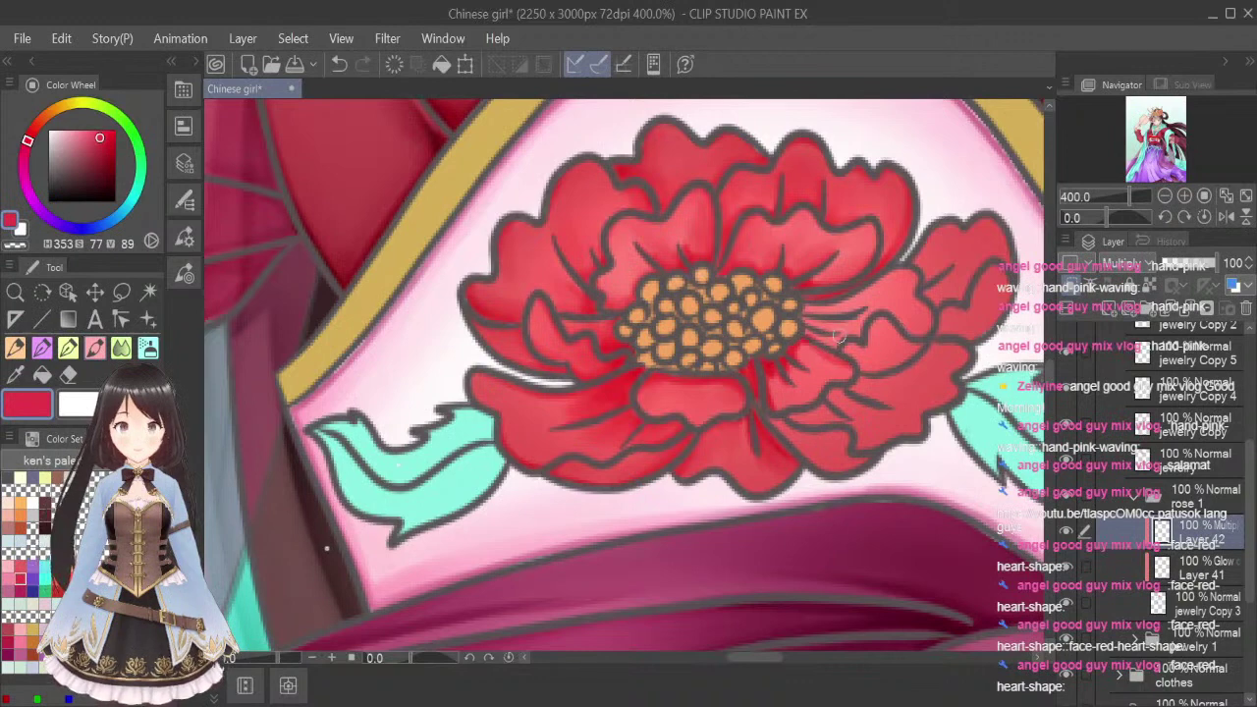
left_click(120, 344)
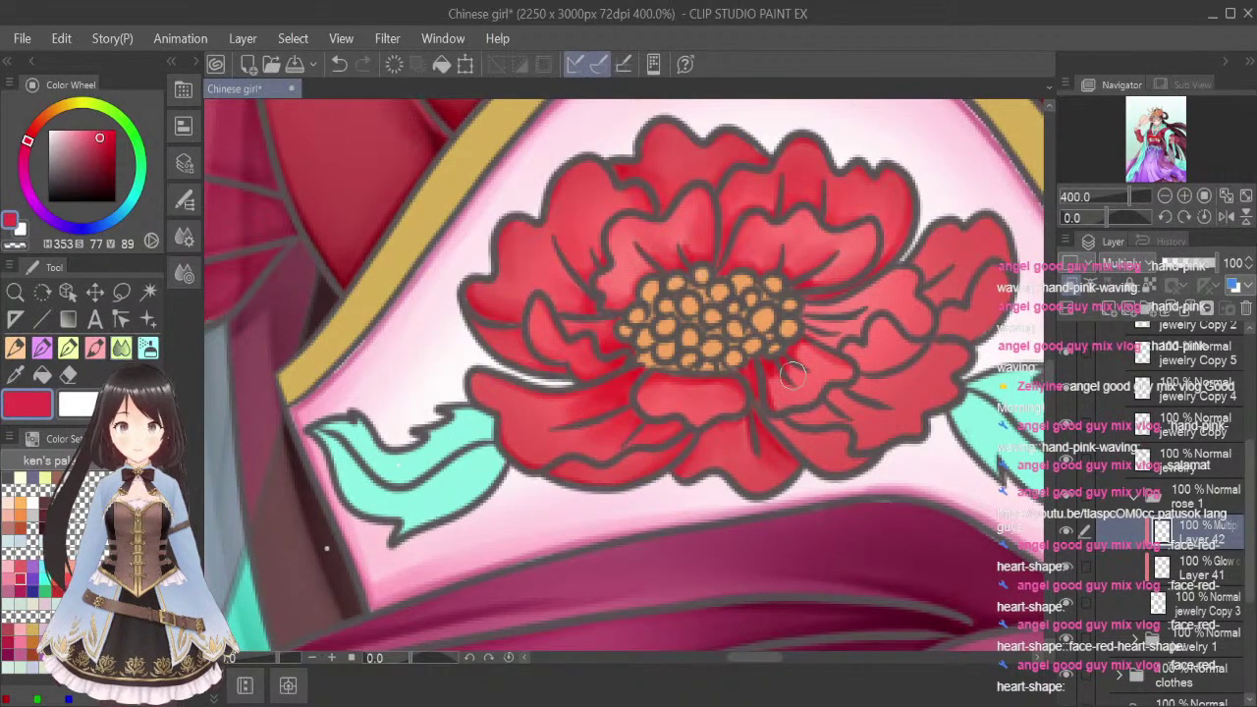
mouse_move(777, 388)
left_mouse_down()
mouse_move(817, 408)
mouse_move(833, 387)
left_mouse_up()
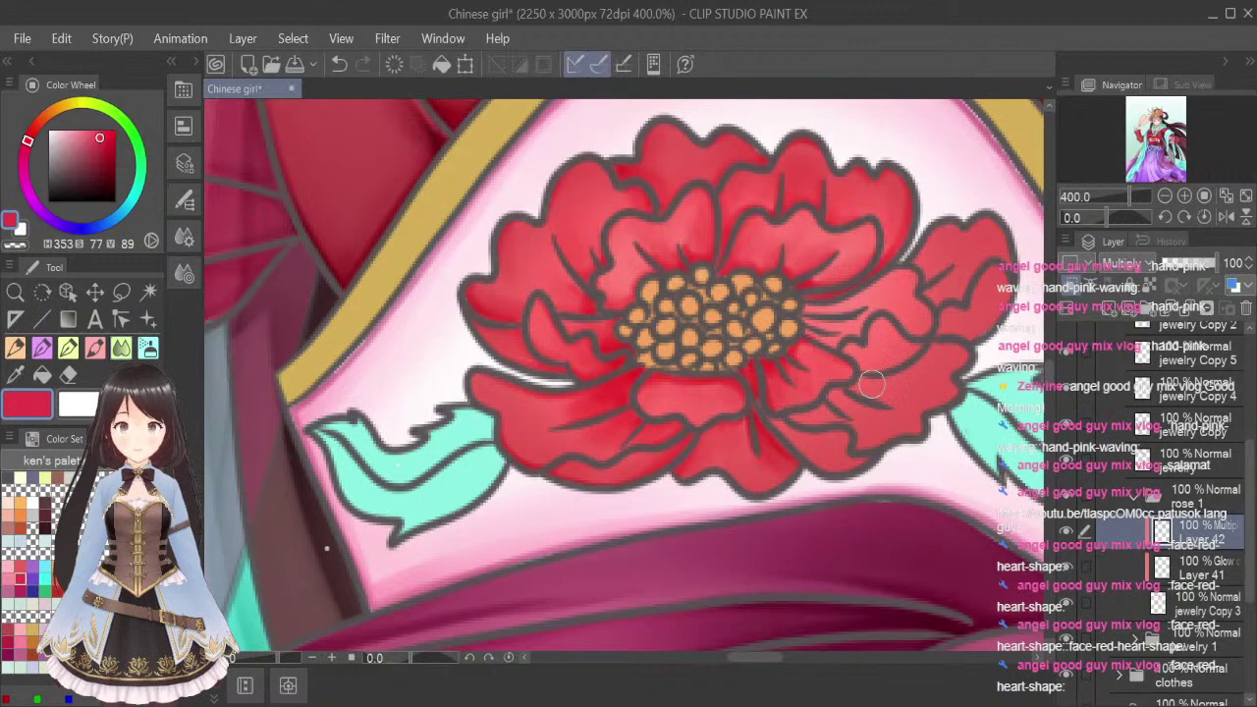
Darken the folds of the petal directly right of the chest peony's stamens and blend the shadows outward
left_click(95, 349)
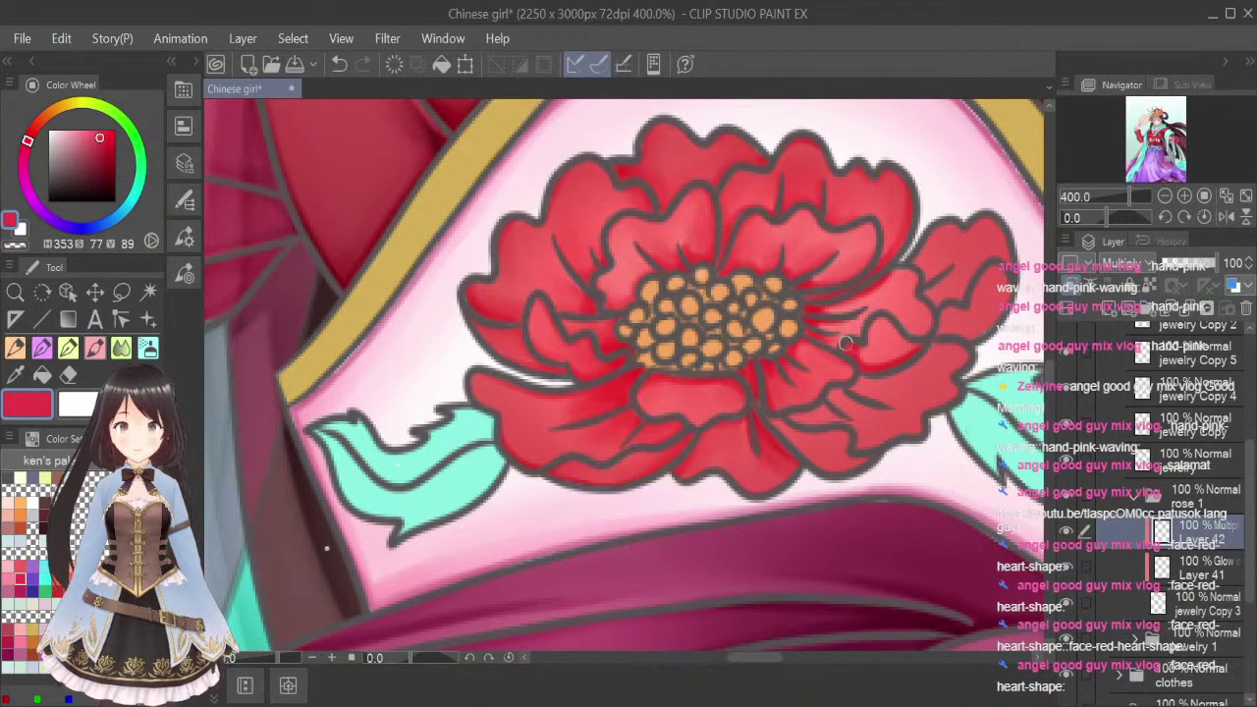
left_click(120, 348)
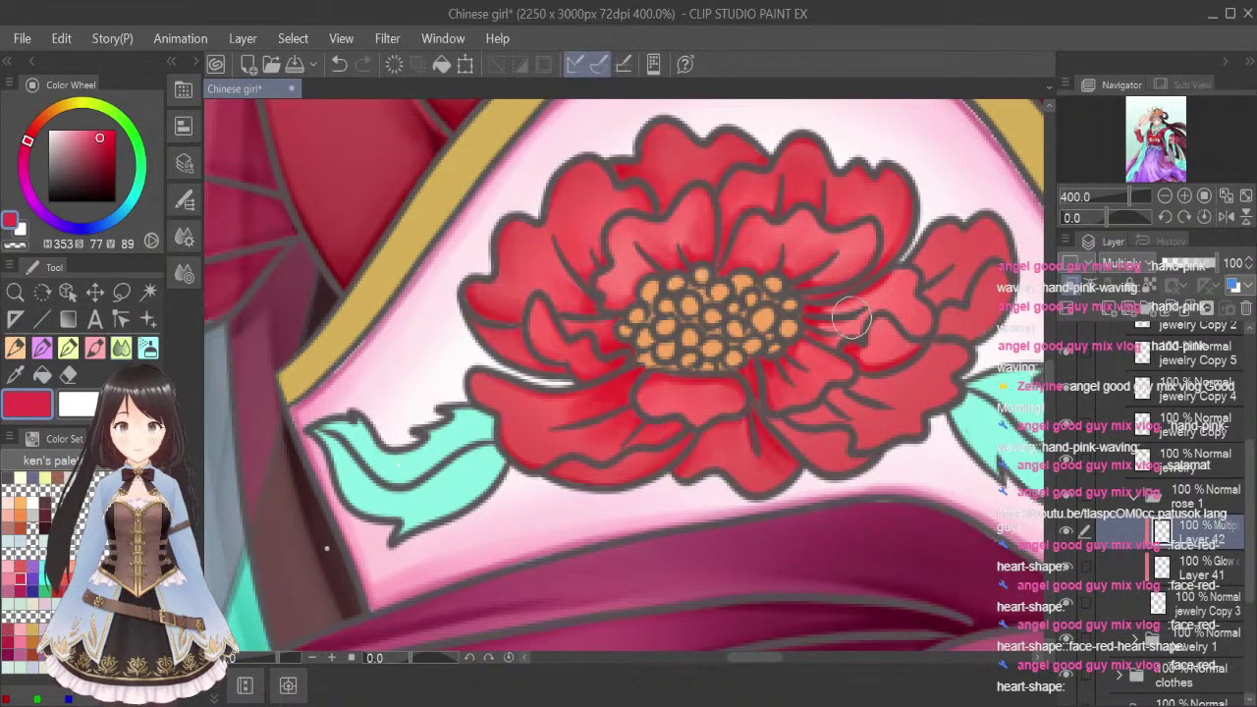
left_click_drag(814, 317, 879, 286)
left_click_drag(807, 328, 833, 334)
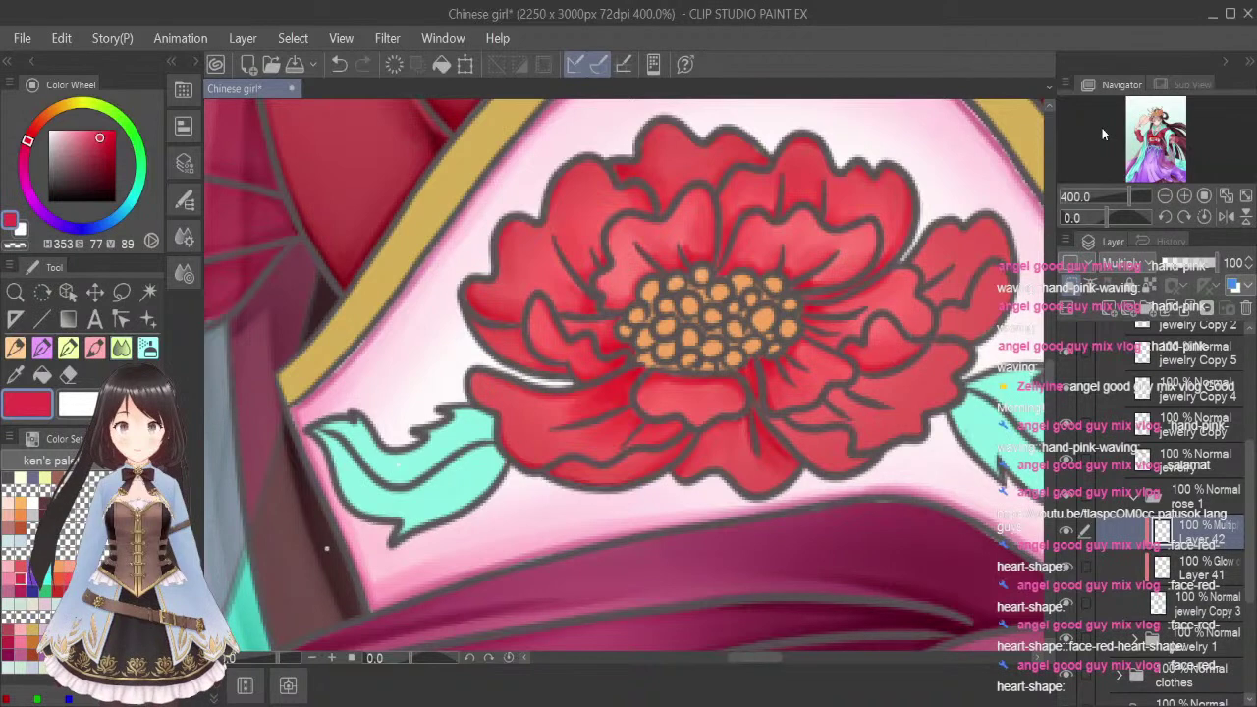
Paint and soften red shadows on the outer lower-right petals of the chest peony
left_click(95, 348)
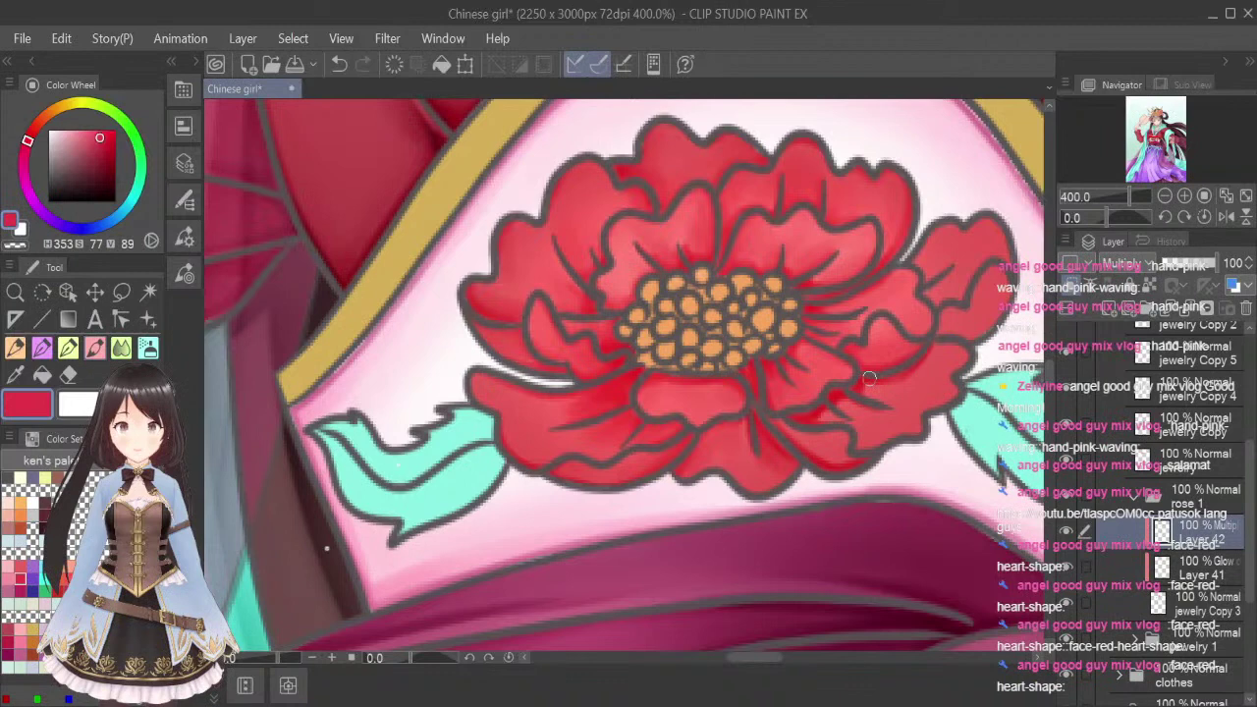
left_click(148, 347)
key("bracketleft")
key("bracketleft")
key("bracketleft")
key("bracketleft")
key("bracketleft")
key("bracketleft")
key("bracketleft")
key("bracketleft")
key("bracketleft")
key("bracketleft")
key("bracketleft")
key("bracketleft")
key("bracketleft")
key("bracketleft")
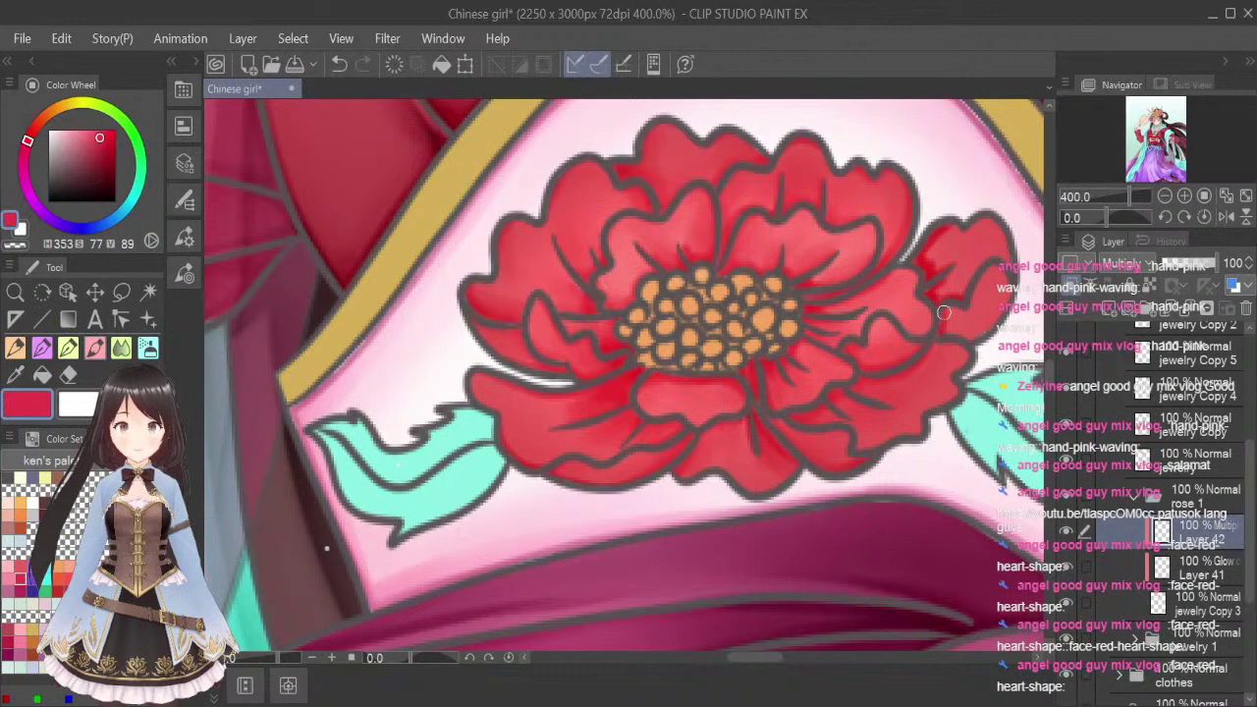
Shade the far-right outer petal of the chest peony along its base and folds and blend the strokes
mouse_move(947, 331)
left_mouse_down()
mouse_move(994, 322)
mouse_move(1014, 278)
left_mouse_up()
left_click(123, 347)
key("bracketleft")
key("bracketleft")
key("bracketleft")
key("bracketleft")
key("bracketleft")
key("bracketleft")
key("bracketleft")
key("bracketleft")
mouse_move(945, 256)
left_mouse_down()
mouse_move(942, 243)
mouse_move(962, 243)
left_mouse_up()
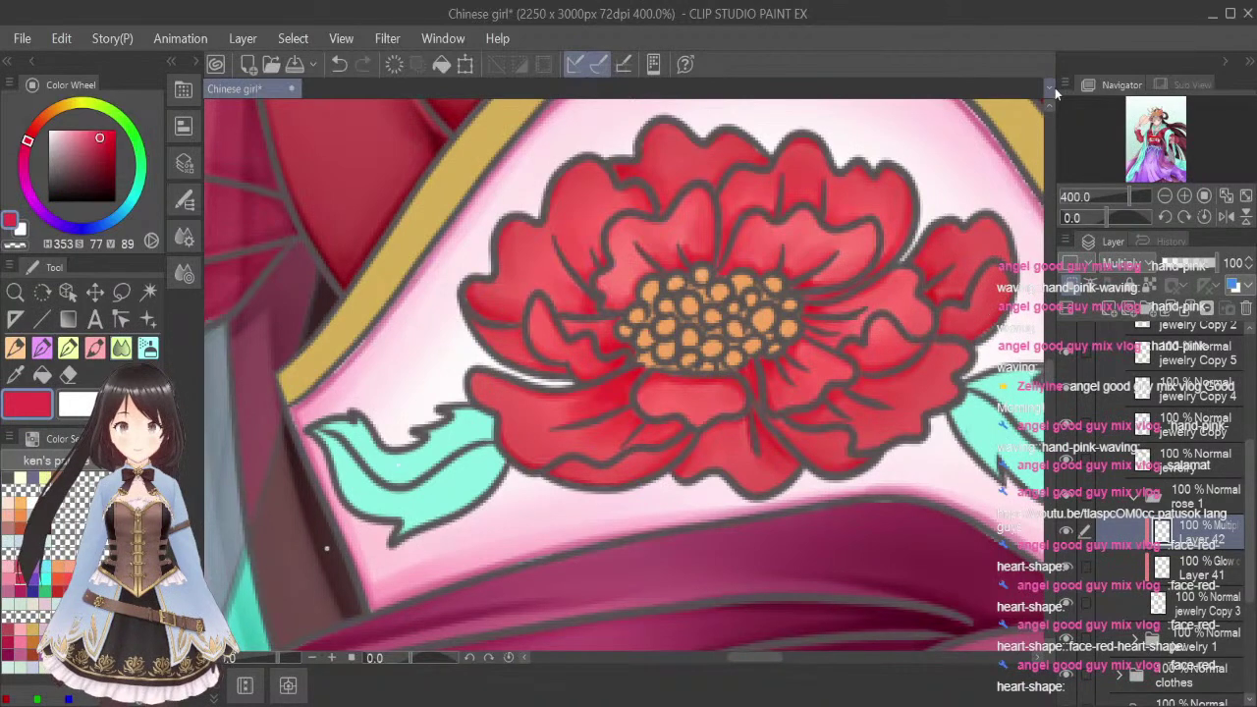
Paint red shadows on the central bud petals of the red hair flower beside the forehead and blend them smooth
left_click(1203, 219)
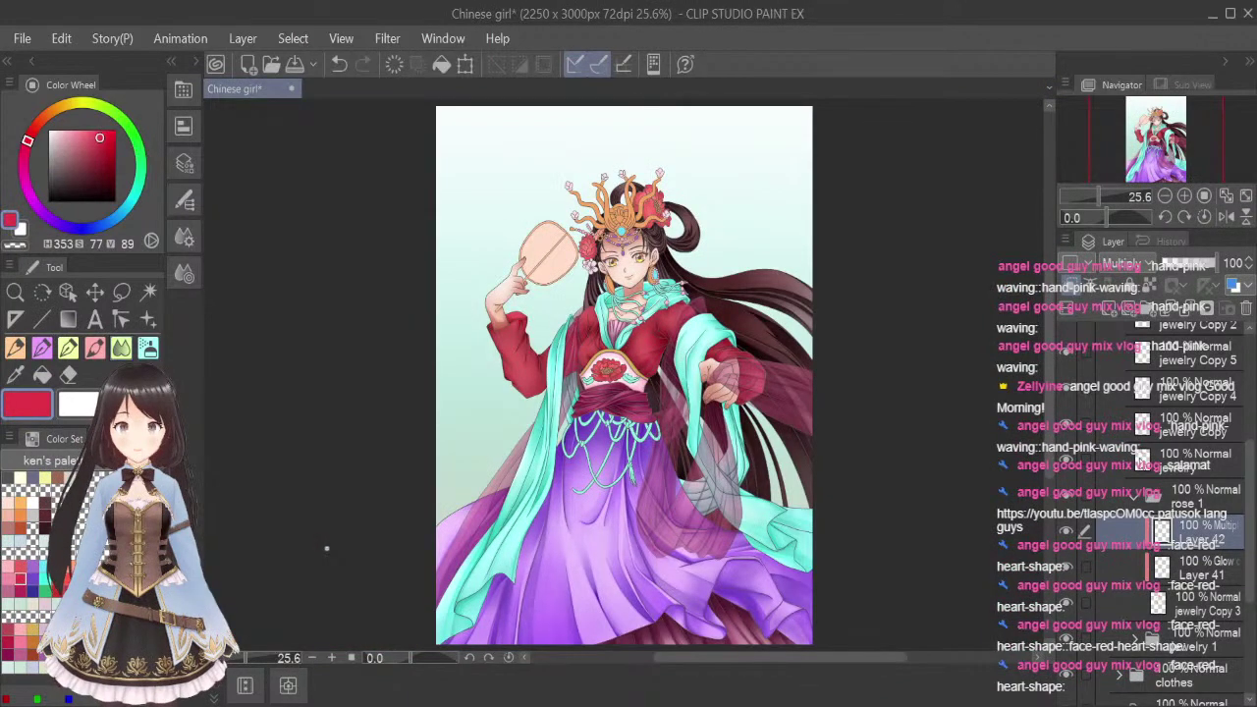
left_click(88, 355)
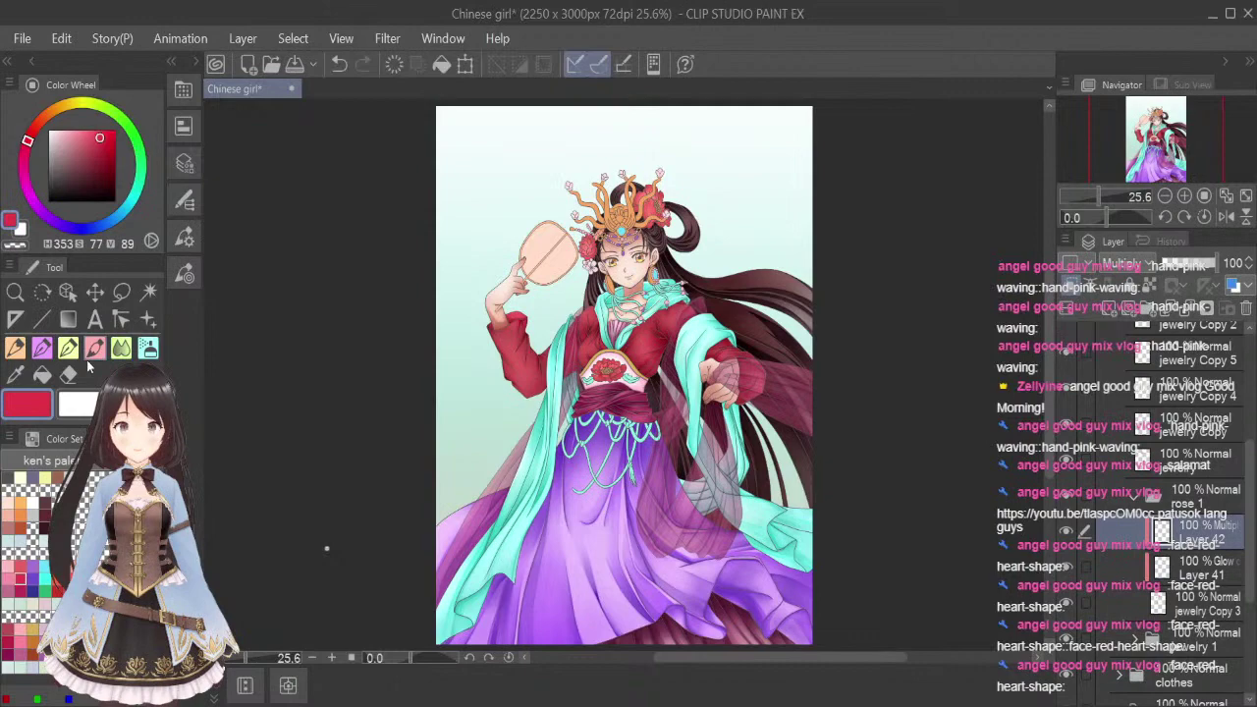
scroll(592, 245, "up", 6)
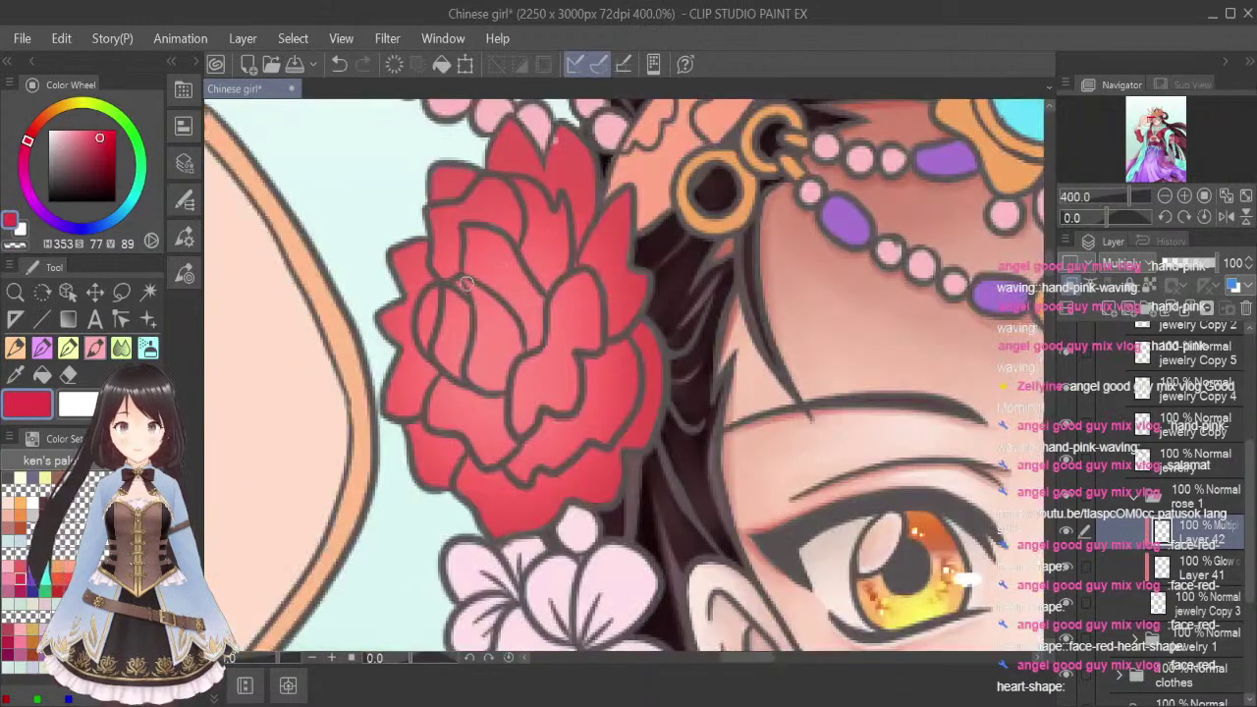
mouse_move(455, 282)
left_mouse_down()
mouse_move(461, 380)
mouse_move(434, 355)
mouse_move(461, 380)
mouse_move(462, 353)
mouse_move(457, 364)
mouse_move(421, 335)
mouse_move(425, 351)
mouse_move(432, 285)
mouse_move(436, 297)
mouse_move(481, 259)
mouse_move(470, 282)
mouse_move(462, 276)
mouse_move(509, 314)
mouse_move(518, 347)
mouse_move(503, 344)
mouse_move(505, 379)
mouse_move(500, 387)
left_mouse_up()
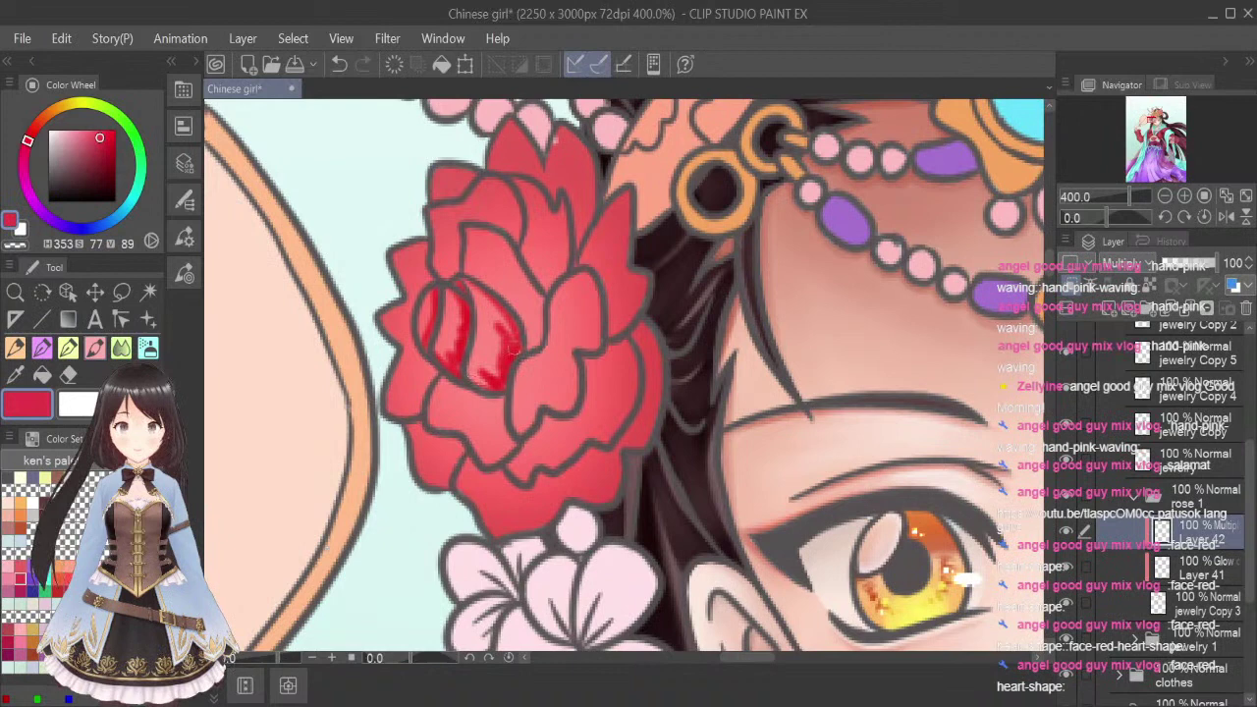
left_click(121, 348)
left_click_drag(449, 348, 426, 316)
left_click_drag(452, 368, 451, 283)
mouse_move(501, 378)
left_mouse_down()
mouse_move(483, 353)
mouse_move(503, 336)
mouse_move(468, 293)
mouse_move(523, 355)
left_mouse_up()
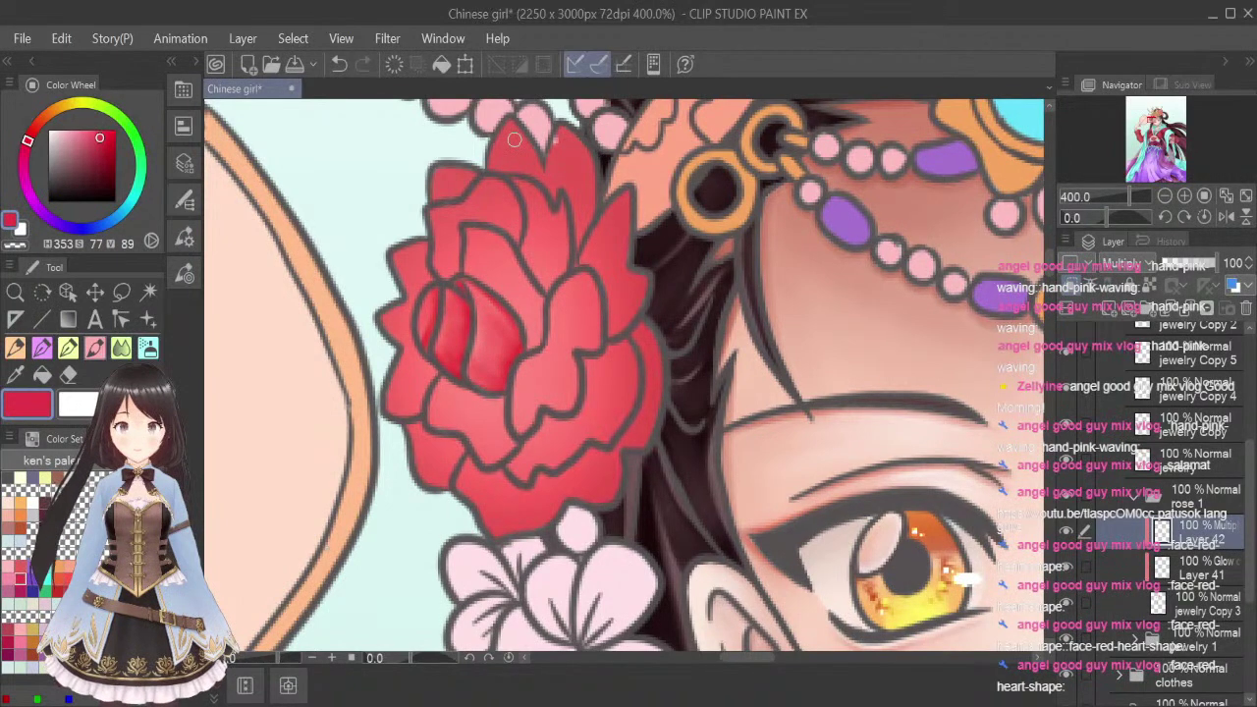
Shade the outer left petals of the hair flower with red along the bud and soften the strokes with a smaller blender
mouse_move(402, 248)
left_mouse_down()
mouse_move(424, 245)
mouse_move(436, 286)
mouse_move(407, 322)
mouse_move(441, 375)
mouse_move(419, 405)
left_mouse_up()
left_click(121, 348)
key("[")
key("[")
key("[")
key("[")
key("[")
key("[")
key("[")
key("[")
key("[")
key("[")
key("[")
key("[")
key("[")
key("[")
mouse_move(423, 273)
left_mouse_down()
mouse_move(421, 240)
mouse_move(406, 286)
mouse_move(406, 334)
mouse_move(428, 377)
mouse_move(420, 403)
left_mouse_up()
Add red shadow to the petal just below the hair flower's central bud and blend it
left_click(95, 347)
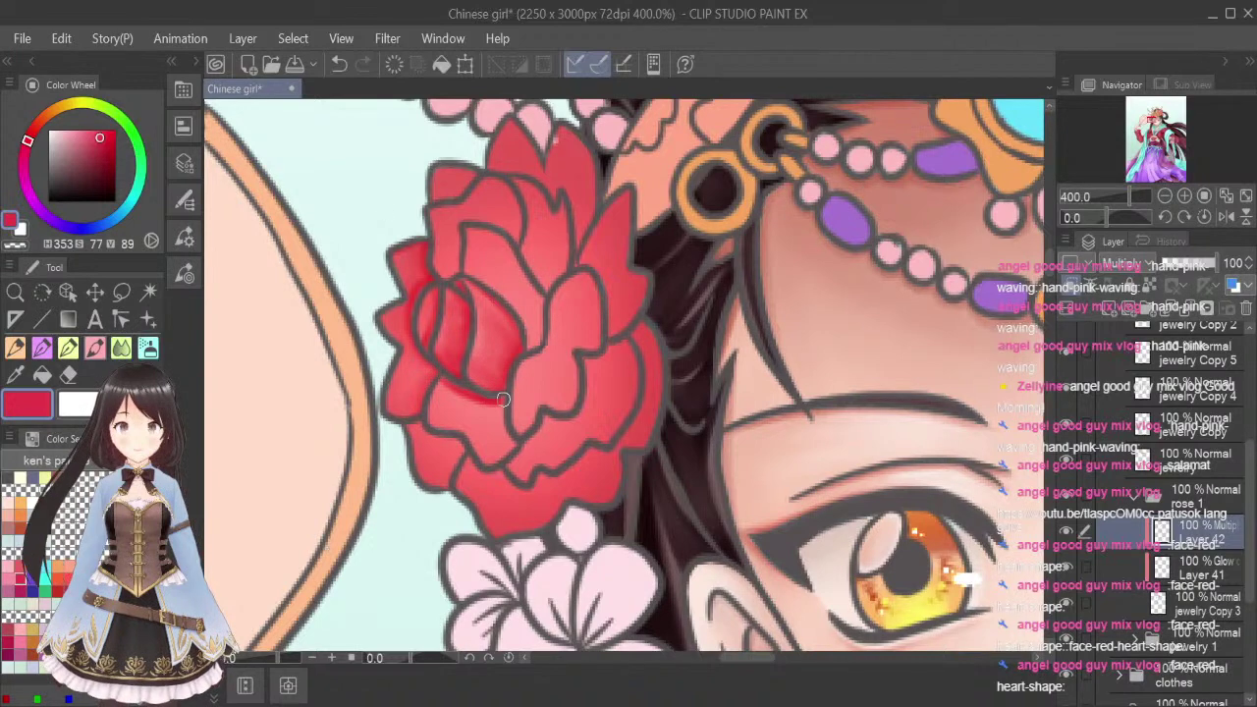
left_click_drag(472, 454, 506, 418)
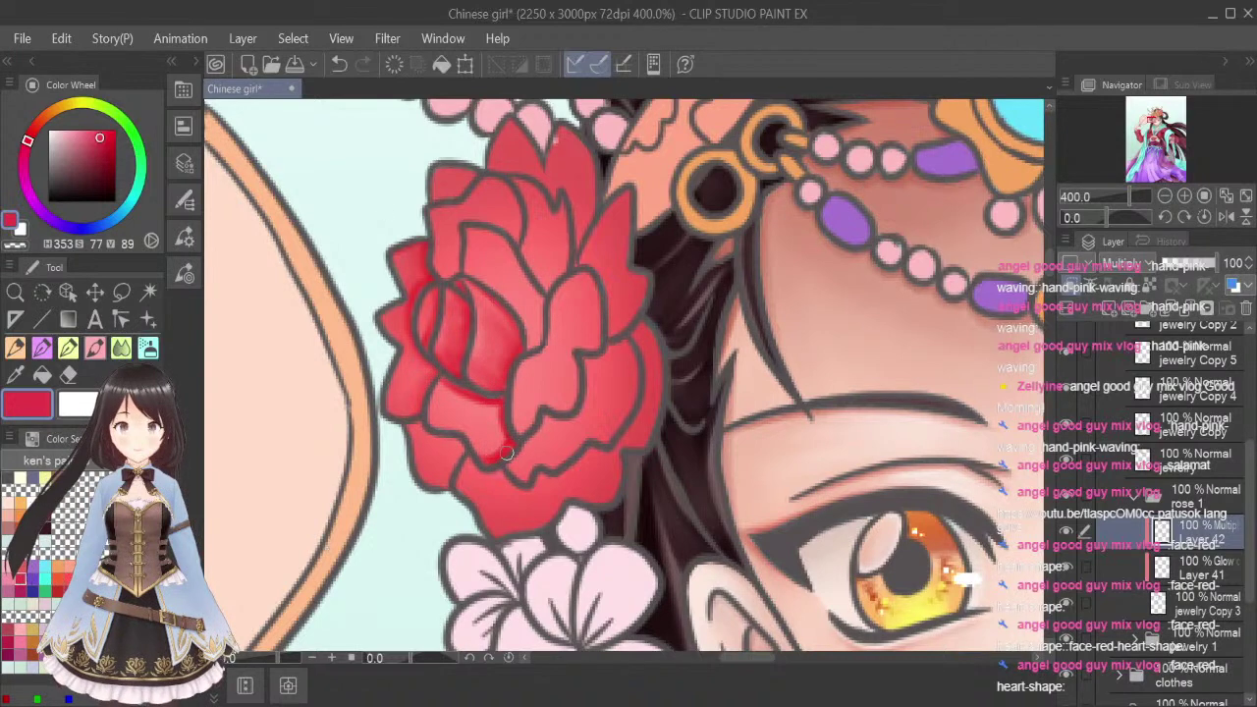
left_click(120, 348)
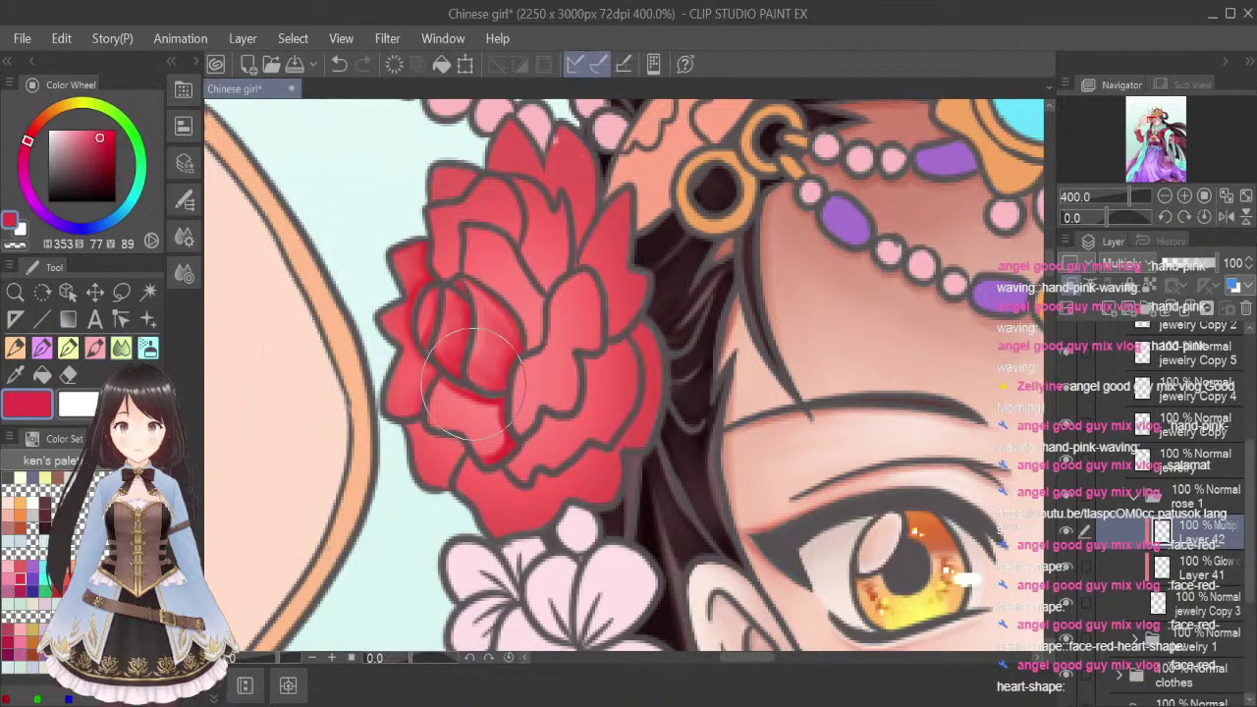
left_click_drag(486, 410, 495, 451)
Darken the lower-left outer petal and the bottom petal of the hair flower with softened red shadows
left_click(95, 348)
mouse_move(416, 423)
left_mouse_down()
mouse_move(459, 445)
mouse_move(433, 493)
mouse_move(464, 439)
mouse_move(180, 328)
mouse_move(423, 383)
mouse_move(430, 412)
mouse_move(412, 434)
mouse_move(442, 459)
left_mouse_up()
left_click(121, 348)
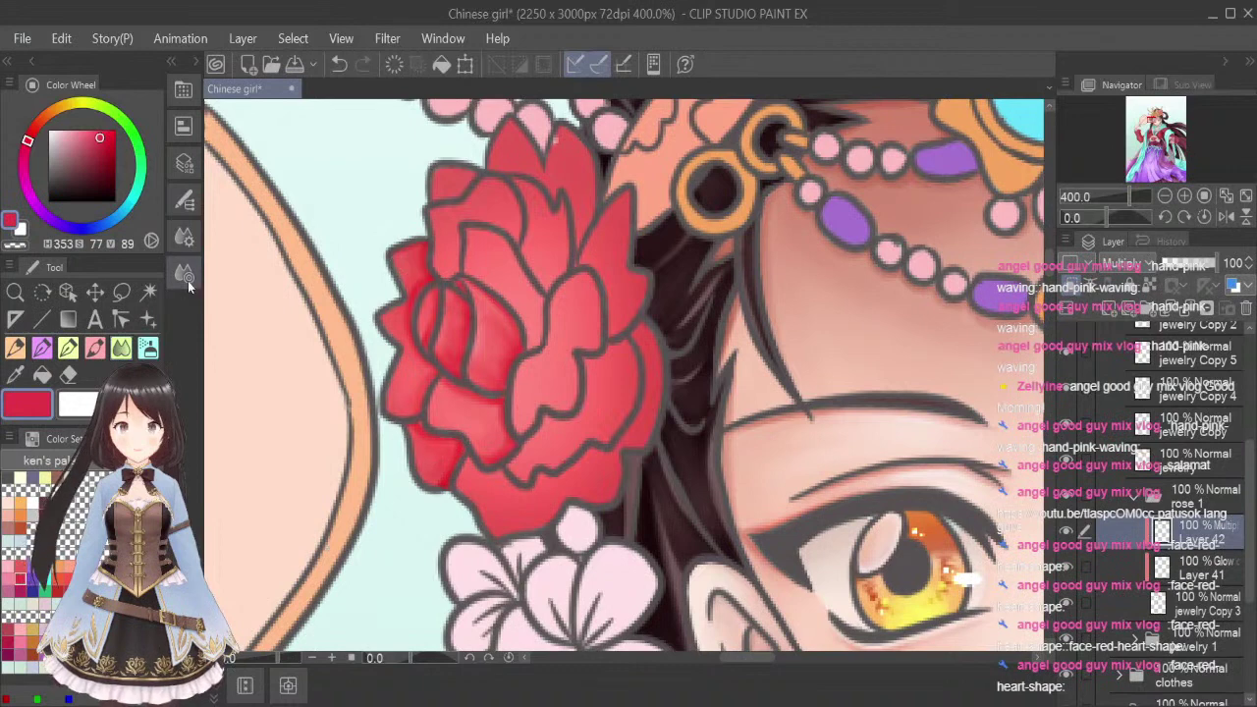
left_click(122, 288)
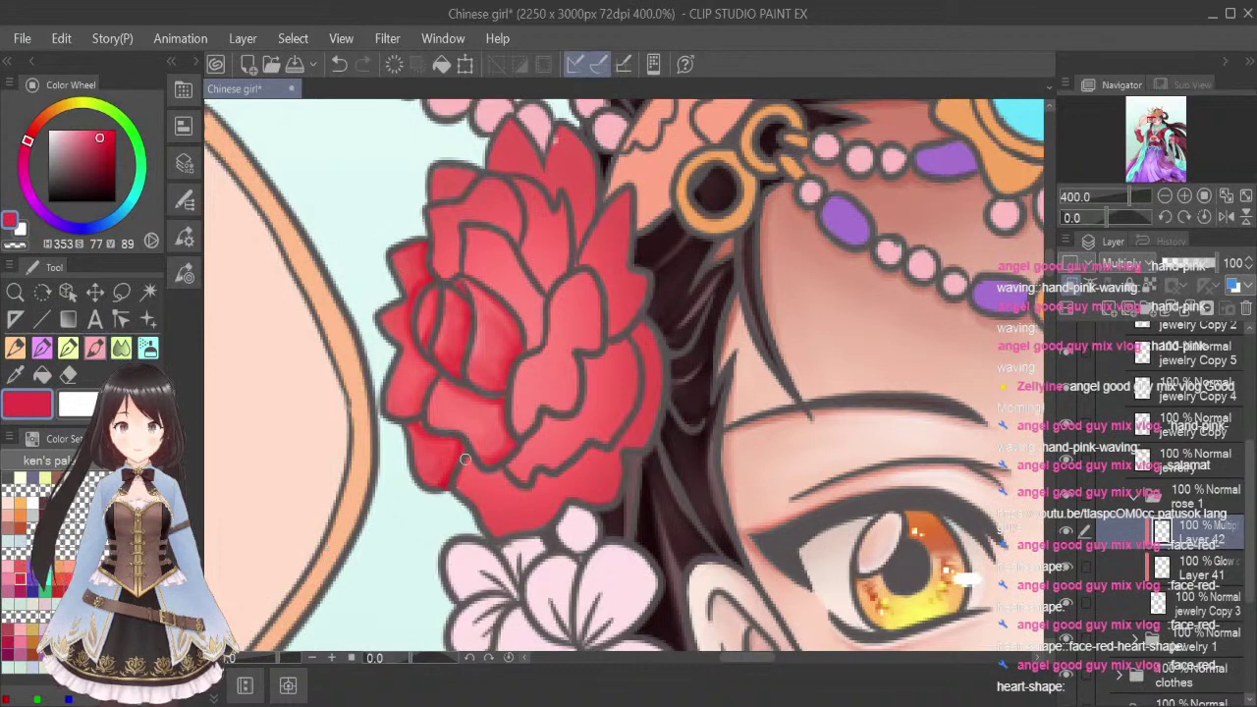
mouse_move(545, 472)
left_mouse_down()
mouse_move(591, 446)
mouse_move(548, 479)
mouse_move(591, 457)
mouse_move(595, 494)
mouse_move(595, 452)
mouse_move(619, 480)
left_mouse_up()
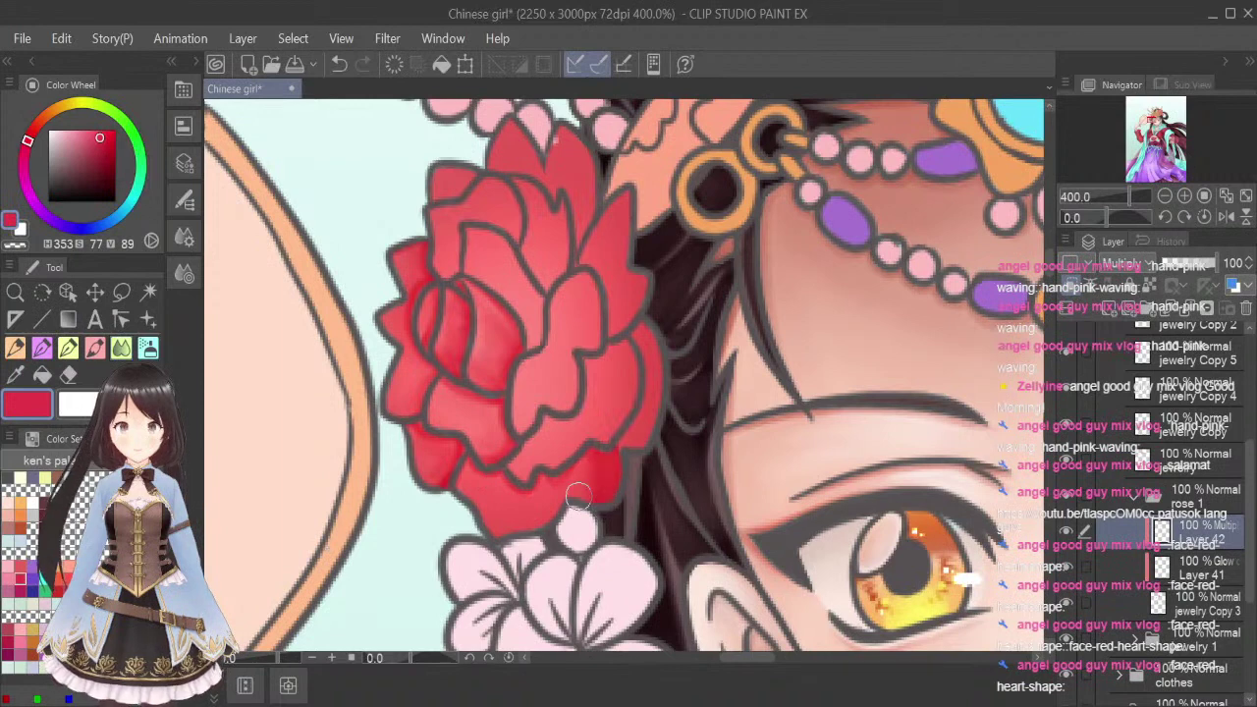
Paint red shadow along the hair flower's outer right petal and blend it with a reduced blender size
left_click(113, 352)
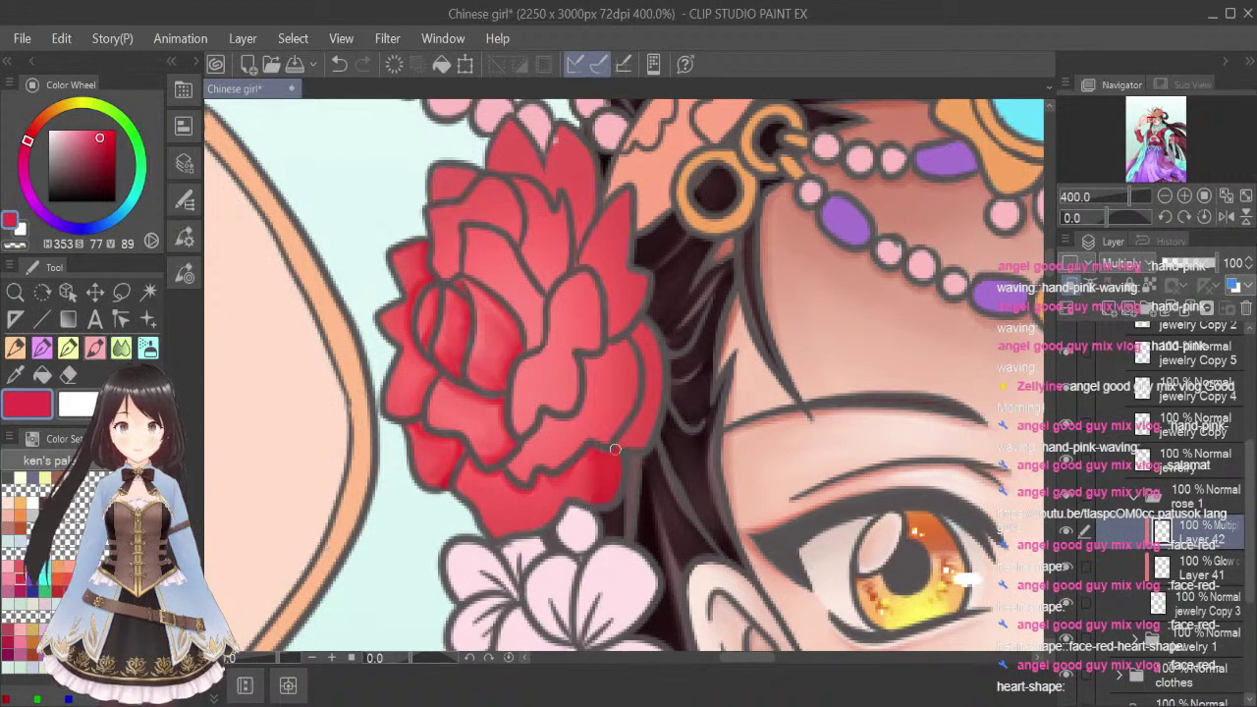
left_click_drag(634, 418, 636, 339)
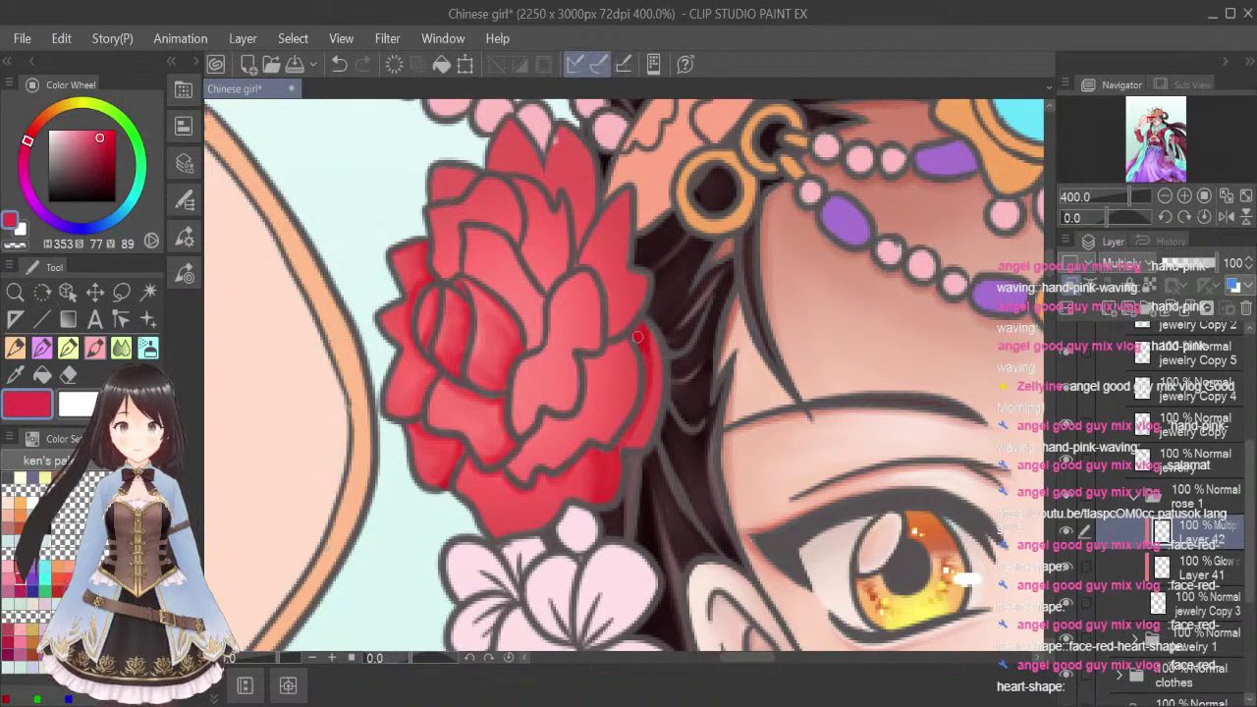
left_click(122, 348)
key("bracketleft")
key("bracketleft")
key("bracketleft")
key("bracketleft")
key("bracketleft")
key("bracketleft")
key("bracketleft")
key("bracketleft")
key("bracketleft")
key("bracketleft")
key("bracketleft")
key("bracketleft")
key("bracketleft")
key("bracketleft")
key("bracketleft")
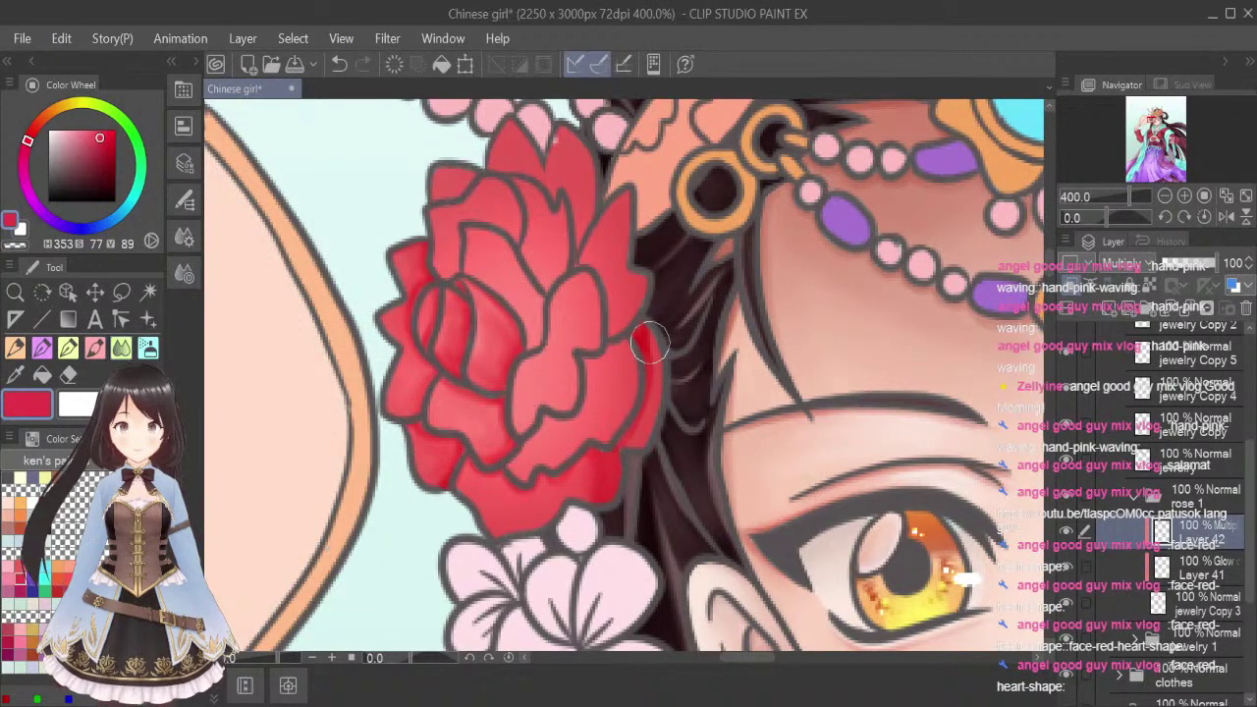
mouse_move(644, 335)
left_mouse_down()
mouse_move(644, 397)
mouse_move(655, 398)
mouse_move(652, 316)
left_mouse_up()
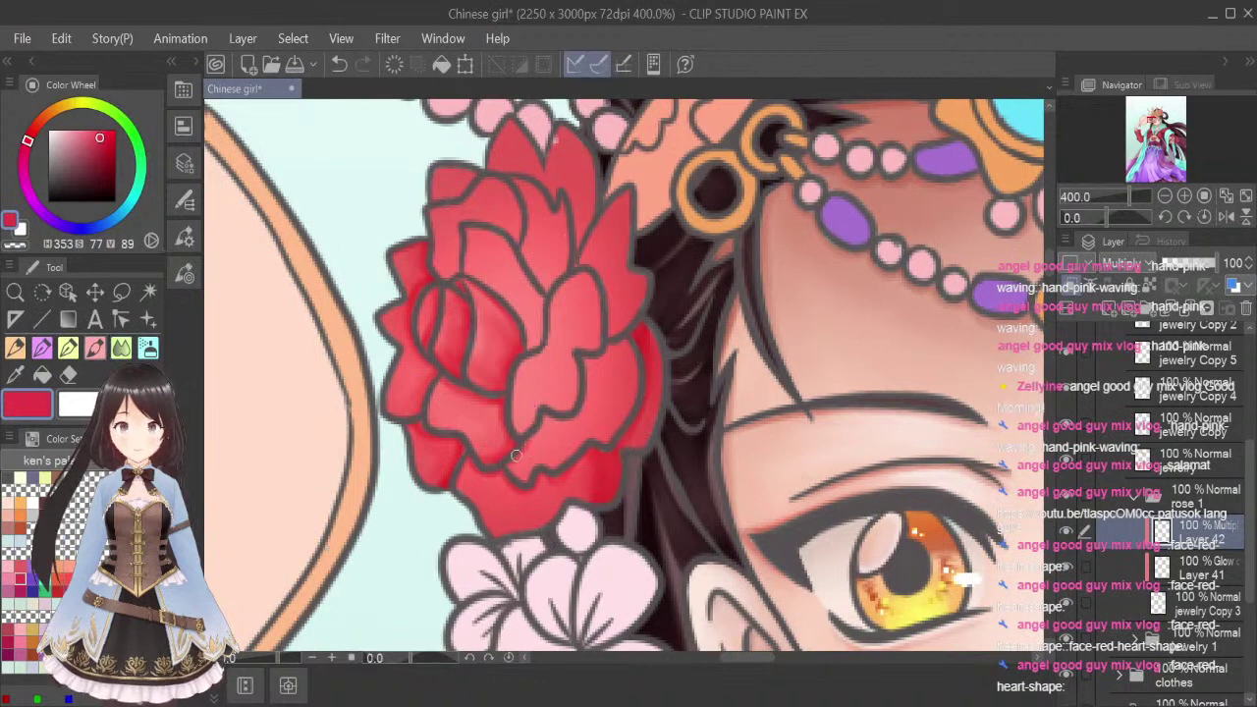
Paint crimson shadows on the small rose's lower and outer petals on the Multiply layer, and blend them with a reduced blending brush
mouse_move(540, 419)
left_mouse_down()
mouse_move(570, 423)
mouse_move(586, 396)
mouse_move(582, 354)
mouse_move(583, 409)
mouse_move(549, 418)
left_mouse_up()
left_click_drag(586, 363, 639, 374)
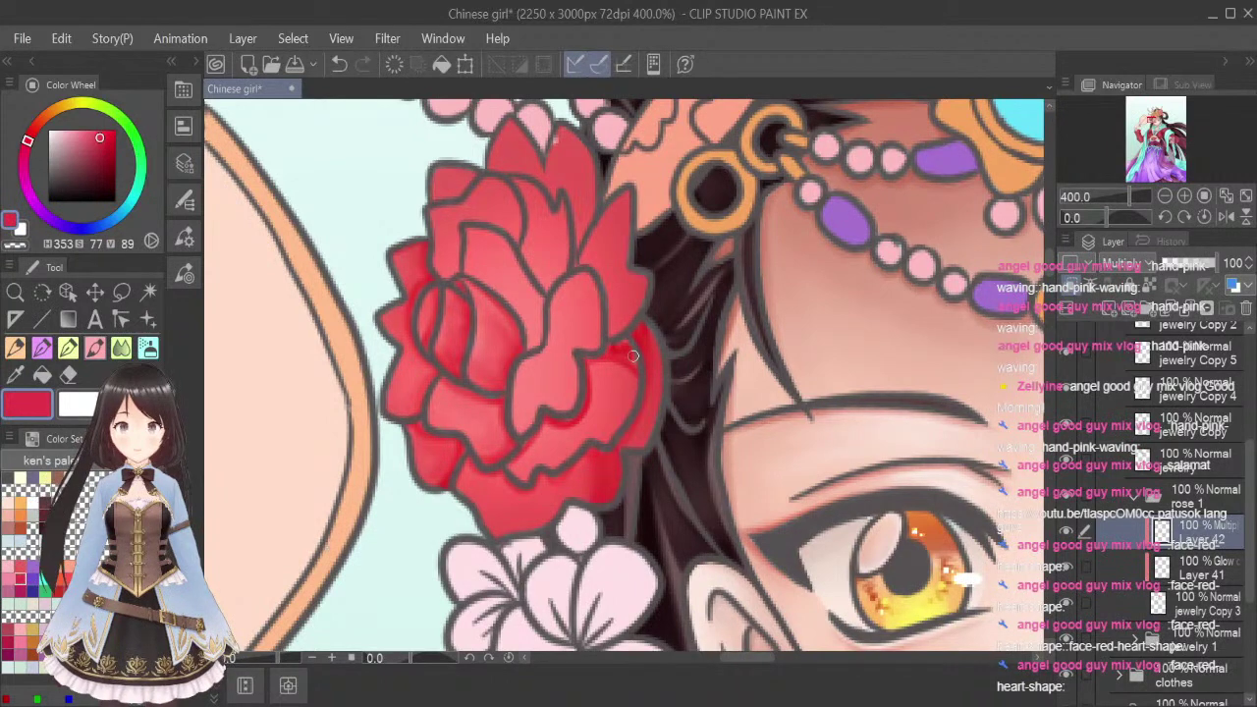
left_click(121, 348)
key("bracketleft")
key("bracketleft")
key("bracketleft")
key("bracketleft")
key("bracketleft")
key("bracketleft")
key("bracketleft")
key("bracketleft")
key("bracketleft")
key("bracketleft")
key("bracketleft")
key("bracketleft")
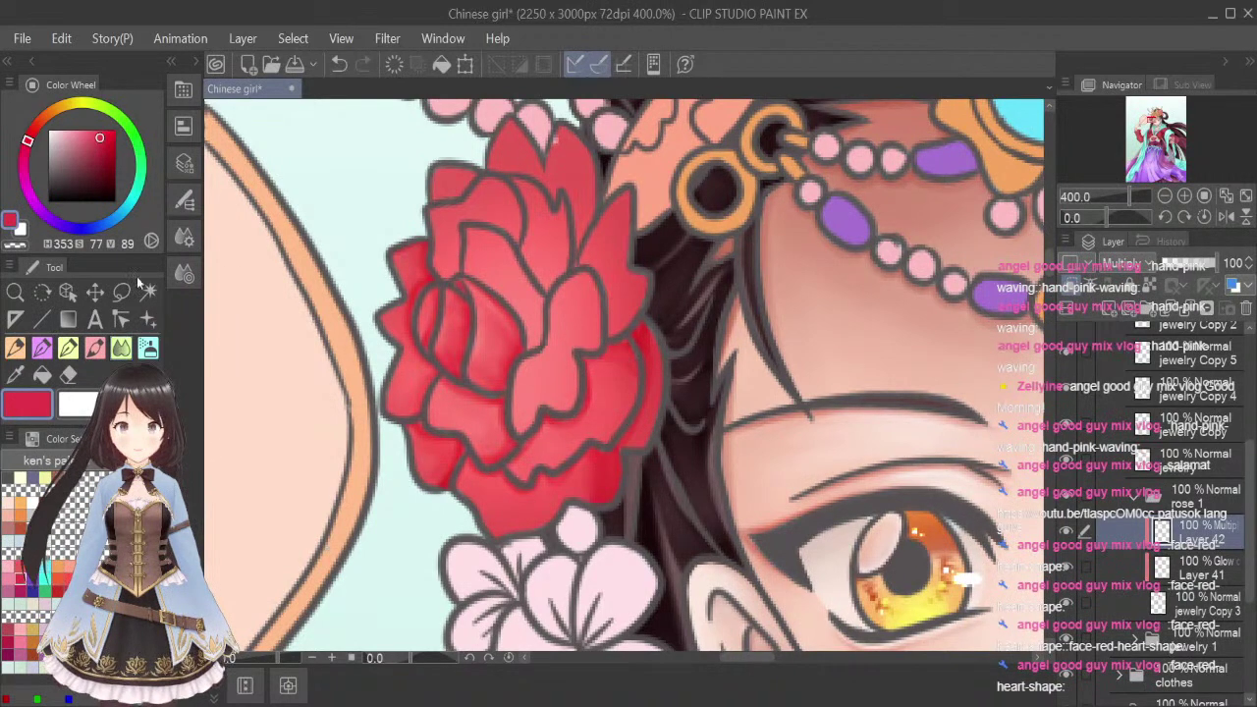
Paint crimson shadows along the outlines of the rose's central petals, where they overlap
left_click(95, 348)
mouse_move(518, 368)
left_mouse_down()
mouse_move(521, 434)
mouse_move(533, 372)
mouse_move(516, 374)
mouse_move(554, 333)
mouse_move(562, 280)
mouse_move(550, 305)
mouse_move(593, 275)
mouse_move(557, 288)
mouse_move(524, 358)
mouse_move(515, 430)
mouse_move(517, 399)
mouse_move(594, 282)
left_mouse_up()
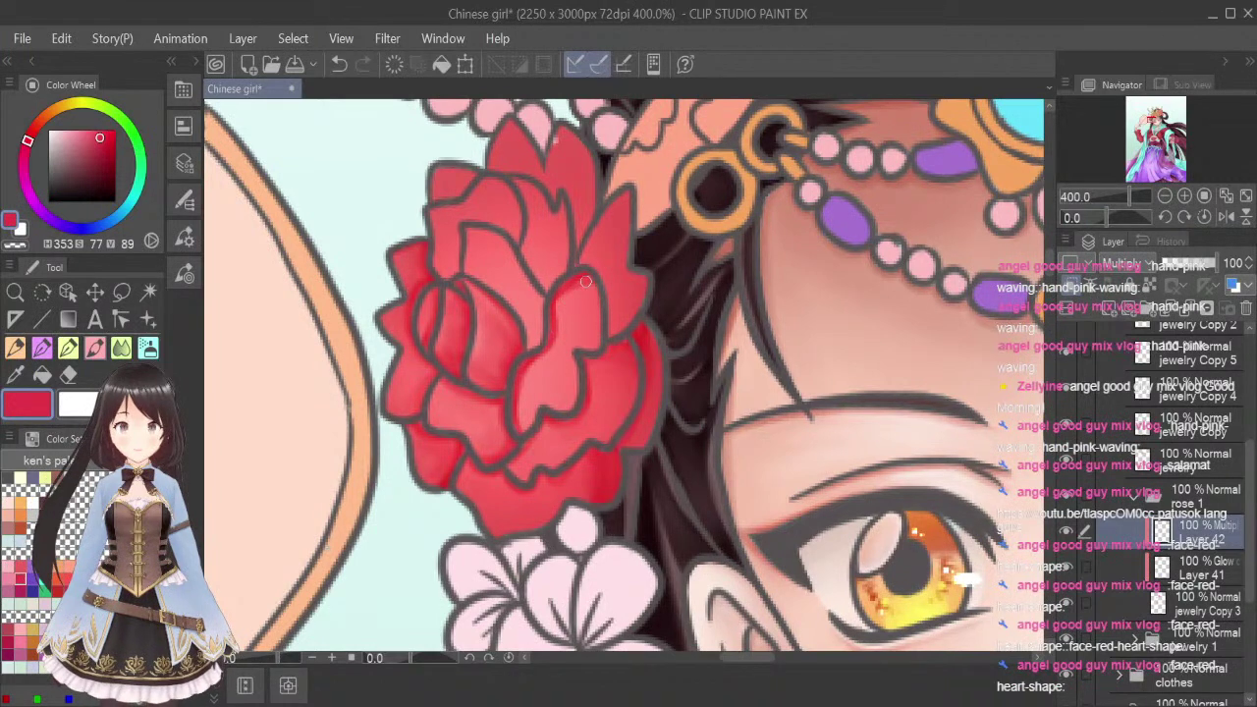
mouse_move(465, 265)
left_mouse_down()
mouse_move(526, 346)
mouse_move(500, 229)
left_mouse_up()
left_click_drag(522, 271, 535, 342)
left_click_drag(532, 293, 524, 351)
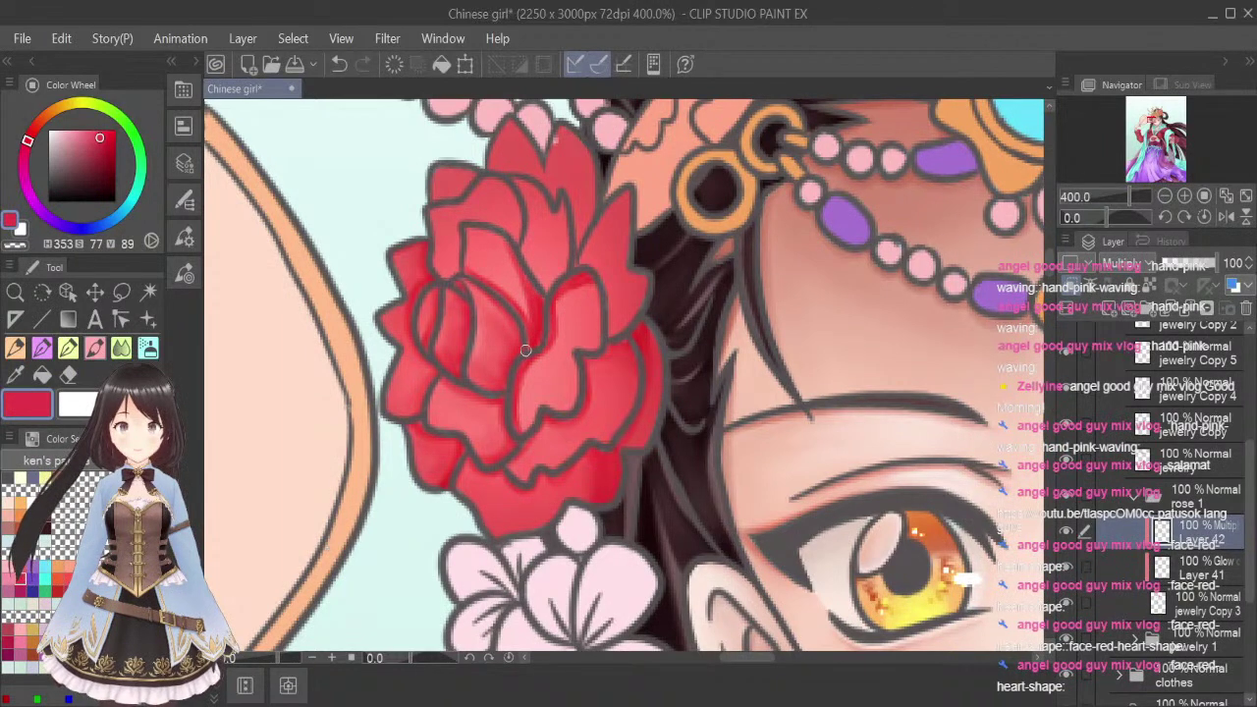
Blend the shadows on the rose's central petals into soft gradients with a much smaller blending brush
left_click(121, 346)
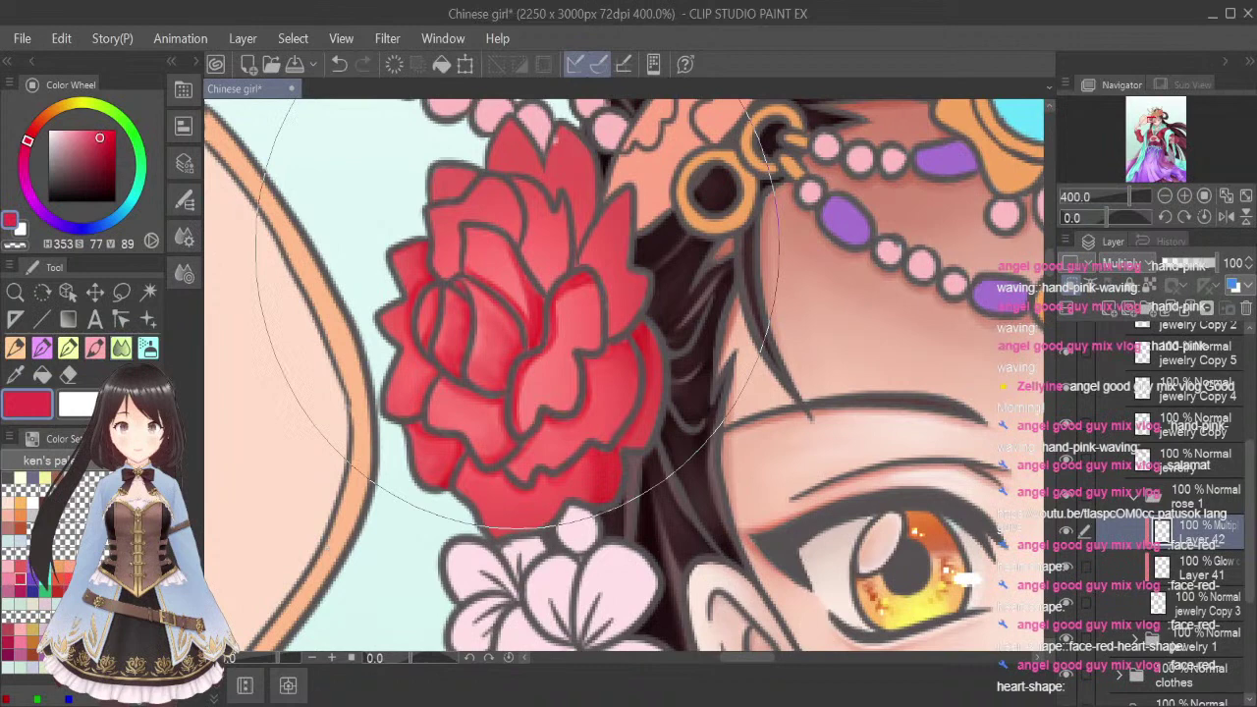
key("bracketleft")
key("bracketleft")
key("bracketleft")
key("bracketleft")
key("bracketleft")
key("bracketleft")
key("bracketleft")
key("bracketleft")
key("bracketleft")
key("bracketleft")
key("bracketleft")
key("bracketleft")
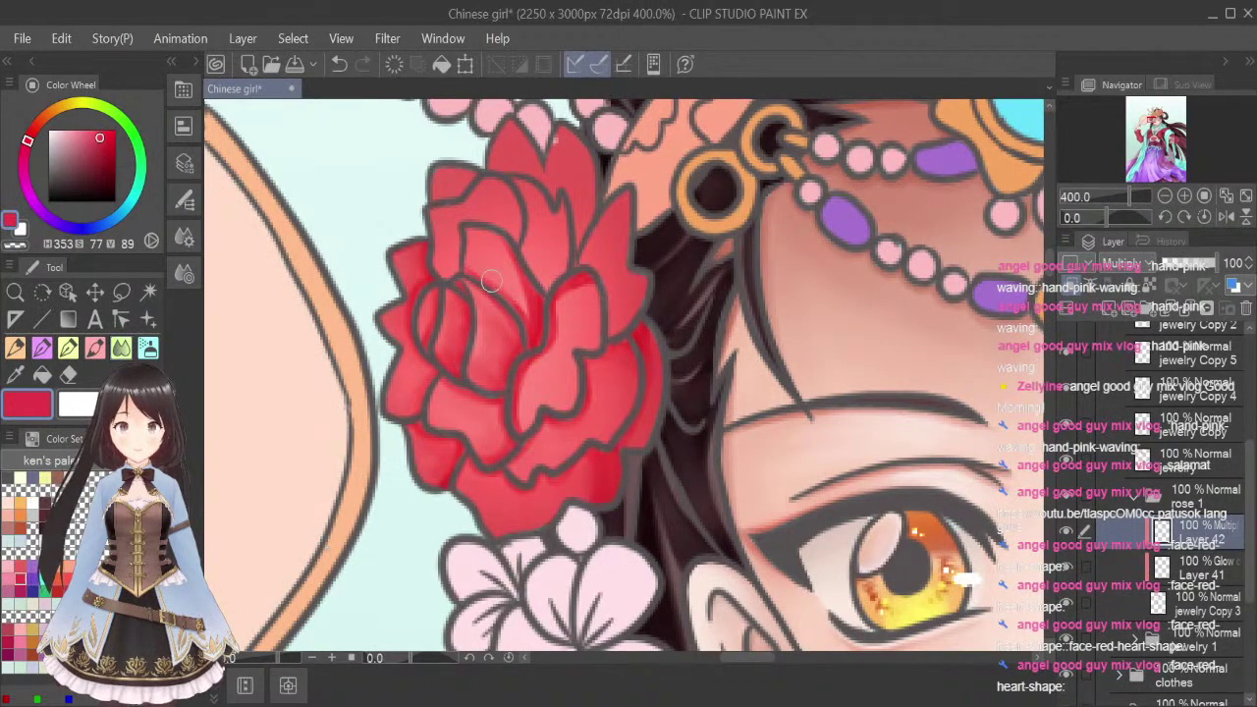
left_click_drag(536, 296, 536, 353)
left_click_drag(499, 237, 528, 295)
mouse_move(554, 343)
left_mouse_down()
mouse_move(532, 364)
mouse_move(523, 427)
mouse_move(565, 299)
mouse_move(592, 293)
mouse_move(553, 329)
left_mouse_up()
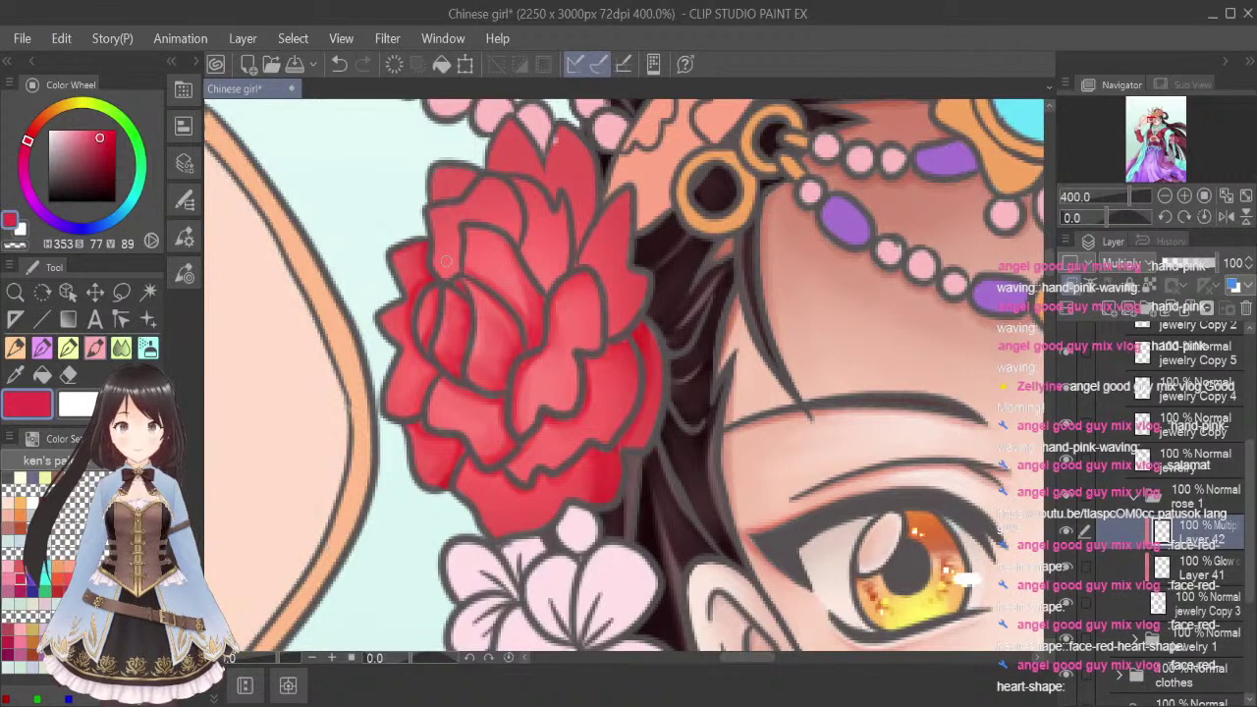
Shade the rose's upper-left petals in crimson and soften the shadows with a reduced blending brush
mouse_move(448, 277)
left_mouse_down()
mouse_move(463, 222)
mouse_move(455, 233)
mouse_move(481, 220)
mouse_move(516, 239)
mouse_move(487, 175)
mouse_move(521, 207)
mouse_move(510, 187)
mouse_move(469, 194)
mouse_move(434, 167)
mouse_move(465, 175)
left_mouse_up()
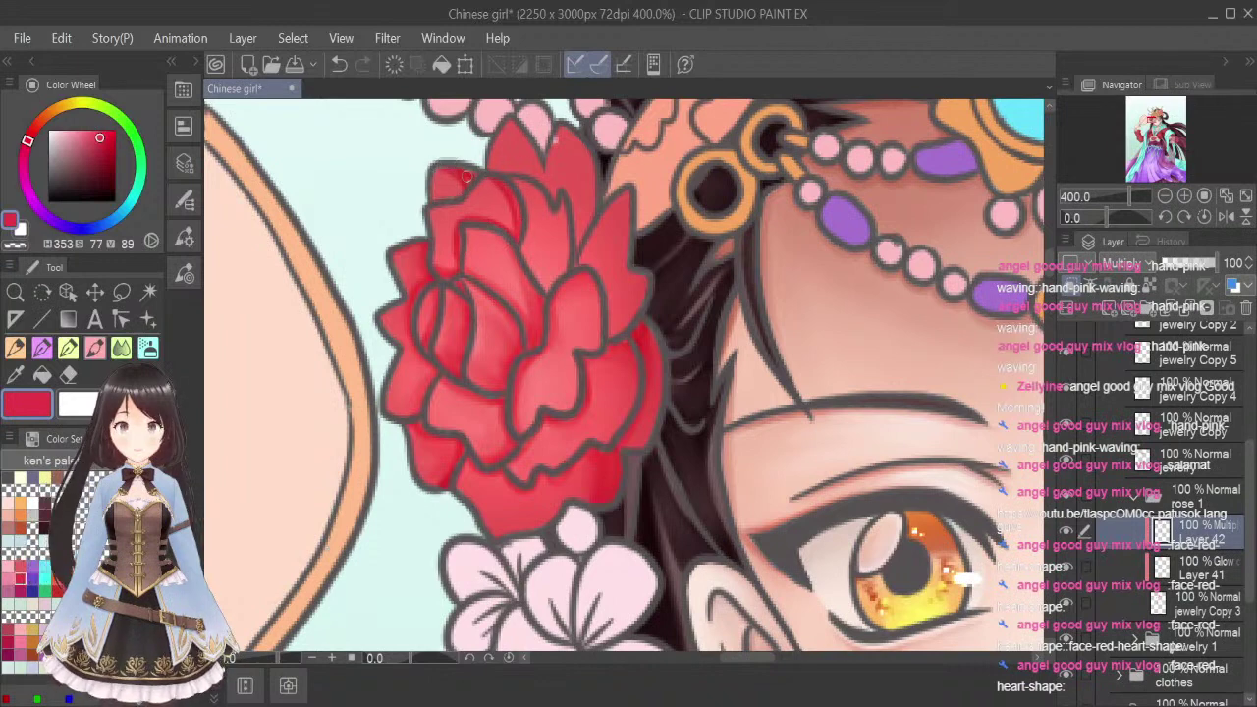
left_click(121, 347)
key("bracketleft")
key("bracketleft")
key("bracketleft")
key("bracketleft")
key("bracketleft")
key("bracketleft")
key("bracketleft")
key("bracketleft")
key("bracketleft")
key("bracketleft")
key("bracketleft")
key("bracketleft")
key("bracketleft")
key("bracketleft")
key("bracketleft")
key("bracketleft")
key("bracketleft")
key("bracketleft")
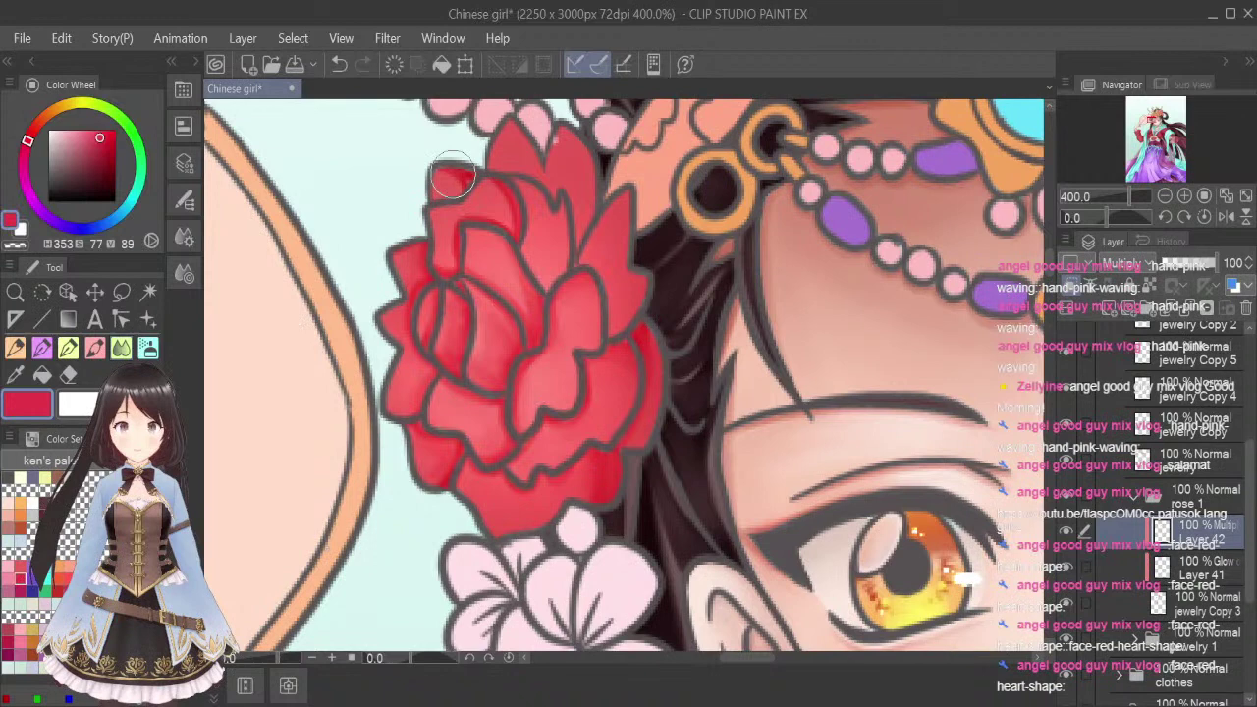
mouse_move(450, 174)
left_mouse_down()
mouse_move(496, 181)
mouse_move(516, 242)
mouse_move(490, 186)
mouse_move(502, 227)
mouse_move(471, 216)
mouse_move(451, 260)
left_mouse_up()
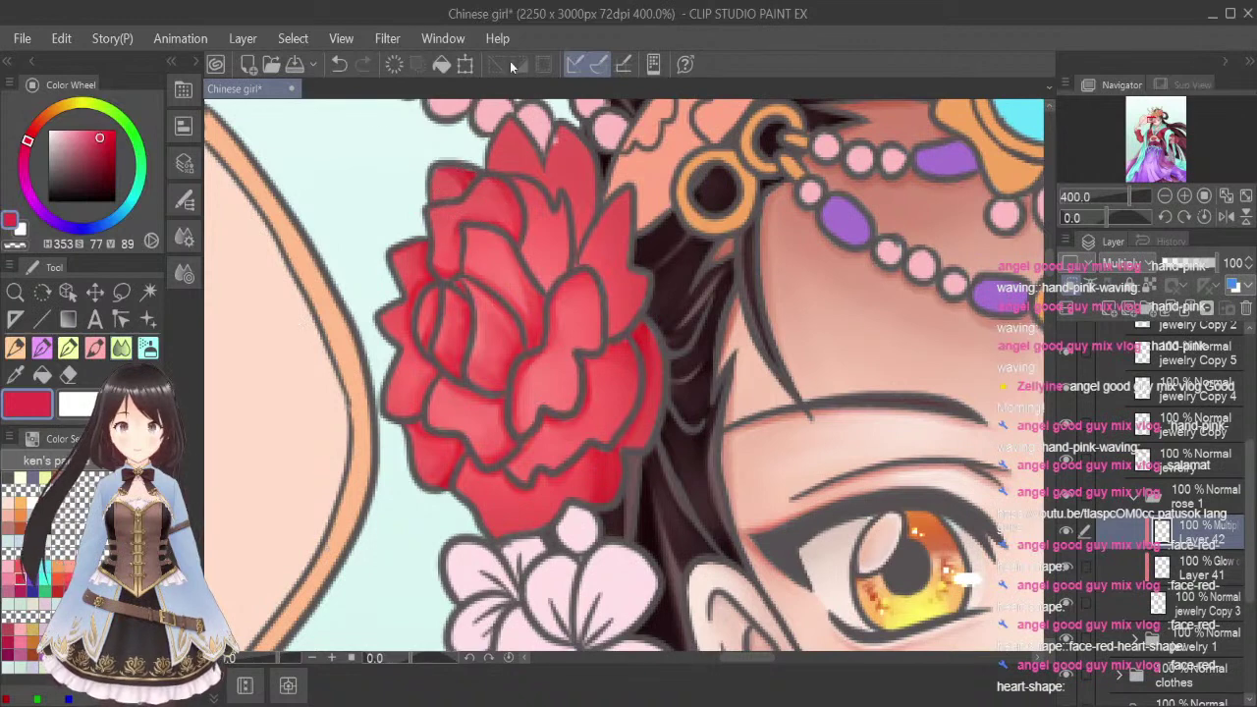
Paint crimson shadows on the rose's topmost petals and along the edges beneath them
left_click(95, 348)
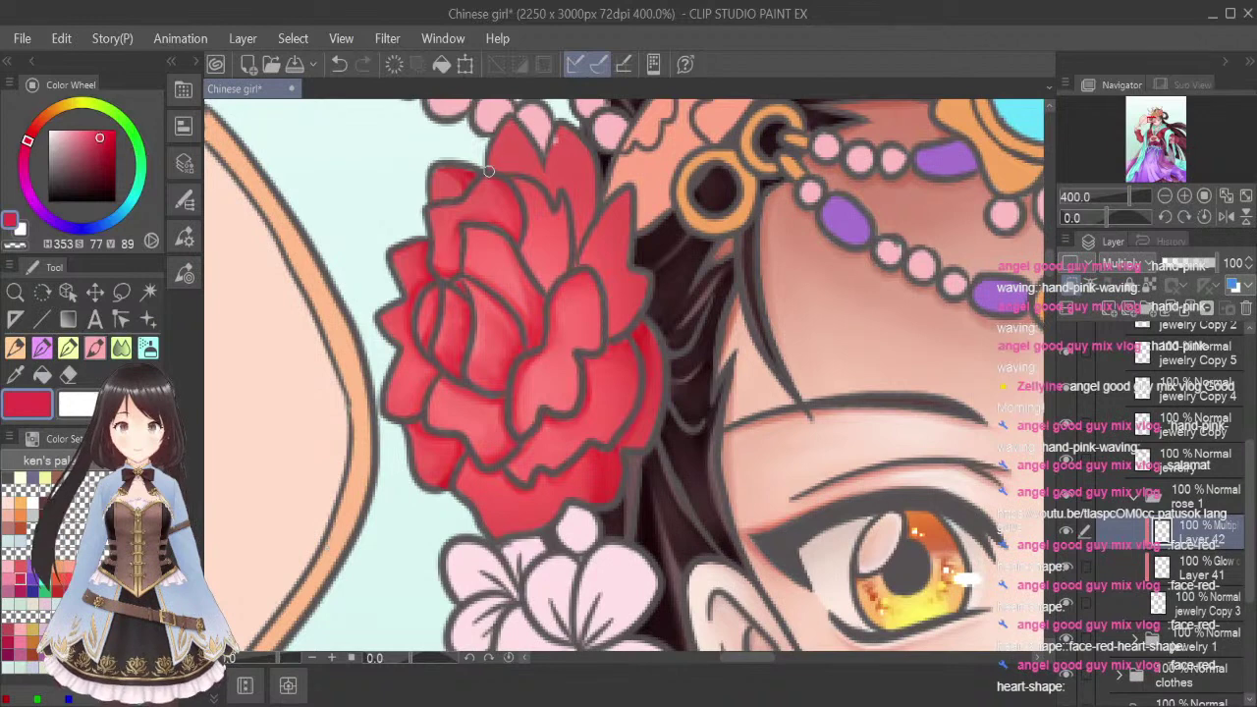
mouse_move(496, 170)
left_mouse_down()
mouse_move(538, 177)
mouse_move(517, 170)
mouse_move(552, 201)
mouse_move(558, 181)
mouse_move(575, 208)
left_mouse_up()
left_click_drag(574, 129, 579, 252)
left_click_drag(589, 152, 584, 235)
left_click_drag(581, 140, 581, 218)
mouse_move(511, 175)
left_mouse_down()
mouse_move(518, 235)
mouse_move(544, 292)
mouse_move(560, 189)
mouse_move(557, 256)
mouse_move(565, 231)
mouse_move(547, 289)
mouse_move(568, 227)
left_mouse_up()
Blend the shadows on the rose's topmost petals using a reduced blending brush
left_click(122, 356)
key("bracketleft")
key("bracketleft")
key("bracketleft")
key("bracketleft")
key("bracketleft")
key("bracketleft")
key("bracketleft")
key("bracketleft")
key("bracketleft")
key("bracketleft")
key("bracketleft")
key("bracketleft")
key("bracketleft")
key("bracketleft")
mouse_move(499, 143)
left_mouse_down()
mouse_move(553, 192)
mouse_move(551, 149)
mouse_move(582, 200)
mouse_move(565, 133)
mouse_move(552, 232)
mouse_move(566, 223)
mouse_move(551, 270)
mouse_move(541, 218)
mouse_move(537, 242)
mouse_move(521, 241)
mouse_move(557, 208)
left_mouse_up()
Shade the pointed petal on the rose's upper right in crimson and blend its shadows with a smaller blending brush
left_click(95, 347)
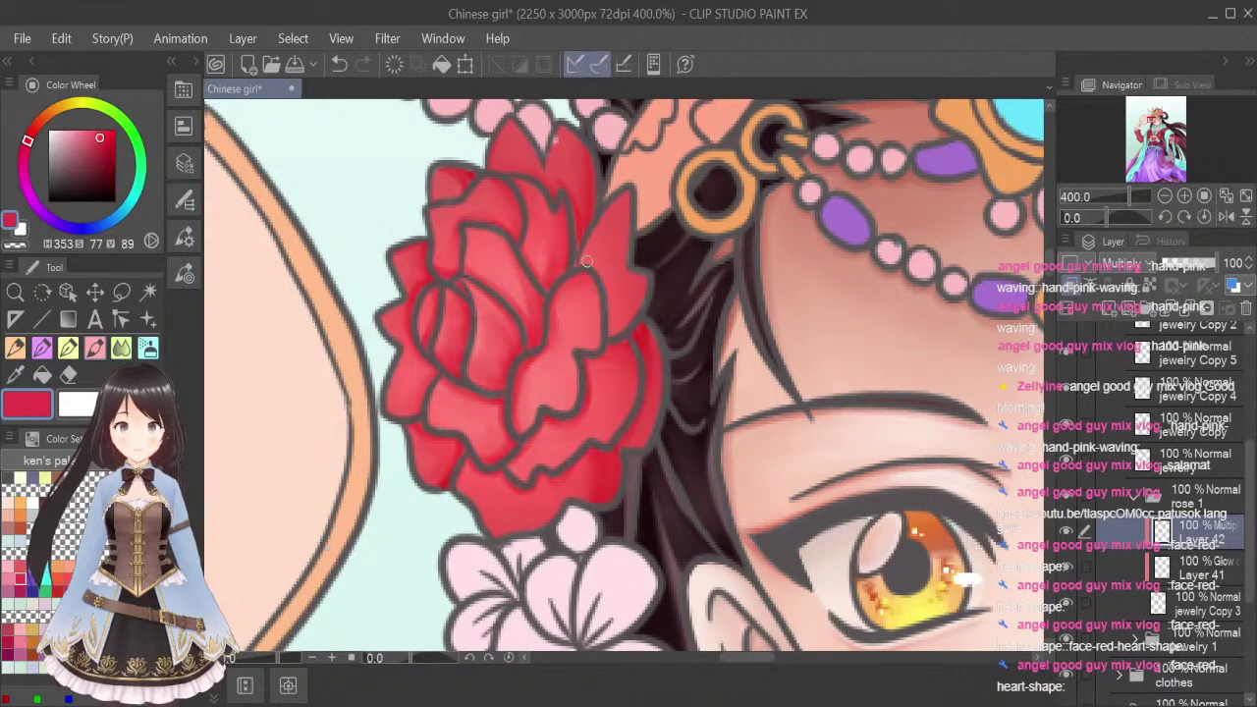
left_click_drag(627, 193, 626, 272)
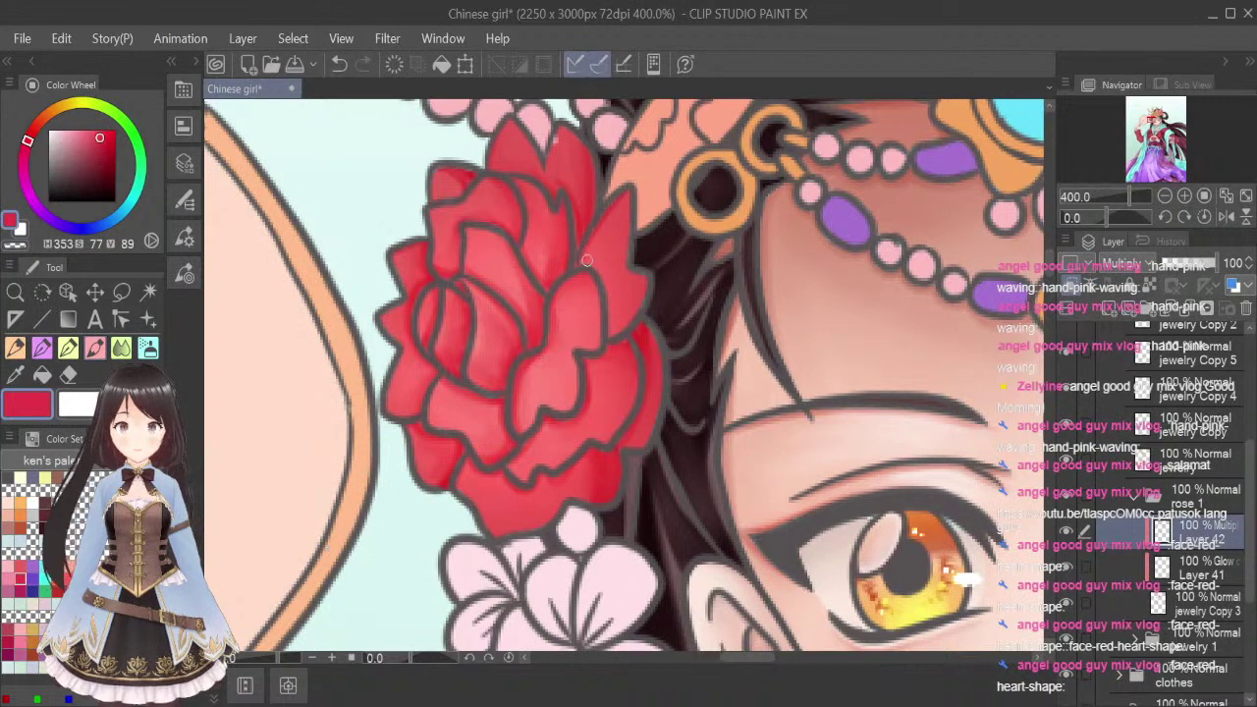
mouse_move(608, 318)
left_mouse_down()
mouse_move(628, 304)
mouse_move(635, 271)
mouse_move(644, 280)
left_mouse_up()
left_click(120, 347)
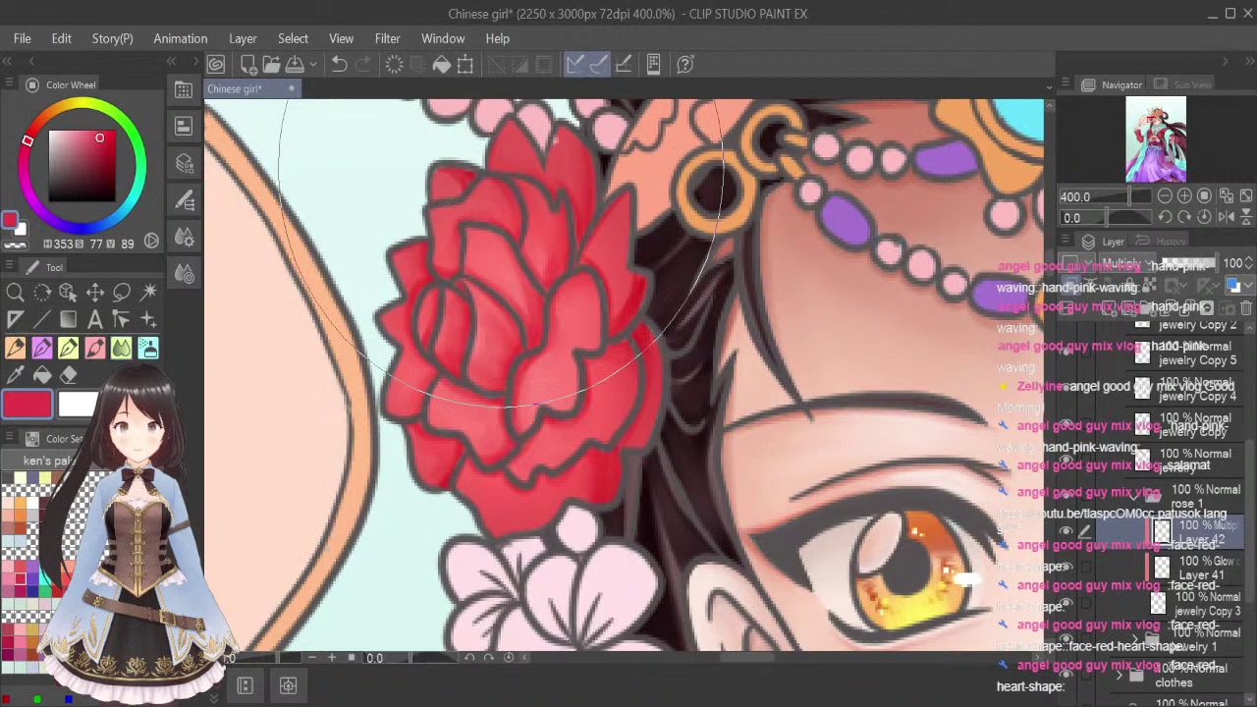
key("bracketleft")
key("bracketleft")
key("bracketleft")
key("bracketleft")
key("bracketleft")
key("bracketleft")
key("bracketleft")
key("bracketleft")
key("bracketleft")
key("bracketleft")
key("bracketleft")
key("bracketleft")
left_click_drag(604, 237, 583, 259)
mouse_move(637, 171)
left_mouse_down()
mouse_move(613, 229)
mouse_move(584, 237)
left_mouse_up()
left_click_drag(610, 316, 634, 269)
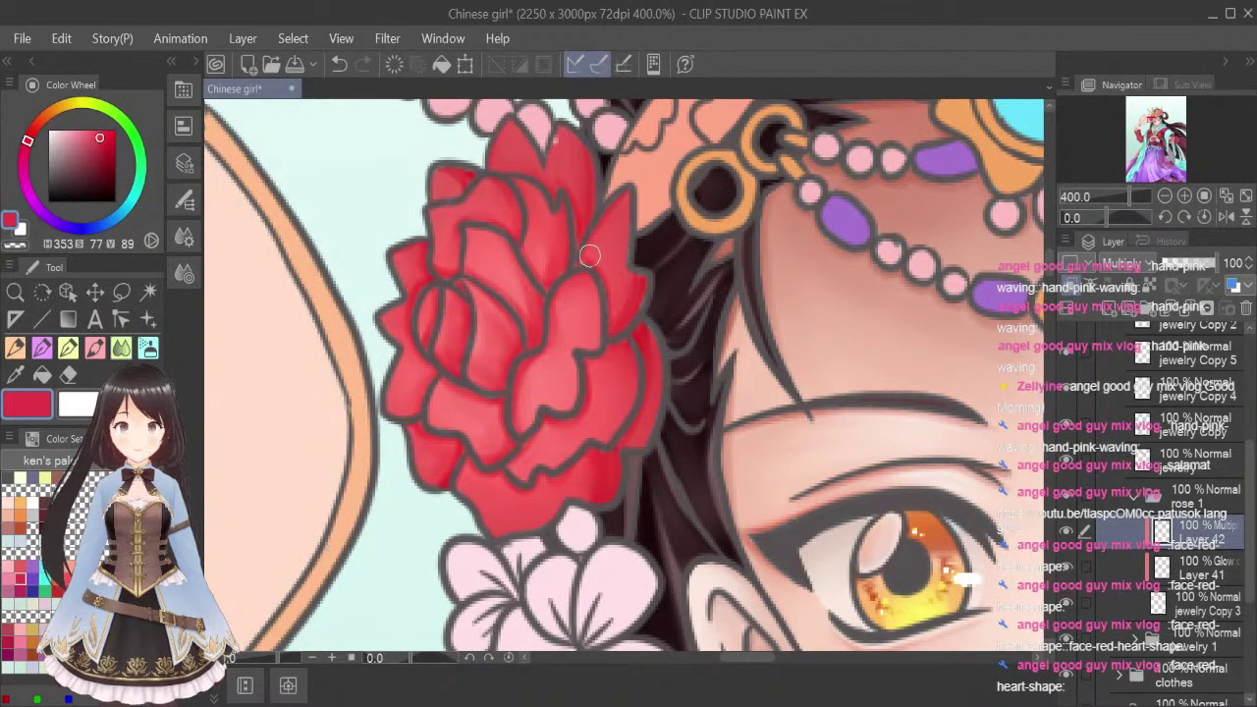
Shade and blend the lower-left petal of the large red flower behind the gold headdress, and save the illustration
key("ctrl+alt+0")
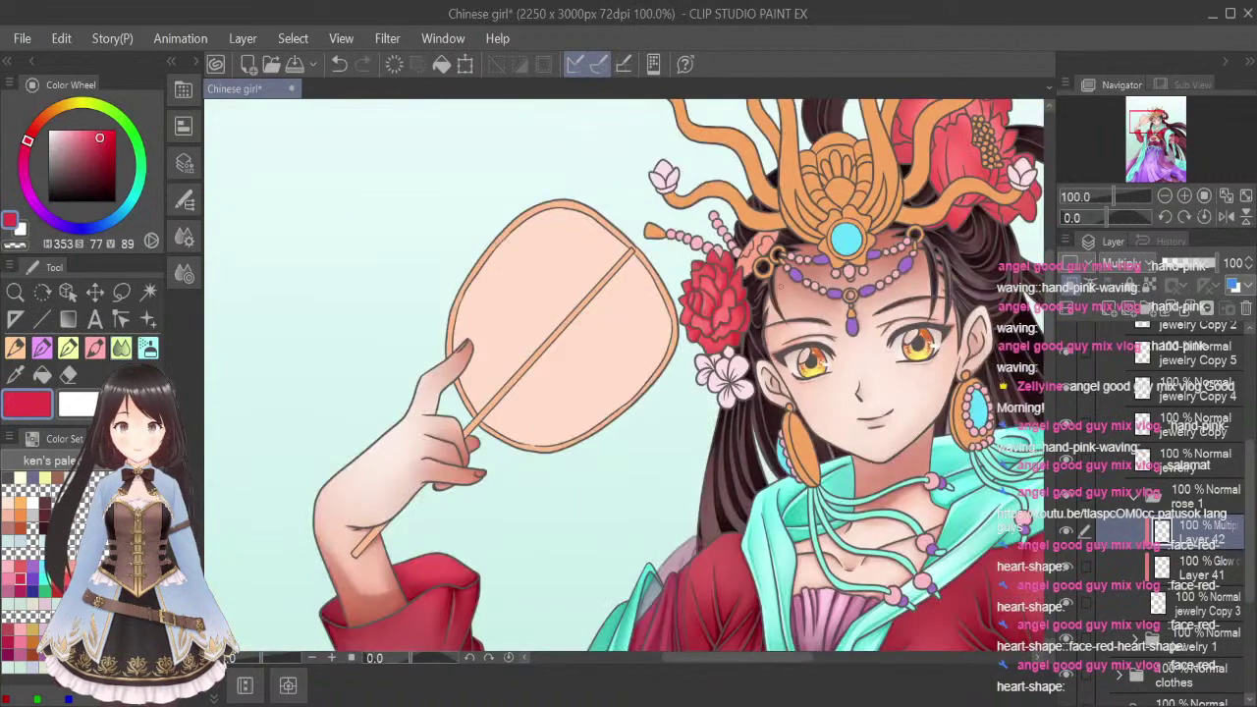
left_click_drag(748, 659, 834, 661)
left_click_drag(1049, 319, 1049, 289)
scroll(642, 289, "up", 2)
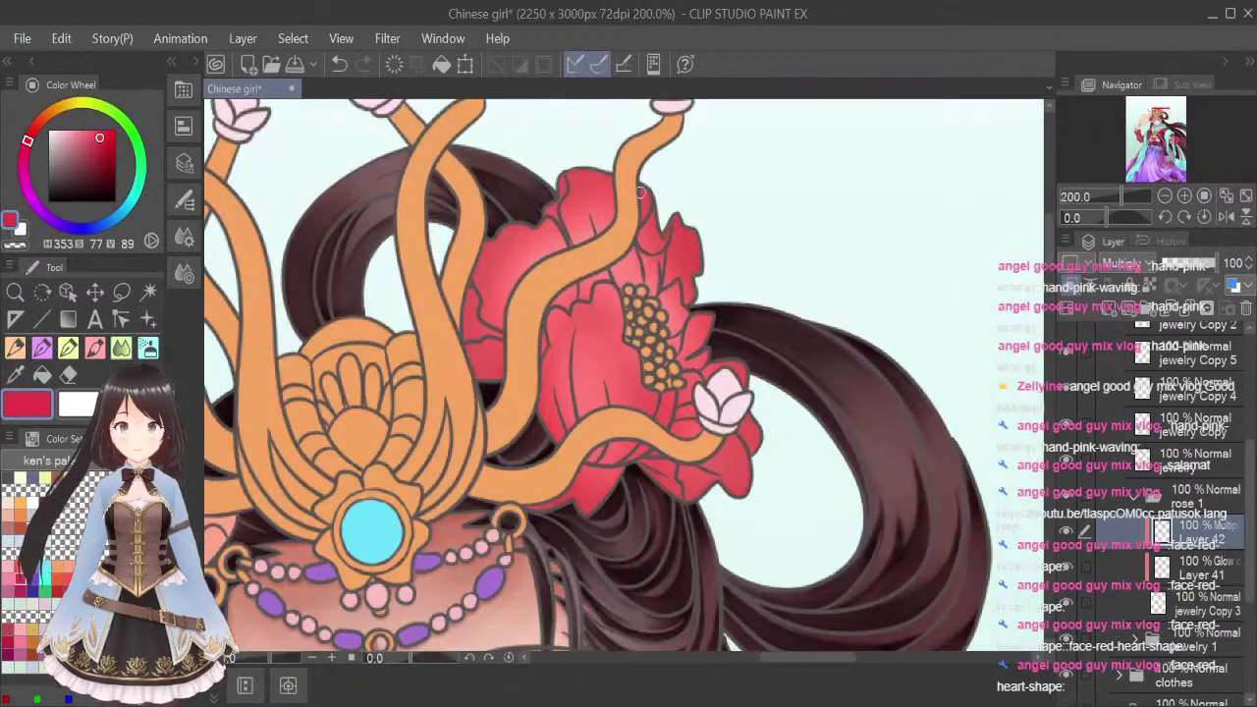
scroll(579, 373, "up", 3)
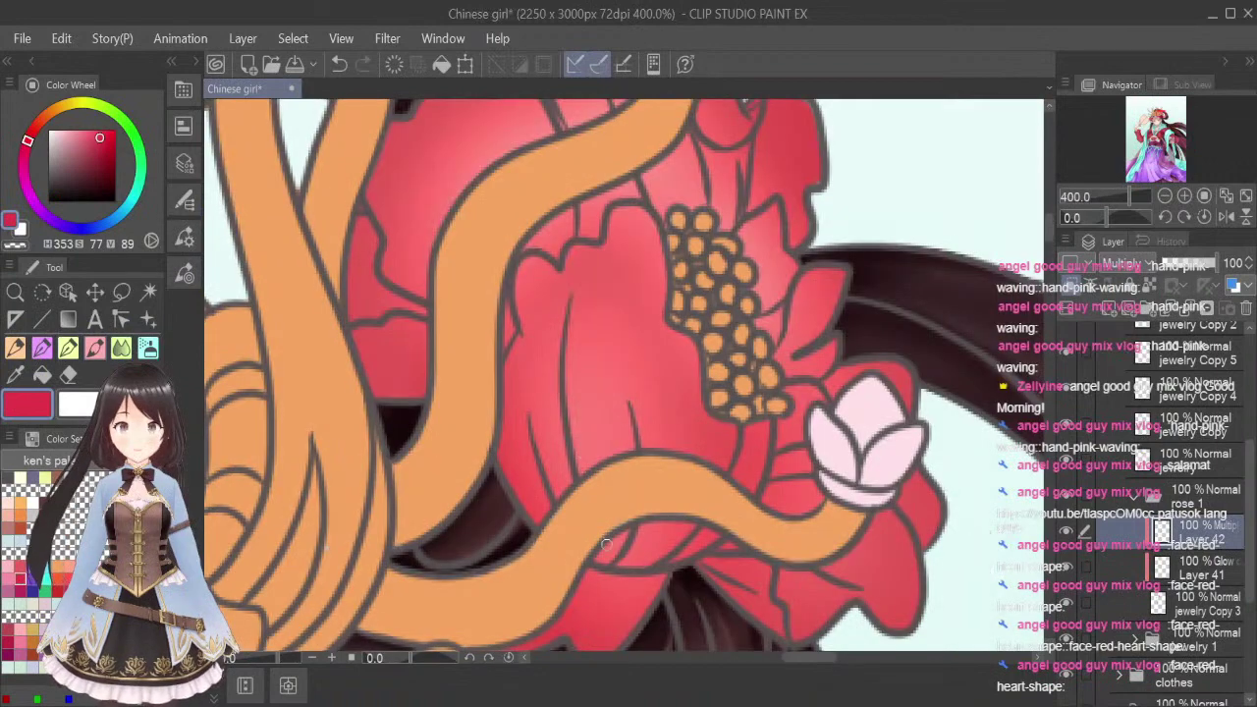
scroll(604, 540, "down", 3)
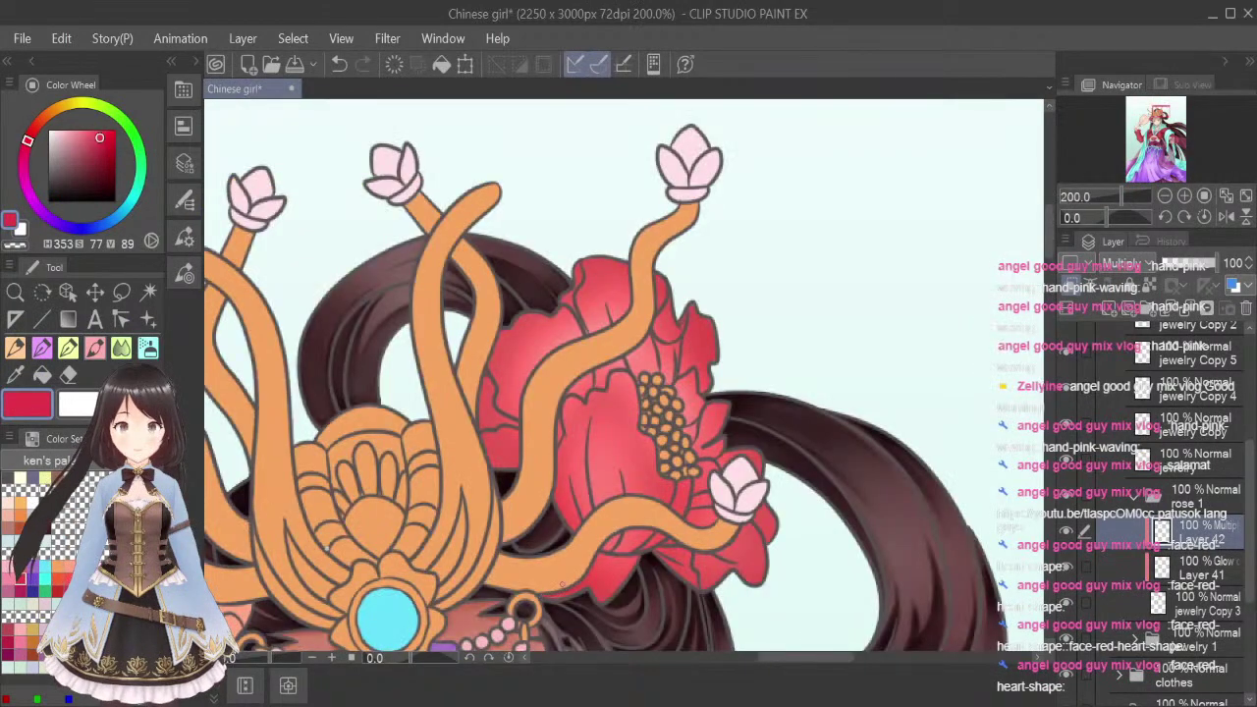
mouse_move(544, 598)
left_mouse_down()
mouse_move(608, 553)
mouse_move(593, 556)
mouse_move(641, 550)
mouse_move(596, 555)
mouse_move(633, 557)
mouse_move(606, 600)
mouse_move(637, 552)
mouse_move(597, 607)
left_mouse_up()
left_click(121, 348)
key("bracketleft")
key("bracketleft")
key("bracketleft")
key("bracketleft")
key("bracketleft")
key("bracketleft")
key("bracketleft")
key("bracketleft")
key("bracketleft")
key("bracketleft")
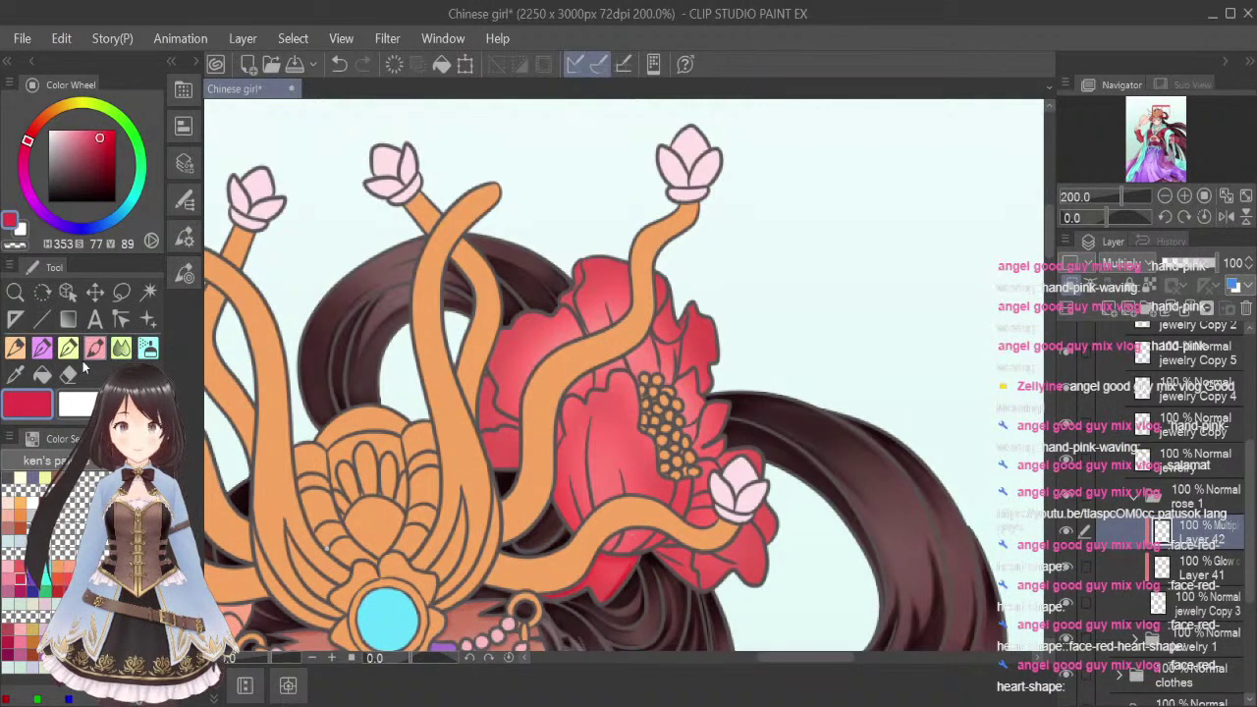
key("ctrl+s")
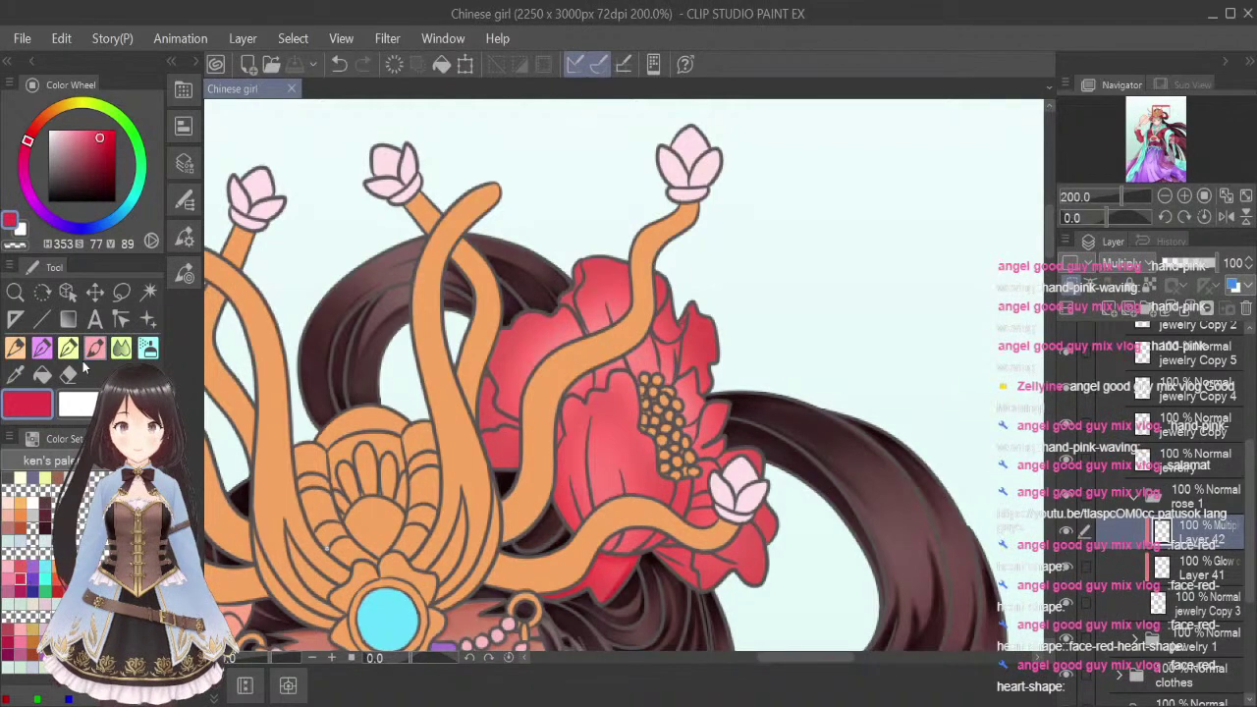
Add a crimson shadow to the large flower's lower-right petals beneath the gold tendril and blend it
left_click_drag(657, 550, 700, 593)
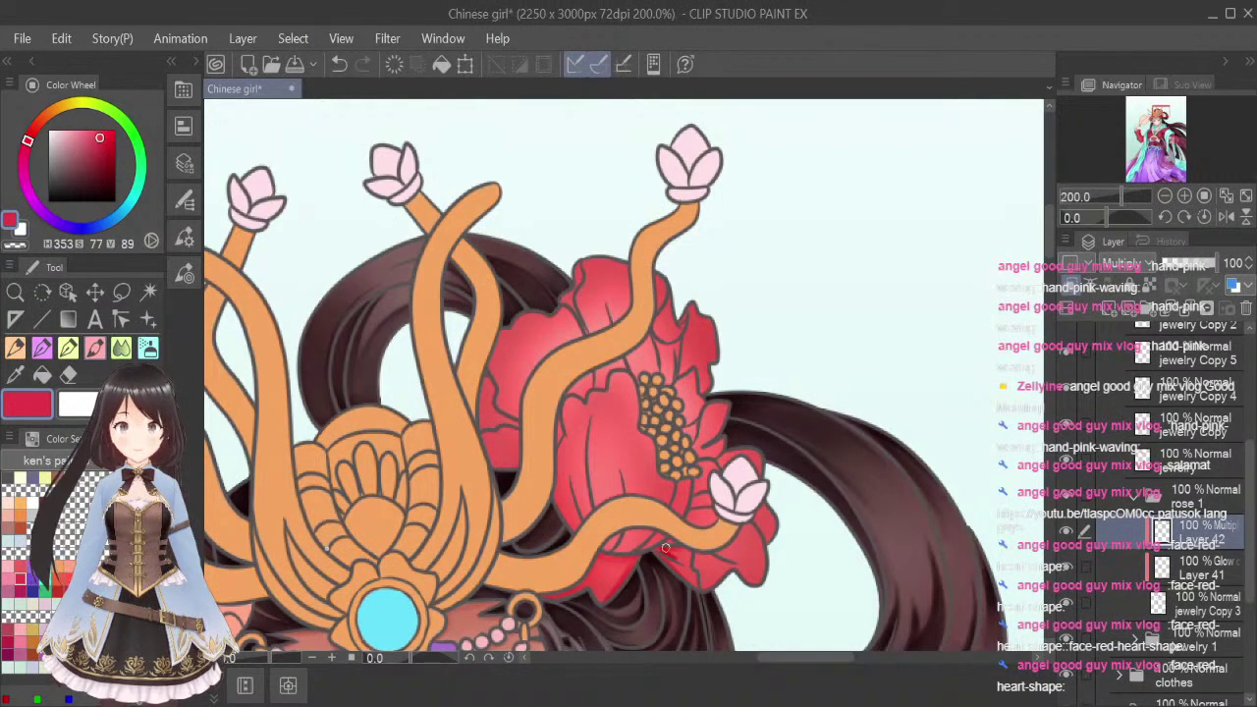
left_click(120, 347)
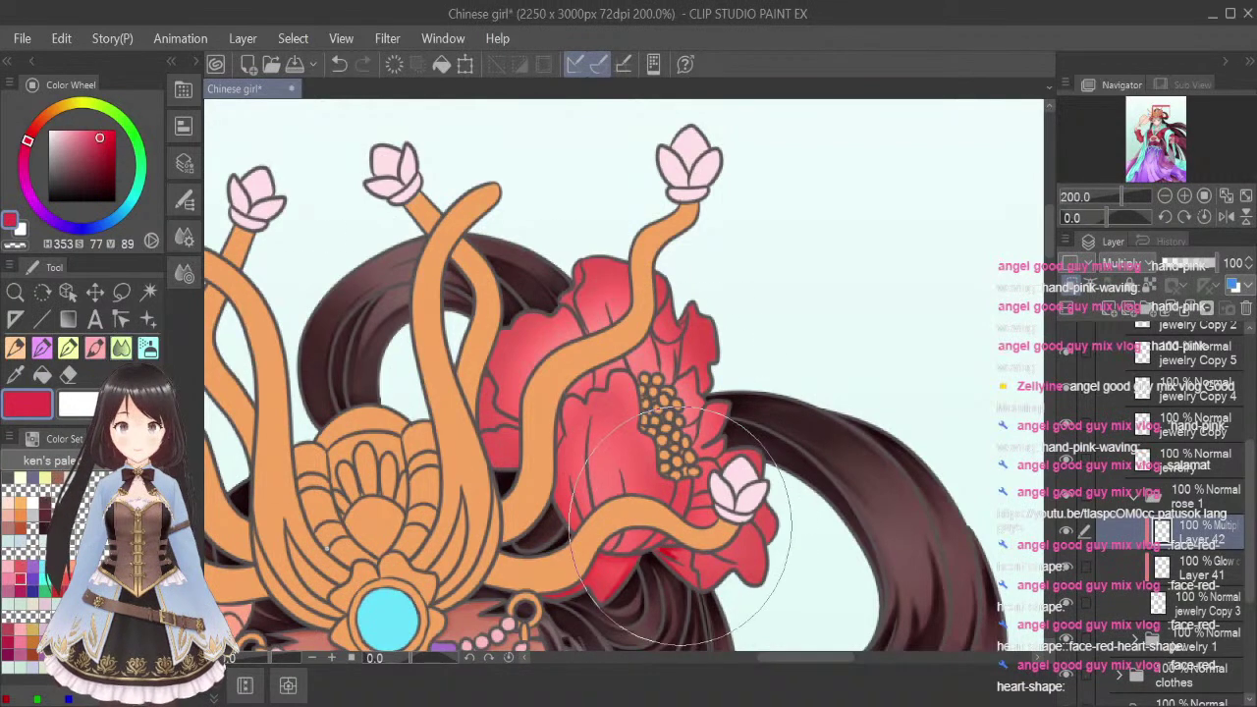
left_click_drag(658, 549, 698, 564)
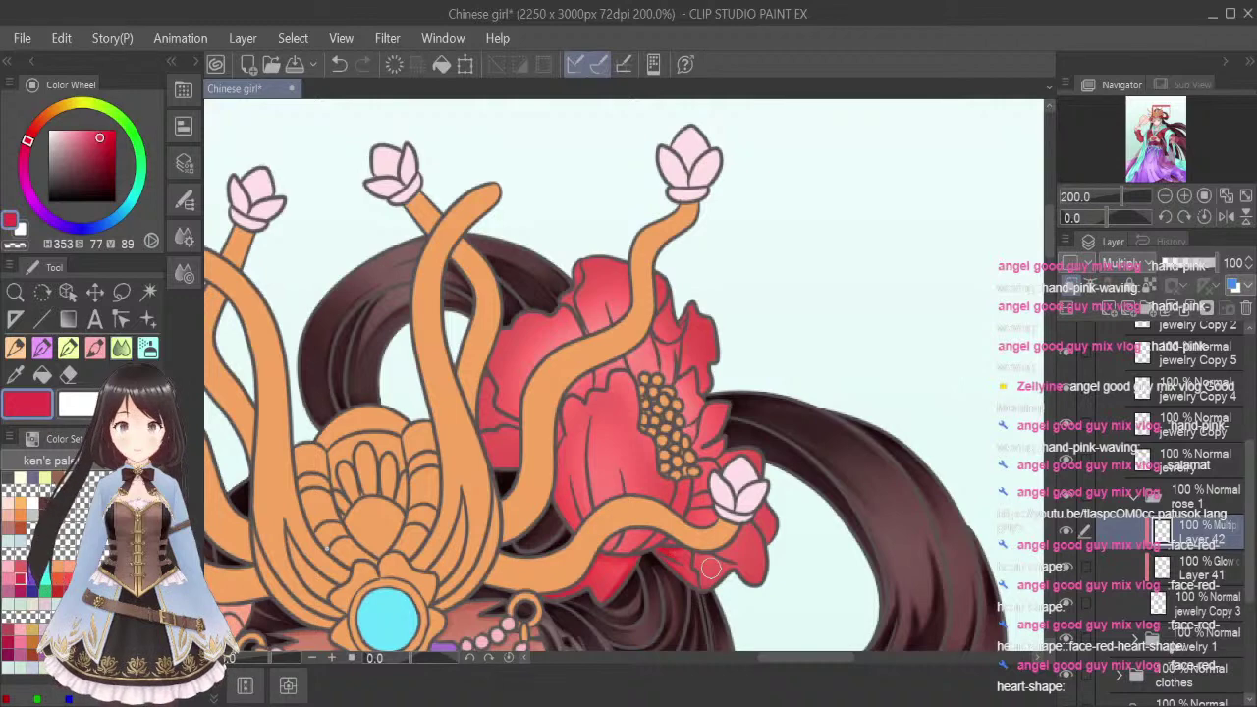
Paint crimson shadow strokes along the folds at the base of the large flower's front petal and under the tendril
left_click(95, 353)
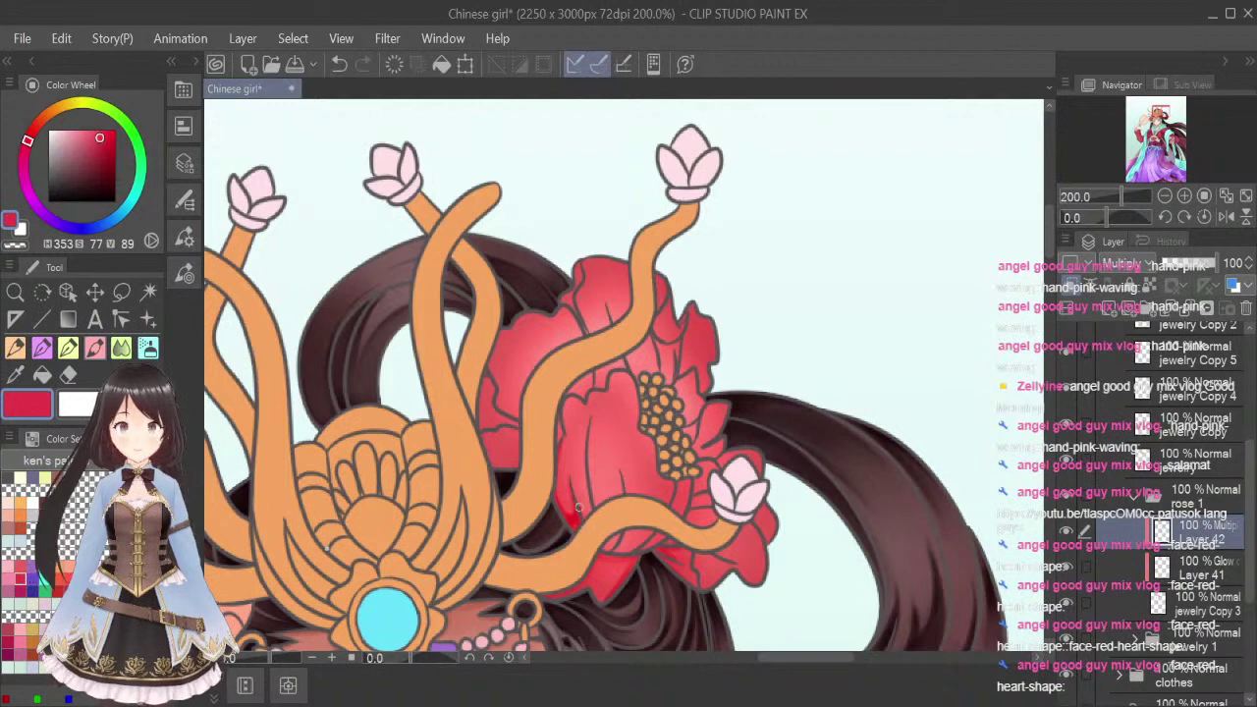
left_click_drag(589, 504, 590, 420)
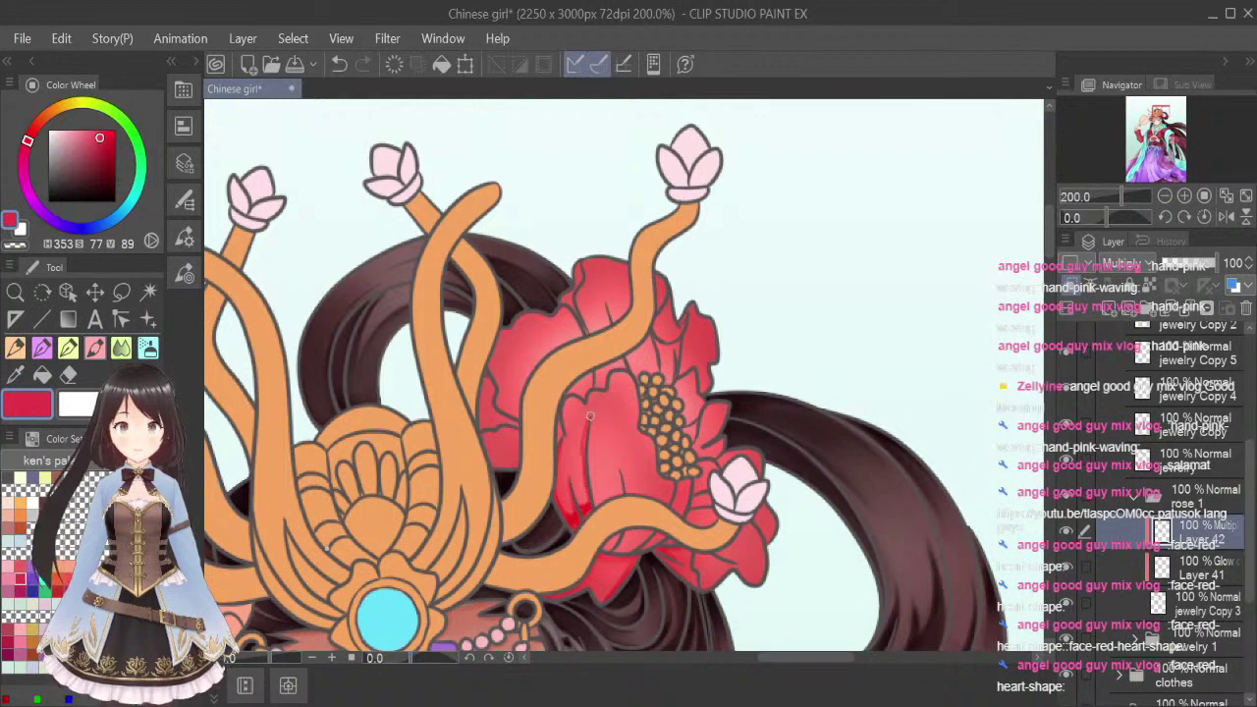
left_click_drag(592, 500, 591, 485)
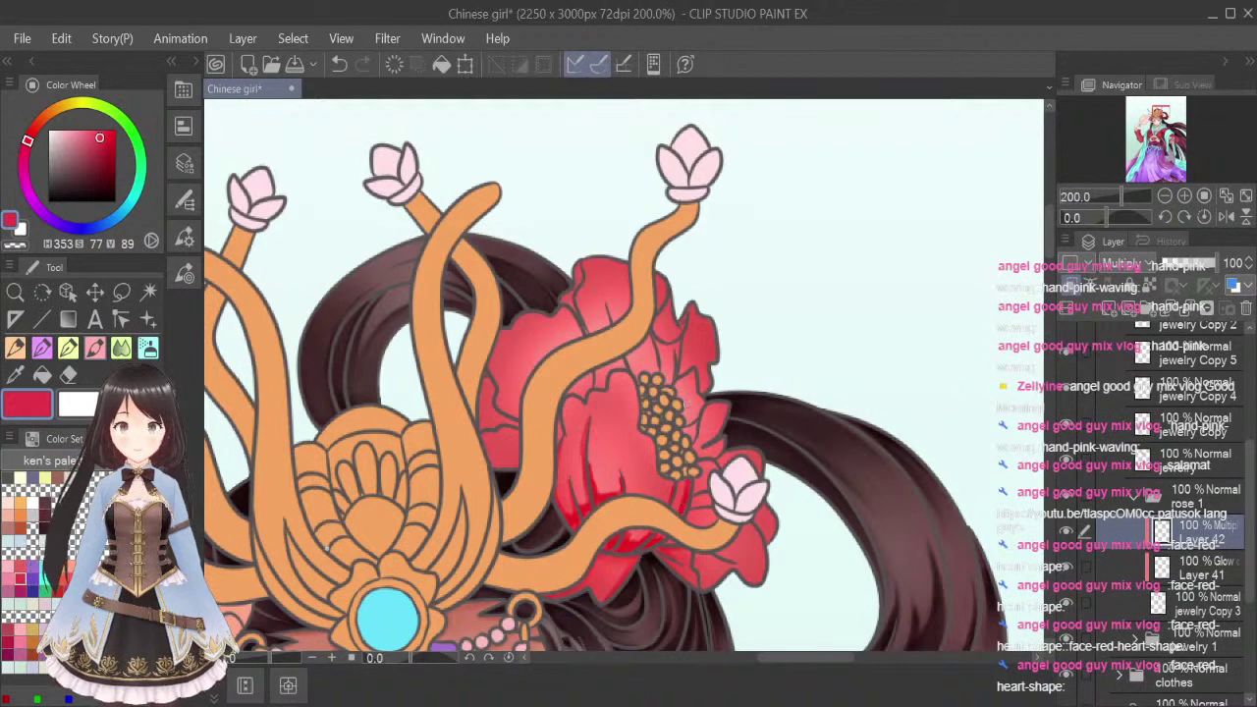
Blend the fold shadows on the large flower's front petal and the shadows around the gold tendril
left_click(120, 347)
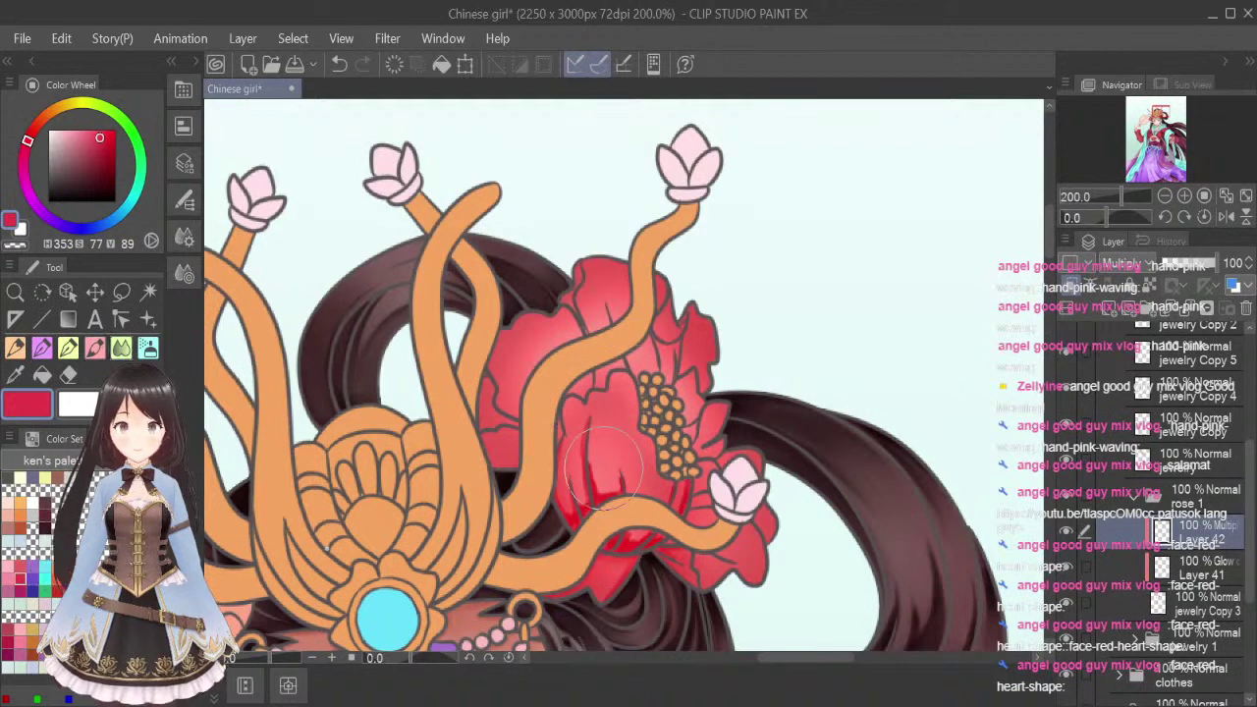
mouse_move(577, 523)
left_mouse_down()
mouse_move(565, 490)
mouse_move(581, 495)
mouse_move(590, 428)
left_mouse_up()
left_click_drag(619, 487, 615, 459)
mouse_move(570, 510)
left_mouse_down()
mouse_move(590, 438)
mouse_move(614, 540)
mouse_move(639, 527)
left_mouse_up()
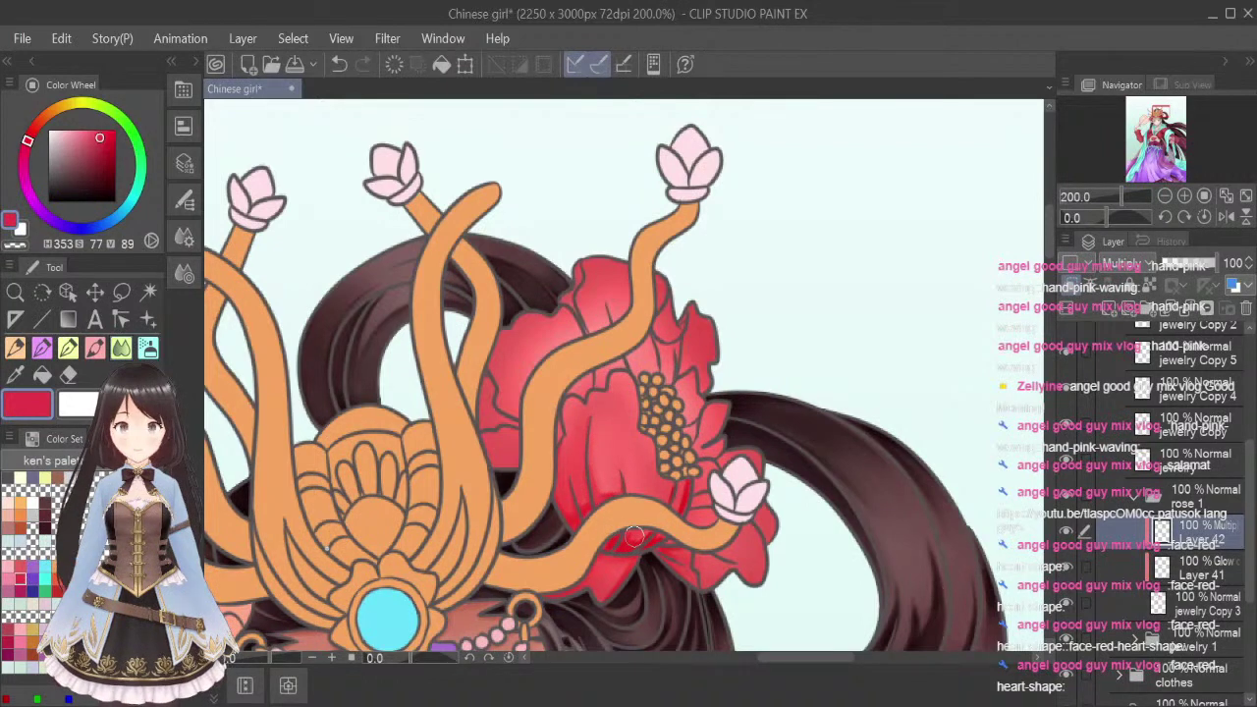
mouse_move(637, 472)
left_mouse_down()
mouse_move(651, 517)
mouse_move(680, 481)
left_mouse_up()
mouse_move(602, 485)
left_mouse_down()
mouse_move(599, 505)
mouse_move(598, 422)
mouse_move(563, 458)
left_mouse_up()
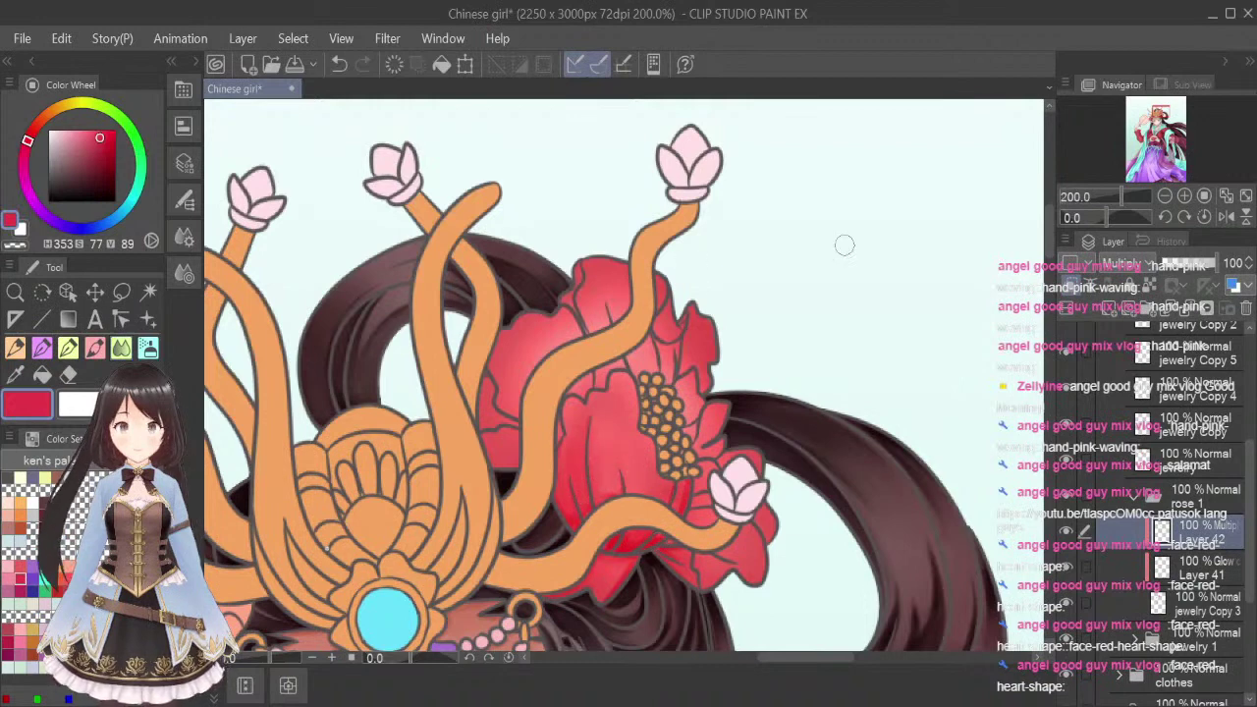
left_click_drag(685, 488, 680, 505)
left_click_drag(621, 534, 637, 529)
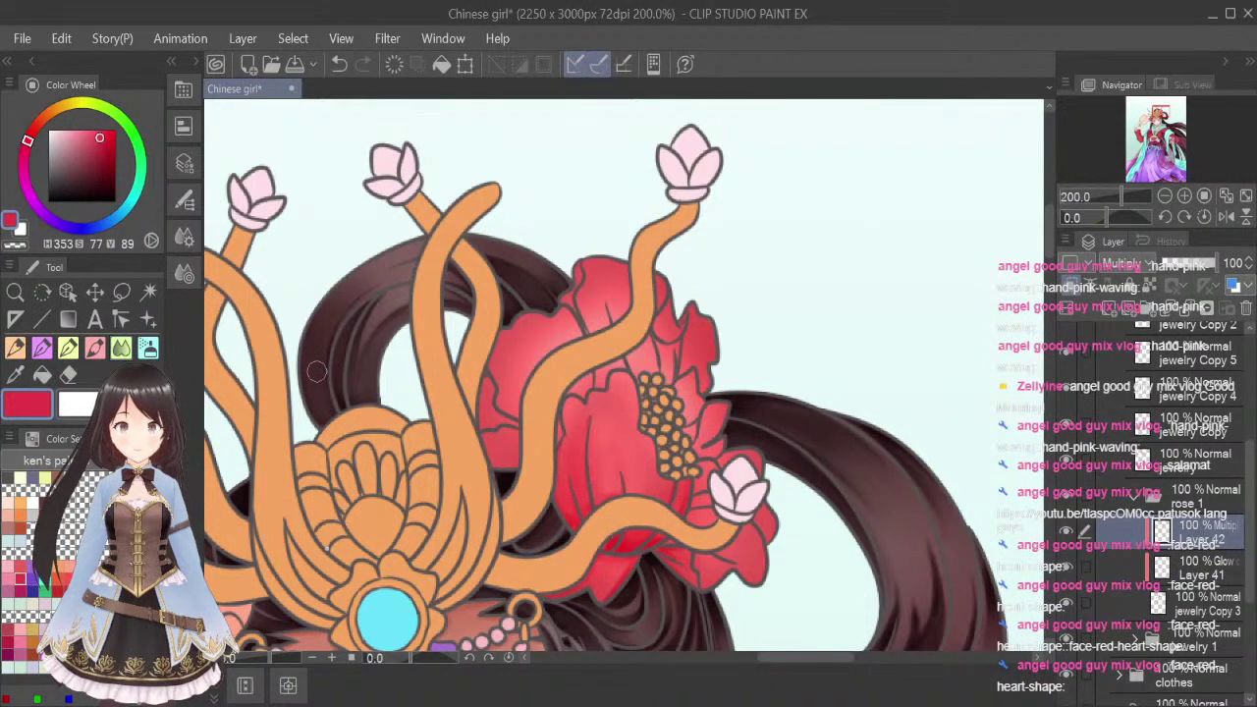
Paint crimson shadows on the large flower's left petals beside the headdress and blend them smooth
left_click(96, 348)
left_click_drag(479, 437, 520, 463)
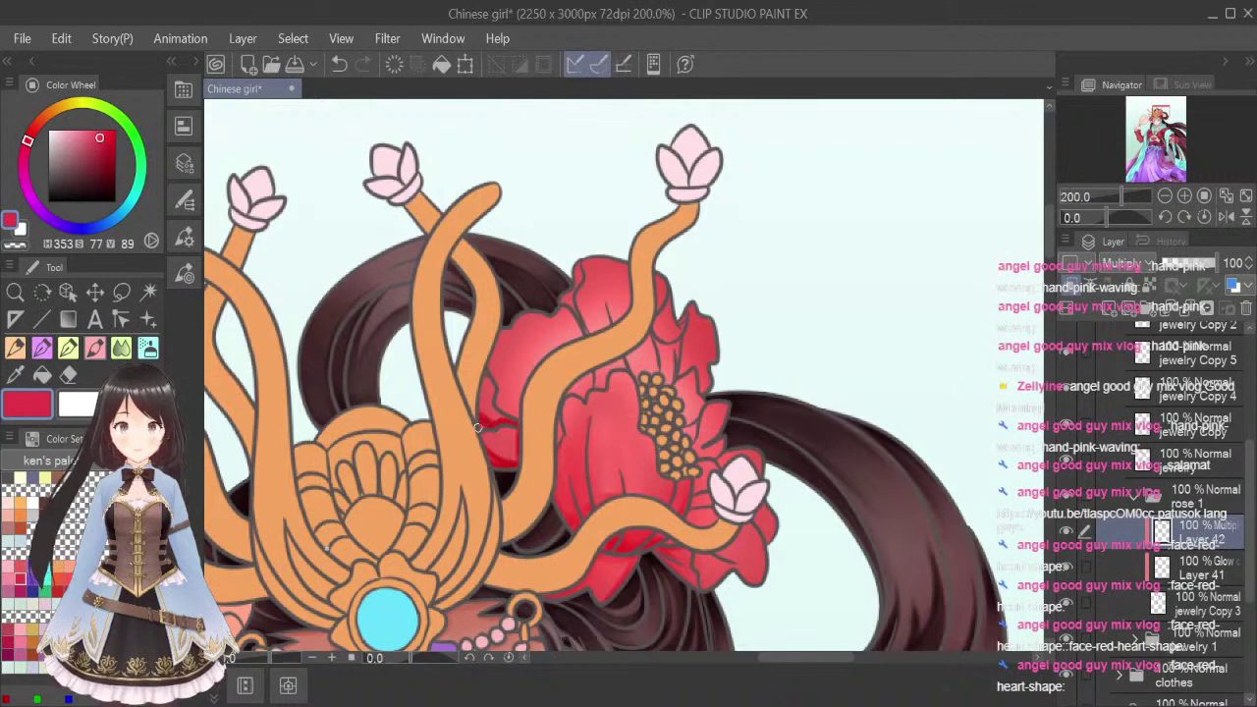
left_click_drag(491, 367, 499, 387)
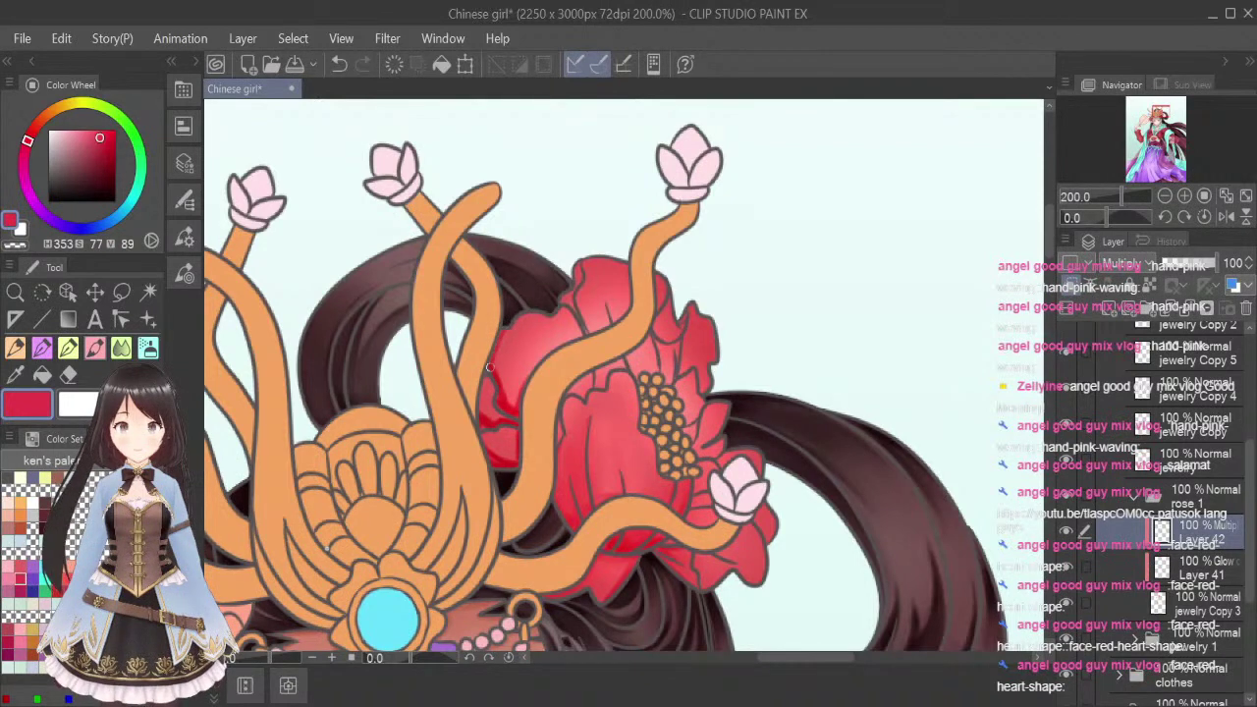
left_click(121, 350)
mouse_move(505, 442)
left_mouse_down()
mouse_move(482, 442)
mouse_move(517, 441)
mouse_move(491, 424)
mouse_move(516, 420)
mouse_move(498, 370)
mouse_move(505, 332)
mouse_move(515, 401)
mouse_move(482, 441)
mouse_move(506, 422)
left_mouse_up()
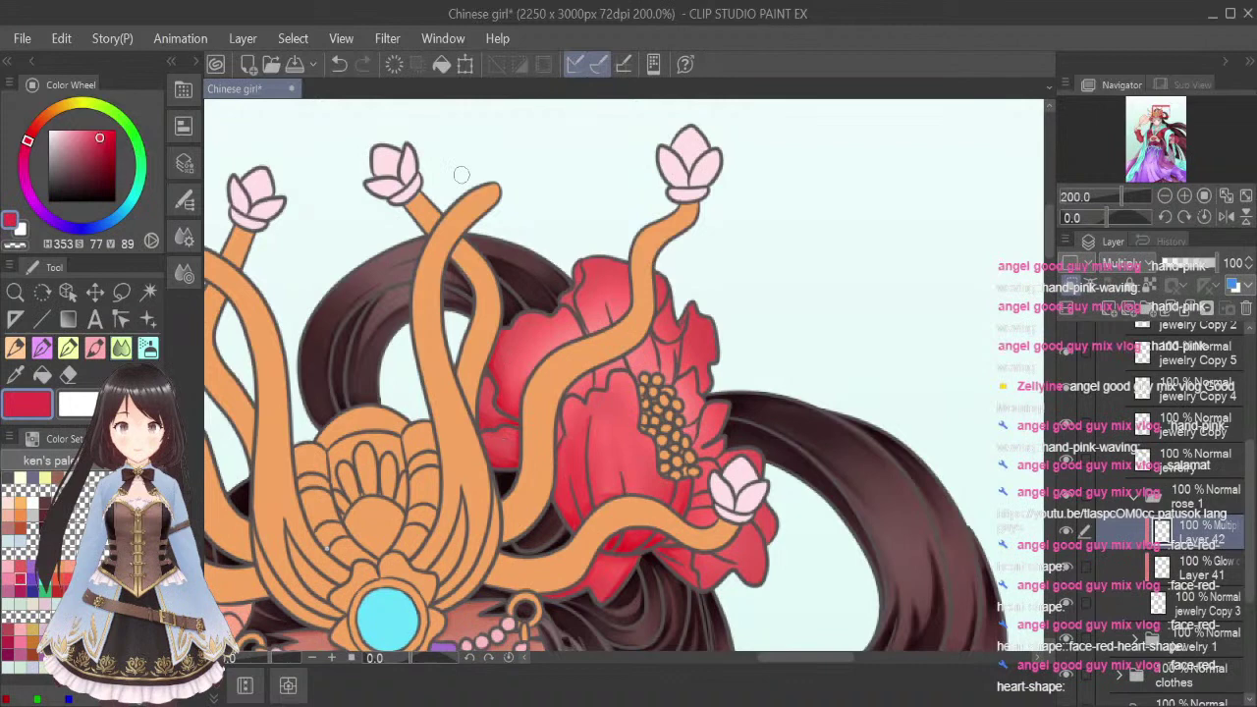
Paint a crimson shadow along the left edge of the large flower's front petal beside the gold tendril and blend it
left_click(96, 349)
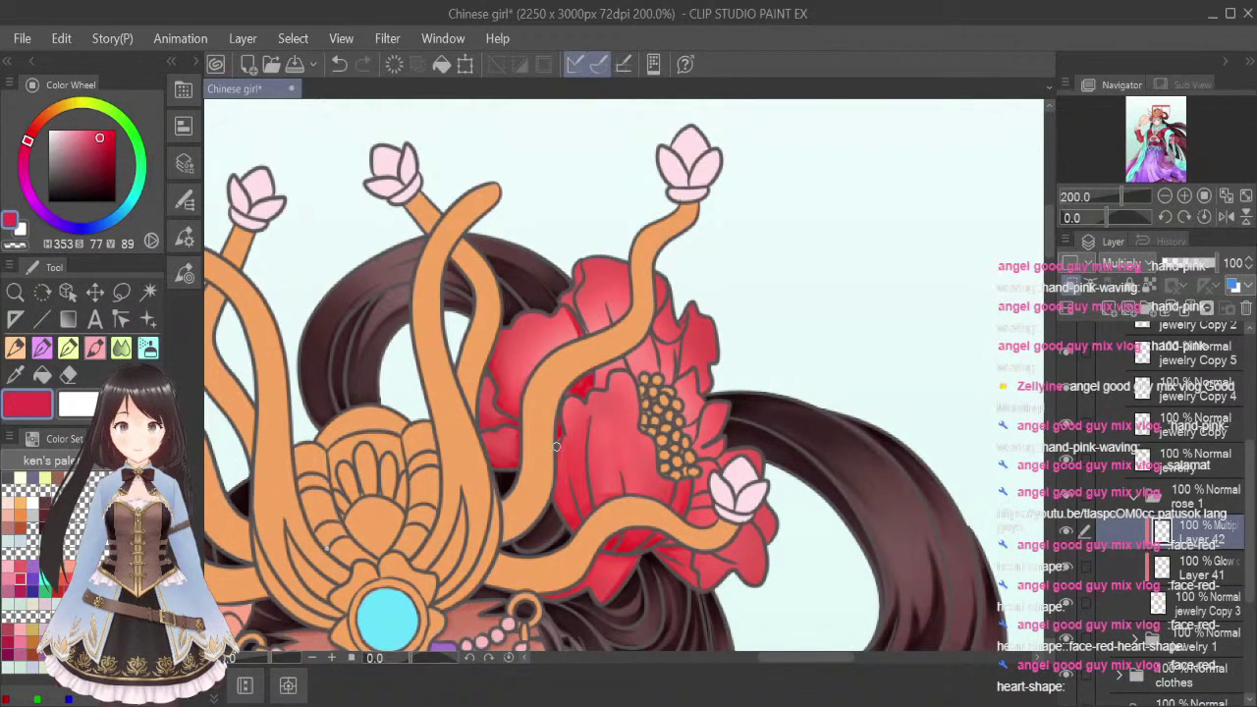
left_click(122, 345)
mouse_move(577, 317)
left_mouse_down()
mouse_move(575, 389)
mouse_move(588, 385)
mouse_move(560, 439)
left_mouse_up()
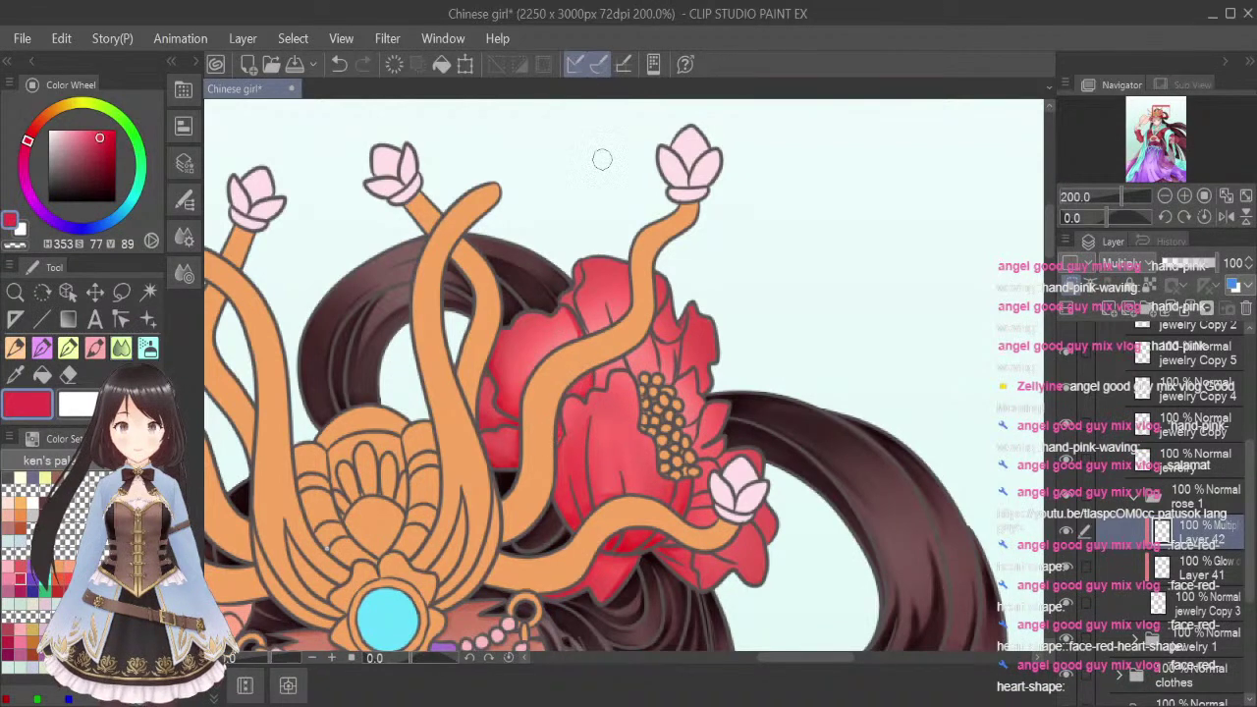
Paint crimson shadows on the large flower's back and upper-right petals around the top of the stamens and blend them smooth
left_click(98, 349)
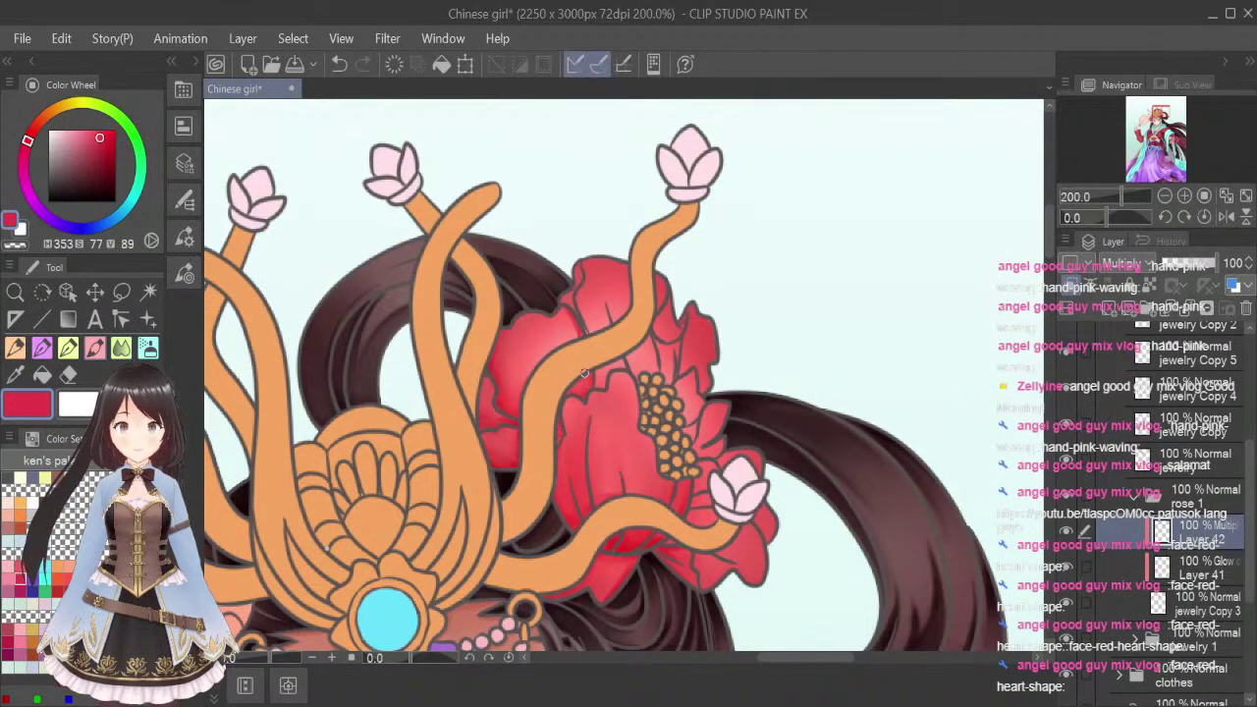
mouse_move(596, 386)
left_mouse_down()
mouse_move(608, 365)
mouse_move(625, 366)
left_mouse_up()
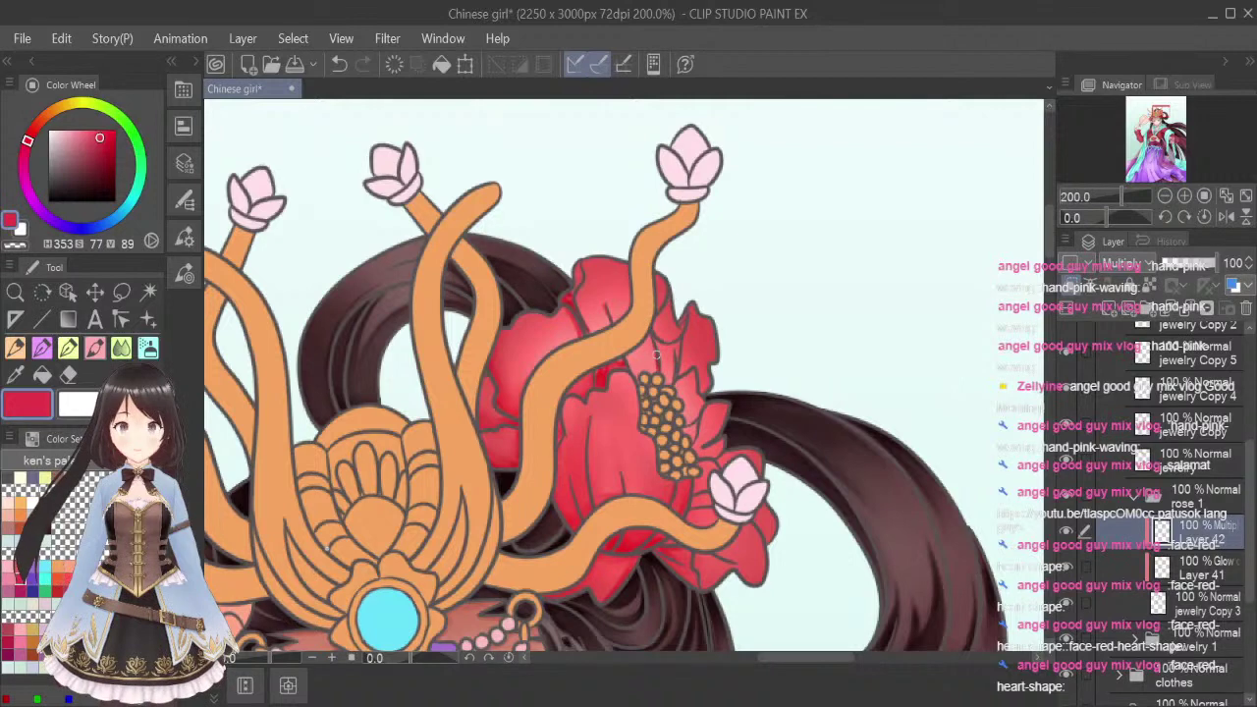
left_click_drag(652, 369, 625, 361)
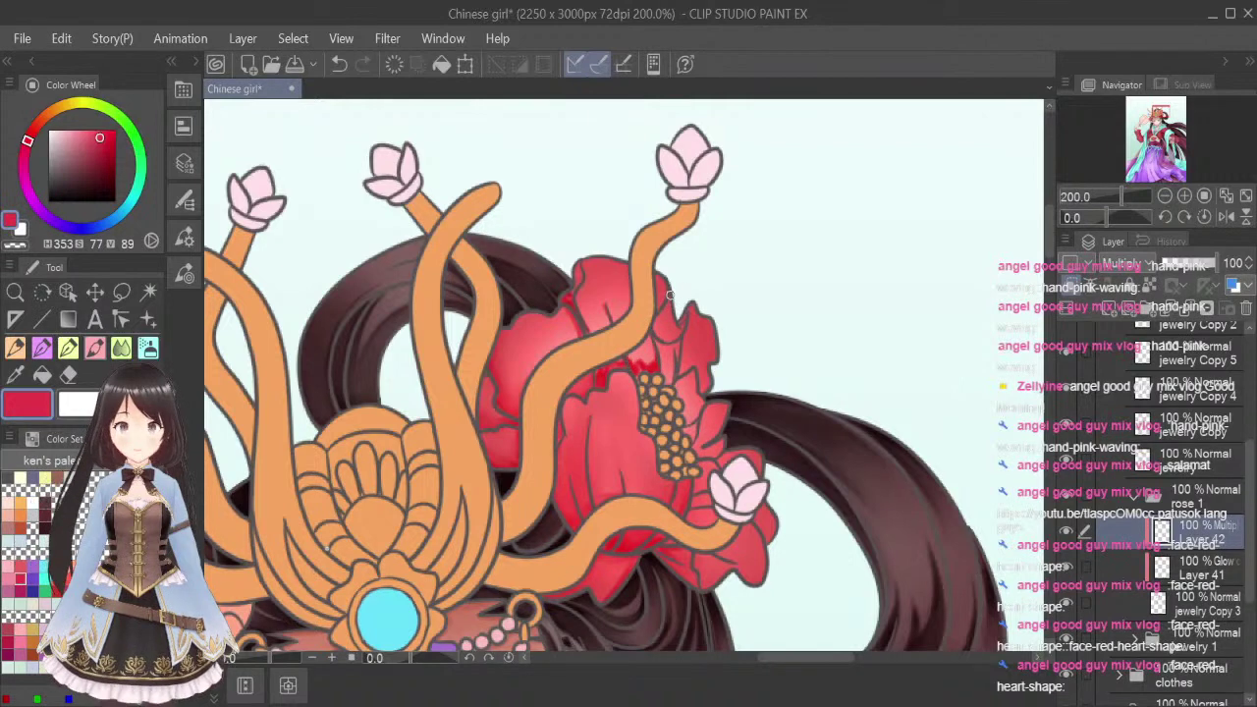
mouse_move(664, 307)
left_mouse_down()
mouse_move(673, 346)
mouse_move(654, 322)
left_mouse_up()
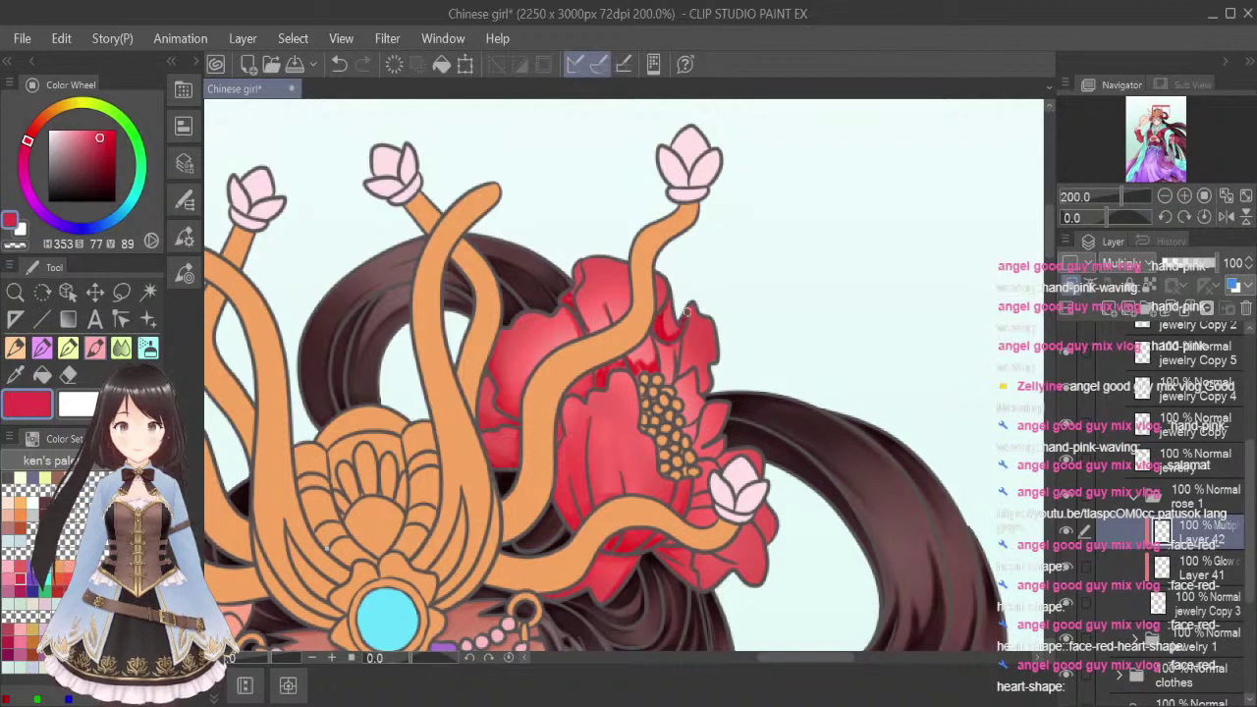
left_click_drag(674, 347, 677, 361)
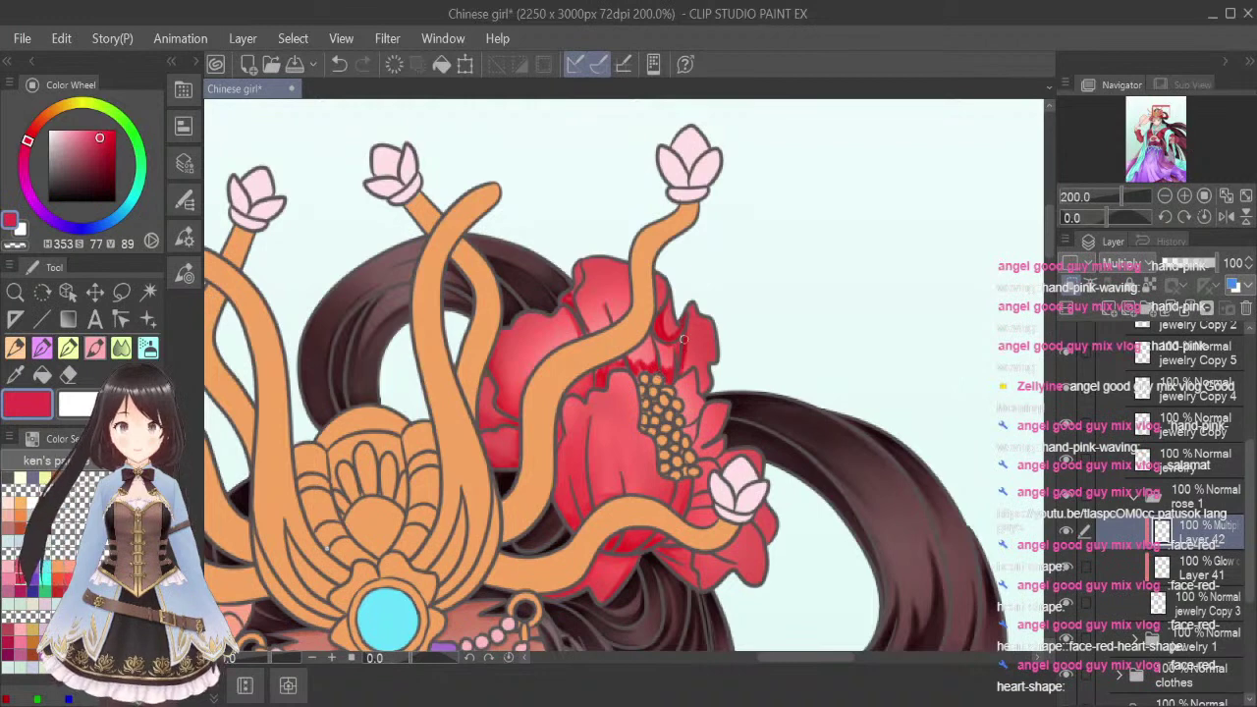
left_click_drag(693, 364, 699, 379)
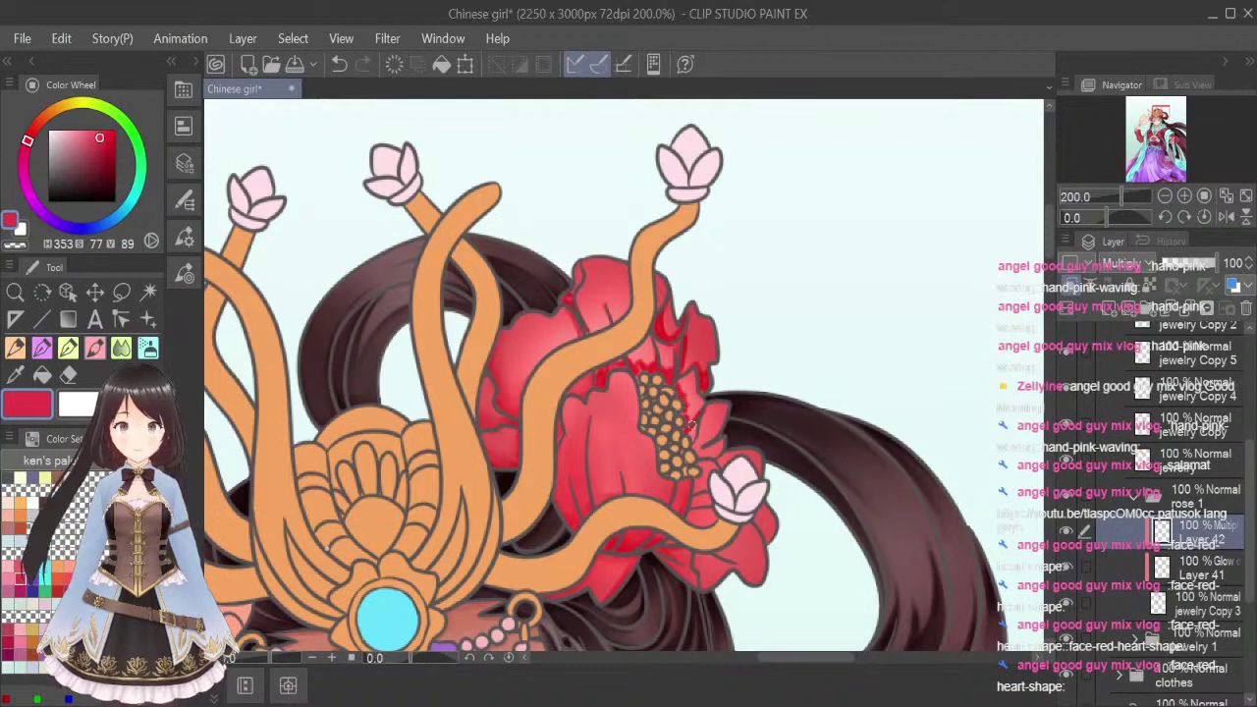
left_click(121, 348)
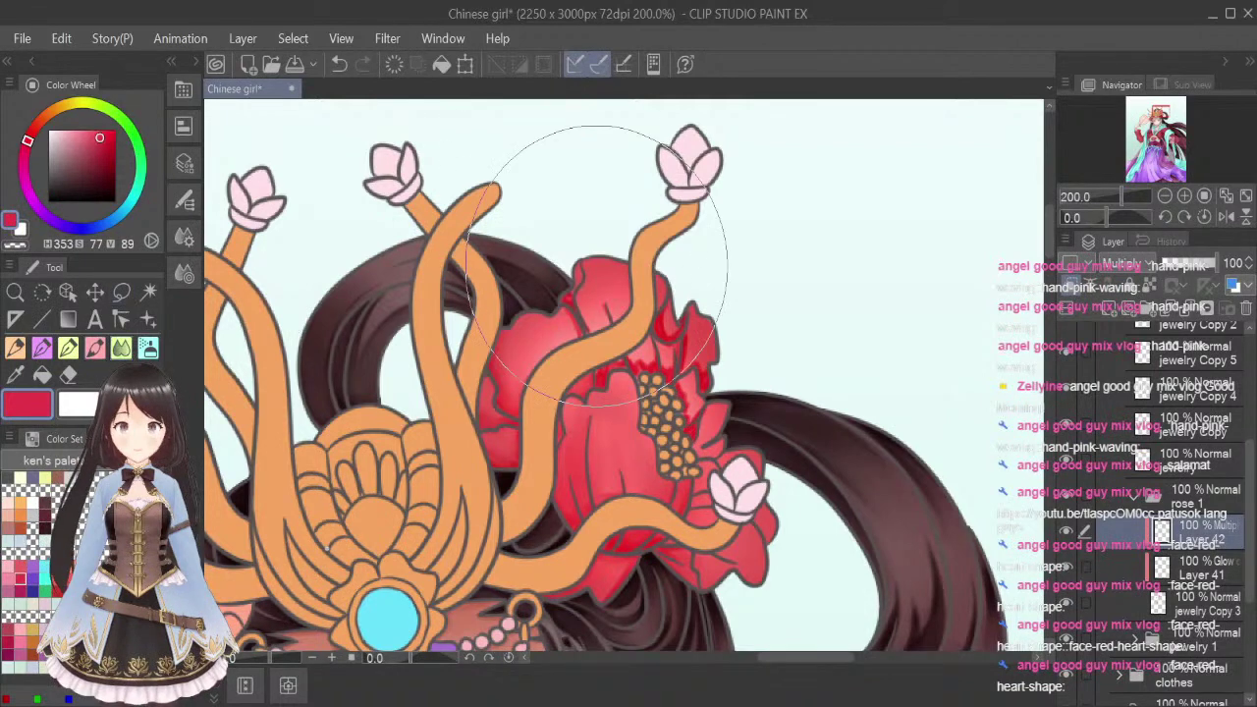
mouse_move(598, 316)
left_mouse_down()
mouse_move(582, 270)
mouse_move(606, 326)
left_mouse_up()
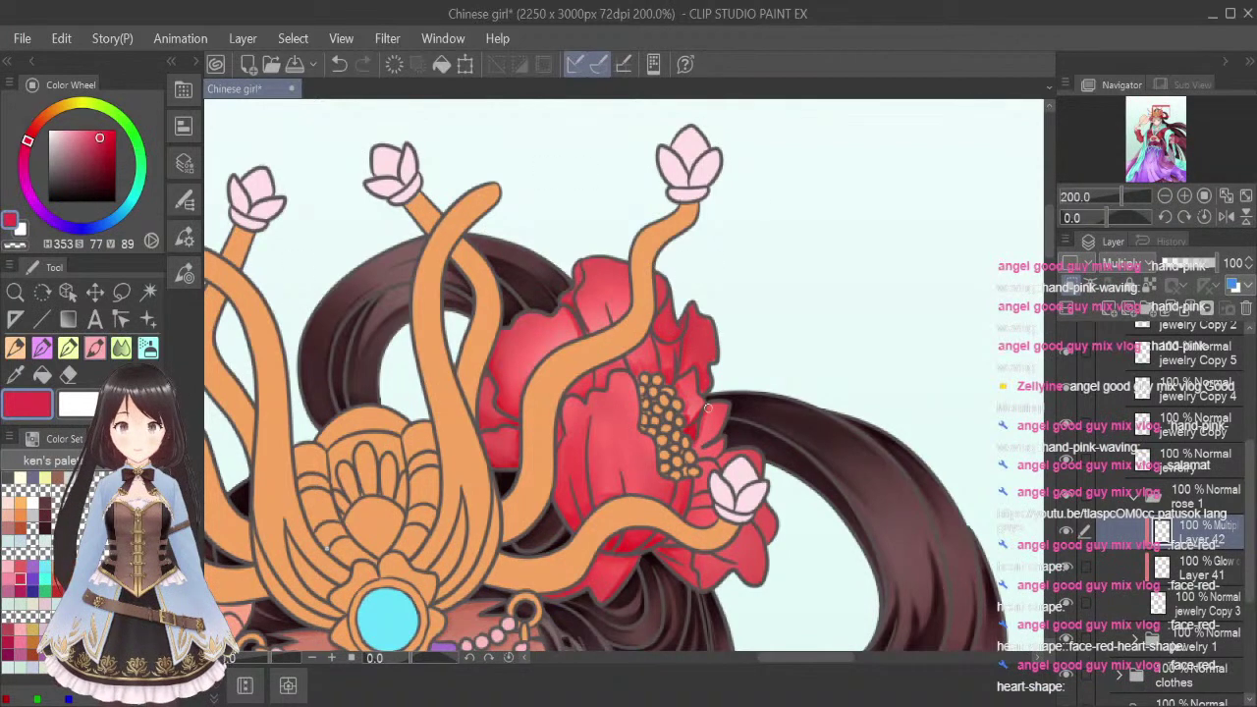
Paint crimson shadows on the petals right of the stamens and around the pink bud, blend them with a resized blending brush, and save the illustration
left_click_drag(691, 447, 726, 400)
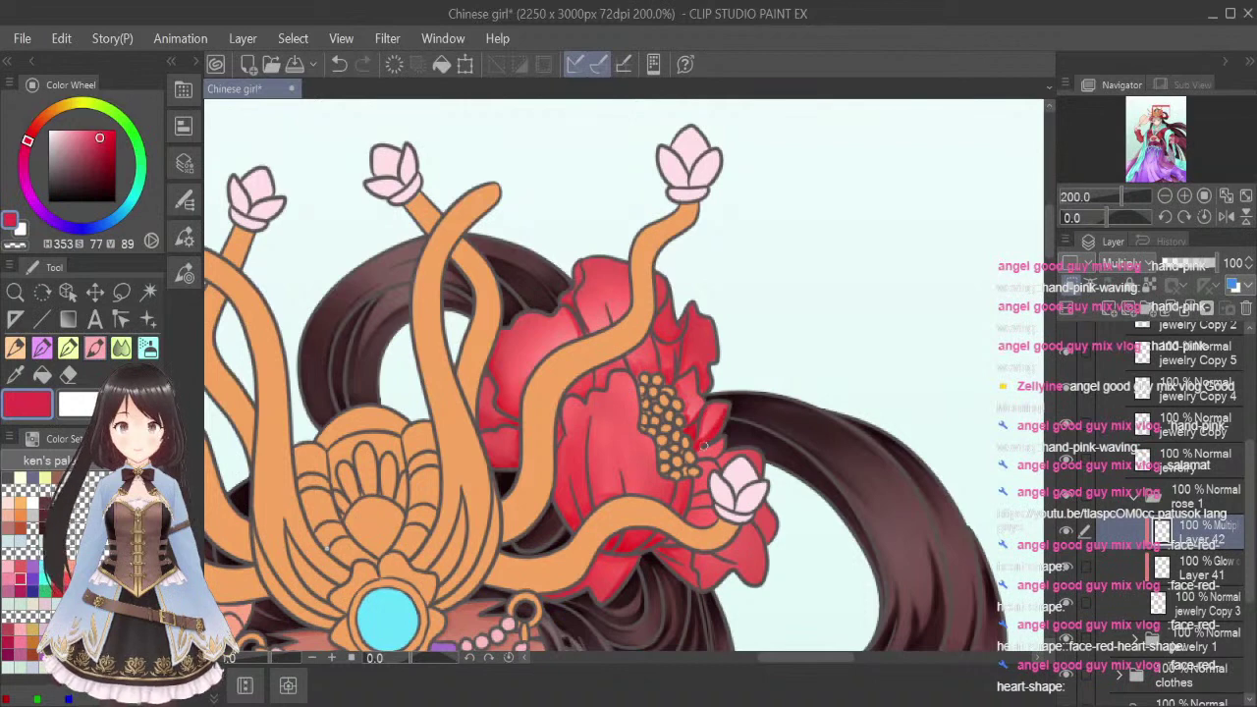
left_click_drag(697, 454, 720, 455)
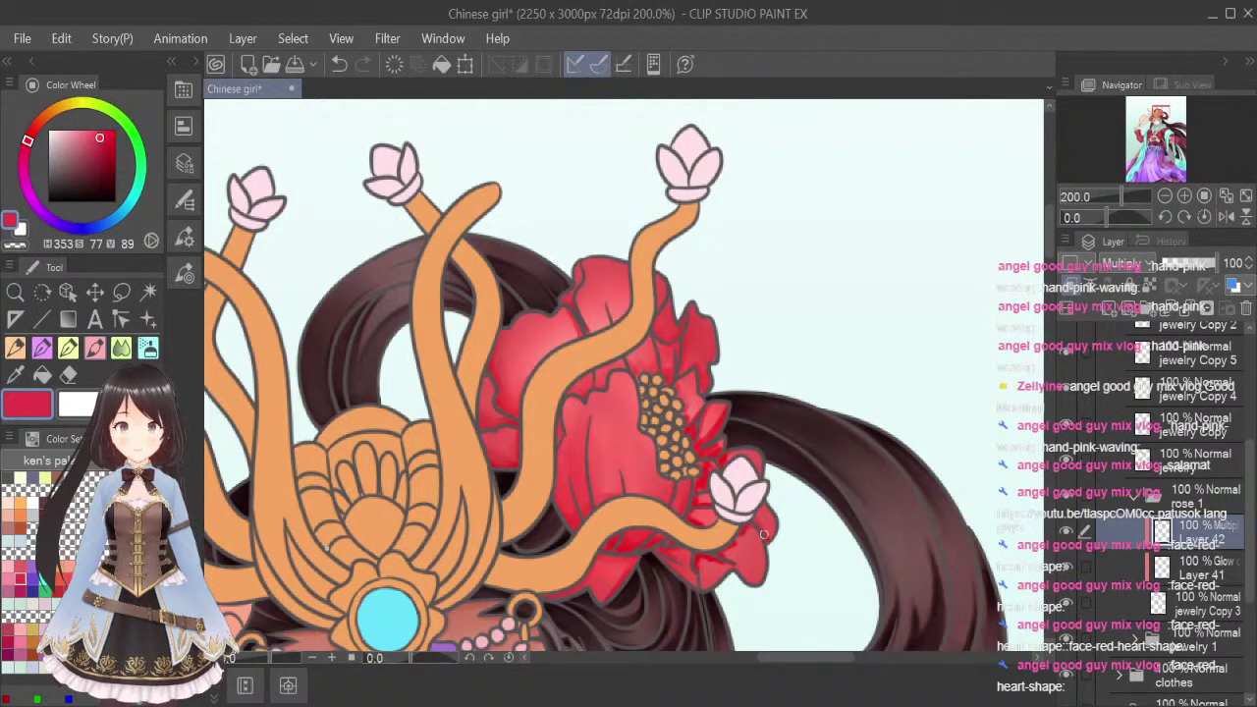
left_click(121, 348)
key("[")
key("[")
key("[")
key("[")
key("[")
key("[")
key("[")
key("[")
key("[")
key("[")
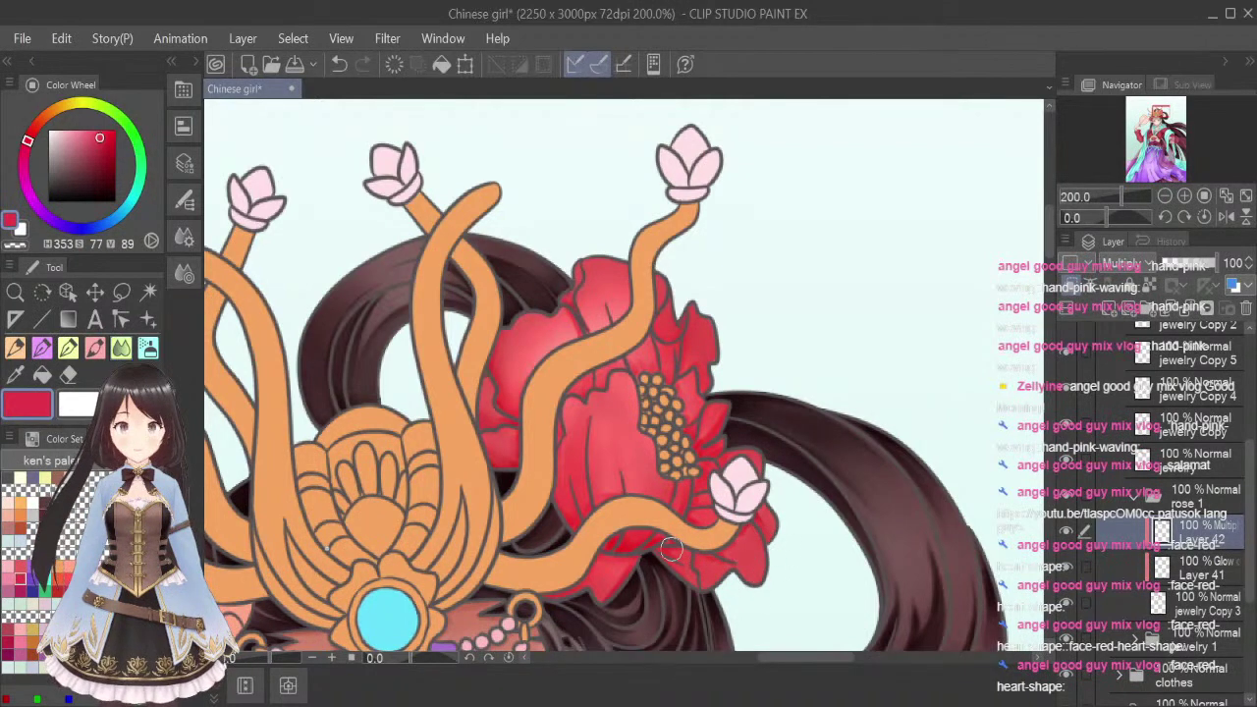
left_click(1228, 199)
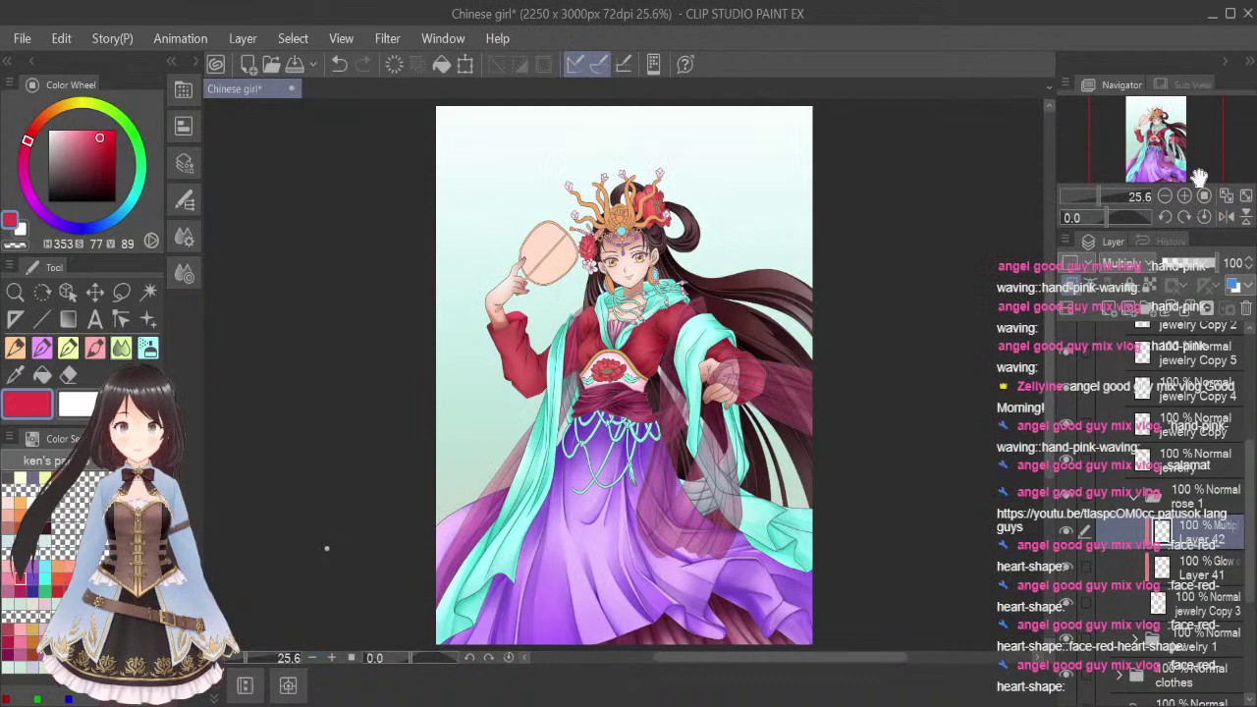
key("ctrl+s")
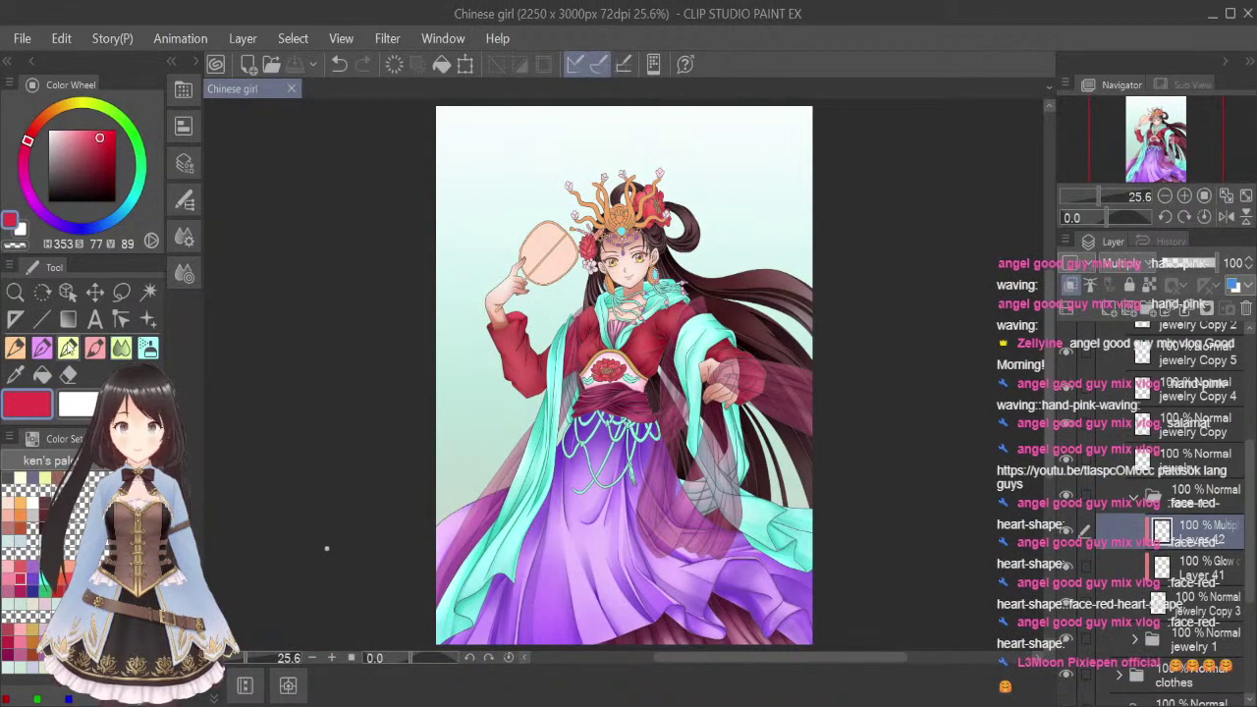
Choose a darker crimson (H 341, S 76, V 72) and add a clipped Multiply layer above Layer 42
left_click(20, 592)
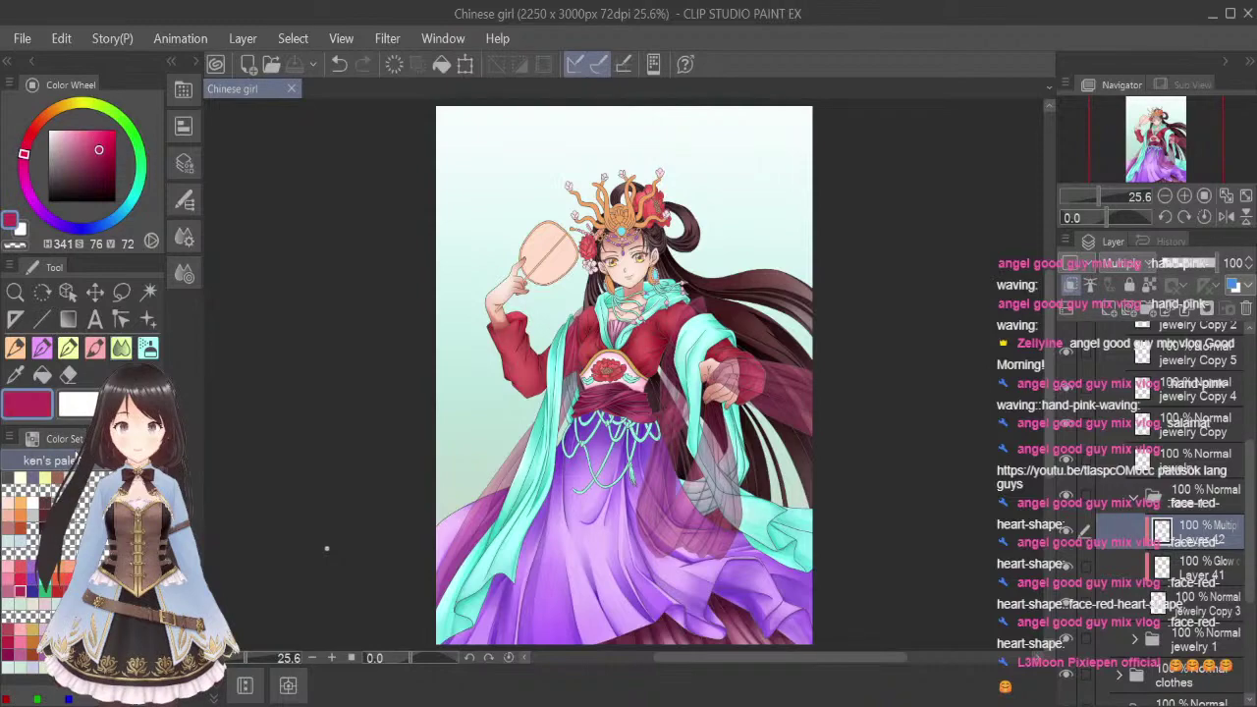
left_click(95, 353)
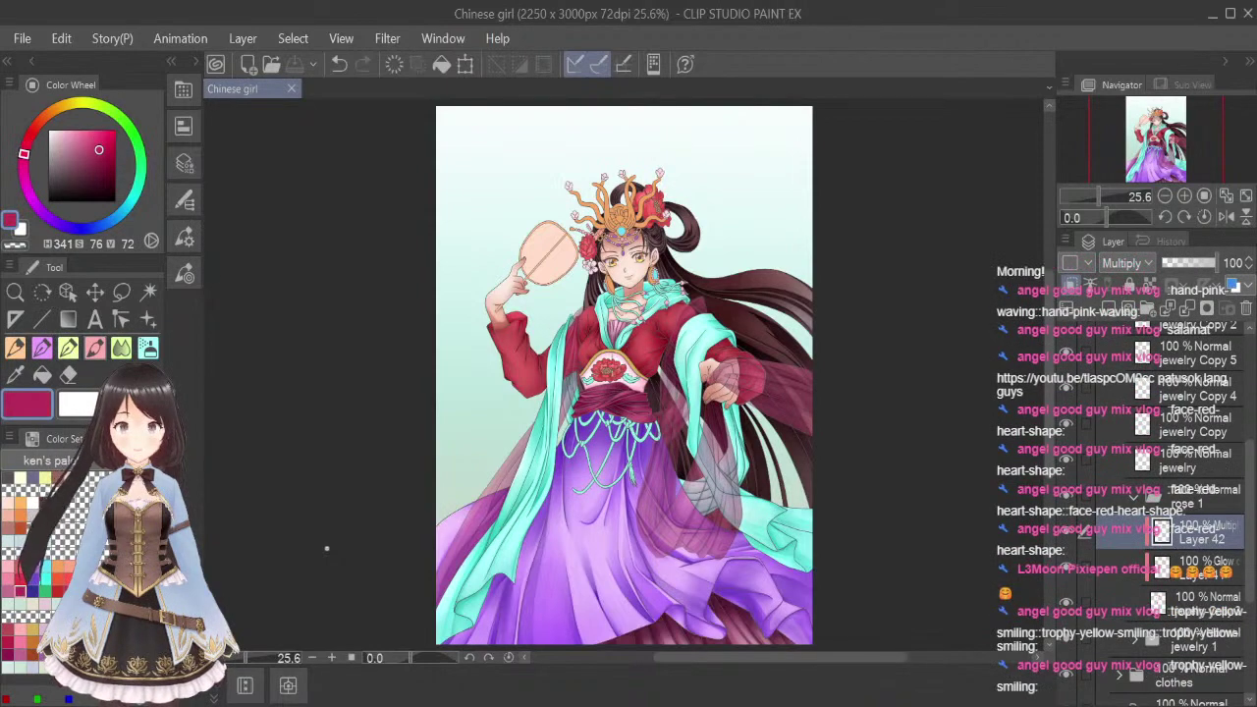
scroll(615, 364, "up", 10)
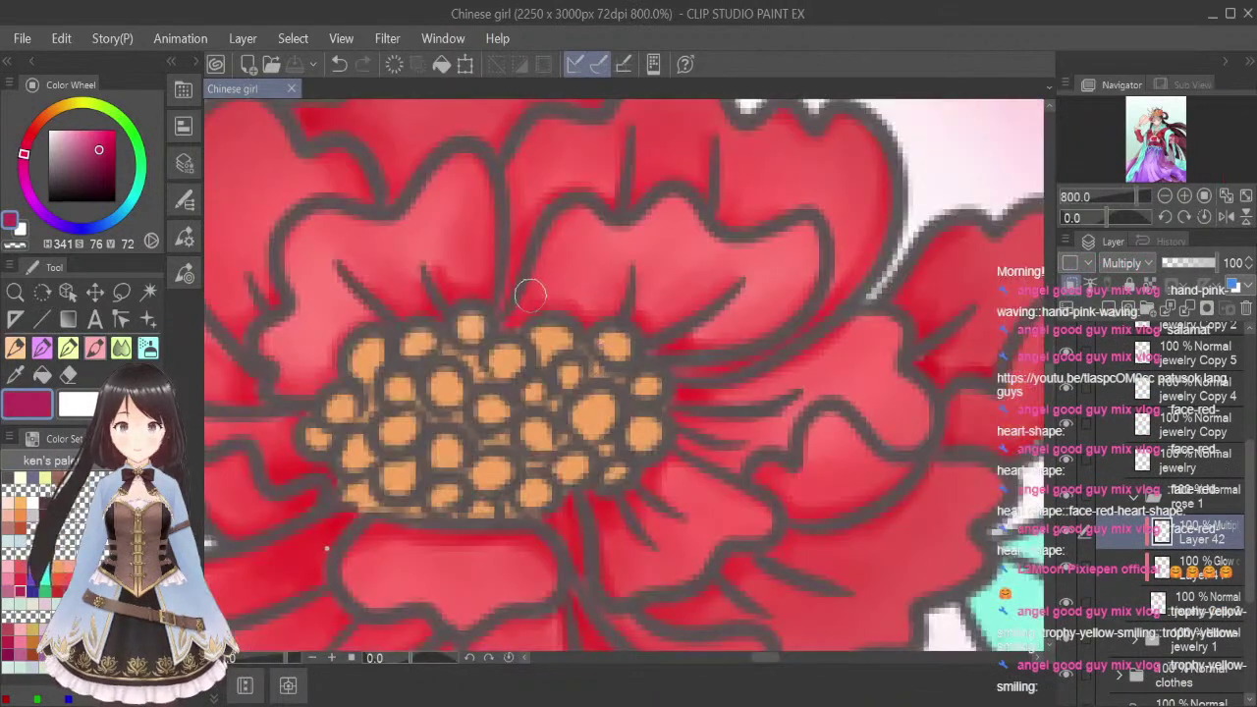
scroll(811, 634, "down", 4)
scroll(775, 660, "up", 2)
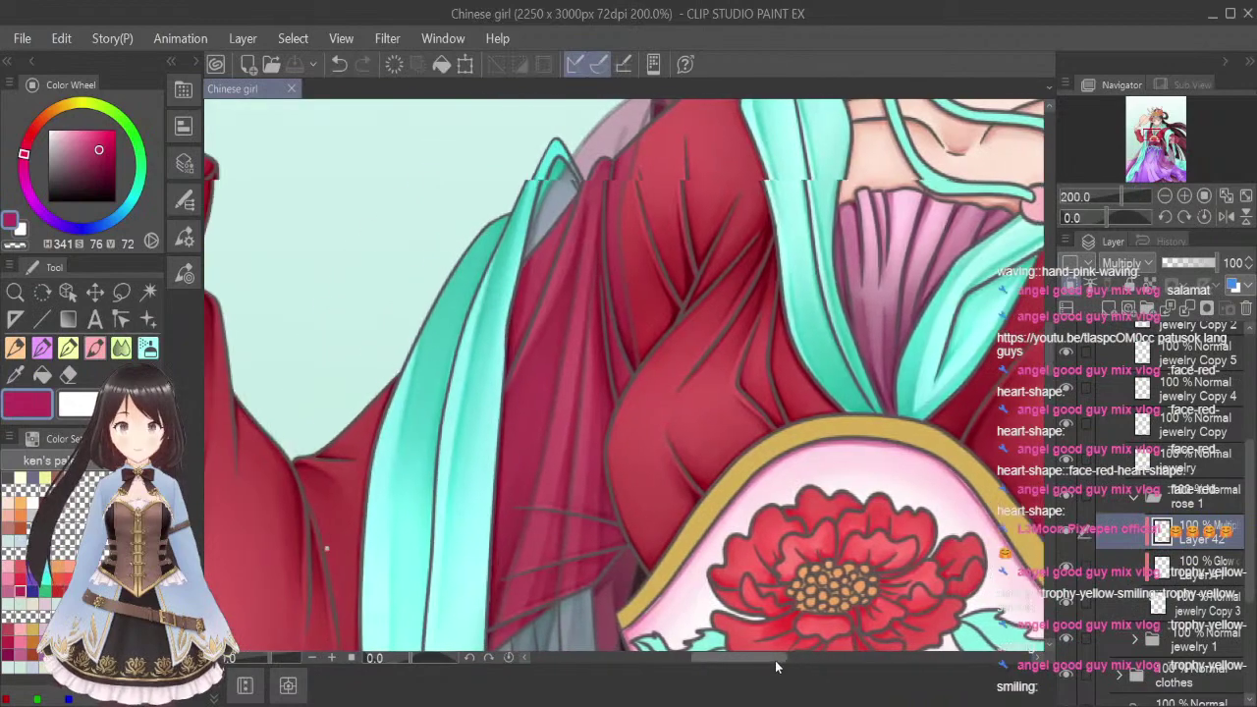
left_click_drag(766, 556, 771, 344)
scroll(769, 339, "up", 2)
scroll(770, 338, "up", 2)
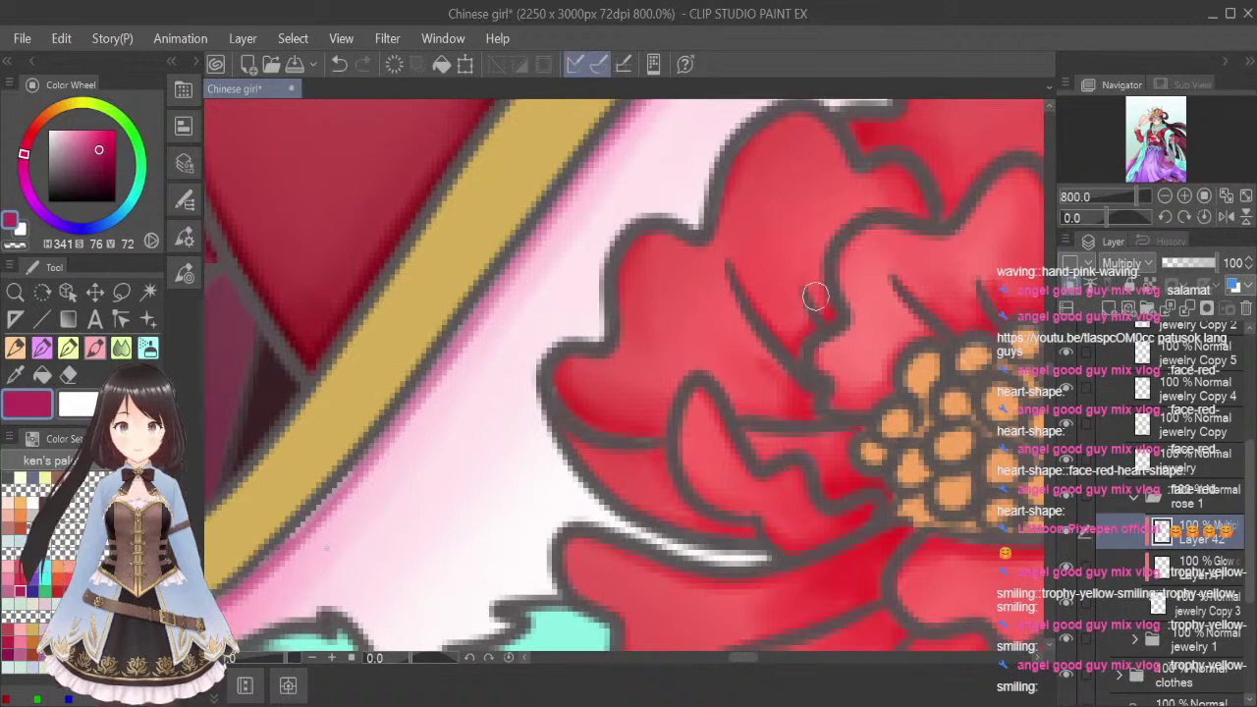
key("ctrl+shift+n")
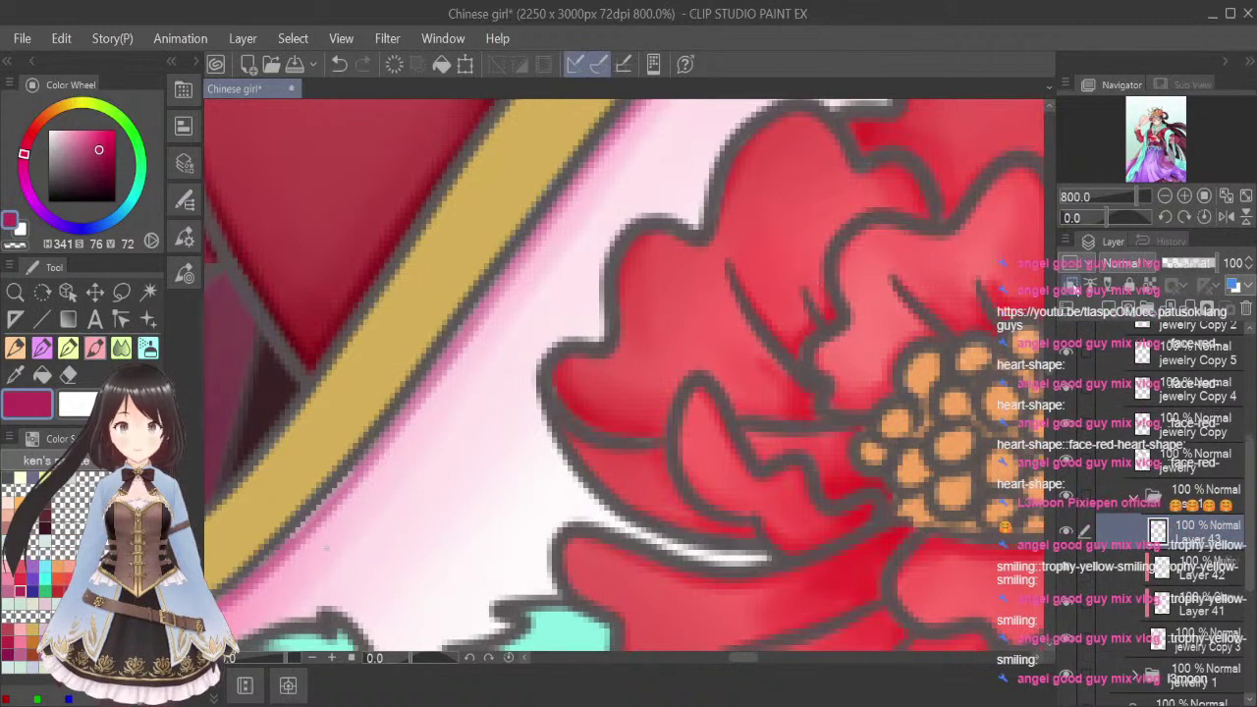
left_click(1150, 334)
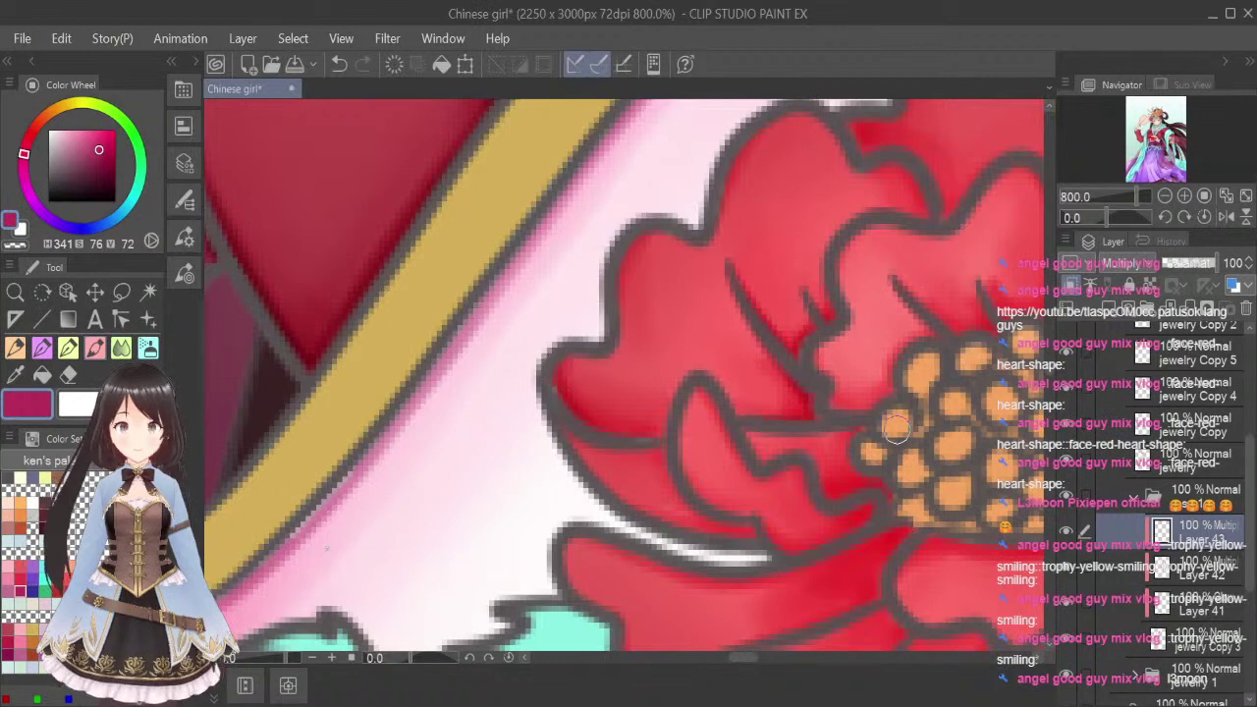
Paint dark crimson shadows in the petal folds of the red flower on the waist panel and save the illustration
scroll(897, 426, "down", 2)
left_click_drag(746, 660, 771, 659)
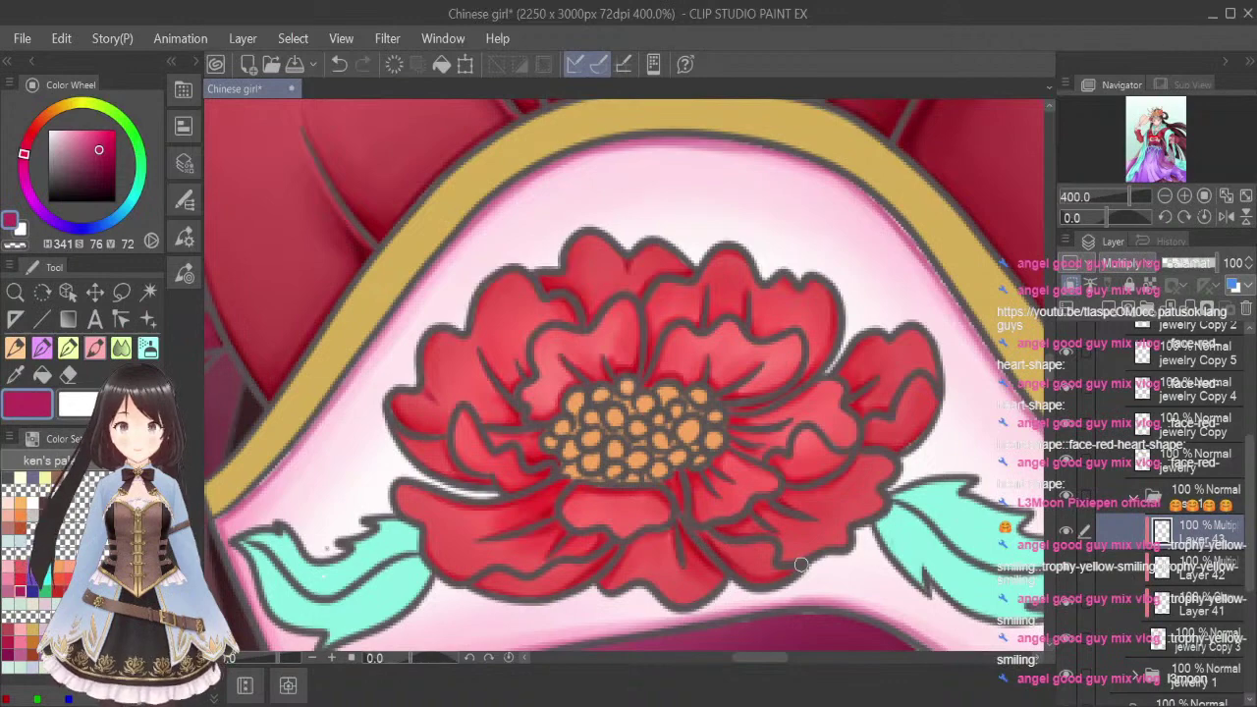
key("ctrl+alt+0")
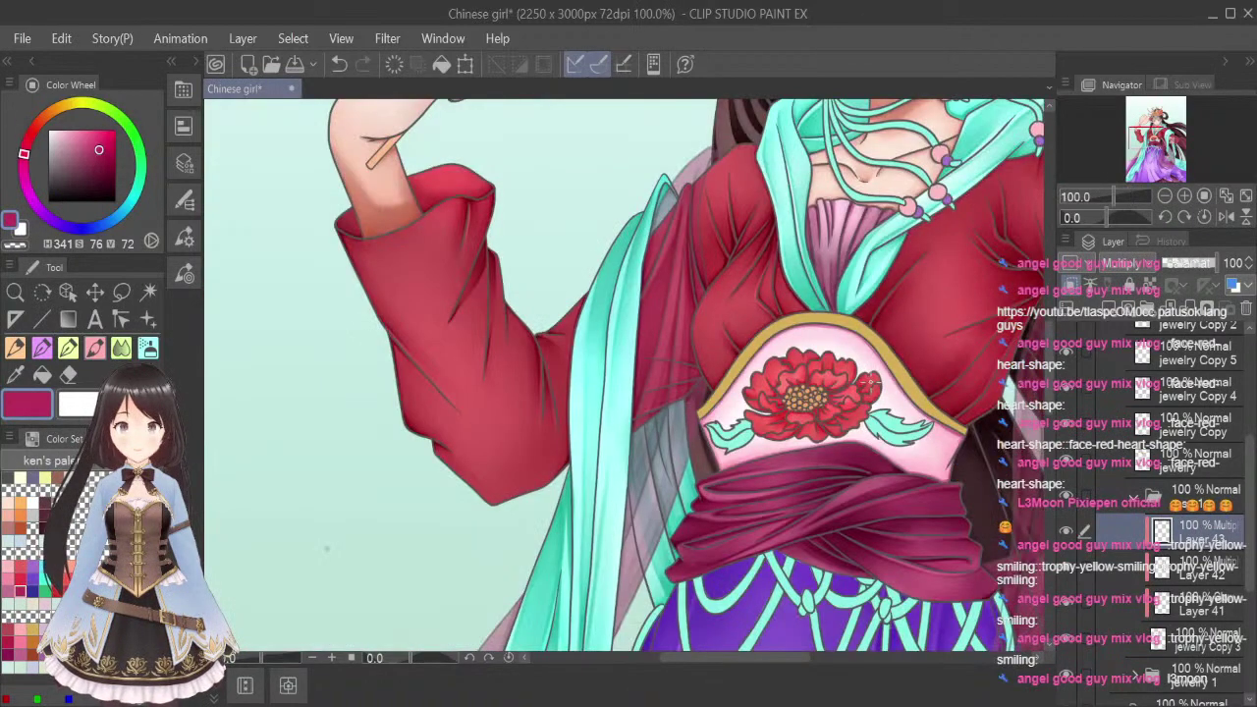
left_click(1245, 196)
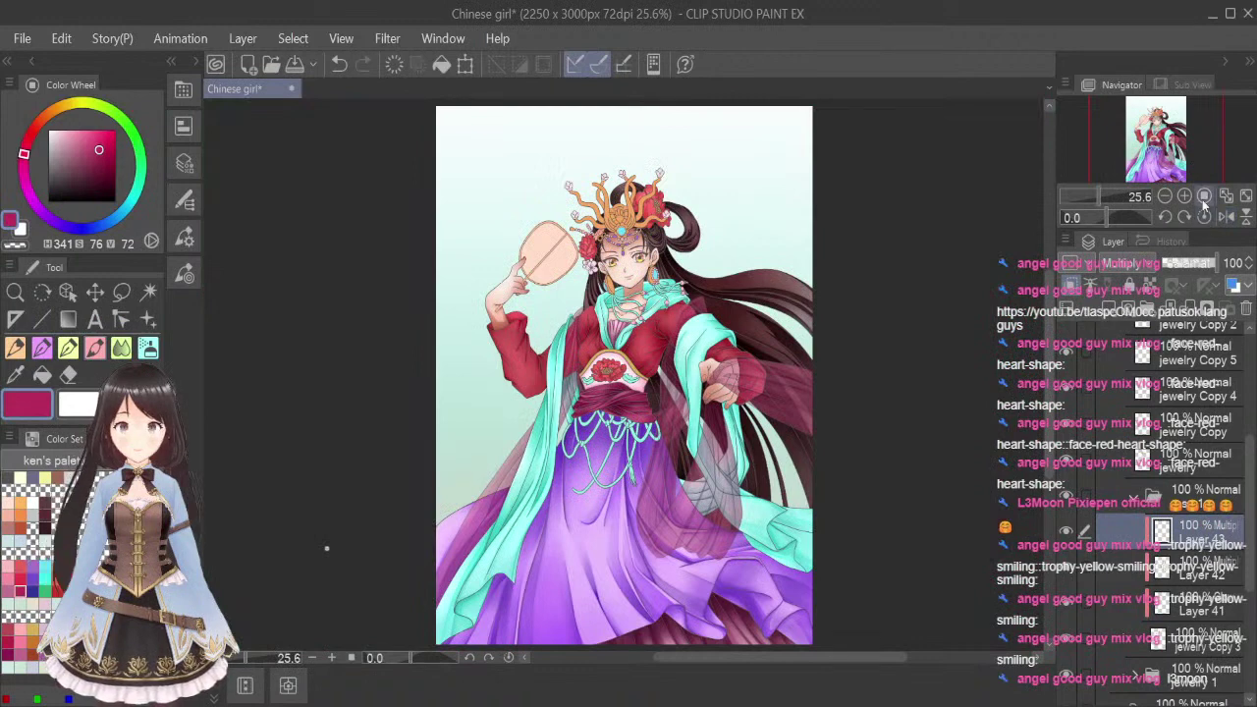
key("ctrl+s")
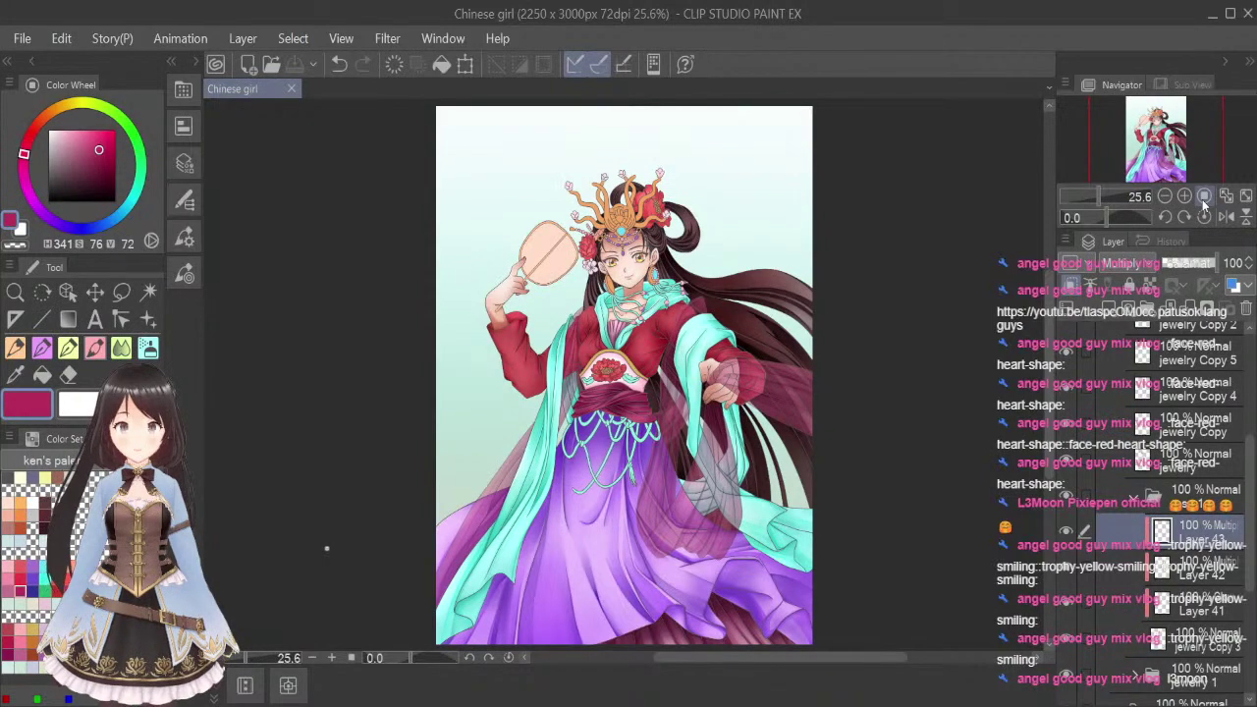
Paint dark crimson shadows along the petal overlaps of the small red rose beside the girl's ear
scroll(586, 214, "up", 10)
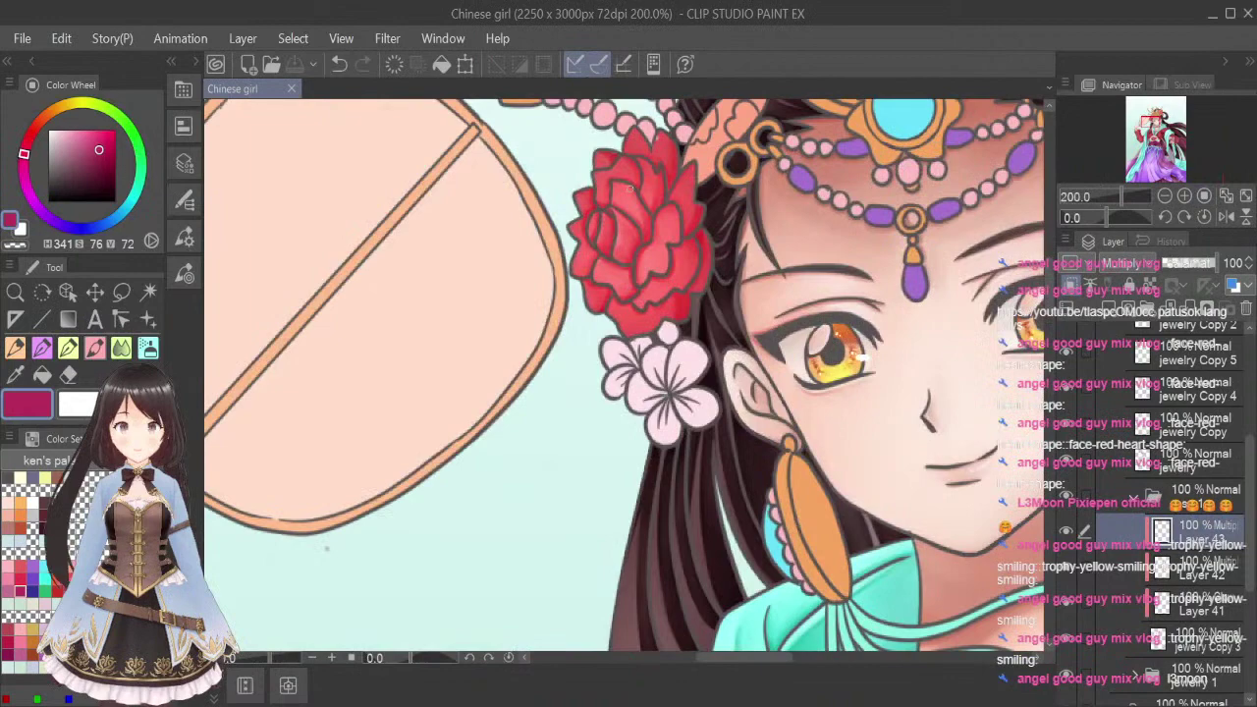
scroll(586, 214, "down", 4)
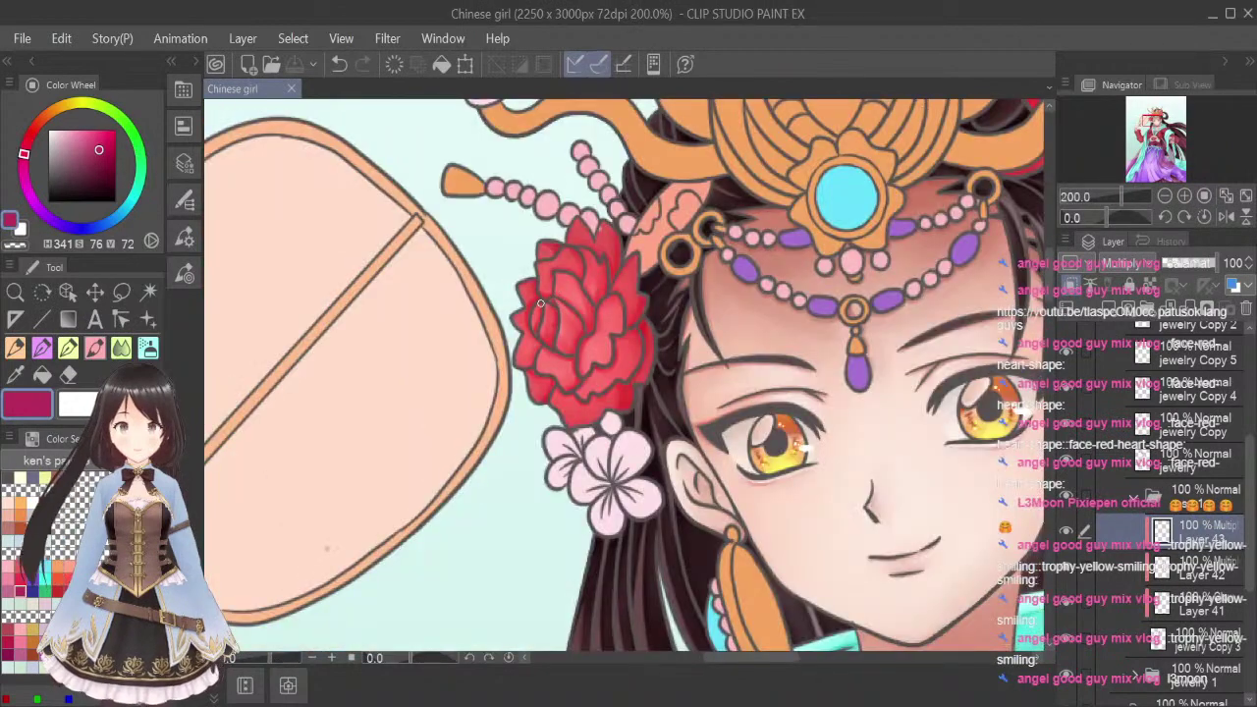
scroll(540, 303, "up", 2)
left_click_drag(539, 301, 526, 359)
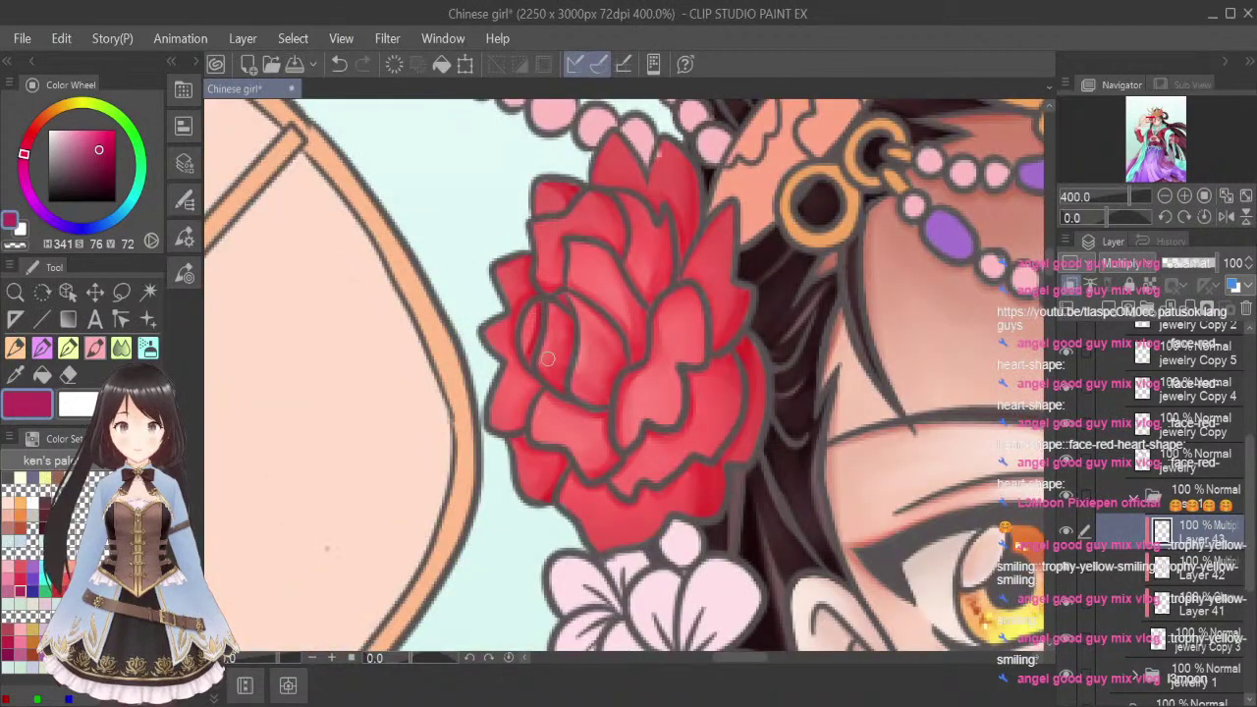
mouse_move(567, 306)
left_mouse_down()
mouse_move(563, 384)
mouse_move(576, 314)
mouse_move(565, 298)
mouse_move(595, 401)
left_mouse_up()
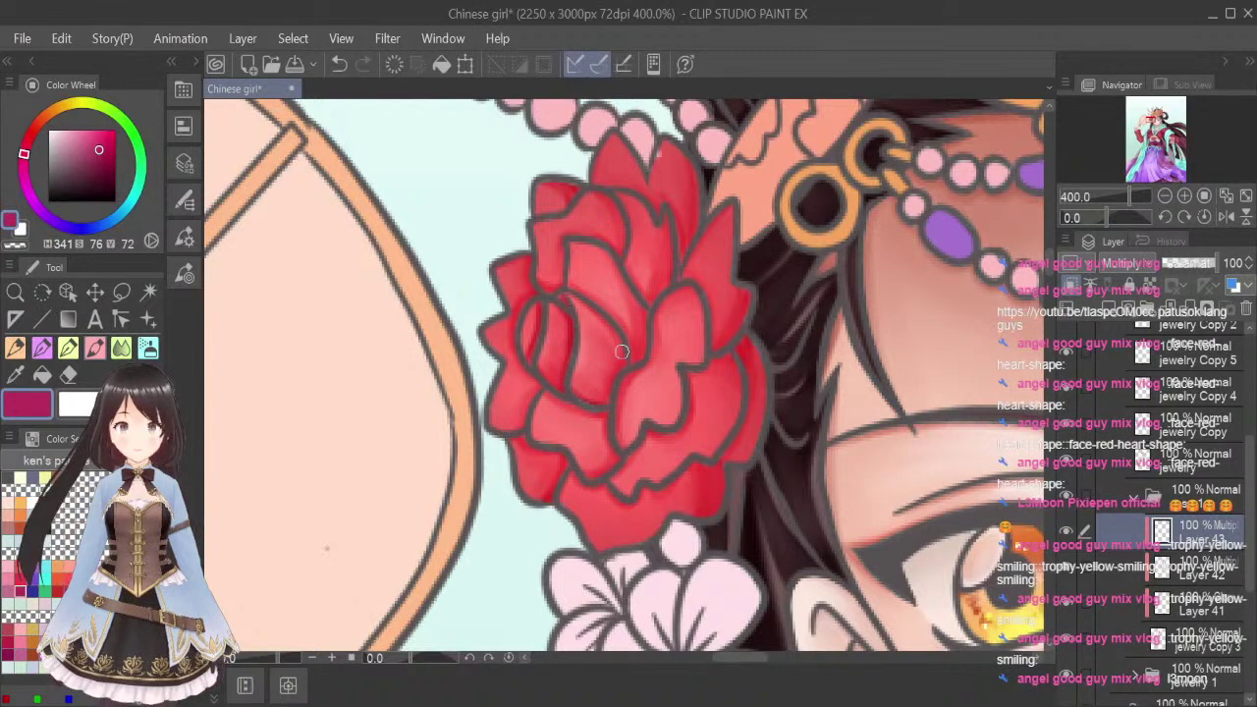
mouse_move(606, 321)
left_mouse_down()
mouse_move(621, 370)
mouse_move(626, 360)
mouse_move(606, 409)
mouse_move(656, 288)
mouse_move(533, 299)
mouse_move(522, 429)
left_mouse_up()
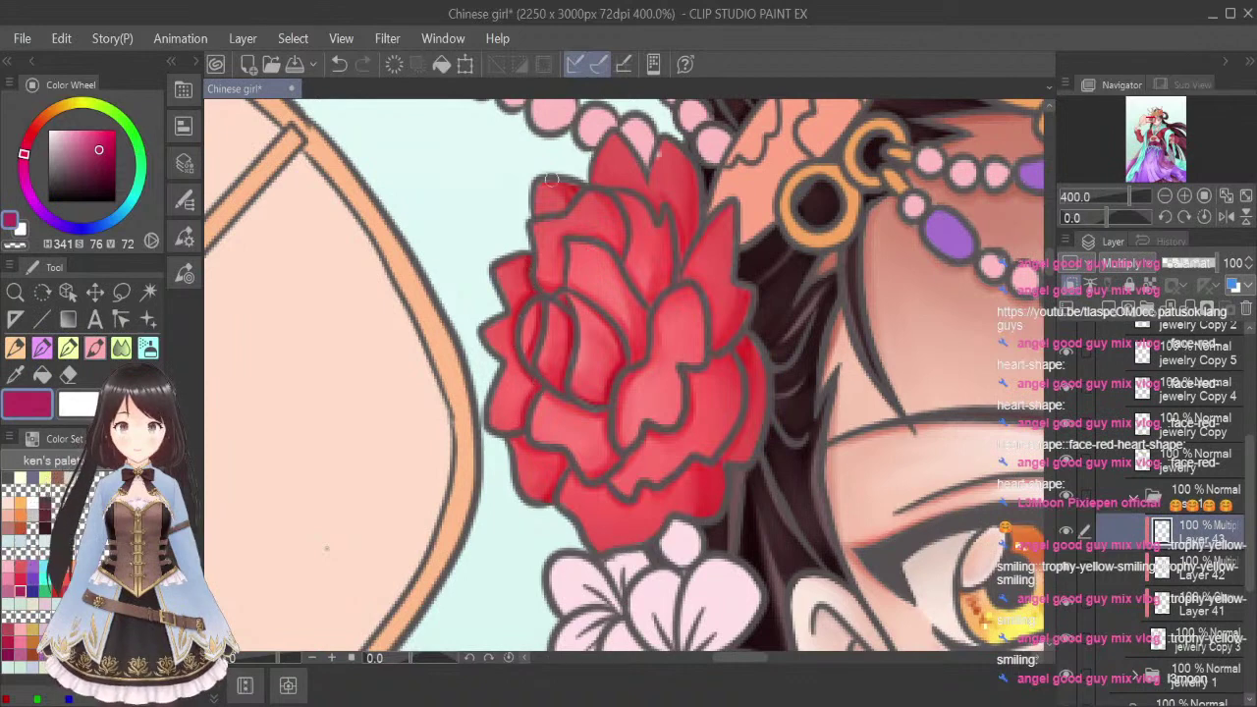
mouse_move(536, 279)
left_mouse_down()
mouse_move(568, 198)
mouse_move(611, 196)
mouse_move(578, 237)
mouse_move(621, 257)
mouse_move(623, 212)
left_mouse_up()
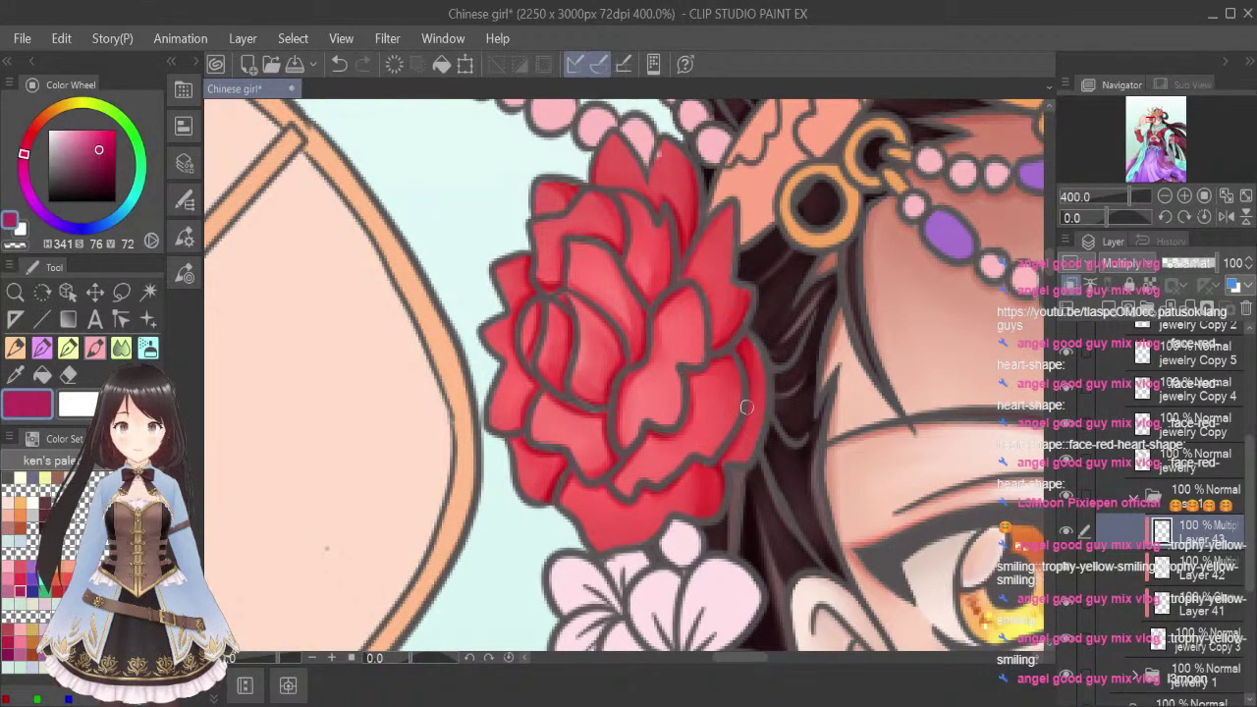
Paint dark crimson shadows in the petal folds of the large red flower beside the crown and save the illustration
key("ctrl+alt+0")
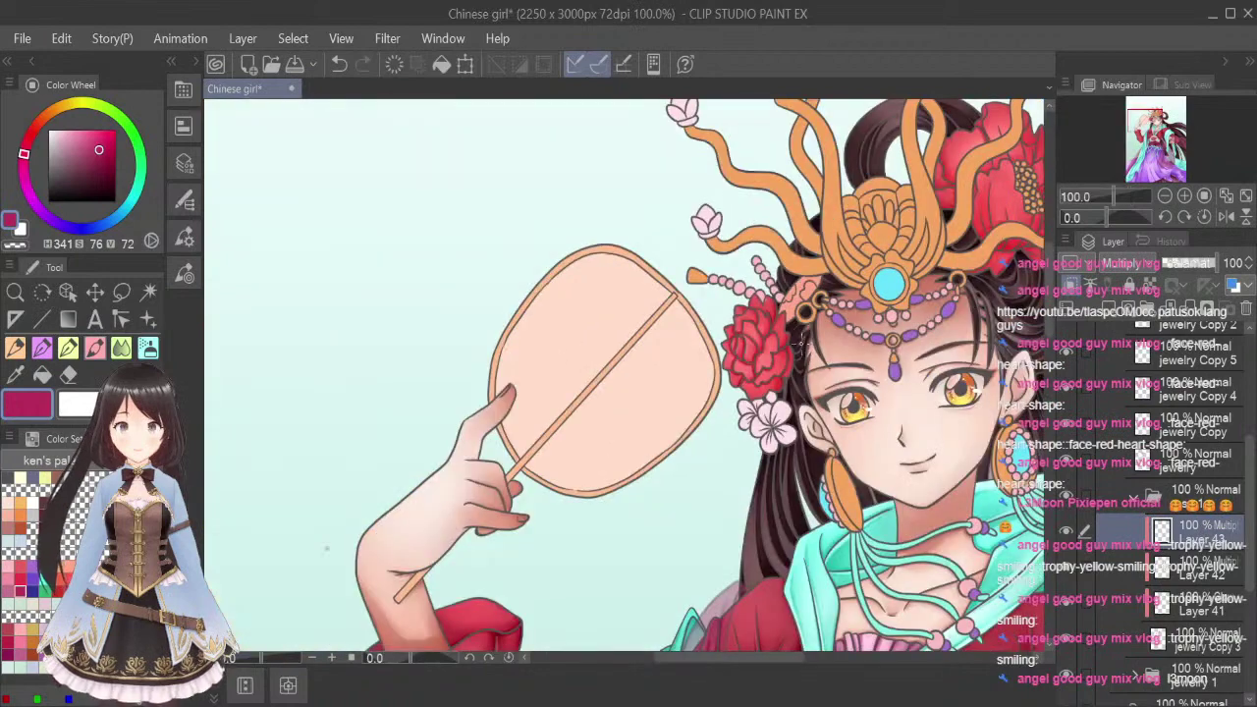
left_click_drag(783, 658, 864, 657)
scroll(589, 159, "up", 1)
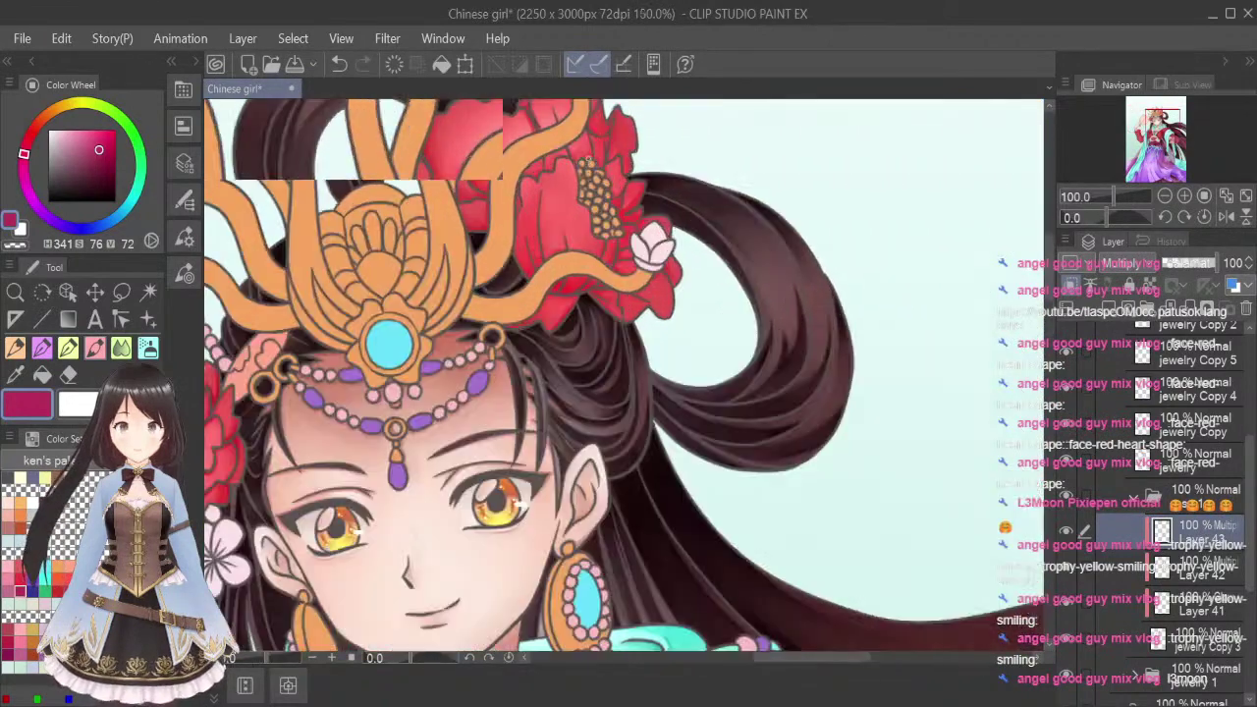
scroll(425, 173, "up", 3)
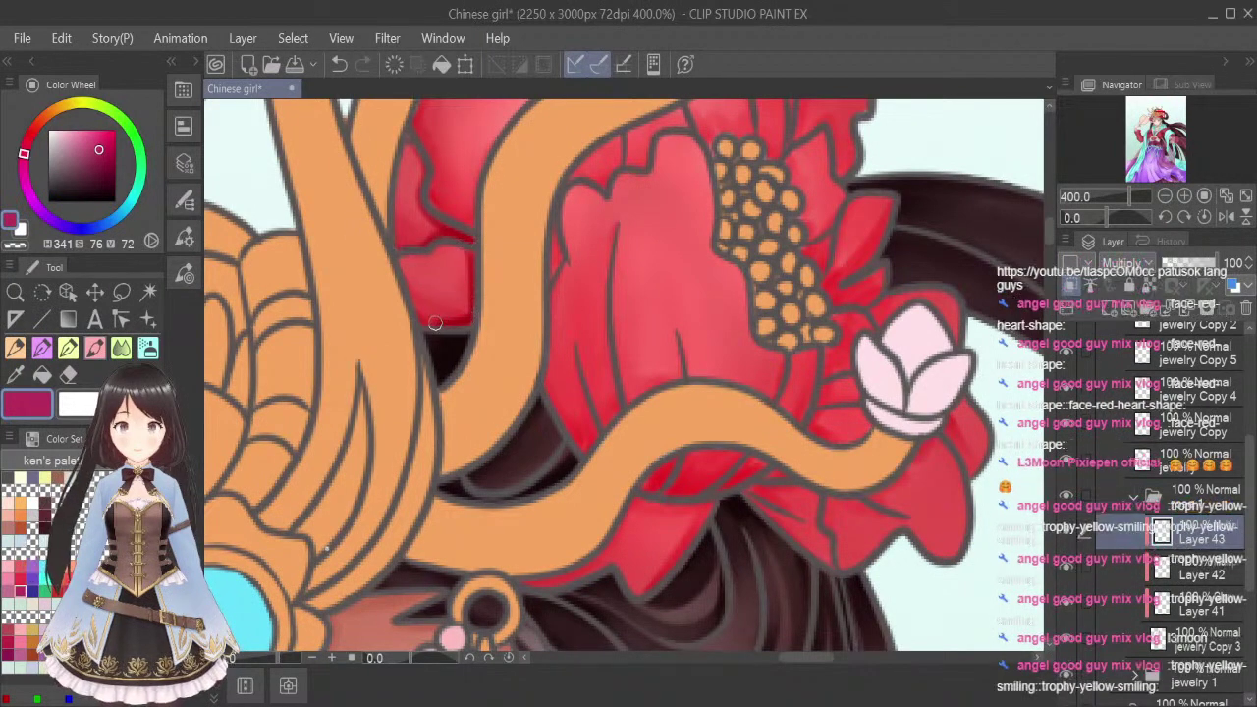
scroll(439, 323, "down", 2)
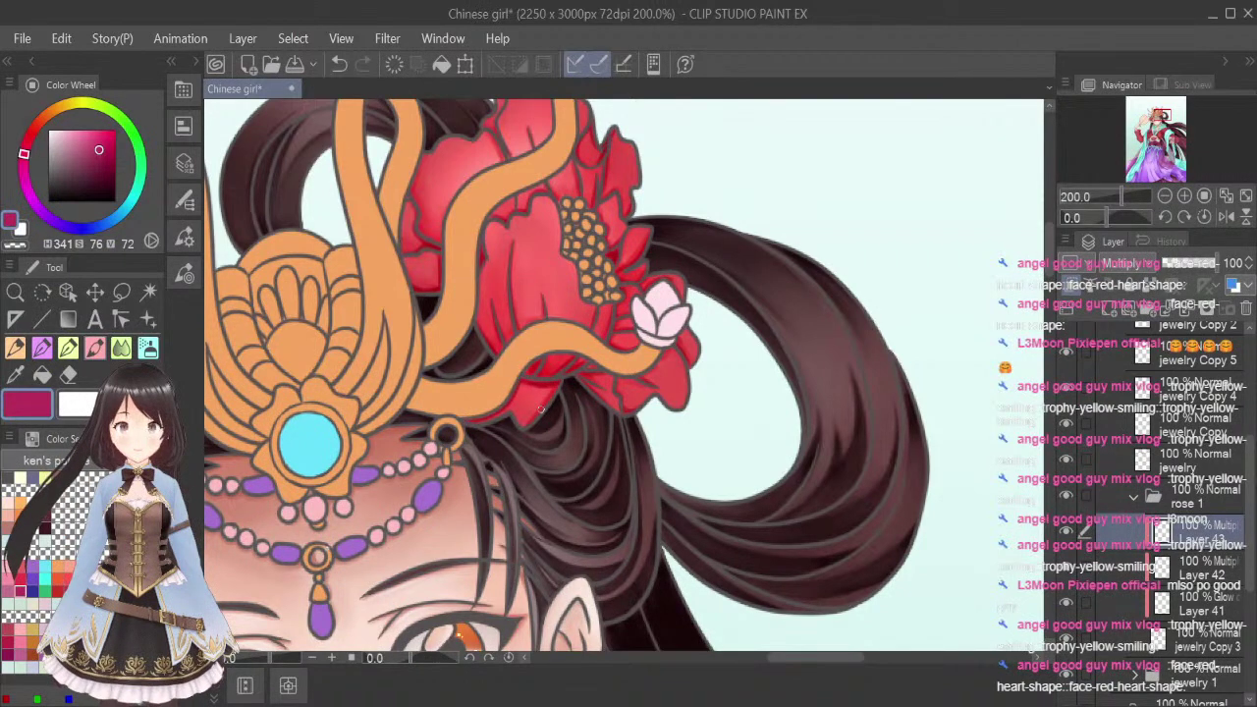
left_click(1245, 195)
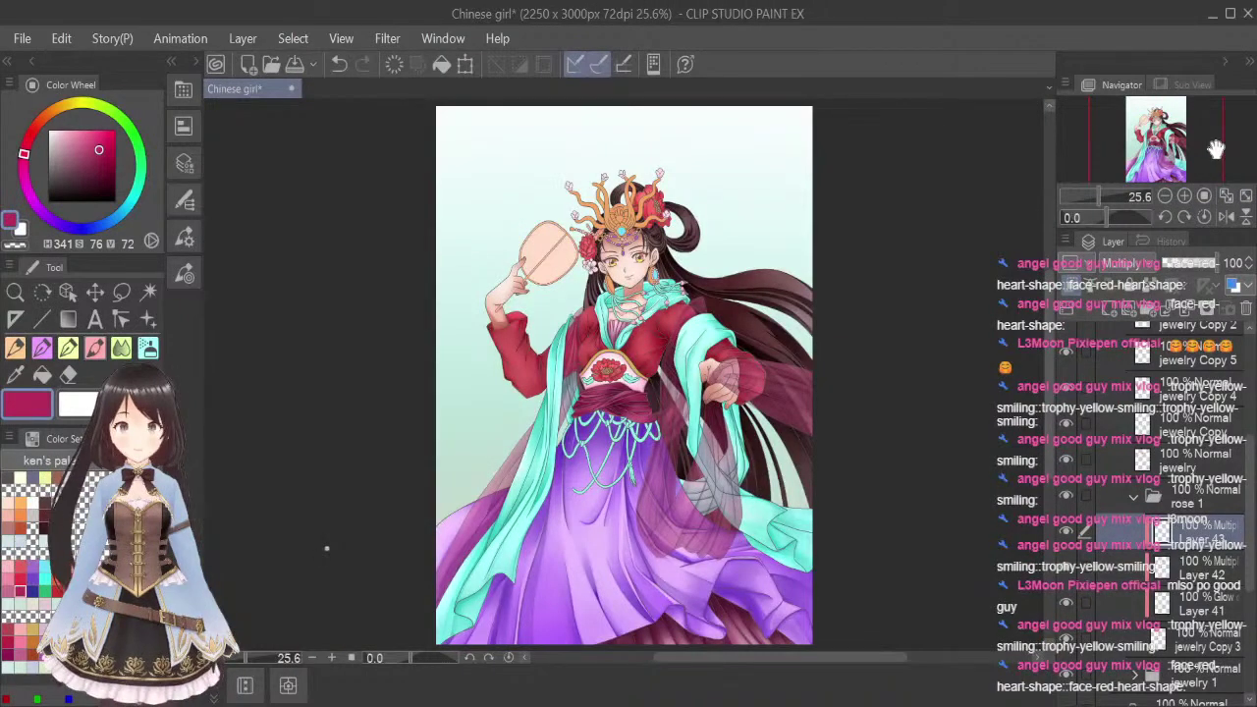
key("ctrl+s")
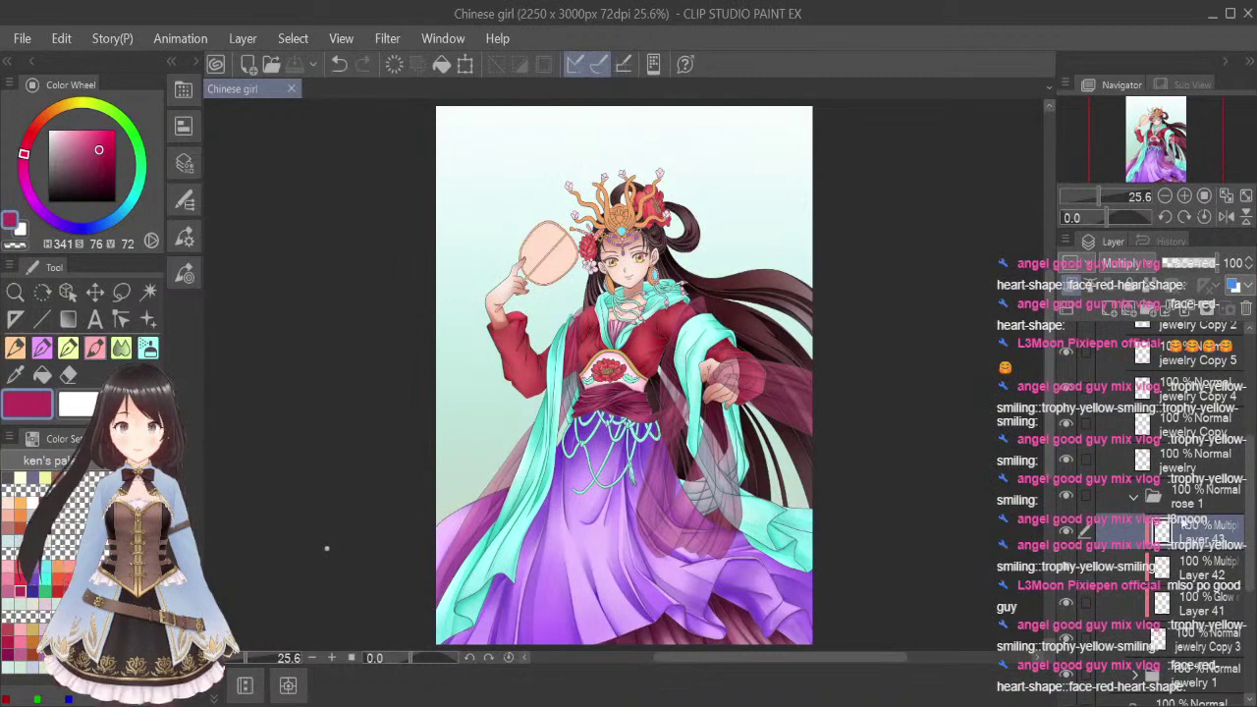
Collapse the rose 1 folder, identify the jewelry layer by toggling its visibility, and group that layer into a folder named jewelry 2
left_click(1133, 498)
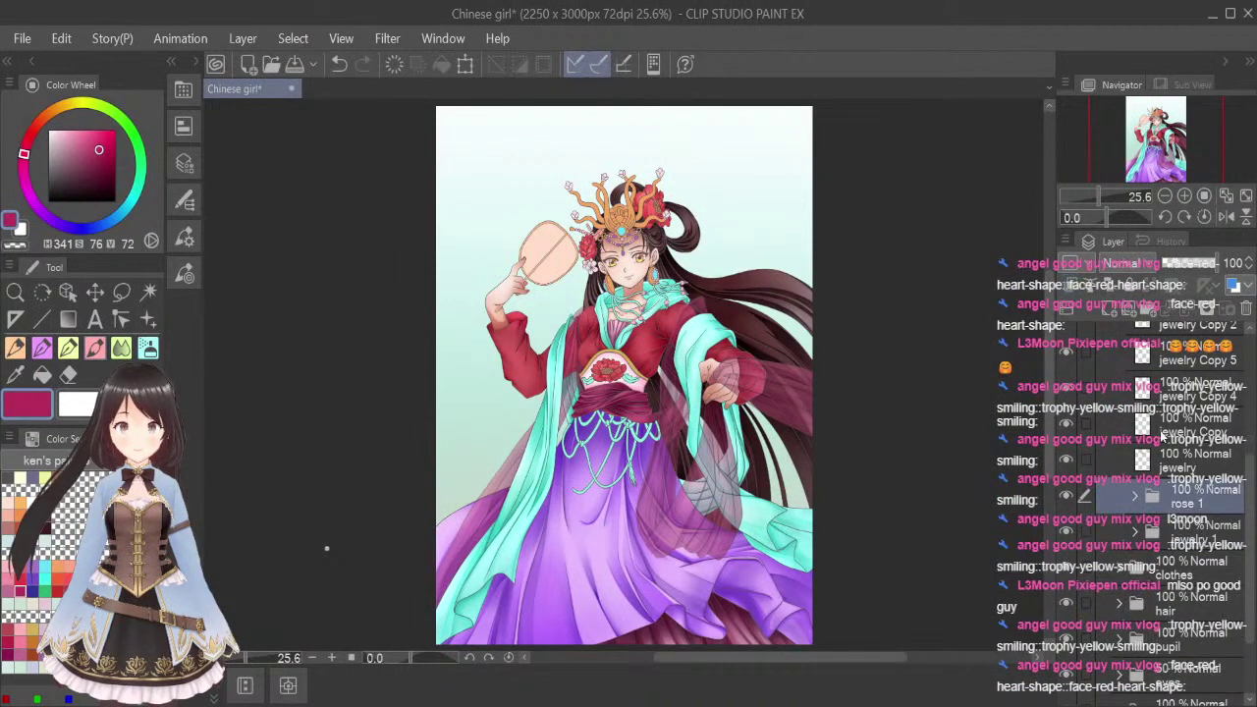
left_click(1066, 458)
left_click(1067, 457)
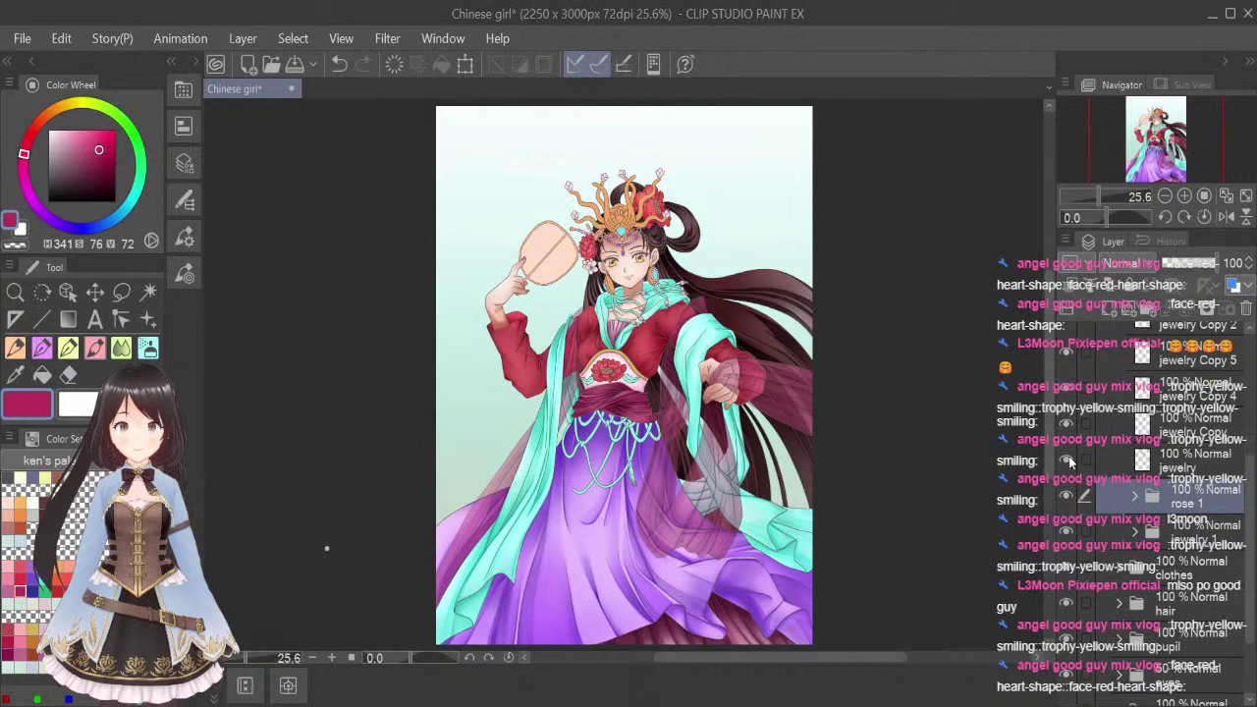
left_click(1068, 459)
left_click(1068, 458)
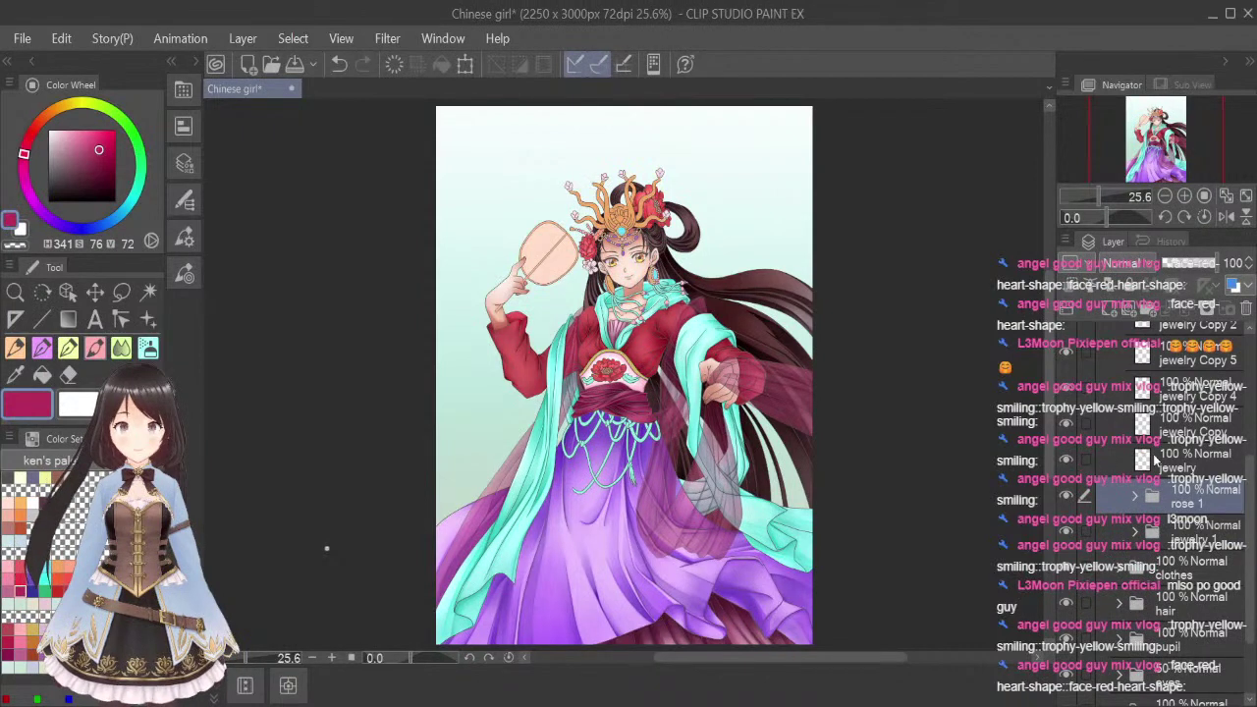
left_click(1200, 468)
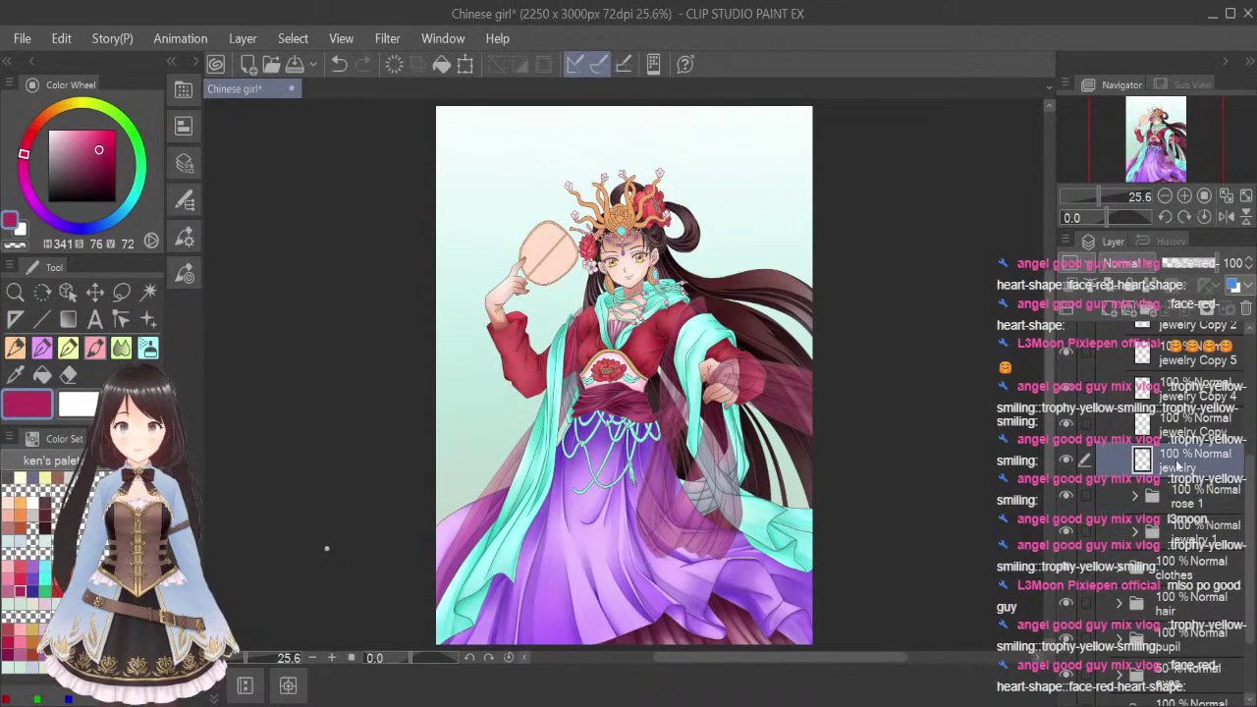
key("ctrl+g")
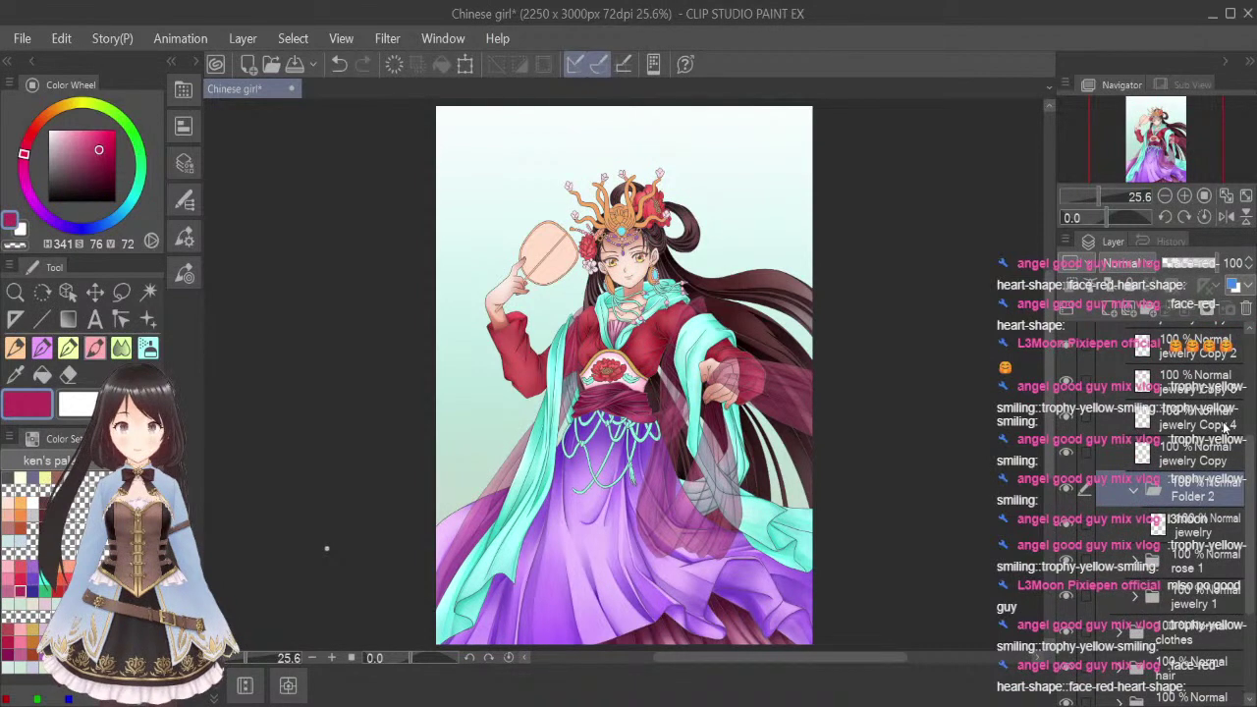
key("Return")
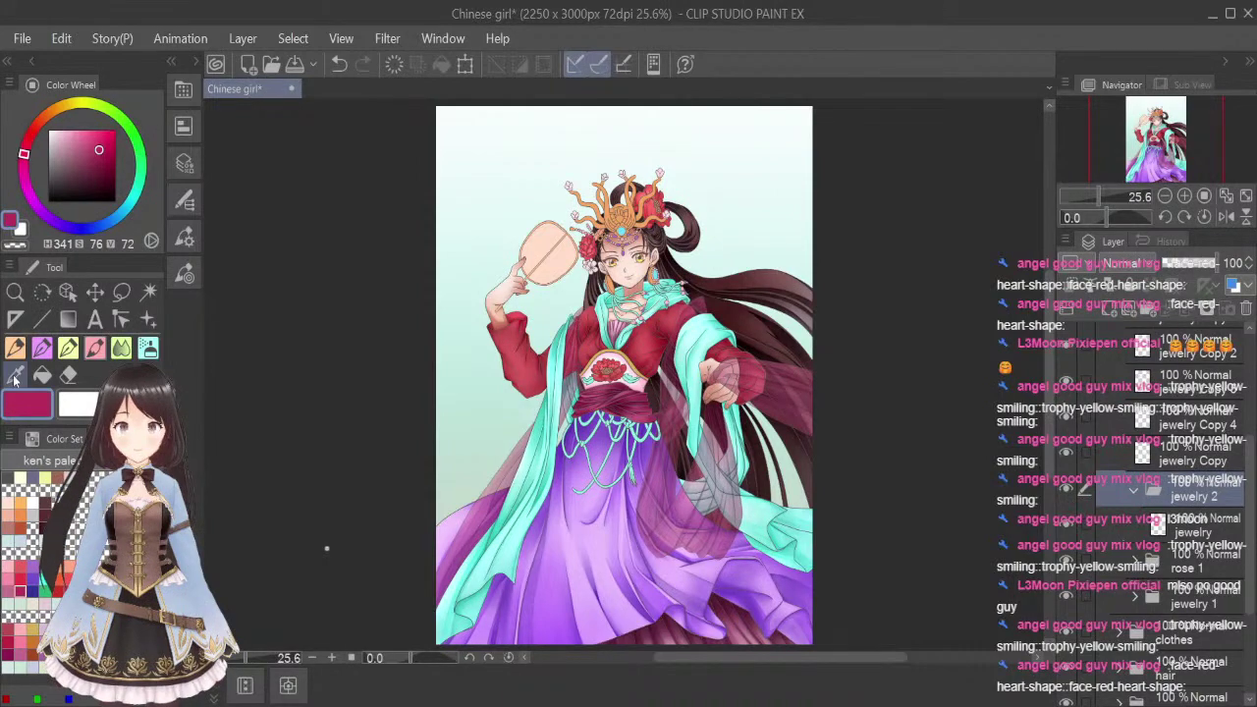
Compare gold tones from the waist trim, colour set and crown, and pick the waist trim's gold (H 42, S 59, V 83)
key("ctrl+alt+0")
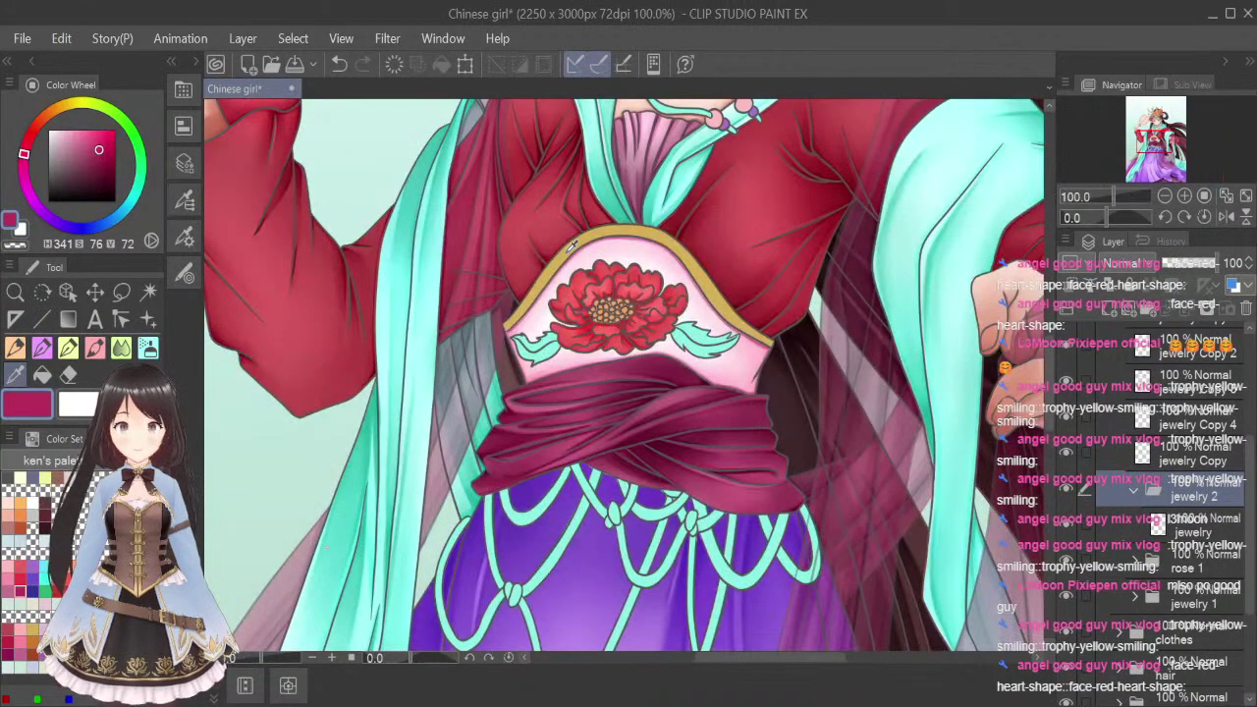
left_click(571, 244)
left_click(21, 515)
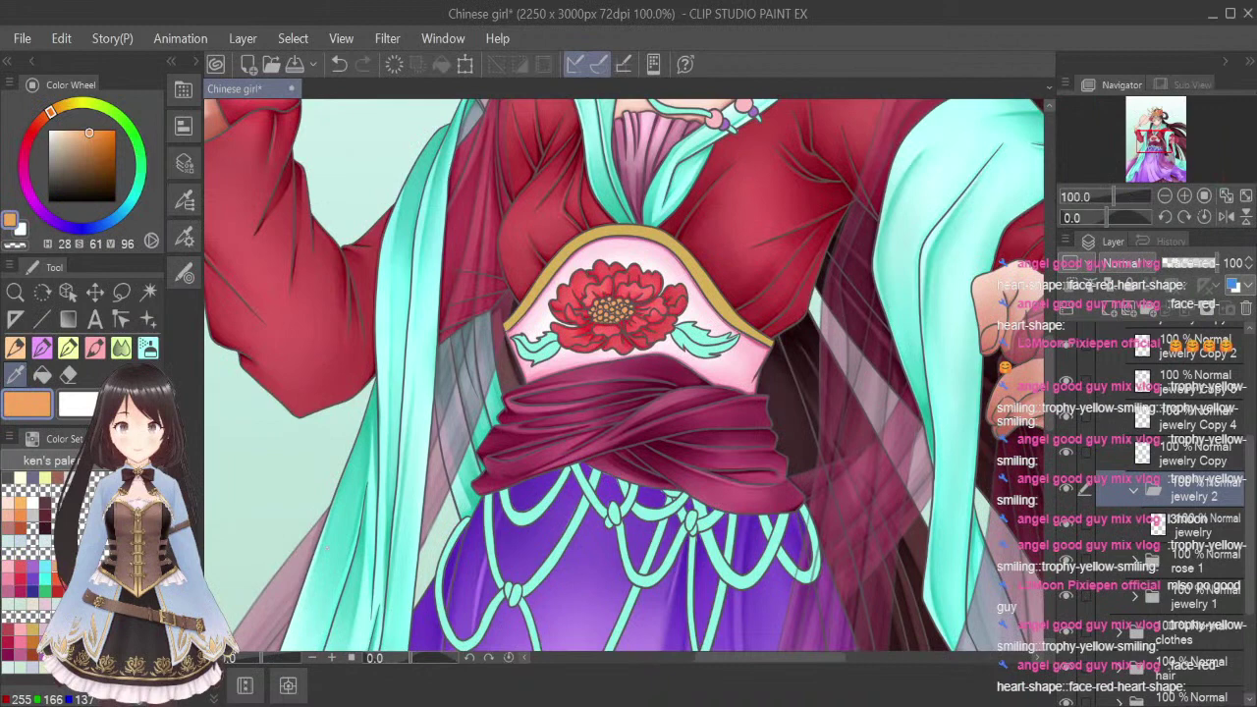
left_click(568, 250)
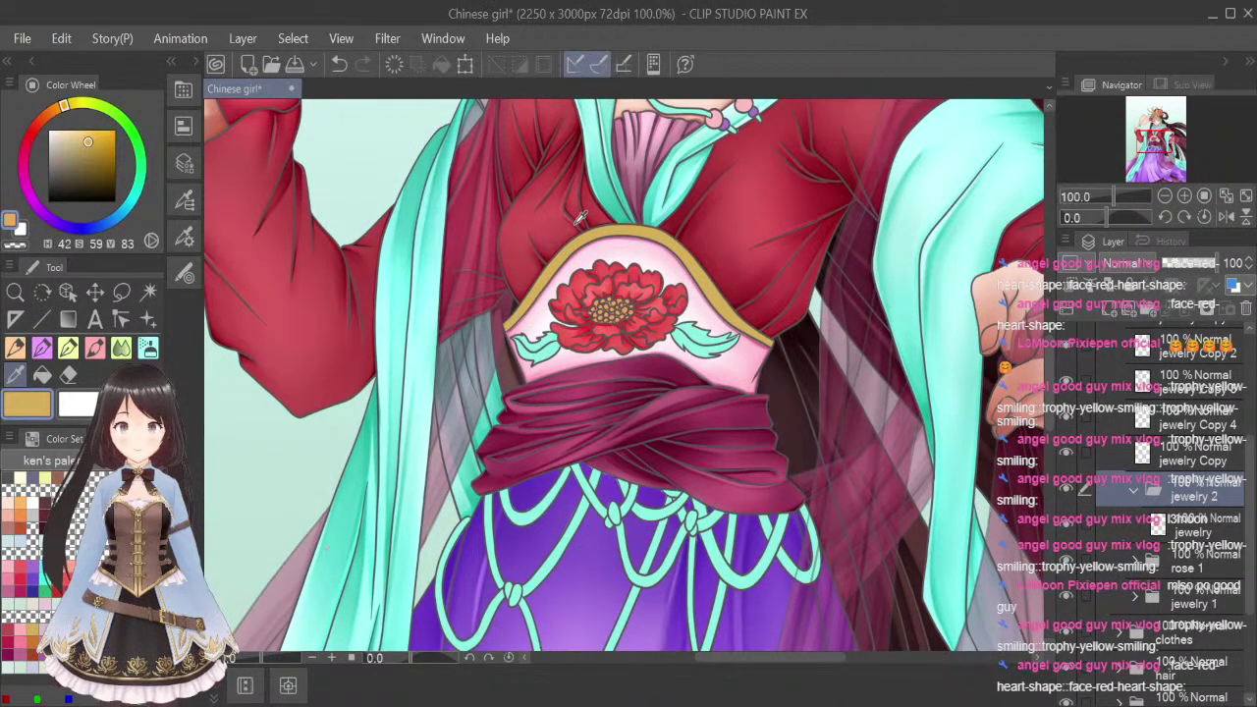
left_click(25, 497)
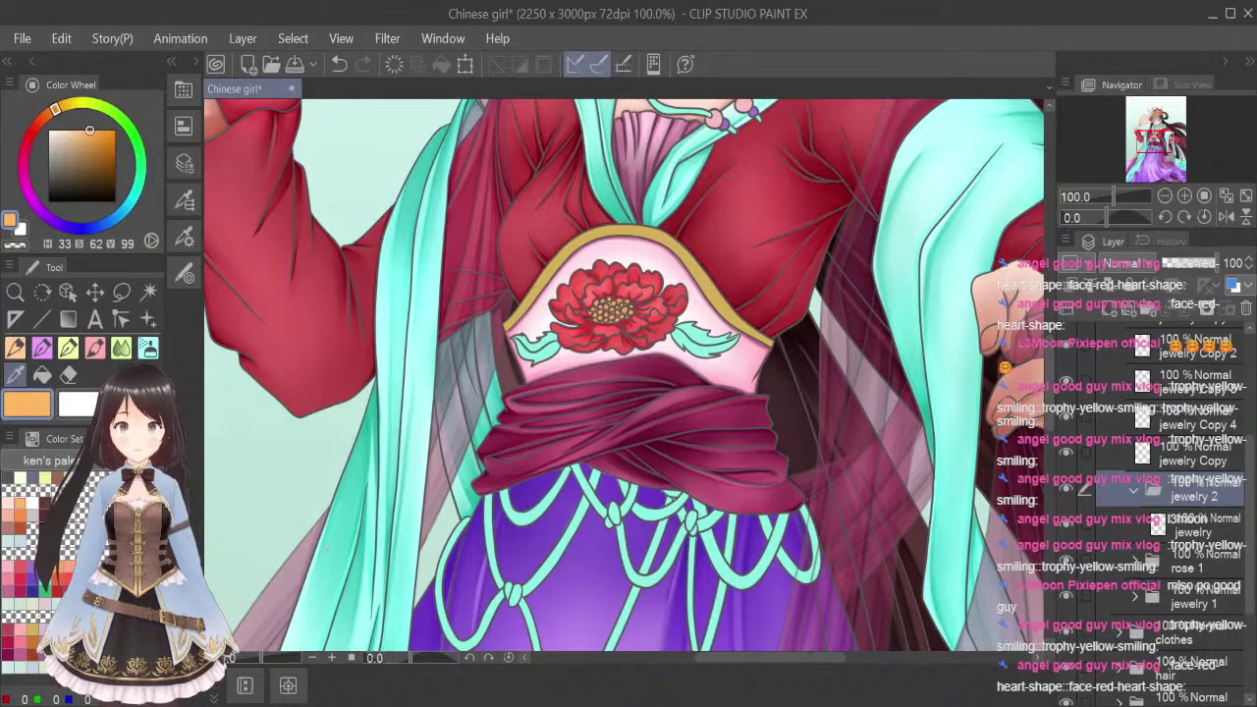
left_click_drag(1159, 140, 1159, 120)
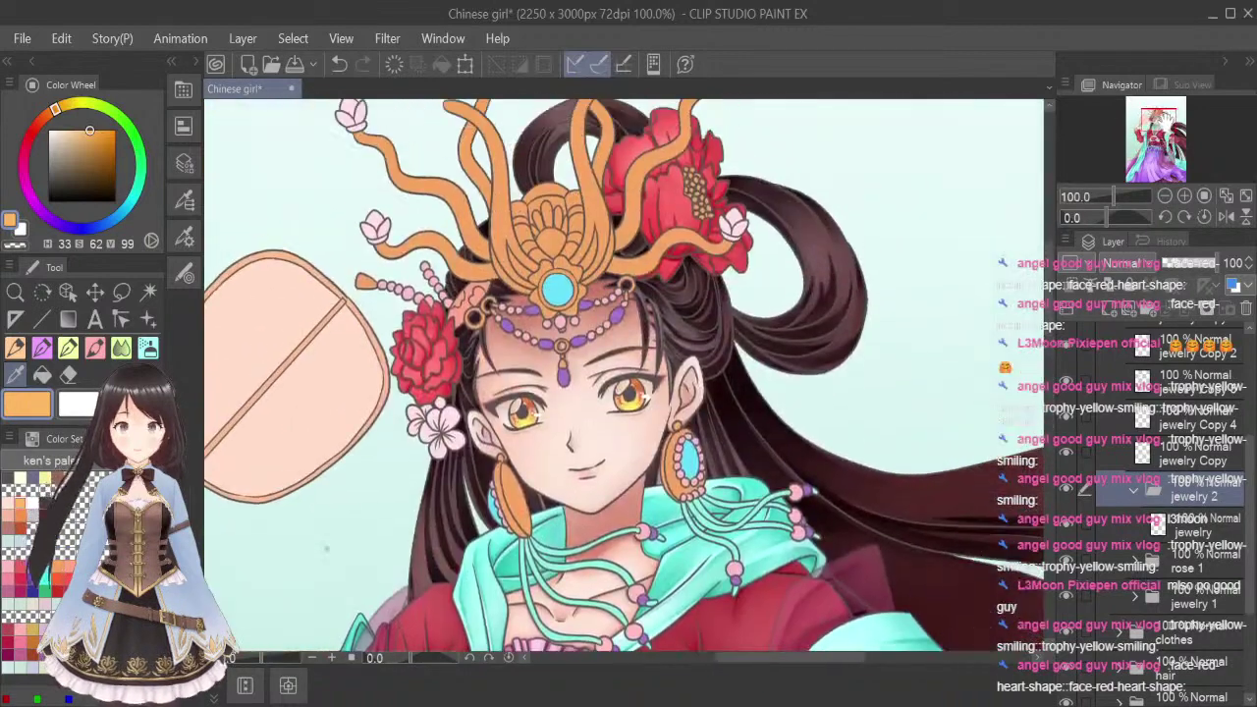
left_click(601, 177)
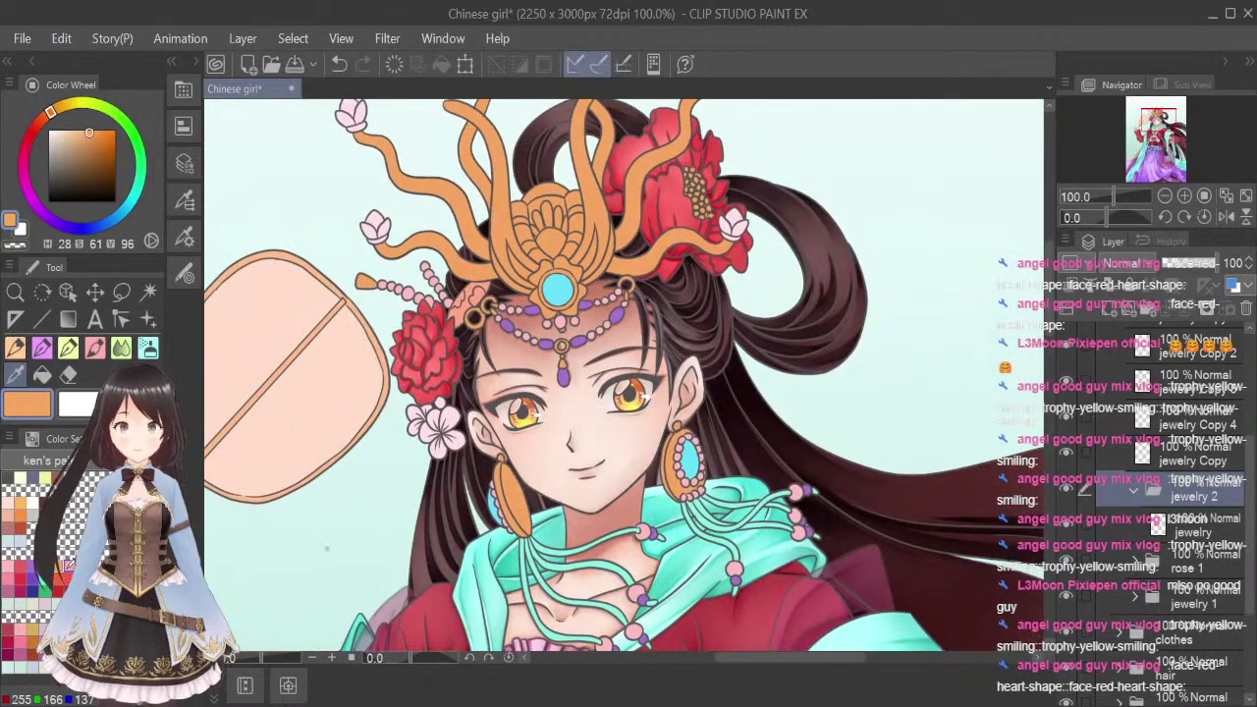
left_click_drag(1164, 126, 1158, 143)
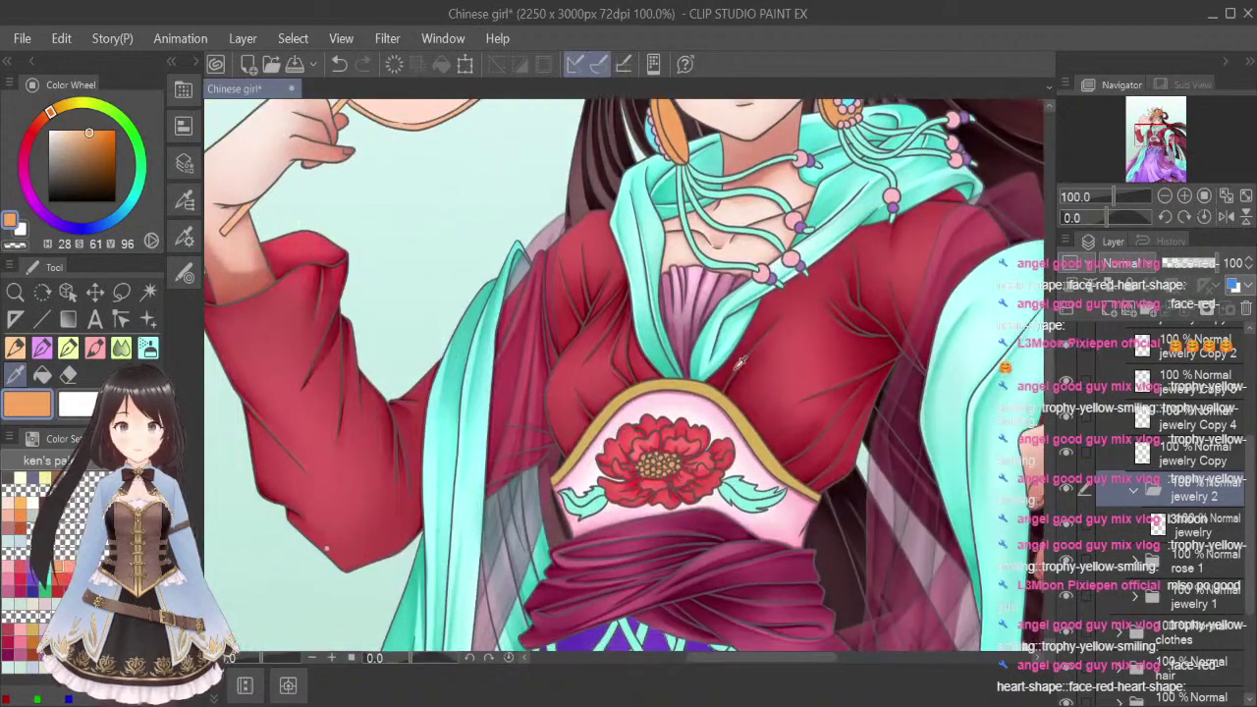
left_click(702, 383)
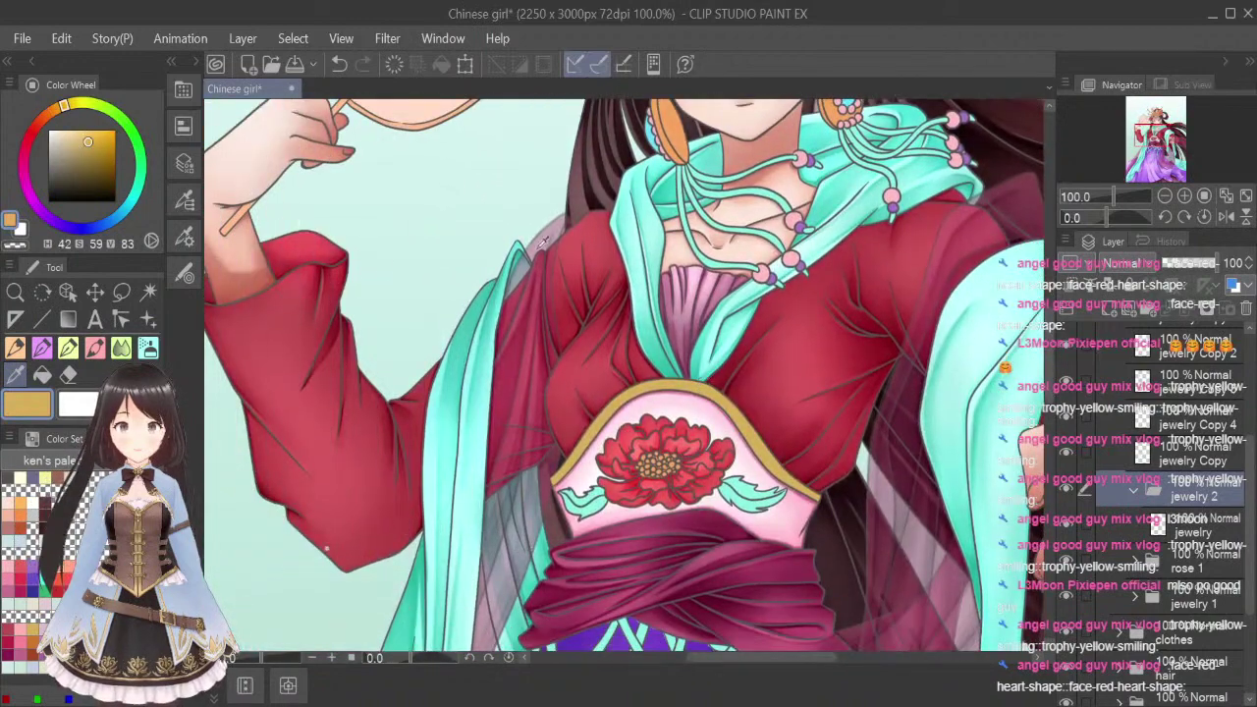
Mix H32 S76 V84, H22 S76 V62 and pale blue H203 S13 V88 as jewelry shading colours for the colour set
left_click(41, 375)
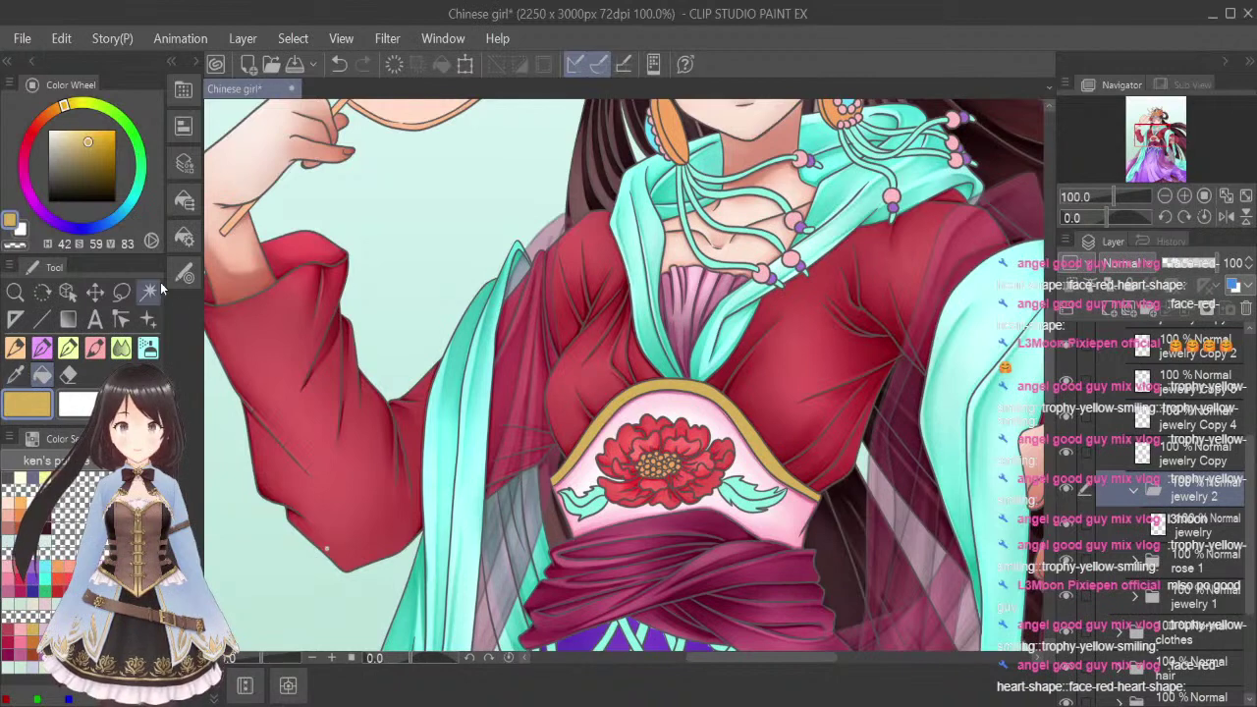
left_click_drag(65, 108, 55, 112)
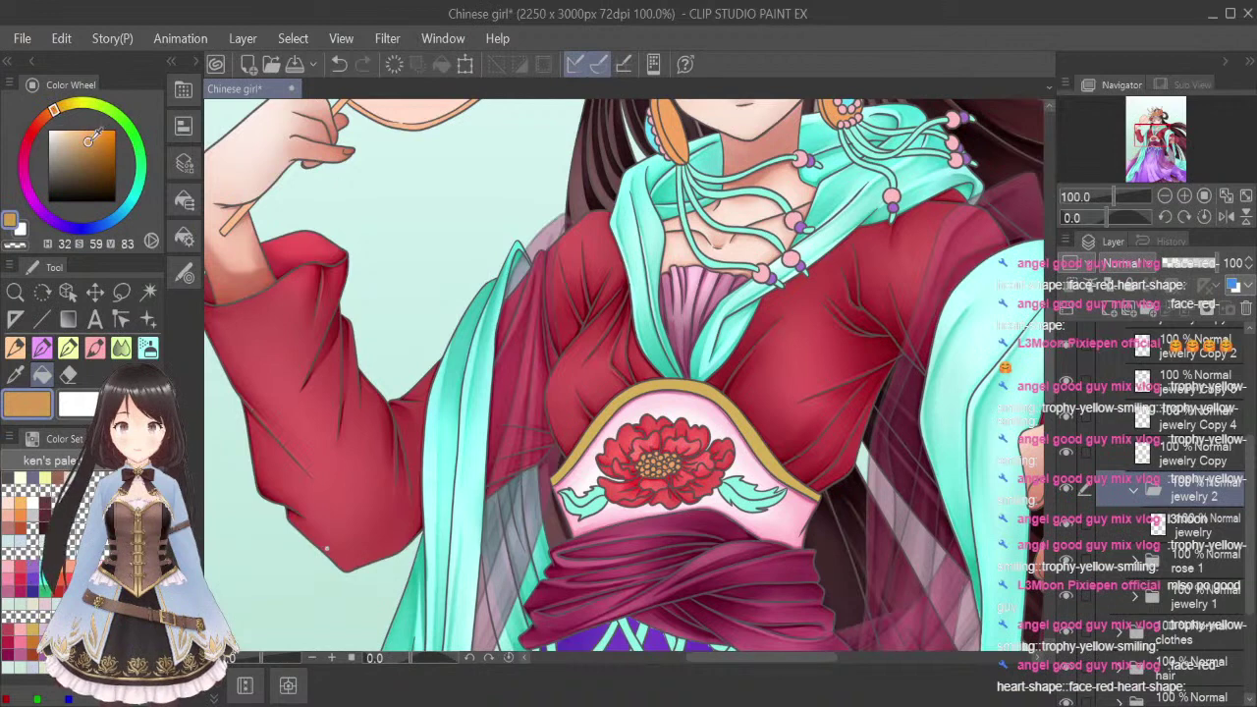
left_click(98, 142)
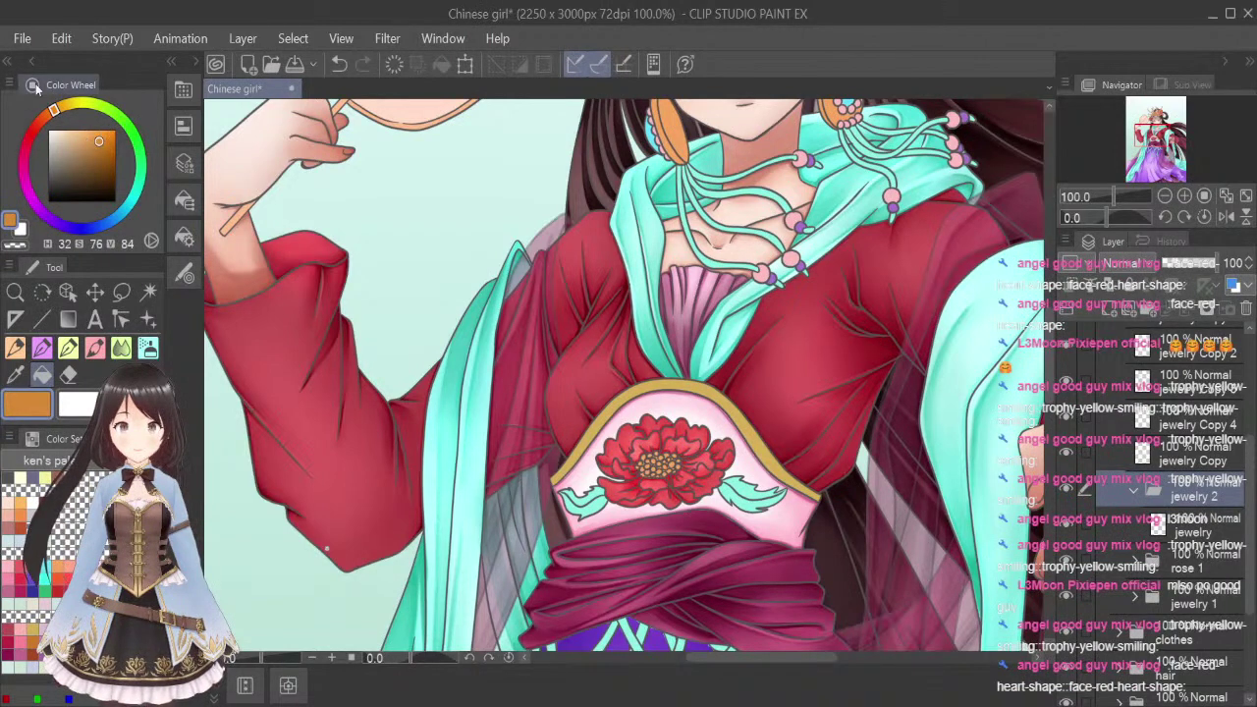
left_click(46, 119)
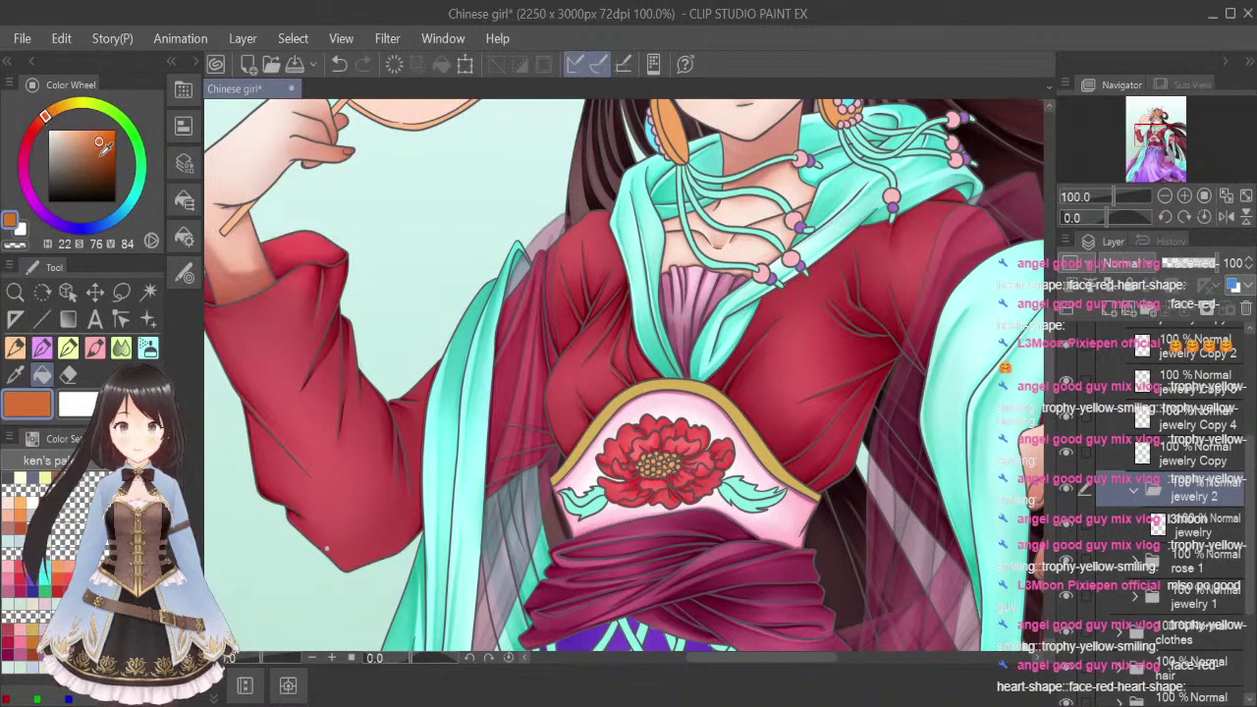
left_click_drag(98, 143, 103, 152)
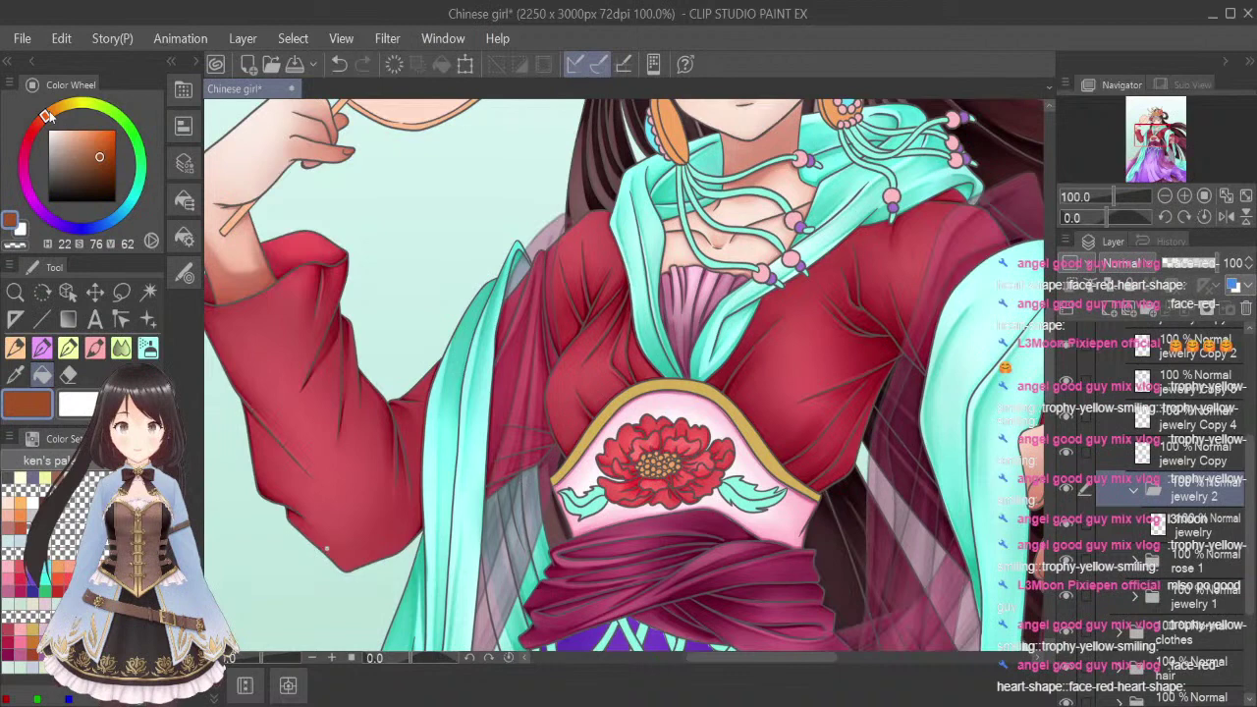
left_click(122, 225)
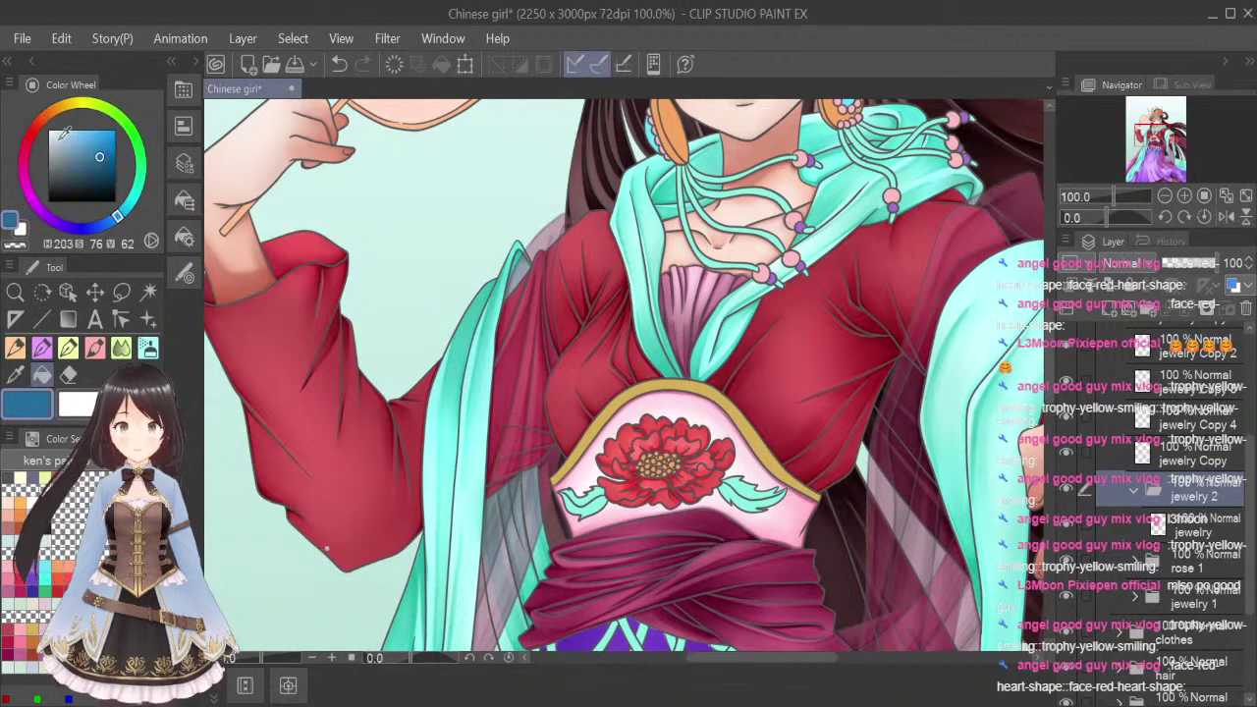
left_click(60, 134)
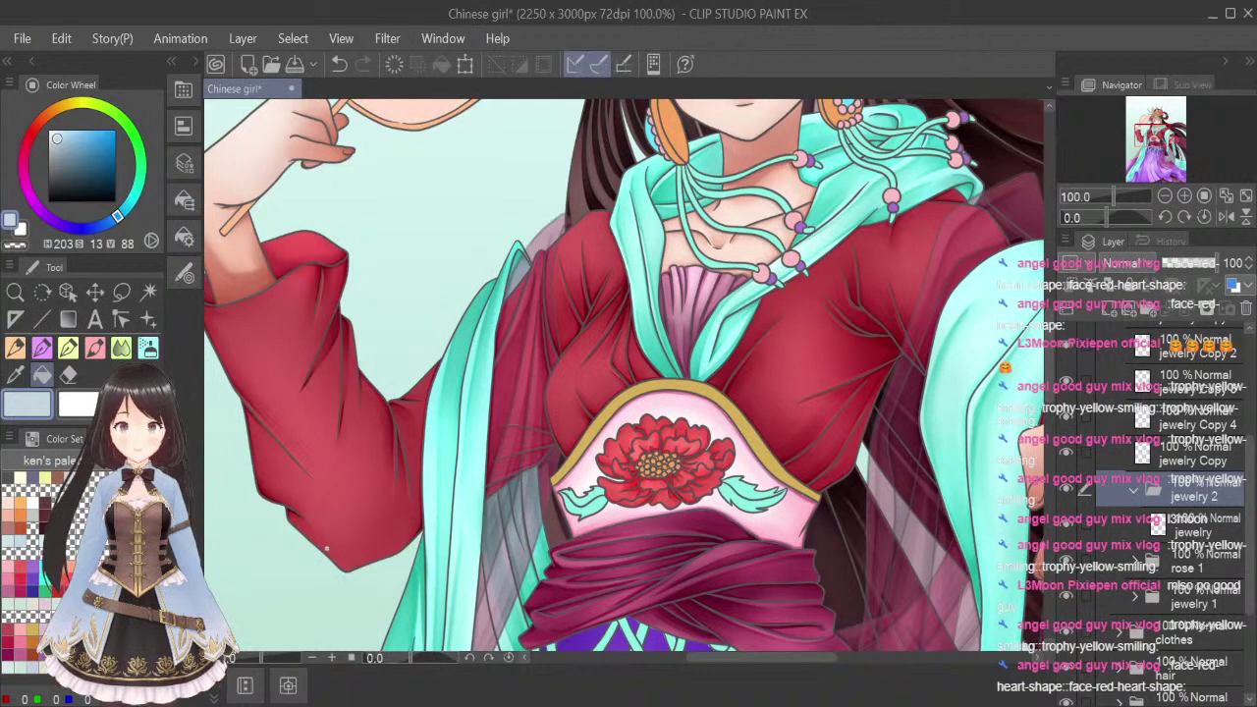
key("i")
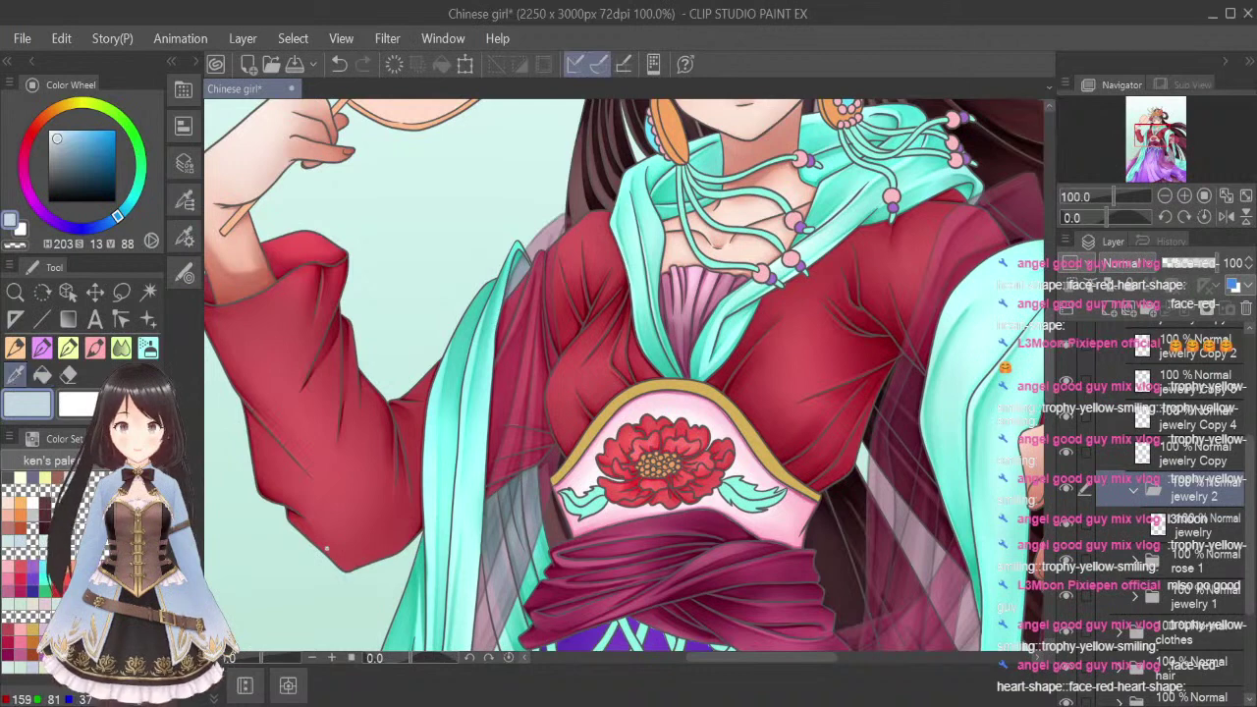
Add a clipped Glow Dodge layer above the jewelry layer and brighten the gold waist trim with pale blue
left_click(148, 292)
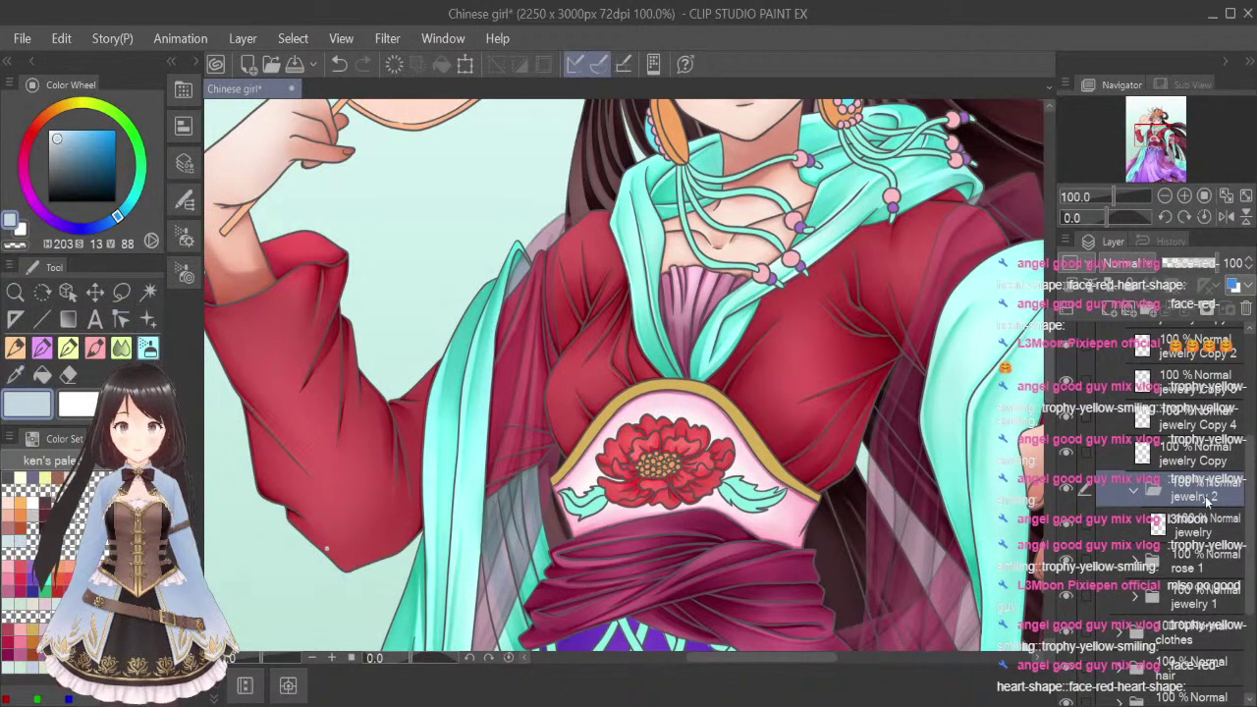
left_click(1200, 537)
left_click(1110, 309)
left_click(1073, 285)
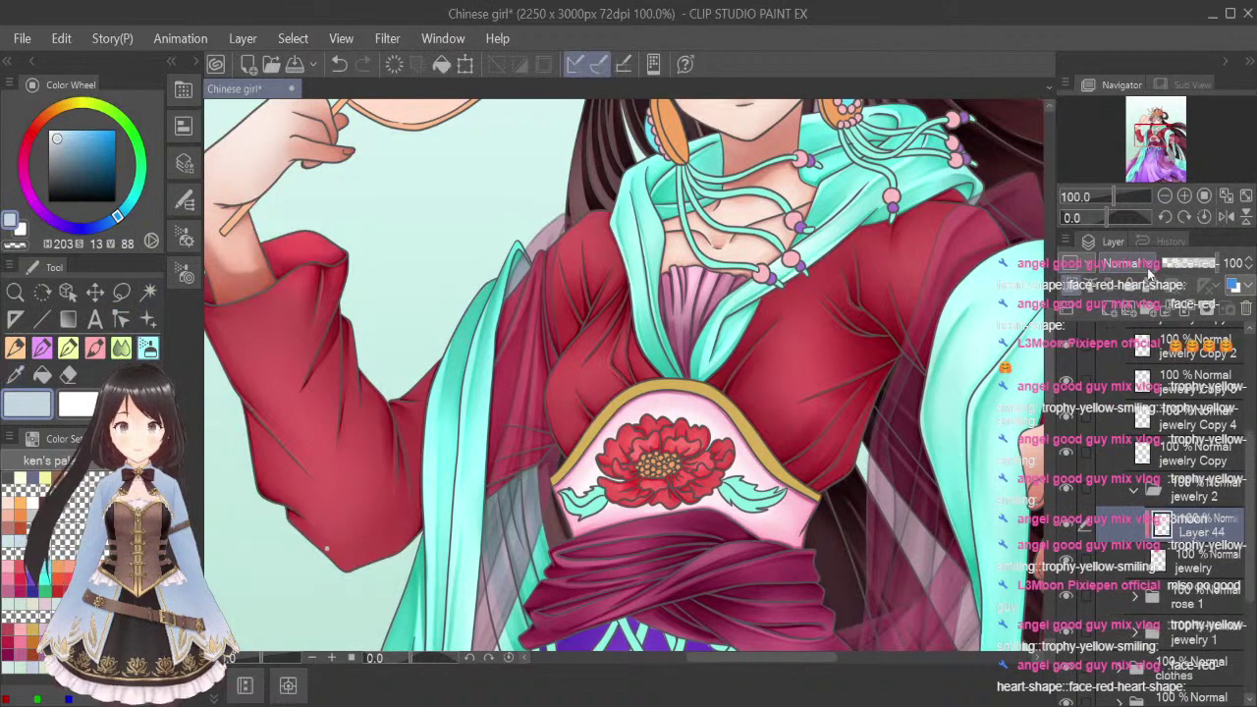
left_click(1141, 363)
left_click(1144, 331)
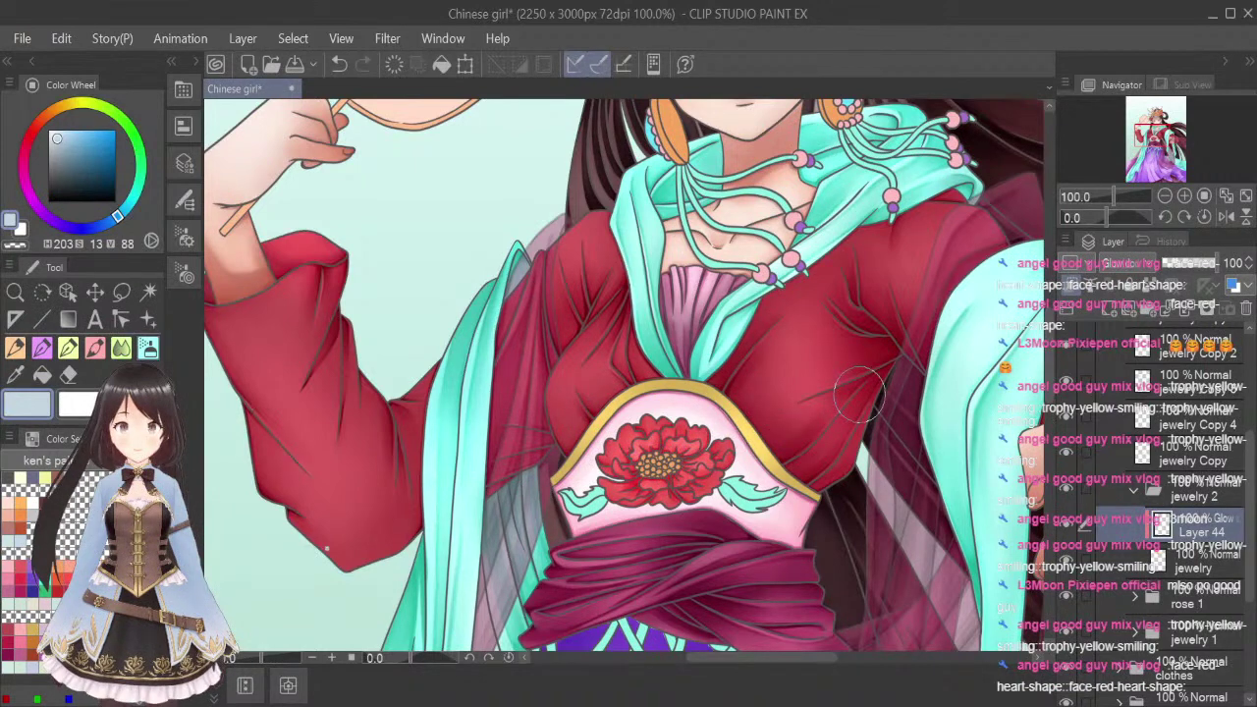
Pick the stored gold (H 42, S 59, V 83) and add a clipped Multiply layer above Layer 44
left_click(15, 375)
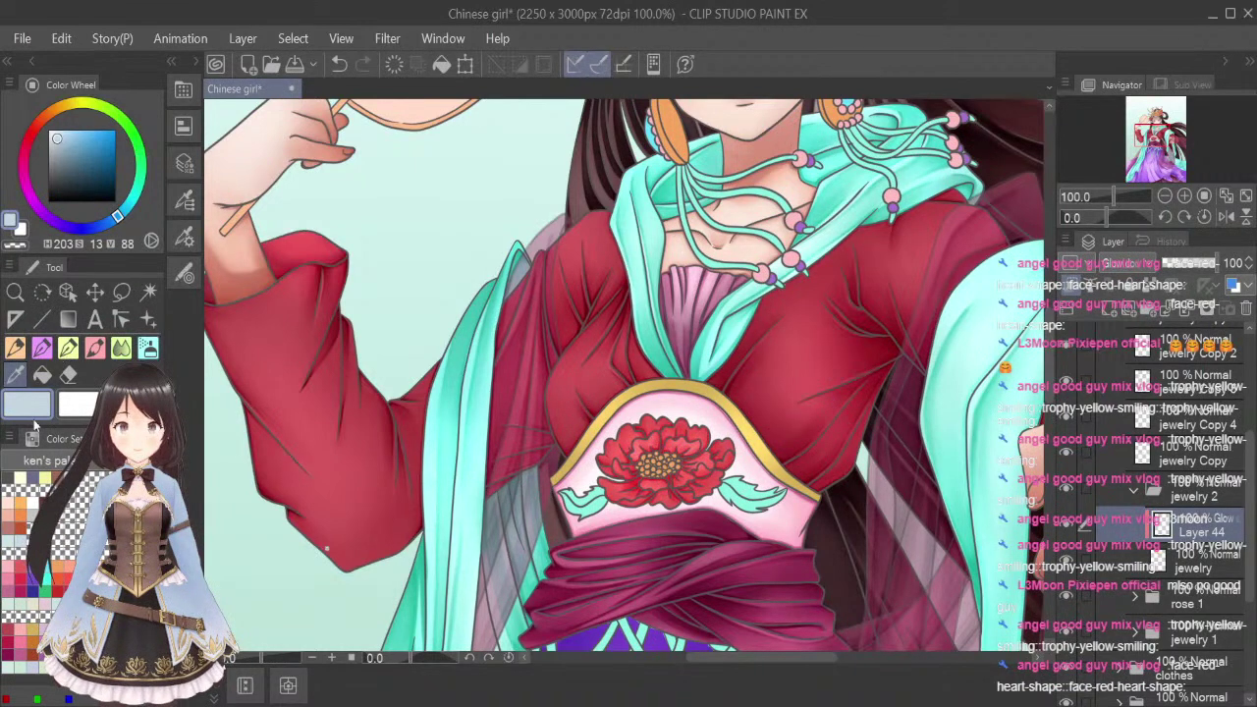
left_click(32, 629)
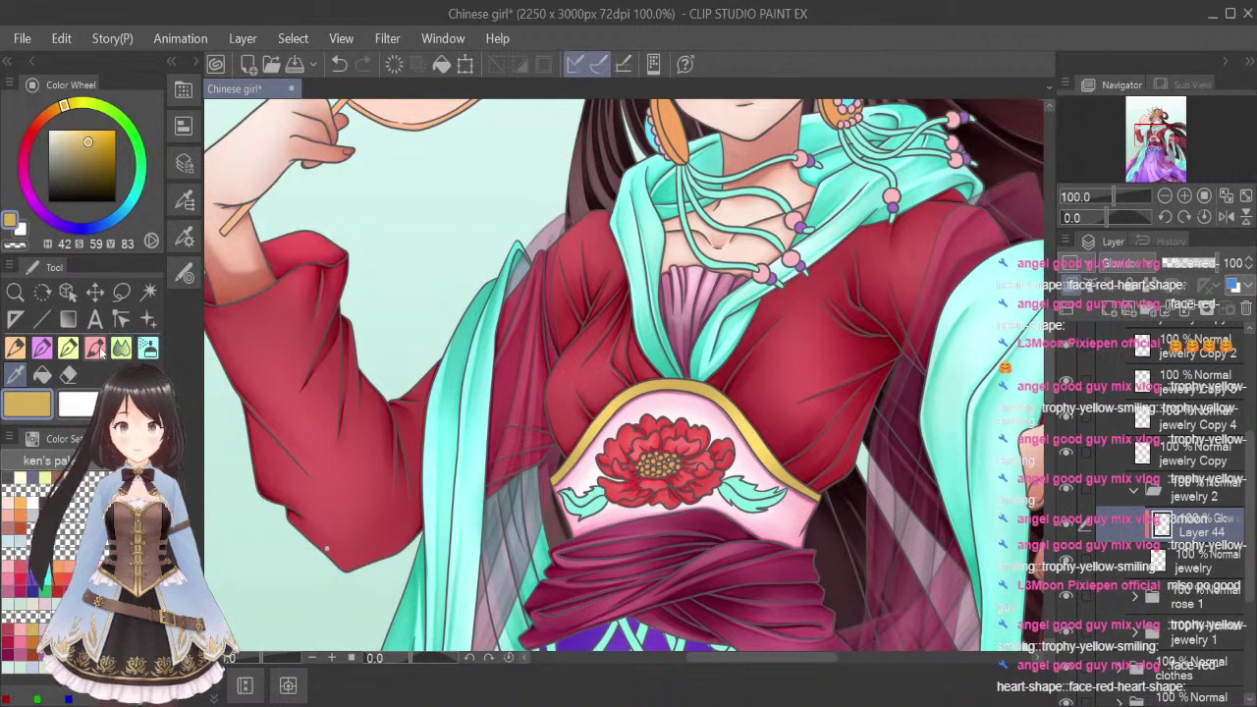
left_click(144, 324)
left_click(1097, 279)
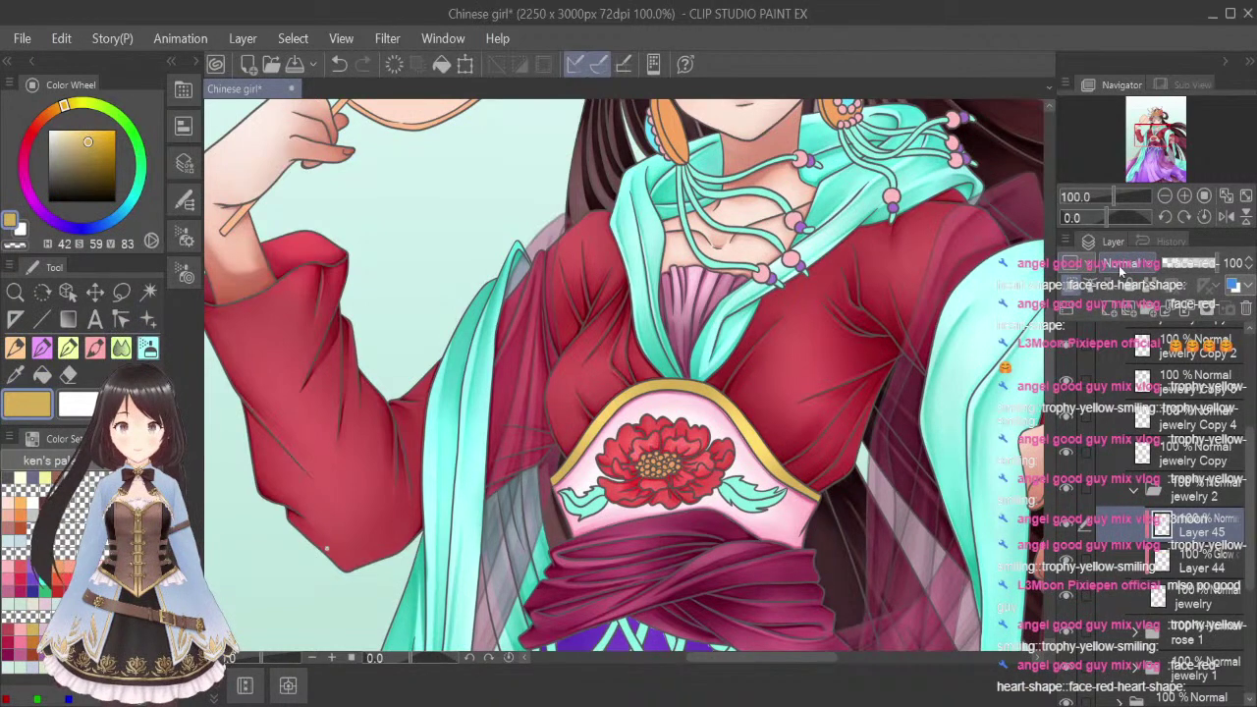
left_click(1137, 336)
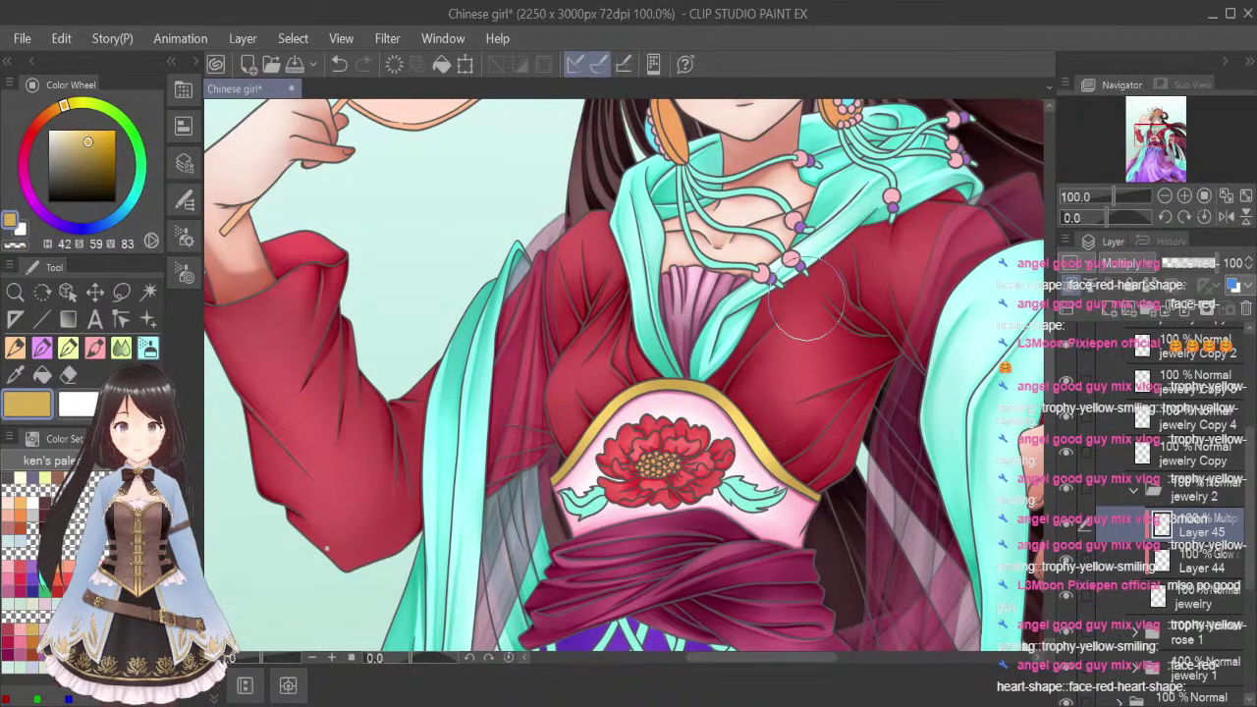
Undo the new Multiply layer and brighten the waist trim further with pale blue (H 203, S 13, V 88) on Layer 44
key("ctrl+z")
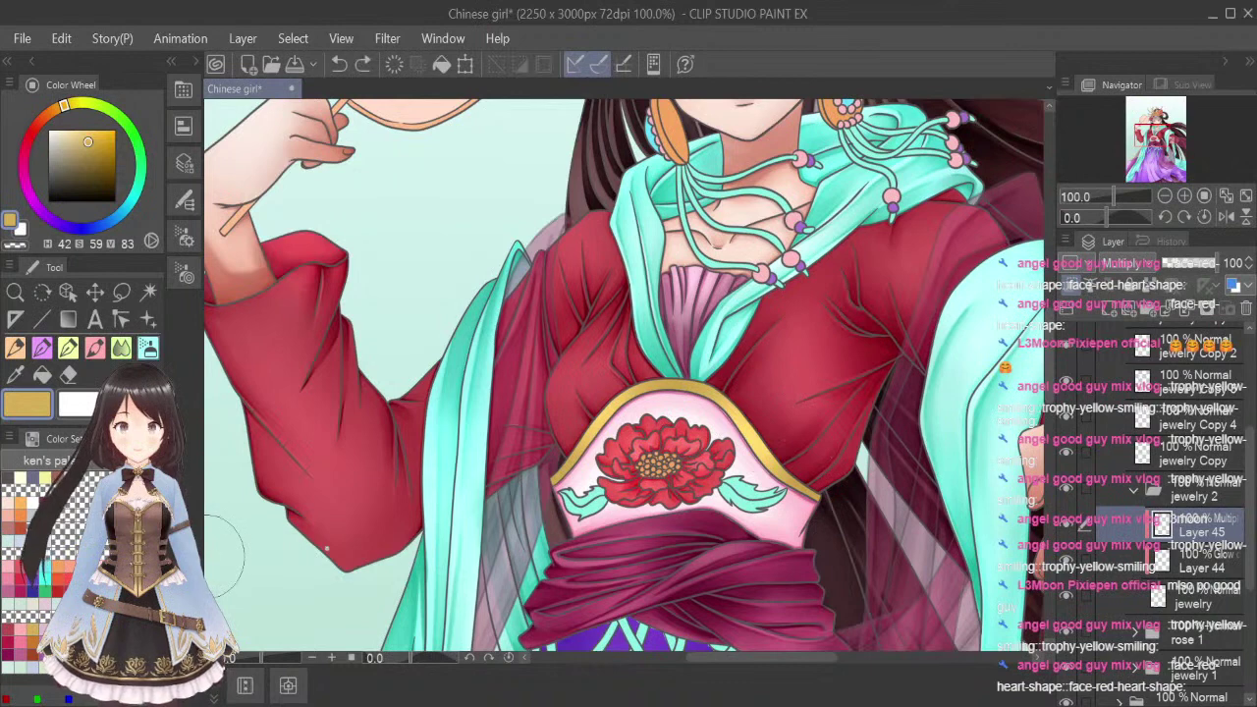
key("ctrl+z")
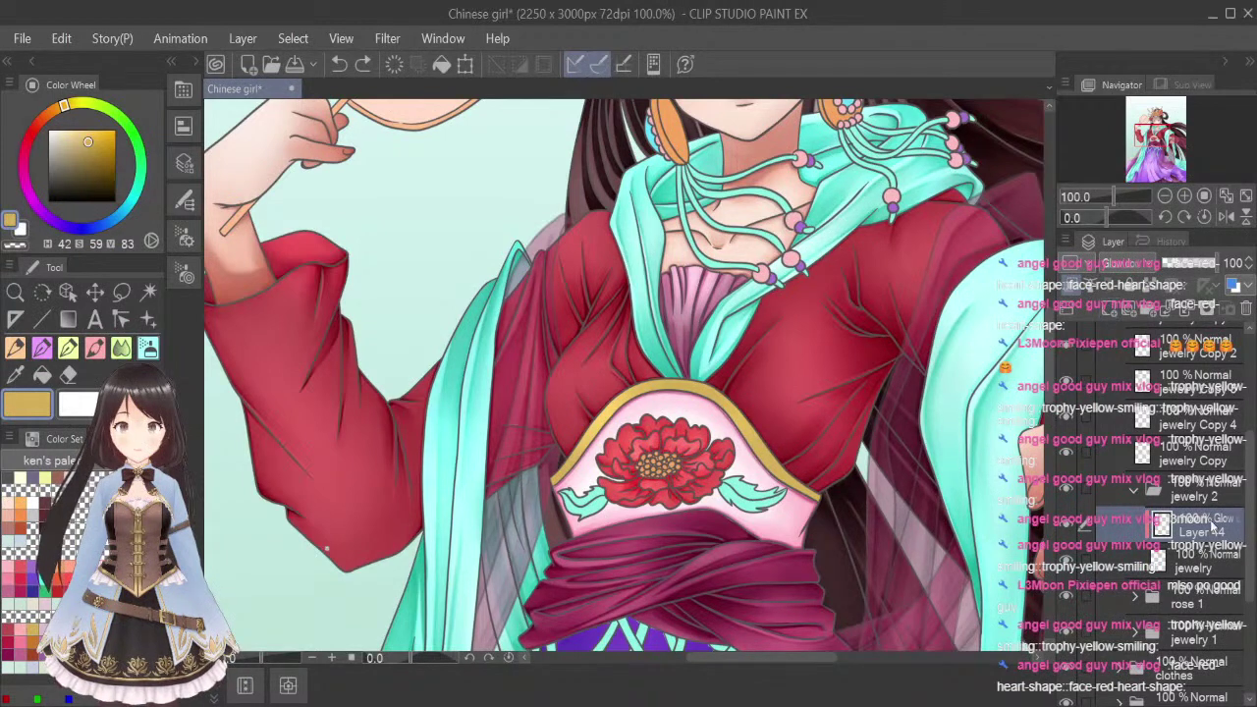
left_click(19, 540)
mouse_move(599, 434)
left_mouse_down()
mouse_move(582, 452)
mouse_move(587, 432)
left_mouse_up()
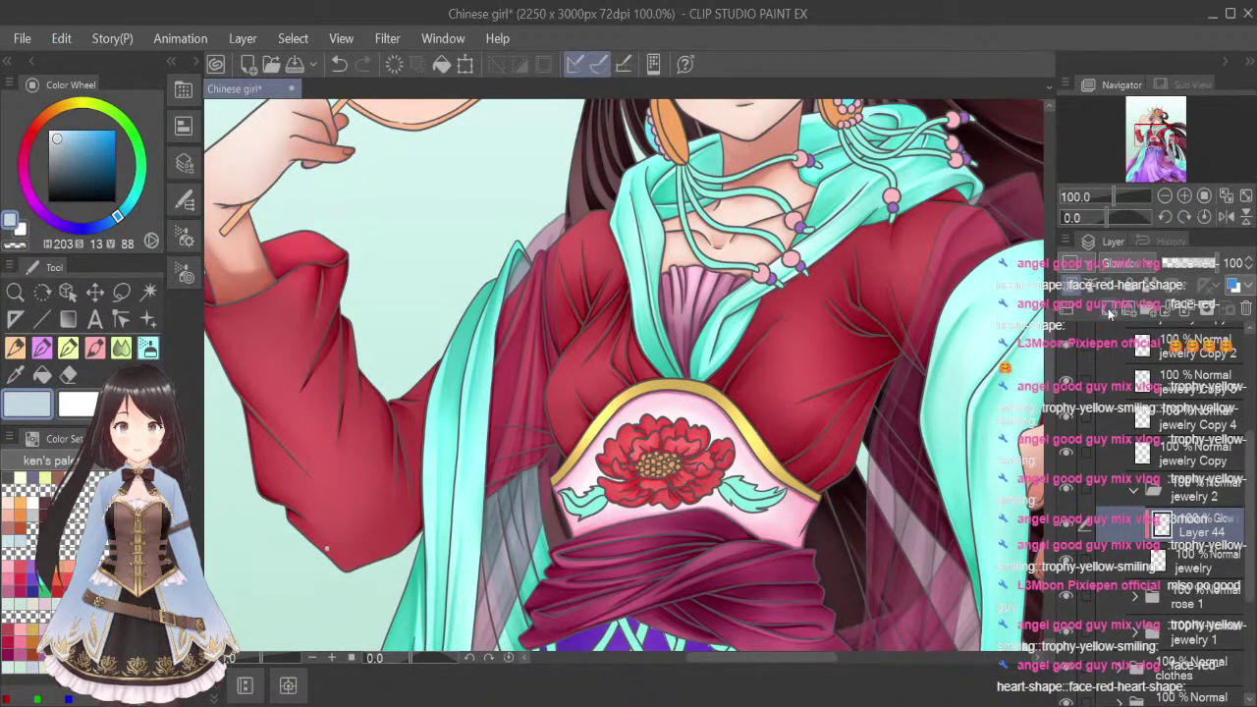
Add a clipped Multiply layer above Layer 44 and pick the stored orange (H 32, S 76, V 84) as drawing colour
left_click(1108, 309)
left_click(1071, 284)
left_click(1135, 335)
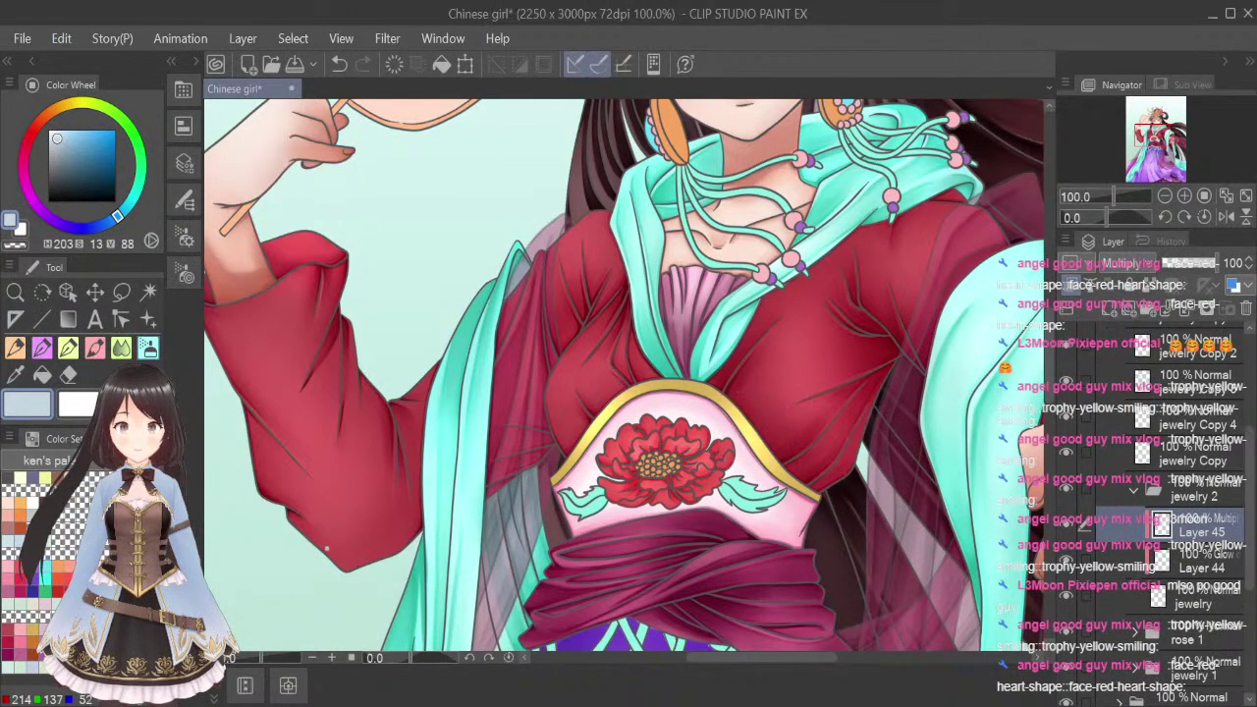
left_click(19, 515)
left_click(121, 348)
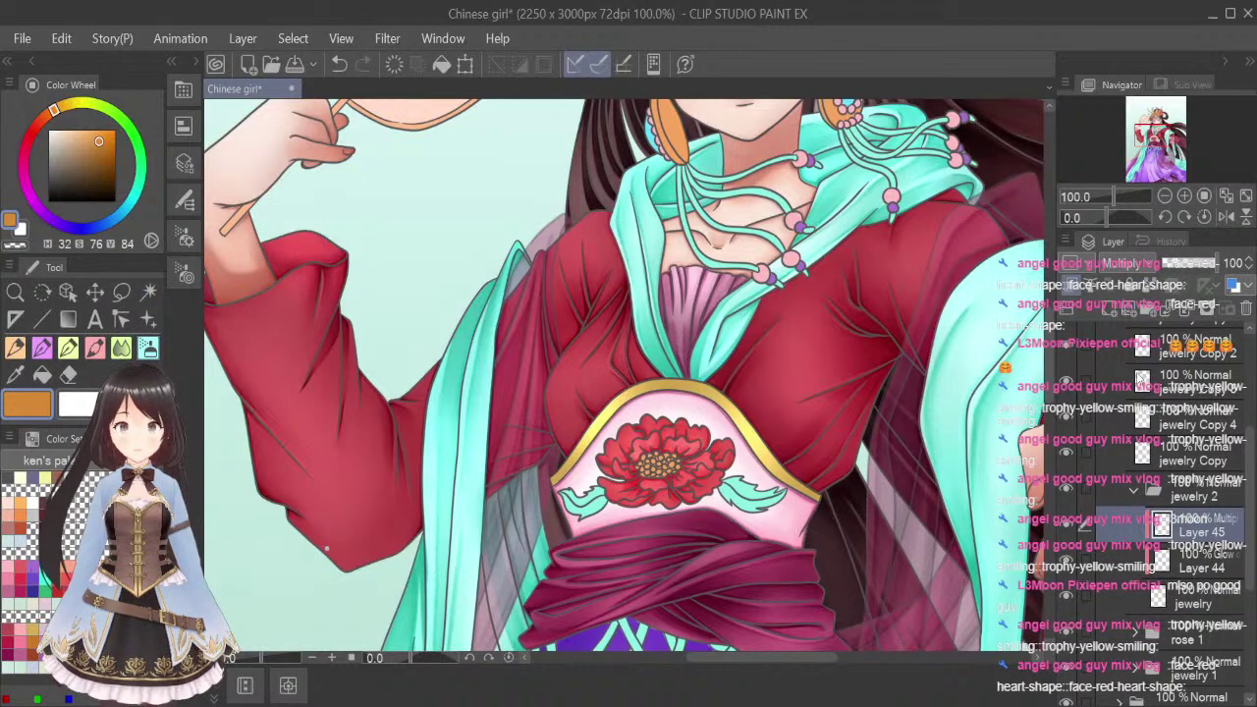
Paint orange shadows along both edges of the gold waist trim, from its lower left tip up towards the crest
scroll(570, 456, "up", 5)
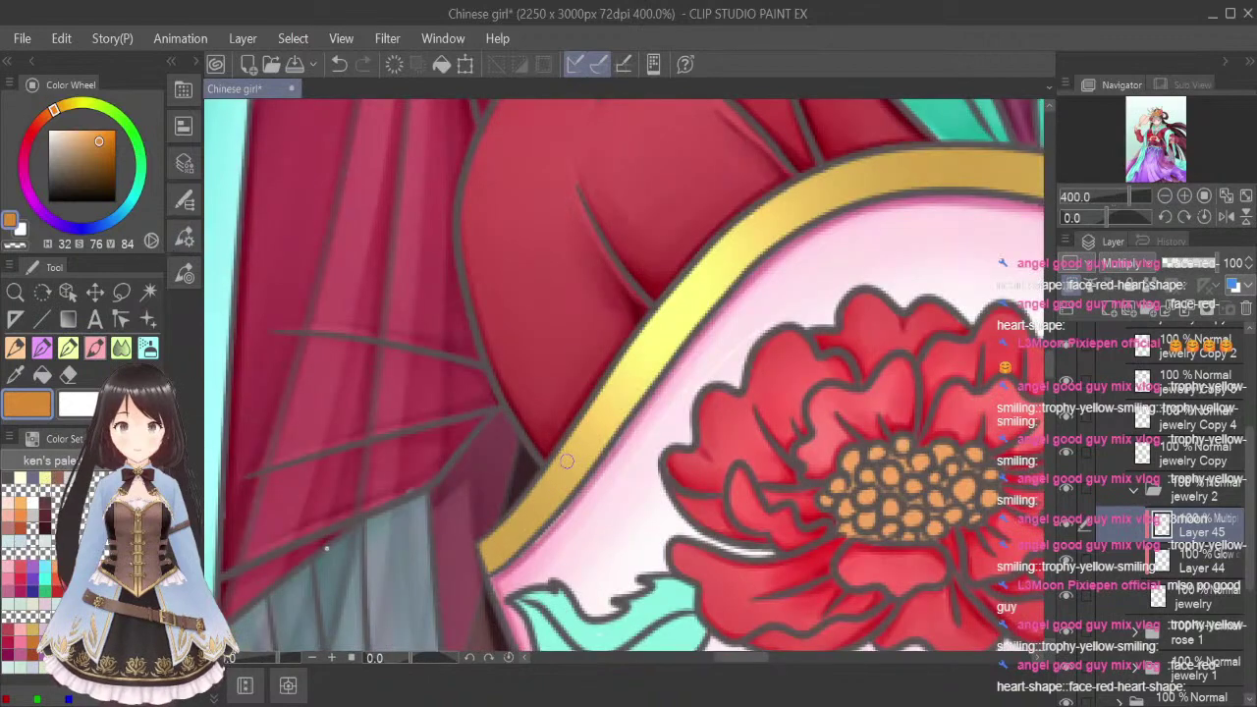
mouse_move(481, 546)
left_mouse_down()
mouse_move(730, 229)
mouse_move(689, 281)
mouse_move(827, 174)
left_mouse_up()
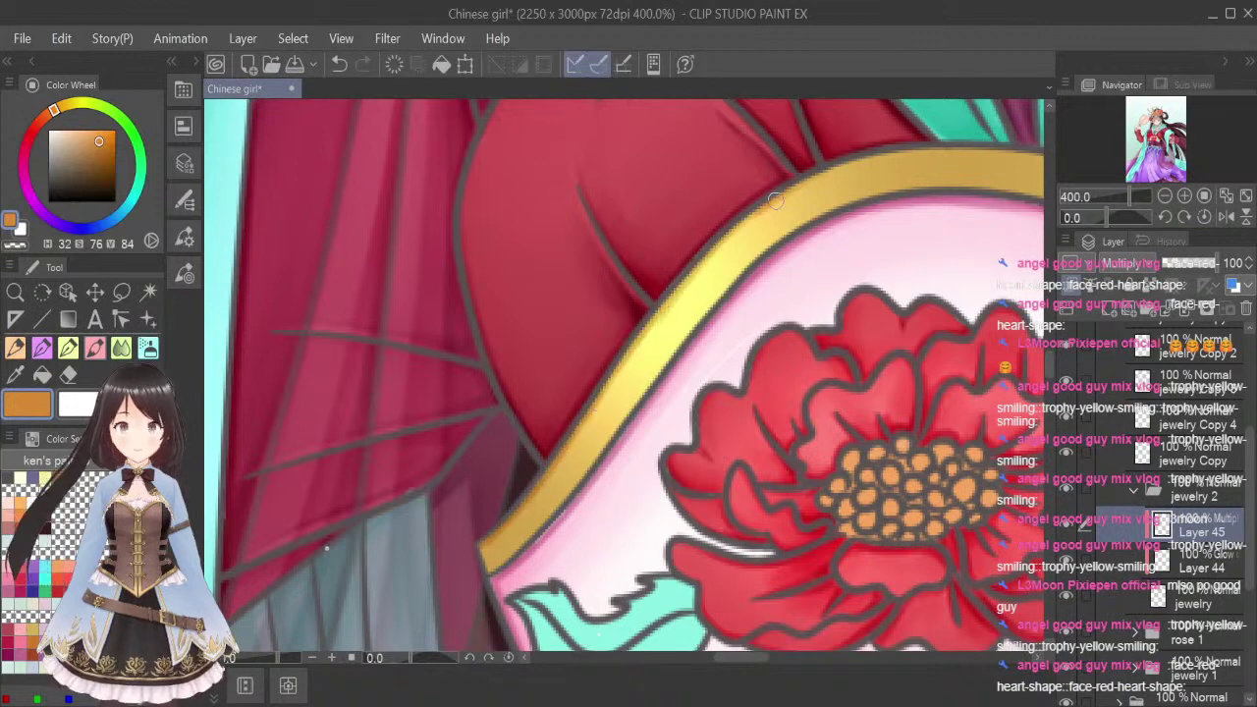
left_click_drag(760, 211, 897, 154)
mouse_move(485, 550)
left_mouse_down()
mouse_move(523, 518)
mouse_move(526, 536)
mouse_move(494, 570)
mouse_move(480, 542)
mouse_move(518, 517)
mouse_move(485, 551)
mouse_move(520, 537)
mouse_move(500, 563)
mouse_move(595, 465)
mouse_move(537, 527)
mouse_move(765, 245)
mouse_move(710, 307)
mouse_move(856, 188)
mouse_move(793, 229)
mouse_move(915, 189)
left_mouse_up()
Blend the orange shadows on the left slope of the waist trim into the gold with a smaller blending brush
left_click(121, 347)
key("bracketleft")
key("bracketleft")
key("bracketleft")
key("bracketleft")
key("bracketleft")
key("bracketleft")
key("bracketleft")
key("bracketleft")
key("bracketleft")
key("bracketleft")
key("bracketleft")
key("bracketleft")
key("bracketleft")
mouse_move(510, 532)
left_mouse_down()
mouse_move(532, 510)
mouse_move(504, 545)
mouse_move(641, 376)
mouse_move(526, 518)
mouse_move(645, 366)
mouse_move(691, 282)
mouse_move(593, 442)
mouse_move(773, 224)
mouse_move(615, 404)
mouse_move(879, 160)
left_mouse_up()
left_click_drag(729, 273, 932, 165)
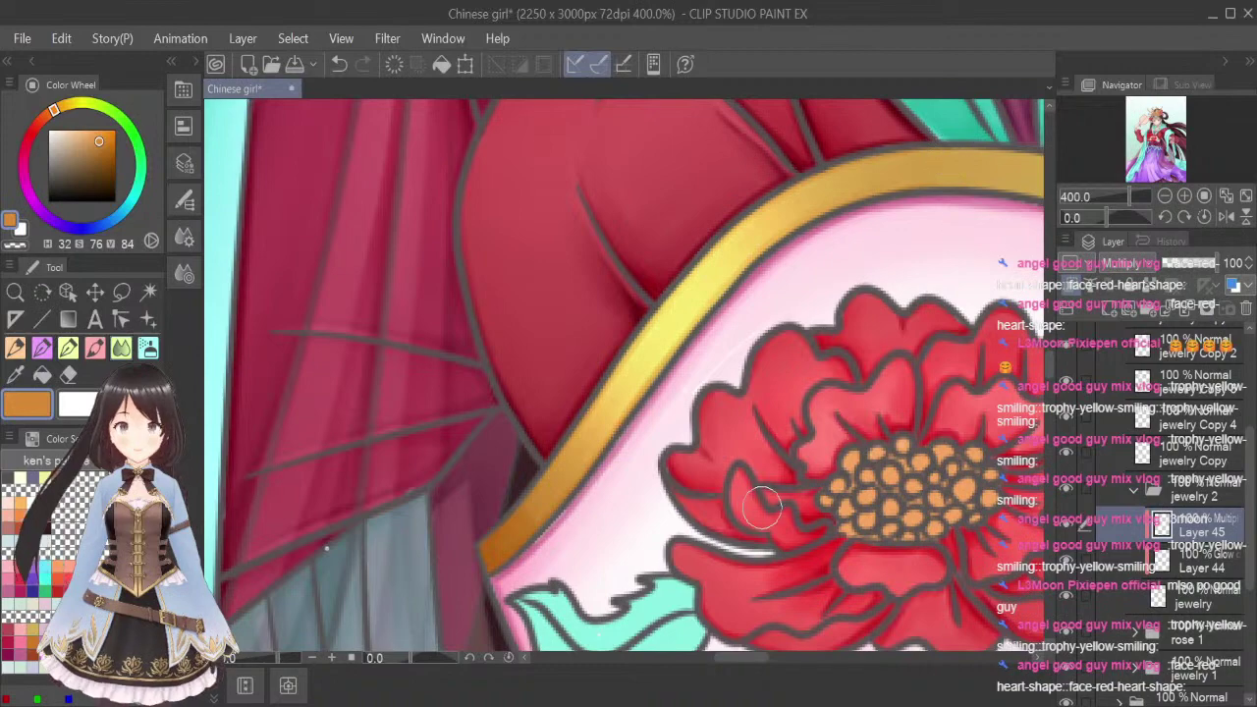
Paint orange shadows across the crest of the waist trim above the flower and down both of its shoulders
scroll(761, 507, "down", 2)
left_click_drag(729, 663, 761, 664)
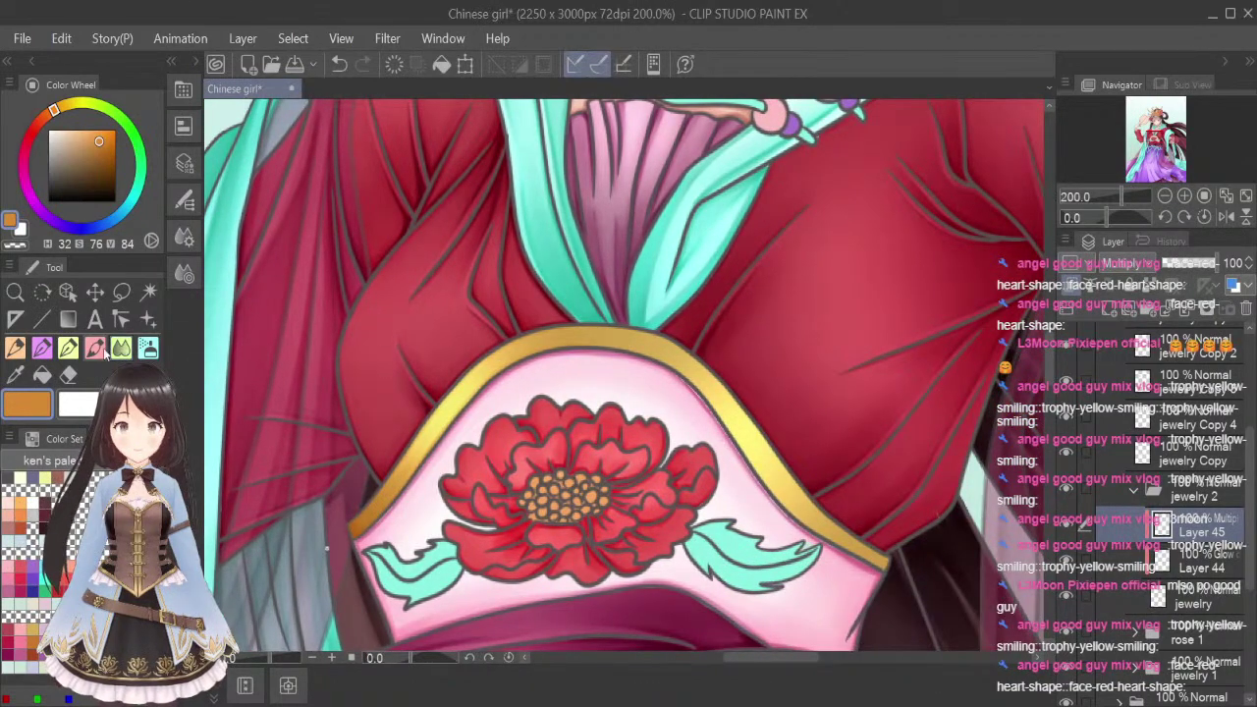
scroll(589, 378, "up", 2)
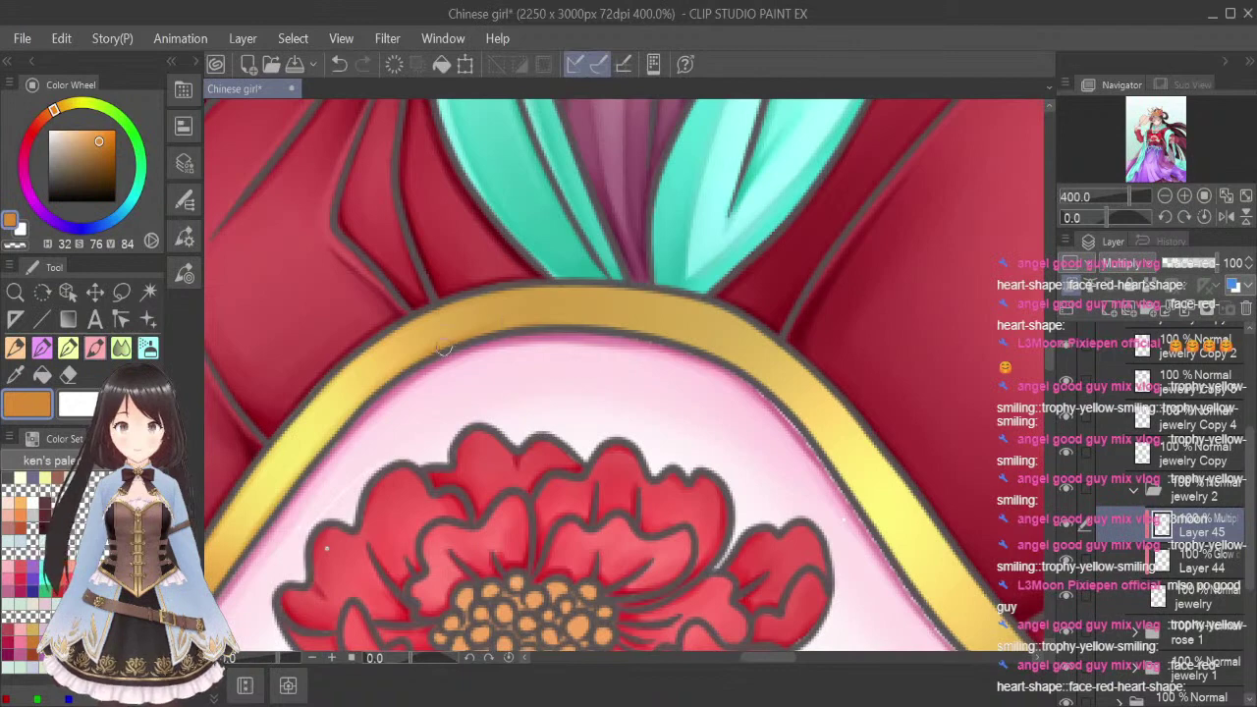
mouse_move(483, 325)
left_mouse_down()
mouse_move(560, 324)
mouse_move(579, 312)
mouse_move(559, 299)
mouse_move(609, 292)
mouse_move(633, 294)
mouse_move(604, 306)
mouse_move(609, 319)
mouse_move(580, 322)
mouse_move(643, 307)
mouse_move(606, 299)
left_mouse_up()
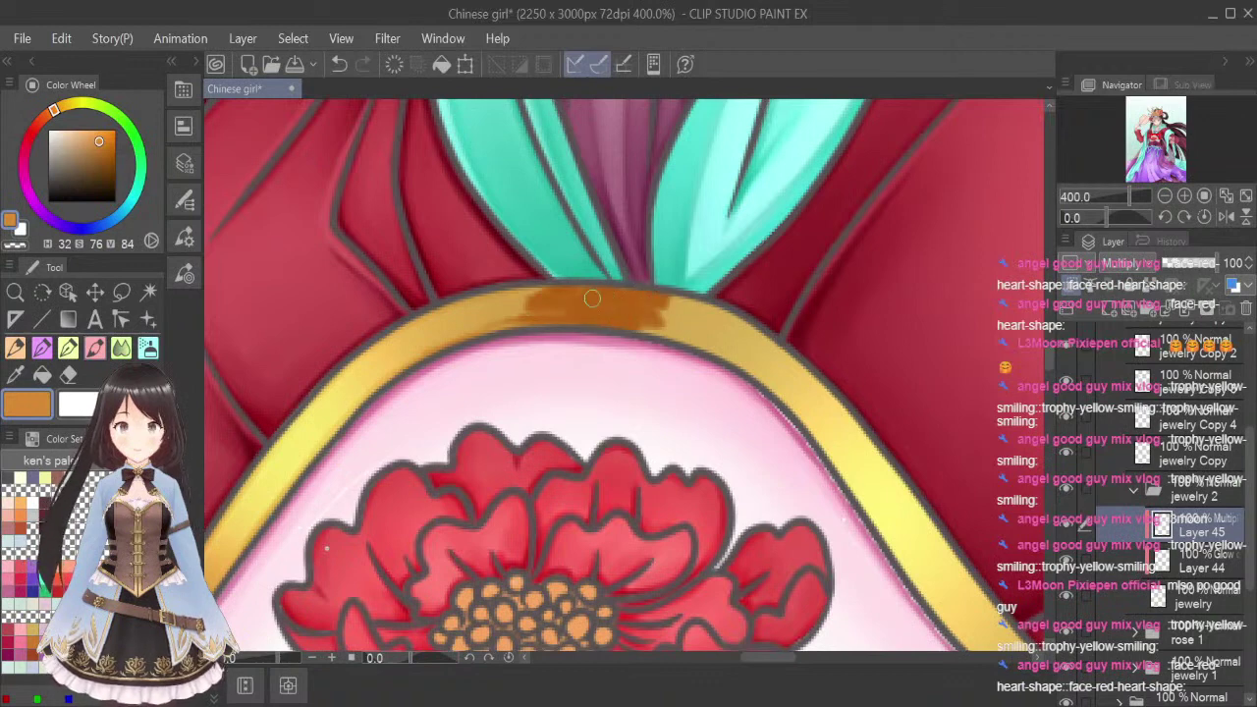
mouse_move(257, 454)
left_mouse_down()
mouse_move(408, 327)
mouse_move(279, 440)
mouse_move(470, 301)
mouse_move(390, 334)
mouse_move(489, 293)
mouse_move(568, 284)
mouse_move(482, 296)
mouse_move(586, 318)
left_mouse_up()
mouse_move(509, 330)
left_mouse_down()
mouse_move(727, 339)
mouse_move(640, 337)
mouse_move(693, 345)
mouse_move(646, 332)
mouse_move(791, 404)
mouse_move(703, 322)
mouse_move(635, 297)
mouse_move(726, 319)
mouse_move(703, 308)
mouse_move(809, 391)
mouse_move(712, 301)
mouse_move(859, 438)
mouse_move(793, 416)
left_mouse_up()
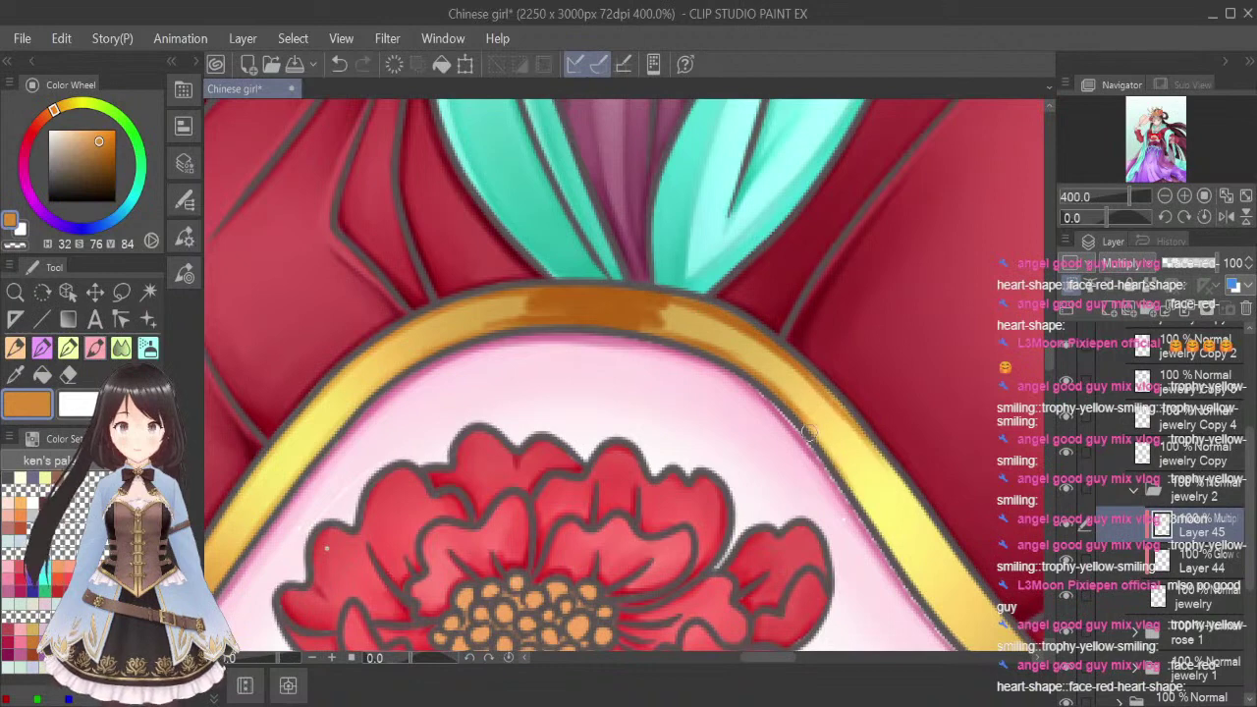
Blend the orange shadows at the trim's crest and shoulders smoothly into the gold with a reduced blending brush
left_click(119, 338)
key("bracketleft")
key("bracketleft")
key("bracketleft")
key("bracketleft")
key("bracketleft")
key("bracketleft")
key("bracketleft")
key("bracketleft")
key("bracketleft")
key("bracketleft")
mouse_move(579, 305)
left_mouse_down()
mouse_move(458, 326)
mouse_move(567, 309)
mouse_move(379, 369)
mouse_move(537, 298)
mouse_move(304, 427)
mouse_move(416, 332)
mouse_move(260, 501)
left_mouse_up()
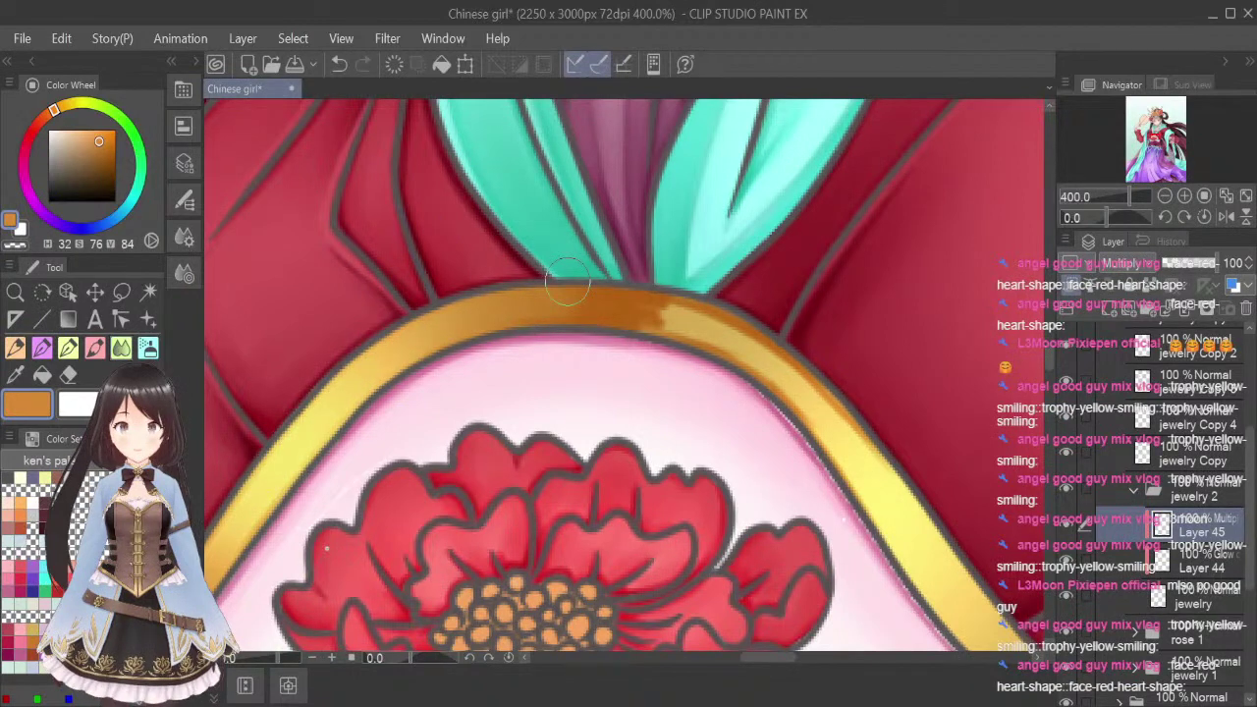
mouse_move(603, 316)
left_mouse_down()
mouse_move(711, 334)
mouse_move(589, 296)
mouse_move(803, 416)
mouse_move(716, 336)
mouse_move(727, 328)
mouse_move(854, 485)
mouse_move(858, 468)
mouse_move(795, 391)
mouse_move(896, 528)
mouse_move(744, 332)
mouse_move(940, 592)
left_mouse_up()
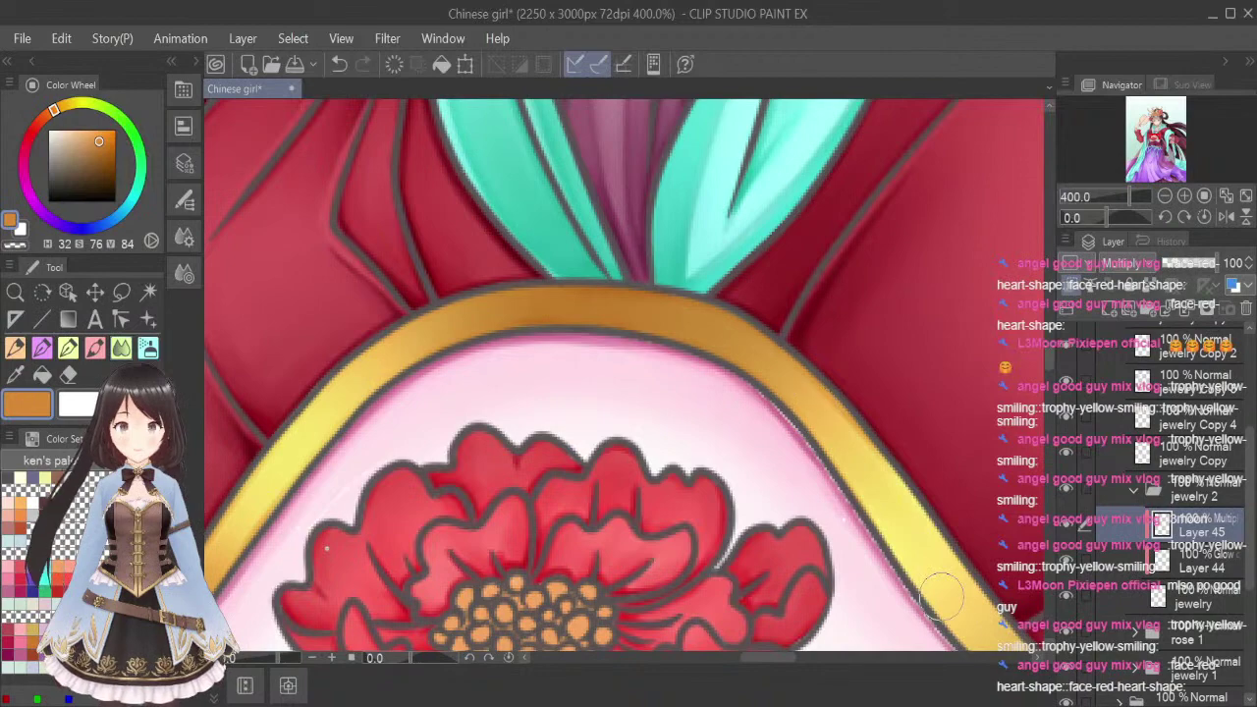
mouse_move(471, 320)
left_mouse_down()
mouse_move(551, 307)
mouse_move(707, 317)
left_mouse_up()
Paint orange shadows along both edges of the waist trim's right slope down to its lower end
left_click_drag(770, 658, 788, 659)
left_click_drag(1051, 358, 1051, 369)
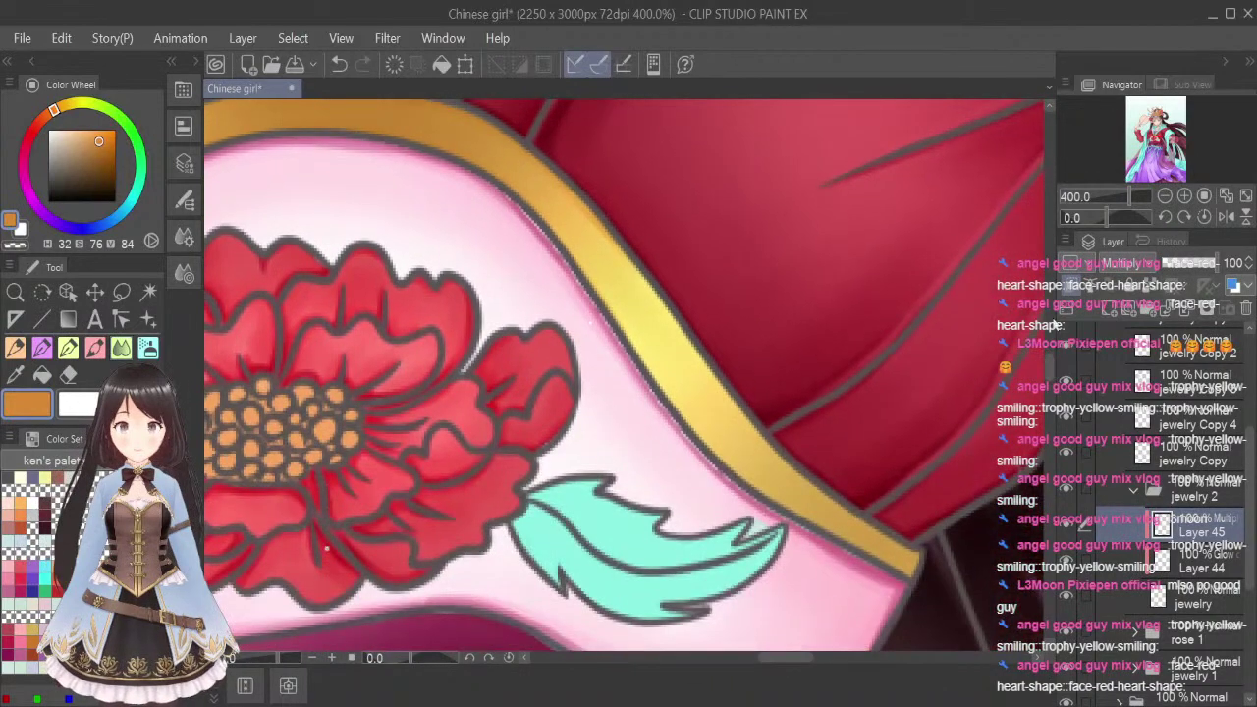
left_click(67, 348)
left_click(93, 349)
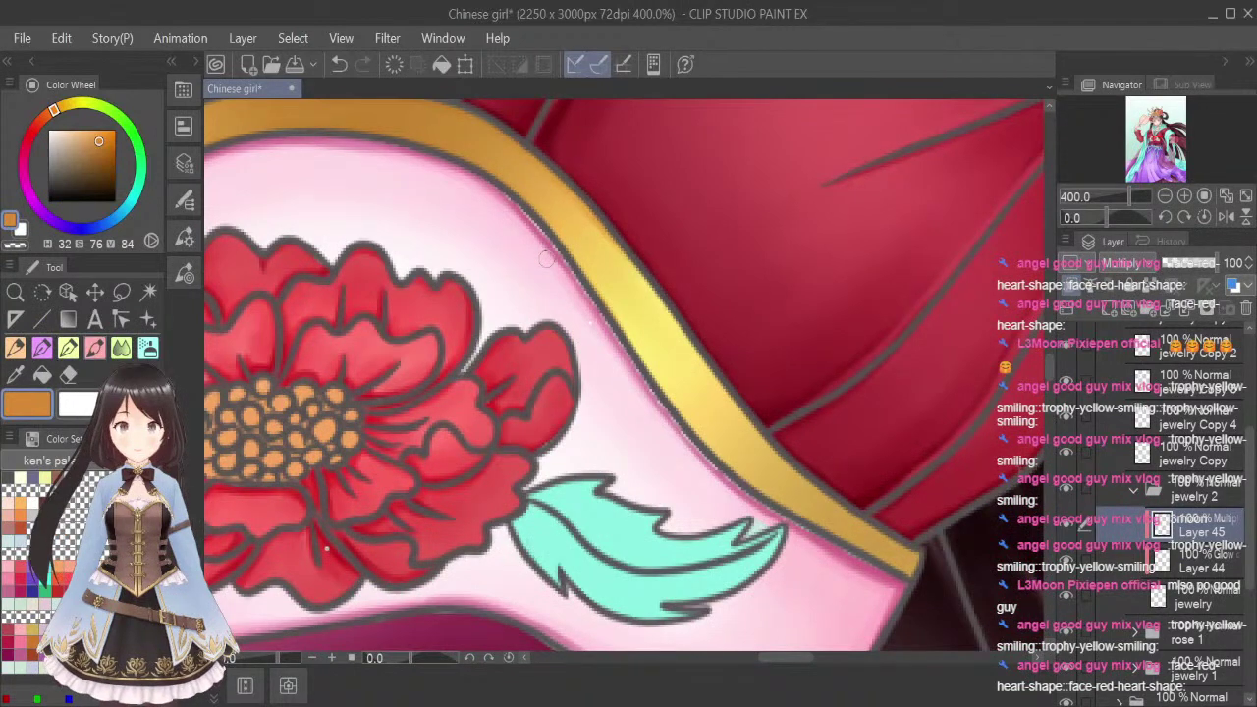
left_click_drag(583, 269, 645, 356)
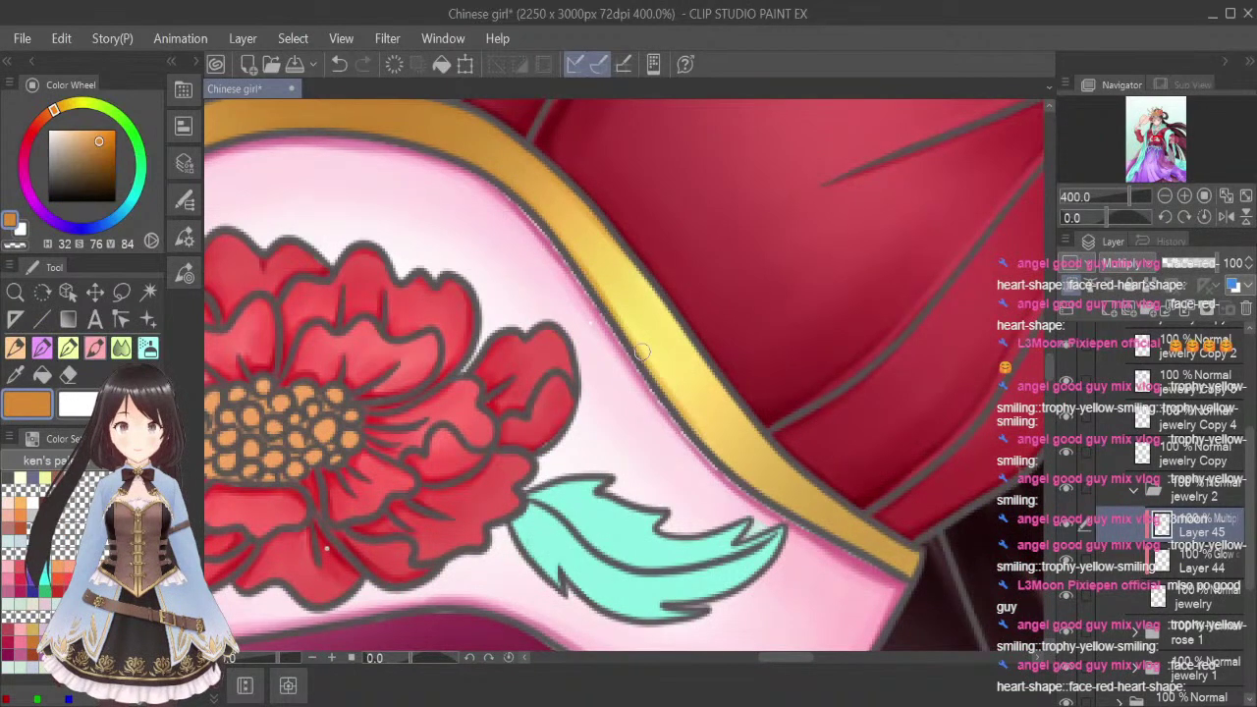
mouse_move(695, 435)
left_mouse_down()
mouse_move(808, 520)
mouse_move(783, 488)
mouse_move(913, 575)
mouse_move(833, 510)
mouse_move(908, 570)
left_mouse_up()
mouse_move(484, 118)
left_mouse_down()
mouse_move(577, 198)
mouse_move(697, 364)
left_mouse_up()
mouse_move(620, 240)
left_mouse_down()
mouse_move(676, 337)
mouse_move(760, 426)
mouse_move(635, 255)
mouse_move(744, 414)
mouse_move(677, 331)
mouse_move(717, 399)
mouse_move(854, 517)
left_mouse_up()
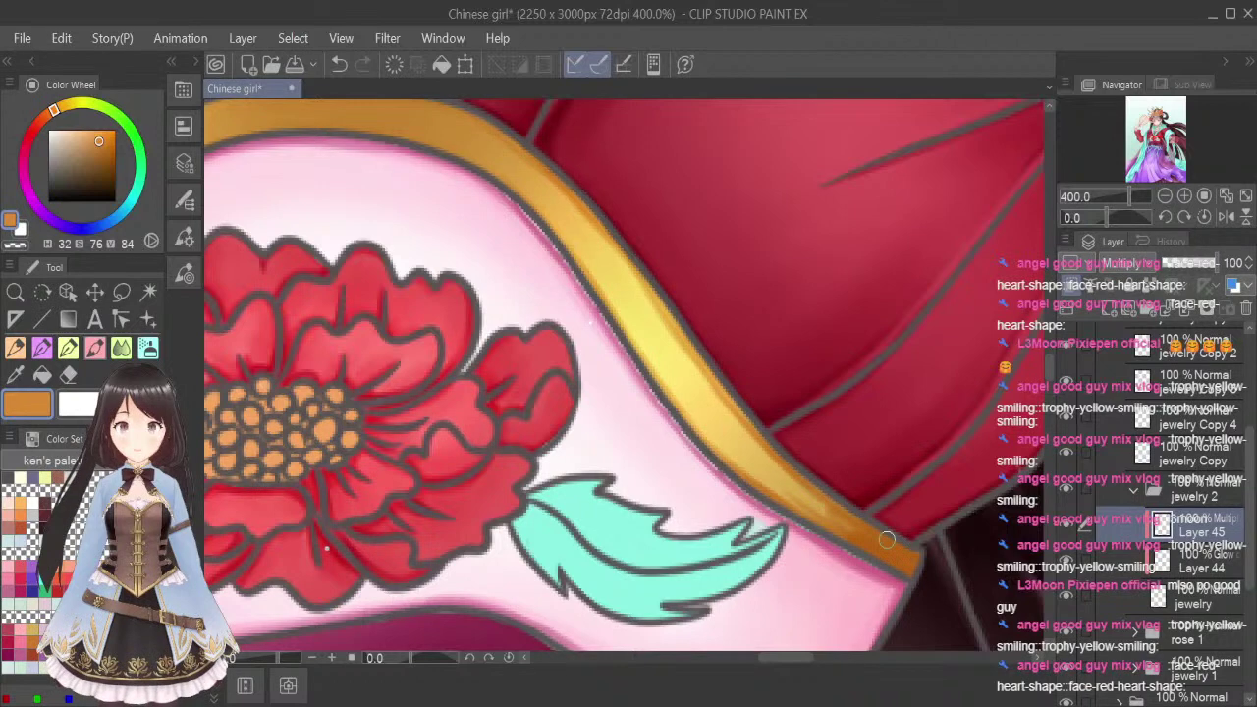
Blend the orange shadows on the trim's right slope, check the whole illustration, and save the file
left_click(126, 342)
key("bracketleft")
key("bracketleft")
key("bracketleft")
key("bracketleft")
key("bracketleft")
key("bracketleft")
key("bracketleft")
key("bracketleft")
key("bracketleft")
key("bracketleft")
key("bracketleft")
key("bracketleft")
key("bracketleft")
key("bracketleft")
mouse_move(487, 138)
left_mouse_down()
mouse_move(600, 236)
mouse_move(563, 221)
mouse_move(668, 375)
mouse_move(698, 387)
left_mouse_up()
left_click_drag(613, 235, 770, 491)
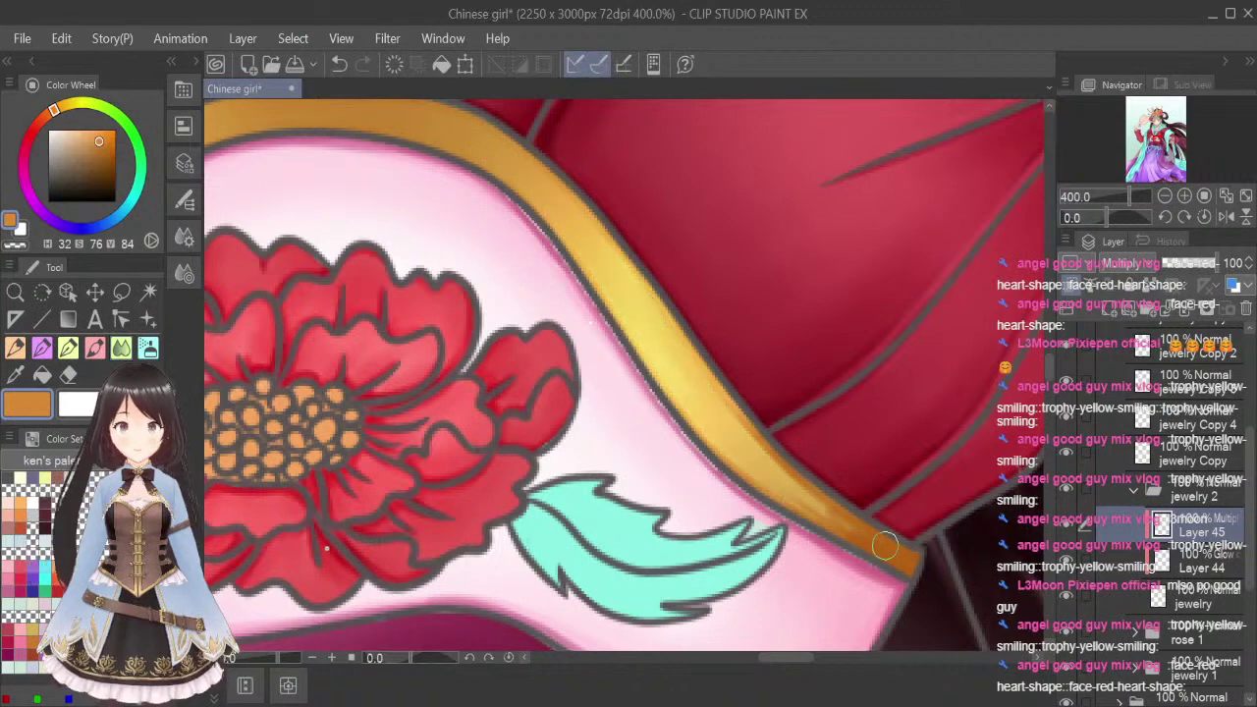
left_click_drag(891, 545, 872, 550)
mouse_move(736, 448)
left_mouse_down()
mouse_move(803, 517)
mouse_move(833, 528)
left_mouse_up()
left_click_drag(687, 340, 737, 417)
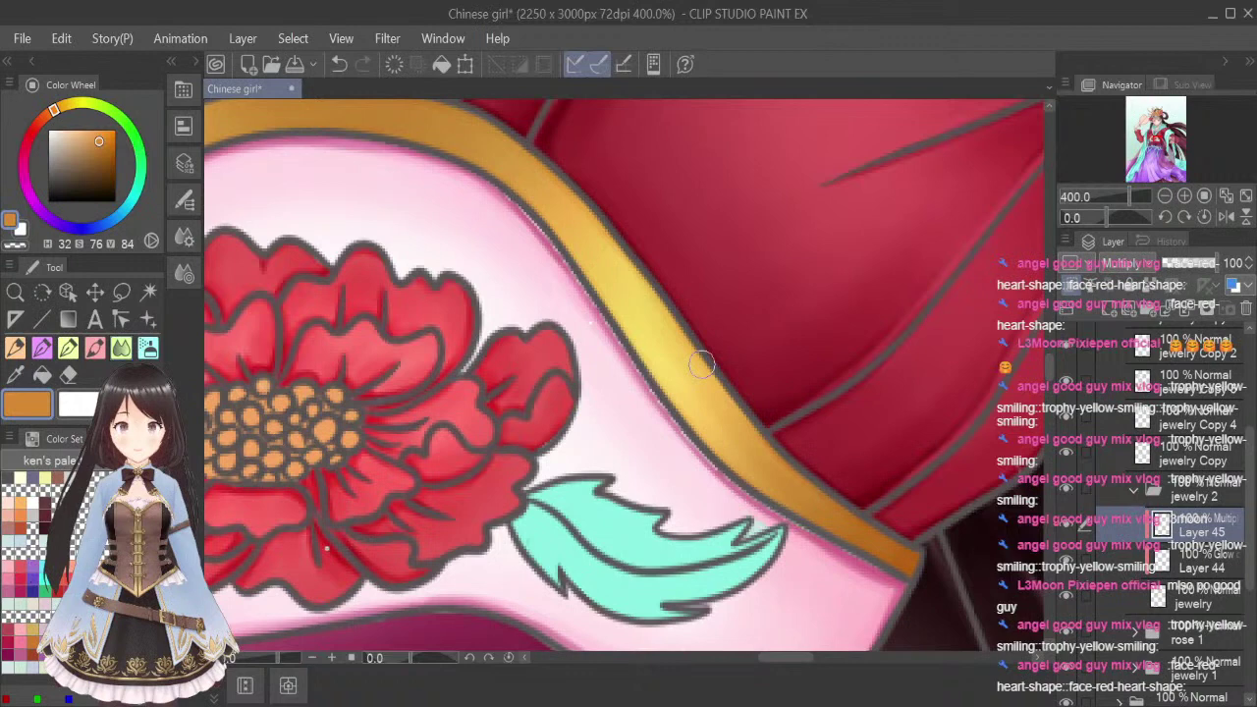
left_click(1206, 196)
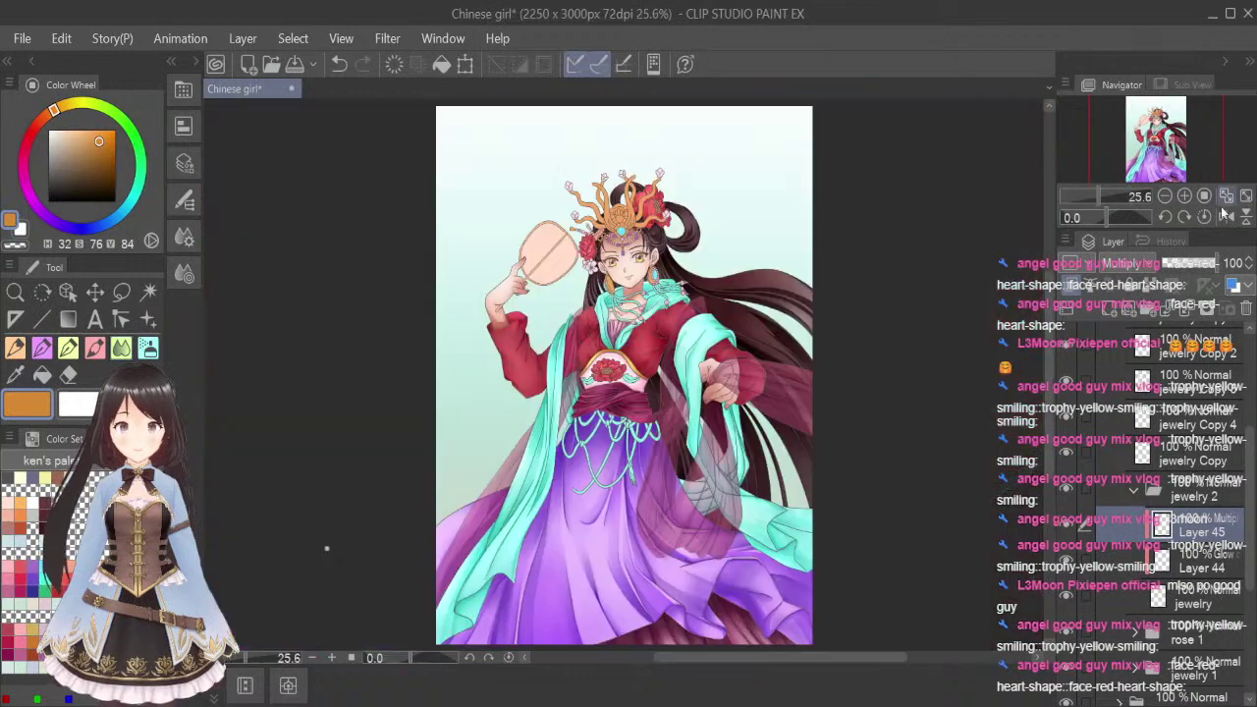
key("ctrl+s")
Add a second clipped Multiply layer above Layer 45 and pick the stored brown (H 22, S 76, V 62)
left_click(1109, 308)
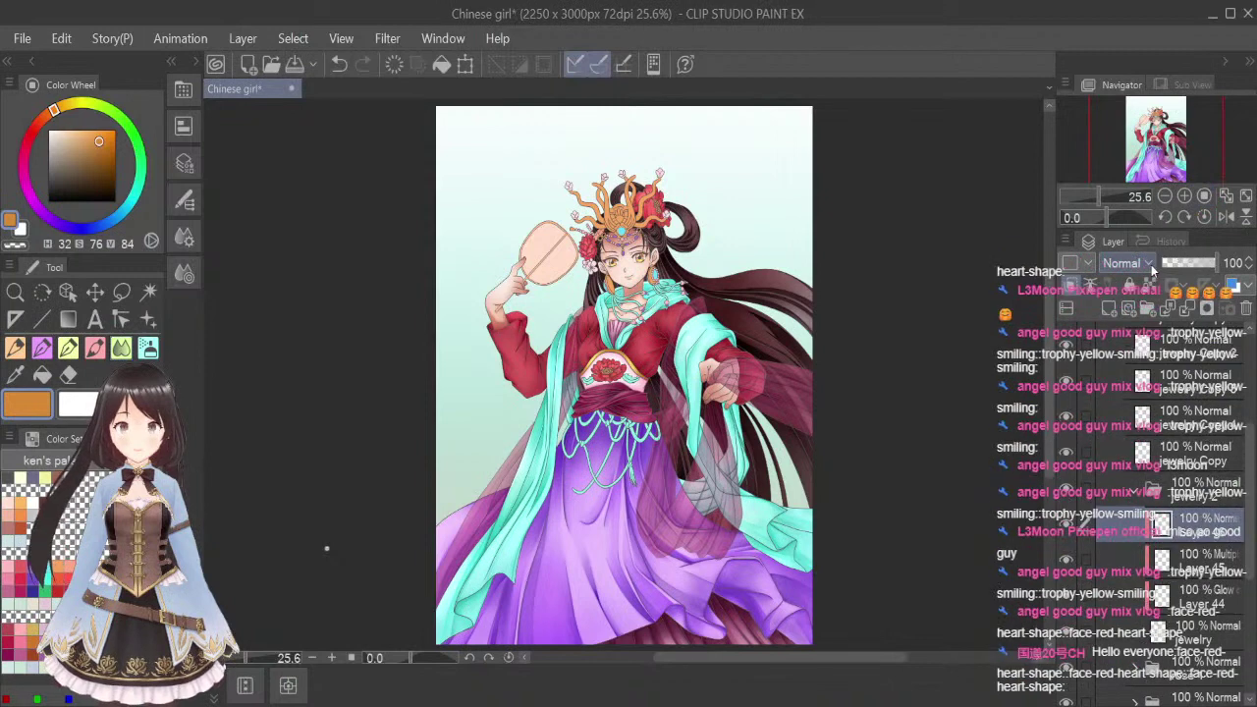
left_click(1144, 317)
left_click(33, 515)
left_click(119, 348)
Paint brown shadows at the waist trim's lower left tip and along its left slope
scroll(553, 365, "up", 8)
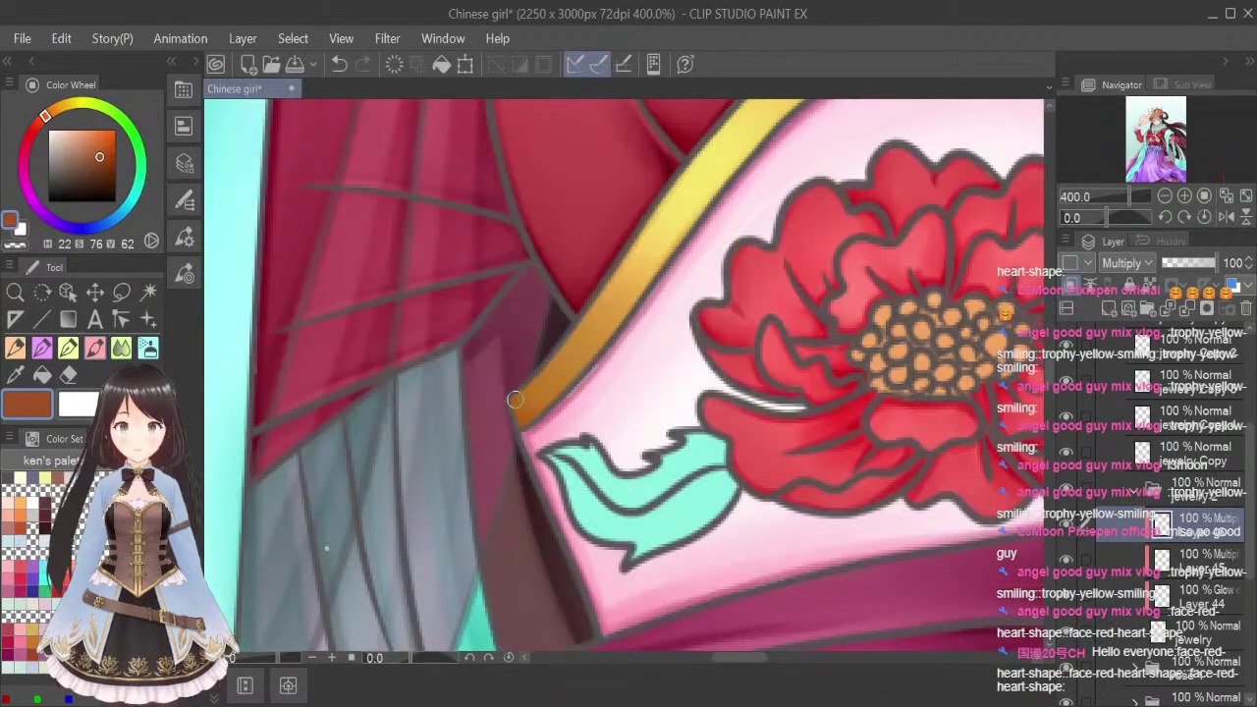
mouse_move(515, 400)
left_mouse_down()
mouse_move(522, 392)
mouse_move(524, 420)
left_mouse_up()
left_click_drag(530, 415, 605, 342)
mouse_move(517, 395)
left_mouse_down()
mouse_move(580, 314)
mouse_move(633, 299)
mouse_move(614, 332)
mouse_move(781, 118)
left_mouse_up()
Blend the brown shadow at the trim's lower left tip upward into the gold with a smaller blending brush
left_click(120, 348)
key("bracketleft")
key("bracketleft")
key("bracketleft")
key("bracketleft")
key("bracketleft")
key("bracketleft")
key("bracketleft")
key("bracketleft")
key("bracketleft")
key("bracketleft")
key("bracketleft")
key("bracketleft")
key("bracketleft")
key("bracketleft")
key("bracketleft")
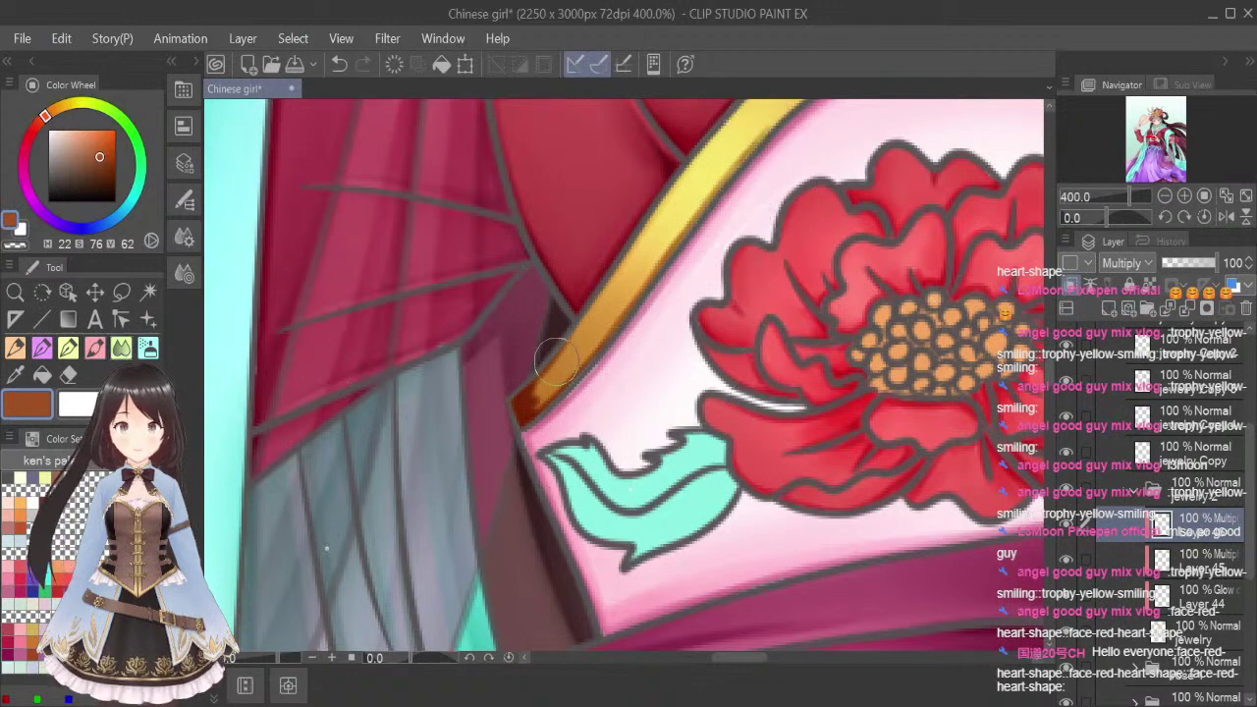
mouse_move(531, 406)
left_mouse_down()
mouse_move(604, 305)
mouse_move(525, 402)
mouse_move(600, 333)
mouse_move(514, 400)
mouse_move(651, 263)
mouse_move(575, 352)
mouse_move(633, 283)
left_mouse_up()
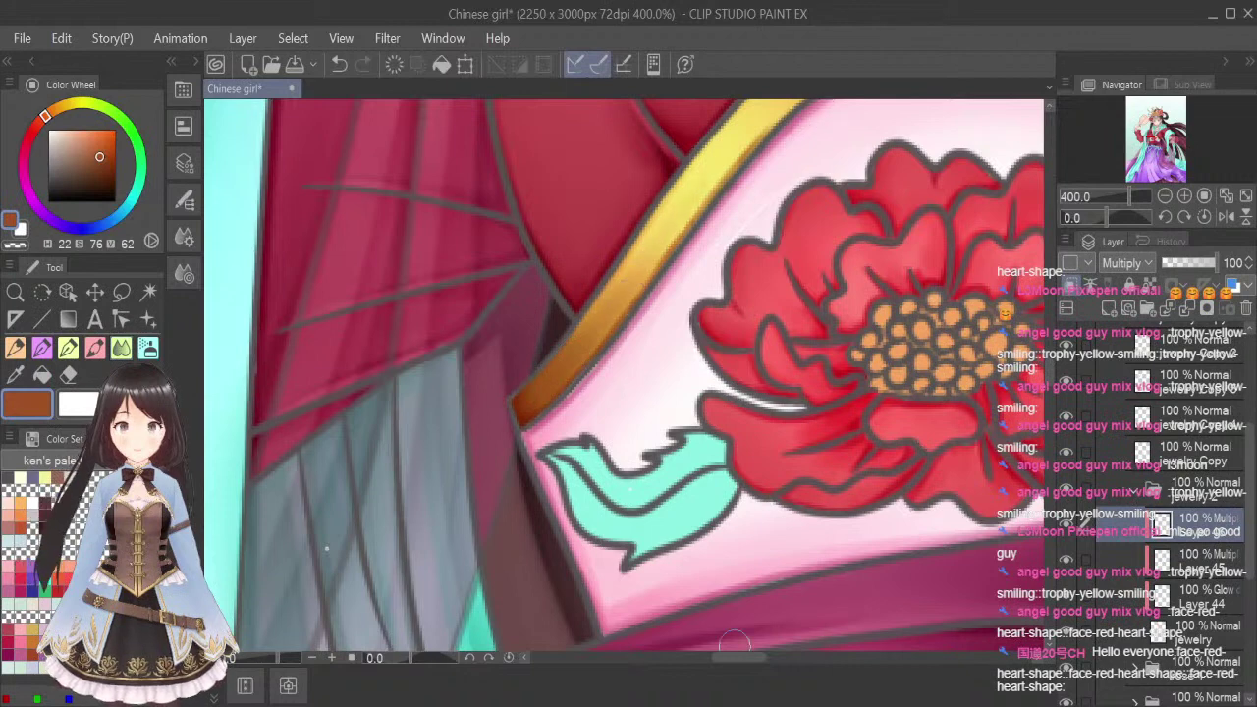
Paint a thin brown shadow from the trim's left slope towards the crest and blend it into the gold
left_click_drag(741, 656, 749, 656)
left_click_drag(1048, 372, 1048, 358)
left_click(95, 347)
mouse_move(610, 317)
left_mouse_down()
mouse_move(750, 202)
mouse_move(654, 268)
mouse_move(738, 214)
mouse_move(689, 236)
mouse_move(788, 186)
mouse_move(747, 201)
mouse_move(849, 181)
left_mouse_up()
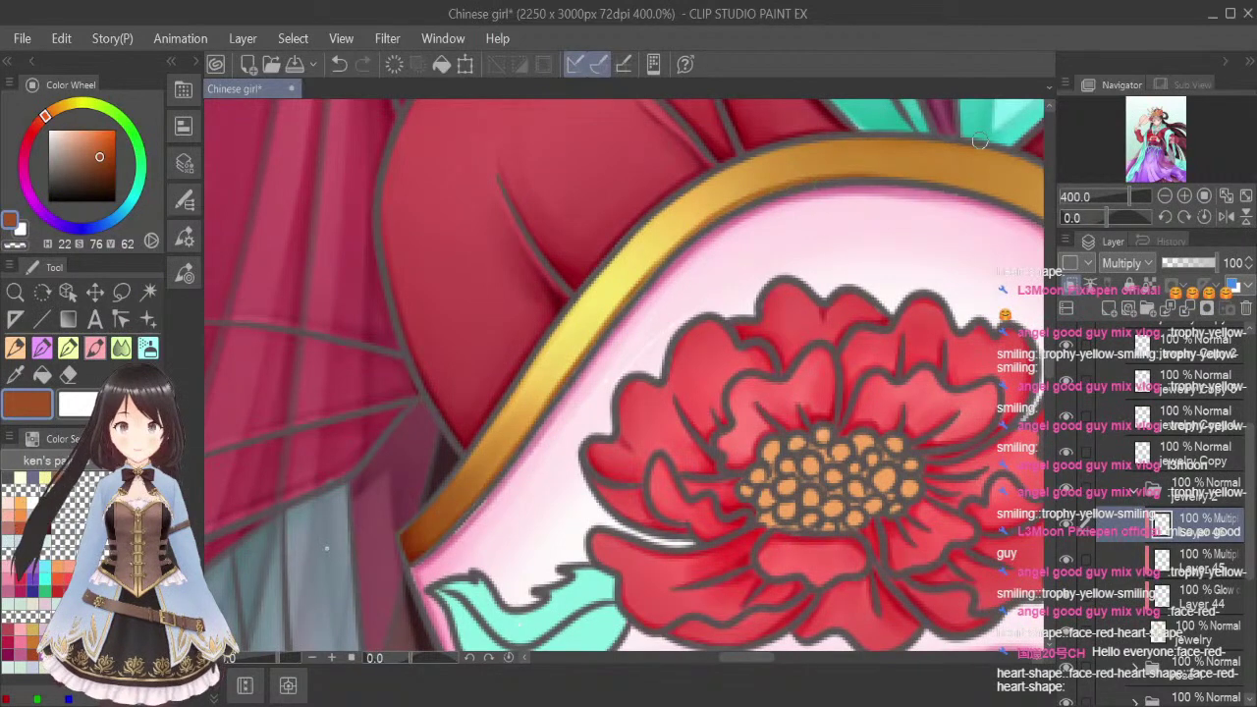
left_click(119, 350)
key("[")
key("[")
key("[")
key("[")
key("[")
key("[")
key("[")
key("[")
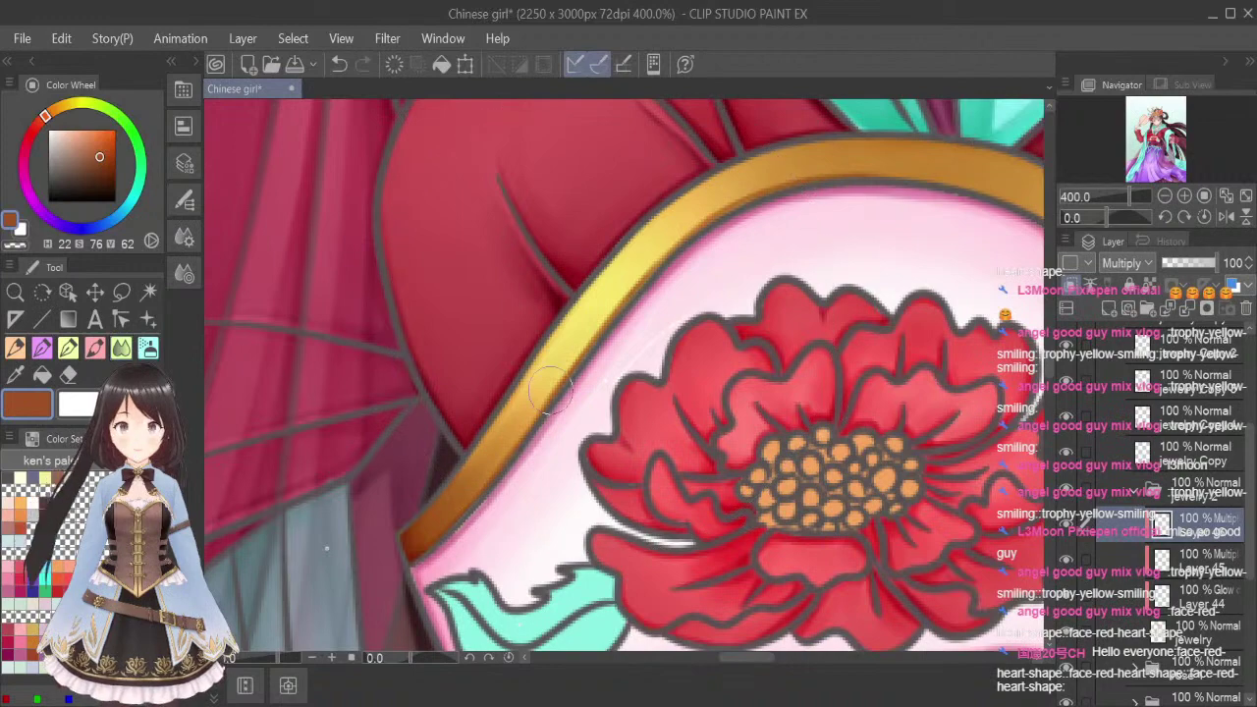
mouse_move(632, 275)
left_mouse_down()
mouse_move(683, 223)
mouse_move(874, 152)
mouse_move(901, 167)
left_mouse_up()
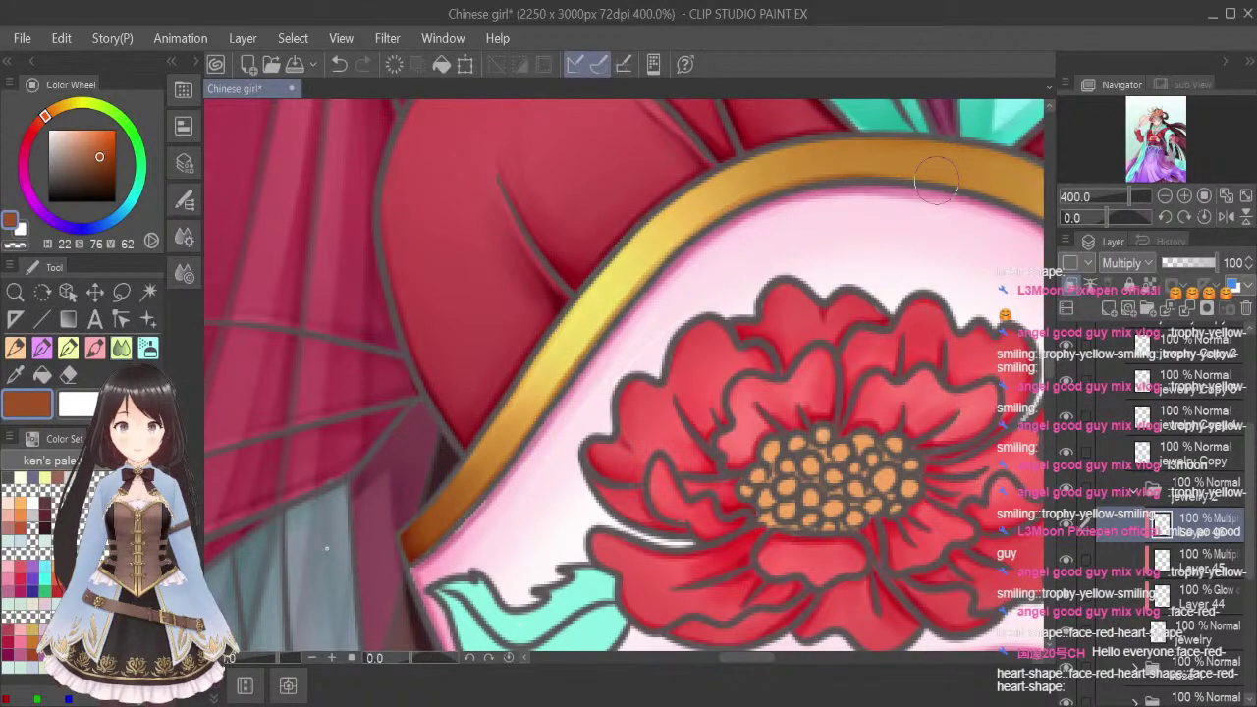
Paint a brown shadow on the crest of the waist trim beneath the collar and blend it out into the gold
left_click_drag(757, 658, 781, 658)
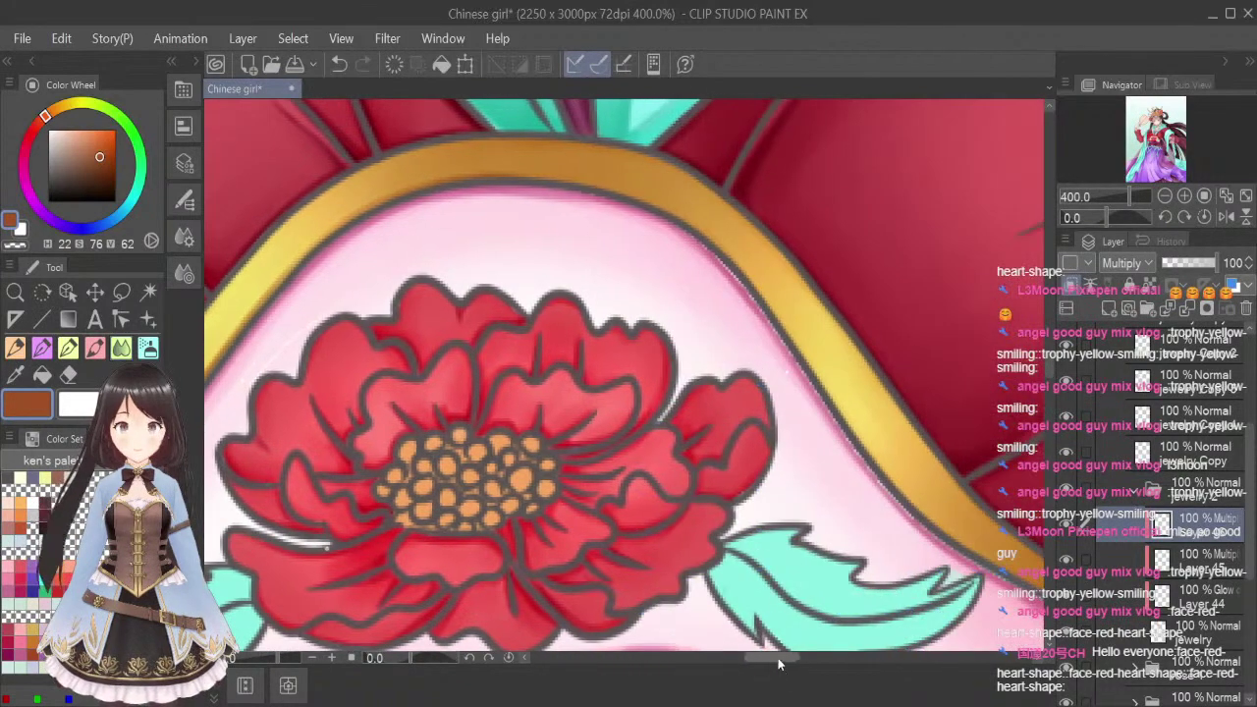
left_click(96, 349)
mouse_move(478, 175)
left_mouse_down()
mouse_move(547, 180)
mouse_move(477, 165)
mouse_move(534, 146)
mouse_move(504, 147)
mouse_move(518, 144)
mouse_move(564, 157)
left_mouse_up()
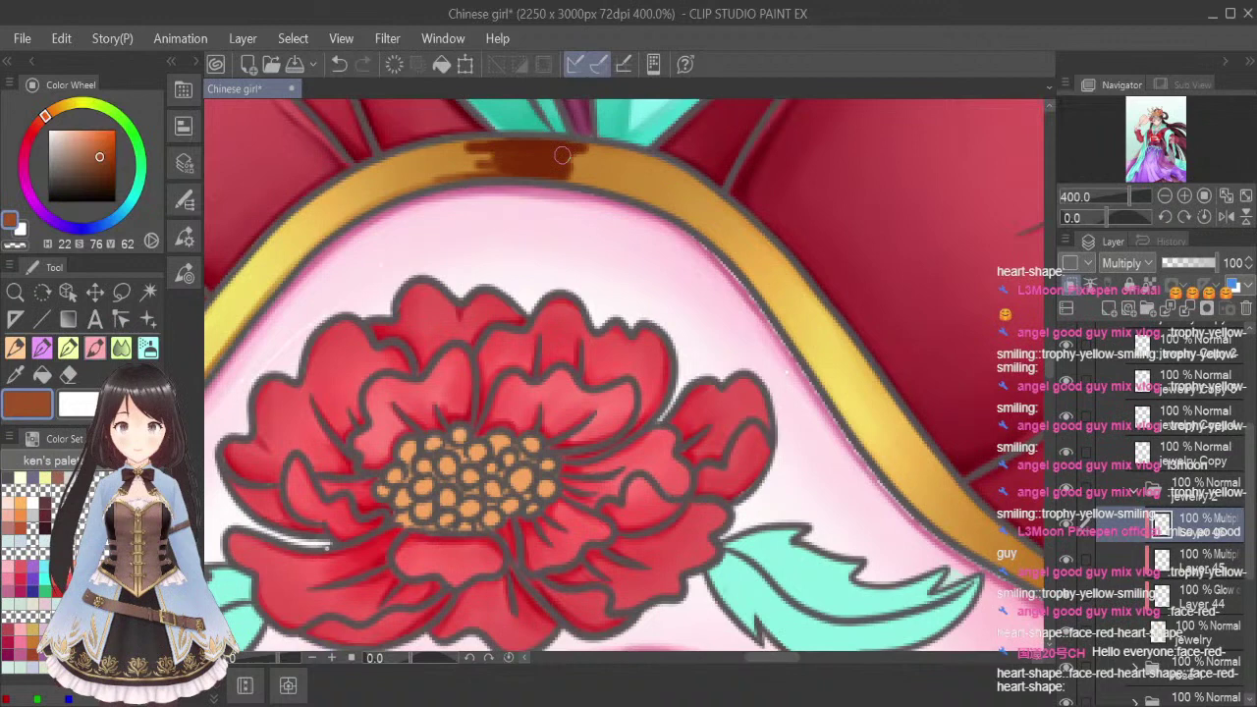
left_click(121, 348)
key("bracketleft")
key("bracketleft")
key("bracketleft")
key("bracketleft")
key("bracketleft")
key("bracketleft")
key("bracketleft")
key("bracketleft")
key("bracketleft")
key("bracketleft")
key("bracketleft")
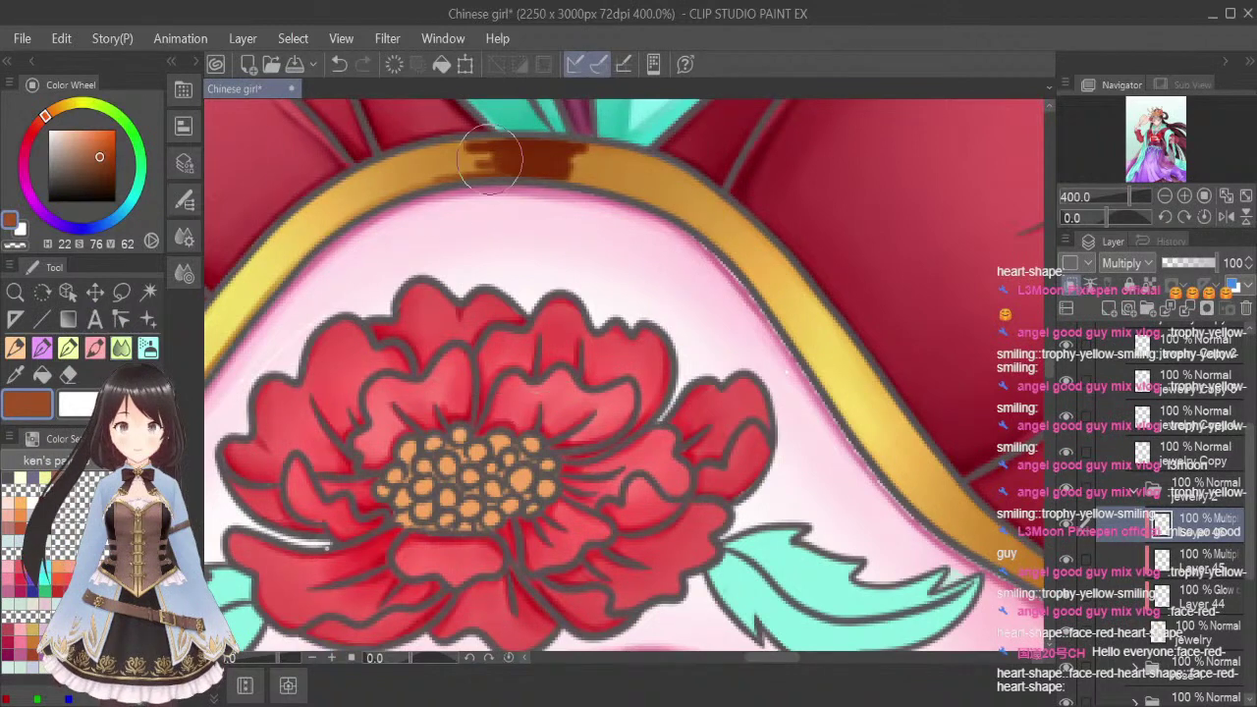
mouse_move(497, 155)
left_mouse_down()
mouse_move(453, 157)
mouse_move(503, 154)
mouse_move(368, 197)
left_mouse_up()
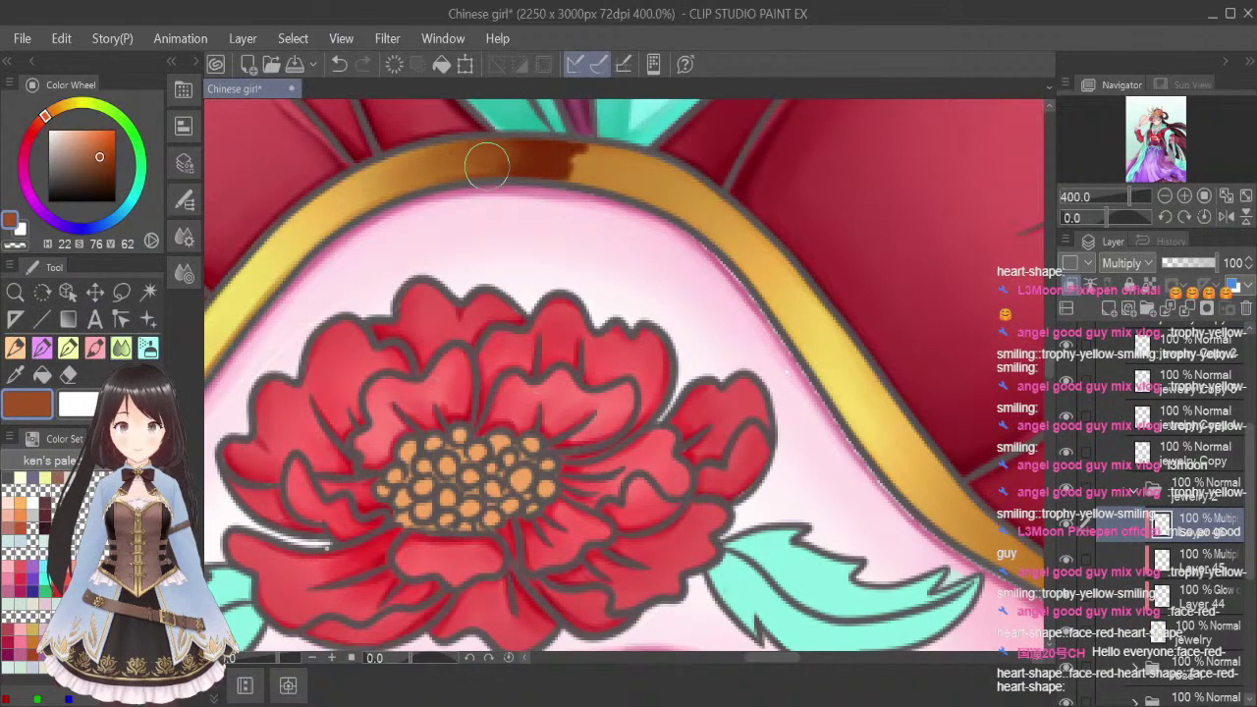
mouse_move(508, 160)
left_mouse_down()
mouse_move(364, 196)
mouse_move(450, 163)
mouse_move(551, 154)
mouse_move(502, 168)
mouse_move(627, 174)
mouse_move(461, 174)
mouse_move(652, 162)
mouse_move(515, 151)
mouse_move(642, 179)
mouse_move(503, 159)
mouse_move(544, 177)
mouse_move(680, 193)
mouse_move(528, 152)
mouse_move(498, 176)
left_mouse_up()
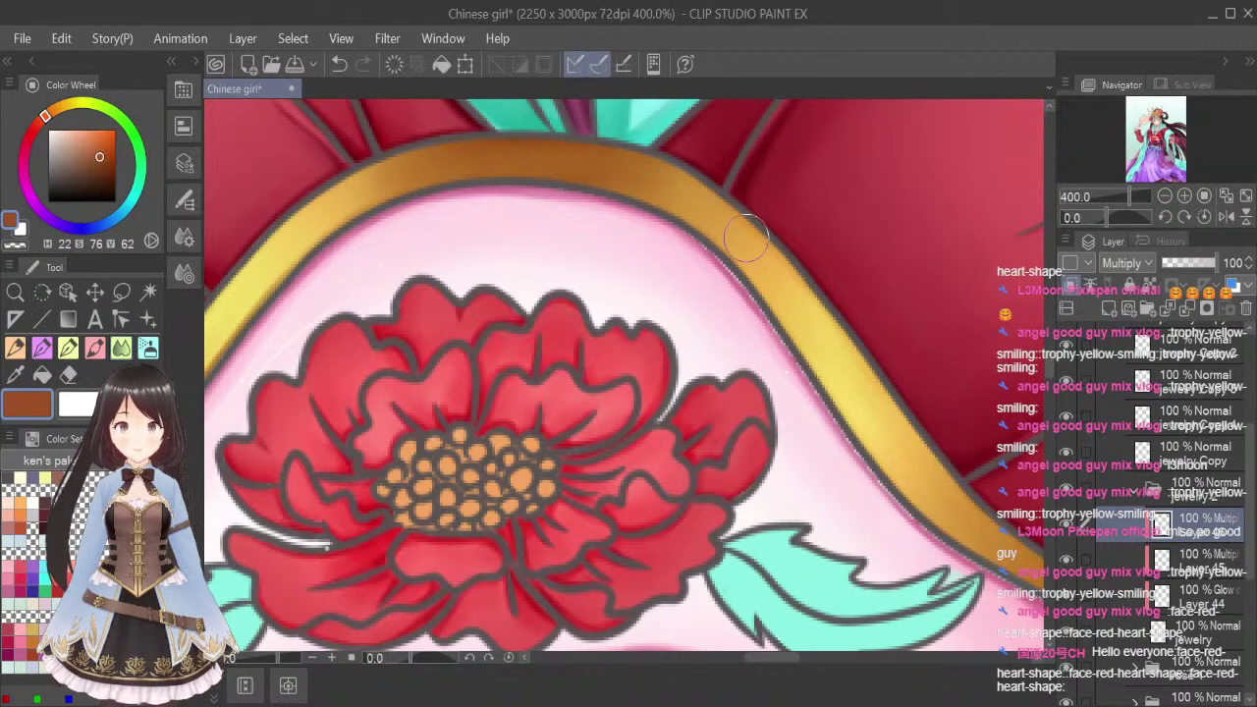
Paint a brown shadow from the trim's crest down the right slope and blend it into the gold
left_click(95, 352)
mouse_move(613, 185)
left_mouse_down()
mouse_move(681, 218)
mouse_move(669, 209)
mouse_move(738, 286)
mouse_move(726, 255)
mouse_move(816, 376)
mouse_move(751, 278)
mouse_move(827, 400)
mouse_move(809, 361)
mouse_move(894, 485)
mouse_move(903, 494)
mouse_move(874, 452)
mouse_move(950, 534)
left_mouse_up()
left_click(122, 345)
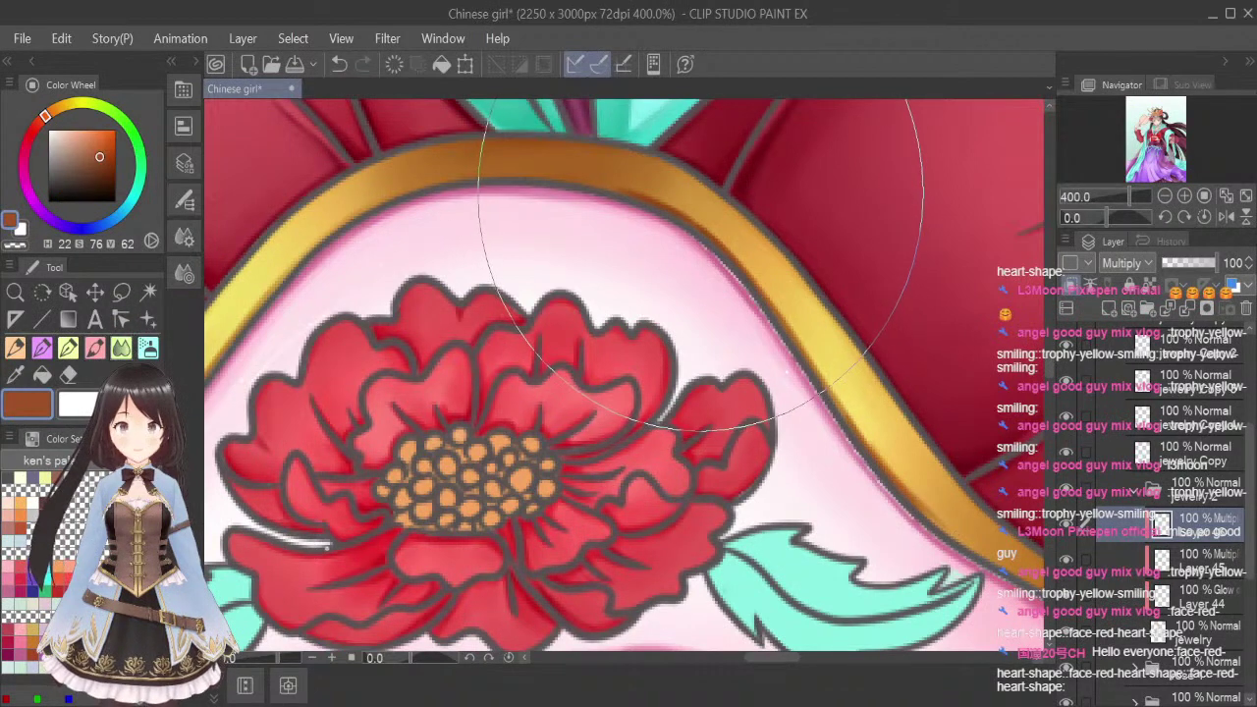
mouse_move(611, 175)
left_mouse_down()
mouse_move(700, 197)
mouse_move(601, 180)
mouse_move(739, 227)
mouse_move(685, 214)
mouse_move(831, 364)
left_mouse_up()
left_click_drag(712, 238, 887, 469)
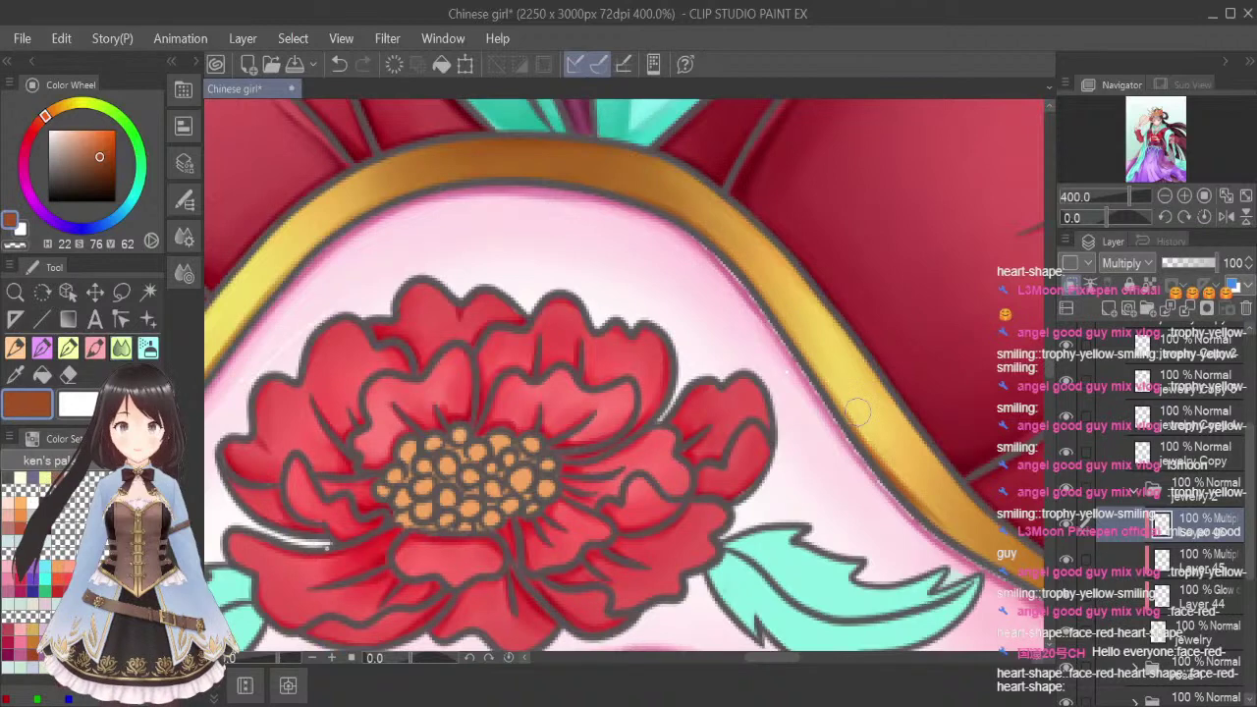
Paint and blend brown shadow down the waist trim's right slope to its lower right tip, and save the illustration
left_click_drag(832, 379, 1029, 579)
left_click_drag(784, 659, 802, 663)
left_click_drag(1051, 366, 1051, 374)
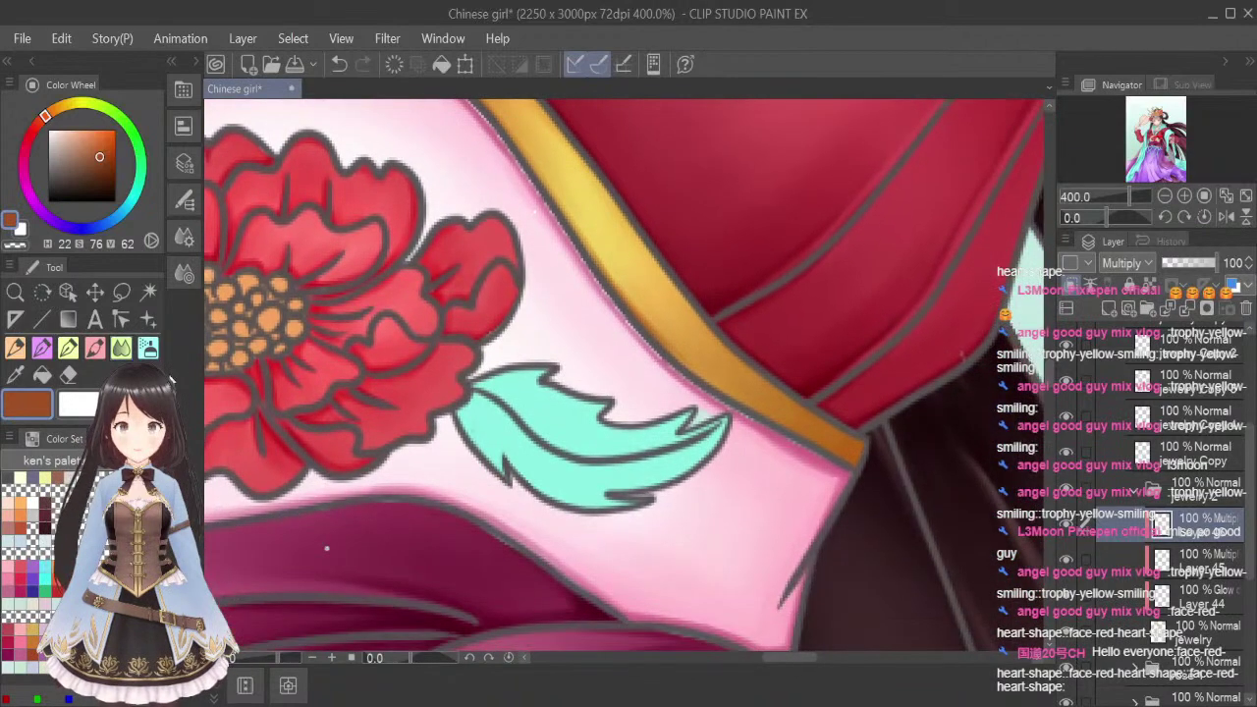
left_click(94, 347)
mouse_move(648, 337)
left_mouse_down()
mouse_move(766, 410)
mouse_move(860, 448)
mouse_move(864, 468)
mouse_move(785, 398)
left_mouse_up()
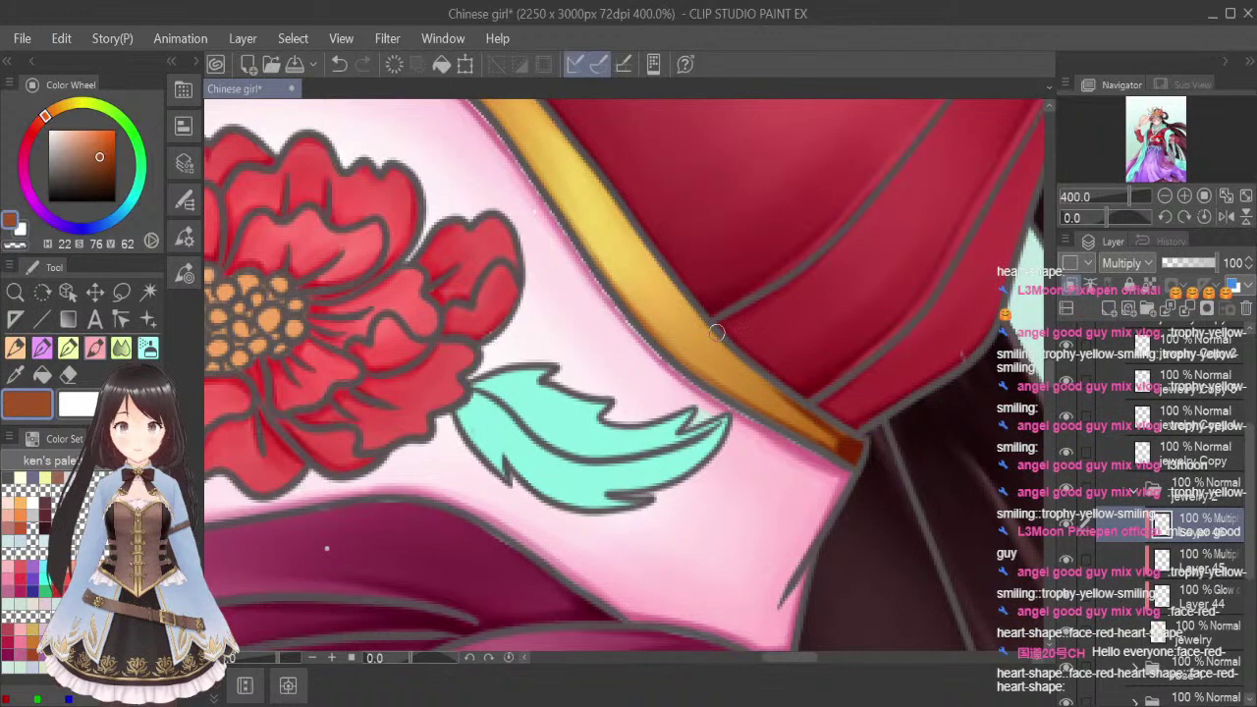
left_click(123, 345)
mouse_move(734, 343)
left_mouse_down()
mouse_move(670, 346)
mouse_move(655, 322)
left_mouse_up()
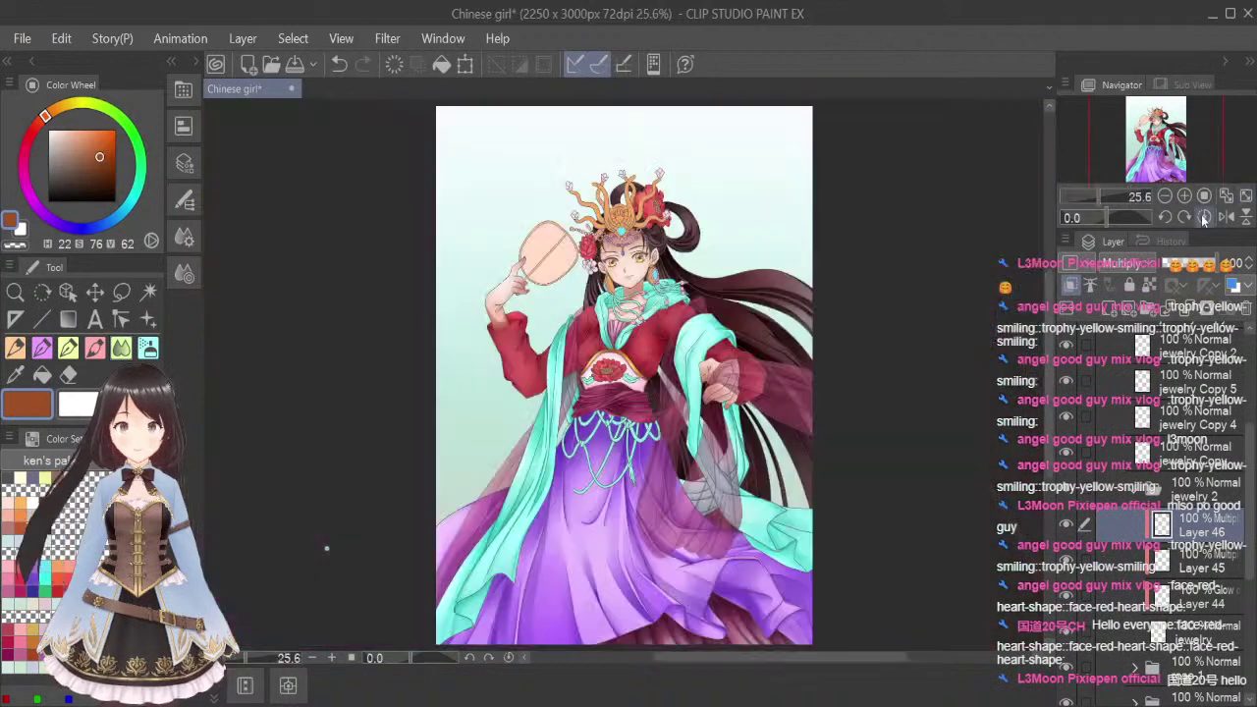
left_click(1245, 196)
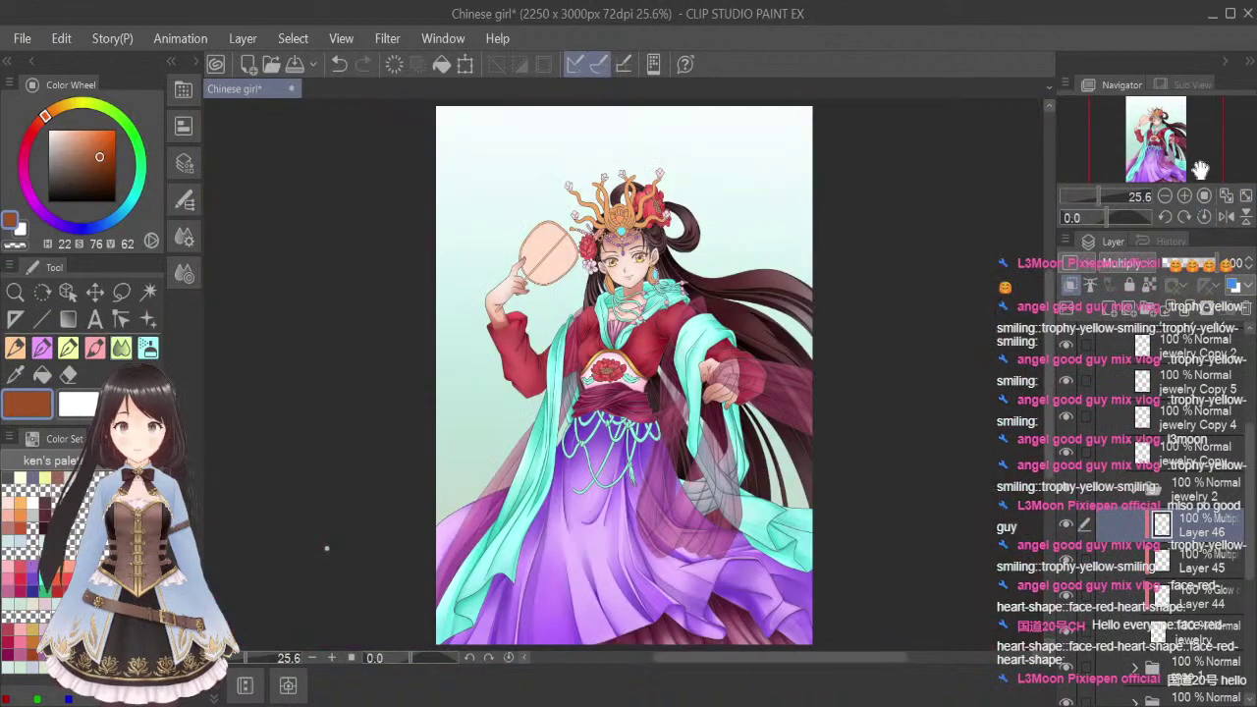
key("ctrl+s")
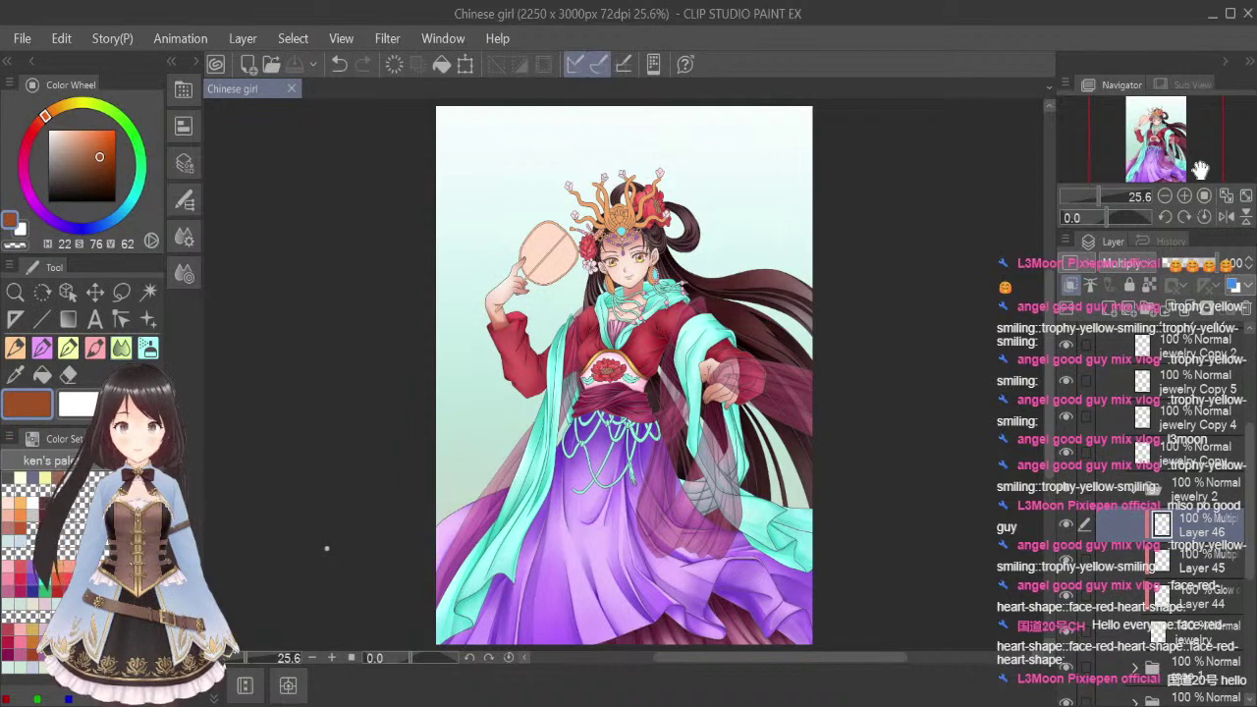
Hide and show the jewelry 2 folder to check its shading on the full figure
key("Delete")
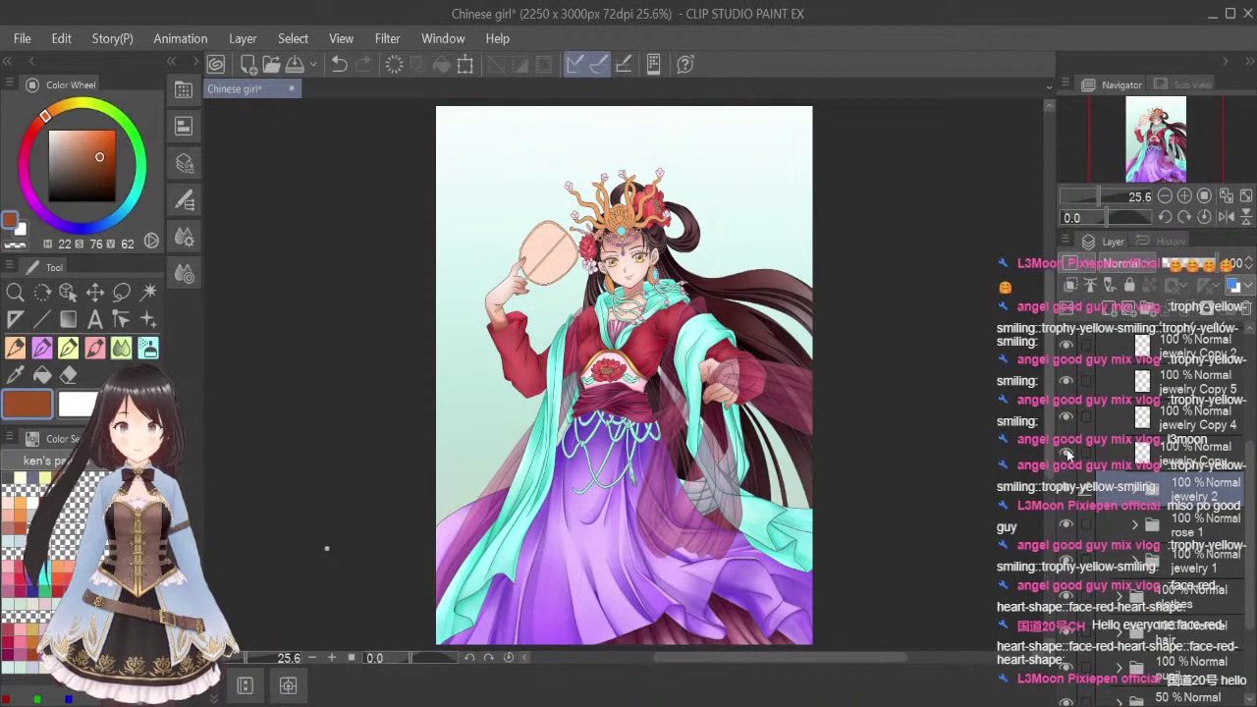
left_click(1067, 490)
left_click(1067, 491)
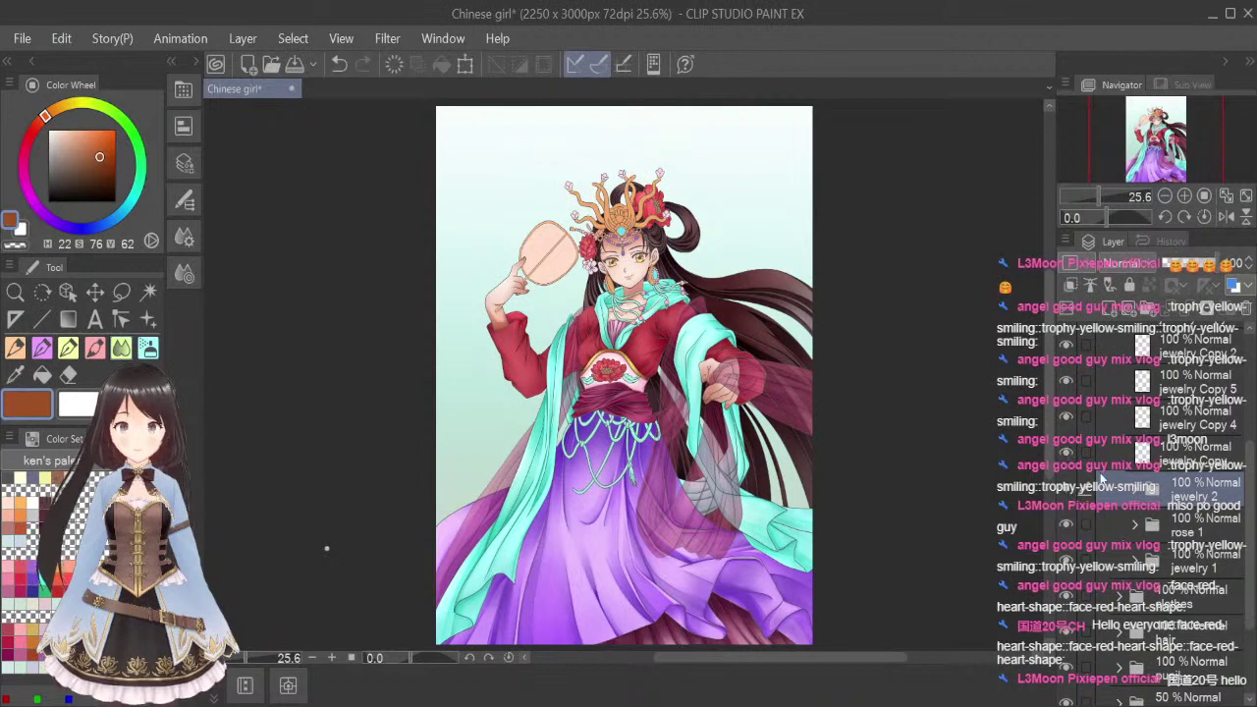
key("ctrl+z")
Select the Glow Dodge Layer 44, and hide and show it and the base jewelry layer to compare the gold
left_click(1218, 604)
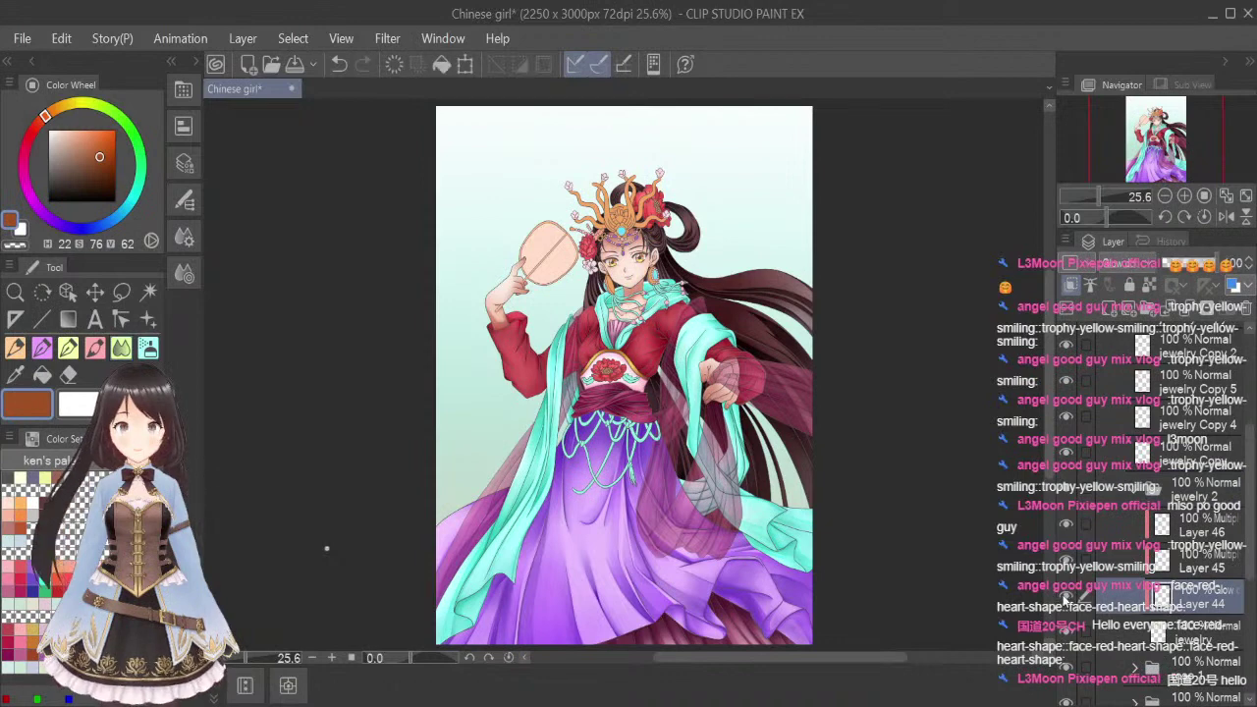
left_click(1067, 600)
left_click(1066, 600)
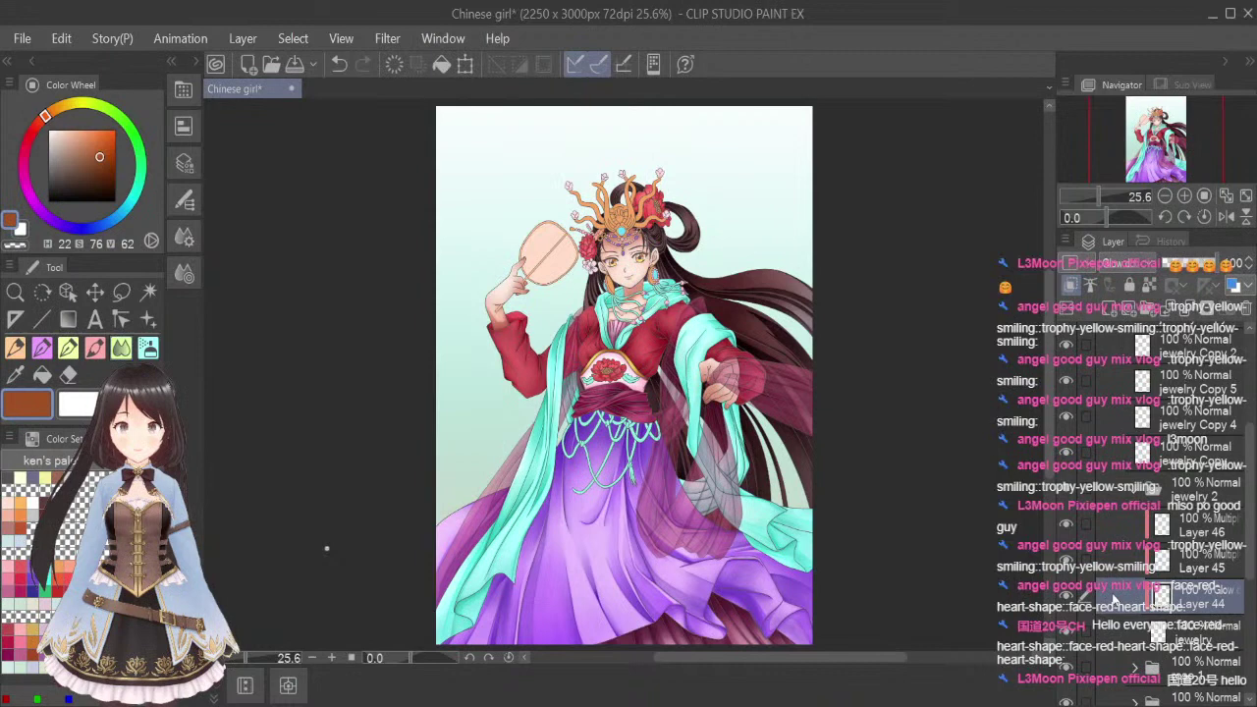
left_click(1066, 639)
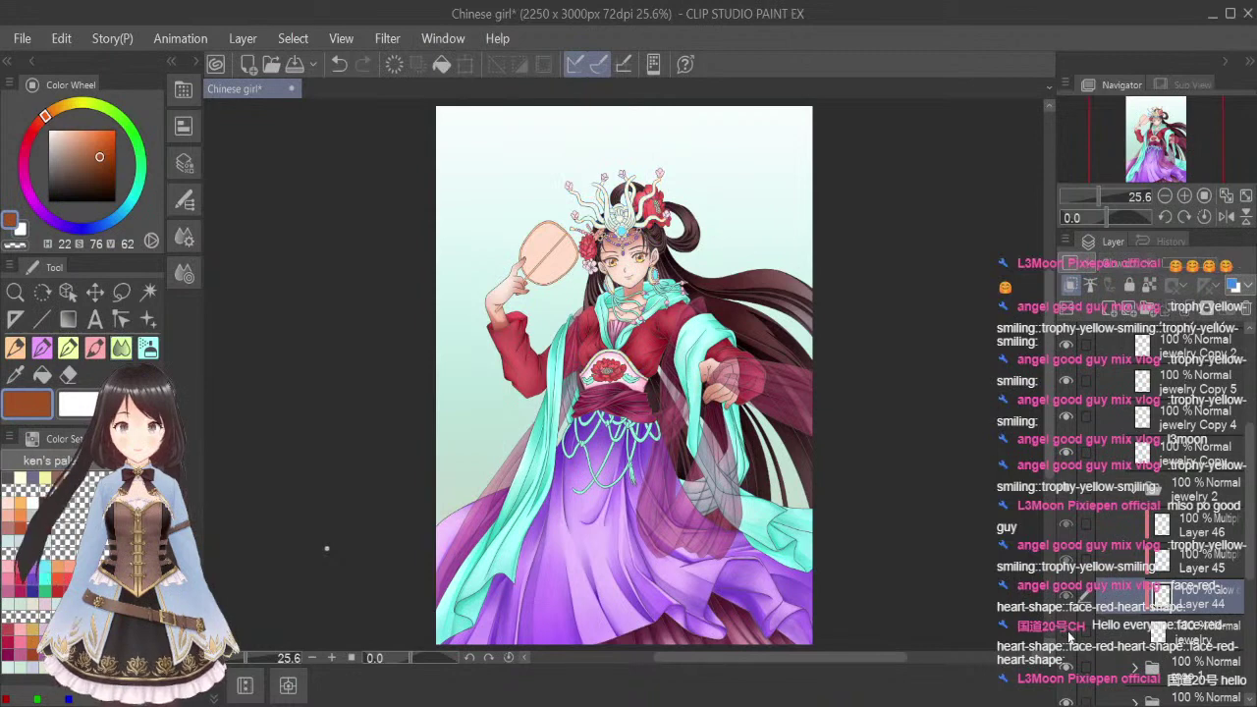
left_click(1067, 638)
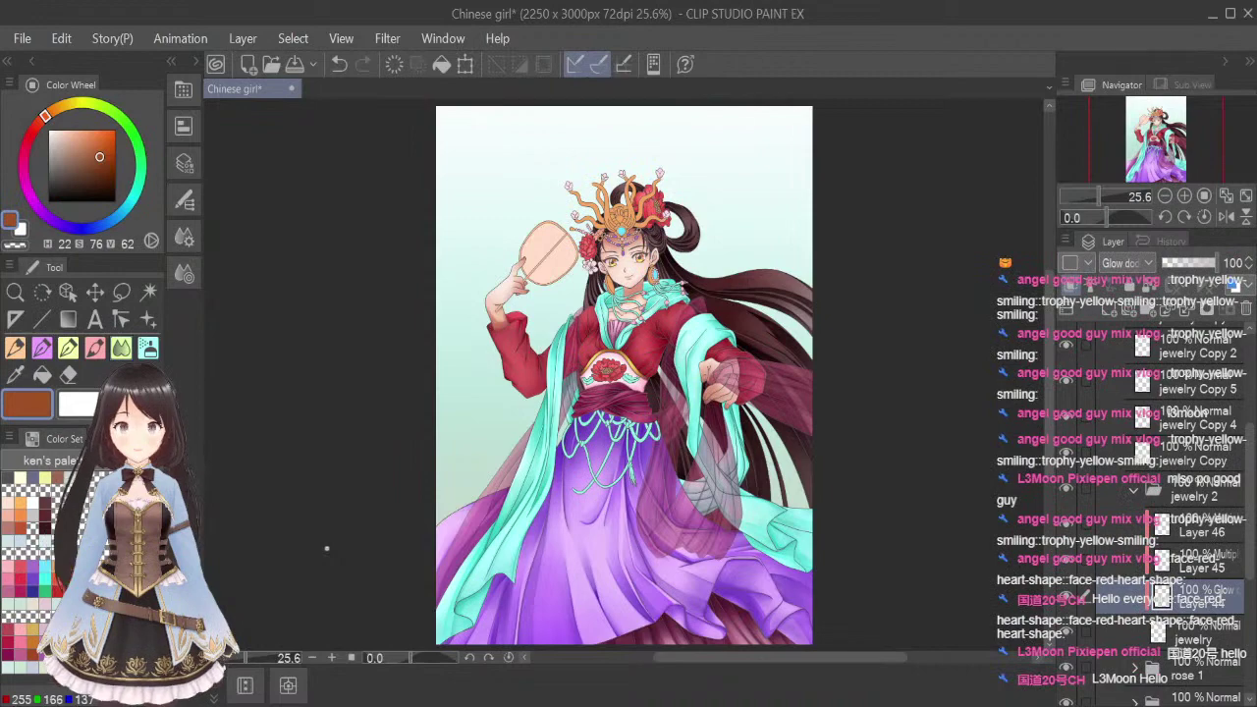
Sample the pale blue of the background and airbrush a highlight onto the gold earring beside the flowers on Layer 44
scroll(619, 273, "up", 6)
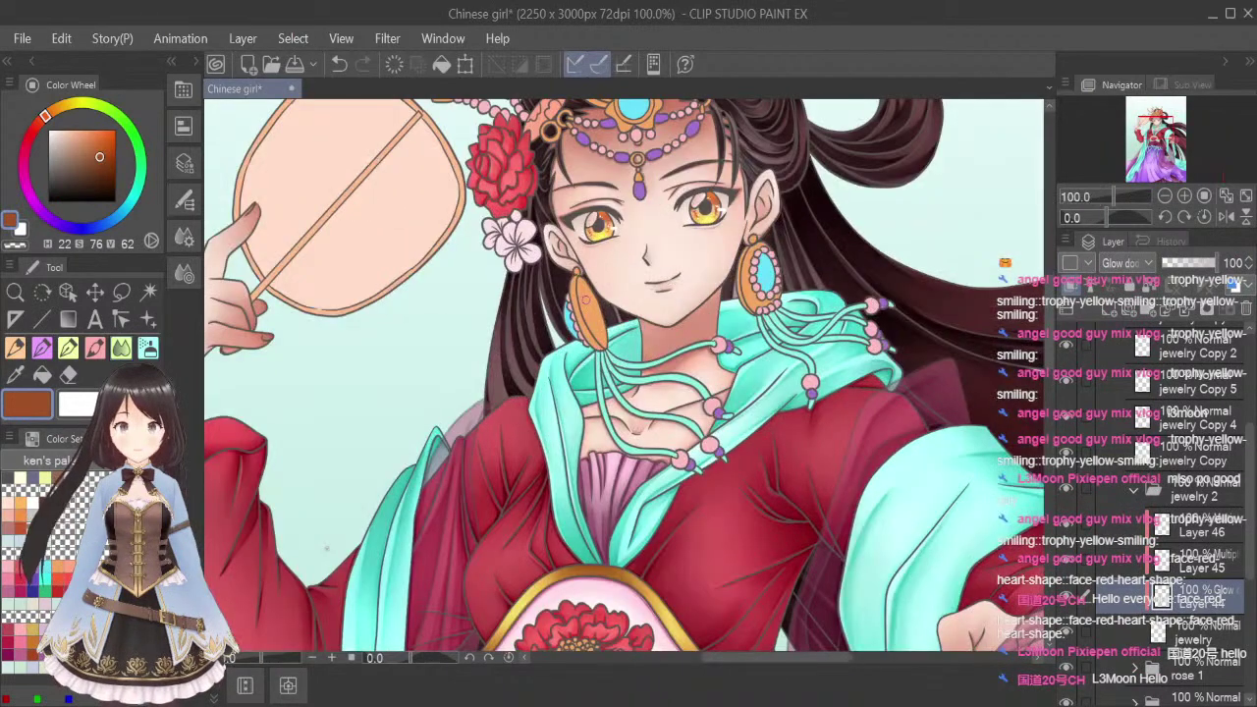
left_click(15, 375)
left_click(590, 289)
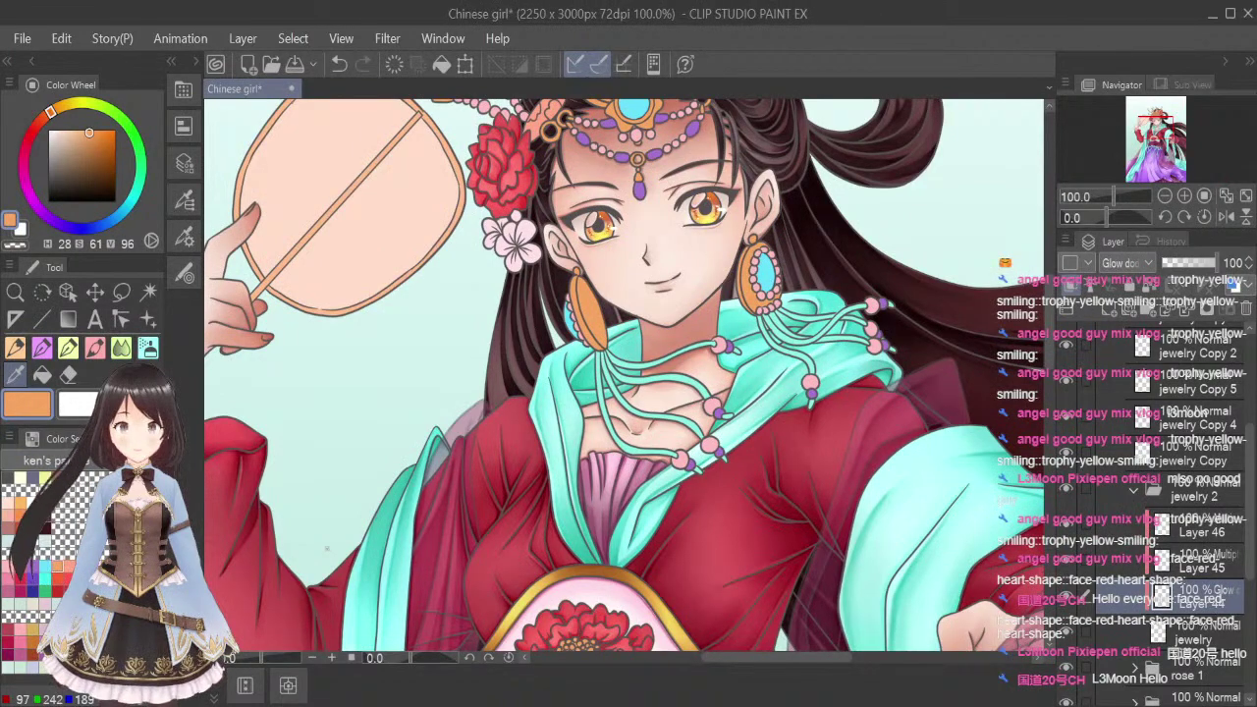
left_click(327, 548)
left_click(149, 349)
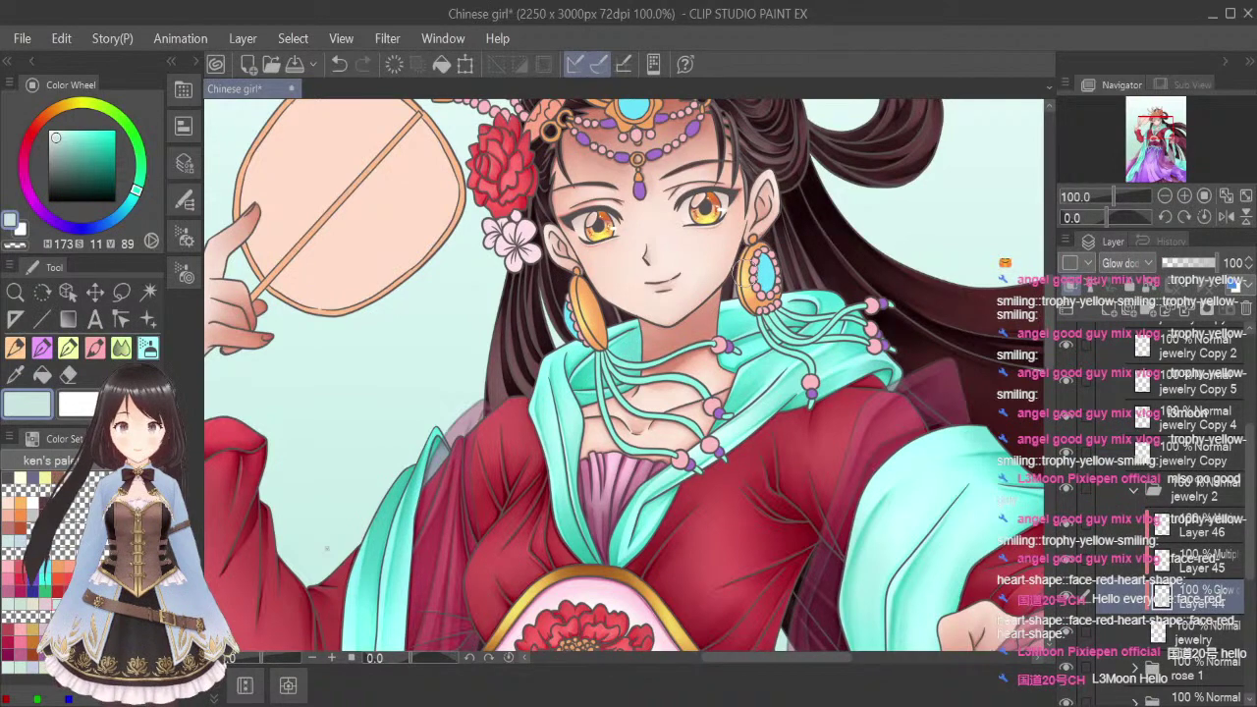
Airbrush pale blue Glow Dodge highlights along the crown's left branches and over its central ornament
left_click_drag(1049, 356, 1047, 315)
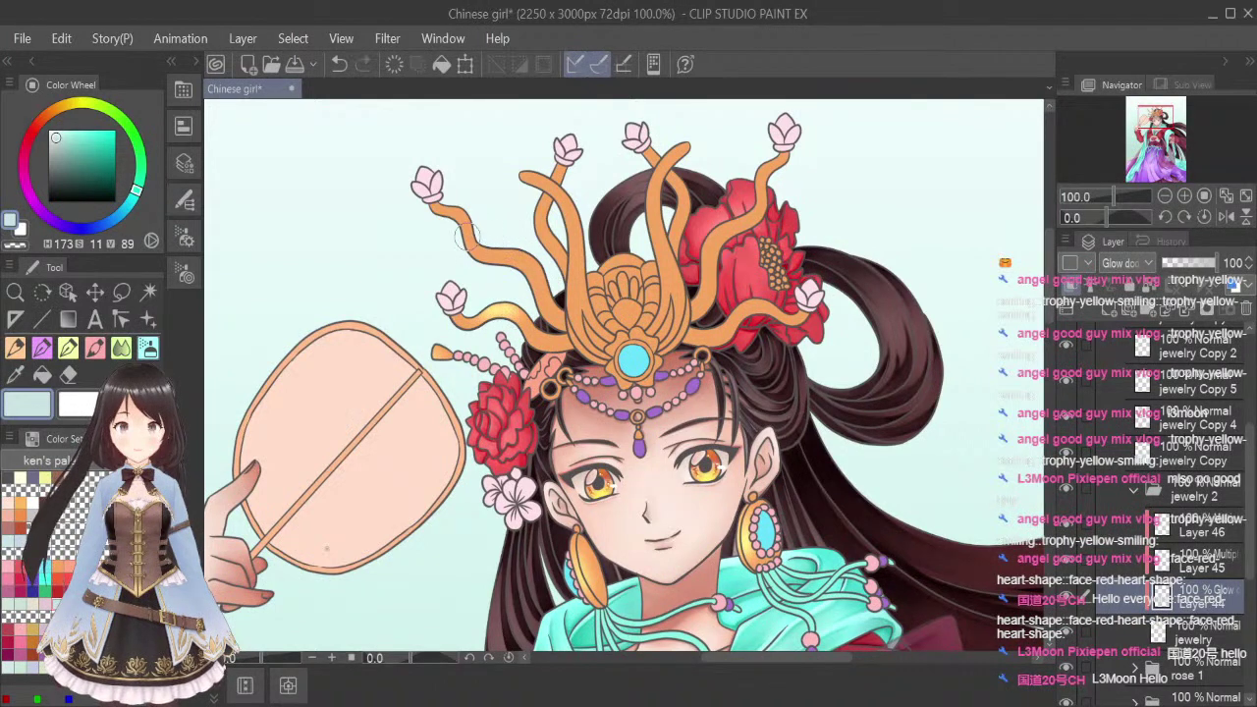
mouse_move(483, 256)
left_mouse_down()
mouse_move(519, 253)
mouse_move(532, 287)
mouse_move(546, 265)
mouse_move(541, 232)
mouse_move(568, 210)
mouse_move(579, 300)
mouse_move(579, 253)
mouse_move(649, 184)
mouse_move(665, 213)
mouse_move(612, 261)
mouse_move(631, 260)
mouse_move(596, 312)
mouse_move(596, 285)
mouse_move(606, 316)
mouse_move(596, 275)
mouse_move(625, 332)
left_mouse_up()
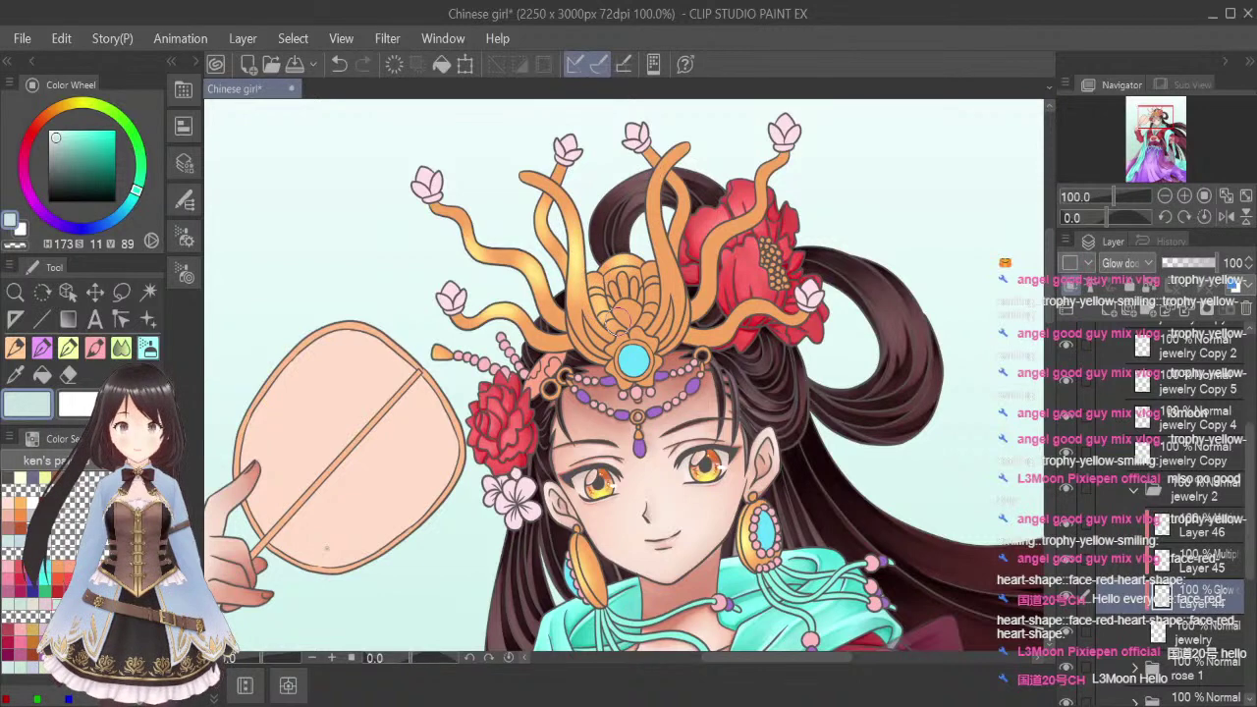
left_click_drag(648, 291, 644, 283)
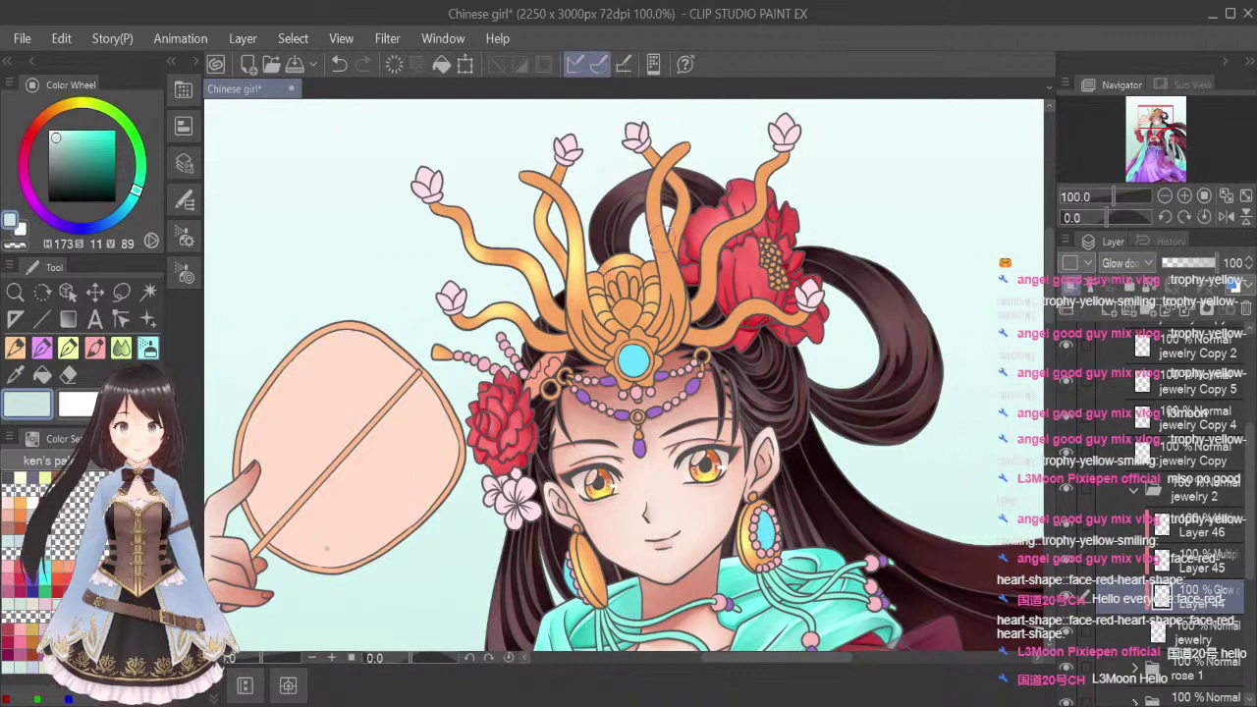
Airbrush pale blue highlights along the crown's right branches, undoing the strokes that miss
mouse_move(660, 167)
left_mouse_down()
mouse_move(669, 243)
mouse_move(677, 182)
mouse_move(681, 222)
mouse_move(667, 206)
mouse_move(698, 201)
mouse_move(681, 193)
mouse_move(656, 224)
mouse_move(652, 196)
mouse_move(722, 238)
mouse_move(765, 216)
mouse_move(737, 228)
mouse_move(765, 207)
mouse_move(751, 220)
mouse_move(760, 176)
mouse_move(752, 221)
mouse_move(747, 189)
left_mouse_up()
key("ctrl+z")
key("ctrl+z")
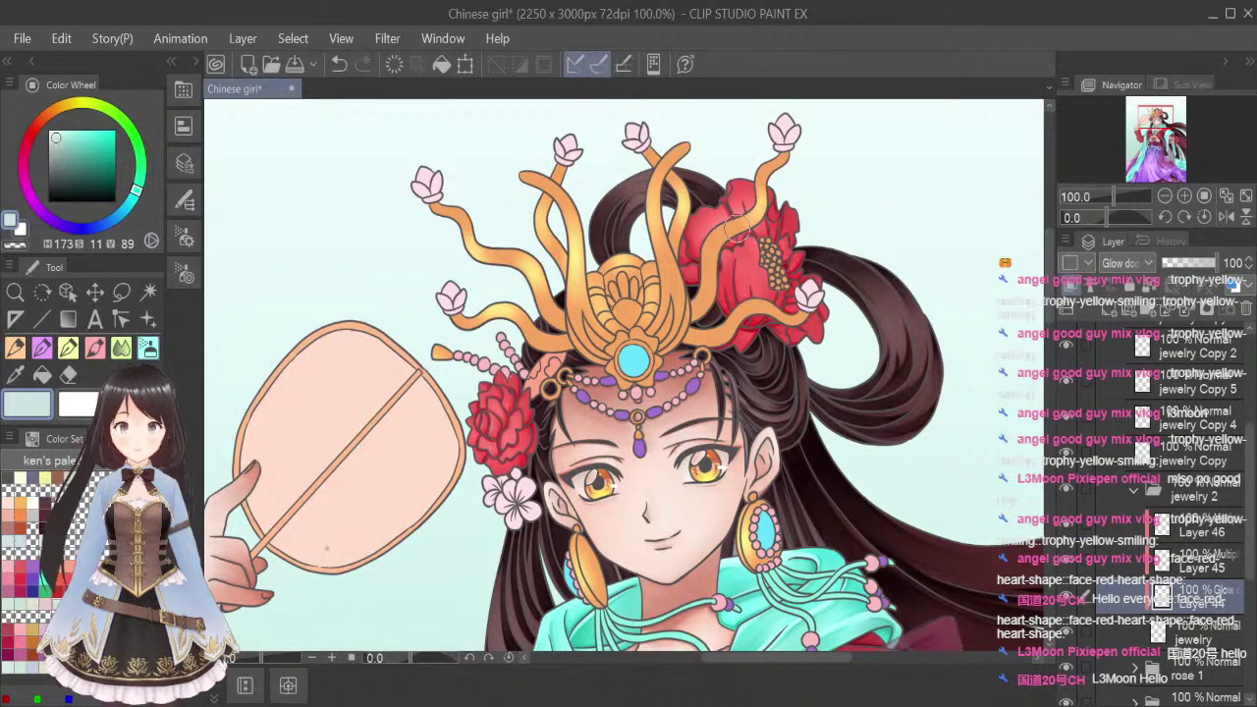
mouse_move(667, 252)
left_mouse_down()
mouse_move(665, 267)
mouse_move(662, 236)
mouse_move(674, 303)
left_mouse_up()
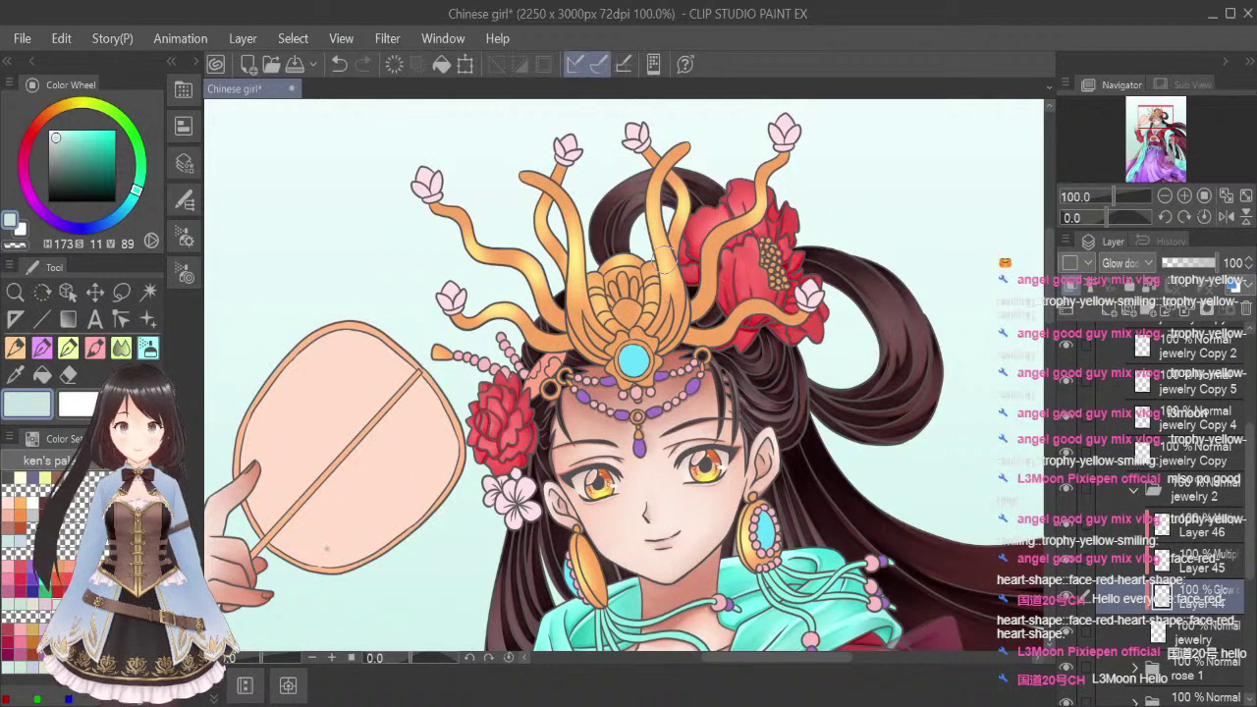
mouse_move(755, 304)
left_mouse_down()
mouse_move(725, 335)
mouse_move(790, 316)
left_mouse_up()
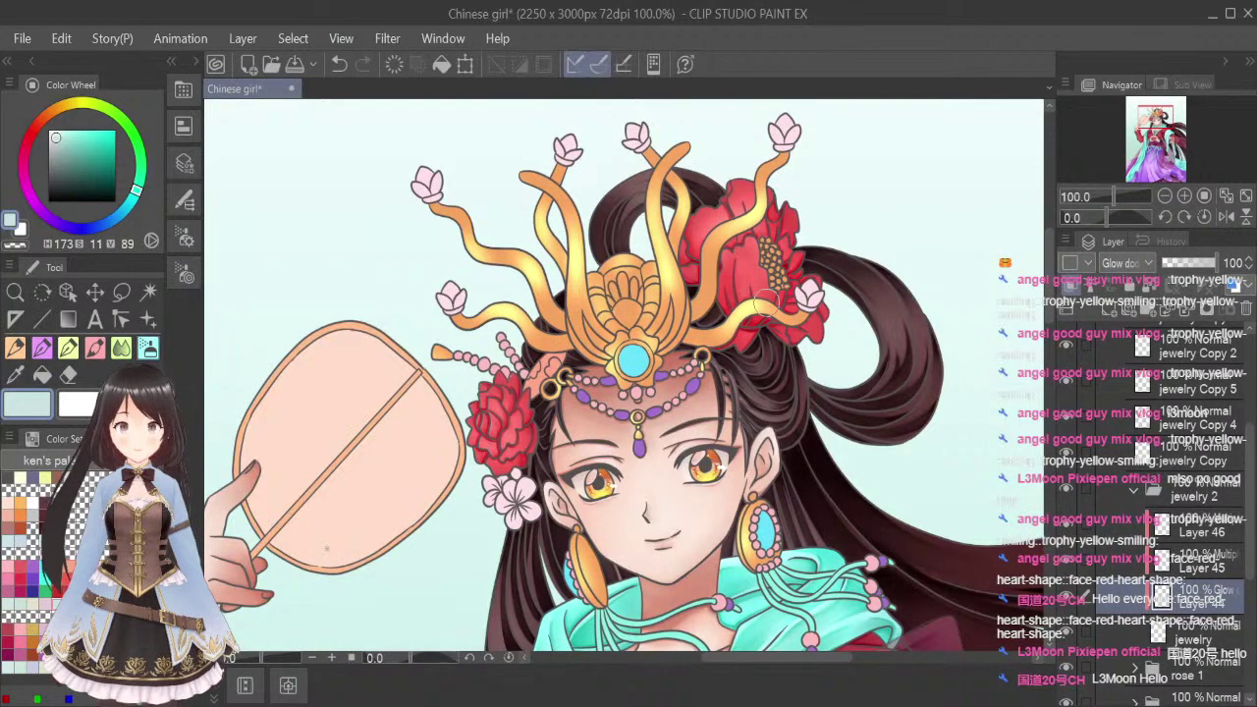
Airbrush orange-red shadows onto both gold earrings and the crown on the Multiply Layer 45
scroll(876, 233, "down", 2)
left_click_drag(1050, 292, 1051, 314)
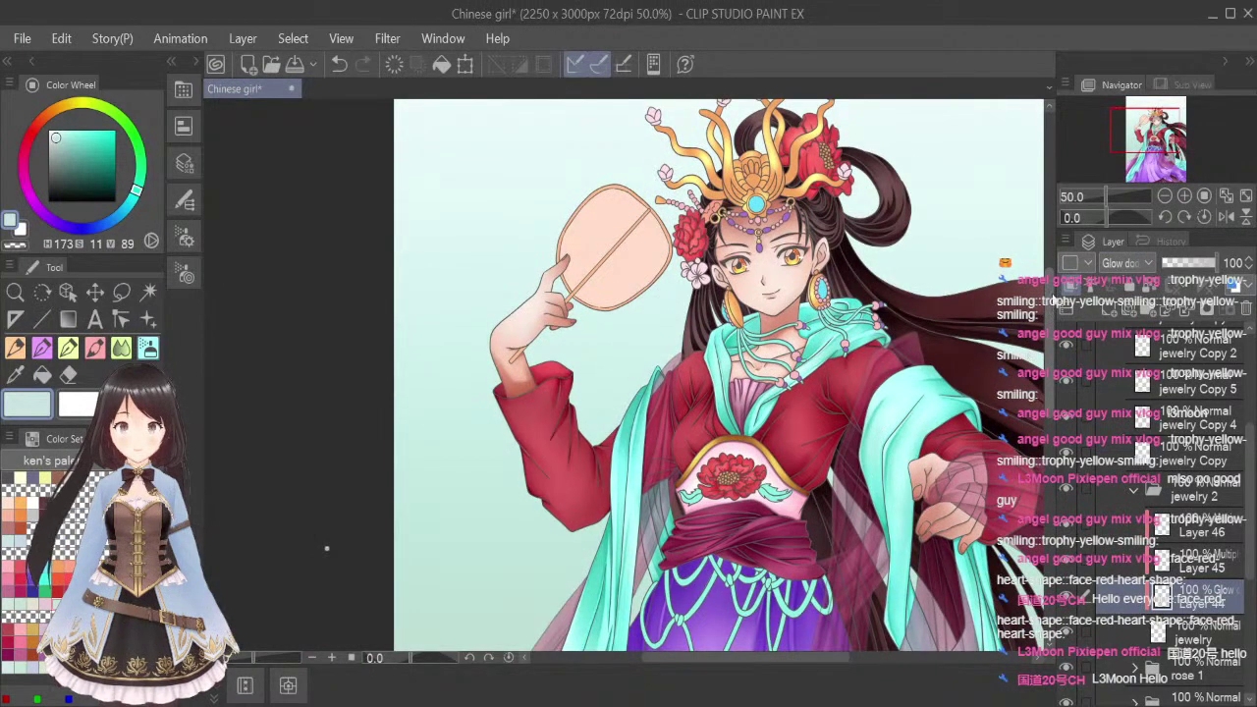
left_click(1215, 565)
left_click(61, 577)
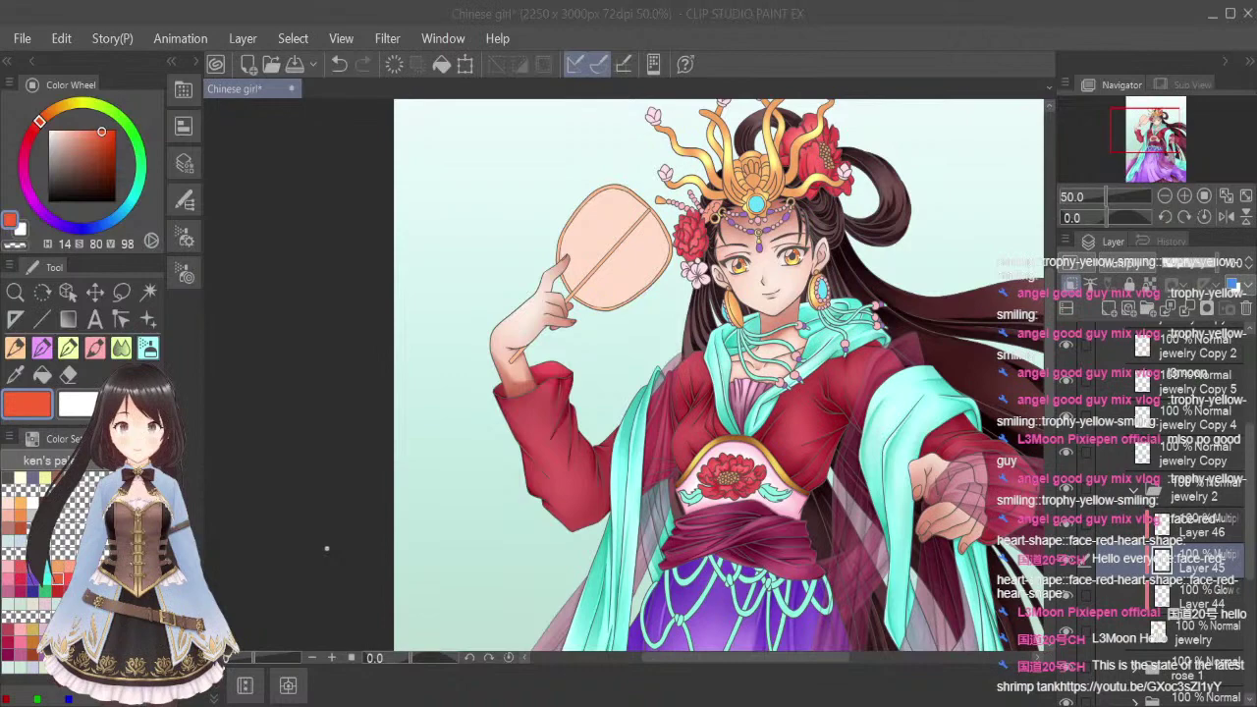
left_click(149, 351)
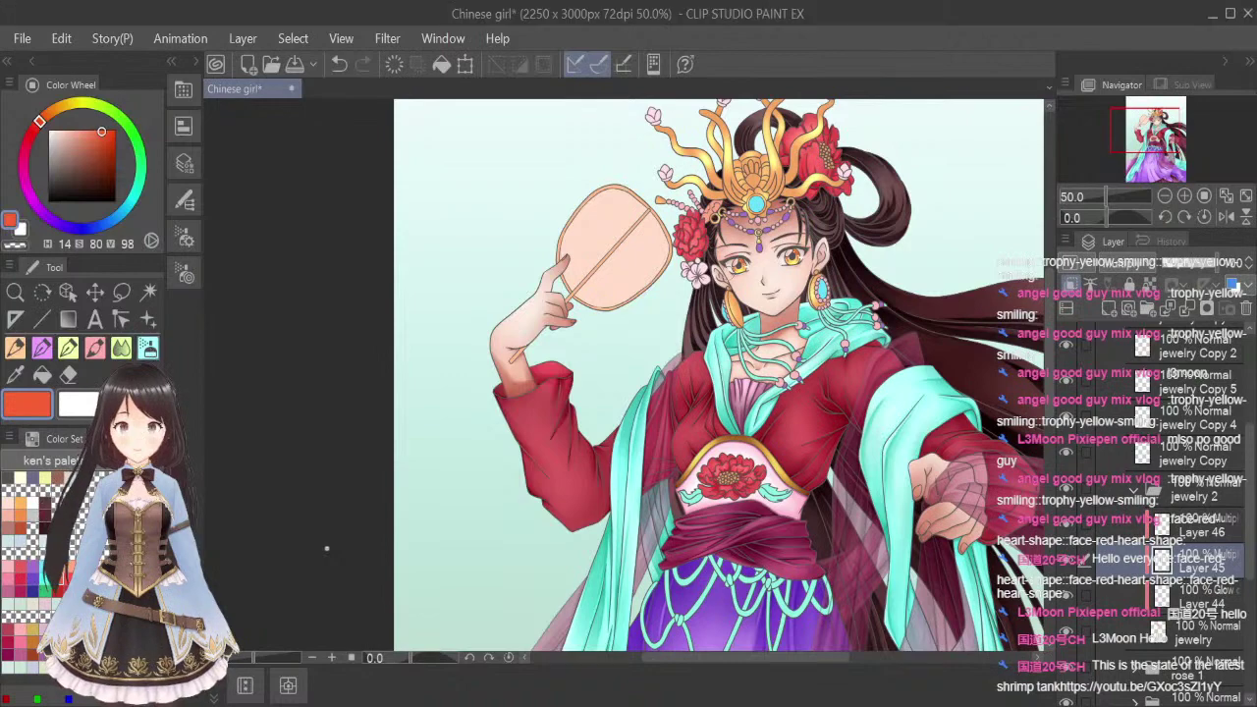
scroll(727, 296, "up", 3)
mouse_move(727, 297)
left_mouse_down()
mouse_move(751, 331)
mouse_move(734, 289)
mouse_move(773, 412)
left_mouse_up()
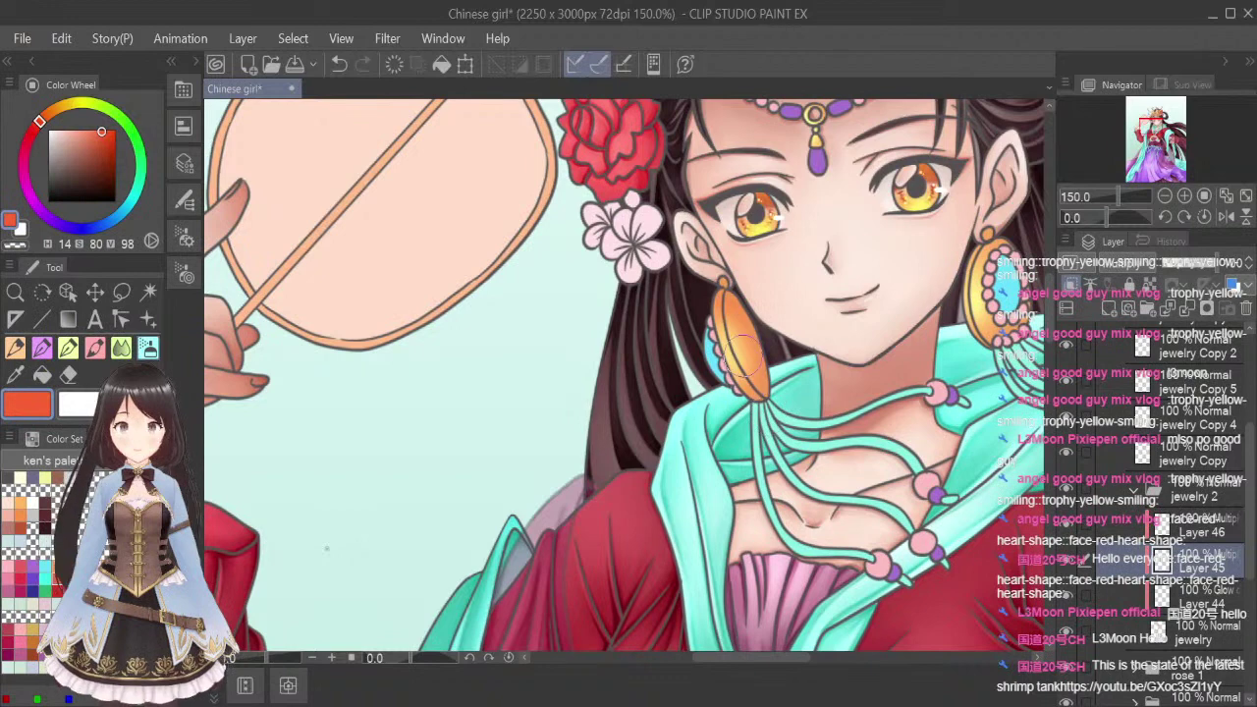
left_click_drag(783, 659, 807, 659)
mouse_move(833, 241)
left_mouse_down()
mouse_move(817, 295)
mouse_move(825, 314)
mouse_move(860, 339)
left_mouse_up()
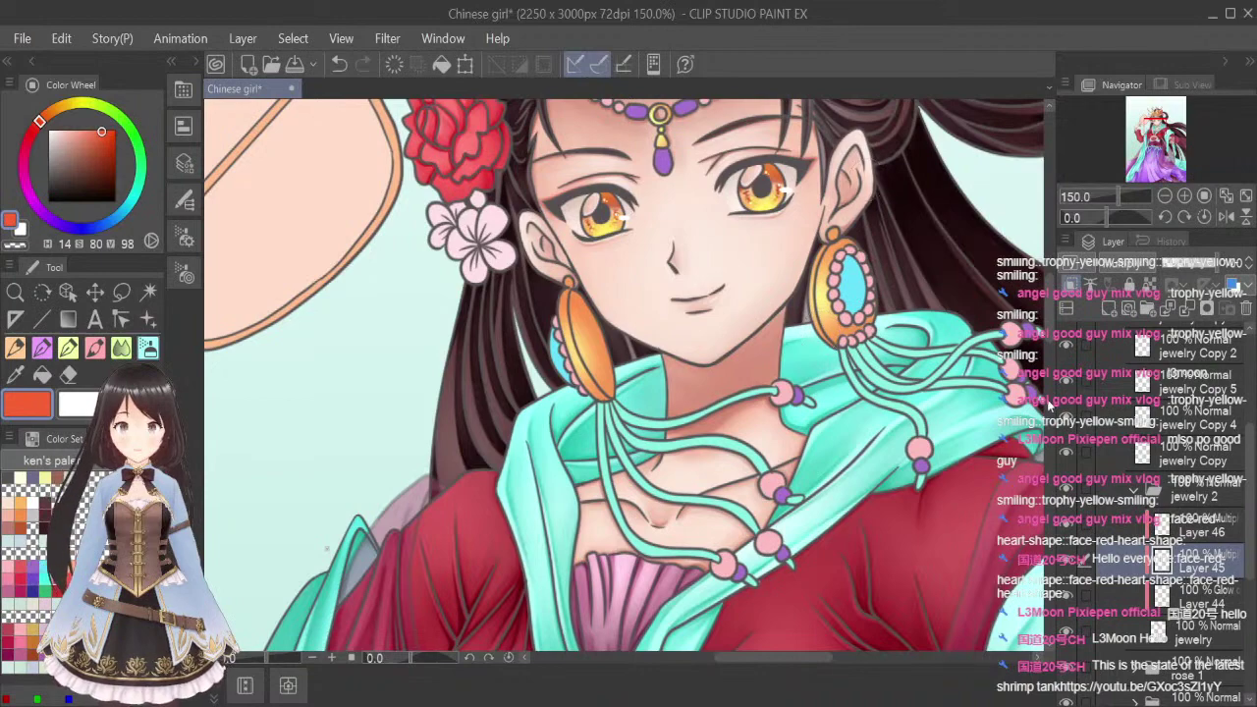
scroll(386, 287, "up", 8)
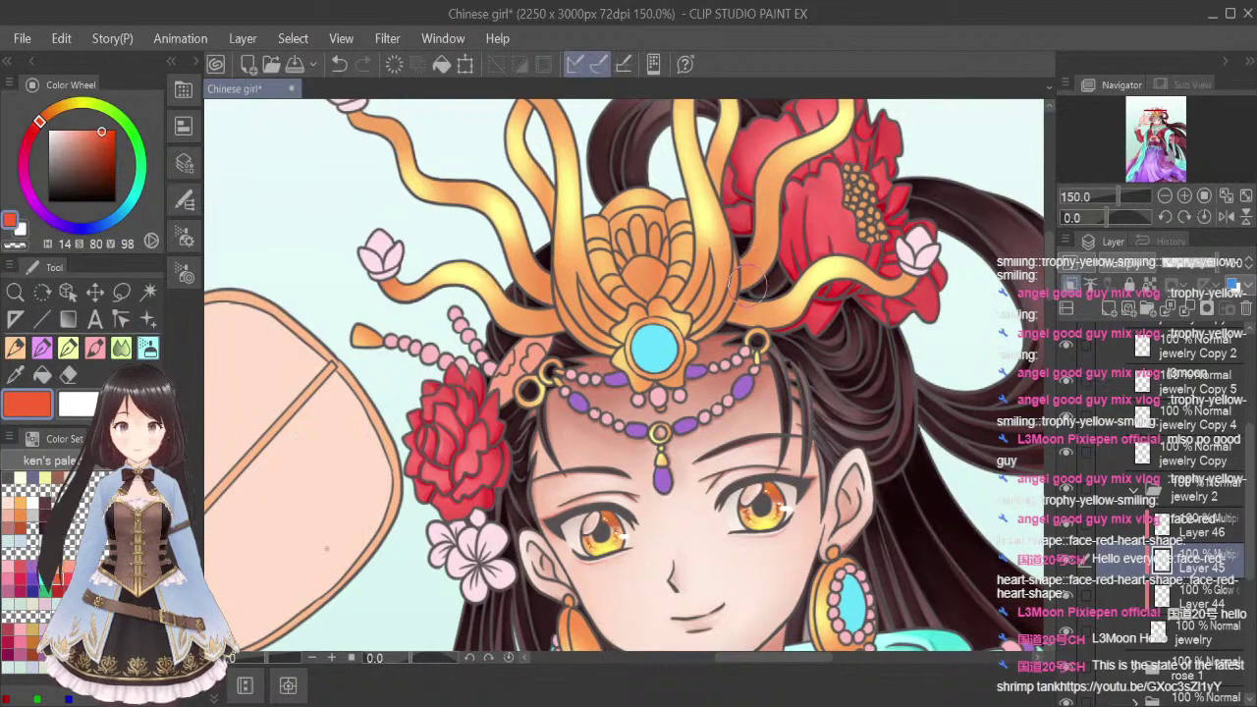
scroll(1050, 282, "up", 3)
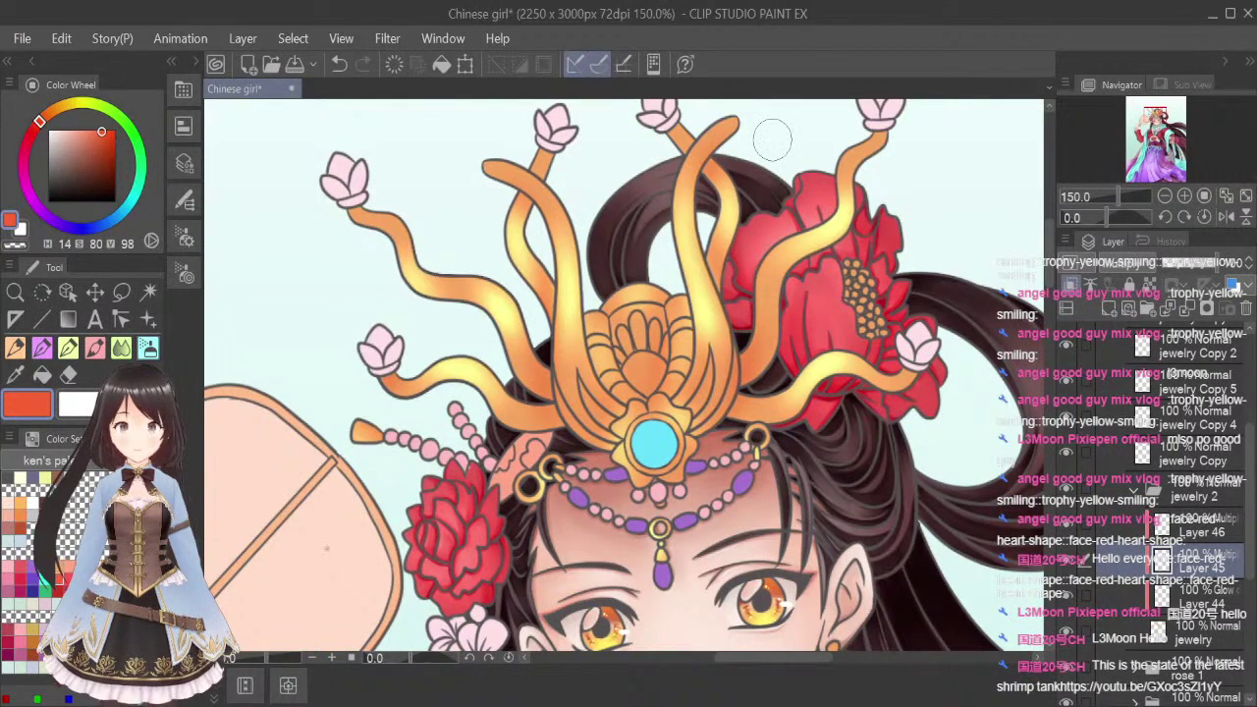
Paint a thin orange-red shadow along the underside of the crown's upper left branch, from the bud to its base
left_click(95, 347)
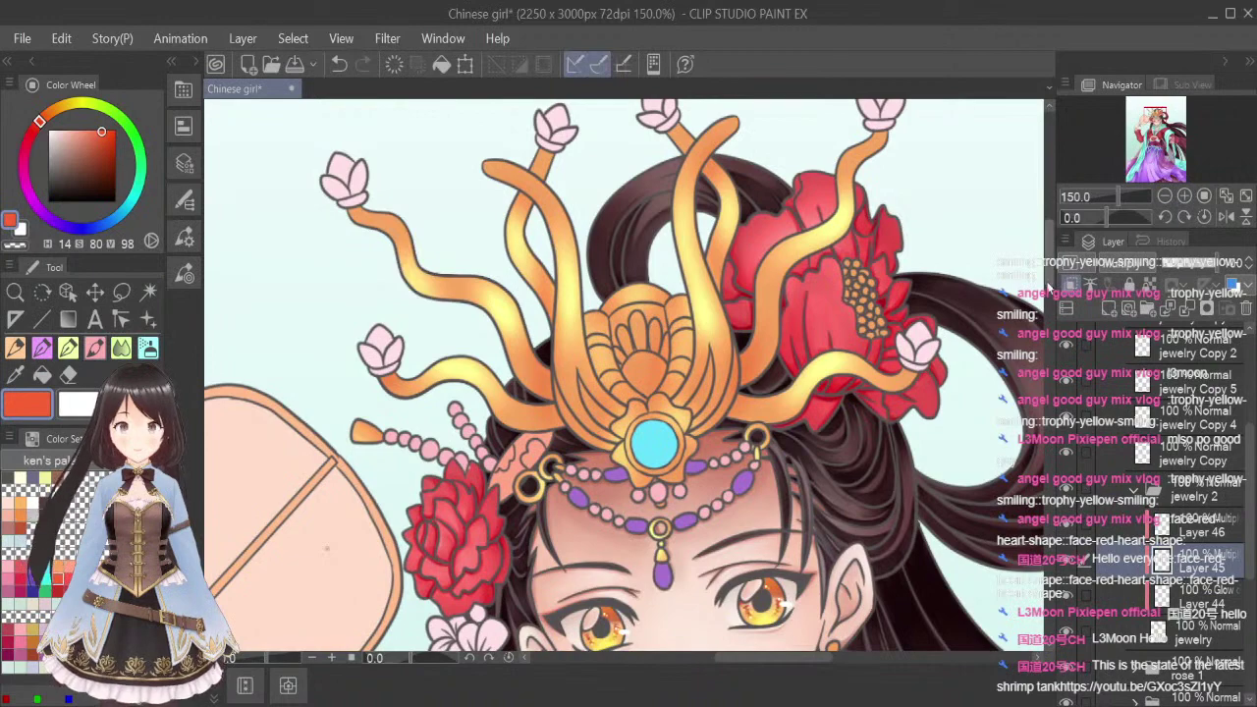
left_click_drag(1048, 302, 1049, 284)
scroll(350, 264, "up", 4)
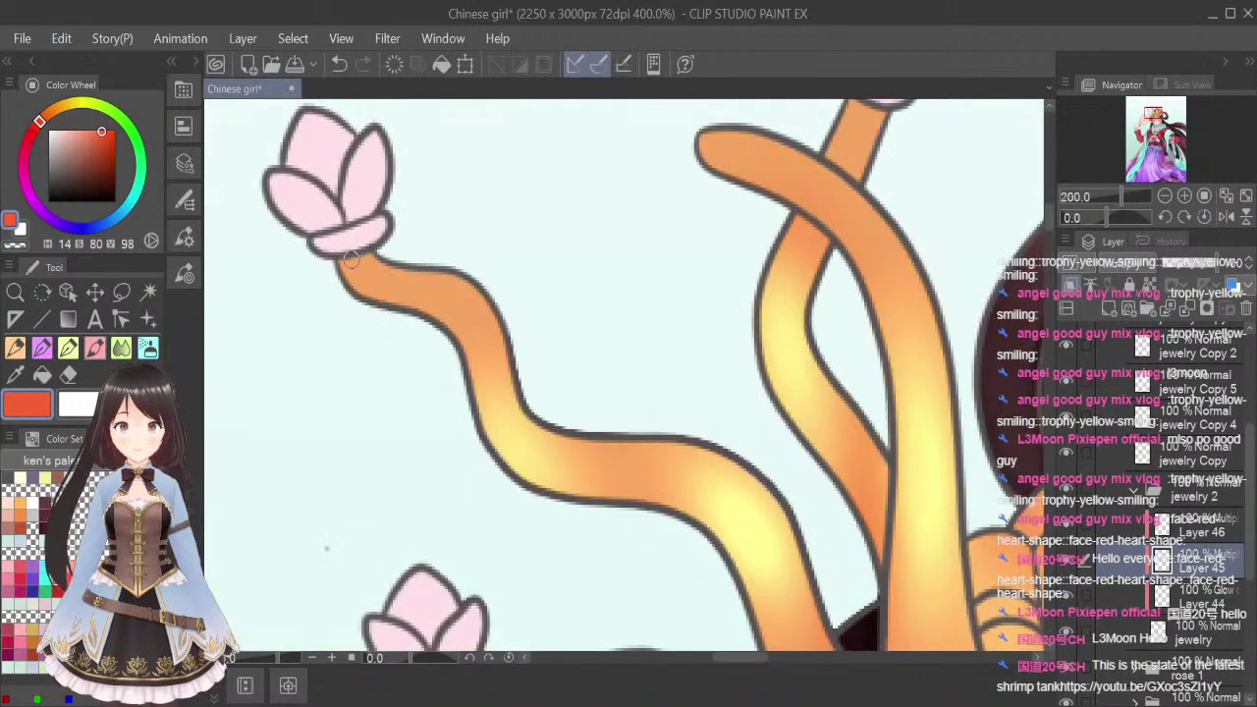
mouse_move(333, 259)
left_mouse_down()
mouse_move(354, 255)
mouse_move(356, 283)
mouse_move(452, 327)
mouse_move(509, 455)
mouse_move(570, 497)
mouse_move(658, 501)
mouse_move(726, 540)
mouse_move(746, 579)
left_mouse_up()
left_click_drag(1052, 222, 1052, 233)
mouse_move(735, 280)
left_mouse_down()
mouse_move(798, 428)
mouse_move(872, 497)
left_mouse_up()
left_click_drag(874, 410, 872, 473)
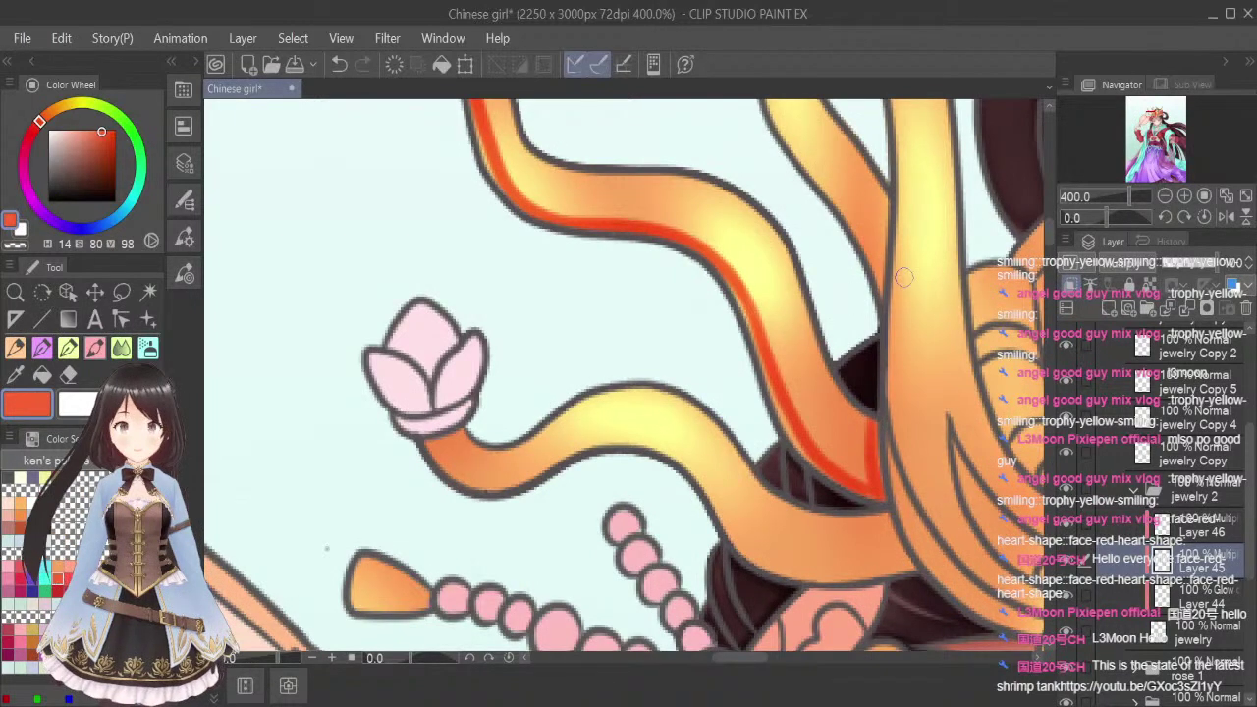
Reduce the blending brush size and blend the orange-red shadow into the gold from the bud along the upper left branch
scroll(905, 283, "down", 2)
left_click_drag(1051, 263, 1052, 256)
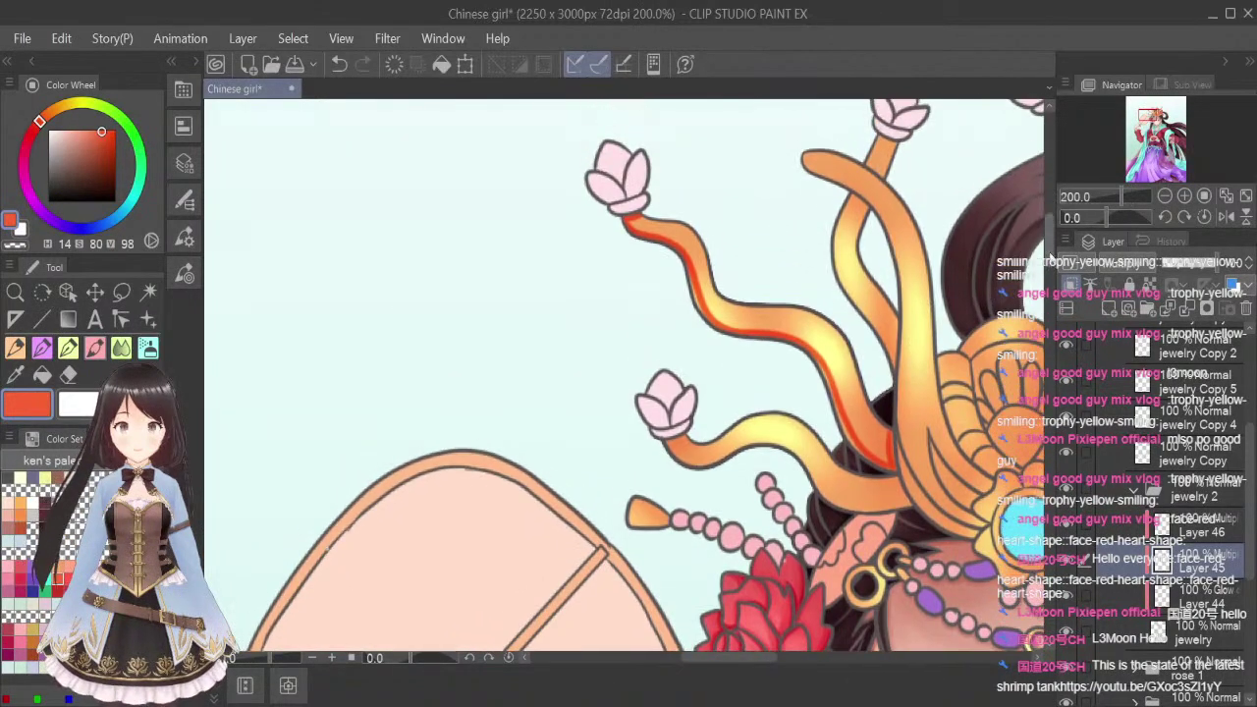
scroll(648, 235, "up", 2)
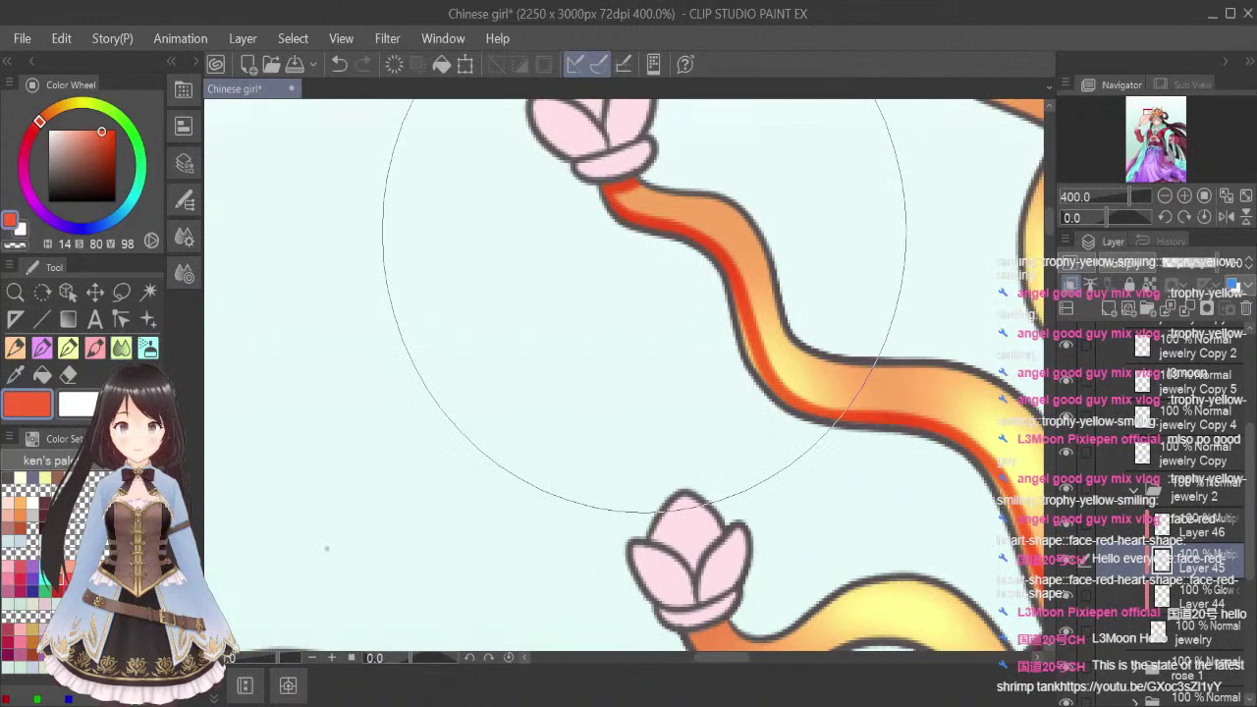
key("bracketleft")
key("bracketleft")
key("bracketleft")
key("bracketleft")
key("bracketleft")
key("bracketleft")
key("bracketleft")
key("bracketleft")
key("bracketleft")
key("bracketleft")
key("bracketleft")
key("bracketleft")
key("bracketleft")
key("bracketleft")
key("bracketleft")
key("bracketleft")
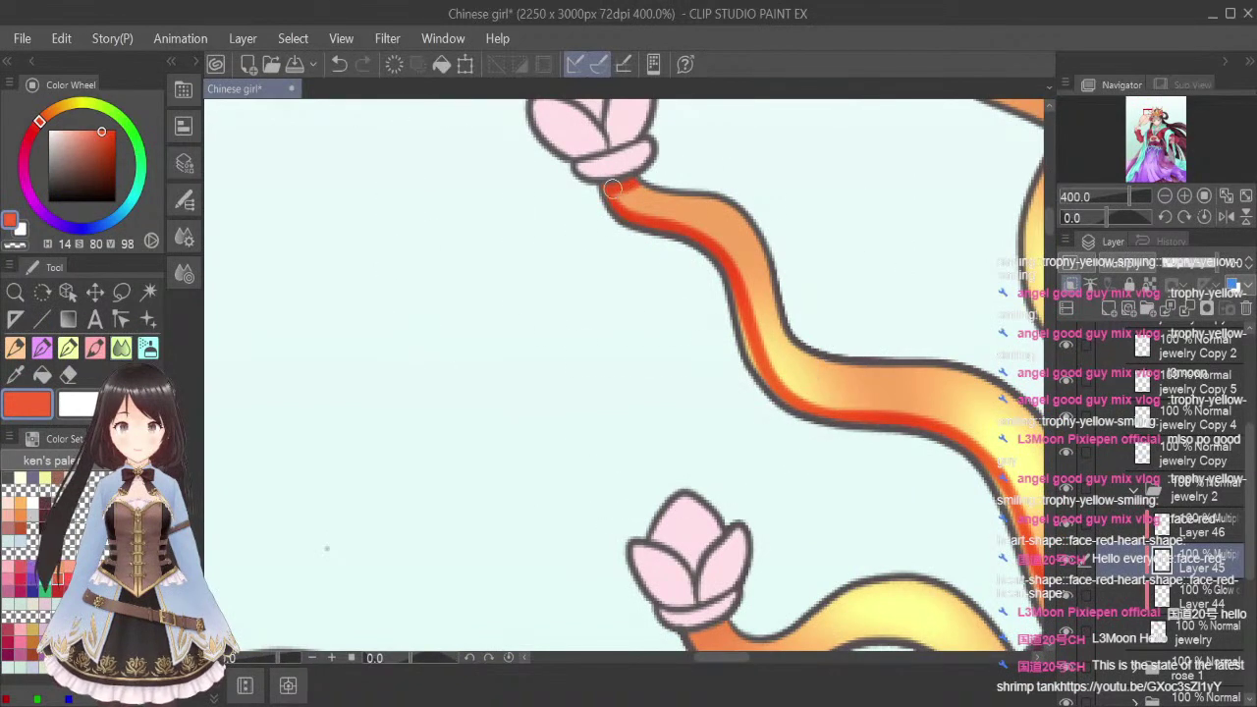
mouse_move(599, 191)
left_mouse_down()
mouse_move(641, 227)
mouse_move(724, 263)
mouse_move(749, 298)
left_mouse_up()
left_click_drag(707, 251, 790, 427)
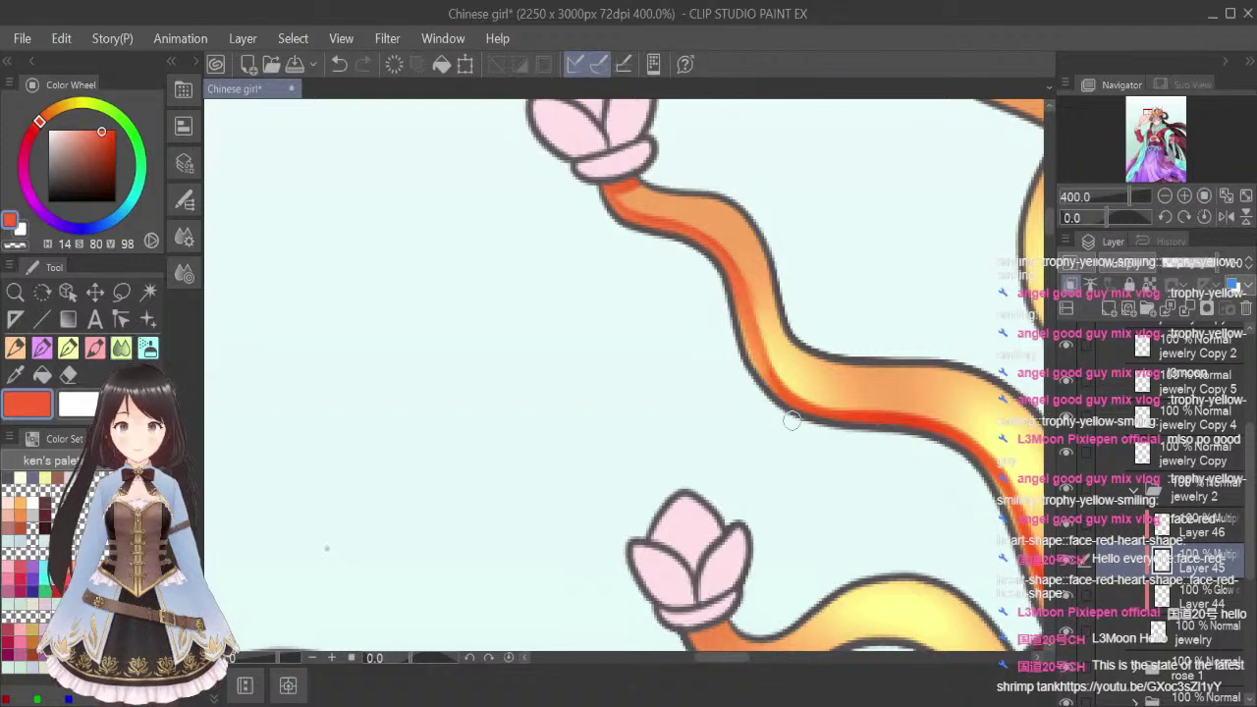
mouse_move(730, 293)
left_mouse_down()
mouse_move(762, 388)
mouse_move(730, 260)
mouse_move(750, 342)
mouse_move(831, 430)
mouse_move(760, 379)
mouse_move(894, 426)
mouse_move(805, 407)
mouse_move(952, 436)
mouse_move(862, 424)
mouse_move(987, 474)
mouse_move(968, 455)
mouse_move(994, 477)
mouse_move(1021, 550)
left_mouse_up()
Blend the orange-red shadow into the gold along the lower stretch of the crown's upper left branch, down to its base
left_click_drag(733, 658, 764, 659)
left_click_drag(553, 521, 616, 640)
left_click_drag(1049, 231, 1049, 240)
mouse_move(580, 439)
left_mouse_down()
mouse_move(628, 491)
mouse_move(561, 389)
mouse_move(581, 447)
mouse_move(696, 529)
mouse_move(674, 501)
left_mouse_up()
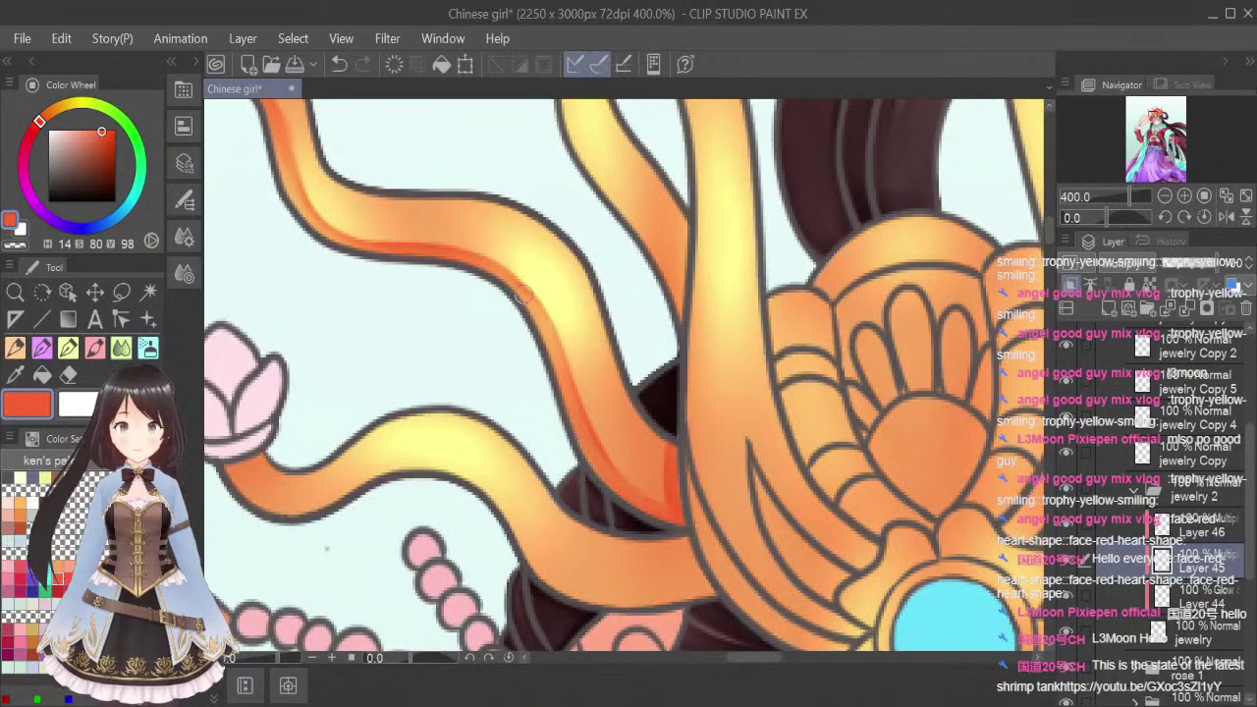
scroll(393, 234, "down", 3)
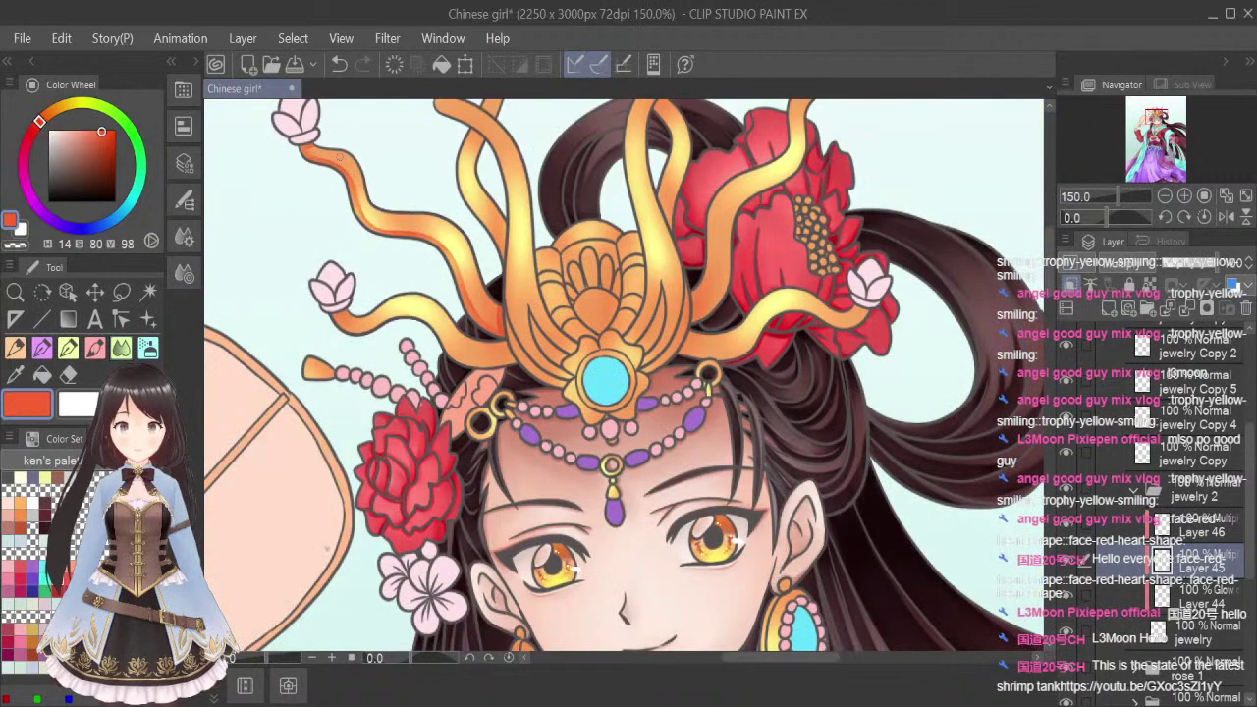
scroll(370, 227, "up", 1)
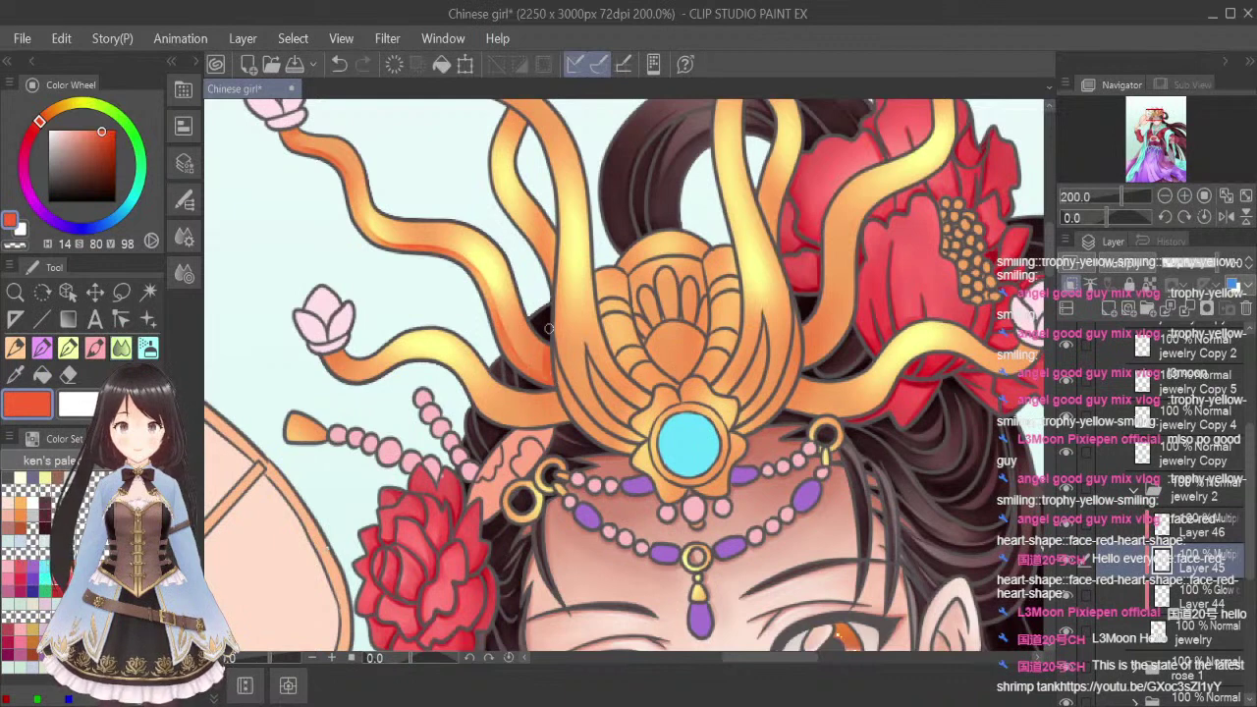
Paint a thin orange-red shadow along the underside of the crown's lower left branch, from the bud to its base
left_click(95, 292)
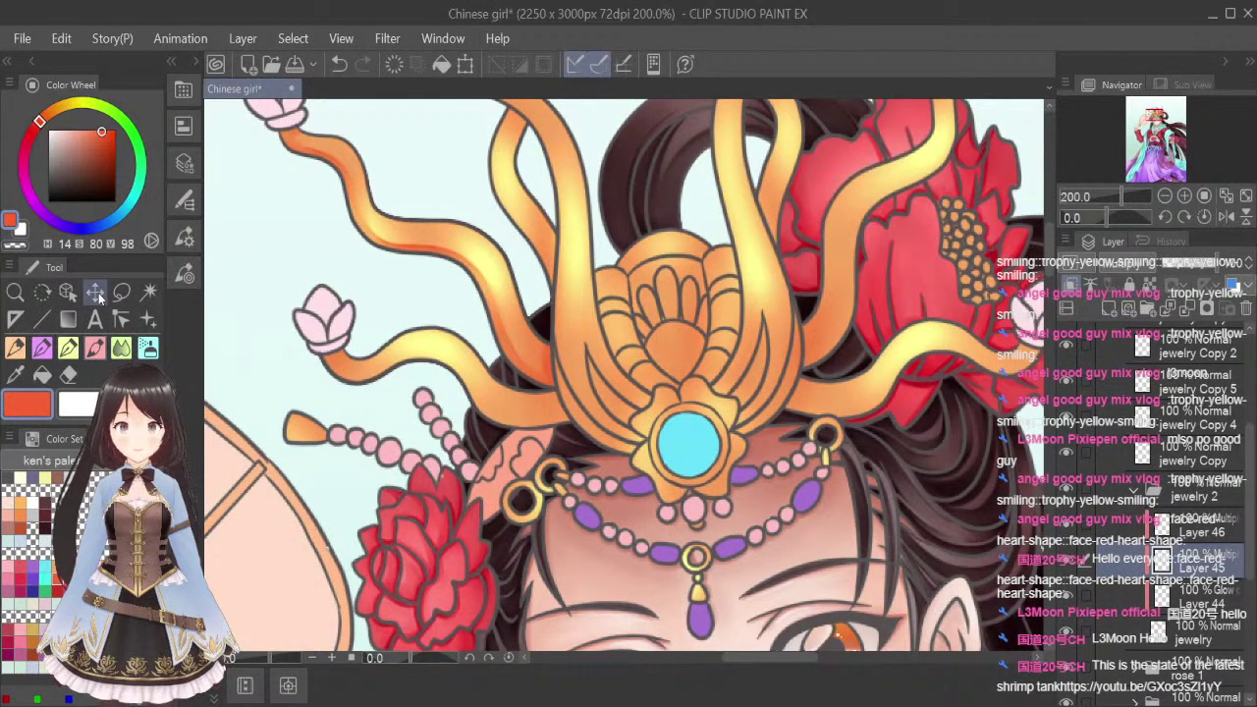
scroll(339, 329, "up", 4)
mouse_move(287, 430)
left_mouse_down()
mouse_move(340, 438)
mouse_move(359, 426)
left_mouse_up()
scroll(423, 293, "down", 4)
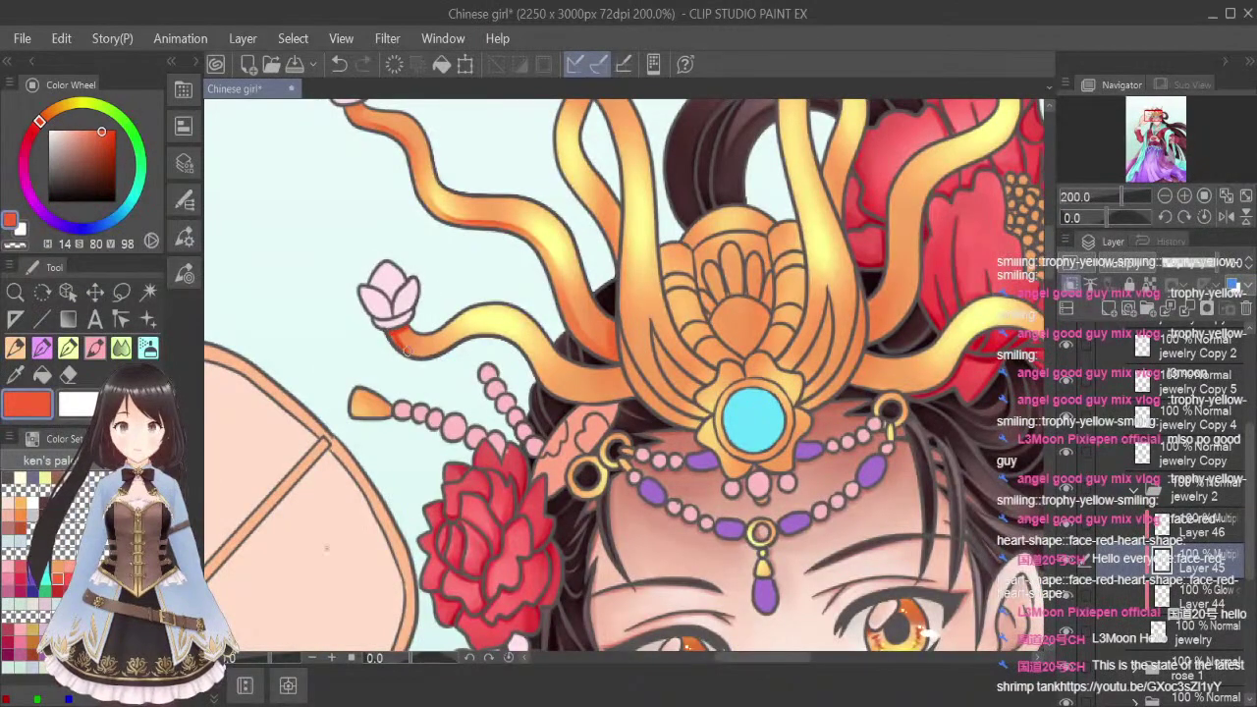
mouse_move(458, 332)
left_mouse_down()
mouse_move(505, 332)
mouse_move(548, 384)
mouse_move(610, 398)
left_mouse_up()
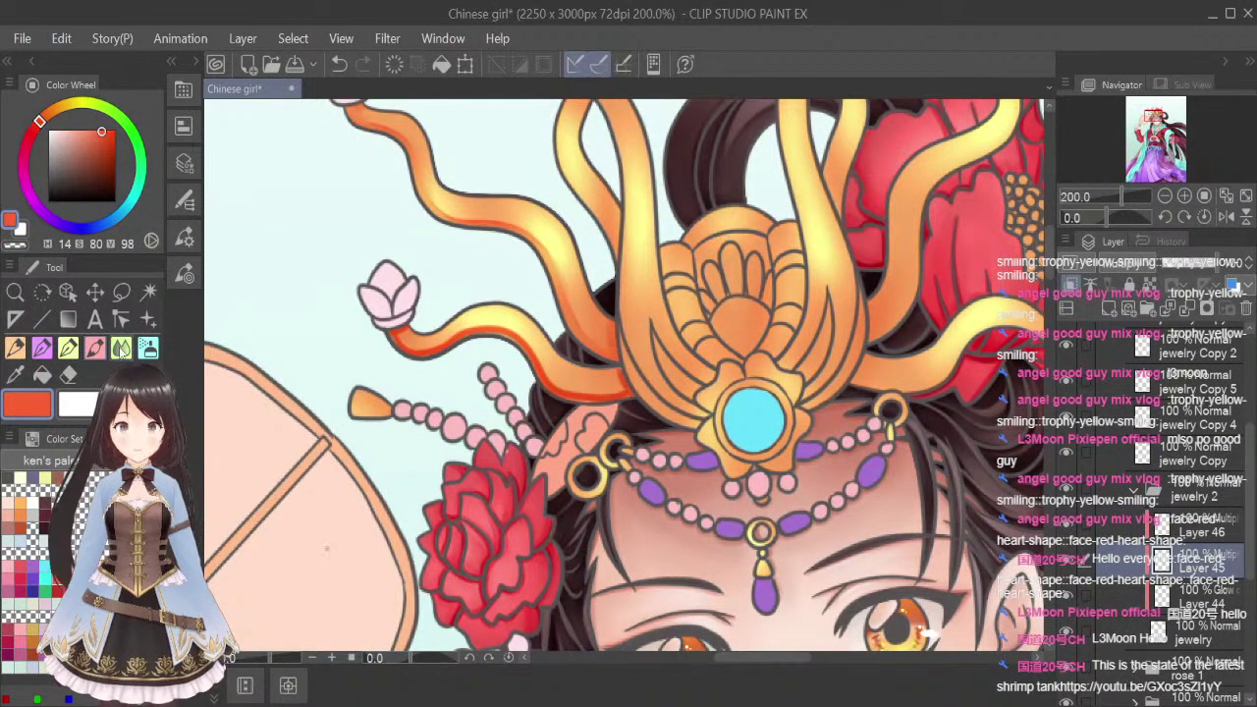
Reduce the blending brush size and blend the orange-red shadow into the gold along the whole lower left branch
scroll(437, 351, "up", 2)
key("bracketleft")
key("bracketleft")
key("bracketleft")
key("bracketleft")
key("bracketleft")
key("bracketleft")
key("bracketleft")
key("bracketleft")
key("bracketleft")
key("bracketleft")
key("bracketleft")
key("bracketleft")
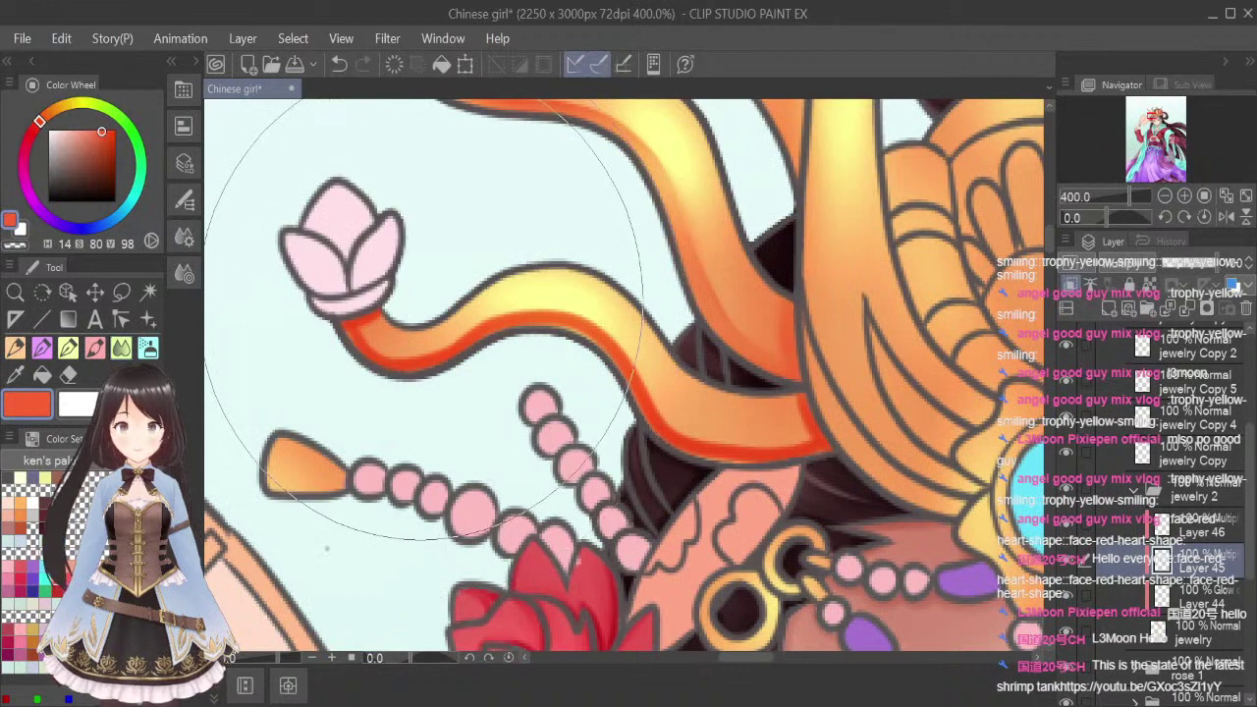
left_click_drag(336, 325, 397, 292)
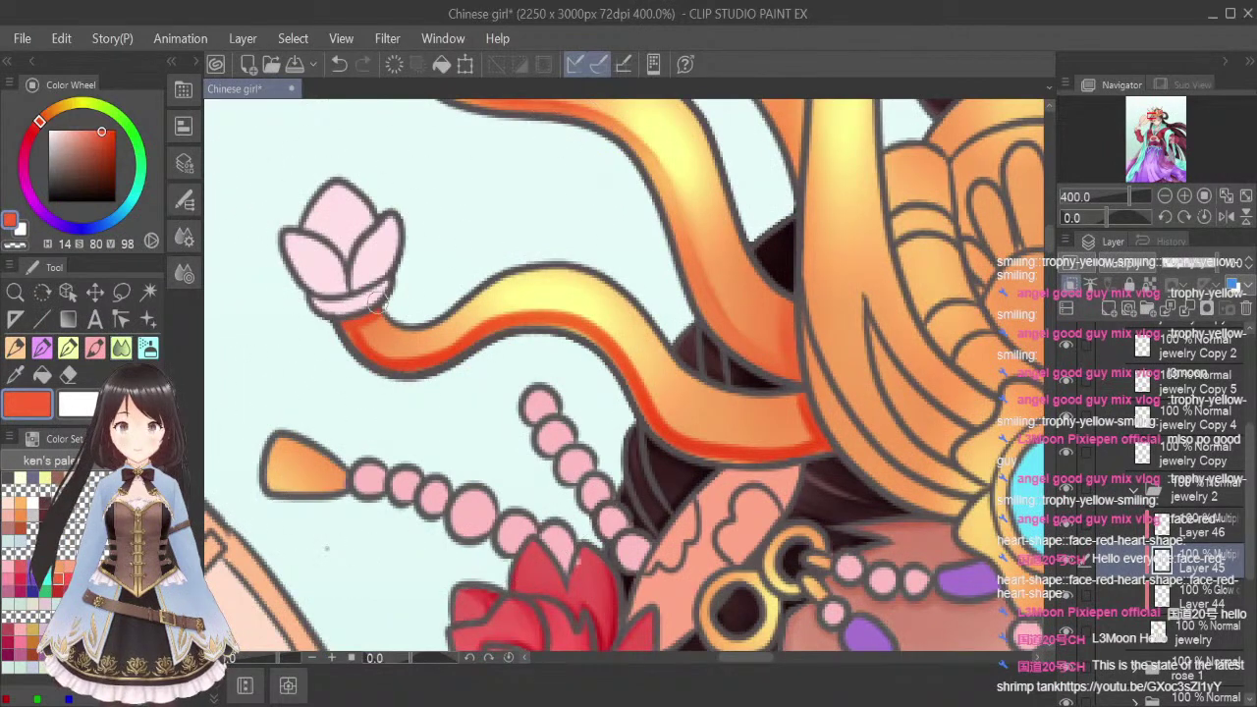
mouse_move(350, 327)
left_mouse_down()
mouse_move(367, 361)
mouse_move(333, 328)
mouse_move(454, 371)
mouse_move(383, 365)
mouse_move(512, 321)
mouse_move(441, 360)
mouse_move(601, 332)
mouse_move(567, 319)
mouse_move(639, 408)
mouse_move(651, 402)
mouse_move(611, 347)
mouse_move(696, 443)
mouse_move(663, 437)
mouse_move(837, 452)
left_mouse_up()
left_click_drag(802, 384, 833, 447)
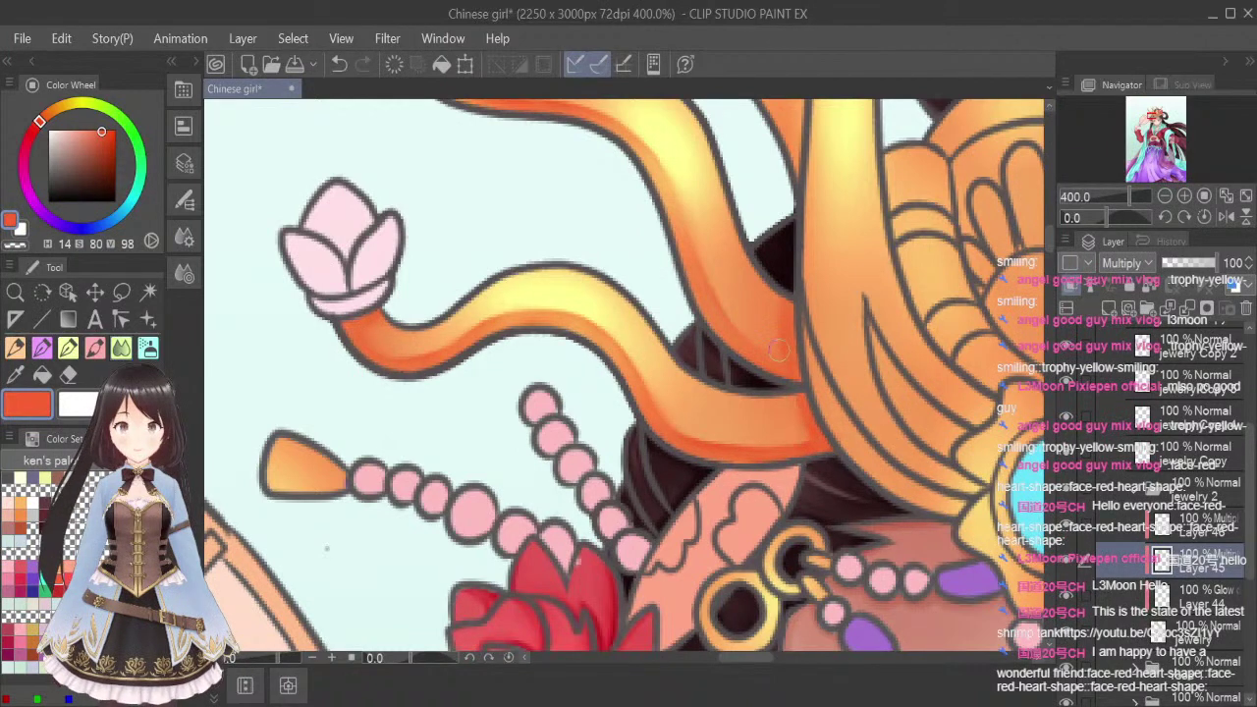
Paint an orange-red shadow on the gold cap of the beaded hairpin and blend it into the gold
left_click(98, 345)
mouse_move(282, 432)
left_mouse_down()
mouse_move(343, 471)
mouse_move(343, 490)
left_mouse_up()
left_click_drag(280, 442, 337, 471)
left_click(120, 347)
mouse_move(297, 432)
left_mouse_down()
mouse_move(348, 482)
mouse_move(300, 438)
mouse_move(343, 489)
mouse_move(341, 436)
mouse_move(334, 475)
left_mouse_up()
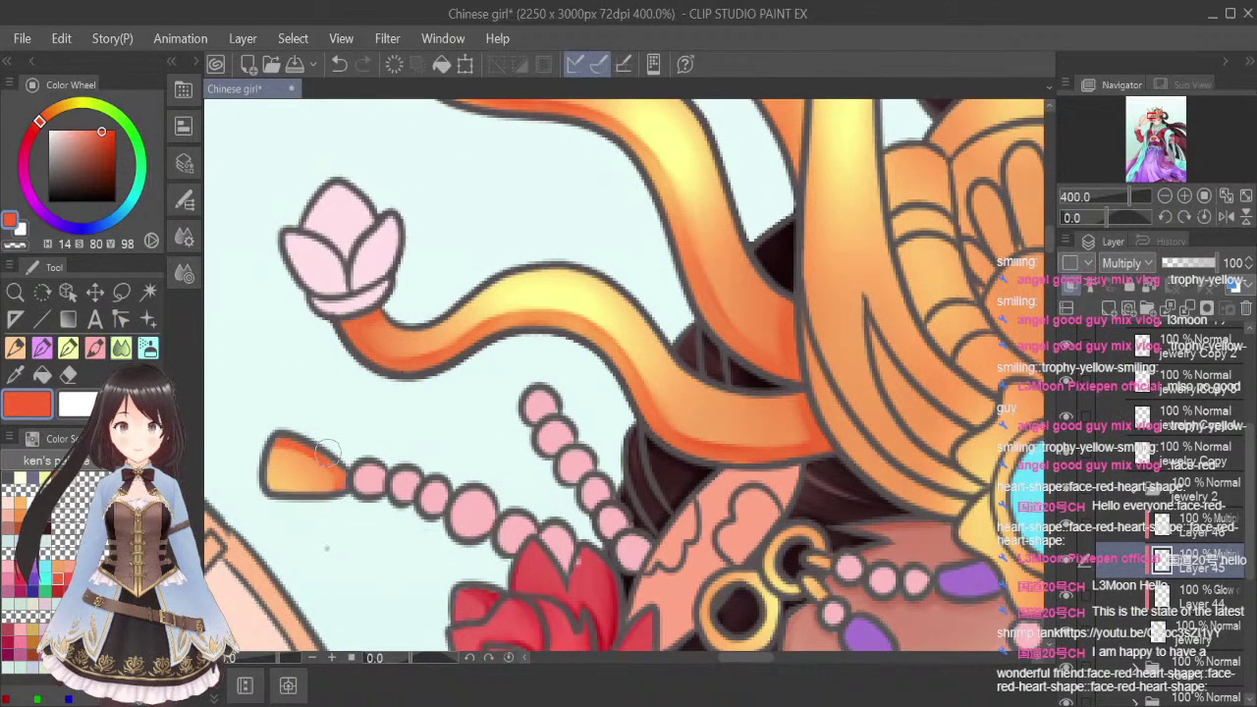
scroll(834, 320, "down", 4)
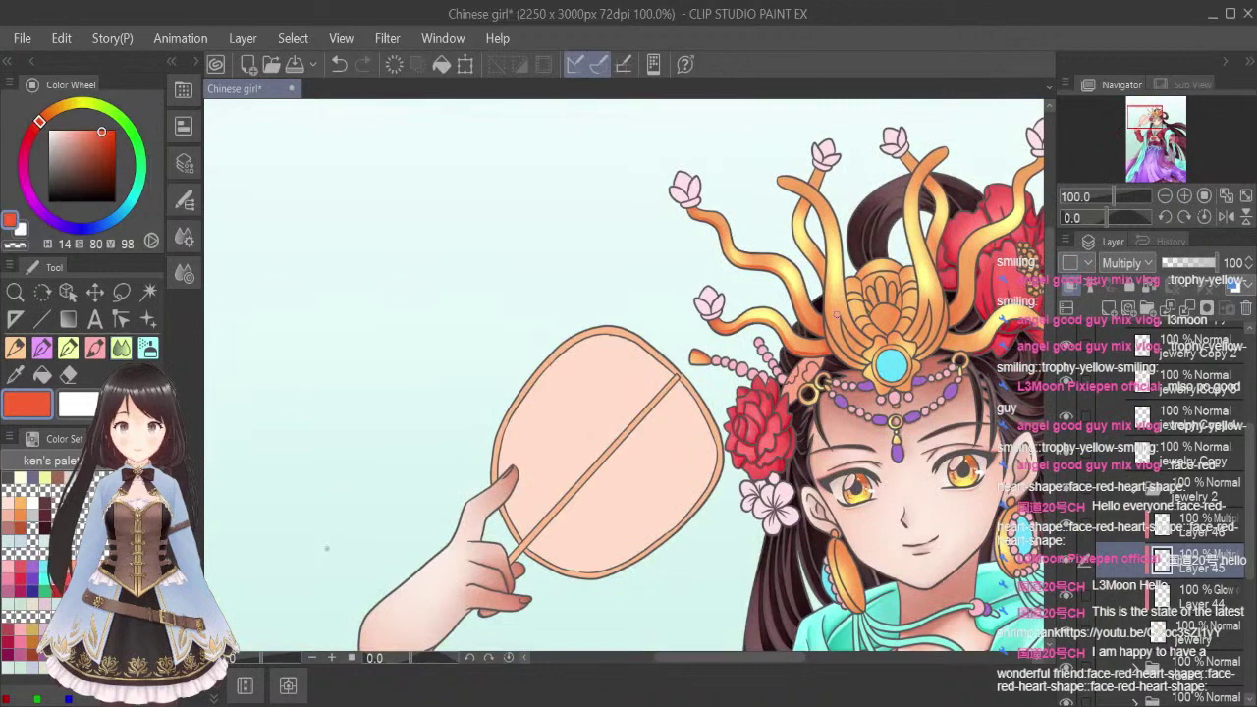
Paint an orange-red shadow down the left edge of the bud-tipped branch behind the tall left prong, redoing the stroke that misses
left_click_drag(781, 657, 841, 658)
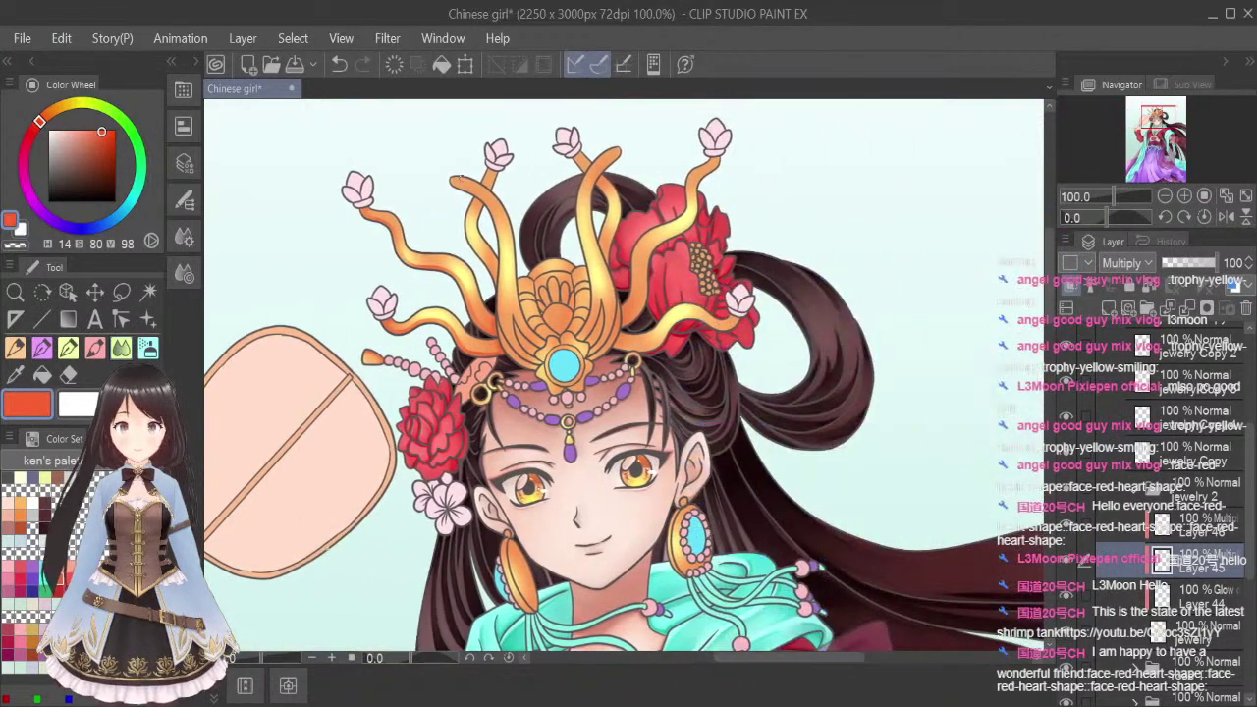
scroll(484, 186, "up", 2)
scroll(450, 145, "up", 2)
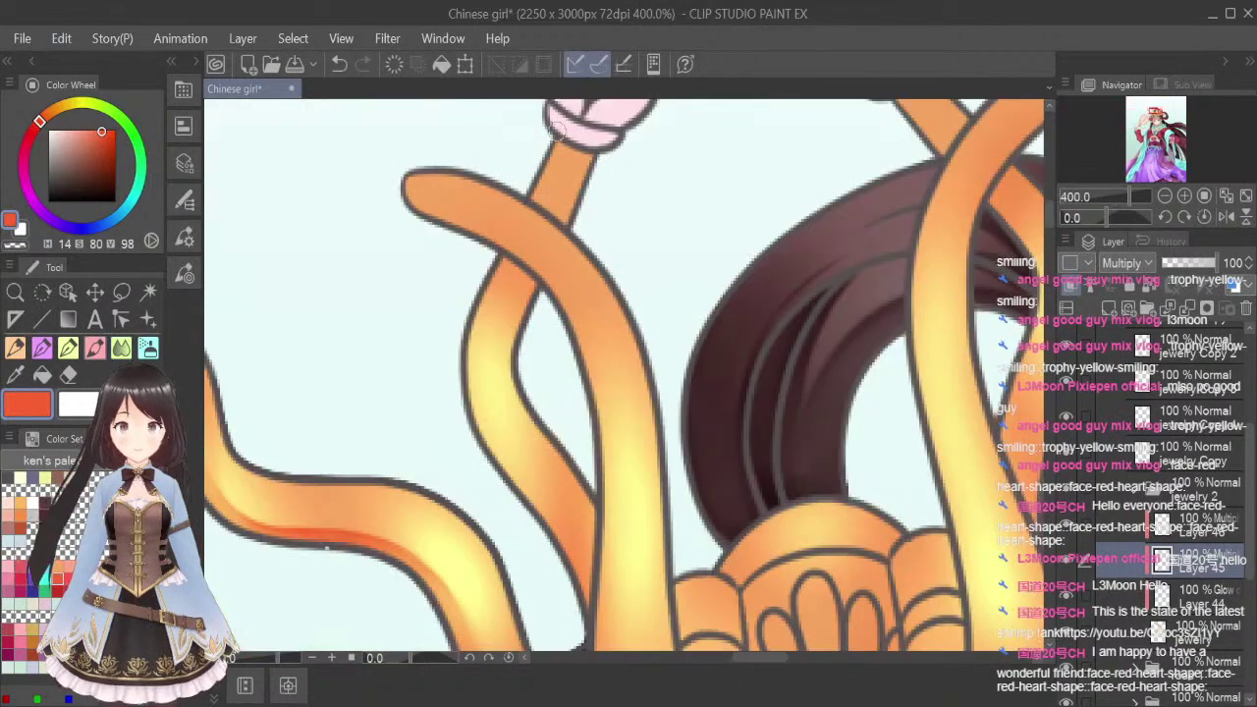
left_click_drag(549, 140, 601, 157)
mouse_move(531, 200)
left_mouse_down()
mouse_move(549, 150)
mouse_move(529, 200)
mouse_move(578, 233)
left_mouse_up()
key("ctrl+z")
left_click_drag(531, 198, 547, 211)
mouse_move(503, 255)
left_mouse_down()
mouse_move(530, 281)
mouse_move(527, 242)
mouse_move(469, 330)
mouse_move(466, 420)
mouse_move(562, 545)
mouse_move(590, 543)
mouse_move(590, 518)
left_mouse_up()
Blend the orange-red shadow into the gold along the bud-tipped branch behind the tall left prong
left_click(120, 348)
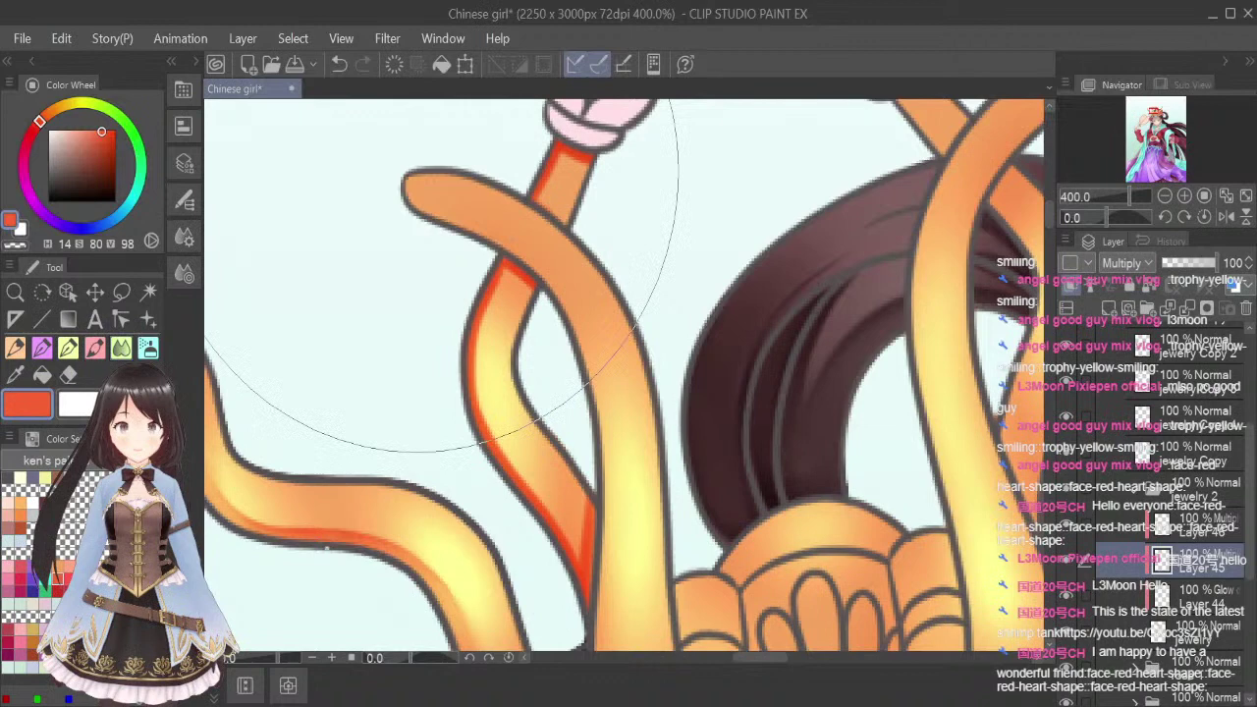
mouse_move(575, 152)
left_mouse_down()
mouse_move(542, 180)
mouse_move(561, 134)
mouse_move(493, 272)
mouse_move(508, 251)
mouse_move(457, 411)
mouse_move(468, 347)
mouse_move(472, 393)
mouse_move(543, 520)
mouse_move(499, 455)
mouse_move(589, 615)
mouse_move(602, 435)
left_mouse_up()
left_click_drag(501, 261, 522, 275)
scroll(709, 197, "down", 4)
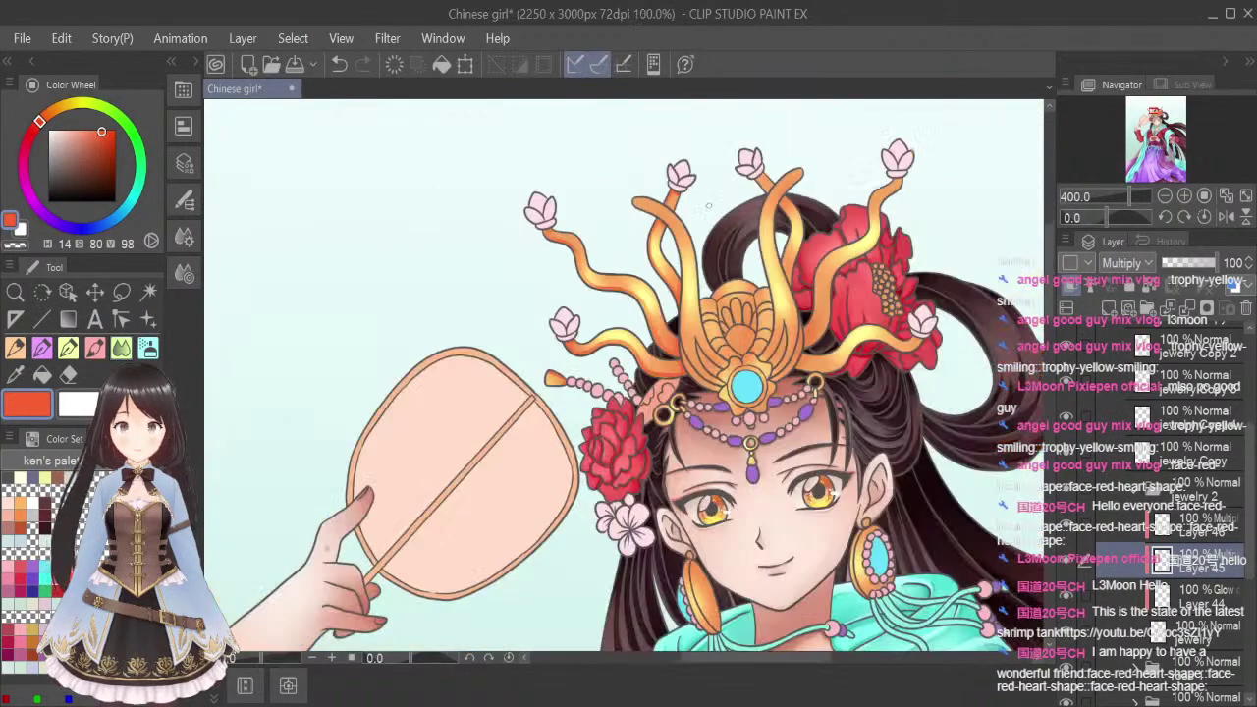
Paint an orange-red shadow along the outer edge of the crown's tall left prong, from its tip down towards the base
left_click_drag(747, 659, 772, 659)
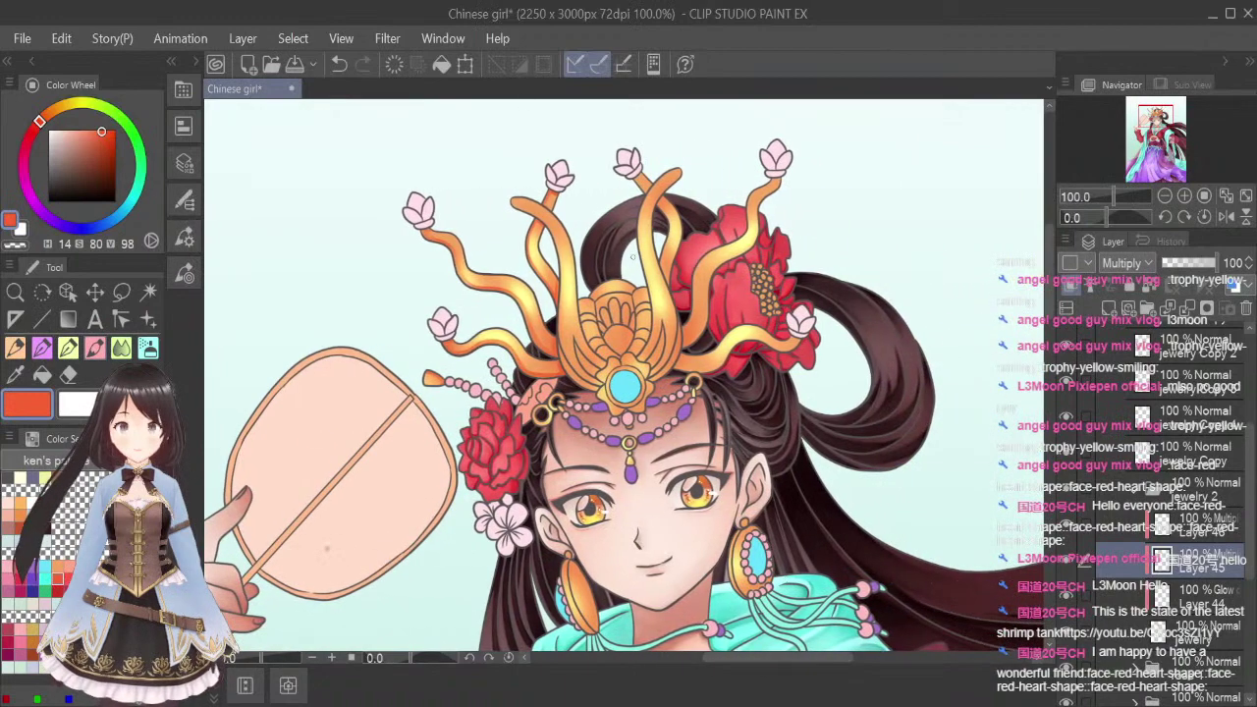
scroll(538, 229, "up", 2)
scroll(527, 220, "up", 3)
mouse_move(447, 124)
left_mouse_down()
mouse_move(491, 169)
mouse_move(442, 136)
mouse_move(599, 230)
mouse_move(648, 408)
left_mouse_up()
scroll(648, 408, "down", 5)
left_click_drag(651, 343, 648, 471)
left_click_drag(658, 388, 651, 471)
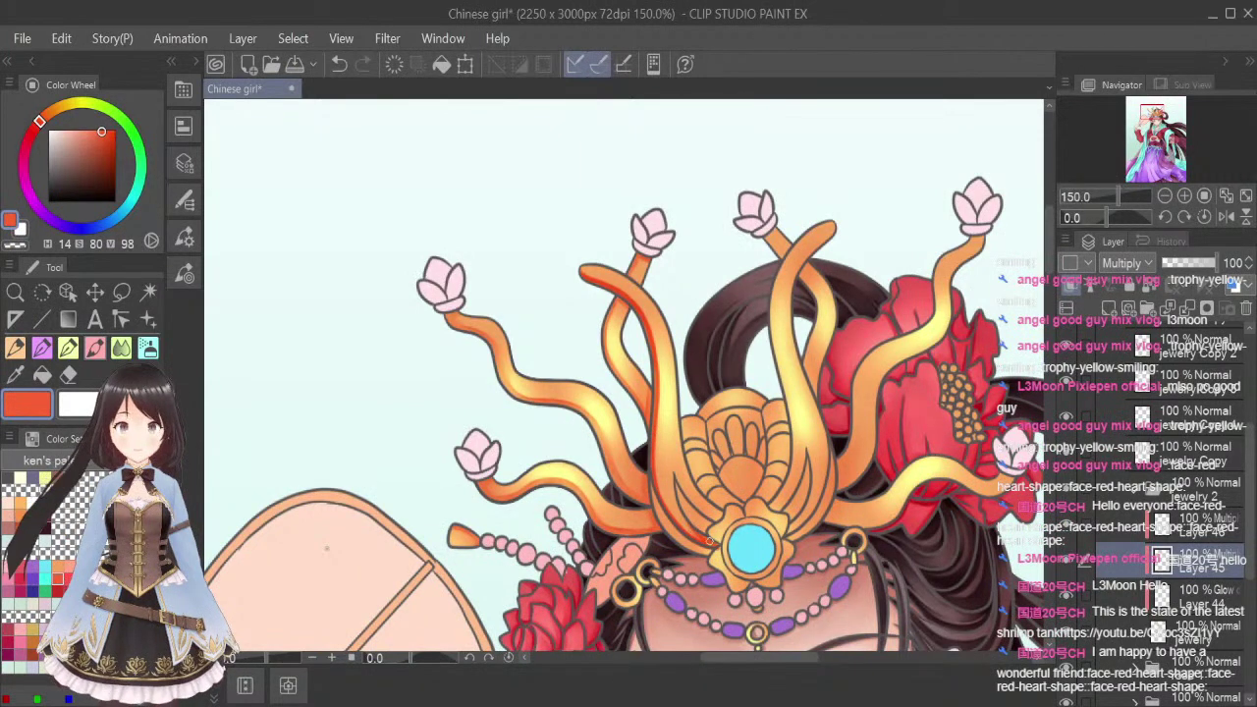
Paint orange-red shadows along the outer curves at the tall left prong's base, down to the blue gem's gold setting
scroll(669, 481, "up", 4)
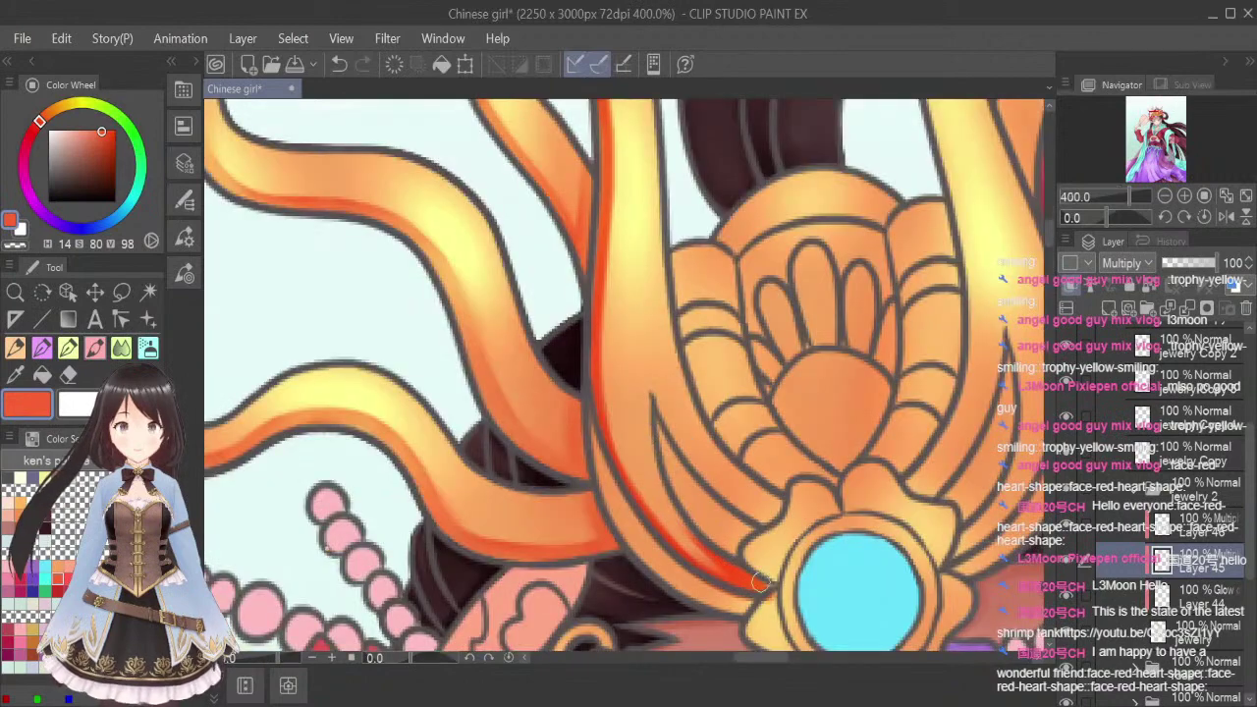
left_click_drag(589, 407, 627, 538)
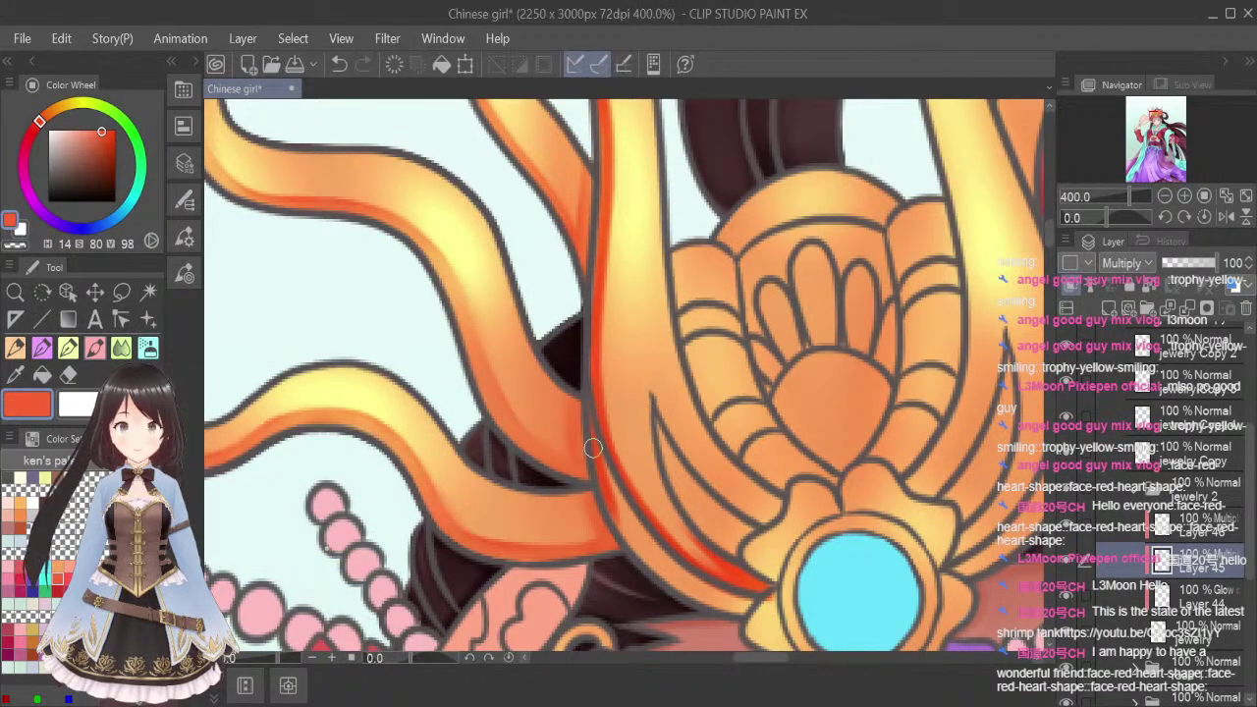
mouse_move(595, 454)
left_mouse_down()
mouse_move(675, 578)
mouse_move(738, 605)
left_mouse_up()
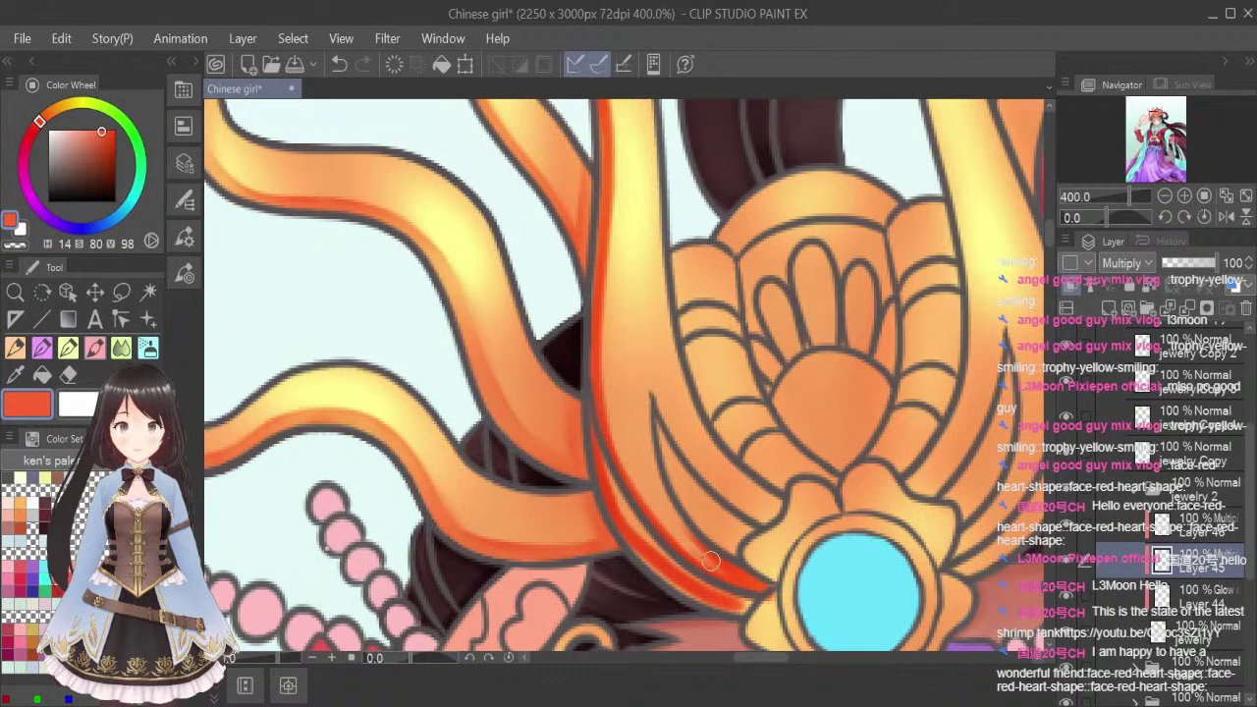
mouse_move(609, 503)
left_mouse_down()
mouse_move(666, 582)
mouse_move(697, 593)
mouse_move(634, 548)
mouse_move(738, 610)
left_mouse_up()
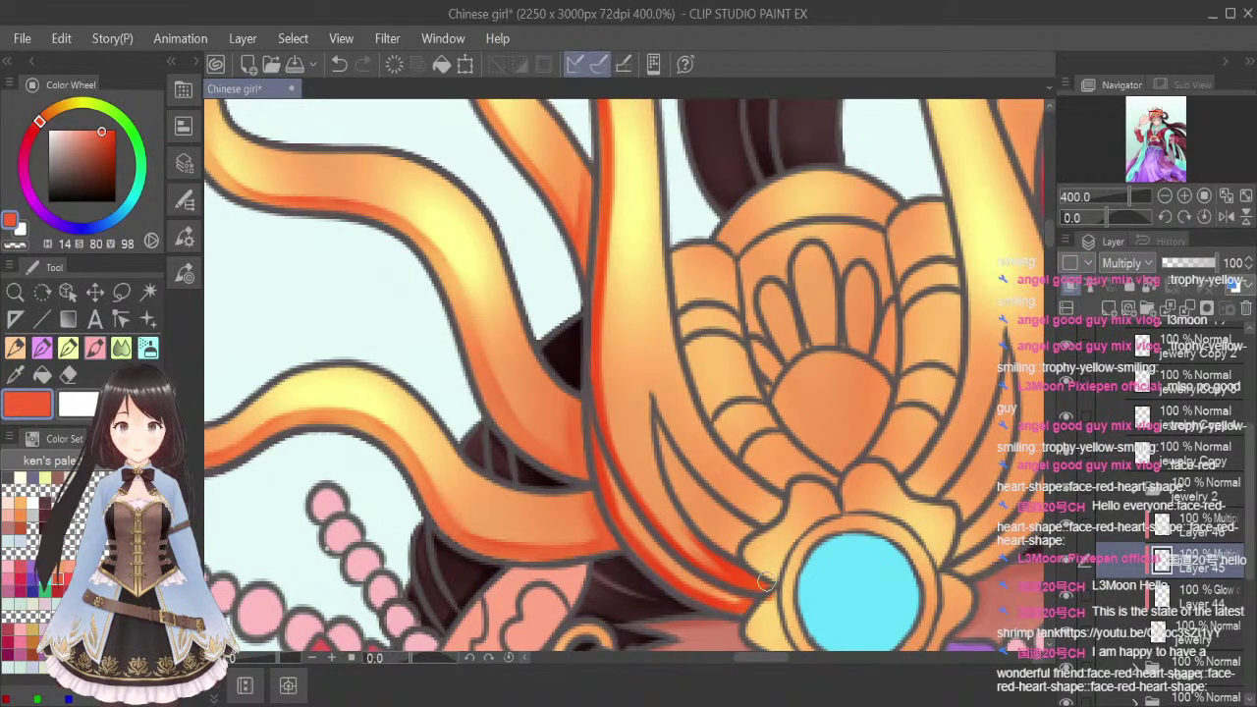
Reduce the blending brush size and blend the orange-red shadows into the gold around the tall left prong's base
left_click(182, 280)
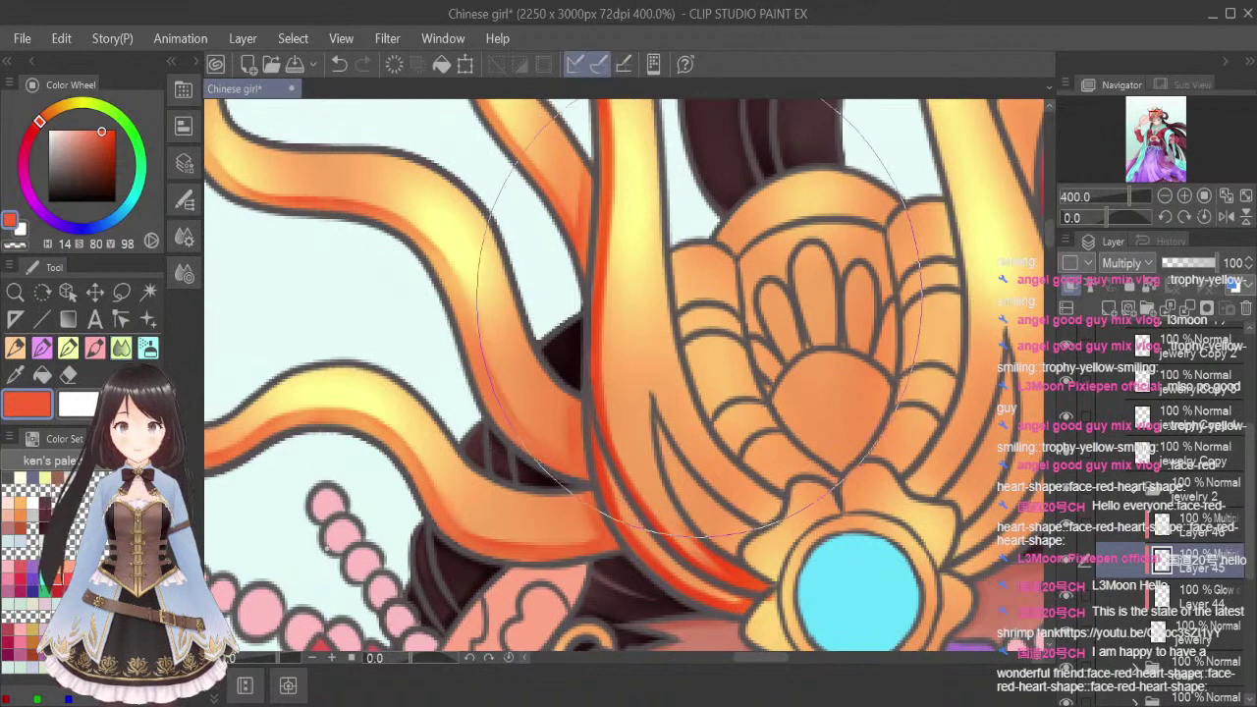
key("[")
key("[")
key("[")
key("[")
key("[")
key("[")
key("[")
key("[")
mouse_move(596, 453)
left_mouse_down()
mouse_move(622, 545)
mouse_move(694, 599)
mouse_move(766, 603)
mouse_move(761, 617)
mouse_move(737, 580)
left_mouse_up()
mouse_move(677, 509)
left_mouse_down()
mouse_move(684, 549)
mouse_move(718, 573)
left_mouse_up()
left_click_drag(640, 478, 715, 569)
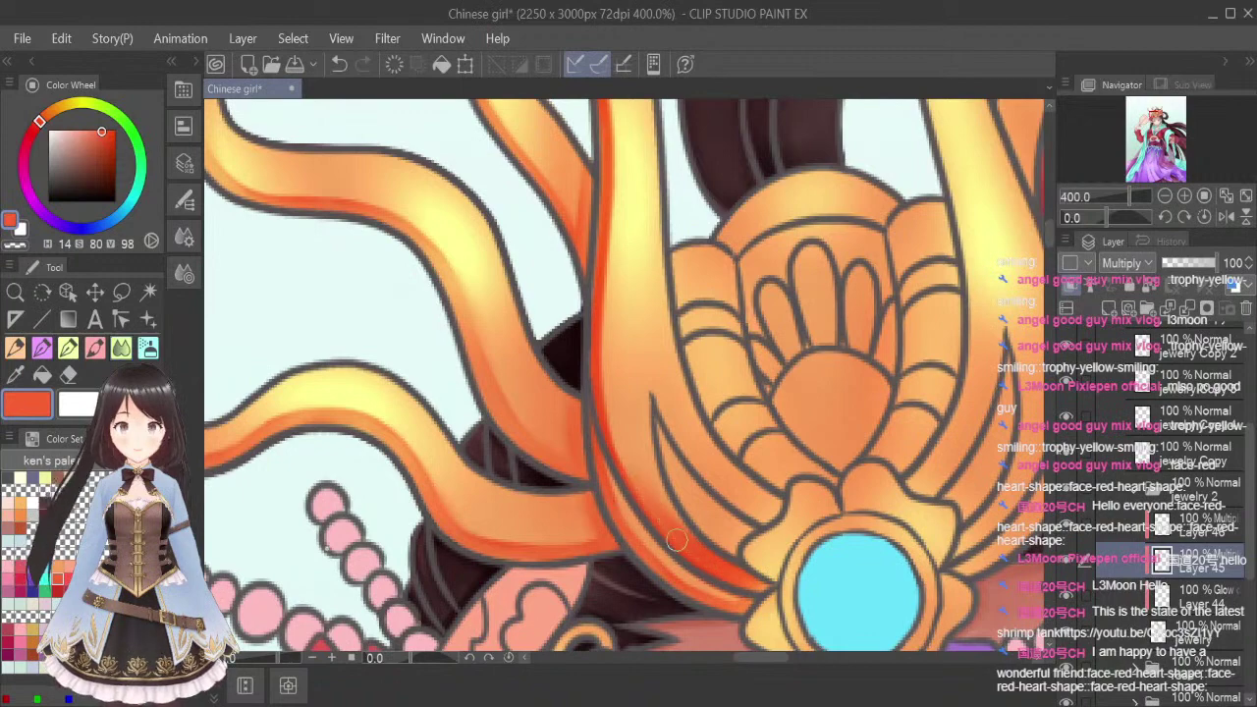
mouse_move(599, 442)
left_mouse_down()
mouse_move(591, 344)
mouse_move(606, 144)
left_mouse_up()
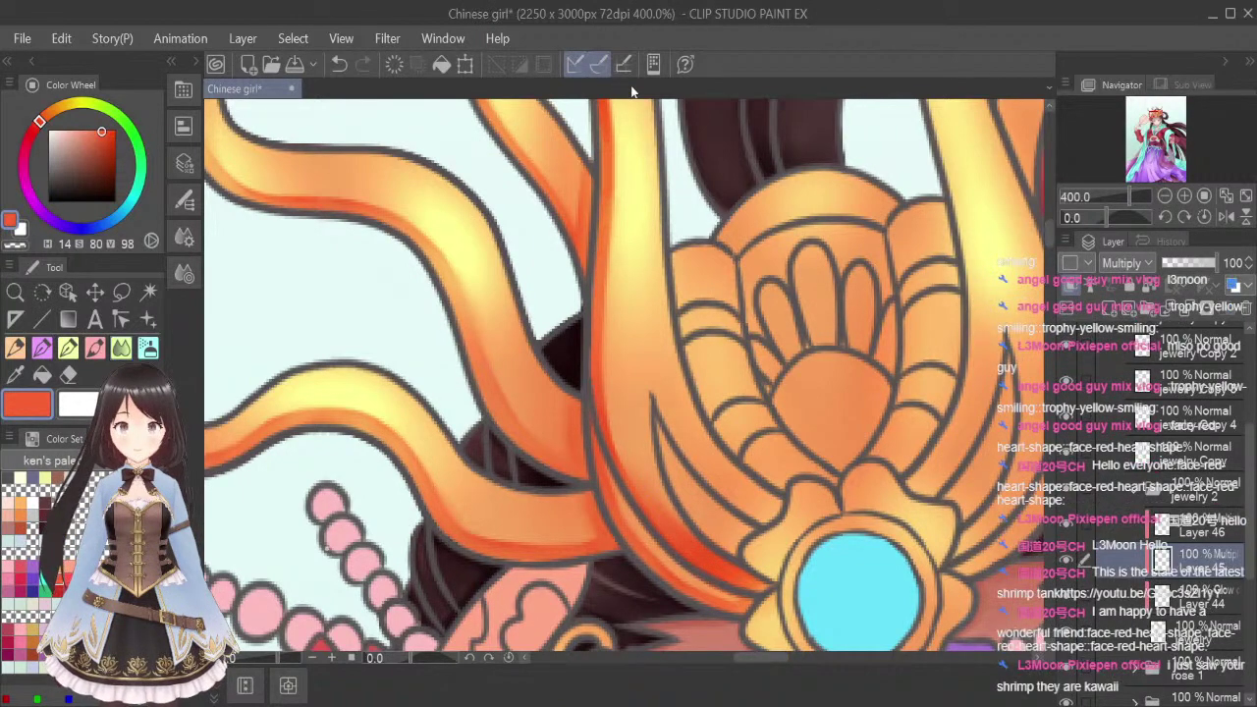
Blend the orange-red shadow along the upper part of the tall left prong, up to its curved tip
scroll(1050, 227, "up", 3)
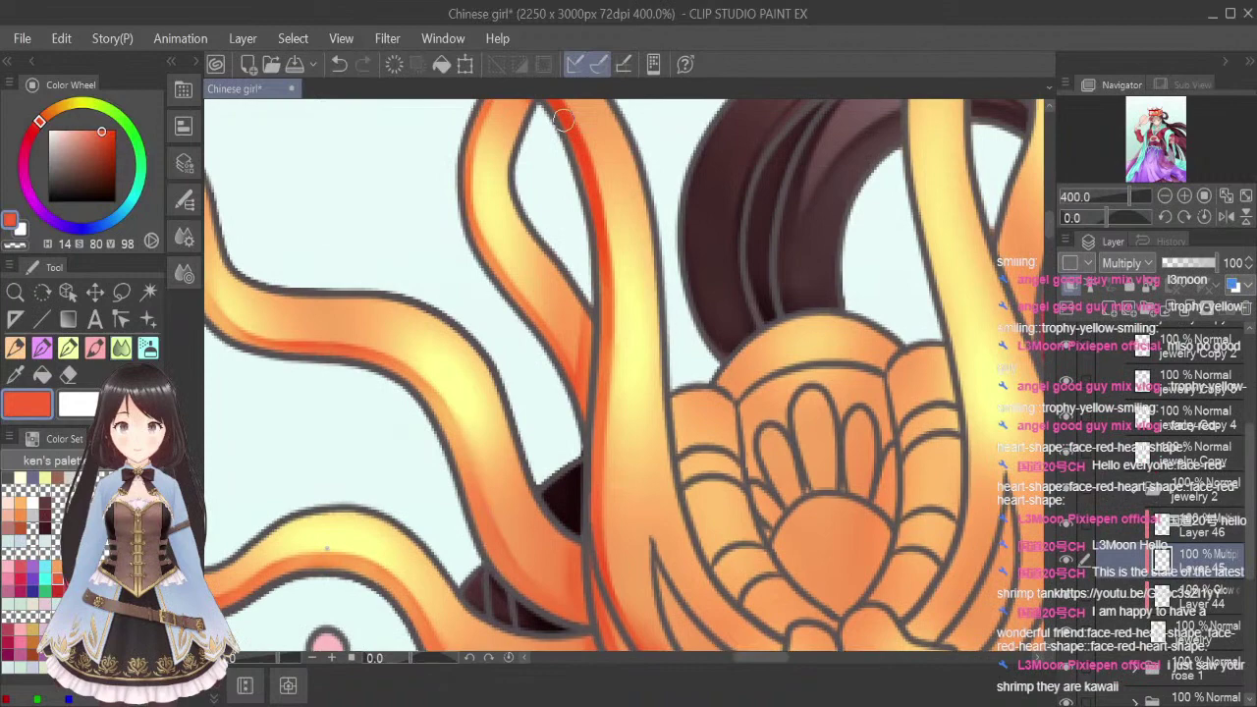
left_click_drag(592, 225, 603, 324)
scroll(599, 204, "down", 4)
scroll(557, 181, "up", 2)
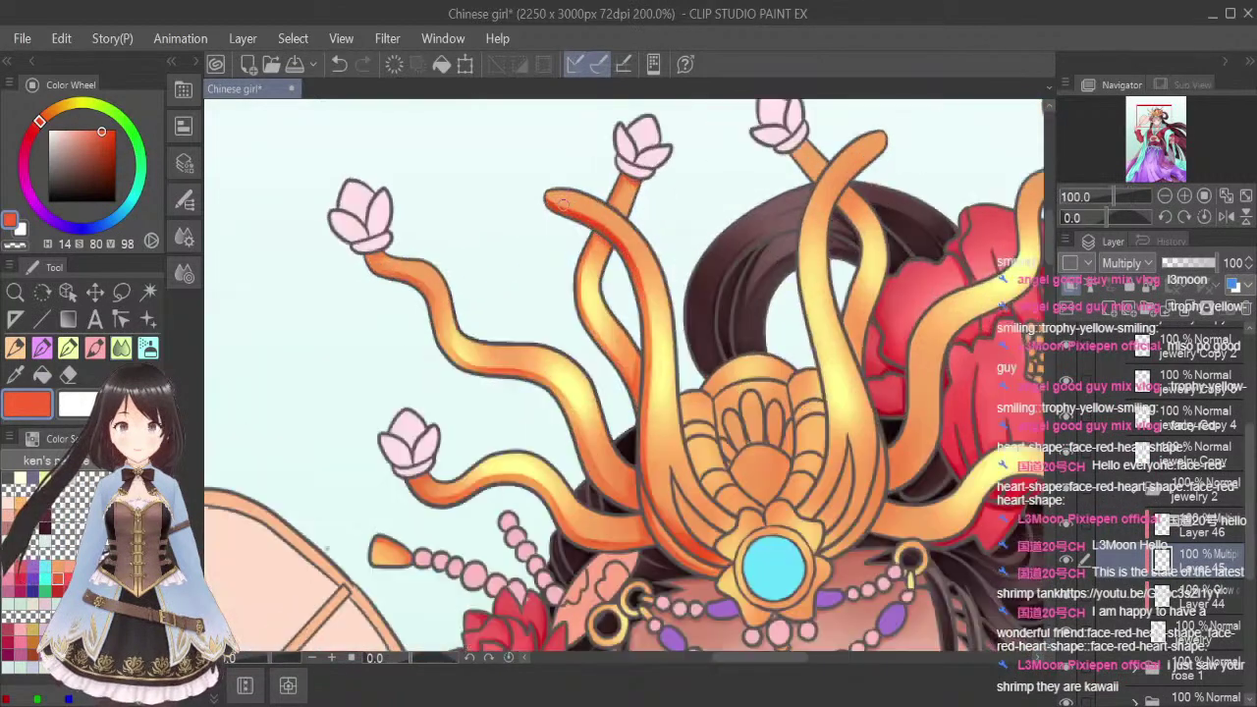
left_click_drag(547, 199, 611, 253)
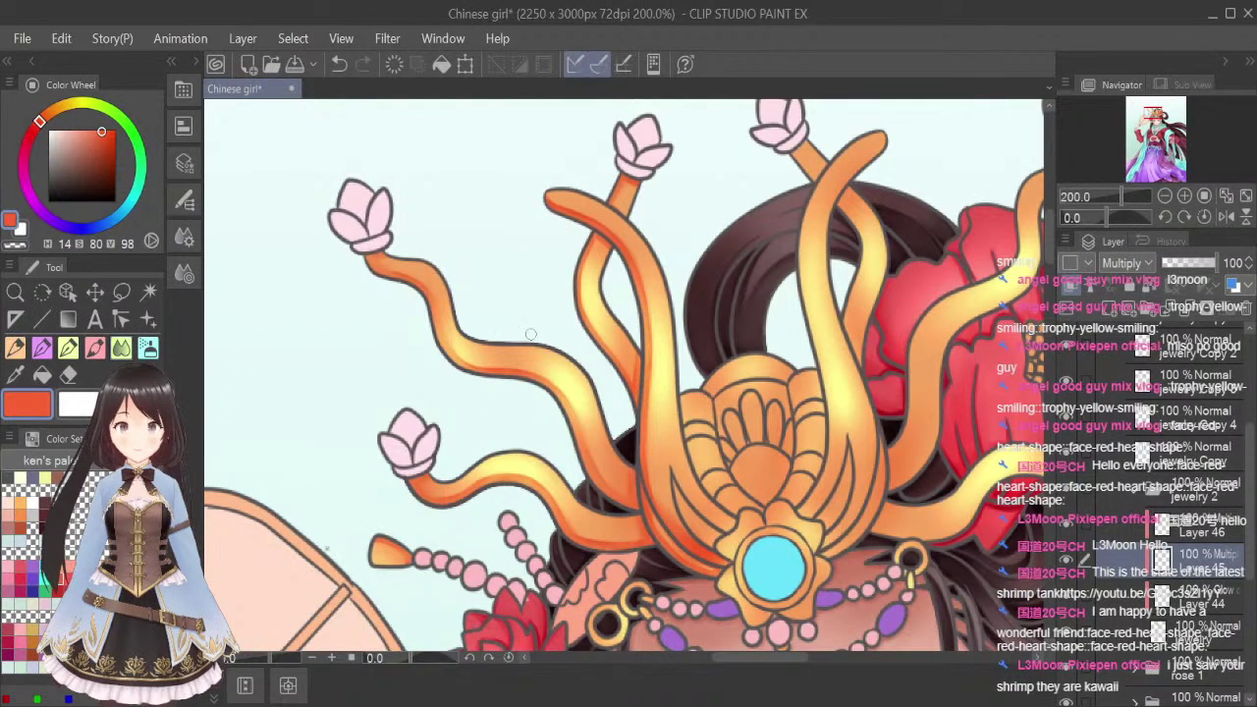
Paint an orange-red shadow inside the pointed fold at the base of the tall left prong
left_click(95, 348)
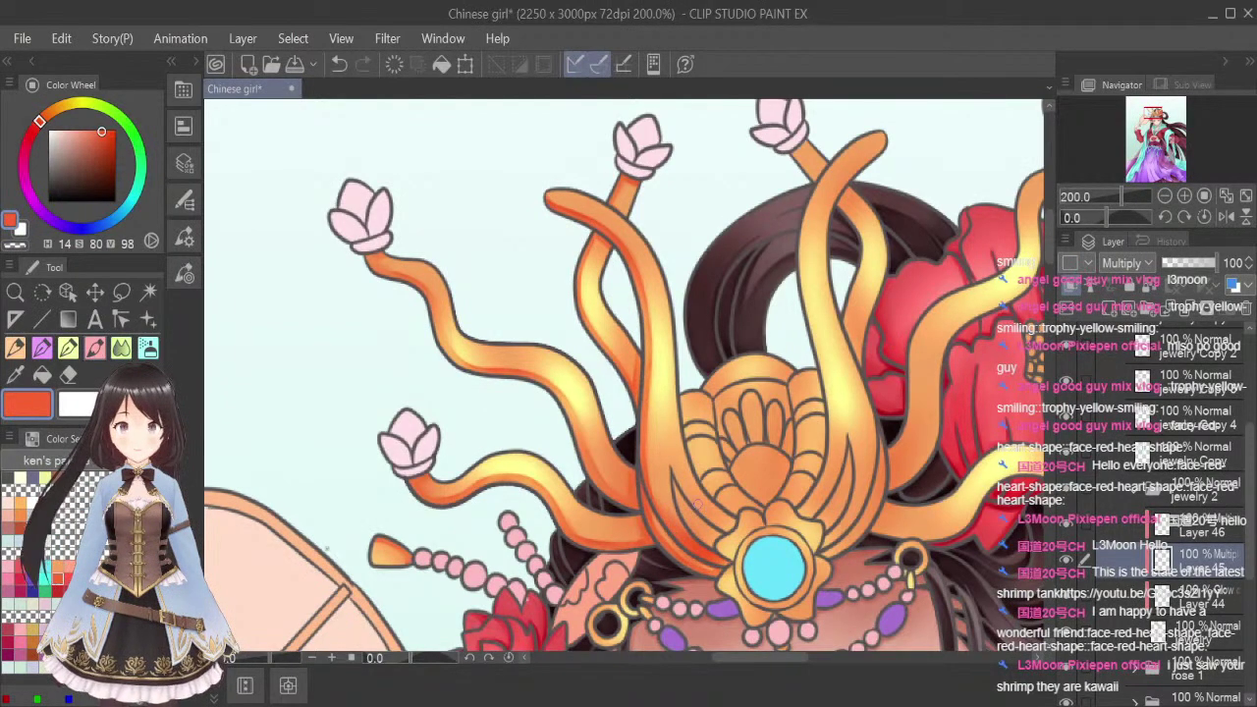
scroll(697, 505, "up", 2)
scroll(625, 422, "down", 1)
mouse_move(614, 417)
left_mouse_down()
mouse_move(652, 515)
mouse_move(709, 550)
left_mouse_up()
mouse_move(615, 416)
left_mouse_down()
mouse_move(635, 461)
mouse_move(714, 525)
left_mouse_up()
Reduce the blending brush size and blend the orange-red shadow inside the left prong's pointed fold
left_click(120, 348)
key("bracketleft")
key("bracketleft")
key("bracketleft")
key("bracketleft")
key("bracketleft")
key("bracketleft")
key("bracketleft")
key("bracketleft")
key("bracketleft")
key("bracketleft")
mouse_move(632, 447)
left_mouse_down()
mouse_move(648, 506)
mouse_move(698, 542)
mouse_move(661, 499)
mouse_move(699, 540)
left_mouse_up()
left_click_drag(662, 497, 616, 430)
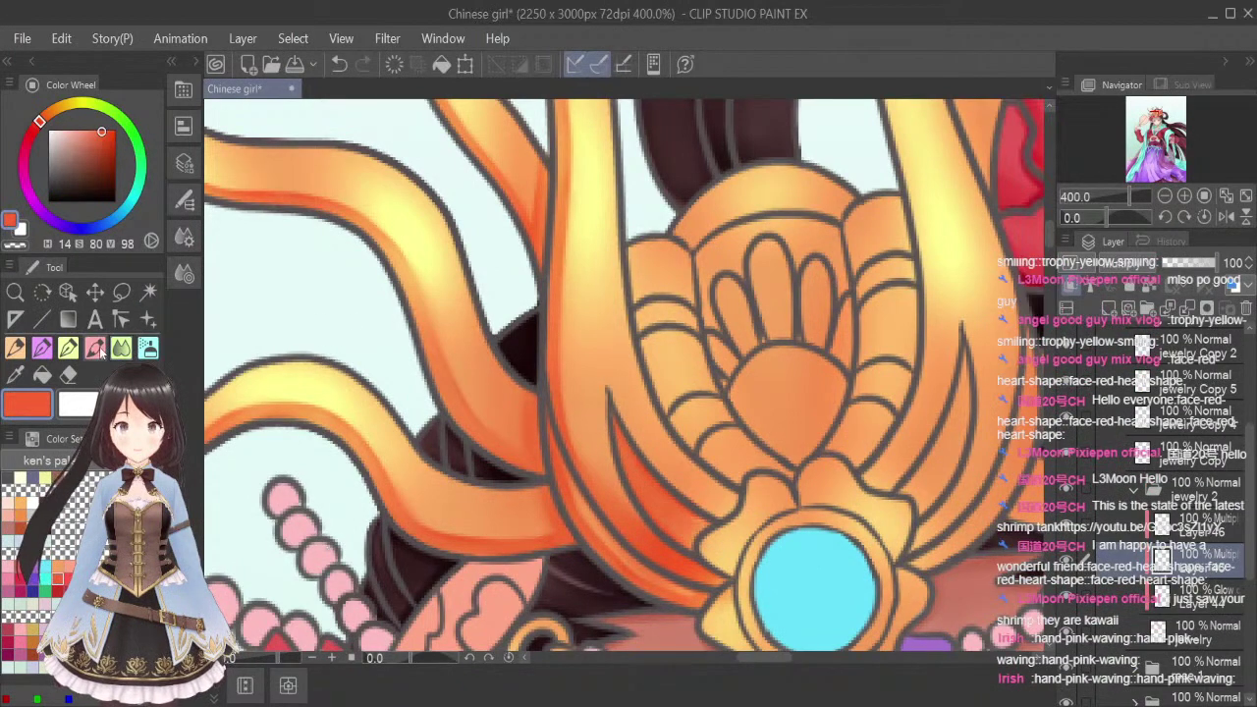
Paint an orange-red shadow along the inner edge of the left prong's base and blend it with a smaller blending brush
left_click(70, 351)
mouse_move(621, 258)
left_mouse_down()
mouse_move(663, 425)
mouse_move(725, 500)
mouse_move(691, 556)
mouse_move(727, 506)
mouse_move(715, 513)
left_mouse_up()
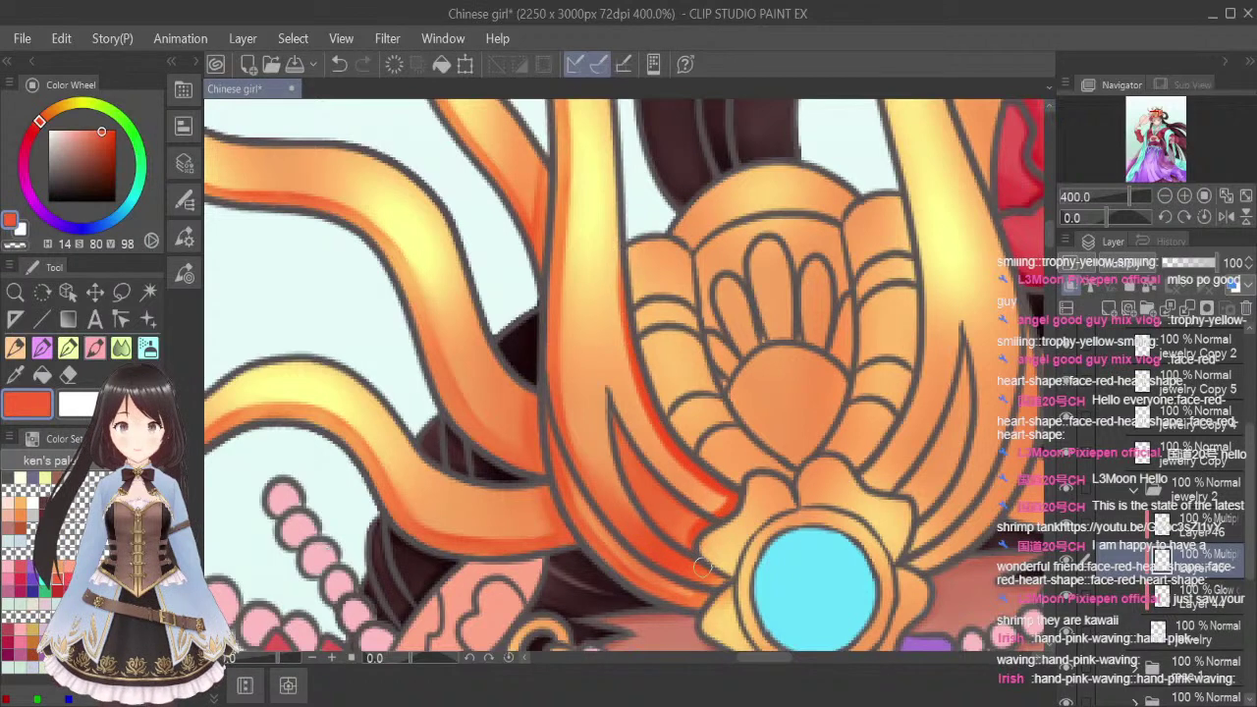
key("j")
key("bracketleft")
key("bracketleft")
key("bracketleft")
key("bracketleft")
key("bracketleft")
key("bracketleft")
mouse_move(678, 480)
left_mouse_down()
mouse_move(720, 494)
mouse_move(669, 430)
mouse_move(633, 329)
left_mouse_up()
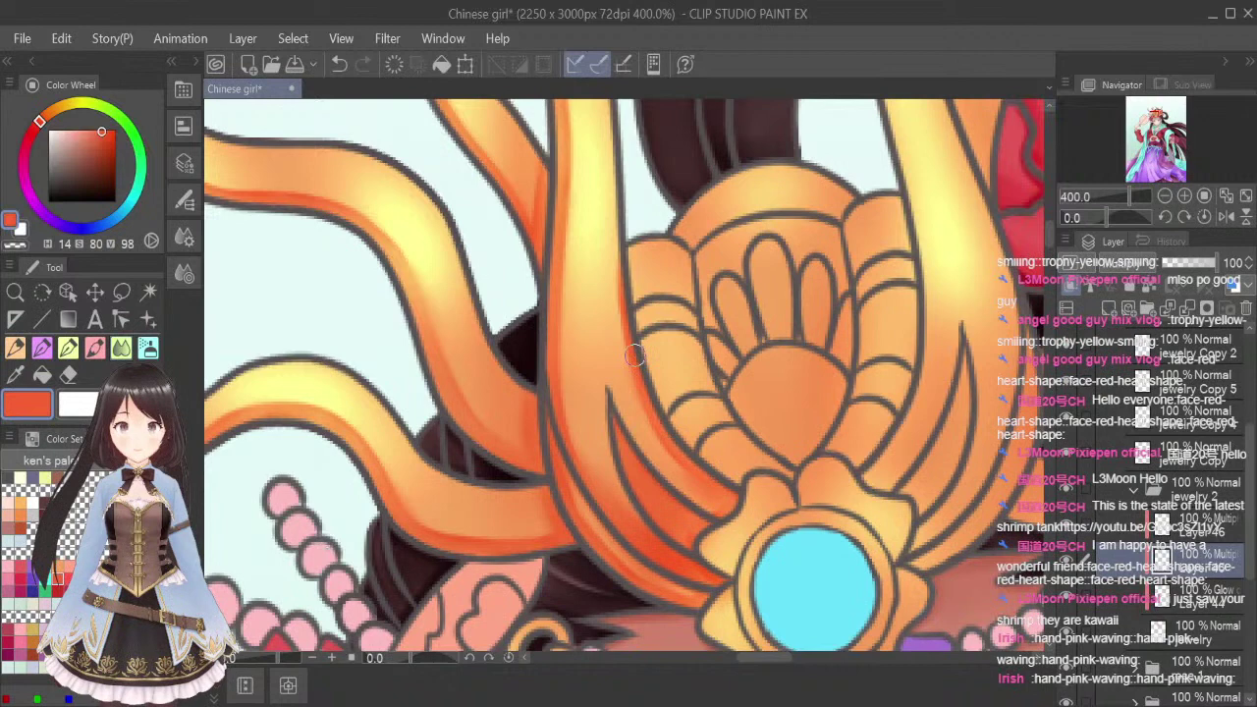
Paint orange-red shadows on the segmented left band of the crown's central ornament and blend them into the gold
left_click(102, 352)
mouse_move(633, 251)
left_mouse_down()
mouse_move(673, 416)
mouse_move(732, 480)
mouse_move(734, 457)
mouse_move(742, 485)
mouse_move(749, 468)
mouse_move(790, 477)
left_mouse_up()
mouse_move(637, 298)
left_mouse_down()
mouse_move(688, 301)
mouse_move(637, 337)
mouse_move(706, 323)
mouse_move(688, 396)
mouse_move(668, 416)
mouse_move(811, 420)
left_mouse_up()
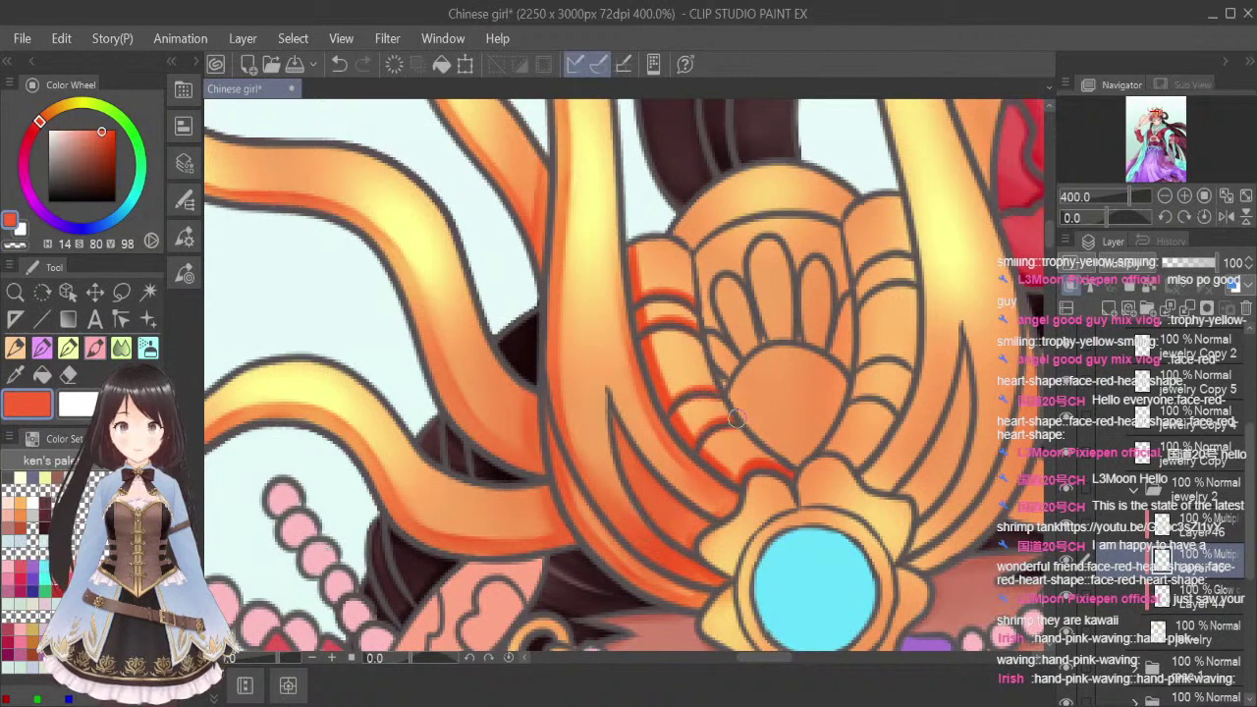
left_click(121, 348)
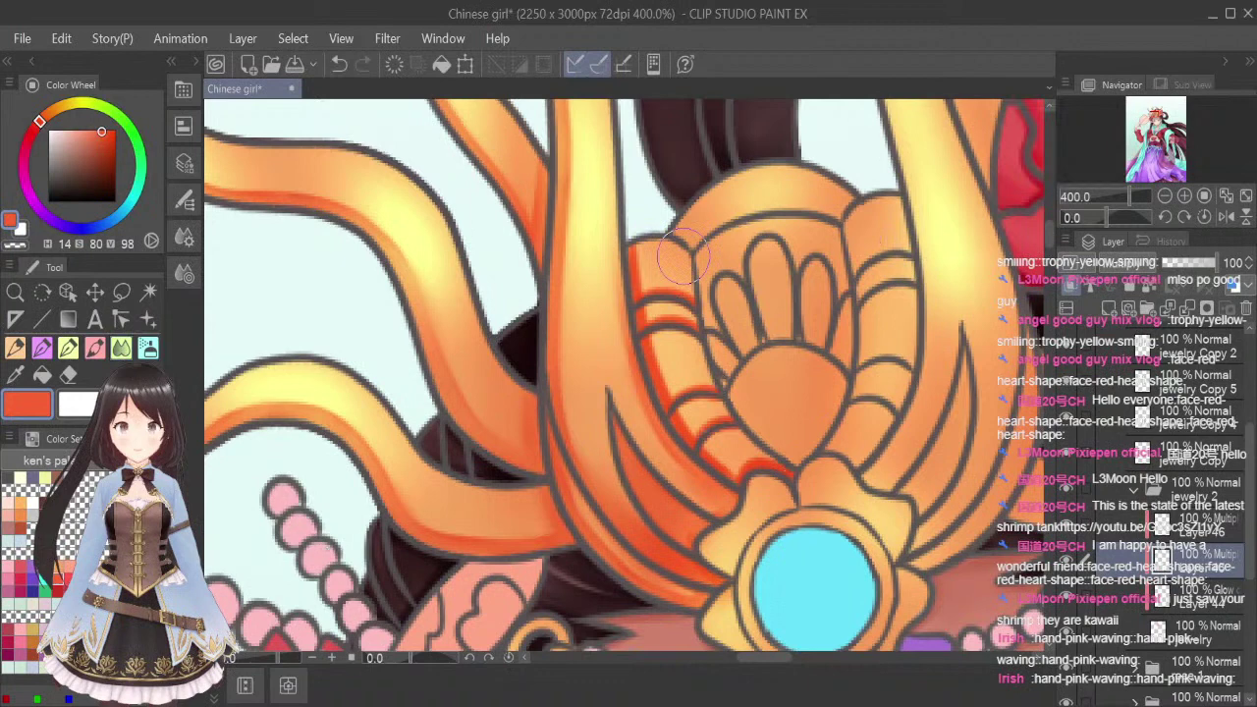
mouse_move(630, 260)
left_mouse_down()
mouse_move(646, 371)
mouse_move(677, 440)
left_mouse_up()
mouse_move(634, 345)
left_mouse_down()
mouse_move(687, 445)
mouse_move(755, 503)
left_mouse_up()
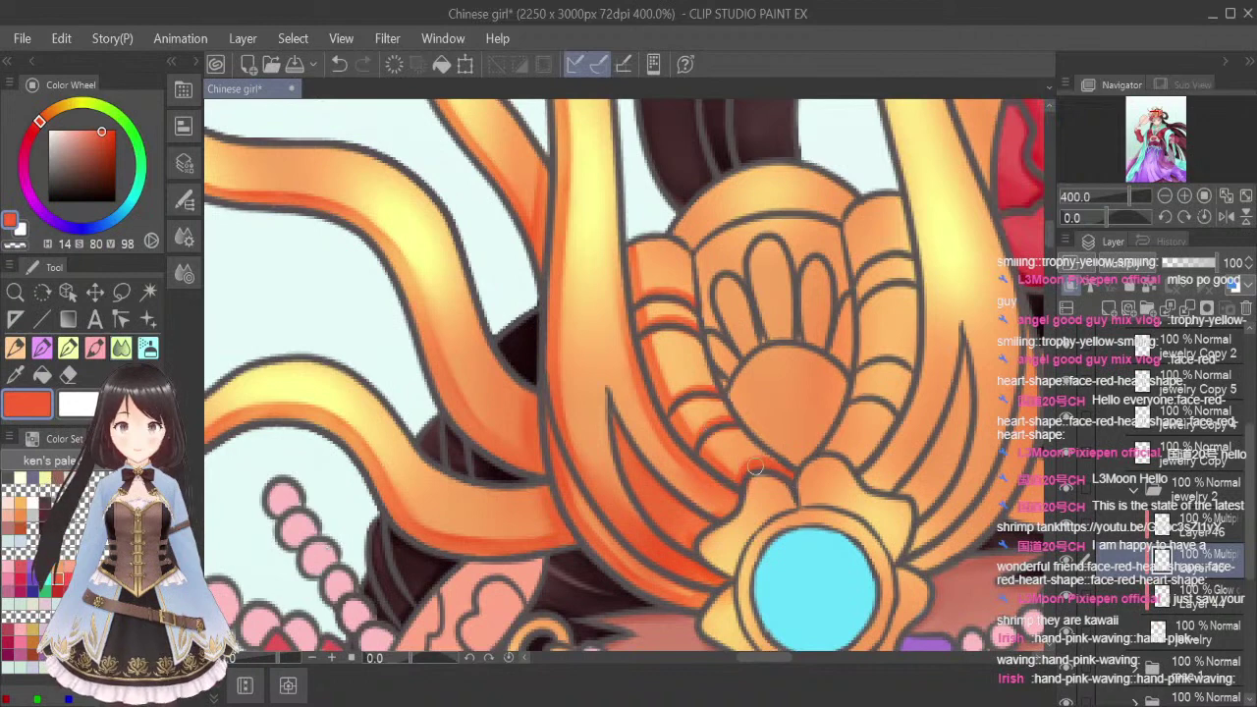
left_click(97, 351)
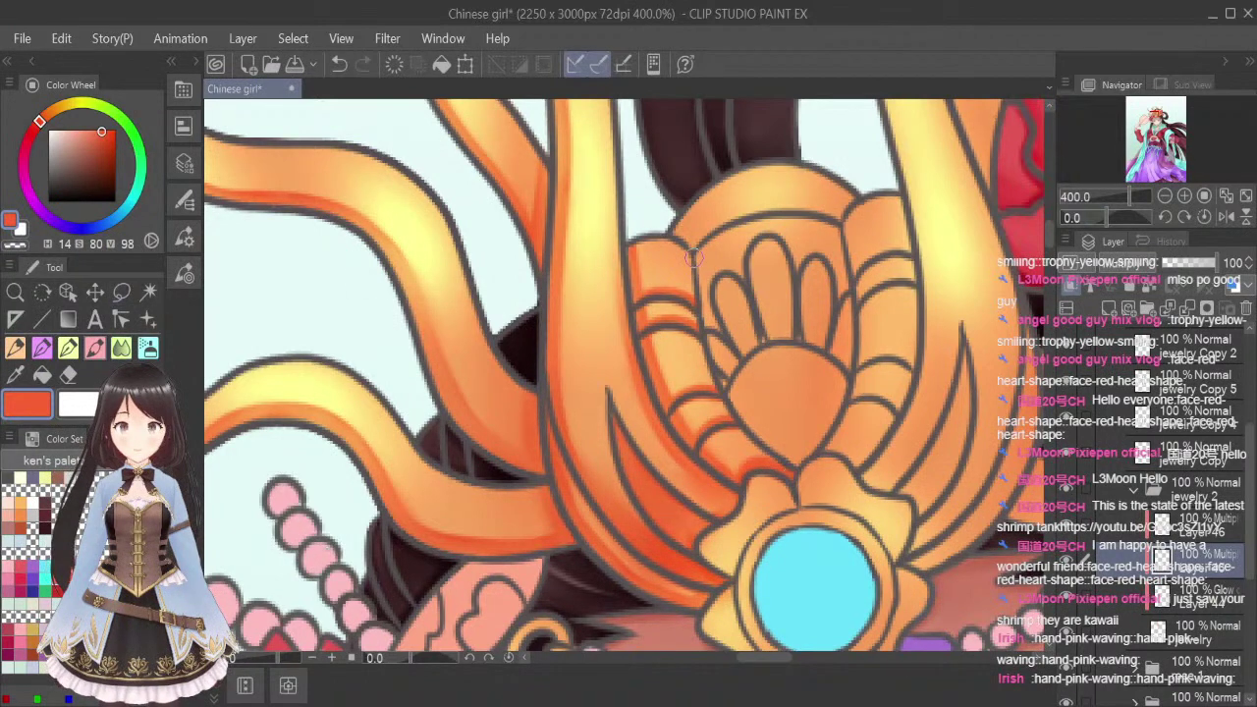
Paint orange-red shadows along the inner panel's left edge, the arch's left corner and the pointed lower edges of the shield shape
mouse_move(697, 299)
left_mouse_down()
mouse_move(730, 398)
mouse_move(793, 465)
left_mouse_up()
left_click_drag(667, 227, 695, 257)
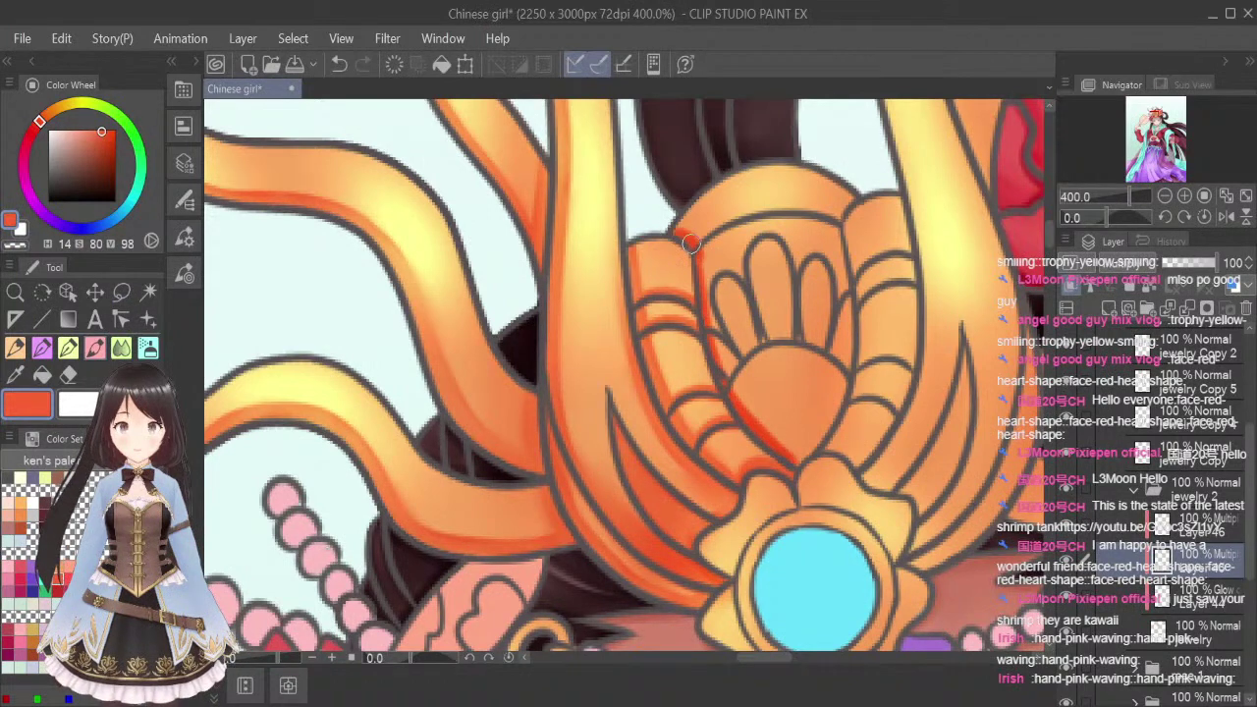
mouse_move(852, 296)
left_mouse_down()
mouse_move(843, 383)
mouse_move(794, 467)
left_mouse_up()
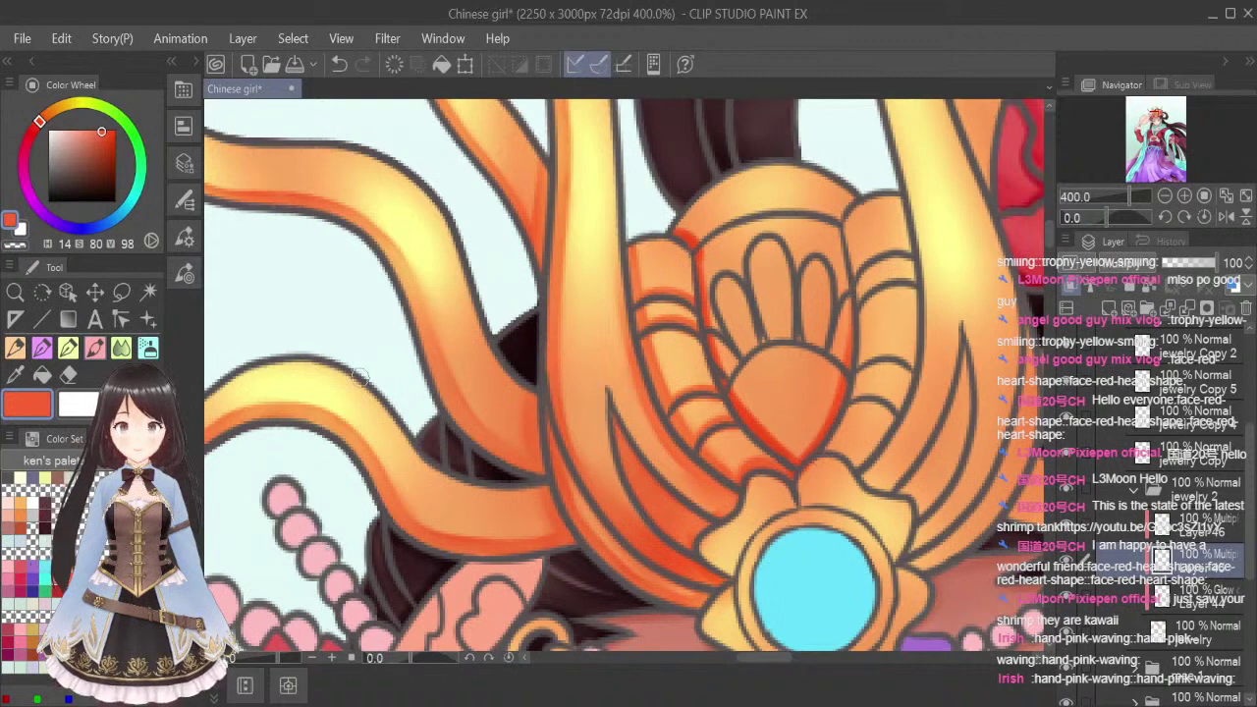
Reduce the blending brush size and soften the orange-red shadows on the arch corner, inner panel and shield shape
left_click(122, 354)
key("bracketleft")
key("bracketleft")
key("bracketleft")
key("bracketleft")
key("bracketleft")
key("bracketleft")
key("bracketleft")
key("bracketleft")
key("bracketleft")
key("bracketleft")
key("bracketleft")
key("bracketleft")
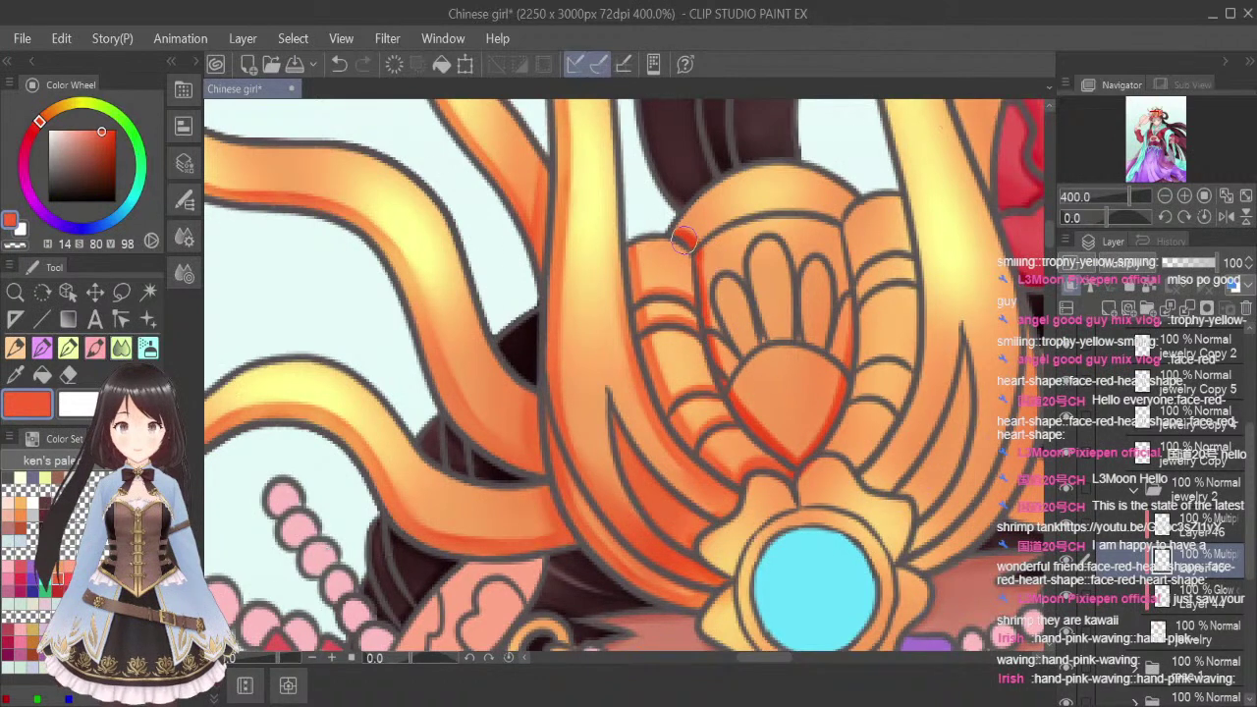
mouse_move(677, 236)
left_mouse_down()
mouse_move(701, 274)
mouse_move(710, 355)
mouse_move(696, 266)
mouse_move(723, 388)
mouse_move(784, 468)
mouse_move(742, 418)
mouse_move(818, 453)
mouse_move(858, 296)
mouse_move(811, 509)
left_mouse_up()
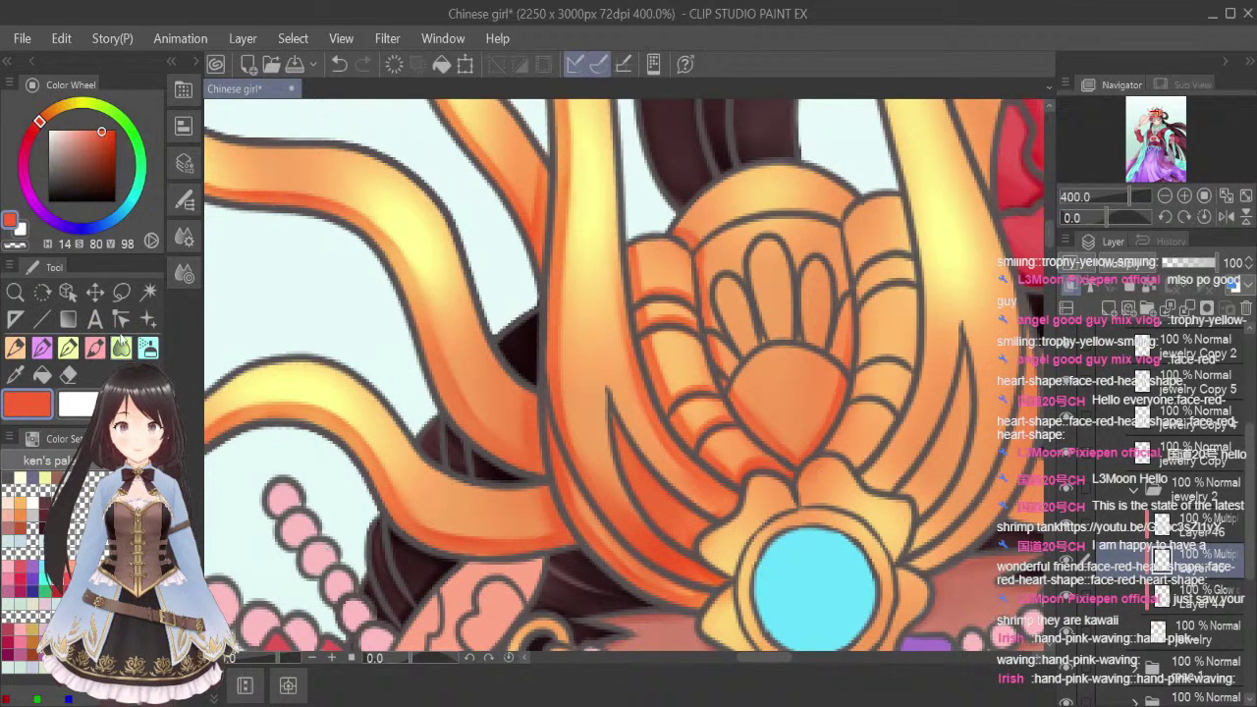
Paint thin orange-red shadows along the left edges of the ornament's fan lobes and around the shield's rounded top
left_click(95, 350)
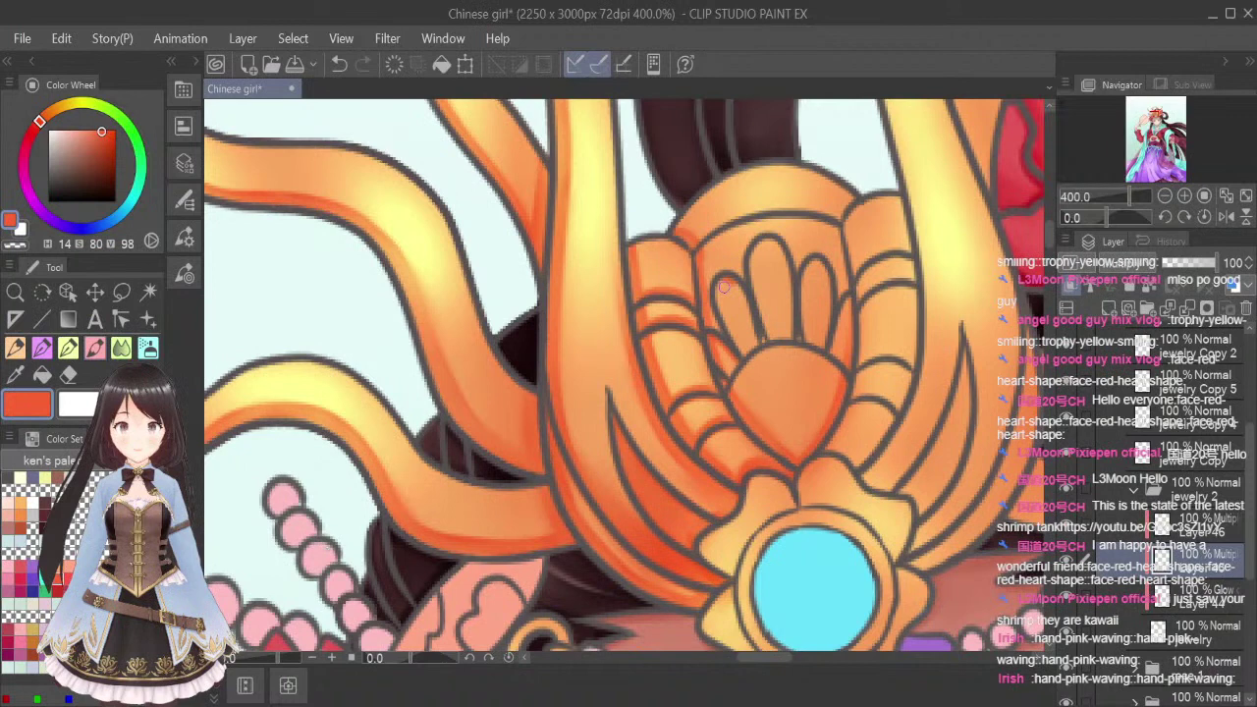
key("ctrl+z")
mouse_move(722, 279)
left_mouse_down()
mouse_move(731, 379)
mouse_move(788, 346)
mouse_move(729, 400)
left_mouse_up()
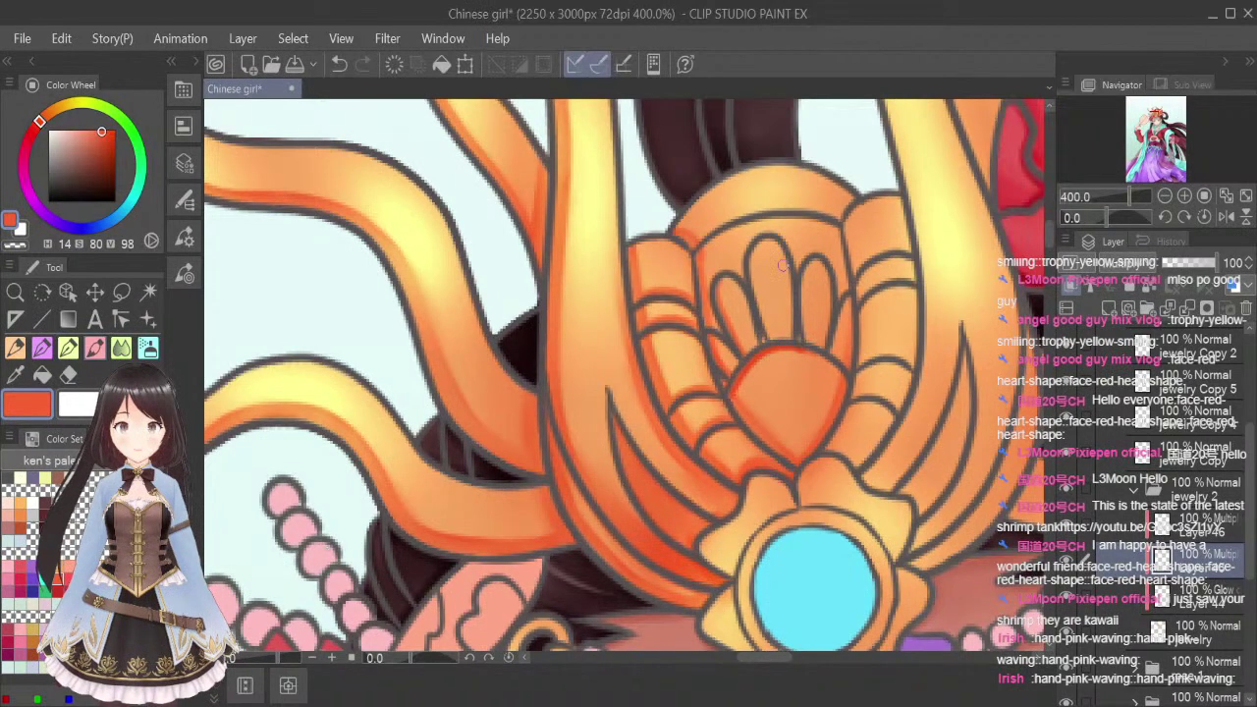
left_click_drag(749, 263, 772, 341)
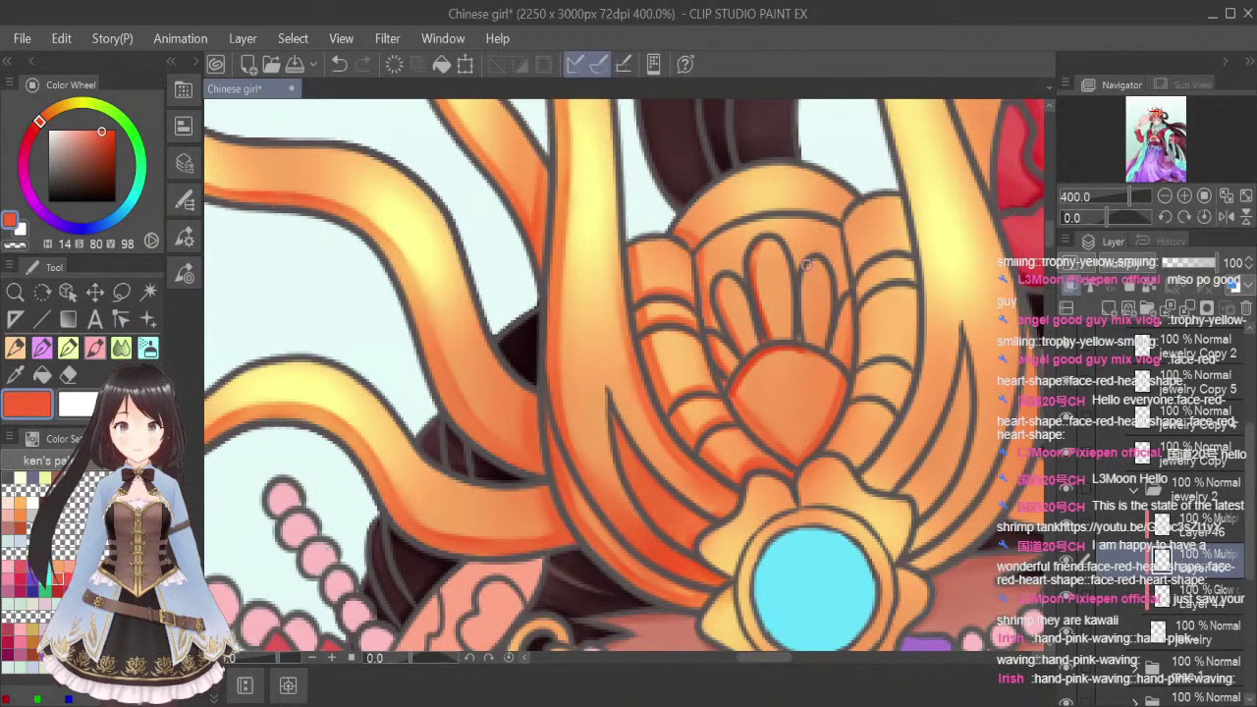
mouse_move(816, 260)
left_mouse_down()
mouse_move(803, 335)
mouse_move(800, 293)
mouse_move(849, 299)
mouse_move(832, 344)
left_mouse_up()
Blend the orange-red shadows on the shield's rounded top and the fan lobes into the gold
left_click(121, 347)
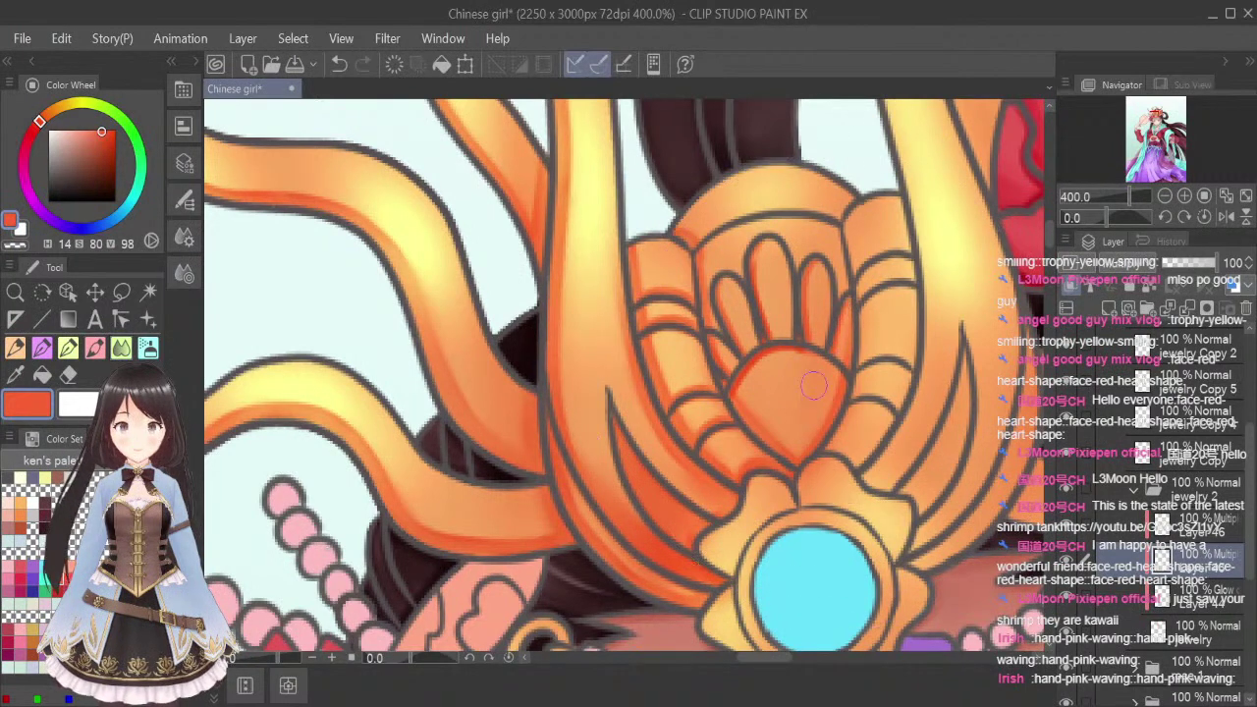
mouse_move(746, 394)
left_mouse_down()
mouse_move(754, 356)
mouse_move(825, 358)
left_mouse_up()
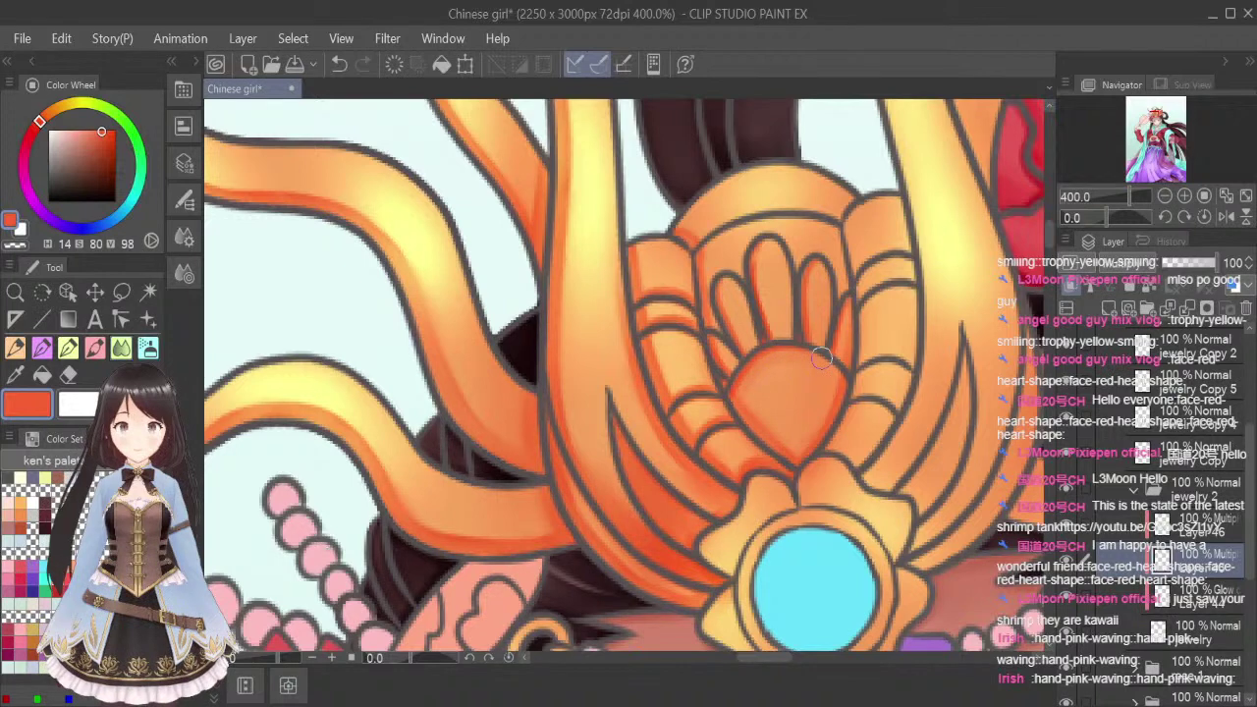
left_click_drag(725, 288, 736, 313)
left_click_drag(764, 253, 779, 331)
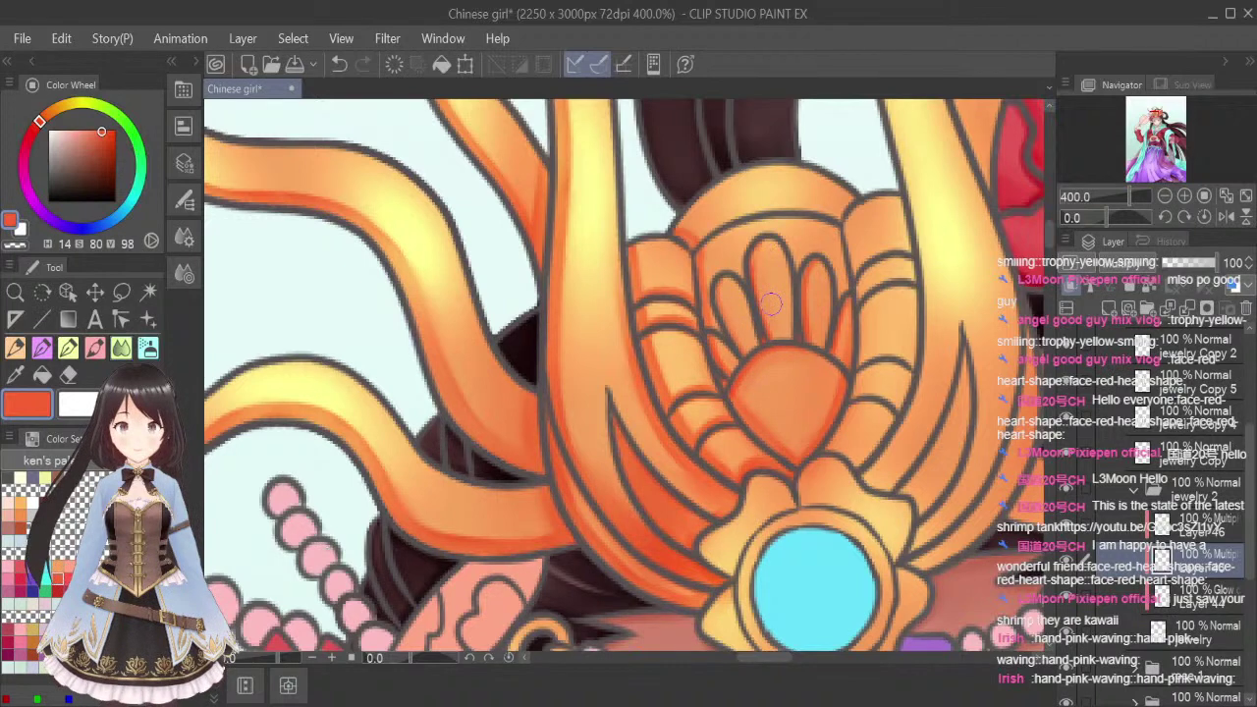
left_click_drag(815, 284, 815, 265)
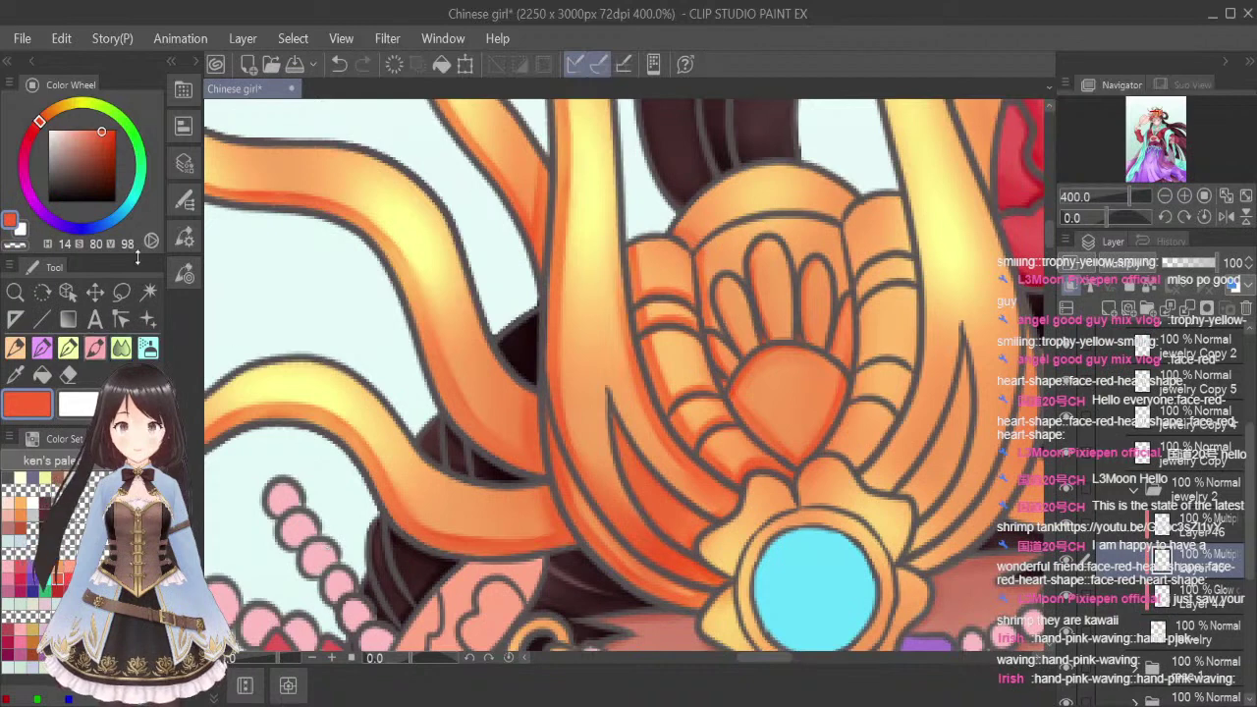
Paint an orange-red shadow along the lower edge of the central ornament's top arch and blend it with a smaller blending brush
mouse_move(690, 247)
left_mouse_down()
mouse_move(733, 218)
mouse_move(820, 207)
left_mouse_up()
mouse_move(693, 245)
left_mouse_down()
mouse_move(730, 217)
mouse_move(838, 216)
left_mouse_up()
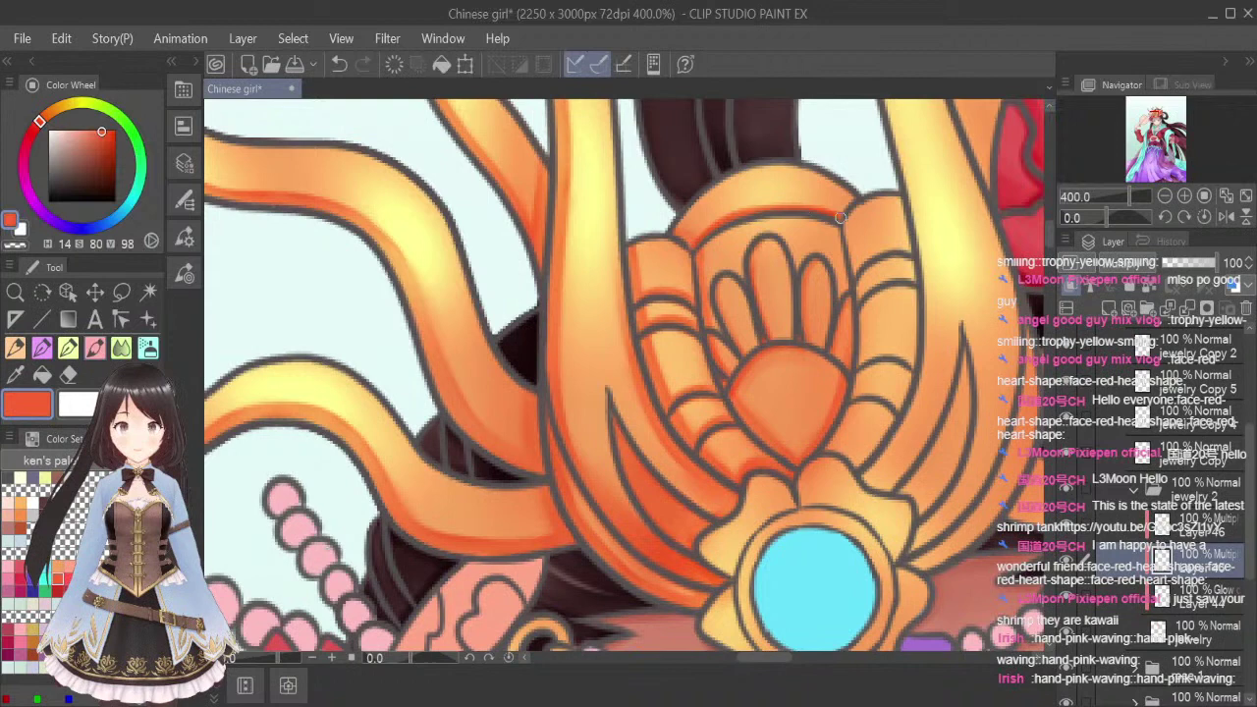
left_click(121, 348)
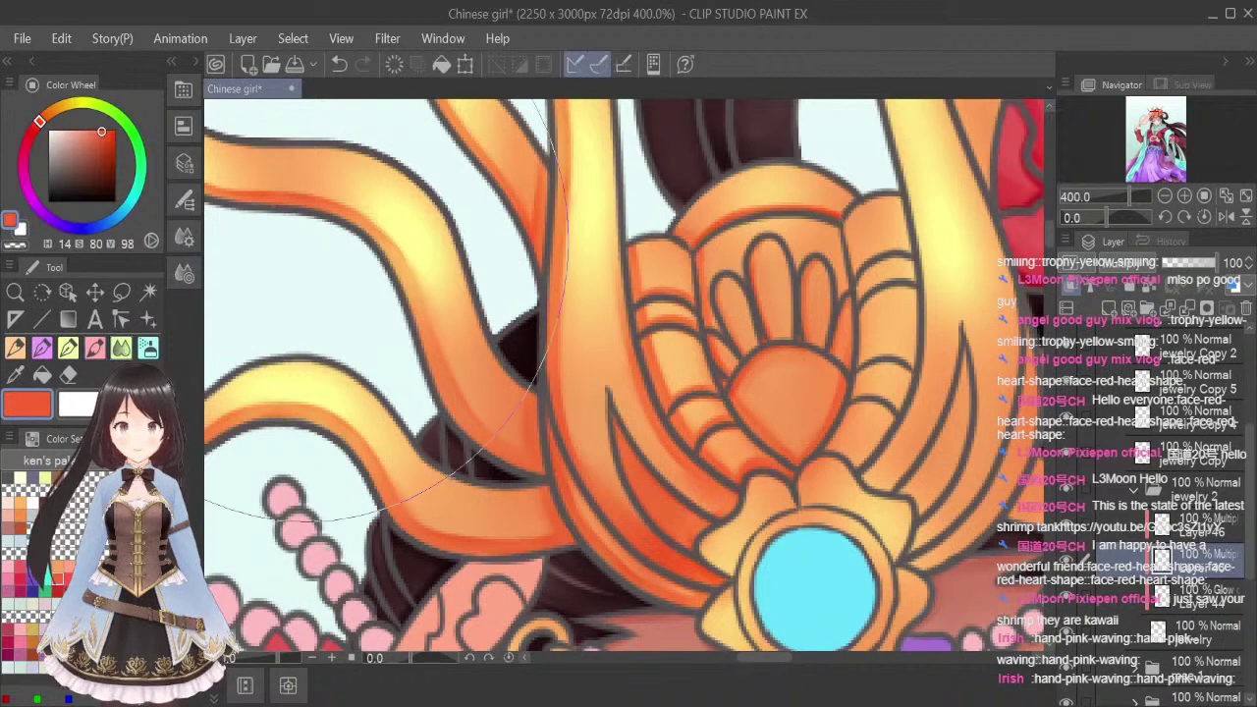
key("bracketleft")
key("bracketleft")
key("bracketleft")
key("bracketleft")
key("bracketleft")
key("bracketleft")
key("bracketleft")
key("bracketleft")
key("bracketleft")
key("bracketleft")
key("bracketleft")
key("bracketleft")
mouse_move(712, 232)
left_mouse_down()
mouse_move(738, 214)
mouse_move(735, 230)
mouse_move(828, 209)
left_mouse_up()
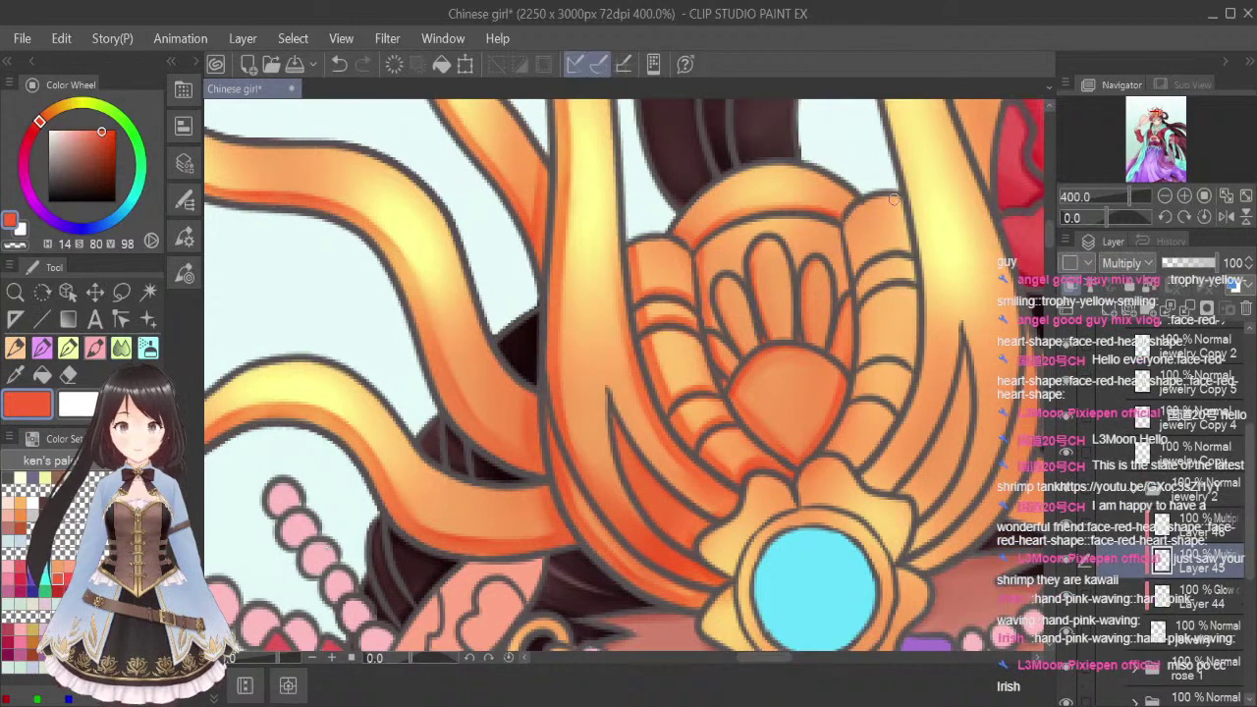
Paint an orange-red shadow down the outer edge of the ornament's segmented right band, redoing unsatisfactory strokes, and blend it
mouse_move(896, 208)
left_mouse_down()
mouse_move(906, 350)
mouse_move(872, 460)
left_mouse_up()
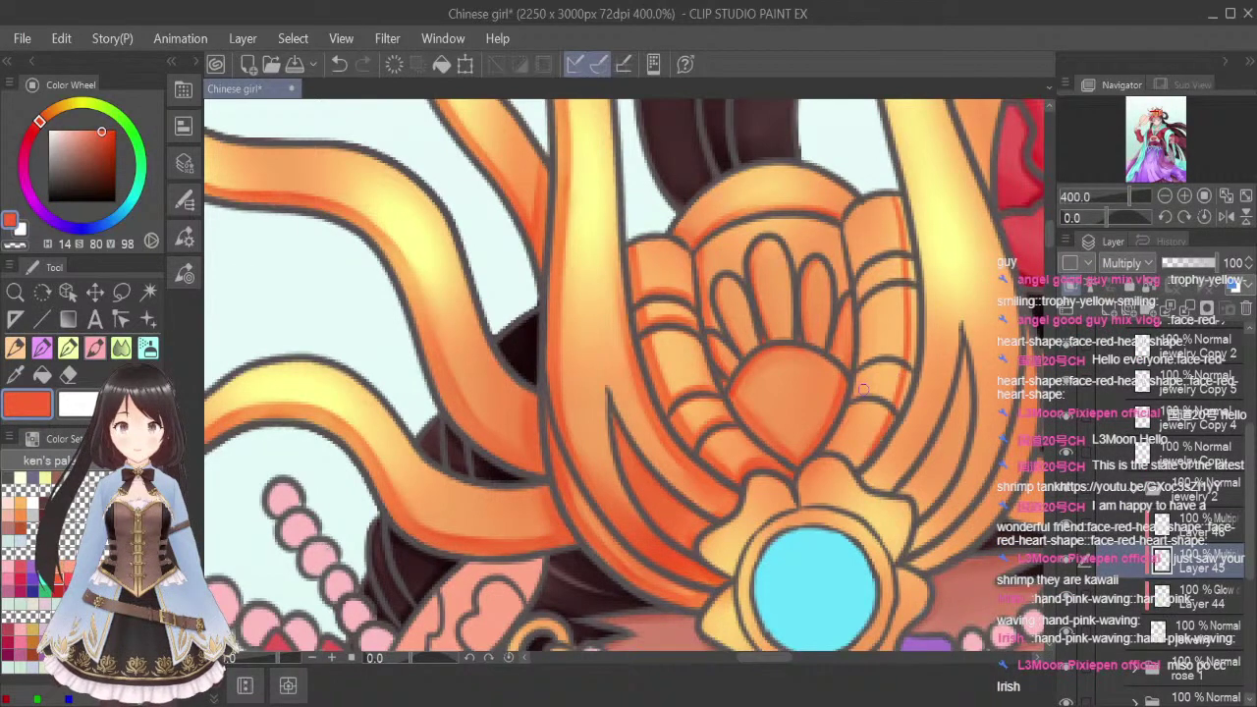
left_click_drag(885, 315, 856, 468)
key("ctrl+z")
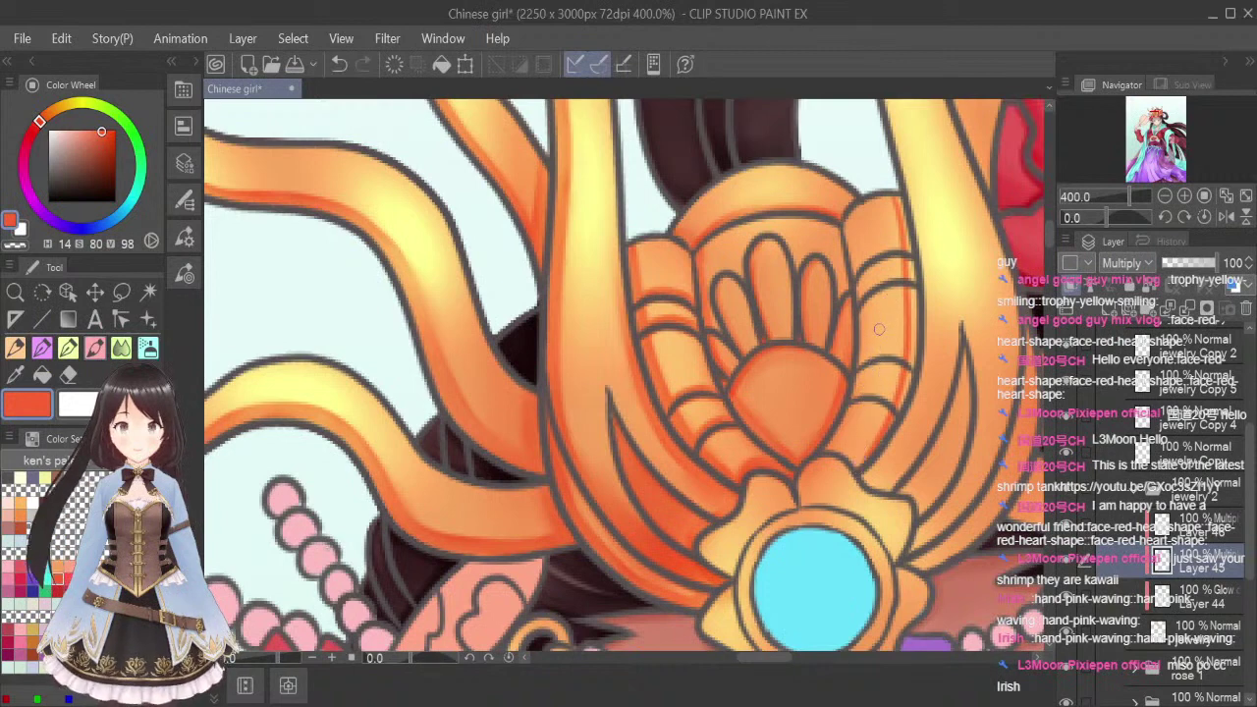
mouse_move(900, 194)
left_mouse_down()
mouse_move(918, 314)
mouse_move(905, 217)
mouse_move(897, 392)
left_mouse_up()
key("ctrl+z")
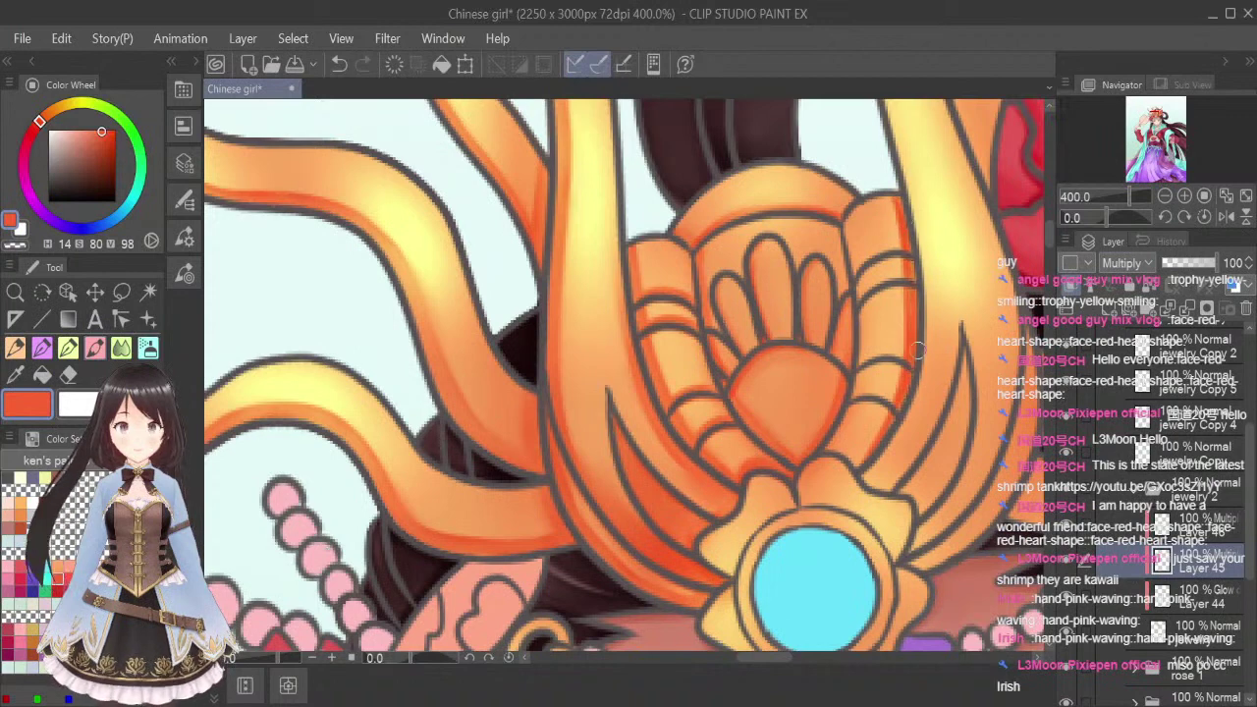
left_click(121, 348)
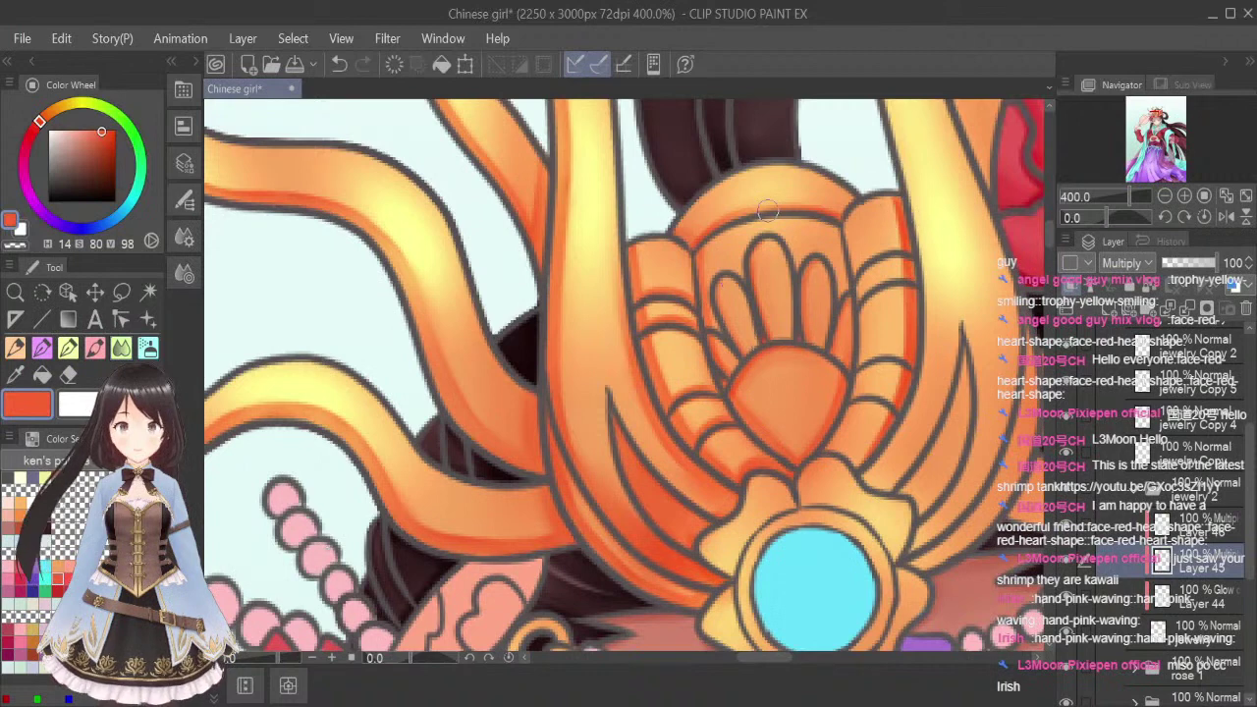
mouse_move(894, 194)
left_mouse_down()
mouse_move(913, 354)
mouse_move(877, 459)
left_mouse_up()
left_click_drag(915, 351, 880, 436)
Paint orange-red shadows beside the dividing ridges of the segmented right band and soften them down toward the ornament's base
left_click(97, 350)
left_click_drag(852, 277, 913, 253)
left_click_drag(859, 303, 906, 279)
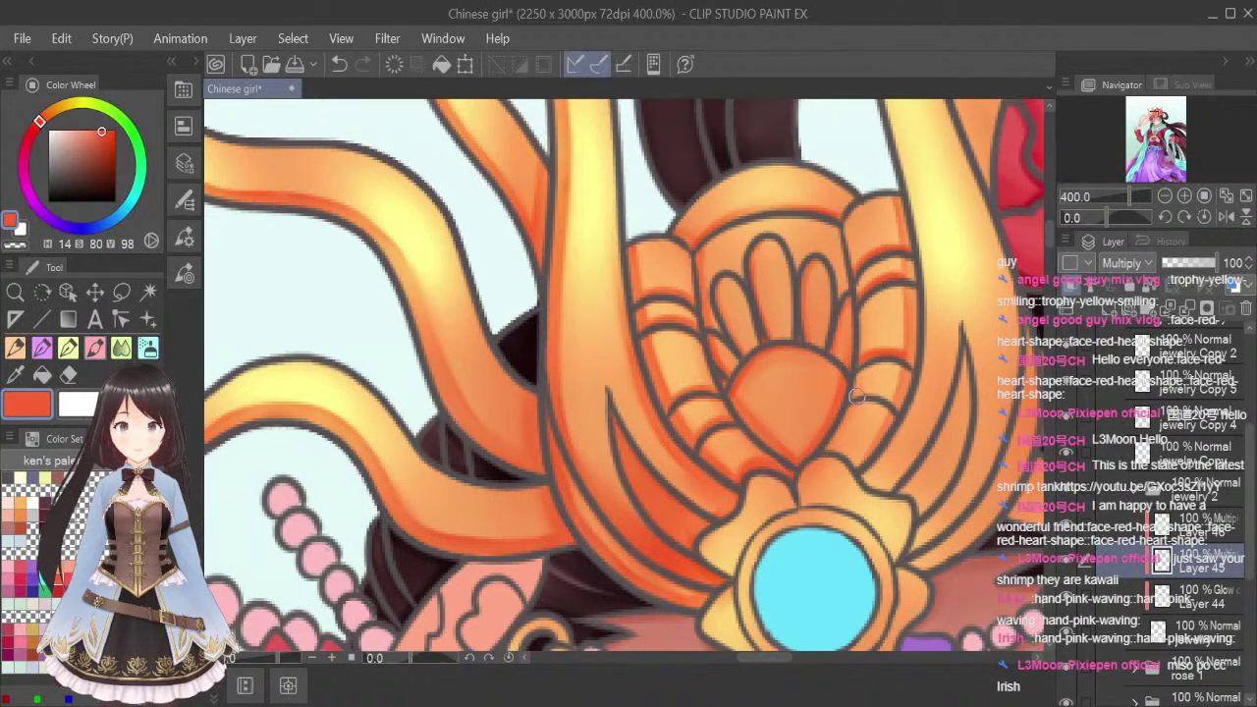
mouse_move(830, 444)
left_mouse_down()
mouse_move(915, 503)
mouse_move(908, 549)
mouse_move(947, 545)
left_mouse_up()
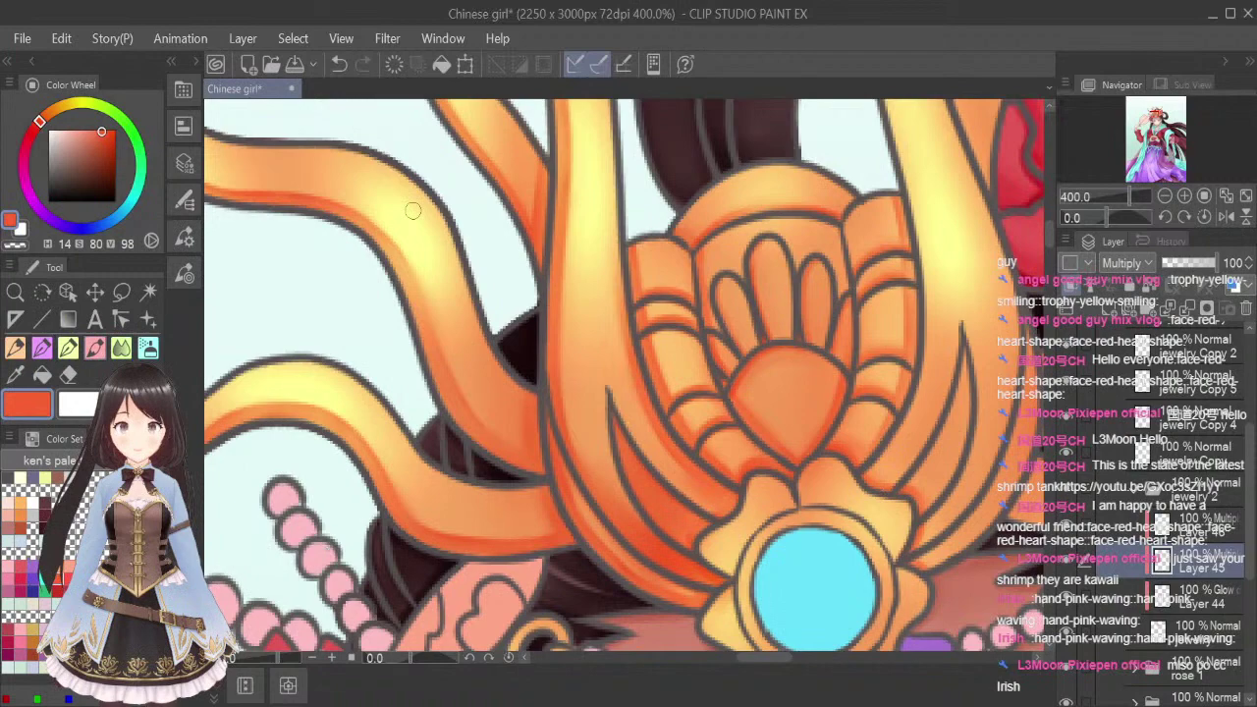
Save the Chinese girl illustration file
scroll(930, 229, "down", 4)
left_click_drag(770, 656, 809, 661)
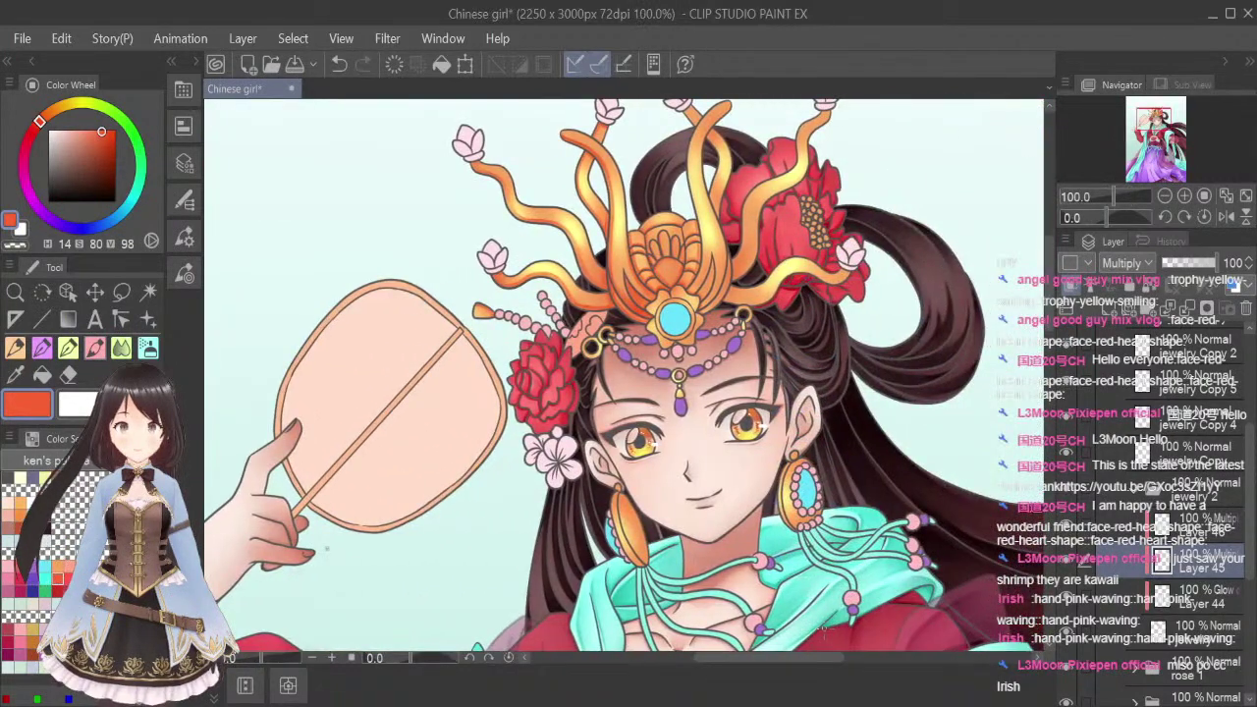
left_click(1205, 195)
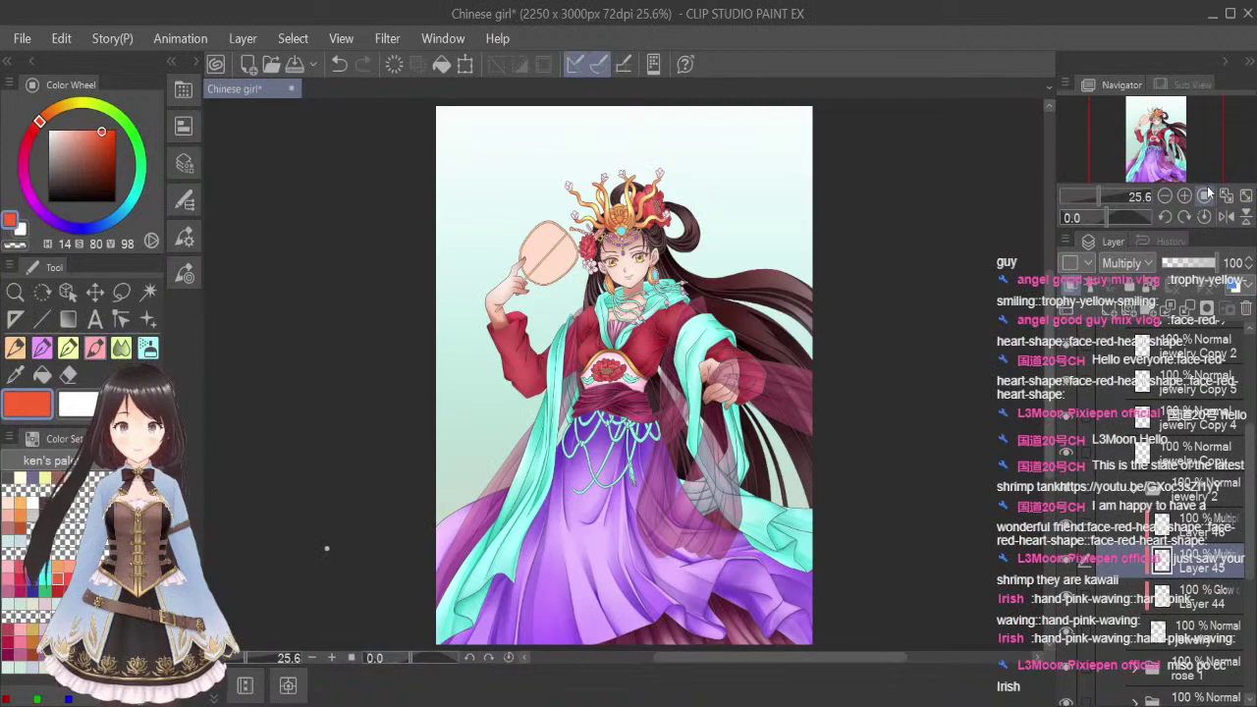
key("ctrl+s")
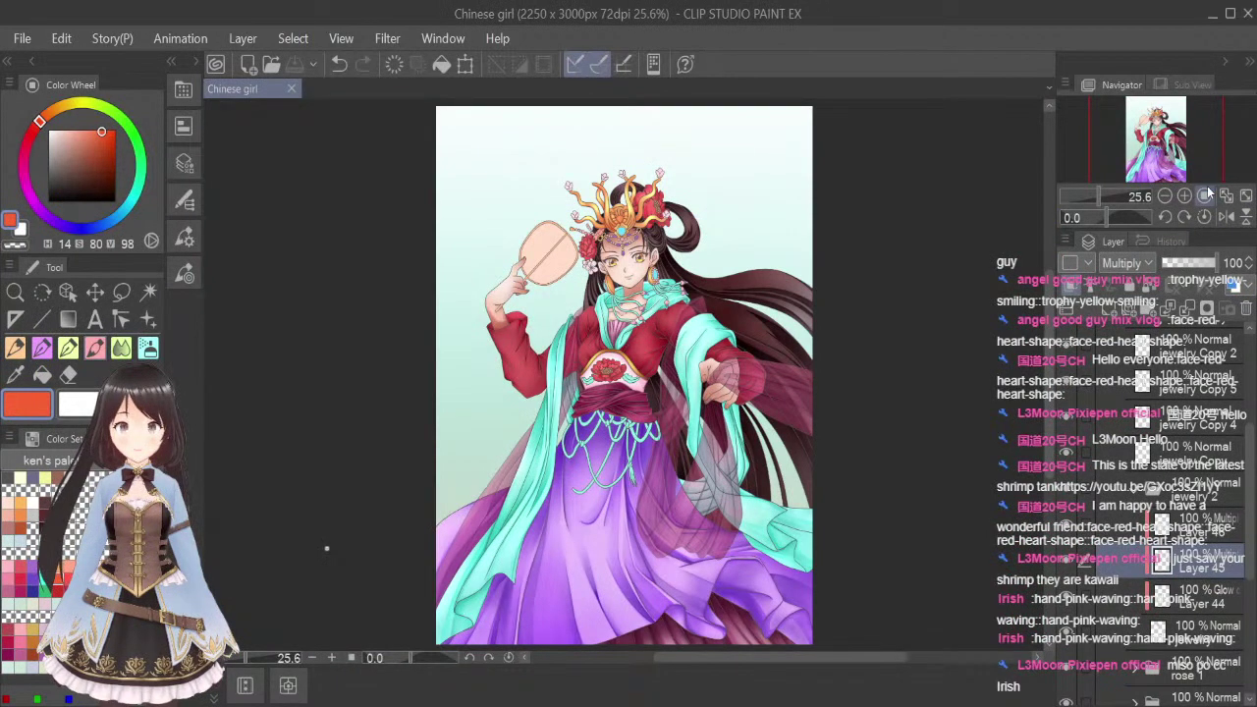
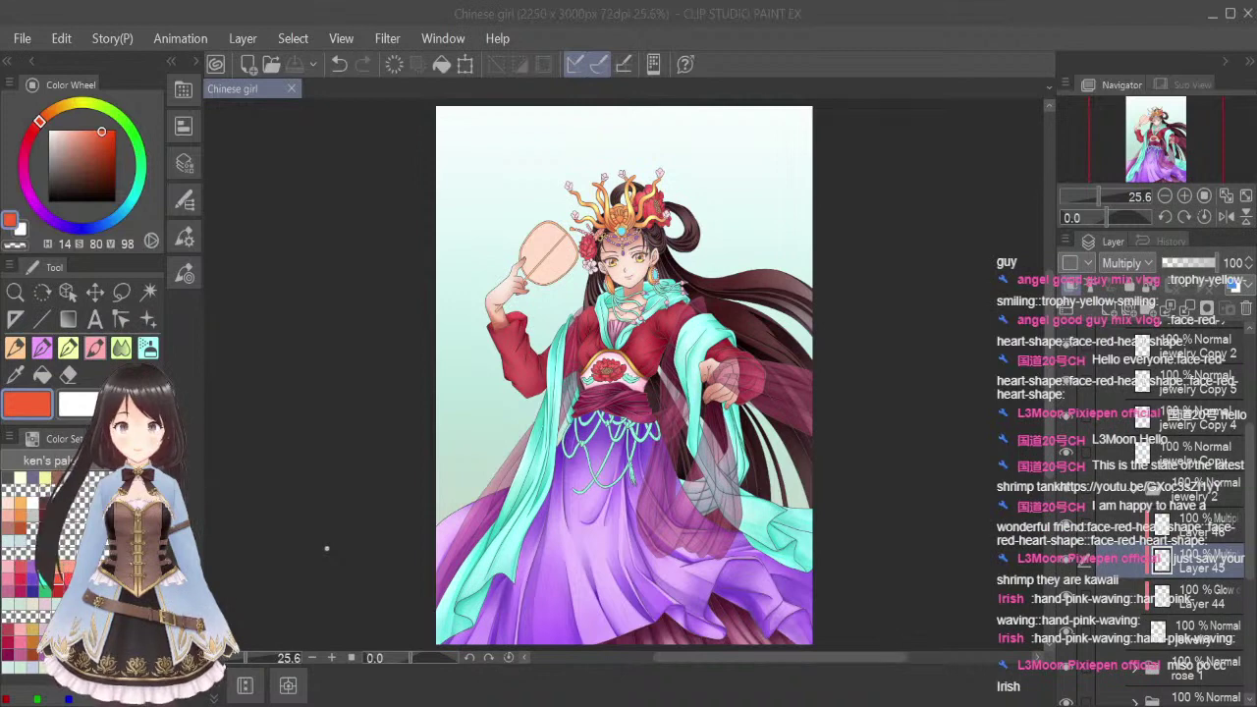
Paint an orange-red shadow along the tall right prong's outer edge, from its curled tip down to the base beside the blue gem
left_click(101, 352)
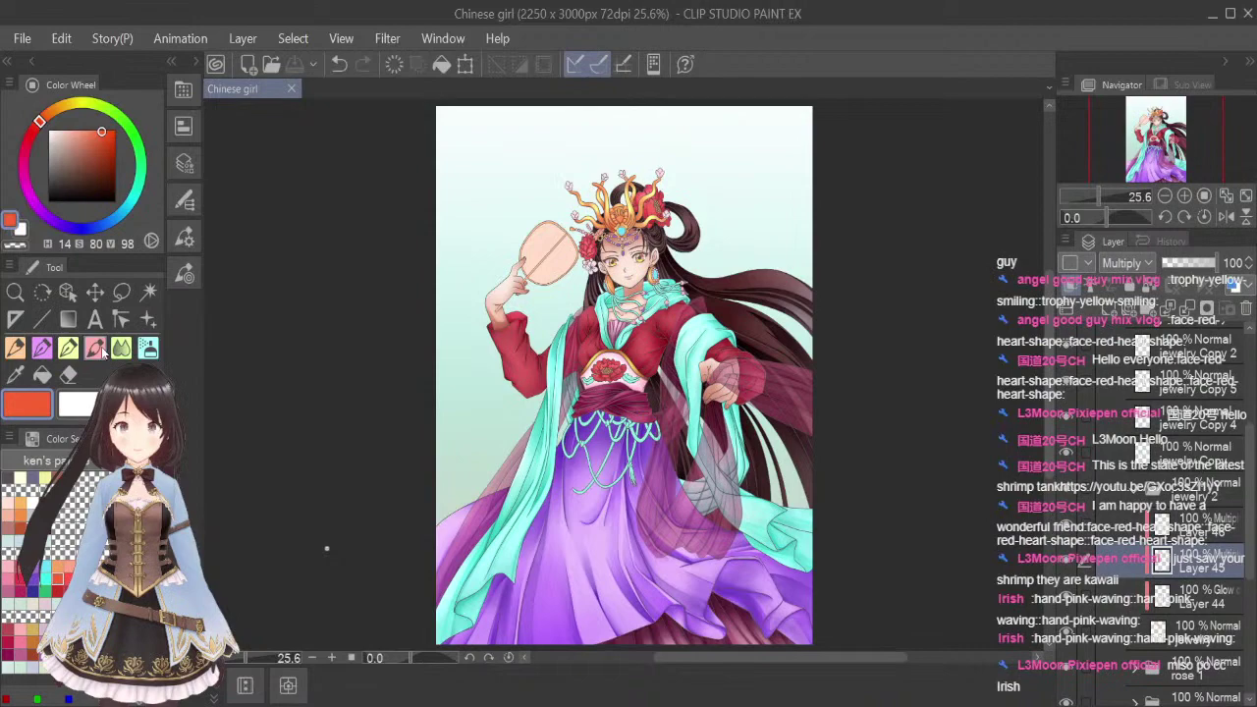
scroll(649, 188, "up", 8)
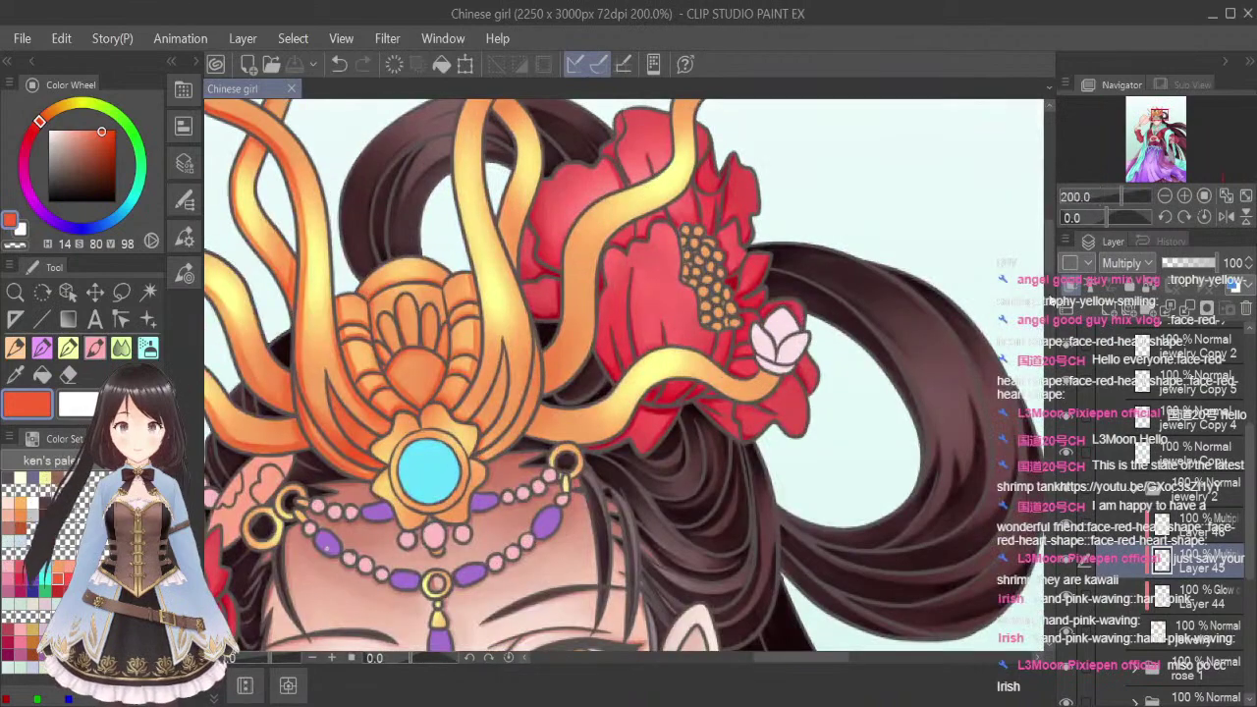
scroll(522, 149, "up", 3)
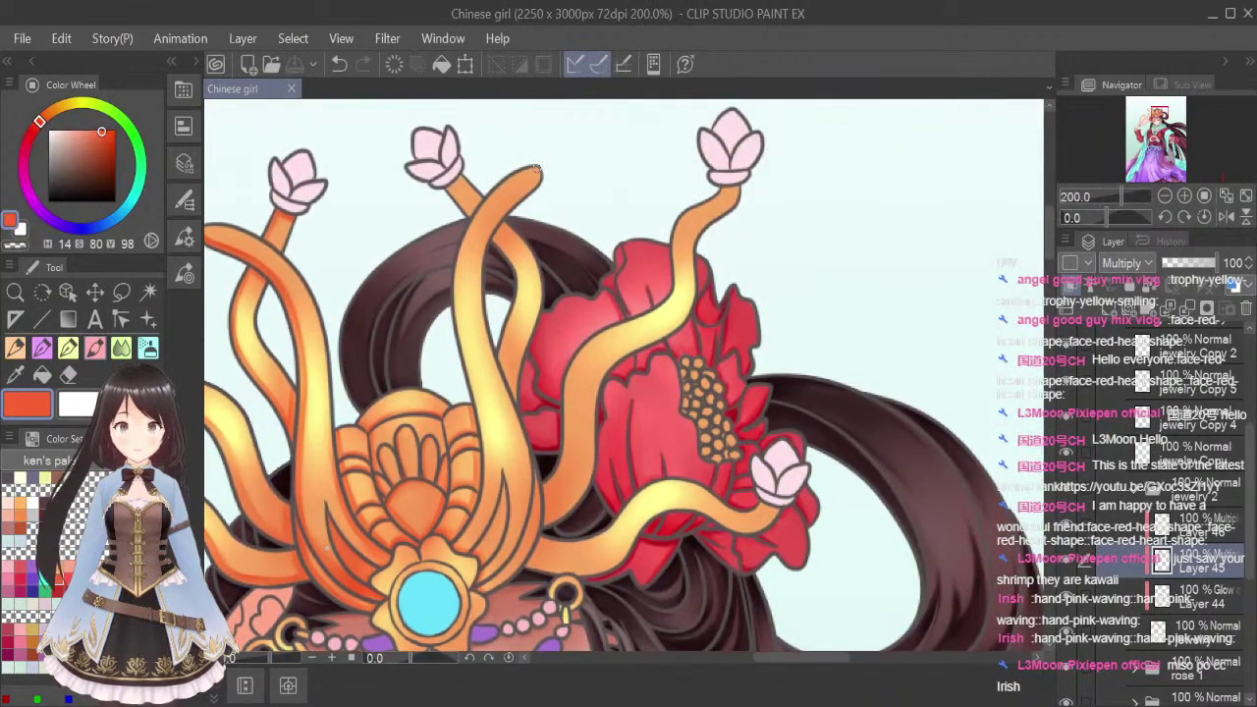
left_click(538, 168)
mouse_move(535, 169)
left_mouse_down()
mouse_move(484, 201)
mouse_move(462, 249)
mouse_move(473, 395)
left_mouse_up()
key("ctrl+z")
key("ctrl+z")
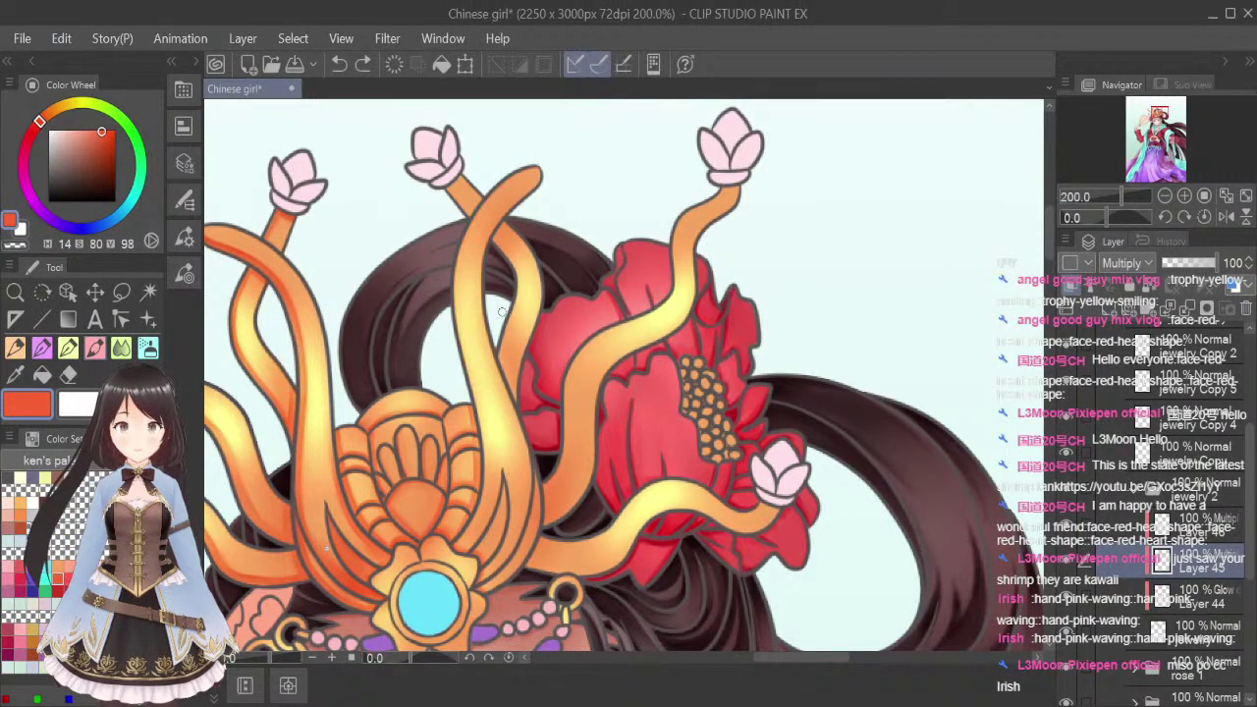
left_click_drag(542, 175, 483, 263)
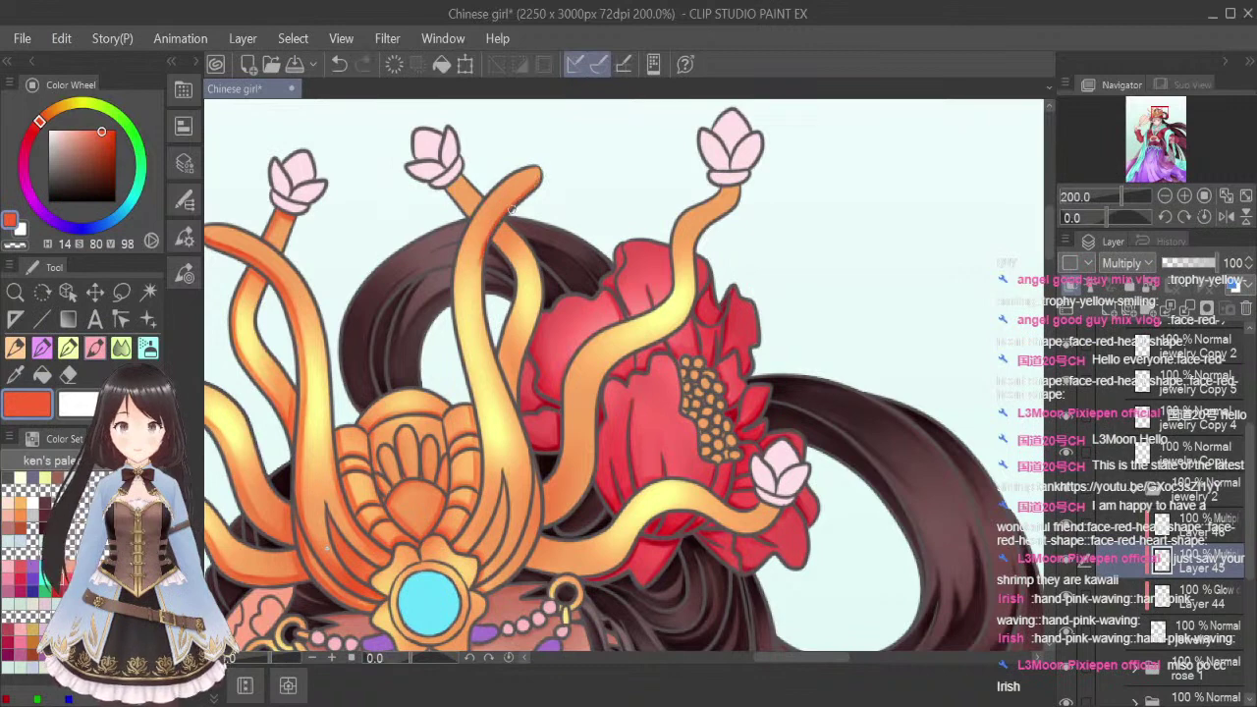
mouse_move(541, 173)
left_mouse_down()
mouse_move(499, 222)
mouse_move(476, 291)
mouse_move(501, 391)
left_mouse_up()
mouse_move(483, 250)
left_mouse_down()
mouse_move(486, 335)
mouse_move(509, 404)
left_mouse_up()
left_click_drag(485, 332, 522, 438)
mouse_move(500, 376)
left_mouse_down()
mouse_move(516, 470)
mouse_move(516, 411)
mouse_move(521, 431)
mouse_move(527, 517)
left_mouse_up()
left_click_drag(525, 448, 509, 551)
left_click_drag(528, 489, 482, 584)
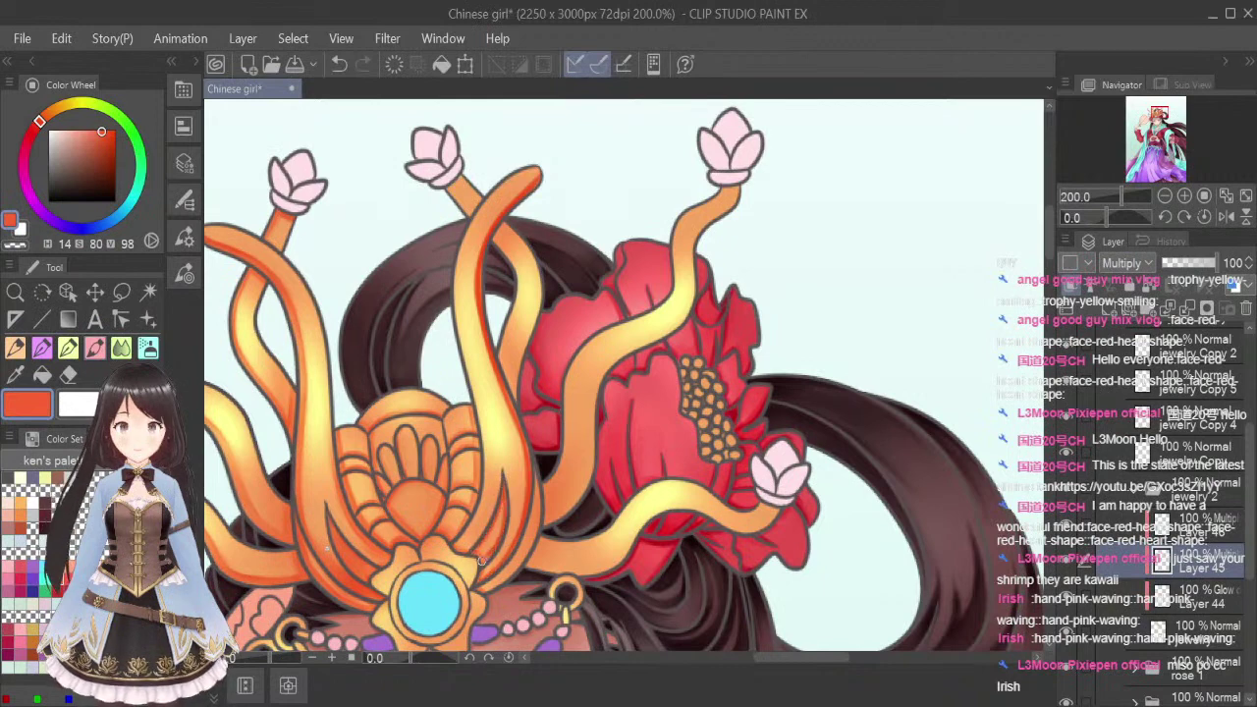
mouse_move(457, 551)
left_mouse_down()
mouse_move(558, 381)
mouse_move(539, 495)
mouse_move(526, 445)
mouse_move(535, 537)
mouse_move(485, 589)
left_mouse_up()
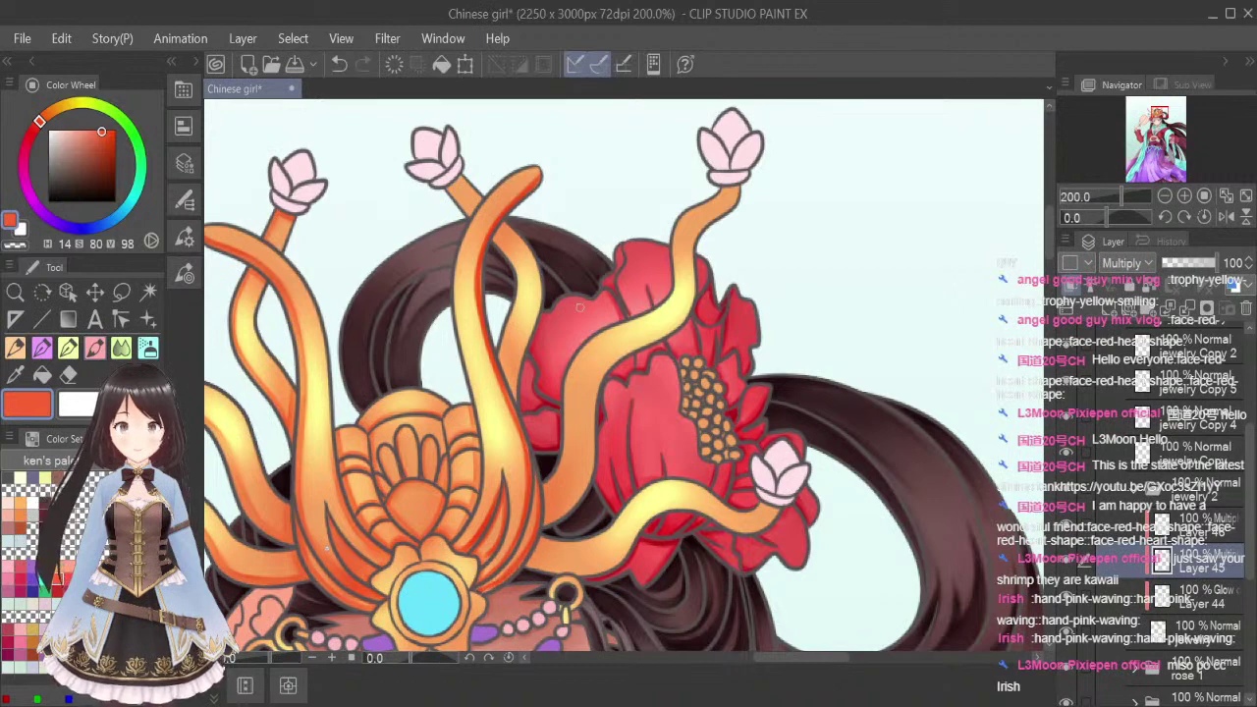
left_click_drag(480, 306, 486, 319)
Reduce the blending brush size and blend the tall right prong's shadow into the gold from tip to base
left_click(121, 347)
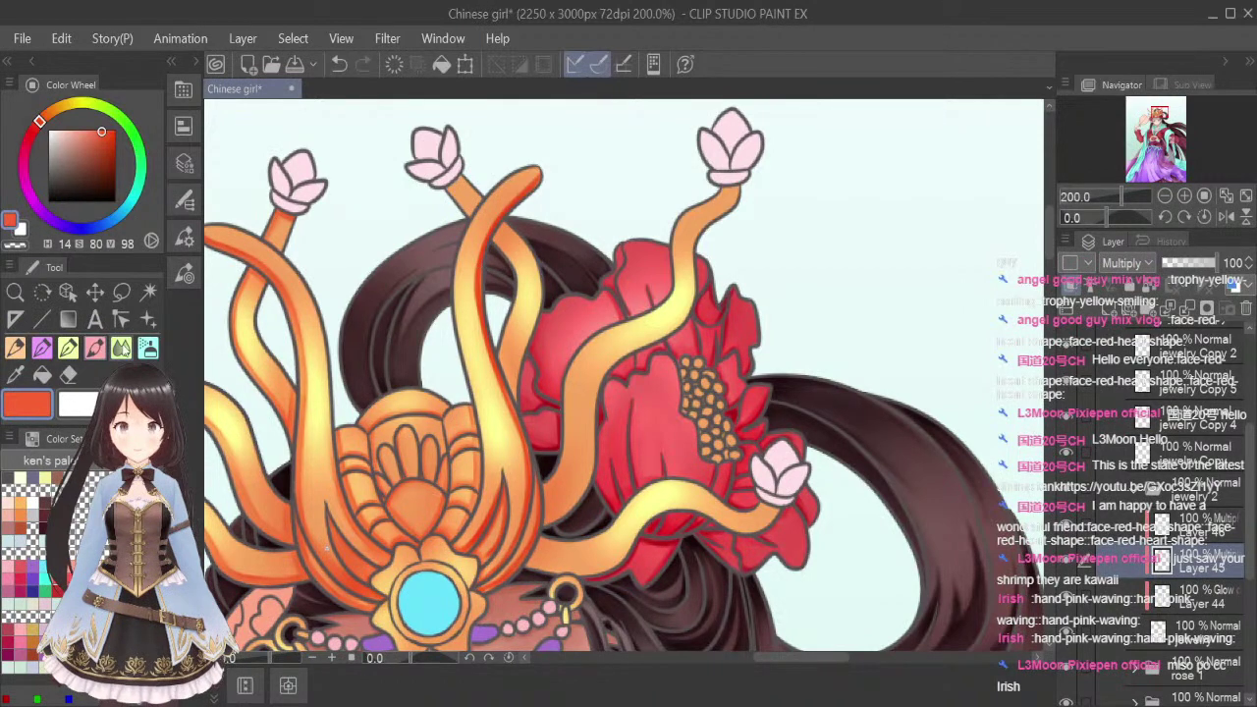
key("bracketleft")
key("bracketleft")
key("bracketleft")
key("bracketleft")
key("bracketleft")
key("bracketleft")
key("bracketleft")
key("bracketleft")
key("bracketleft")
key("bracketleft")
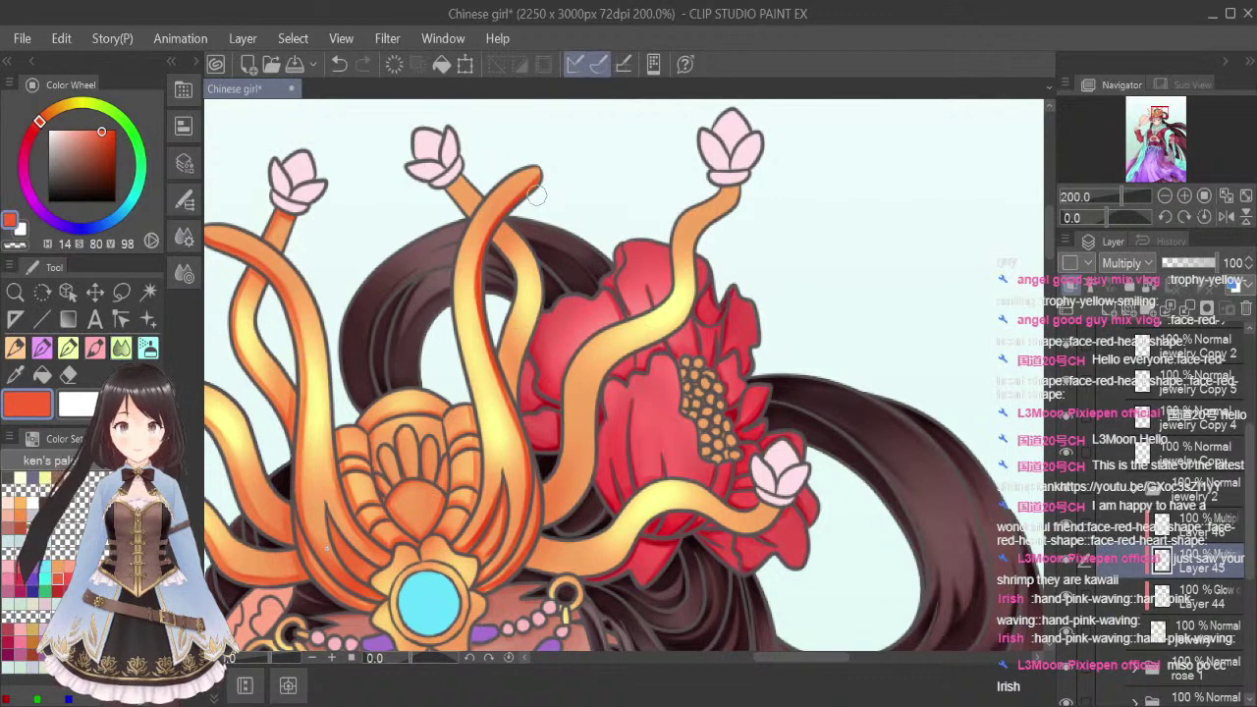
mouse_move(538, 180)
left_mouse_down()
mouse_move(482, 270)
mouse_move(489, 350)
left_mouse_up()
left_click_drag(482, 268, 526, 452)
left_click_drag(520, 396, 529, 523)
mouse_move(530, 448)
left_mouse_down()
mouse_move(510, 548)
mouse_move(472, 596)
left_mouse_up()
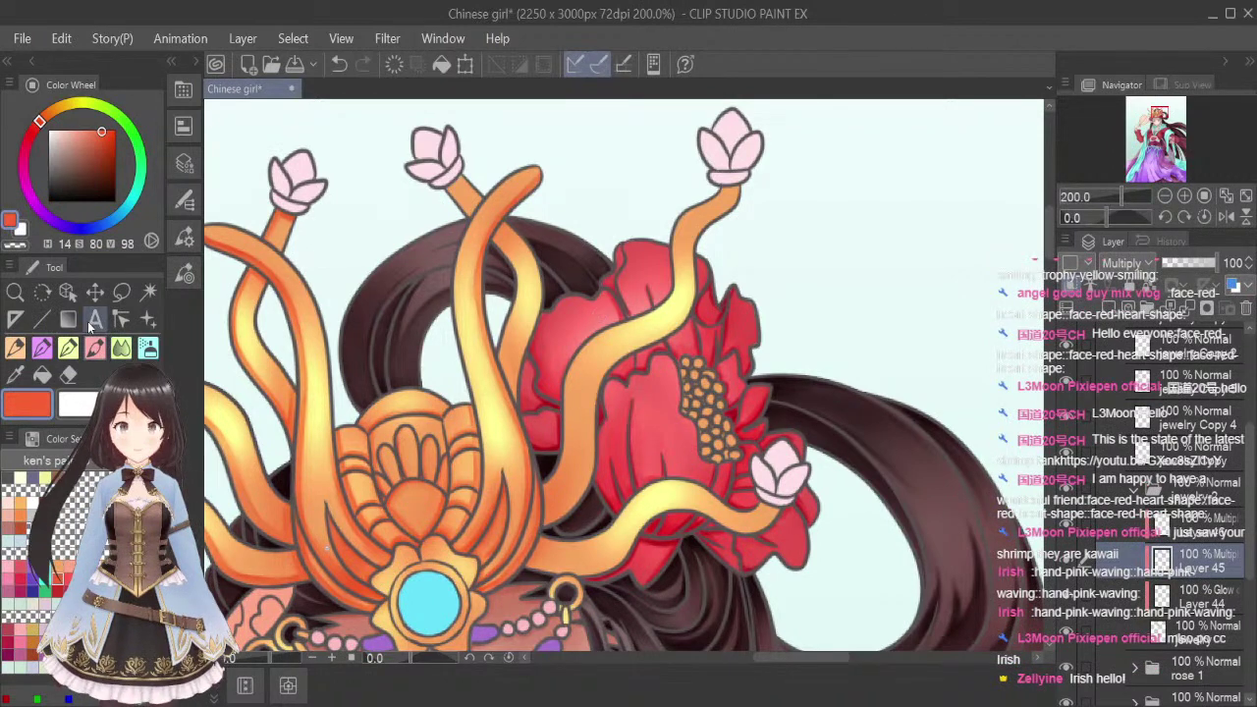
Paint an orange-red shadow along the budded stem behind the tall right prong and blend it with a smaller blending brush
mouse_move(447, 190)
left_mouse_down()
mouse_move(471, 217)
mouse_move(500, 223)
mouse_move(492, 239)
mouse_move(507, 219)
mouse_move(493, 240)
mouse_move(505, 224)
mouse_move(494, 241)
mouse_move(522, 284)
mouse_move(499, 359)
mouse_move(516, 282)
mouse_move(509, 254)
mouse_move(520, 406)
left_mouse_up()
left_click_drag(500, 351, 517, 400)
key("j")
key("bracketleft")
key("bracketleft")
key("bracketleft")
key("bracketleft")
key("bracketleft")
key("bracketleft")
key("bracketleft")
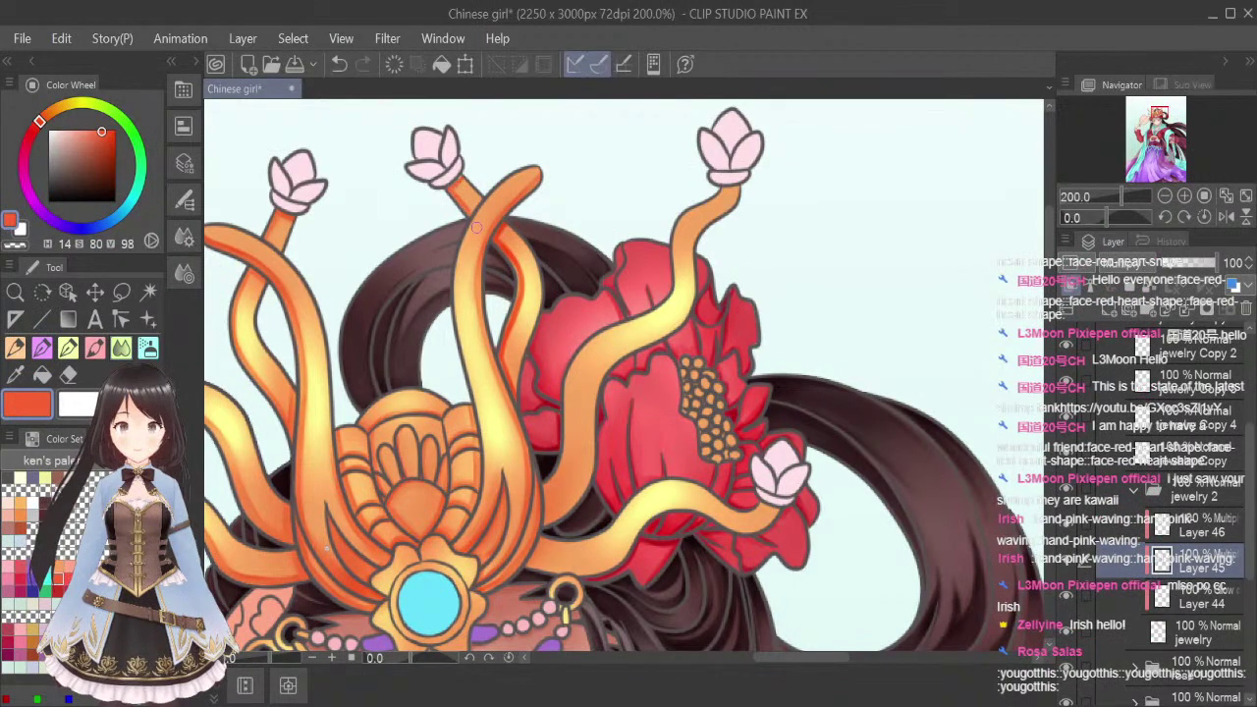
mouse_move(495, 238)
left_mouse_down()
mouse_move(523, 291)
mouse_move(517, 268)
mouse_move(503, 376)
left_mouse_up()
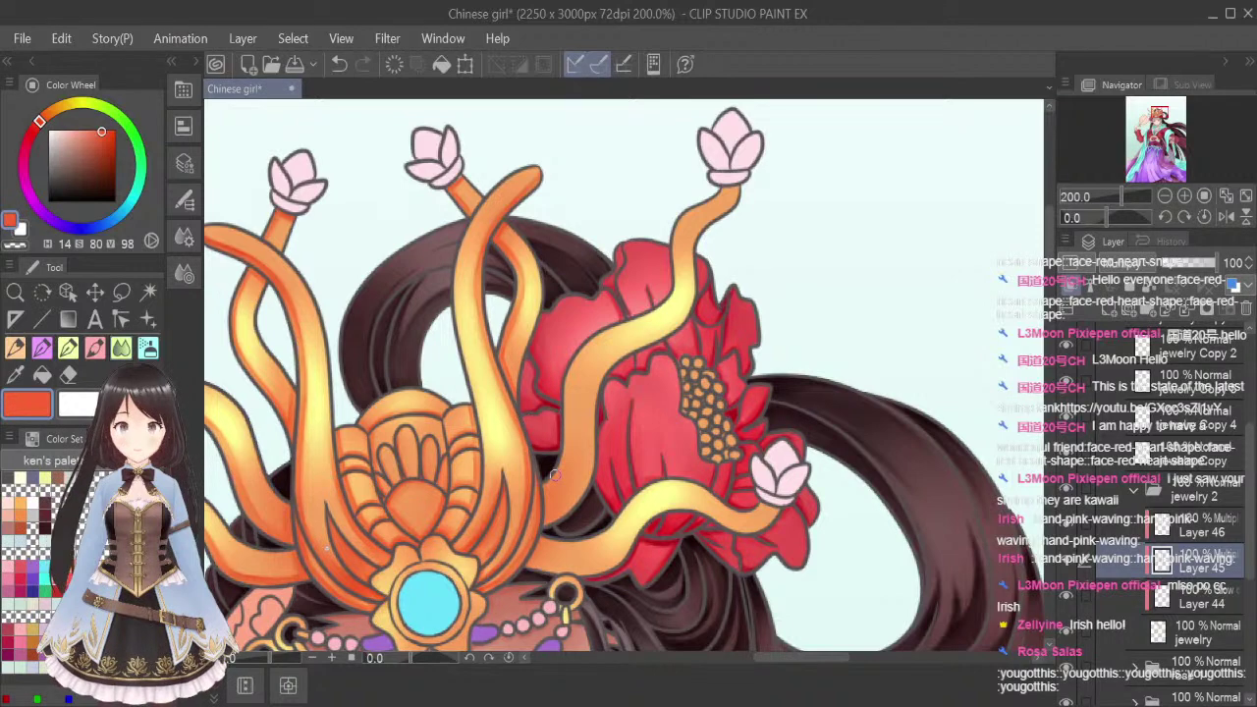
Paint an orange-red shadow along the long wavy right stem from its bud to its base, and blend it with a reduced blending brush
left_click(42, 343)
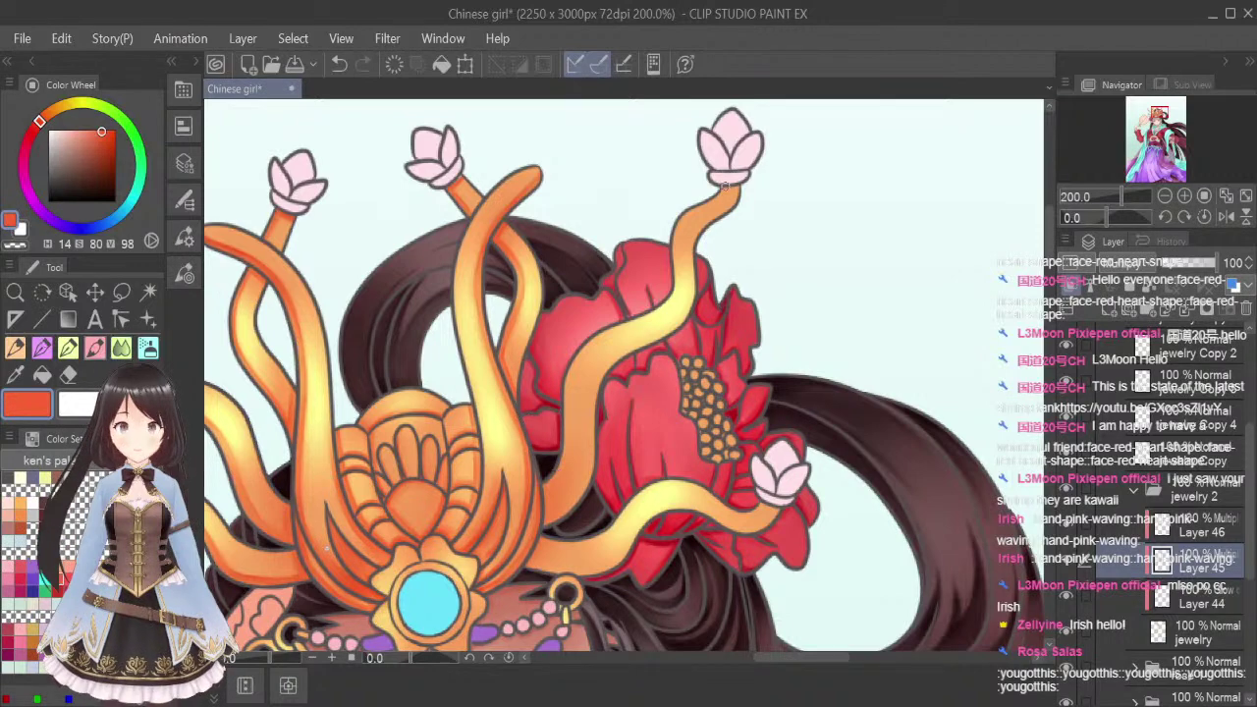
mouse_move(715, 187)
left_mouse_down()
mouse_move(737, 189)
mouse_move(688, 258)
mouse_move(684, 320)
mouse_move(628, 354)
mouse_move(590, 400)
mouse_move(586, 461)
mouse_move(569, 498)
mouse_move(550, 518)
mouse_move(546, 508)
left_mouse_up()
left_click(122, 348)
key("bracketleft")
key("bracketleft")
key("bracketleft")
key("bracketleft")
key("bracketleft")
key("bracketleft")
key("bracketleft")
key("bracketleft")
key("bracketleft")
key("bracketleft")
key("bracketleft")
key("bracketleft")
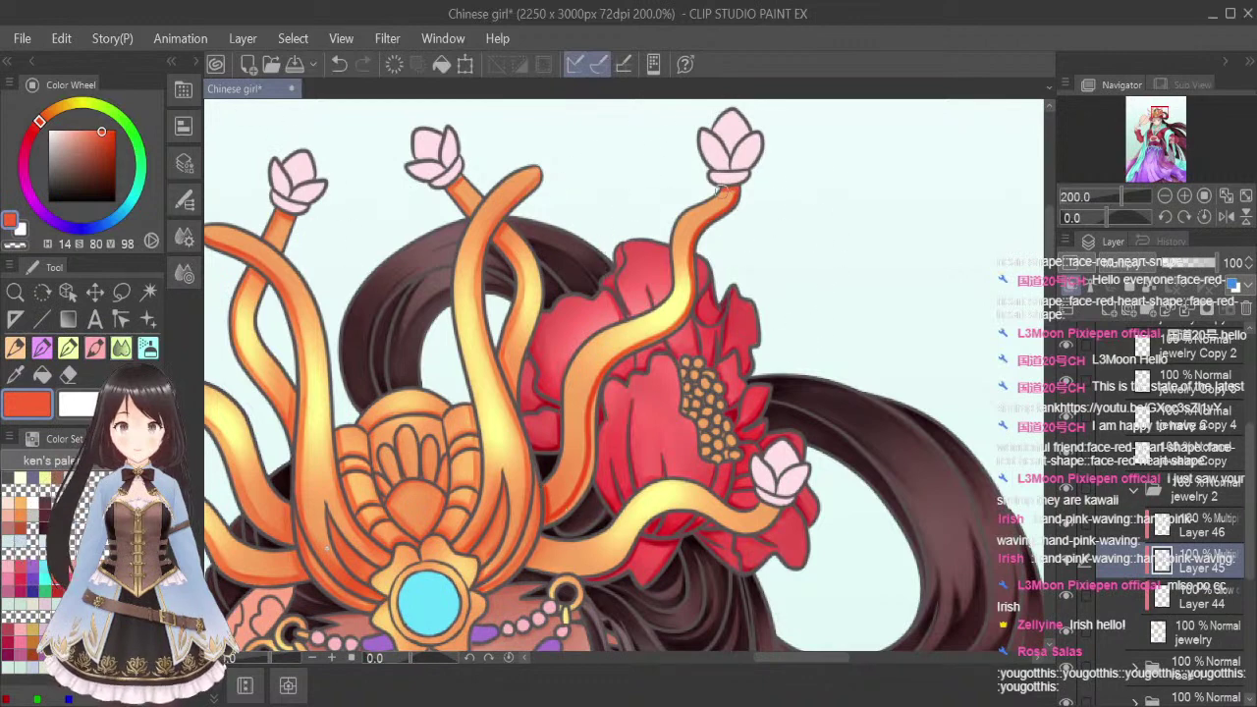
mouse_move(740, 194)
left_mouse_down()
mouse_move(696, 255)
mouse_move(694, 300)
mouse_move(620, 359)
mouse_move(593, 424)
left_mouse_up()
left_click_drag(607, 376, 590, 452)
mouse_move(598, 397)
left_mouse_down()
mouse_move(581, 498)
mouse_move(549, 526)
left_mouse_up()
left_click_drag(542, 474, 544, 530)
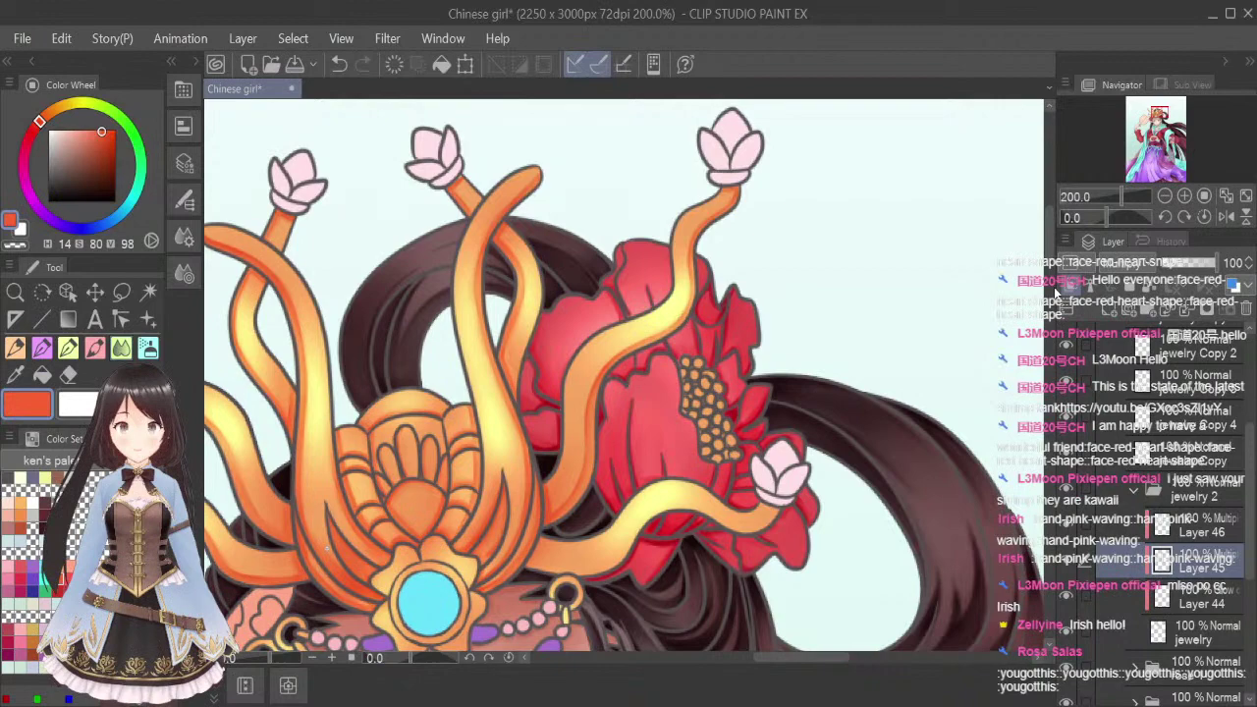
Paint an orange-red shadow along the underside of the lowest right stem, from crown base to bud, and blend it with a reduced blending brush
scroll(1032, 237, "down", 3)
left_click(95, 348)
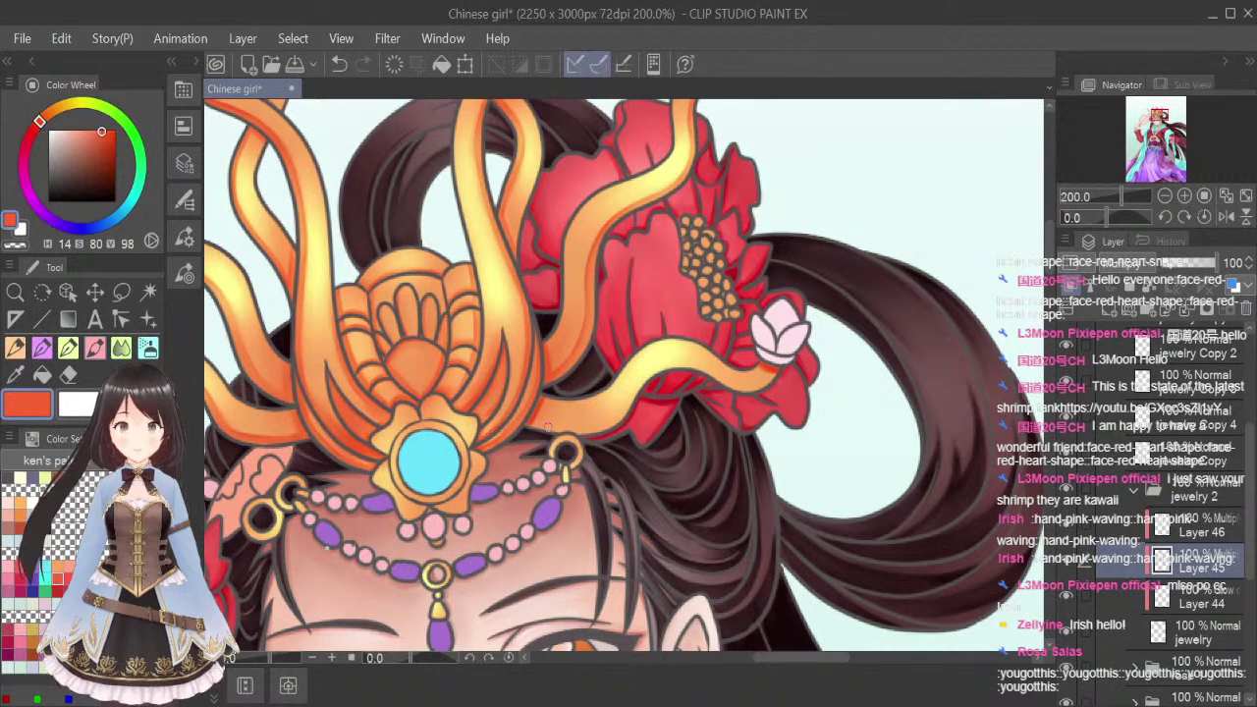
mouse_move(531, 423)
left_mouse_down()
mouse_move(587, 432)
mouse_move(625, 403)
left_mouse_up()
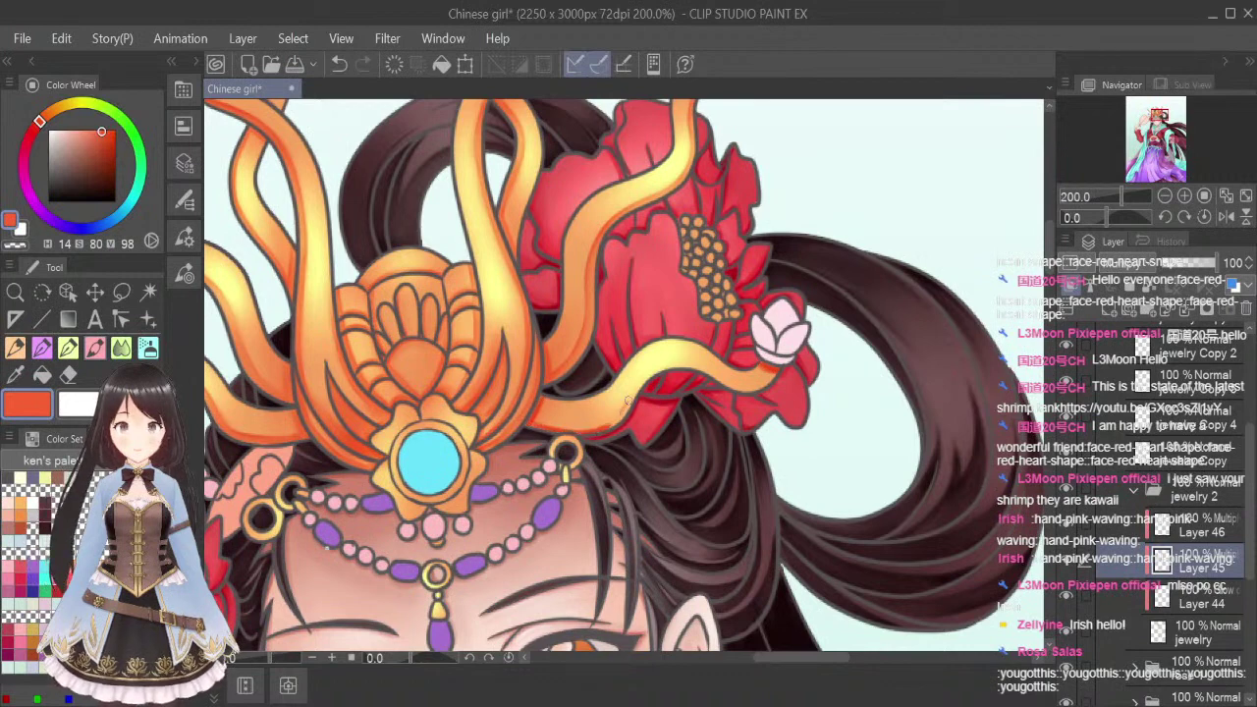
mouse_move(537, 426)
left_mouse_down()
mouse_move(575, 431)
mouse_move(620, 411)
mouse_move(664, 366)
mouse_move(756, 387)
mouse_move(771, 374)
left_mouse_up()
left_click(120, 348)
key("bracketleft")
key("bracketleft")
key("bracketleft")
key("bracketleft")
key("bracketleft")
key("bracketleft")
key("bracketleft")
key("bracketleft")
key("bracketleft")
key("bracketleft")
mouse_move(722, 391)
left_mouse_down()
mouse_move(784, 366)
mouse_move(767, 379)
mouse_move(667, 368)
mouse_move(647, 385)
mouse_move(701, 374)
mouse_move(665, 367)
mouse_move(611, 432)
mouse_move(636, 399)
mouse_move(544, 432)
mouse_move(539, 399)
mouse_move(516, 433)
mouse_move(527, 420)
mouse_move(602, 430)
mouse_move(554, 433)
mouse_move(593, 433)
left_mouse_up()
mouse_move(639, 392)
left_mouse_down()
mouse_move(747, 391)
mouse_move(764, 354)
mouse_move(789, 372)
mouse_move(697, 371)
mouse_move(757, 398)
mouse_move(693, 371)
mouse_move(747, 394)
left_mouse_up()
Shade the gold stamens at the centre of the large red flower and soften them with a smaller blending brush
left_click_drag(1049, 260, 1053, 252)
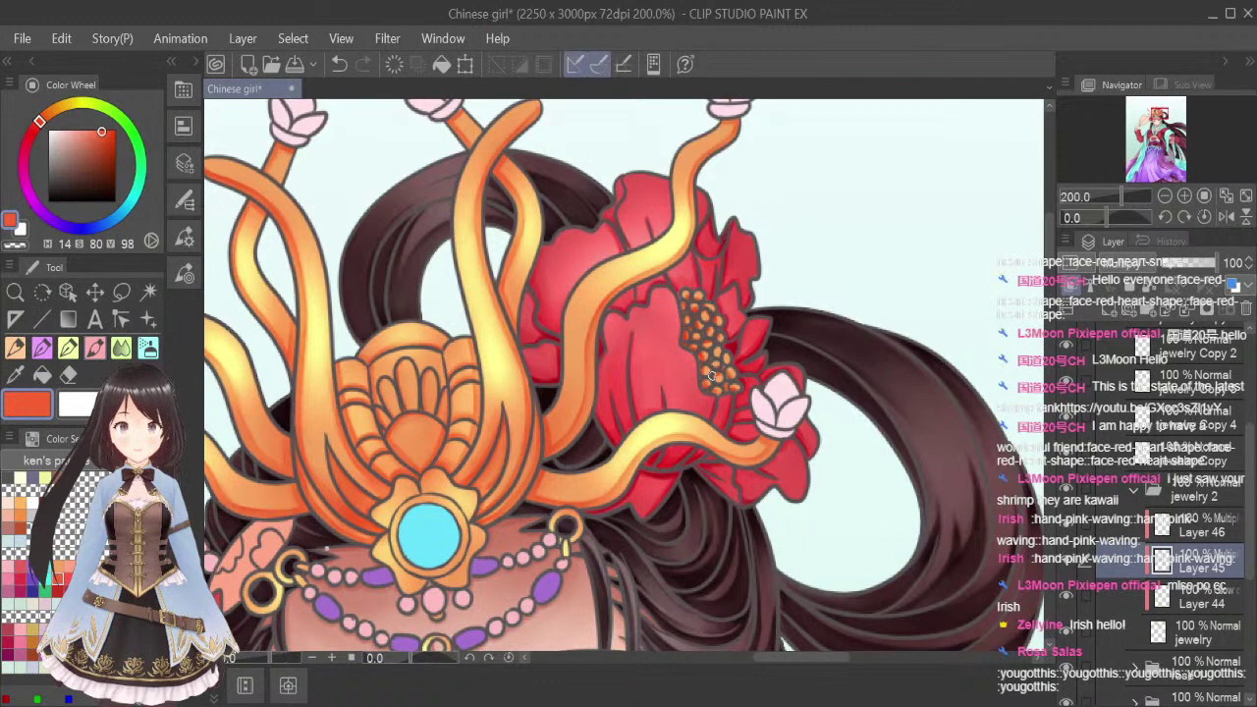
left_click(122, 347)
key("bracketleft")
key("bracketleft")
key("bracketleft")
key("bracketleft")
key("bracketleft")
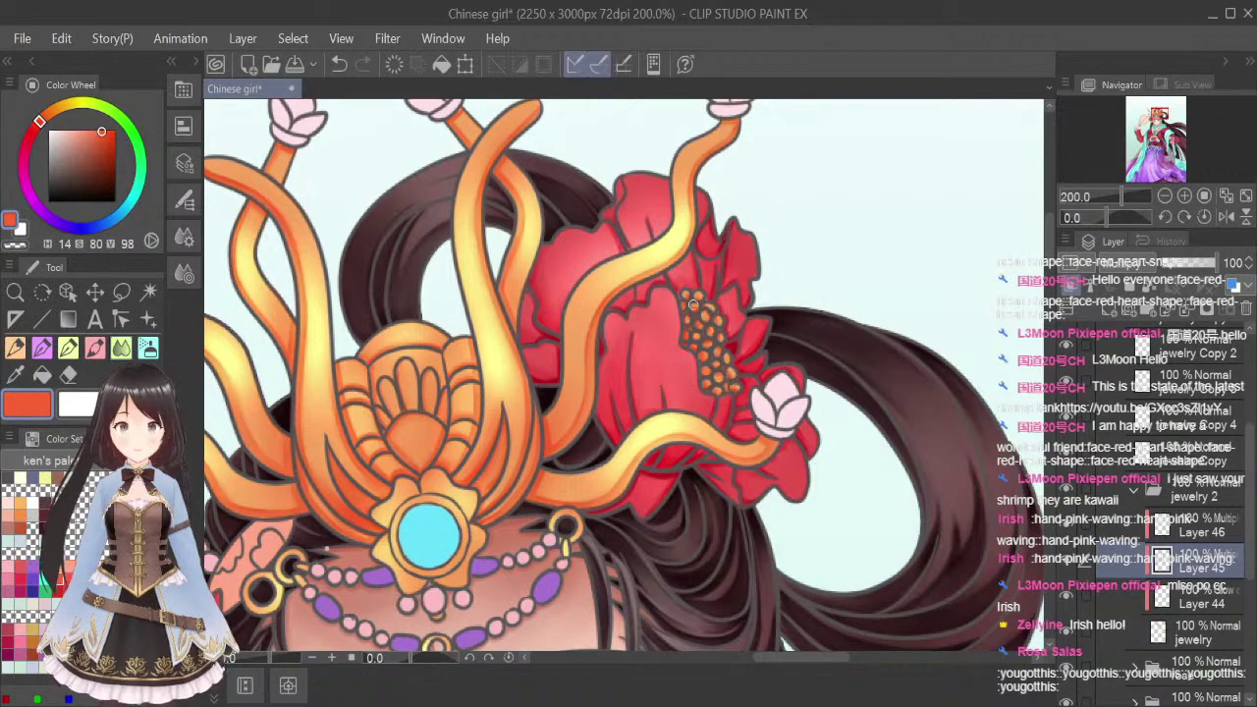
scroll(746, 202, "down", 4)
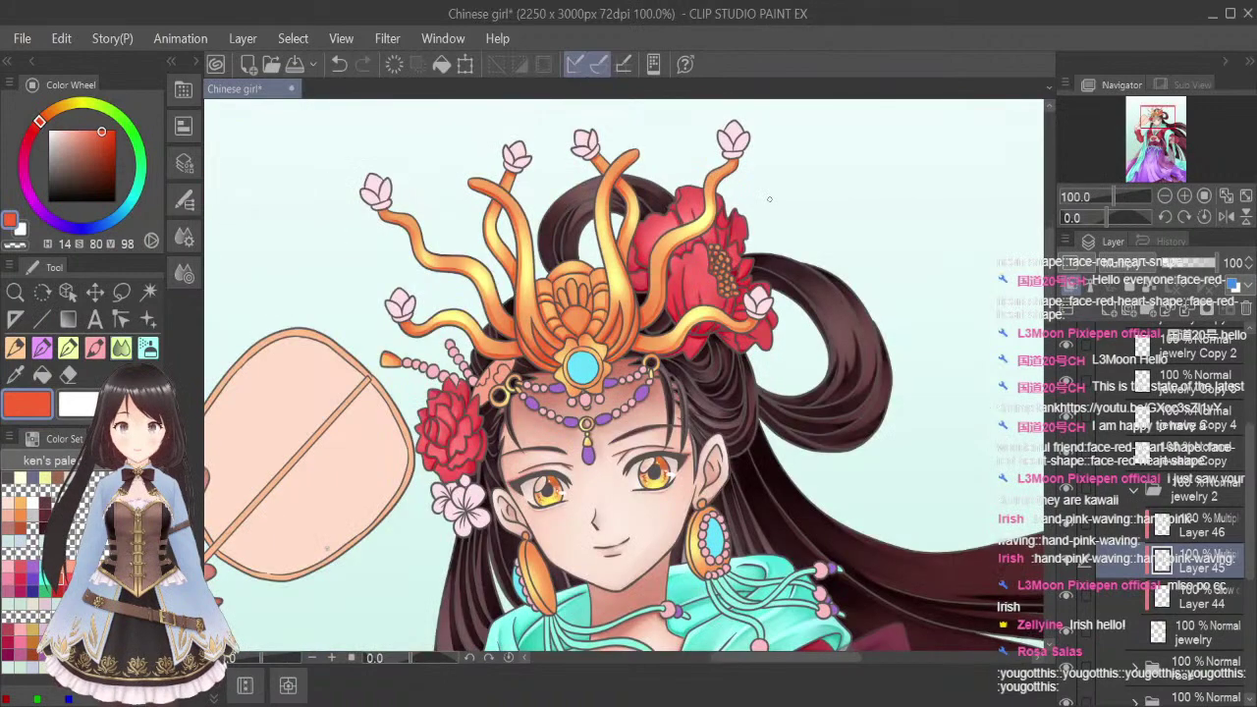
left_click(16, 374)
left_click(8, 541)
left_click(147, 350)
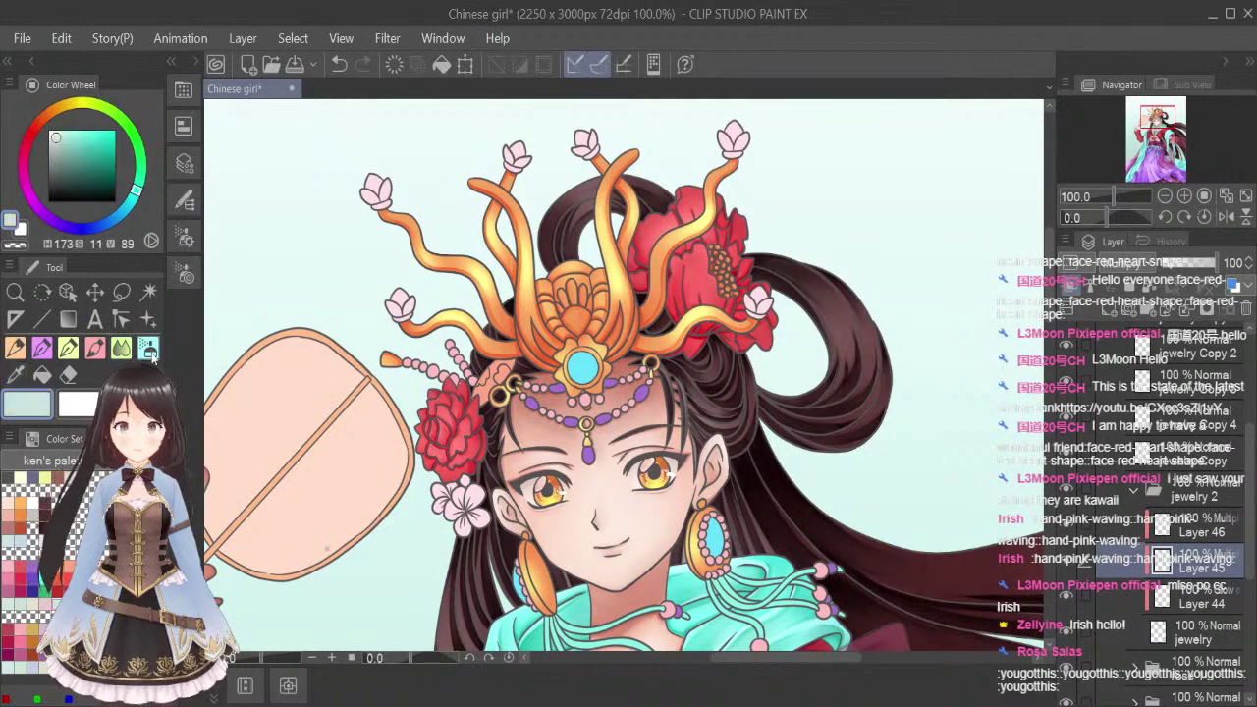
left_click(1213, 595)
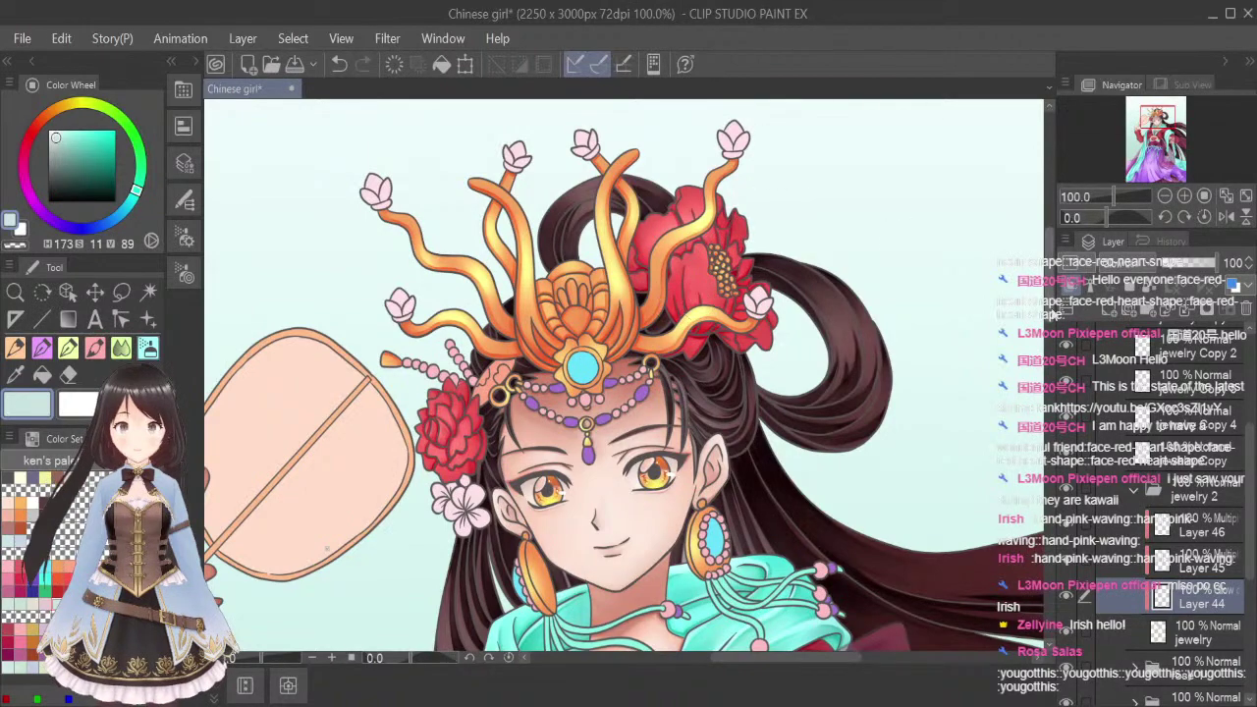
scroll(694, 297, "down", 5)
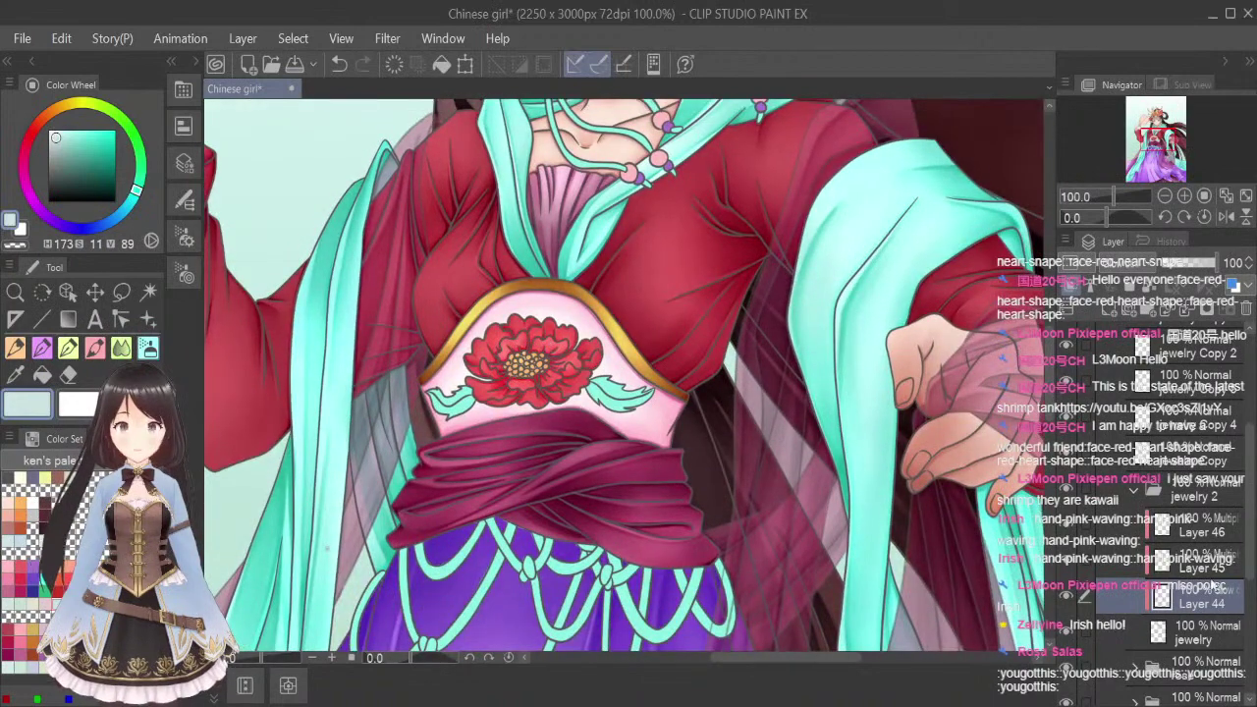
left_click(1215, 567)
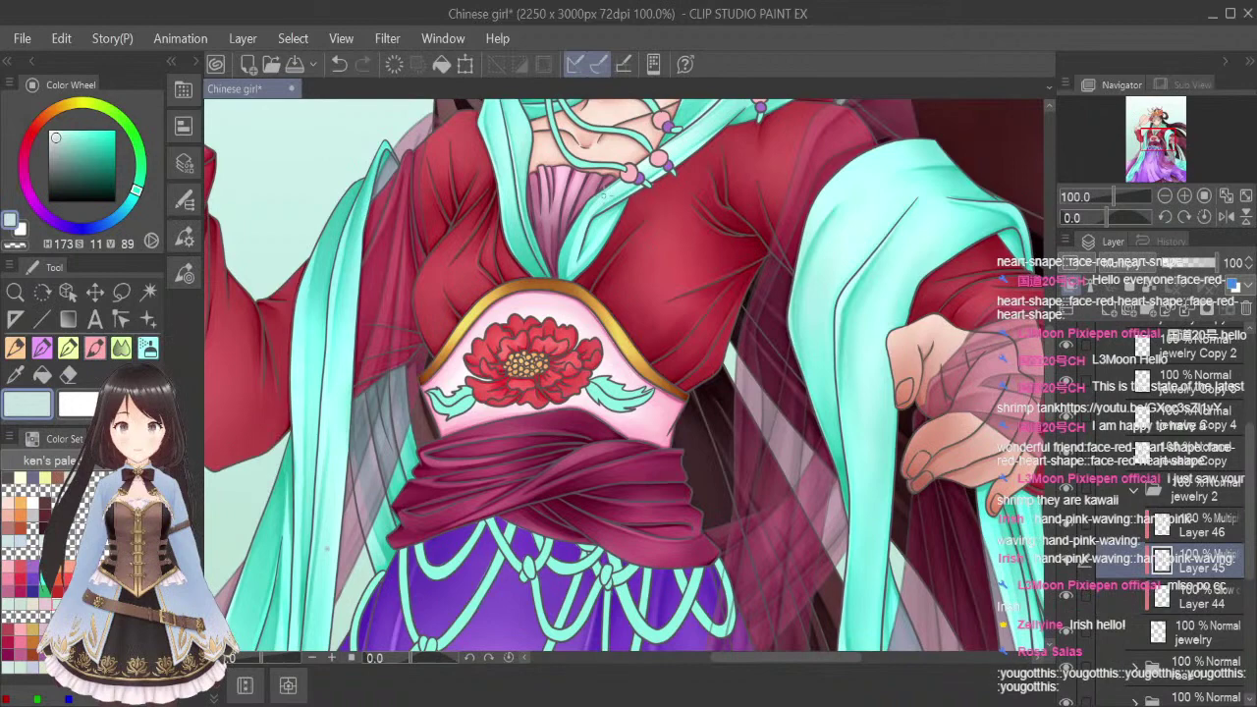
left_click(58, 579)
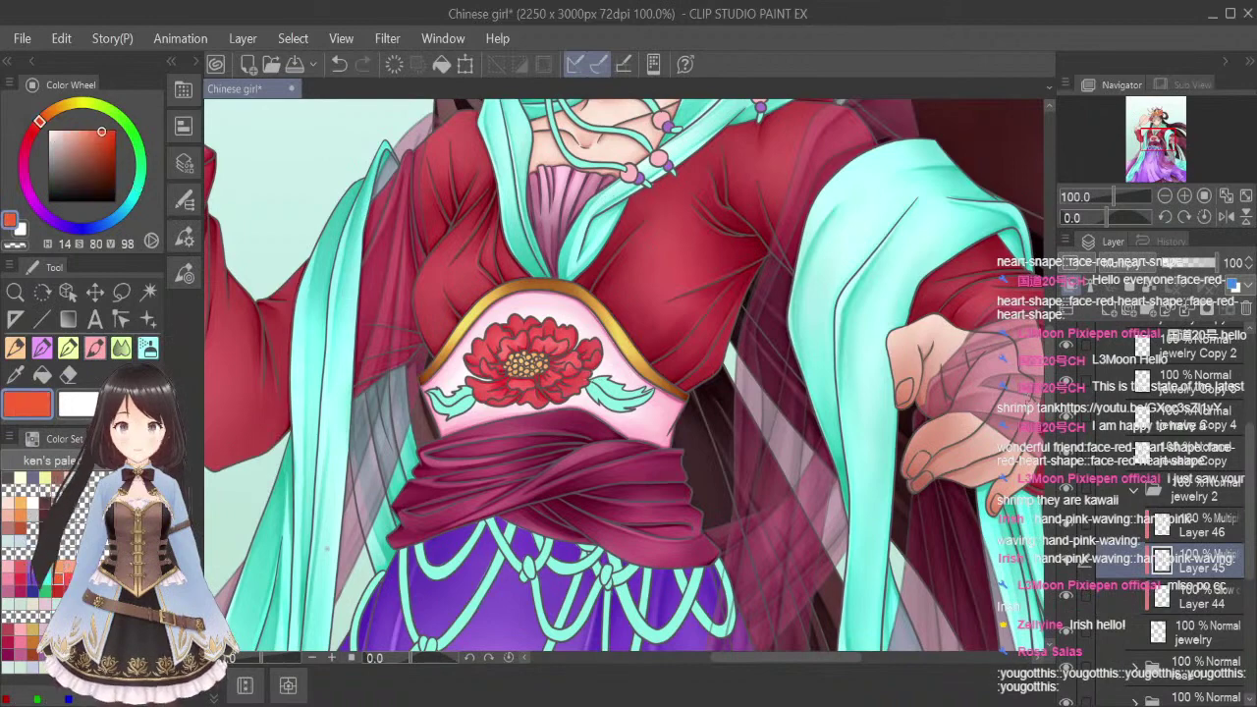
Paint orange-red shadows on the upper petals of the blue gem's flower-shaped setting and blend them into the gold
left_click_drag(1049, 416, 1011, 324)
scroll(573, 316, "up", 5)
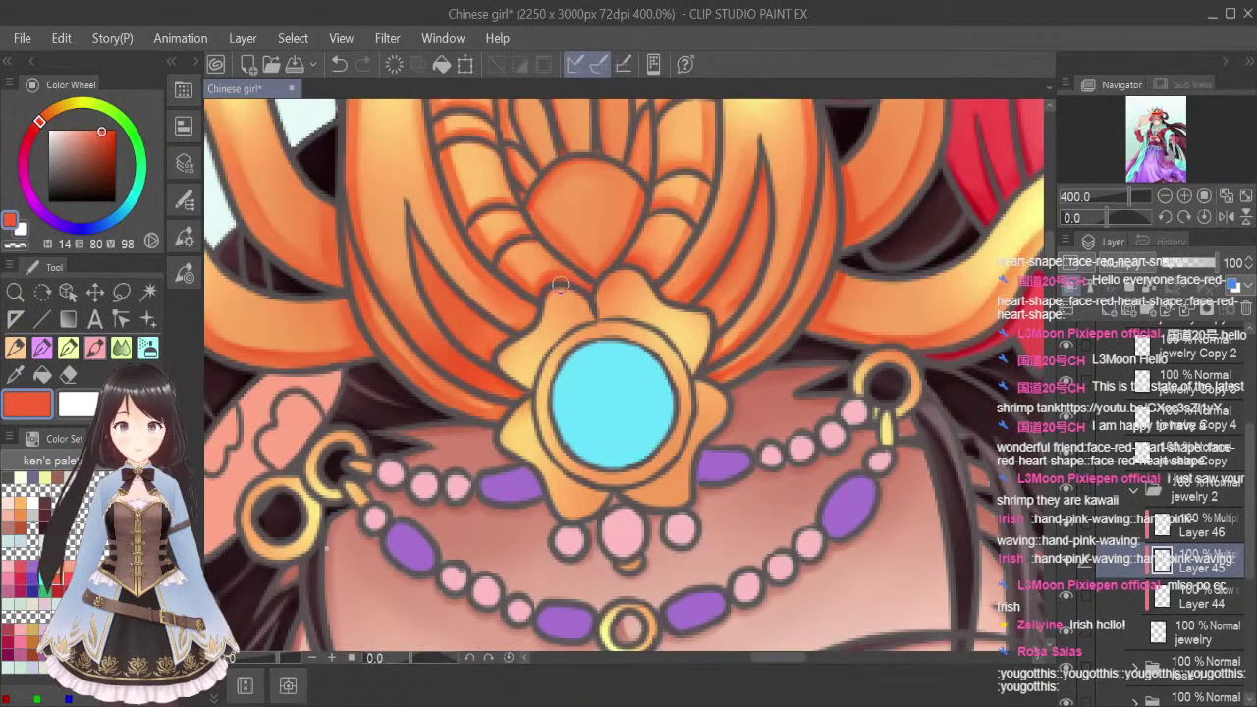
mouse_move(541, 298)
left_mouse_down()
mouse_move(577, 323)
mouse_move(554, 292)
mouse_move(582, 320)
mouse_move(549, 384)
left_mouse_up()
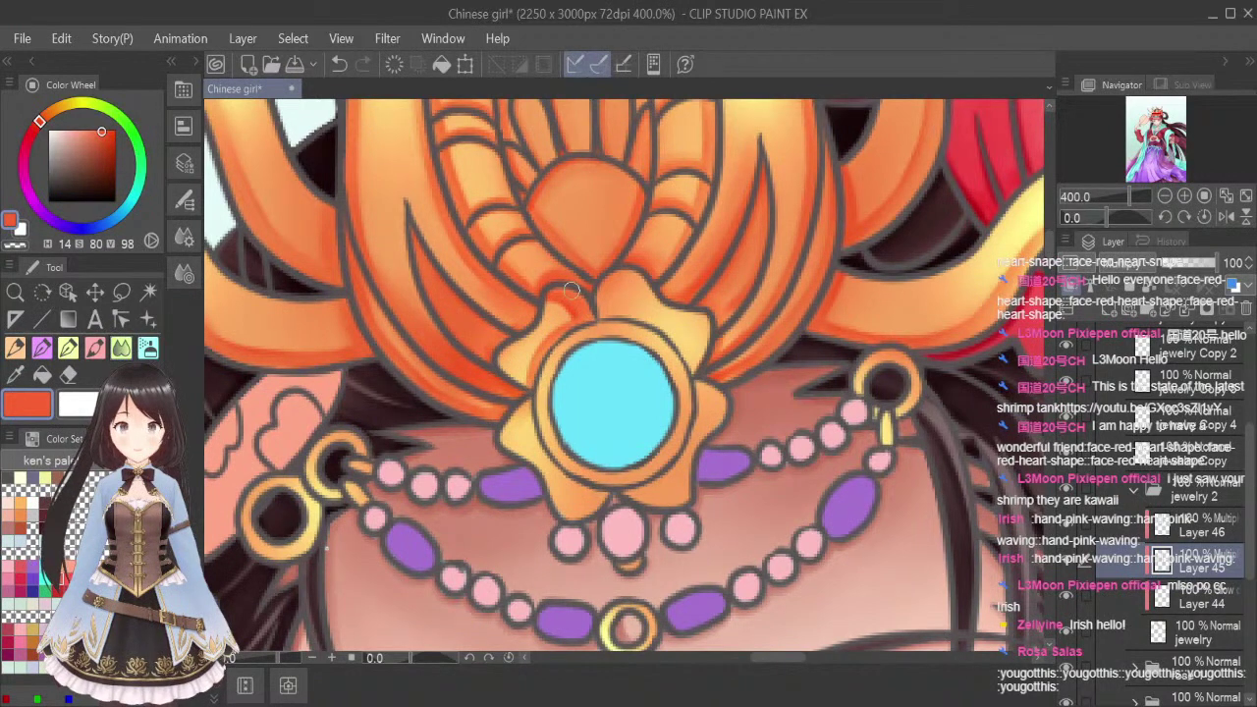
left_click(104, 354)
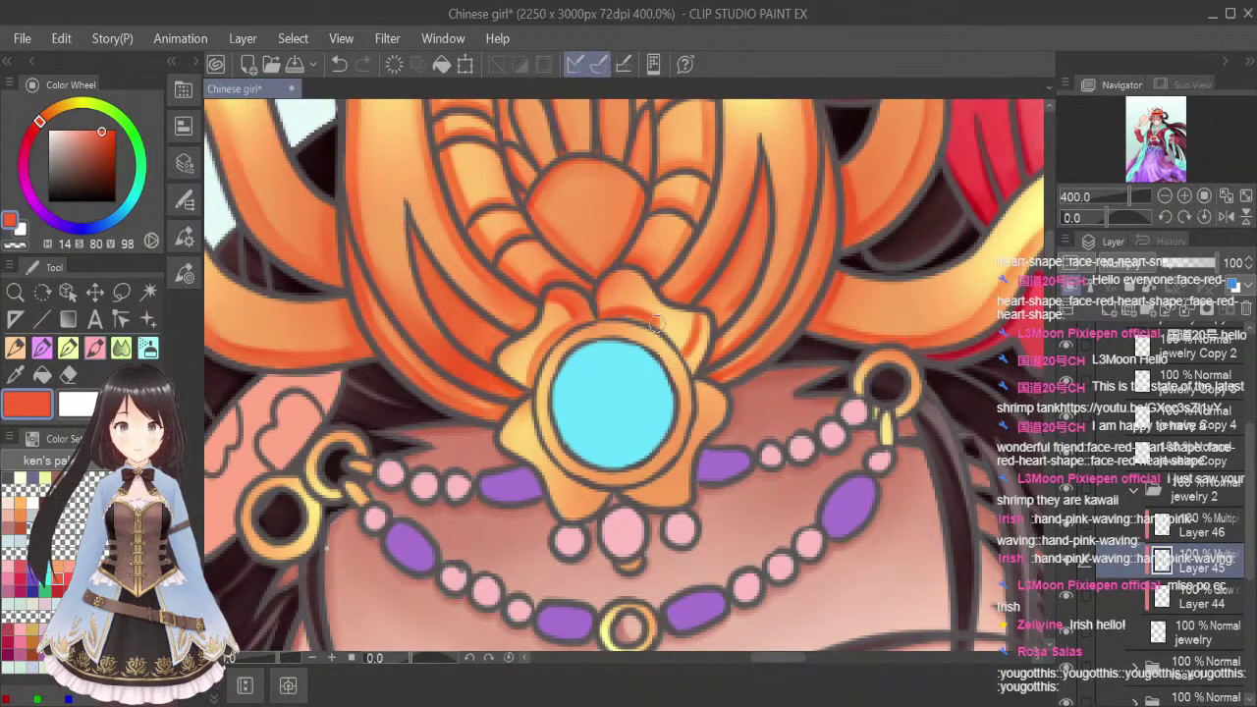
key("ctrl+z")
left_click_drag(597, 317, 681, 344)
left_click(121, 347)
left_click_drag(693, 346, 704, 304)
left_click_drag(614, 312, 677, 363)
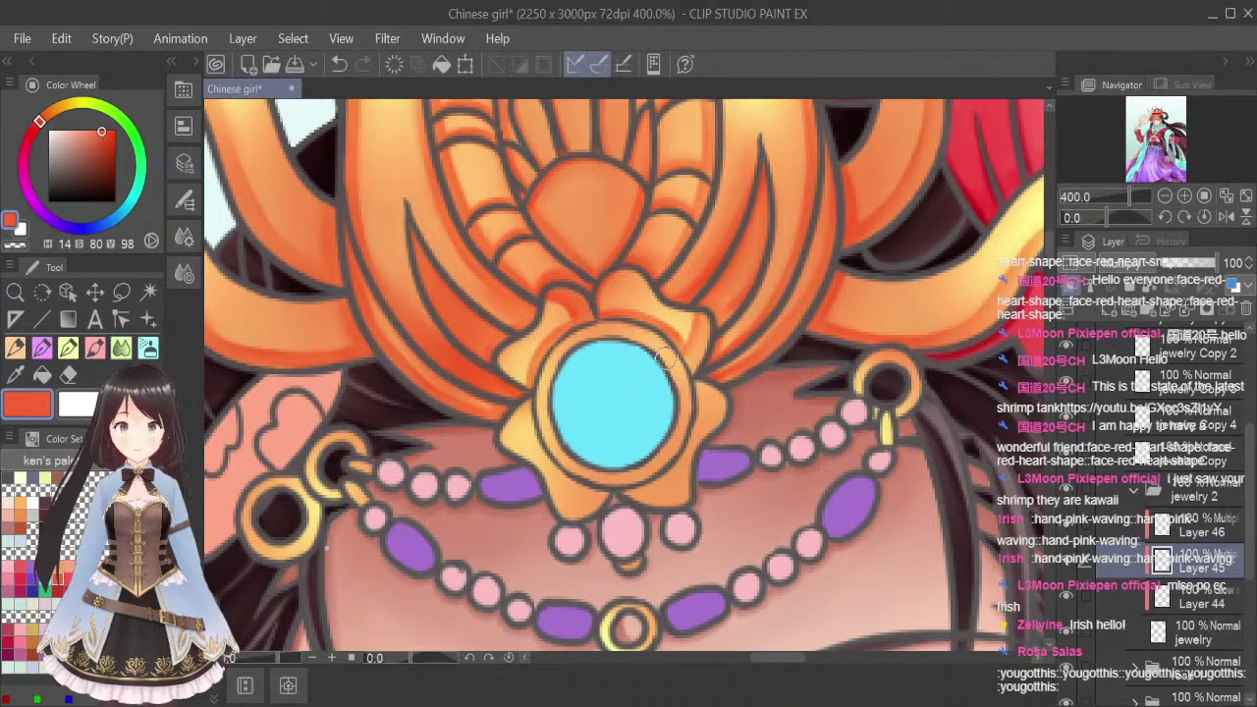
Paint orange-red shadows on the lower petals of the gem's setting on both sides and blend them
left_click(95, 349)
mouse_move(525, 403)
left_mouse_down()
mouse_move(550, 473)
mouse_move(603, 491)
mouse_move(576, 509)
mouse_move(601, 498)
left_mouse_up()
left_click(121, 347)
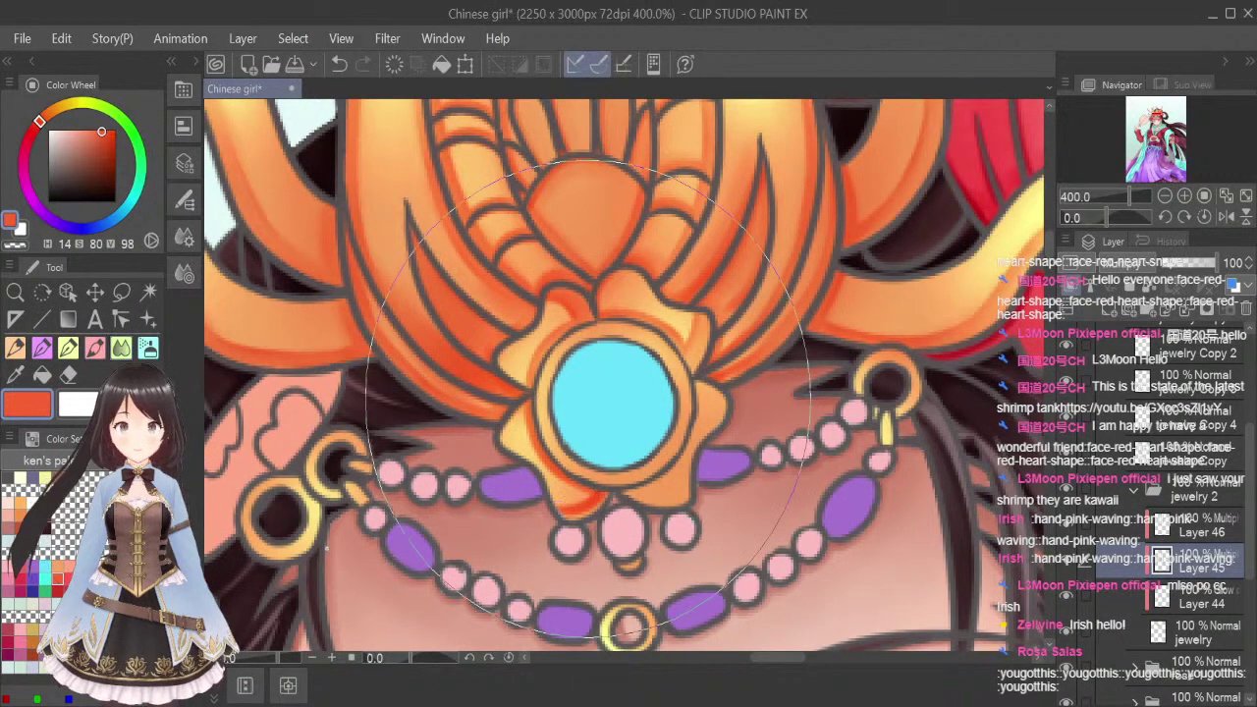
mouse_move(552, 467)
left_mouse_down()
mouse_move(580, 485)
mouse_move(611, 491)
mouse_move(615, 479)
mouse_move(613, 491)
left_mouse_up()
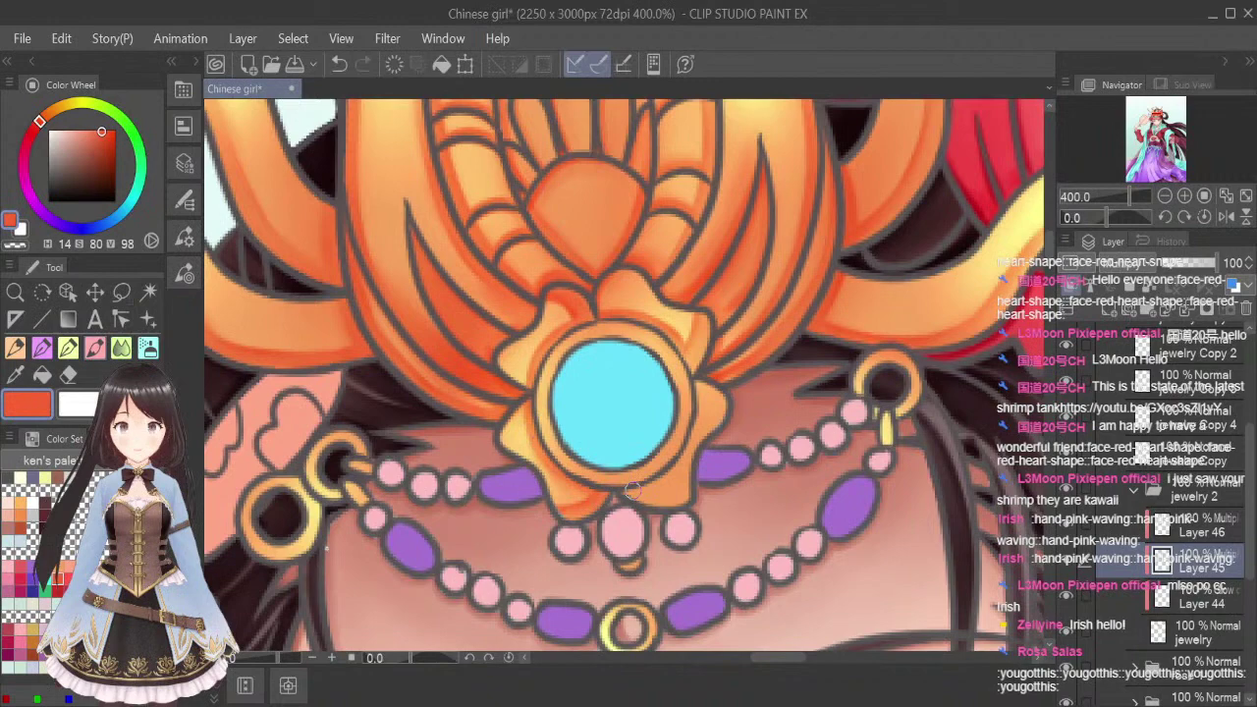
mouse_move(628, 491)
left_mouse_down()
mouse_move(692, 432)
mouse_move(696, 362)
mouse_move(716, 415)
left_mouse_up()
left_click(119, 349)
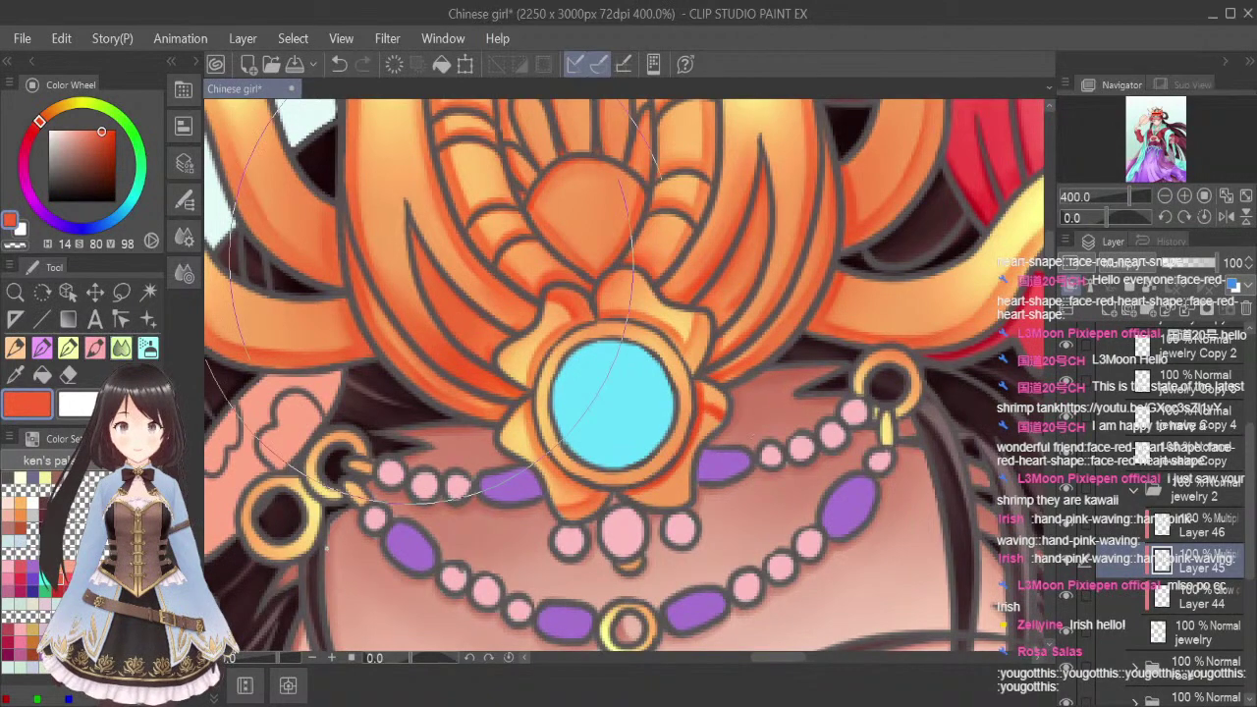
mouse_move(631, 491)
left_mouse_down()
mouse_move(684, 453)
mouse_move(693, 380)
mouse_move(712, 389)
mouse_move(702, 395)
mouse_move(708, 386)
left_mouse_up()
Paint orange-red shadows at the top and bottom of the gold ring framing the blue gem
left_click(98, 343)
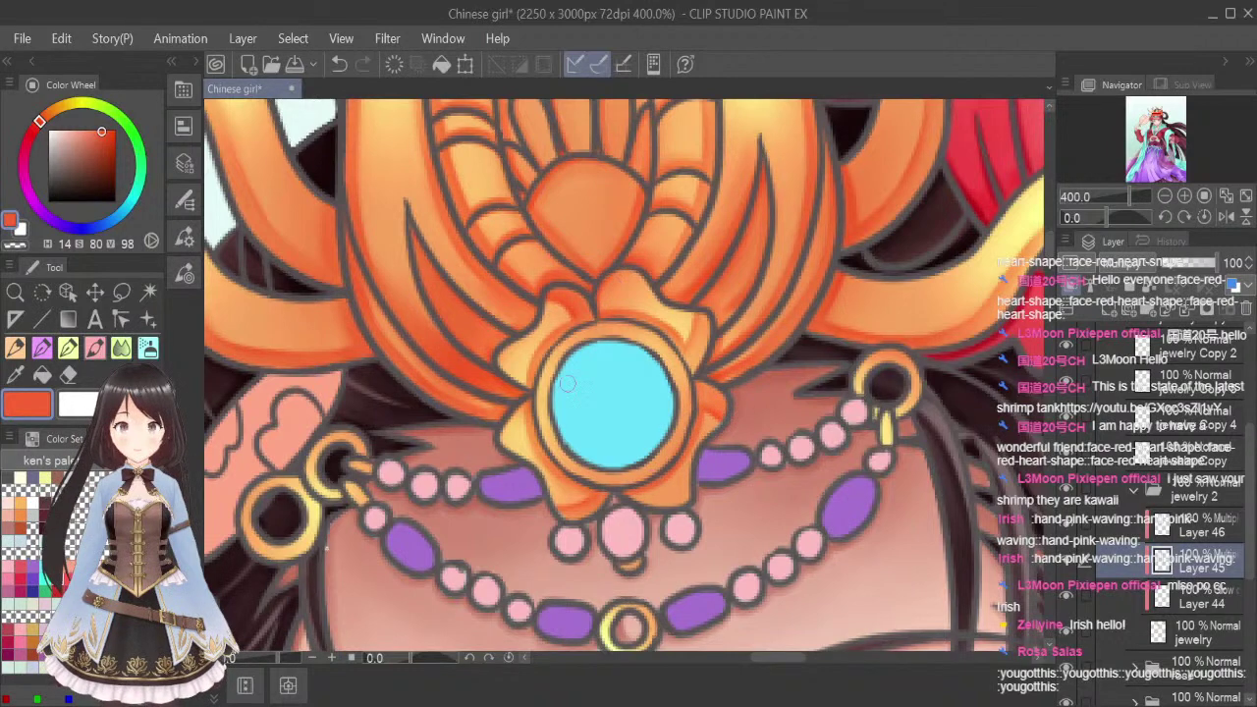
left_click_drag(566, 460, 607, 478)
mouse_move(599, 334)
left_mouse_down()
mouse_move(634, 328)
mouse_move(595, 333)
left_mouse_up()
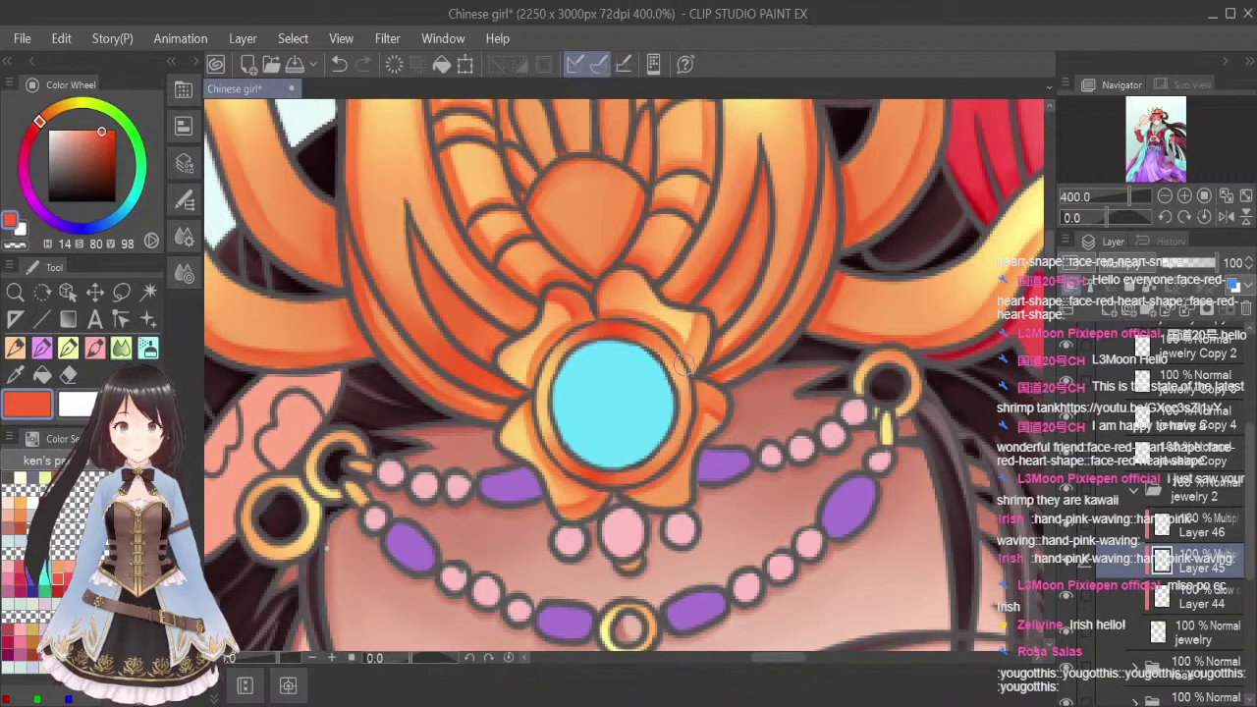
Paint orange-red shadows on the two linked gold rings beside the pink hair ornament
mouse_move(784, 657)
left_mouse_down()
mouse_move(739, 665)
mouse_move(770, 659)
left_mouse_up()
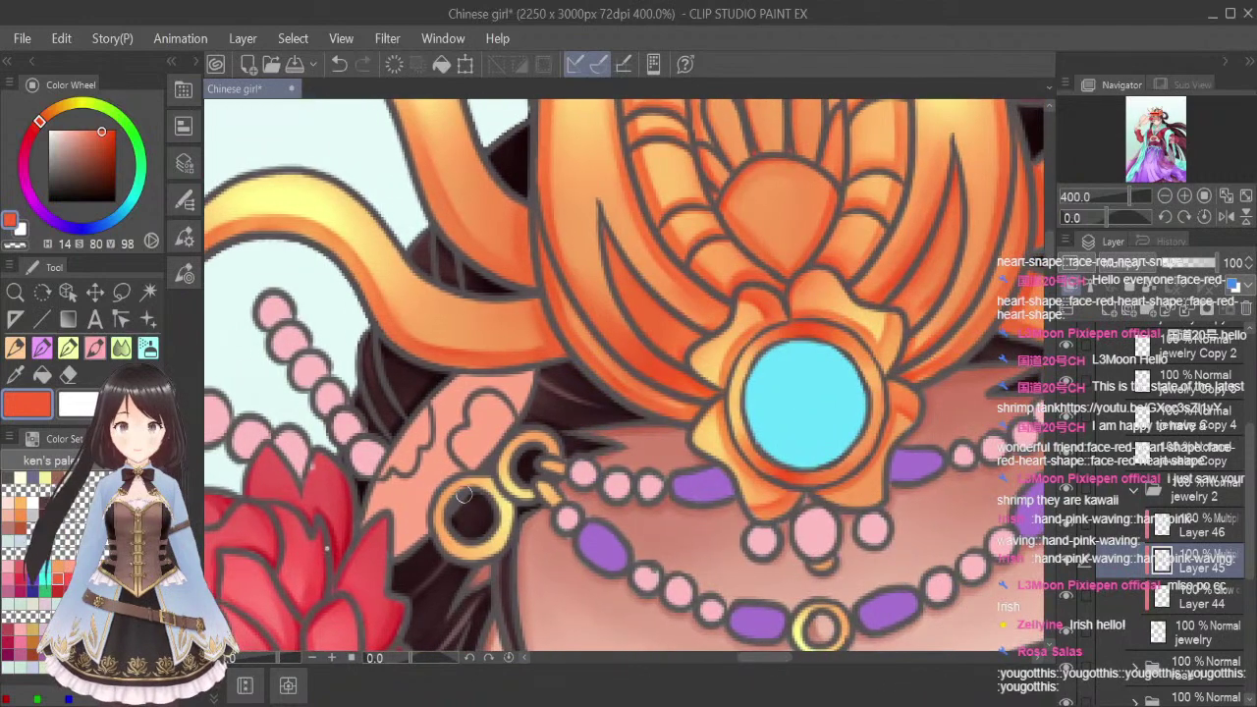
mouse_move(444, 498)
left_mouse_down()
mouse_move(508, 505)
mouse_move(491, 549)
mouse_move(499, 502)
left_mouse_up()
key("ctrl+z")
mouse_move(447, 540)
left_mouse_down()
mouse_move(458, 555)
mouse_move(477, 552)
left_mouse_up()
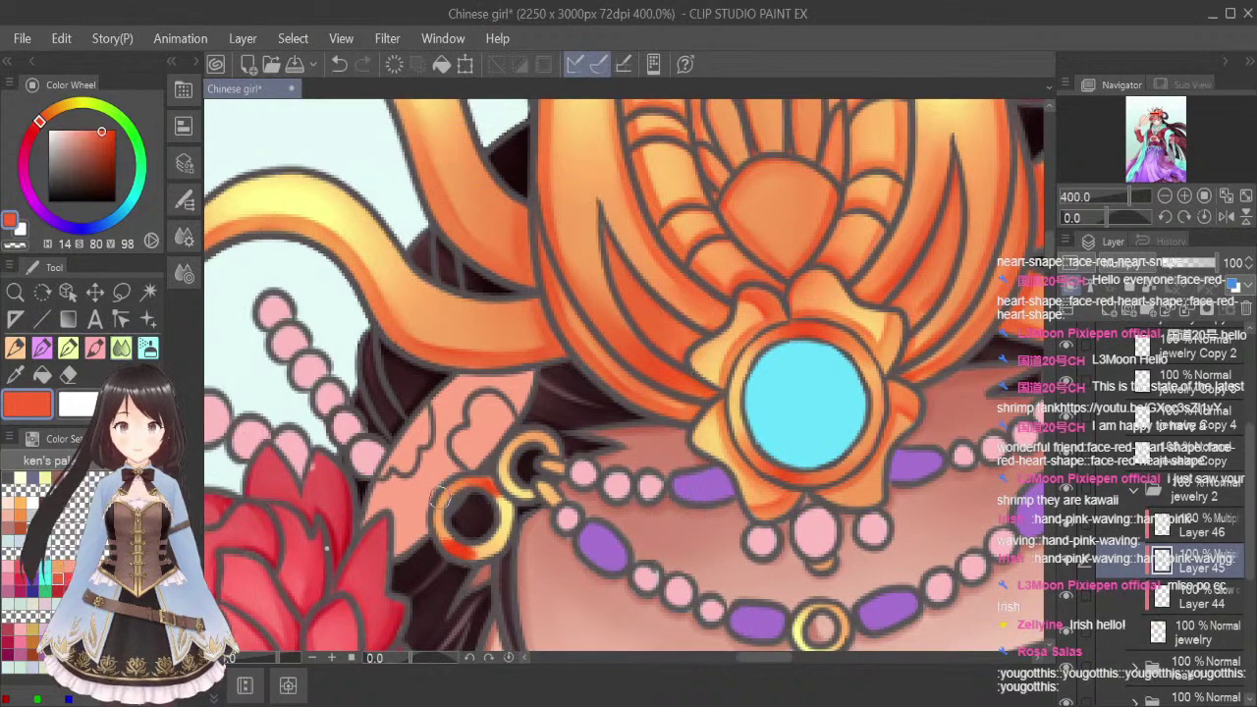
mouse_move(444, 505)
left_mouse_down()
mouse_move(452, 545)
mouse_move(502, 538)
left_mouse_up()
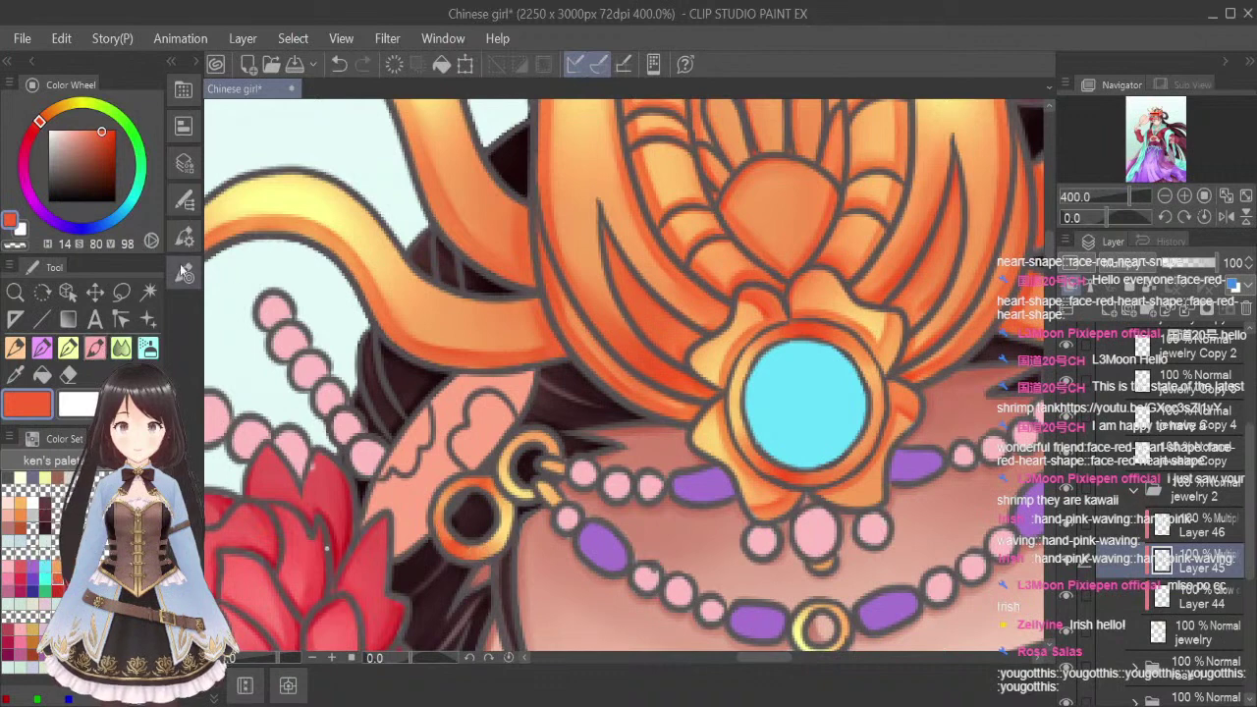
left_click_drag(536, 435, 545, 438)
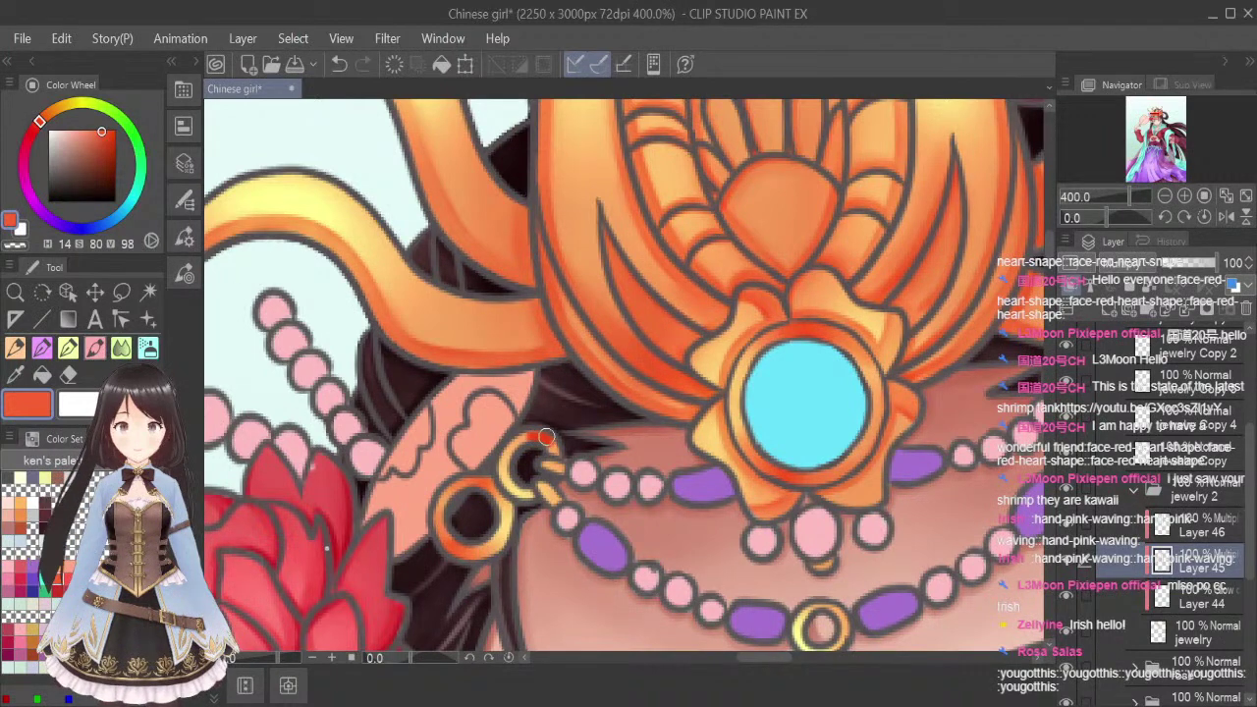
left_click_drag(517, 494, 514, 492)
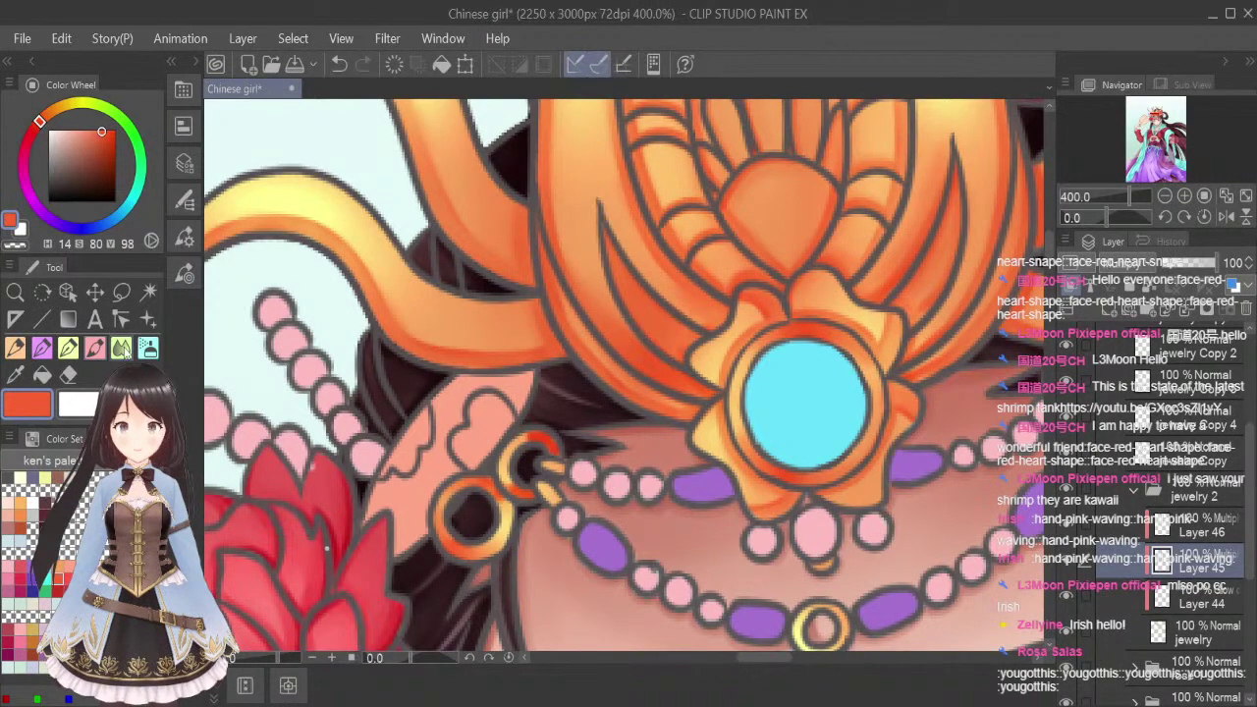
Reduce the blending brush size and soften the shadows on the two linked gold rings
left_click(121, 348)
key("bracketleft")
key("bracketleft")
key("bracketleft")
key("bracketleft")
key("bracketleft")
key("bracketleft")
key("bracketleft")
key("bracketleft")
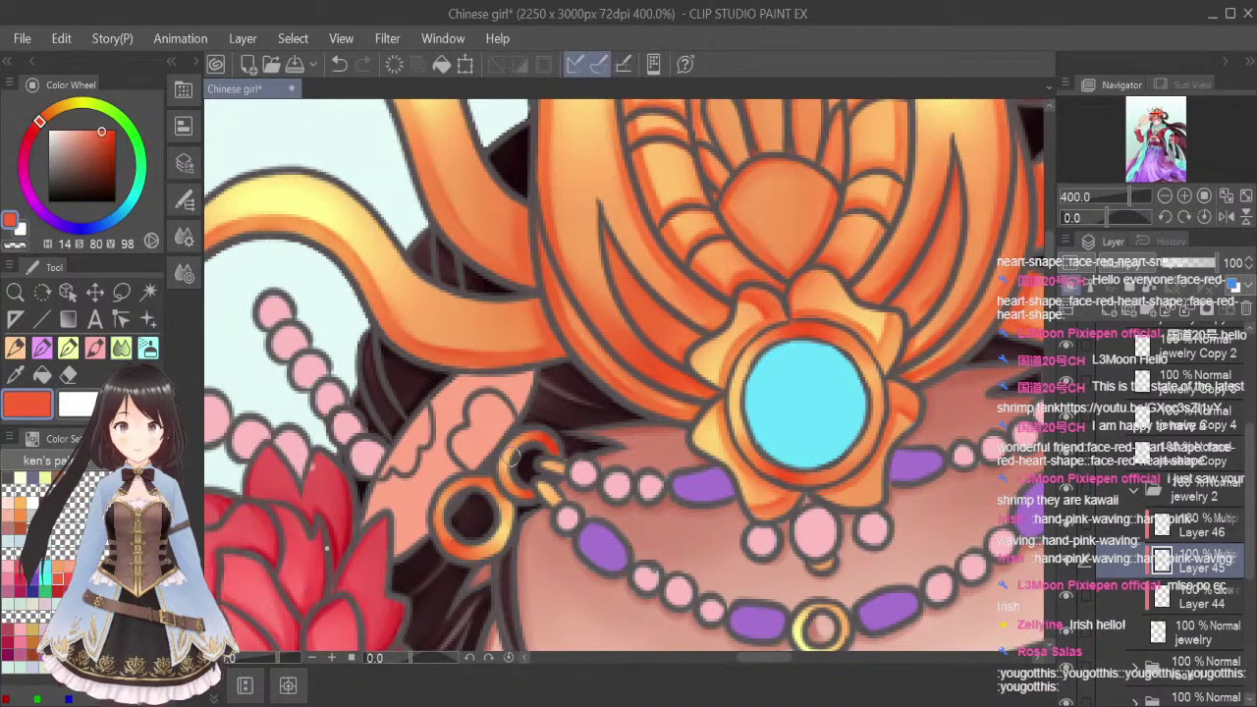
Shade the small gold links joining the rings to the bead strands and soften them with a reduced blending brush
left_click(98, 350)
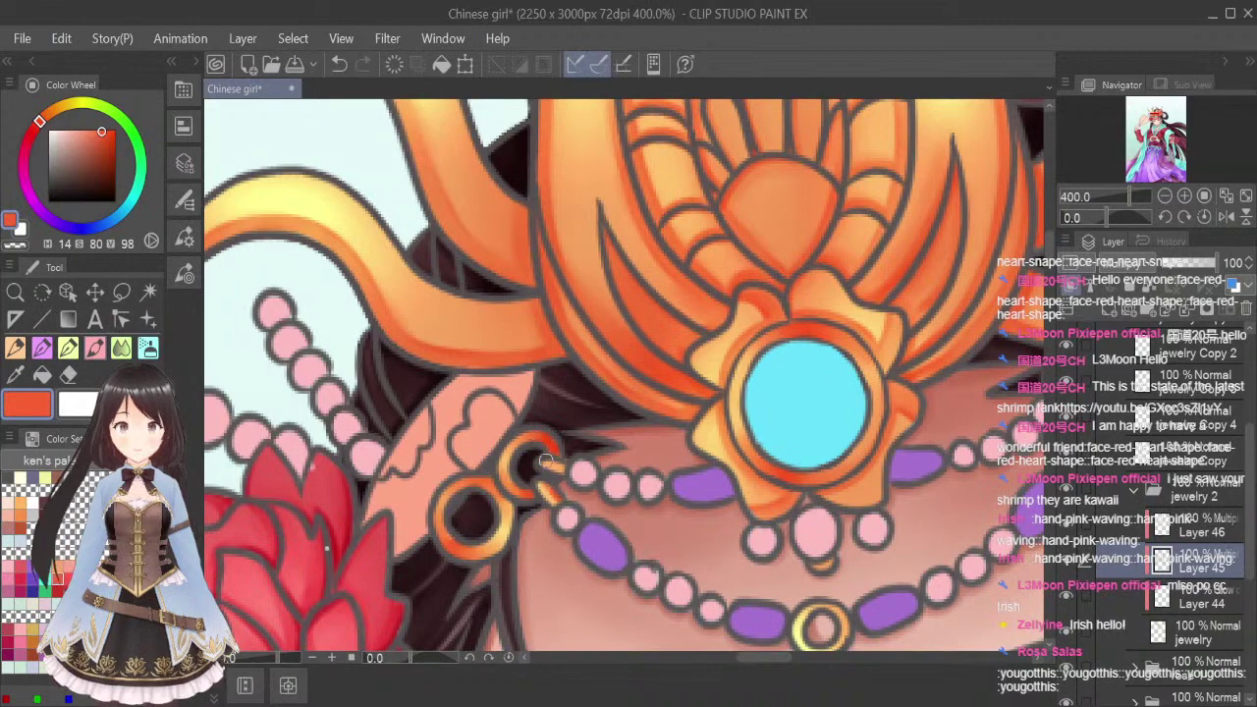
key("j")
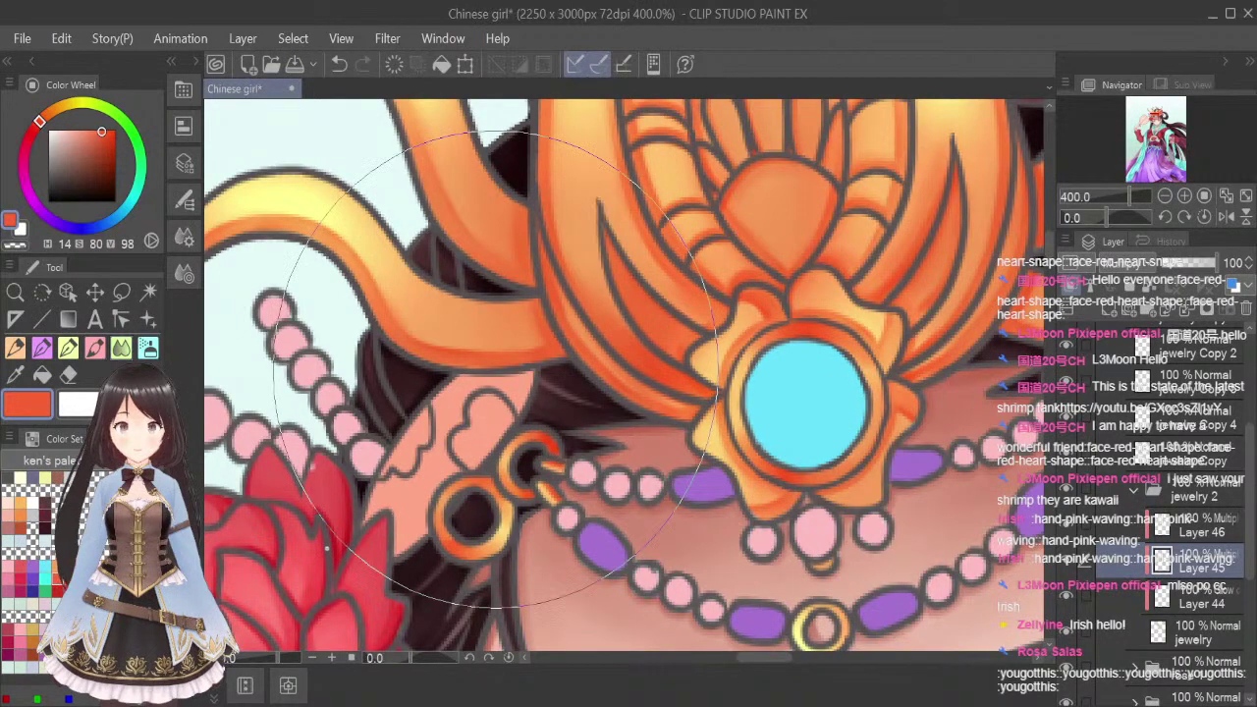
key("bracketleft")
key("bracketleft")
key("bracketleft")
key("bracketleft")
key("bracketleft")
key("bracketleft")
key("bracketleft")
key("bracketleft")
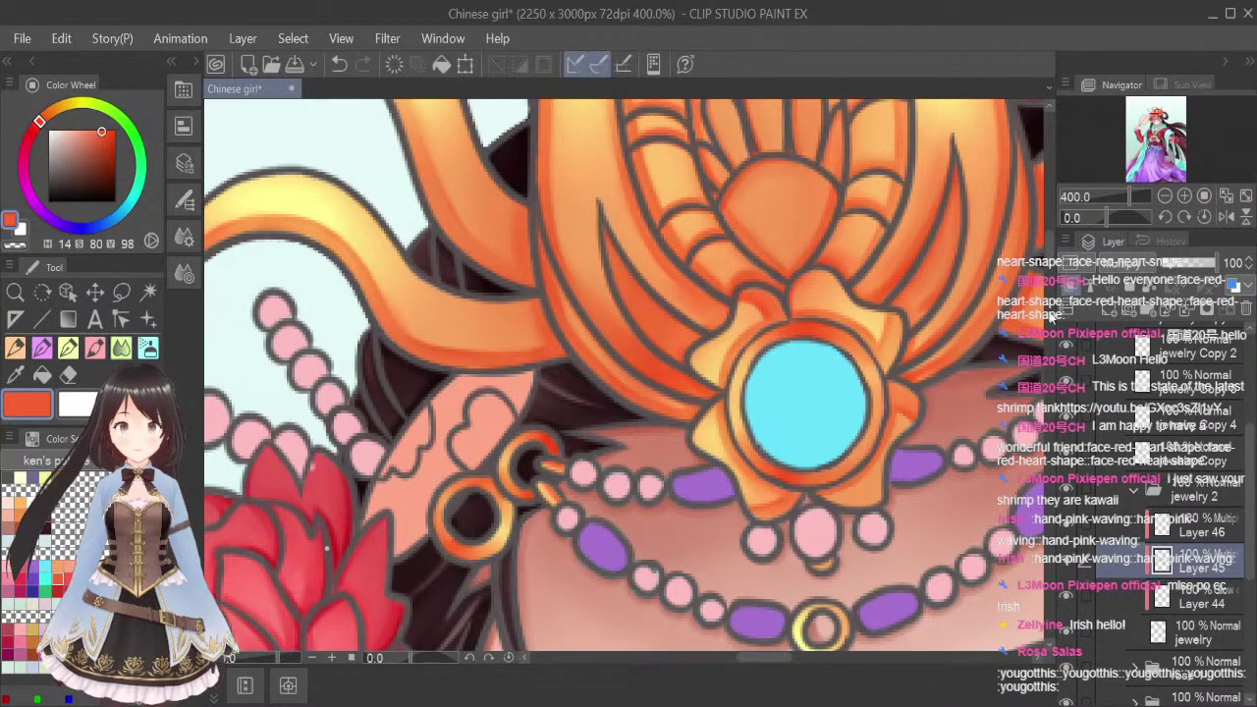
Paint an orange-red shadow on the forehead pendant's gold cap and soften the gold ring above it with a reduced blending brush
scroll(862, 365, "down", 3)
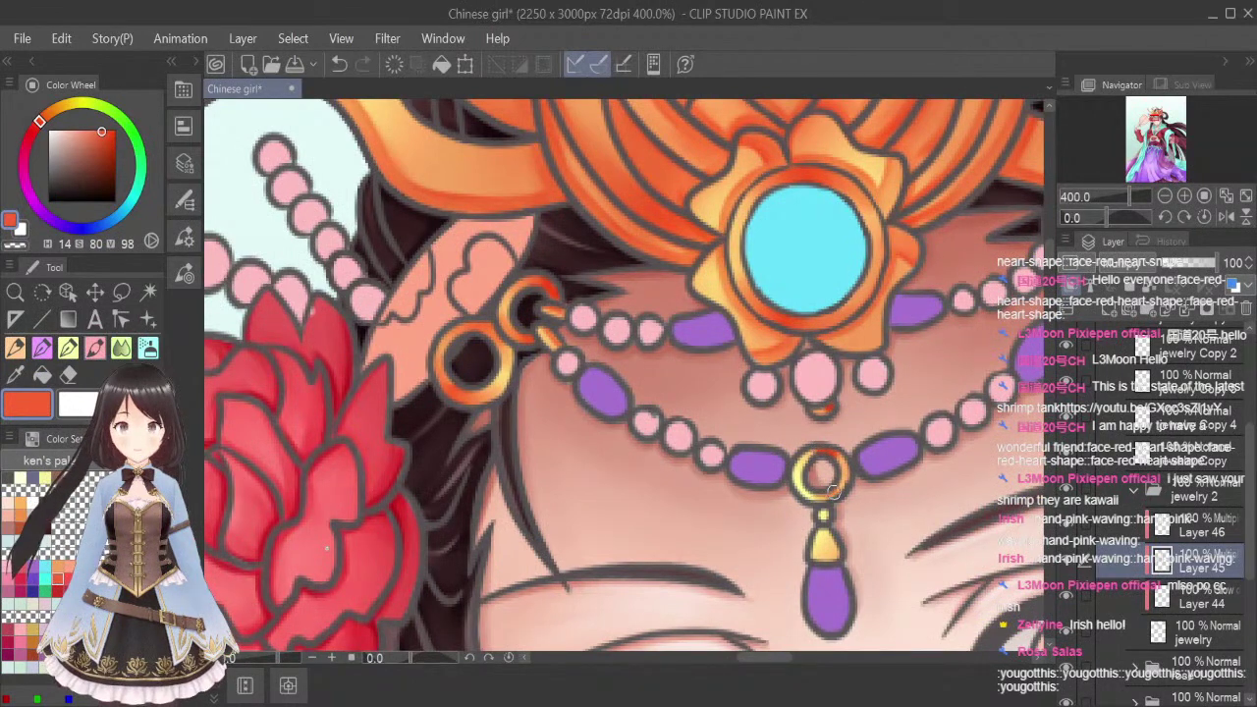
left_click_drag(828, 536, 839, 548)
left_click(122, 347)
key("bracketleft")
key("bracketleft")
key("bracketleft")
key("bracketleft")
key("bracketleft")
key("bracketleft")
key("bracketleft")
key("bracketleft")
key("bracketleft")
key("bracketleft")
key("bracketleft")
key("bracketleft")
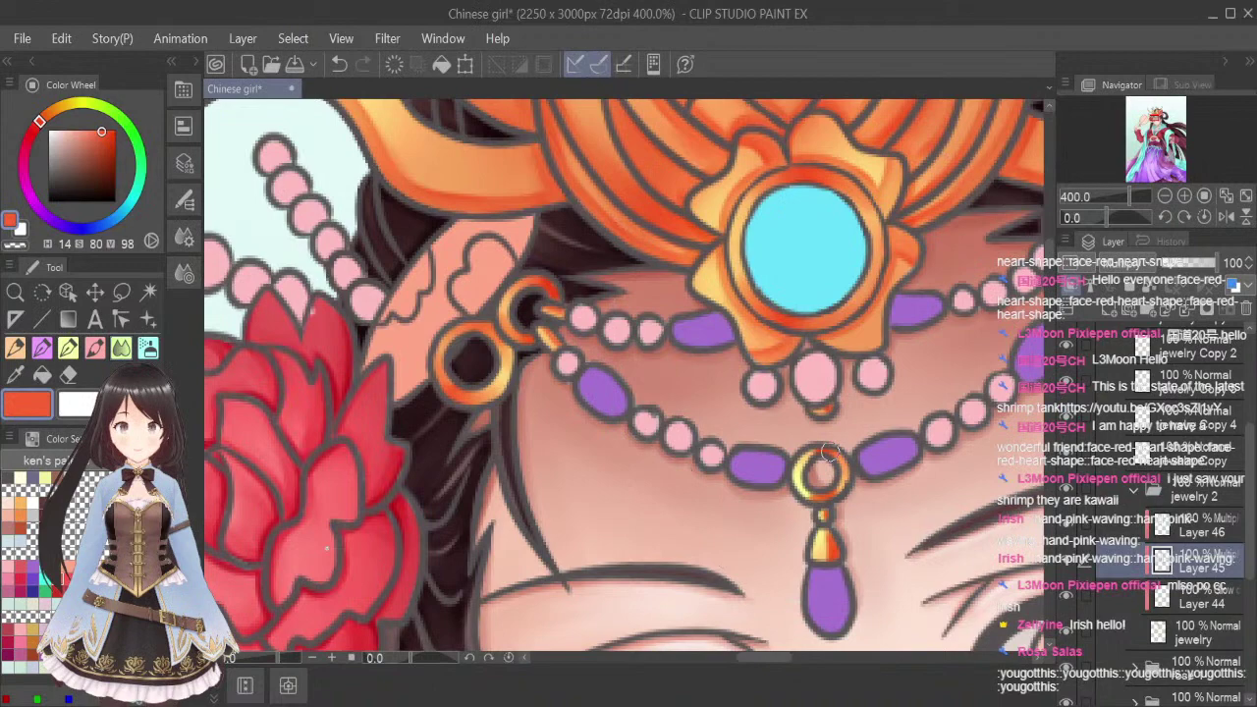
left_click_drag(844, 487, 816, 495)
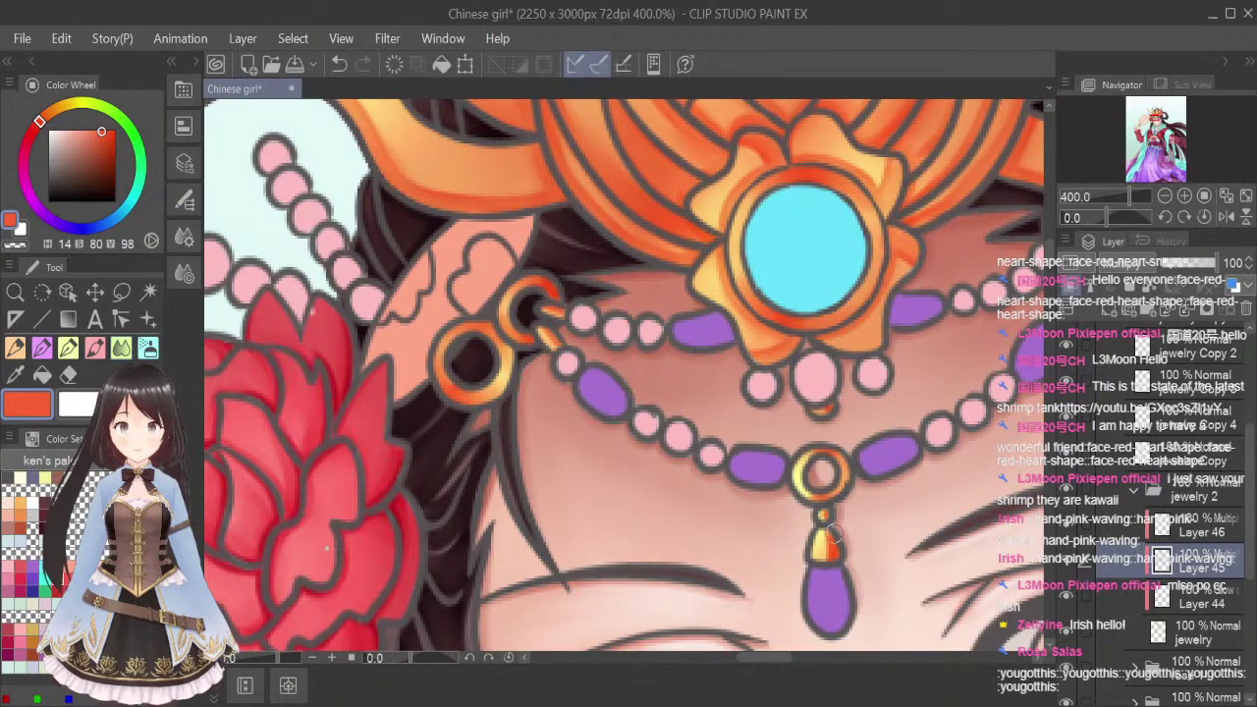
Shade the gold ring at the other end of the forehead bead strands with orange-red and blend its shadows
left_click_drag(778, 651, 819, 653)
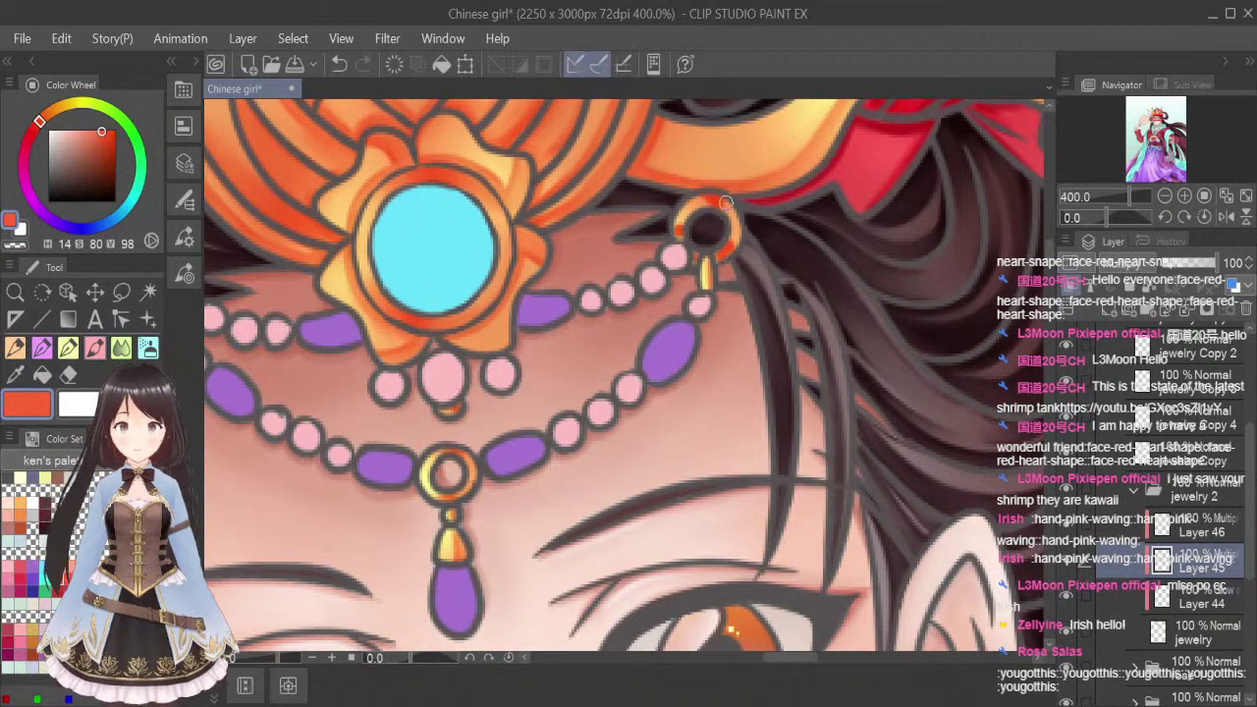
key("j")
key("j")
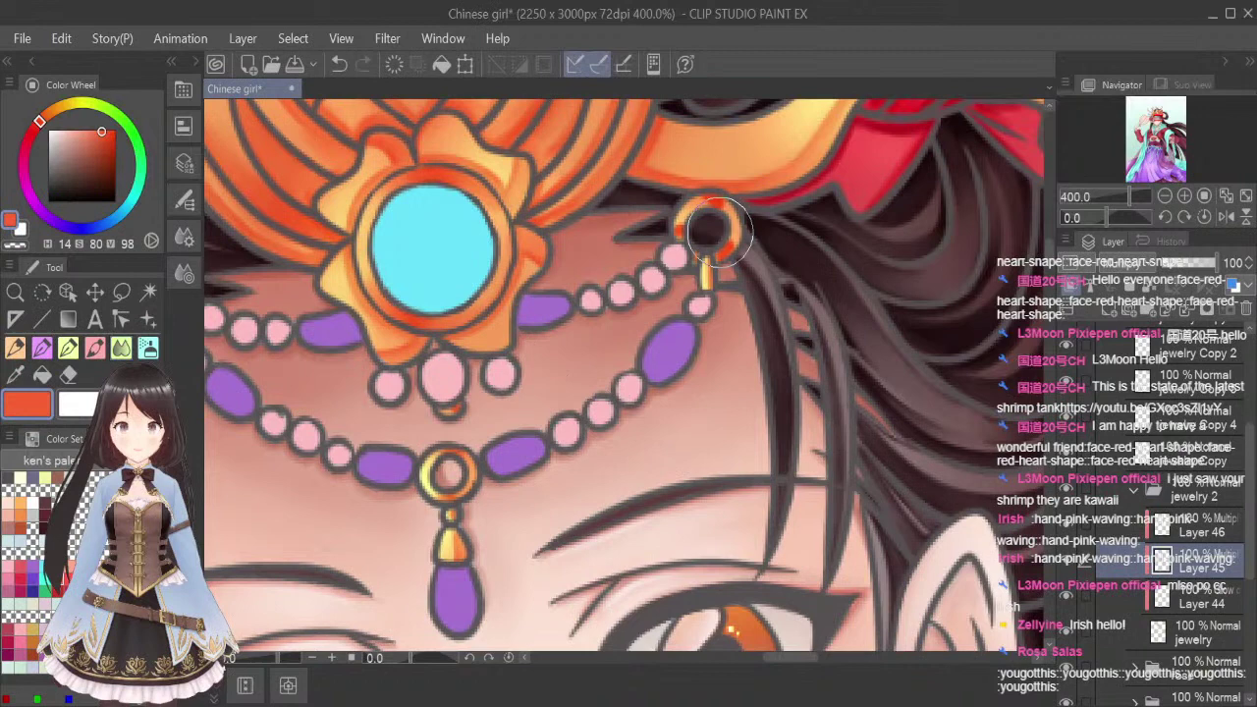
mouse_move(713, 200)
left_mouse_down()
mouse_move(678, 238)
mouse_move(676, 217)
mouse_move(736, 233)
left_mouse_up()
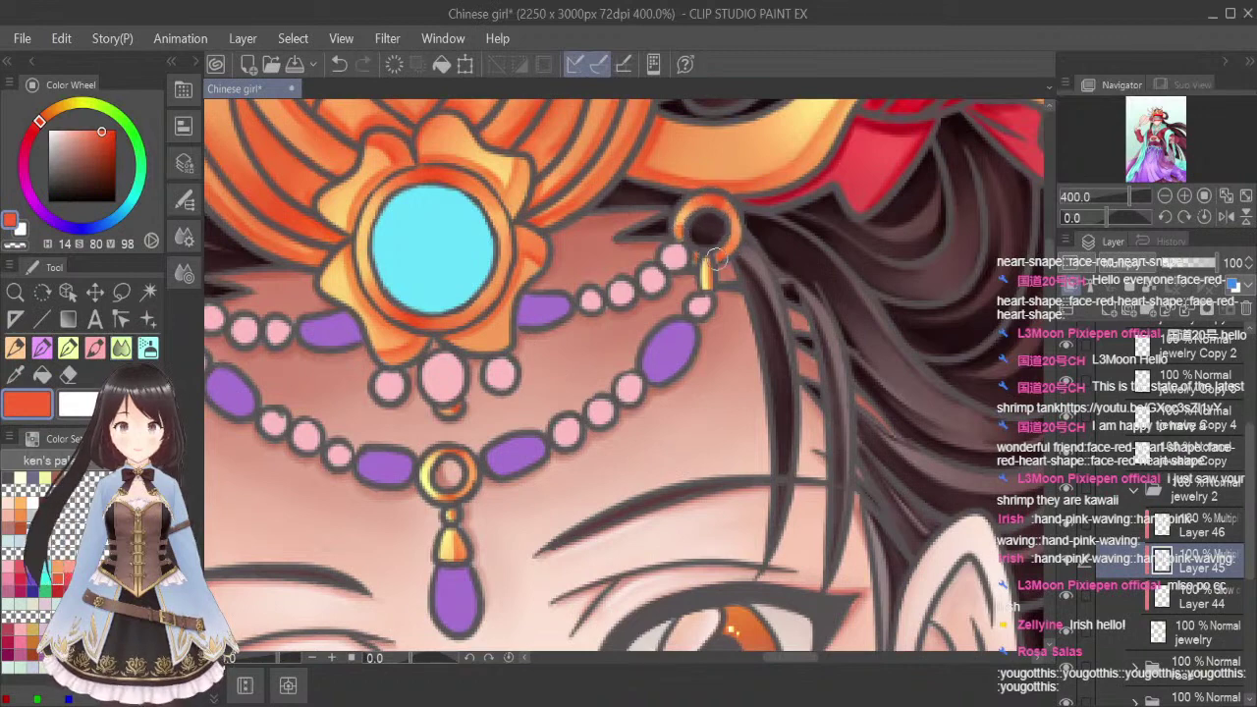
Paint orange-red shadows on the stud, the side rim and the oval face of the earring on the flower side
left_click(1245, 195)
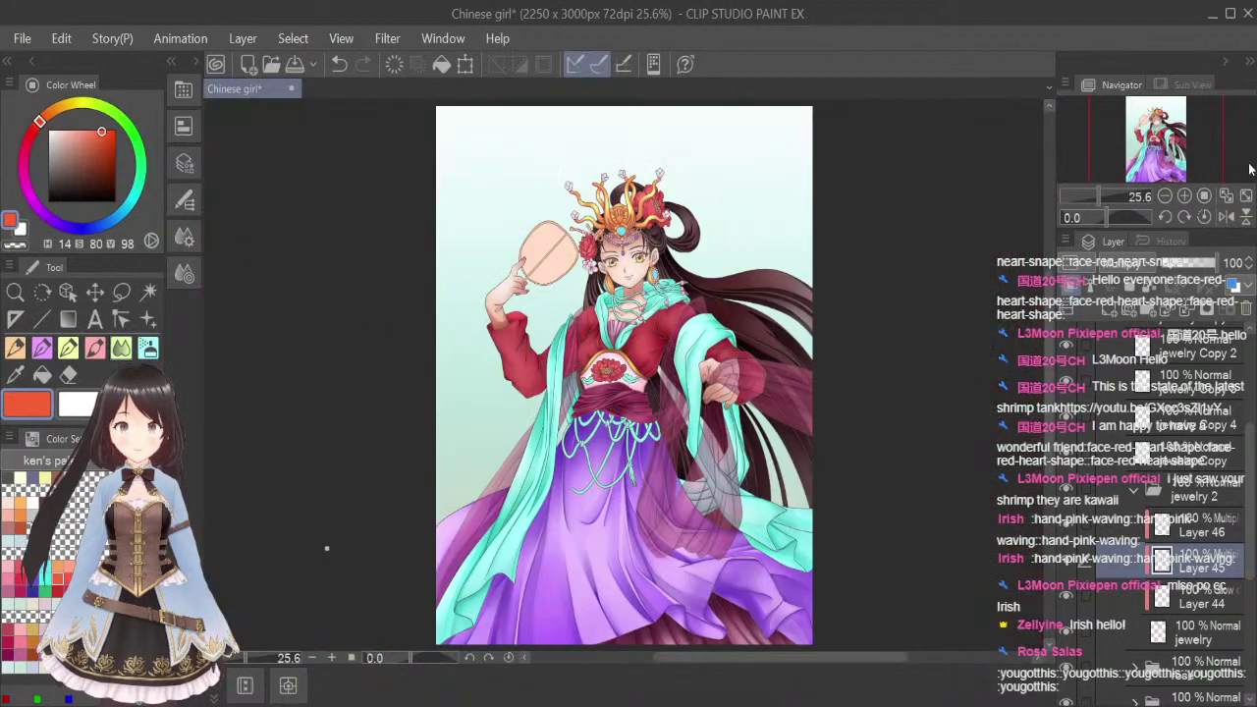
scroll(620, 265, "up", 8)
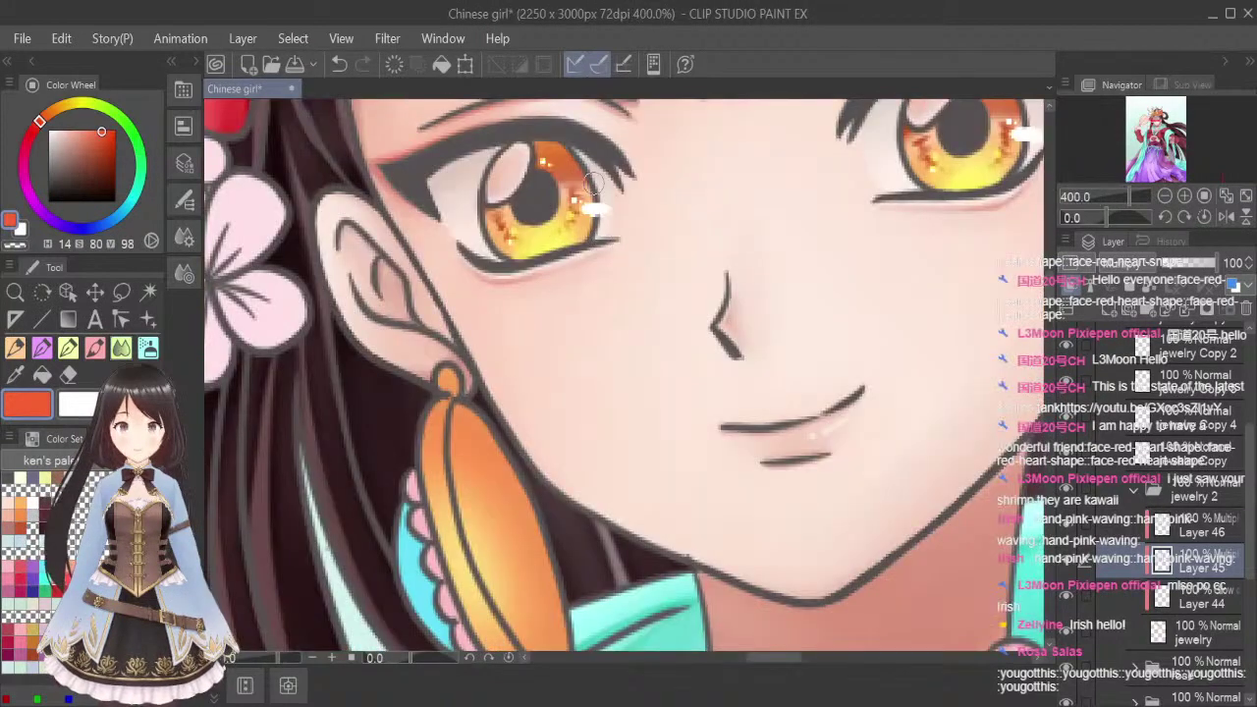
mouse_move(441, 371)
left_mouse_down()
mouse_move(447, 385)
mouse_move(444, 373)
left_mouse_up()
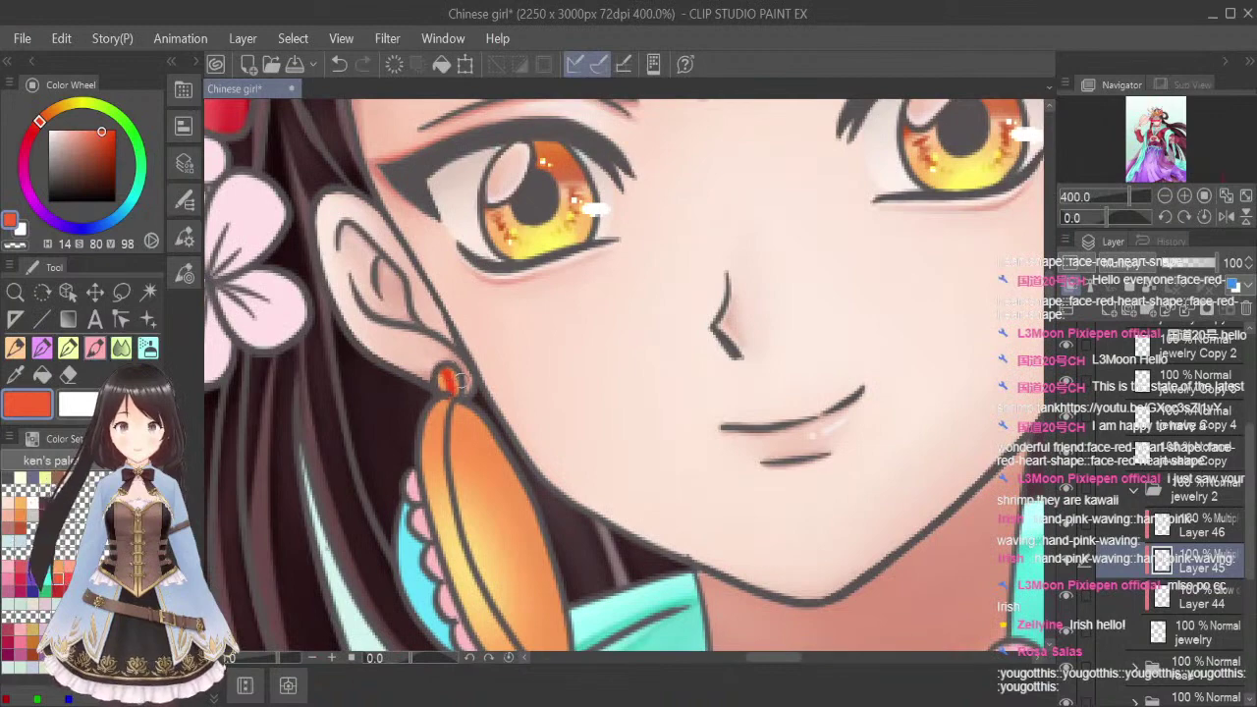
scroll(461, 410, "down", 2)
left_click_drag(449, 433, 471, 499)
mouse_move(449, 429)
left_mouse_down()
mouse_move(462, 491)
mouse_move(505, 549)
left_mouse_up()
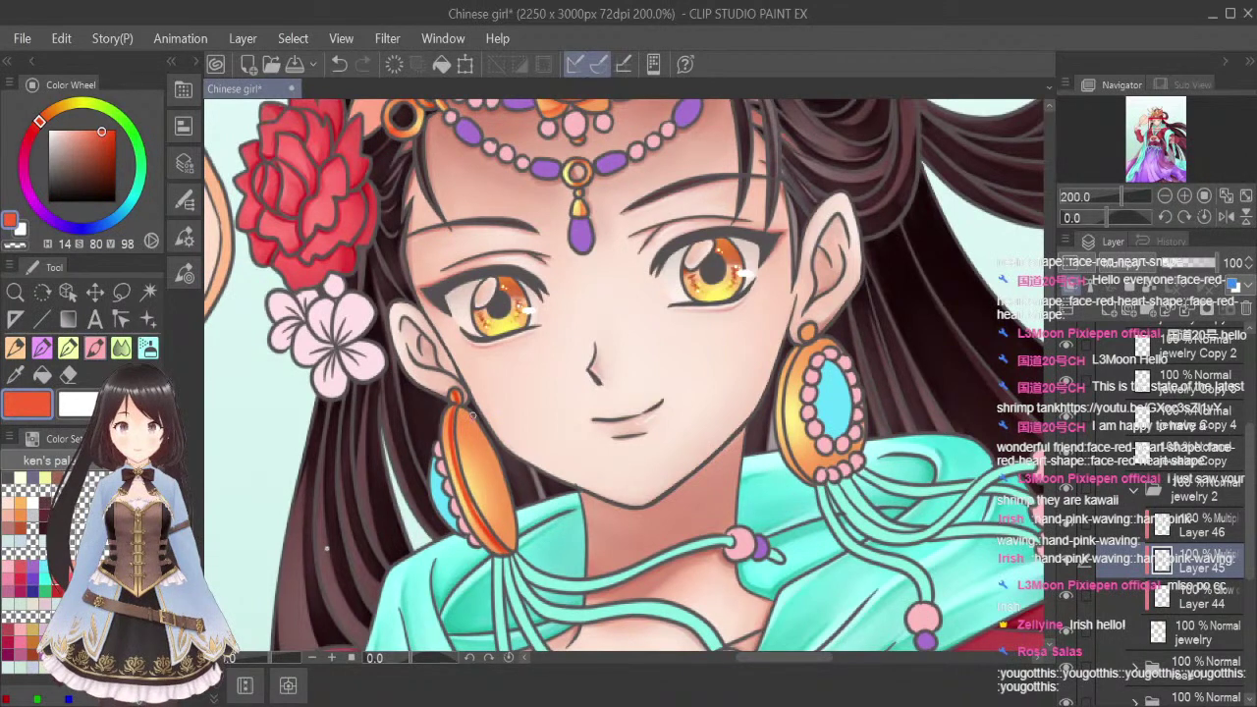
mouse_move(466, 419)
left_mouse_down()
mouse_move(474, 477)
mouse_move(499, 523)
left_mouse_up()
key("ctrl+z")
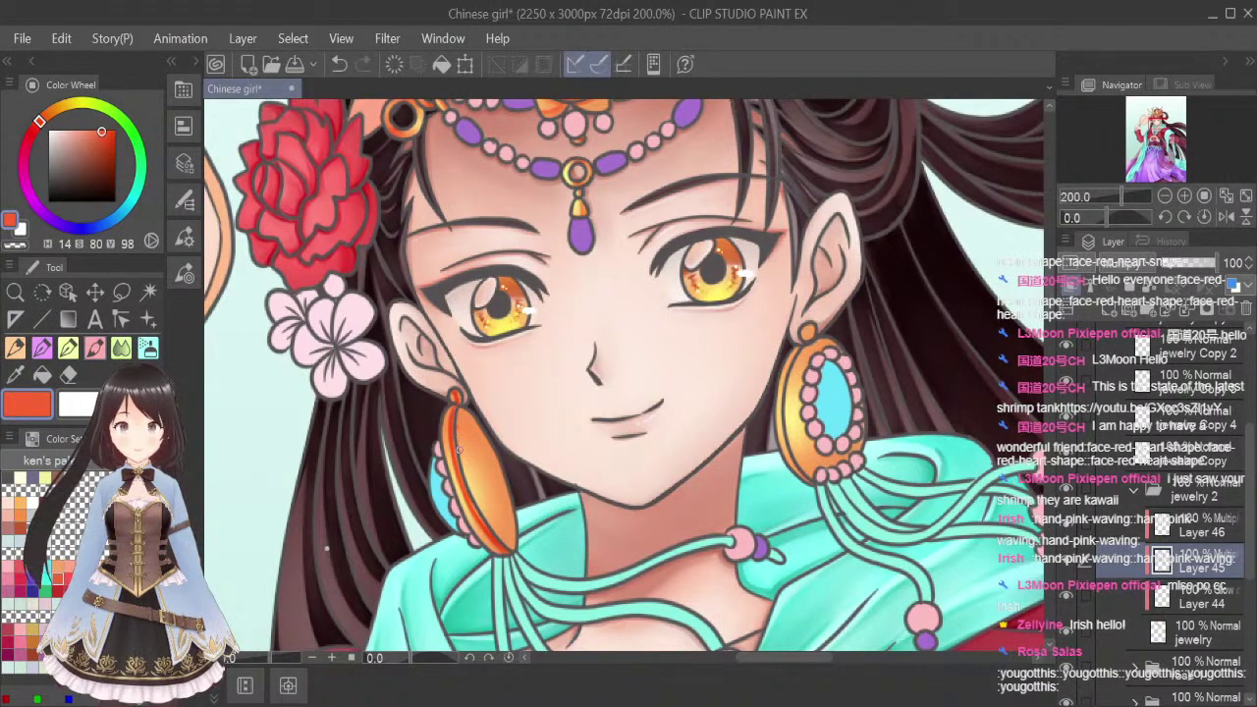
left_click_drag(461, 422, 509, 527)
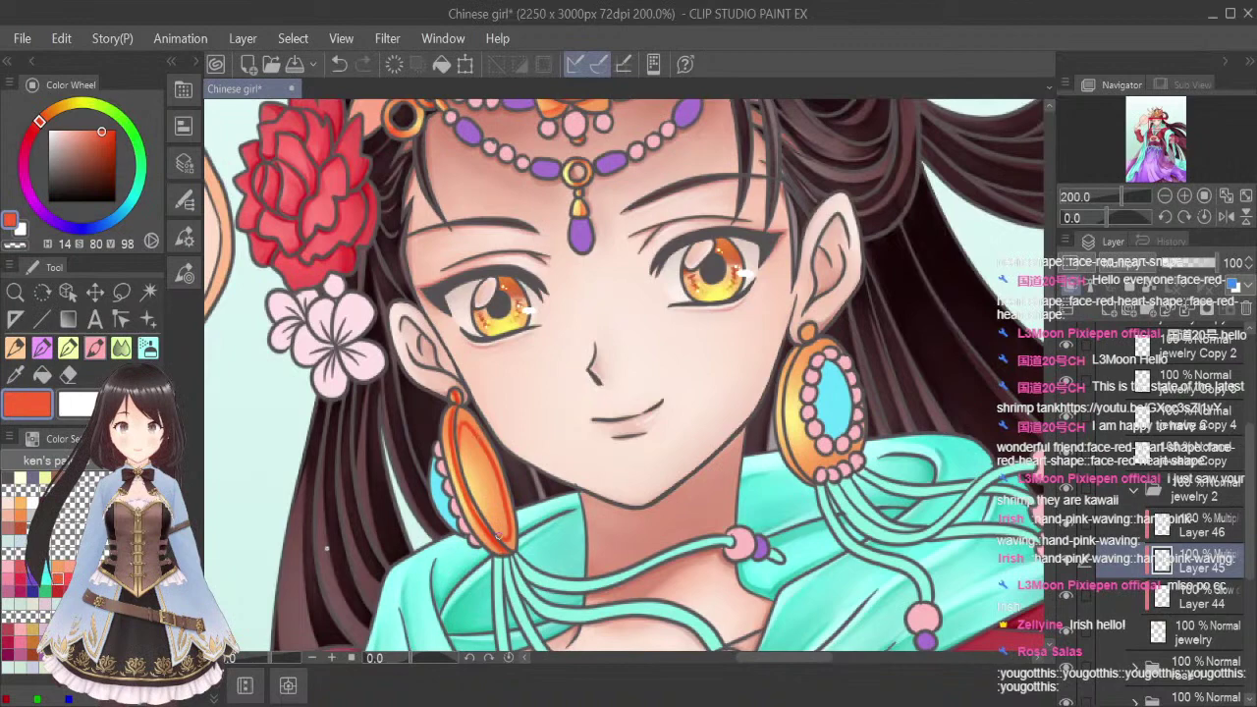
Reduce the blending brush size and soften the shadows on the flower-side earring's stud, rim and face
scroll(461, 432, "up", 2)
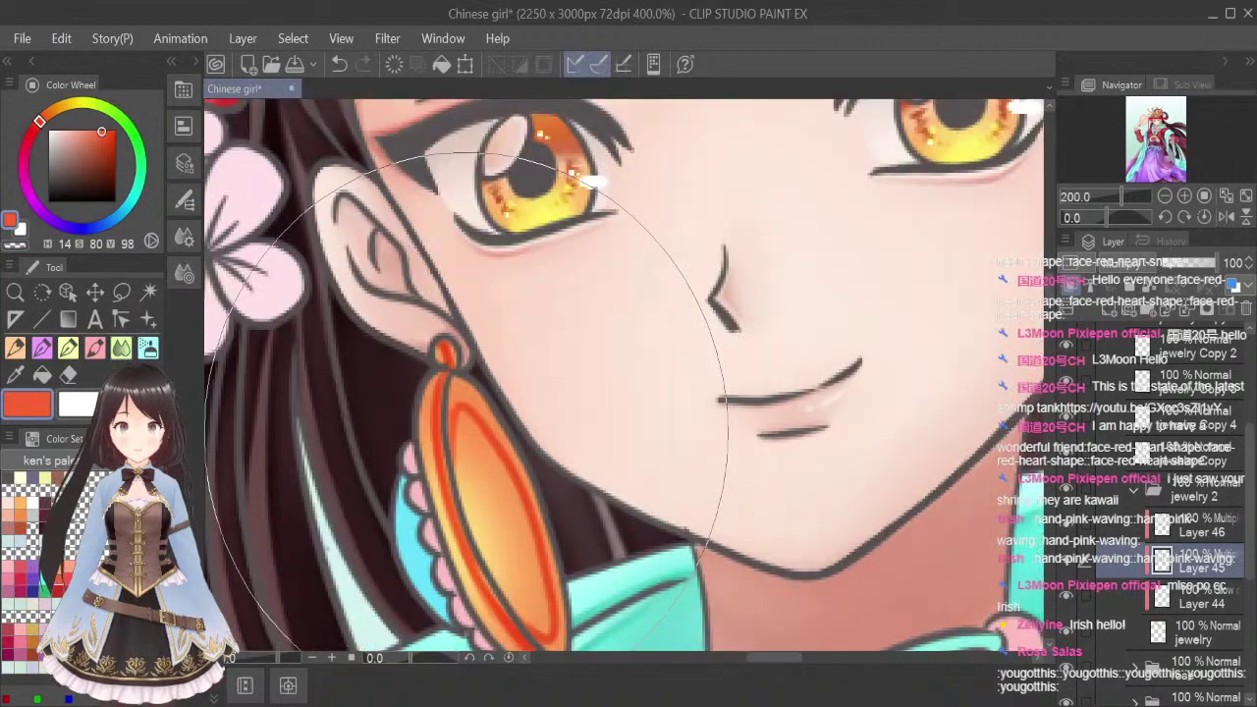
key("[")
key("[")
key("[")
key("[")
key("[")
key("[")
key("[")
key("[")
key("[")
key("[")
key("[")
key("[")
key("[")
key("[")
key("[")
key("[")
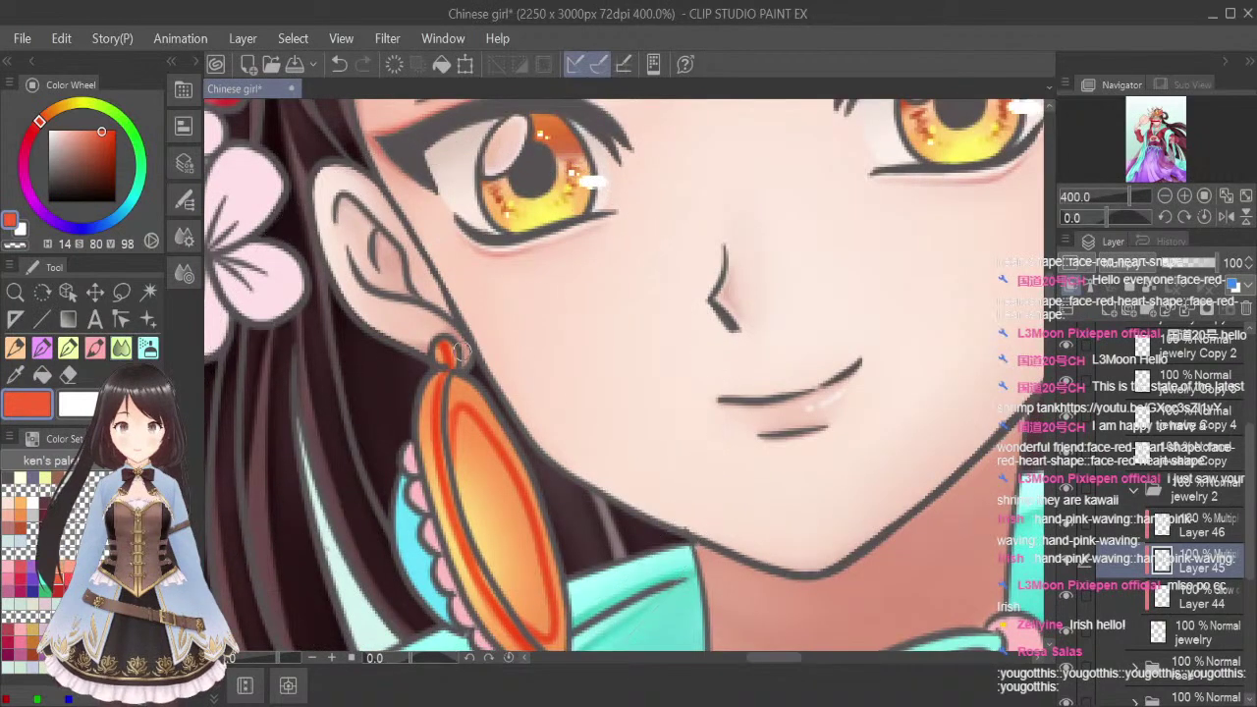
mouse_move(450, 342)
left_mouse_down()
mouse_move(436, 449)
mouse_move(447, 497)
left_mouse_up()
left_click_drag(442, 451, 475, 574)
left_click_drag(450, 481, 499, 614)
scroll(538, 640, "down", 5)
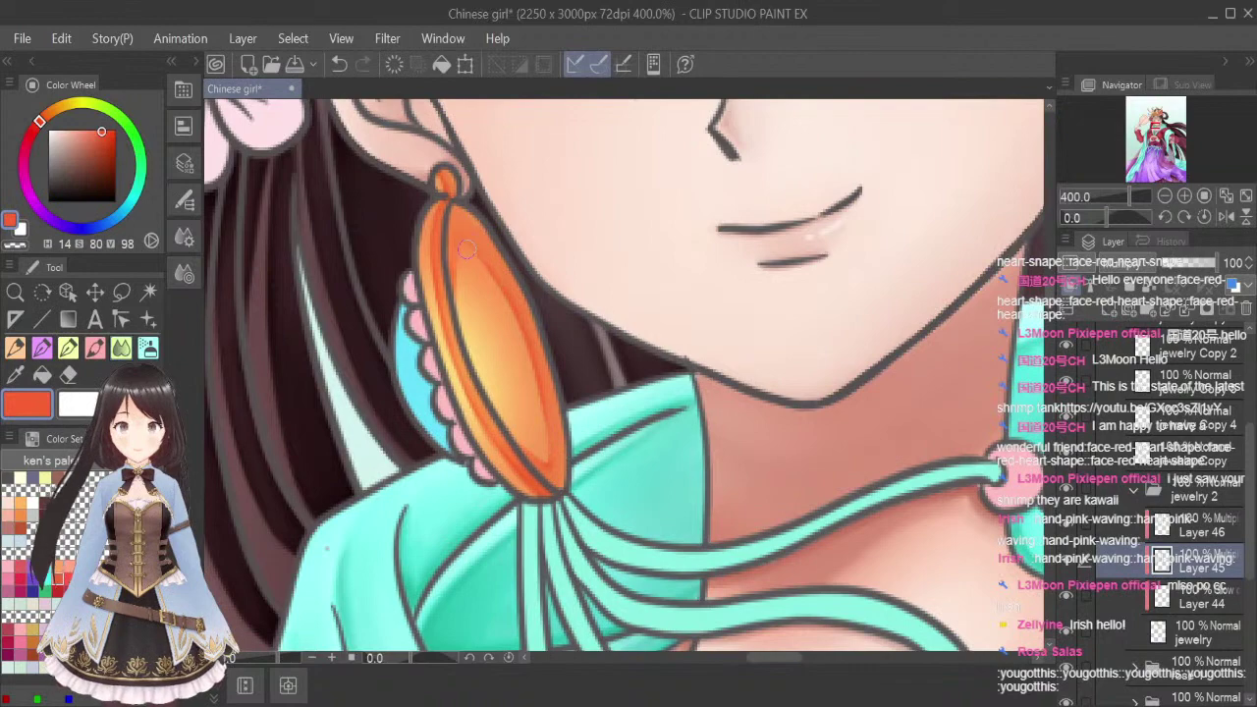
Erase the shadow on the flower-side earring's oval face and repaint an orange-red curve along its outer edge
scroll(605, 285, "down", 4)
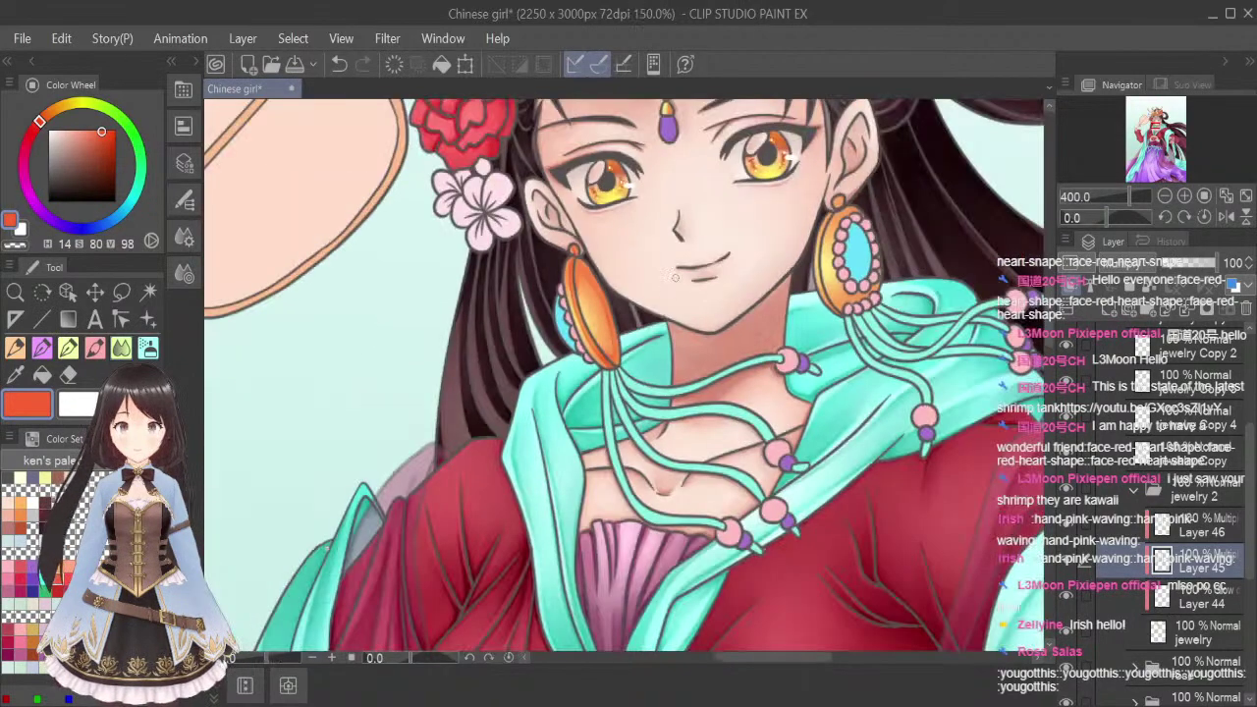
scroll(634, 239, "up", 4)
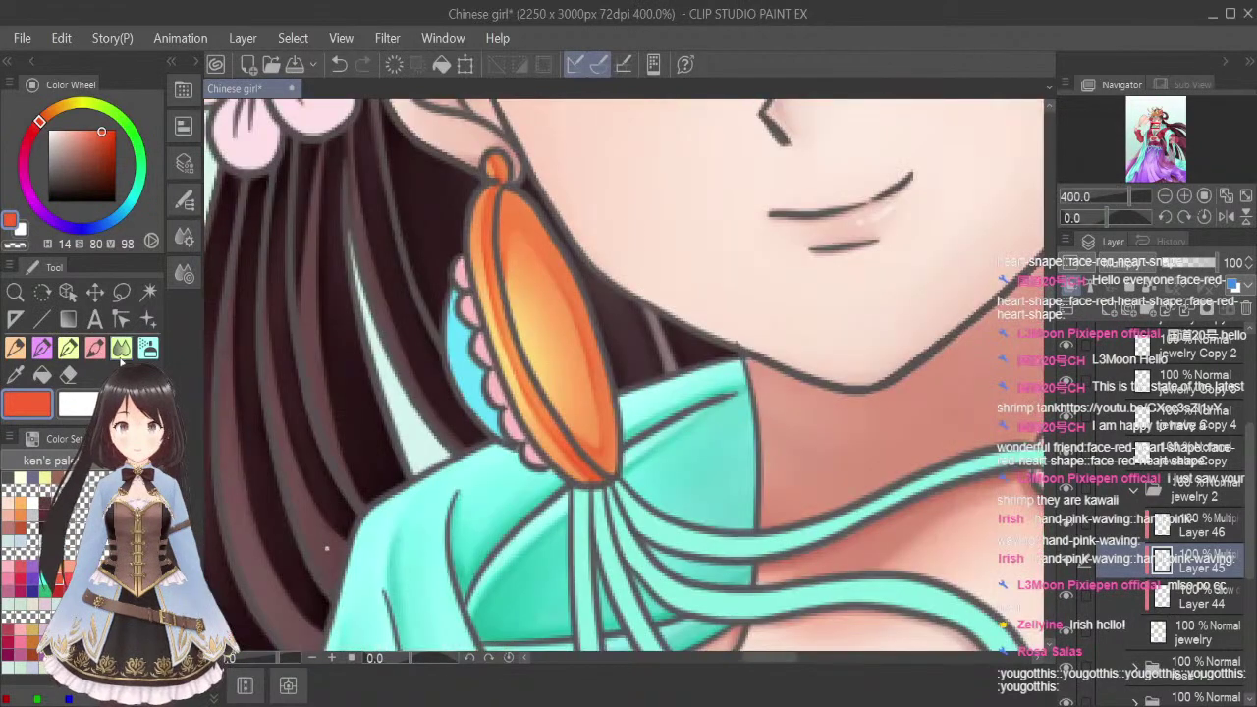
left_click(69, 374)
mouse_move(540, 216)
left_mouse_down()
mouse_move(551, 264)
mouse_move(542, 210)
mouse_move(520, 194)
mouse_move(536, 295)
mouse_move(605, 446)
mouse_move(577, 279)
mouse_move(582, 329)
left_mouse_up()
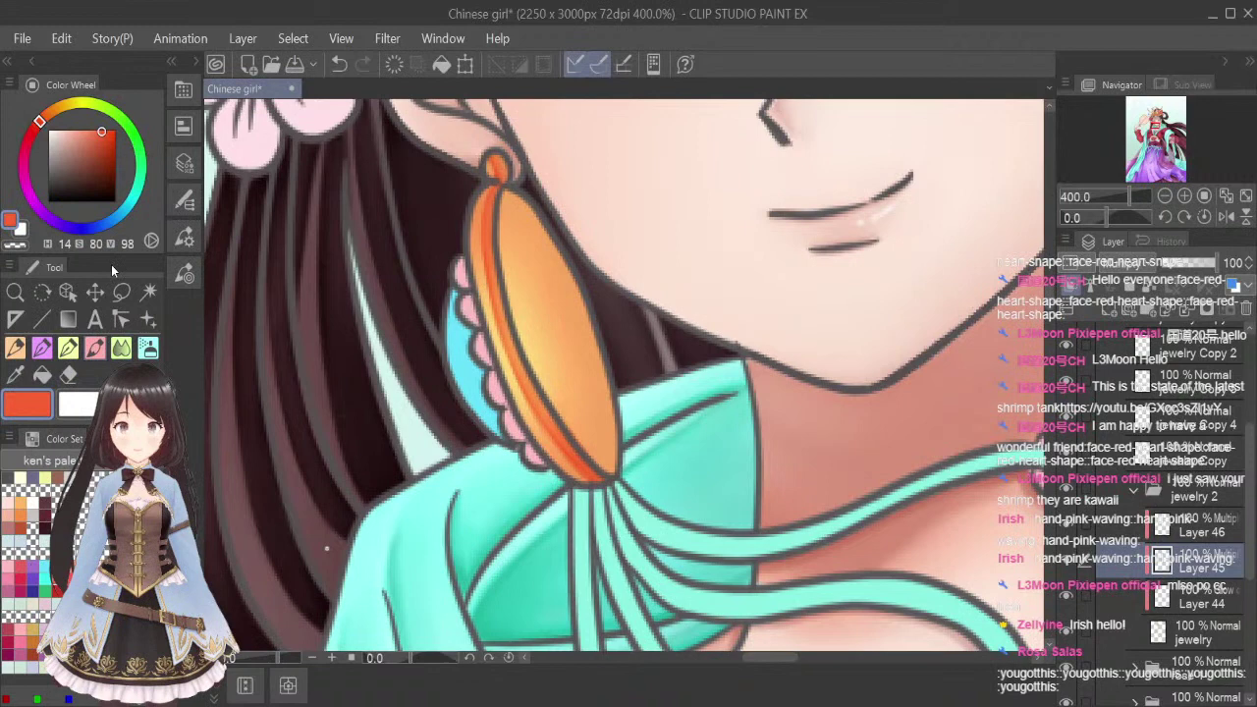
mouse_move(541, 227)
left_mouse_down()
mouse_move(523, 251)
mouse_move(535, 313)
mouse_move(611, 428)
left_mouse_up()
Blend the repainted orange-red curve into the gold of the flower-side earring's oval face
left_click(121, 346)
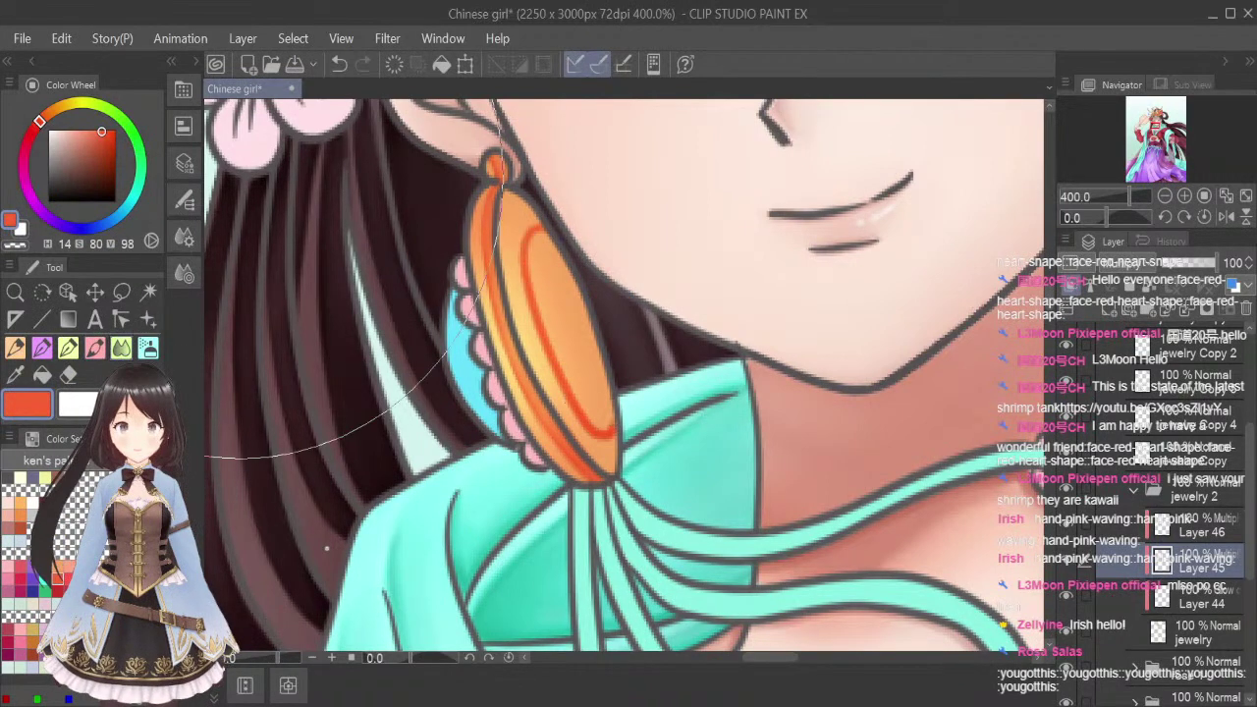
mouse_move(530, 217)
left_mouse_down()
mouse_move(517, 208)
mouse_move(517, 292)
left_mouse_up()
mouse_move(511, 231)
left_mouse_down()
mouse_move(526, 271)
mouse_move(513, 227)
mouse_move(535, 229)
mouse_move(533, 216)
mouse_move(523, 266)
mouse_move(532, 345)
mouse_move(520, 281)
mouse_move(611, 444)
left_mouse_up()
left_click_drag(510, 255, 514, 263)
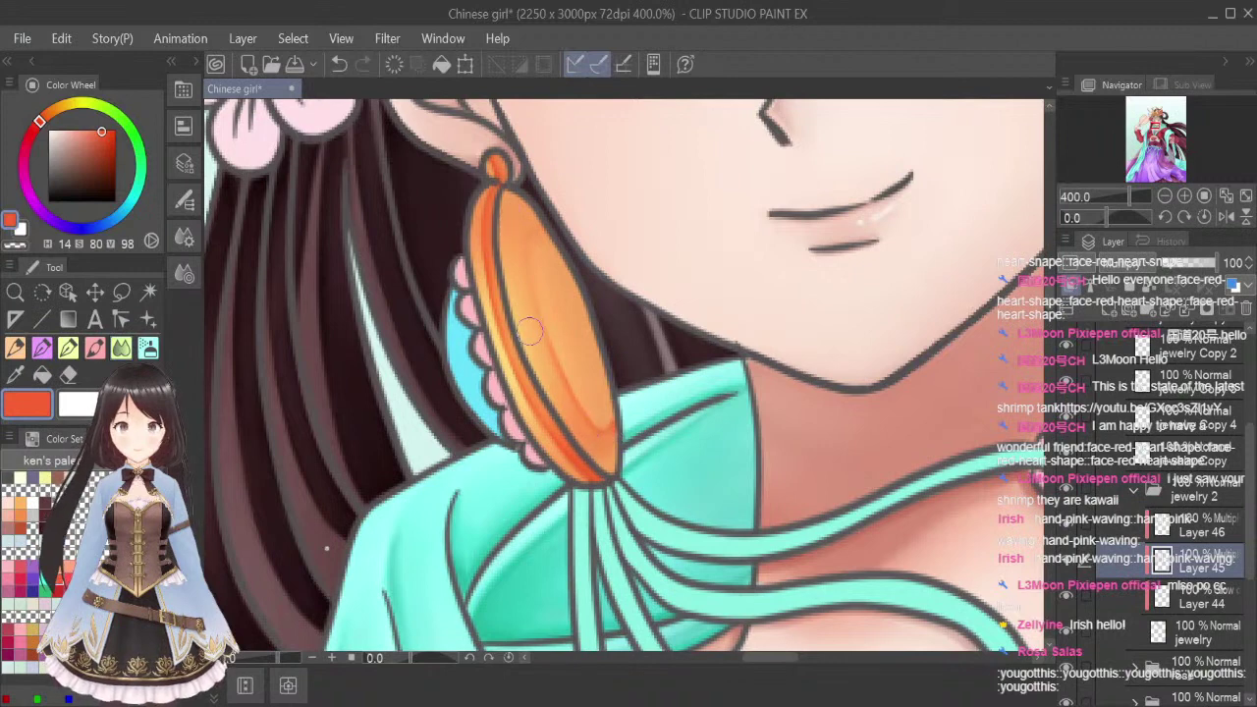
Shade the flower-side earring's face along its seam with the rim and soften it with a reduced blending brush
mouse_move(505, 189)
left_mouse_down()
mouse_move(534, 215)
mouse_move(513, 190)
mouse_move(500, 204)
mouse_move(507, 290)
mouse_move(547, 398)
mouse_move(609, 470)
left_mouse_up()
left_click(121, 348)
key("bracketleft")
key("bracketleft")
key("bracketleft")
key("bracketleft")
key("bracketleft")
key("bracketleft")
key("bracketleft")
key("bracketleft")
key("bracketleft")
key("bracketleft")
key("bracketleft")
key("bracketleft")
key("bracketleft")
mouse_move(525, 215)
left_mouse_down()
mouse_move(527, 305)
mouse_move(504, 209)
mouse_move(532, 336)
mouse_move(525, 317)
mouse_move(599, 459)
left_mouse_up()
mouse_move(509, 195)
left_mouse_down()
mouse_move(530, 214)
mouse_move(559, 324)
left_mouse_up()
left_click_drag(536, 277, 585, 393)
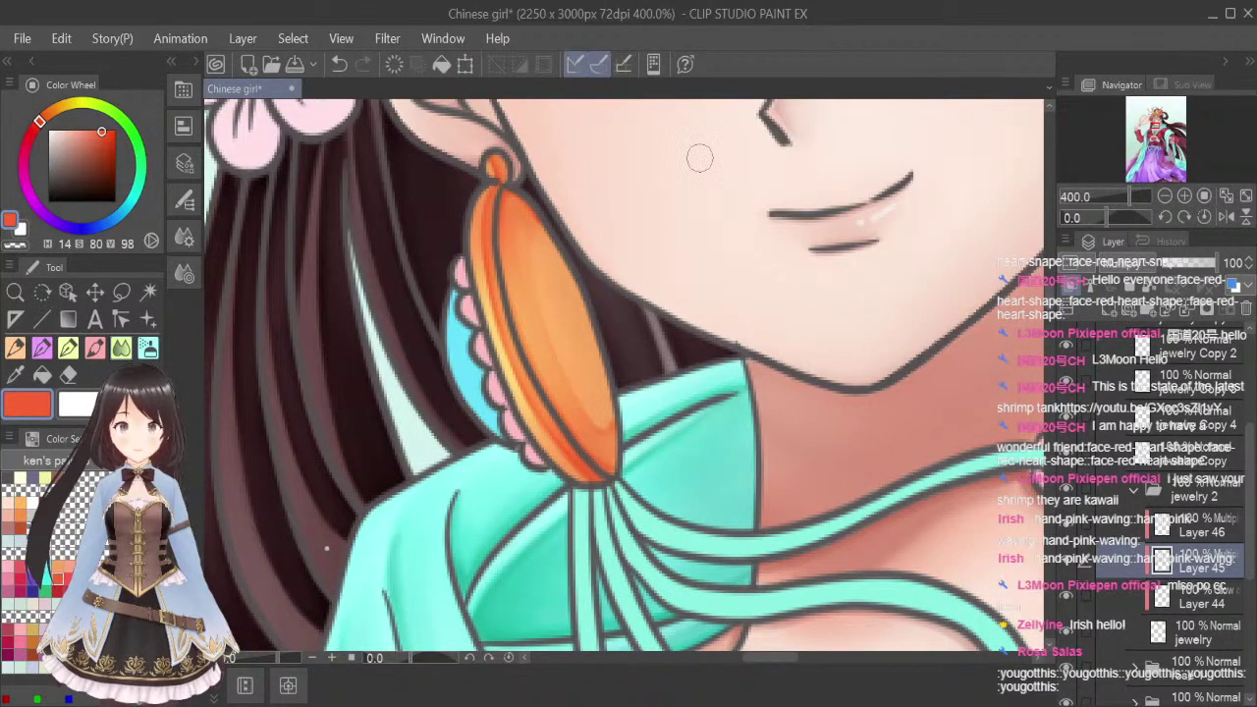
Paint an orange-red shadow along the thin side rim of the blue-gem earring and blend it
scroll(738, 271, "down", 5)
left_click_drag(795, 663, 839, 663)
left_click(95, 347)
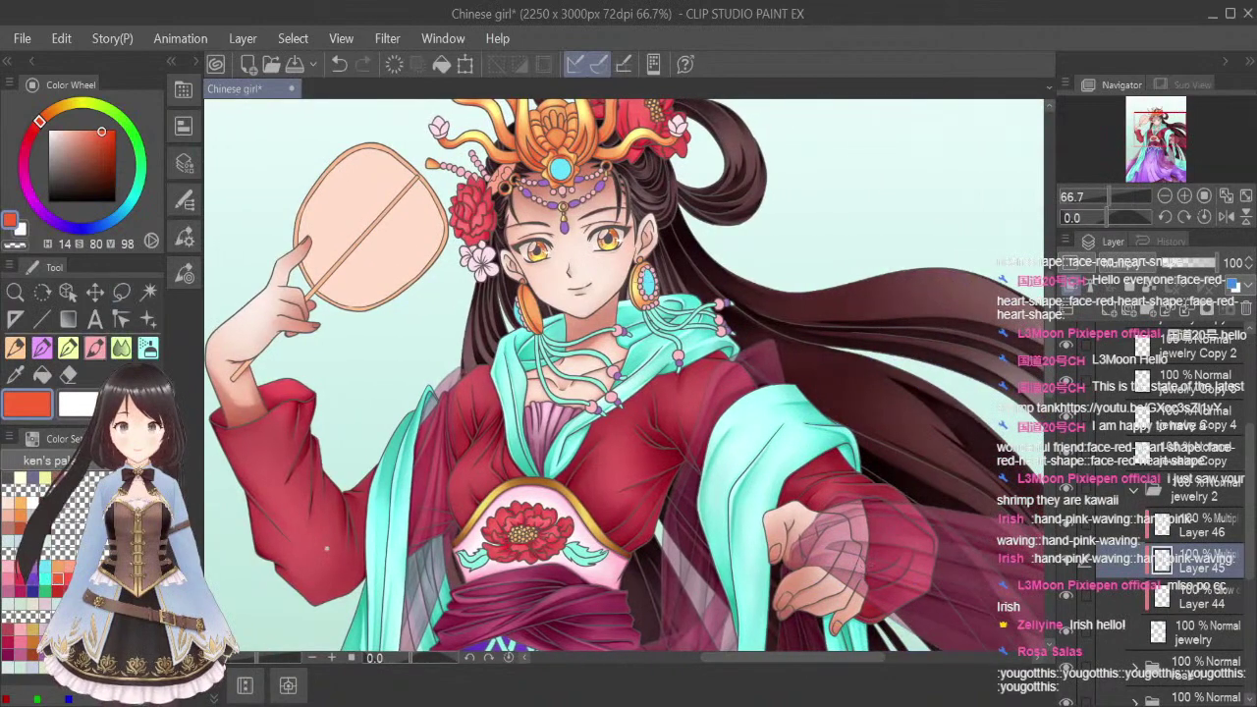
scroll(638, 267, "up", 5)
mouse_move(609, 279)
left_mouse_down()
mouse_move(600, 327)
mouse_move(594, 297)
mouse_move(592, 409)
mouse_move(601, 466)
mouse_move(631, 508)
left_mouse_up()
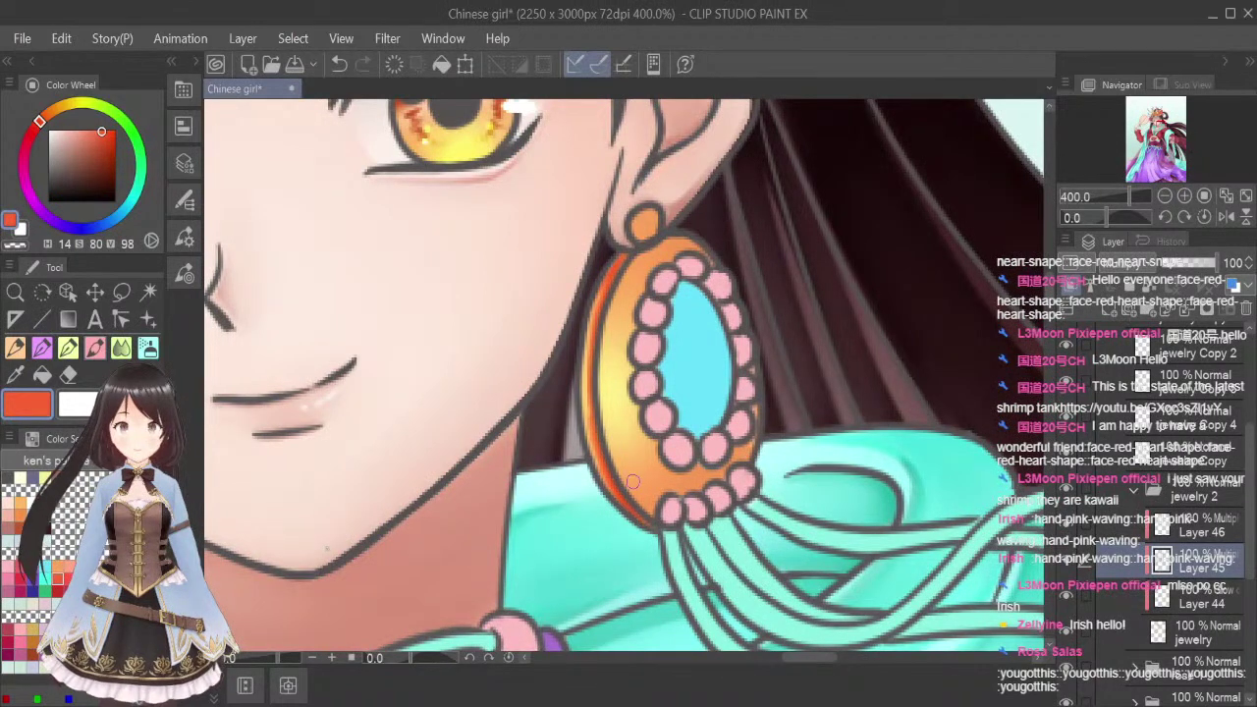
key("j")
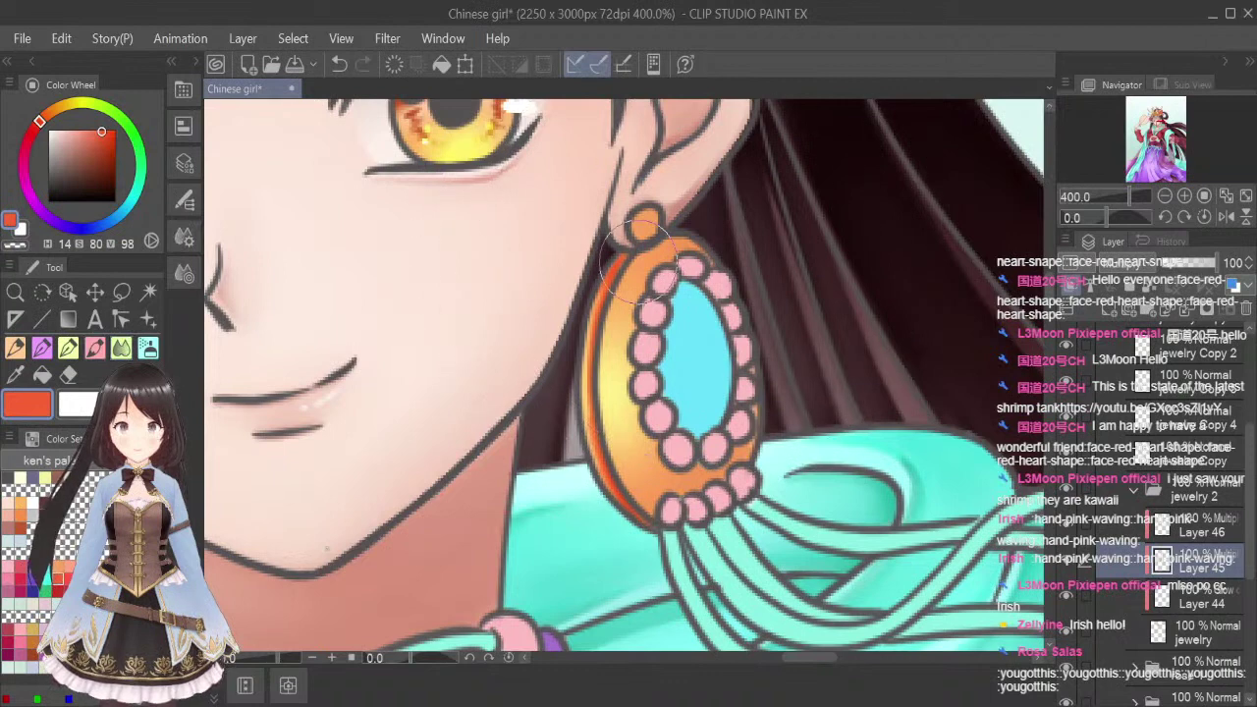
mouse_move(621, 265)
left_mouse_down()
mouse_move(597, 313)
mouse_move(611, 275)
mouse_move(601, 425)
mouse_move(593, 337)
mouse_move(607, 449)
mouse_move(654, 531)
left_mouse_up()
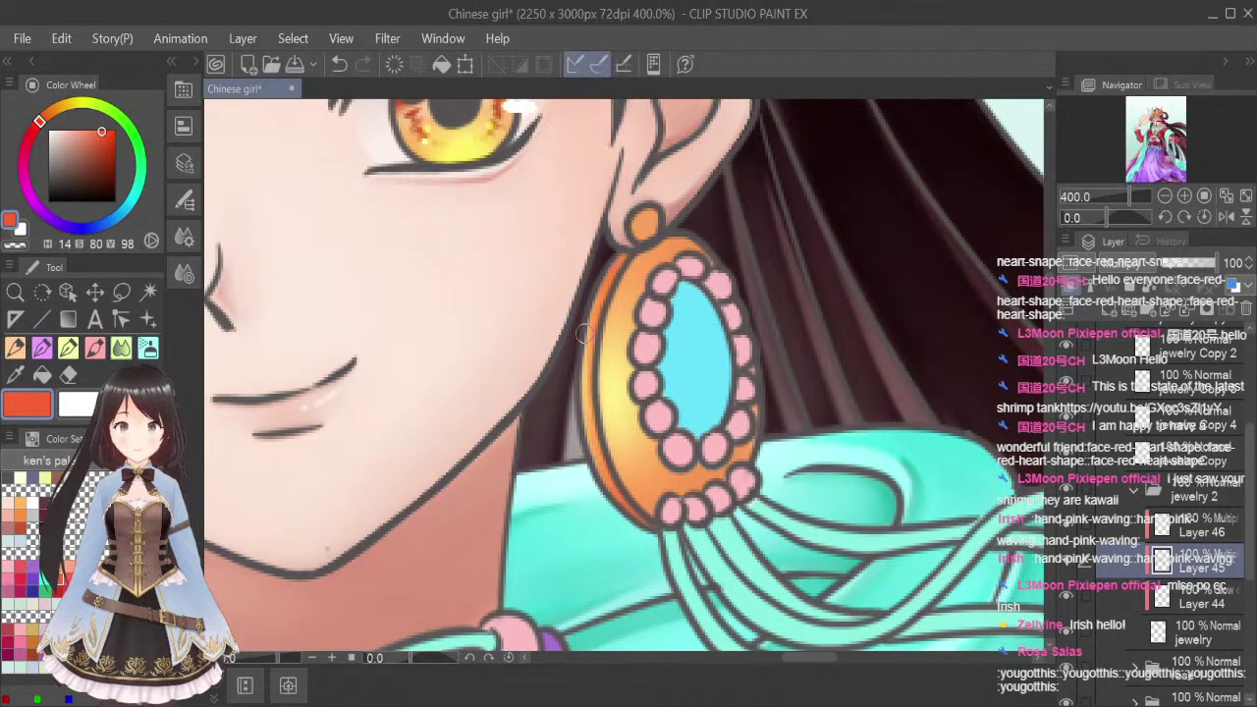
Paint orange-red shadows around the gold face of the blue-gem earring, along its edge and around the pink beads
left_click(96, 345)
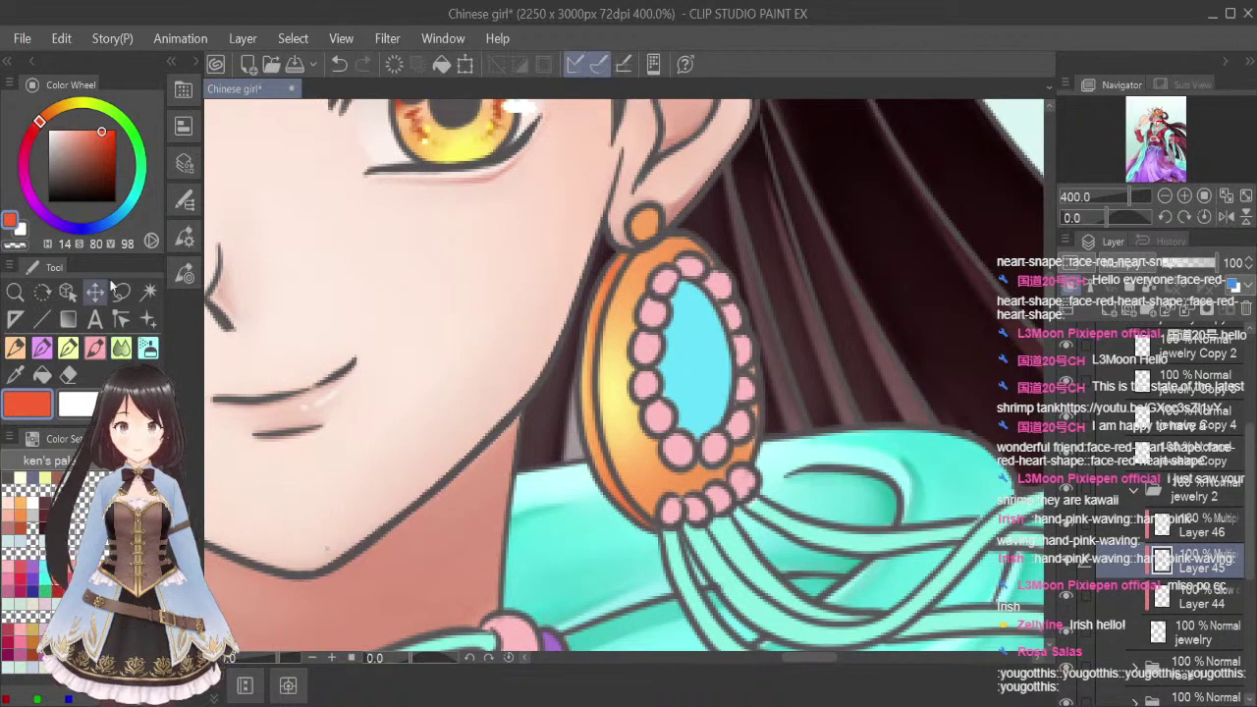
mouse_move(636, 261)
left_mouse_down()
mouse_move(614, 292)
mouse_move(654, 257)
mouse_move(641, 254)
mouse_move(635, 274)
mouse_move(684, 239)
mouse_move(671, 238)
mouse_move(693, 241)
mouse_move(638, 257)
mouse_move(617, 298)
mouse_move(628, 289)
mouse_move(607, 375)
mouse_move(620, 454)
mouse_move(632, 475)
mouse_move(693, 500)
mouse_move(656, 473)
mouse_move(659, 502)
mouse_move(663, 490)
mouse_move(702, 492)
mouse_move(753, 442)
mouse_move(719, 479)
left_mouse_up()
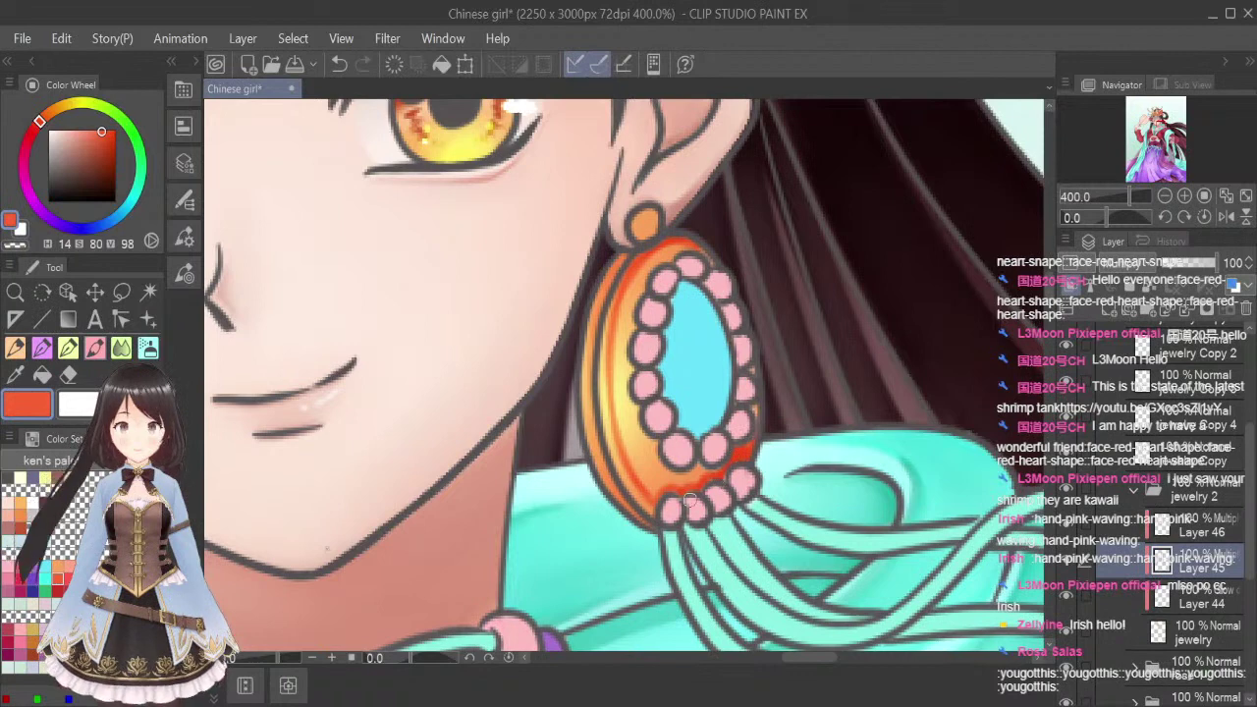
left_click_drag(753, 409, 749, 365)
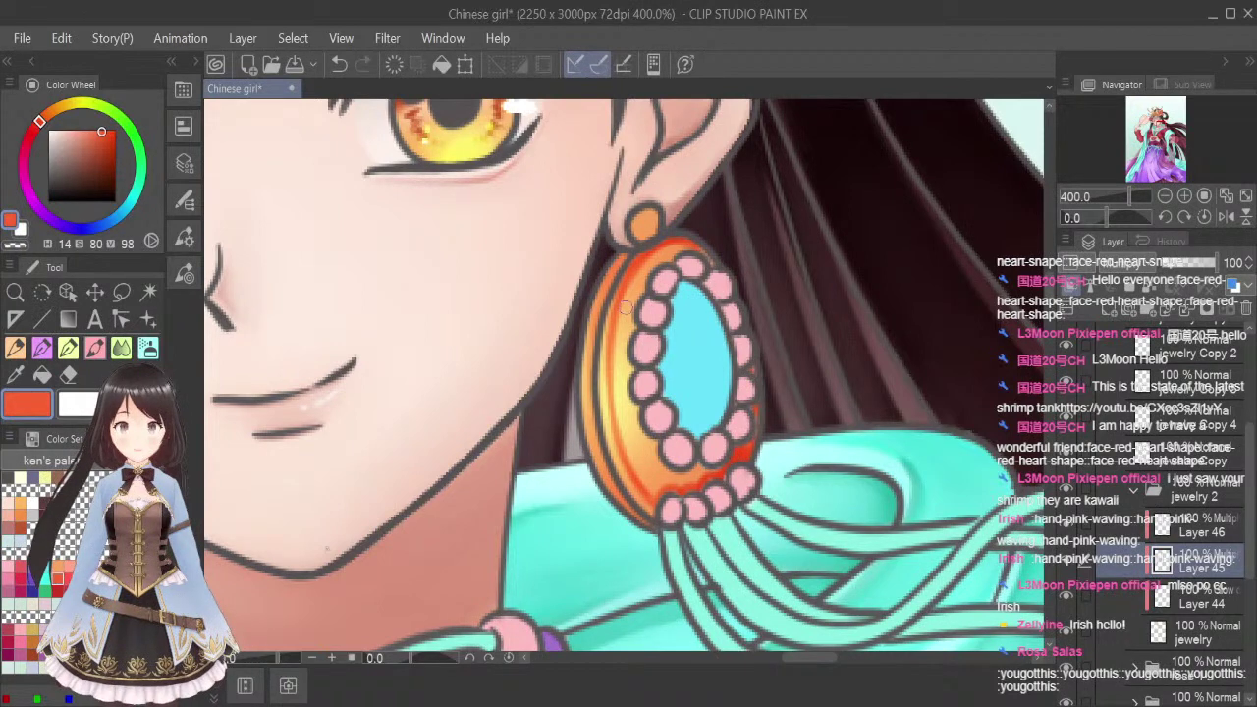
Reduce the blending brush size and soften the shadows around the blue-gem earring's gold face
left_click(121, 348)
key("bracketleft")
key("bracketleft")
key("bracketleft")
key("bracketleft")
key("bracketleft")
key("bracketleft")
key("bracketleft")
key("bracketleft")
key("bracketleft")
key("bracketleft")
key("bracketleft")
key("bracketleft")
key("bracketleft")
key("bracketleft")
key("bracketleft")
key("bracketleft")
mouse_move(640, 251)
left_mouse_down()
mouse_move(610, 351)
mouse_move(625, 273)
mouse_move(608, 378)
mouse_move(608, 345)
mouse_move(619, 469)
left_mouse_up()
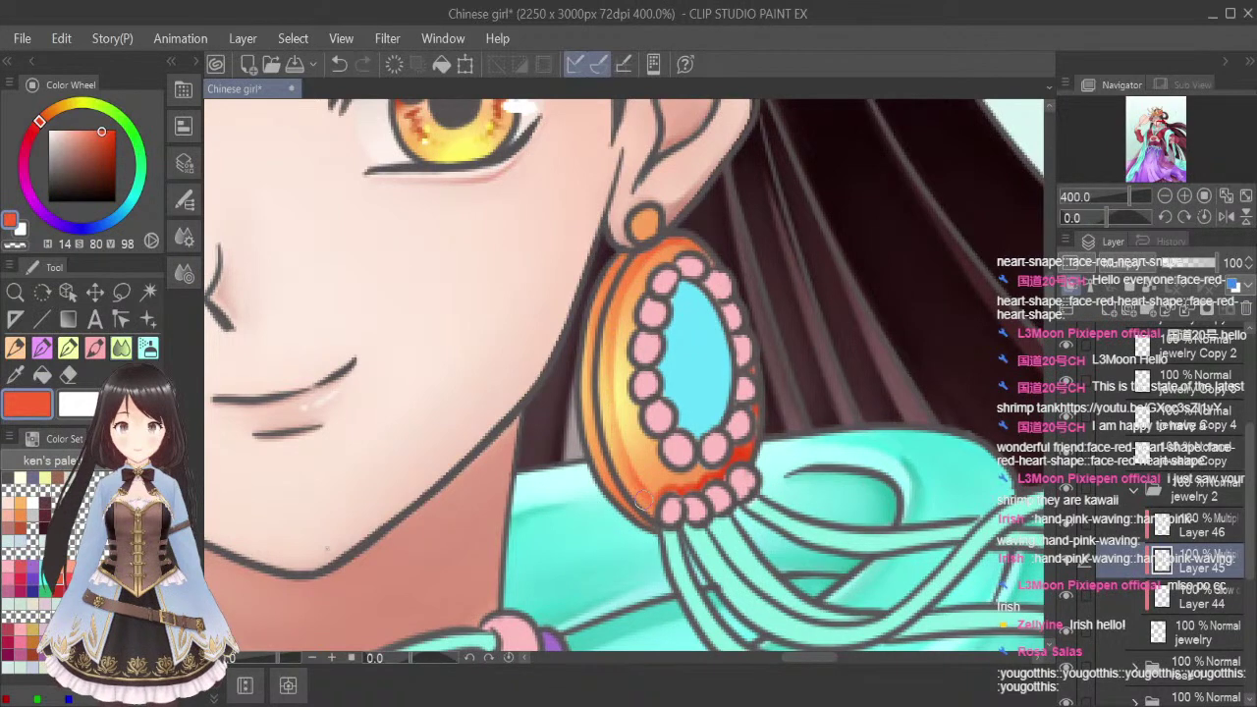
mouse_move(666, 507)
left_mouse_down()
mouse_move(699, 504)
mouse_move(739, 471)
mouse_move(749, 391)
left_mouse_up()
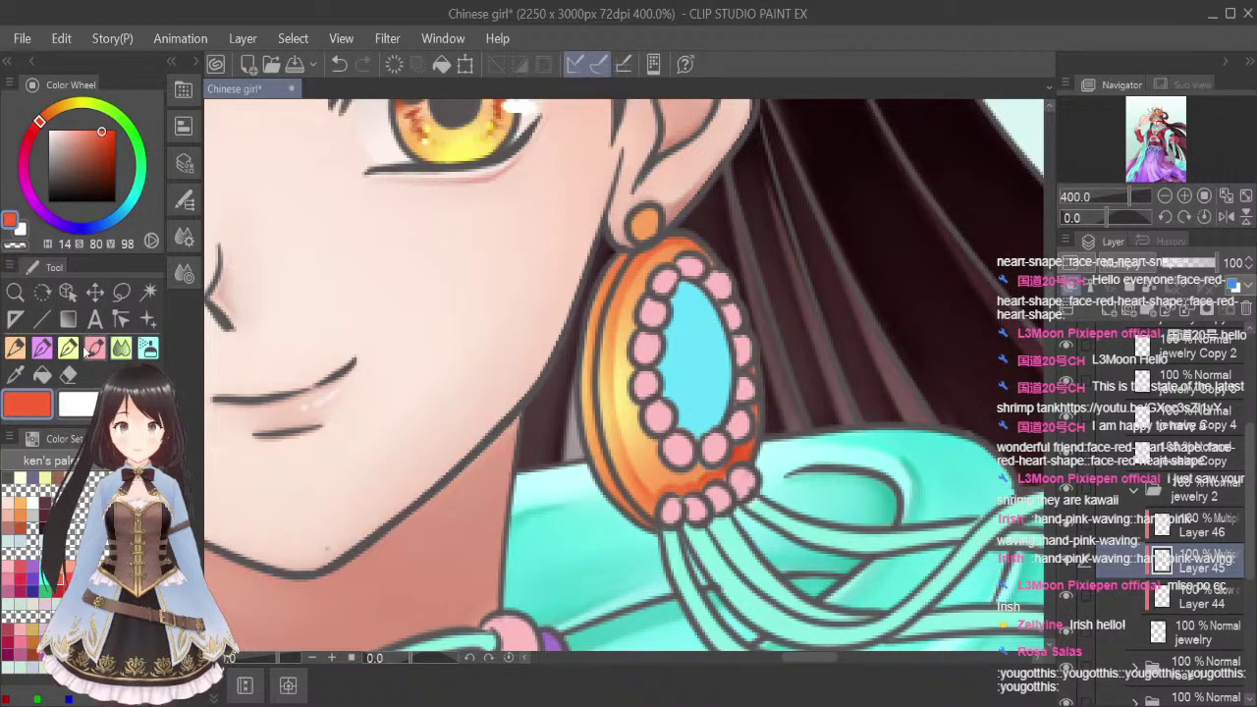
Rework the shadow along the blue-gem earring's face beside the side rim and save the illustration
left_click_drag(637, 251, 606, 330)
left_click_drag(619, 282, 598, 391)
left_click_drag(600, 347, 618, 482)
left_click_drag(595, 383, 628, 492)
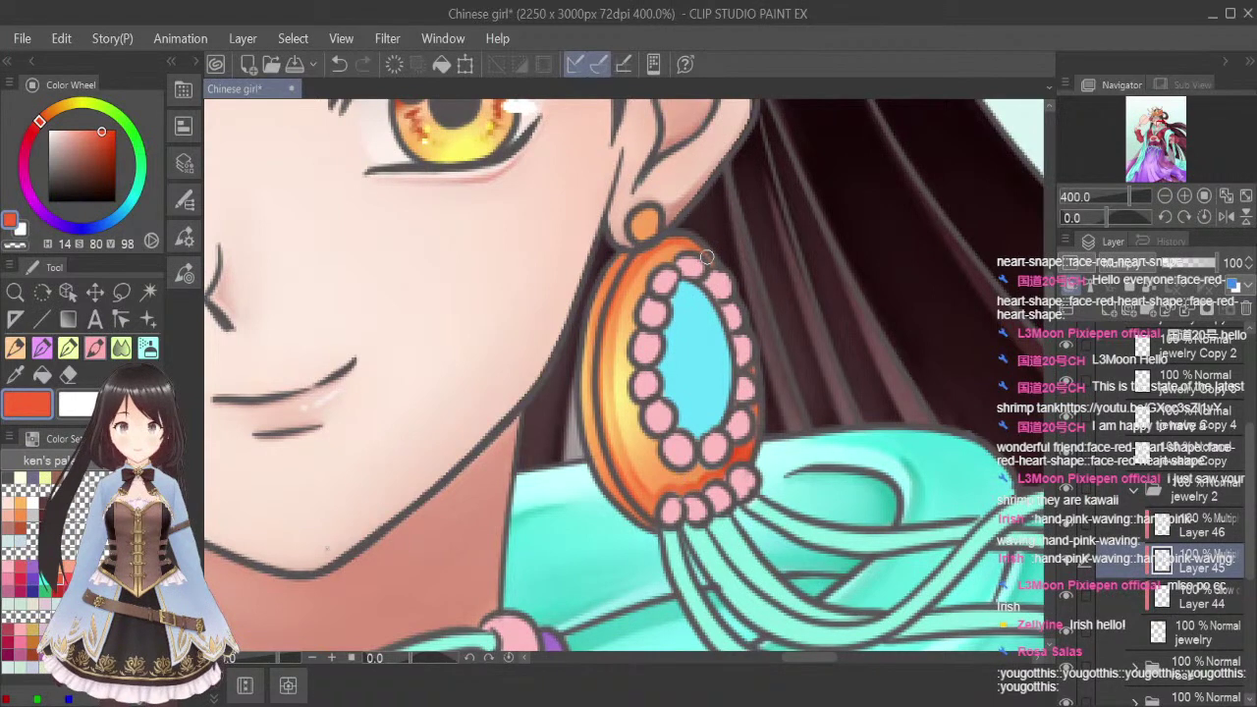
left_click(1245, 197)
key("ctrl+s")
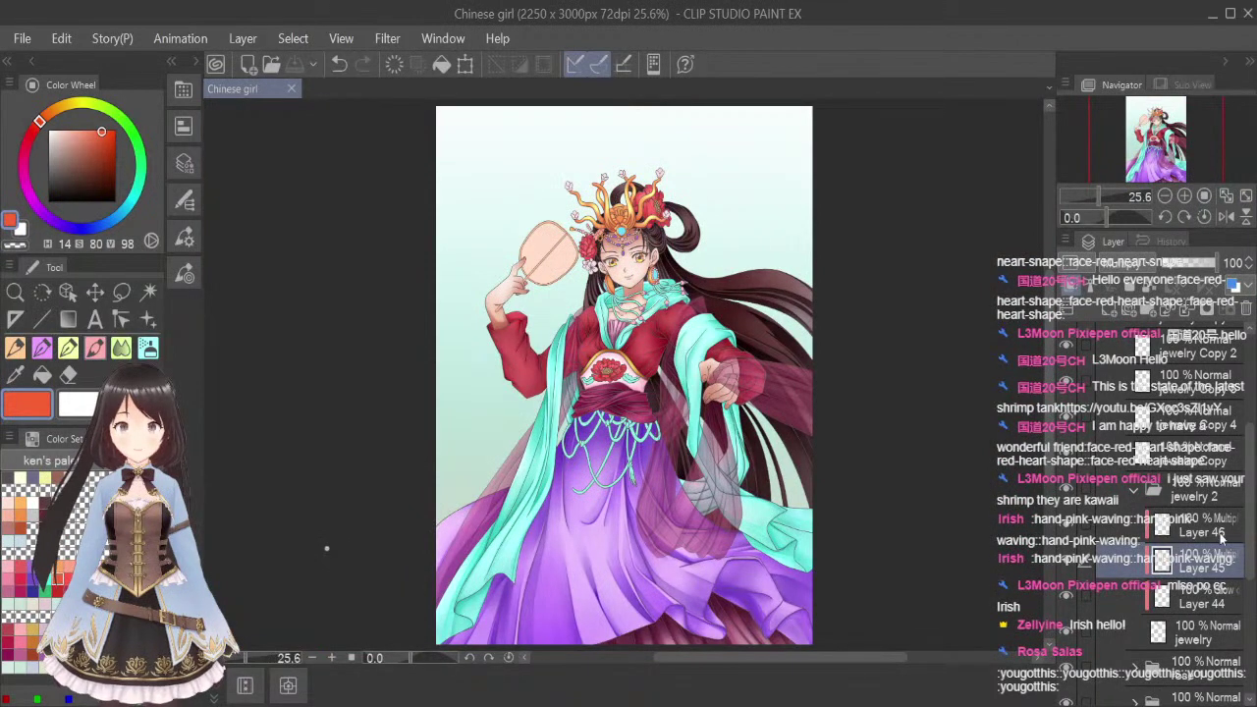
On Multiply Layer 46, choose a dark red and paint a deeper shadow on the gold cap of the pink-beaded hairpin
left_click(1232, 517)
left_click(59, 577)
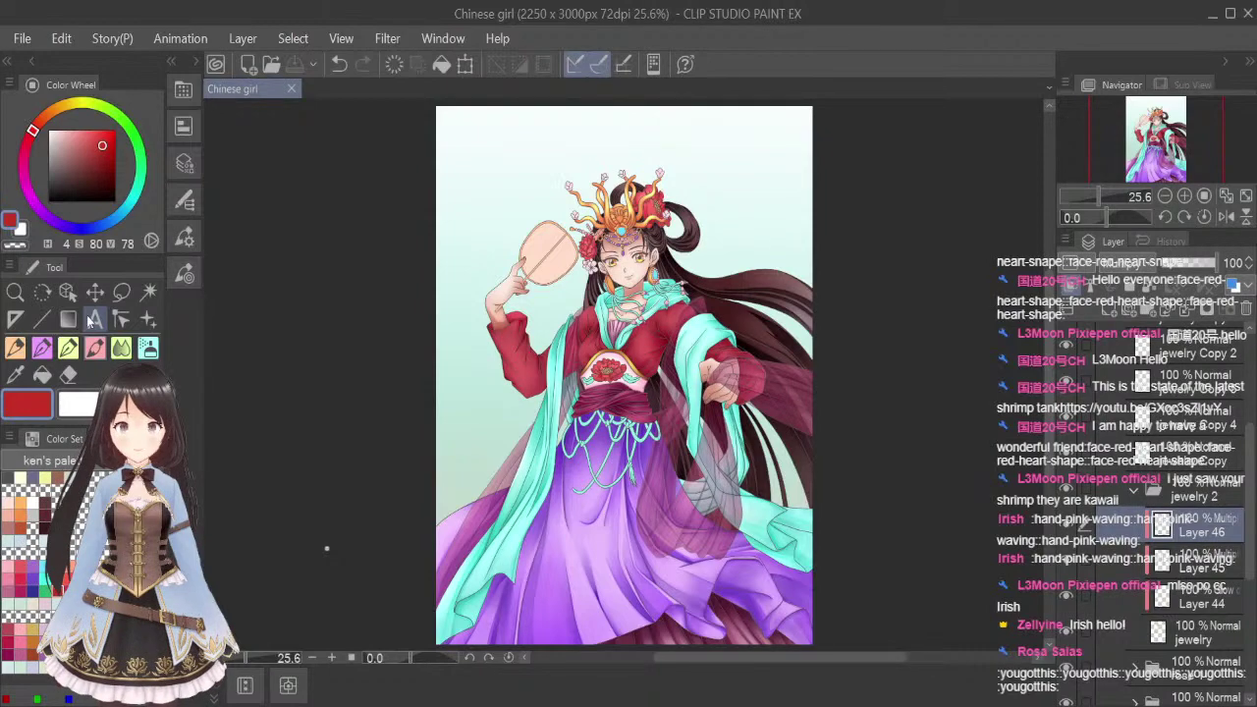
scroll(589, 197, "up", 10)
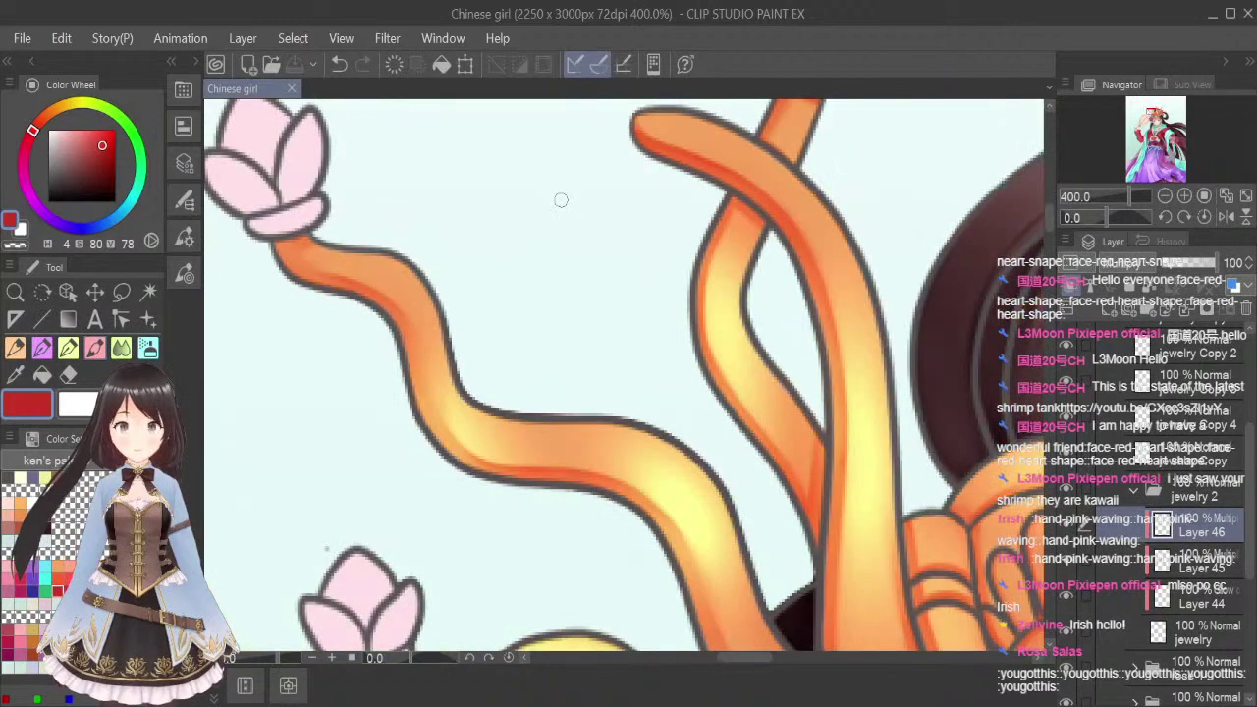
left_click_drag(1050, 219, 1052, 230)
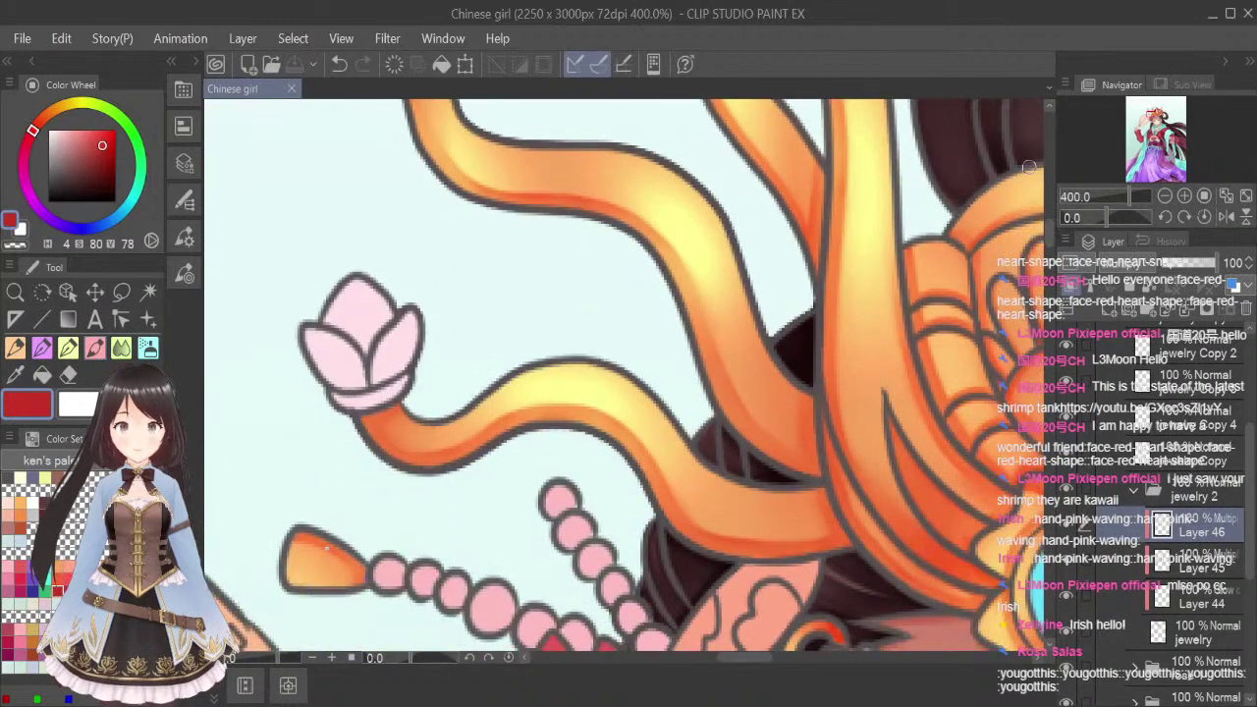
left_click_drag(296, 531, 361, 564)
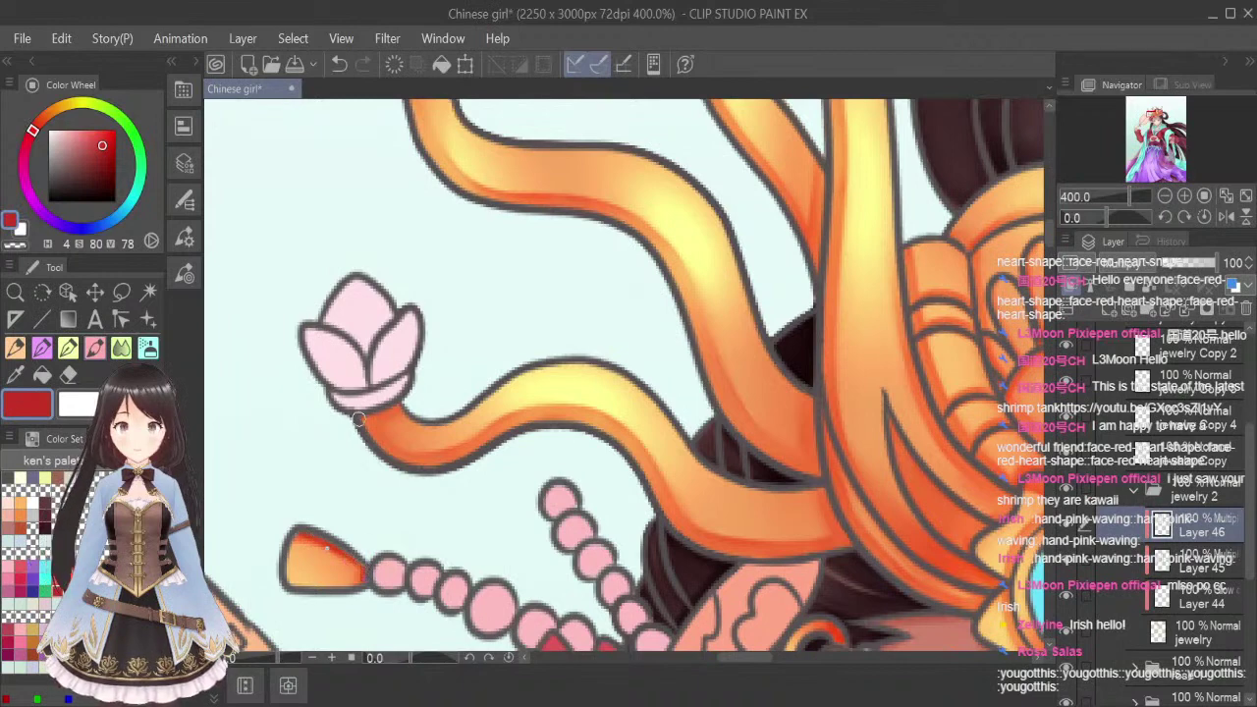
Paint dark red shadows under the crown's lower left flower branch, from the bud to its base
mouse_move(358, 416)
left_mouse_down()
mouse_move(412, 465)
mouse_move(527, 424)
mouse_move(594, 432)
mouse_move(651, 474)
mouse_move(698, 540)
left_mouse_up()
mouse_move(656, 498)
left_mouse_down()
mouse_move(722, 552)
mouse_move(838, 538)
left_mouse_up()
left_click_drag(729, 552, 846, 544)
left_click_drag(822, 480, 847, 540)
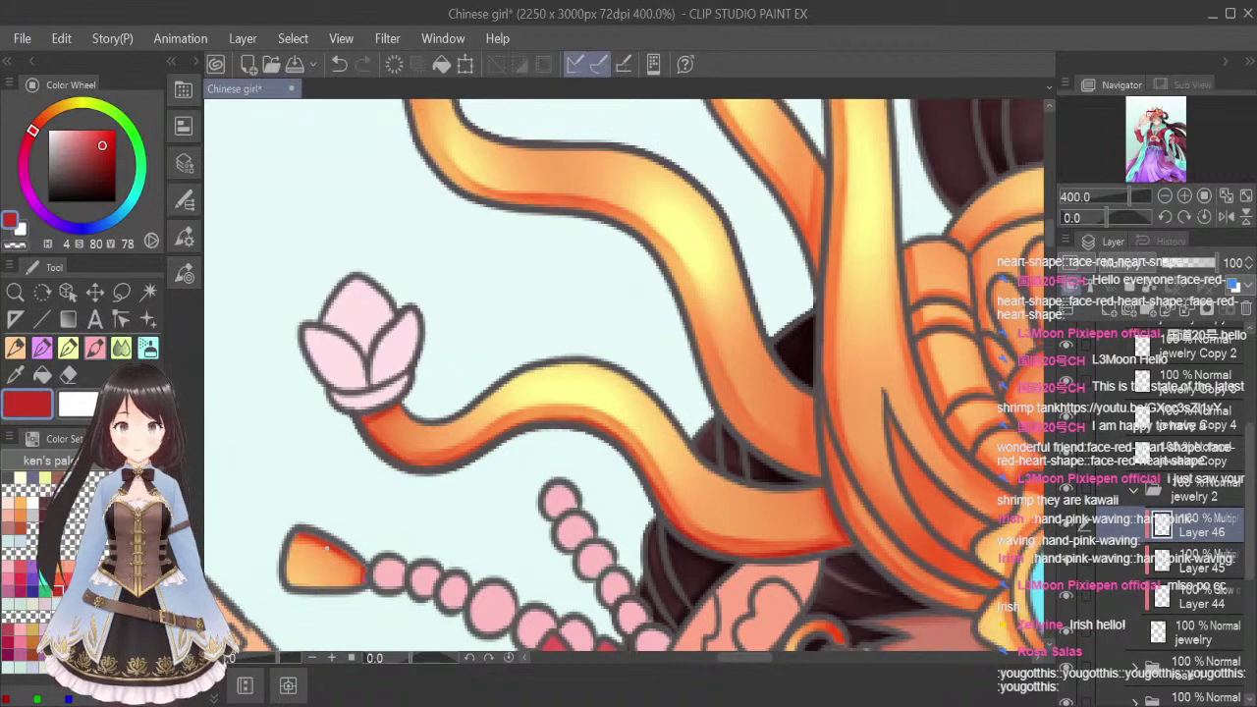
Paint dark red shadows along the underside of the crown's upper left flower branch down to where it joins the crown
scroll(1050, 227, "up", 5)
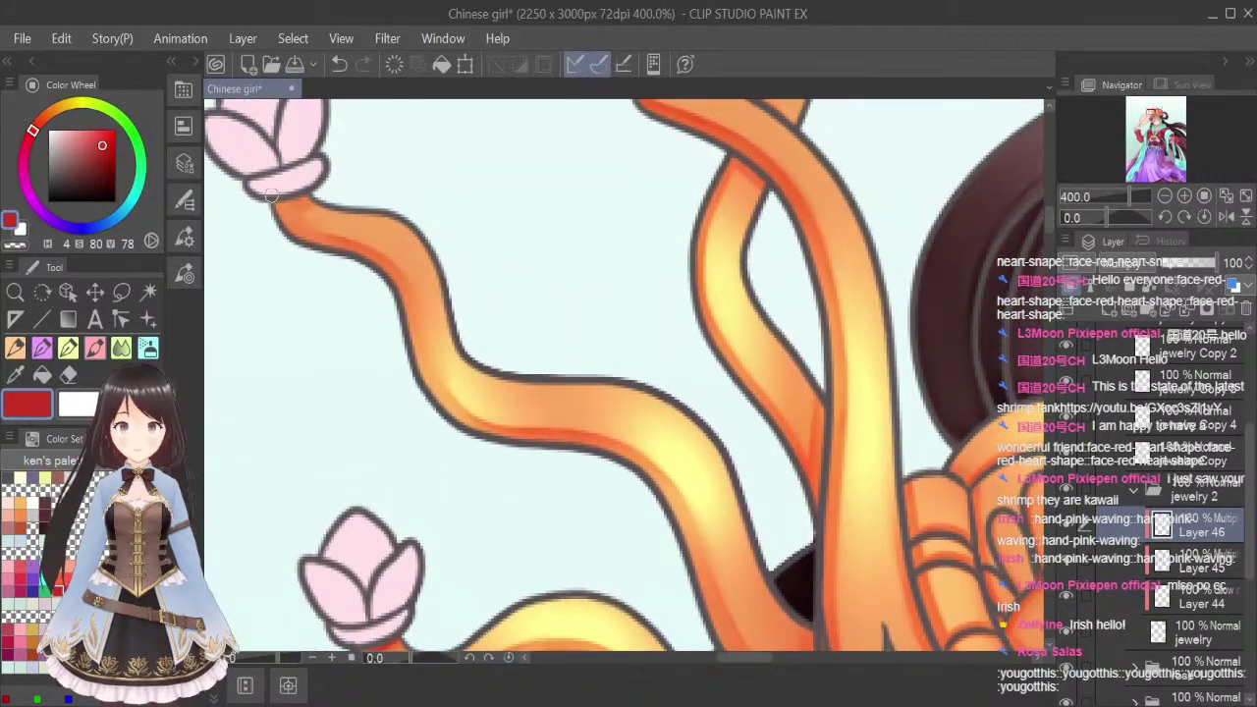
mouse_move(275, 201)
left_mouse_down()
mouse_move(308, 242)
mouse_move(280, 227)
mouse_move(385, 272)
mouse_move(348, 249)
mouse_move(399, 292)
mouse_move(385, 267)
mouse_move(408, 359)
mouse_move(386, 266)
mouse_move(437, 401)
mouse_move(411, 360)
mouse_move(504, 444)
mouse_move(447, 414)
mouse_move(529, 442)
mouse_move(487, 430)
mouse_move(619, 450)
mouse_move(688, 541)
left_mouse_up()
left_click_drag(668, 493, 697, 573)
left_click_drag(675, 514, 702, 593)
left_click_drag(1049, 226, 1052, 243)
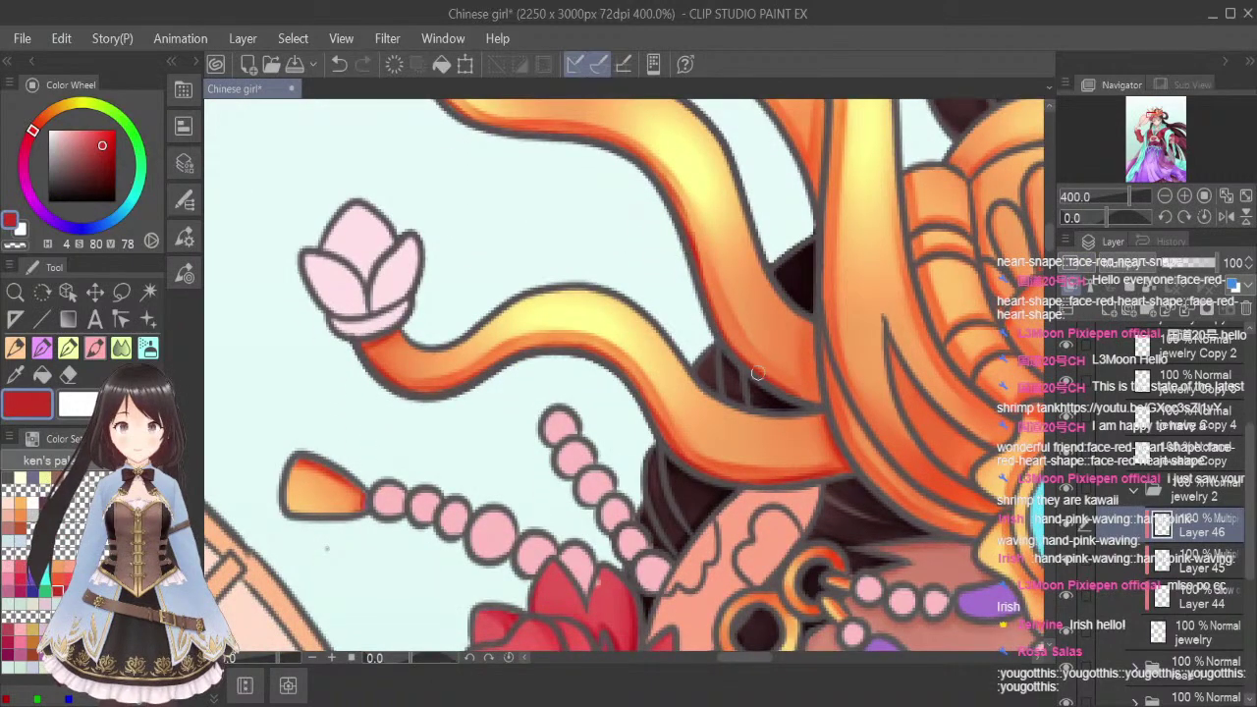
left_click_drag(811, 314, 822, 389)
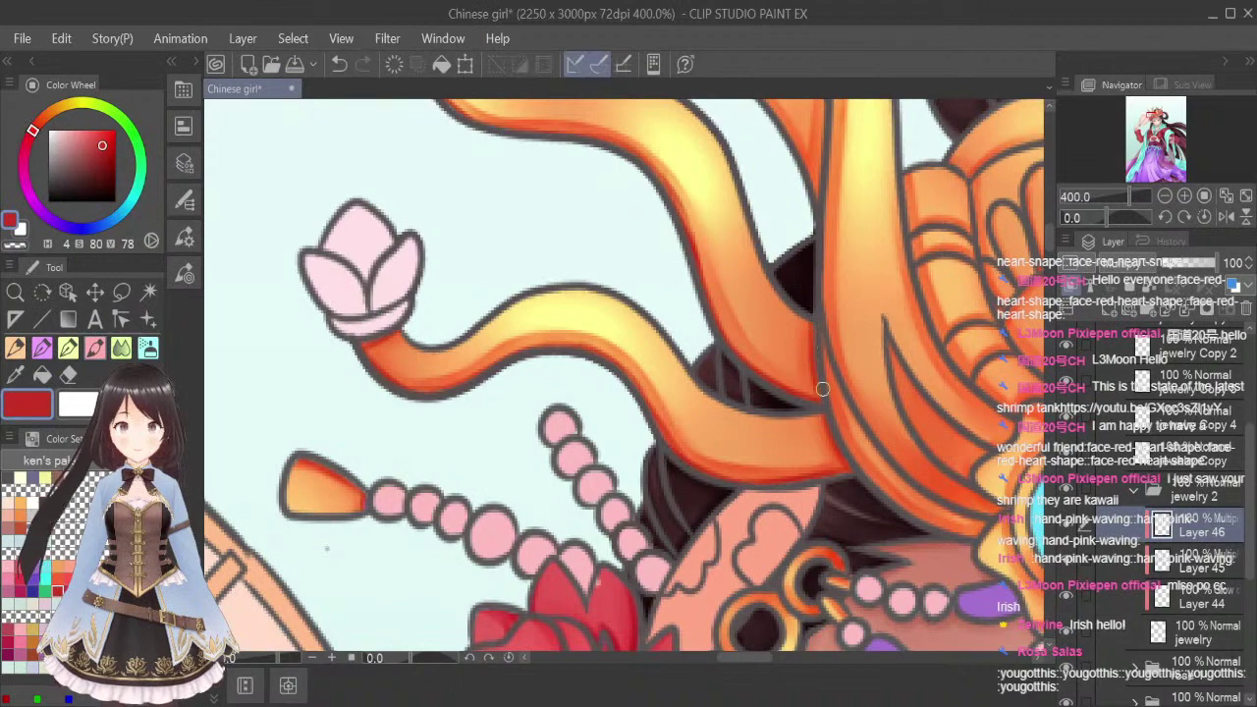
Paint small dark red shadow spots on the gold ring beside the left end of the forehead bead chain
scroll(915, 287, "down", 3)
left_click_drag(746, 659, 788, 672)
scroll(563, 410, "up", 3)
scroll(563, 407, "up", 2)
left_click_drag(520, 444, 518, 473)
left_click_drag(585, 340, 593, 357)
Shrink the blending brush and soften the dark red shadows on the gold ring at the forehead chain's left end
left_click(121, 347)
key("[")
key("[")
key("[")
key("[")
key("[")
key("[")
key("[")
key("[")
key("[")
key("[")
key("[")
key("[")
key("[")
key("[")
key("[")
key("[")
key("[")
key("[")
key("[")
key("[")
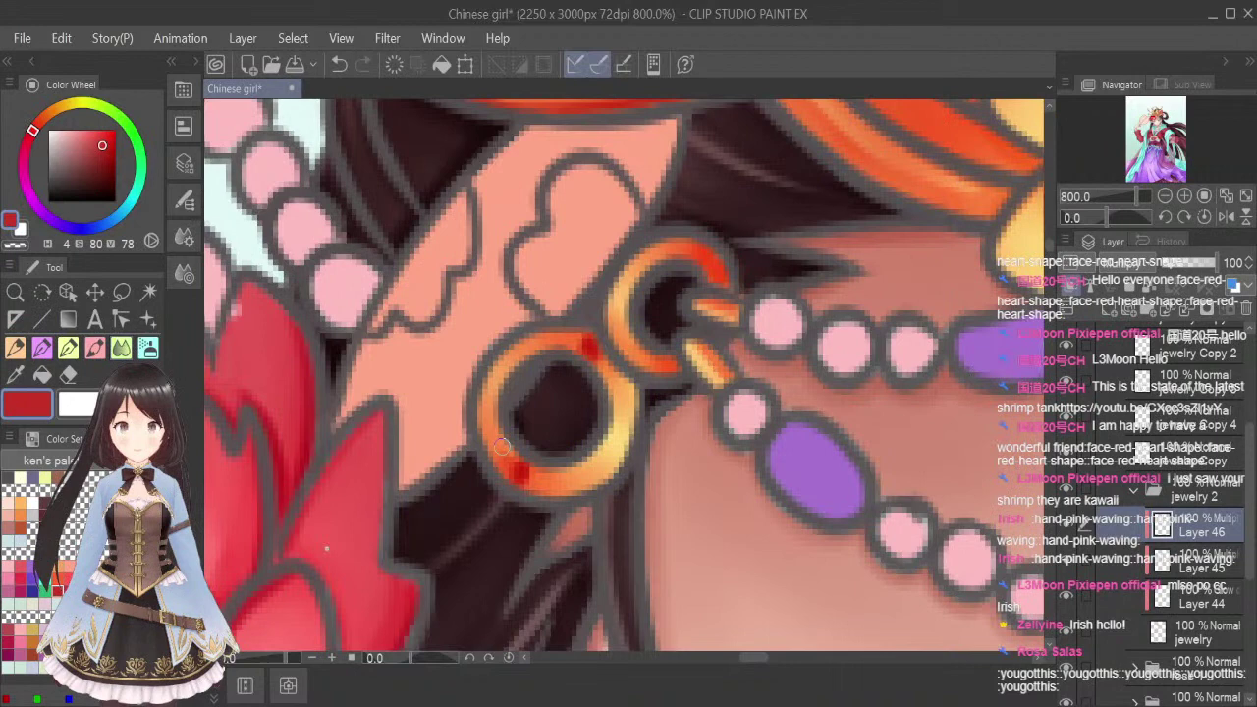
mouse_move(547, 489)
left_mouse_down()
mouse_move(521, 471)
mouse_move(540, 496)
left_mouse_up()
left_click_drag(585, 330, 589, 350)
scroll(681, 328, "down", 2)
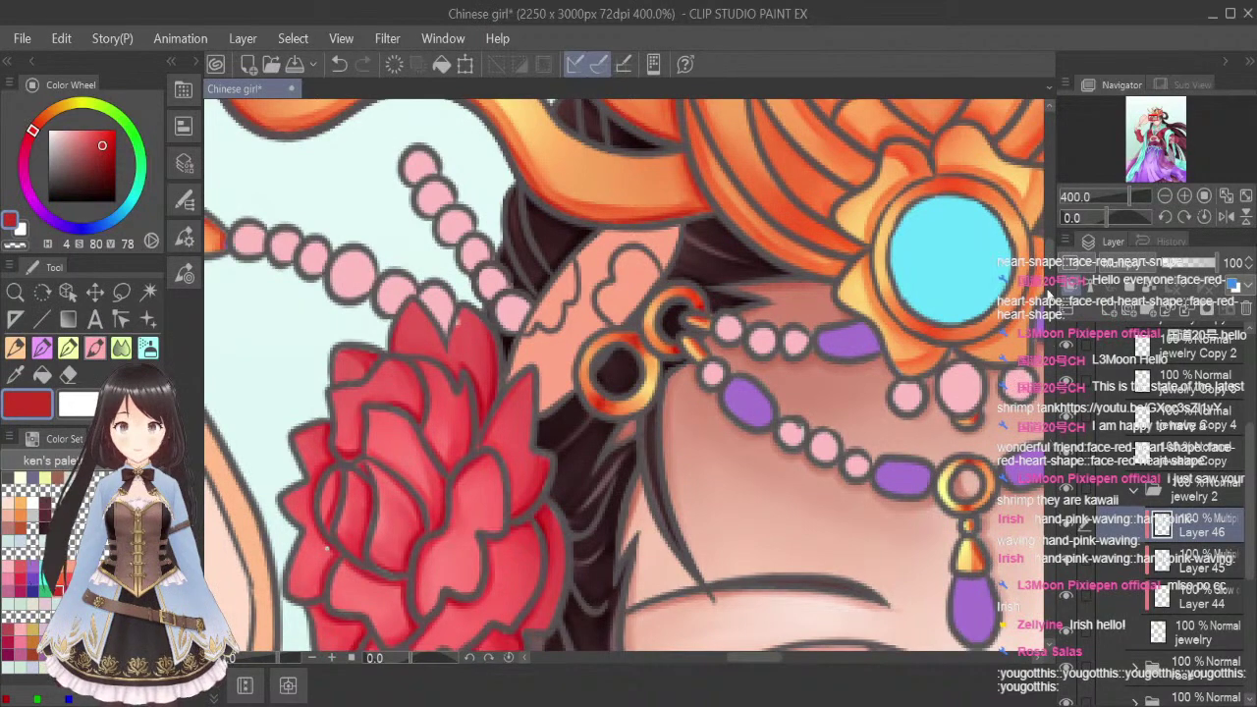
Deepen the shadows along the crown's left outer curve and around the gold rim of the blue gem
scroll(678, 208, "up", 3)
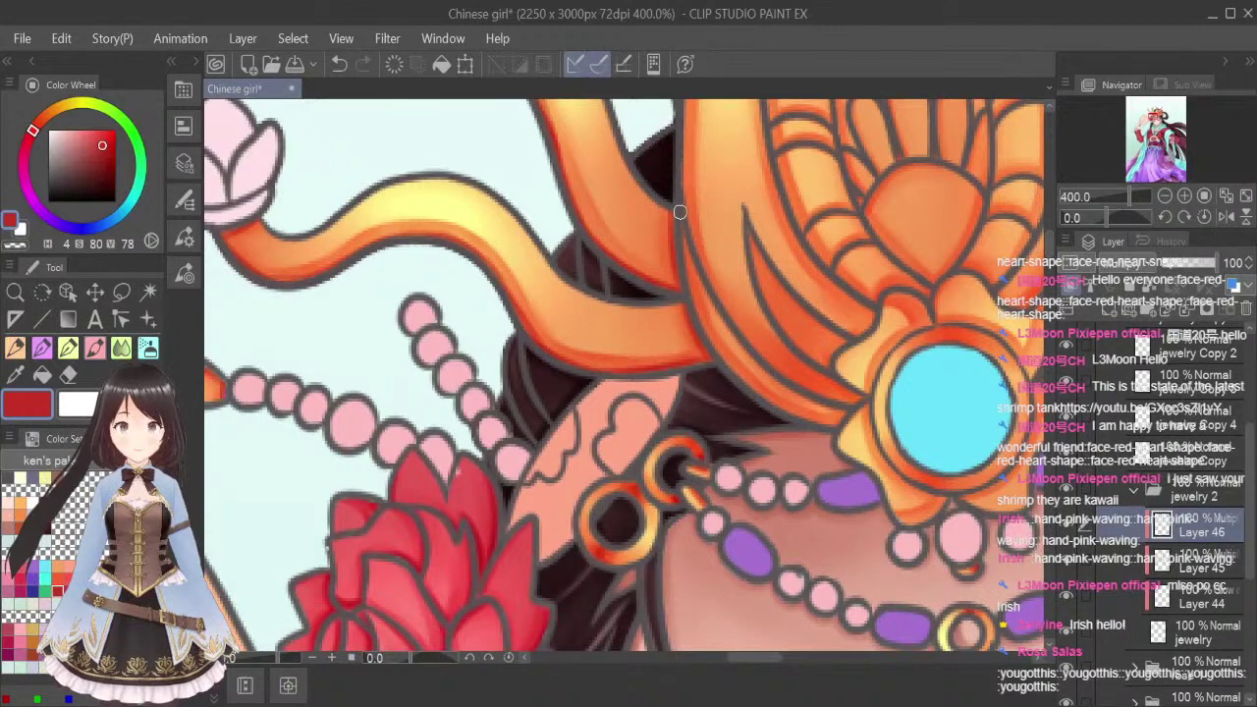
mouse_move(688, 280)
left_mouse_down()
mouse_move(716, 345)
mouse_move(772, 403)
mouse_move(836, 428)
left_mouse_up()
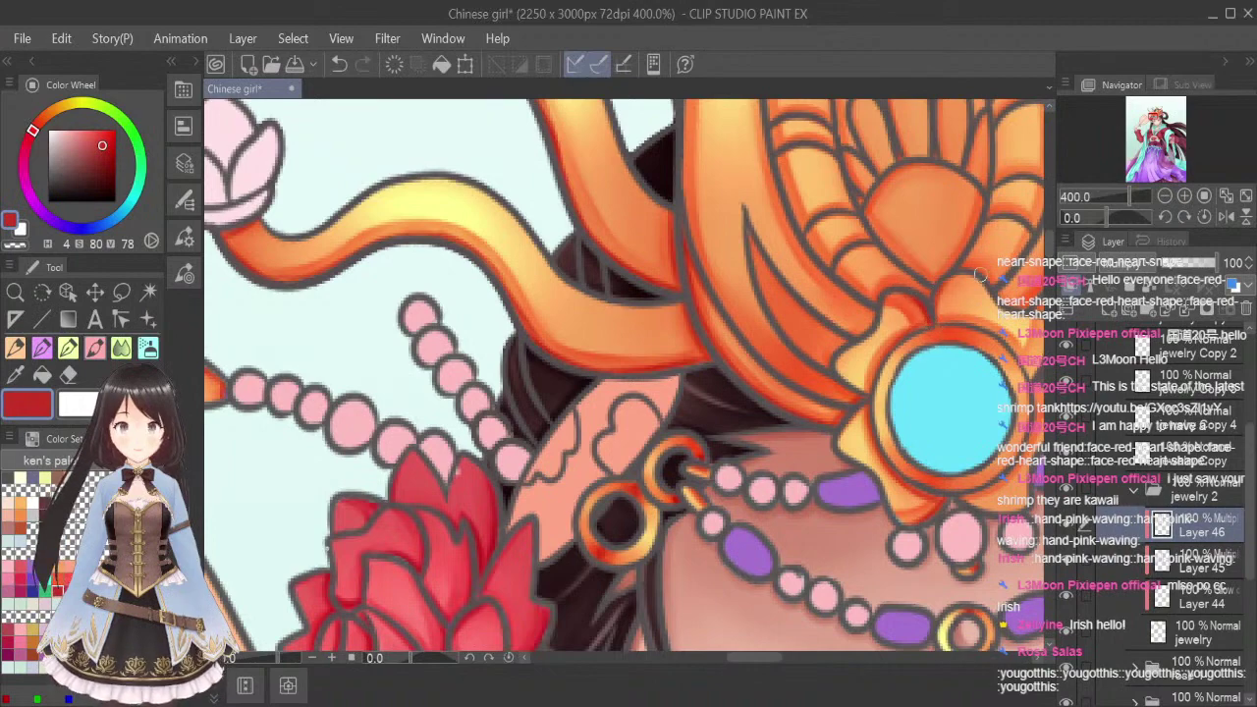
left_click_drag(769, 660, 791, 661)
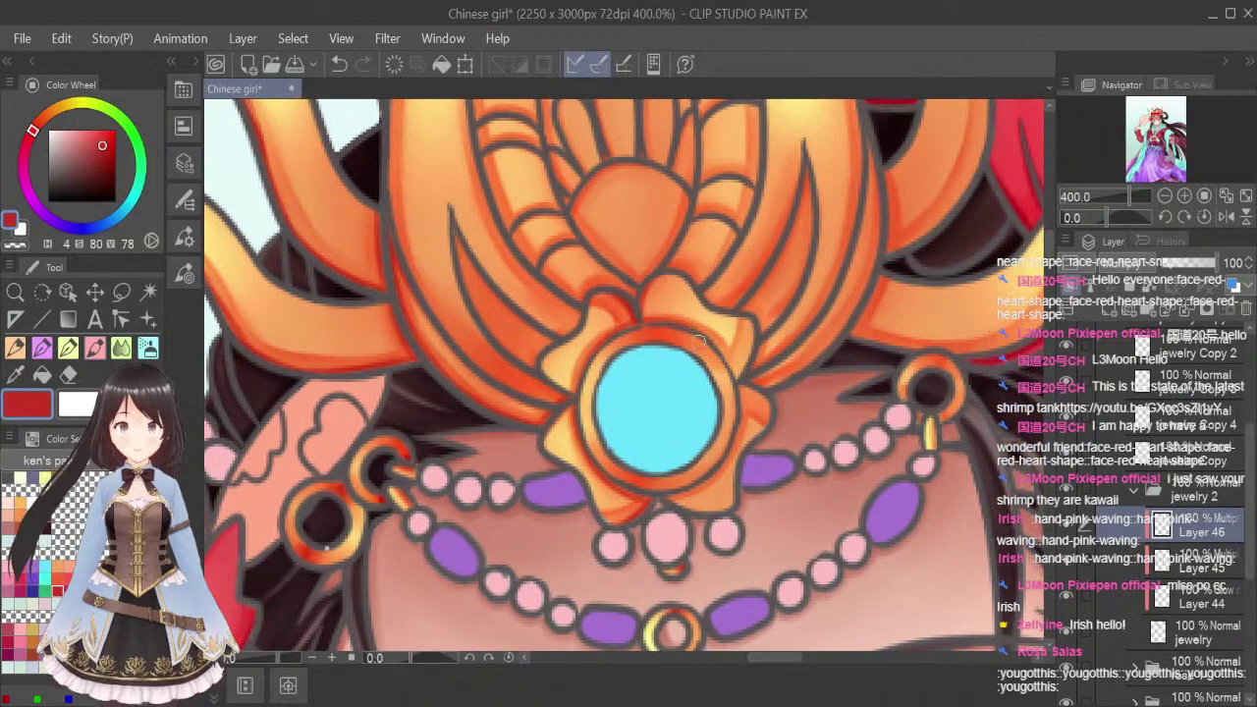
left_click_drag(735, 376, 747, 315)
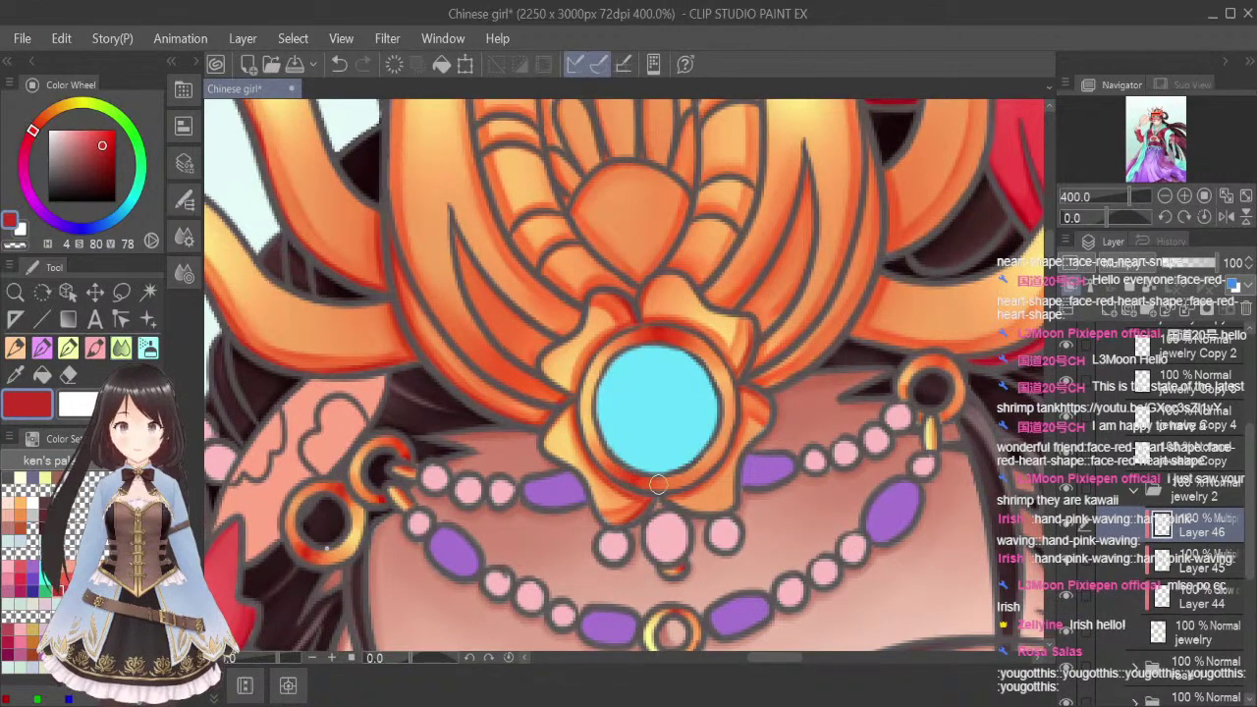
key("ctrl+alt+0")
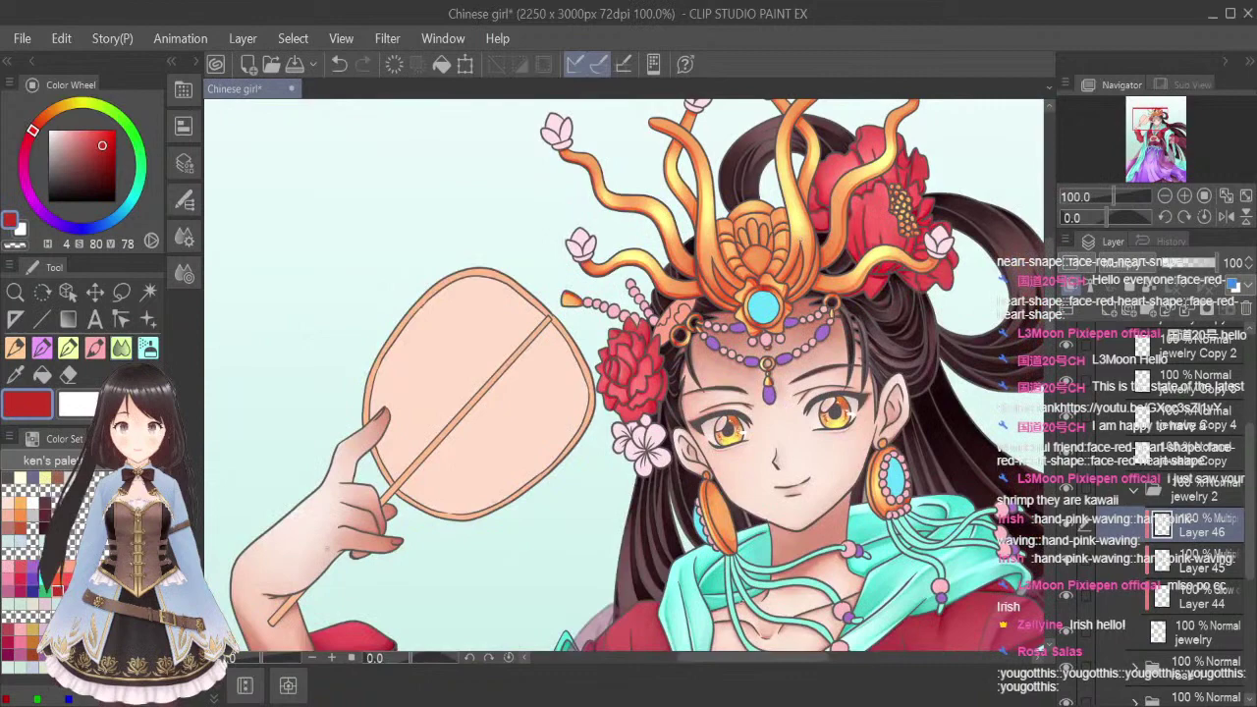
Paint dark red shadows inside the crown's left split strand and along the outer edge of the tall left prong
left_click_drag(740, 658, 757, 659)
left_click_drag(1049, 322, 1051, 308)
left_click(1072, 292)
scroll(608, 335, "up", 2)
left_click(95, 347)
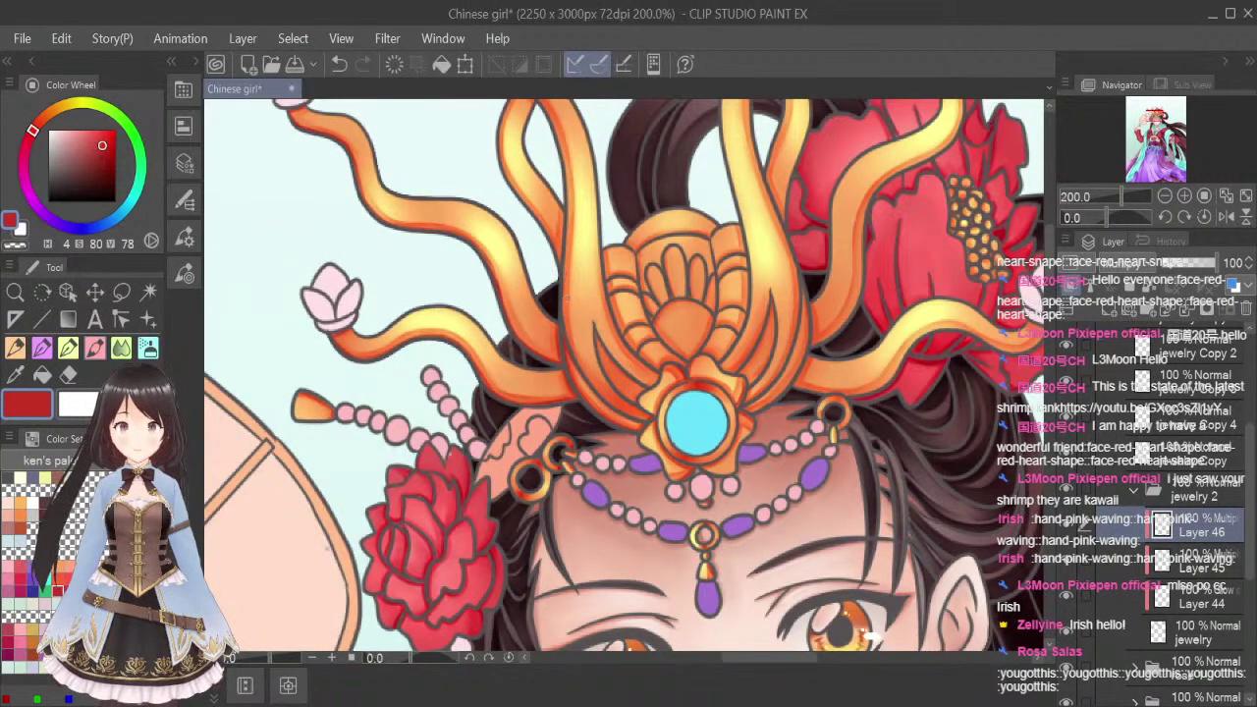
scroll(560, 283, "up", 2)
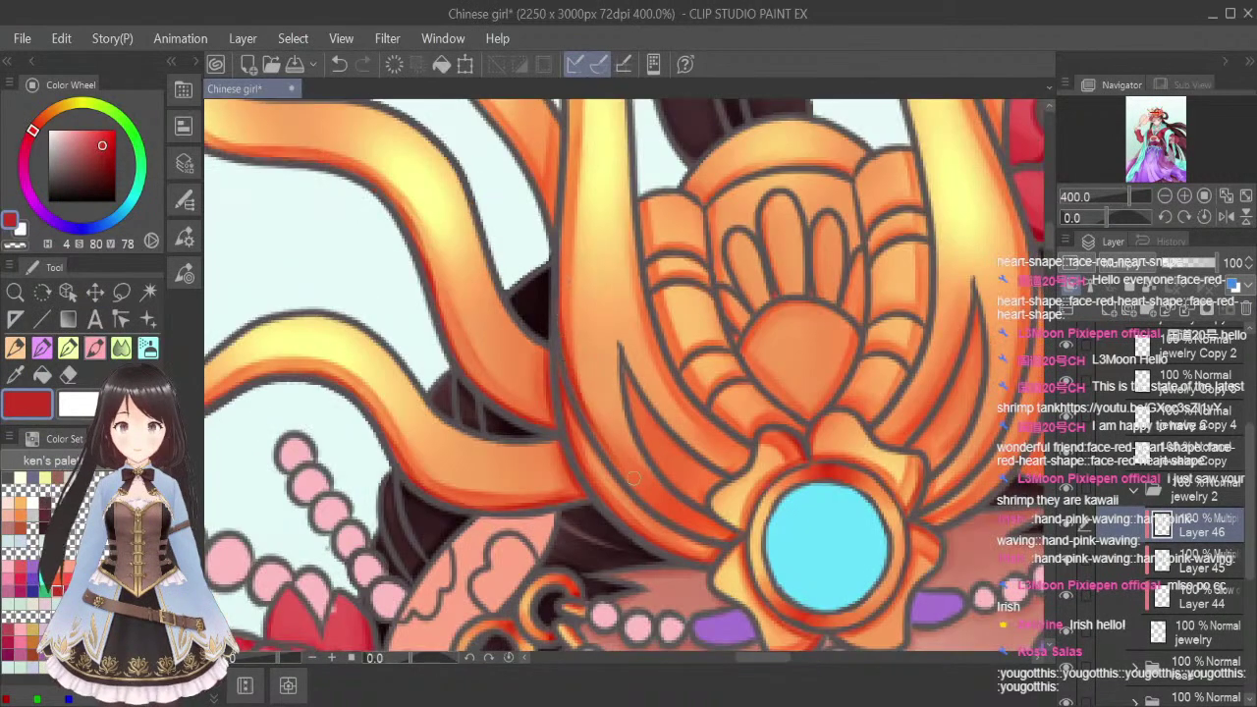
mouse_move(624, 361)
left_mouse_down()
mouse_move(650, 451)
mouse_move(691, 499)
left_mouse_up()
left_click_drag(632, 416, 698, 498)
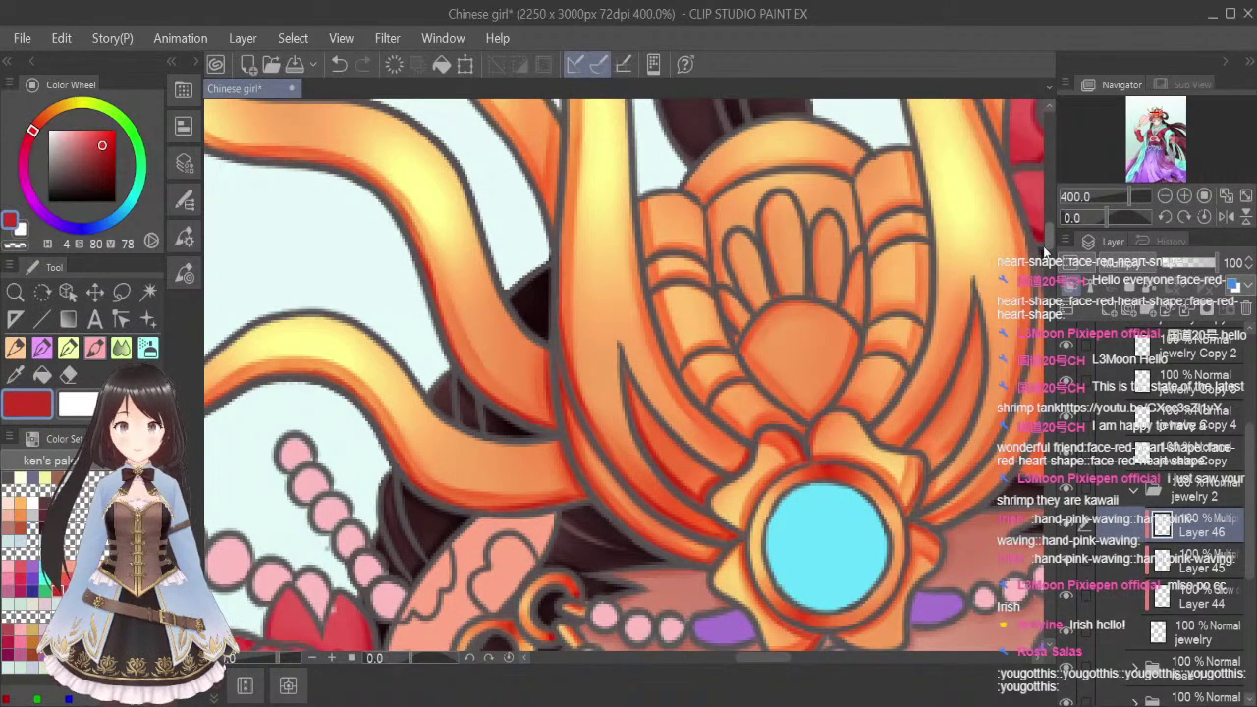
scroll(1046, 257, "up", 3)
left_click_drag(557, 405, 558, 355)
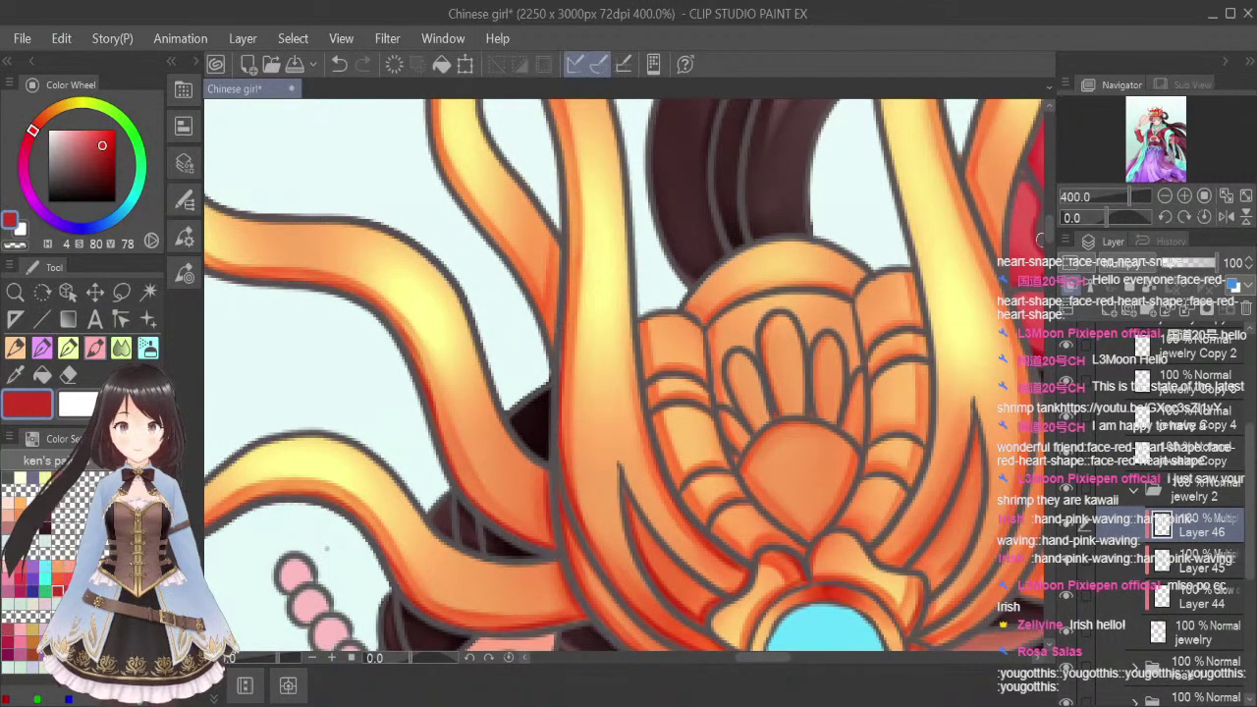
Shade the crossing left prongs of the crown in dark red, including the overlap and the stem beneath the flower bud
scroll(1048, 226, "up", 5)
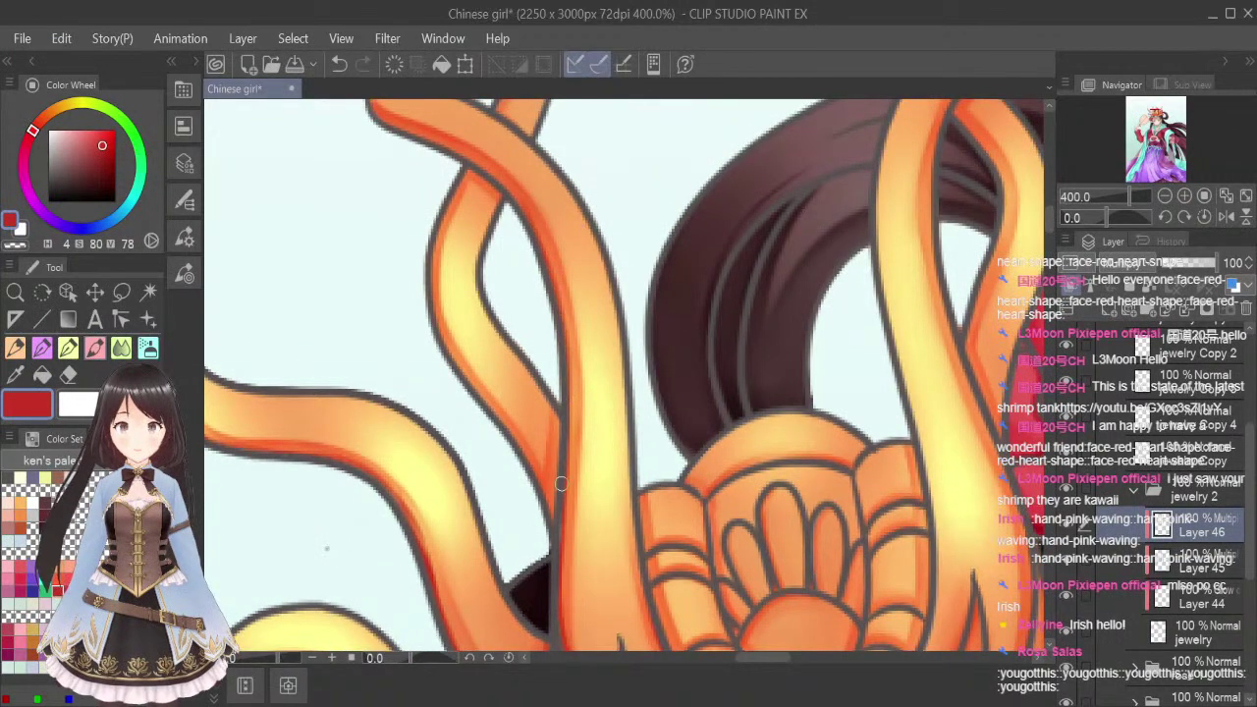
mouse_move(378, 111)
left_mouse_down()
mouse_move(473, 159)
mouse_move(445, 145)
mouse_move(515, 210)
mouse_move(497, 181)
mouse_move(526, 218)
left_mouse_up()
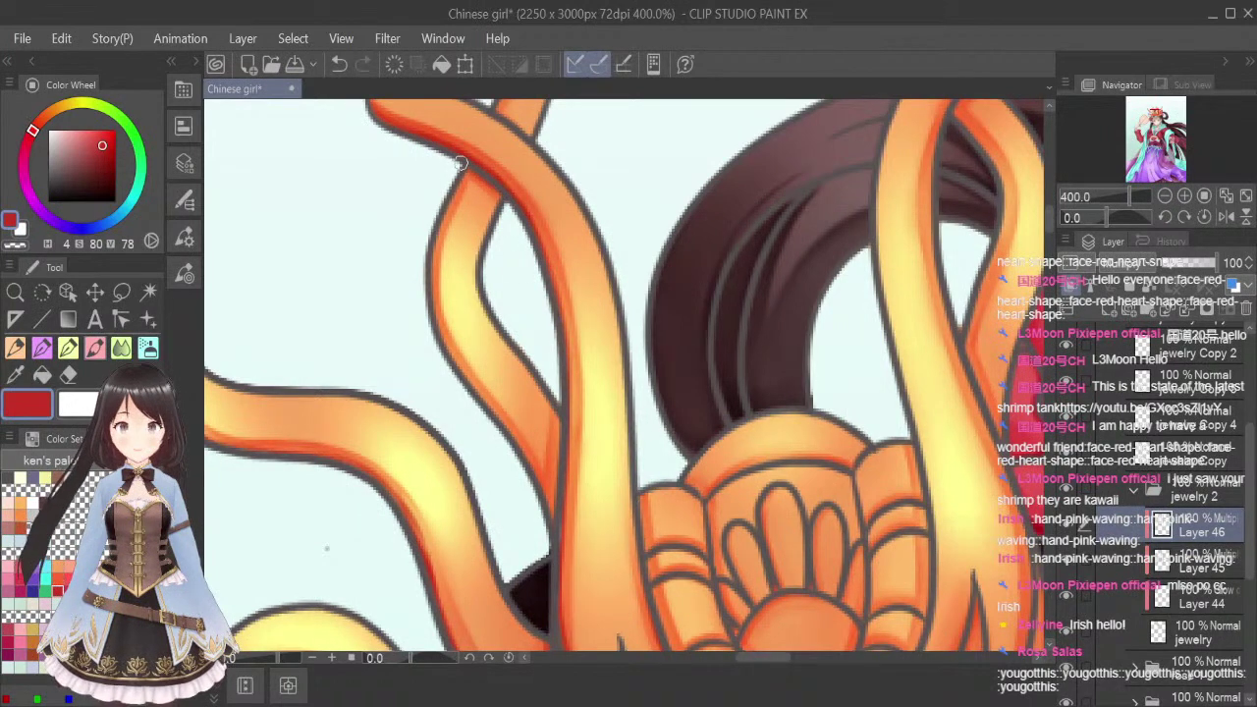
mouse_move(465, 177)
left_mouse_down()
mouse_move(427, 317)
mouse_move(436, 228)
mouse_move(443, 345)
mouse_move(427, 269)
mouse_move(473, 389)
left_mouse_up()
mouse_move(431, 300)
left_mouse_down()
mouse_move(452, 360)
mouse_move(508, 433)
left_mouse_up()
left_click_drag(468, 378, 531, 481)
left_click_drag(509, 432, 541, 495)
mouse_move(564, 412)
left_mouse_down()
mouse_move(552, 484)
mouse_move(560, 404)
mouse_move(547, 531)
left_mouse_up()
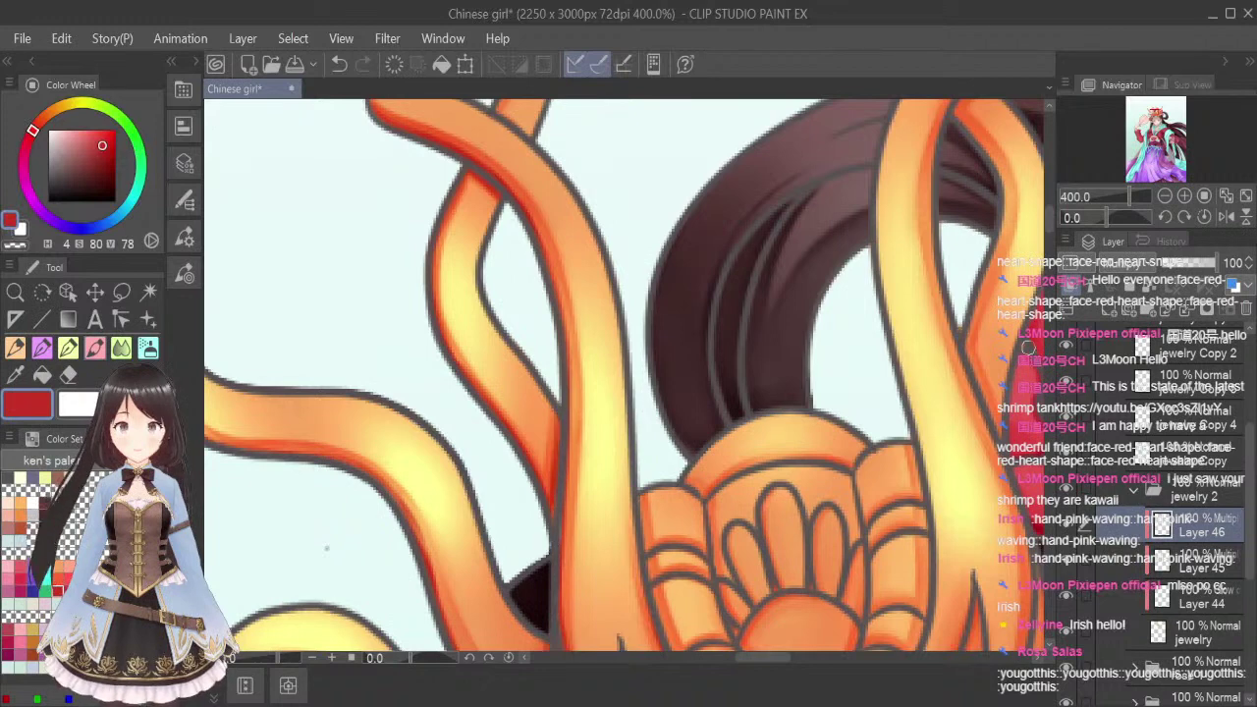
scroll(1051, 219, "up", 5)
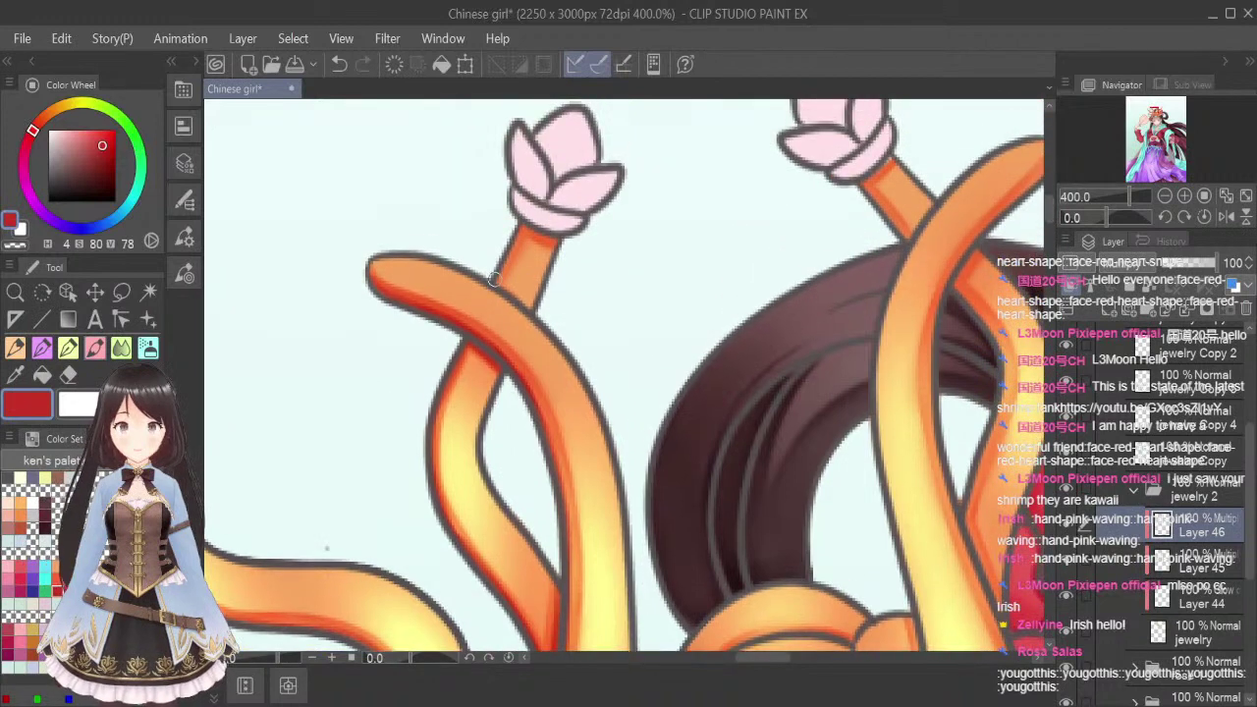
mouse_move(494, 284)
left_mouse_down()
mouse_move(528, 203)
mouse_move(523, 228)
mouse_move(553, 239)
left_mouse_up()
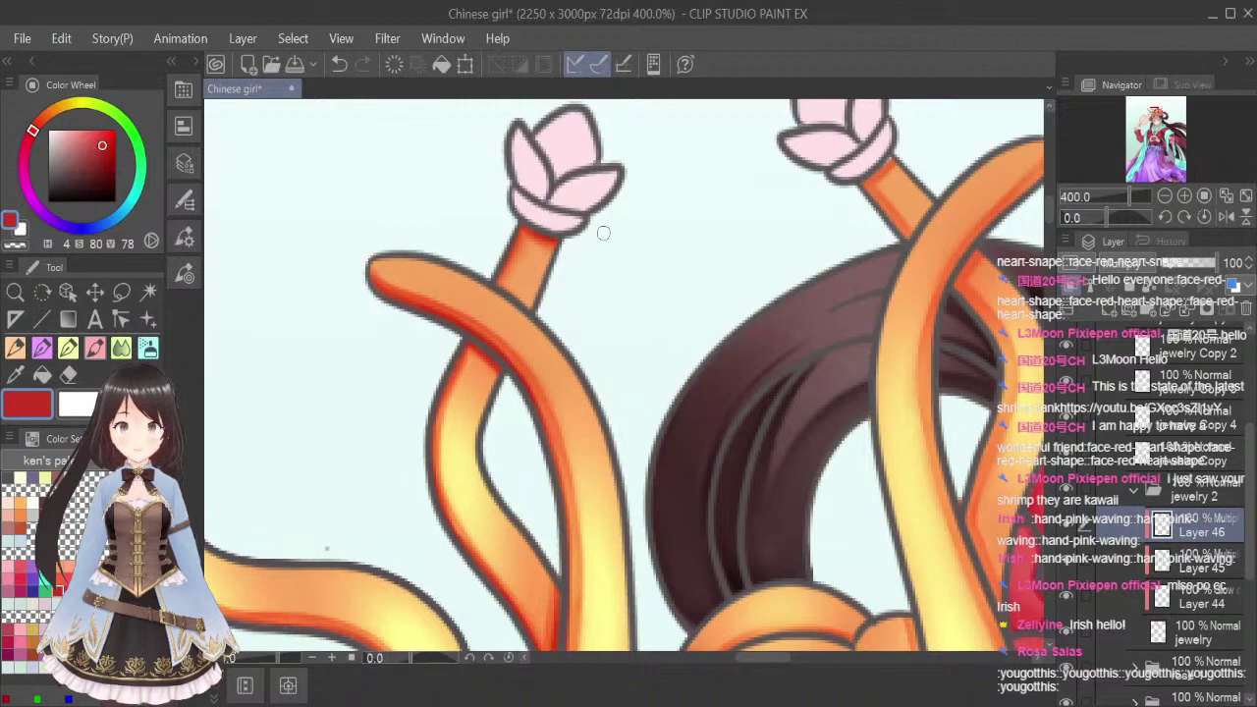
Paint dark red shadows along the narrow petals and rounded heart of the crown's central shell ornament
scroll(831, 365, "down", 2)
left_click_drag(769, 659, 787, 659)
scroll(1051, 228, "down", 8)
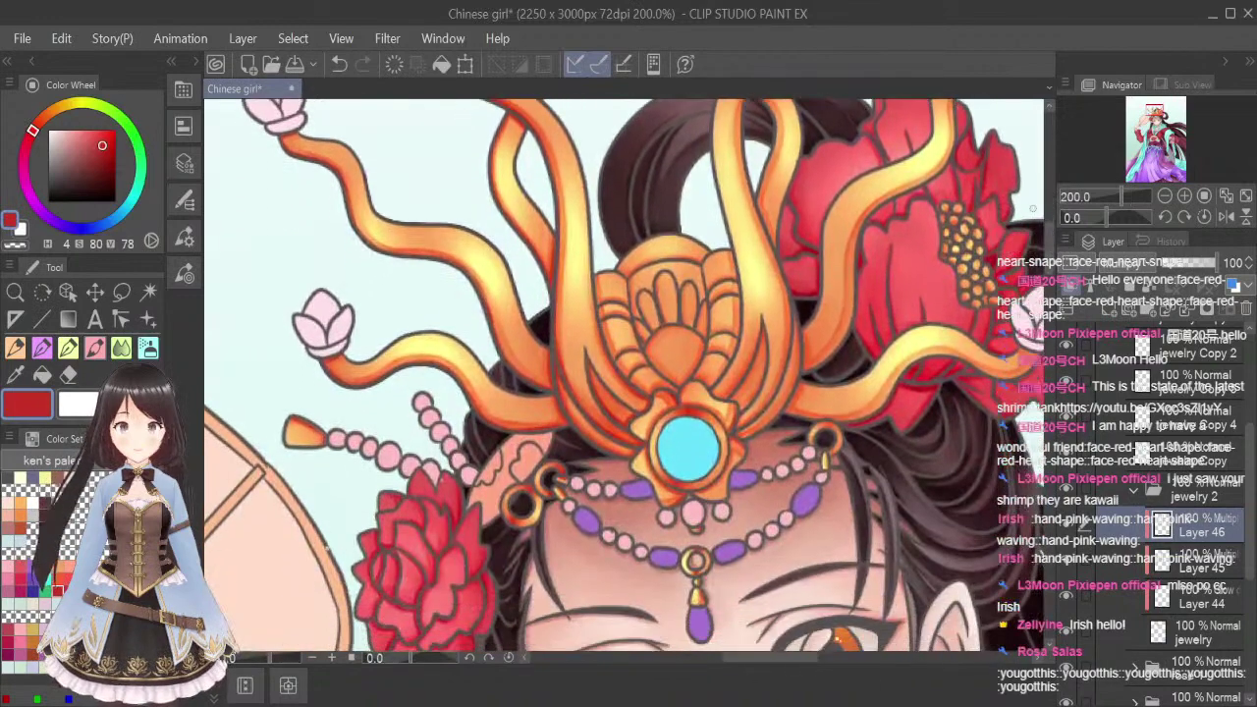
scroll(592, 278, "up", 3)
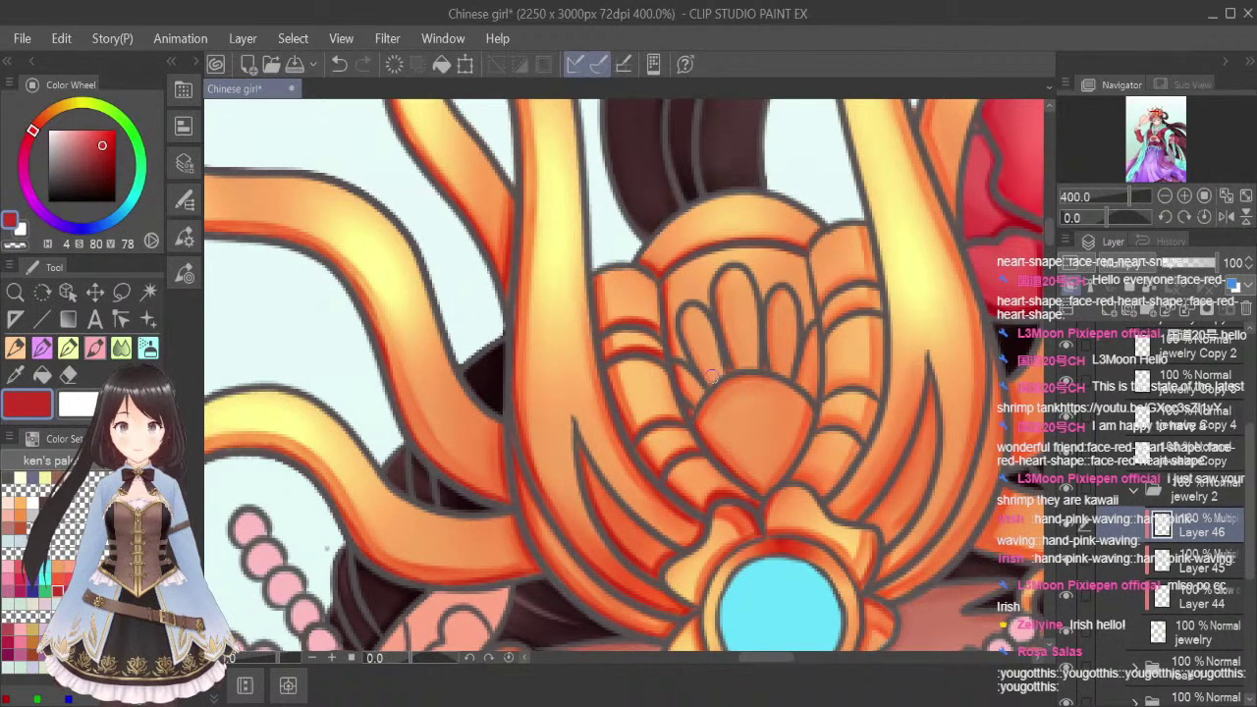
left_click_drag(717, 279, 732, 364)
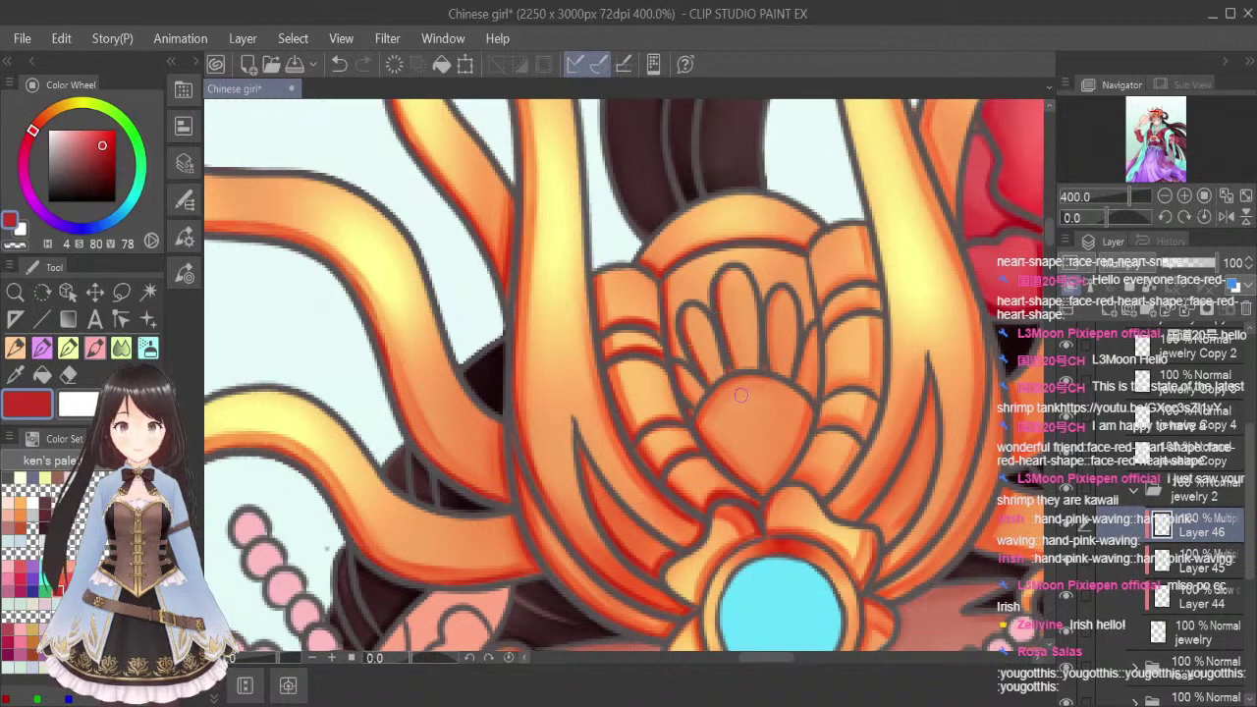
mouse_move(776, 291)
left_mouse_down()
mouse_move(765, 331)
mouse_move(797, 362)
mouse_move(813, 323)
mouse_move(793, 408)
mouse_move(824, 285)
mouse_move(807, 267)
mouse_move(821, 359)
mouse_move(820, 337)
mouse_move(809, 426)
mouse_move(757, 493)
left_mouse_up()
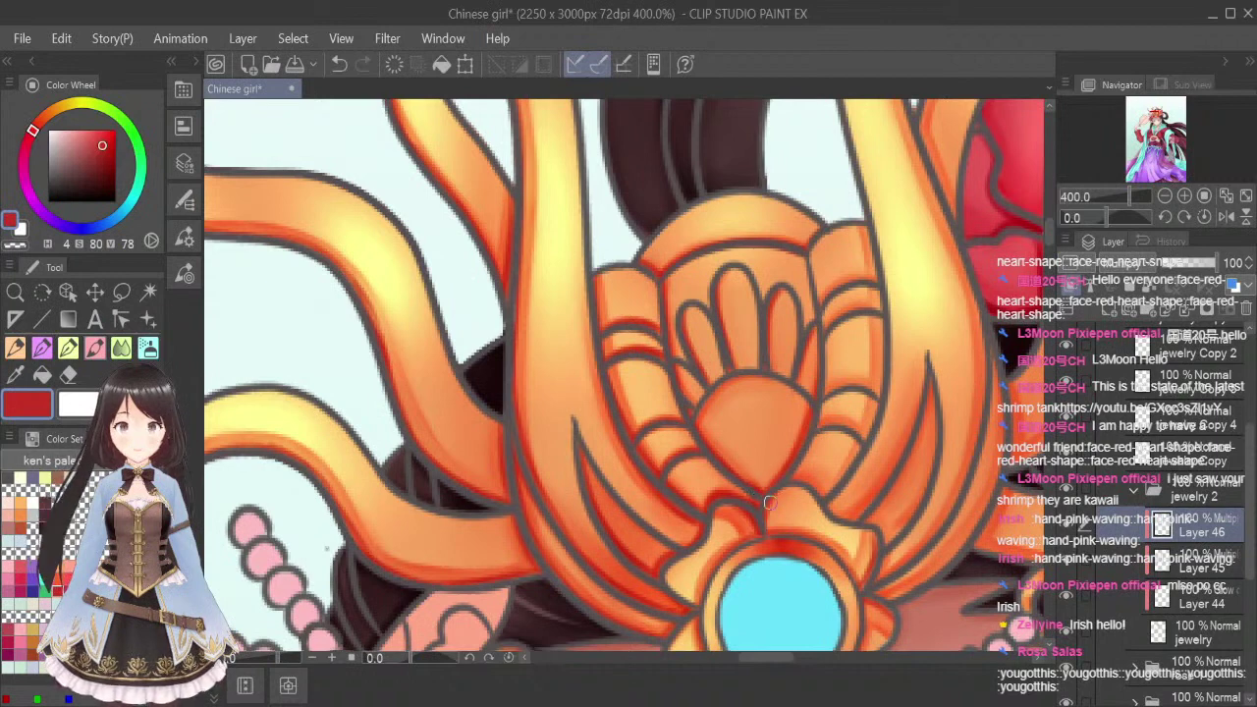
Shade the right outer edge and the segment divisions of the banded border around the crown's shell ornament
left_click_drag(864, 227, 878, 375)
mouse_move(879, 316)
left_mouse_down()
mouse_move(880, 377)
mouse_move(831, 488)
left_mouse_up()
left_click_drag(877, 407, 830, 489)
left_click_drag(819, 429, 869, 441)
left_click_drag(821, 400, 875, 395)
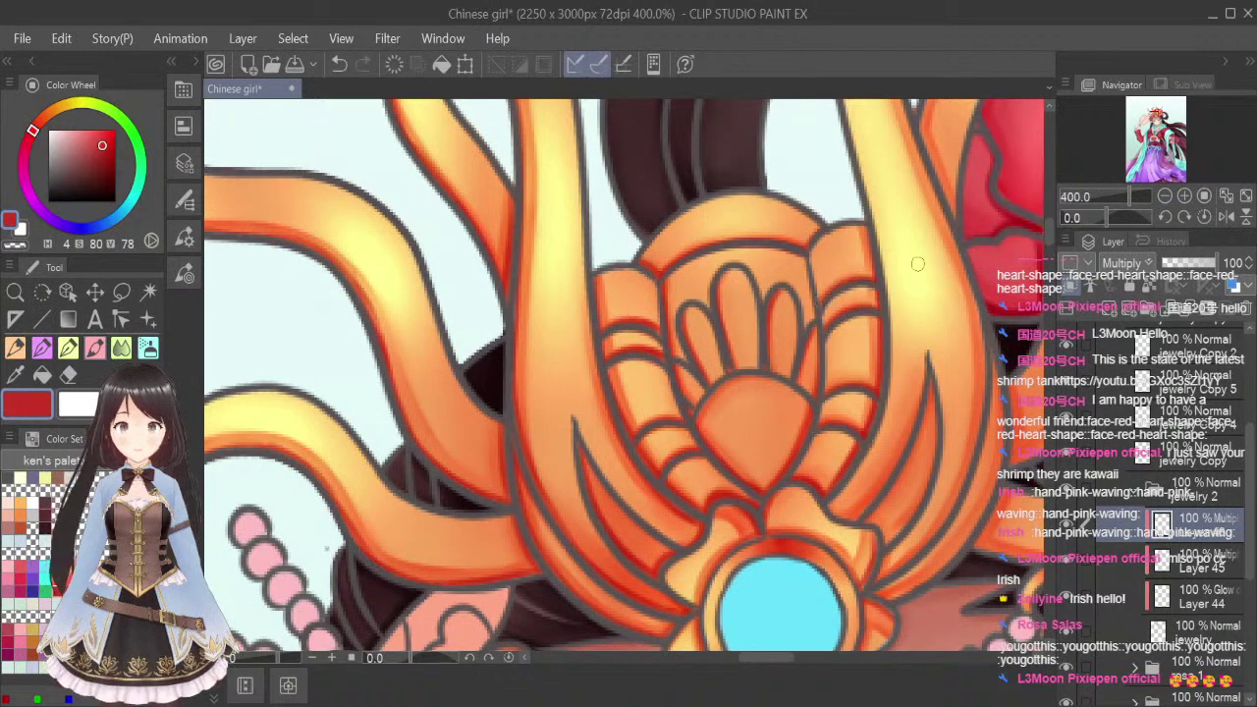
Paint dark red shadows on the gold petal beside the blue gem and along the split strand and outer curve of the crown's right side
left_click_drag(924, 367, 907, 447)
mouse_move(823, 497)
left_mouse_down()
mouse_move(885, 526)
mouse_move(888, 579)
mouse_move(879, 525)
mouse_move(880, 589)
left_mouse_up()
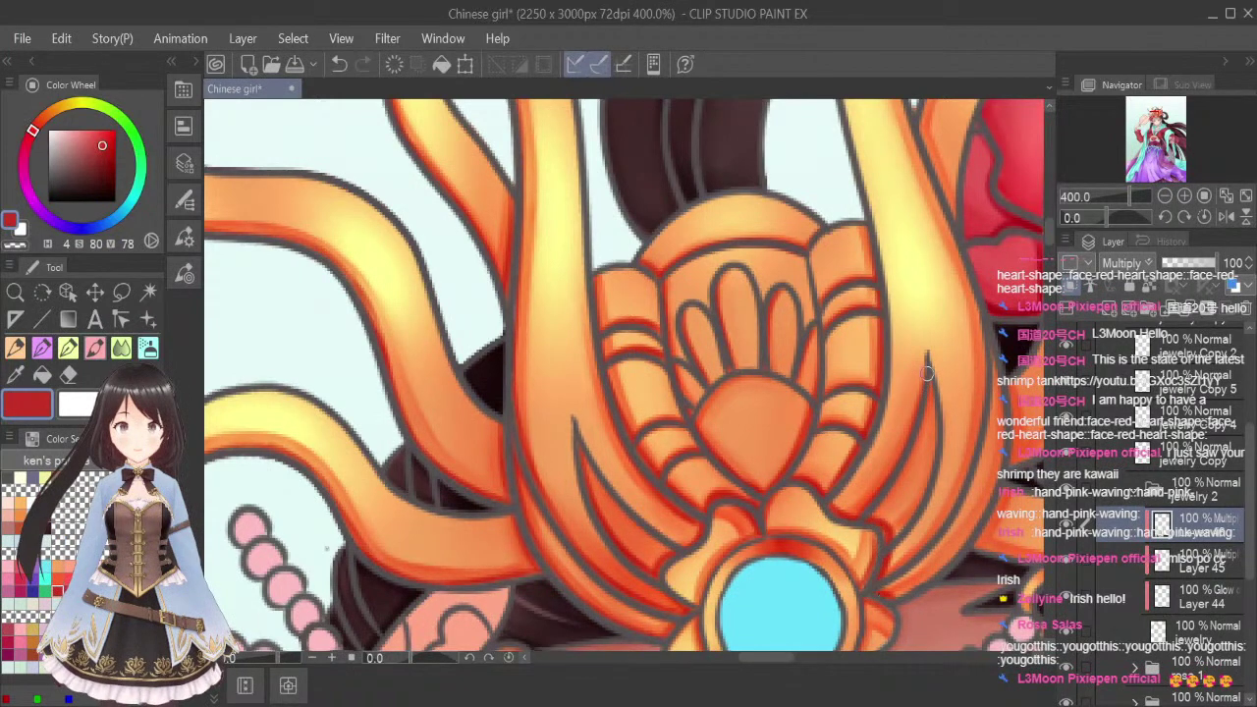
mouse_move(926, 373)
left_mouse_down()
mouse_move(922, 482)
mouse_move(934, 408)
mouse_move(904, 525)
left_mouse_up()
left_click_drag(925, 420, 921, 440)
left_click_drag(972, 300, 982, 414)
left_click_drag(982, 330, 962, 491)
mouse_move(983, 415)
left_mouse_down()
mouse_move(940, 522)
mouse_move(948, 516)
mouse_move(917, 552)
left_mouse_up()
left_click_drag(993, 351, 994, 499)
left_click_drag(1002, 404, 944, 565)
left_click_drag(994, 476, 925, 574)
left_click_drag(980, 518, 902, 590)
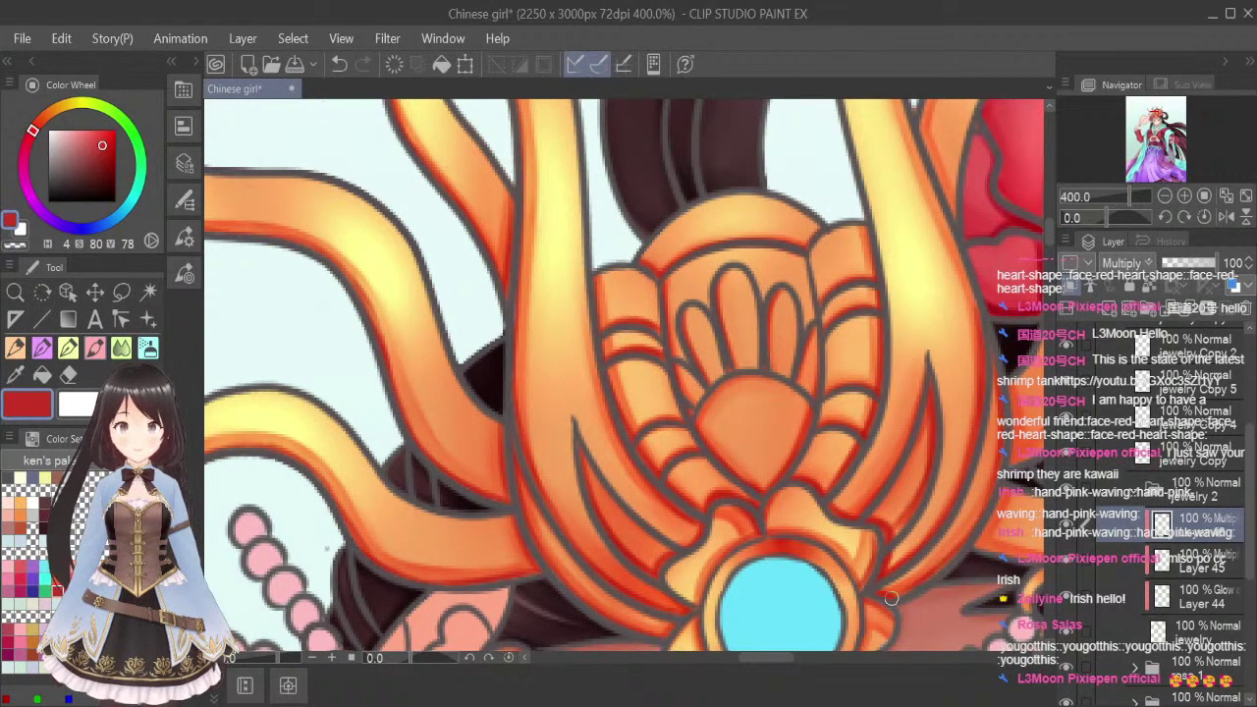
Paint a dark red shadow down the outer edge of the crown's tall right prong
left_click_drag(783, 658, 797, 664)
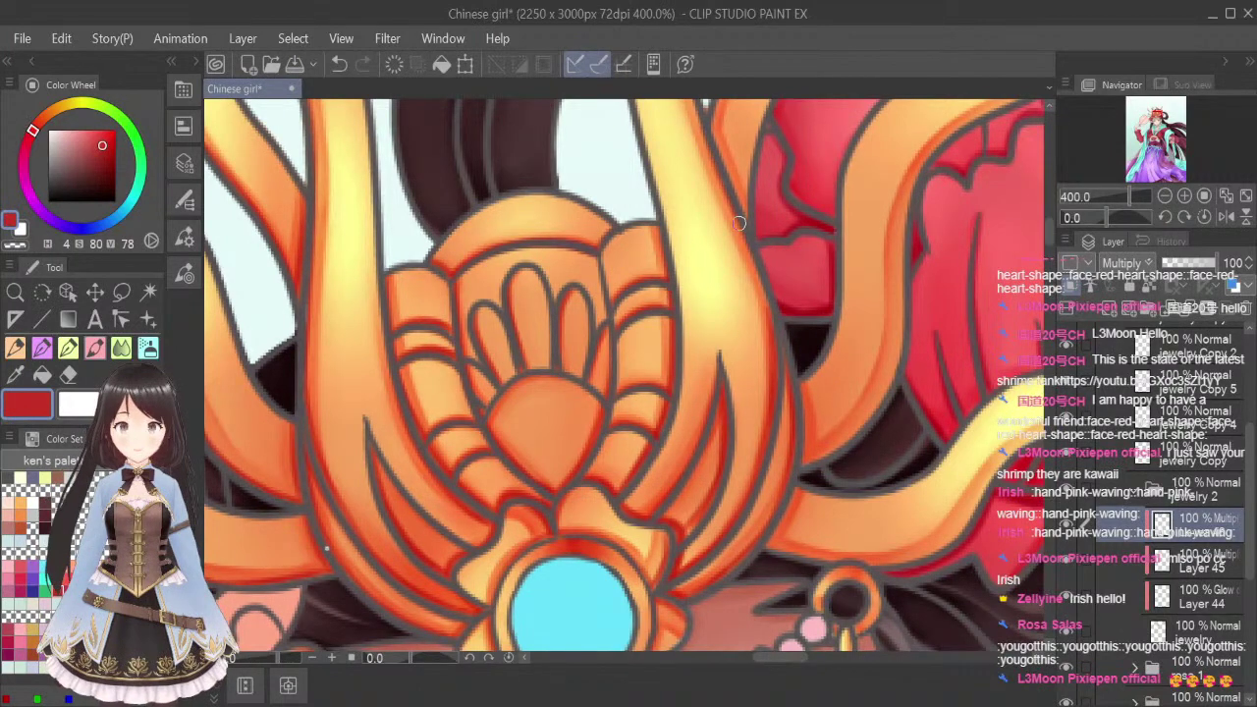
left_click_drag(1050, 234, 1051, 223)
left_click_drag(676, 148, 680, 259)
left_click_drag(678, 197, 693, 314)
left_click_drag(680, 224, 729, 407)
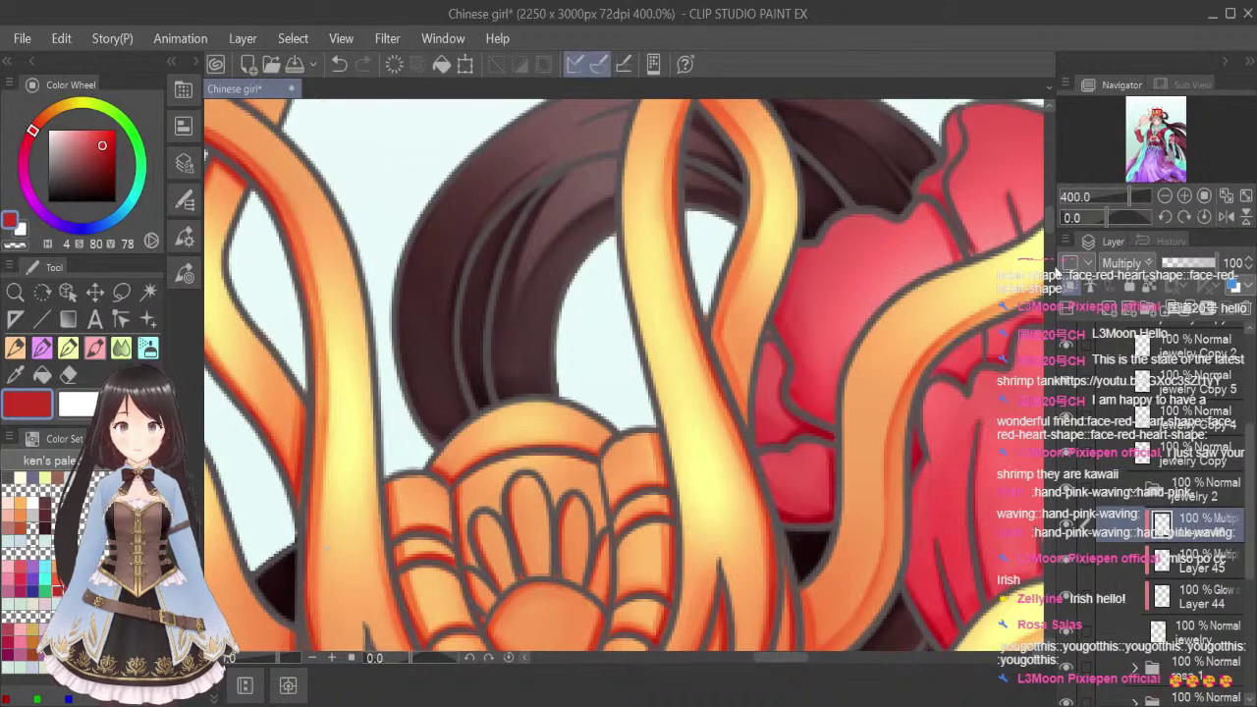
Shade the tip of the crown's tall right prong and the flower stem crossing behind it in dark red
left_click_drag(1051, 220, 1051, 206)
mouse_move(683, 356)
left_mouse_down()
mouse_move(717, 287)
mouse_move(702, 320)
mouse_move(795, 208)
left_mouse_up()
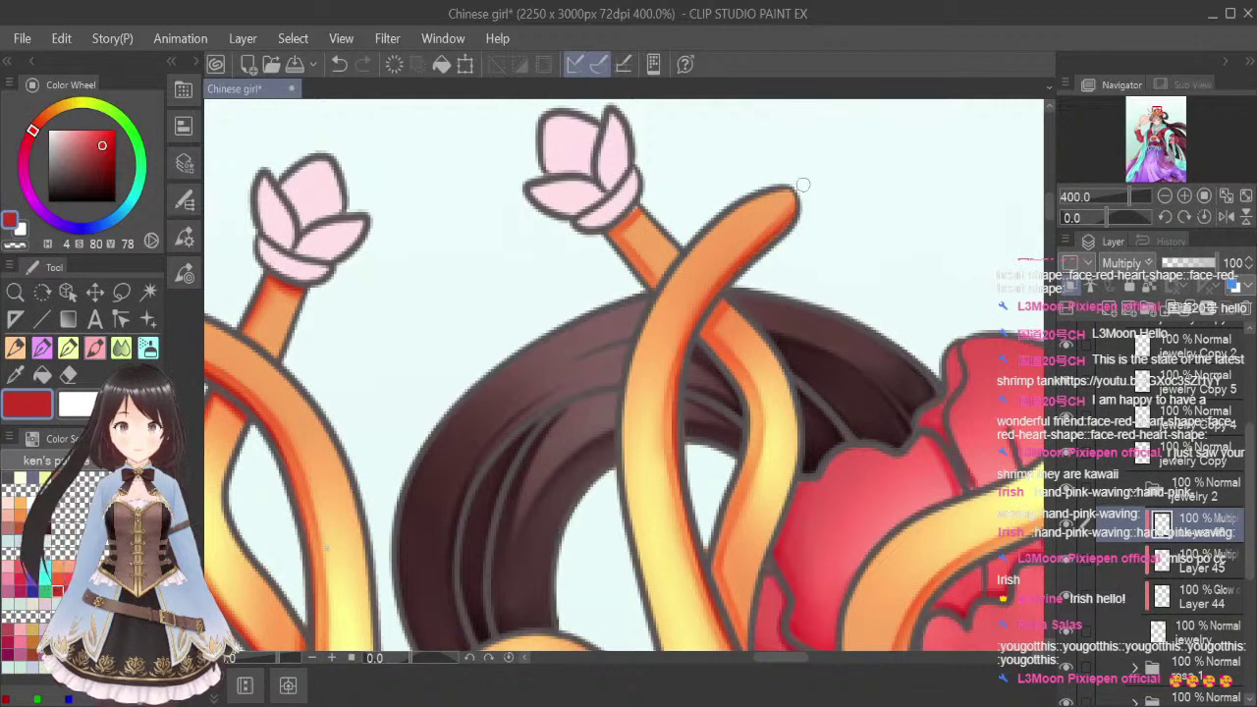
left_click_drag(610, 233, 635, 273)
mouse_move(697, 329)
left_mouse_down()
mouse_move(715, 352)
mouse_move(737, 273)
mouse_move(745, 397)
left_mouse_up()
mouse_move(714, 349)
left_mouse_down()
mouse_move(748, 442)
mouse_move(744, 490)
mouse_move(715, 538)
mouse_move(744, 468)
mouse_move(704, 585)
left_mouse_up()
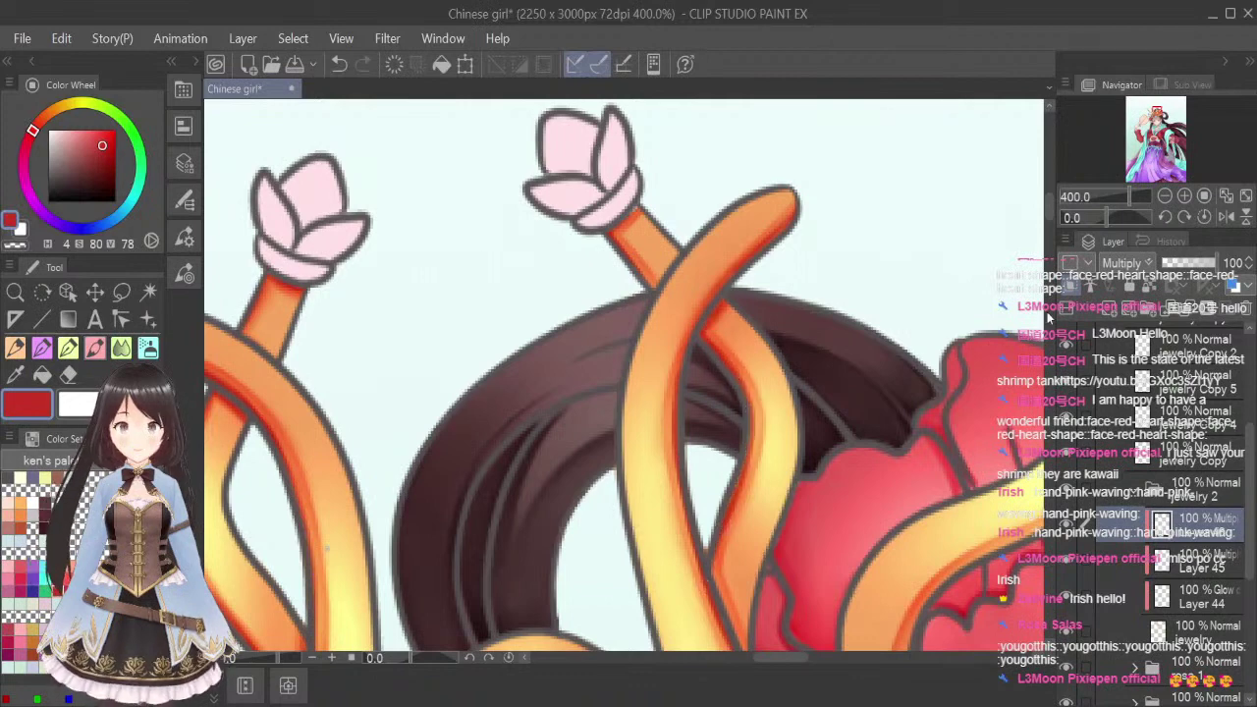
Paint dark red shadows along the lower edge of the crown's tall right prong and the upper flower stem crossing the red flower
left_click_drag(1050, 208, 1051, 215)
left_click_drag(708, 443, 757, 569)
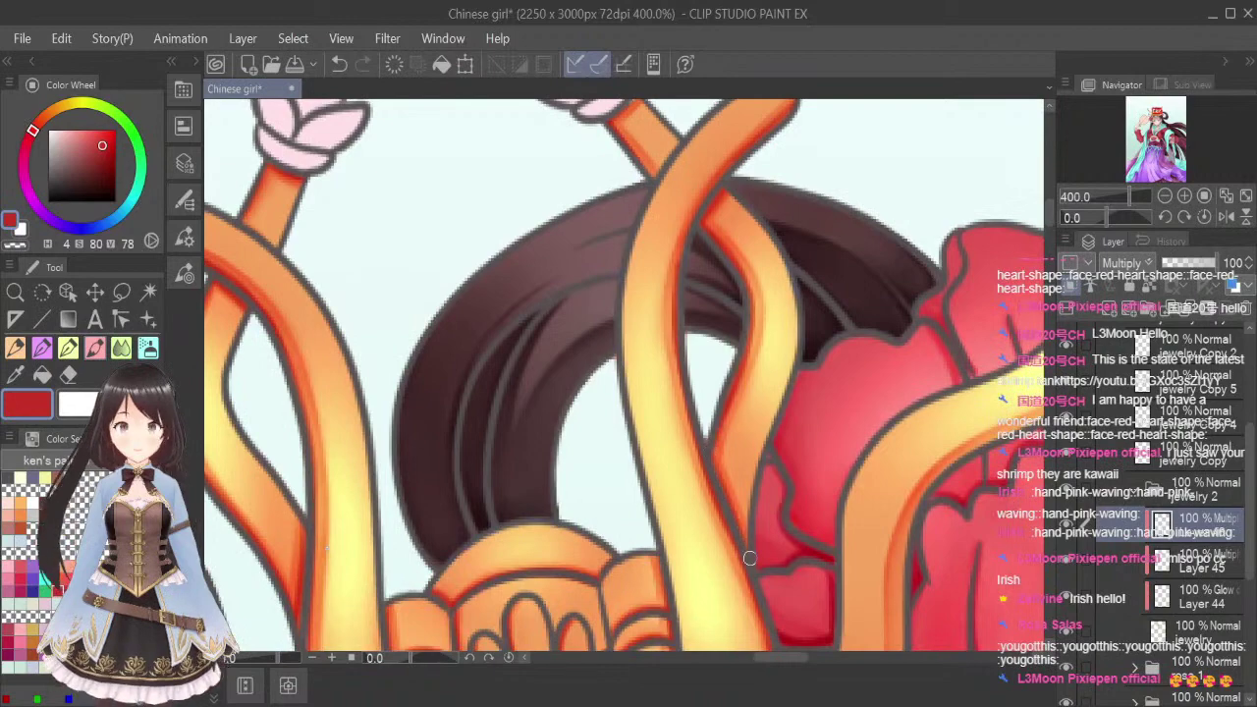
left_click_drag(784, 664, 810, 663)
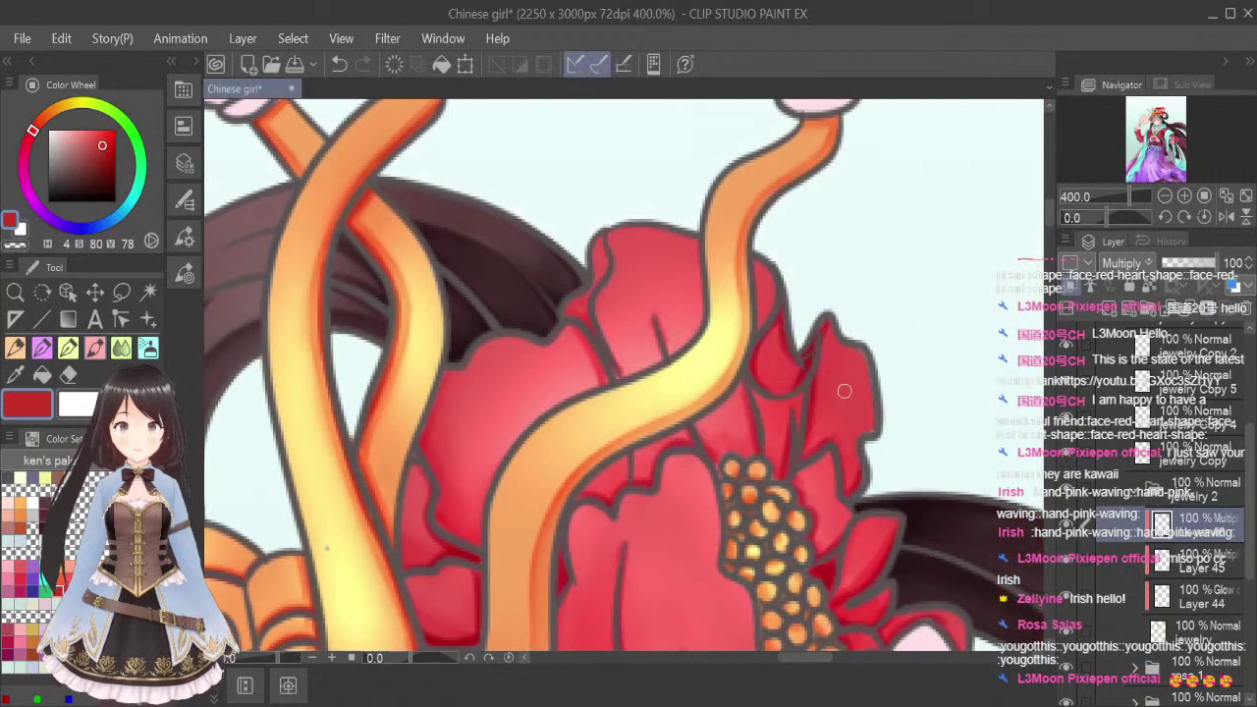
mouse_move(801, 119)
left_mouse_down()
mouse_move(830, 116)
mouse_move(834, 143)
mouse_move(762, 206)
mouse_move(736, 378)
mouse_move(579, 486)
mouse_move(599, 461)
mouse_move(550, 564)
mouse_move(552, 648)
left_mouse_up()
Shade the lower part of that flower stem and the outer right edge of the crown's base in dark red
scroll(547, 351, "down", 5)
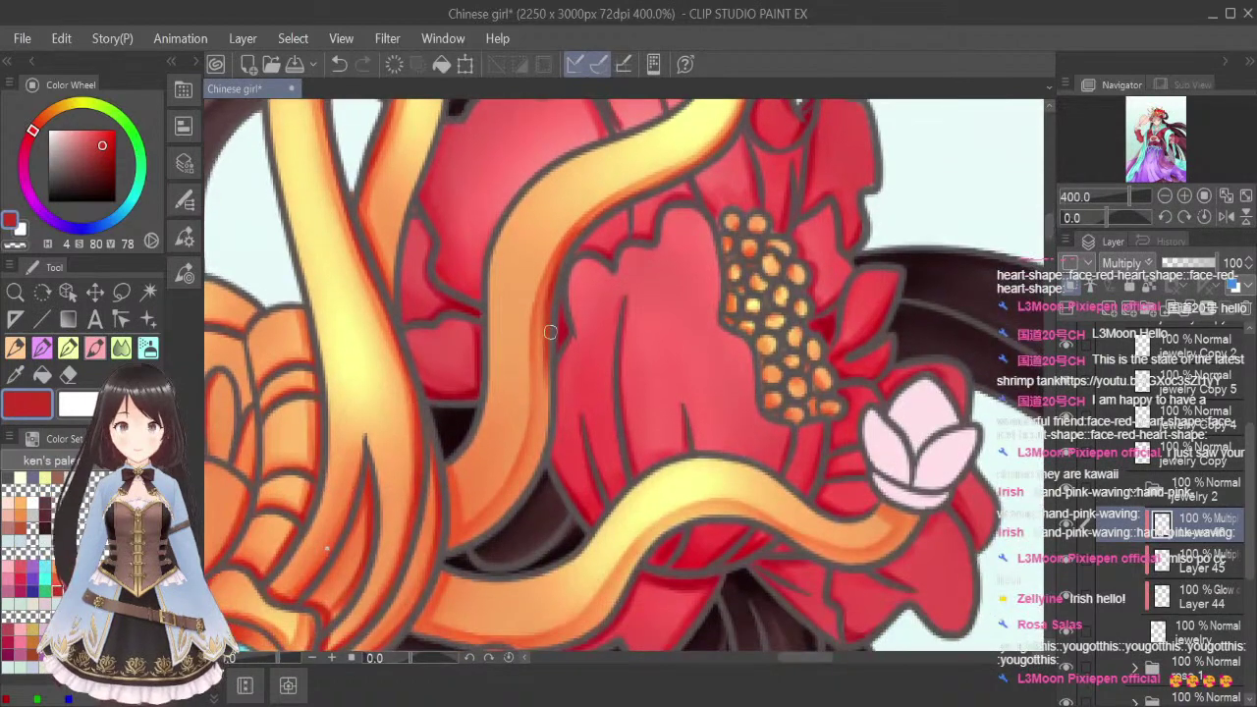
mouse_move(547, 352)
left_mouse_down()
mouse_move(535, 473)
mouse_move(542, 440)
mouse_move(486, 520)
left_mouse_up()
mouse_move(443, 463)
left_mouse_down()
mouse_move(444, 544)
mouse_move(416, 626)
left_mouse_up()
left_click_drag(440, 580, 395, 639)
Paint a dark red shadow along the underside of the crown's lowest right stem, from the base to the pink bud
scroll(1053, 238, "down", 5)
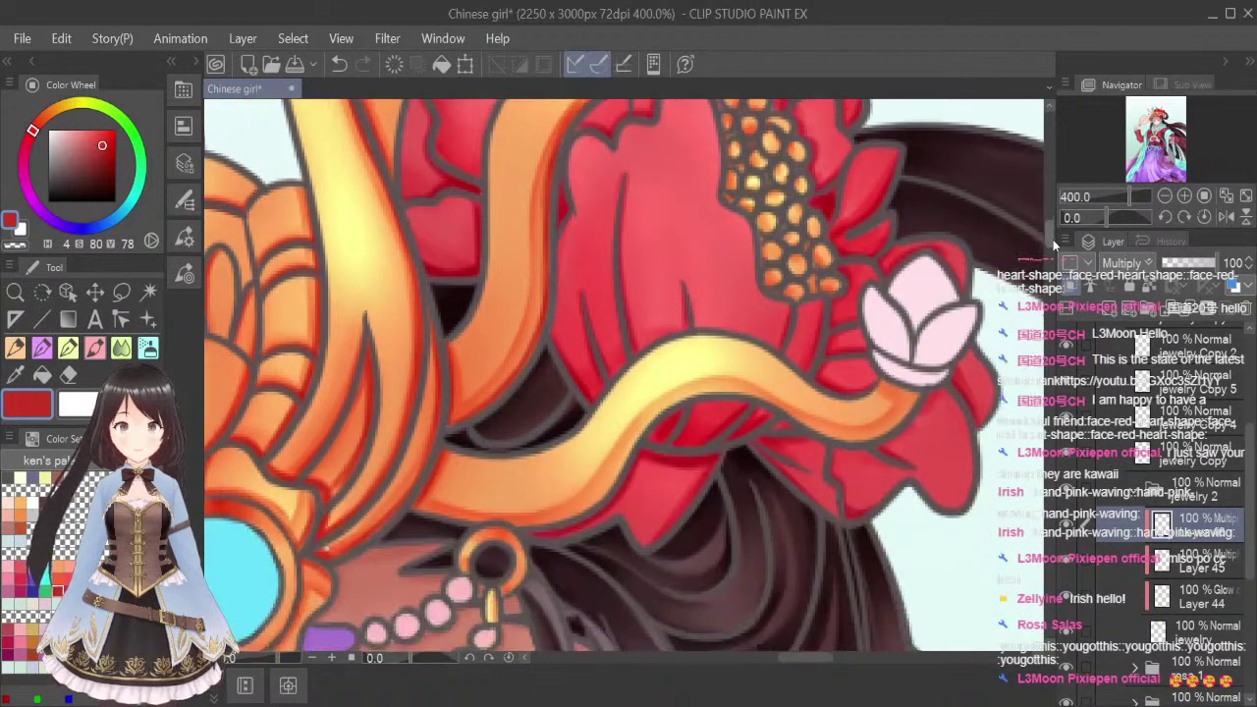
mouse_move(414, 504)
left_mouse_down()
mouse_move(483, 526)
mouse_move(593, 508)
mouse_move(582, 507)
mouse_move(632, 450)
mouse_move(704, 390)
mouse_move(623, 469)
left_mouse_up()
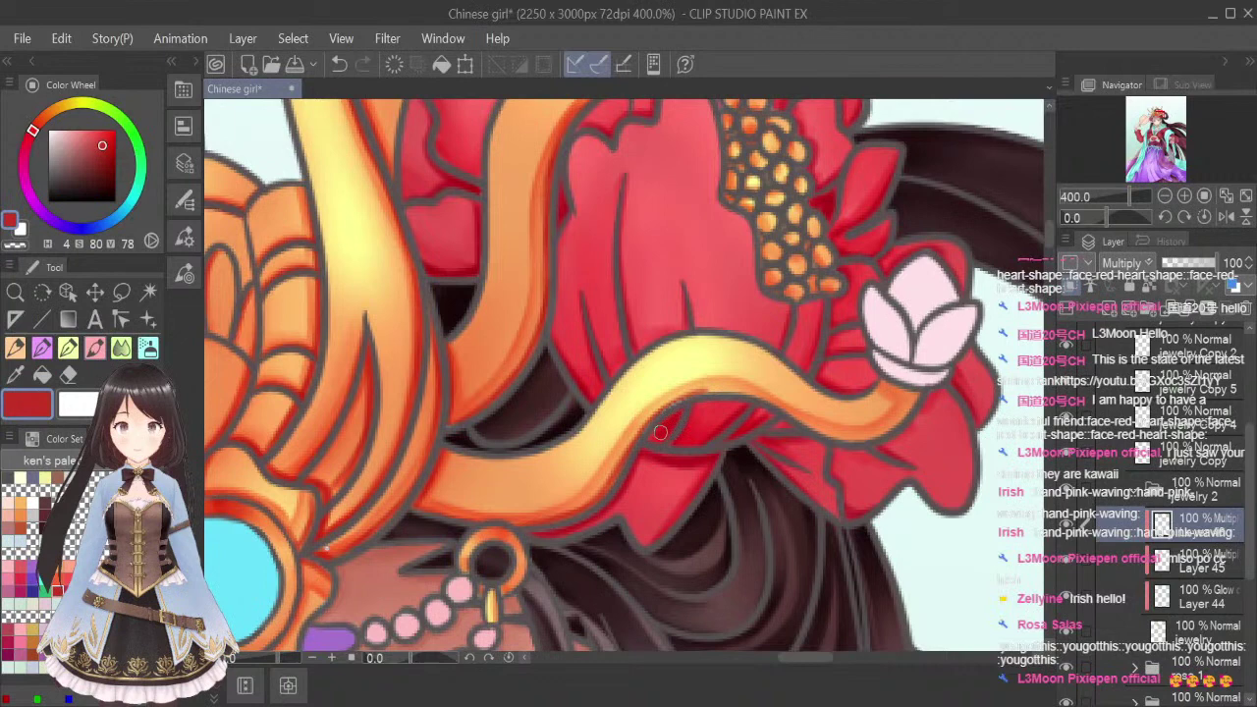
mouse_move(681, 399)
left_mouse_down()
mouse_move(731, 395)
mouse_move(834, 436)
mouse_move(881, 438)
mouse_move(911, 401)
left_mouse_up()
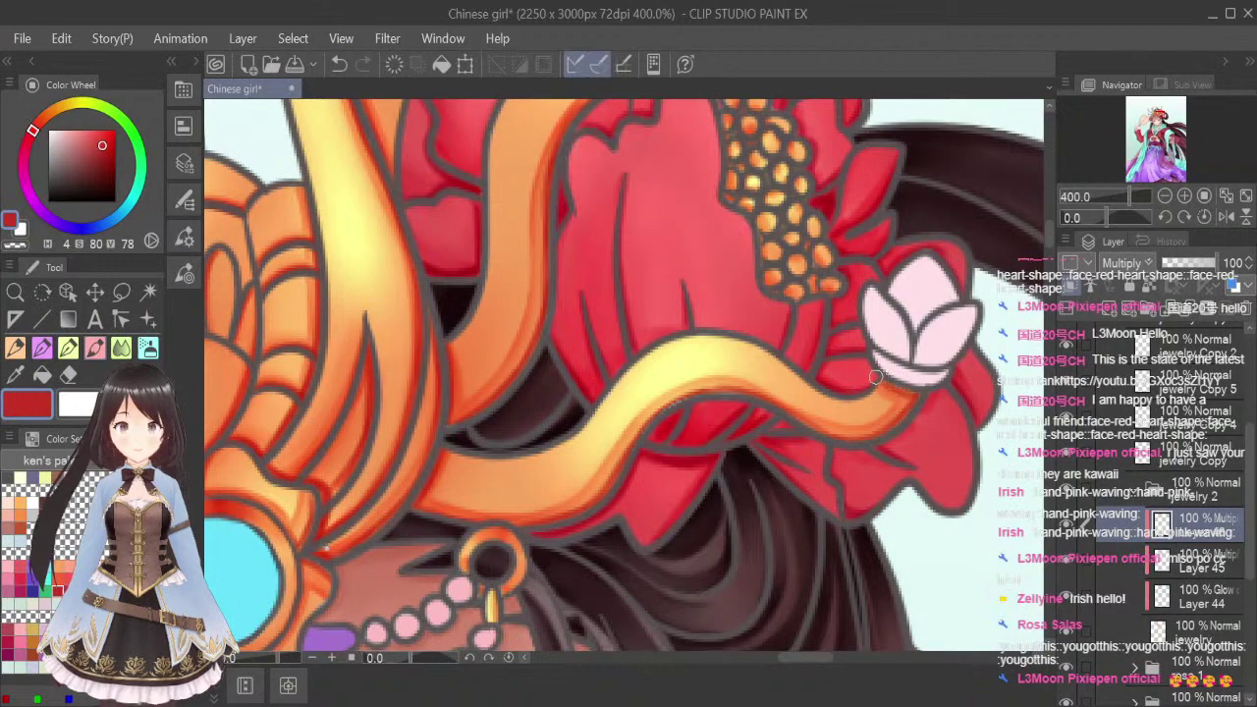
Choose the blending brush and reduce the brush size for the small gold ring holding the forehead bead strands
scroll(1045, 236, "down", 5)
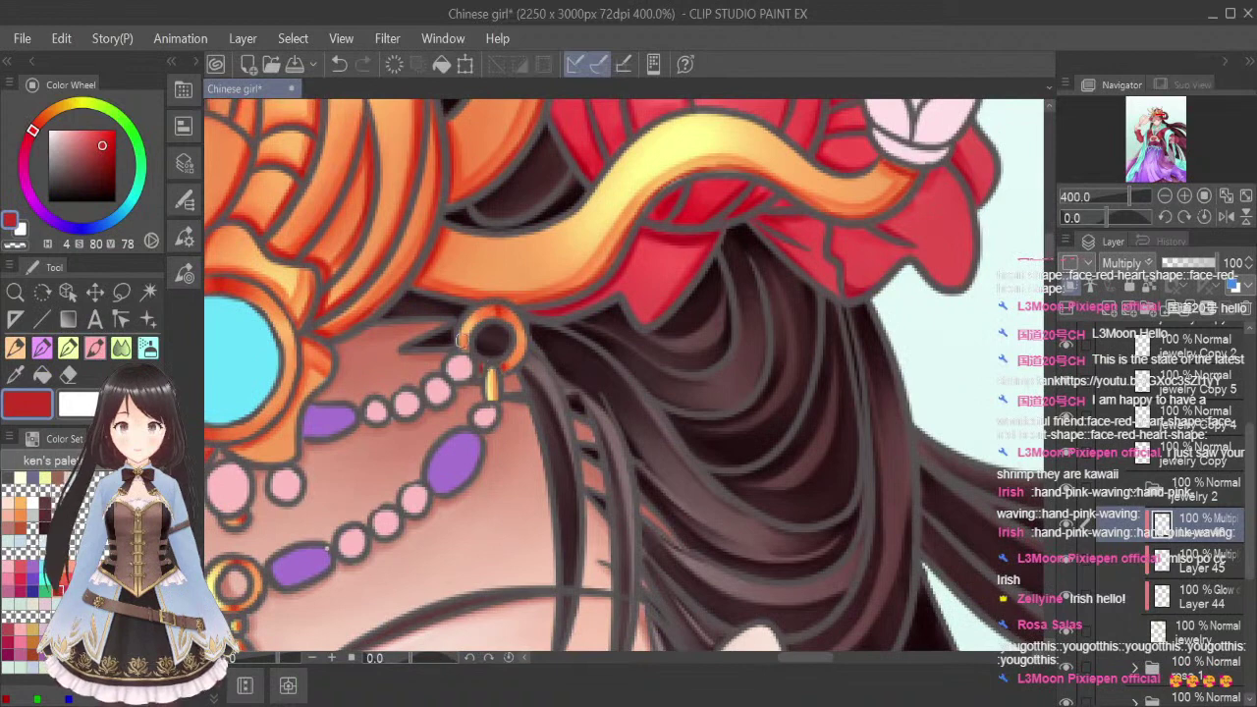
left_click(121, 347)
key("bracketleft")
key("bracketleft")
key("bracketleft")
key("bracketleft")
key("bracketleft")
key("bracketleft")
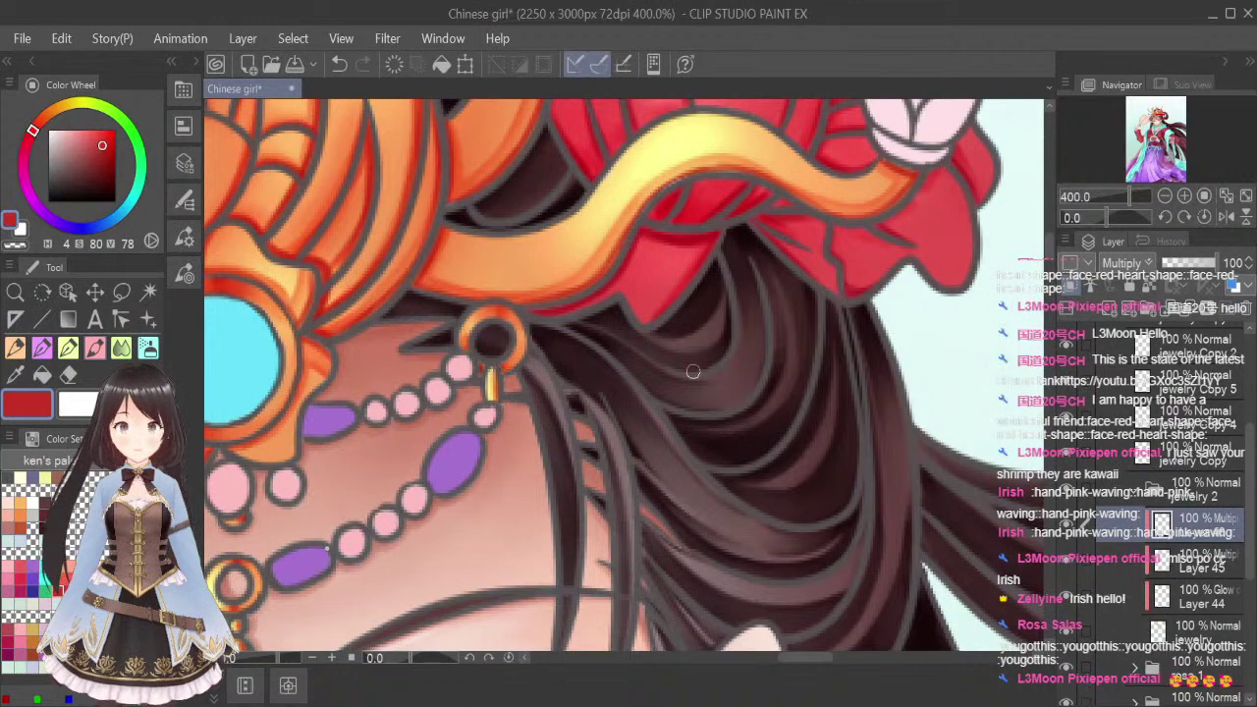
Fit the whole illustration in view and save the file
key("ctrl+alt+0")
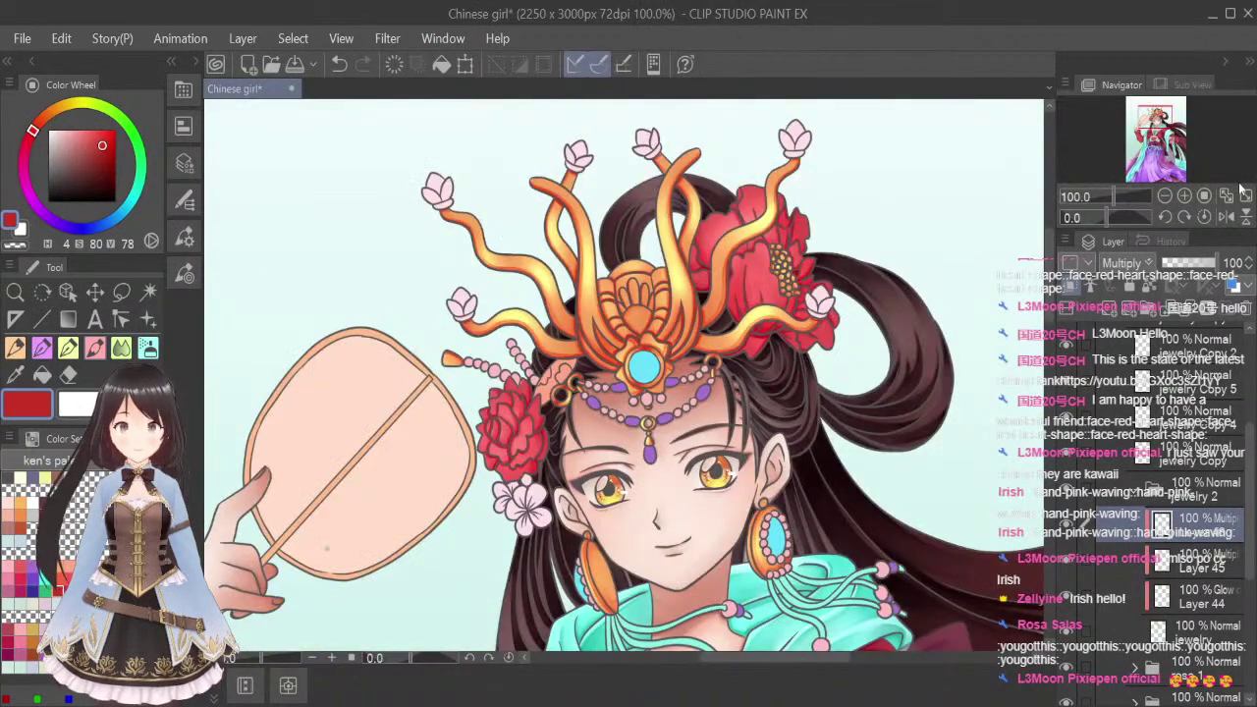
left_click(1205, 196)
key("ctrl+s")
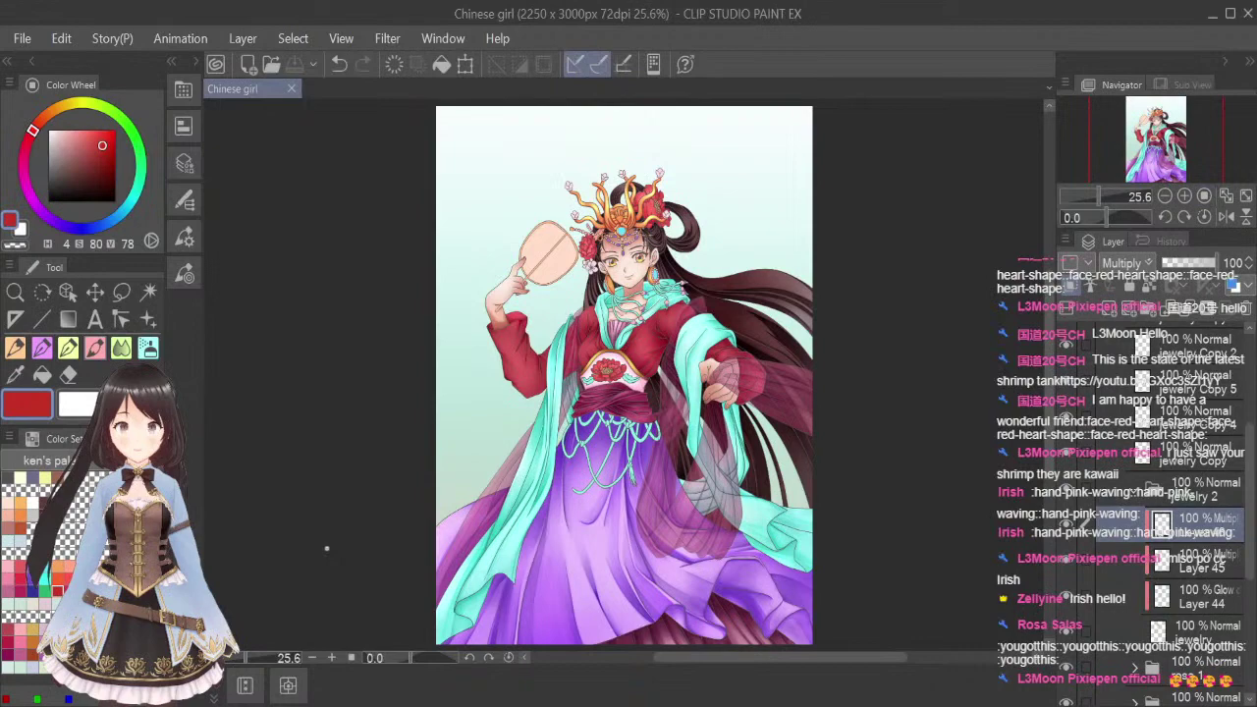
Paint dark red shadows along both sides of the left gold earring's dividing line, from its top loop down to the tip
scroll(465, 172, "up", 8)
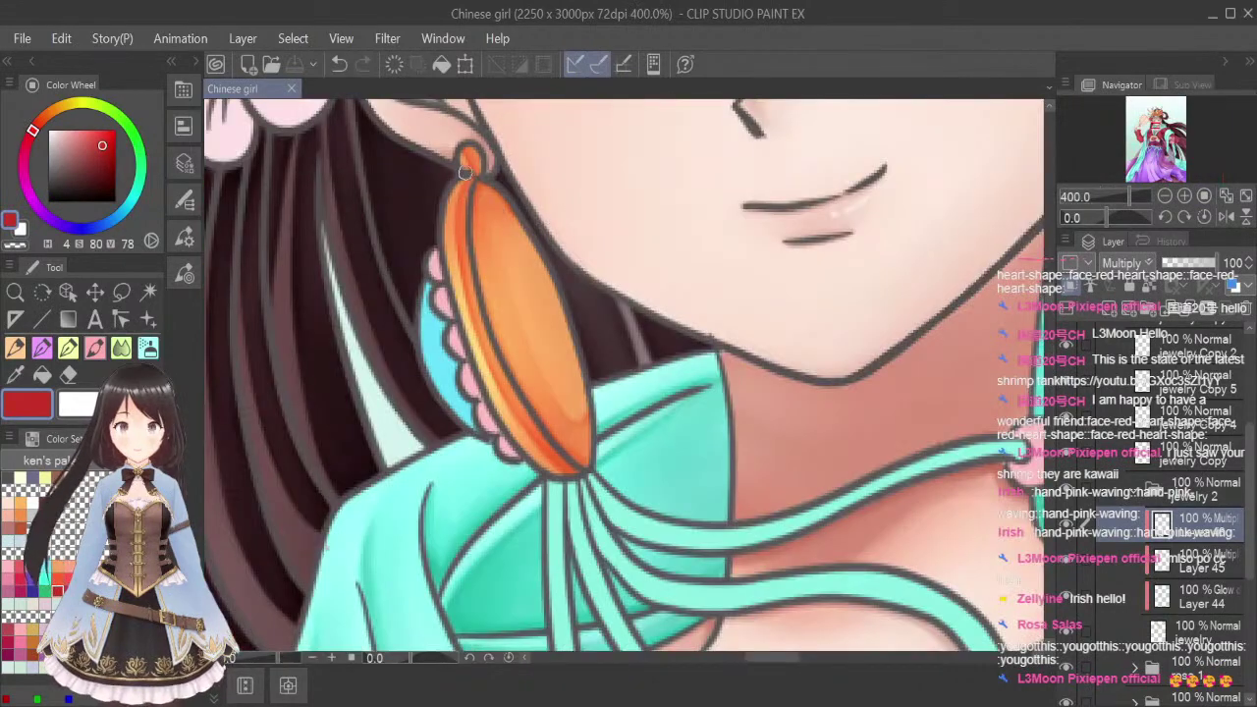
left_click_drag(473, 182, 475, 312)
left_click_drag(467, 239, 490, 355)
mouse_move(468, 275)
left_mouse_down()
mouse_move(496, 361)
mouse_move(472, 294)
mouse_move(534, 426)
mouse_move(495, 356)
mouse_move(573, 467)
mouse_move(538, 461)
left_mouse_up()
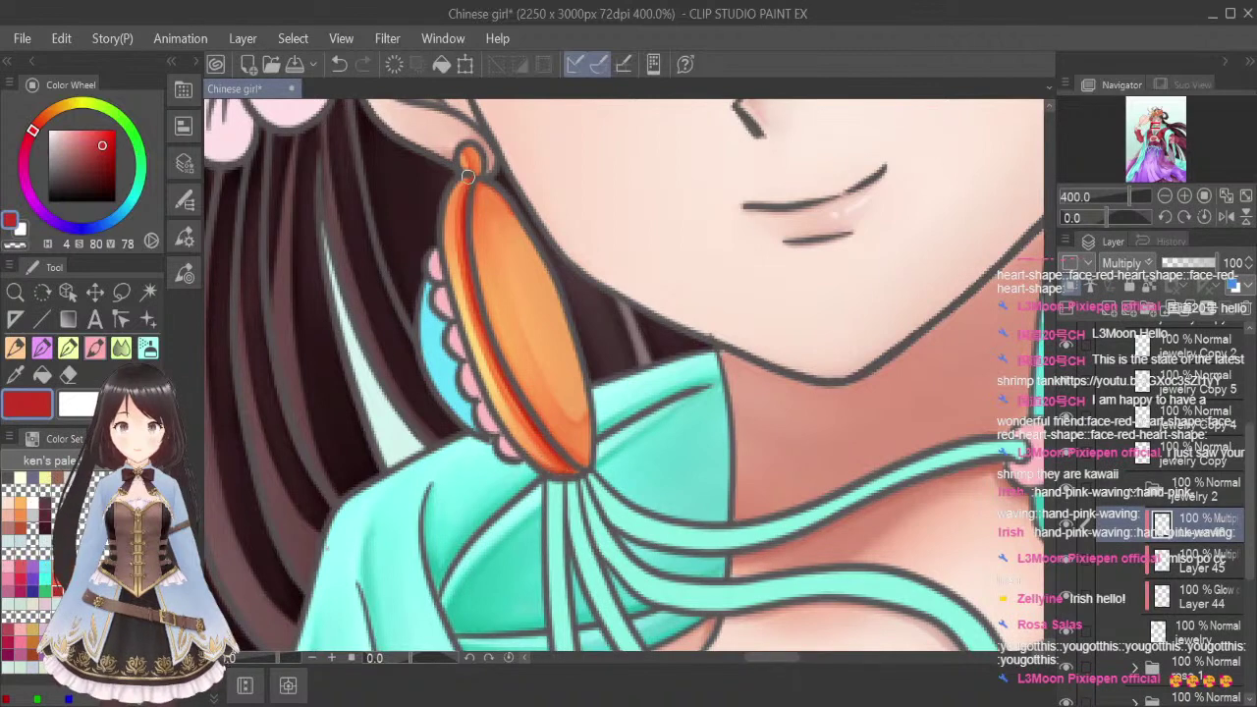
mouse_move(469, 143)
left_mouse_down()
mouse_move(494, 329)
mouse_move(548, 430)
mouse_move(529, 403)
mouse_move(563, 449)
mouse_move(581, 443)
mouse_move(574, 458)
mouse_move(583, 425)
mouse_move(584, 462)
mouse_move(588, 421)
mouse_move(583, 468)
mouse_move(587, 421)
left_mouse_up()
left_click_drag(475, 194, 508, 210)
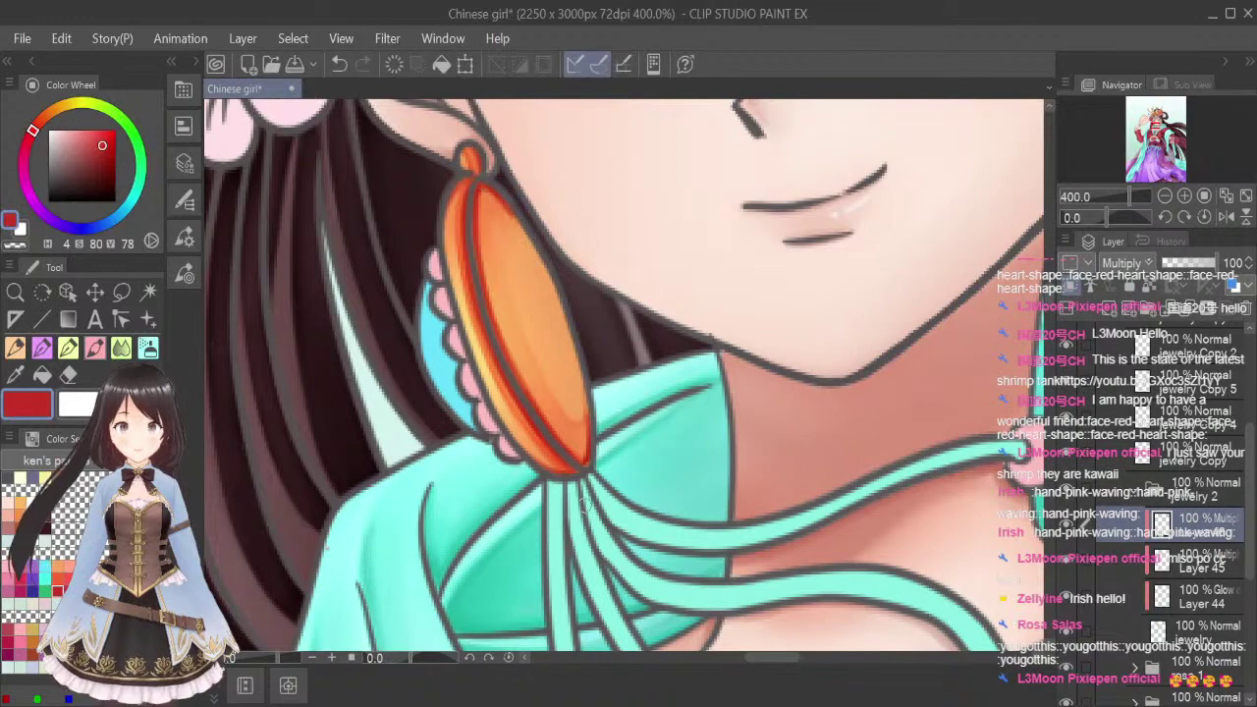
Paint dark red shading along the edges of the orange frame of the earring with the blue stone
left_click_drag(775, 660, 815, 673)
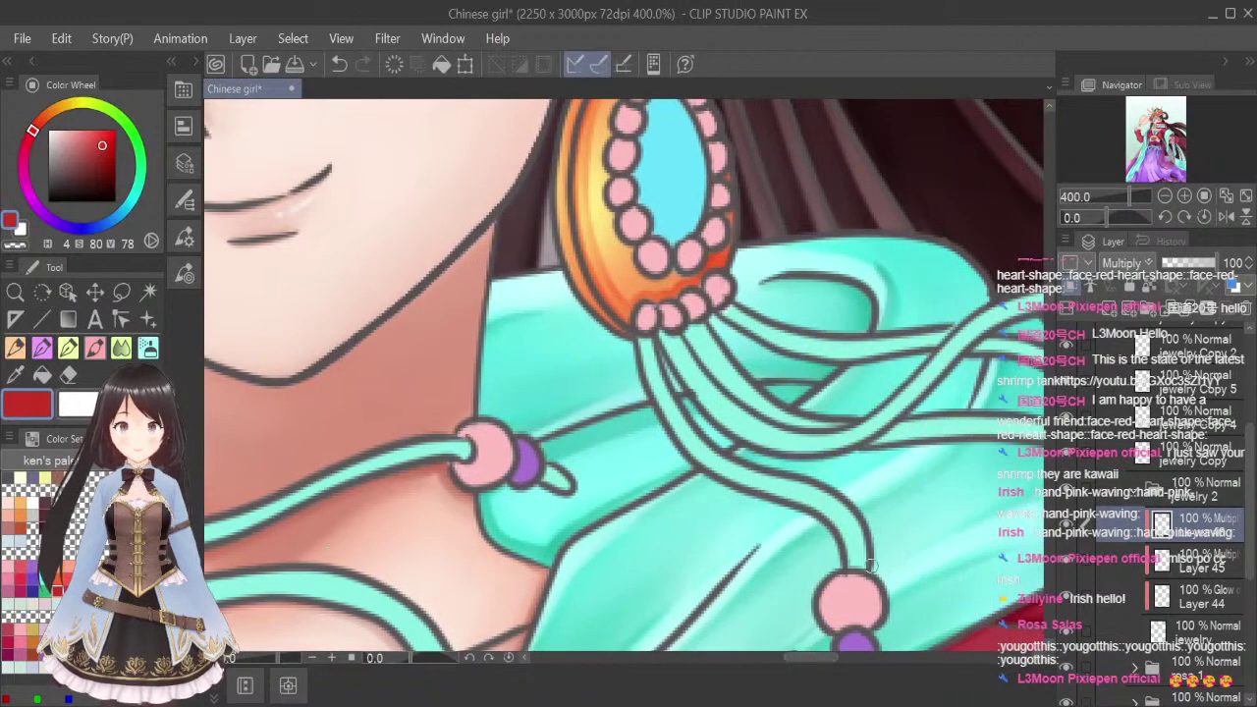
scroll(730, 207, "up", 3)
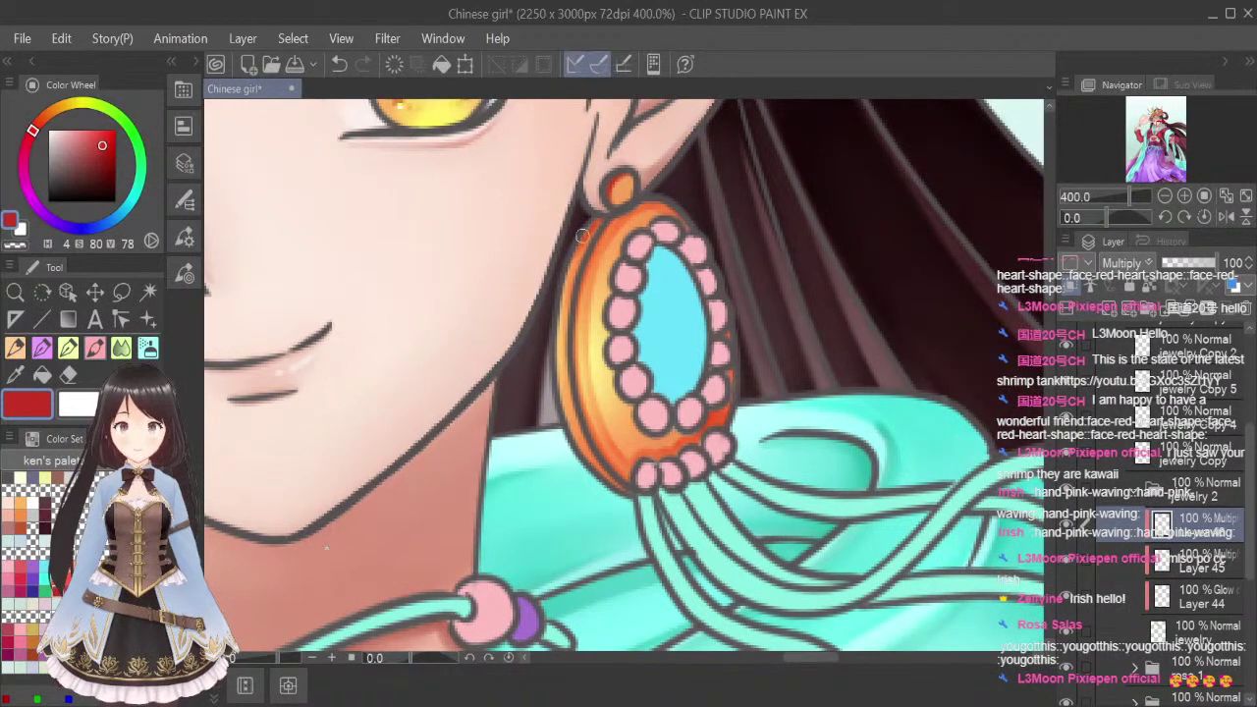
mouse_move(585, 235)
left_mouse_down()
mouse_move(558, 310)
mouse_move(562, 416)
mouse_move(556, 379)
mouse_move(582, 452)
mouse_move(565, 424)
mouse_move(636, 501)
left_mouse_up()
left_click_drag(621, 213, 576, 316)
mouse_move(587, 265)
left_mouse_down()
mouse_move(578, 397)
mouse_move(618, 474)
mouse_move(640, 481)
mouse_move(642, 467)
mouse_move(626, 479)
mouse_move(635, 463)
mouse_move(701, 447)
mouse_move(725, 405)
left_mouse_up()
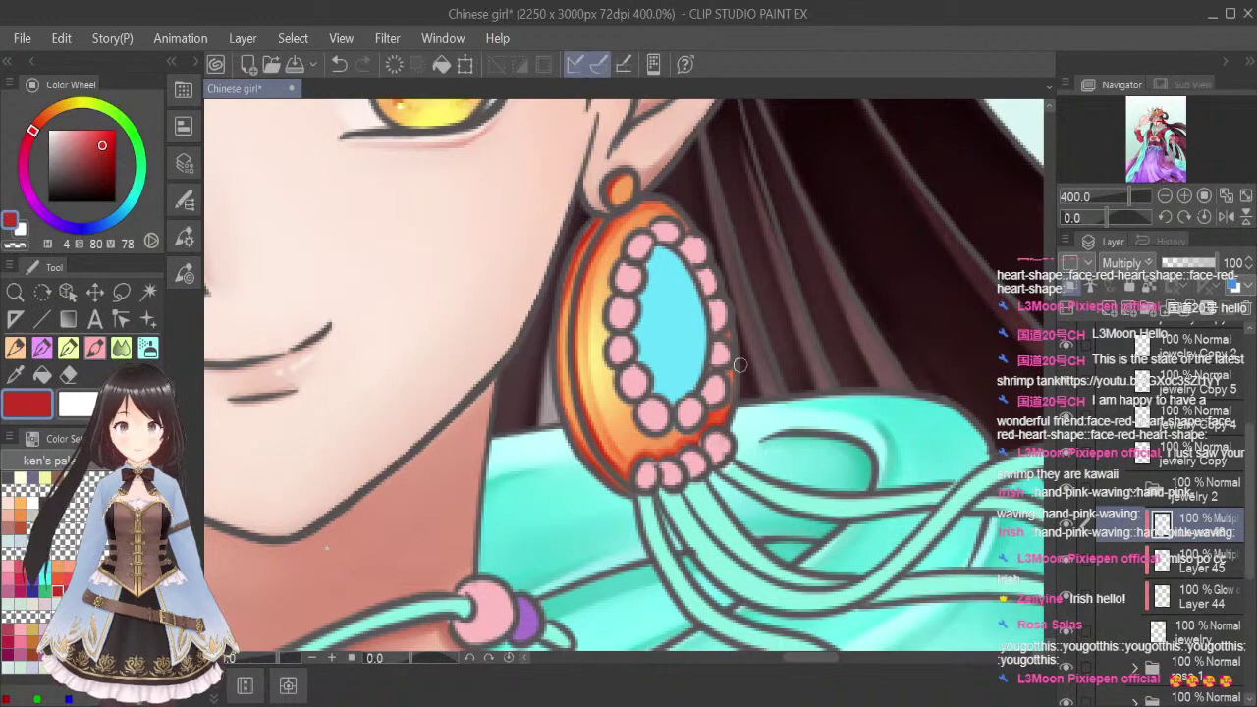
mouse_move(609, 232)
left_mouse_down()
mouse_move(627, 210)
mouse_move(673, 209)
mouse_move(703, 227)
left_mouse_up()
scroll(1031, 420, "down", 2)
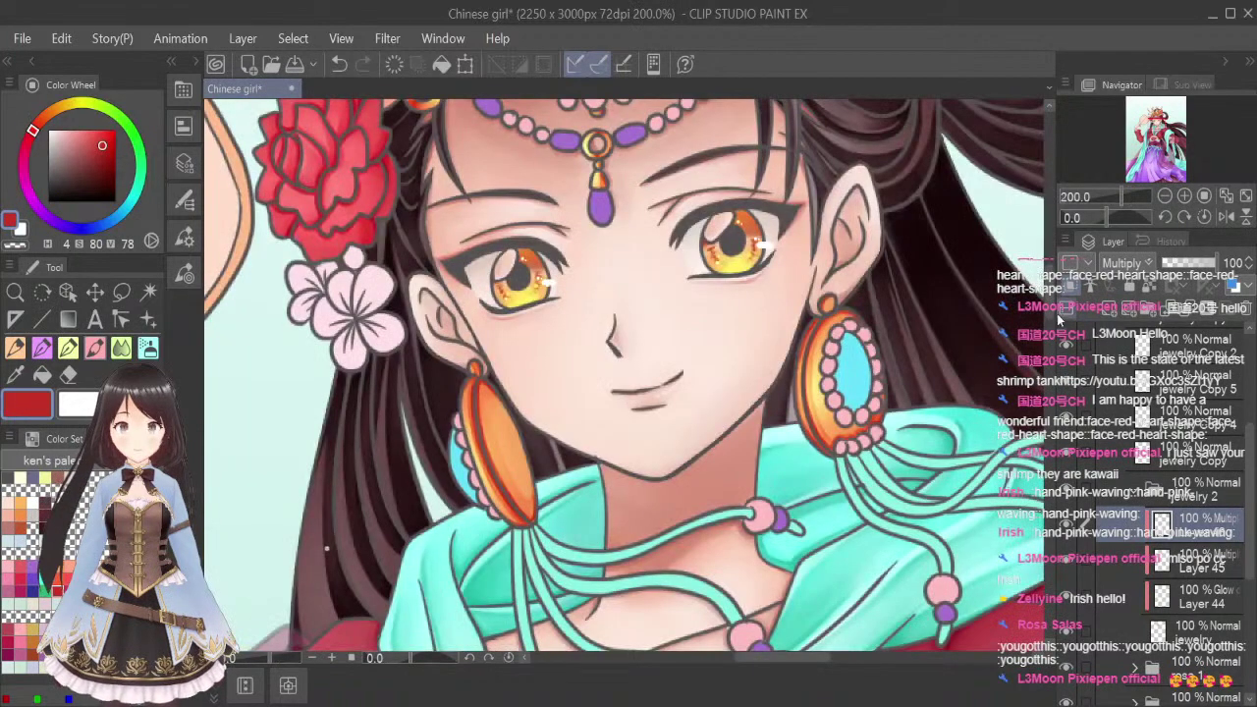
Blend the red shading on the yellow stamens of the large red hair flower behind the crown
left_click_drag(1051, 310, 1050, 267)
scroll(854, 304, "up", 2)
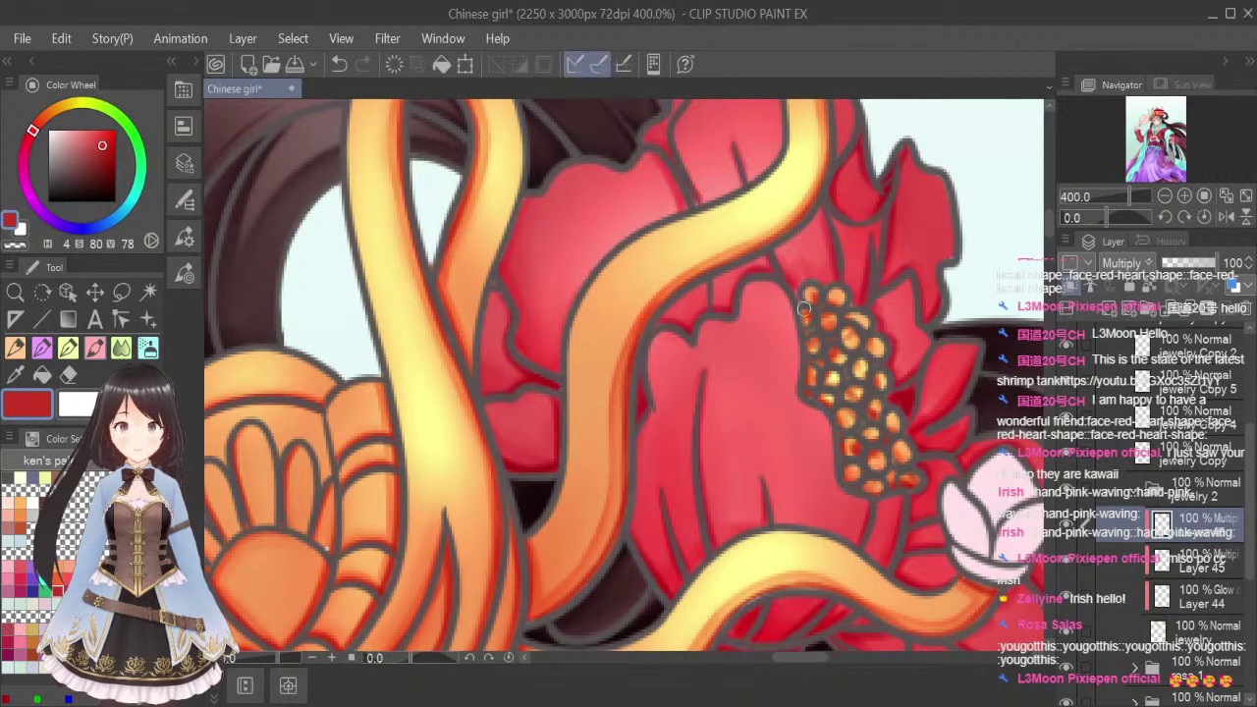
key("j")
key("bracketleft")
key("bracketleft")
key("bracketleft")
key("bracketleft")
key("bracketleft")
key("bracketleft")
key("bracketleft")
key("bracketleft")
key("bracketleft")
key("bracketleft")
key("bracketleft")
key("bracketleft")
key("bracketleft")
key("bracketleft")
key("bracketleft")
key("bracketleft")
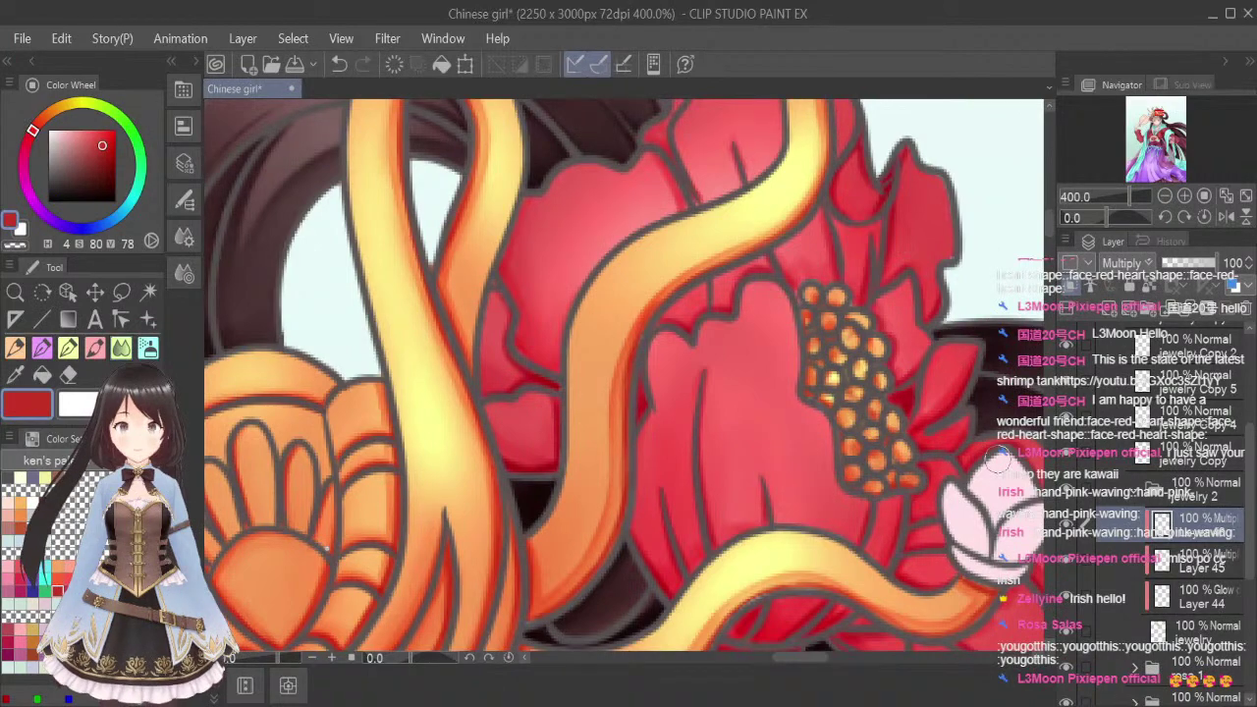
scroll(968, 453, "down", 3)
left_click(1245, 196)
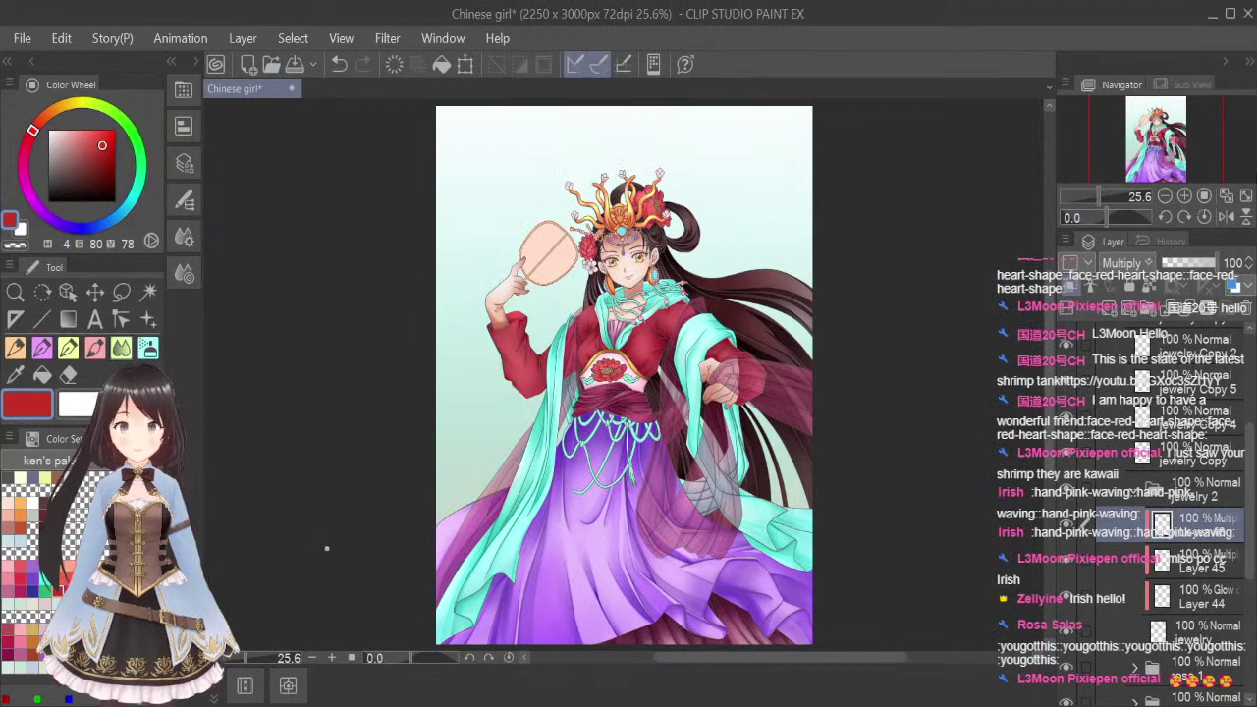
Paint orange-red shading on the stamens of the waistband flower on the Multiply layer Layer 45
left_click(68, 379)
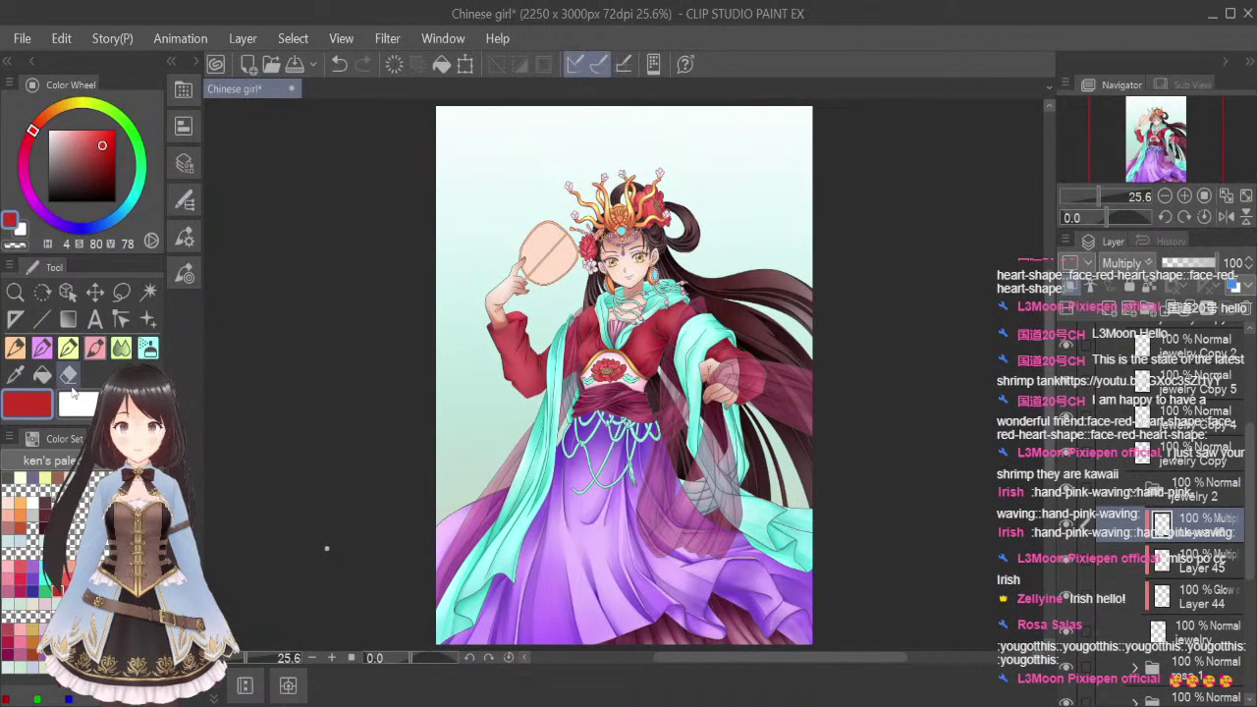
scroll(609, 370, "up", 5)
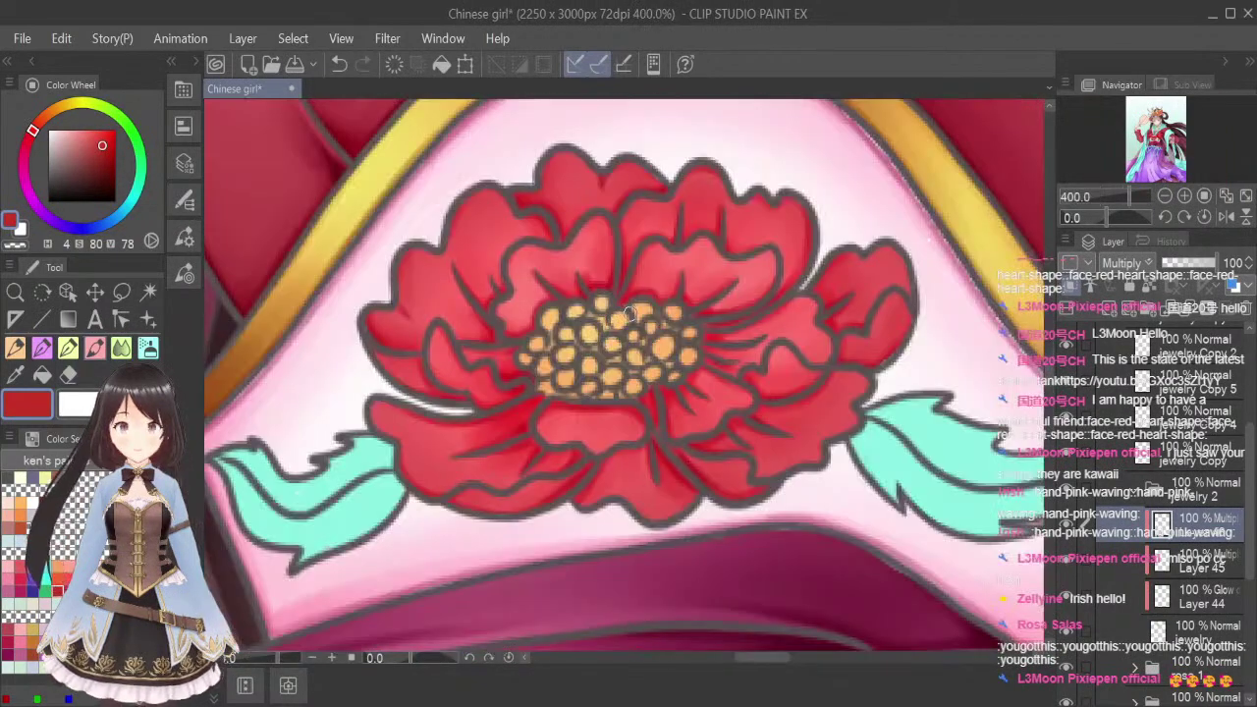
left_click(70, 578)
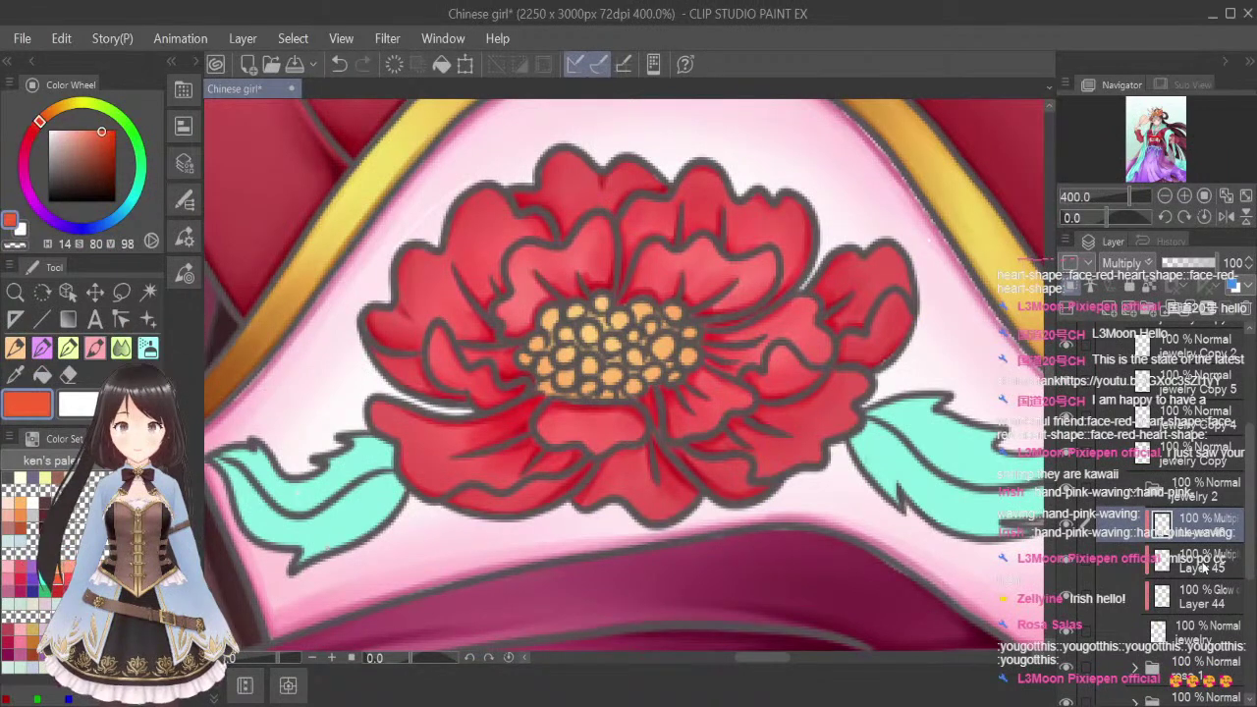
left_click(1200, 567)
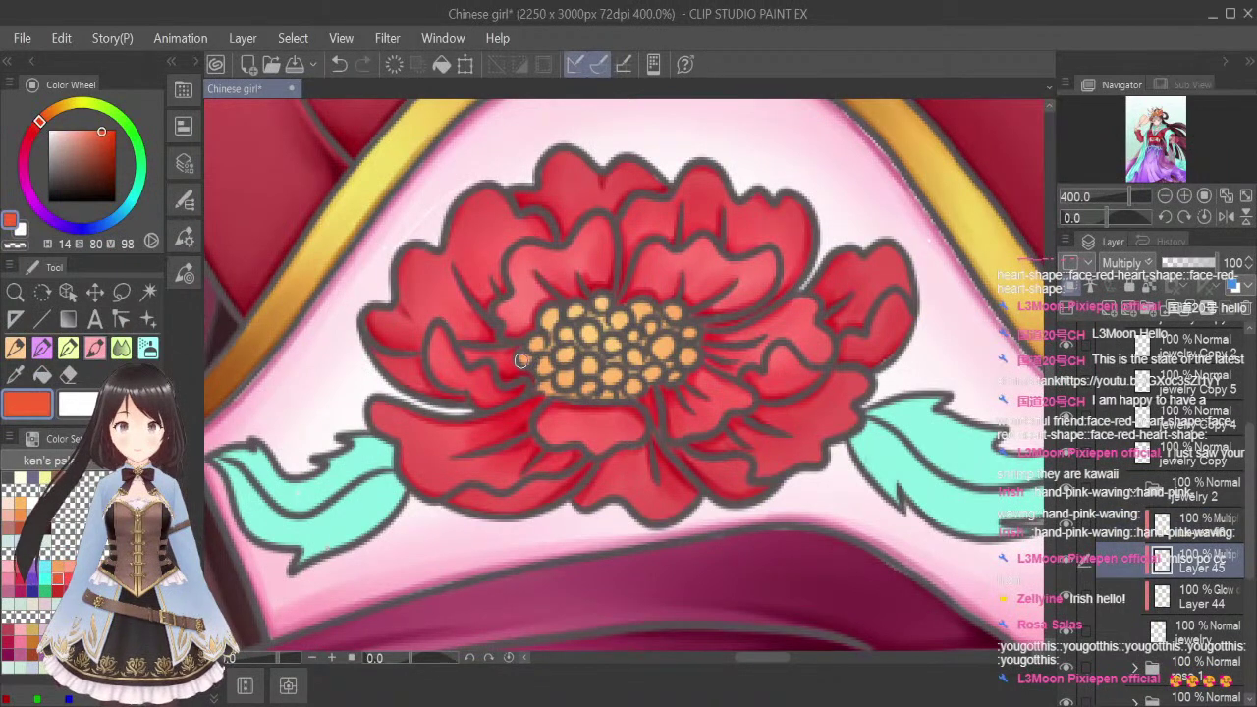
mouse_move(538, 389)
left_mouse_down()
mouse_move(581, 379)
mouse_move(567, 394)
mouse_move(548, 381)
mouse_move(642, 402)
mouse_move(625, 397)
mouse_move(674, 377)
mouse_move(688, 342)
mouse_move(680, 368)
mouse_move(692, 353)
mouse_move(660, 323)
mouse_move(655, 339)
mouse_move(605, 327)
mouse_move(555, 358)
mouse_move(548, 329)
mouse_move(564, 375)
mouse_move(581, 358)
mouse_move(611, 378)
mouse_move(626, 361)
mouse_move(634, 375)
mouse_move(654, 342)
mouse_move(667, 354)
mouse_move(674, 321)
mouse_move(588, 309)
mouse_move(536, 364)
mouse_move(622, 368)
mouse_move(664, 314)
left_mouse_up()
Blend the orange-red shading across the waistband flower's stamens, adjusting the blending brush to a smaller size
left_click(121, 346)
key("bracketleft")
key("bracketleft")
key("bracketleft")
key("bracketleft")
key("bracketleft")
key("bracketleft")
key("bracketleft")
key("bracketleft")
key("bracketleft")
key("bracketleft")
key("bracketleft")
key("bracketleft")
key("bracketleft")
key("bracketleft")
key("bracketleft")
key("bracketleft")
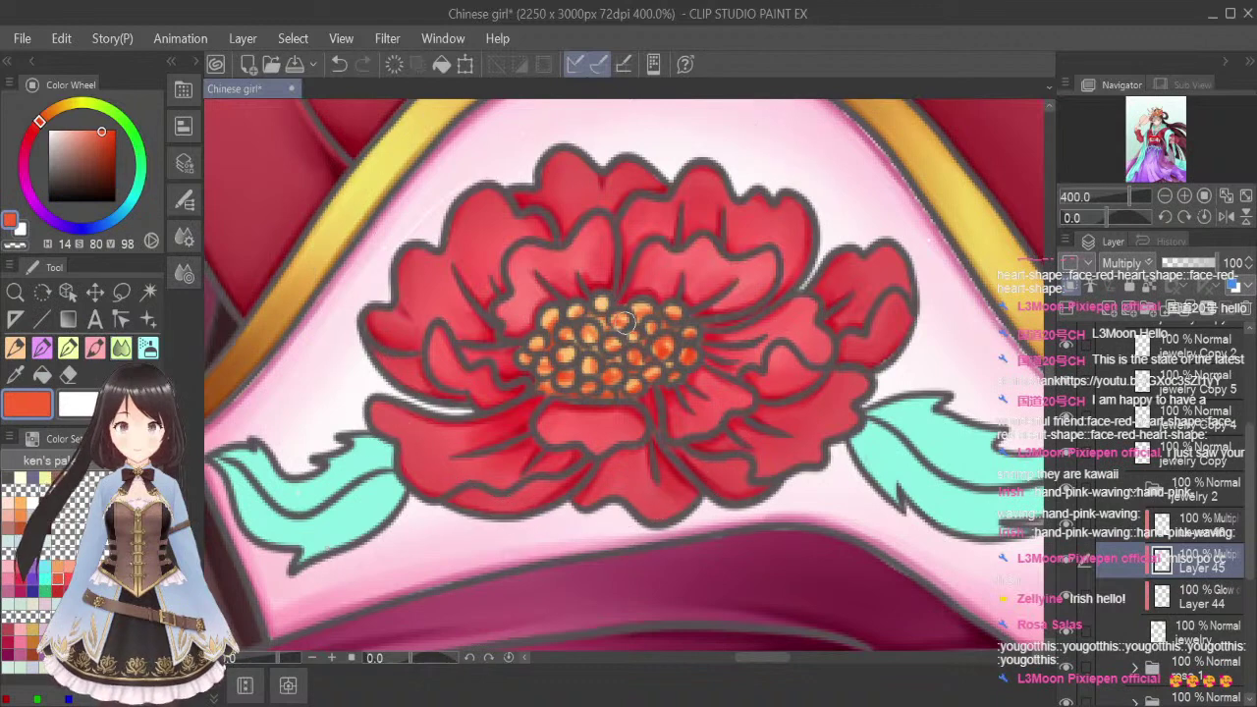
mouse_move(610, 308)
left_mouse_down()
mouse_move(522, 350)
mouse_move(610, 395)
left_mouse_up()
mouse_move(656, 359)
left_mouse_down()
mouse_move(658, 372)
mouse_move(655, 341)
mouse_move(674, 365)
mouse_move(664, 334)
left_mouse_up()
mouse_move(584, 339)
left_mouse_down()
mouse_move(553, 334)
mouse_move(639, 377)
mouse_move(611, 322)
mouse_move(564, 362)
mouse_move(587, 320)
left_mouse_up()
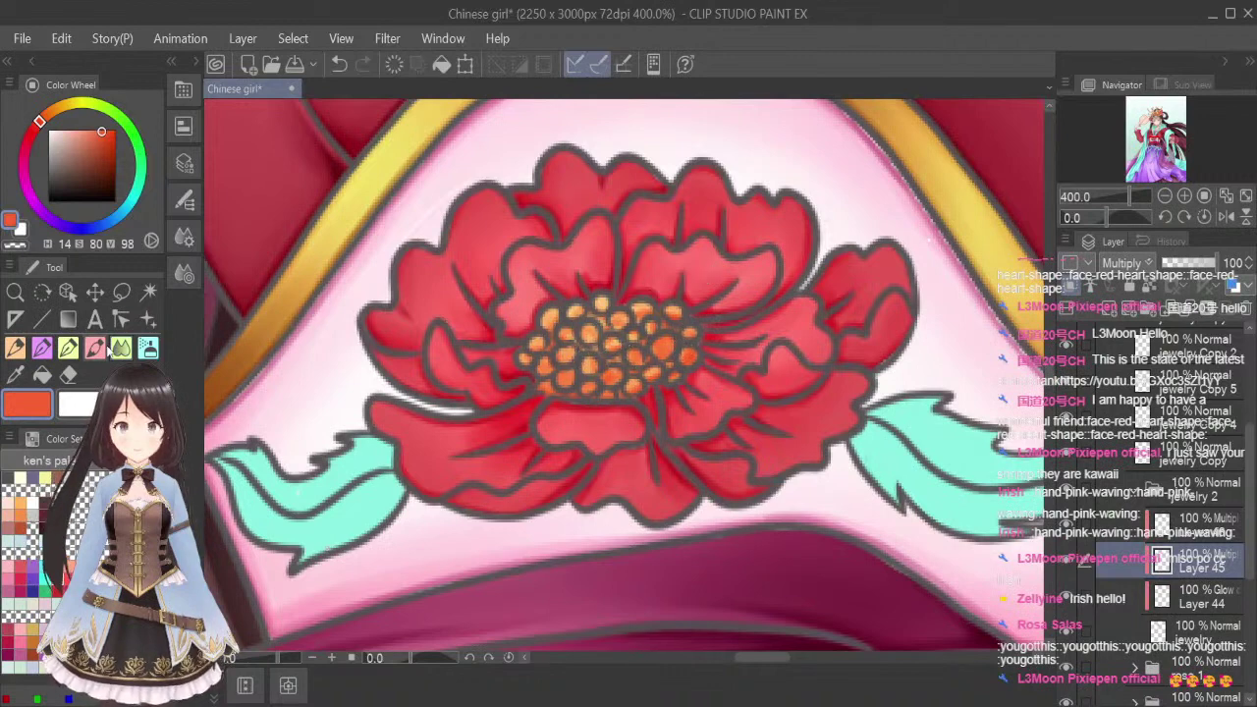
Add darker red shading to the waistband flower's stamens on the Multiply layer above Layer 45
left_click(57, 589)
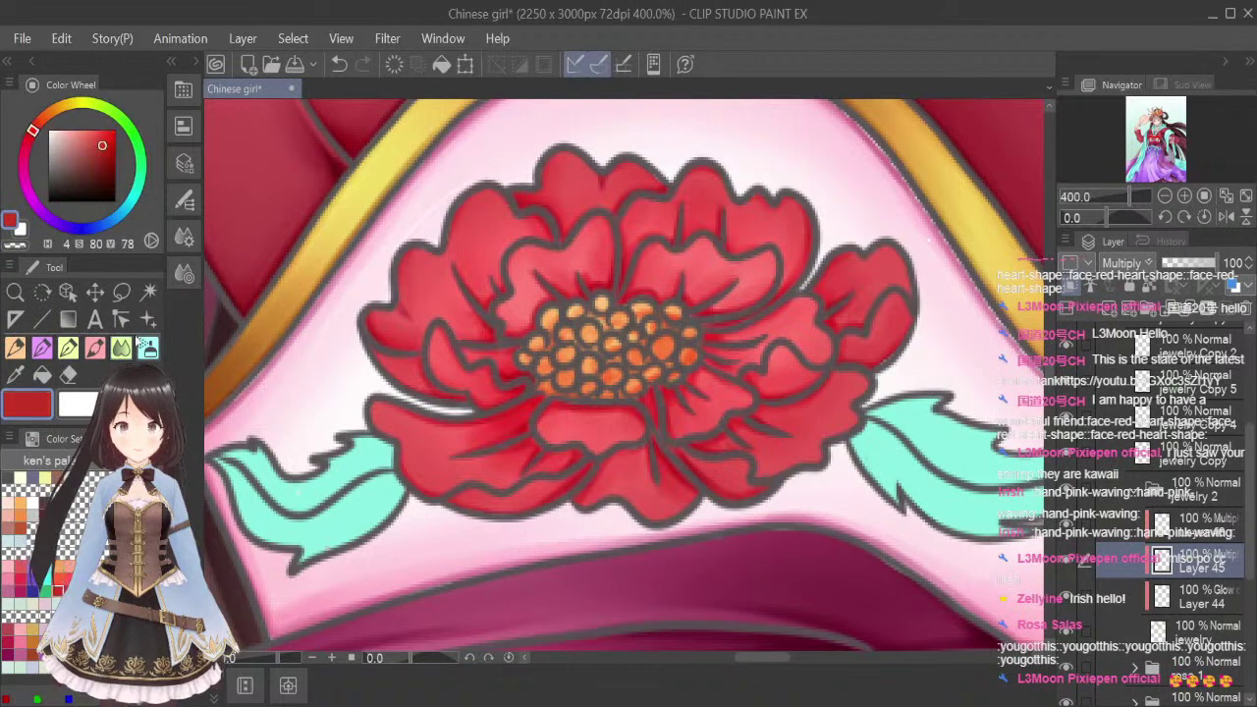
left_click(95, 349)
left_click(1203, 534)
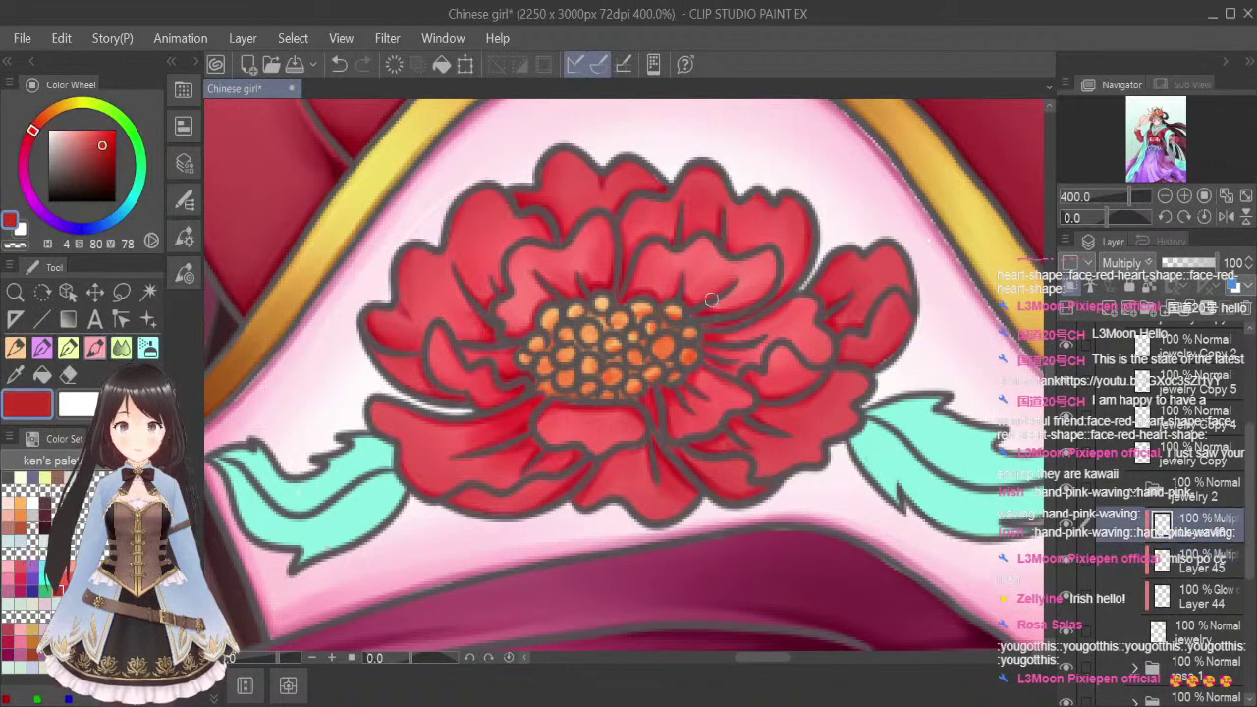
mouse_move(530, 371)
left_mouse_down()
mouse_move(558, 385)
mouse_move(552, 399)
mouse_move(648, 397)
mouse_move(620, 394)
mouse_move(682, 365)
mouse_move(688, 336)
mouse_move(589, 319)
mouse_move(567, 338)
mouse_move(593, 336)
mouse_move(553, 364)
mouse_move(614, 363)
mouse_move(650, 345)
mouse_move(611, 372)
mouse_move(671, 341)
mouse_move(571, 334)
mouse_move(589, 312)
mouse_move(648, 347)
mouse_move(615, 325)
mouse_move(574, 326)
mouse_move(592, 327)
mouse_move(570, 375)
mouse_move(635, 360)
left_mouse_up()
Blend the dark red shading on the waistband flower's stamens with a smaller blending brush
left_click(122, 347)
key("[")
key("[")
key("[")
key("[")
key("[")
key("[")
key("[")
key("[")
key("[")
key("[")
key("[")
key("[")
key("[")
key("[")
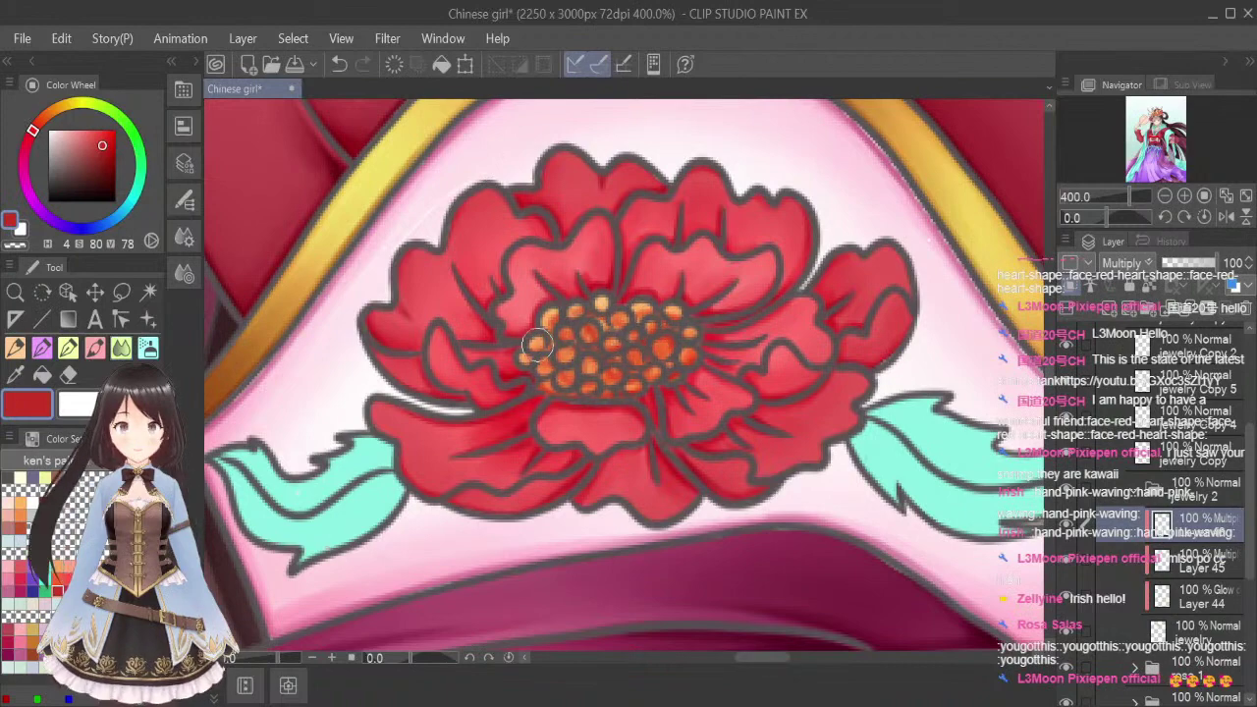
scroll(705, 356, "down", 4)
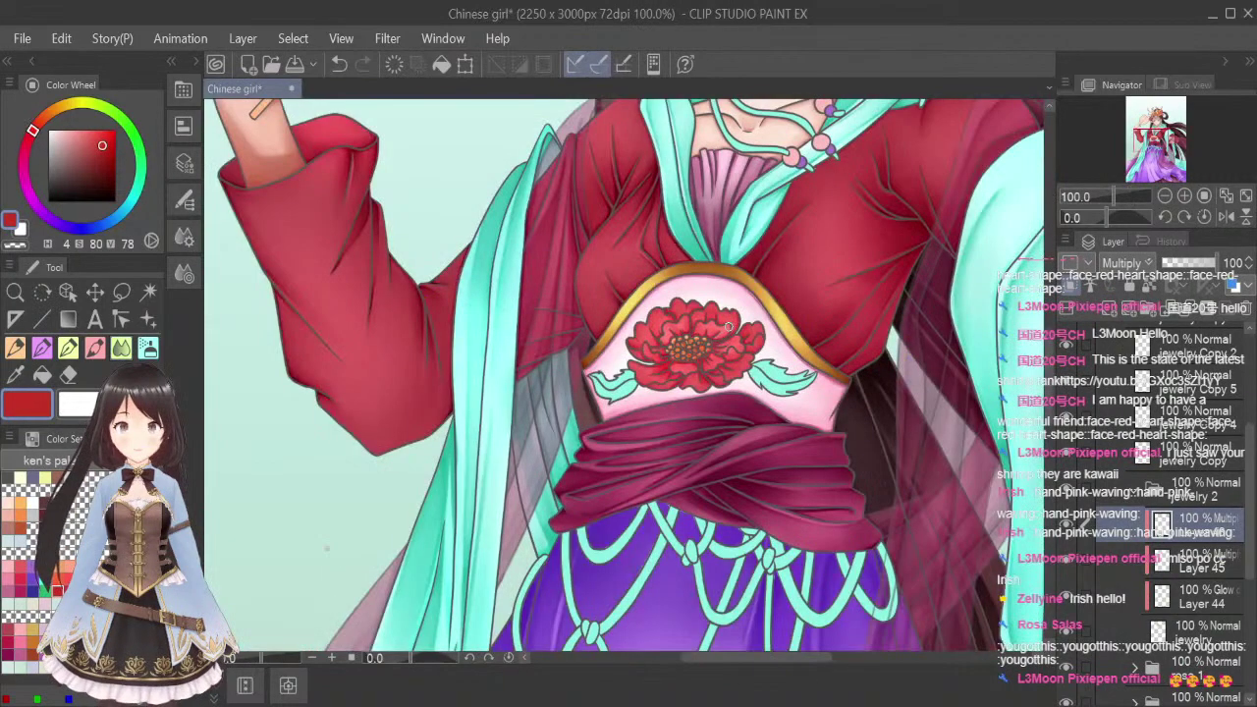
scroll(693, 346, "up", 2)
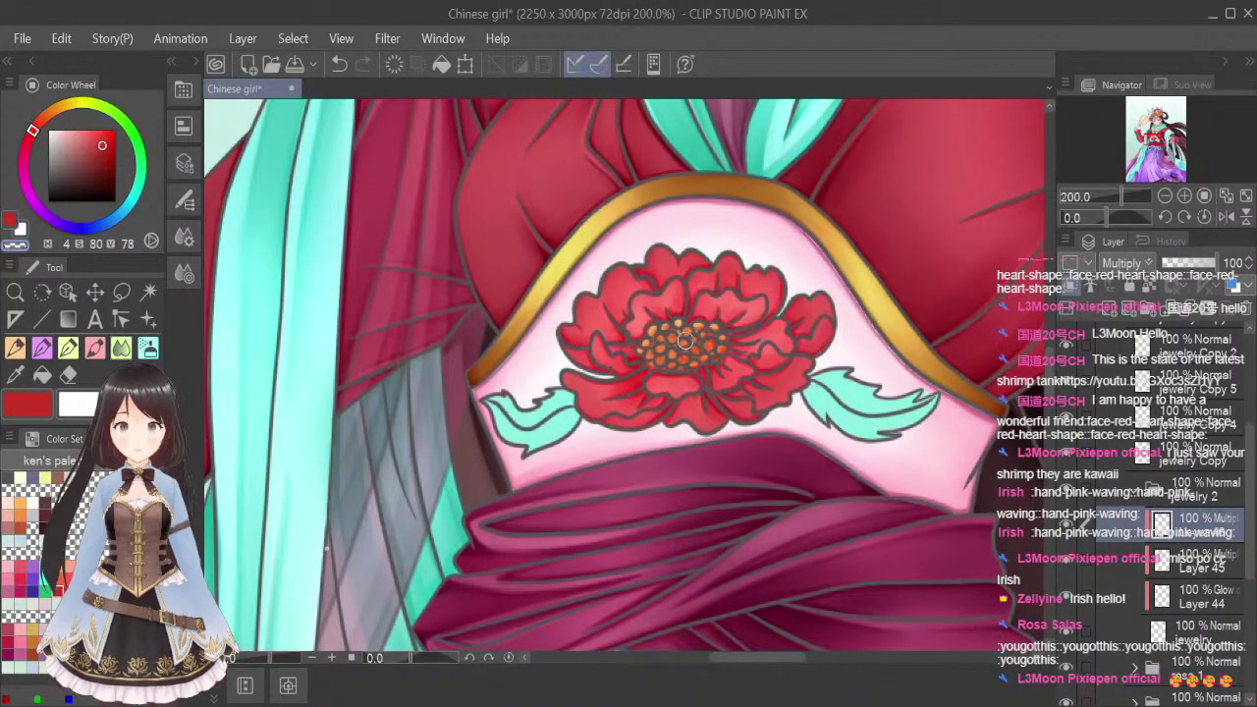
Soften the shading around the large hair flower on the upper Multiply layer with a small blending brush and save the artwork
left_click(1195, 566)
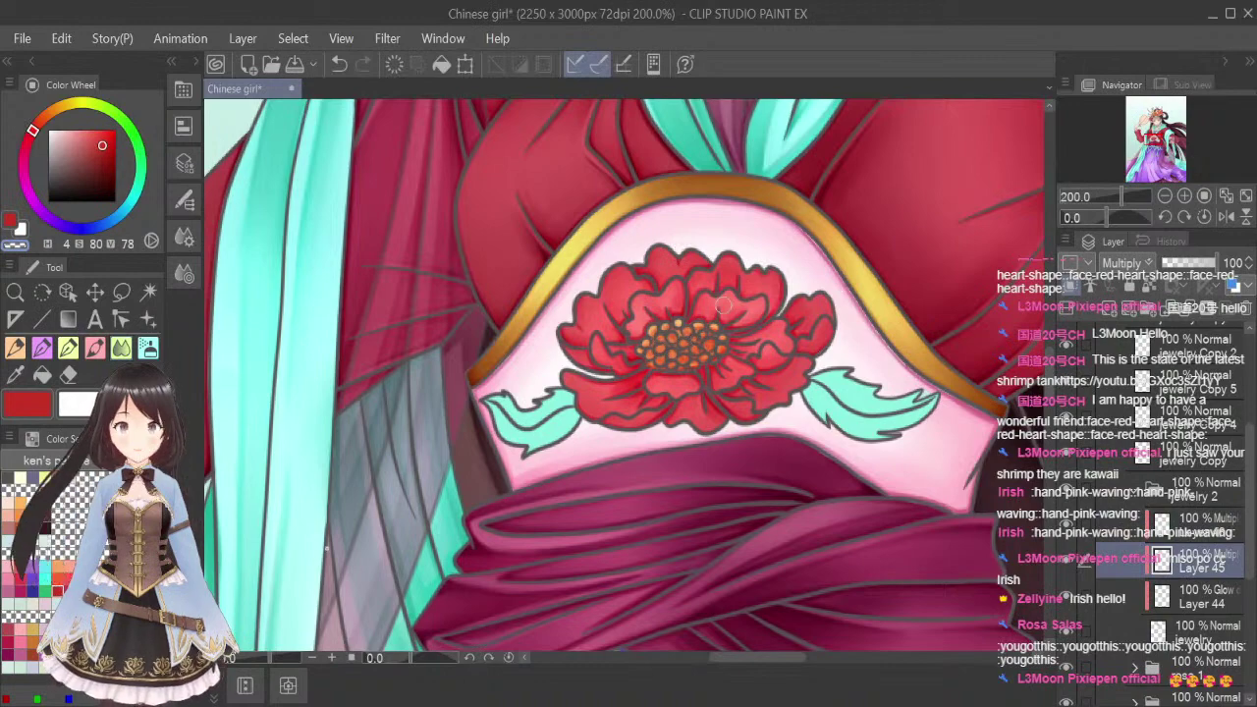
left_click(1244, 197)
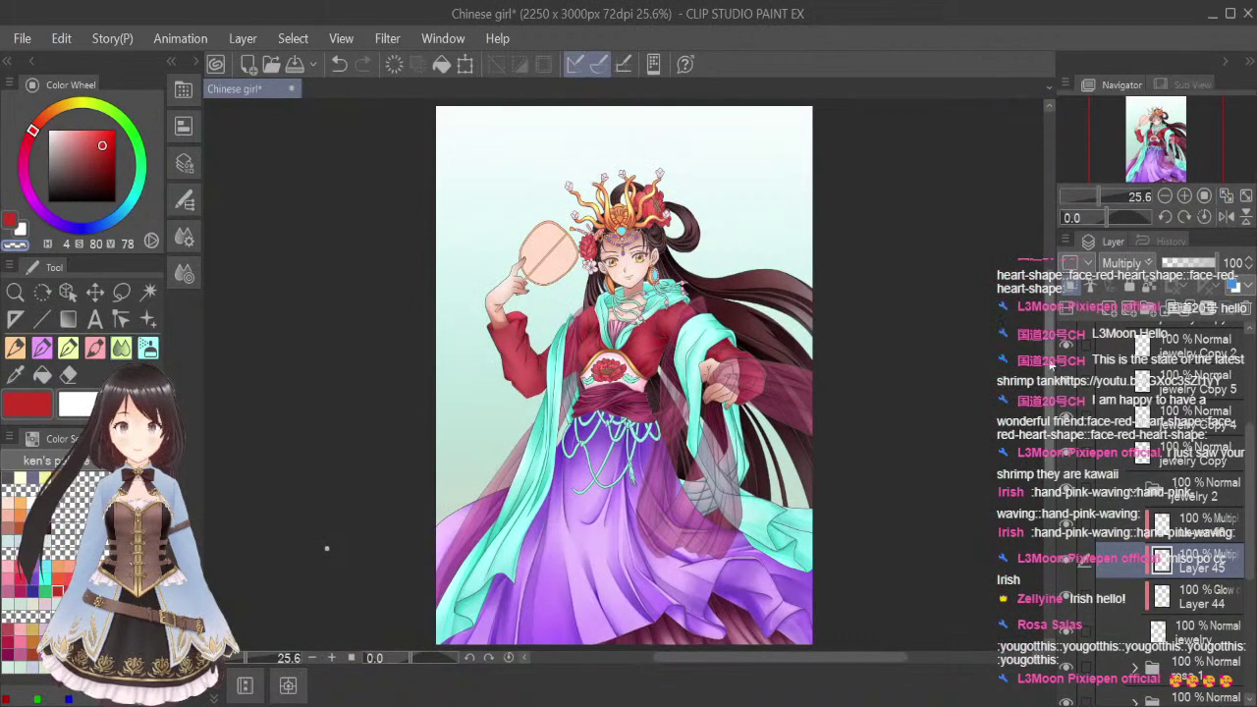
scroll(649, 270, "up", 1)
scroll(651, 271, "up", 3)
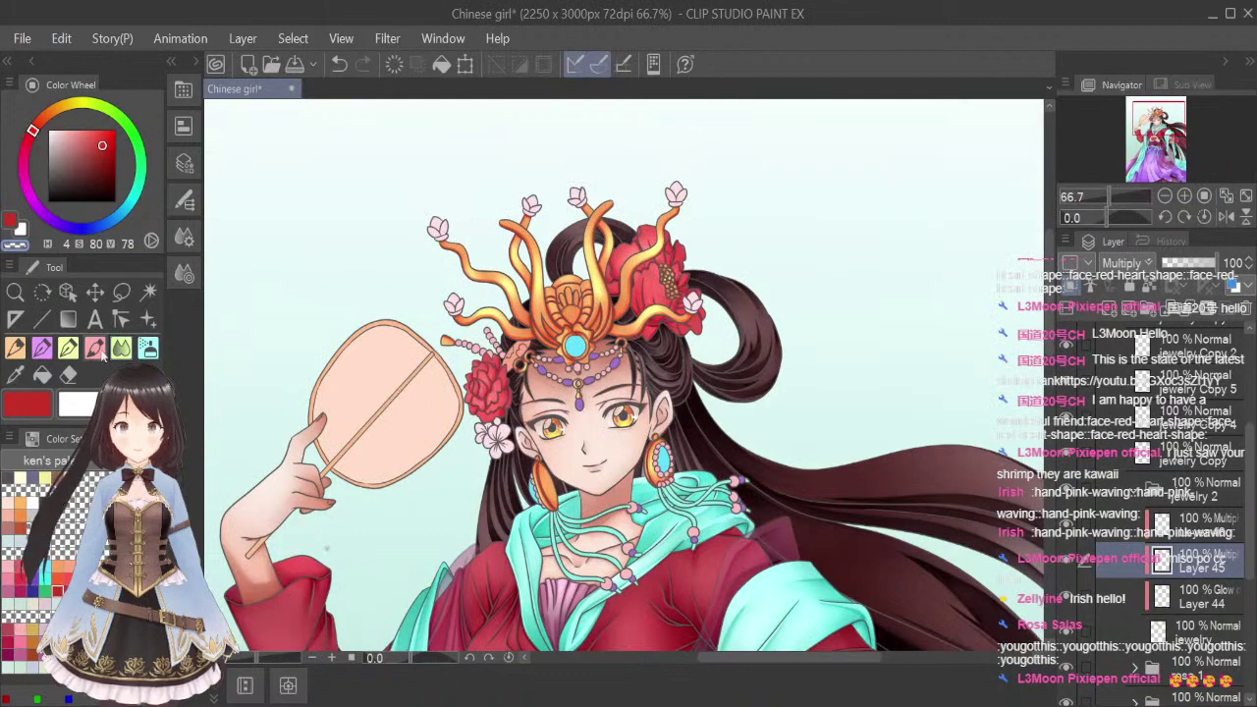
scroll(697, 275, "up", 1)
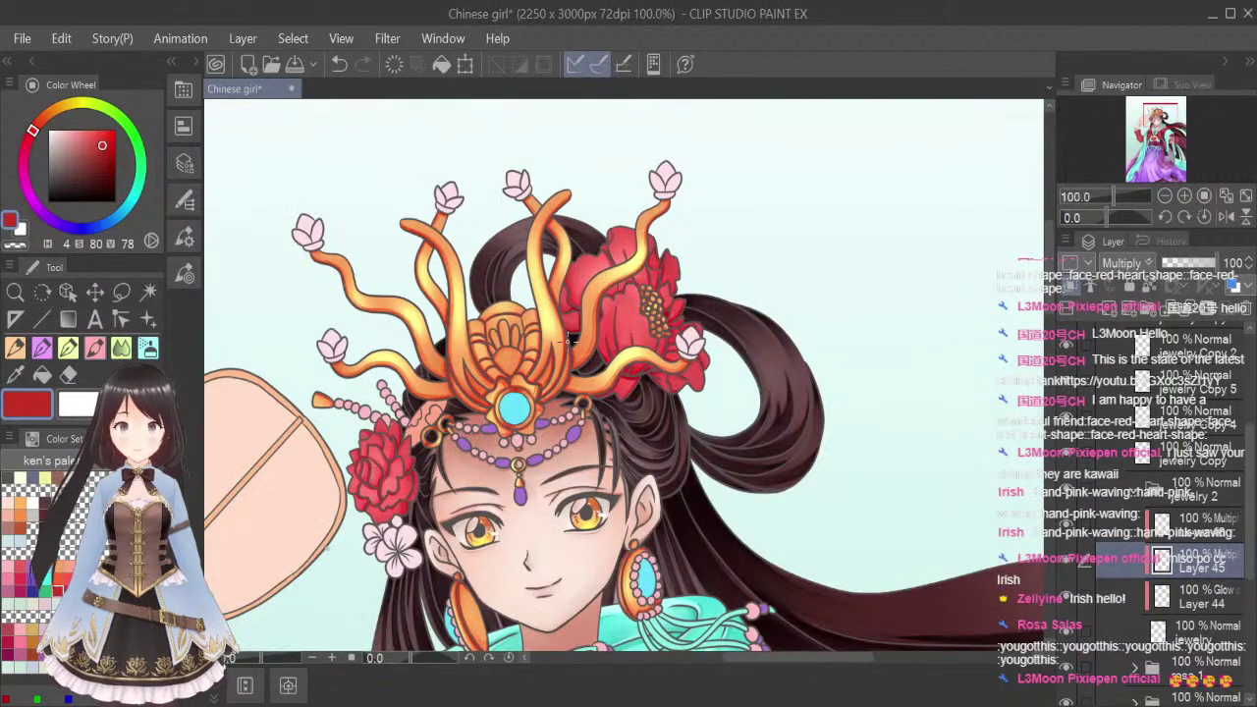
scroll(631, 279, "up", 1)
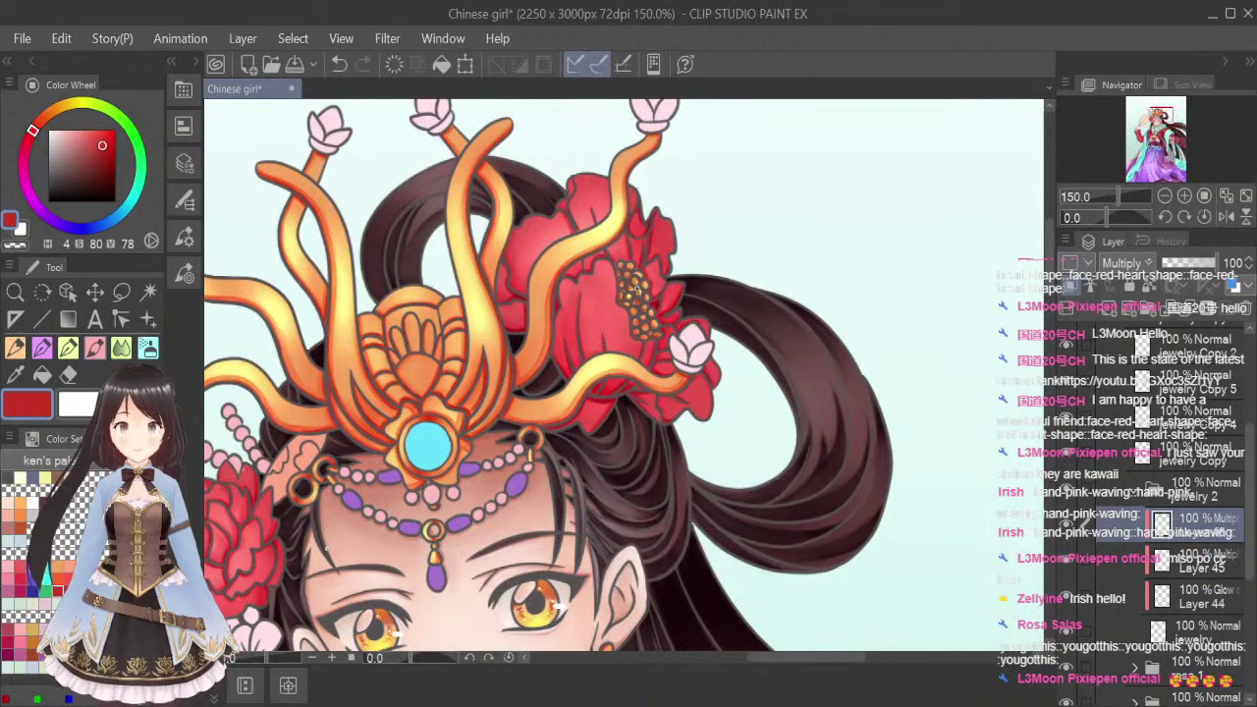
left_click(148, 348)
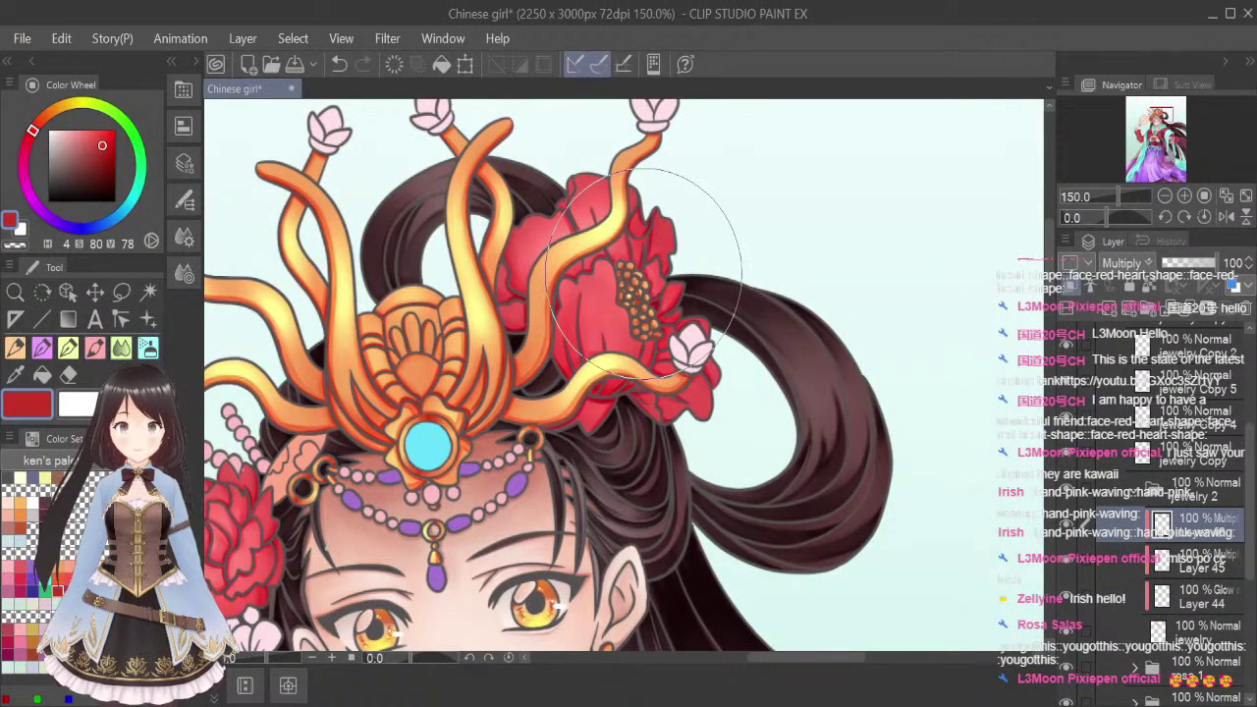
key("bracketleft")
key("bracketleft")
key("bracketleft")
key("bracketleft")
key("bracketleft")
key("bracketleft")
key("bracketleft")
key("bracketleft")
key("bracketleft")
key("bracketleft")
key("bracketleft")
key("bracketleft")
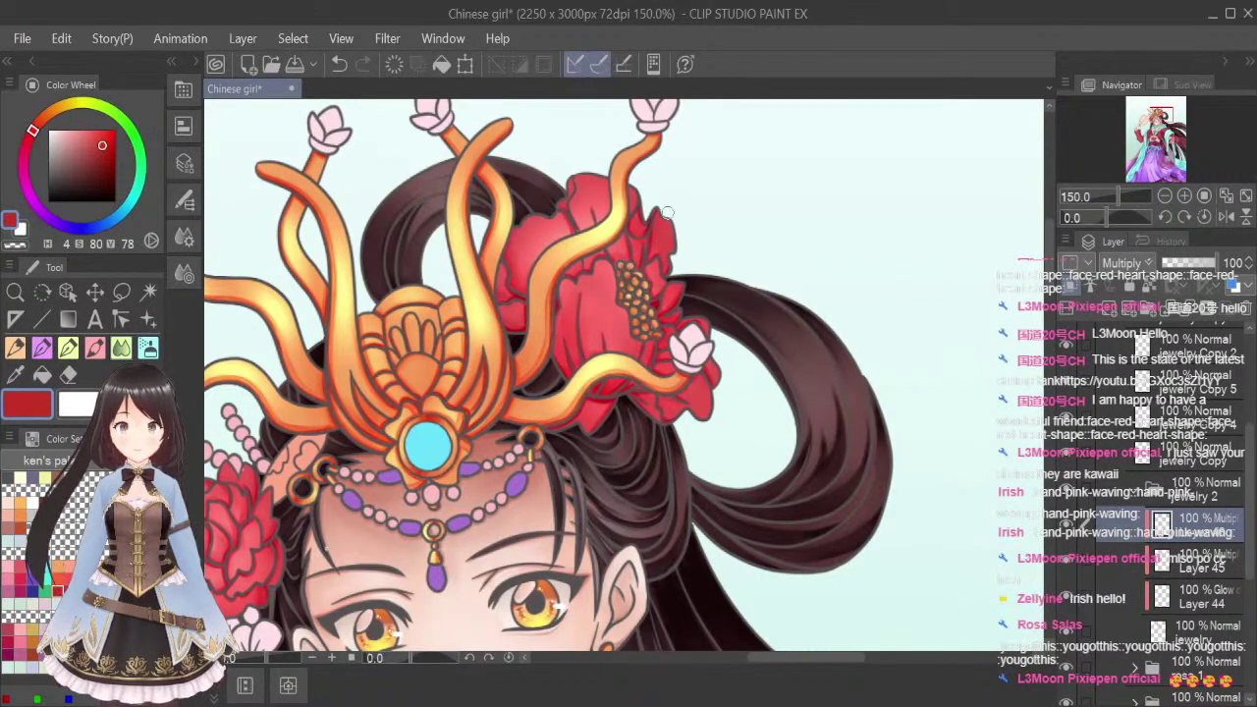
left_click(1202, 196)
key("ctrl+s")
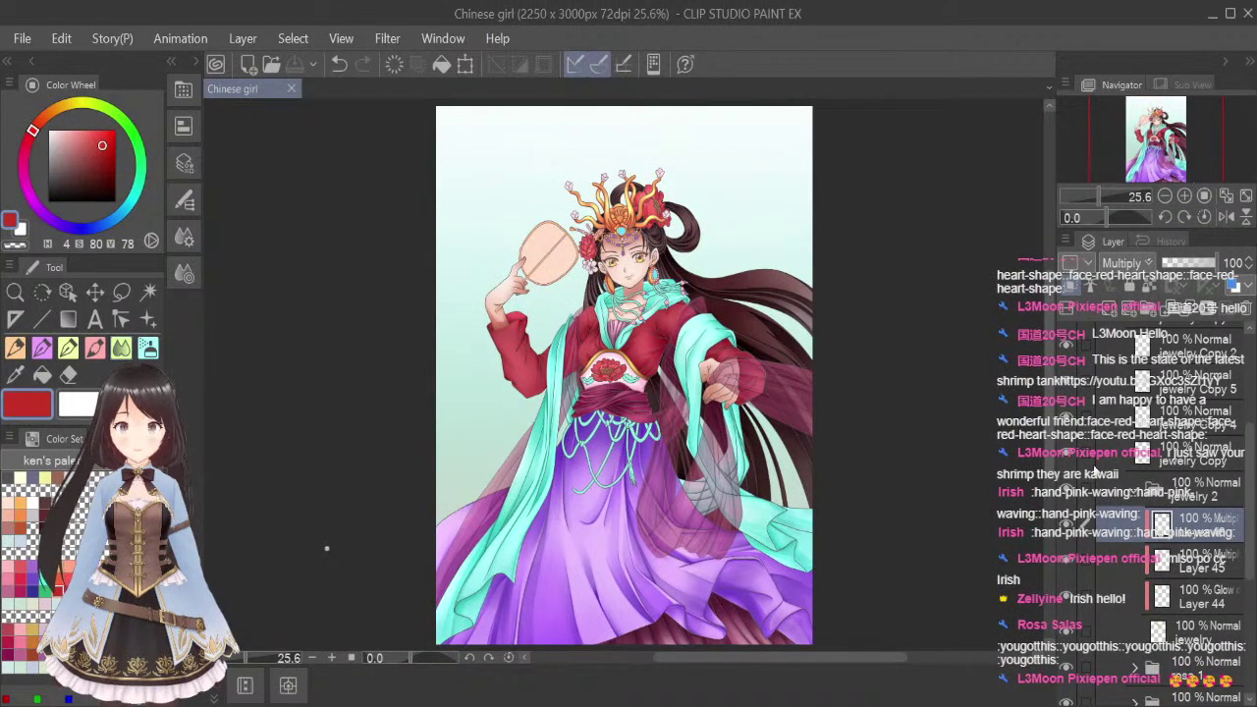
Toggle the upper Multiply layer and the jewelry base layer off and on to compare the gold shading
left_click(1068, 526)
left_click(1068, 526)
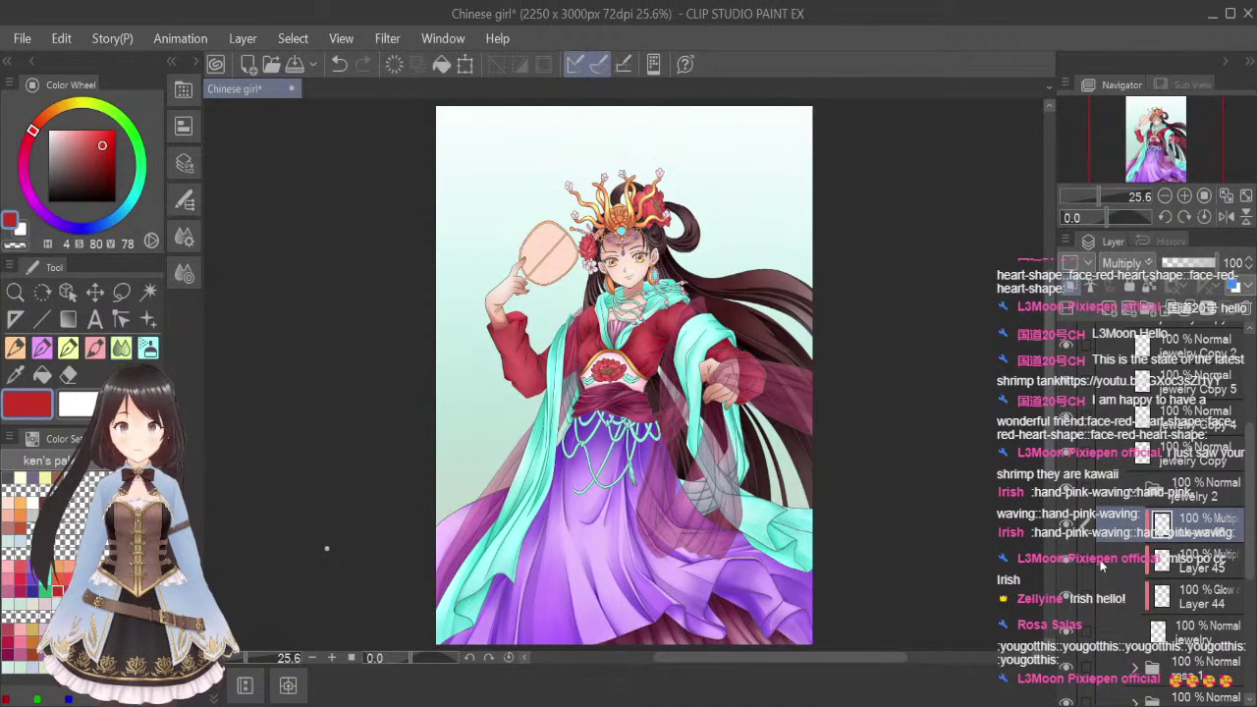
left_click(1068, 634)
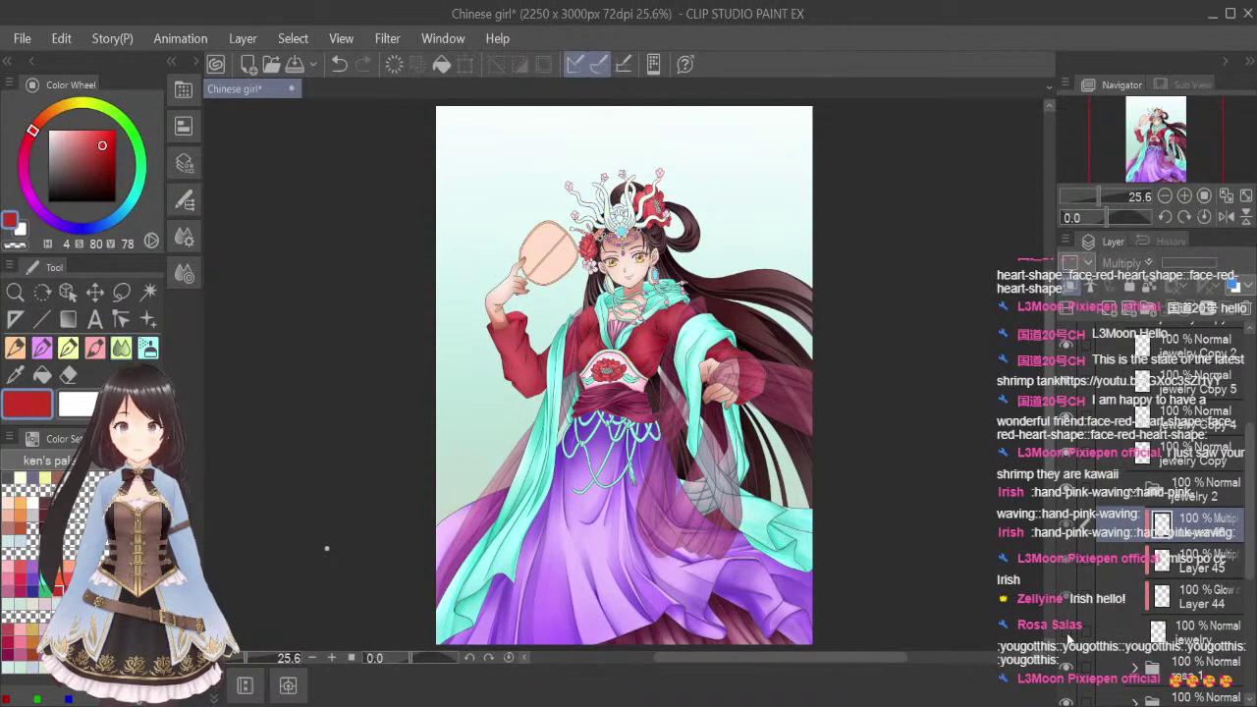
left_click(1068, 635)
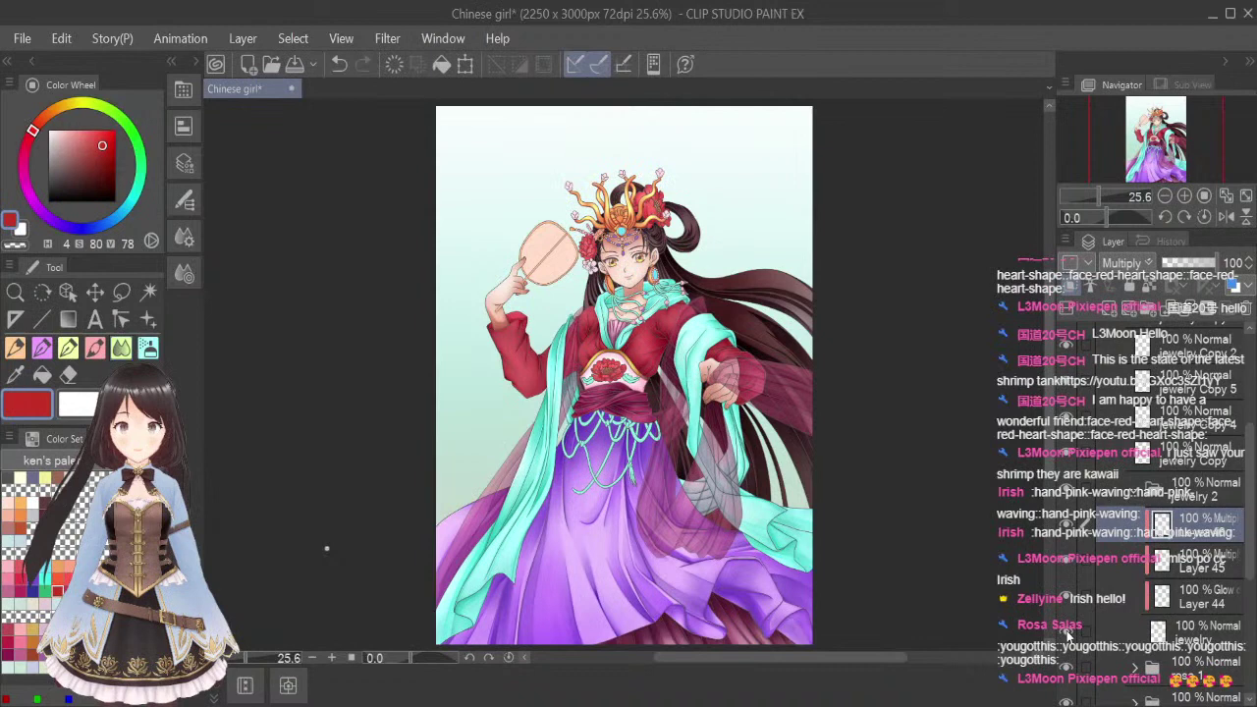
Collapse the jewelry 2 folder, put the jewelry Copy layer into a new folder named jewelry 3, and save the file
left_click(1134, 489)
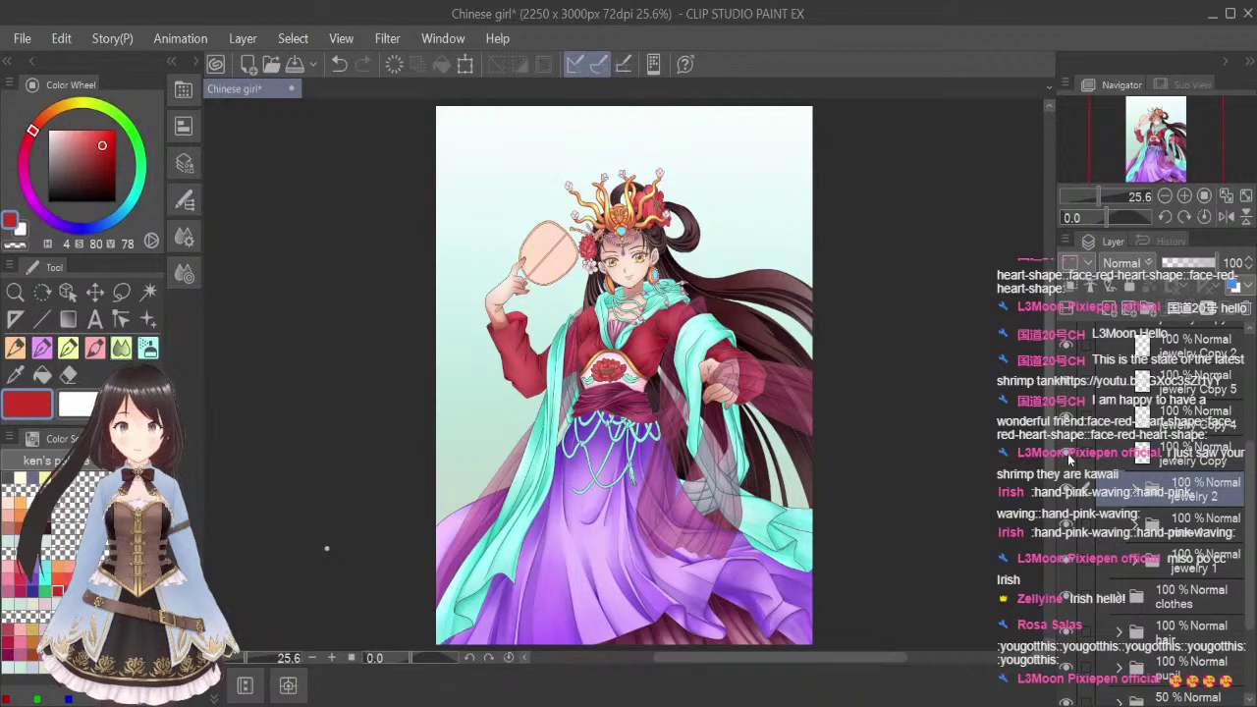
left_click(1200, 457)
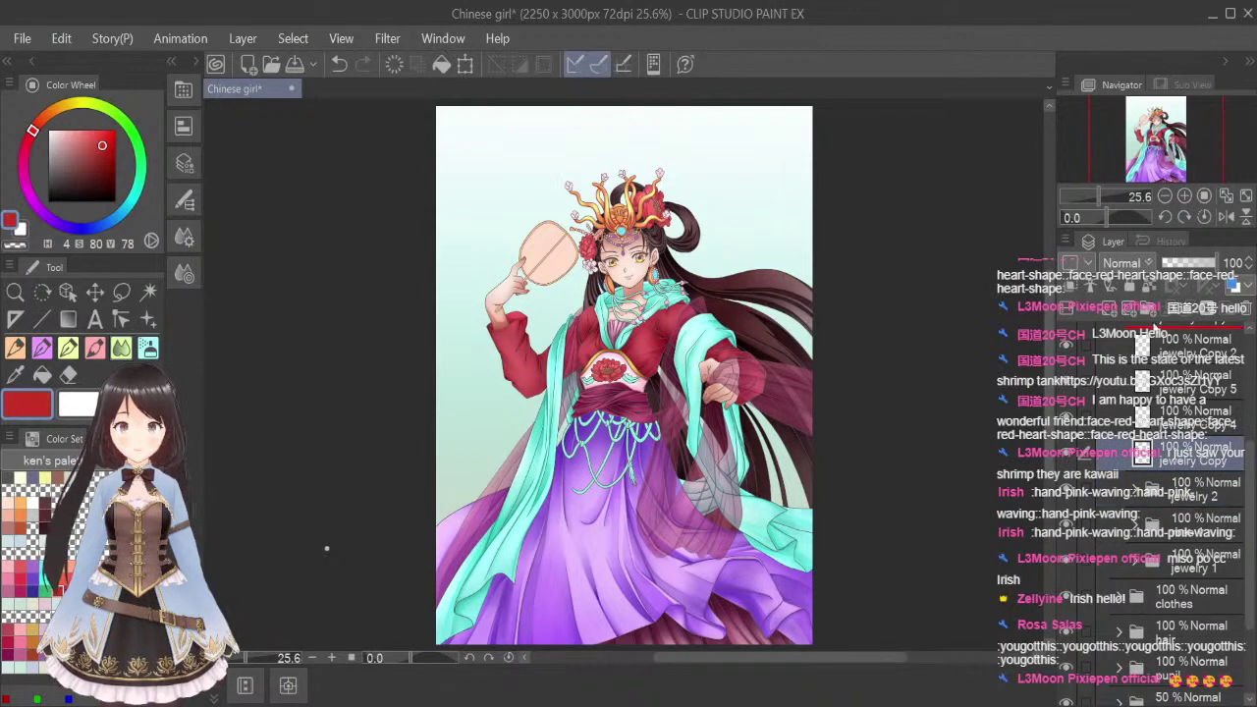
key("ctrl+g")
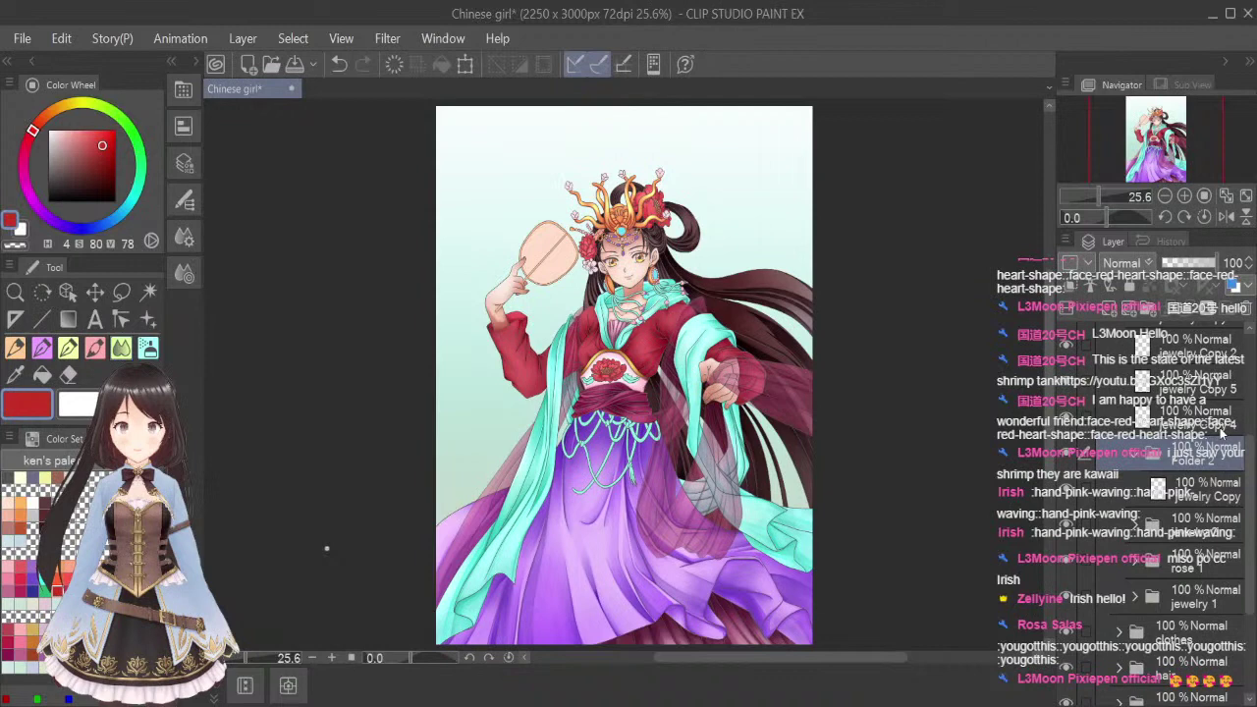
key("ctrl+s")
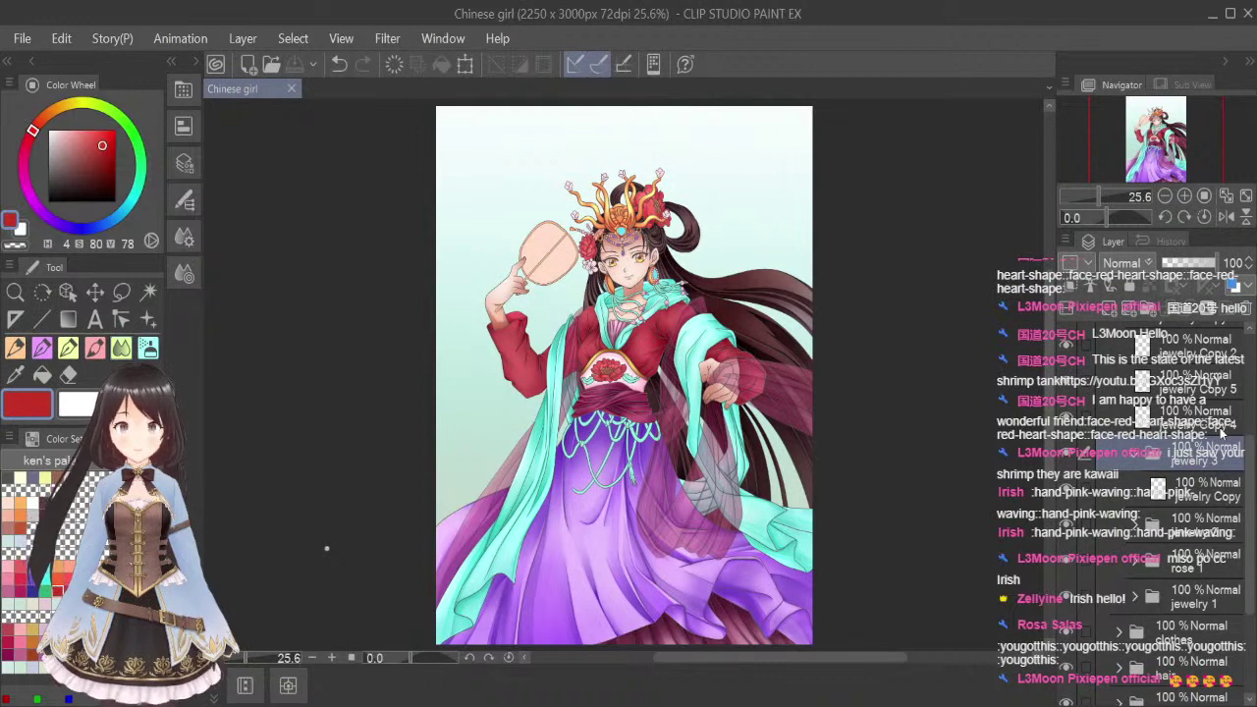
Add a clipped layer with Glow dodge blending above jewelry Copy and activate the Eyedropper tool
left_click(1208, 502)
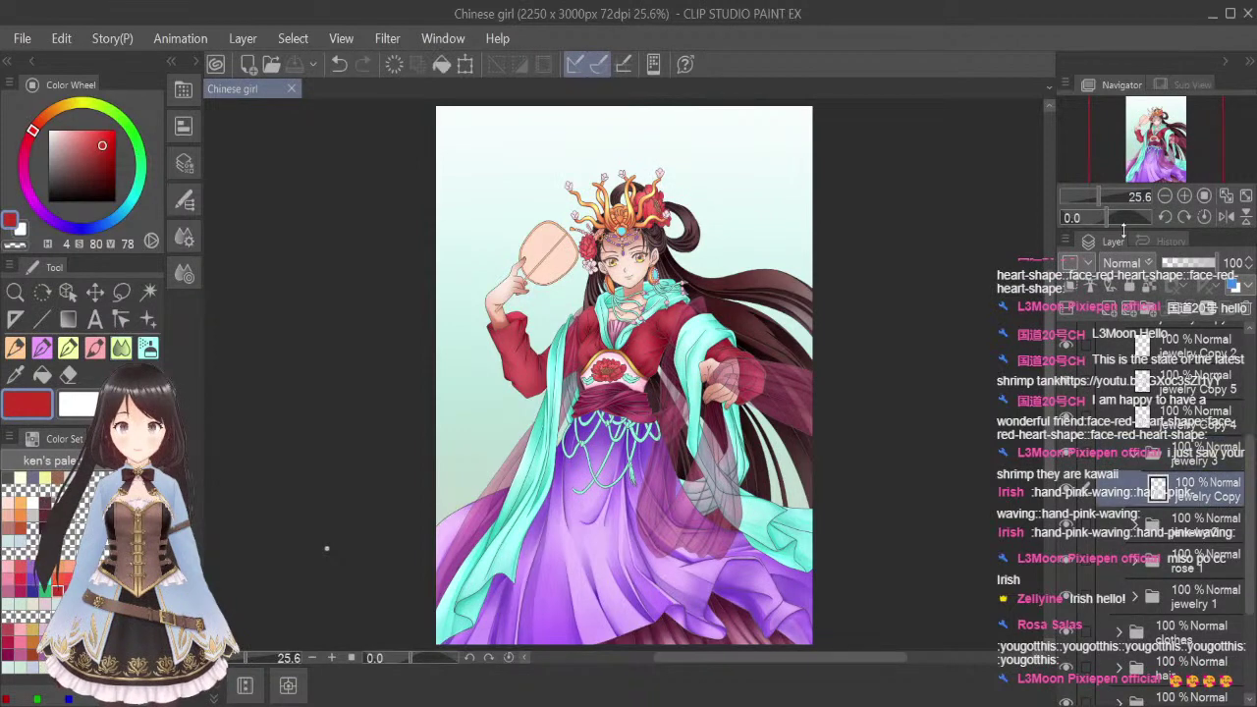
left_click(1109, 309)
left_click(1124, 263)
left_click(1154, 339)
left_click(1151, 277)
key("i")
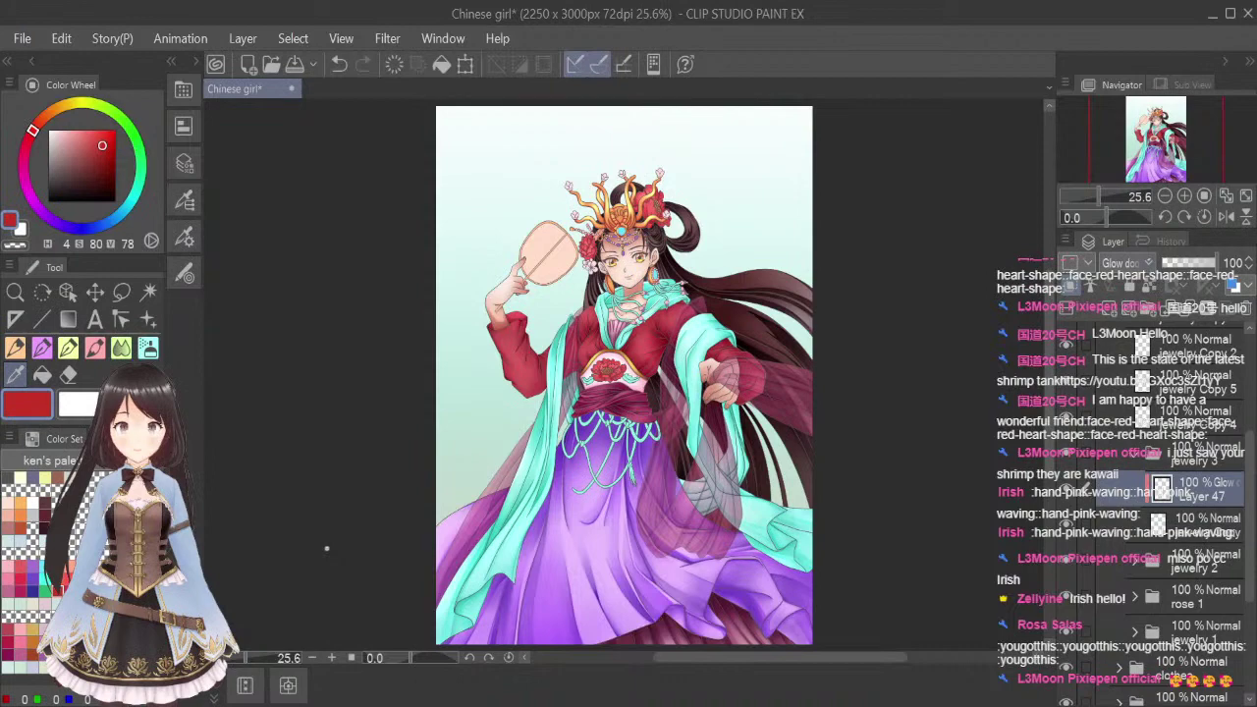
Sample the turquoise of the waist leaf, switch to the brush, choose a pale pink (H 325, S 12, V 87), and save the artwork
scroll(649, 350, "up", 10)
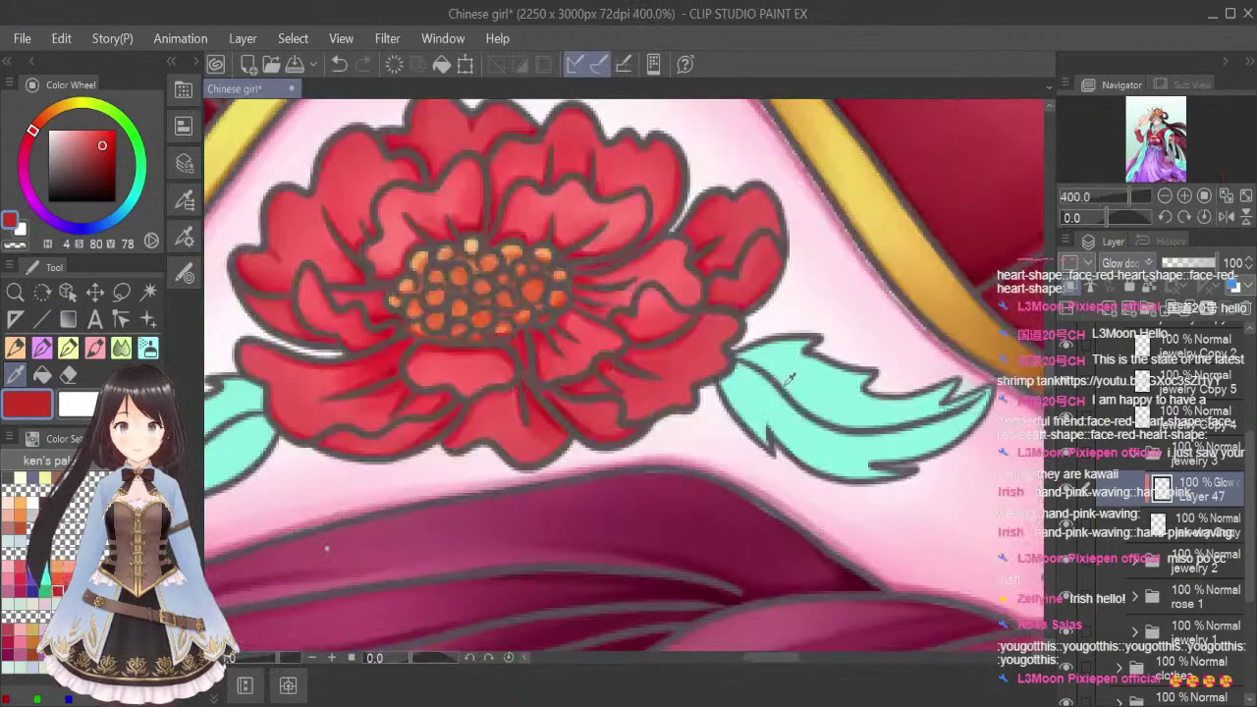
left_click(790, 381, "alt")
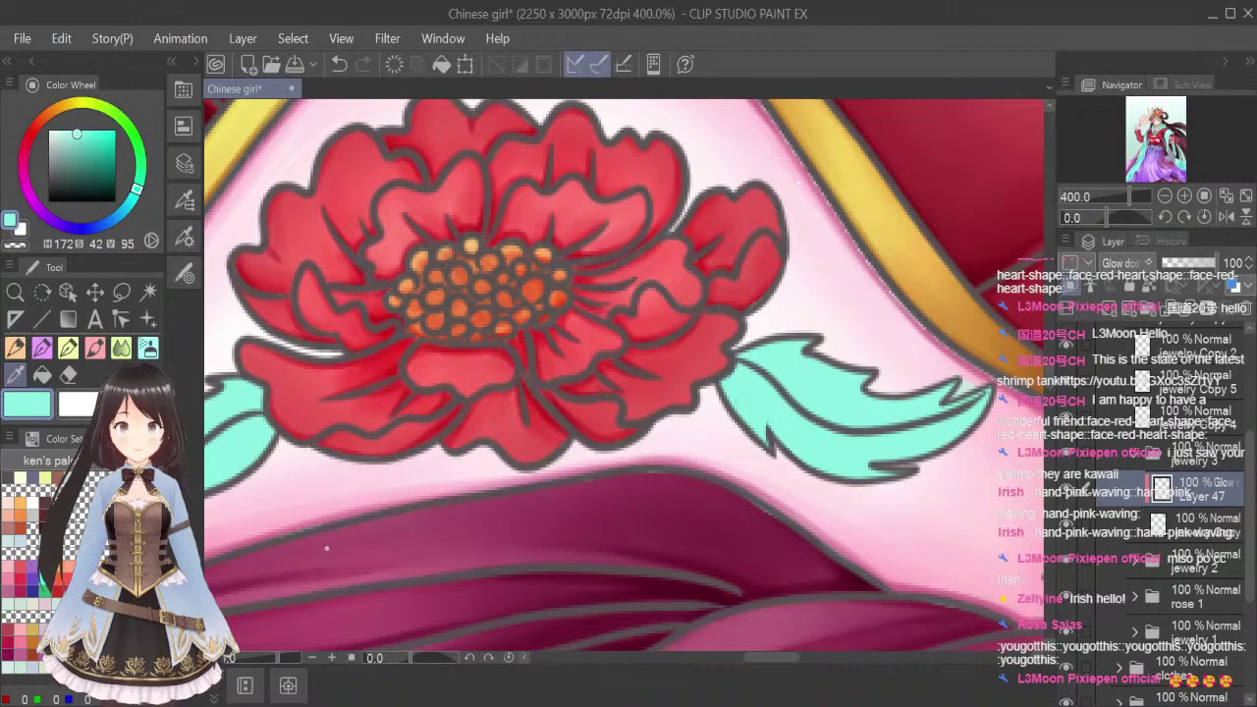
left_click(149, 347)
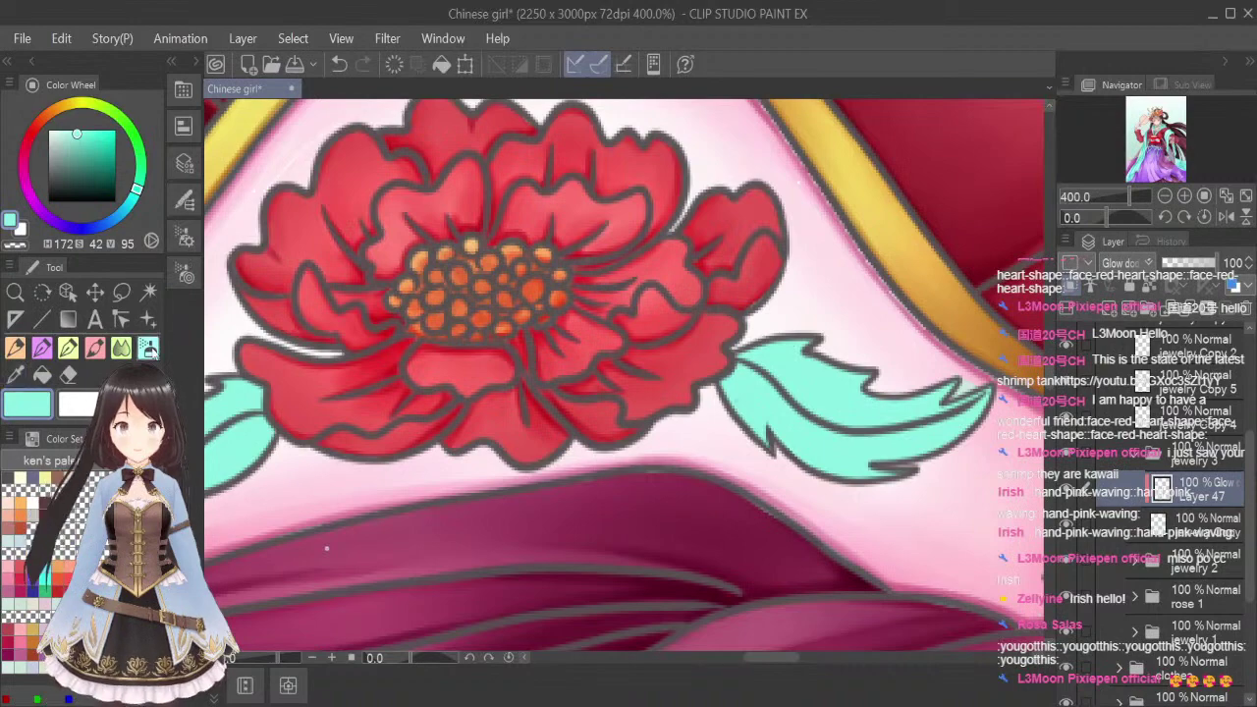
left_click(79, 603)
scroll(562, 452, "down", 3)
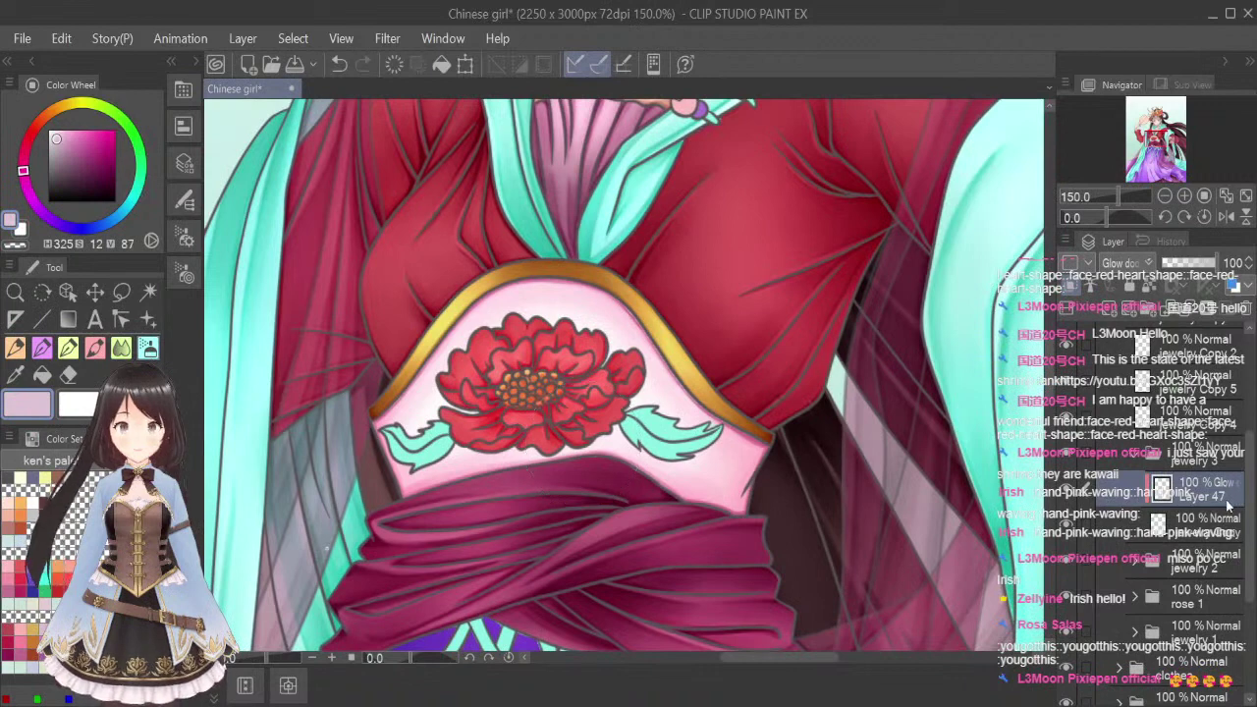
key("ctrl+s")
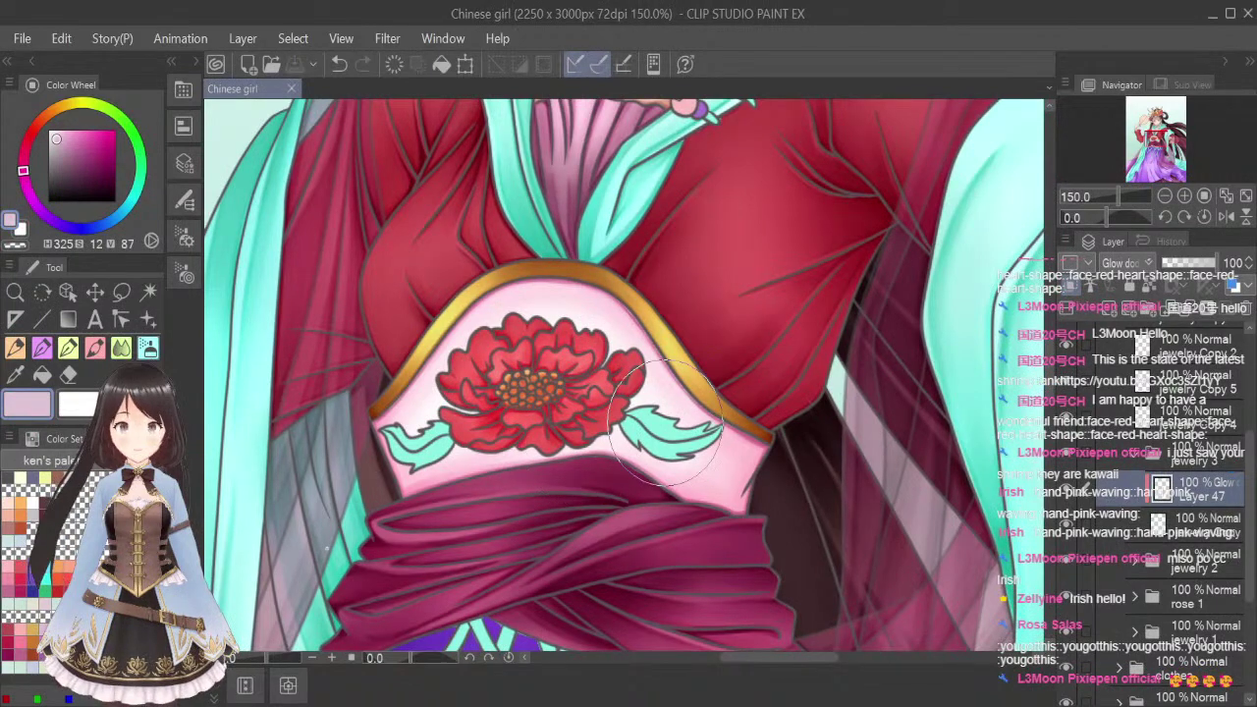
Paint pale pink glow highlights with a smaller brush on both leaves beside the waist flower and along the turquoise cords and earring tassels
key("bracketleft")
key("bracketleft")
key("bracketleft")
mouse_move(652, 422)
left_mouse_down()
mouse_move(703, 435)
mouse_move(677, 441)
mouse_move(694, 440)
left_mouse_up()
left_click_drag(409, 441, 434, 430)
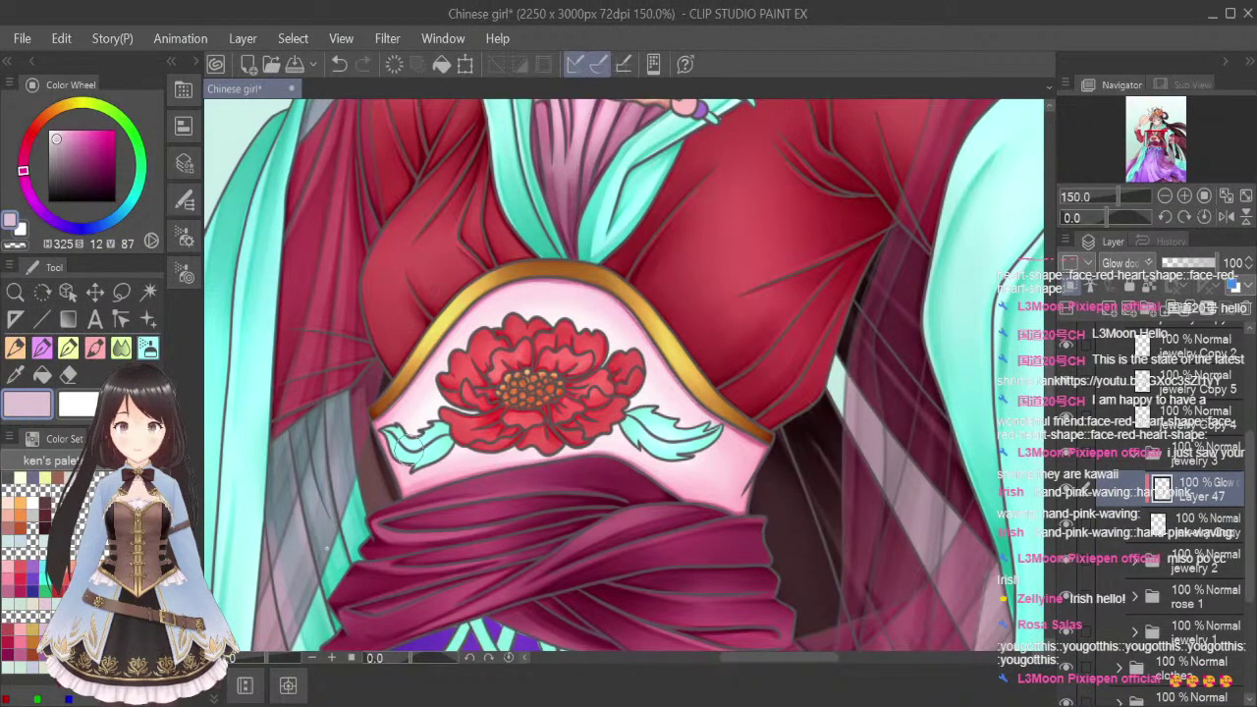
left_click_drag(1160, 134, 1162, 140)
scroll(913, 211, "down", 2)
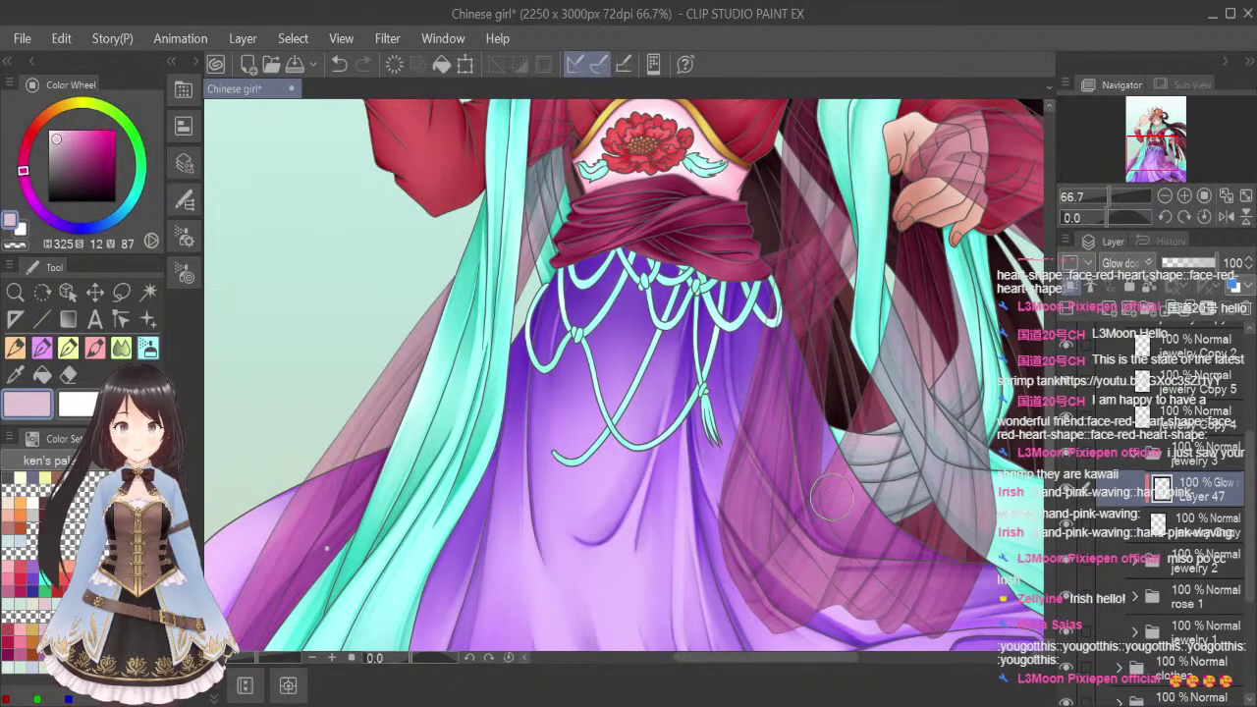
scroll(822, 346, "down", 2)
left_click_drag(1051, 410, 1059, 355)
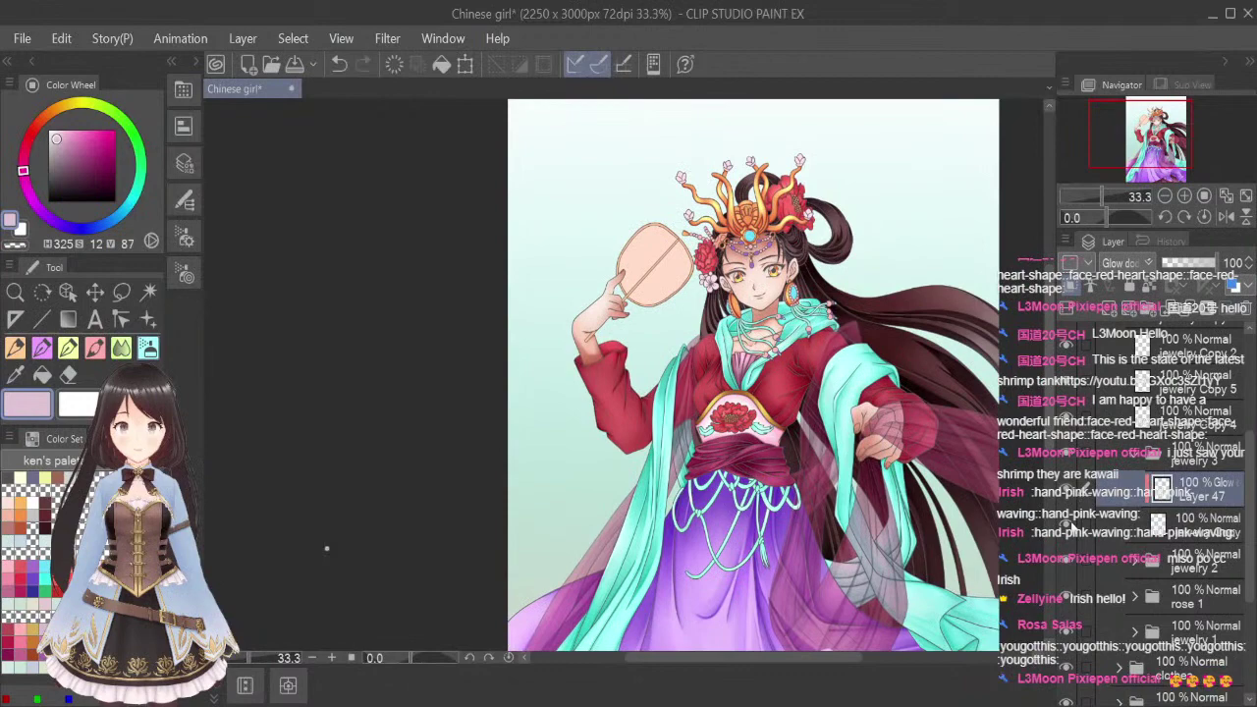
scroll(785, 350, "up", 2)
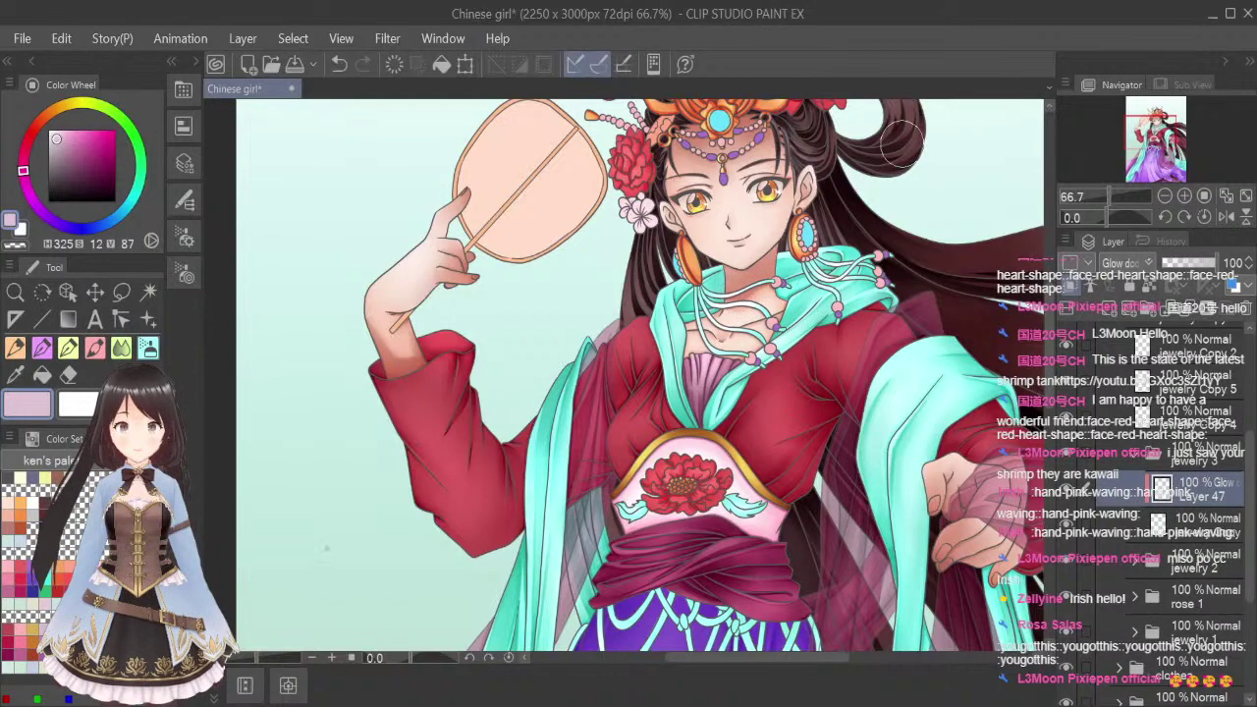
scroll(964, 339, "down", 2)
left_click_drag(758, 658, 812, 677)
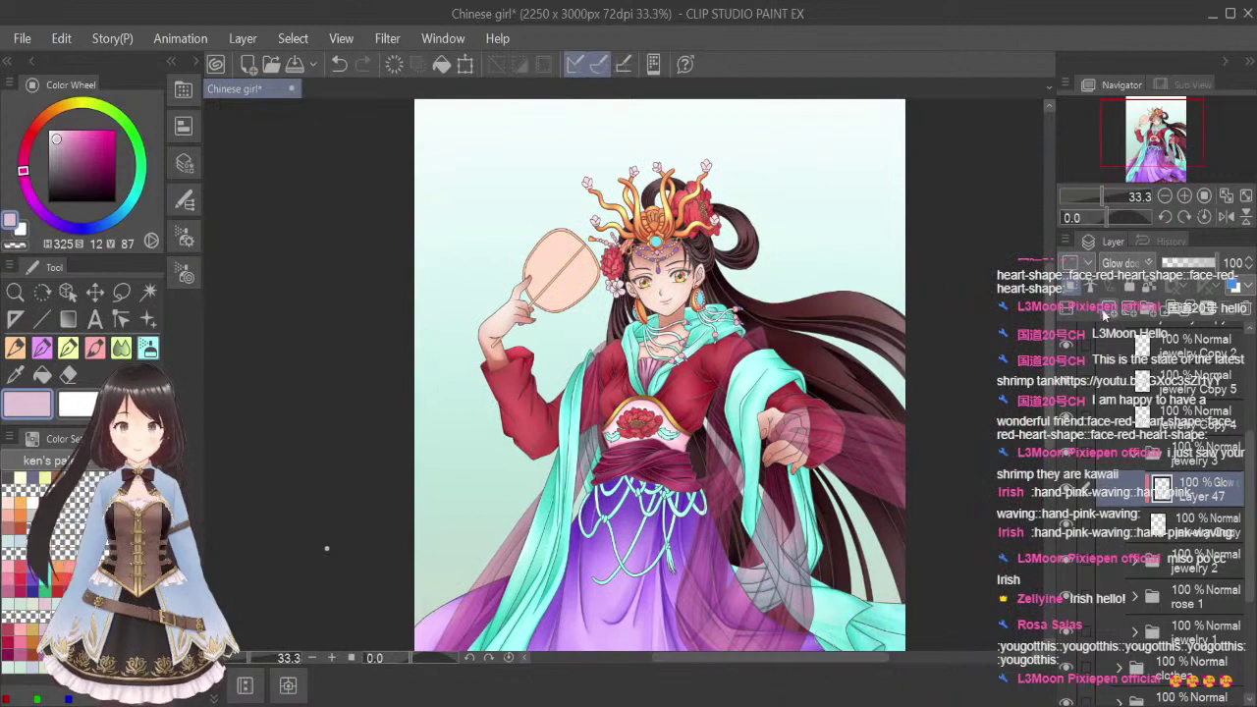
Add a clipped Multiply layer above the Glow dodge layer, choose a mint green (H 158, S 60, V 95), and save the artwork
left_click(1106, 309)
left_click(1071, 287)
left_click(1139, 334)
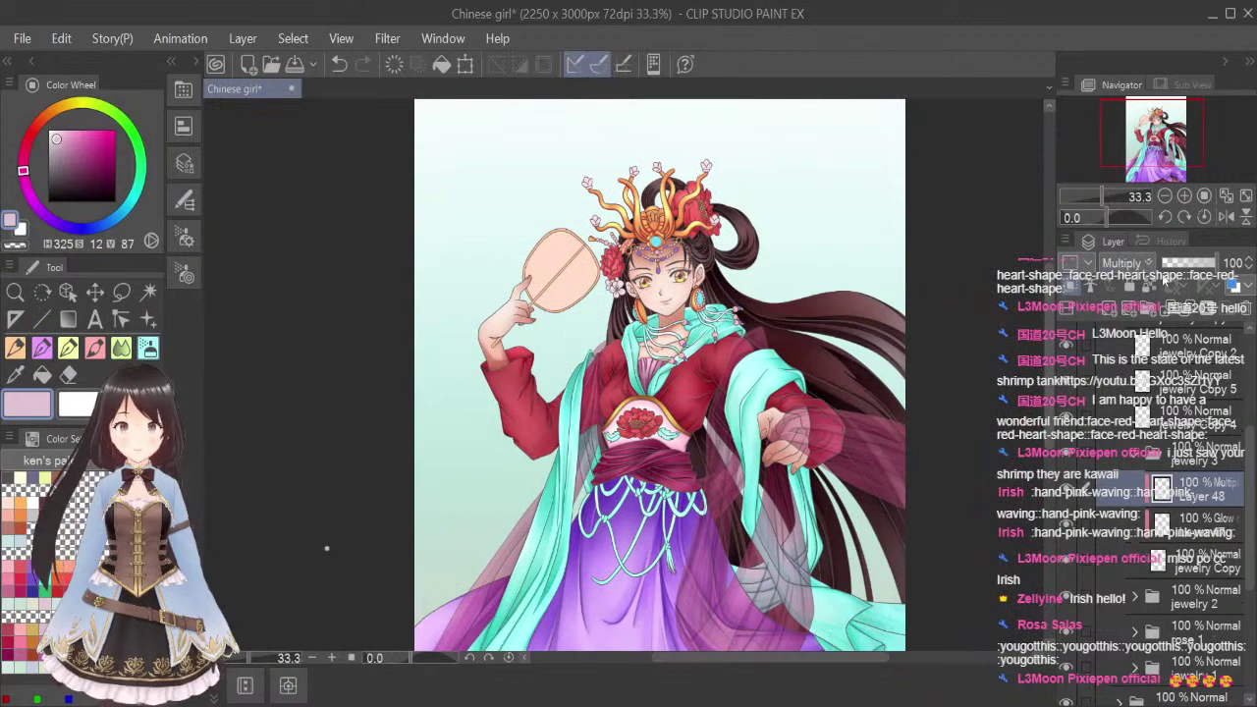
left_click(46, 580)
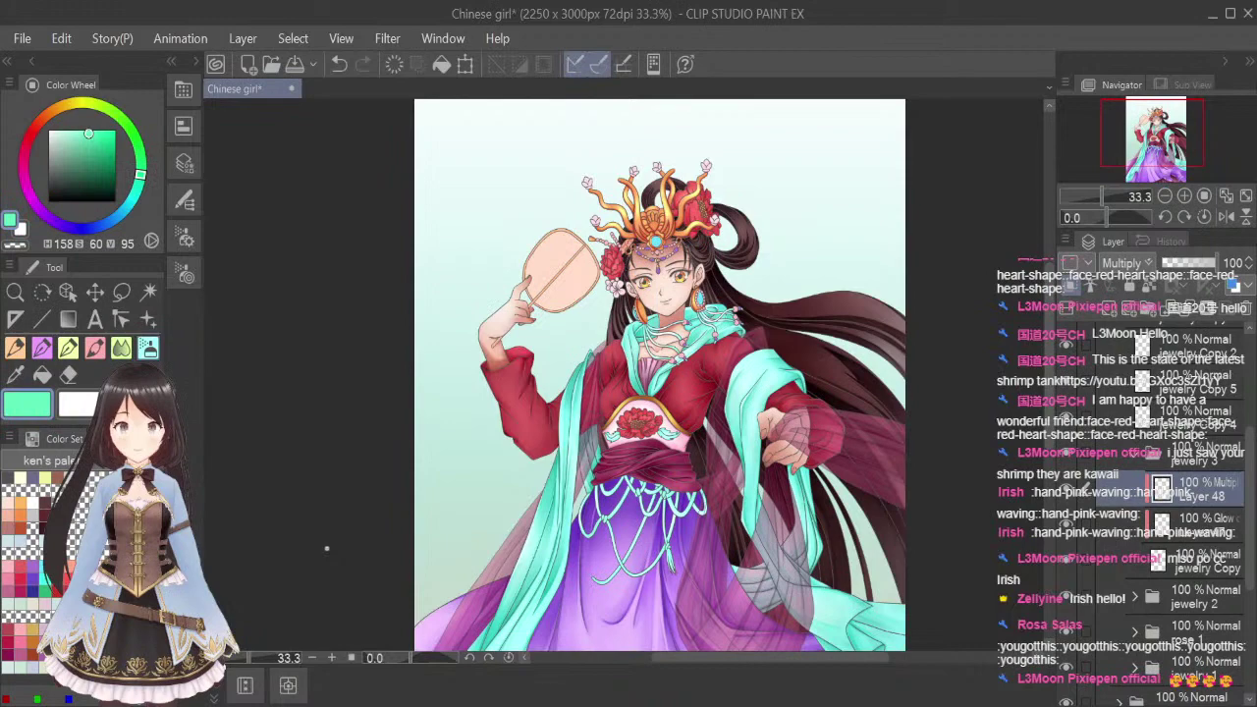
scroll(702, 285, "up", 3)
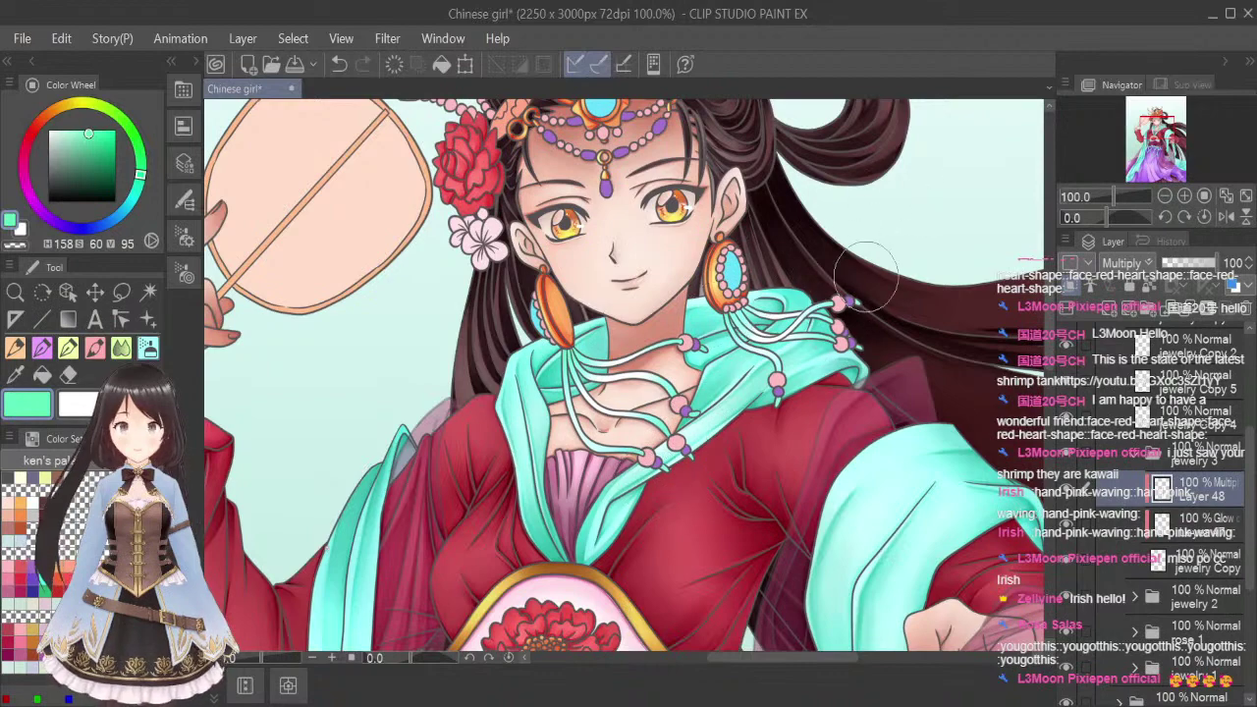
left_click(1168, 141)
left_click_drag(1169, 141, 1167, 142)
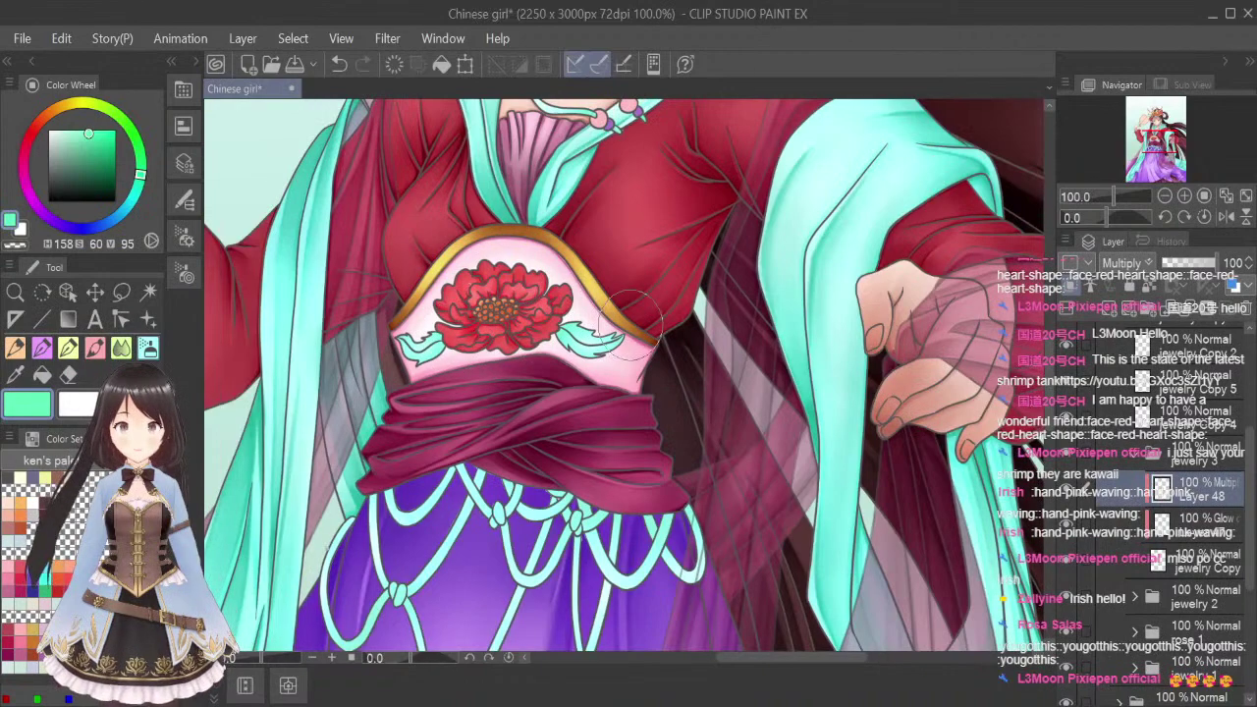
scroll(503, 306, "down", 5)
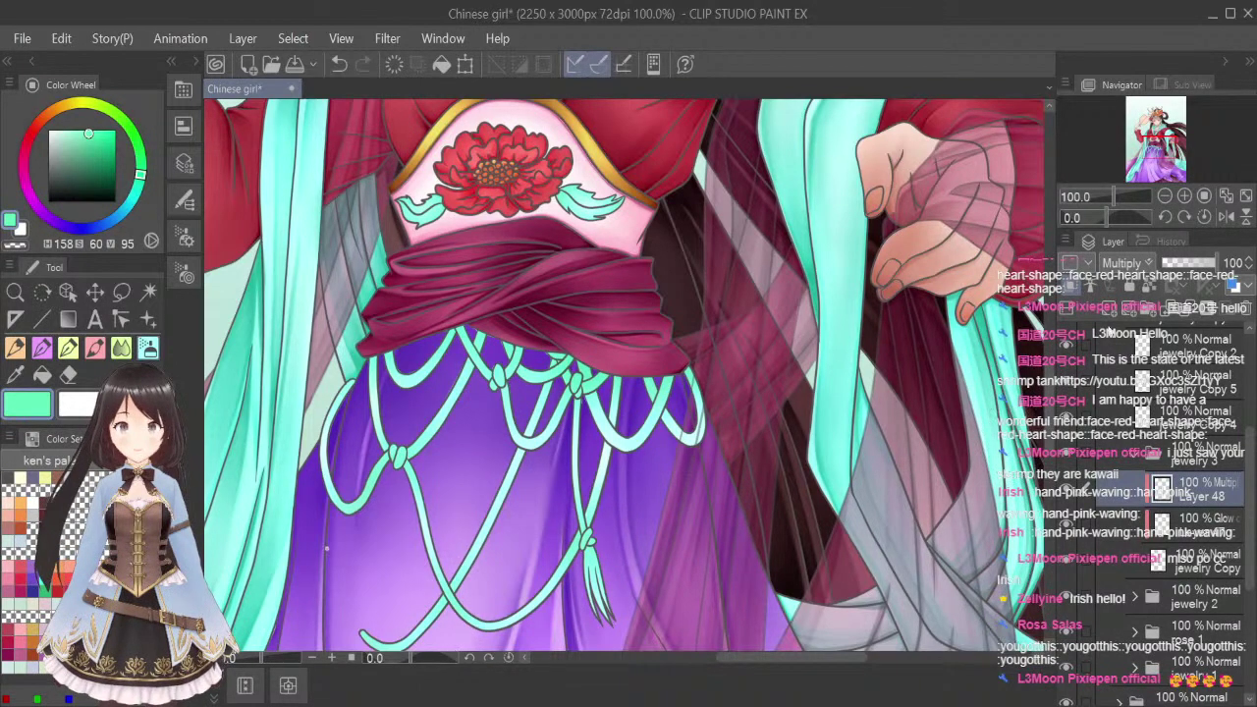
left_click(1245, 197)
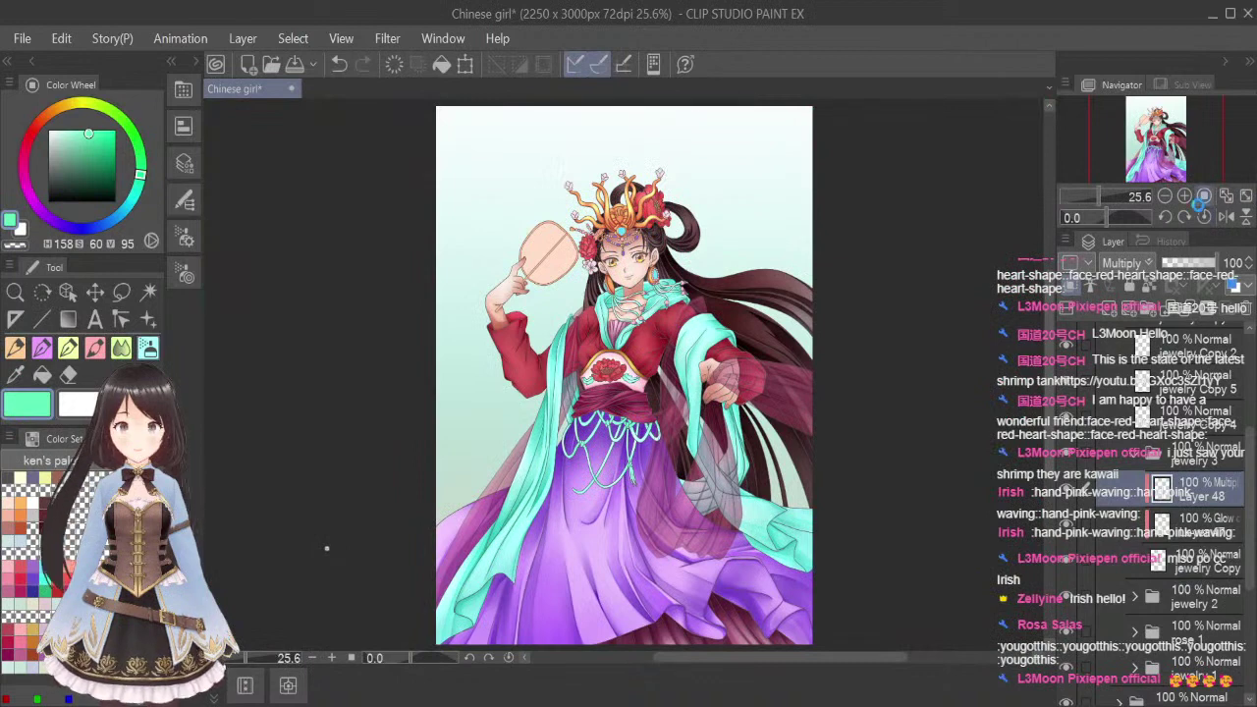
key("ctrl+s")
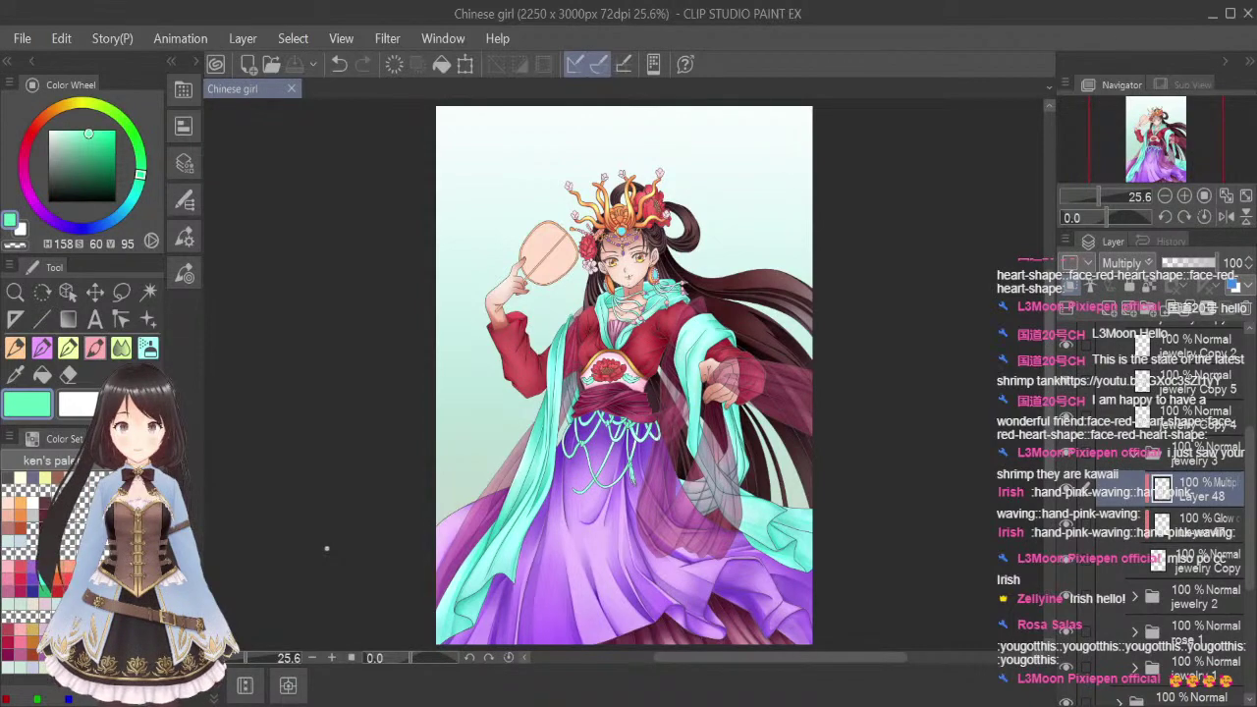
Shade the edges of the tassel strands hanging from the plain orange earring across the chest with mint green on the Multiply layer
scroll(622, 298, "up", 6)
scroll(541, 280, "up", 2)
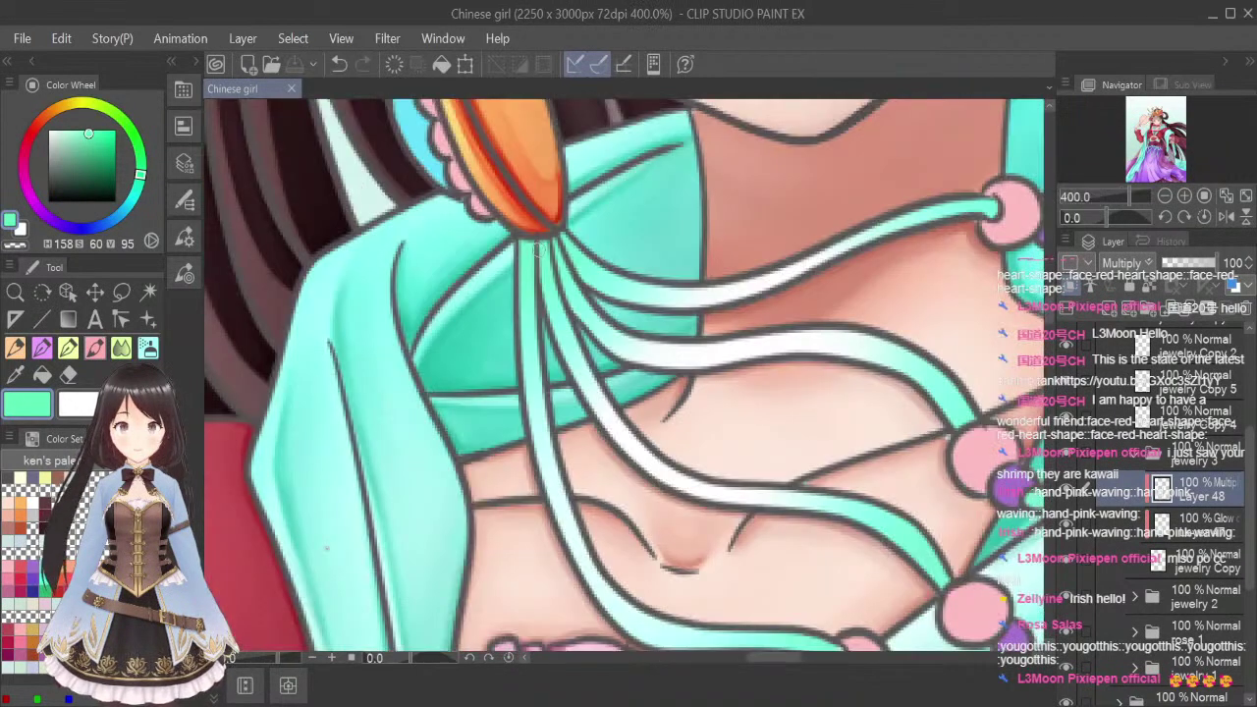
scroll(537, 247, "down", 2)
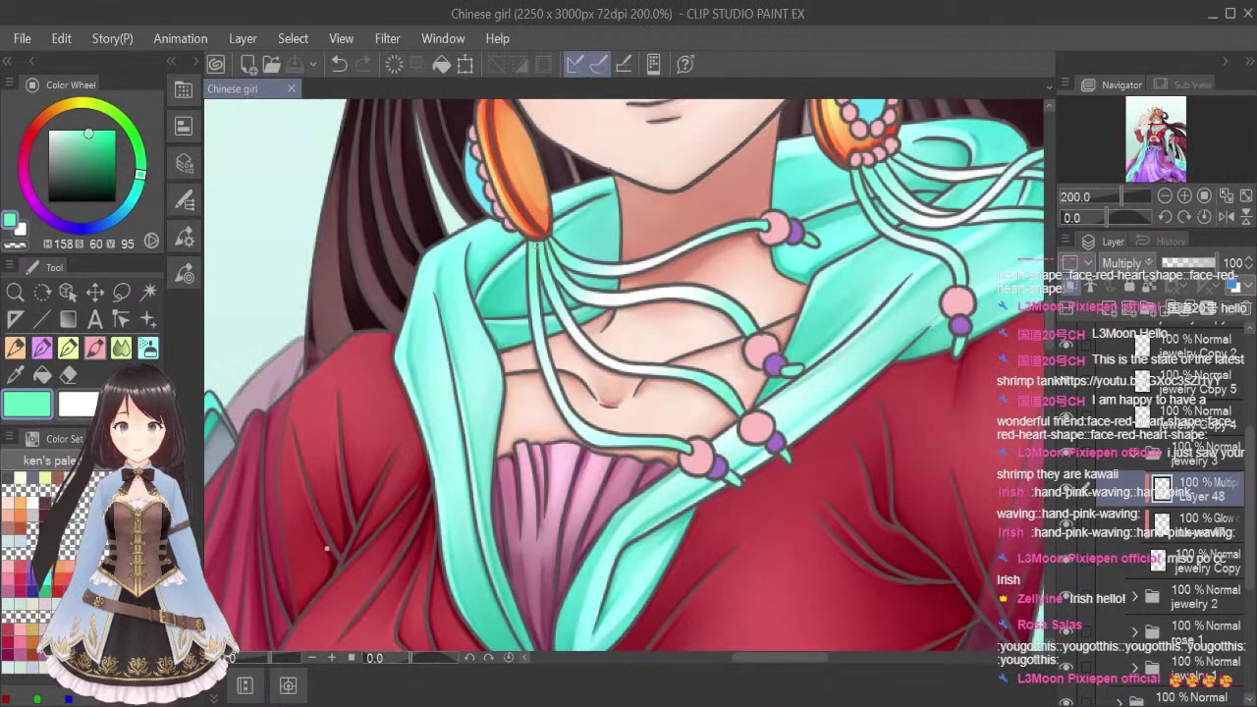
left_click_drag(530, 249, 532, 242)
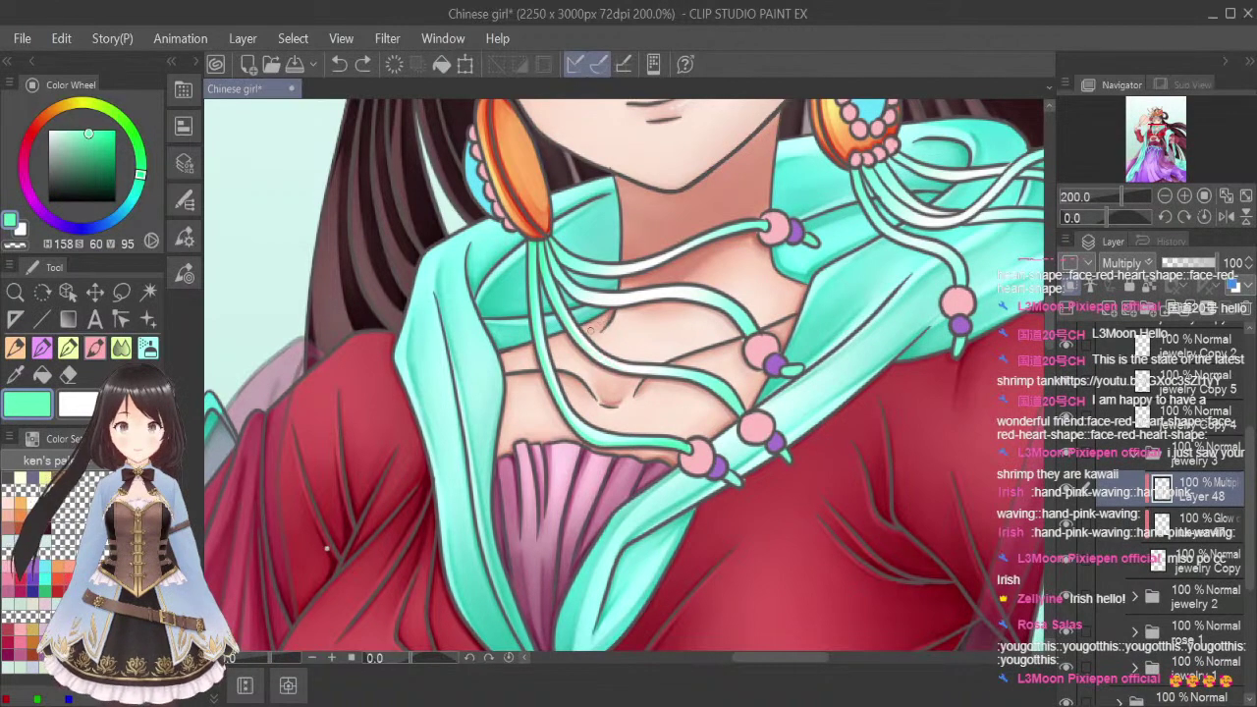
scroll(594, 333, "up", 3)
mouse_move(558, 343)
left_mouse_down()
mouse_move(629, 391)
mouse_move(784, 410)
left_mouse_up()
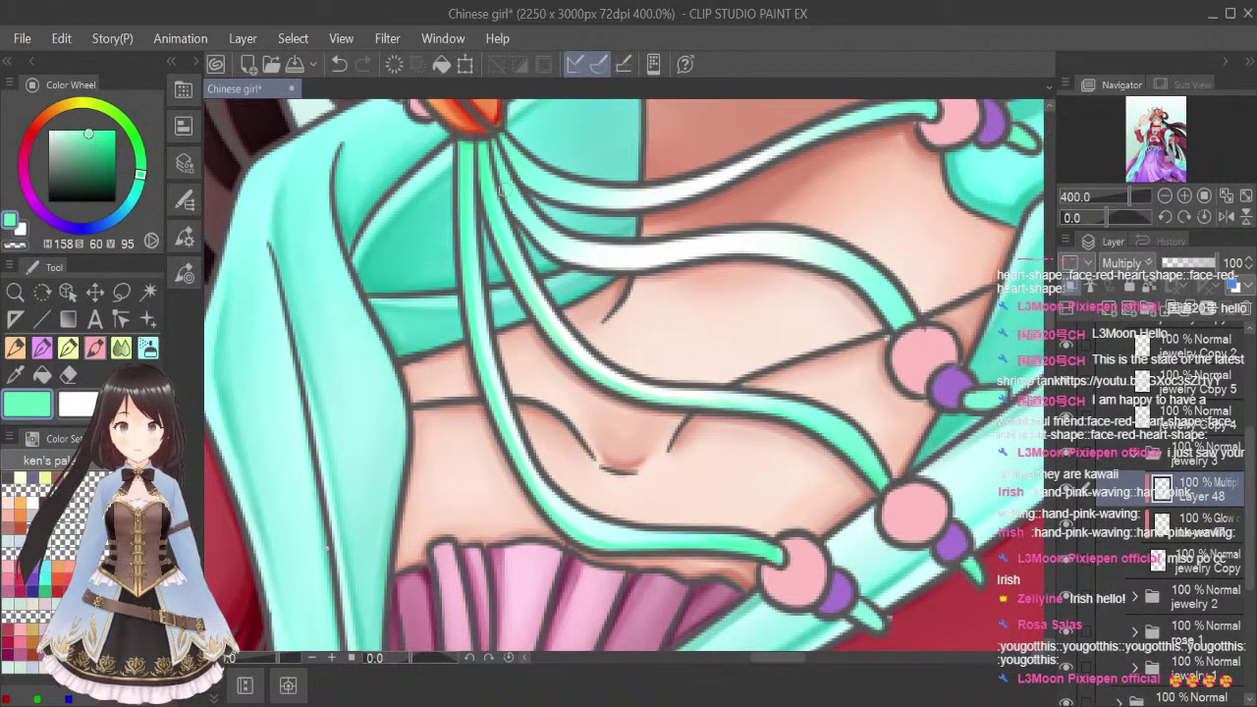
mouse_move(578, 253)
left_mouse_down()
mouse_move(787, 257)
mouse_move(735, 247)
mouse_move(831, 270)
mouse_move(814, 259)
mouse_move(888, 330)
left_mouse_up()
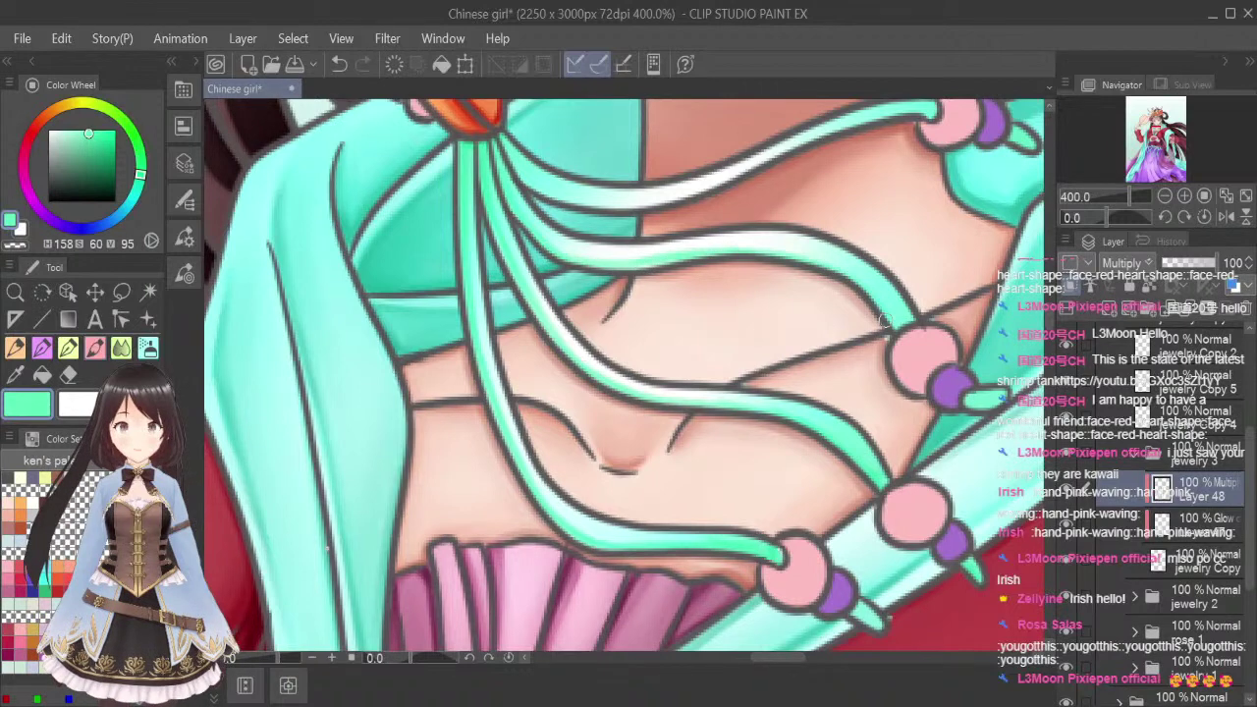
left_click_drag(1048, 315, 1048, 307)
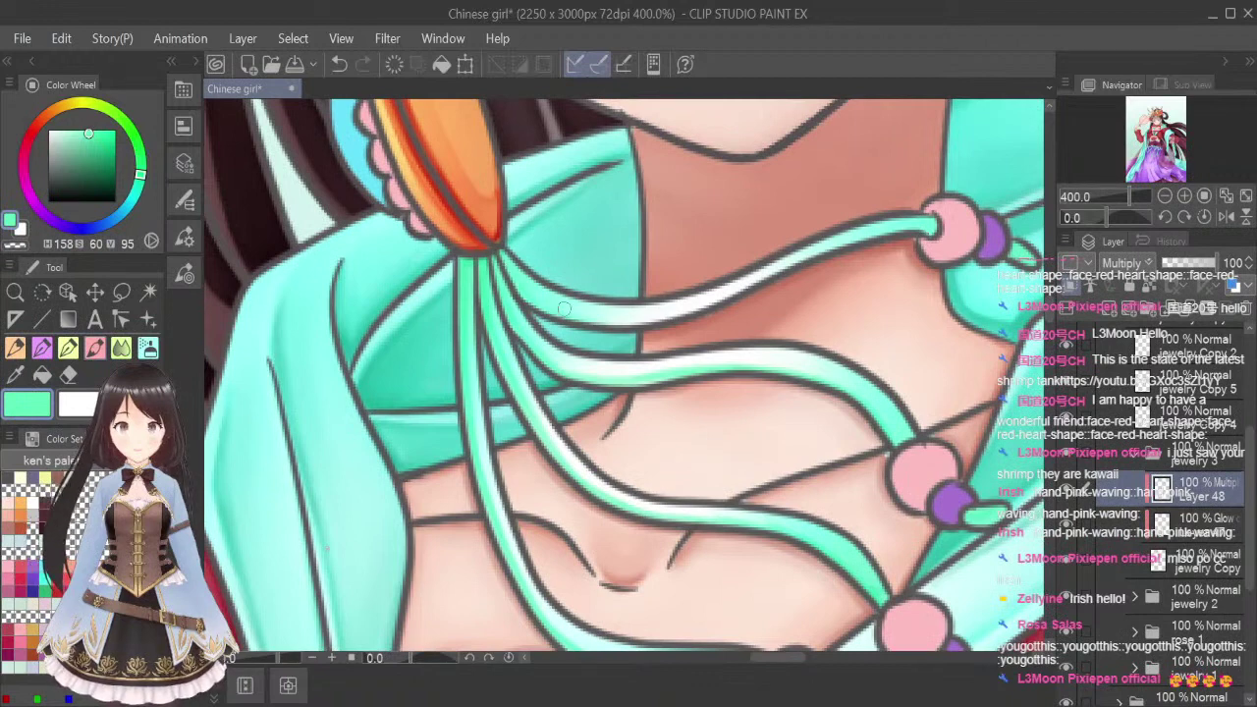
mouse_move(556, 317)
left_mouse_down()
mouse_move(713, 306)
mouse_move(833, 245)
mouse_move(821, 249)
mouse_move(921, 233)
left_mouse_up()
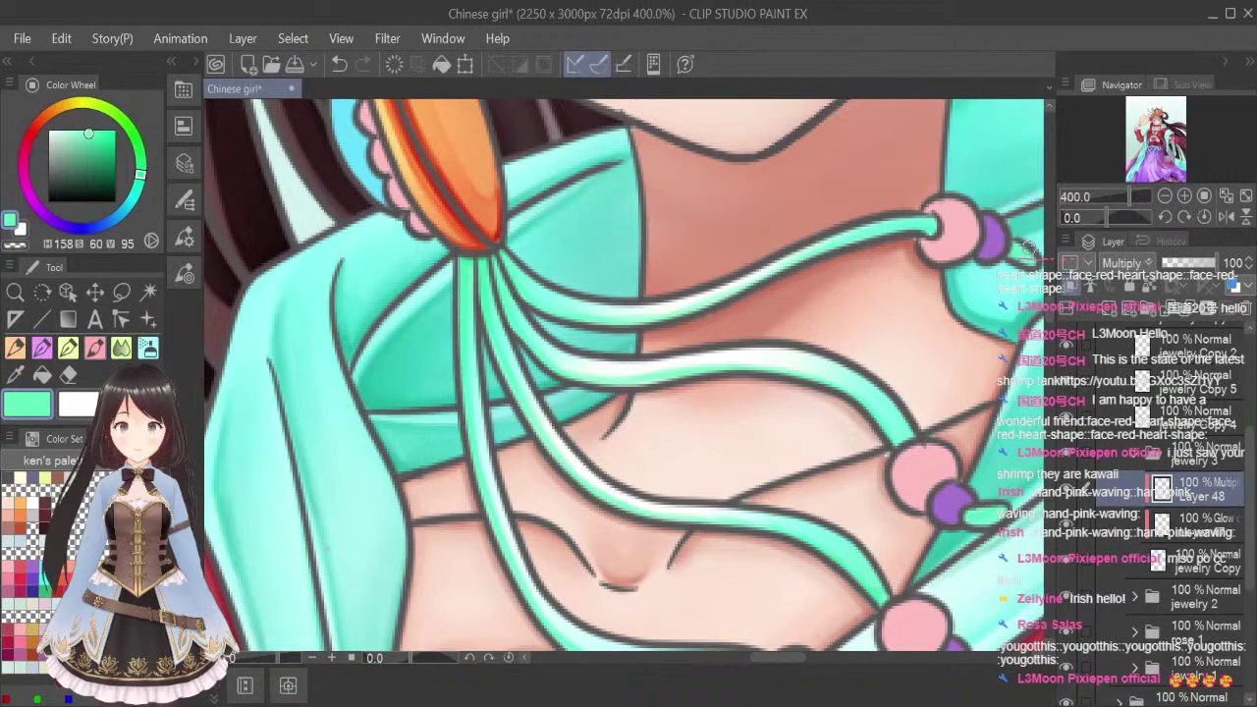
Shade the tassel strands of the beaded earring over the turquoise collar with the same mint green
scroll(1031, 246, "down", 3)
left_click_drag(762, 655, 832, 660)
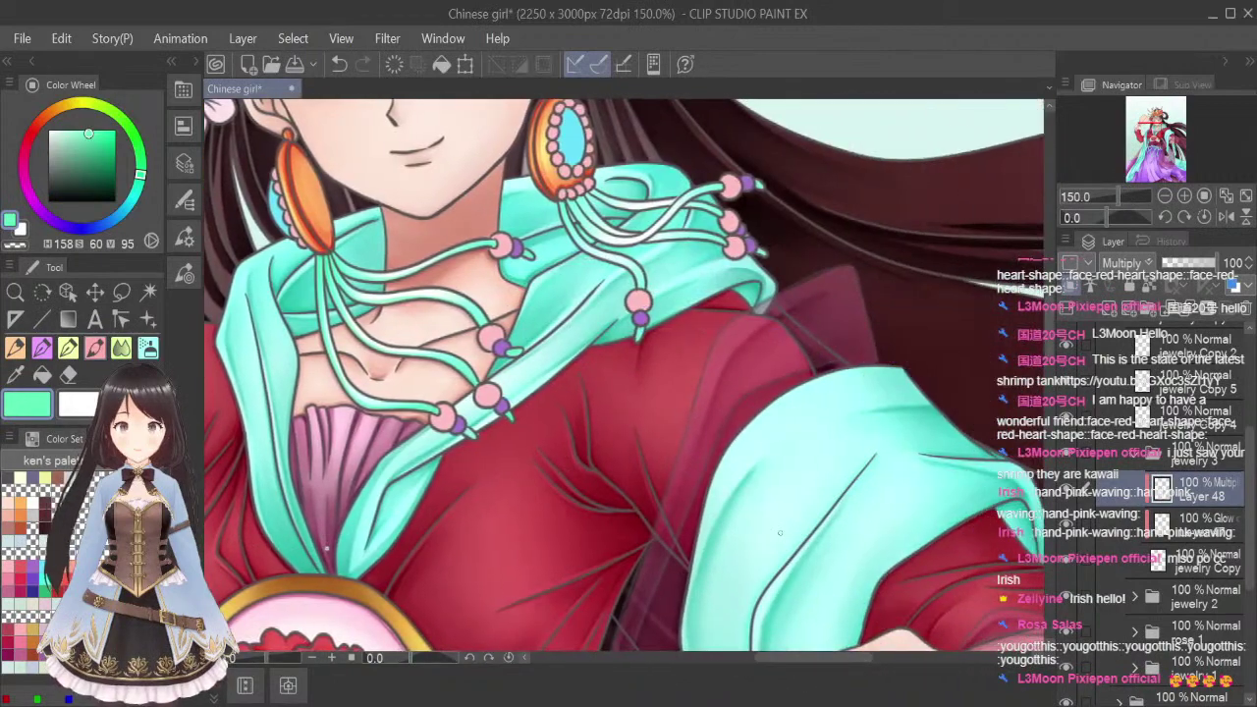
key("ctrl+plus")
scroll(571, 233, "up", 2)
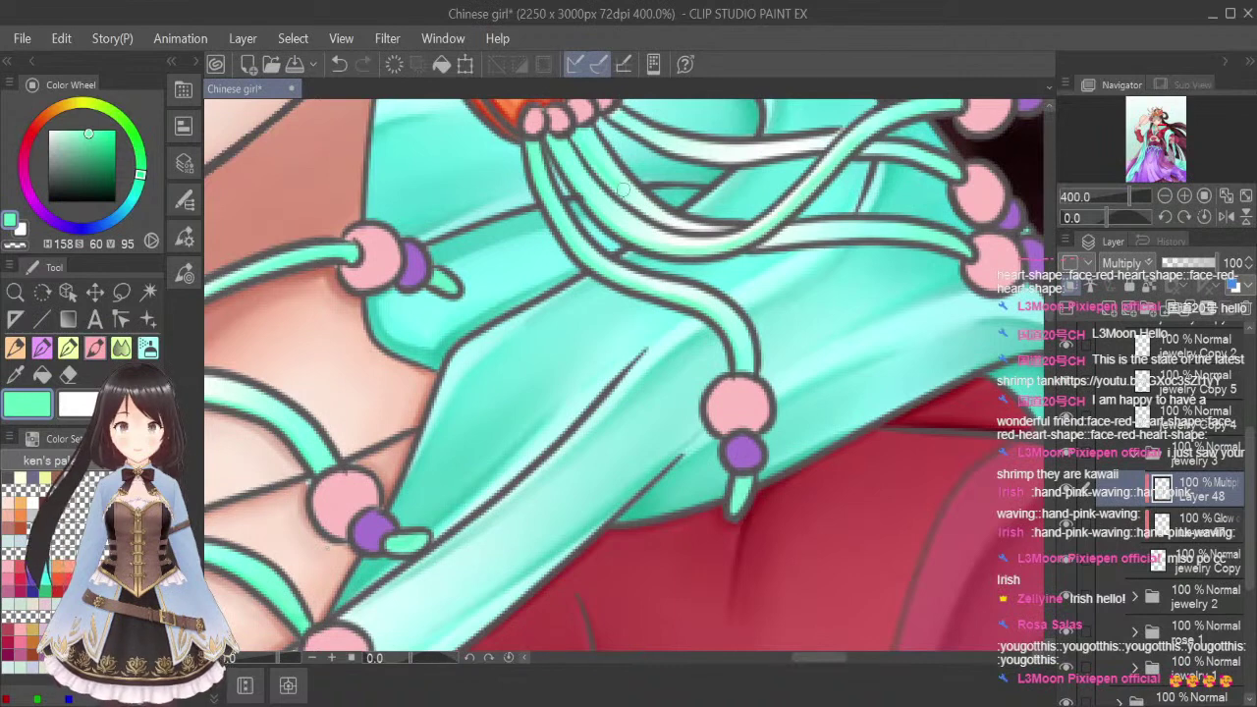
mouse_move(756, 248)
left_mouse_down()
mouse_move(798, 220)
mouse_move(805, 243)
mouse_move(765, 253)
mouse_move(882, 239)
mouse_move(766, 247)
mouse_move(863, 242)
mouse_move(799, 239)
mouse_move(928, 245)
left_mouse_up()
scroll(616, 173, "up", 3)
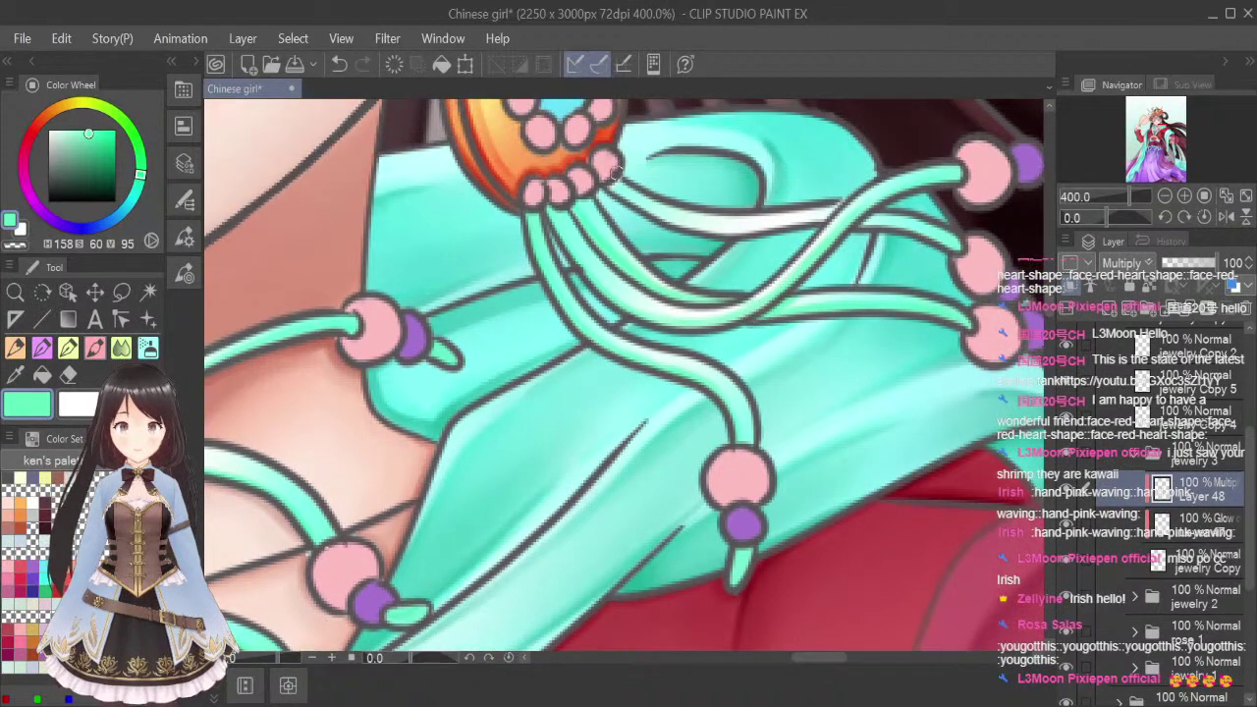
mouse_move(620, 199)
left_mouse_down()
mouse_move(690, 227)
mouse_move(620, 201)
mouse_move(750, 229)
mouse_move(728, 230)
mouse_move(872, 218)
mouse_move(860, 224)
mouse_move(948, 249)
left_mouse_up()
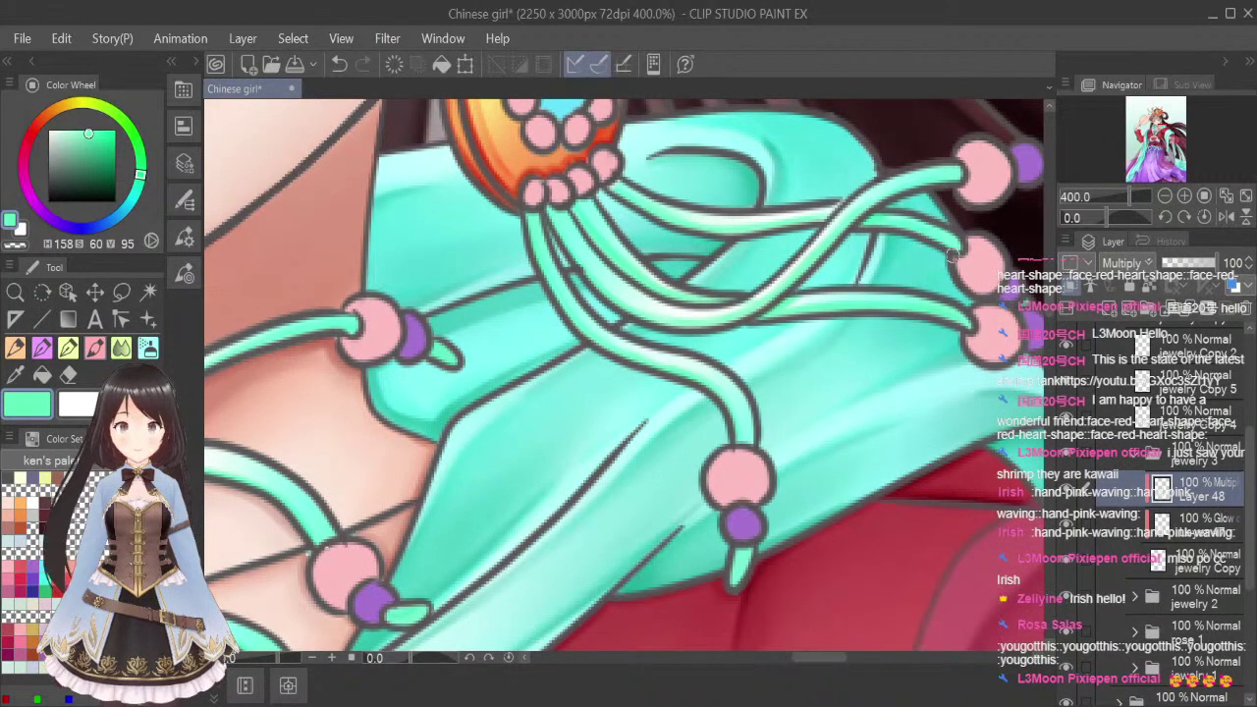
Shade the edges of the two leaves on either side of the red waist flower with mint green on the Multiply layer
scroll(820, 367, "down", 3)
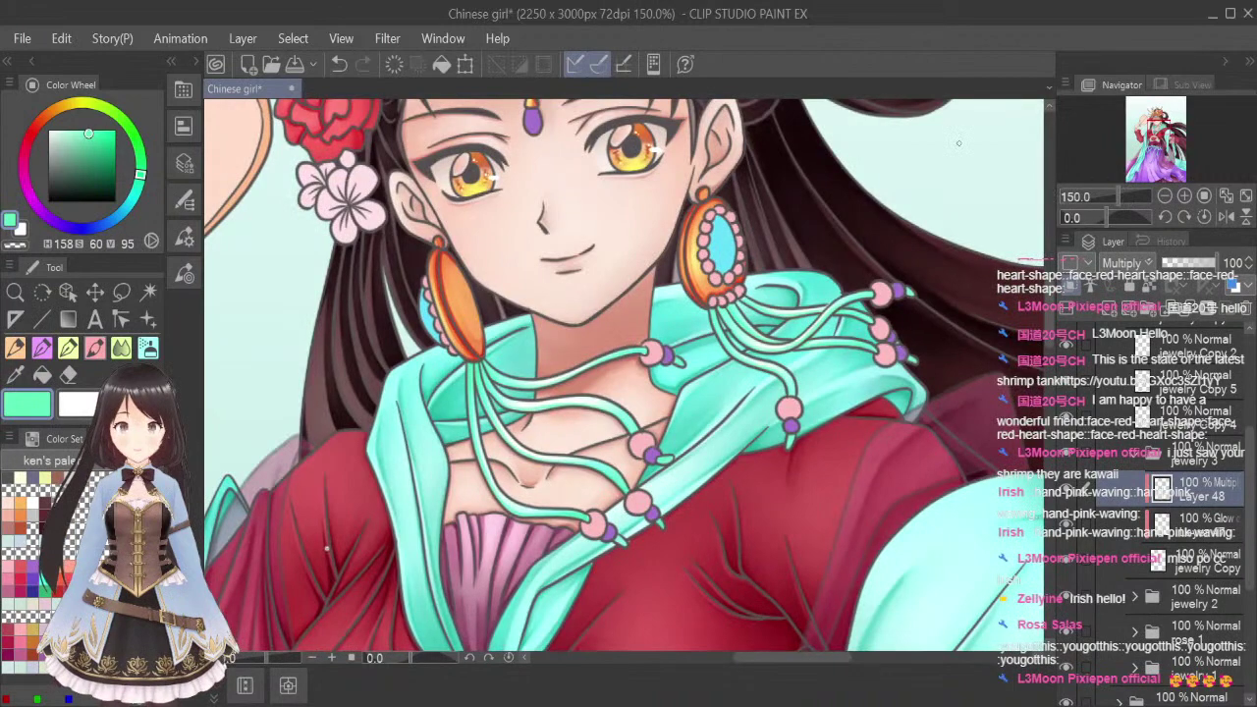
left_click_drag(1050, 313, 1053, 378)
scroll(540, 331, "up", 3)
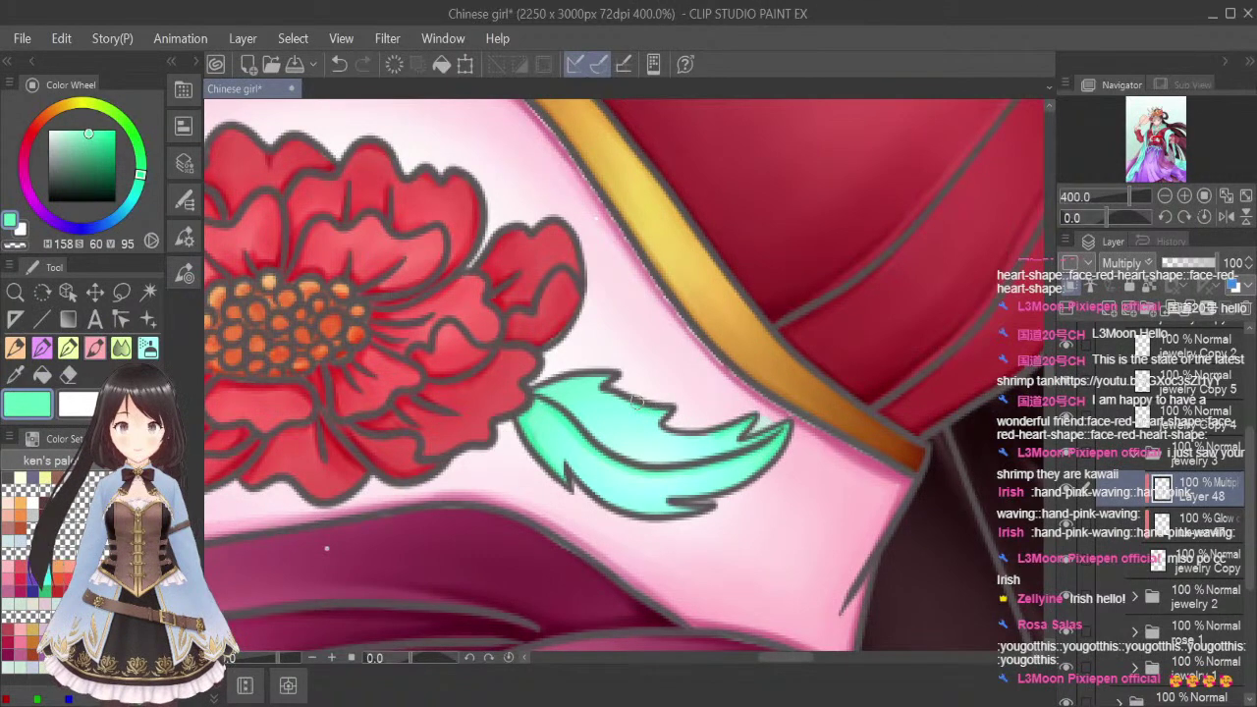
left_click_drag(611, 374, 545, 385)
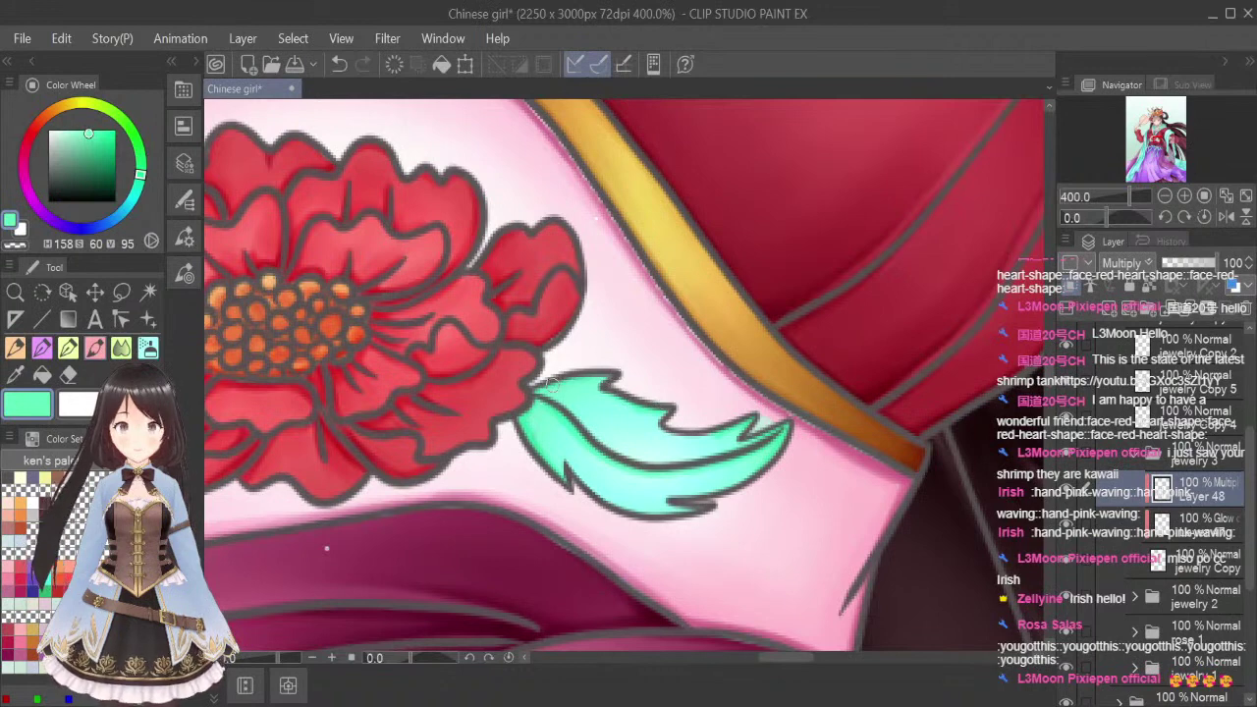
mouse_move(566, 458)
left_mouse_down()
mouse_move(638, 511)
mouse_move(607, 495)
mouse_move(667, 510)
left_mouse_up()
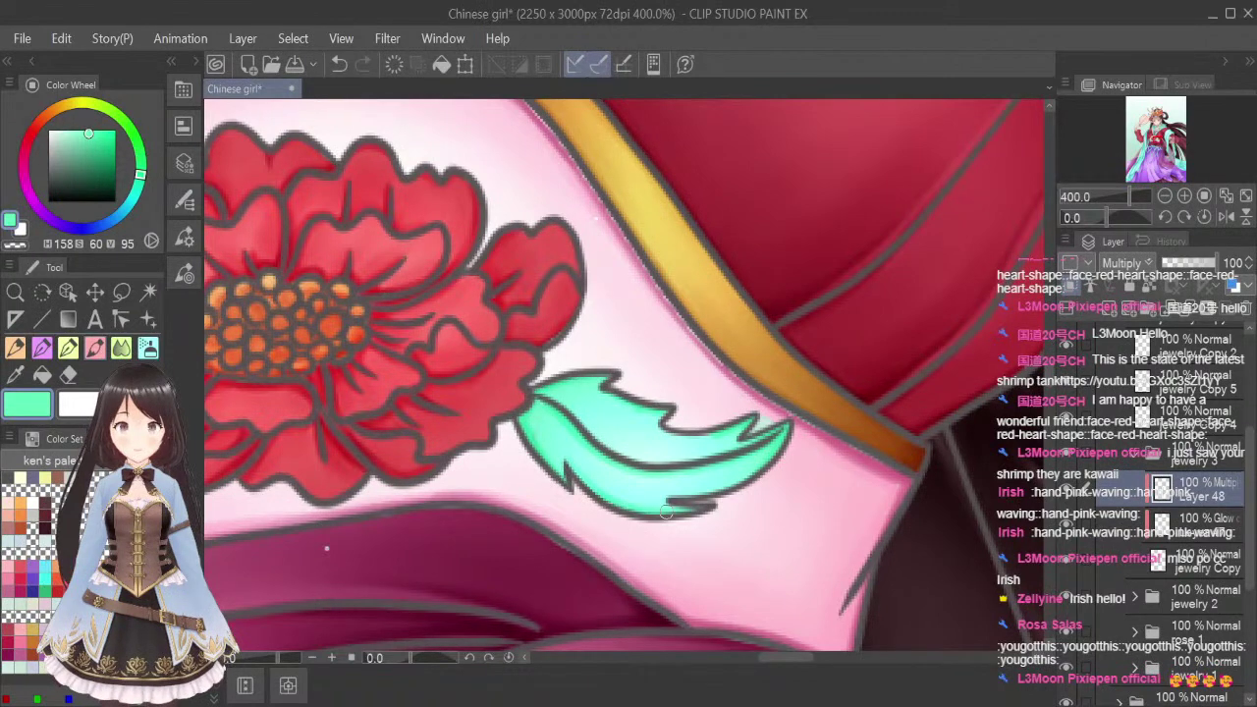
left_click_drag(798, 659, 752, 672)
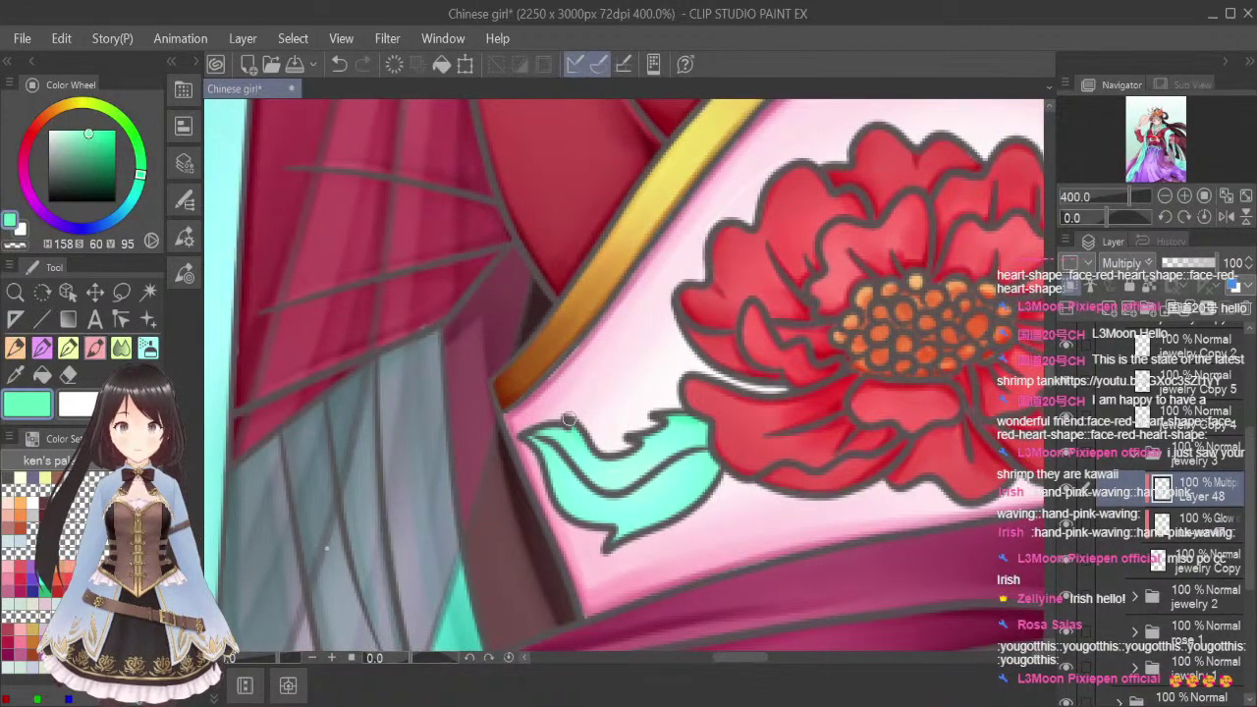
mouse_move(533, 438)
left_mouse_down()
mouse_move(570, 506)
mouse_move(627, 523)
left_mouse_up()
left_click_drag(613, 545, 709, 477)
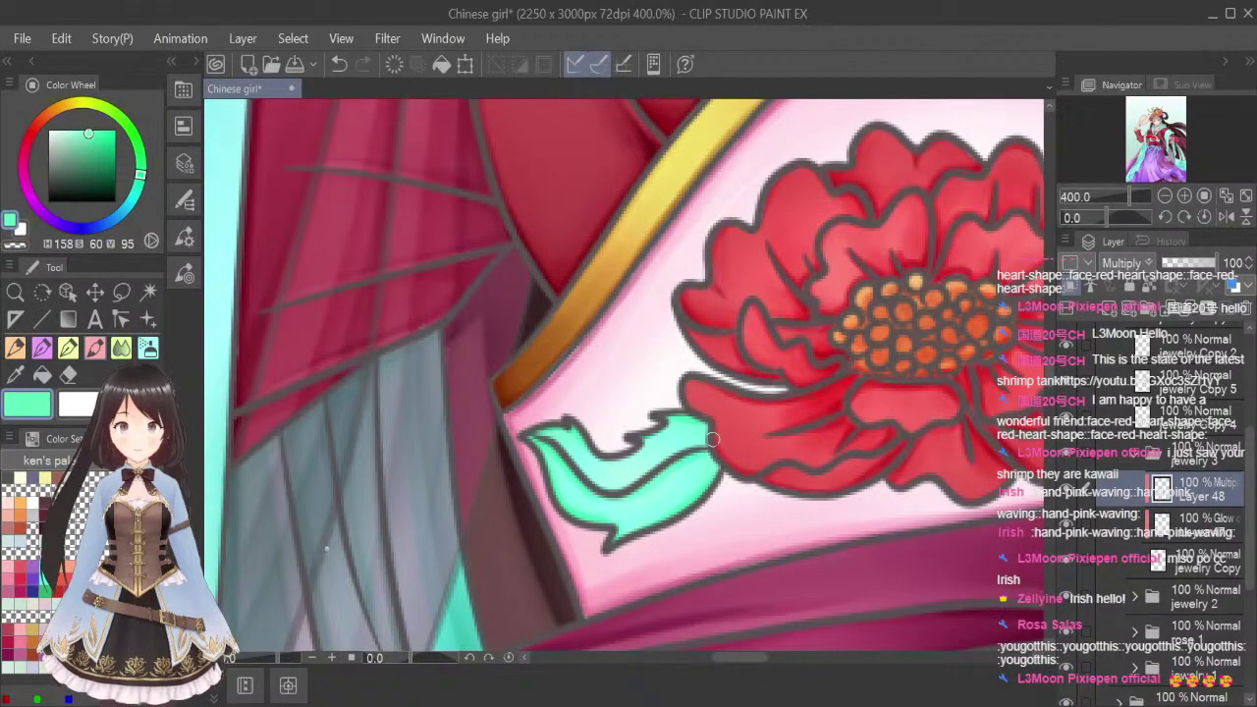
scroll(783, 463, "down", 3)
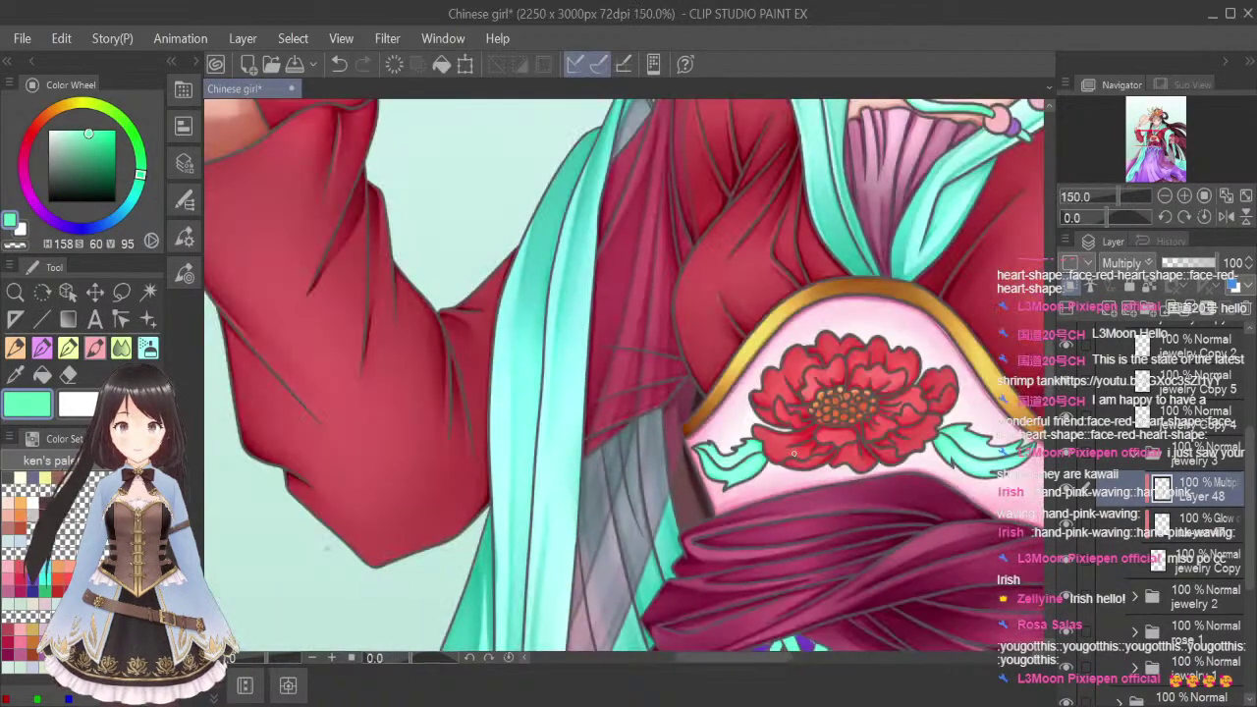
Shade the first cords and the knot hanging beneath the crimson sash with mint green on the Multiply layer
left_click_drag(778, 660, 802, 662)
left_click_drag(1049, 366, 1055, 411)
scroll(648, 236, "up", 1)
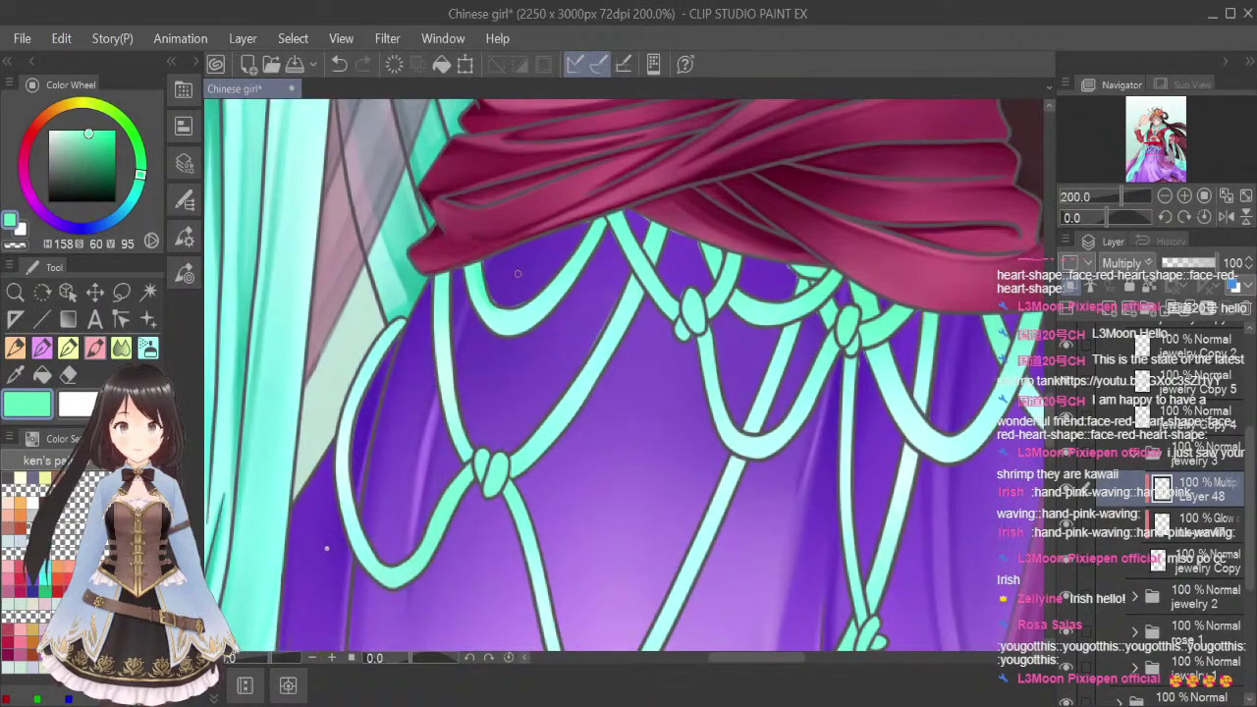
scroll(511, 296, "up", 2)
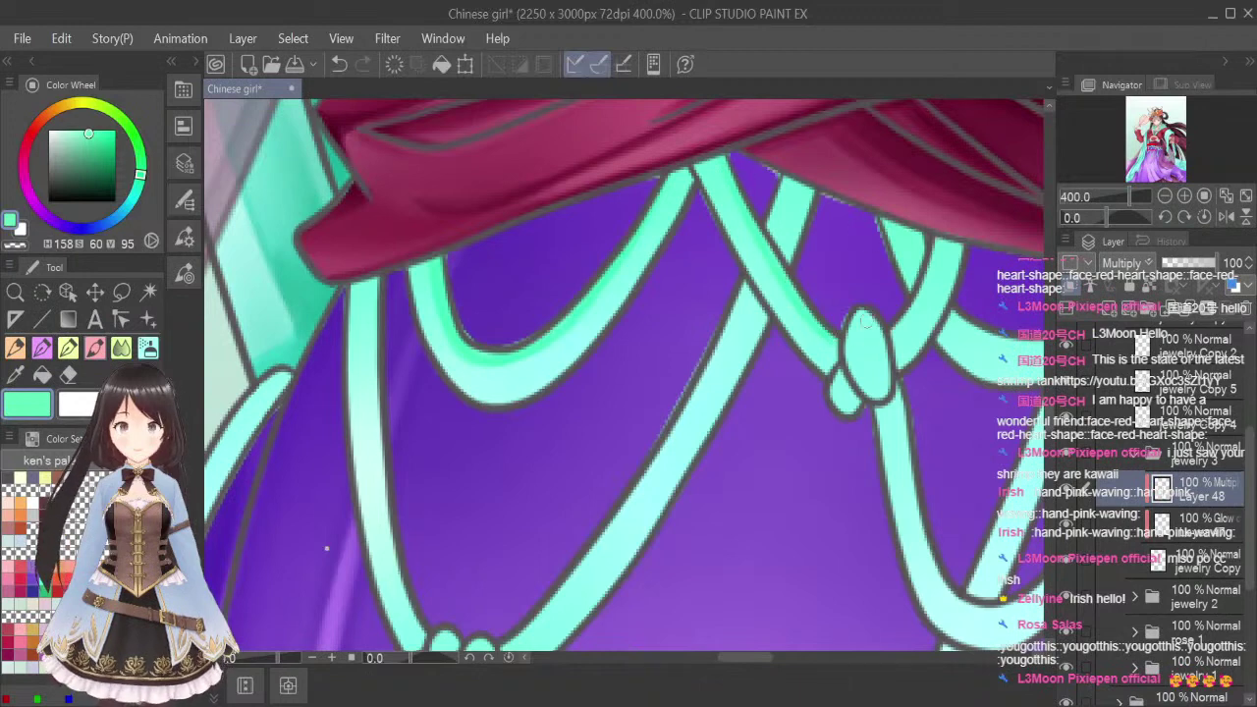
mouse_move(857, 317)
left_mouse_down()
mouse_move(883, 397)
mouse_move(870, 330)
mouse_move(888, 343)
mouse_move(881, 354)
mouse_move(865, 311)
mouse_move(849, 400)
left_mouse_up()
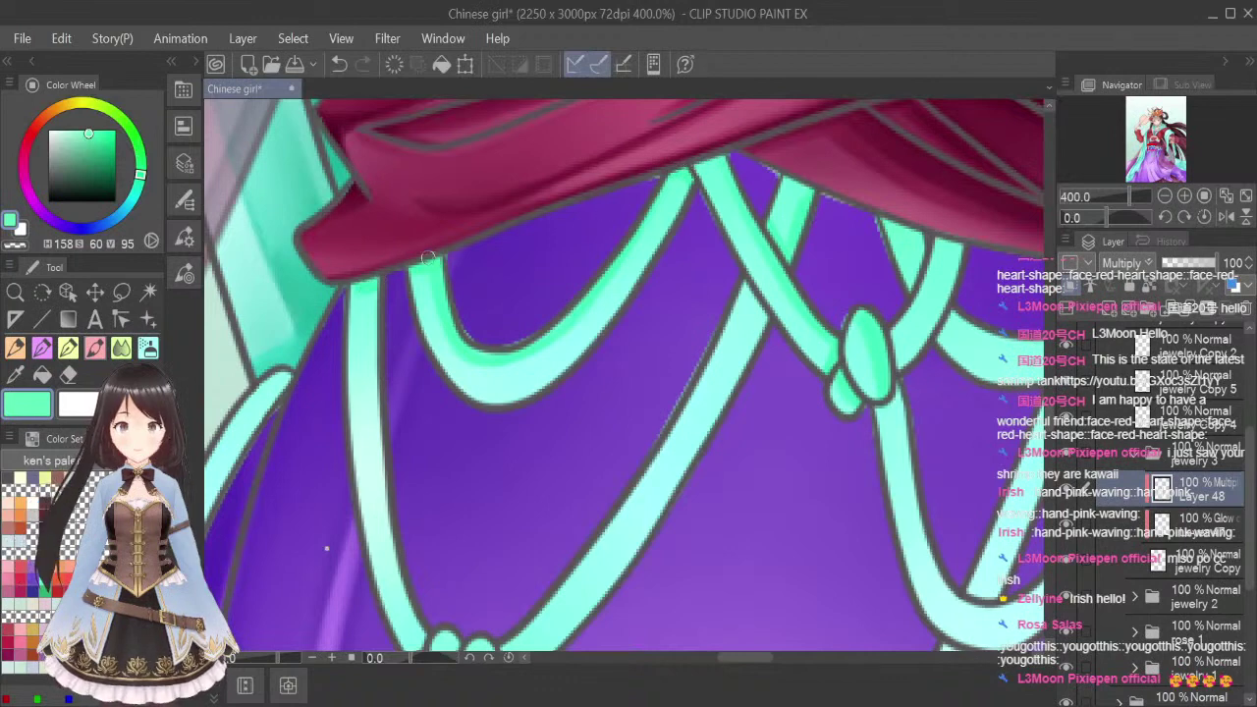
Shade the second knot under the sash and the U-shaped cord loop between the two knots, undoing unwanted strokes
left_click_drag(753, 658, 779, 655)
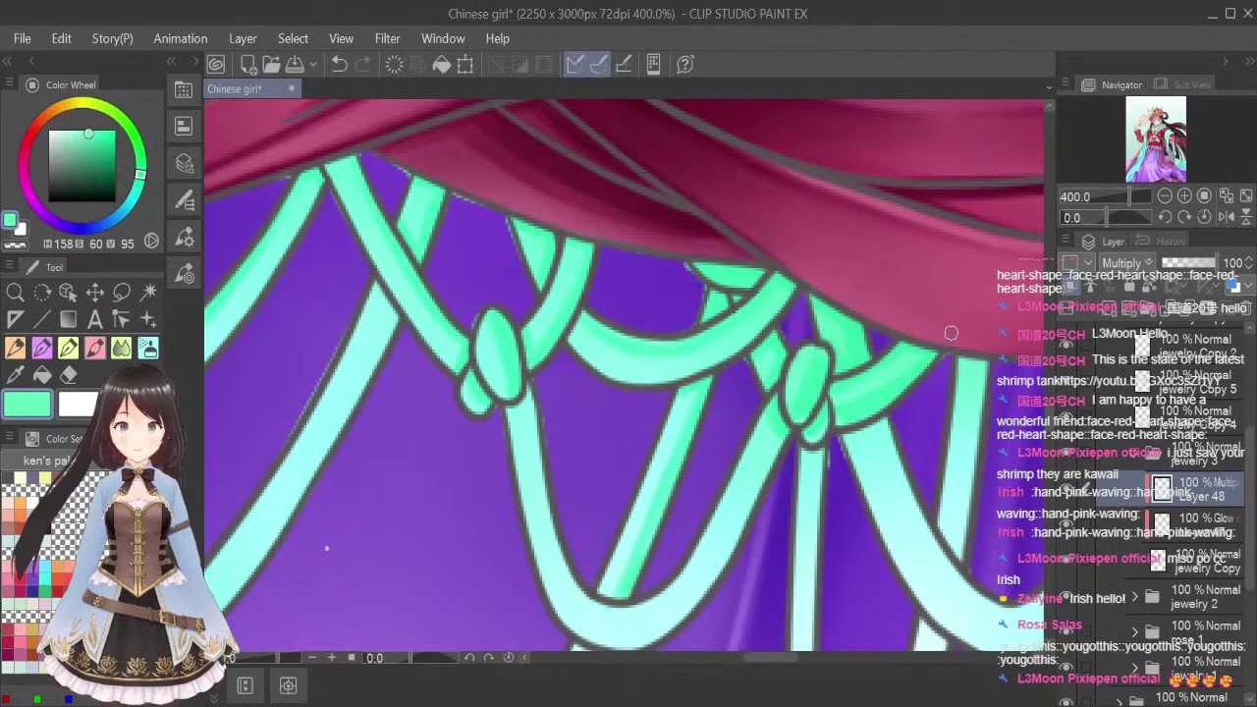
key("ctrl+z")
key("ctrl+z")
key("ctrl+z")
key("ctrl+z")
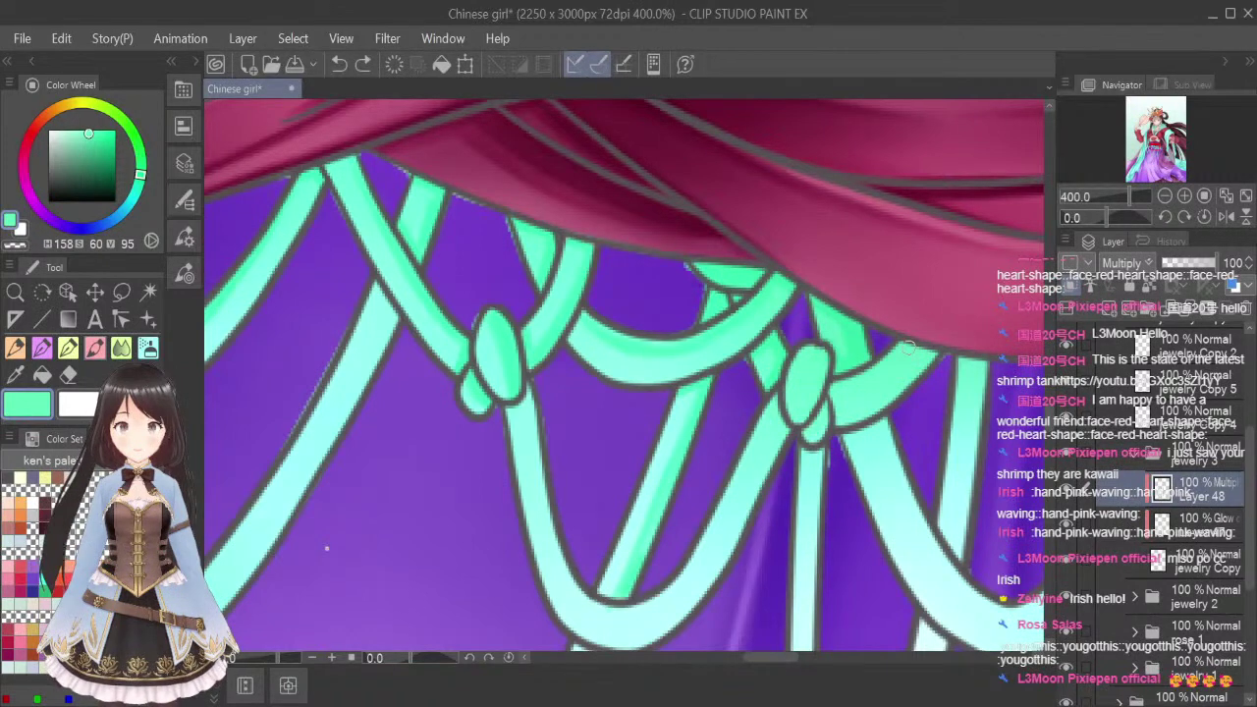
left_click_drag(806, 401, 802, 411)
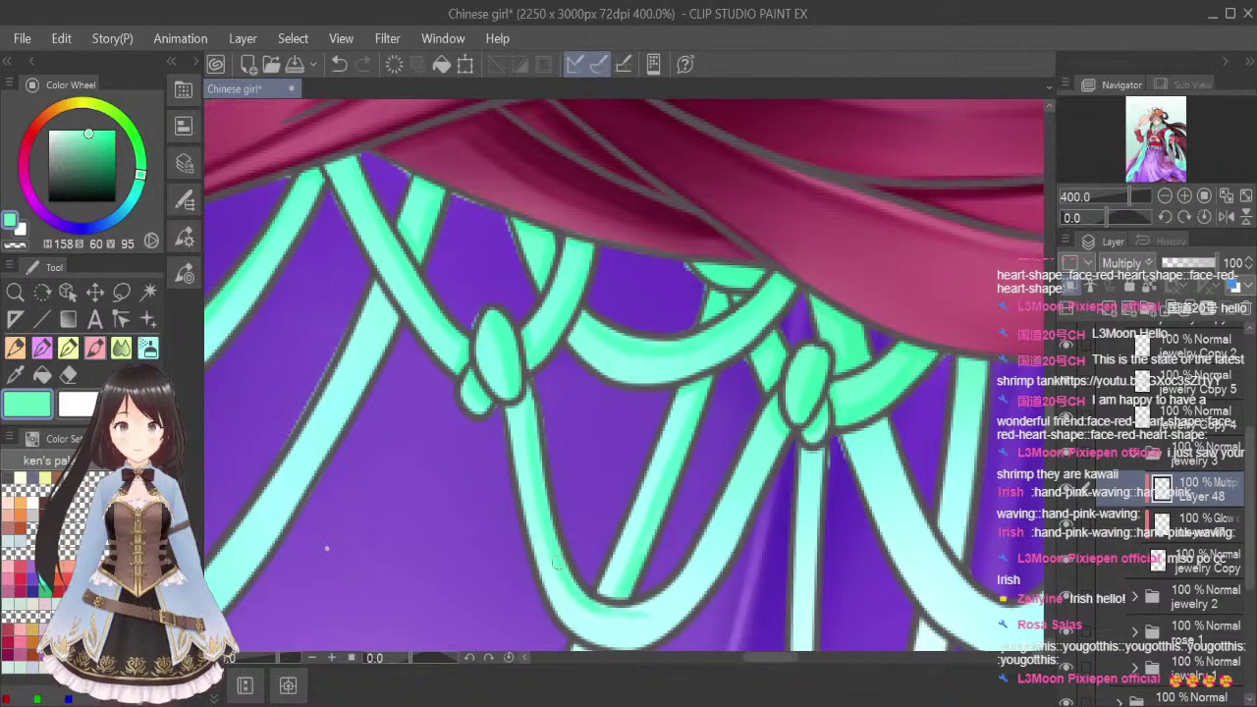
key("ctrl+z")
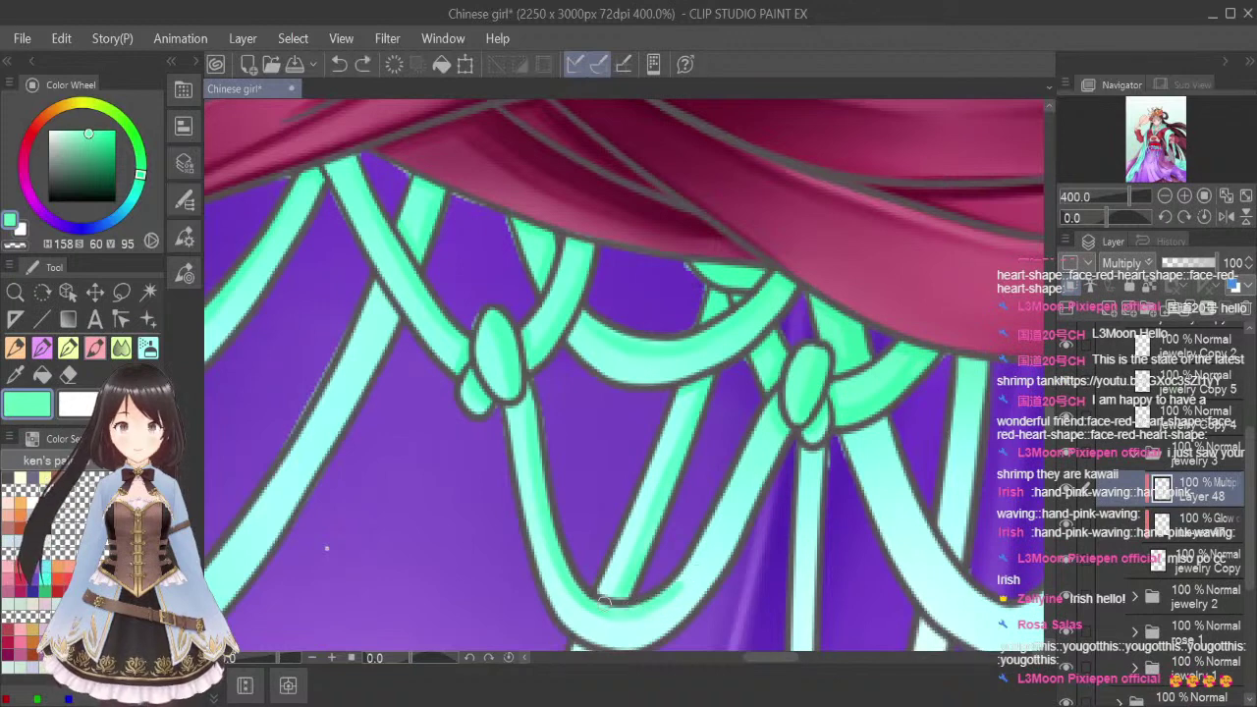
left_click_drag(665, 597, 778, 393)
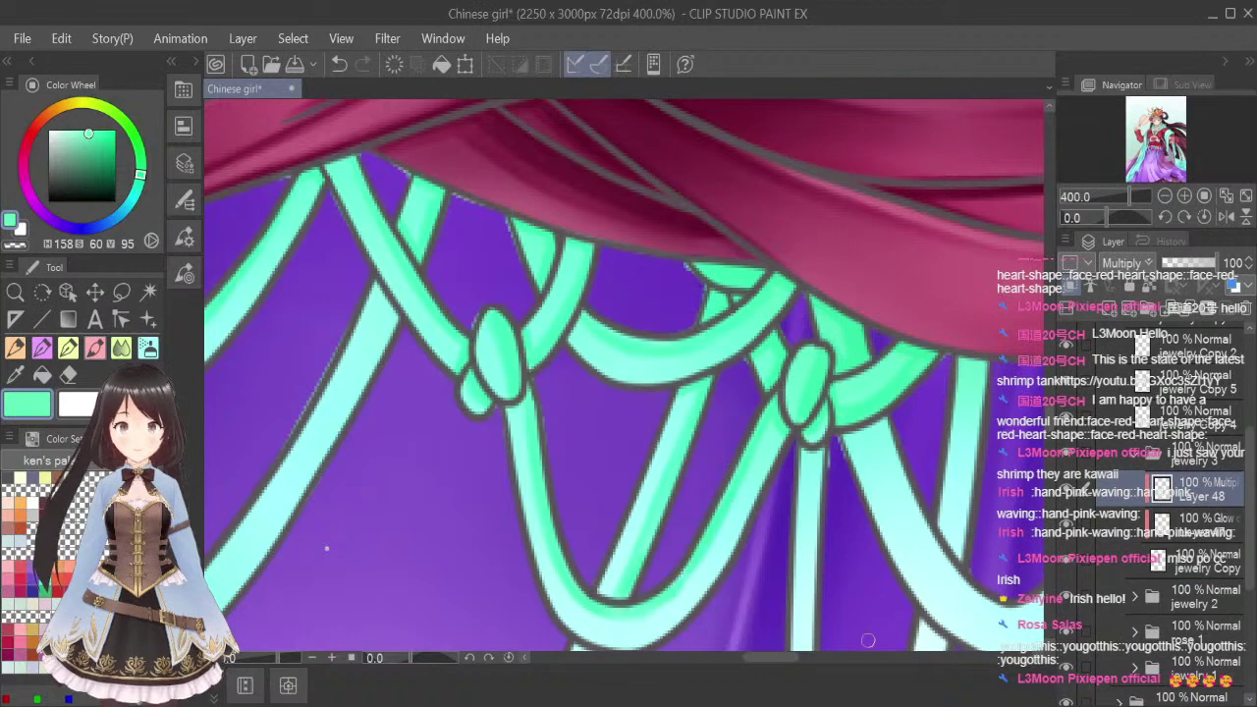
Shade the inner edges of the overlapping cord loops under the sash's right end with mint green
left_click_drag(780, 662, 798, 663)
left_click_drag(713, 365, 680, 552)
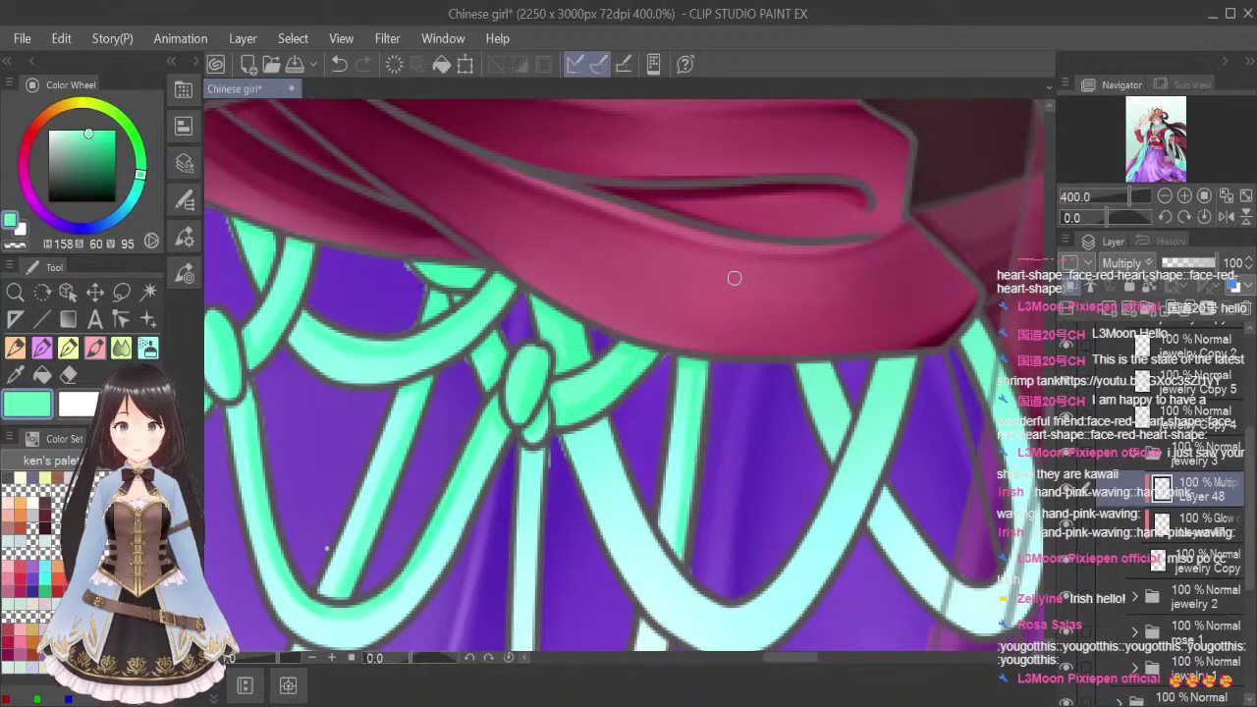
mouse_move(805, 370)
left_mouse_down()
mouse_move(814, 361)
mouse_move(833, 417)
left_mouse_up()
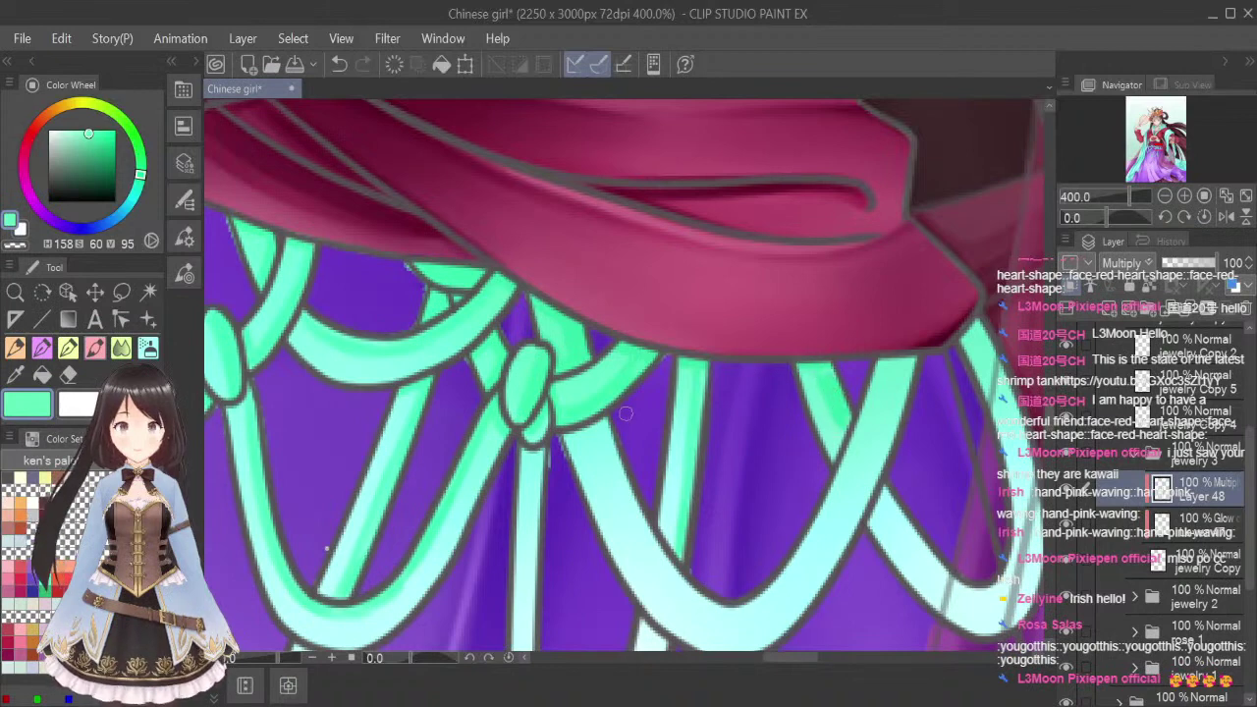
left_click_drag(650, 536, 695, 603)
mouse_move(658, 542)
left_mouse_down()
mouse_move(741, 615)
mouse_move(805, 540)
mouse_move(875, 368)
left_mouse_up()
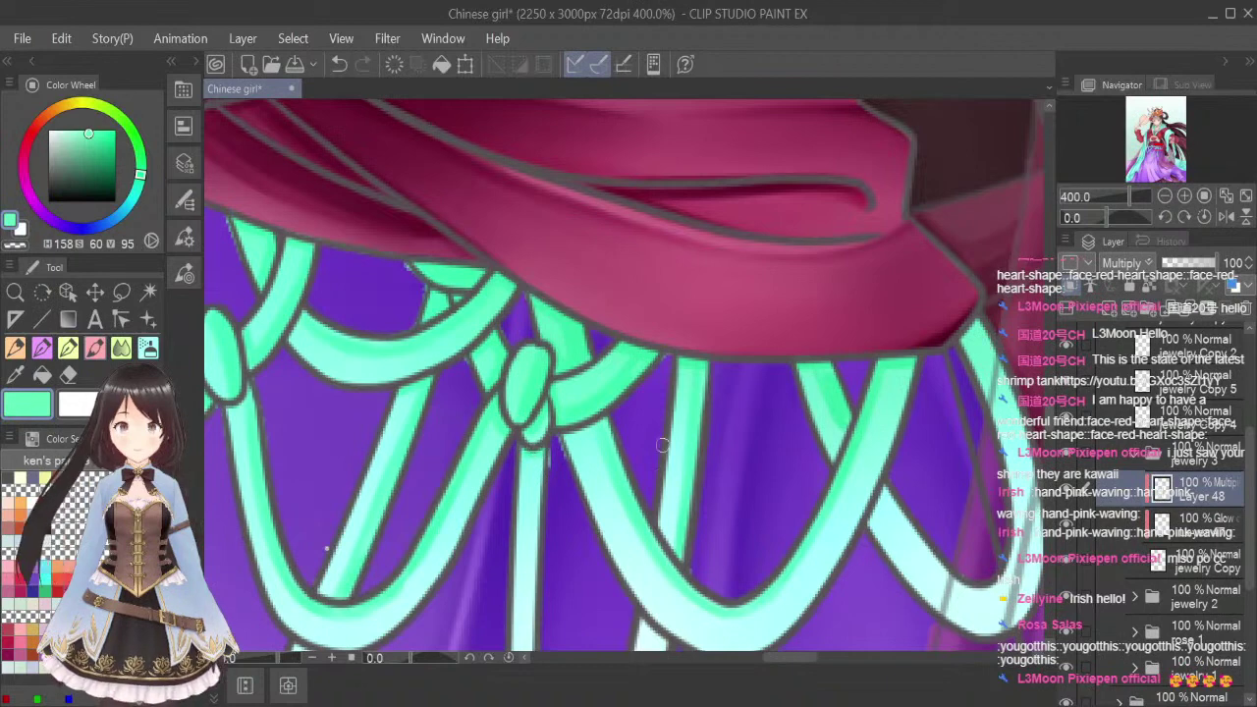
left_click_drag(796, 664, 821, 663)
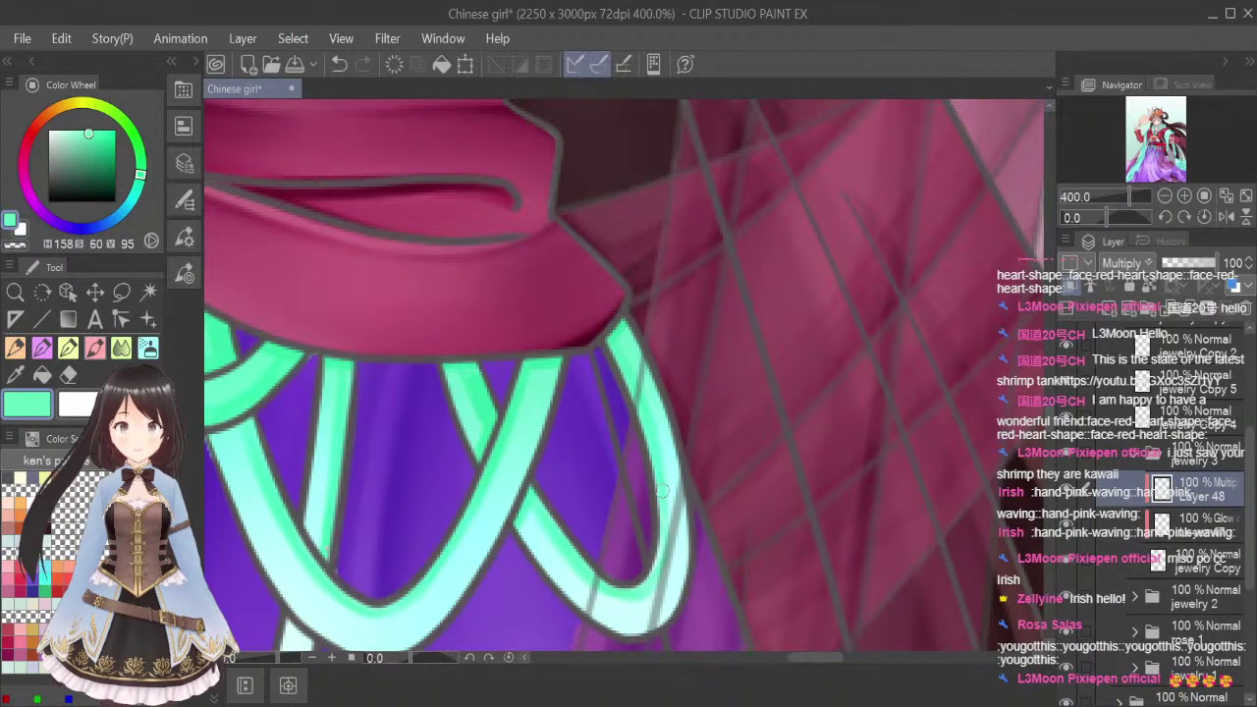
Shade the two long cords hanging down the skirt below the second knot and the adjacent right loop
left_click_drag(1049, 417, 1049, 427)
left_click_drag(821, 660, 797, 663)
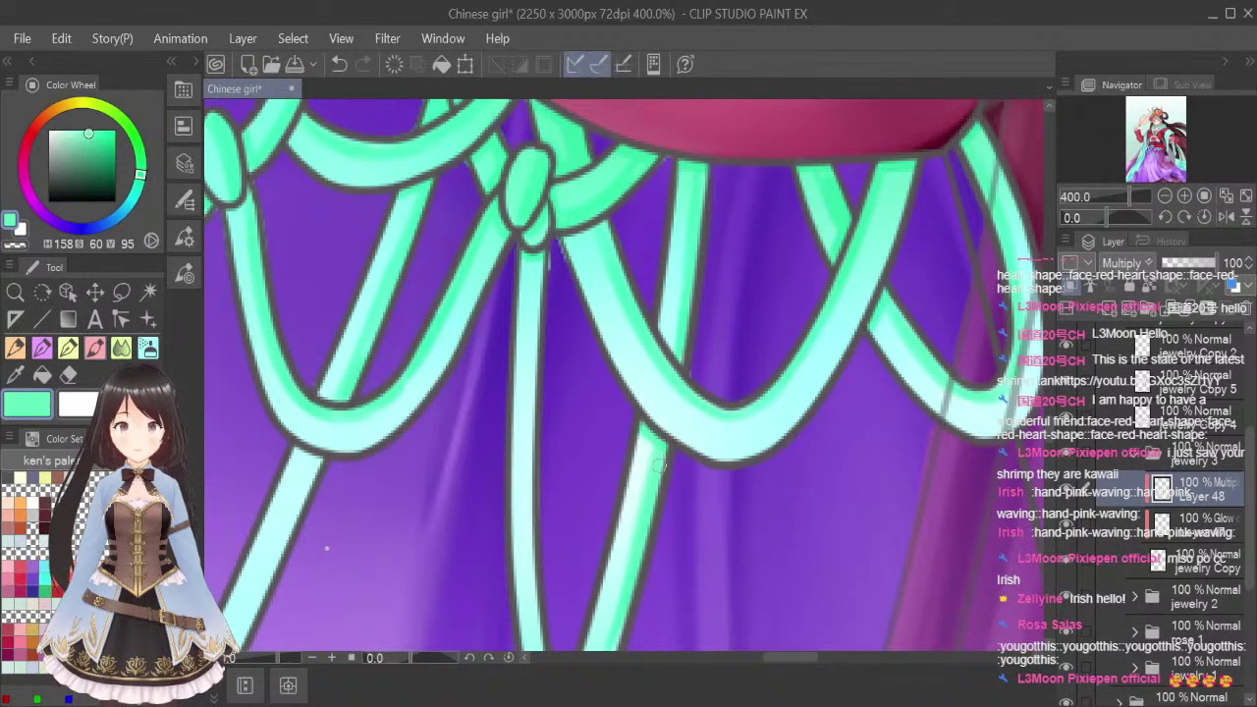
left_click_drag(533, 334, 530, 507)
left_click_drag(531, 423, 533, 607)
left_click_drag(522, 490, 536, 645)
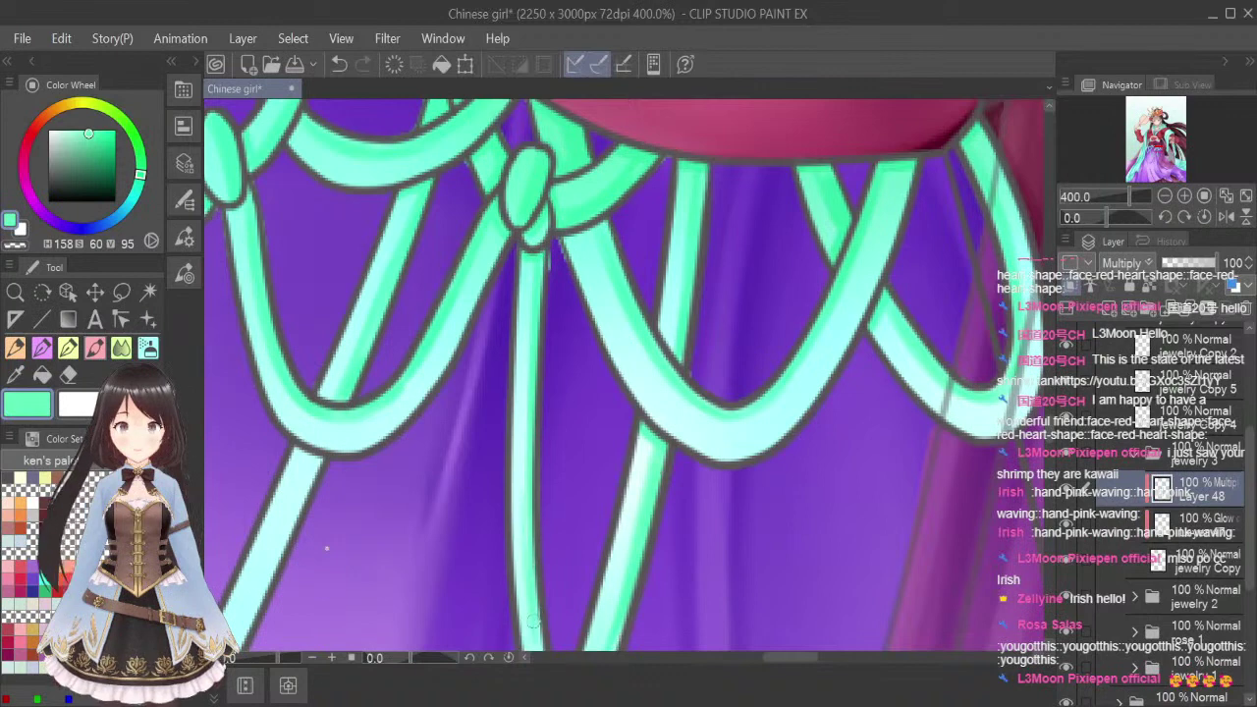
left_click_drag(527, 574, 531, 414)
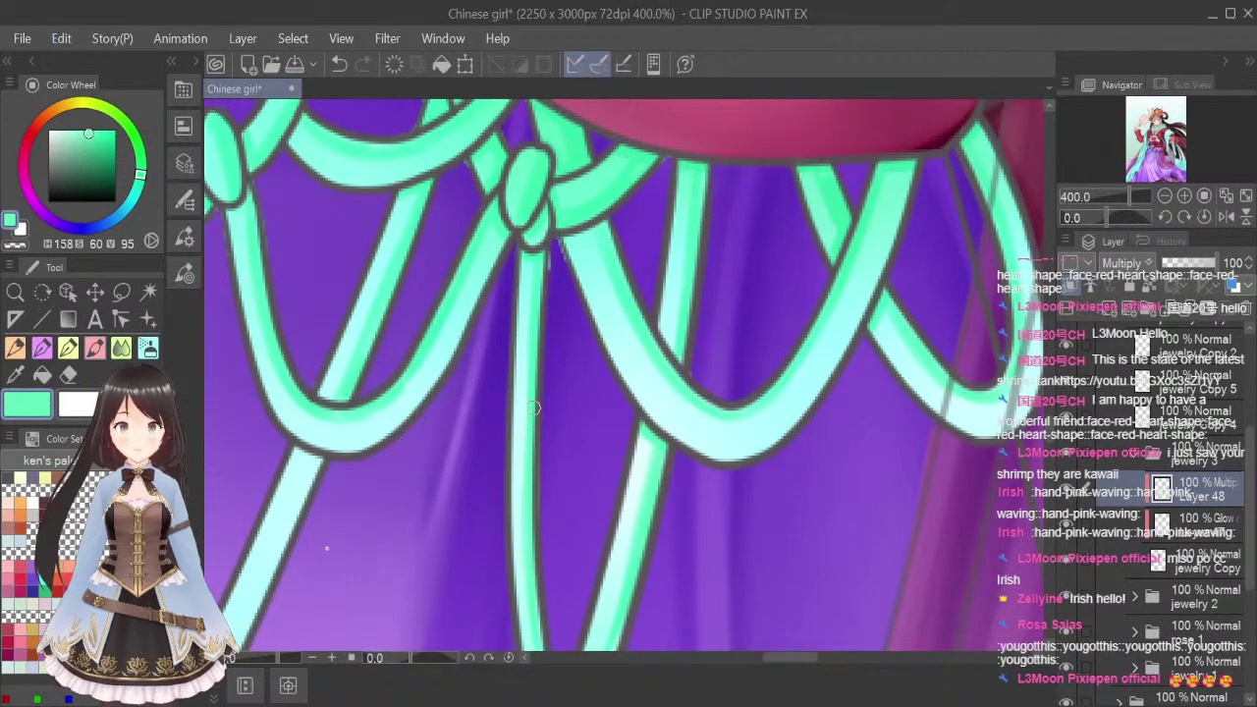
Shade the diagonal cord below the U-shaped loop and the double knot on the skirt's left side
left_click_drag(793, 661, 769, 661)
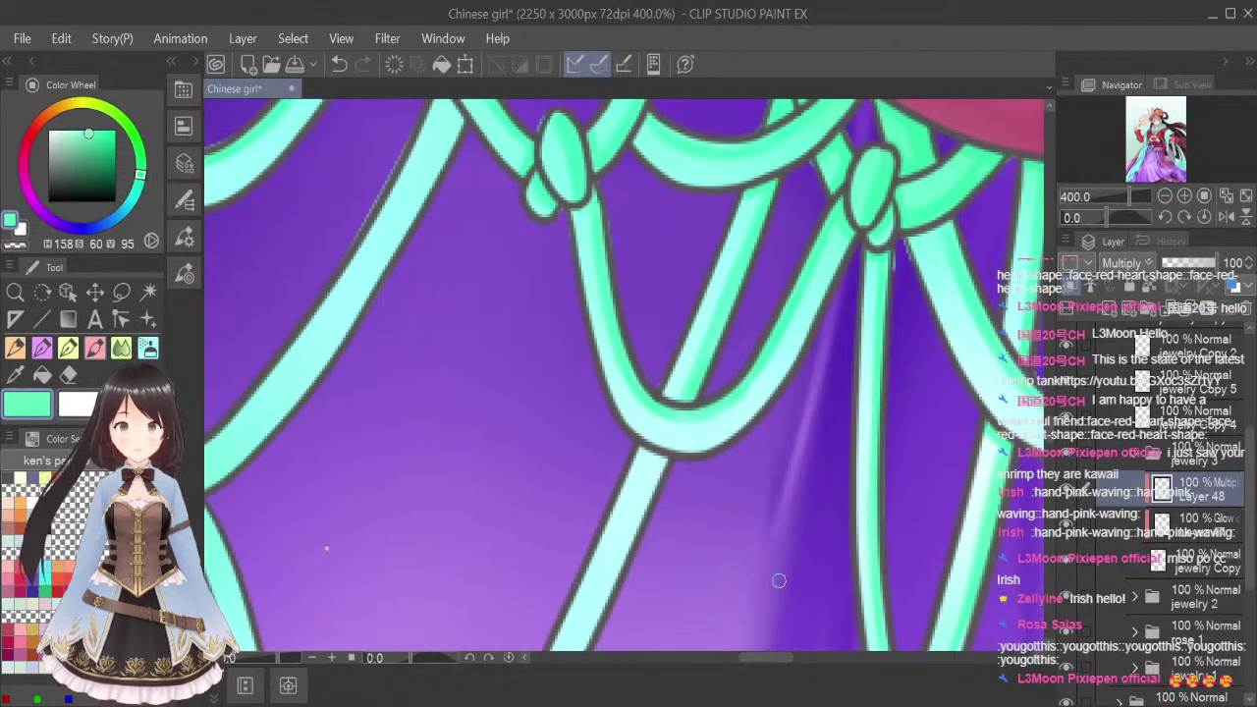
mouse_move(644, 447)
left_mouse_down()
mouse_move(670, 461)
mouse_move(623, 540)
left_mouse_up()
left_click_drag(649, 479, 584, 630)
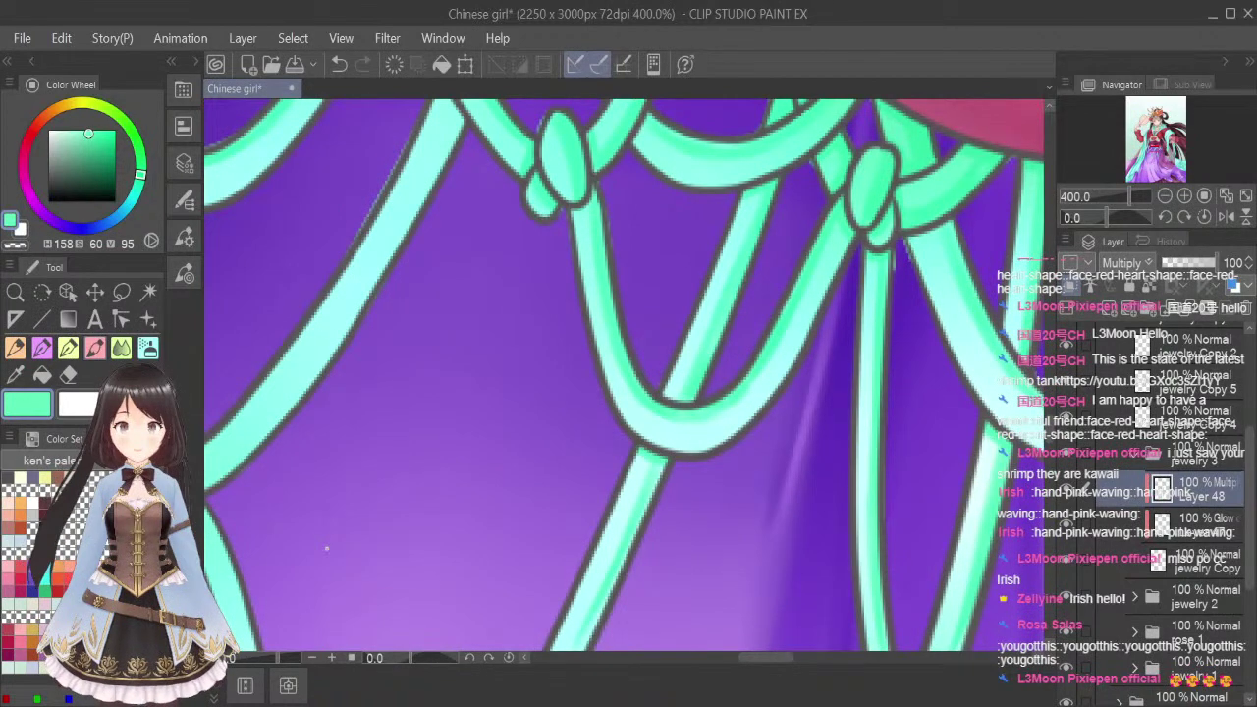
left_click_drag(805, 661, 756, 662)
mouse_move(511, 448)
left_mouse_down()
mouse_move(496, 502)
mouse_move(515, 460)
mouse_move(491, 526)
mouse_move(519, 453)
mouse_move(502, 494)
left_mouse_up()
left_click_drag(473, 443, 469, 469)
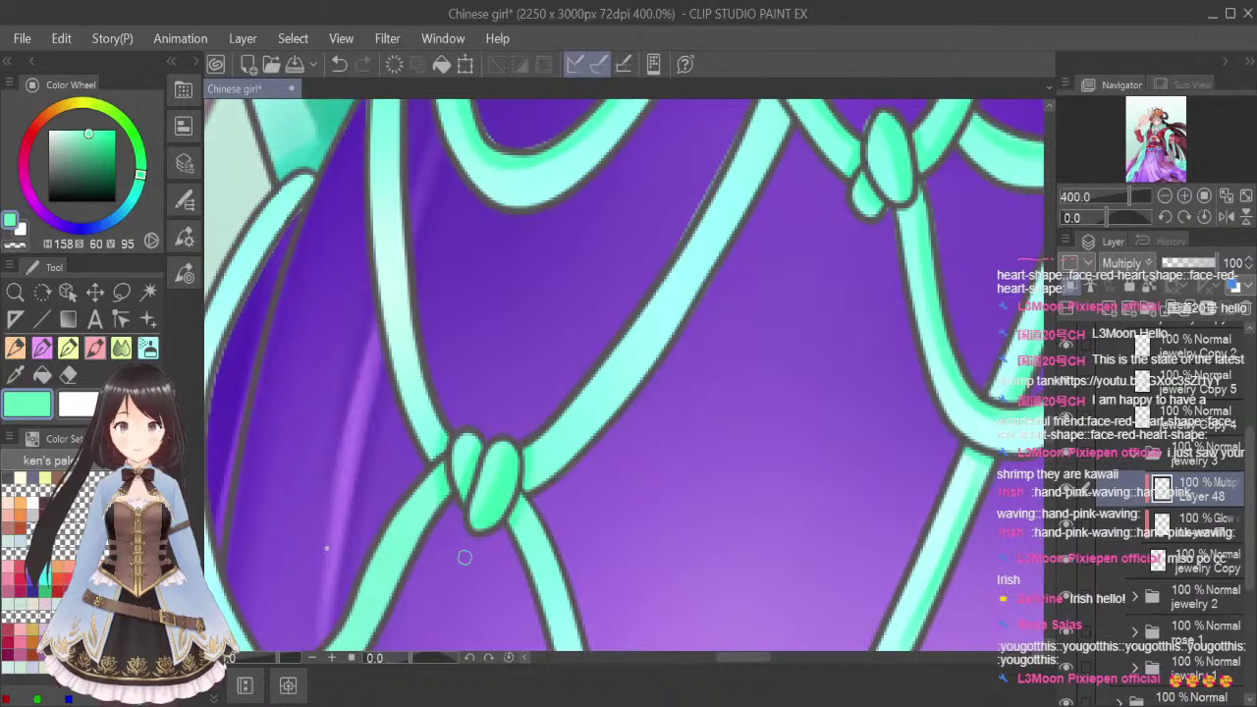
Shade the edges of the two cords running from the sash down to the left double knot
scroll(784, 152, "up", 2)
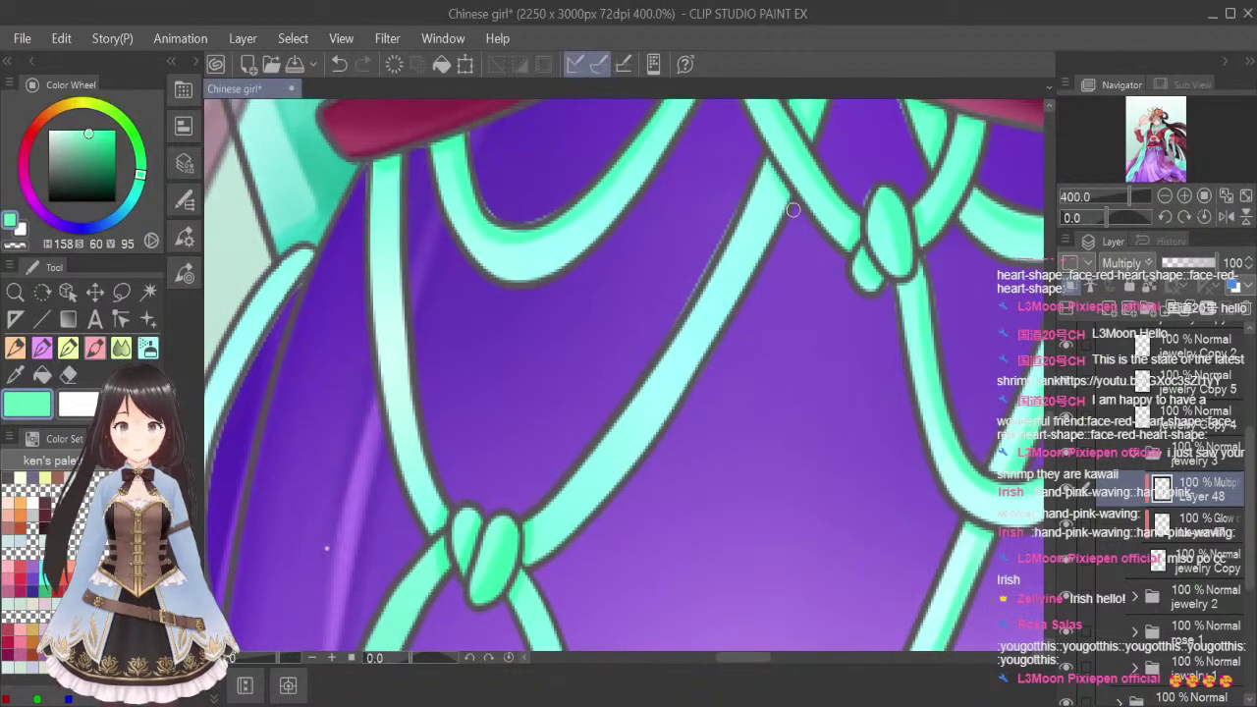
mouse_move(558, 526)
left_mouse_down()
mouse_move(675, 375)
mouse_move(672, 392)
mouse_move(776, 187)
mouse_move(738, 282)
mouse_move(774, 223)
mouse_move(783, 202)
mouse_move(619, 473)
left_mouse_up()
left_click_drag(560, 535, 547, 548)
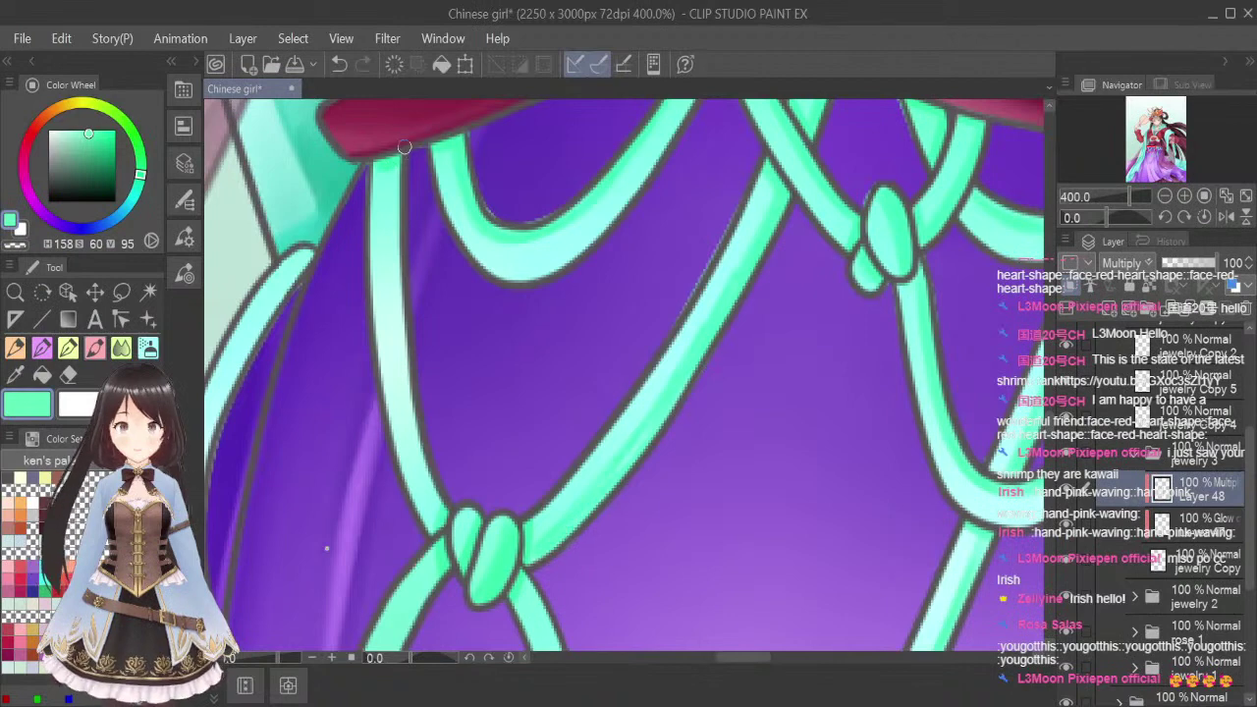
left_click_drag(397, 194, 406, 364)
left_click_drag(398, 172, 405, 381)
left_click_drag(396, 263, 410, 418)
mouse_move(394, 307)
left_mouse_down()
mouse_move(408, 432)
mouse_move(398, 347)
mouse_move(436, 509)
left_mouse_up()
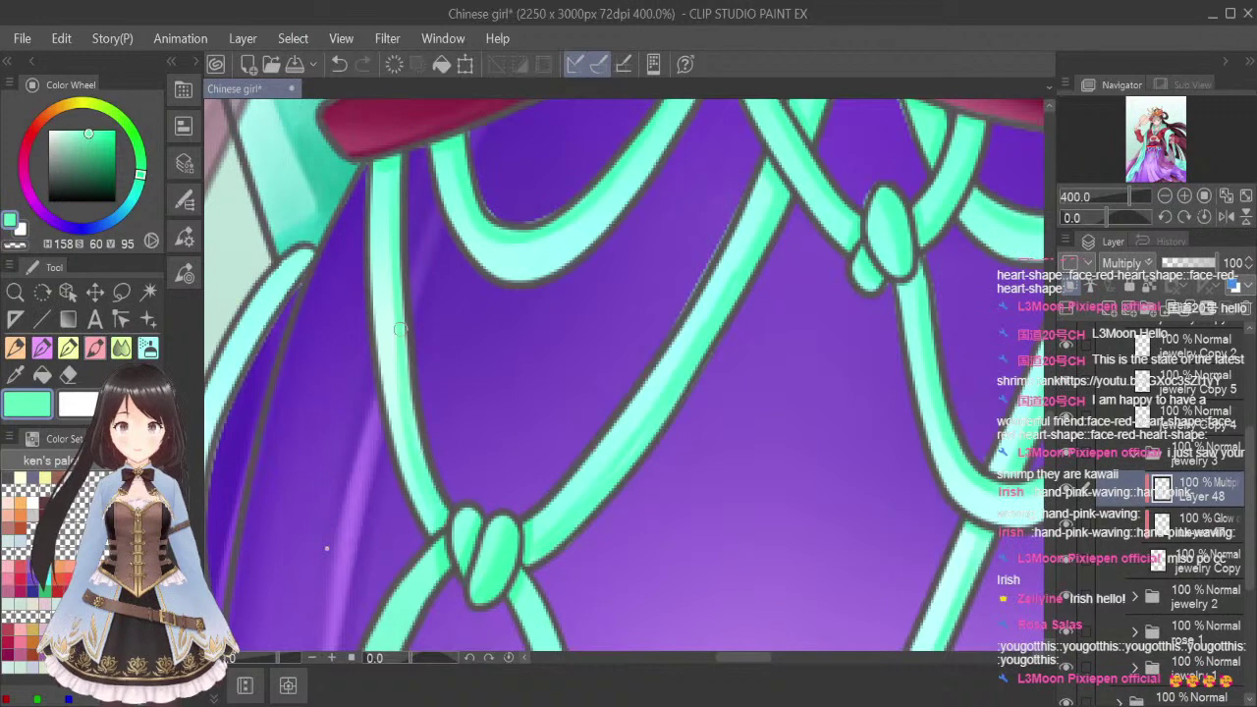
Shade the inner edge of the leftmost cord loop up to the double knot with mint green
left_click_drag(750, 657, 726, 664)
mouse_move(660, 253)
left_mouse_down()
mouse_move(569, 387)
mouse_move(601, 338)
mouse_move(540, 544)
mouse_move(558, 427)
mouse_move(539, 563)
mouse_move(541, 492)
mouse_move(556, 628)
left_mouse_up()
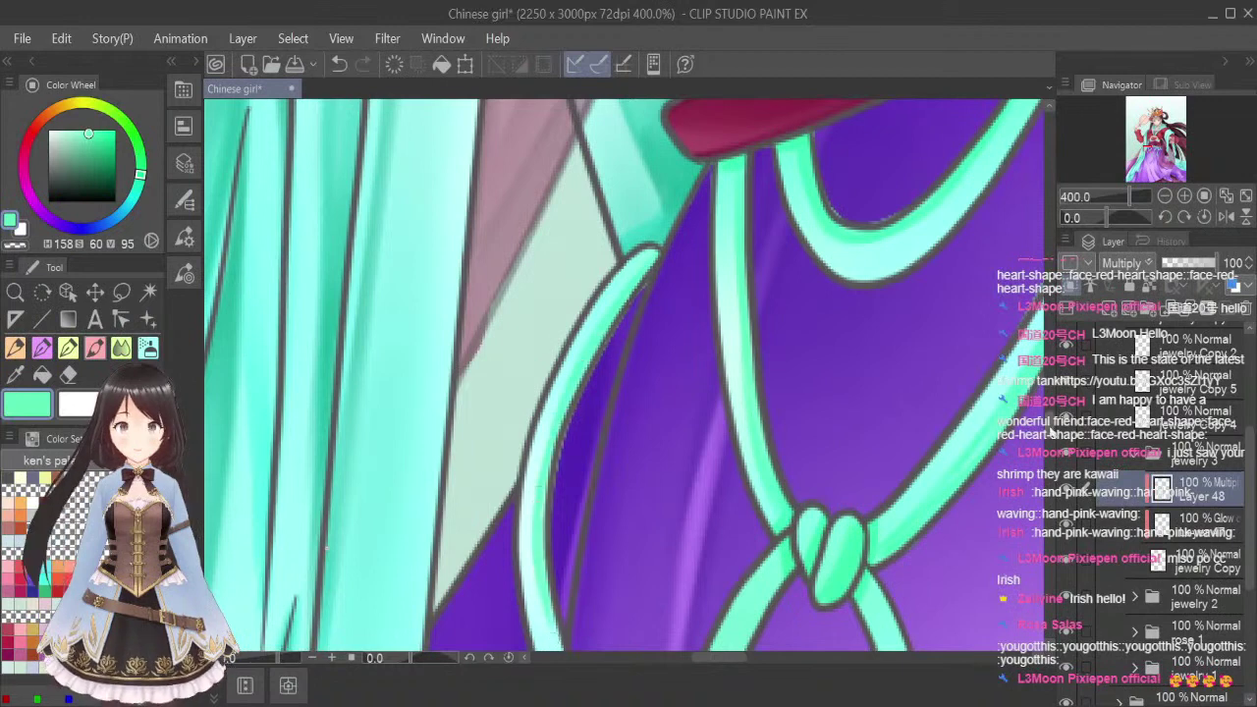
scroll(555, 393, "down", 5)
mouse_move(582, 472)
left_mouse_down()
mouse_move(610, 506)
mouse_move(648, 509)
mouse_move(666, 489)
left_mouse_up()
left_click_drag(728, 395, 731, 386)
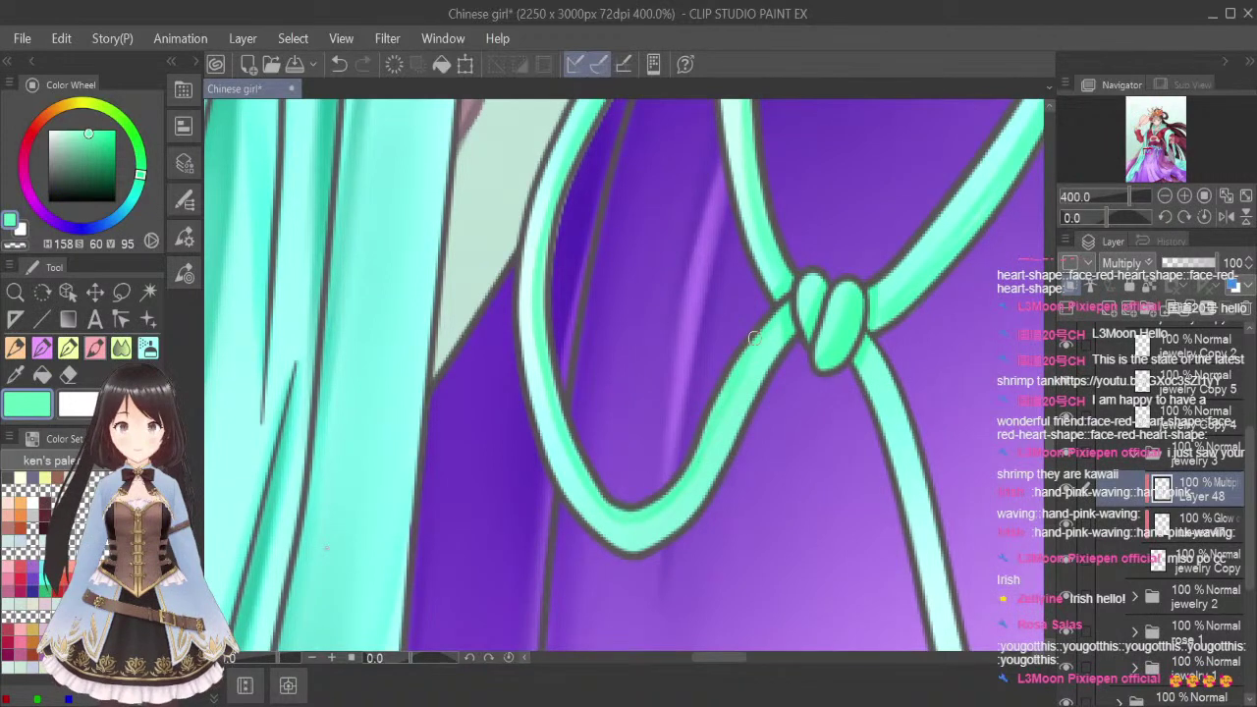
Shade the cord descending from the left double knot and the lower stretch of the diagonal cord across the skirt
left_click_drag(872, 345, 906, 436)
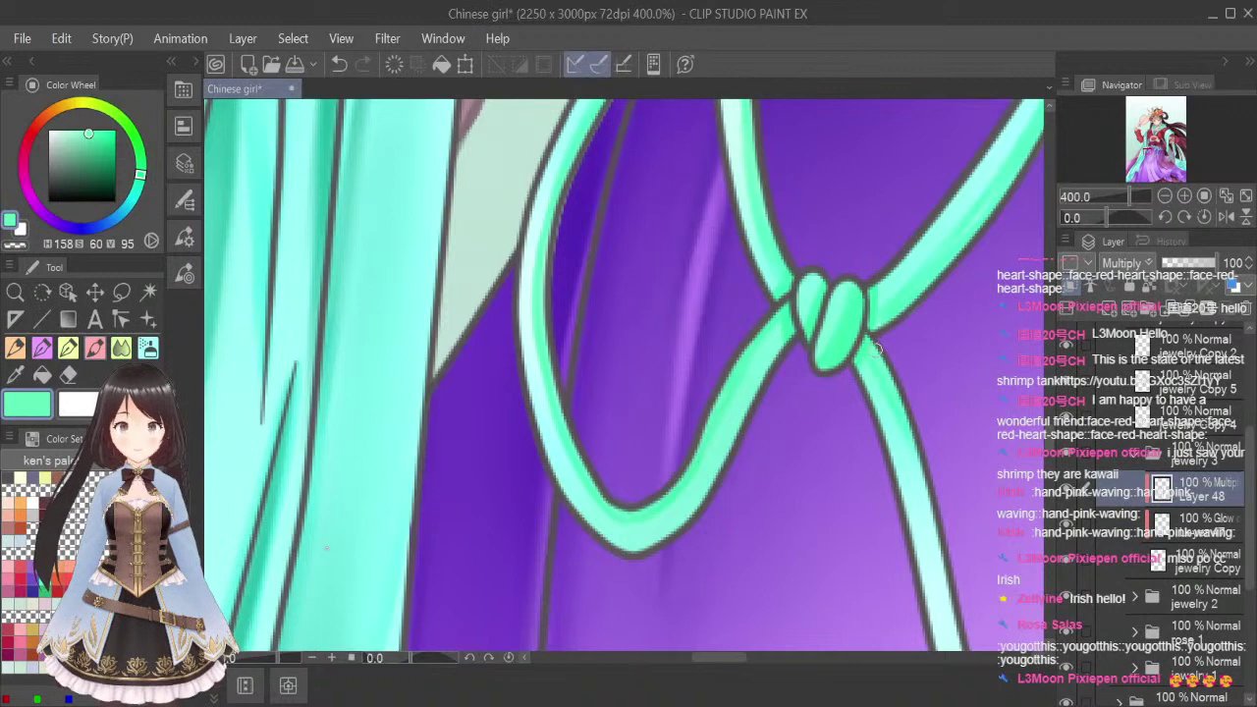
left_click_drag(892, 376, 939, 603)
left_click_drag(919, 451, 954, 643)
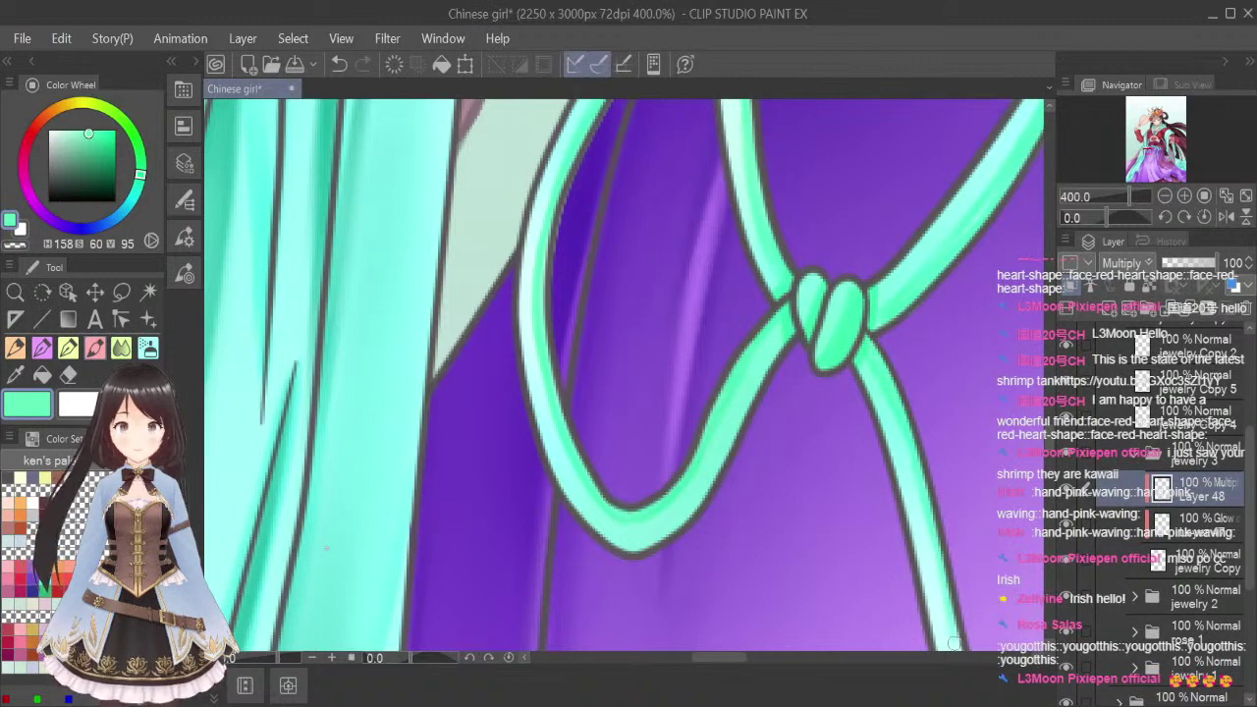
left_click_drag(732, 659, 774, 673)
mouse_move(645, 499)
left_mouse_down()
mouse_move(591, 614)
mouse_move(600, 610)
left_mouse_up()
left_click_drag(634, 536, 581, 643)
Shade the lower ends of the two cords converging on the tassel knot
left_click_drag(774, 658, 803, 661)
left_click_drag(509, 497, 519, 571)
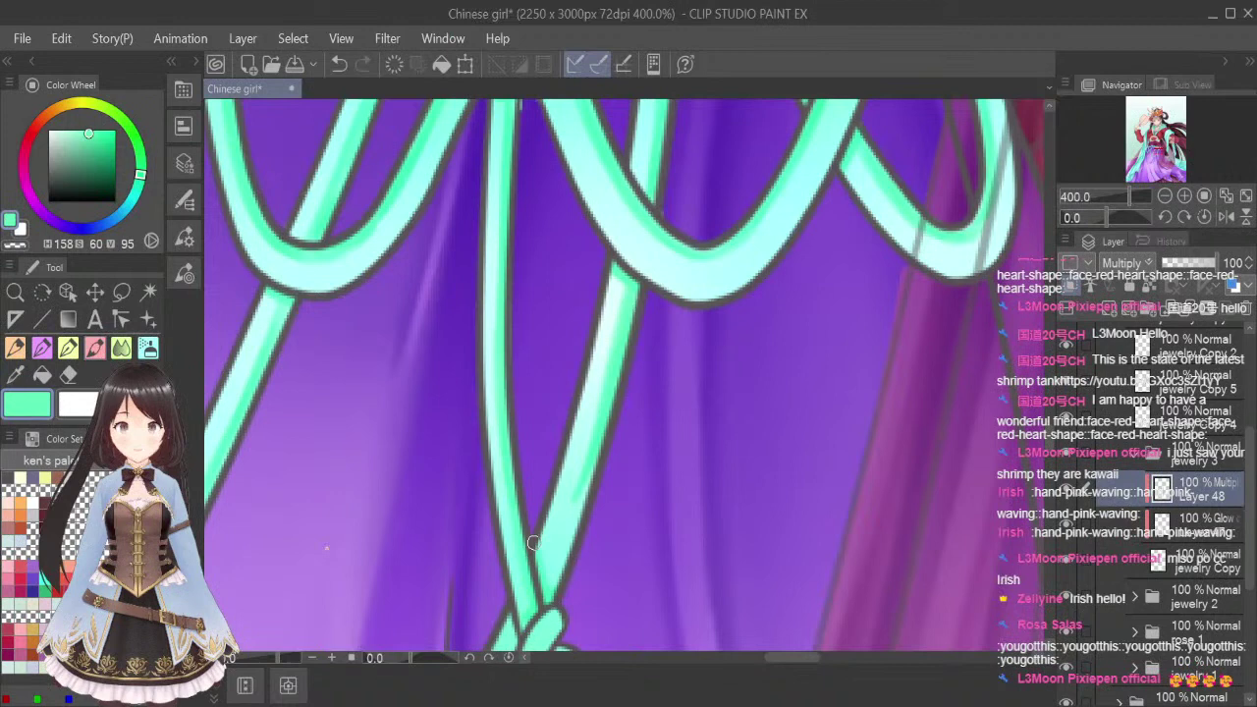
left_click_drag(550, 599, 593, 474)
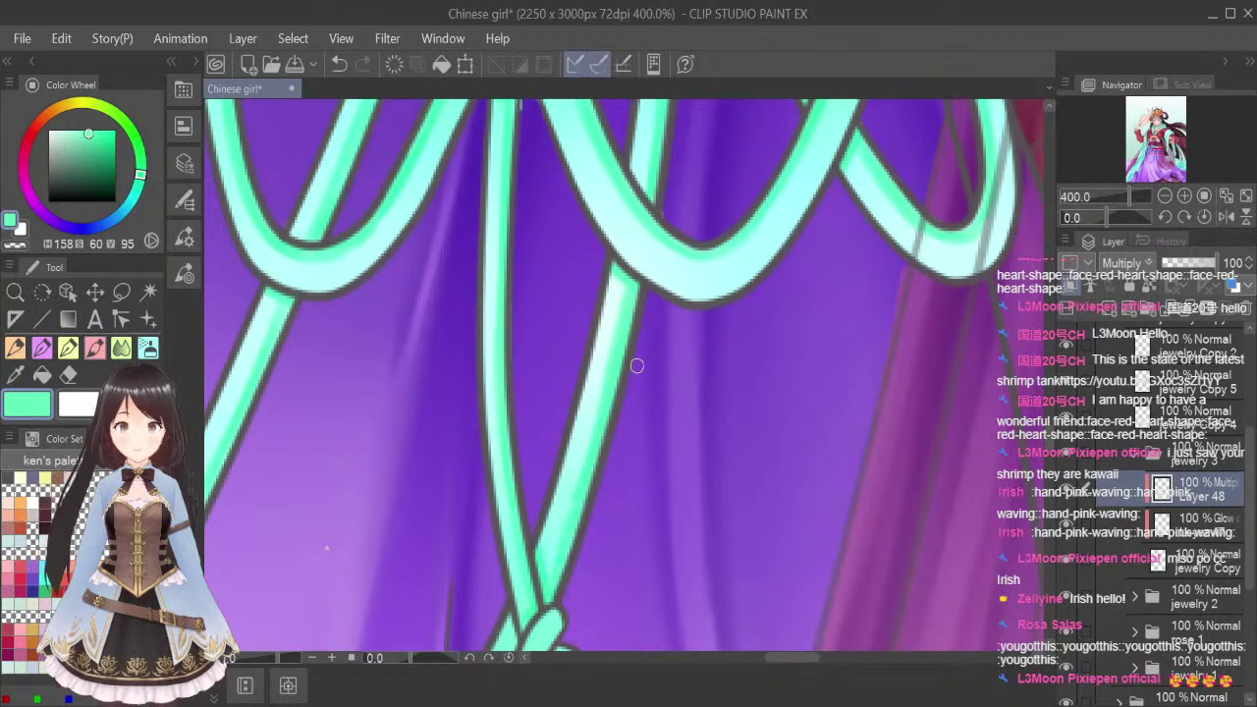
Shade the lower knot and the strands of the tassel hanging from it with mint green
mouse_move(790, 657)
left_mouse_down()
mouse_move(805, 659)
mouse_move(784, 659)
left_mouse_up()
left_click_drag(1051, 451, 1052, 470)
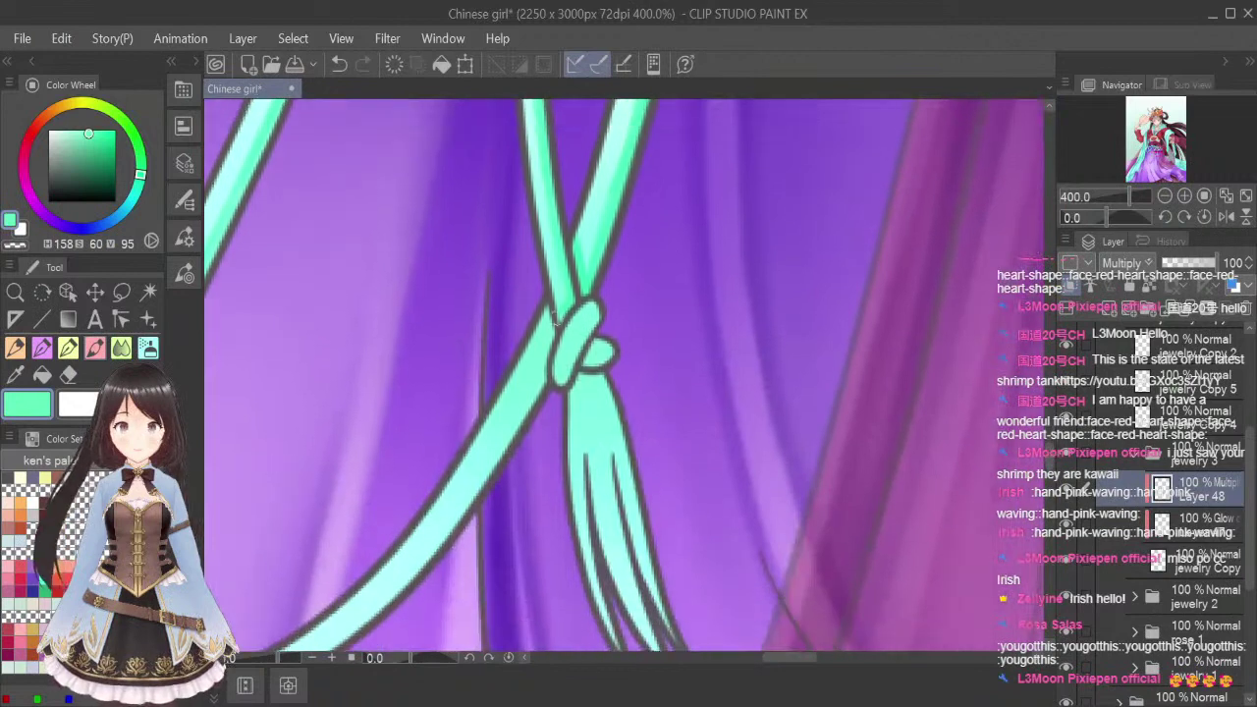
mouse_move(593, 307)
left_mouse_down()
mouse_move(563, 362)
mouse_move(591, 321)
mouse_move(586, 376)
left_mouse_up()
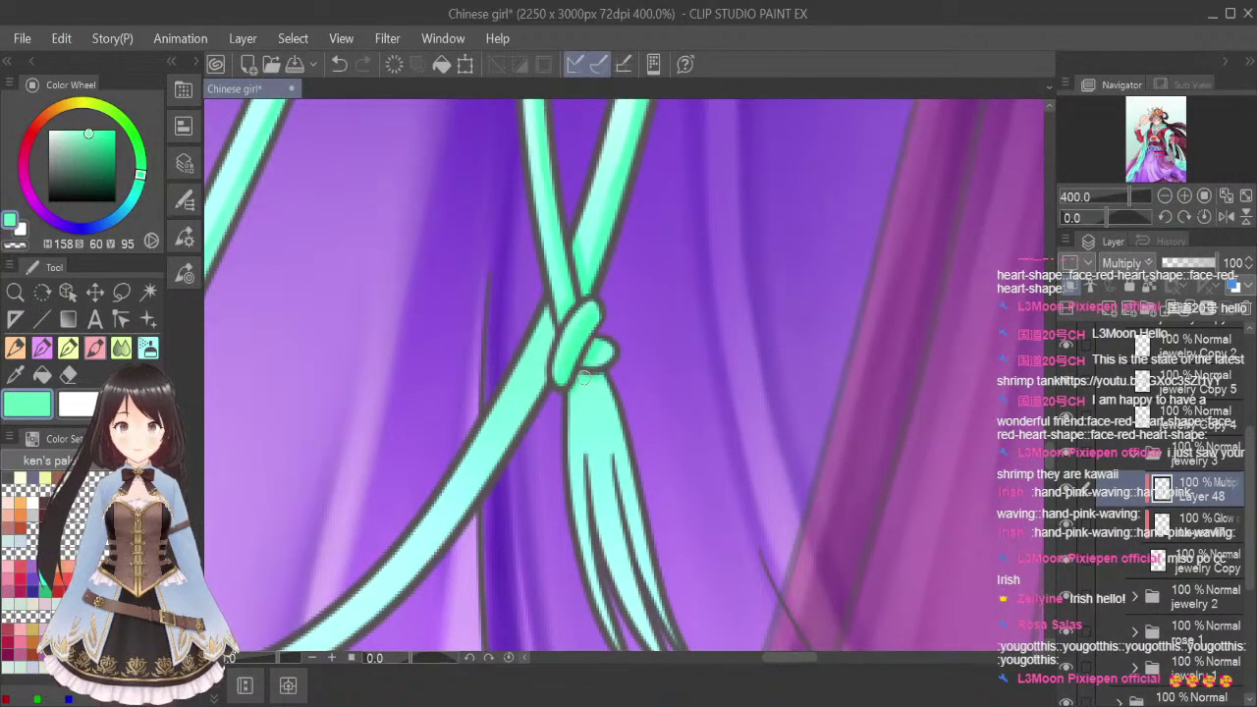
left_click_drag(610, 425, 653, 603)
scroll(638, 339, "down", 3)
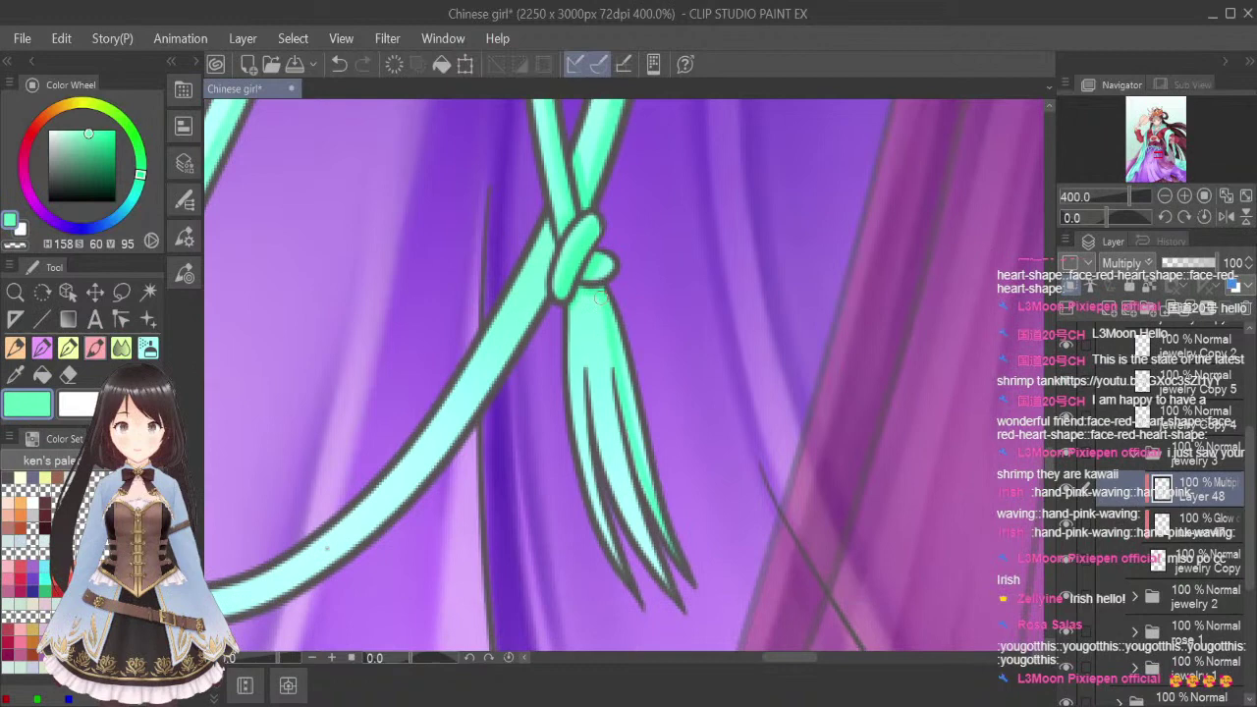
mouse_move(594, 386)
left_mouse_down()
mouse_move(633, 538)
mouse_move(655, 575)
mouse_move(625, 522)
mouse_move(670, 585)
left_mouse_up()
left_click_drag(579, 308, 573, 375)
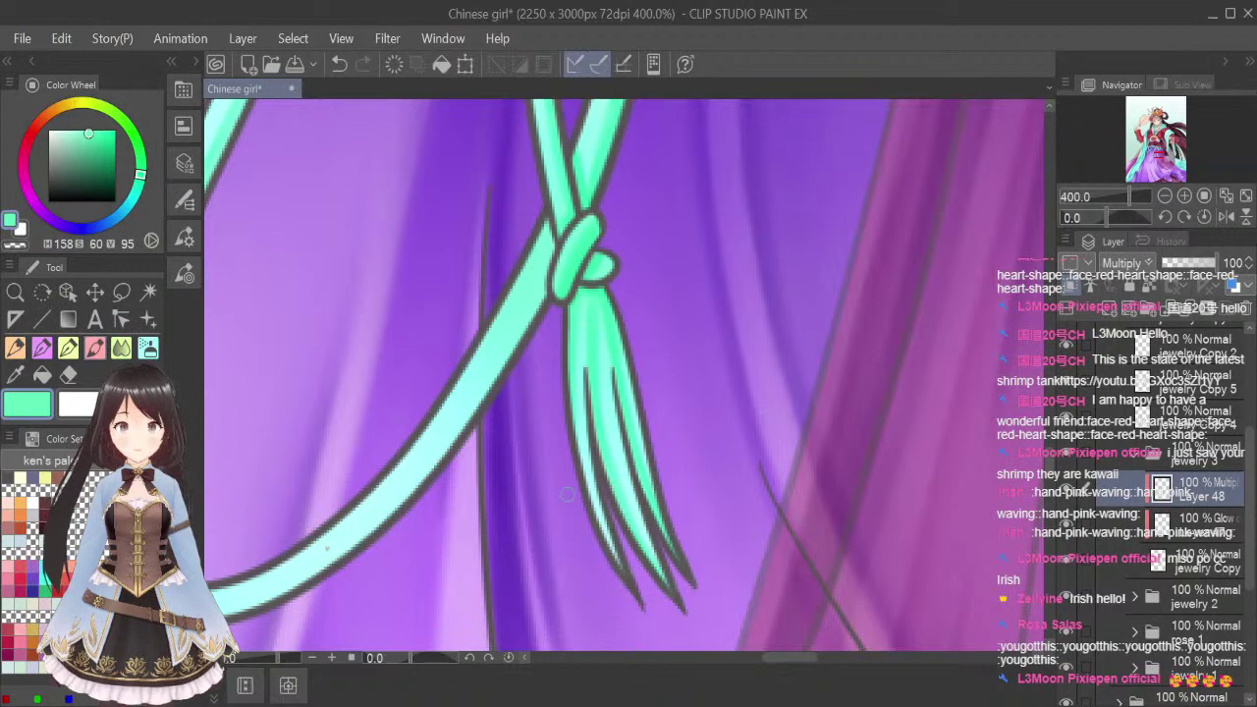
Shade the large low cord loop ending at the tassel knot and the diagonal cord that crosses it
left_click_drag(821, 663, 791, 660)
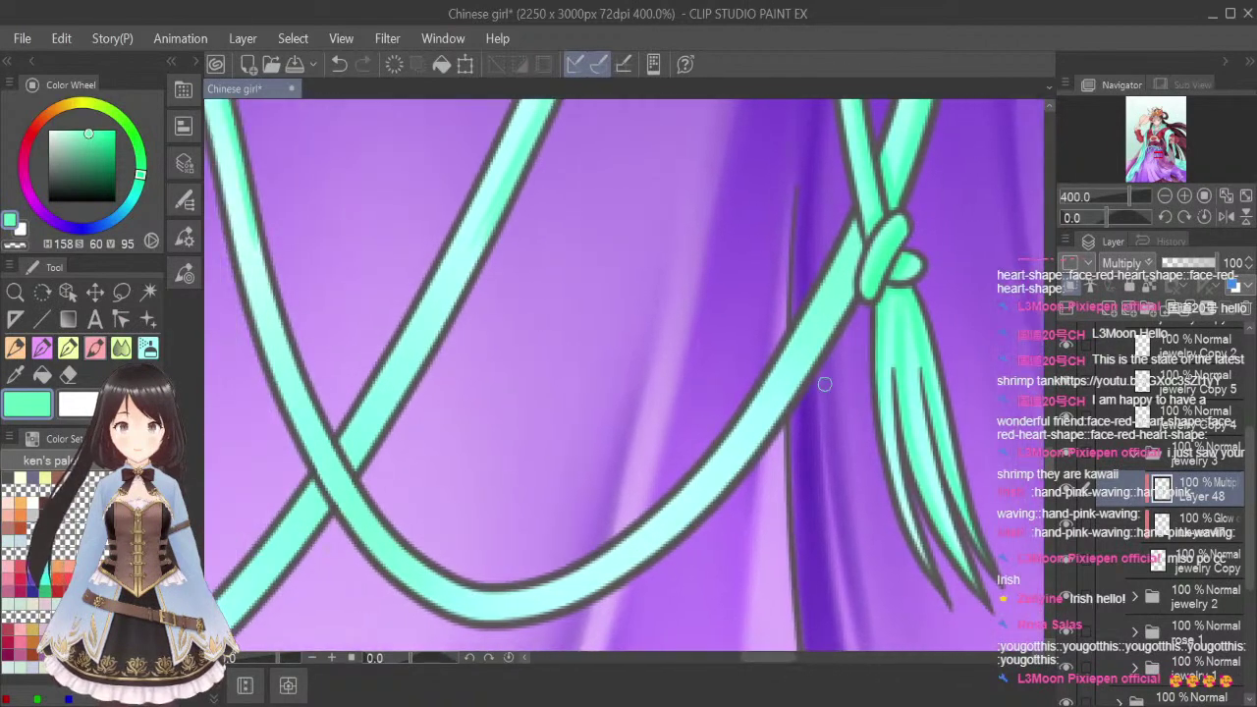
left_click_drag(855, 221, 852, 268)
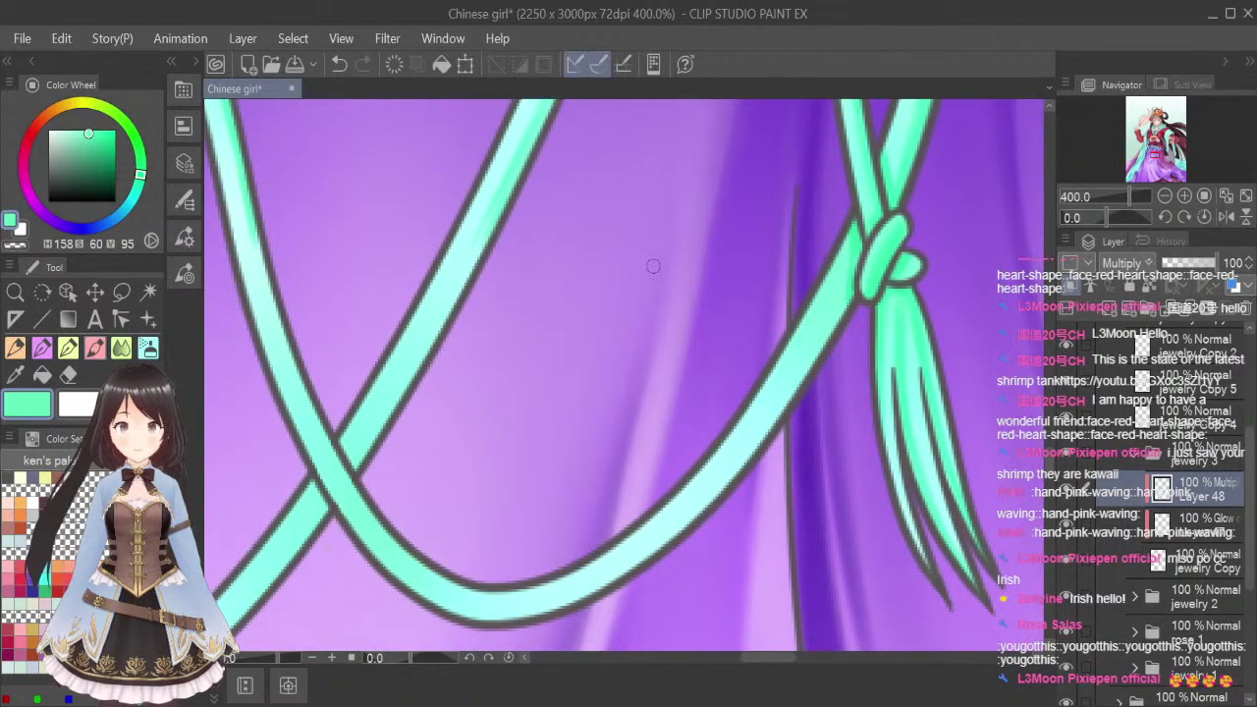
left_click_drag(302, 396, 400, 553)
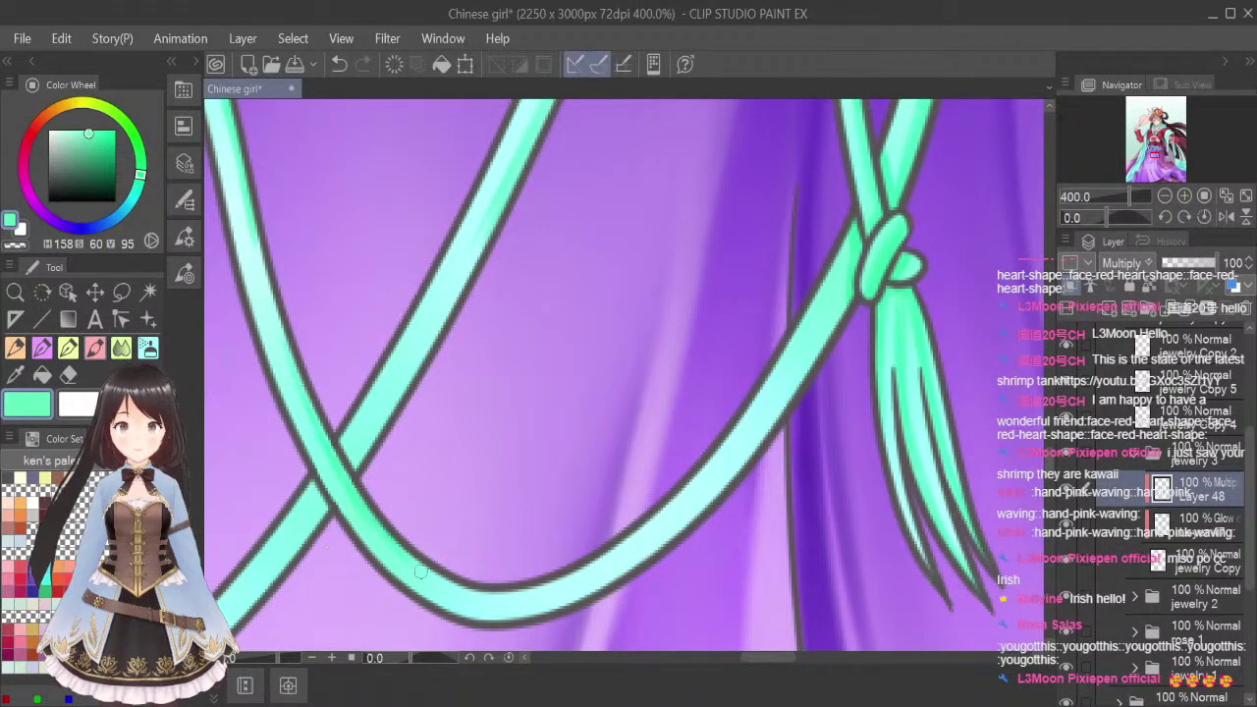
mouse_move(370, 512)
left_mouse_down()
mouse_move(475, 586)
mouse_move(441, 580)
mouse_move(509, 584)
mouse_move(453, 589)
mouse_move(585, 558)
mouse_move(521, 593)
mouse_move(610, 554)
mouse_move(592, 565)
mouse_move(702, 463)
mouse_move(701, 476)
mouse_move(797, 342)
mouse_move(790, 353)
mouse_move(787, 337)
mouse_move(853, 216)
left_mouse_up()
left_click_drag(794, 650, 763, 666)
left_click_drag(668, 454, 805, 195)
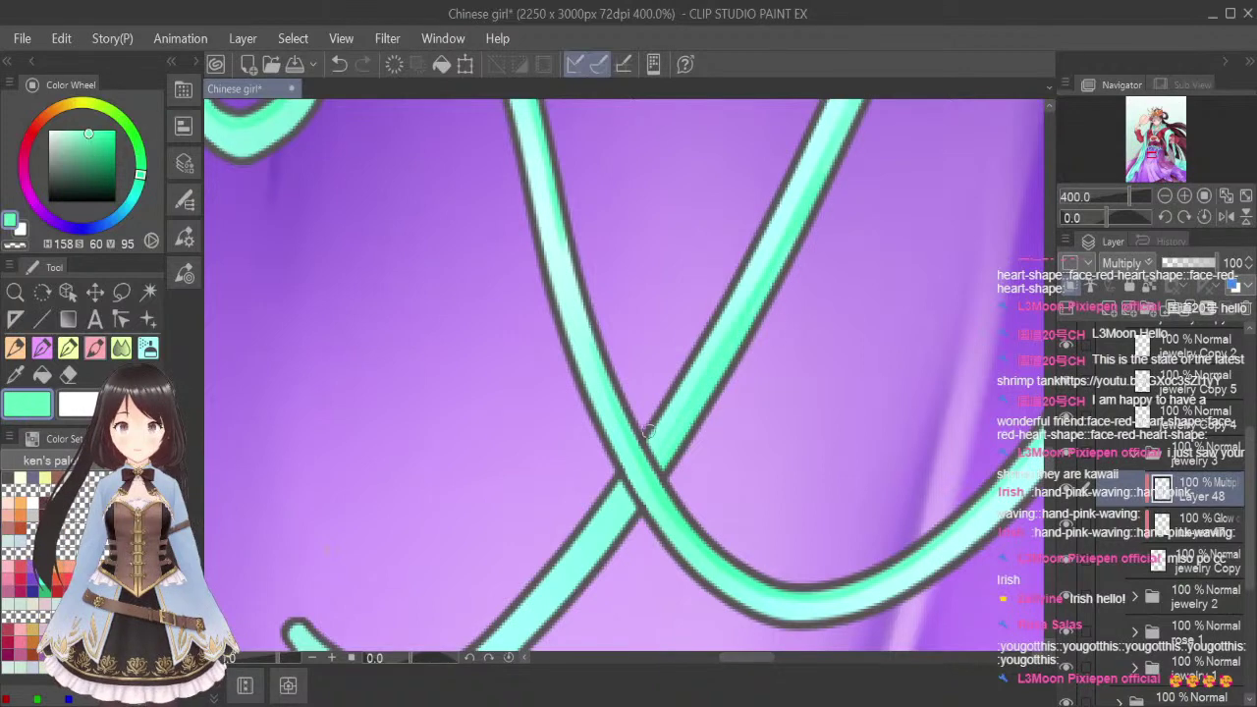
Shade the lower edge of the curled end of the diagonal skirt cord, up to where the loop crosses it
left_click_drag(759, 656, 730, 666)
left_click_drag(1050, 462, 1049, 471)
left_click_drag(740, 665, 754, 667)
mouse_move(521, 433)
left_mouse_down()
mouse_move(556, 464)
mouse_move(567, 467)
mouse_move(519, 429)
mouse_move(619, 470)
mouse_move(608, 486)
mouse_move(674, 413)
mouse_move(598, 479)
mouse_move(682, 464)
mouse_move(620, 487)
mouse_move(691, 444)
mouse_move(700, 459)
mouse_move(642, 479)
mouse_move(849, 279)
left_mouse_up()
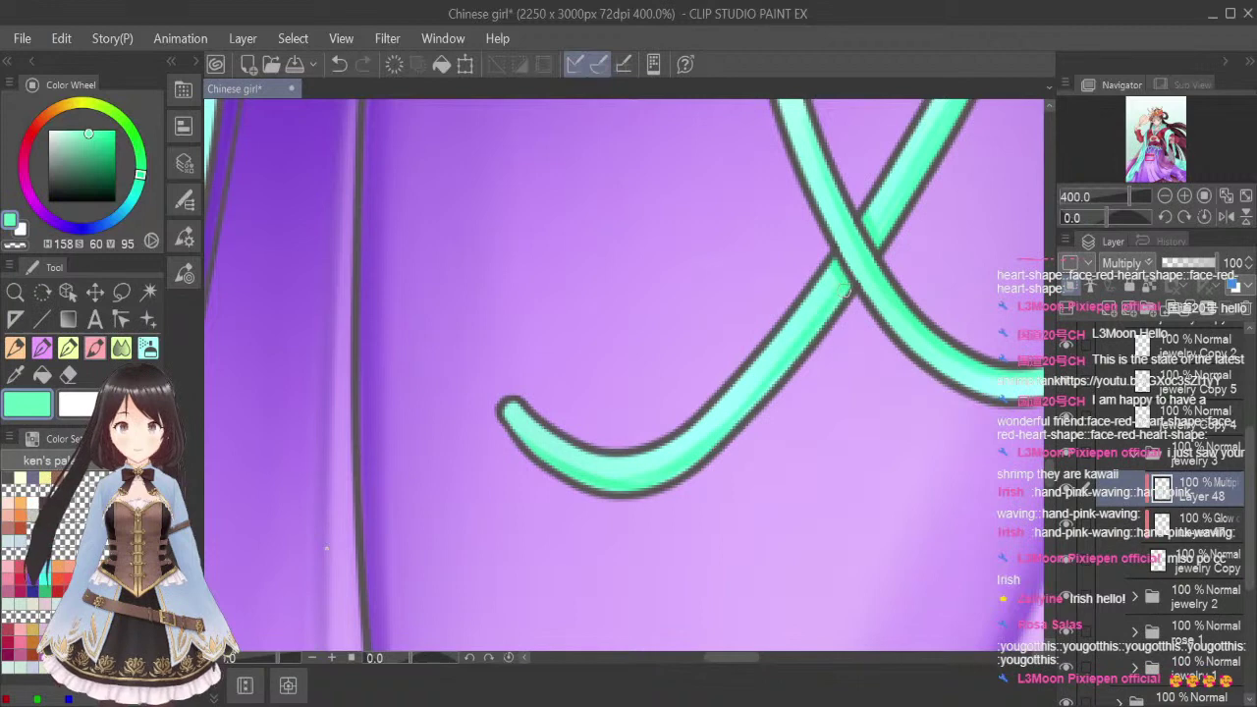
left_click_drag(758, 387, 730, 422)
Add a clipped Multiply layer above Layer 48 and choose a darker green (H145 S57 V72) for deeper shadows
left_click(1225, 196)
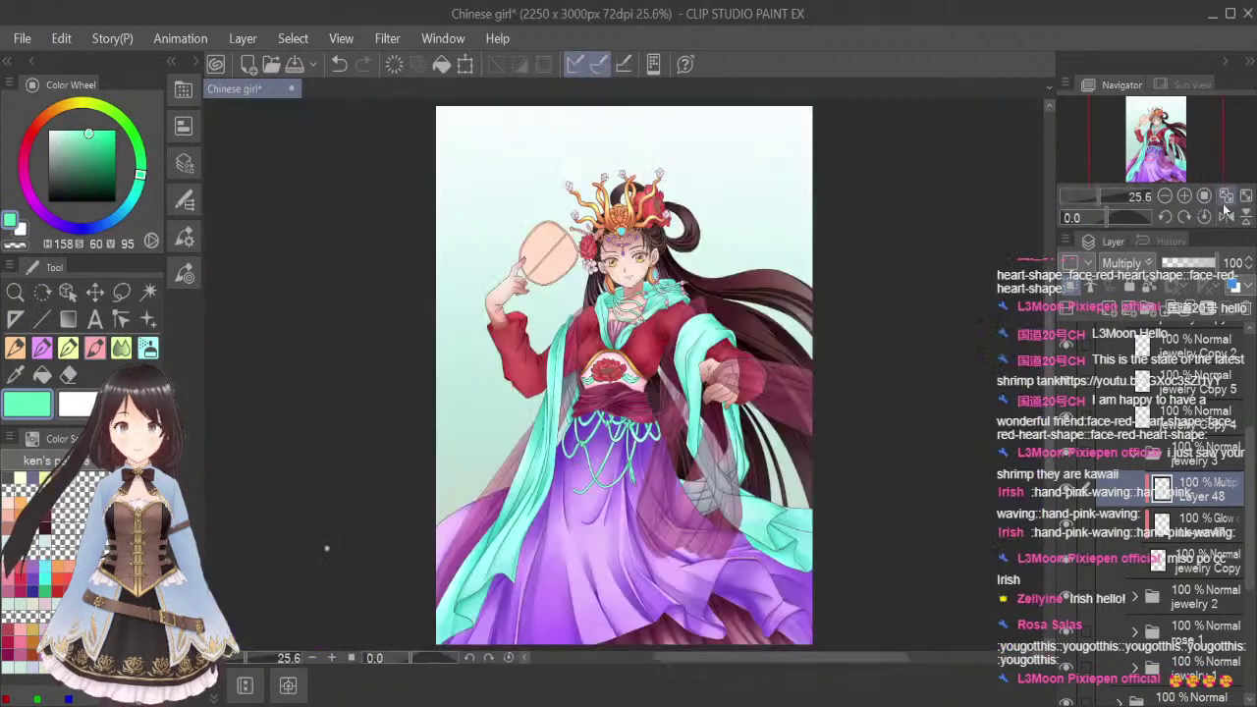
left_click(1072, 287)
left_click(1139, 334)
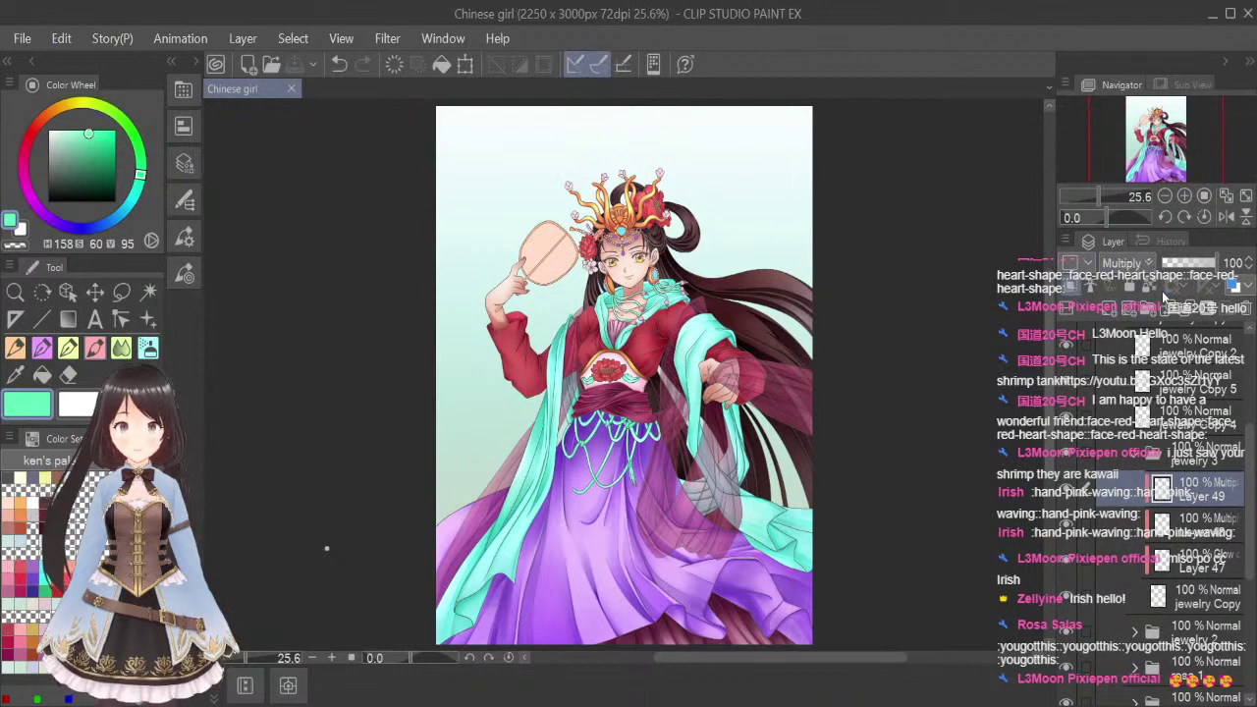
left_click(46, 592)
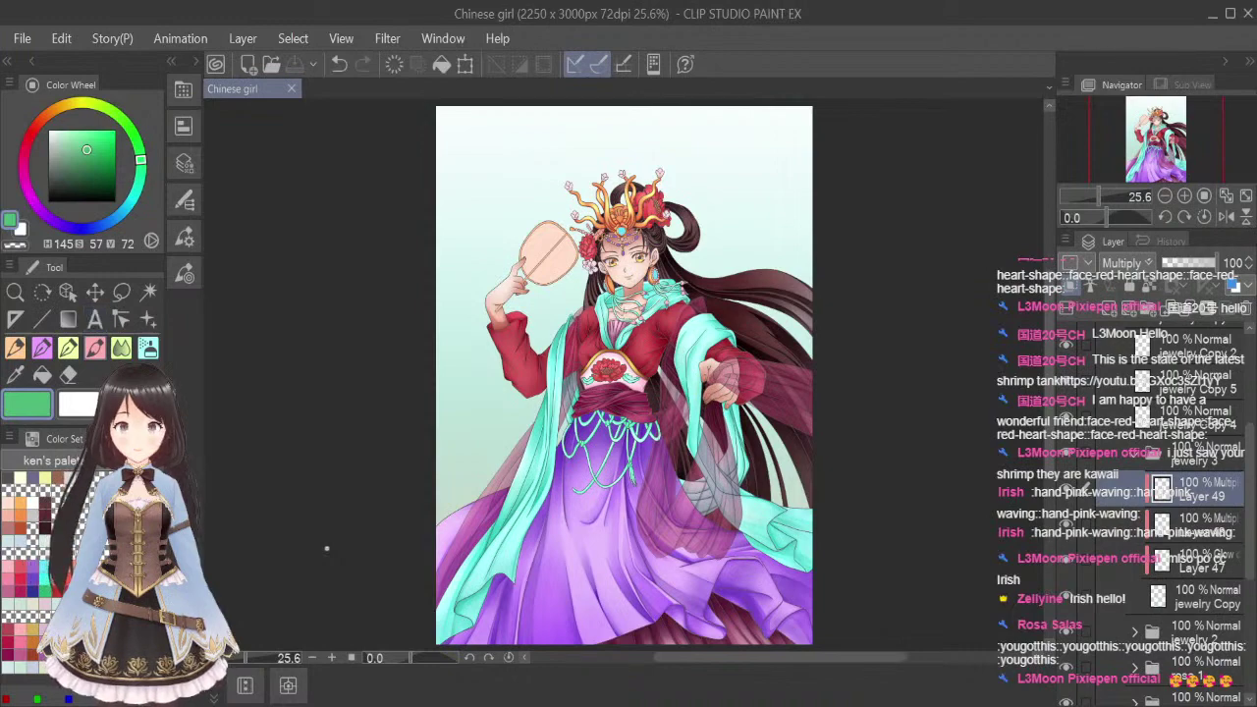
Shade the lowest strand hanging from the left earring with darker green, down to its pink bead
scroll(624, 300, "up", 7)
mouse_move(499, 187)
left_mouse_down()
mouse_move(508, 417)
mouse_move(562, 407)
mouse_move(462, 423)
left_mouse_up()
scroll(507, 416, "up", 4)
scroll(471, 407, "down", 2)
scroll(510, 393, "down", 2)
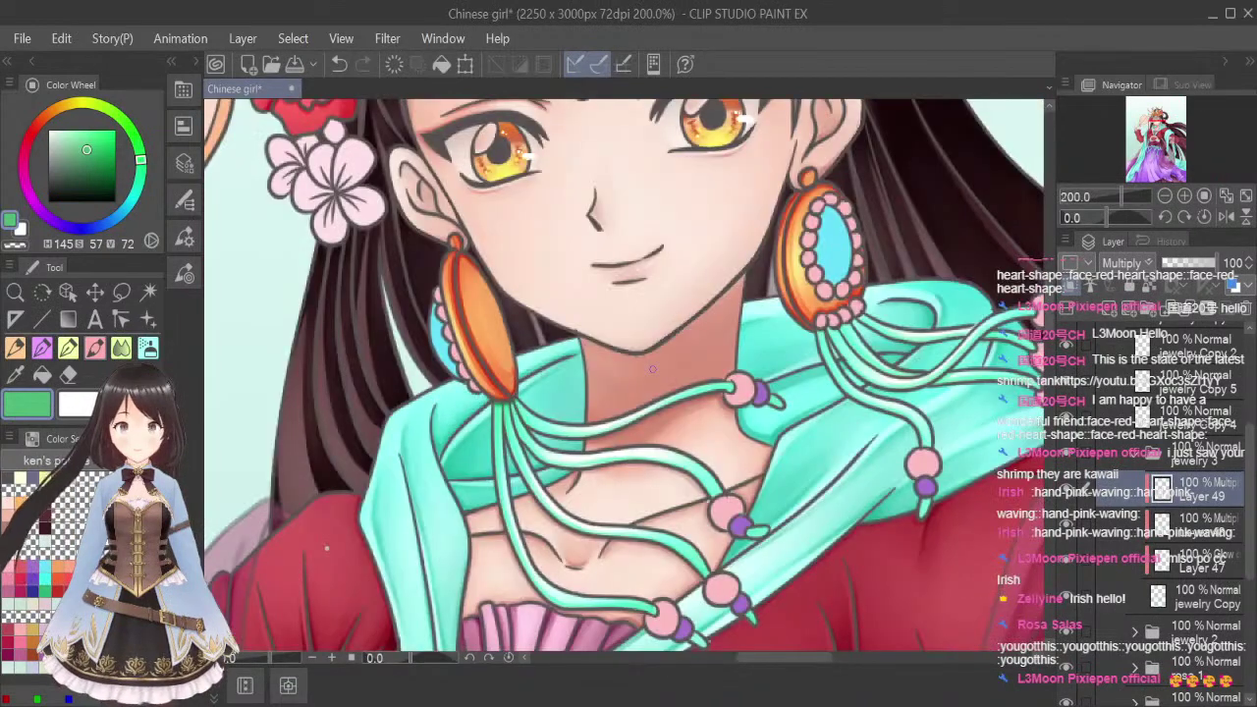
scroll(452, 314, "up", 2)
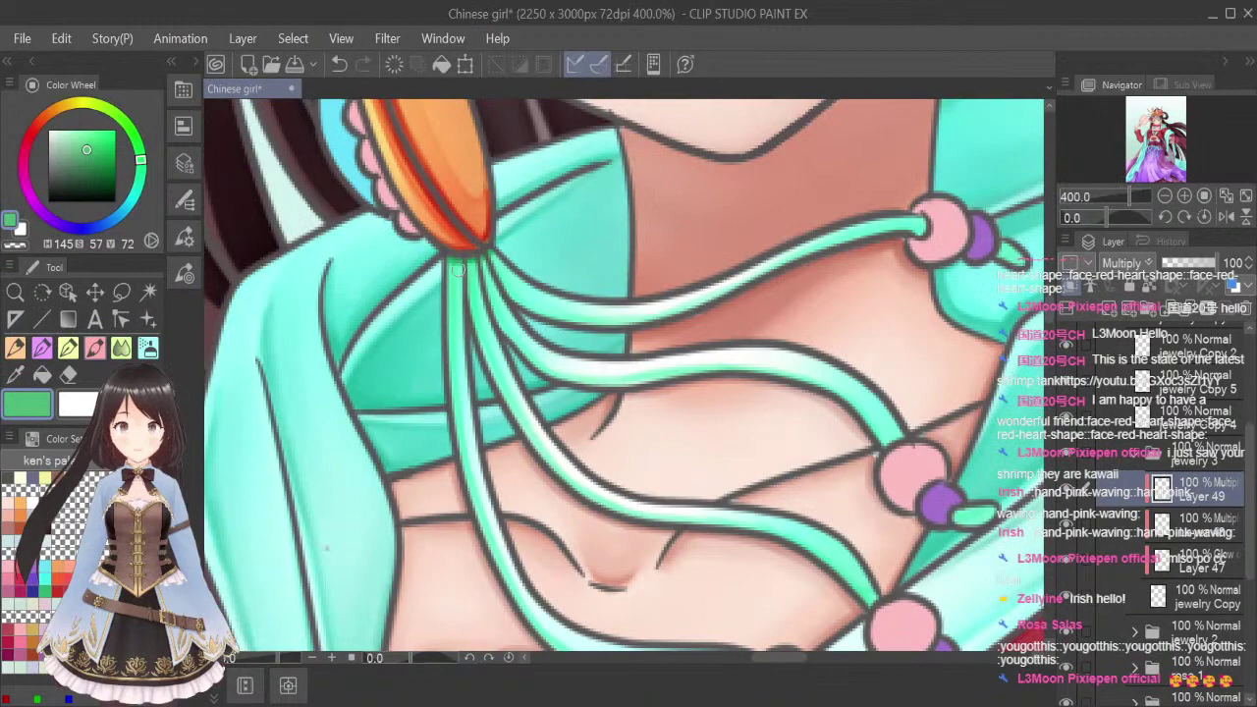
mouse_move(446, 277)
left_mouse_down()
mouse_move(452, 410)
mouse_move(481, 536)
left_mouse_up()
mouse_move(461, 484)
left_mouse_down()
mouse_move(491, 538)
mouse_move(547, 566)
mouse_move(514, 365)
left_mouse_up()
mouse_move(526, 414)
left_mouse_down()
mouse_move(611, 472)
mouse_move(584, 467)
mouse_move(702, 469)
mouse_move(762, 466)
left_mouse_up()
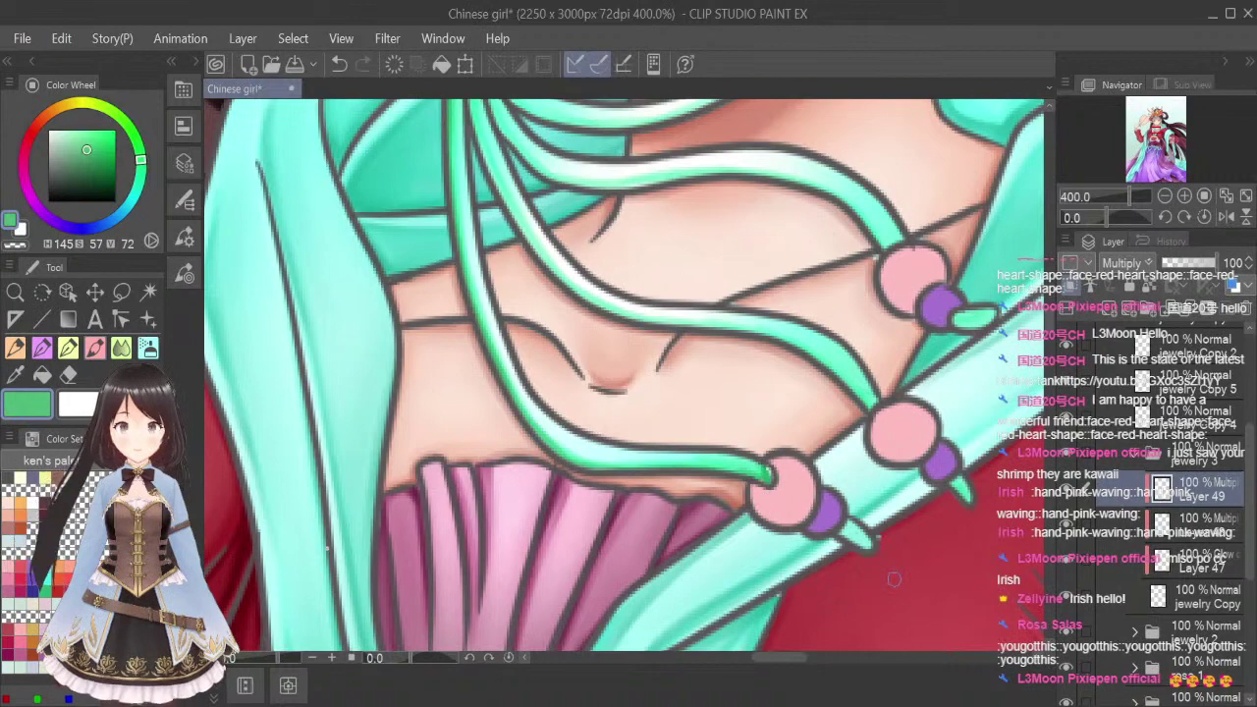
Shade the two middle strands of the left earring and the short cord tips beyond their beads with darker green
scroll(923, 216, "up", 3)
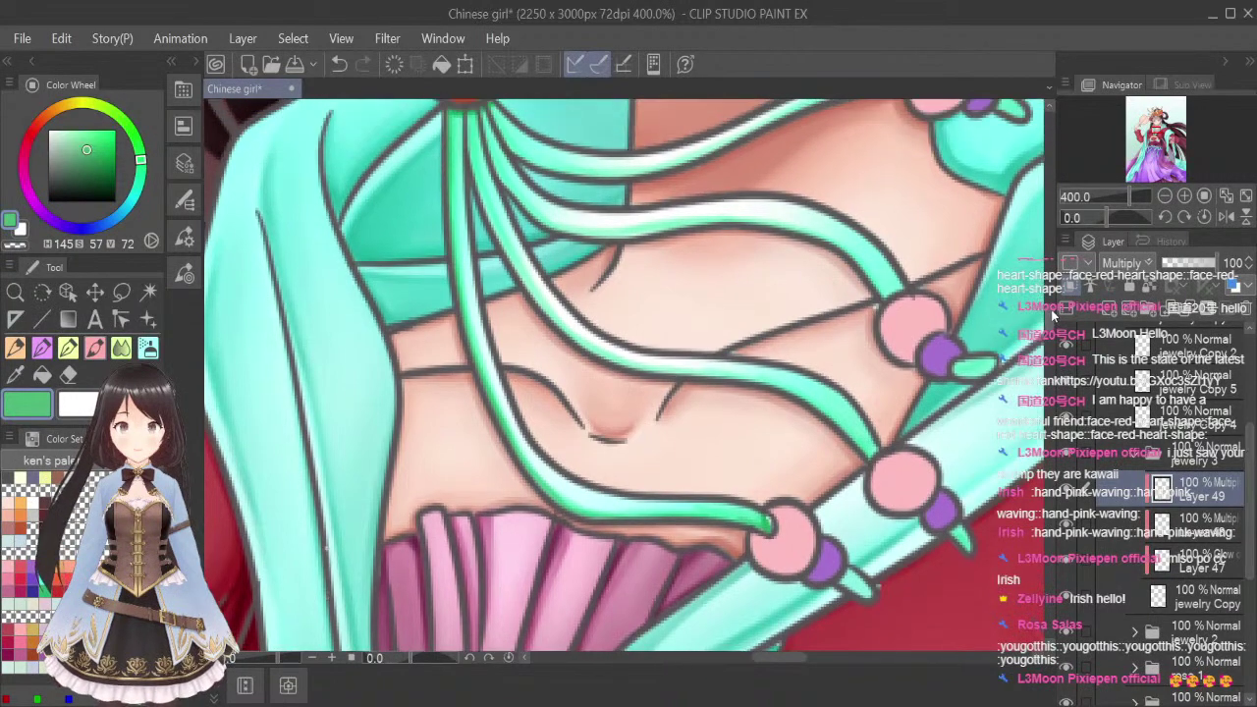
mouse_move(470, 157)
left_mouse_down()
mouse_move(469, 206)
mouse_move(463, 187)
mouse_move(505, 300)
mouse_move(487, 271)
mouse_move(575, 393)
mouse_move(544, 358)
mouse_move(624, 418)
mouse_move(603, 407)
mouse_move(680, 430)
mouse_move(650, 420)
mouse_move(771, 432)
mouse_move(864, 496)
left_mouse_up()
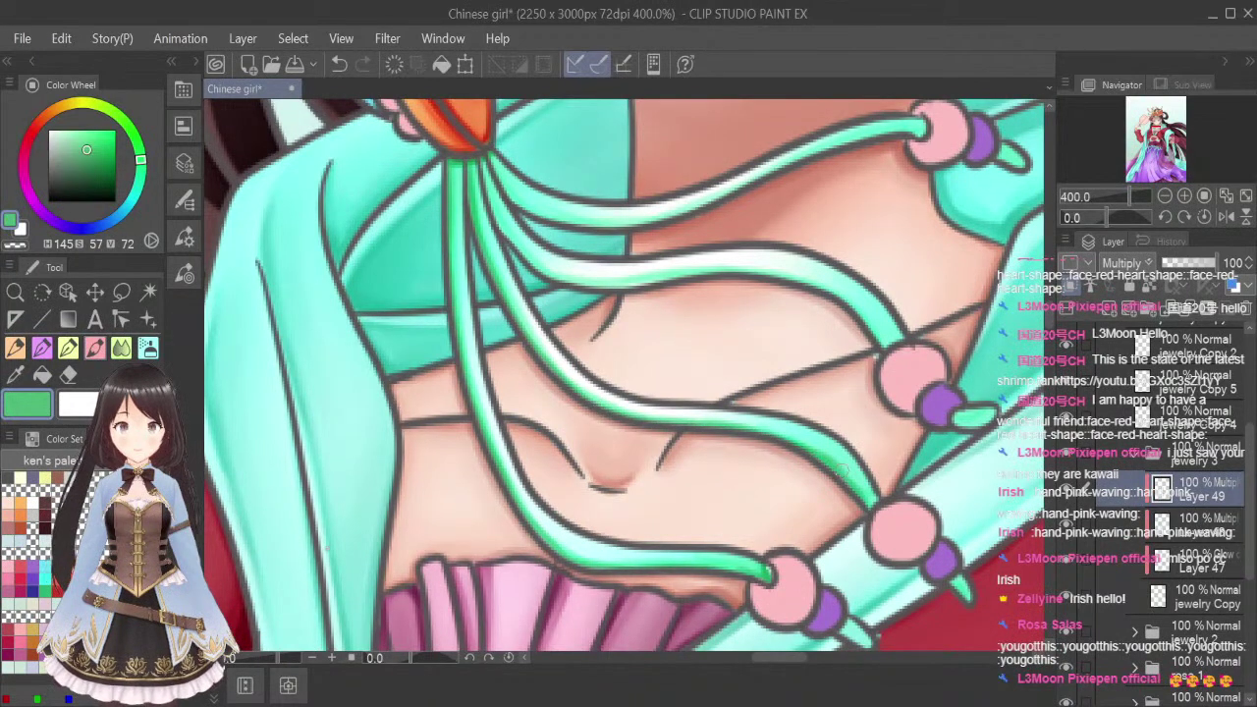
left_click_drag(950, 577, 967, 601)
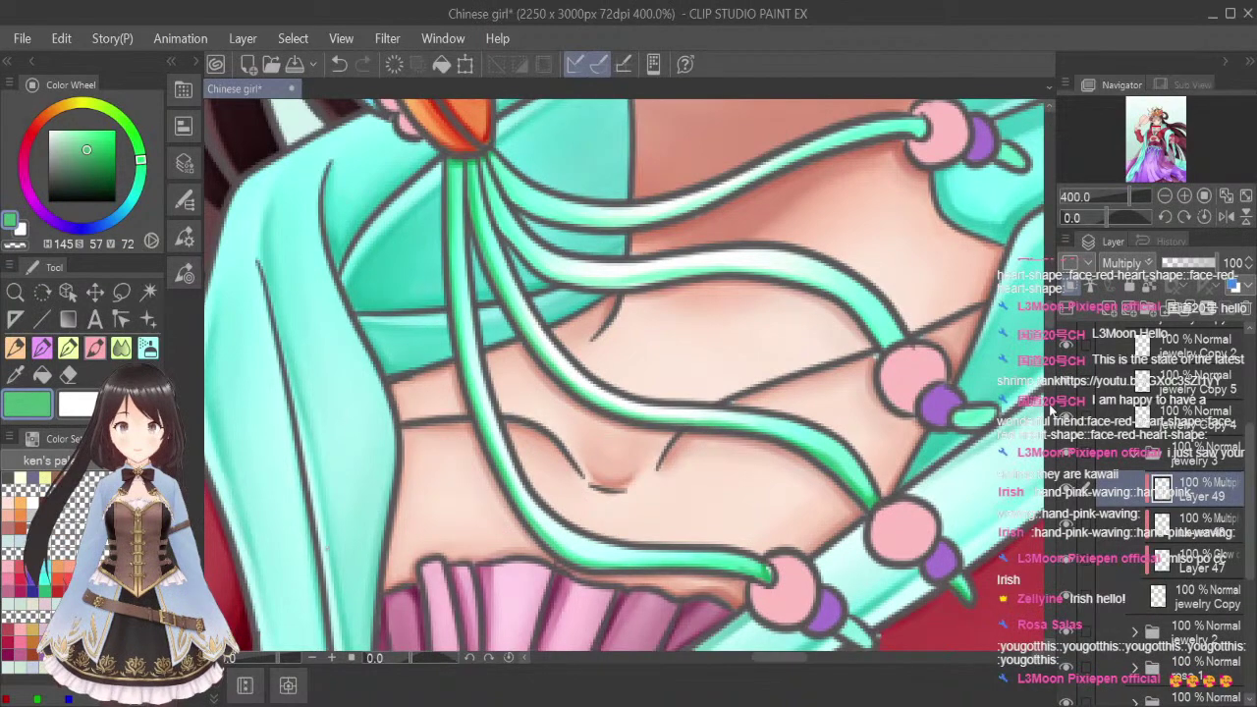
scroll(628, 373, "up", 2)
mouse_move(475, 267)
left_mouse_down()
mouse_move(495, 330)
mouse_move(533, 379)
mouse_move(825, 392)
mouse_move(872, 446)
mouse_move(903, 448)
mouse_move(887, 444)
left_mouse_up()
left_click_drag(957, 528, 967, 535)
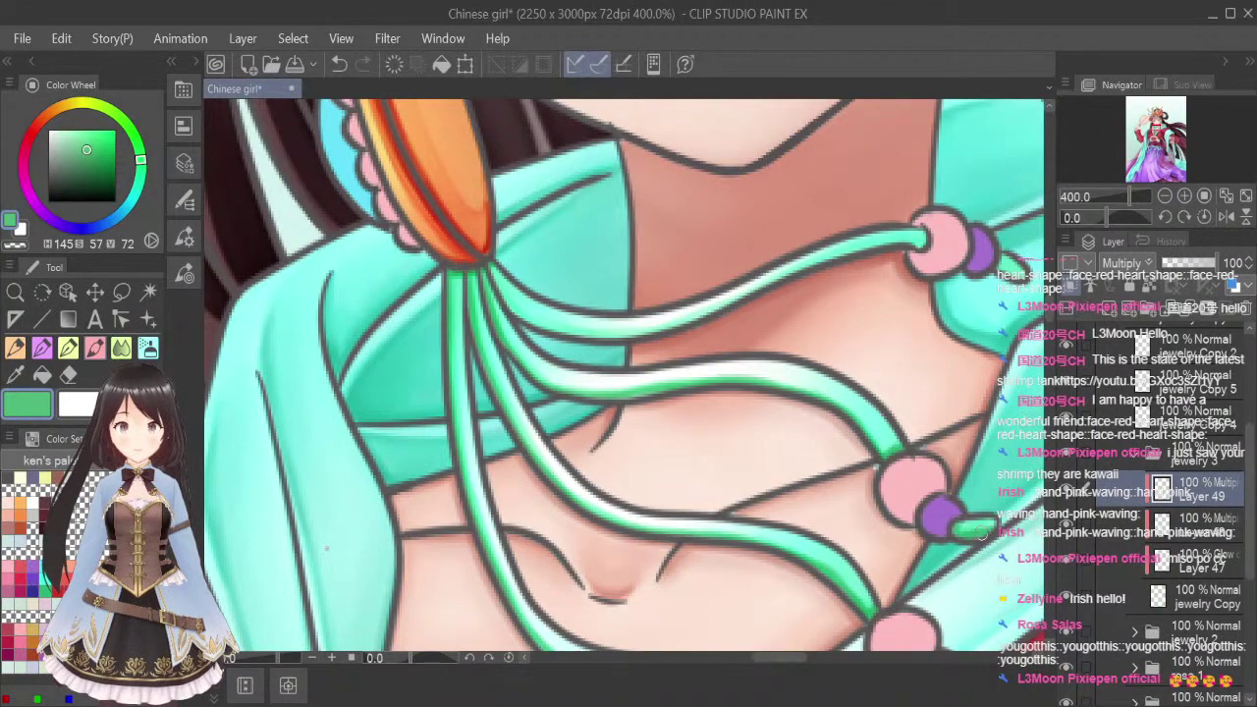
Shade the uppermost strand of the left earring and deepen the shadows where the strands leave the earring
left_click_drag(1048, 305, 1049, 299)
left_click_drag(492, 322, 544, 401)
mouse_move(503, 362)
left_mouse_down()
mouse_move(558, 392)
mouse_move(679, 399)
mouse_move(636, 397)
mouse_move(932, 295)
left_mouse_up()
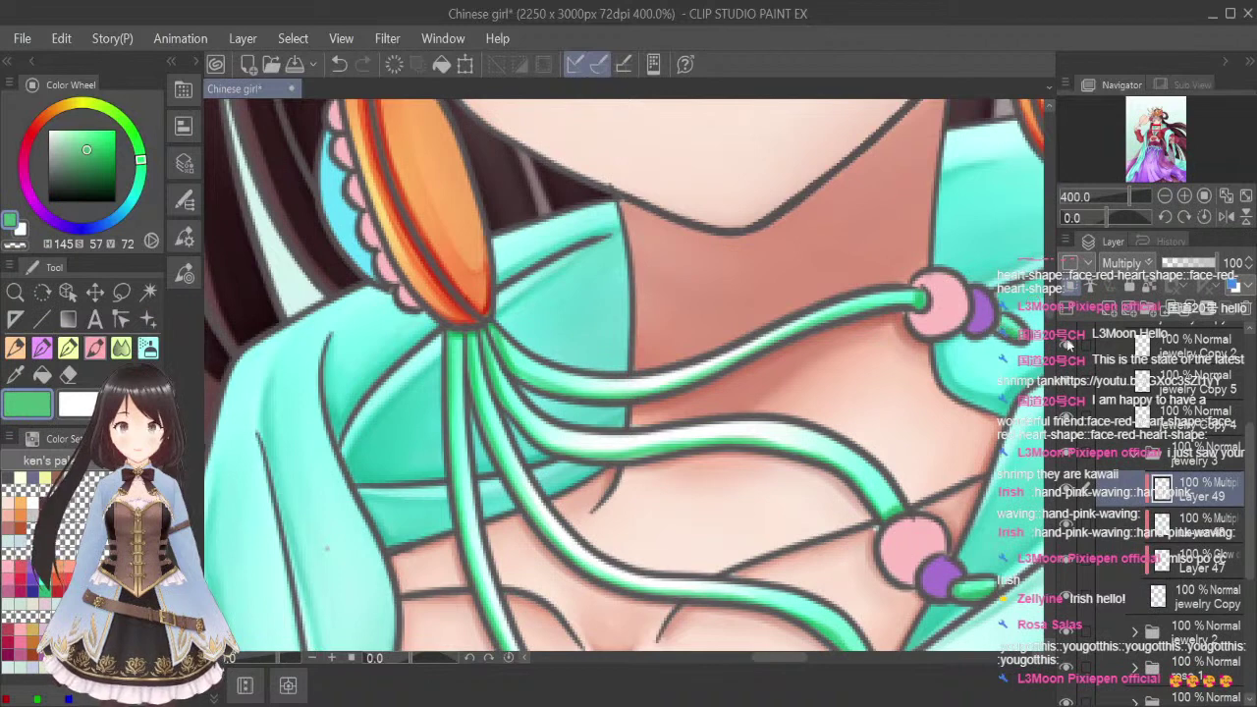
key("[")
left_click_drag(471, 339, 458, 386)
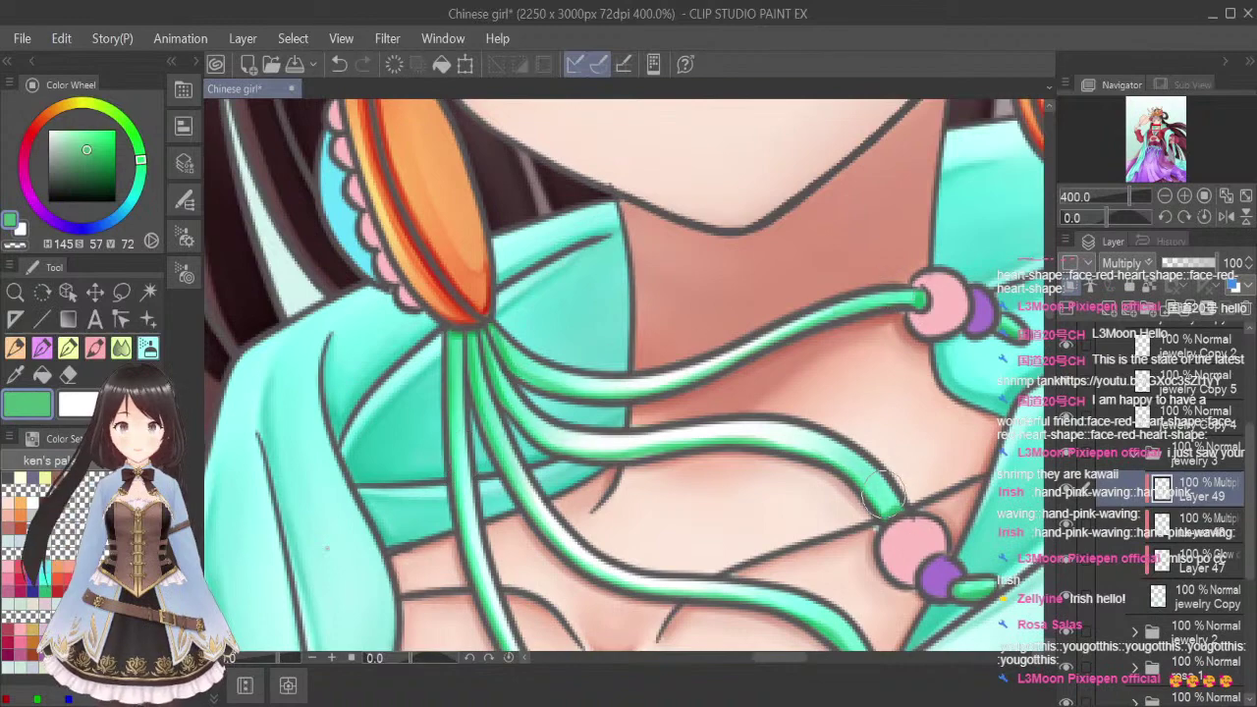
scroll(851, 473, "down", 3)
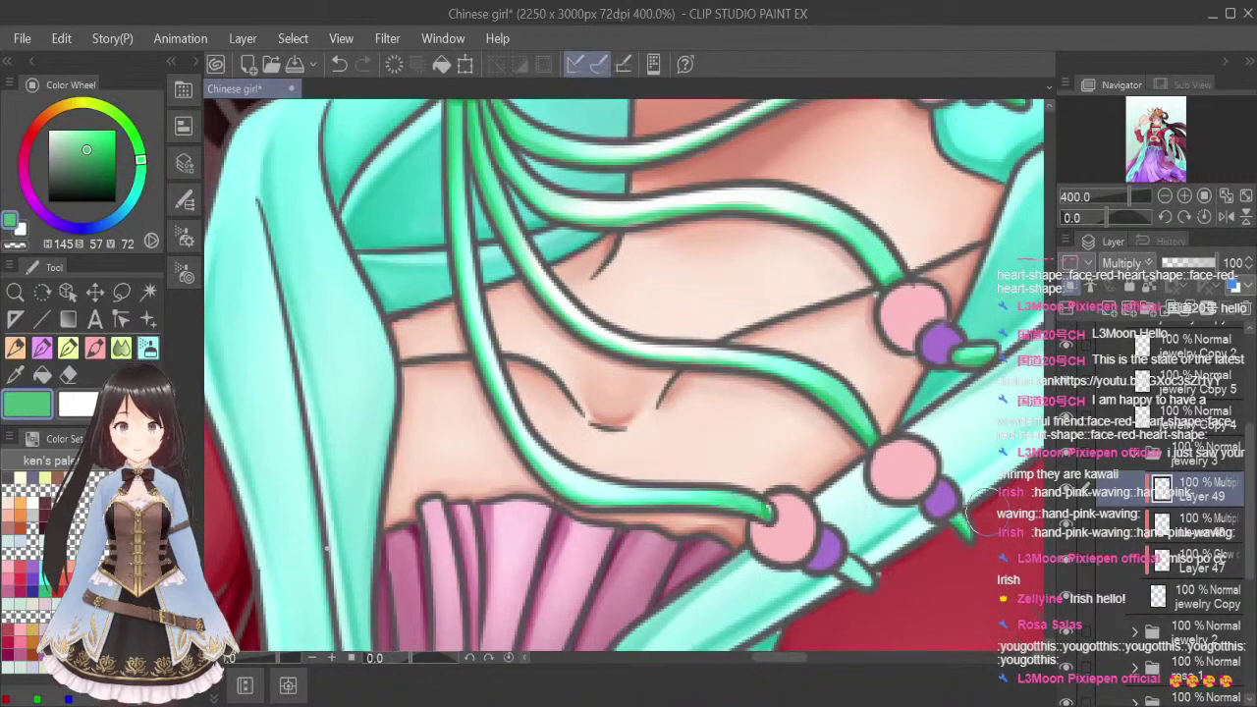
scroll(1023, 131, "down", 3)
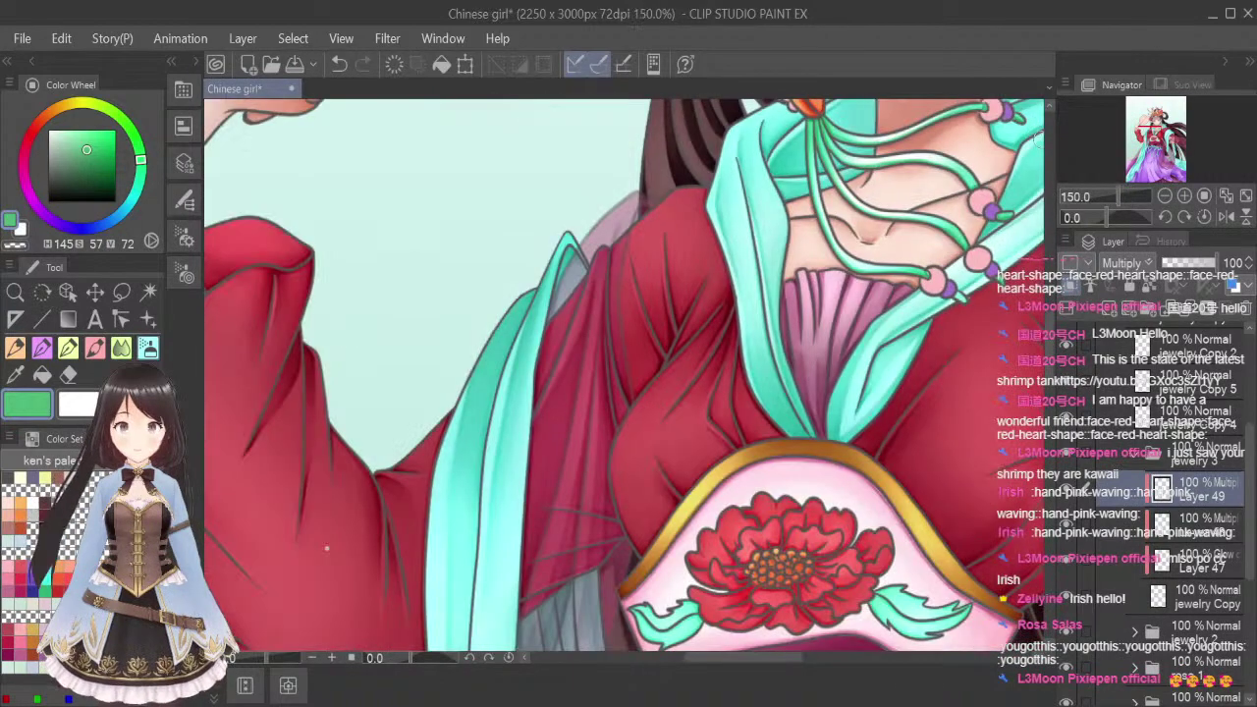
Shade the front strand hanging from the right earring and its tip below the purple bead
left_click_drag(731, 656, 744, 661)
scroll(688, 245, "up", 6)
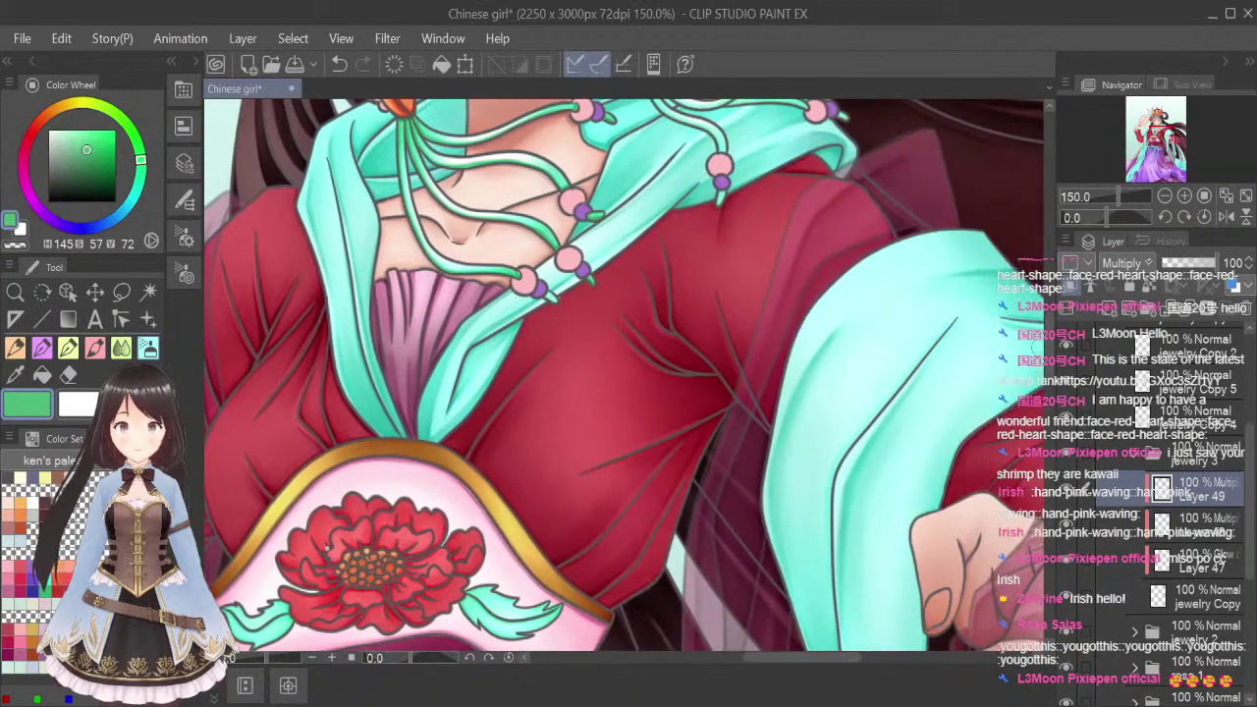
scroll(677, 260, "up", 3)
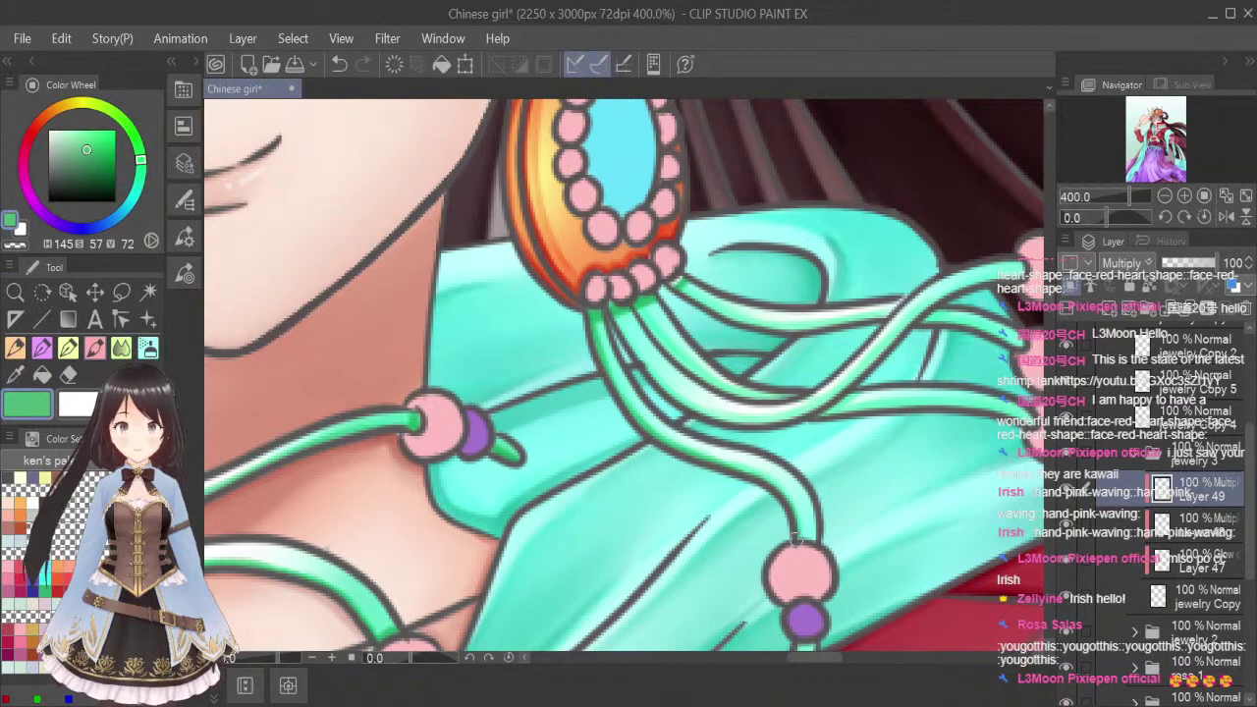
scroll(624, 375, "down", 3)
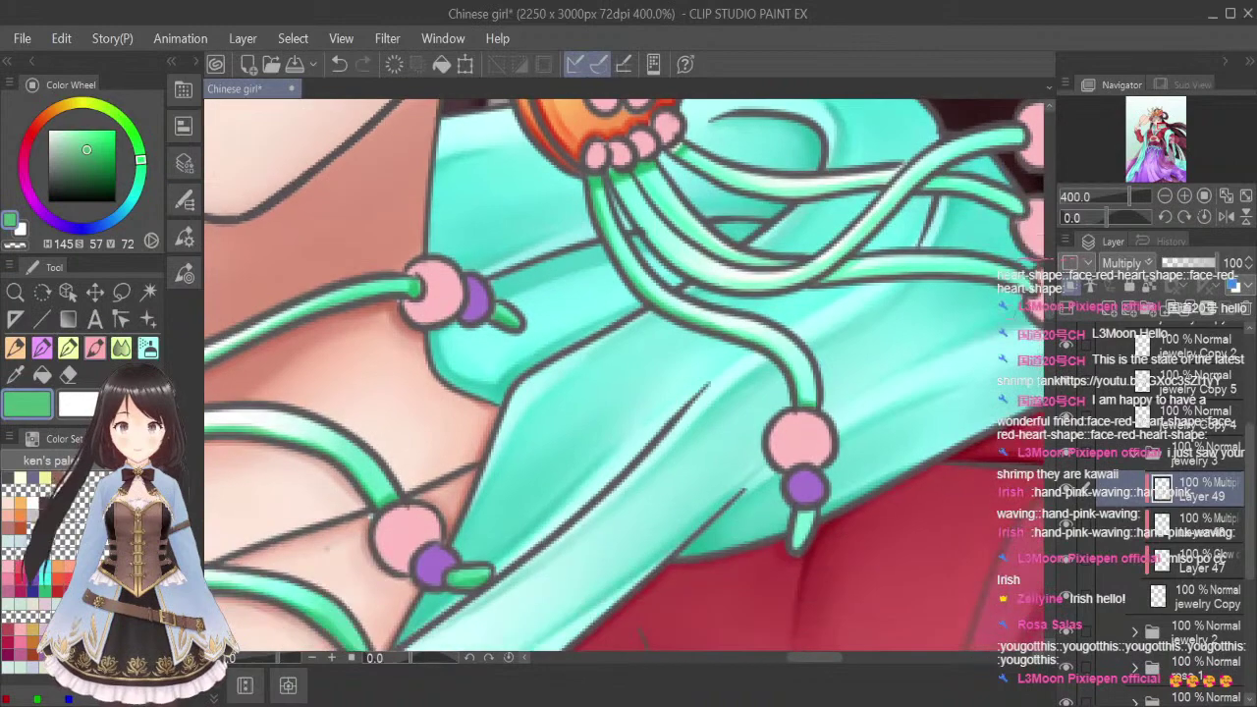
scroll(622, 276, "up", 2)
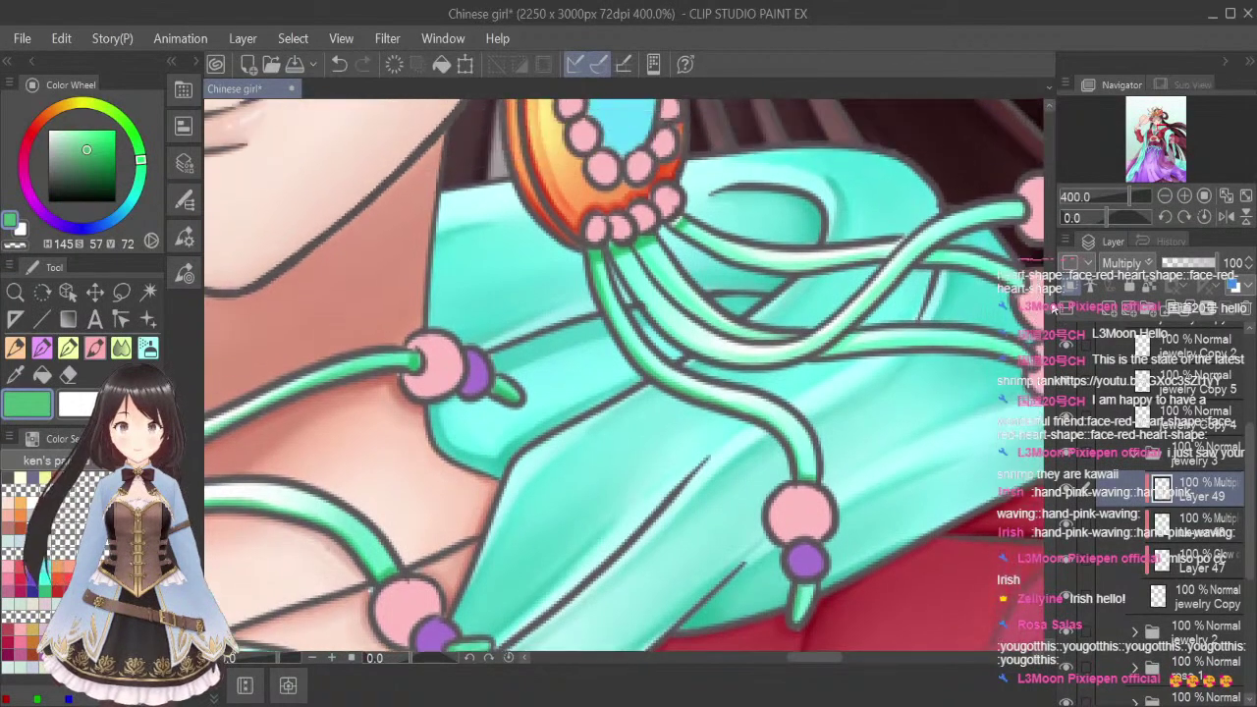
Shade the remaining crossing strands of the right earring and the tips beyond their beads with darker green
mouse_move(634, 312)
left_mouse_down()
mouse_move(744, 380)
mouse_move(768, 375)
mouse_move(1021, 223)
left_mouse_up()
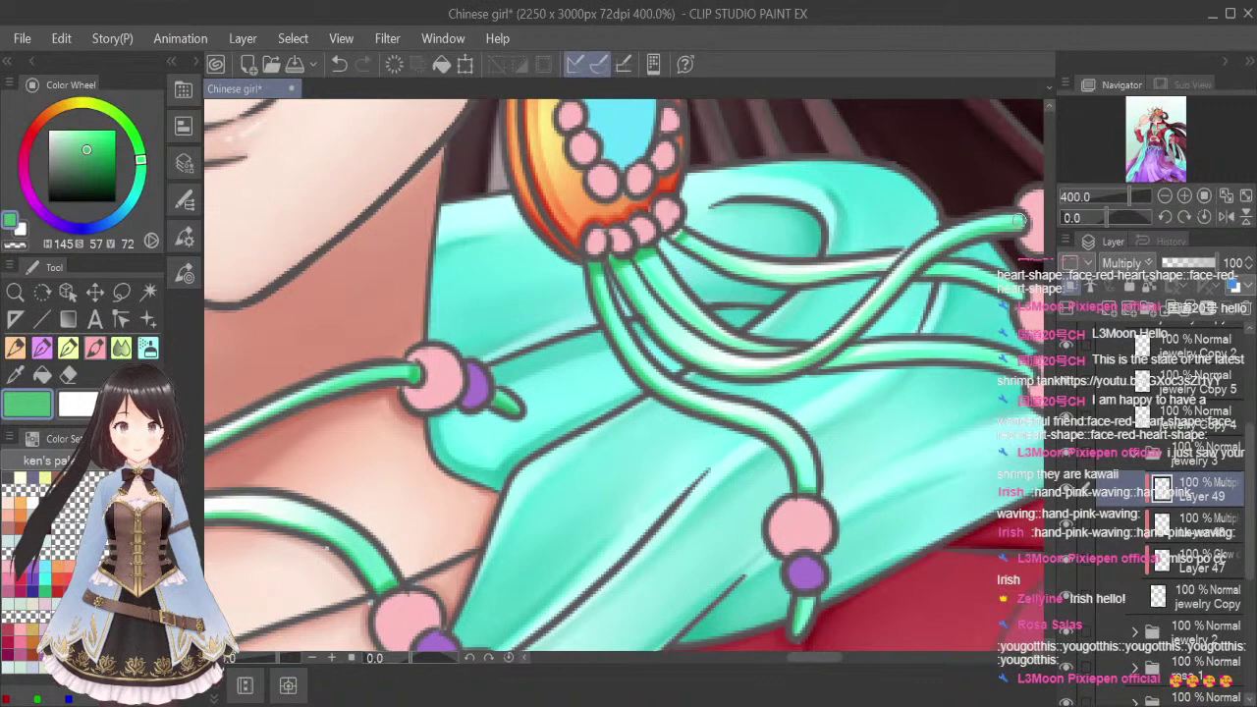
mouse_move(630, 257)
left_mouse_down()
mouse_move(699, 328)
mouse_move(767, 357)
mouse_move(829, 344)
mouse_move(819, 373)
mouse_move(914, 359)
mouse_move(1011, 371)
left_mouse_up()
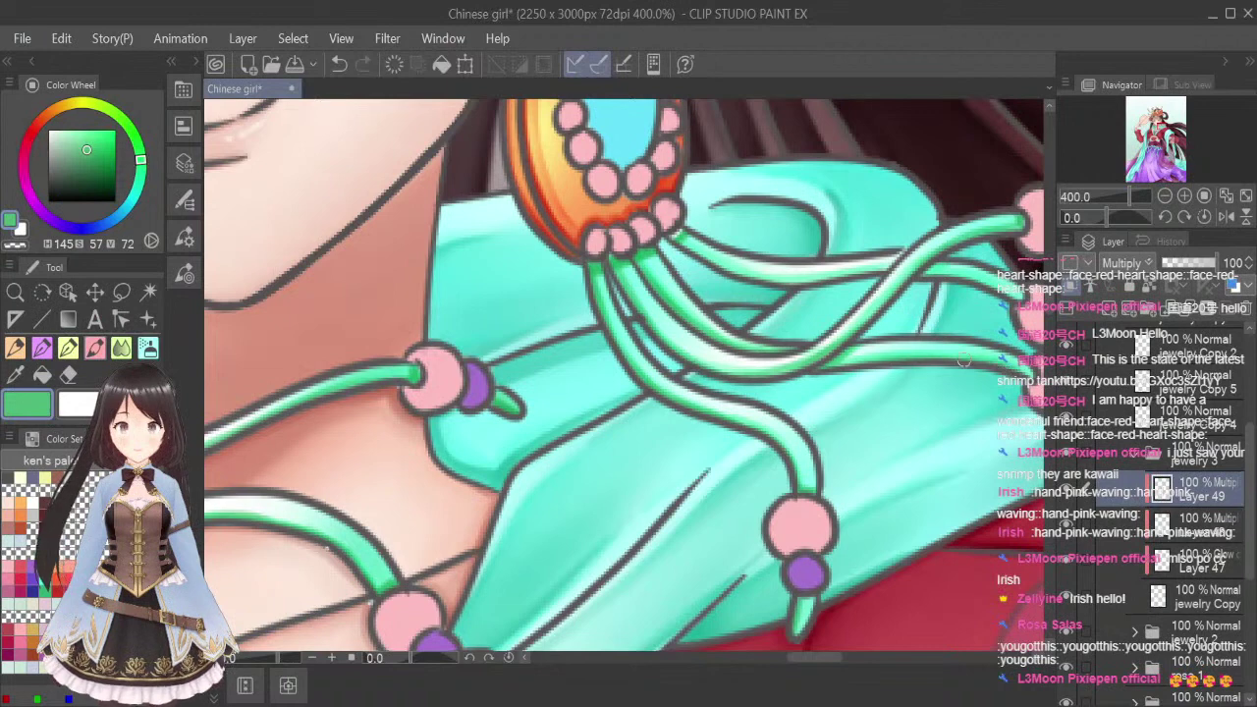
mouse_move(743, 277)
left_mouse_down()
mouse_move(727, 274)
mouse_move(795, 280)
mouse_move(882, 262)
mouse_move(1023, 296)
left_mouse_up()
left_click_drag(803, 657, 835, 658)
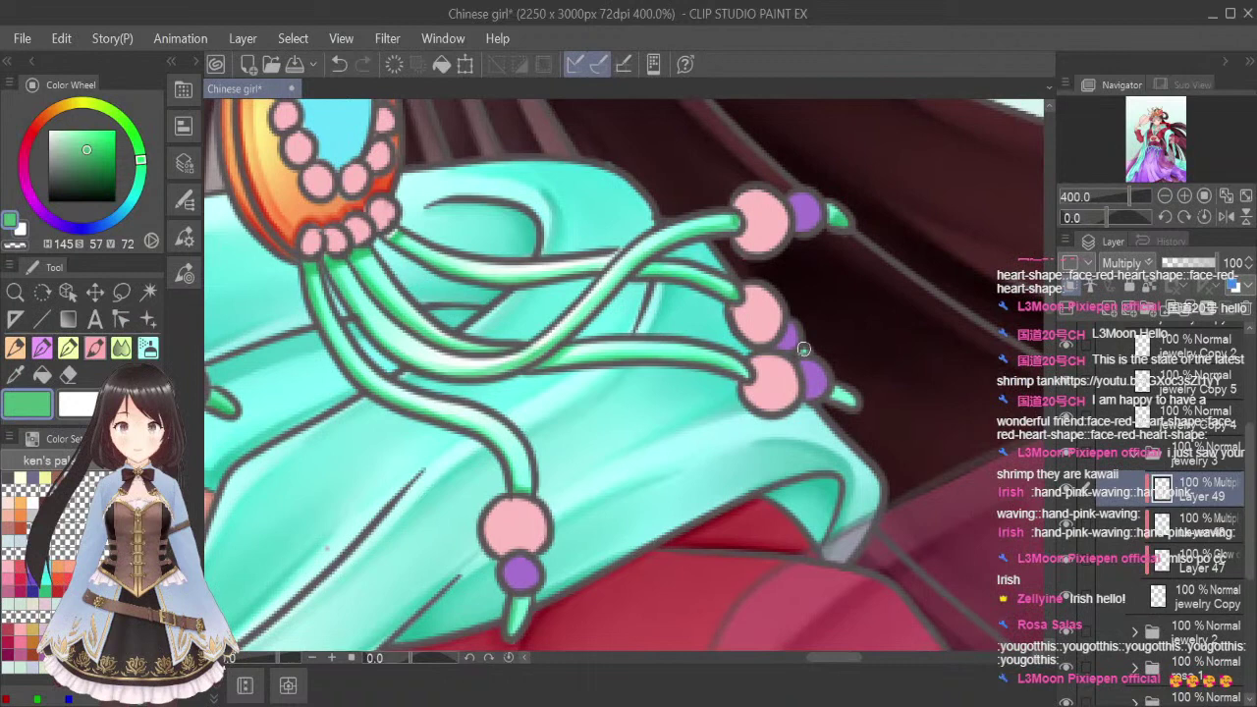
left_click_drag(815, 389, 847, 406)
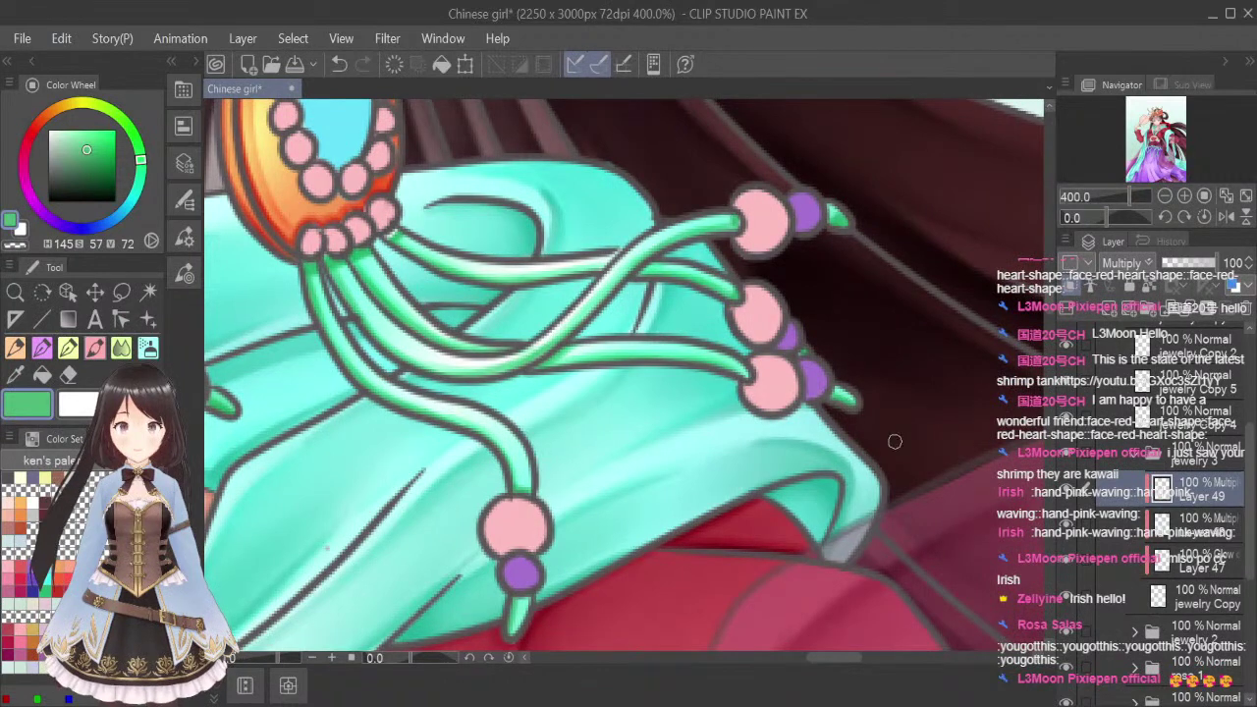
Soften the shading at the upper ends of the right earring's strands, just below the pink beads, with a smaller brush
left_click(149, 348)
key("[")
key("[")
key("[")
key("[")
key("[")
key("[")
key("[")
key("[")
mouse_move(312, 263)
left_mouse_down()
mouse_move(343, 355)
mouse_move(377, 328)
left_mouse_up()
left_click_drag(355, 271, 403, 332)
left_click_drag(385, 222, 458, 265)
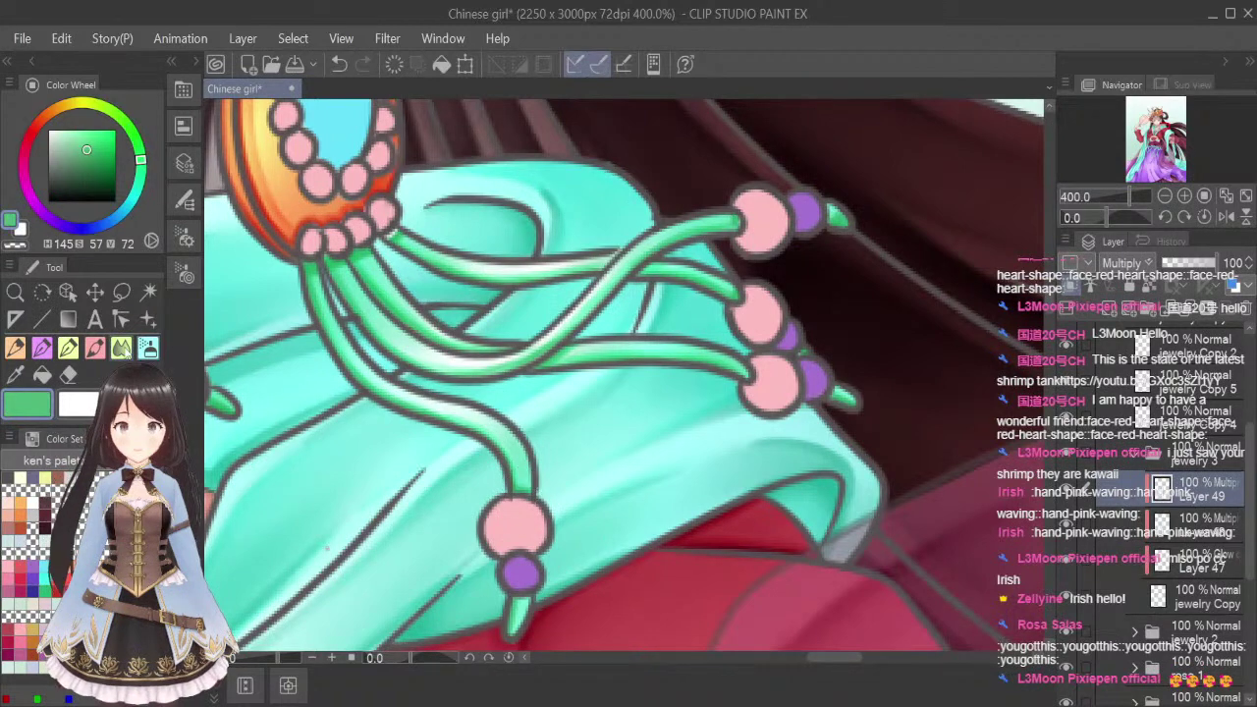
left_click(123, 292)
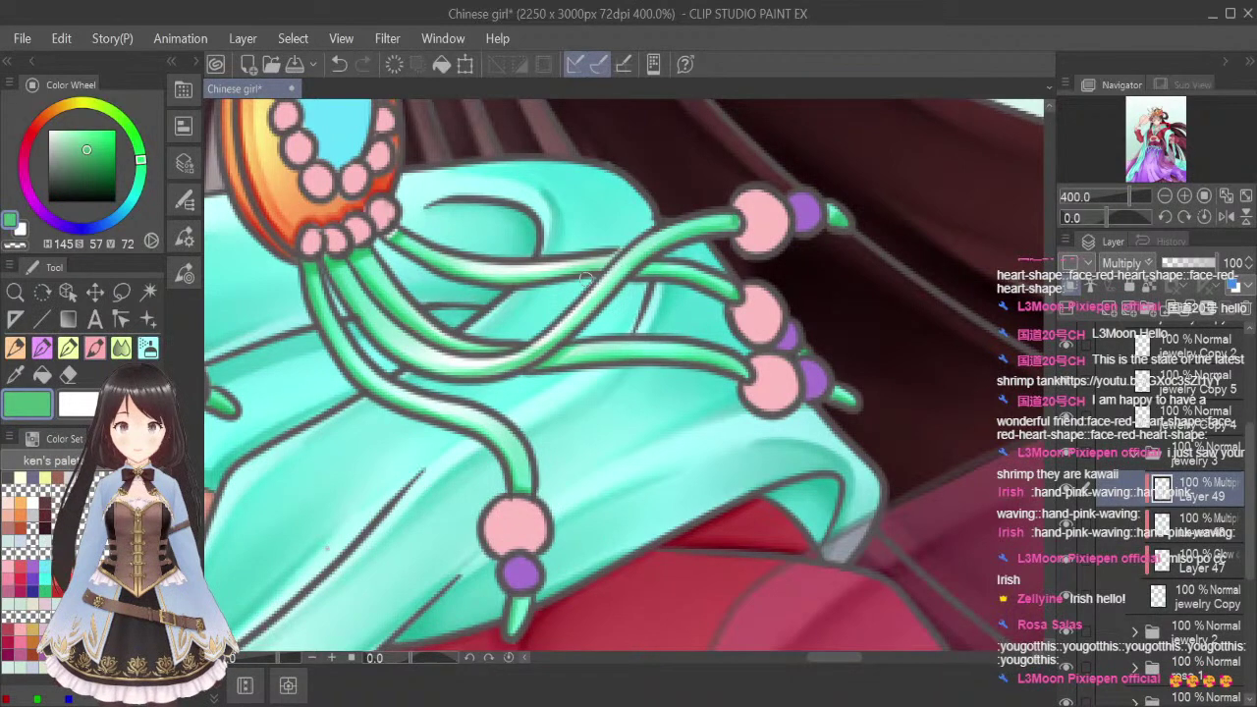
Shade the leftmost waist cord loop and the two cords to its left with darker green, using a smaller airbrush
left_click(149, 348)
key("bracketleft")
key("bracketleft")
key("bracketleft")
key("bracketleft")
key("bracketleft")
key("bracketleft")
key("bracketleft")
key("bracketleft")
key("bracketleft")
key("bracketleft")
key("bracketleft")
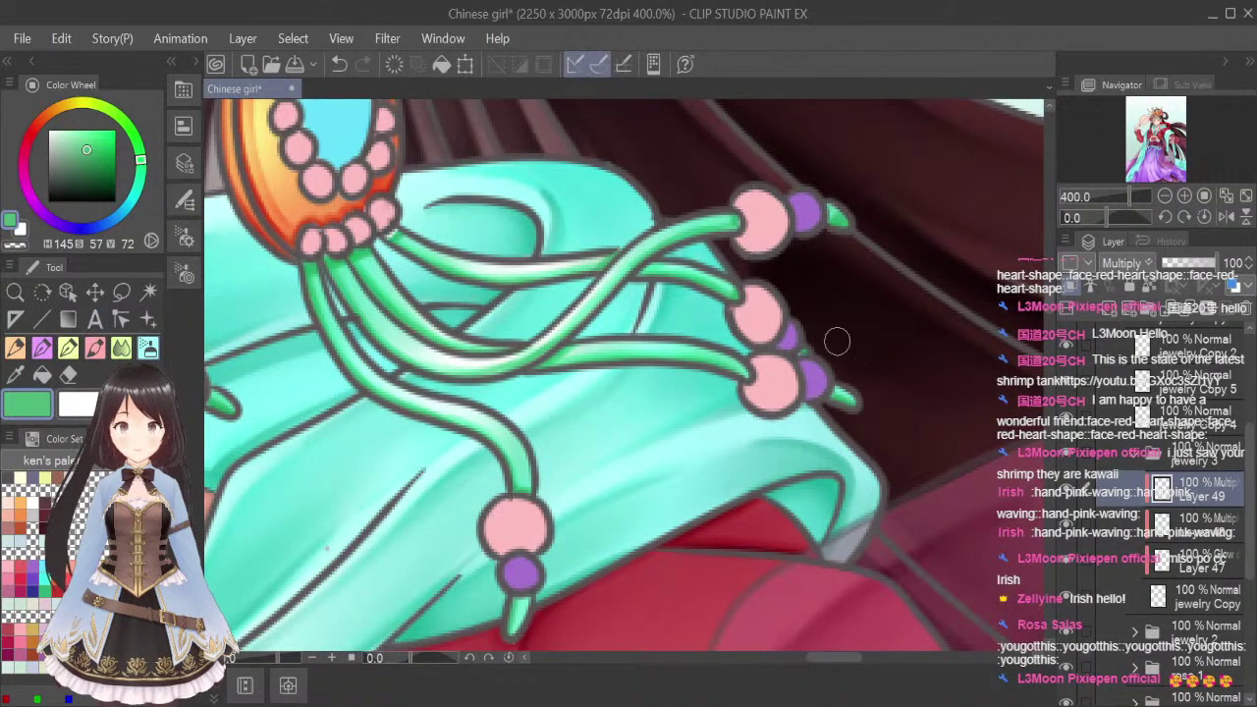
left_click(1244, 195)
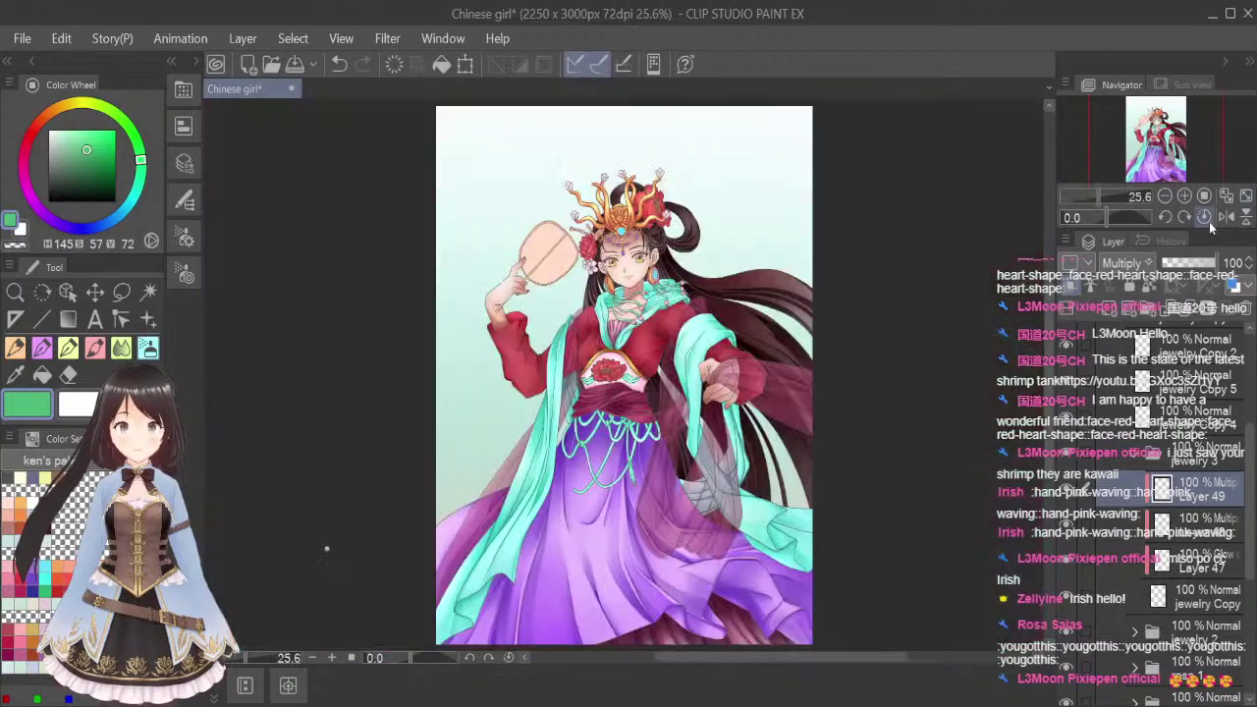
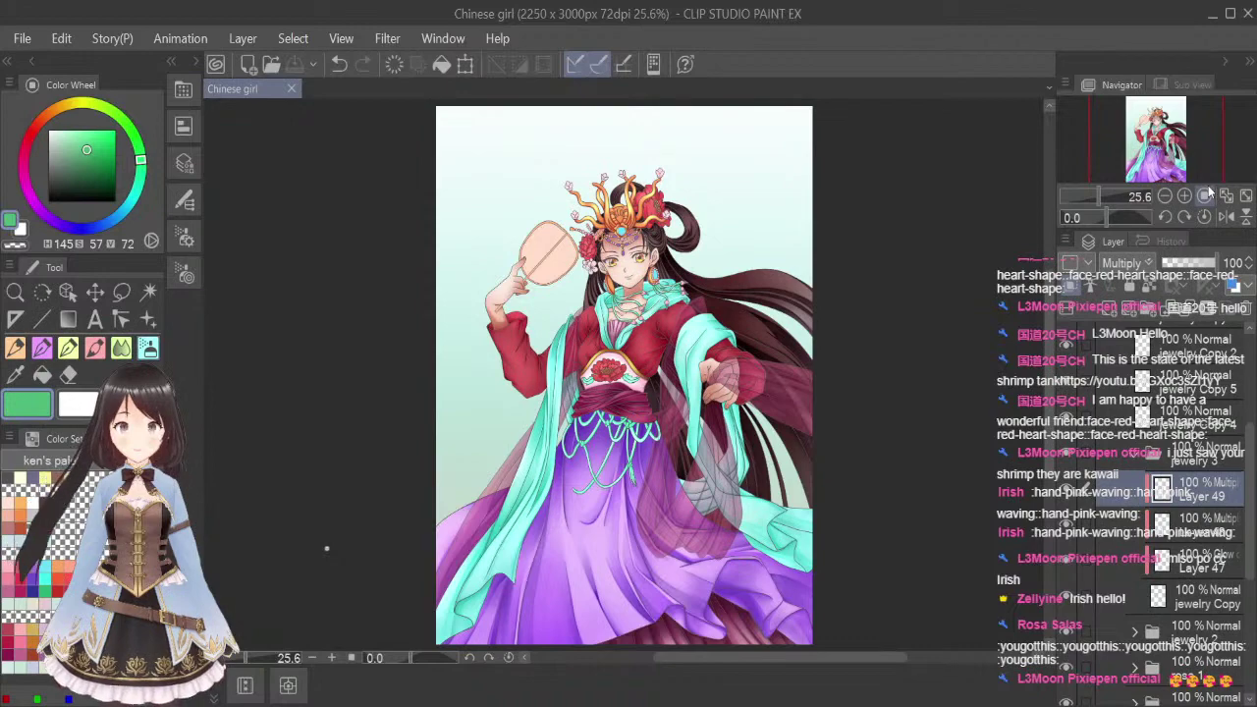
scroll(616, 147, "up", 10)
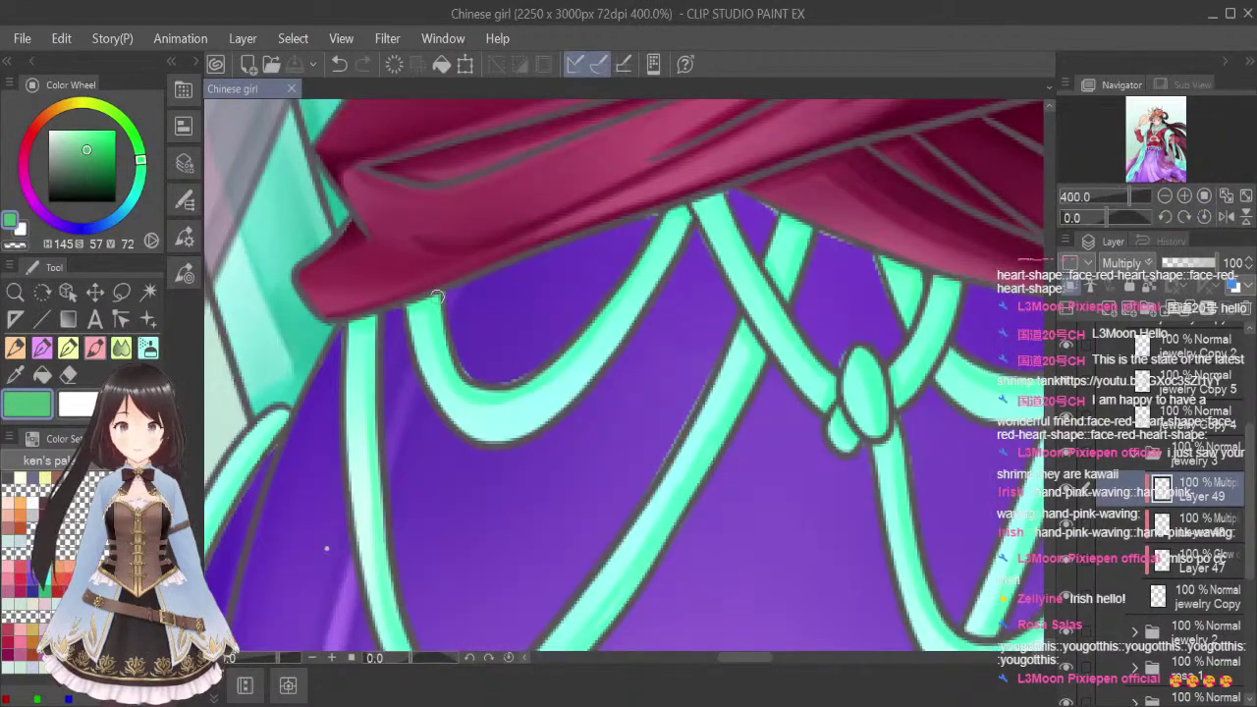
mouse_move(412, 302)
left_mouse_down()
mouse_move(439, 291)
mouse_move(412, 304)
mouse_move(438, 290)
mouse_move(452, 351)
mouse_move(434, 288)
mouse_move(471, 365)
mouse_move(449, 355)
mouse_move(481, 388)
mouse_move(538, 369)
mouse_move(559, 342)
left_mouse_up()
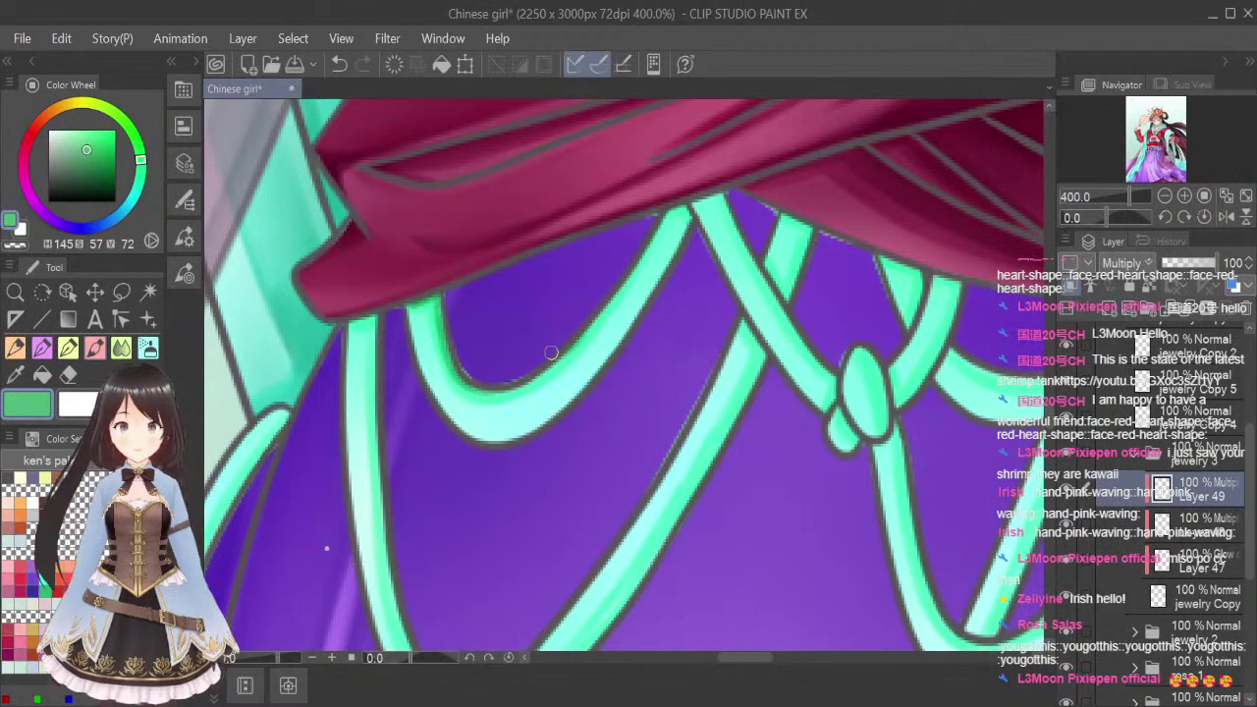
mouse_move(497, 391)
left_mouse_down()
mouse_move(571, 348)
mouse_move(678, 203)
mouse_move(692, 218)
left_mouse_up()
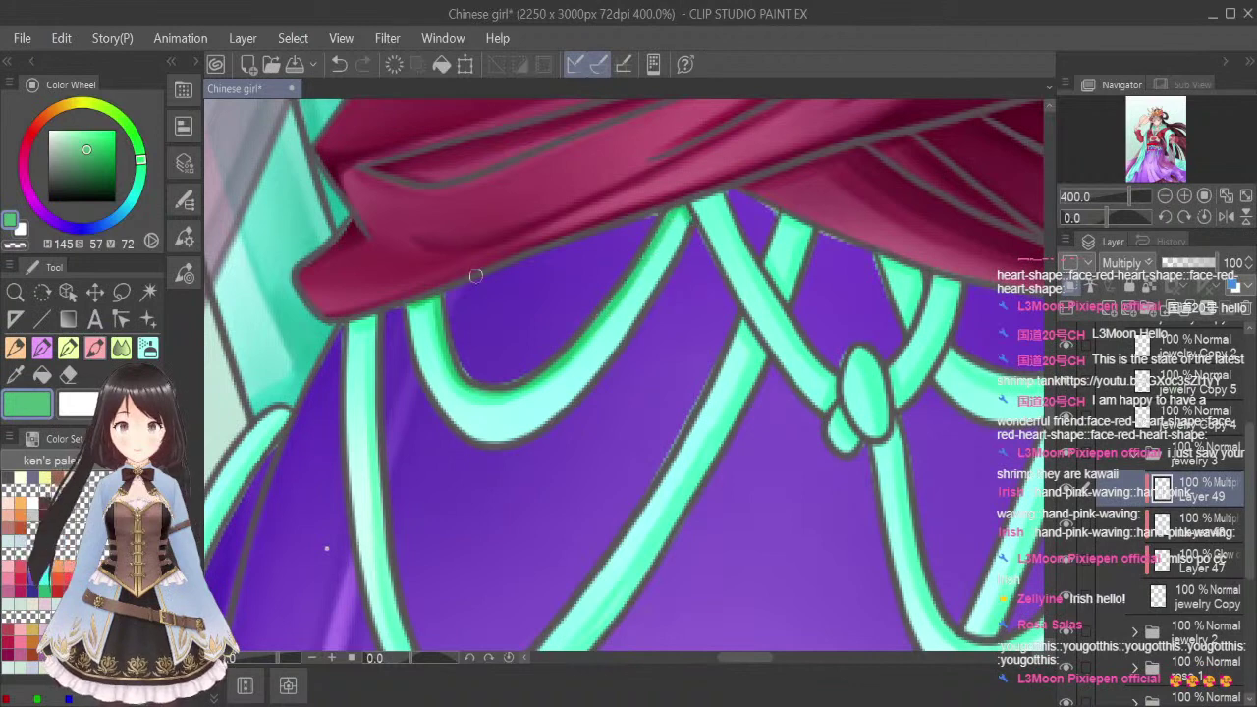
mouse_move(379, 313)
left_mouse_down()
mouse_move(375, 419)
mouse_move(403, 624)
left_mouse_up()
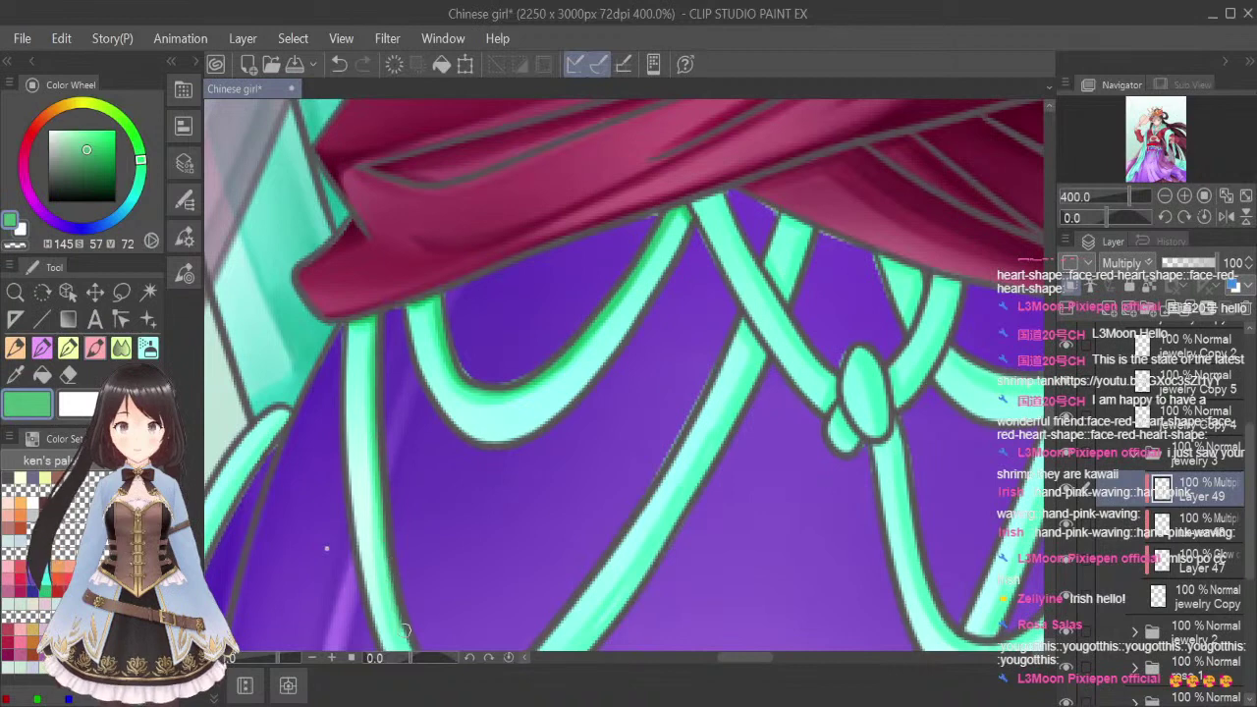
left_click_drag(285, 424, 209, 546)
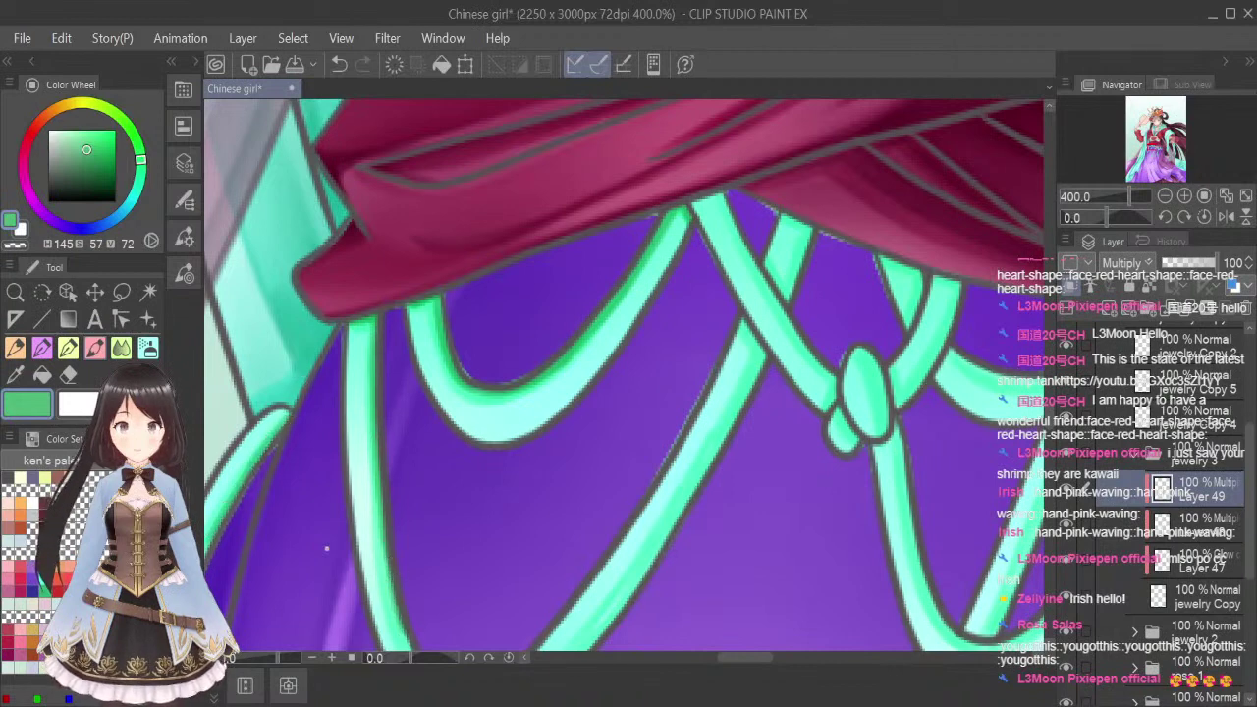
mouse_move(699, 198)
left_mouse_down()
mouse_move(723, 194)
mouse_move(768, 309)
left_mouse_up()
key("ctrl+z")
left_click_drag(715, 187, 802, 339)
key("ctrl+z")
Shade the waist cord running down to the knot and the upper end of the cord passing behind it
left_click_drag(715, 186, 842, 379)
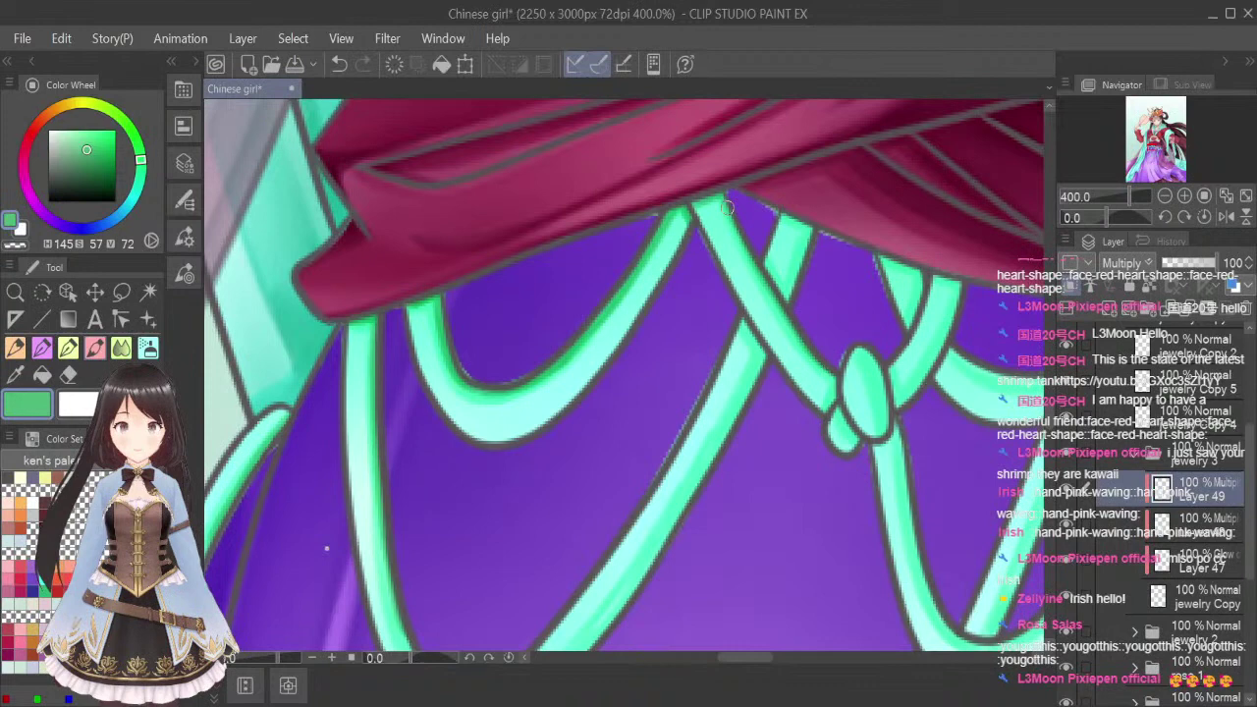
left_click_drag(772, 288, 817, 361)
left_click_drag(759, 252, 782, 293)
mouse_move(775, 208)
left_mouse_down()
mouse_move(822, 238)
mouse_move(781, 216)
mouse_move(804, 233)
mouse_move(800, 261)
mouse_move(811, 225)
mouse_move(775, 288)
left_mouse_up()
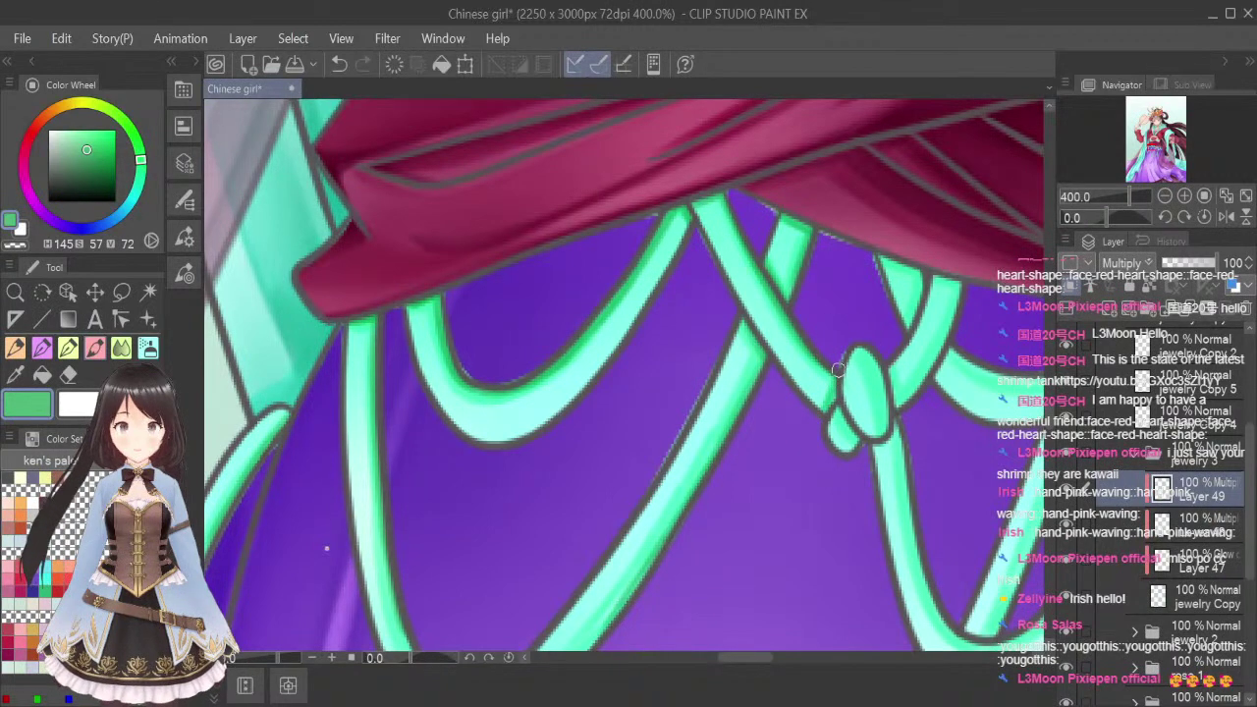
Shade the first waist knot, the short cord behind it, and the cords running into and below it with darker green
mouse_move(859, 346)
left_mouse_down()
mouse_move(875, 387)
mouse_move(864, 348)
mouse_move(883, 377)
mouse_move(883, 433)
mouse_move(906, 335)
mouse_move(888, 447)
left_mouse_up()
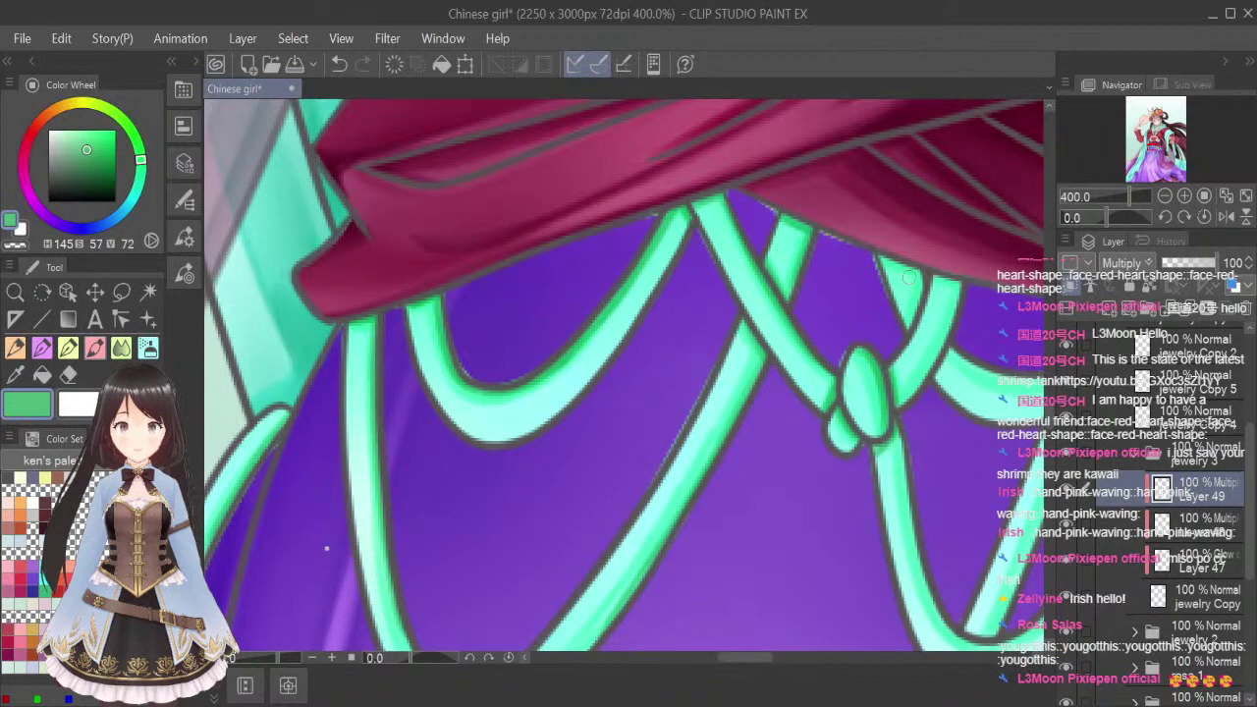
mouse_move(875, 258)
left_mouse_down()
mouse_move(913, 271)
mouse_move(921, 301)
mouse_move(902, 336)
left_mouse_up()
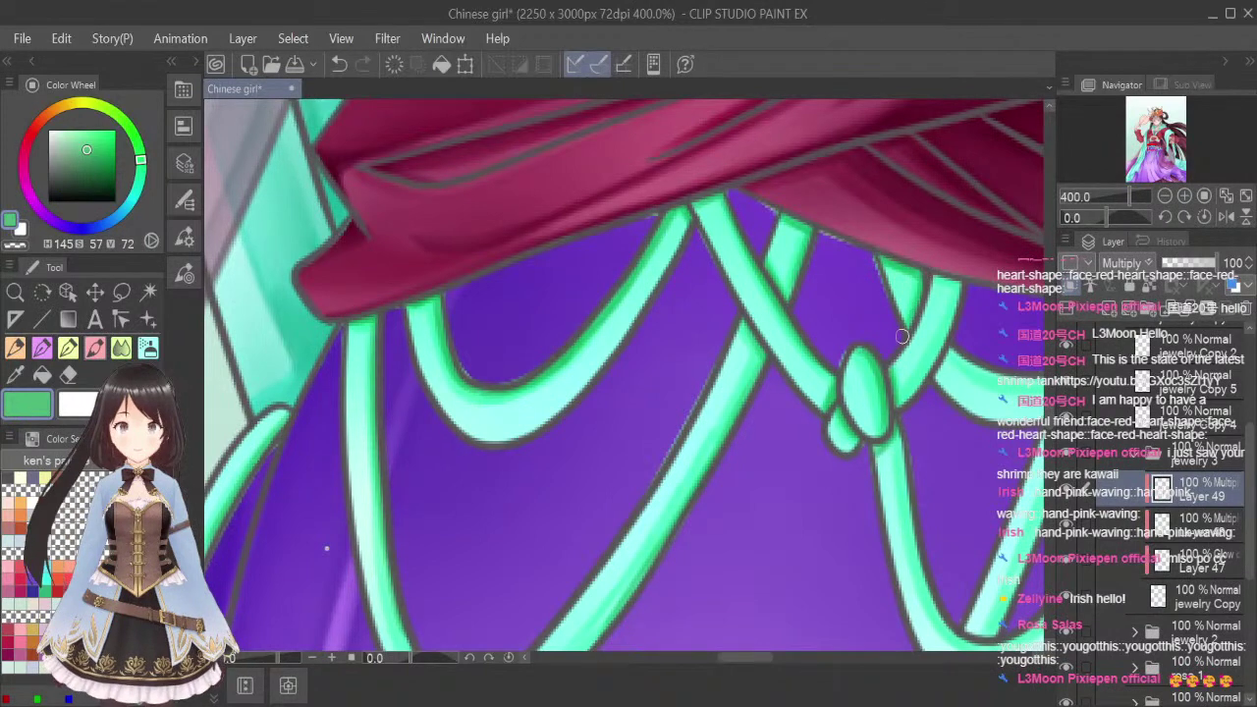
mouse_move(940, 278)
left_mouse_down()
mouse_move(936, 357)
mouse_move(963, 290)
mouse_move(943, 346)
mouse_move(893, 426)
mouse_move(915, 560)
mouse_move(905, 445)
mouse_move(937, 611)
left_mouse_up()
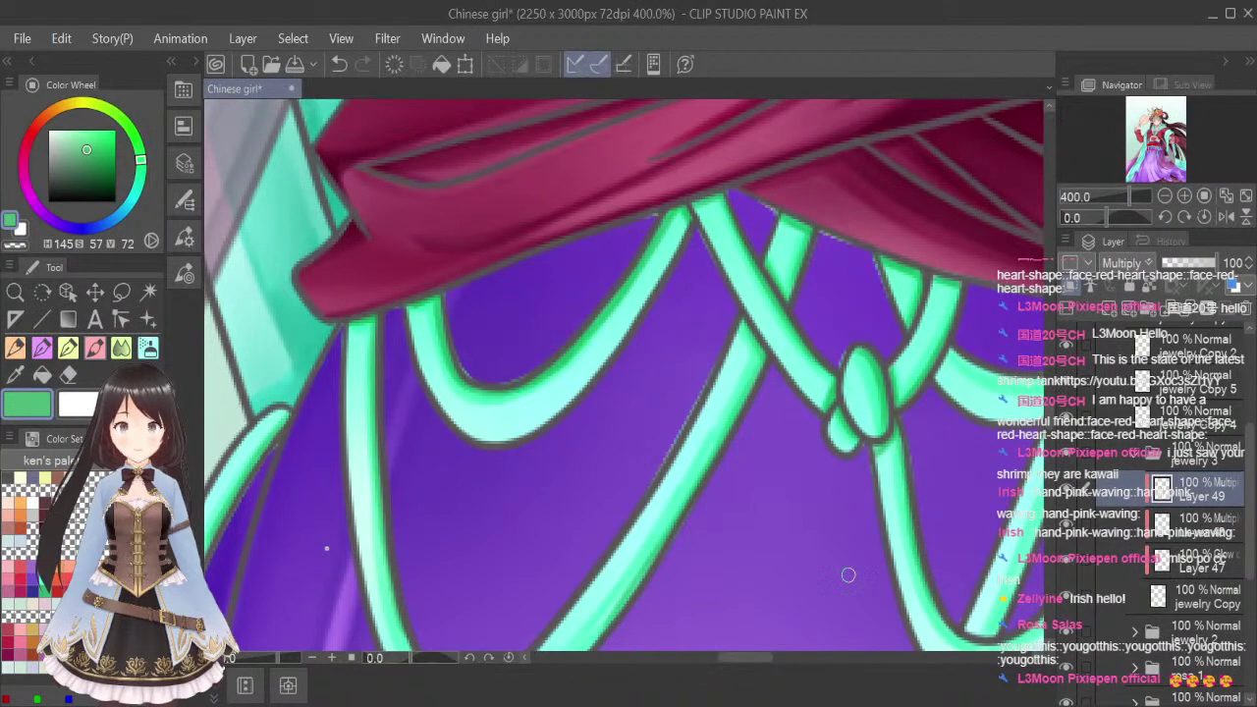
Shade the short loop between the two waist knots and the small cord pieces behind it under the sash with darker green
left_click_drag(737, 660, 762, 668)
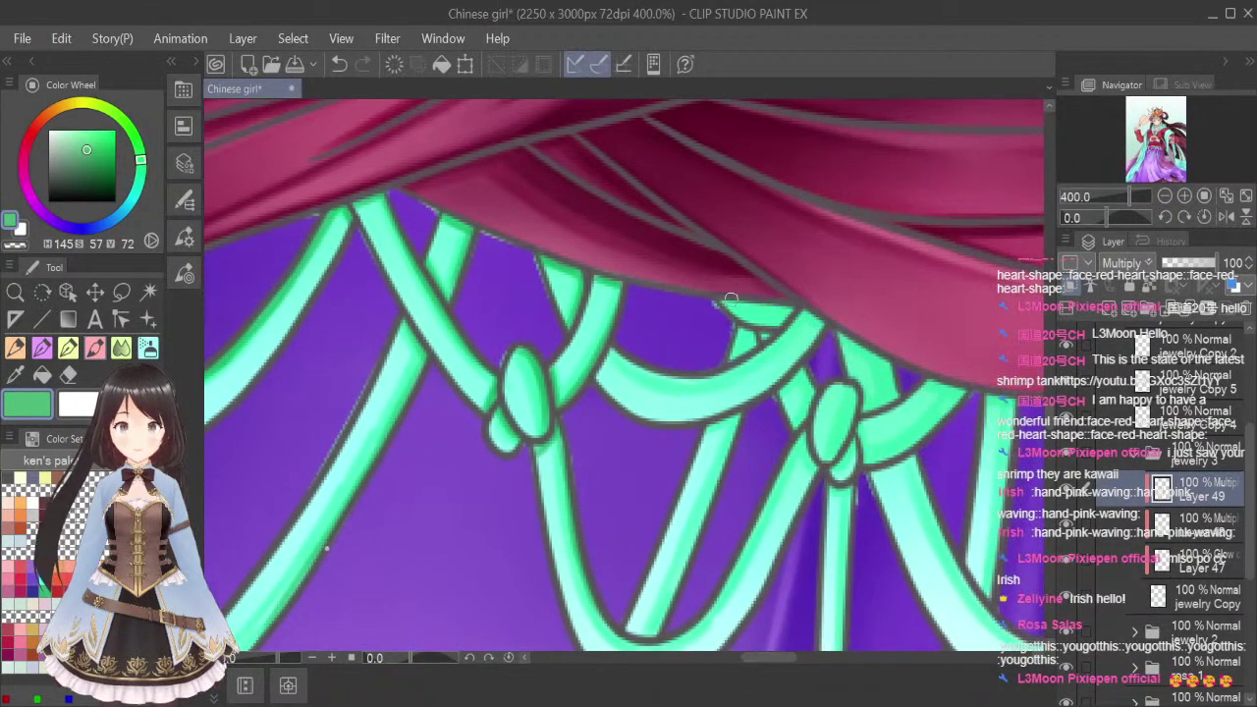
mouse_move(718, 298)
left_mouse_down()
mouse_move(790, 309)
mouse_move(710, 293)
mouse_move(713, 265)
mouse_move(739, 326)
mouse_move(724, 322)
mouse_move(773, 332)
mouse_move(731, 355)
mouse_move(769, 335)
left_mouse_up()
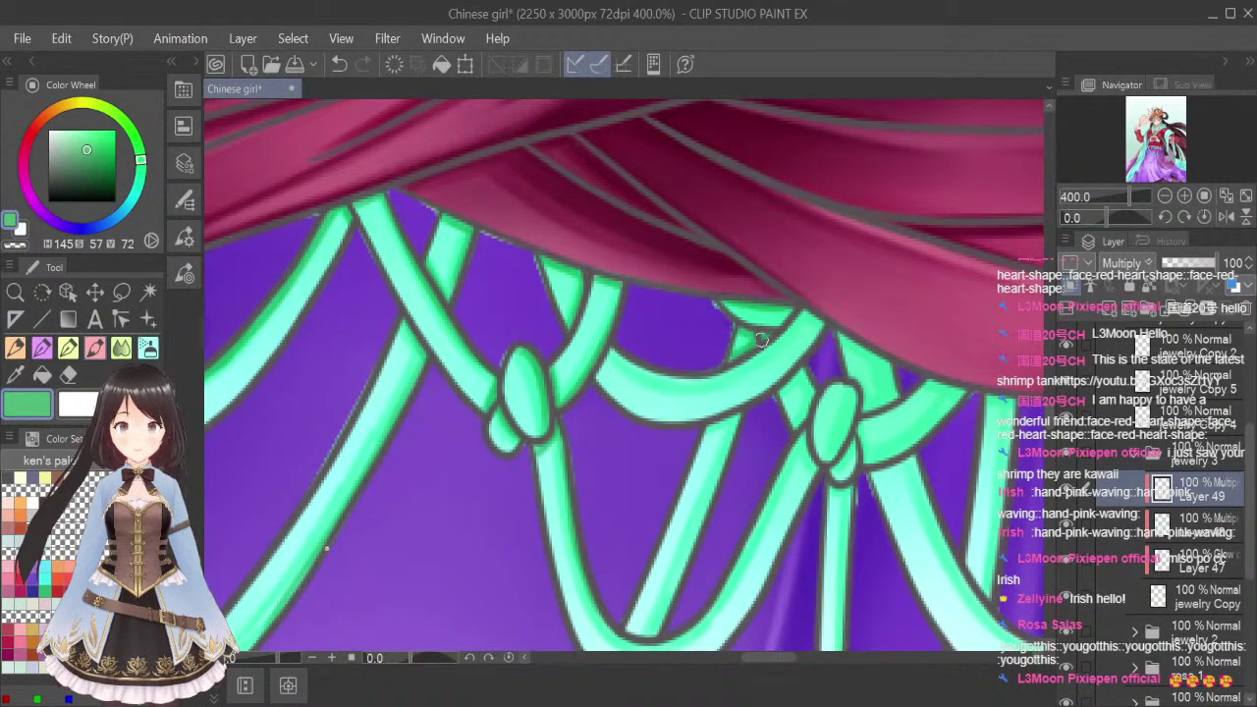
mouse_move(598, 379)
left_mouse_down()
mouse_move(610, 352)
mouse_move(712, 379)
left_mouse_up()
mouse_move(633, 361)
left_mouse_down()
mouse_move(719, 377)
mouse_move(701, 381)
mouse_move(791, 330)
left_mouse_up()
left_click_drag(739, 365, 813, 312)
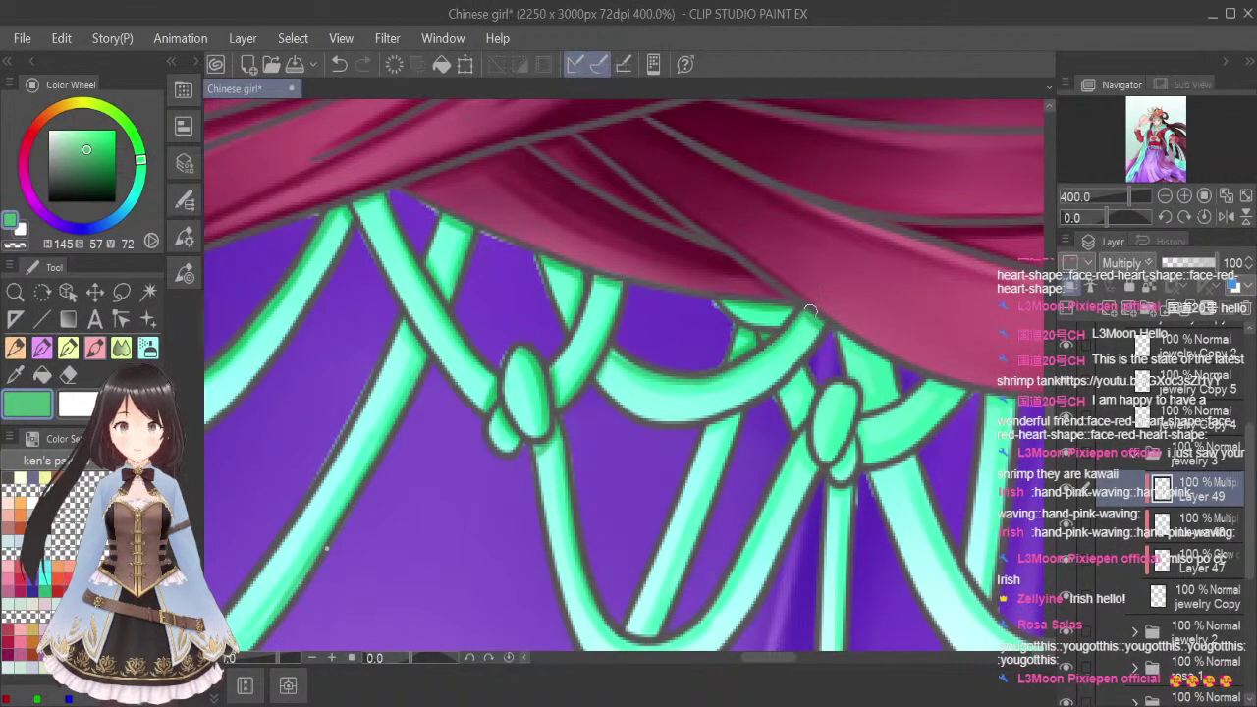
mouse_move(769, 397)
left_mouse_down()
mouse_move(800, 373)
mouse_move(815, 393)
mouse_move(805, 418)
left_mouse_up()
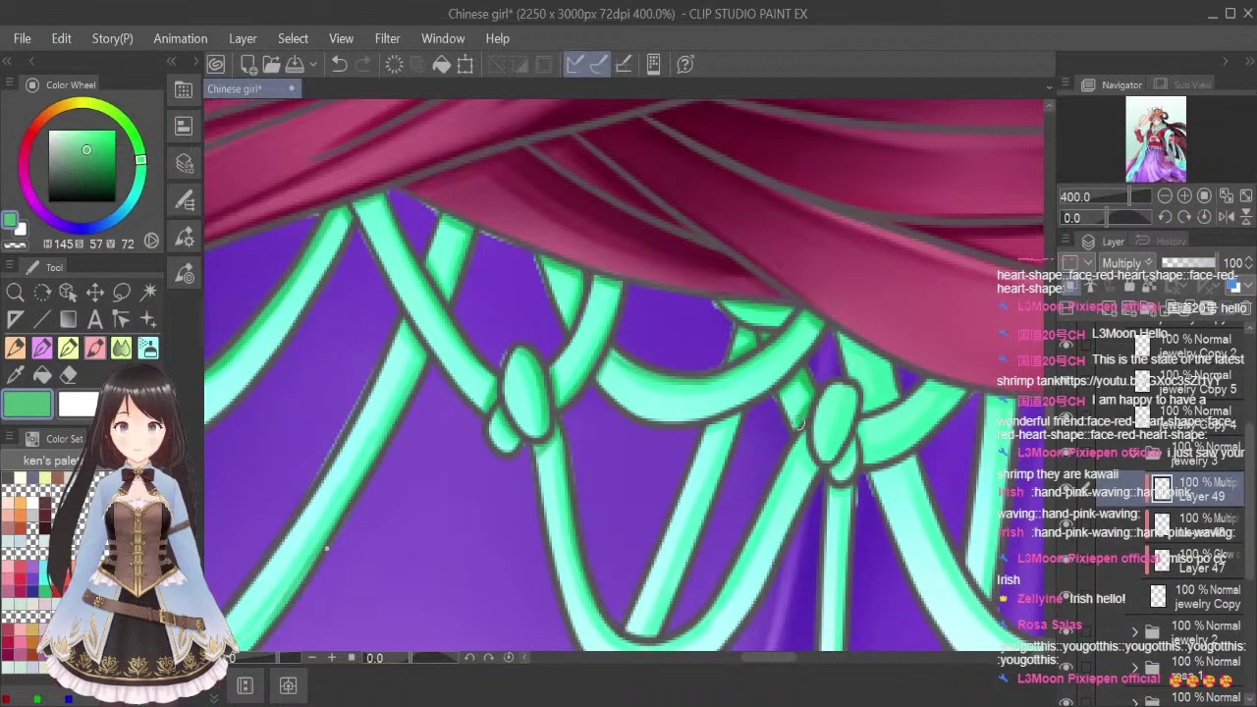
Shade the second waist knot, the hanging loop and diagonal cord beside it, and the cords leaving the knot with darker green
mouse_move(707, 430)
left_mouse_down()
mouse_move(740, 415)
mouse_move(690, 556)
left_mouse_up()
mouse_move(674, 600)
left_mouse_down()
mouse_move(686, 564)
mouse_move(656, 630)
left_mouse_up()
mouse_move(577, 540)
left_mouse_down()
mouse_move(627, 636)
mouse_move(605, 615)
mouse_move(704, 575)
mouse_move(642, 640)
mouse_move(621, 637)
mouse_move(669, 631)
mouse_move(654, 643)
mouse_move(719, 596)
mouse_move(807, 426)
mouse_move(813, 459)
left_mouse_up()
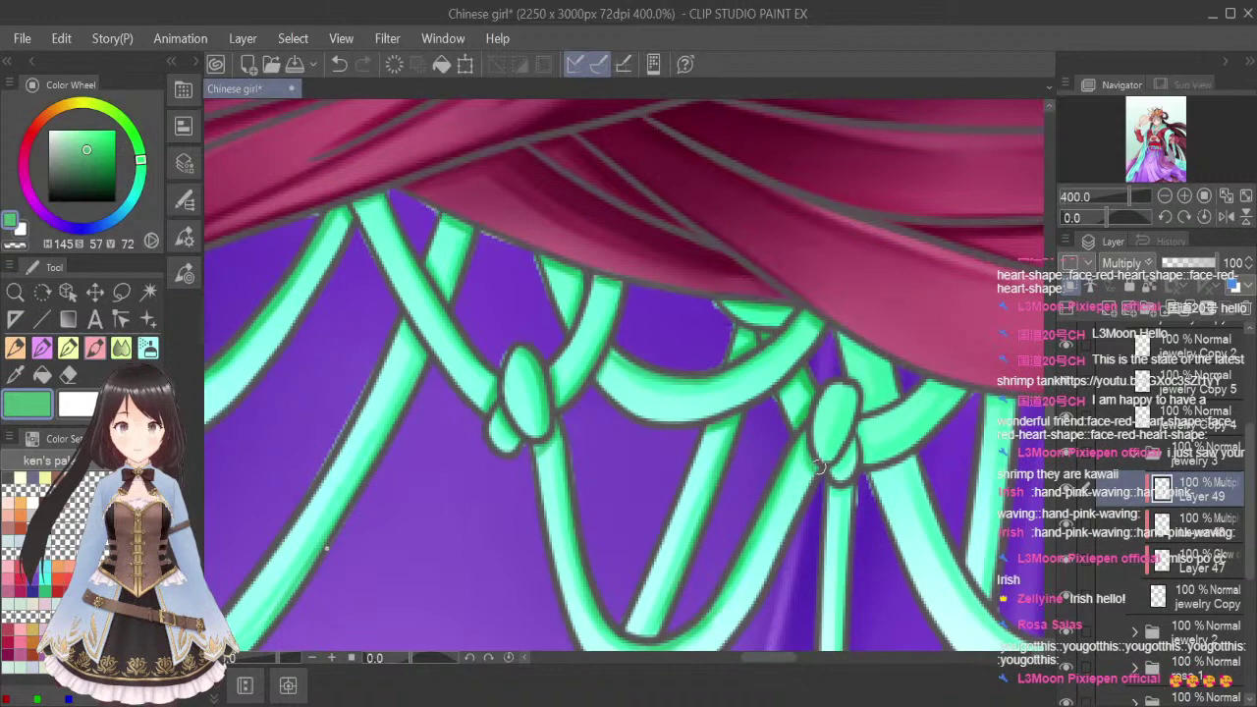
mouse_move(844, 380)
left_mouse_down()
mouse_move(836, 422)
mouse_move(851, 417)
mouse_move(823, 464)
mouse_move(854, 384)
mouse_move(856, 432)
mouse_move(829, 473)
mouse_move(870, 410)
mouse_move(827, 487)
mouse_move(869, 472)
mouse_move(847, 485)
mouse_move(838, 642)
left_mouse_up()
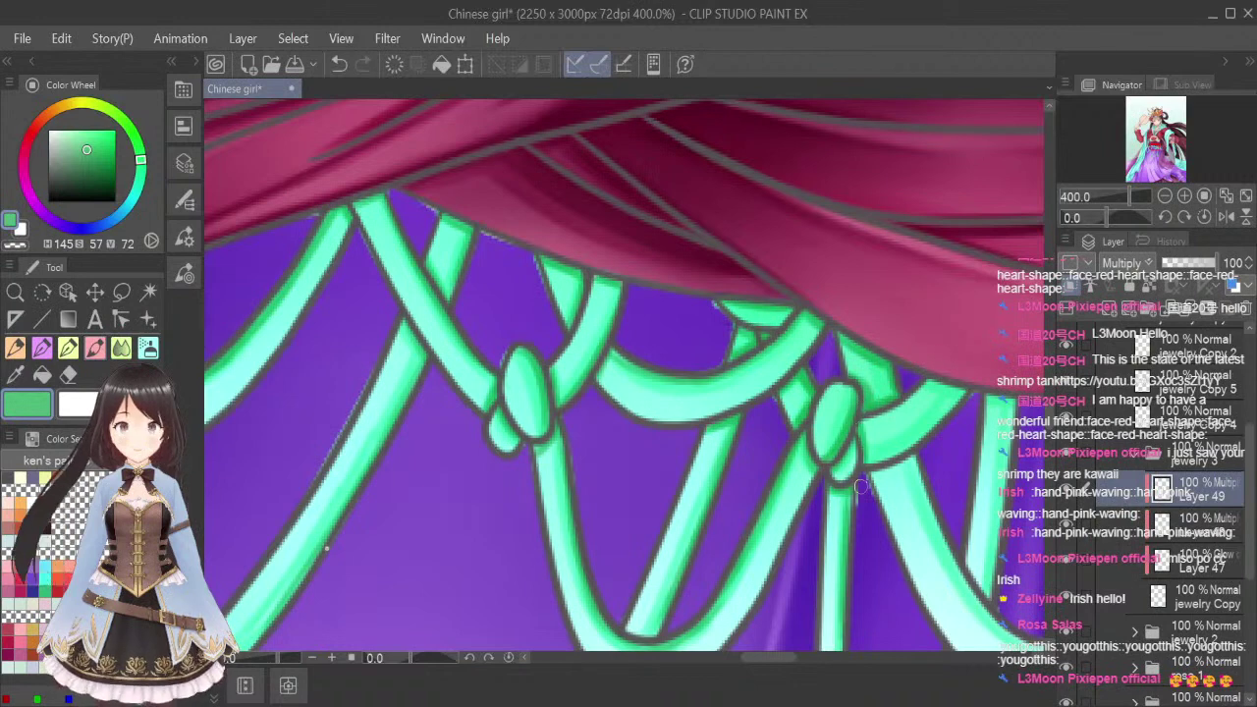
mouse_move(866, 464)
left_mouse_down()
mouse_move(944, 418)
mouse_move(964, 389)
left_mouse_up()
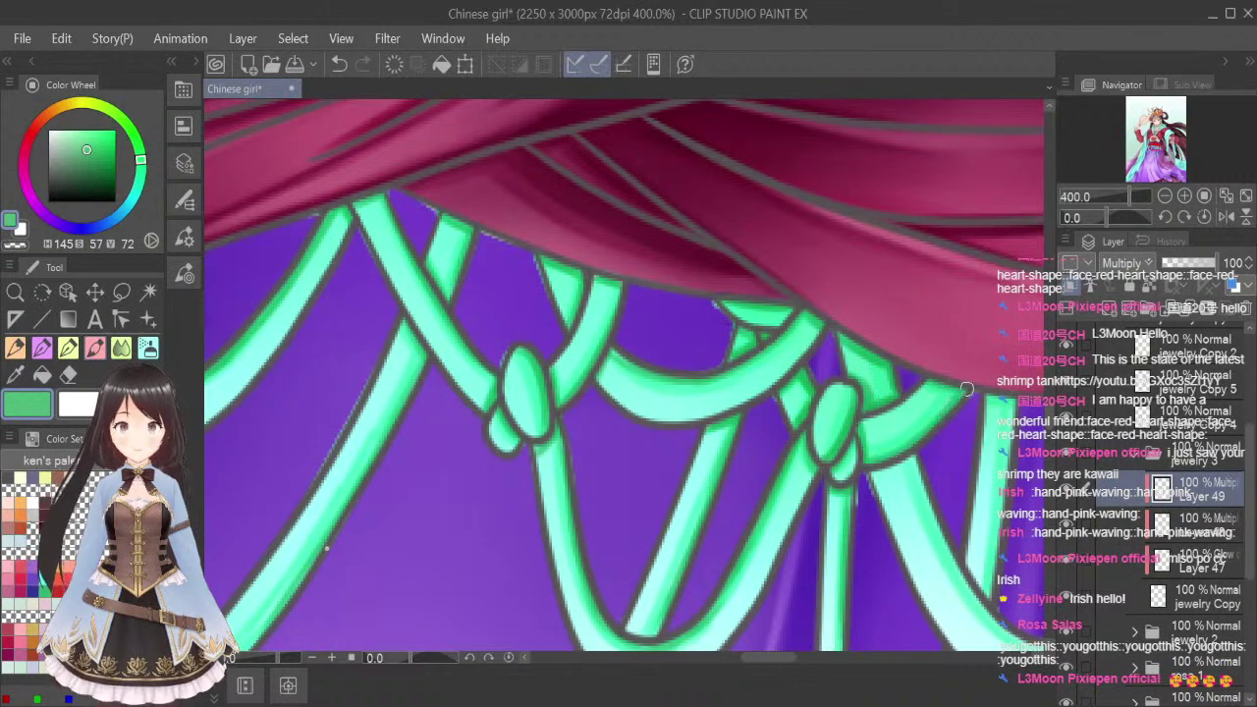
Shade the straight cord right of the second knot, the large loop crossing it, and the cord behind the loop's far side
left_click_drag(778, 661, 801, 664)
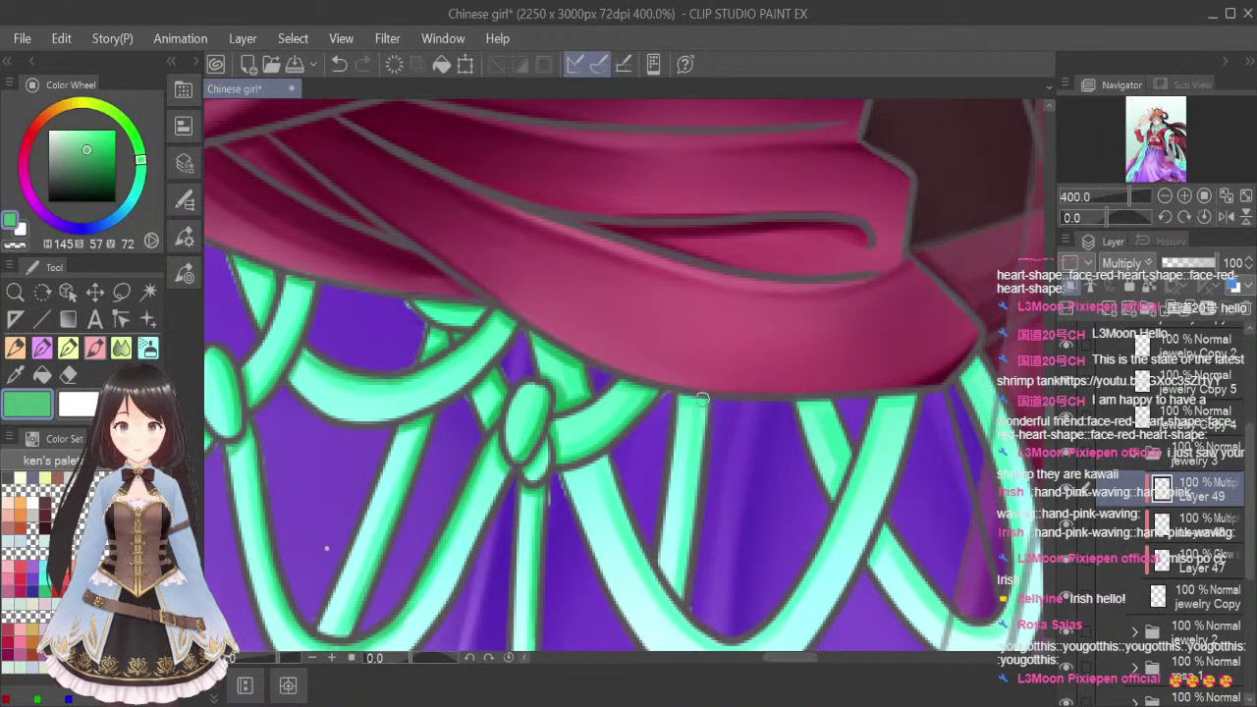
left_click_drag(705, 403, 687, 560)
left_click_drag(695, 494, 675, 608)
mouse_move(556, 479)
left_mouse_down()
mouse_move(609, 446)
mouse_move(658, 589)
mouse_move(715, 638)
mouse_move(769, 626)
mouse_move(810, 559)
left_mouse_up()
left_click_drag(775, 617, 886, 396)
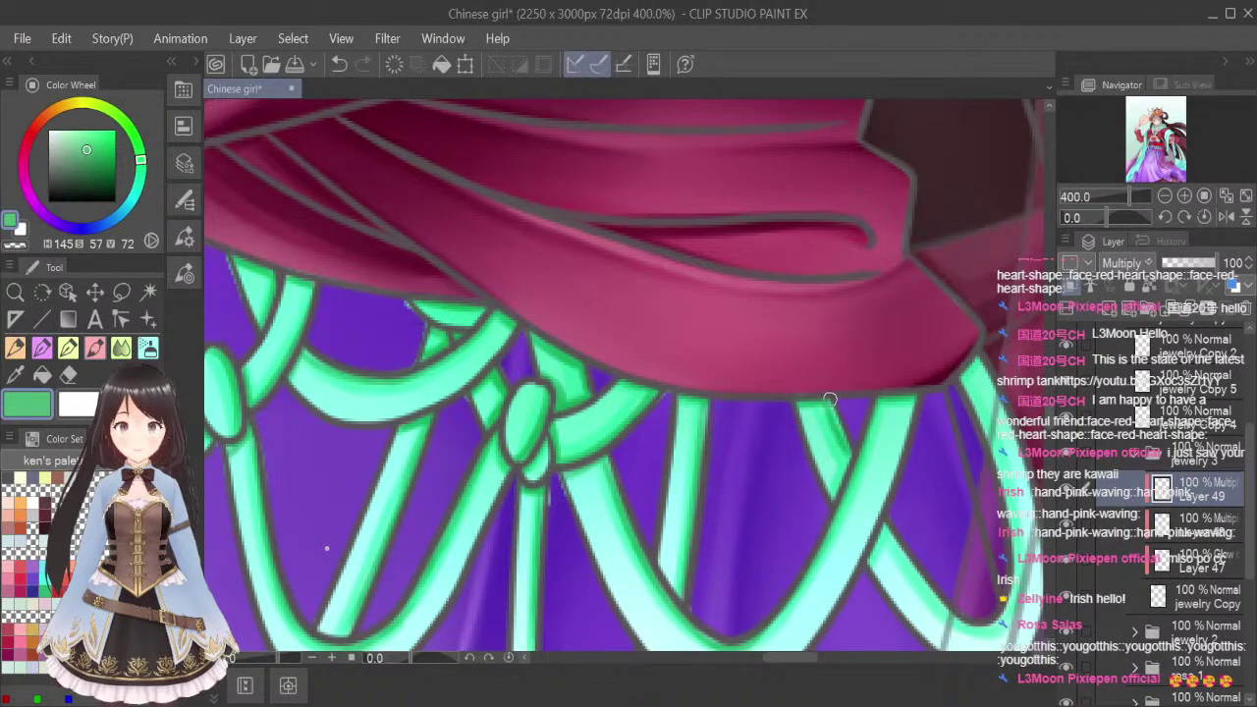
left_click_drag(836, 493, 853, 444)
left_click_drag(875, 550, 888, 526)
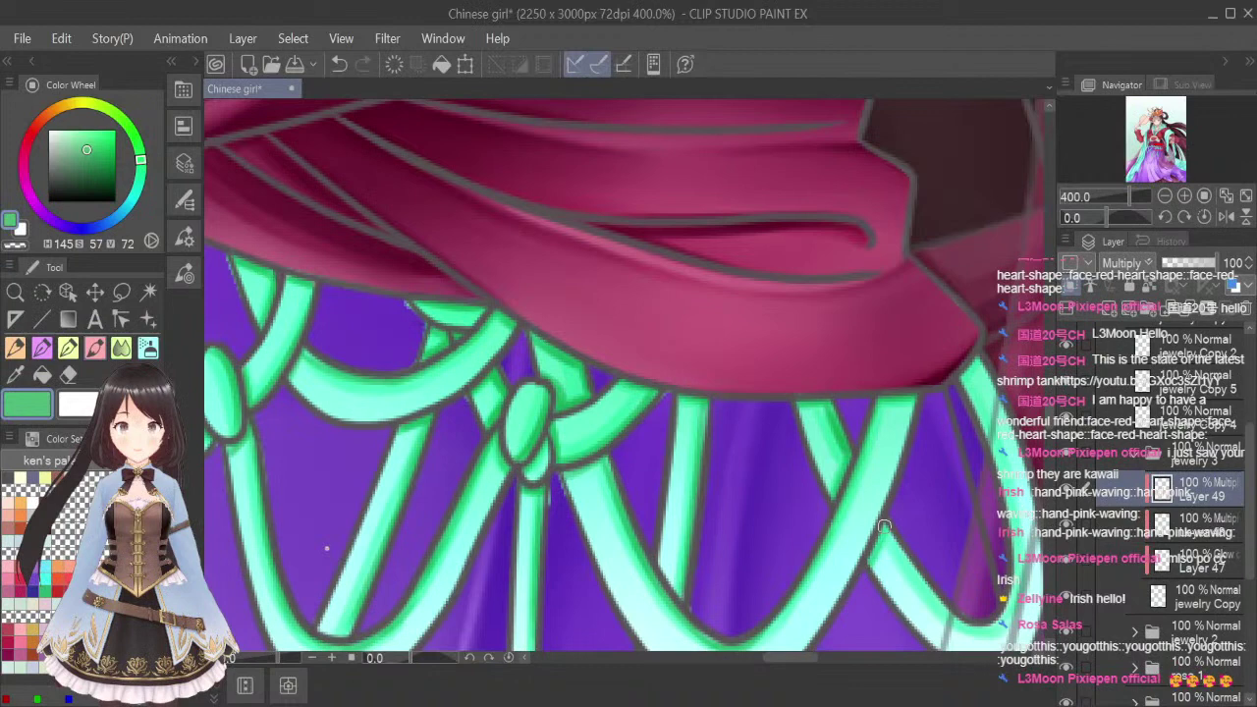
Shade the inner edge of the rightmost cord loop at the edge of the purple skirt with darker green
left_click(823, 658)
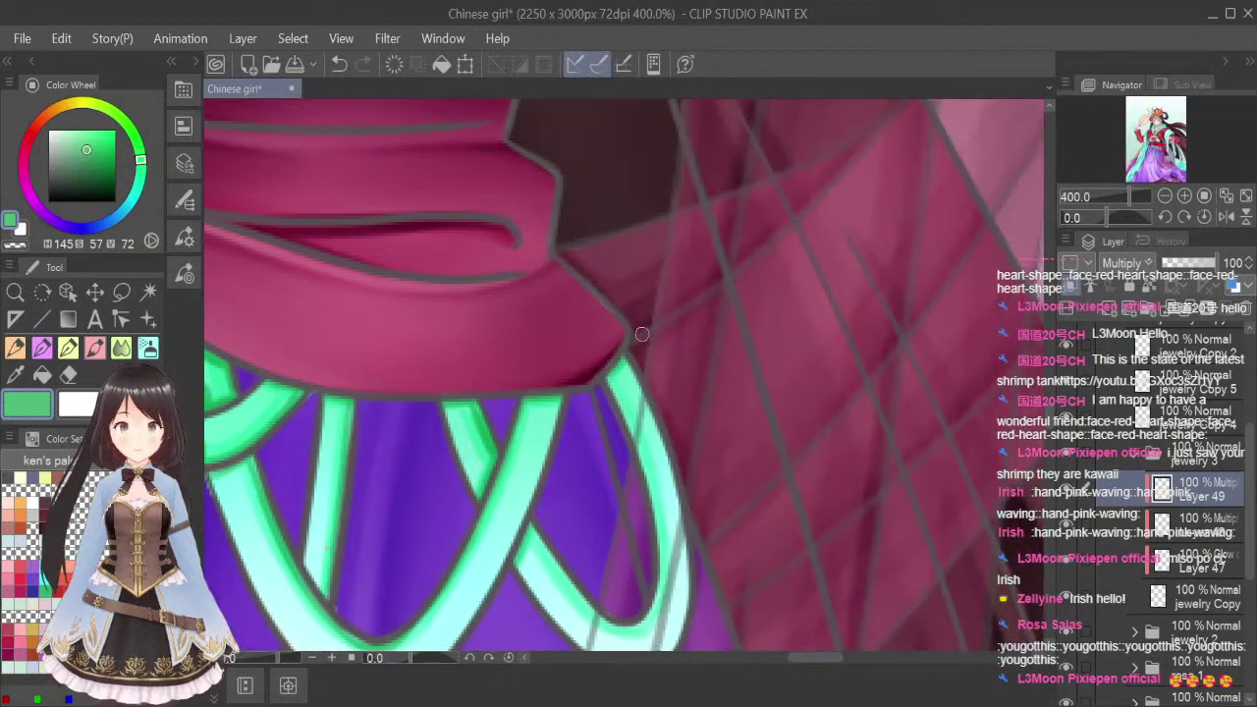
mouse_move(605, 376)
left_mouse_down()
mouse_move(653, 522)
mouse_move(628, 428)
mouse_move(638, 568)
left_mouse_up()
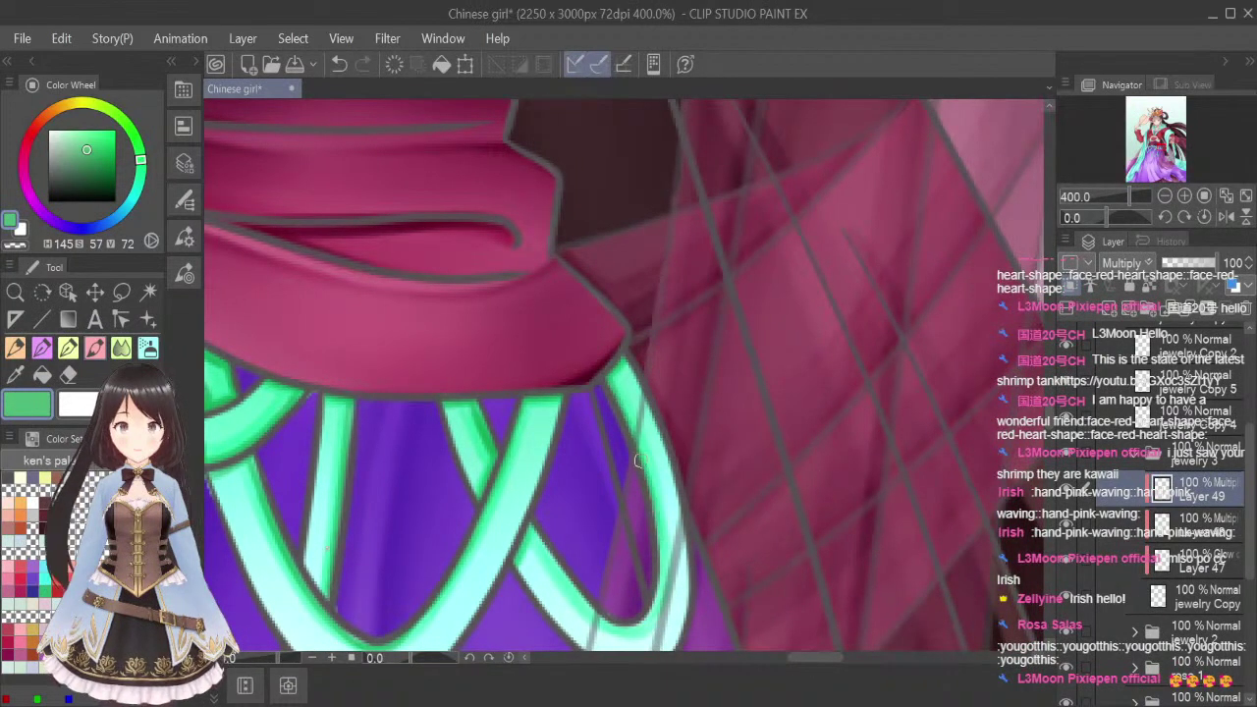
mouse_move(538, 533)
left_mouse_down()
mouse_move(622, 630)
mouse_move(656, 591)
mouse_move(658, 566)
left_mouse_up()
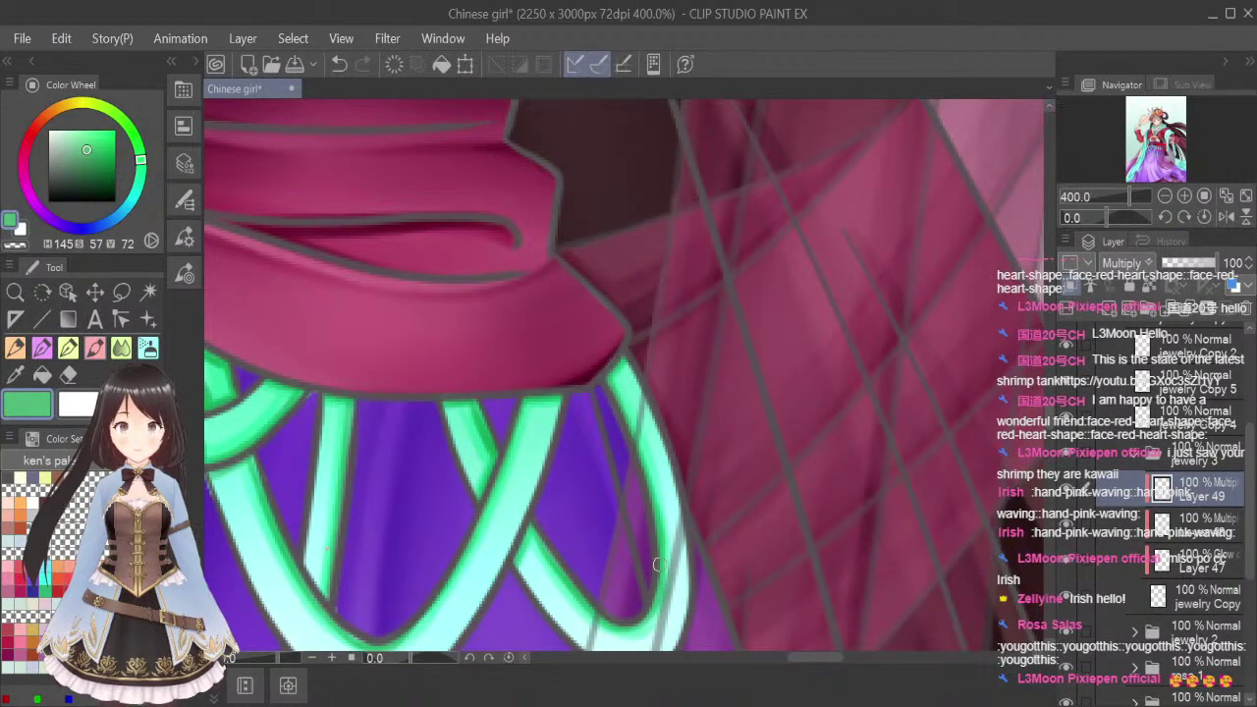
Shade the cord emerging below the large loop, the vertical cord under the second knot, and the diagonal cord below the hanging loop
left_click_drag(1051, 363, 1052, 381)
left_click_drag(828, 660, 791, 669)
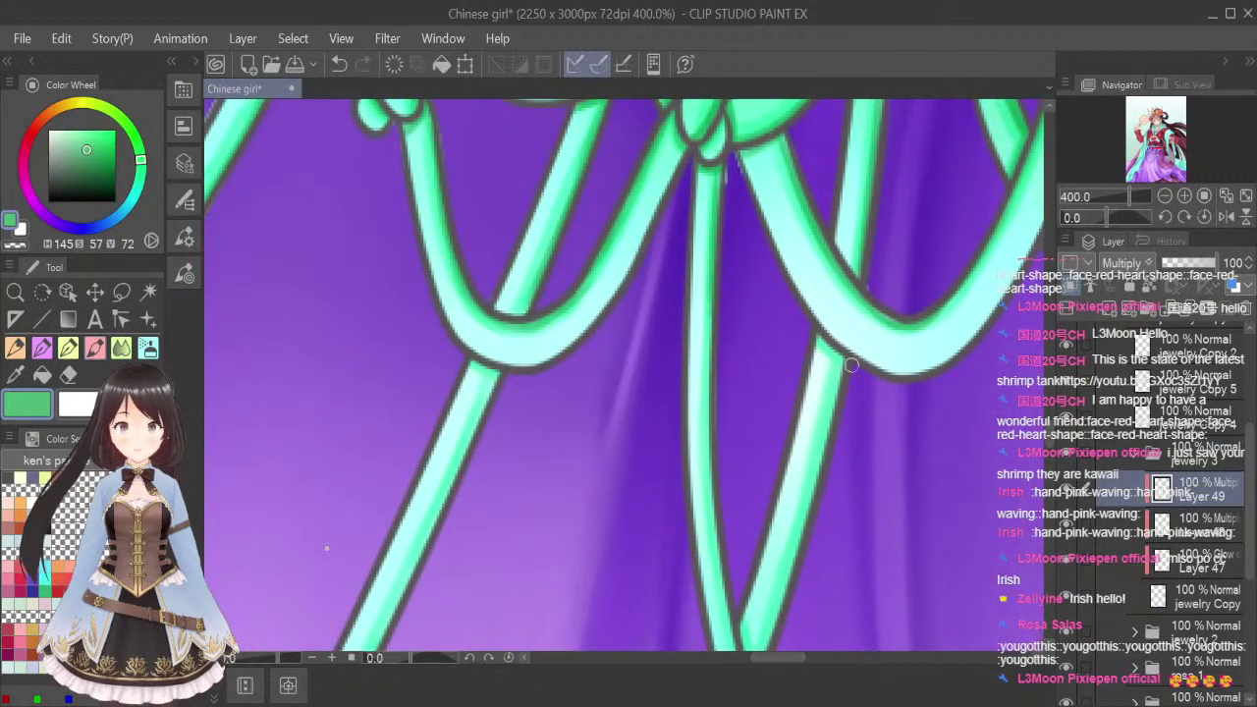
mouse_move(842, 351)
left_mouse_down()
mouse_move(791, 570)
mouse_move(816, 496)
mouse_move(772, 579)
left_mouse_up()
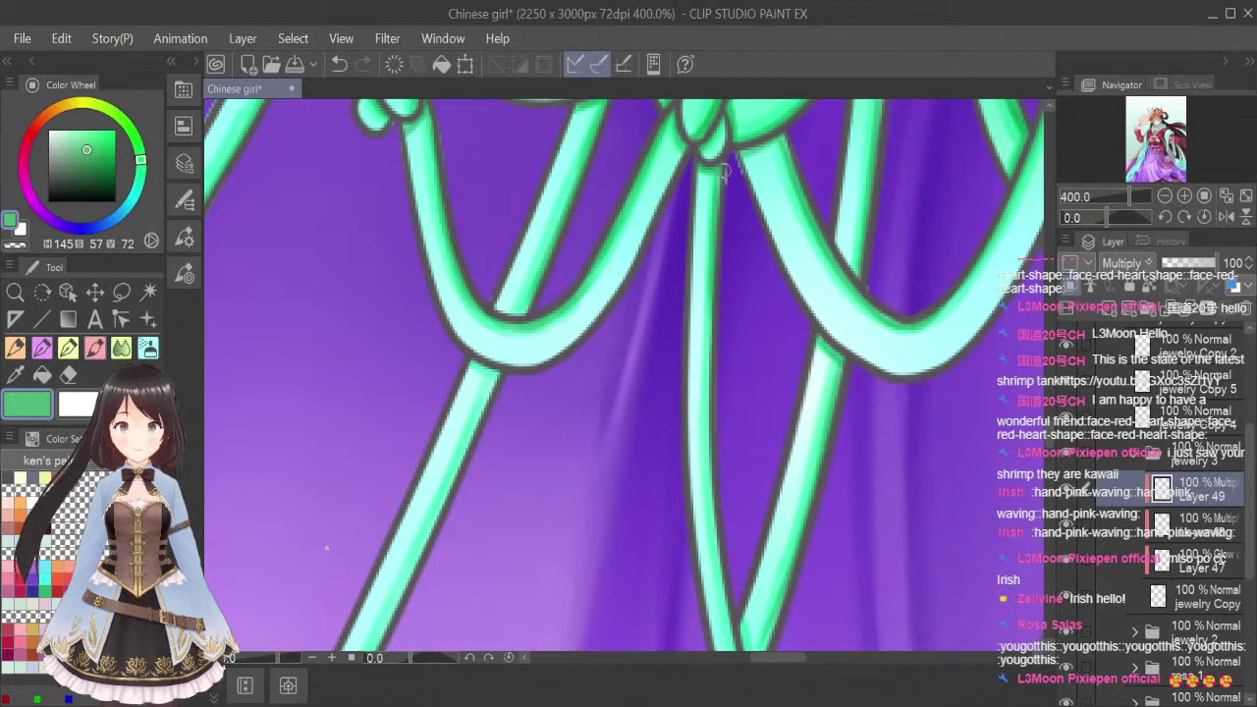
mouse_move(724, 159)
left_mouse_down()
mouse_move(709, 344)
mouse_move(709, 293)
mouse_move(726, 589)
left_mouse_up()
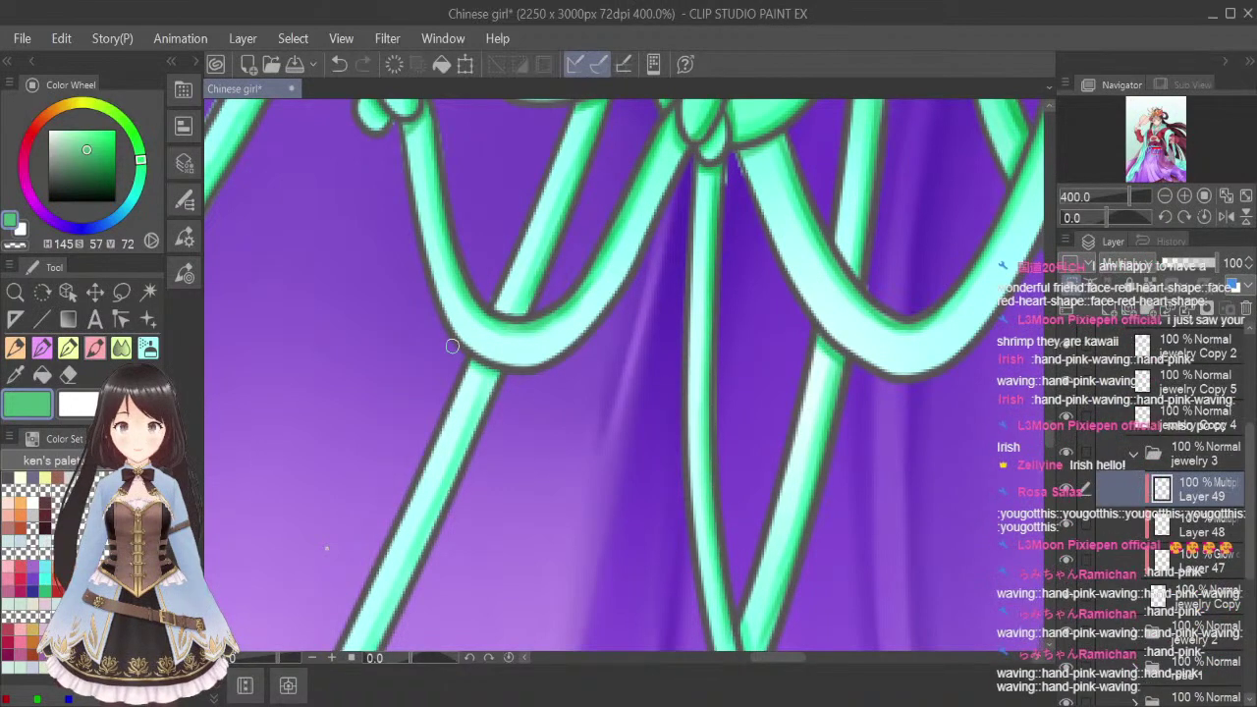
mouse_move(383, 628)
left_mouse_down()
mouse_move(492, 384)
mouse_move(550, 336)
left_mouse_up()
left_click_drag(498, 374, 439, 532)
Shade the cord entering the lower-left skirt knot from above and the cord leaving below it with darker green
left_click_drag(798, 665, 769, 664)
left_click_drag(483, 403, 597, 288)
mouse_move(478, 354)
left_mouse_down()
mouse_move(473, 412)
mouse_move(522, 510)
left_mouse_up()
mouse_move(475, 405)
left_mouse_down()
mouse_move(538, 579)
mouse_move(533, 557)
left_mouse_up()
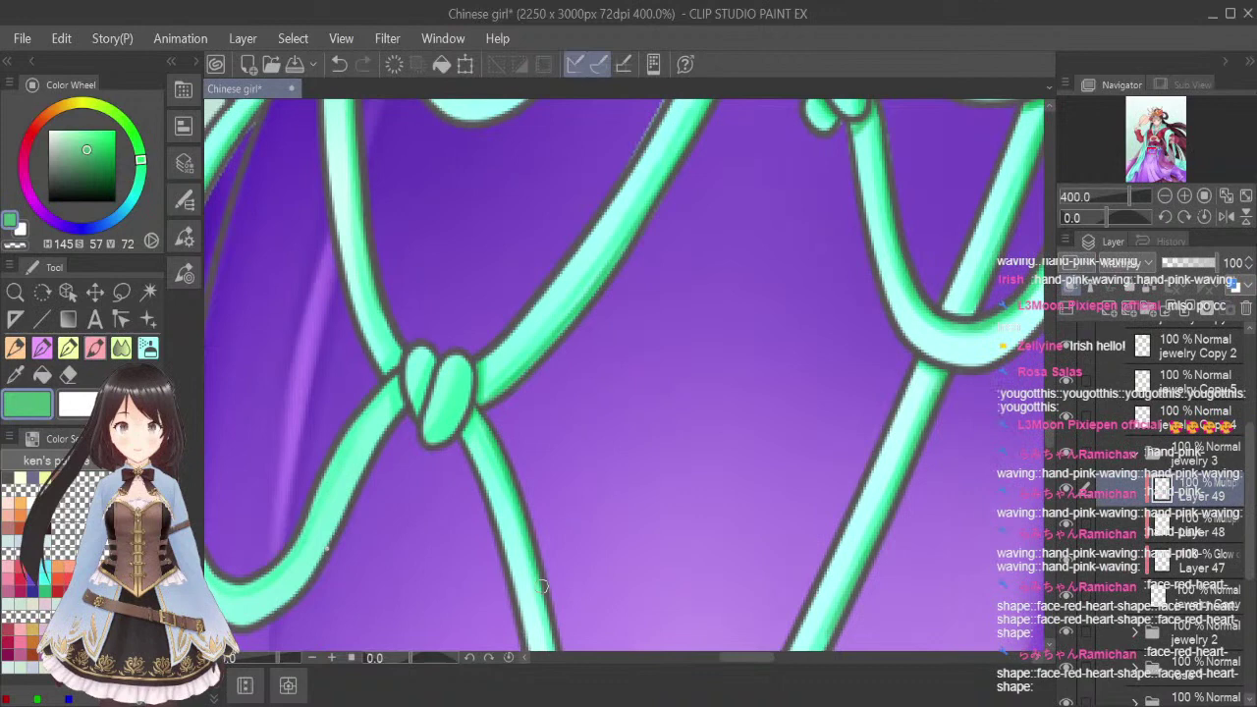
Shade both lobes of the lower-left skirt knot and the inner edge of the long loop attached to it
left_click_drag(755, 663, 740, 665)
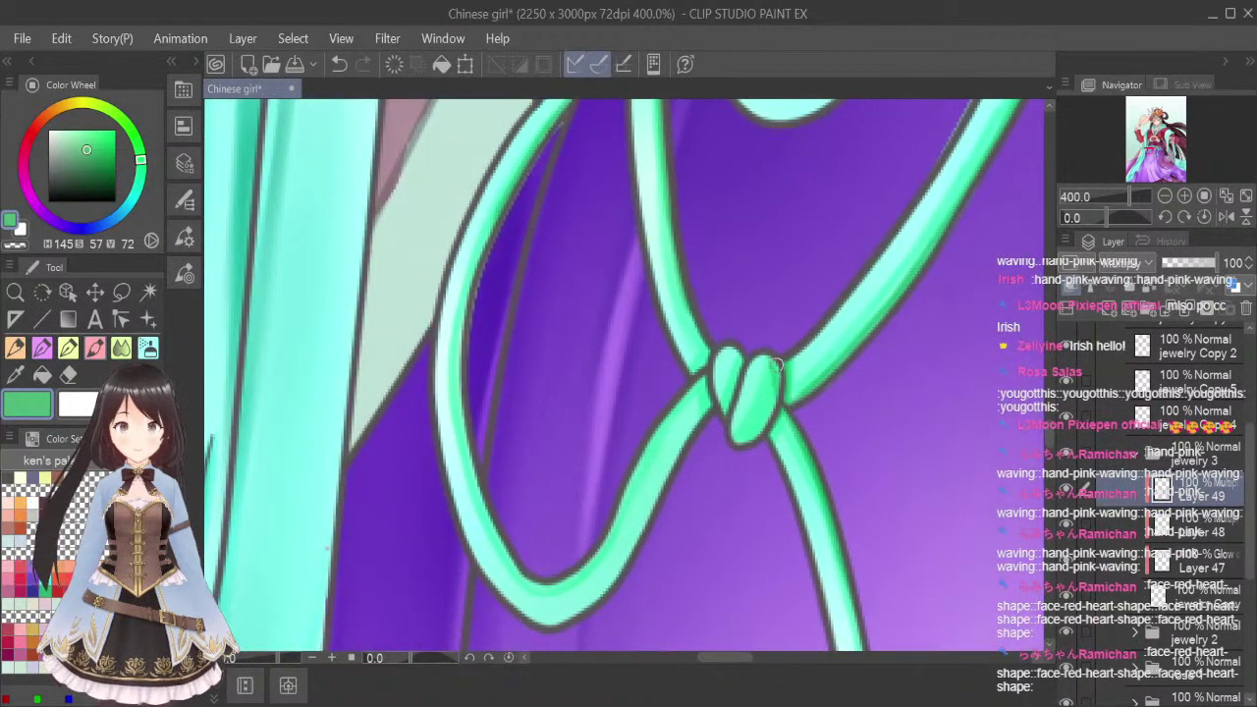
left_click_drag(775, 363, 742, 442)
left_click_drag(746, 355, 715, 416)
left_click_drag(703, 353, 697, 368)
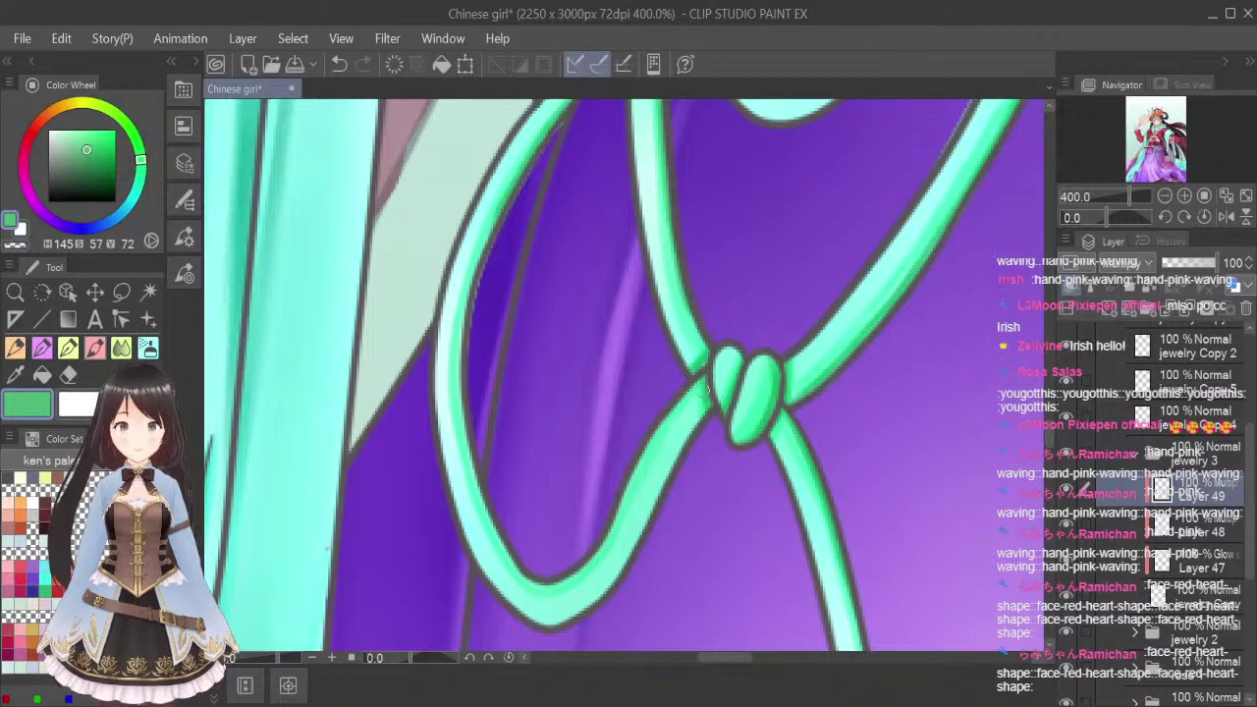
mouse_move(501, 199)
left_mouse_down()
mouse_move(477, 267)
mouse_move(463, 471)
mouse_move(535, 584)
mouse_move(573, 570)
mouse_move(606, 527)
left_mouse_up()
mouse_move(539, 578)
left_mouse_down()
mouse_move(572, 575)
mouse_move(652, 428)
mouse_move(700, 378)
left_mouse_up()
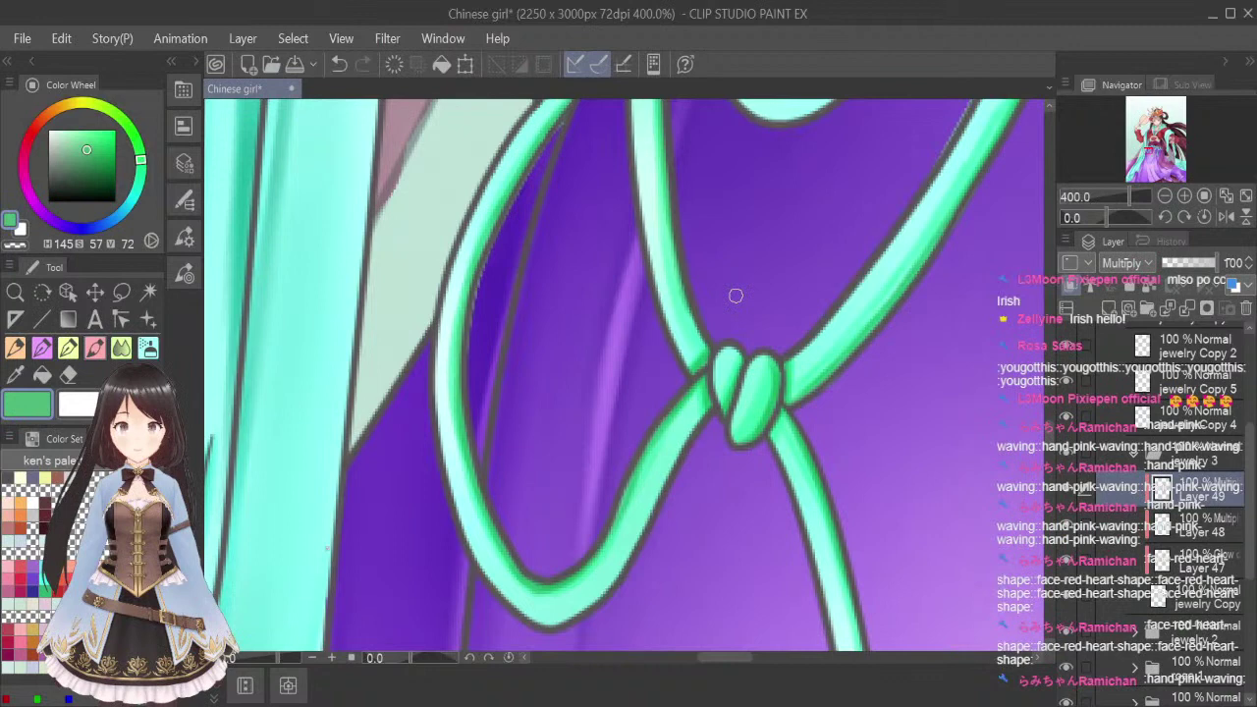
Shade the cord descending from the lower-left knot and the long diagonal cord that meets it with darker green
left_click_drag(1053, 434, 1056, 449)
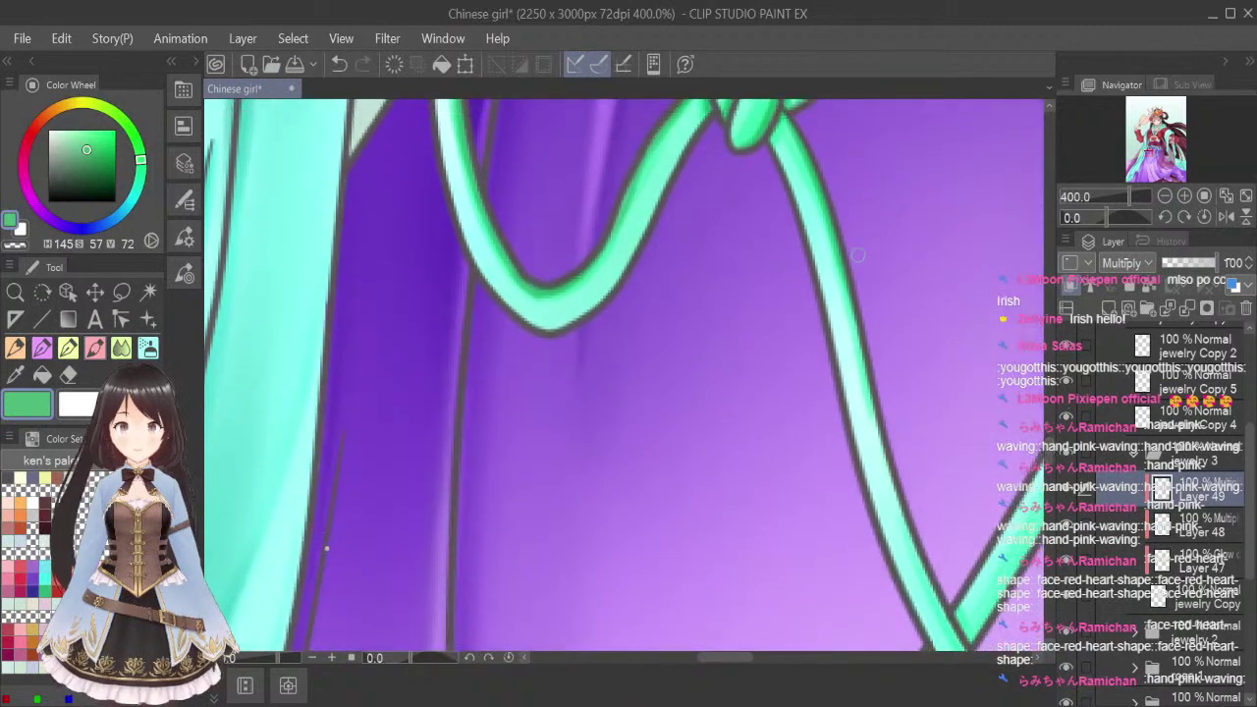
mouse_move(850, 308)
left_mouse_down()
mouse_move(877, 438)
mouse_move(939, 593)
left_mouse_up()
left_click_drag(740, 660, 773, 662)
mouse_move(728, 318)
left_mouse_down()
mouse_move(634, 510)
mouse_move(542, 648)
left_mouse_up()
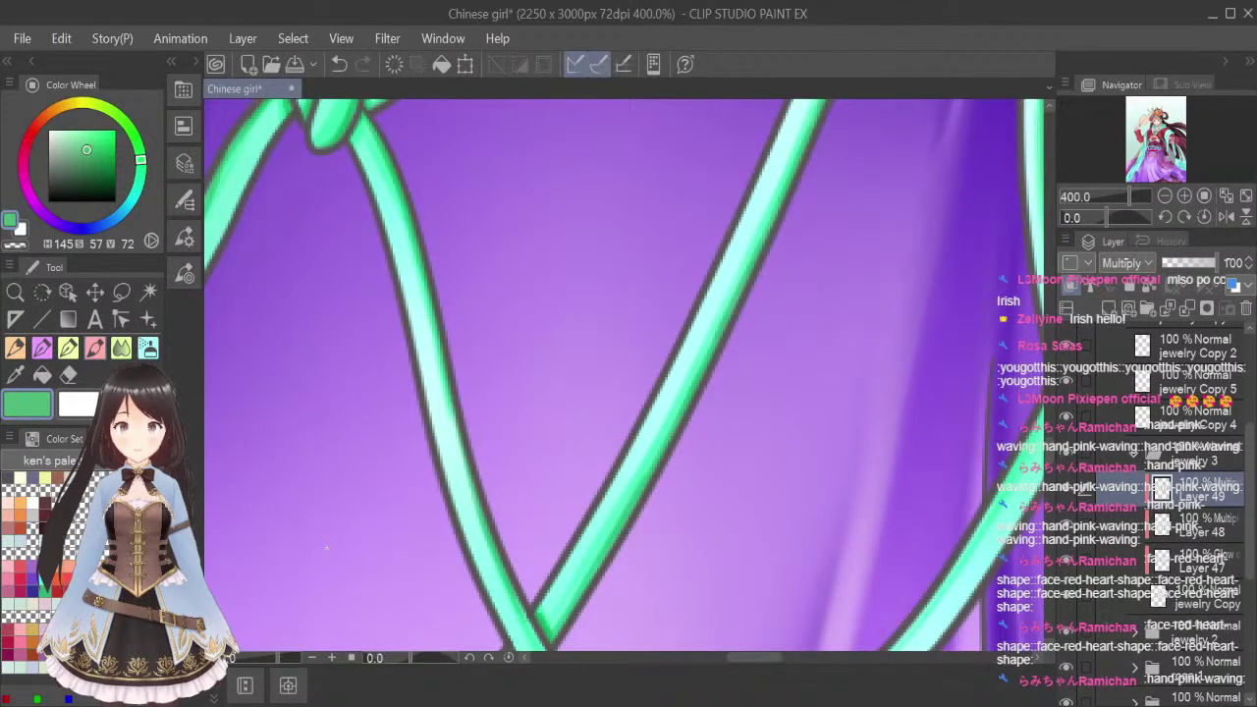
Shade the knot above the skirt tassel and the three cords running into it with darker green
left_click_drag(767, 663, 786, 665)
left_click_drag(790, 405, 809, 388)
mouse_move(805, 329)
left_mouse_down()
mouse_move(816, 377)
mouse_move(864, 265)
left_mouse_up()
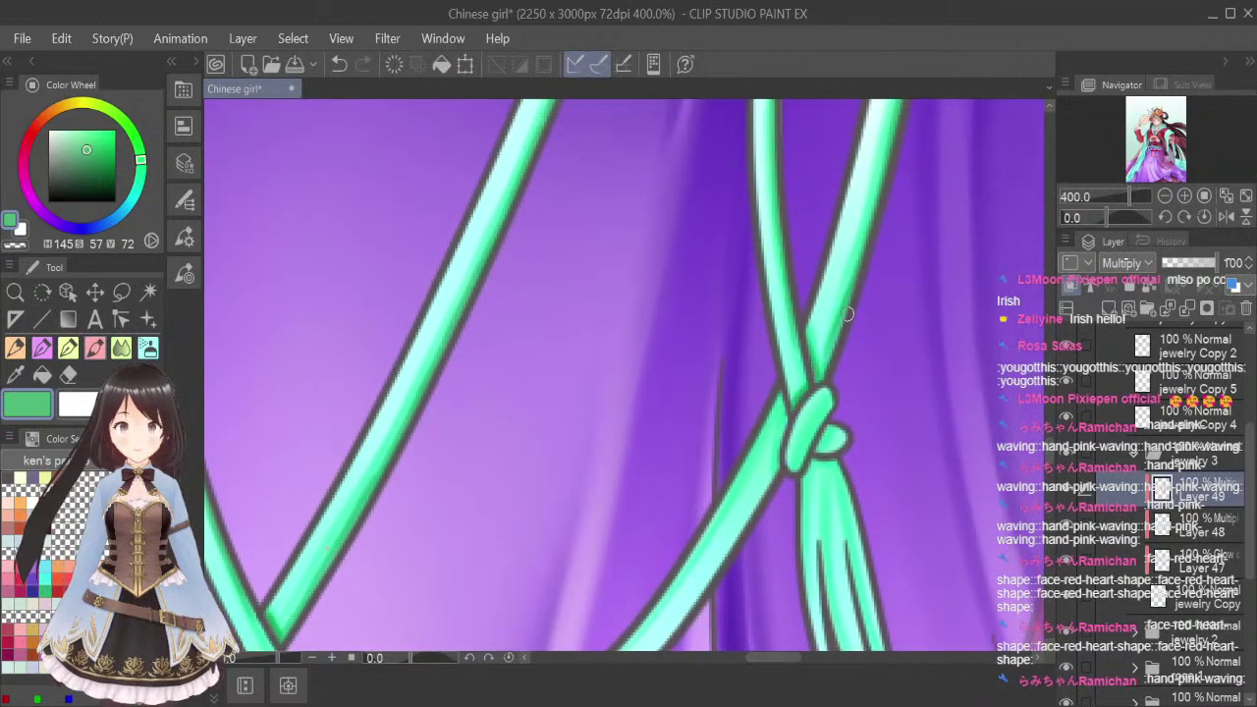
left_click_drag(796, 333, 805, 376)
left_click_drag(781, 389, 778, 470)
left_click_drag(628, 633, 718, 498)
left_click_drag(832, 400, 797, 472)
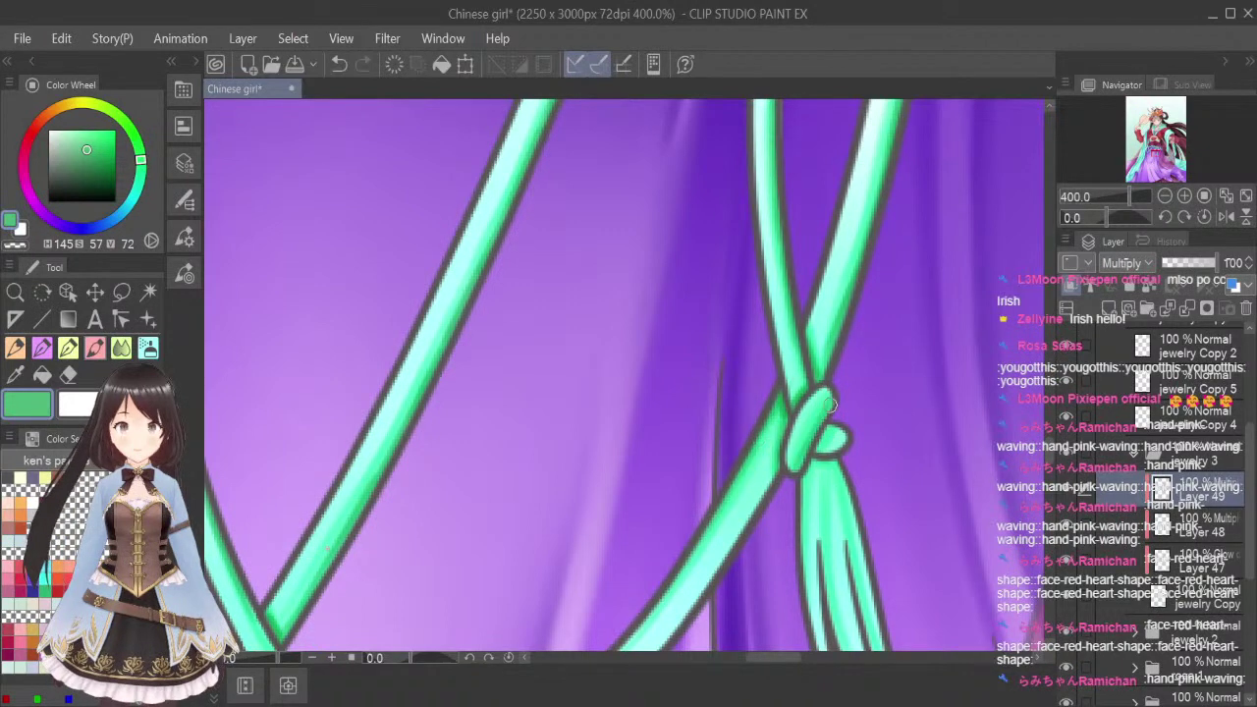
mouse_move(831, 424)
left_mouse_down()
mouse_move(813, 465)
mouse_move(841, 462)
left_mouse_up()
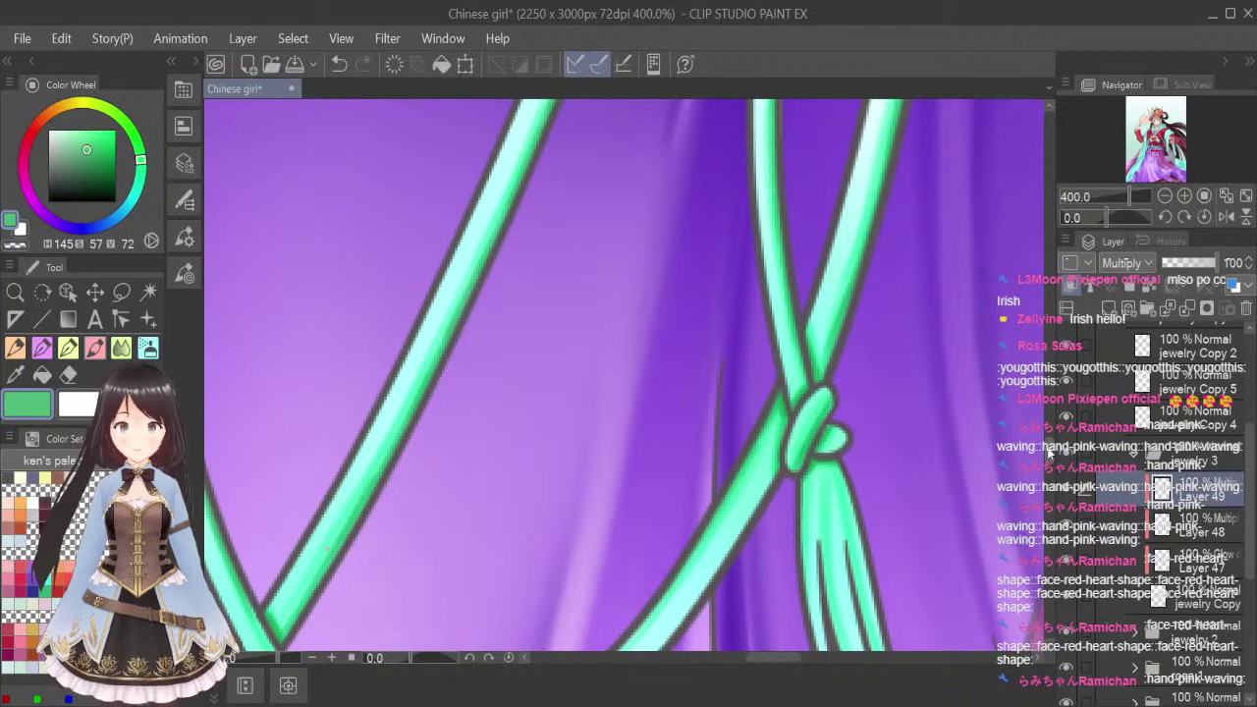
Shade the edges of the strands in the tassel hanging from the knot with darker green
scroll(1046, 450, "down", 3)
mouse_move(835, 267)
left_mouse_down()
mouse_move(863, 432)
mouse_move(863, 409)
mouse_move(914, 537)
mouse_move(881, 475)
mouse_move(927, 555)
left_mouse_up()
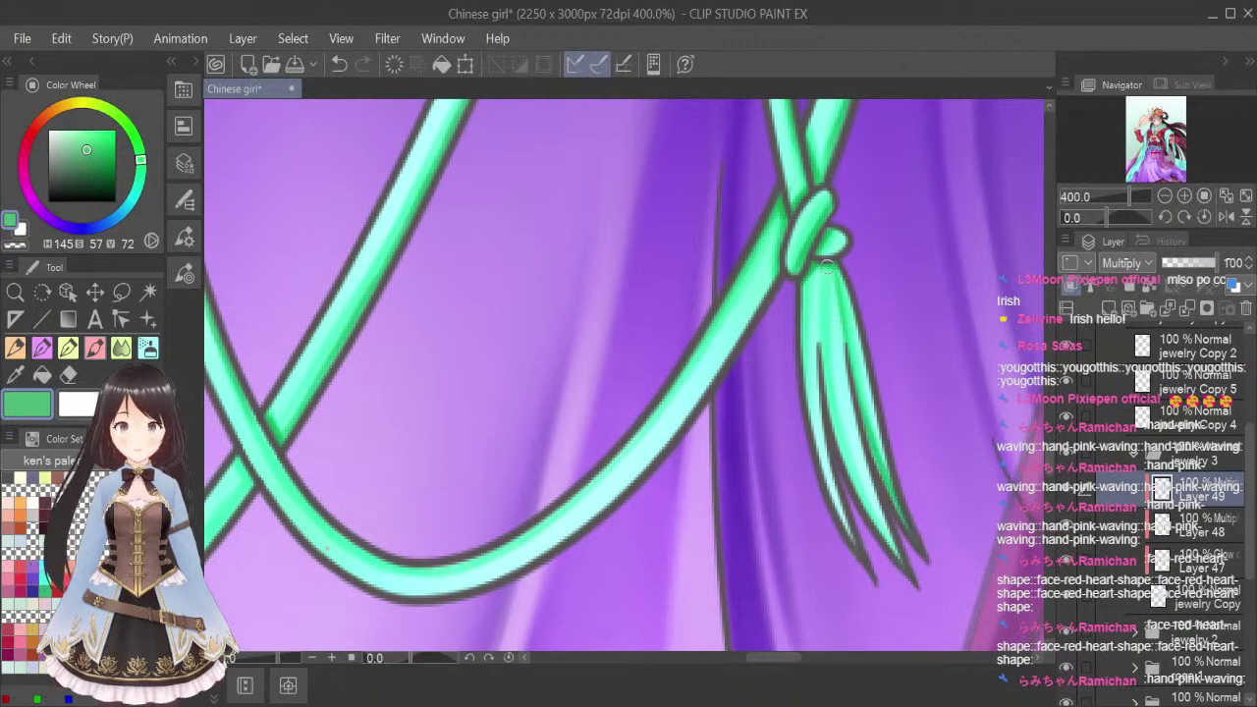
mouse_move(825, 263)
left_mouse_down()
mouse_move(830, 427)
mouse_move(825, 276)
mouse_move(822, 402)
mouse_move(893, 557)
left_mouse_up()
left_click_drag(803, 287, 819, 458)
left_click_drag(804, 319, 825, 467)
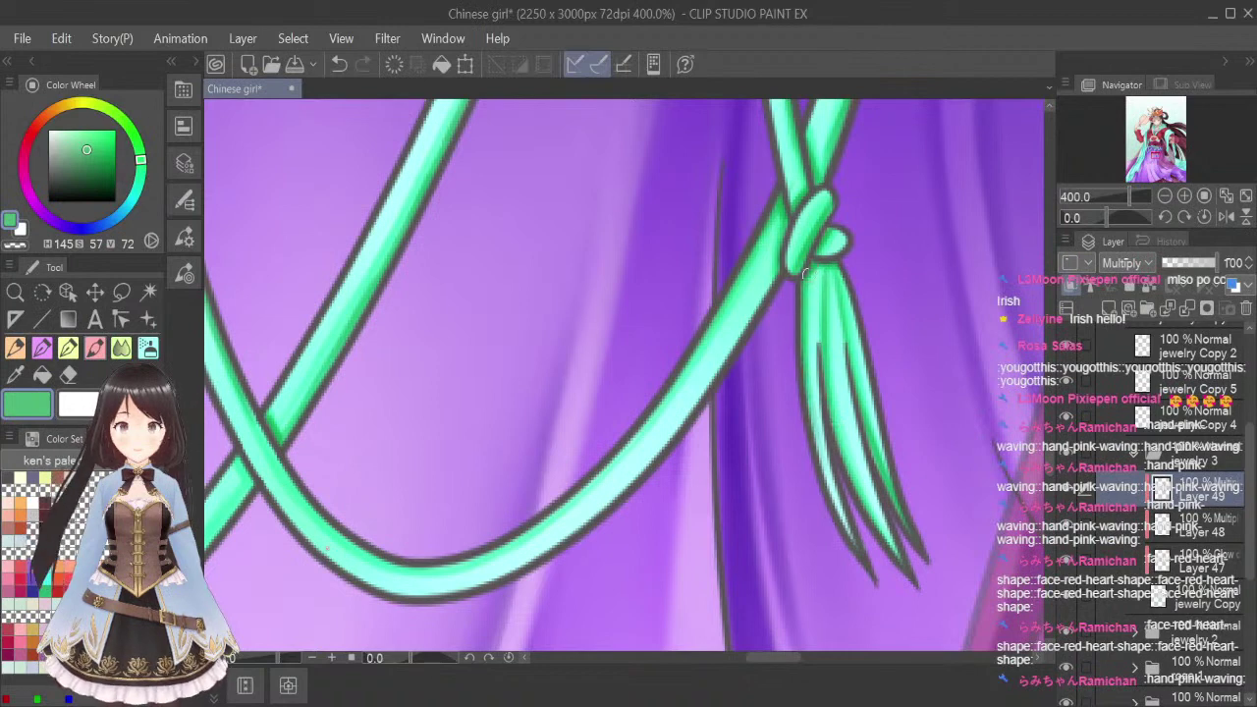
Add soft darker green shading over the top and tips of the skirt tassel with a reduced-size soft airbrush
left_click(147, 347)
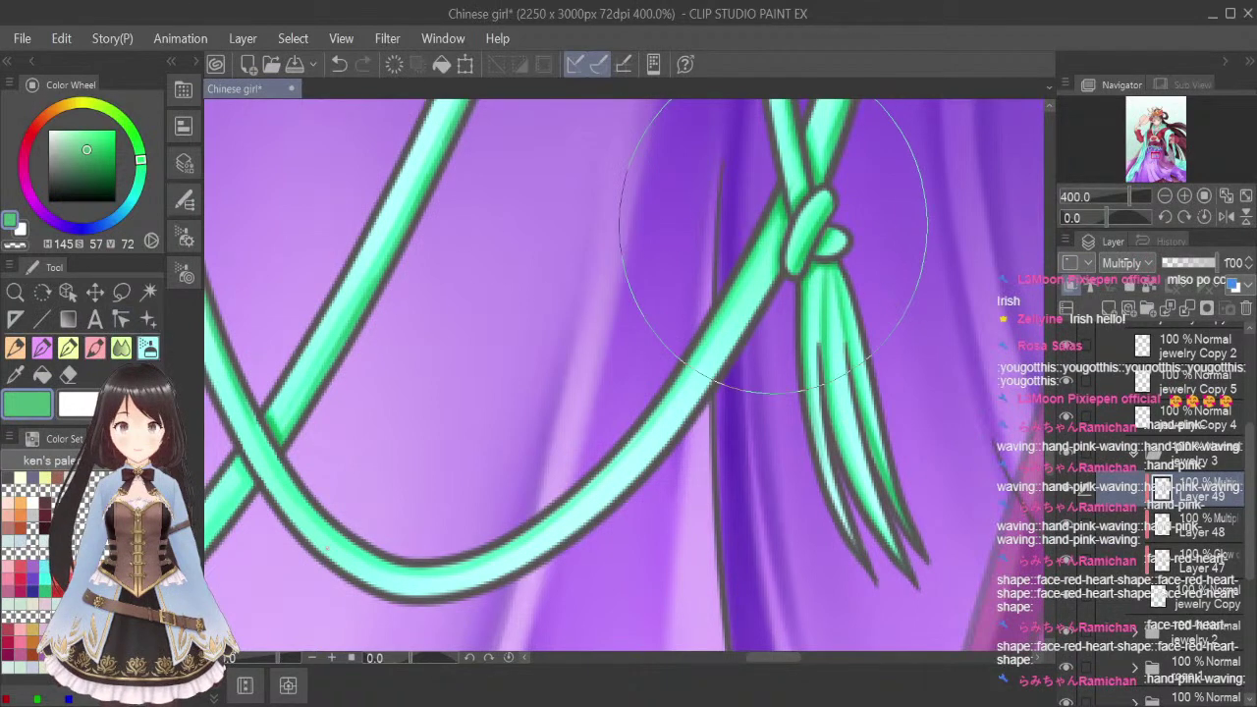
key("bracketleft")
key("bracketleft")
key("bracketleft")
key("bracketleft")
key("bracketleft")
key("bracketleft")
key("bracketleft")
key("bracketleft")
key("bracketleft")
key("bracketleft")
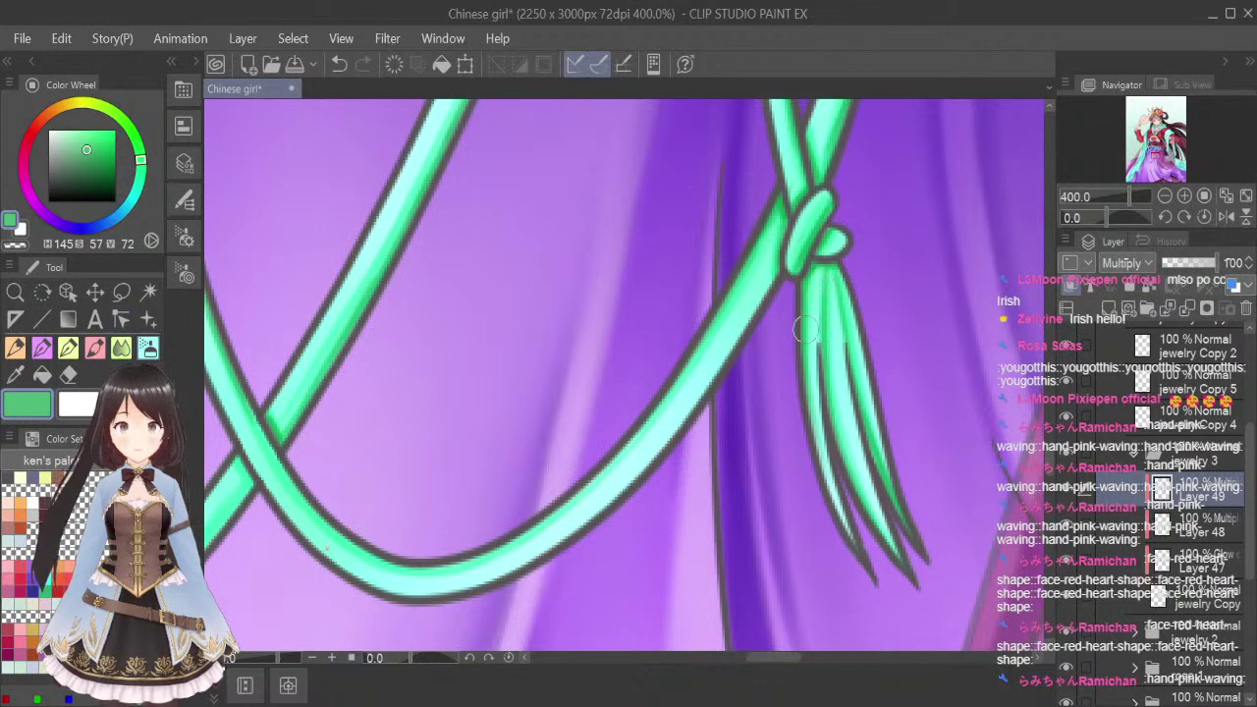
mouse_move(815, 265)
left_mouse_down()
mouse_move(833, 334)
mouse_move(856, 346)
left_mouse_up()
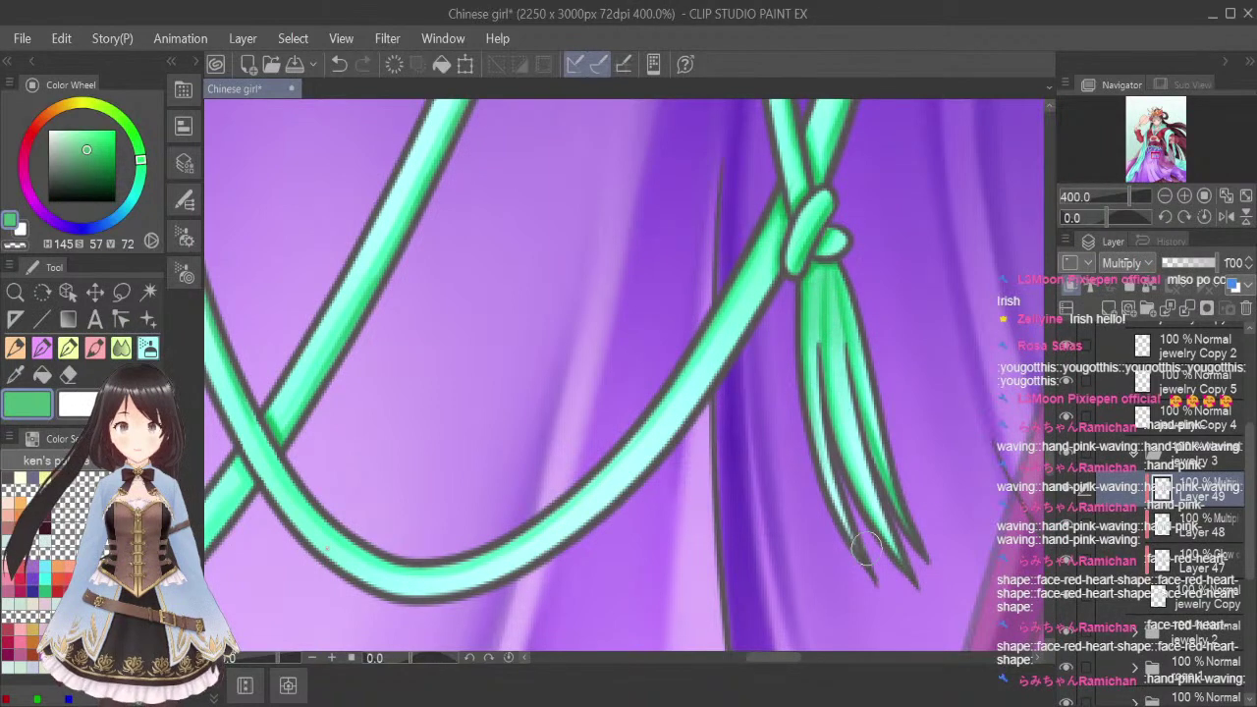
mouse_move(856, 470)
left_mouse_down()
mouse_move(911, 577)
mouse_move(920, 556)
left_mouse_up()
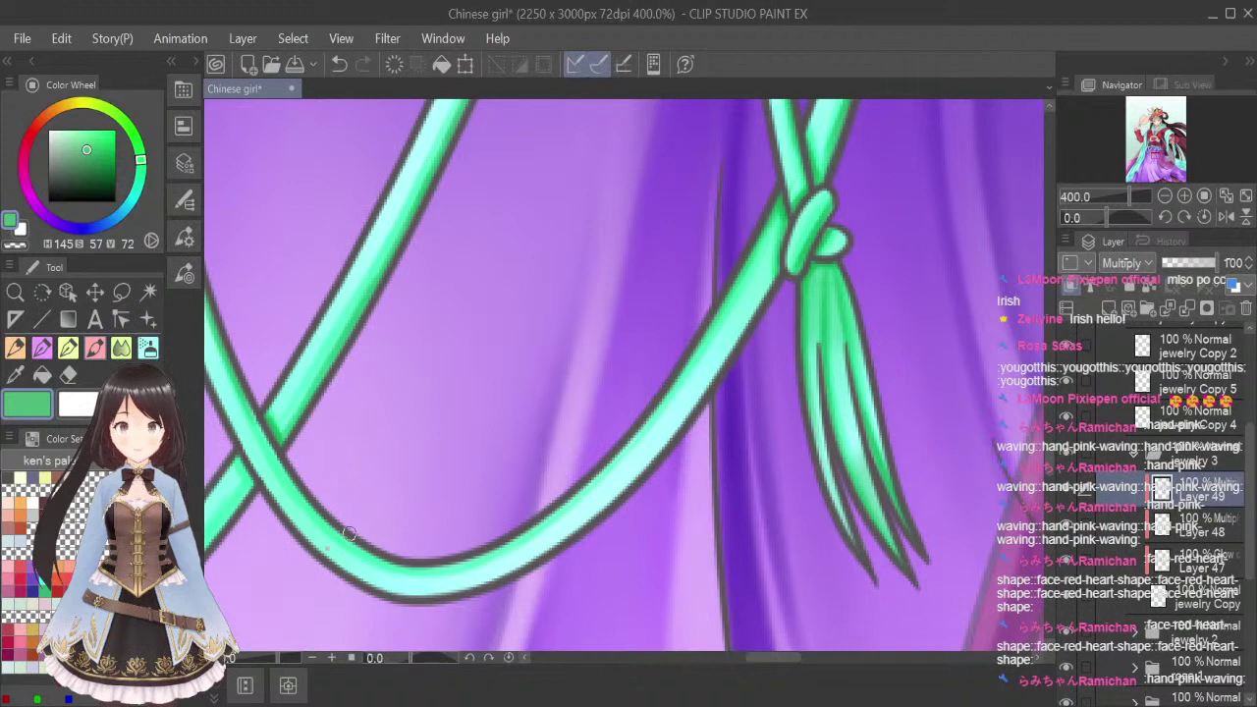
Shade the long looping skirt cord and the curled end of the diagonal cord crossing it with darker green
mouse_move(419, 560)
left_mouse_down()
mouse_move(496, 541)
mouse_move(439, 563)
mouse_move(575, 500)
mouse_move(503, 543)
mouse_move(586, 486)
mouse_move(691, 356)
left_mouse_up()
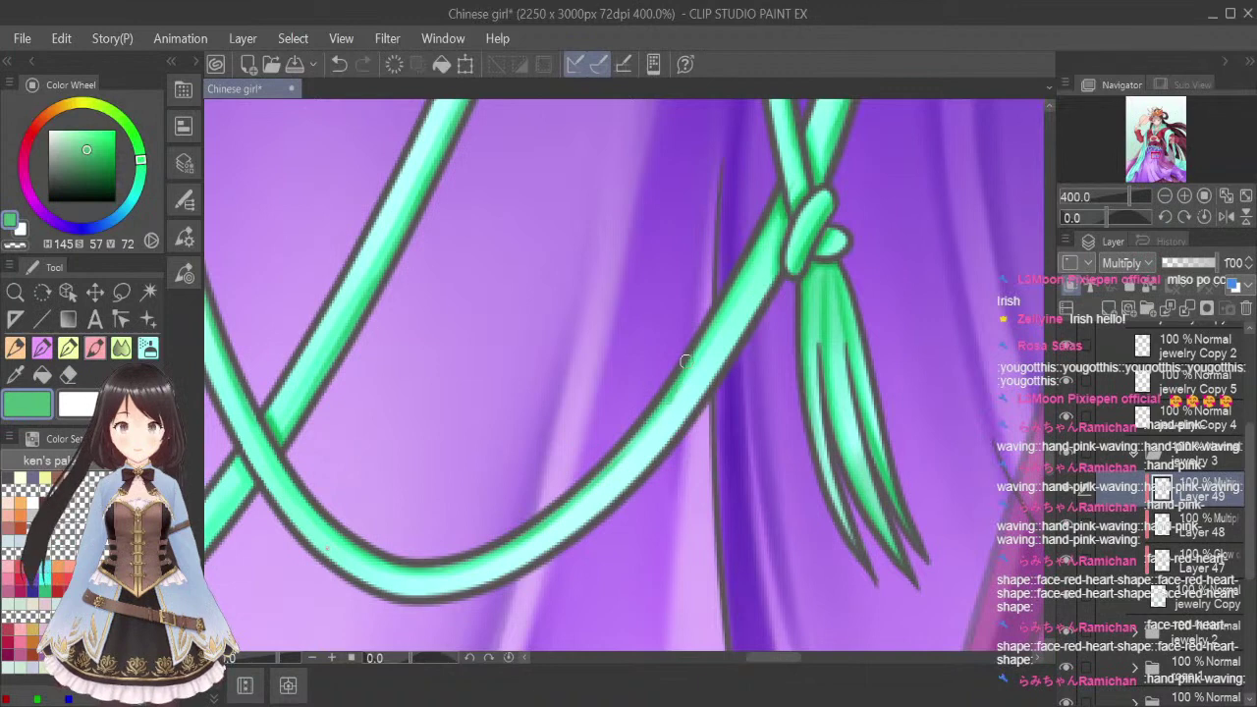
left_click_drag(789, 664, 763, 665)
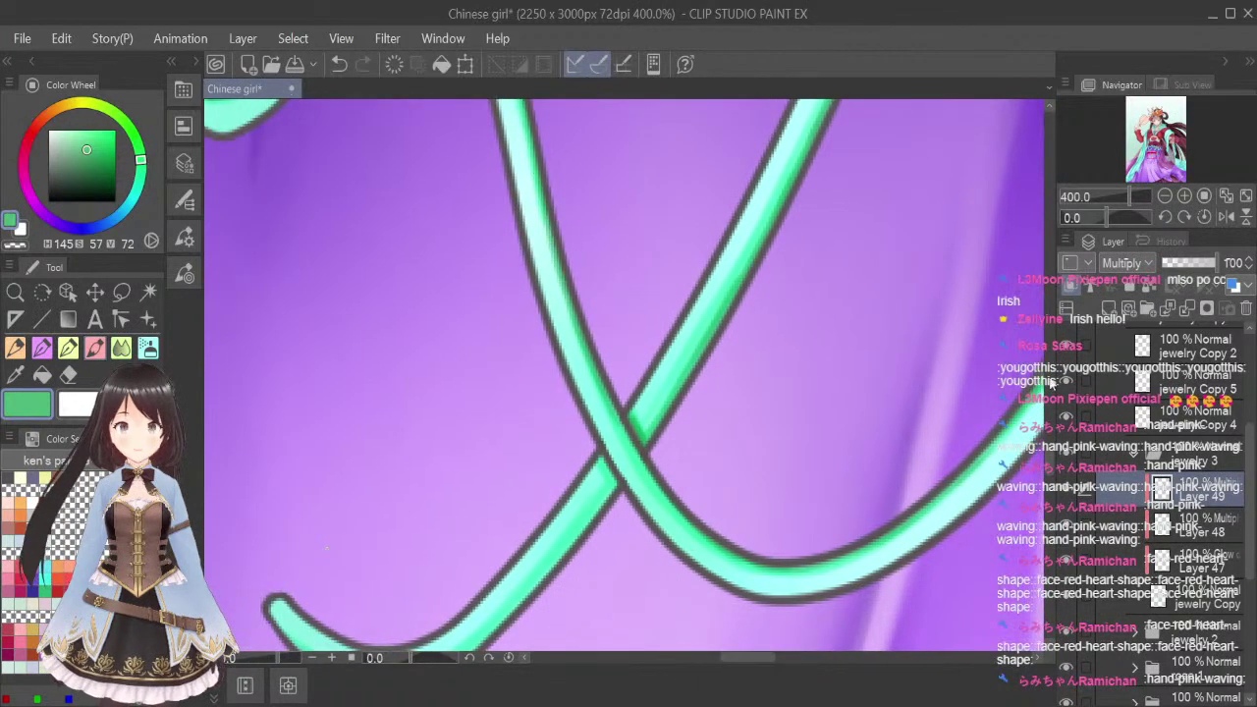
left_click_drag(1049, 462, 1051, 467)
left_click_drag(614, 379, 557, 448)
left_click_drag(595, 408, 447, 556)
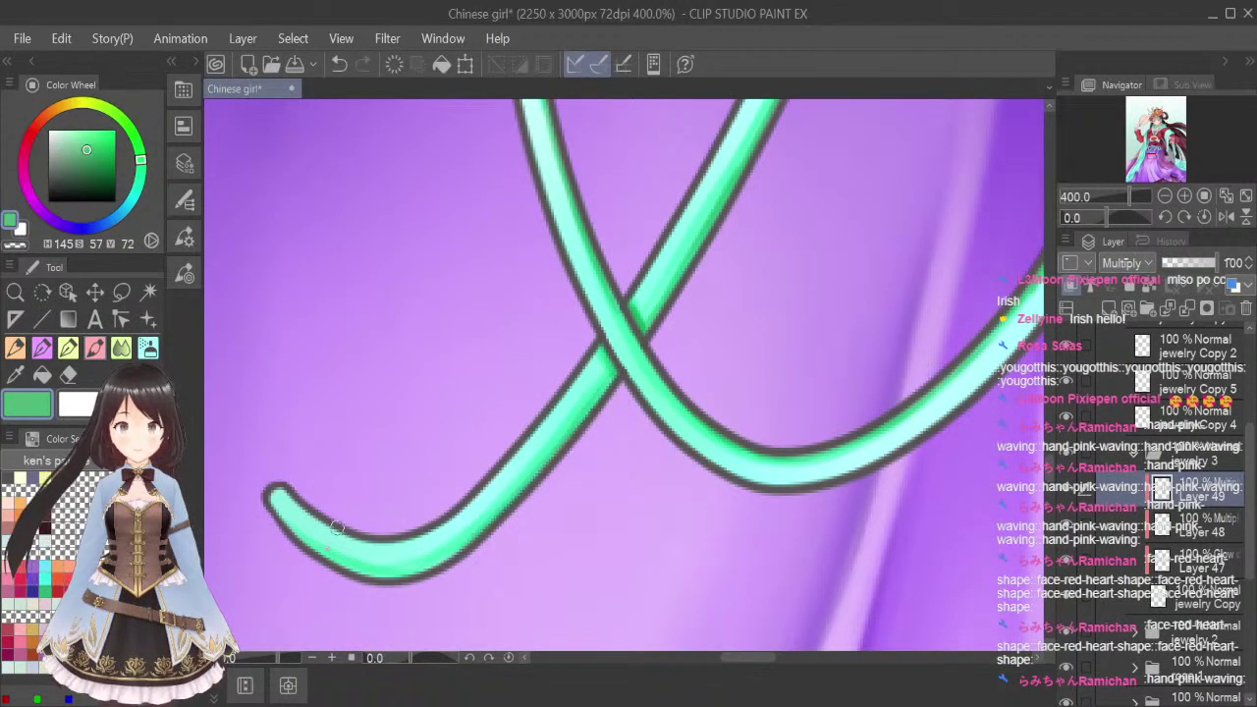
mouse_move(264, 491)
left_mouse_down()
mouse_move(334, 565)
mouse_move(403, 575)
mouse_move(449, 557)
left_mouse_up()
Review the whole illustration and save the file with the jewelry 3 folder left expanded
key("ctrl+0")
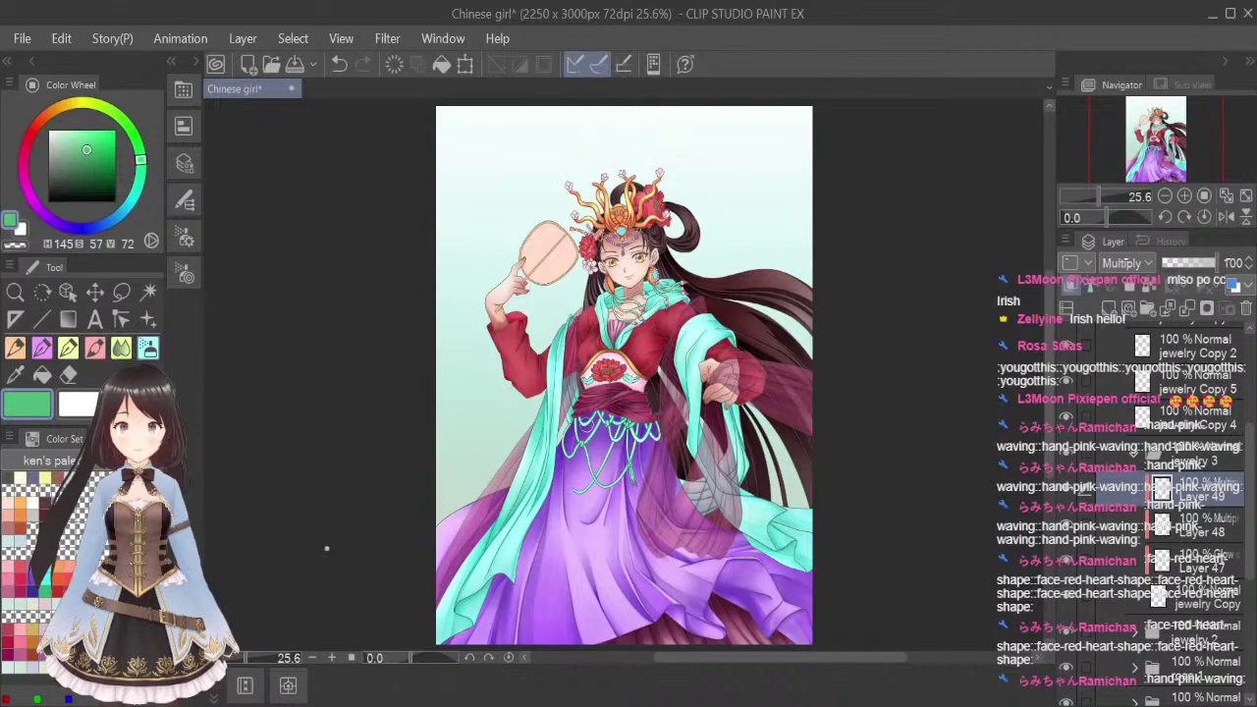
scroll(584, 423, "up", 3)
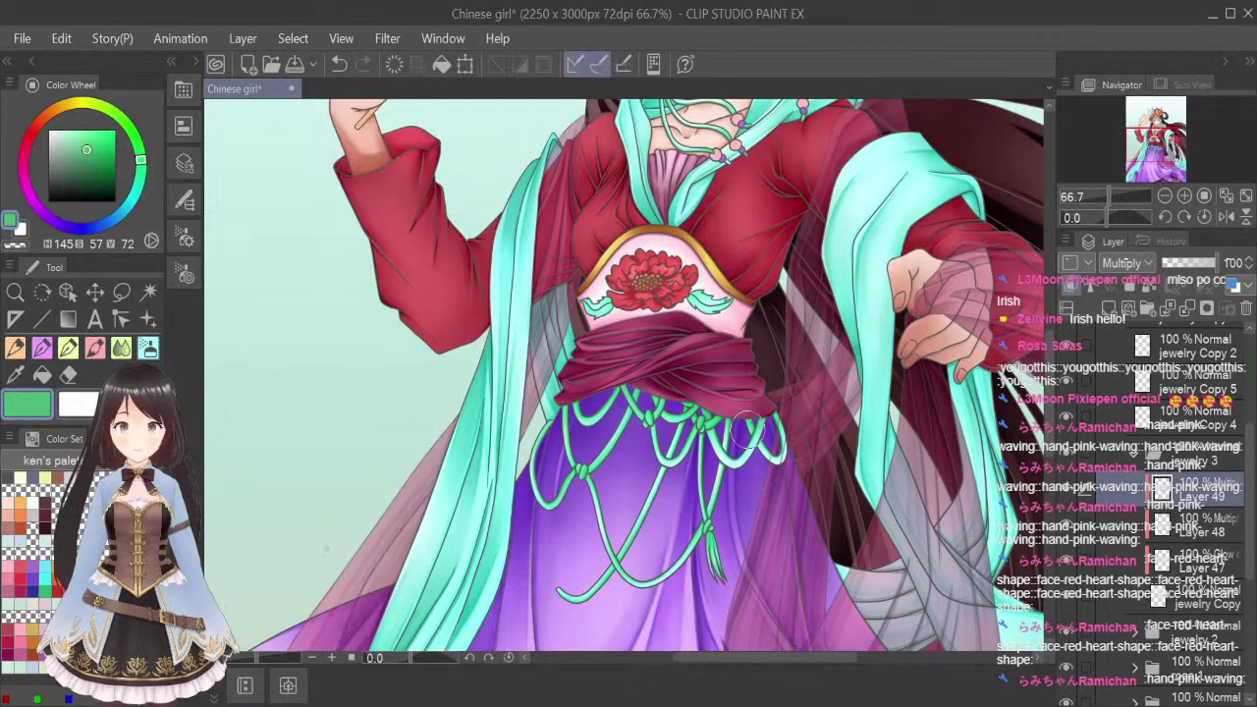
left_click(1204, 195)
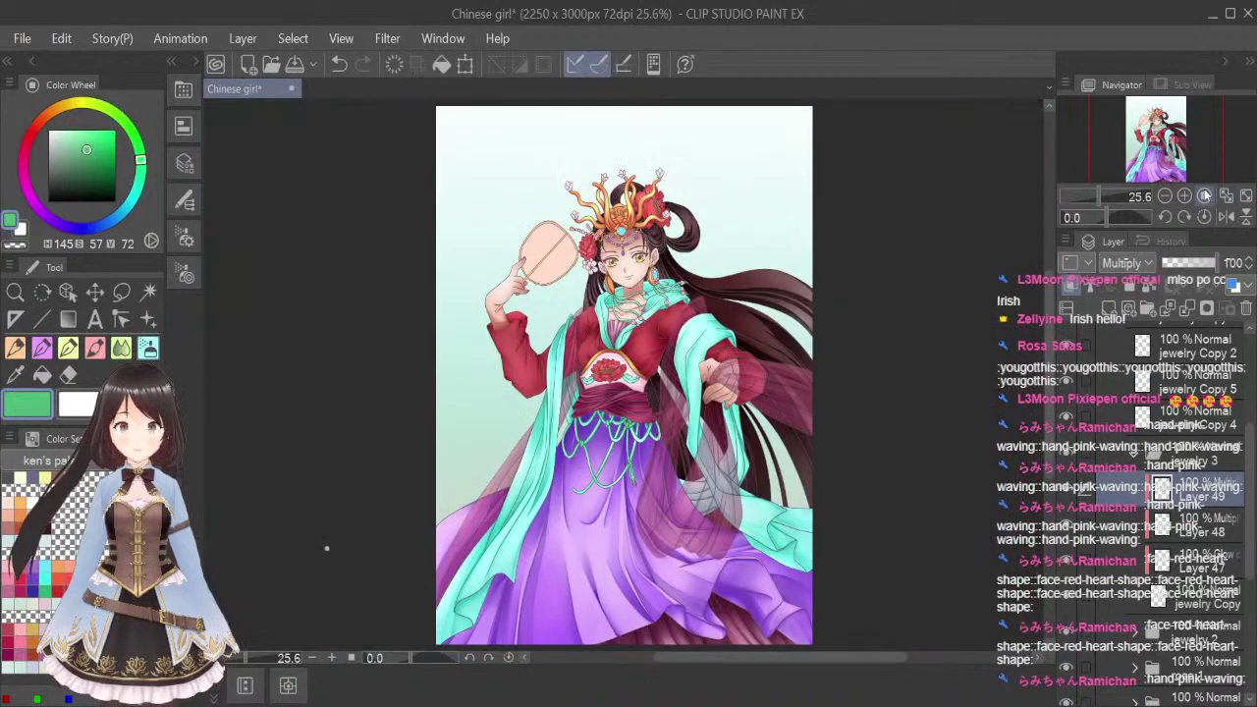
key("ctrl+s")
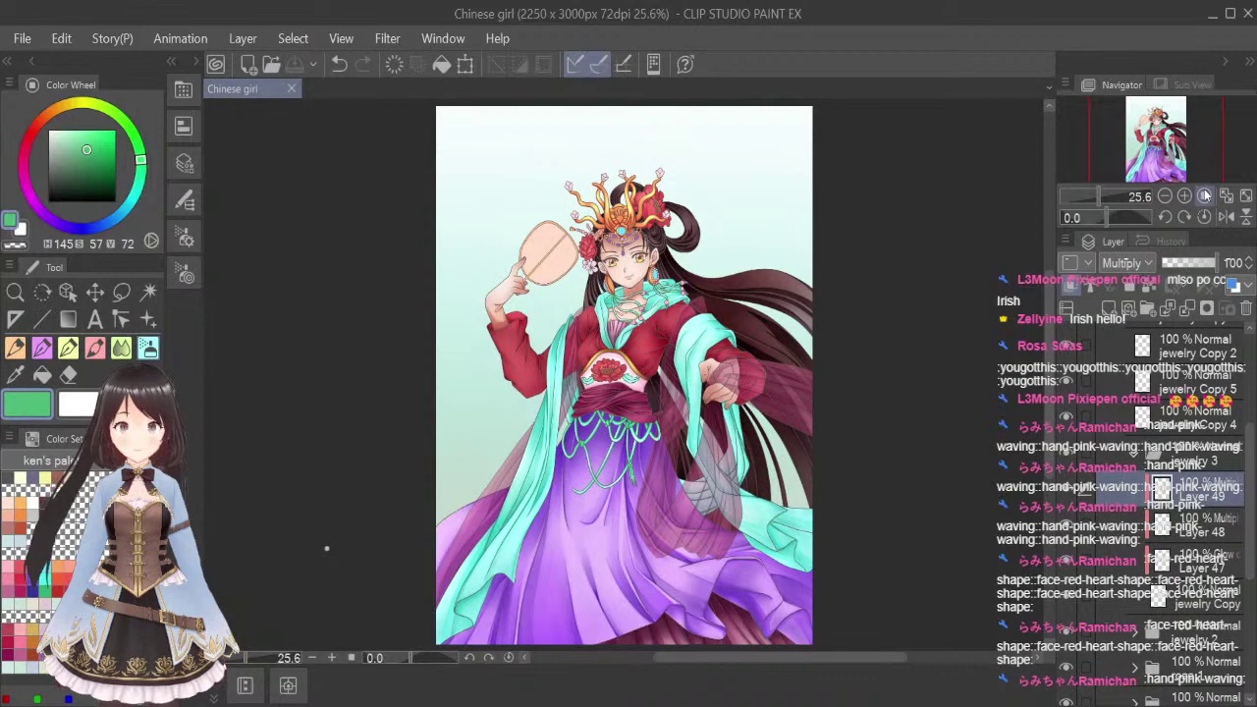
left_click(1132, 455)
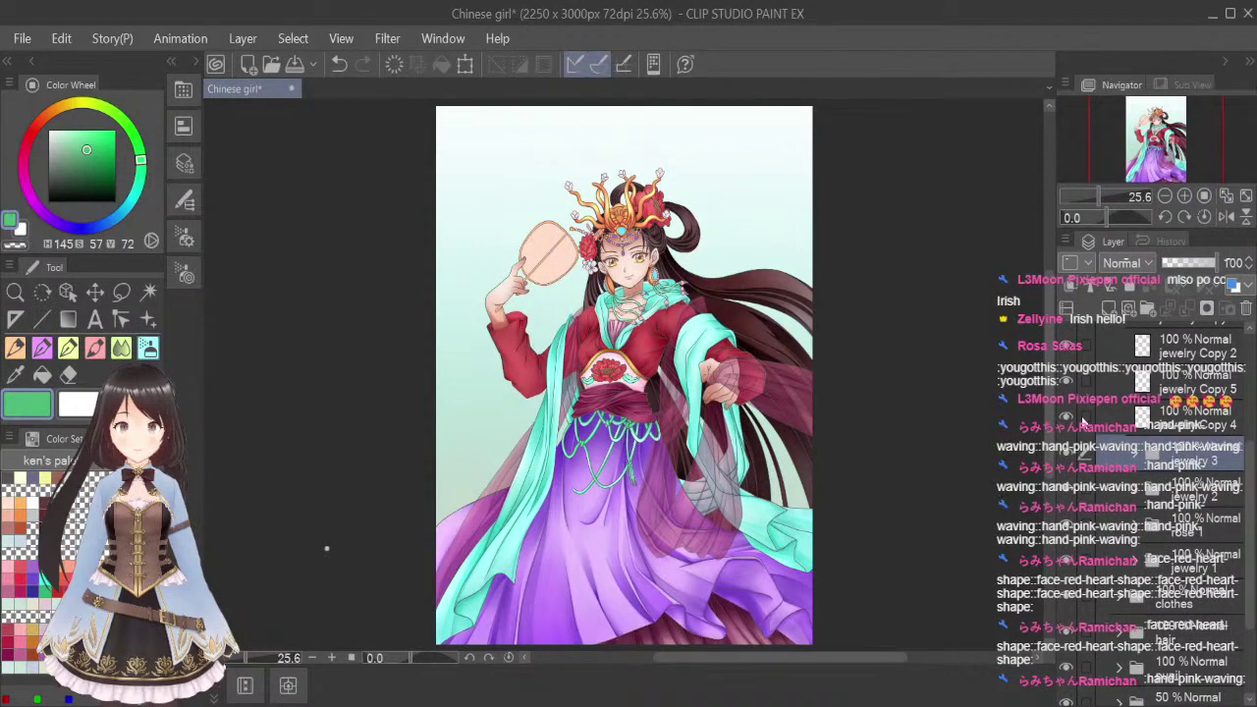
key("ctrl+z")
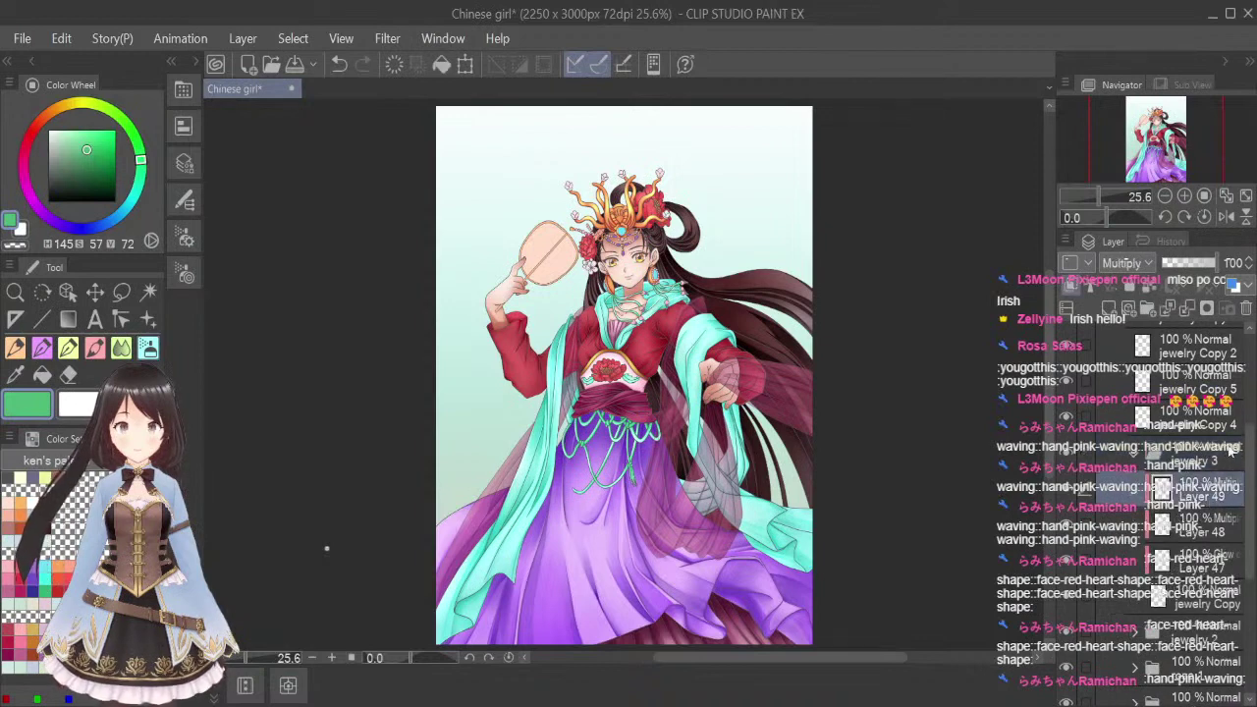
key("ctrl+s")
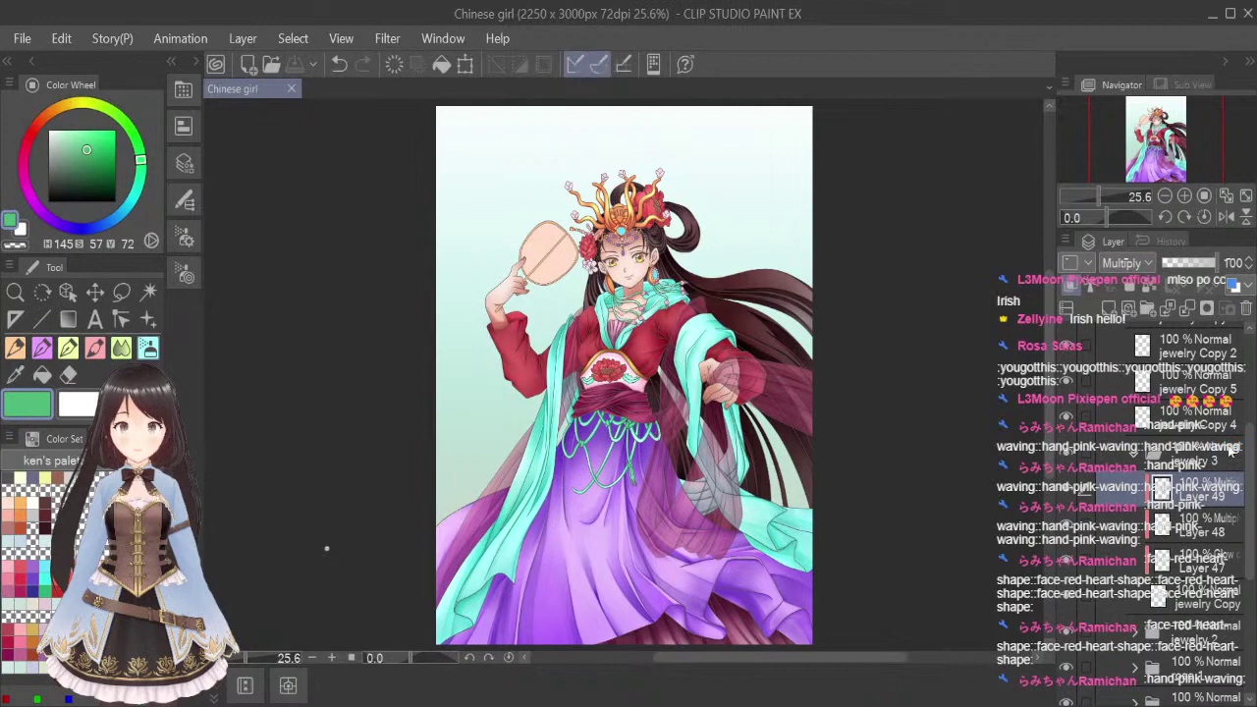
Shade the edges and midrib of the leaf on the right side of the waist panel's red flower with darker green
left_click(93, 350)
scroll(628, 378, "up", 8)
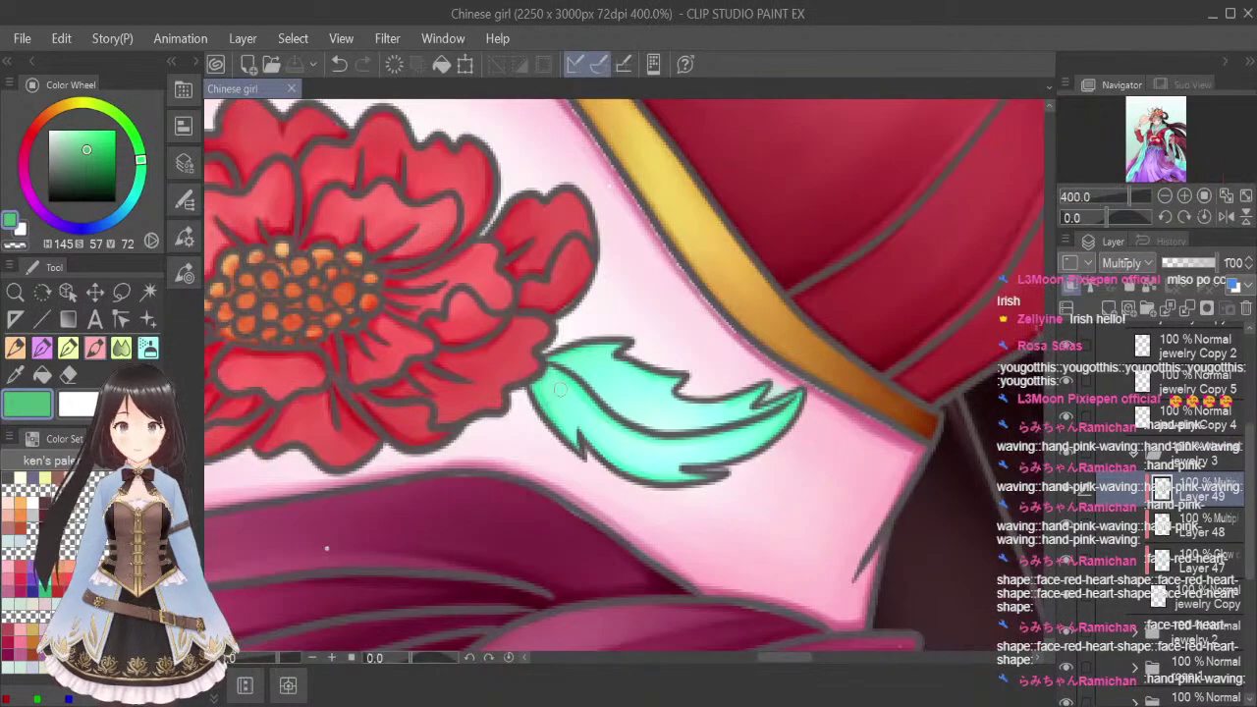
mouse_move(537, 381)
left_mouse_down()
mouse_move(582, 447)
mouse_move(577, 422)
mouse_move(635, 481)
mouse_move(623, 469)
mouse_move(680, 481)
mouse_move(720, 469)
left_mouse_up()
mouse_move(548, 365)
left_mouse_down()
mouse_move(574, 391)
mouse_move(549, 367)
mouse_move(538, 374)
mouse_move(596, 401)
mouse_move(558, 367)
mouse_move(663, 441)
mouse_move(610, 416)
mouse_move(712, 428)
mouse_move(672, 433)
mouse_move(736, 424)
mouse_move(806, 378)
mouse_move(786, 421)
left_mouse_up()
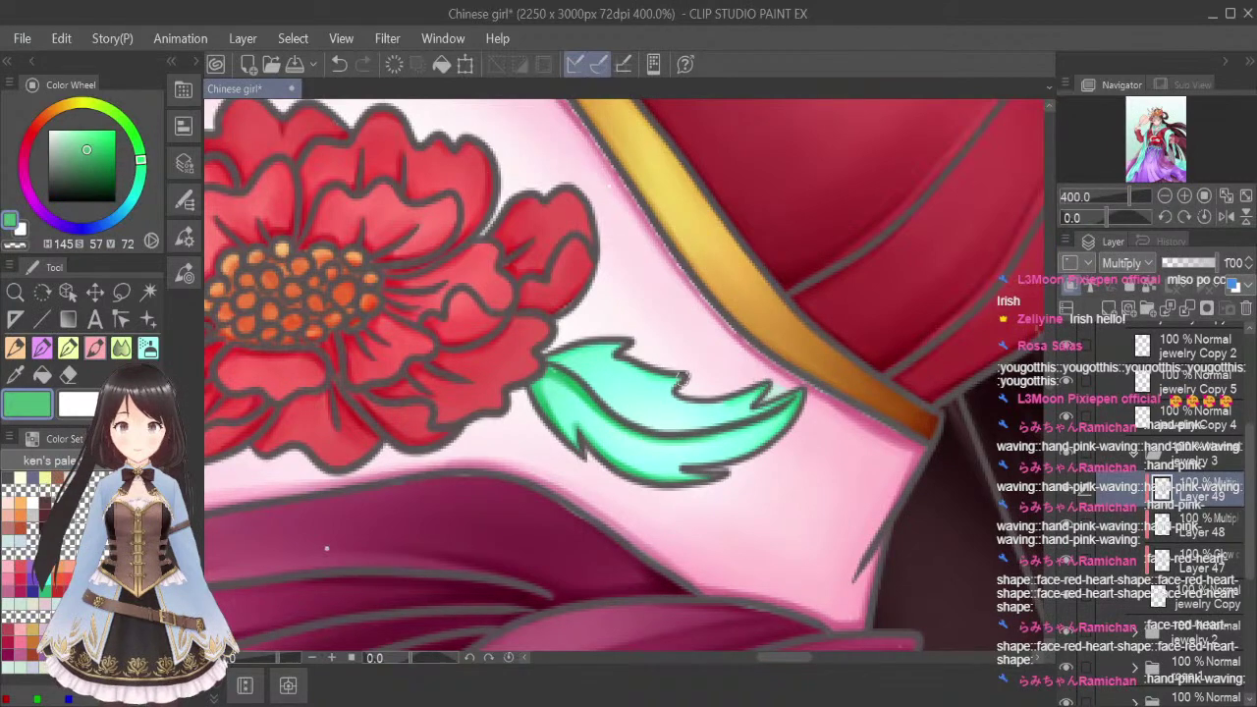
left_click_drag(656, 368, 672, 380)
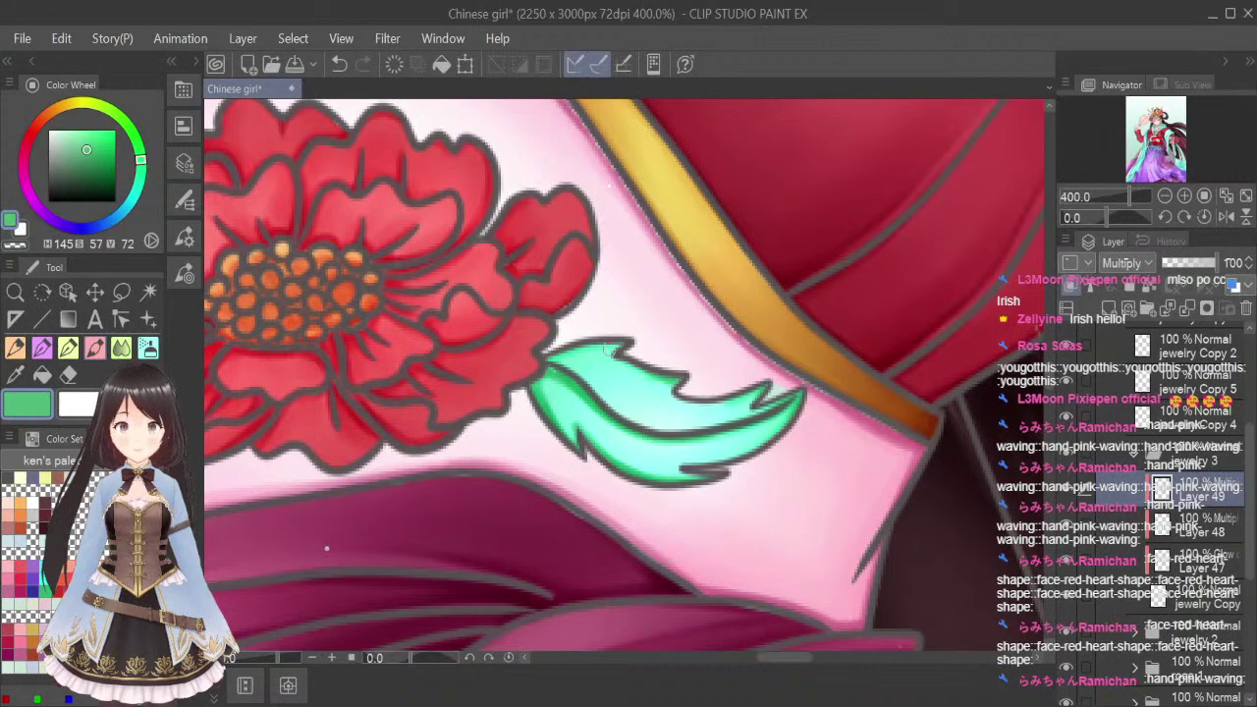
left_click_drag(552, 359, 634, 339)
Add soft darker green shading at the base of the right waist-panel leaf with a reduced-size soft airbrush
left_click(148, 348)
key("bracketleft")
key("bracketleft")
key("bracketleft")
key("bracketleft")
key("bracketleft")
key("bracketleft")
mouse_move(552, 377)
left_mouse_down()
mouse_move(583, 429)
mouse_move(613, 438)
mouse_move(590, 392)
mouse_move(633, 356)
left_mouse_up()
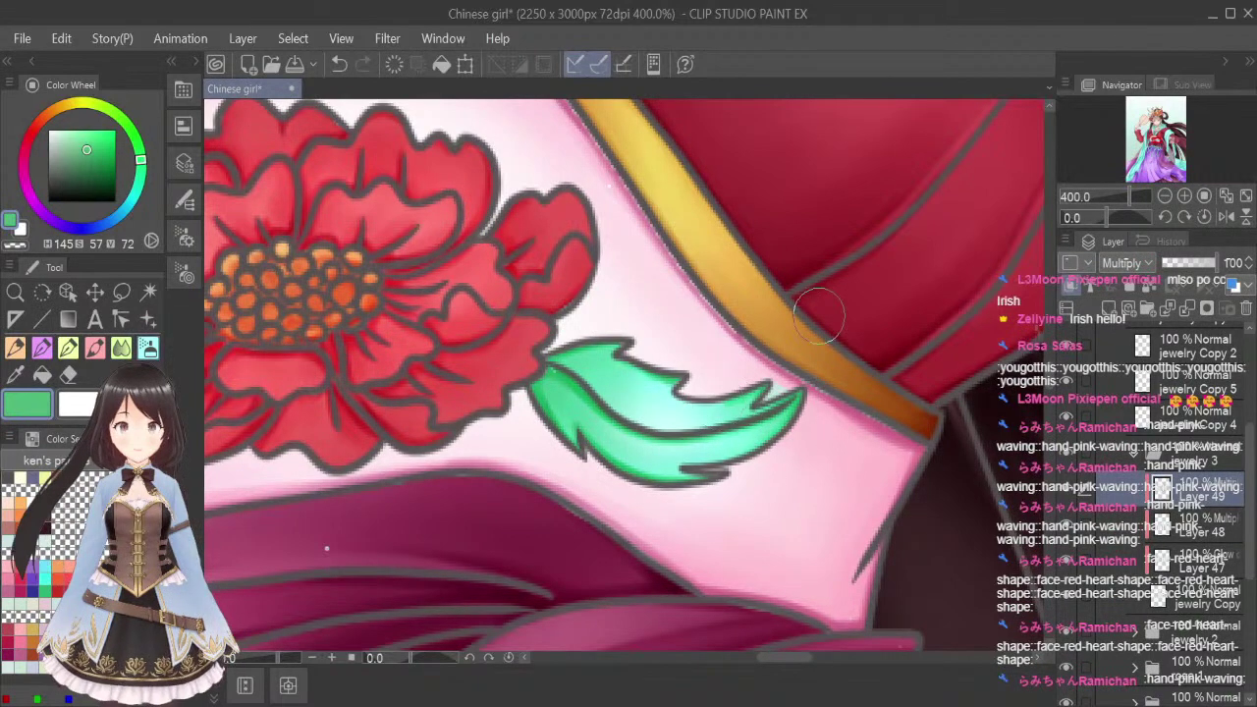
Shade the edges and midrib of the leaf on the left side of the waist panel's red flower with darker green
scroll(830, 336, "down", 2)
left_click_drag(800, 658, 771, 665)
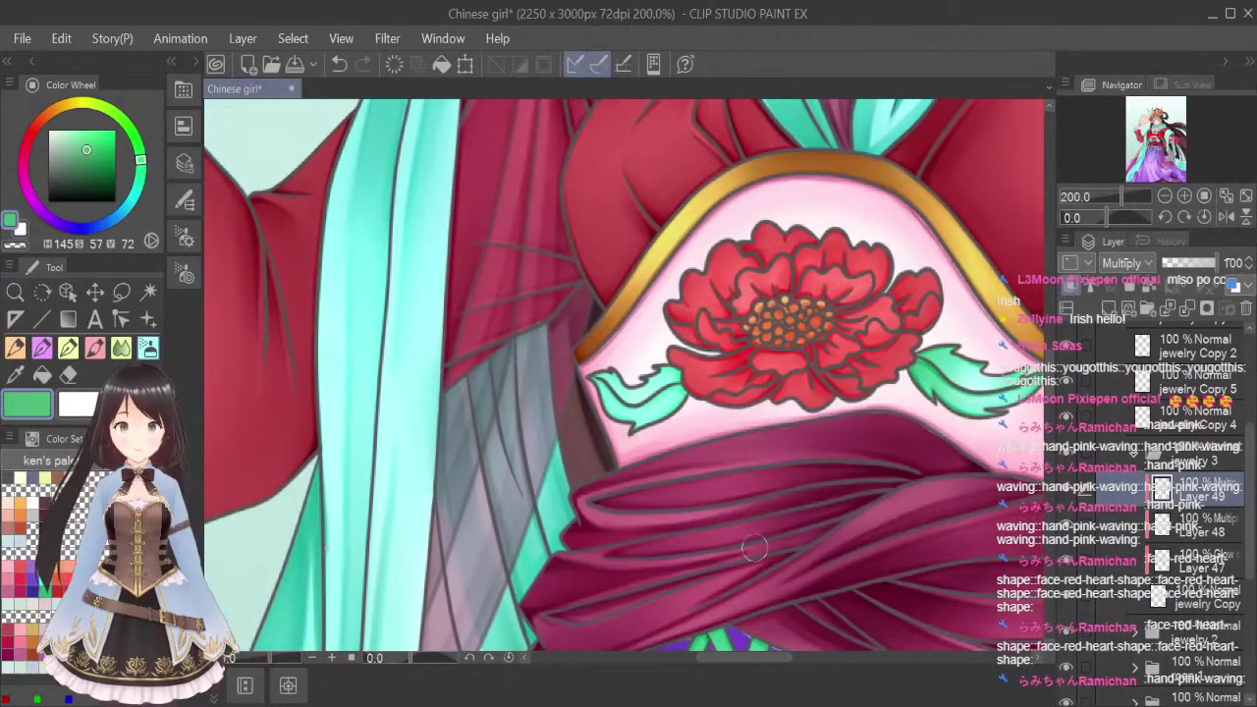
scroll(642, 250, "up", 5)
scroll(705, 328, "down", 2)
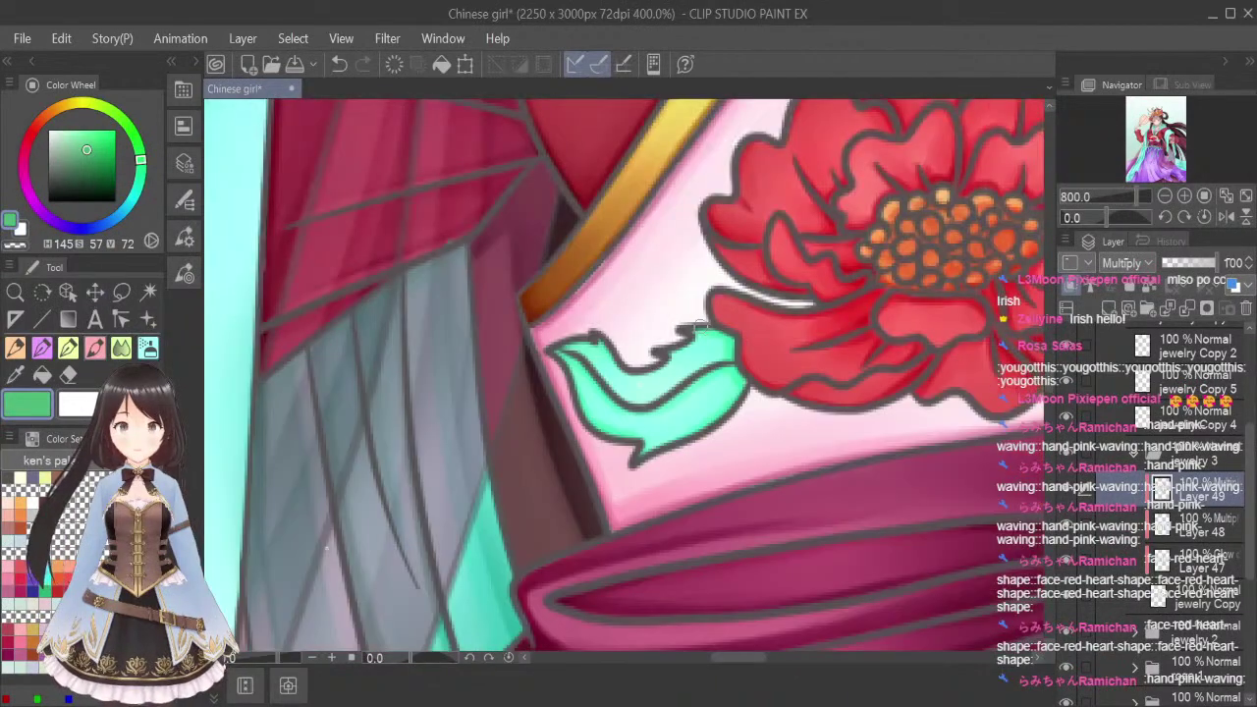
left_click_drag(691, 330, 738, 339)
scroll(730, 342, "up", 2)
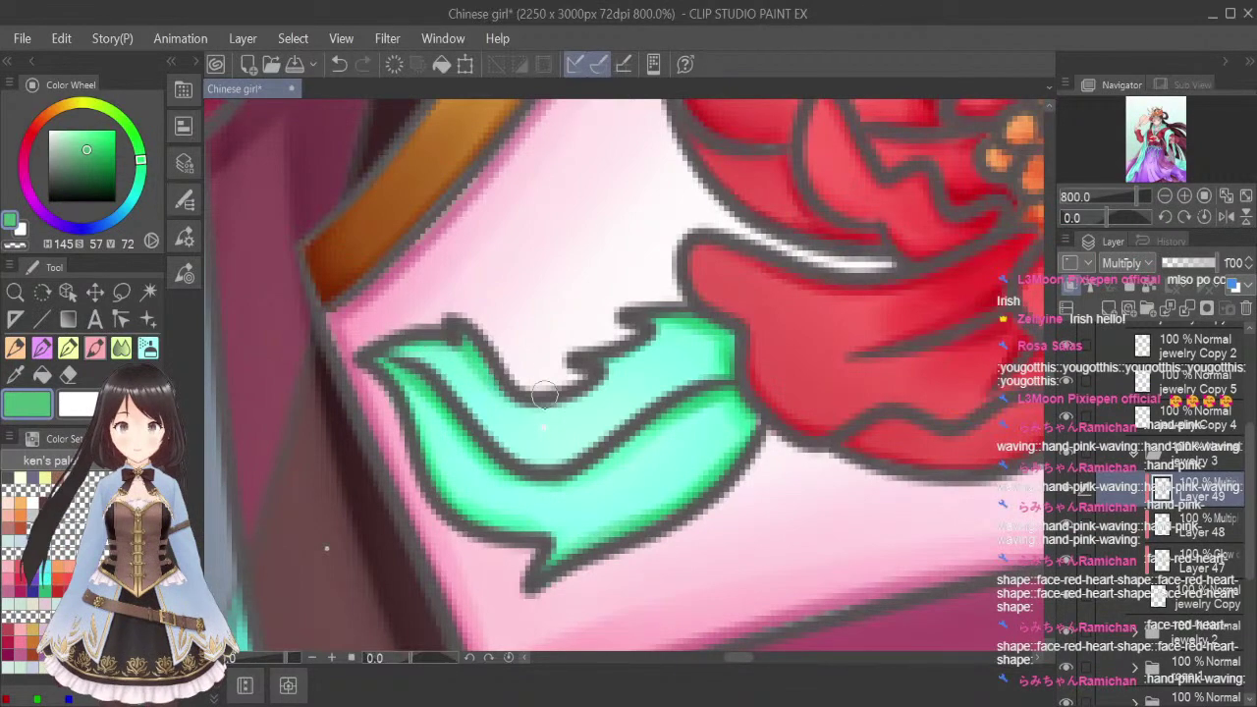
Add soft darker green shading over the left waist-panel leaf with a reduced-size soft airbrush and save the file
left_click(143, 350)
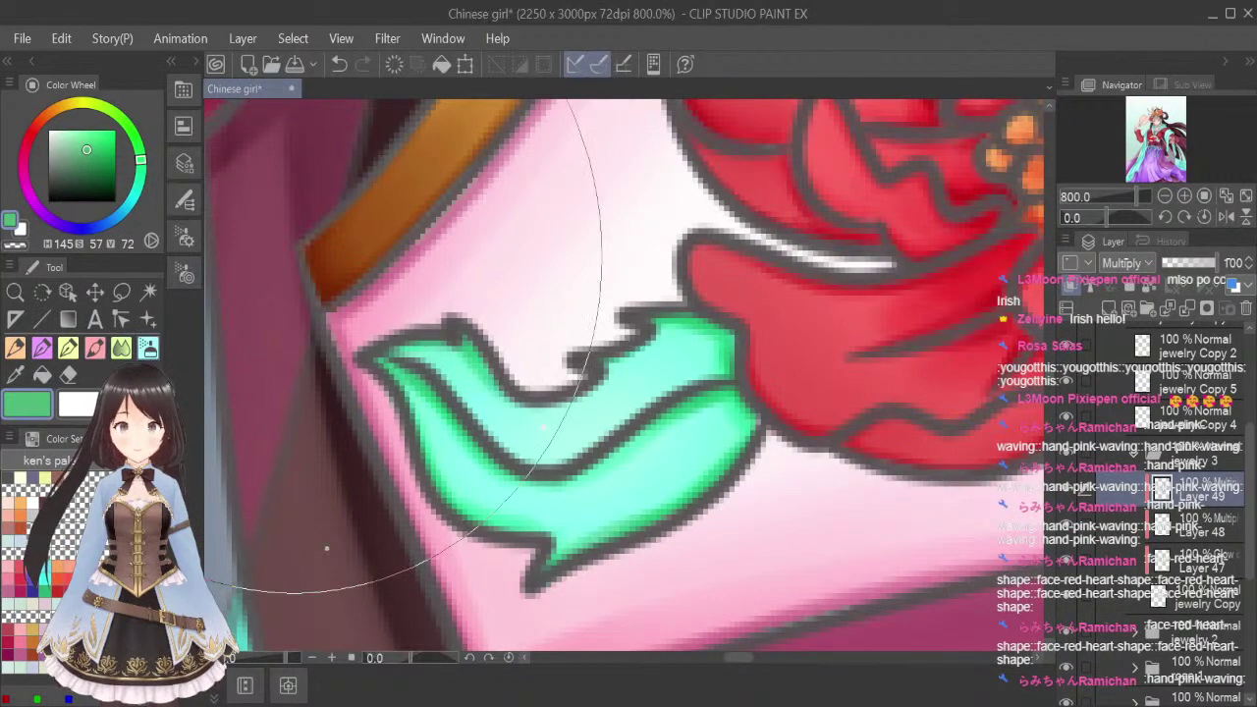
scroll(586, 271, "down", 2)
scroll(631, 286, "up", 1)
key("bracketleft")
key("bracketleft")
key("bracketleft")
key("bracketleft")
key("bracketleft")
key("bracketleft")
key("bracketleft")
key("bracketleft")
key("bracketleft")
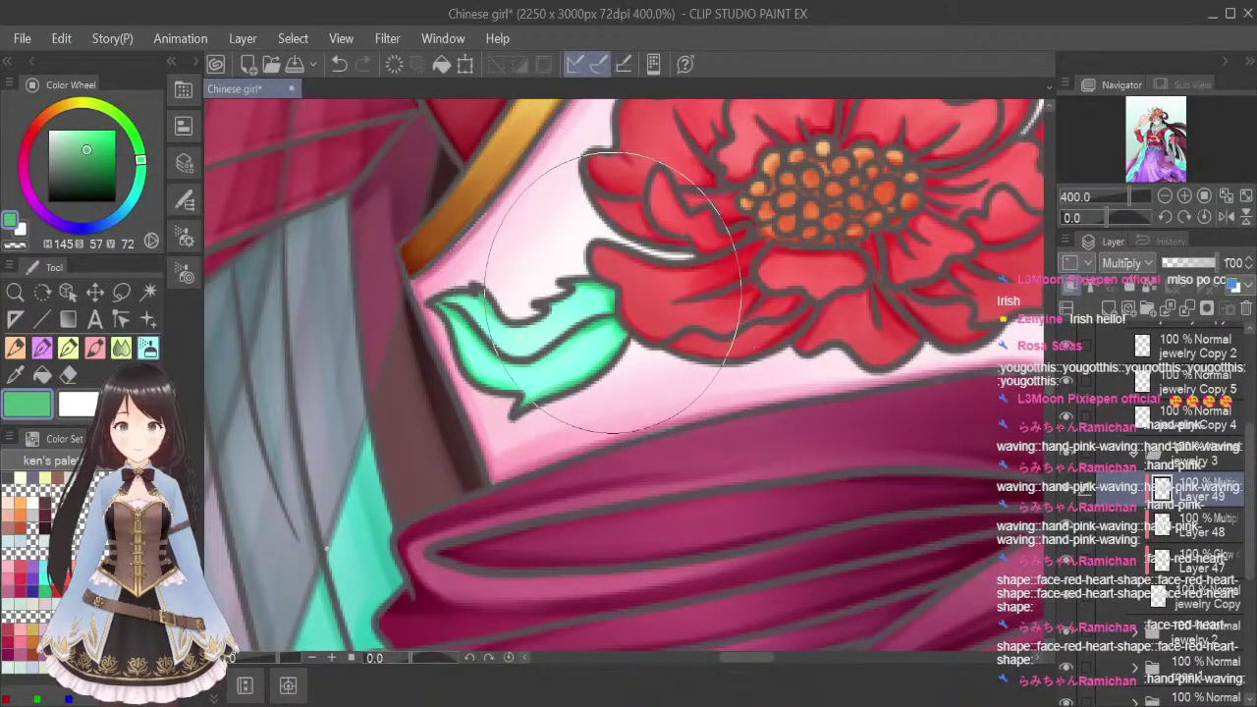
mouse_move(447, 295)
left_mouse_down()
mouse_move(446, 328)
mouse_move(462, 292)
left_mouse_up()
mouse_move(461, 373)
left_mouse_down()
mouse_move(627, 331)
mouse_move(667, 303)
mouse_move(664, 280)
mouse_move(641, 297)
mouse_move(623, 289)
mouse_move(604, 340)
left_mouse_up()
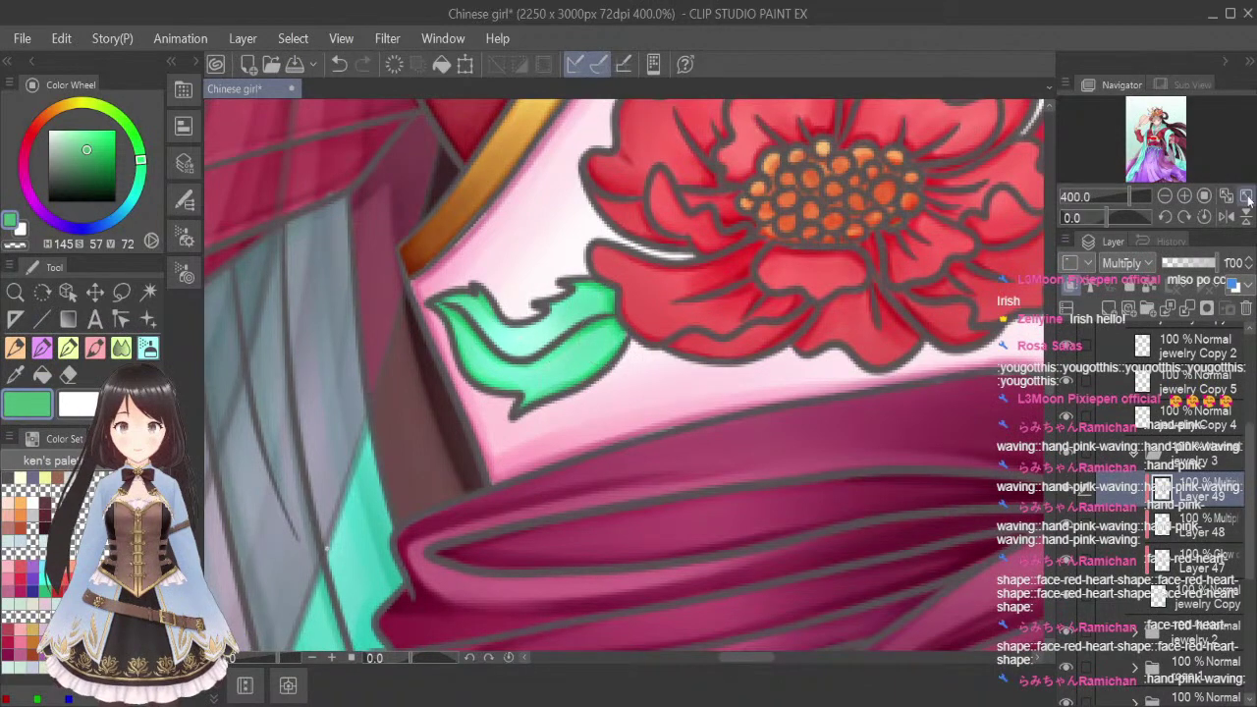
left_click(1204, 195)
key("ctrl+s")
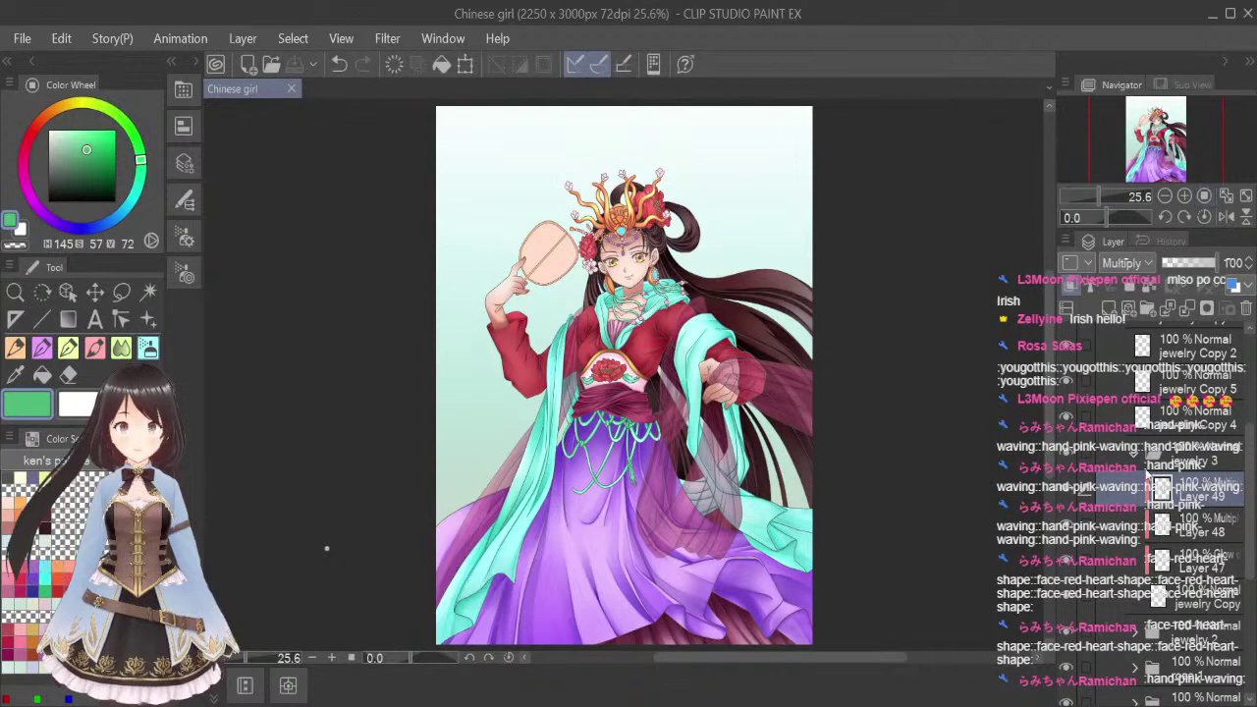
Put the jewelry Copy 4 layer into a new folder named jewelry 4 and save the file
left_click(1134, 455)
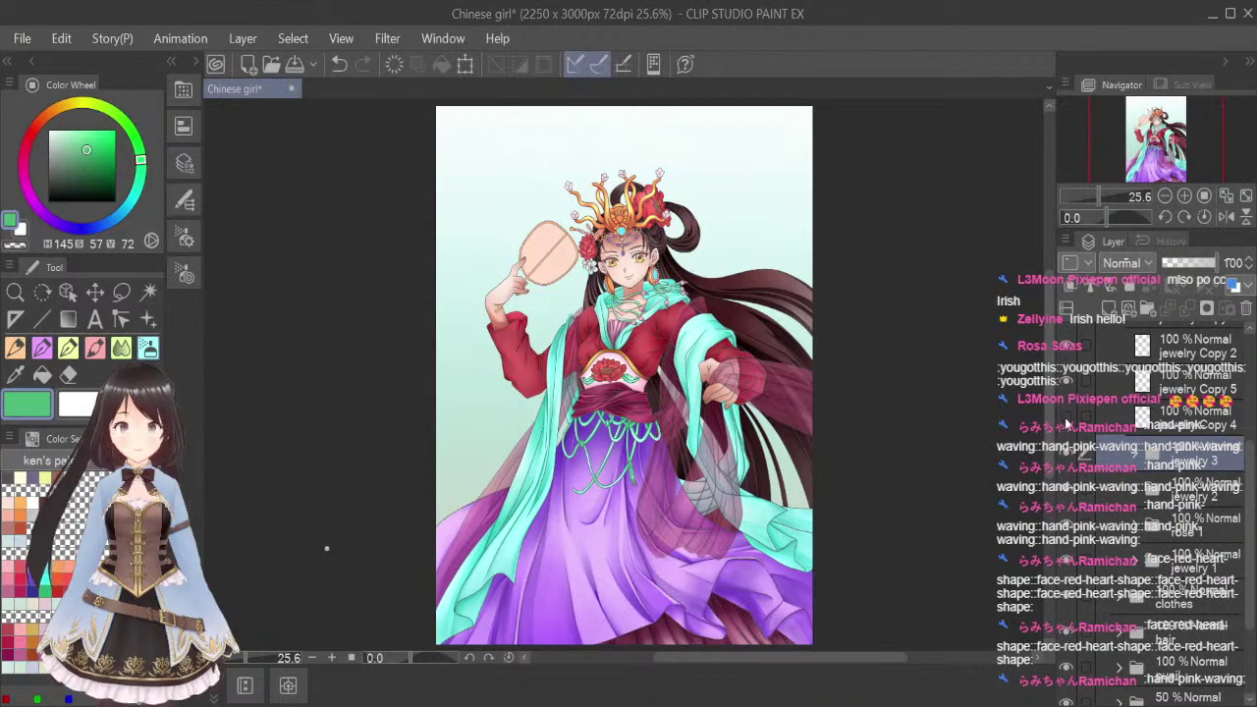
left_click(1070, 420)
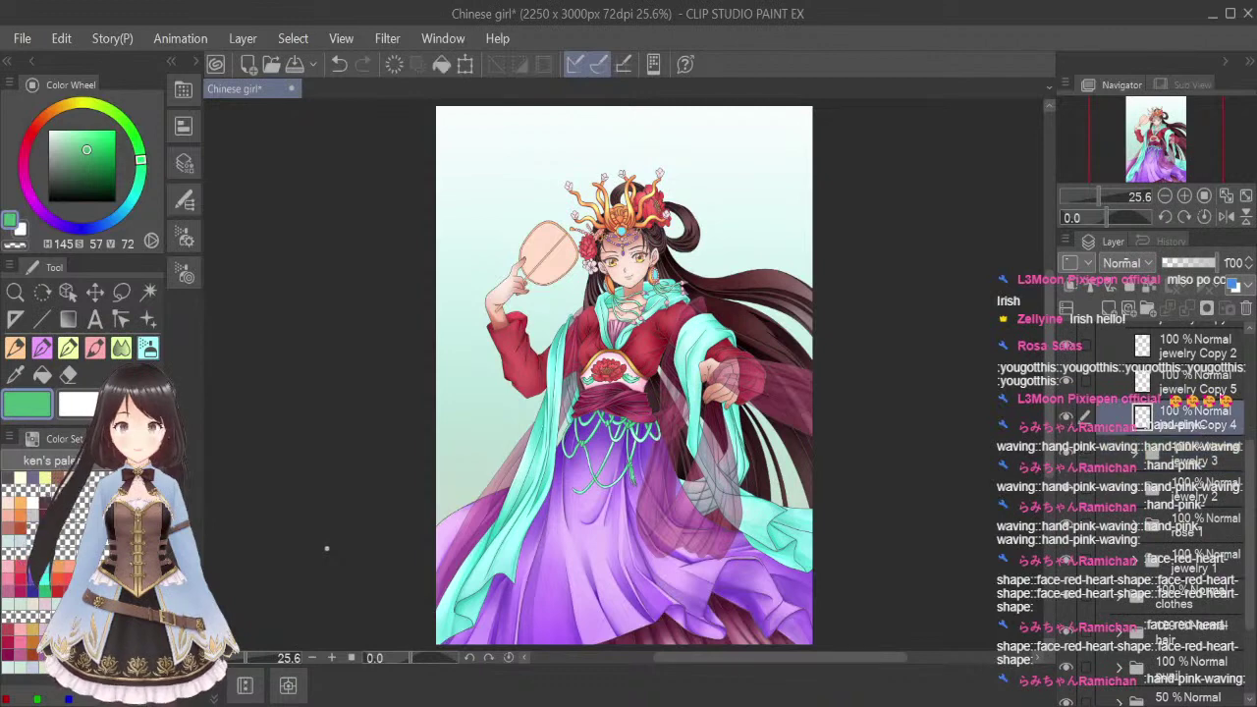
key("ctrl+g")
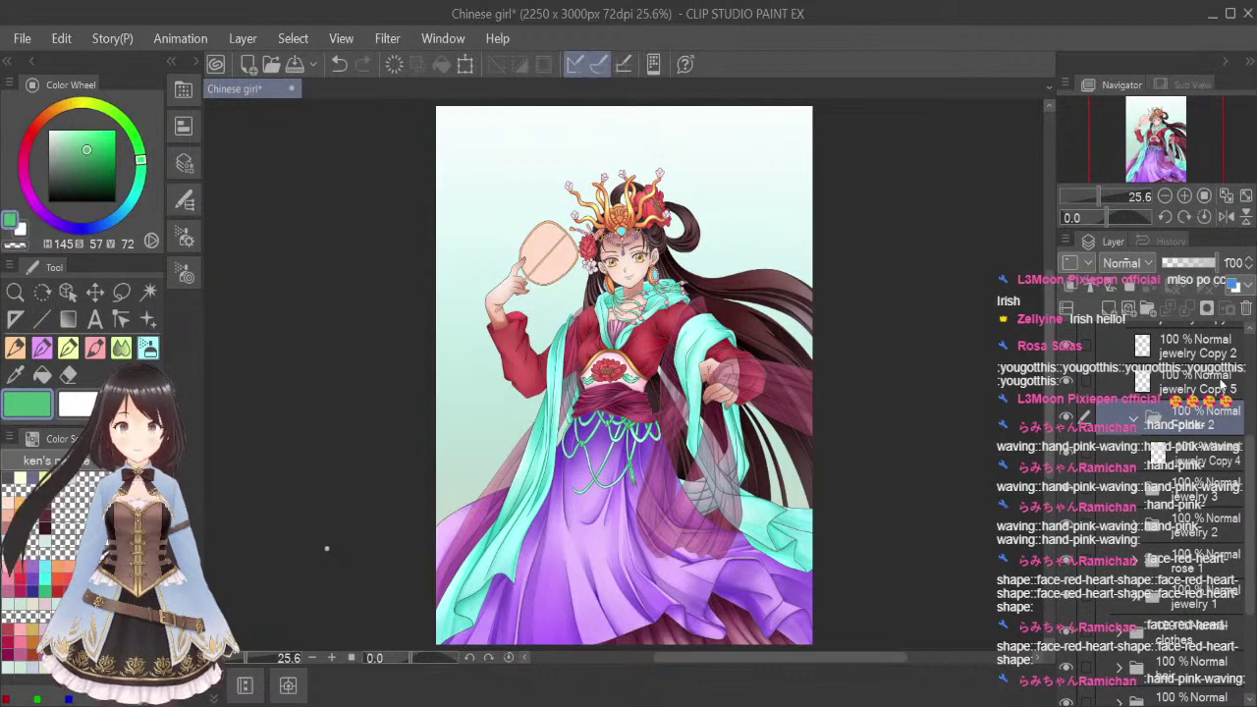
key("Return")
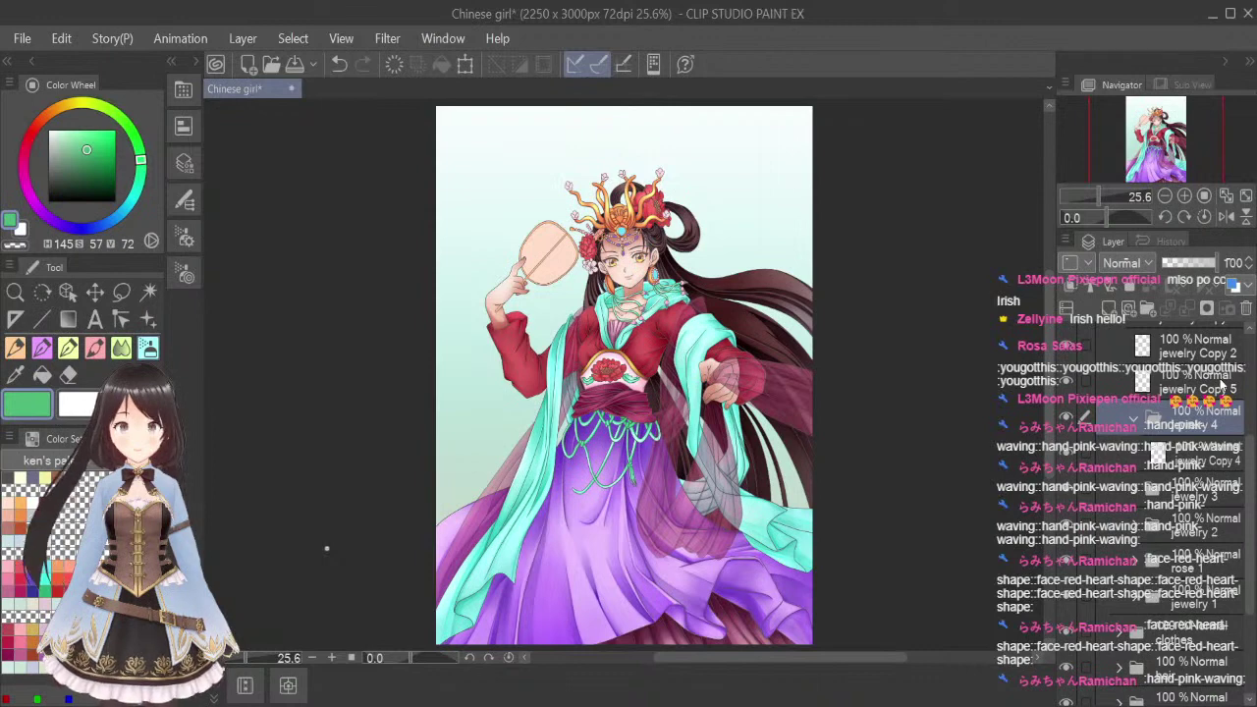
key("ctrl+s")
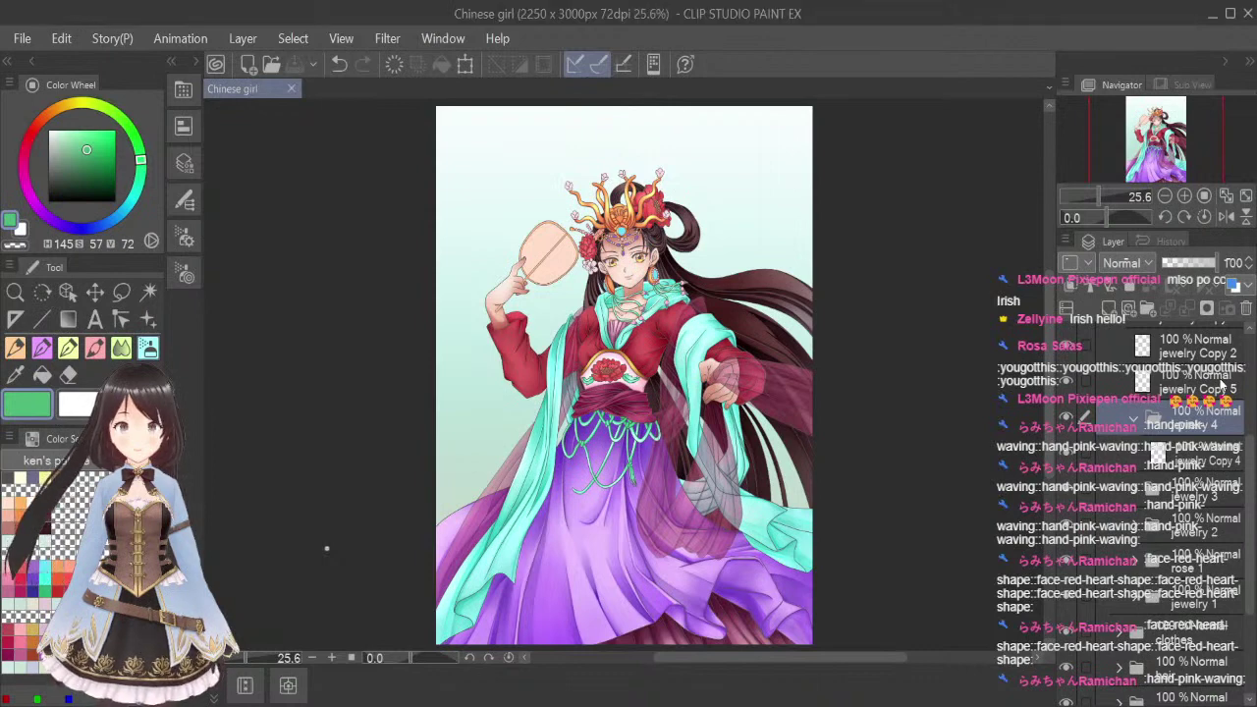
Add a new clipped layer in Glow dodge mode above the jewelry Copy 4 layer
left_click(1110, 307)
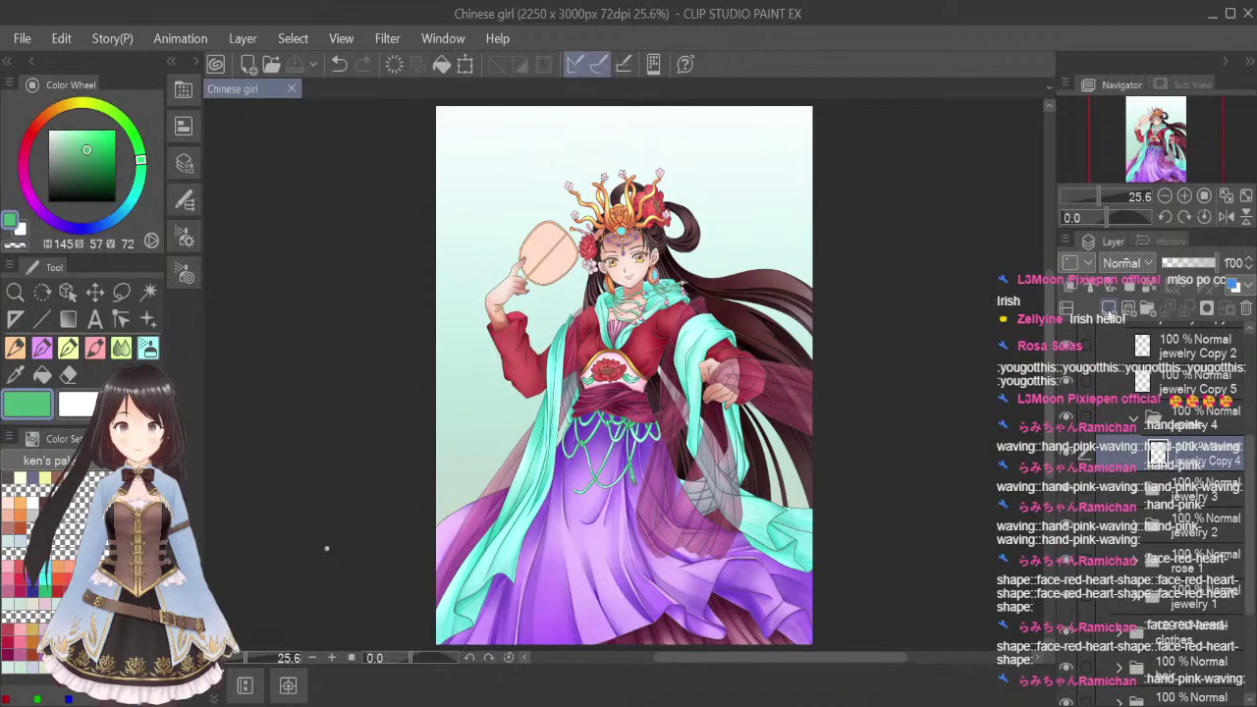
left_click(1137, 448)
scroll(1127, 264, "down", 2)
Highlight the crown's flower buds and the small blossom beside the face with pale pink sampled from a bud, using a reduced-size soft airbrush
left_click(15, 375)
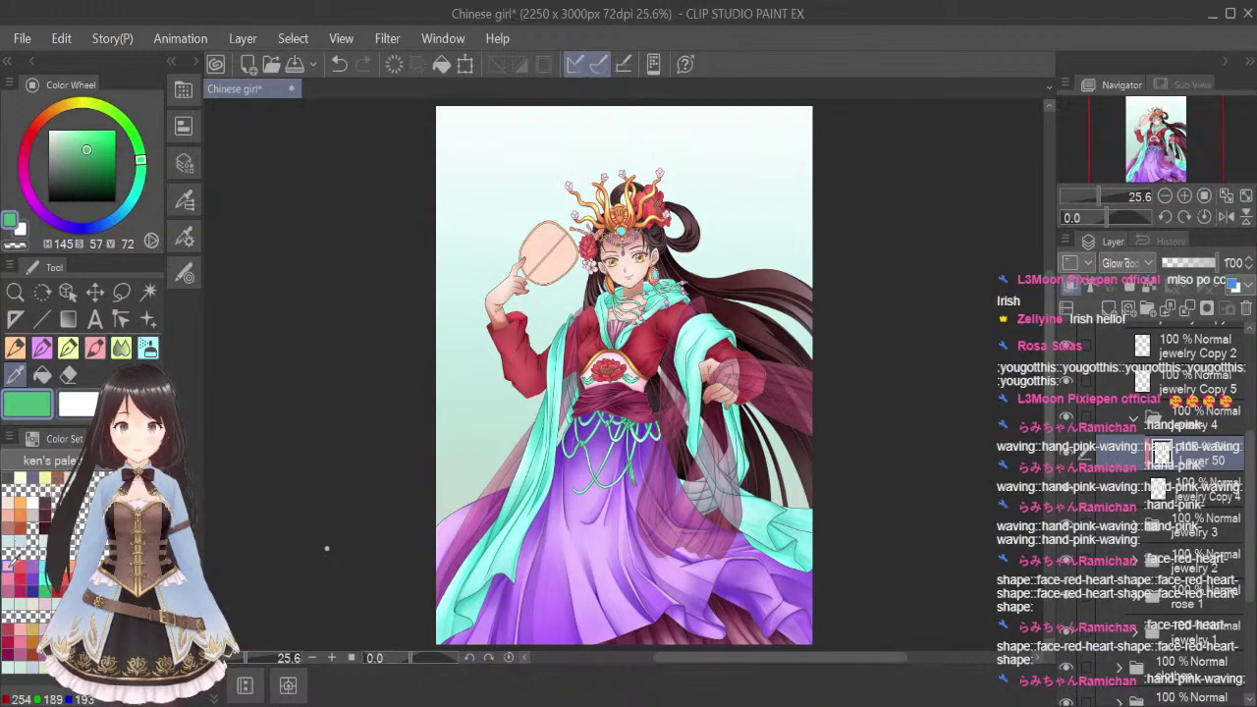
left_click(12, 557)
scroll(604, 191, "up", 5)
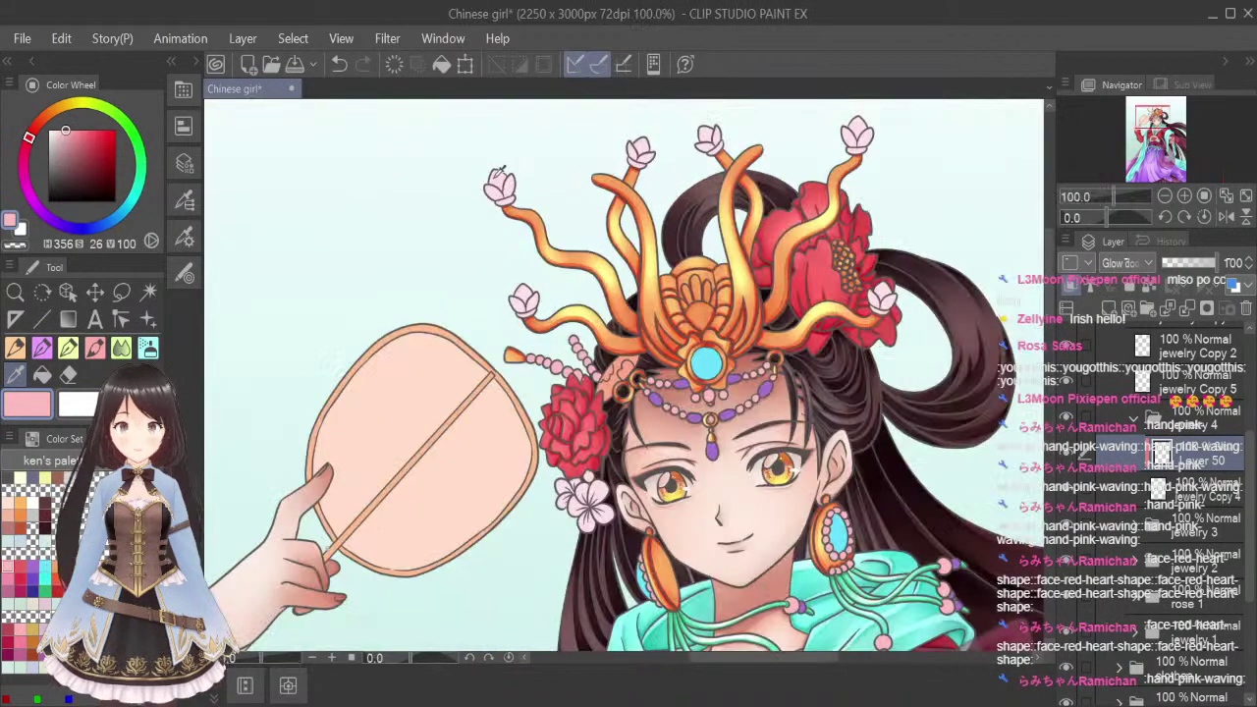
left_click(506, 167)
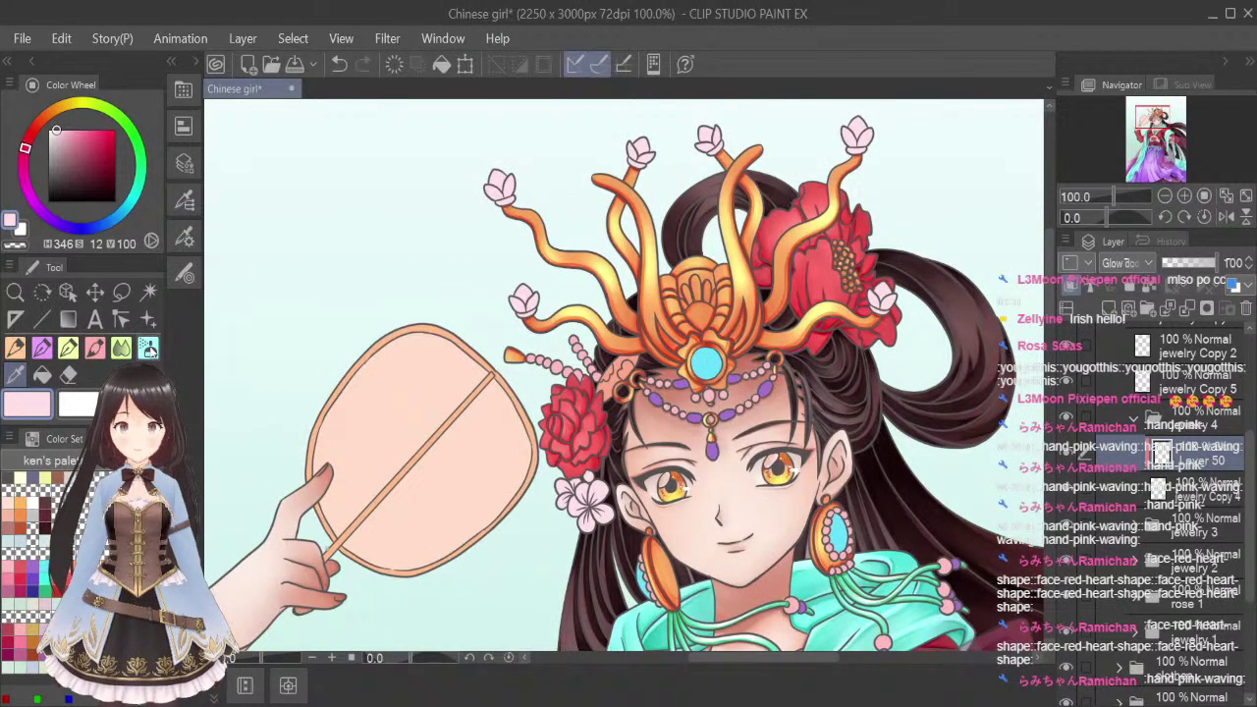
scroll(734, 201, "down", 1)
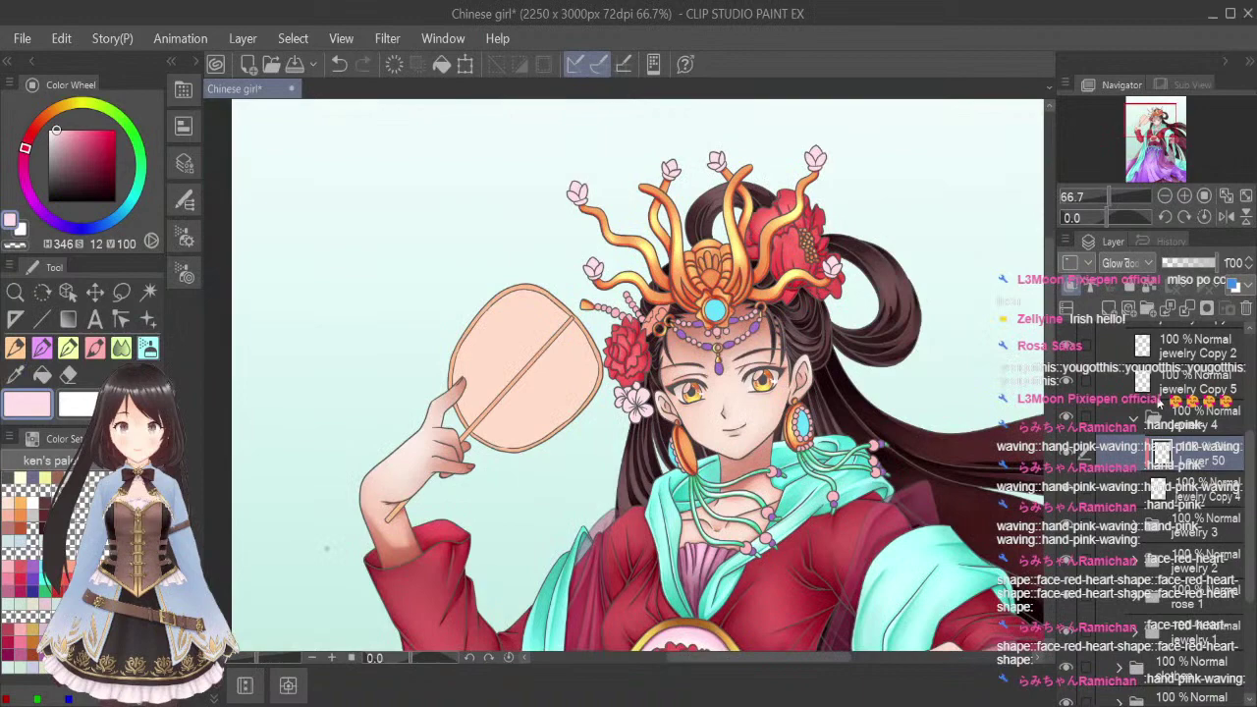
scroll(591, 257, "up", 1)
key("[")
key("[")
key("[")
key("[")
key("[")
key("[")
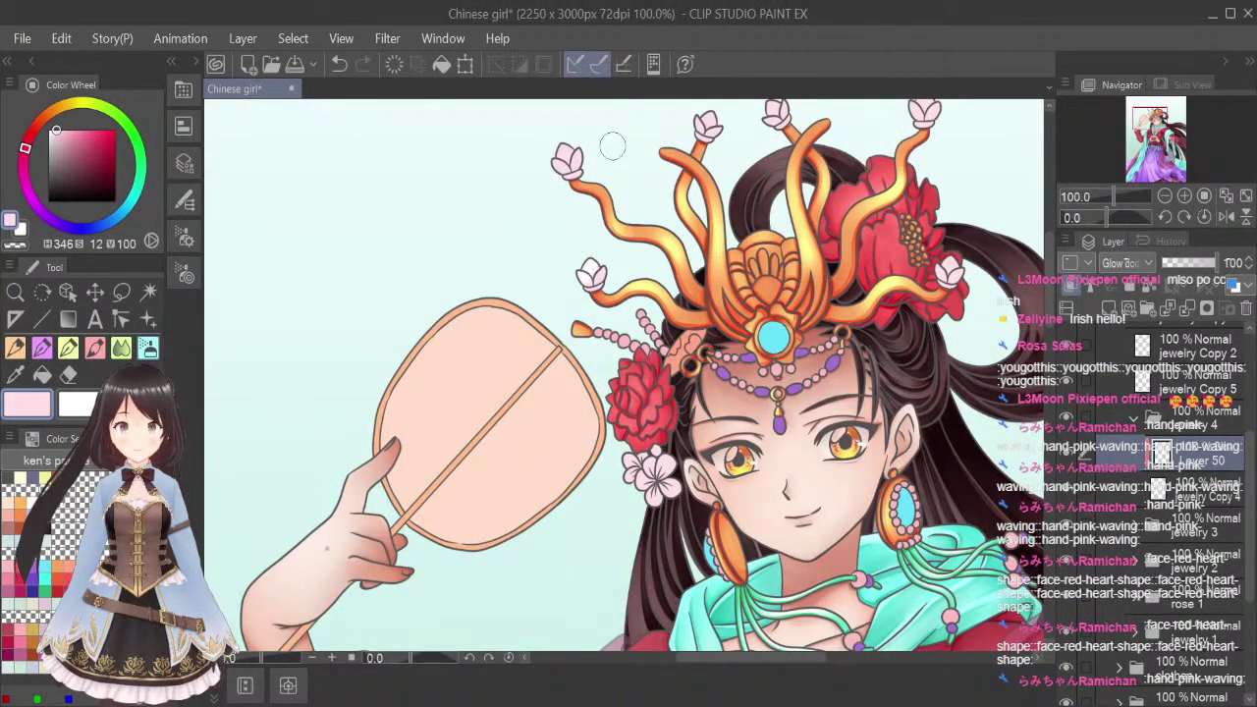
left_click_drag(693, 122, 697, 118)
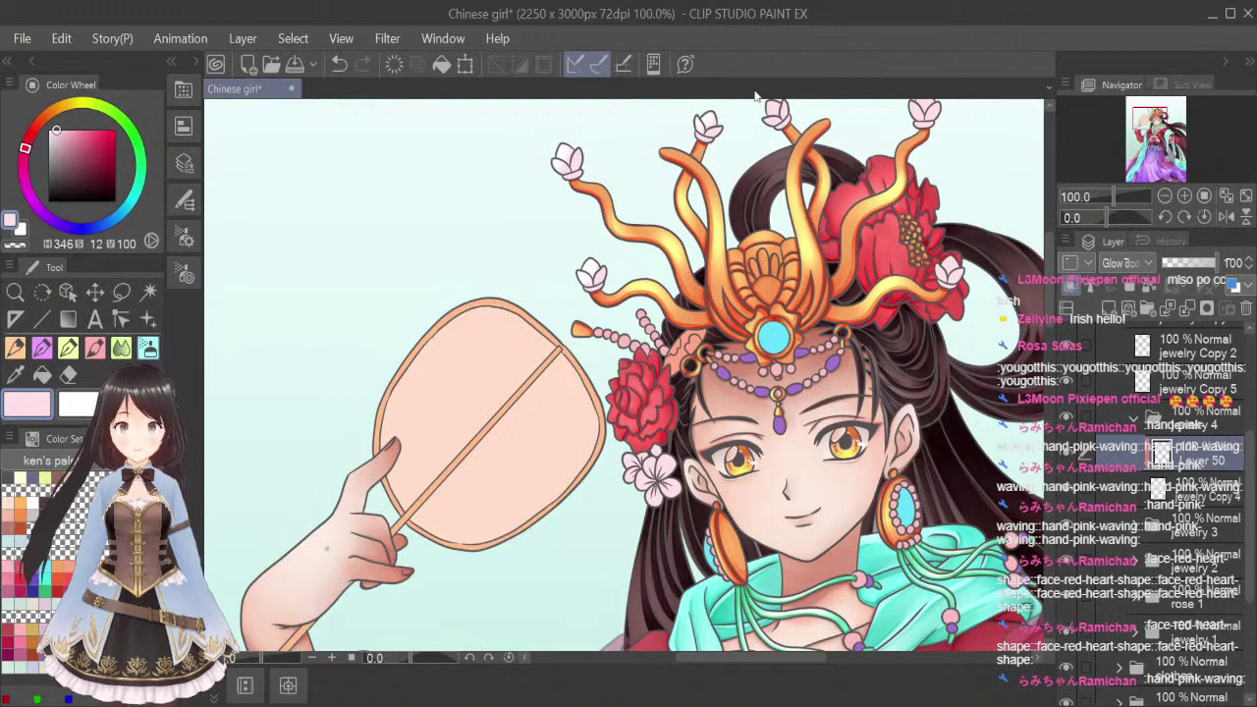
left_click_drag(1049, 259, 1050, 250)
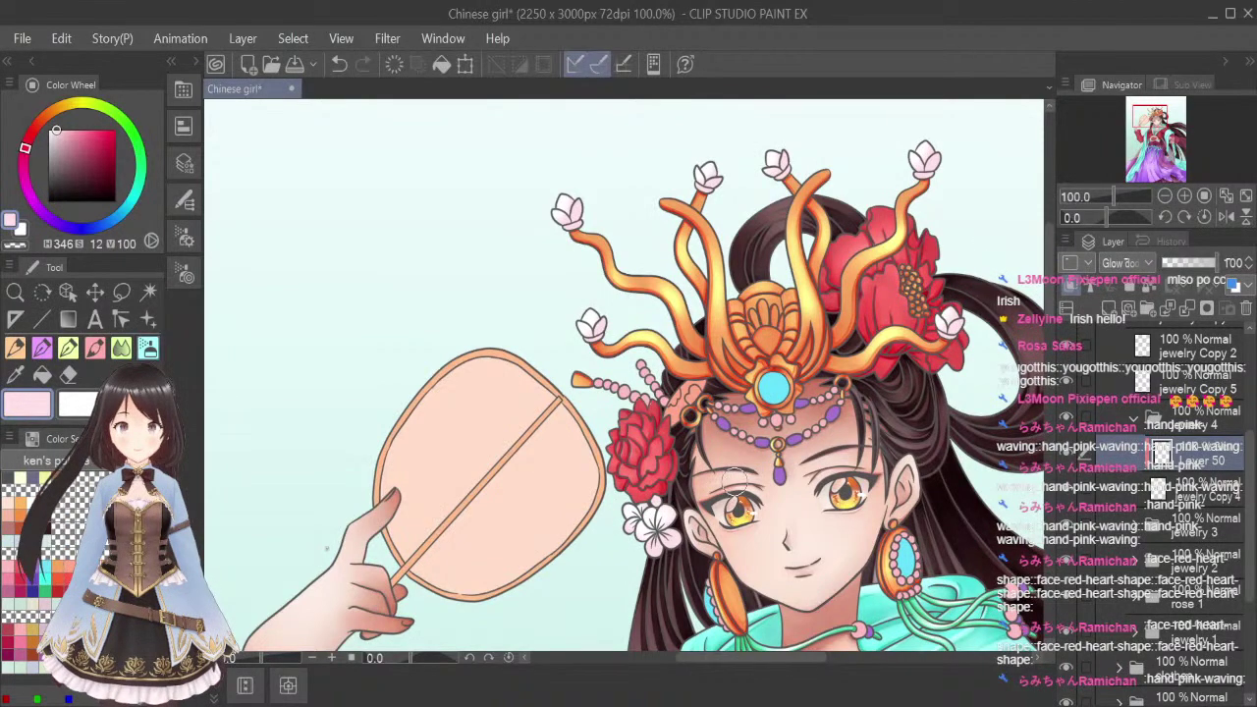
scroll(721, 589, "up", 1)
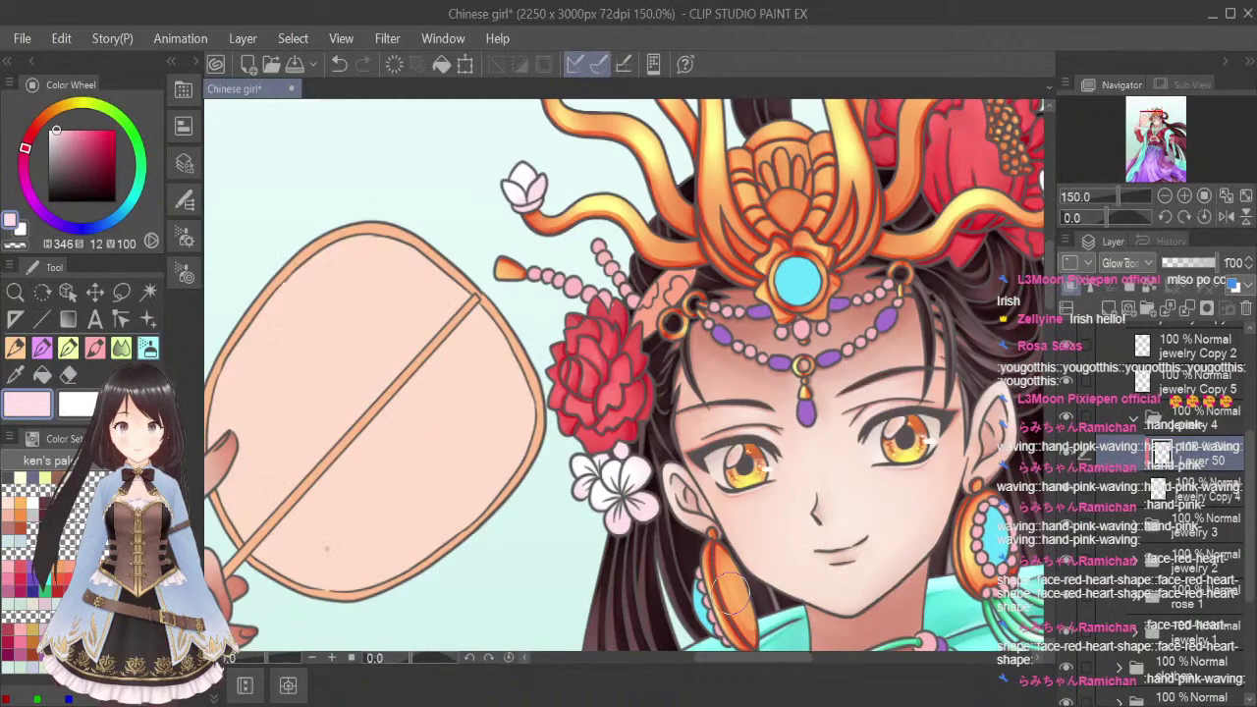
Add a clipped Multiply layer above the Glow dodge layer in the jewelry 4 folder and set the colour to pink, H 340, S 30, V 100
scroll(728, 589, "down", 4)
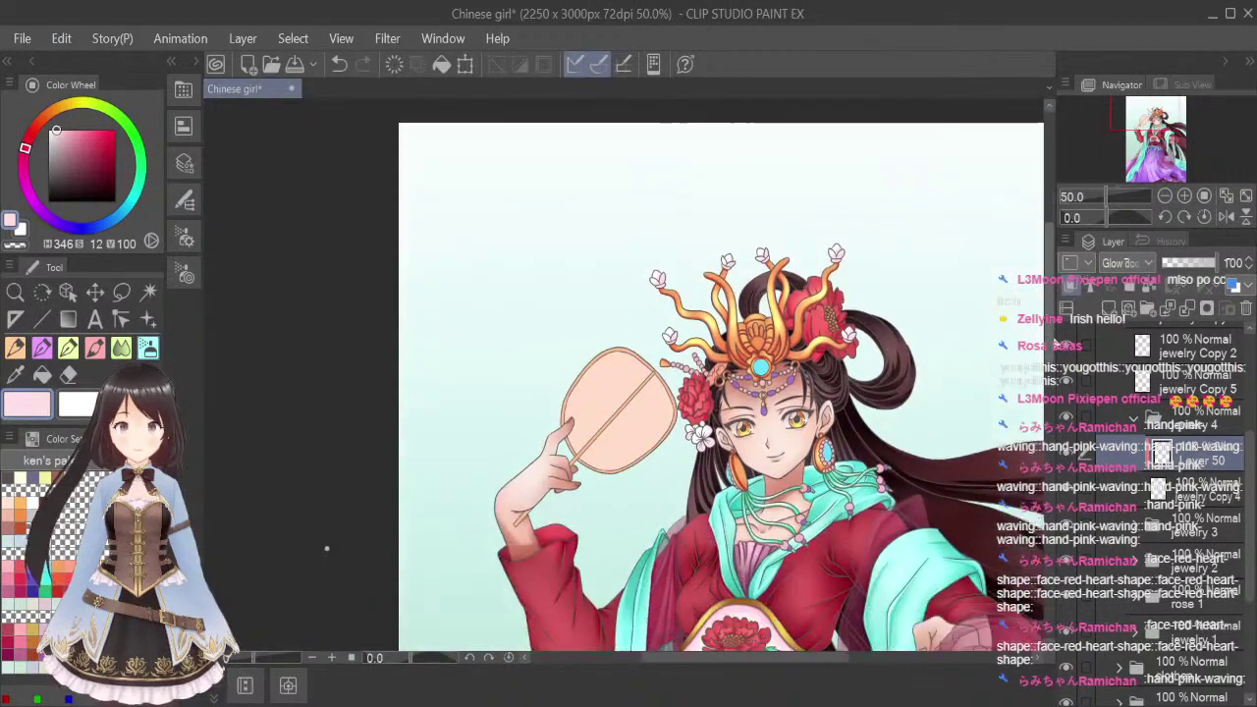
left_click_drag(1054, 358, 1056, 386)
left_click_drag(1055, 380, 1054, 286)
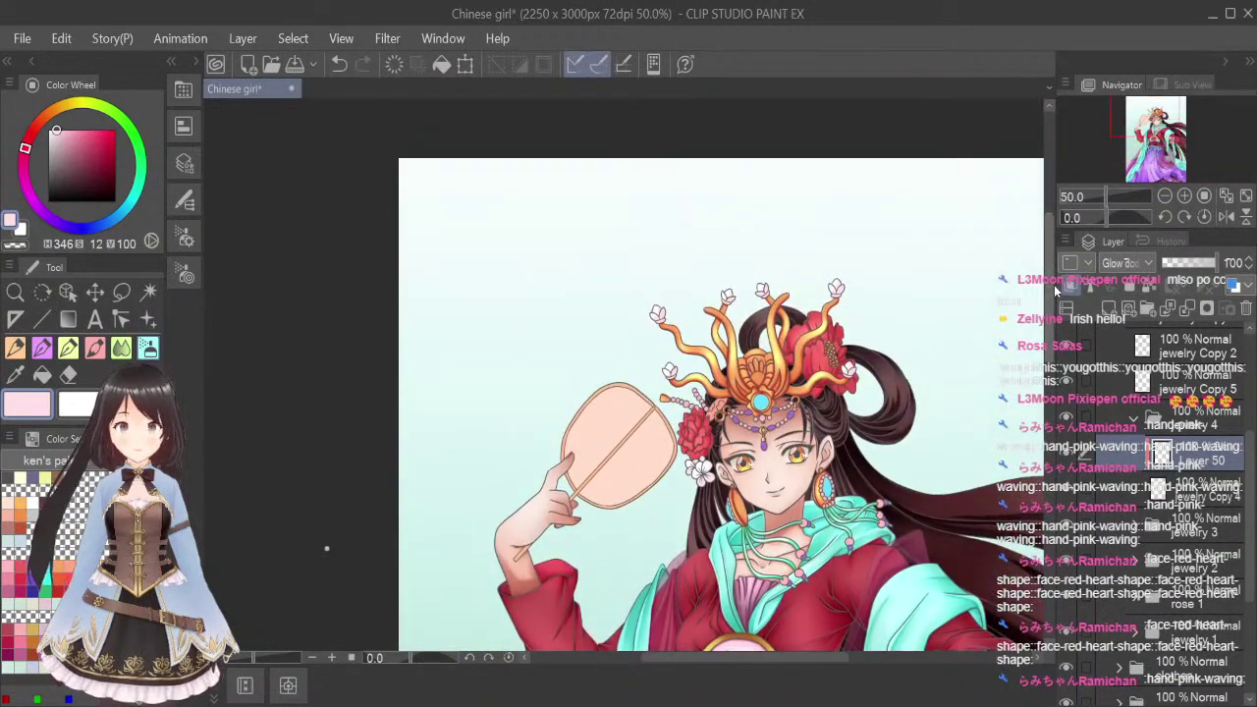
left_click(1108, 307)
left_click(1144, 293)
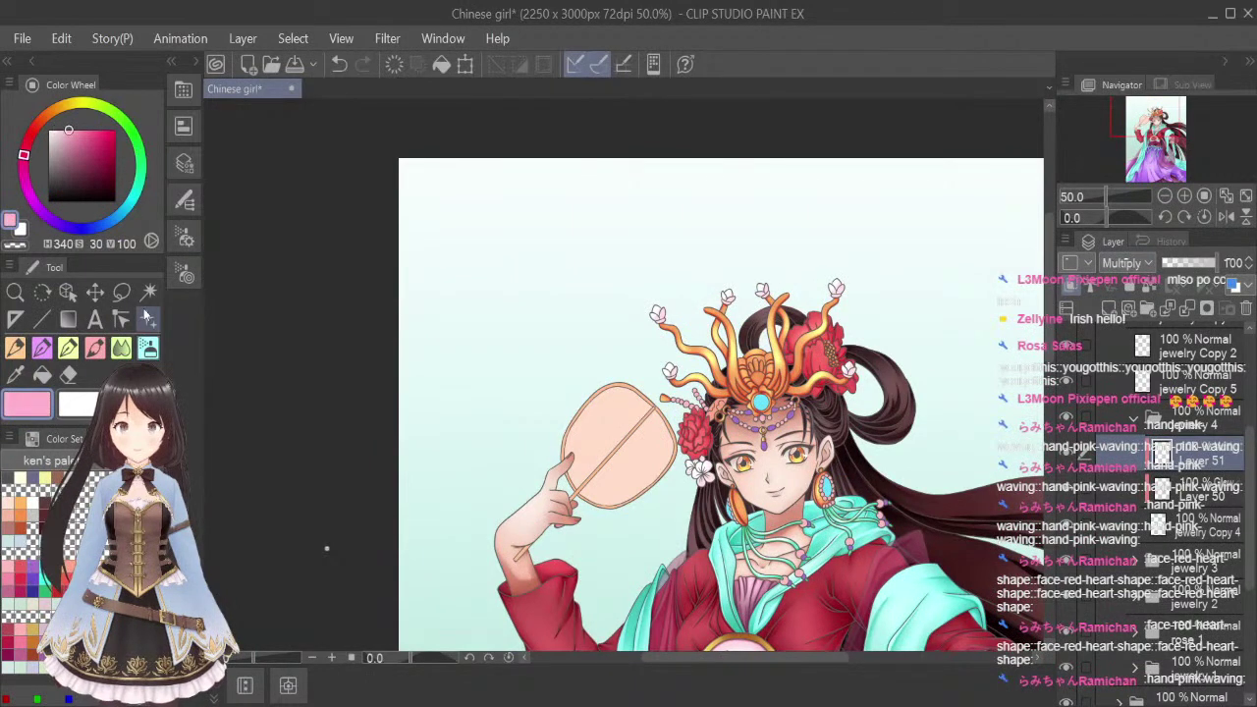
Paint pink shading along the petal edges and centres of the small blossoms beside the face, below the red flower
scroll(668, 310, "up", 3)
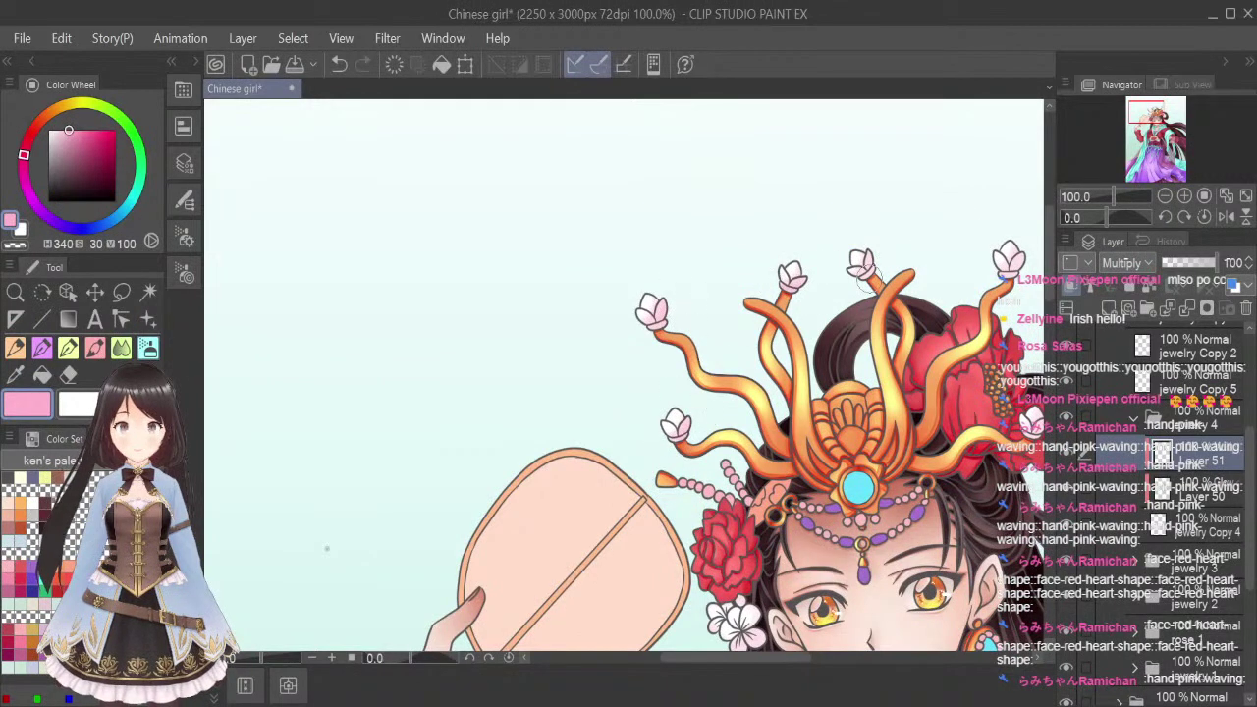
left_click_drag(770, 657, 792, 657)
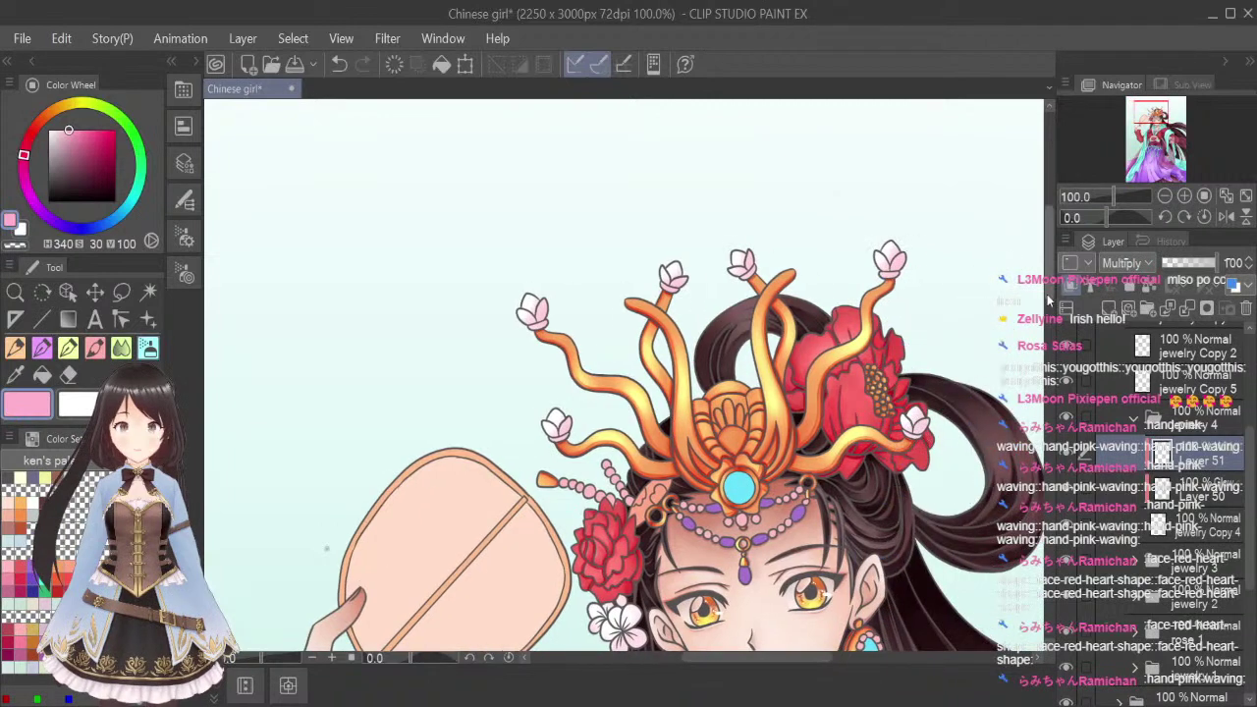
scroll(1047, 307, "down", 2)
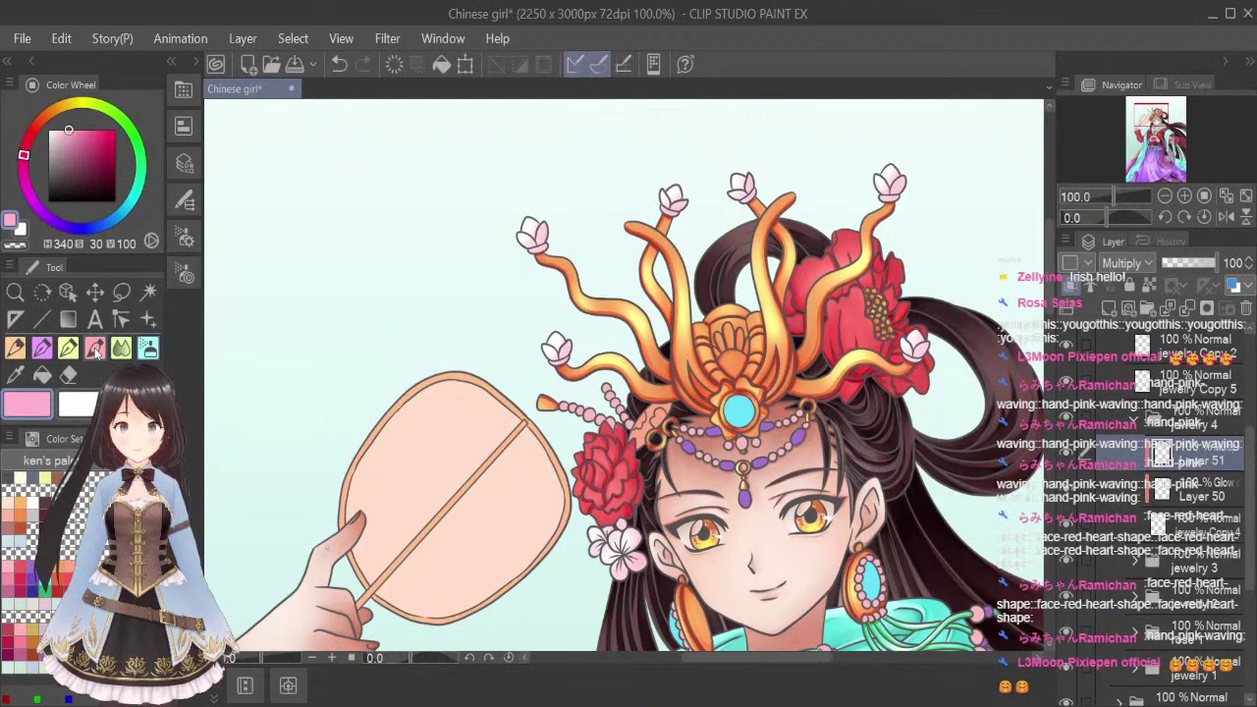
left_click(92, 319)
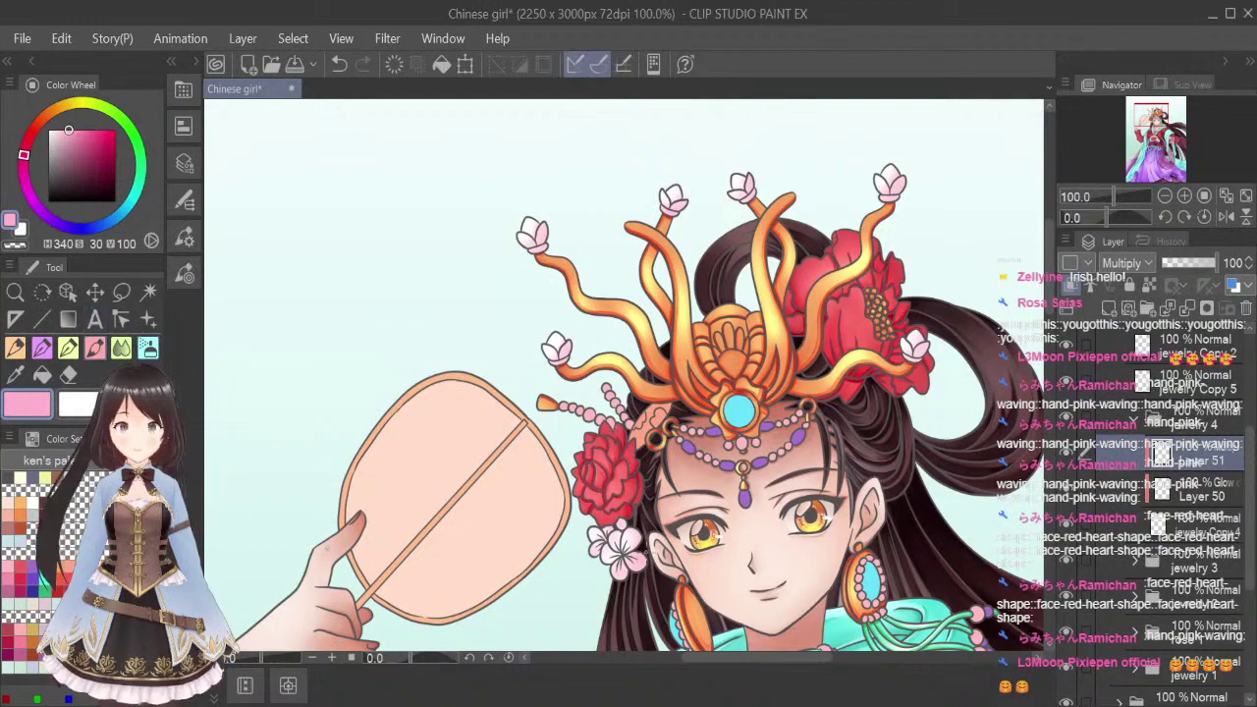
scroll(629, 558, "up", 5)
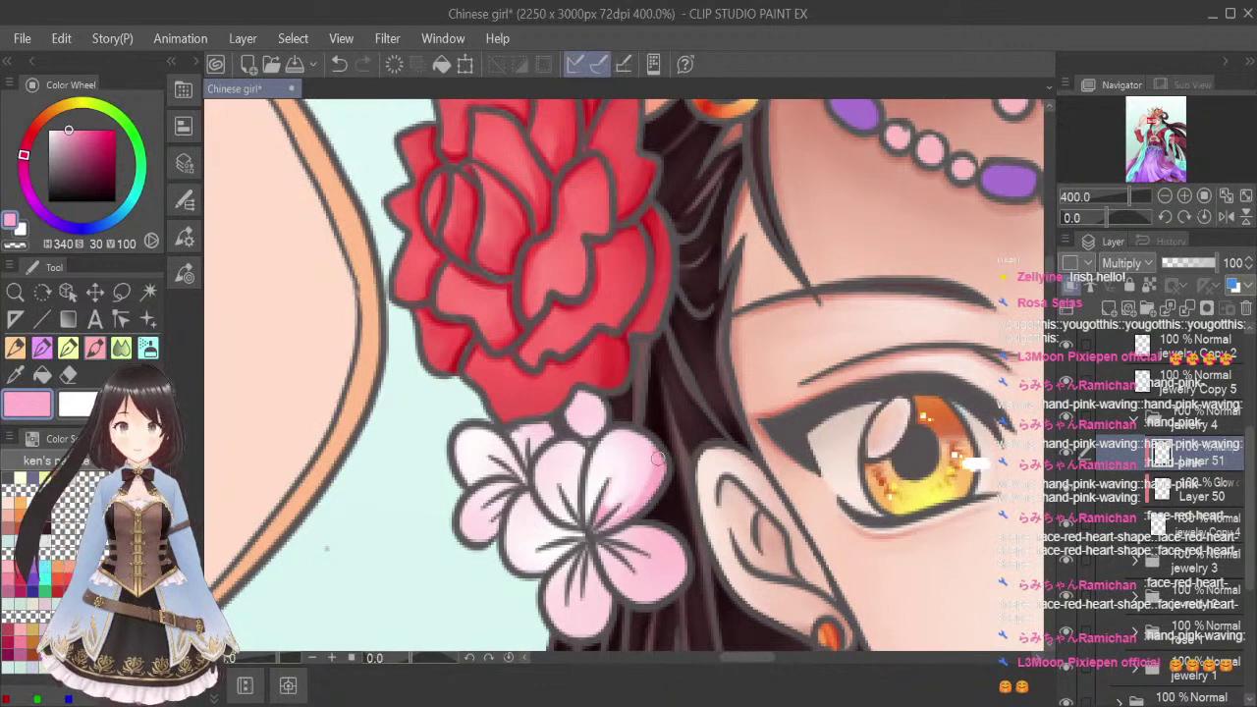
mouse_move(609, 546)
left_mouse_down()
mouse_move(638, 593)
mouse_move(627, 568)
left_mouse_up()
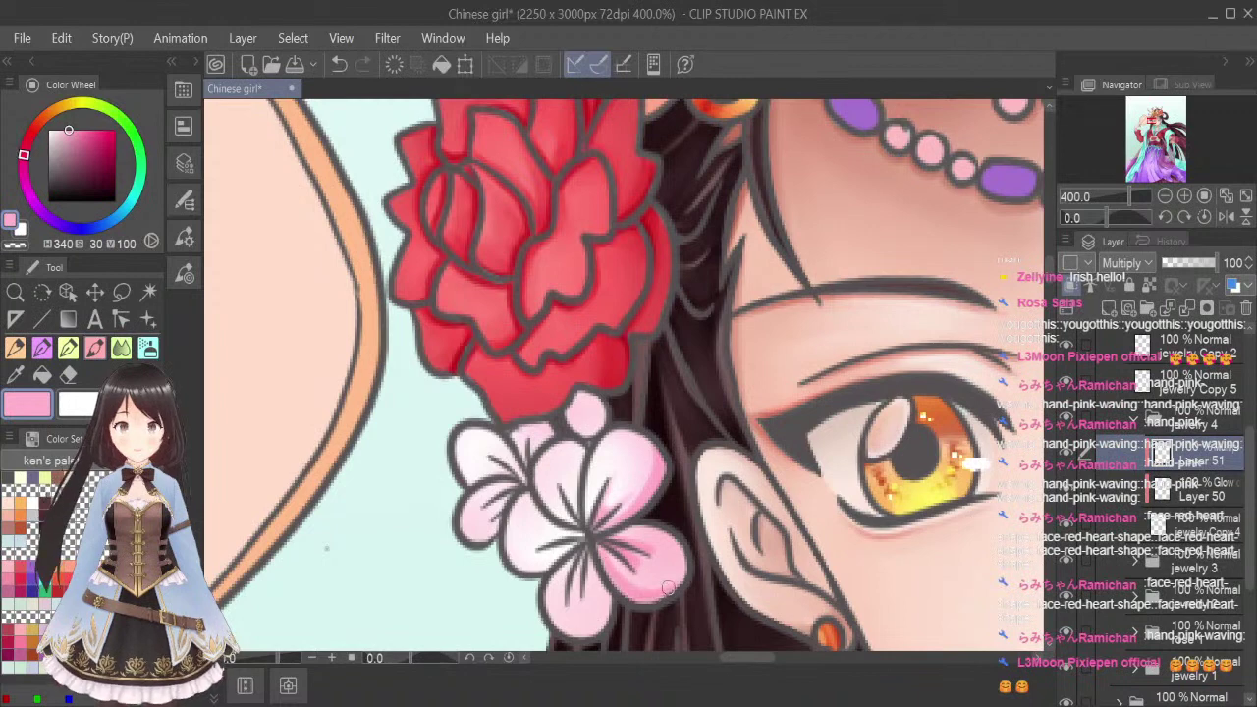
mouse_move(573, 395)
left_mouse_down()
mouse_move(593, 438)
mouse_move(588, 389)
left_mouse_up()
mouse_move(546, 433)
left_mouse_down()
mouse_move(524, 462)
mouse_move(514, 432)
mouse_move(529, 471)
mouse_move(551, 439)
left_mouse_up()
mouse_move(464, 428)
left_mouse_down()
mouse_move(513, 455)
mouse_move(524, 479)
mouse_move(483, 424)
mouse_move(499, 461)
left_mouse_up()
mouse_move(458, 520)
left_mouse_down()
mouse_move(479, 496)
mouse_move(526, 481)
mouse_move(494, 515)
mouse_move(507, 500)
mouse_move(497, 529)
mouse_move(518, 461)
mouse_move(539, 498)
mouse_move(533, 514)
mouse_move(533, 492)
mouse_move(540, 512)
mouse_move(594, 532)
mouse_move(526, 491)
mouse_move(585, 540)
mouse_move(536, 556)
mouse_move(583, 535)
mouse_move(546, 568)
mouse_move(581, 539)
mouse_move(586, 554)
mouse_move(554, 570)
mouse_move(581, 549)
mouse_move(570, 580)
mouse_move(577, 552)
mouse_move(582, 589)
mouse_move(586, 537)
mouse_move(616, 603)
mouse_move(563, 485)
mouse_move(582, 529)
mouse_move(530, 481)
left_mouse_up()
left_click_drag(586, 530, 579, 466)
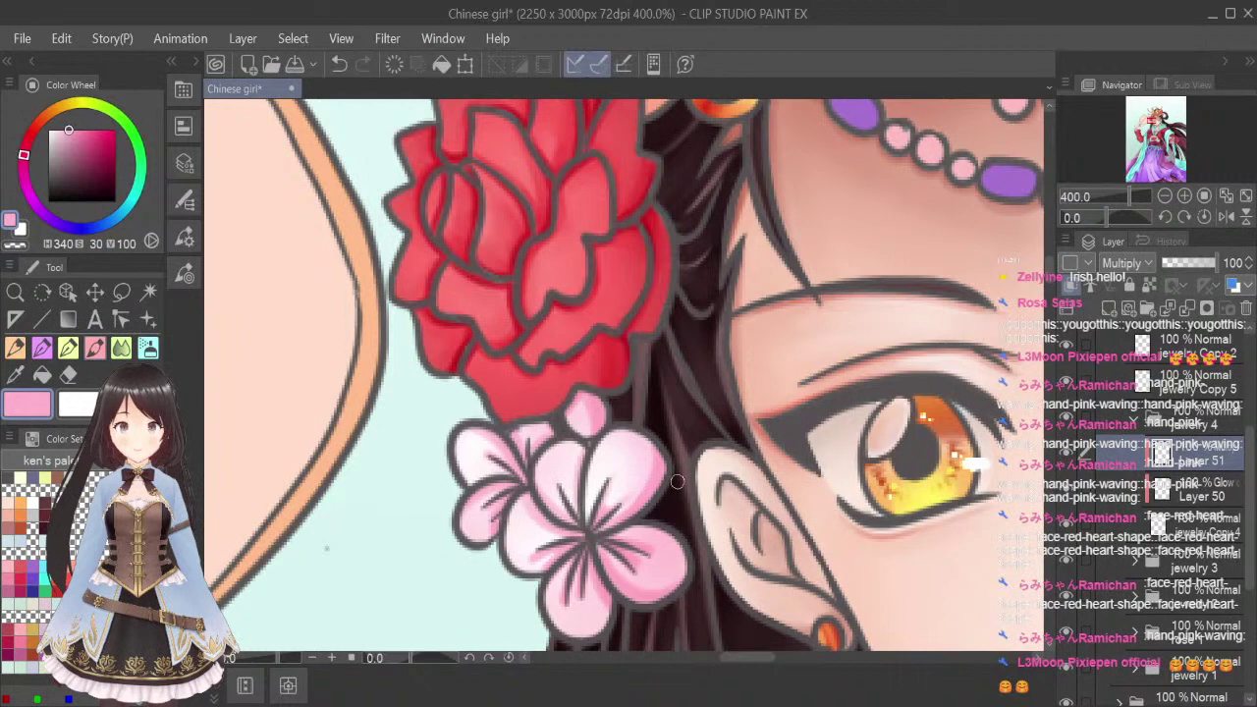
Soften the pink shading on the small blossoms beside the face with a reduced-size Blend brush
left_click(121, 347)
key("bracketleft")
key("bracketleft")
key("bracketleft")
key("bracketleft")
key("bracketleft")
key("bracketleft")
key("bracketleft")
key("bracketleft")
key("bracketleft")
key("bracketleft")
key("bracketleft")
key("bracketleft")
key("bracketleft")
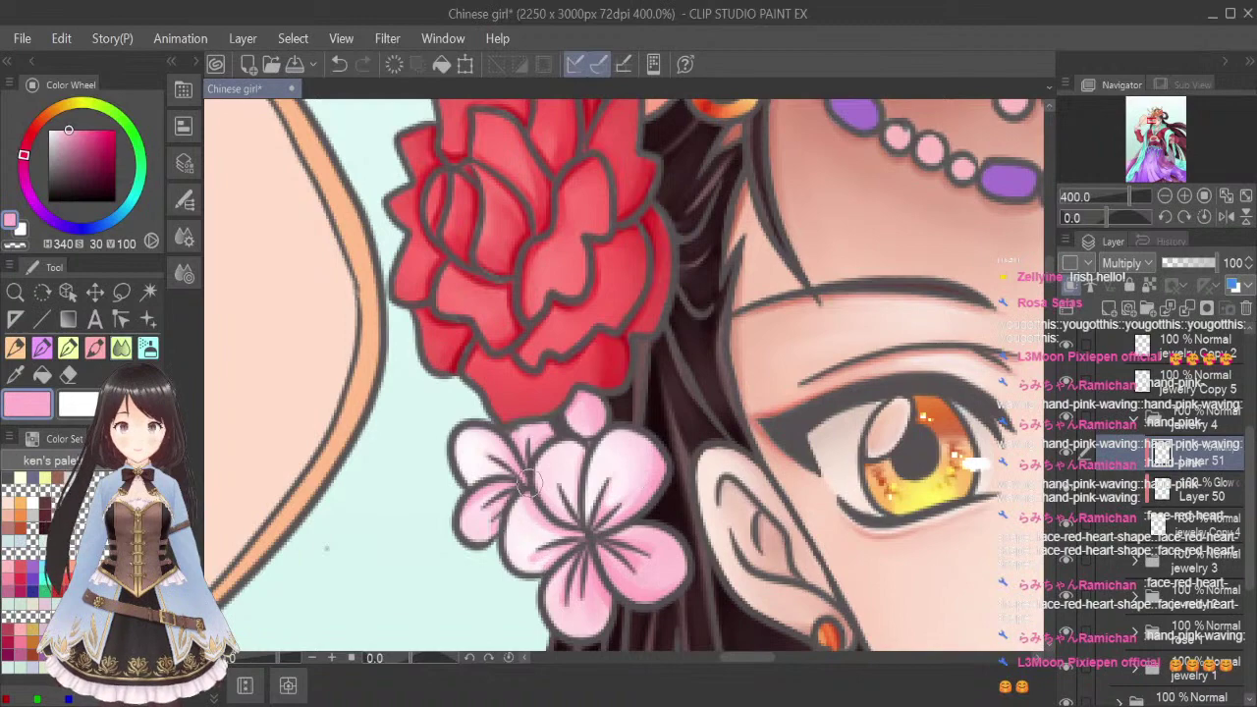
Paint pink shading on the petals and base of the crown's lower-left flower bud
scroll(703, 320, "down", 3)
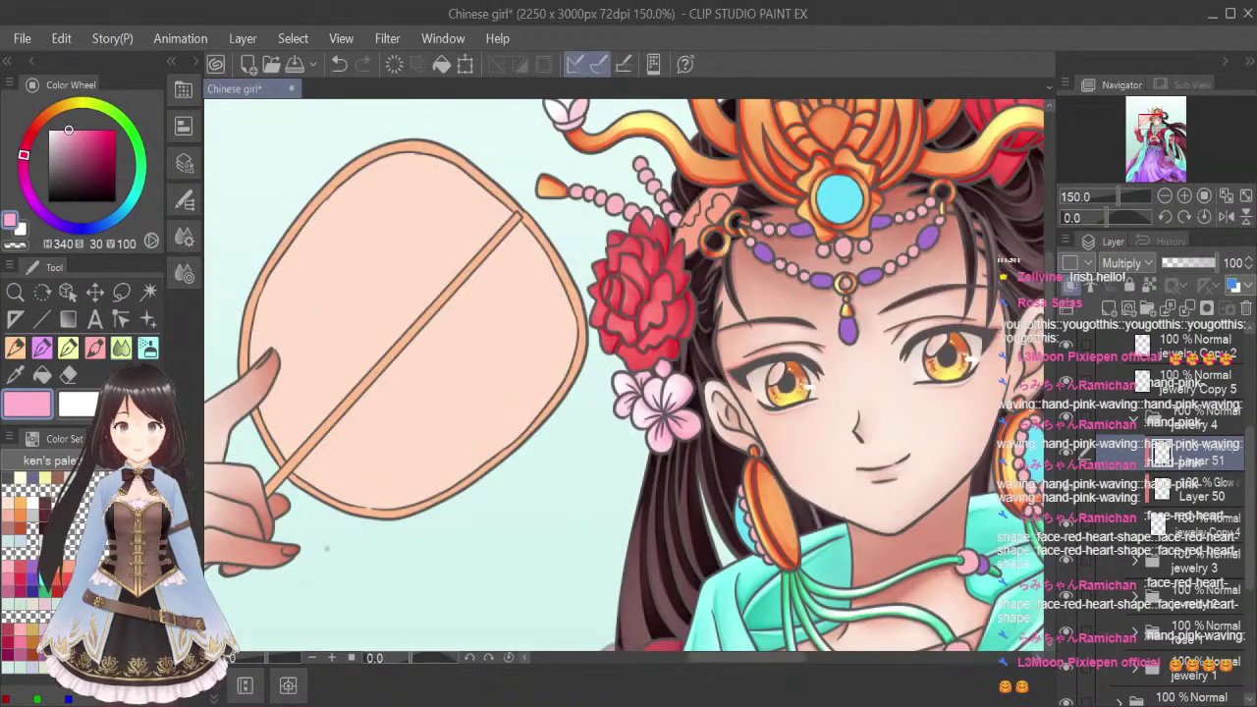
left_click_drag(1050, 293, 1050, 258)
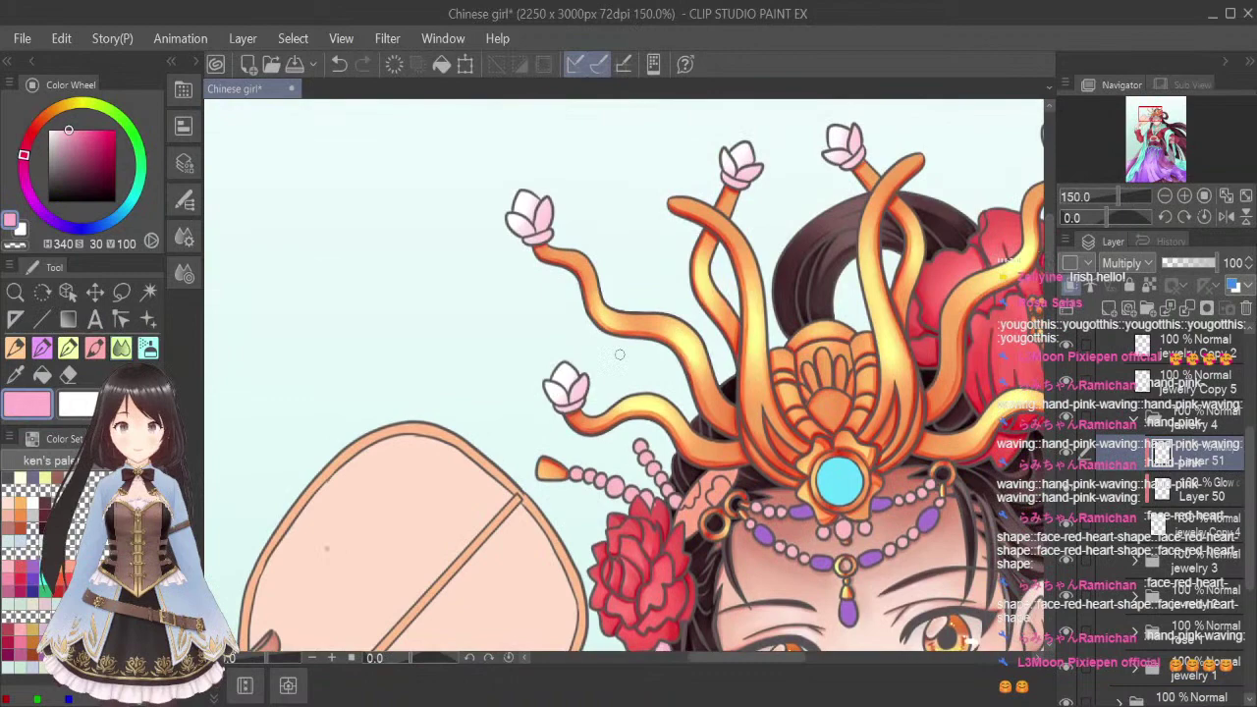
scroll(571, 381, "up", 1)
scroll(571, 382, "up", 2)
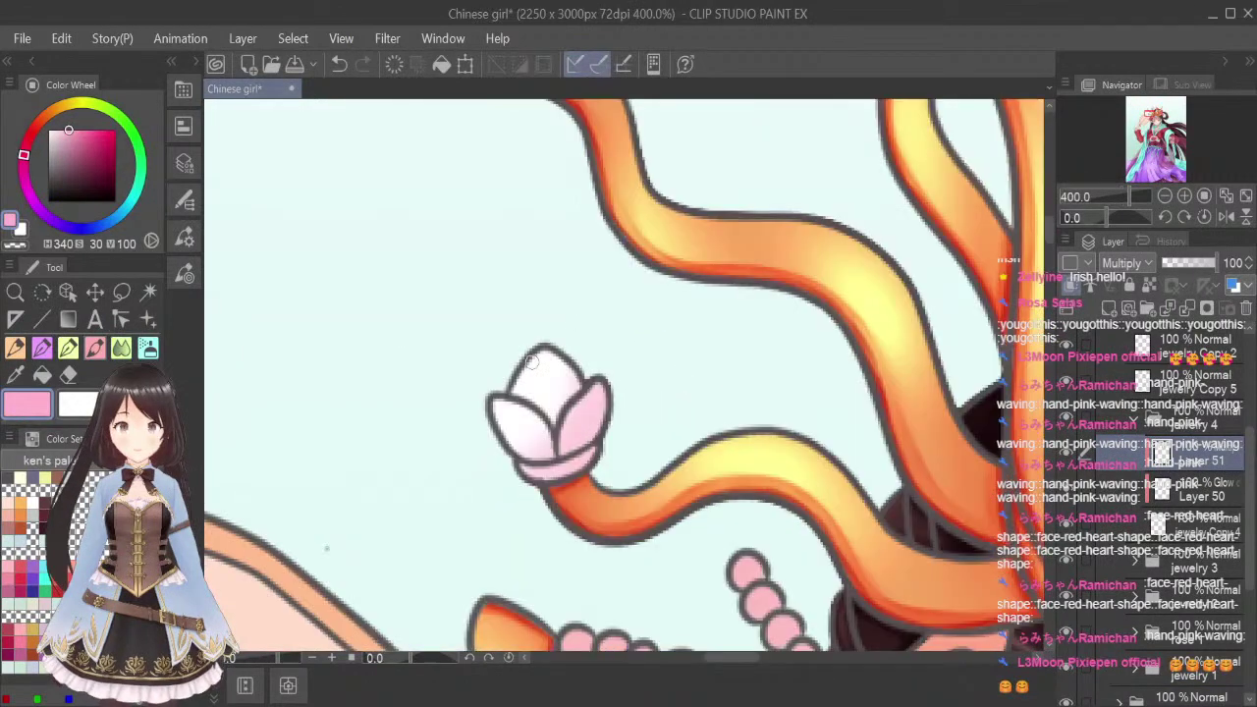
mouse_move(515, 390)
left_mouse_down()
mouse_move(552, 426)
mouse_move(566, 354)
mouse_move(569, 385)
mouse_move(580, 367)
mouse_move(601, 394)
mouse_move(573, 448)
left_mouse_up()
left_click_drag(603, 397, 588, 441)
mouse_move(490, 398)
left_mouse_down()
mouse_move(518, 441)
mouse_move(527, 432)
mouse_move(492, 415)
mouse_move(545, 453)
mouse_move(497, 427)
mouse_move(525, 448)
left_mouse_up()
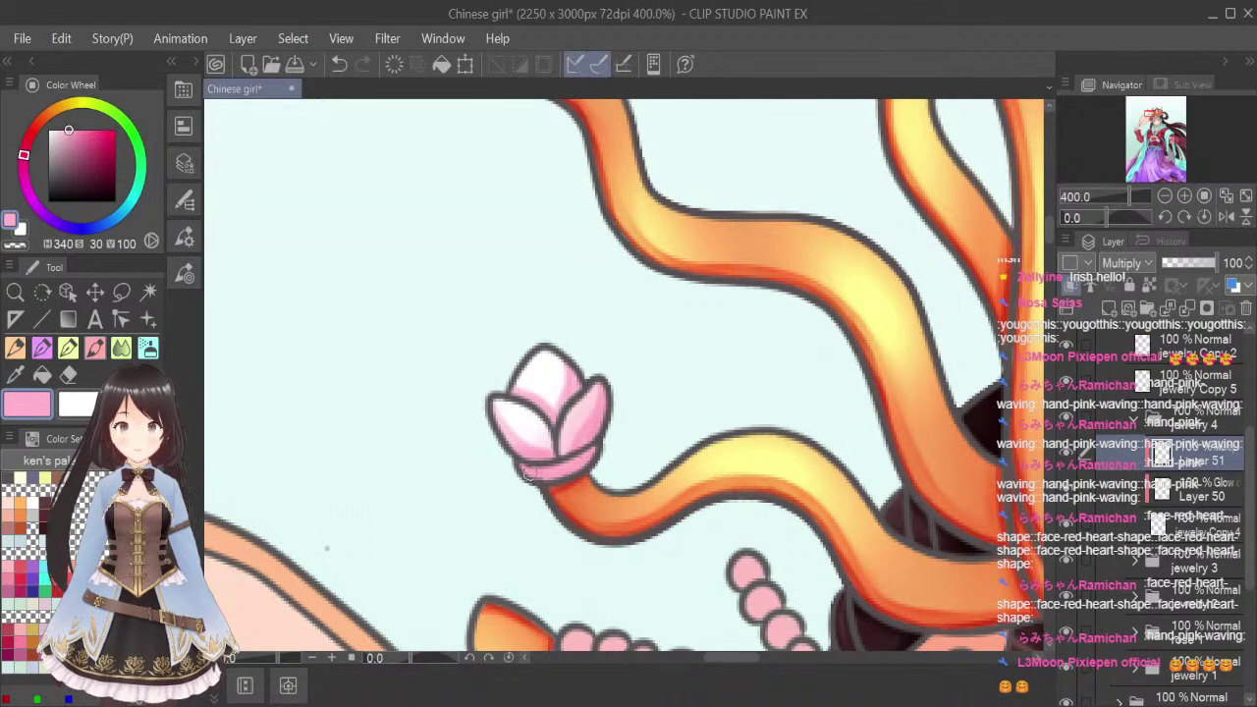
Blend the pink shading on the crown's lower-left flower bud with a reduced-size Blend brush
left_click(121, 348)
key("bracketleft")
key("bracketleft")
key("bracketleft")
key("bracketleft")
key("bracketleft")
key("bracketleft")
key("bracketleft")
key("bracketleft")
key("bracketleft")
key("bracketleft")
key("bracketleft")
key("bracketleft")
mouse_move(546, 389)
left_mouse_down()
mouse_move(583, 360)
mouse_move(515, 422)
mouse_move(527, 452)
mouse_move(579, 450)
mouse_move(602, 420)
mouse_move(541, 463)
mouse_move(590, 441)
left_mouse_up()
Paint pink shading on the petals and base of the crown's upper-left flower bud
left_click_drag(1048, 239, 1047, 210)
left_click(96, 349)
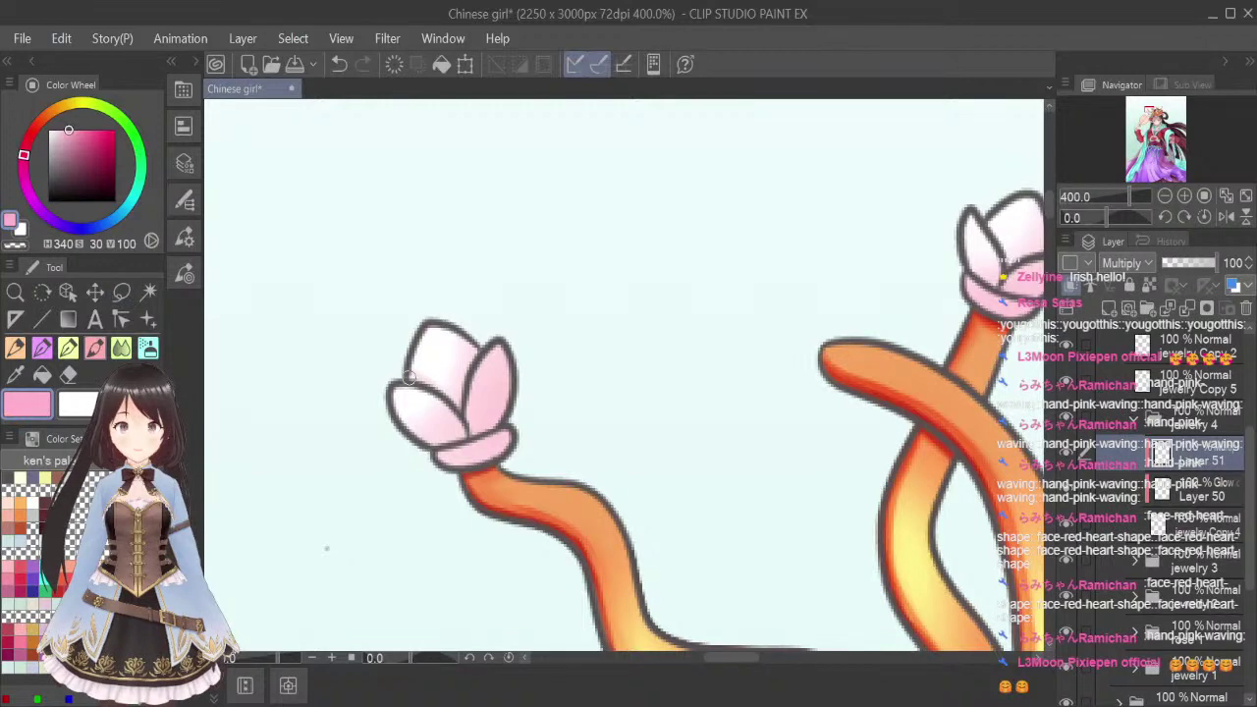
mouse_move(405, 371)
left_mouse_down()
mouse_move(458, 401)
mouse_move(469, 349)
left_mouse_up()
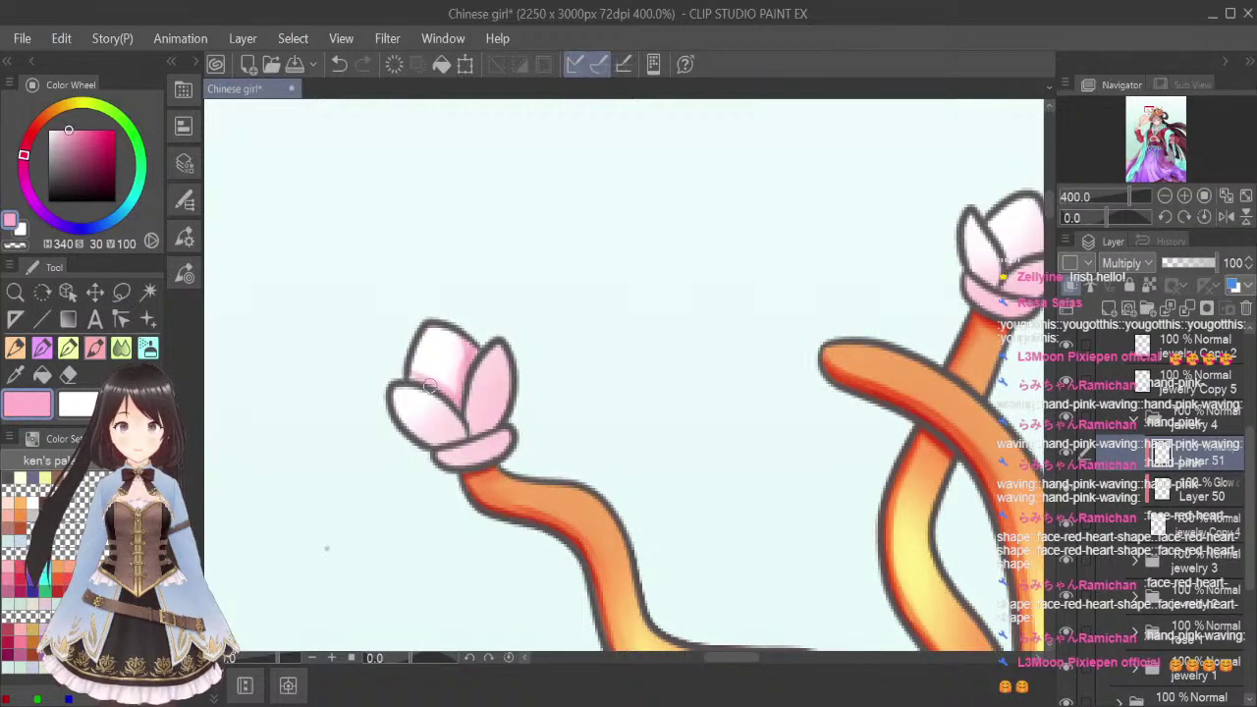
mouse_move(389, 393)
left_mouse_down()
mouse_move(431, 444)
mouse_move(496, 422)
mouse_move(473, 390)
mouse_move(438, 400)
mouse_move(470, 438)
mouse_move(465, 393)
mouse_move(502, 346)
left_mouse_up()
mouse_move(434, 449)
left_mouse_down()
mouse_move(471, 440)
mouse_move(488, 455)
mouse_move(437, 458)
left_mouse_up()
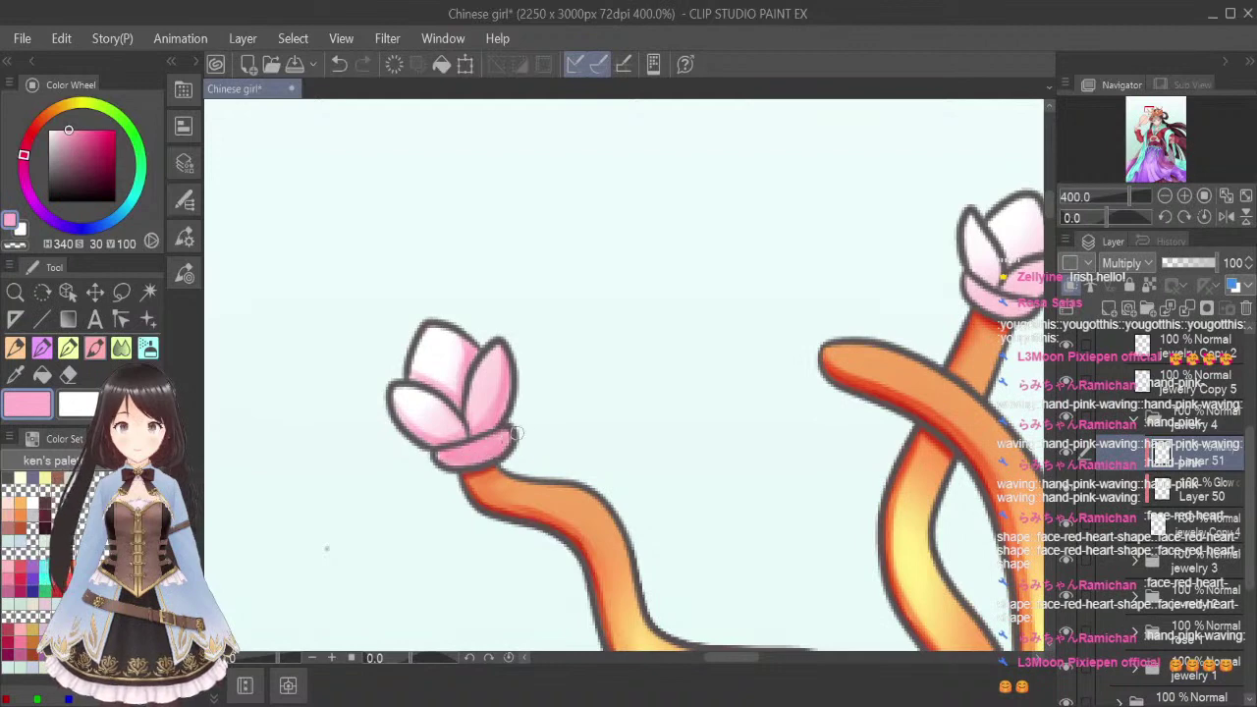
Smooth the pink shading on the crown's upper-left flower bud with a reduced-size Blend brush
left_click(120, 348)
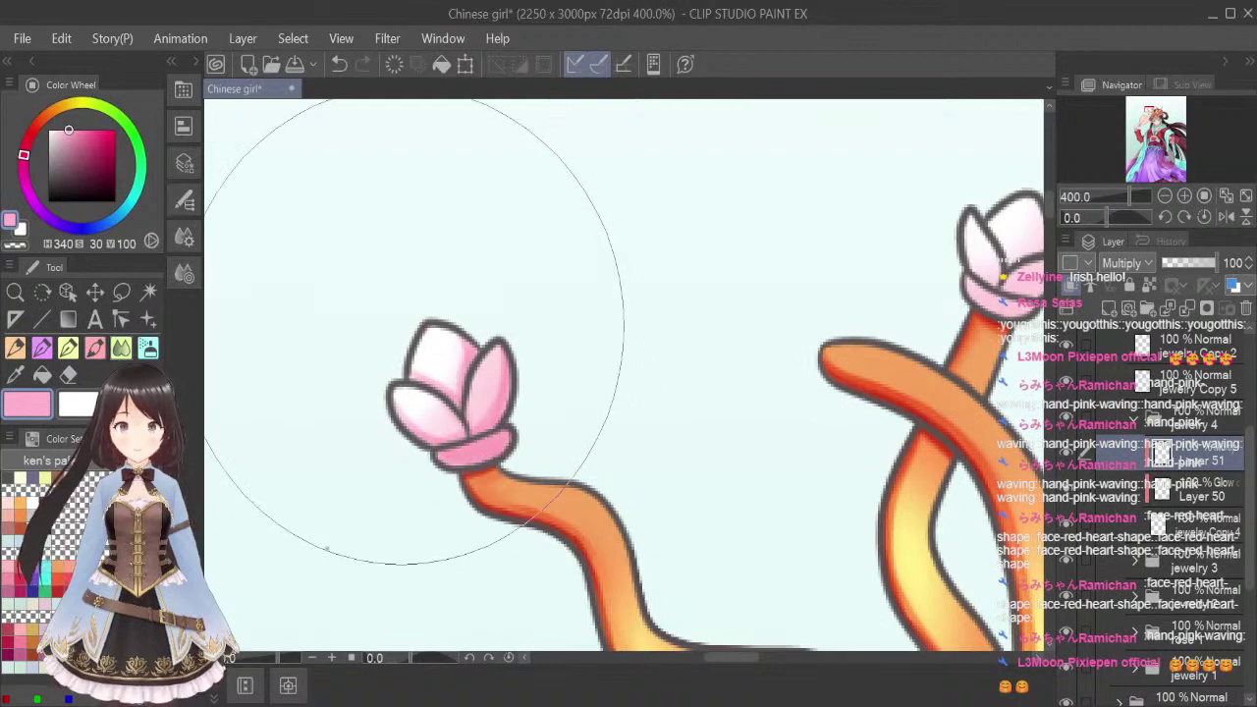
key("bracketleft")
key("bracketleft")
key("bracketleft")
key("bracketleft")
key("bracketleft")
key("bracketleft")
key("bracketleft")
key("bracketleft")
key("bracketleft")
key("bracketleft")
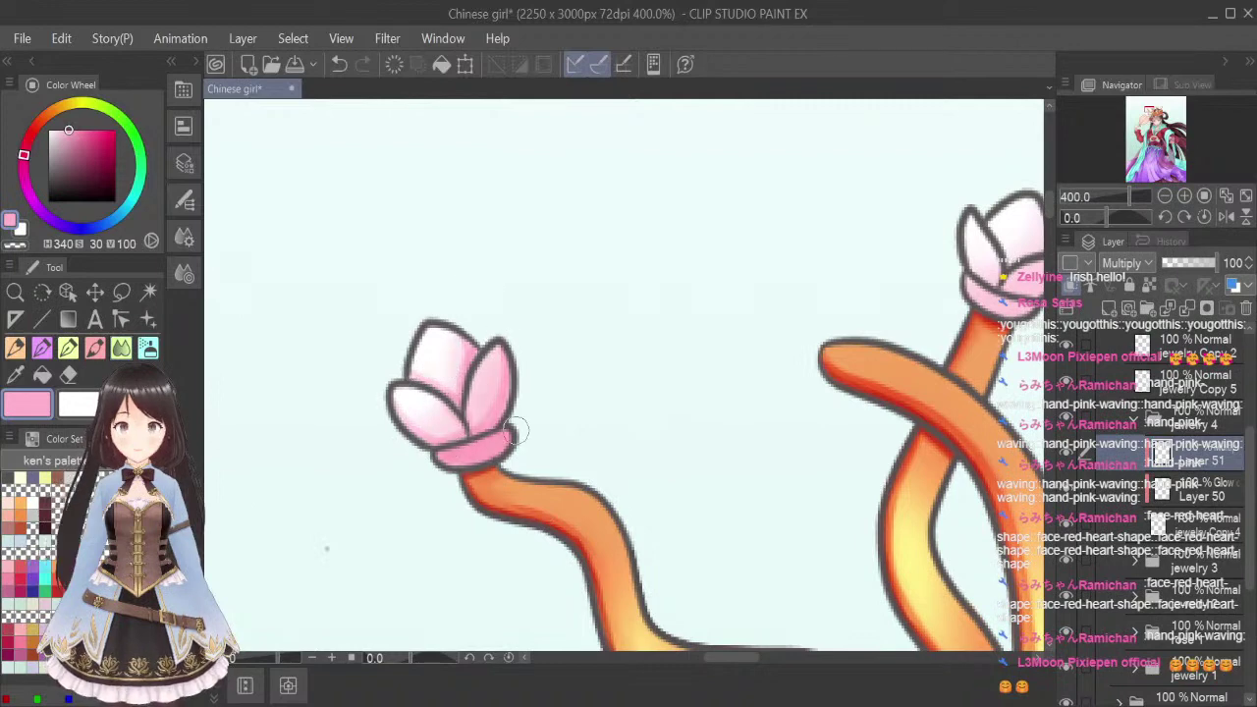
Paint pink shading on the petals and bases of the two flower buds at the top middle of the crown
left_click_drag(731, 657, 759, 662)
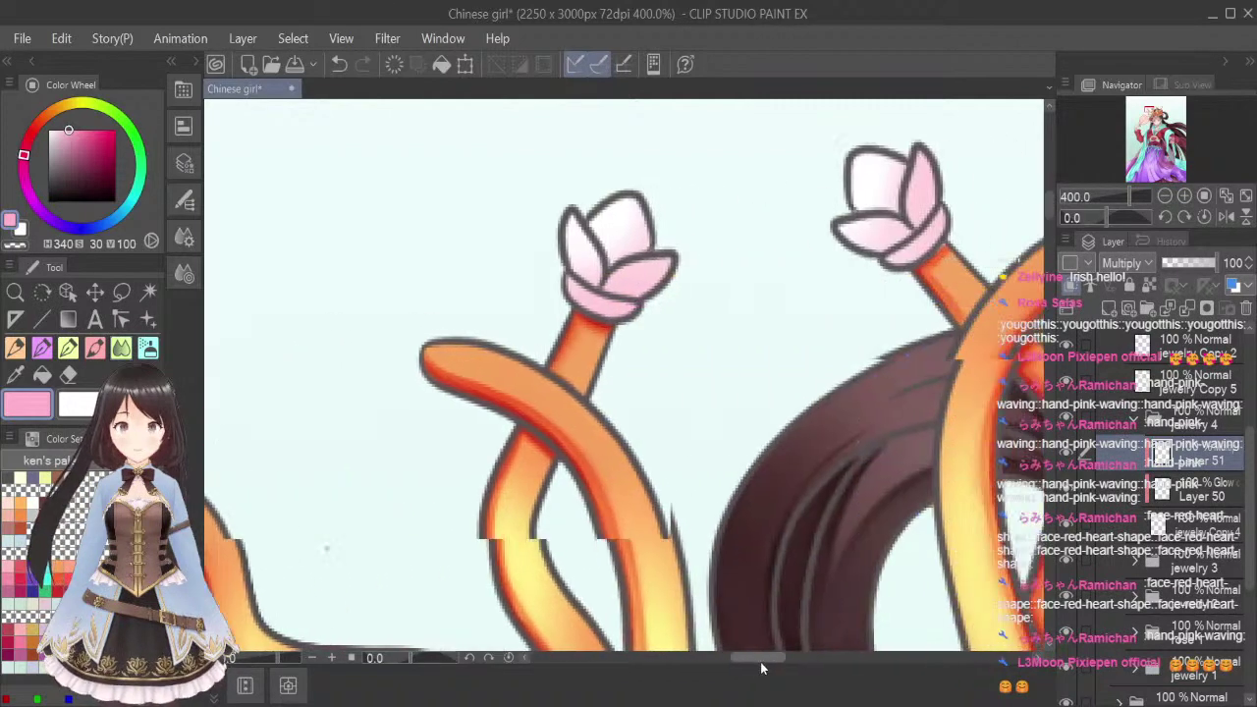
left_click_drag(1052, 218, 1050, 146)
left_click(125, 342)
left_click_drag(766, 663, 773, 664)
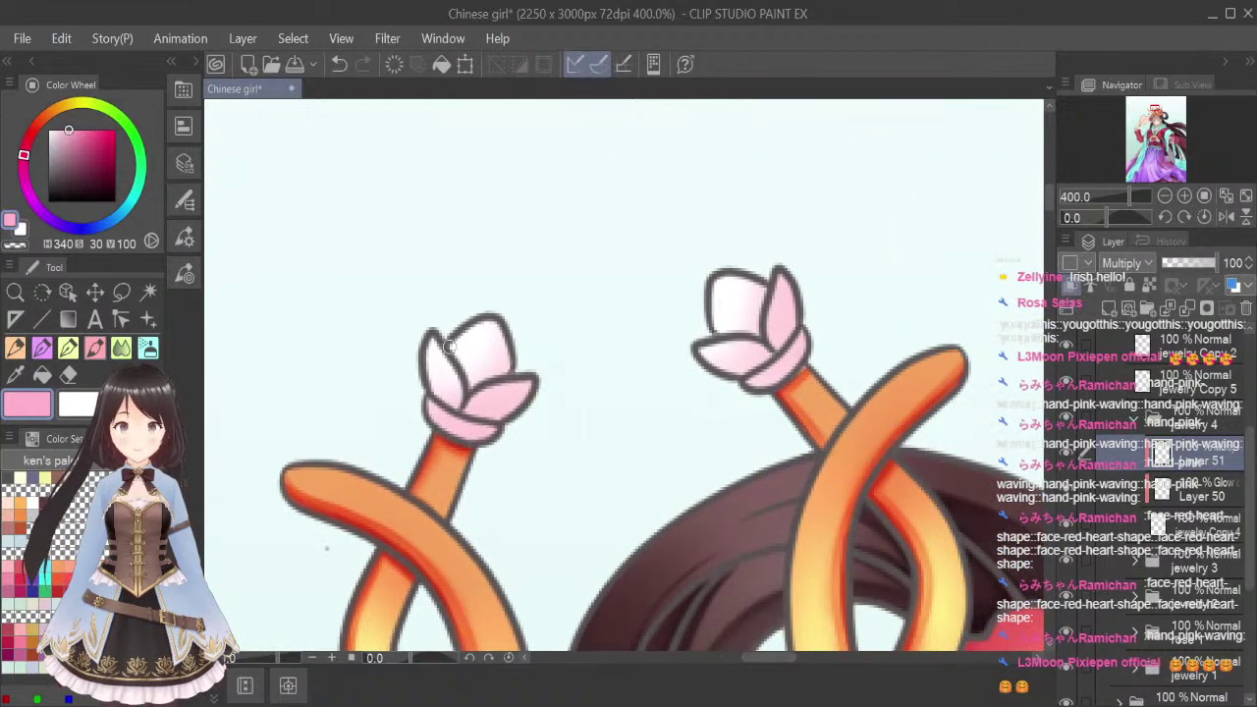
mouse_move(450, 352)
left_mouse_down()
mouse_move(469, 389)
mouse_move(485, 378)
mouse_move(505, 329)
left_mouse_up()
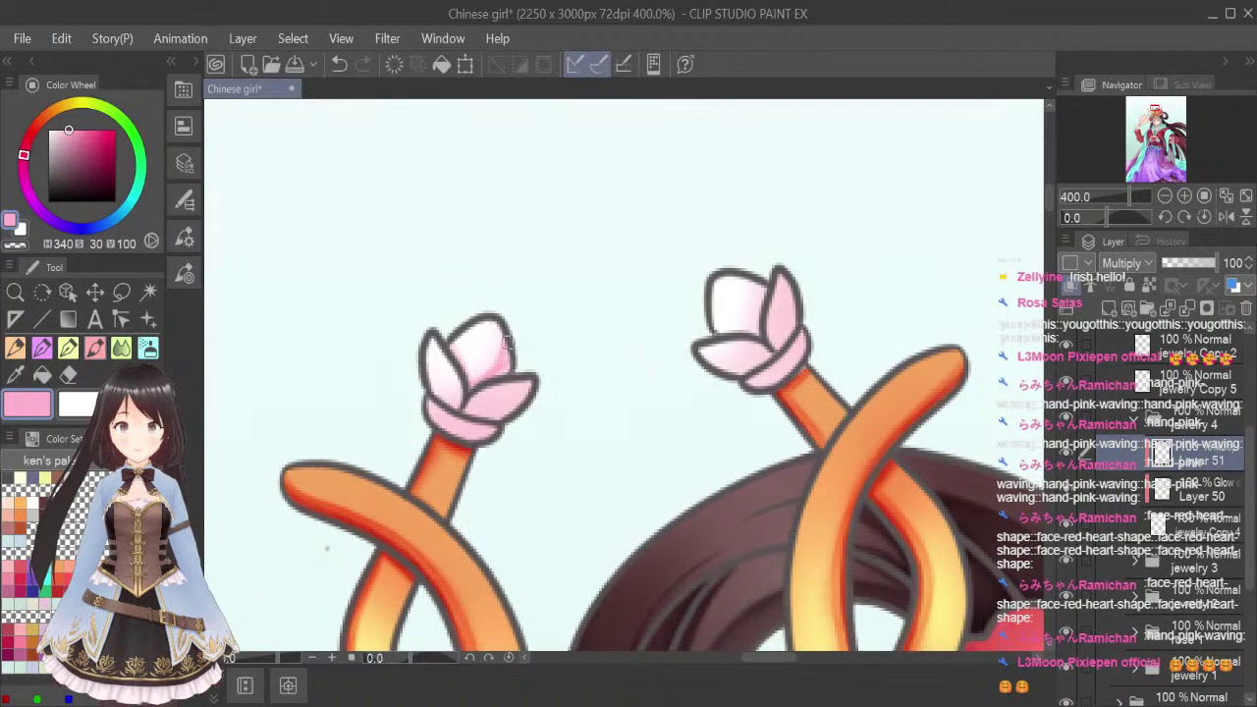
mouse_move(429, 342)
left_mouse_down()
mouse_move(429, 380)
mouse_move(422, 368)
mouse_move(487, 419)
mouse_move(462, 411)
mouse_move(450, 403)
mouse_move(477, 412)
mouse_move(478, 392)
mouse_move(459, 384)
mouse_move(476, 411)
mouse_move(522, 397)
mouse_move(485, 413)
mouse_move(522, 392)
mouse_move(490, 425)
mouse_move(426, 399)
mouse_move(475, 427)
mouse_move(429, 413)
left_mouse_up()
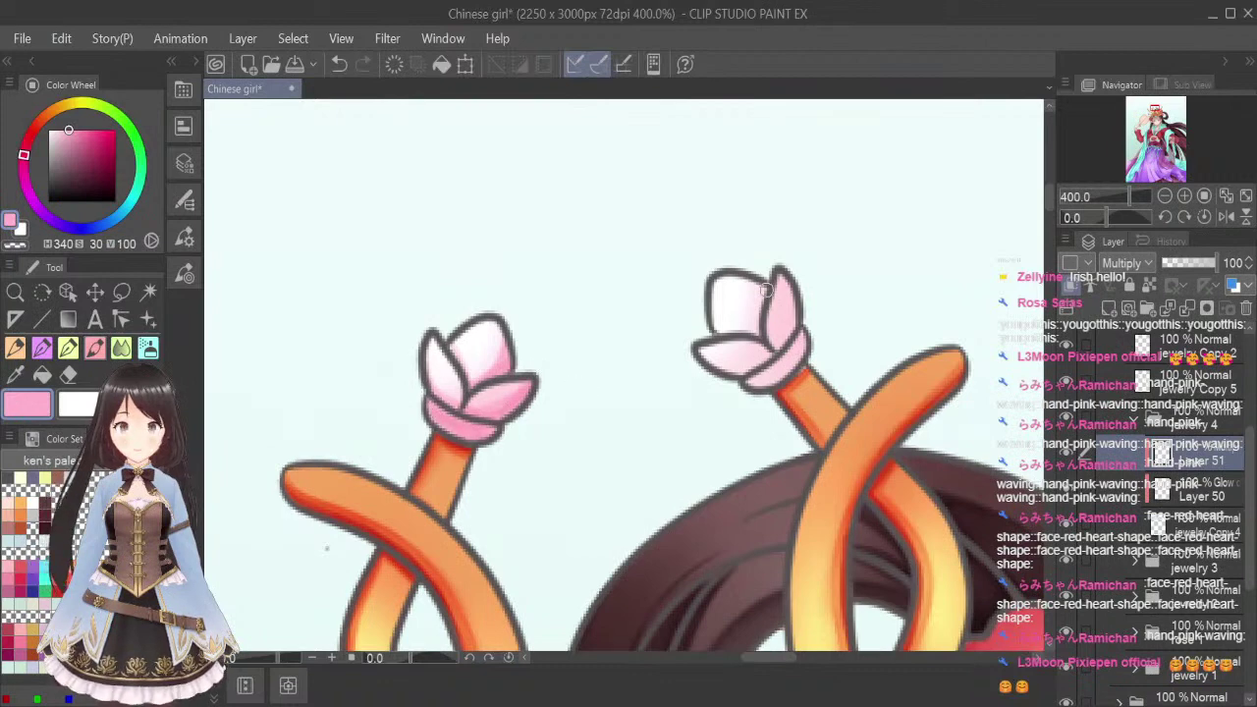
left_click_drag(721, 325, 729, 332)
left_click_drag(742, 277, 761, 296)
mouse_move(714, 364)
left_mouse_down()
mouse_move(747, 351)
mouse_move(755, 368)
mouse_move(764, 361)
mouse_move(779, 338)
mouse_move(778, 262)
mouse_move(782, 339)
mouse_move(791, 282)
left_mouse_up()
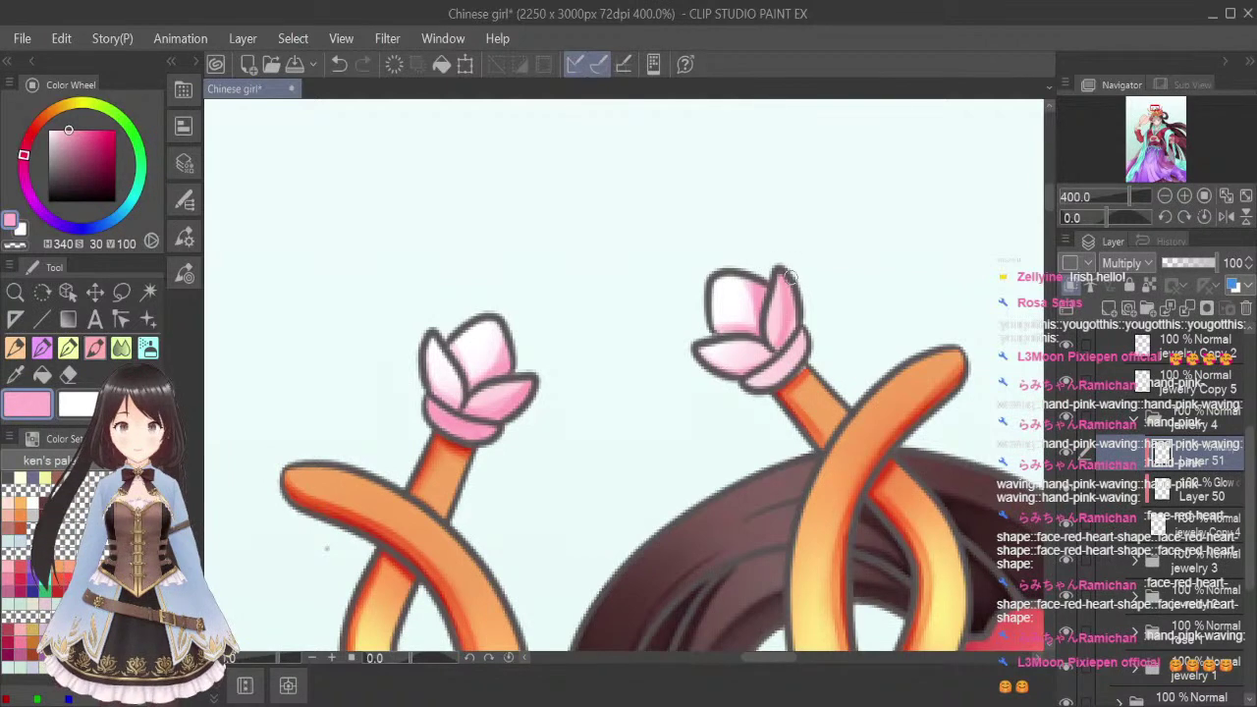
mouse_move(771, 367)
left_mouse_down()
mouse_move(807, 342)
mouse_move(762, 385)
left_mouse_up()
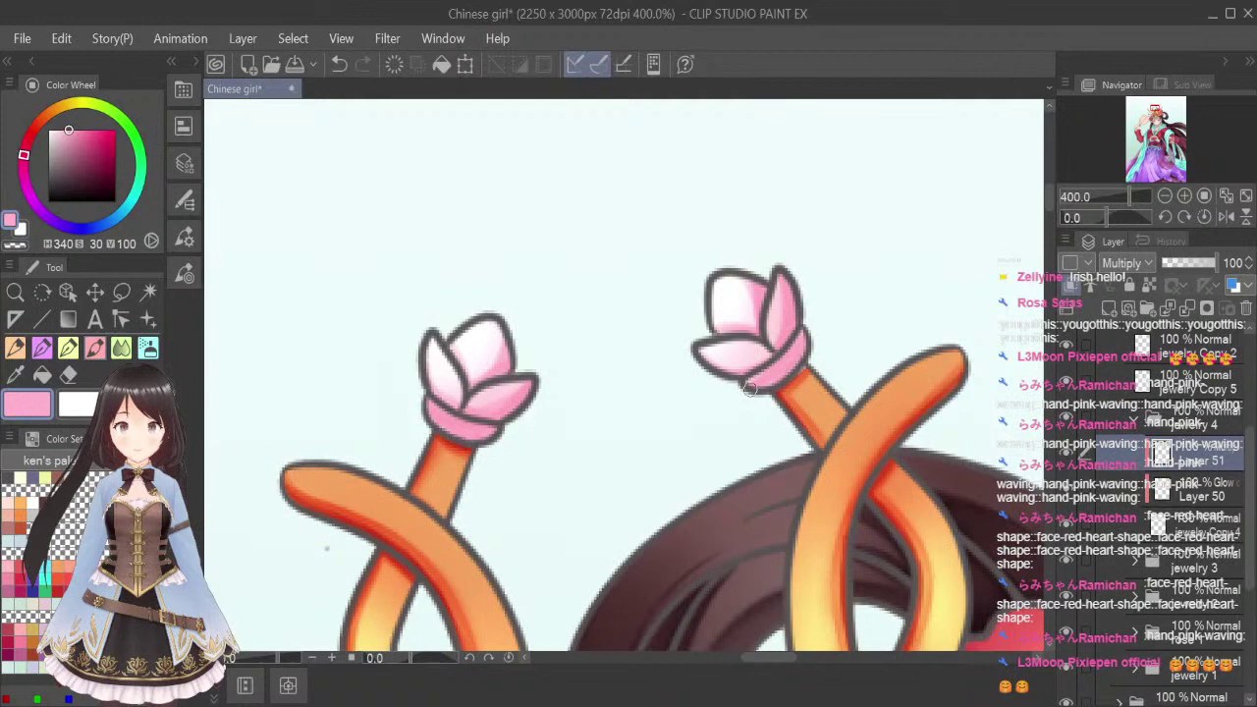
Soften the pink shading on the two top-middle crown buds with a reduced-size Blend brush
left_click(122, 349)
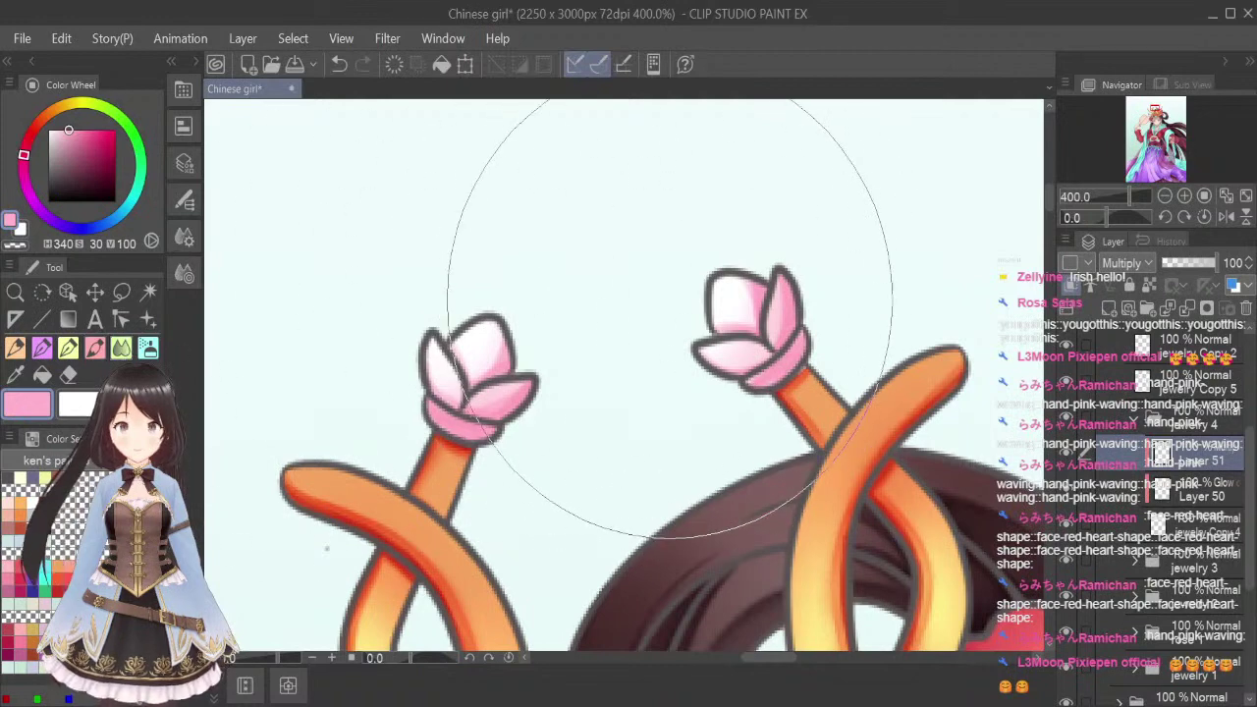
key("[")
key("[")
left_click_drag(482, 400, 476, 387)
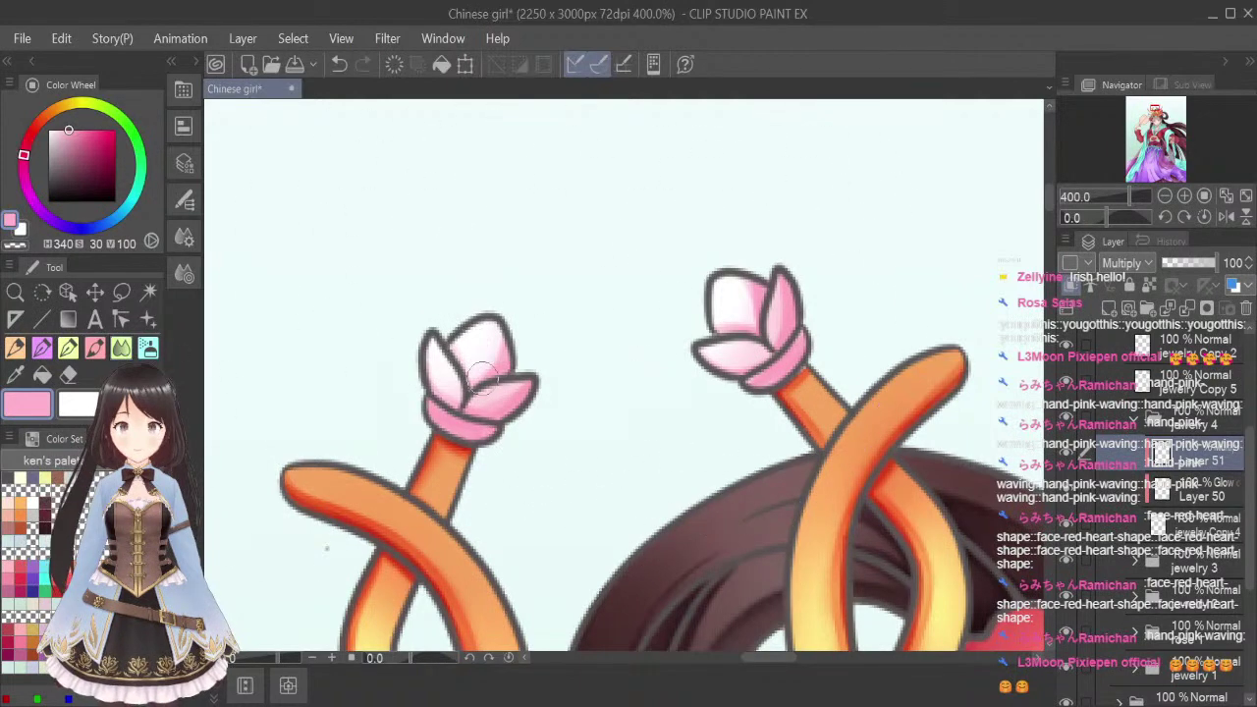
left_click_drag(424, 352, 435, 367)
left_click_drag(522, 393, 490, 399)
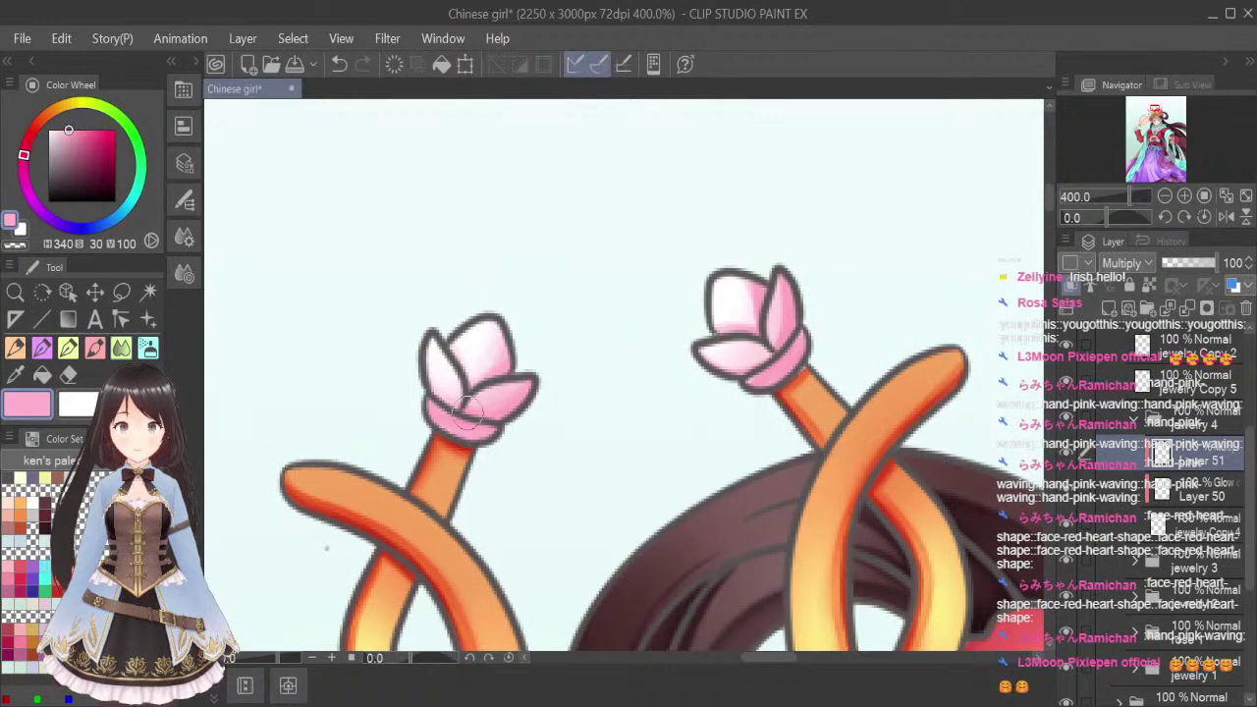
mouse_move(750, 285)
left_mouse_down()
mouse_move(752, 317)
mouse_move(738, 324)
left_mouse_up()
left_click_drag(709, 365, 747, 364)
left_click_drag(775, 319, 775, 297)
left_click_drag(770, 375, 788, 363)
Paint pink shading on the petals and base of the crown's upper-right flower bud
left_click_drag(735, 660, 790, 661)
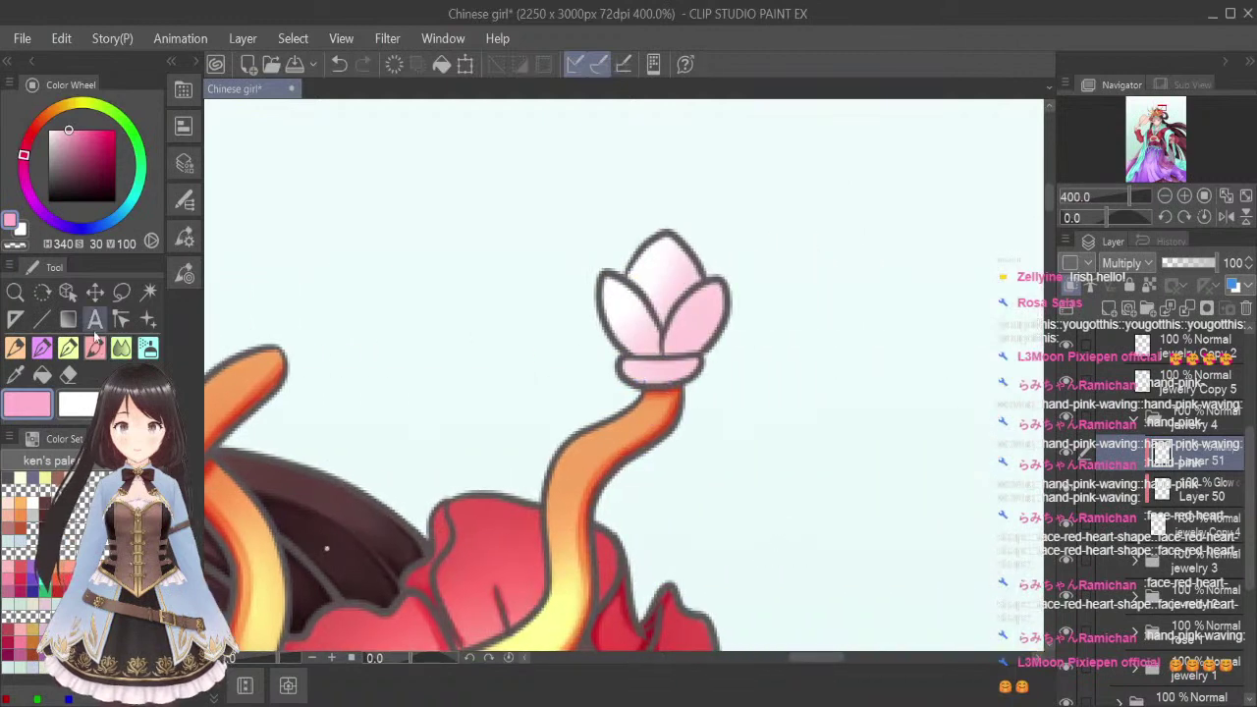
mouse_move(624, 273)
left_mouse_down()
mouse_move(662, 325)
mouse_move(680, 266)
mouse_move(682, 285)
mouse_move(697, 257)
left_mouse_up()
mouse_move(611, 275)
left_mouse_down()
mouse_move(654, 359)
mouse_move(624, 290)
mouse_move(652, 352)
mouse_move(658, 341)
mouse_move(646, 351)
mouse_move(673, 350)
mouse_move(719, 291)
mouse_move(703, 334)
mouse_move(720, 314)
mouse_move(631, 360)
mouse_move(696, 365)
mouse_move(630, 373)
mouse_move(650, 371)
mouse_move(618, 363)
left_mouse_up()
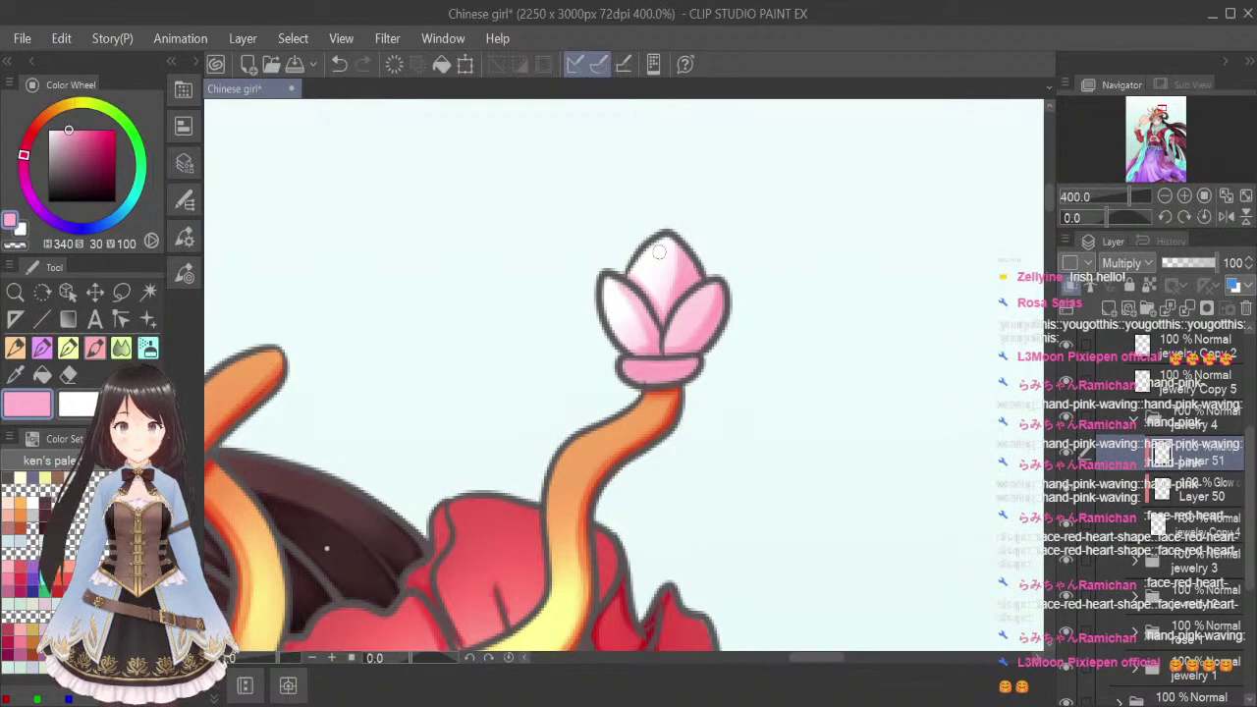
Blend the pink shading on the crown's upper-right flower bud with a reduced-size Blend brush
left_click(121, 349)
key("bracketleft")
key("bracketleft")
key("bracketleft")
key("bracketleft")
key("bracketleft")
key("bracketleft")
key("bracketleft")
key("bracketleft")
key("bracketleft")
key("bracketleft")
key("bracketleft")
key("bracketleft")
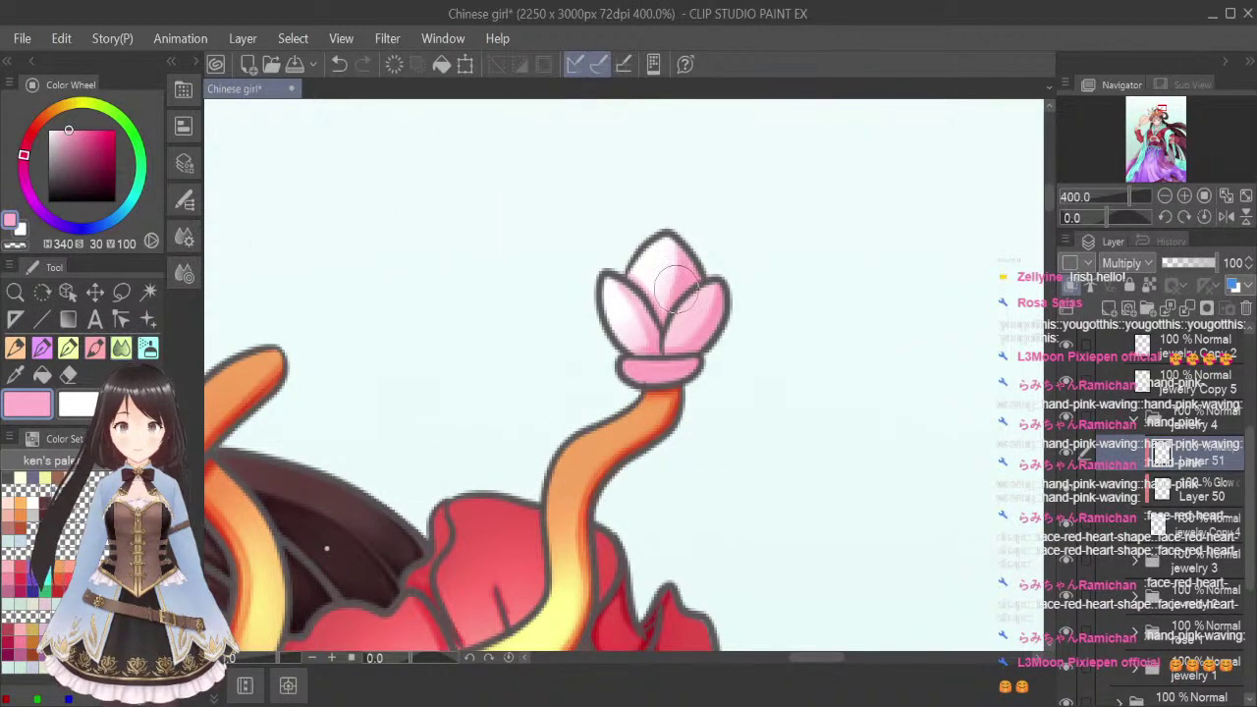
key("bracketleft")
key("bracketleft")
mouse_move(630, 324)
left_mouse_down()
mouse_move(643, 335)
mouse_move(638, 318)
left_mouse_up()
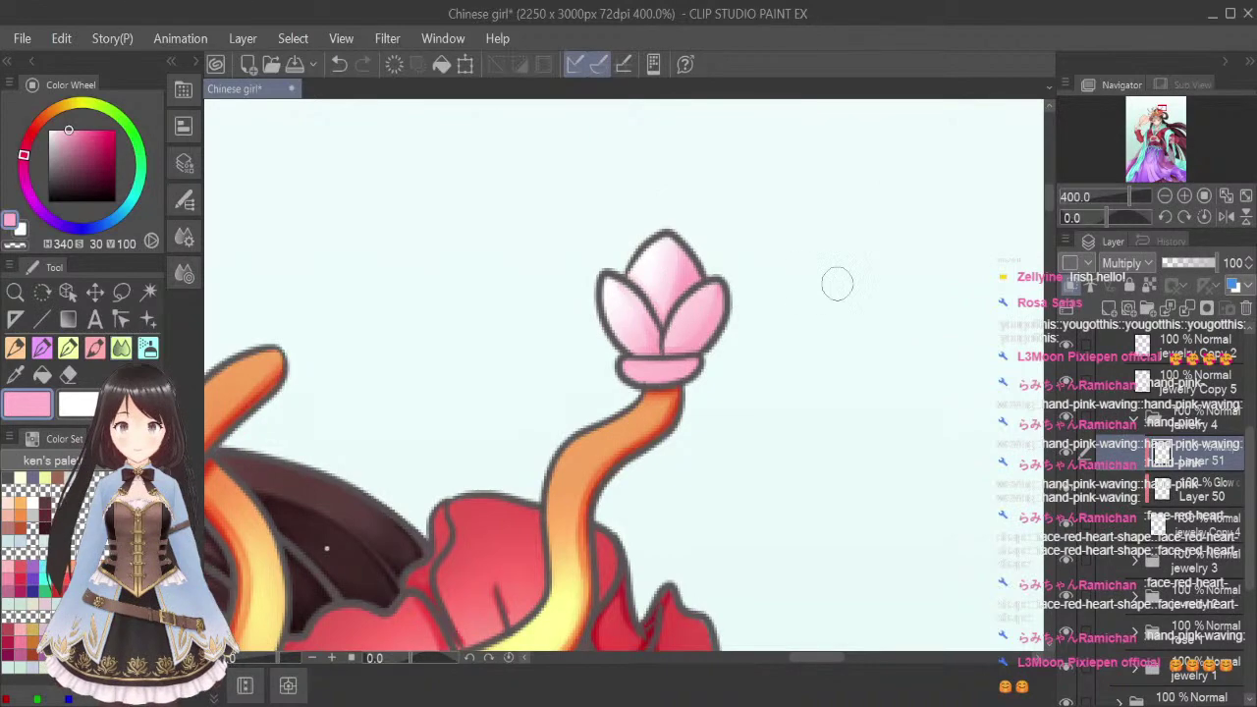
Paint pink shading on the petals and base of the crown's lower-right flower bud, in front of the red flower
scroll(849, 283, "down", 3)
left_click_drag(1051, 235, 1051, 263)
scroll(829, 343, "up", 3)
left_click(117, 293)
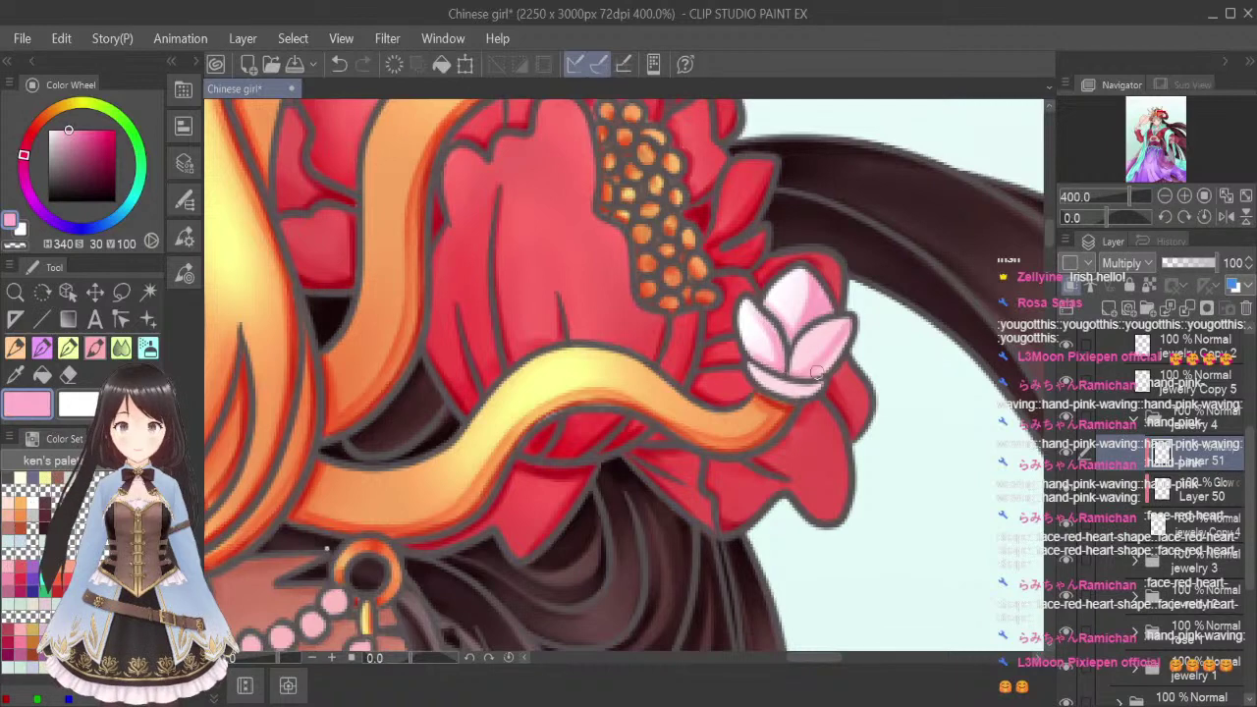
mouse_move(748, 360)
left_mouse_down()
mouse_move(810, 388)
mouse_move(767, 378)
left_mouse_up()
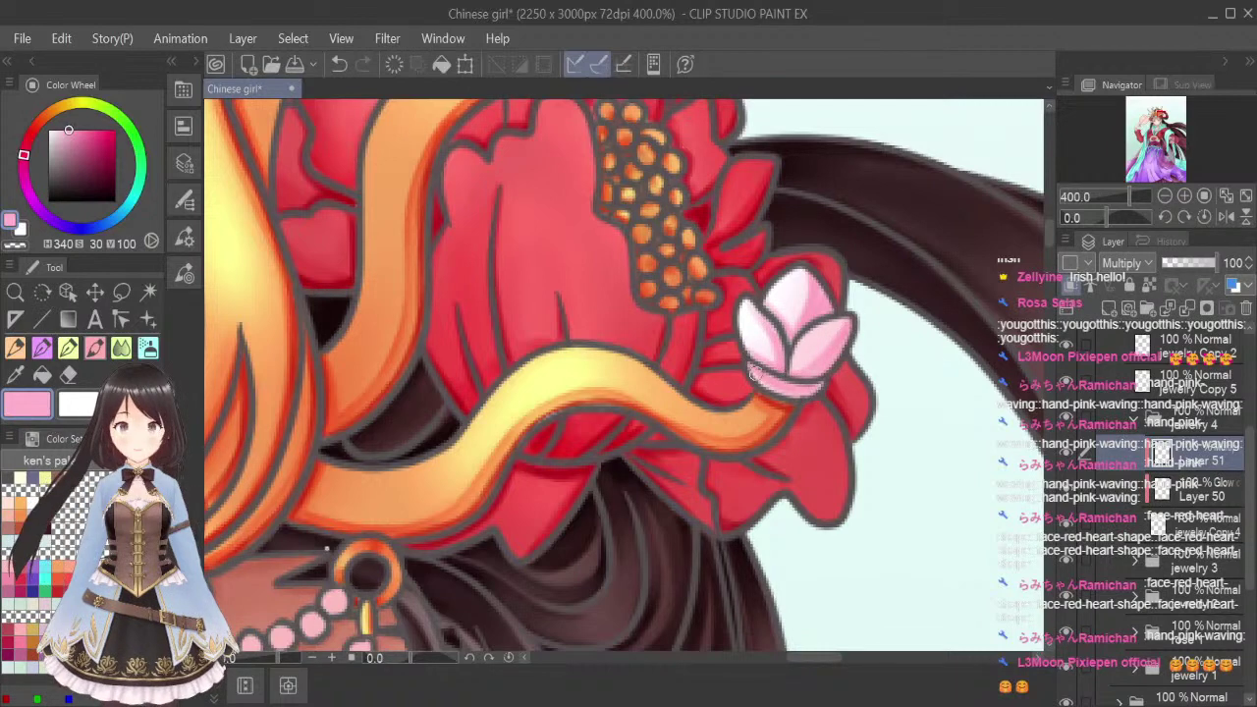
Blend the pink shading on the crown's lower-right flower bud with a reduced-size Blend brush
left_click(121, 348)
key("bracketleft")
key("bracketleft")
key("bracketleft")
key("bracketleft")
key("bracketleft")
key("bracketleft")
key("bracketleft")
key("bracketleft")
key("bracketleft")
key("bracketleft")
key("bracketleft")
key("bracketleft")
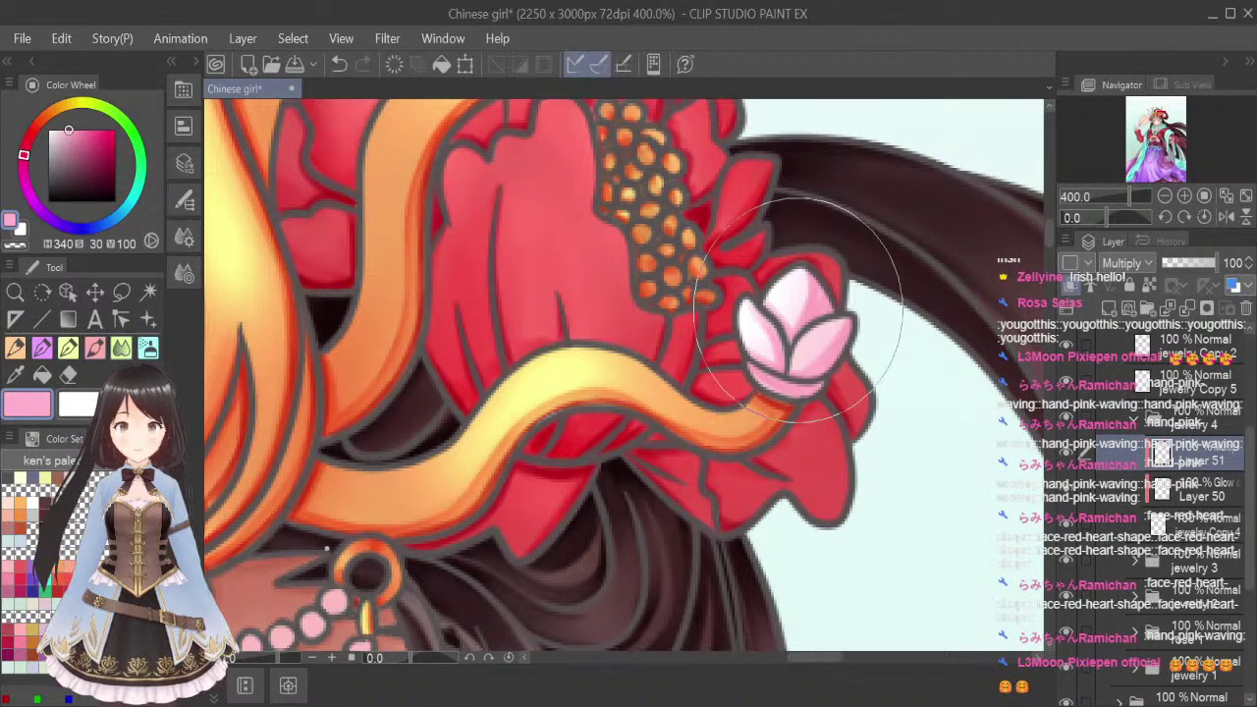
left_click_drag(773, 327, 774, 353)
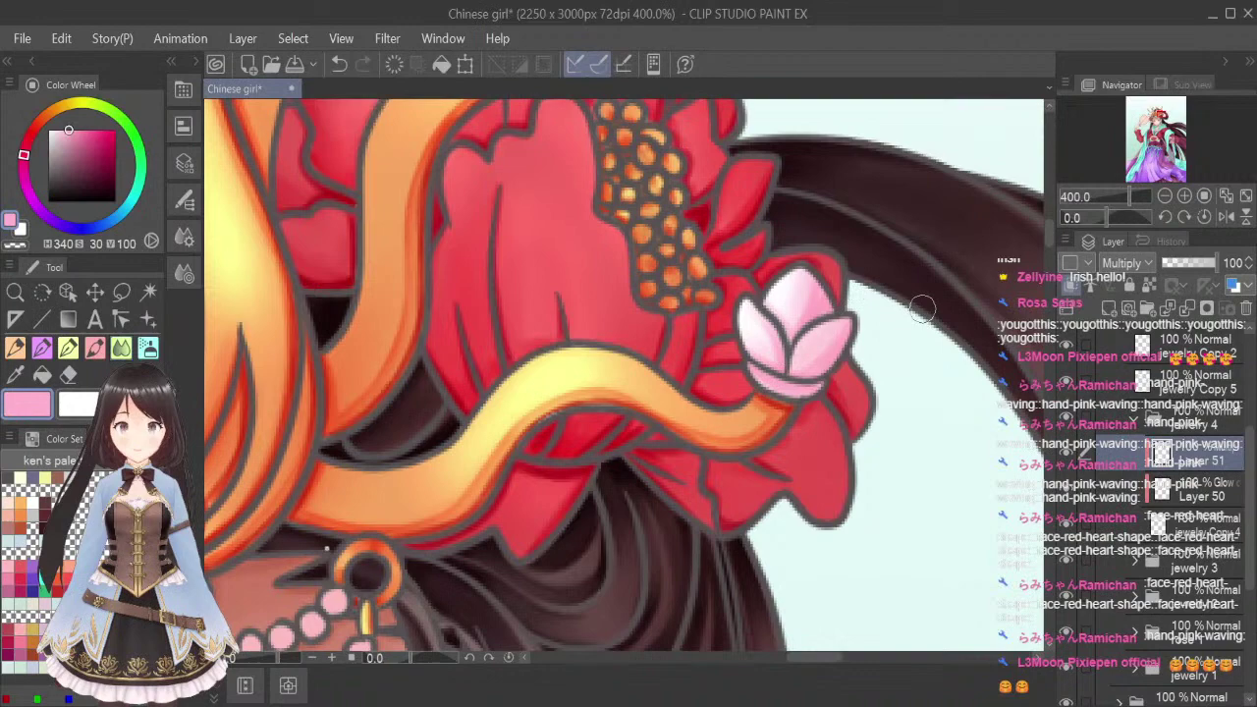
scroll(909, 232, "down", 4)
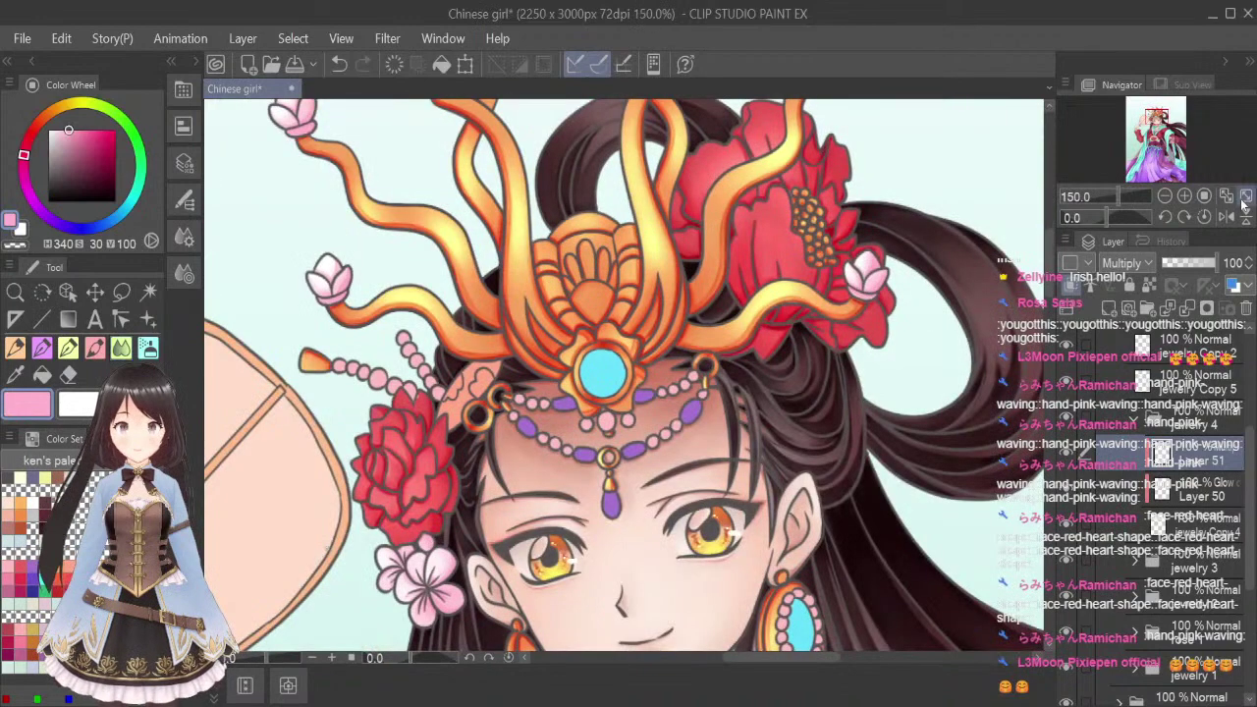
left_click(1245, 196)
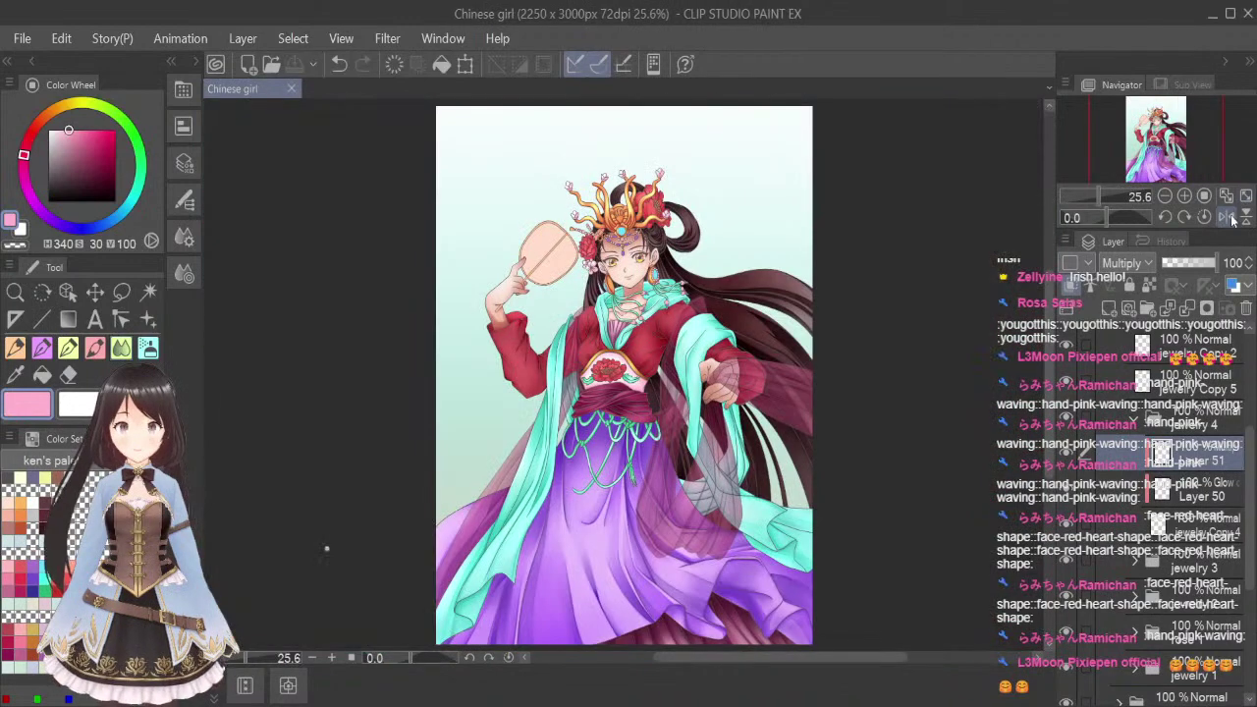
Add a clipped Multiply layer above Layer 51 in the jewelry 4 folder and pick a muted pink, H 329 S 30 V 81
left_click(1108, 307)
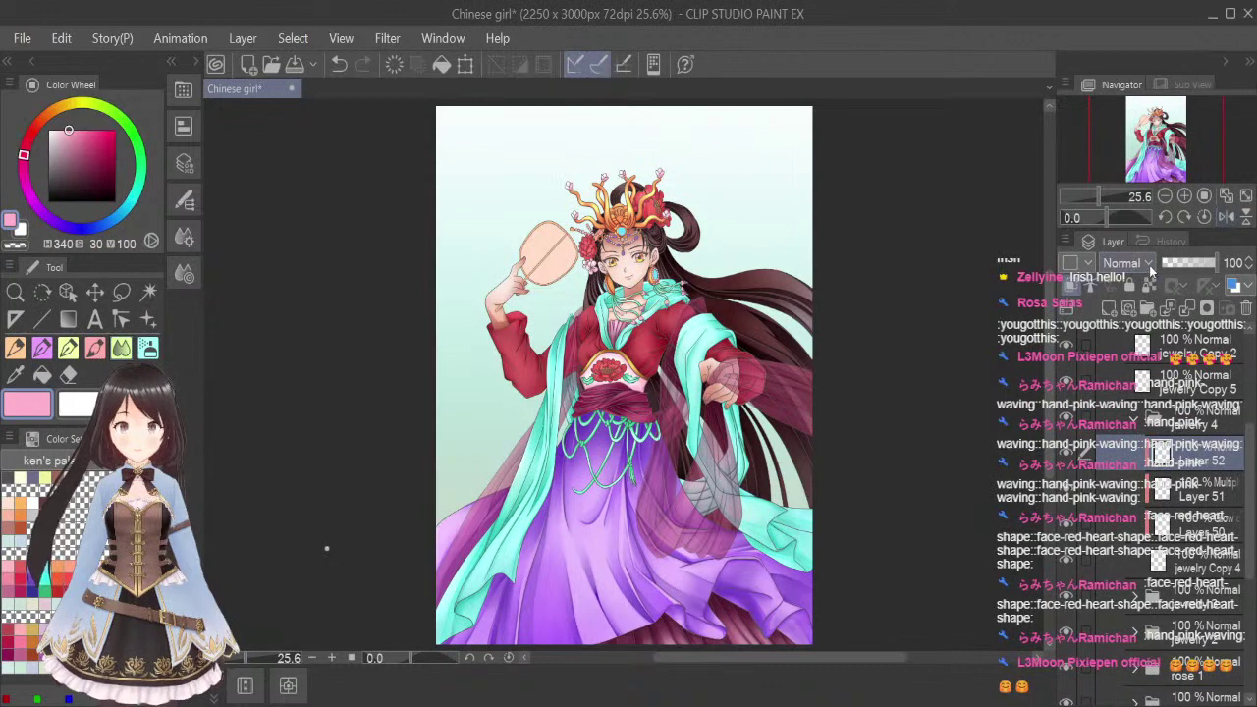
left_click(1132, 329)
left_click(20, 566)
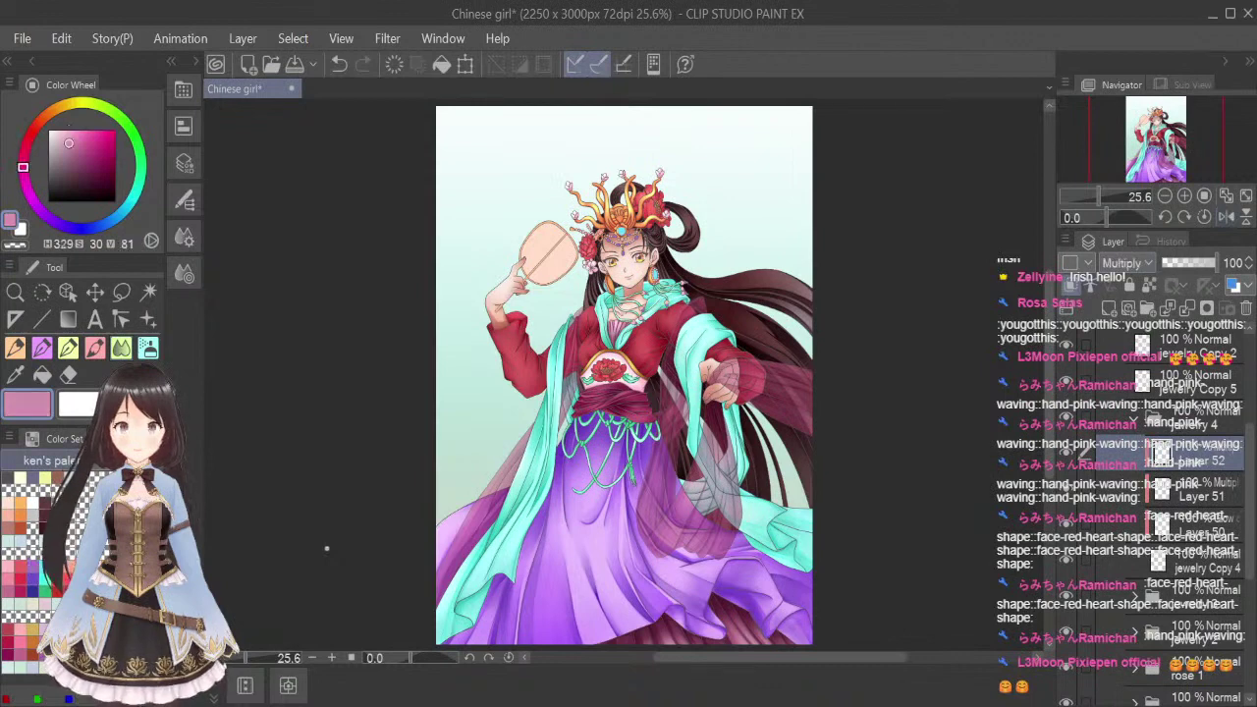
left_click(102, 350)
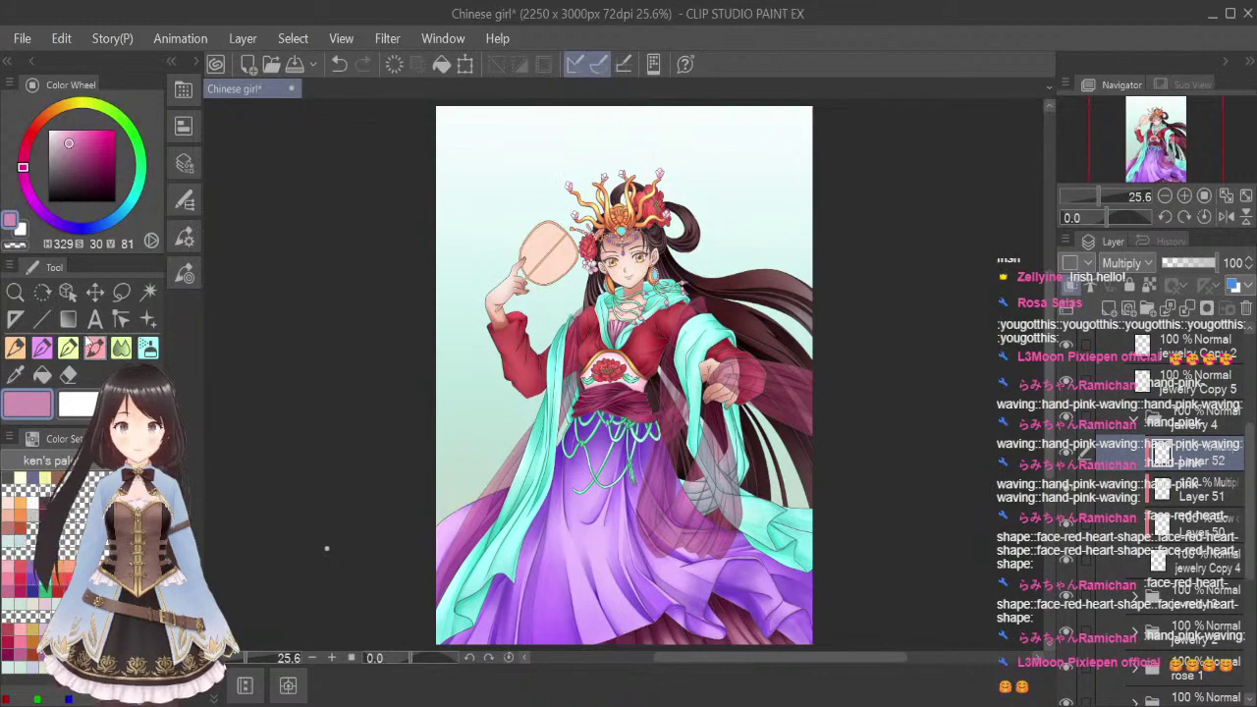
Paint deeper muted-pink shading at the centres and petal overlaps of the pink blossoms beside the ear
scroll(631, 200, "up", 3)
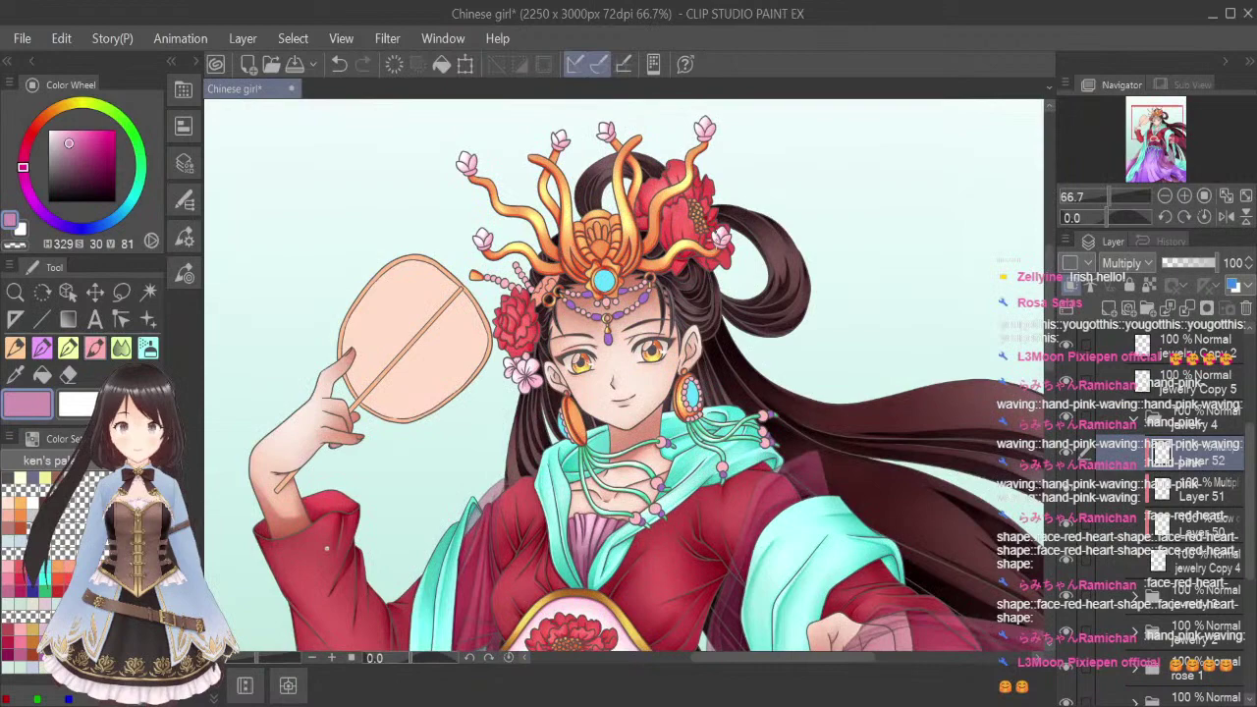
scroll(535, 317, "up", 6)
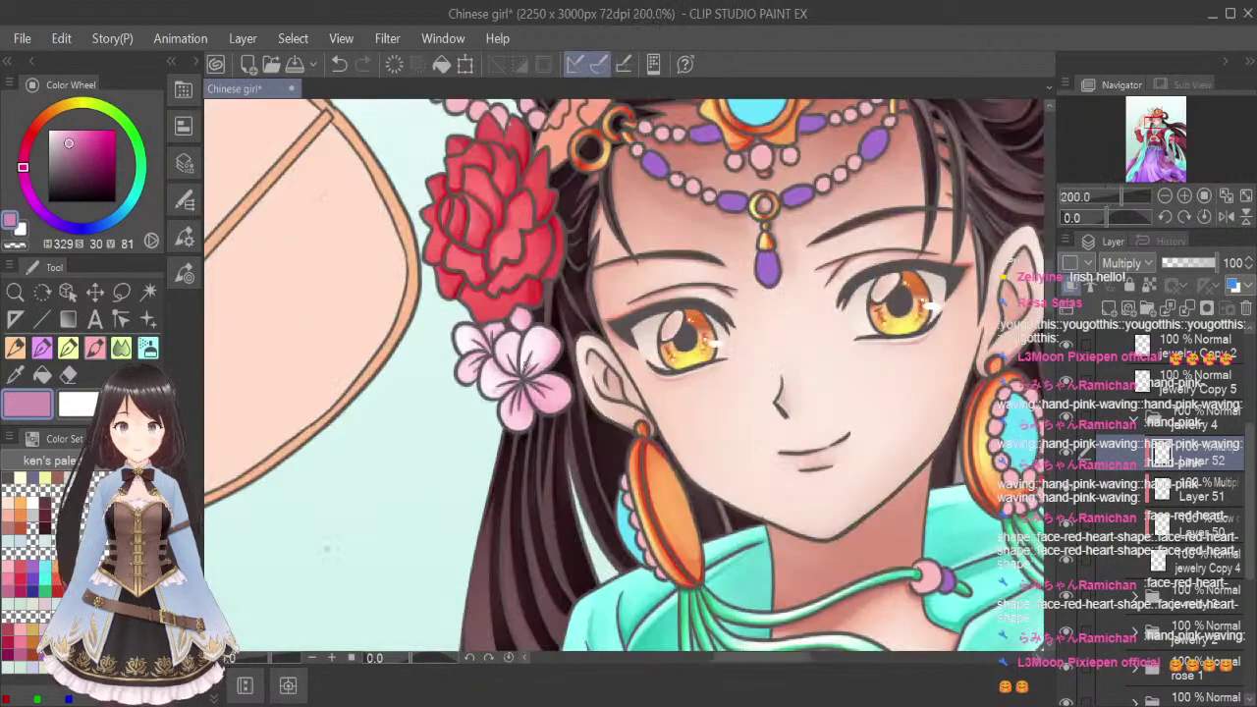
left_click_drag(519, 395, 538, 342)
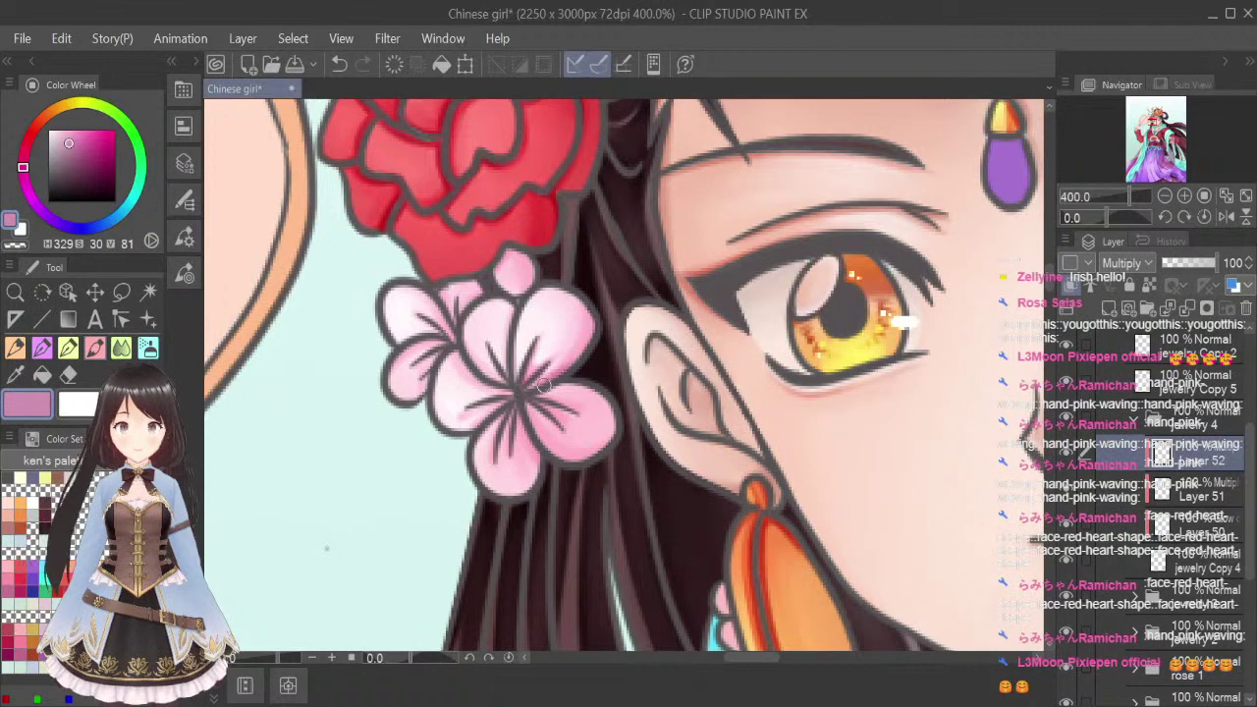
mouse_move(530, 397)
left_mouse_down()
mouse_move(584, 414)
mouse_move(523, 395)
mouse_move(563, 458)
left_mouse_up()
mouse_move(521, 399)
left_mouse_down()
mouse_move(522, 448)
mouse_move(495, 460)
mouse_move(536, 451)
mouse_move(508, 397)
left_mouse_up()
mouse_move(459, 348)
left_mouse_down()
mouse_move(499, 388)
mouse_move(461, 341)
mouse_move(498, 381)
mouse_move(492, 347)
mouse_move(510, 385)
left_mouse_up()
left_click_drag(510, 385, 506, 316)
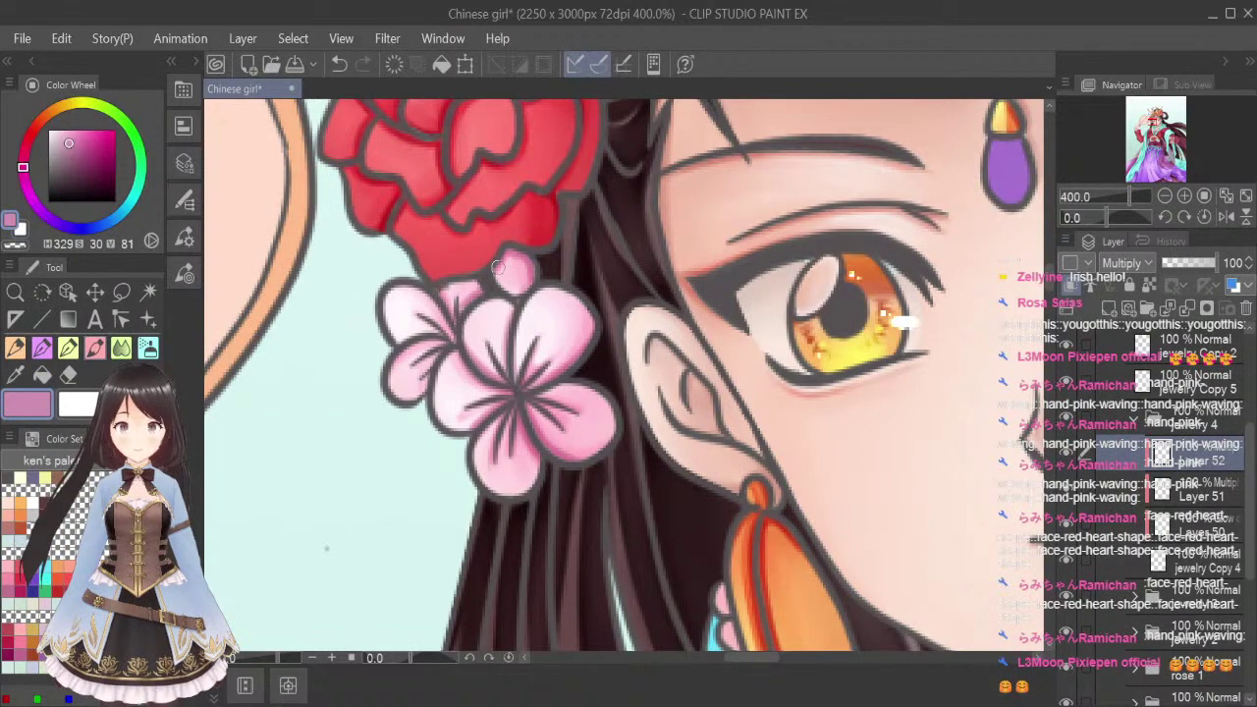
mouse_move(448, 330)
left_mouse_down()
mouse_move(424, 315)
mouse_move(441, 332)
left_mouse_up()
mouse_move(405, 375)
left_mouse_down()
mouse_move(455, 344)
mouse_move(386, 371)
mouse_move(433, 339)
mouse_move(426, 382)
left_mouse_up()
Paint deeper muted-pink shading on the petals and bases of the crown's two left-side flower buds
scroll(515, 275, "down", 6)
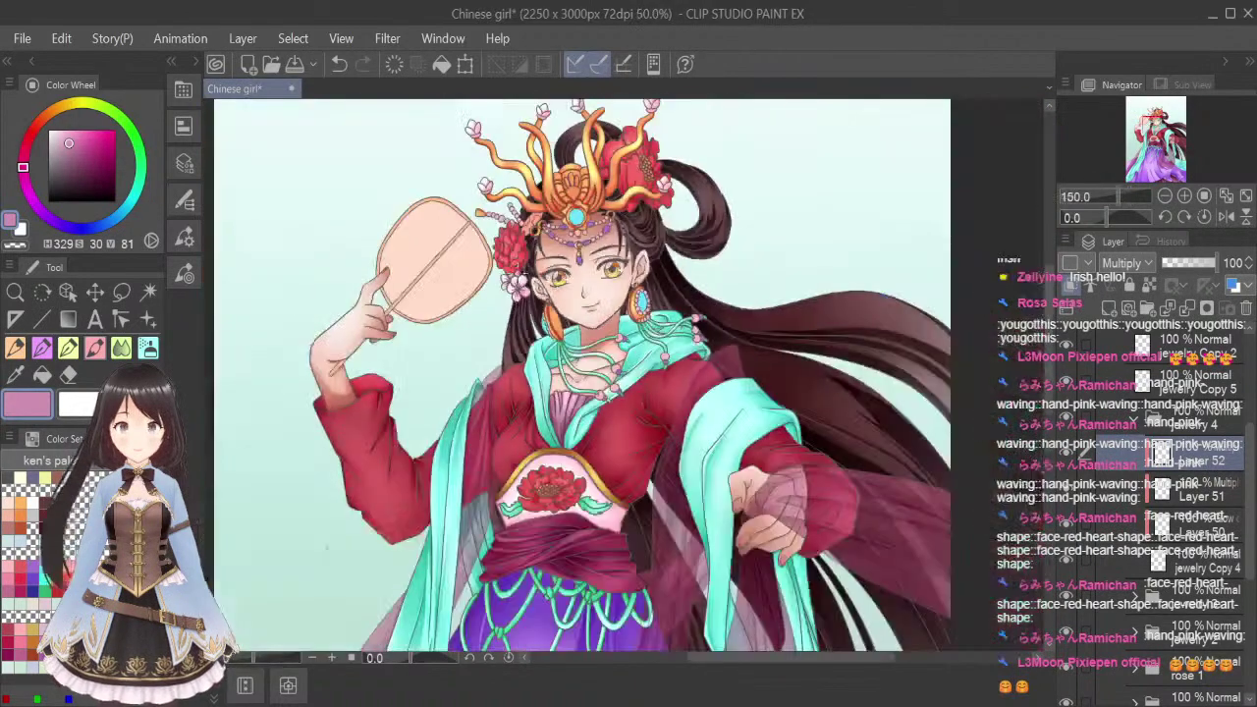
left_click_drag(1048, 340, 1051, 309)
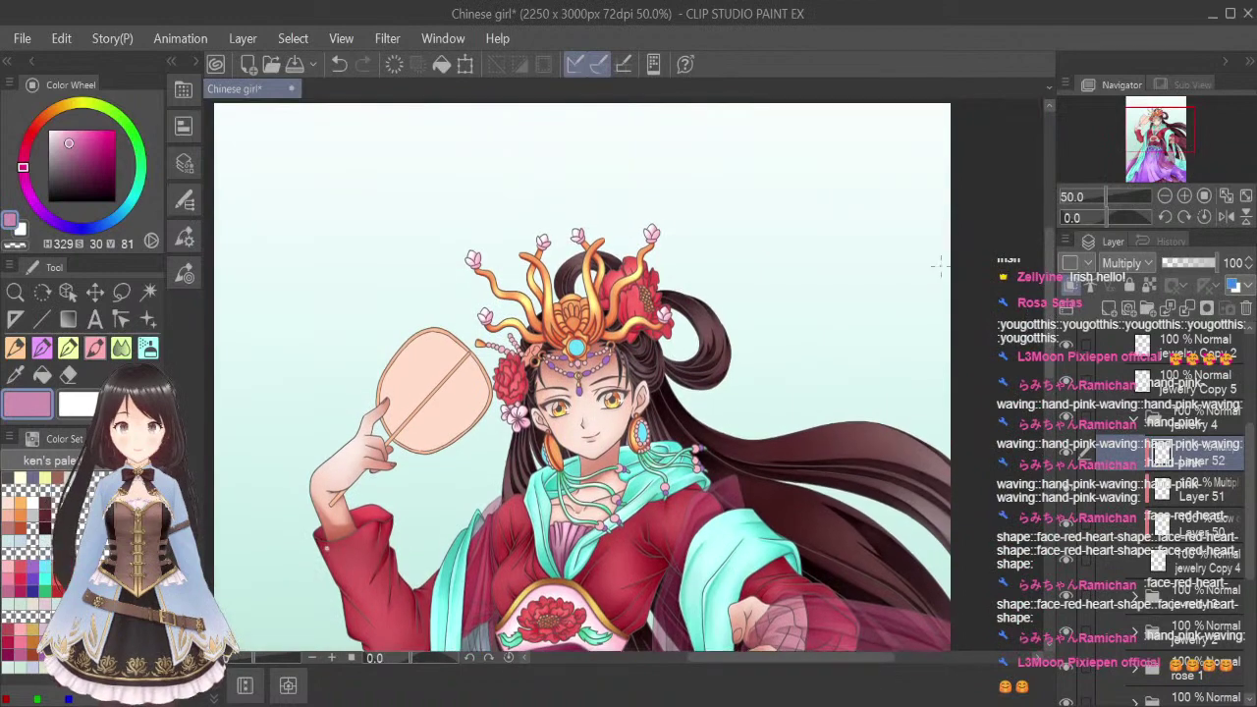
scroll(483, 306, "up", 4)
scroll(482, 304, "up", 4)
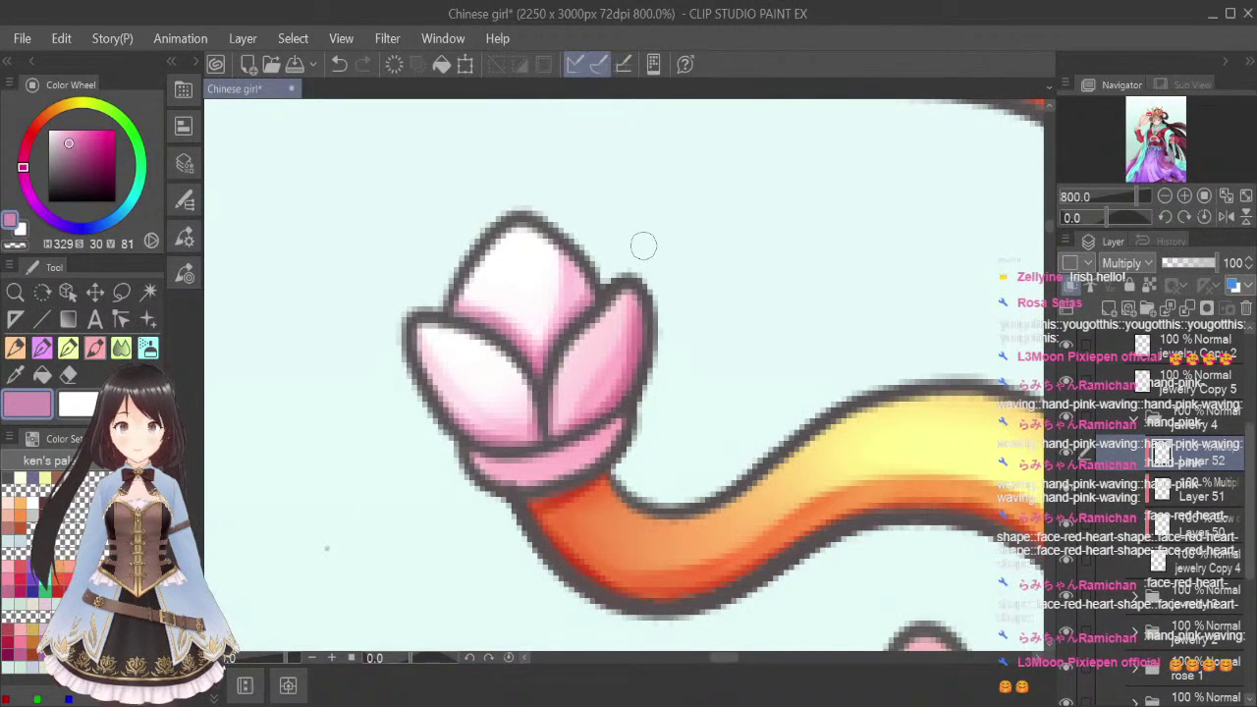
scroll(692, 295, "down", 2)
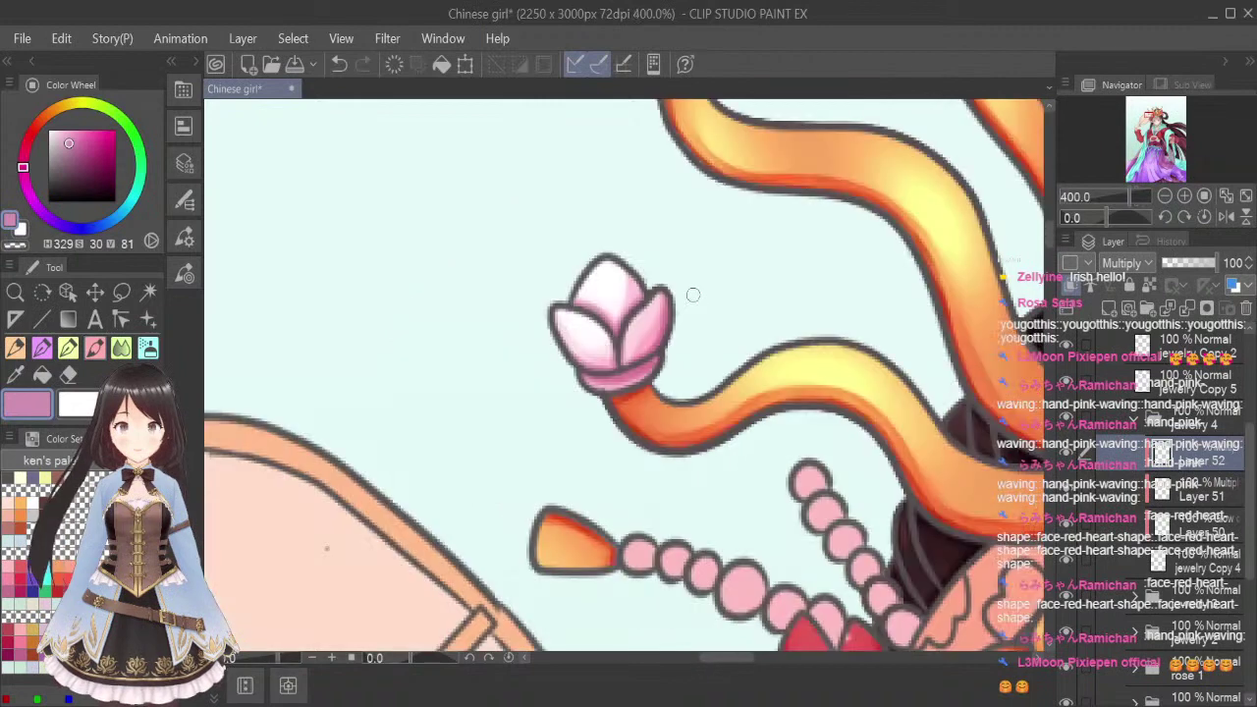
left_click_drag(1050, 237, 1050, 209)
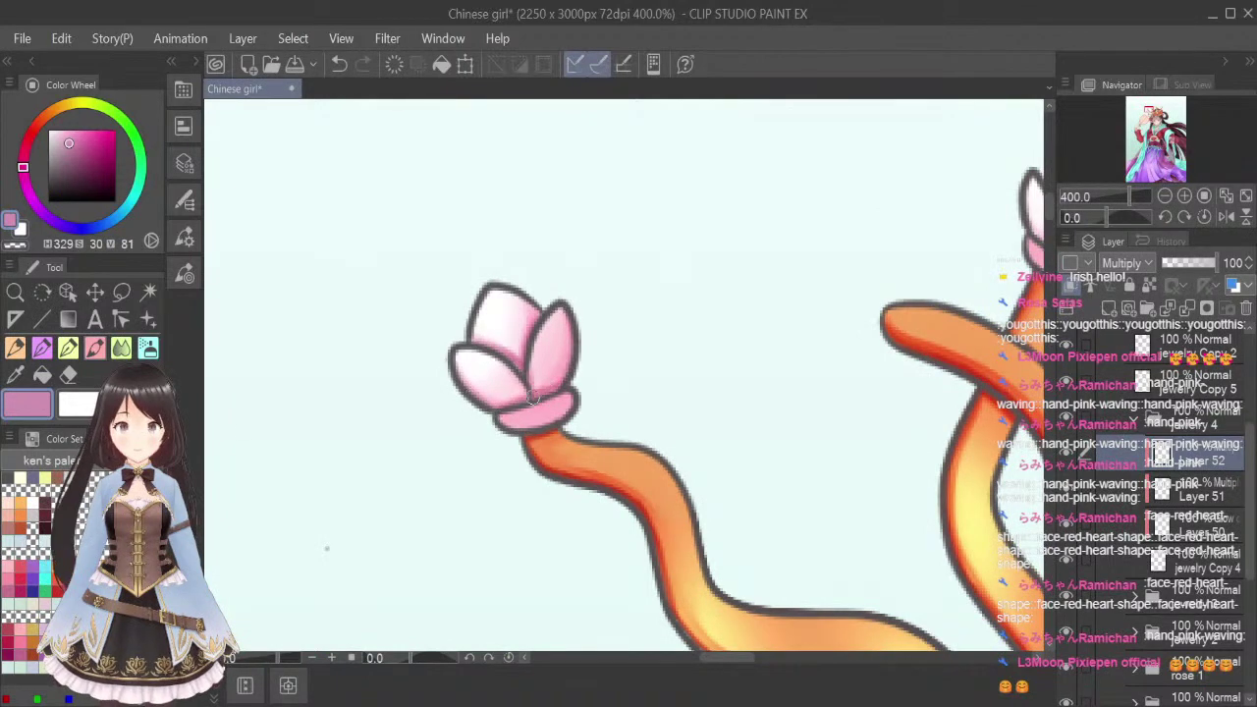
Paint deeper muted-pink shading on the petals and bases of the two flower buds at the top middle of the crown
left_click_drag(727, 658, 754, 658)
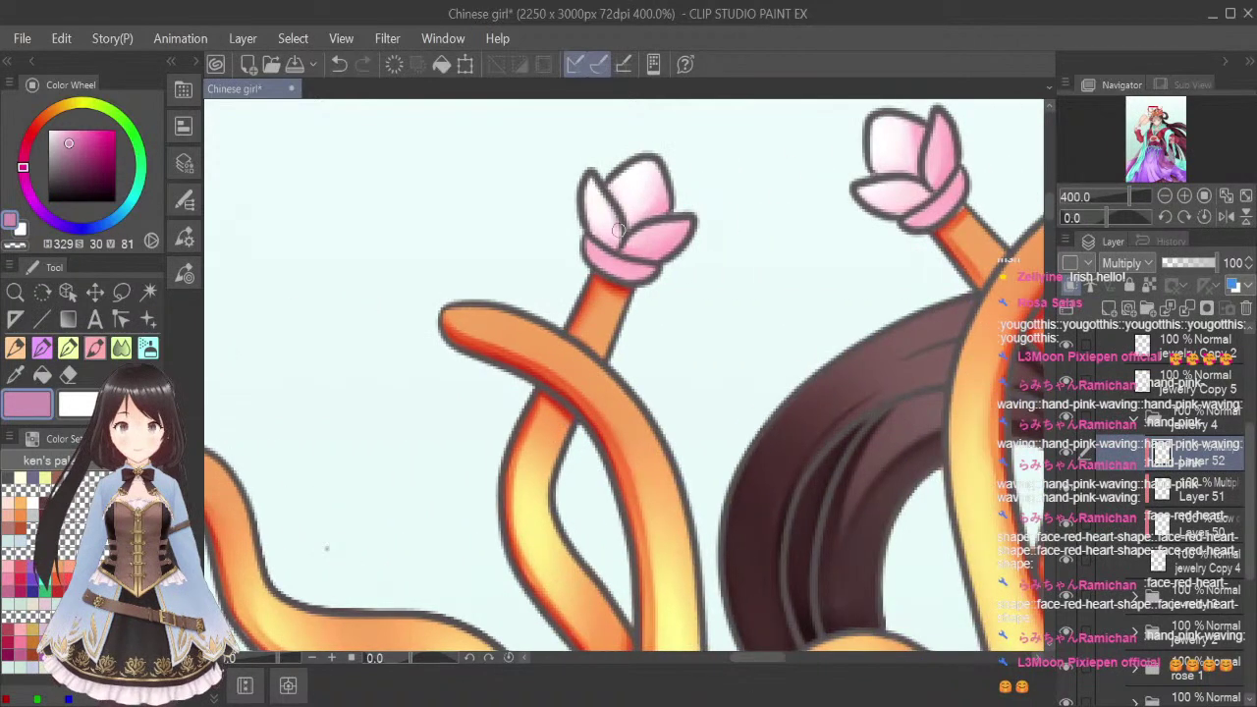
left_click_drag(593, 229, 693, 221)
mouse_move(625, 250)
left_mouse_down()
mouse_move(689, 214)
mouse_move(692, 226)
left_mouse_up()
mouse_move(605, 183)
left_mouse_down()
mouse_move(626, 216)
mouse_move(673, 210)
left_mouse_up()
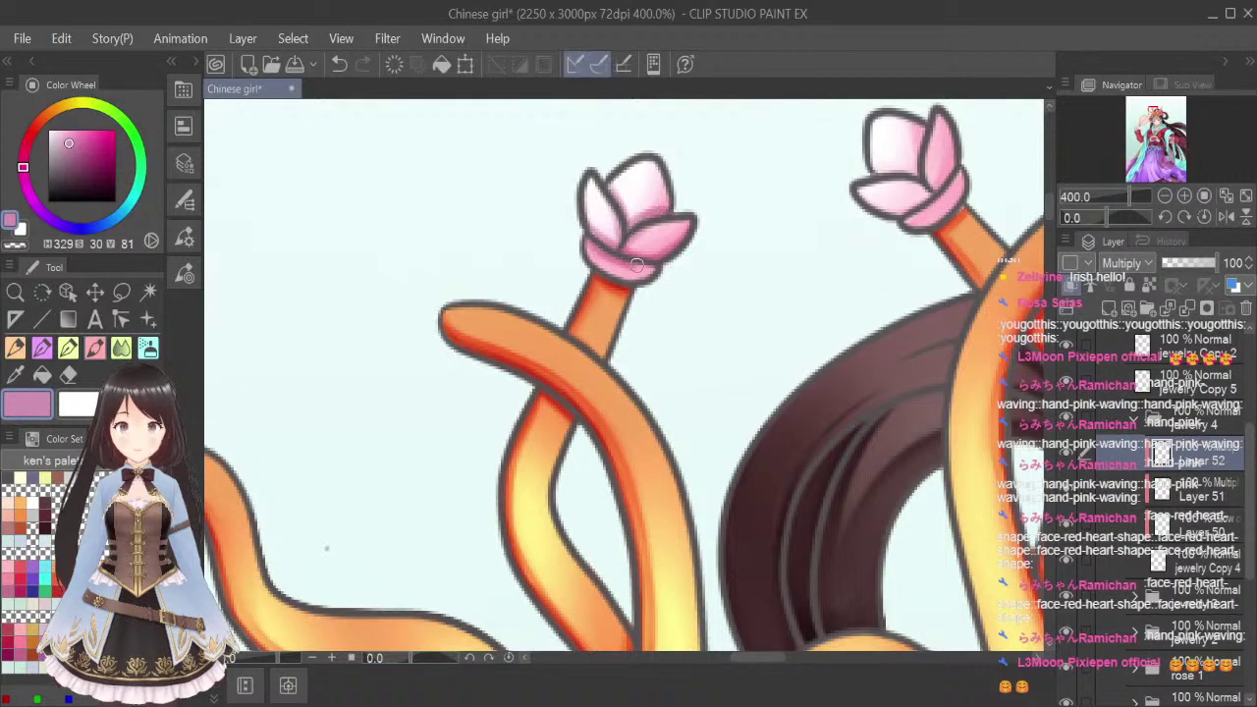
left_click_drag(757, 664, 790, 660)
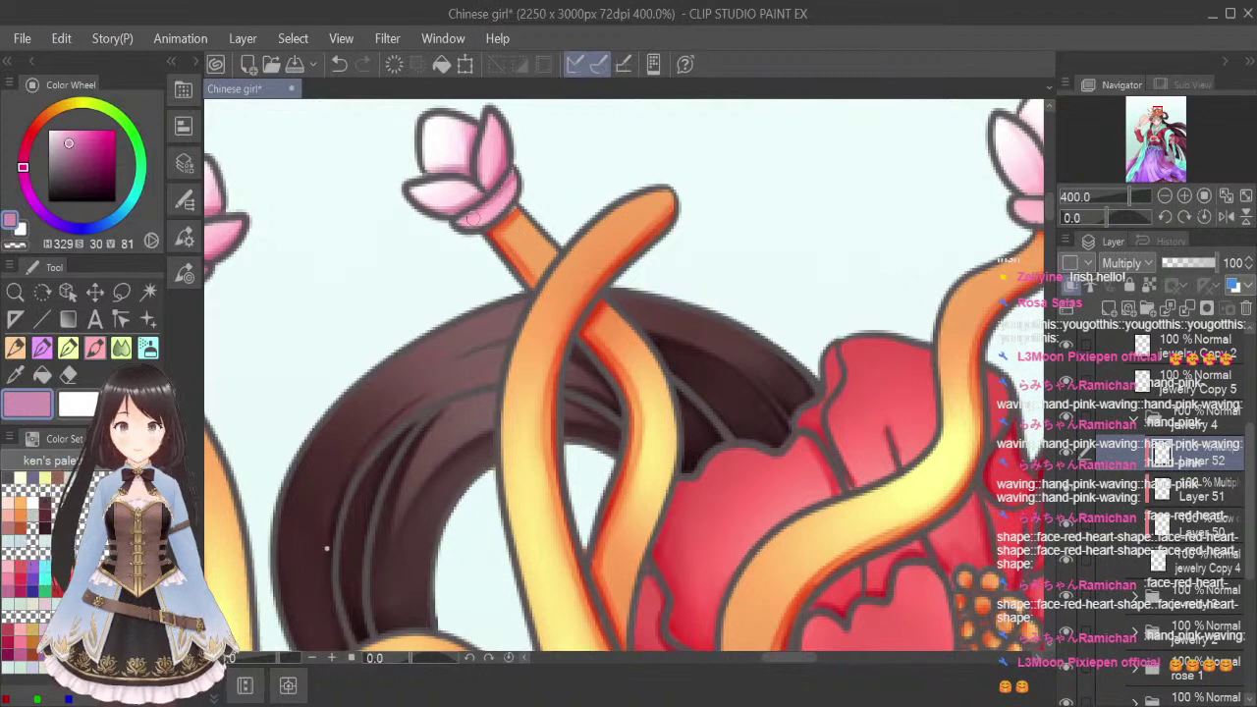
Paint deeper muted-pink shading on the petals and base of the crown's upper-right flower bud
left_click_drag(798, 658, 832, 658)
left_click_drag(1050, 208, 1050, 203)
mouse_move(543, 225)
left_mouse_down()
mouse_move(583, 282)
mouse_move(617, 229)
left_mouse_up()
left_click_drag(521, 275, 615, 301)
mouse_move(570, 266)
left_mouse_down()
mouse_move(605, 248)
mouse_move(610, 300)
mouse_move(636, 263)
mouse_move(571, 325)
mouse_move(537, 315)
mouse_move(611, 315)
left_mouse_up()
Paint deeper muted-pink shading on the crown's lower-right flower bud in front of the red flower and save the illustration
left_click_drag(1049, 210, 1052, 241)
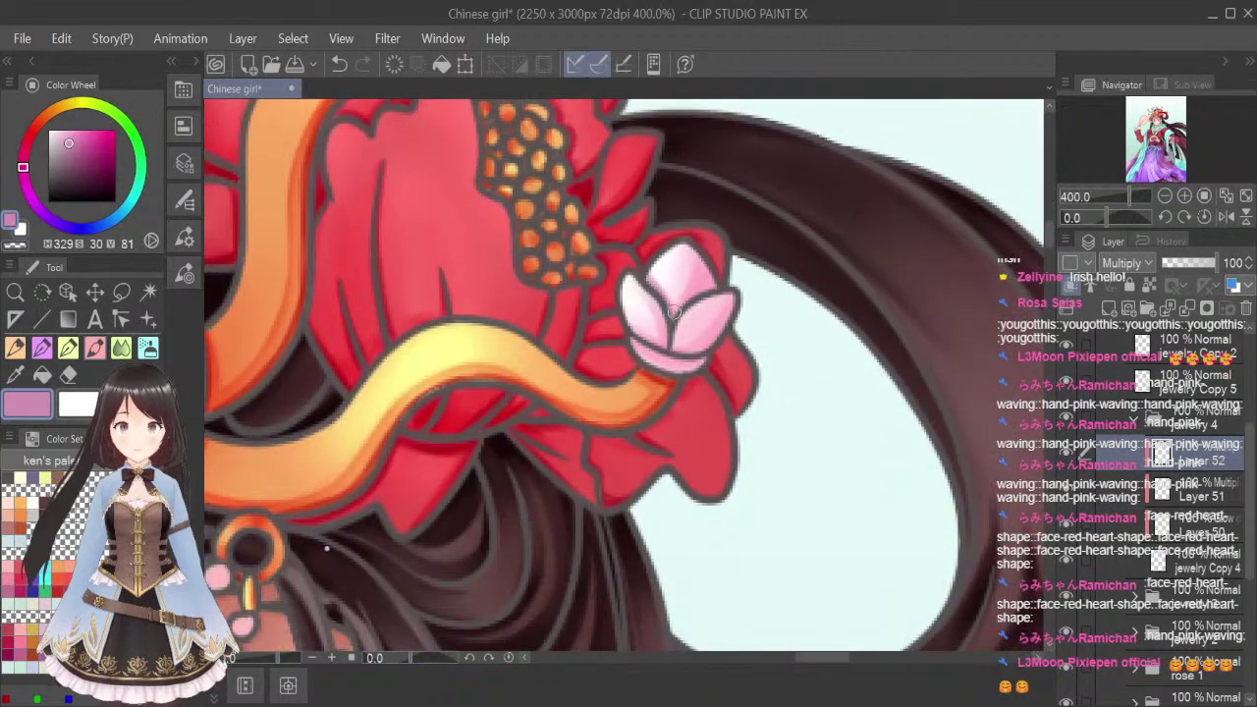
mouse_move(640, 280)
left_mouse_down()
mouse_move(668, 349)
mouse_move(640, 337)
mouse_move(701, 352)
mouse_move(679, 323)
mouse_move(732, 302)
left_mouse_up()
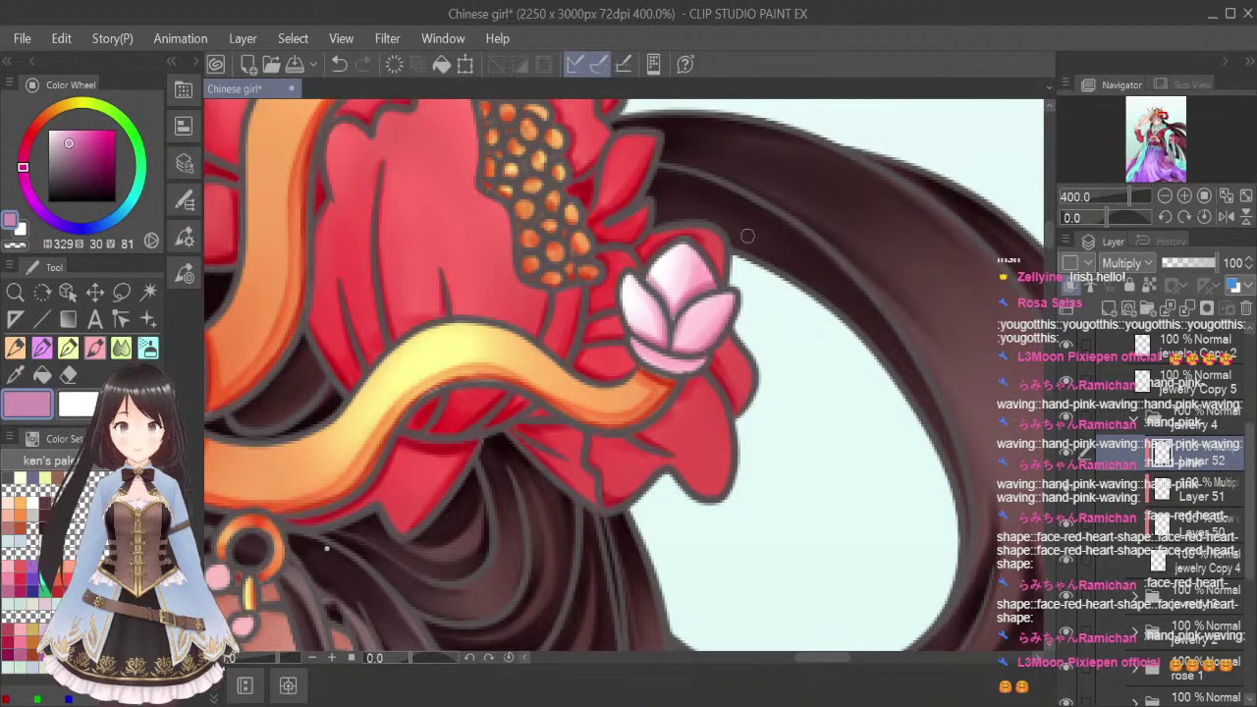
left_click_drag(633, 343, 707, 363)
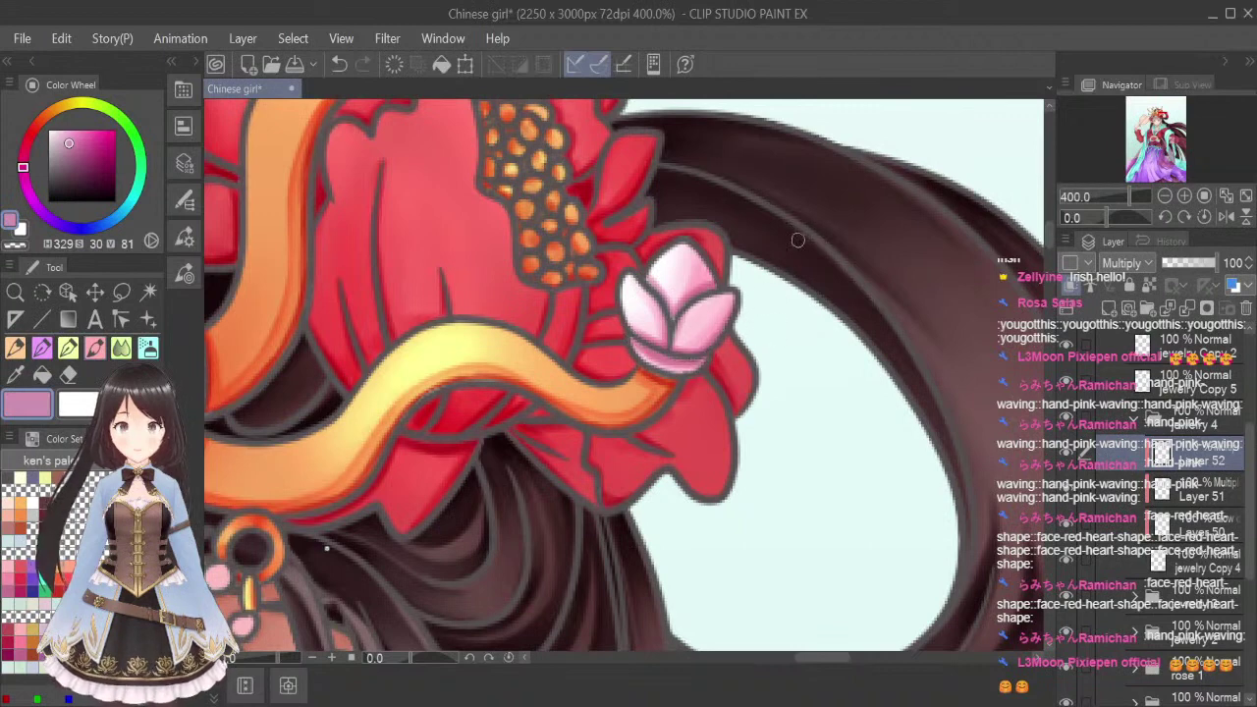
left_click(1203, 195)
key("ctrl+s")
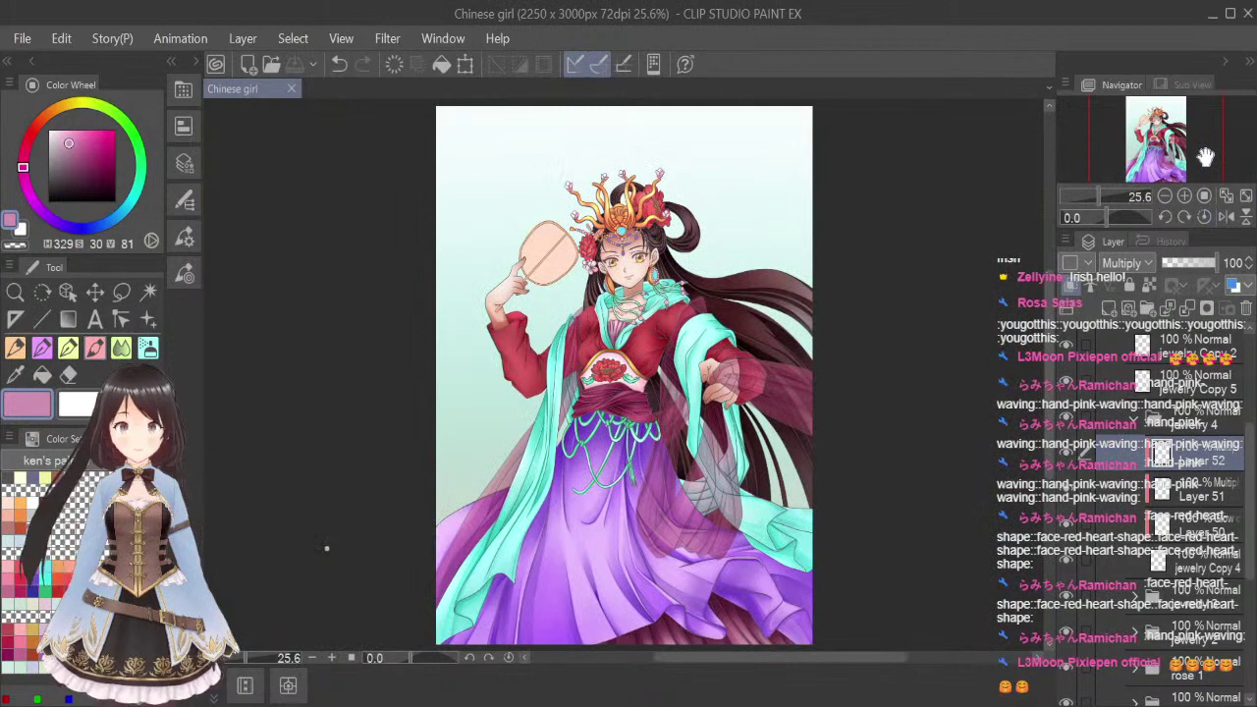
Collapse the jewelry 4 folder and toggle the visibility of the remaining jewelry copy layers to check what each contains
left_click(1137, 423)
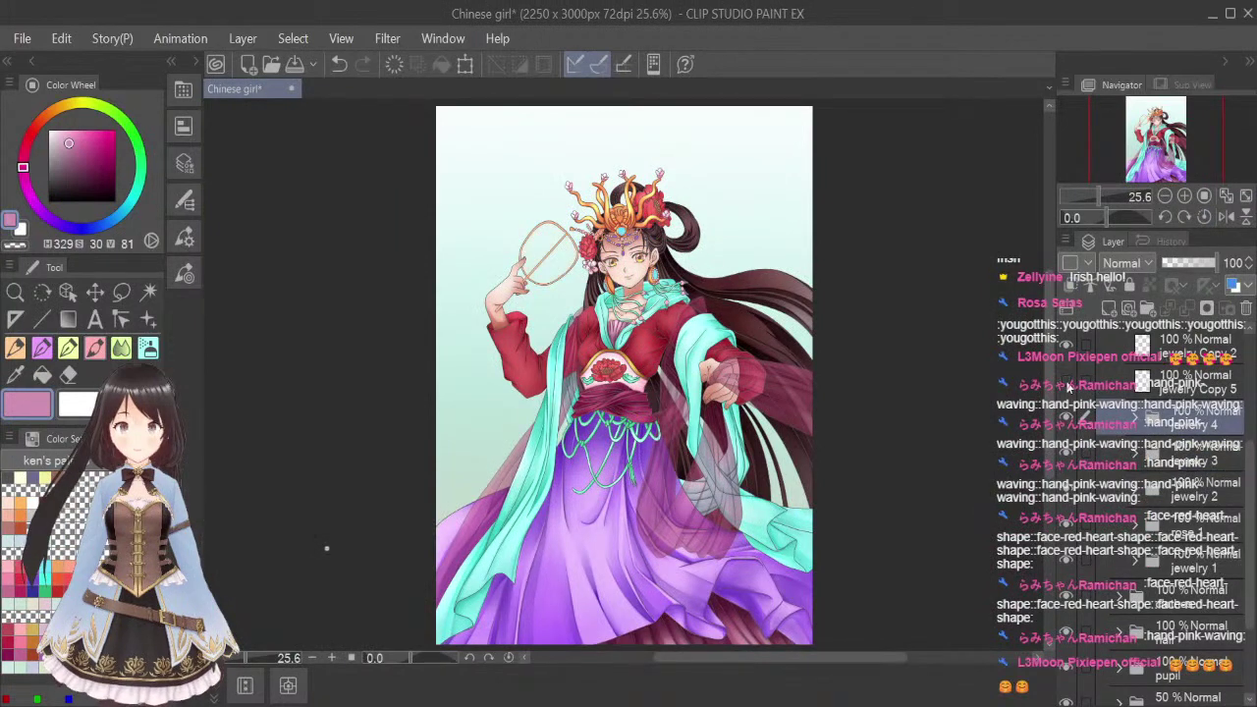
left_click(1137, 422)
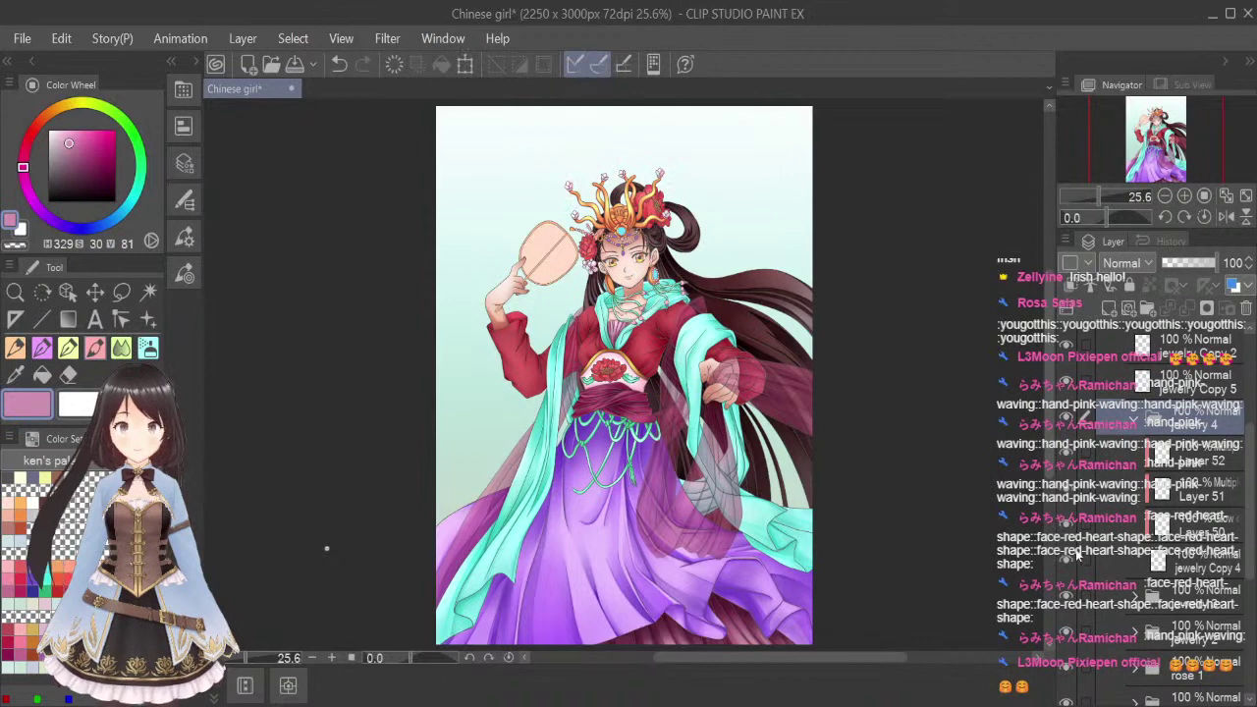
left_click(1137, 424)
left_click(1066, 384)
left_click(1066, 384)
scroll(1067, 384, "up", 3)
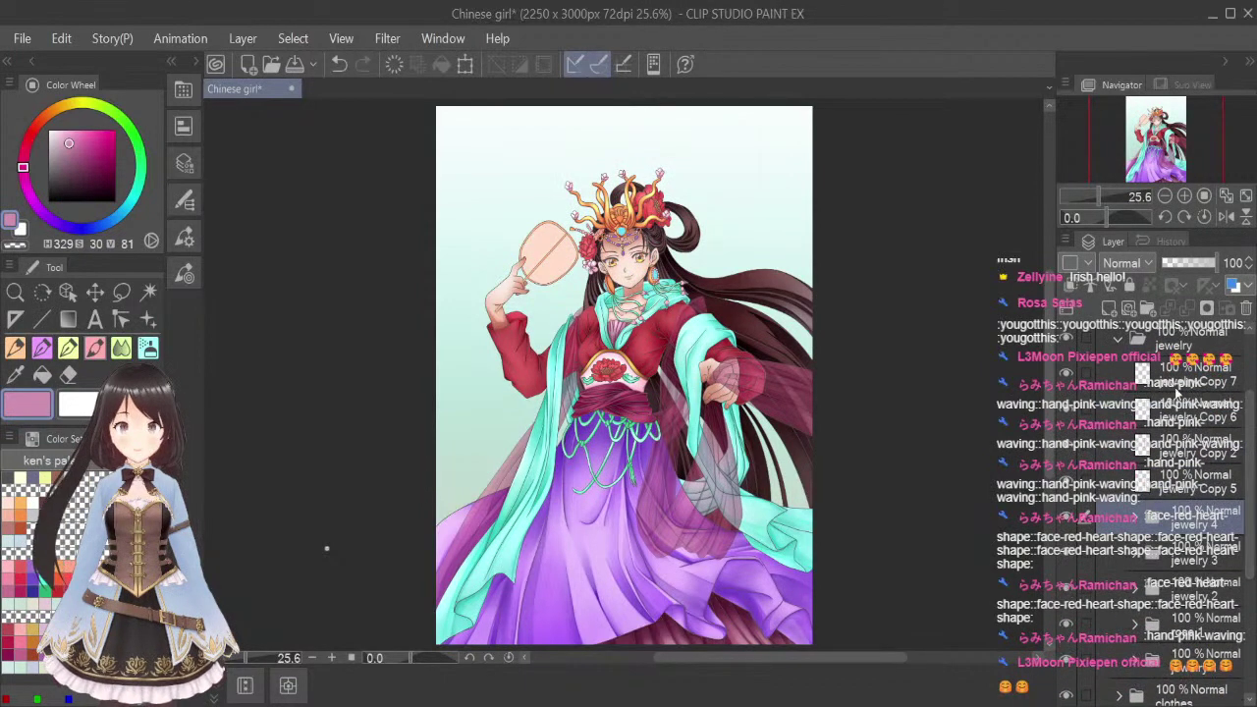
left_click(1066, 376)
left_click(1066, 415)
left_click(1068, 410)
left_click(1072, 450)
left_click(1072, 448)
left_click(1067, 448)
left_click(1067, 448)
Save the illustration and put the jewelry Copy 5 layer into a new folder named jewelry 5
left_click(1194, 456)
left_click(1198, 485)
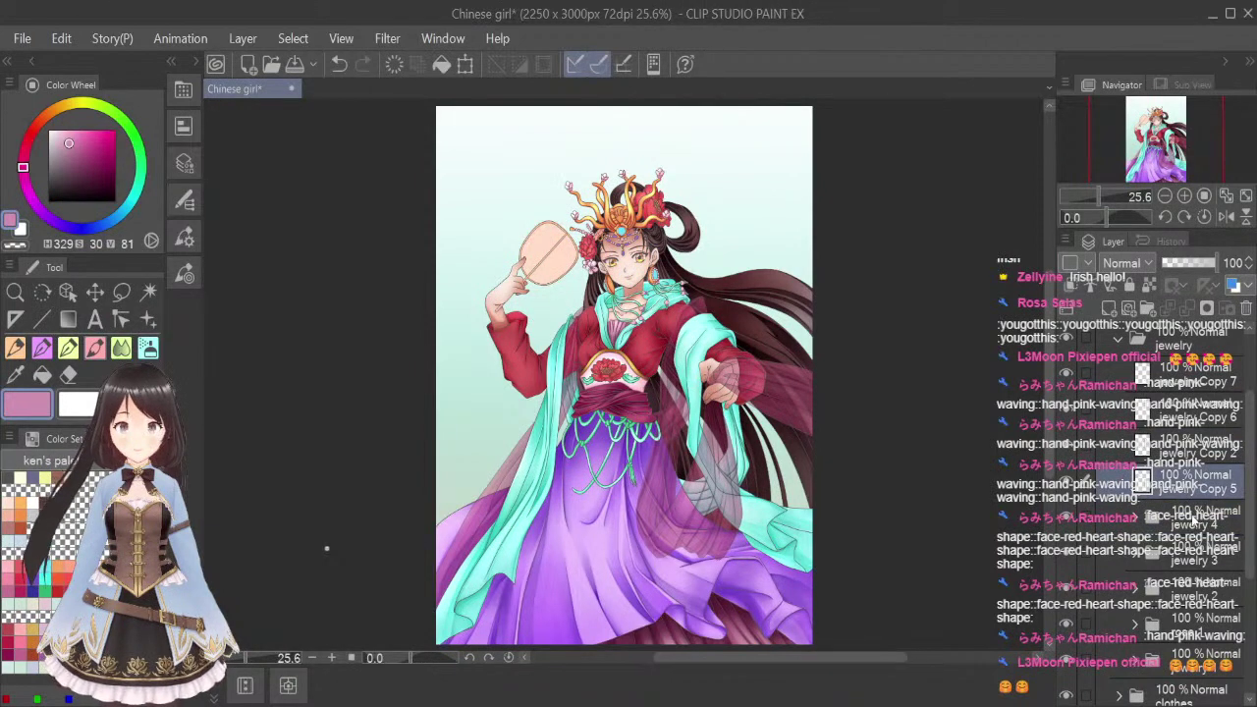
key("ctrl+s")
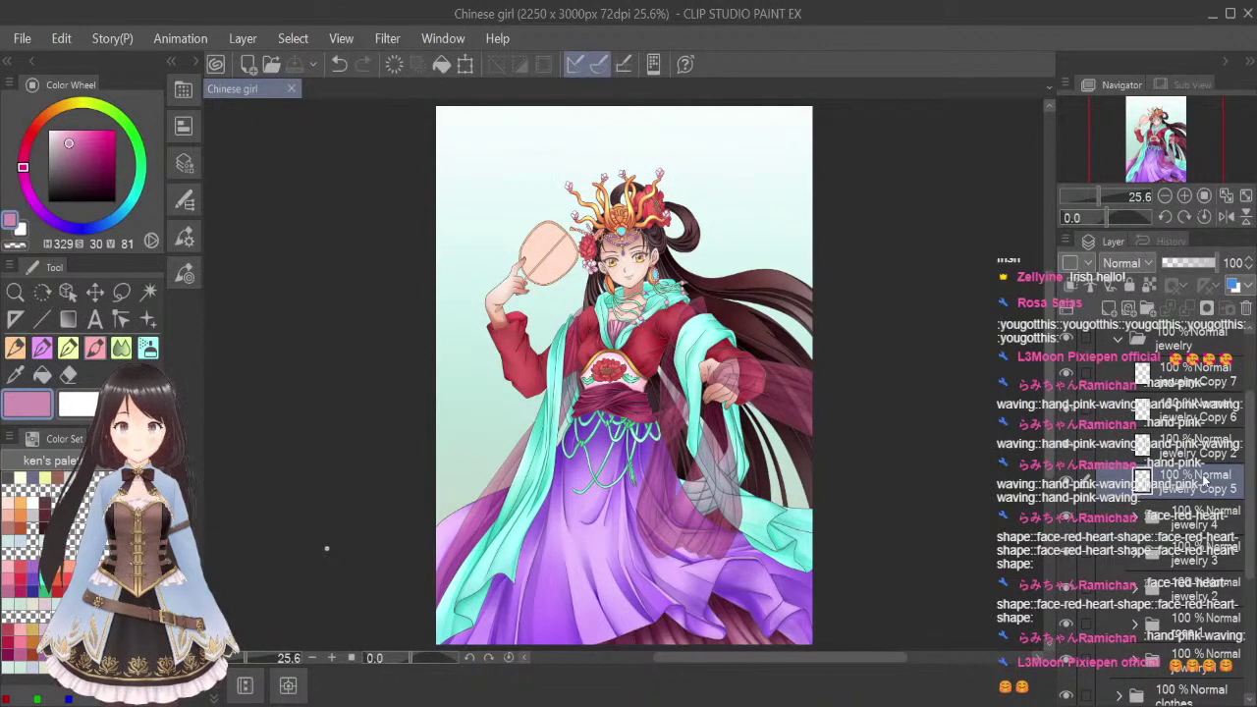
left_click_drag(1190, 484, 1147, 310)
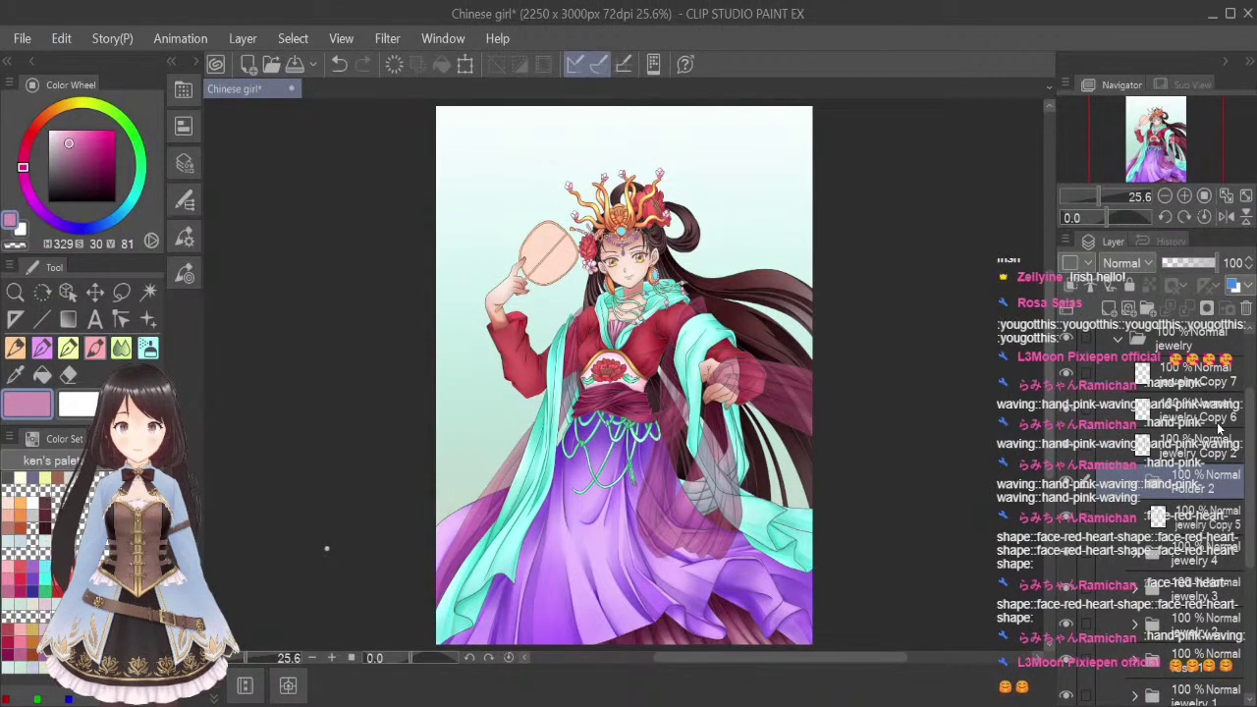
key("Return")
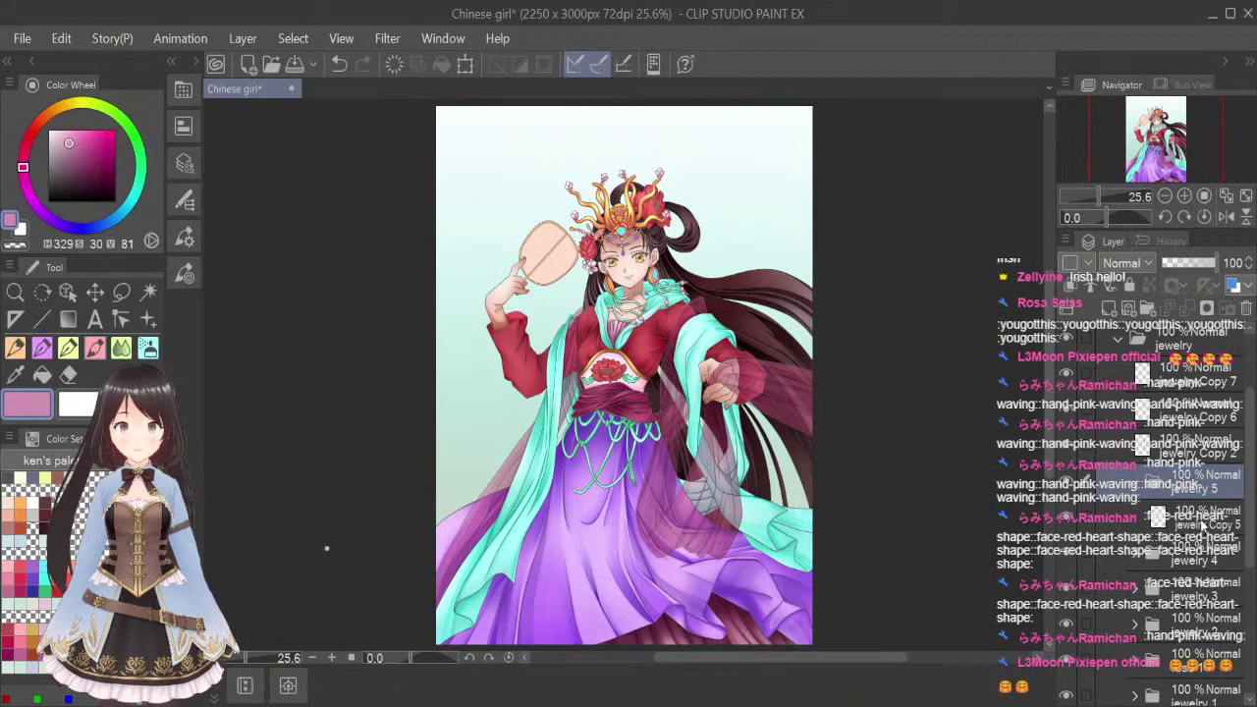
Add a layer clipped to jewelry Copy 5, set its blending mode to Glow dodge, and choose the airbrush for highlights
left_click(1199, 525)
left_click(1110, 307)
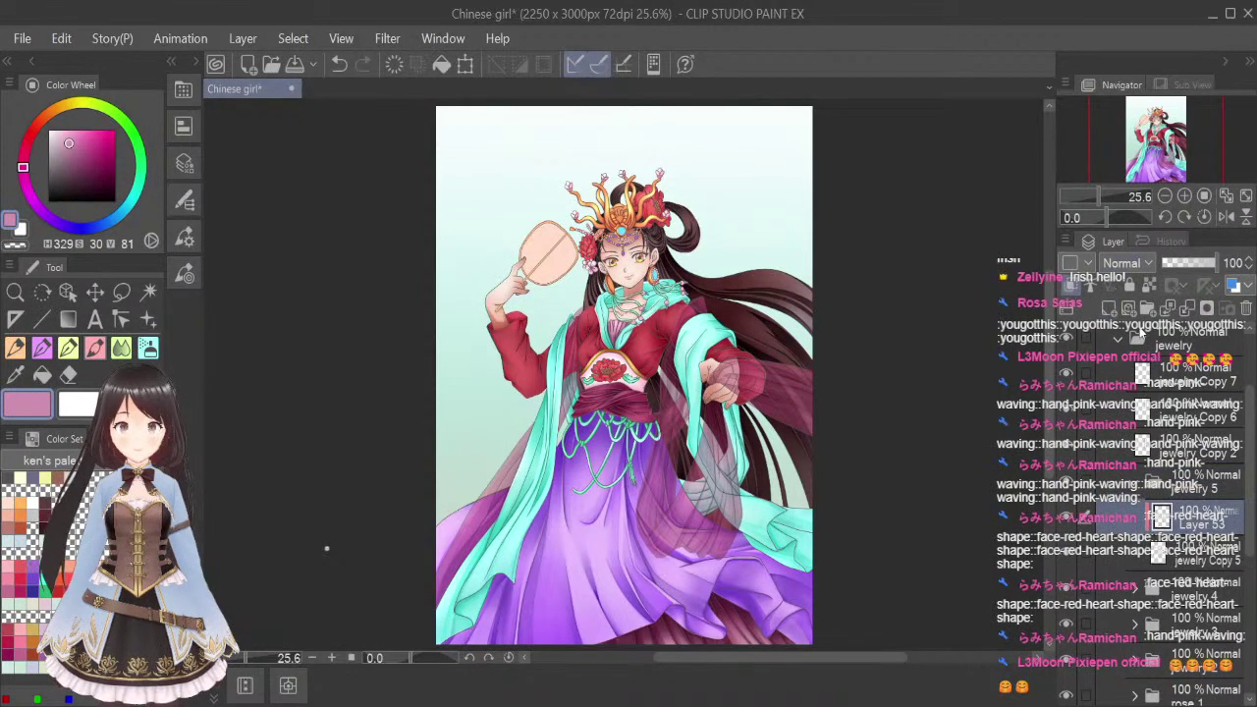
left_click(1137, 444)
left_click(1147, 267)
left_click(1144, 285)
left_click(148, 351)
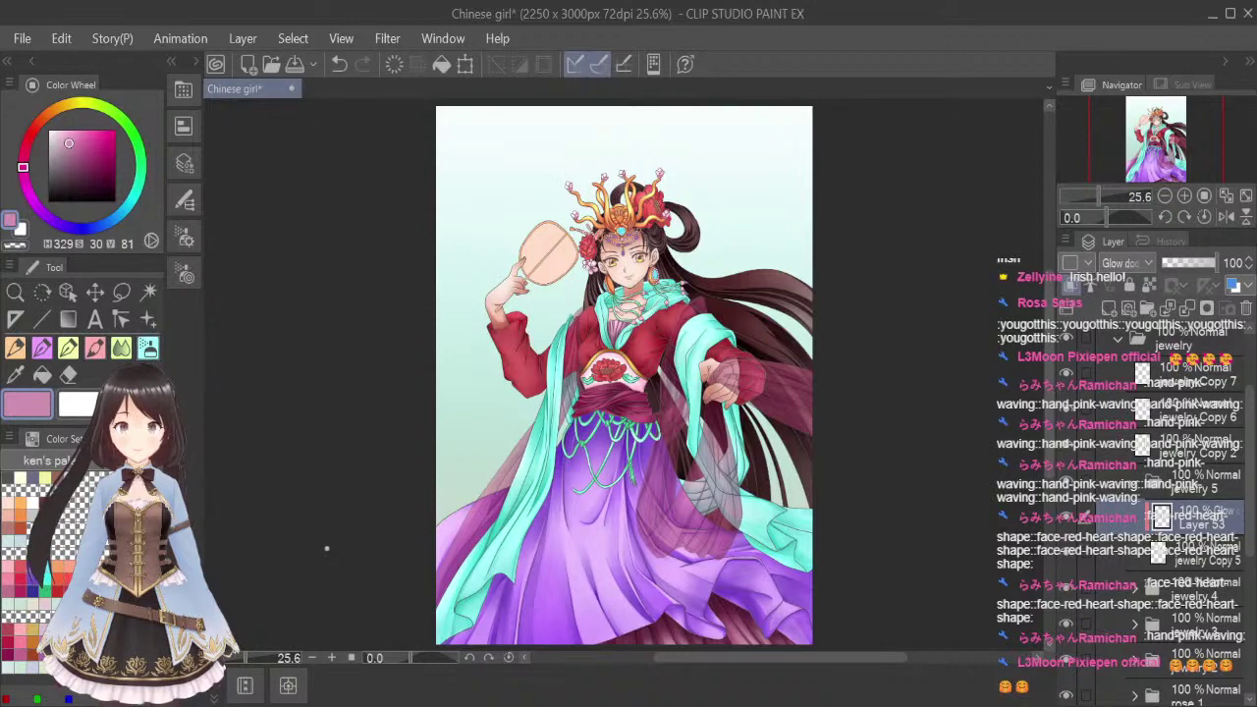
scroll(737, 177, "up", 3)
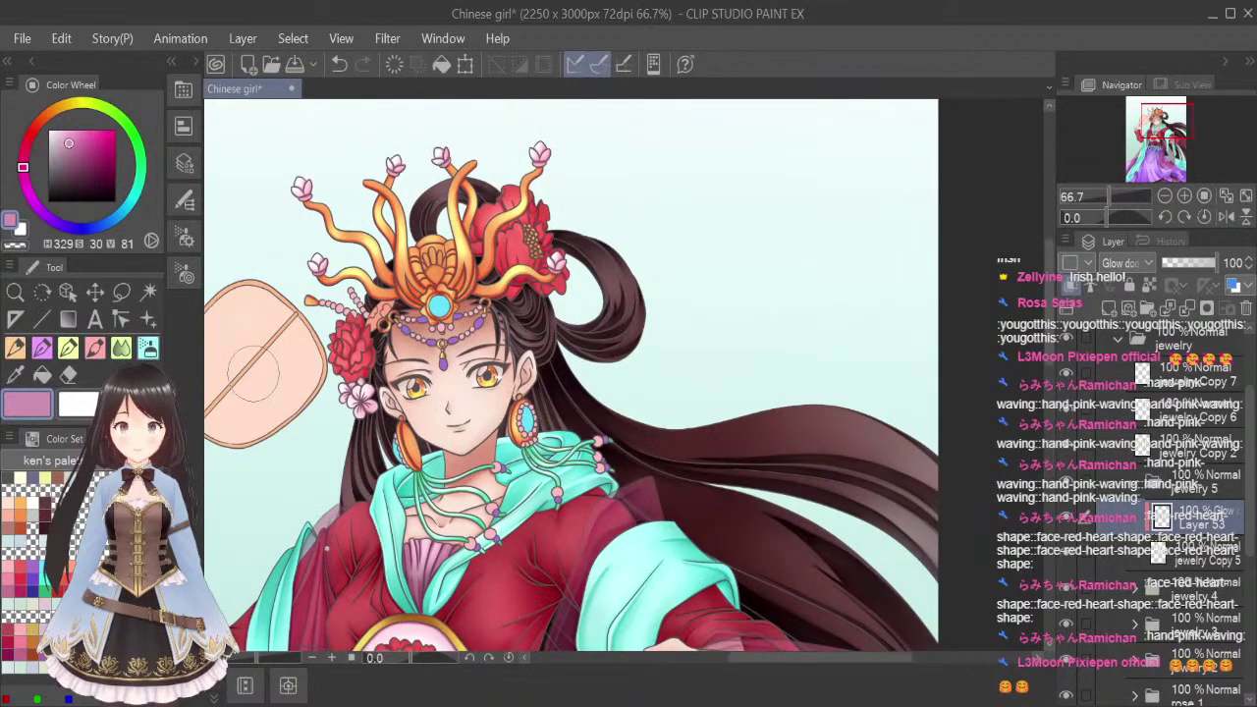
Airbrush a pale blue-grey glow highlight over the hand fan's surface on the Glow dodge layer in jewelry 5
left_click_drag(793, 657, 763, 660)
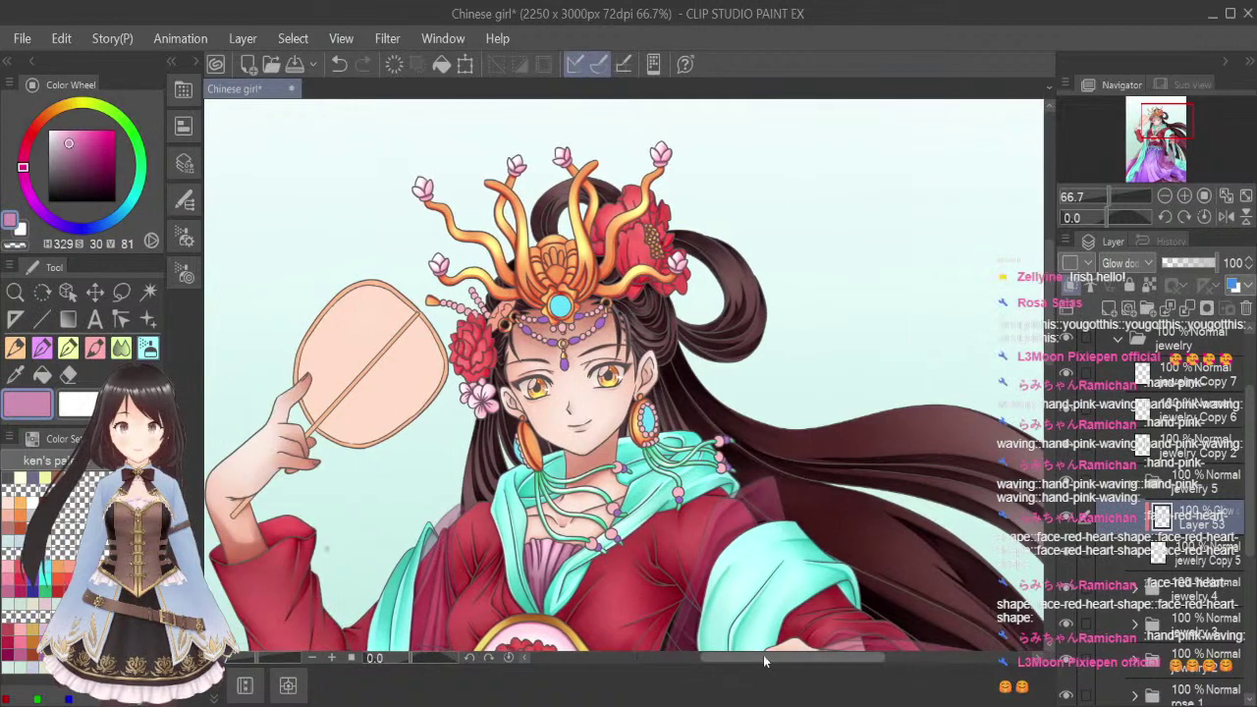
key("ctrl+z")
left_click(14, 376)
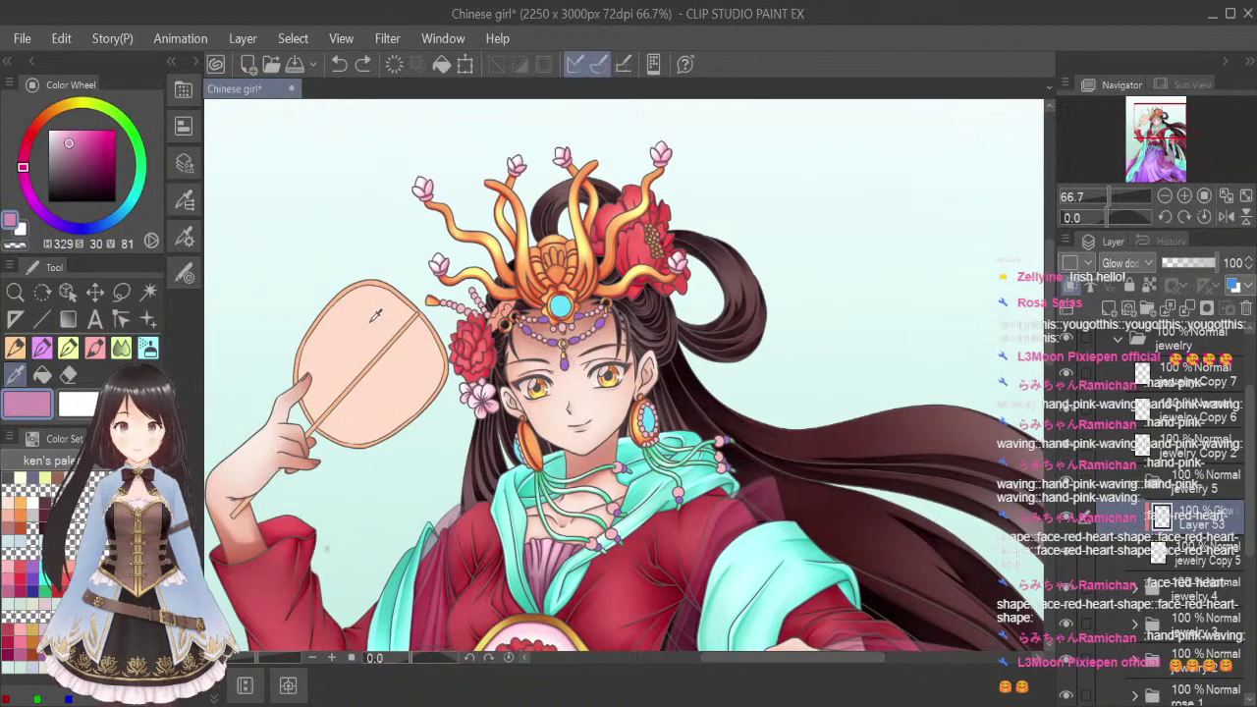
left_click(377, 317)
left_click(148, 347)
left_click(21, 541)
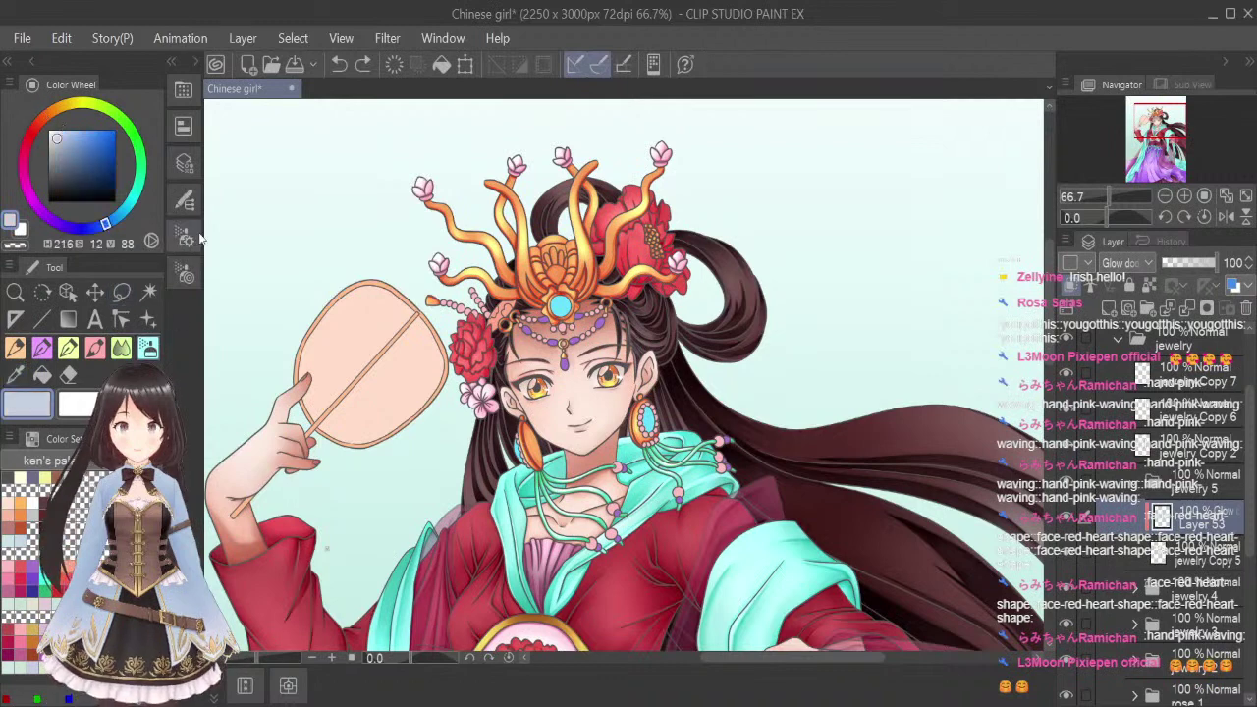
mouse_move(342, 347)
left_mouse_down()
mouse_move(358, 324)
mouse_move(343, 364)
mouse_move(388, 319)
mouse_move(363, 393)
mouse_move(378, 293)
mouse_move(391, 388)
mouse_move(344, 377)
mouse_move(387, 279)
mouse_move(413, 366)
mouse_move(338, 270)
mouse_move(406, 286)
mouse_move(430, 338)
mouse_move(414, 280)
mouse_move(455, 307)
mouse_move(383, 414)
mouse_move(454, 252)
left_mouse_up()
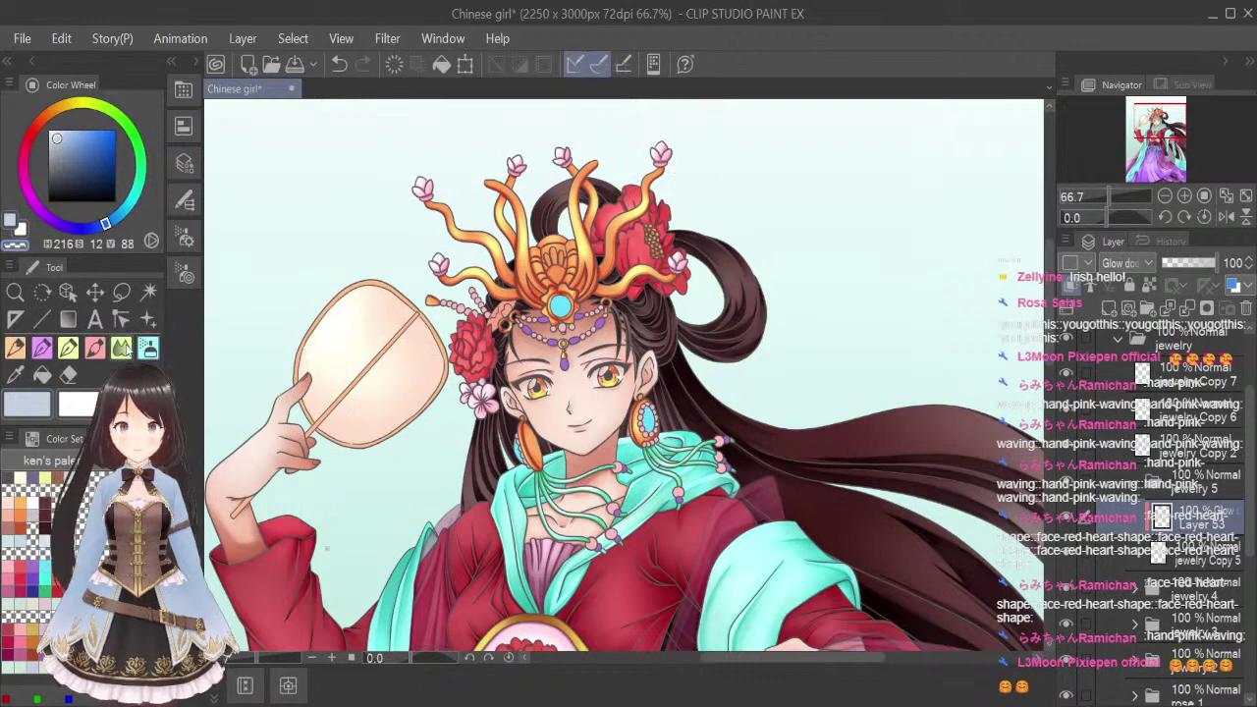
Add a clipped Multiply layer above the fan highlight and airbrush light salmon shading around the fan surface's edges
left_click(31, 400)
left_click(68, 347)
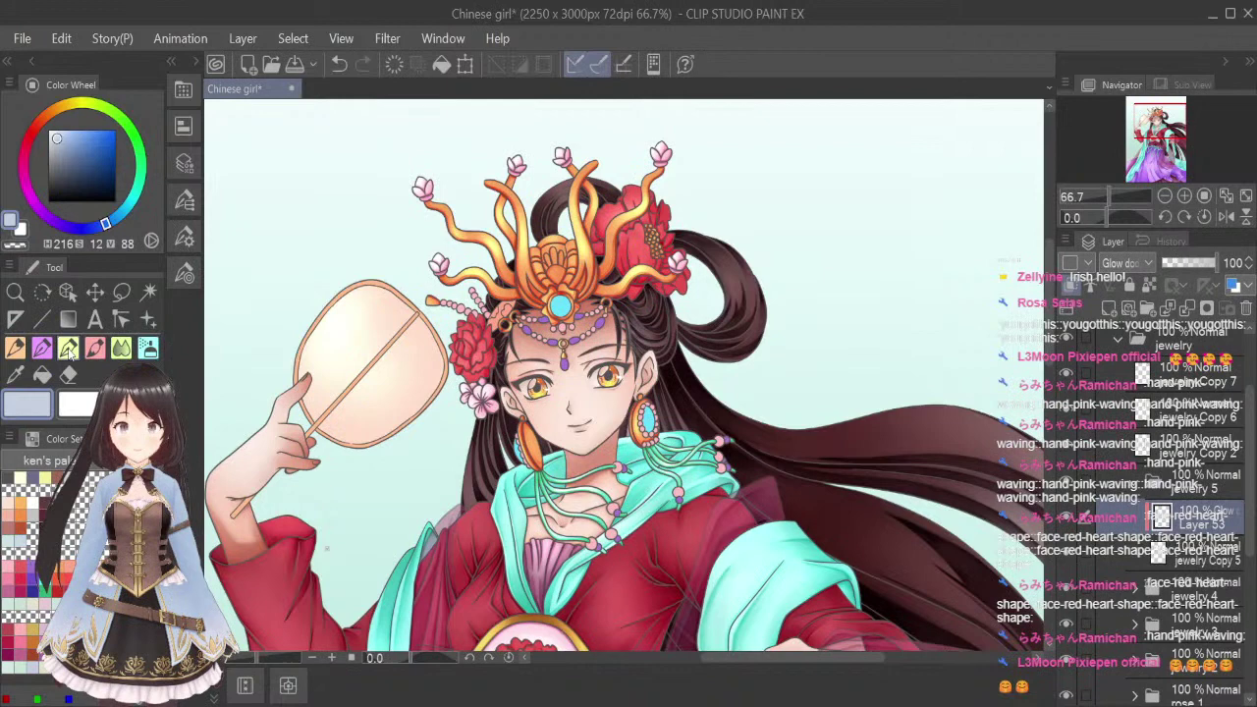
left_click(8, 515)
left_click(148, 347)
left_click(1110, 308)
left_click(1070, 286)
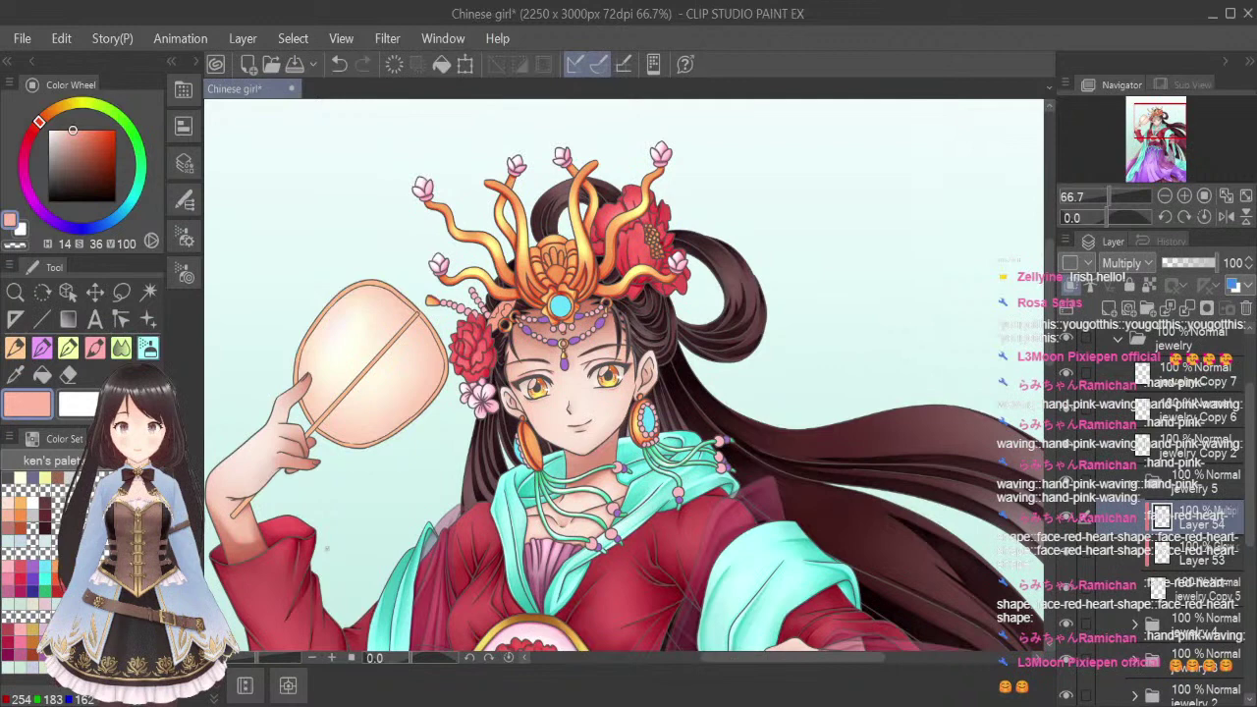
Deepen the fan's edge shading with a darker muted red on another clipped Multiply layer and save the illustration
left_click(72, 145)
left_click(1110, 309)
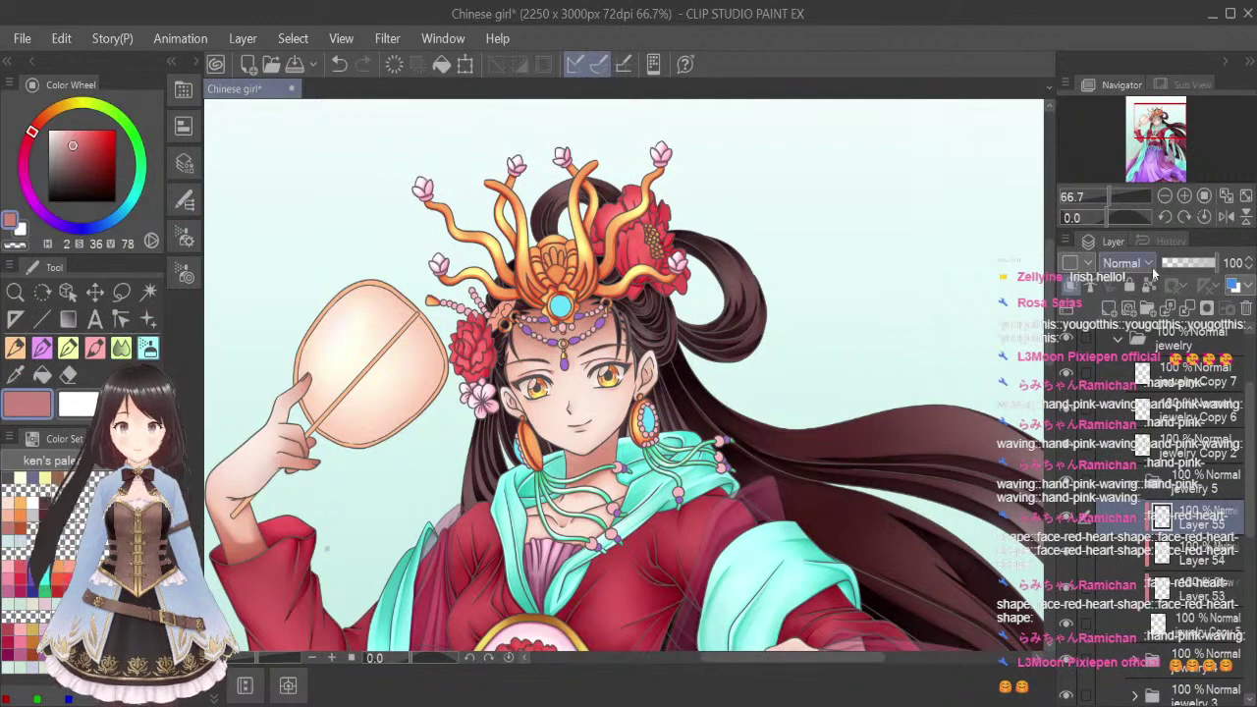
left_click(1135, 337)
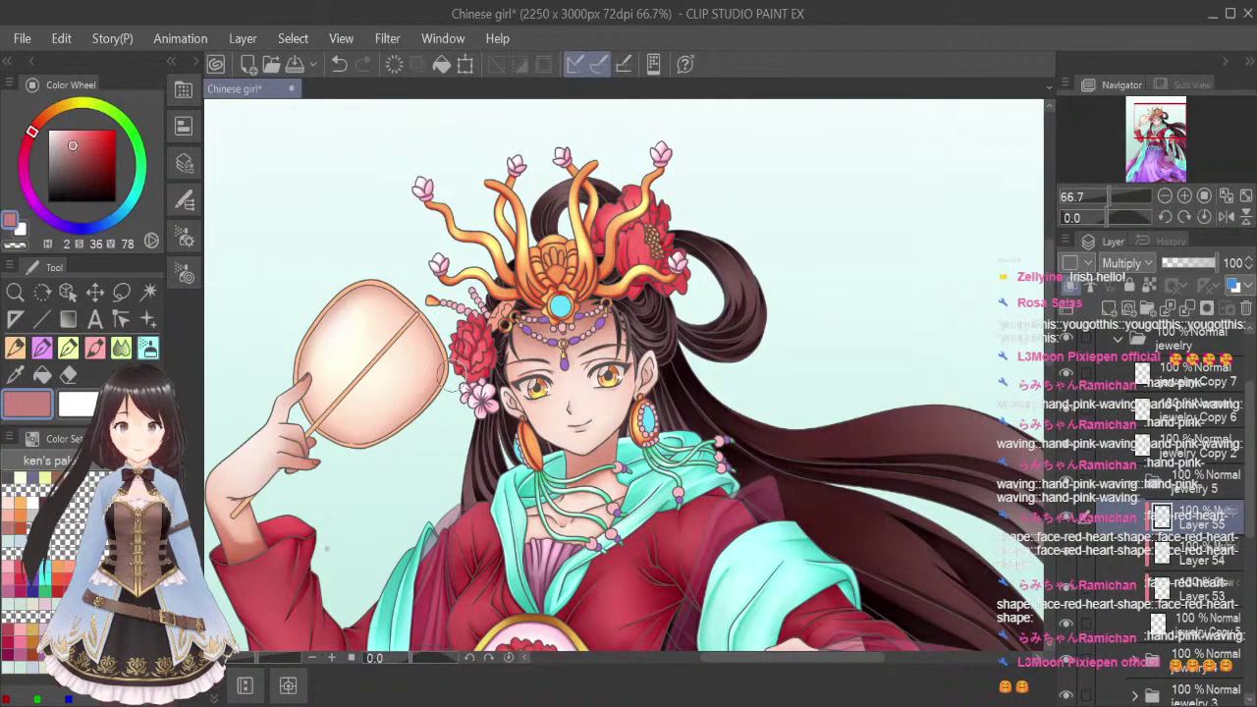
scroll(773, 238, "down", 2)
left_click(1246, 196)
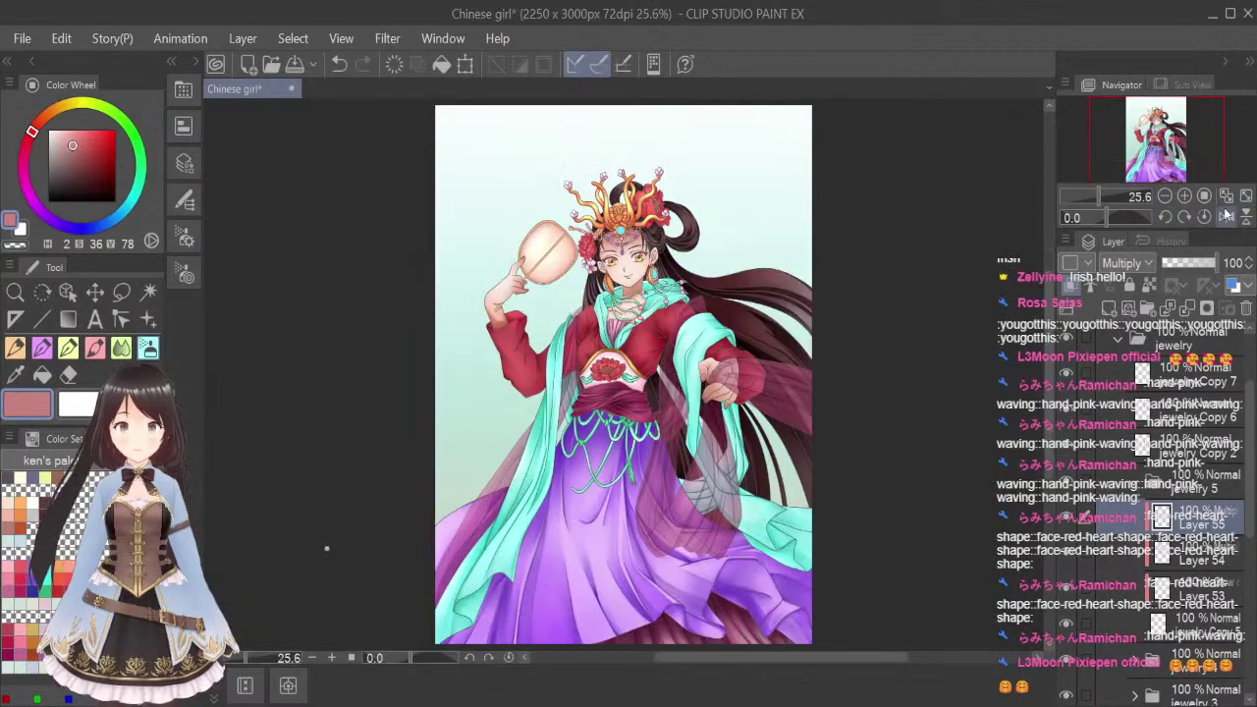
key("ctrl+s")
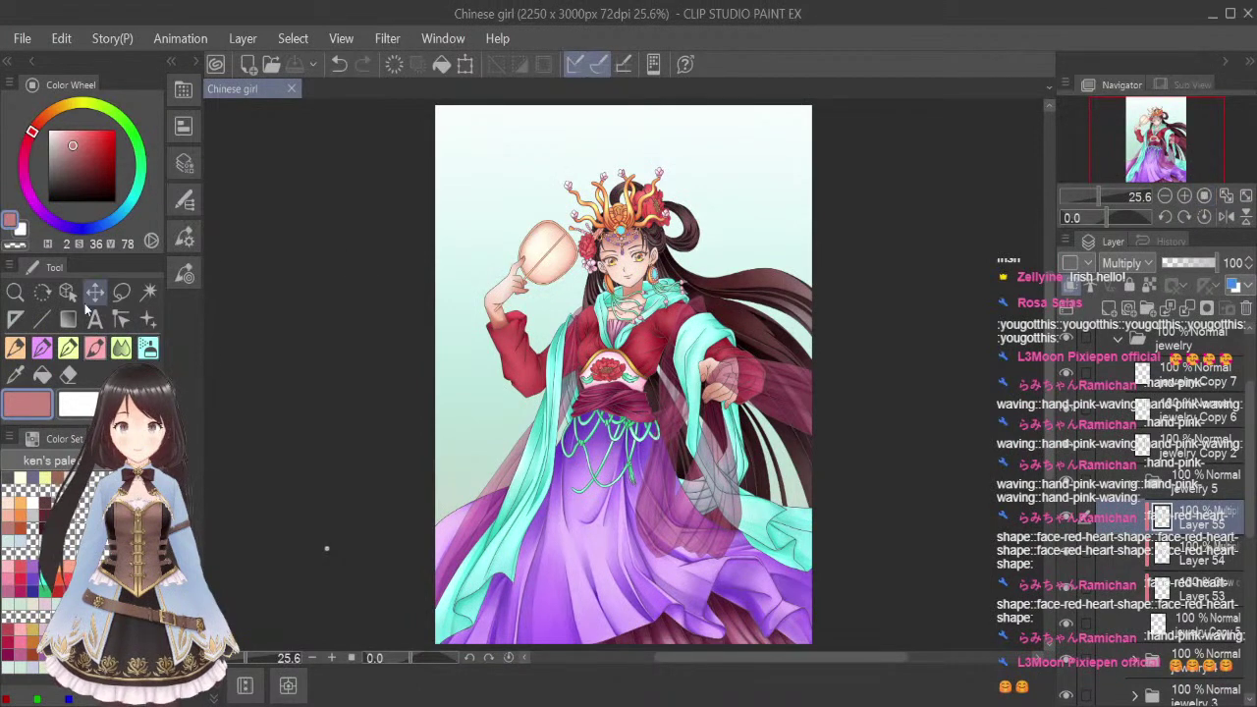
Paint a thin muted-red shadow on the fan surface along the inner frame above and below the raised finger
scroll(520, 241, "up", 7)
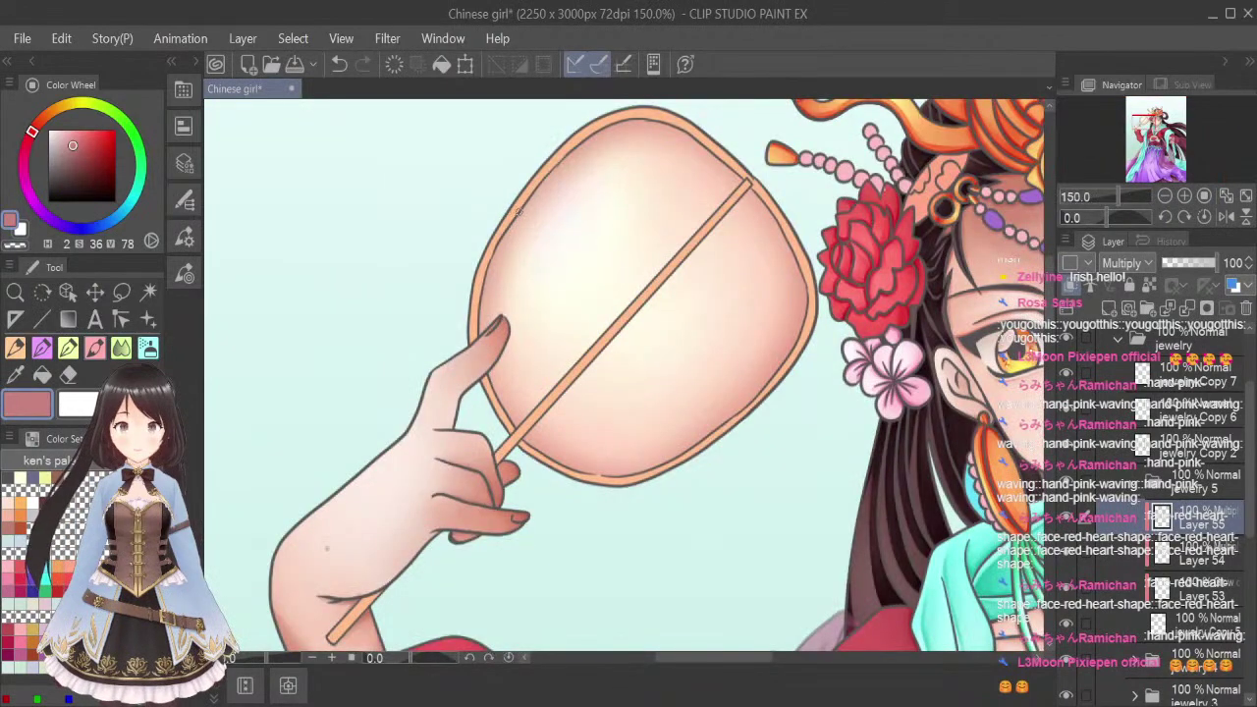
scroll(518, 211, "up", 1)
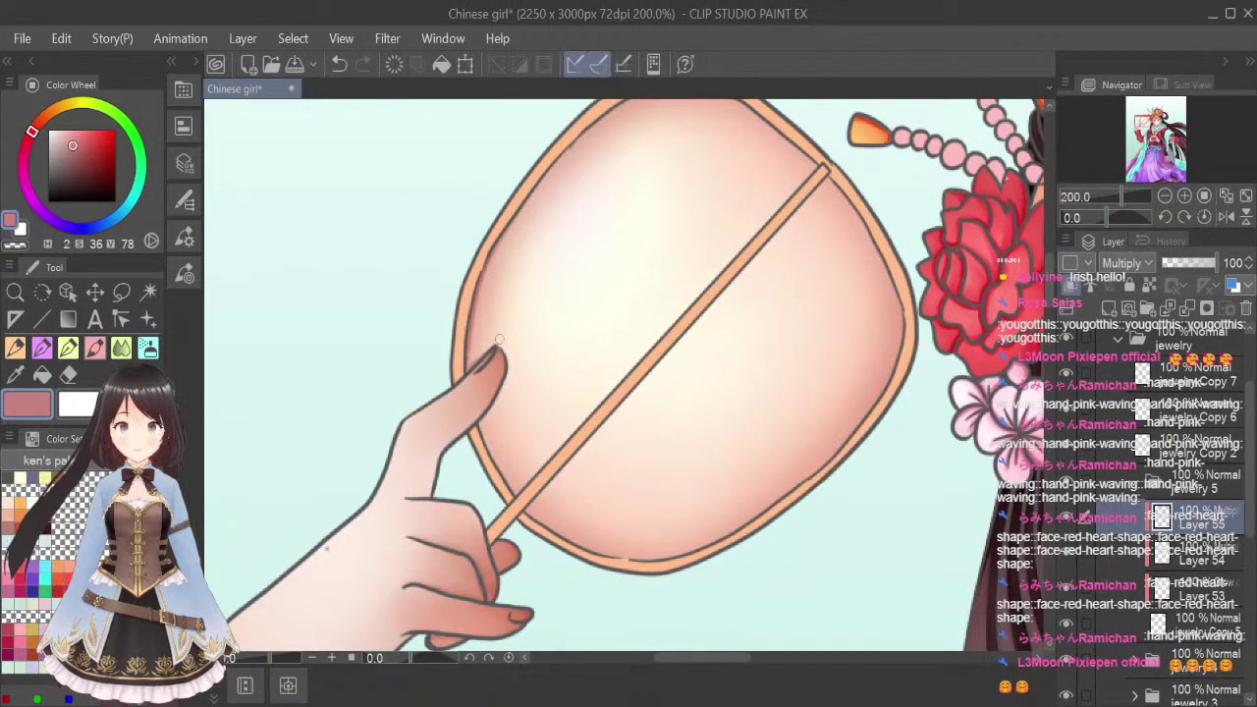
left_click_drag(482, 427, 498, 469)
key("ctrl+z")
left_click_drag(469, 350, 466, 357)
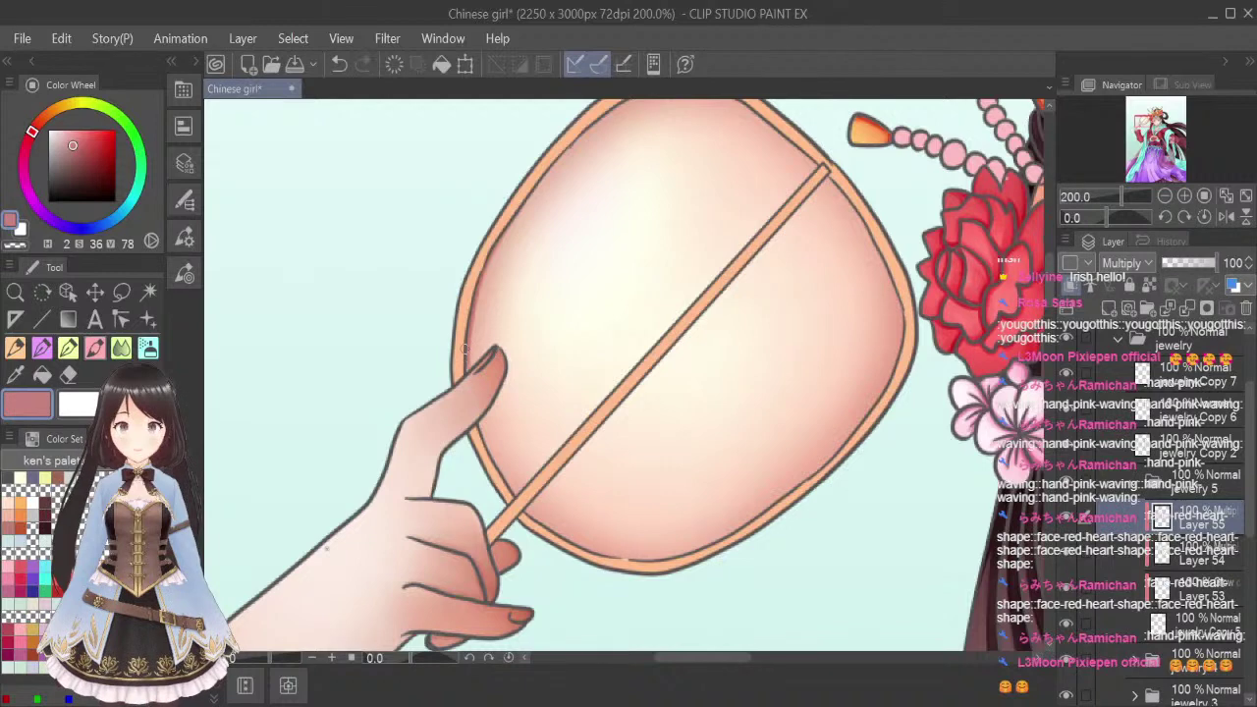
left_click_drag(478, 420, 512, 491)
mouse_move(489, 445)
left_mouse_down()
mouse_move(512, 495)
mouse_move(553, 449)
left_mouse_up()
Paint a muted-red cast shadow along the handle's underside across the fan and beside the frame just below it
mouse_move(515, 492)
left_mouse_down()
mouse_move(601, 410)
mouse_move(529, 508)
mouse_move(686, 319)
left_mouse_up()
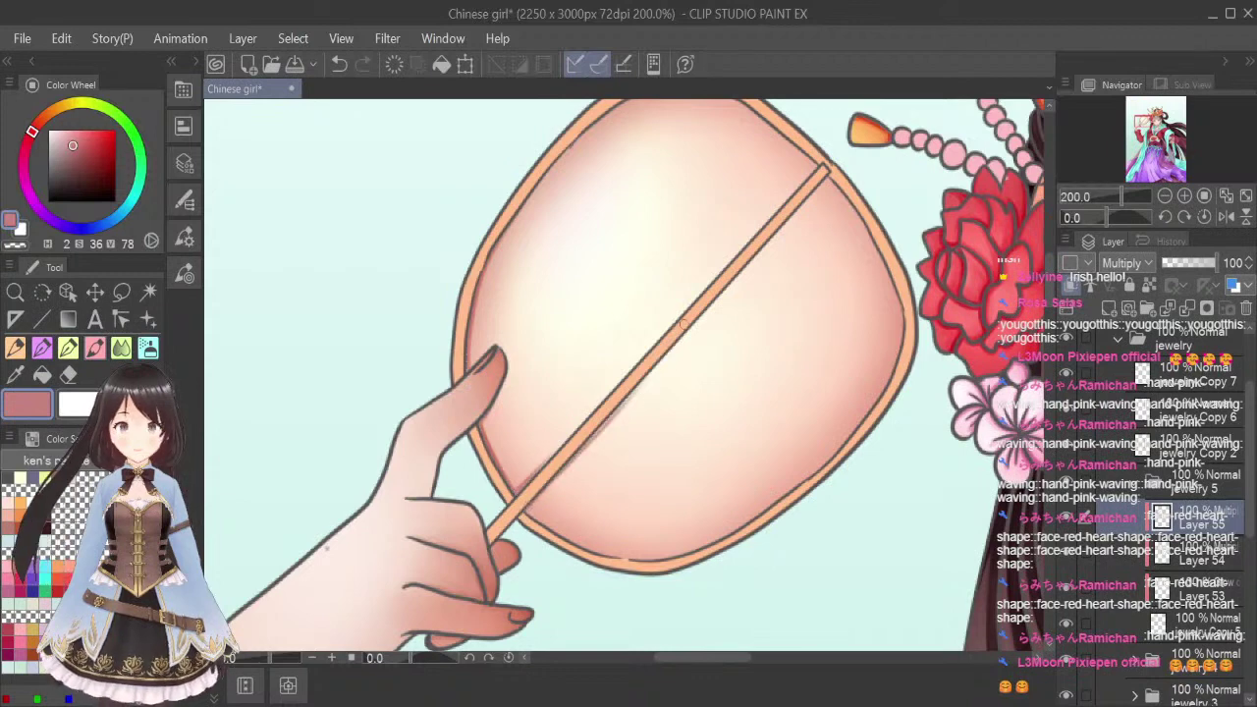
left_click_drag(594, 432, 832, 173)
mouse_move(534, 509)
left_mouse_down()
mouse_move(564, 534)
mouse_move(551, 530)
left_mouse_up()
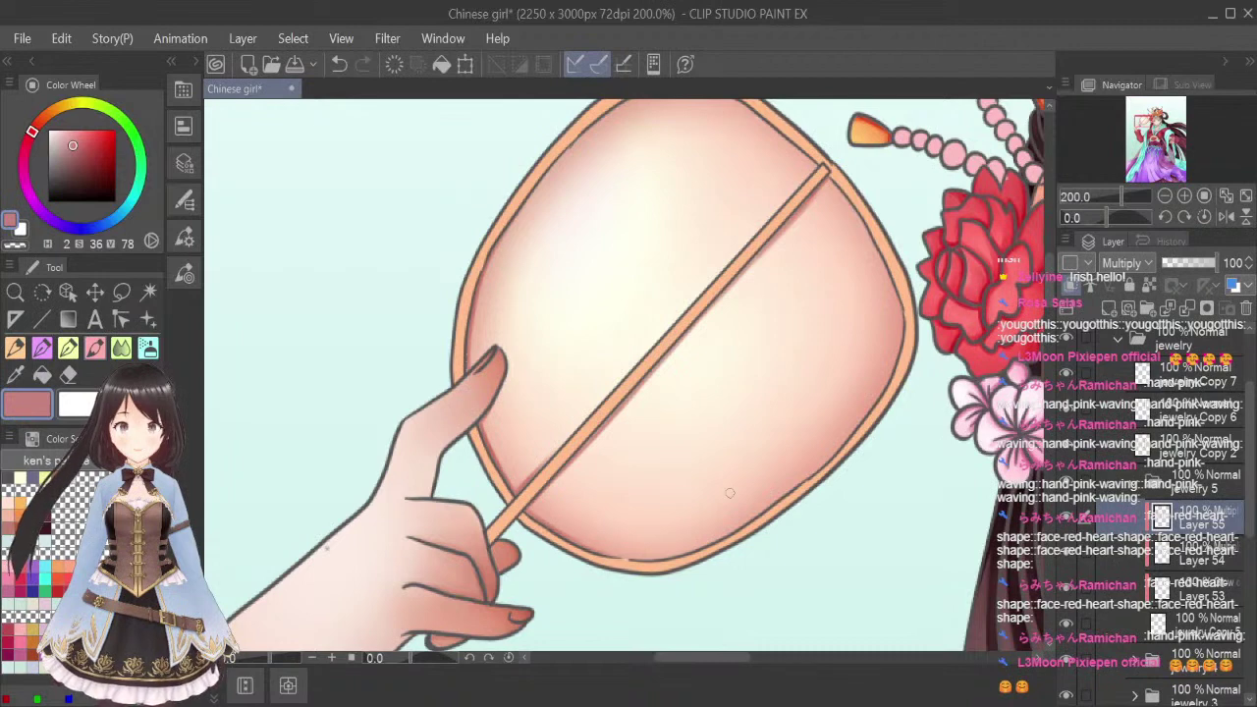
Continue the thin muted-red shadow along the bottom, right and upper inner rim of the fan surface
mouse_move(637, 553)
left_mouse_down()
mouse_move(591, 552)
mouse_move(700, 548)
mouse_move(648, 555)
mouse_move(727, 533)
left_mouse_up()
mouse_move(848, 191)
left_mouse_down()
mouse_move(826, 180)
mouse_move(889, 278)
left_mouse_up()
left_click_drag(871, 237, 901, 304)
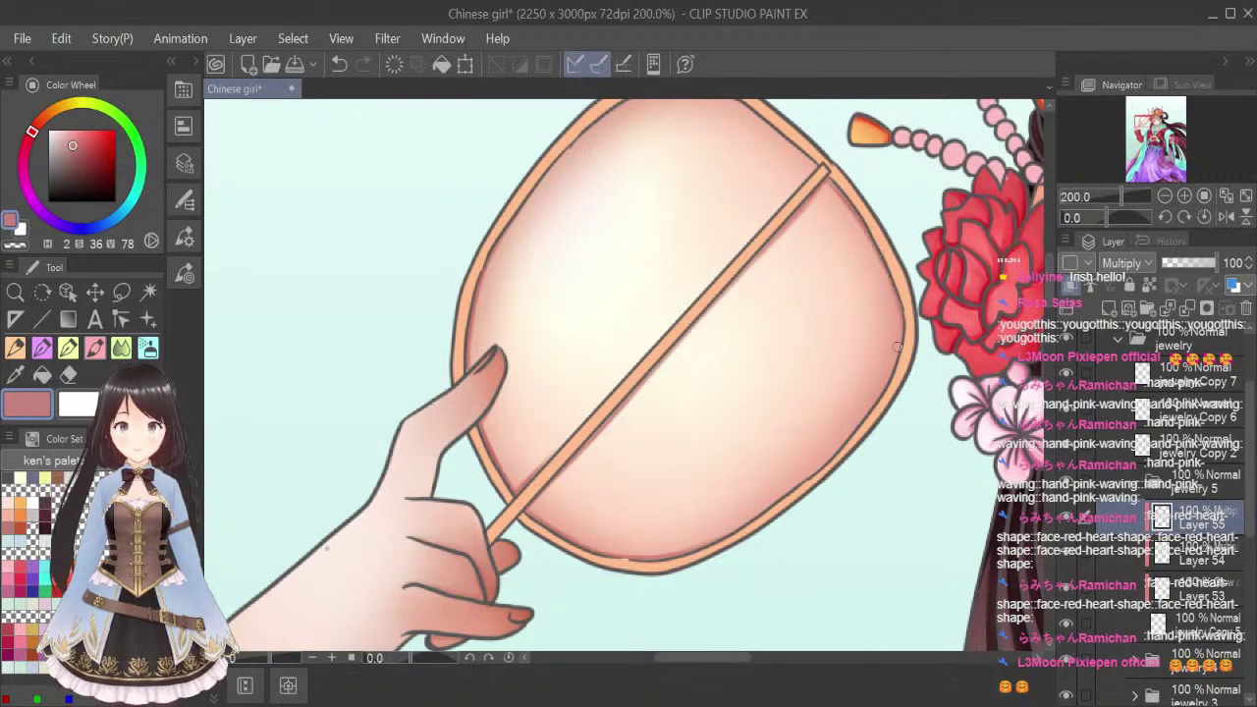
left_click_drag(1050, 295, 1050, 285)
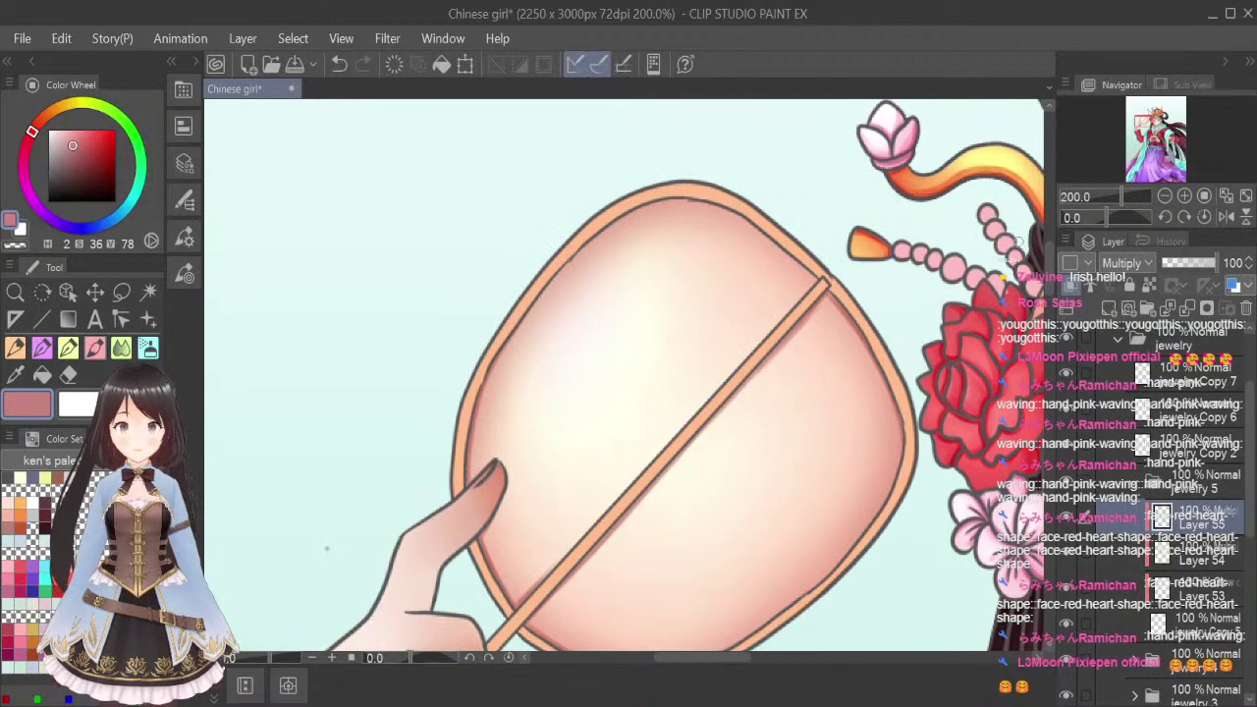
mouse_move(662, 200)
left_mouse_down()
mouse_move(718, 206)
mouse_move(774, 246)
left_mouse_up()
mouse_move(716, 202)
left_mouse_down()
mouse_move(800, 269)
mouse_move(744, 218)
mouse_move(811, 278)
left_mouse_up()
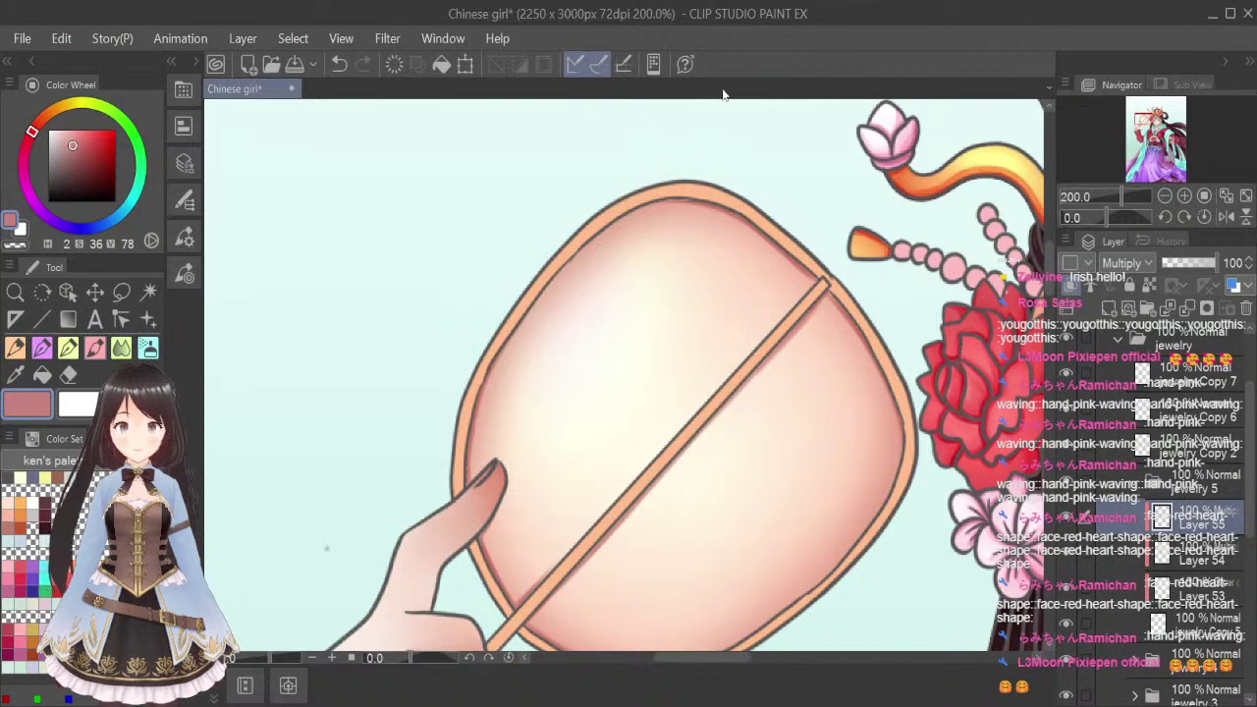
left_click(1206, 195)
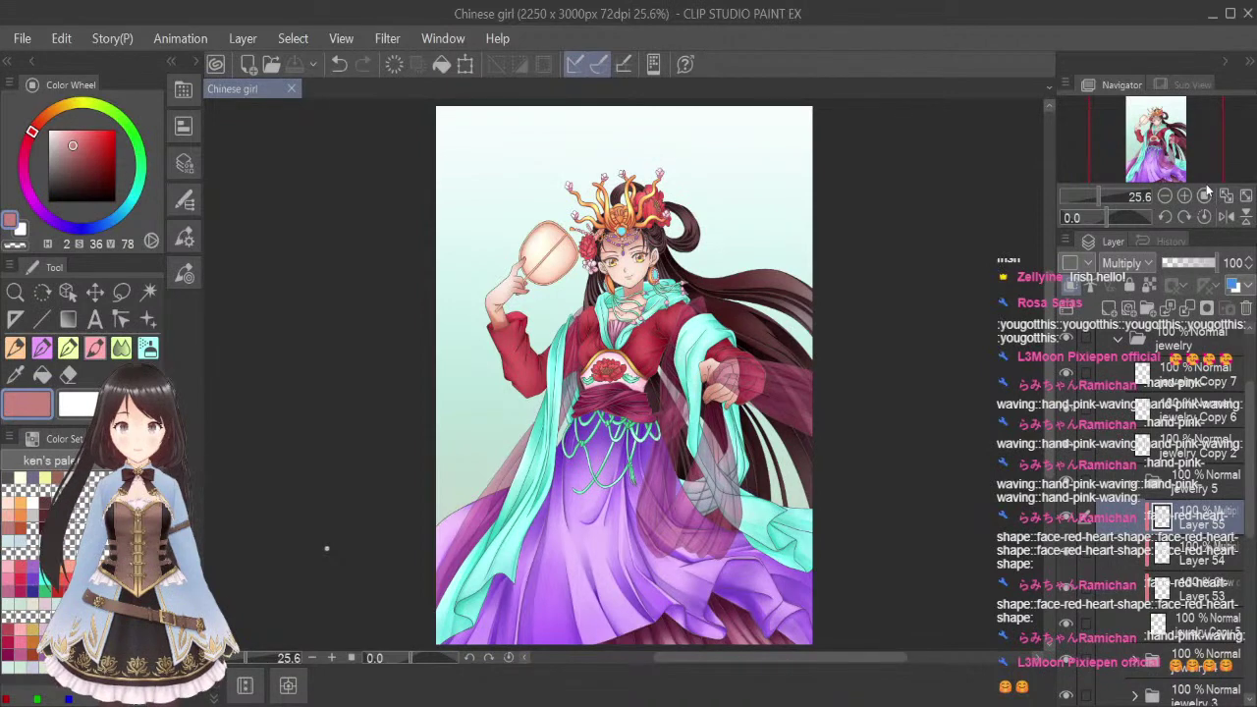
Collapse the jewelry 5 folder and put the jewelry Copy 2 layer into a new folder named jewelry 6
left_click(1133, 482)
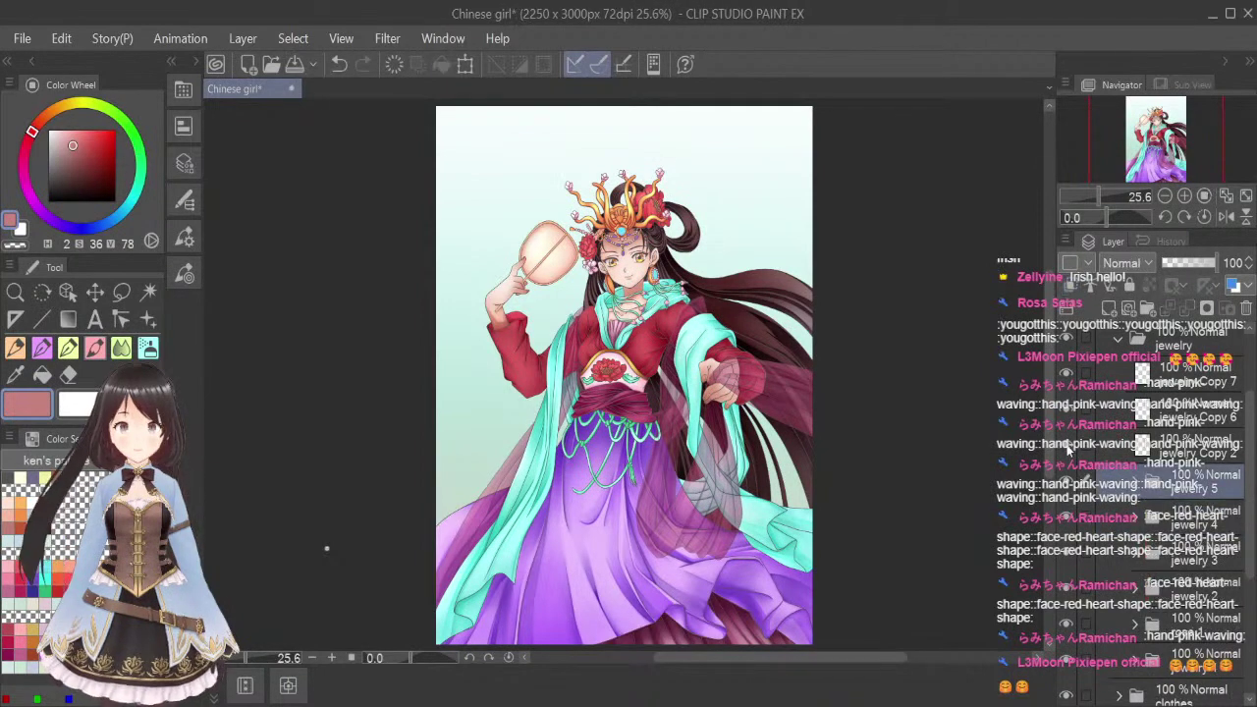
left_click_drag(1206, 455, 1148, 310)
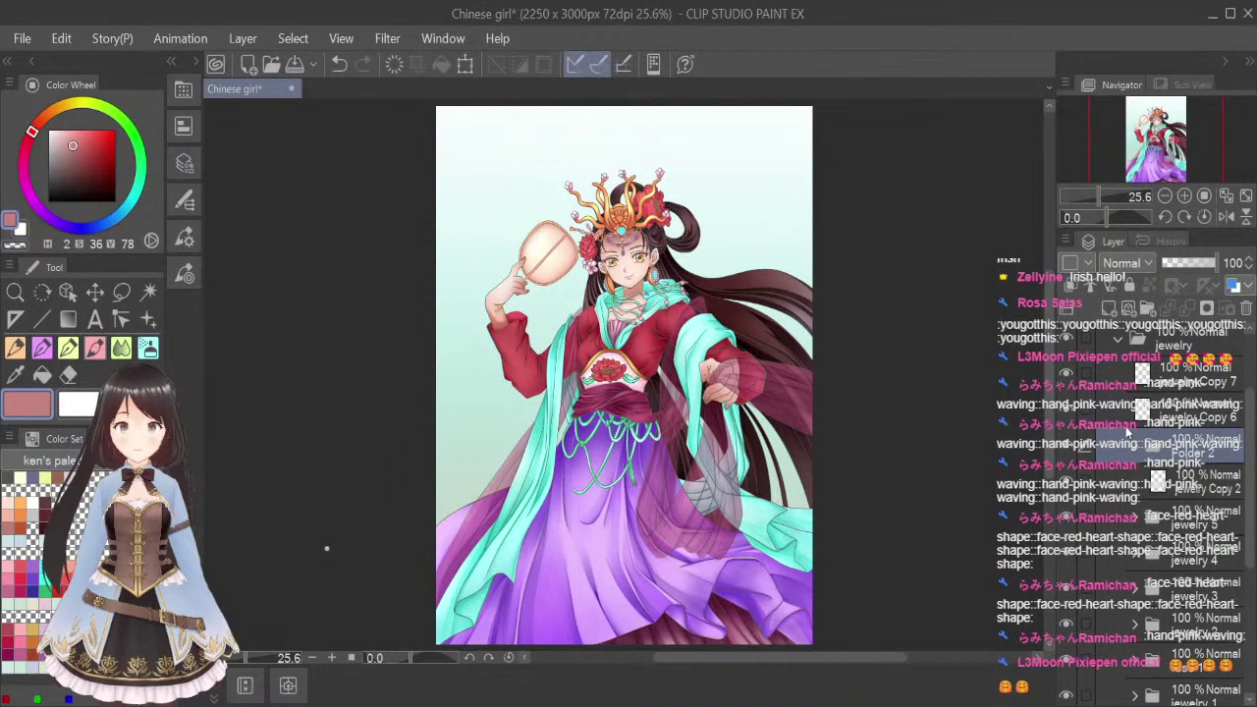
key("Return")
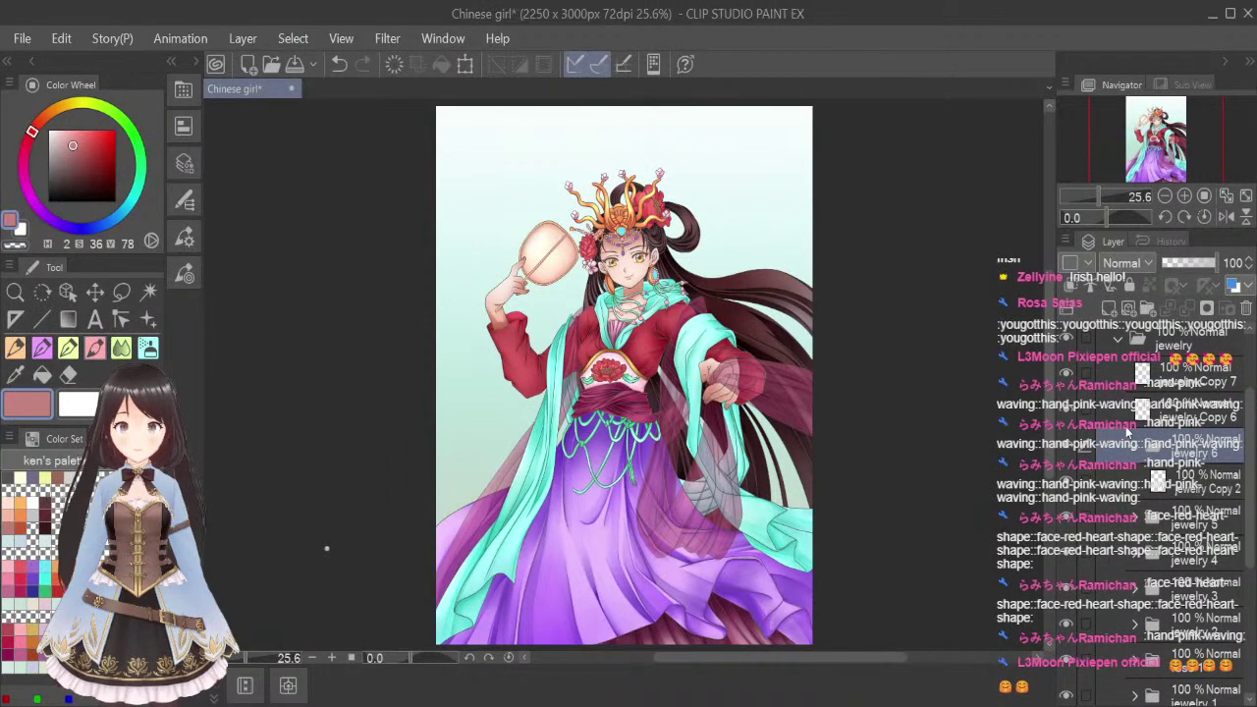
Add a layer clipped to jewelry Copy 2 and set its blending mode to Glow dodge
left_click(1108, 307)
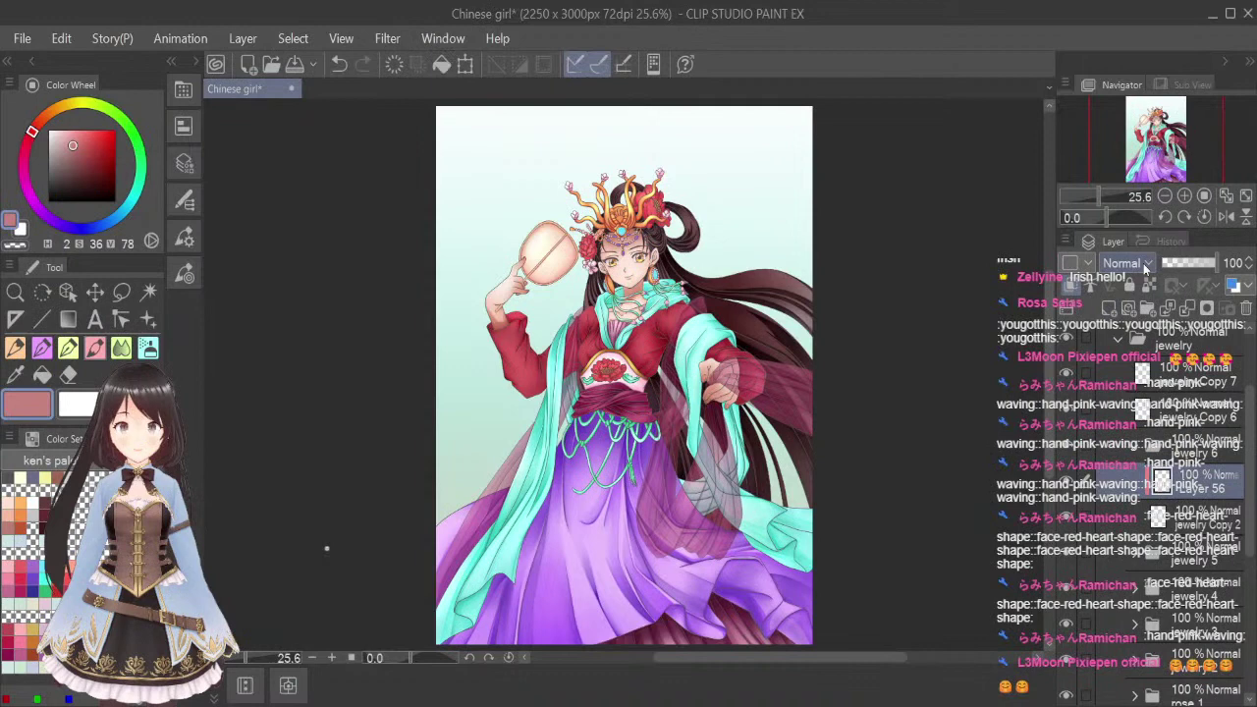
left_click(1136, 453)
left_click(1144, 271)
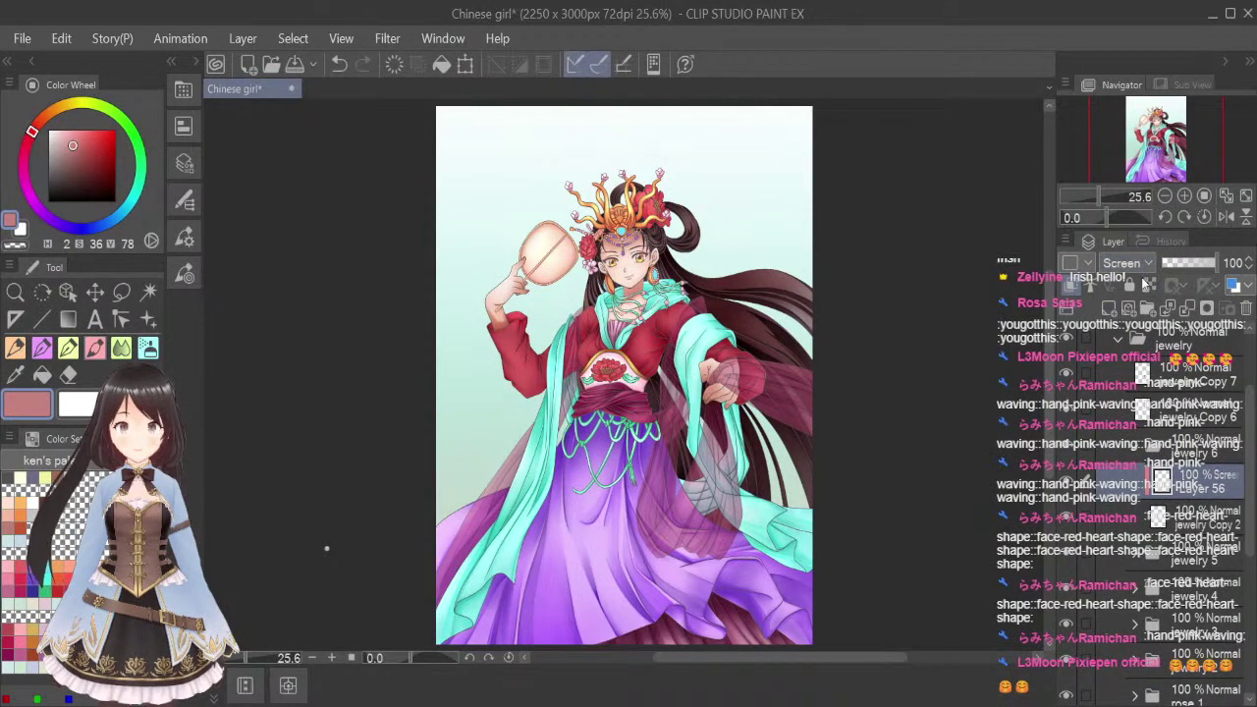
left_click(1136, 337)
Airbrush pale blue-grey glow highlights onto the fan's orange frame and handle
left_click(14, 374)
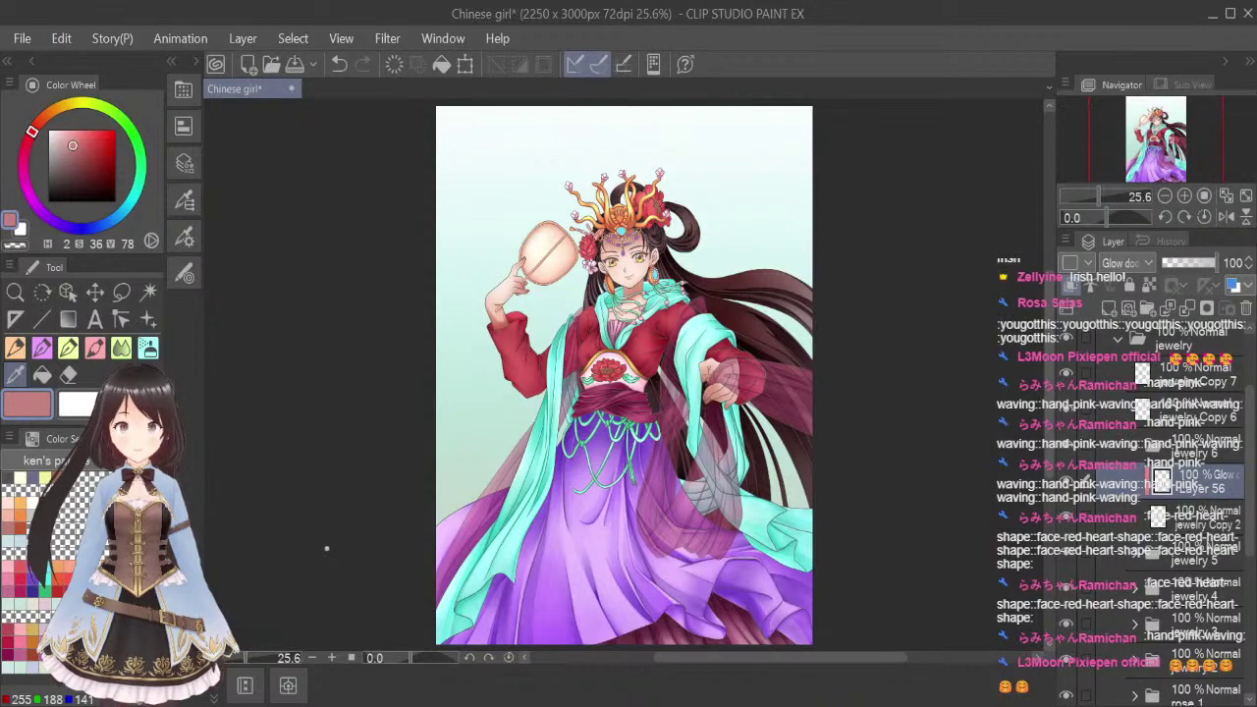
left_click(559, 225)
scroll(556, 223, "up", 2)
scroll(556, 224, "up", 4)
scroll(665, 288, "down", 1)
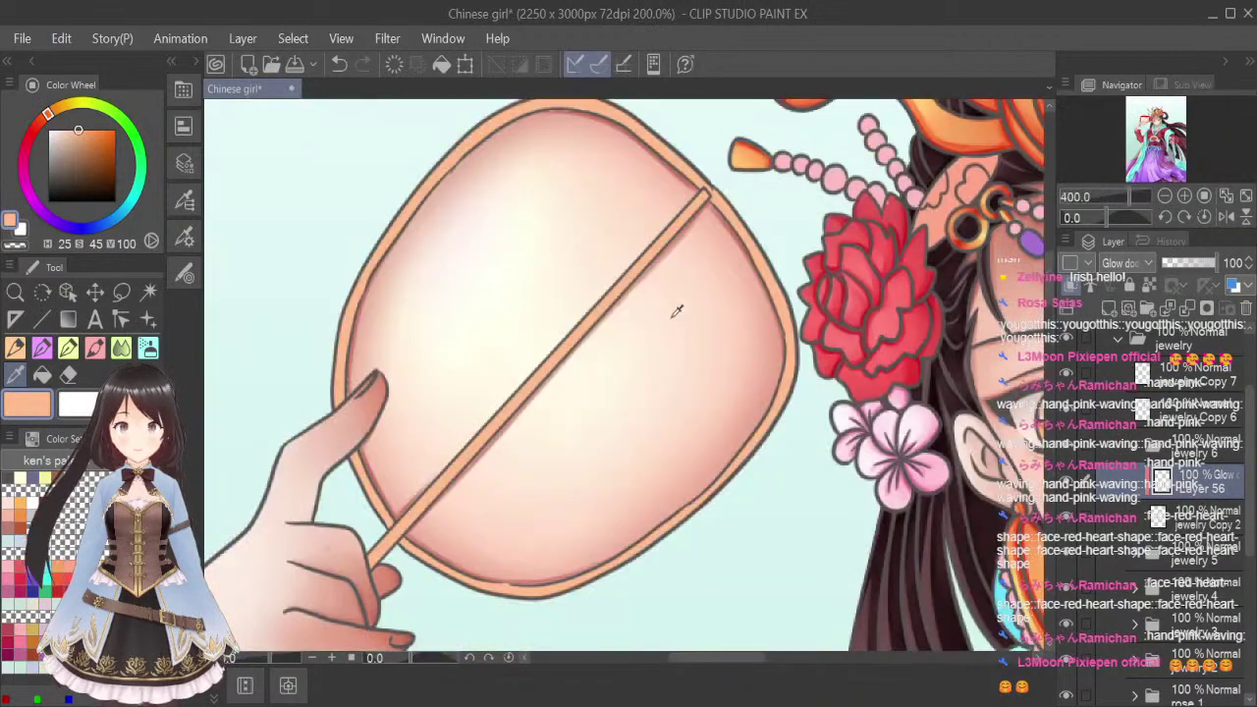
left_click(148, 348)
left_click(20, 541)
scroll(661, 328, "down", 1)
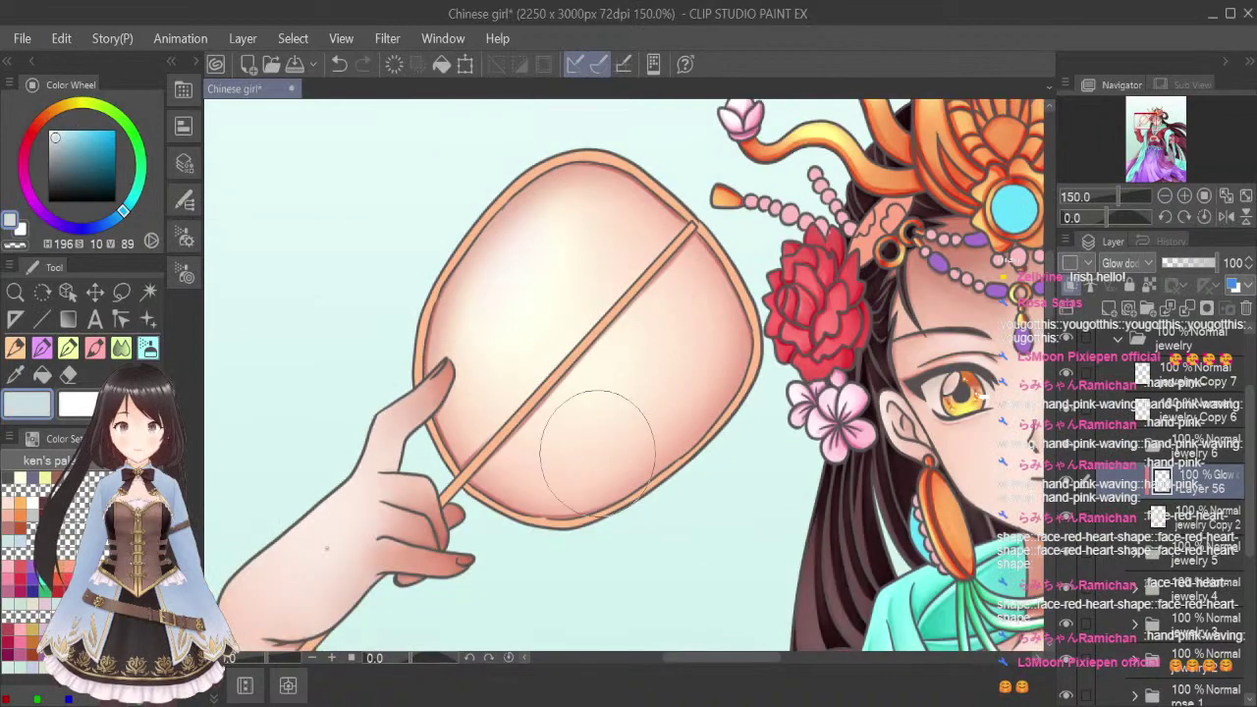
scroll(457, 236, "down", 1)
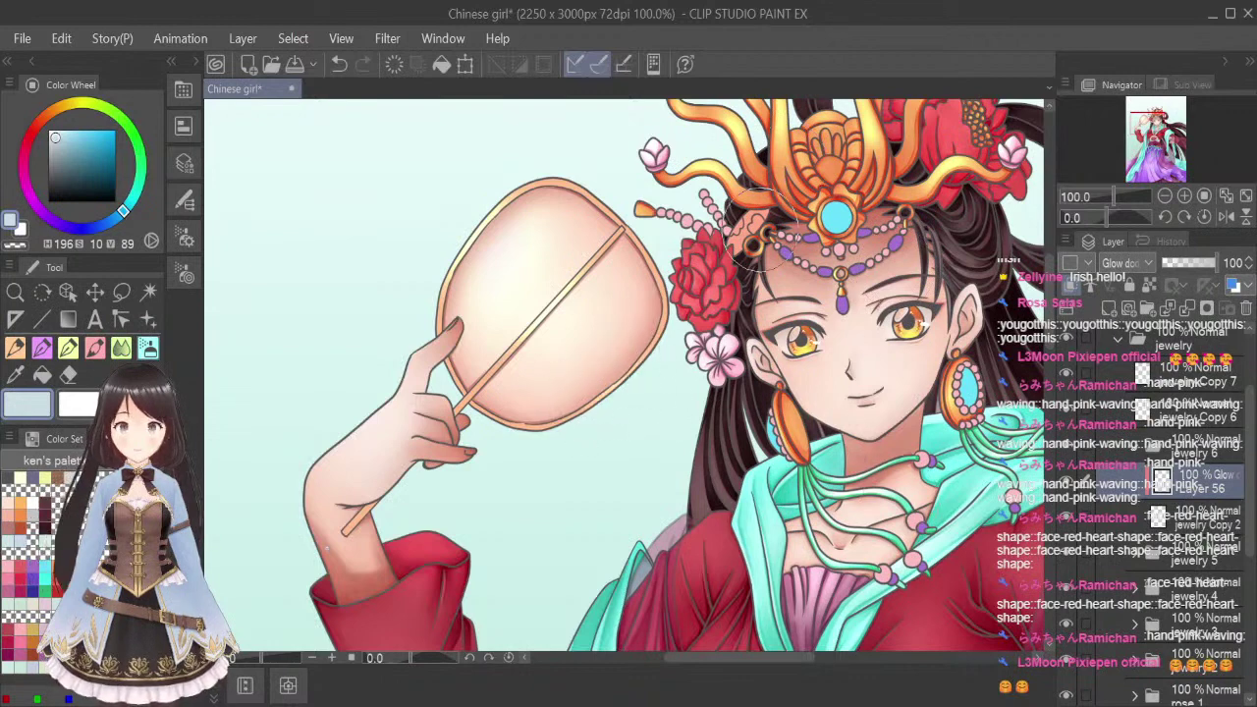
Add a clipped Multiply layer above the frame highlights and airbrush soft coral shading on the fan's frame and handle
left_click(20, 514)
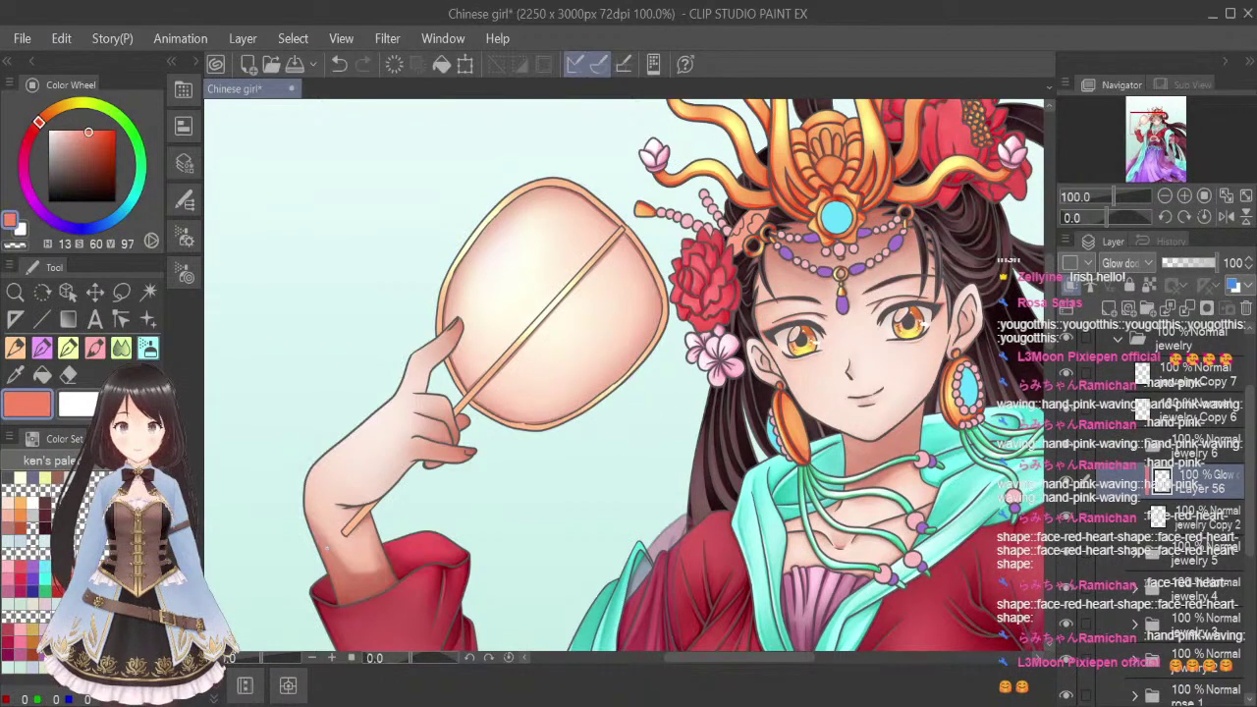
left_click(1107, 307)
left_click(1071, 285)
left_click(1148, 264)
left_click(1138, 334)
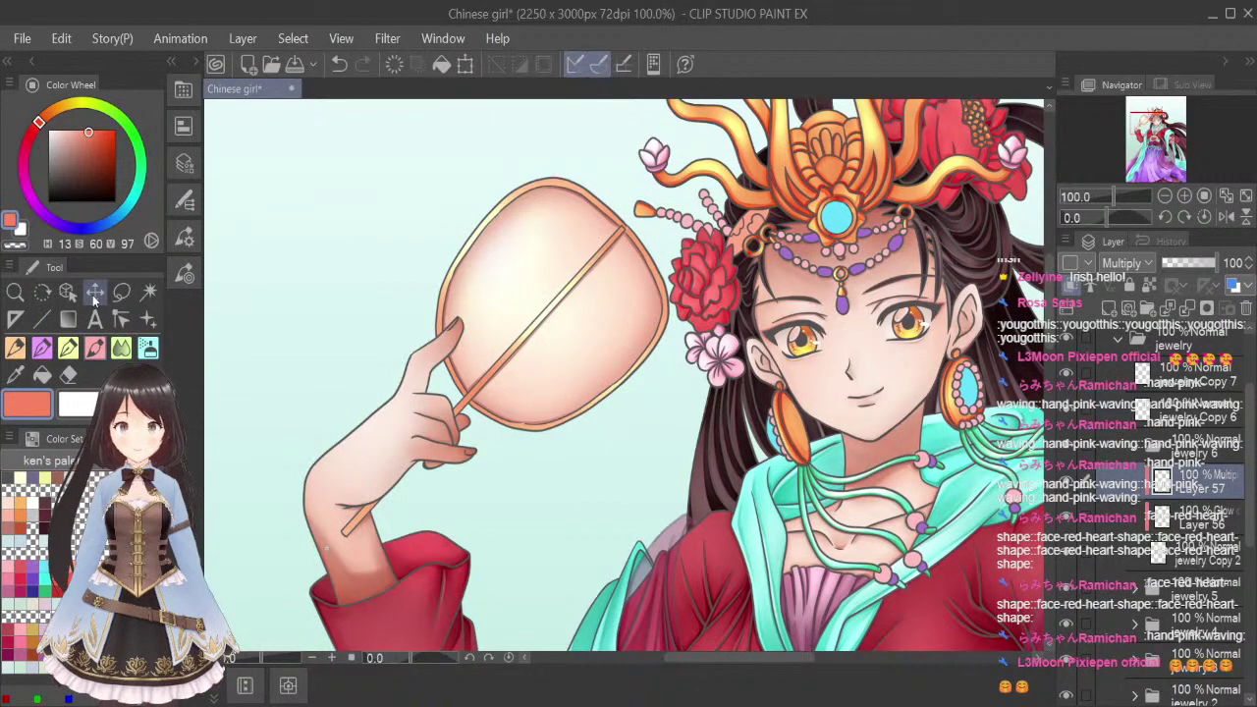
Paint coral shading on the fan frame above and below the raised finger and blend the upper patch into the frame
scroll(443, 316, "up", 3)
mouse_move(463, 418)
left_mouse_down()
mouse_move(487, 477)
mouse_move(473, 448)
left_mouse_up()
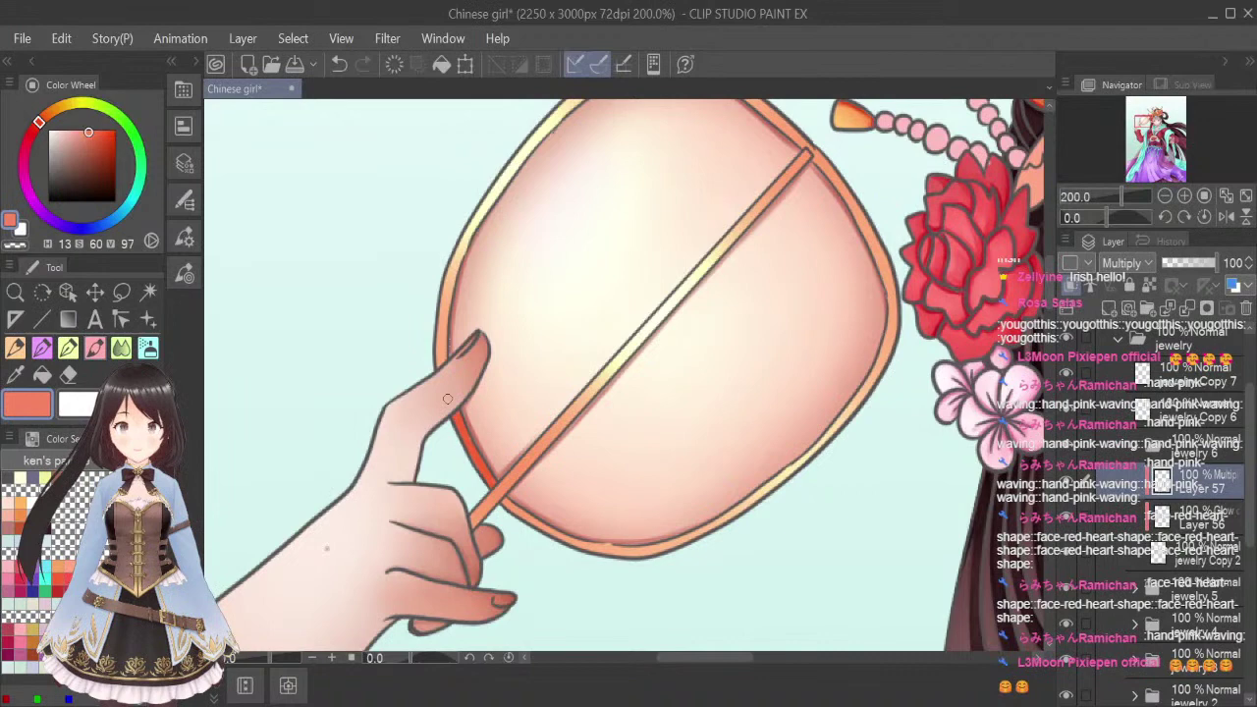
mouse_move(444, 361)
left_mouse_down()
mouse_move(442, 328)
mouse_move(435, 337)
left_mouse_up()
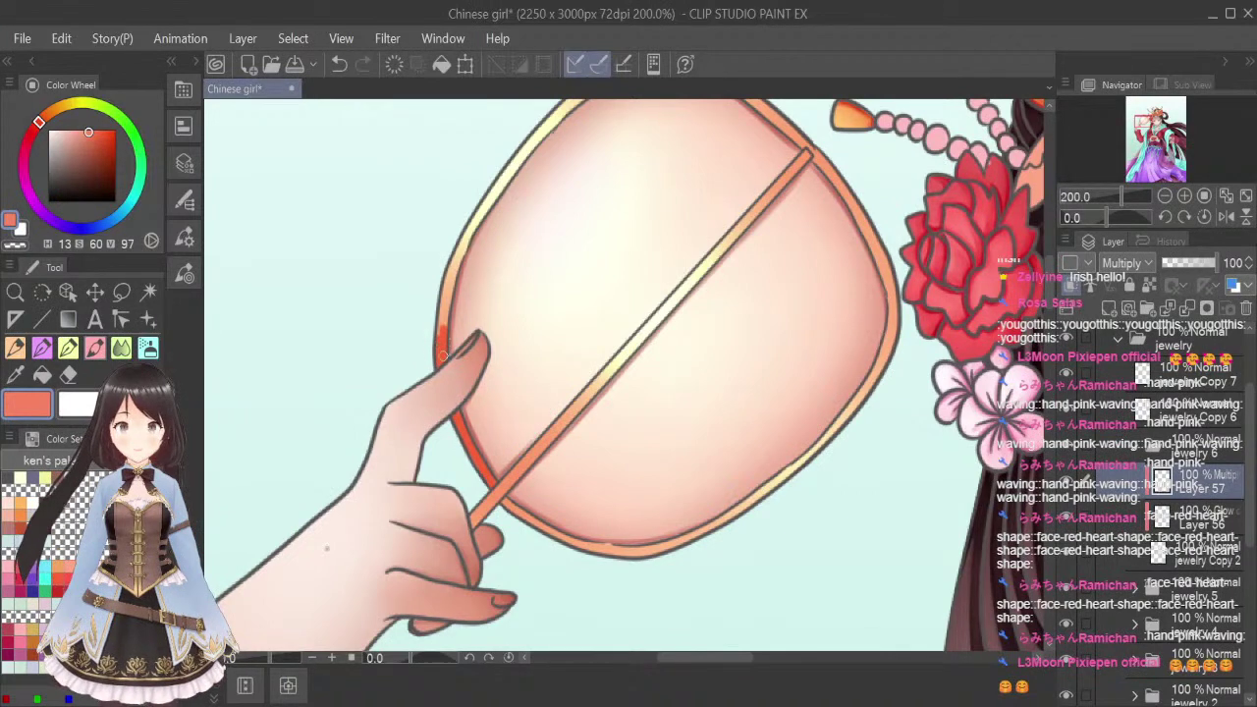
key("j")
mouse_move(459, 310)
left_mouse_down()
mouse_move(442, 338)
mouse_move(445, 312)
mouse_move(439, 351)
mouse_move(449, 261)
left_mouse_up()
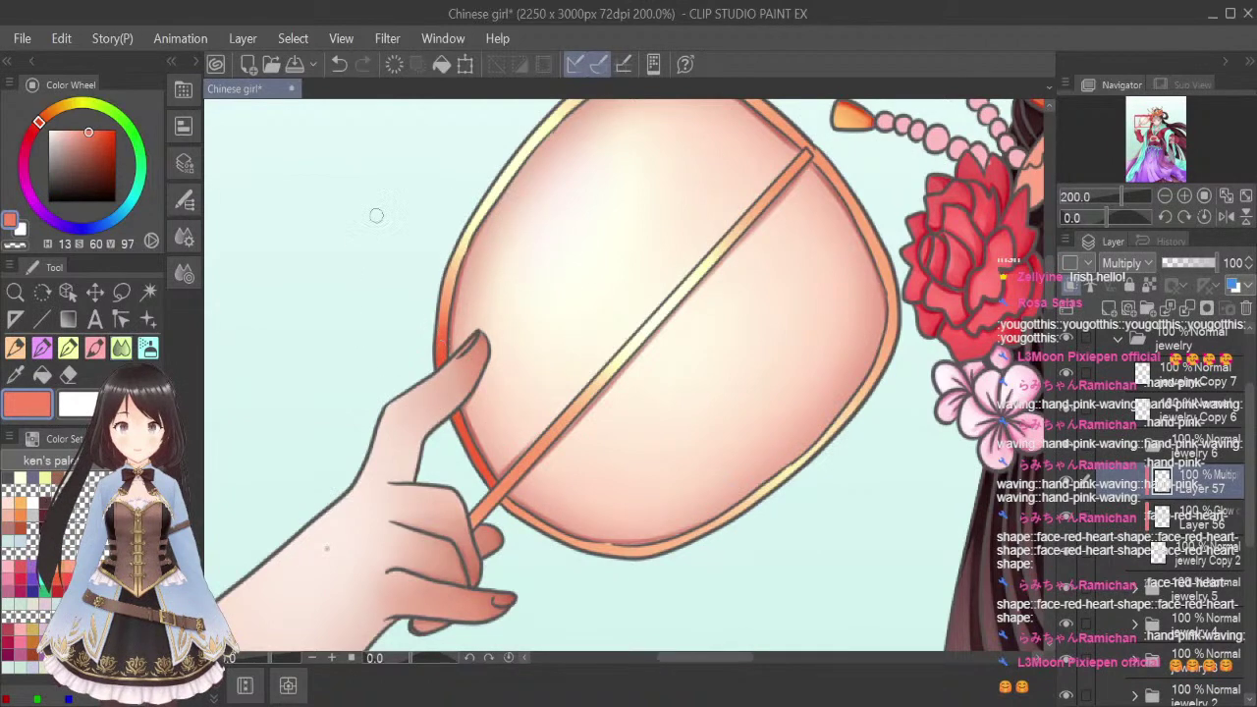
Paint coral shading on the frame just below the handle crossing and blend it along the lower rim
left_click(96, 349)
mouse_move(503, 500)
left_mouse_down()
mouse_move(540, 525)
mouse_move(504, 501)
left_mouse_up()
key("j")
mouse_move(538, 522)
left_mouse_down()
mouse_move(551, 533)
mouse_move(536, 518)
left_mouse_up()
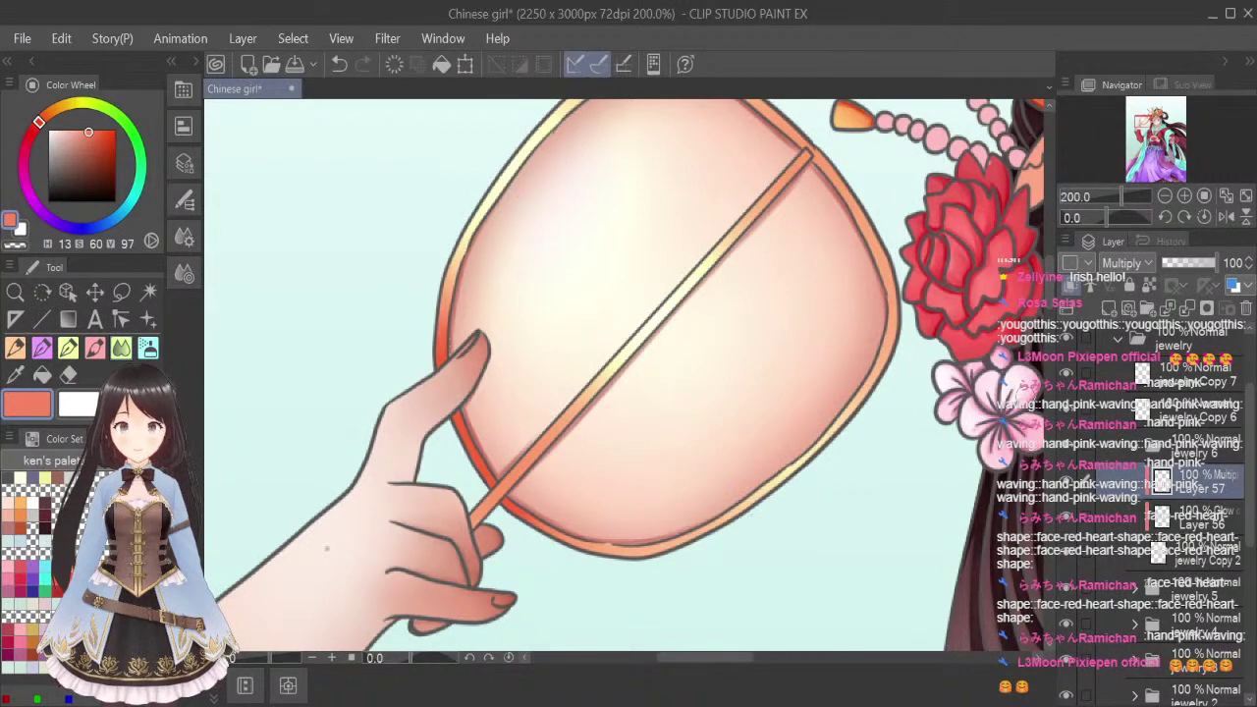
Paint coral shading on the fan handle just above the gripping fingers and blend its upper end into the orange
left_click_drag(1050, 289, 1050, 286)
left_click(95, 346)
left_click_drag(469, 556, 526, 498)
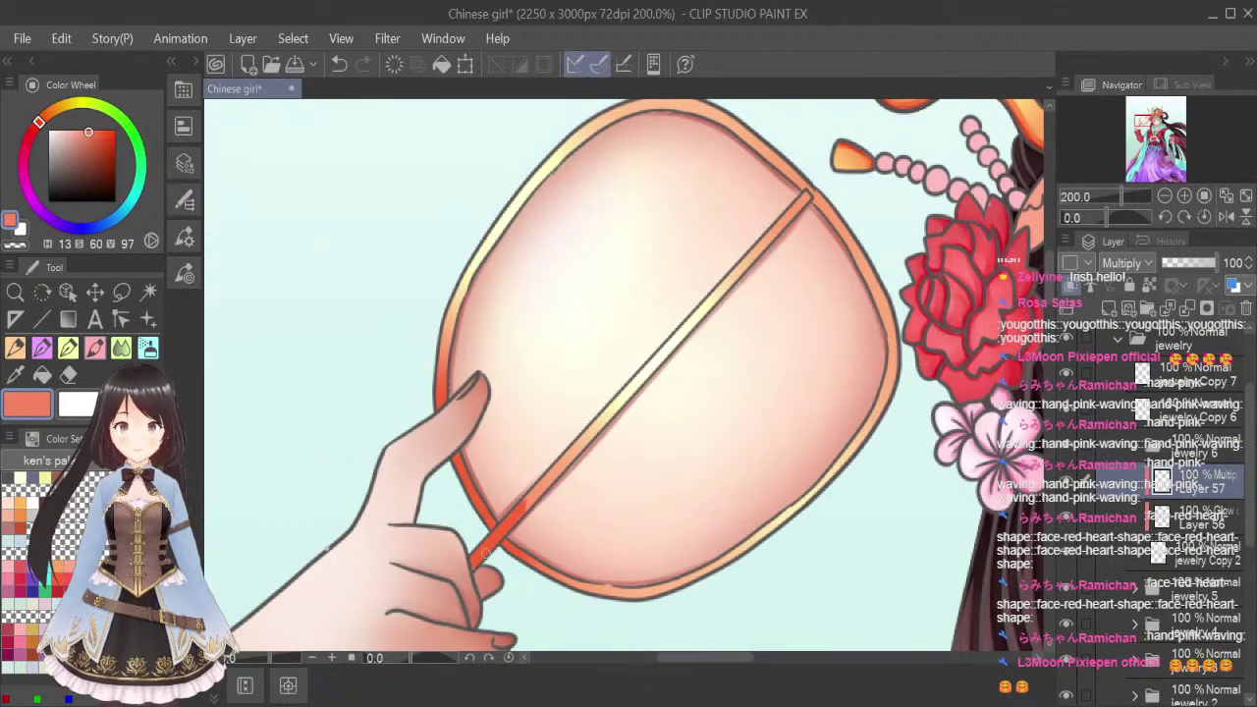
key("j")
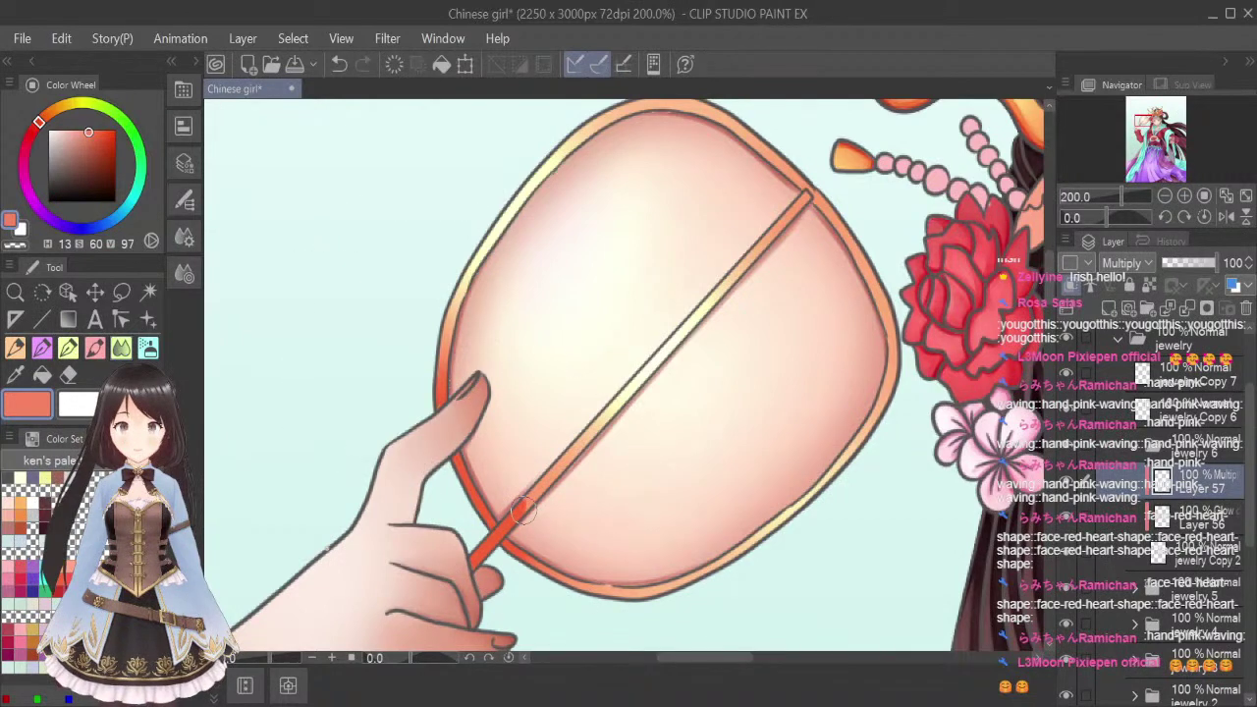
left_click_drag(518, 515, 526, 500)
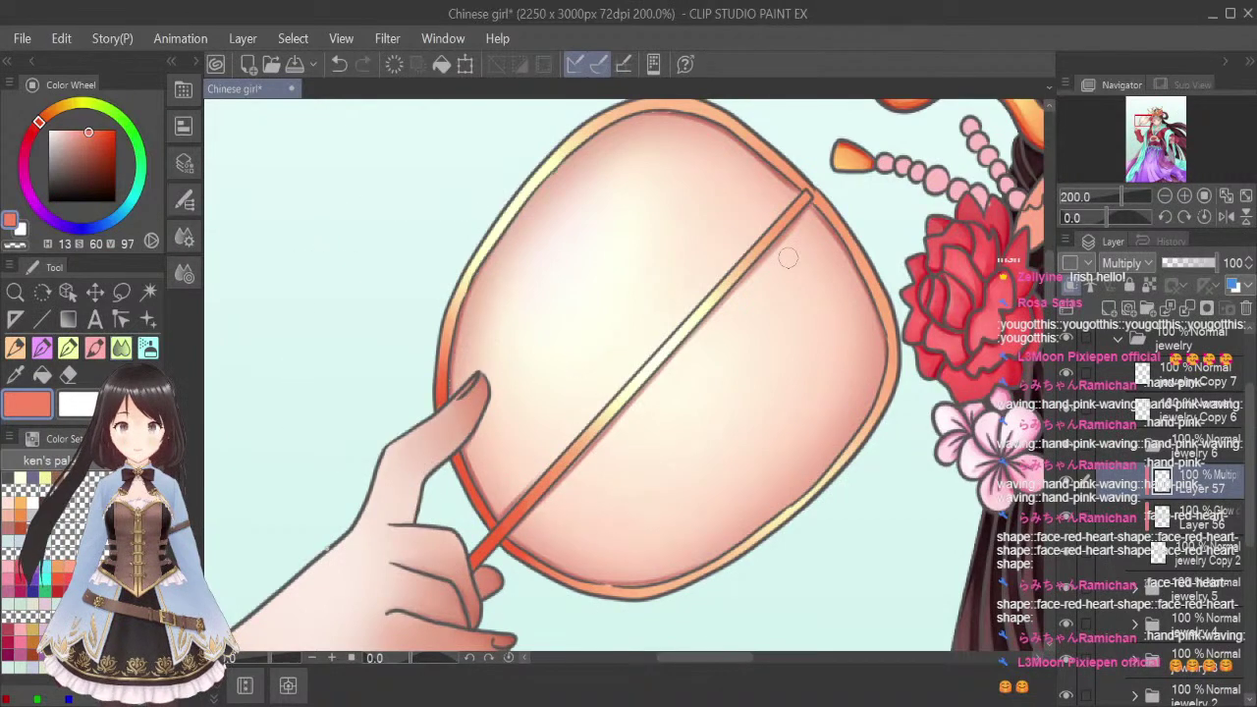
Extend the coral shading along the fan frame's lower rim and blend its edge
left_click(95, 348)
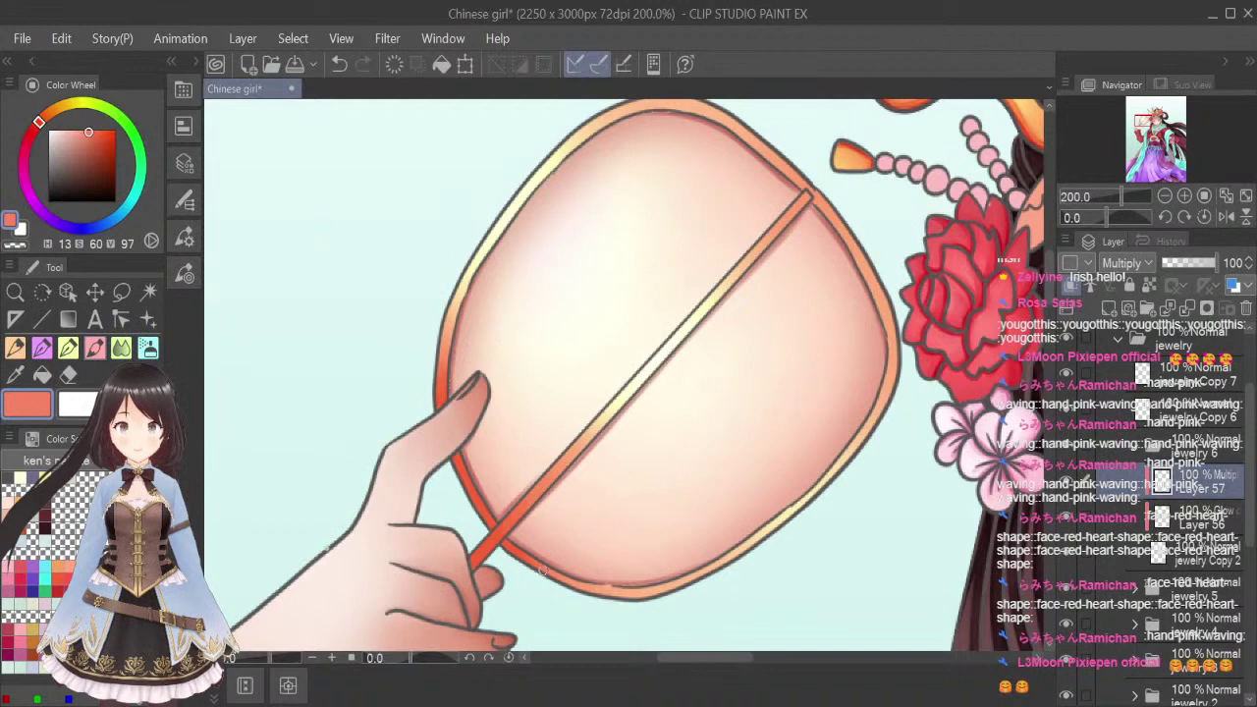
left_click_drag(585, 585, 618, 589)
key("j")
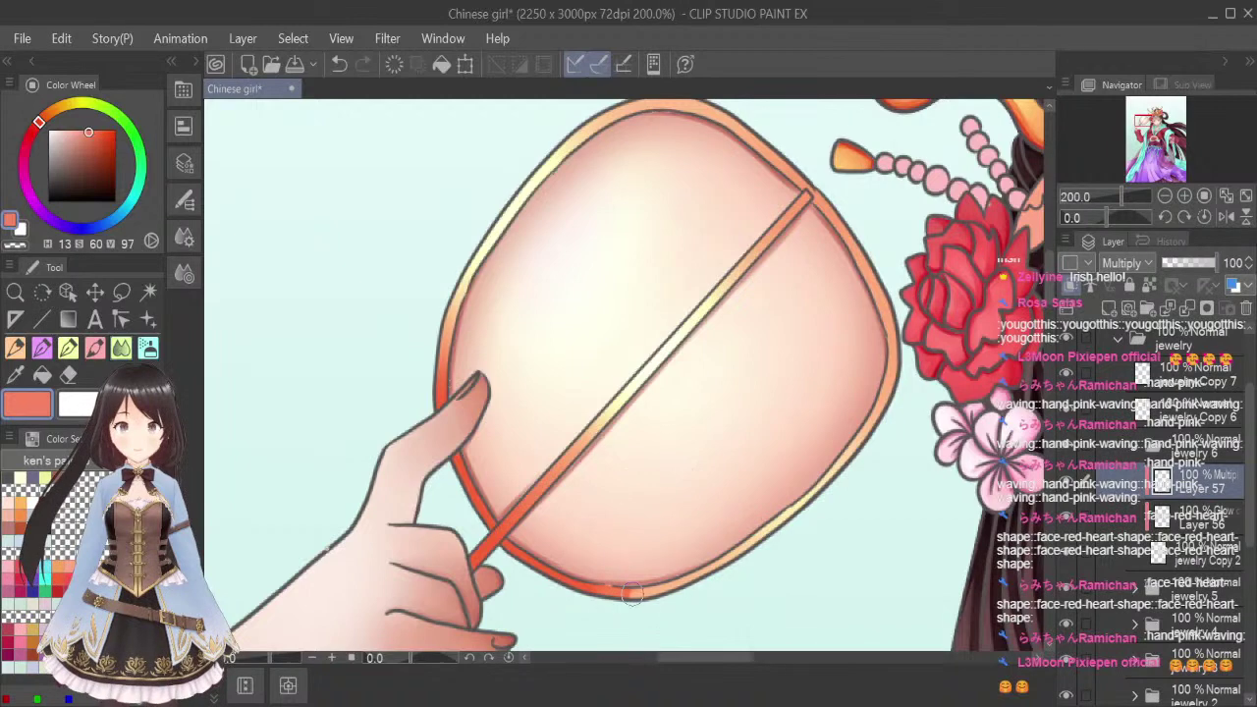
Paint coral shading on the handle's upper end and the adjoining fan frame, and blend the frame patches' ends
left_click(94, 349)
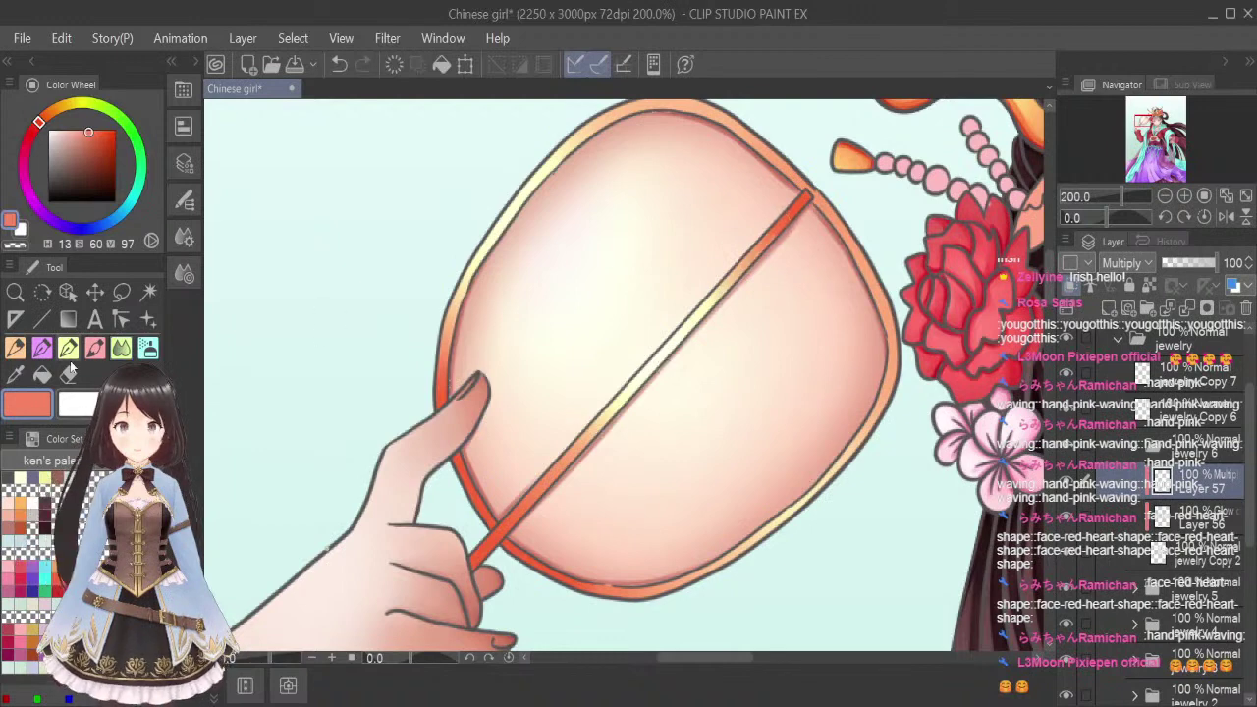
mouse_move(747, 142)
left_mouse_down()
mouse_move(844, 234)
mouse_move(875, 278)
mouse_move(884, 322)
left_mouse_up()
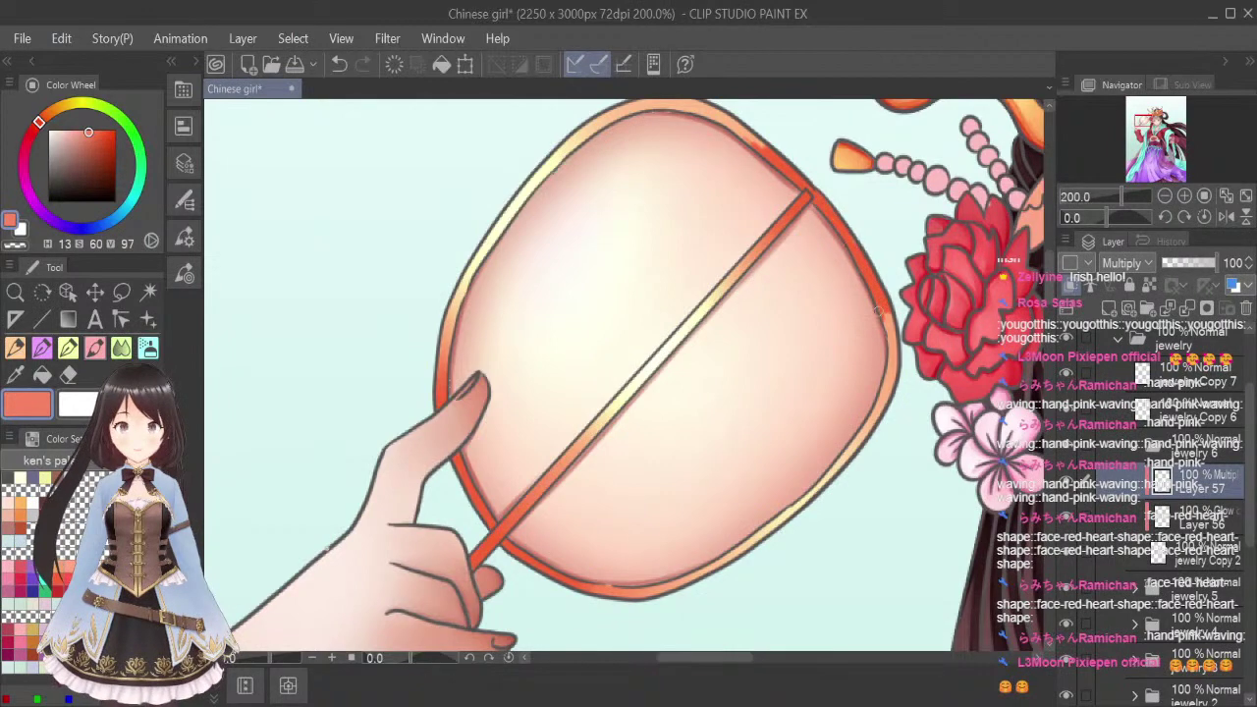
scroll(1049, 281, "up", 3)
mouse_move(771, 299)
left_mouse_down()
mouse_move(735, 258)
mouse_move(746, 279)
left_mouse_up()
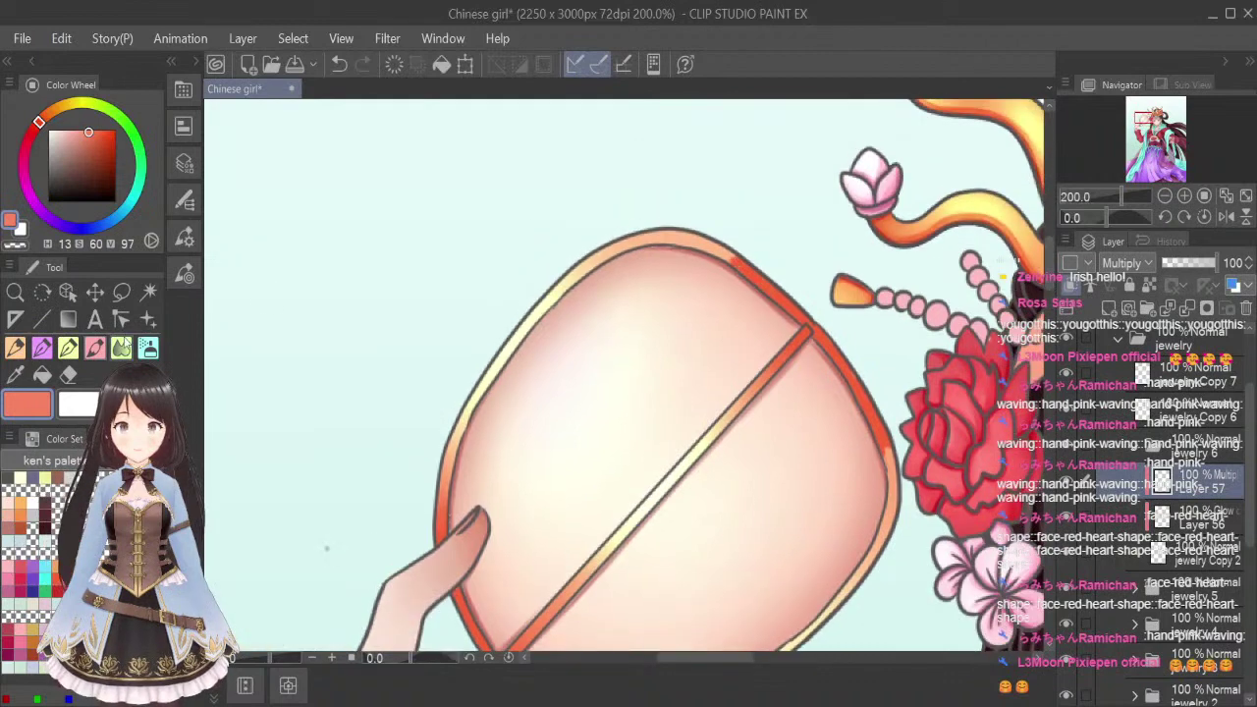
left_click(120, 348)
mouse_move(748, 267)
left_mouse_down()
mouse_move(676, 246)
mouse_move(766, 292)
left_mouse_up()
left_click_drag(848, 380, 888, 461)
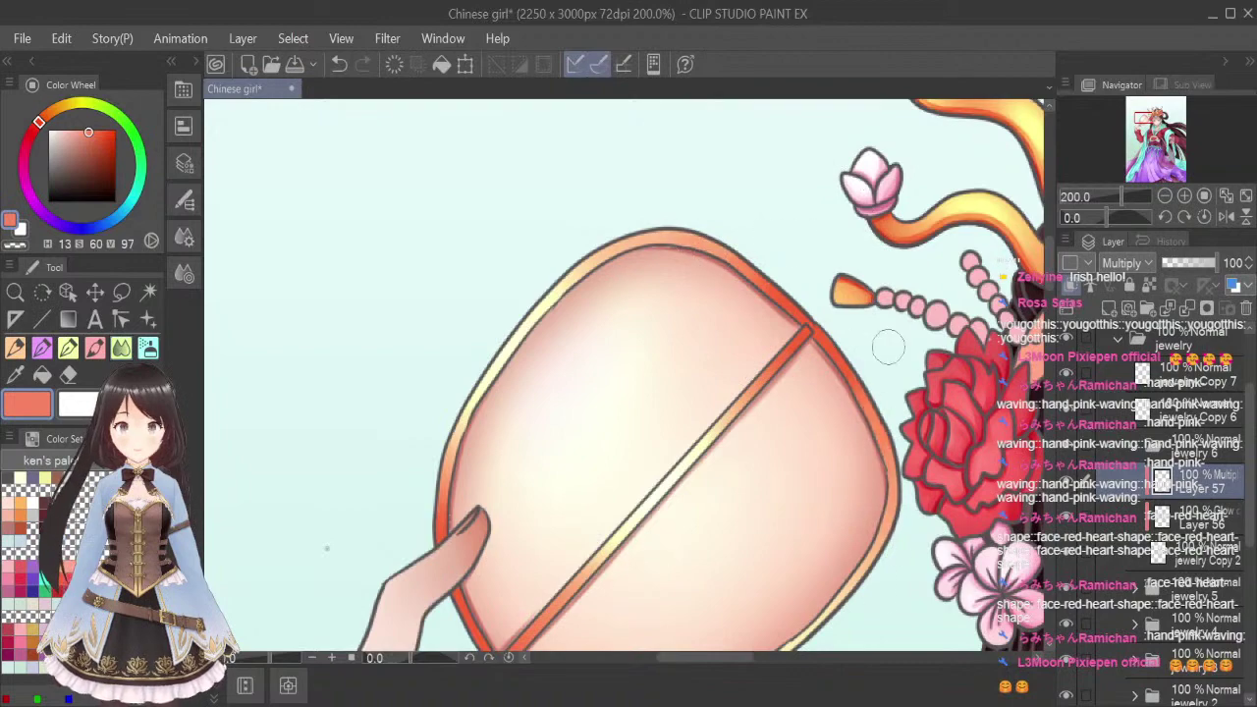
Paint coral shading on the handle end sticking out below the wrist and blend it toward the tip
scroll(854, 246, "down", 3)
left_click_drag(1051, 321, 1051, 347)
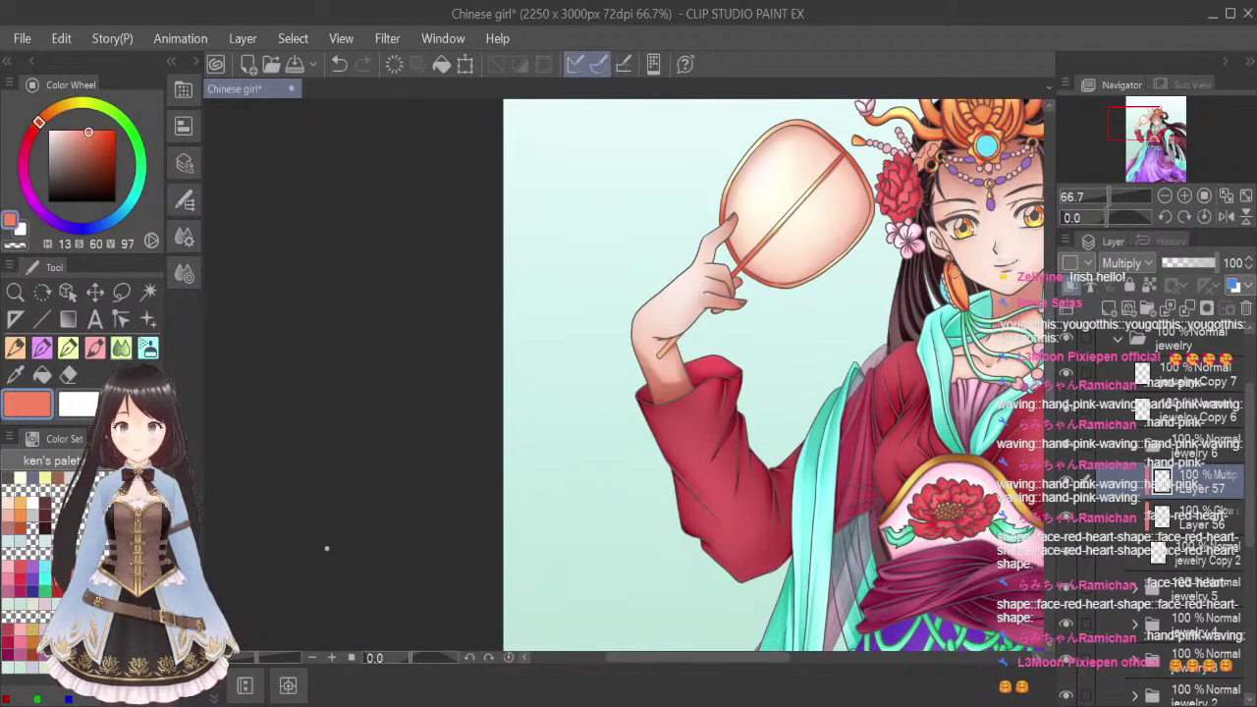
scroll(738, 296, "up", 2)
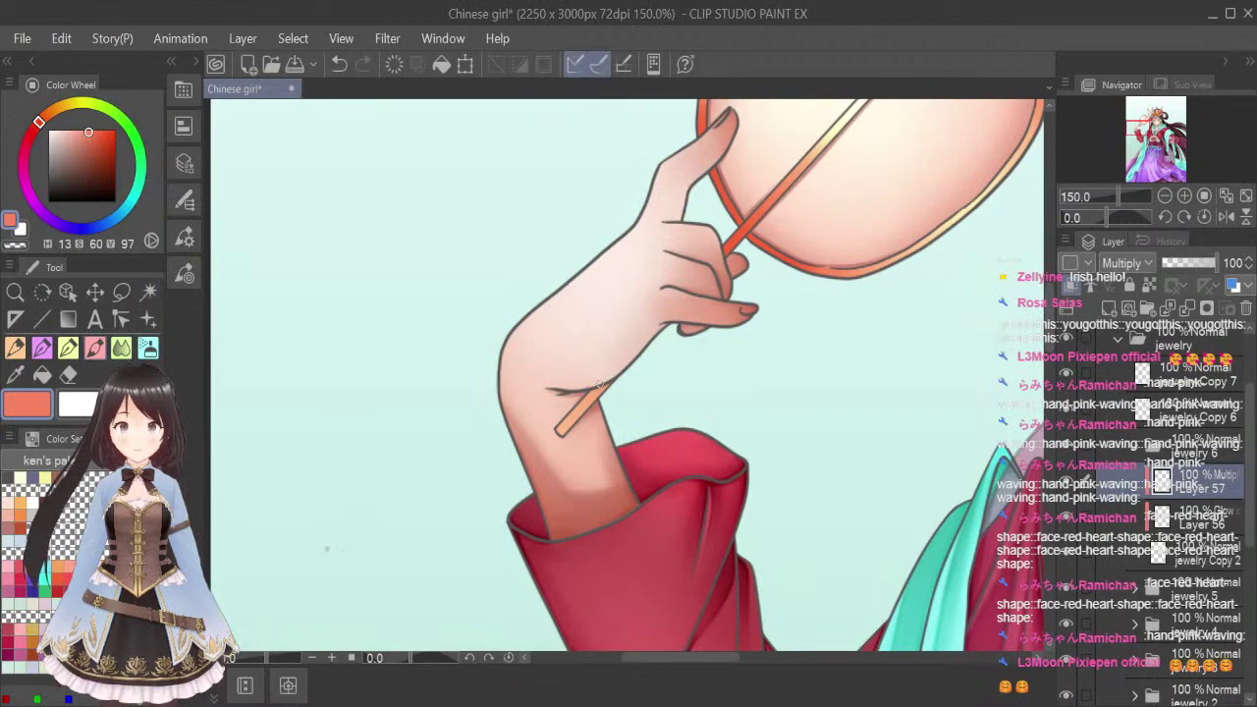
scroll(599, 381, "up", 3)
mouse_move(595, 393)
left_mouse_down()
mouse_move(577, 415)
mouse_move(609, 389)
mouse_move(587, 408)
left_mouse_up()
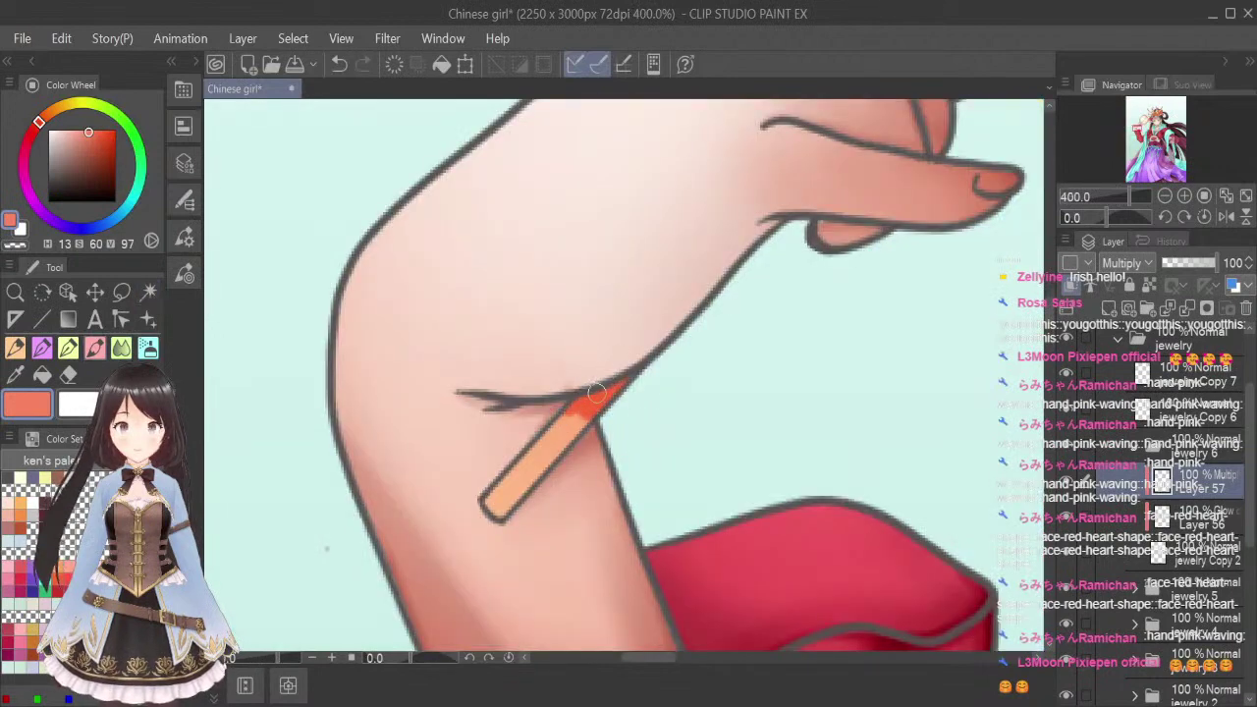
left_click(121, 347)
key("bracketleft")
key("bracketleft")
key("bracketleft")
key("bracketleft")
key("bracketleft")
key("bracketleft")
key("bracketleft")
key("bracketleft")
key("bracketleft")
key("bracketleft")
key("bracketleft")
key("bracketleft")
key("bracketleft")
key("bracketleft")
key("bracketleft")
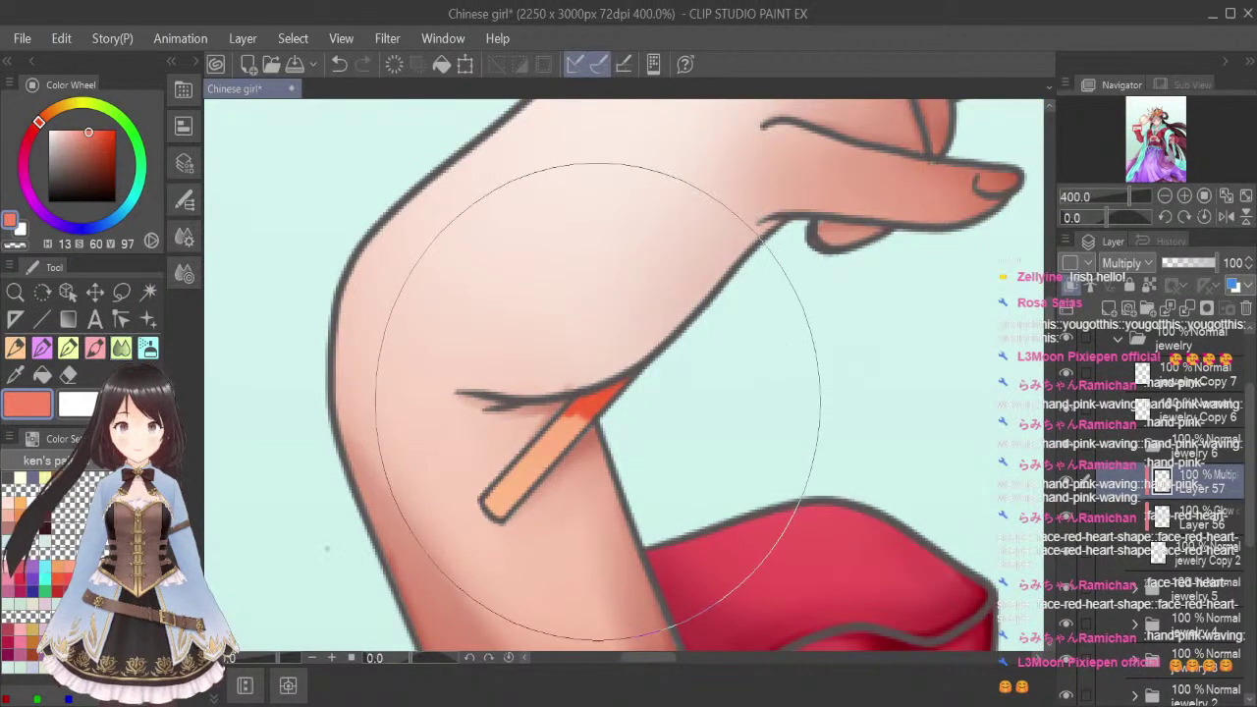
left_click_drag(588, 413, 519, 489)
scroll(750, 403, "down", 3)
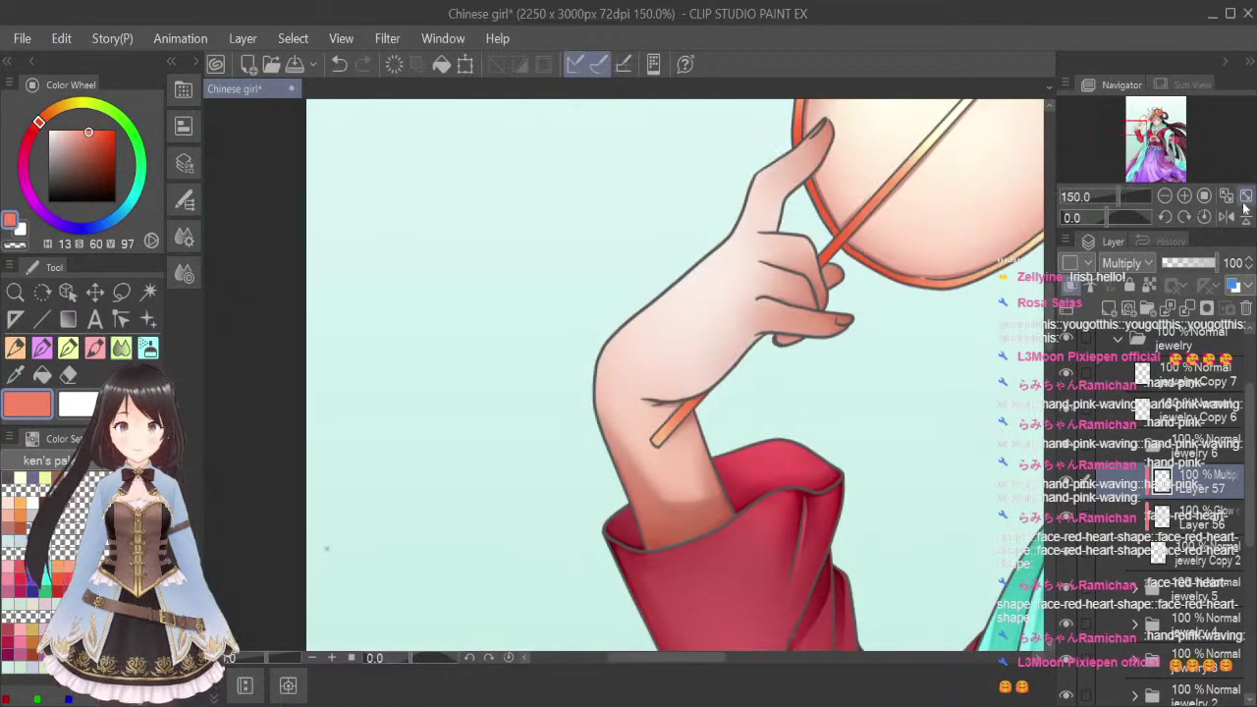
Add a clipped Multiply layer above the coral shading, choose a darker red (H 3, S 57, V 76), and save the illustration
left_click(1244, 199)
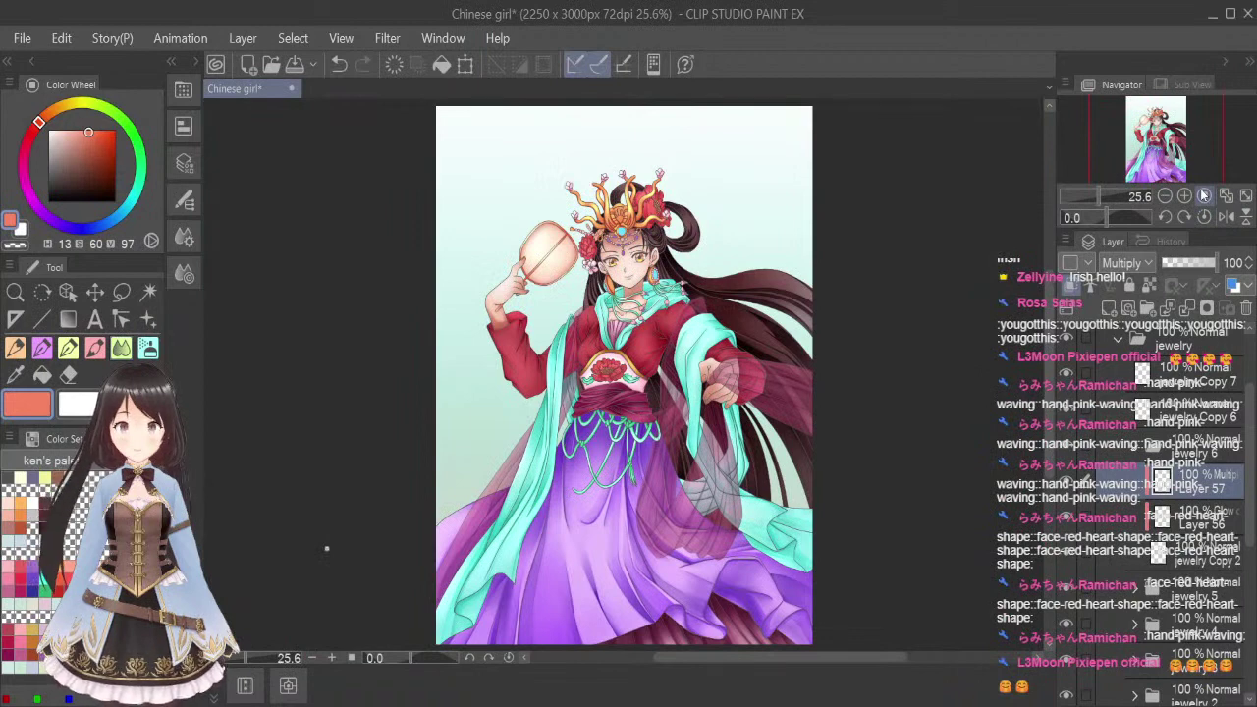
left_click(1108, 308)
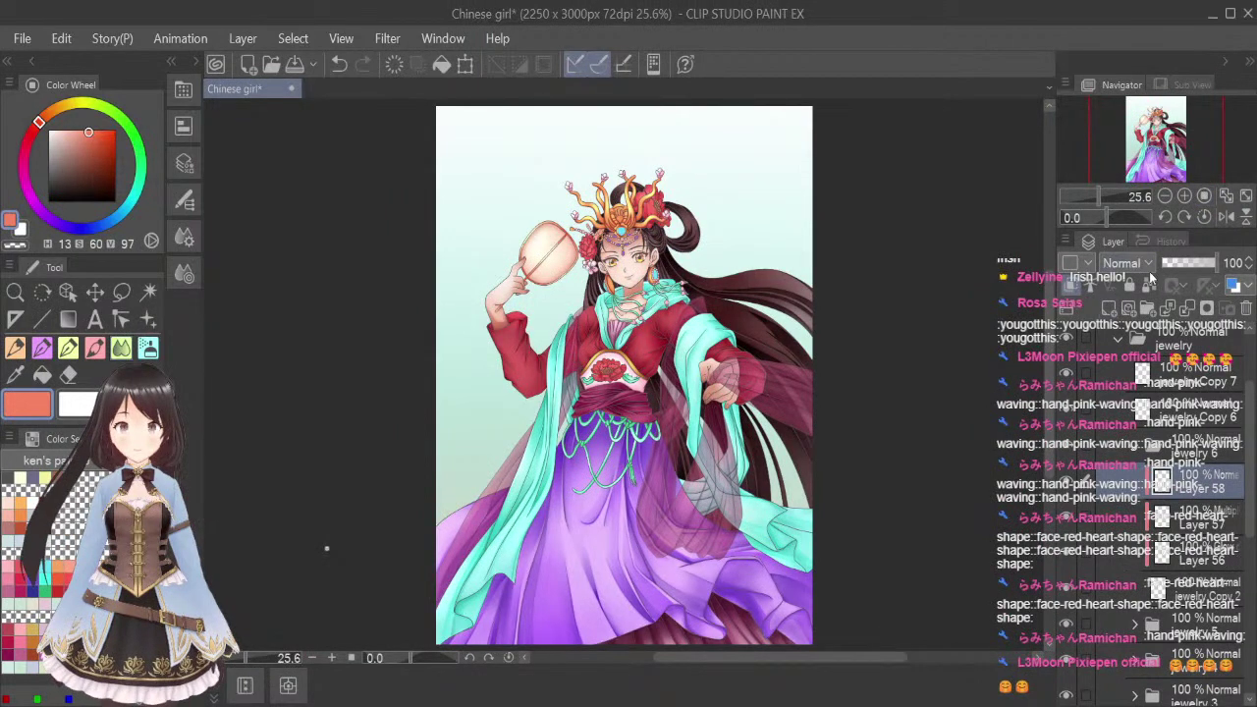
left_click(1136, 330)
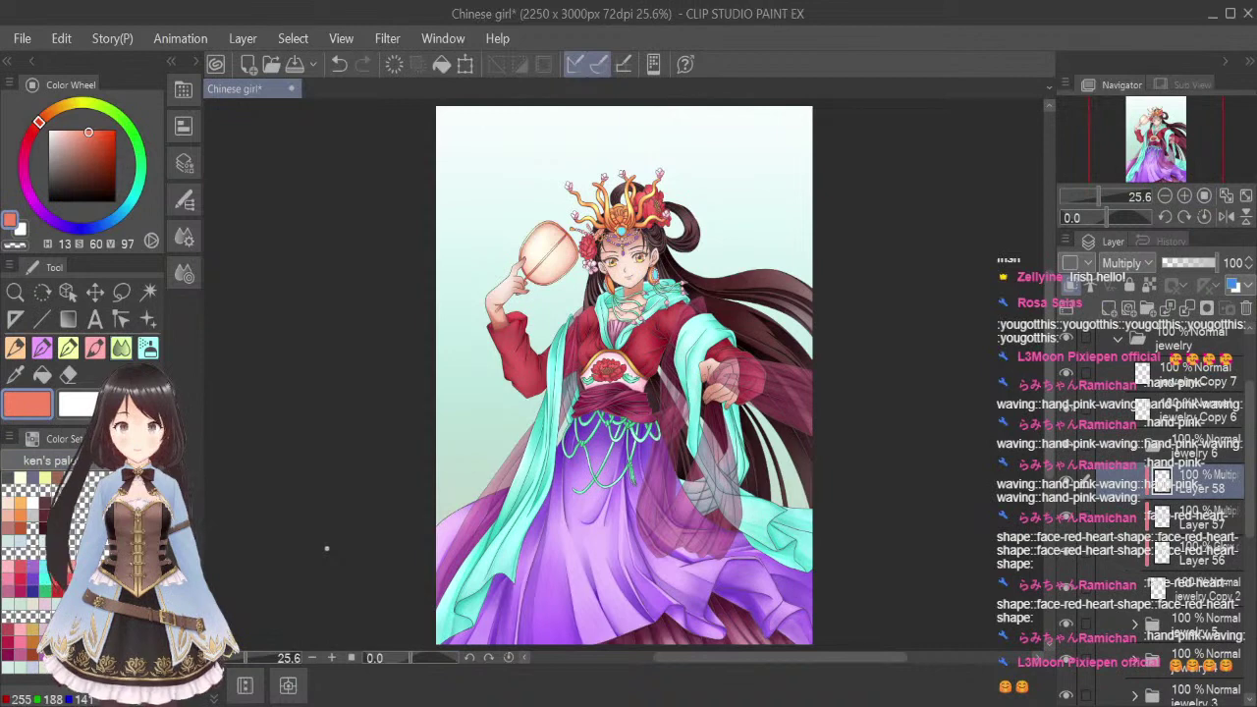
left_click(8, 528)
left_click(94, 347)
key("ctrl+s")
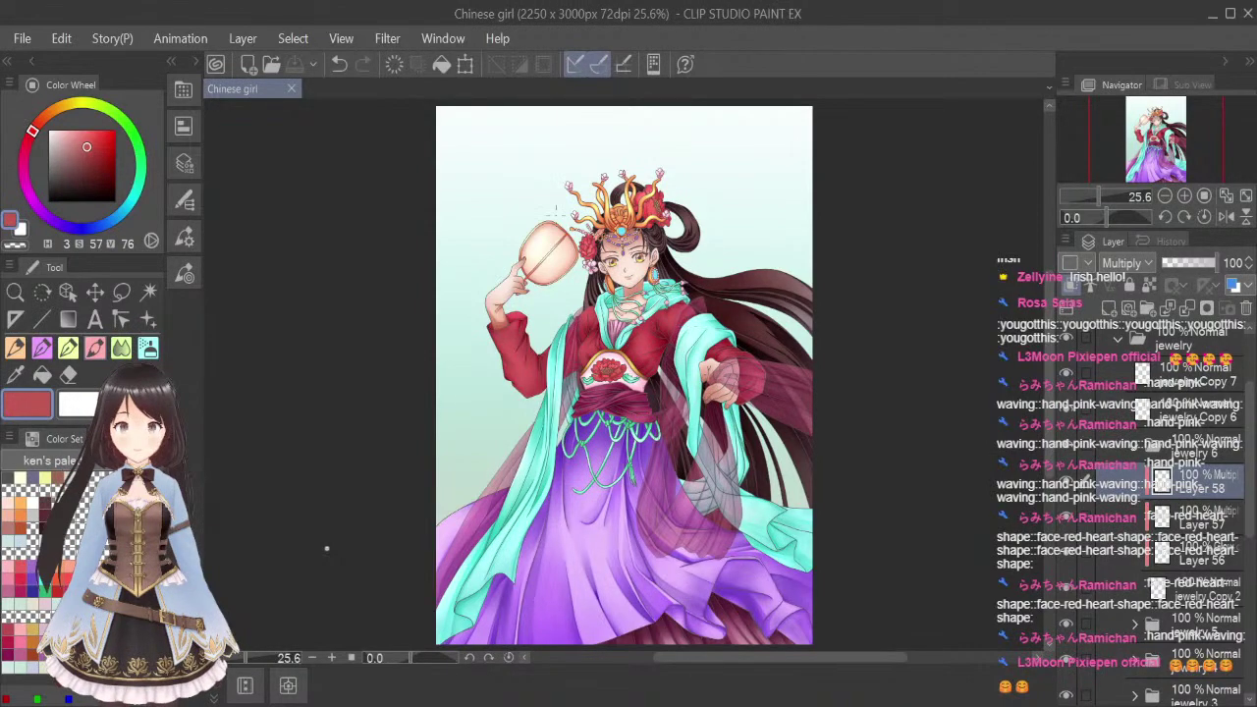
Paint dark red shadows on the fan frame and handle around their crossing near the fingers and blend them
scroll(537, 240, "up", 6)
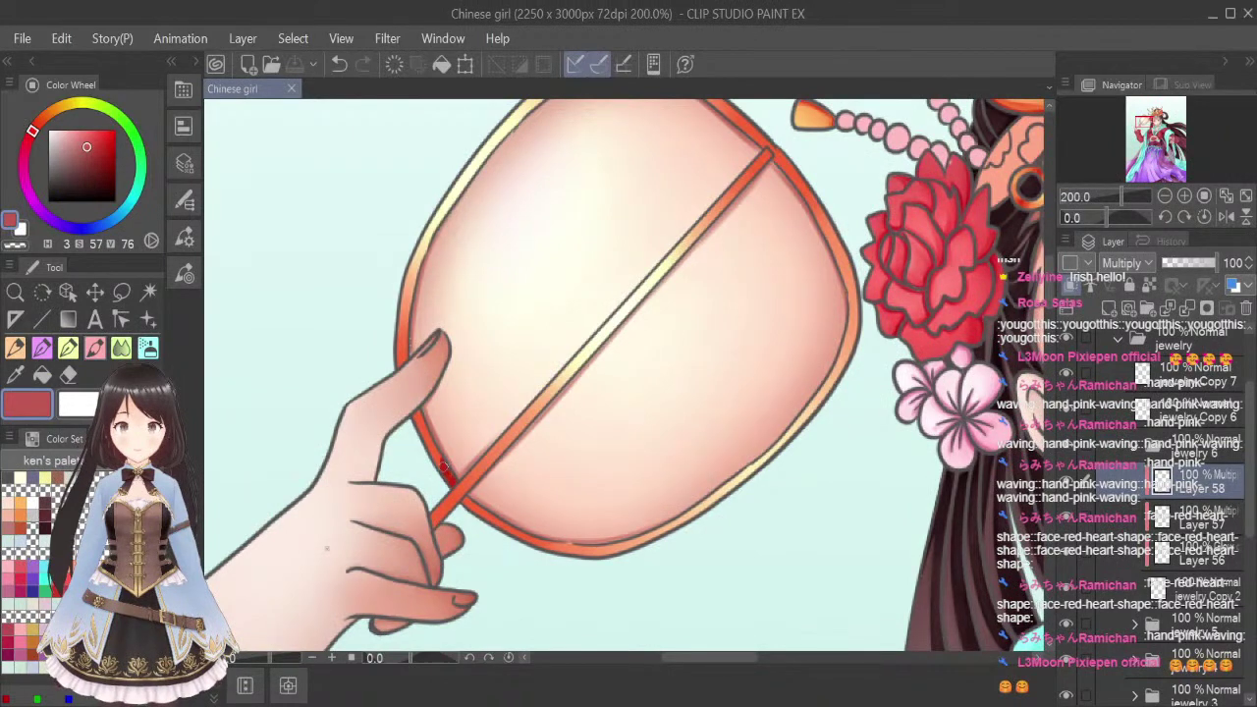
left_click_drag(450, 473, 448, 475)
left_click(121, 348)
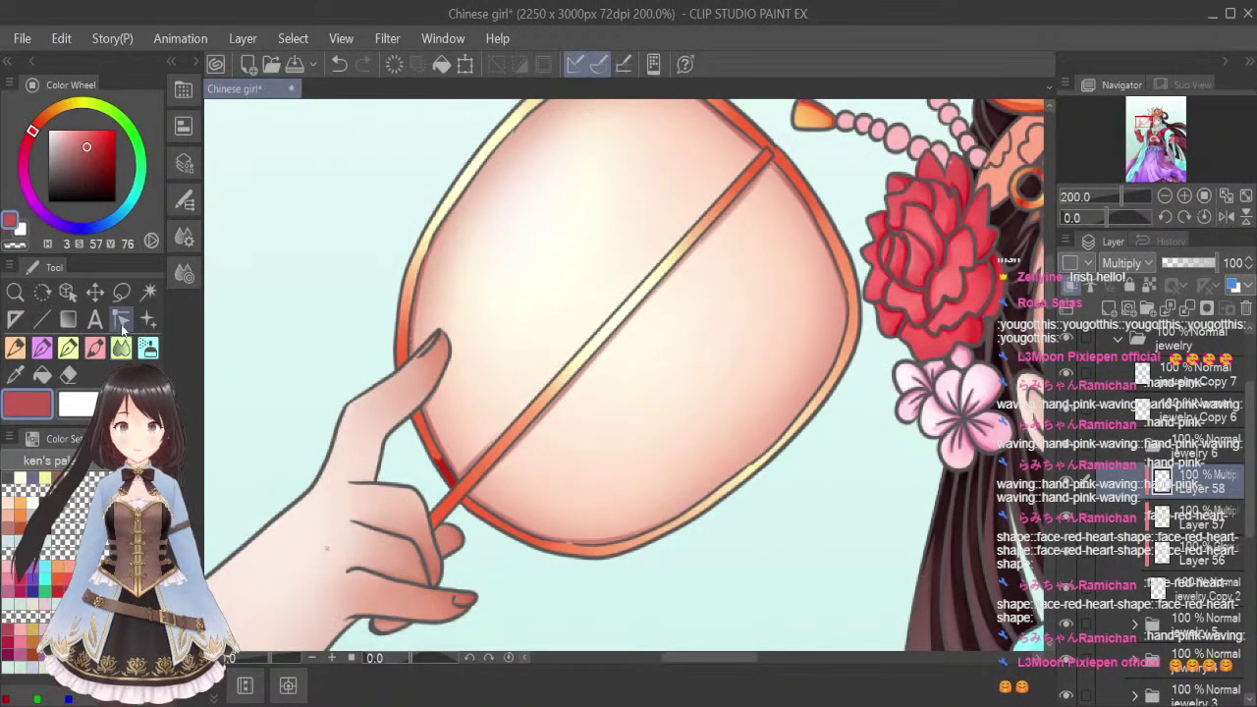
left_click(94, 348)
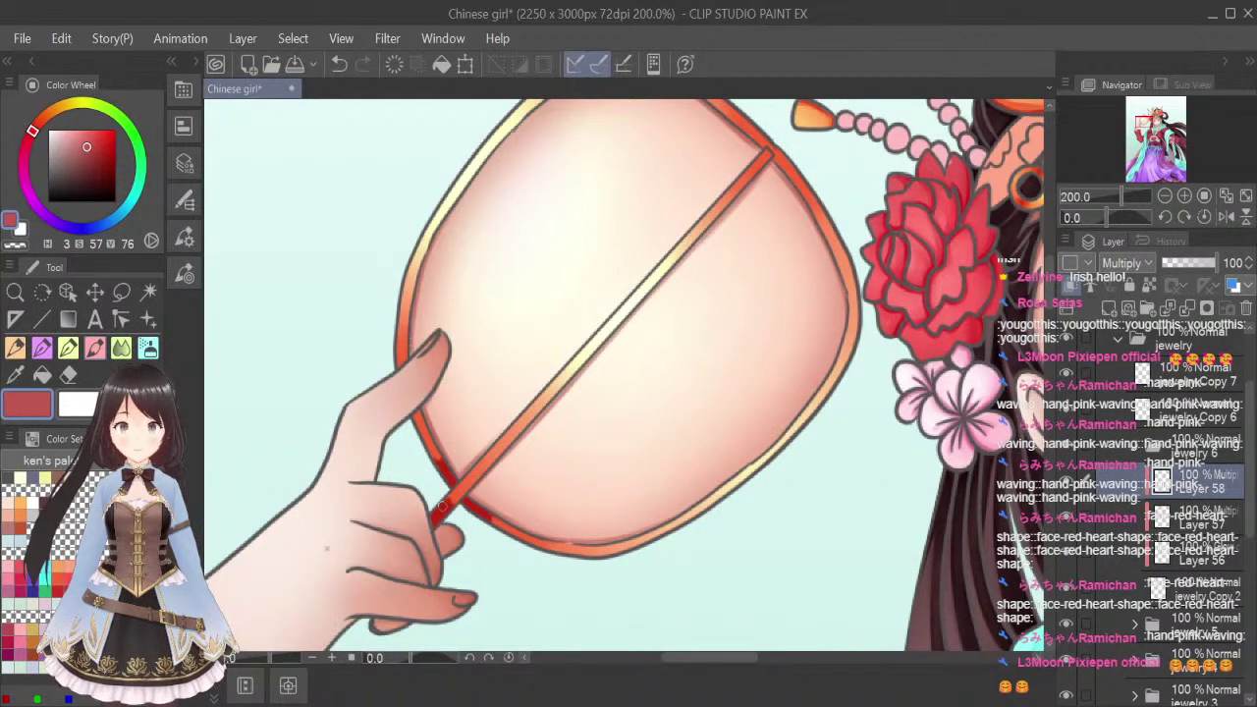
left_click(124, 349)
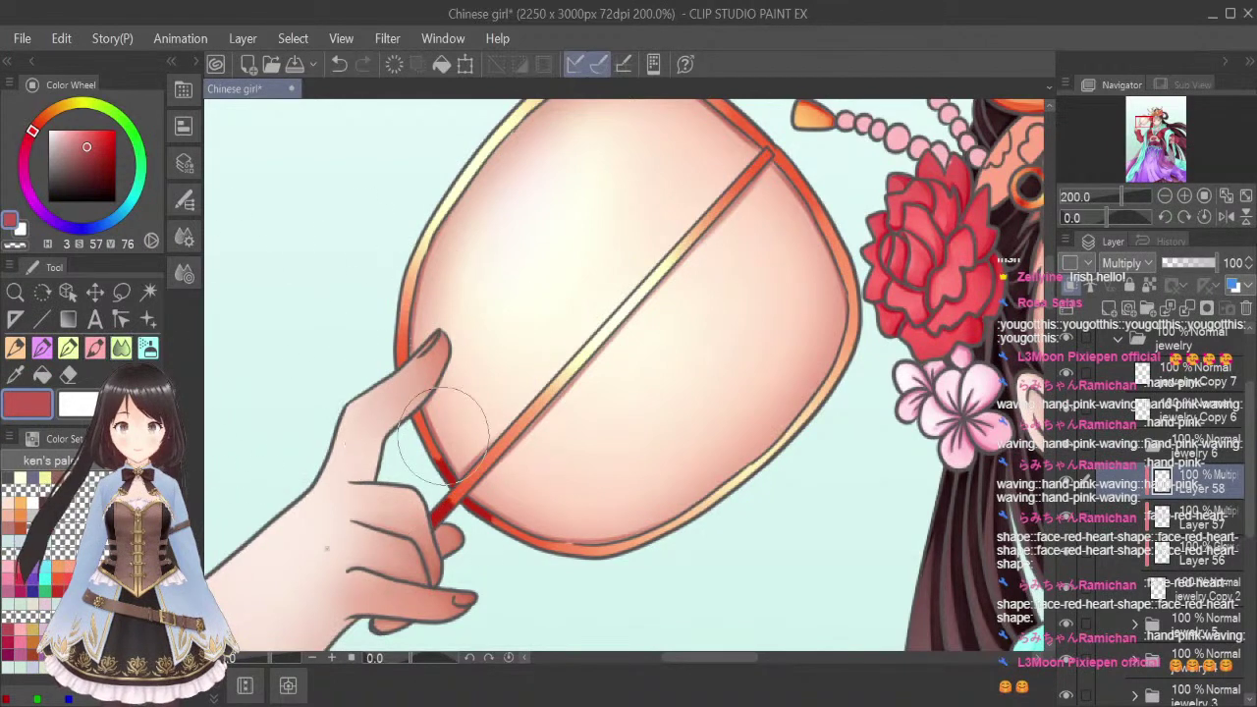
mouse_move(441, 453)
left_mouse_down()
mouse_move(456, 486)
mouse_move(442, 514)
mouse_move(469, 477)
mouse_move(489, 516)
left_mouse_up()
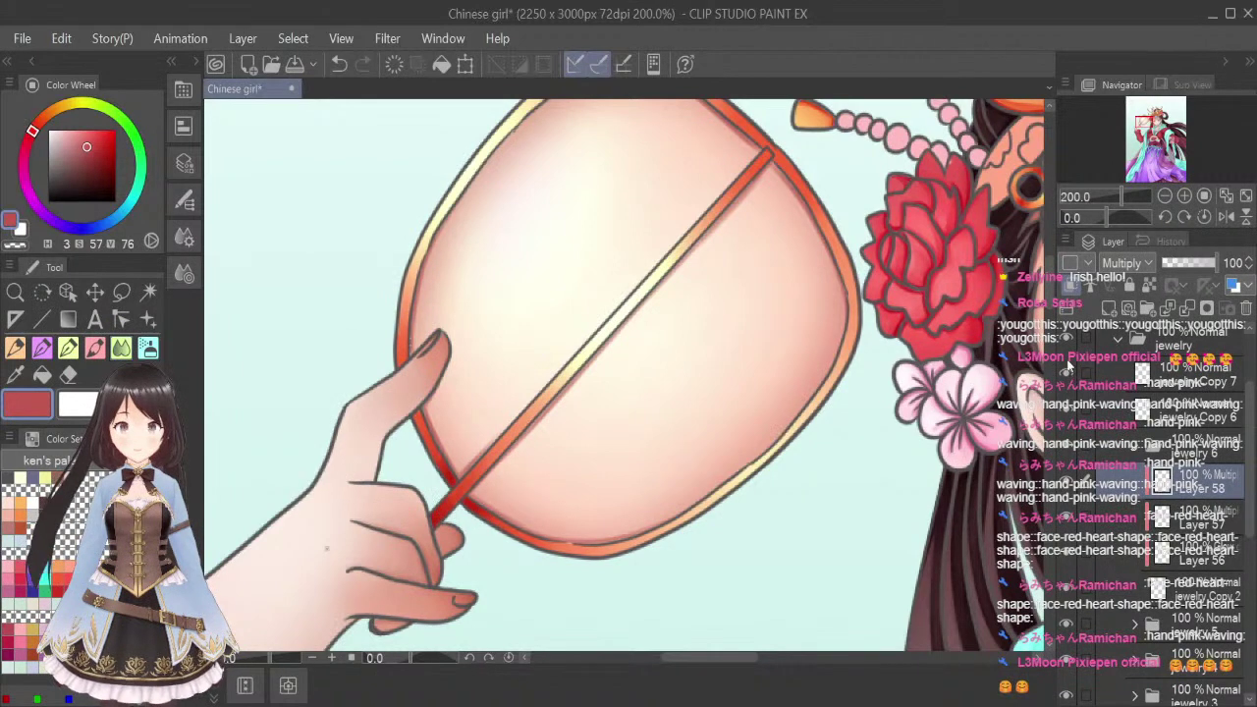
Paint dark red shadows where the handle's upper end meets the fan frame and blend them along both parts
scroll(1049, 291, "up", 2)
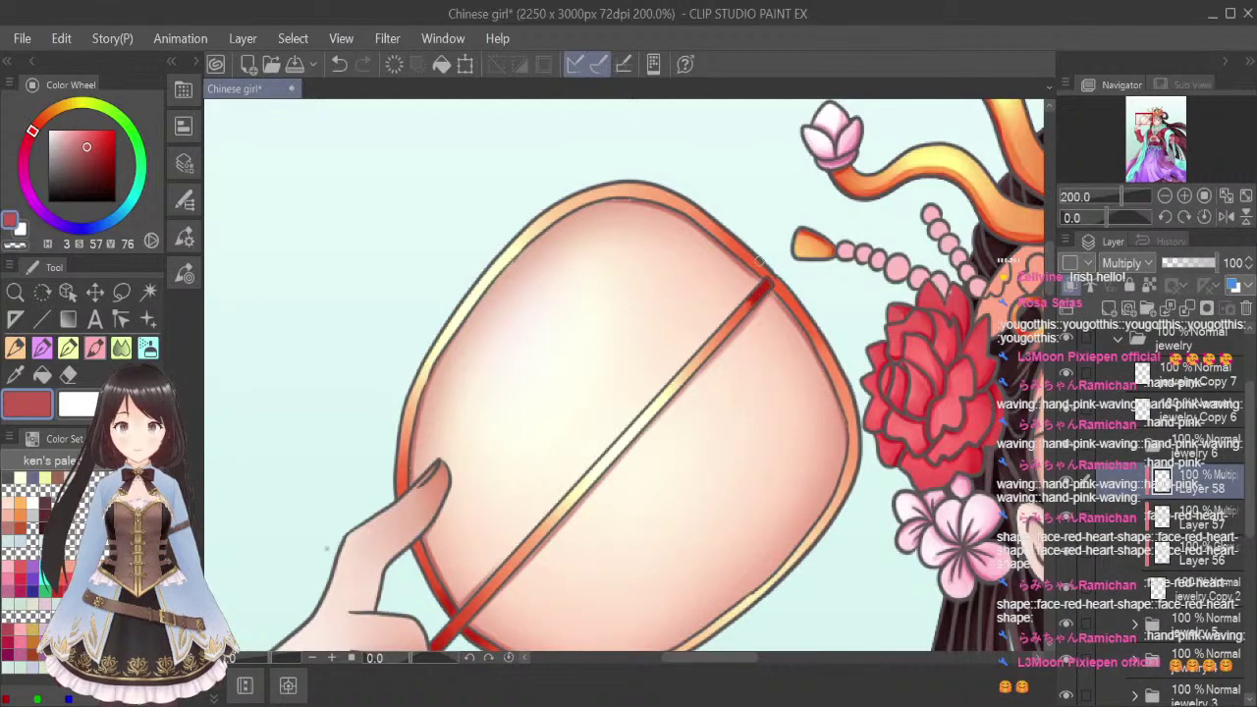
left_click_drag(776, 293, 748, 251)
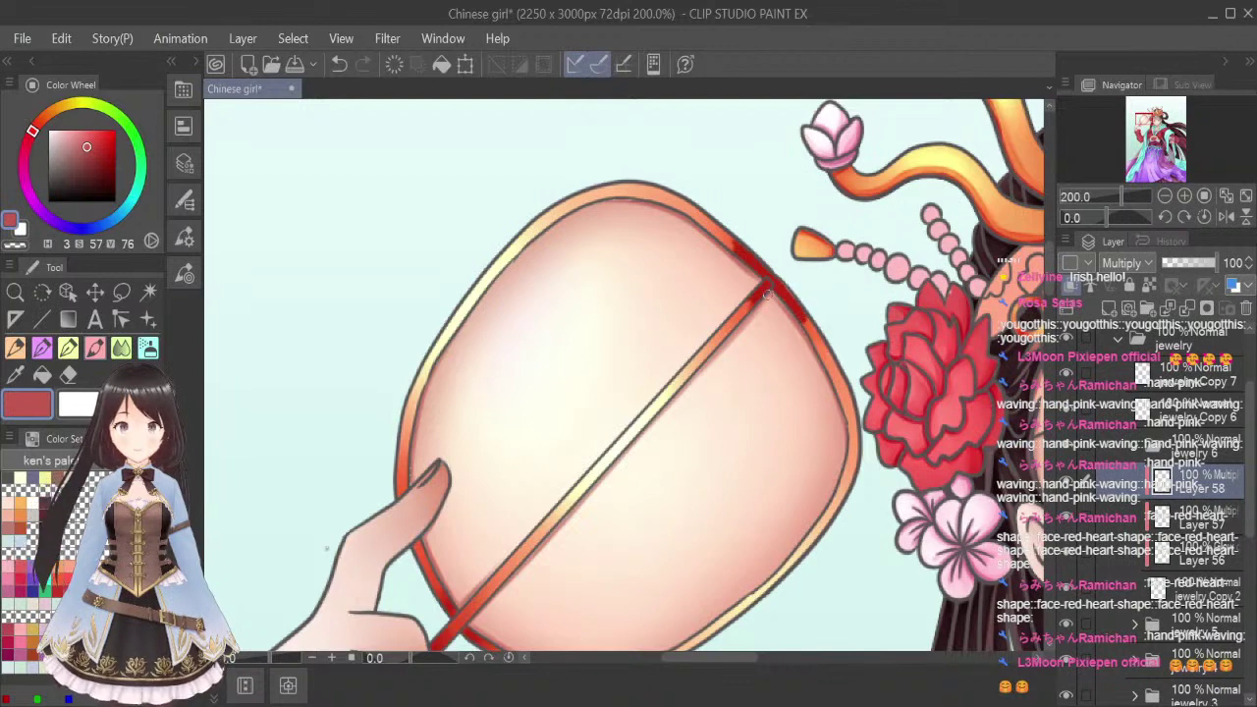
left_click(121, 348)
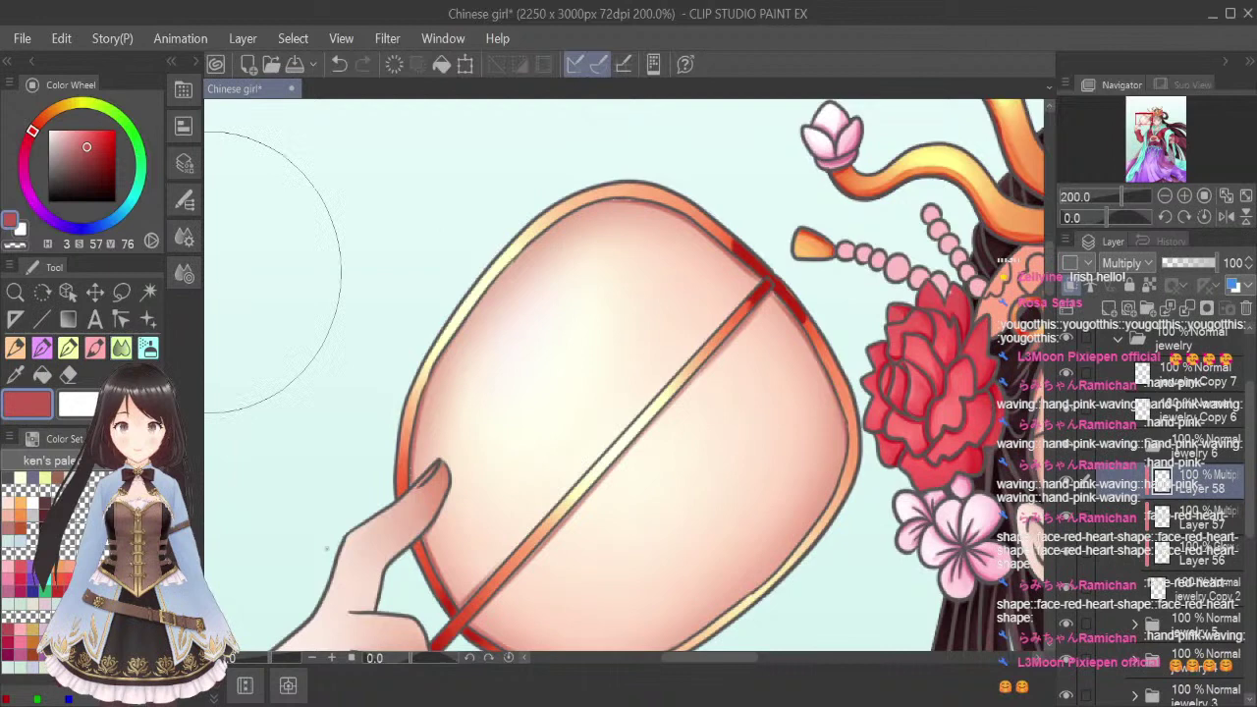
key("bracketleft")
key("bracketleft")
key("bracketleft")
key("bracketleft")
key("bracketleft")
key("bracketleft")
key("bracketleft")
key("bracketleft")
left_click_drag(759, 288, 718, 331)
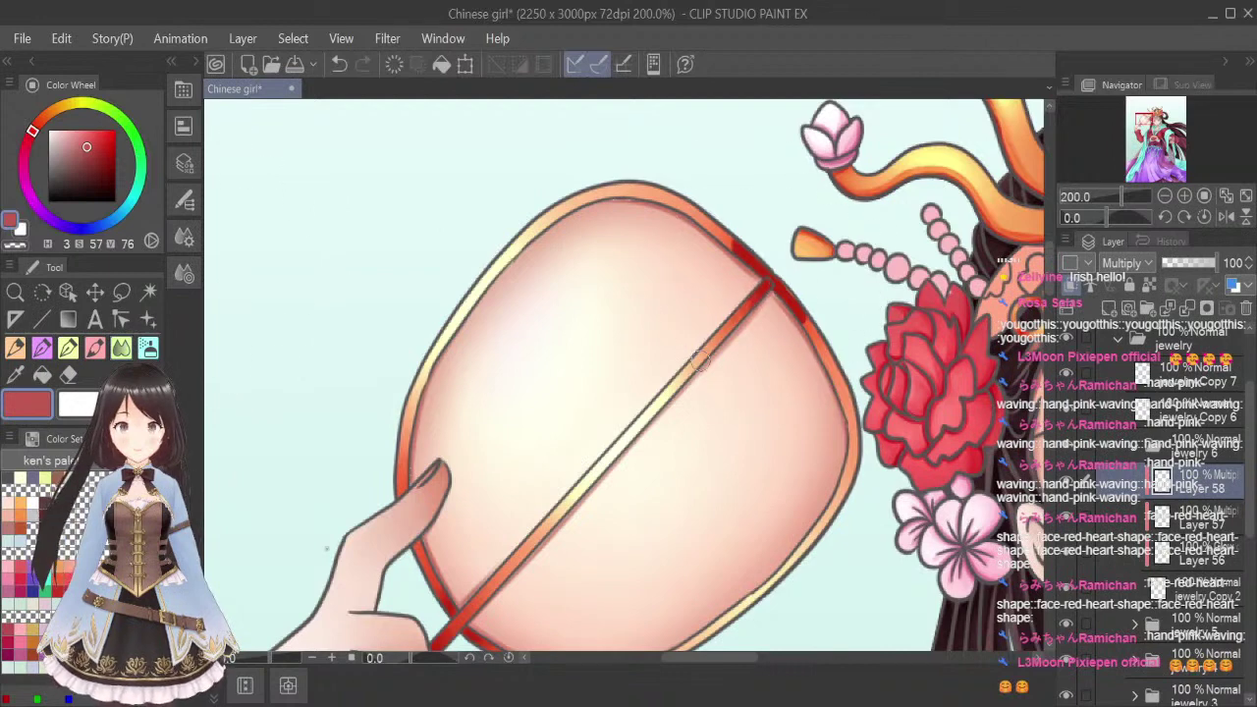
left_click_drag(750, 261, 695, 209)
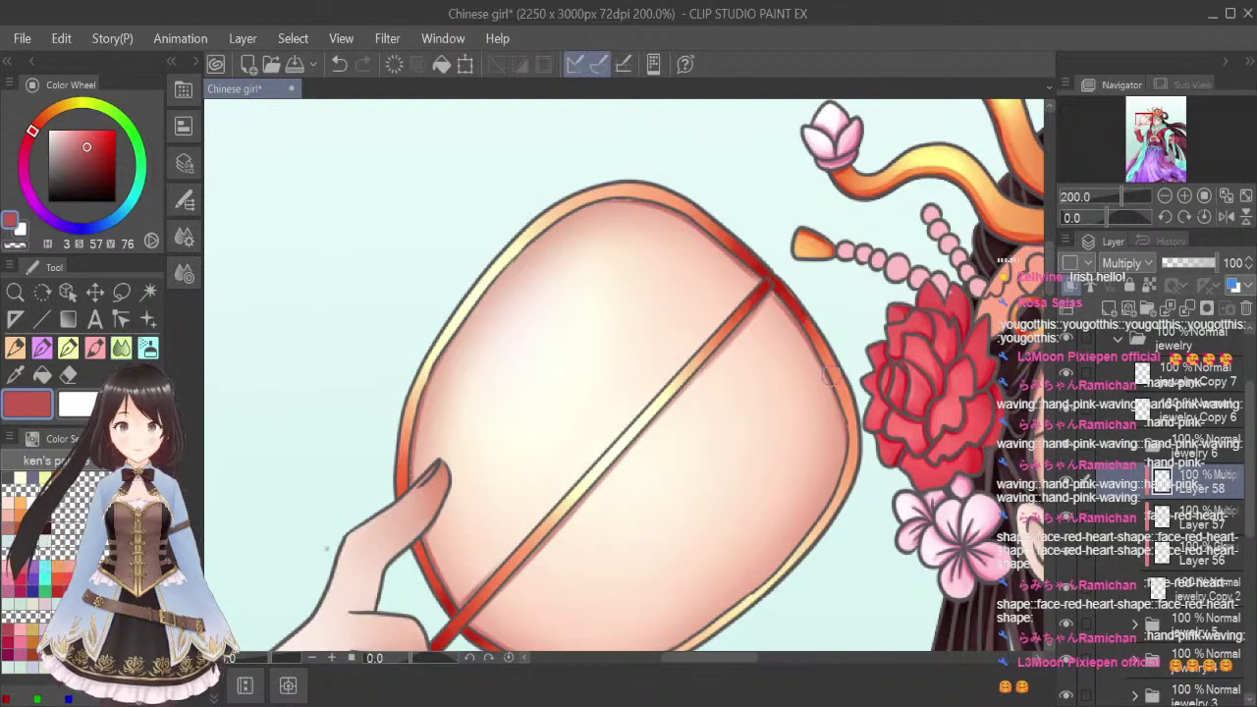
Paint and blend a dark red shadow on the handle end just below the wrist, and save the illustration
scroll(841, 278, "down", 2)
scroll(841, 278, "down", 1)
left_click_drag(712, 450, 713, 346)
scroll(708, 321, "up", 2)
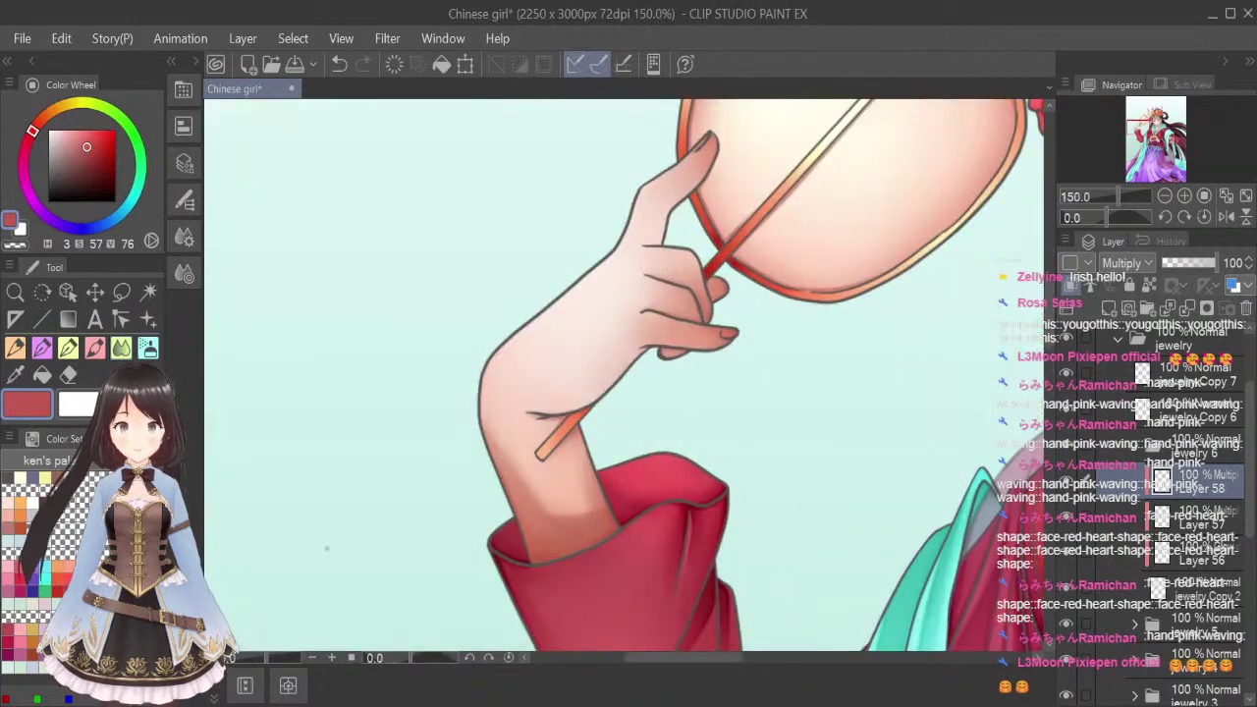
scroll(556, 421, "up", 1)
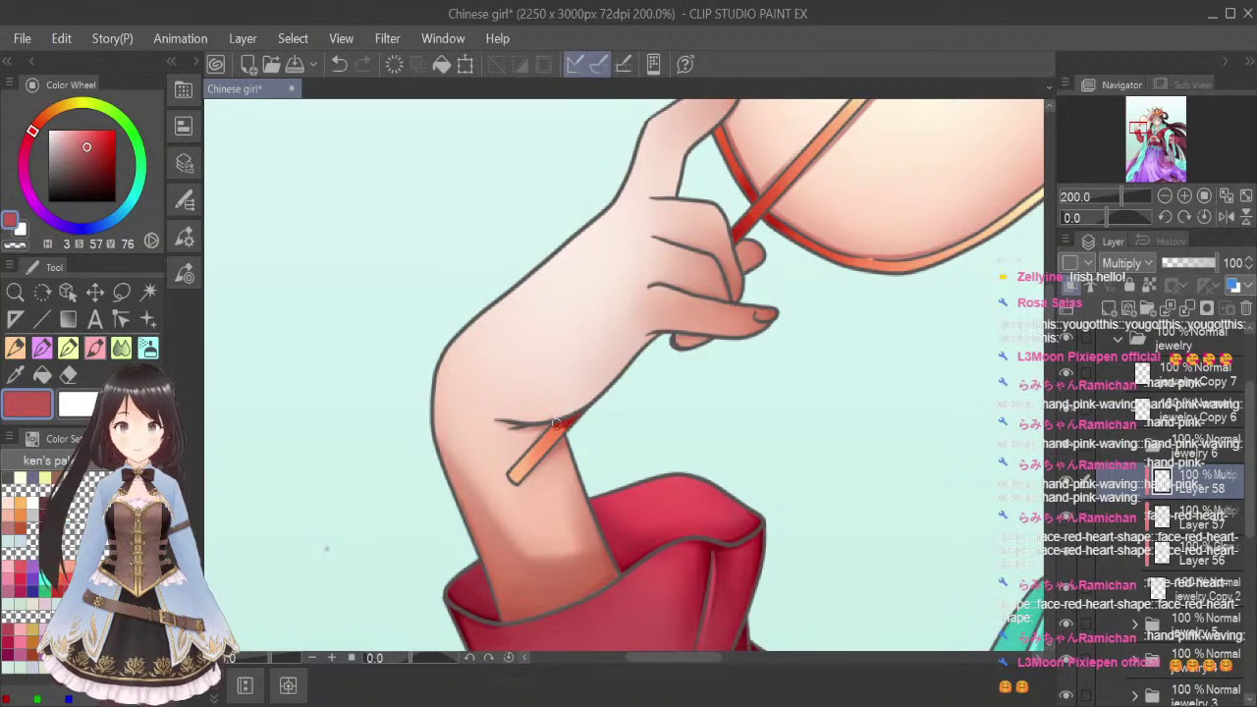
left_click(121, 347)
key("bracketleft")
key("bracketleft")
key("bracketleft")
key("bracketleft")
key("bracketleft")
key("bracketleft")
key("bracketleft")
key("bracketleft")
key("bracketleft")
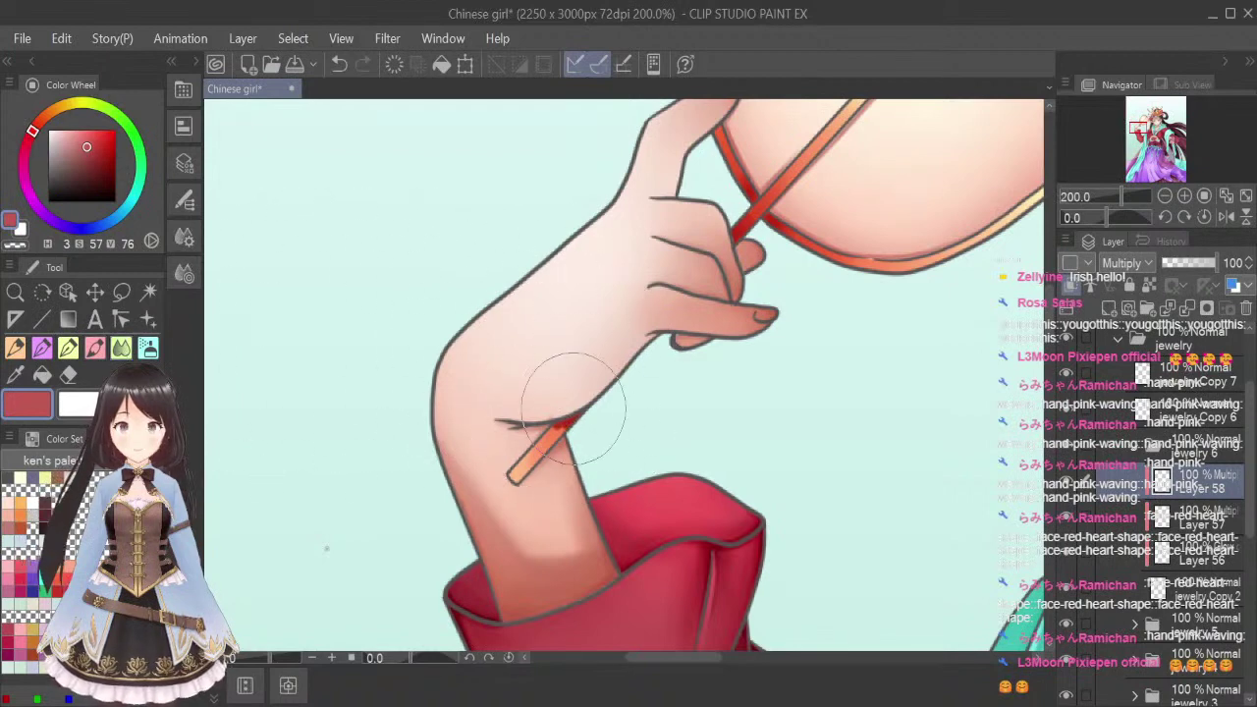
key("bracketleft")
key("bracketleft")
mouse_move(567, 424)
left_mouse_down()
mouse_move(556, 436)
mouse_move(568, 424)
left_mouse_up()
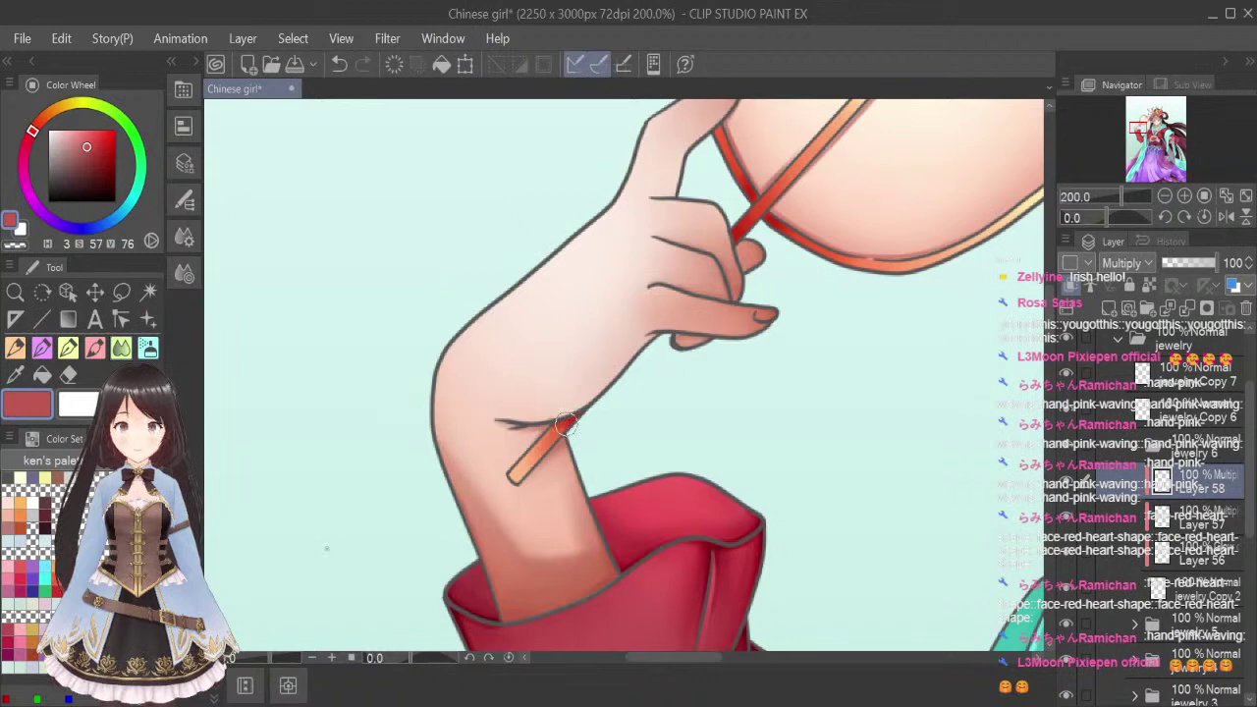
left_click(1225, 196)
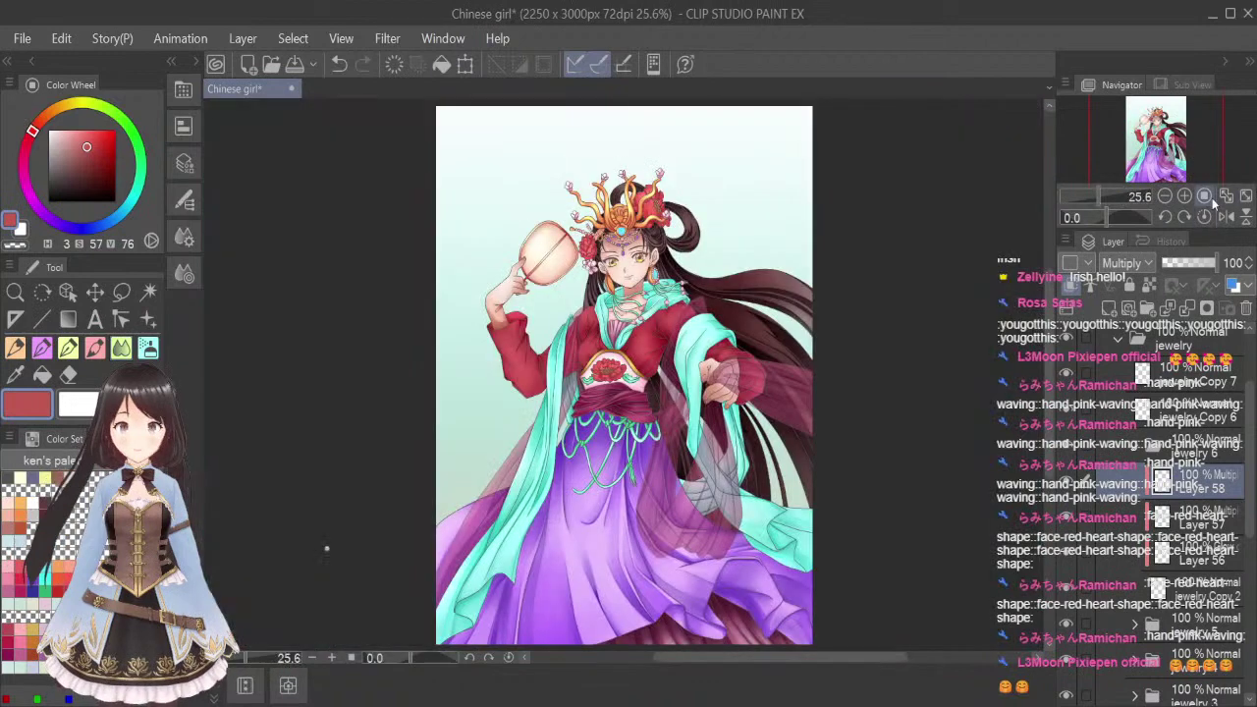
key("ctrl+s")
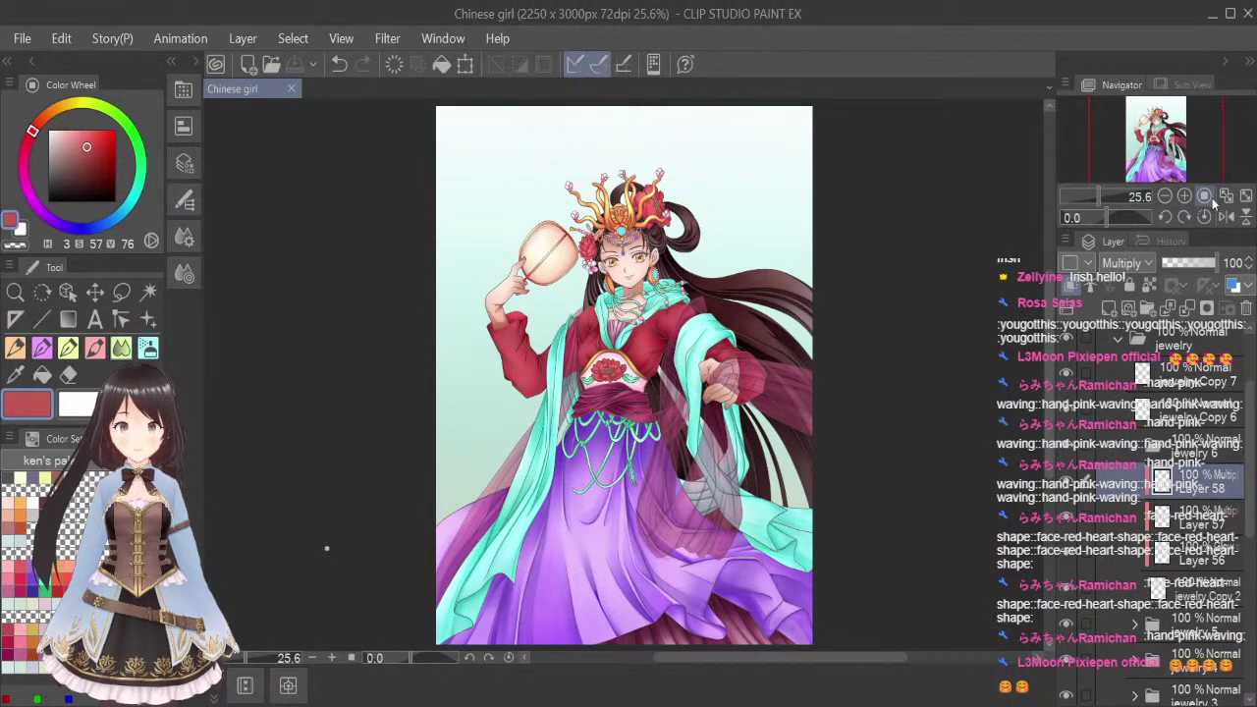
scroll(681, 206, "up", 3)
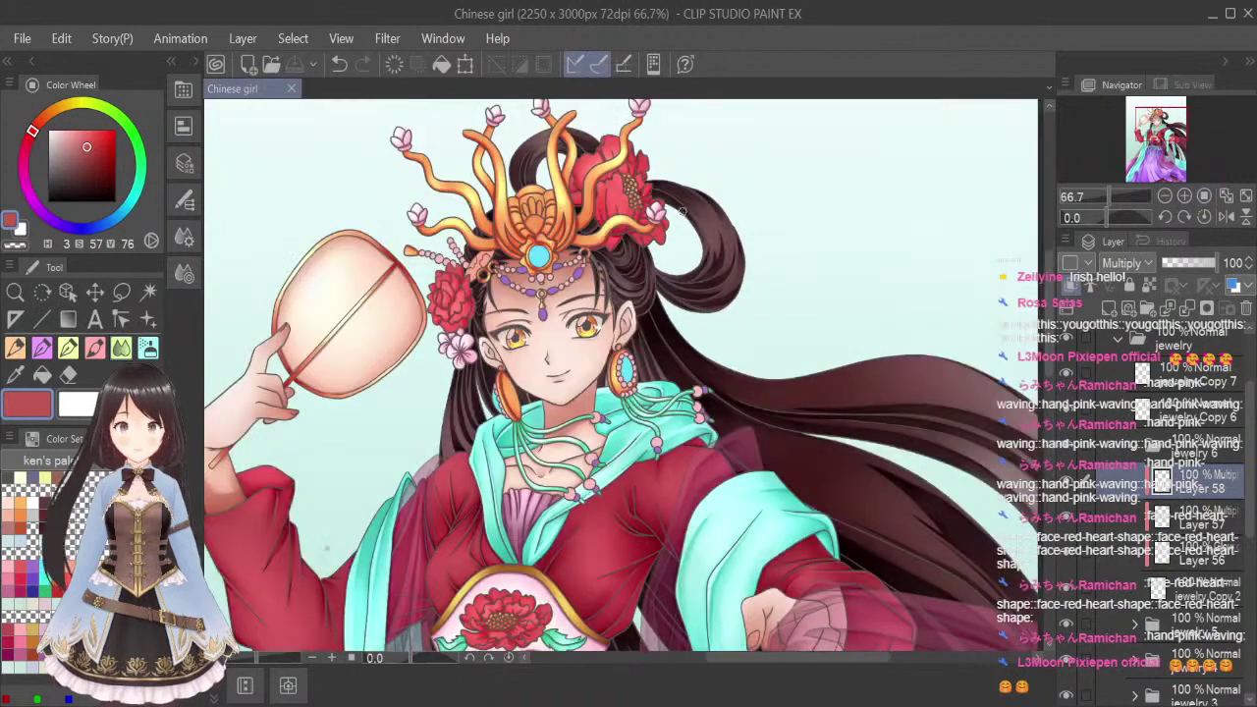
Choose a dusty red (H 2, S 36, V 78) for the airbrush and select the Multiply layer, Layer 55, in the jewelry 5 folder
left_click_drag(793, 651, 745, 666)
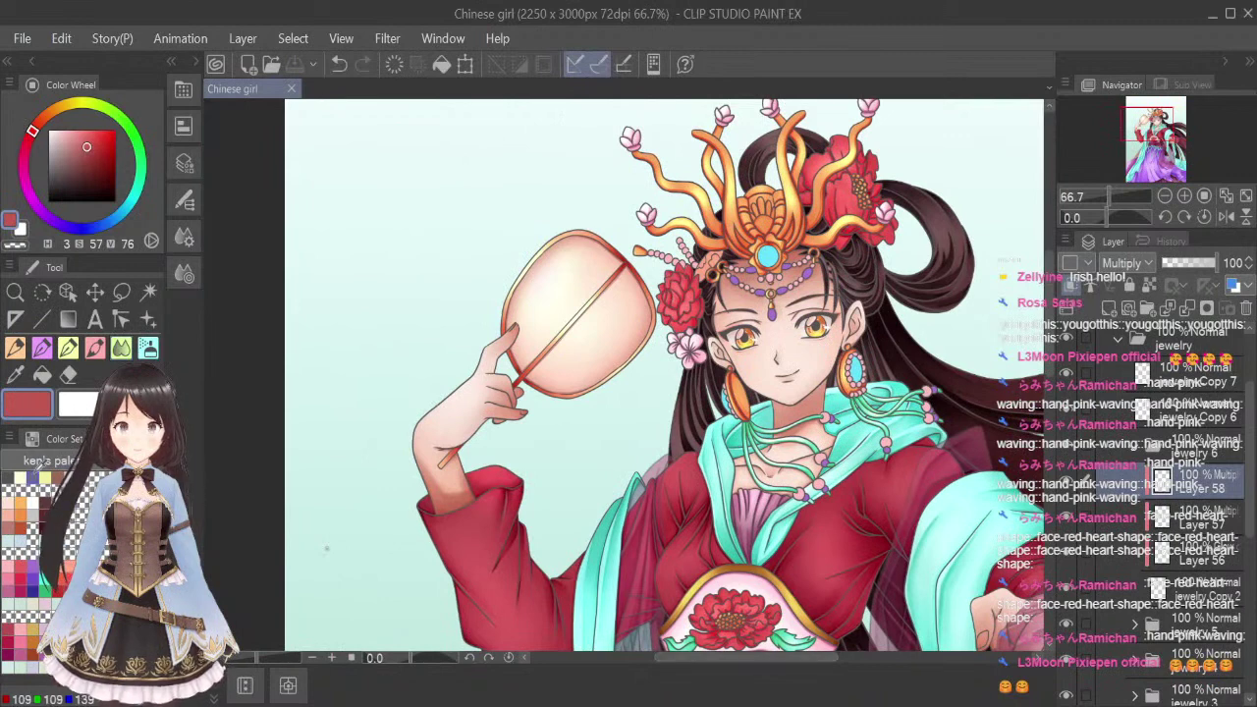
left_click(73, 145)
left_click(144, 344)
left_click(1134, 446)
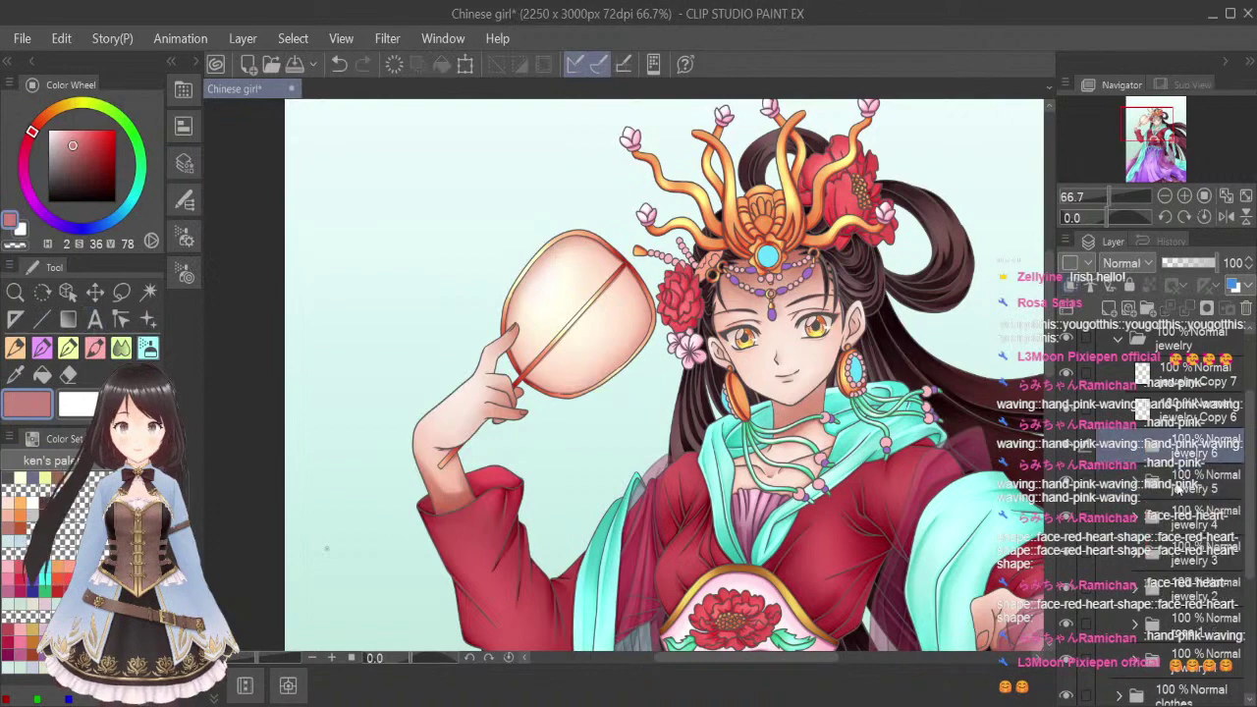
left_click(1135, 483)
left_click(1208, 527)
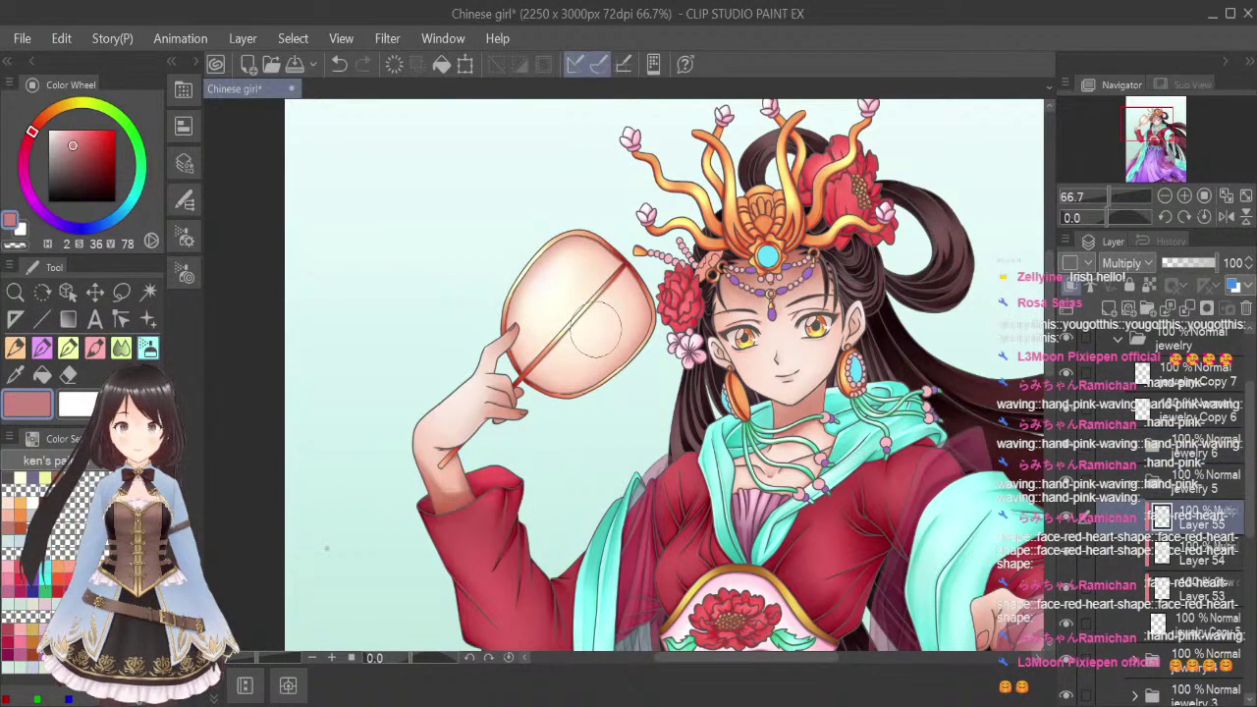
Airbrush a soft dusty red shadow with a smaller brush onto the fan's face along the diagonal handle toward its upper end
scroll(561, 343, "up", 2)
key("bracketleft")
key("bracketleft")
key("bracketleft")
key("bracketleft")
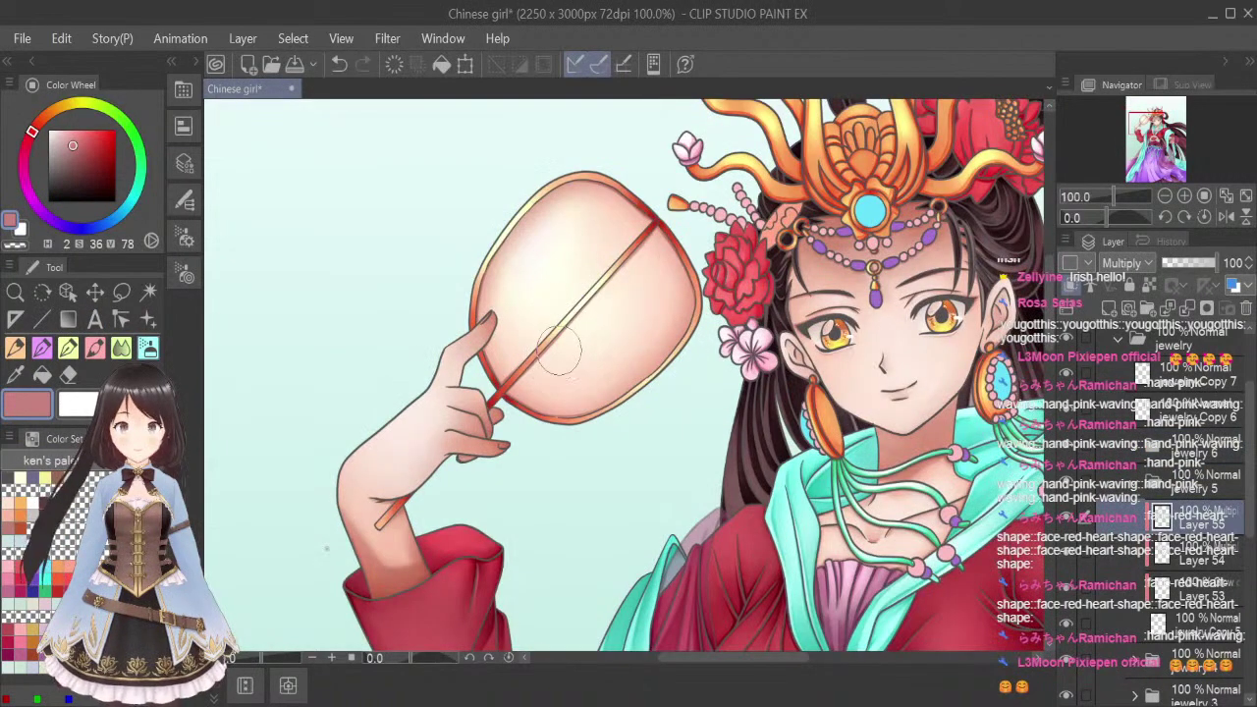
mouse_move(589, 314)
left_mouse_down()
mouse_move(524, 374)
mouse_move(626, 263)
mouse_move(506, 397)
mouse_move(683, 218)
mouse_move(665, 232)
mouse_move(673, 185)
mouse_move(514, 230)
mouse_move(483, 322)
mouse_move(614, 174)
mouse_move(505, 253)
mouse_move(612, 198)
mouse_move(638, 210)
mouse_move(526, 230)
mouse_move(498, 278)
mouse_move(487, 361)
mouse_move(487, 296)
mouse_move(489, 343)
mouse_move(592, 179)
mouse_move(530, 234)
mouse_move(642, 226)
mouse_move(542, 387)
mouse_move(587, 317)
mouse_move(670, 254)
mouse_move(654, 244)
mouse_move(676, 259)
mouse_move(558, 375)
mouse_move(511, 383)
mouse_move(541, 378)
mouse_move(633, 420)
mouse_move(706, 298)
mouse_move(701, 245)
left_mouse_up()
scroll(702, 246, "down", 2)
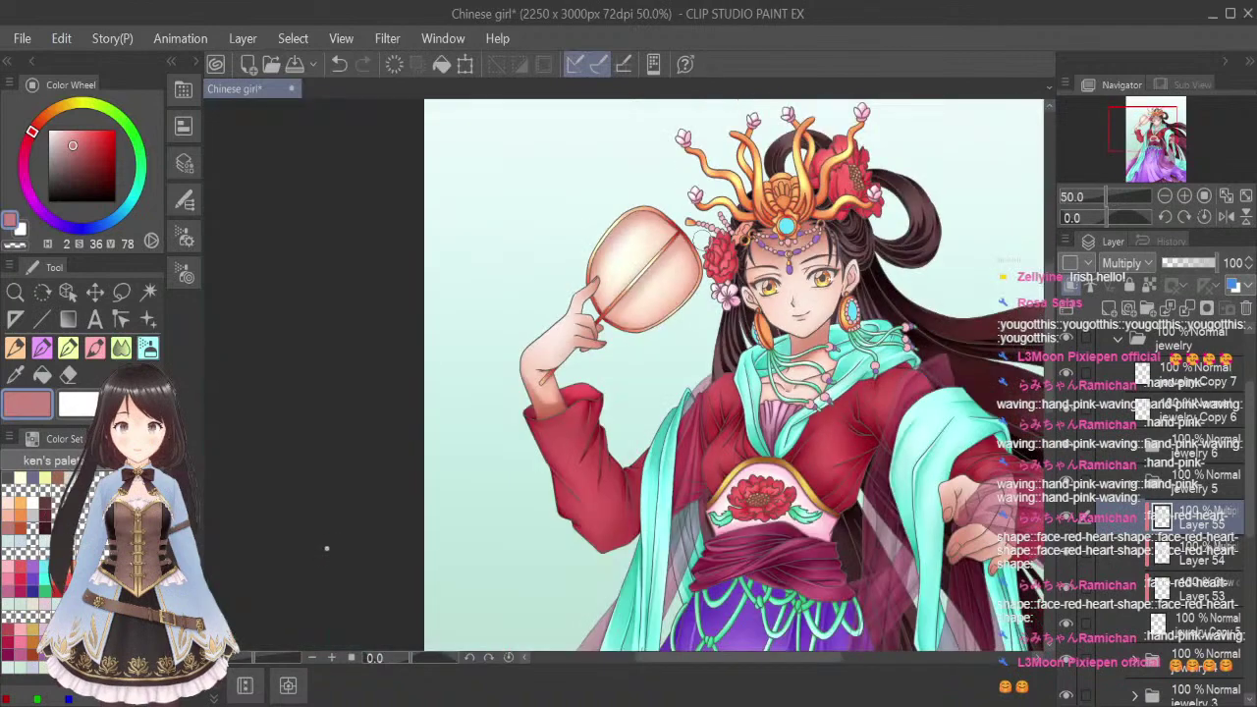
left_click_drag(779, 658, 802, 662)
scroll(613, 247, "up", 1)
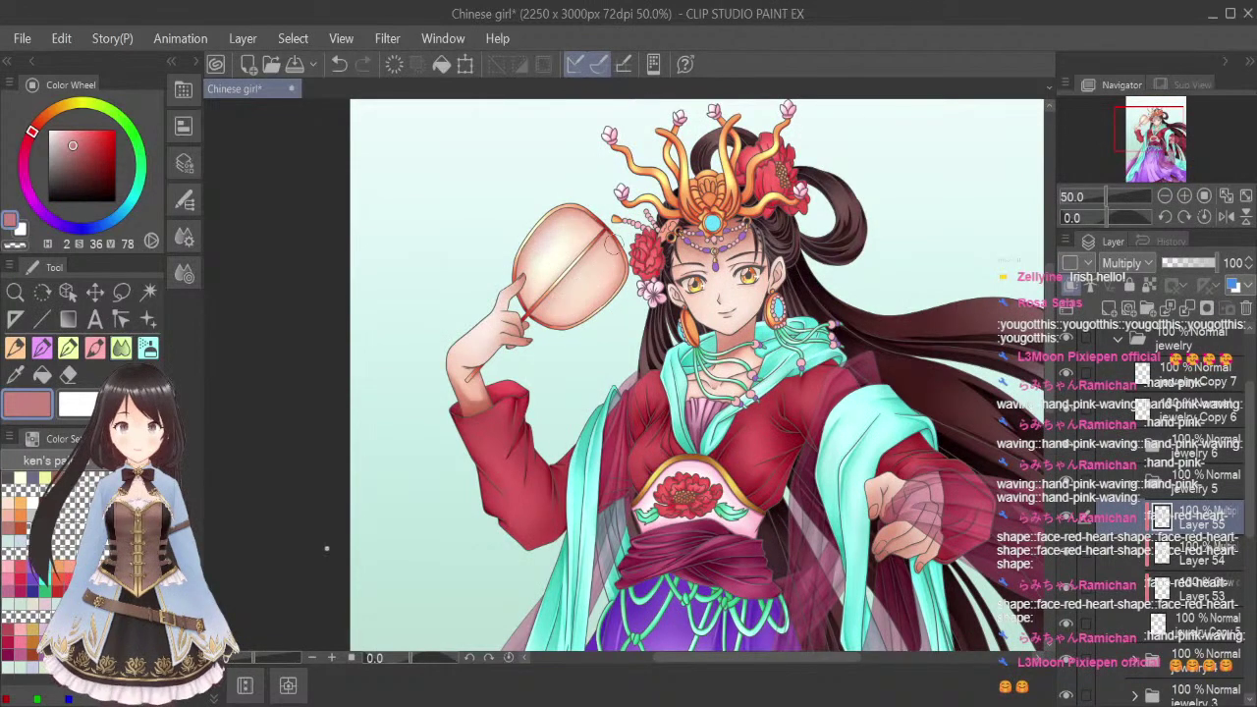
Close the jewelry 5 folder and put the jewelry Copy 6 layer into a new folder of its own
left_click(1245, 195)
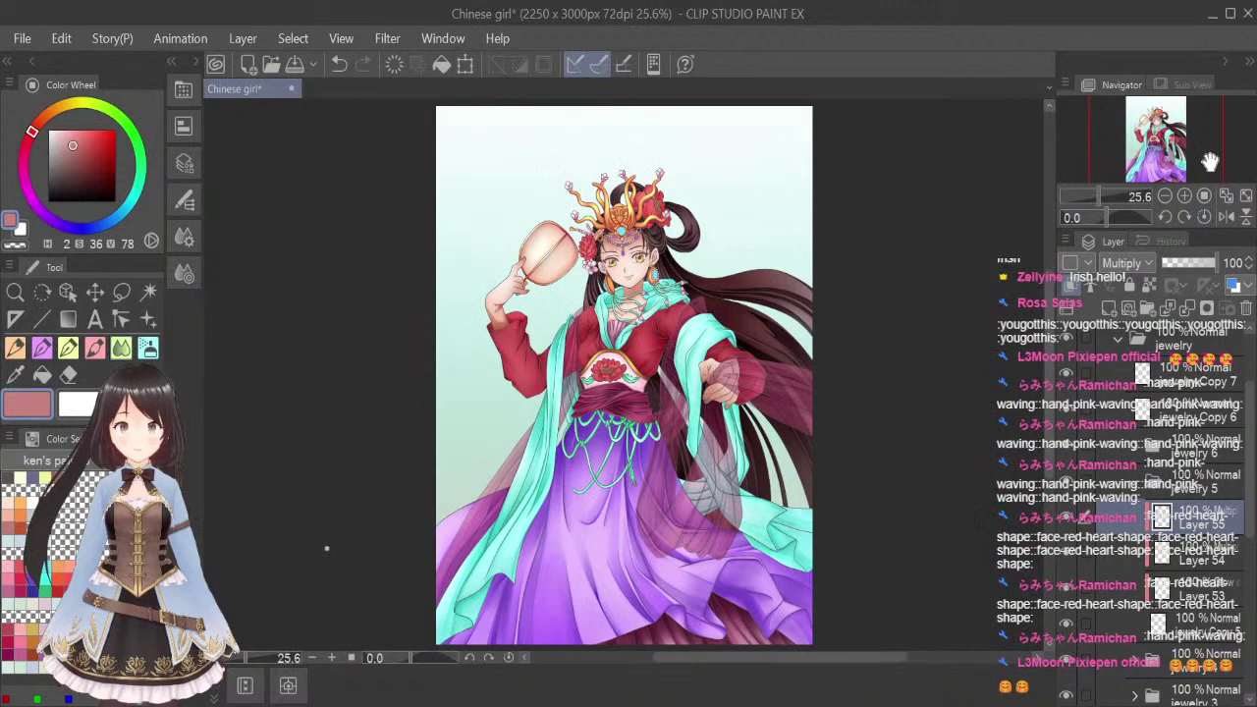
left_click(1134, 488)
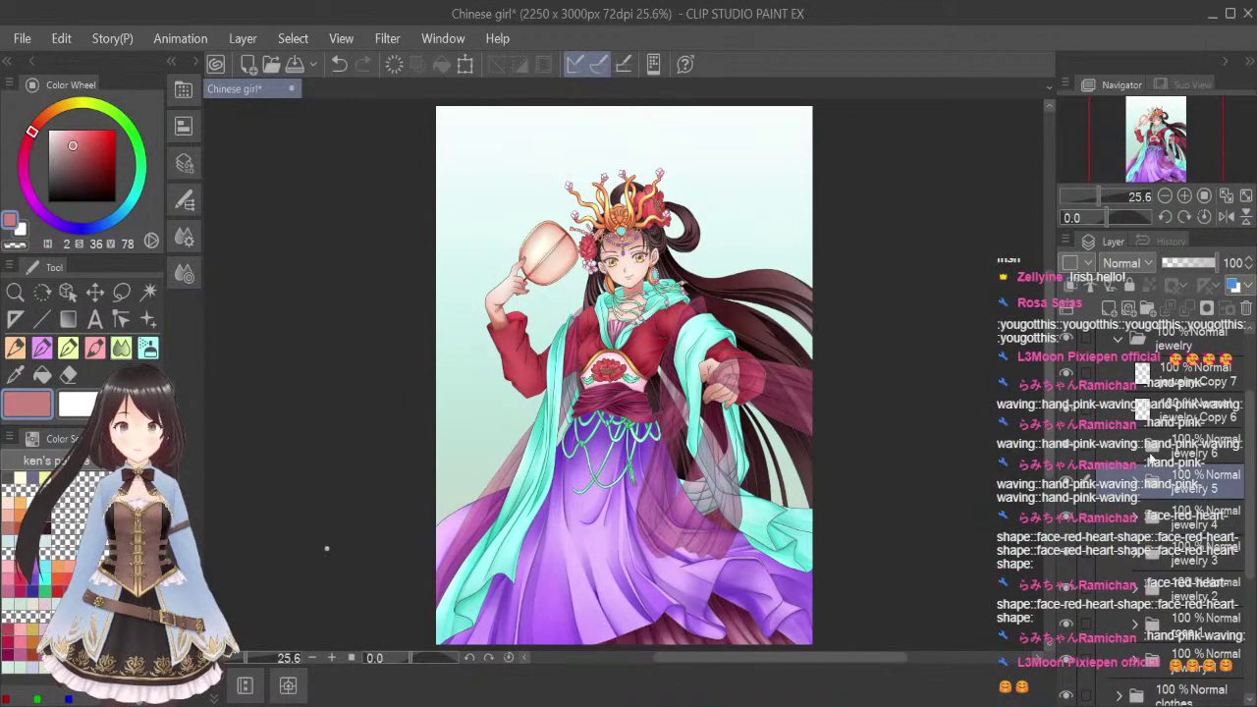
key("ctrl+s")
left_click(1178, 414)
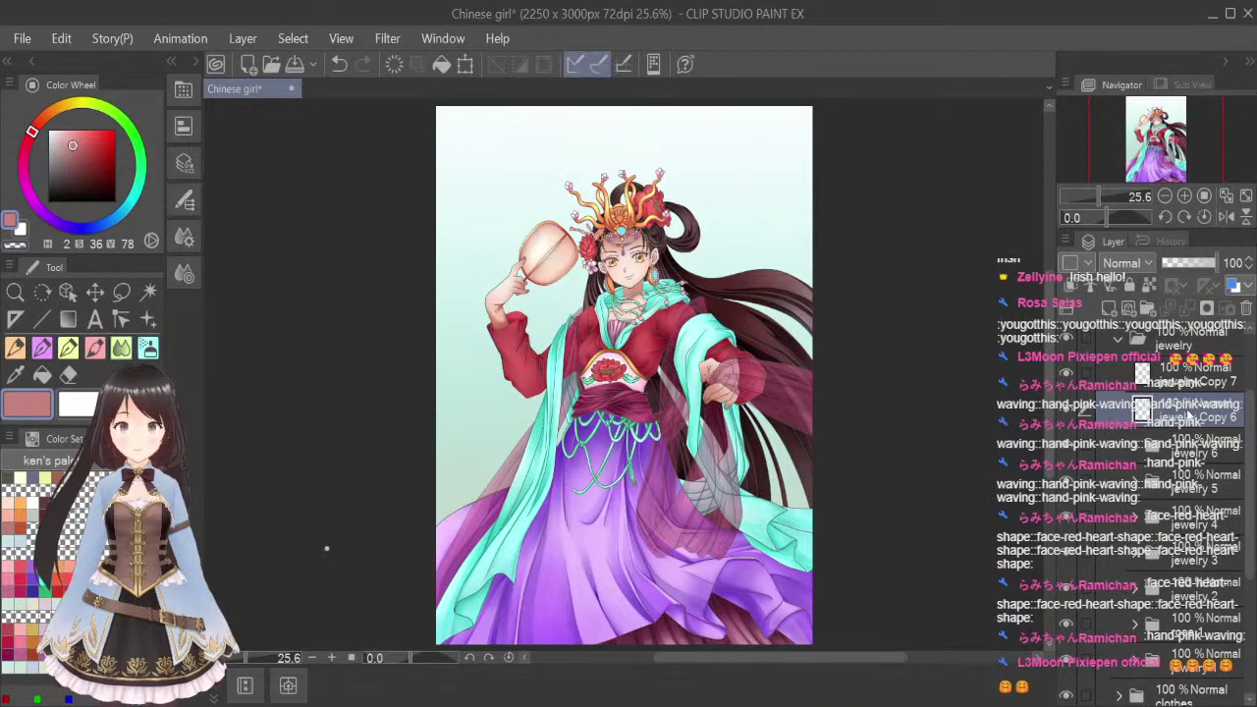
key("ctrl+g")
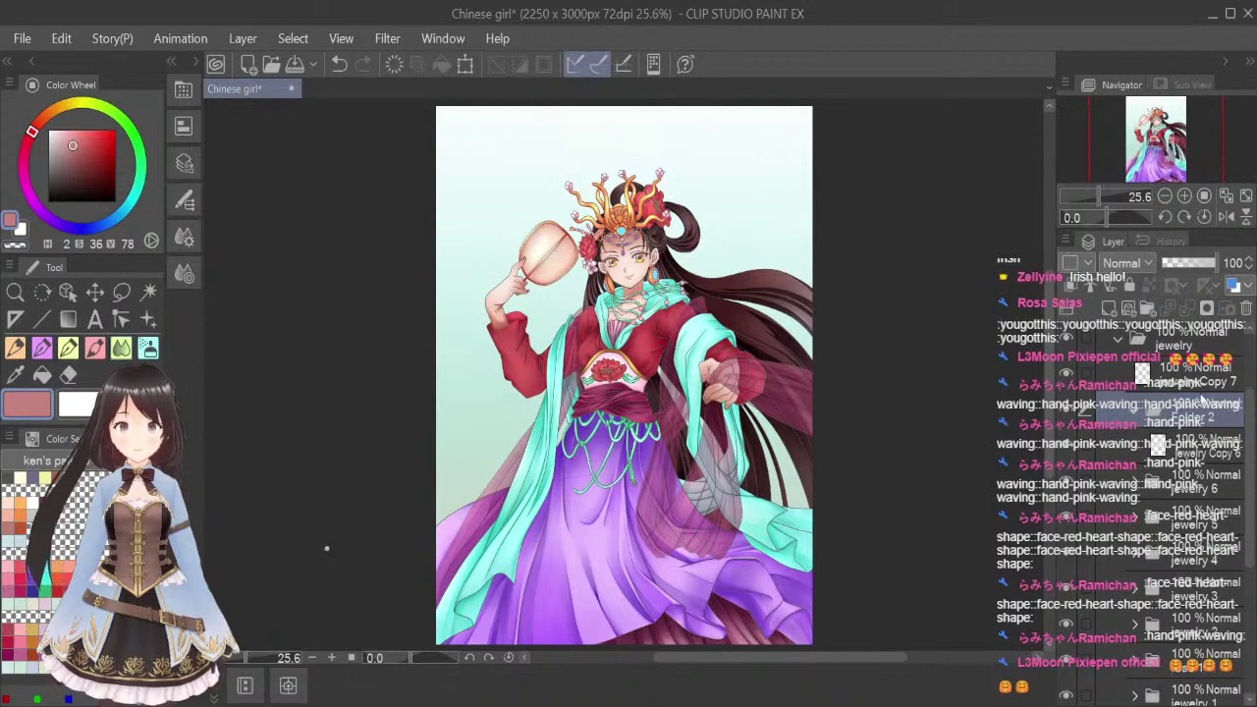
Add a clipped layer above jewelry Copy 6 and set its blending mode to Glow dodge
left_click(1200, 450)
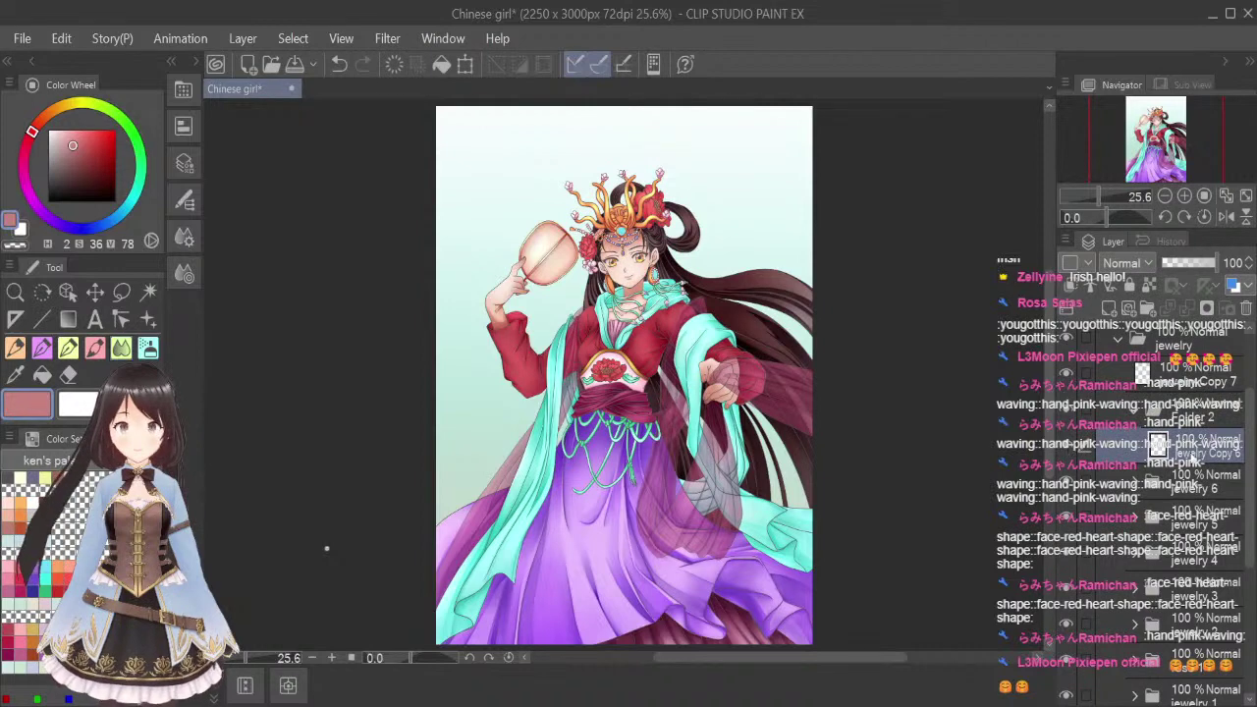
left_click(1108, 309)
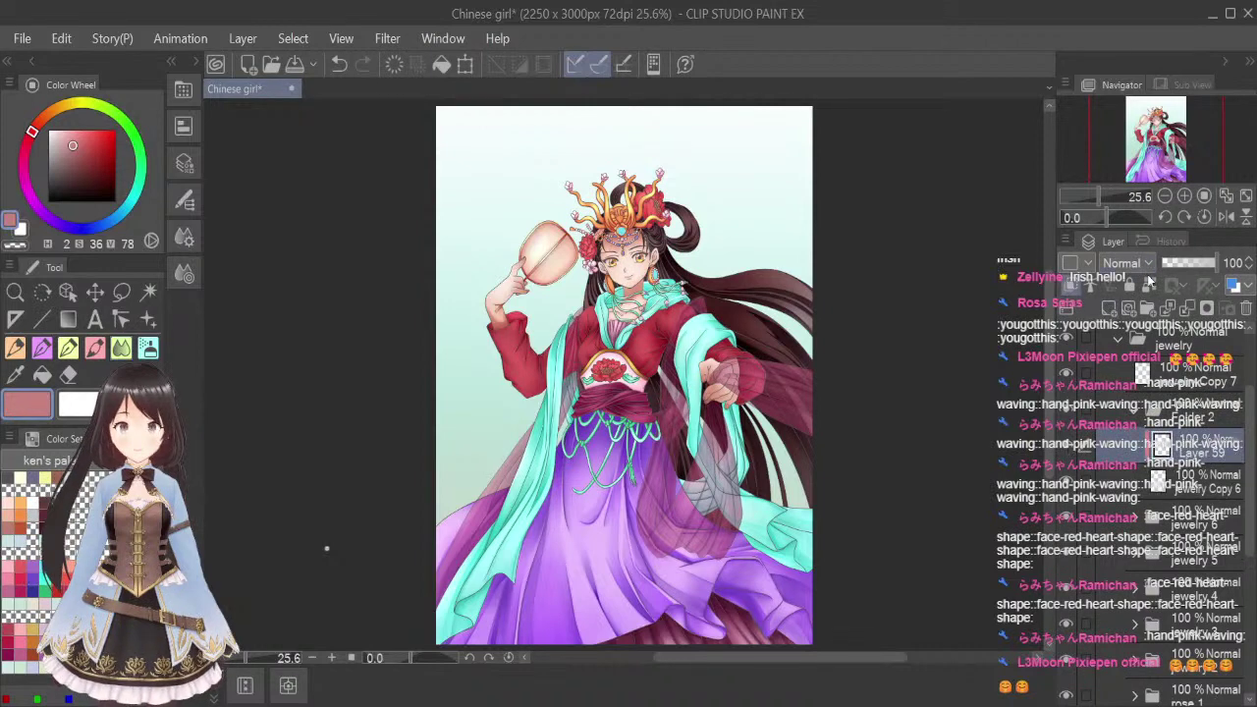
left_click(1139, 332)
left_click(1142, 407)
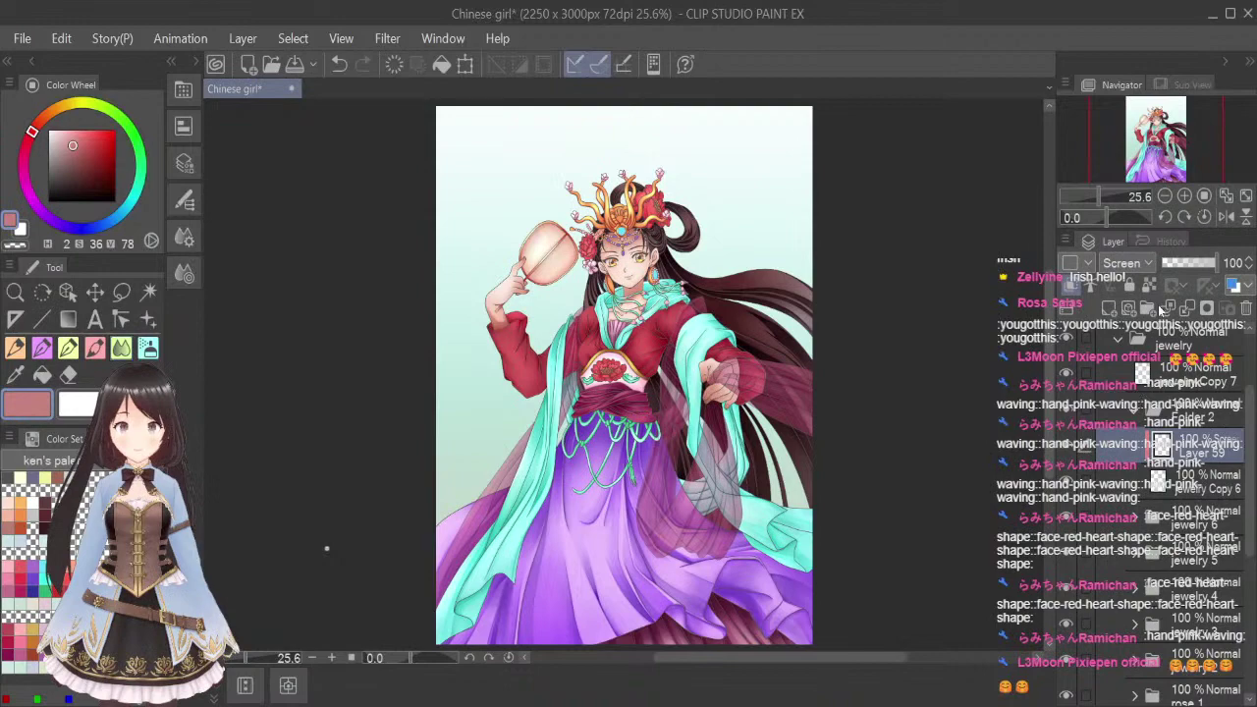
key("Down")
key("Down")
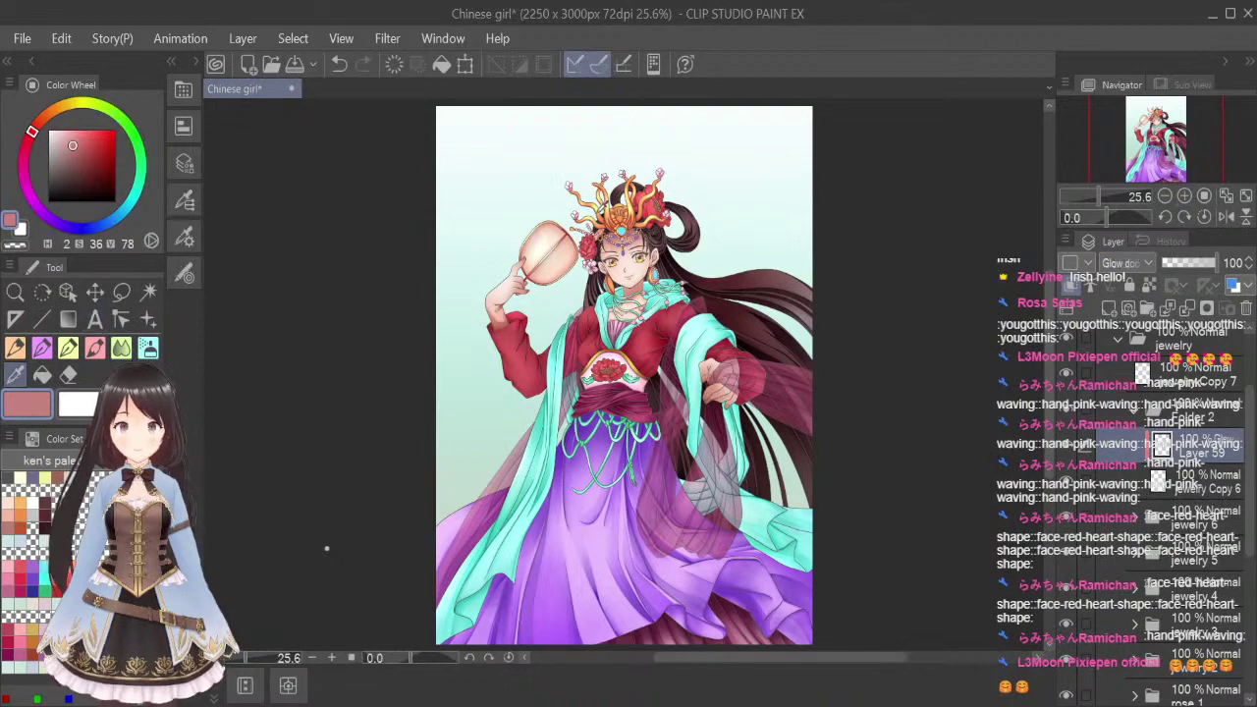
Choose the airbrush with a pale grey-blue colour (H 193, S 12, V 89) and save the drawing
scroll(595, 207, "up", 5)
scroll(569, 214, "up", 1)
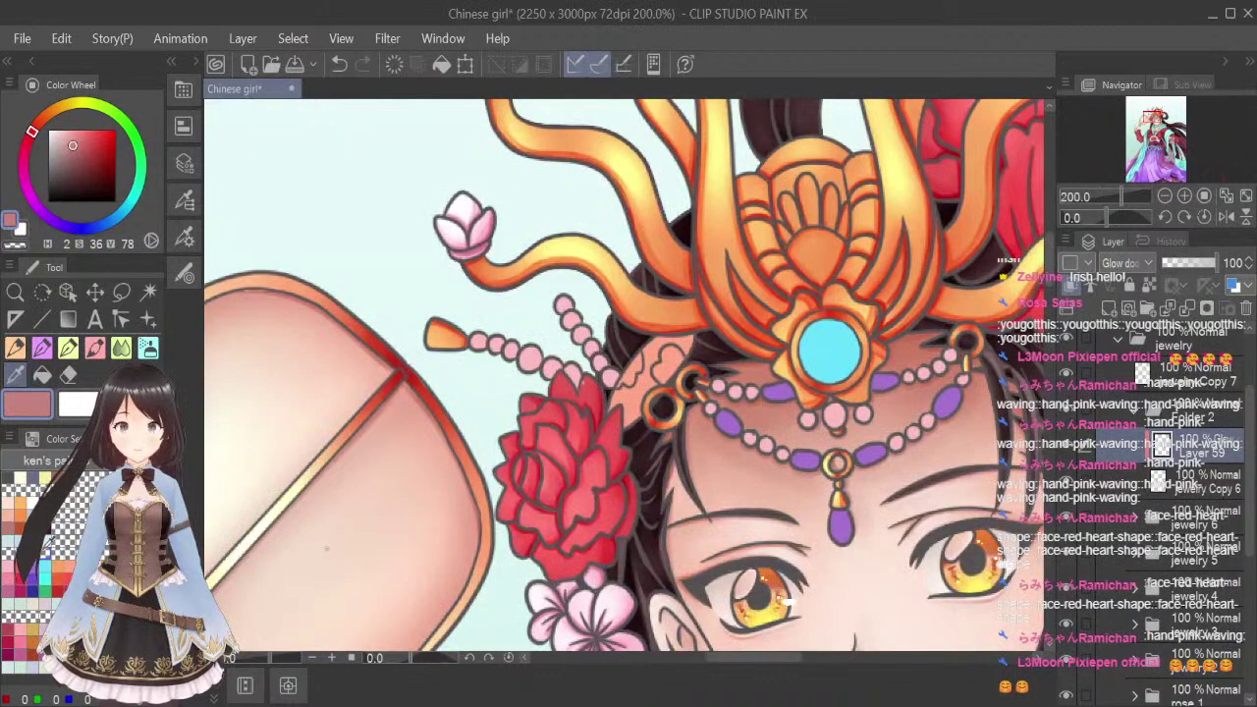
left_click(59, 566)
left_click(567, 295)
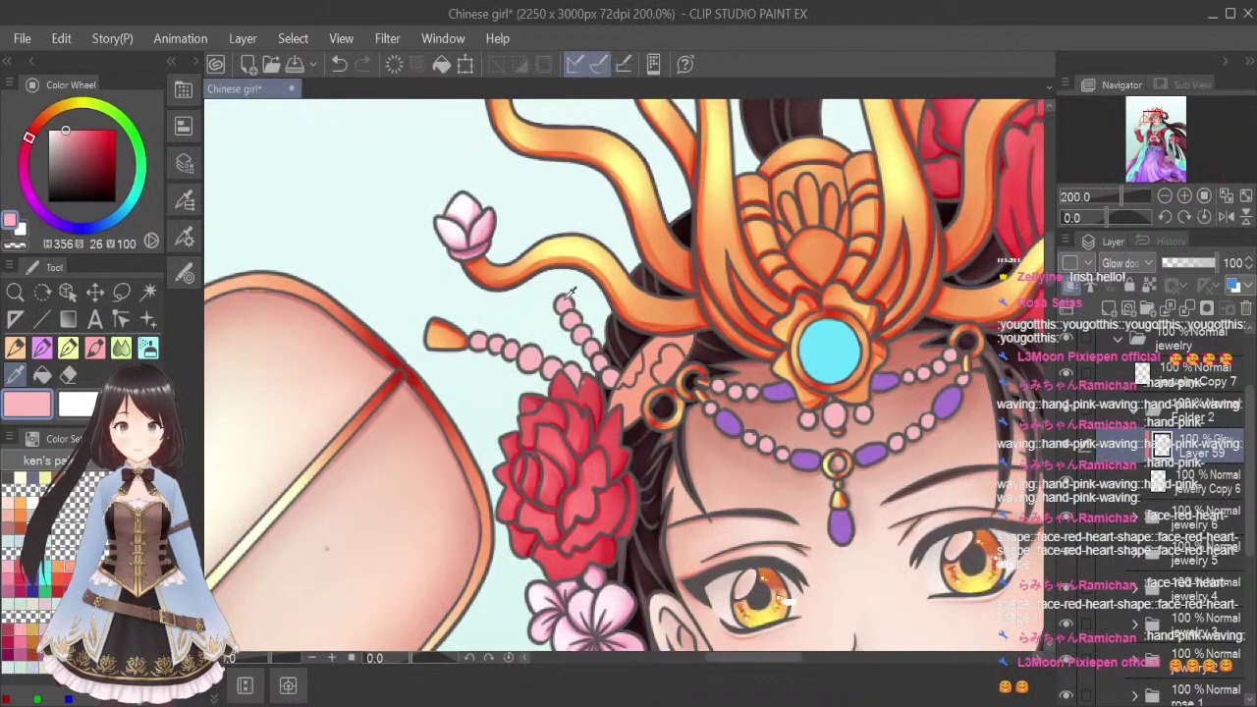
left_click(150, 343)
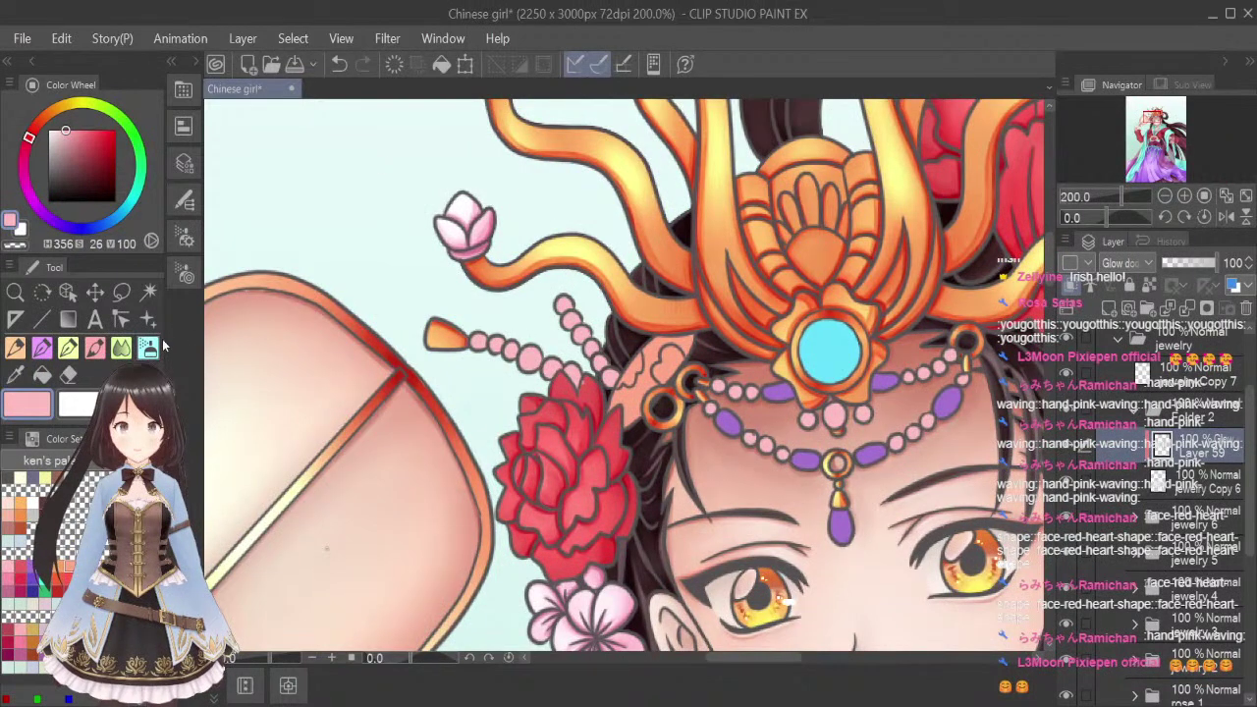
left_click(20, 541)
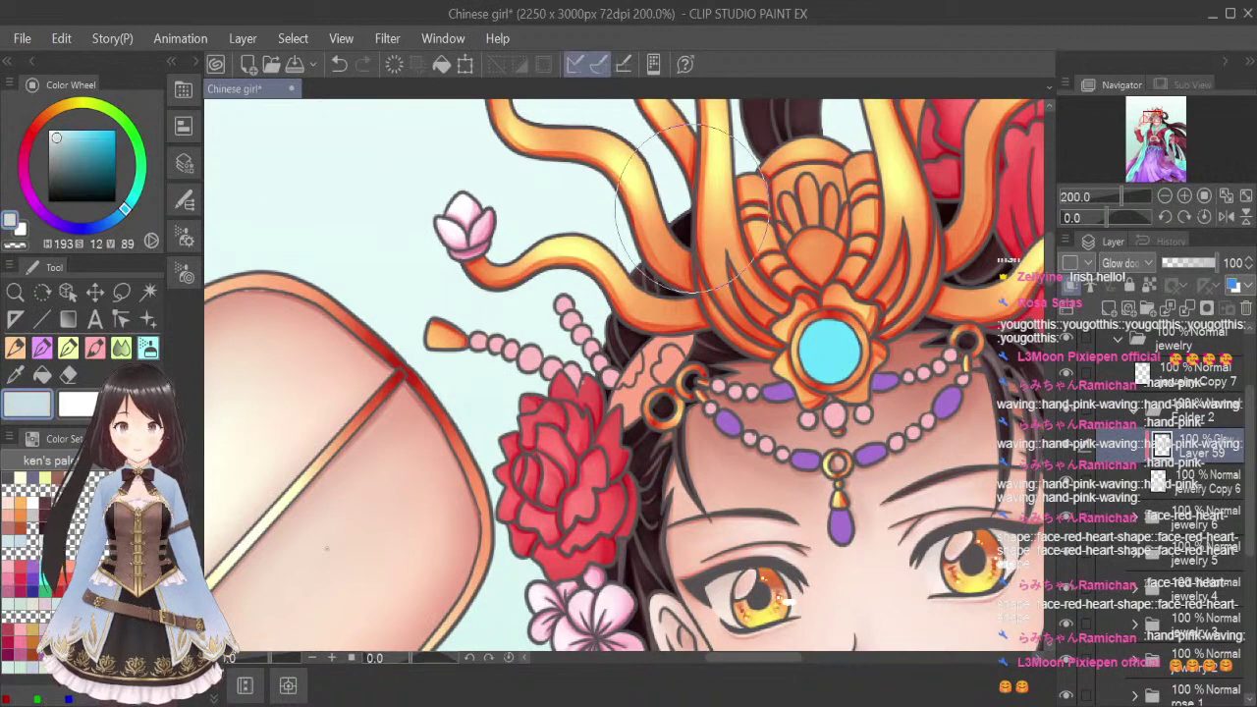
key("ctrl+s")
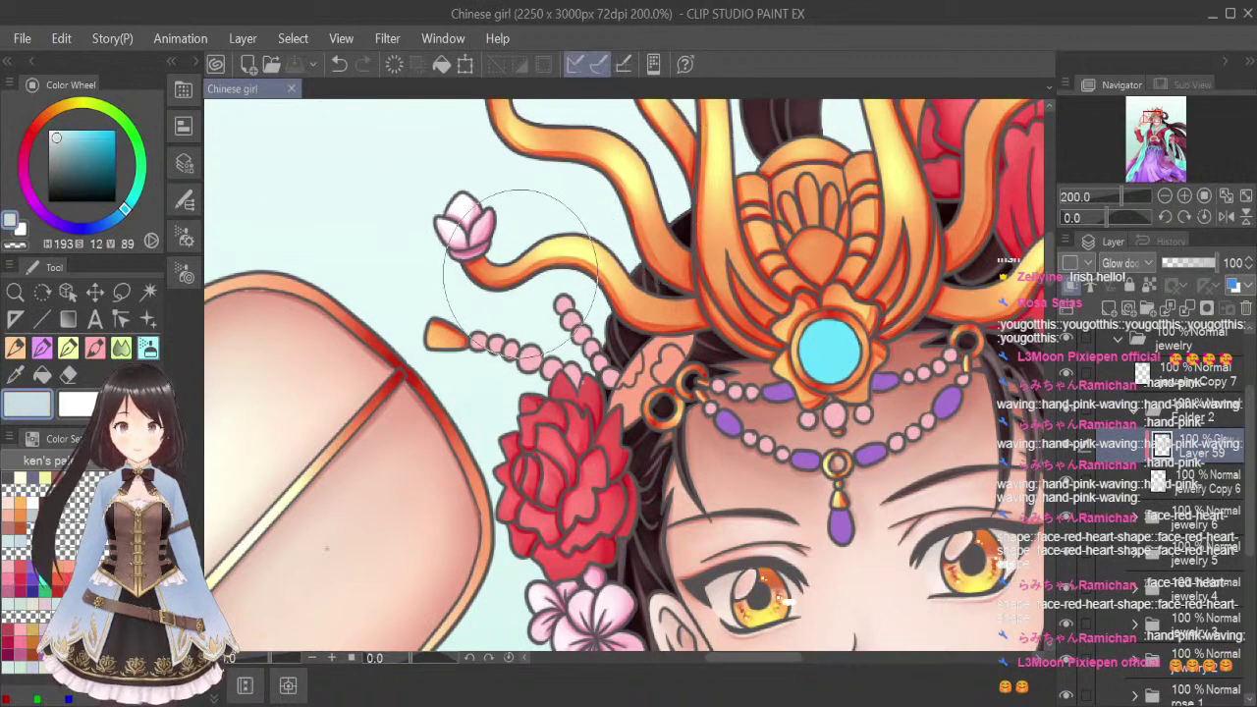
Reduce the airbrush size and paint soft highlights on the pink bead strands of the hairpin above the red flower
key("bracketleft")
key("bracketleft")
key("bracketleft")
key("bracketleft")
key("bracketleft")
key("bracketleft")
key("bracketleft")
mouse_move(549, 306)
left_mouse_down()
mouse_move(570, 376)
mouse_move(550, 303)
mouse_move(580, 372)
mouse_move(543, 287)
mouse_move(593, 385)
left_mouse_up()
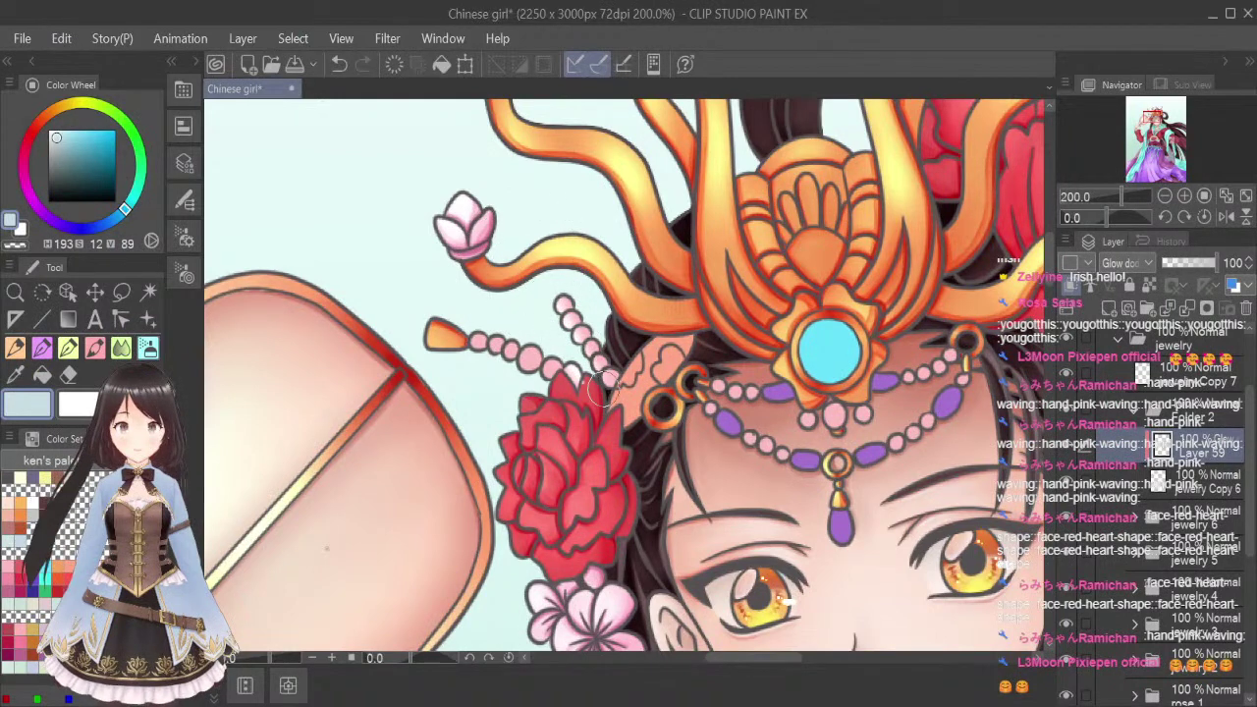
key("ctrl+z")
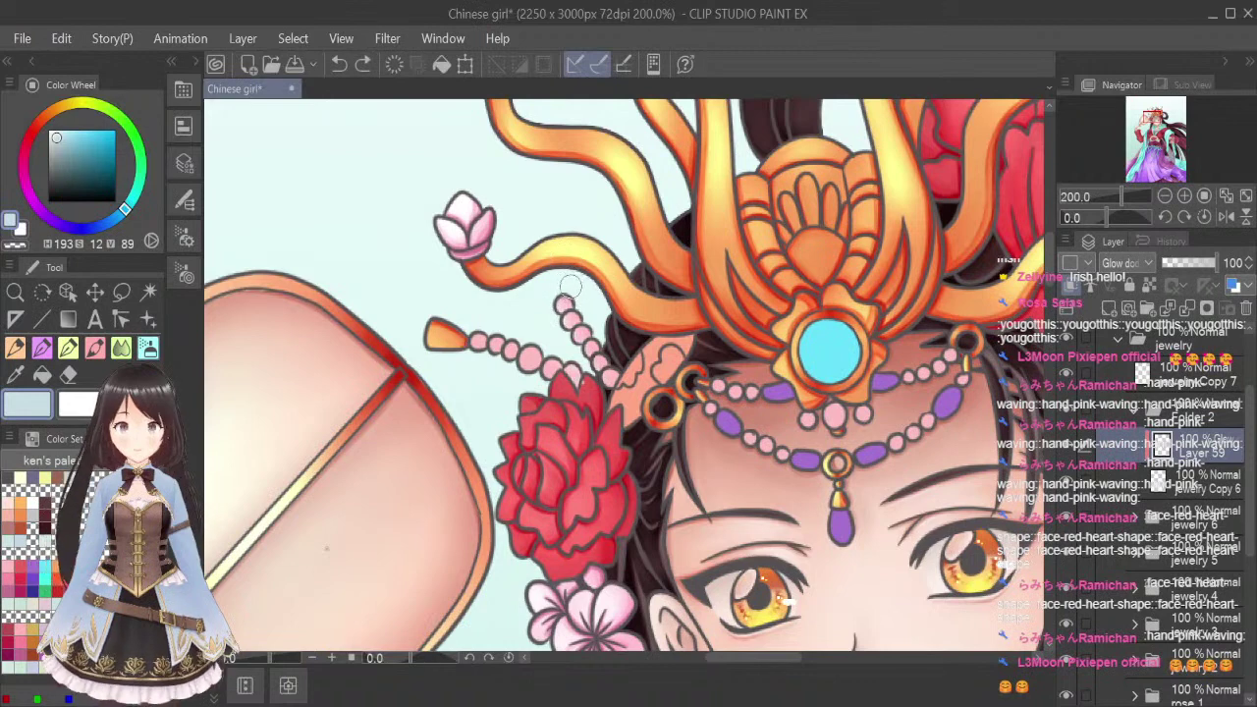
left_click_drag(555, 297, 594, 373)
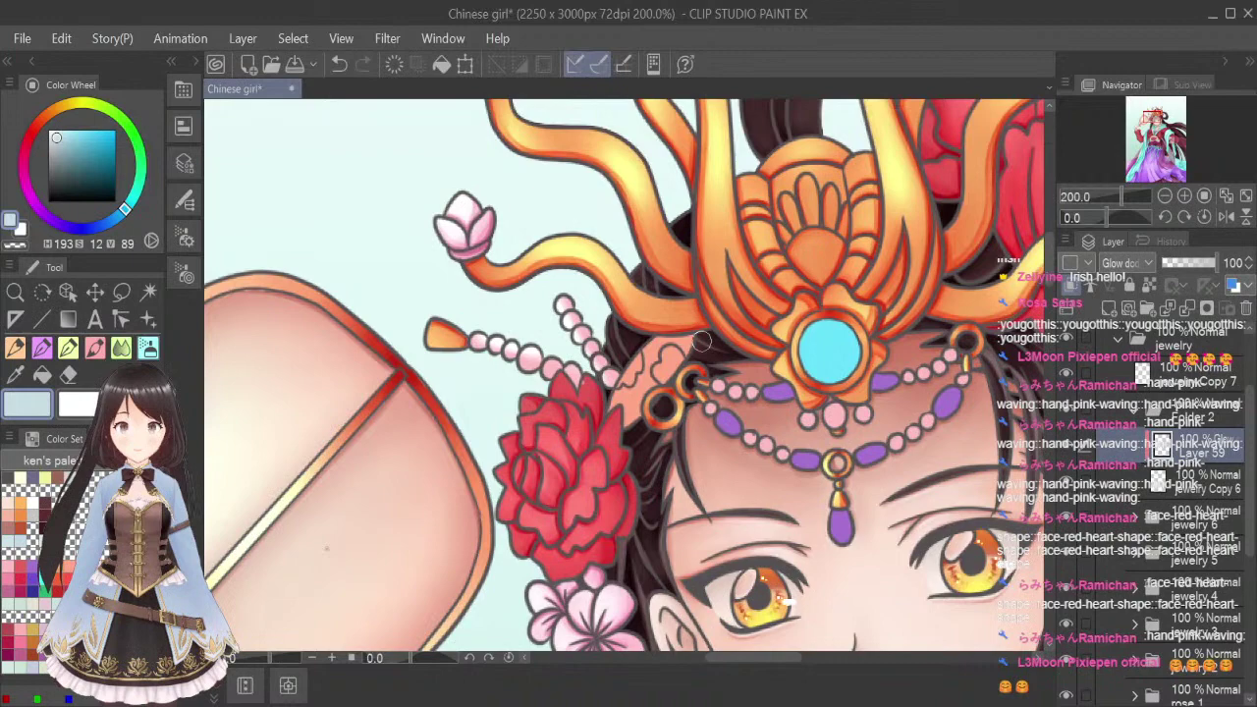
Paint soft highlights on the pink beads of the two forehead chains and the pendants below the crown
scroll(741, 301, "down", 1)
scroll(687, 334, "up", 3)
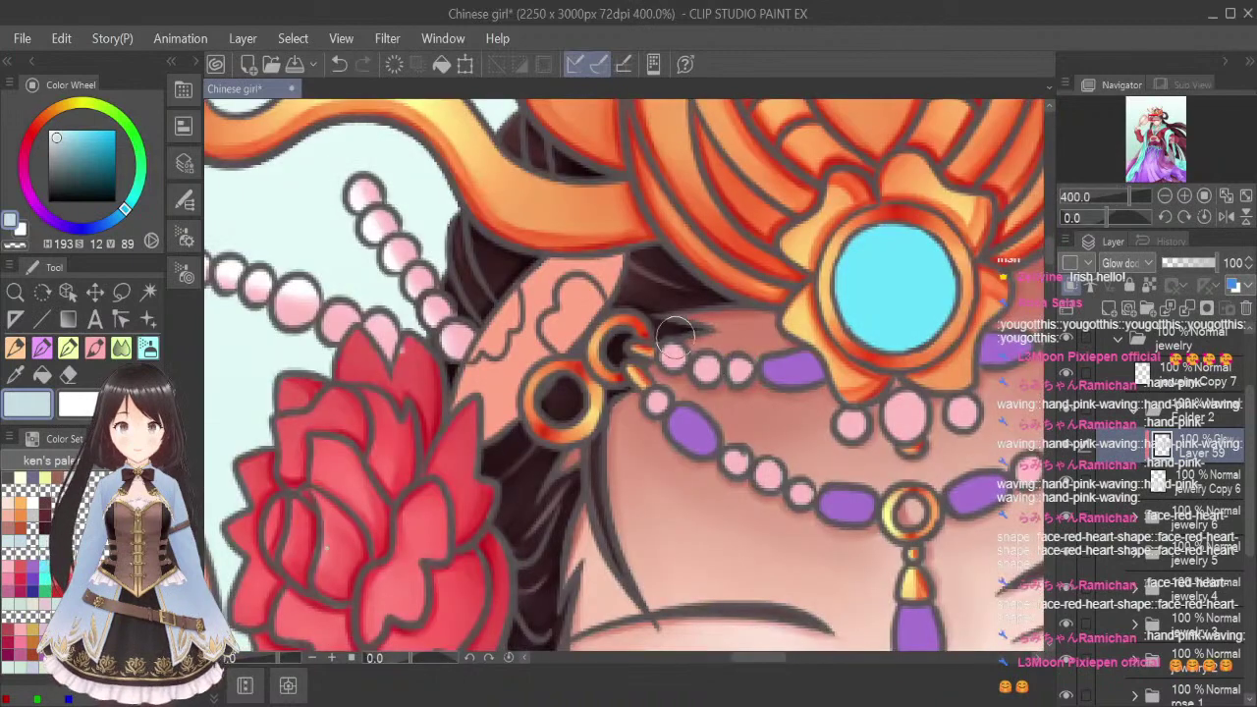
scroll(673, 340, "down", 2)
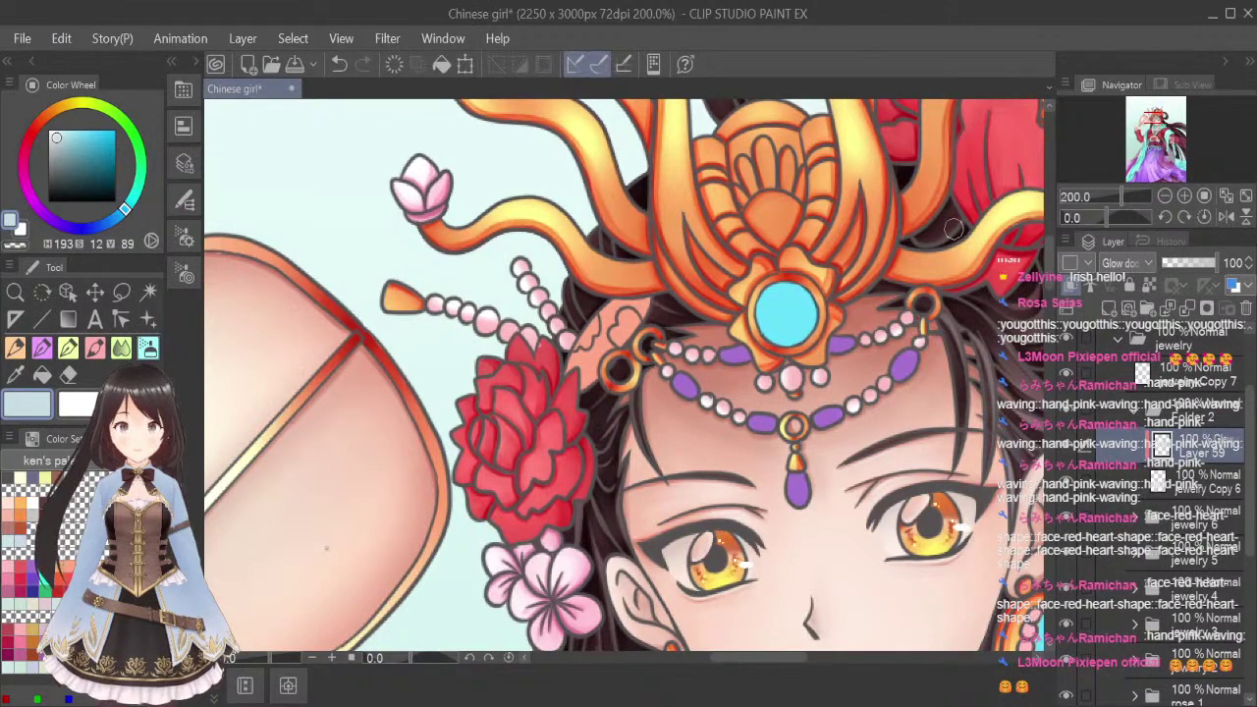
Paint soft highlights on the pink beads surrounding the blue gems of the earrings
scroll(953, 229, "down", 4)
scroll(640, 453, "up", 4)
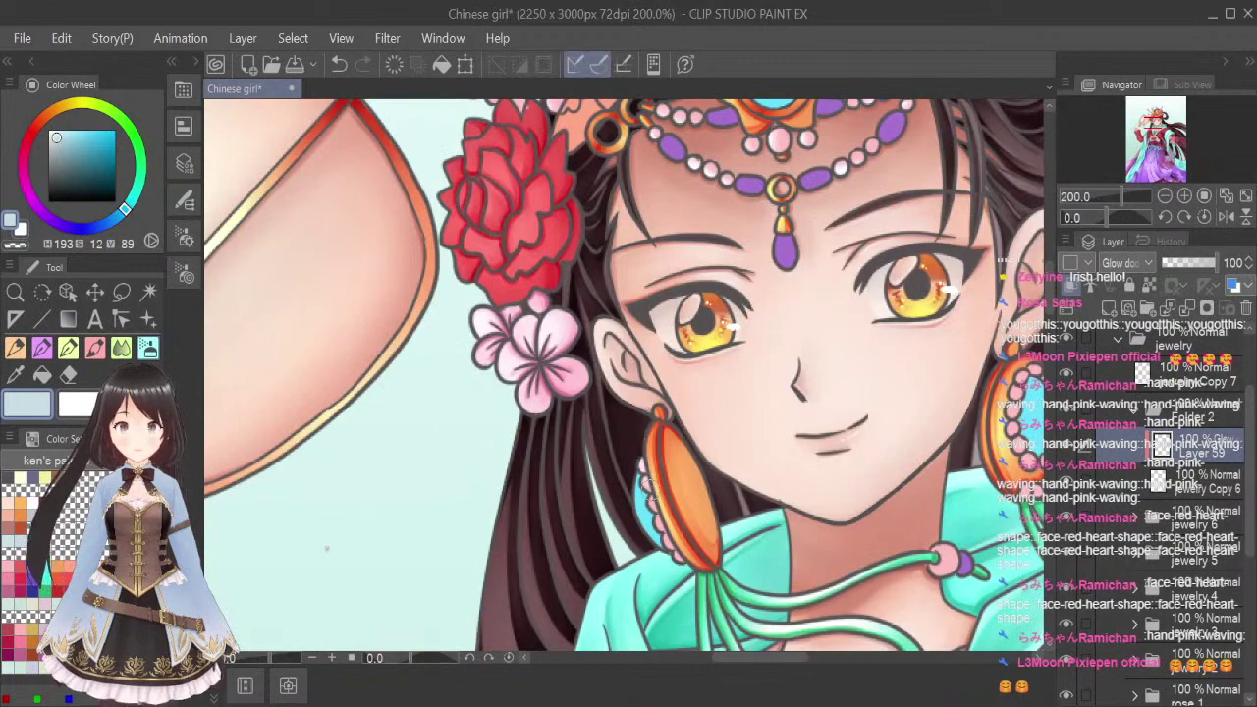
left_click_drag(786, 669, 798, 668)
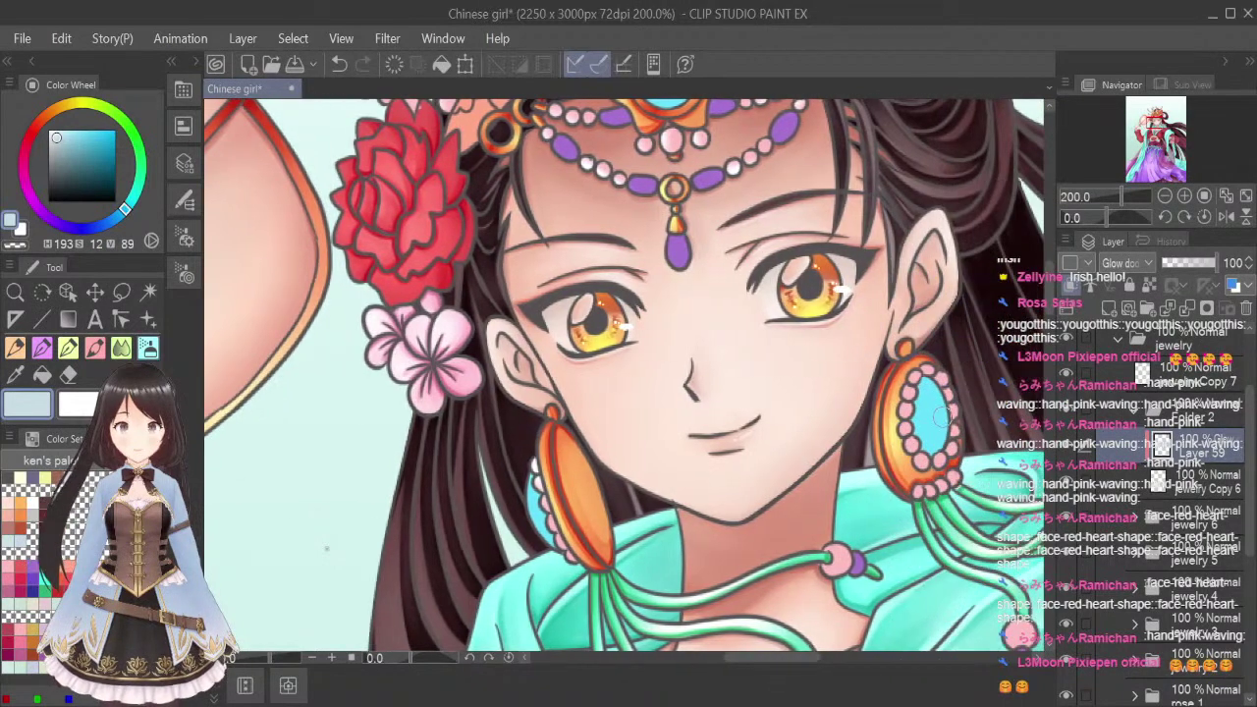
mouse_move(905, 391)
left_mouse_down()
mouse_move(923, 468)
mouse_move(935, 456)
left_mouse_up()
scroll(978, 359, "down", 2)
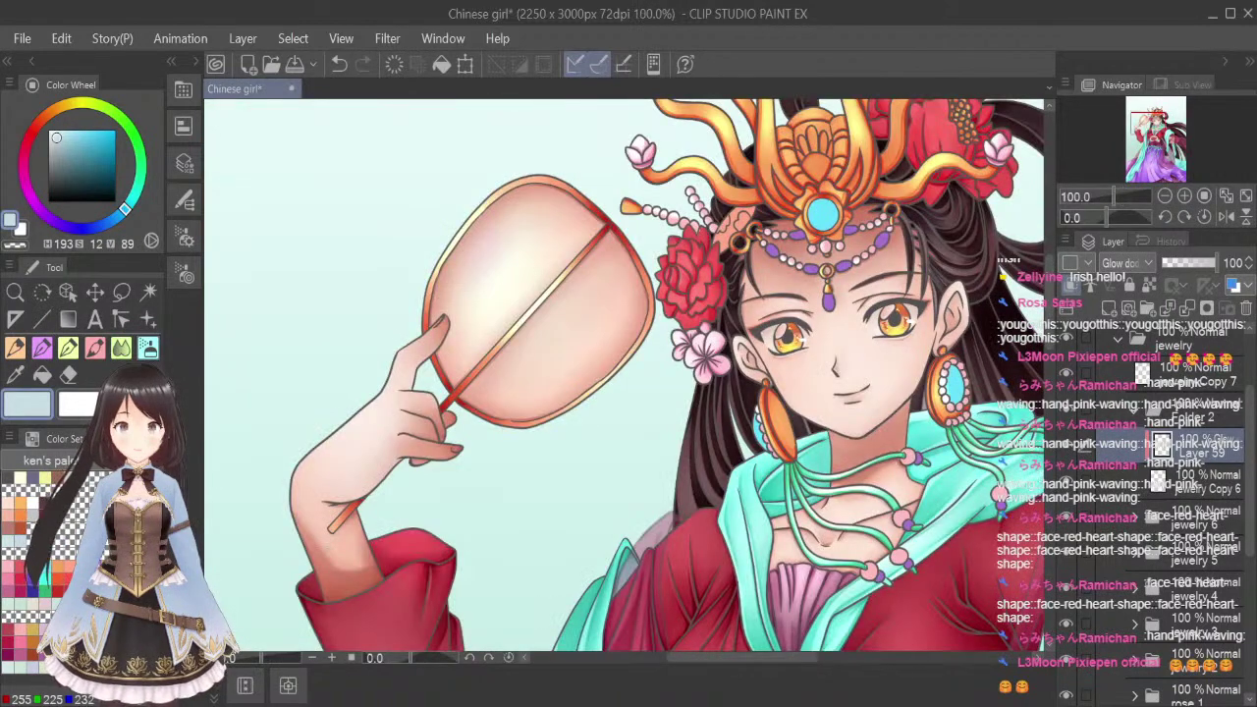
Pick a bright red (H 3, S 70, V 100) and add another clipped layer set to Multiply above the Glow dodge layer
left_click(69, 579)
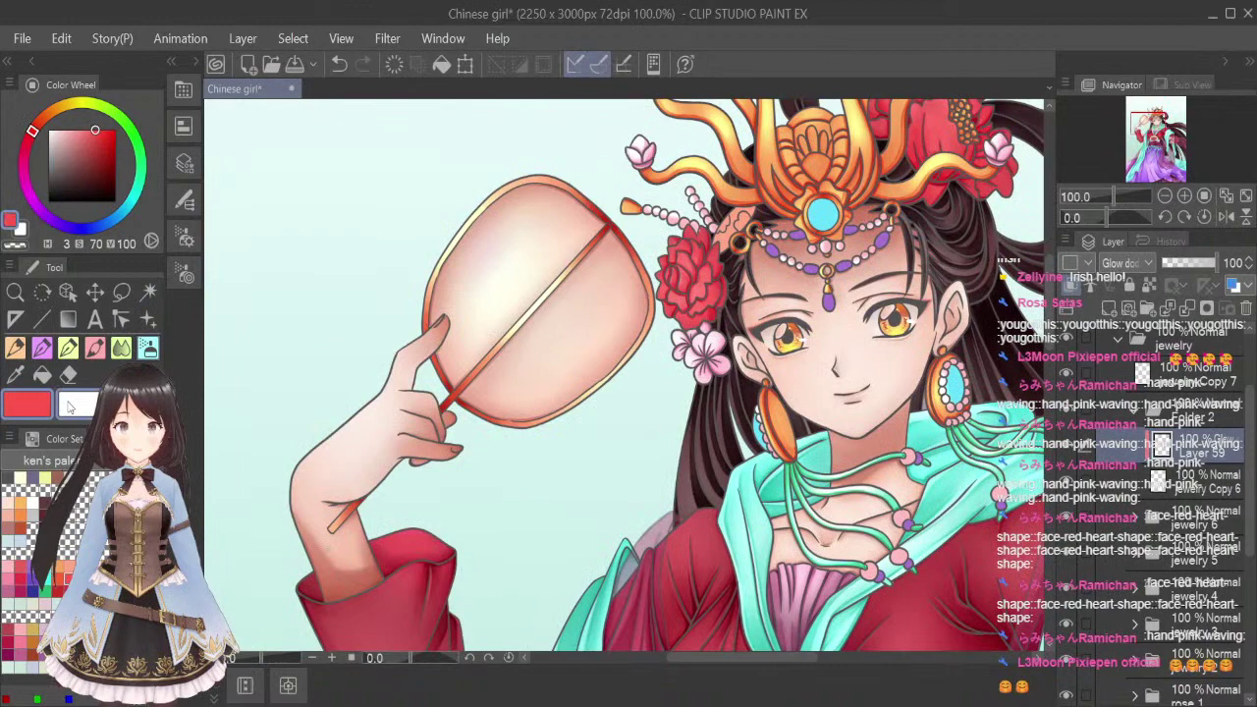
left_click(1070, 287)
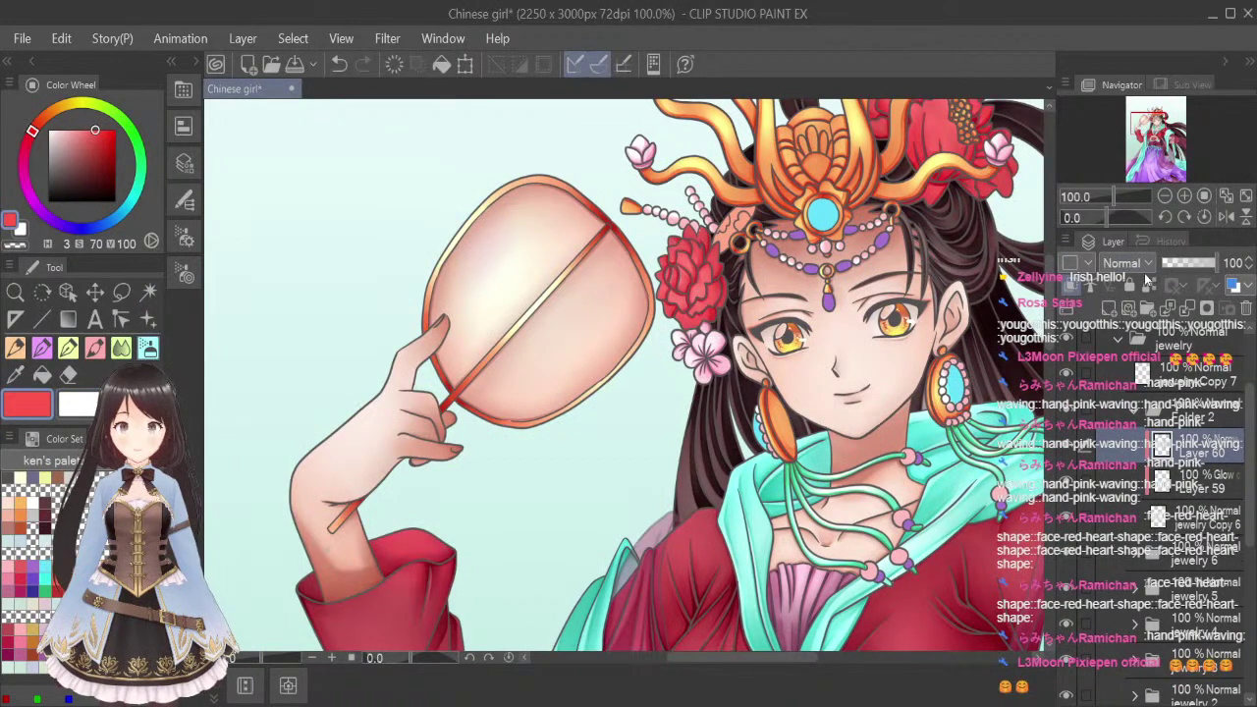
left_click(1132, 301)
Shade the pink beads of the hairpin and forehead chains with soft red on the Multiply layer
scroll(718, 213, "up", 2)
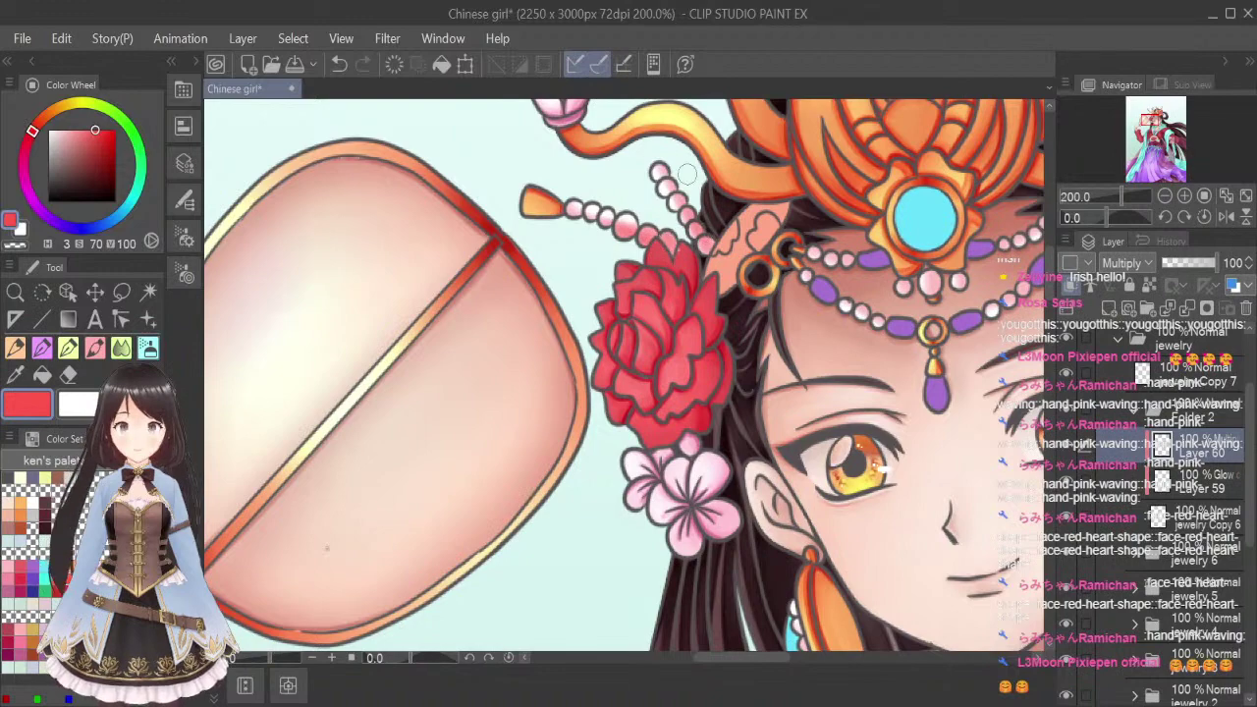
left_click(684, 63)
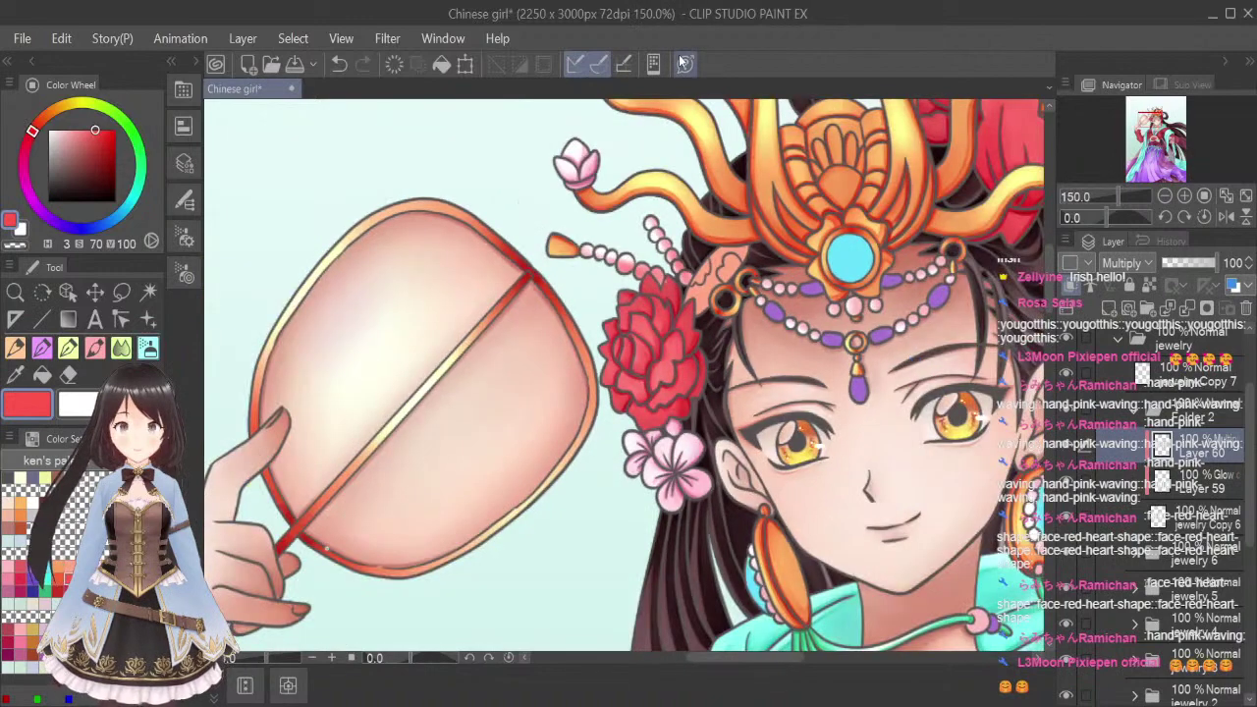
scroll(796, 273, "up", 1)
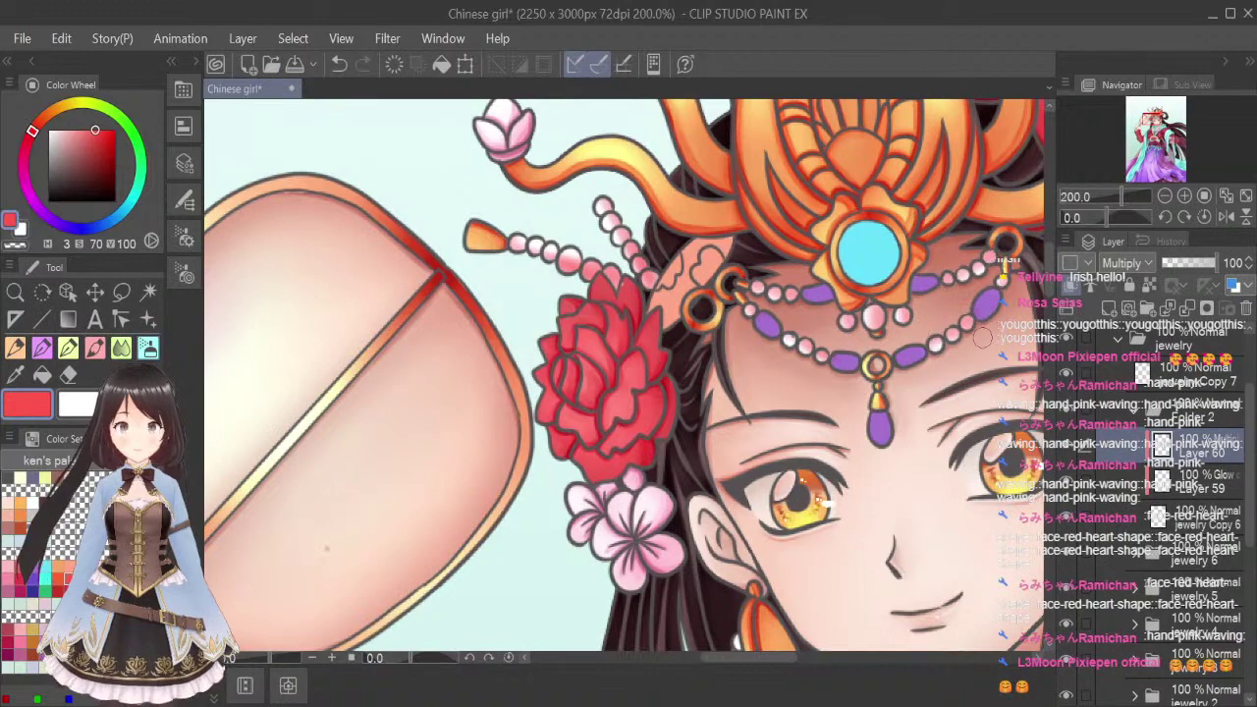
Switch back to pale grey-blue on the Glow dodge layer and highlight the pink tassel beads hanging over the neck and chest
left_click_drag(1151, 117, 1159, 127)
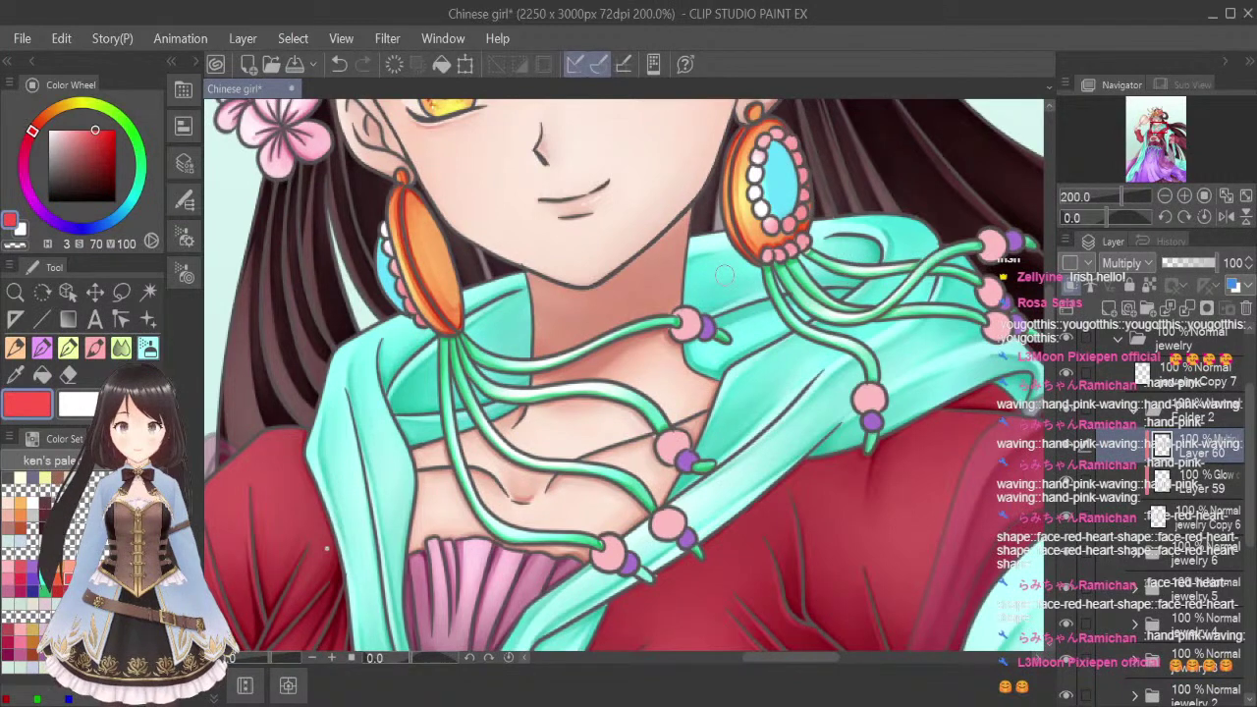
left_click(20, 541)
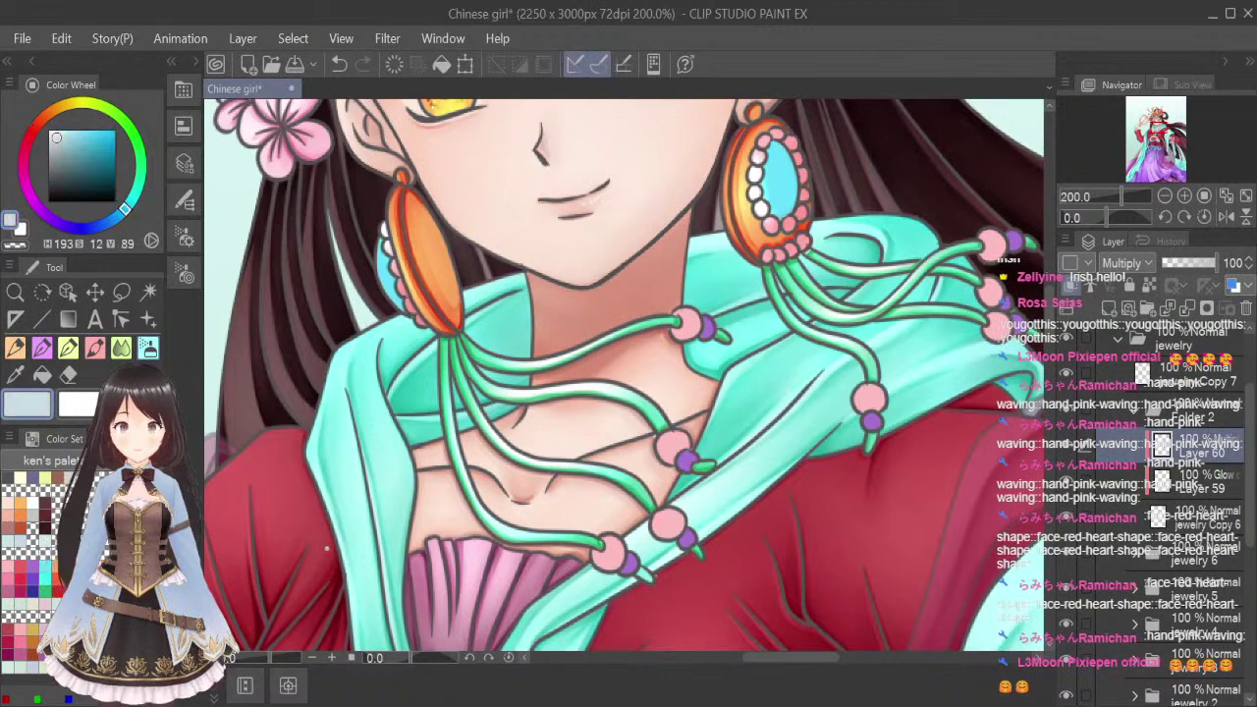
left_click(1203, 479)
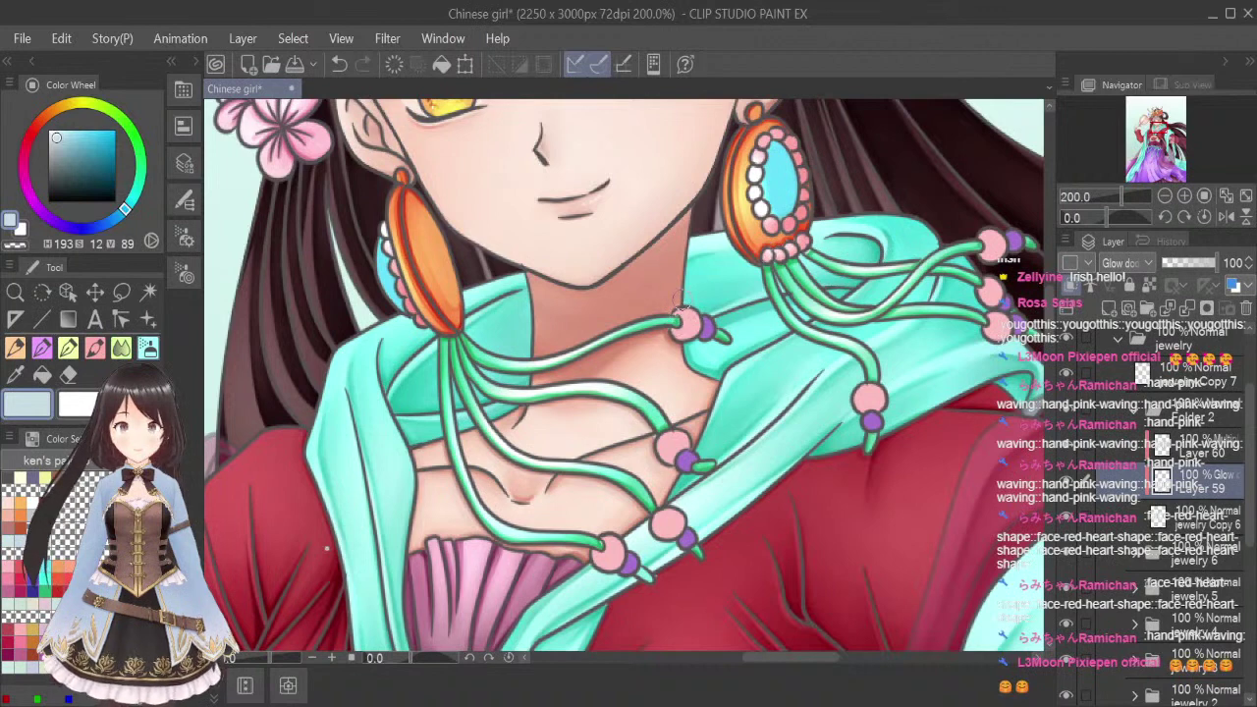
left_click_drag(675, 315, 698, 321)
left_click_drag(671, 440, 689, 456)
mouse_move(662, 509)
left_mouse_down()
mouse_move(679, 528)
mouse_move(672, 520)
left_mouse_up()
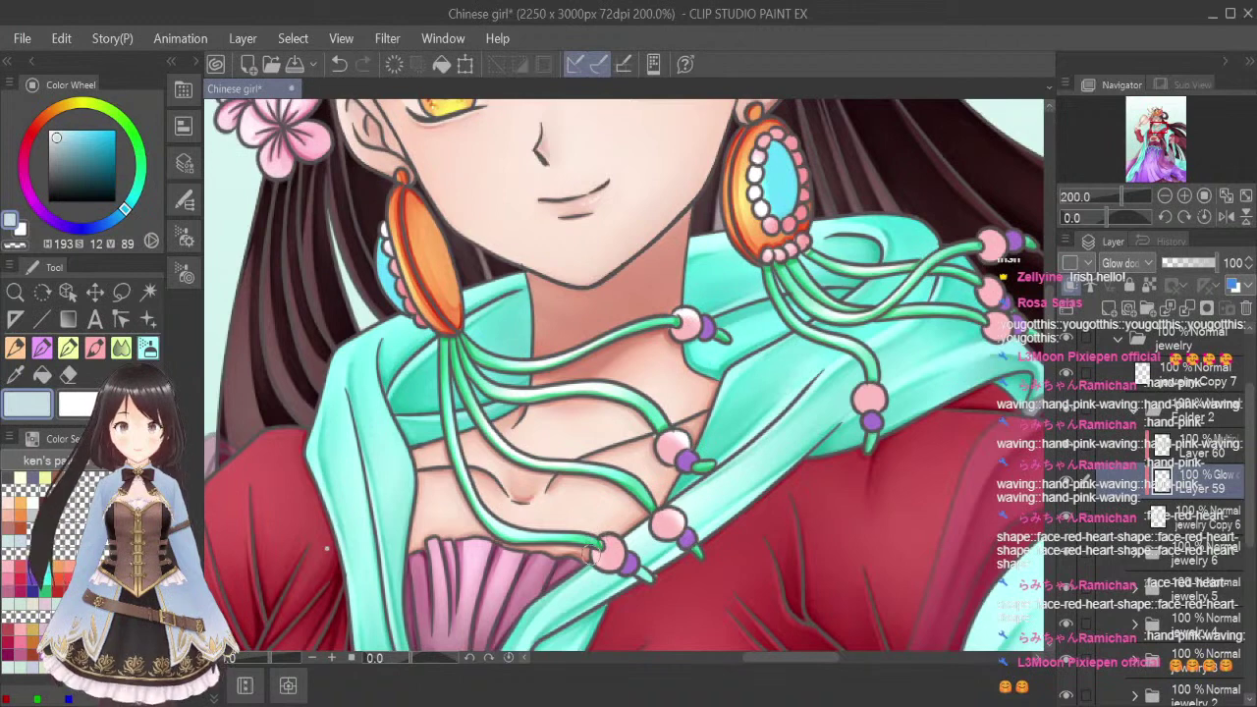
left_click_drag(600, 536, 600, 560)
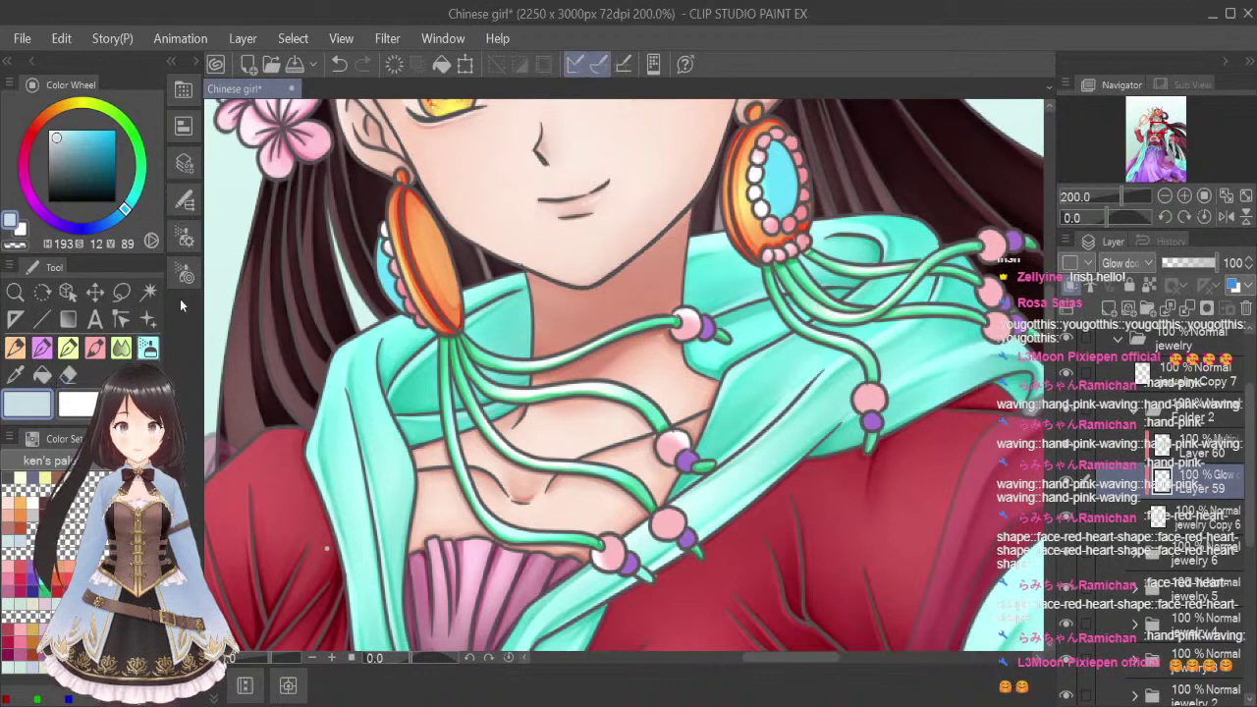
Adjust the brush size and finish highlighting the remaining pink tassel beads, including those hanging over the turquoise scarf
key("bracketleft")
key("bracketleft")
key("bracketleft")
key("bracketleft")
key("bracketleft")
key("bracketleft")
key("bracketleft")
key("bracketleft")
key("bracketleft")
left_click_drag(658, 509, 664, 550)
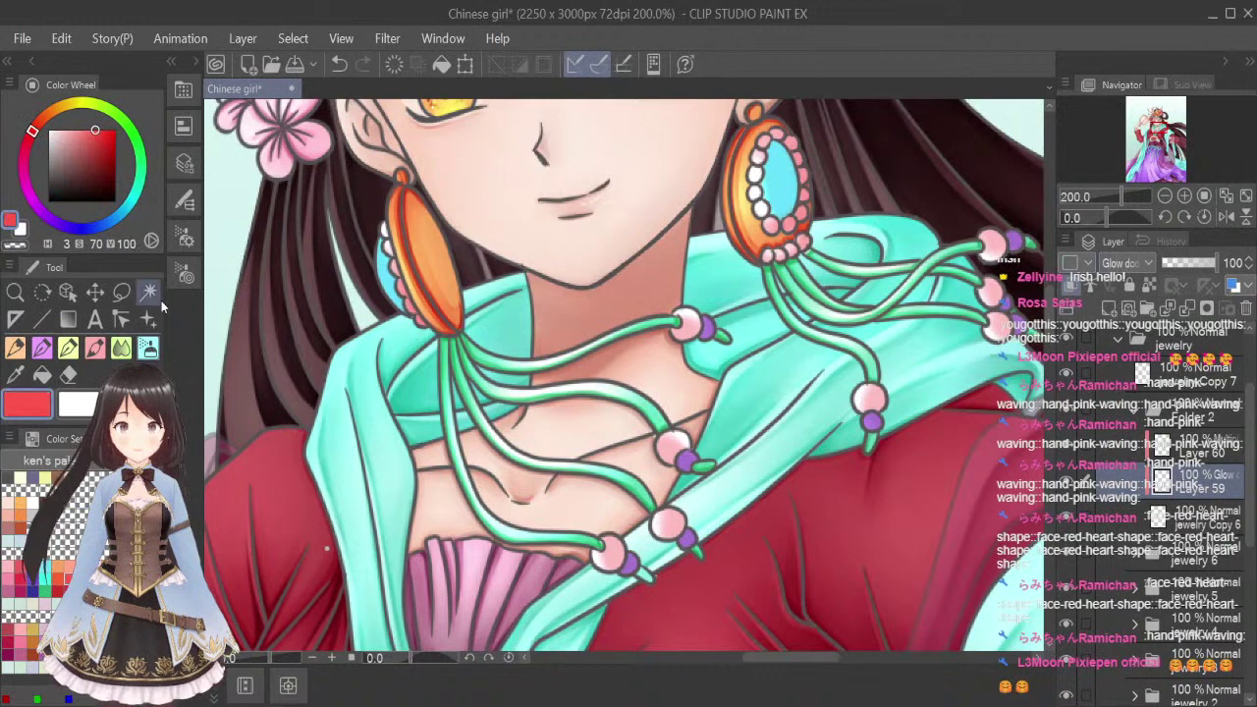
Shade the pink tassel beads of both earrings with the bright red on the Multiply layer
left_click(1218, 451)
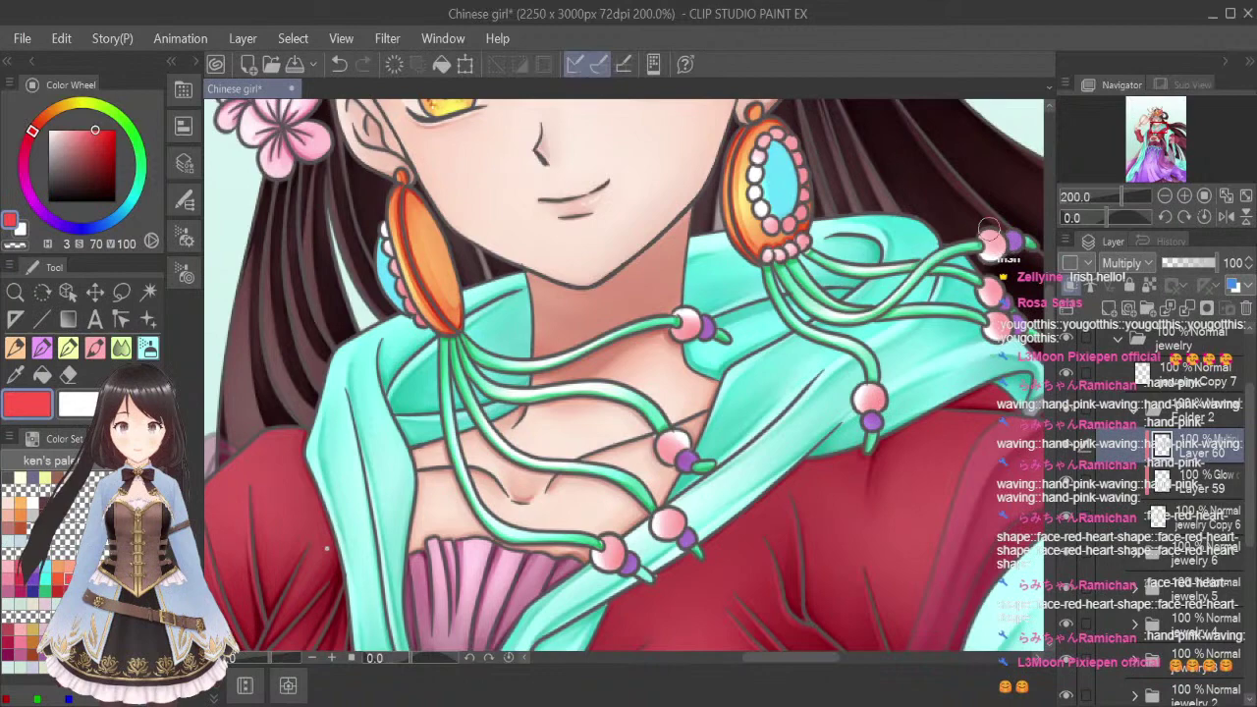
scroll(854, 100, "down", 3)
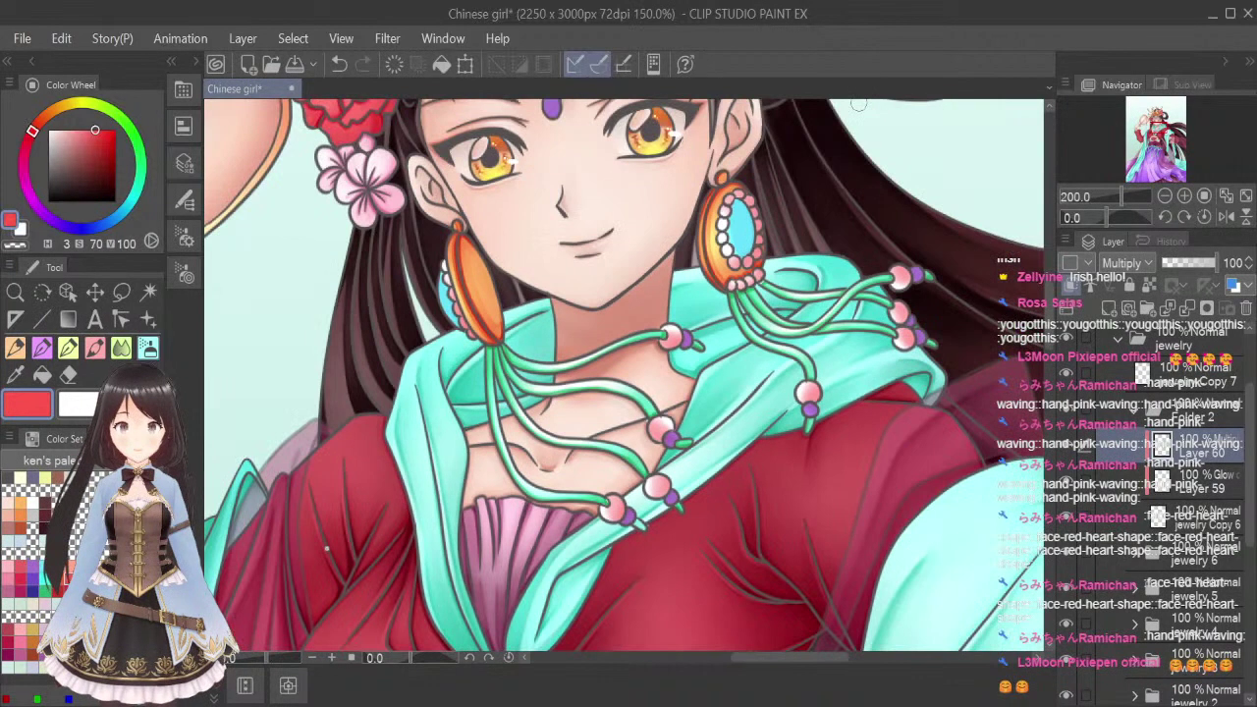
left_click_drag(1154, 140, 1166, 121)
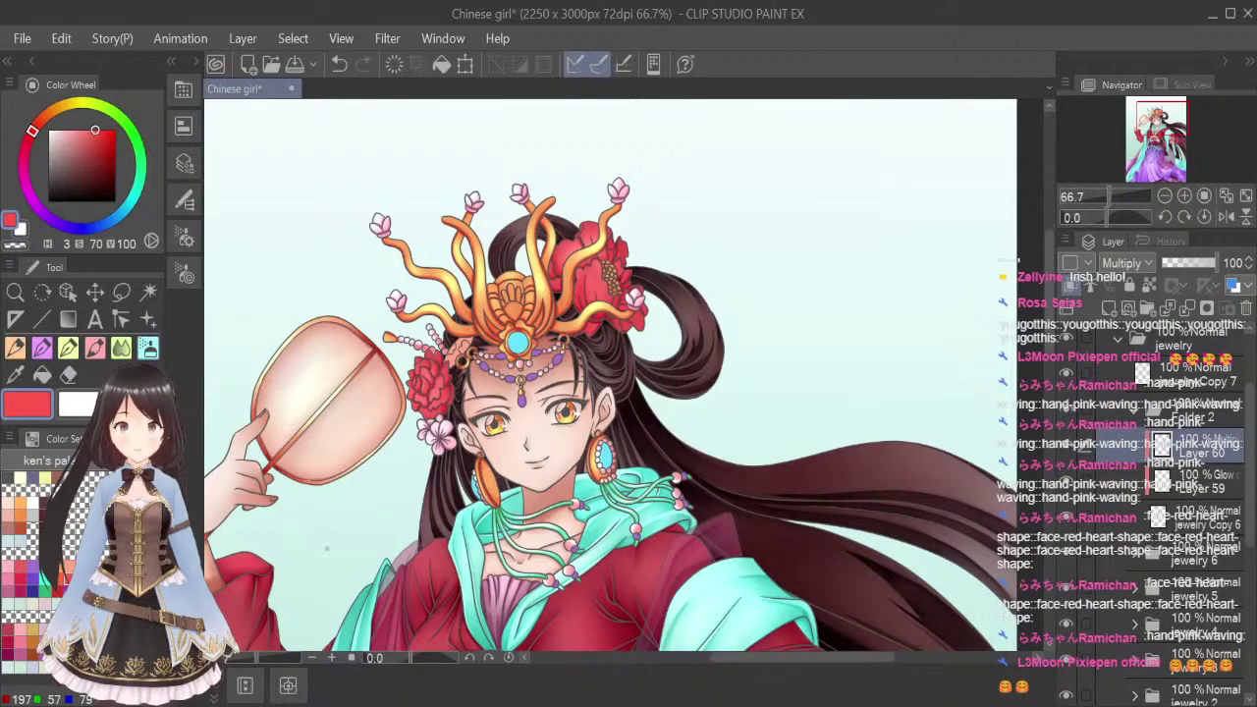
Pick the crimson swatch and deepen the shading on the hairpin, forehead chain and earring beads on the Multiply layer
left_click(70, 591)
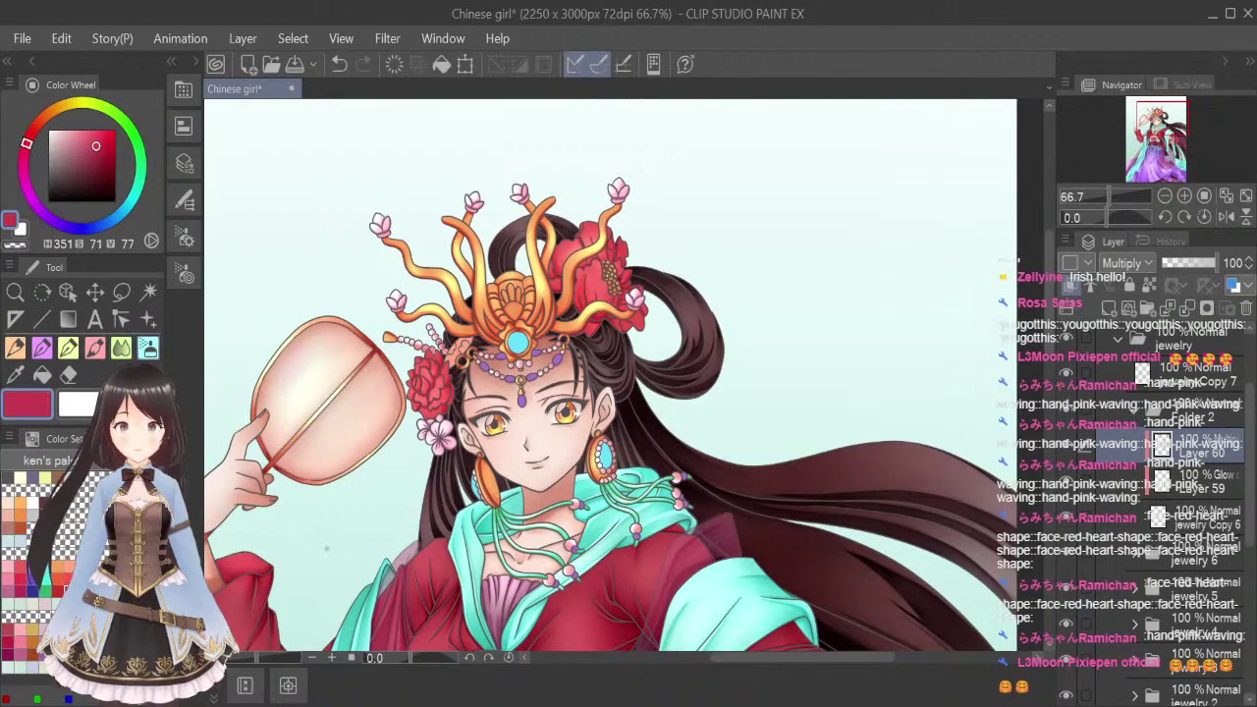
scroll(437, 366, "up", 4)
mouse_move(437, 366)
left_mouse_down()
mouse_move(407, 360)
mouse_move(475, 364)
mouse_move(470, 350)
left_mouse_up()
left_click_drag(589, 361, 587, 367)
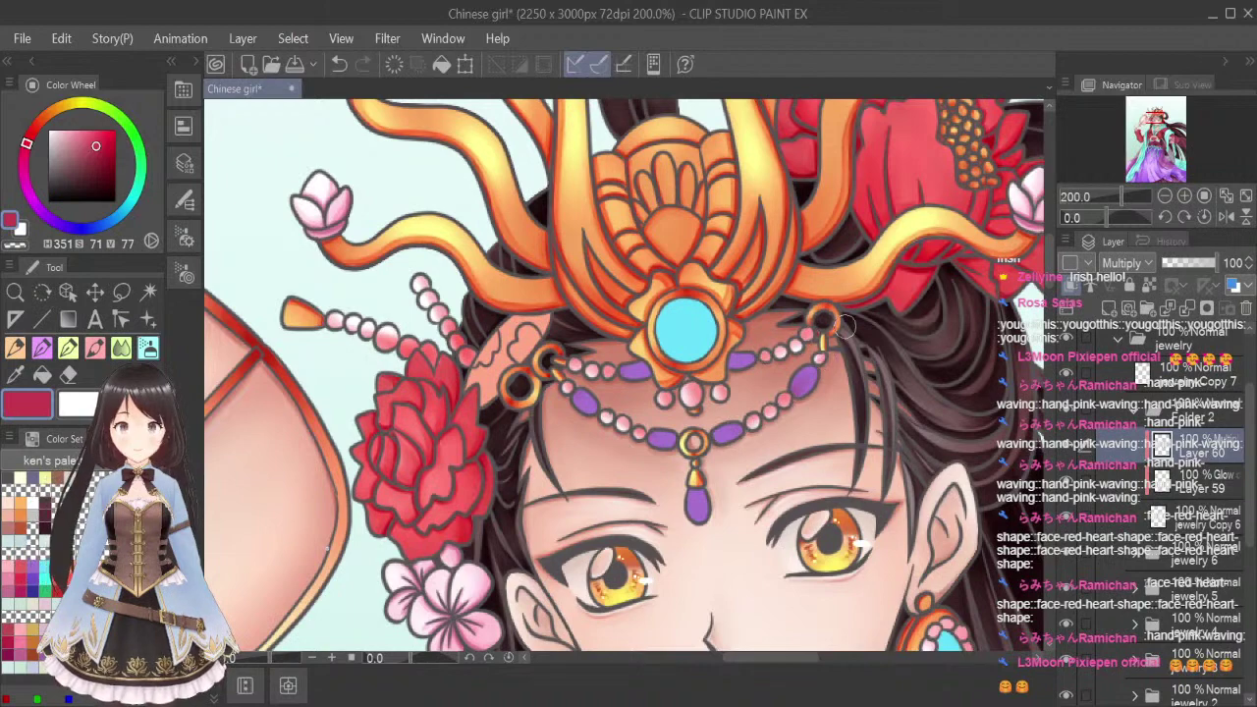
scroll(931, 201, "down", 1)
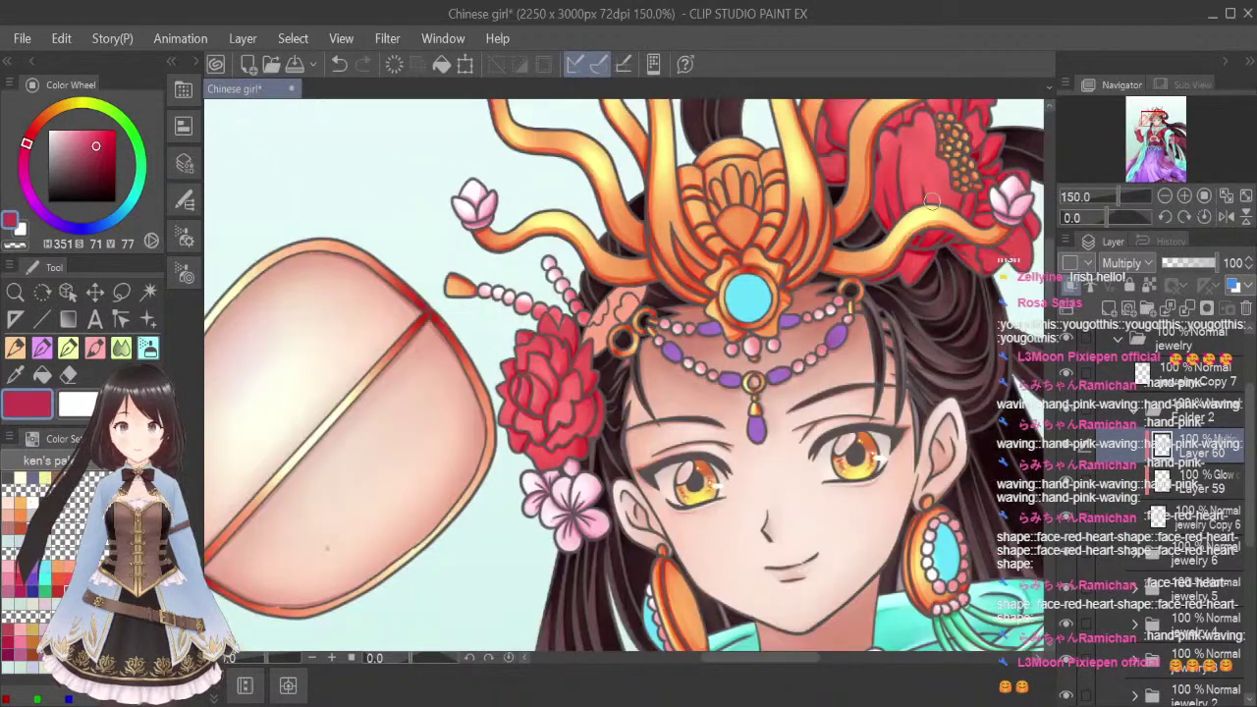
left_click_drag(1153, 118, 1157, 124)
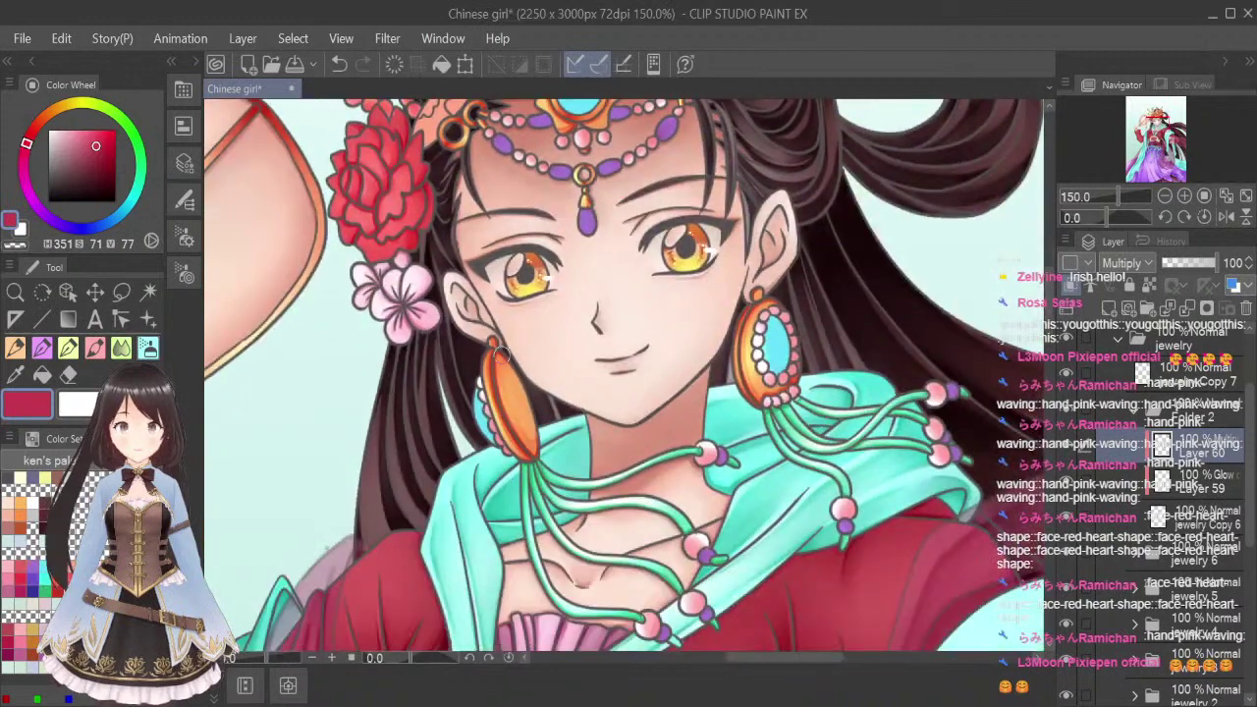
scroll(489, 368, "up", 1)
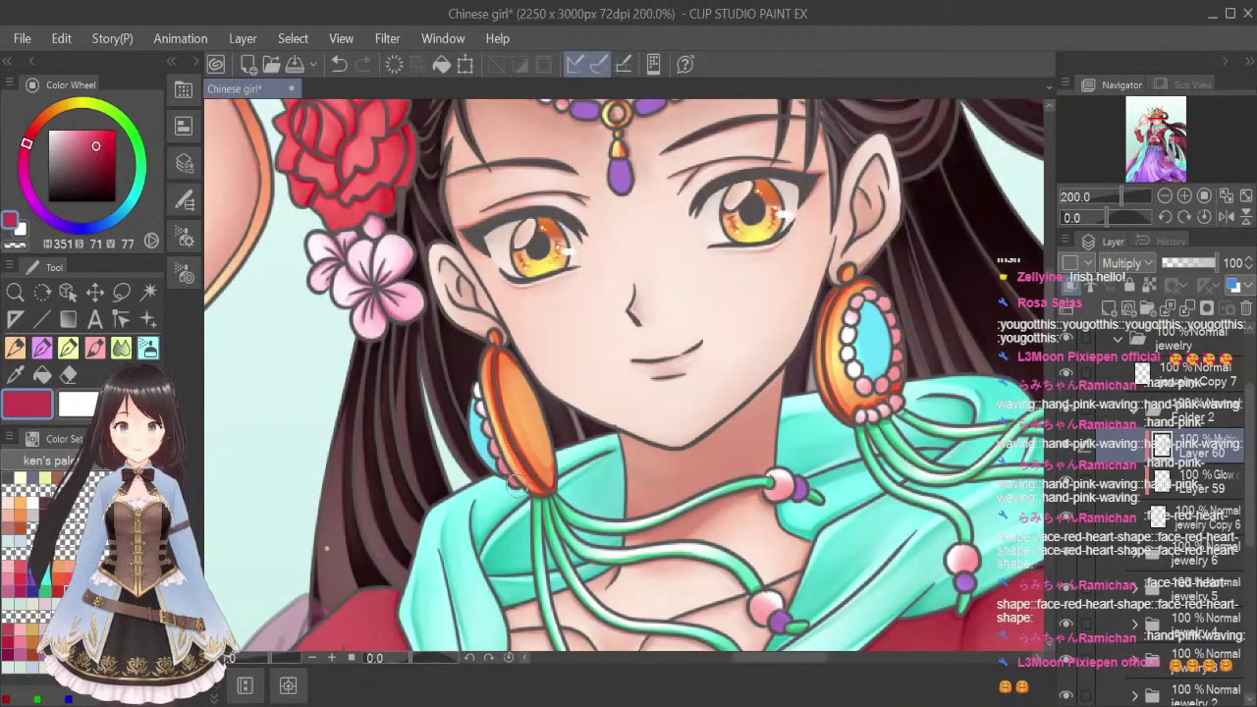
left_click_drag(884, 387, 888, 317)
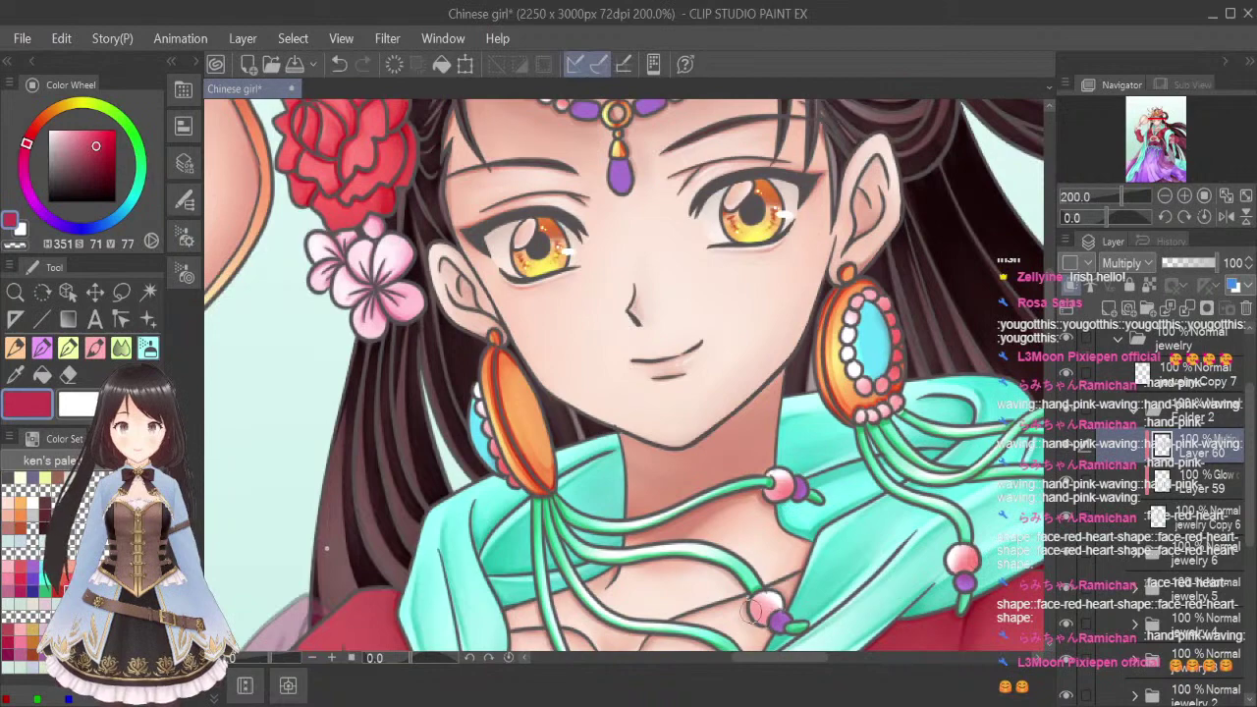
Switch to the blending brush on the jewelry Copy 6 layer and reduce its size to suit the small beads
scroll(756, 379, "down", 5)
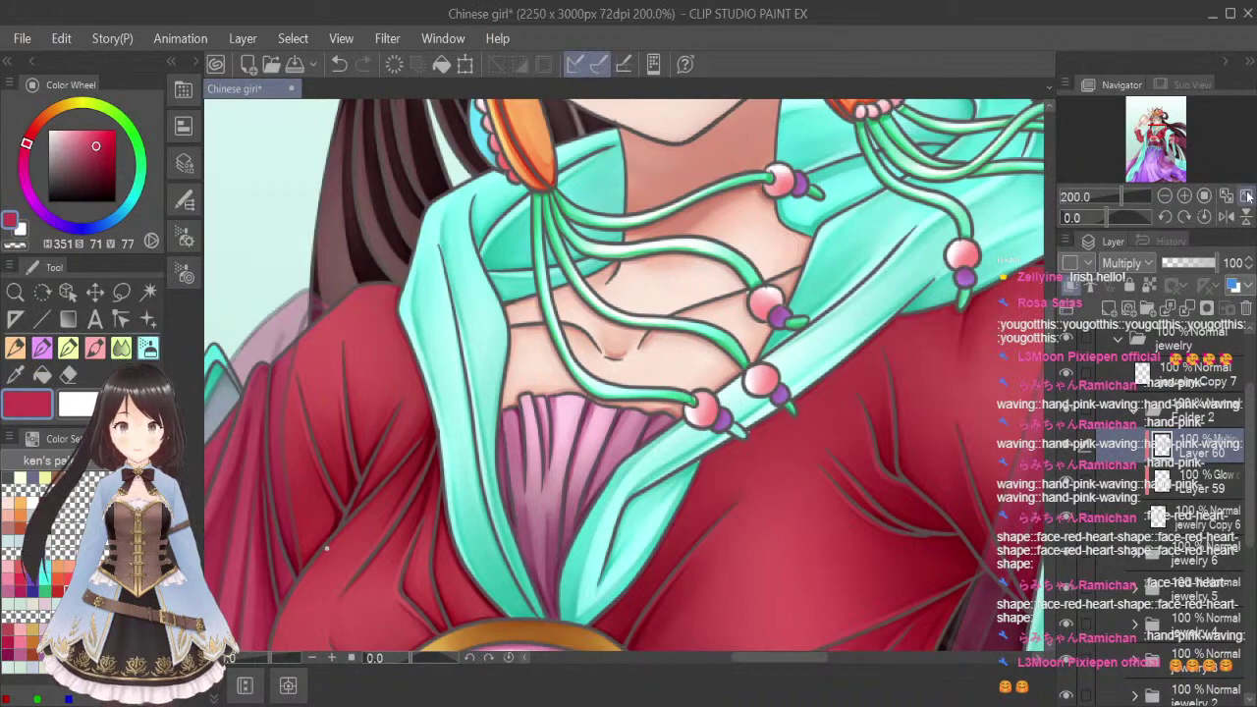
left_click(1244, 196)
scroll(671, 263, "up", 2)
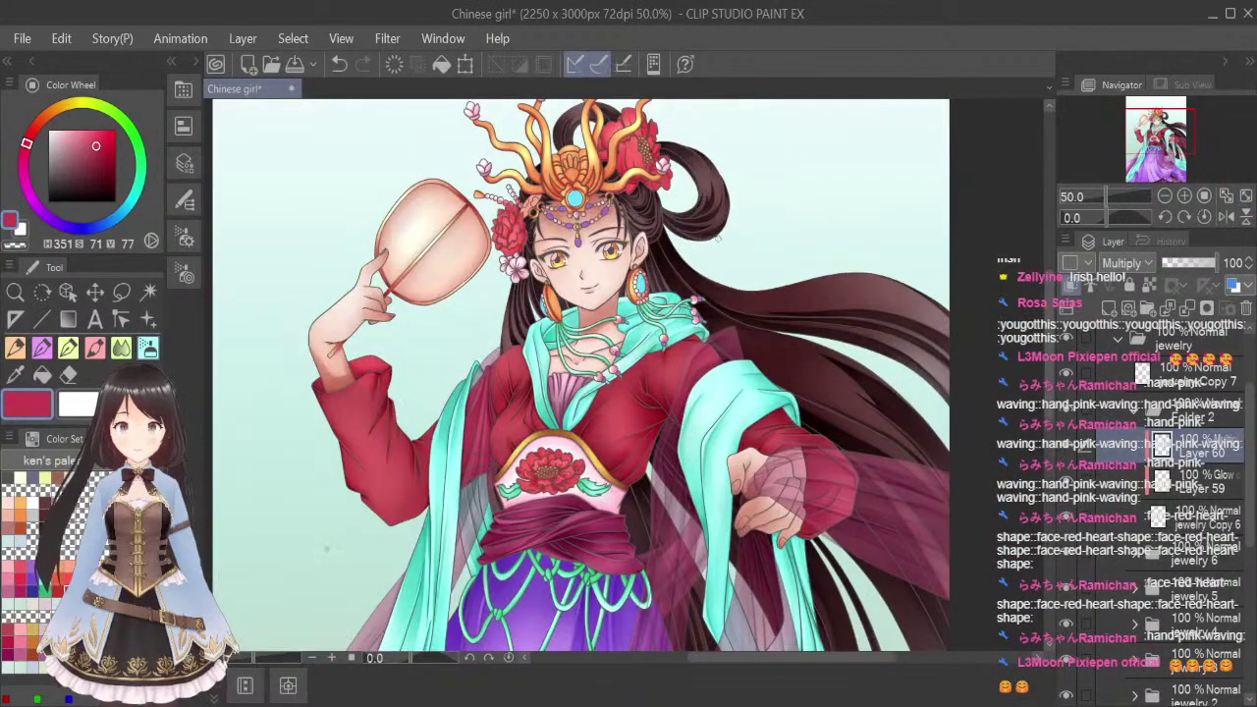
scroll(721, 232, "up", 1)
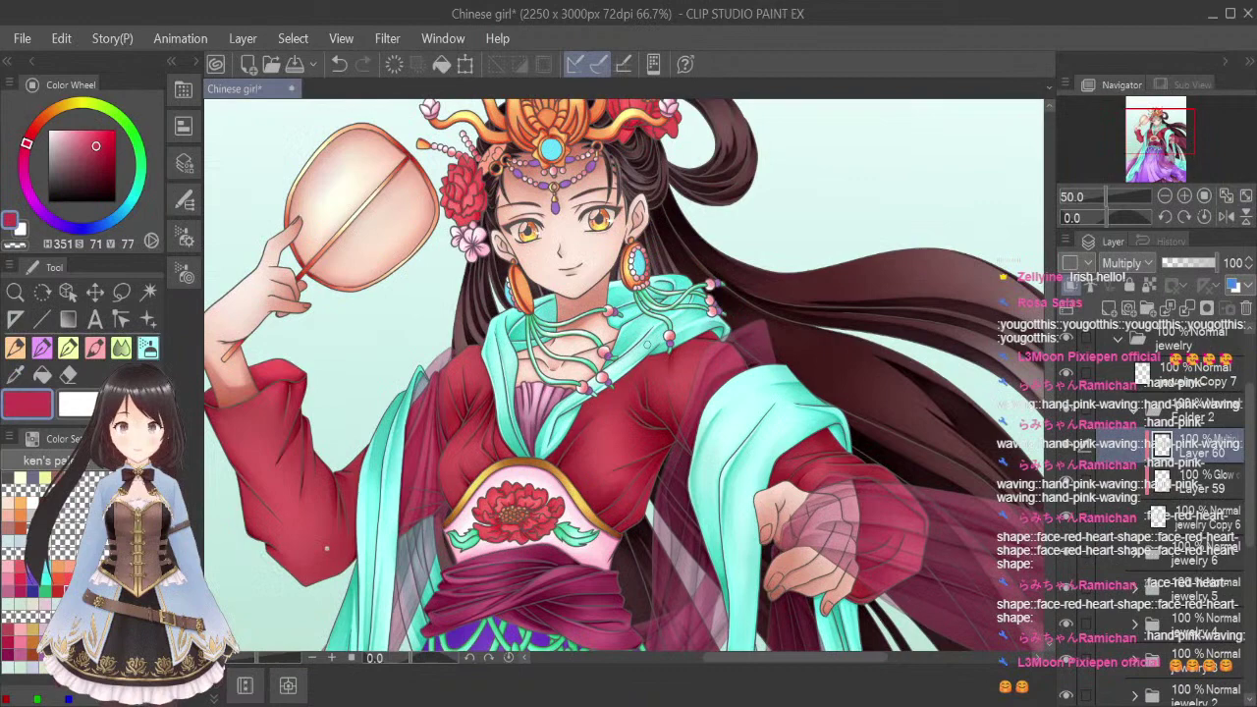
left_click_drag(1163, 137, 1174, 113)
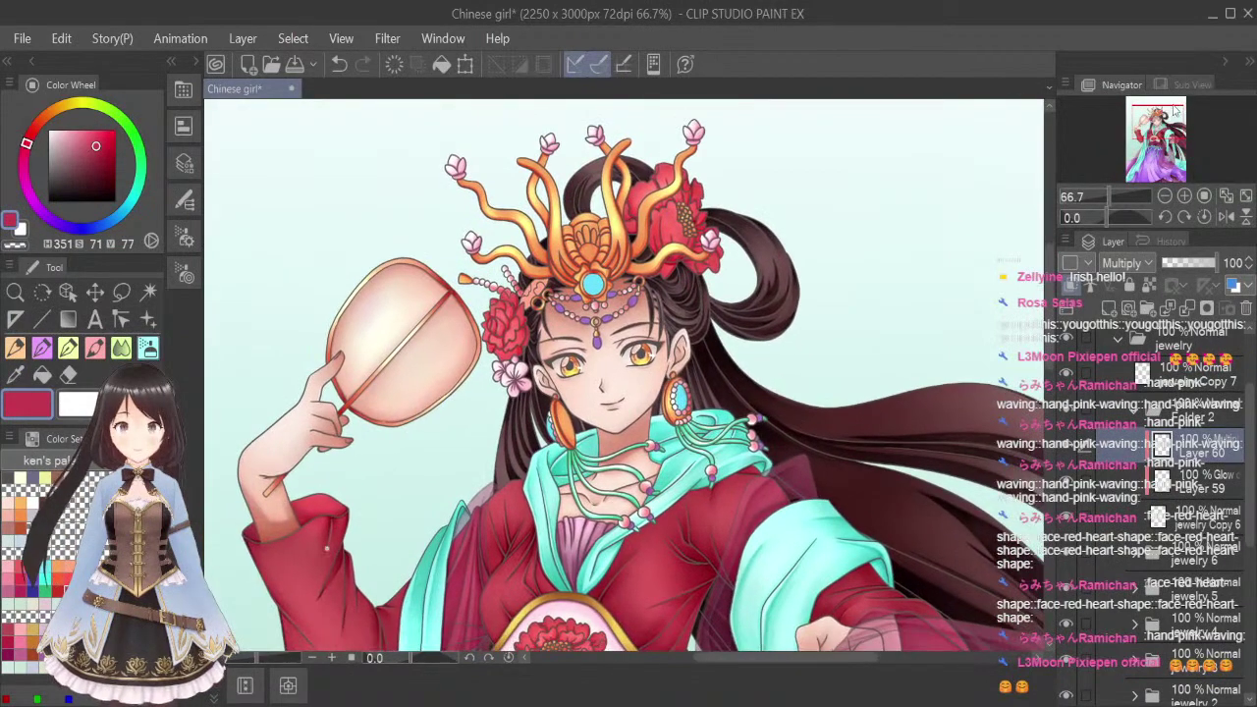
left_click(120, 349)
left_click(1195, 517)
scroll(561, 368, "up", 2)
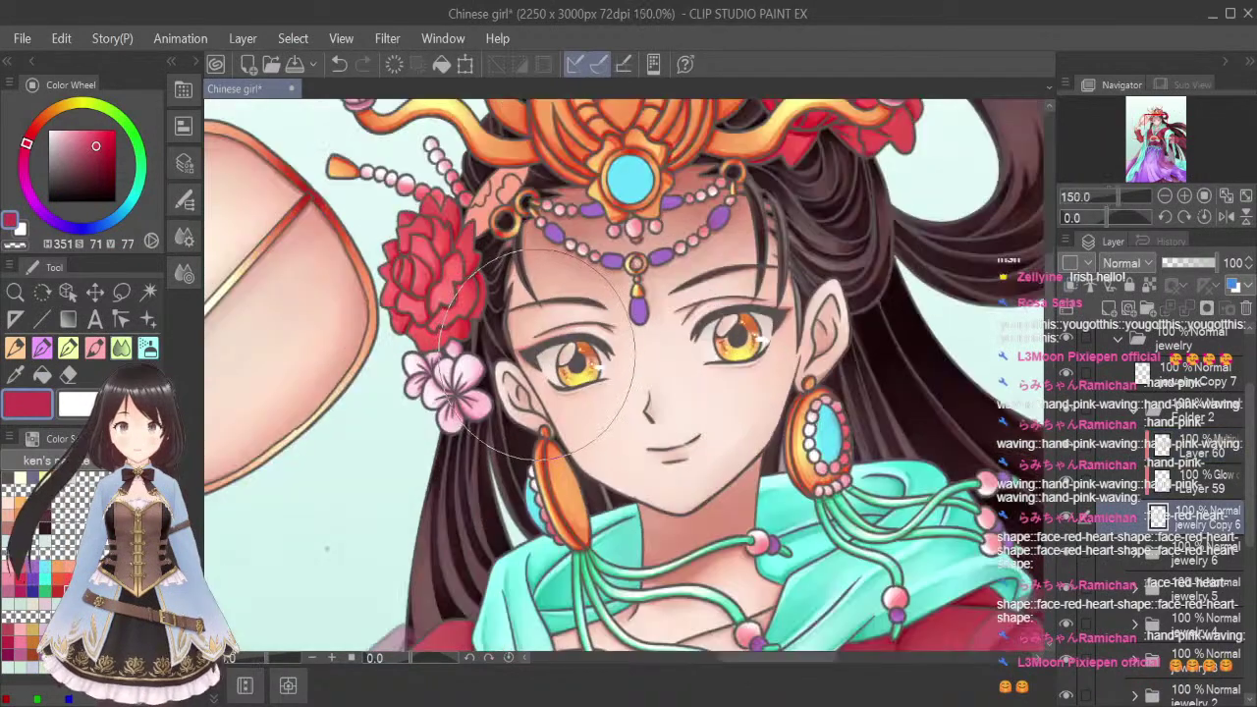
key("bracketleft")
key("bracketleft")
key("bracketleft")
key("bracketleft")
key("bracketleft")
key("bracketleft")
key("bracketleft")
key("bracketleft")
key("bracketleft")
key("bracketleft")
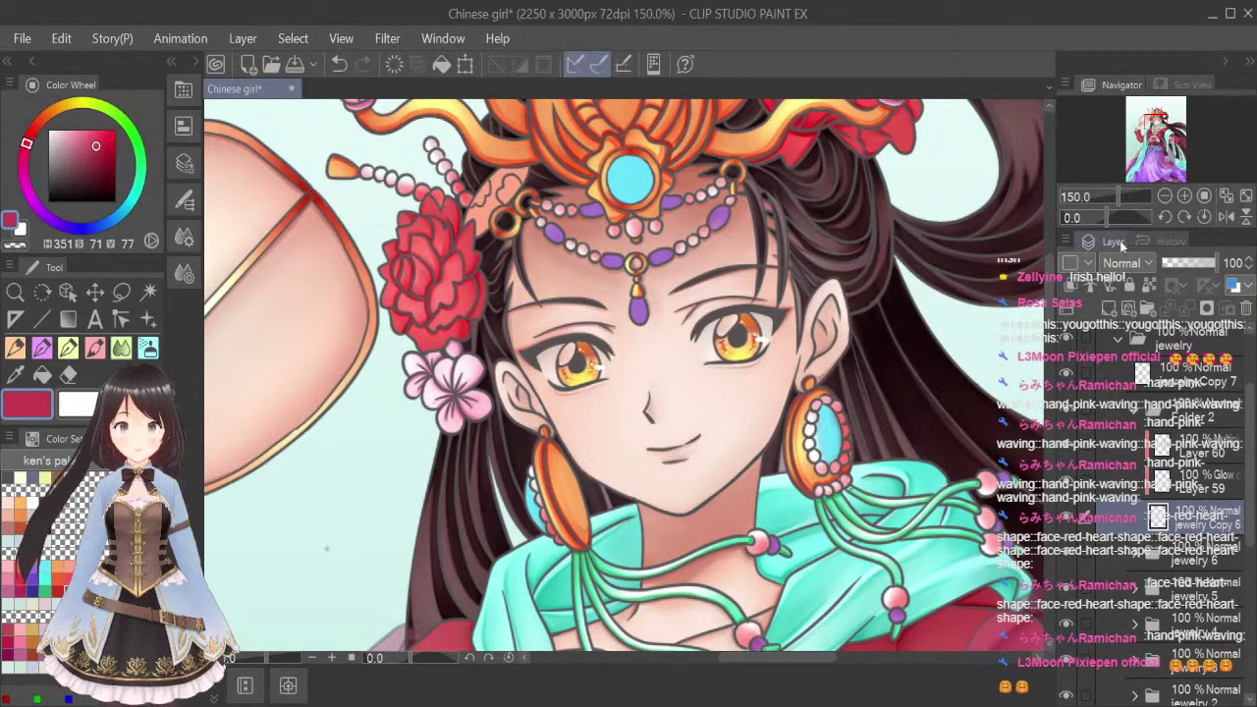
left_click_drag(1158, 123, 1163, 128)
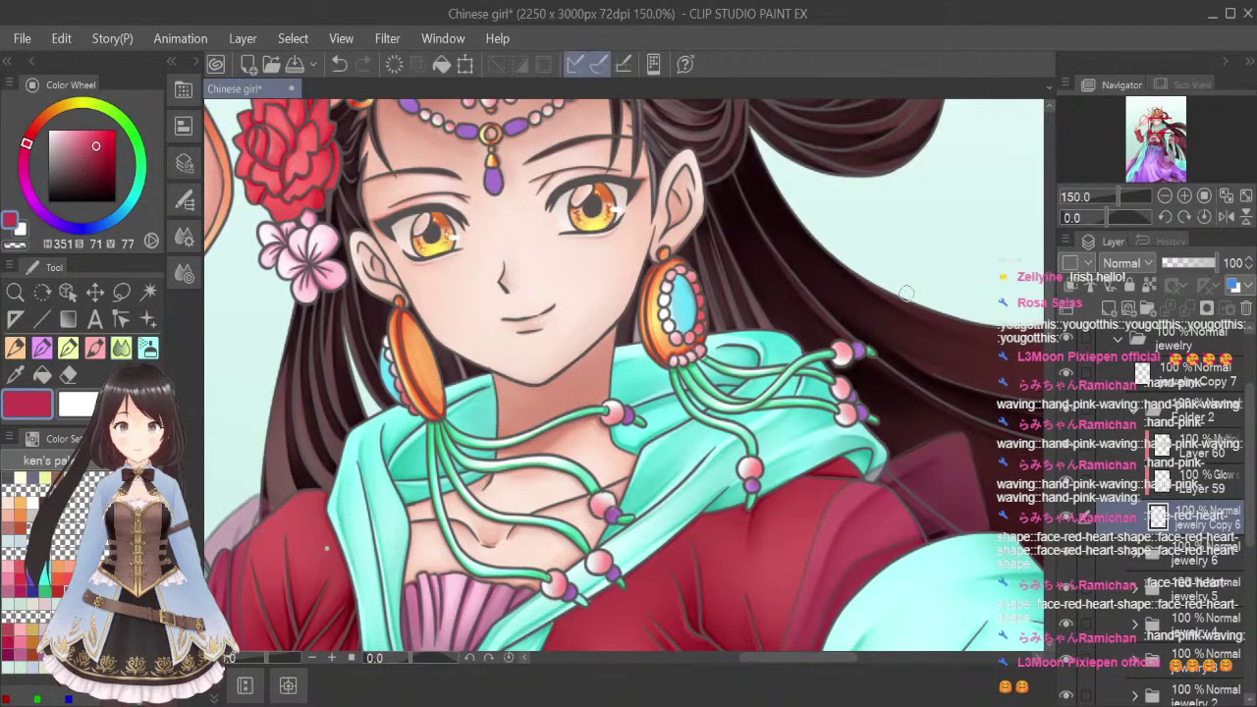
left_click_drag(1164, 130, 1159, 106)
Return to the shading brush on the Multiply layer and add crimson shadows to both strands of hairpin beads
left_click(15, 374)
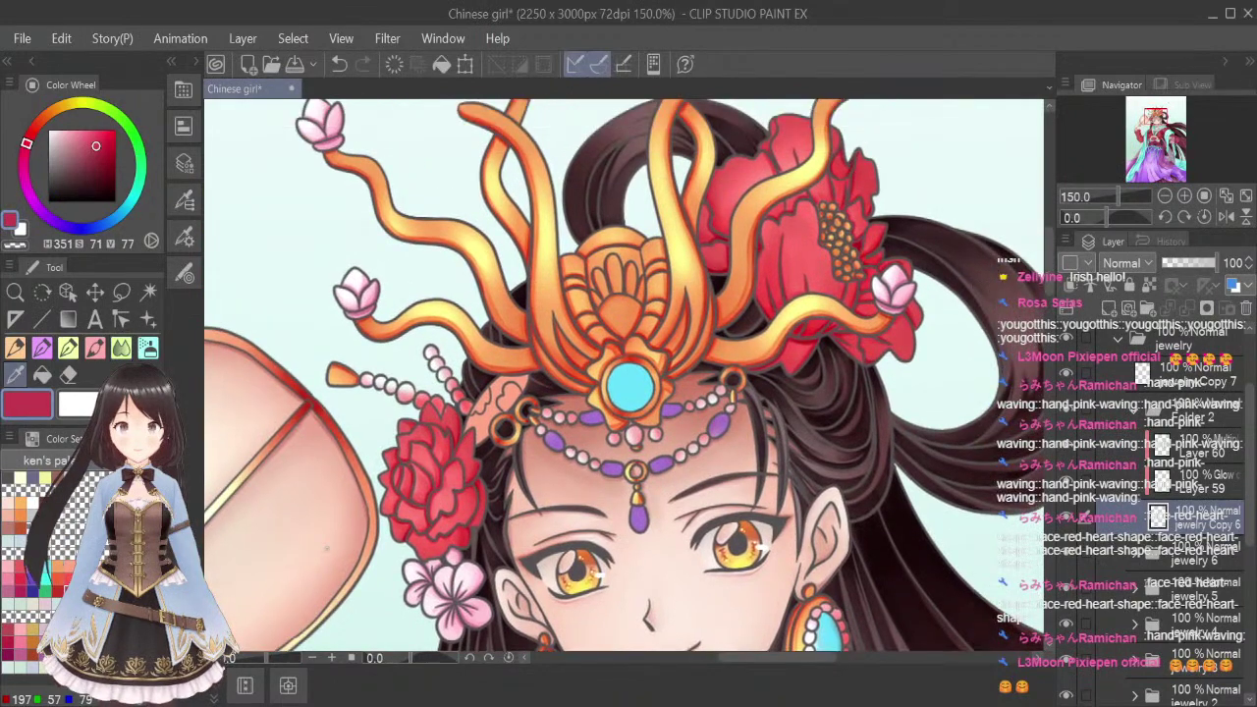
left_click(95, 349)
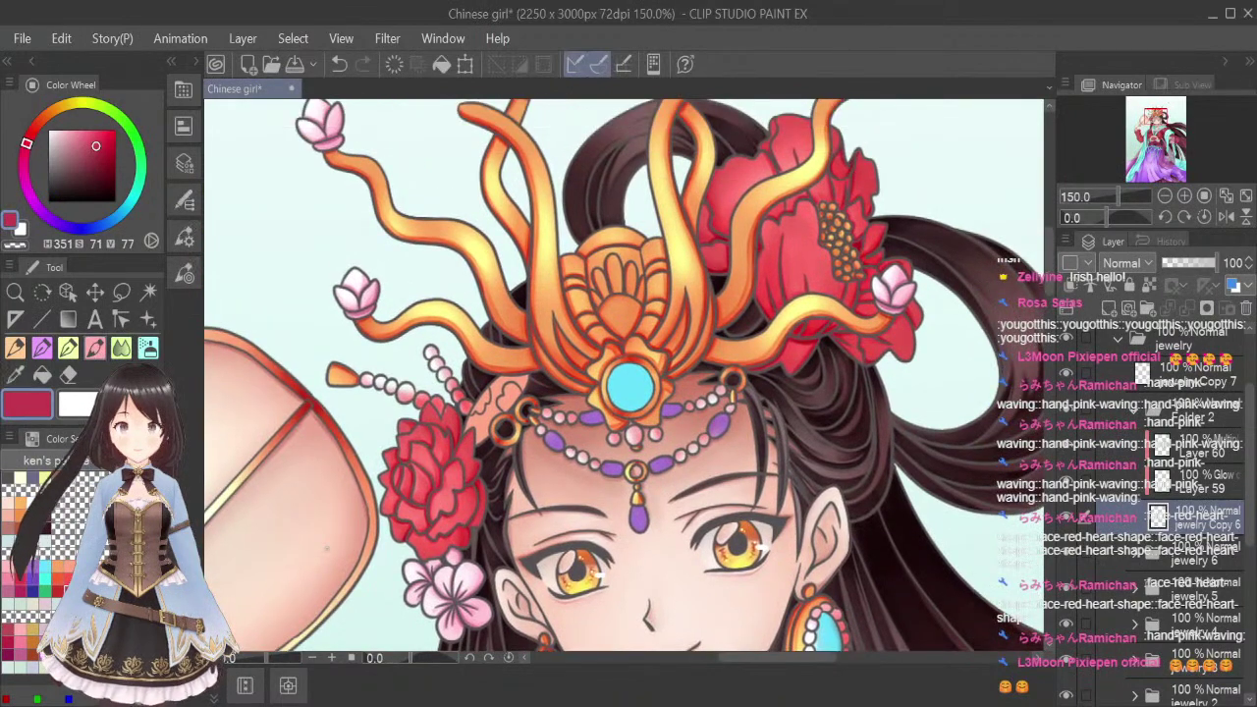
left_click(1205, 457)
scroll(404, 385, "up", 3)
left_click_drag(312, 359, 307, 386)
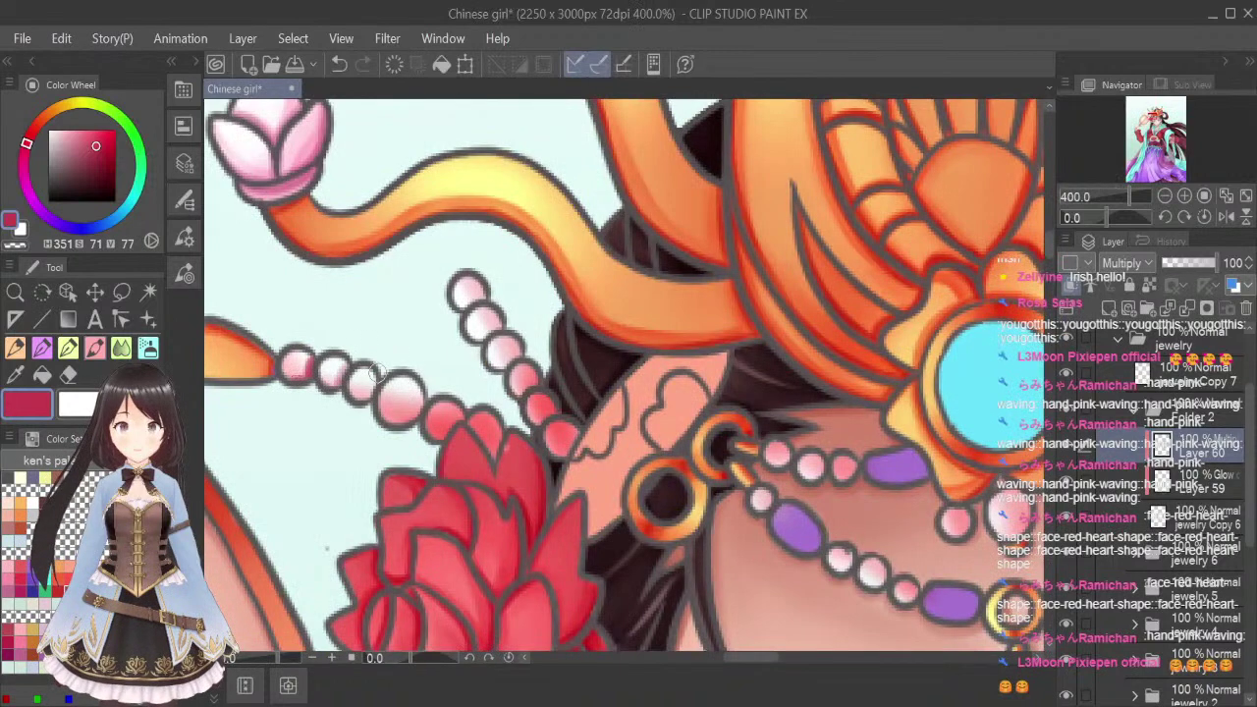
mouse_move(375, 376)
left_mouse_down()
mouse_move(368, 400)
mouse_move(442, 446)
left_mouse_up()
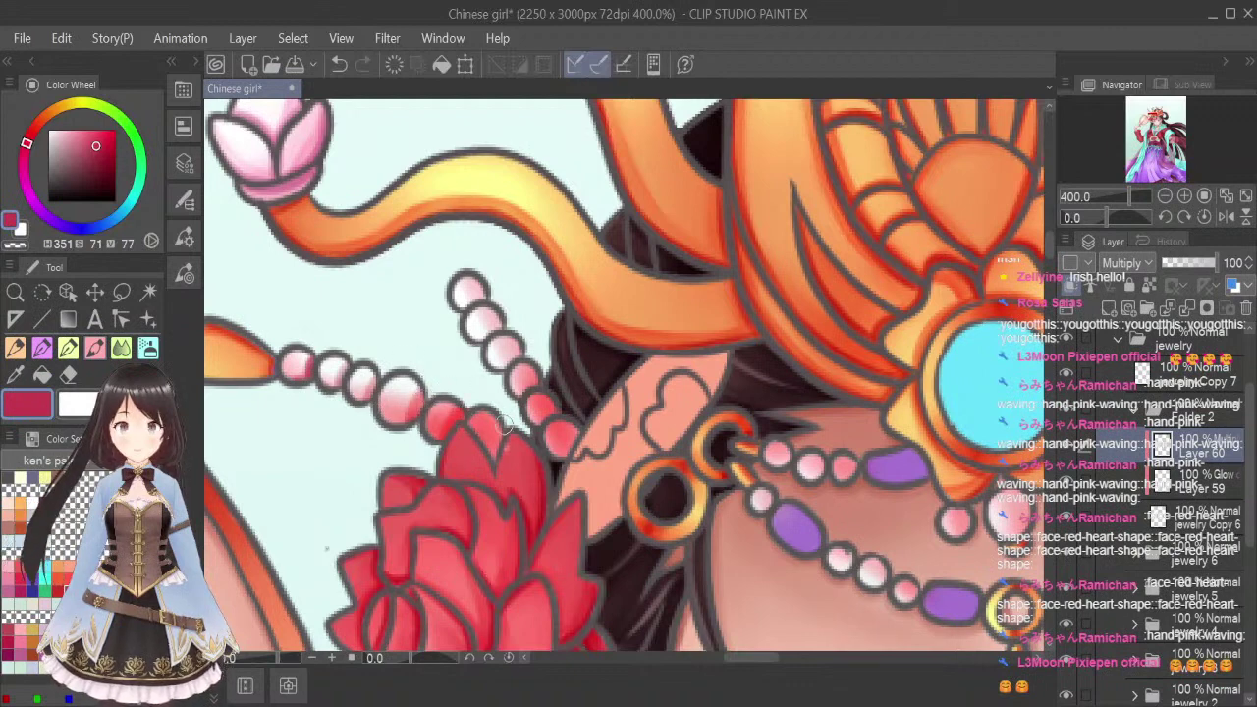
mouse_move(473, 294)
left_mouse_down()
mouse_move(473, 349)
mouse_move(514, 326)
mouse_move(516, 358)
mouse_move(497, 375)
mouse_move(529, 355)
mouse_move(496, 375)
mouse_move(532, 400)
mouse_move(517, 405)
mouse_move(547, 383)
mouse_move(535, 430)
mouse_move(560, 410)
mouse_move(566, 453)
left_mouse_up()
scroll(684, 317, "down", 3)
scroll(684, 324, "down", 2)
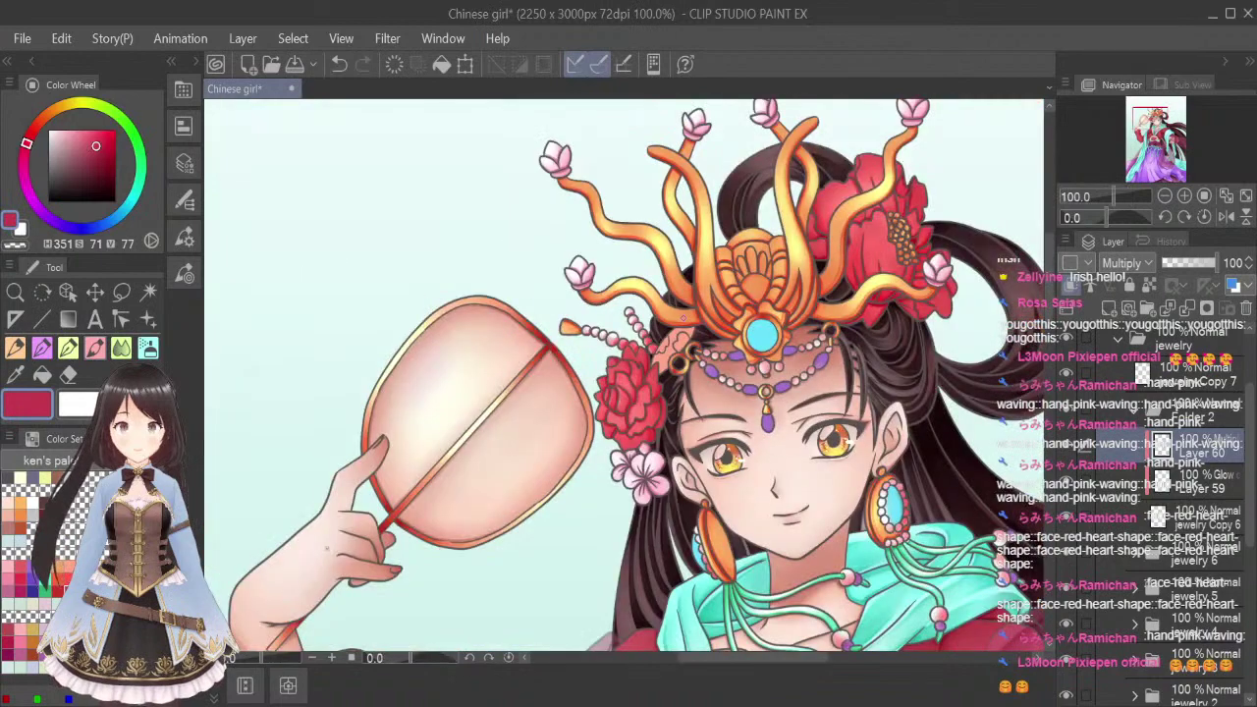
Deepen the shading of the forehead chain beads and the three beads below the crown's gem with crimson
scroll(695, 348, "up", 4)
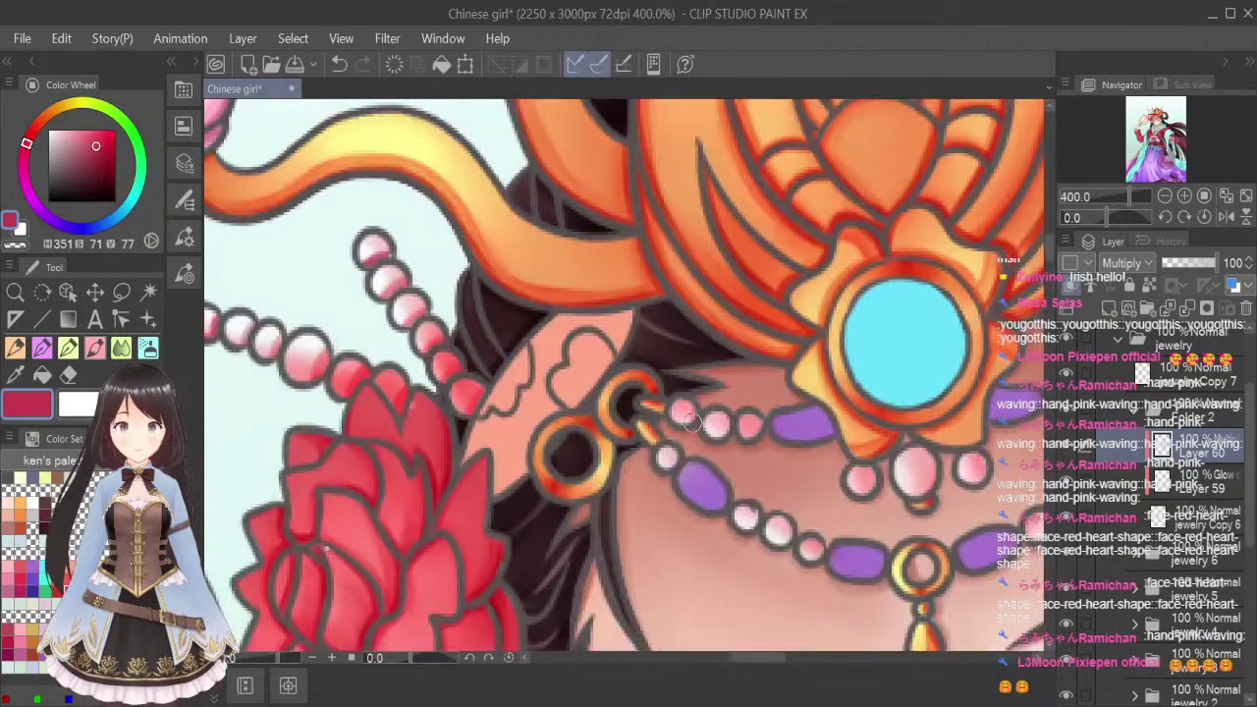
mouse_move(713, 419)
left_mouse_down()
mouse_move(727, 437)
mouse_move(758, 432)
left_mouse_up()
left_click_drag(663, 469, 681, 456)
mouse_move(754, 523)
left_mouse_down()
mouse_move(783, 531)
mouse_move(779, 552)
mouse_move(788, 540)
mouse_move(761, 565)
mouse_move(817, 552)
left_mouse_up()
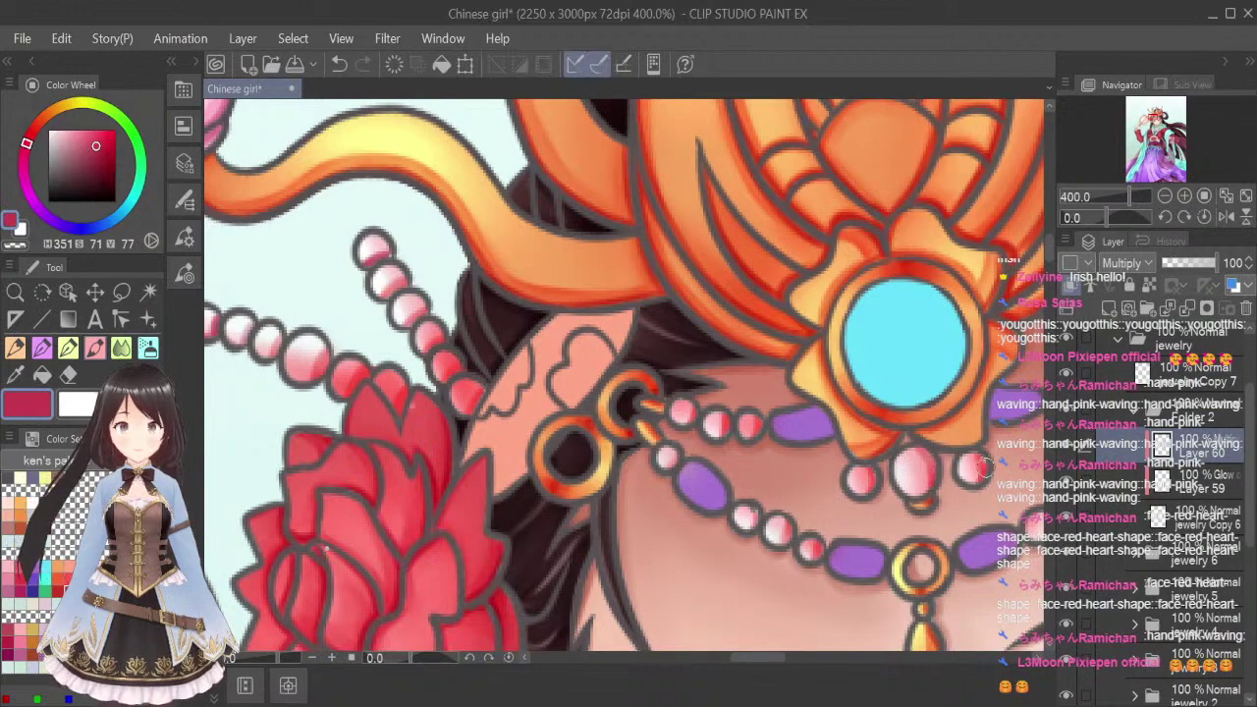
left_click_drag(763, 658, 789, 658)
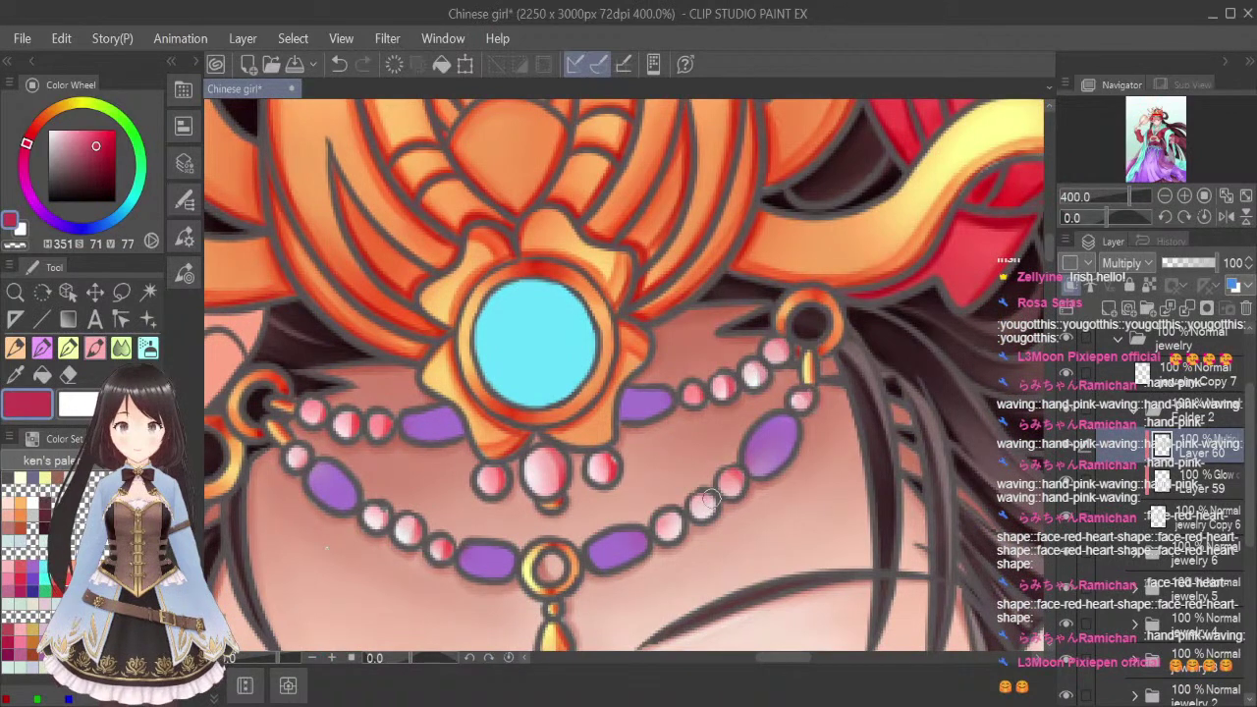
key("ctrl+alt+0")
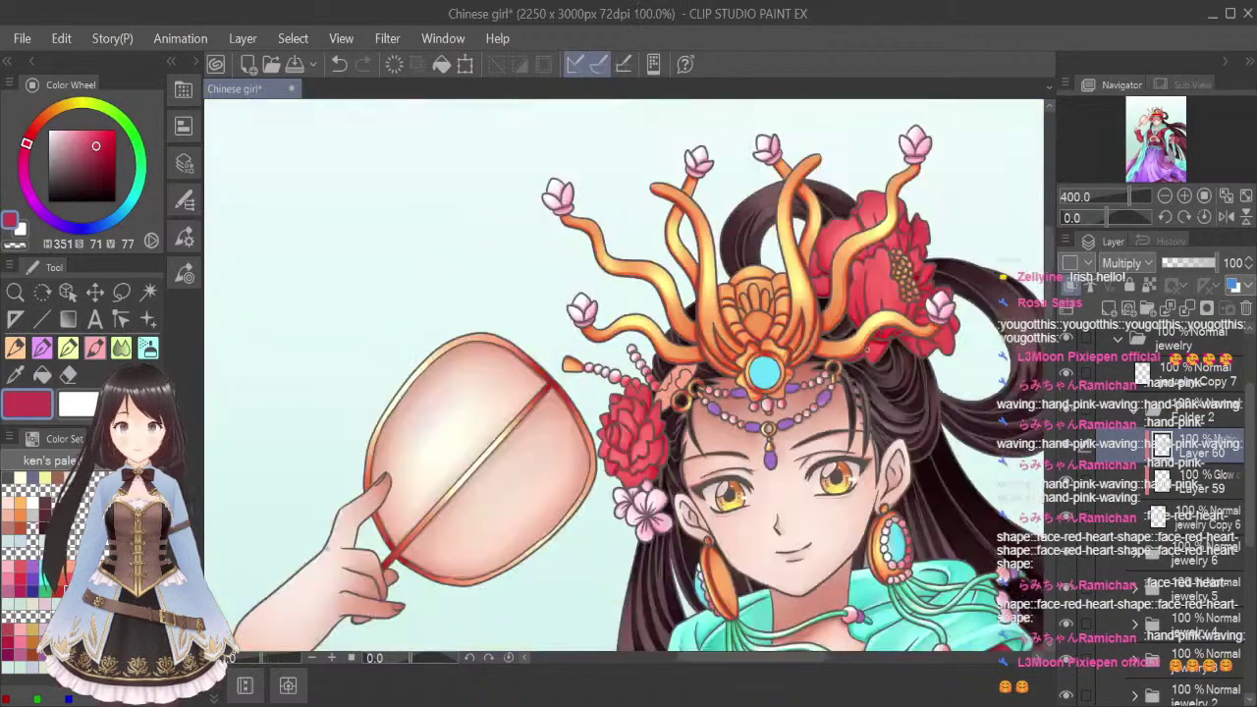
Shade the small pink beads around the turquoise stones of both earrings with crimson
scroll(705, 584, "up", 4)
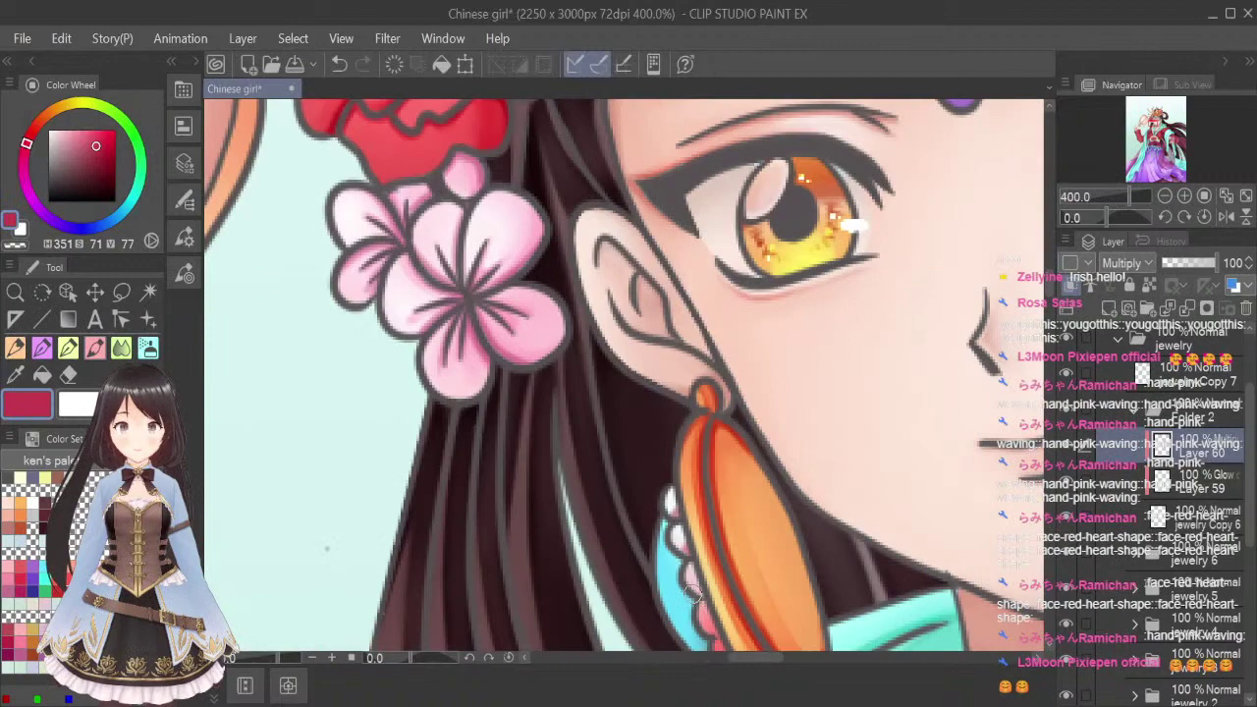
scroll(1021, 287, "down", 5)
left_click_drag(705, 388, 750, 449)
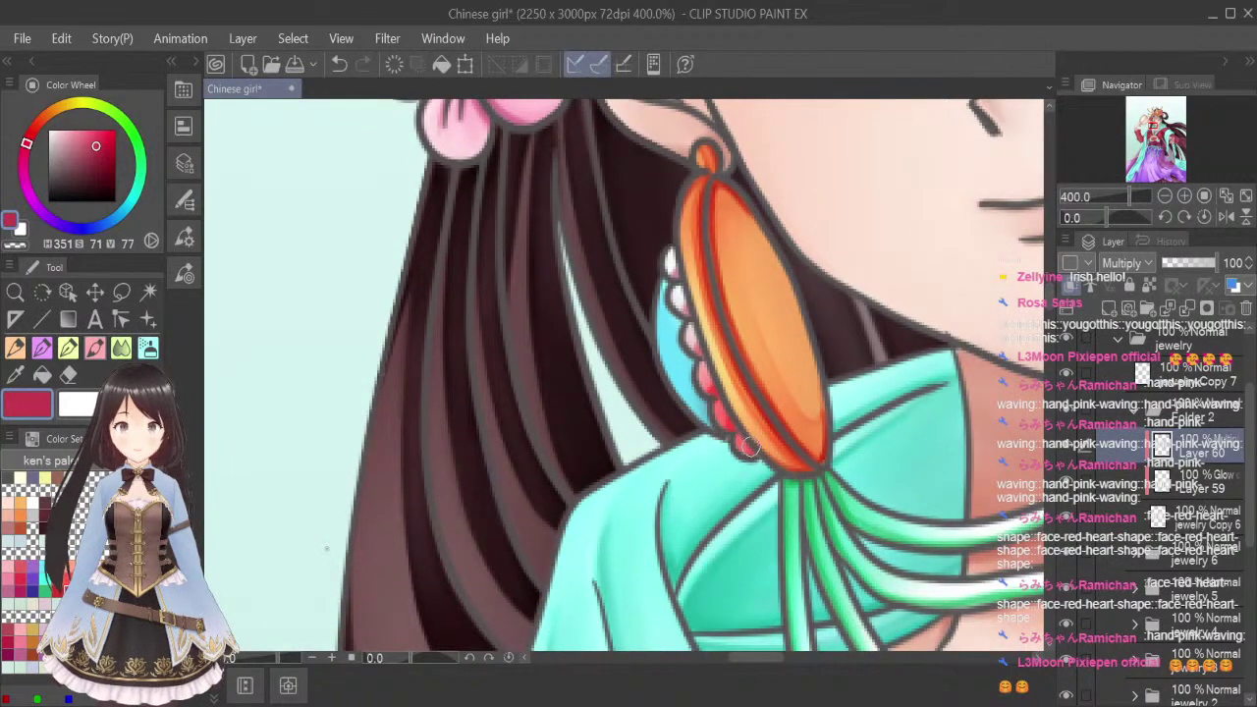
scroll(832, 323, "down", 2)
left_click_drag(753, 659, 810, 665)
scroll(678, 219, "up", 2)
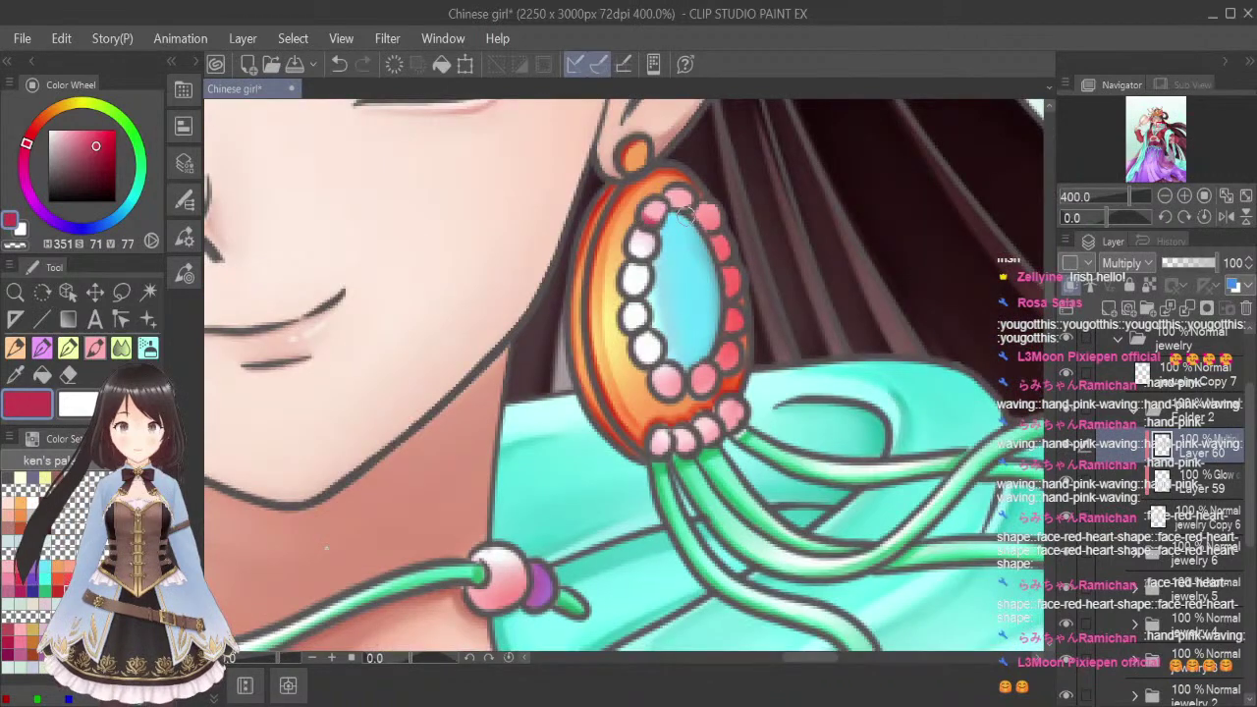
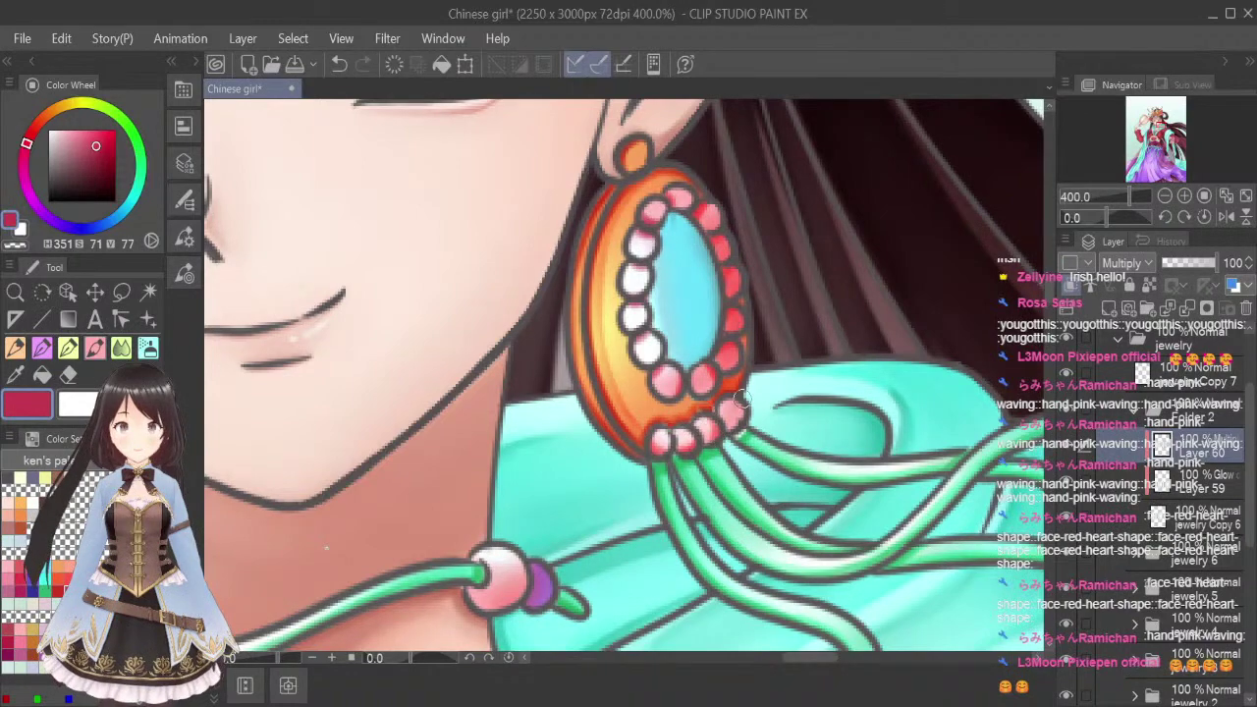
scroll(739, 396, "down", 2)
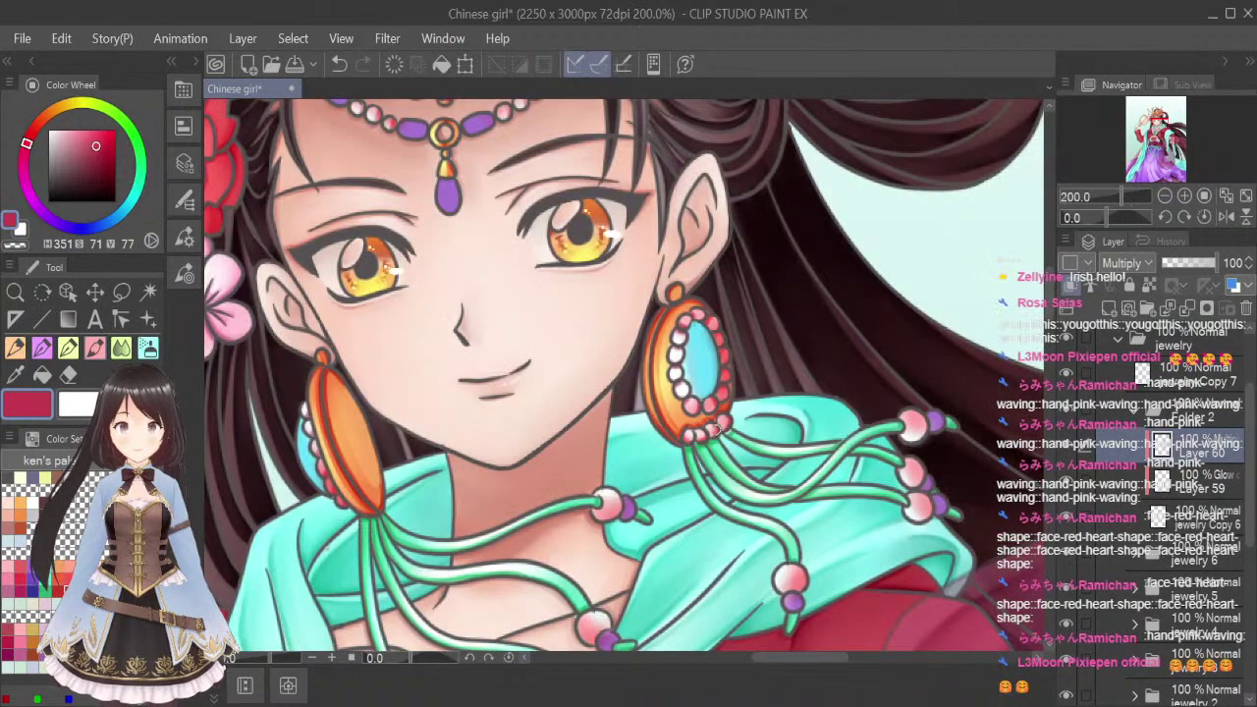
Add crimson shadows to the three pink tassel beads at the outer edge of the scarf, against the hair
scroll(940, 429, "up", 4)
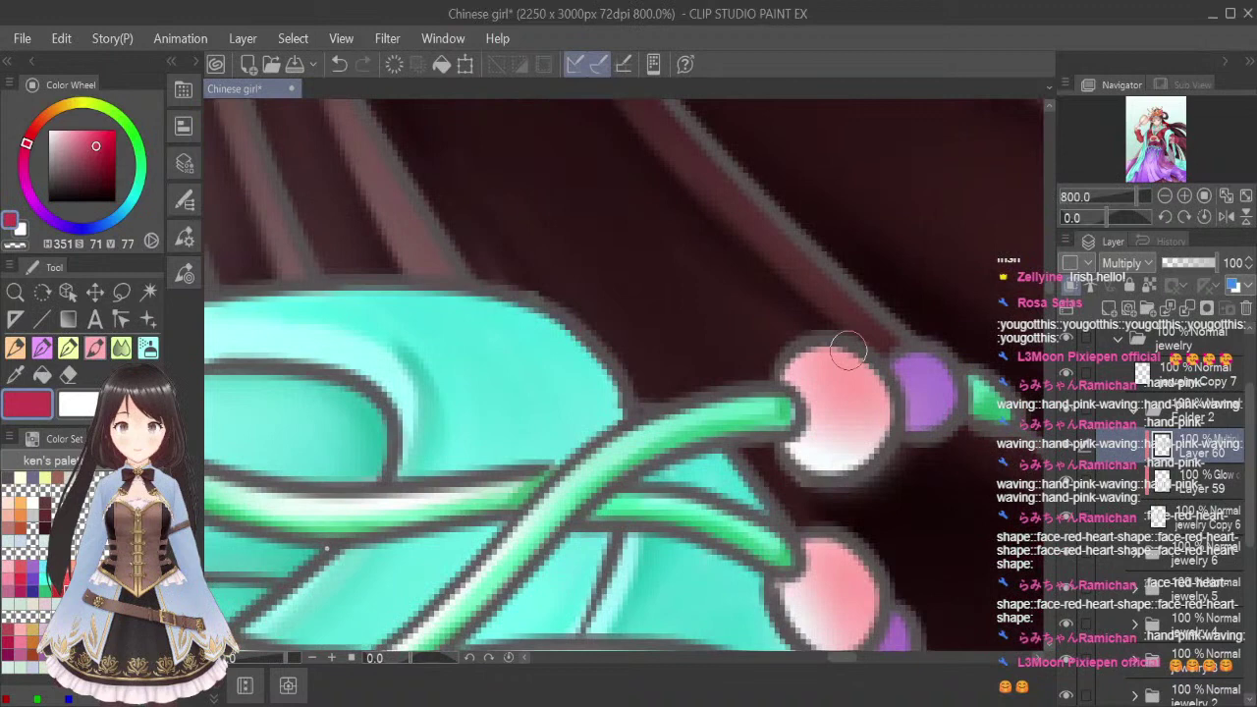
mouse_move(790, 412)
left_mouse_down()
mouse_move(873, 358)
mouse_move(888, 388)
left_mouse_up()
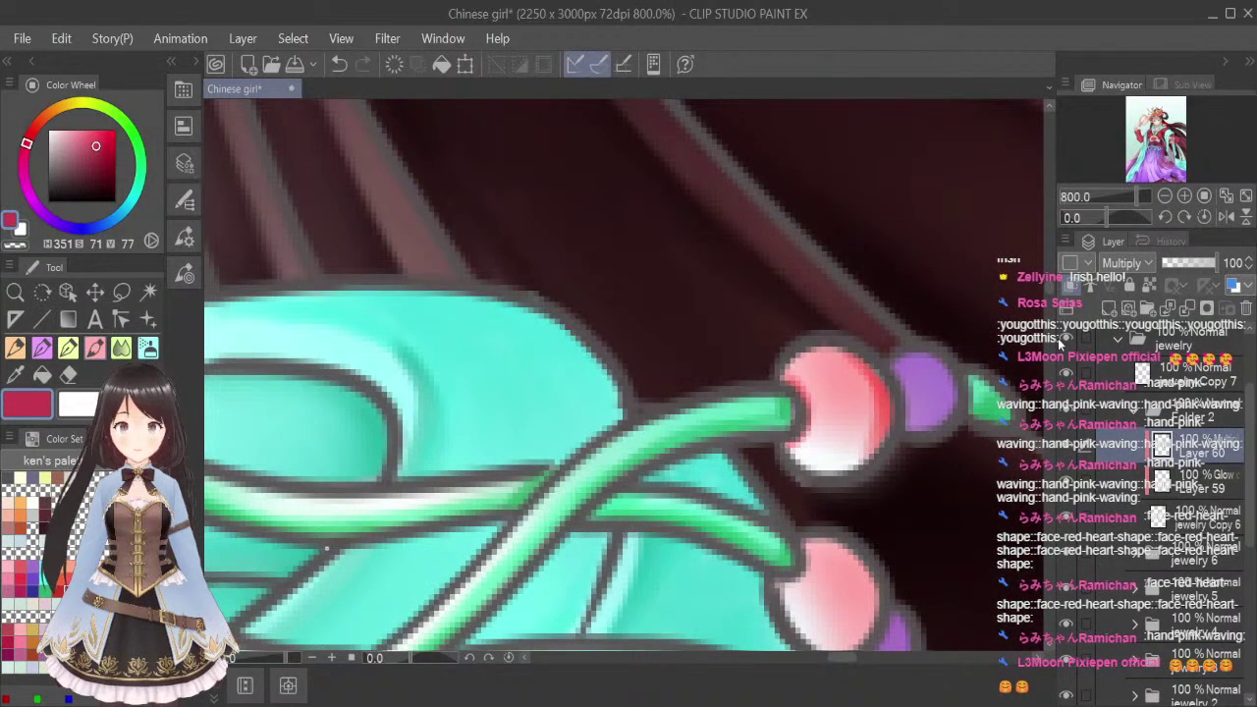
scroll(823, 351, "down", 4)
mouse_move(822, 351)
left_mouse_down()
mouse_move(782, 379)
mouse_move(799, 340)
mouse_move(867, 368)
mouse_move(871, 355)
mouse_move(863, 426)
mouse_move(810, 432)
left_mouse_up()
mouse_move(828, 478)
left_mouse_down()
mouse_move(800, 535)
mouse_move(815, 496)
mouse_move(905, 507)
mouse_move(898, 554)
mouse_move(870, 577)
left_mouse_up()
scroll(865, 549, "down", 5)
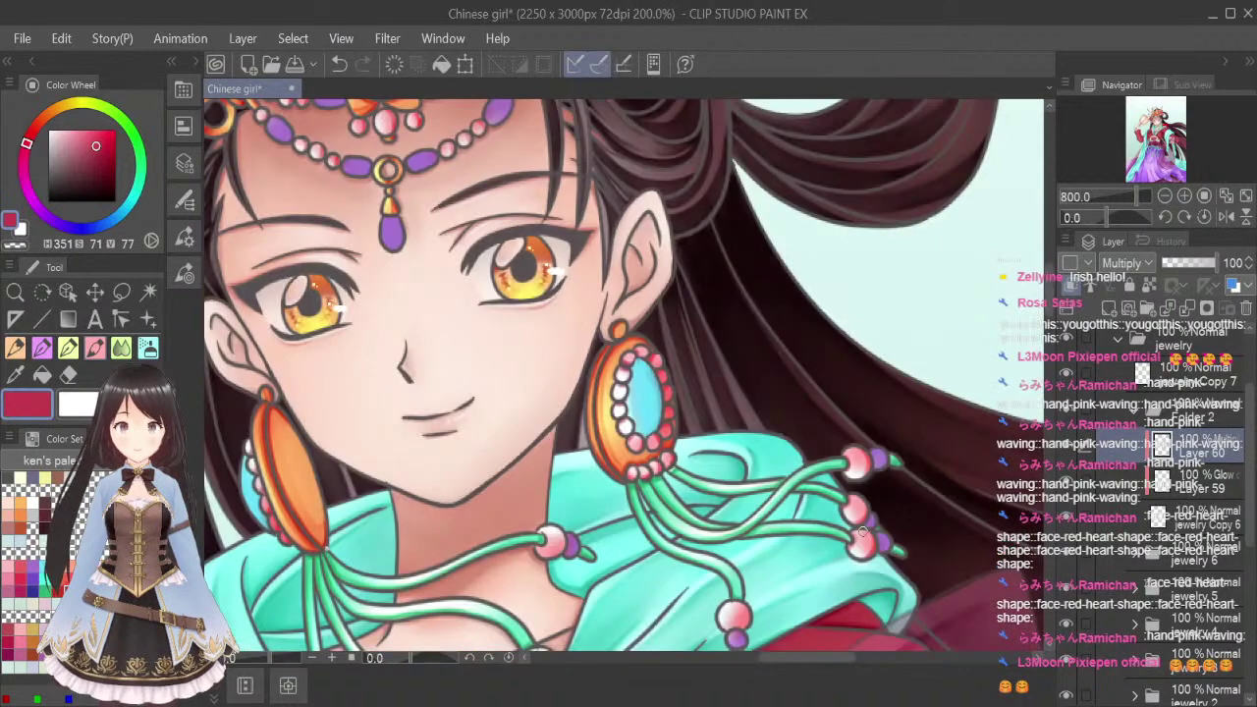
Shade the single pink tassel bead hanging over the turquoise scarf with crimson along its edges
left_click_drag(762, 589, 761, 289)
scroll(756, 295, "up", 5)
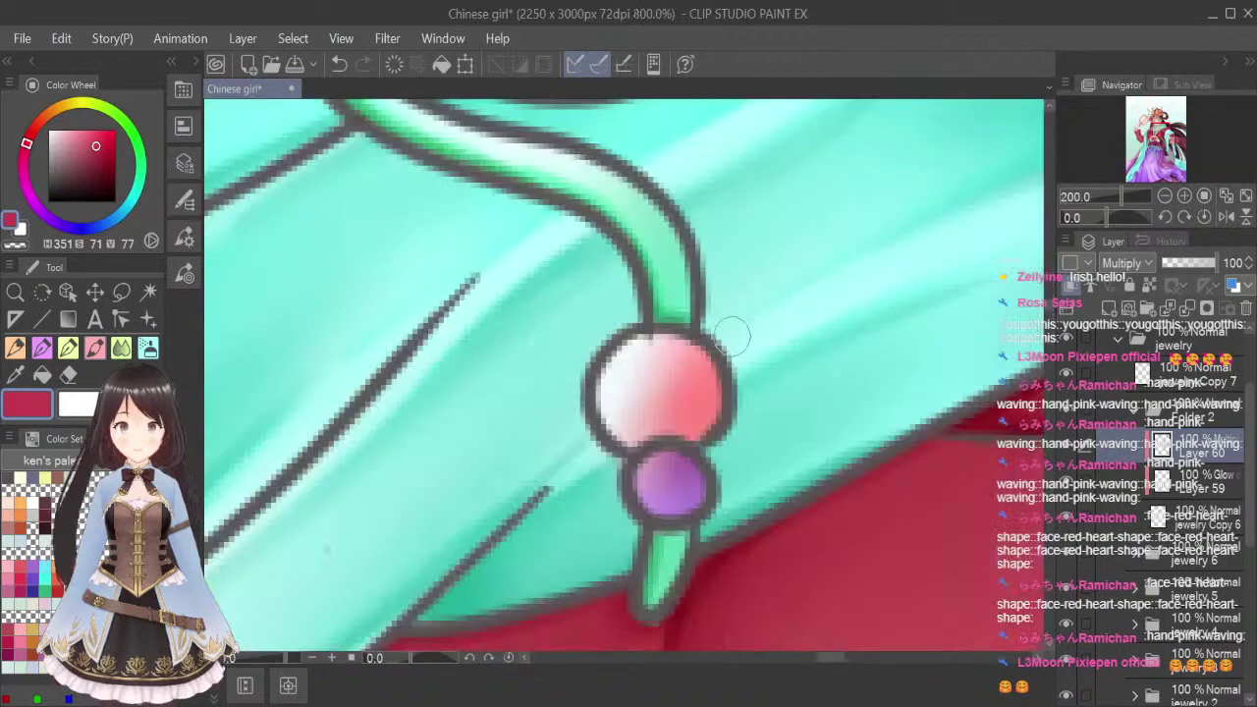
left_click_drag(643, 333, 707, 346)
mouse_move(600, 404)
left_mouse_down()
mouse_move(689, 441)
mouse_move(669, 435)
mouse_move(722, 410)
left_mouse_up()
scroll(768, 300, "down", 4)
Undo the last stroke and shade the four pink beads of the tassels over the chest with crimson
left_click_drag(768, 299, 611, 218)
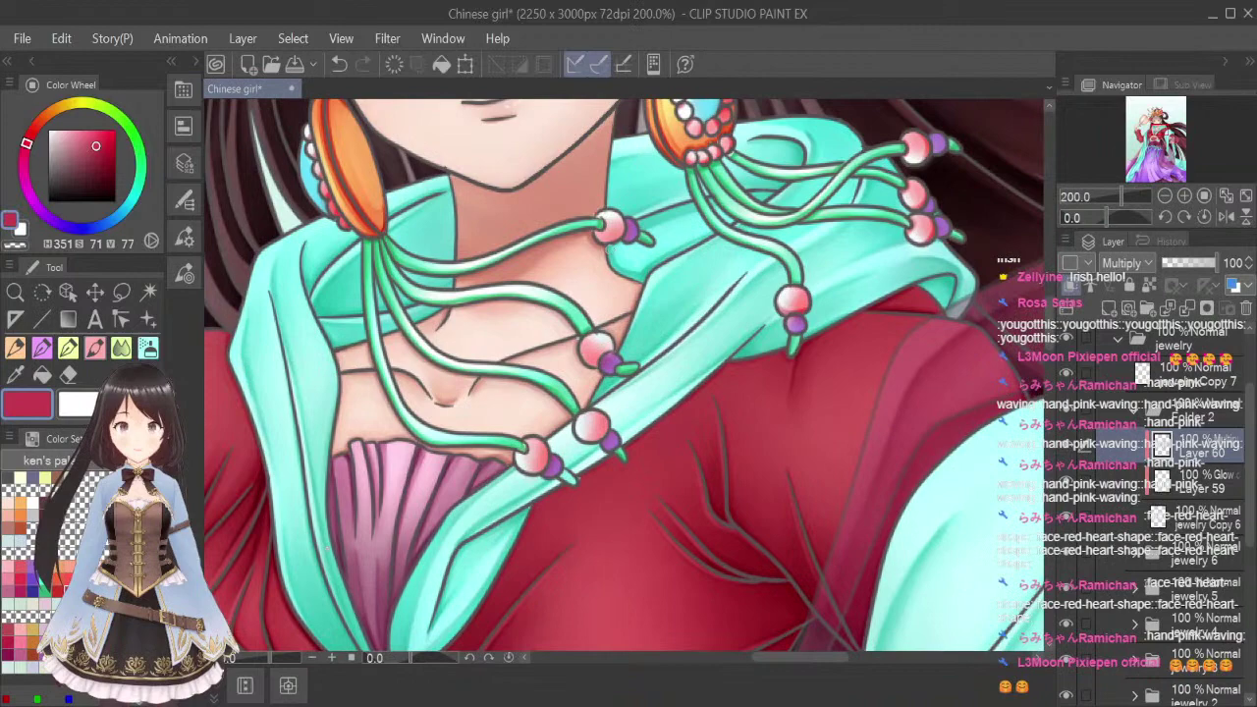
scroll(636, 210, "up", 2)
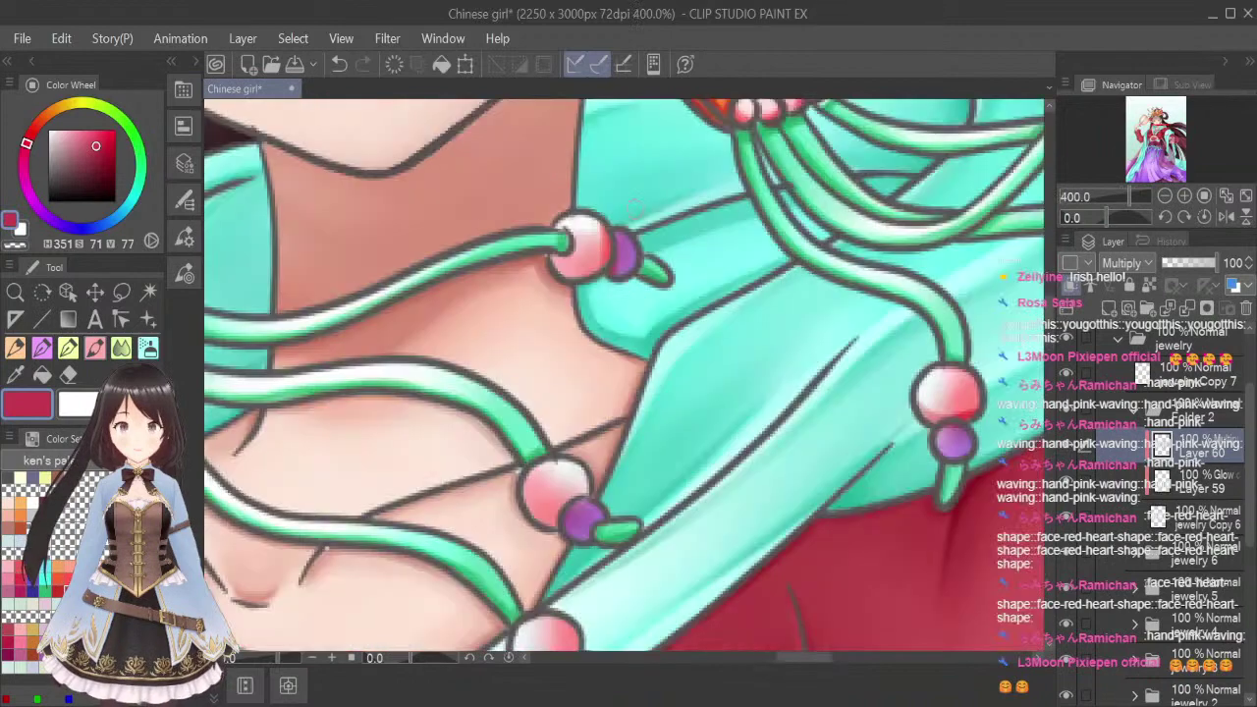
key("ctrl+z")
left_click_drag(595, 222, 607, 263)
mouse_move(561, 229)
left_mouse_down()
mouse_move(556, 270)
mouse_move(561, 259)
mouse_move(566, 271)
left_mouse_up()
left_click_drag(523, 486, 545, 461)
mouse_move(550, 531)
left_mouse_down()
mouse_move(576, 499)
mouse_move(552, 536)
left_mouse_up()
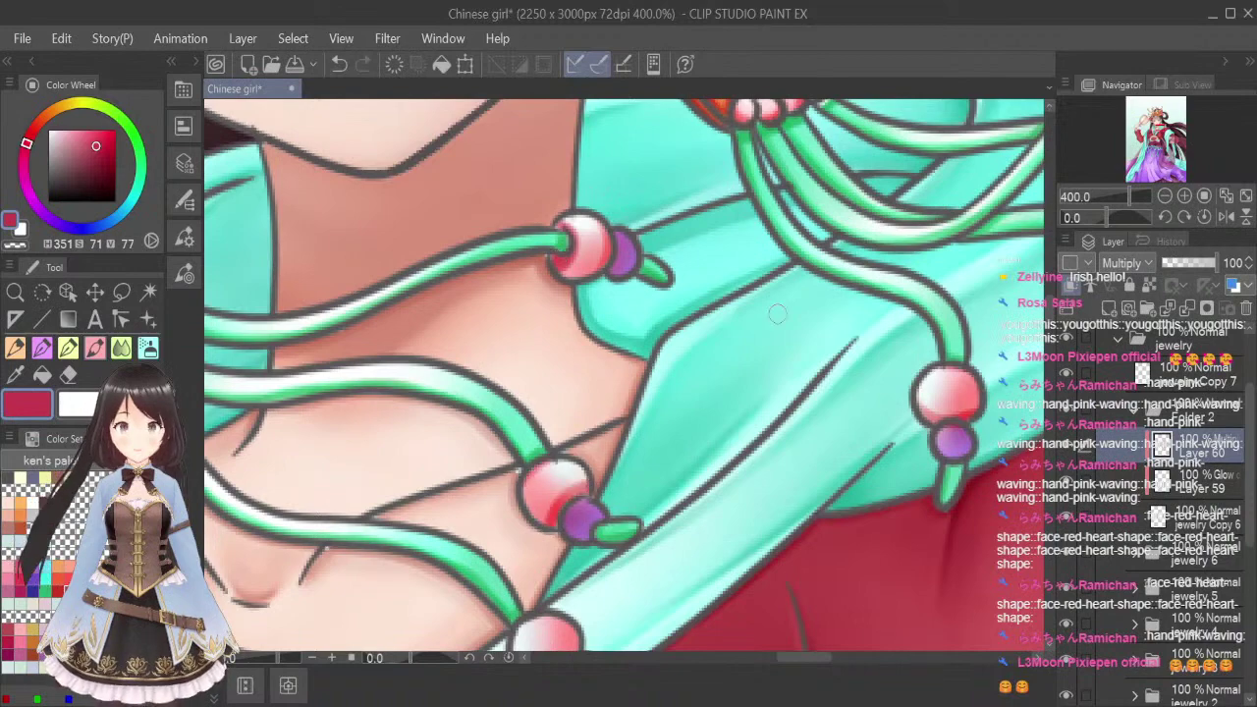
scroll(553, 461, "down", 5)
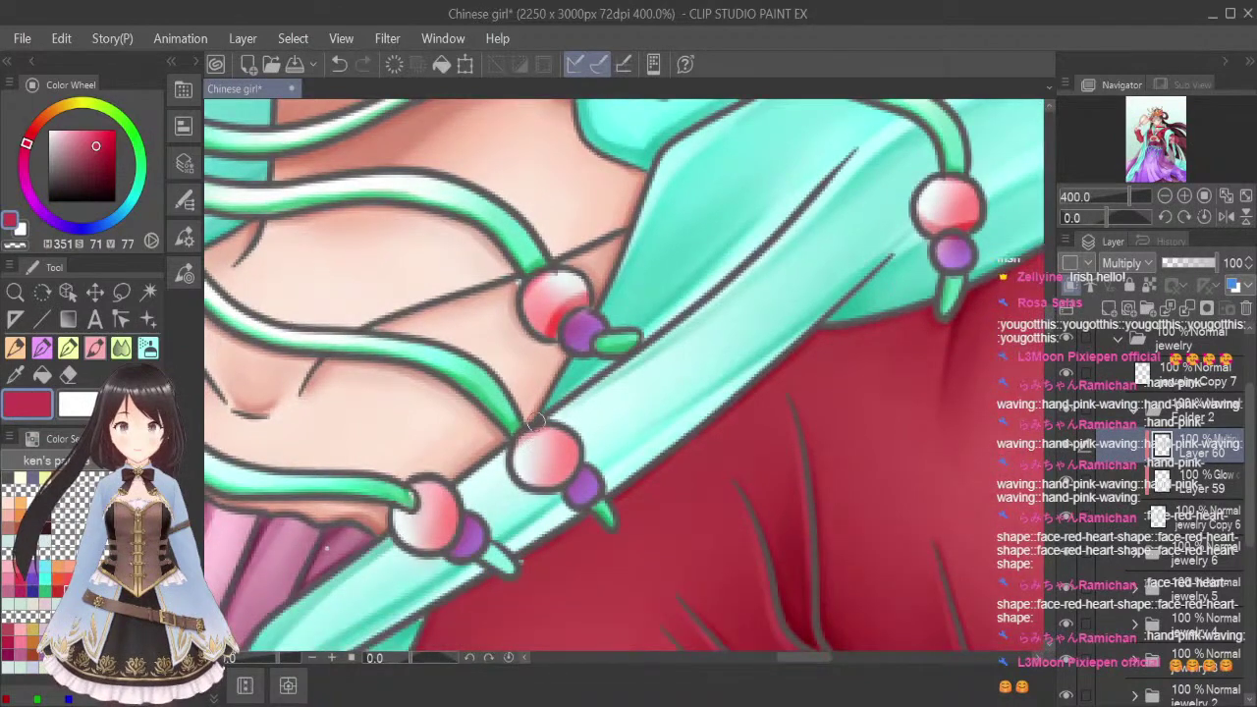
mouse_move(424, 487)
left_mouse_down()
mouse_move(392, 530)
mouse_move(421, 474)
mouse_move(412, 518)
mouse_move(424, 442)
mouse_move(437, 543)
mouse_move(427, 554)
mouse_move(466, 482)
left_mouse_up()
Soften the crimson shading on the three lowest pink chest tassel beads with a smaller blending brush
left_click(122, 347)
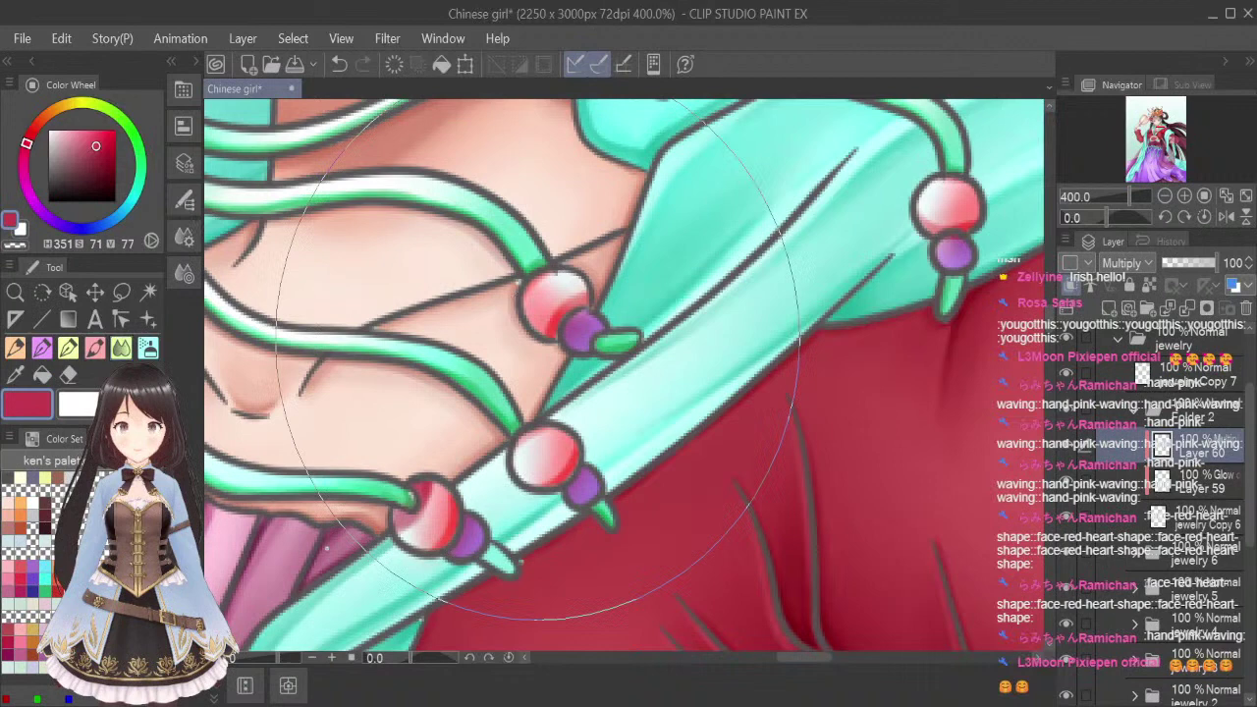
key("bracketleft")
key("bracketleft")
key("bracketleft")
key("bracketleft")
key("bracketleft")
key("bracketleft")
key("bracketleft")
key("bracketleft")
key("bracketleft")
key("bracketleft")
key("bracketleft")
key("bracketleft")
key("bracketleft")
key("bracketleft")
left_click_drag(452, 511, 413, 534)
mouse_move(428, 480)
left_mouse_down()
mouse_move(415, 540)
mouse_move(448, 513)
mouse_move(454, 486)
mouse_move(420, 546)
left_mouse_up()
left_click_drag(426, 494, 407, 530)
mouse_move(540, 303)
left_mouse_down()
mouse_move(546, 273)
mouse_move(537, 331)
mouse_move(565, 292)
left_mouse_up()
left_click_drag(580, 431, 537, 487)
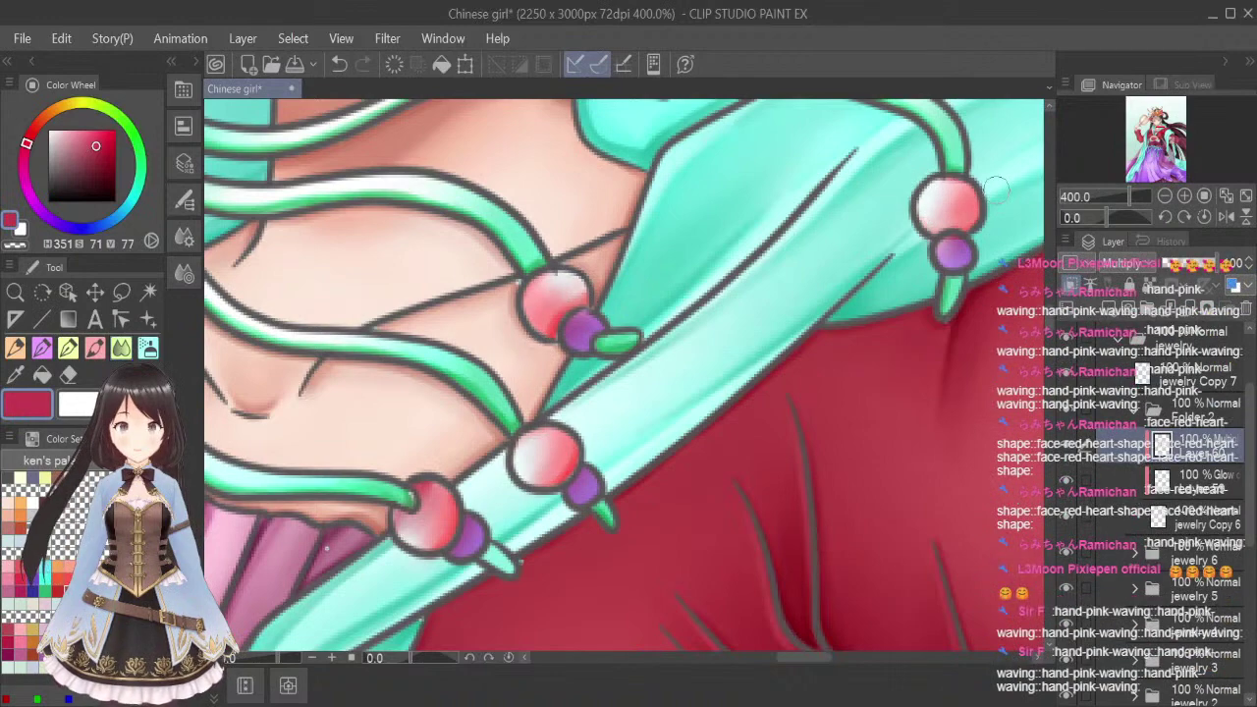
Look over the pink beads on the tassels, earrings and forehead chains, and save the illustration
scroll(938, 306, "down", 3)
scroll(797, 221, "up", 1)
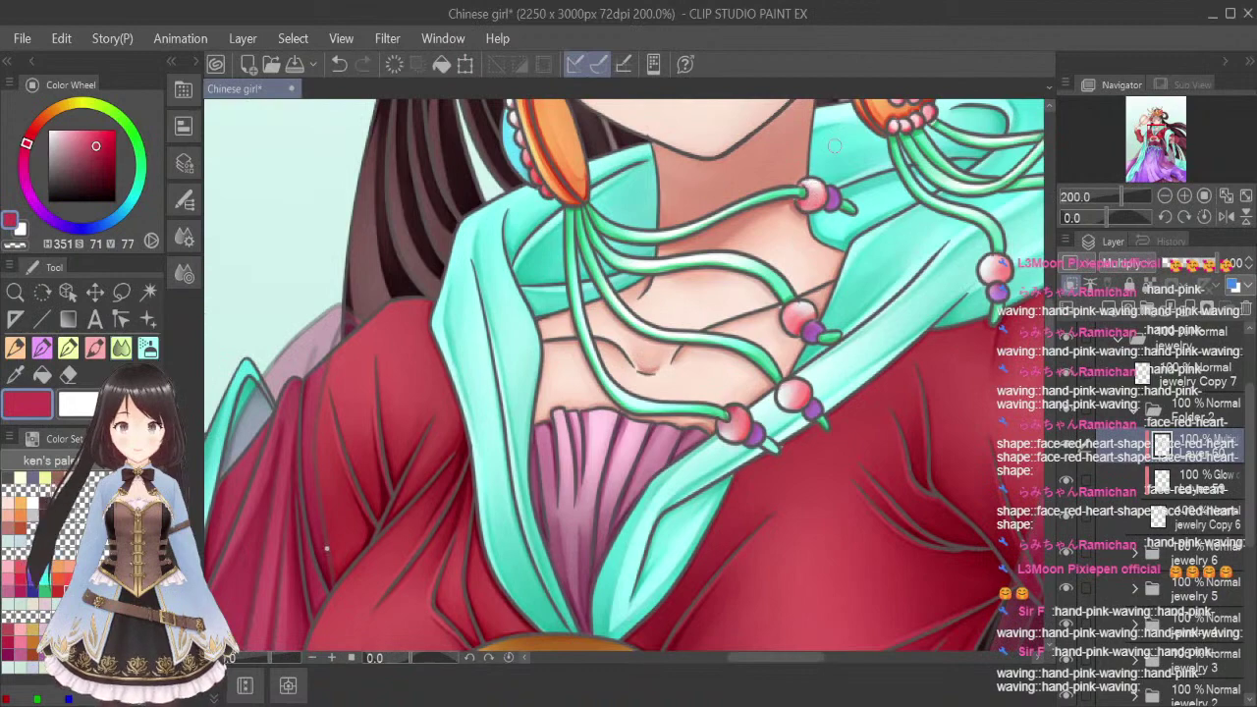
left_click_drag(792, 659, 834, 658)
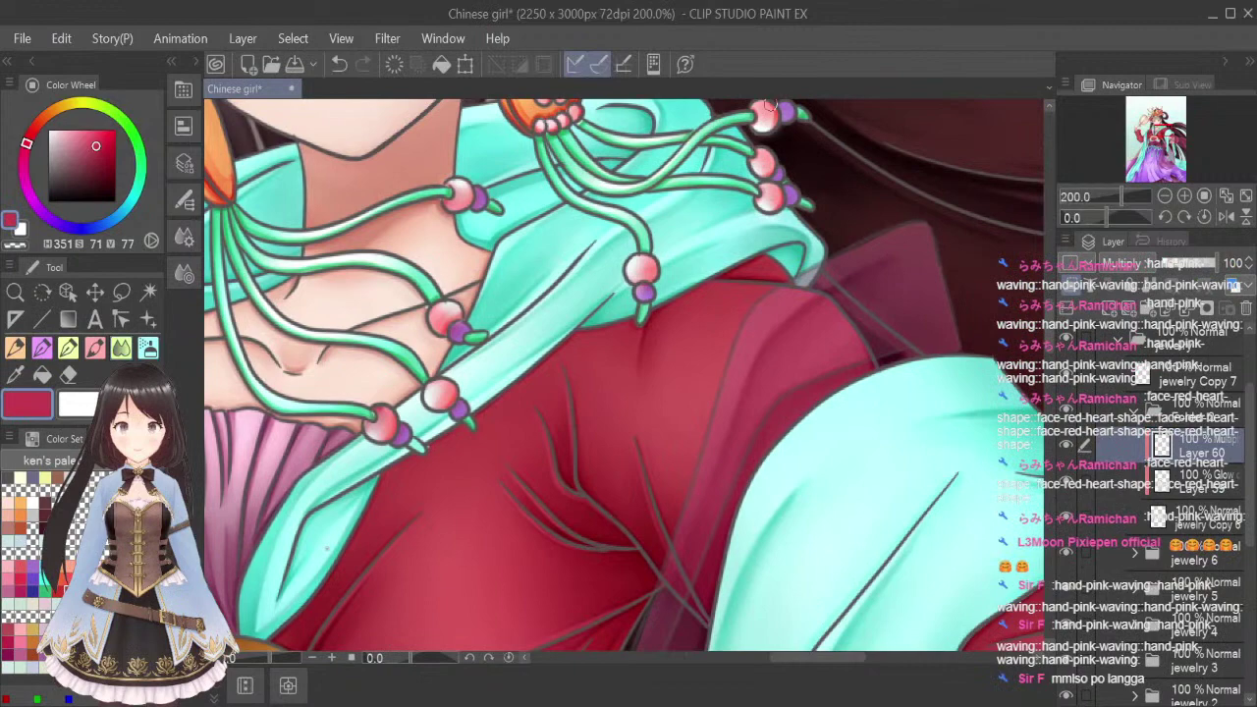
left_click_drag(1049, 339, 1048, 314)
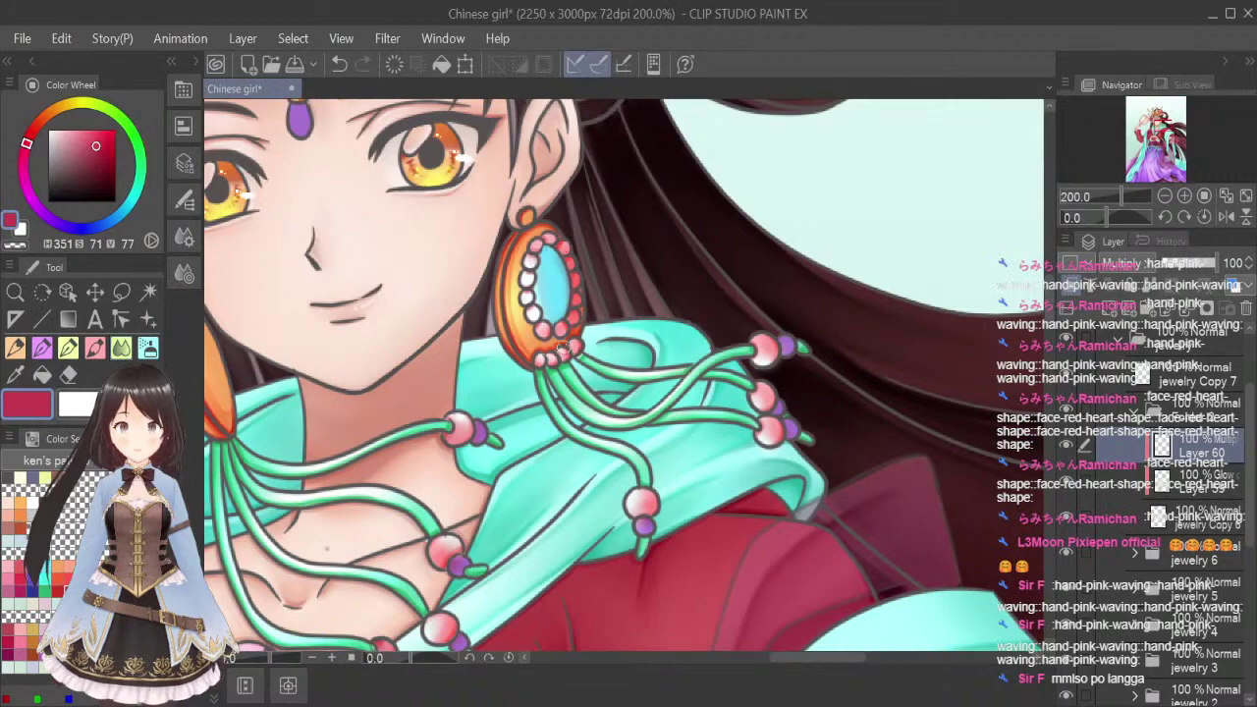
left_click_drag(803, 659, 766, 661)
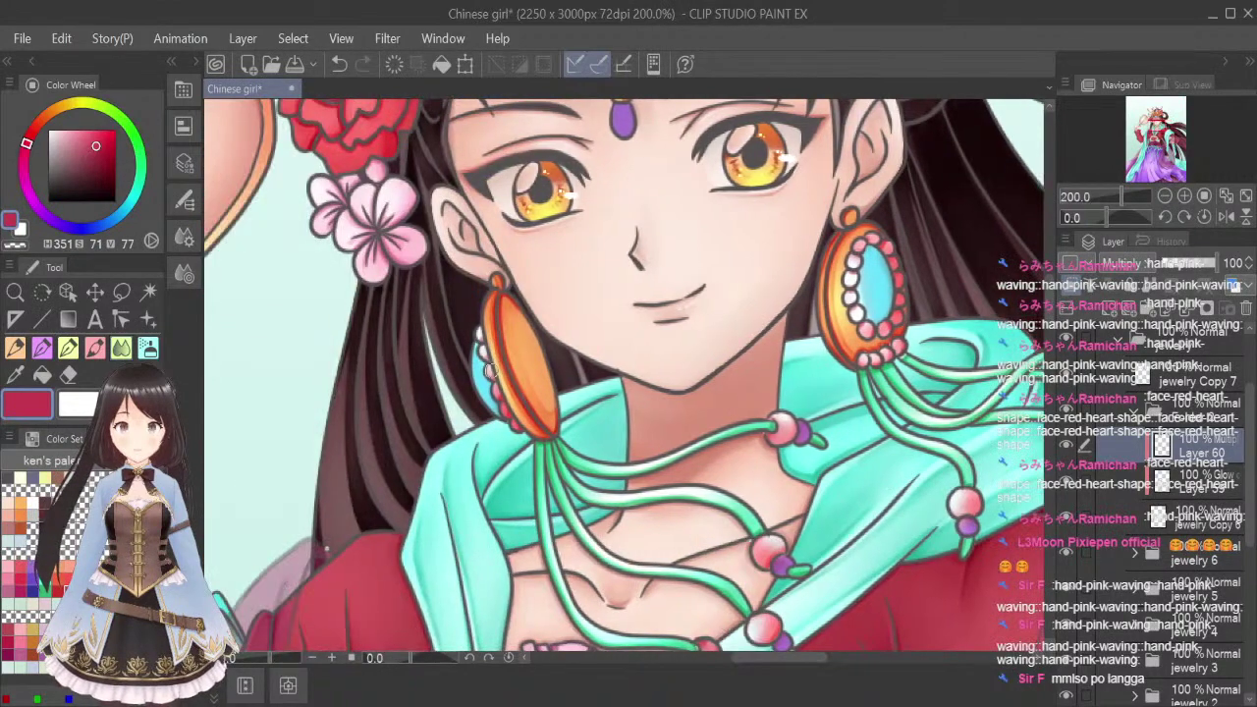
left_click_drag(1050, 308, 1049, 285)
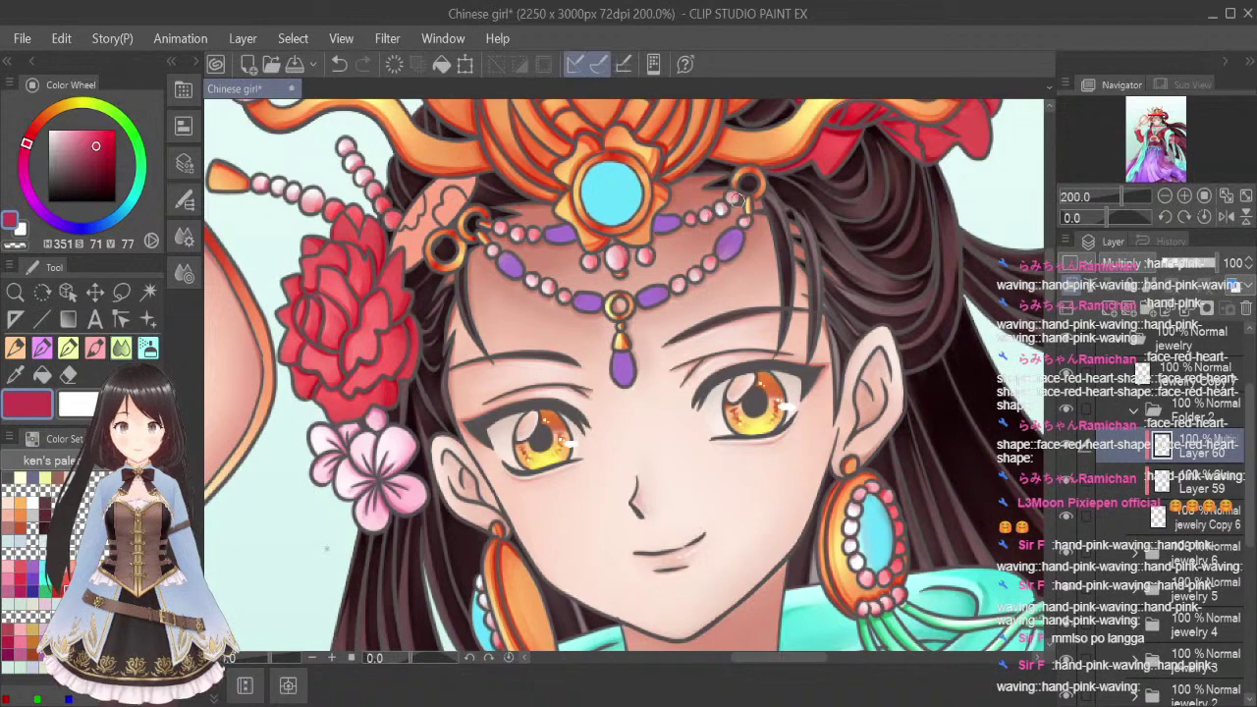
left_click(1244, 195)
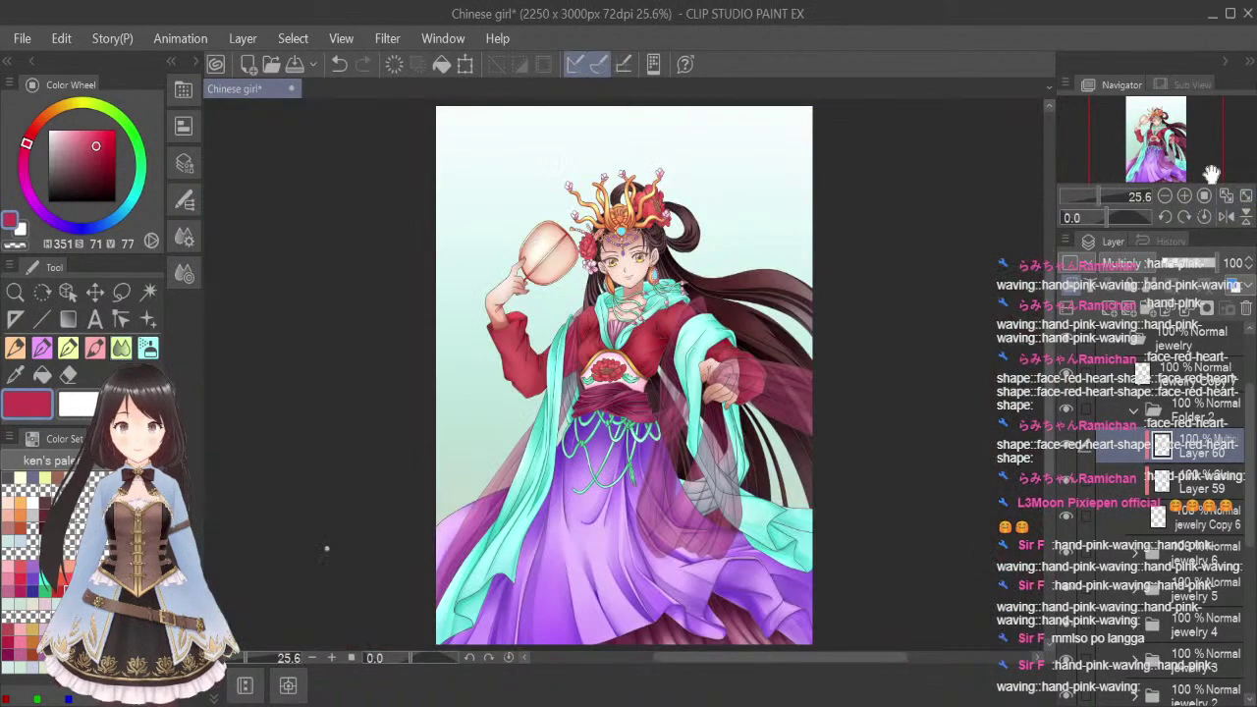
key("ctrl+s")
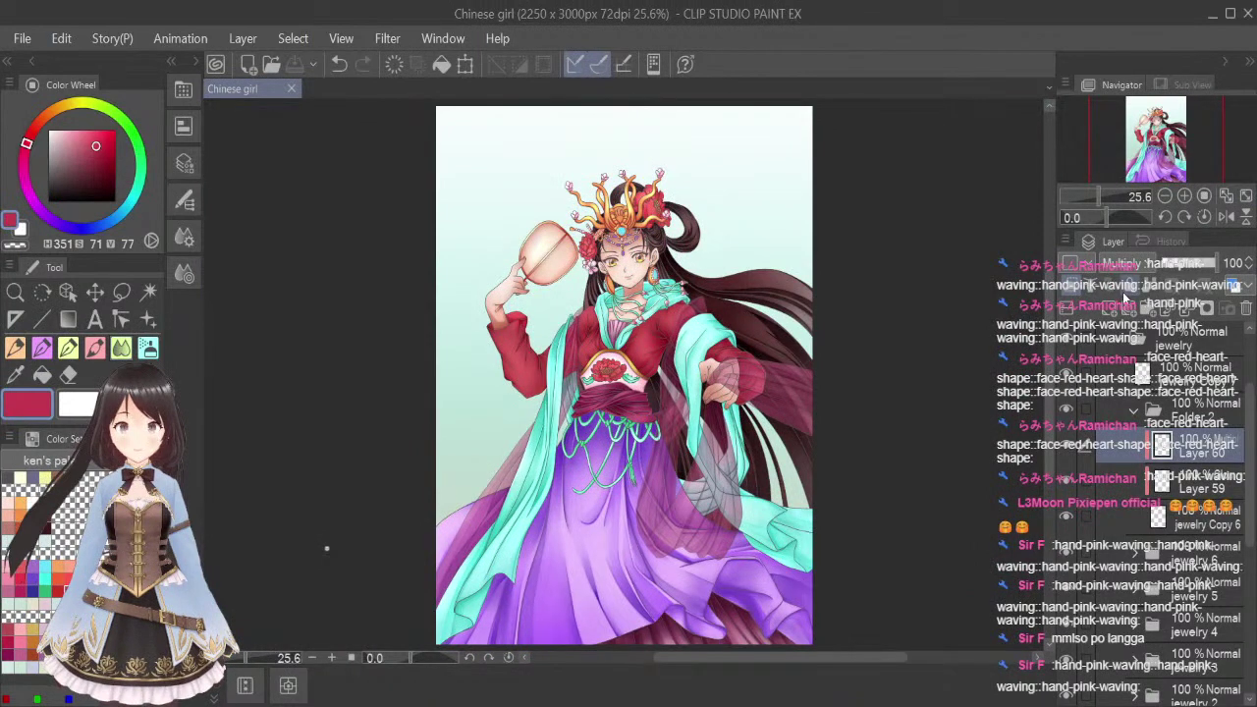
Highlight the purple beads of the forehead chains and the tassels with airbrushed pale beige on the glow layer, Layer 59
left_click(14, 375)
left_click(618, 549)
left_click(633, 579)
left_click(32, 604)
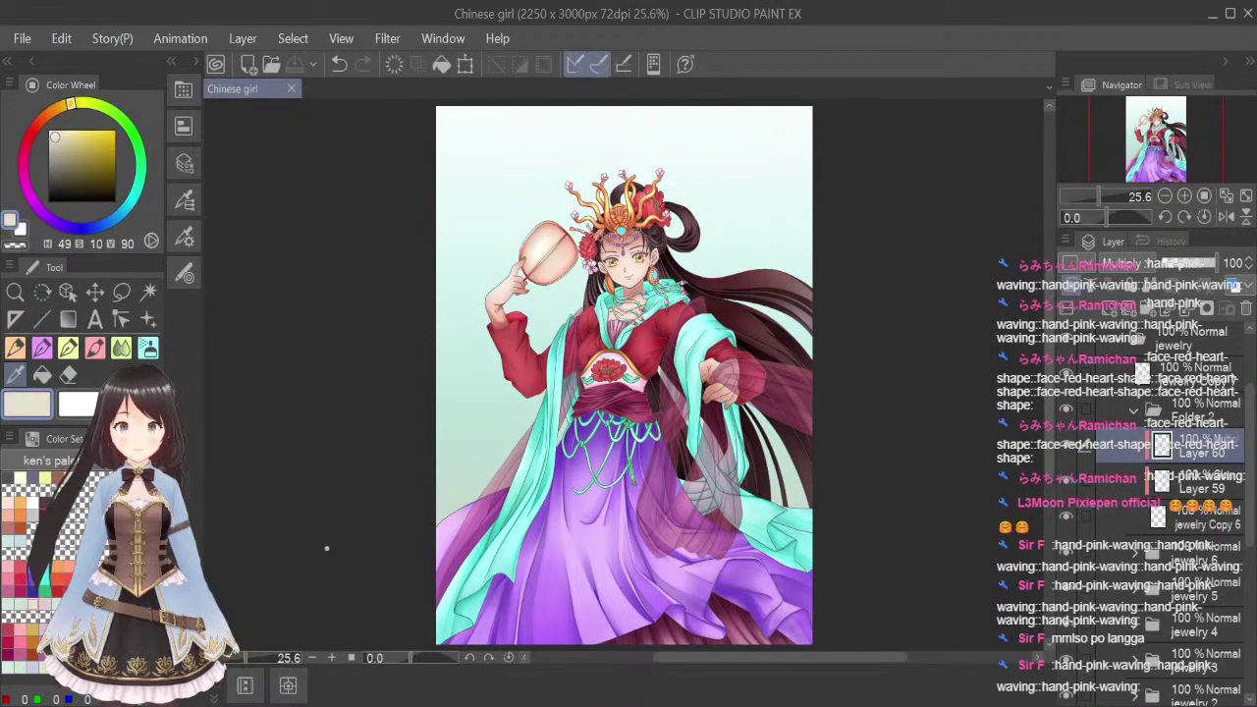
left_click(148, 348)
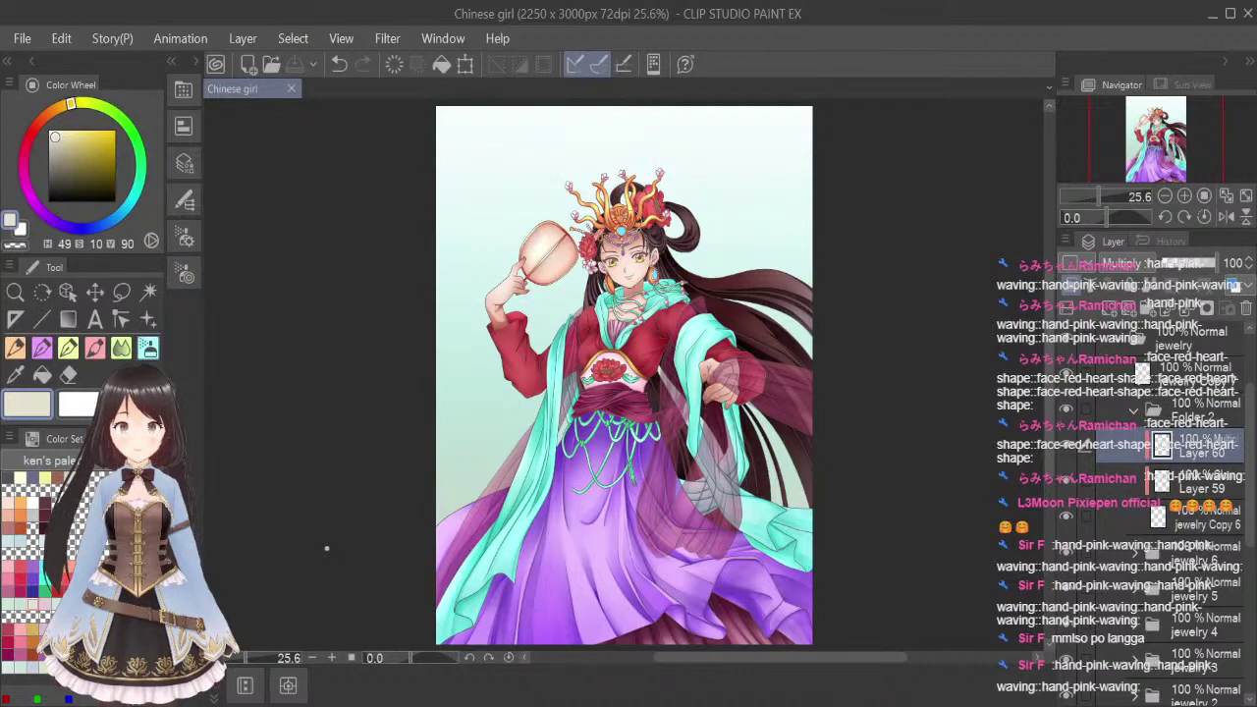
scroll(630, 216, "up", 5)
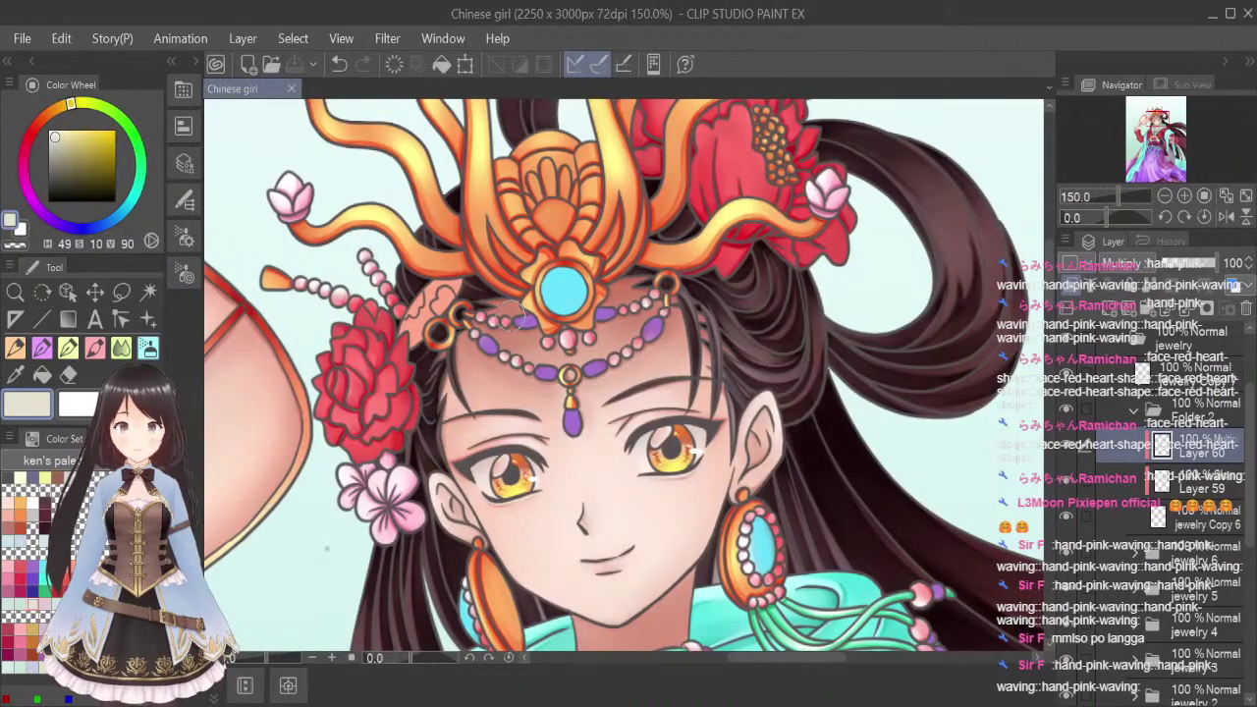
left_click_drag(482, 345, 488, 348)
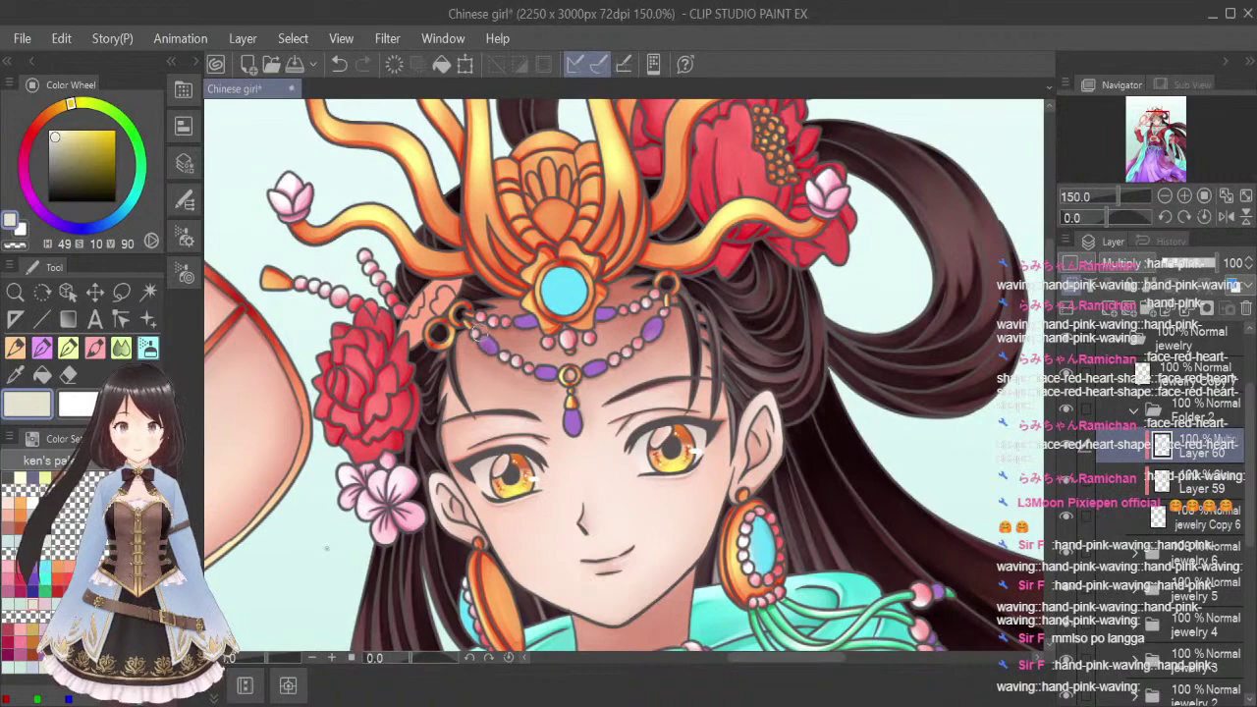
left_click(1208, 486)
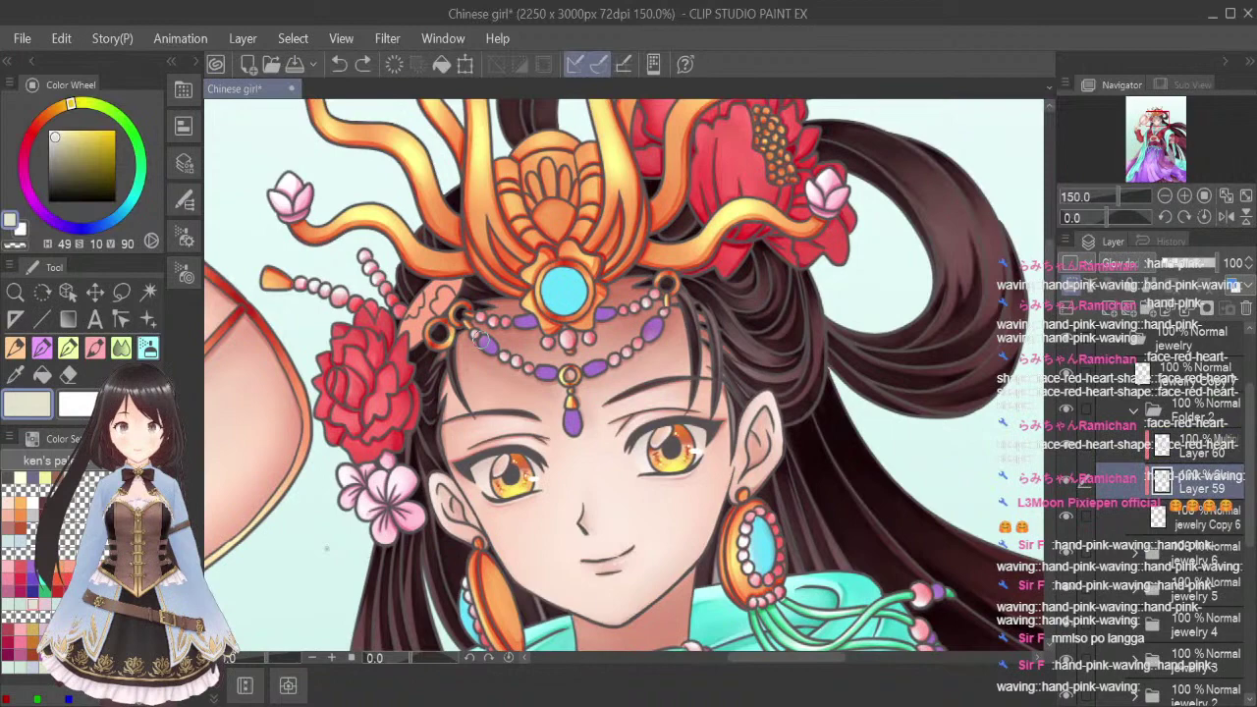
left_click_drag(481, 338, 485, 356)
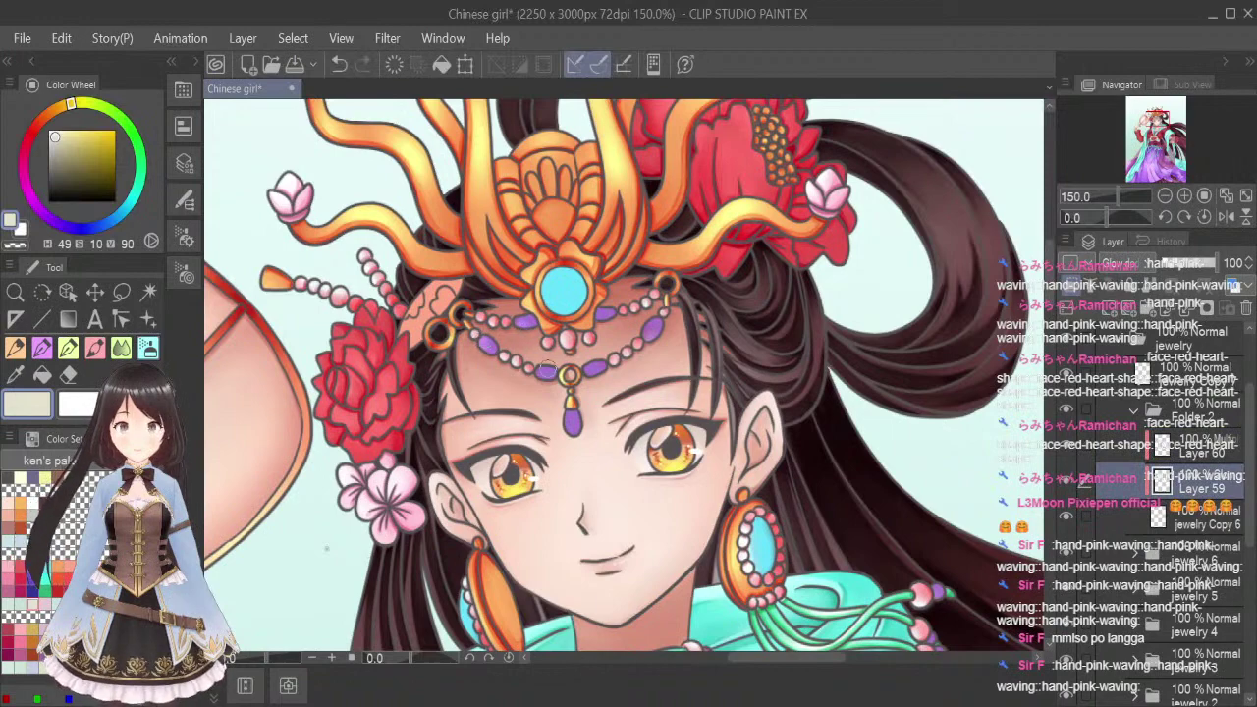
left_click_drag(586, 370, 598, 370)
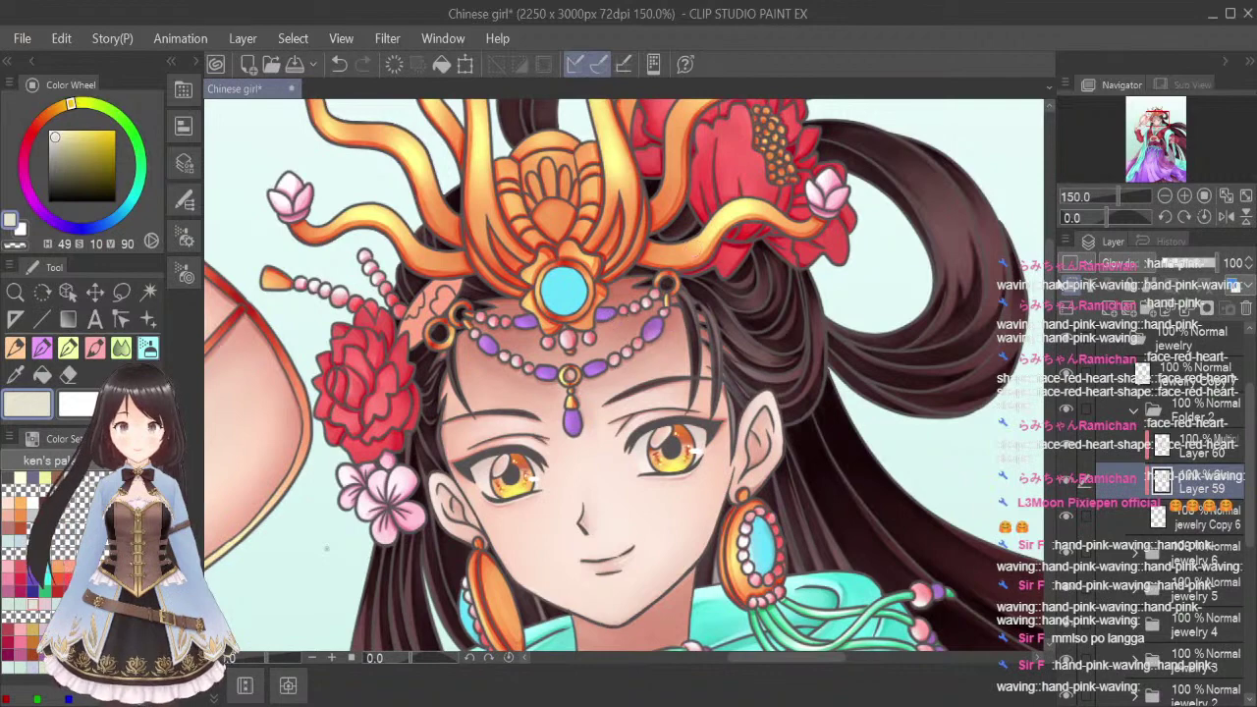
scroll(941, 403, "down", 5)
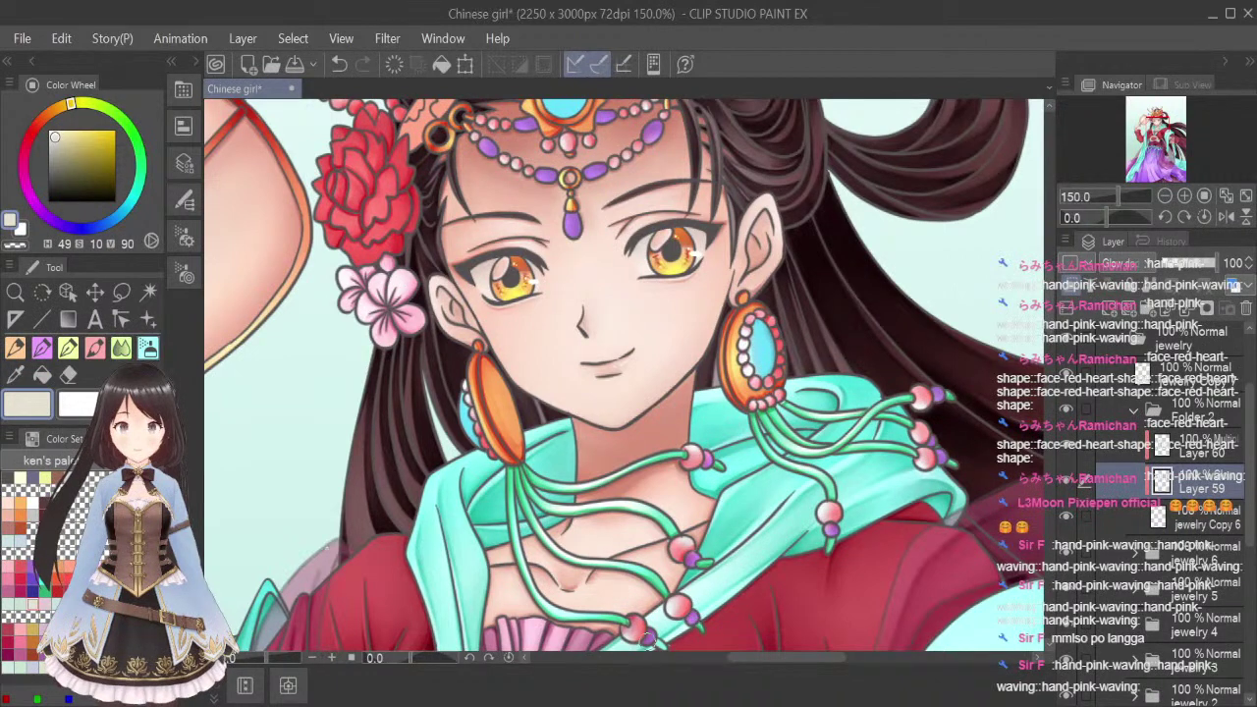
scroll(677, 445, "down", 3)
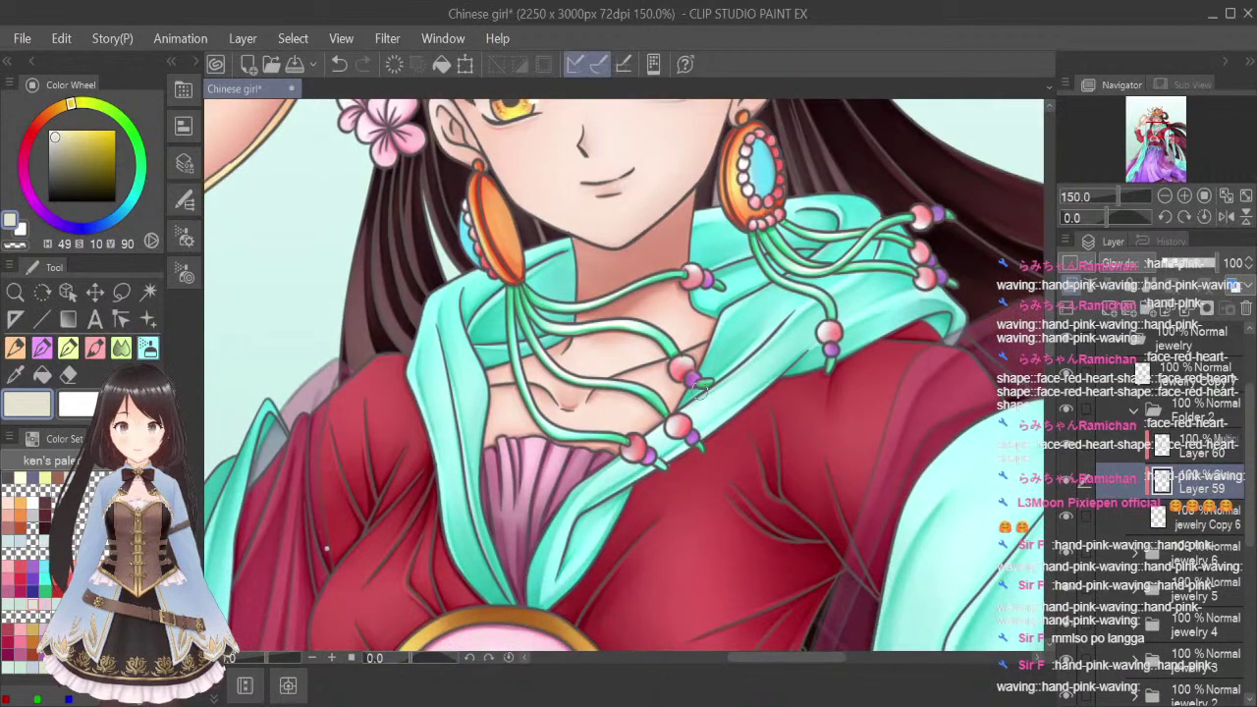
Shade the purple beads of the three lower chest tassels with airbrushed violet on the Multiply layer, Layer 60
left_click(1178, 447)
left_click(14, 374)
left_click(35, 584)
left_click(149, 347)
scroll(697, 374, "up", 3)
key("bracketleft")
key("bracketleft")
key("bracketleft")
key("bracketleft")
key("bracketleft")
key("bracketleft")
key("bracketleft")
key("bracketleft")
key("bracketleft")
key("bracketleft")
key("bracketleft")
key("bracketleft")
key("bracketleft")
key("bracketleft")
key("bracketleft")
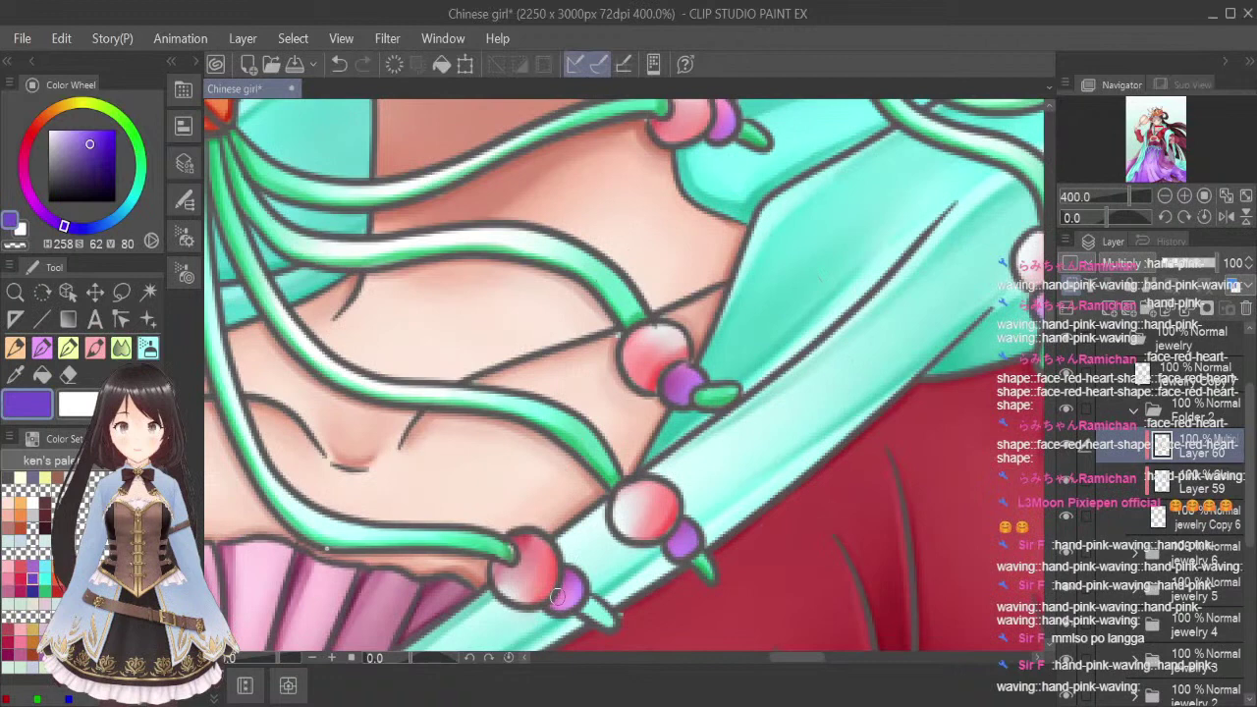
left_click_drag(578, 587, 585, 595)
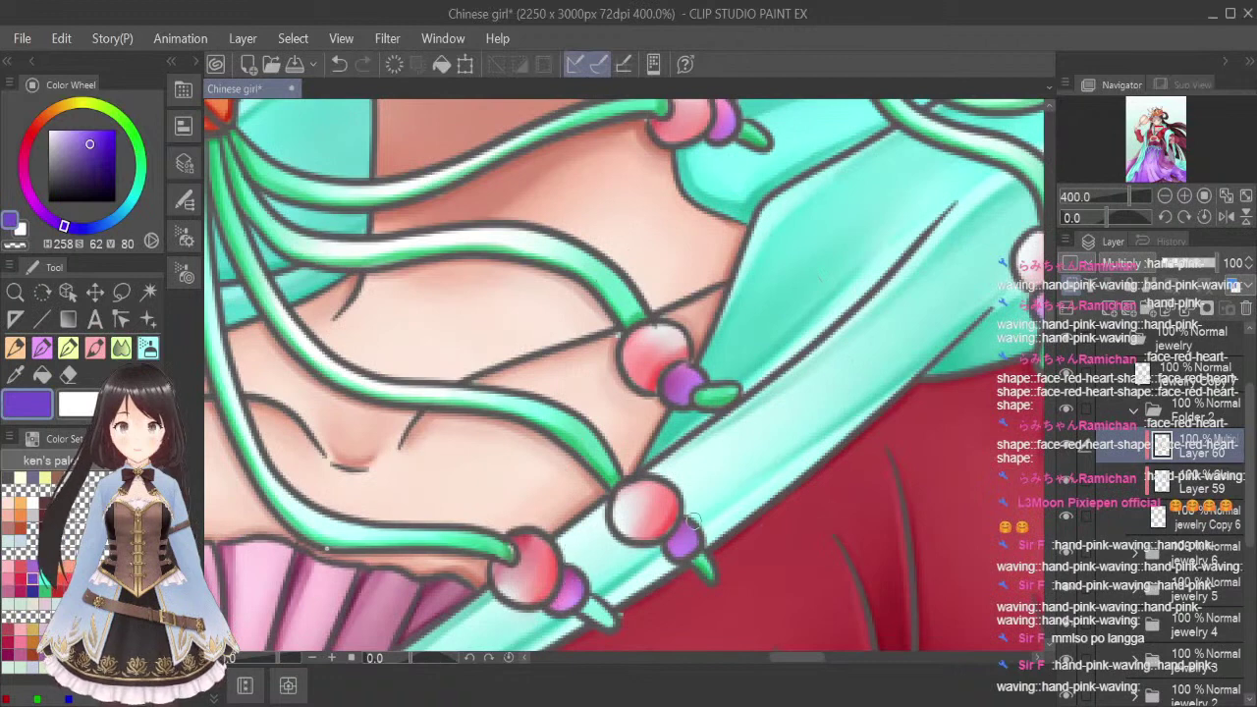
key("bracketright")
key("bracketright")
key("bracketright")
left_click_drag(694, 522, 687, 518)
left_click_drag(687, 374, 678, 393)
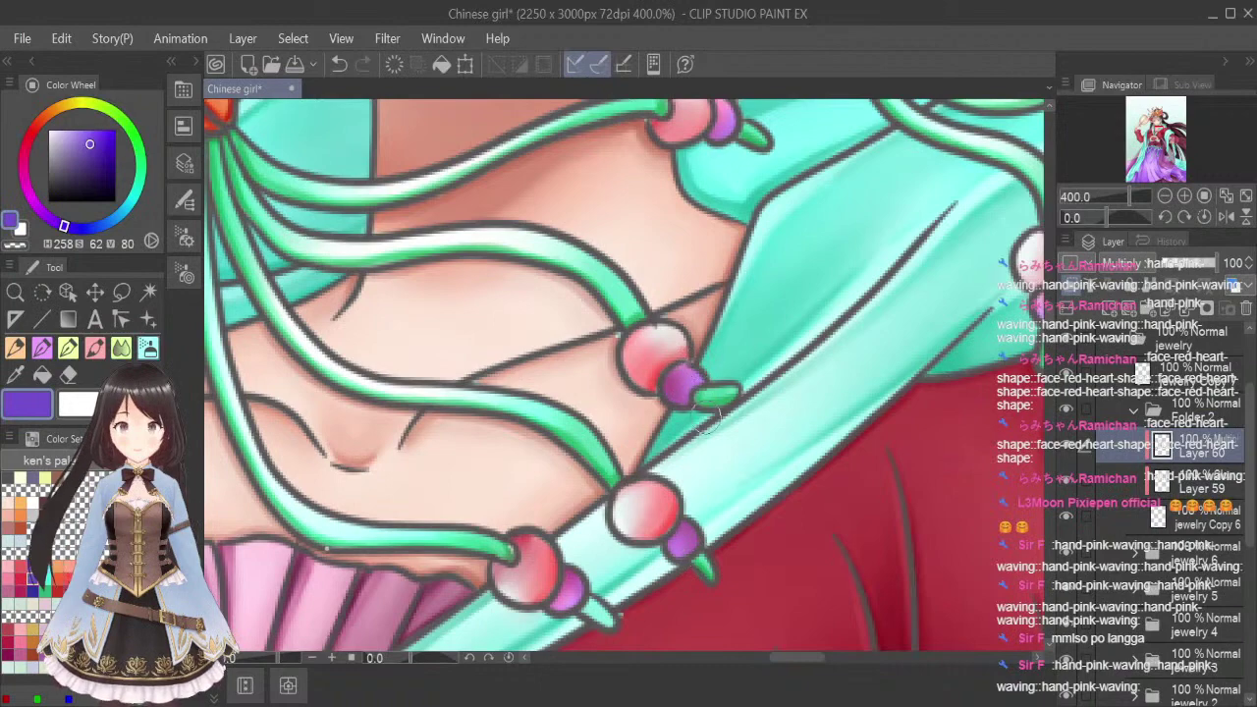
Deepen the shading of the purple forehead chain beads and pendant with dark blue, and switch to the blending brush
scroll(797, 221, "down", 2)
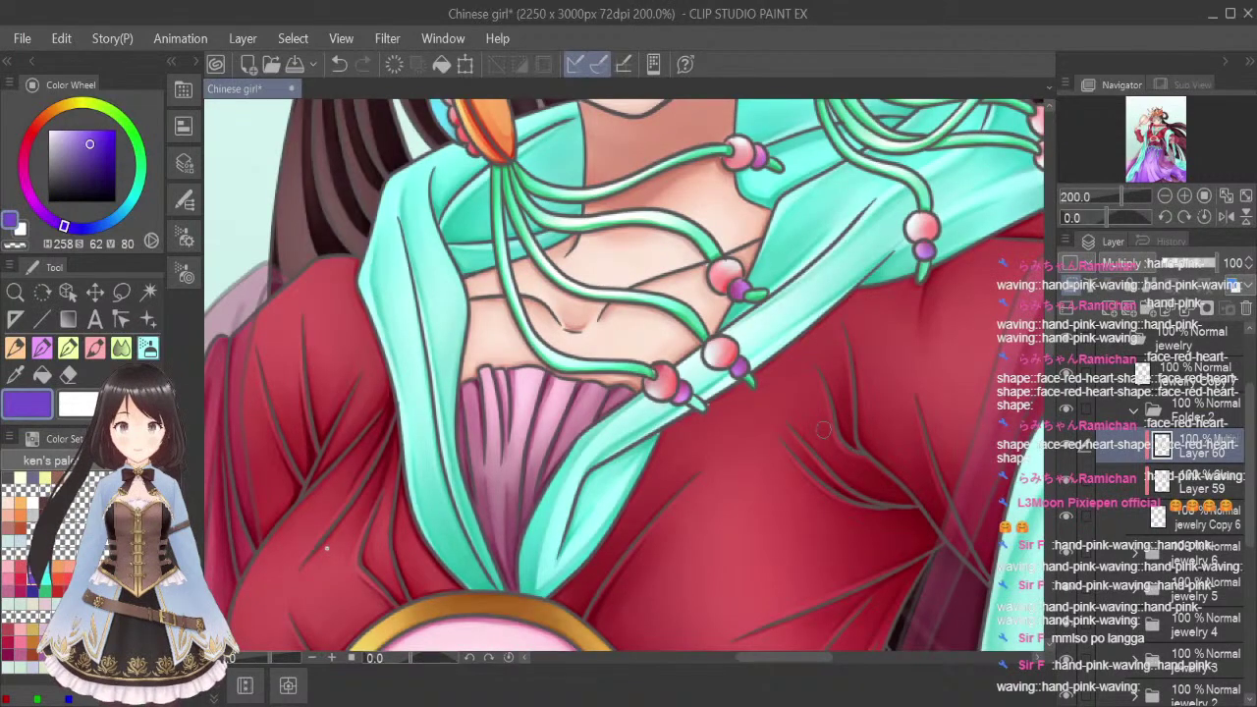
left_click_drag(807, 658, 820, 658)
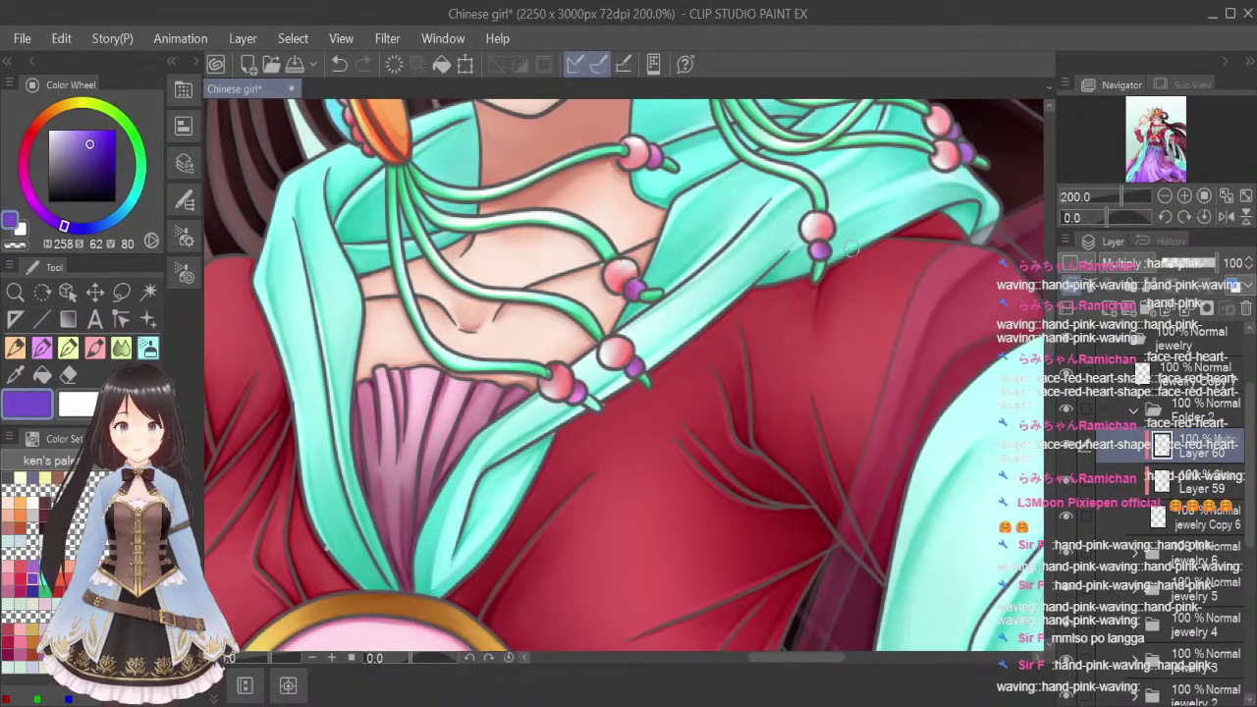
left_click_drag(1160, 131, 1164, 126)
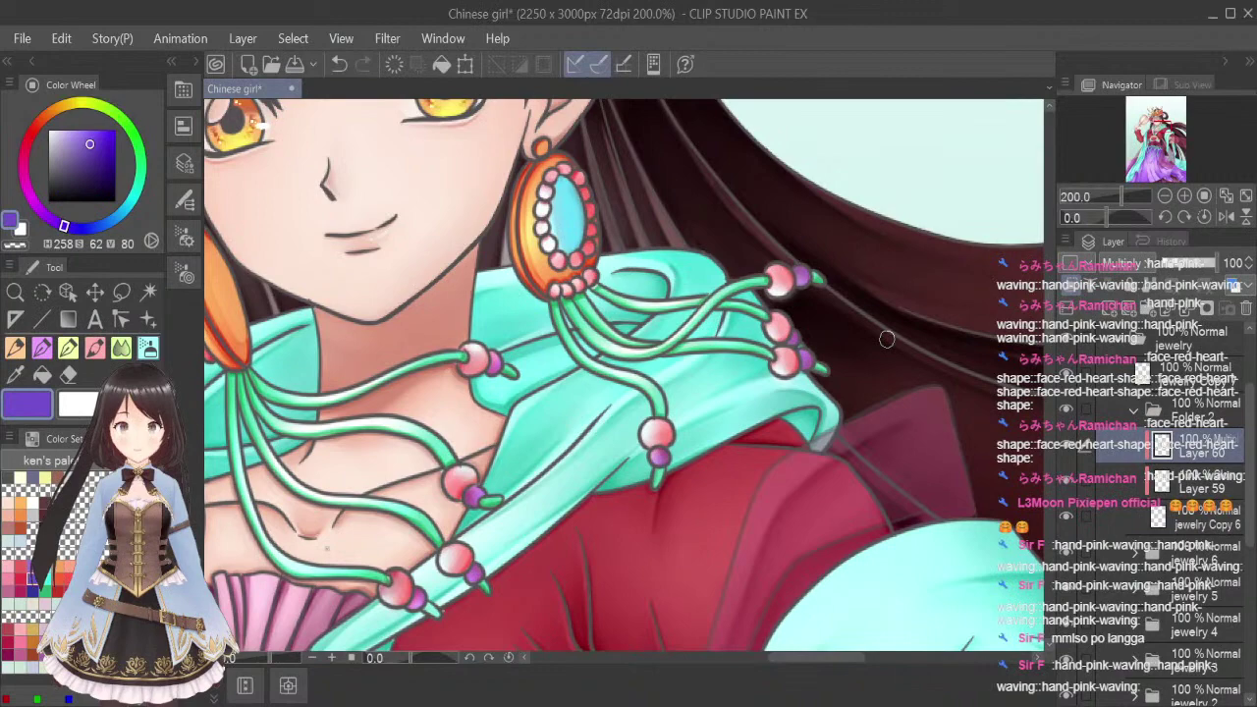
left_click_drag(1162, 129, 1158, 122)
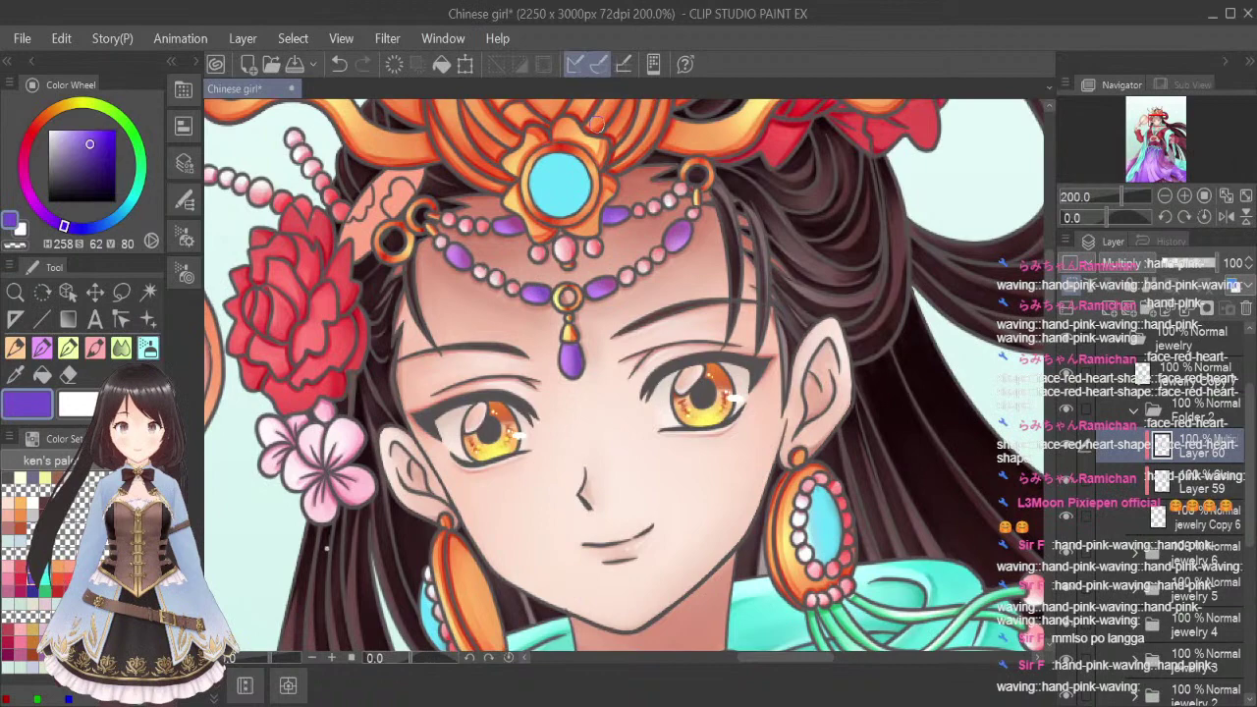
key("i")
left_click(33, 588)
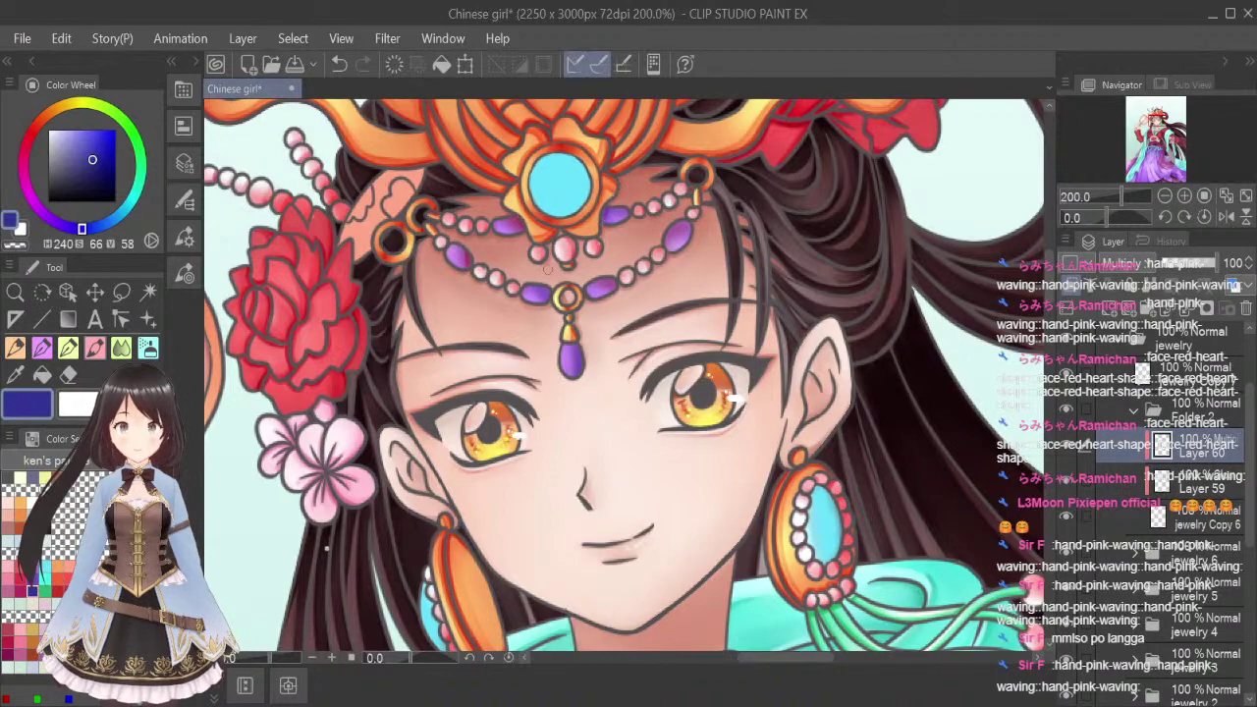
scroll(545, 275, "up", 2)
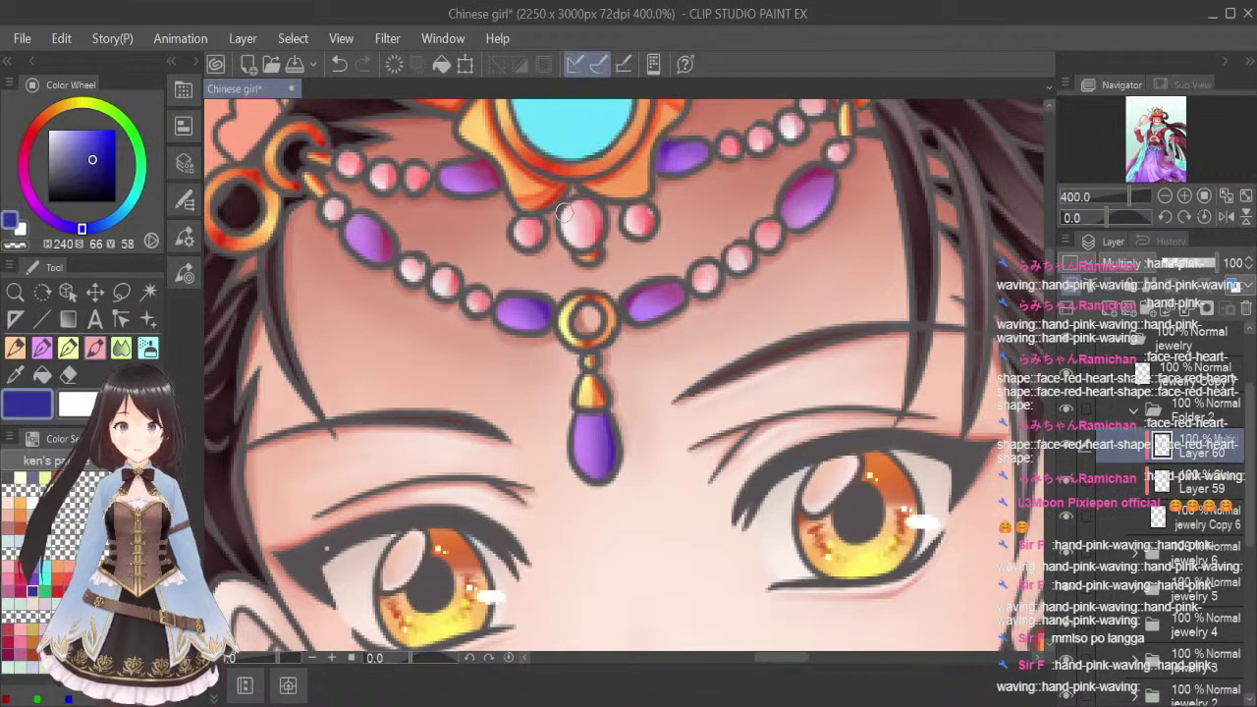
left_click(121, 347)
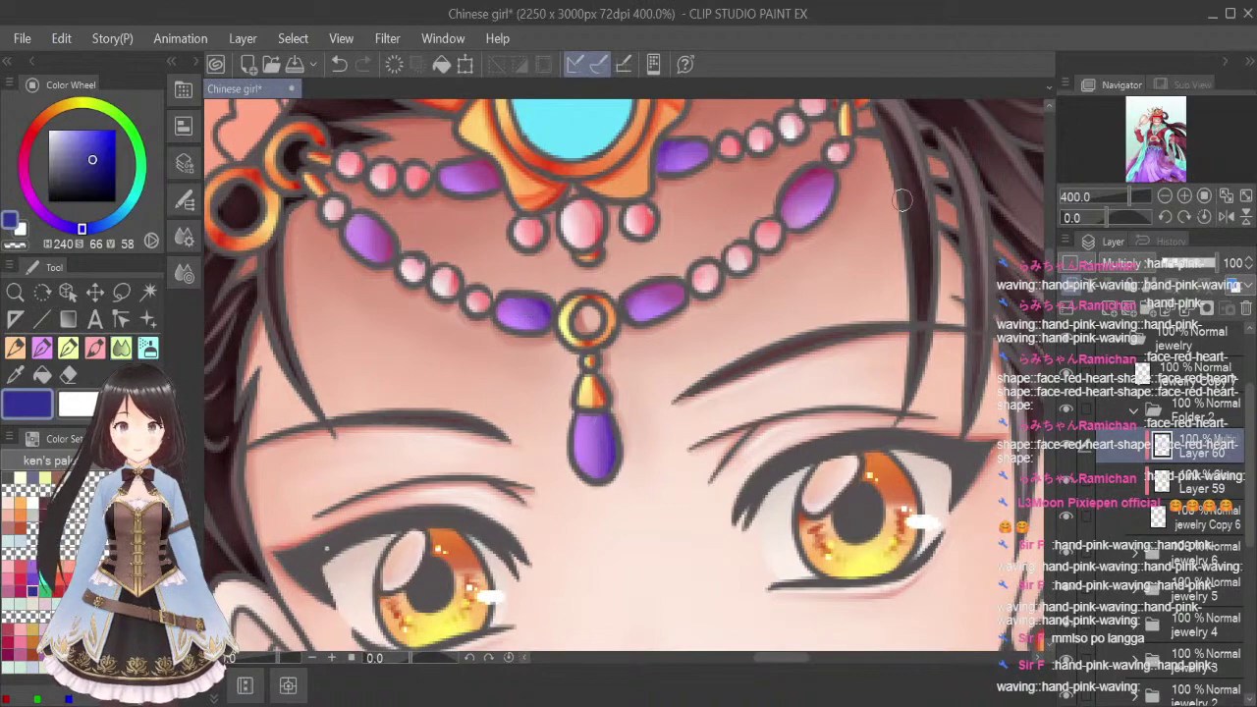
Shade the purple tassel beads at the scarf's outer edge and the single one over the scarf with dark blue
key("ctrl+alt+0")
left_click_drag(772, 655, 810, 654)
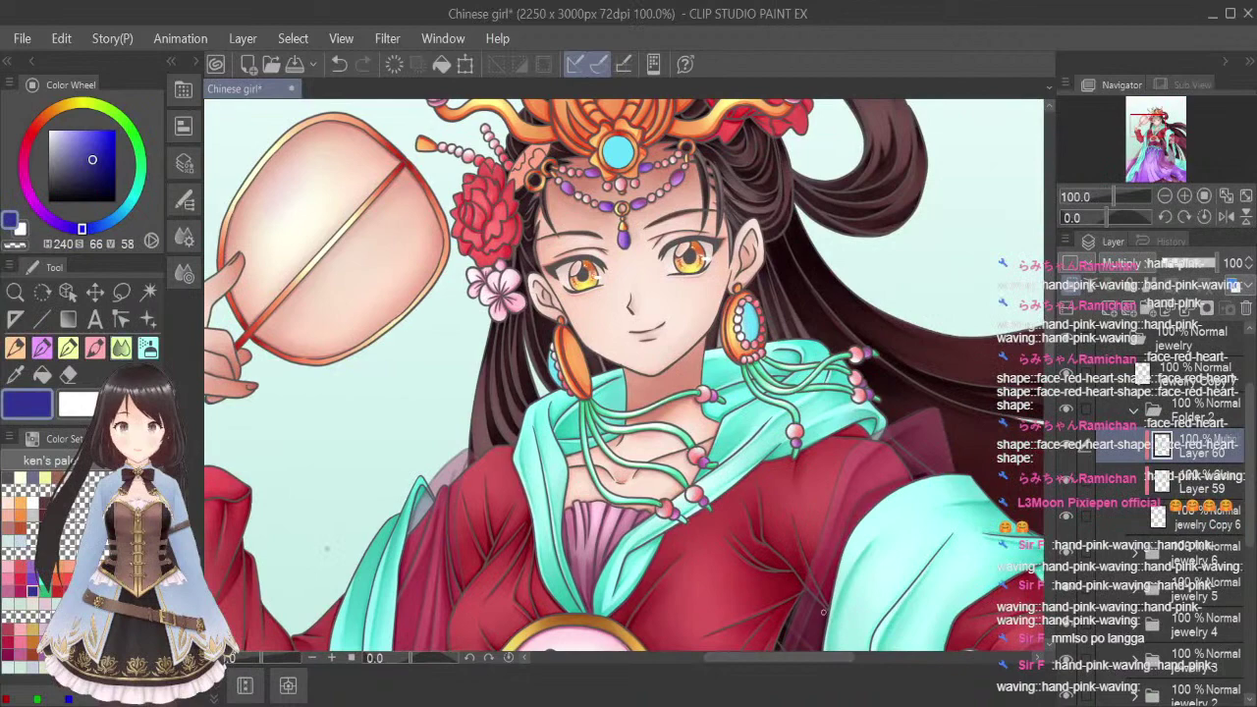
scroll(802, 309, "up", 6)
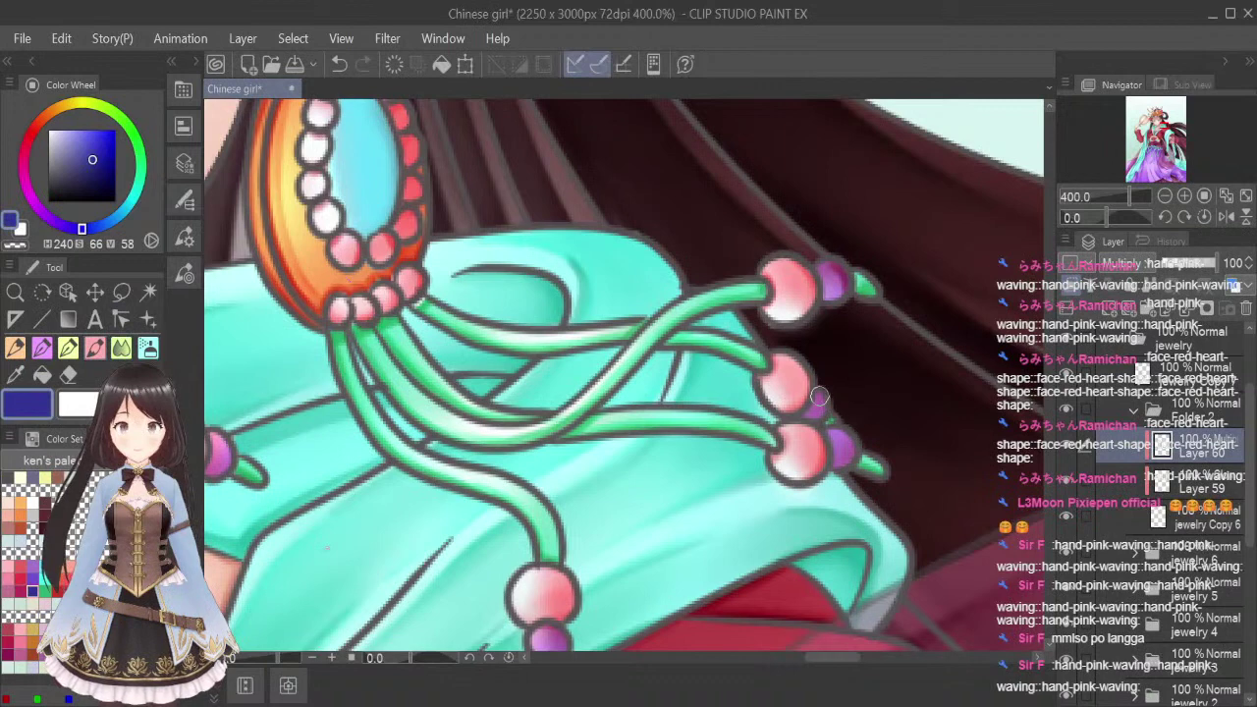
left_click_drag(835, 429, 855, 452)
left_click_drag(1048, 298, 1049, 302)
left_click_drag(560, 518, 563, 542)
Blend the dark blue shading on the purple tassel beads at the scarf's outer edge with a smaller blending brush
left_click(122, 348)
key("bracketleft")
key("bracketleft")
key("bracketleft")
key("bracketleft")
key("bracketleft")
key("bracketleft")
key("bracketleft")
key("bracketleft")
key("bracketleft")
key("bracketleft")
key("bracketleft")
key("bracketleft")
key("bracketleft")
key("bracketleft")
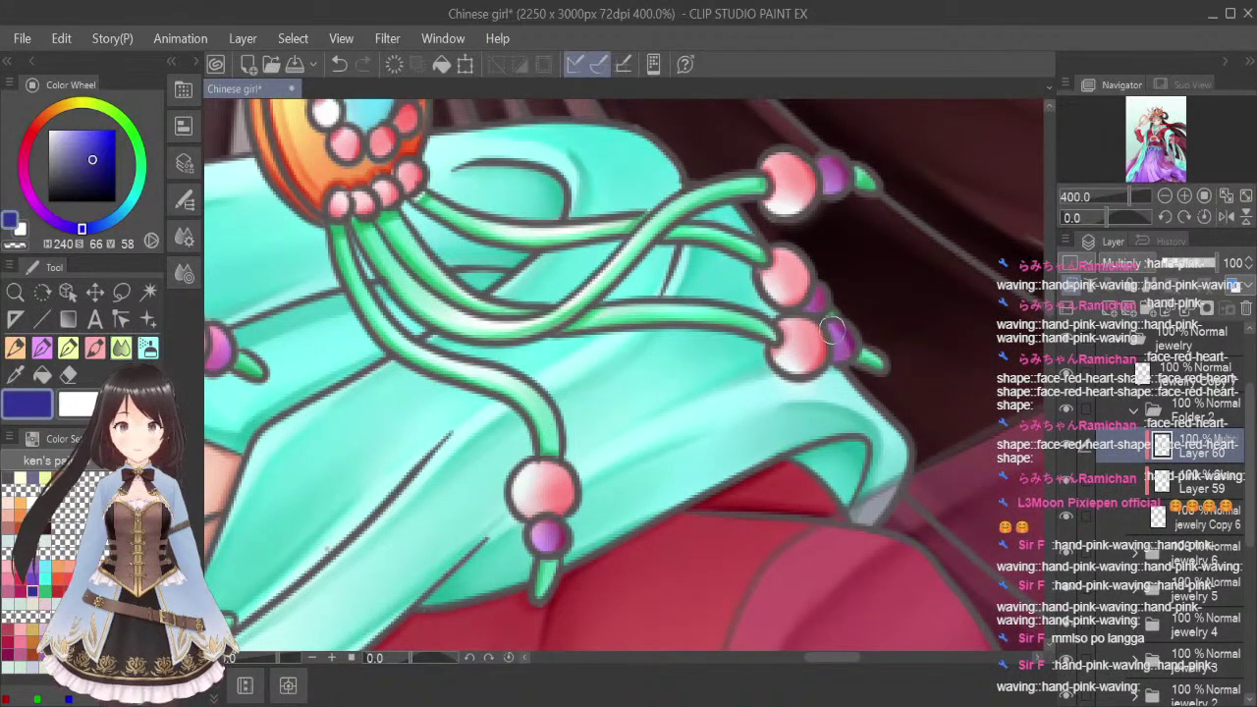
left_click_drag(823, 657, 798, 660)
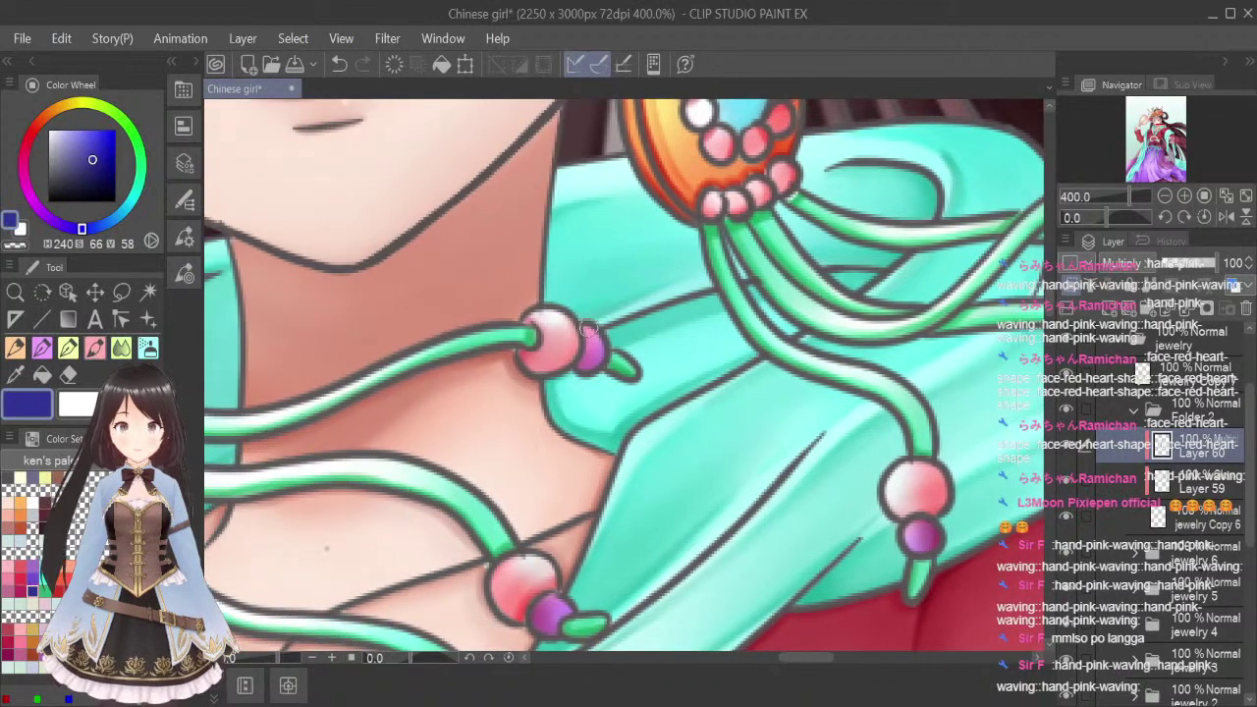
Blend the dark blue shading on the purple beads of the chest tassels and save the illustration
left_click_drag(581, 368, 600, 360)
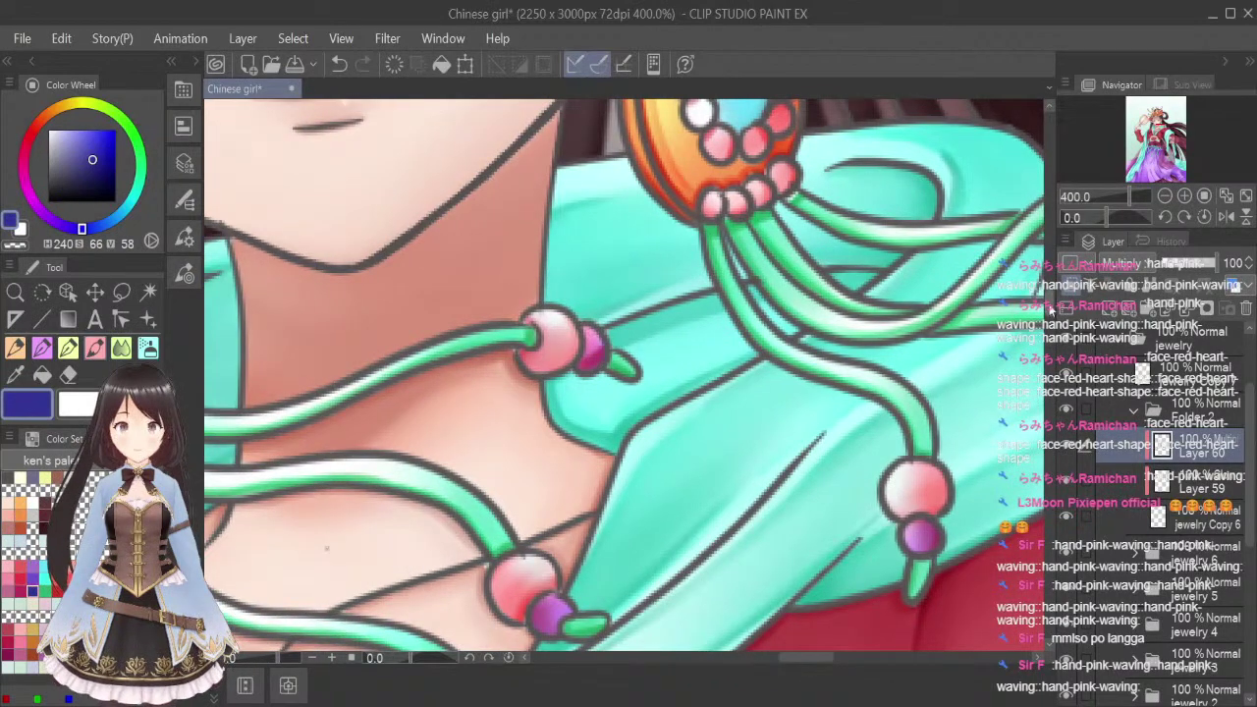
scroll(579, 474, "down", 3)
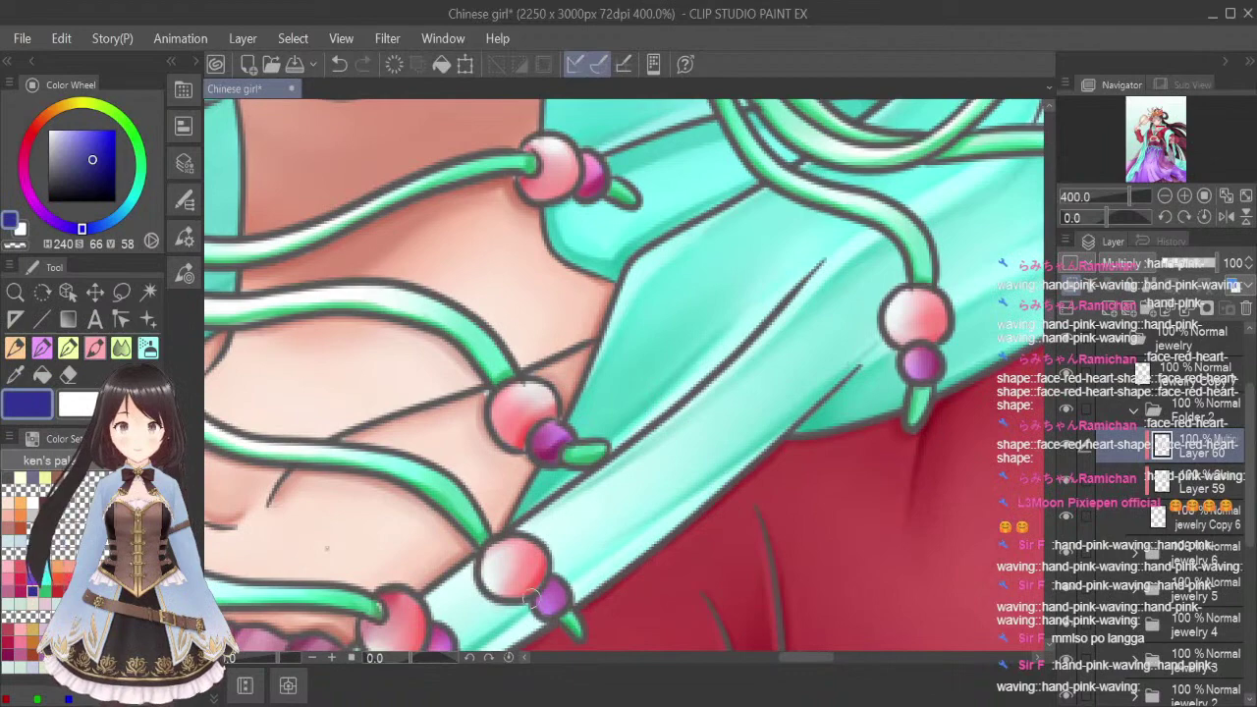
left_click_drag(559, 583, 557, 604)
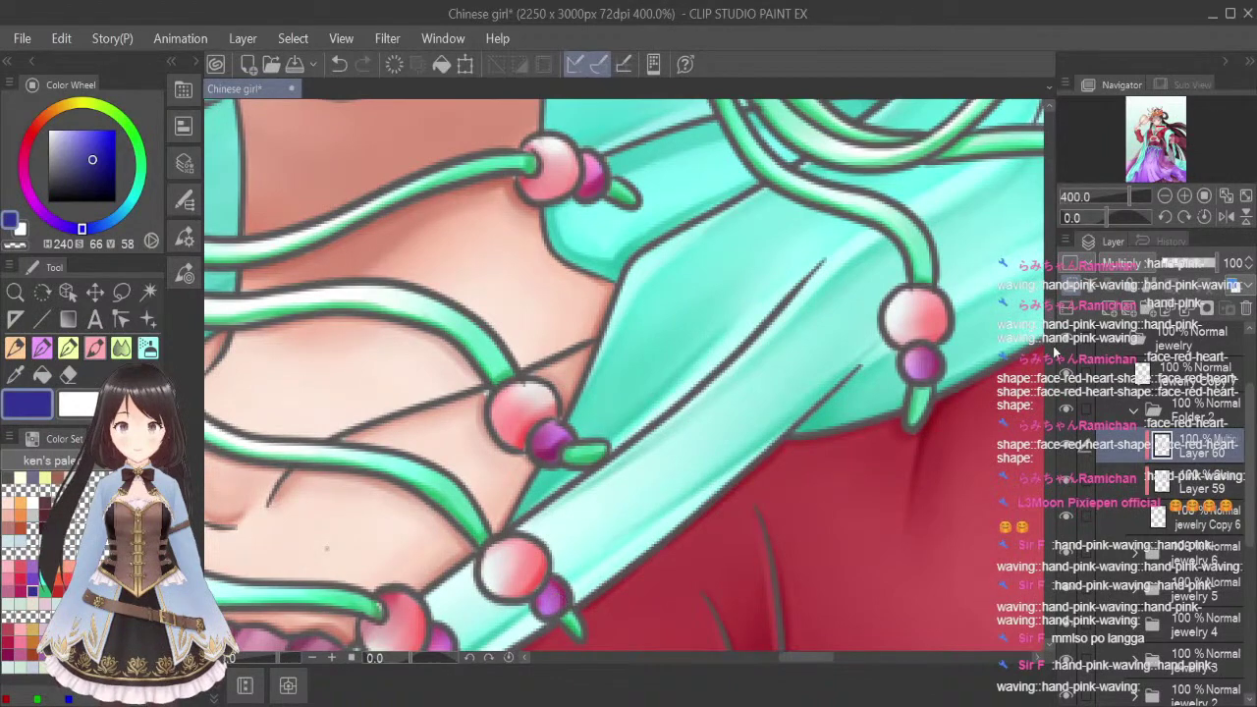
scroll(532, 476, "down", 3)
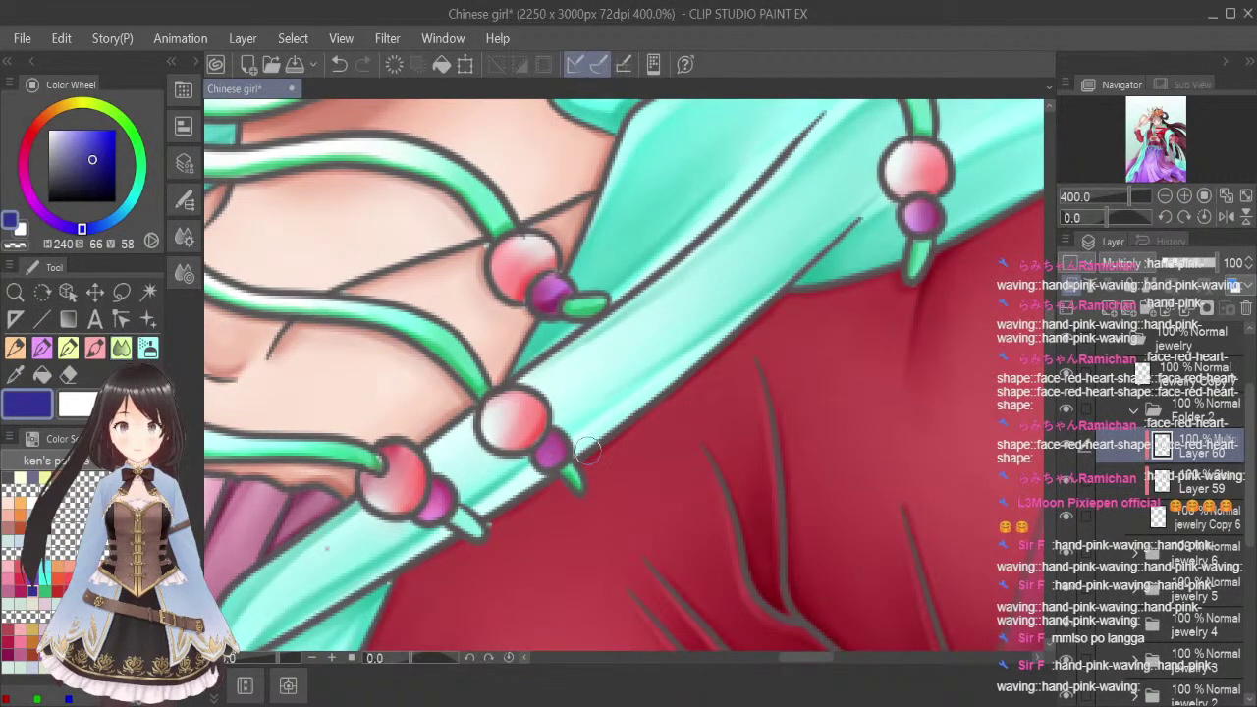
scroll(1048, 318, "up", 3)
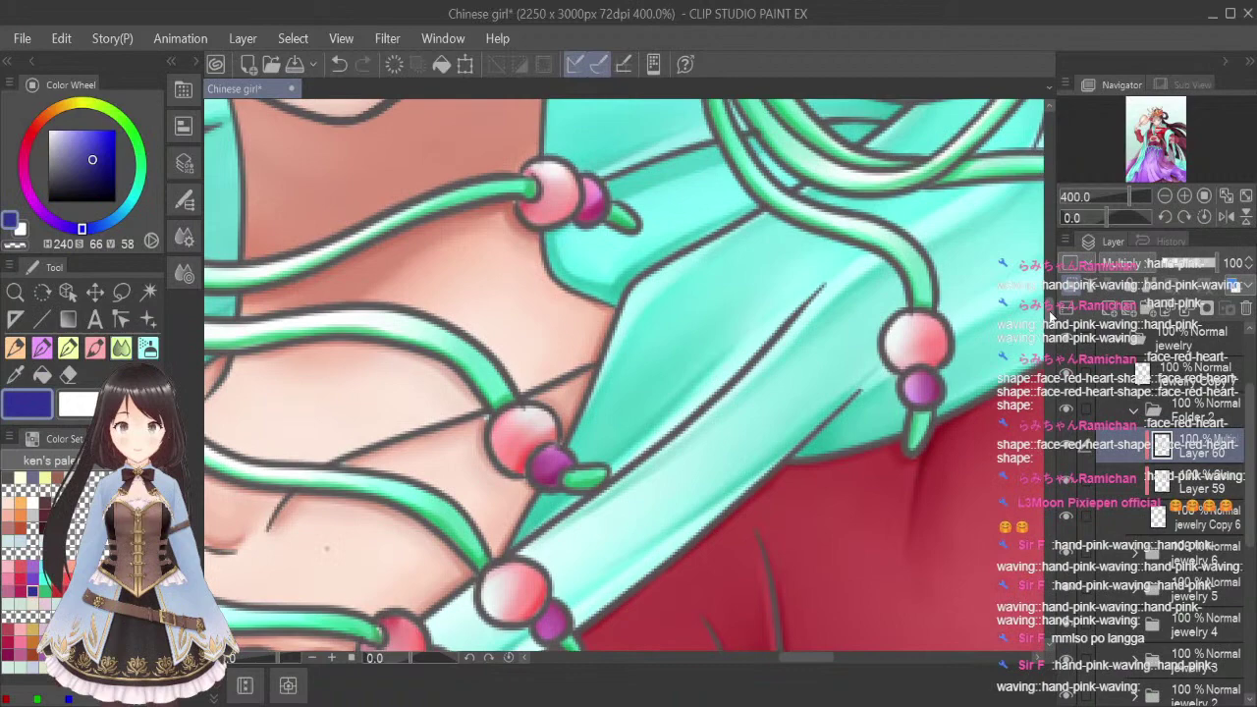
left_click(1245, 195)
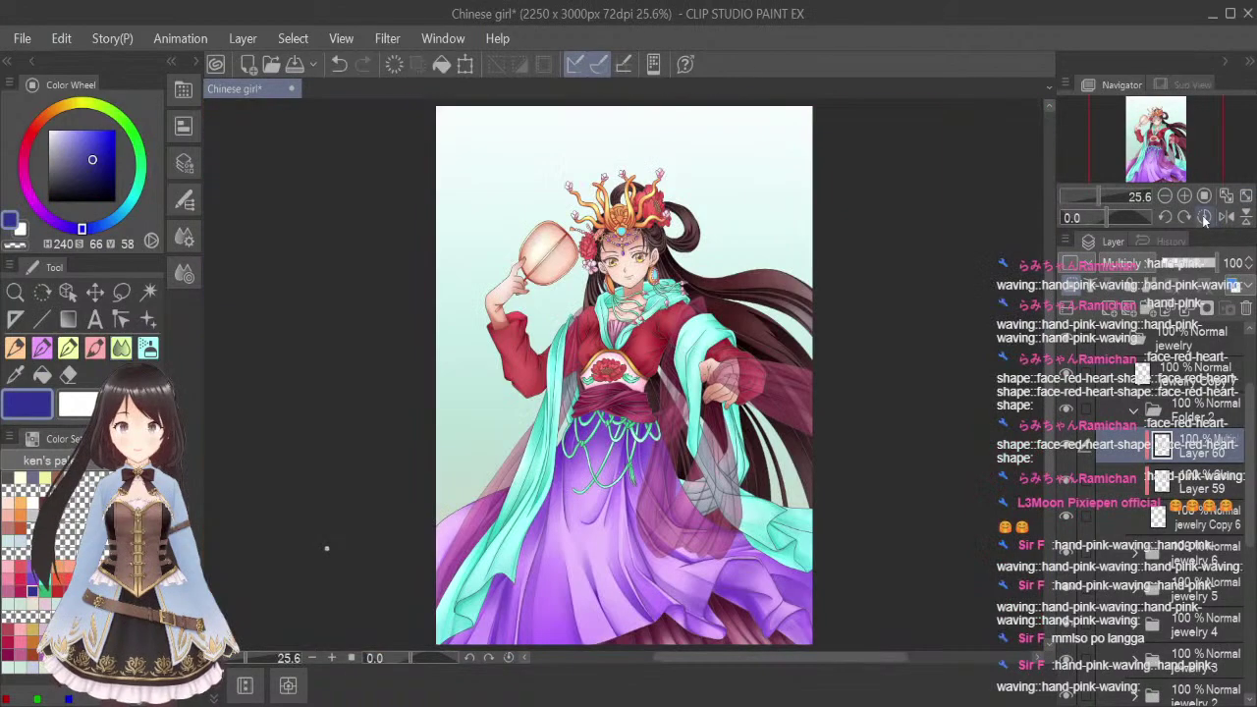
key("ctrl+s")
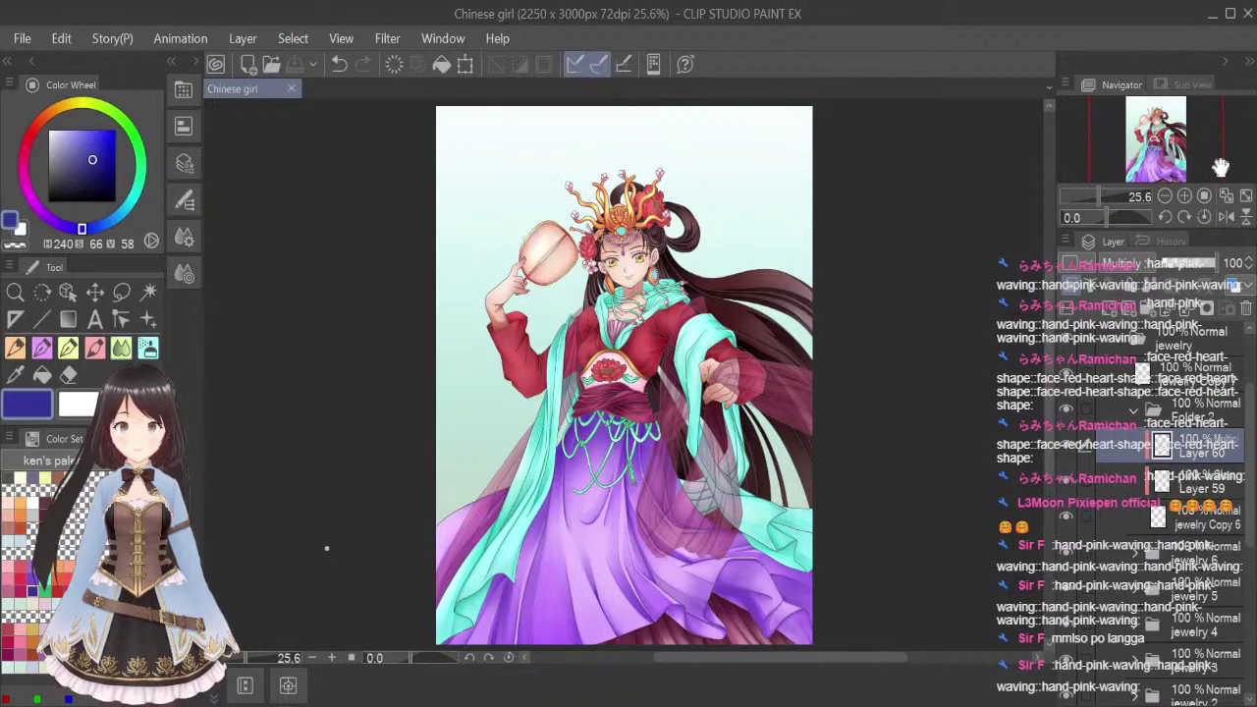
Highlight the light blue gems of both earrings and the crown with airbrushed pale pink on the glow layer, Layer 59
key("ctrl+alt+0")
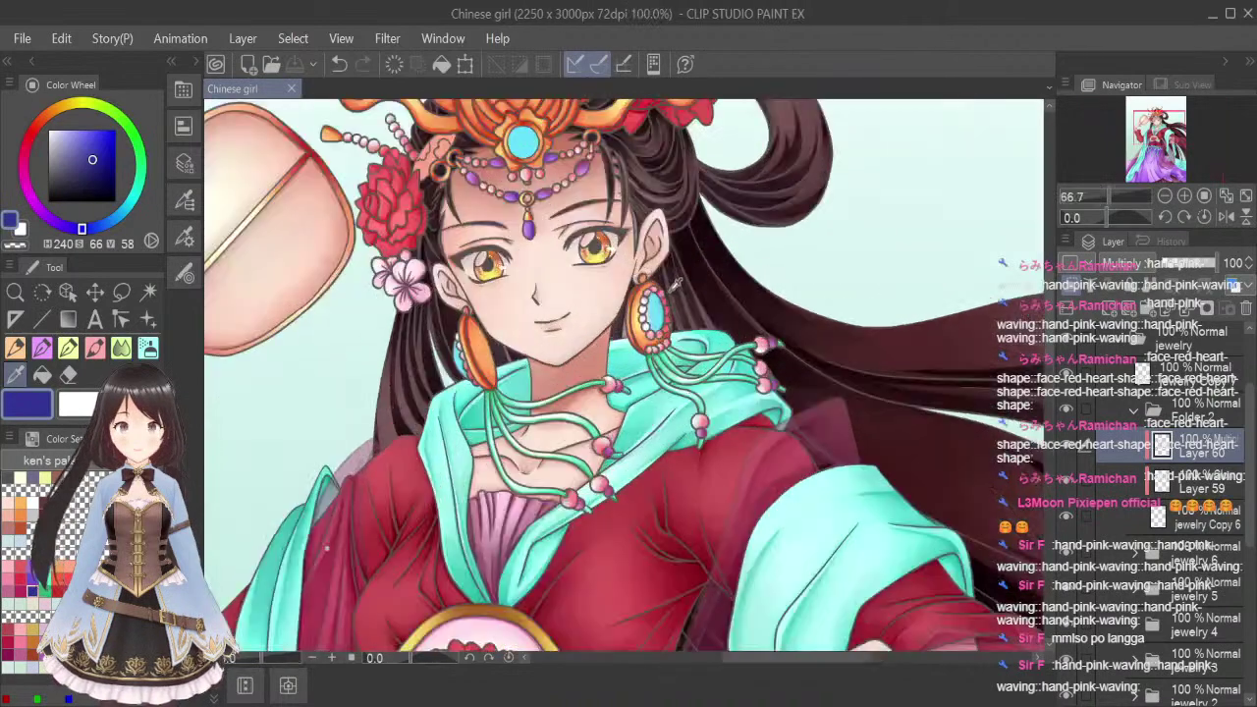
left_click(658, 313)
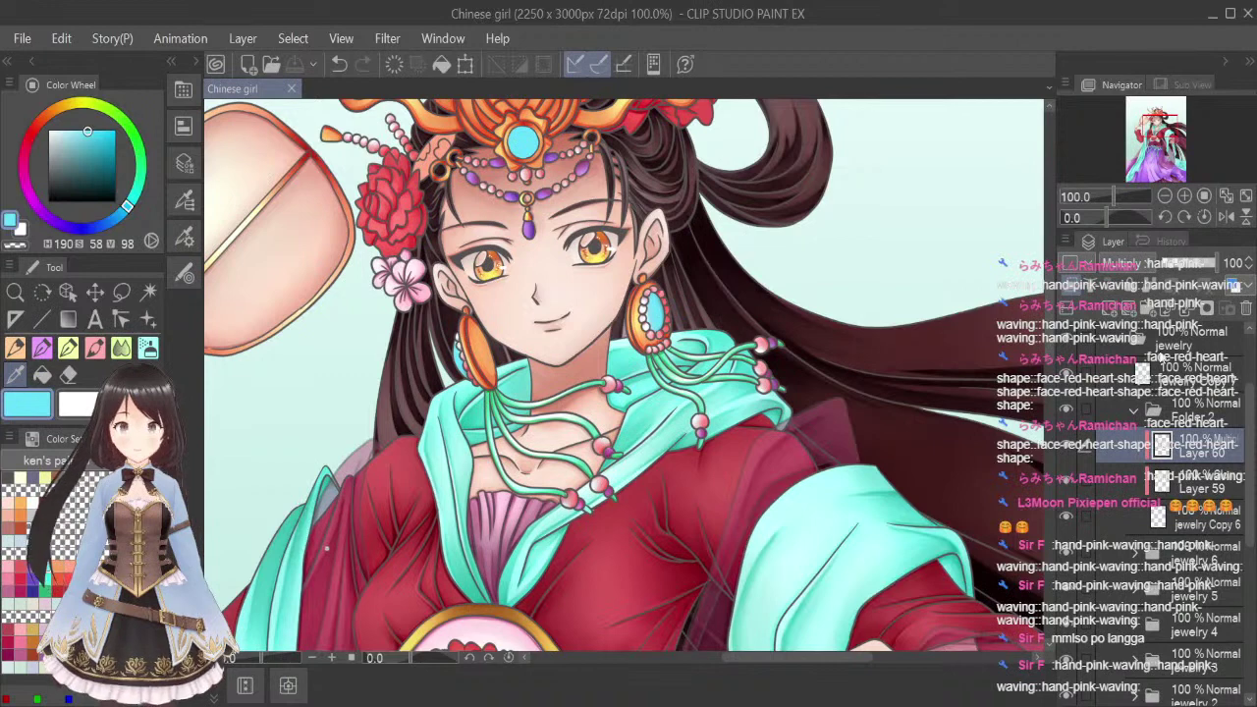
left_click(1205, 488)
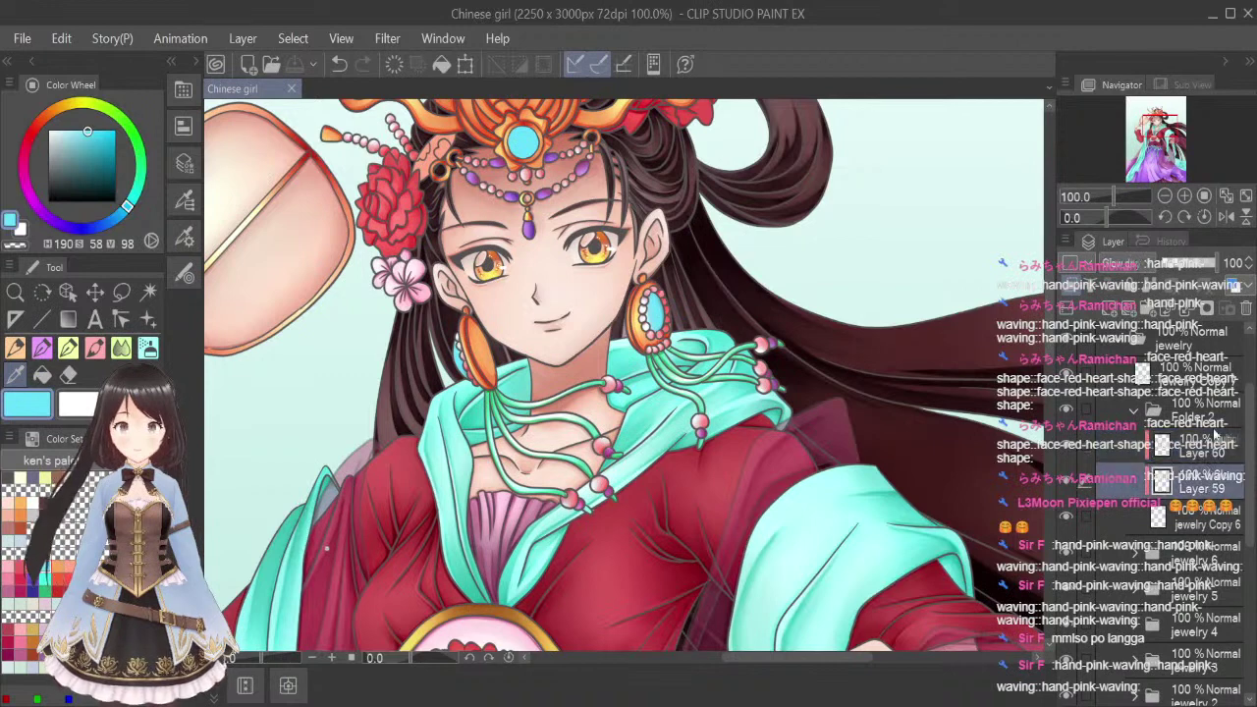
left_click(46, 603)
left_click(148, 347)
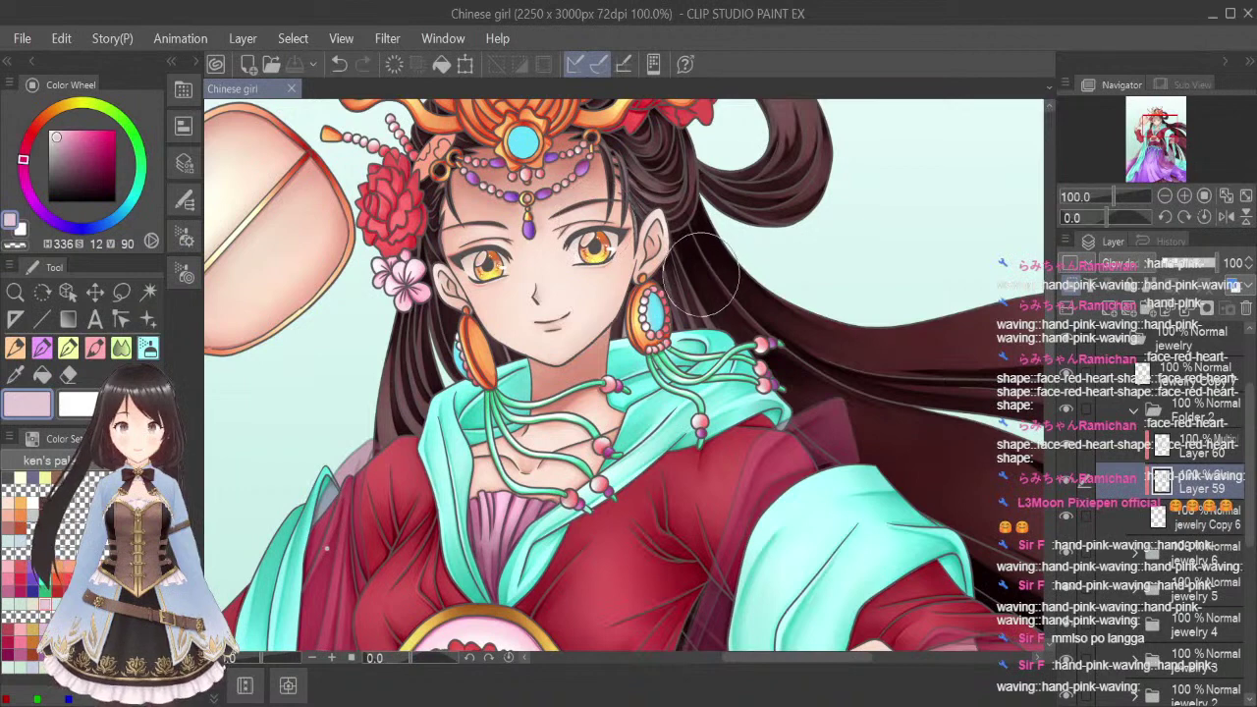
key("bracketleft")
key("bracketleft")
key("bracketleft")
key("bracketleft")
key("bracketleft")
key("bracketleft")
key("bracketleft")
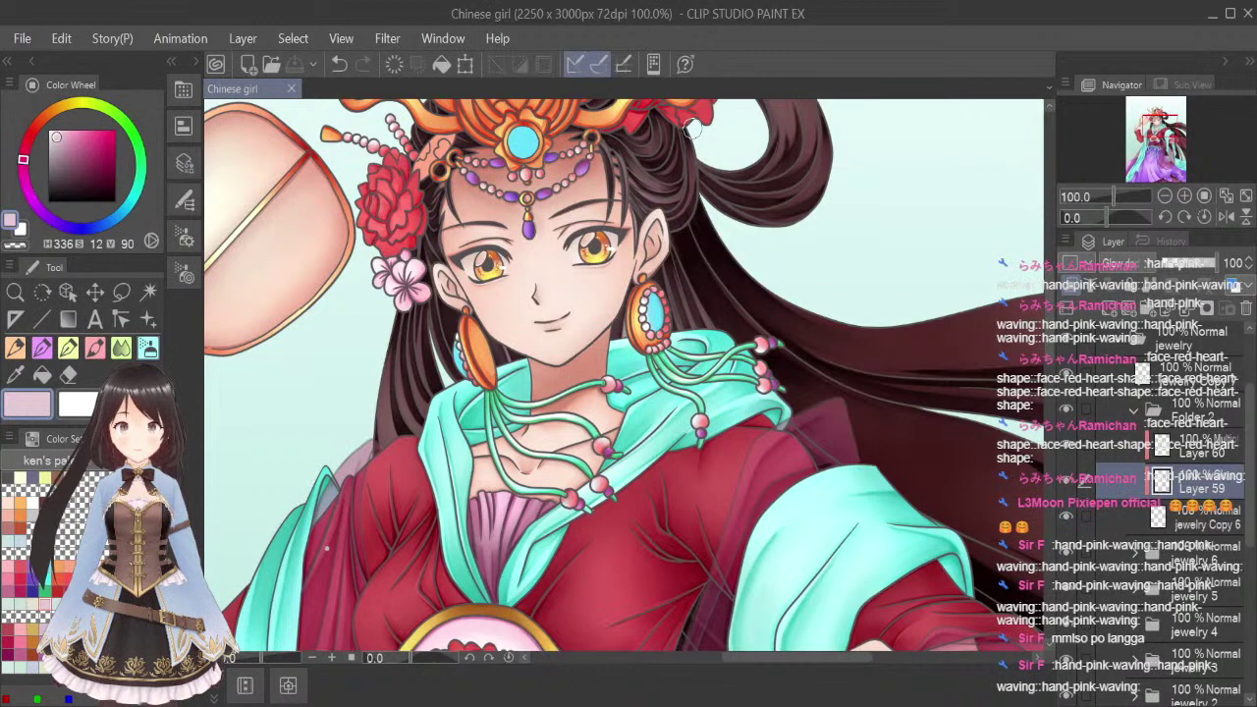
left_click(1067, 373)
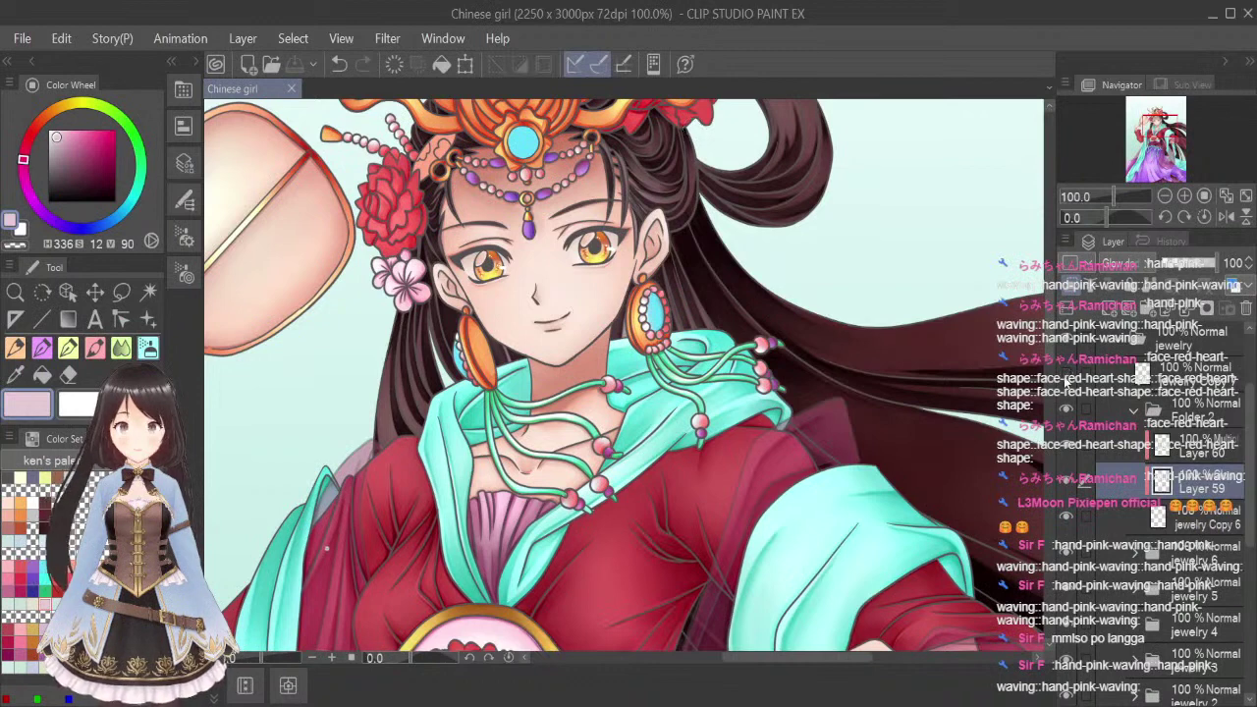
left_click(1067, 373)
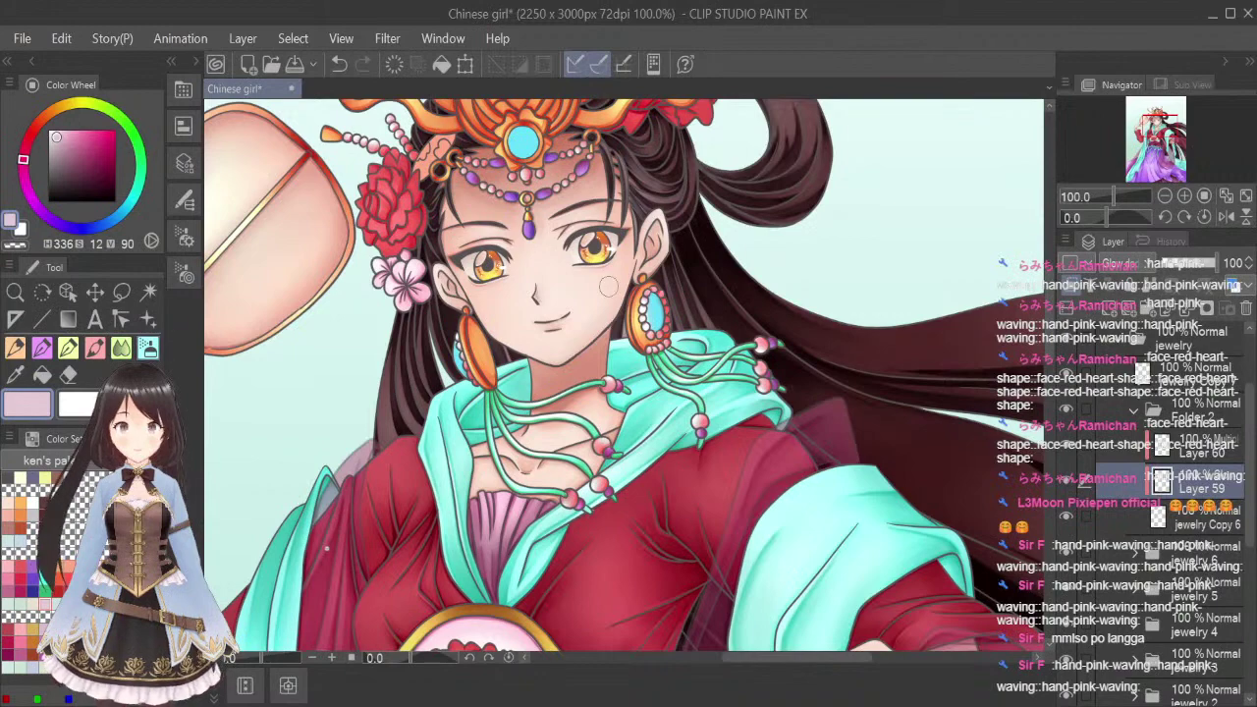
scroll(608, 285, "up", 2)
mouse_move(653, 295)
left_mouse_down()
mouse_move(639, 308)
mouse_move(653, 290)
mouse_move(653, 345)
left_mouse_up()
left_click_drag(358, 375, 356, 369)
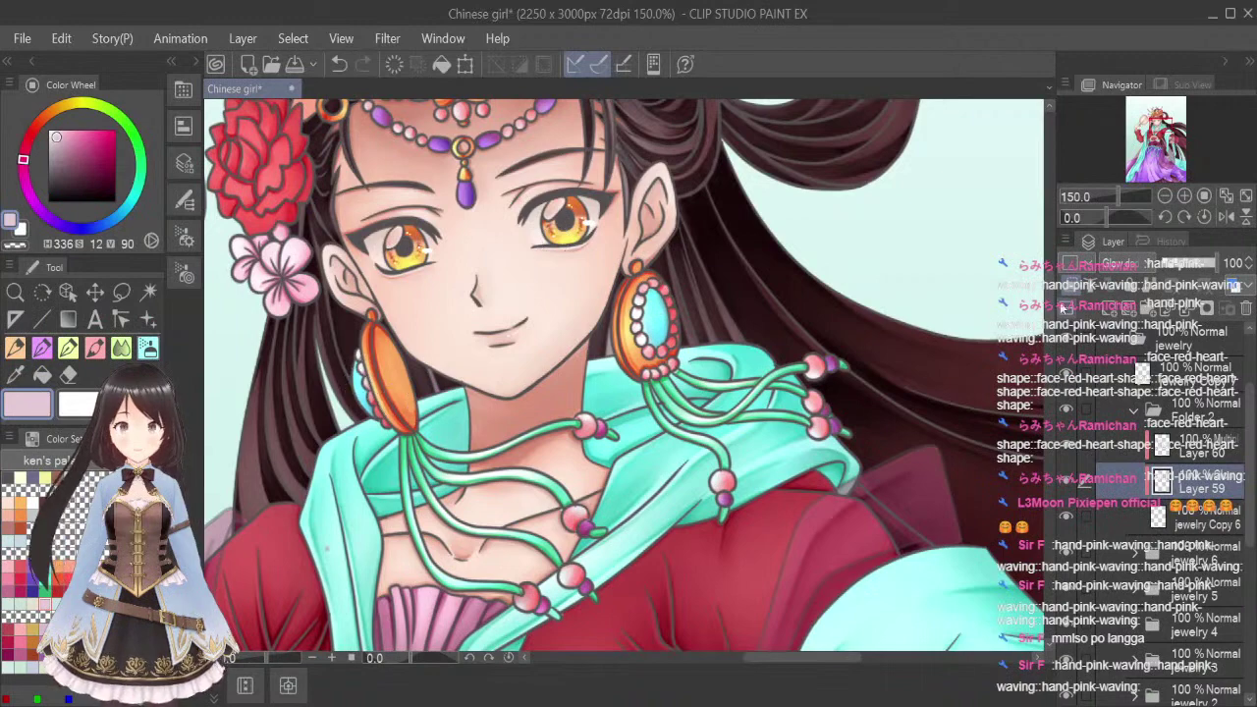
left_click_drag(1049, 309, 1049, 292)
mouse_move(445, 192)
left_mouse_down()
mouse_move(447, 208)
mouse_move(459, 188)
left_mouse_up()
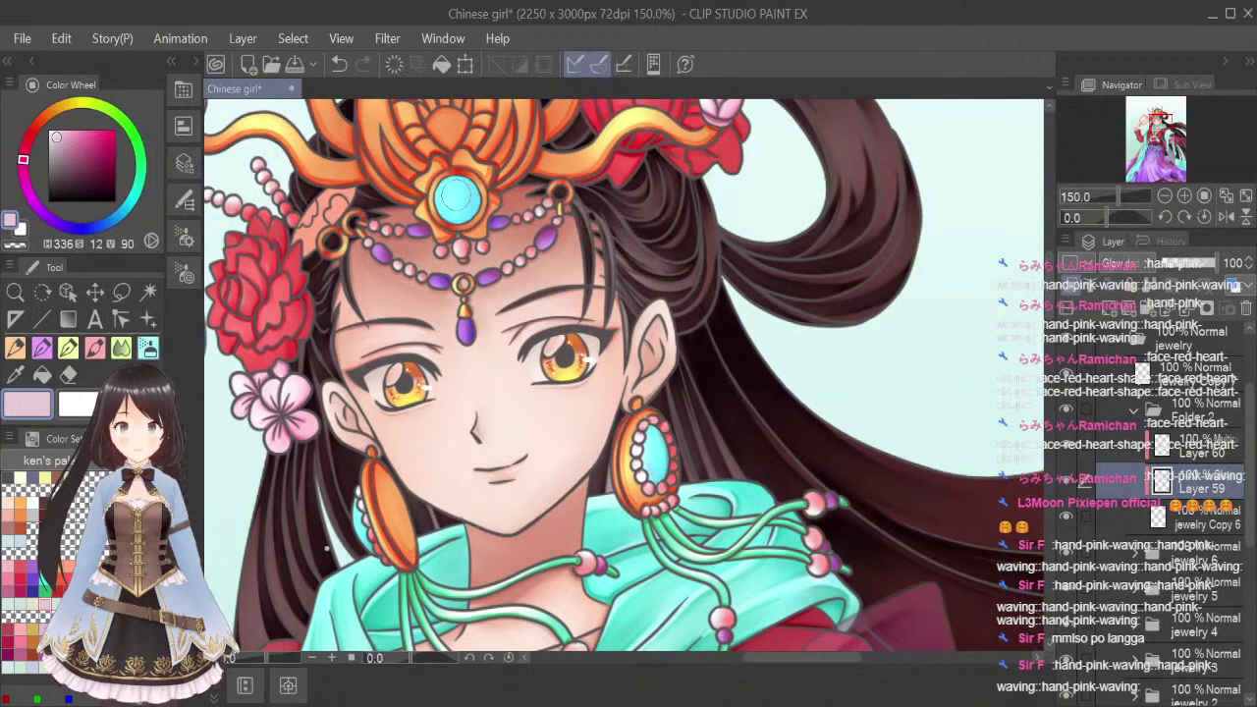
Shade the edge of the crown's light blue gem with airbrushed turquoise on the Multiply layer, Layer 60, and blend it
left_click(15, 374)
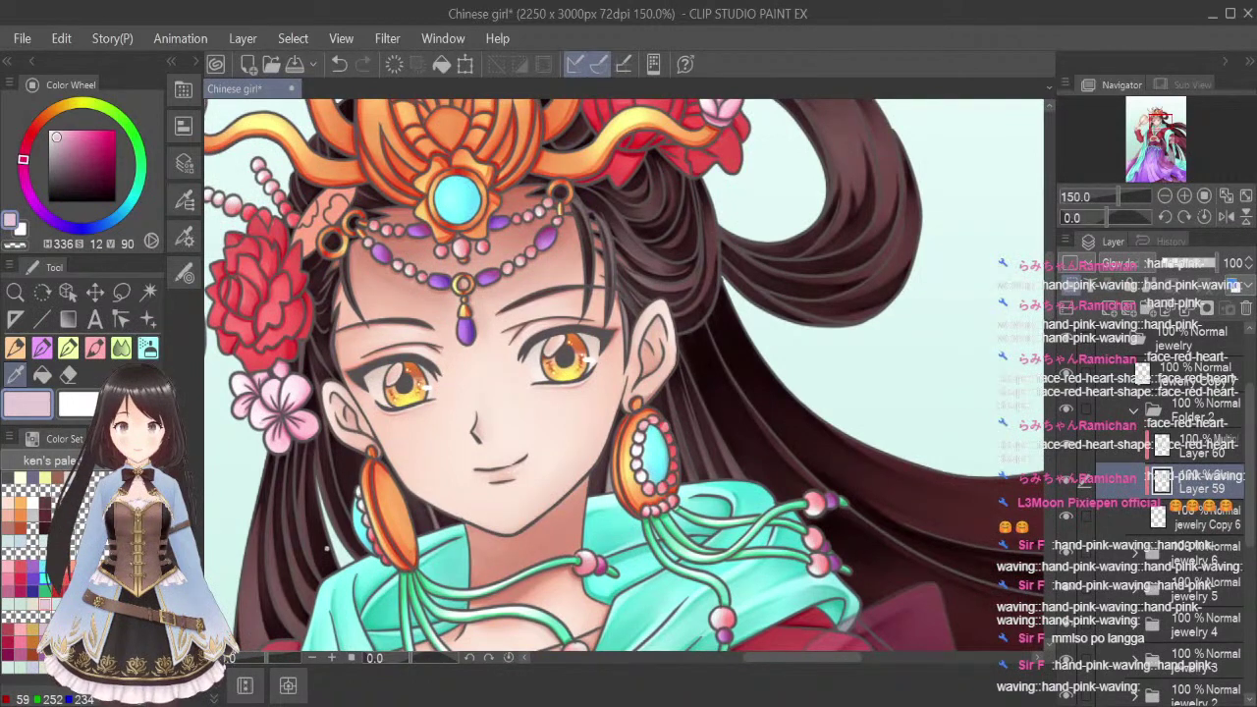
left_click(46, 580)
left_click(1200, 448)
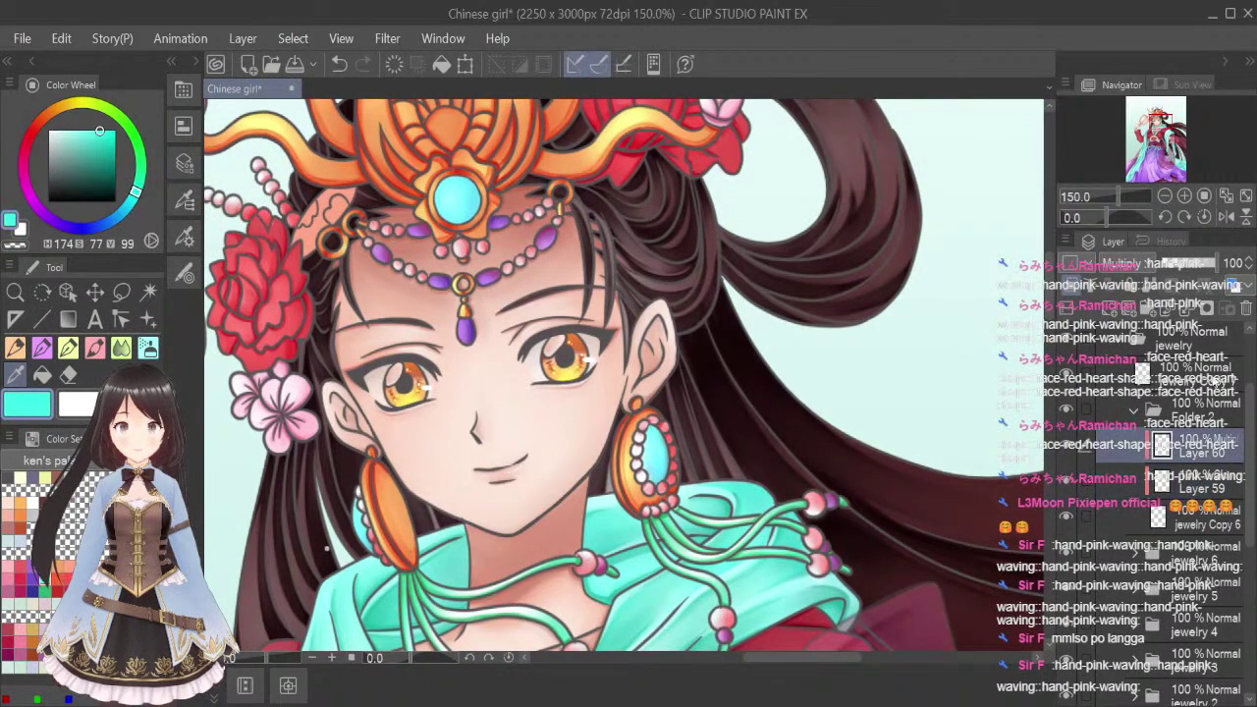
left_click(104, 343)
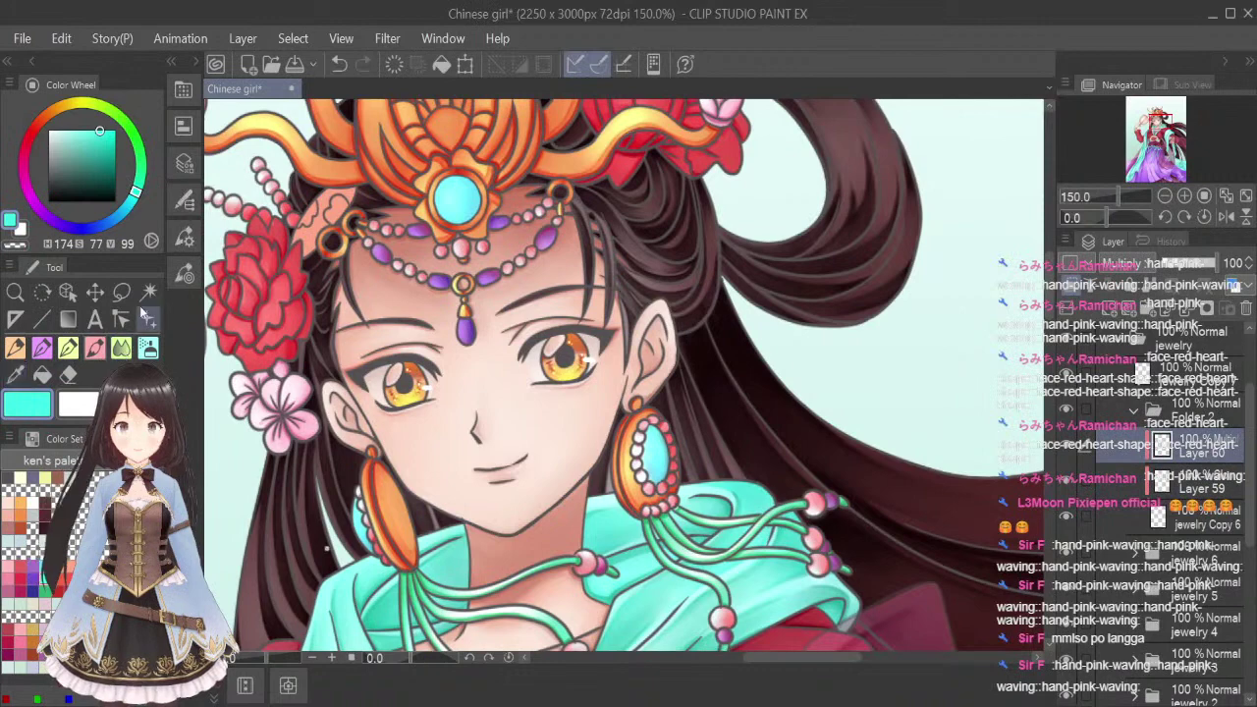
scroll(462, 211, "up", 1)
left_click(122, 345)
key("bracketleft")
key("bracketleft")
key("bracketleft")
key("bracketleft")
key("bracketleft")
key("bracketleft")
key("bracketleft")
key("bracketleft")
key("bracketleft")
key("bracketleft")
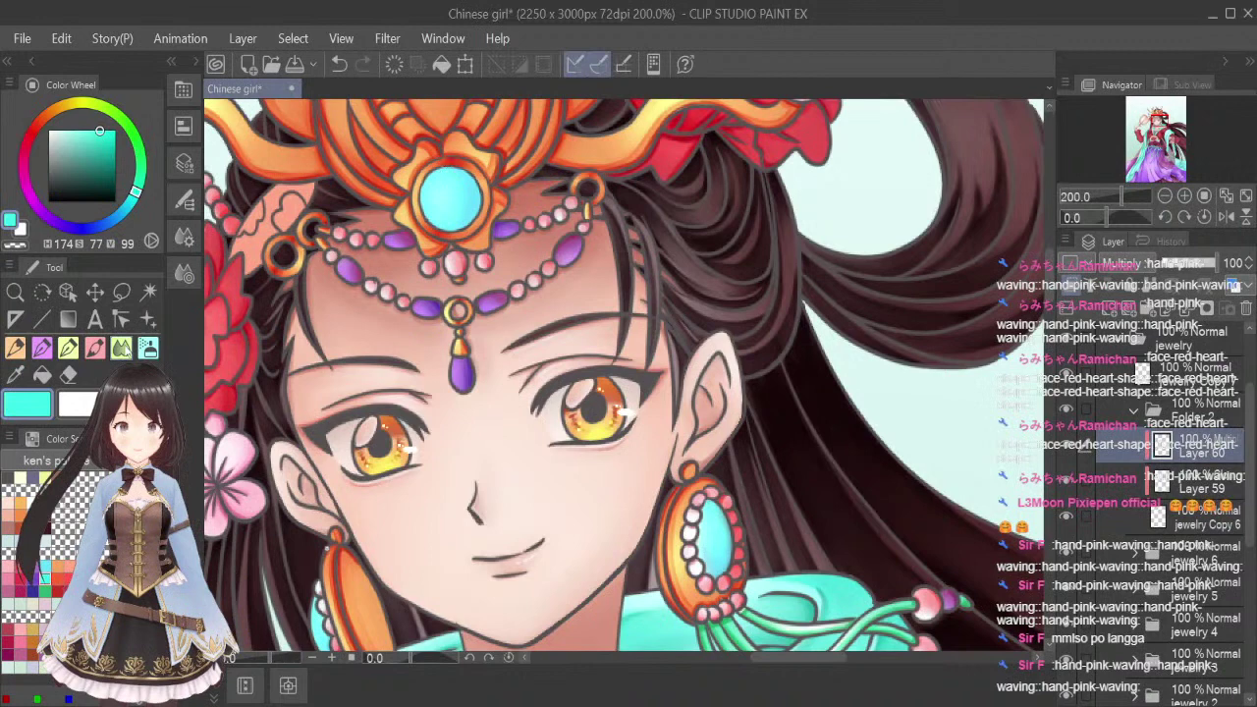
left_click(96, 347)
left_click(148, 347)
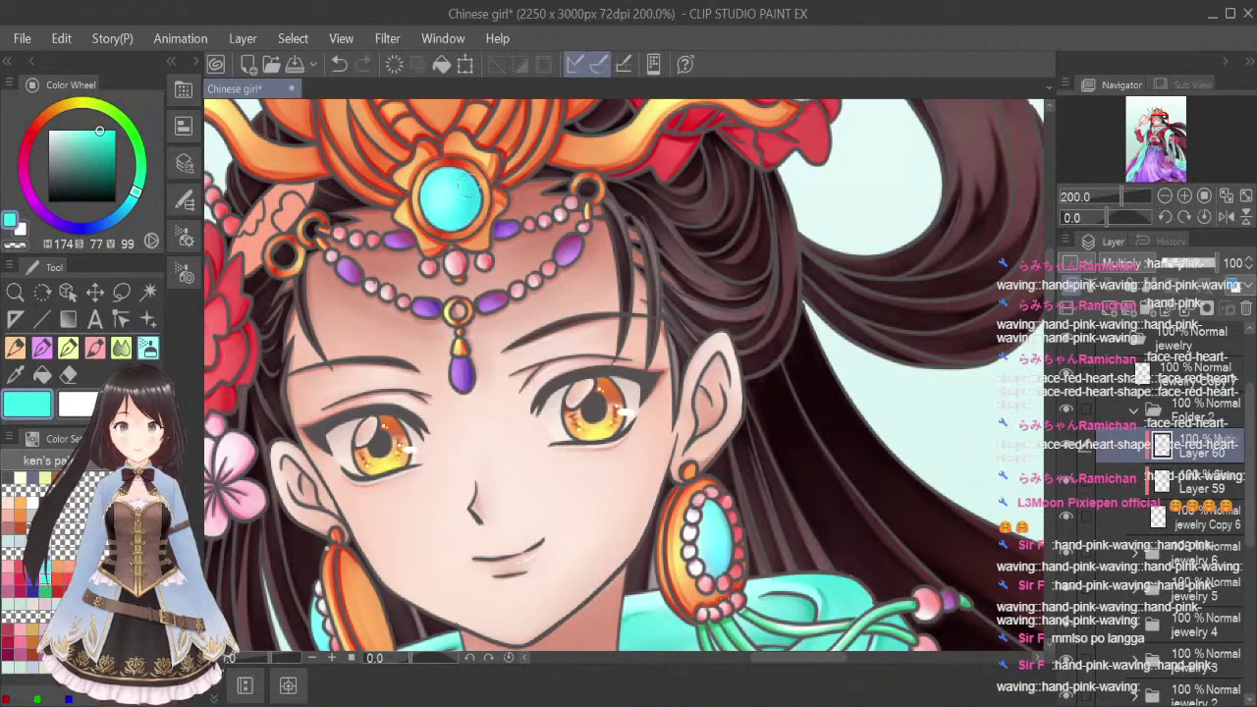
Shade the light blue gems of both earrings with airbrushed turquoise on Layer 60 and blend the shading
scroll(766, 287, "down", 2)
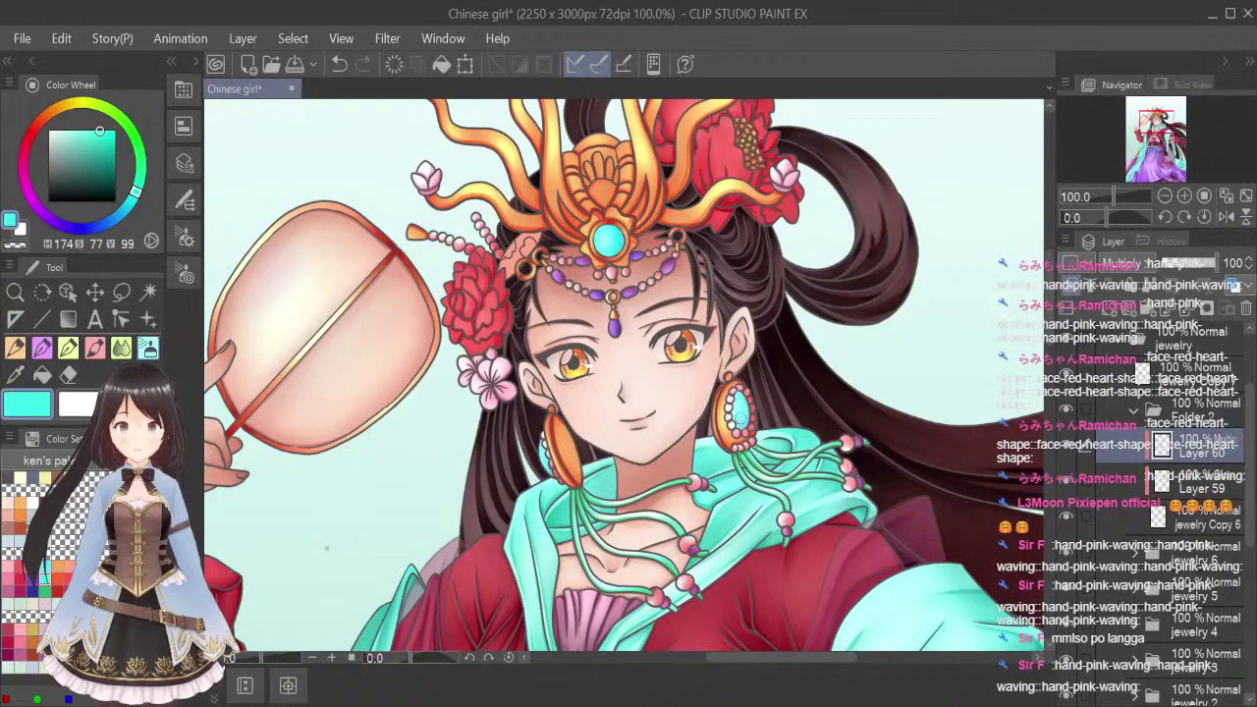
scroll(744, 500, "up", 5)
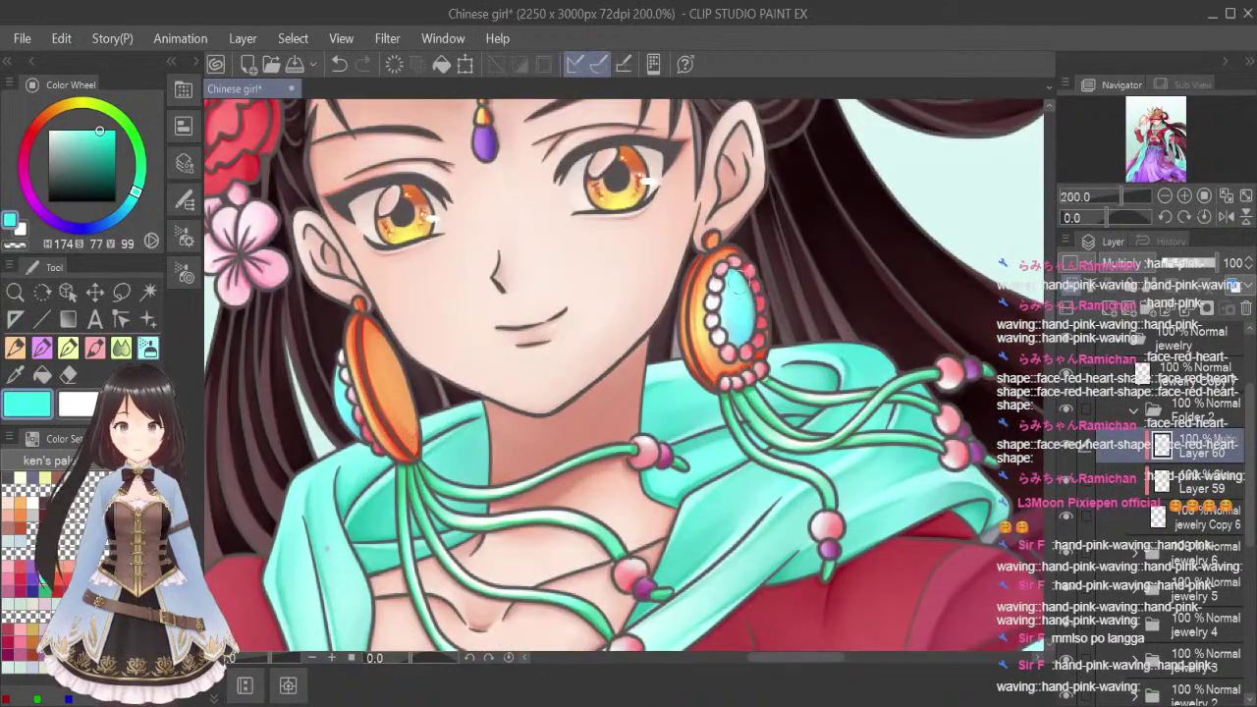
left_click_drag(732, 278, 723, 322)
mouse_move(730, 275)
left_mouse_down()
mouse_move(728, 334)
mouse_move(756, 308)
mouse_move(726, 324)
mouse_move(756, 336)
mouse_move(731, 273)
mouse_move(721, 282)
left_mouse_up()
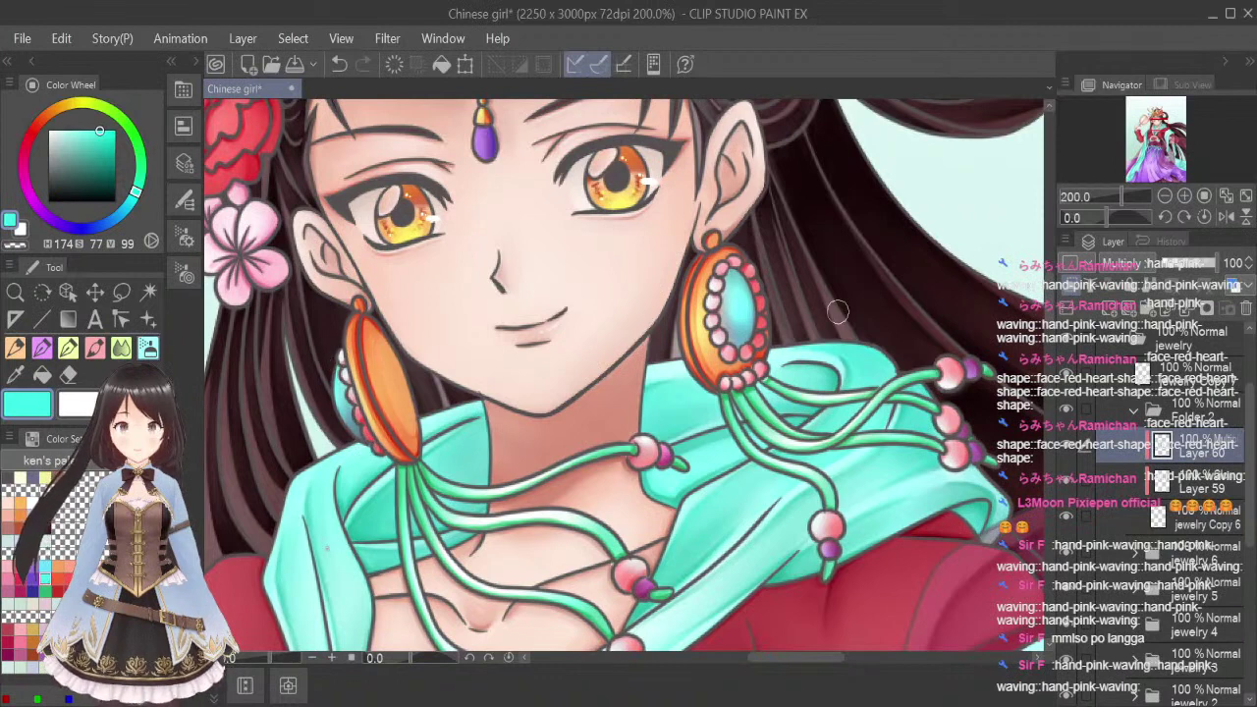
left_click(121, 348)
left_click_drag(744, 299, 736, 322)
left_click_drag(353, 383, 352, 402)
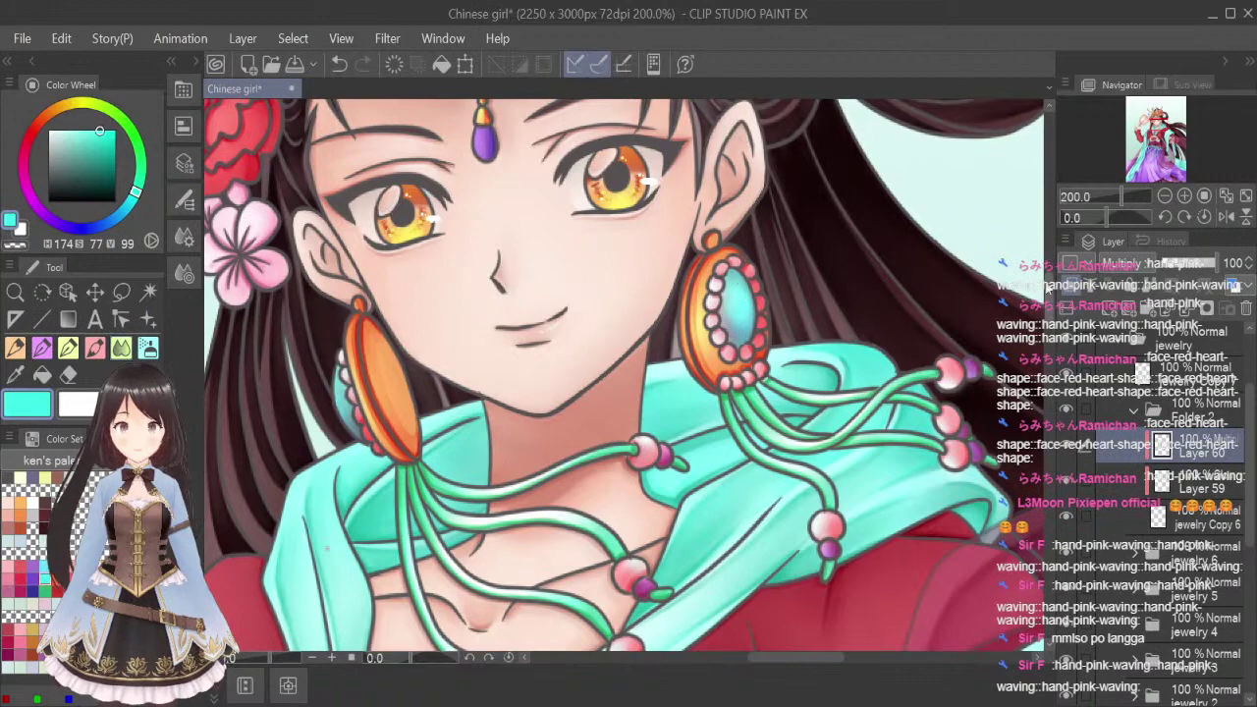
scroll(471, 280, "up", 5)
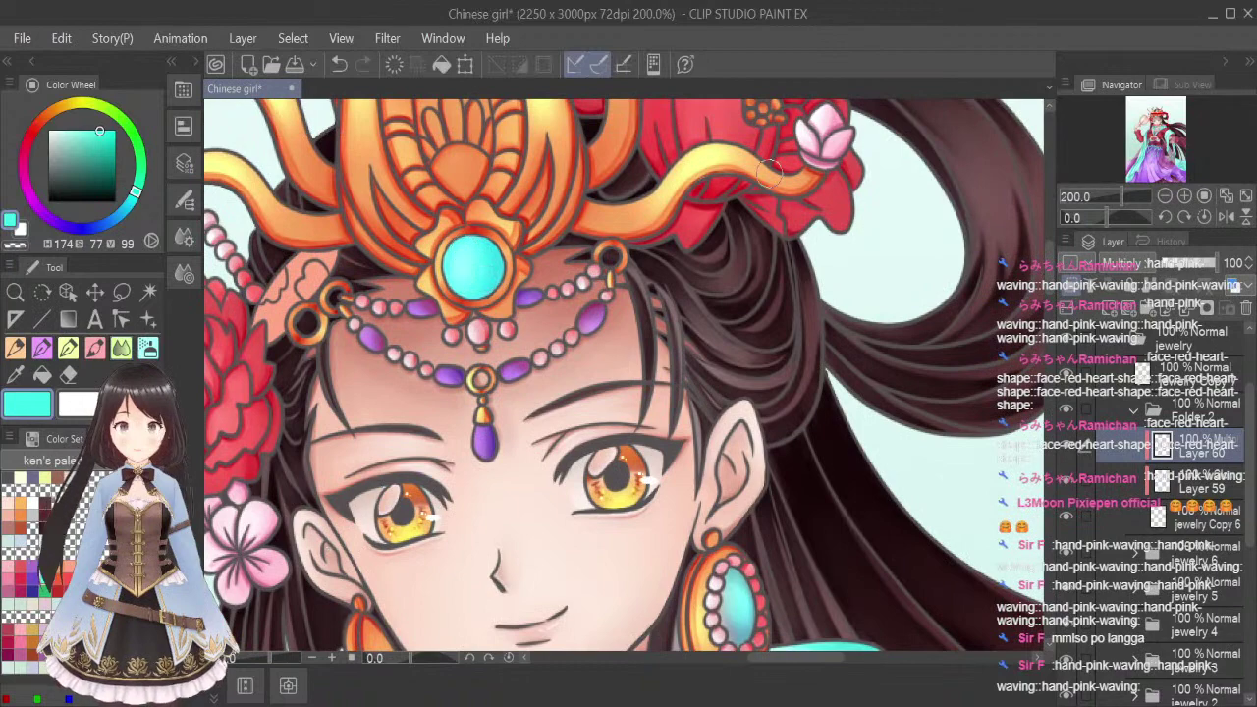
scroll(807, 265, "down", 2)
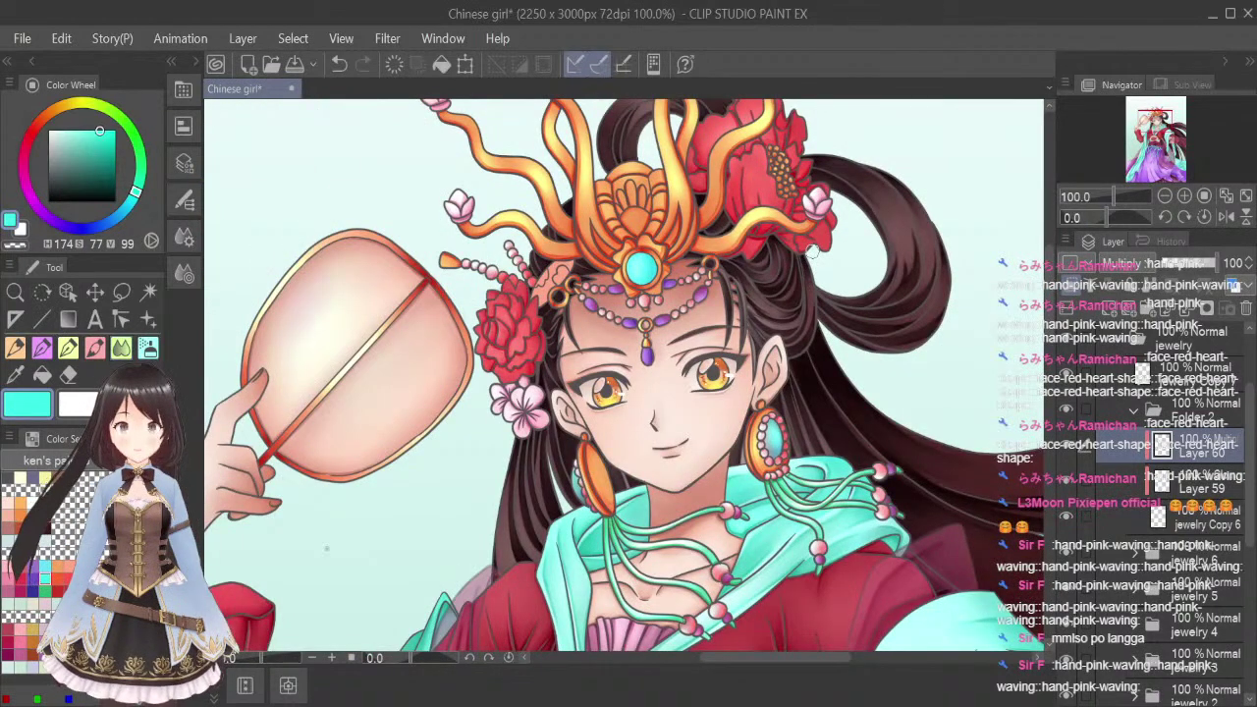
Deepen the edges of both earring gems with airbrushed green on Layer 60 and blend the shading
left_click(15, 375)
left_click(45, 591)
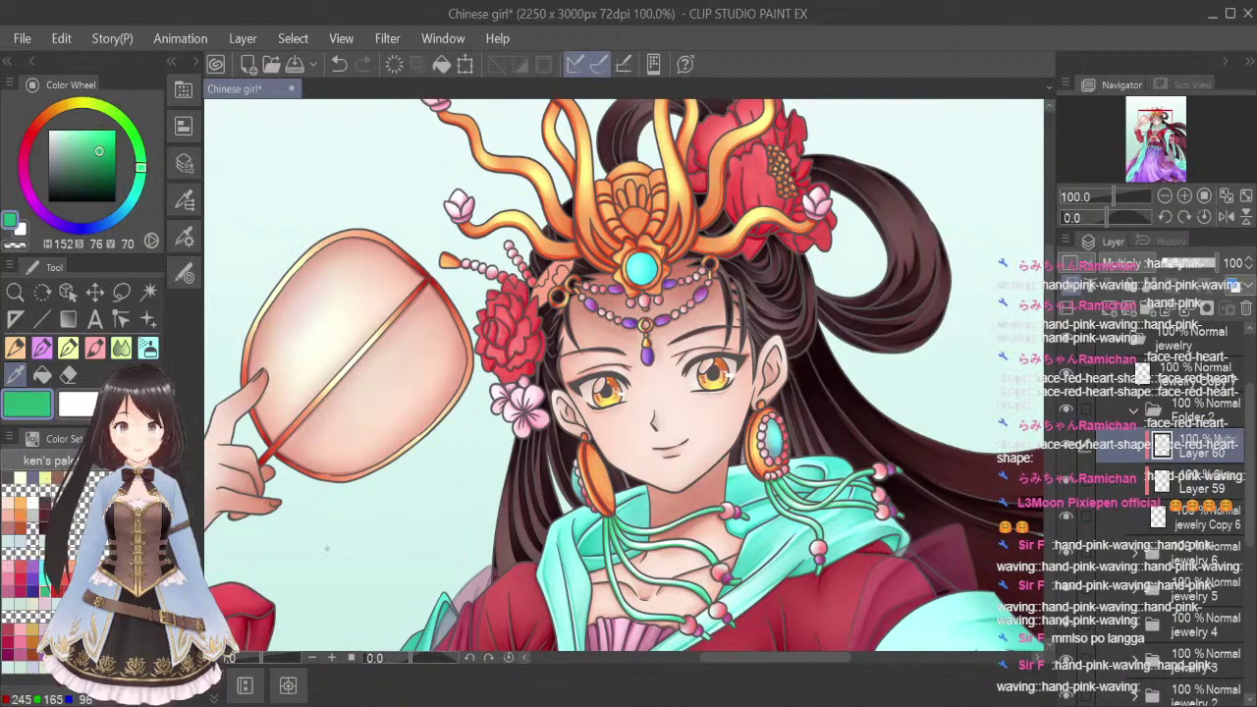
left_click(147, 347)
scroll(766, 442, "up", 2)
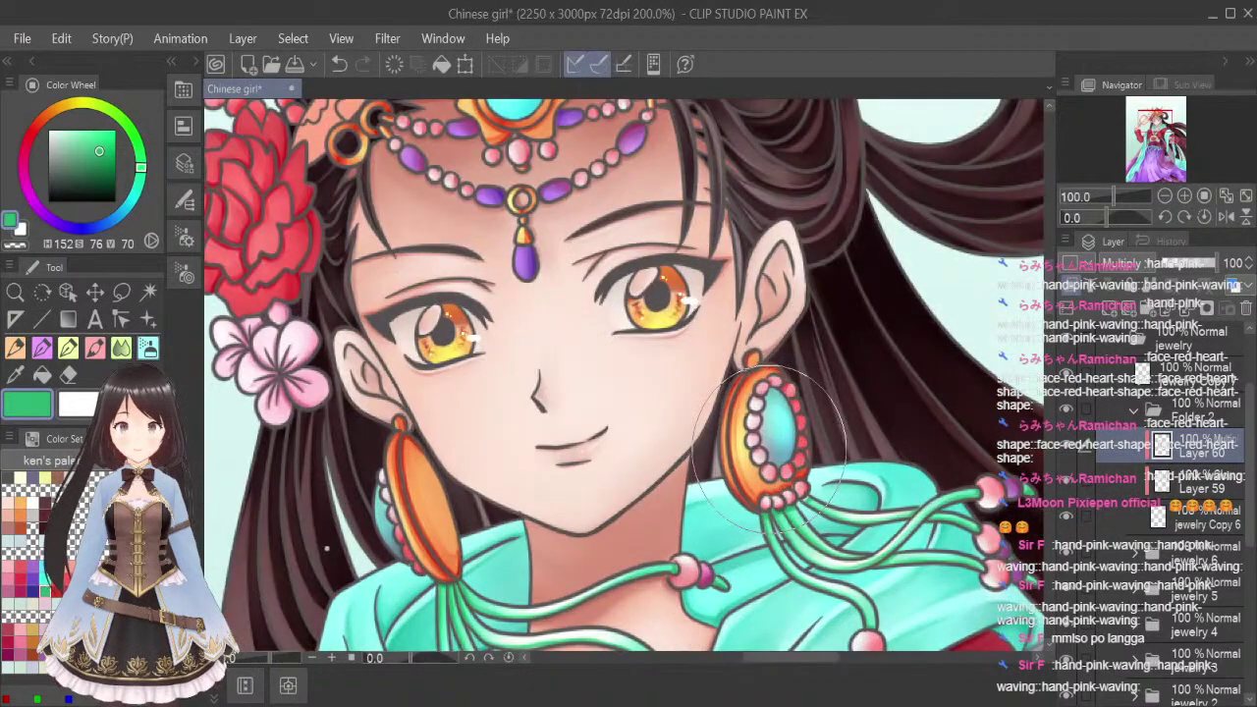
key("[")
key("[")
key("[")
key("[")
key("[")
key("[")
key("[")
key("[")
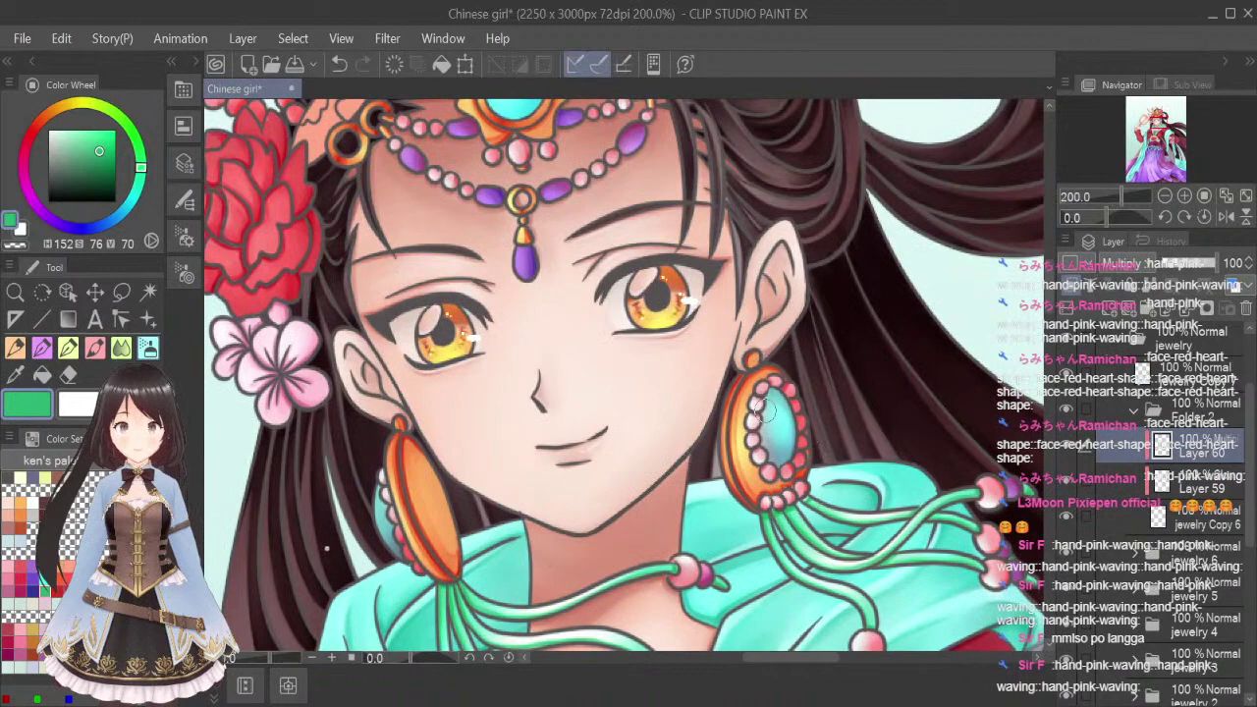
mouse_move(768, 391)
left_mouse_down()
mouse_move(759, 459)
mouse_move(755, 437)
mouse_move(797, 445)
mouse_move(791, 465)
mouse_move(794, 444)
mouse_move(784, 466)
mouse_move(765, 464)
mouse_move(762, 388)
mouse_move(777, 384)
mouse_move(797, 415)
mouse_move(758, 481)
left_mouse_up()
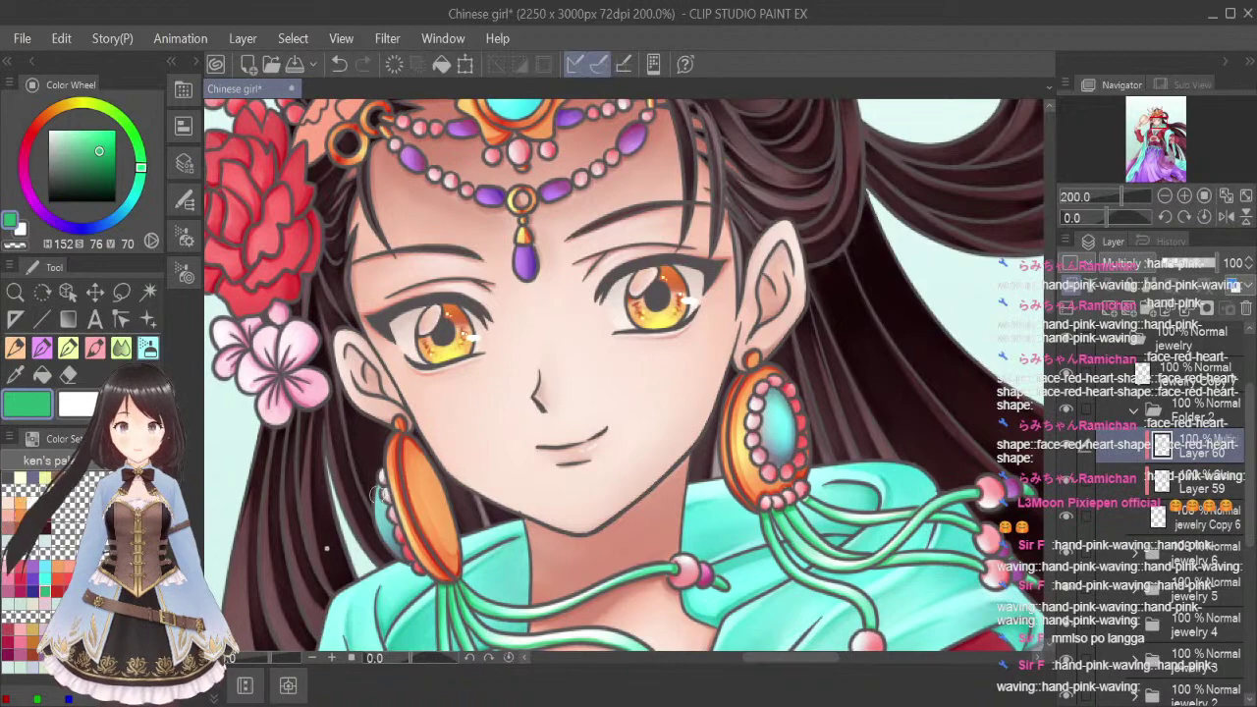
left_click(120, 348)
left_click_drag(776, 397, 781, 439)
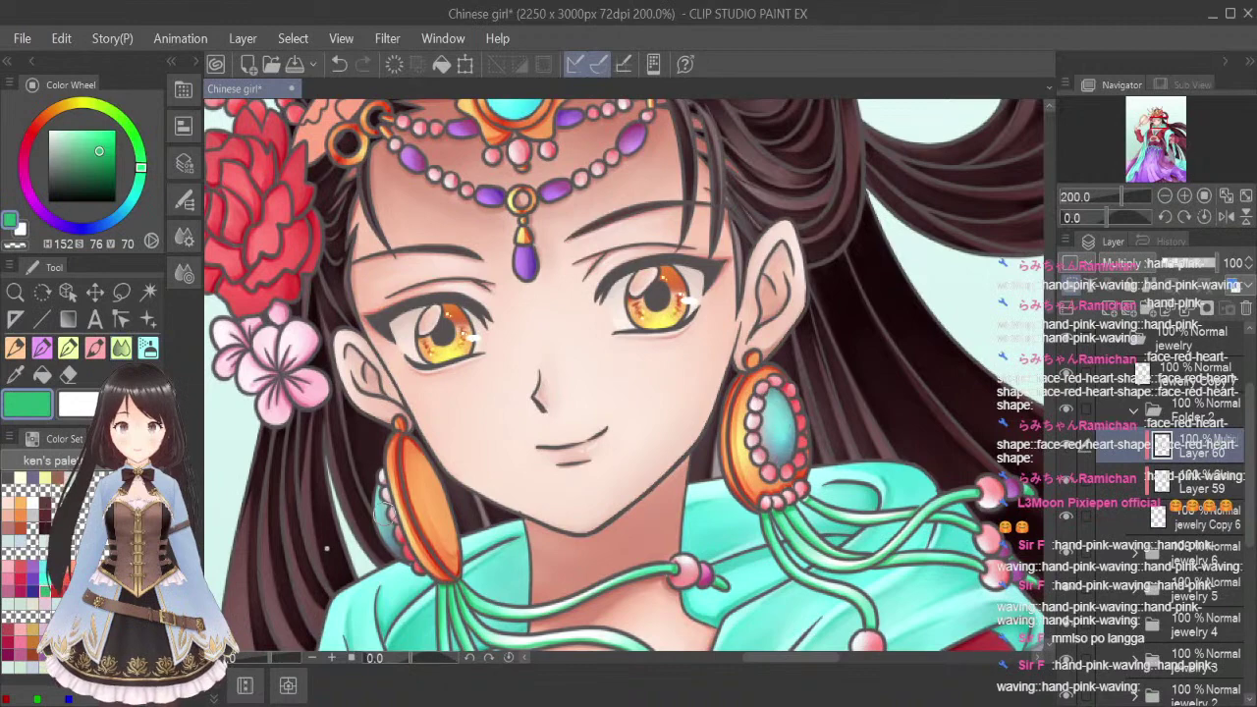
scroll(817, 283, "down", 2)
left_click_drag(1049, 337, 1049, 288)
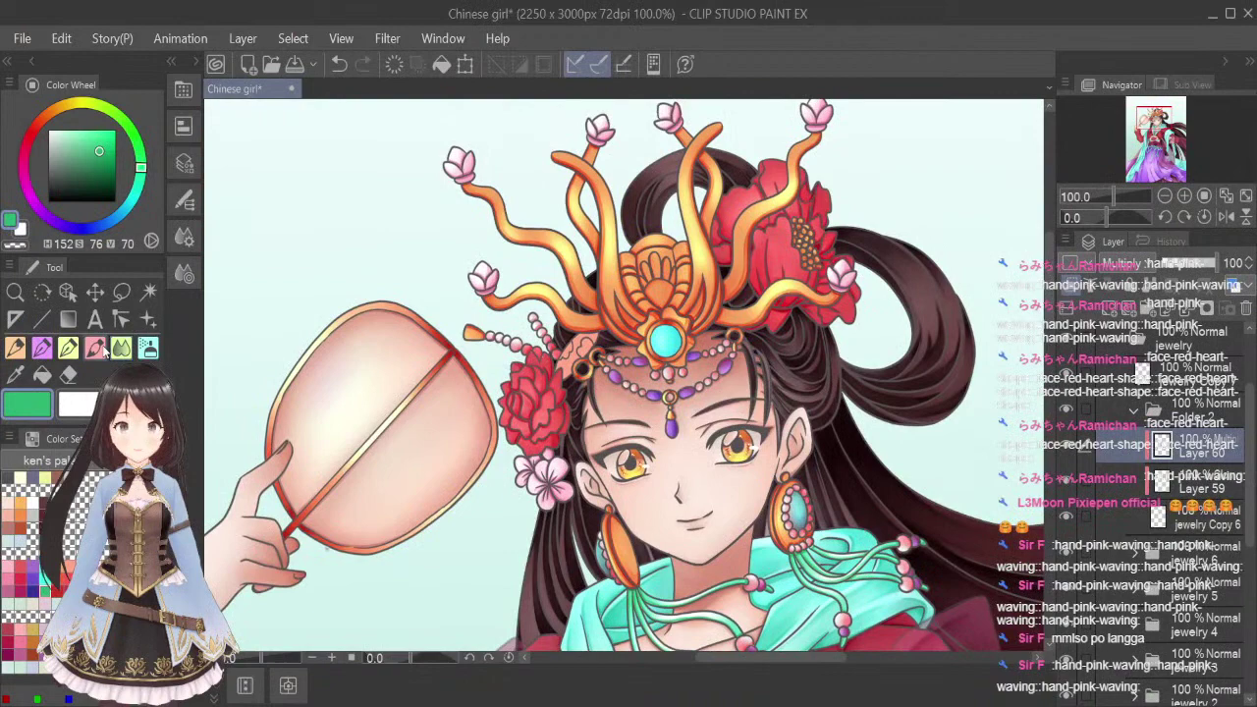
Deepen the edge of the crown's light blue gem with a smaller green airbrush on Layer 60 and blend the shading
scroll(656, 334, "up", 2)
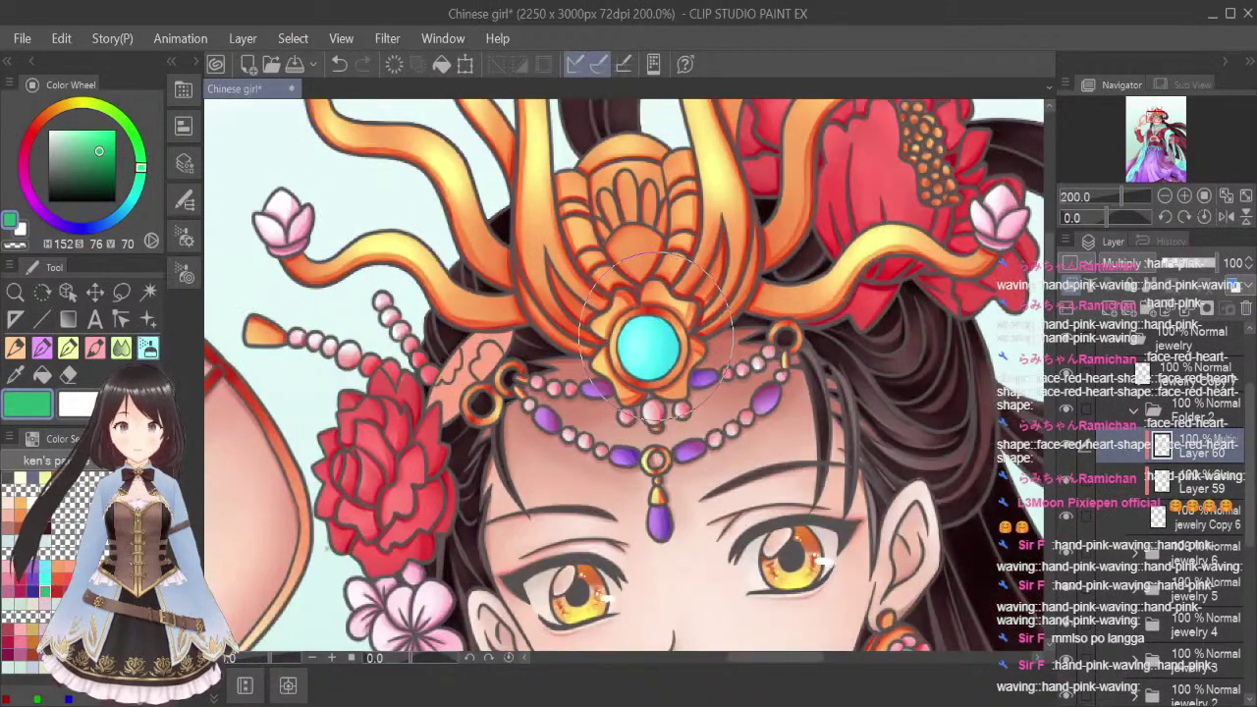
key("bracketleft")
key("bracketleft")
key("bracketleft")
key("bracketleft")
key("bracketleft")
key("bracketleft")
key("bracketleft")
key("bracketleft")
key("bracketleft")
key("bracketleft")
key("bracketleft")
key("bracketleft")
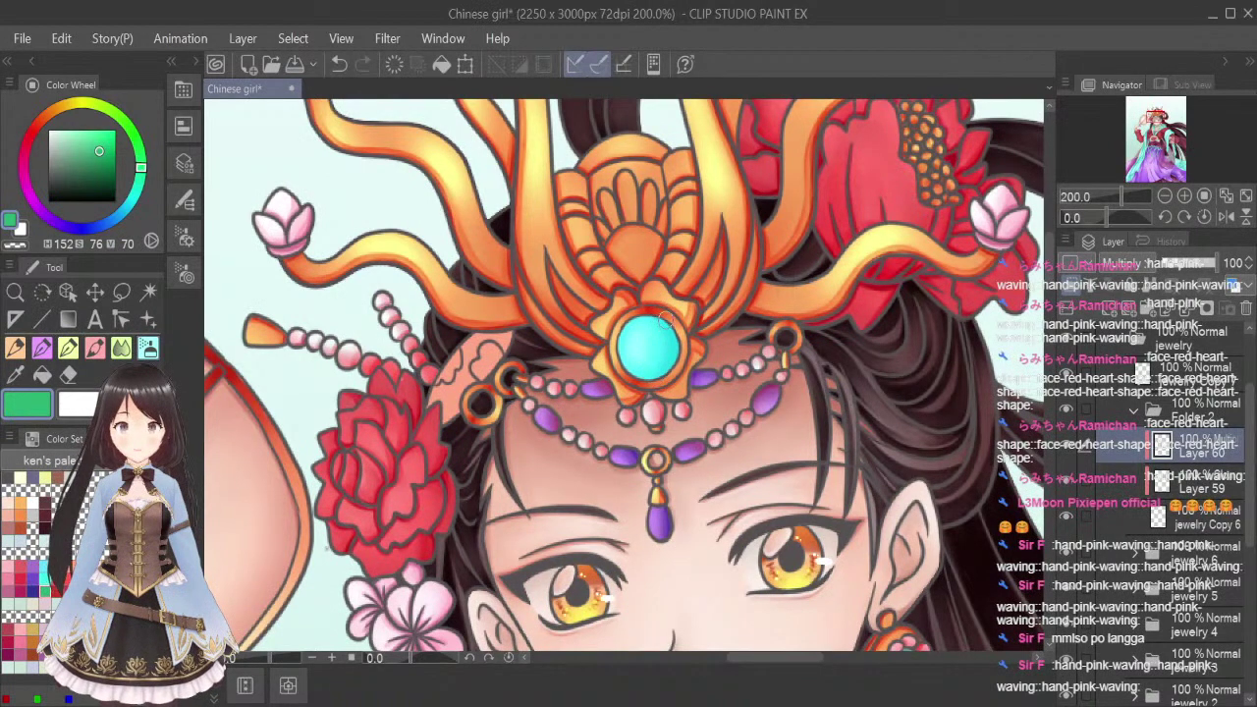
left_click(122, 347)
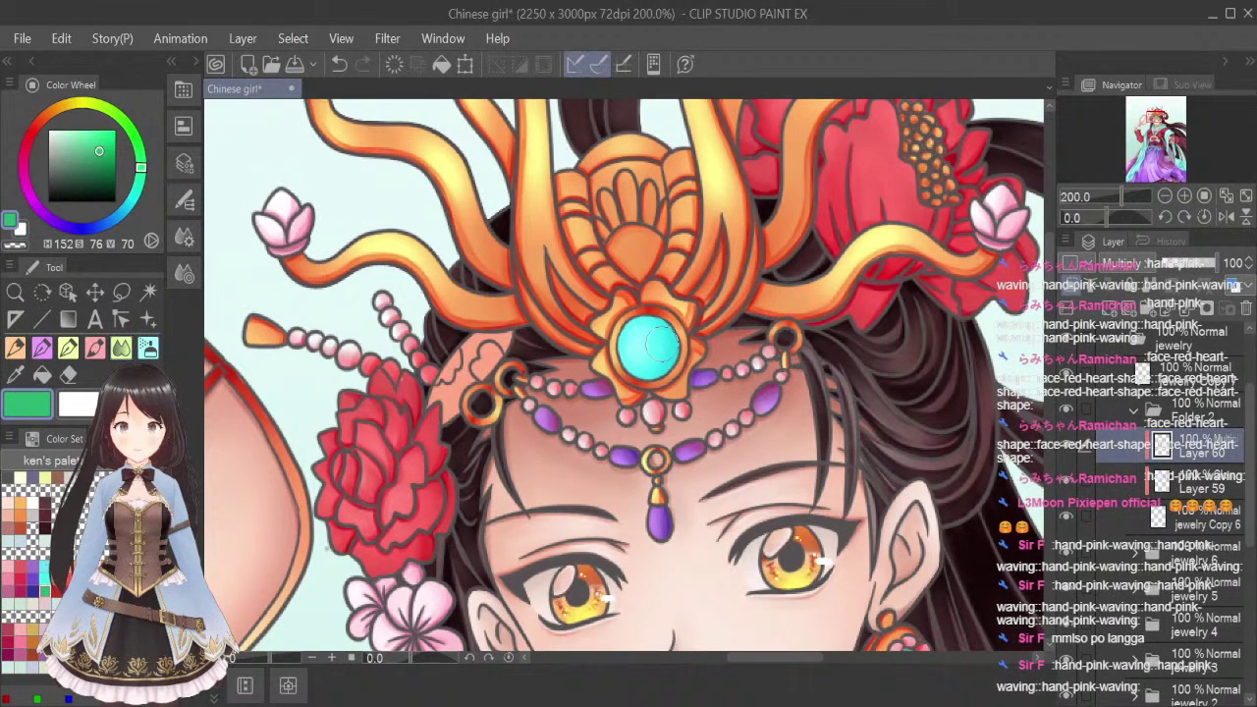
scroll(762, 265, "down", 2)
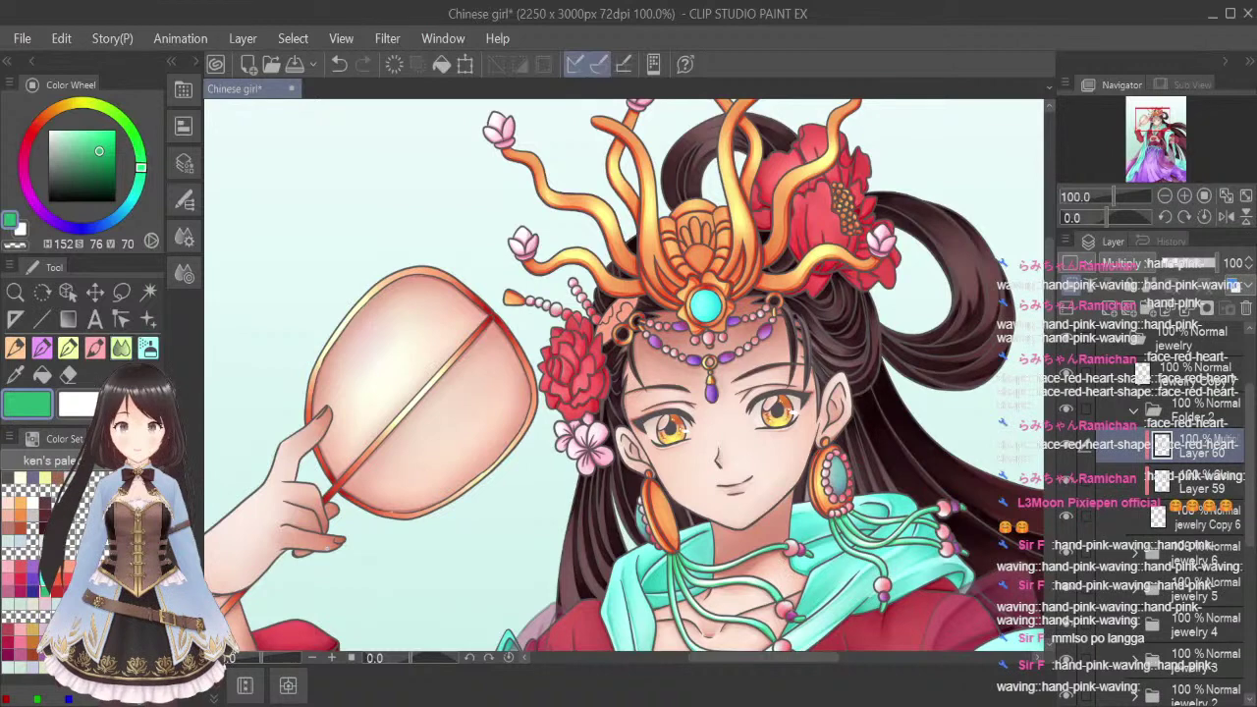
scroll(834, 476, "up", 1)
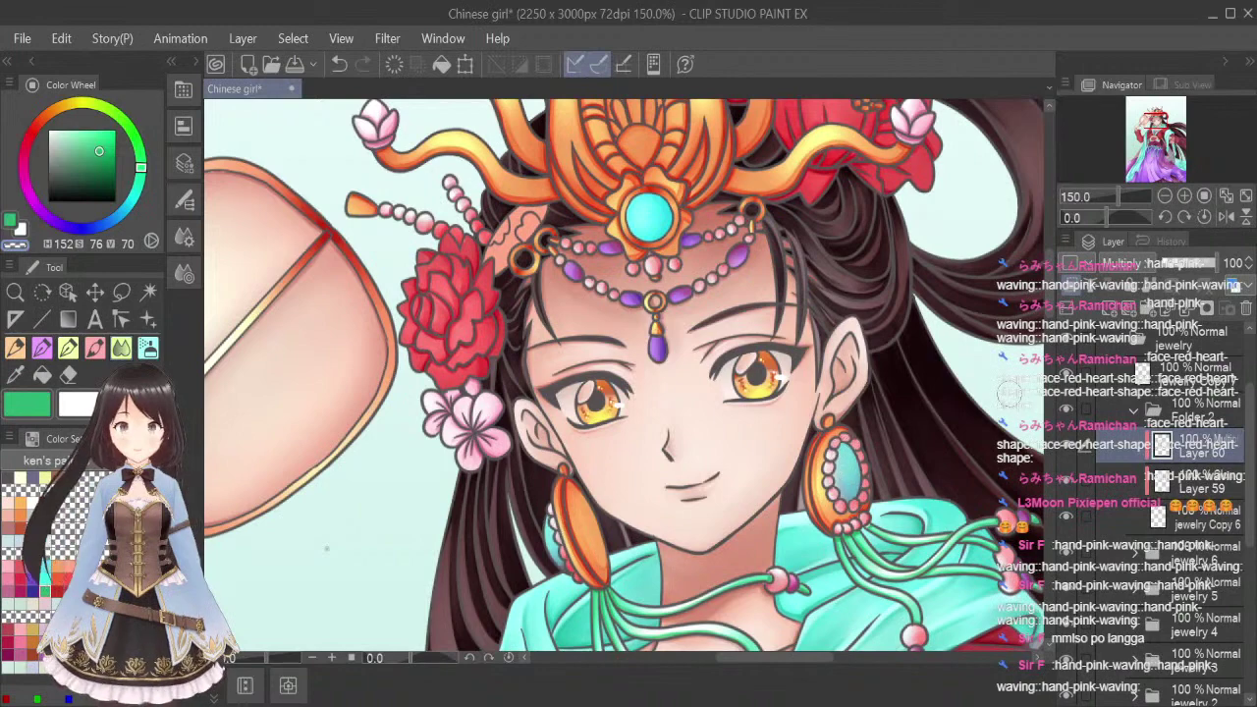
scroll(1011, 404, "down", 2)
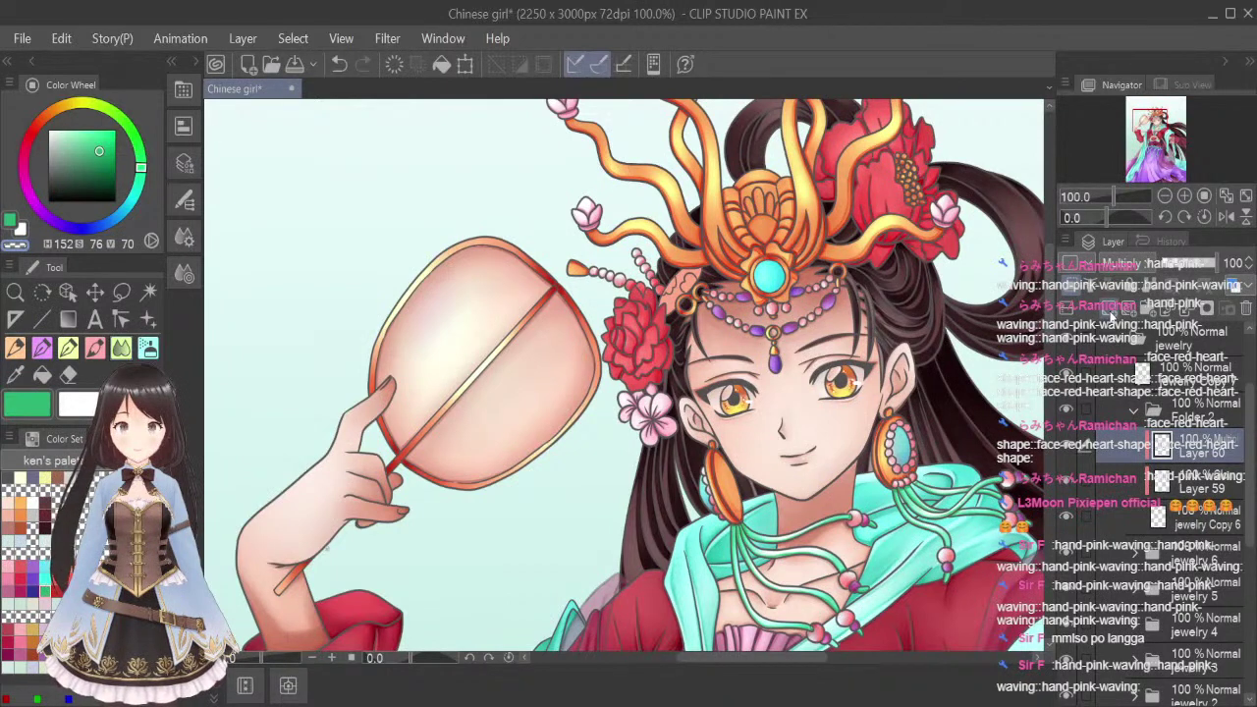
Choose pale pink, undo the stray stroke on Layer 60, and add a clipped layer above it in Screen mode
left_click(45, 603)
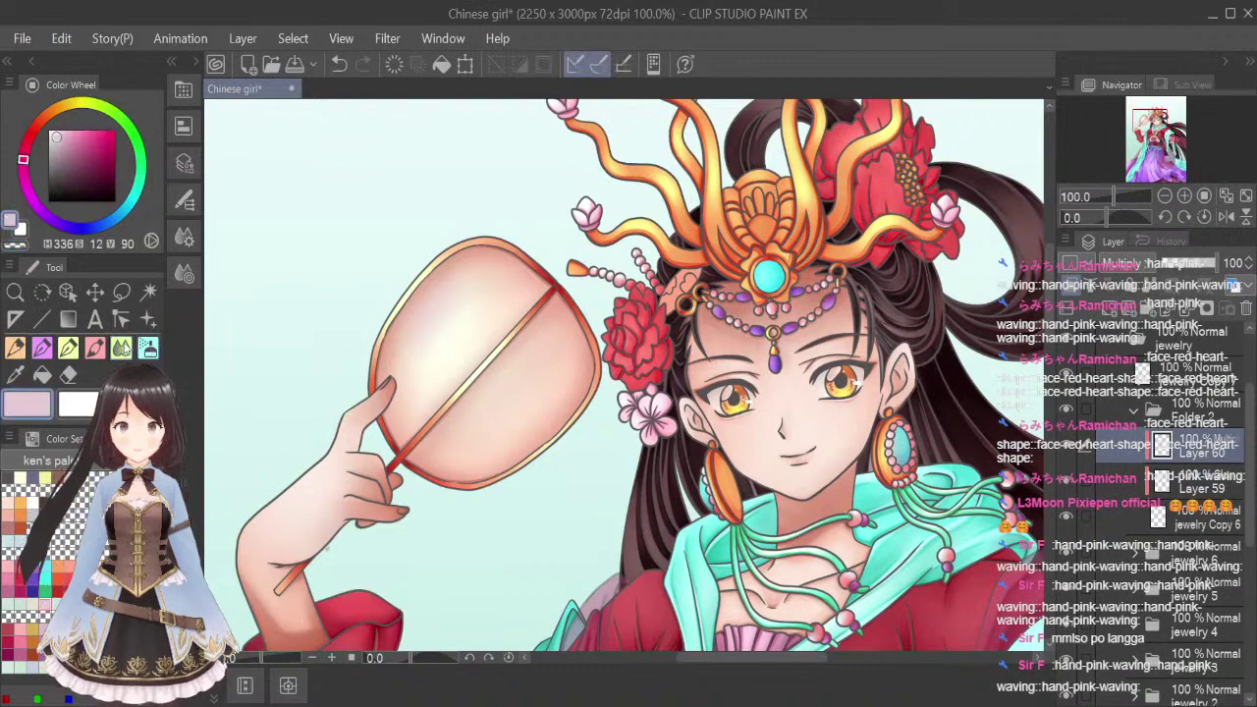
left_click(95, 348)
scroll(756, 267, "up", 5)
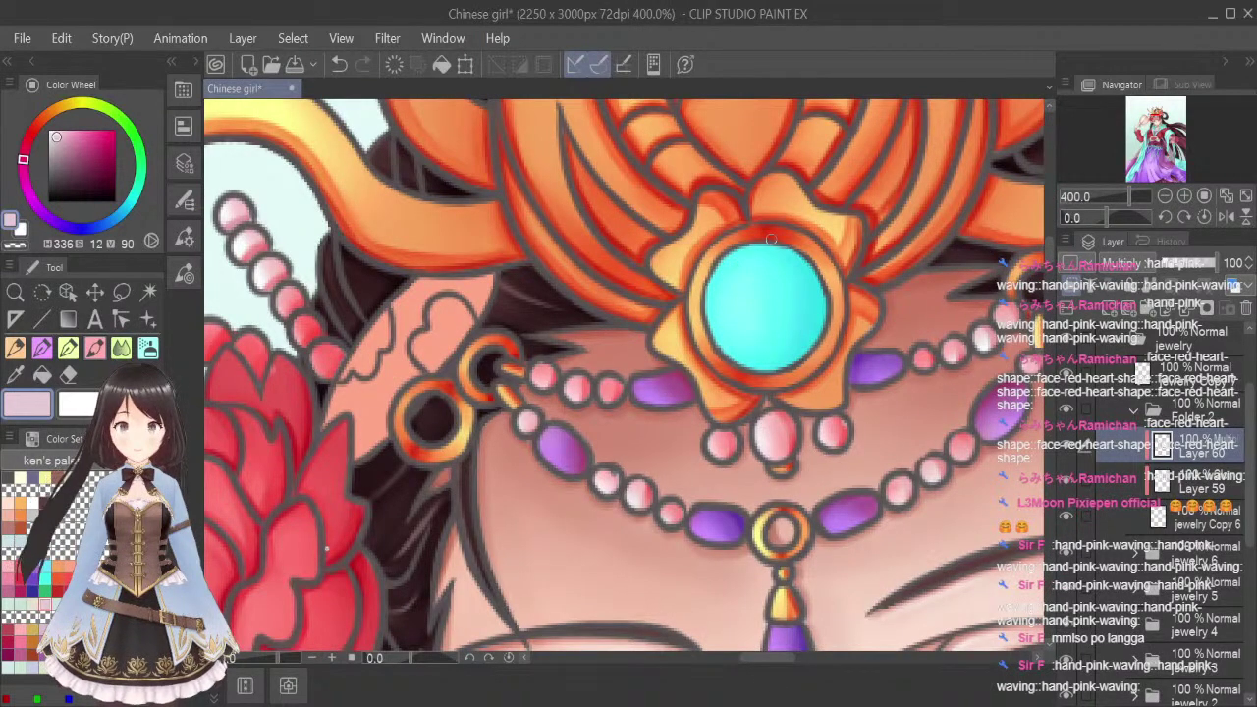
key("ctrl+z")
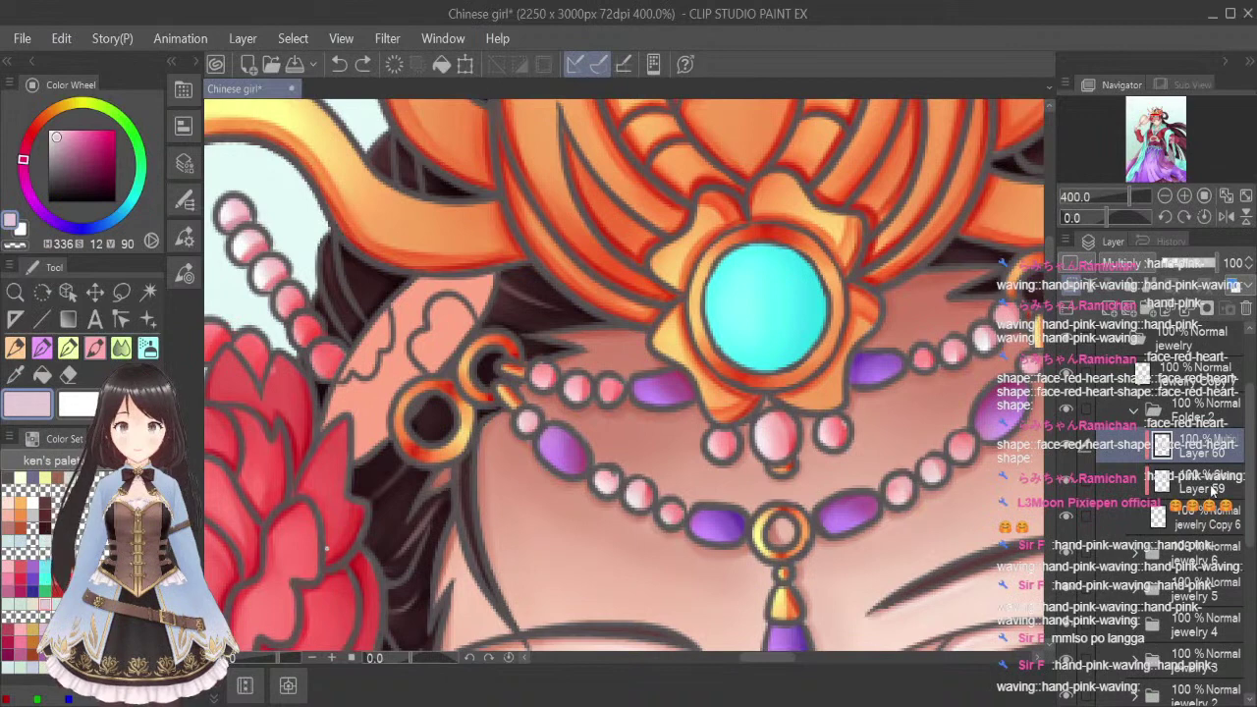
left_click(1208, 486)
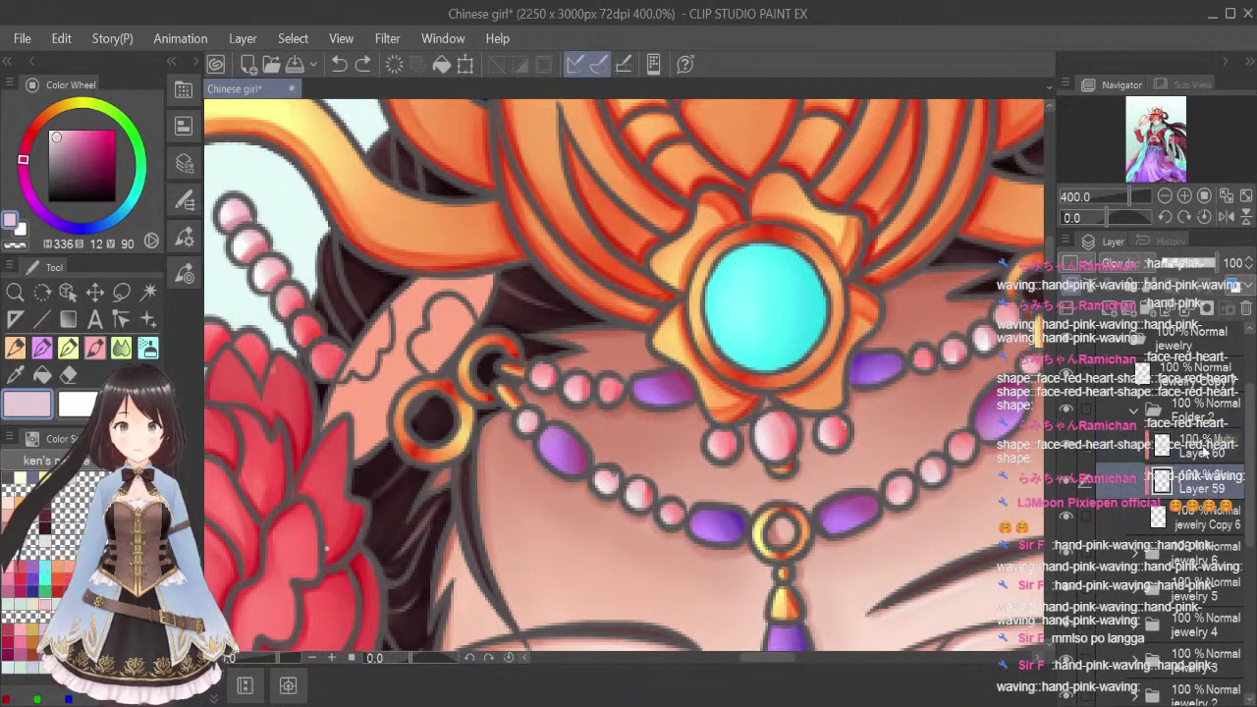
left_click(1200, 445)
left_click(1110, 309)
left_click(1074, 286)
left_click(1147, 268)
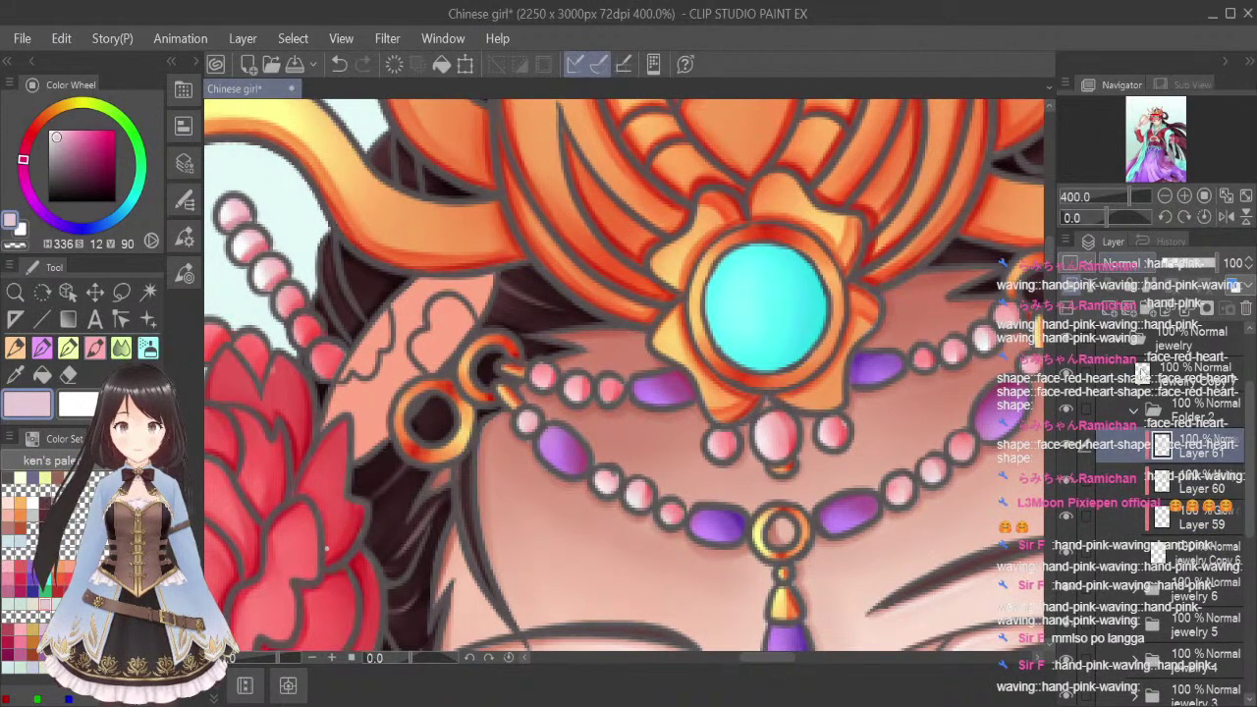
left_click(1142, 445)
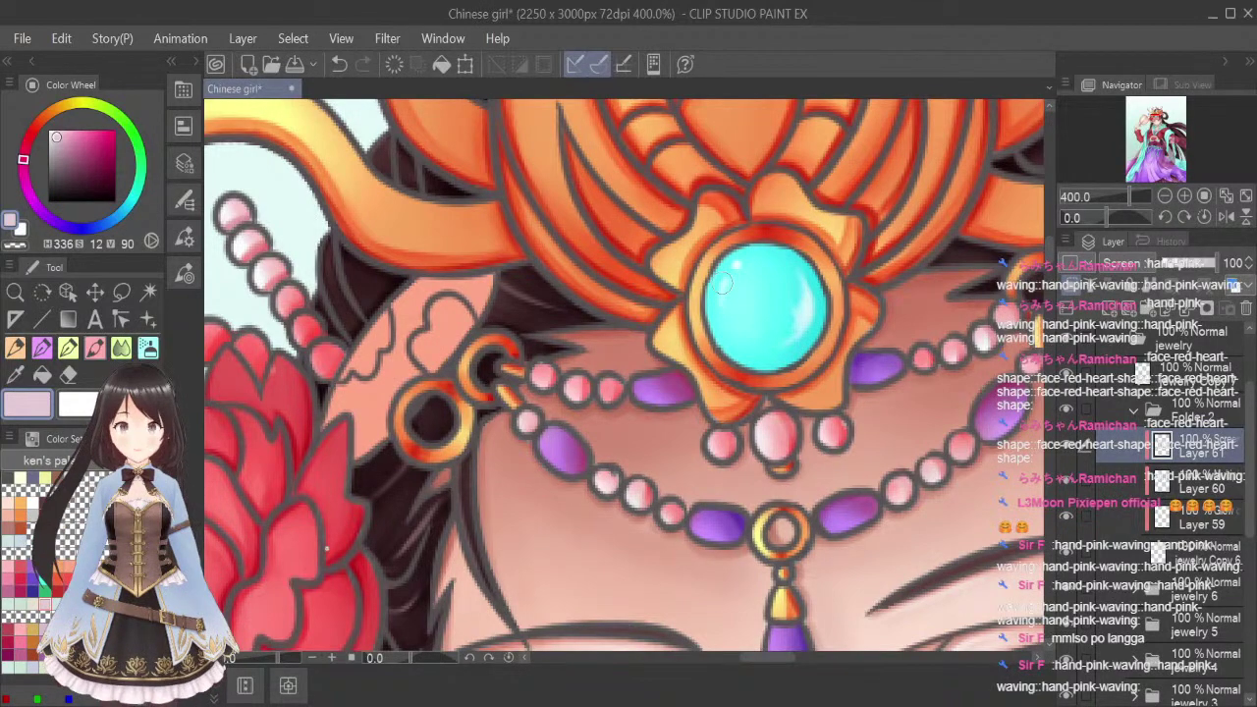
Paint small pale pink shine spots and a curved reflection on the crown's light blue gem on Layer 61
scroll(856, 291, "down", 2)
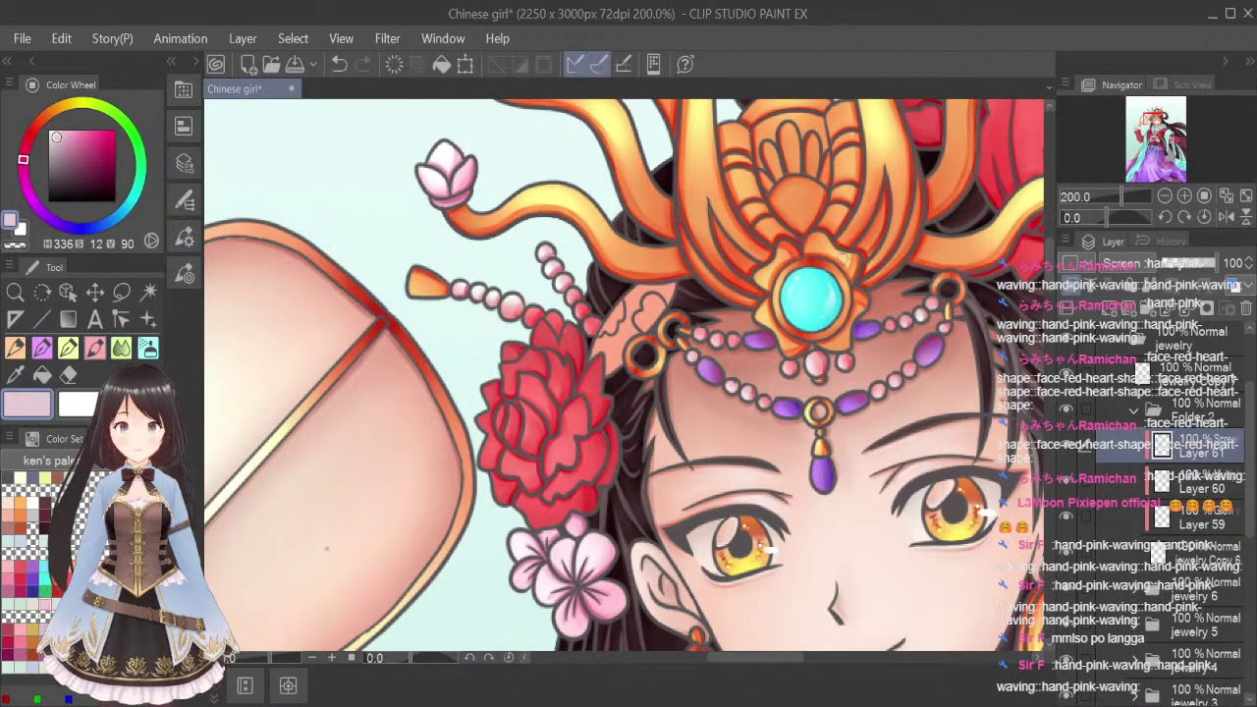
scroll(844, 282, "up", 3)
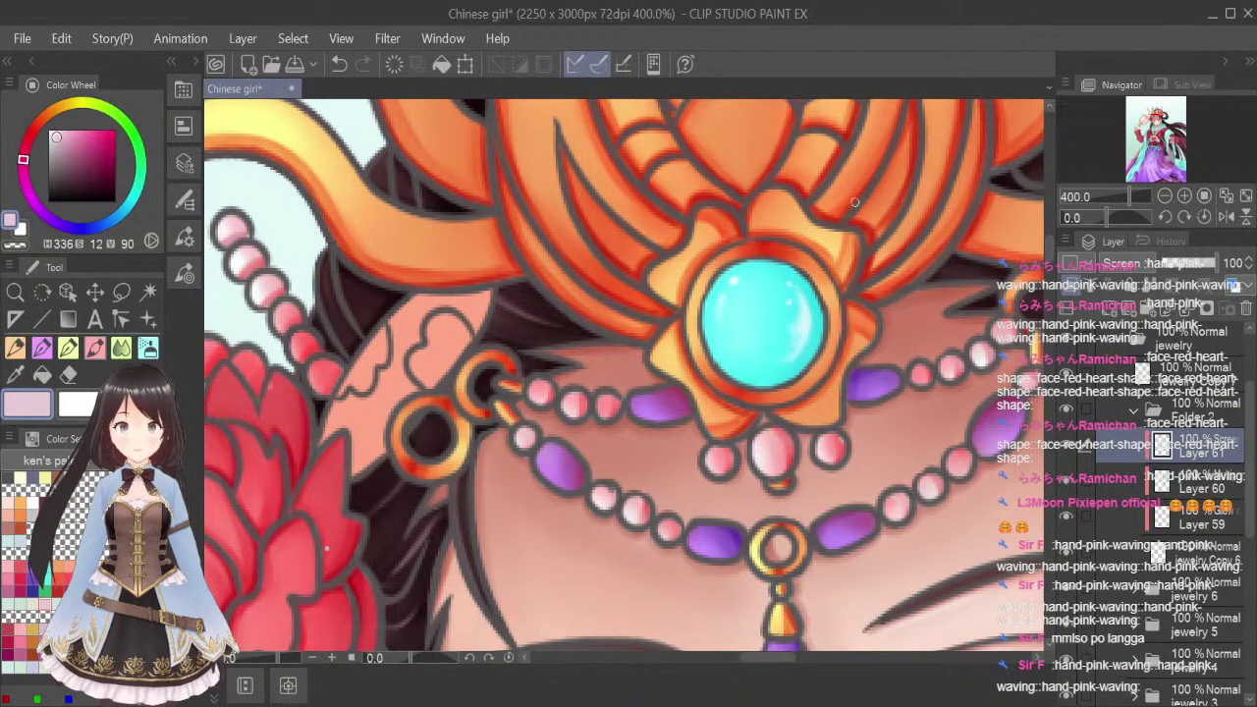
scroll(855, 198, "down", 4)
left_click_drag(793, 659, 827, 659)
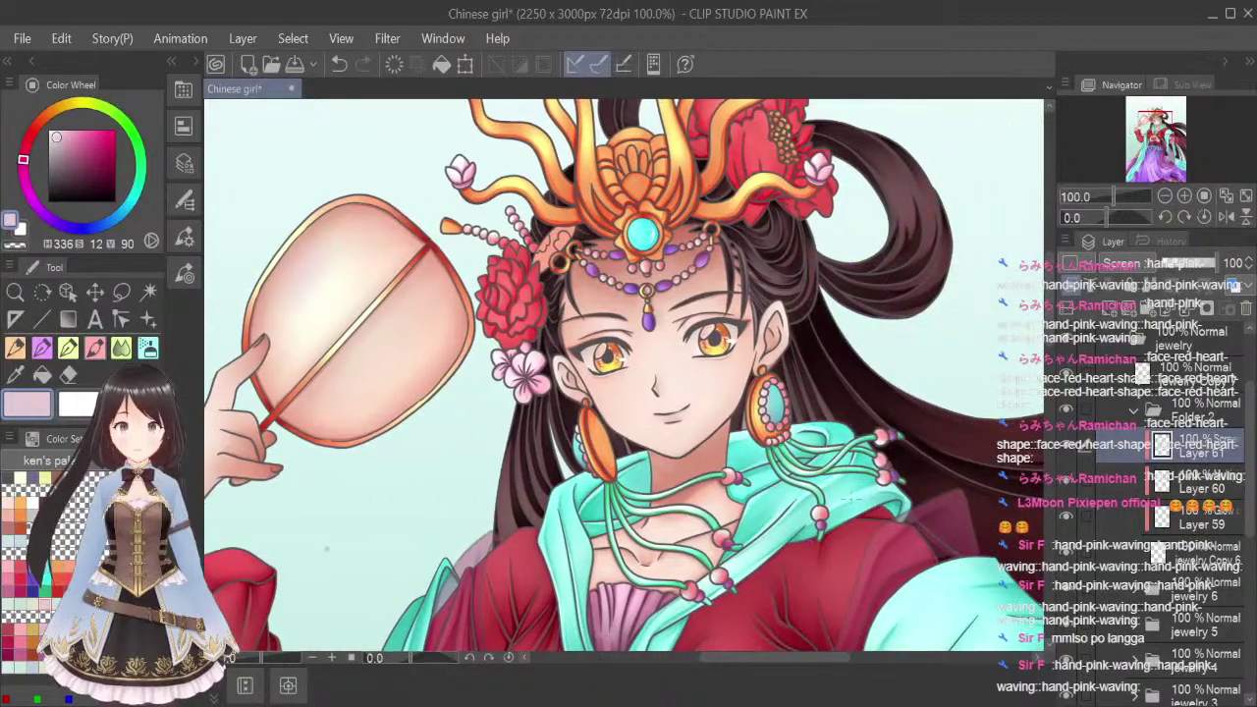
Paint pale pink shine marks on the light blue gems of both earrings on Layer 61
scroll(769, 394, "up", 4)
scroll(775, 389, "down", 2)
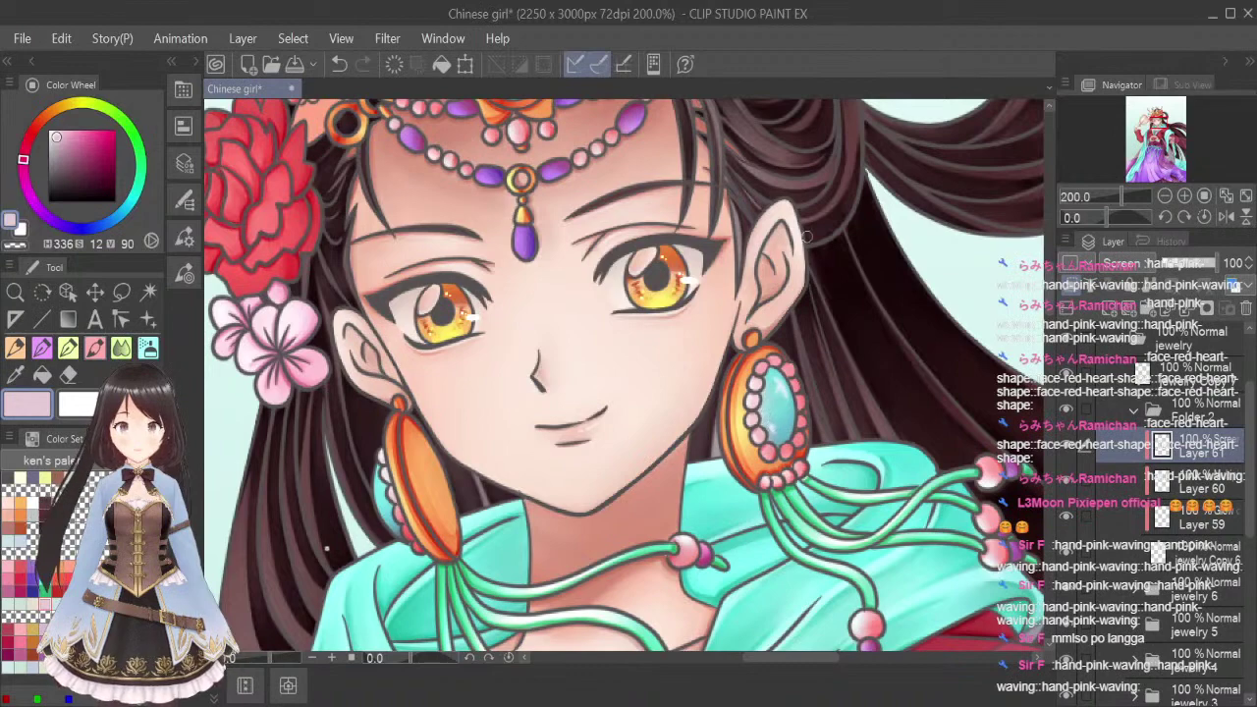
left_click_drag(788, 660, 768, 660)
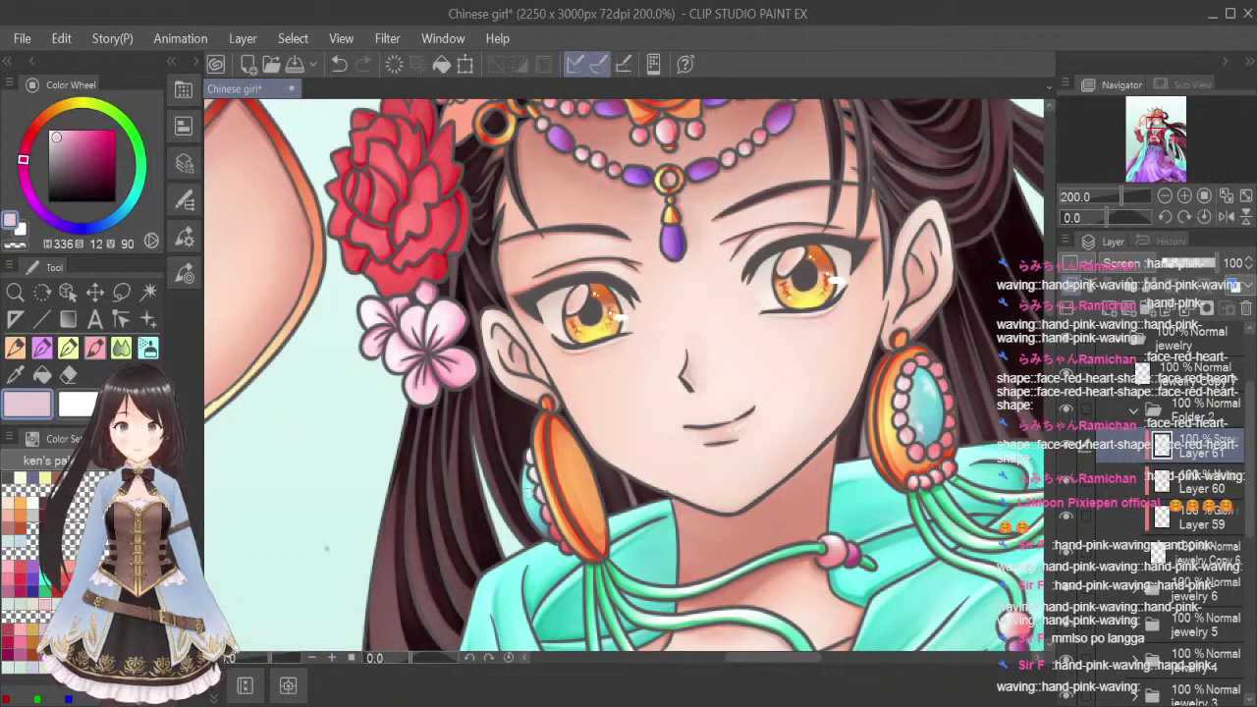
scroll(709, 289, "down", 2)
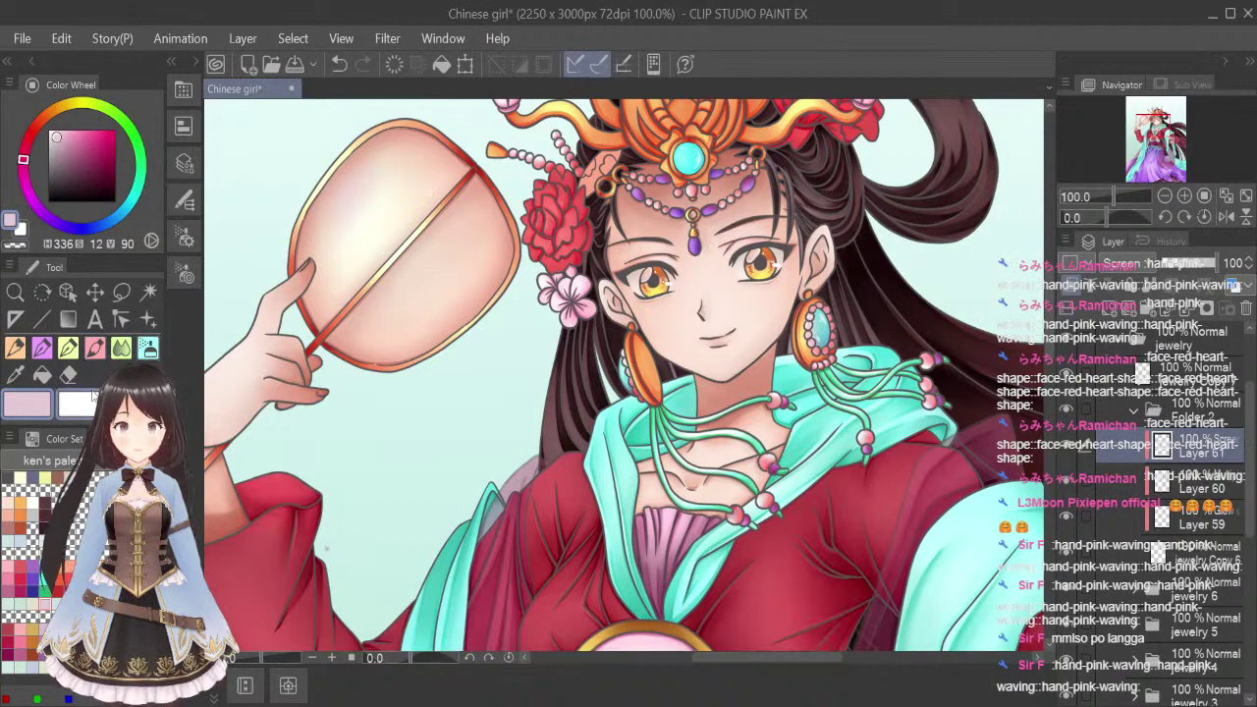
Brush a soft pale pink glow over the oval gem of the fully visible earring on Layer 61 using a smaller brush
scroll(823, 315, "up", 2)
key("bracketright")
key("bracketright")
key("bracketleft")
key("bracketleft")
key("bracketleft")
key("bracketleft")
key("bracketleft")
key("bracketleft")
key("bracketleft")
key("bracketleft")
key("bracketleft")
key("bracketleft")
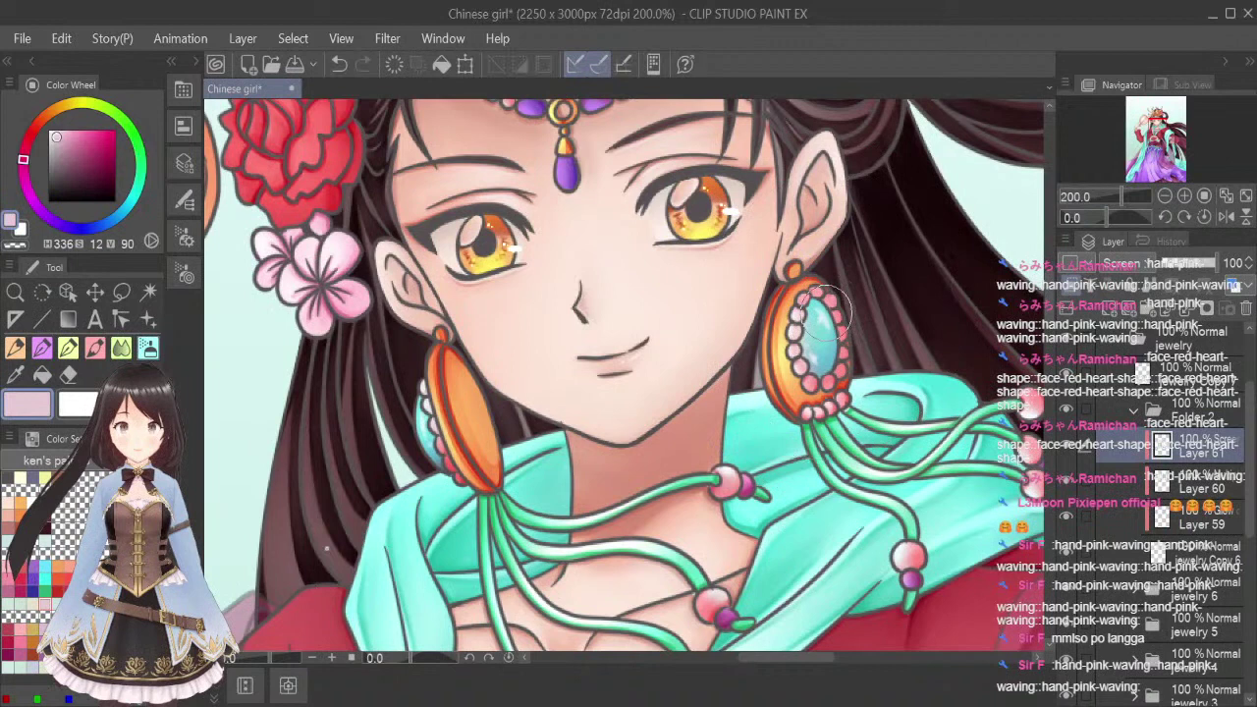
key("bracketleft")
key("bracketleft")
key("bracketleft")
key("bracketleft")
left_click_drag(827, 323, 817, 312)
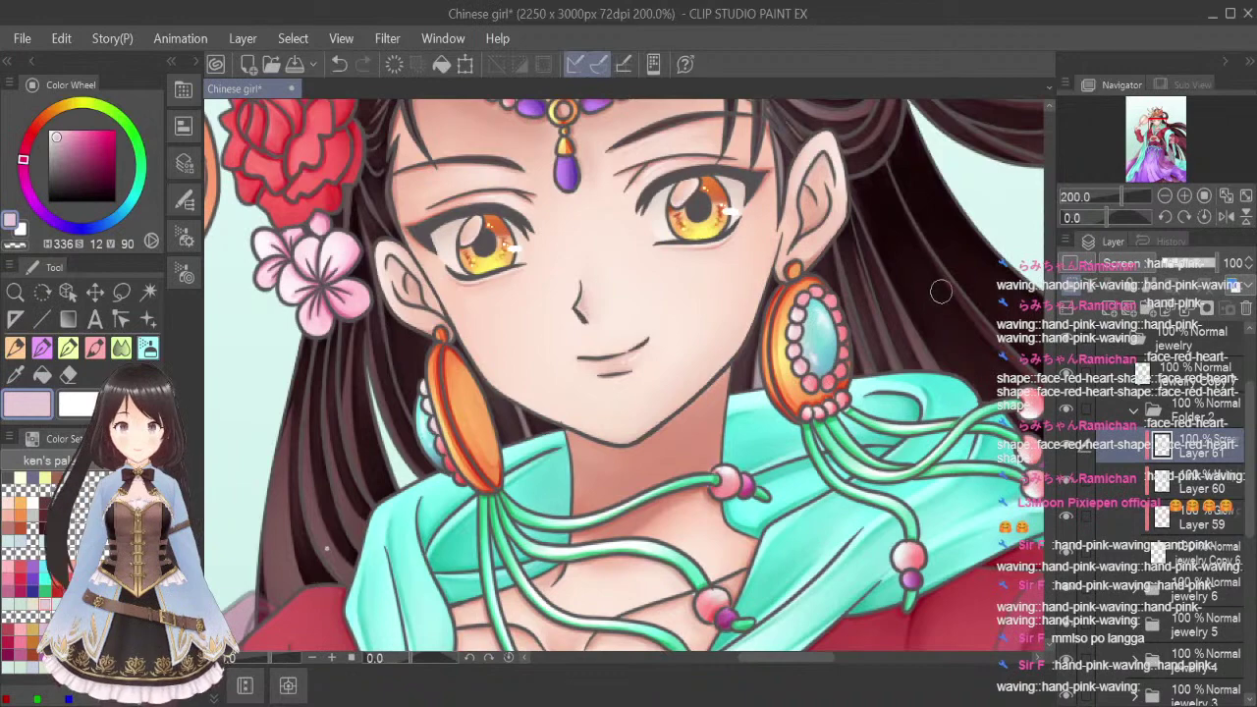
Brush a soft pale pink glow over the middle of the crown's gem on Layer 61 and save the illustration
scroll(941, 292, "down", 2)
left_click_drag(746, 137, 759, 426)
scroll(759, 426, "up", 1)
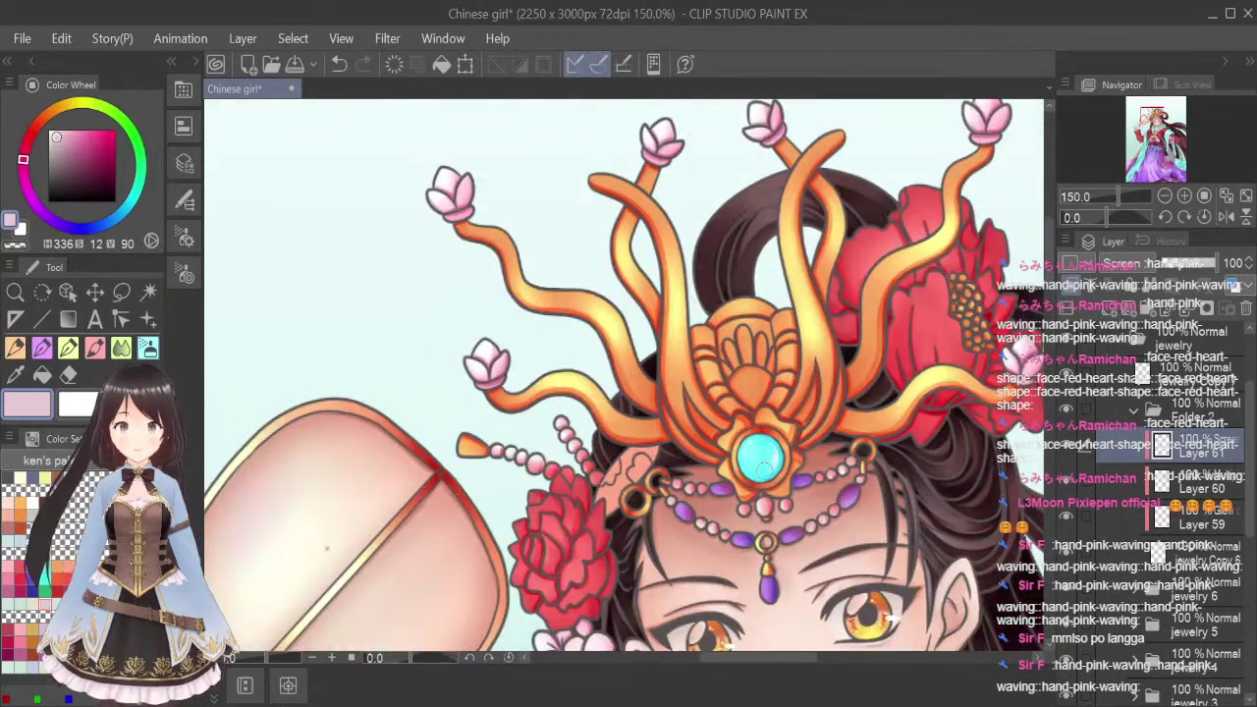
scroll(775, 442, "up", 1)
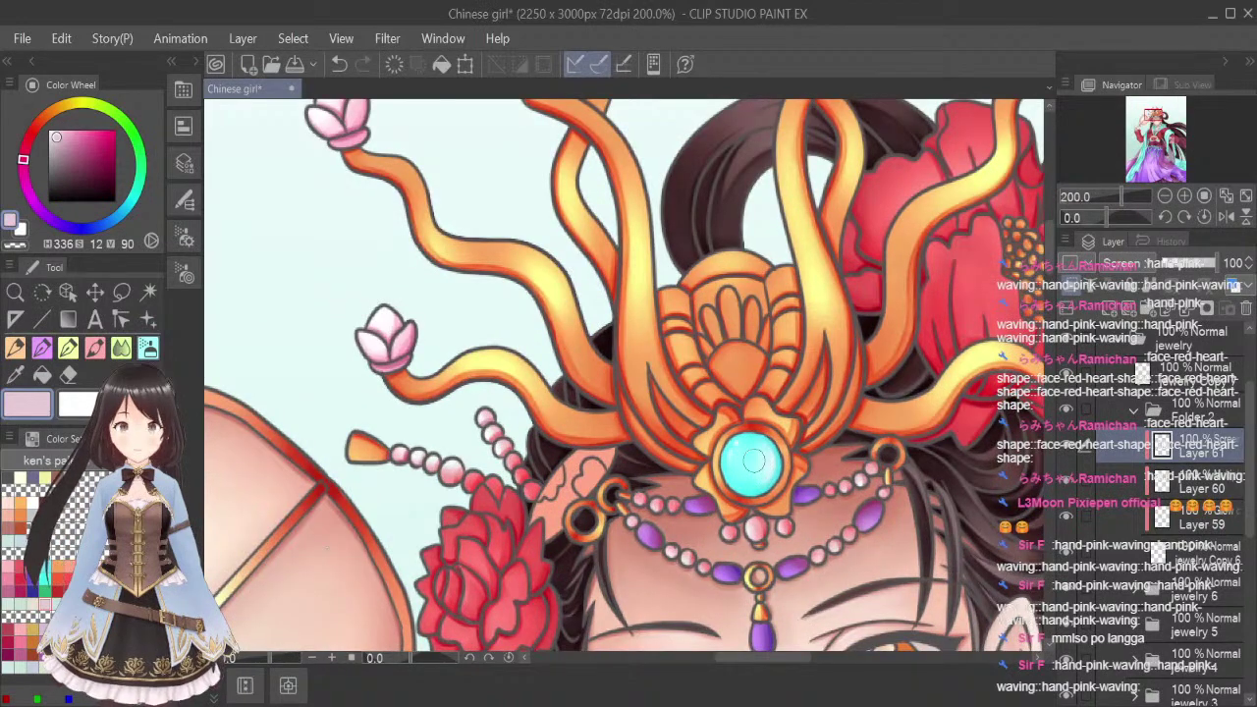
left_click(1243, 195)
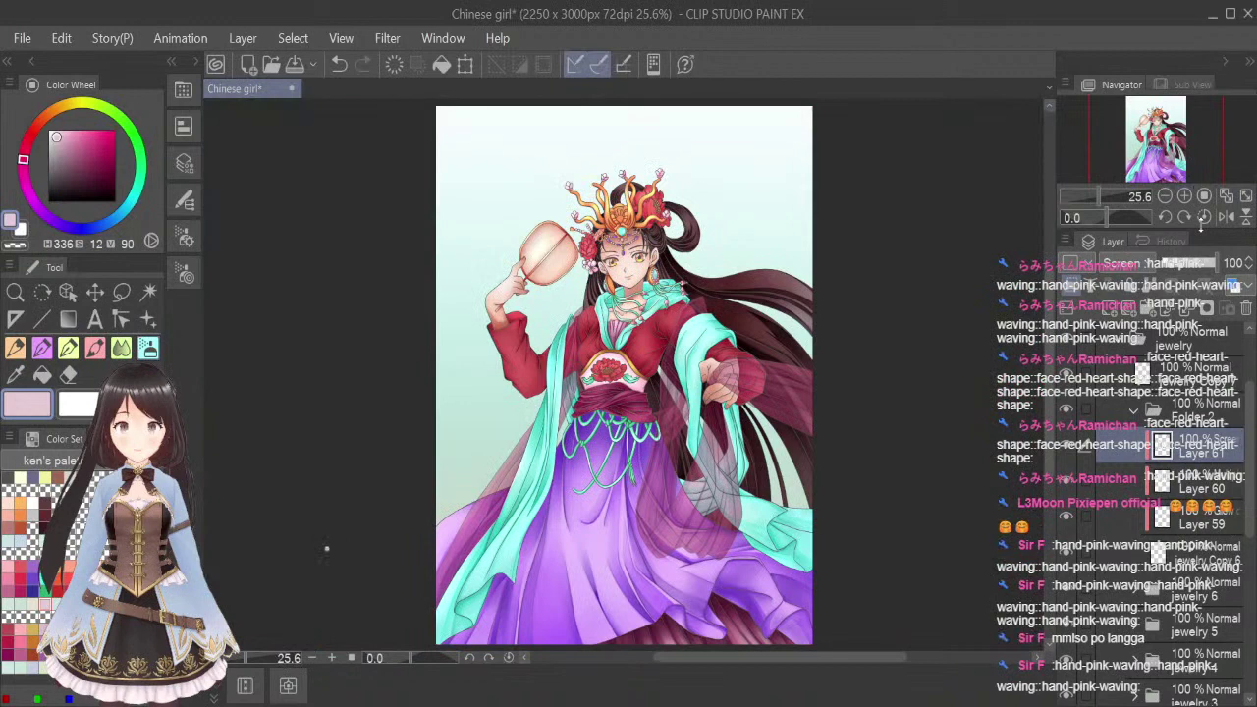
key("ctrl+s")
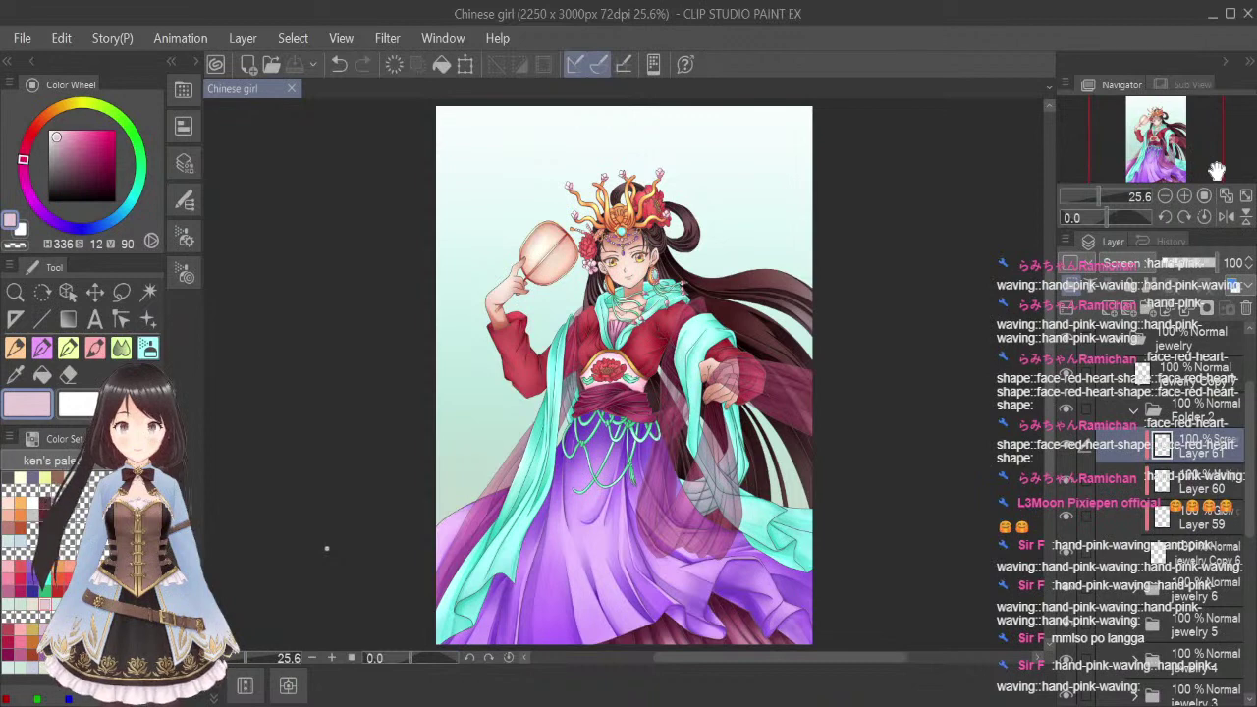
Choose green and add a new layer in Multiply mode between Layer 60 and Layer 61
left_click(16, 374)
left_click(45, 591)
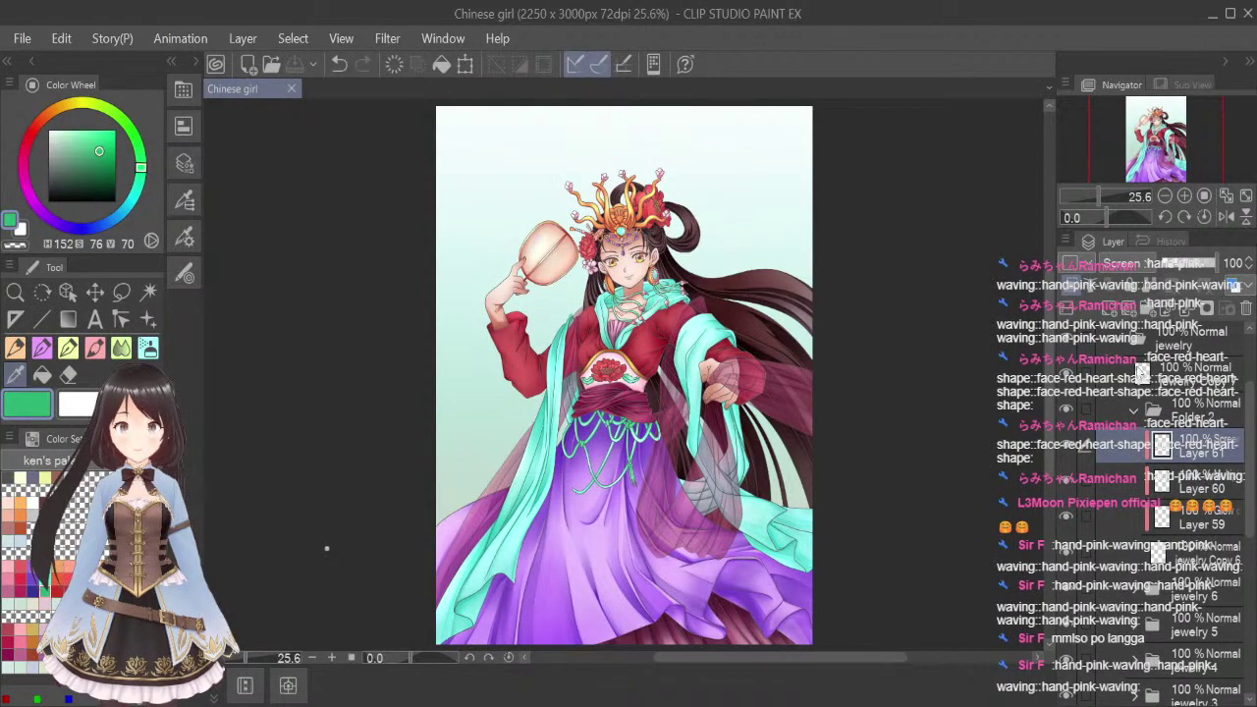
left_click(1129, 483)
left_click(1108, 307)
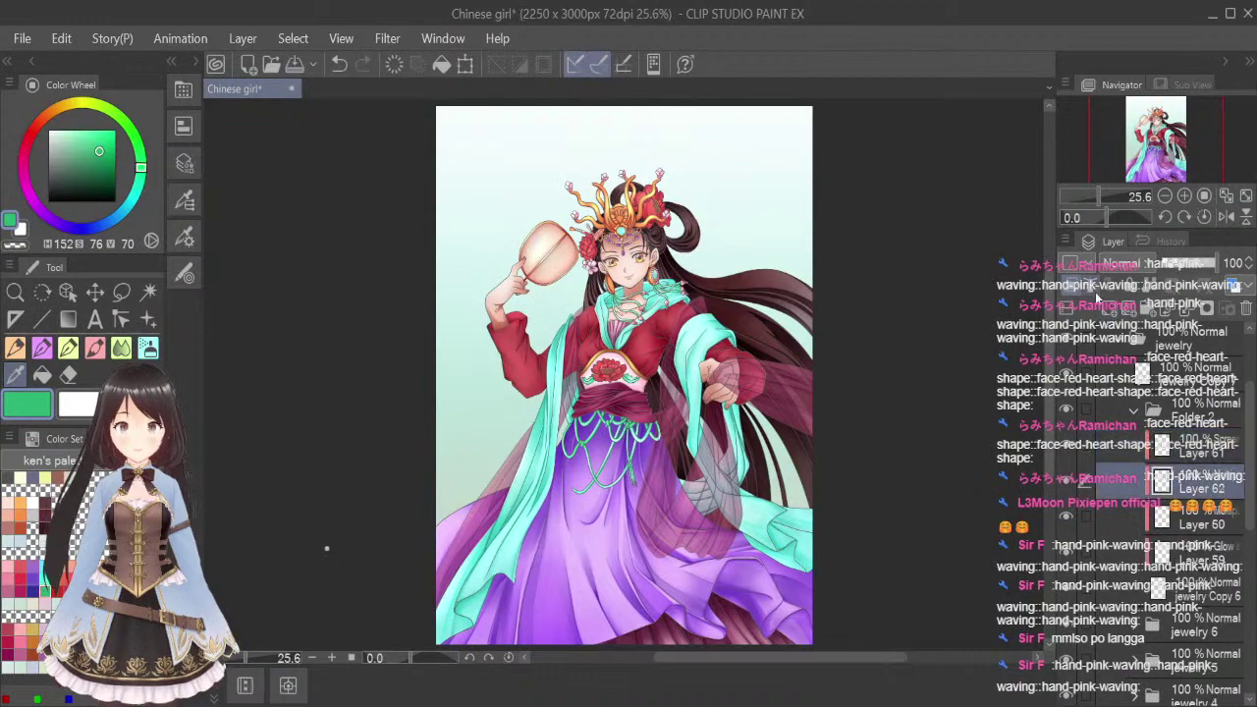
left_click(1139, 341)
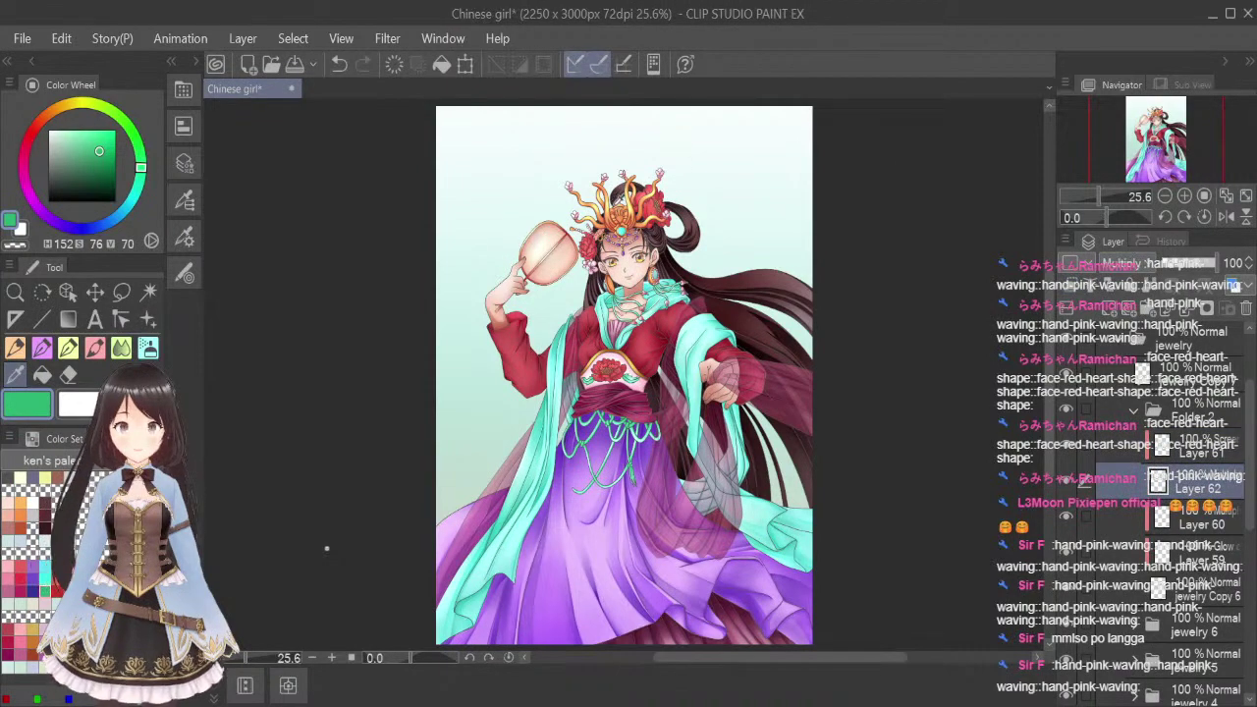
Clip Layer 62 to the jewelry layer below and shade the edge of the crown's gem with green
scroll(623, 223, "up", 6)
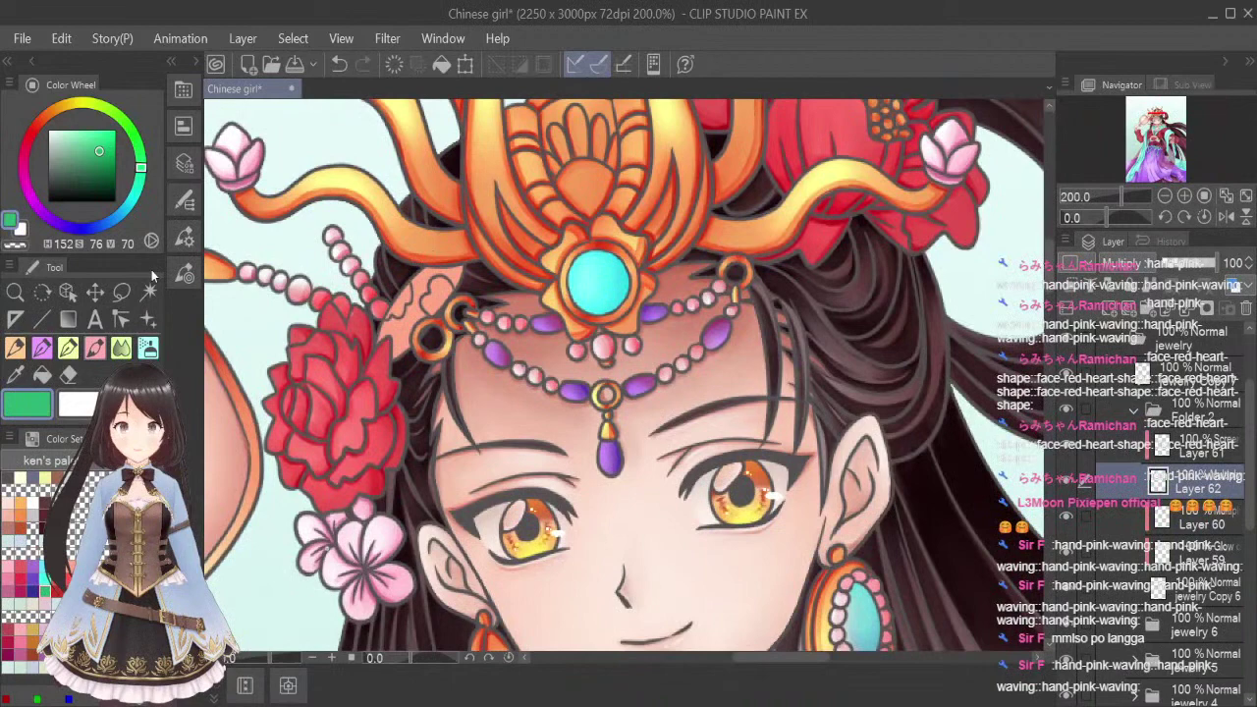
scroll(559, 278, "up", 2)
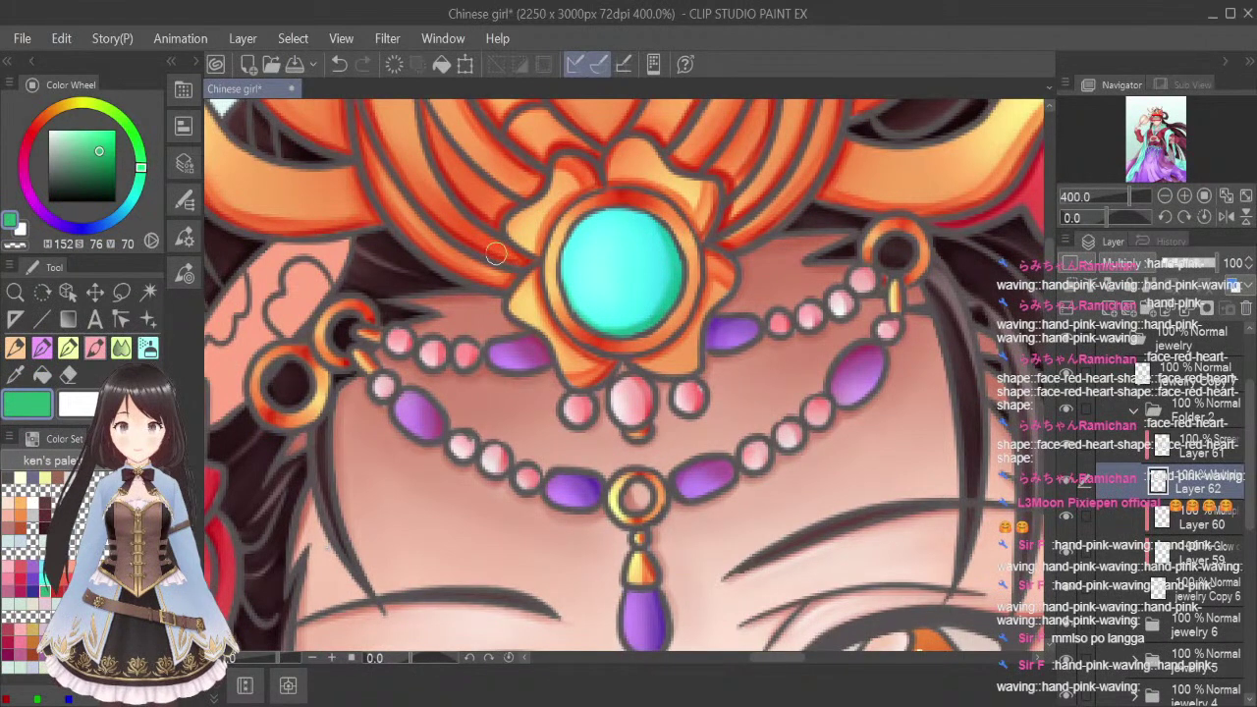
left_click(1071, 286)
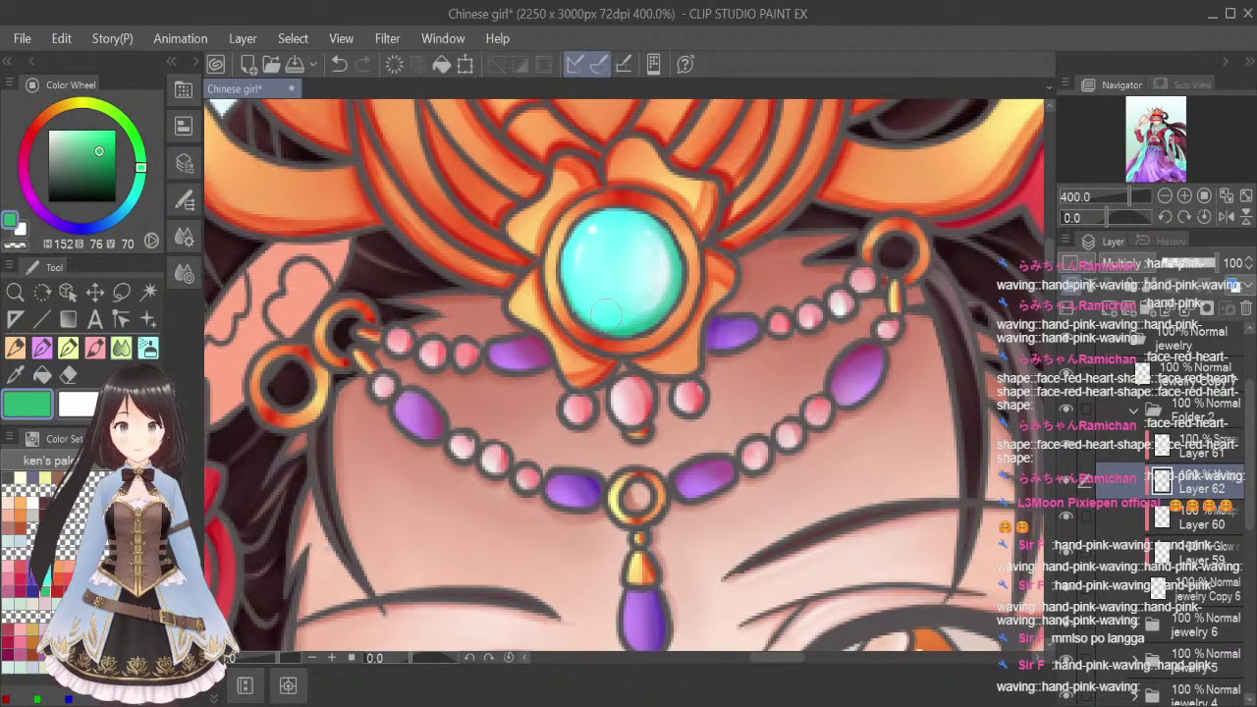
scroll(808, 231, "down", 3)
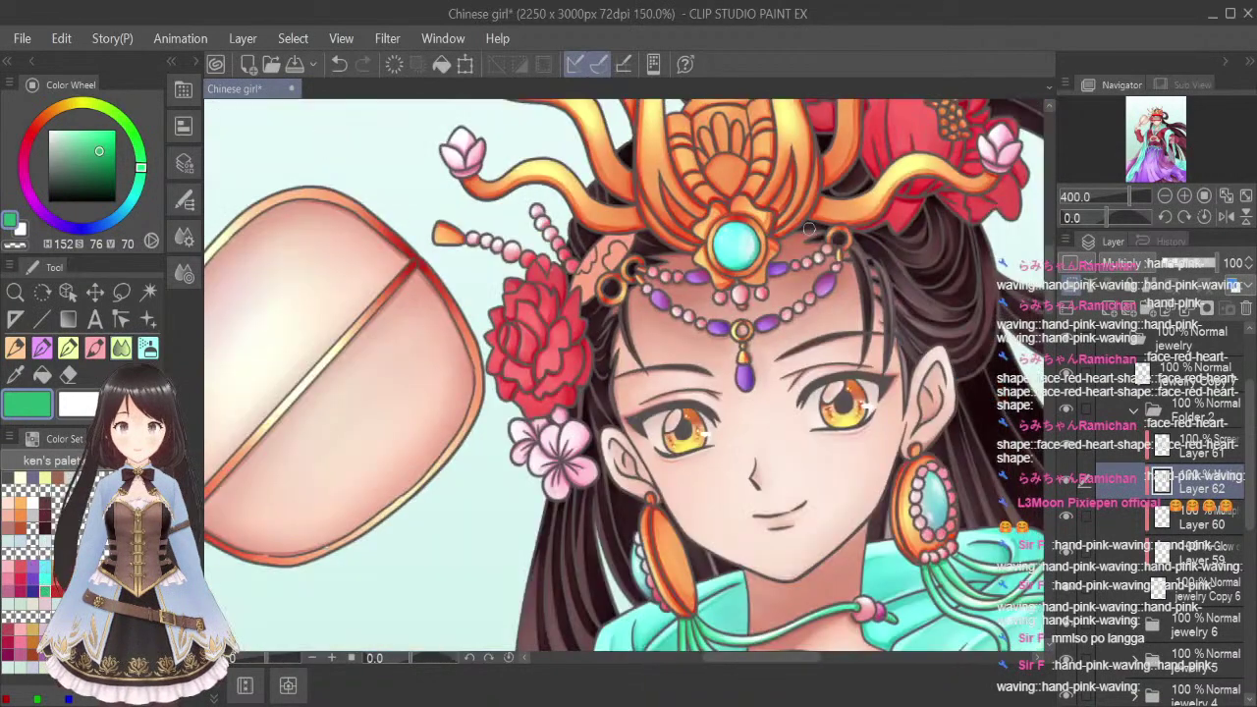
Shade the lower edge of the partly hidden earring's gem with green on Layer 62 and soften it with a smaller blending brush
left_click(70, 377)
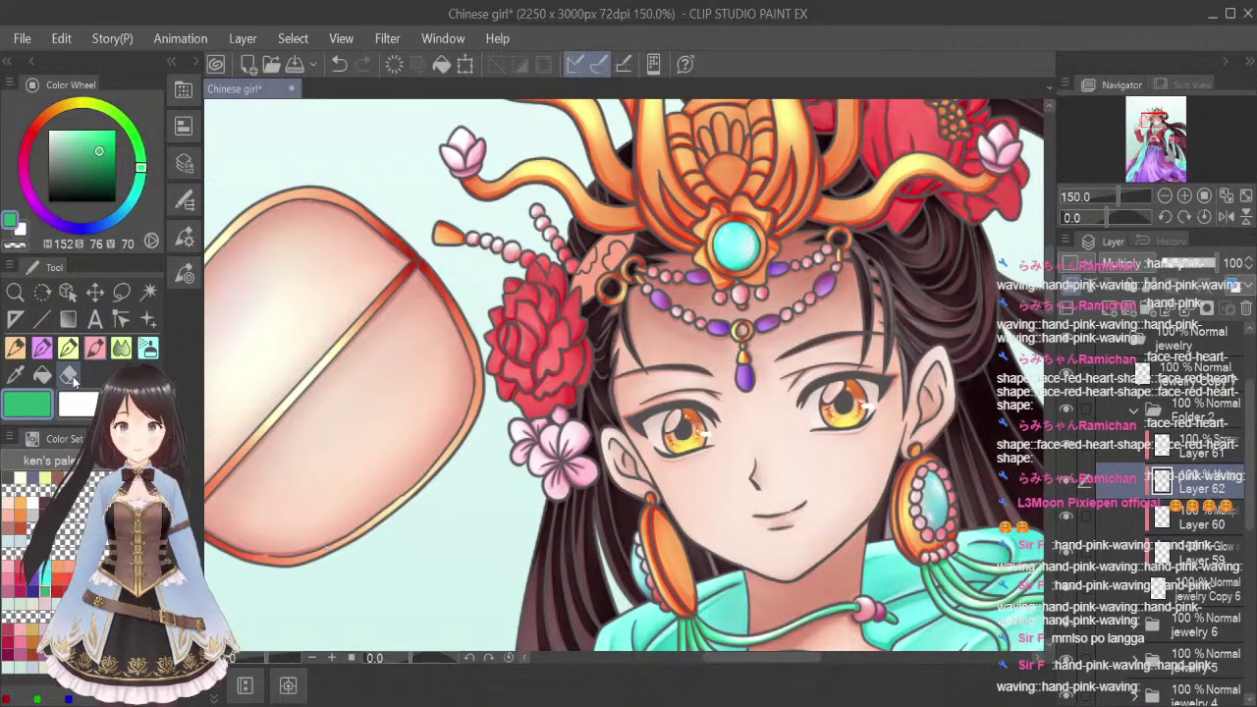
scroll(614, 538, "up", 3)
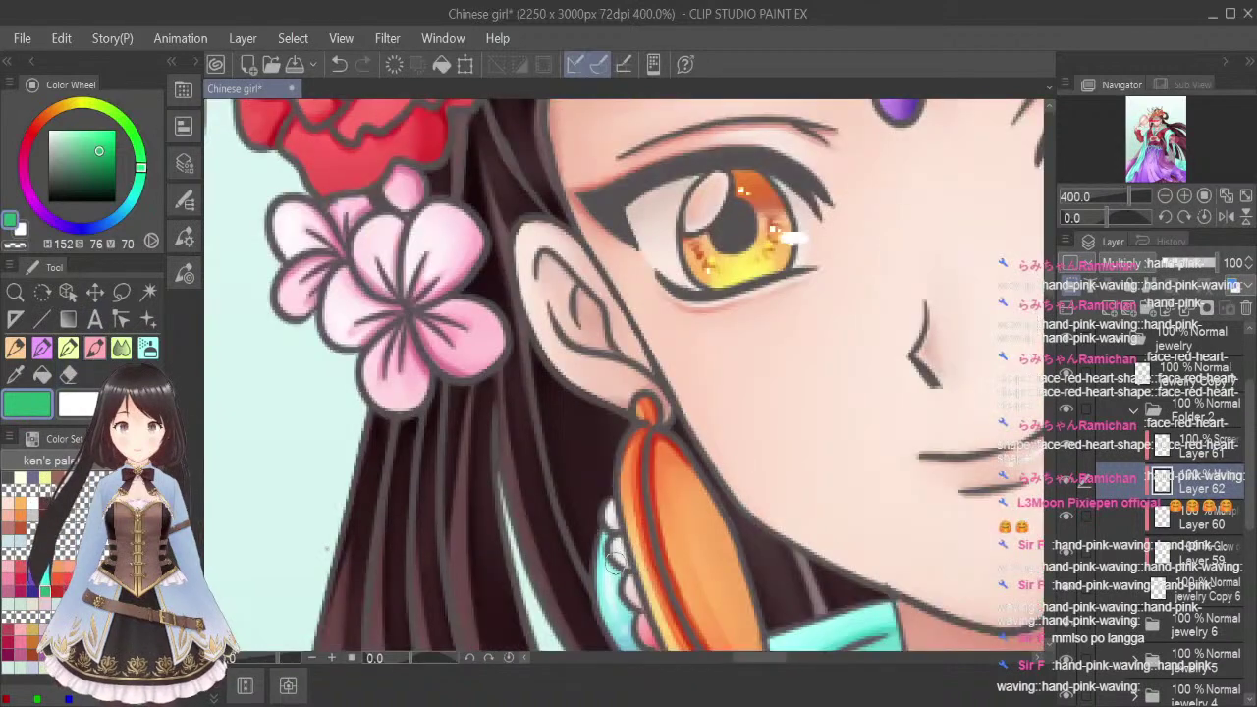
left_click_drag(1049, 284, 1049, 303)
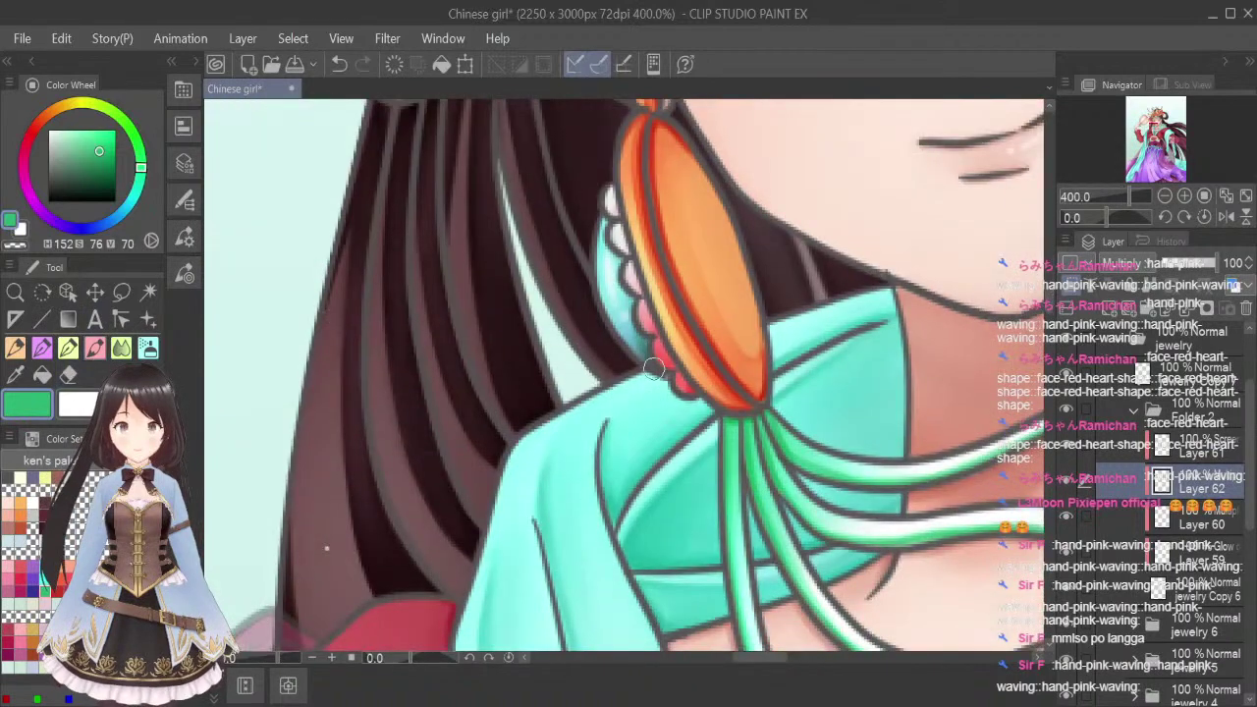
left_click_drag(620, 340, 642, 341)
left_click(121, 348)
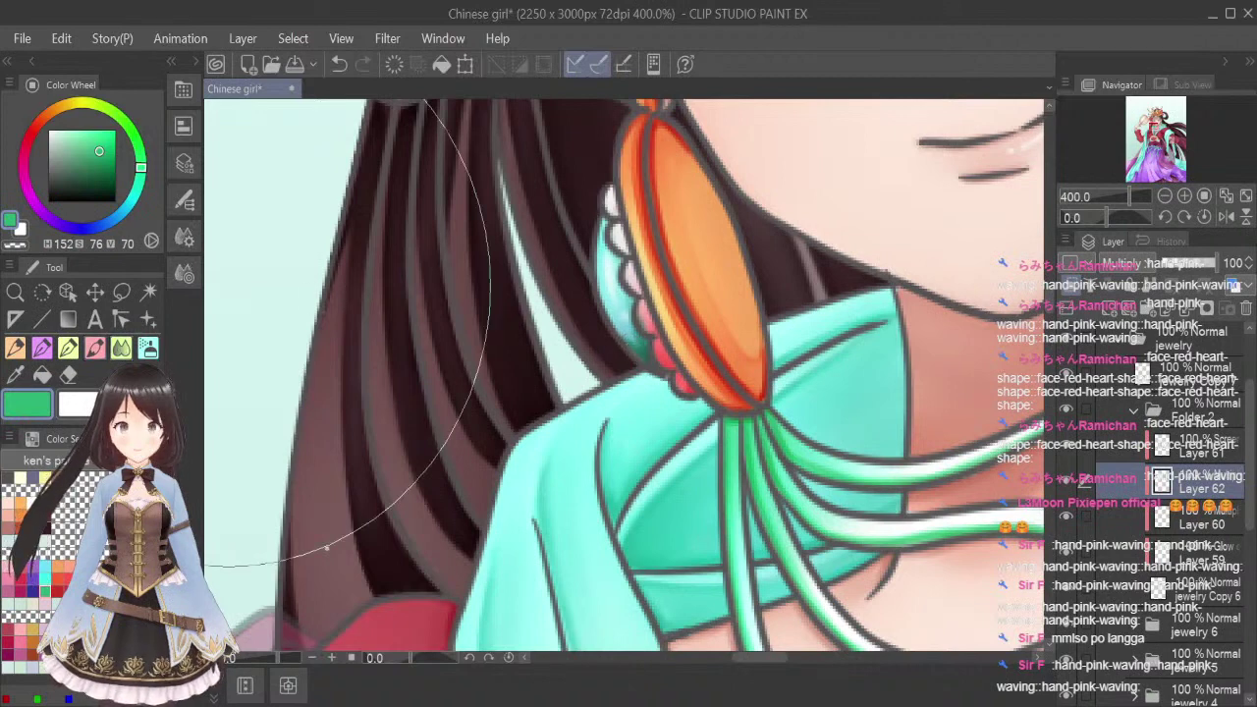
key("bracketleft")
key("bracketleft")
key("bracketleft")
key("bracketleft")
key("bracketleft")
key("bracketleft")
key("bracketleft")
key("bracketleft")
key("bracketleft")
key("bracketleft")
key("bracketleft")
key("bracketleft")
key("bracketleft")
key("bracketleft")
key("bracketleft")
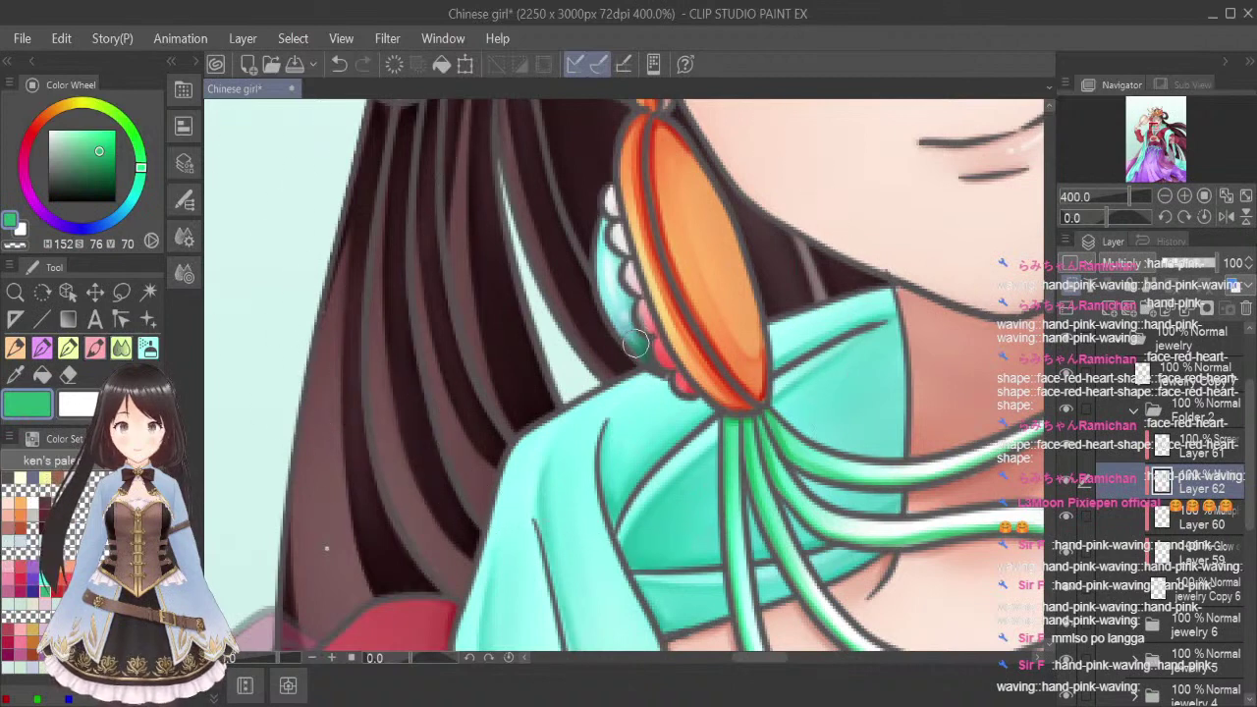
Shade the edge of the fully visible earring's oval gem with green on Layer 62
left_click_drag(768, 664, 823, 659)
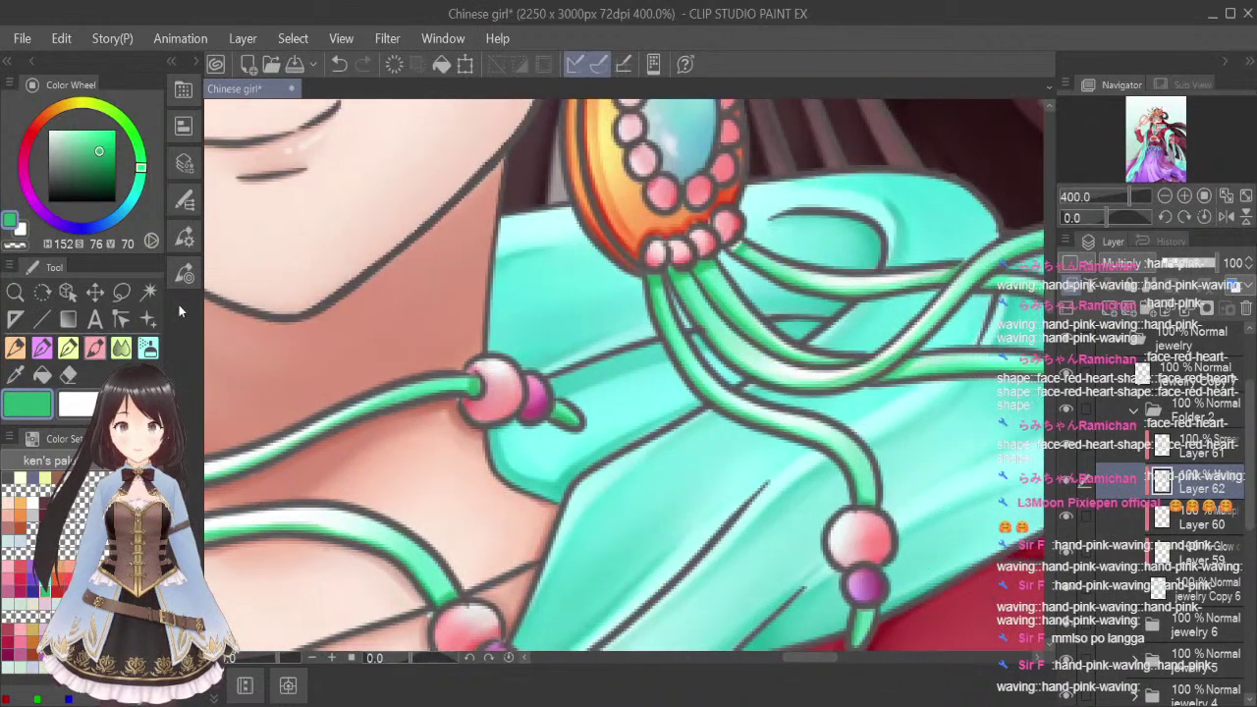
left_click_drag(1048, 293, 1048, 278)
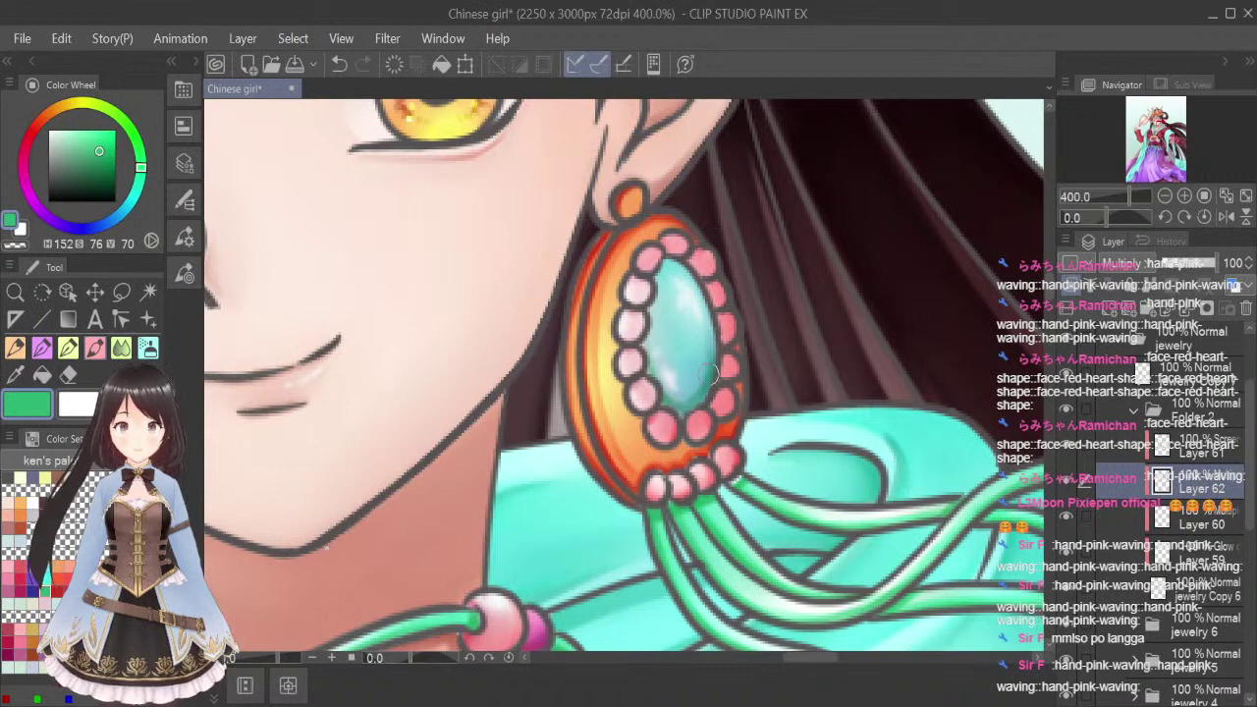
left_click(121, 346)
mouse_move(707, 371)
left_mouse_down()
mouse_move(665, 387)
mouse_move(670, 367)
mouse_move(690, 401)
left_mouse_up()
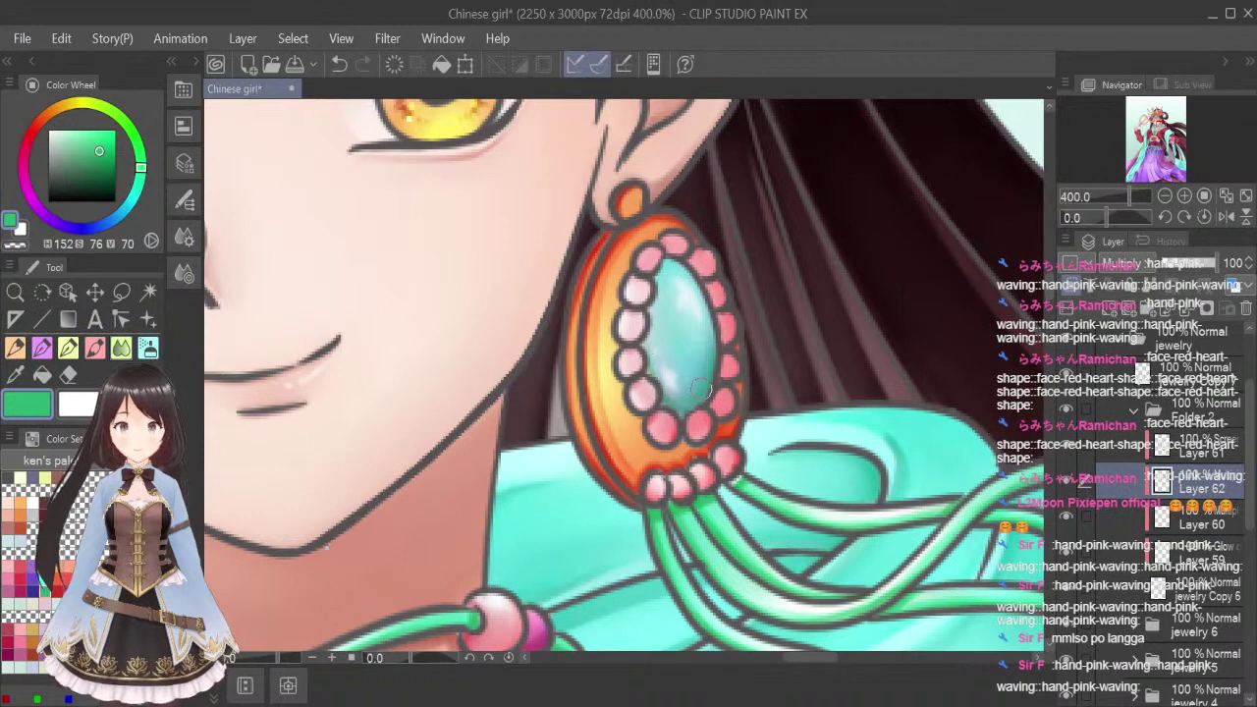
left_click(95, 348)
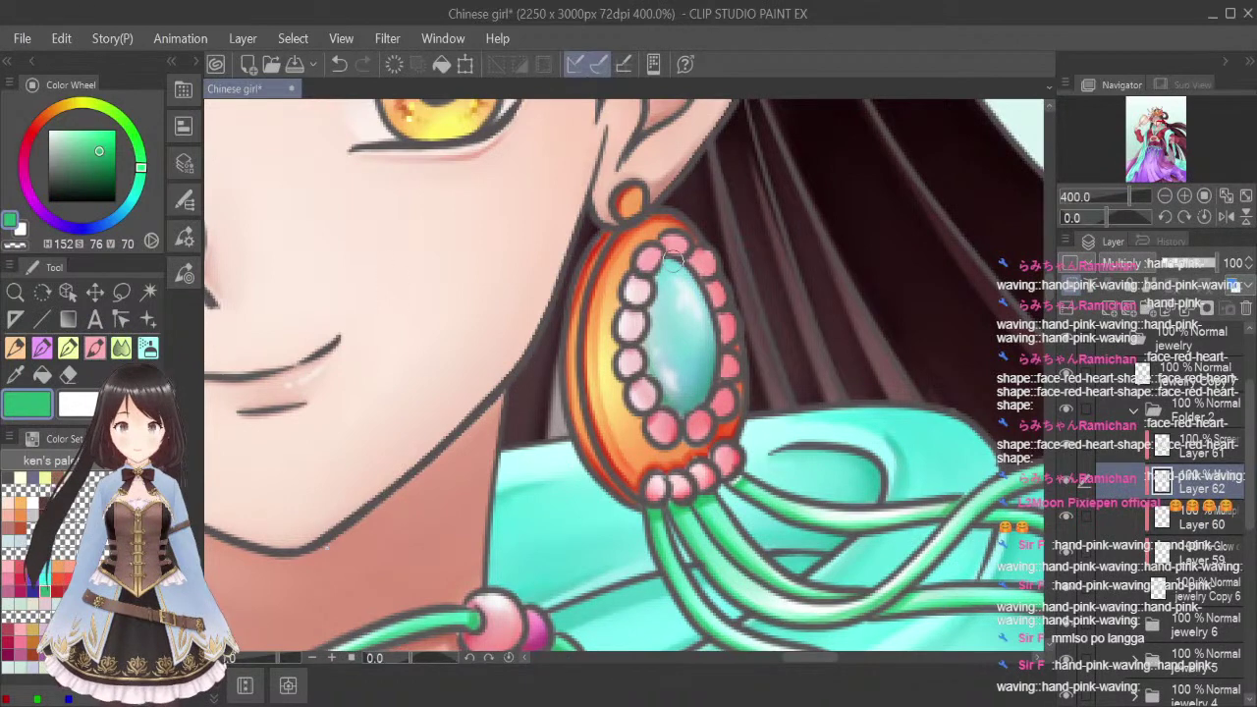
mouse_move(666, 257)
left_mouse_down()
mouse_move(654, 305)
mouse_move(667, 261)
mouse_move(695, 278)
mouse_move(685, 266)
mouse_move(658, 284)
mouse_move(653, 328)
mouse_move(648, 300)
mouse_move(644, 374)
mouse_move(700, 397)
left_mouse_up()
Blend the green shading into the fully visible earring's oval gem using a smaller blending brush
left_click(122, 348)
key("[")
key("[")
key("[")
key("[")
key("[")
key("[")
key("[")
key("[")
key("[")
key("[")
key("[")
key("[")
key("[")
key("[")
key("[")
mouse_move(673, 282)
left_mouse_down()
mouse_move(705, 311)
mouse_move(670, 312)
left_mouse_up()
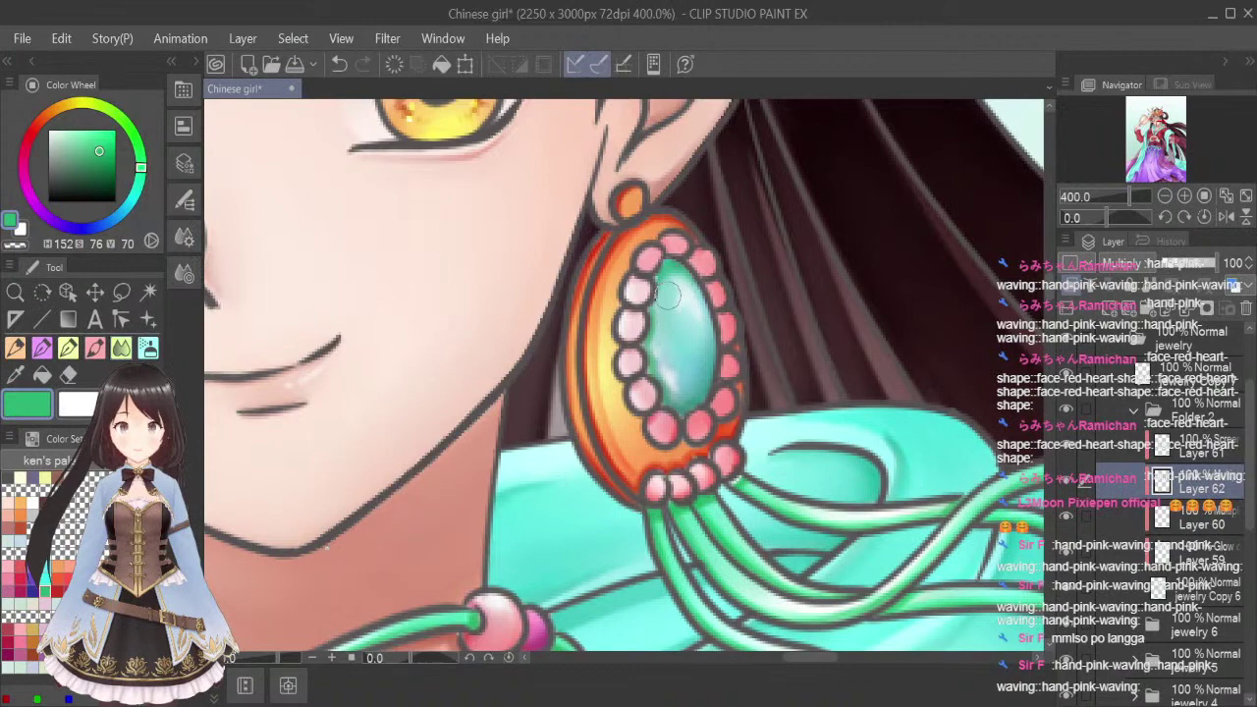
mouse_move(667, 377)
left_mouse_down()
mouse_move(699, 398)
mouse_move(703, 385)
mouse_move(653, 350)
mouse_move(674, 298)
mouse_move(713, 355)
left_mouse_up()
Blend the green shading of the partly hidden earring's gem along its bead border, redoing the first stroke
scroll(709, 355, "down", 3)
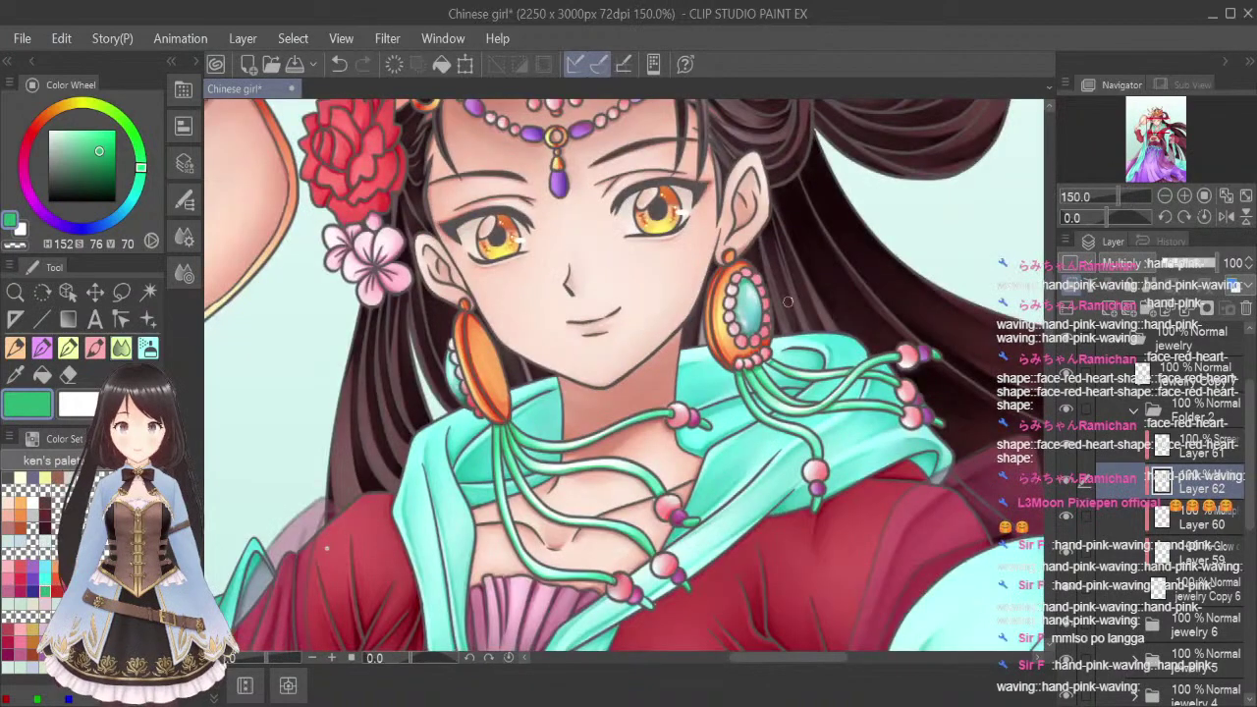
scroll(526, 309, "up", 3)
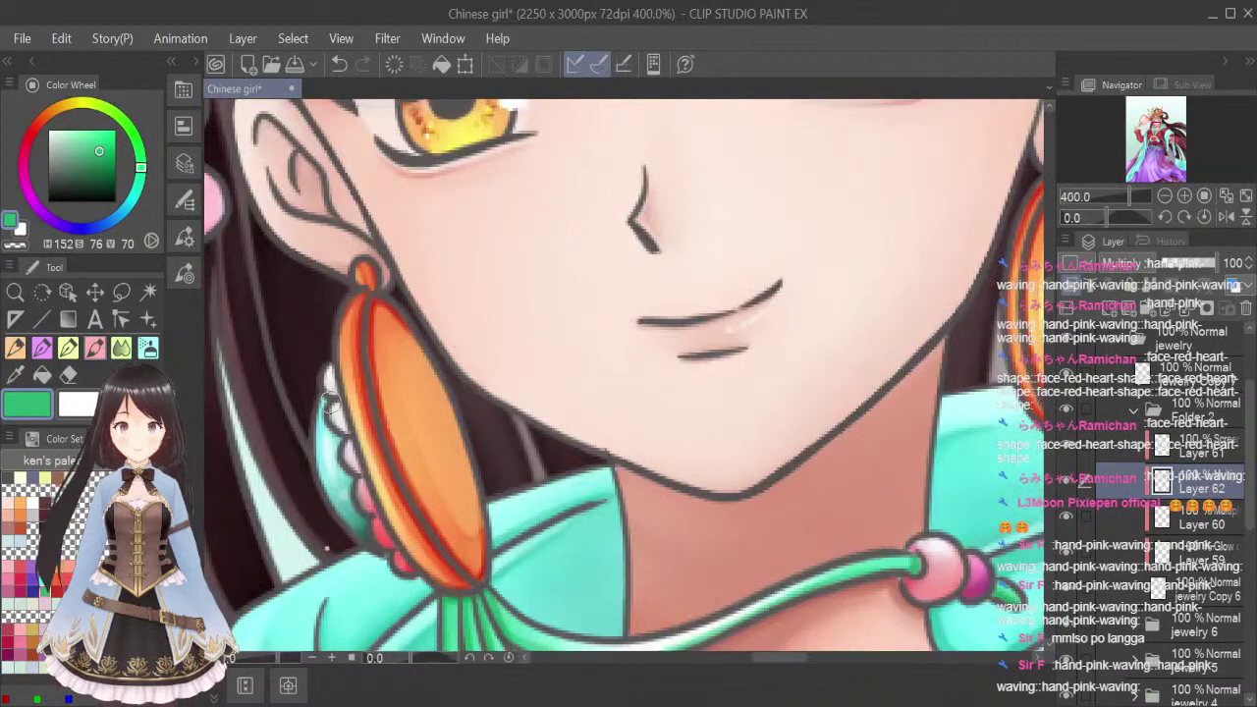
left_click_drag(338, 422, 360, 479)
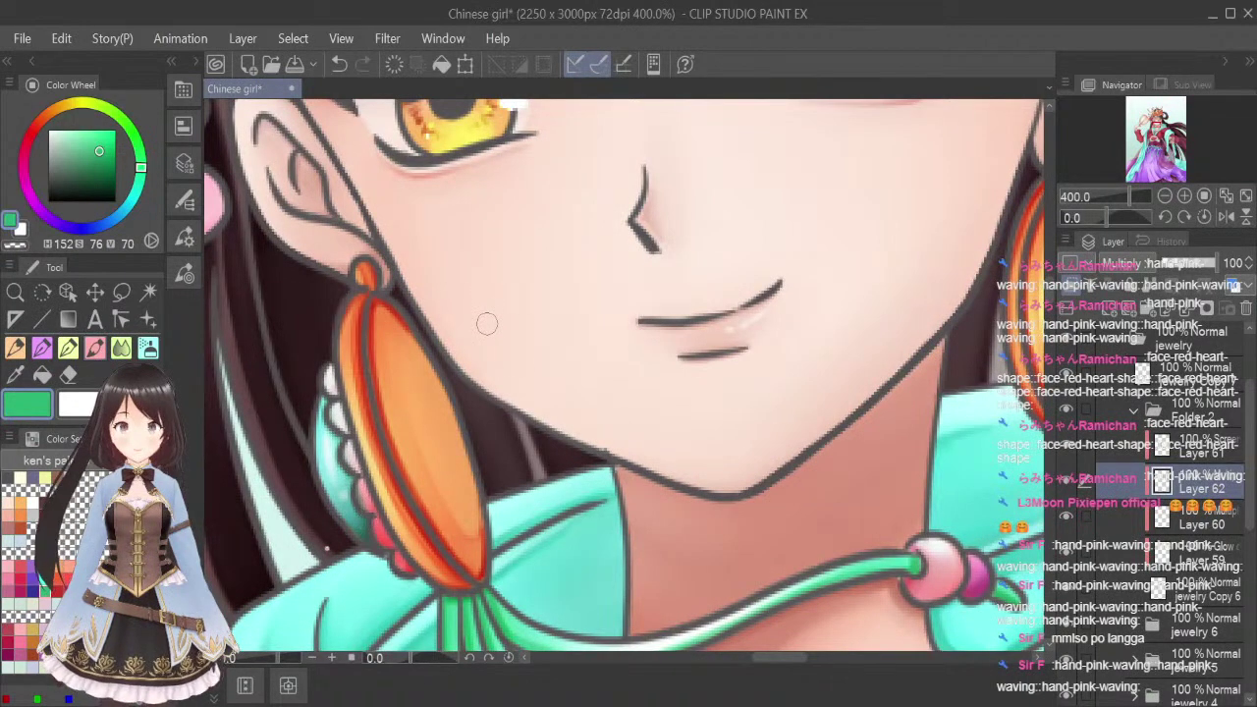
key("ctrl+z")
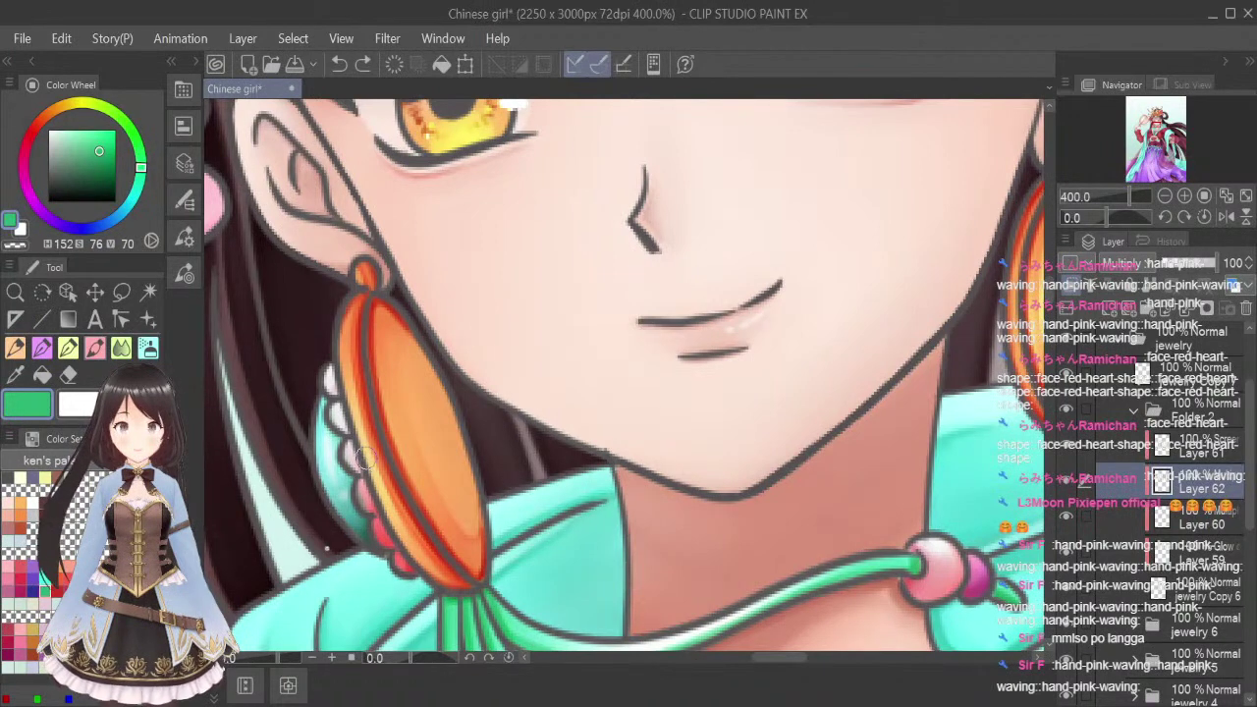
left_click_drag(347, 481, 349, 488)
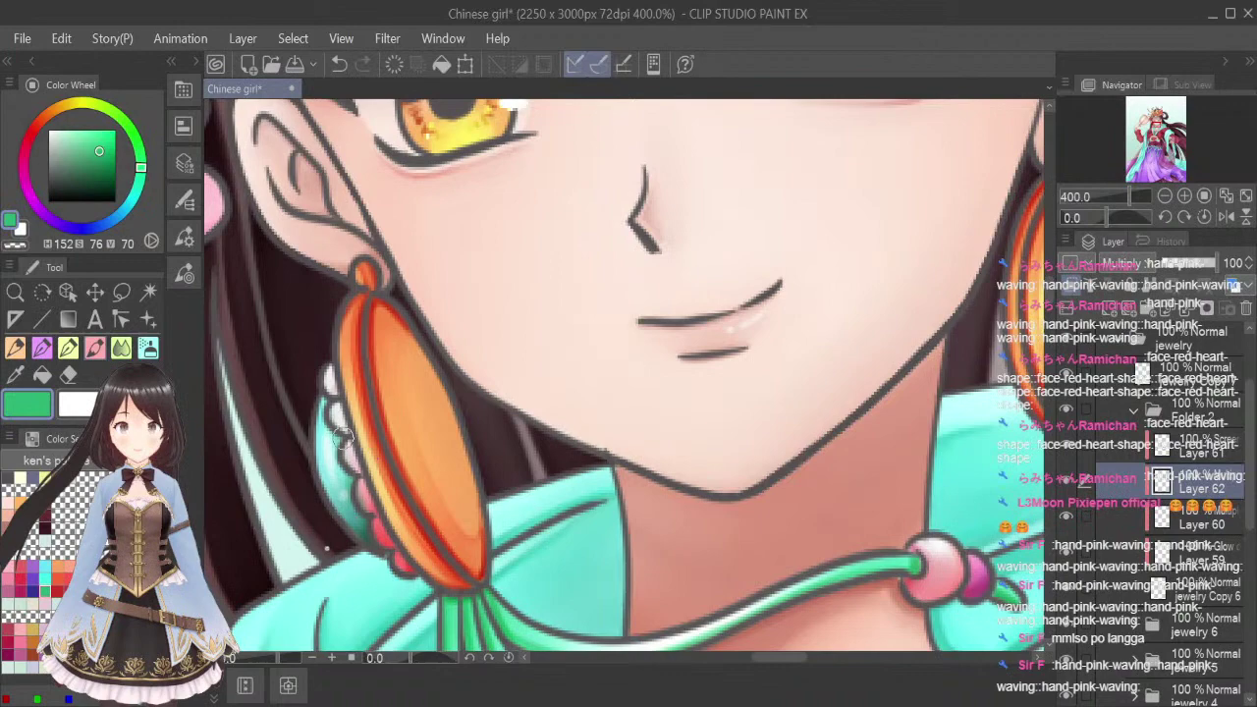
scroll(609, 225, "down", 2)
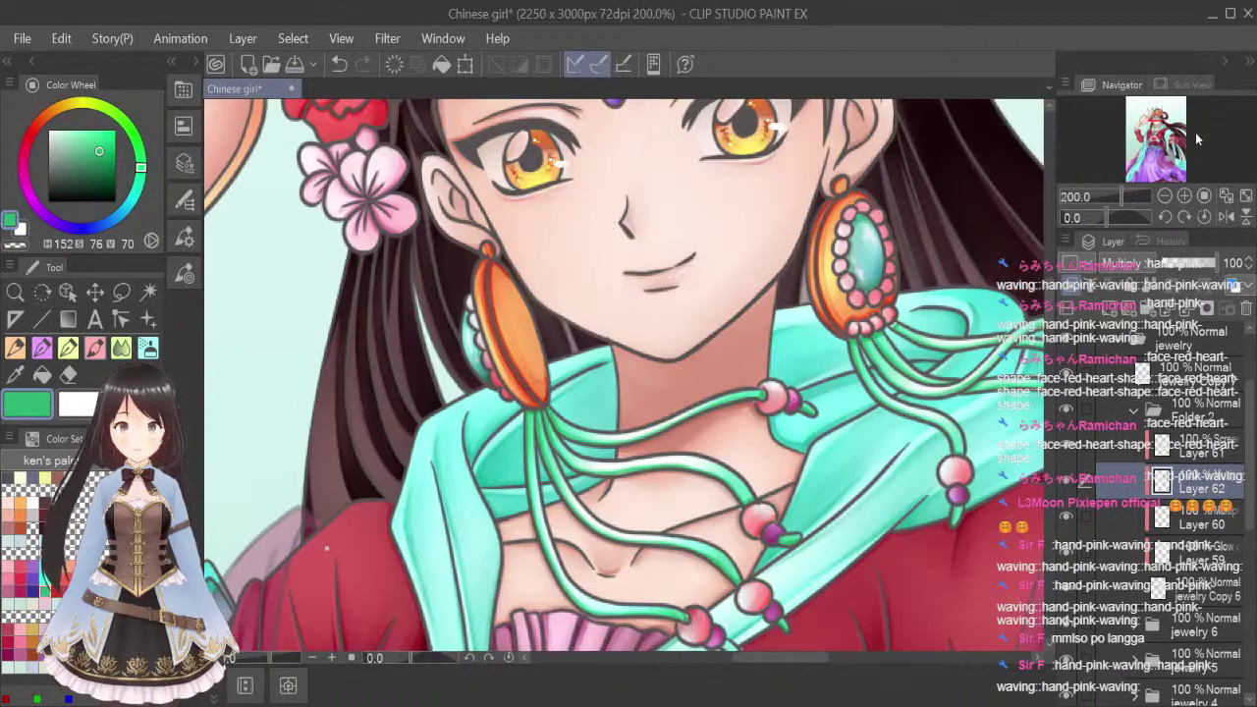
Set the drawing colour to near-white and choose the Glitter decoration brush for the crown's gem
left_click_drag(1161, 137, 1158, 110)
mouse_move(68, 157)
left_mouse_down()
mouse_move(64, 169)
mouse_move(52, 162)
mouse_move(49, 79)
left_mouse_up()
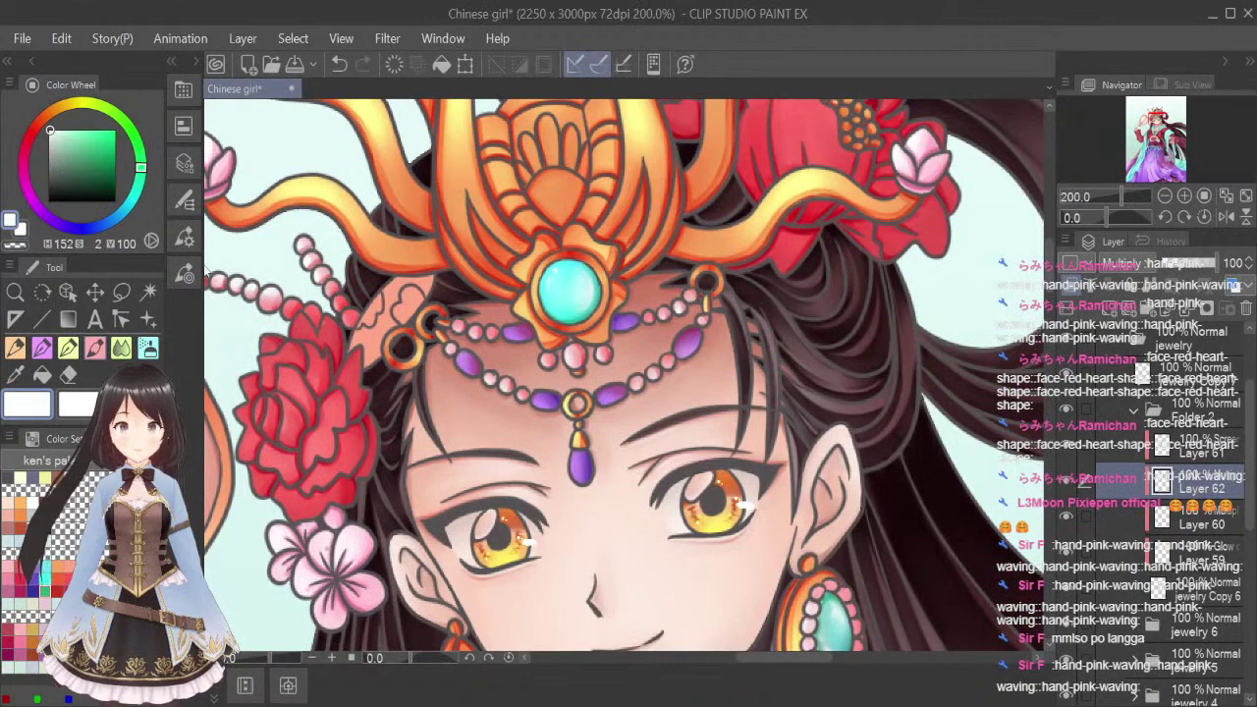
left_click(148, 316)
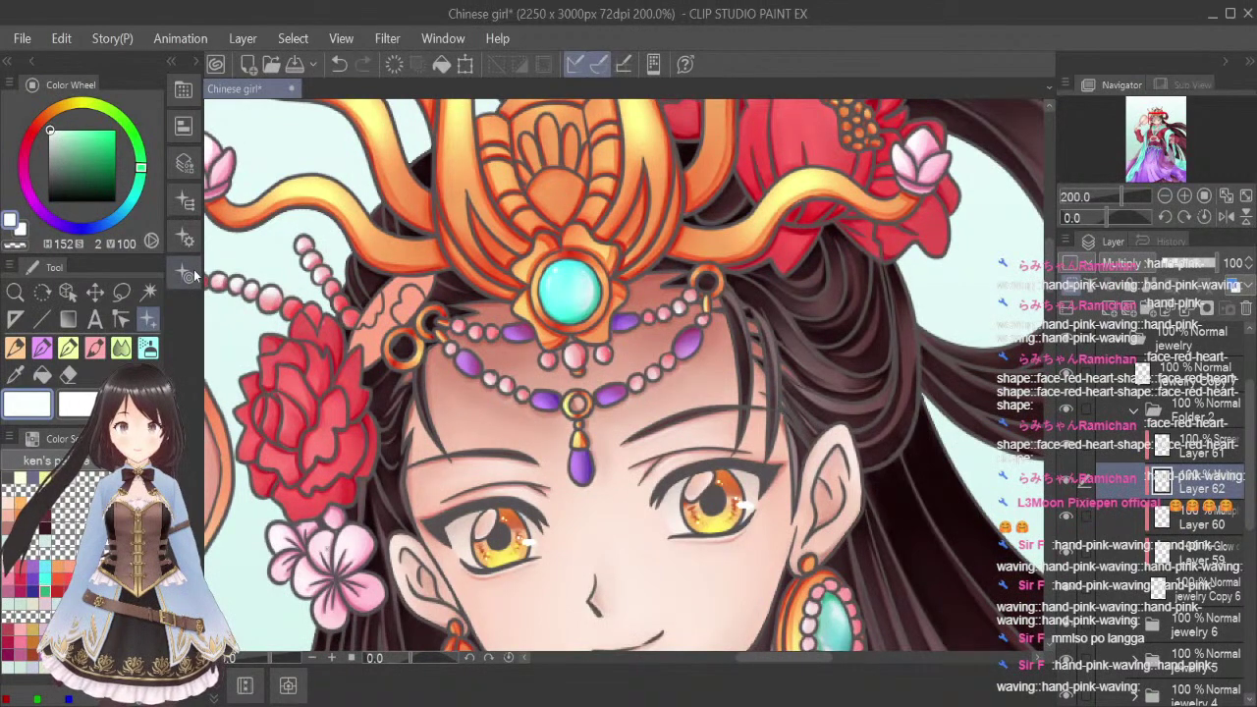
left_click(187, 203)
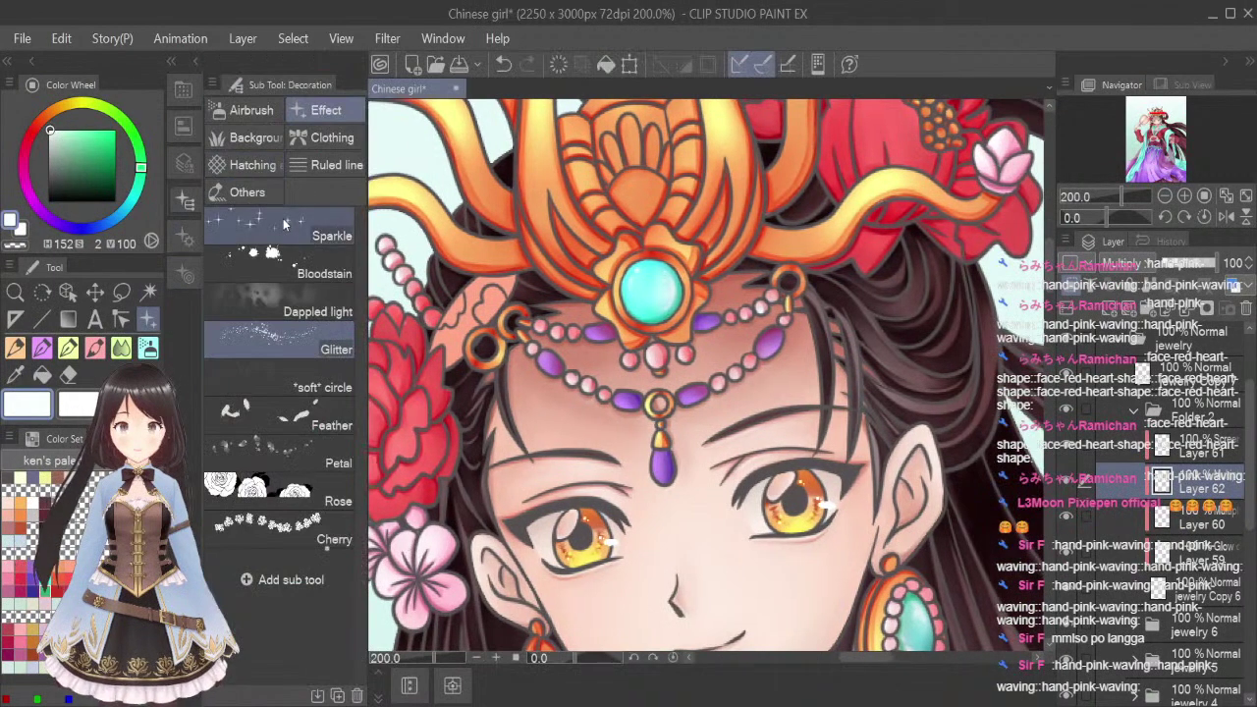
left_click(275, 343)
left_click(183, 198)
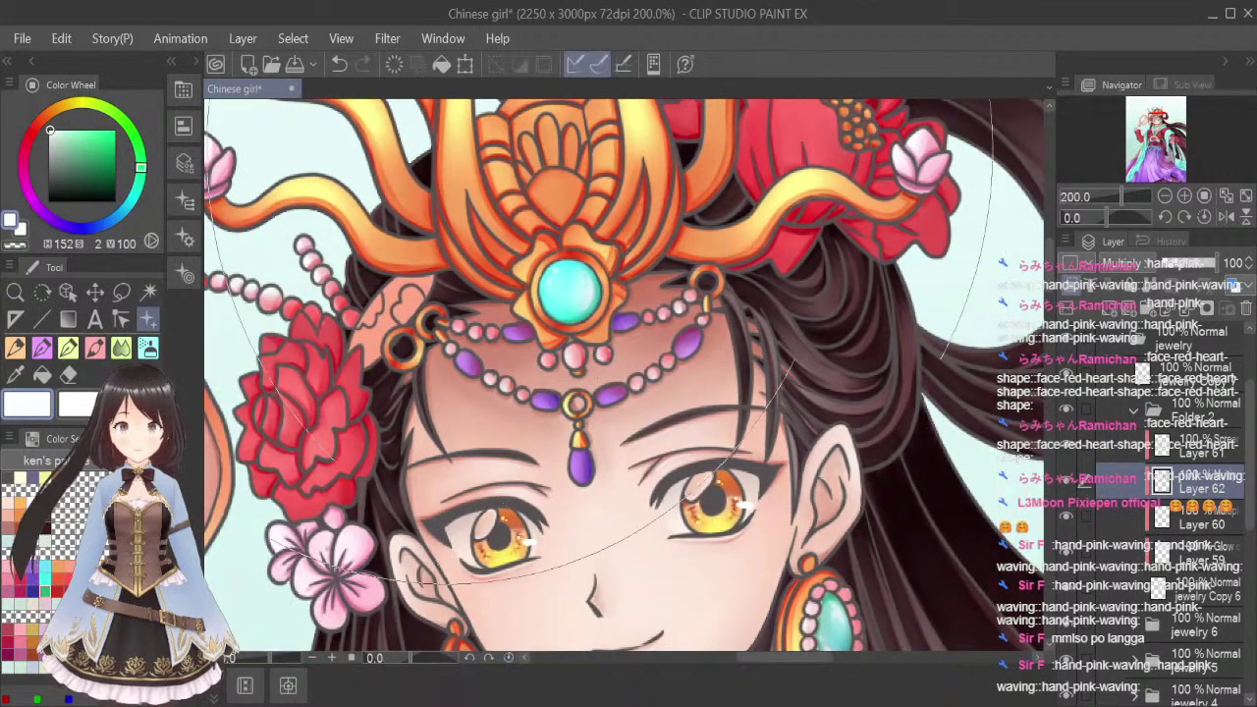
scroll(746, 197, "up", 2)
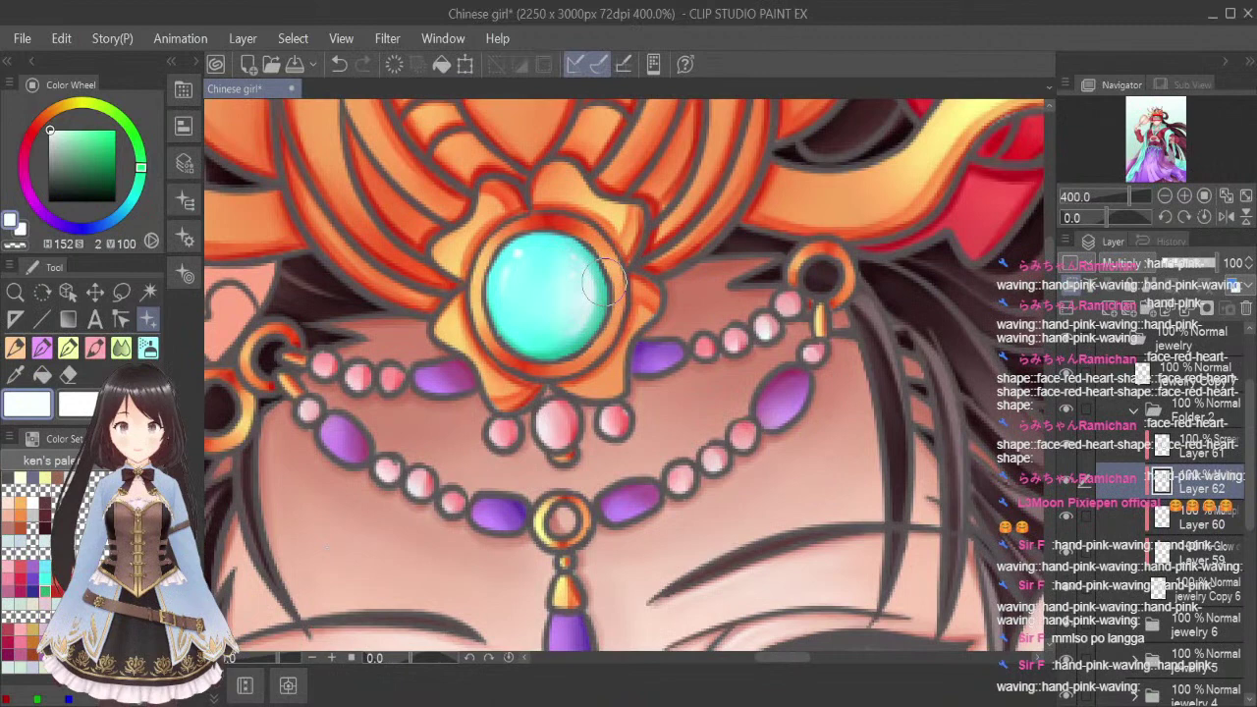
key("ctrl+z")
left_click(1205, 445)
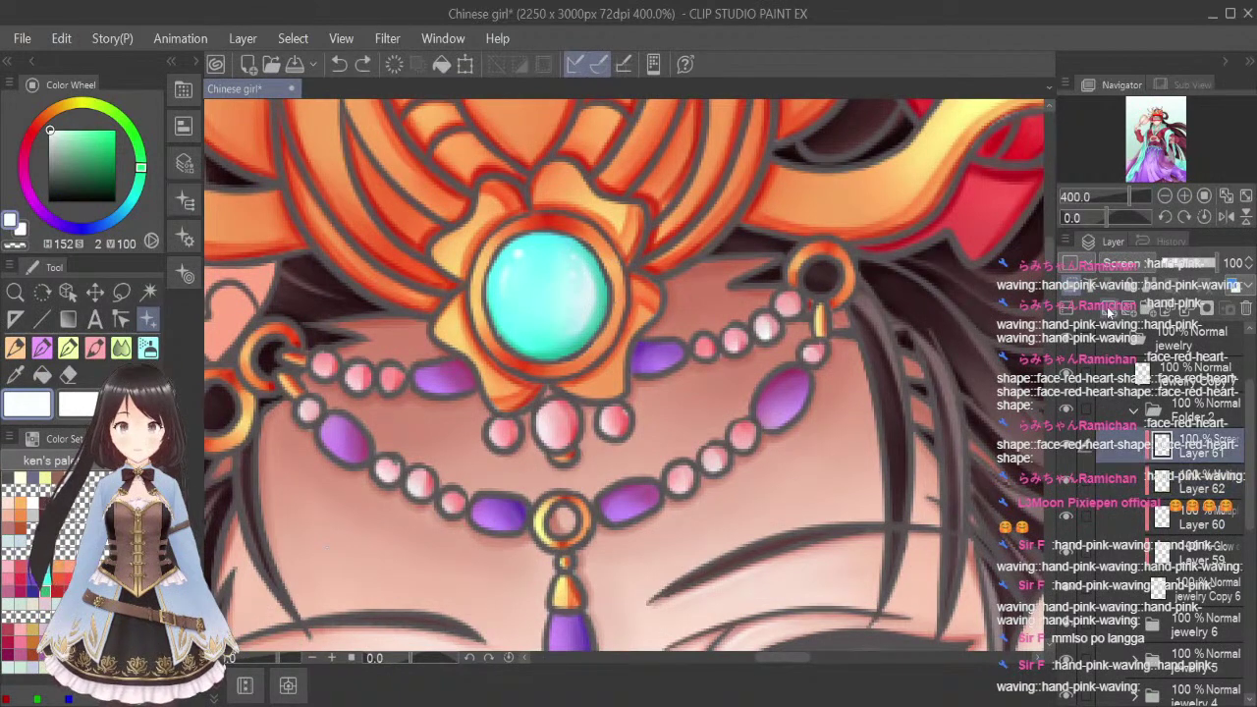
left_click(1106, 312)
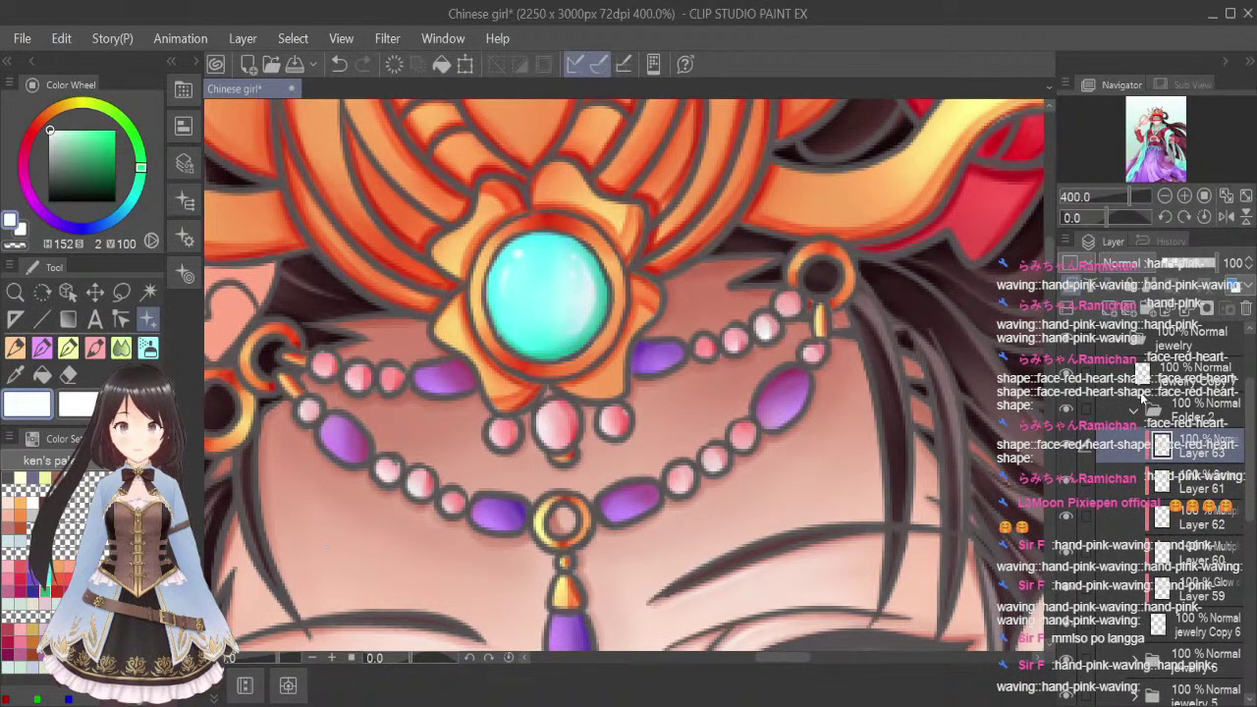
left_click(1141, 446)
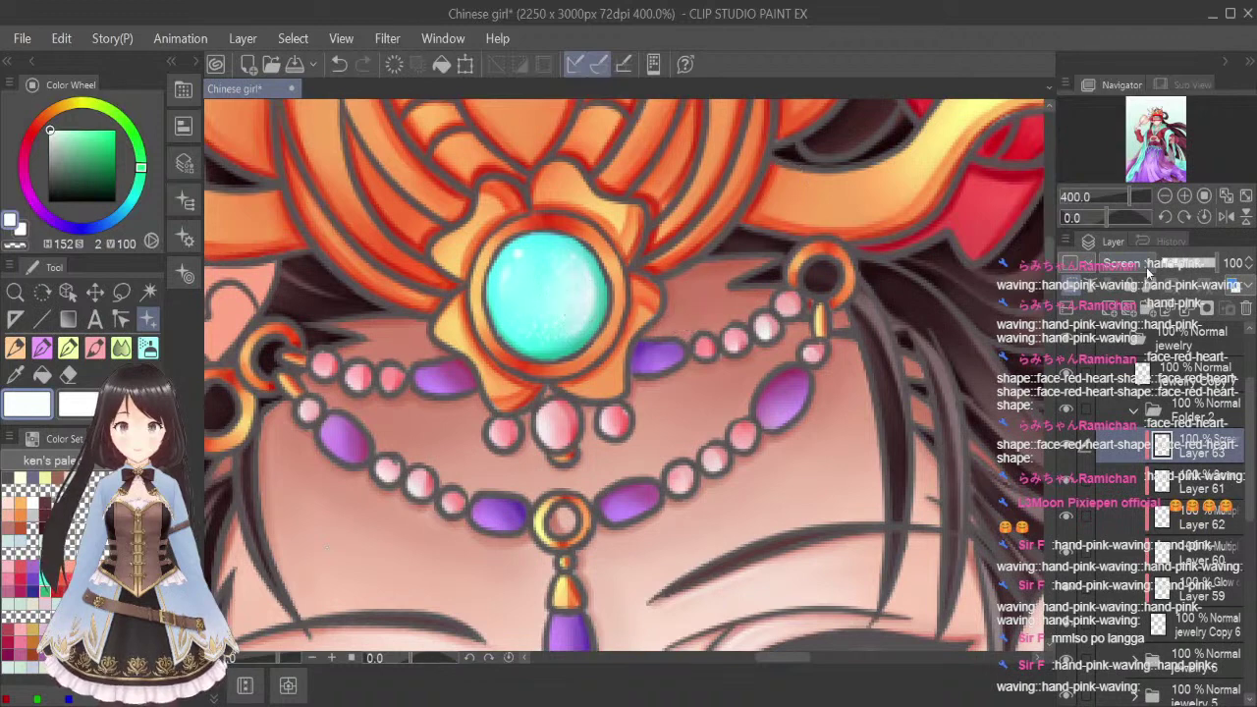
left_click(1146, 341)
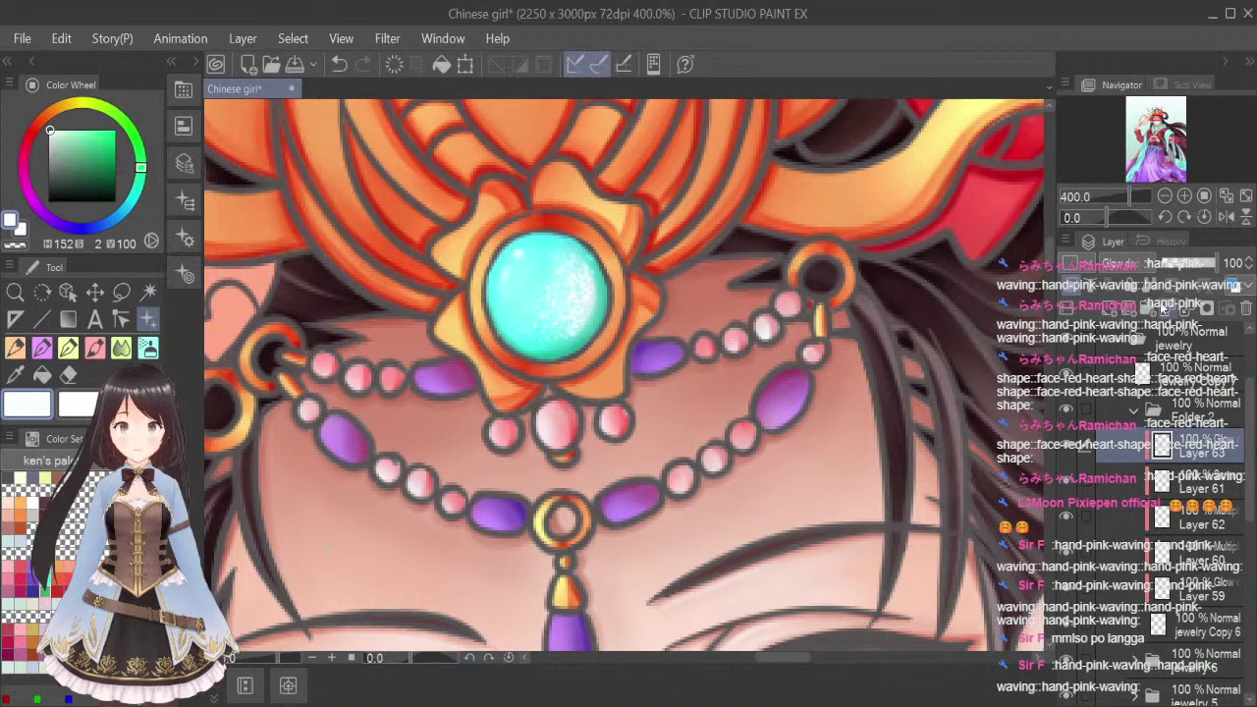
key("ctrl+z")
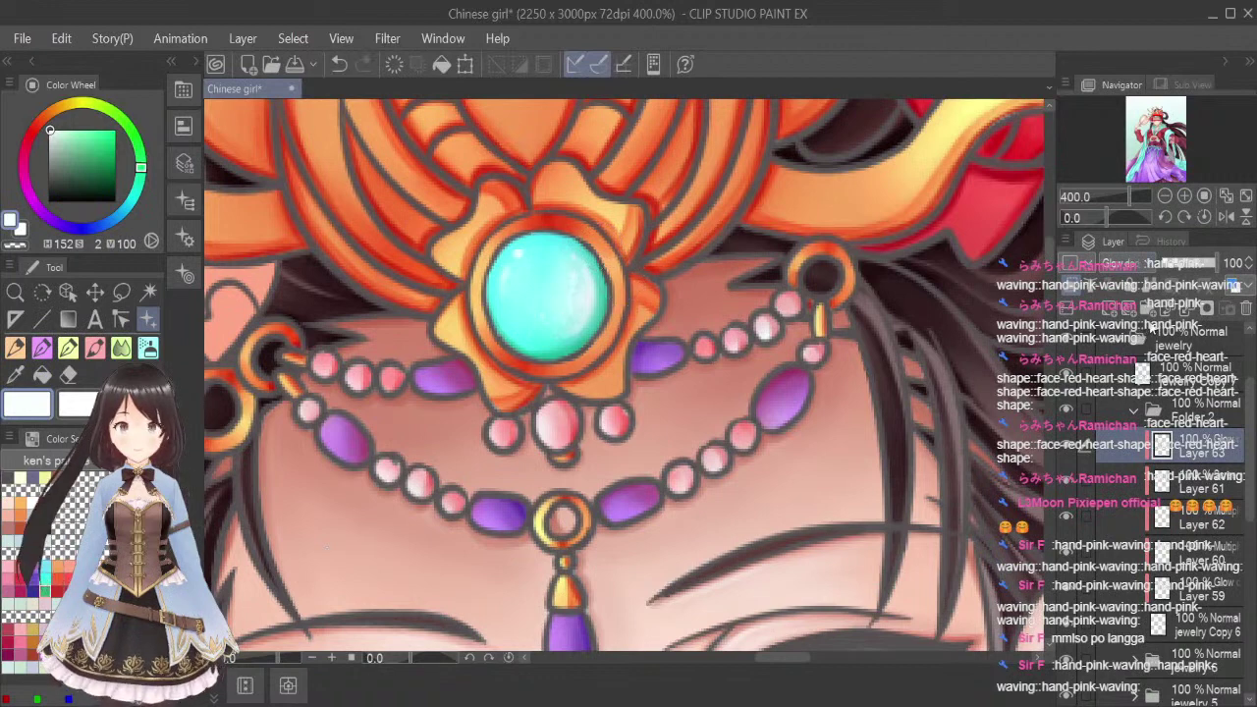
key("ctrl+e")
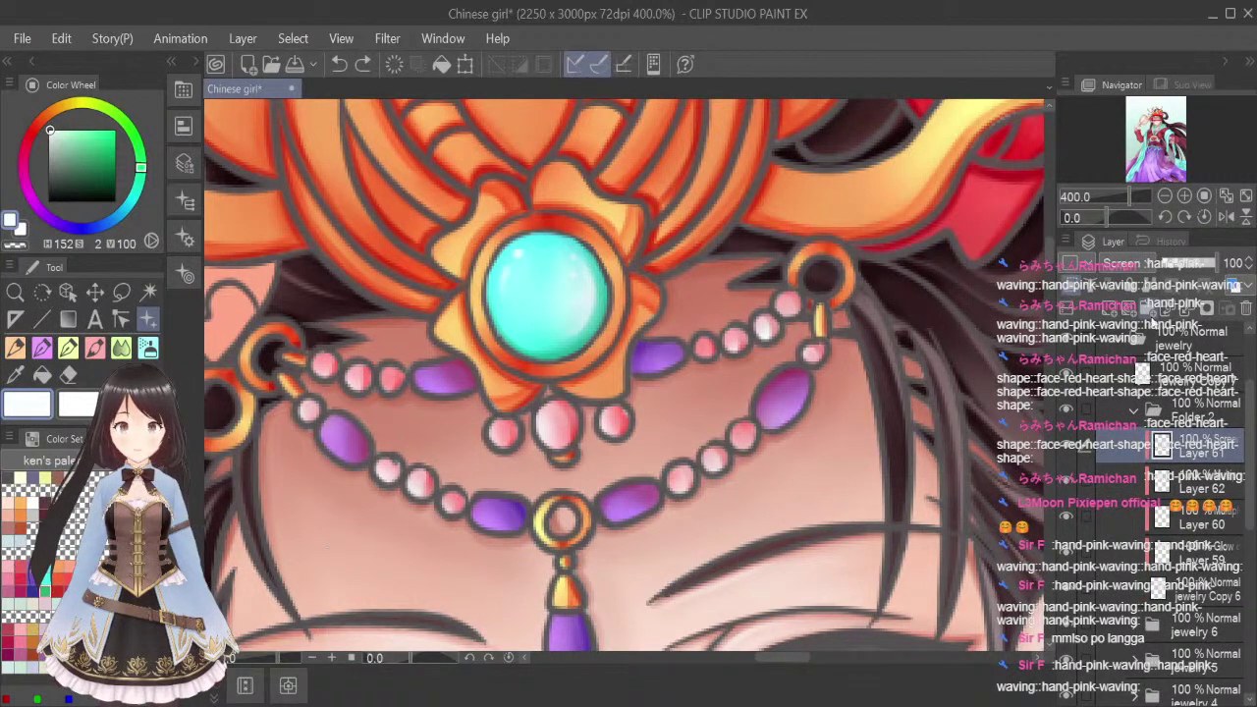
Set Layer 61 to Glow dodge mode and sprinkle near-white glitter over the crown's gem and the earring gems
left_click(1139, 341)
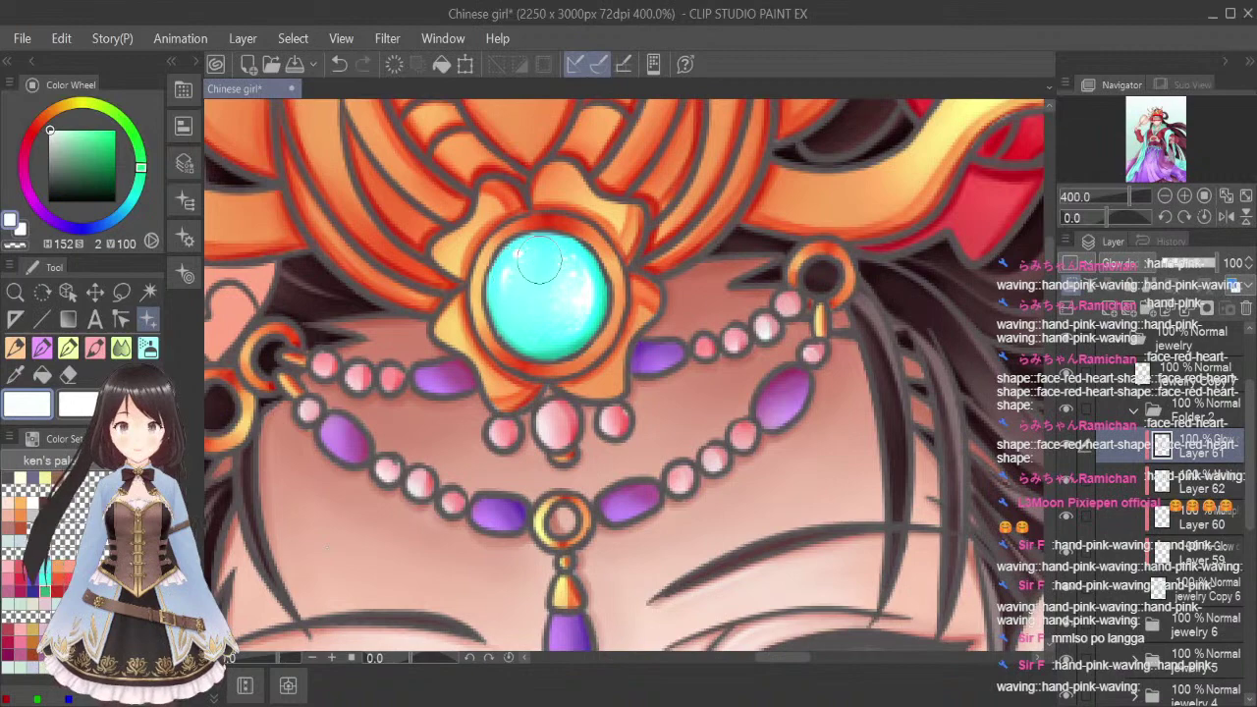
scroll(861, 245, "down", 3)
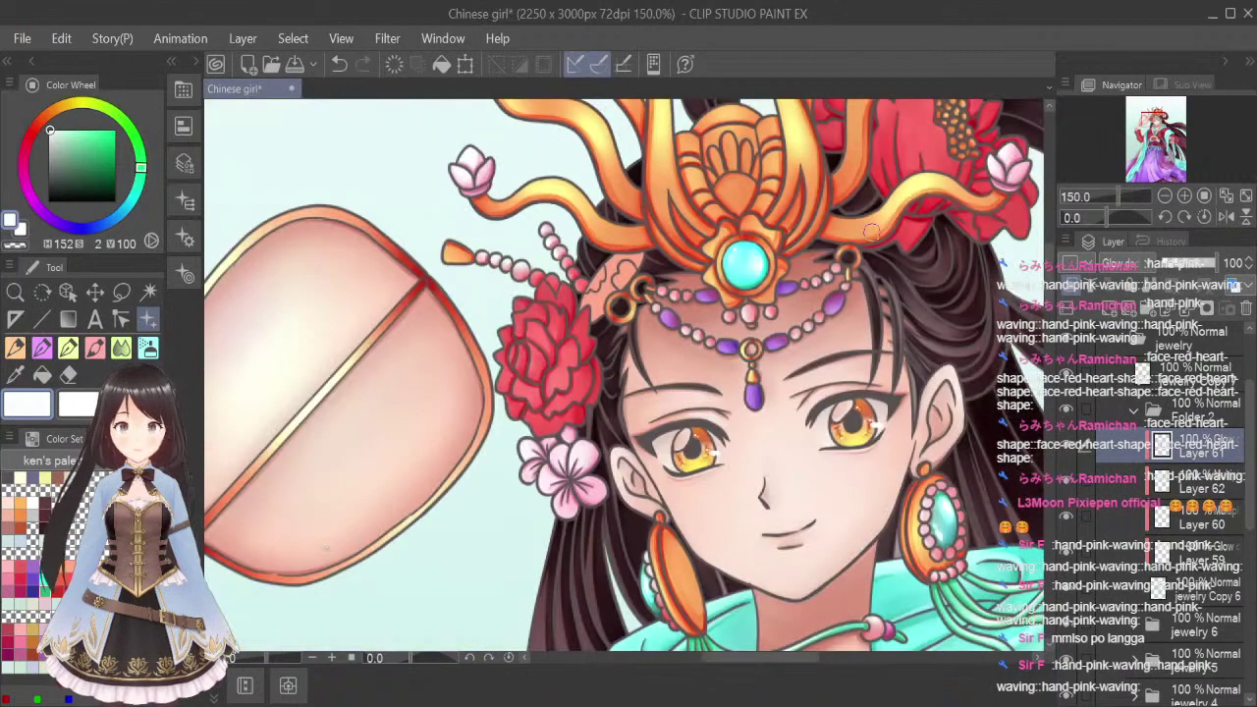
left_click_drag(1152, 117, 1156, 124)
left_click(1184, 195)
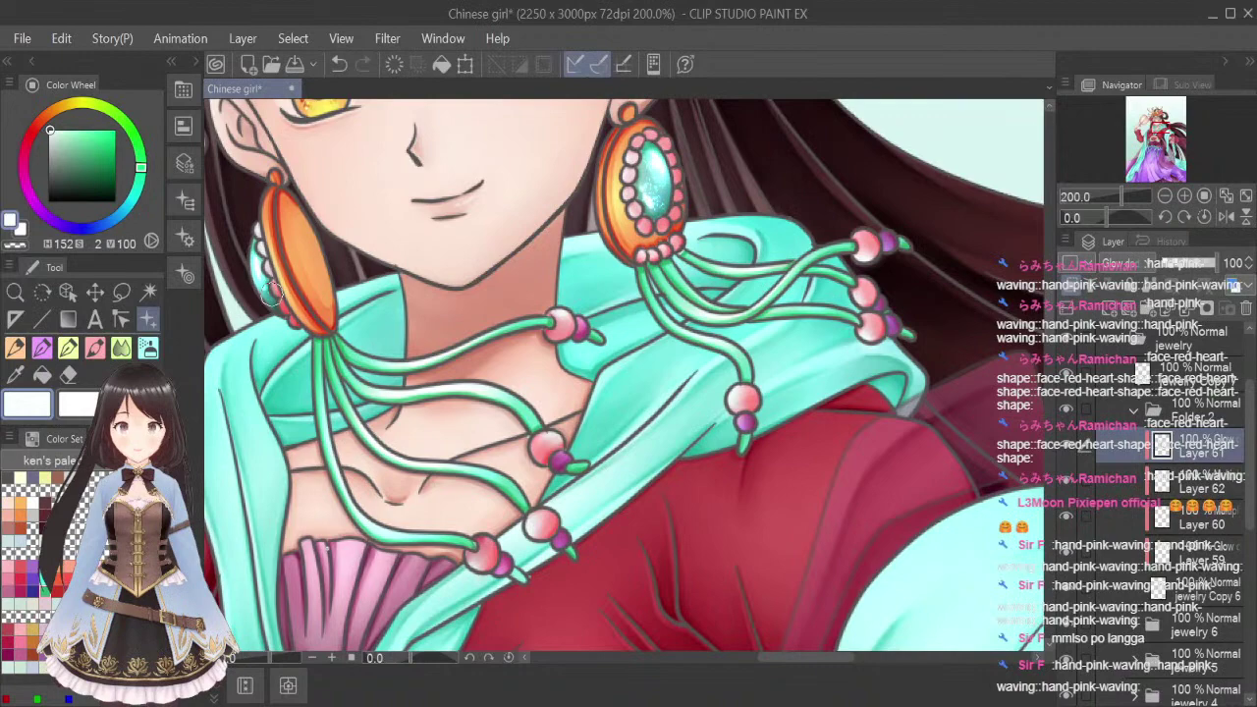
left_click_drag(1162, 133, 1159, 122)
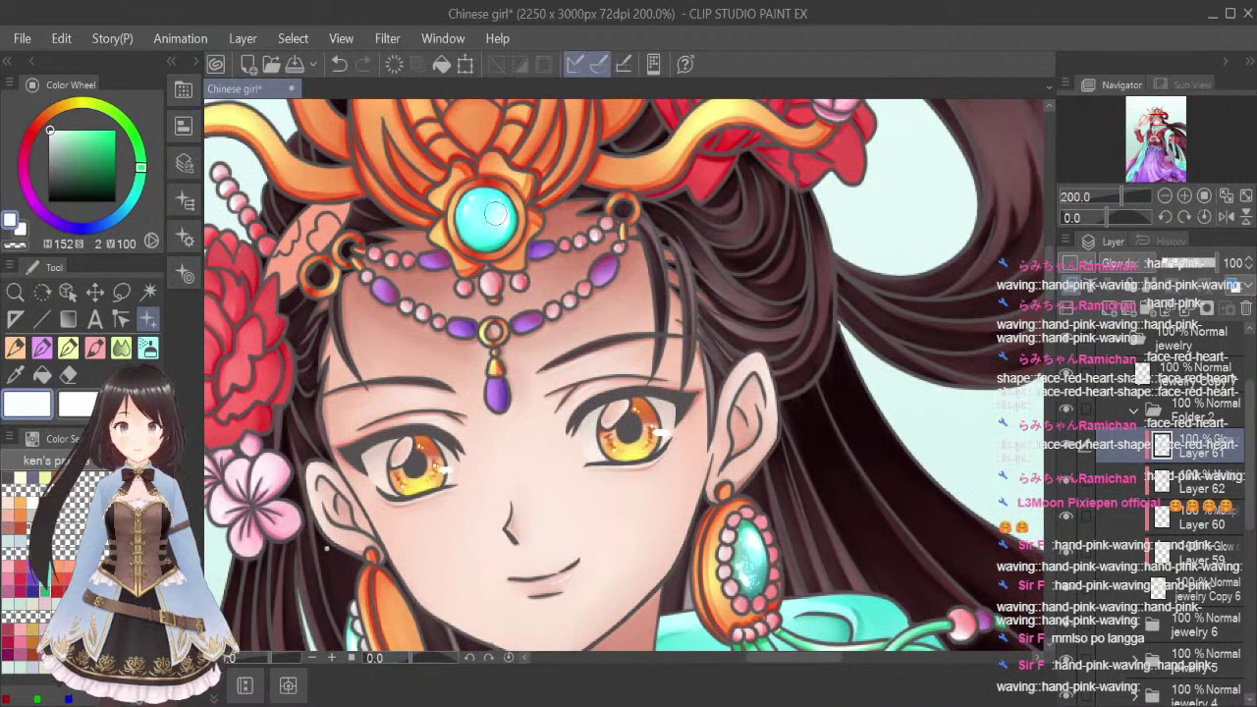
Pick green again and deepen the shading around the edge of the crown's gem on Layer 62
left_click(1222, 484)
key("i")
left_click(44, 579)
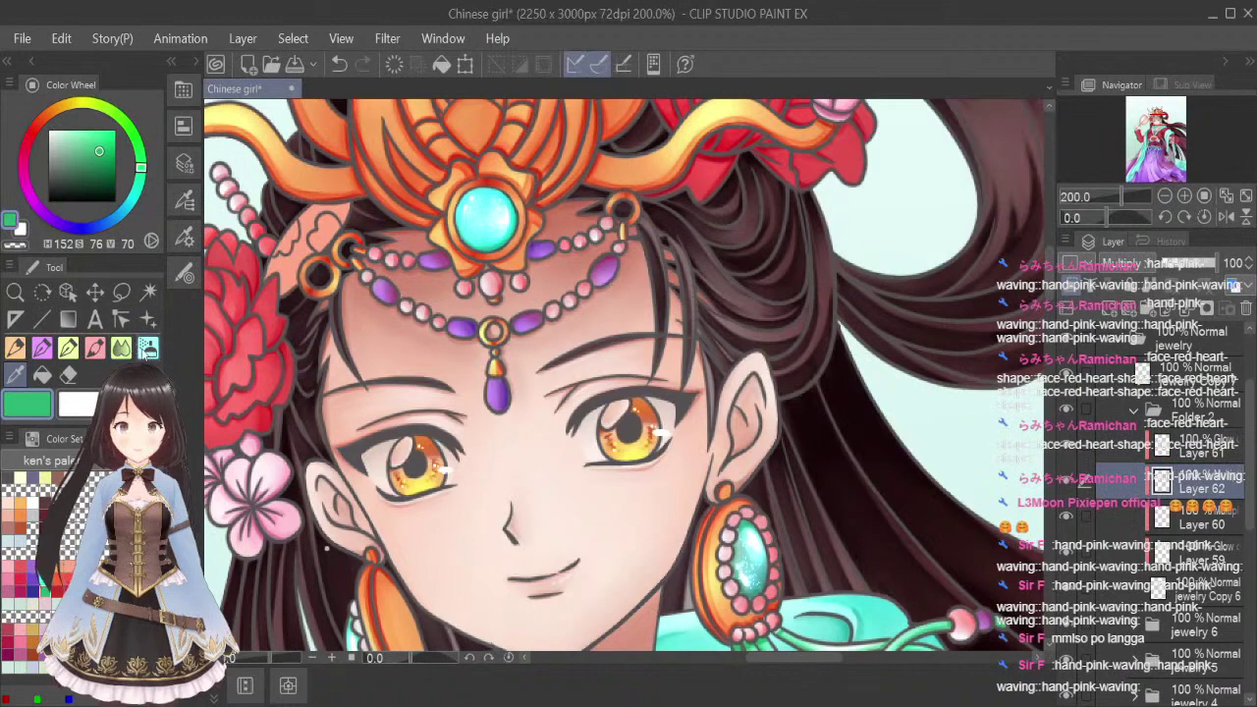
left_click(121, 348)
scroll(532, 208, "up", 4)
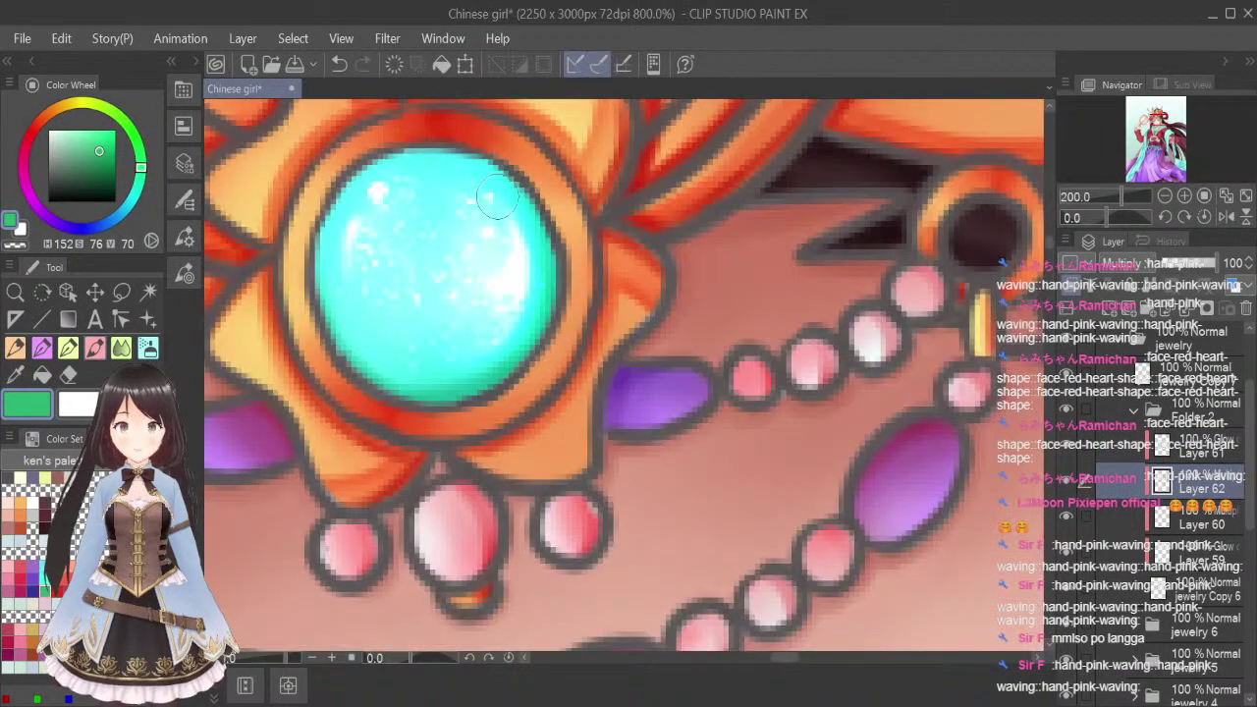
mouse_move(428, 150)
left_mouse_down()
mouse_move(506, 181)
mouse_move(539, 249)
mouse_move(541, 311)
left_mouse_up()
mouse_move(462, 162)
left_mouse_down()
mouse_move(508, 231)
mouse_move(494, 340)
mouse_move(480, 186)
mouse_move(515, 208)
mouse_move(492, 350)
left_mouse_up()
mouse_move(530, 296)
left_mouse_down()
mouse_move(384, 353)
mouse_move(379, 375)
mouse_move(543, 331)
mouse_move(435, 382)
mouse_move(517, 259)
left_mouse_up()
Blend the green edge shading into the crown's gem with a smaller blending brush
left_click(120, 347)
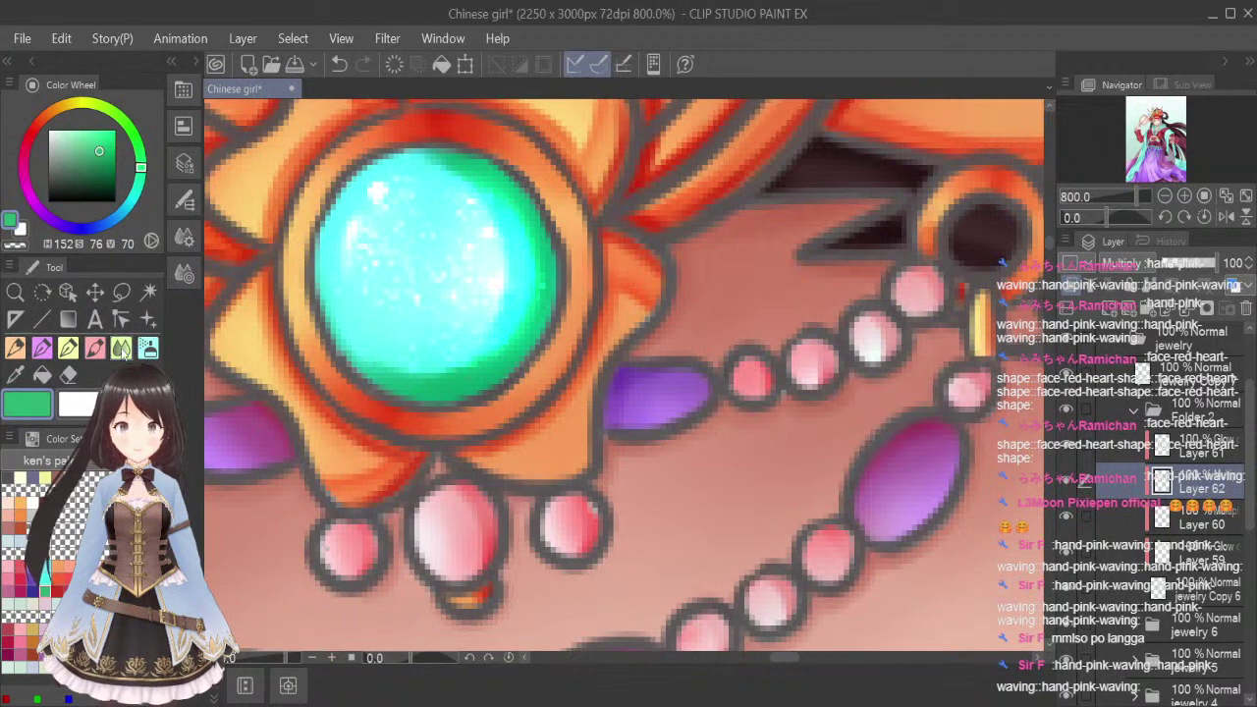
key("[")
key("[")
key("[")
key("[")
key("[")
key("[")
key("[")
key("[")
key("[")
key("[")
key("[")
key("[")
key("[")
key("[")
key("[")
key("[")
key("[")
mouse_move(447, 164)
left_mouse_down()
mouse_move(478, 191)
mouse_move(522, 289)
left_mouse_up()
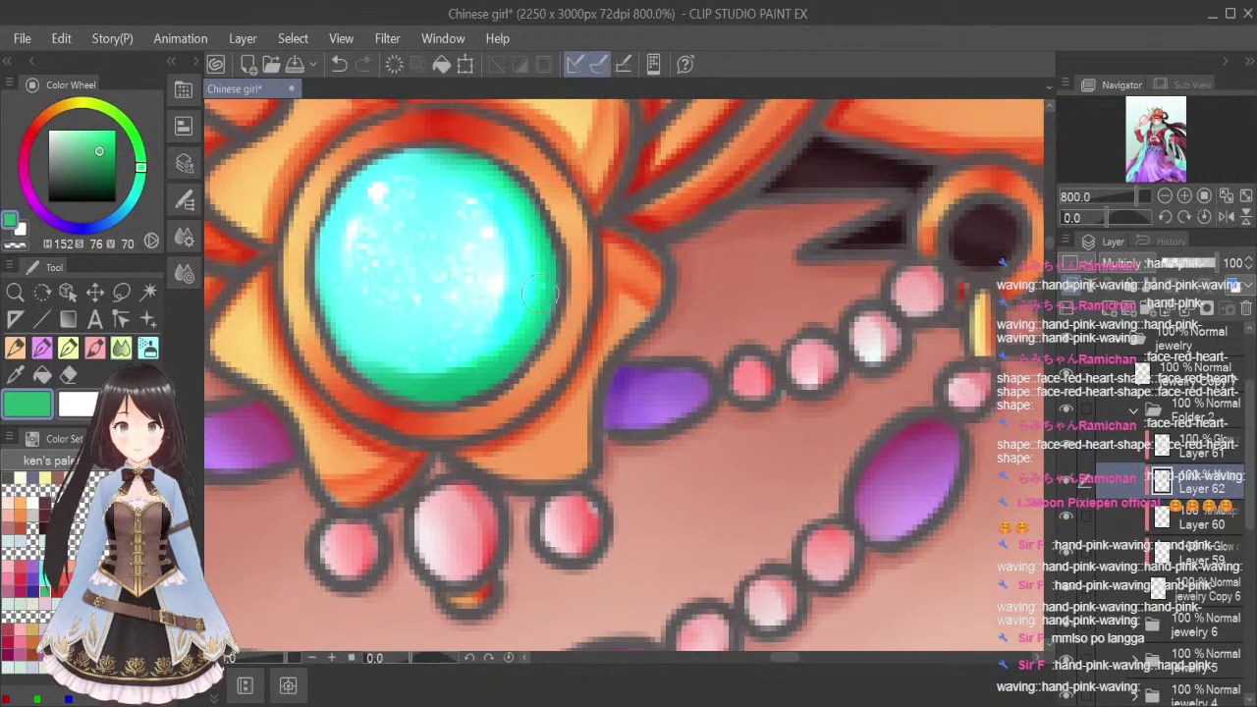
Finish blending the green shading along the lower and outer edges of the crown's gem, then select Layer 59
mouse_move(521, 356)
left_mouse_down()
mouse_move(481, 169)
mouse_move(534, 336)
mouse_move(528, 295)
mouse_move(536, 309)
mouse_move(358, 331)
mouse_move(506, 329)
left_mouse_up()
left_click_drag(382, 373, 395, 379)
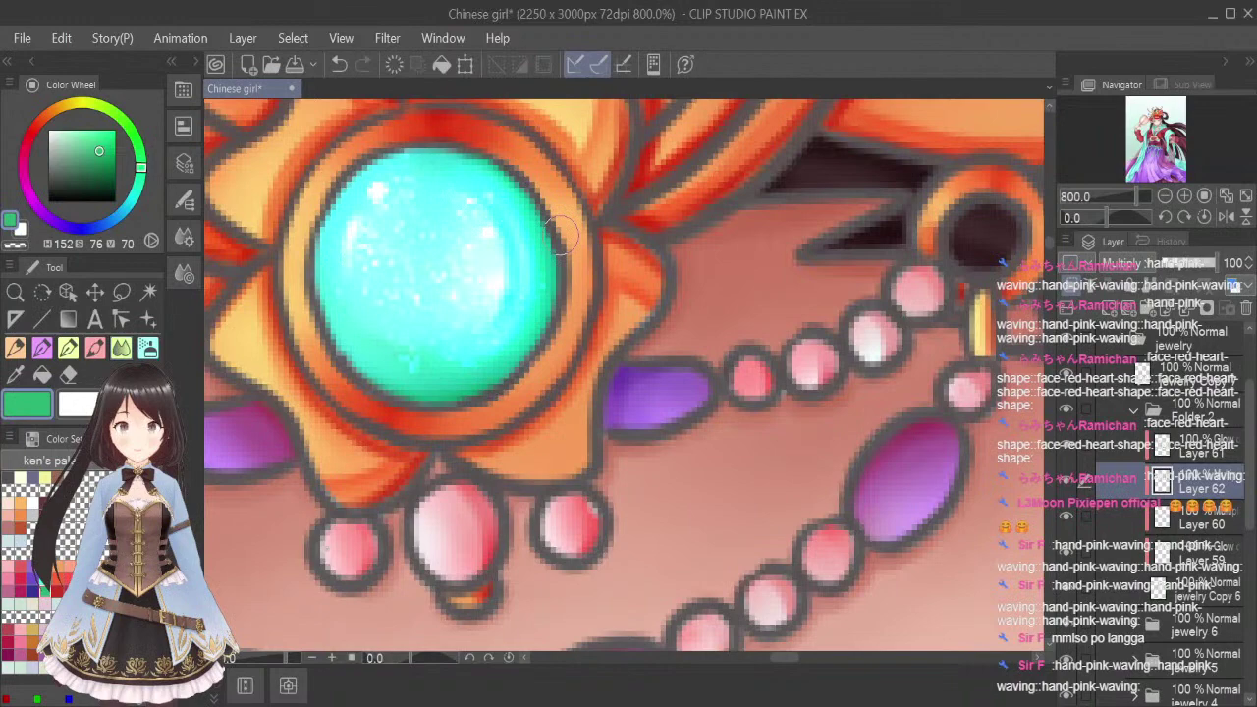
scroll(560, 220, "down", 2)
left_click(1202, 518)
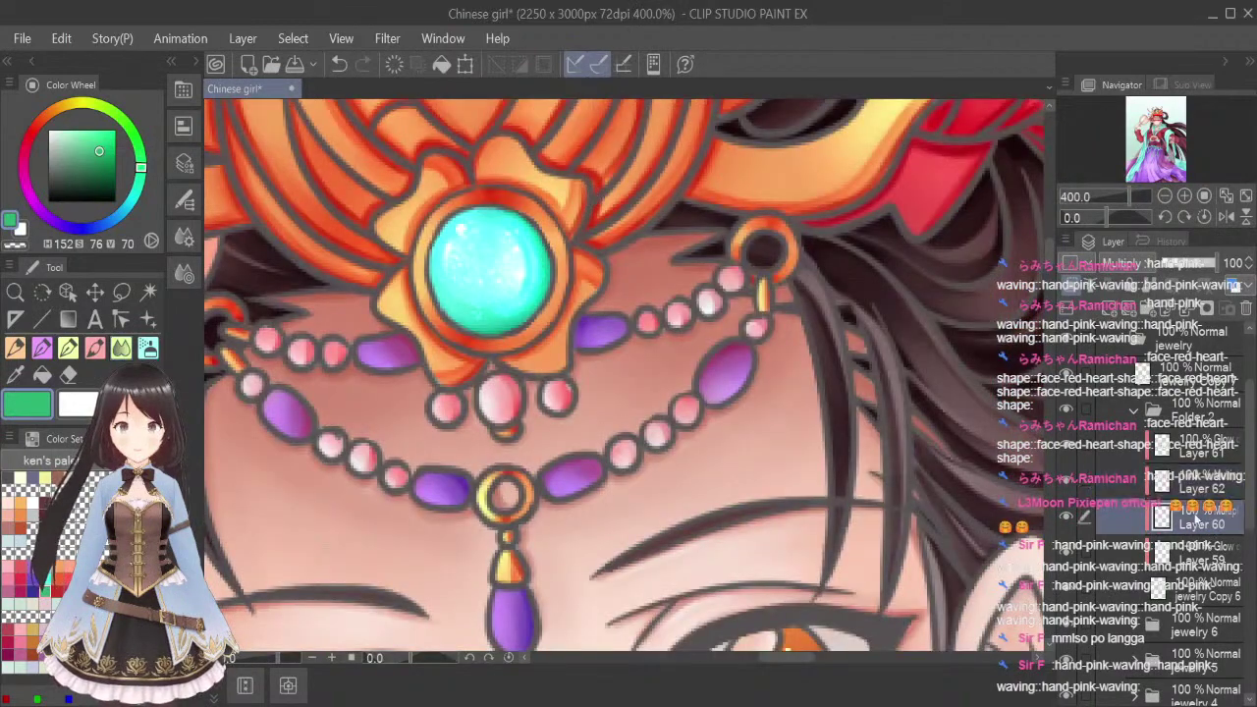
scroll(526, 221, "up", 2)
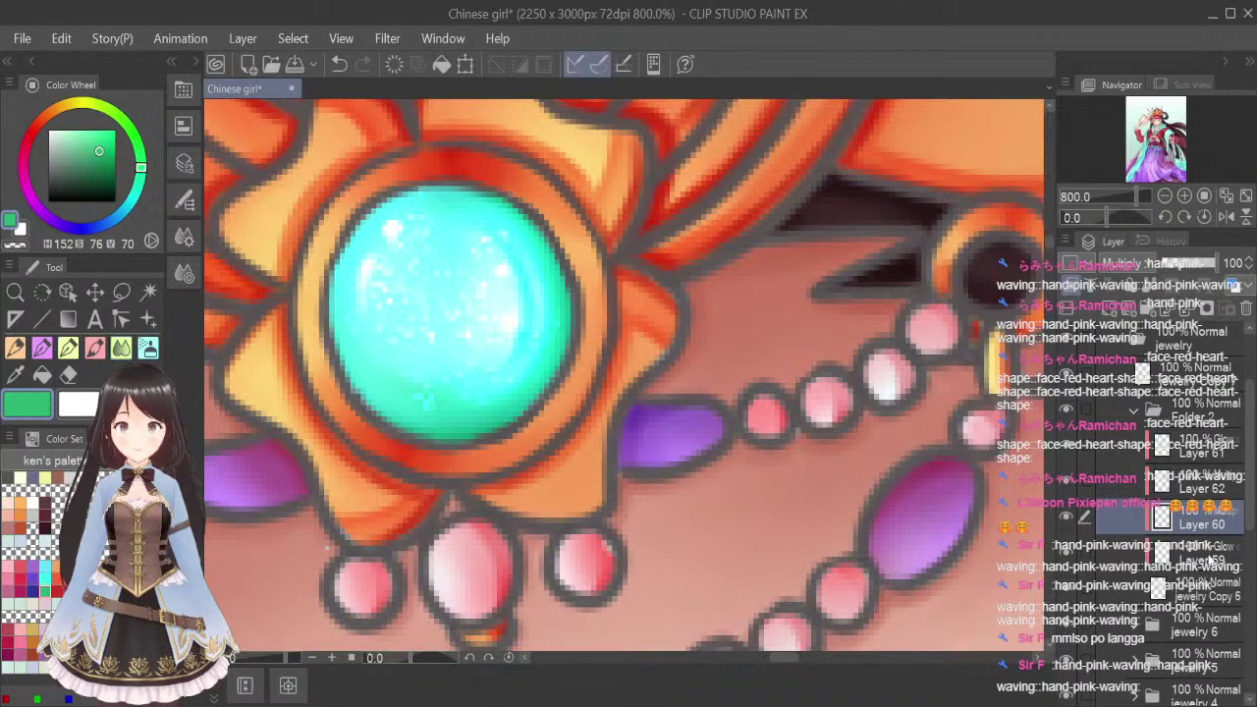
key("alt+bracketleft")
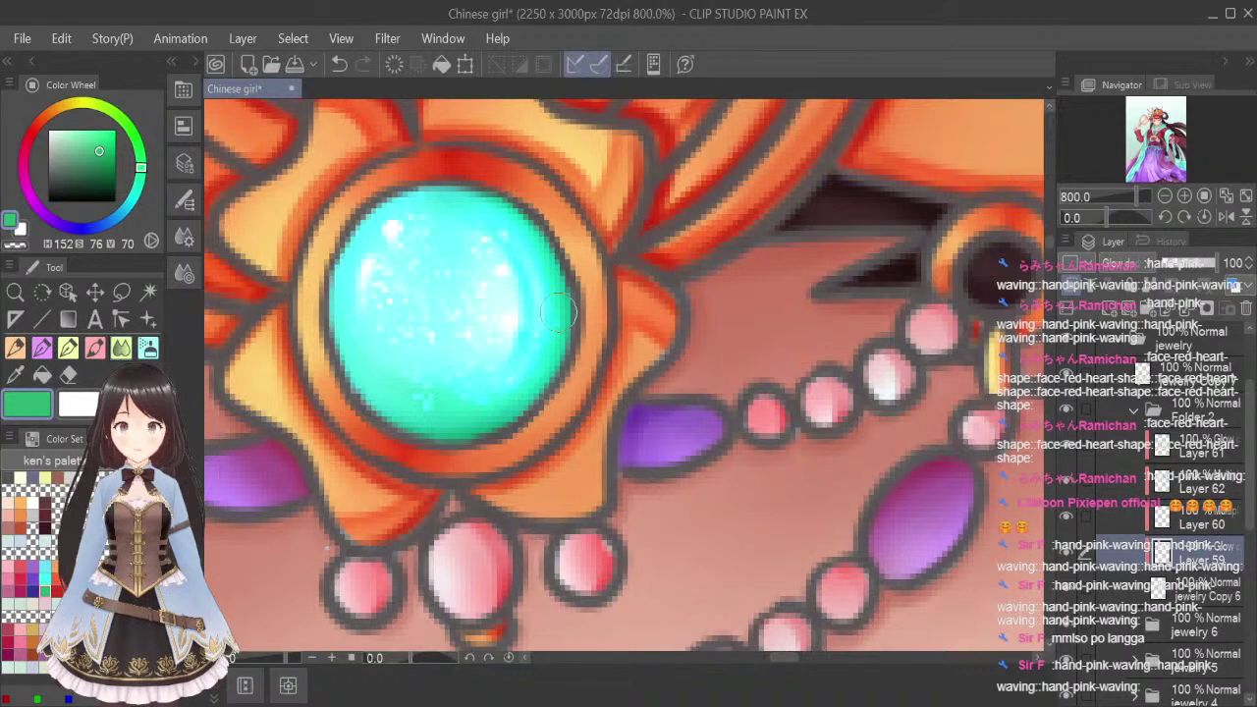
scroll(822, 259, "down", 2)
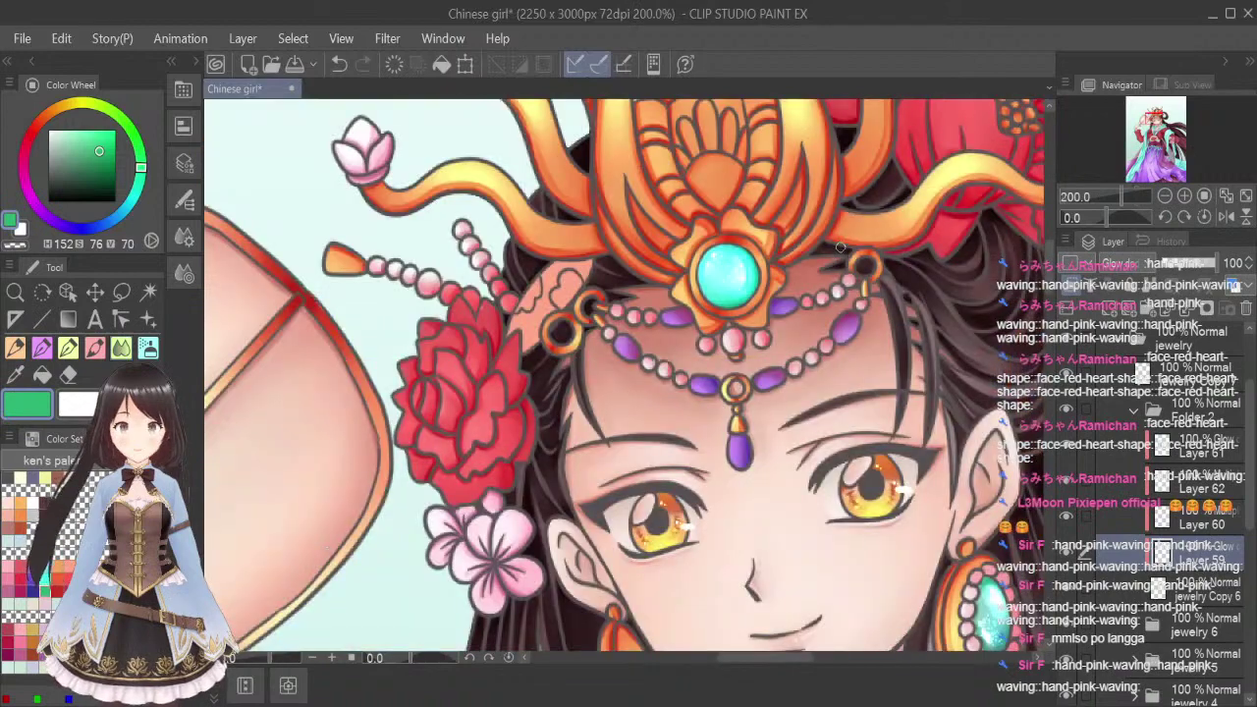
Check the whole illustration and save the file
left_click(1245, 198)
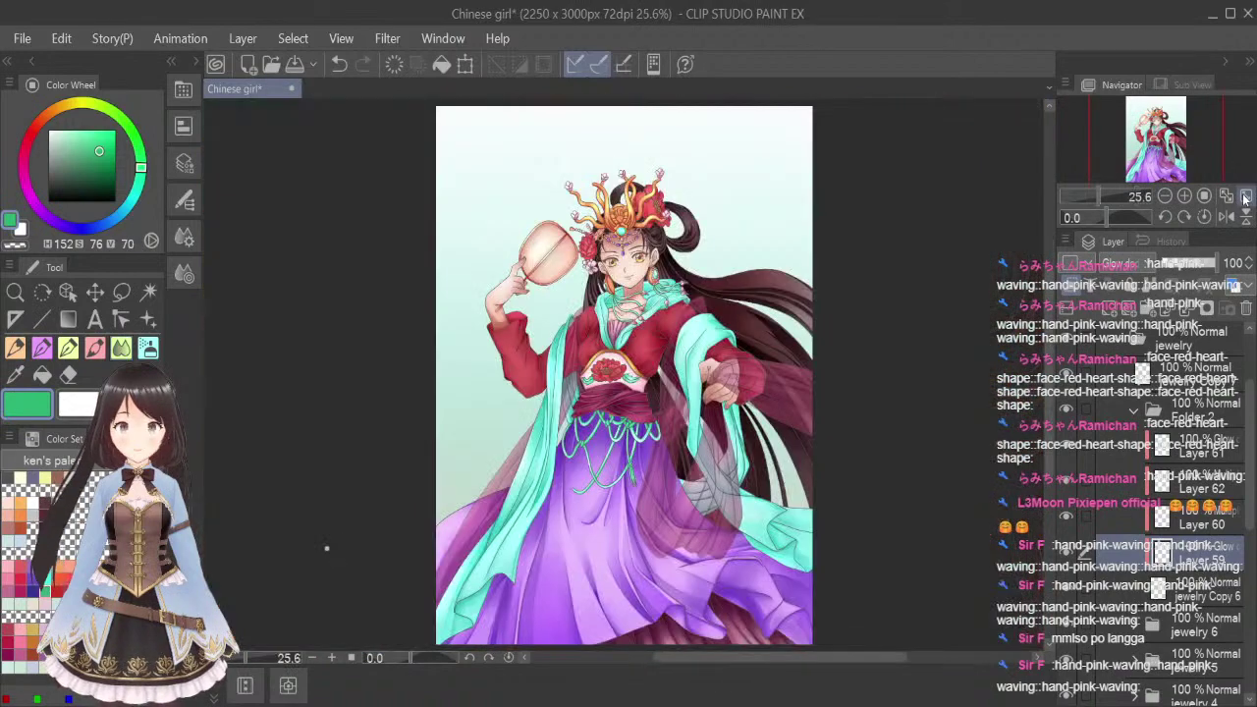
scroll(645, 221, "up", 2)
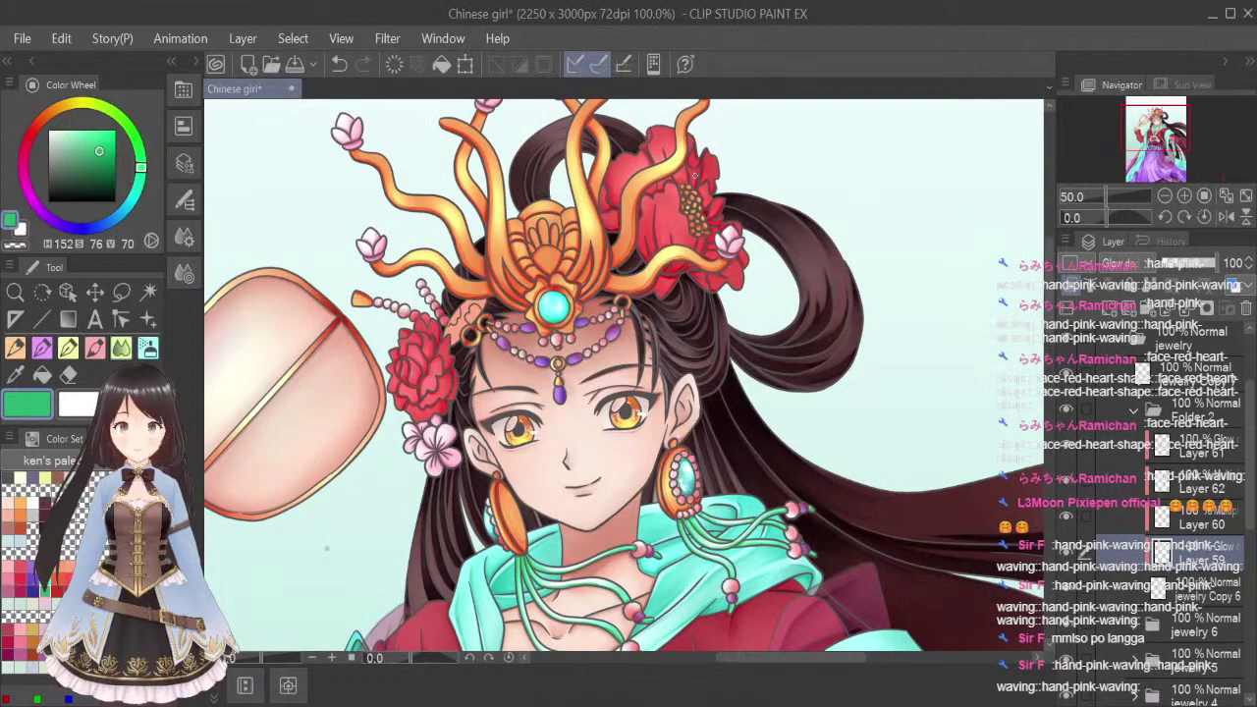
scroll(692, 176, "down", 1)
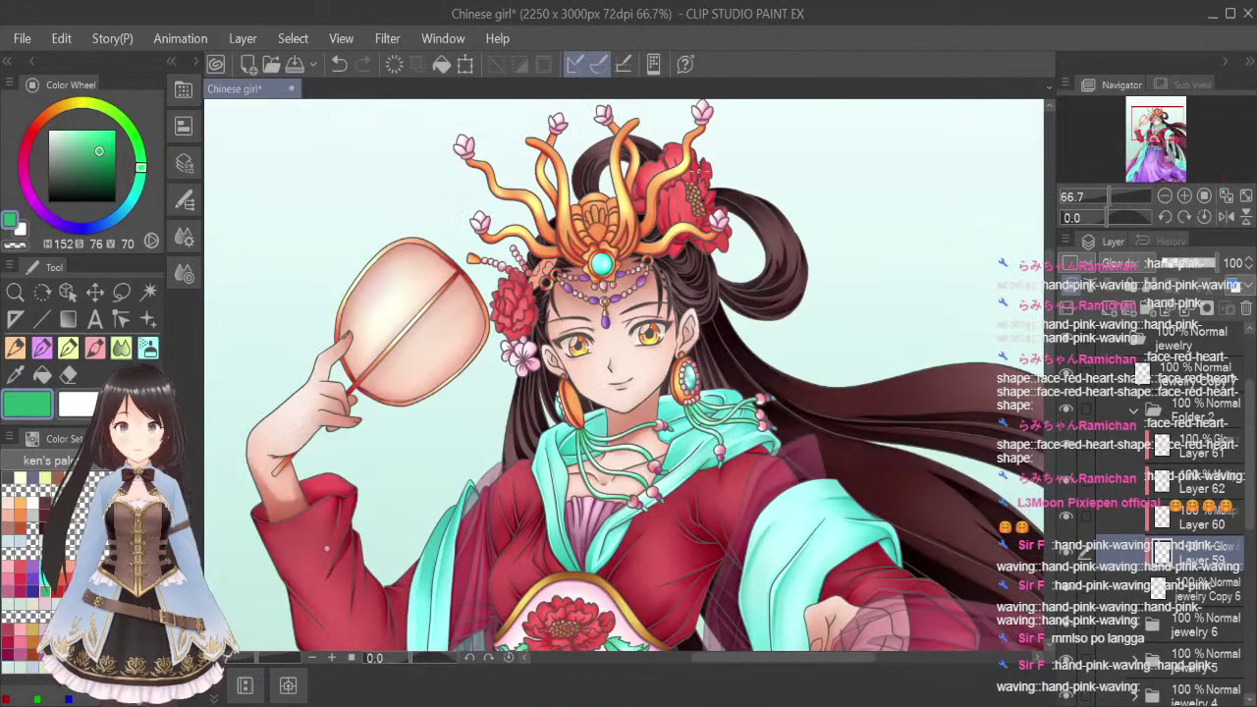
scroll(327, 548, "down", 1)
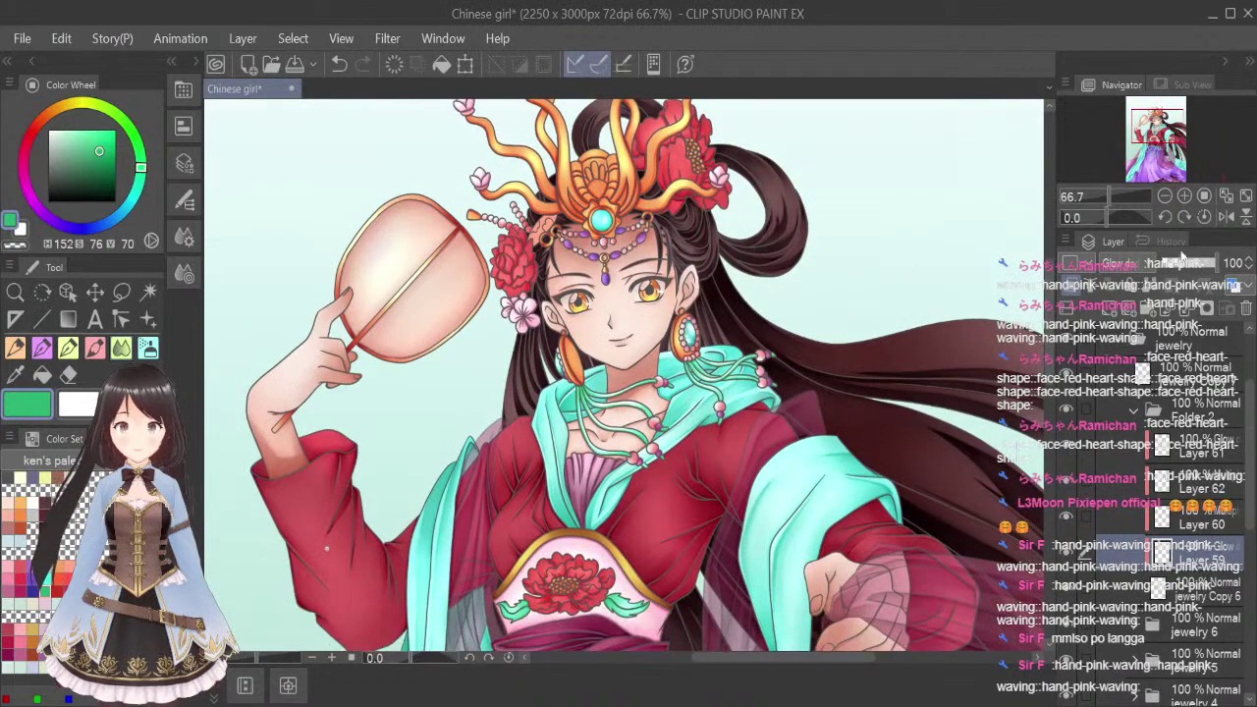
key("ctrl+0")
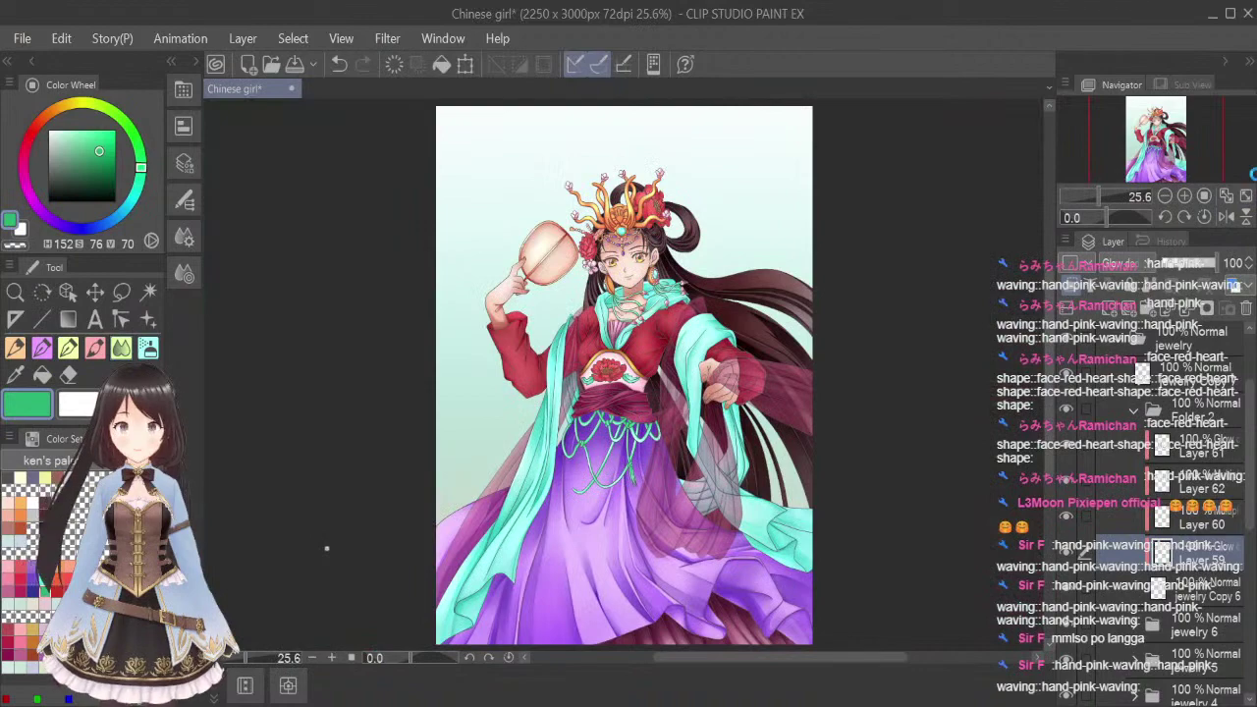
key("ctrl+s")
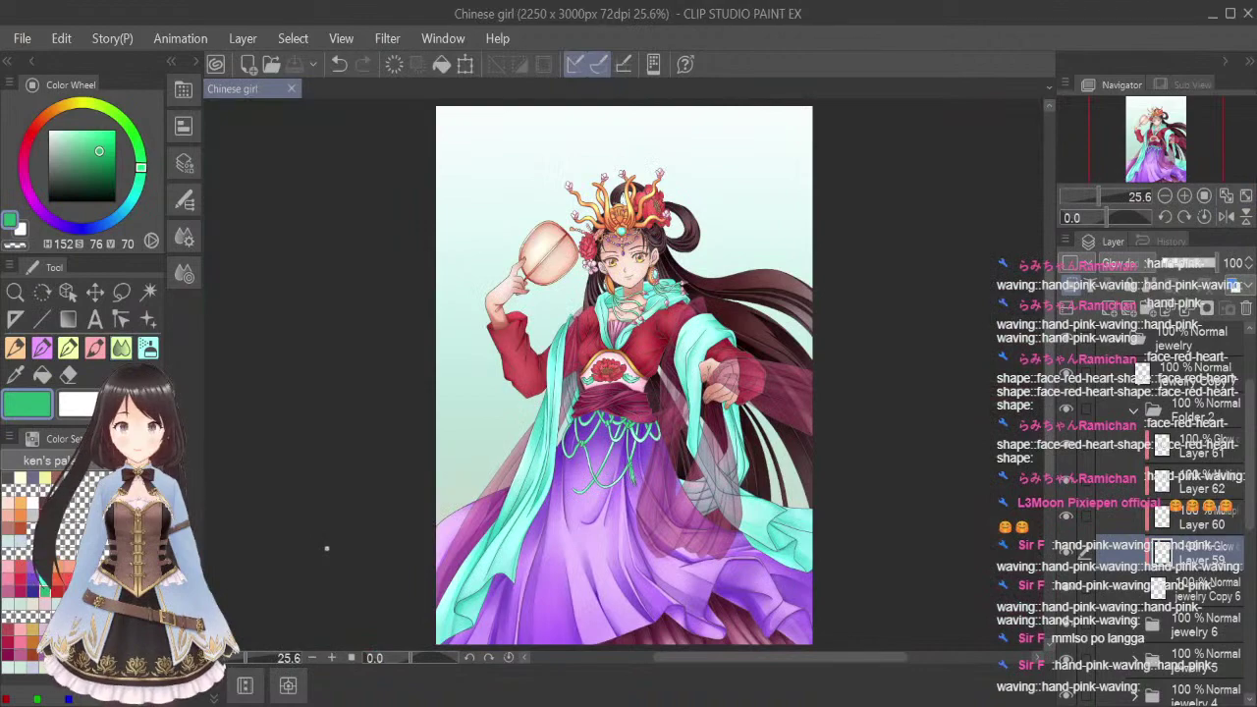
Paint green strokes down the middle and upper part of the crown's gem on Layer 62
scroll(627, 226, "up", 5)
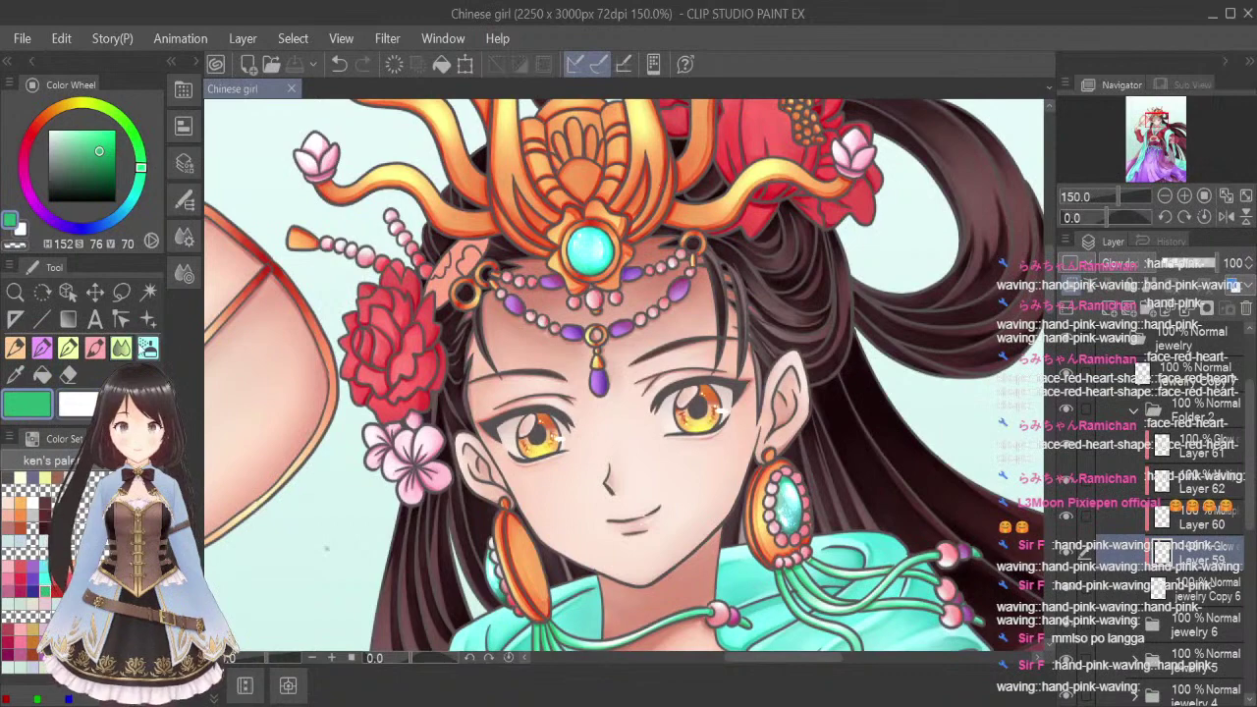
left_click(95, 348)
left_click(1215, 482)
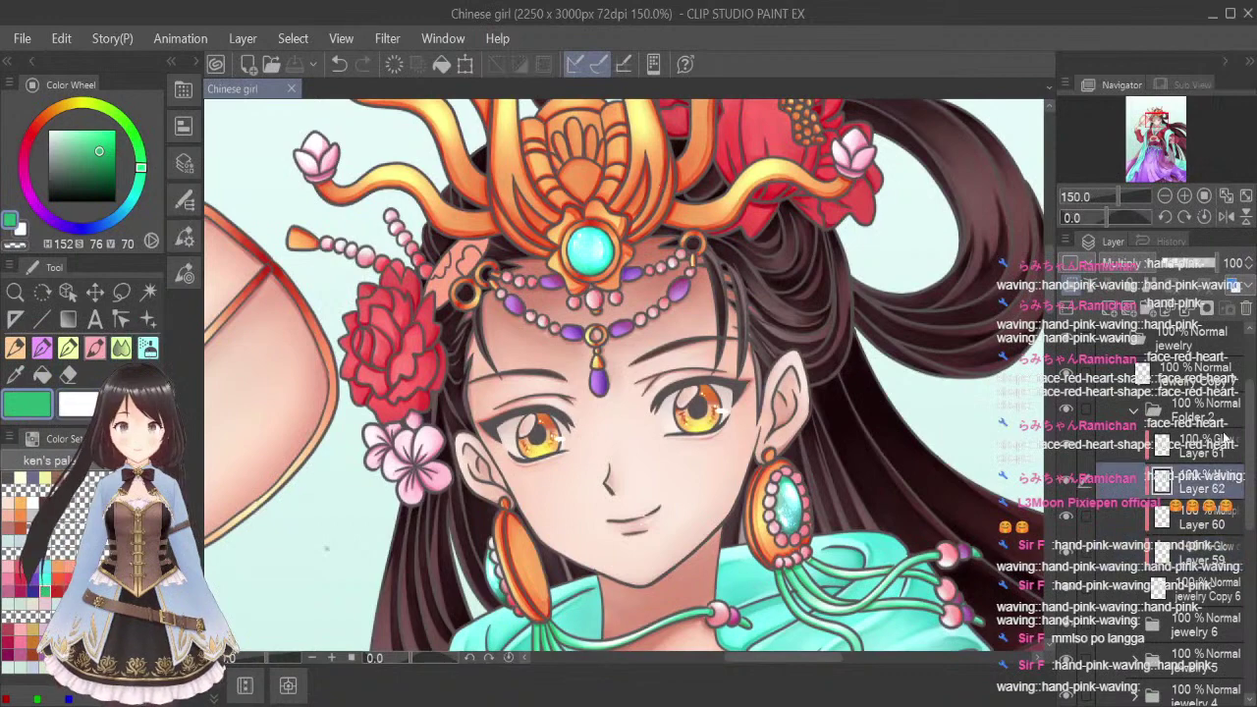
scroll(580, 281, "up", 3)
mouse_move(636, 158)
left_mouse_down()
mouse_move(645, 222)
mouse_move(646, 180)
mouse_move(630, 230)
mouse_move(609, 210)
mouse_move(617, 179)
left_mouse_up()
left_click_drag(605, 243, 619, 164)
Soften the new green strokes across the crown's gem with a reduced blending brush
left_click(122, 348)
key("[")
key("[")
key("[")
key("[")
key("[")
key("[")
key("[")
key("[")
key("[")
key("[")
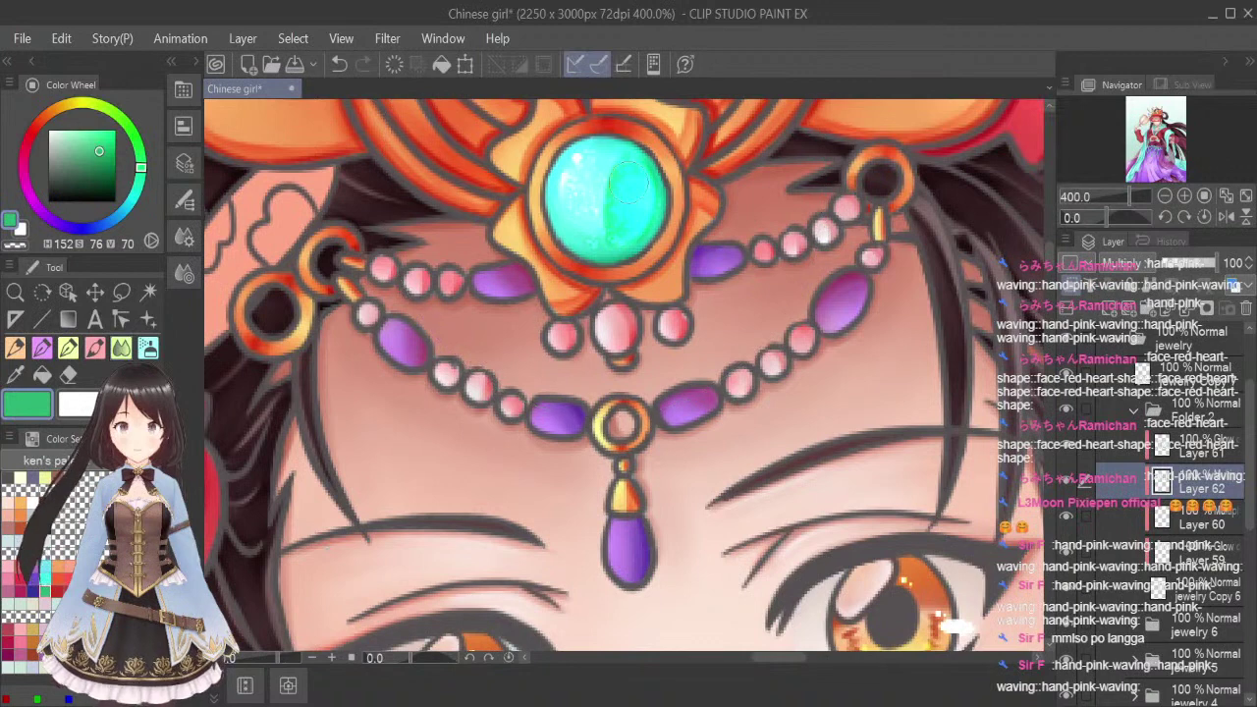
mouse_move(621, 165)
left_mouse_down()
mouse_move(632, 214)
mouse_move(585, 236)
mouse_move(570, 175)
mouse_move(606, 149)
mouse_move(640, 218)
left_mouse_up()
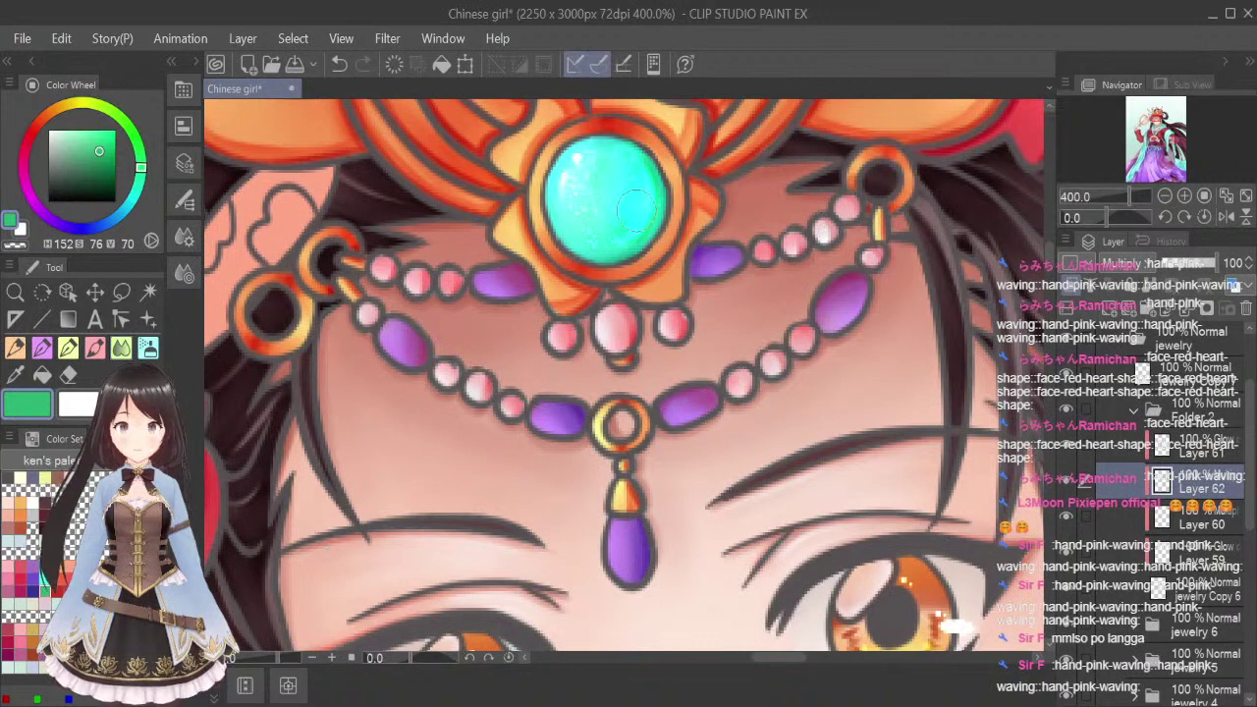
mouse_move(605, 162)
left_mouse_down()
mouse_move(648, 228)
mouse_move(597, 253)
mouse_move(591, 148)
mouse_move(672, 203)
left_mouse_up()
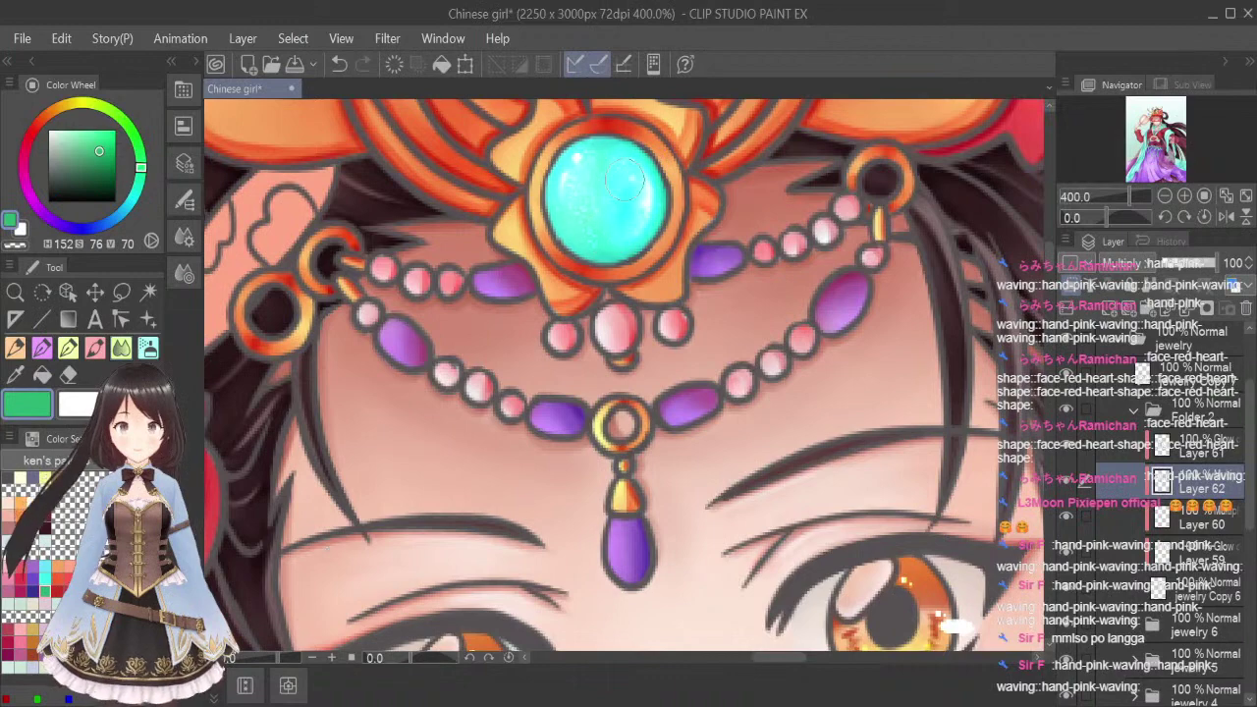
Hide the glitter on Layer 61 and even out the green shading across the crown's gem on Layer 62
scroll(786, 192, "down", 3)
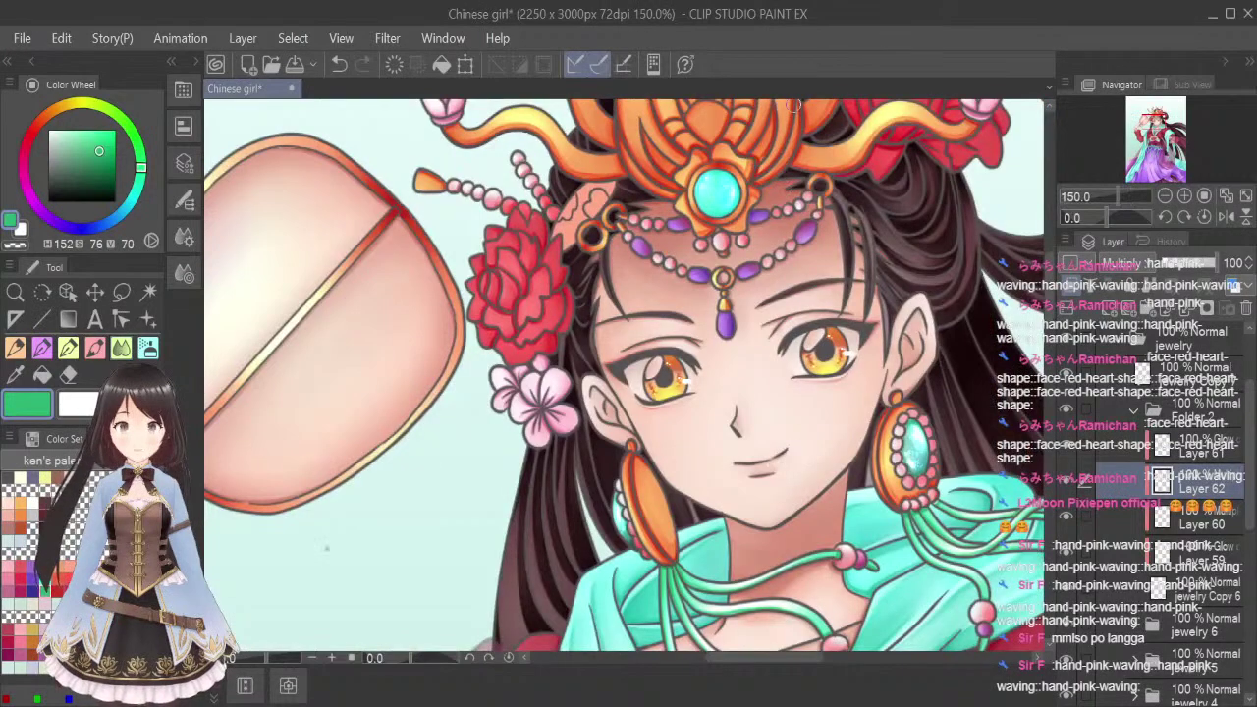
left_click(1069, 450)
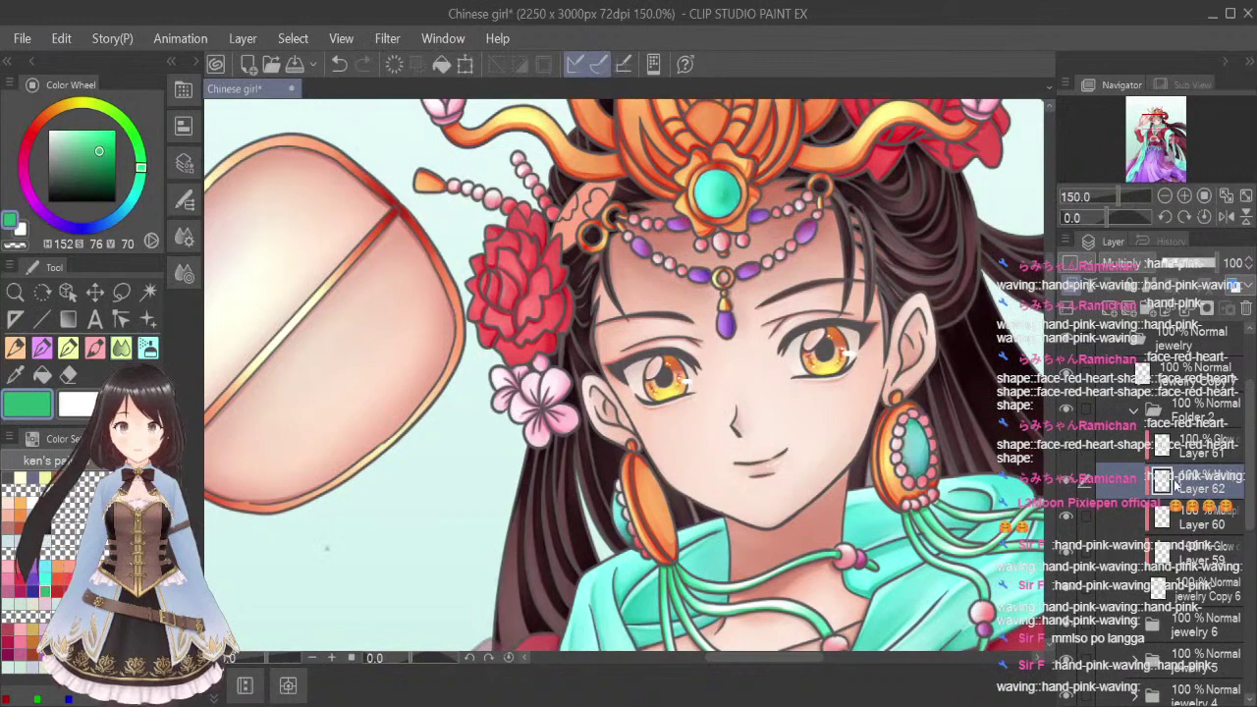
scroll(712, 172, "up", 3)
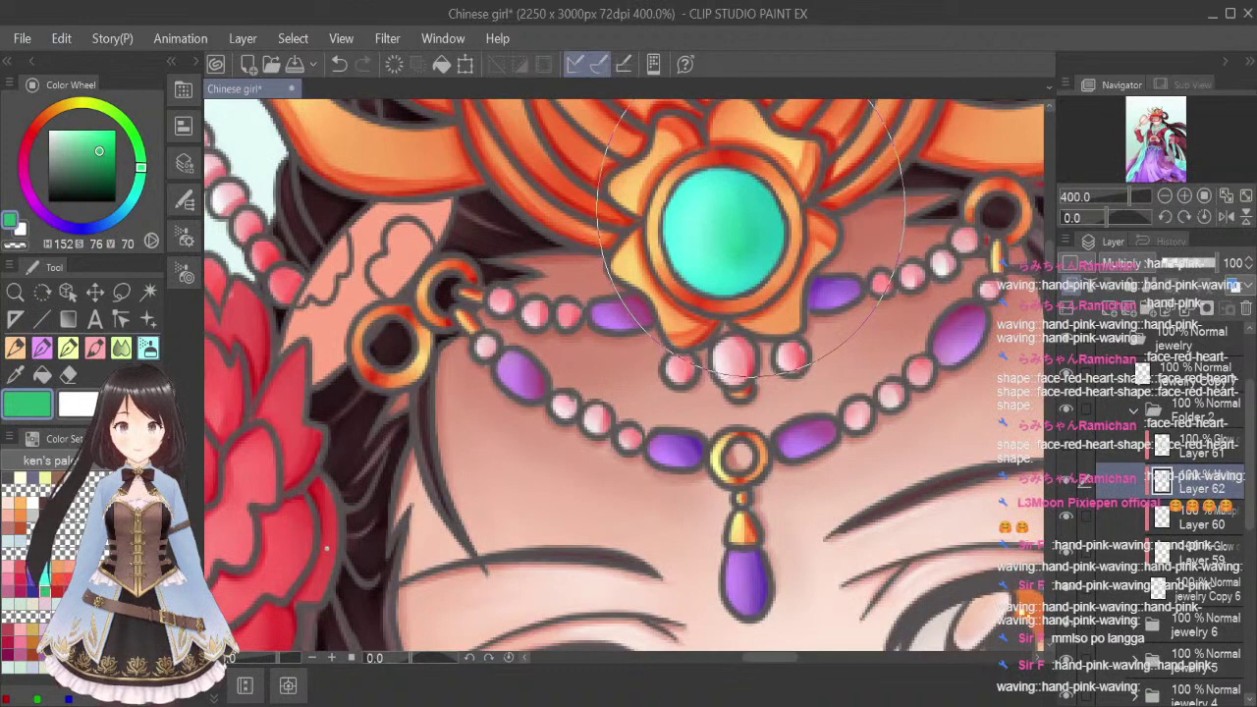
left_click_drag(754, 200, 731, 184)
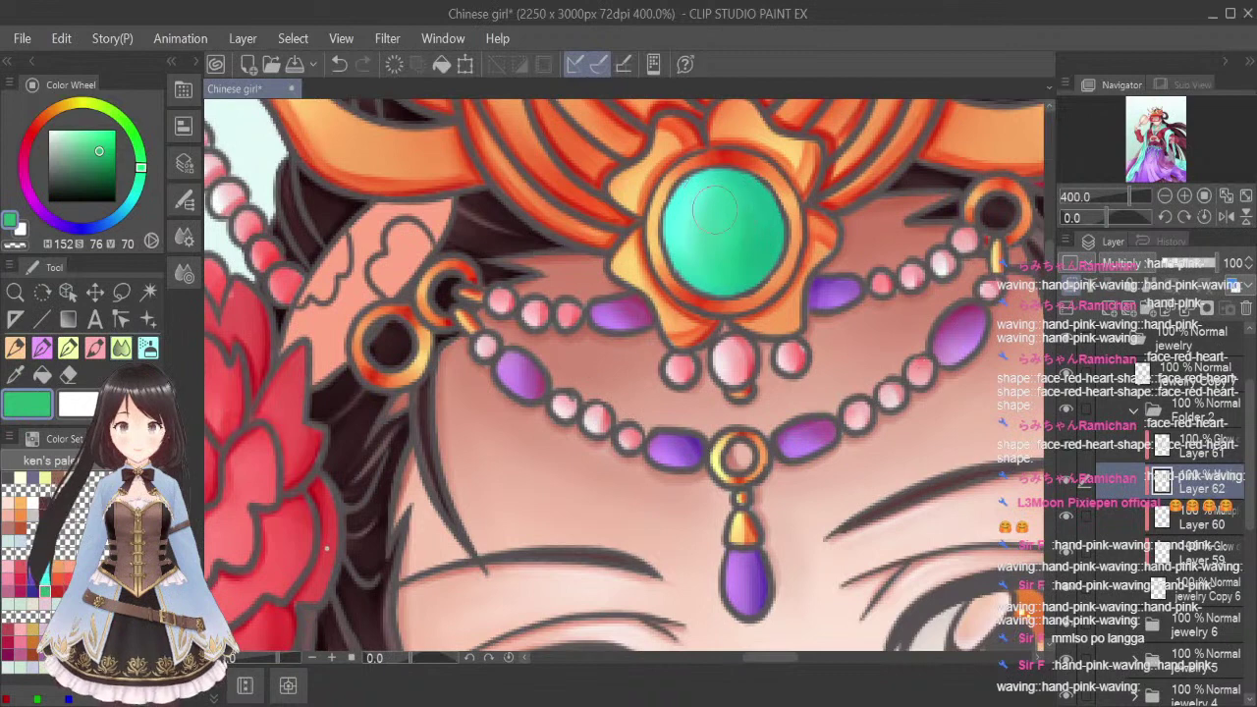
Replace the glitter layer with a new empty Layer 61, clip it to the layers below and set it to Glow dodge
left_click(1067, 446)
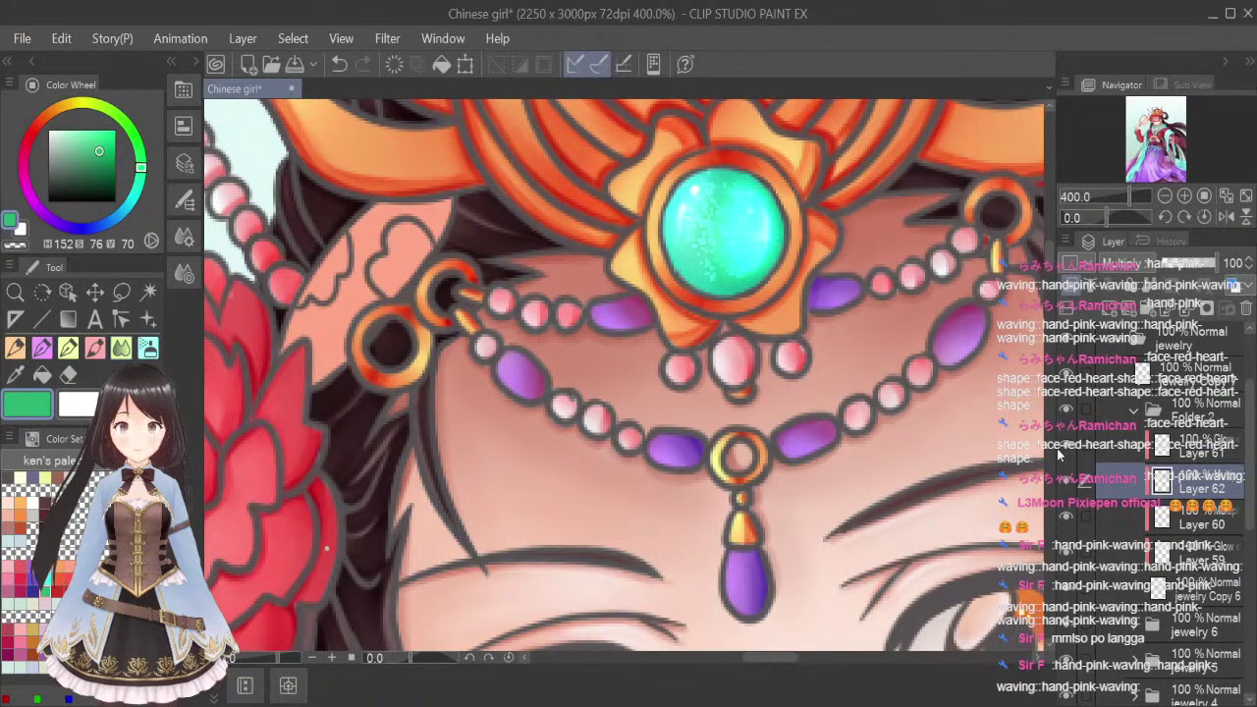
left_click(1067, 446)
left_click(1067, 447)
left_click(1210, 453)
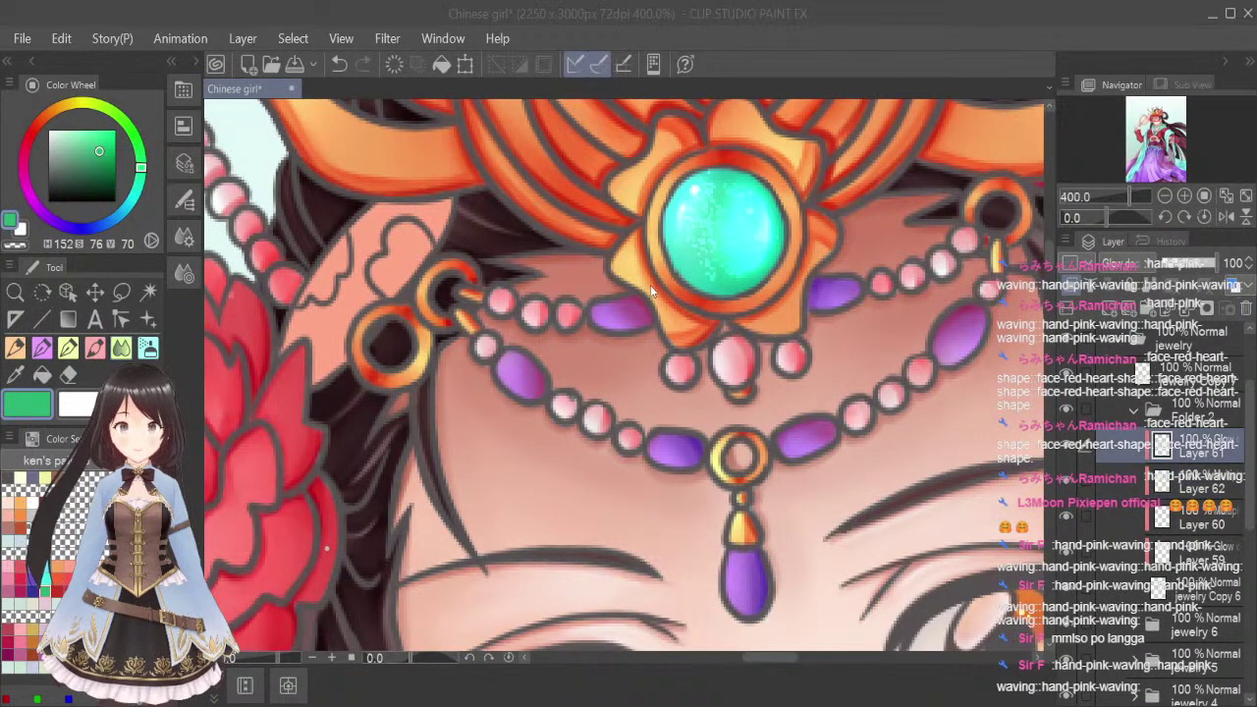
left_click(655, 290)
left_click(1110, 308)
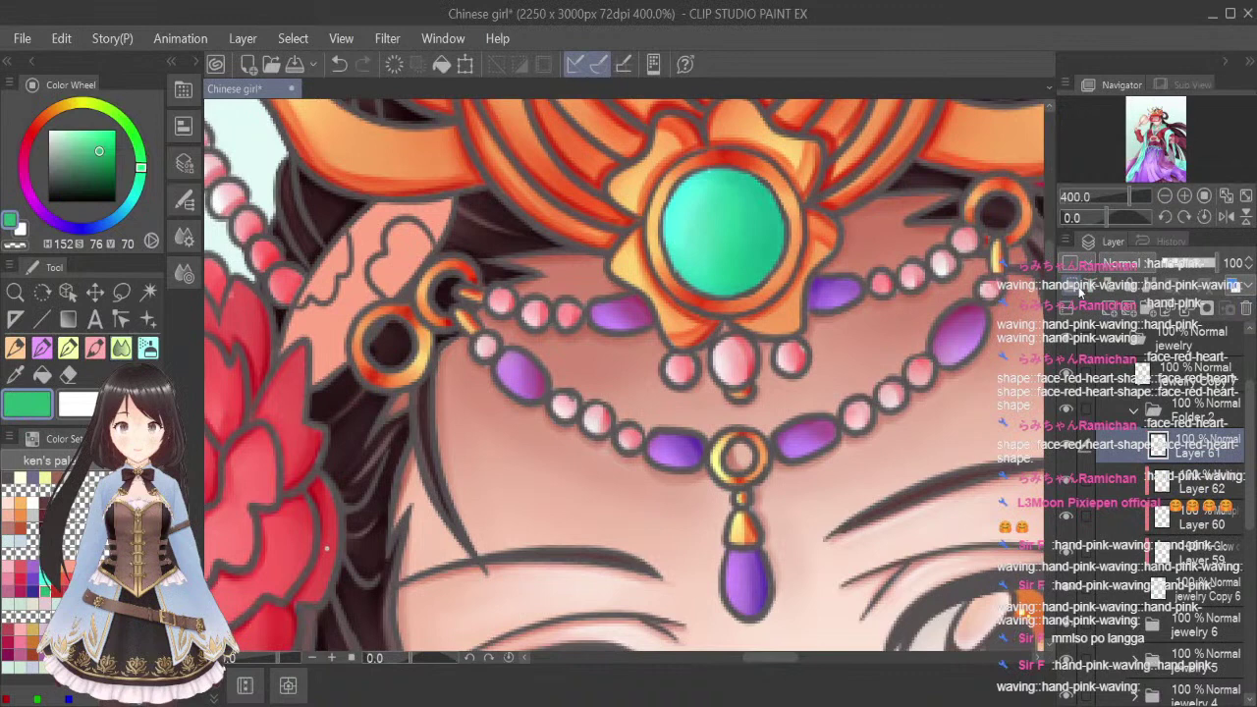
left_click(1133, 445)
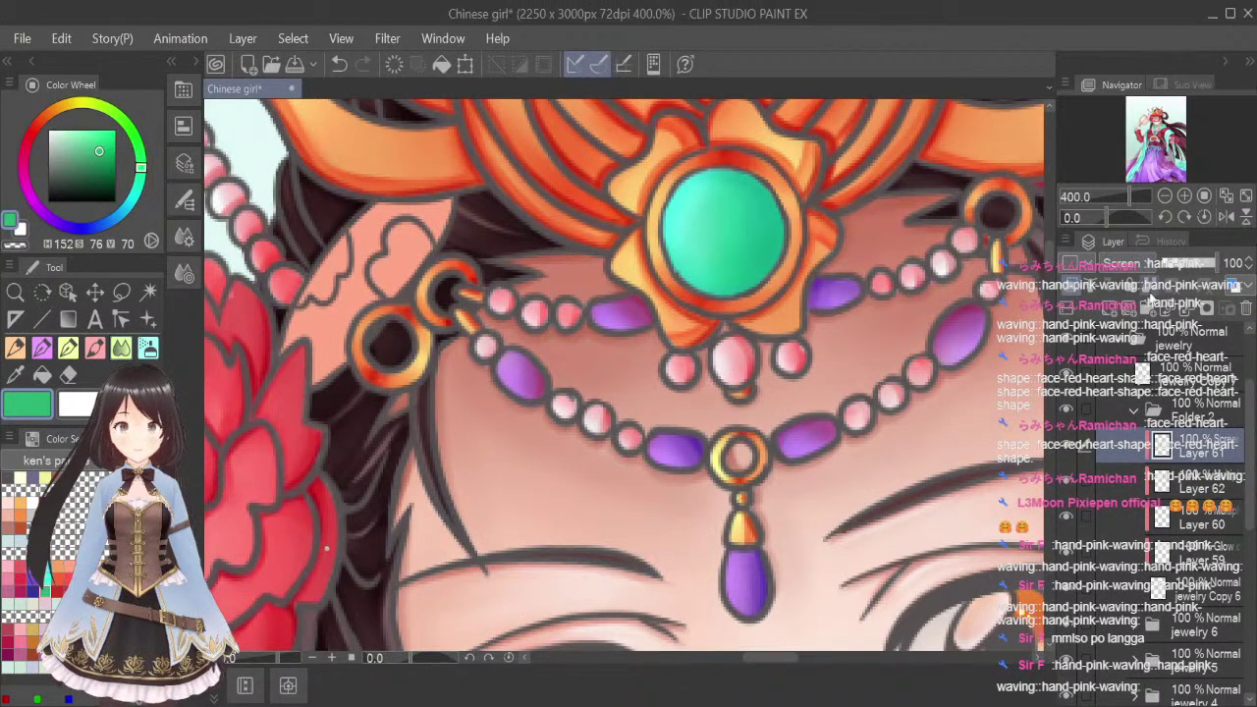
left_click(1144, 329)
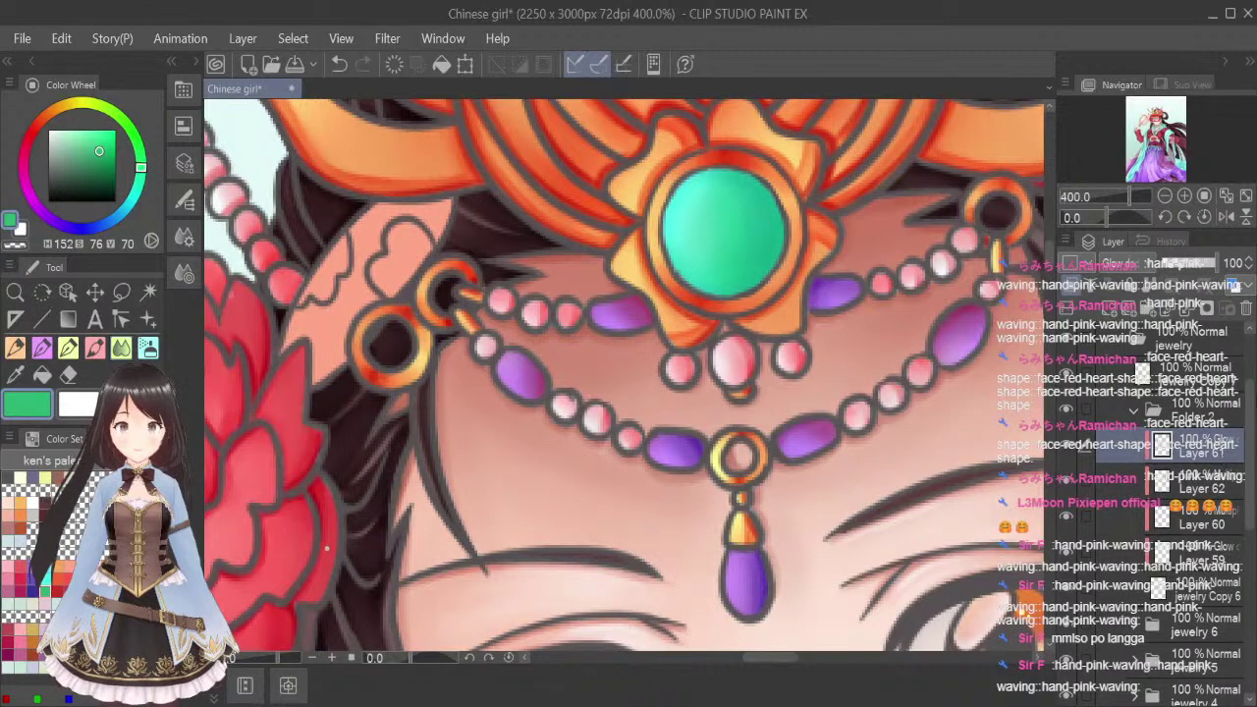
Paint white highlights on opposite edges of the crown's gem on Layer 61 and sprinkle white glitter over it
left_click(49, 129)
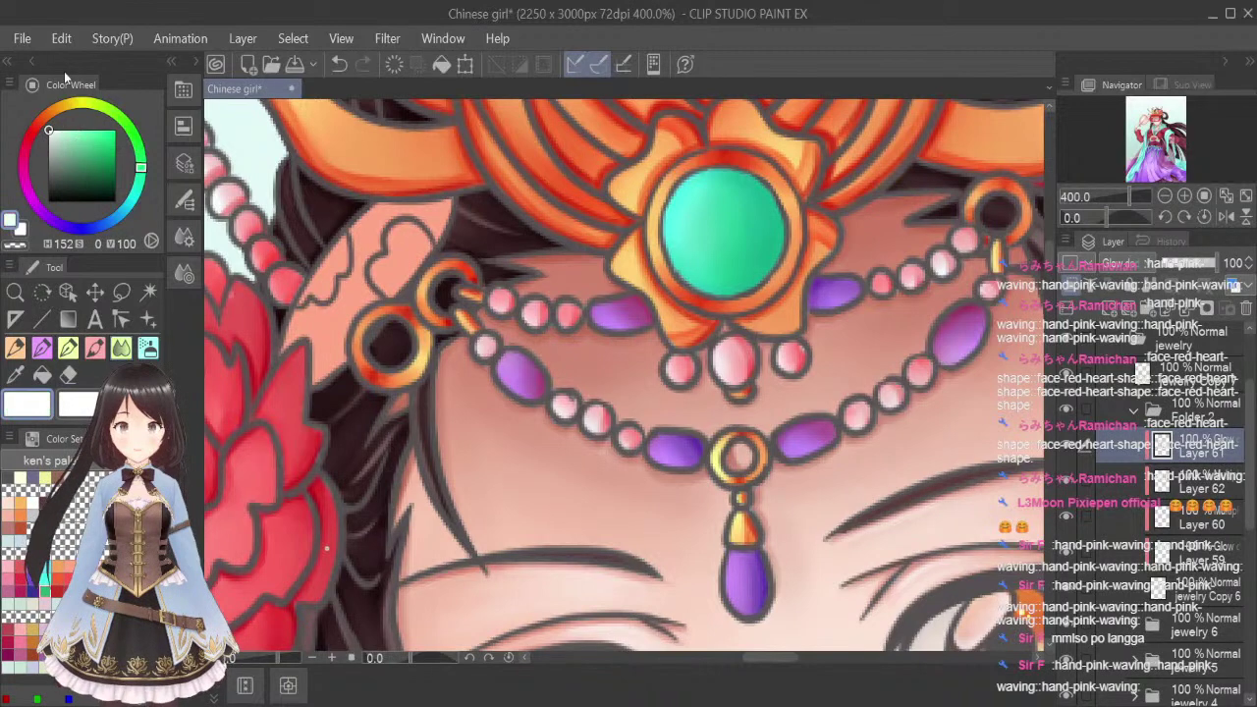
left_click(28, 346)
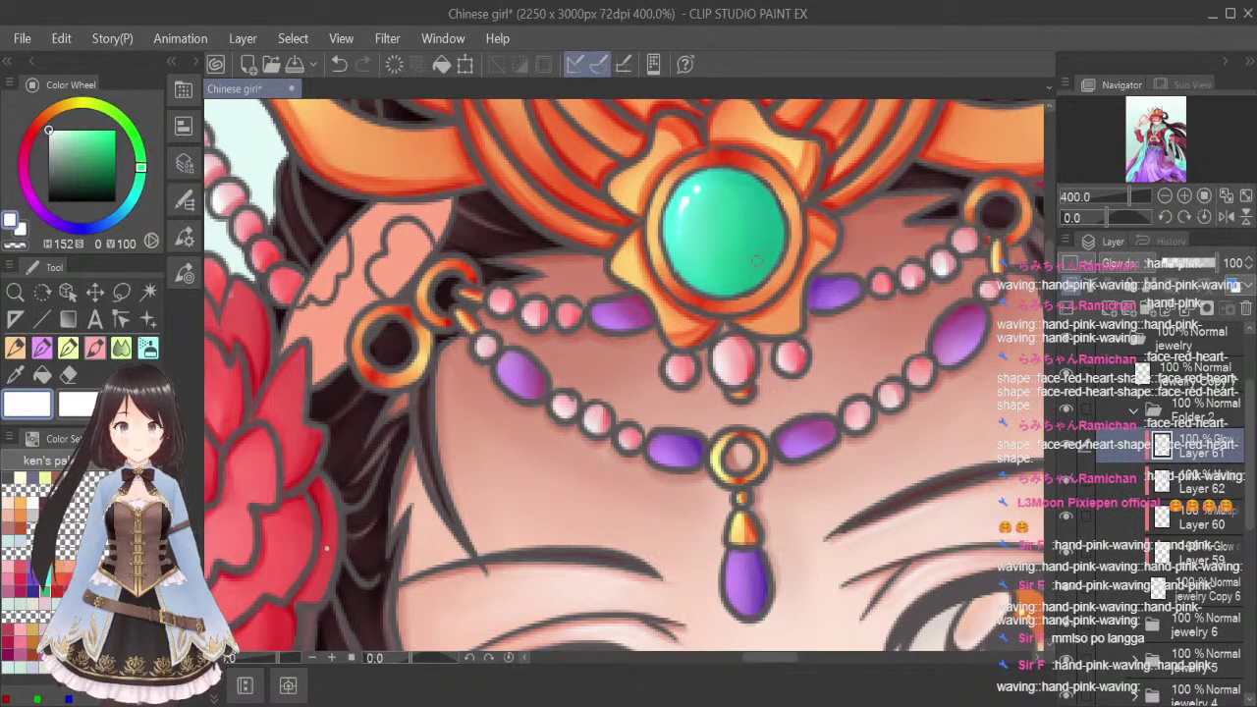
left_click_drag(754, 265, 770, 230)
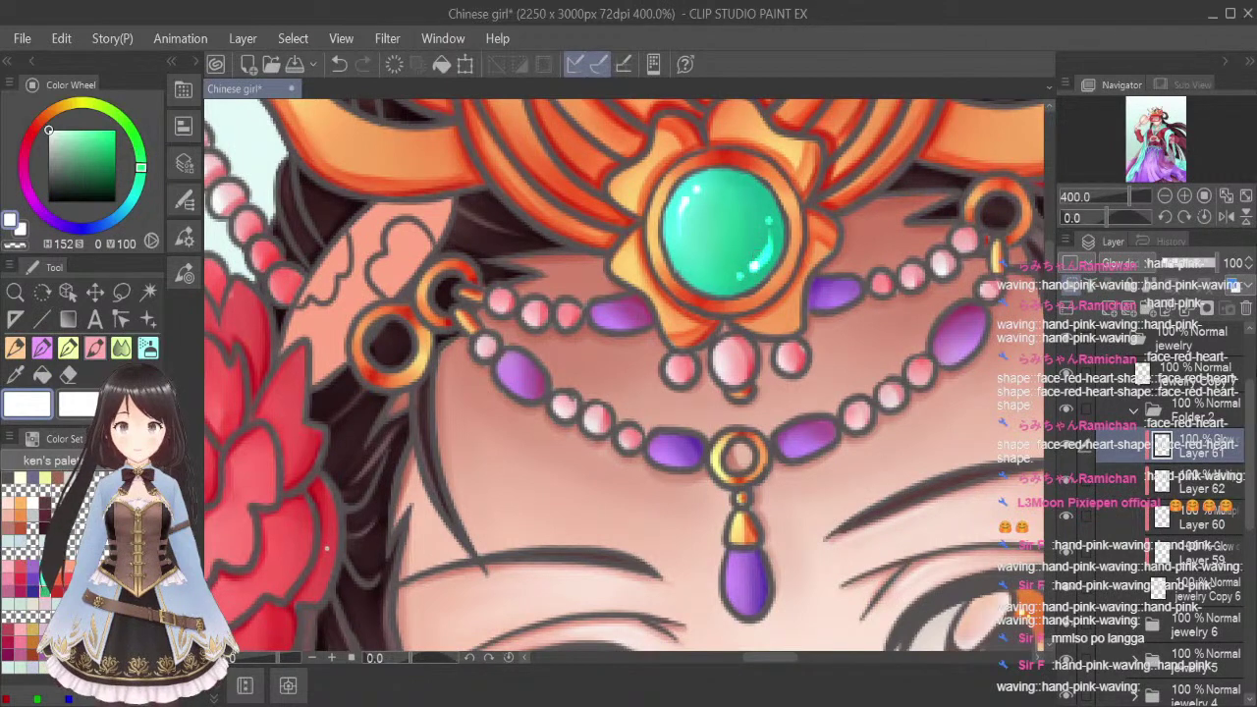
left_click(148, 319)
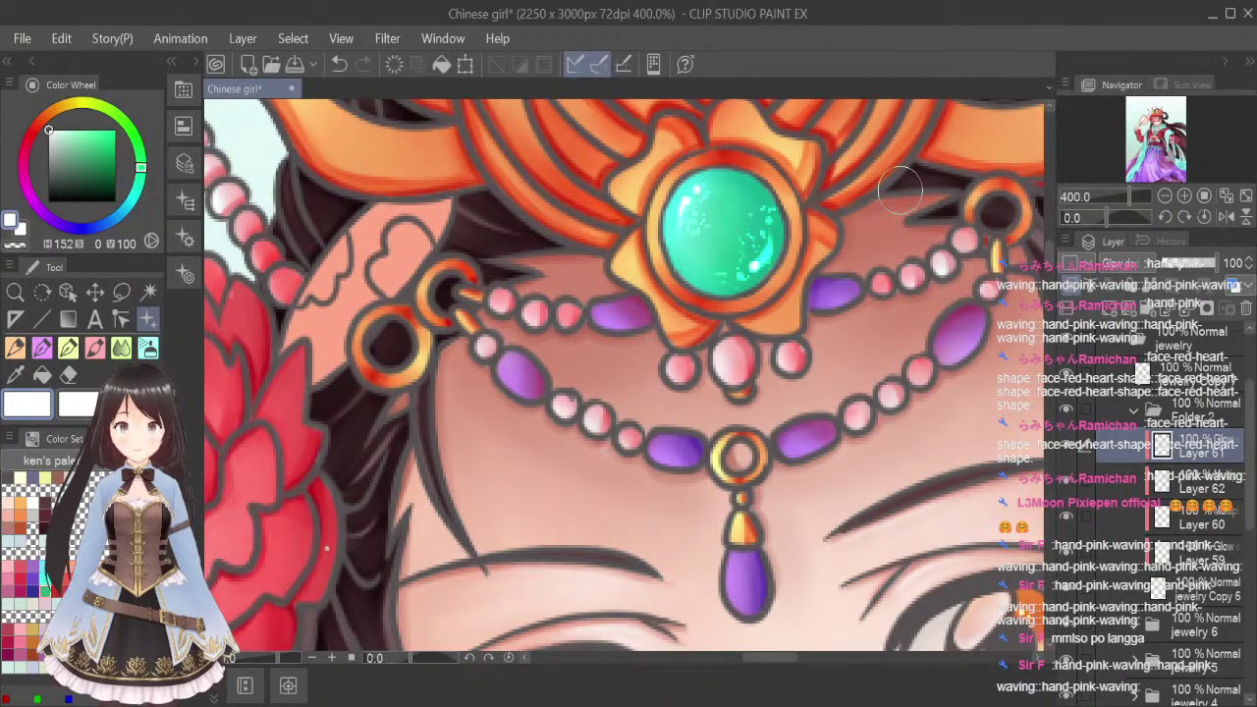
Shade the fully visible earring's gem with green on Layer 62 using a smaller airbrush, and blend the shading smooth
scroll(899, 190, "down", 3)
scroll(786, 628, "up", 5)
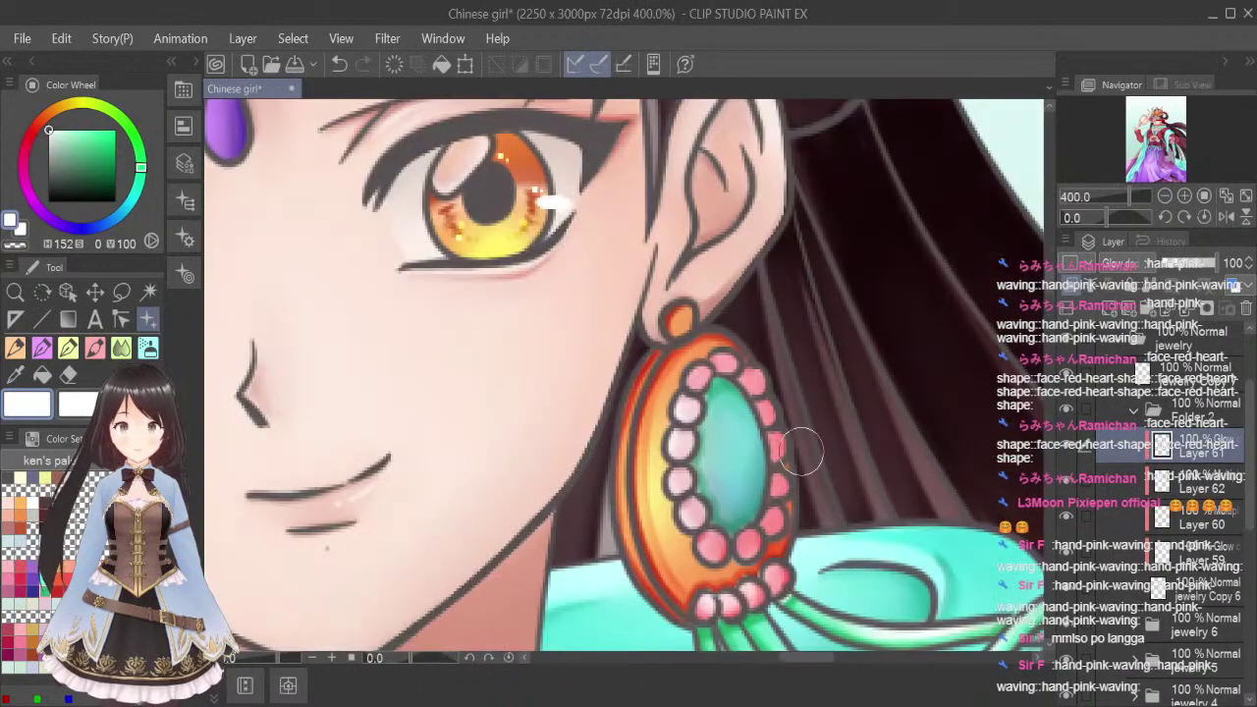
left_click(1215, 479)
left_click(1067, 482)
left_click(1066, 481)
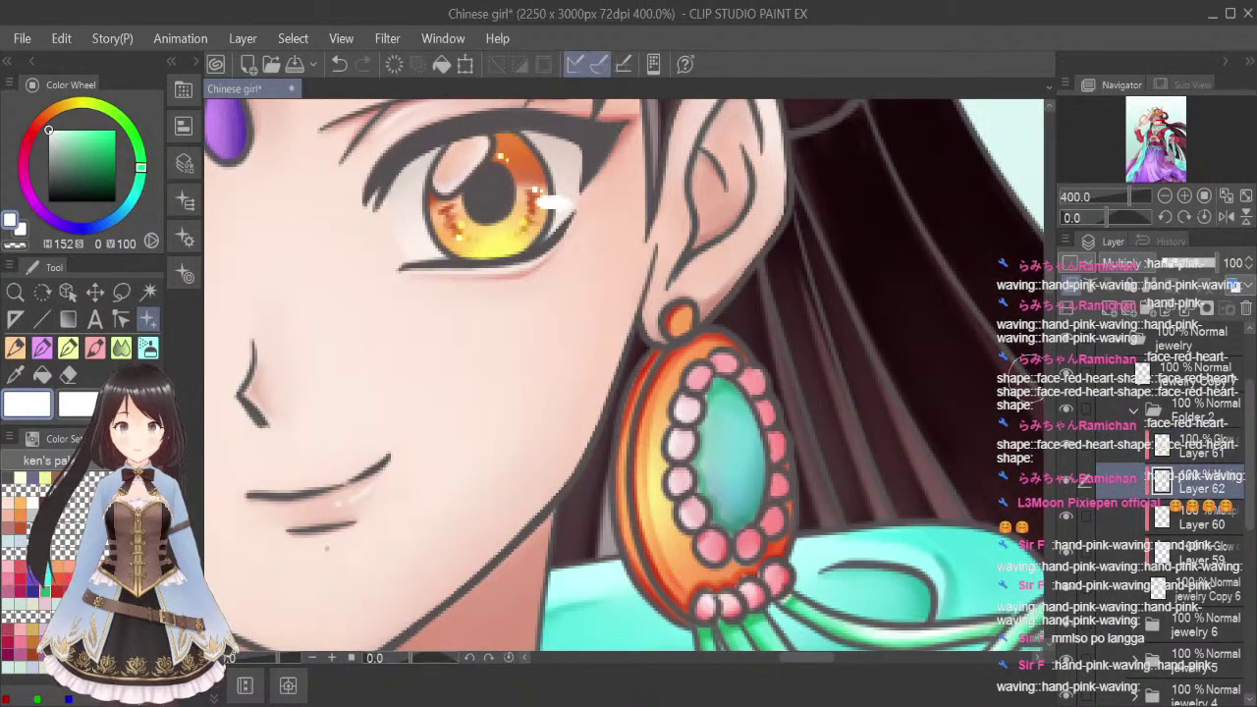
left_click(149, 352)
left_click(45, 591)
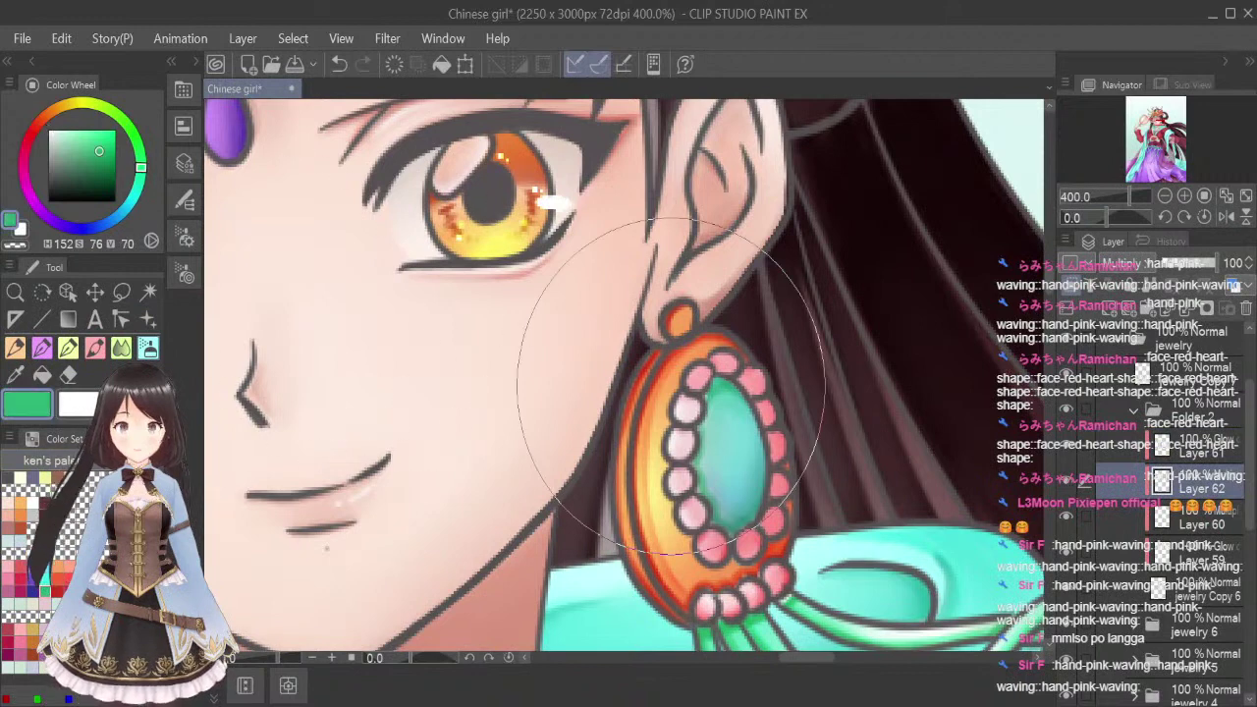
key("[")
key("[")
key("[")
key("[")
key("[")
key("[")
key("[")
key("[")
key("[")
key("[")
key("[")
key("[")
left_click_drag(734, 391, 718, 380)
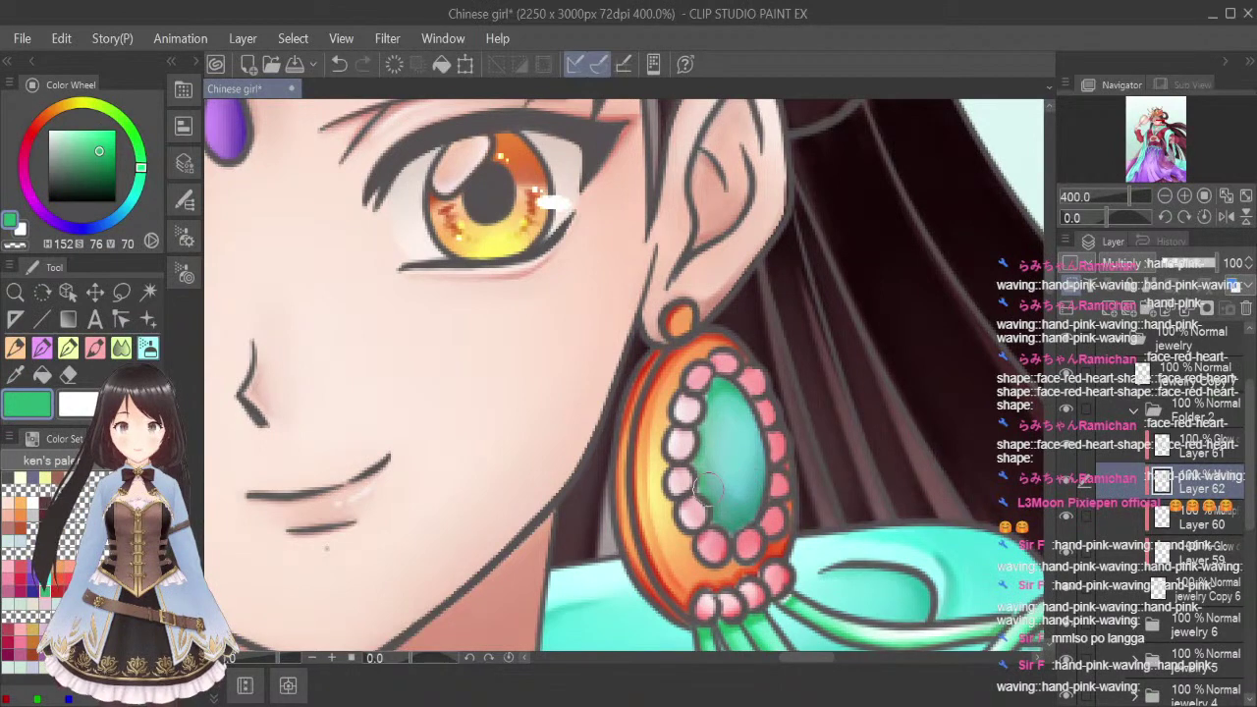
left_click(121, 348)
left_click_drag(729, 422, 725, 400)
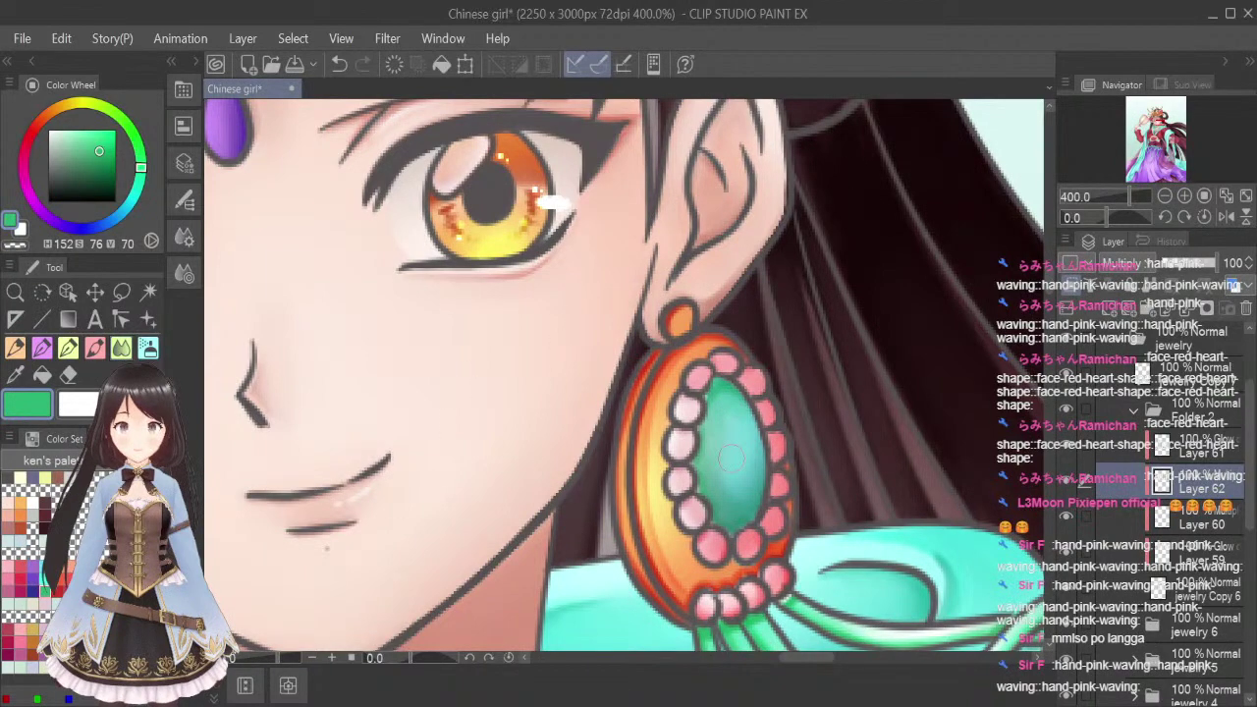
Shade the partly hidden earring's gem with green on Layer 62 using a smaller airbrush
left_click_drag(816, 658, 775, 669)
left_click_drag(1050, 287, 1052, 303)
left_click(149, 348)
key("bracketleft")
key("bracketleft")
key("bracketleft")
key("bracketleft")
key("bracketleft")
key("bracketleft")
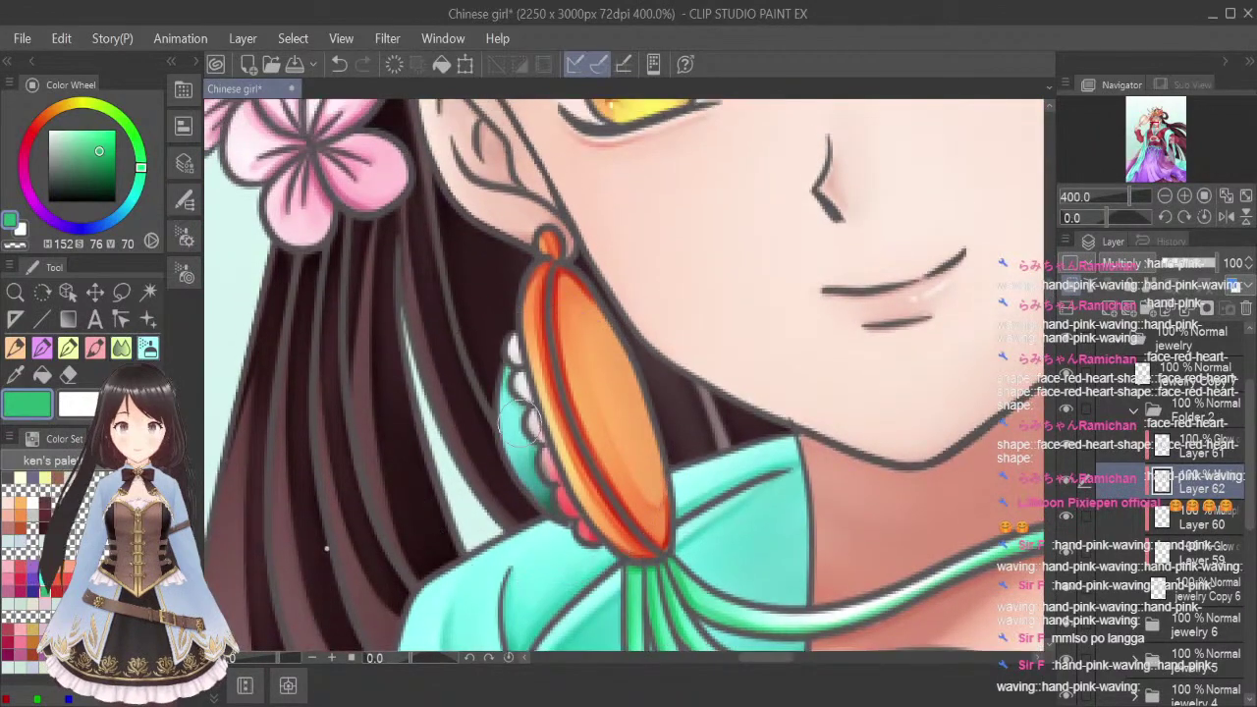
mouse_move(539, 457)
left_mouse_down()
mouse_move(550, 508)
mouse_move(550, 490)
mouse_move(549, 505)
mouse_move(535, 497)
mouse_move(537, 455)
left_mouse_up()
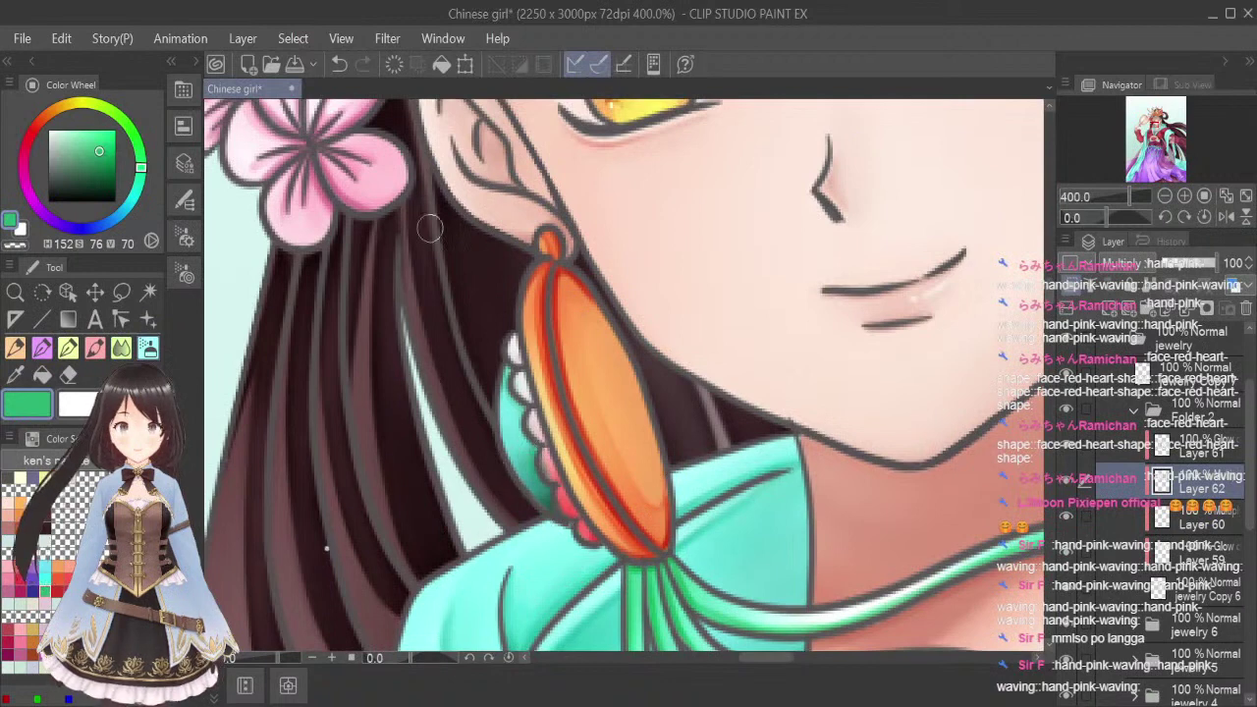
Paint white highlights on Layer 61 along the outer edge of the partly hidden earring's gem and at both ends of the other earring's gem
left_click(49, 132)
left_click(1214, 450)
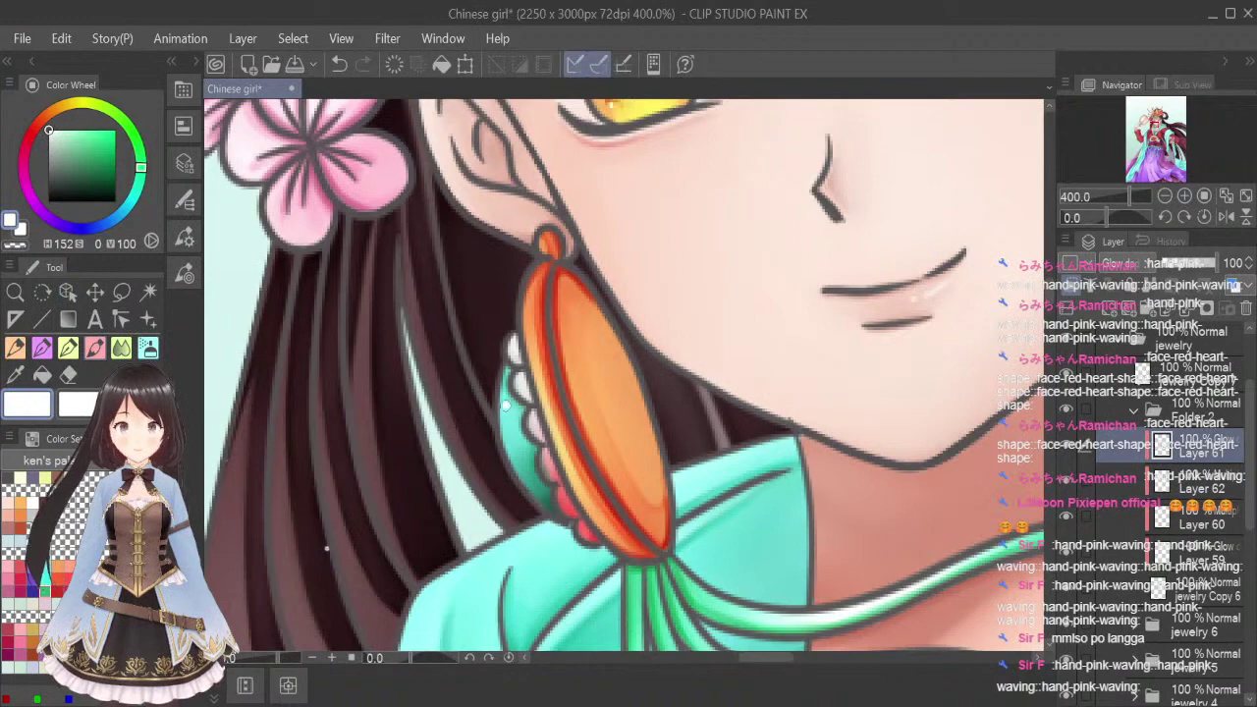
left_click_drag(507, 406, 509, 432)
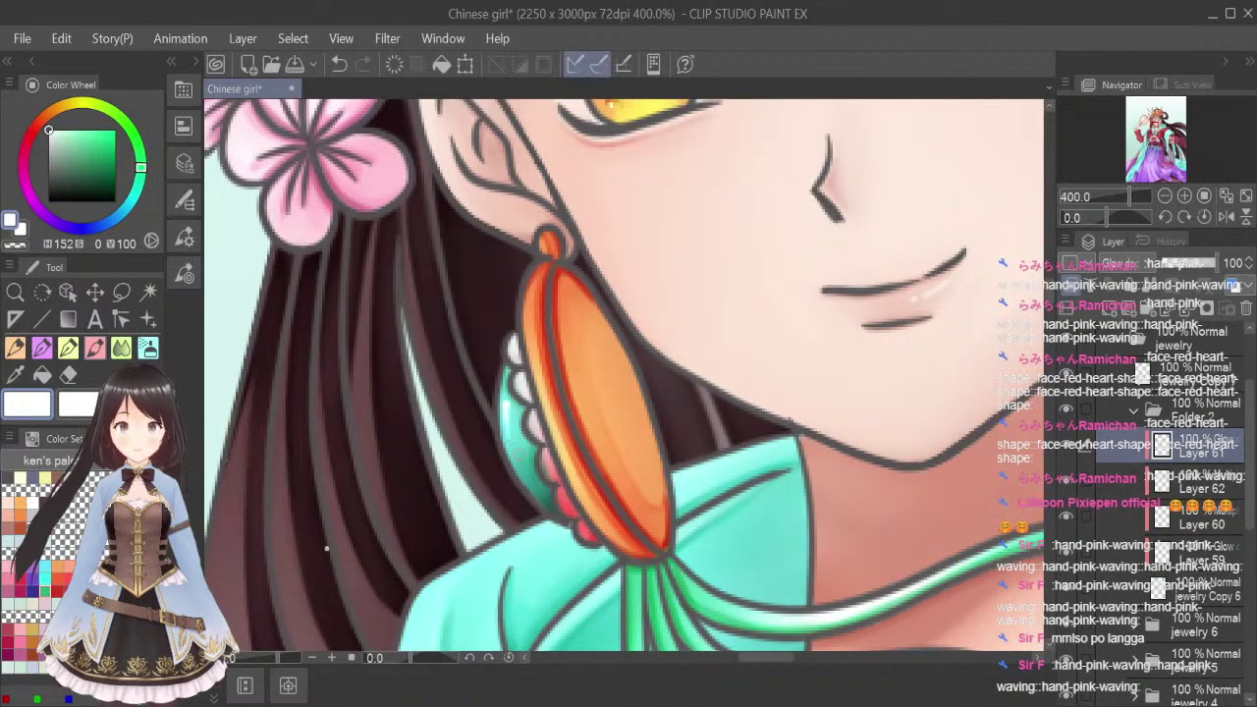
left_click_drag(772, 662, 819, 661)
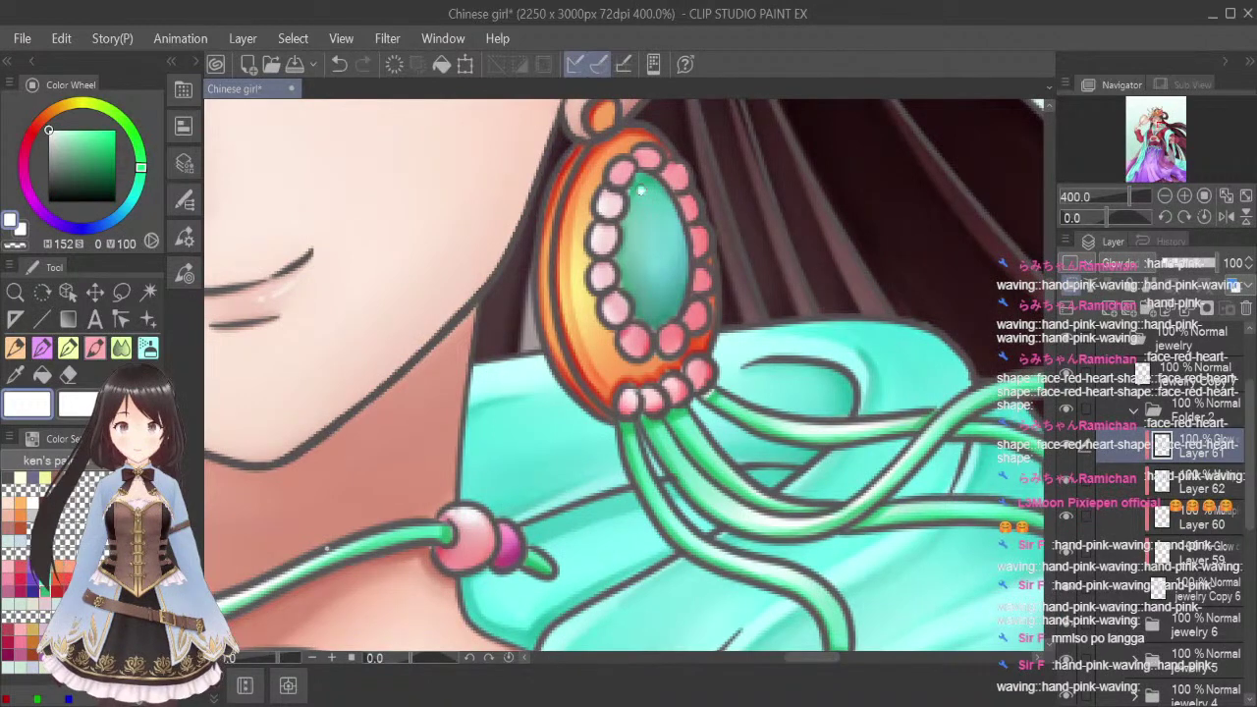
left_click_drag(652, 193, 659, 202)
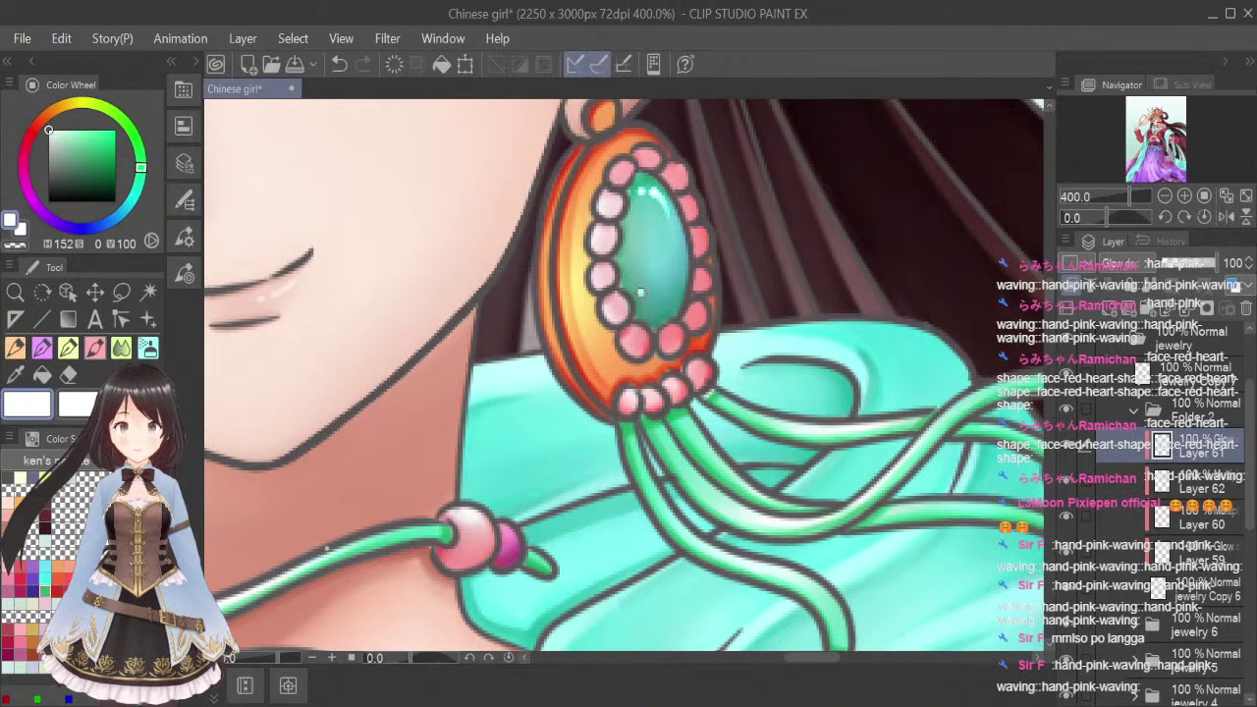
left_click_drag(638, 292, 659, 308)
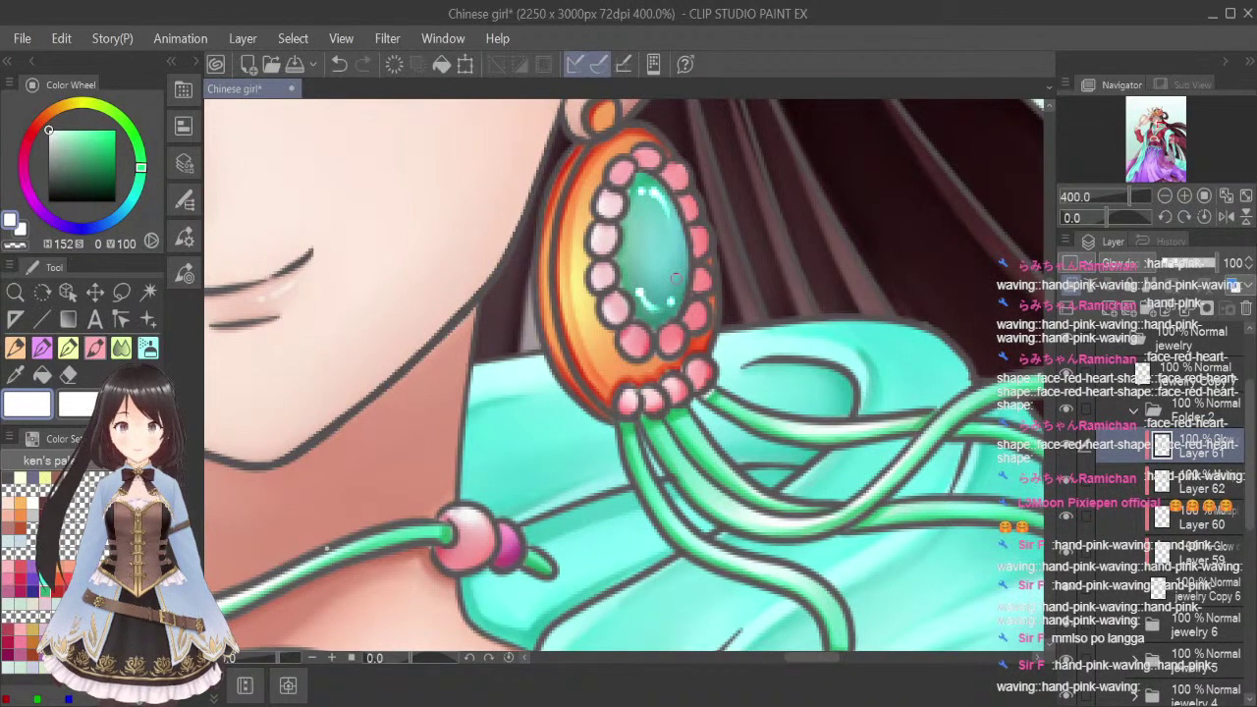
Sprinkle white glitter over both earring gems on Layer 61
left_click(148, 318)
left_click_drag(649, 207, 666, 236)
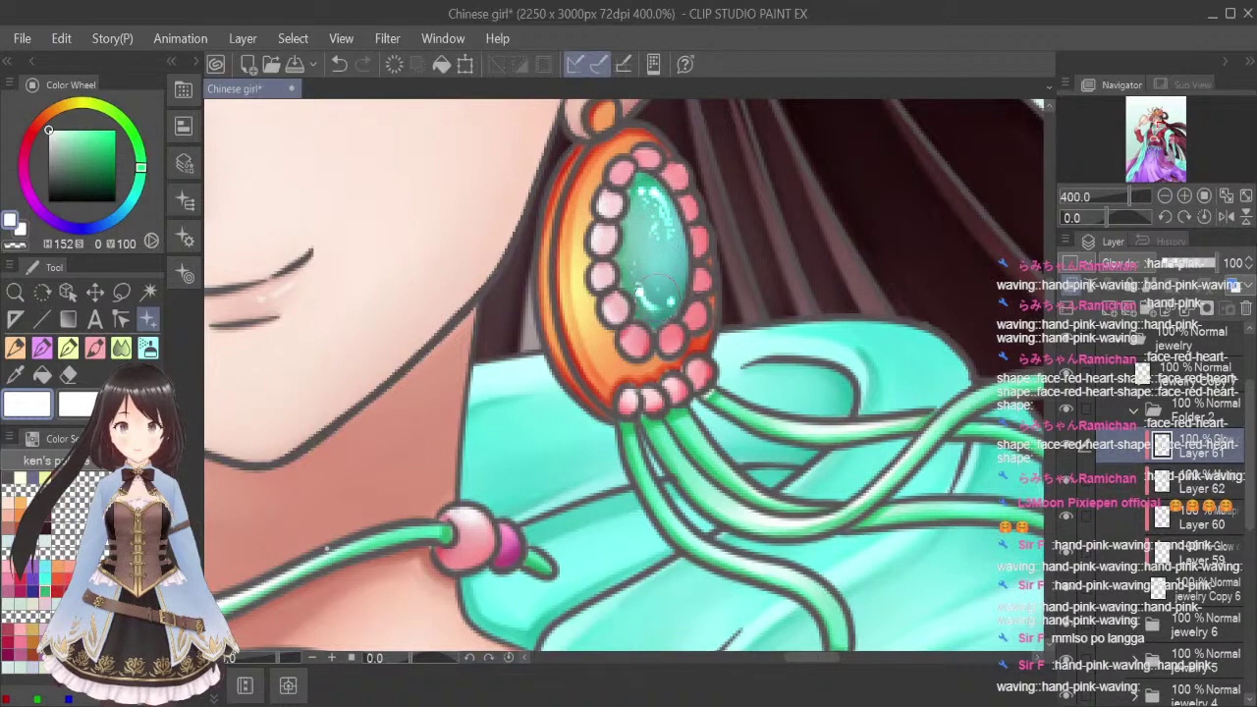
scroll(724, 280, "down", 3)
scroll(557, 271, "up", 3)
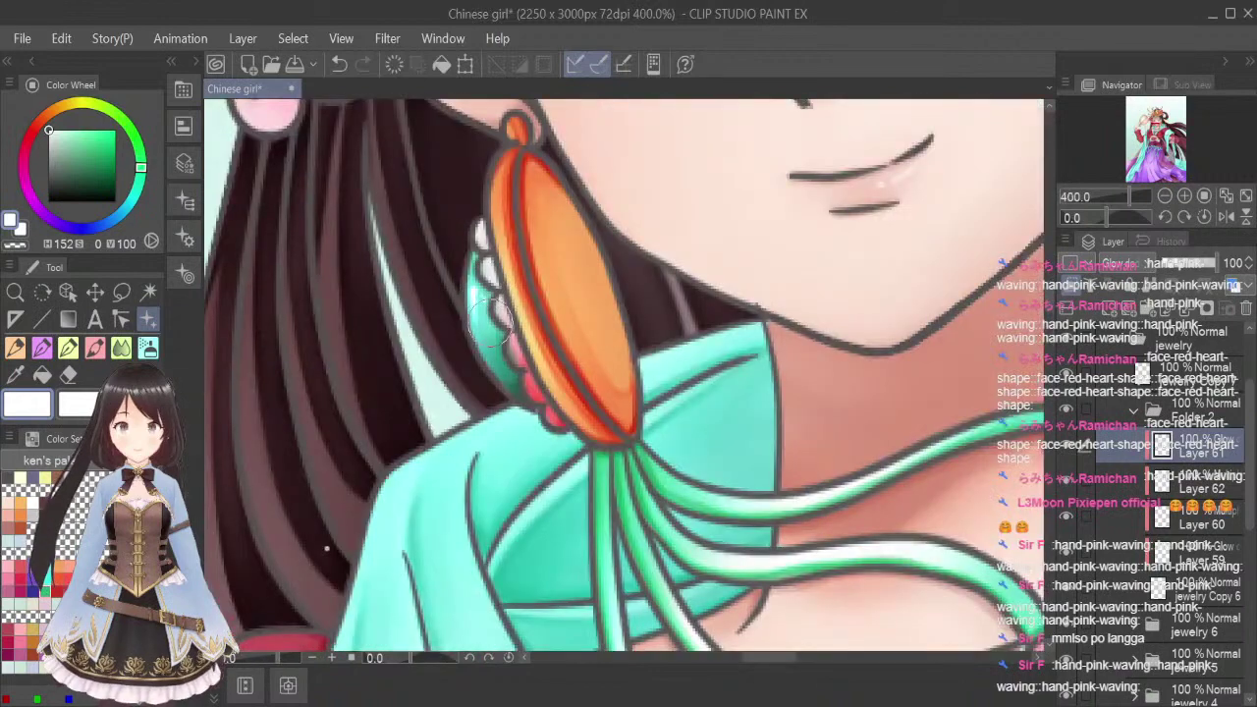
left_click_drag(505, 374, 518, 389)
left_click(502, 379)
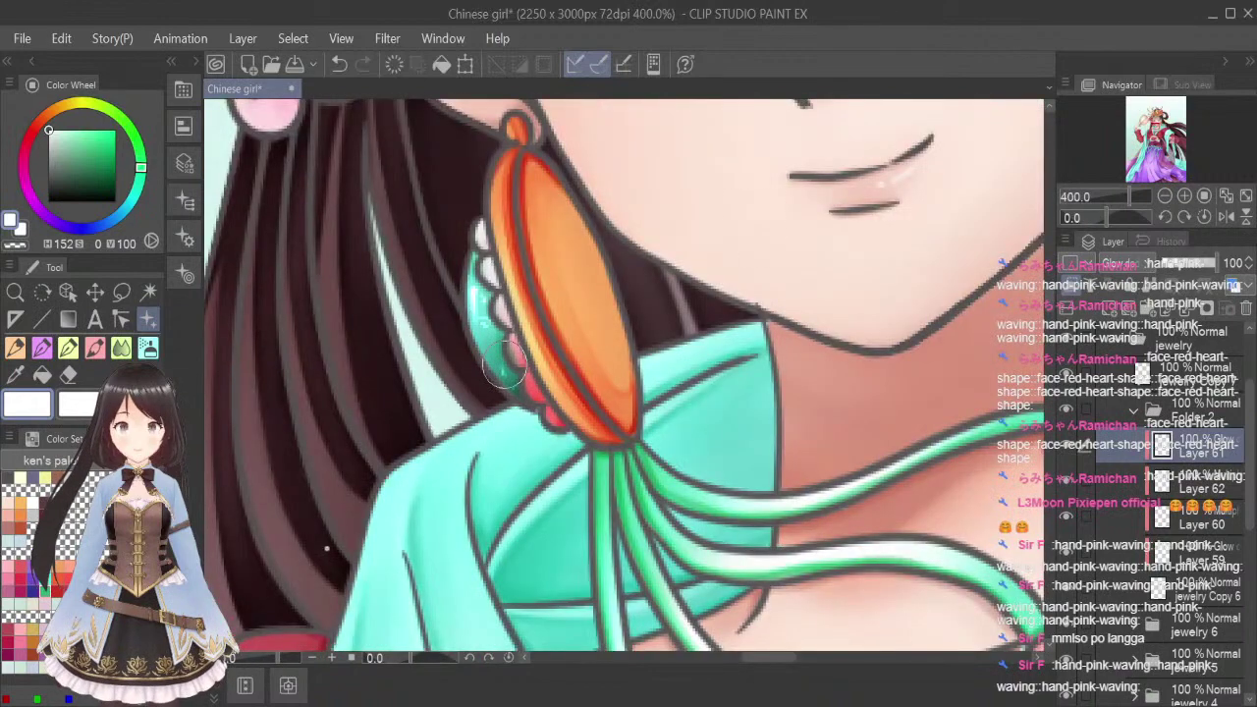
Review the gems up close and across the whole illustration, and save the file
scroll(752, 223, "down", 2)
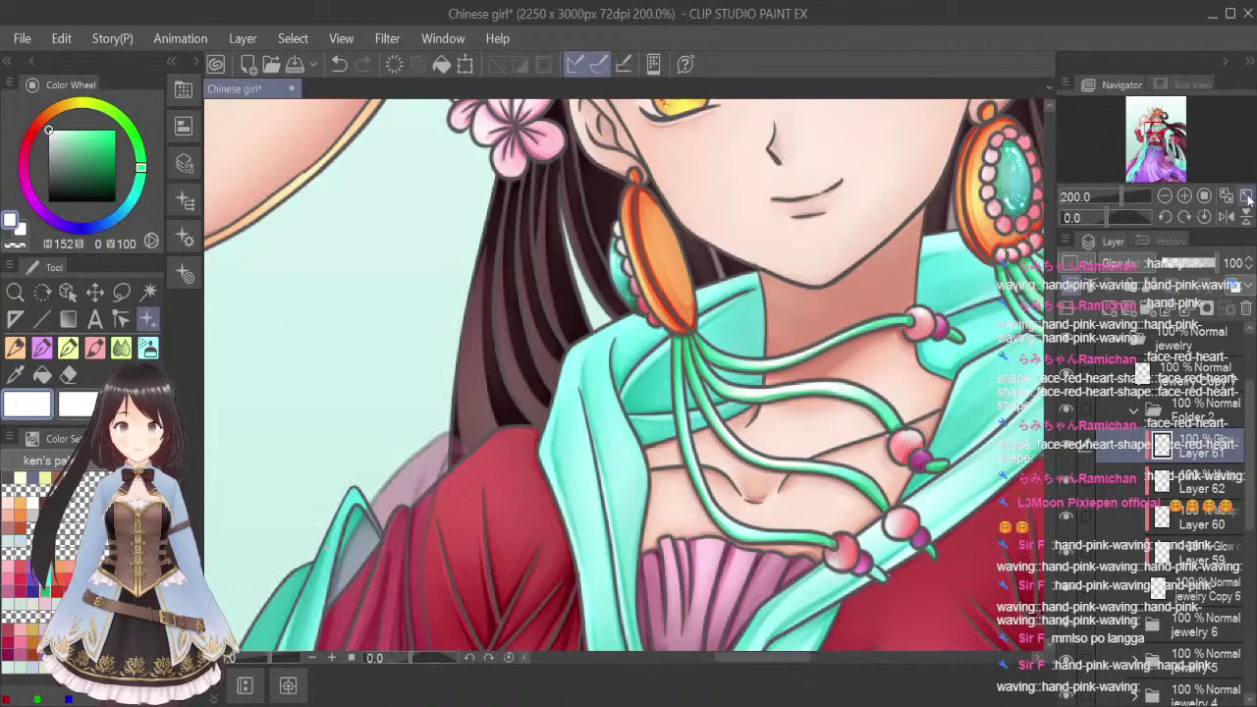
left_click(1246, 196)
key("ctrl+plus")
key("ctrl+plus")
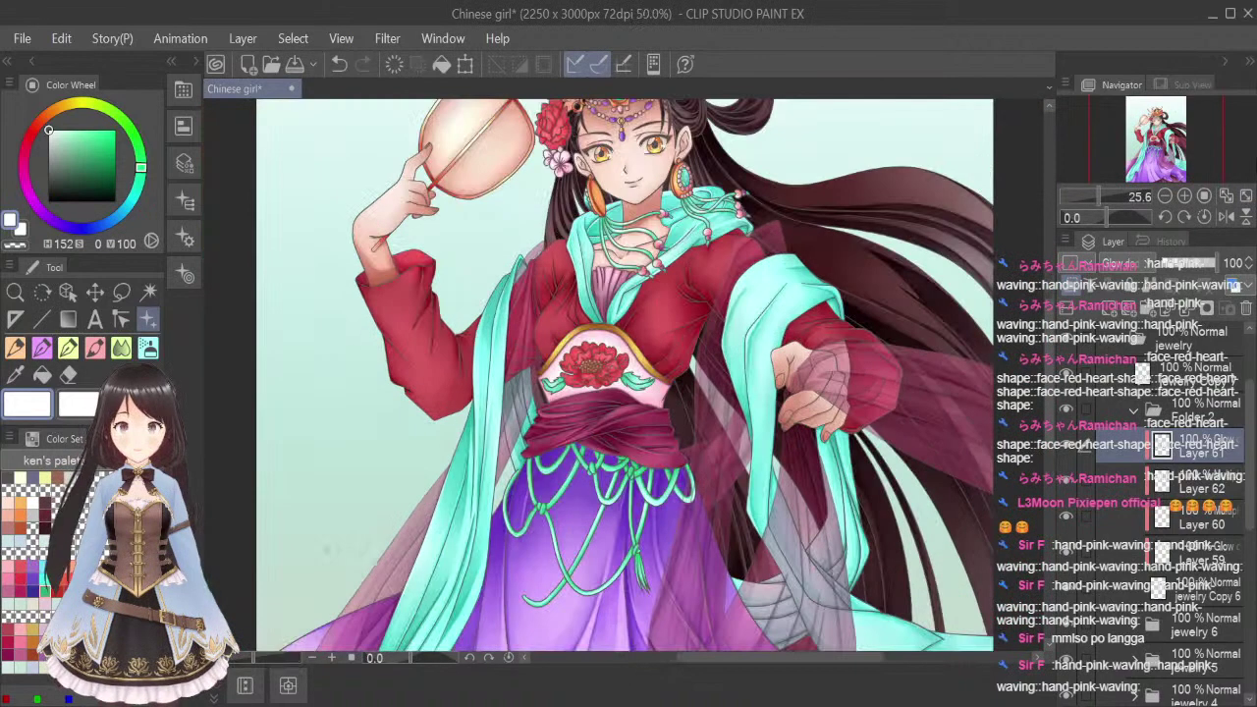
left_click_drag(1163, 148, 1167, 134)
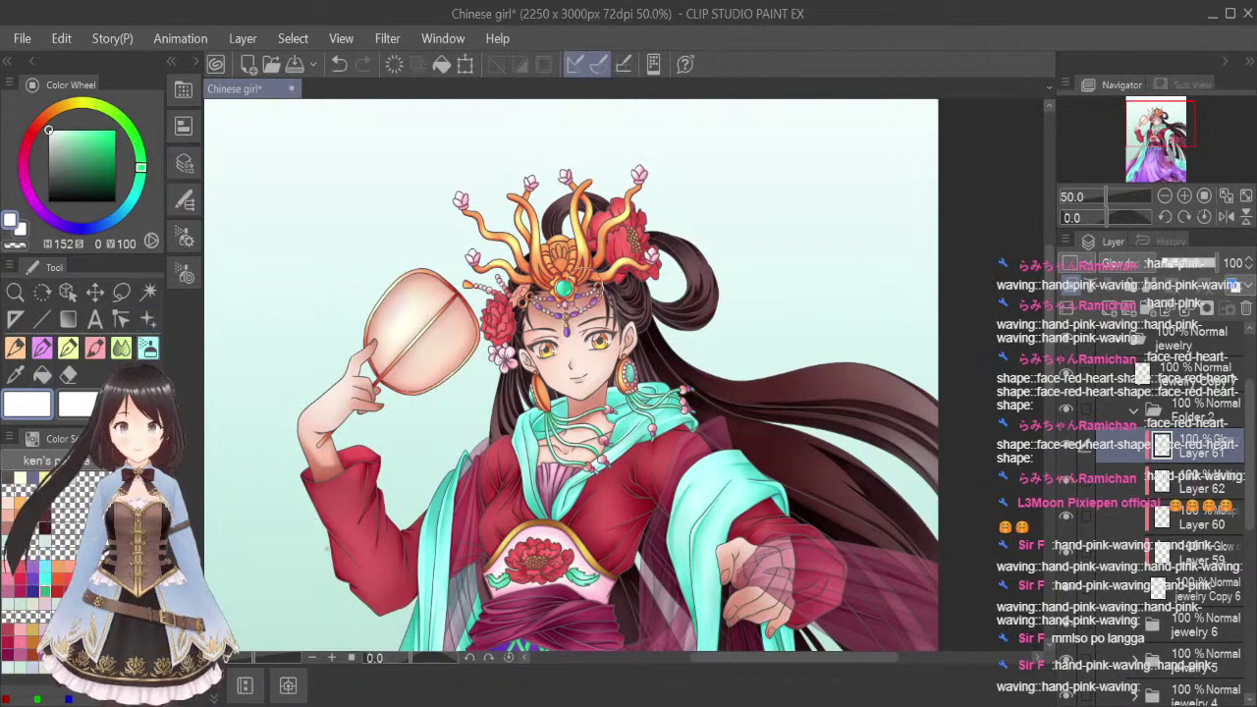
scroll(563, 286, "up", 3)
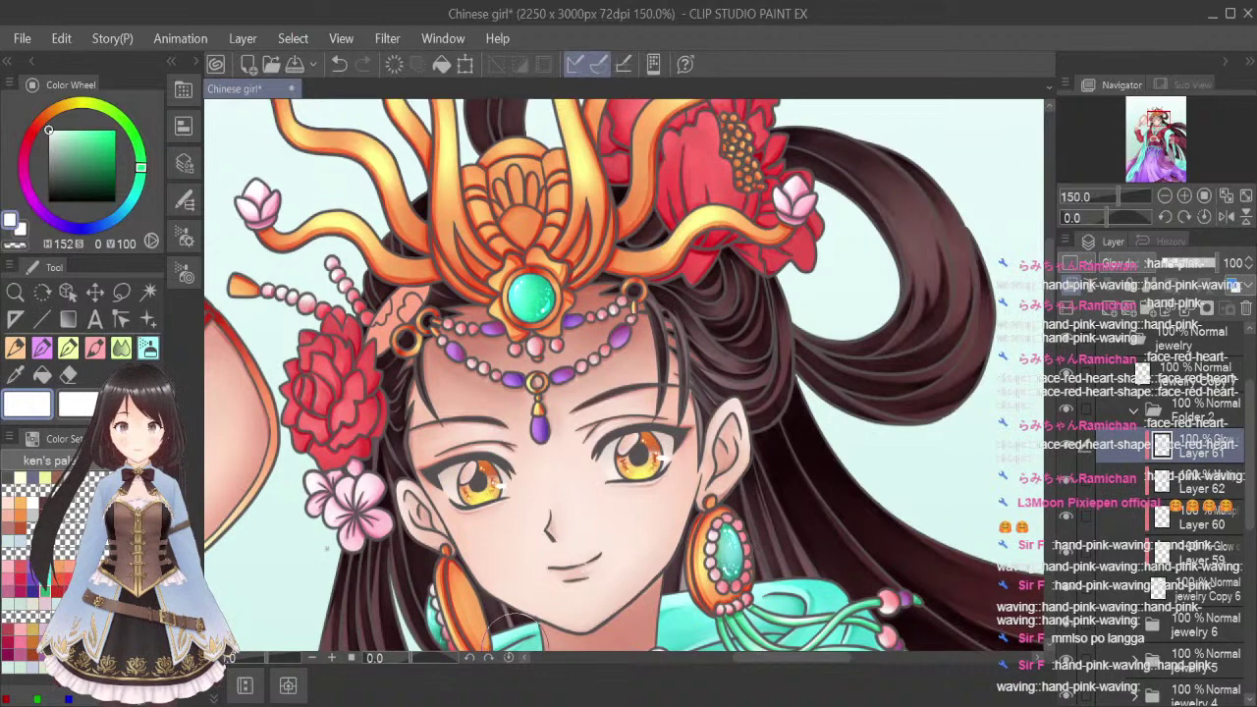
left_click(1245, 196)
key("ctrl+s")
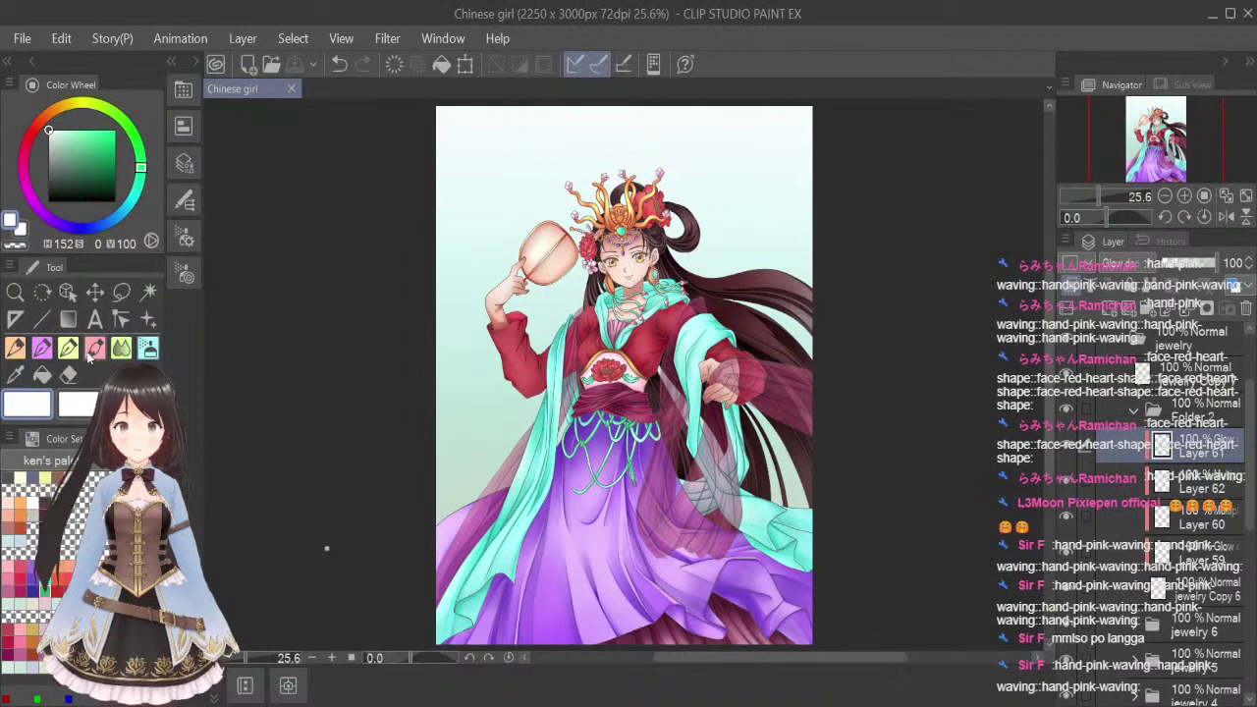
left_click(149, 319)
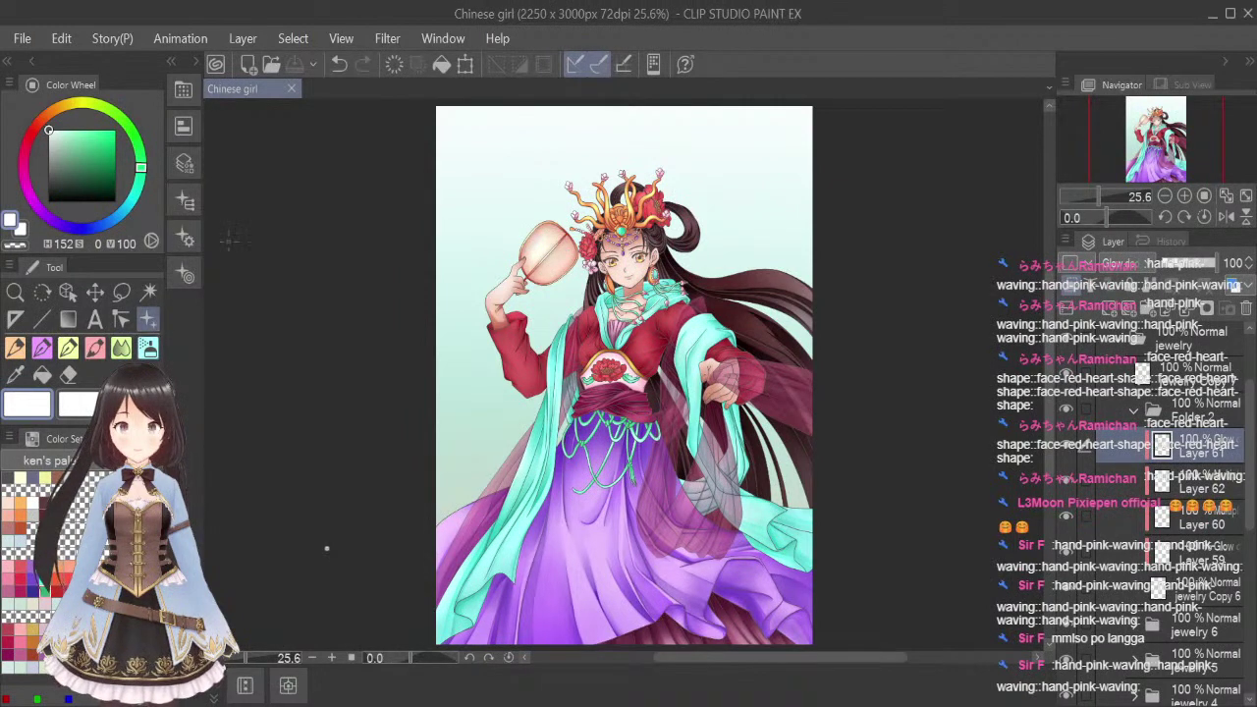
left_click(184, 200)
left_click(185, 201)
left_click(146, 350)
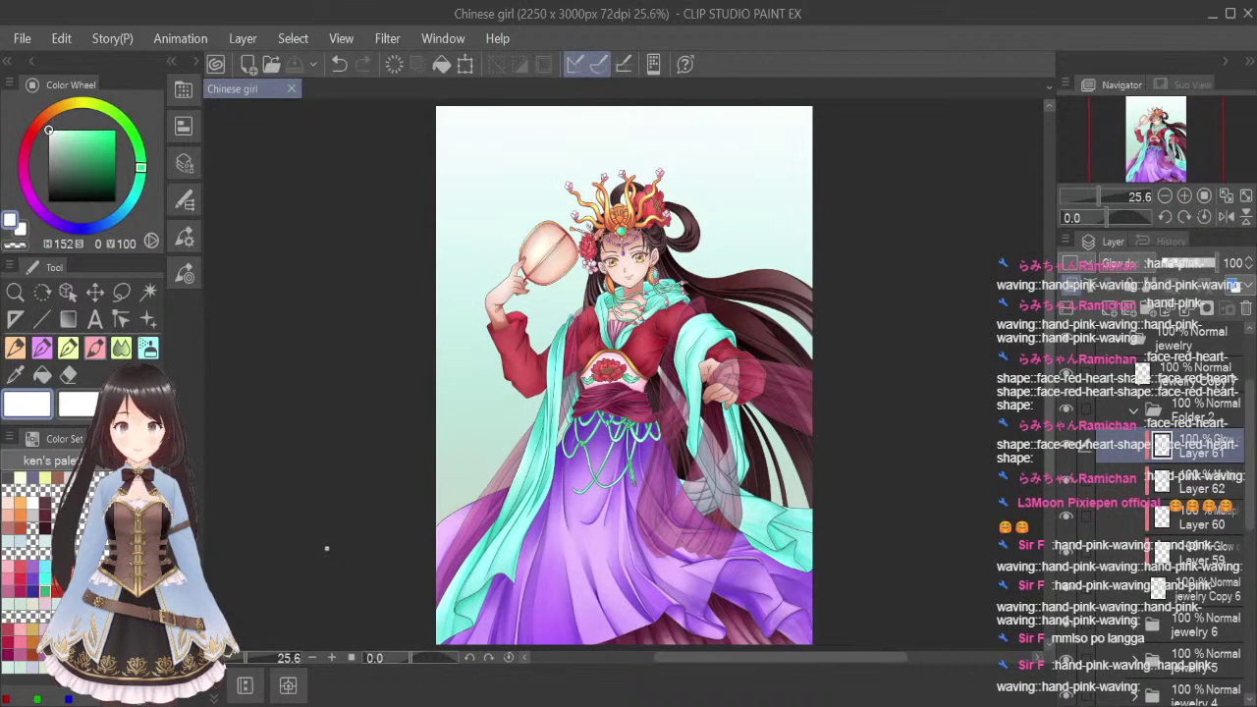
left_click(1134, 411)
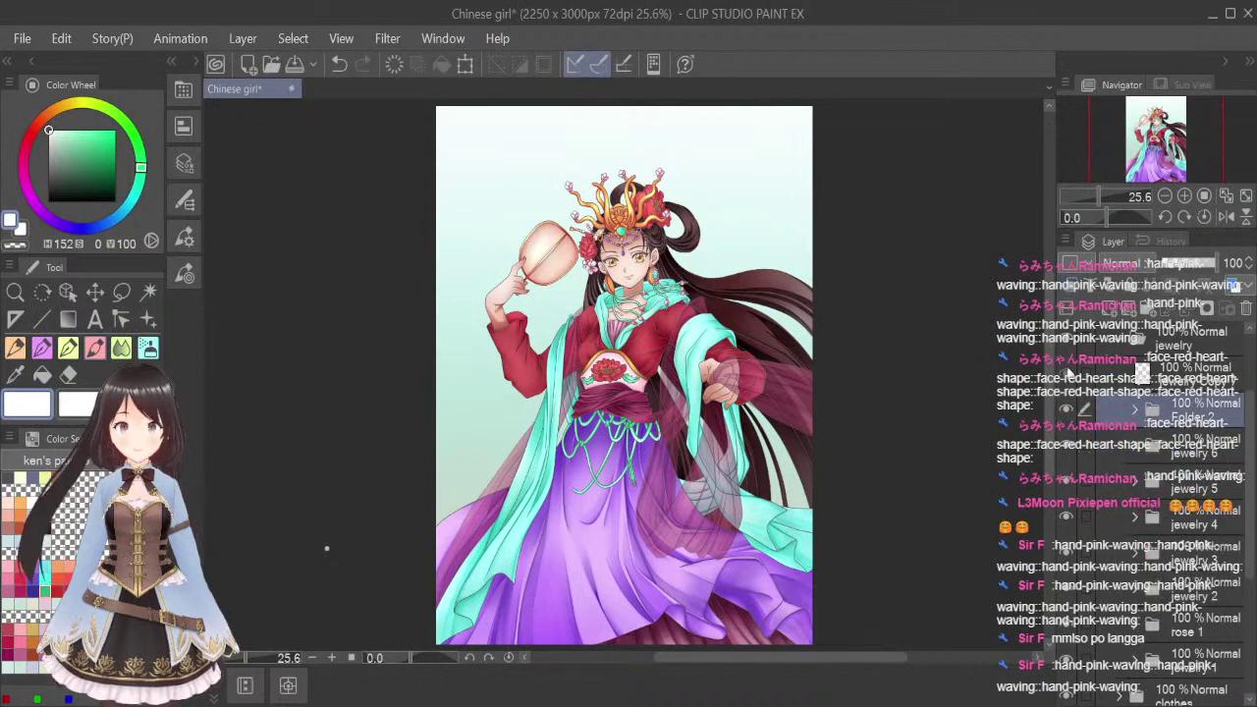
left_click(1186, 375)
left_click_drag(1249, 424, 1249, 411)
left_click(1135, 434)
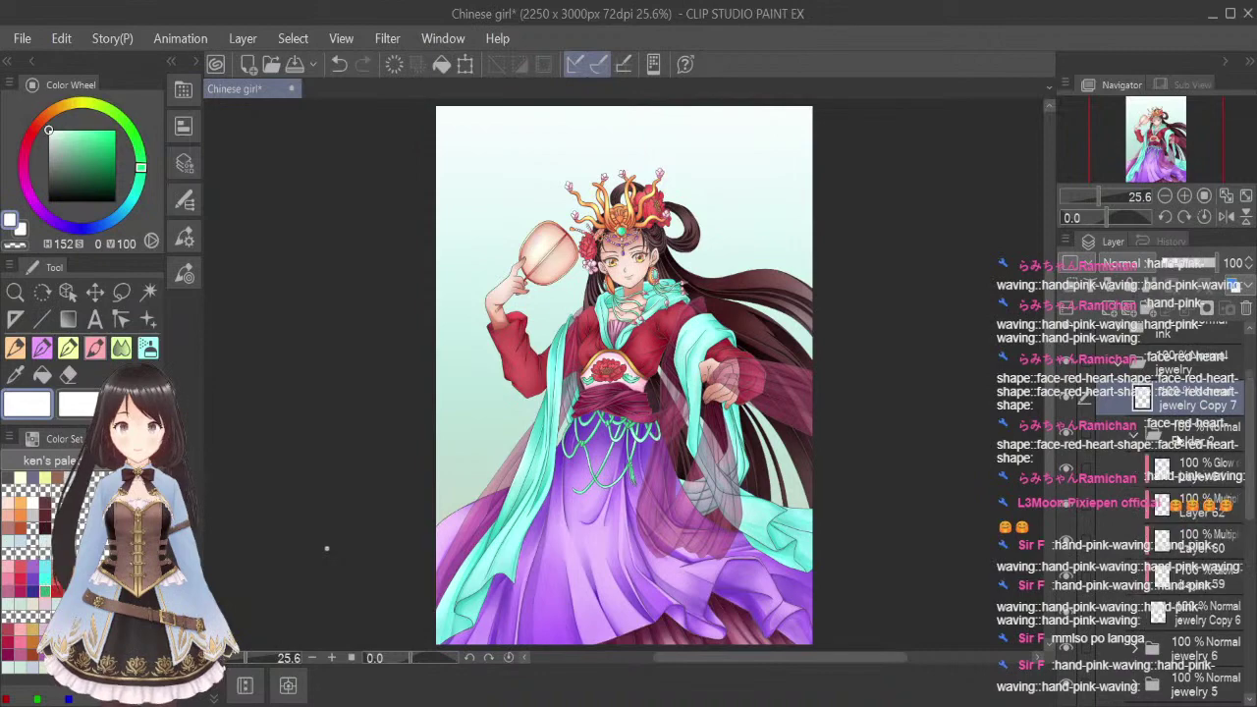
left_click(1220, 471)
left_click(1109, 309)
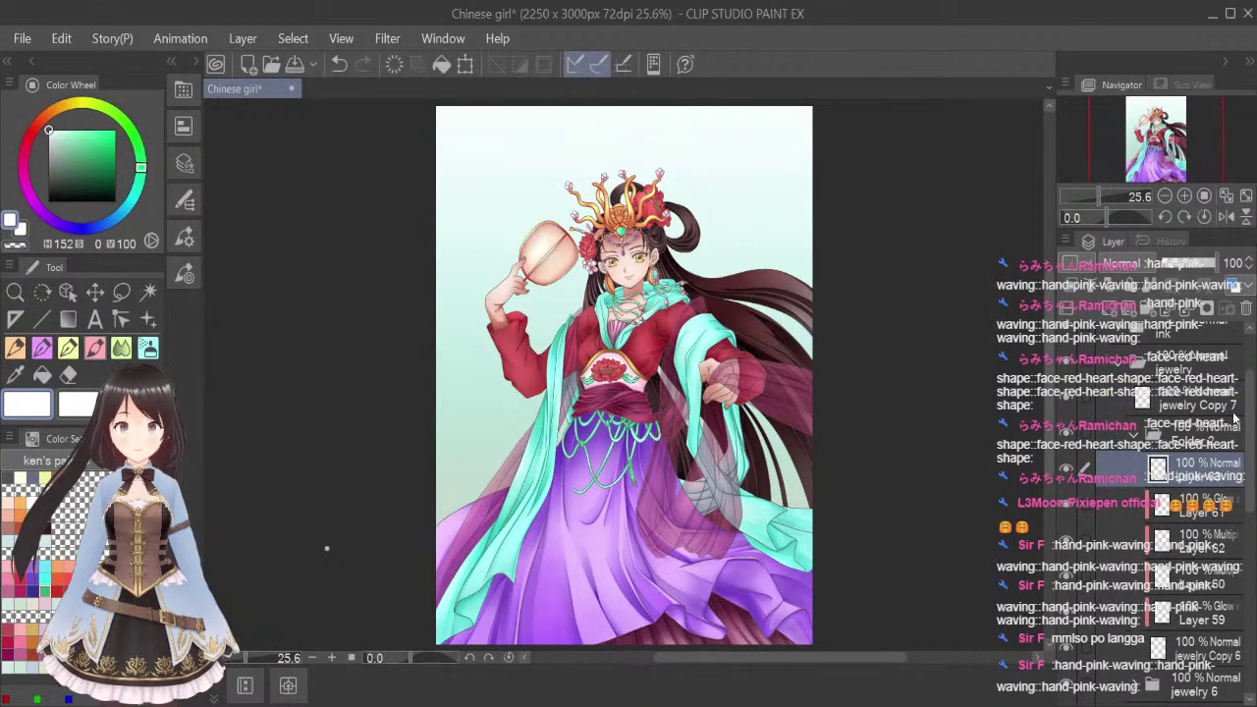
scroll(617, 202, "up", 4)
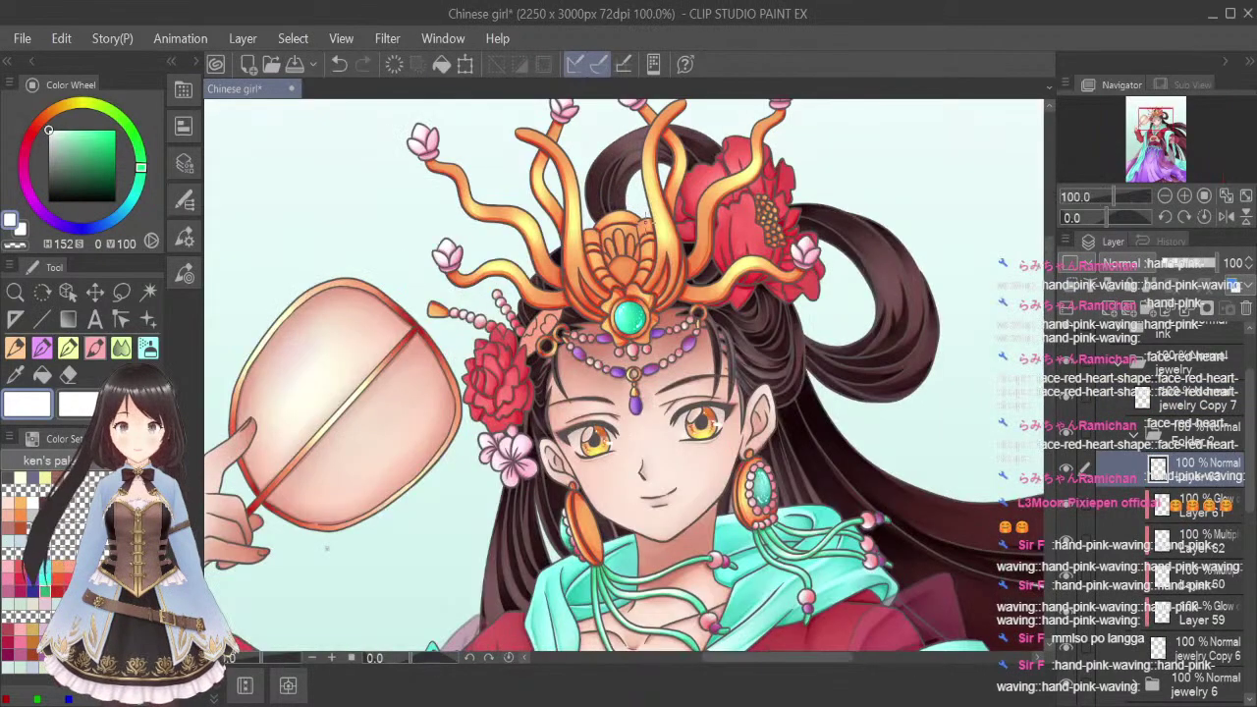
key("ctrl+s")
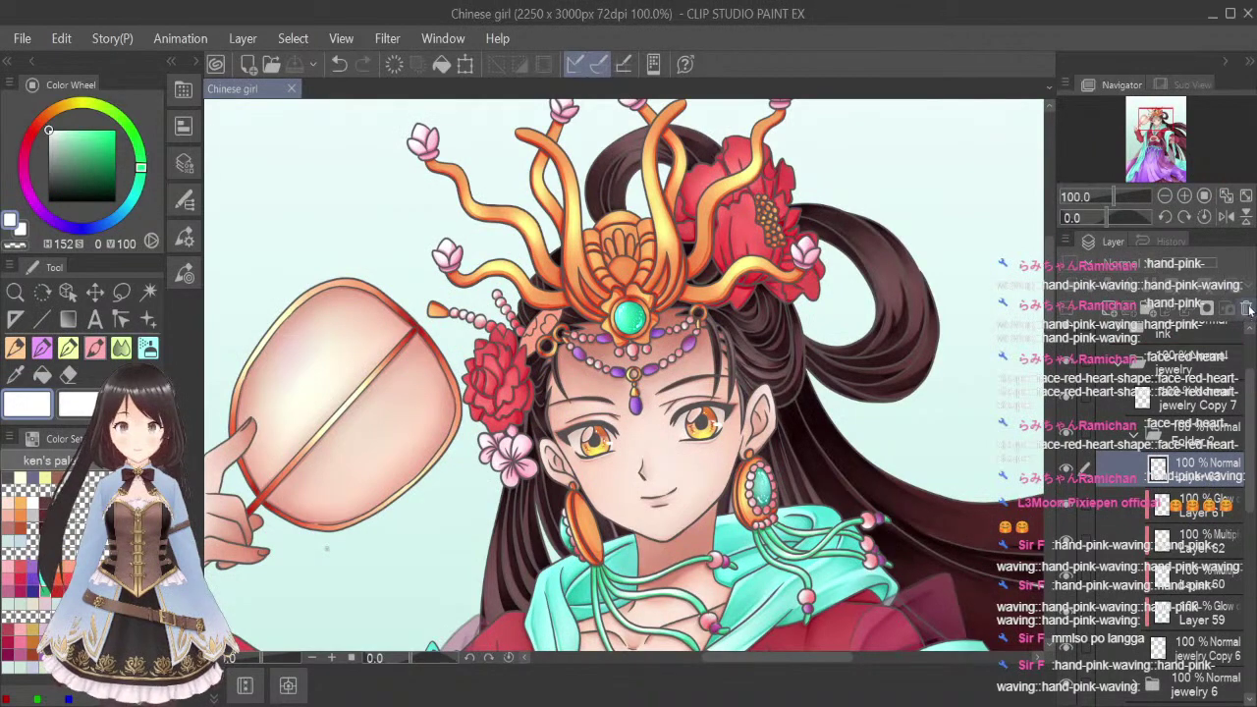
left_click(1245, 308)
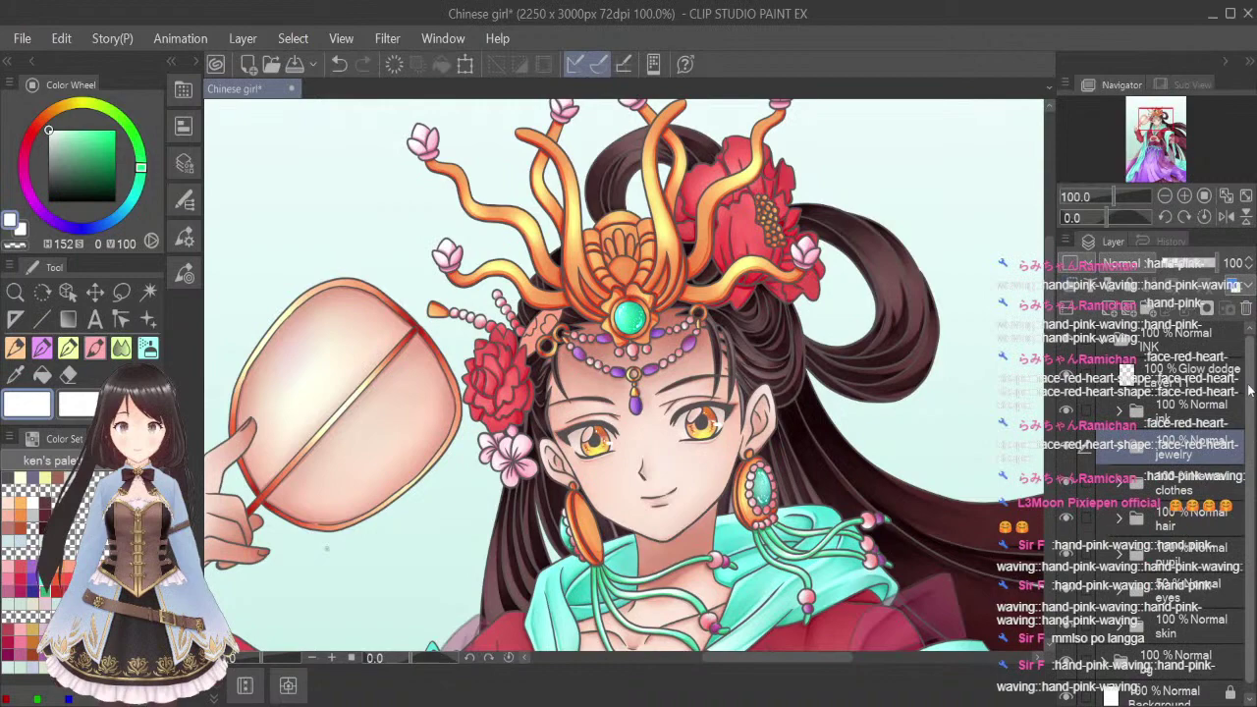
Add a new layer above the Glow dodge layer in the INK folder, stamp a white star sparkle and move it onto the crown's gem
key("ctrl+z")
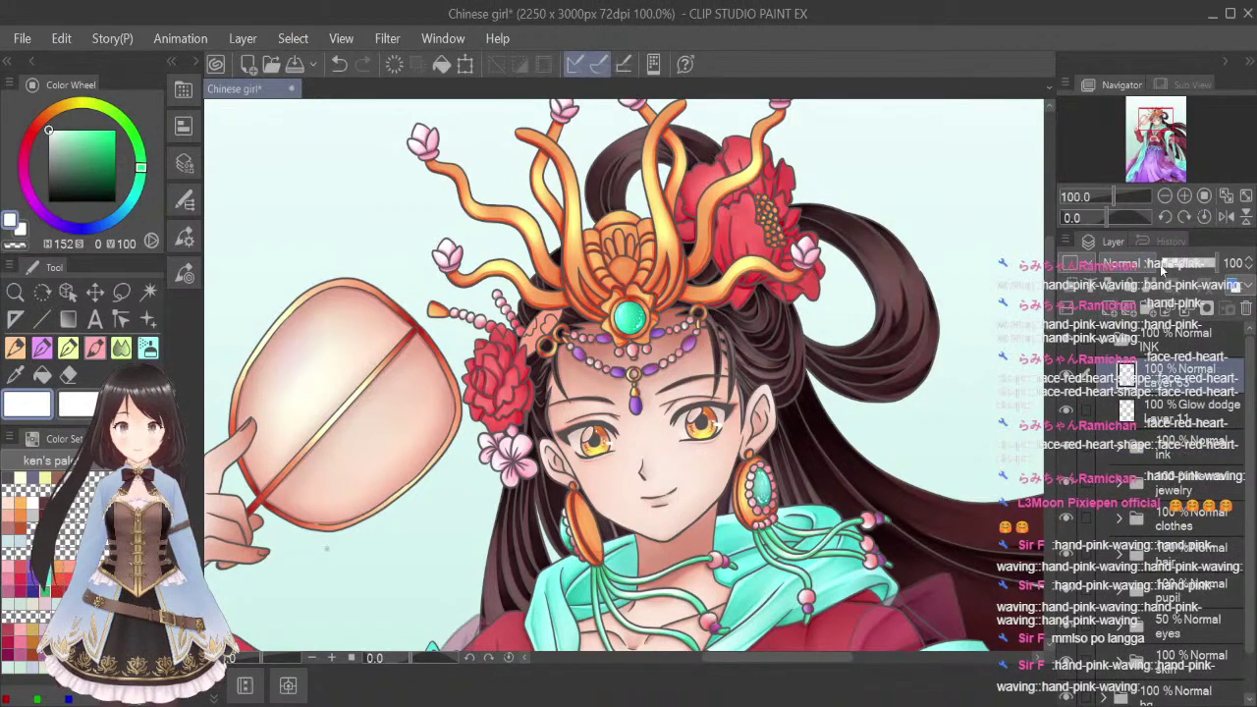
scroll(646, 182, "up", 4)
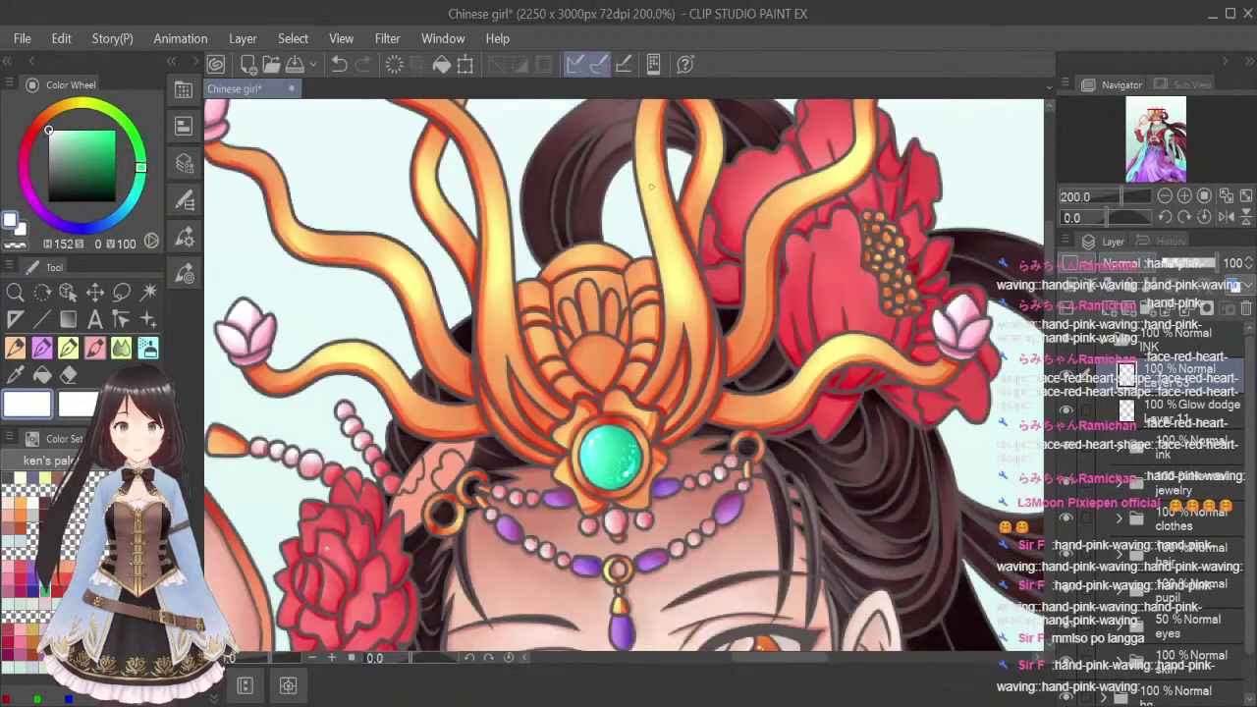
key("ctrl+z")
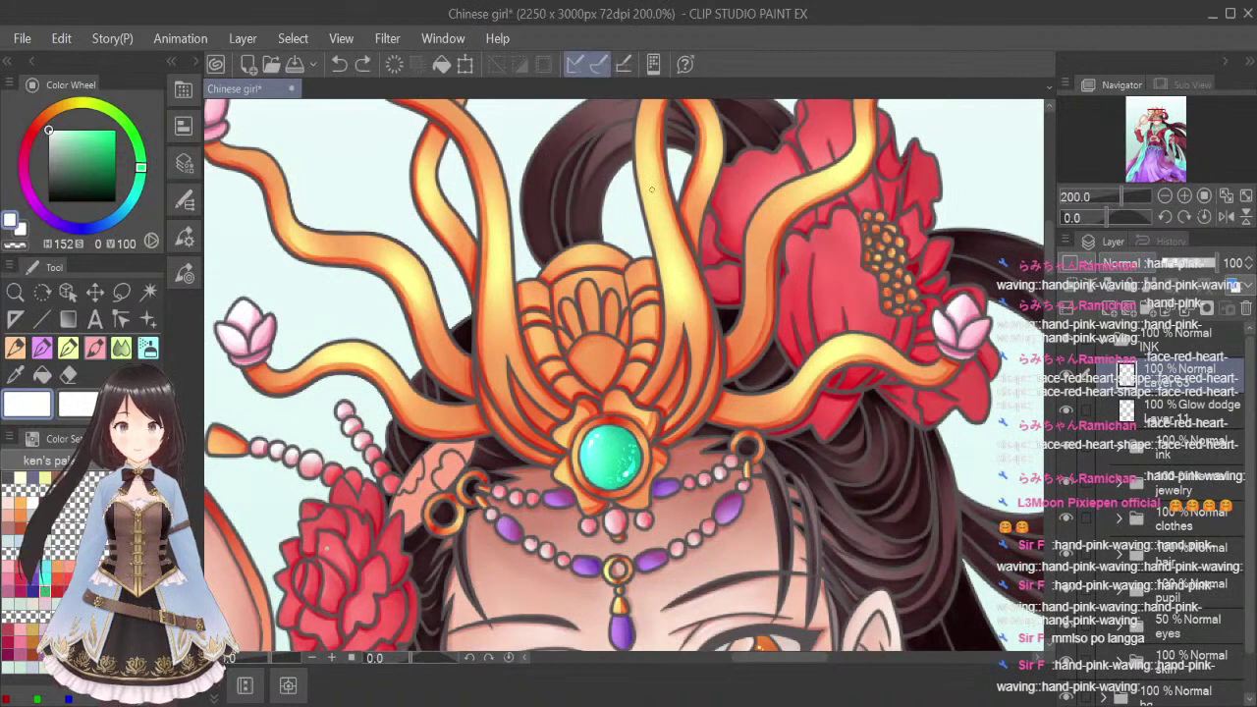
left_click_drag(675, 226, 720, 250)
left_click(148, 319)
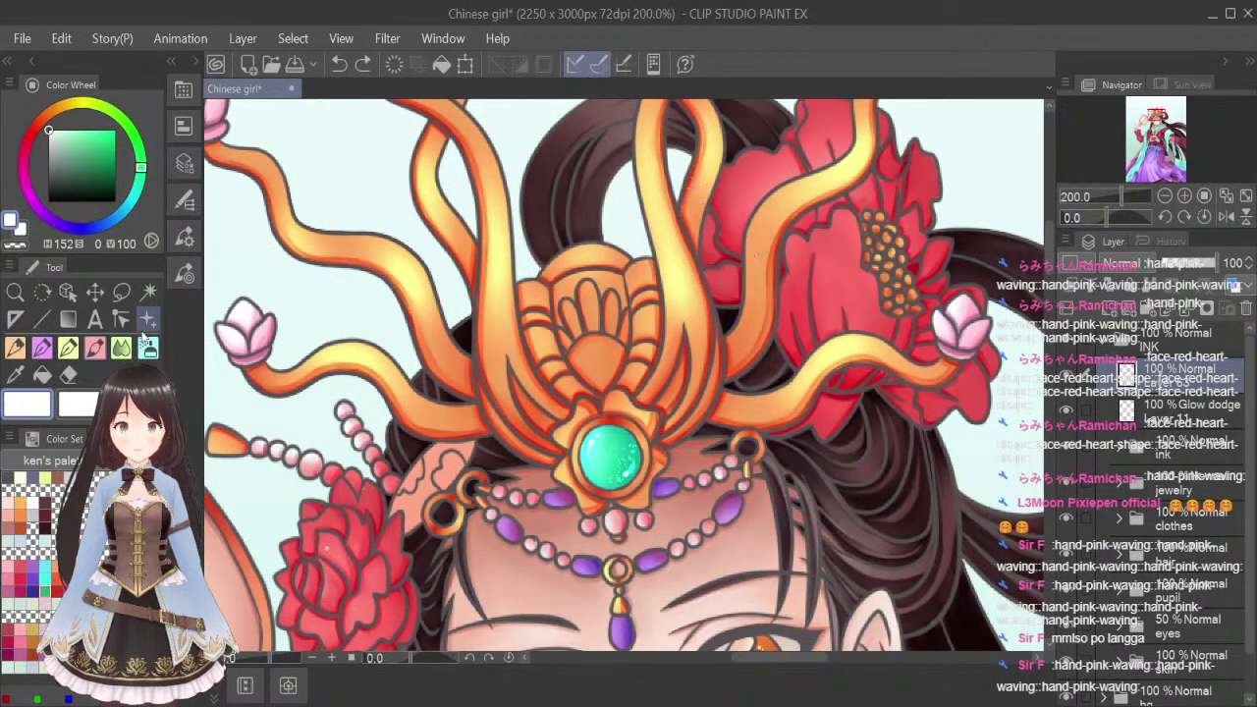
left_click(714, 213)
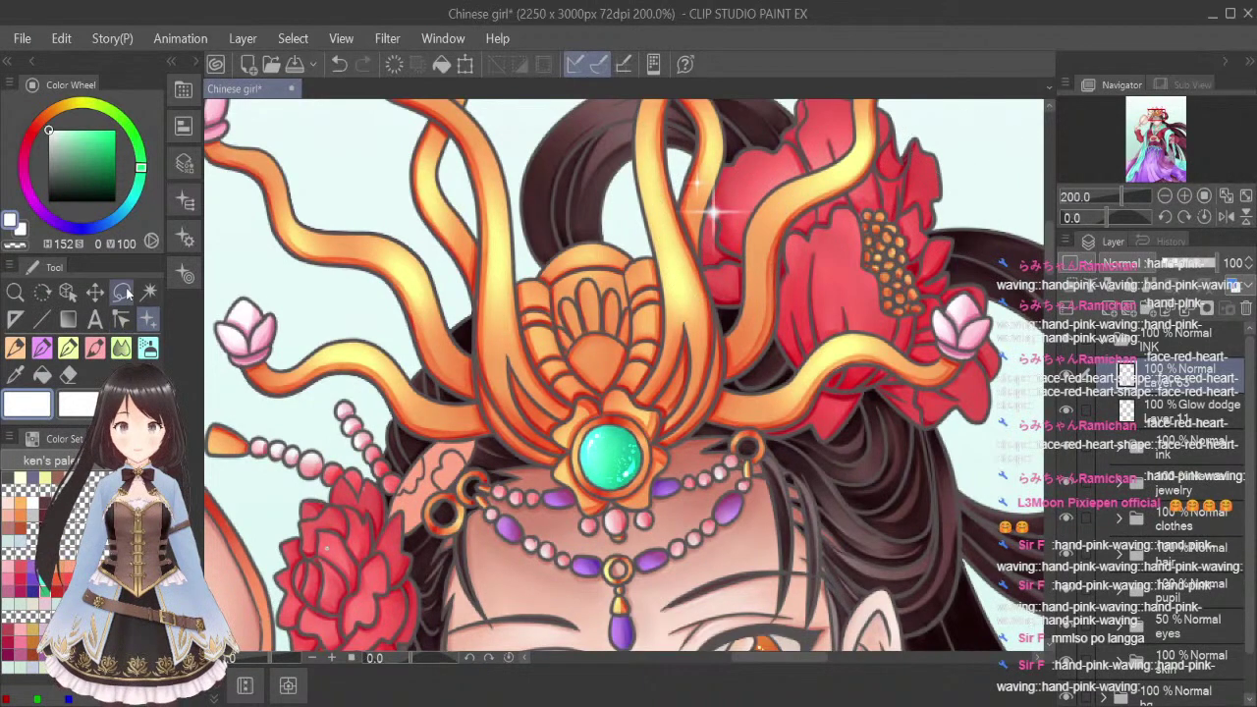
left_click(94, 292)
scroll(776, 255, "down", 1)
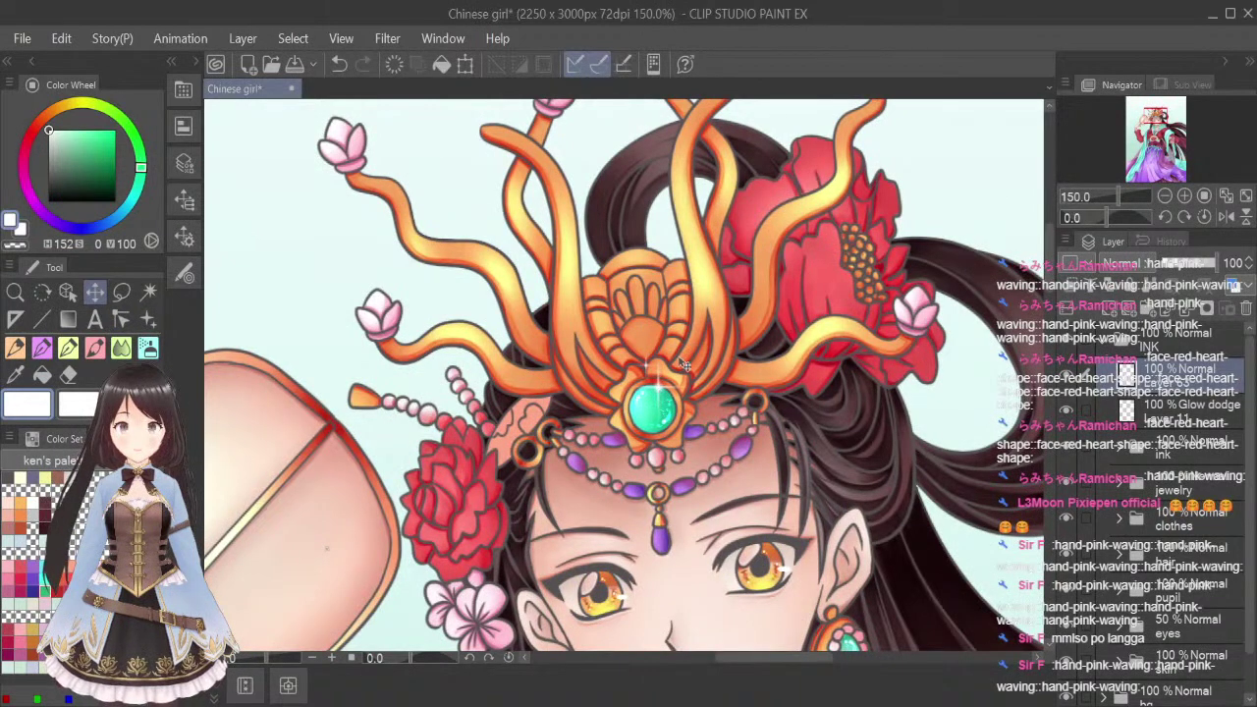
Stamp white star sparkles around the partly hidden earring on the new layer
scroll(1055, 277, "down", 4)
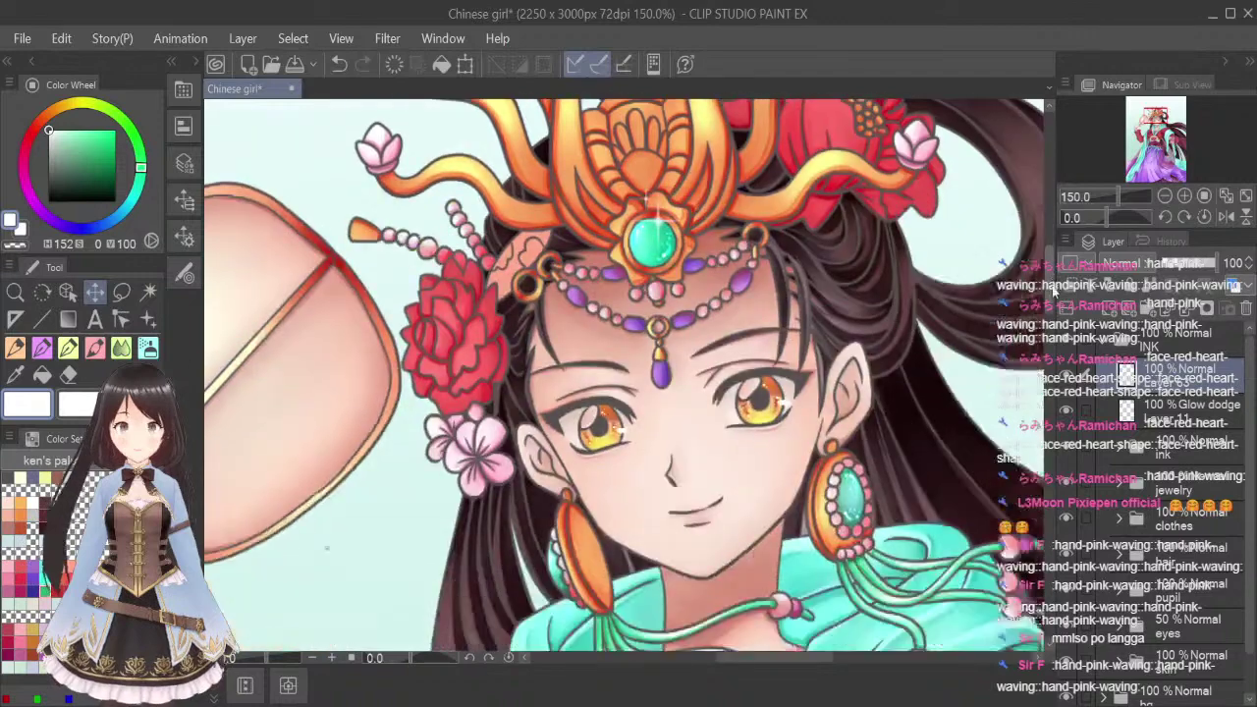
left_click(148, 319)
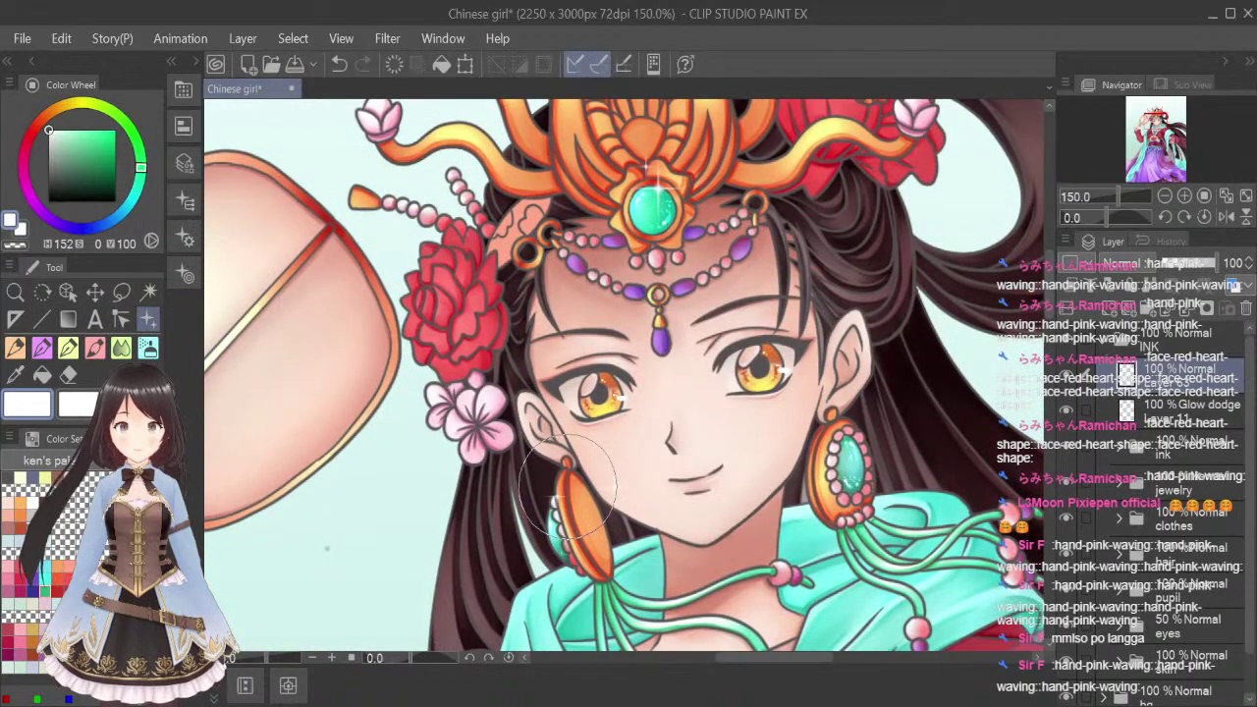
key("ctrl+z")
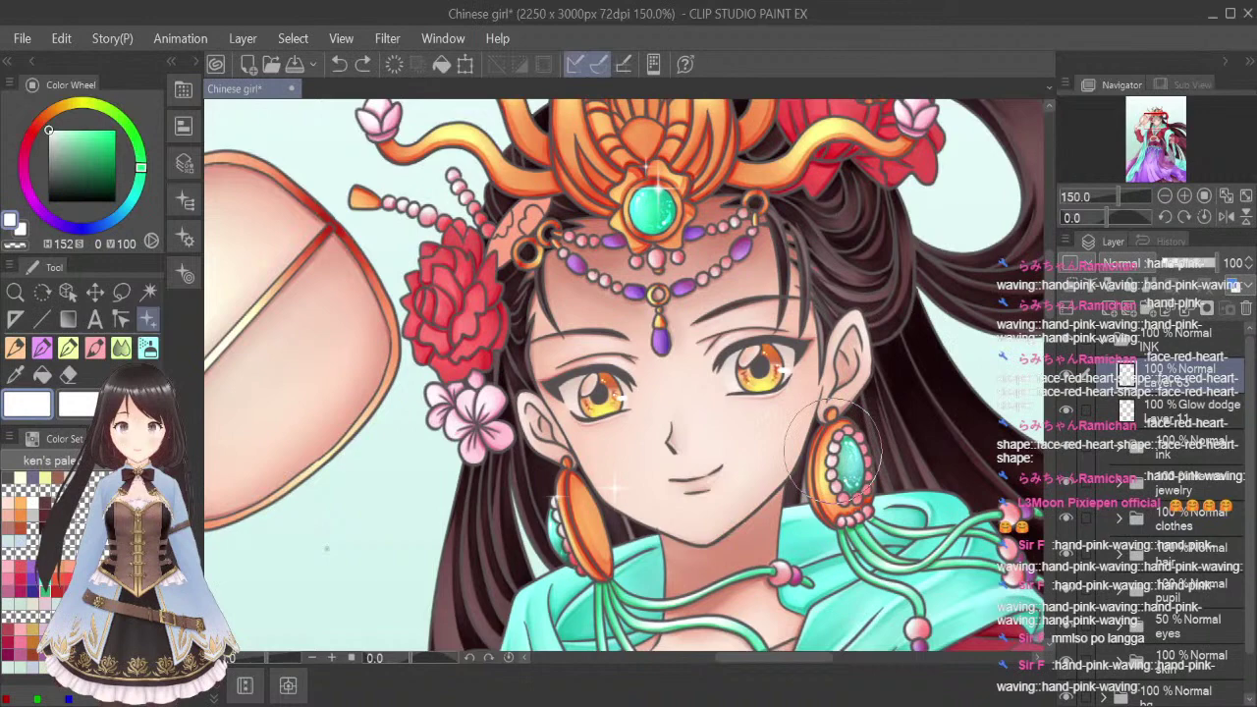
Stamp a white star sparkle by the fully visible earring, lasso it and move it over the earring
left_click(825, 449)
left_click(825, 454)
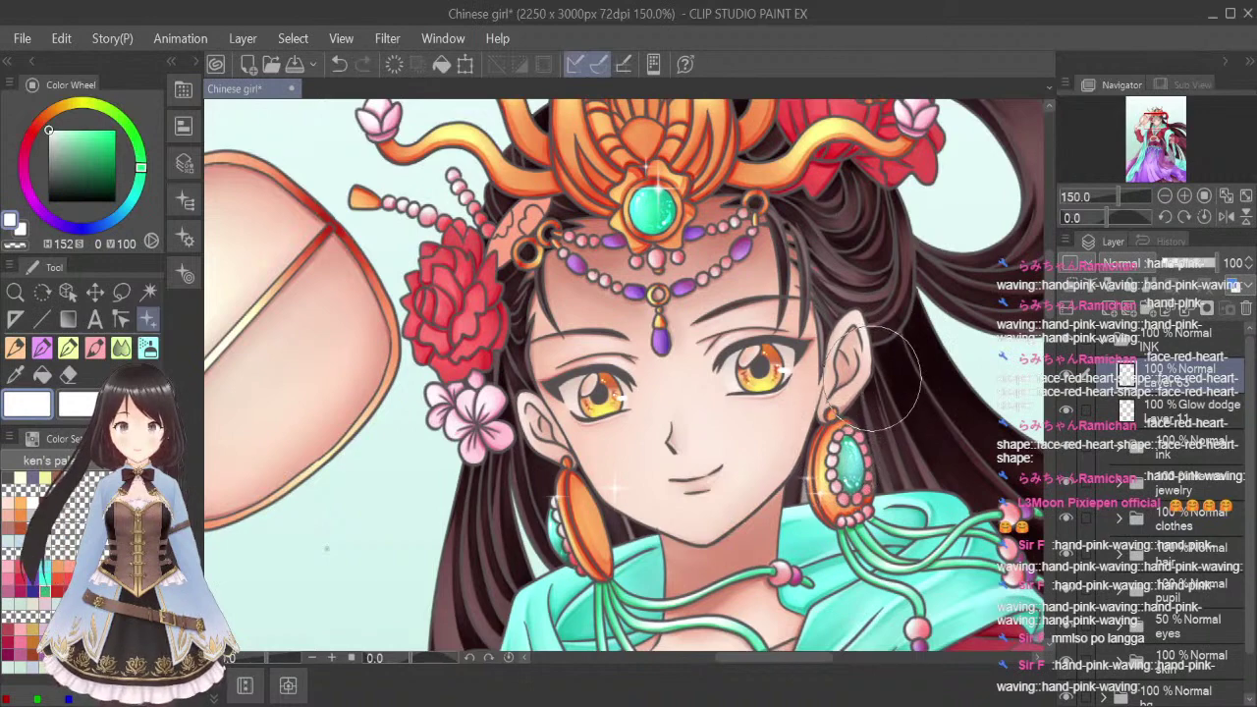
key("ctrl+z")
left_click(824, 445)
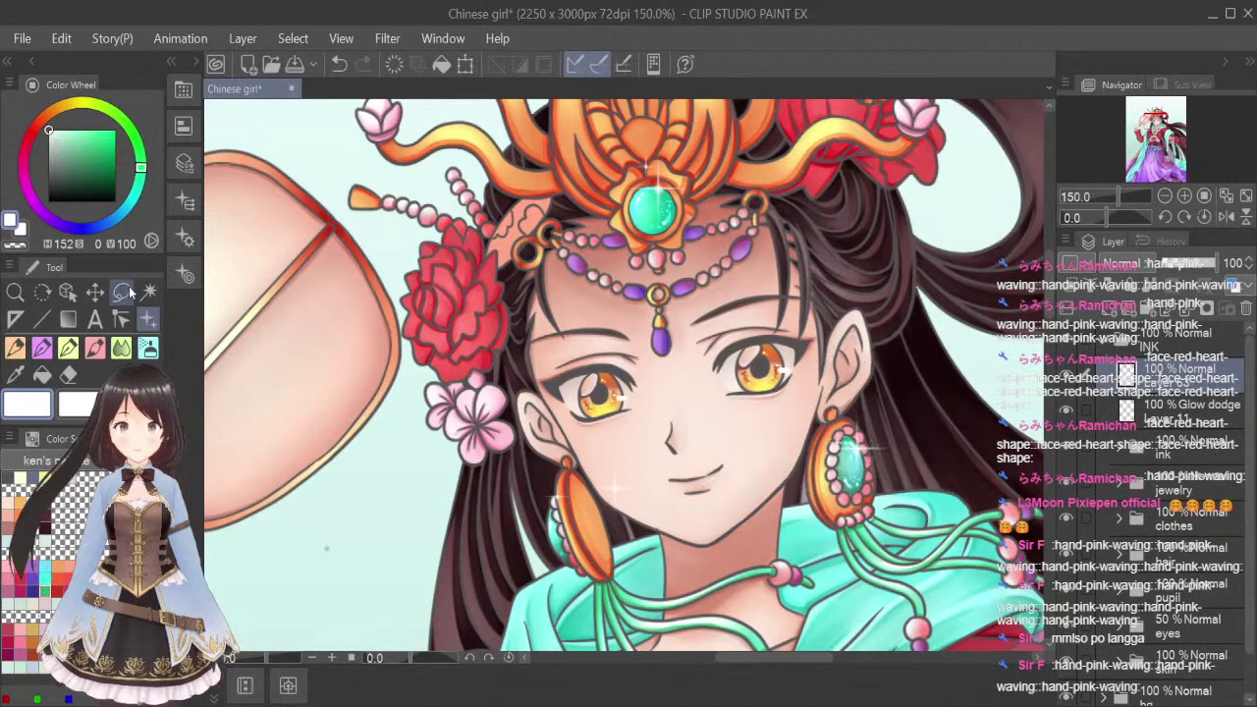
left_click_drag(791, 442, 807, 519)
left_click(96, 294)
left_click_drag(873, 471, 845, 462)
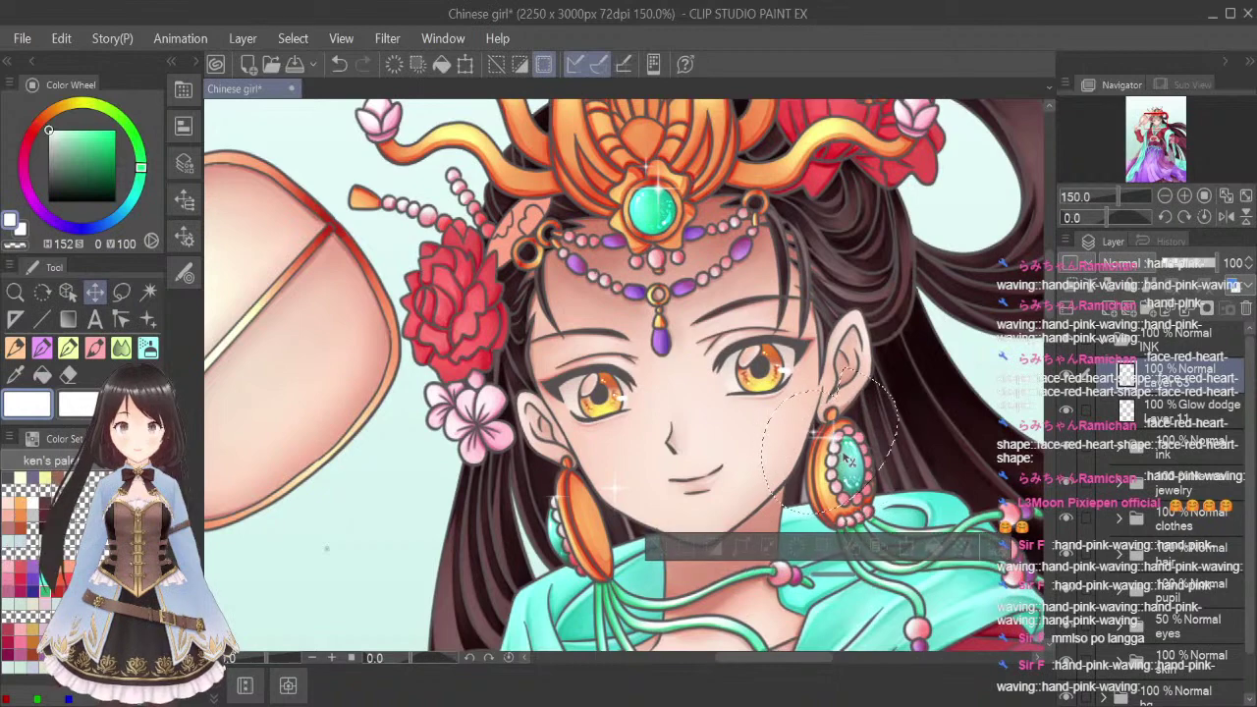
Undo the last sparkle move over the fully visible earring, clear the selection and stamp fresh white star sparkles beside it
key("ctrl+z")
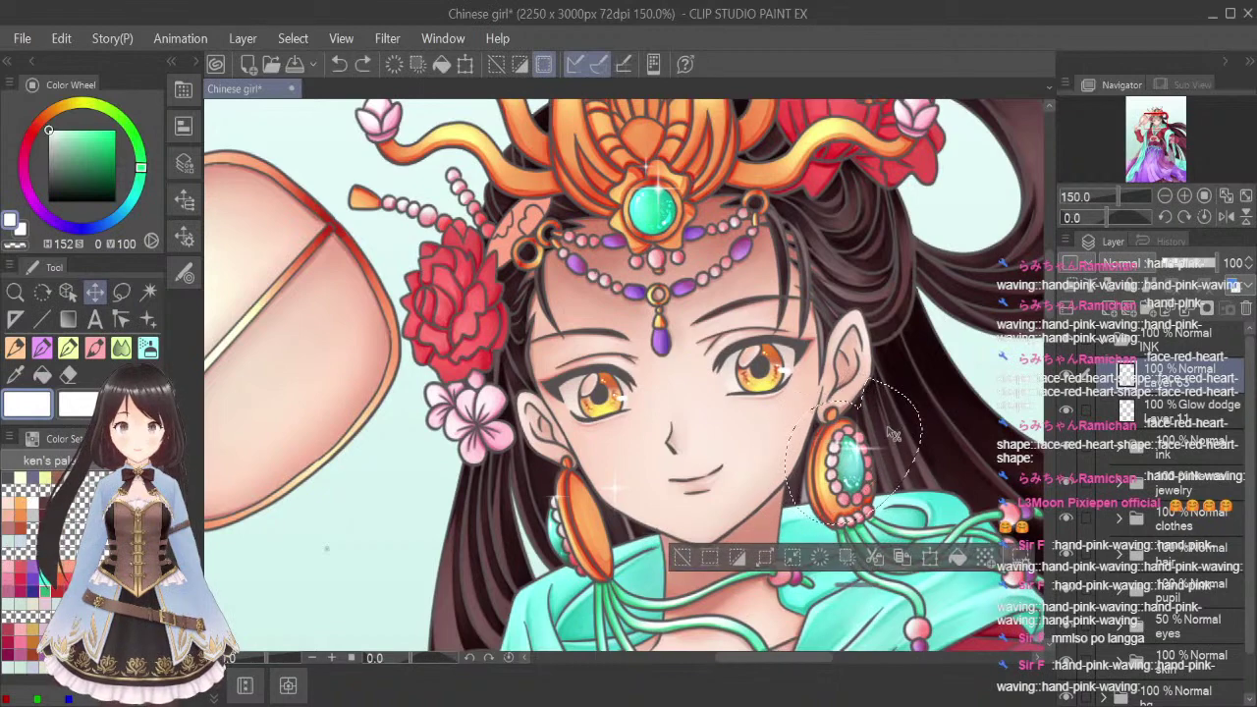
key("ctrl+d")
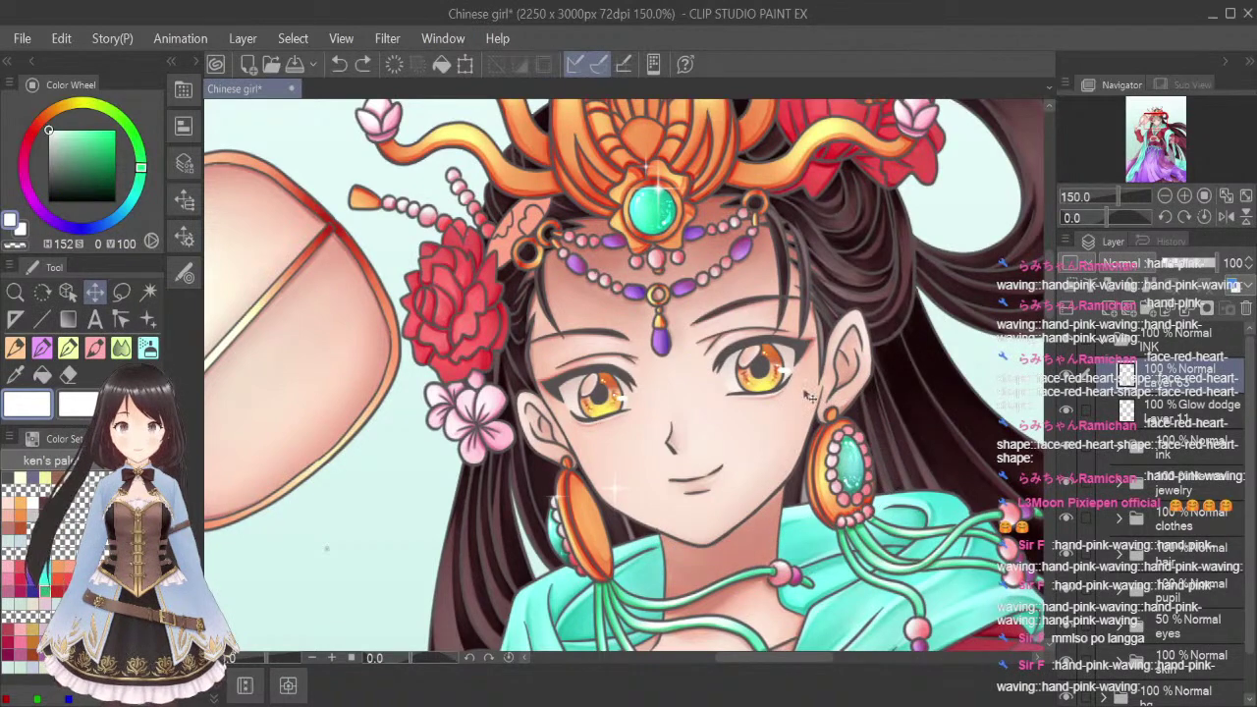
left_click(148, 318)
left_click(852, 447)
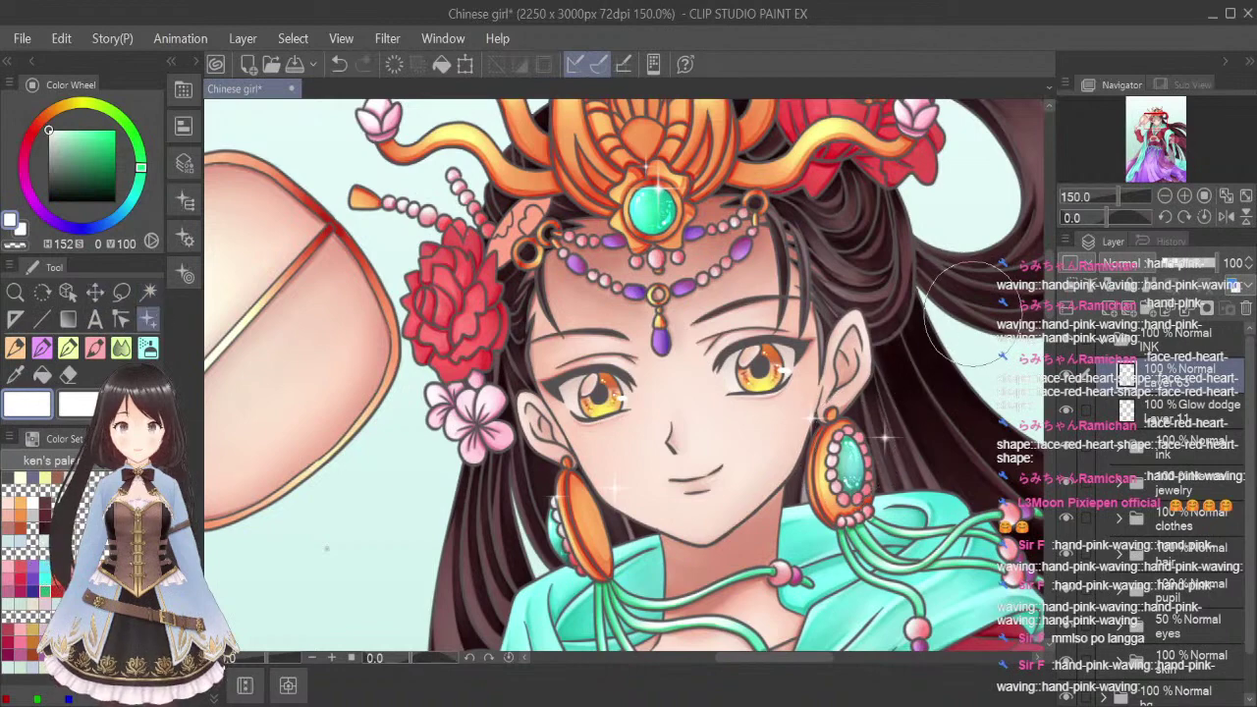
Lasso the sparkle beside the fully visible earring, move it onto the earring's outer edge and clear the selection
left_click(121, 291)
left_click_drag(893, 404, 902, 430)
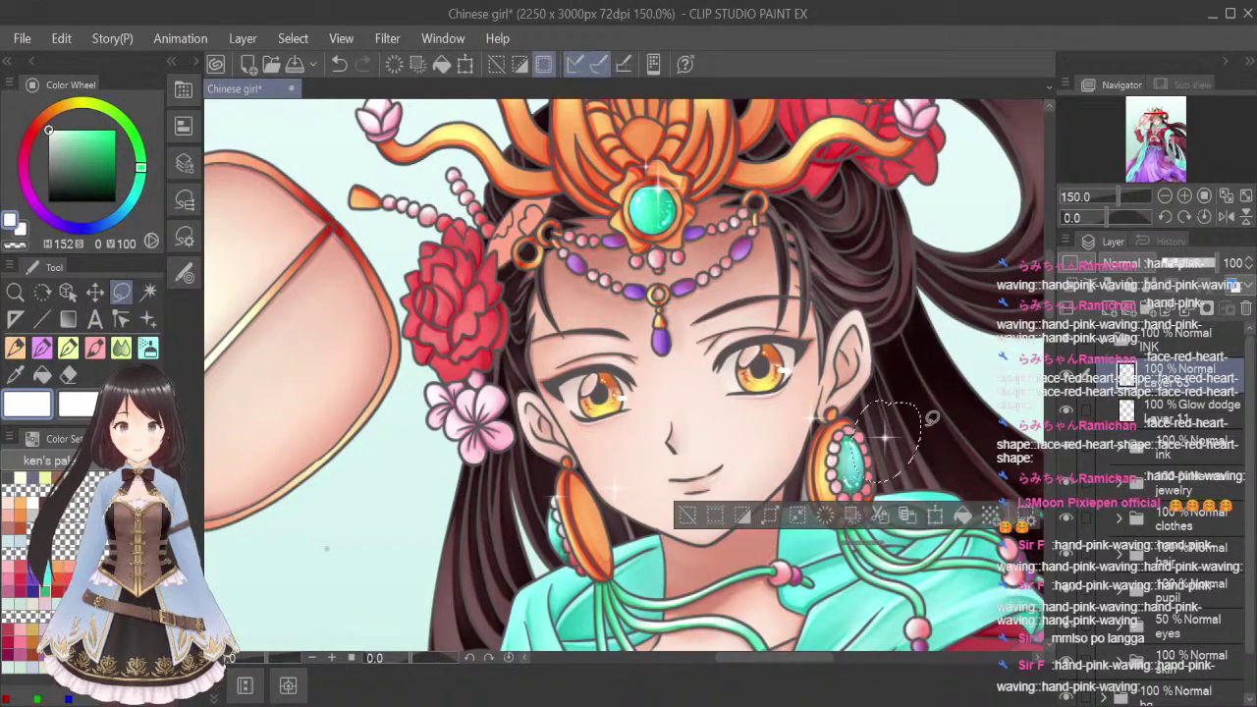
mouse_move(840, 374)
left_mouse_down()
mouse_move(786, 391)
mouse_move(852, 381)
left_mouse_up()
left_click(96, 291)
mouse_move(846, 439)
left_mouse_down()
mouse_move(852, 455)
mouse_move(634, 501)
mouse_move(847, 471)
left_mouse_up()
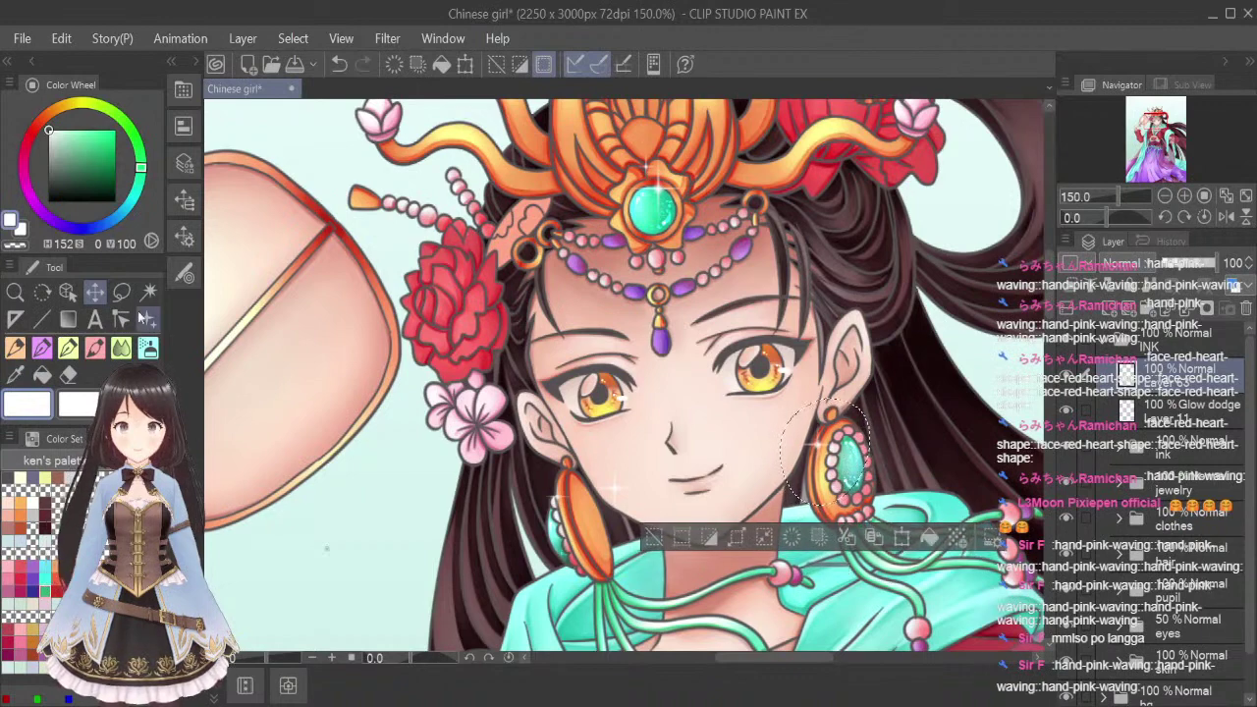
key("m")
key("ctrl+d")
Remove the stray sparkle on the cheek, then lasso the one at the partly hidden earring and move it onto the earring's orange rim
left_click_drag(606, 522, 610, 442)
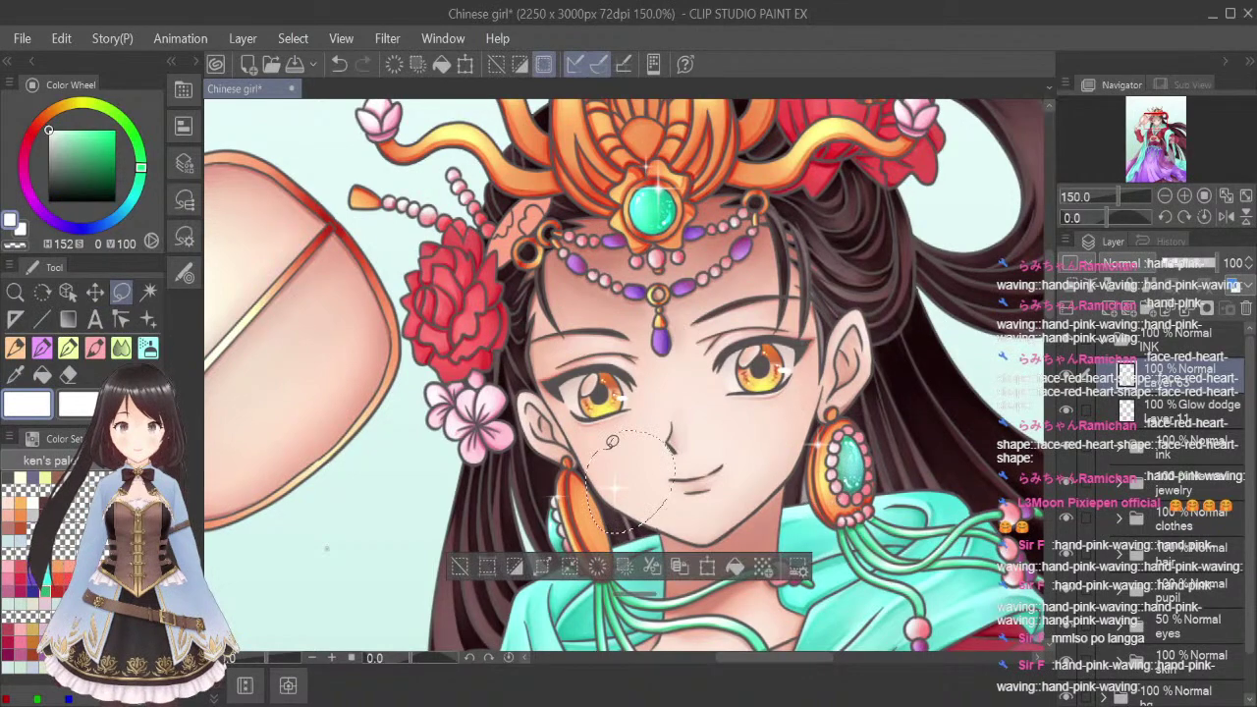
key("ctrl+d")
left_click_drag(514, 496, 569, 461)
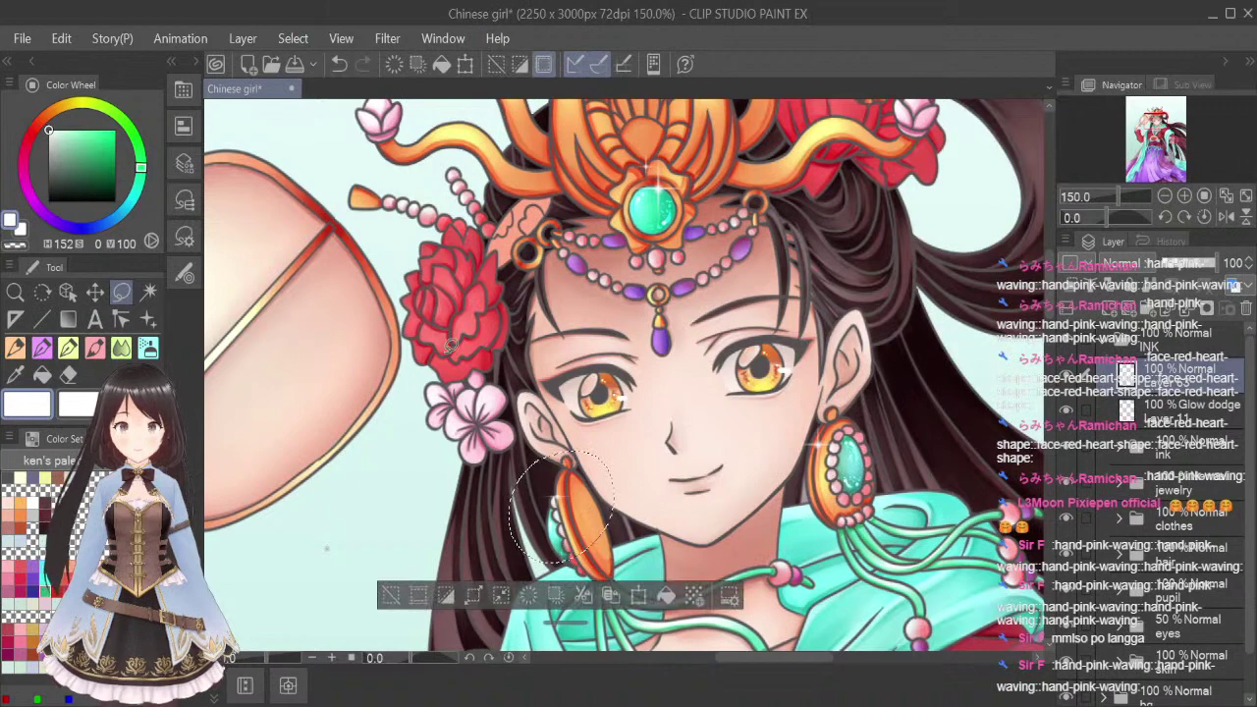
key("k")
left_click_drag(601, 525, 594, 534)
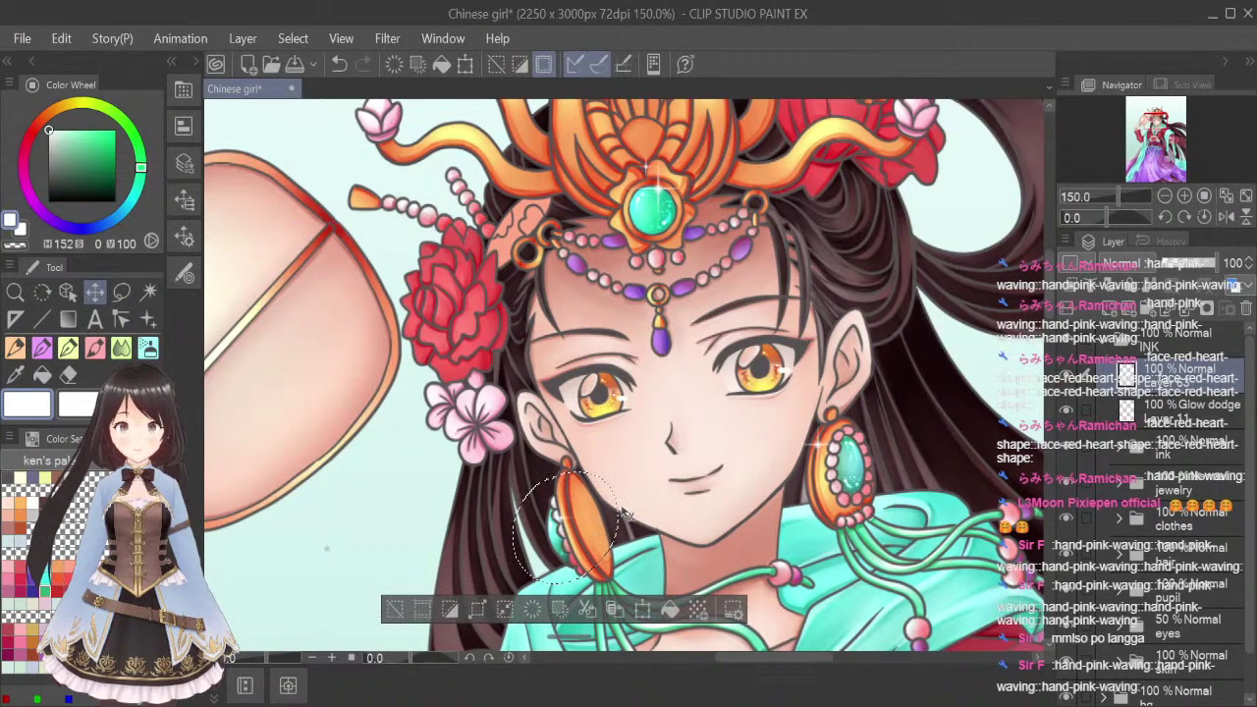
key("m")
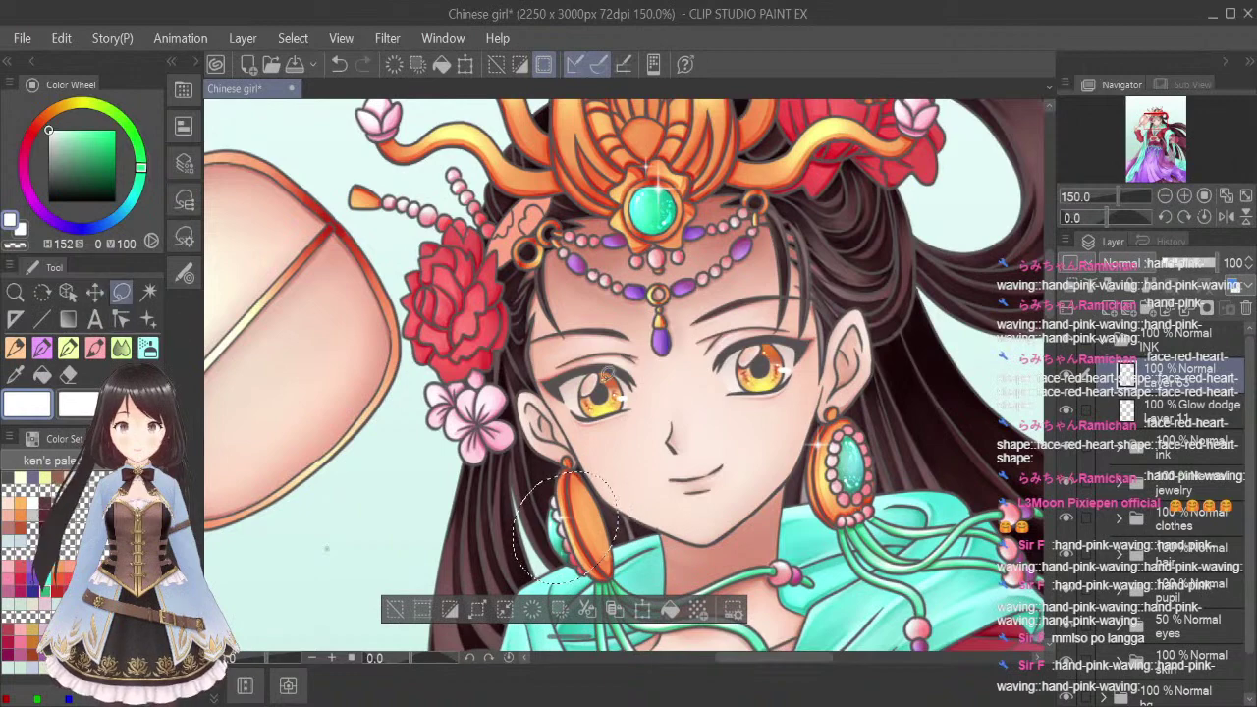
key("ctrl+d")
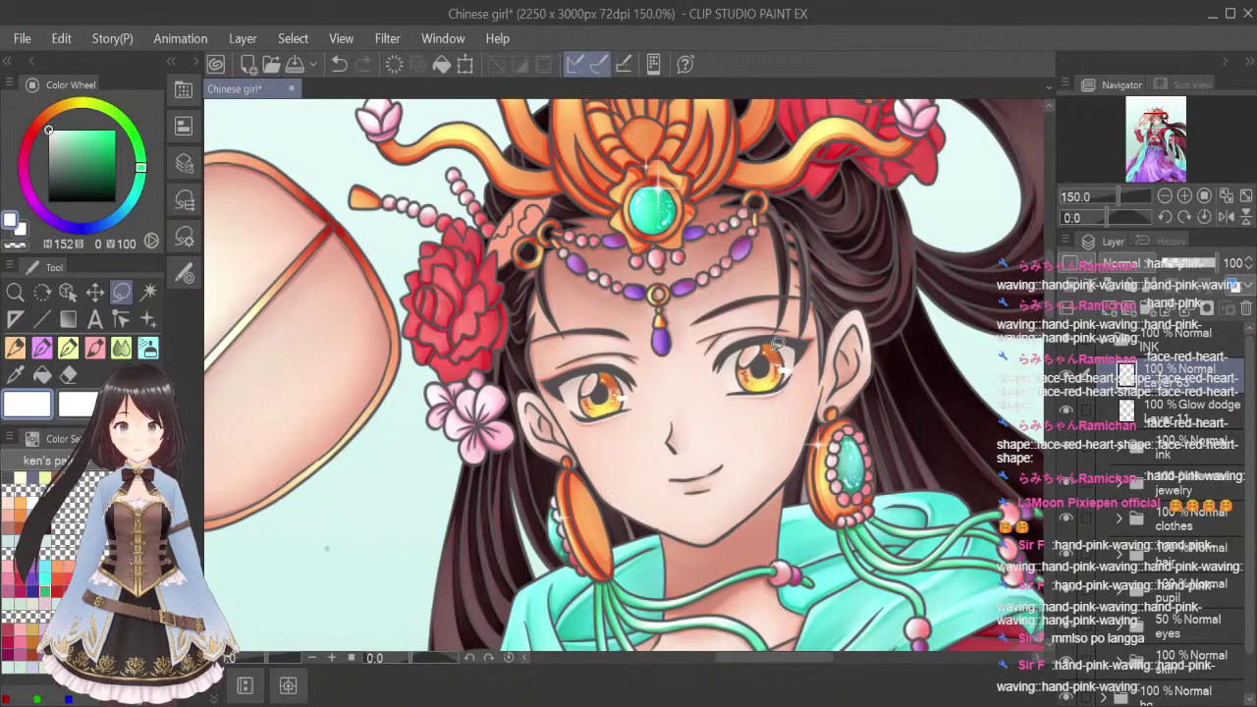
Stamp white star sparkles on the crown, lasso them and move them over the crossing golden prongs
scroll(1049, 264, "up", 5)
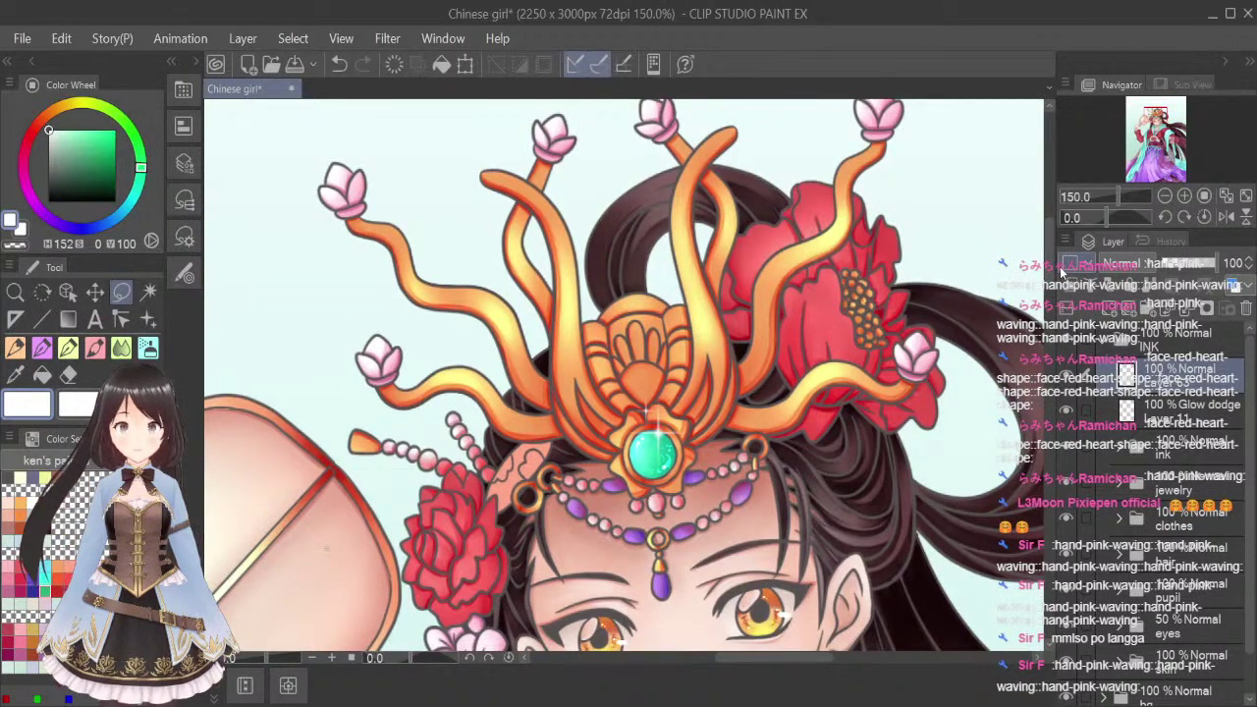
left_click(147, 319)
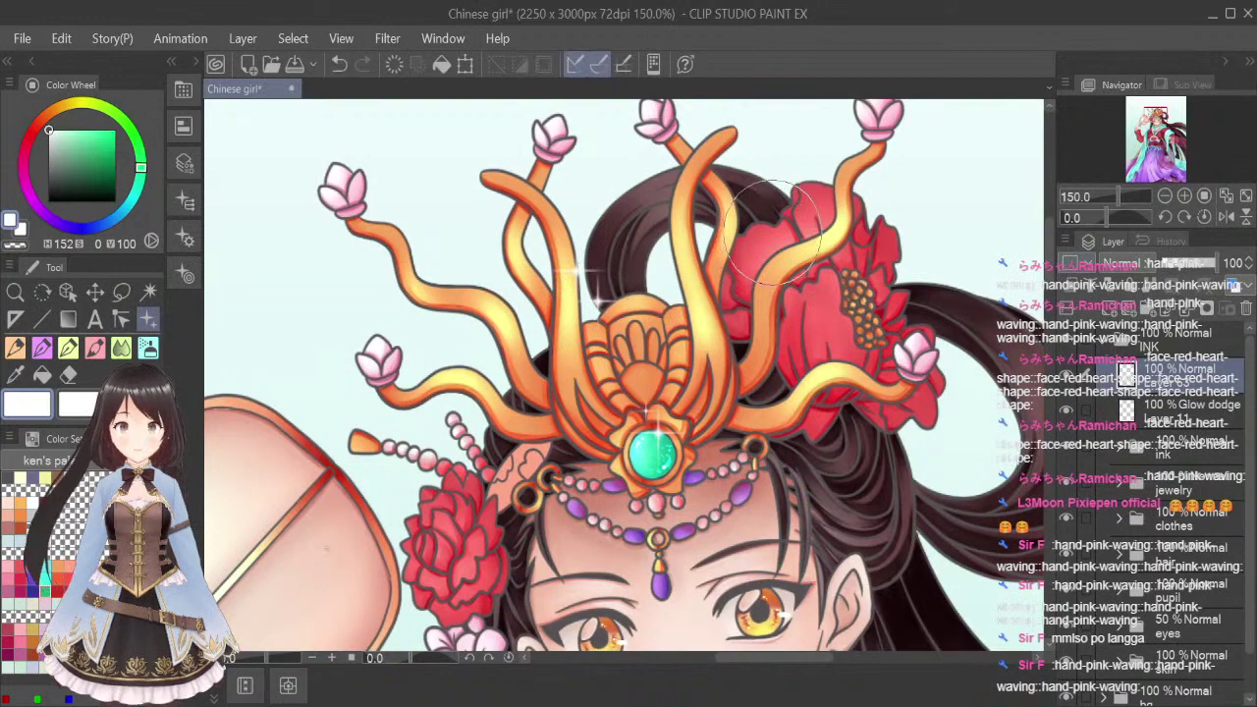
left_click(122, 291)
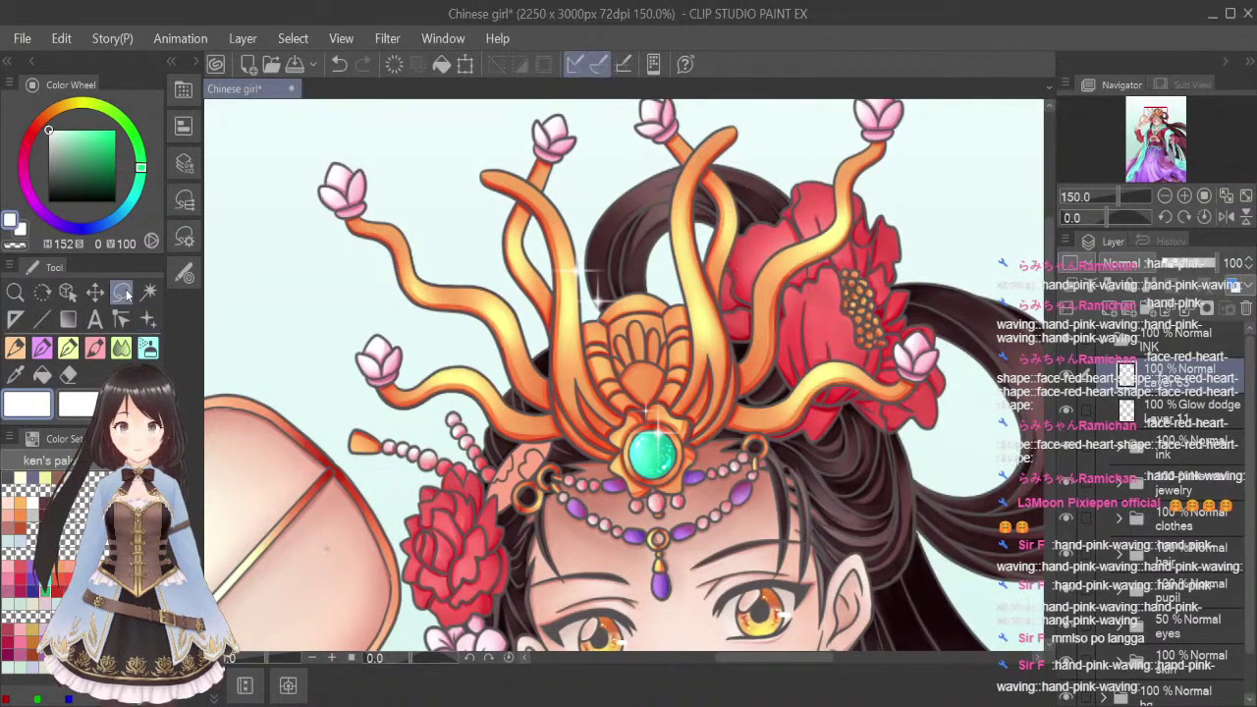
left_click_drag(667, 257, 530, 215)
left_click(95, 292)
mouse_move(648, 332)
left_mouse_down()
mouse_move(624, 306)
mouse_move(604, 364)
left_mouse_up()
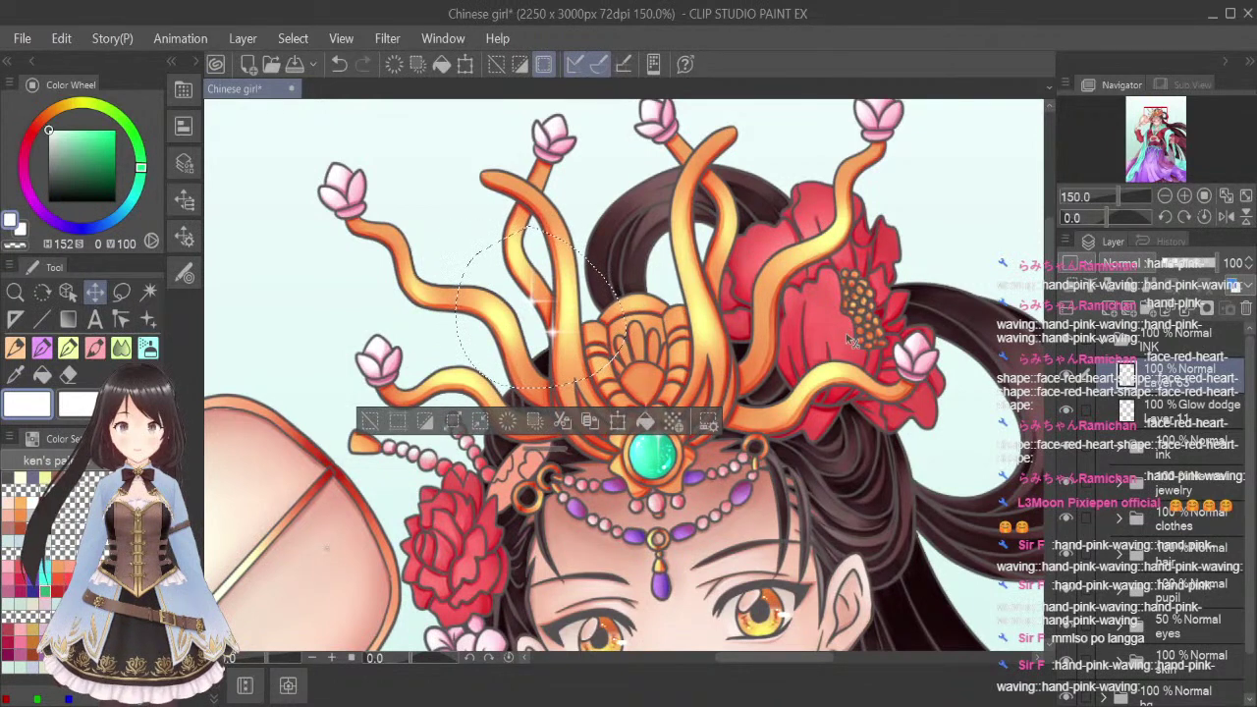
key("m")
key("ctrl+d")
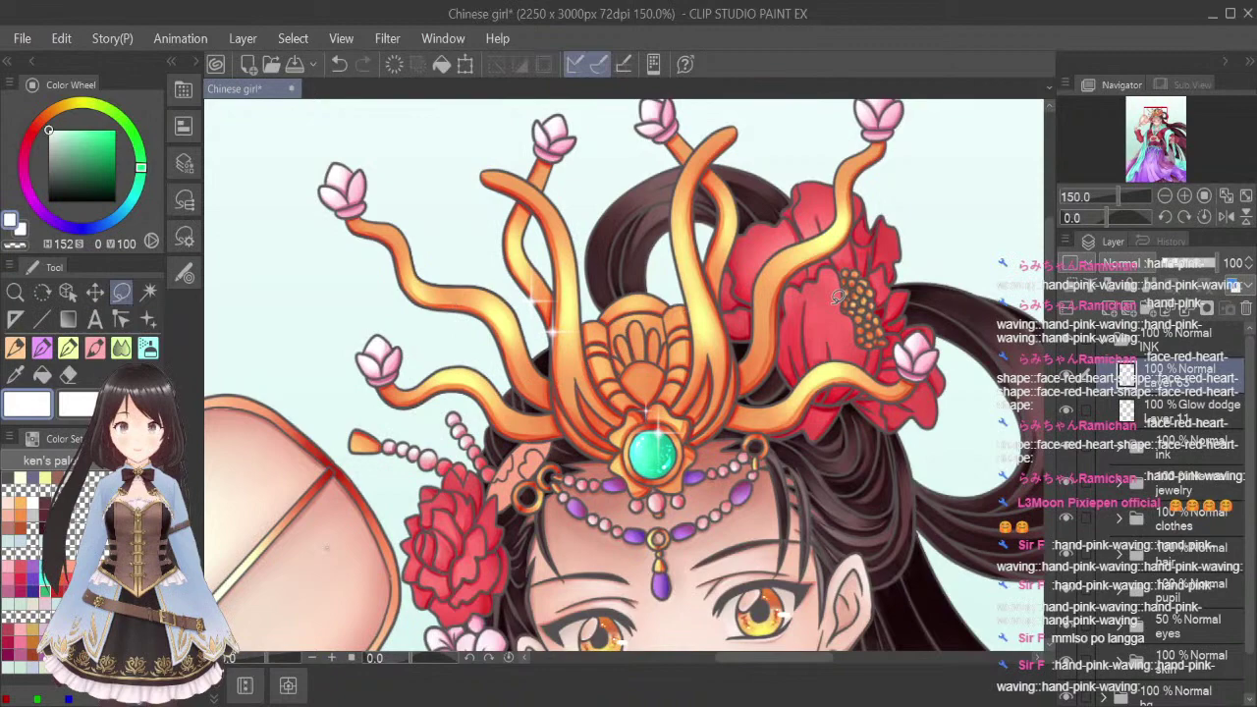
Lasso the two sparkles on the crown's prongs, move them toward the lower prong and clear the selection
scroll(836, 296, "down", 3)
scroll(797, 307, "up", 3)
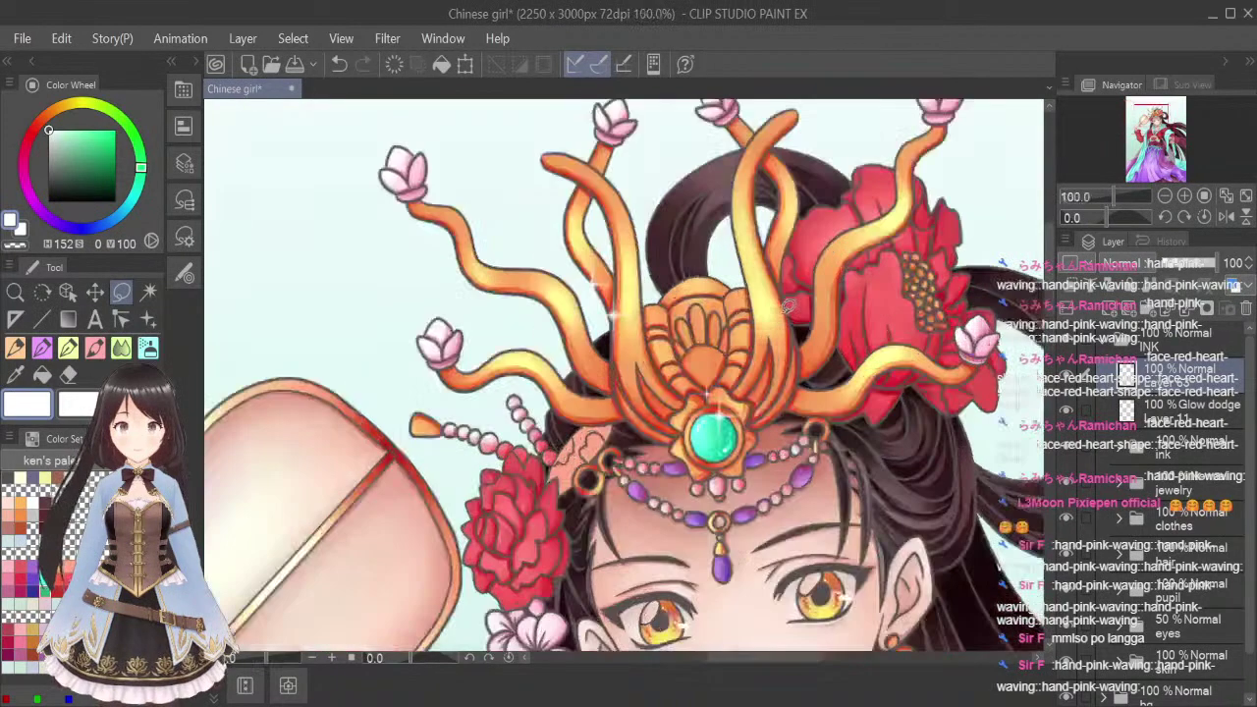
left_click_drag(583, 204, 551, 223)
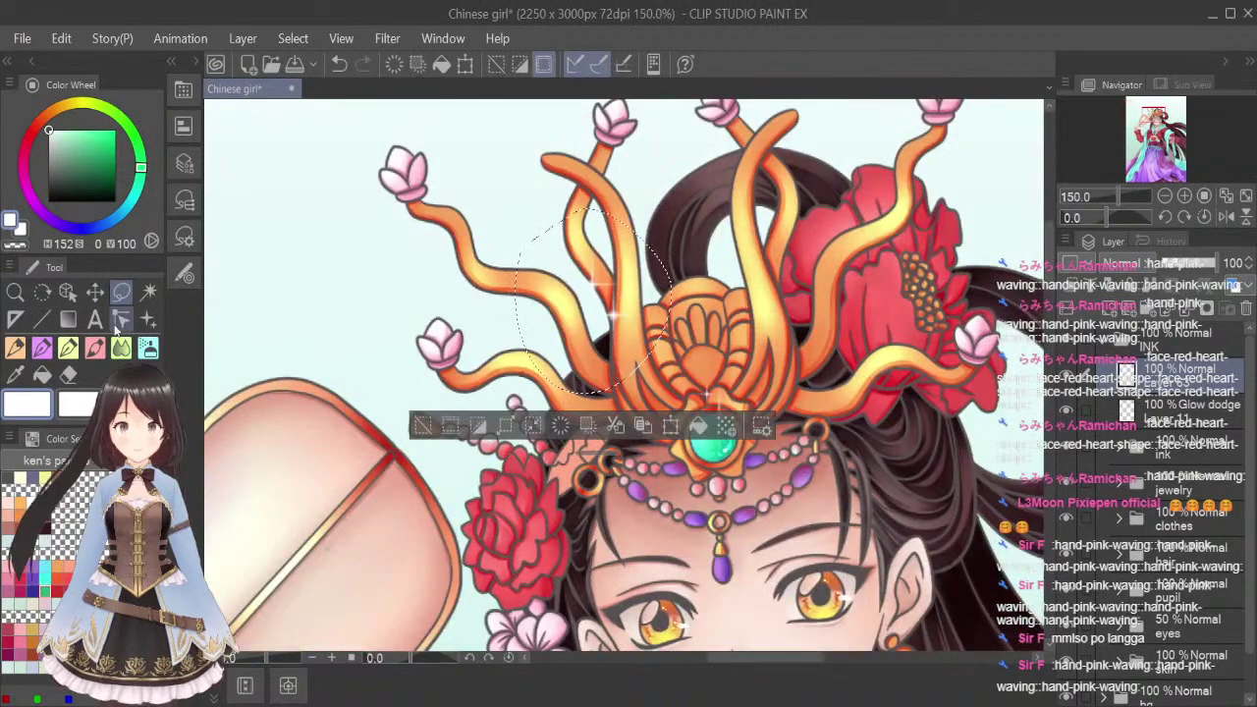
left_click(96, 293)
mouse_move(633, 338)
left_mouse_down()
mouse_move(408, 452)
mouse_move(563, 399)
left_mouse_up()
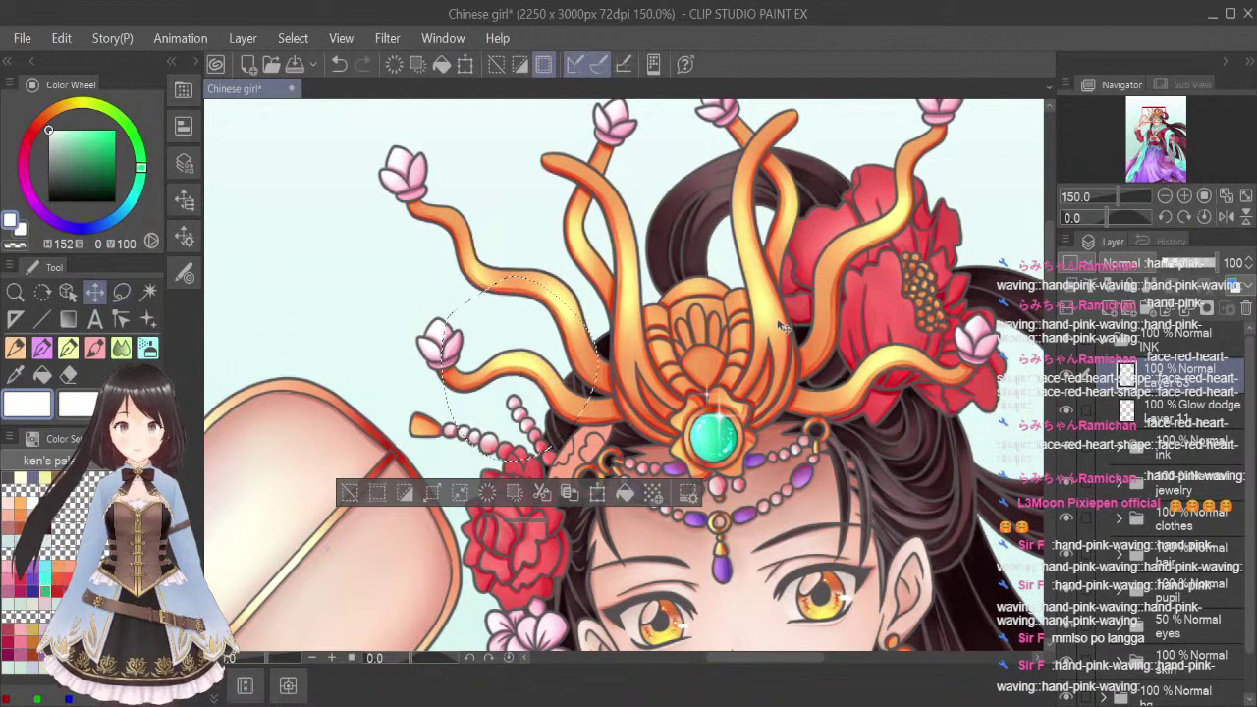
key("ctrl+d")
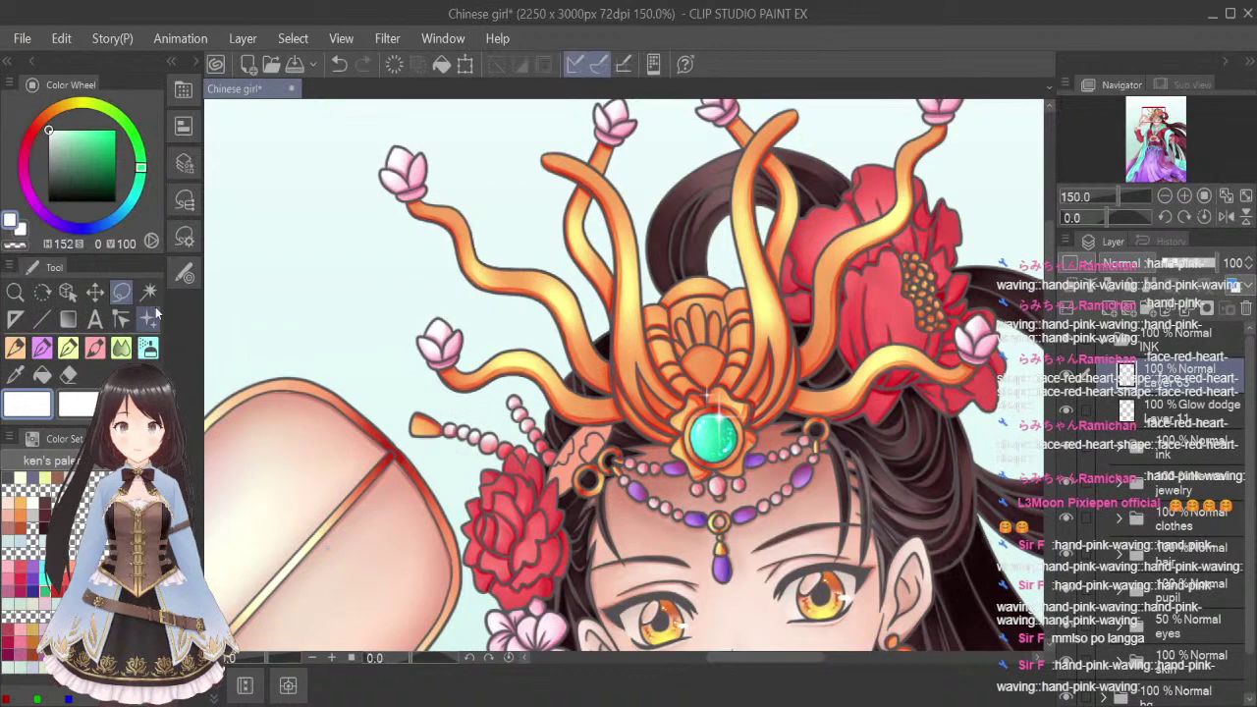
Stamp white star sparkles beside the fan's corner, lasso them and move them onto the fan's upper rim
left_click(148, 318)
key("ctrl+z")
left_click(400, 460)
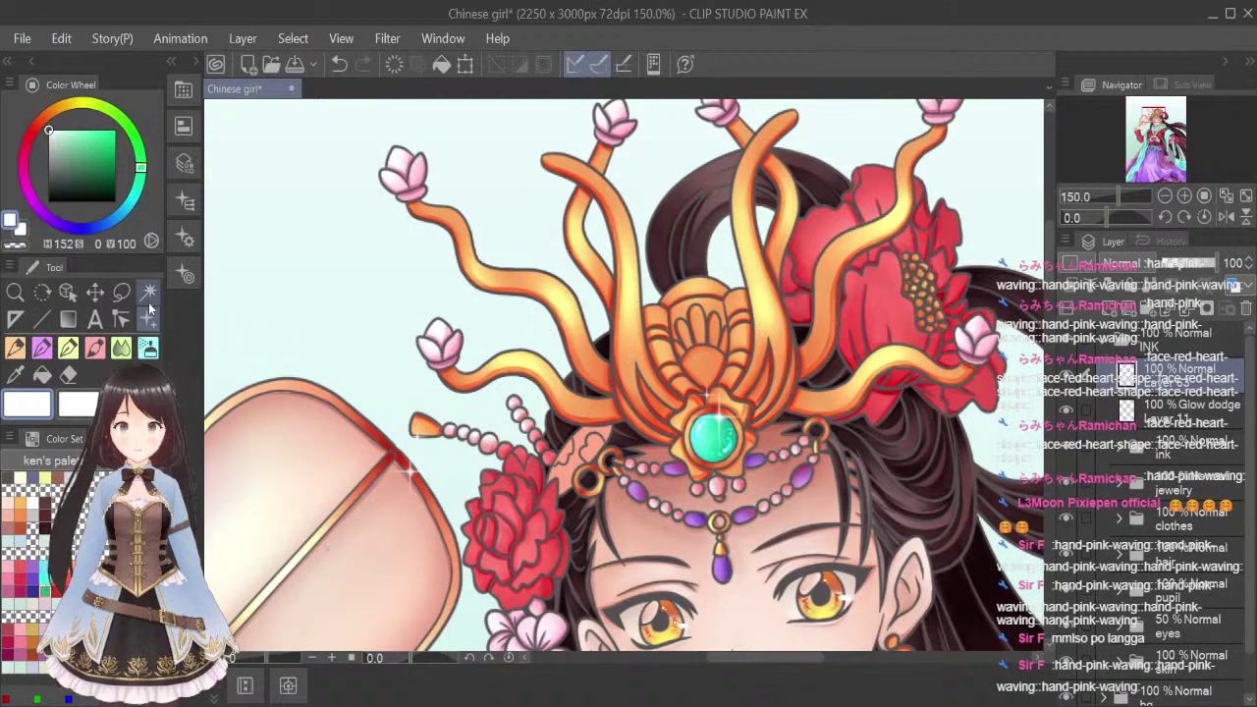
key("m")
left_click_drag(441, 516, 422, 375)
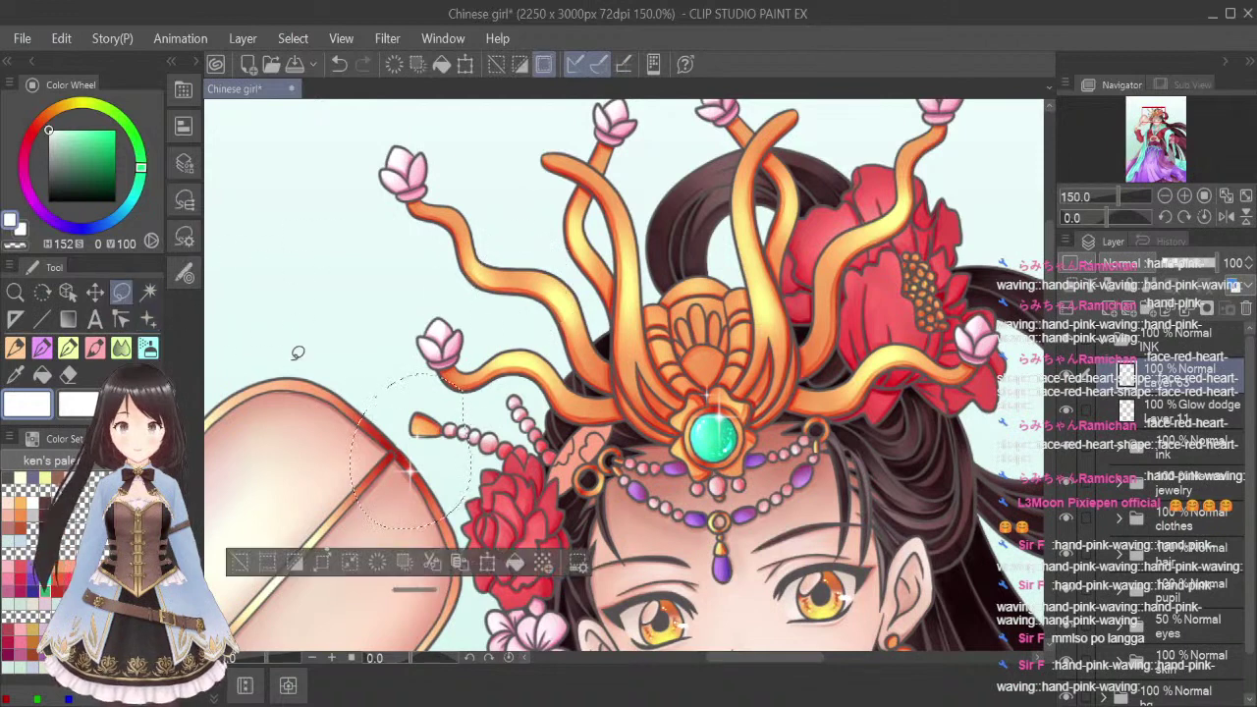
left_click(94, 291)
mouse_move(464, 481)
left_mouse_down()
mouse_move(423, 491)
mouse_move(357, 580)
mouse_move(397, 436)
left_mouse_up()
Move the sparkles along to the fan's pale outer rim and lasso and remove the extra upper star
left_click_drag(768, 659, 728, 675)
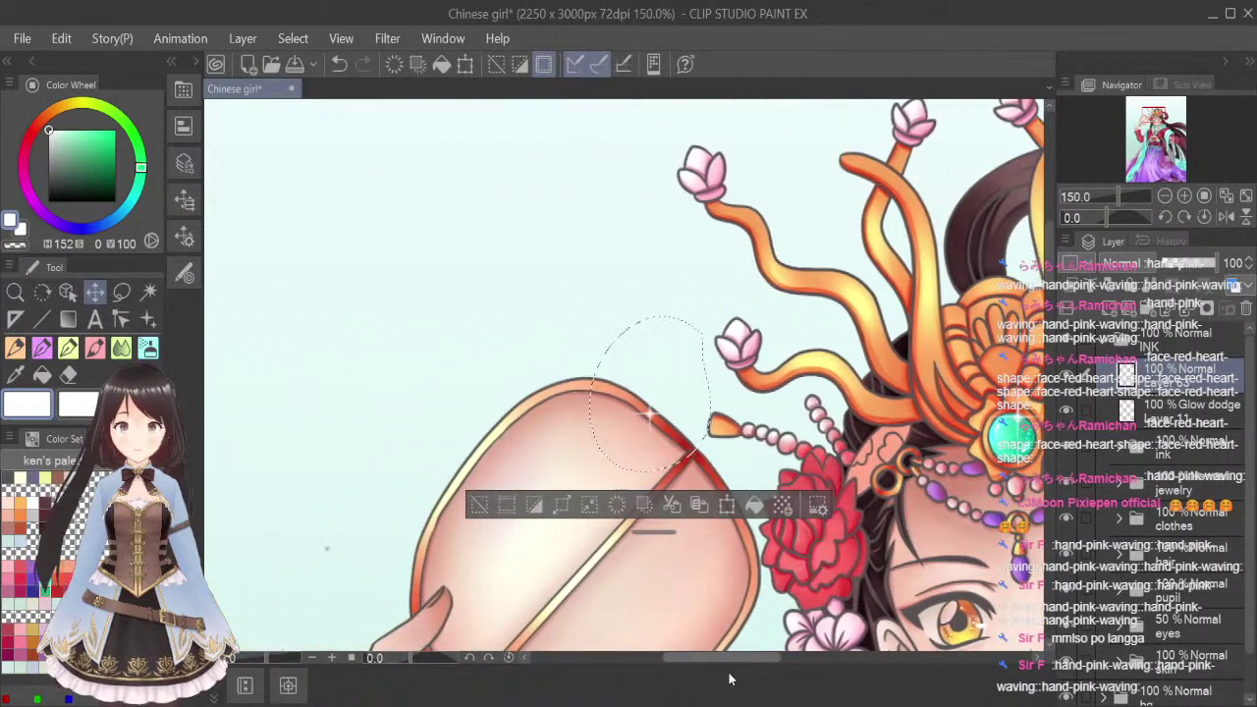
mouse_move(685, 407)
left_mouse_down()
mouse_move(518, 422)
mouse_move(512, 457)
left_mouse_up()
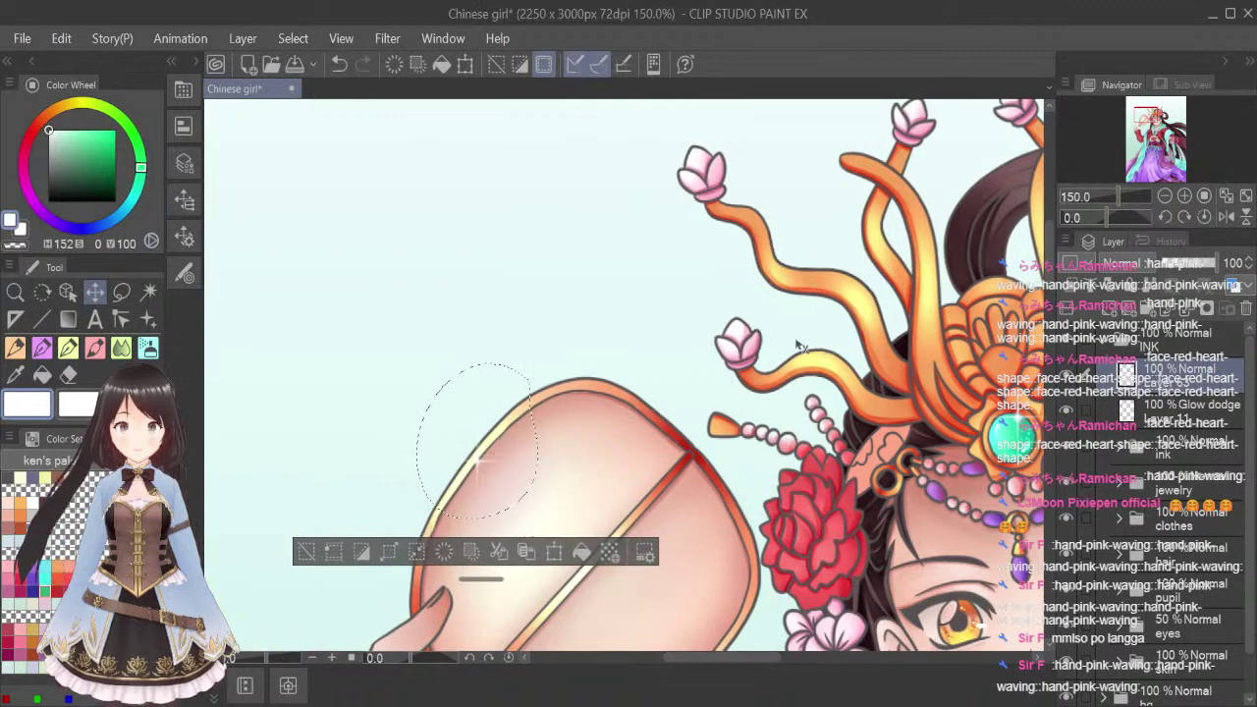
key("m")
key("ctrl+d")
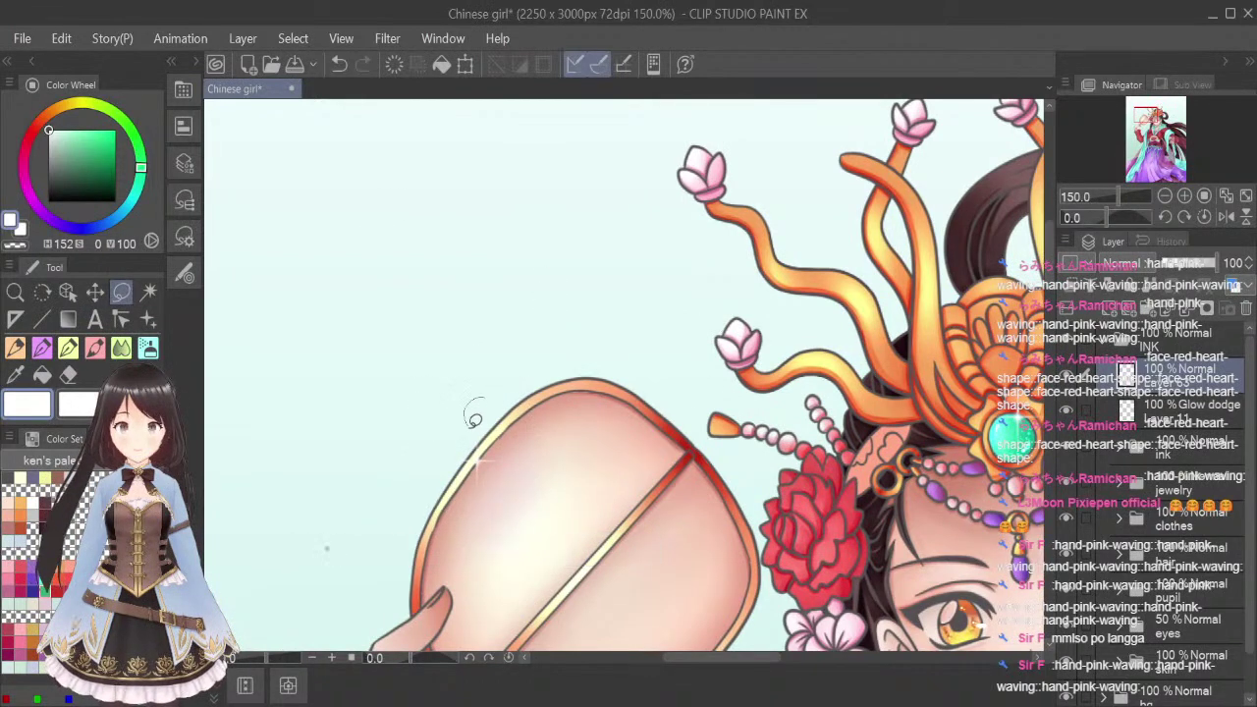
left_click_drag(504, 443, 447, 375)
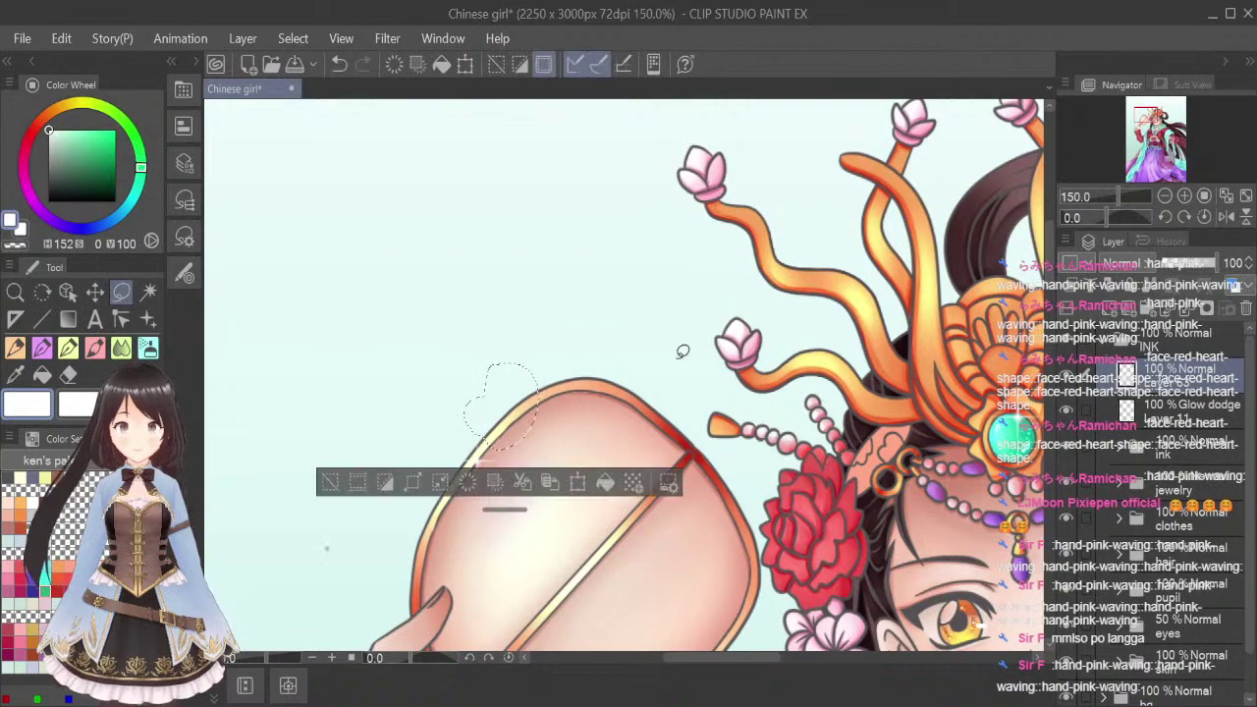
key("ctrl+d")
Lasso the remaining sparkle on the fan and move it down to the earring tassels at the neck
scroll(687, 344, "down", 3)
left_click_drag(799, 660, 853, 660)
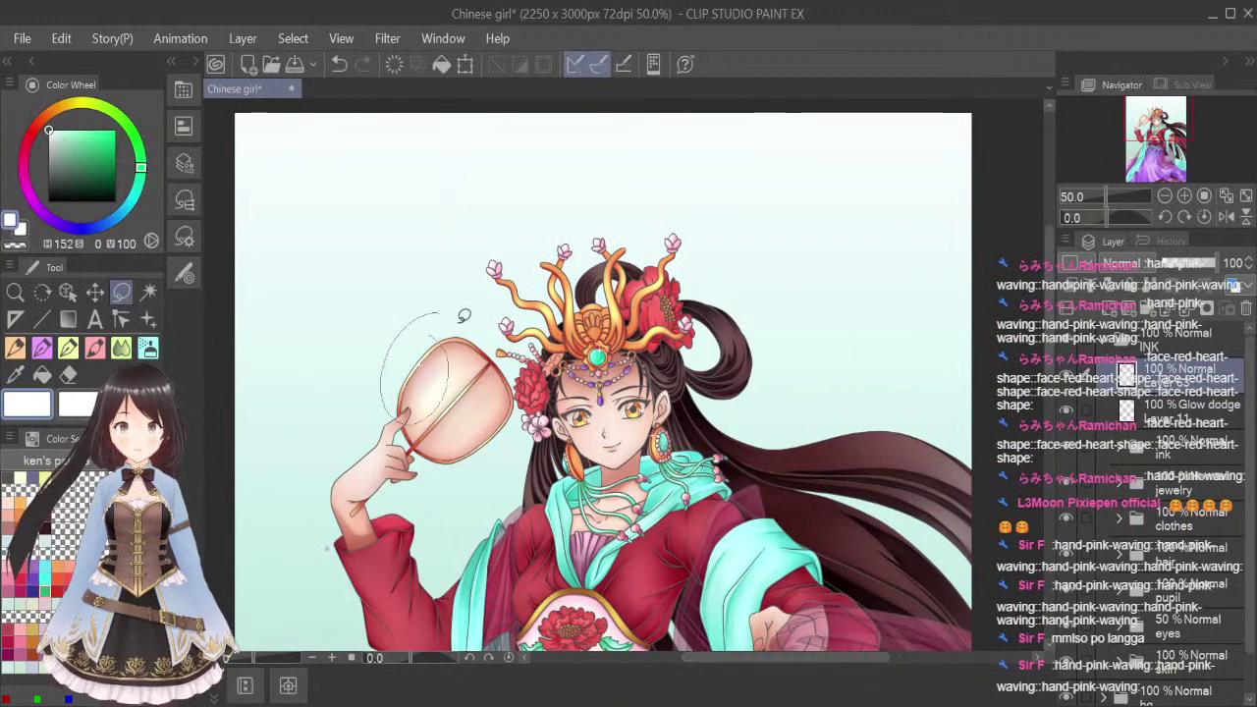
left_click_drag(438, 306, 462, 326)
left_click(96, 292)
mouse_move(434, 381)
left_mouse_down()
mouse_move(639, 446)
mouse_move(516, 432)
mouse_move(467, 411)
mouse_move(610, 500)
left_mouse_up()
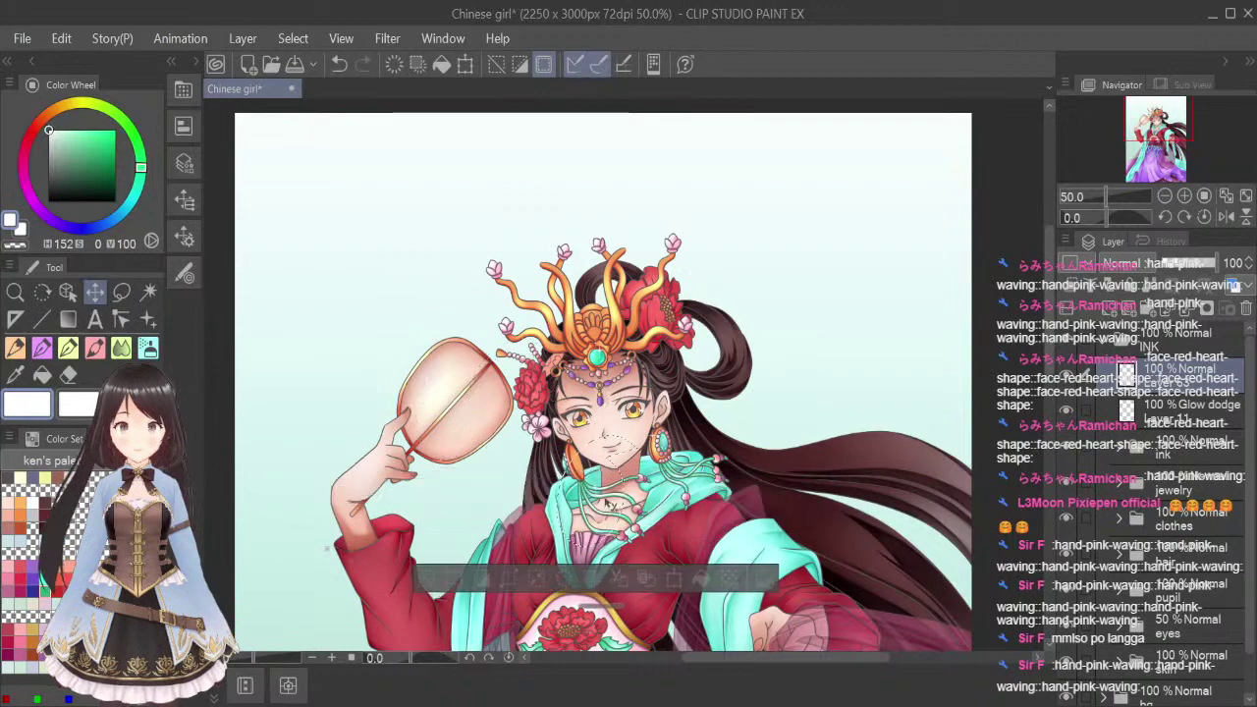
Place the moved sparkle on the pink bead of the neck tassels and clear the selection
scroll(690, 508, "up", 2)
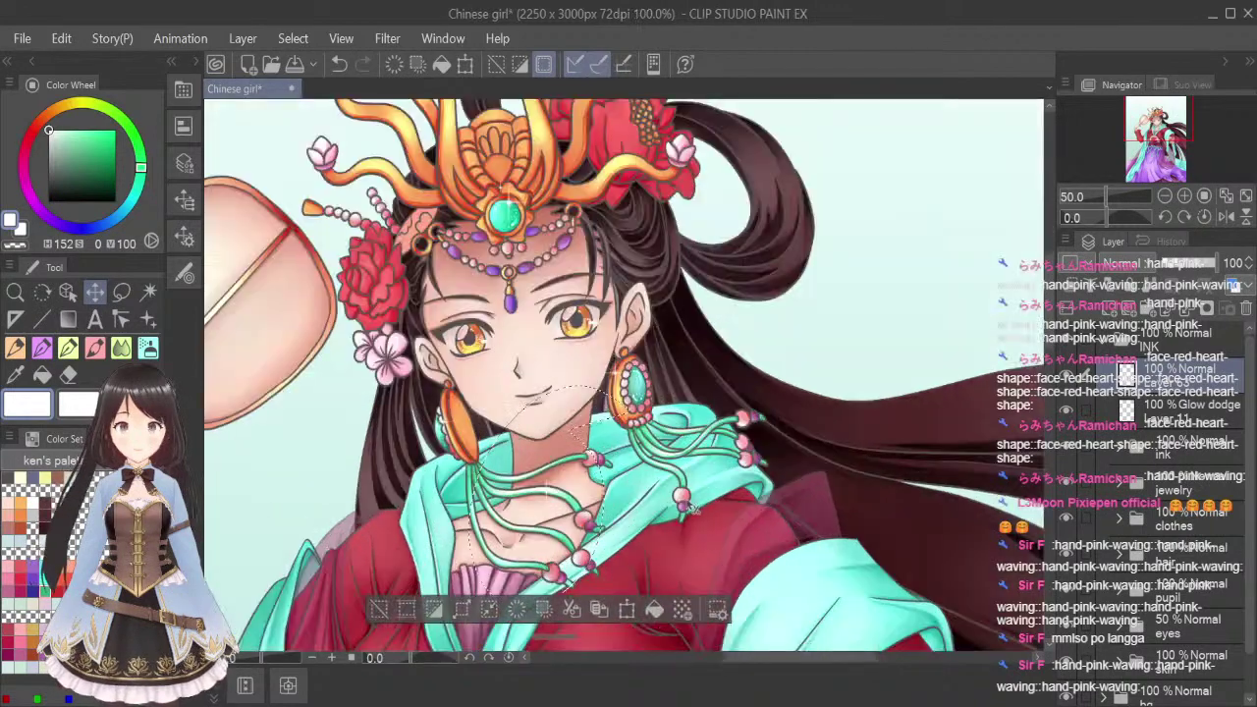
scroll(690, 507, "up", 1)
left_click_drag(500, 508, 570, 550)
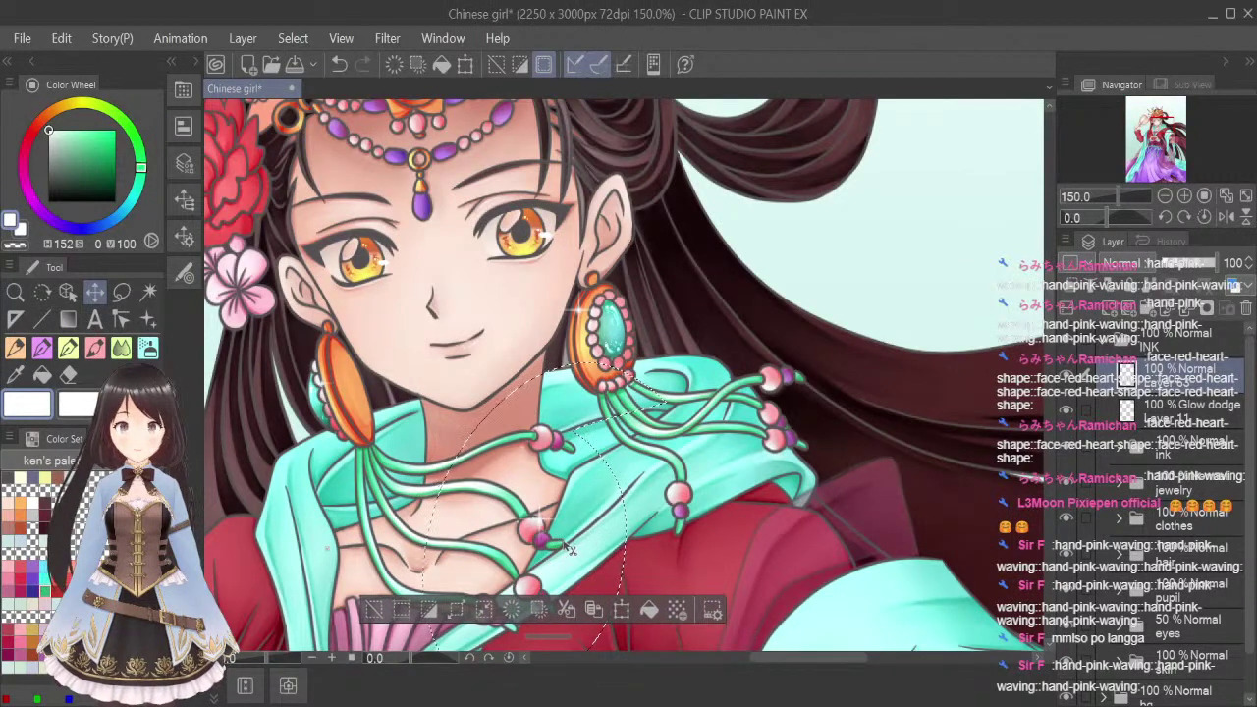
left_click(123, 293)
left_click(719, 362)
scroll(732, 364, "down", 1)
key("ctrl+d")
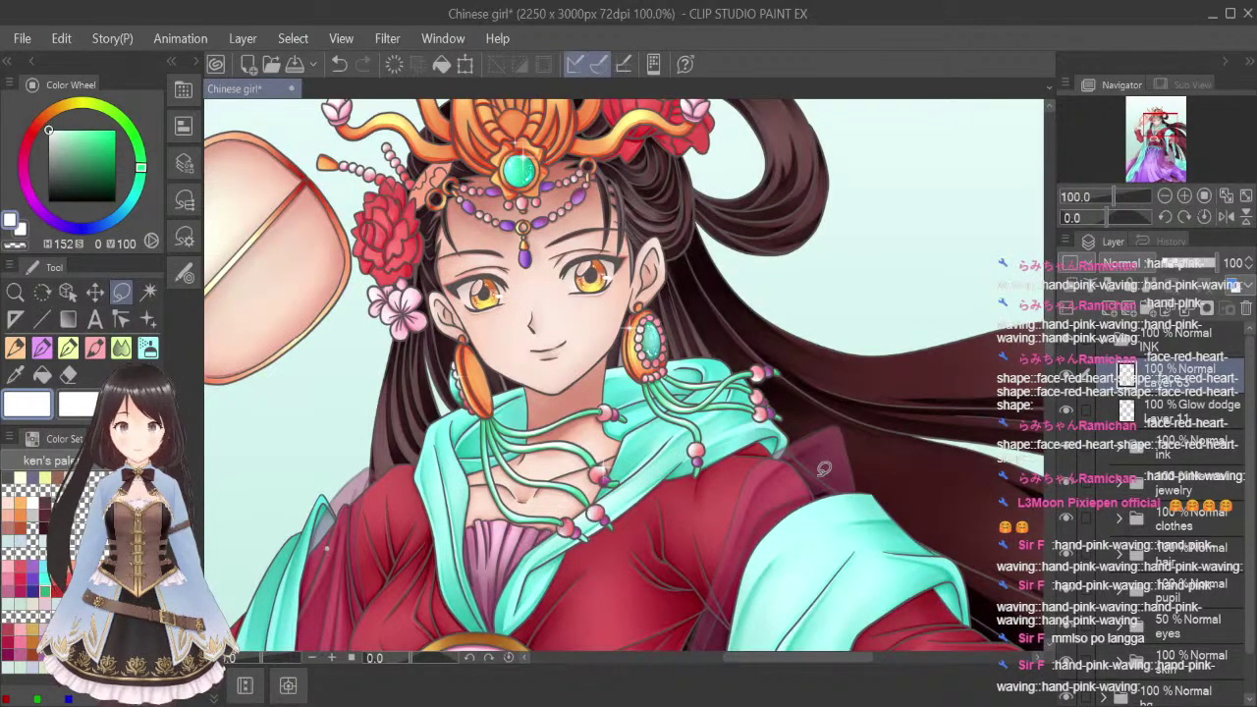
Stamp white star sparkles over the dark hair beside the earring tassels, undoing and retrying until two separate stars are placed
left_click(149, 319)
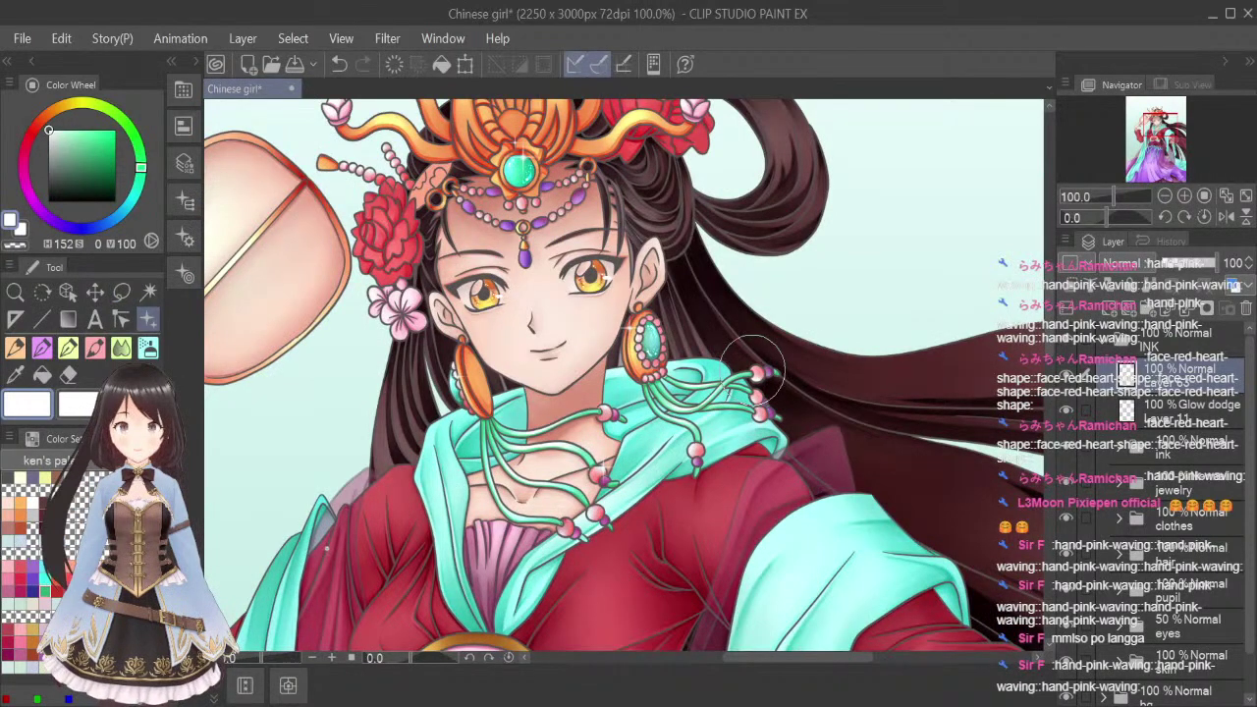
scroll(795, 394, "up", 2)
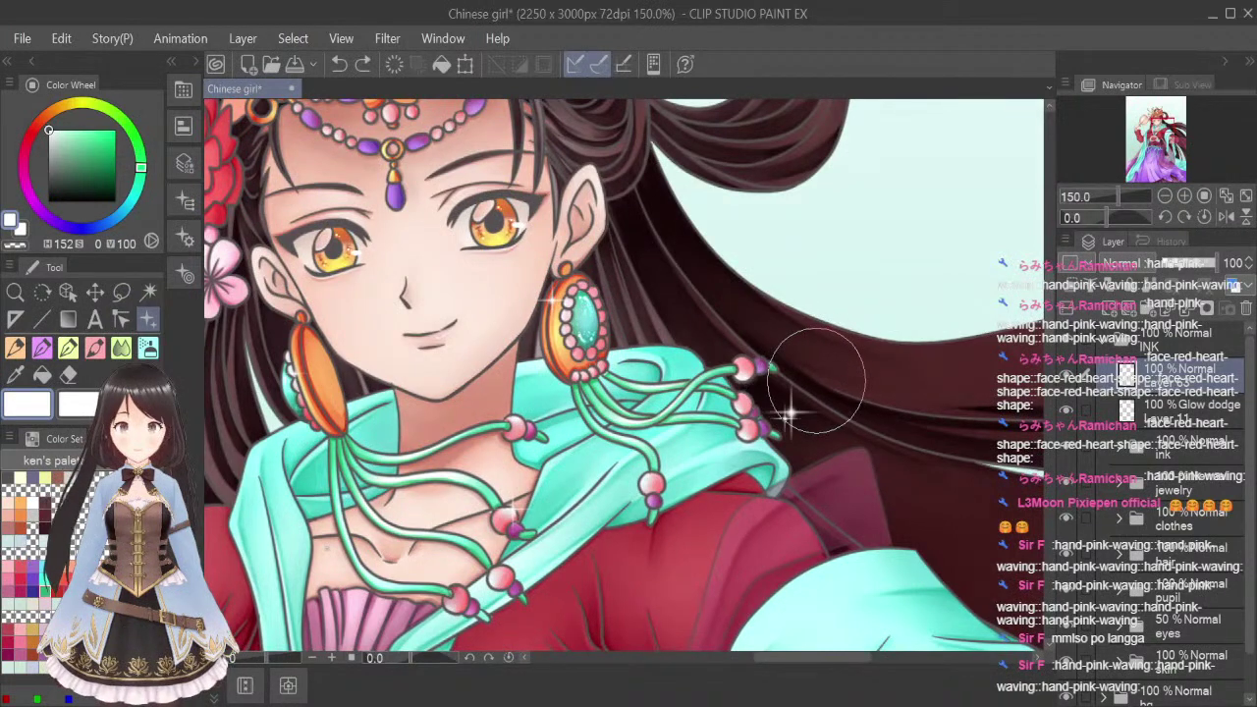
key("ctrl+z")
left_click(835, 364)
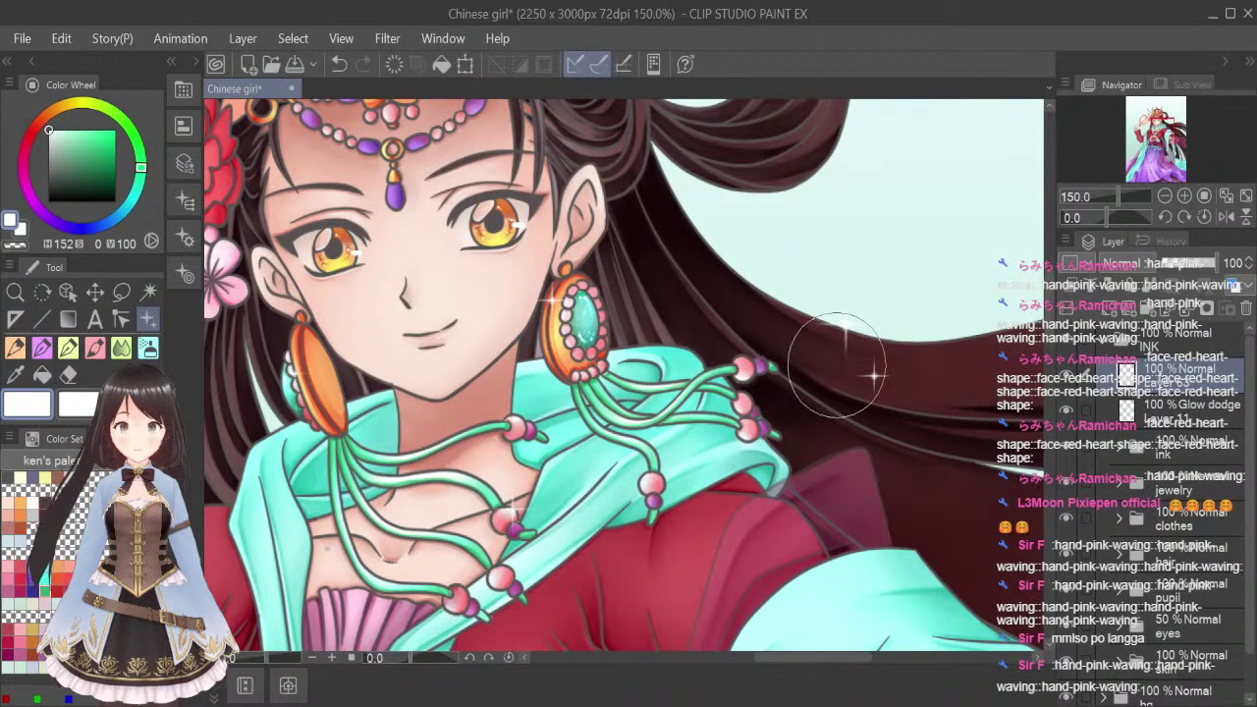
key("ctrl+z")
left_click(866, 382)
key("ctrl+z")
left_click(886, 391)
key("ctrl+z")
left_click(890, 378)
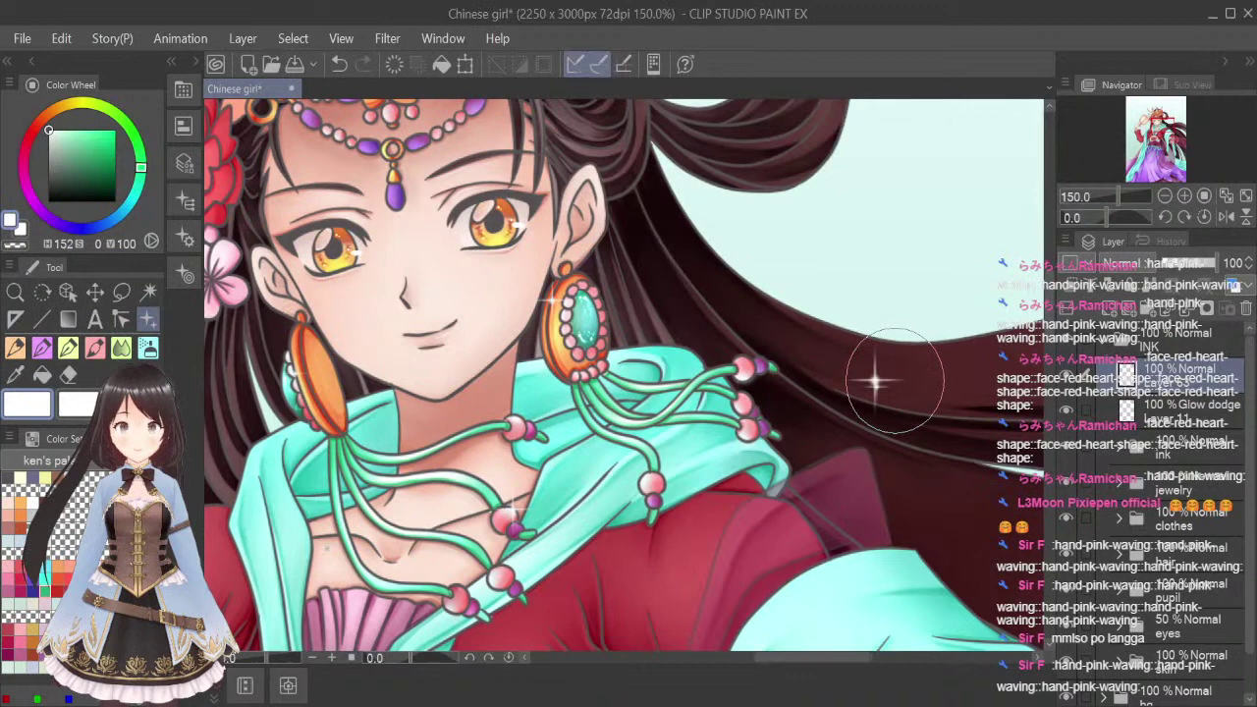
key("ctrl+z")
left_click(895, 380)
key("ctrl+z")
left_click(914, 383)
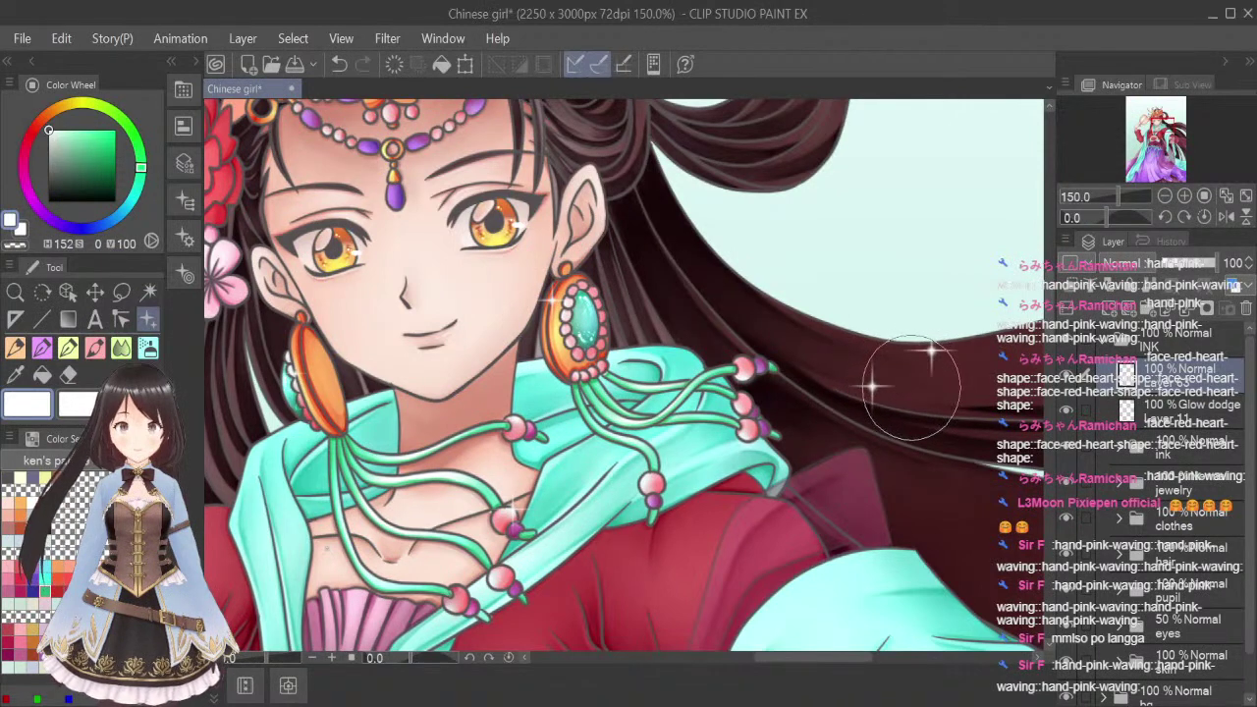
Lasso the lower star sparkle on the dark hair and move it onto the pink beads of the shoulder tassels
left_click(121, 293)
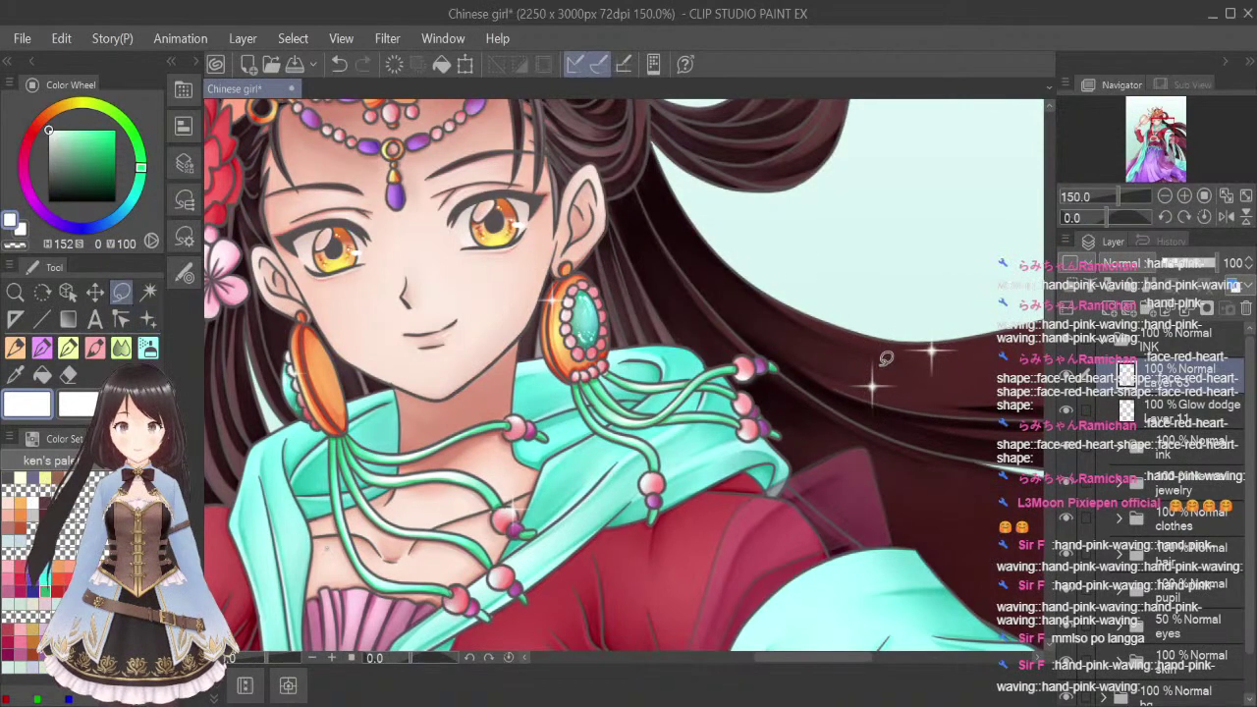
left_click_drag(917, 425, 862, 332)
left_click(94, 293)
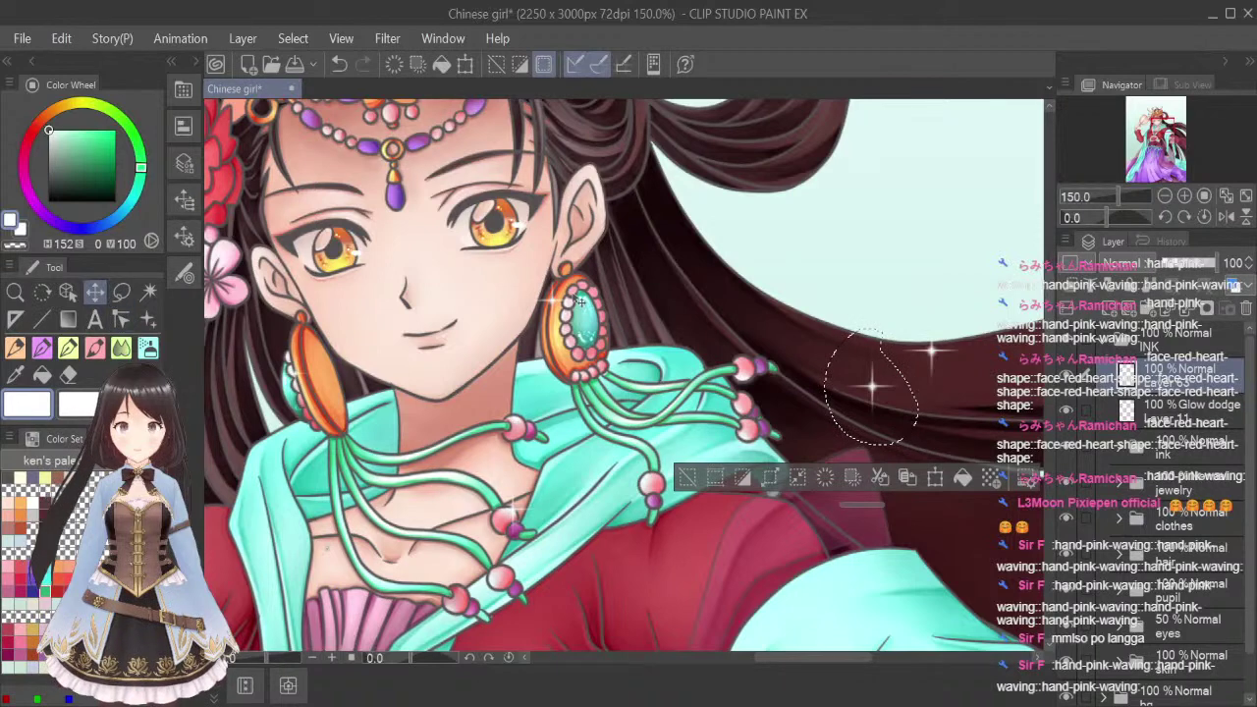
mouse_move(881, 412)
left_mouse_down()
mouse_move(747, 413)
mouse_move(746, 438)
left_mouse_up()
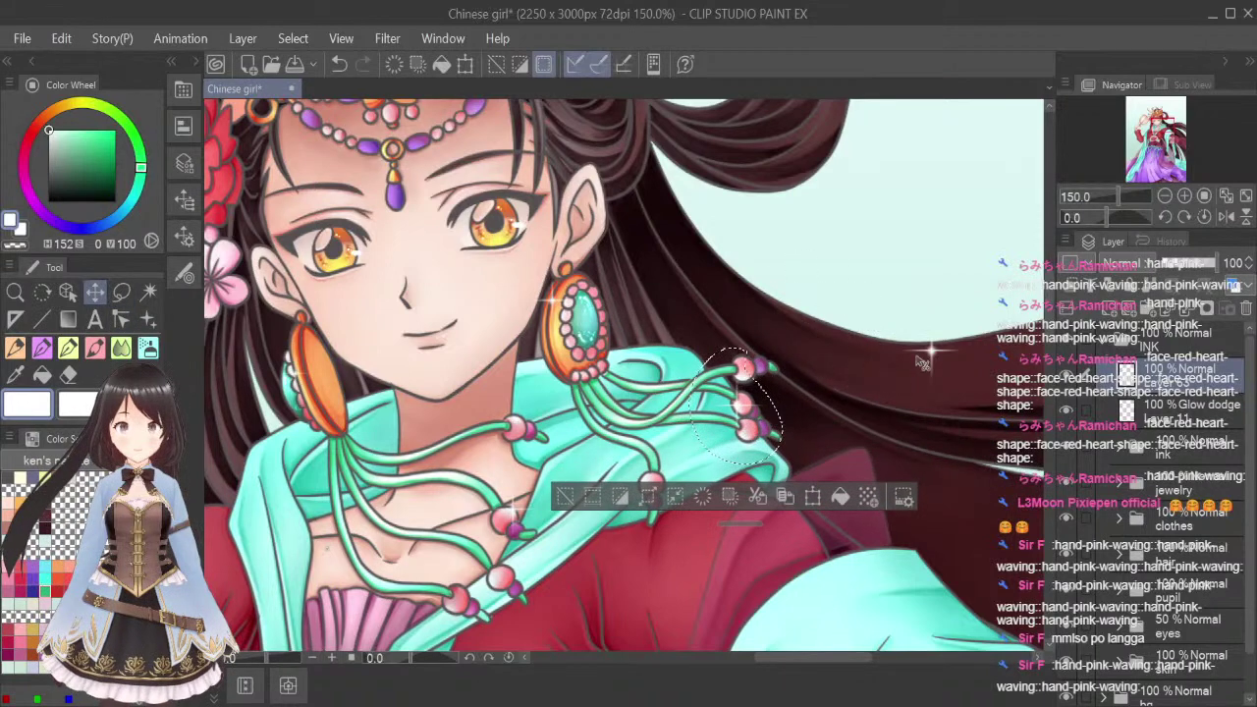
Lasso the remaining star sparkle on the hair and move it onto the golden rim of the peony waist emblem
left_click(122, 292)
mouse_move(928, 295)
left_mouse_down()
mouse_move(874, 393)
mouse_move(918, 297)
left_mouse_up()
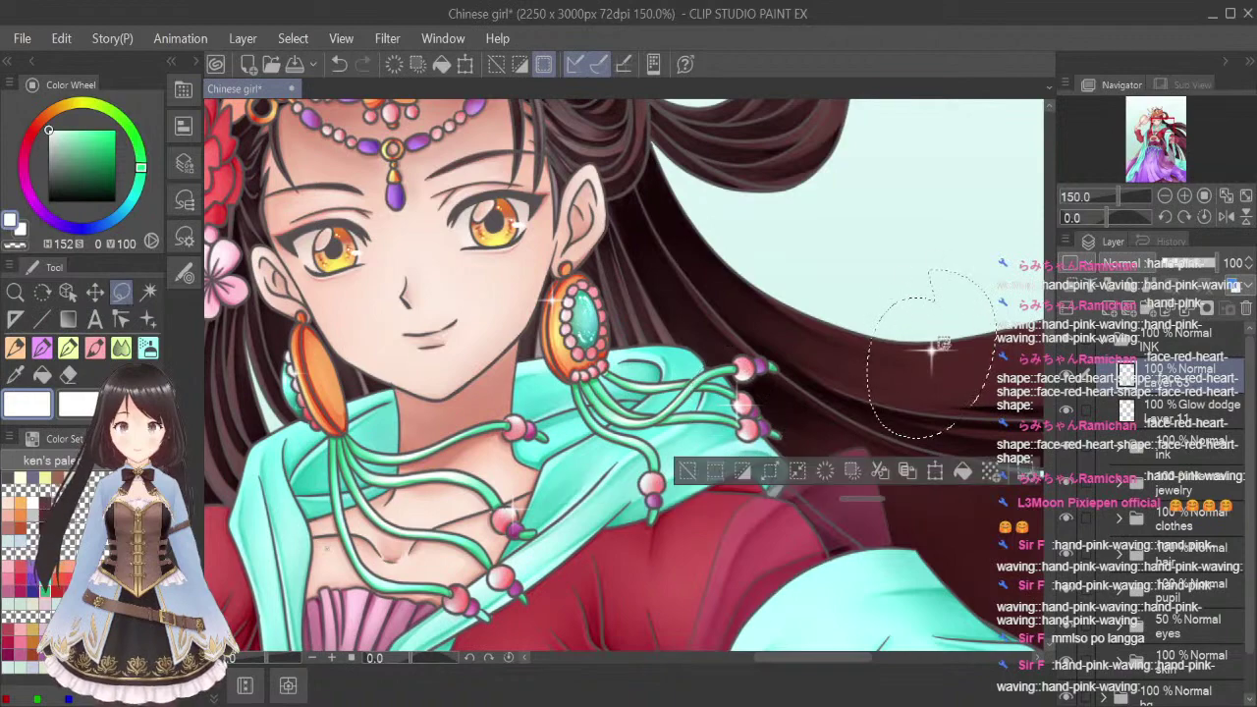
left_click(94, 292)
scroll(980, 381, "down", 3)
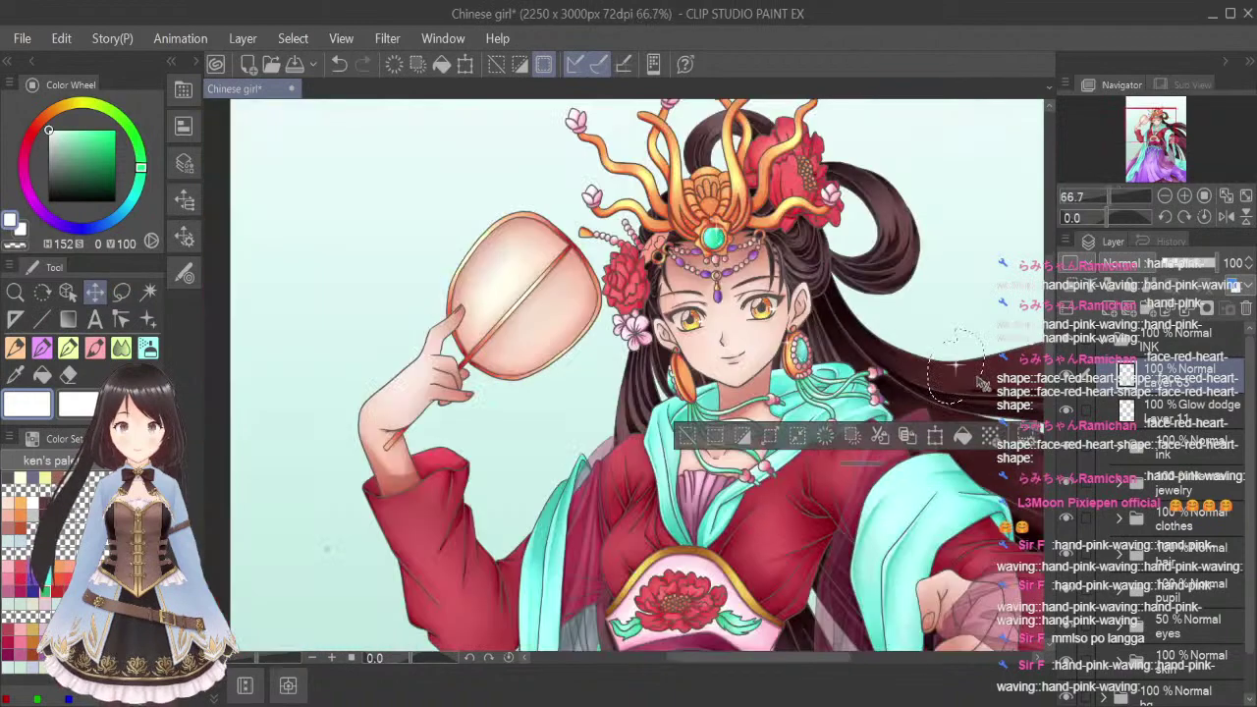
mouse_move(967, 378)
left_mouse_down()
mouse_move(923, 447)
mouse_move(844, 516)
mouse_move(655, 583)
left_mouse_up()
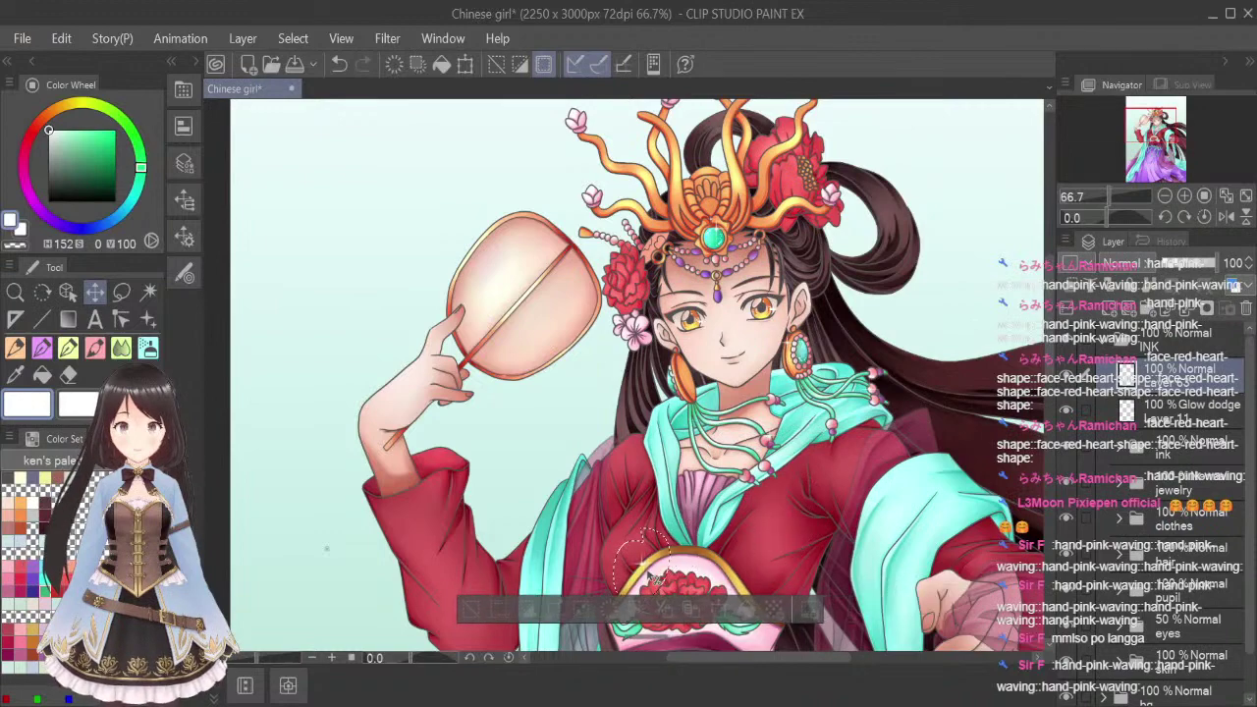
Clear the selection and save the illustration
key("m")
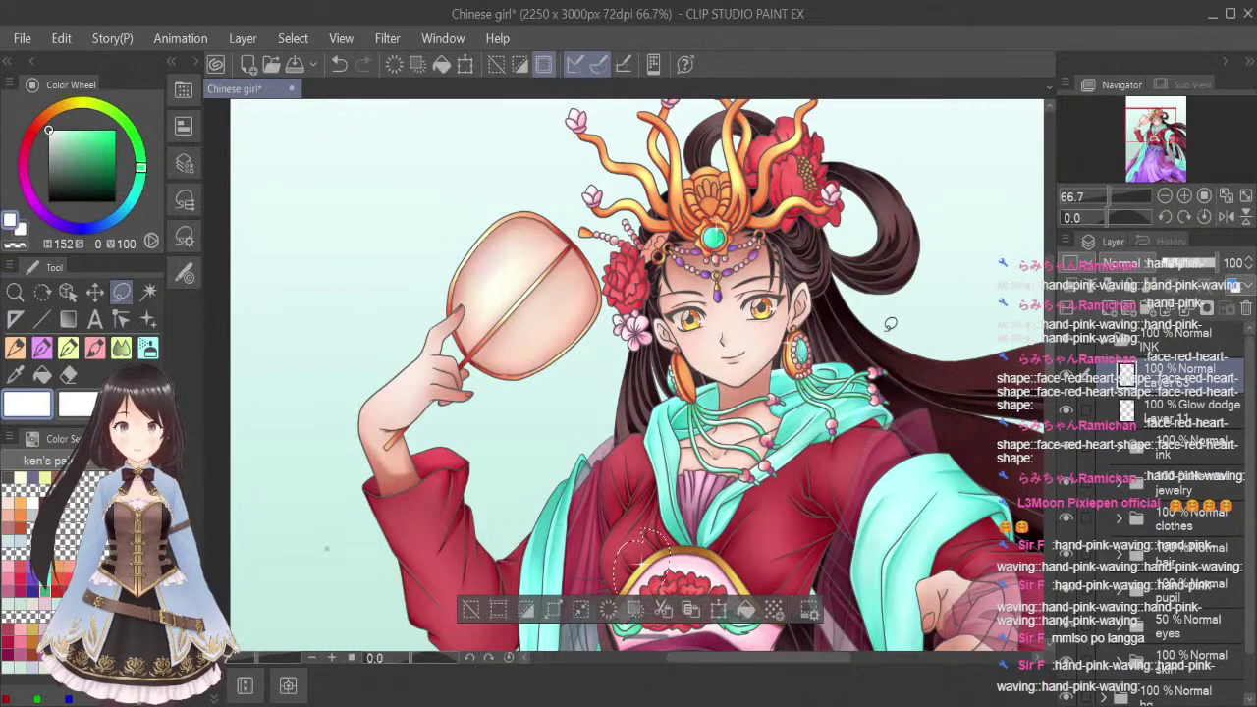
key("ctrl+d")
scroll(941, 403, "up", 2)
mouse_move(1163, 131)
left_mouse_down()
mouse_move(1161, 116)
mouse_move(1161, 141)
left_mouse_up()
left_click(1244, 197)
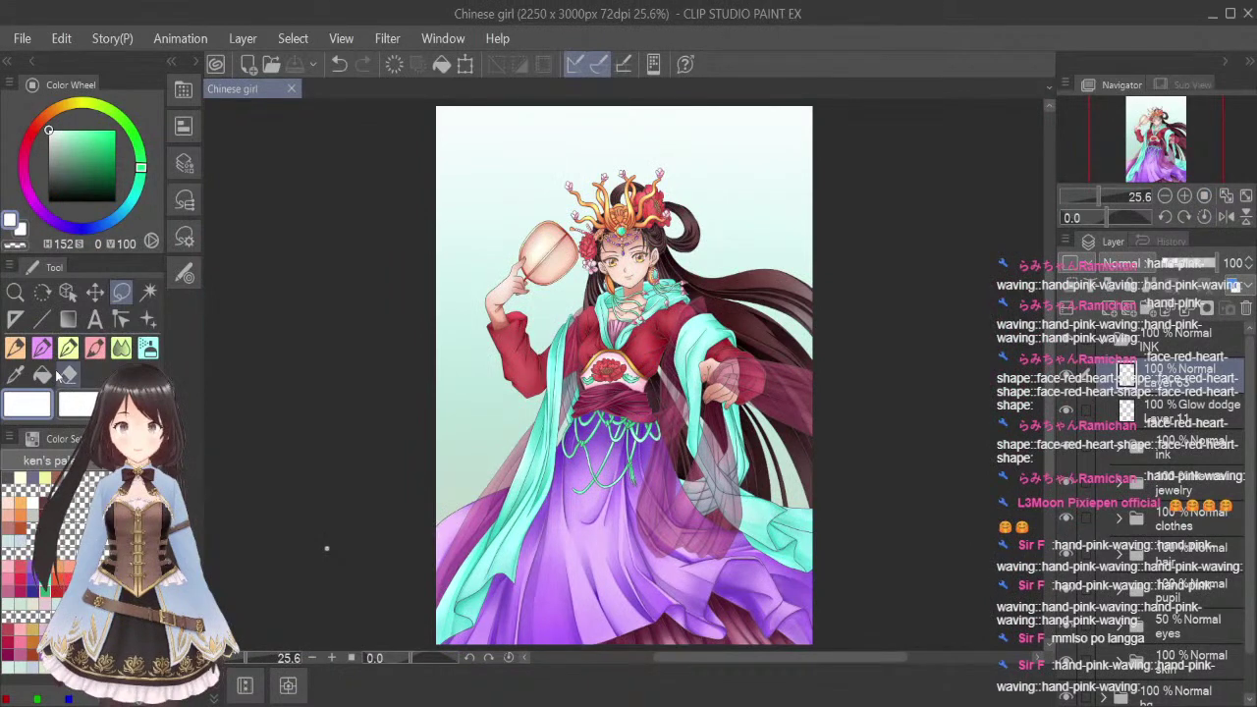
Inside the jewelry folder, put the jewelry Copy 7 layer into a new folder named jewelry 7
scroll(1203, 400, "down", 1)
left_click(1204, 401)
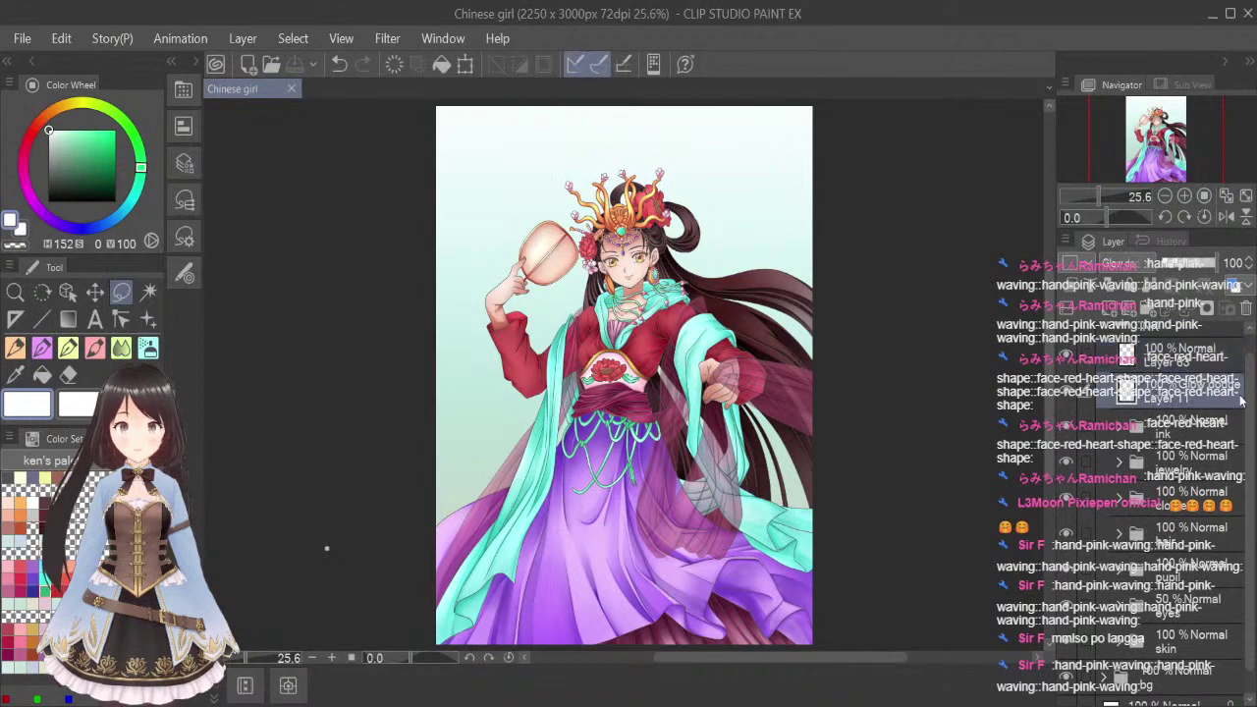
left_click(1120, 463)
left_click(1202, 501)
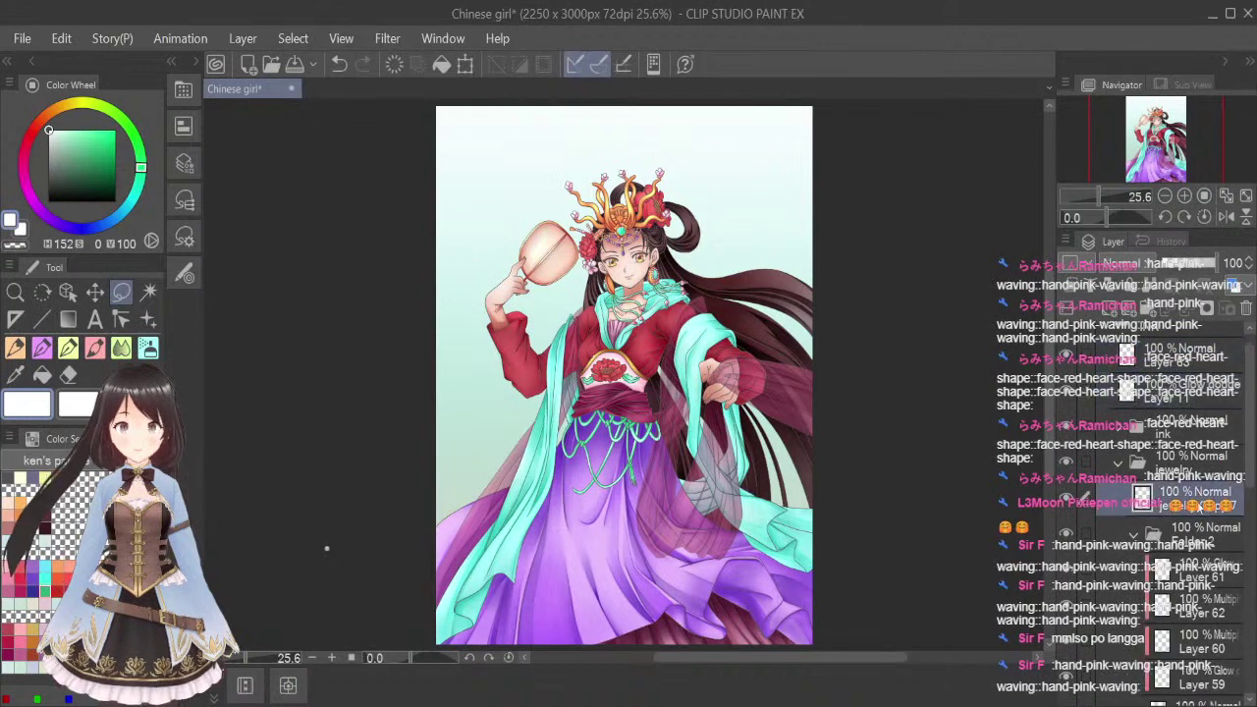
left_click(1135, 535)
left_click_drag(1210, 504, 1150, 312)
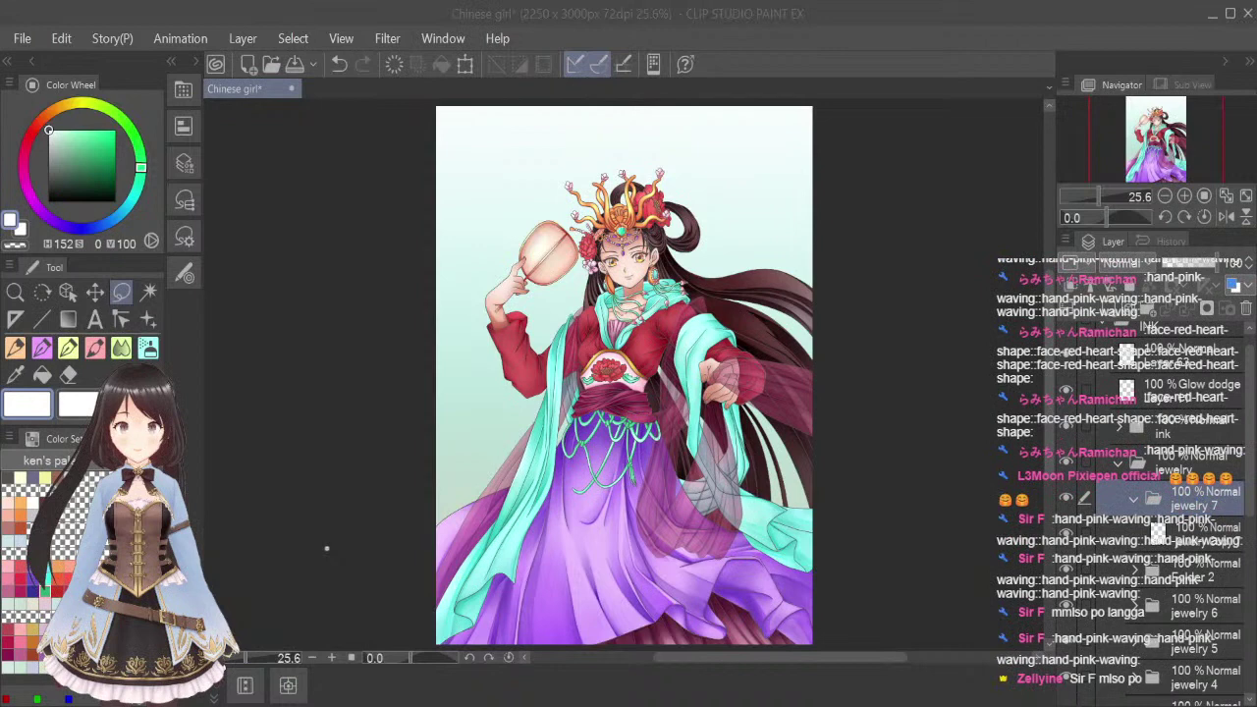
Add a new layer above jewelry Copy 7, clip it to that layer and set its blending mode to Screen
left_click(1216, 535)
left_click(1107, 308)
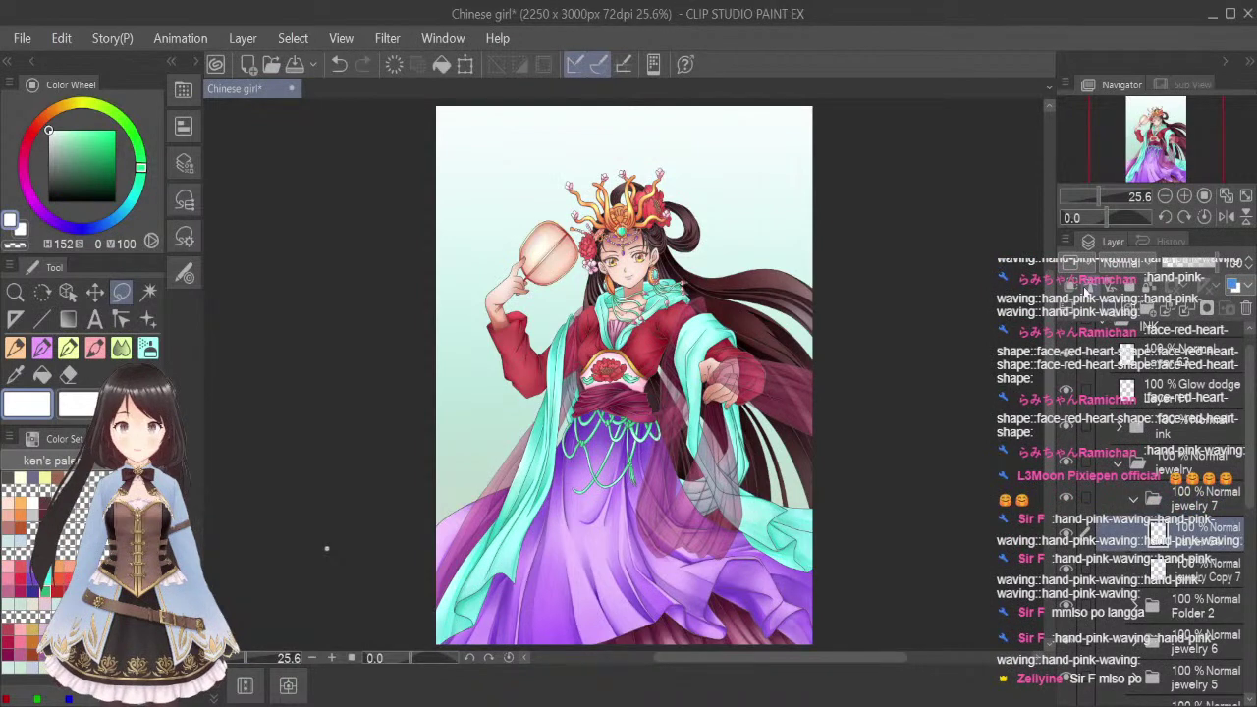
left_click(1070, 285)
left_click(1137, 449)
Airbrush a pale blue-grey highlight onto the pink hair ornament beside the red rose, adjusting the brush size to fit
key("i")
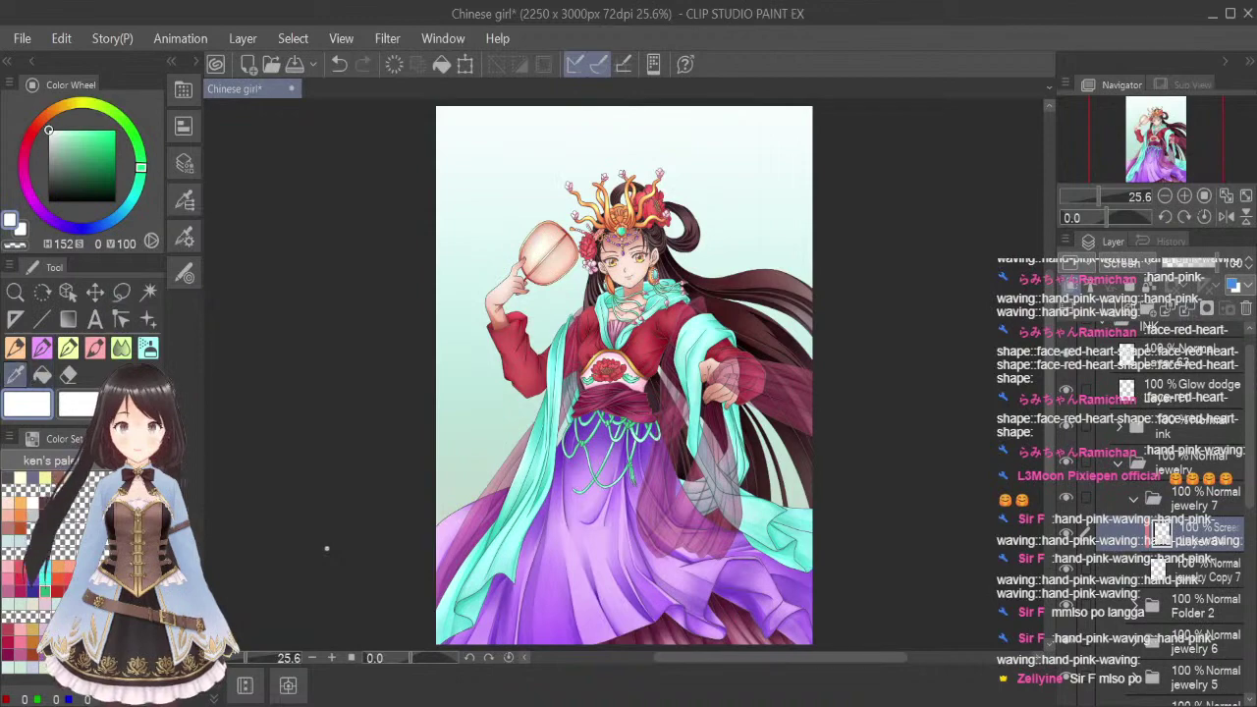
left_click(20, 515)
scroll(601, 228, "up", 6)
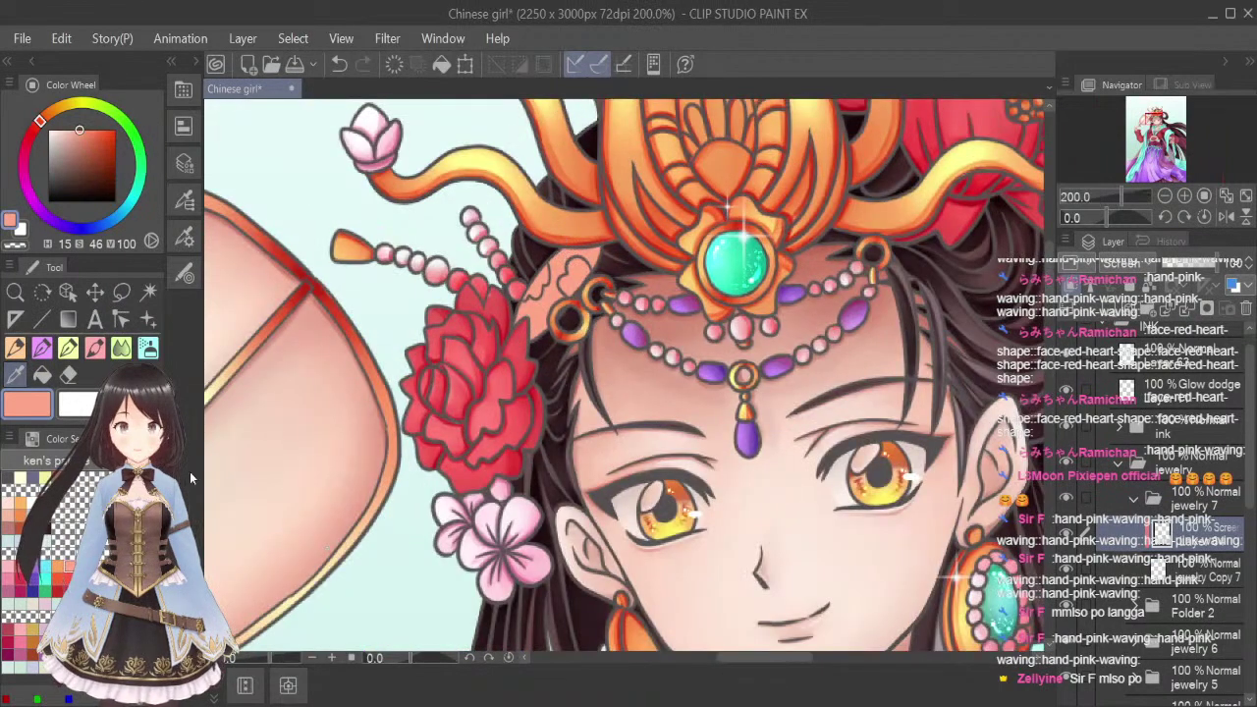
left_click(148, 347)
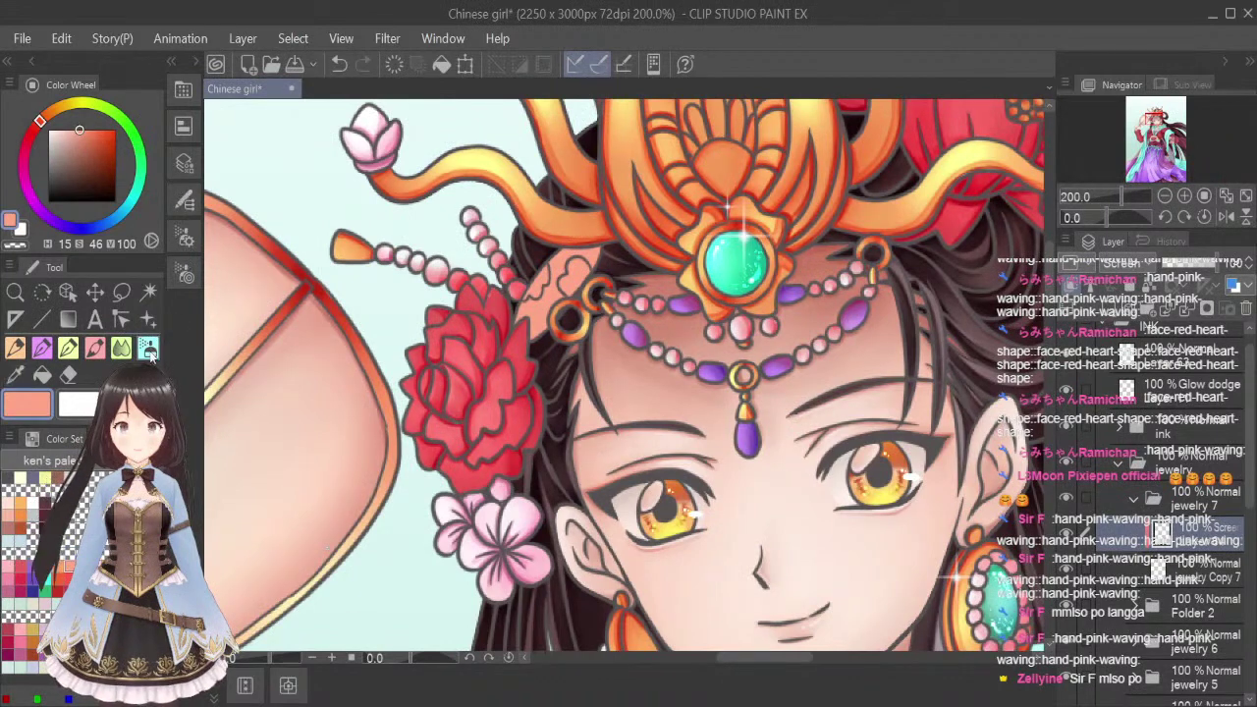
left_click(20, 540)
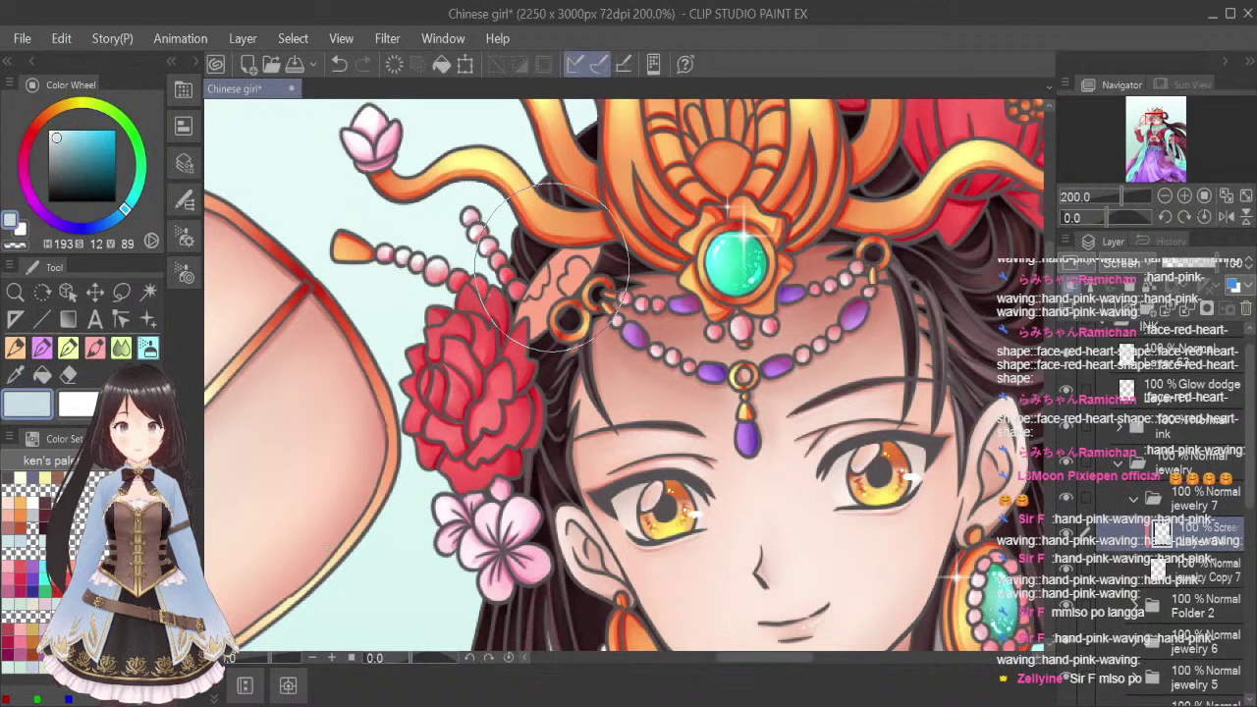
key("bracketleft")
key("bracketleft")
key("bracketleft")
key("bracketleft")
key("bracketleft")
key("bracketright")
key("bracketright")
key("bracketright")
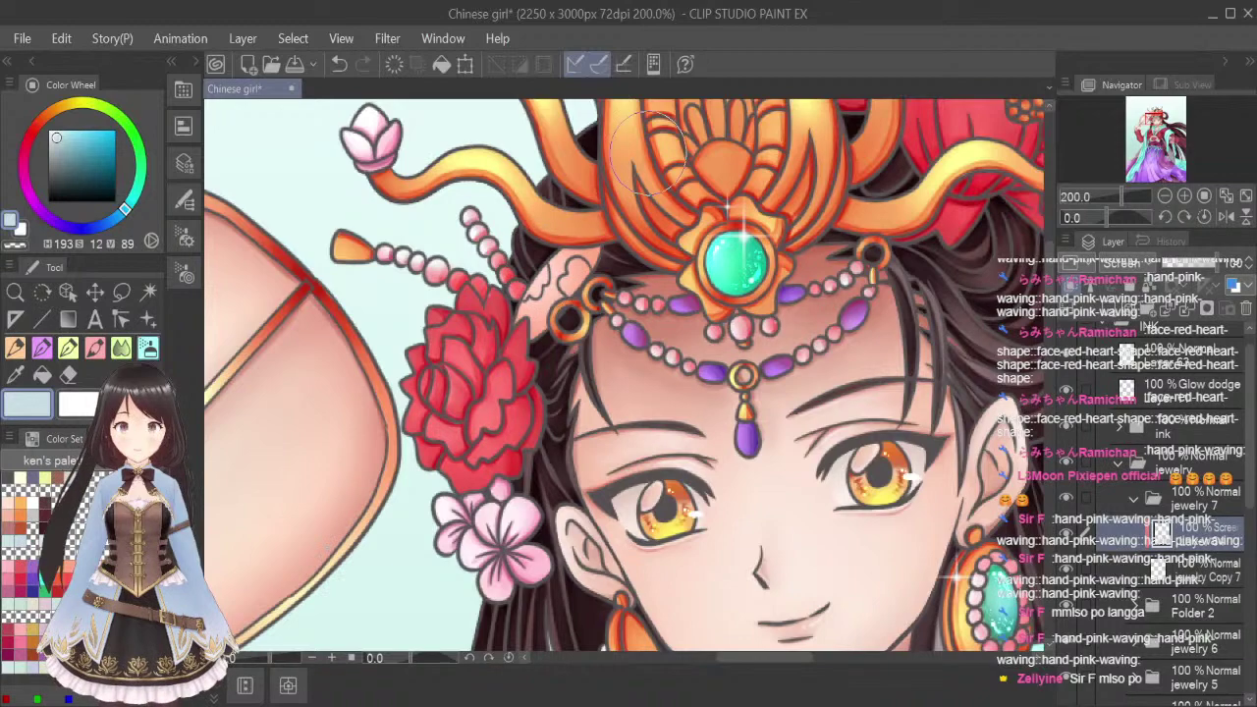
scroll(552, 308, "down", 1)
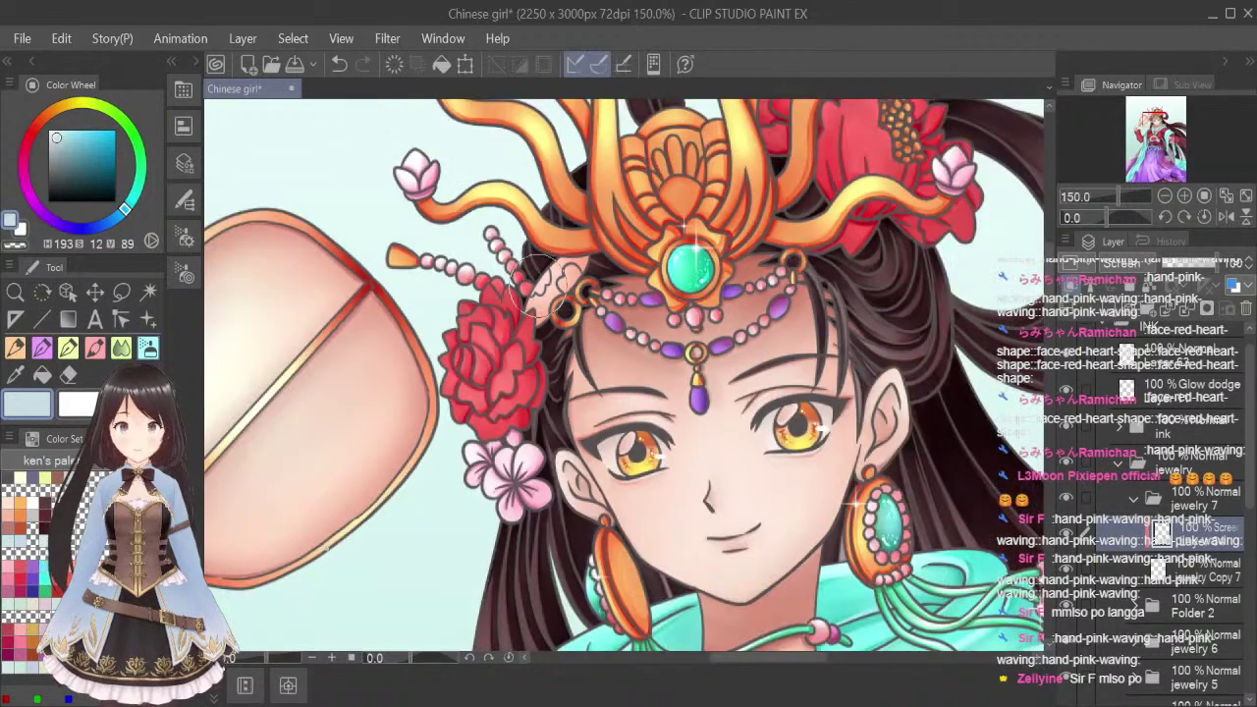
scroll(851, 206, "down", 2)
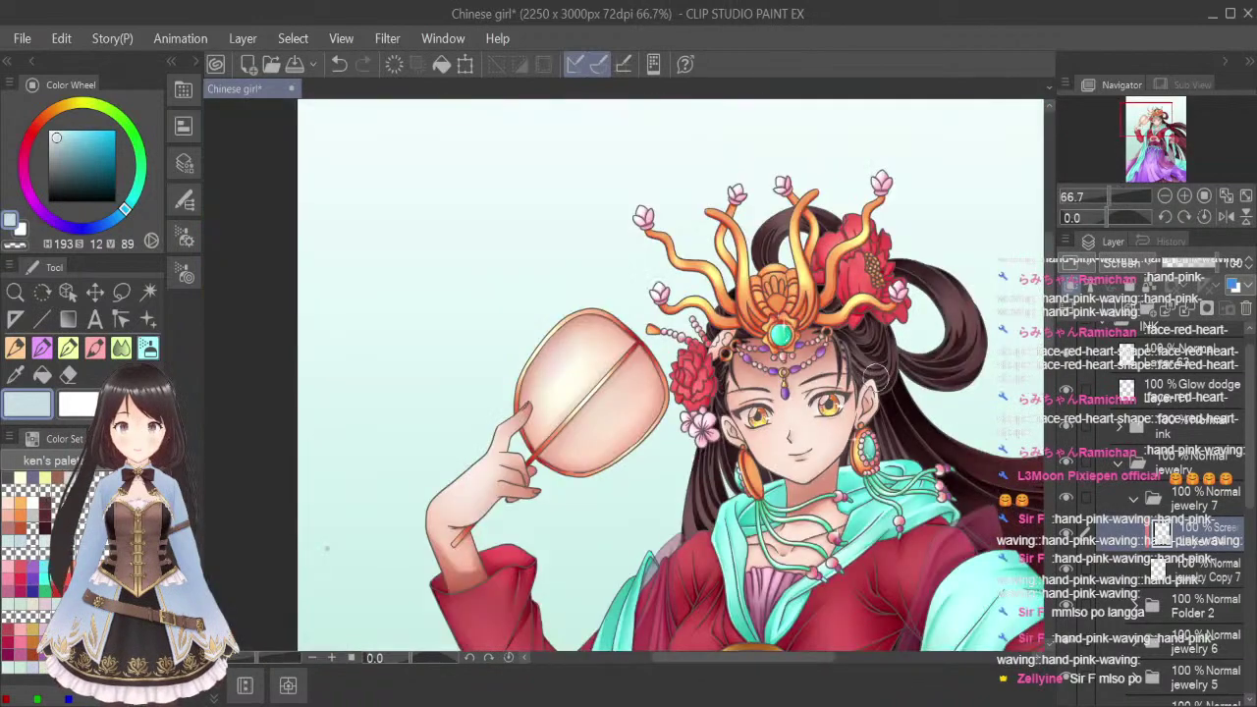
Add a clipped Multiply layer above the Screen layer and choose a bright red drawing colour
left_click(1108, 310)
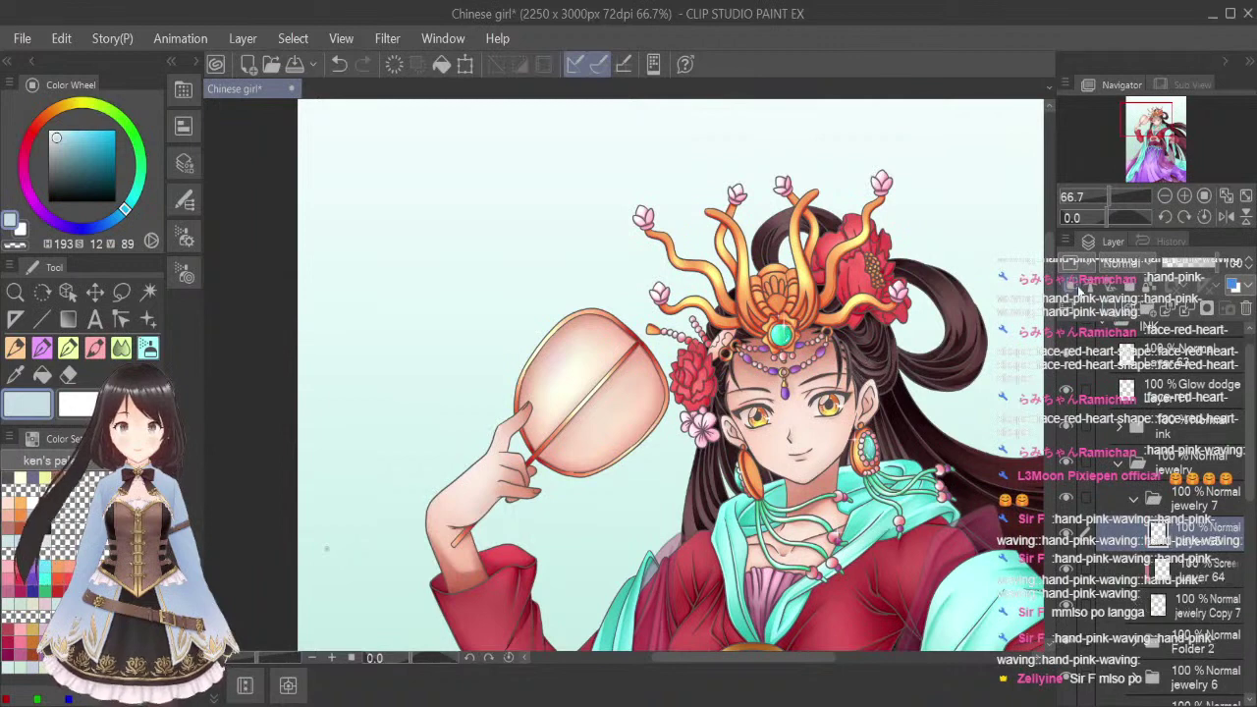
left_click(1149, 286)
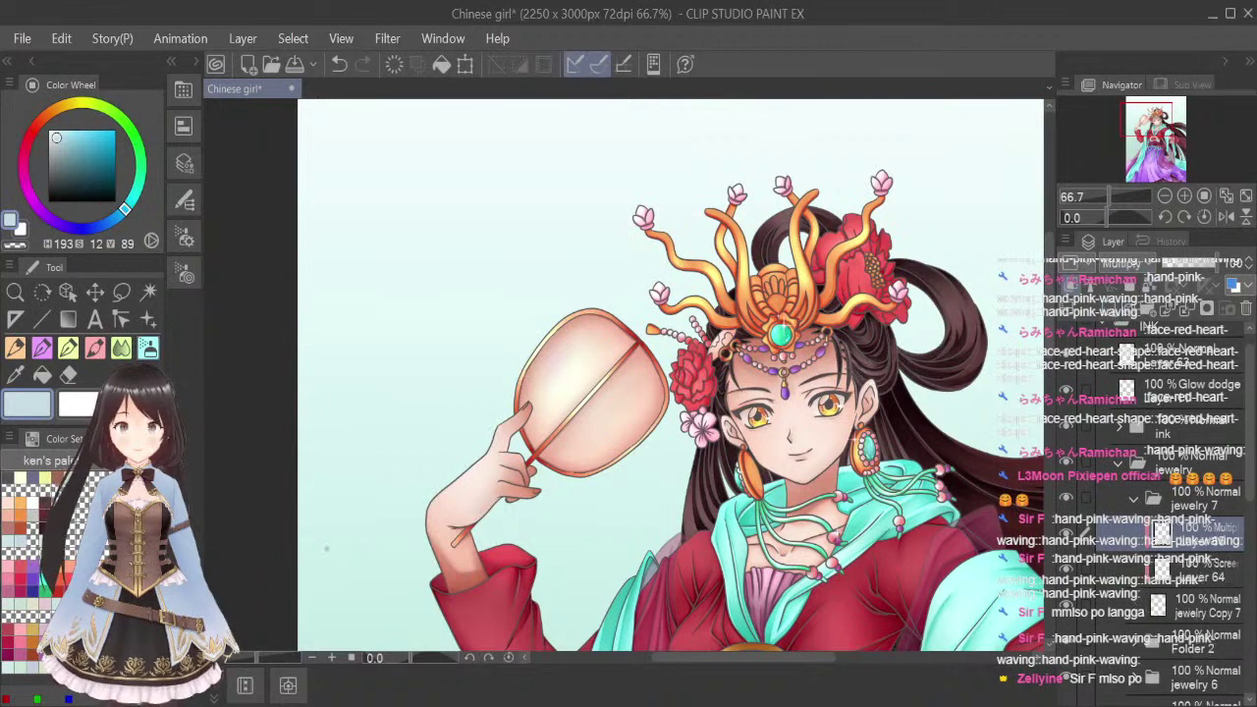
left_click(69, 579)
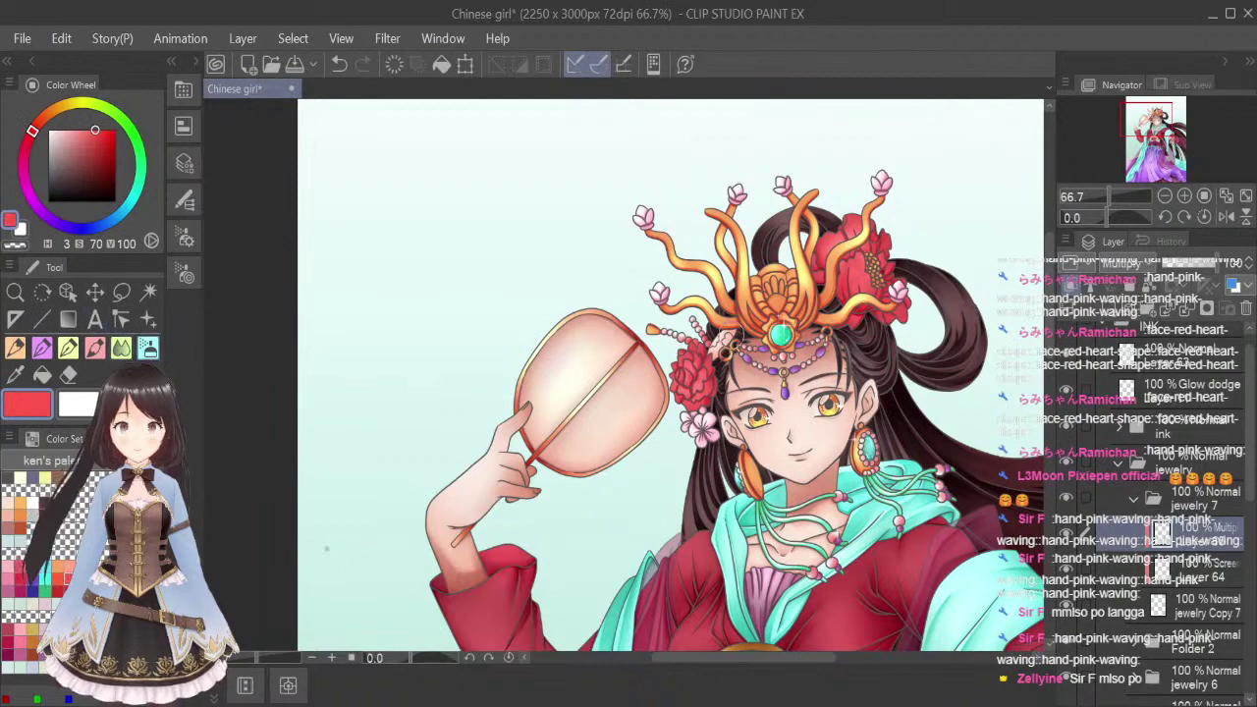
Shade the ends of the pink hair ornament beside the rose with soft red, using a smaller brush
scroll(726, 312, "up", 4)
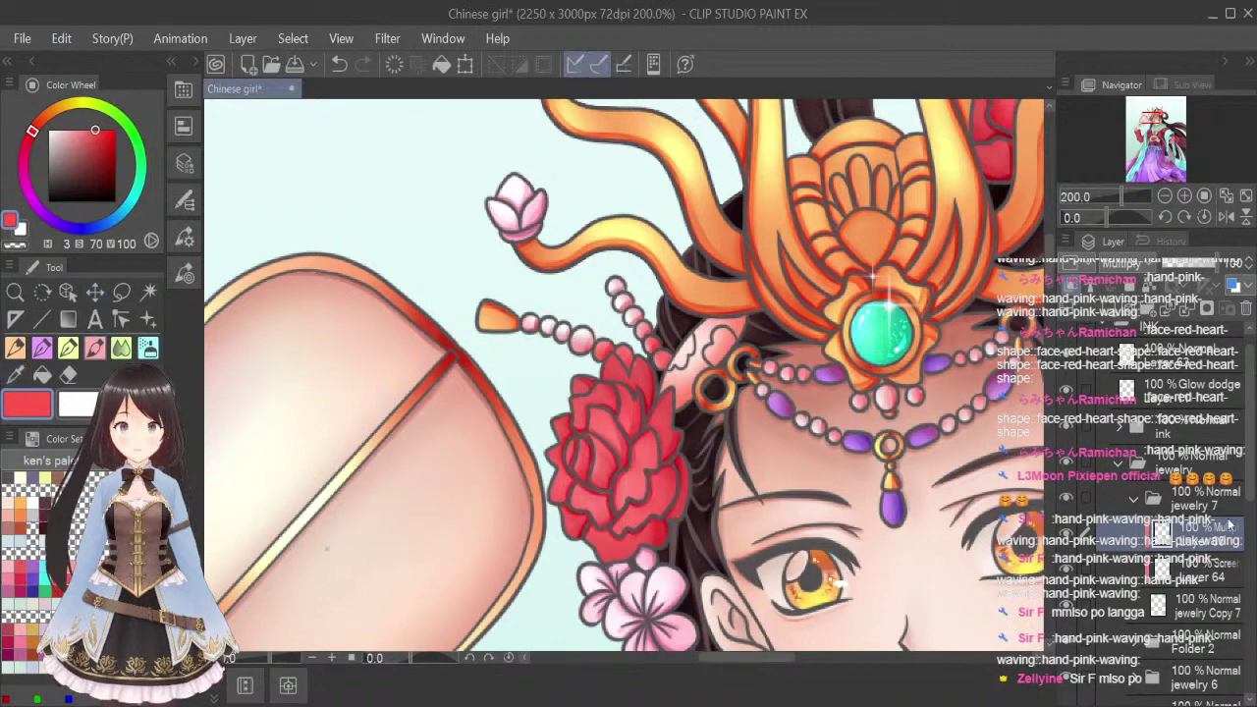
scroll(702, 319, "up", 2)
key("bracketleft")
key("bracketleft")
key("bracketleft")
key("bracketleft")
key("bracketleft")
key("bracketleft")
key("bracketleft")
key("bracketleft")
key("bracketleft")
key("bracketleft")
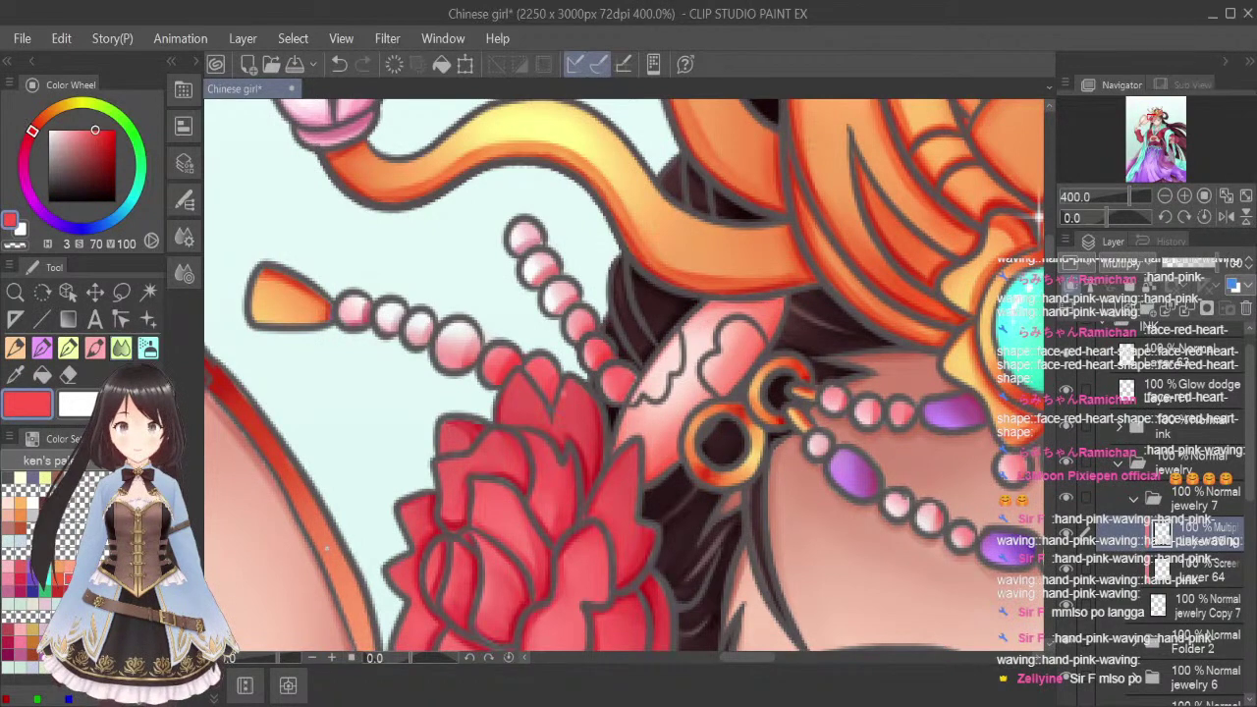
Add another clipped Multiply layer in the jewelry 7 folder and choose a darker crimson drawing colour
left_click(1108, 309)
left_click(1073, 286)
left_click(1149, 269)
left_click(1133, 334)
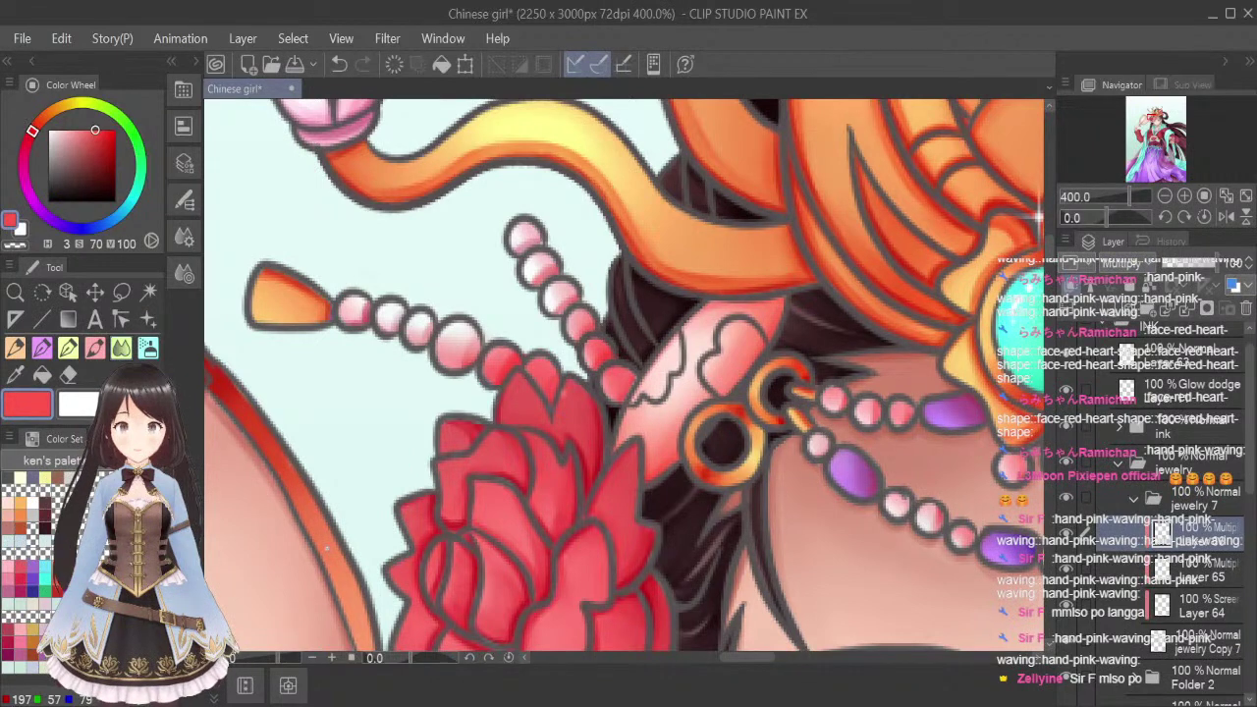
left_click(69, 591)
Paint crimson shadows along the hair ornament's edges and blend them with a reduced brush size
left_click(96, 346)
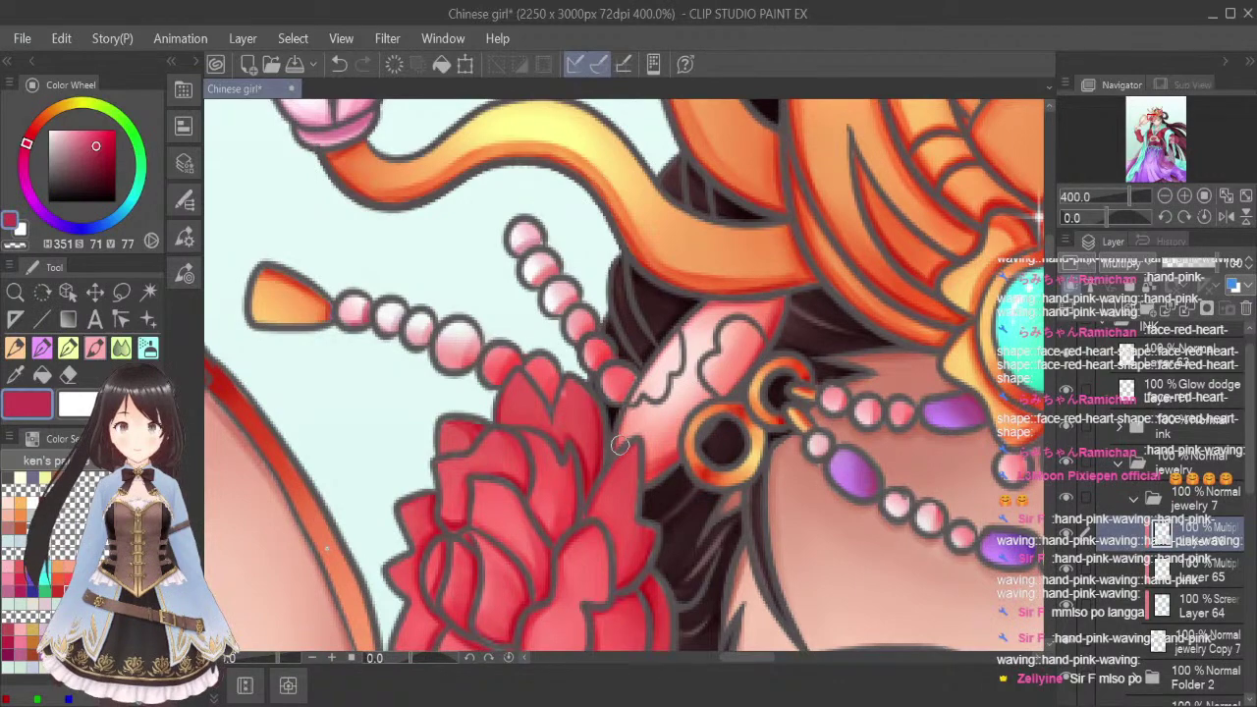
left_click(120, 348)
key("bracketleft")
key("bracketleft")
key("bracketleft")
key("bracketleft")
key("bracketleft")
key("bracketleft")
key("bracketleft")
key("bracketleft")
key("bracketleft")
key("bracketleft")
key("bracketleft")
key("bracketleft")
key("bracketleft")
key("bracketleft")
key("bracketleft")
key("bracketleft")
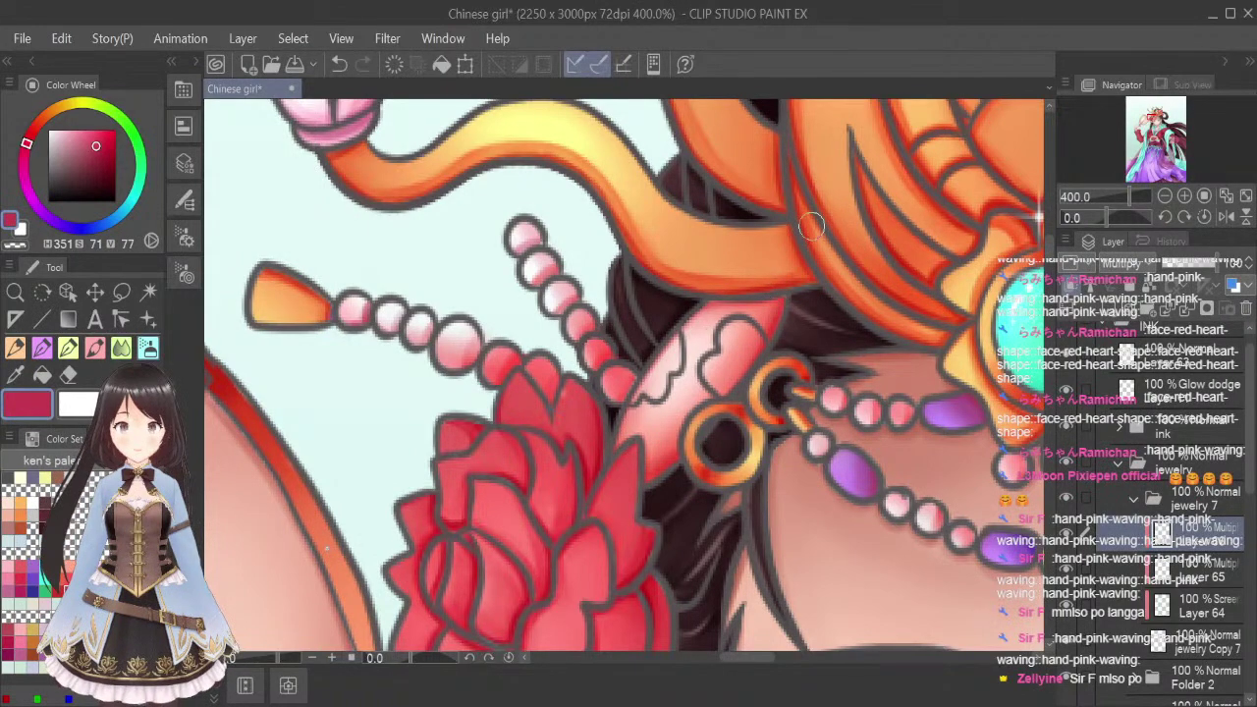
Save the illustration, then collapse the jewelry layer folder and its jewelry 7 subfolder
left_click(1225, 196)
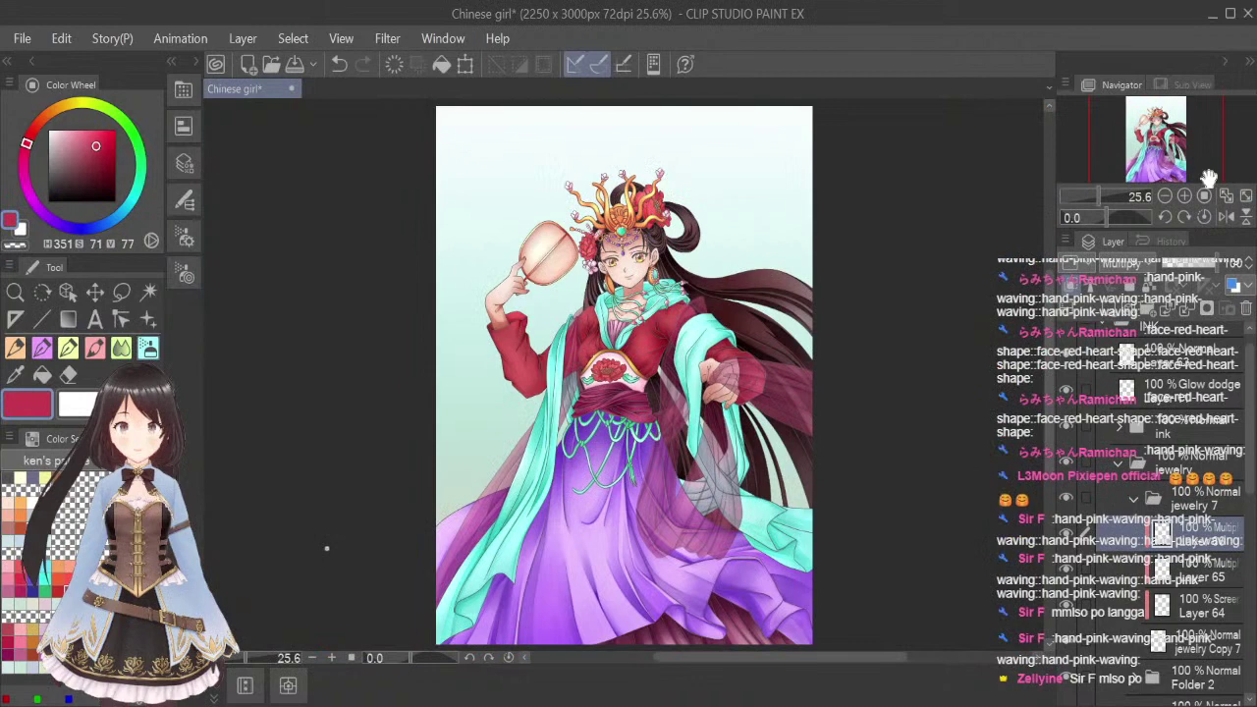
key("ctrl+s")
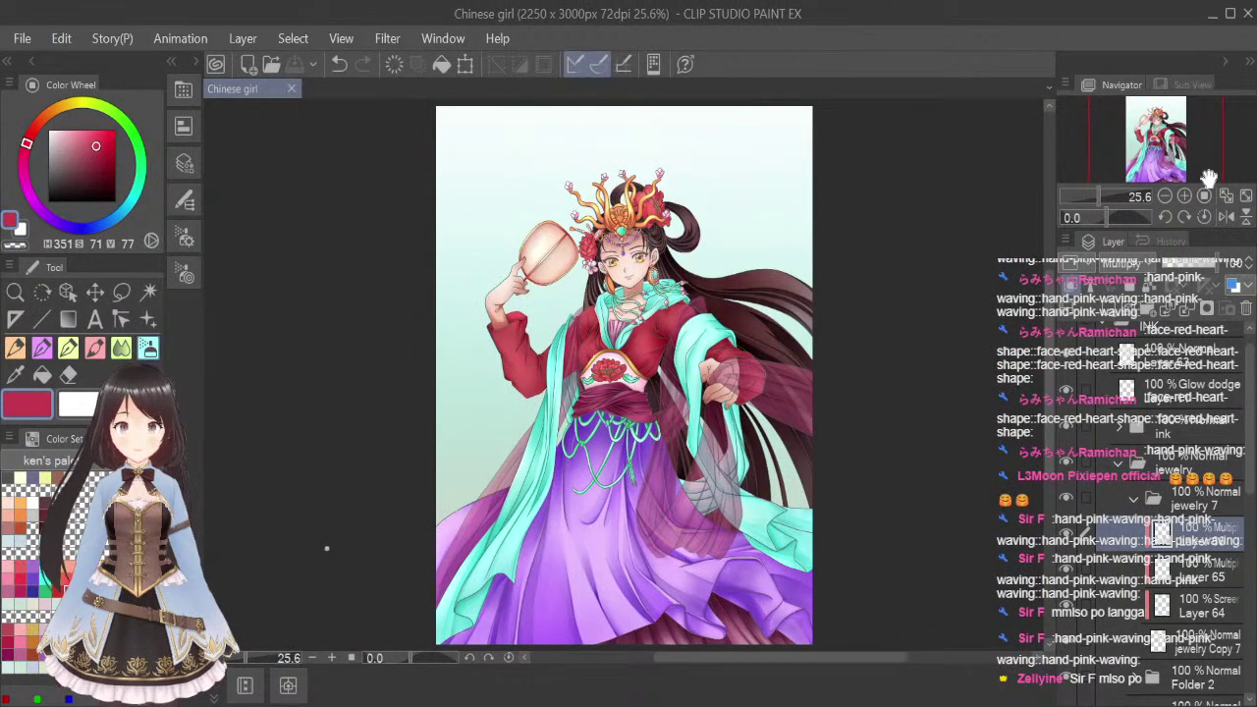
left_click(1134, 498)
left_click(1136, 458)
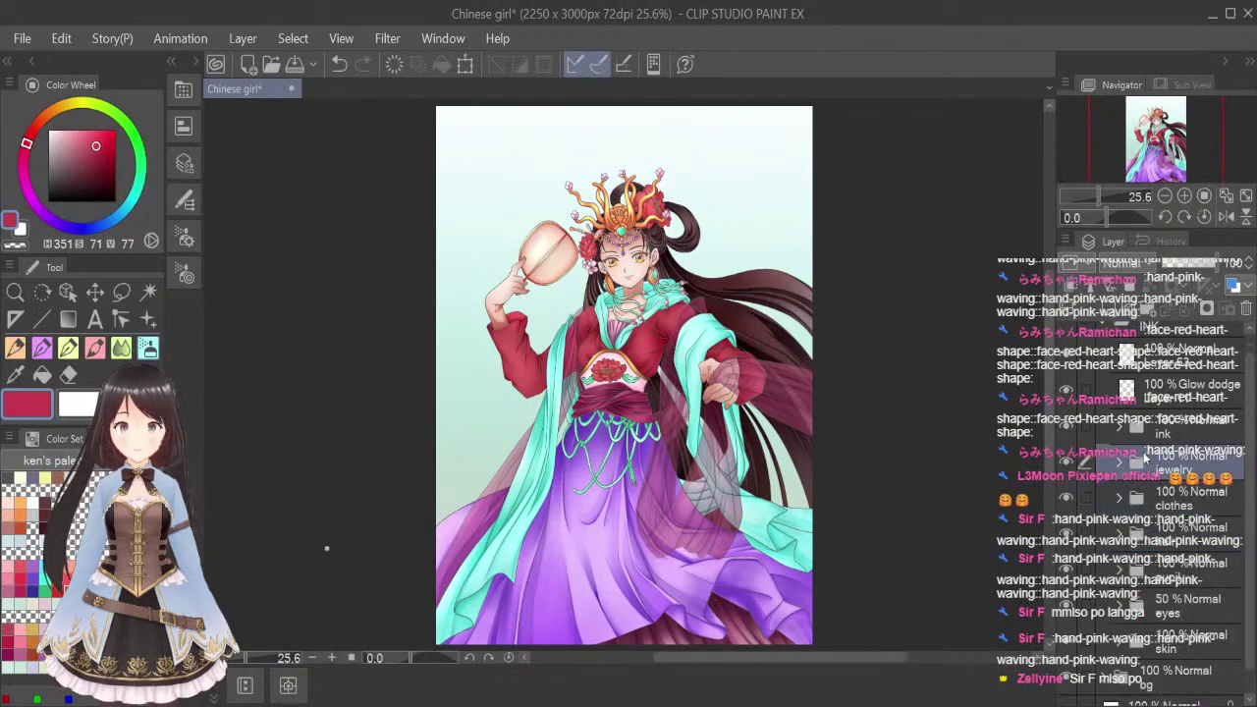
Collapse the INK layer folder and save the illustration
left_click_drag(1248, 413, 1249, 389)
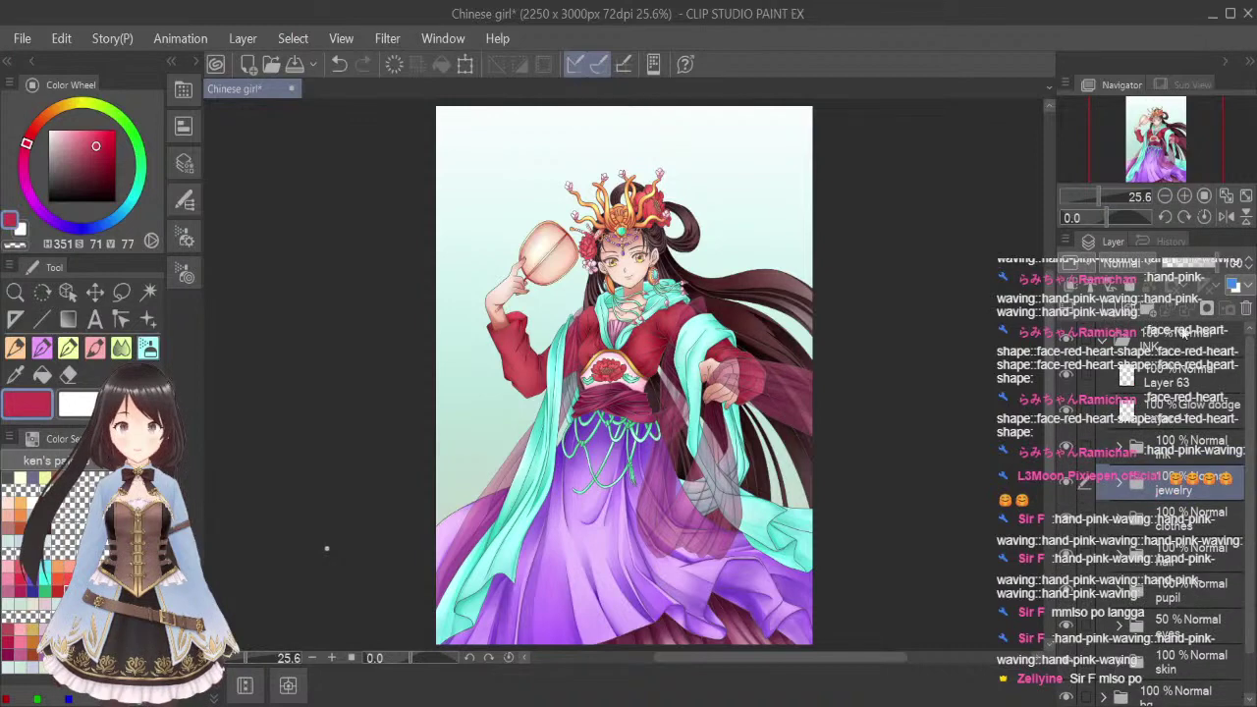
left_click(1103, 340)
scroll(746, 199, "up", 5)
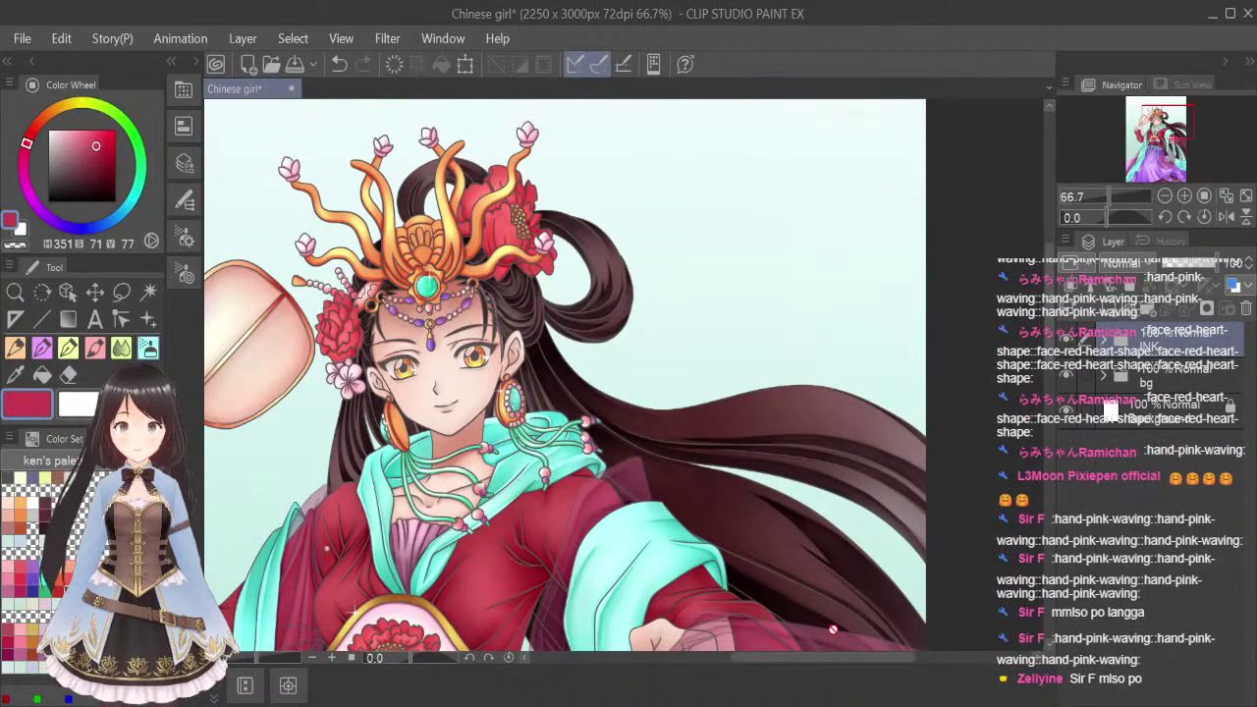
left_click_drag(854, 659, 808, 661)
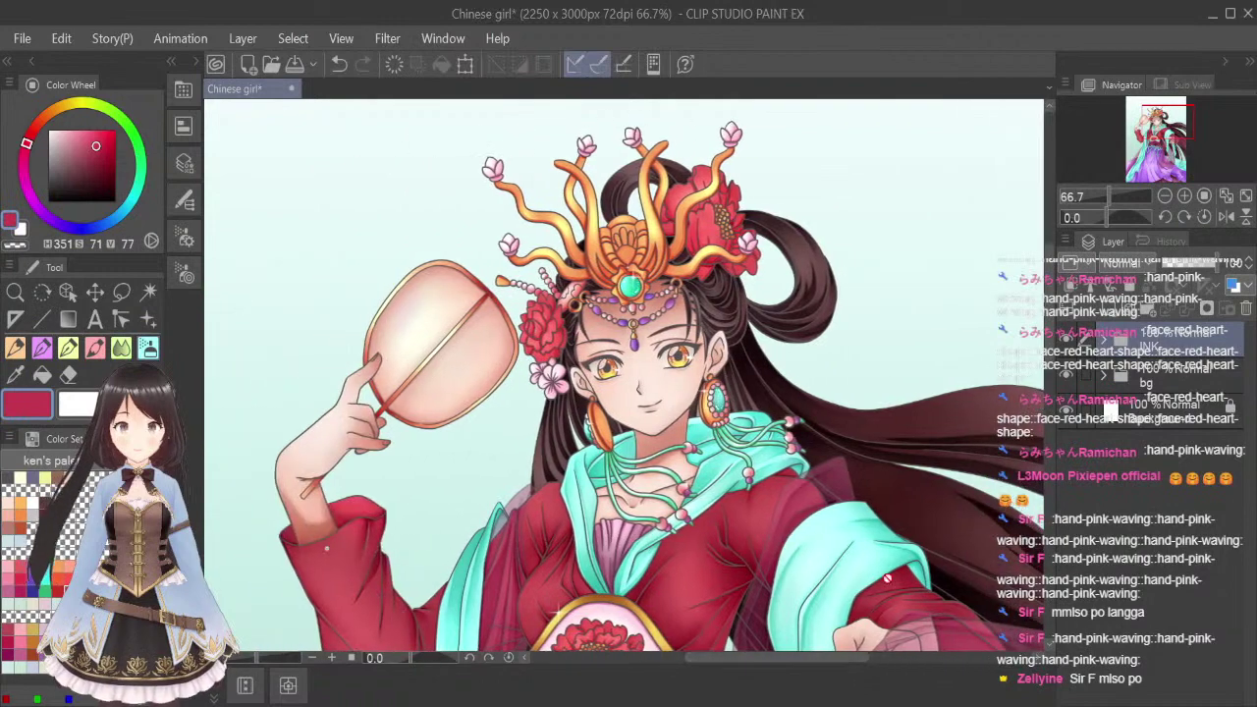
left_click(1244, 199)
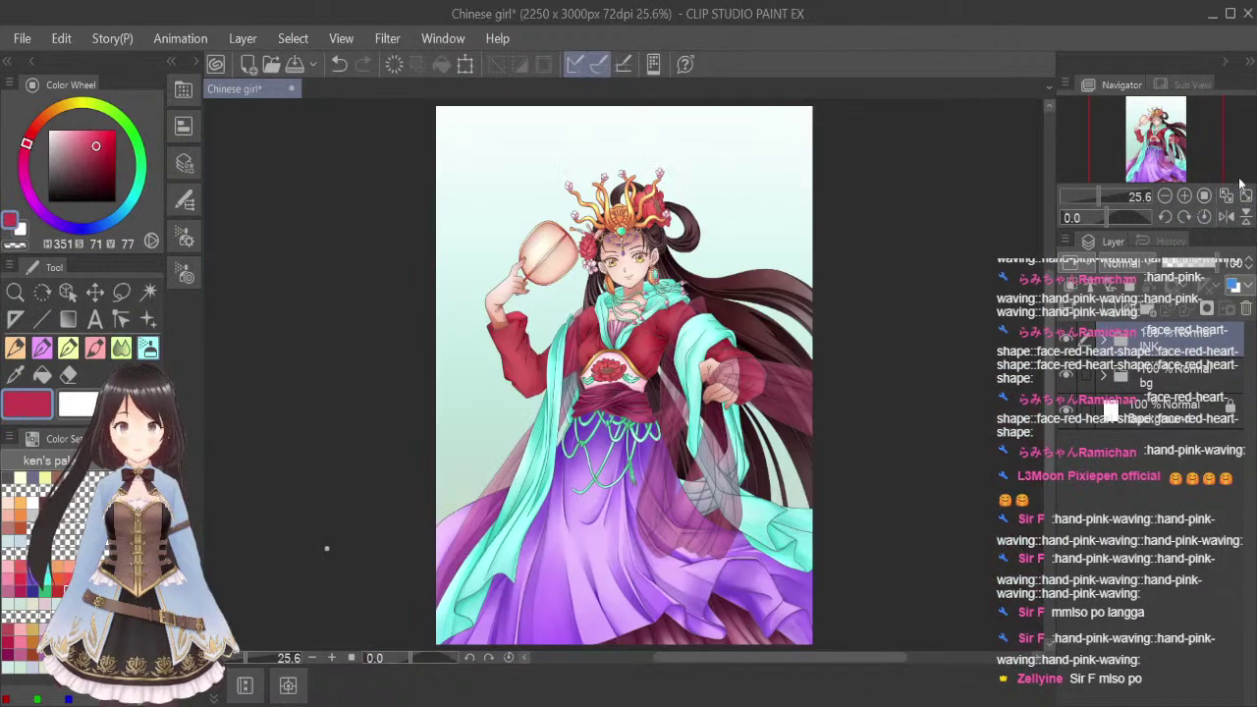
key("ctrl+s")
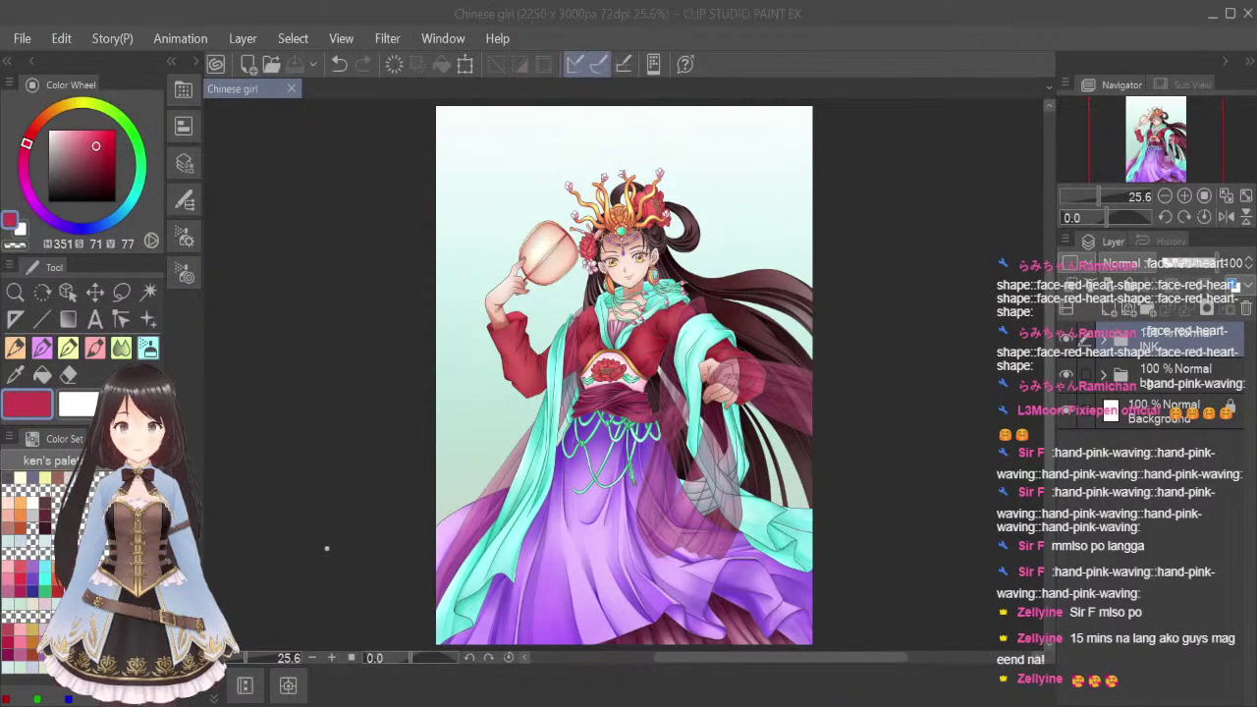
Raise the opacity of Folder 1 and the clothes 6 folder, both inside the clothes folder, to 60%
left_click(1102, 341)
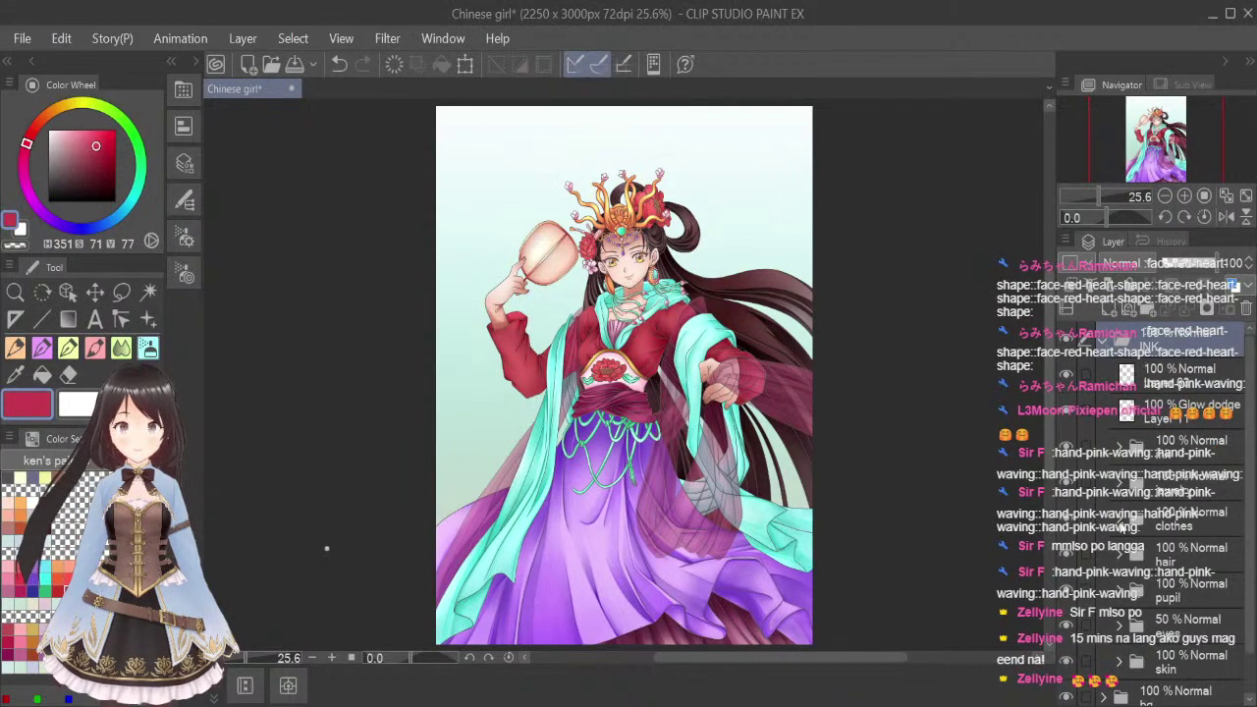
left_click(1119, 518)
left_click(1202, 558)
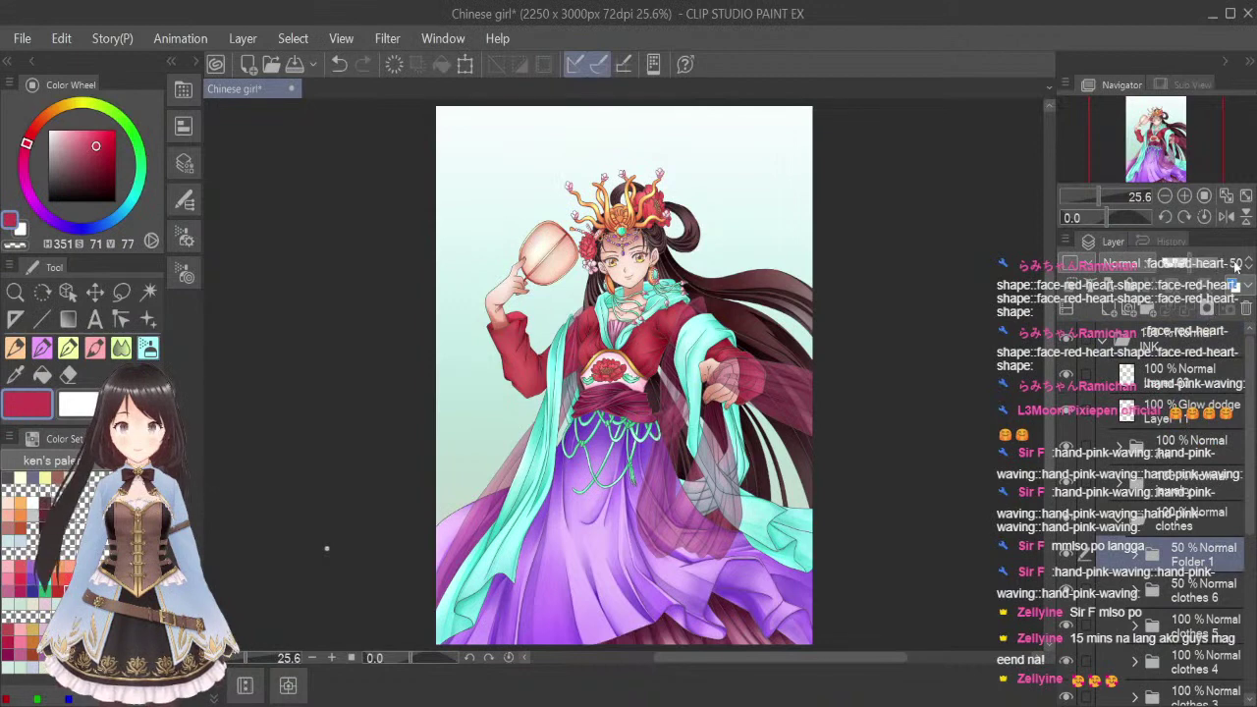
left_click(1247, 327)
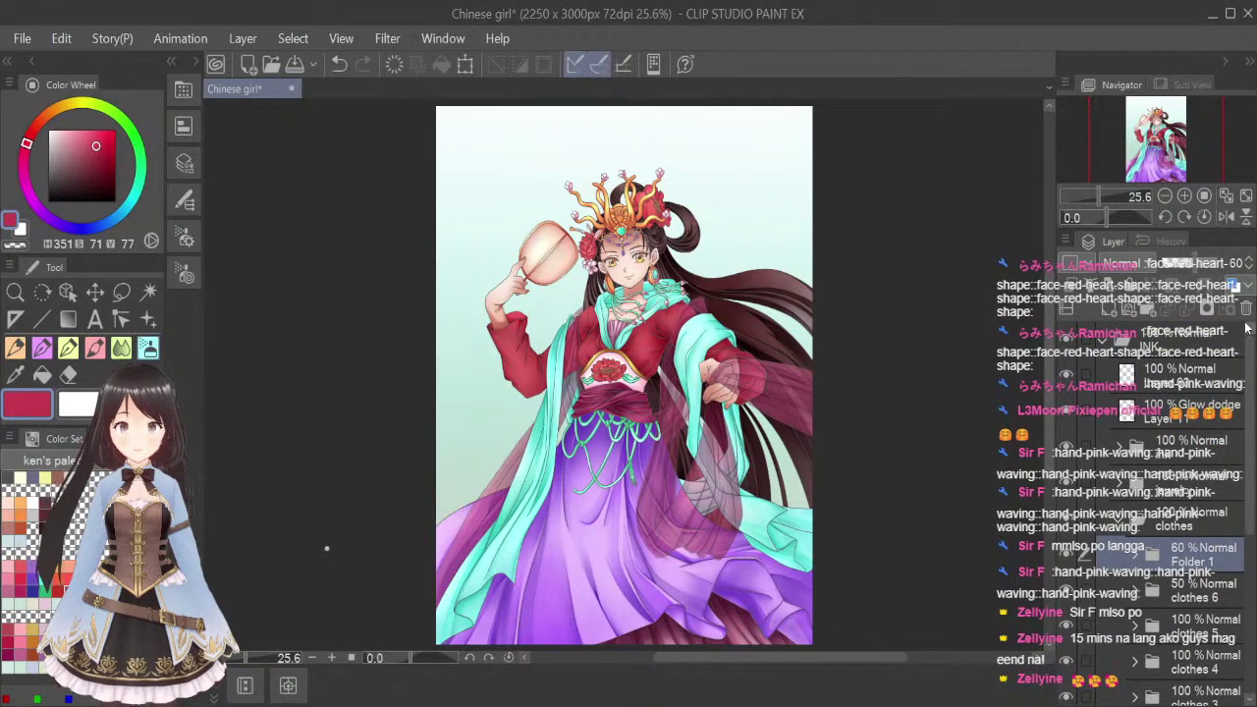
left_click(1191, 594)
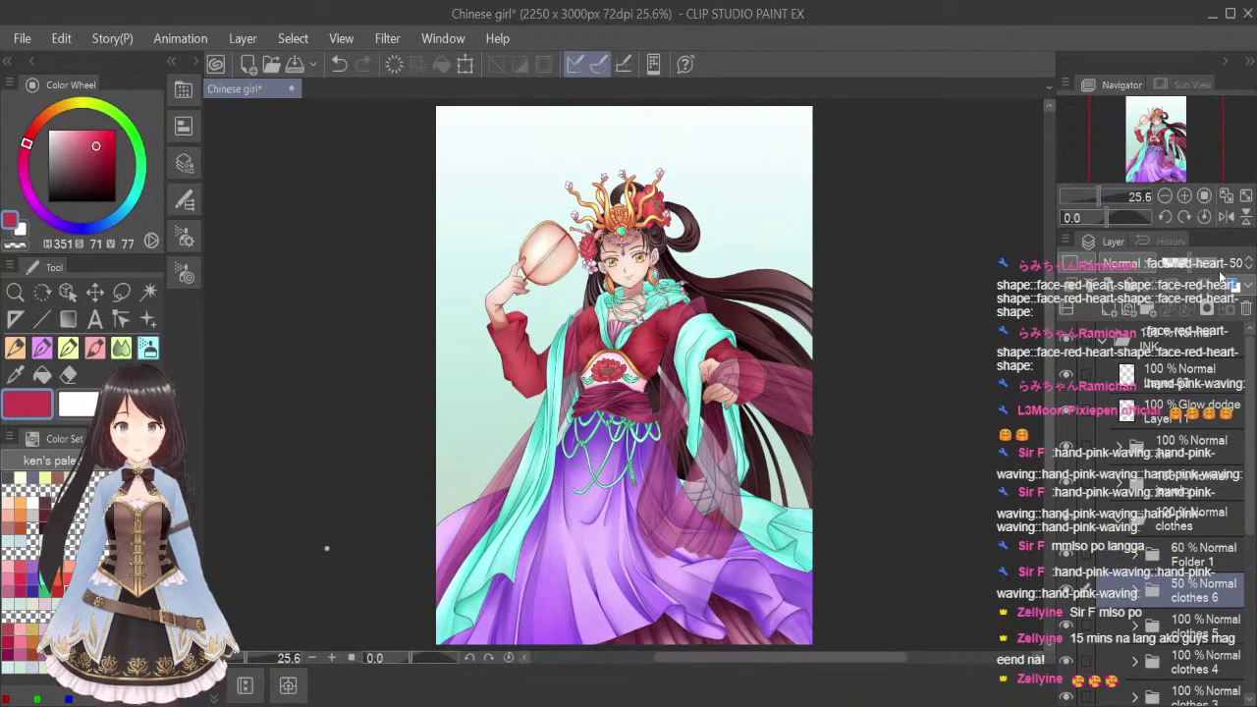
left_click(1218, 280)
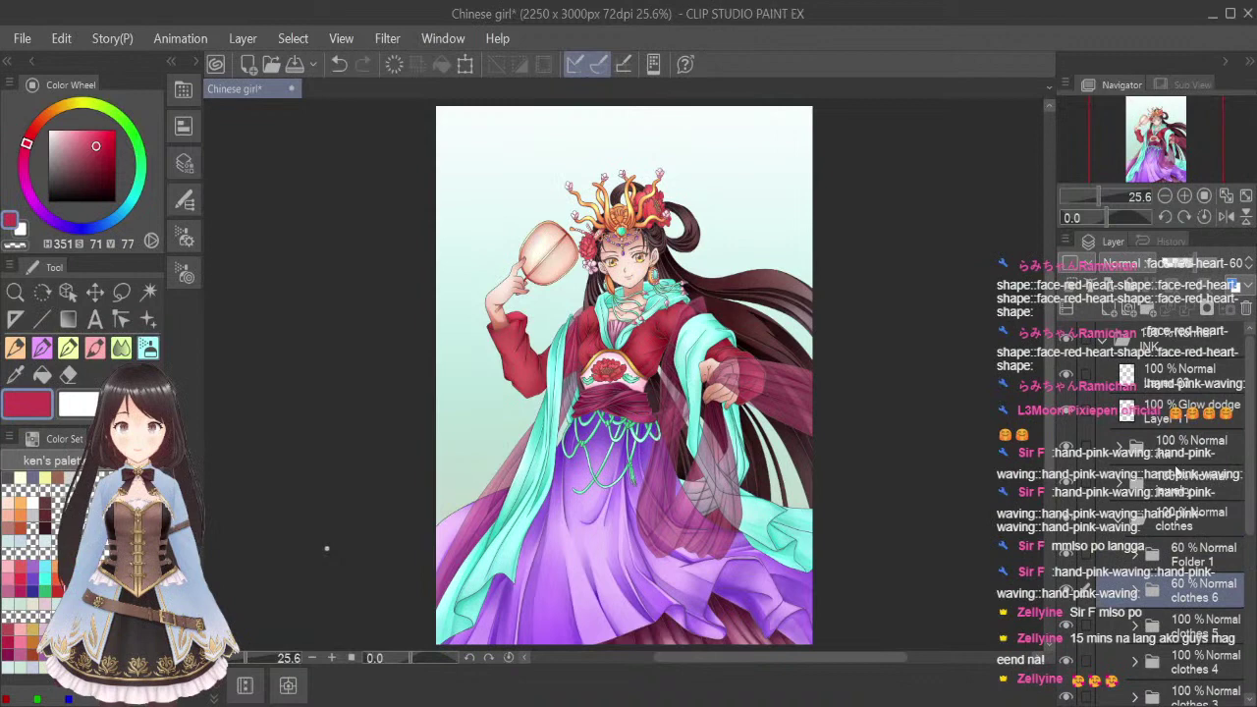
Collapse the clothes folder and its parent INK folder, and save the illustration
left_click(1119, 520)
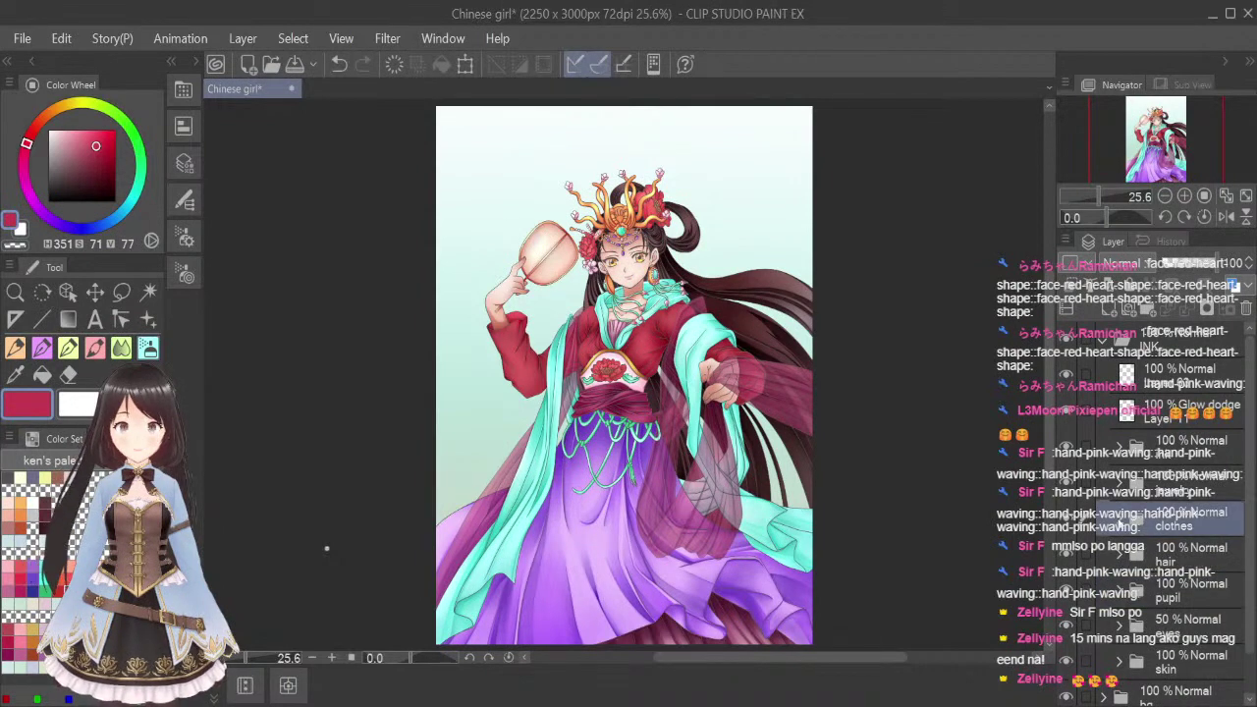
left_click(1103, 340)
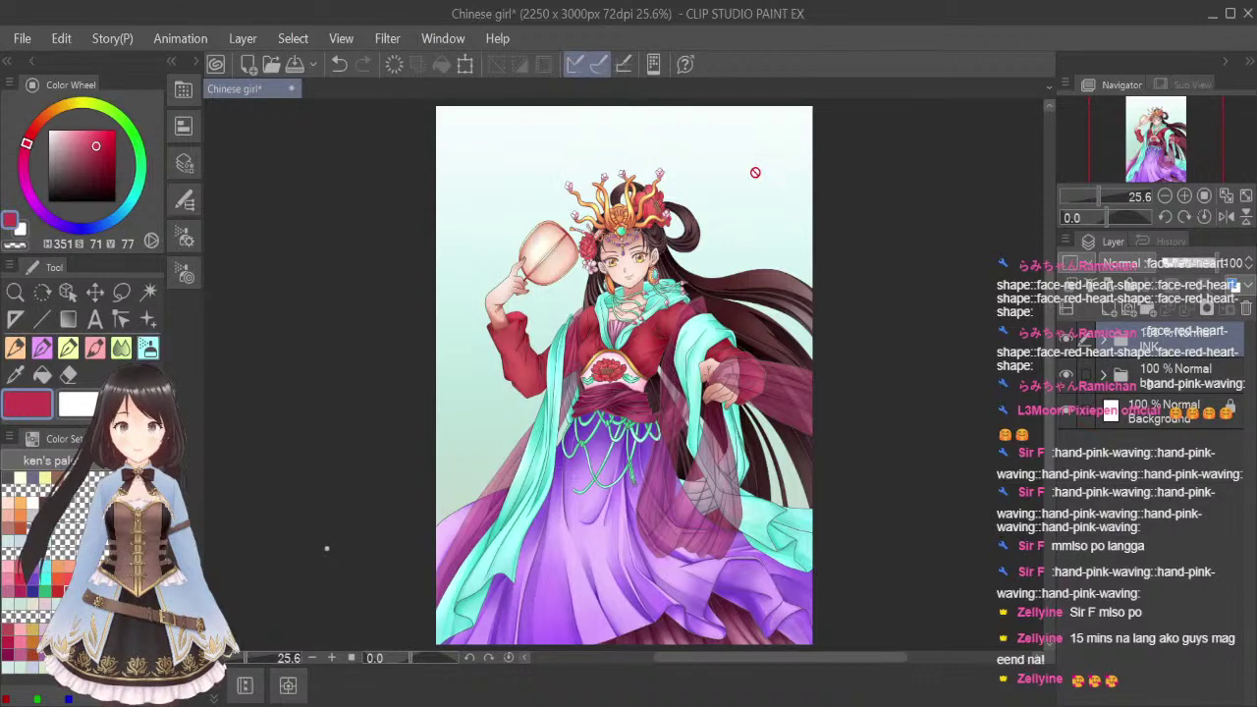
key("ctrl+s")
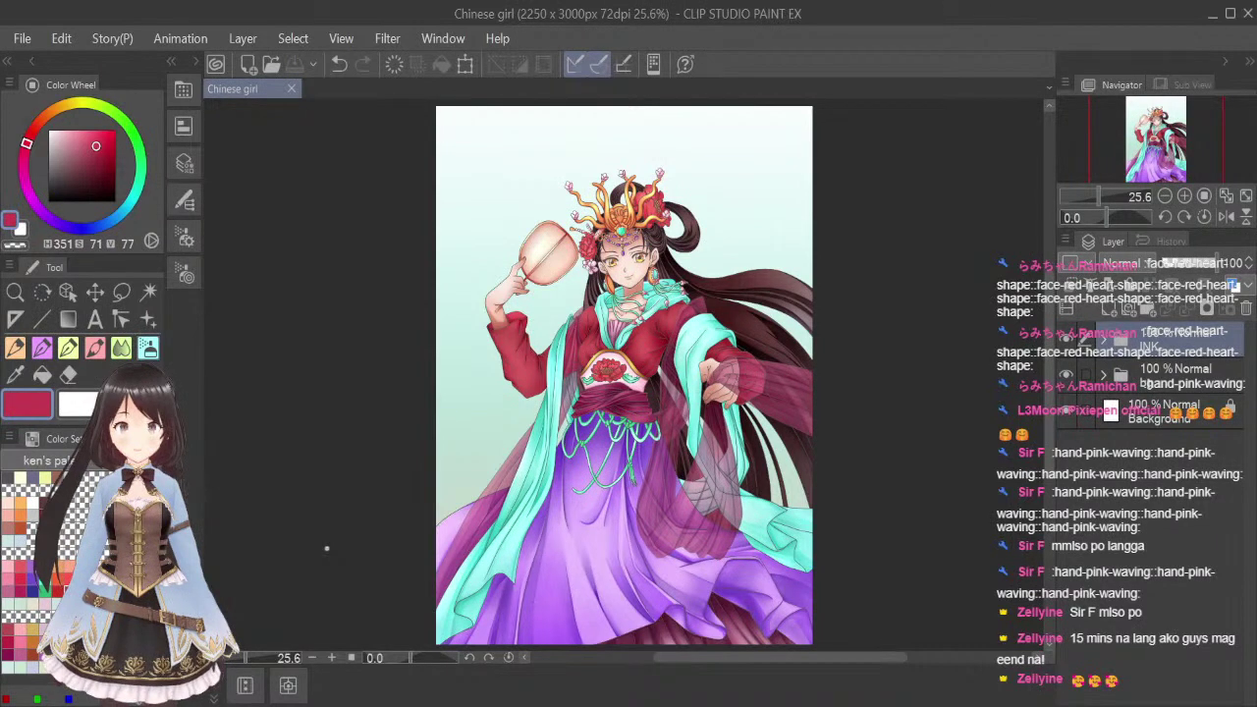
key("alt+Tab")
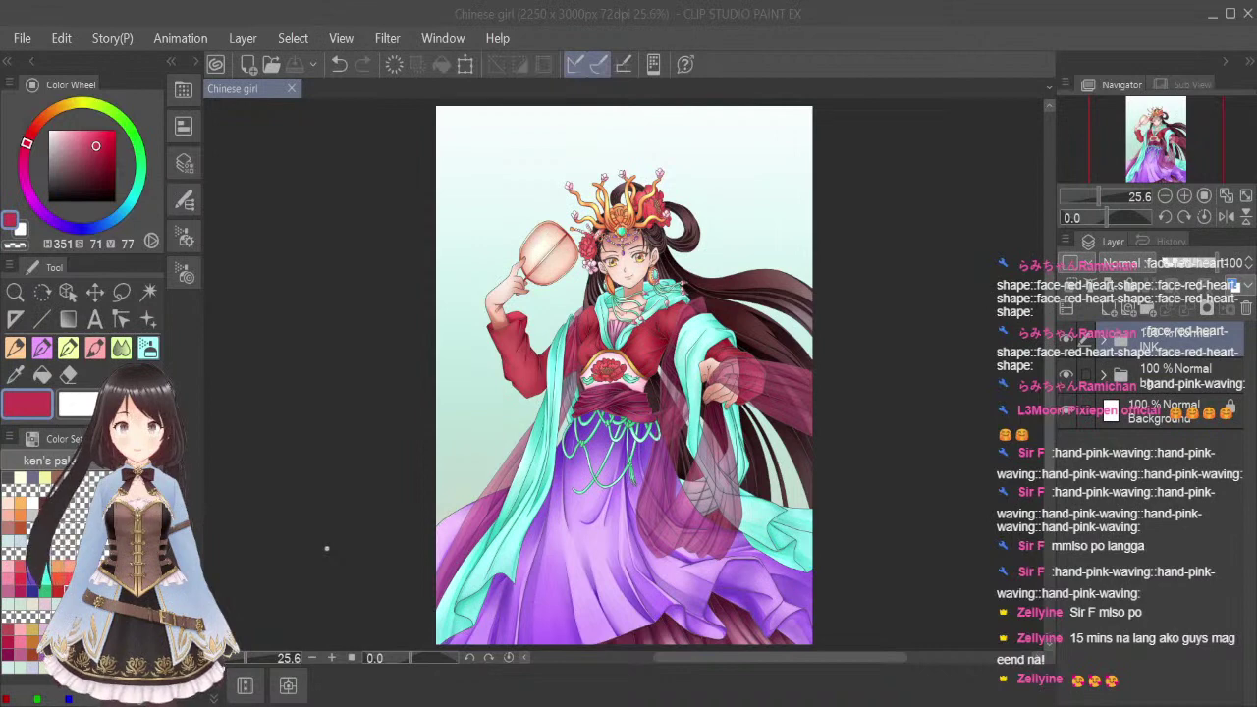
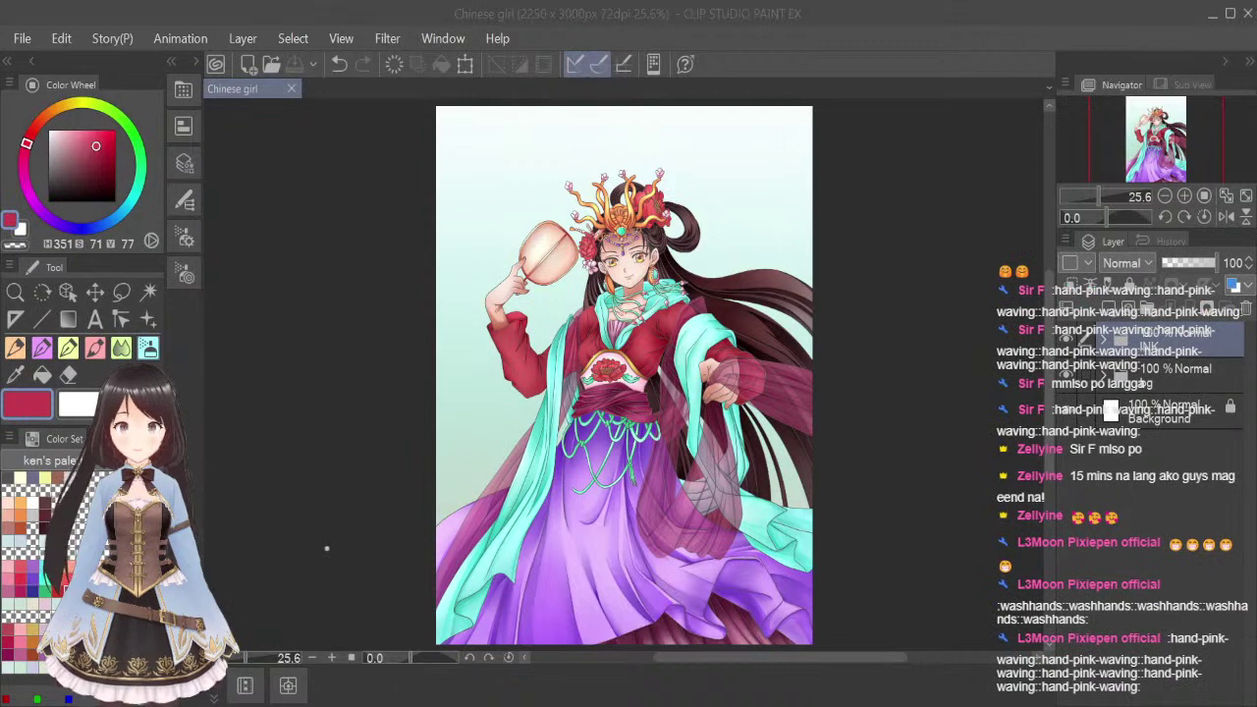
left_click(327, 548)
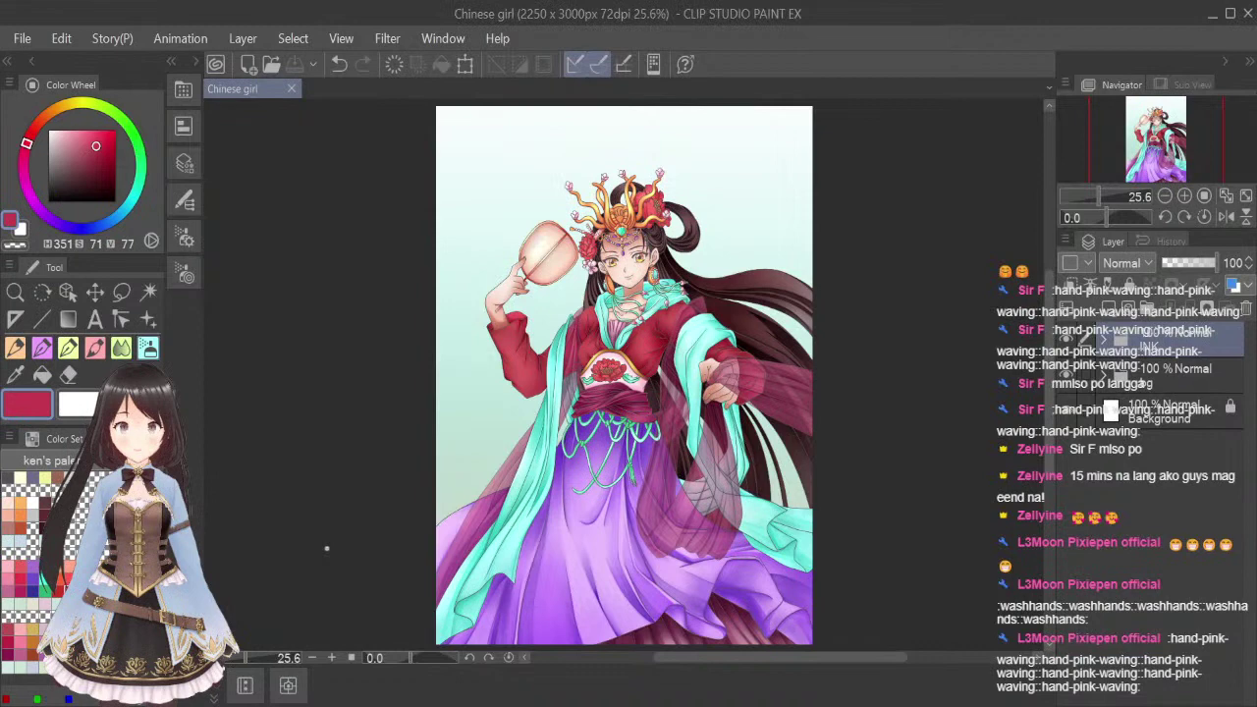
key("alt+Tab")
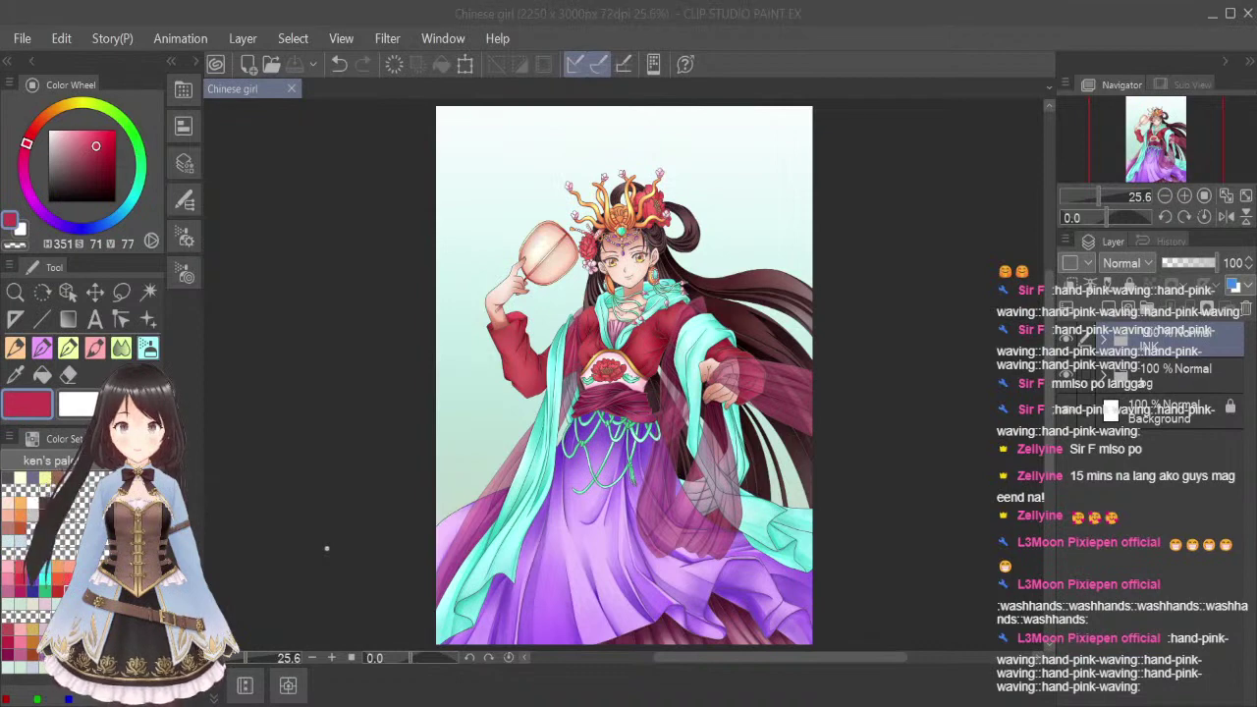